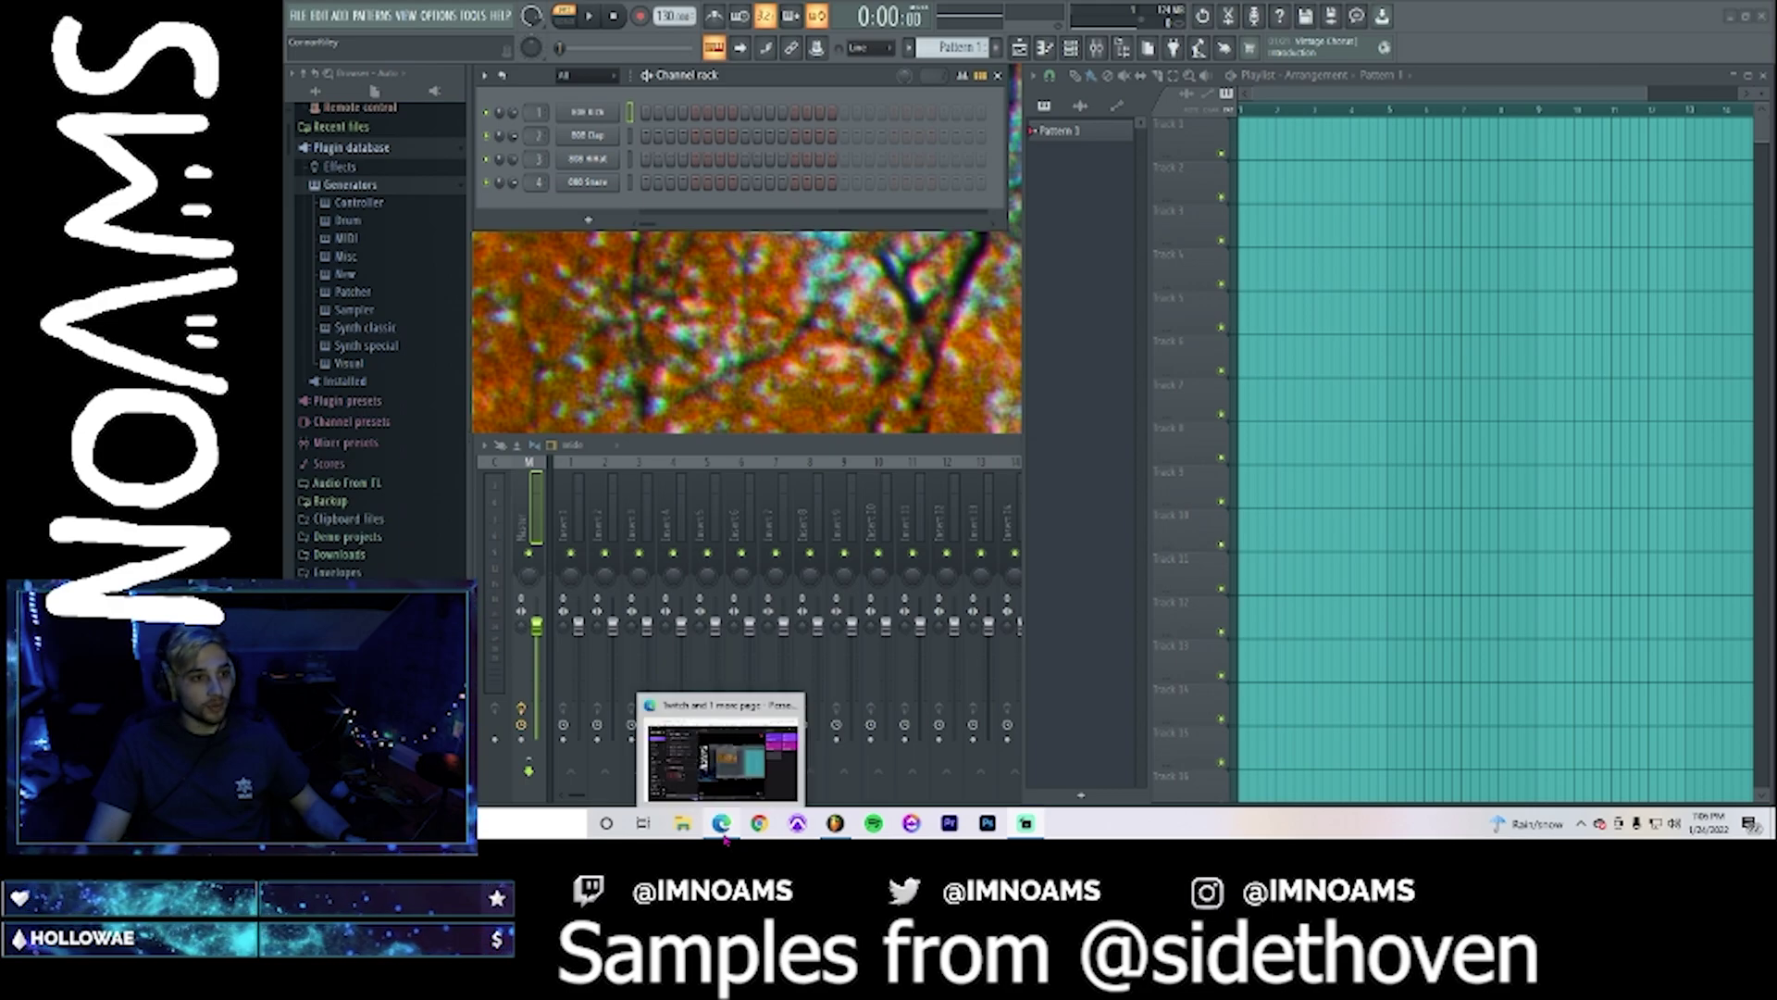
- Switch to the Google Drive loops folder in Microsoft Edge, look through the files and preview FANTASY 151BPM.mp3
{"action": "left_click", "coordinate": [726, 839]}
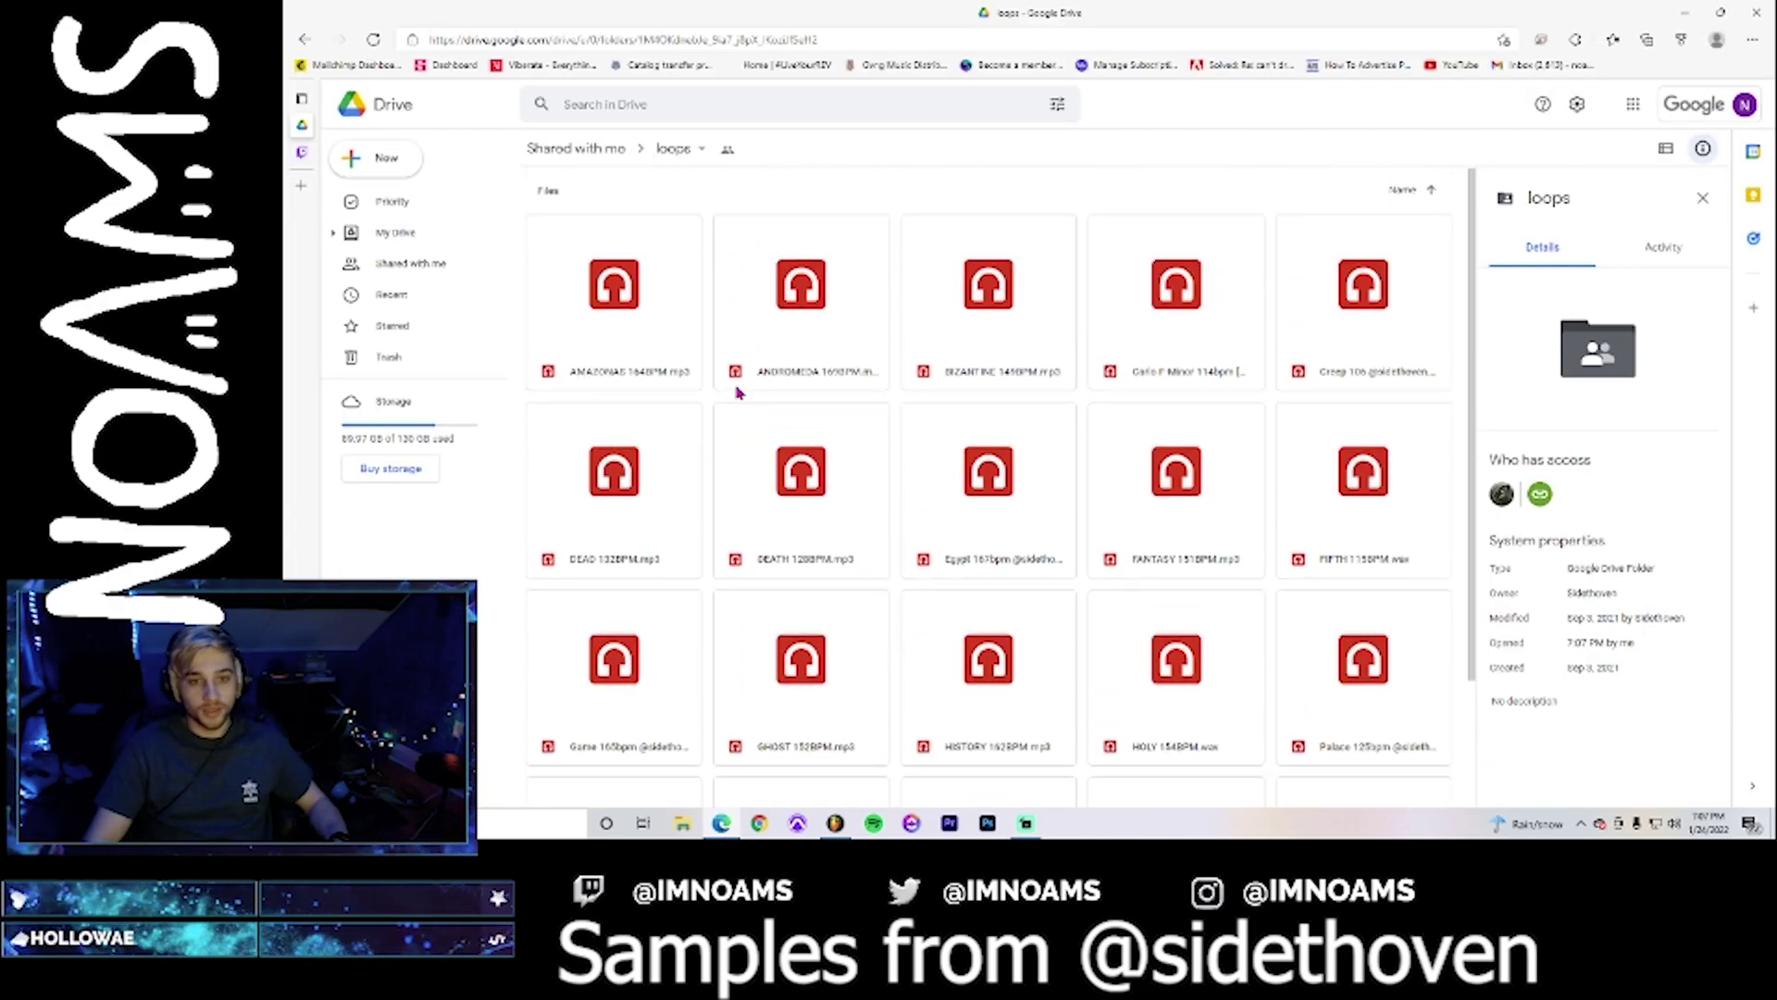
{"action": "scroll", "coordinate": [738, 393], "scroll_direction": "down", "scroll_amount": 2}
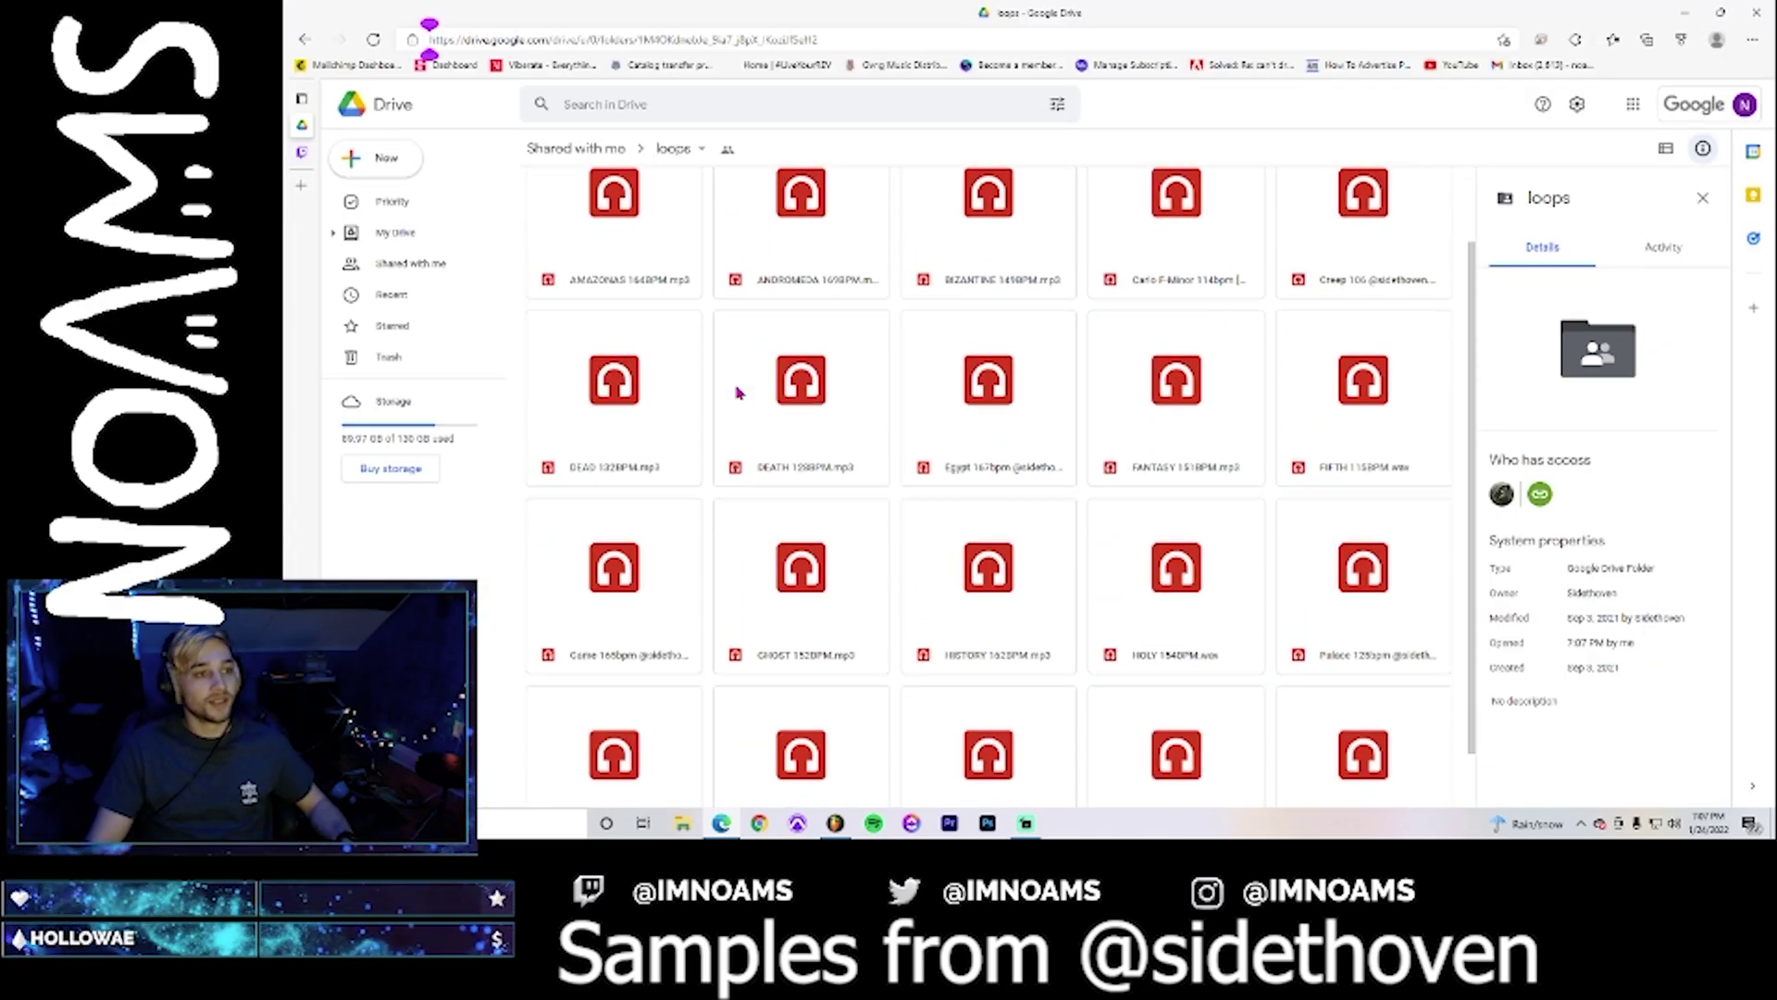
{"action": "scroll", "coordinate": [738, 393], "scroll_direction": "up", "scroll_amount": 2}
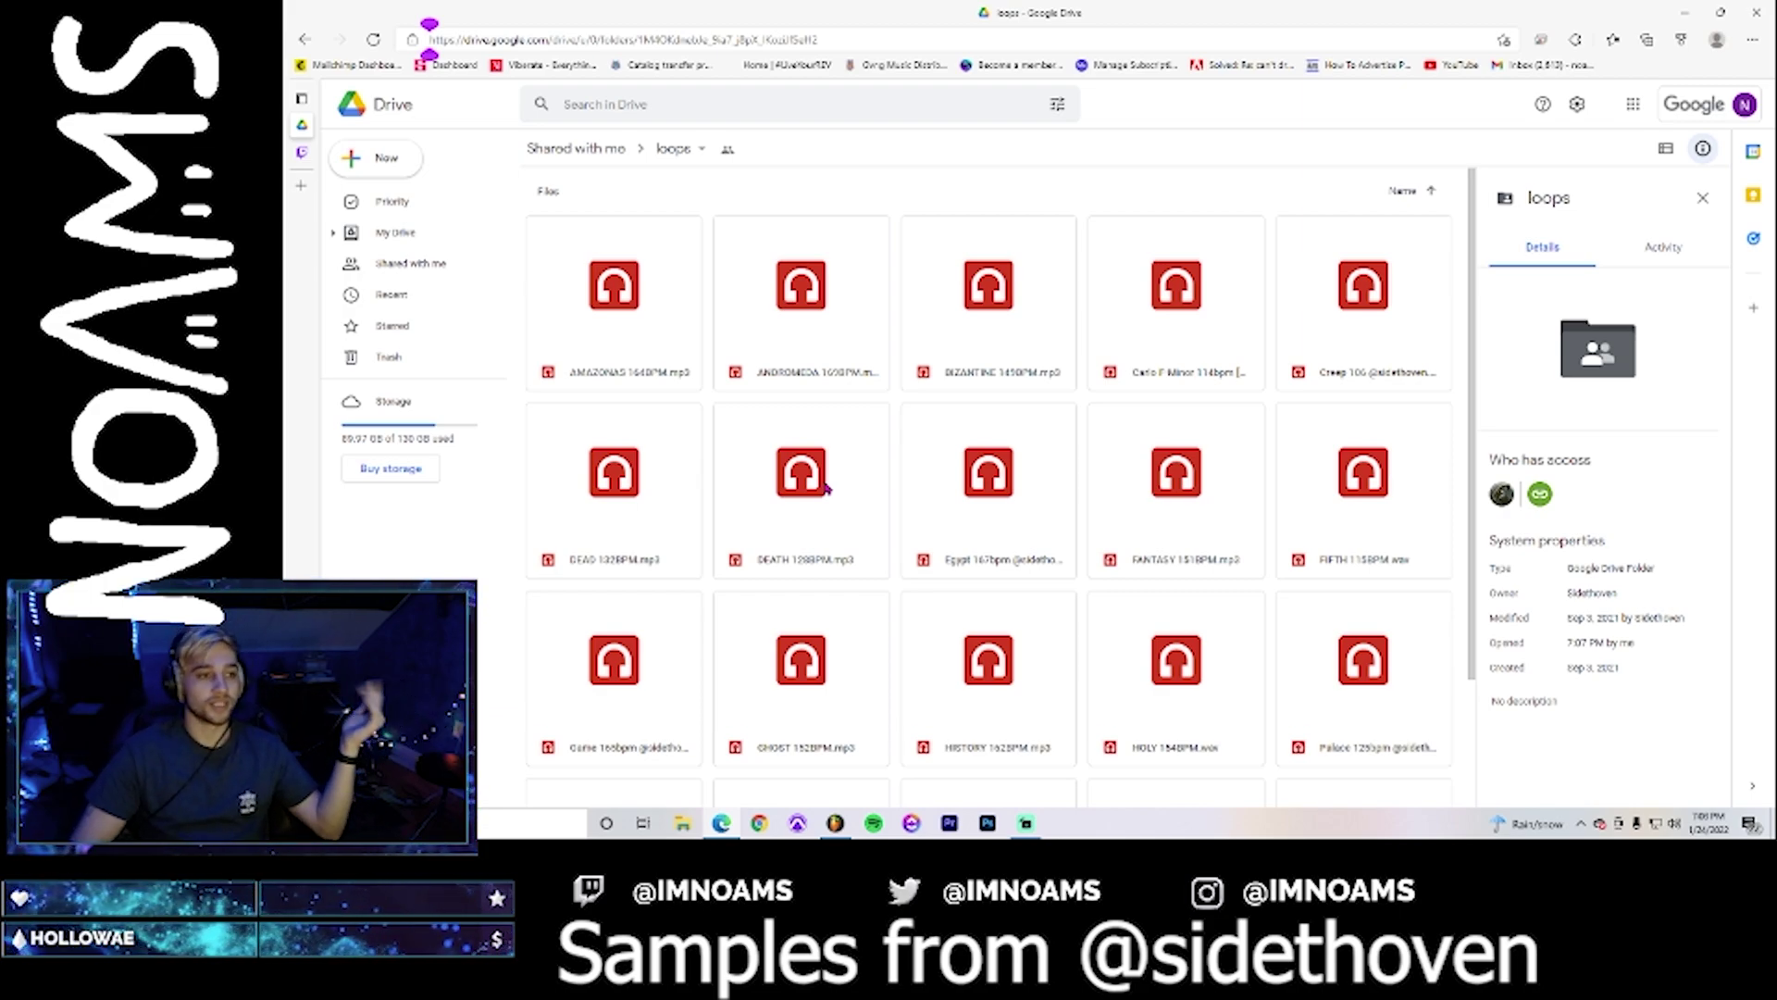
{"action": "double_click", "coordinate": [1185, 481]}
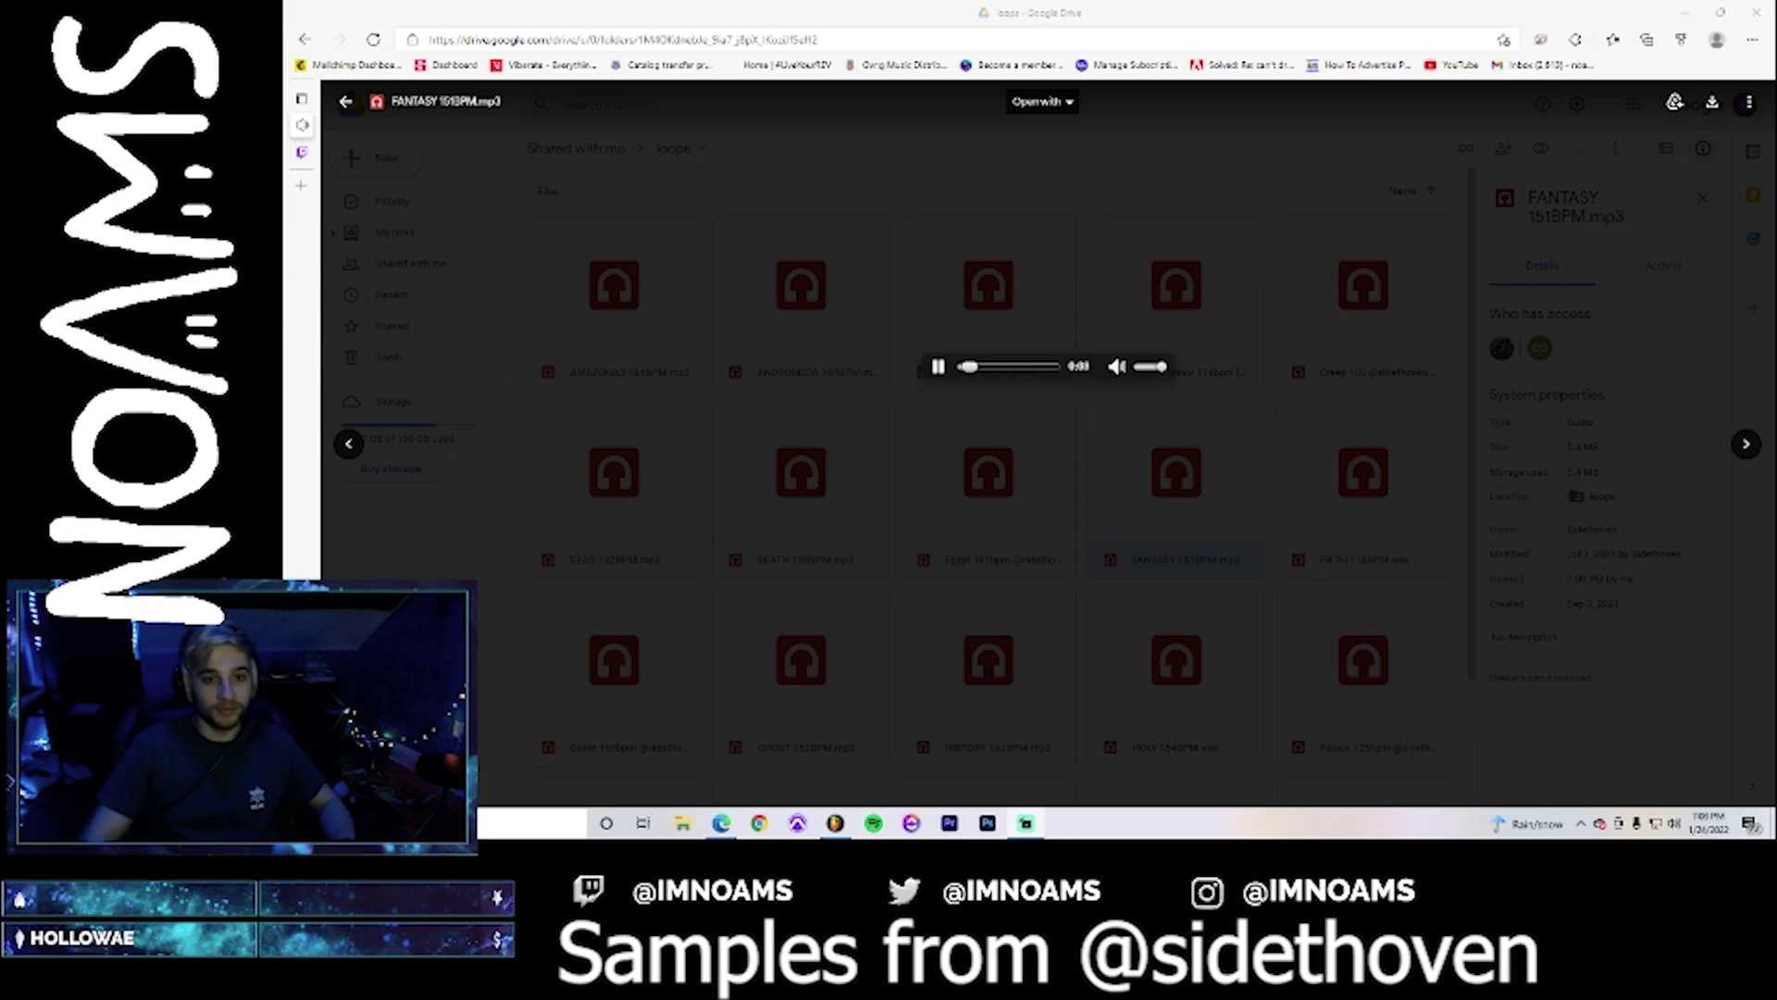
{"action": "left_click", "coordinate": [938, 368]}
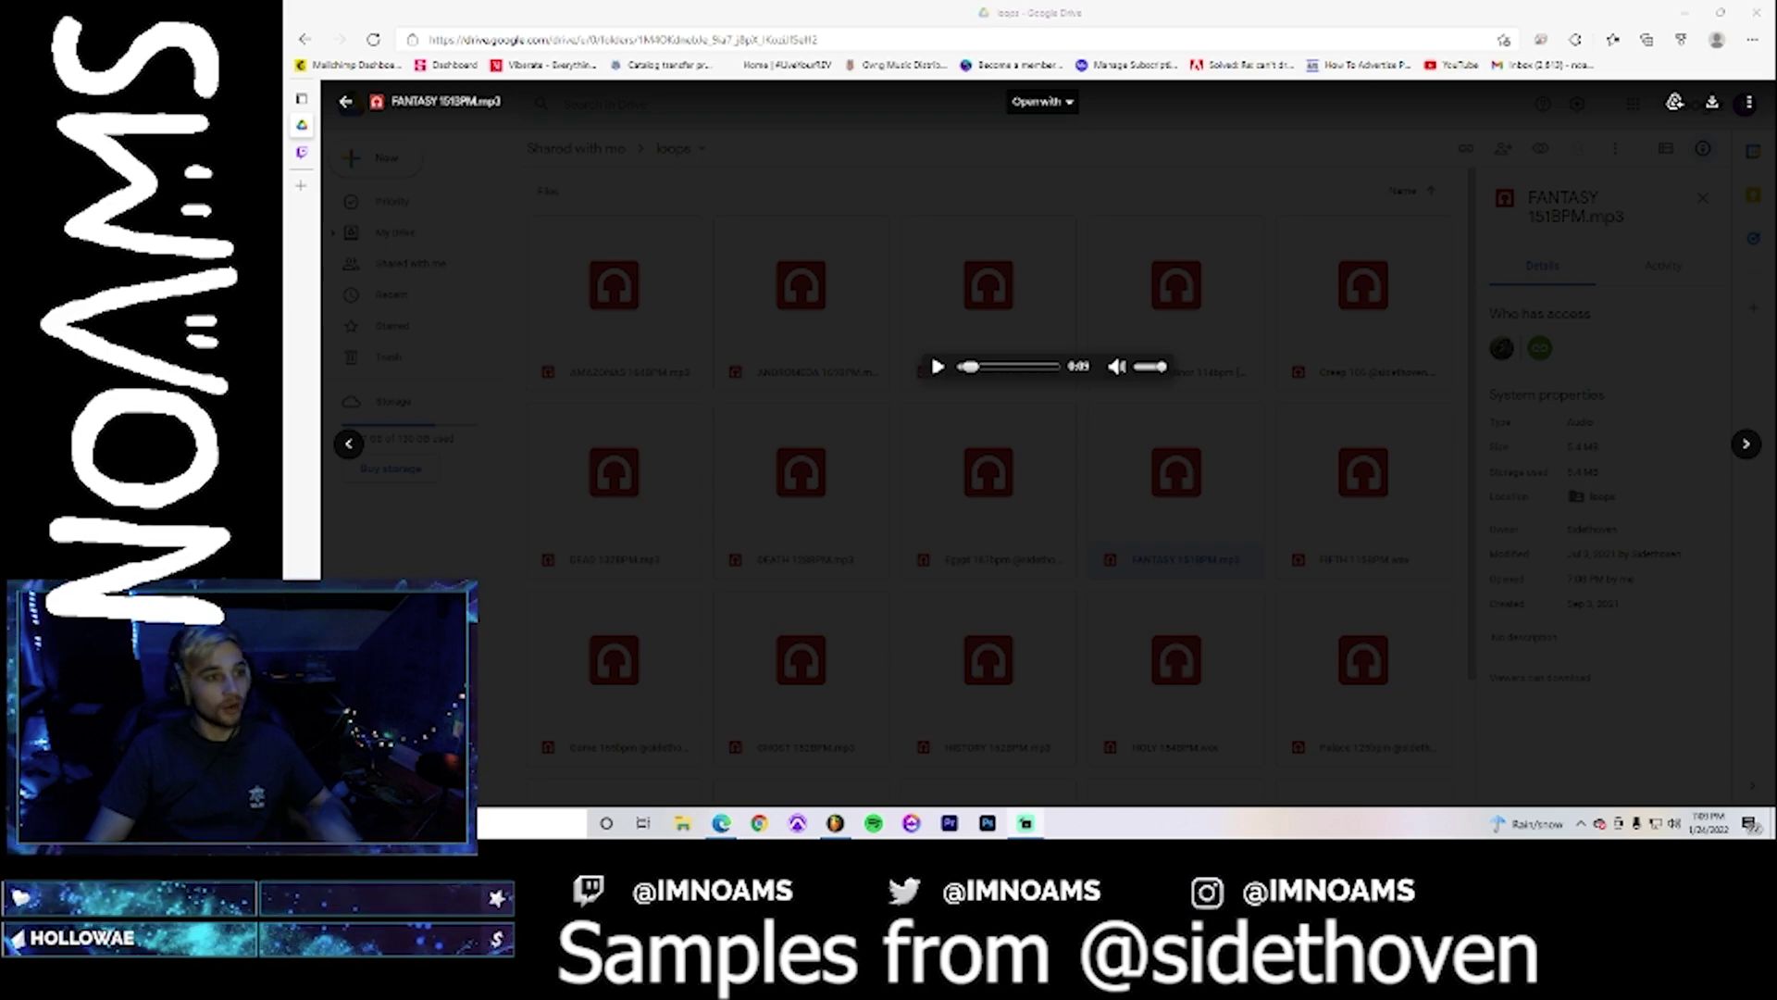
{"action": "left_click", "coordinate": [937, 368]}
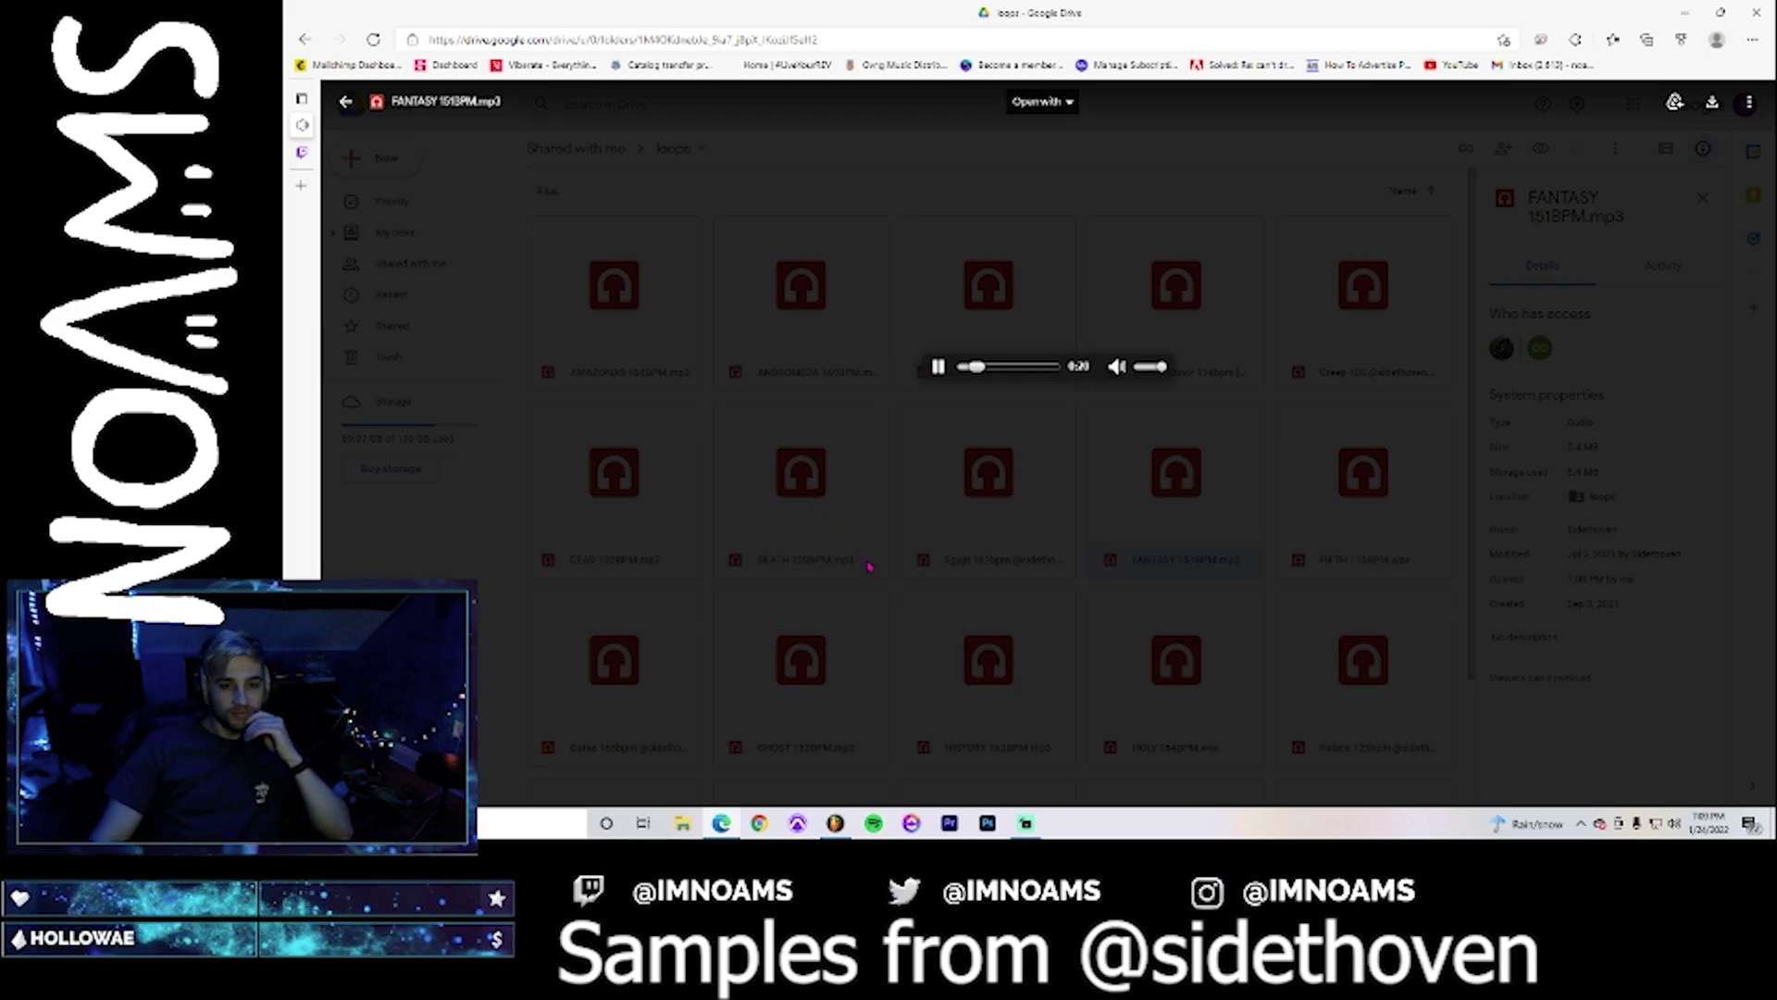
{"action": "left_click", "coordinate": [1293, 493]}
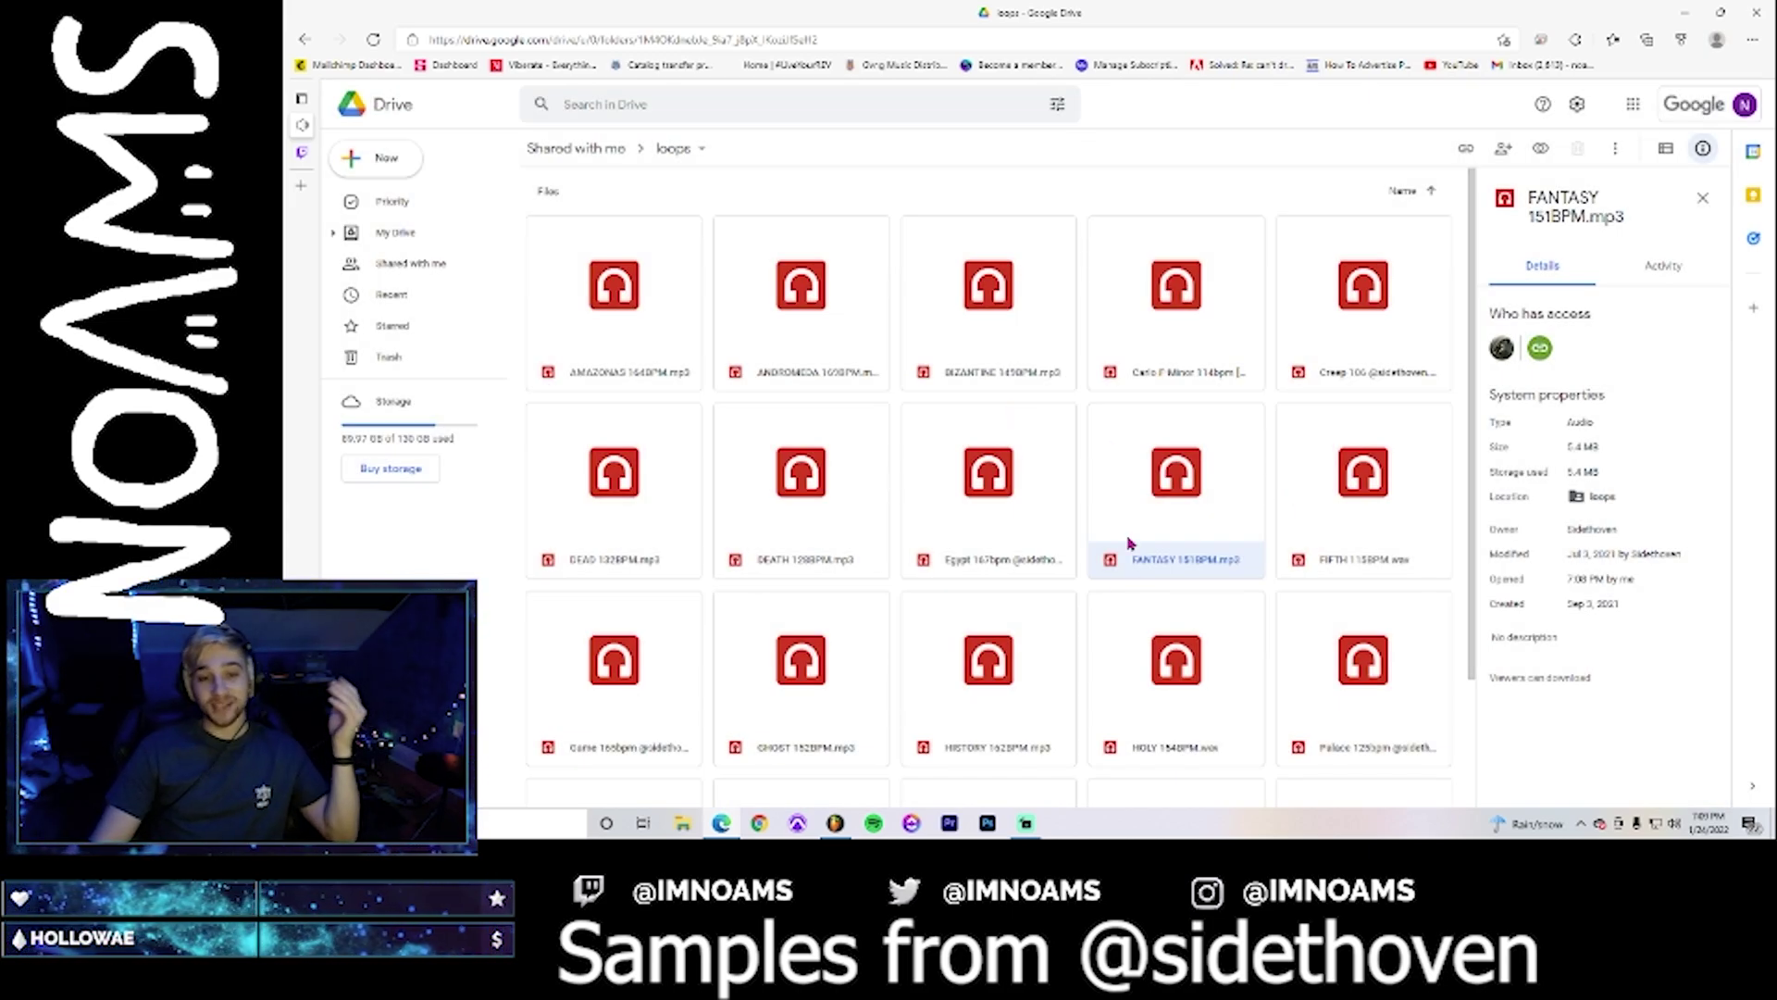
{"action": "double_click", "coordinate": [993, 485]}
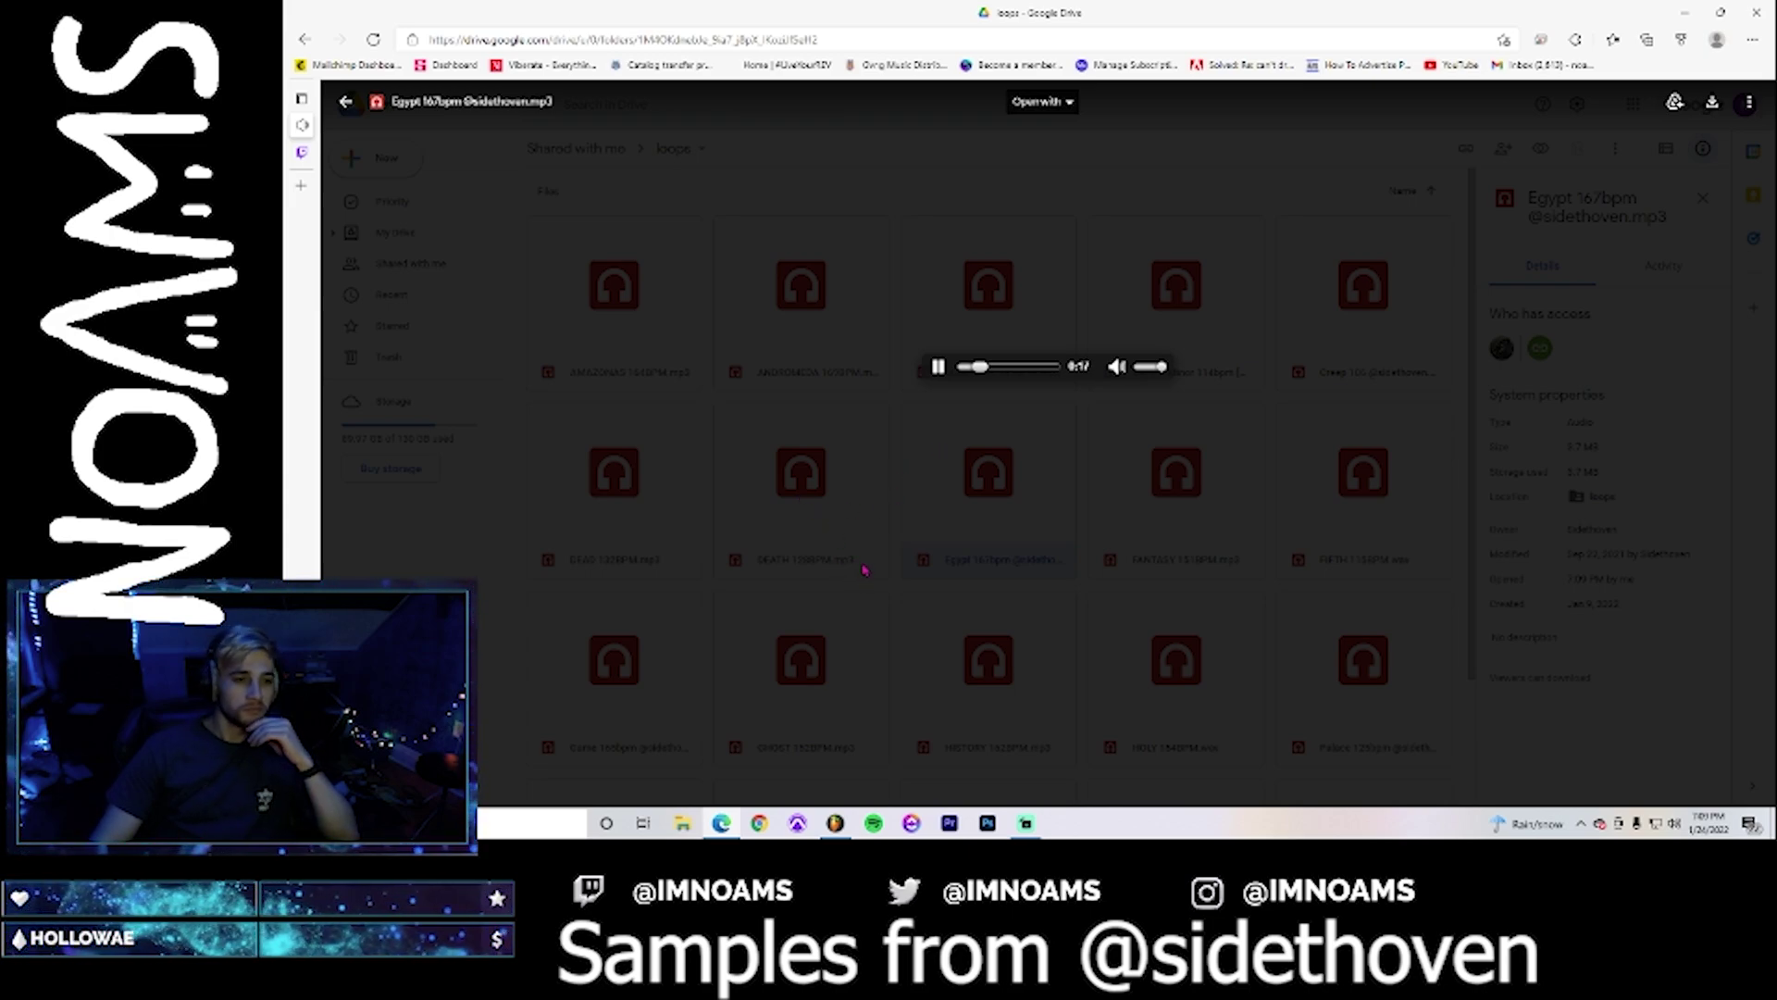
{"action": "left_click", "coordinate": [796, 496]}
{"action": "scroll", "coordinate": [805, 537], "scroll_direction": "down", "scroll_amount": 2}
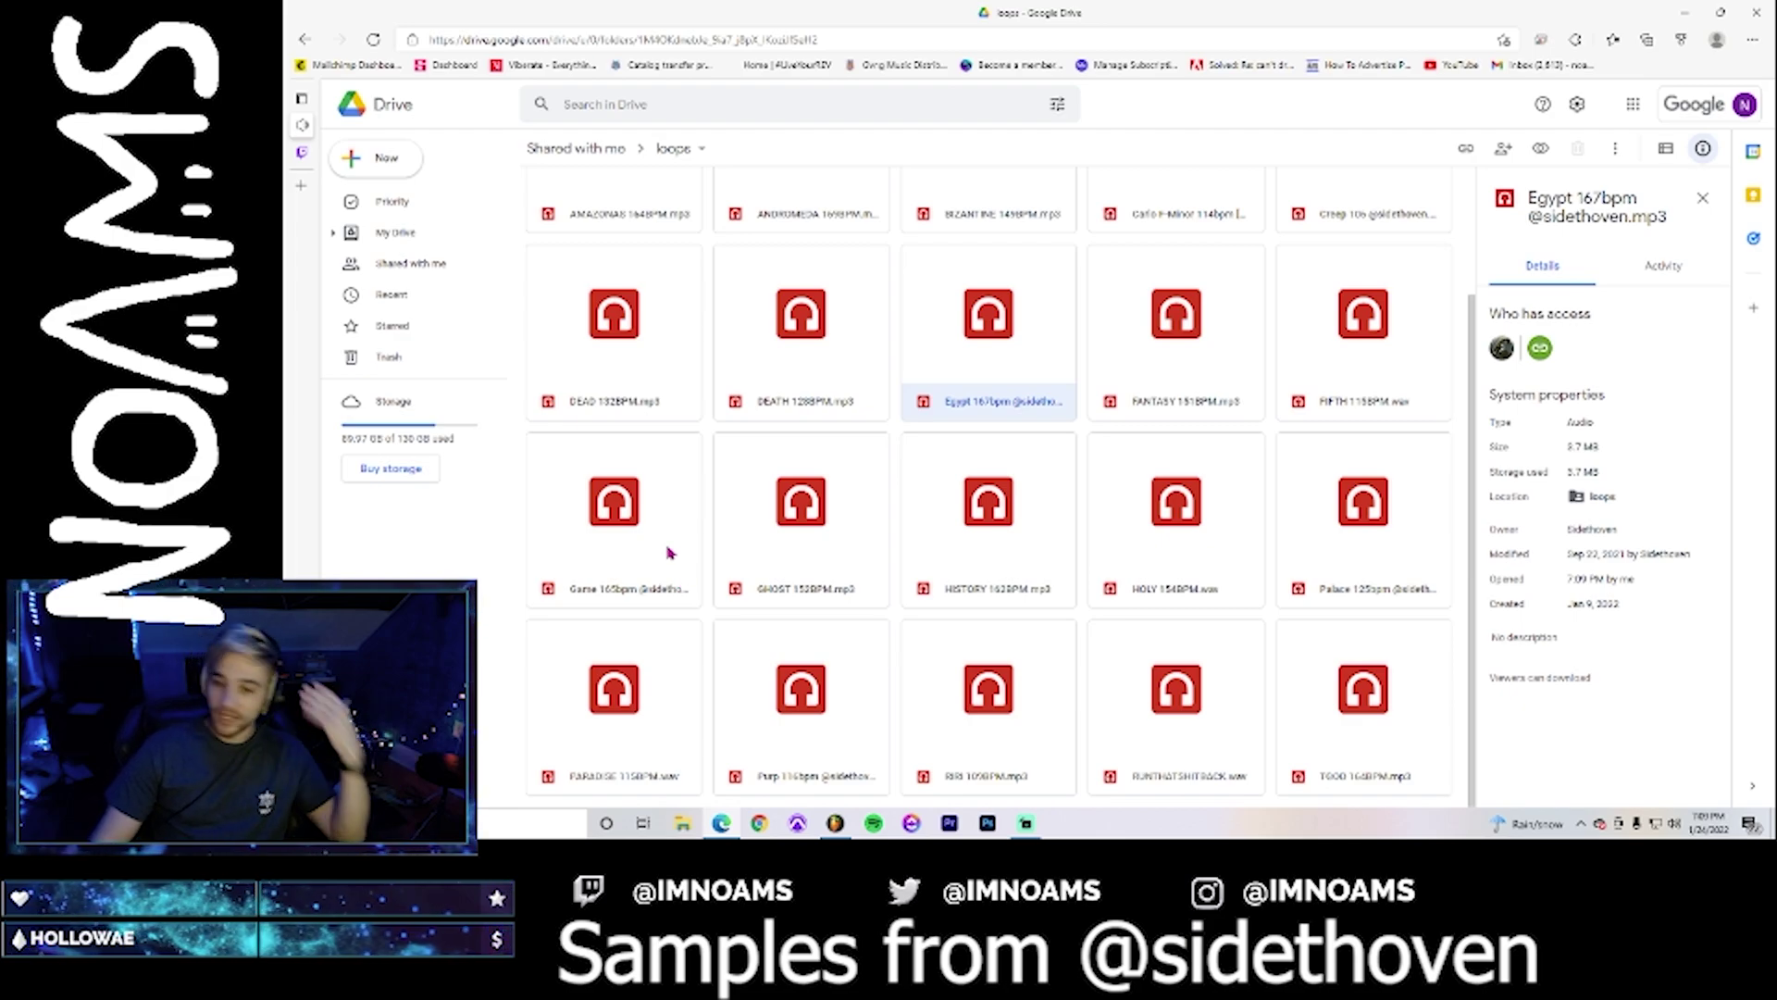
{"action": "double_click", "coordinate": [1148, 529]}
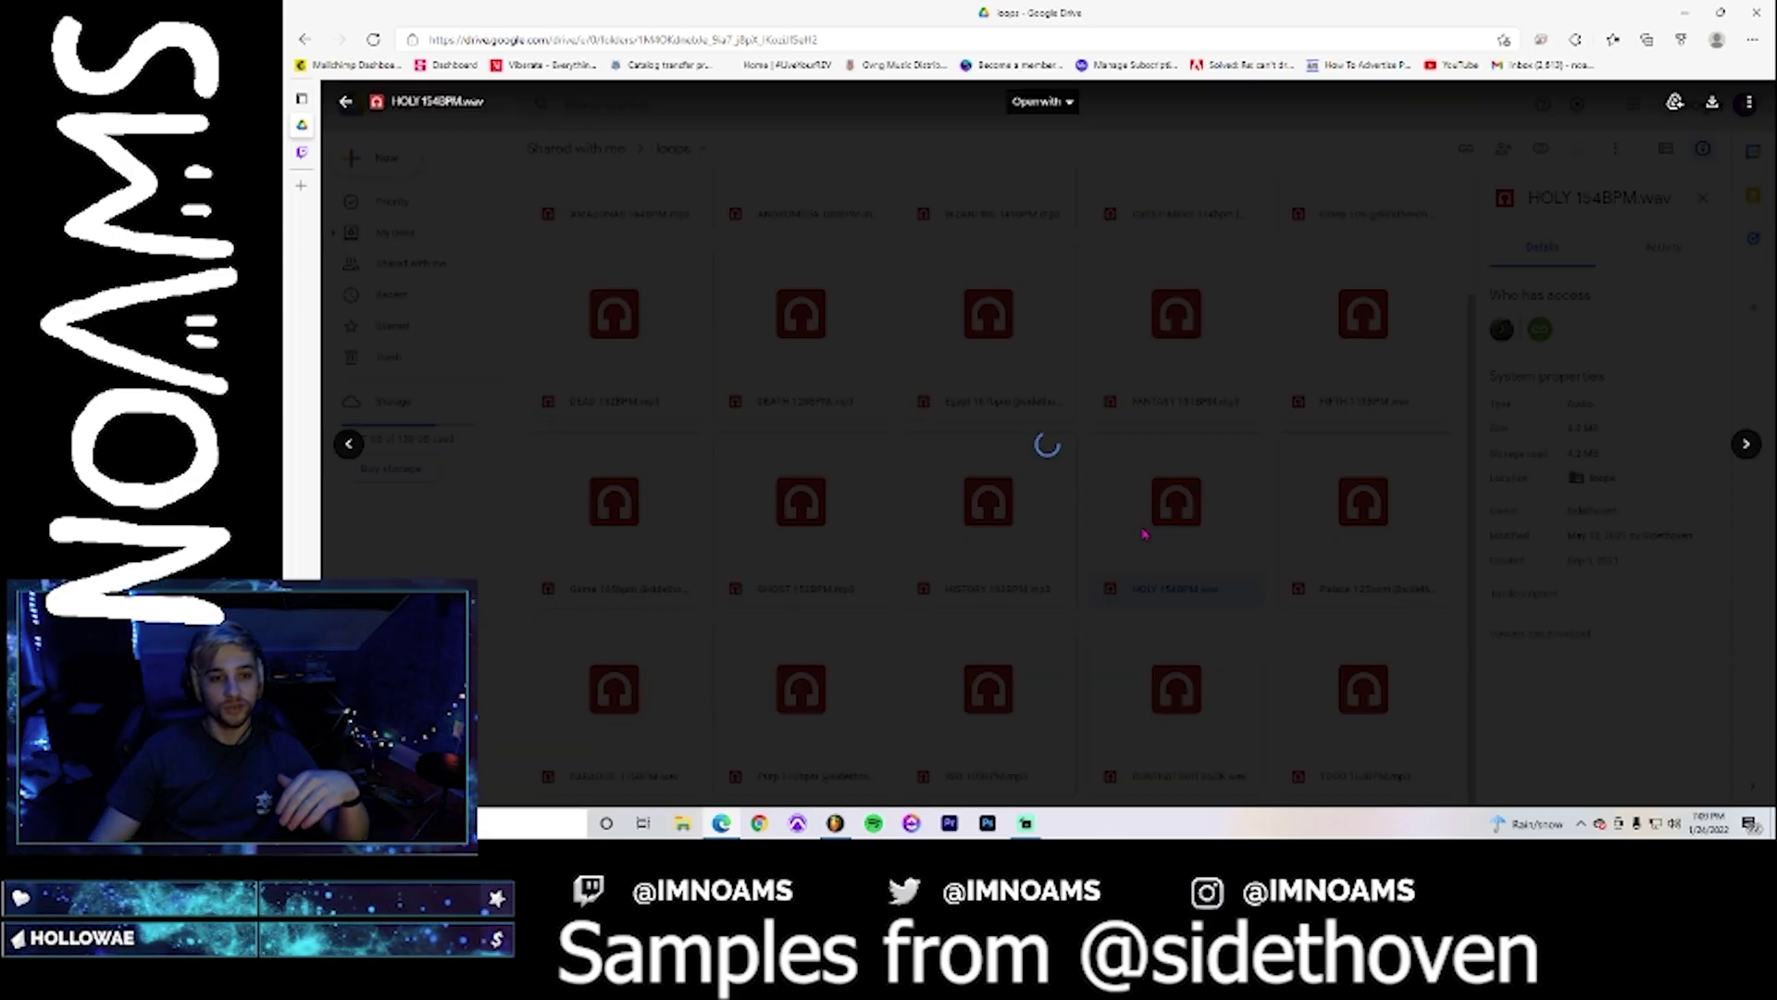
{"action": "key", "text": "Escape"}
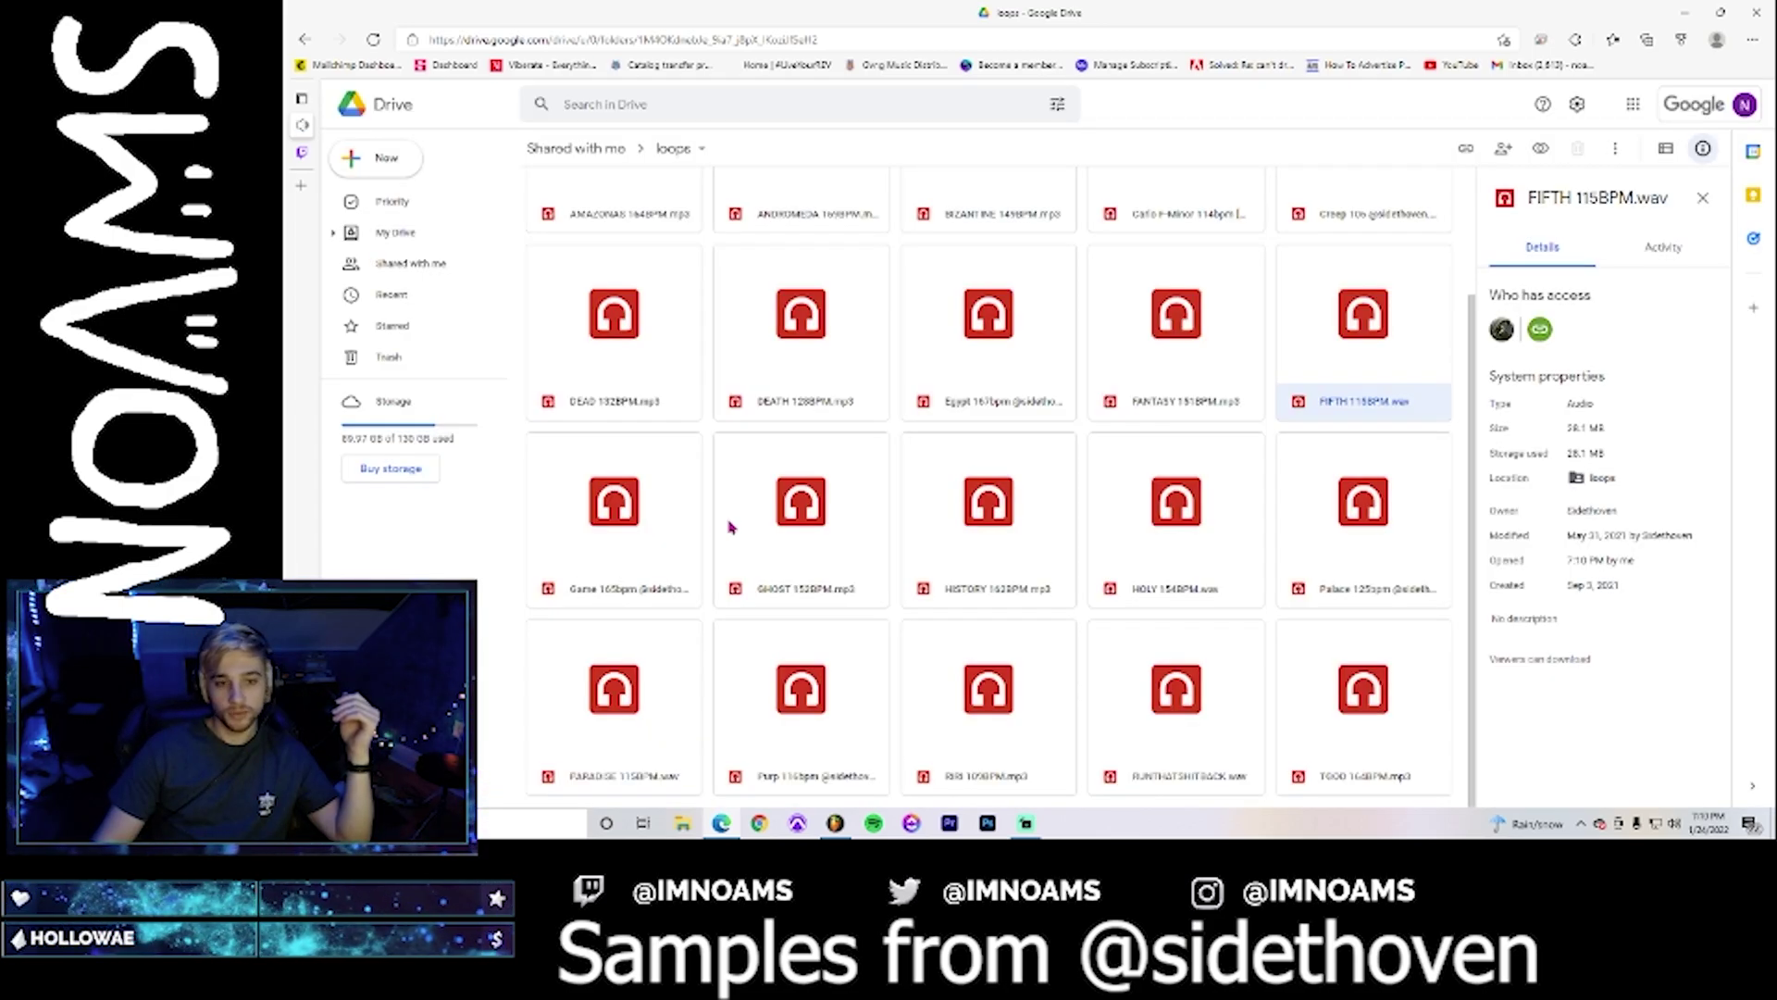
{"action": "double_click", "coordinate": [800, 743]}
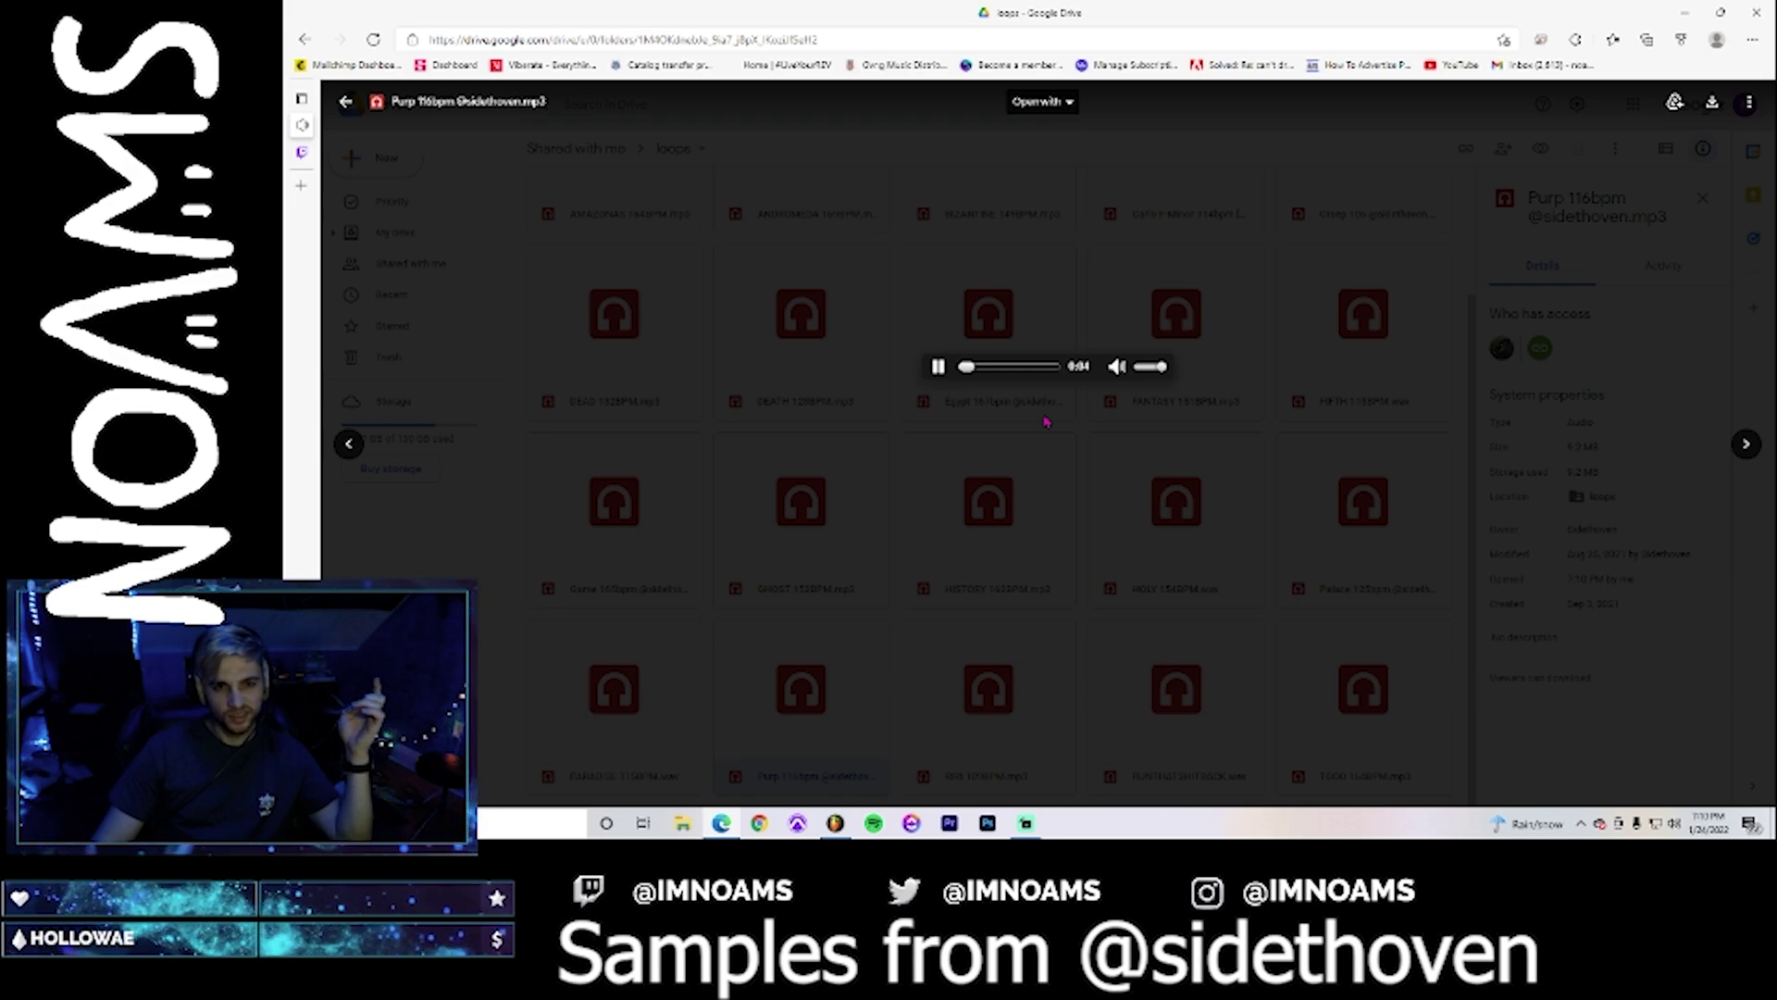
{"action": "left_click", "coordinate": [1712, 102]}
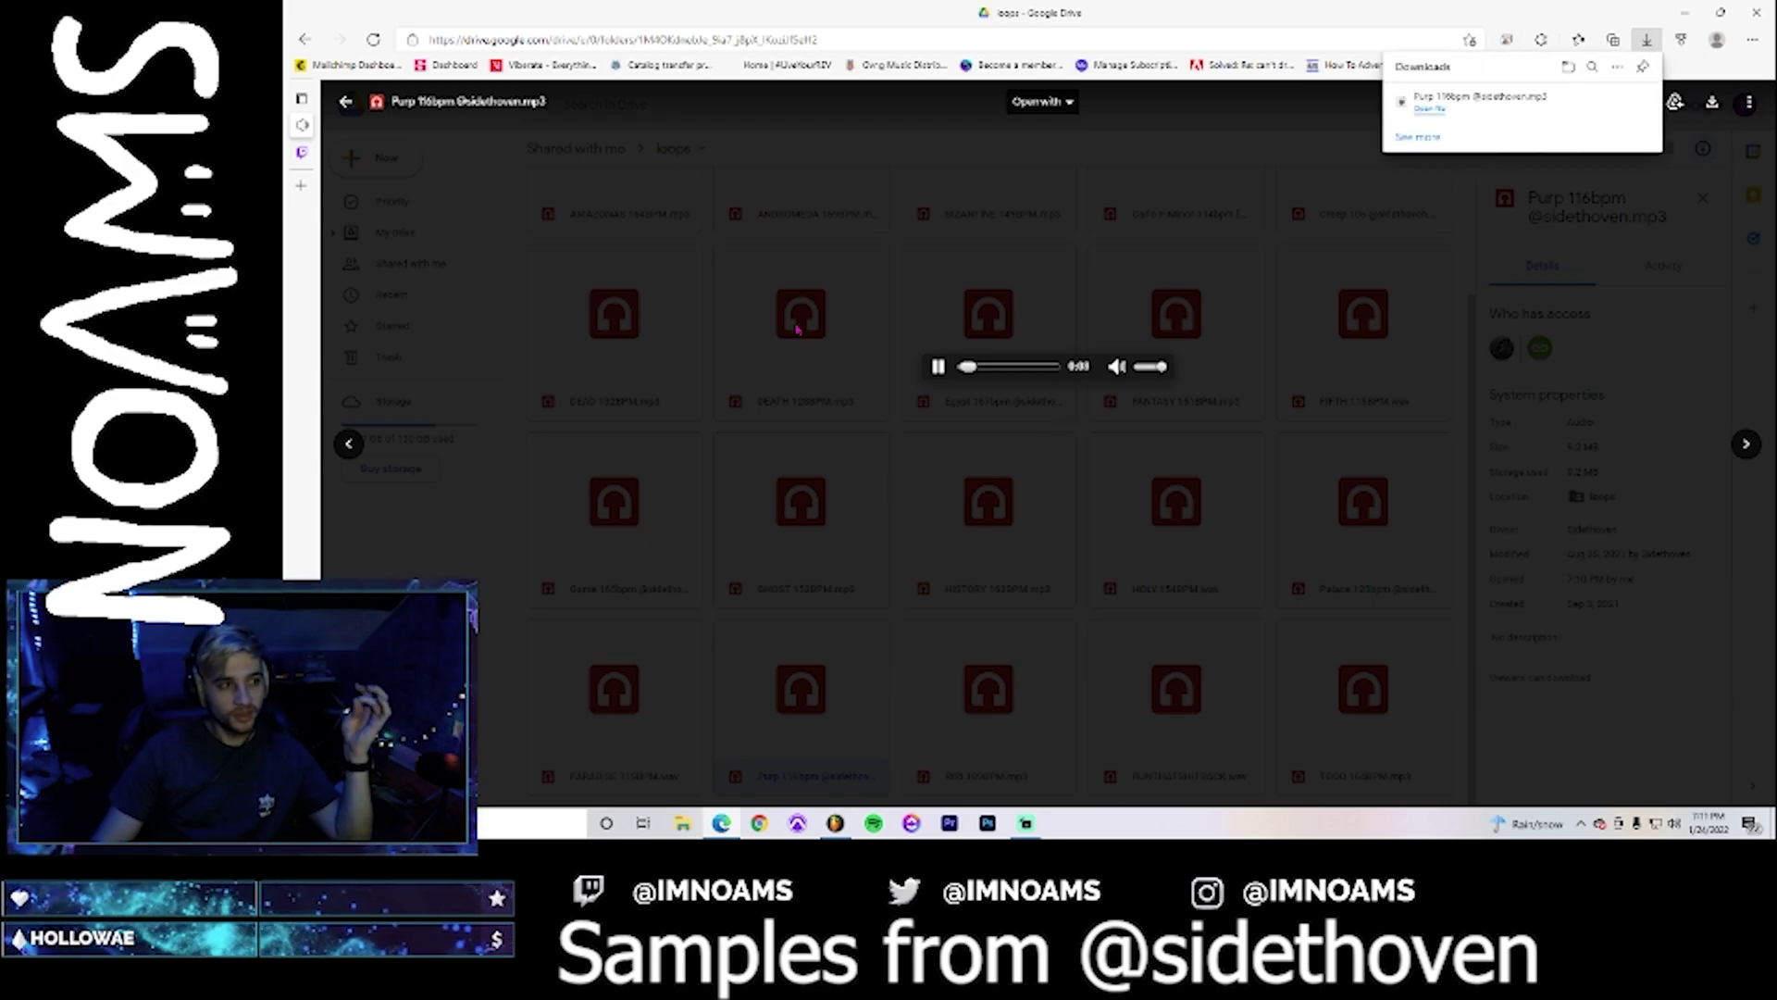
{"action": "left_click", "coordinate": [1596, 102]}
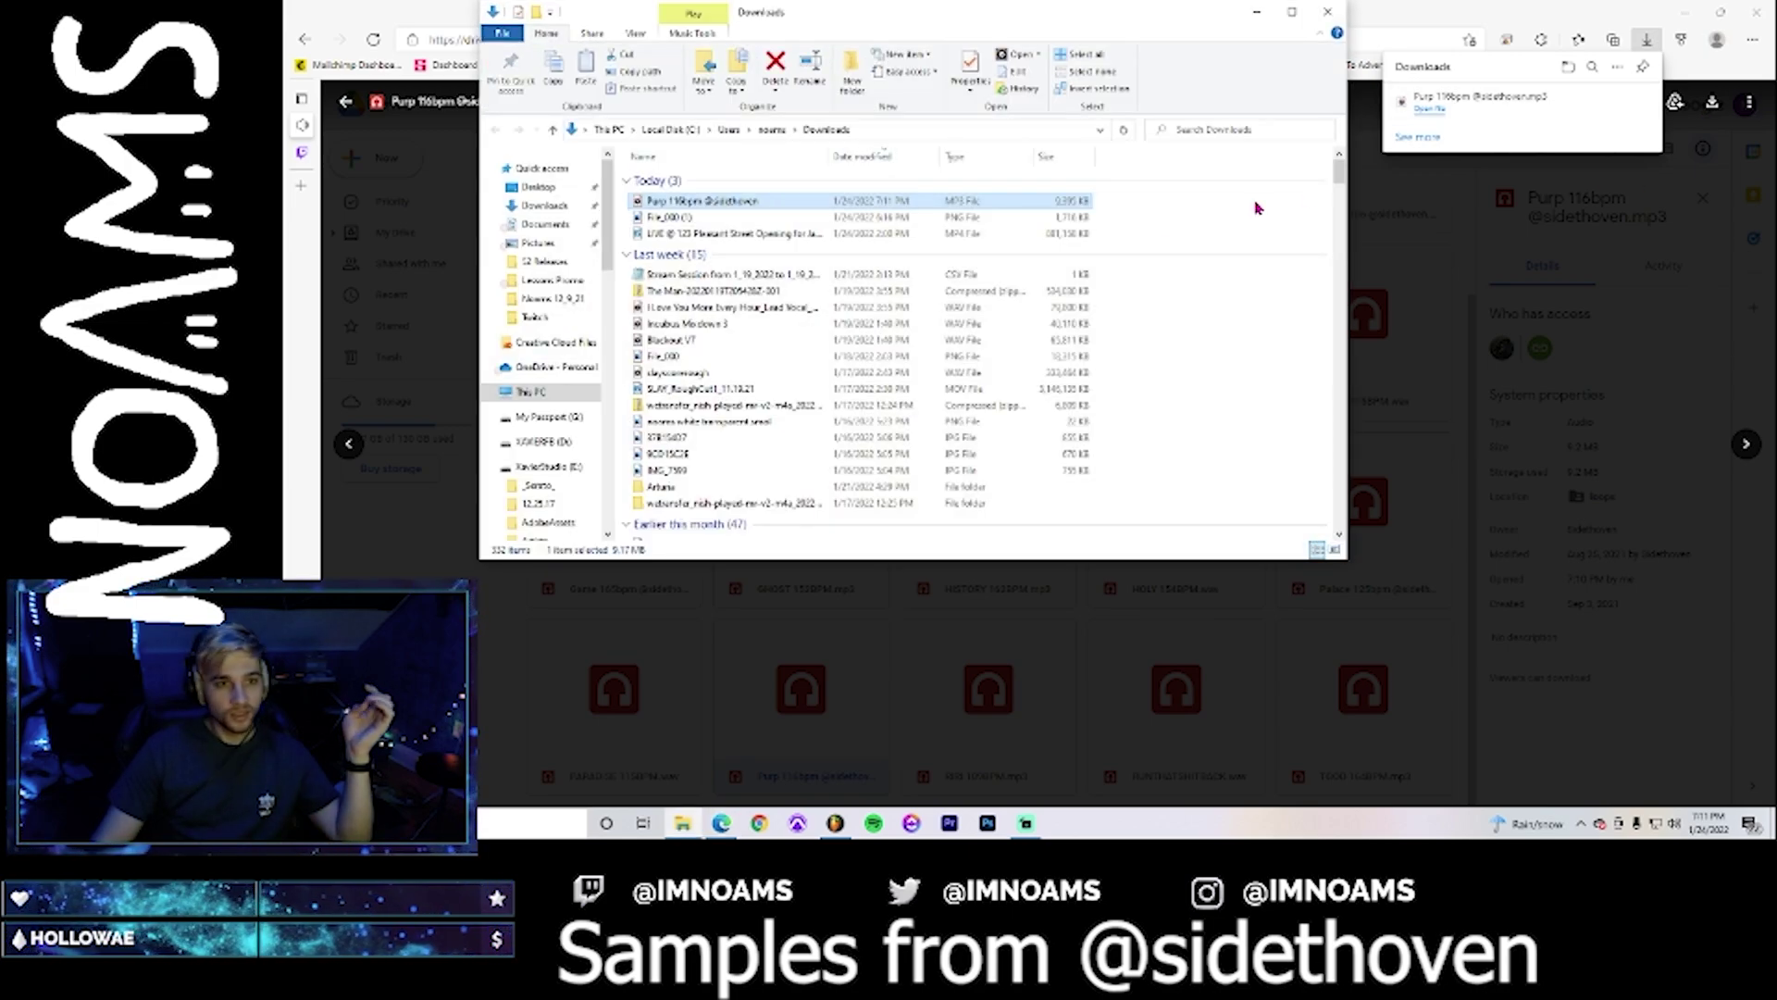
- Open the Stems.Audio folder on the E: drive
{"action": "left_click", "coordinate": [551, 299]}
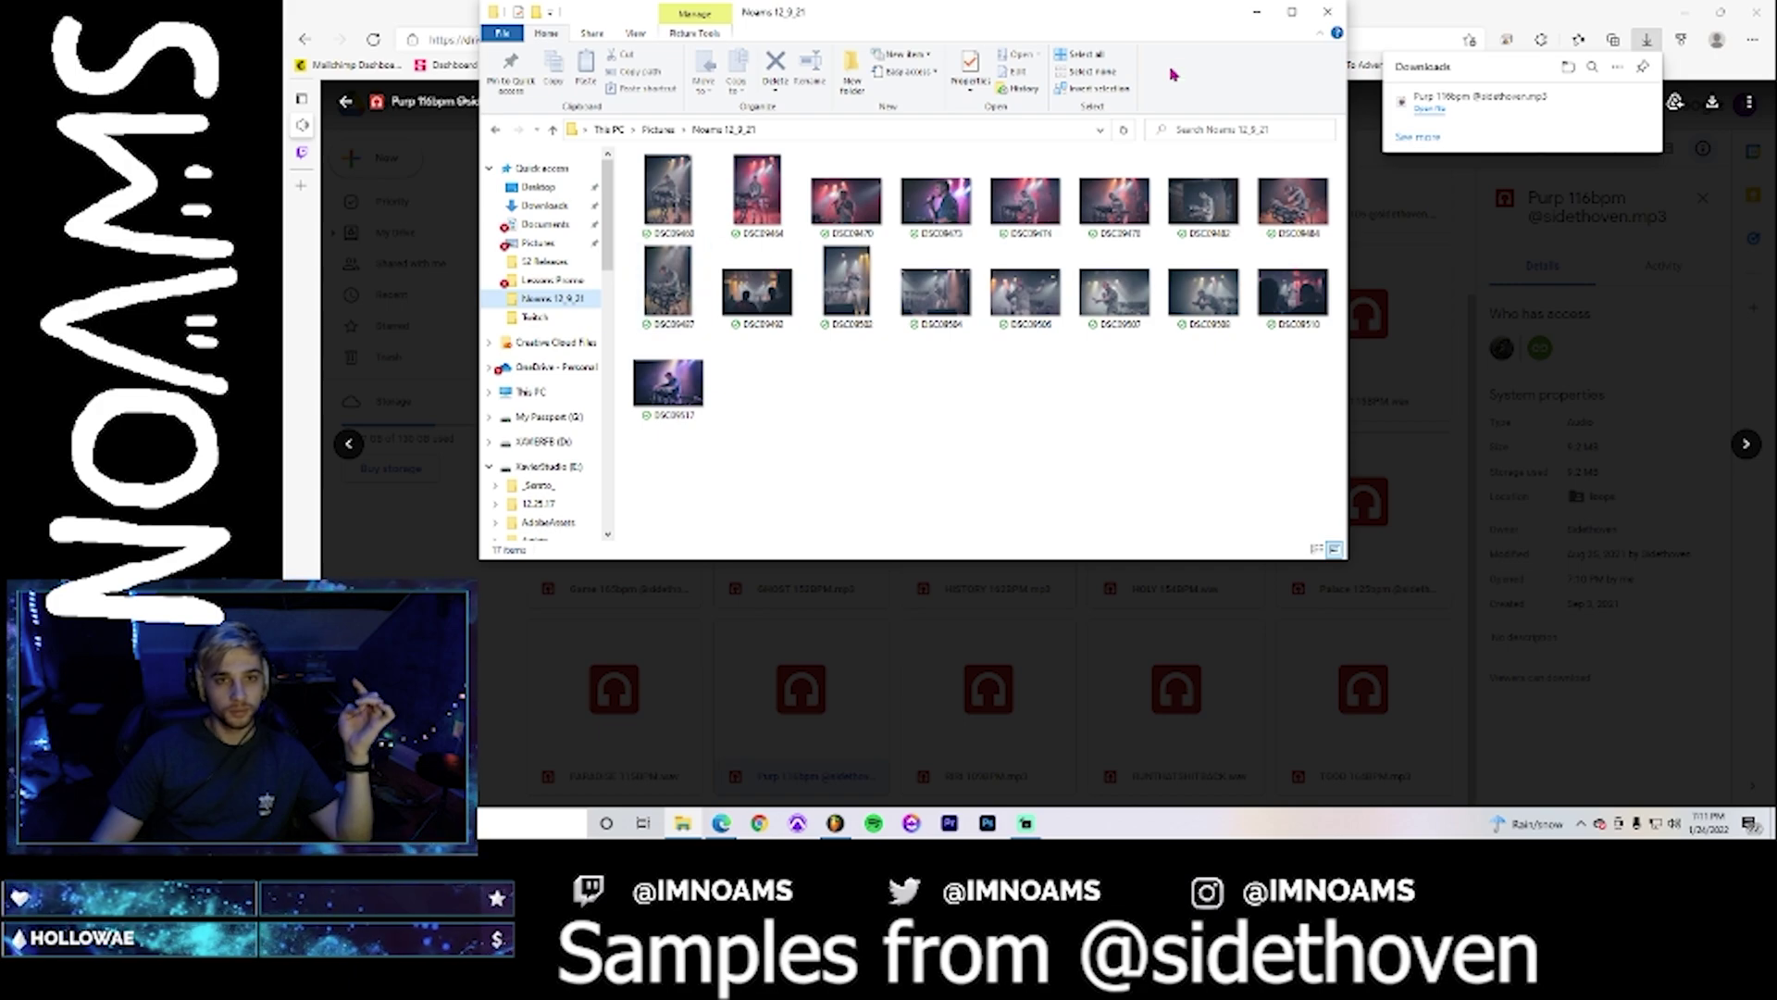
{"action": "left_click", "coordinate": [544, 205]}
{"action": "scroll", "coordinate": [537, 356], "scroll_direction": "down", "scroll_amount": 2}
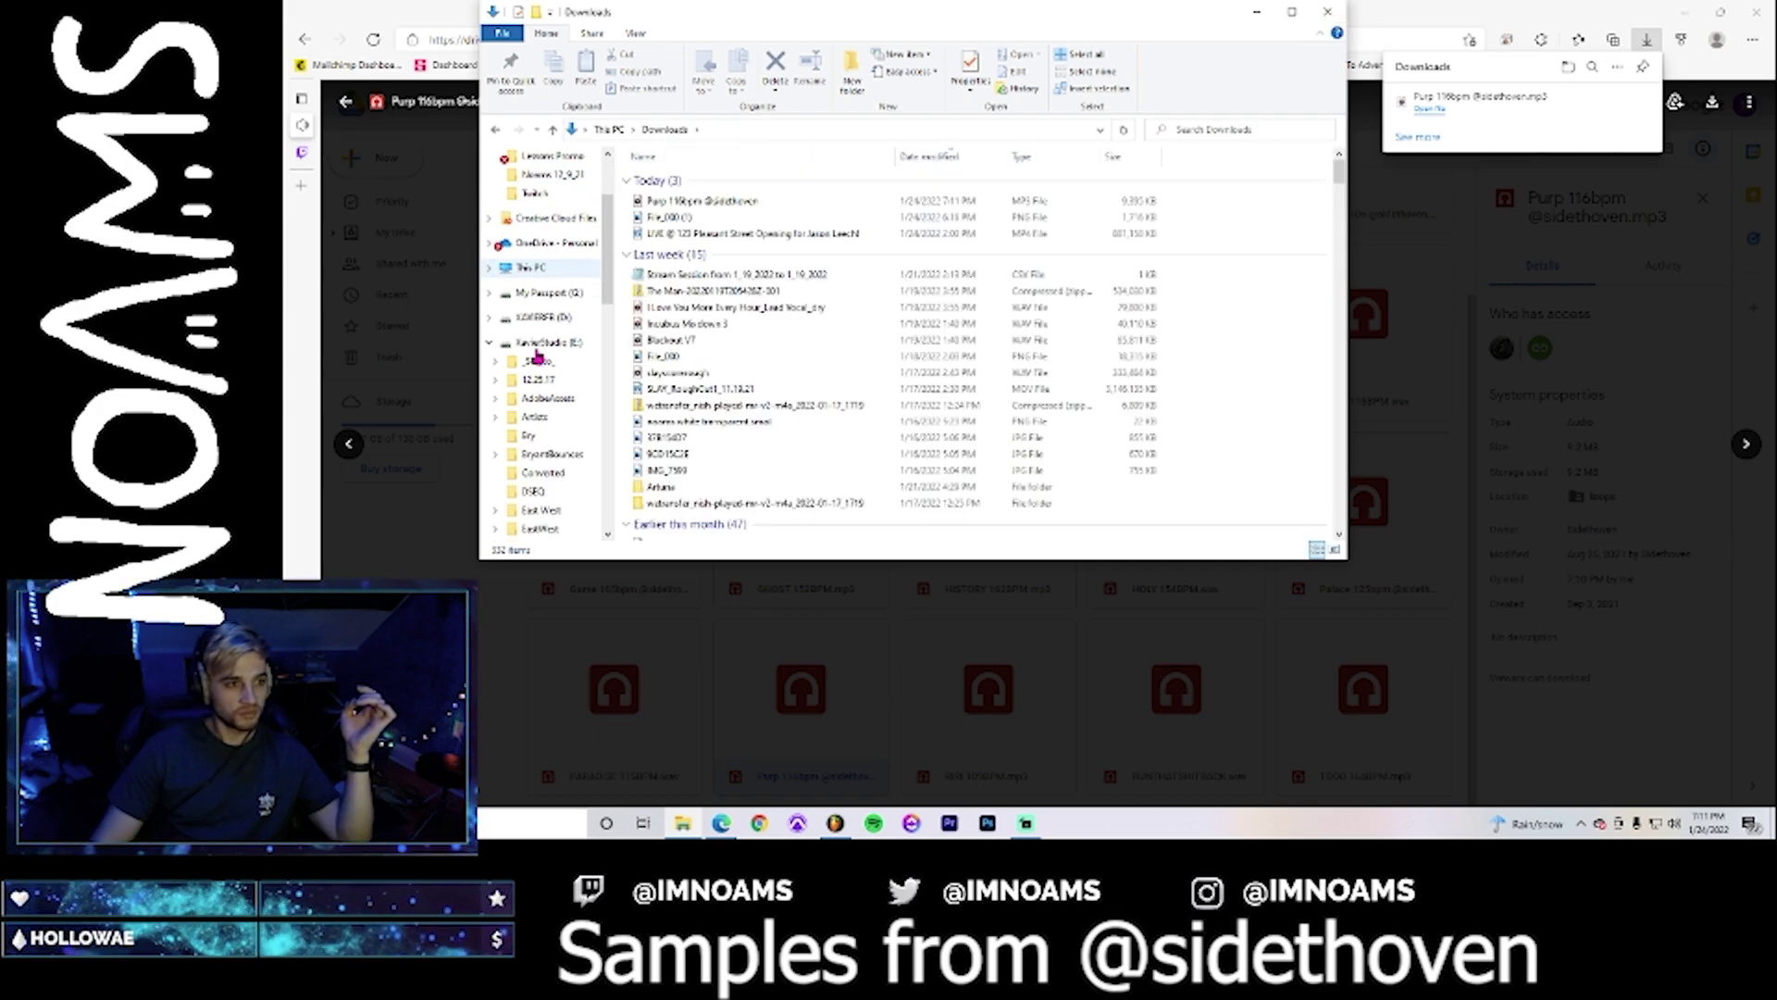
{"action": "scroll", "coordinate": [537, 356], "scroll_direction": "down", "scroll_amount": 2}
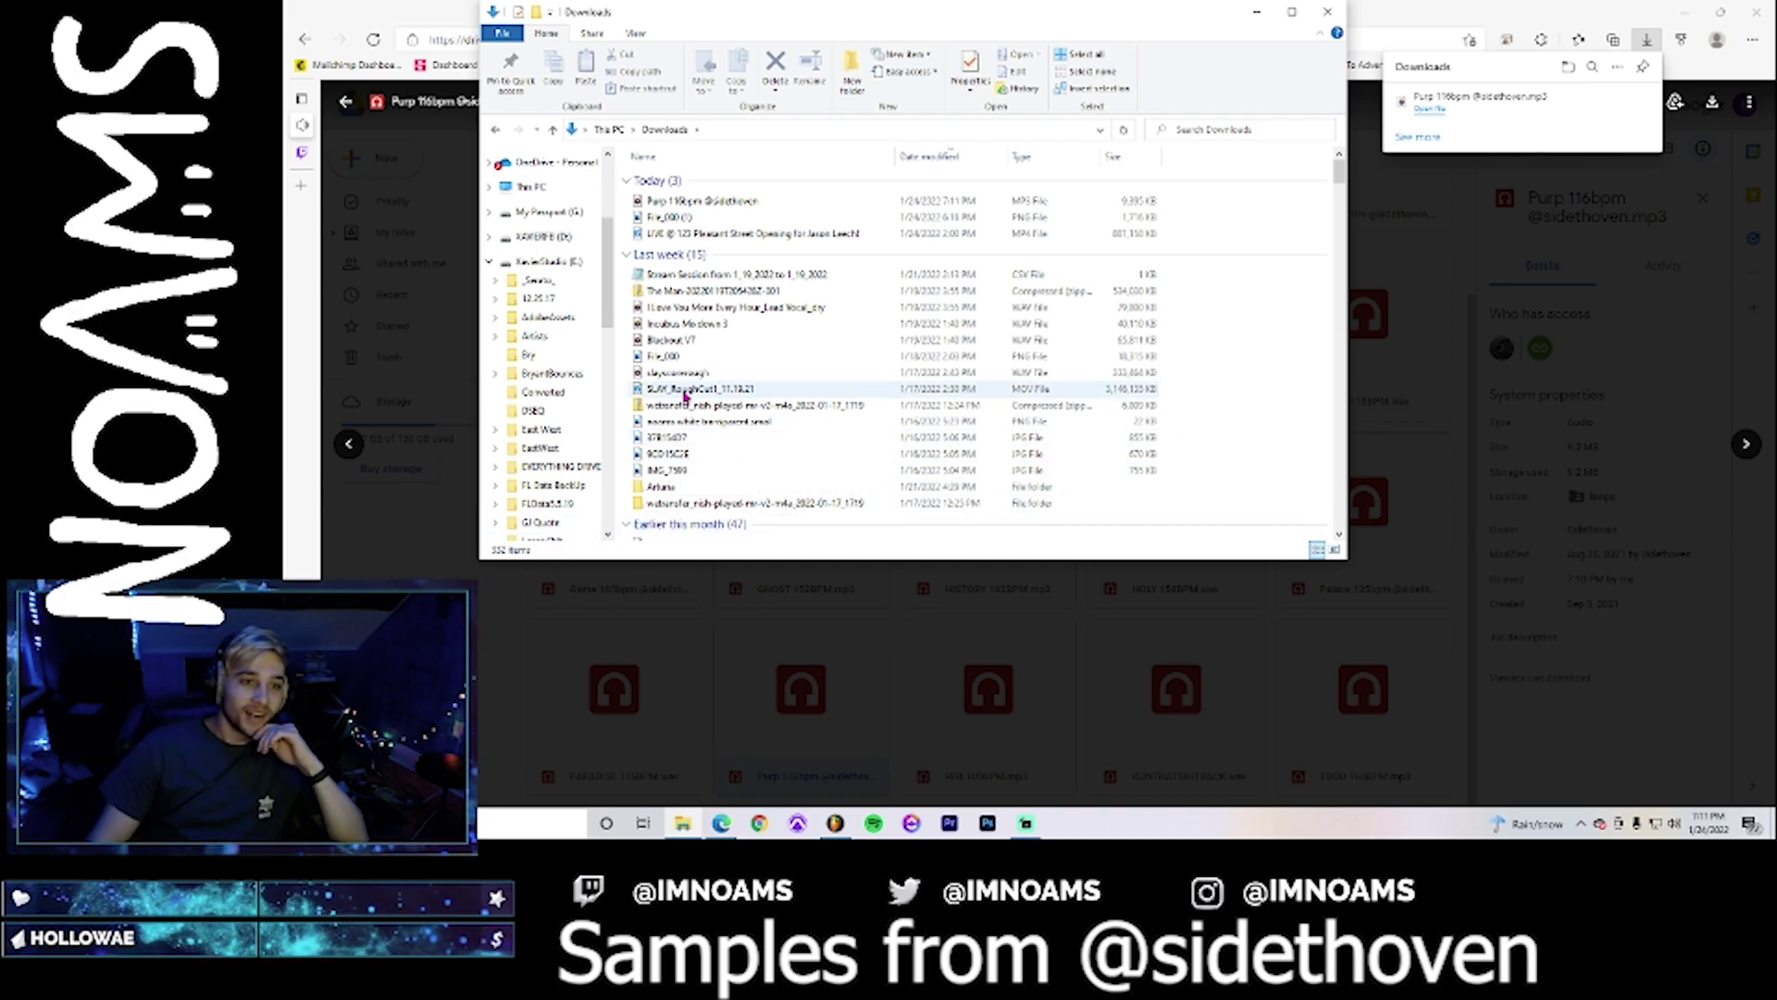
{"action": "scroll", "coordinate": [556, 371], "scroll_direction": "down", "scroll_amount": 1}
{"action": "scroll", "coordinate": [560, 373], "scroll_direction": "down", "scroll_amount": 1}
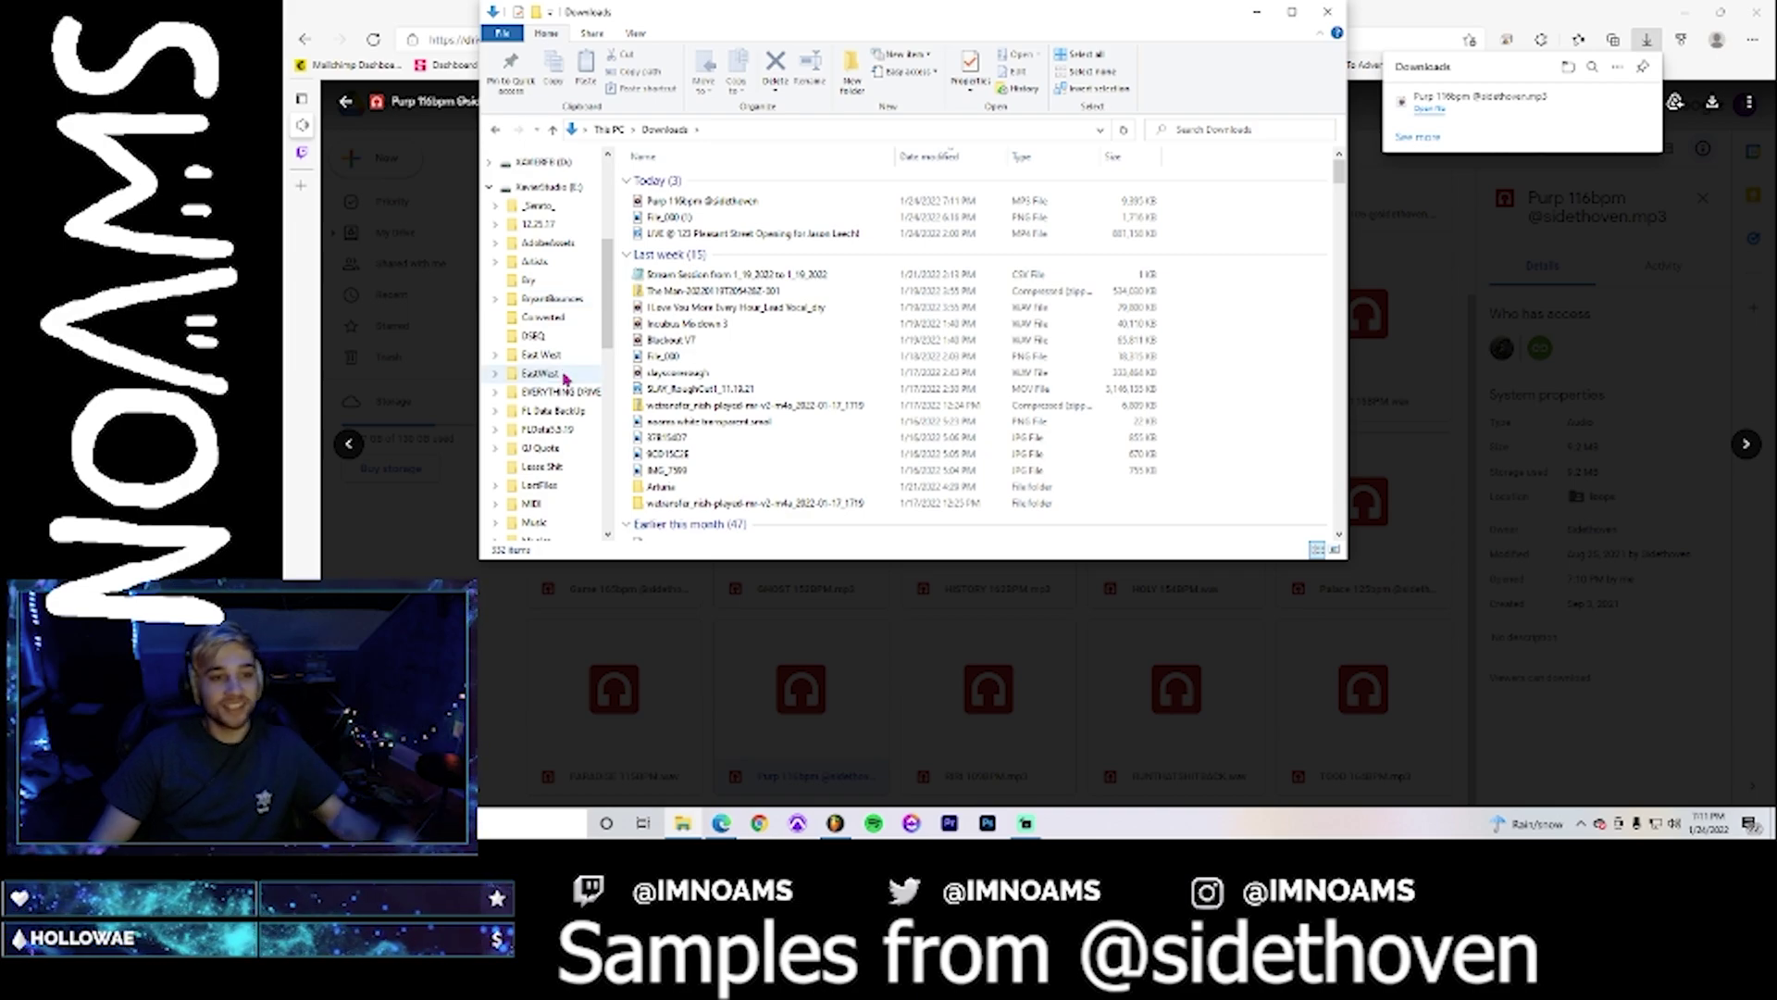
{"action": "scroll", "coordinate": [564, 398], "scroll_direction": "down", "scroll_amount": 3}
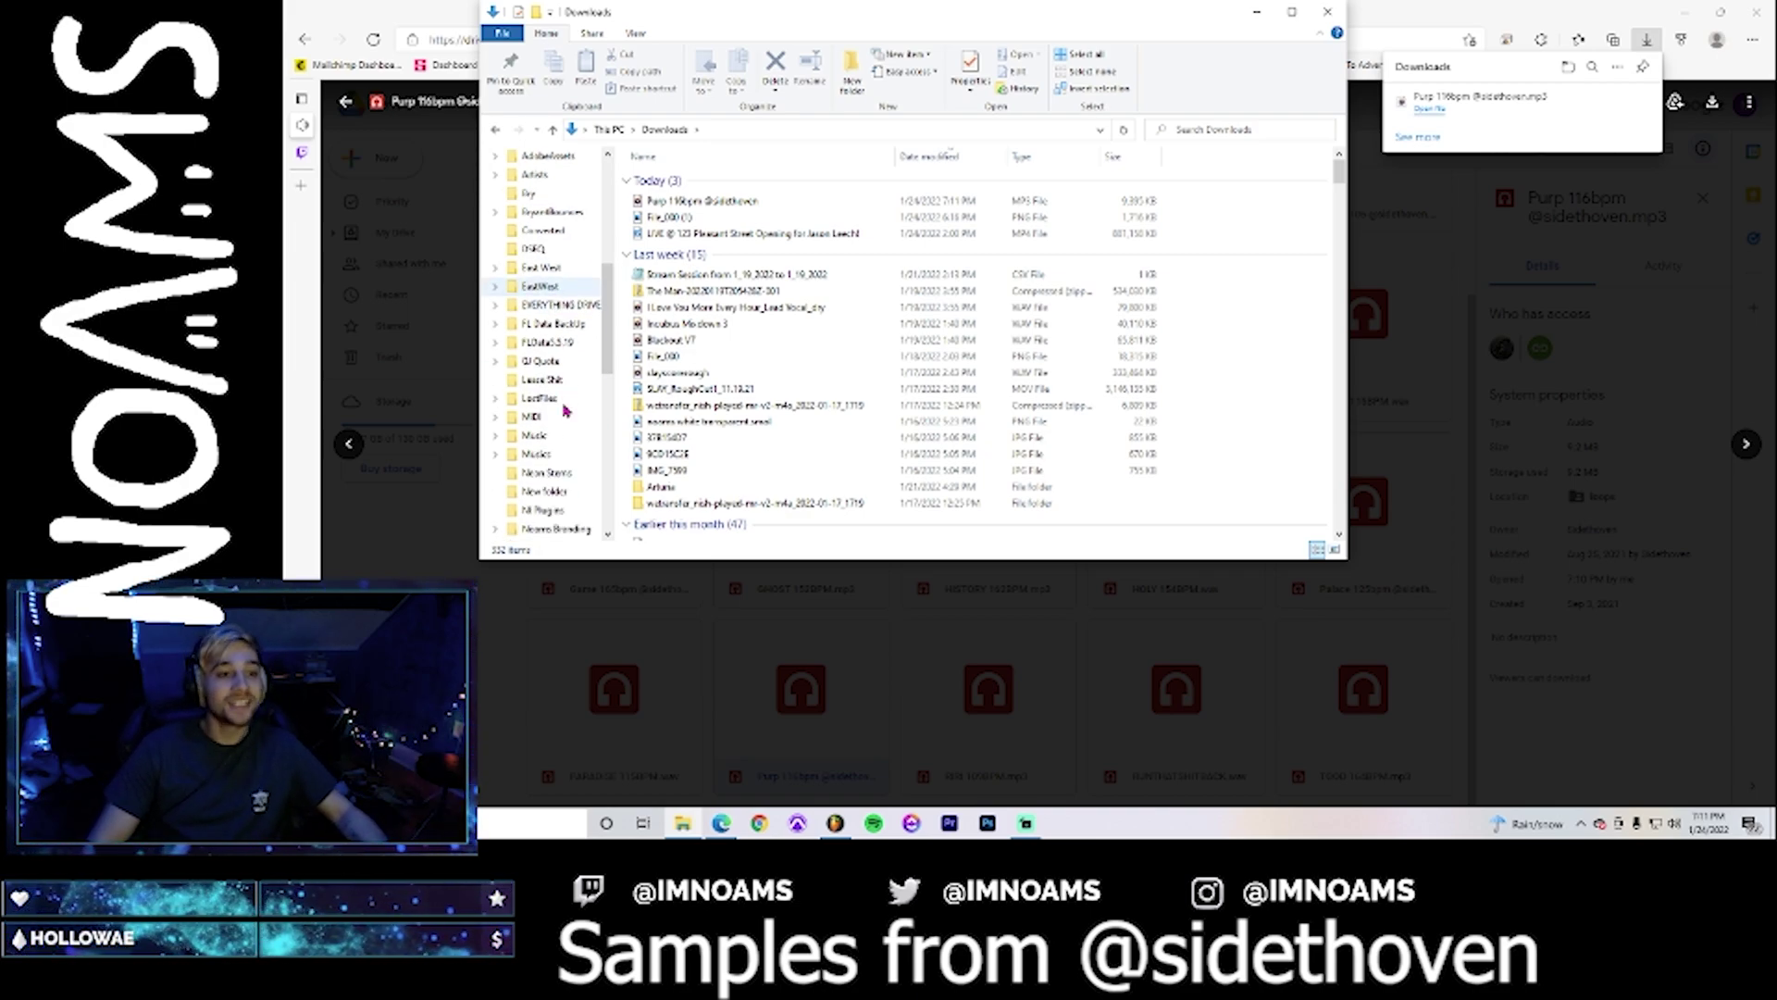
{"action": "scroll", "coordinate": [565, 410], "scroll_direction": "down", "scroll_amount": 3}
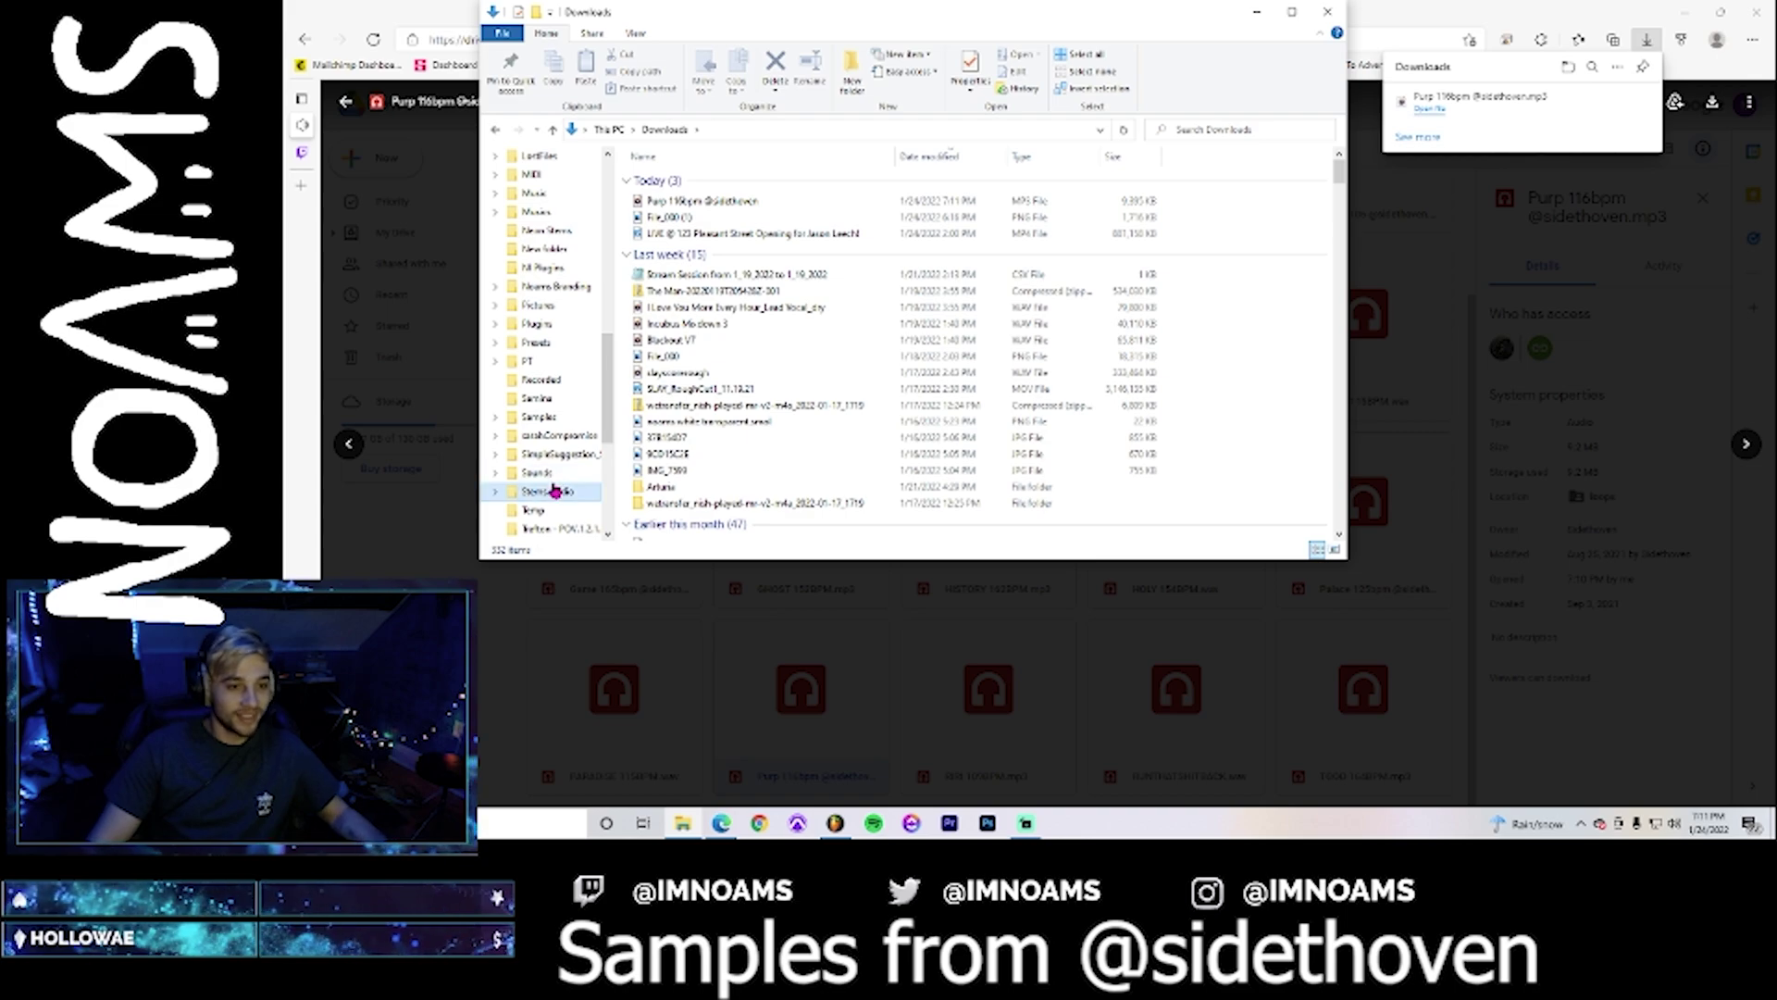
{"action": "left_click", "coordinate": [548, 491]}
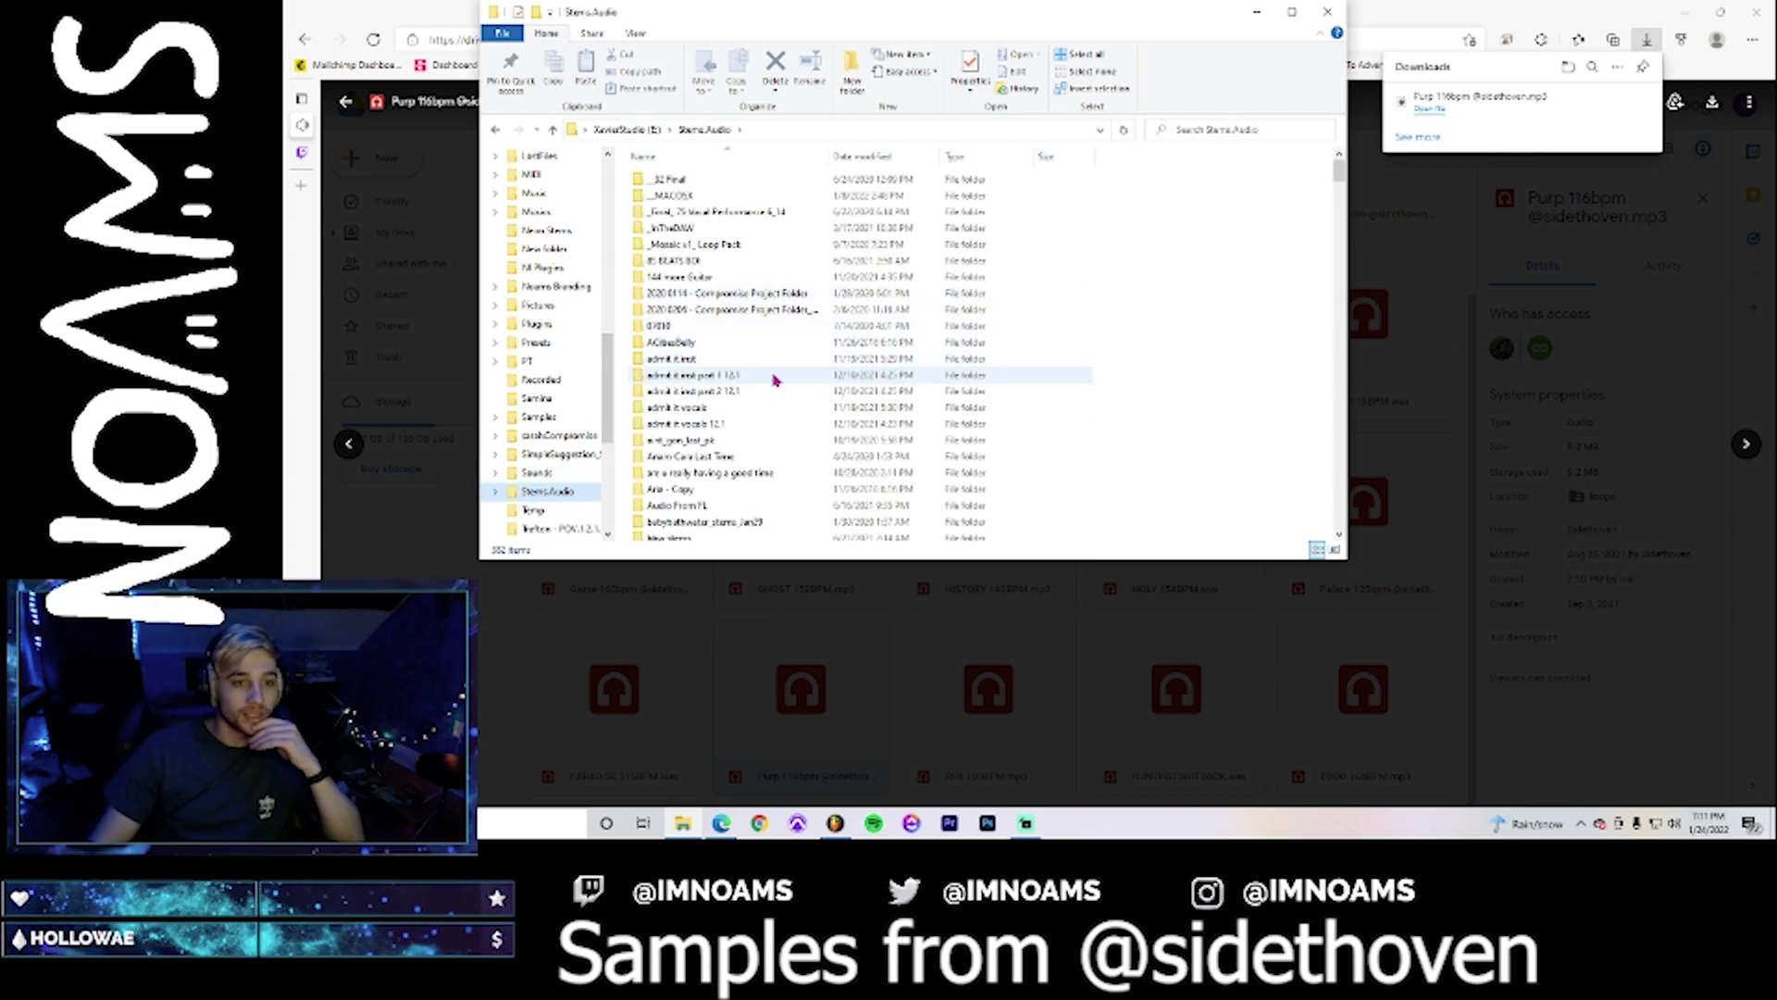
- Create a new folder named Twitch Loops in Stems.Audio
{"action": "right_click", "coordinate": [1149, 323]}
{"action": "mouse_move", "coordinate": [1250, 508]}
{"action": "left_click", "coordinate": [1370, 508]}
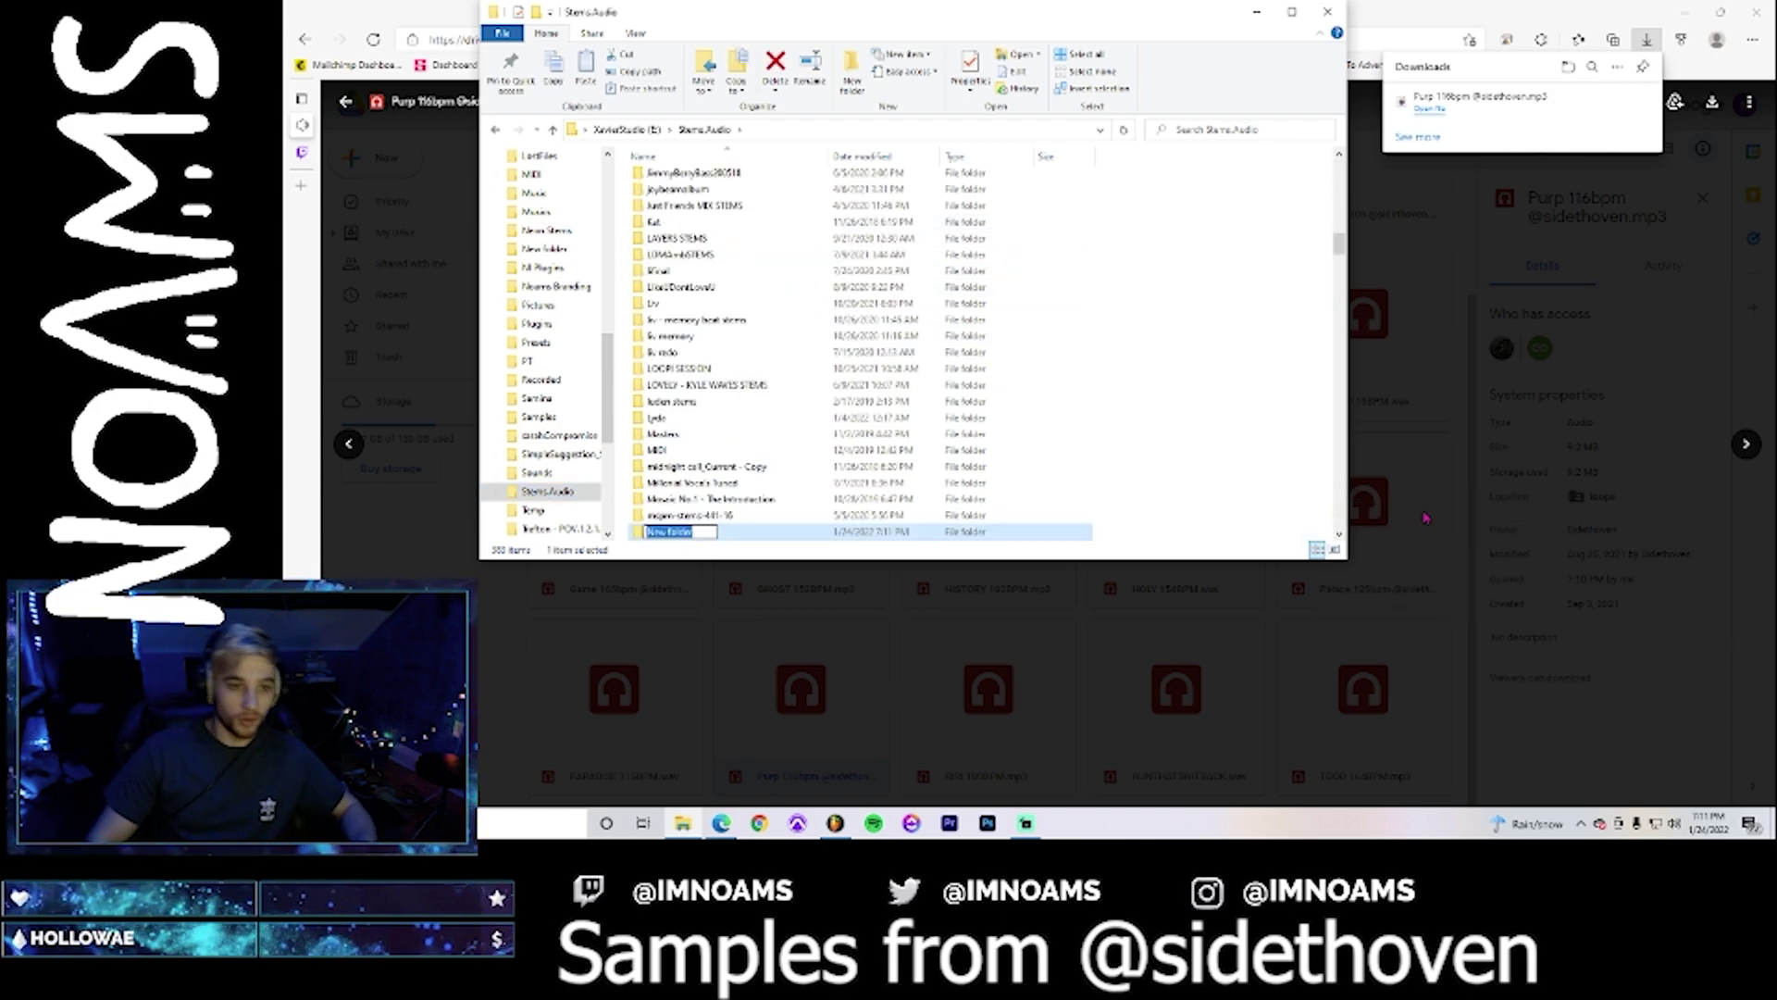
{"action": "type", "text": "Twitch"}
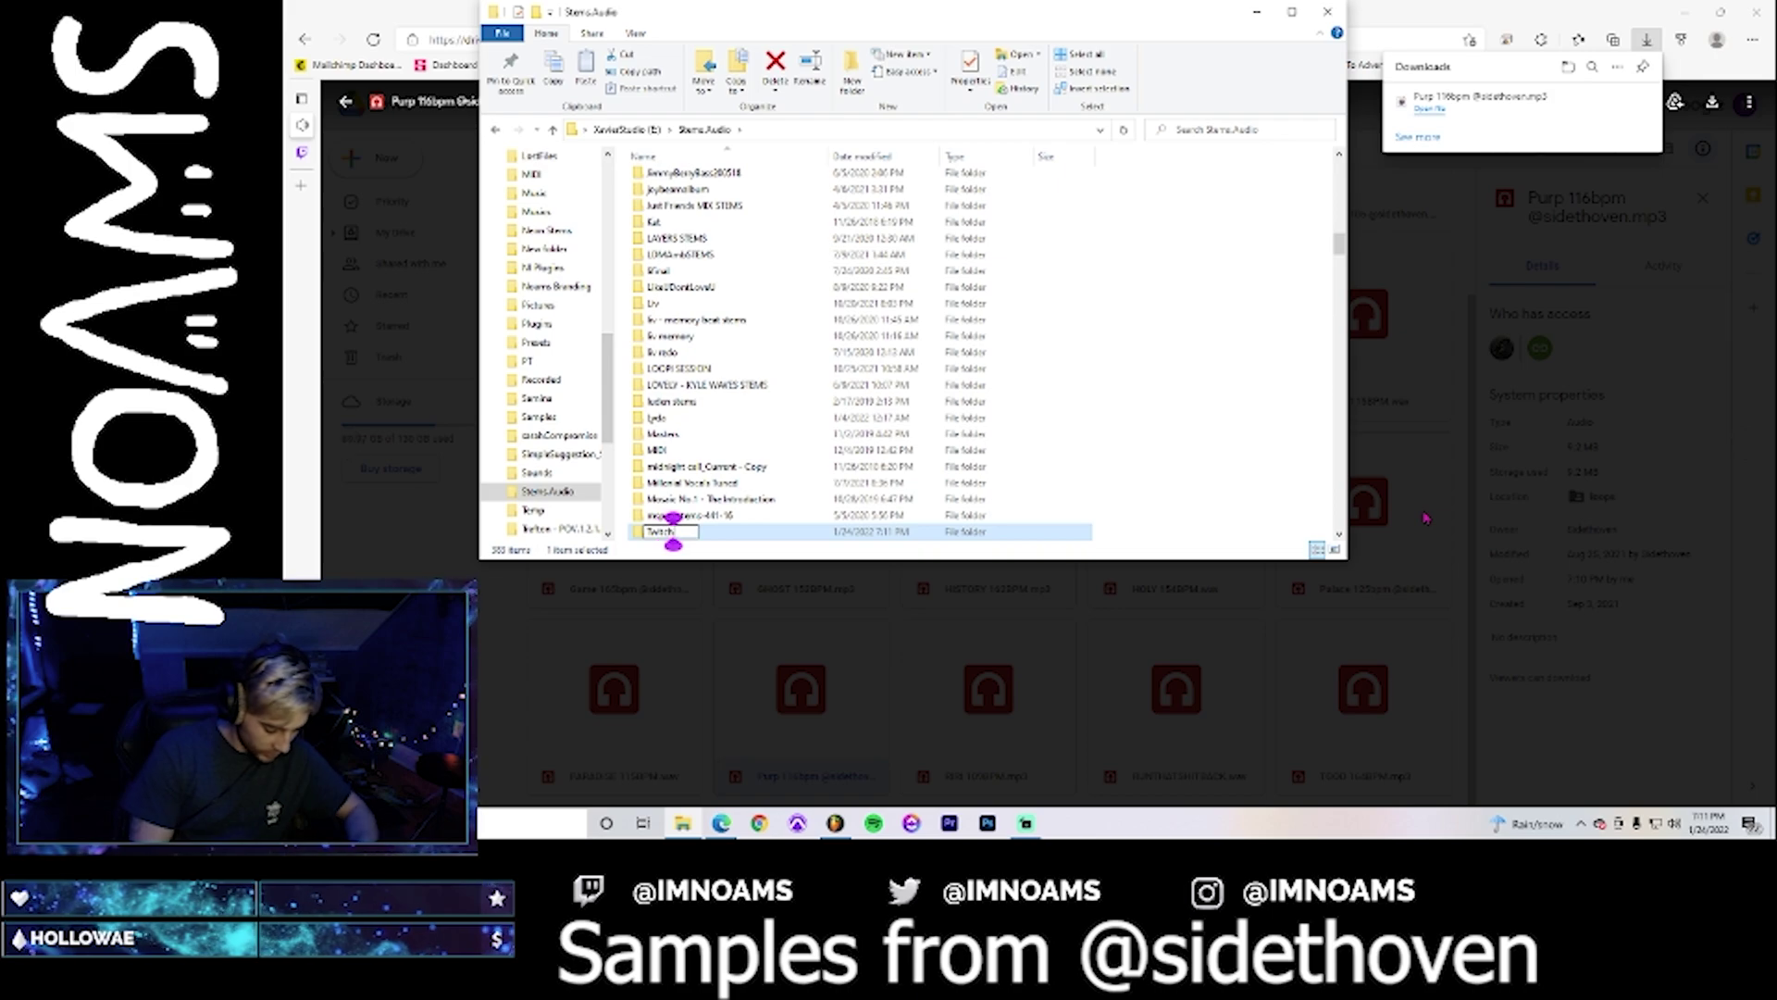
{"action": "type", "text": " Loops"}
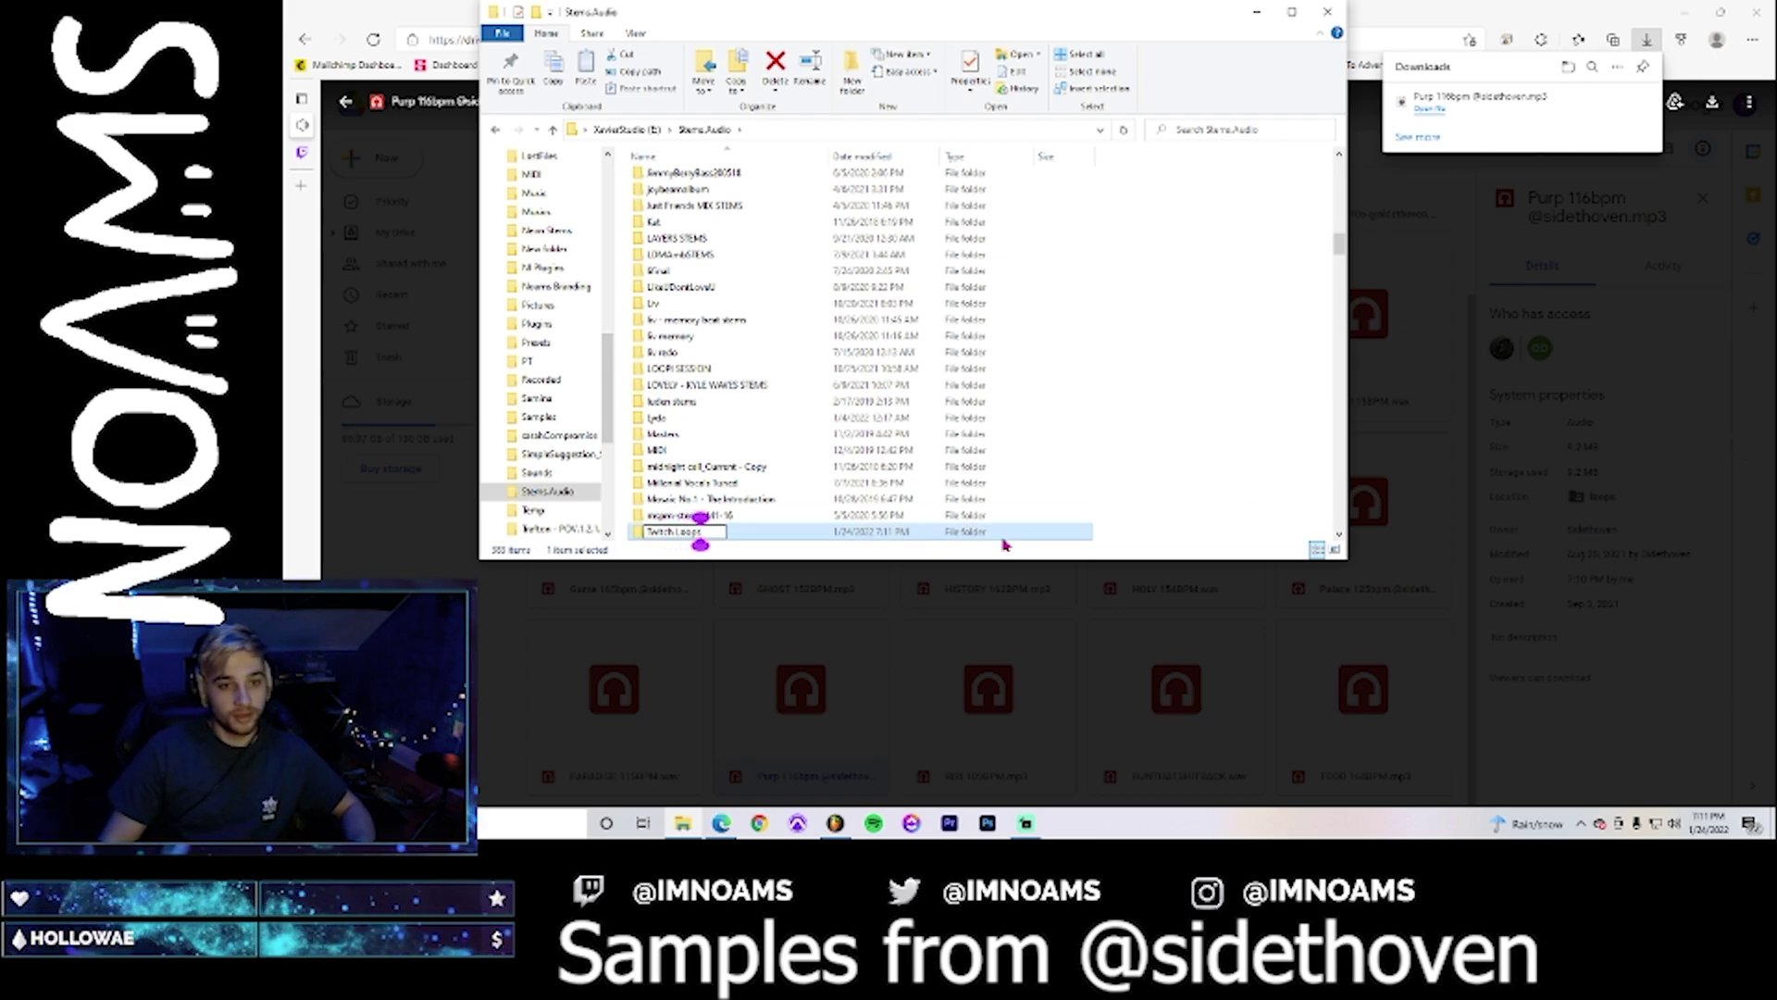
{"action": "key", "text": "Return"}
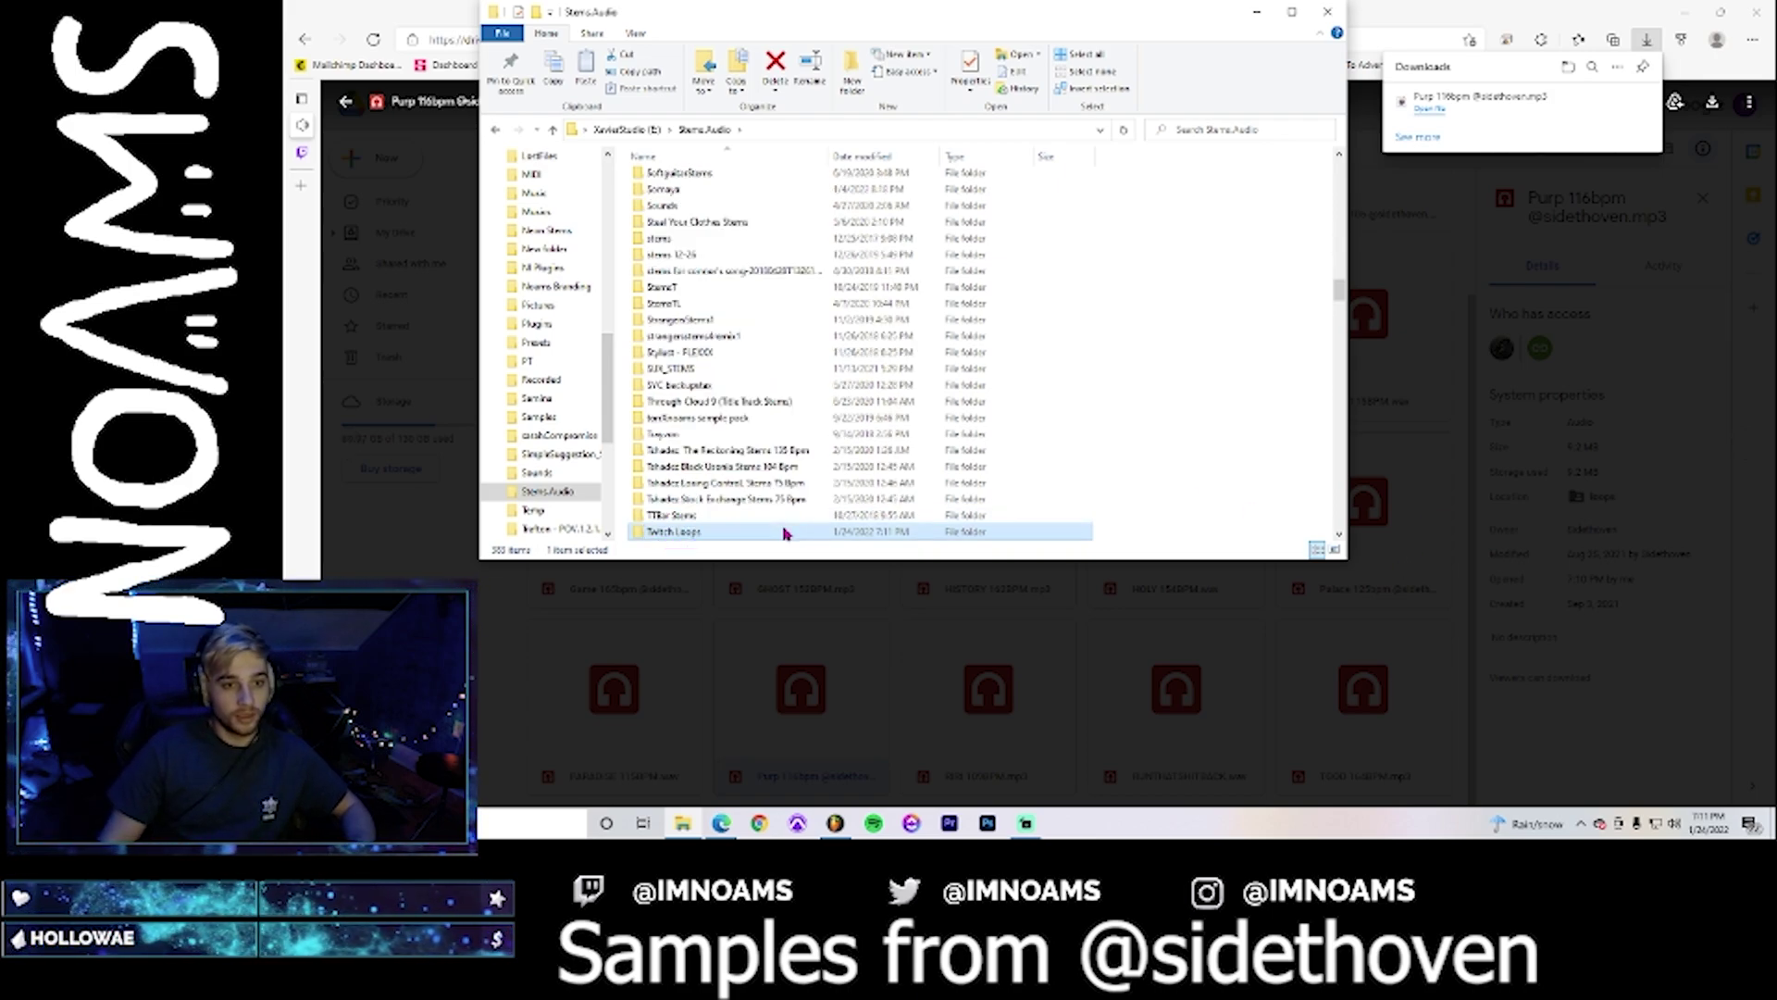
- Open the Twitch Loops folder and create a subfolder named Sidethoven in it
{"action": "double_click", "coordinate": [730, 534]}
{"action": "right_click", "coordinate": [768, 322]}
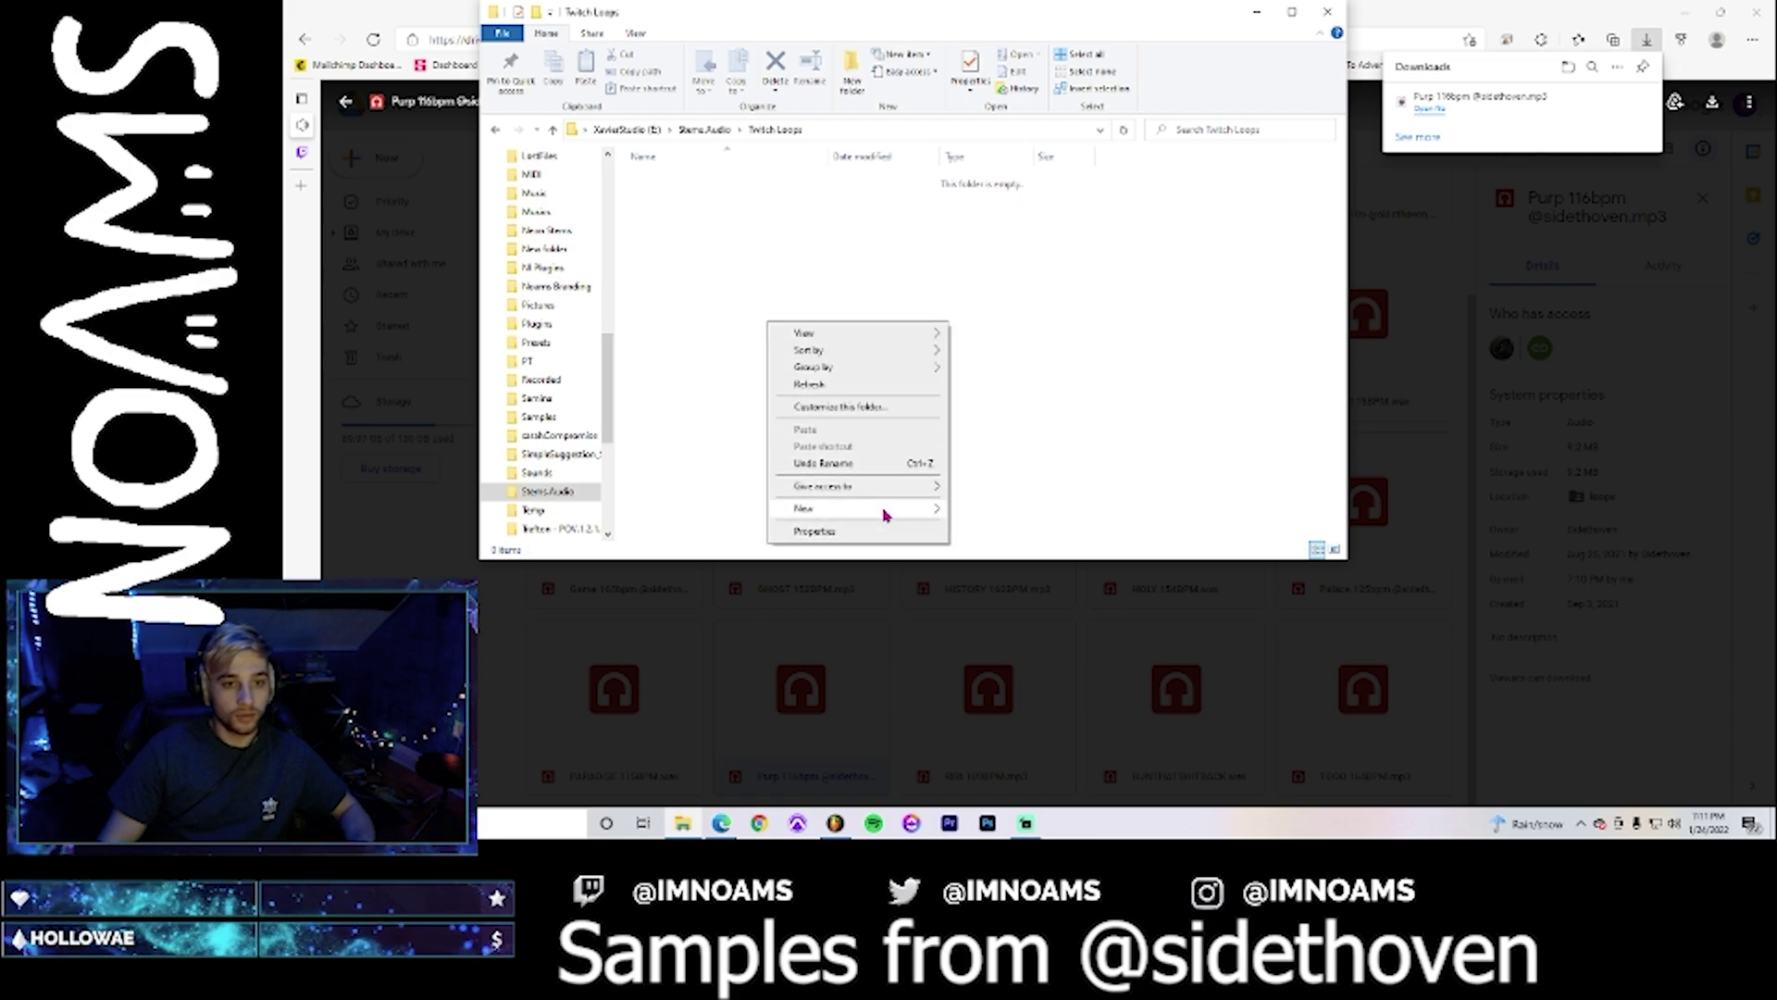
{"action": "mouse_move", "coordinate": [884, 516]}
{"action": "left_click", "coordinate": [1012, 509]}
{"action": "type", "text": "S"}
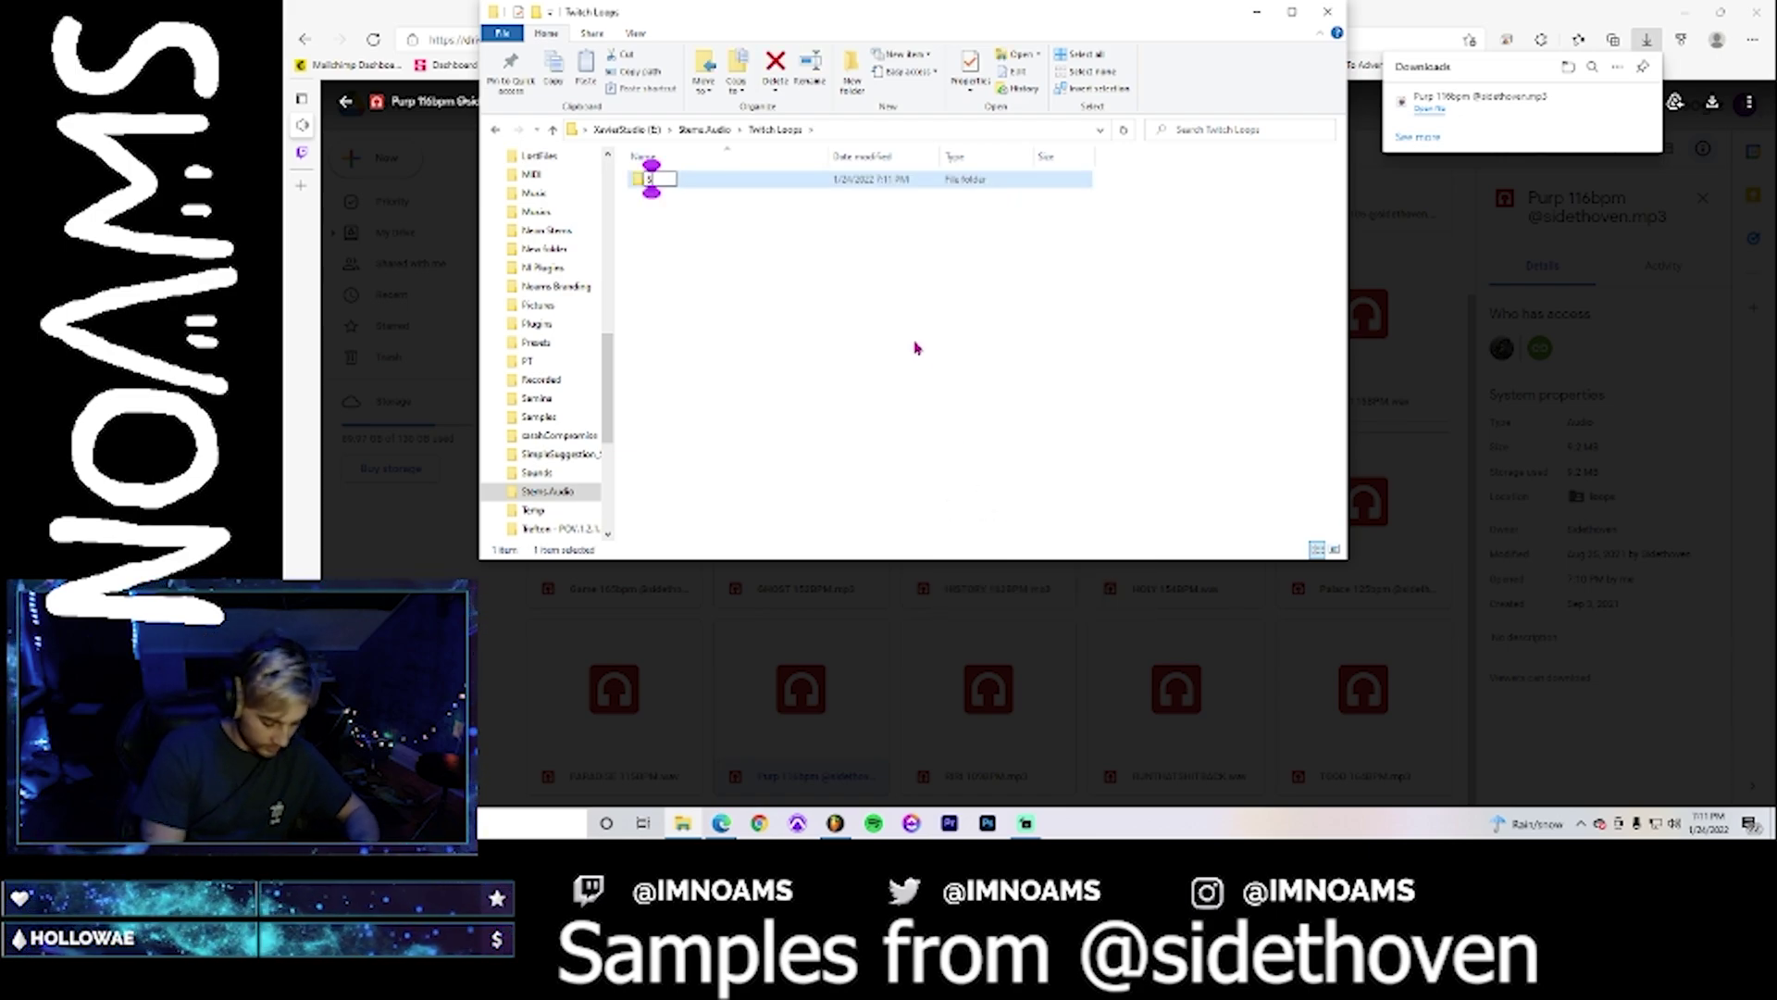
{"action": "type", "text": "id"}
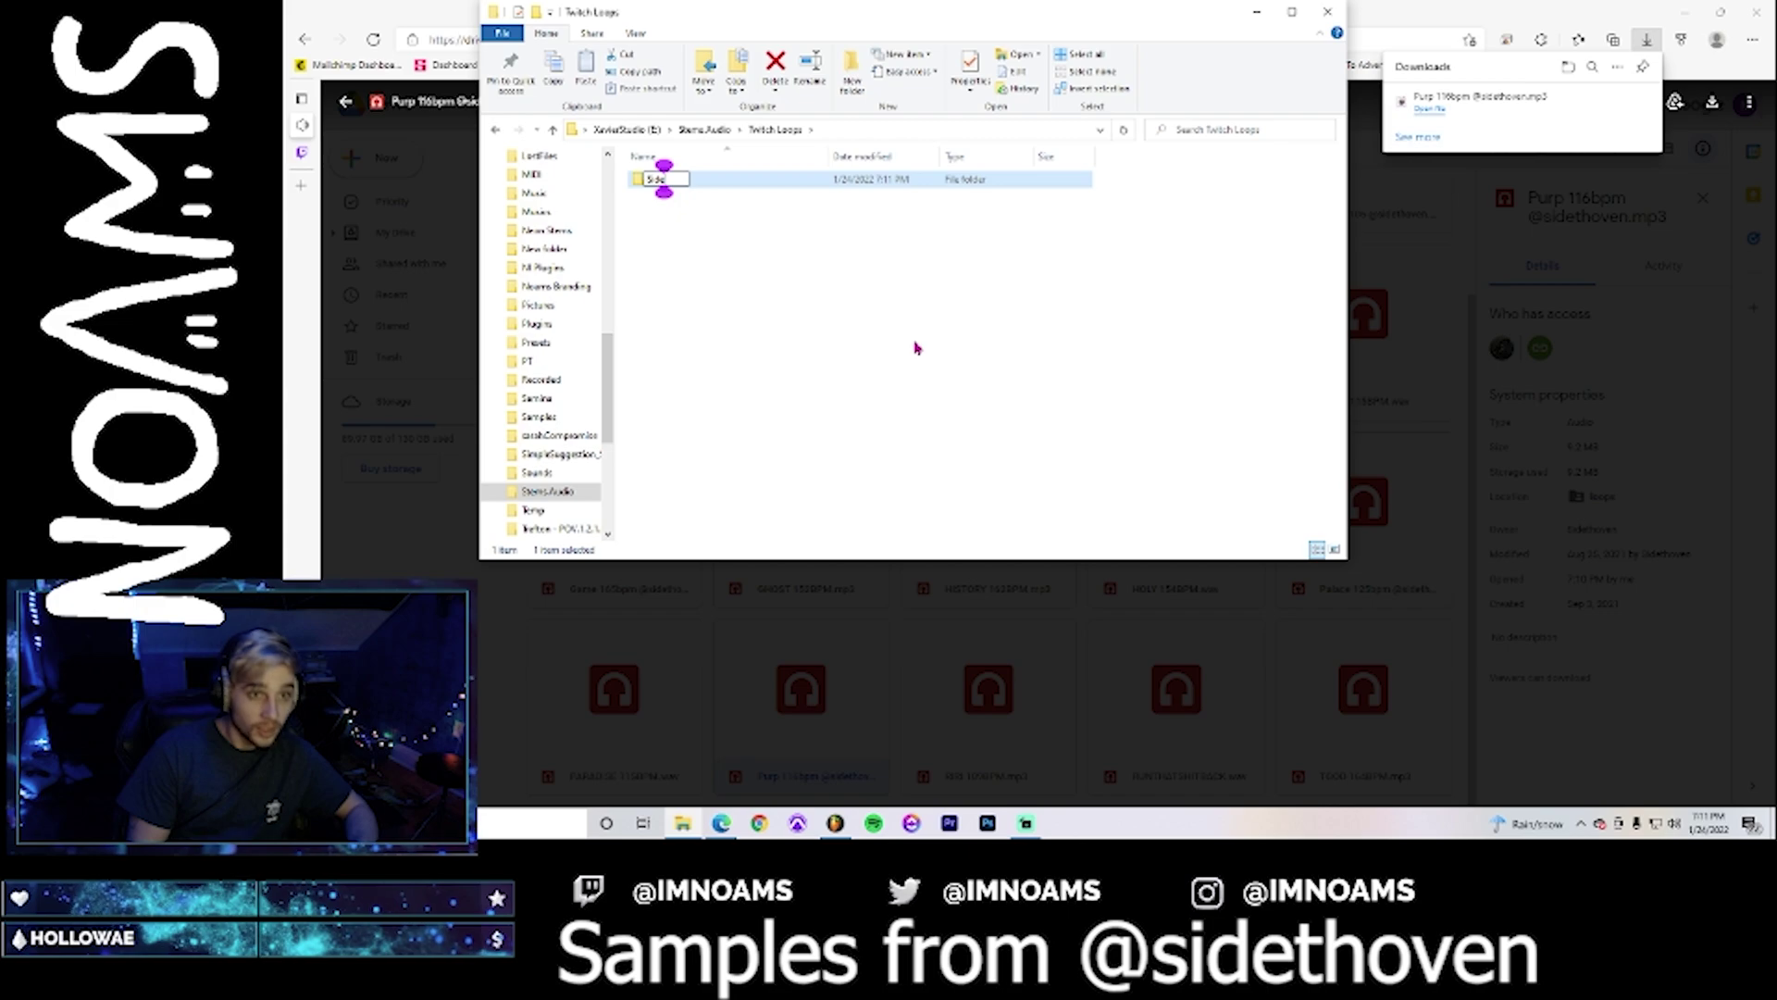
{"action": "type", "text": "ethoven"}
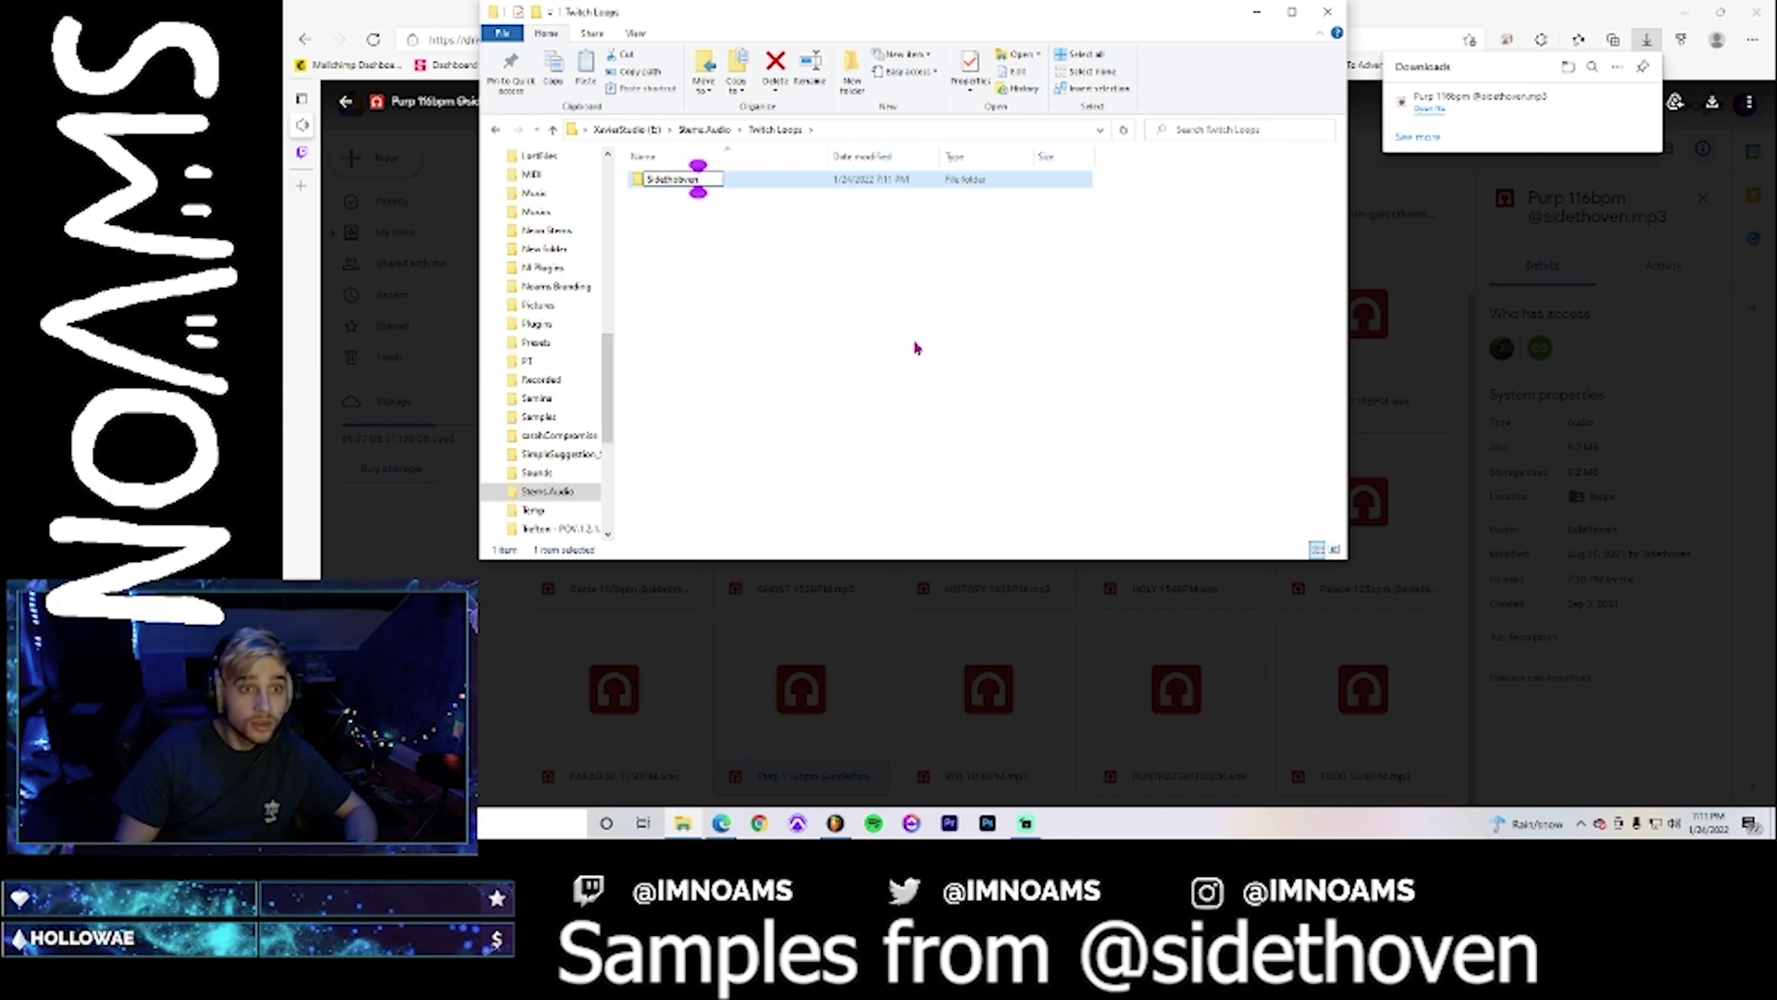
{"action": "key", "text": "BackSpace"}
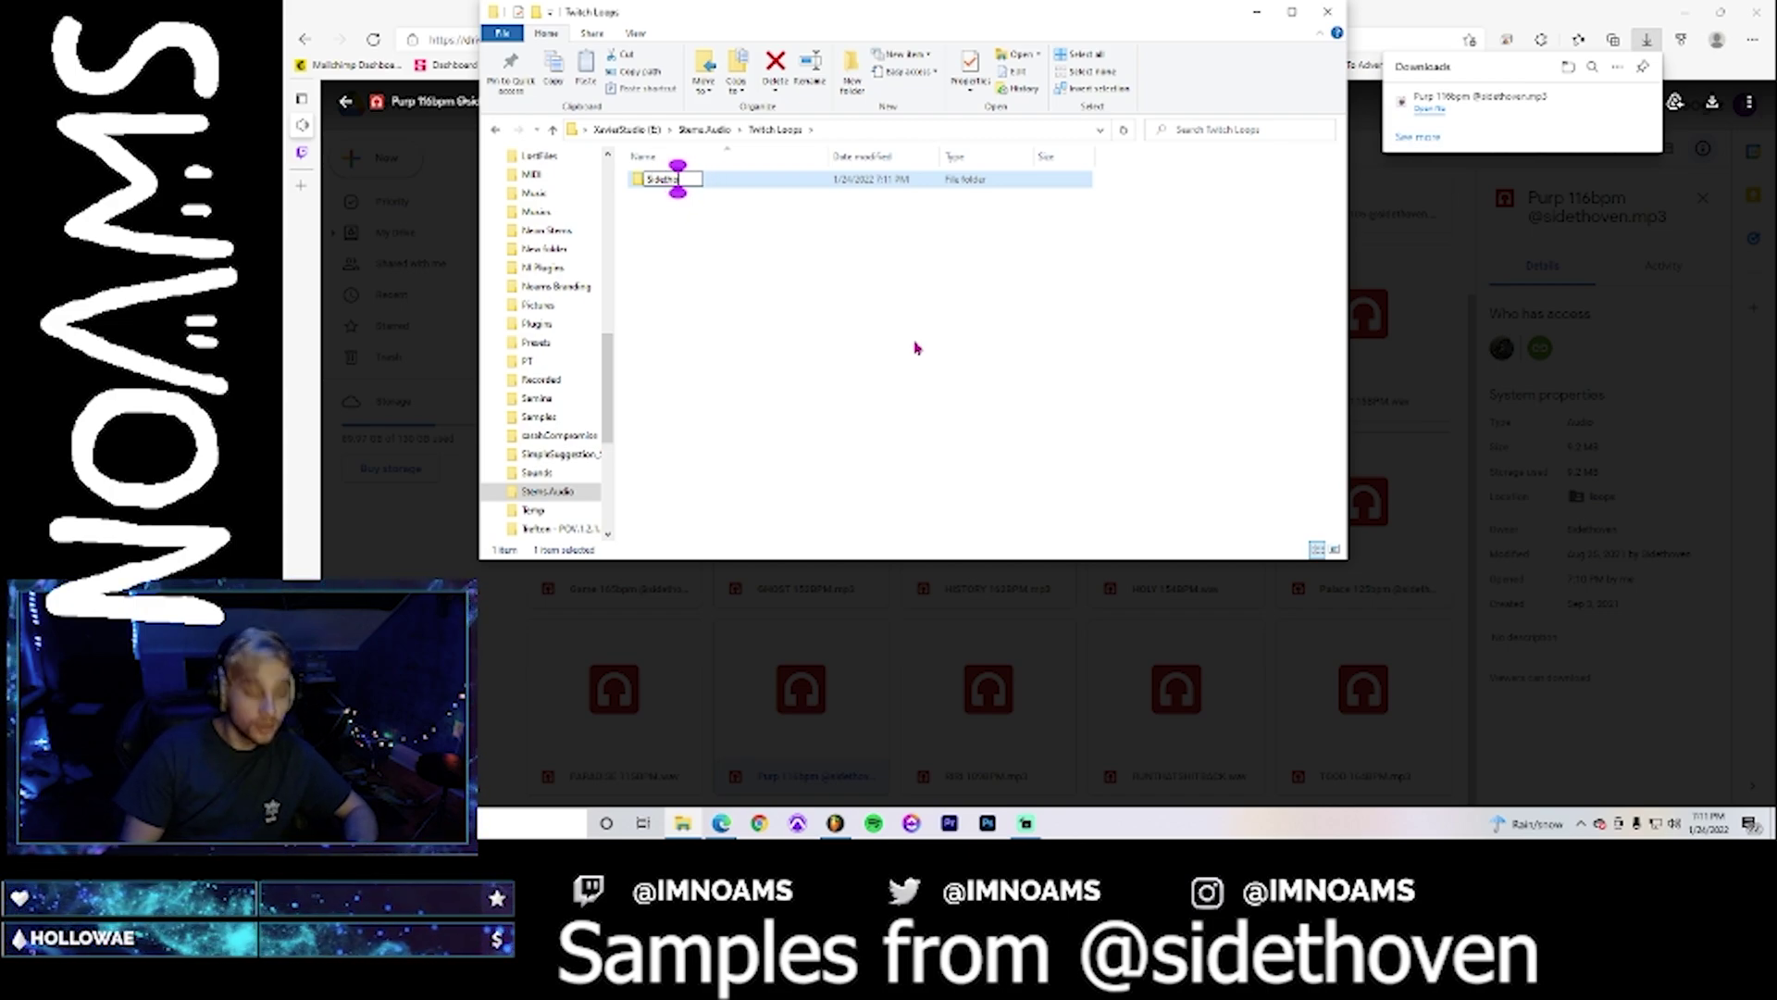
{"action": "key", "text": "Return"}
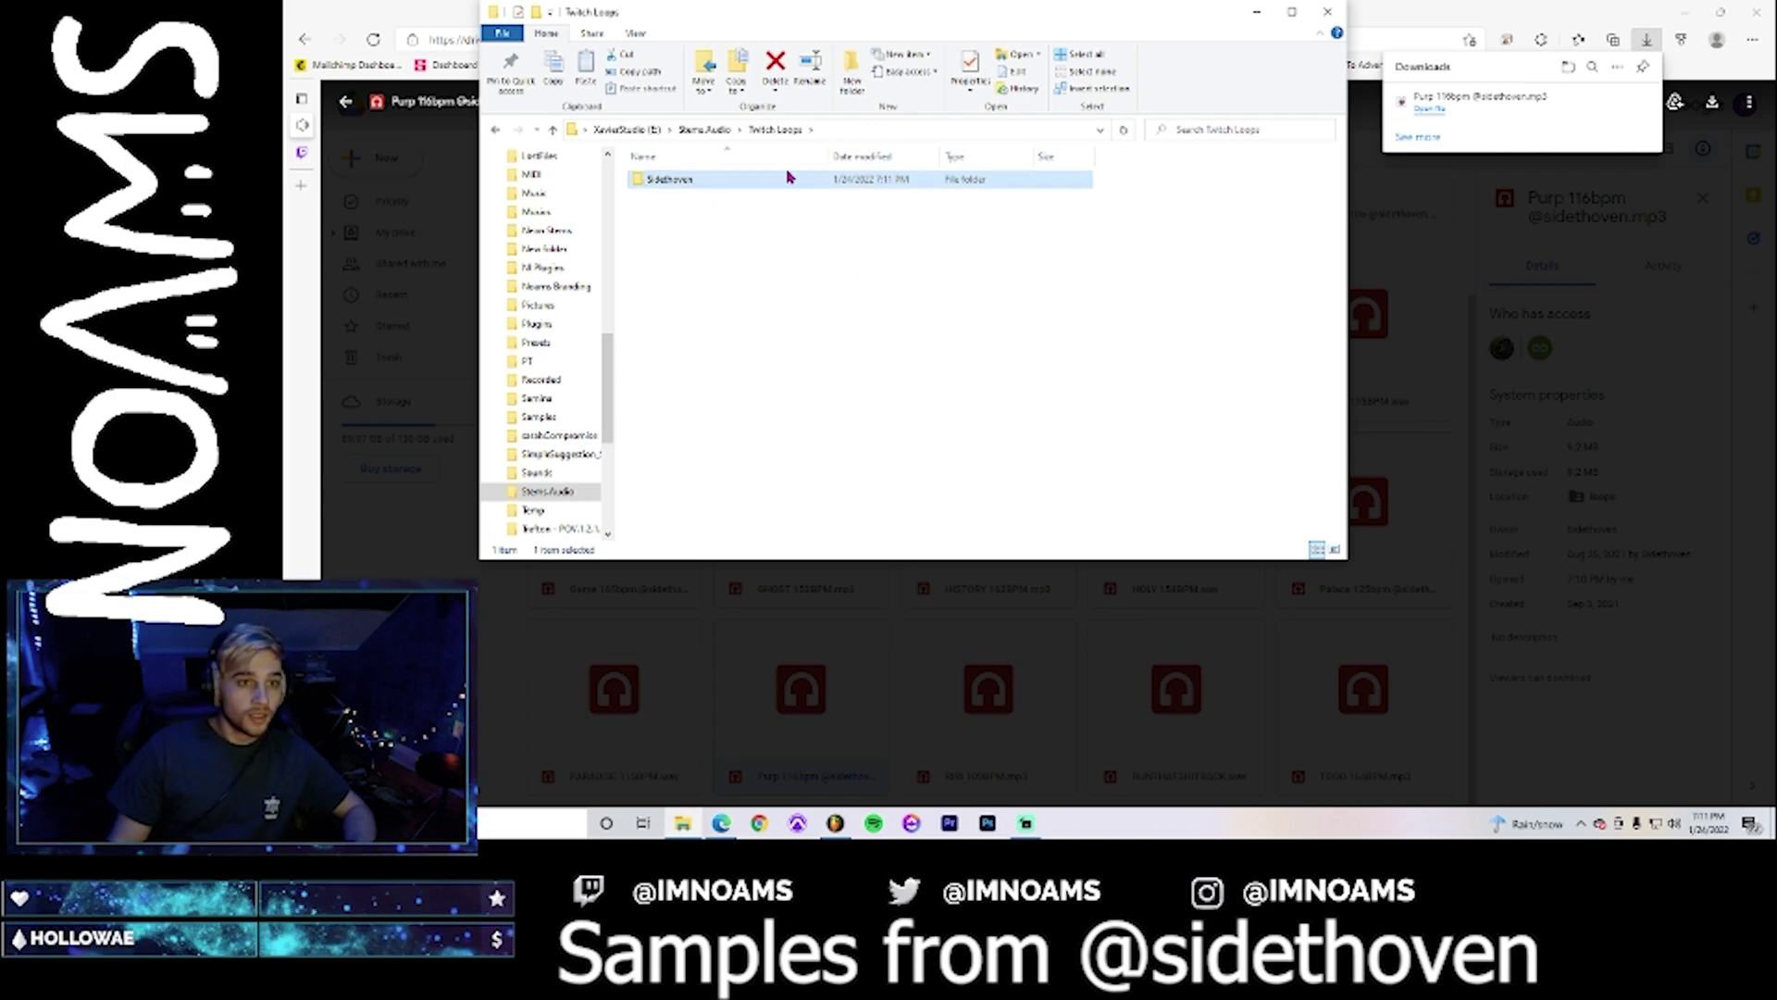
- Open the Sidethoven folder, open Downloads in a new window and arrange the two windows side by side
{"action": "double_click", "coordinate": [766, 189]}
{"action": "scroll", "coordinate": [576, 297], "scroll_direction": "up", "scroll_amount": 10}
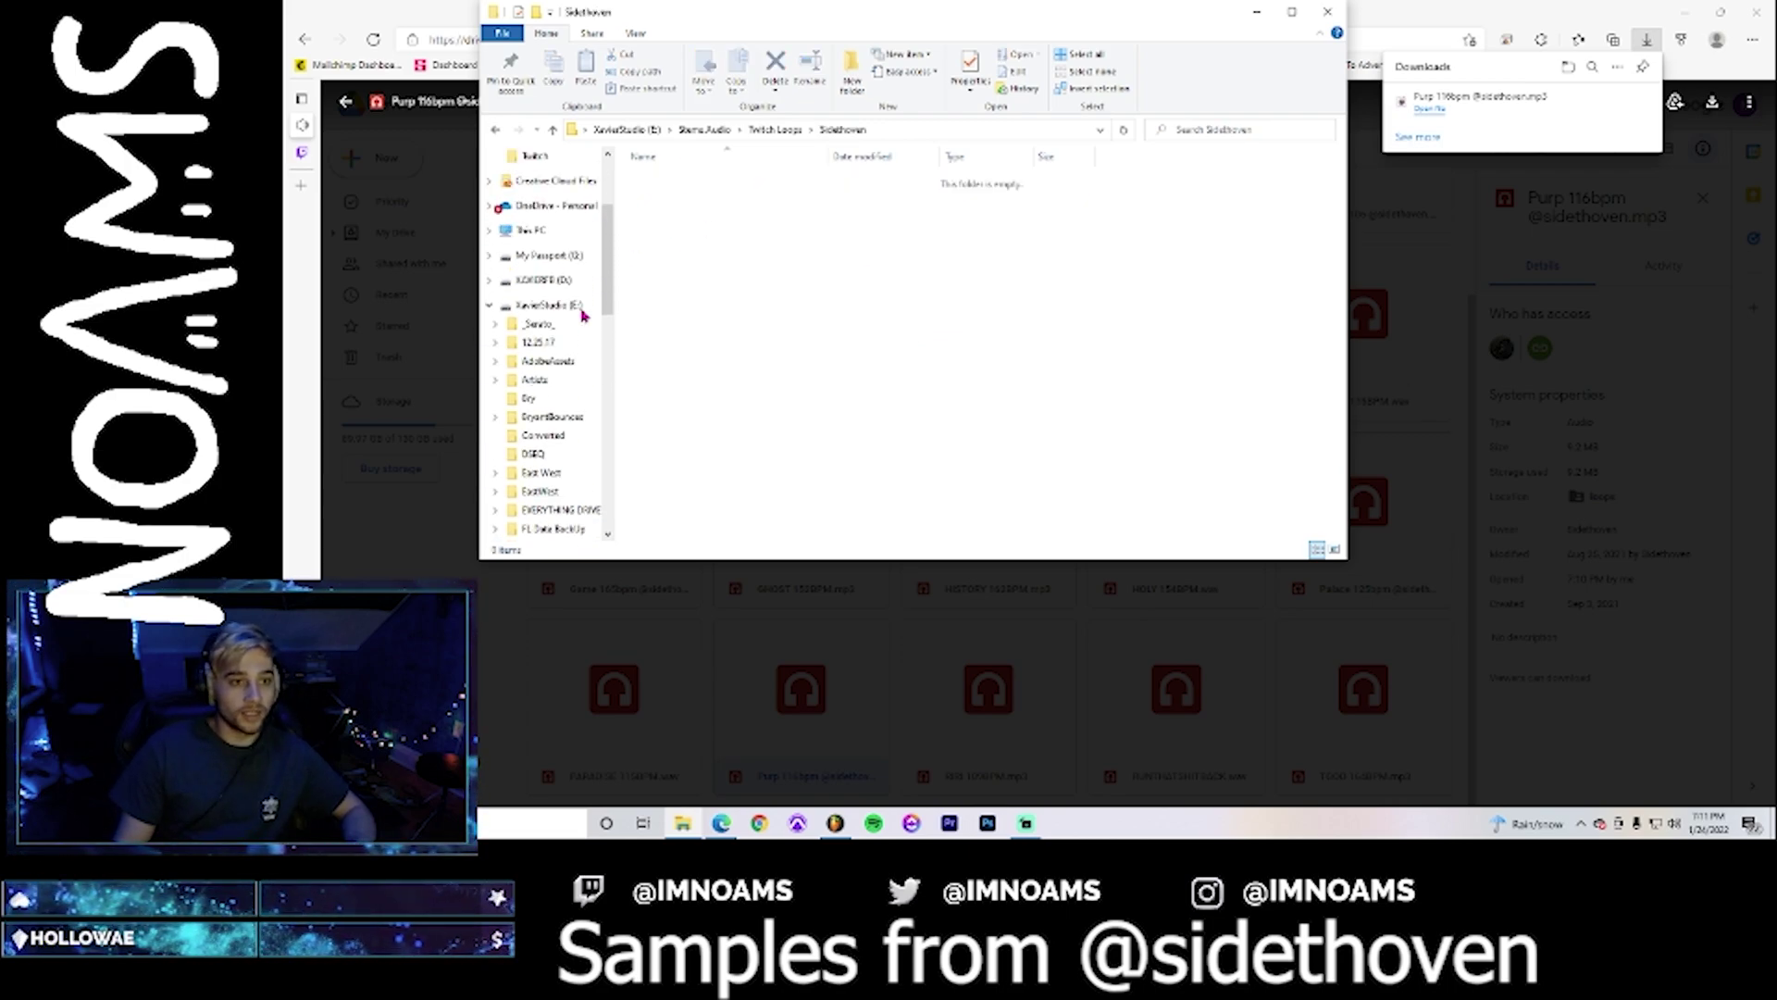
{"action": "right_click", "coordinate": [557, 204]}
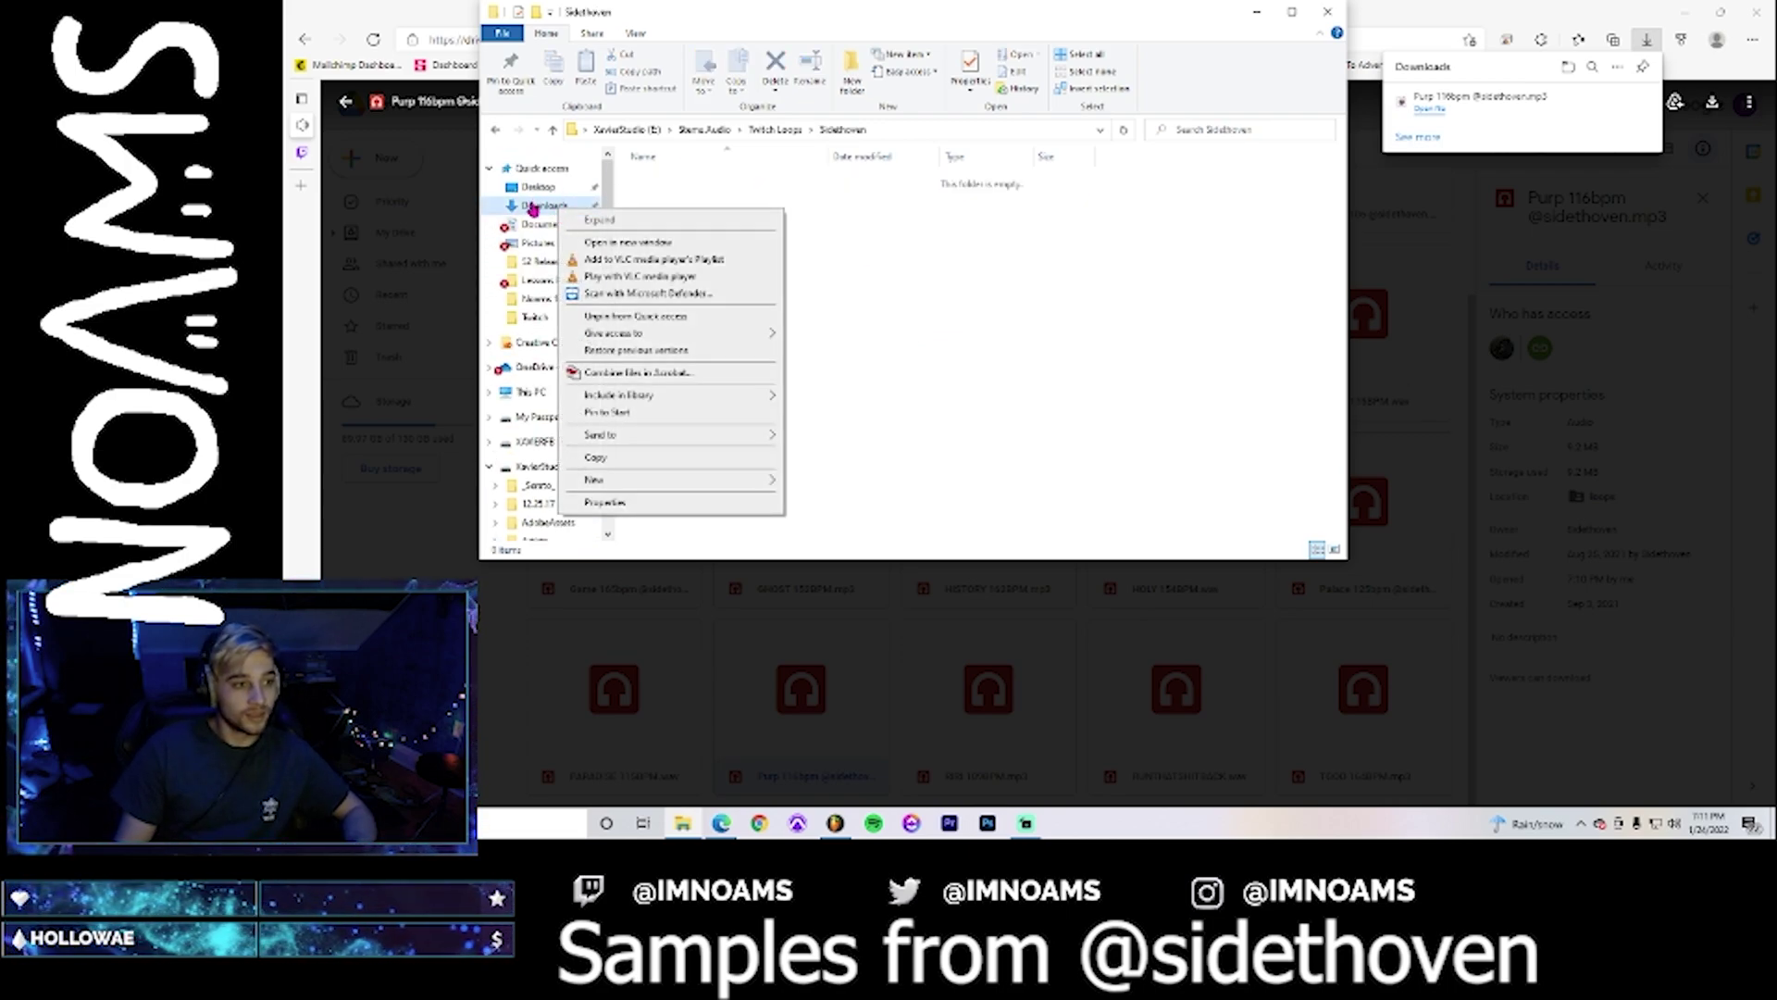
{"action": "left_click", "coordinate": [618, 246]}
{"action": "left_click_drag", "start_coordinate": [733, 38], "coordinate": [1775, 451]}
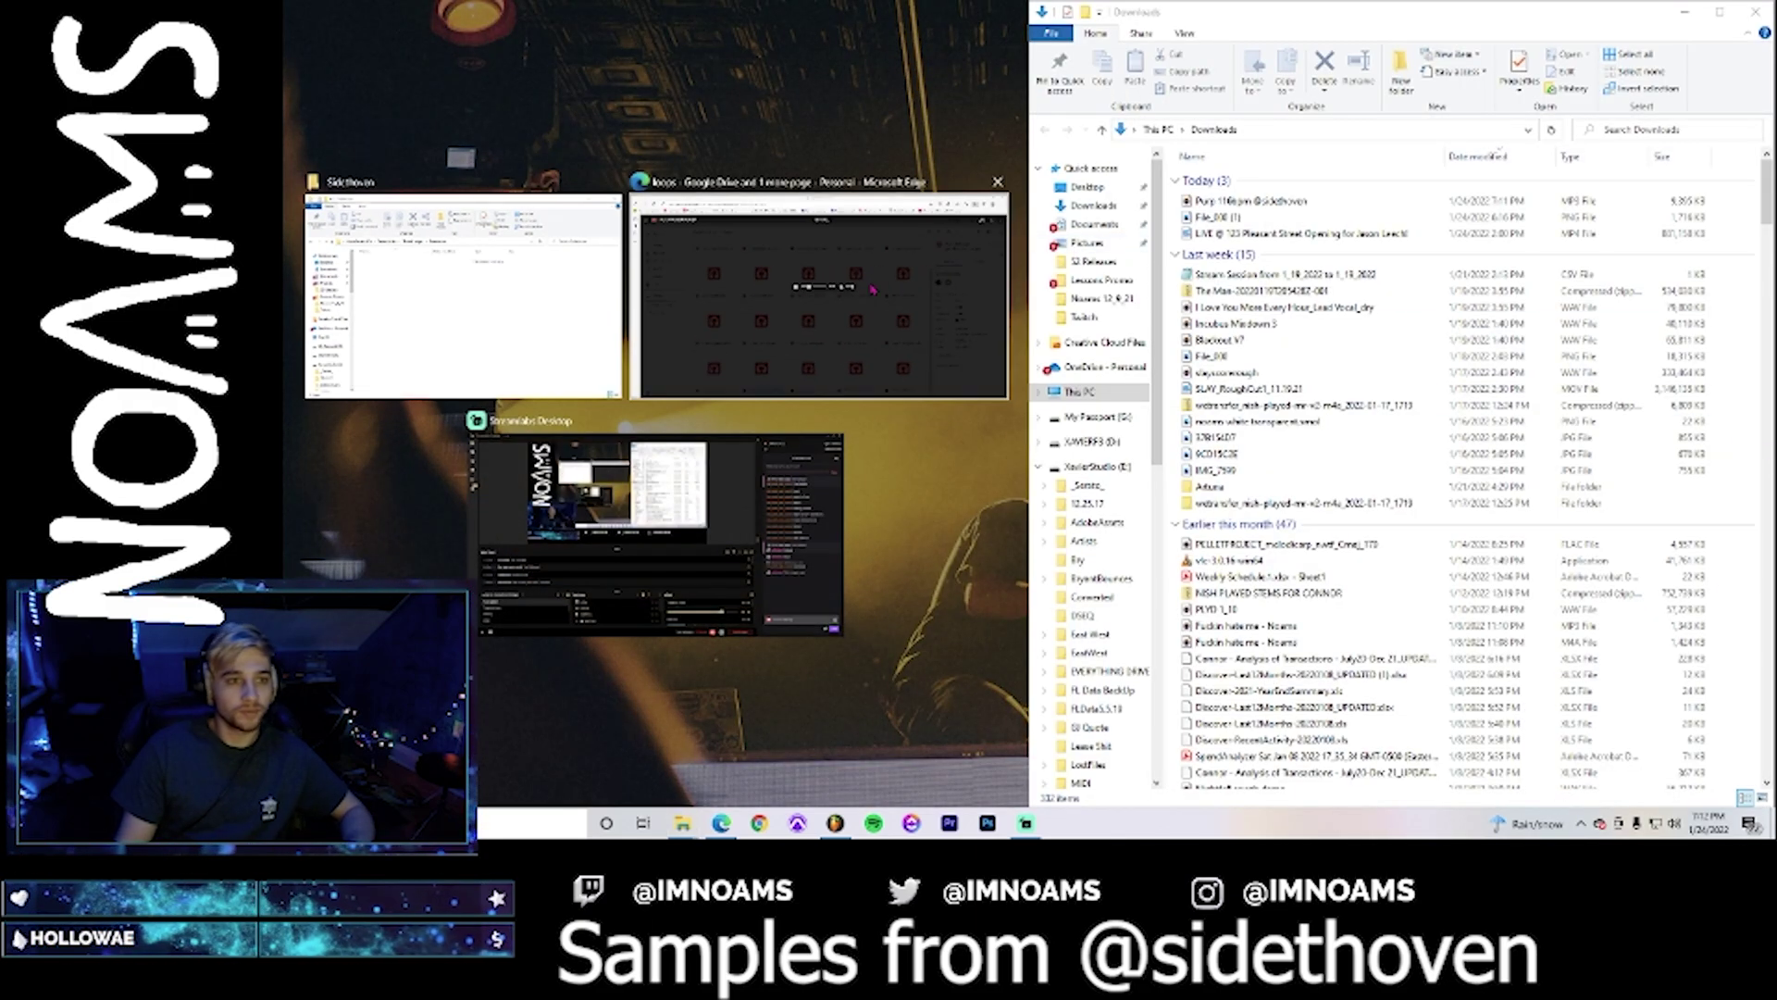
{"action": "left_click", "coordinate": [497, 289]}
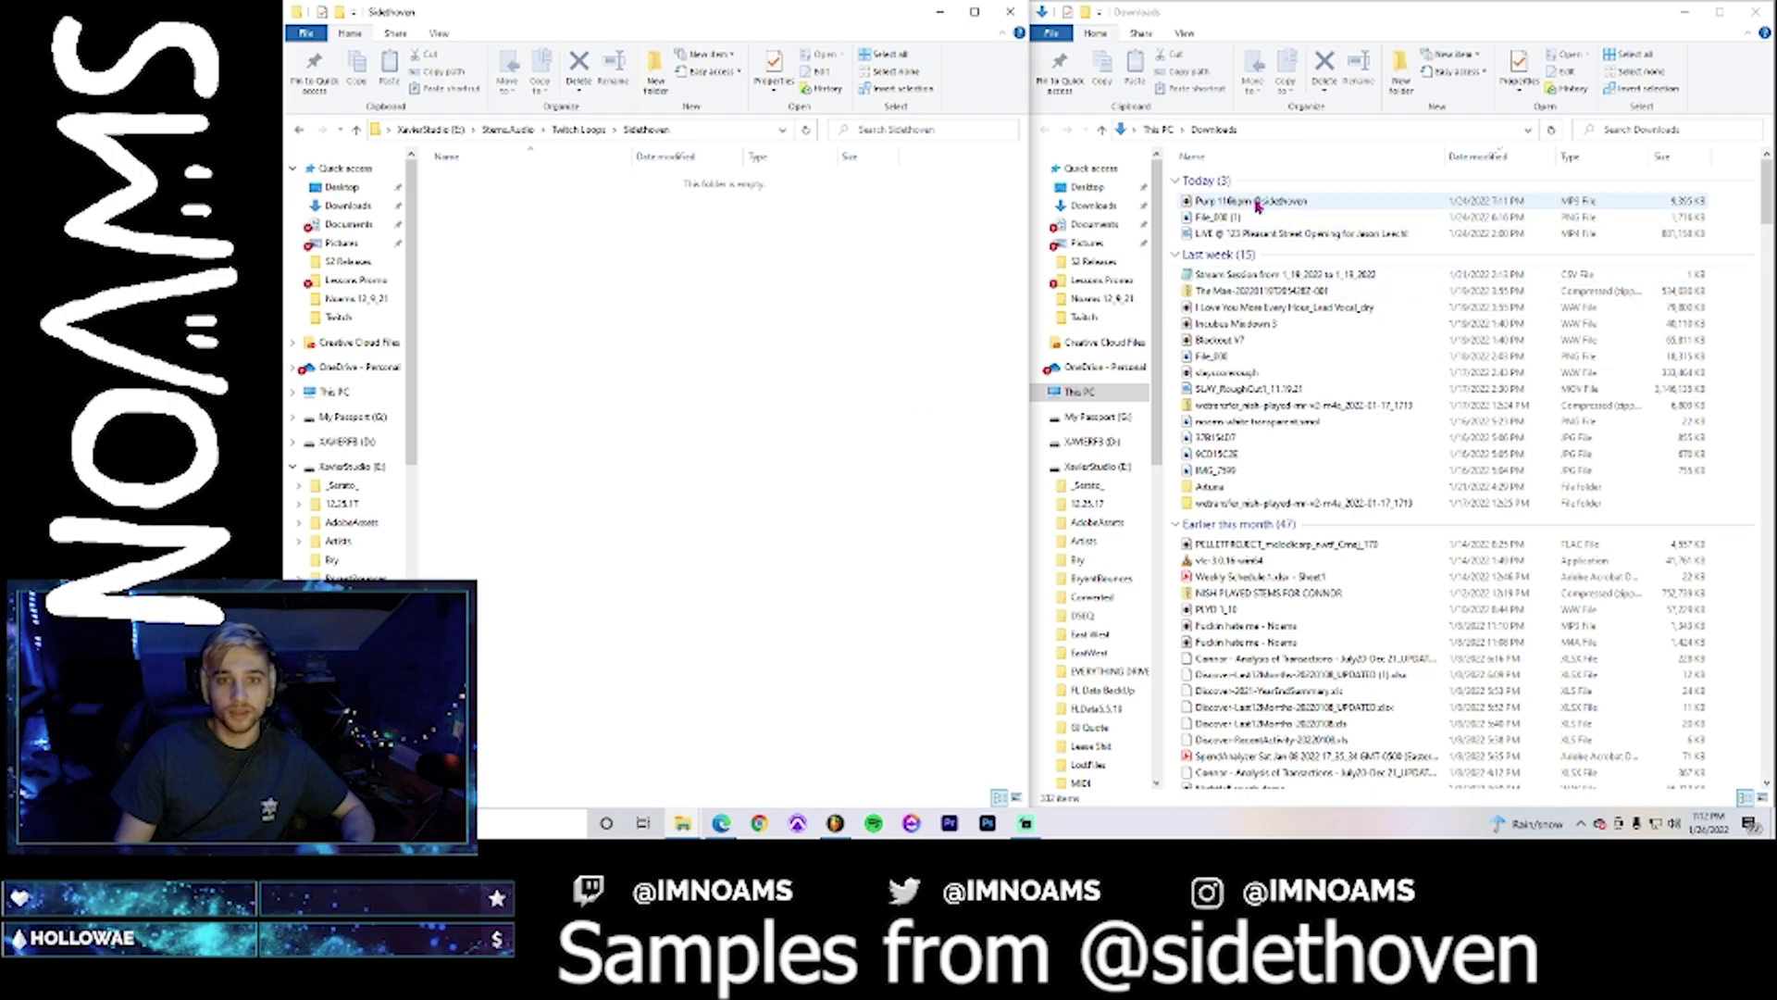
{"action": "left_click_drag", "start_coordinate": [1256, 203], "coordinate": [567, 310]}
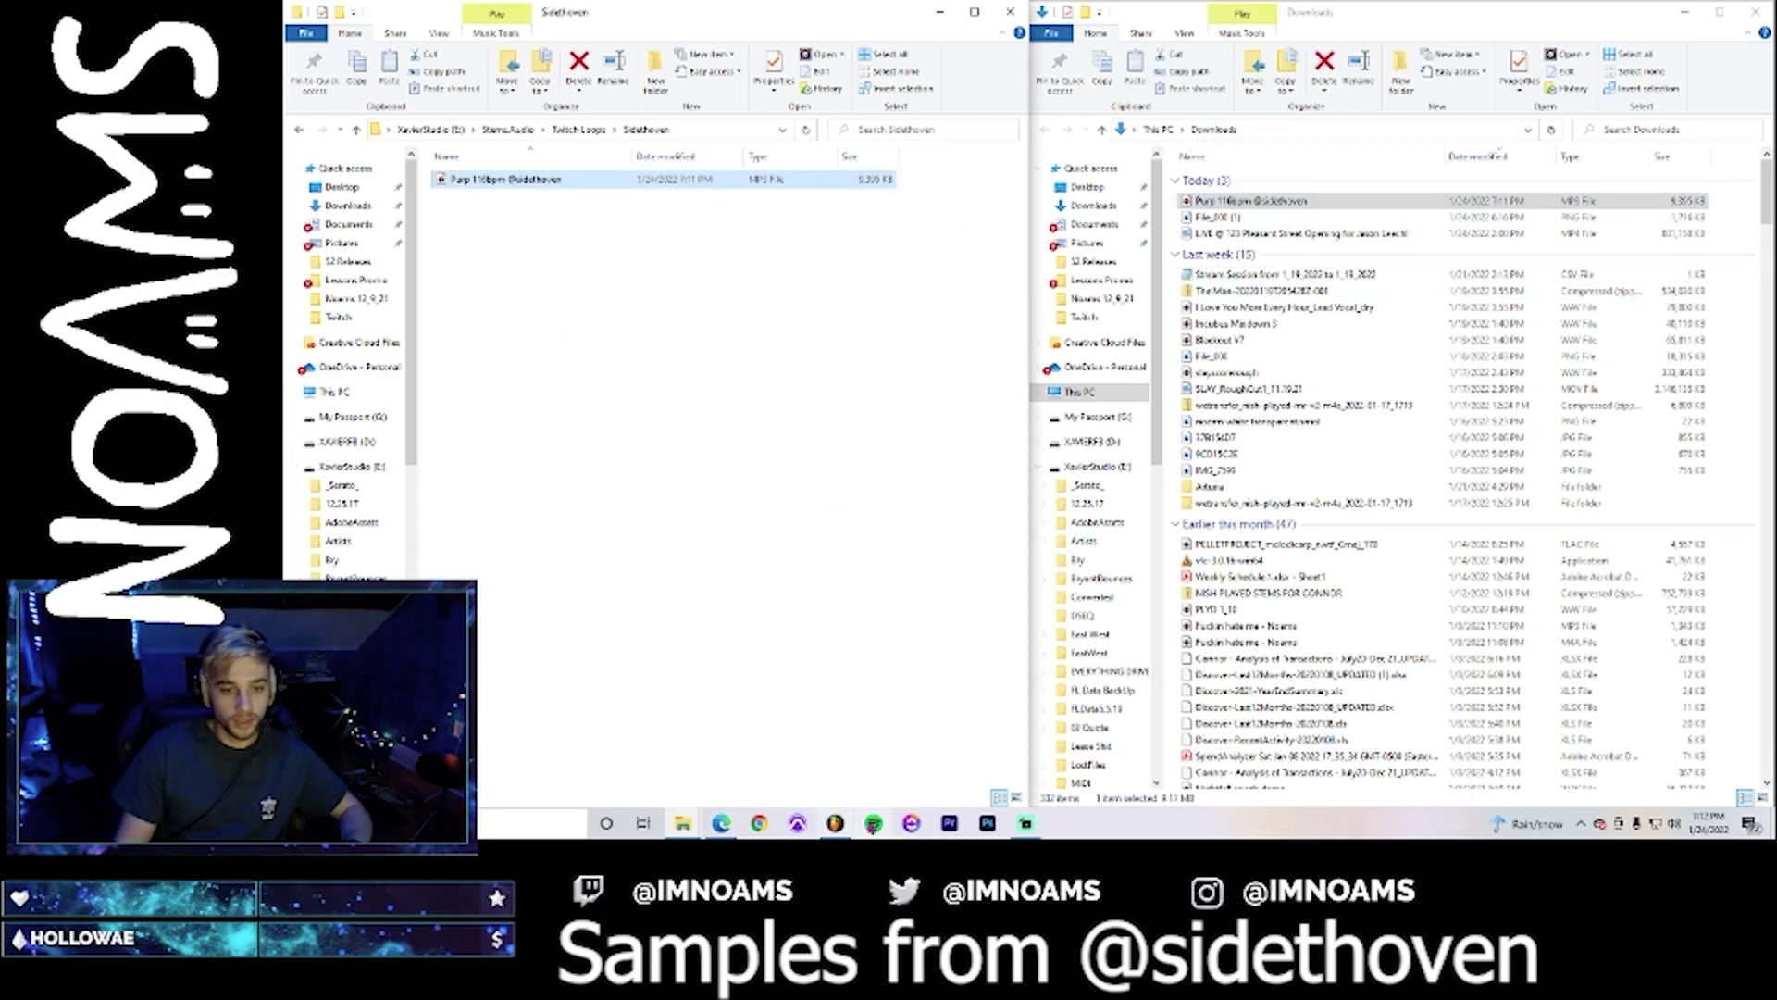
- Switch to Google Drive in the browser, preview the FANTASY 151BPM.mp3 loop, download it and close the preview
{"action": "left_click", "coordinate": [724, 825]}
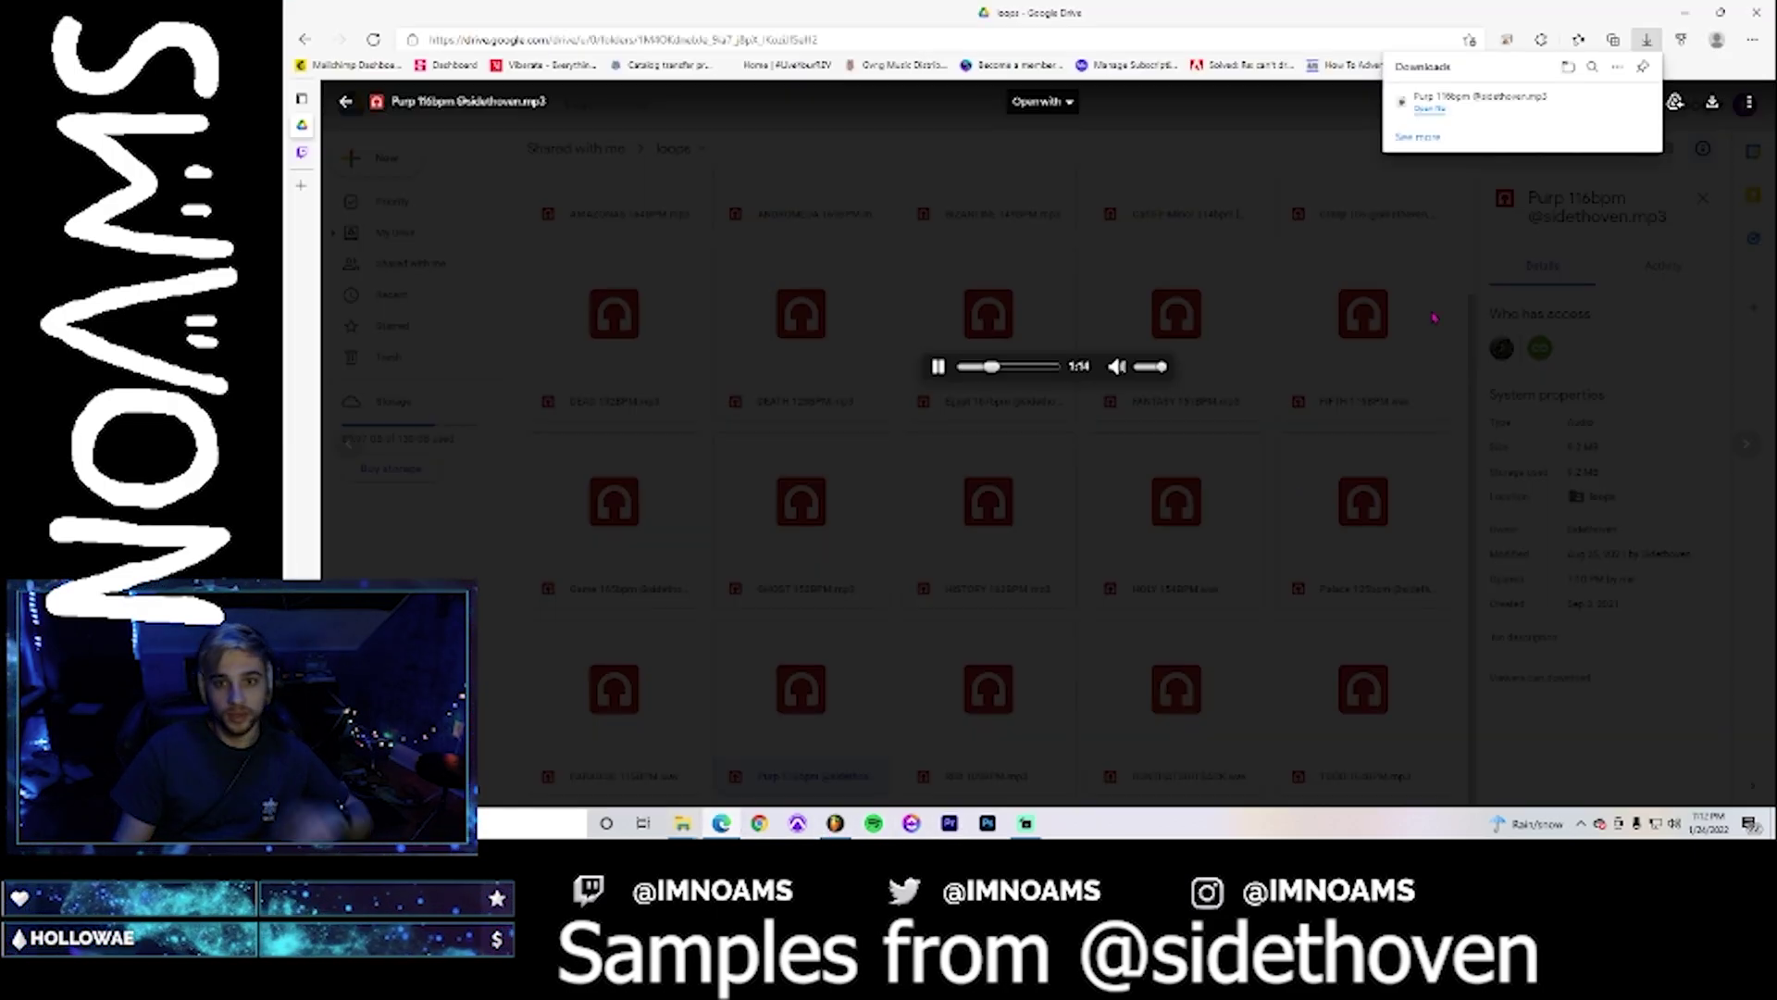
{"action": "left_click", "coordinate": [1296, 389]}
{"action": "double_click", "coordinate": [1189, 378]}
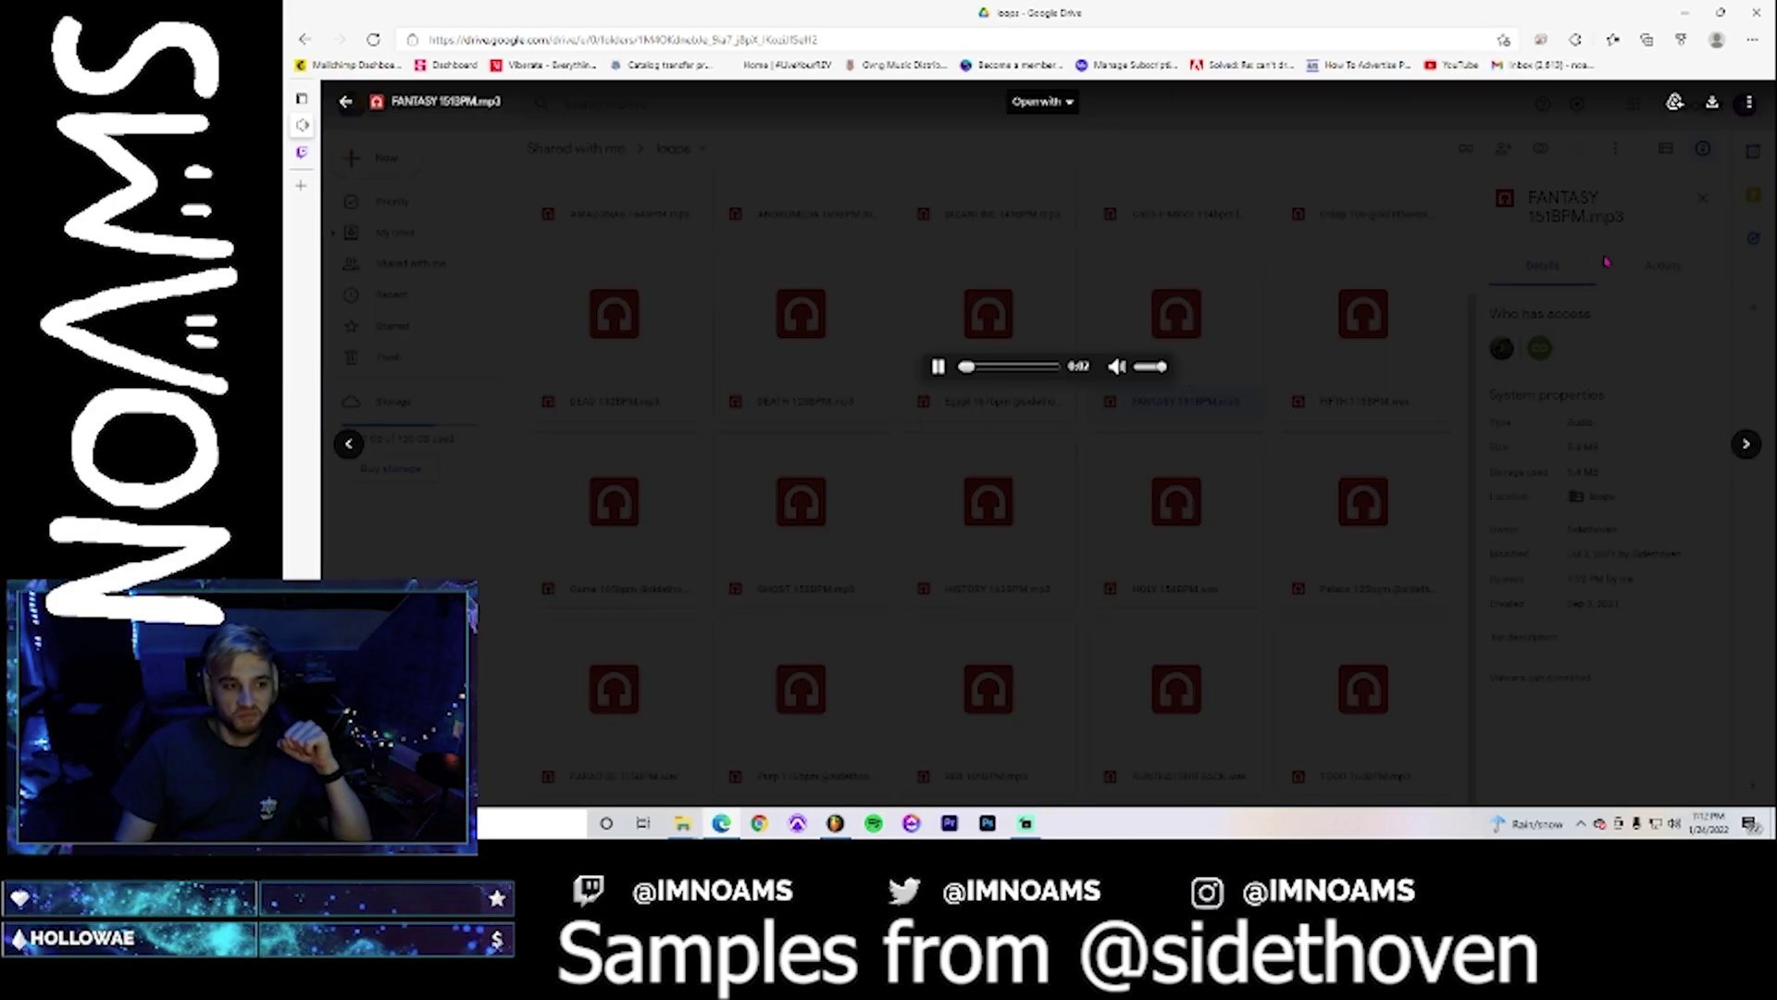
{"action": "left_click", "coordinate": [1713, 103]}
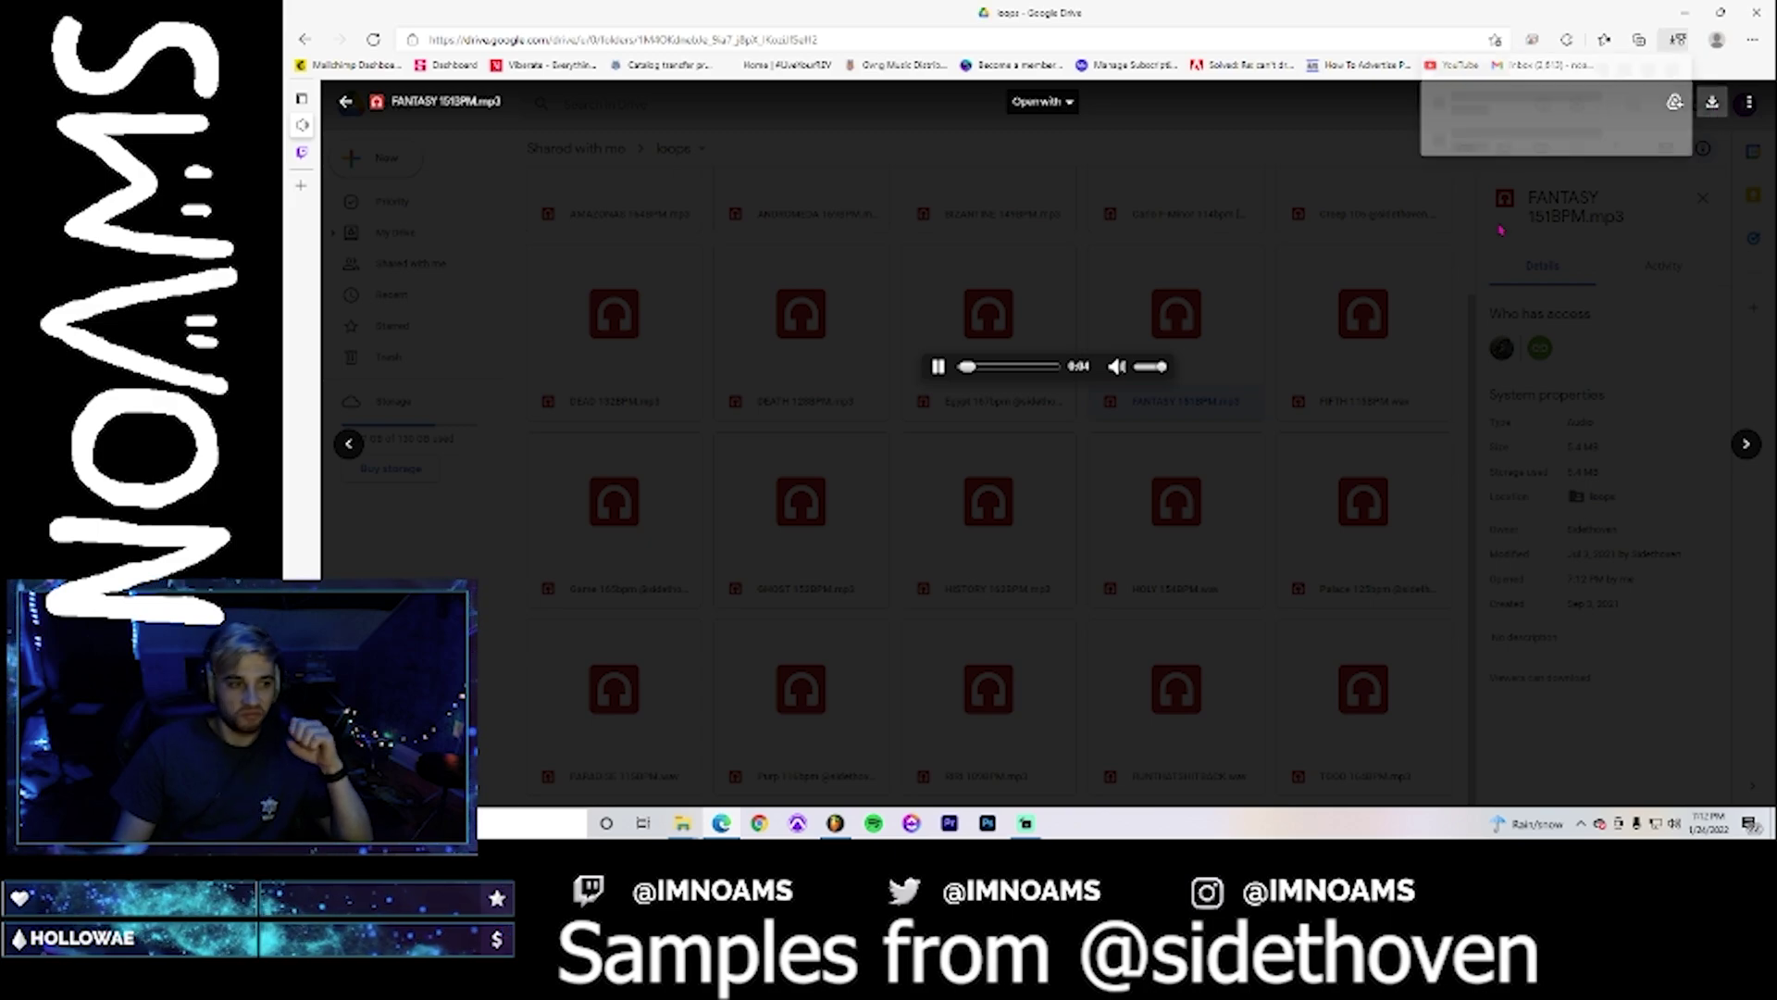
{"action": "left_click", "coordinate": [937, 367]}
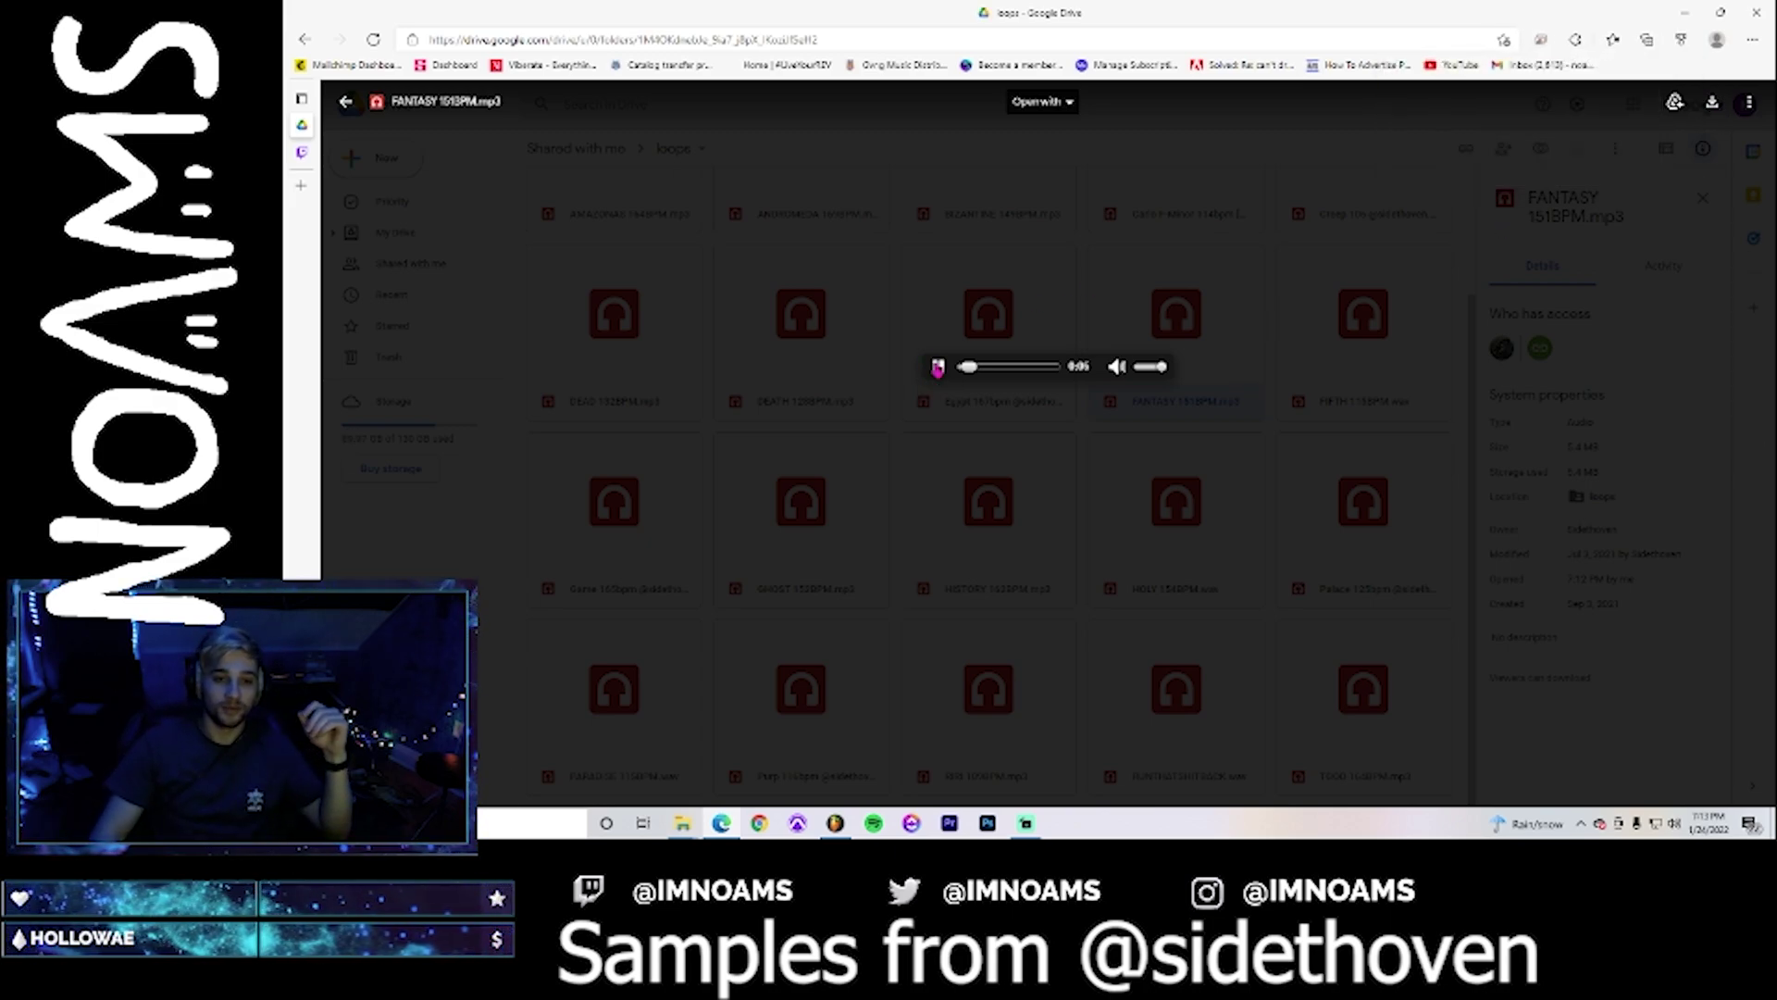
{"action": "left_click", "coordinate": [1055, 492]}
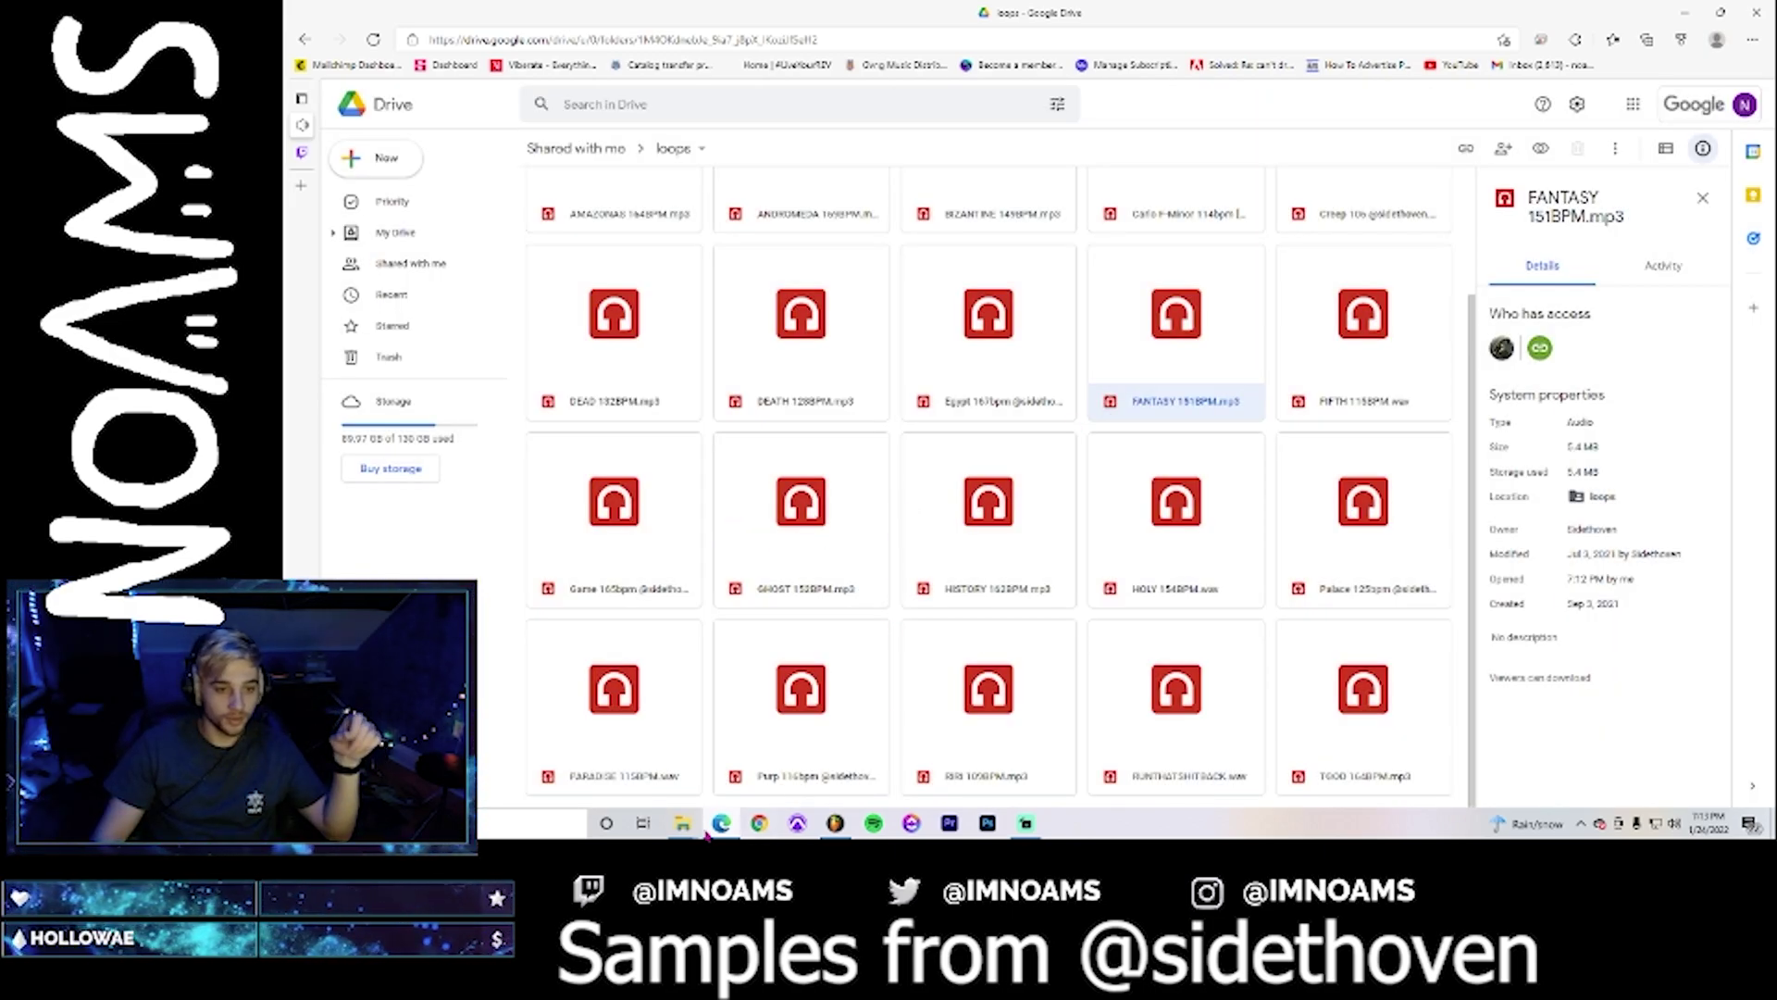
- Switch to File Explorer and copy FANTASY 151BPM from Downloads into the Sidethoven folder
{"action": "left_click", "coordinate": [706, 767]}
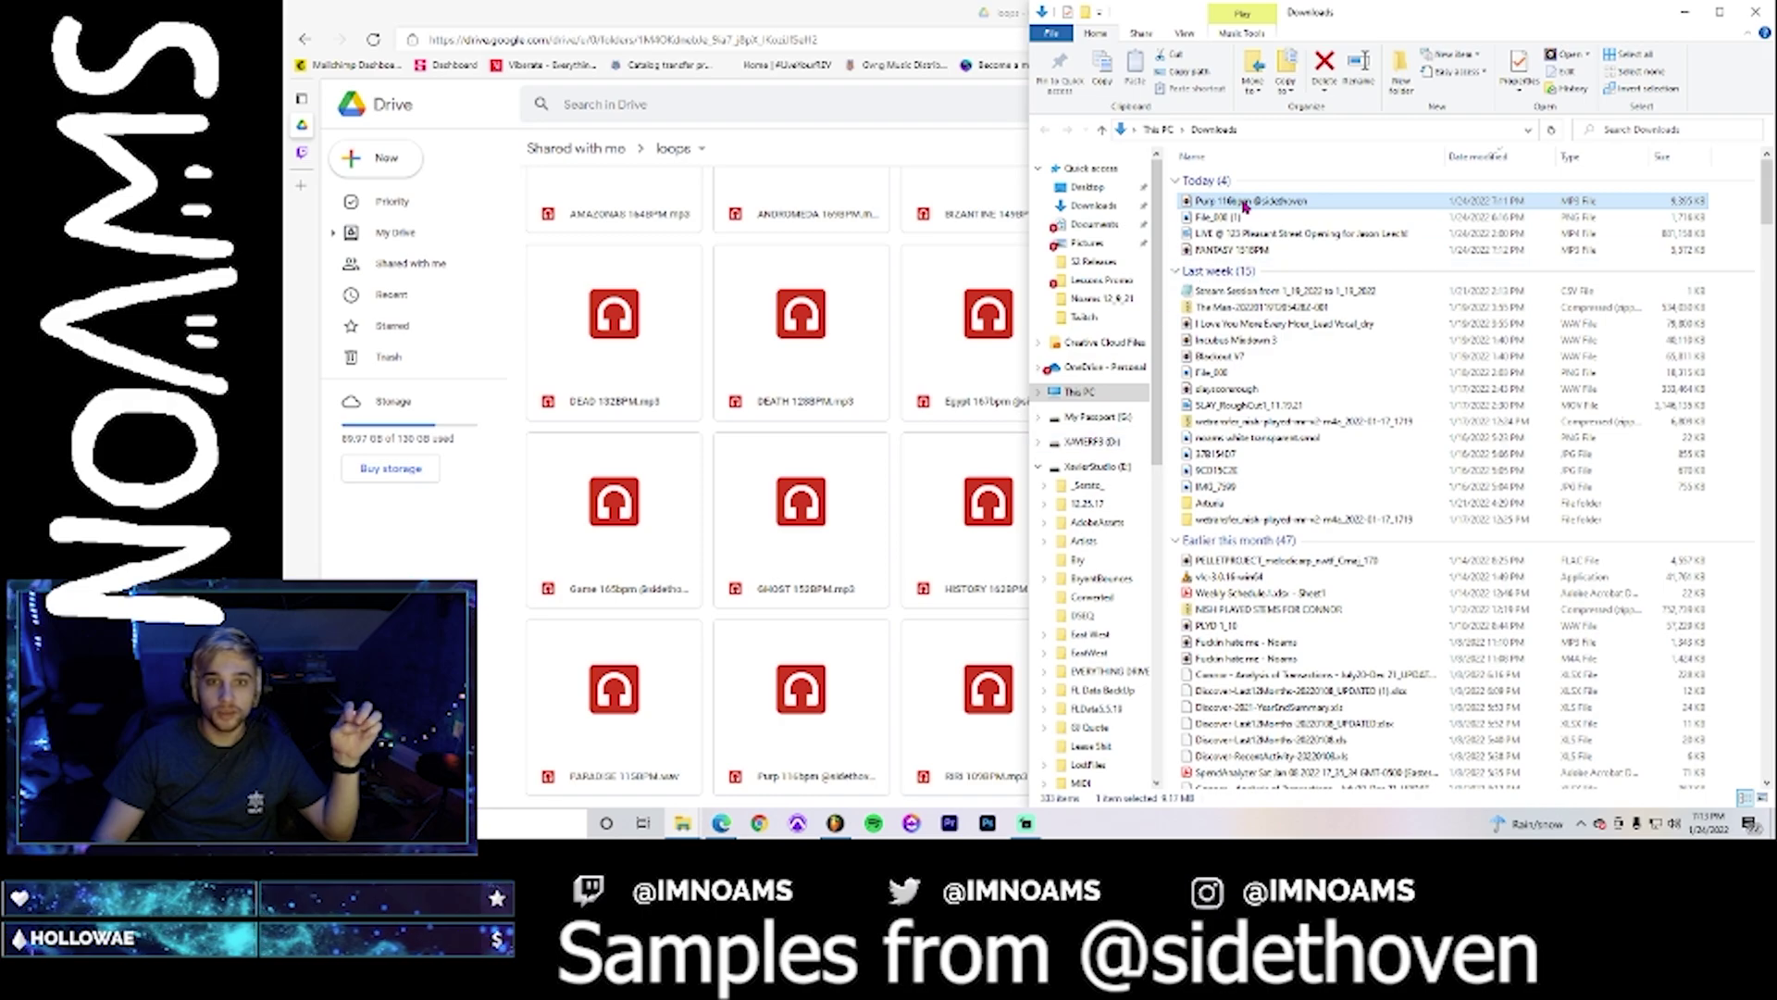
{"action": "mouse_move", "coordinate": [685, 822]}
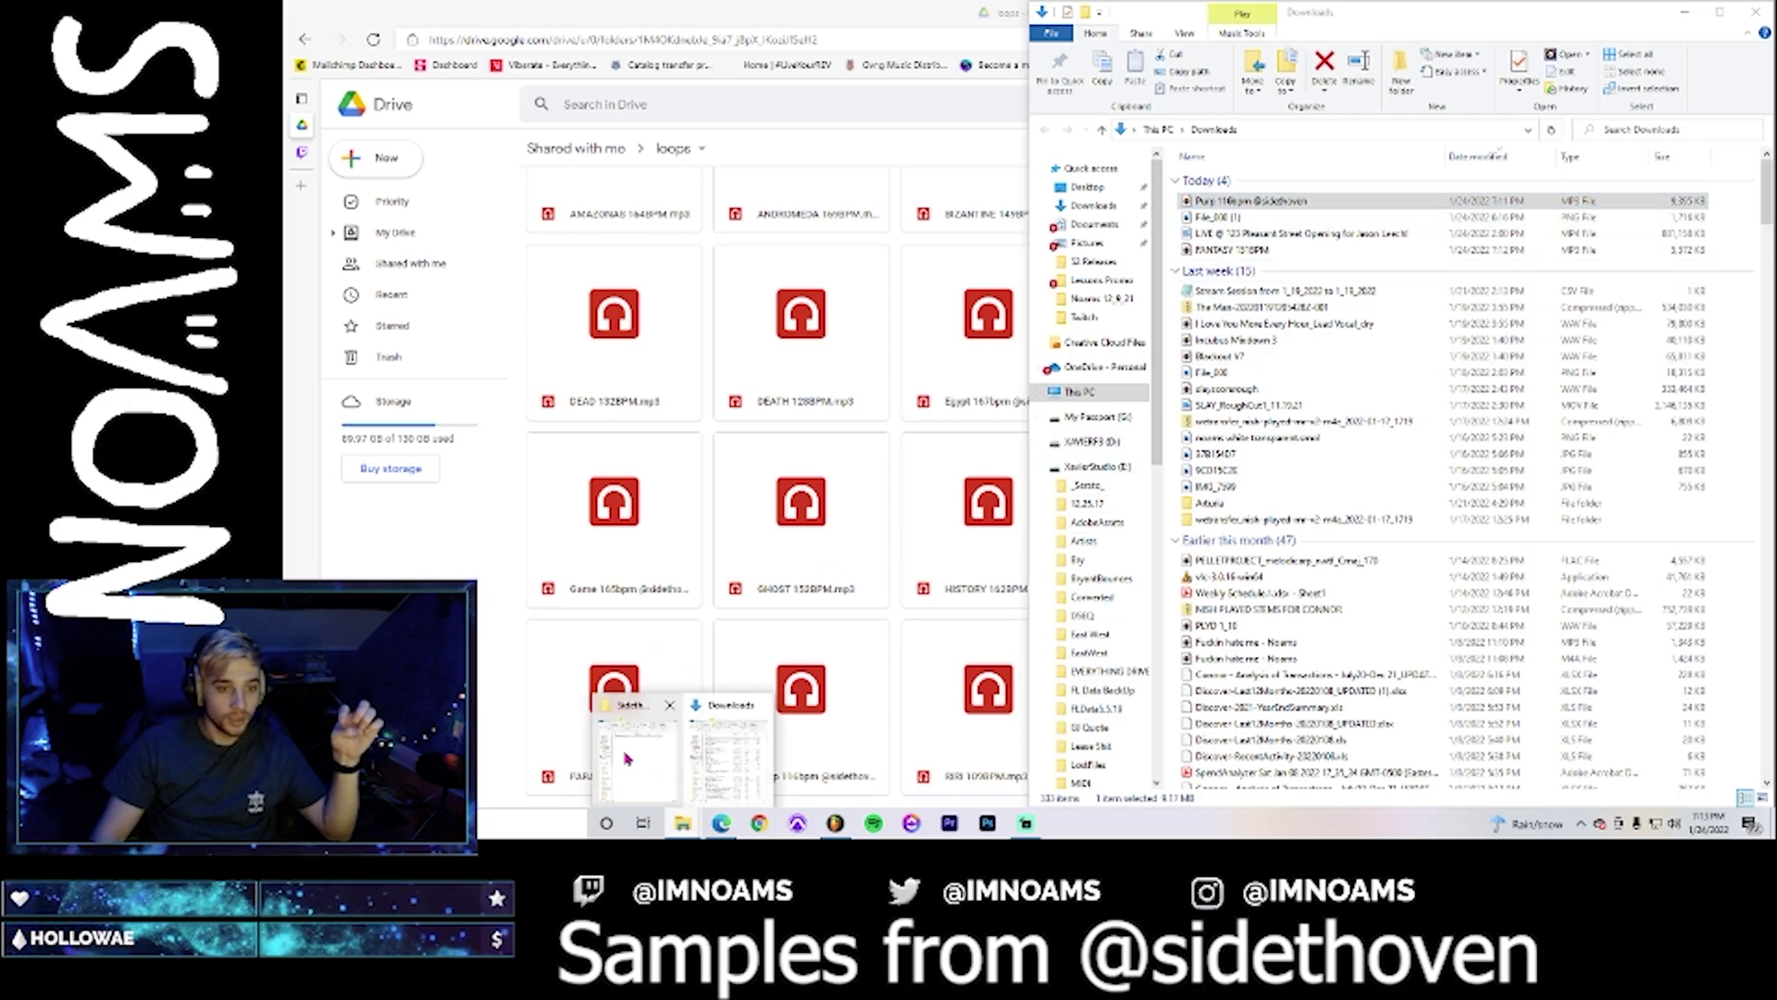
{"action": "left_click", "coordinate": [628, 754]}
{"action": "left_click_drag", "start_coordinate": [1232, 250], "coordinate": [685, 324]}
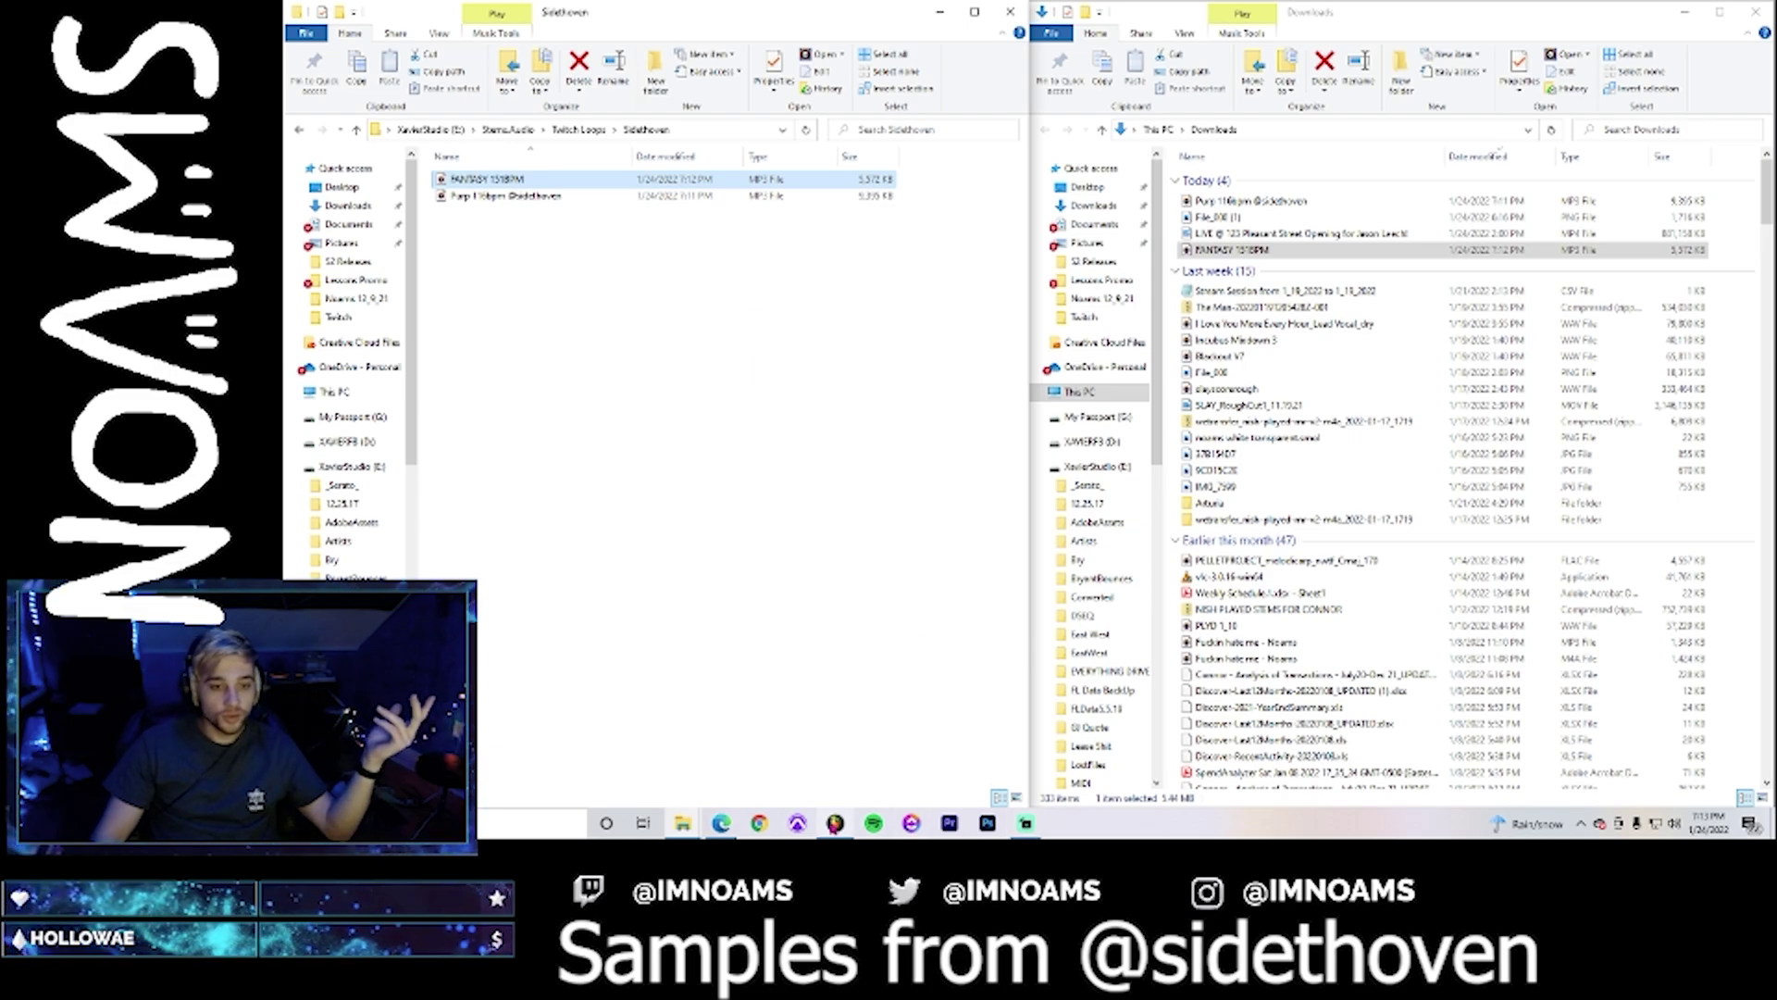
- Place FANTASY 151BPM from the Sidethoven folder at the start of Track 1 in the FL Studio playlist and set the tempo to 151
{"action": "left_click", "coordinate": [835, 823]}
{"action": "mouse_move", "coordinate": [685, 824]}
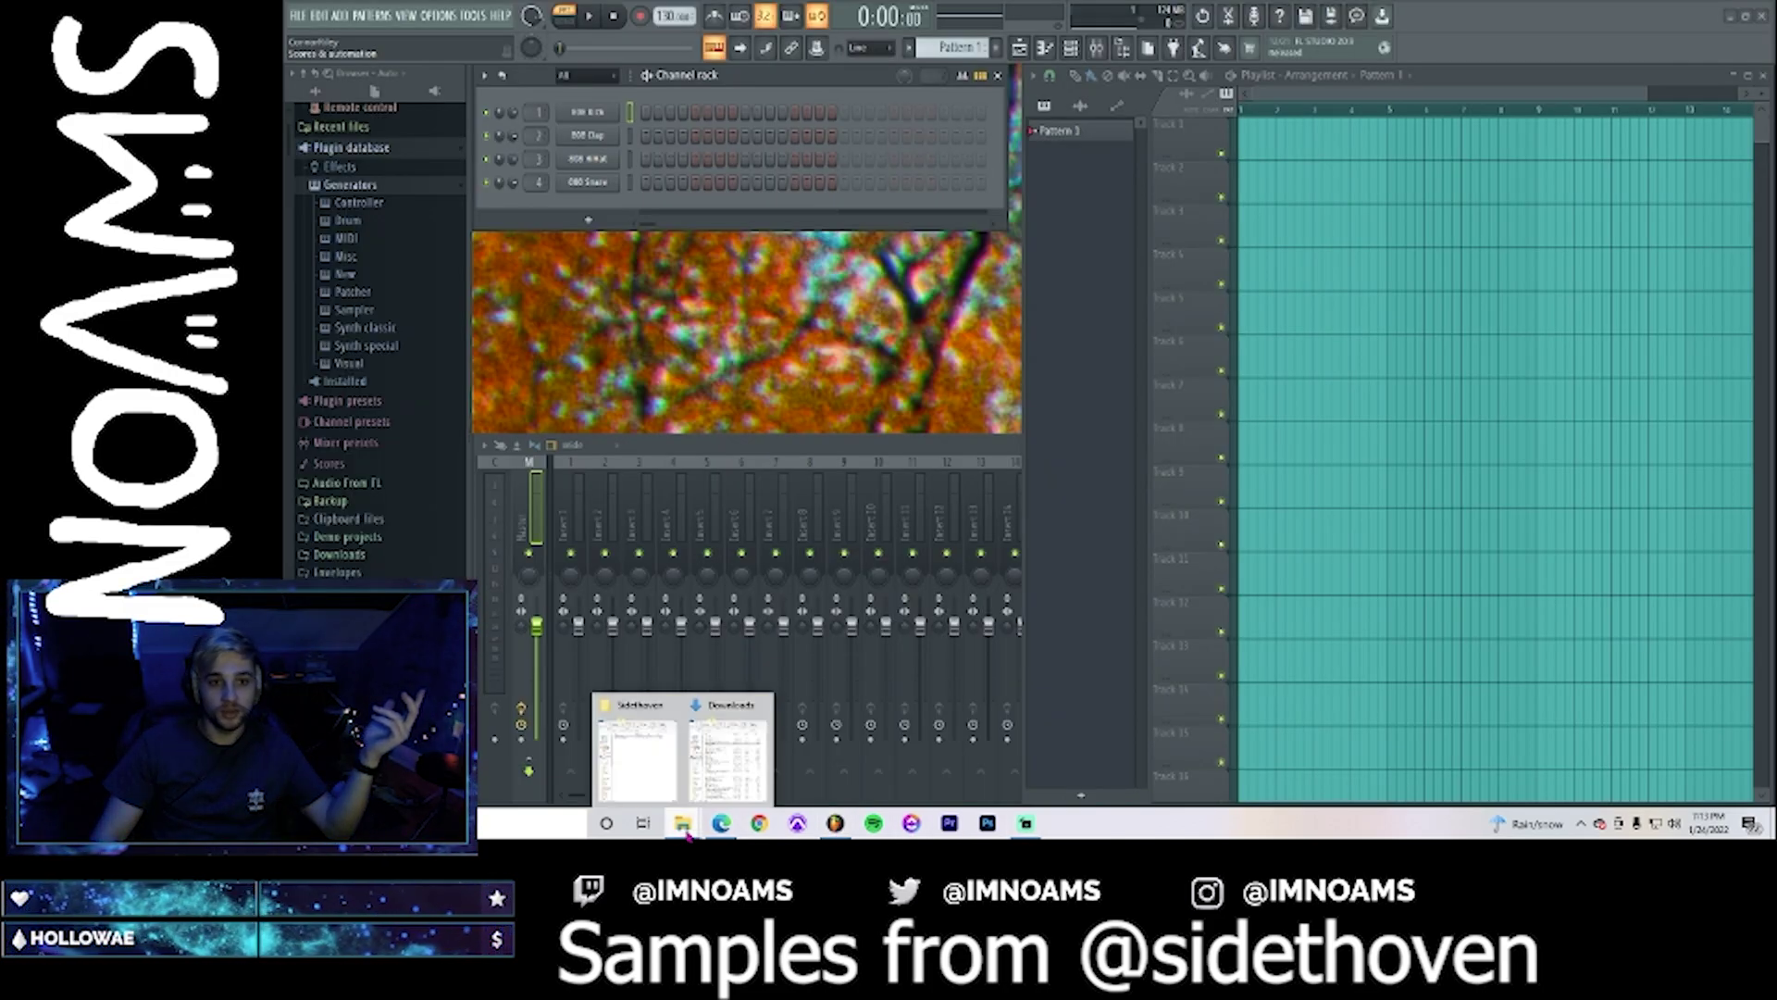
{"action": "left_click", "coordinate": [650, 772]}
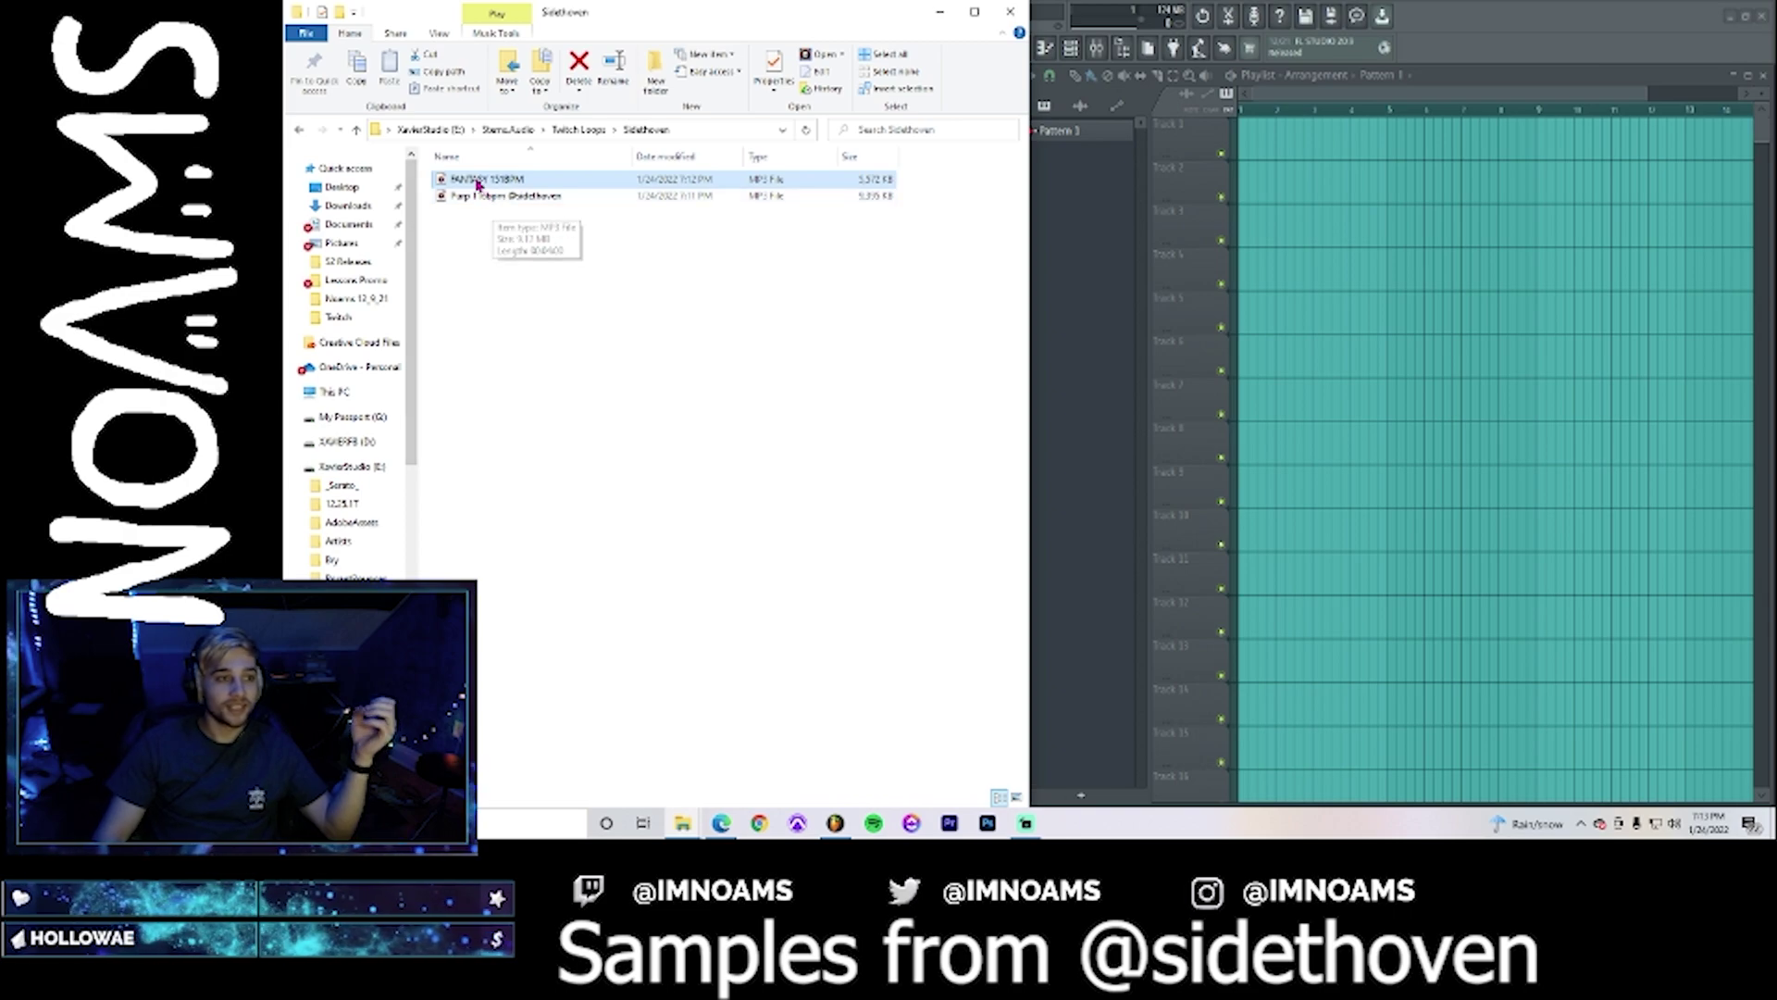
{"action": "left_click_drag", "start_coordinate": [490, 190], "coordinate": [1302, 146]}
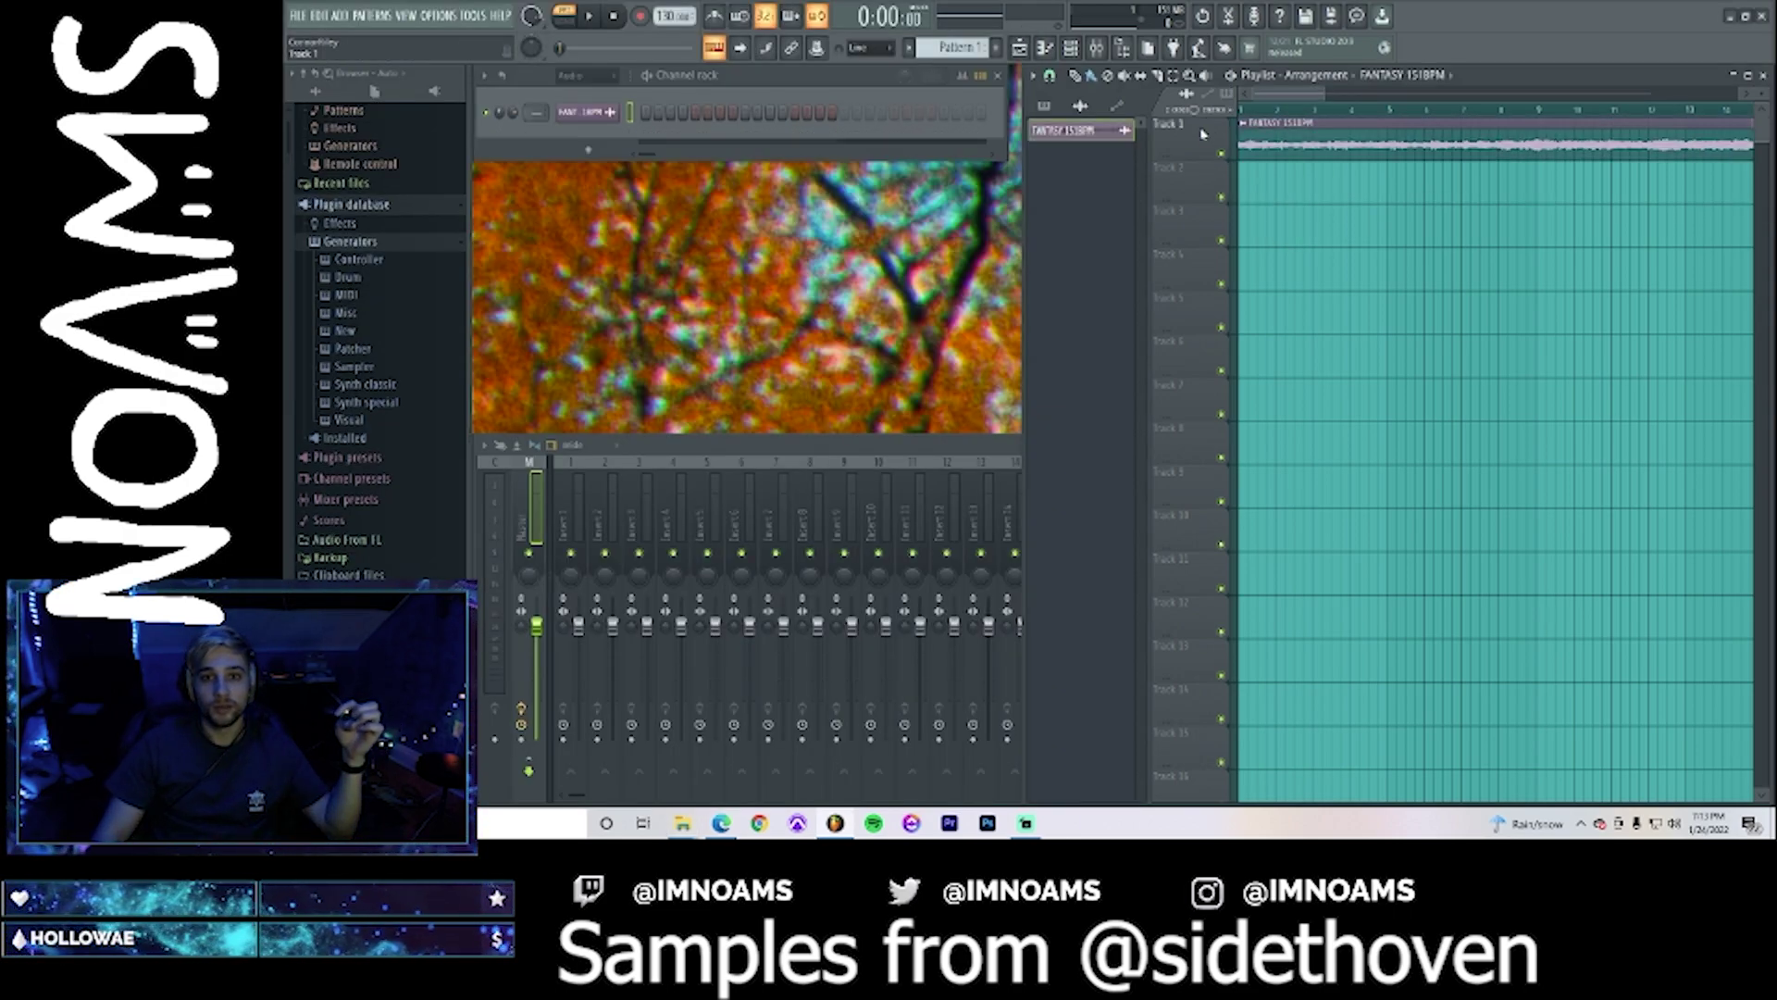
{"action": "left_click_drag", "start_coordinate": [663, 16], "coordinate": [663, 4]}
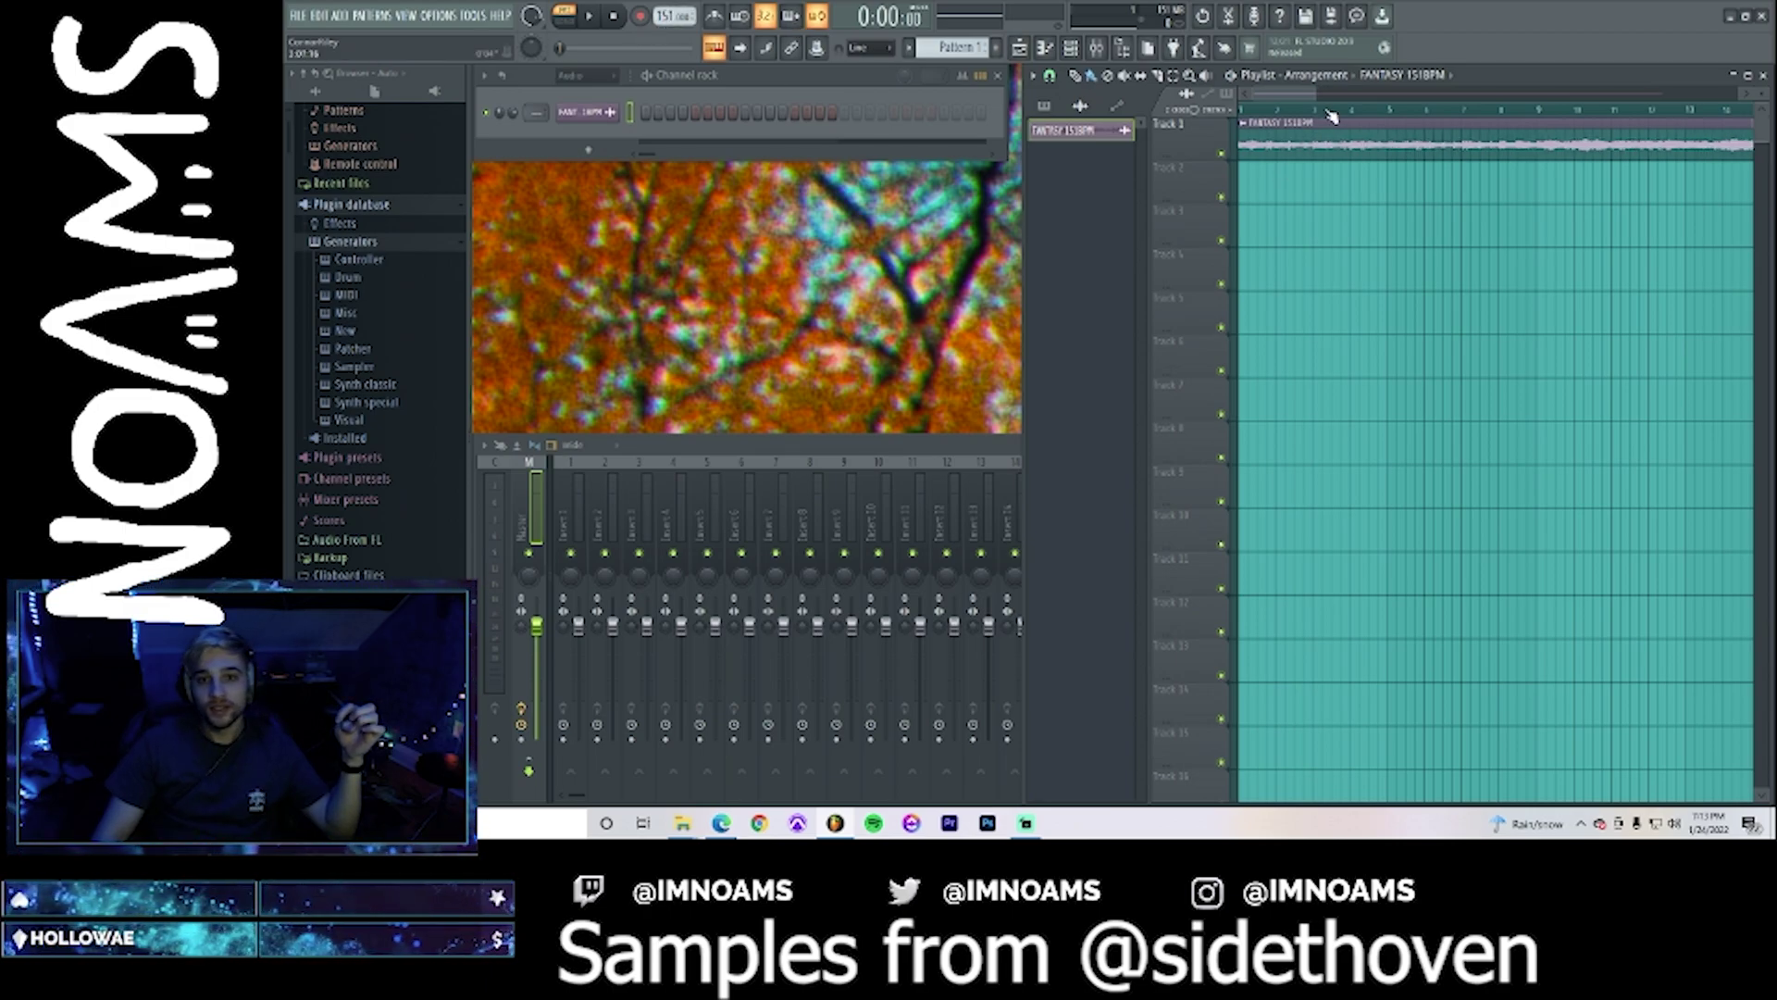
- Play the FANTASY 151BPM clip from the start and examine its waveform against the playlist bars
{"action": "left_click_drag", "start_coordinate": [1314, 94], "coordinate": [1627, 135]}
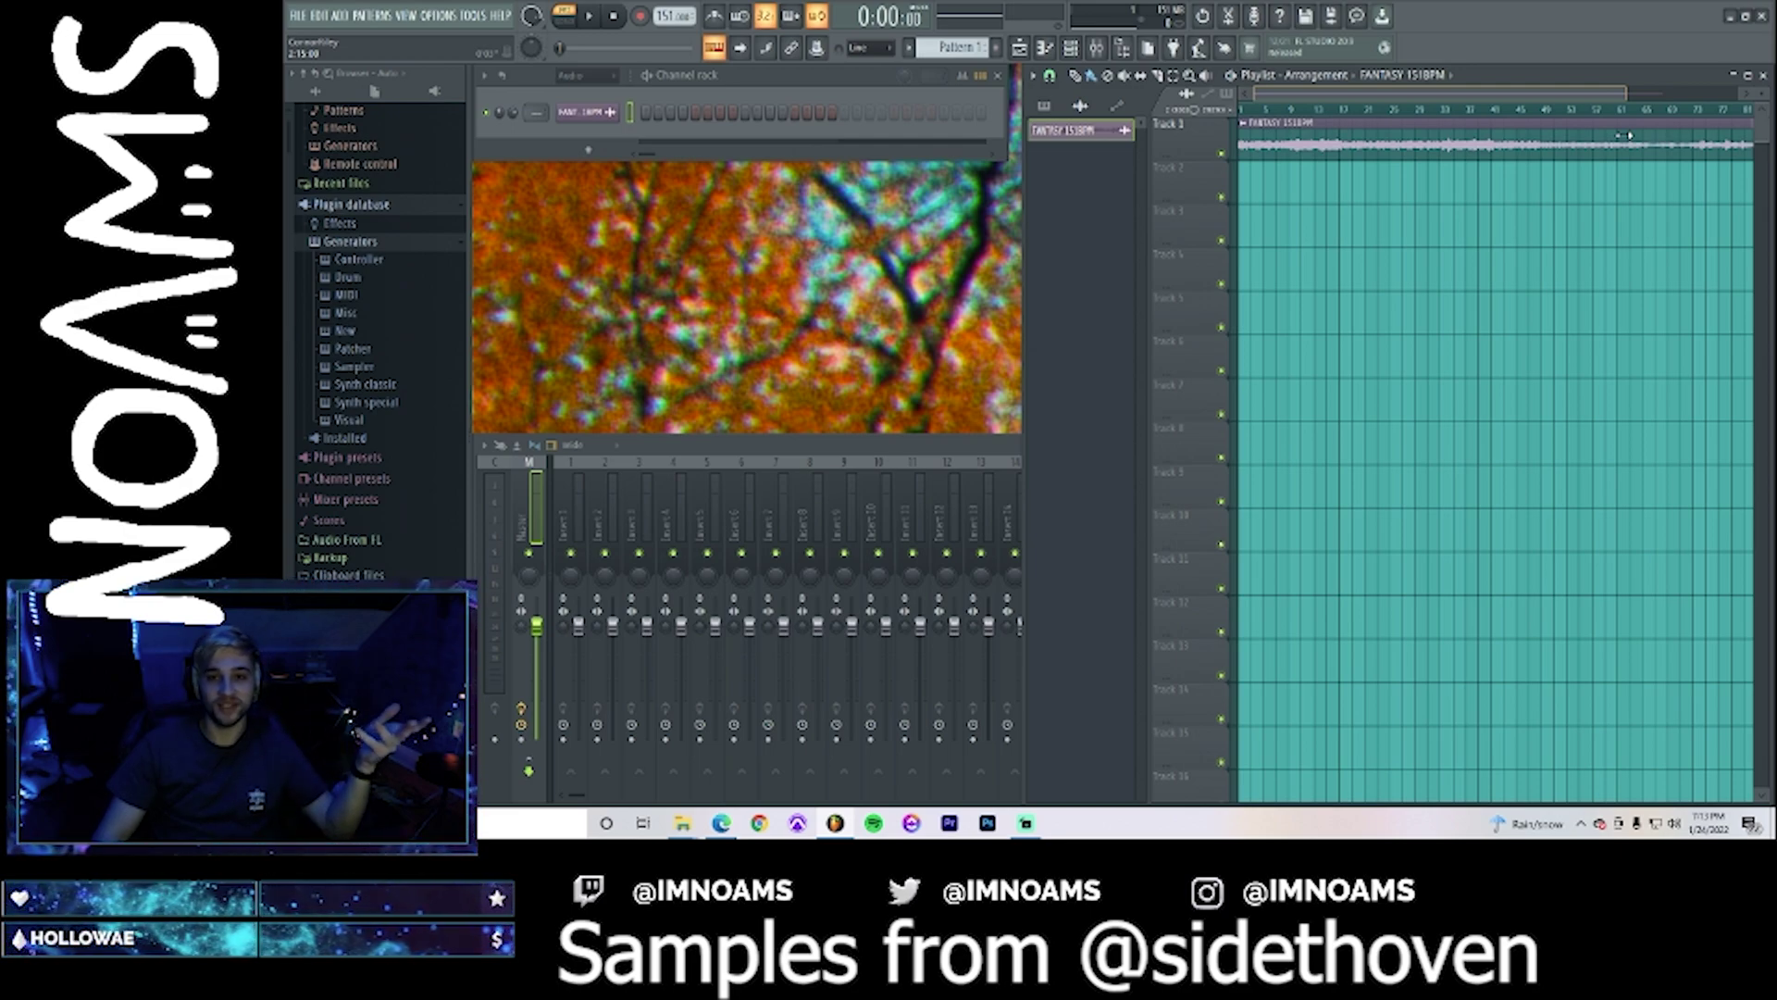
{"action": "left_click_drag", "start_coordinate": [1629, 135], "coordinate": [1441, 185]}
{"action": "key", "text": "space"}
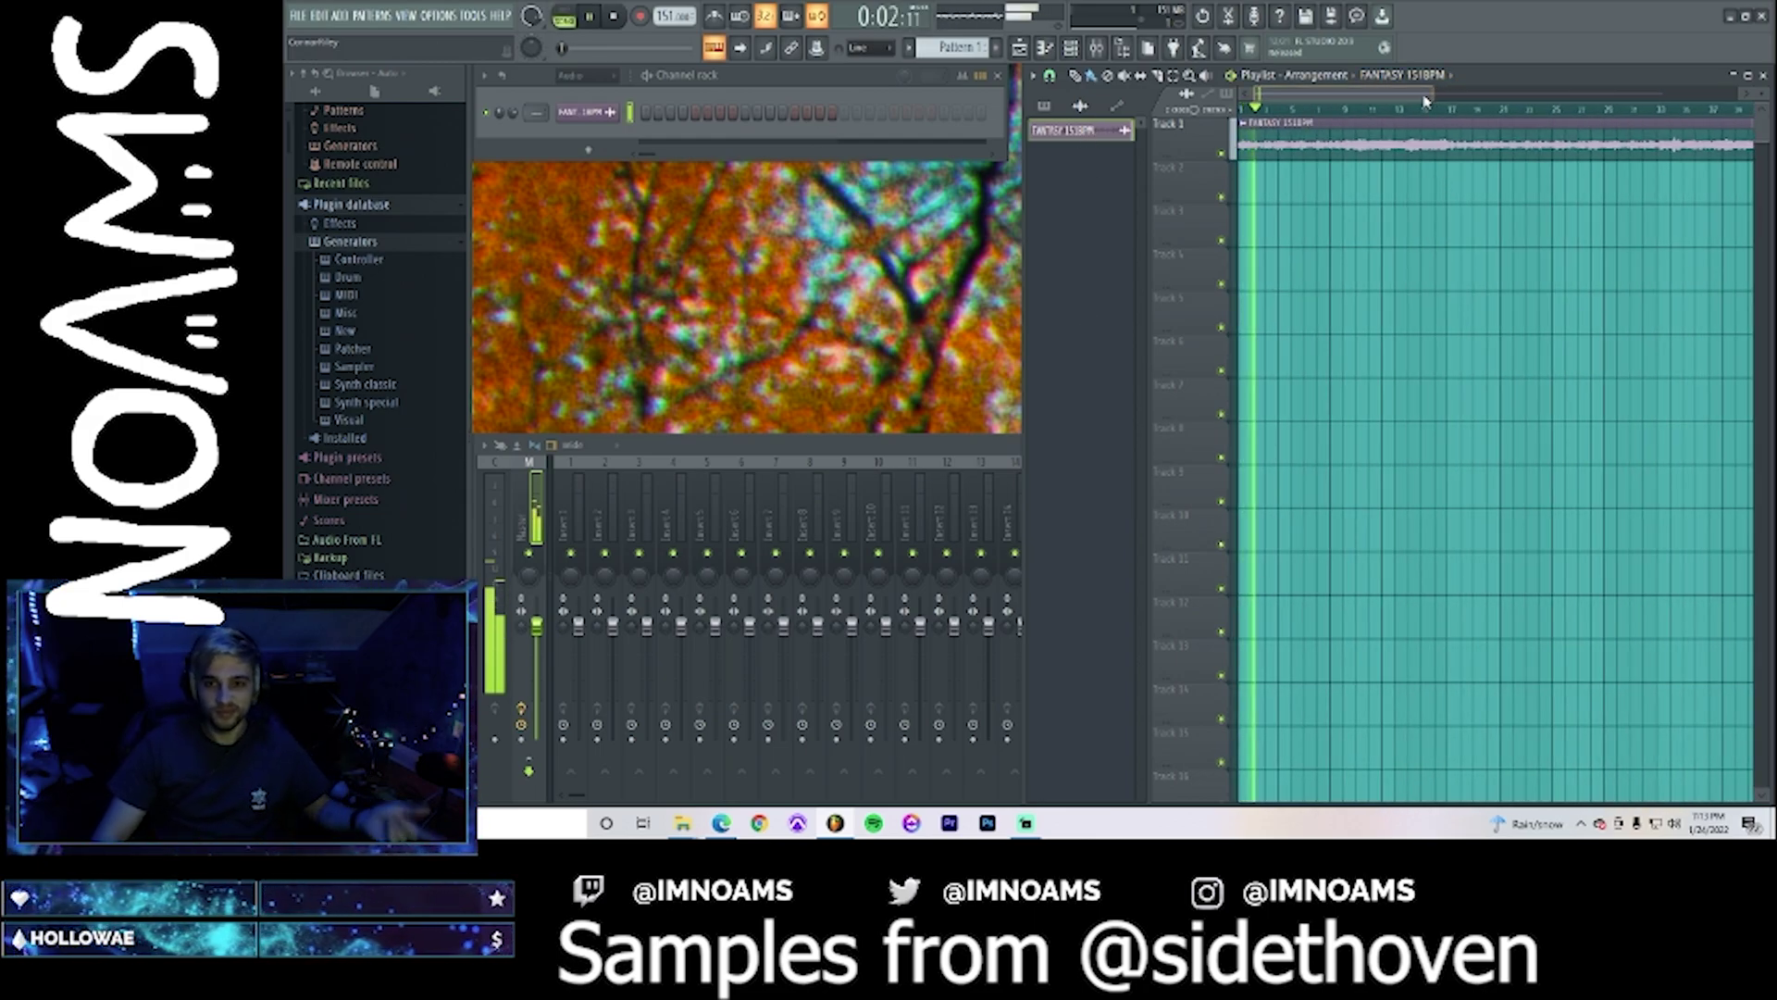
{"action": "left_click_drag", "start_coordinate": [1430, 99], "coordinate": [1327, 109]}
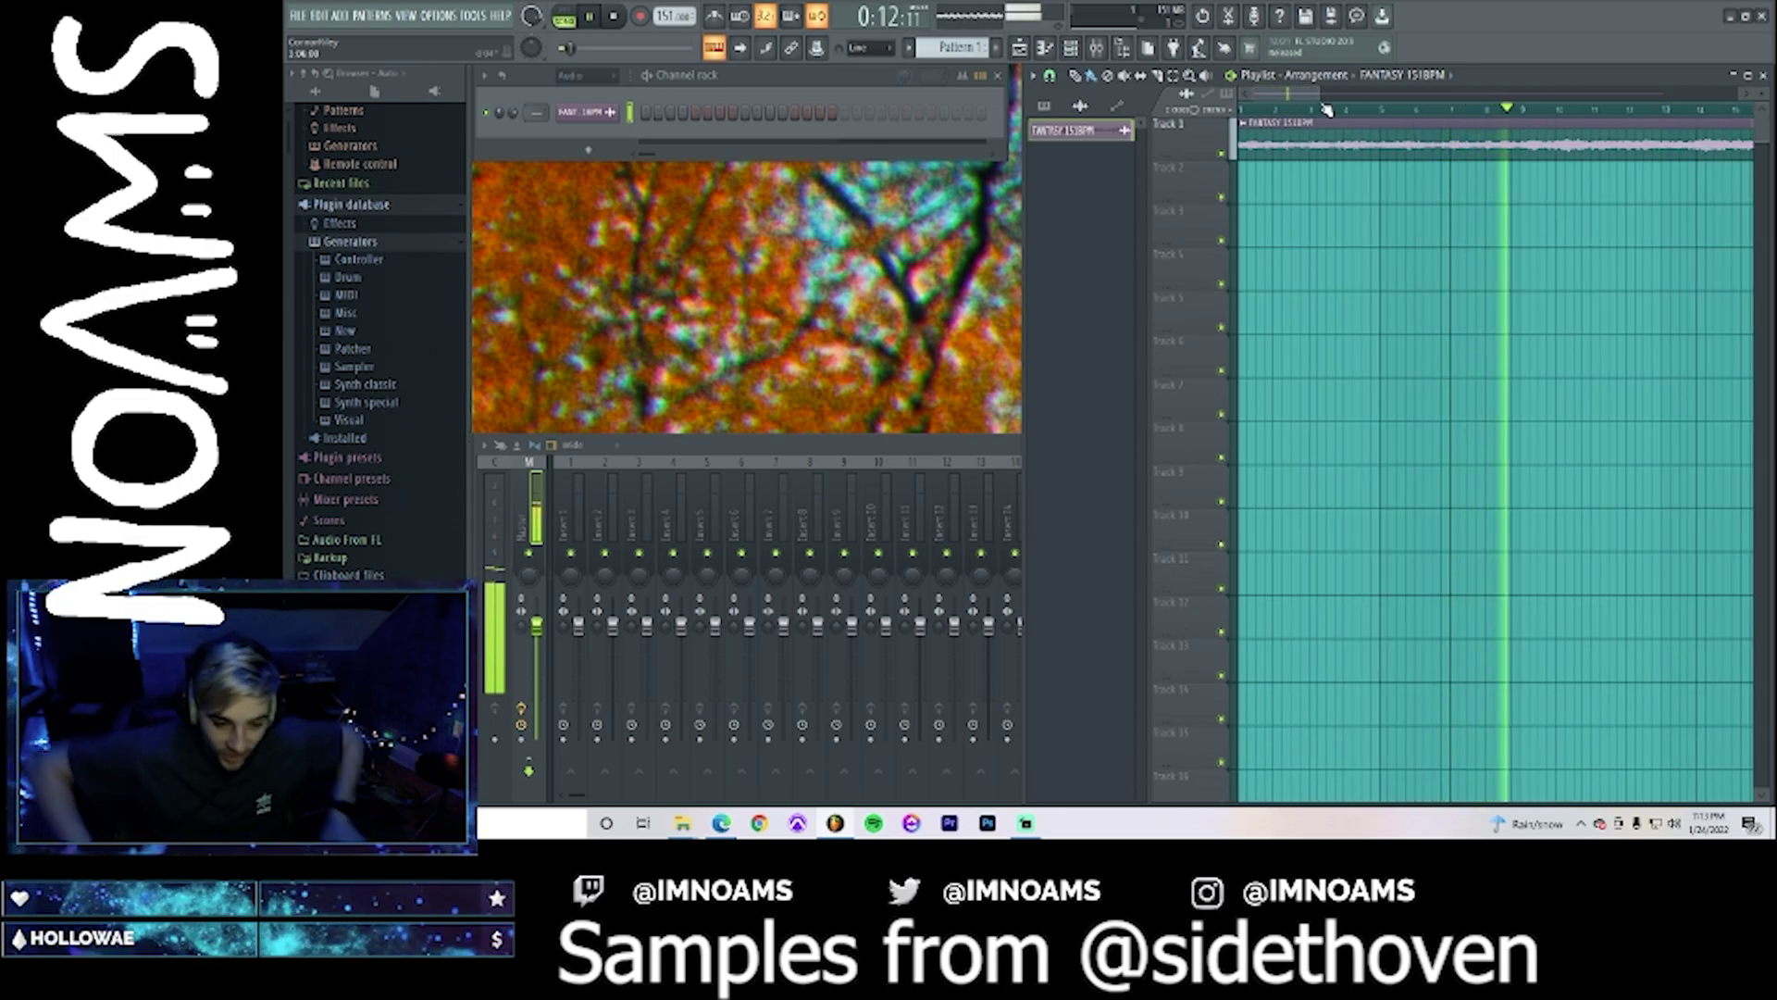
{"action": "key", "text": "space"}
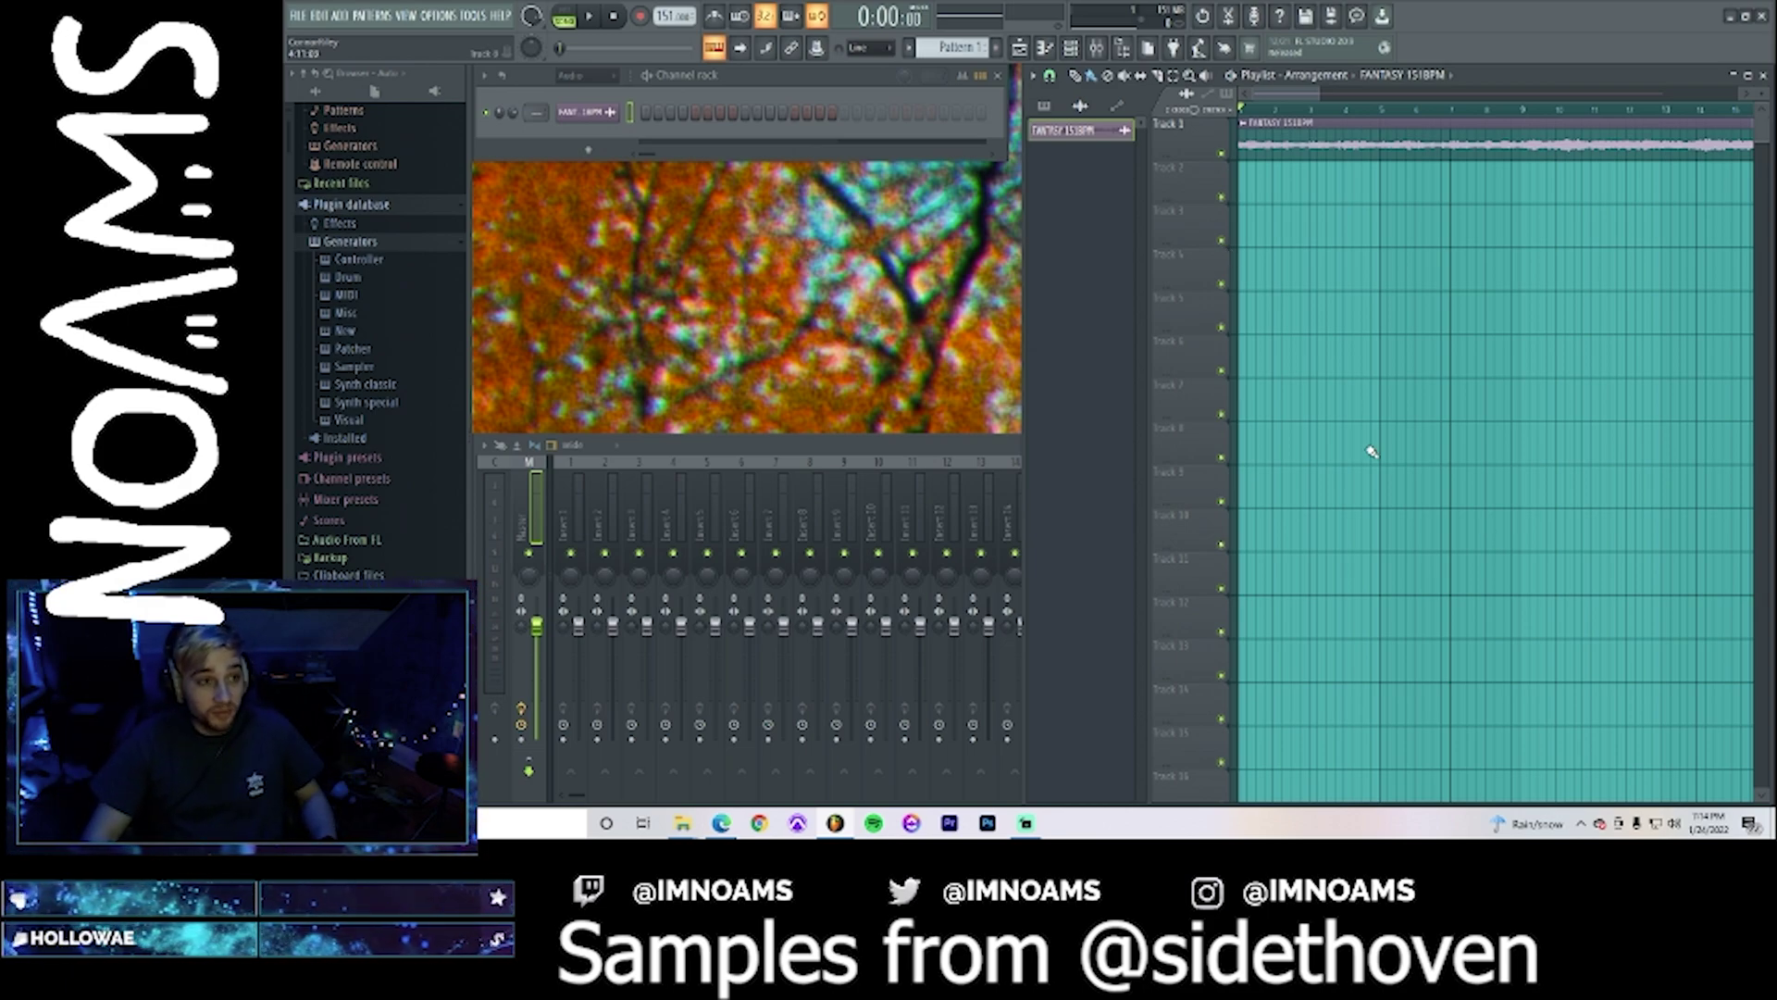
{"action": "key", "text": "space"}
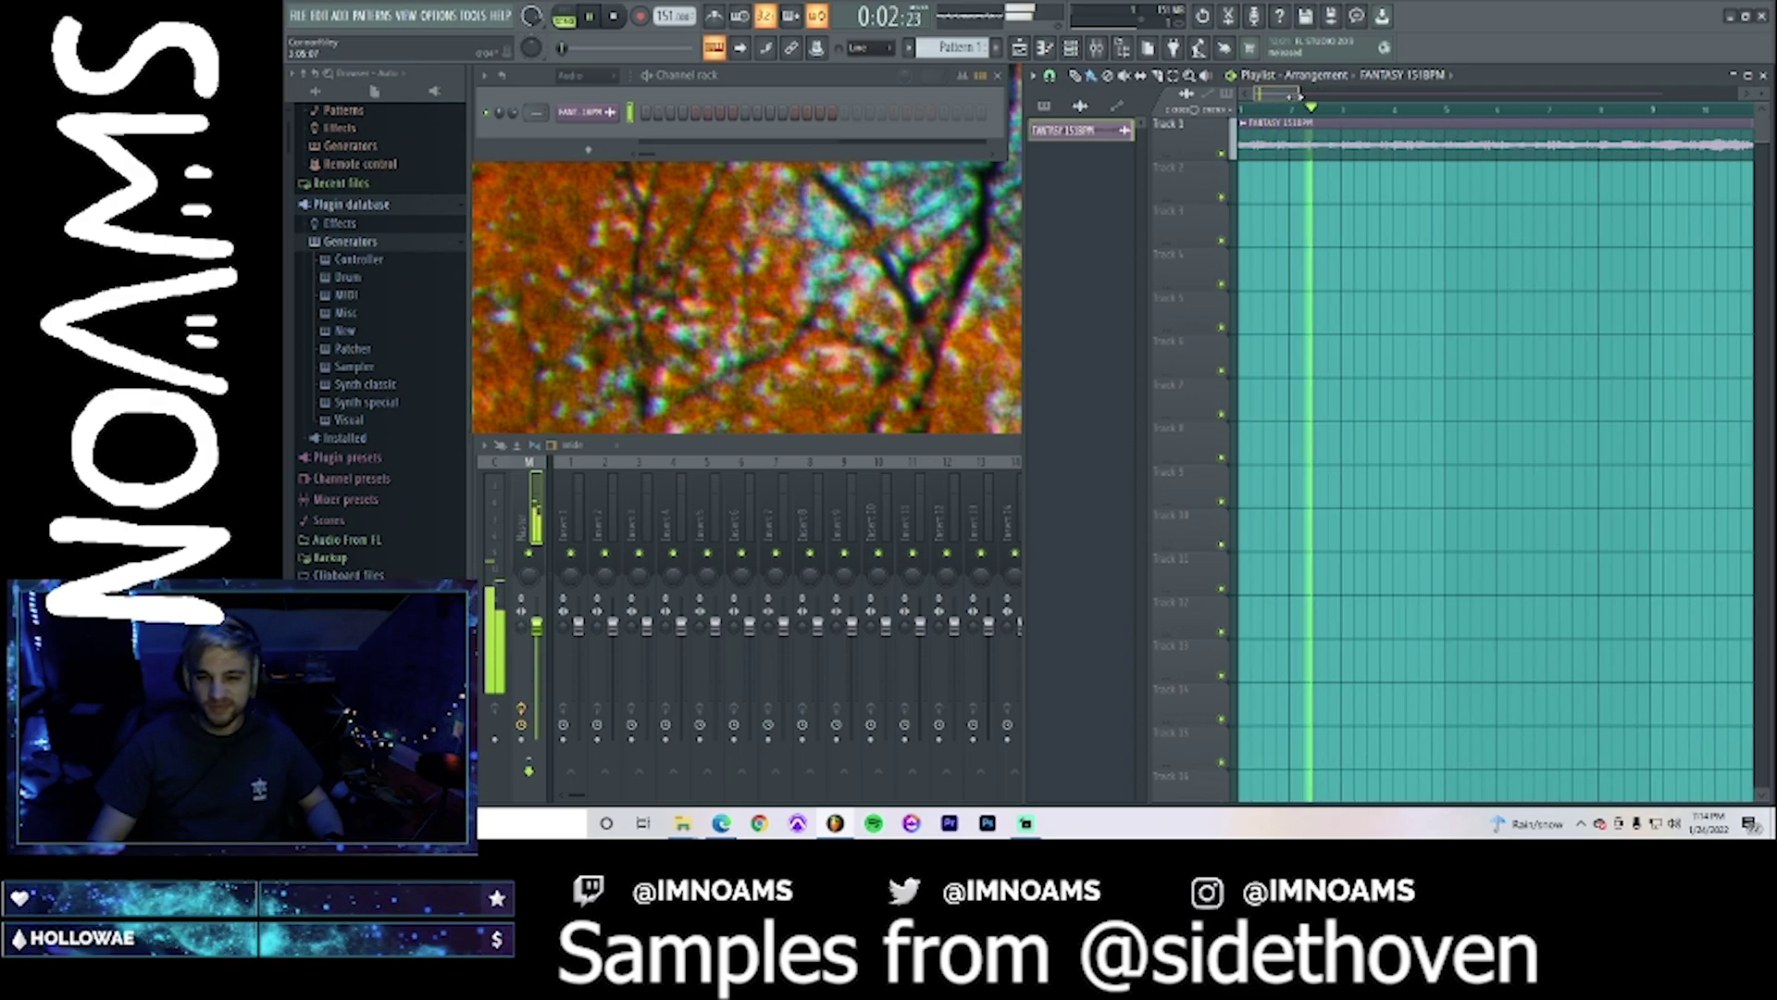
{"action": "scroll", "coordinate": [1343, 105], "scroll_direction": "down", "scroll_amount": 5}
{"action": "key", "text": "space"}
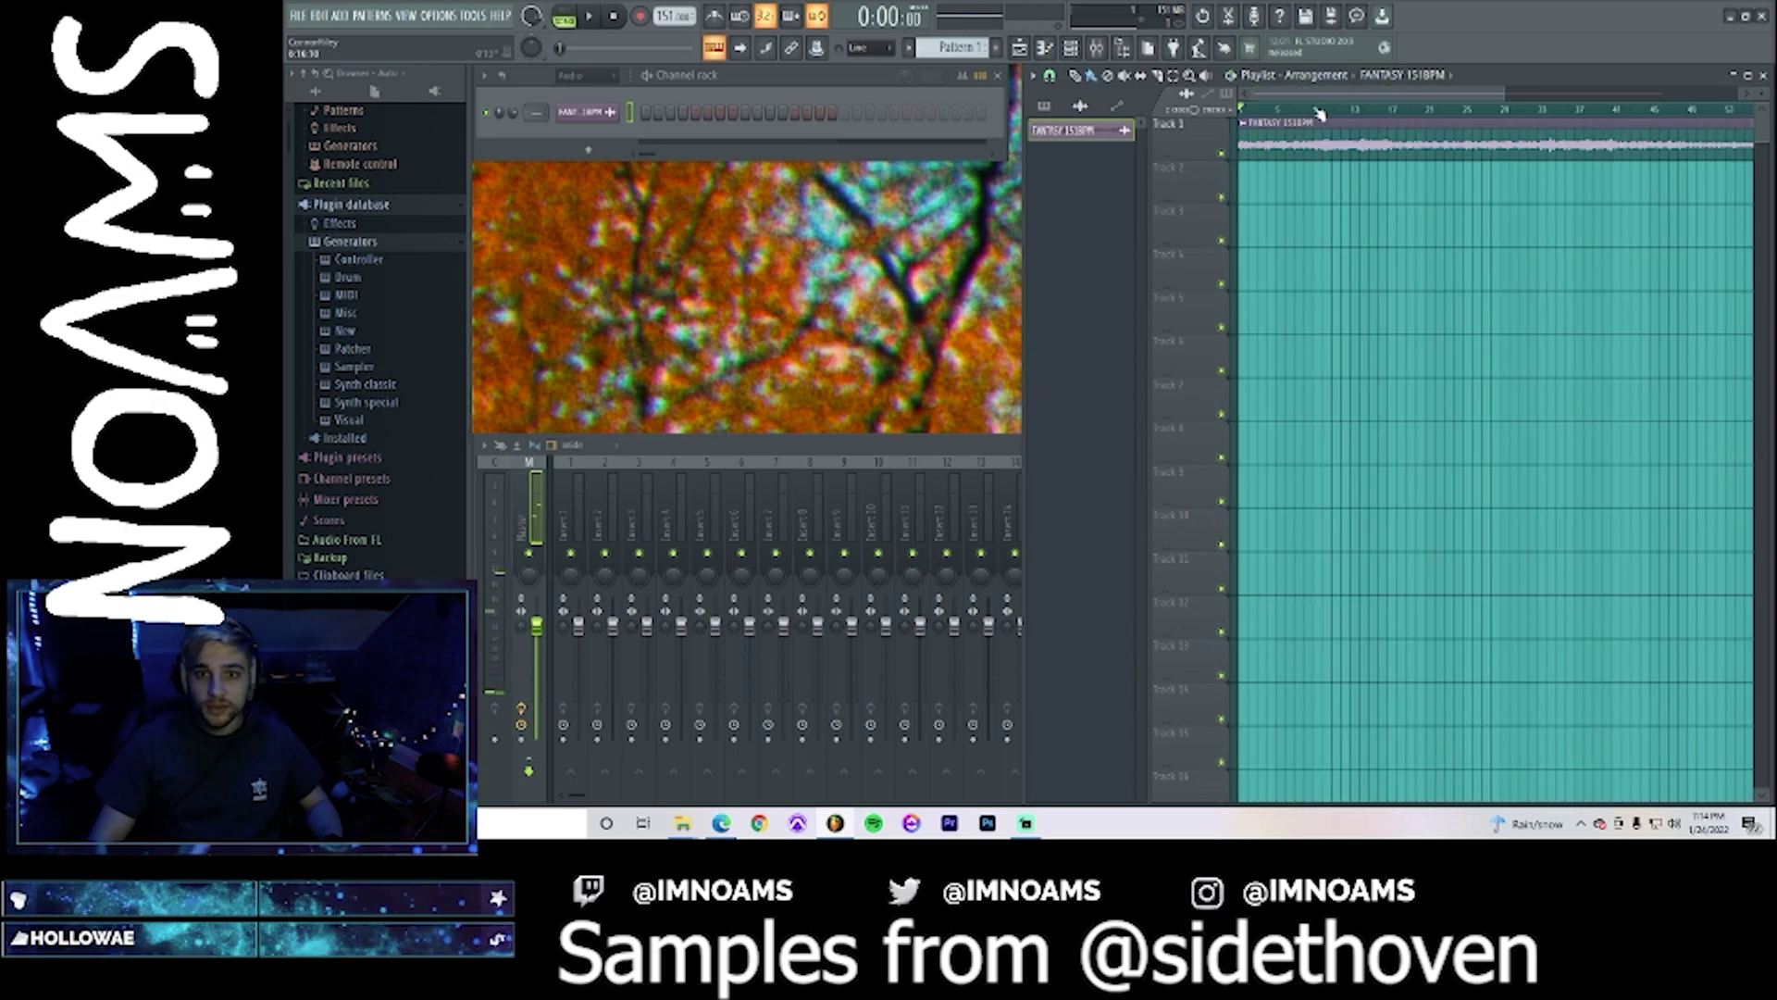
- Play up to the loop's change point and slice the FANTASY 151BPM clip at bar 17
{"action": "left_click", "coordinate": [1314, 108]}
{"action": "left_click", "coordinate": [1379, 108]}
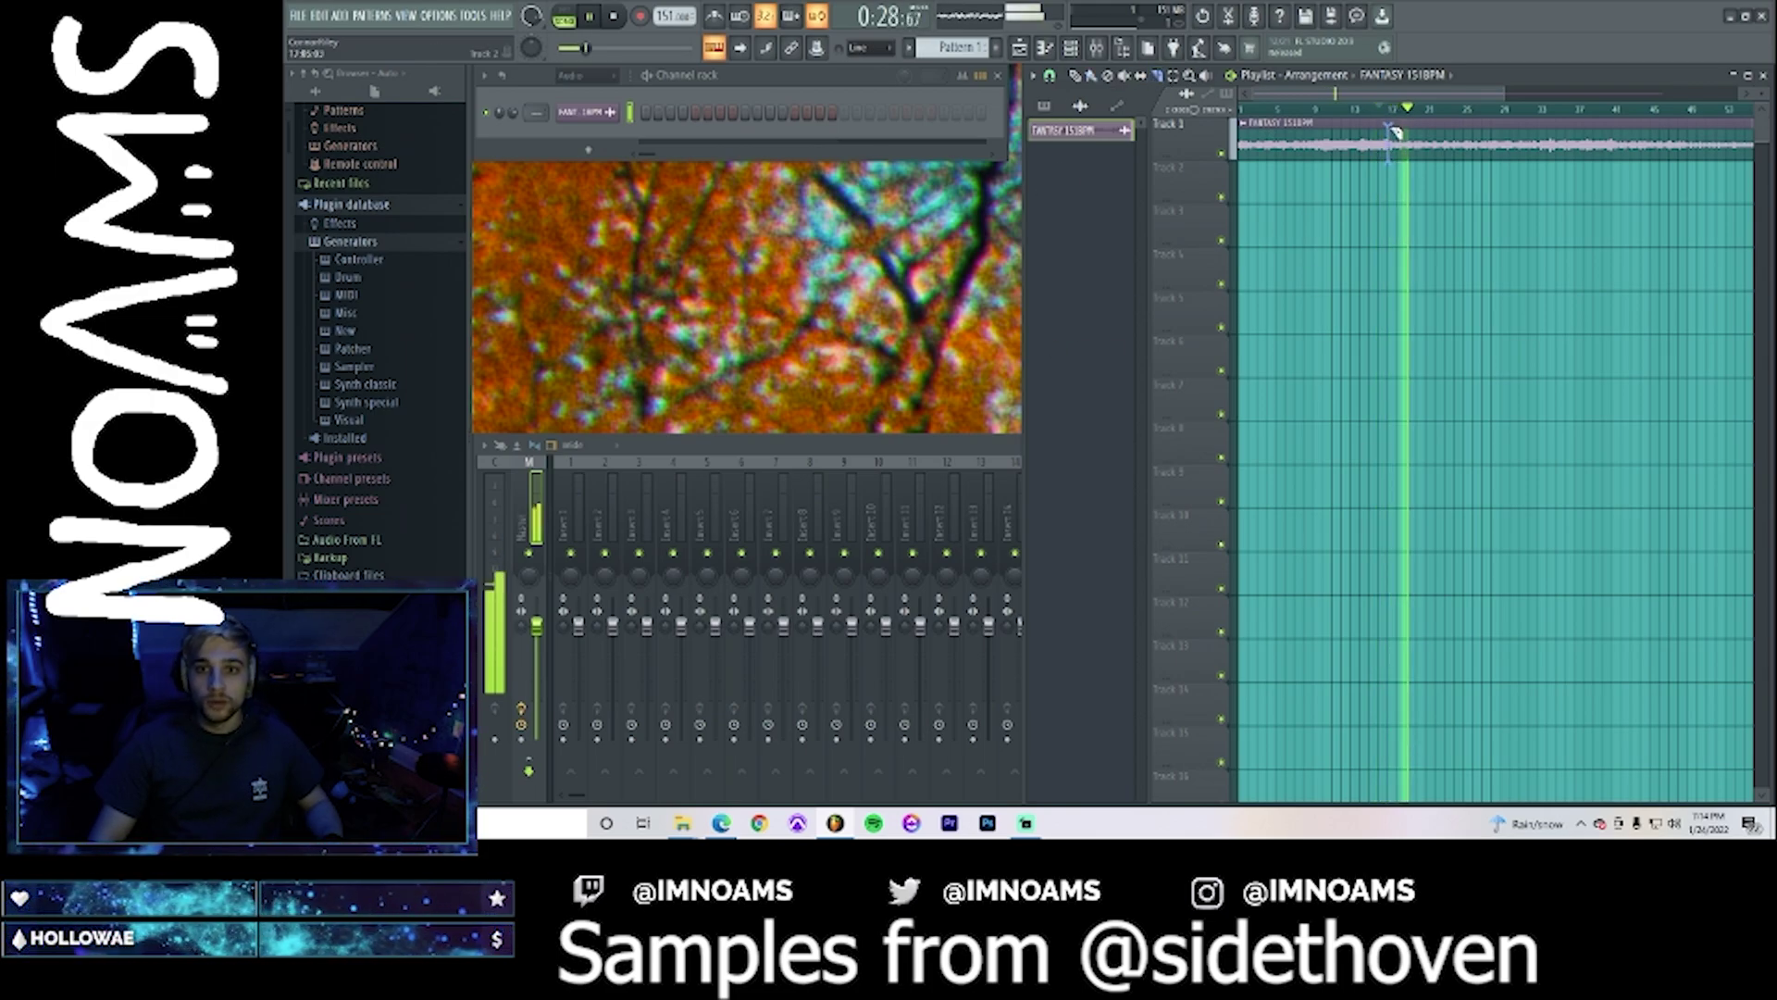
{"action": "left_click_drag", "start_coordinate": [1395, 128], "coordinate": [1396, 156]}
{"action": "left_click", "coordinate": [1092, 76]}
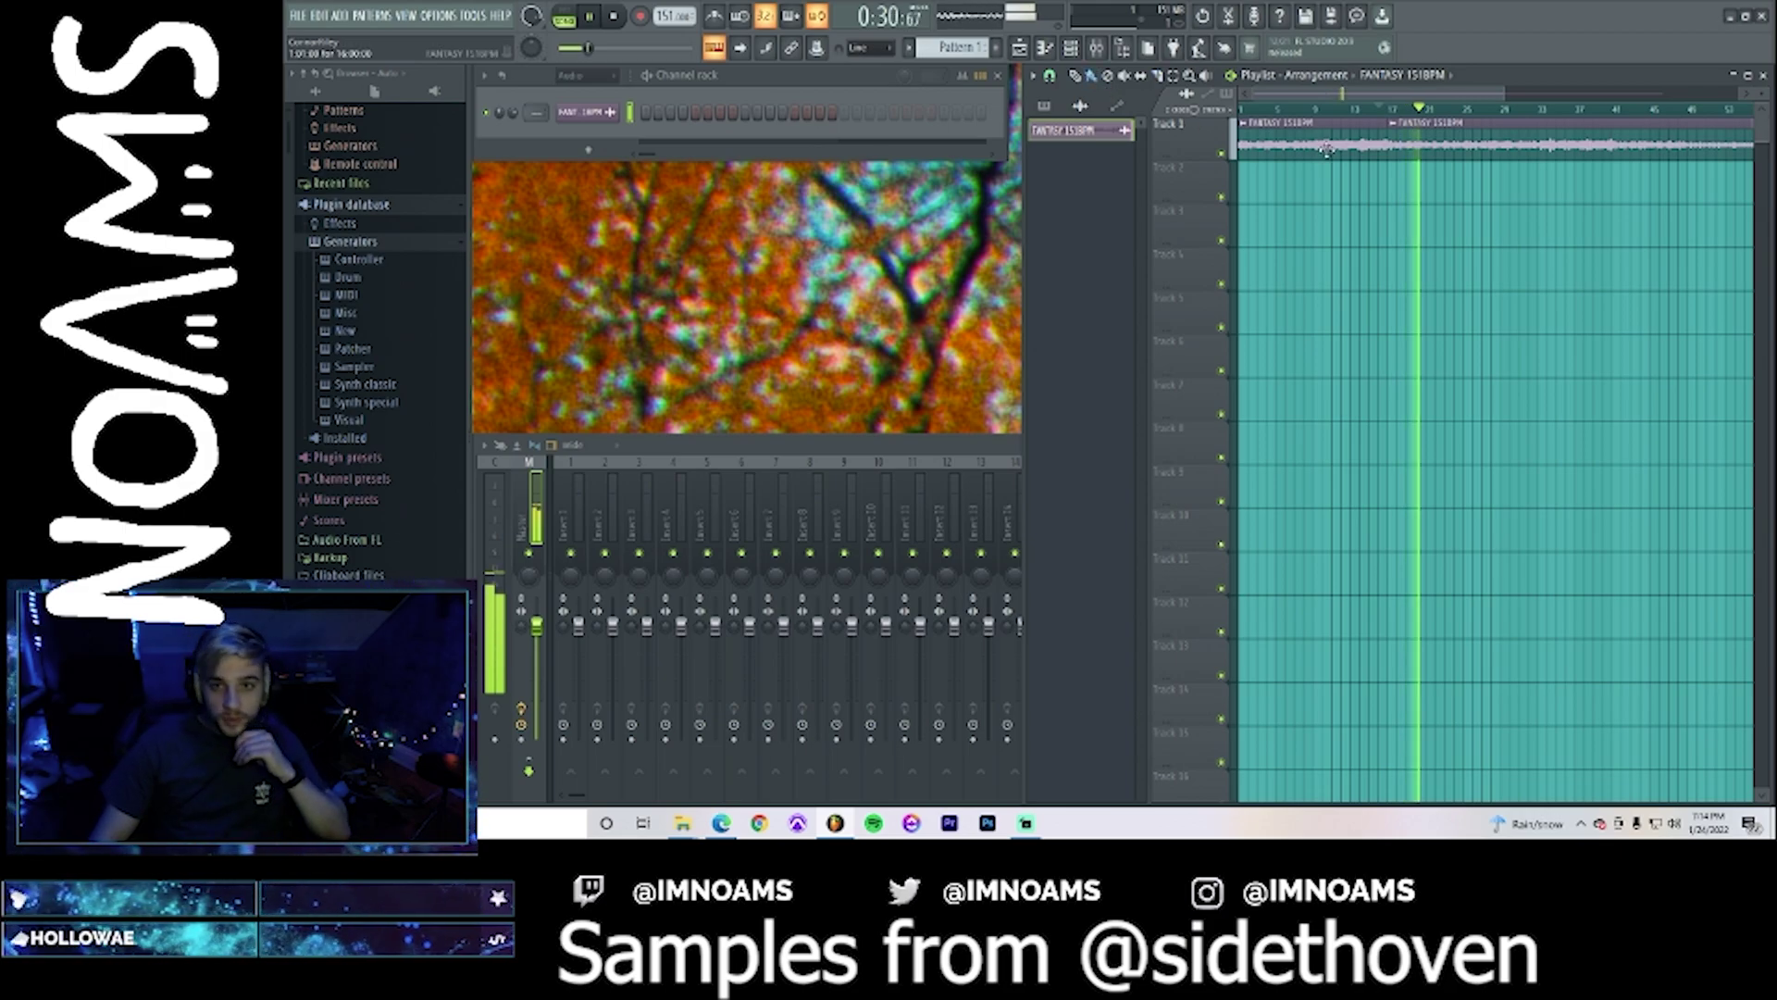
- Set the FANTASY 151BPM audio clip's declicking mode to Generic (bleeding)
{"action": "double_click", "coordinate": [1291, 141]}
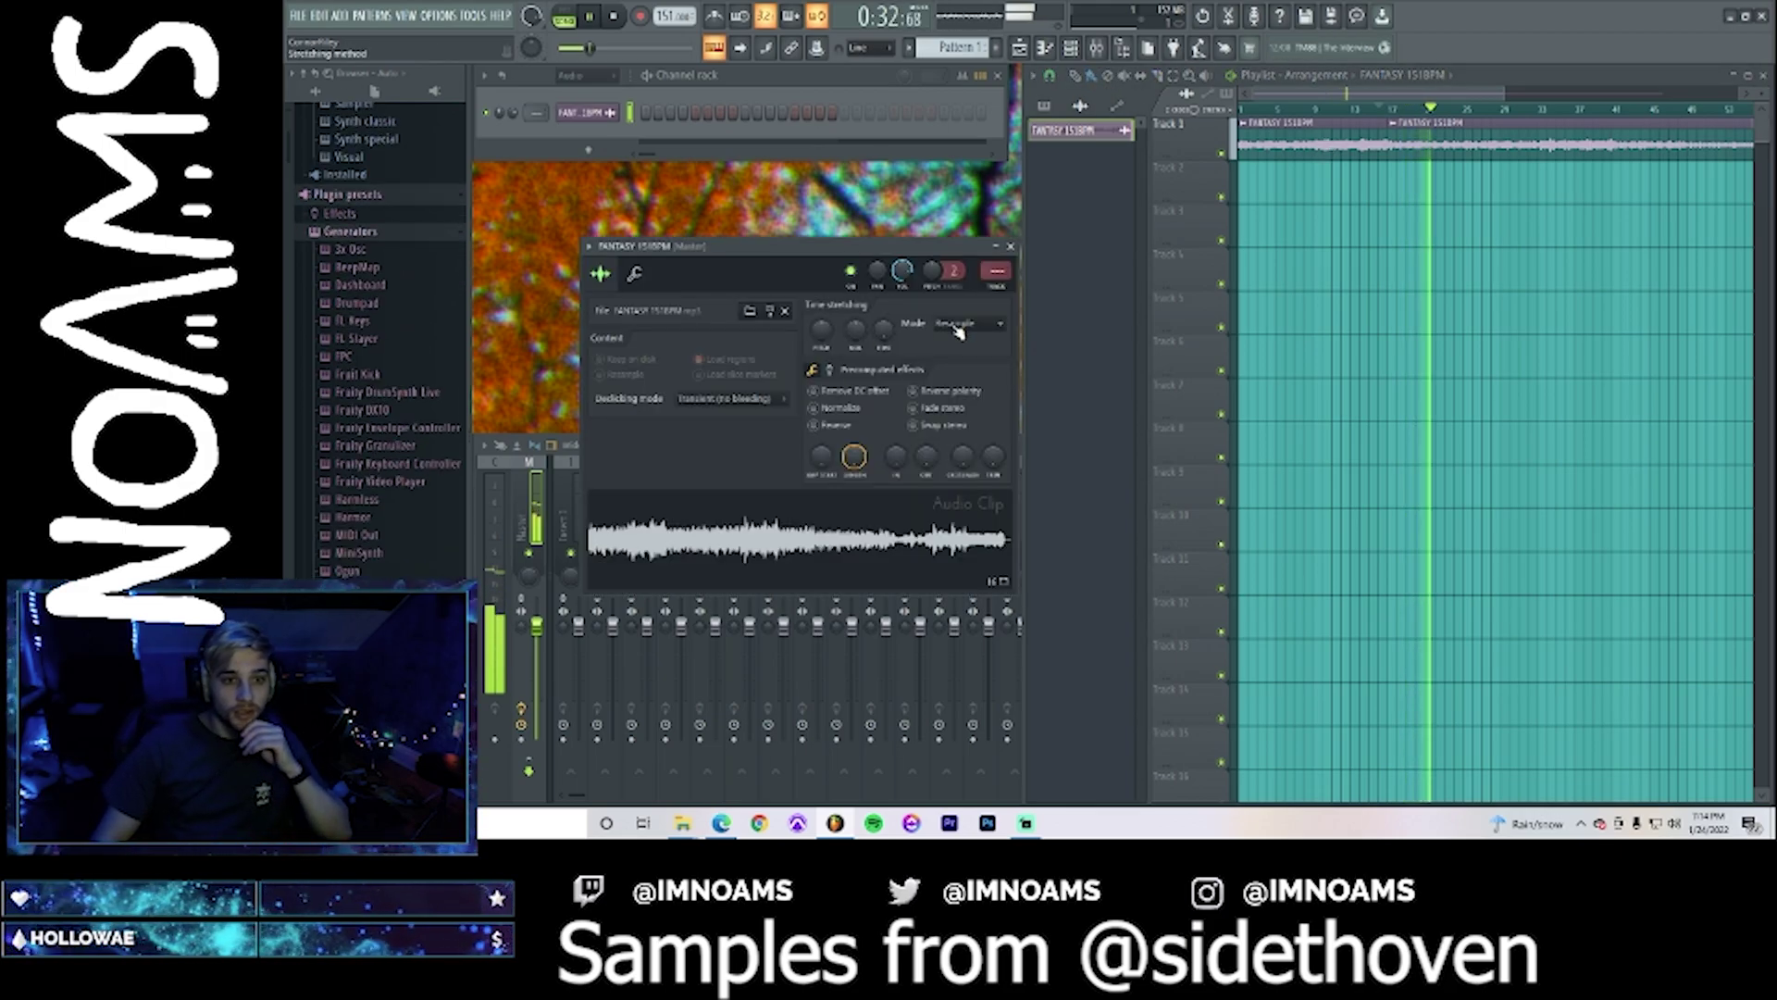
{"action": "left_click", "coordinate": [731, 398]}
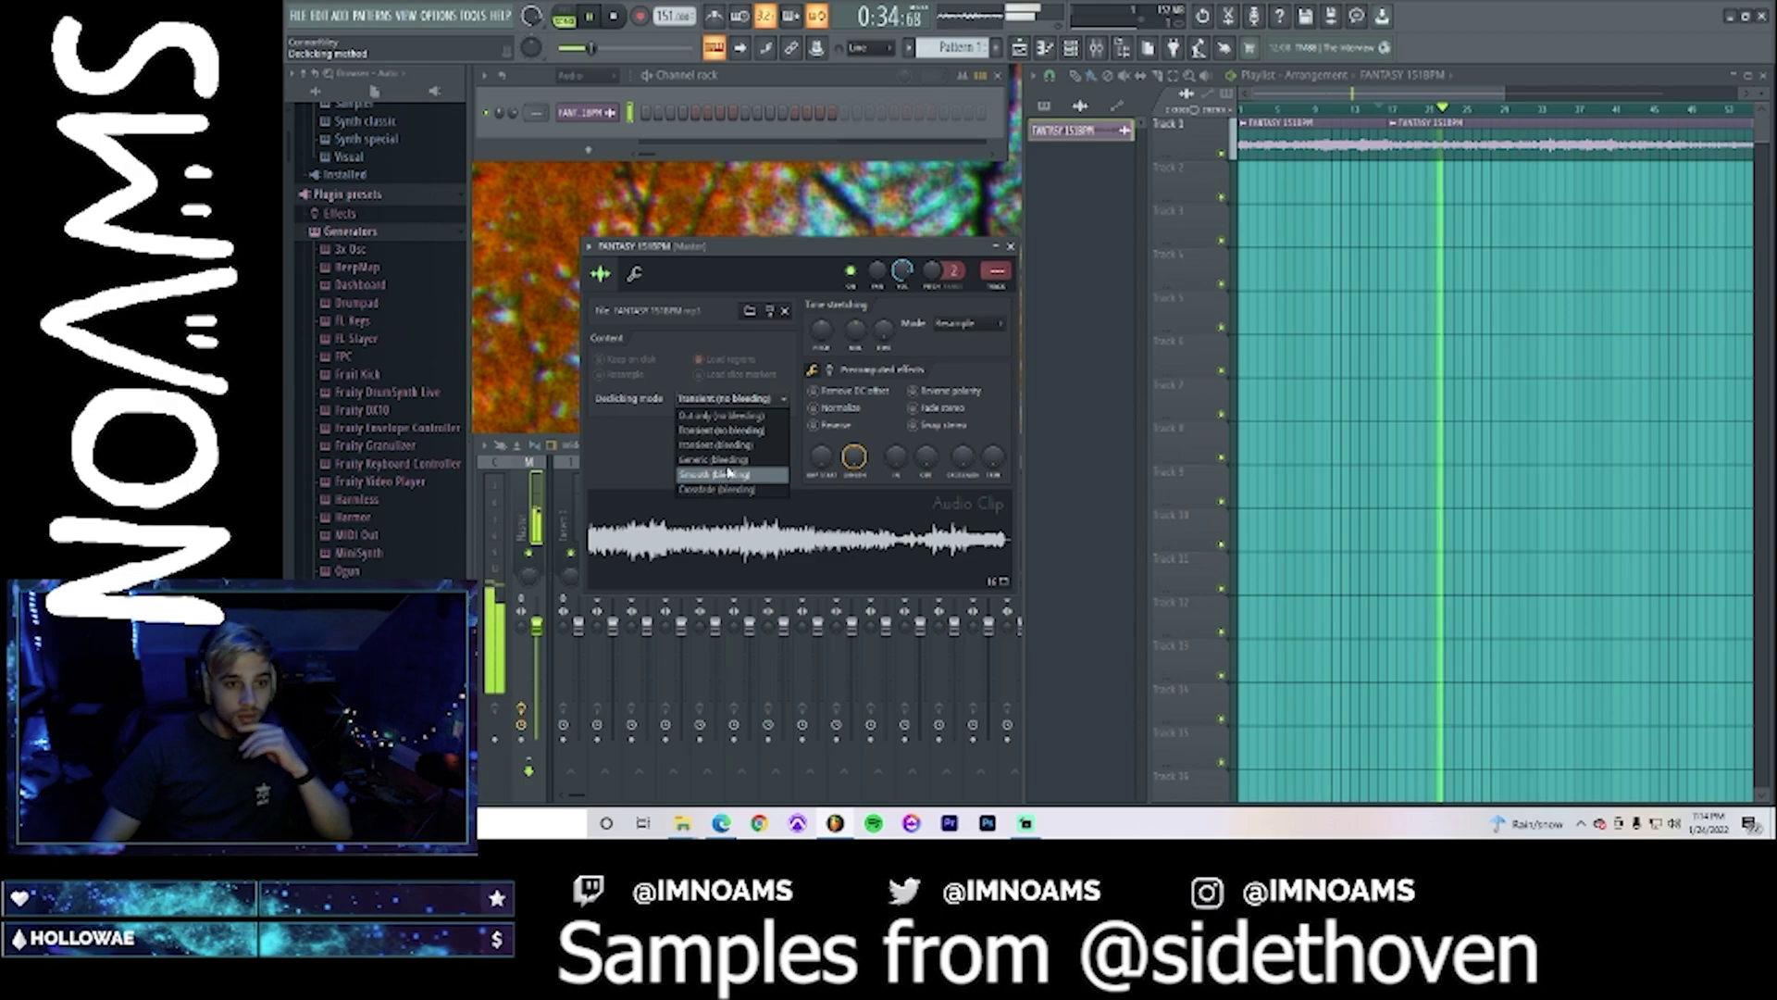
{"action": "left_click", "coordinate": [713, 459]}
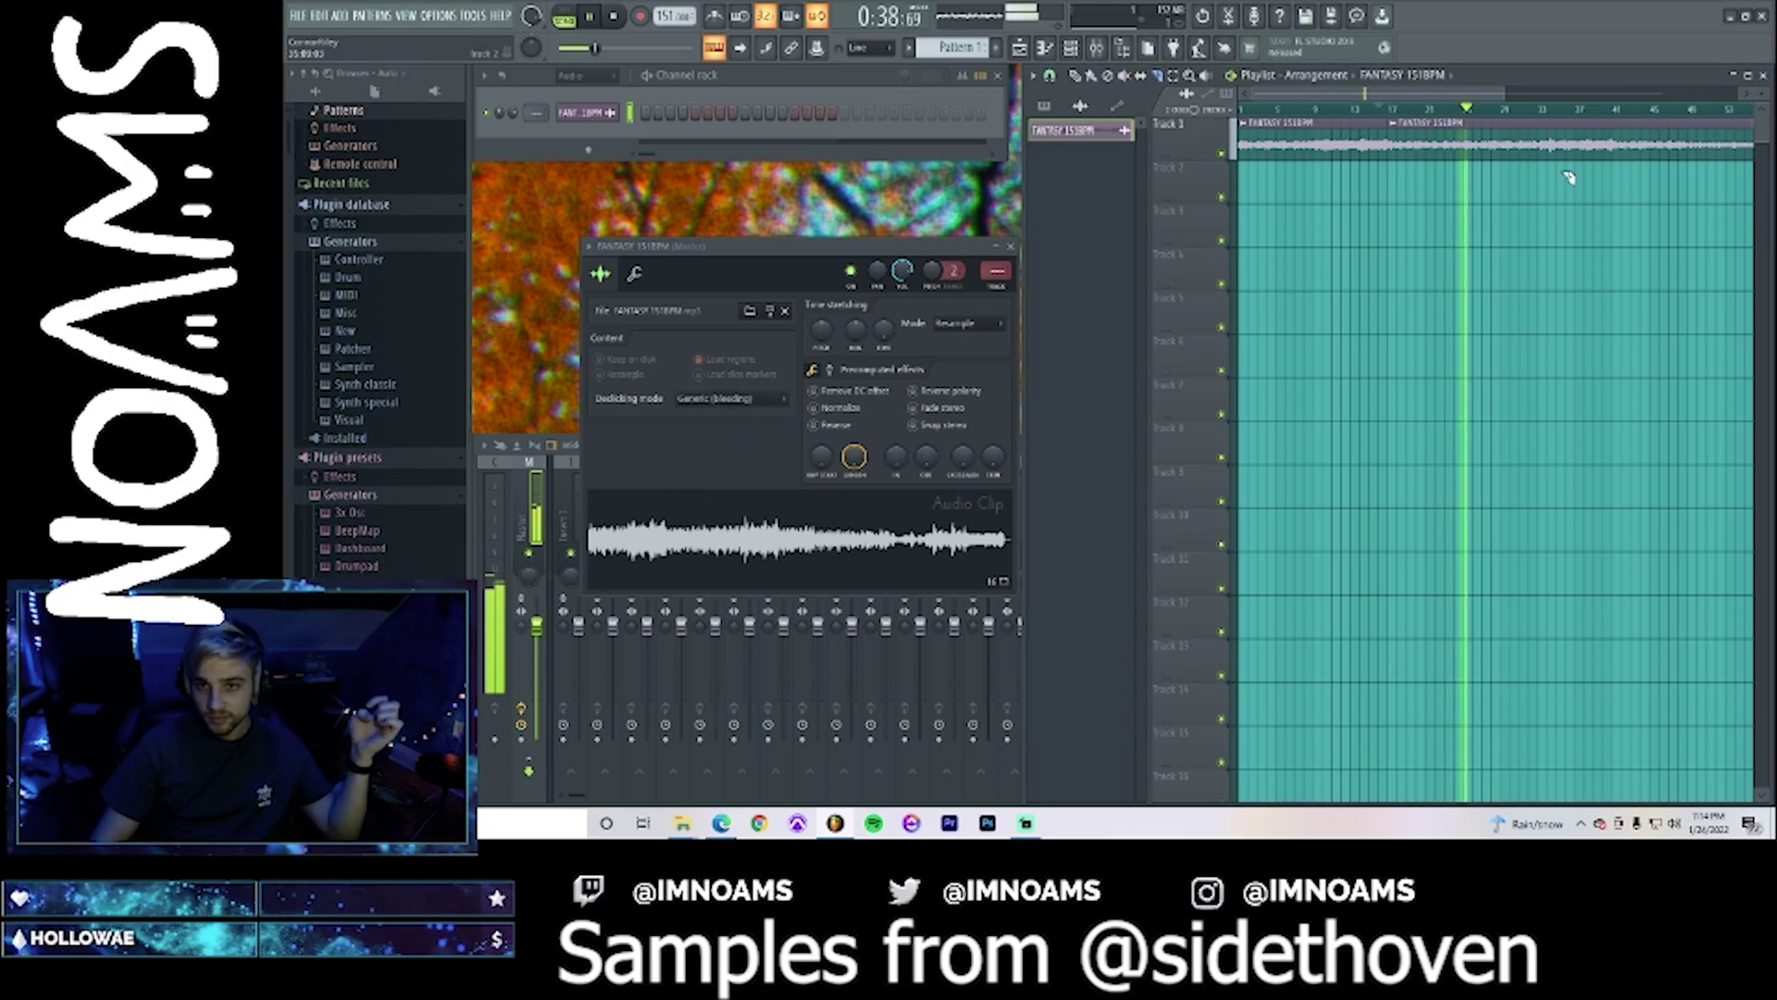
- Slice the FANTASY 151BPM clip at bars 33 and 49 during playback, and stop playback
{"action": "left_click", "coordinate": [1553, 124]}
{"action": "left_click", "coordinate": [1537, 109]}
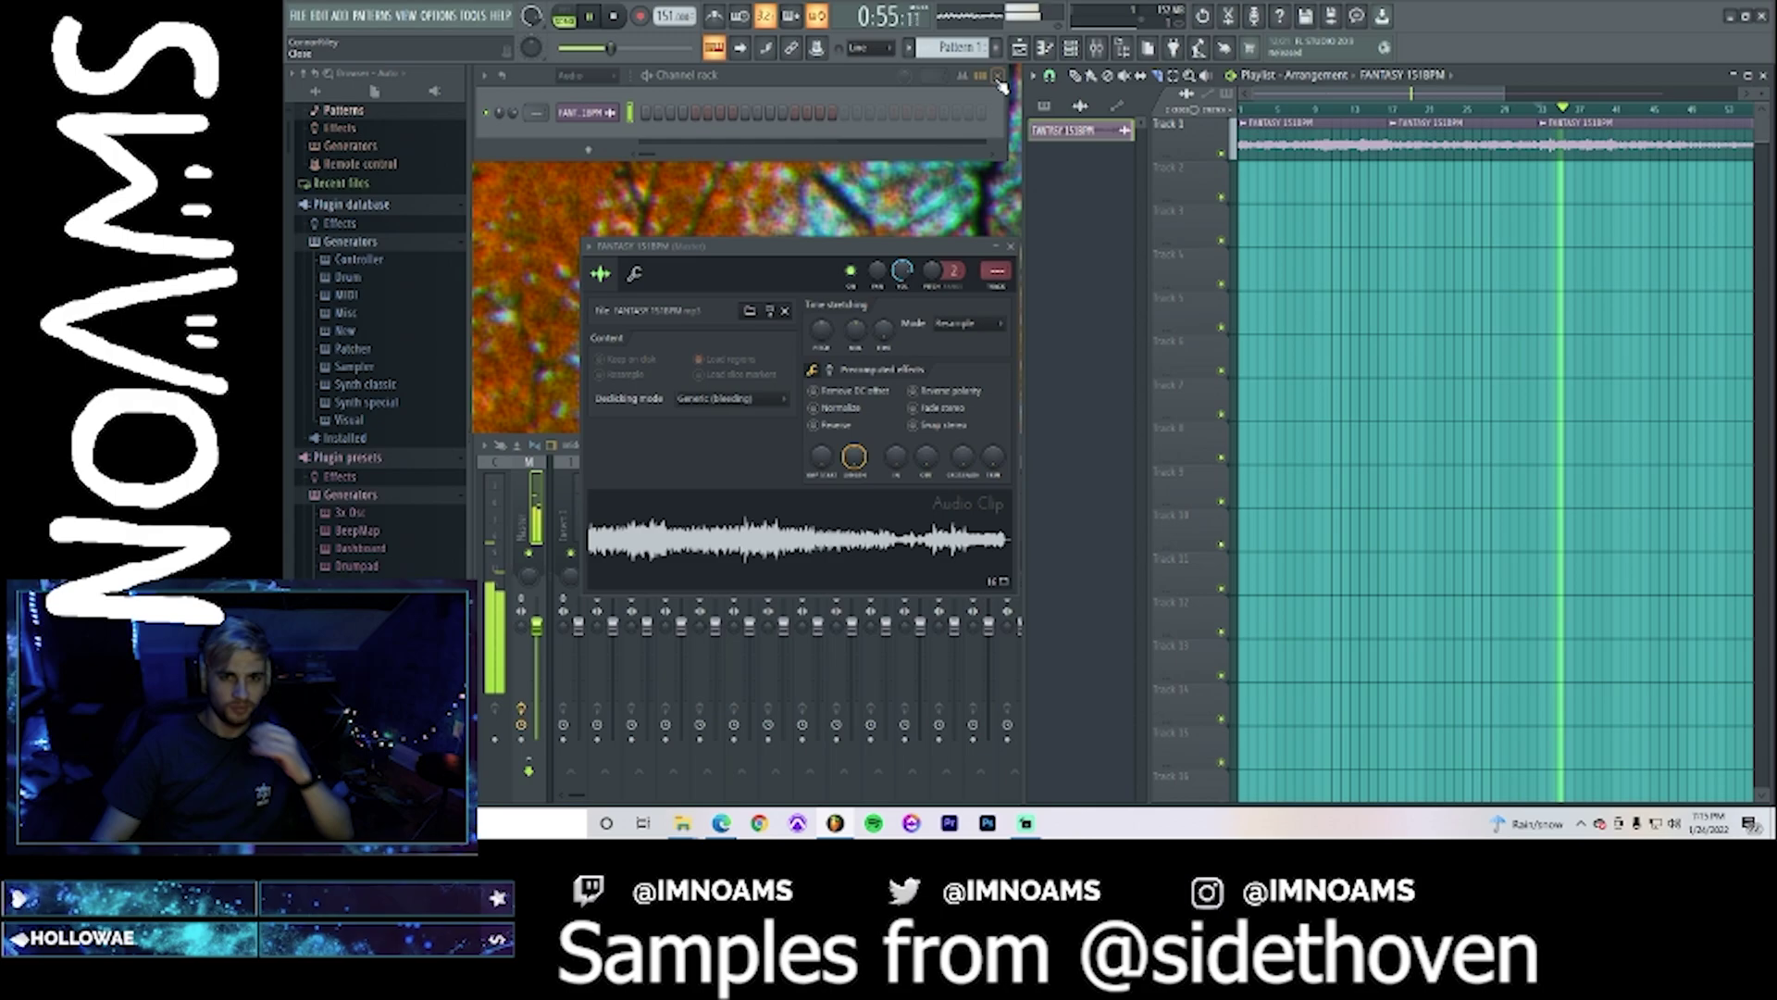
{"action": "left_click", "coordinate": [516, 437]}
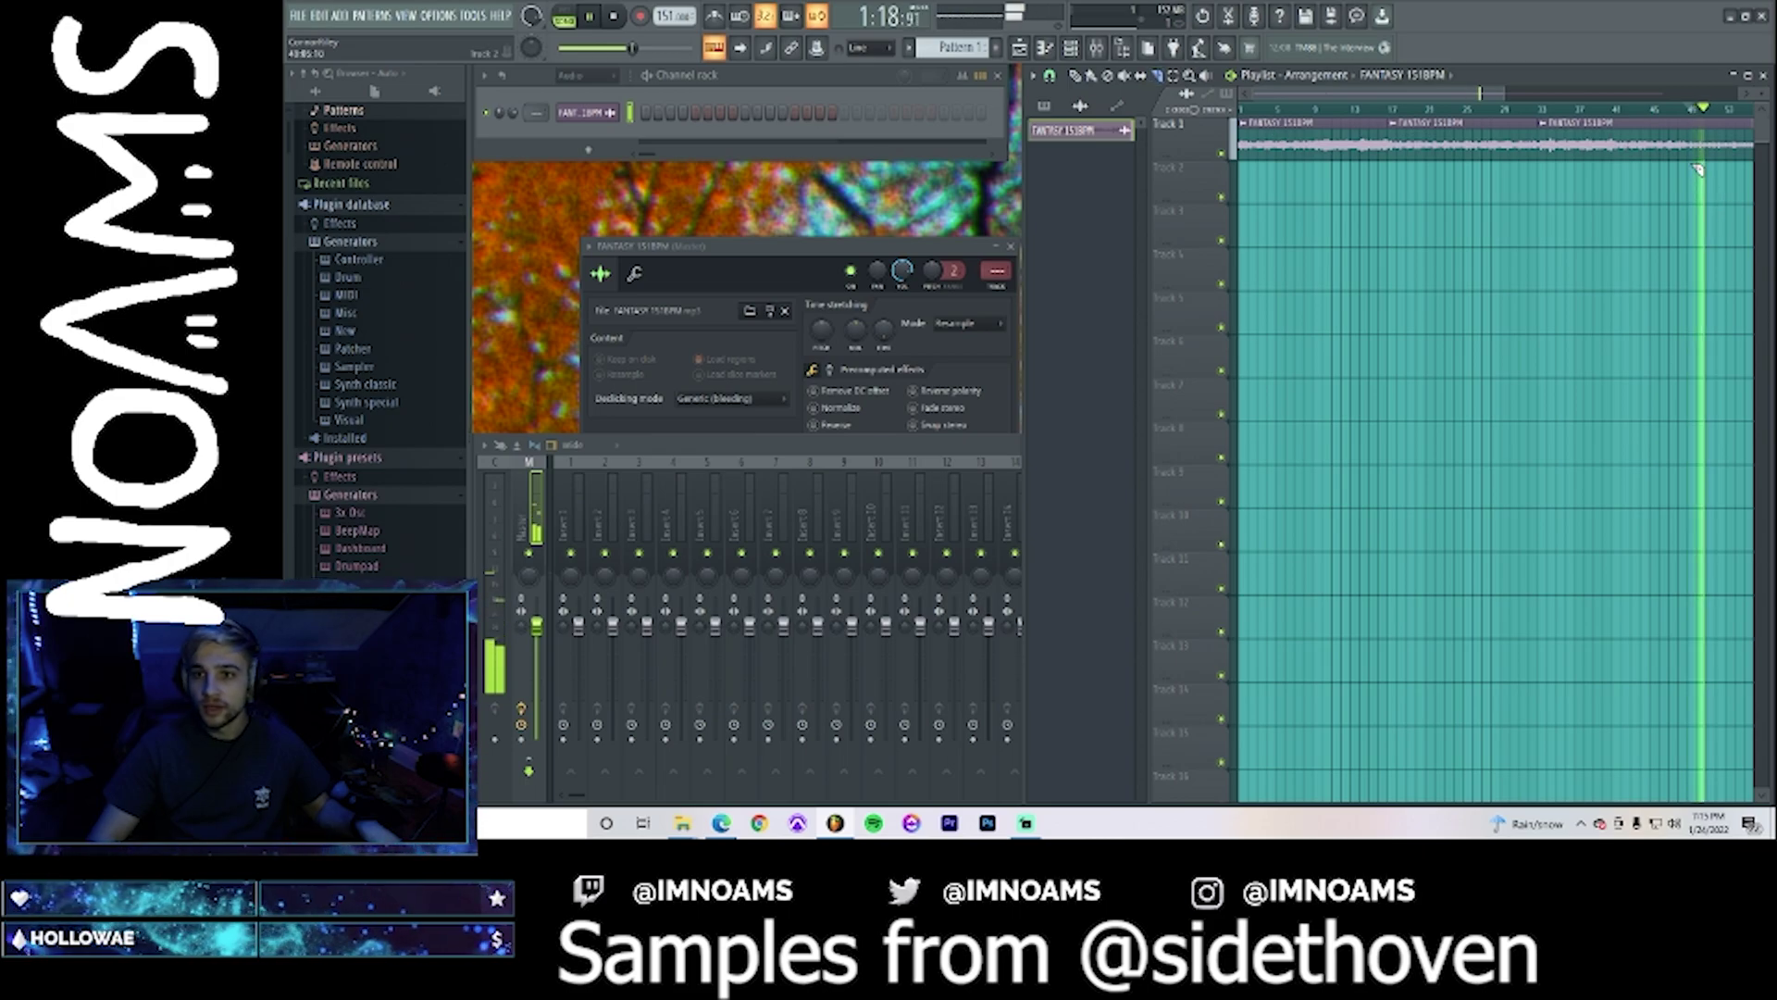
{"action": "left_click_drag", "start_coordinate": [1464, 95], "coordinate": [1655, 99]}
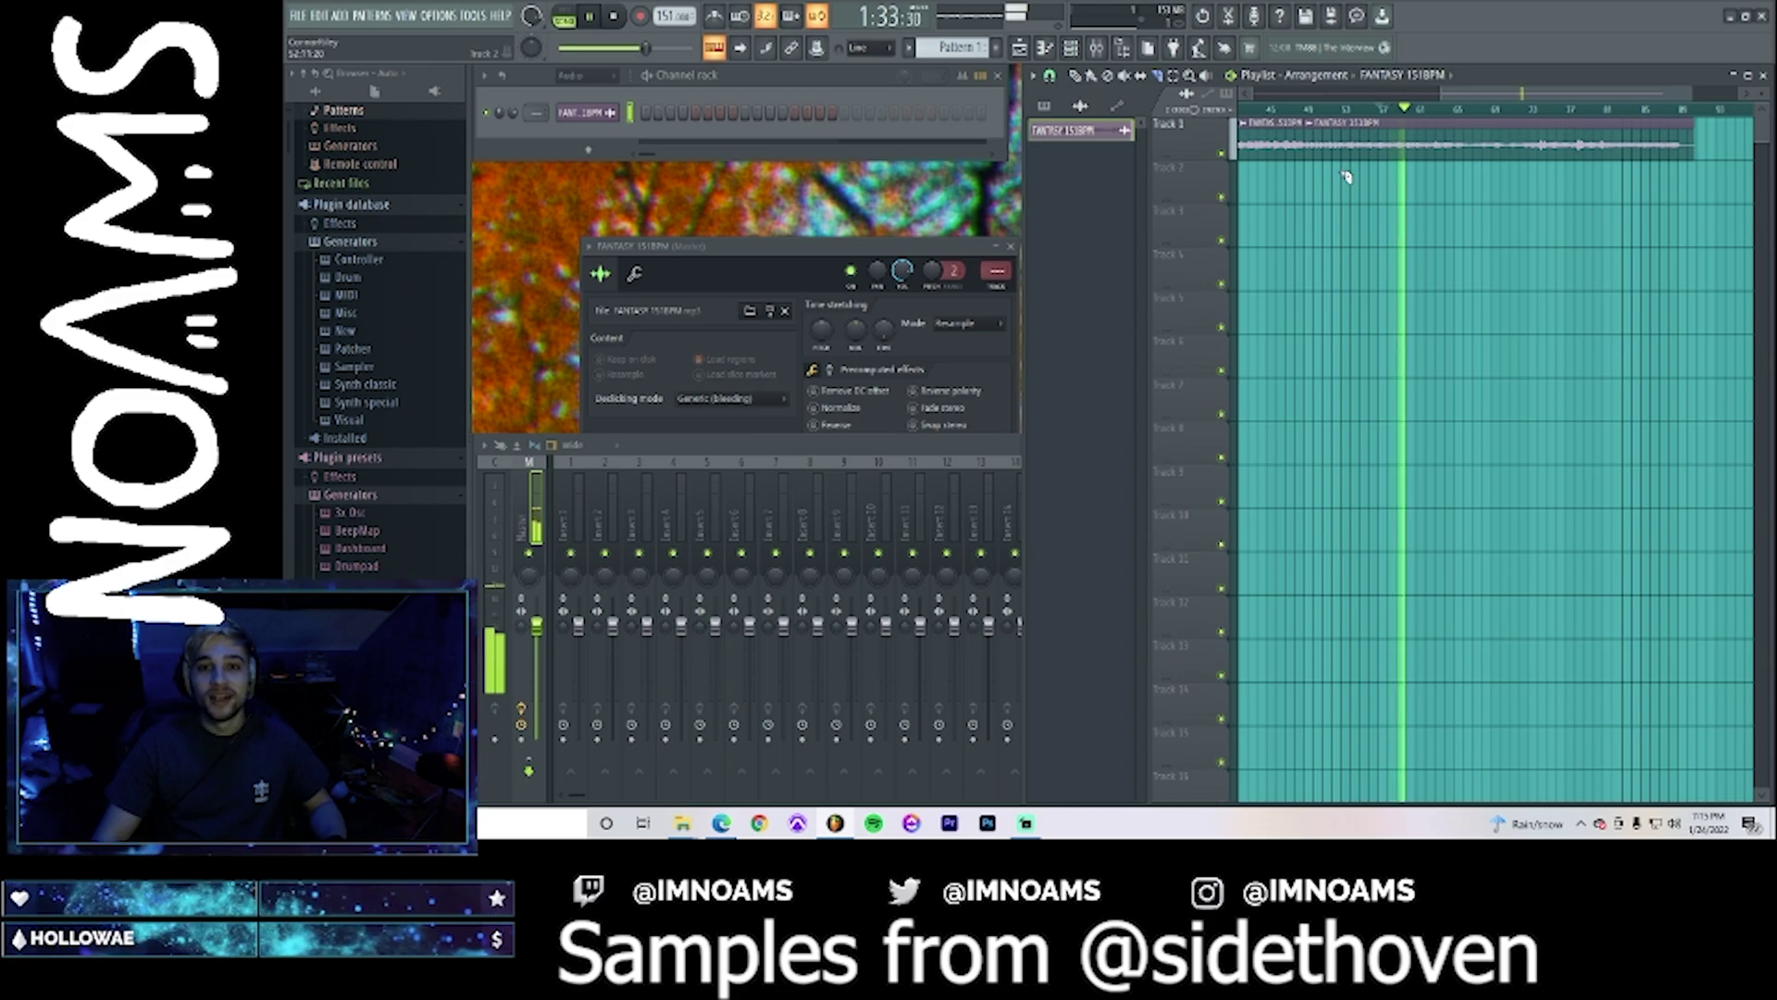
{"action": "key", "text": "space"}
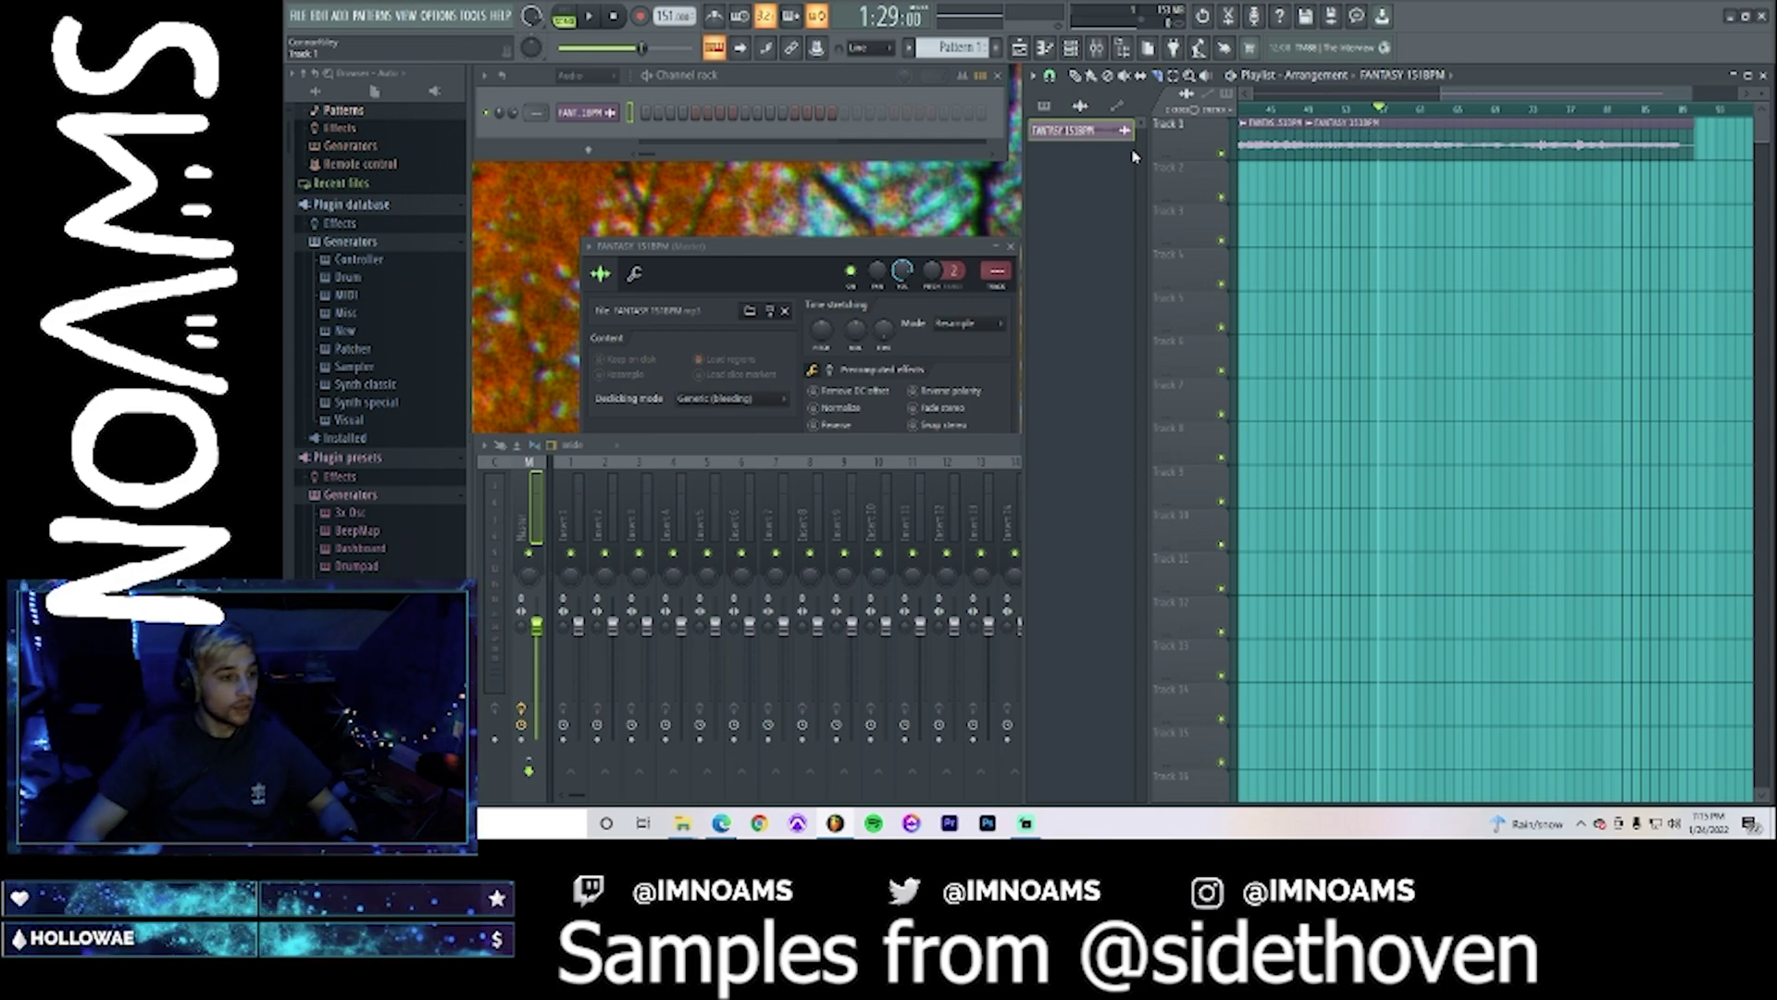
- Set the audio input/output device to FL Studio ASIO and close the settings
{"action": "left_click", "coordinate": [457, 15]}
{"action": "left_click", "coordinate": [456, 71]}
{"action": "left_click", "coordinate": [980, 190]}
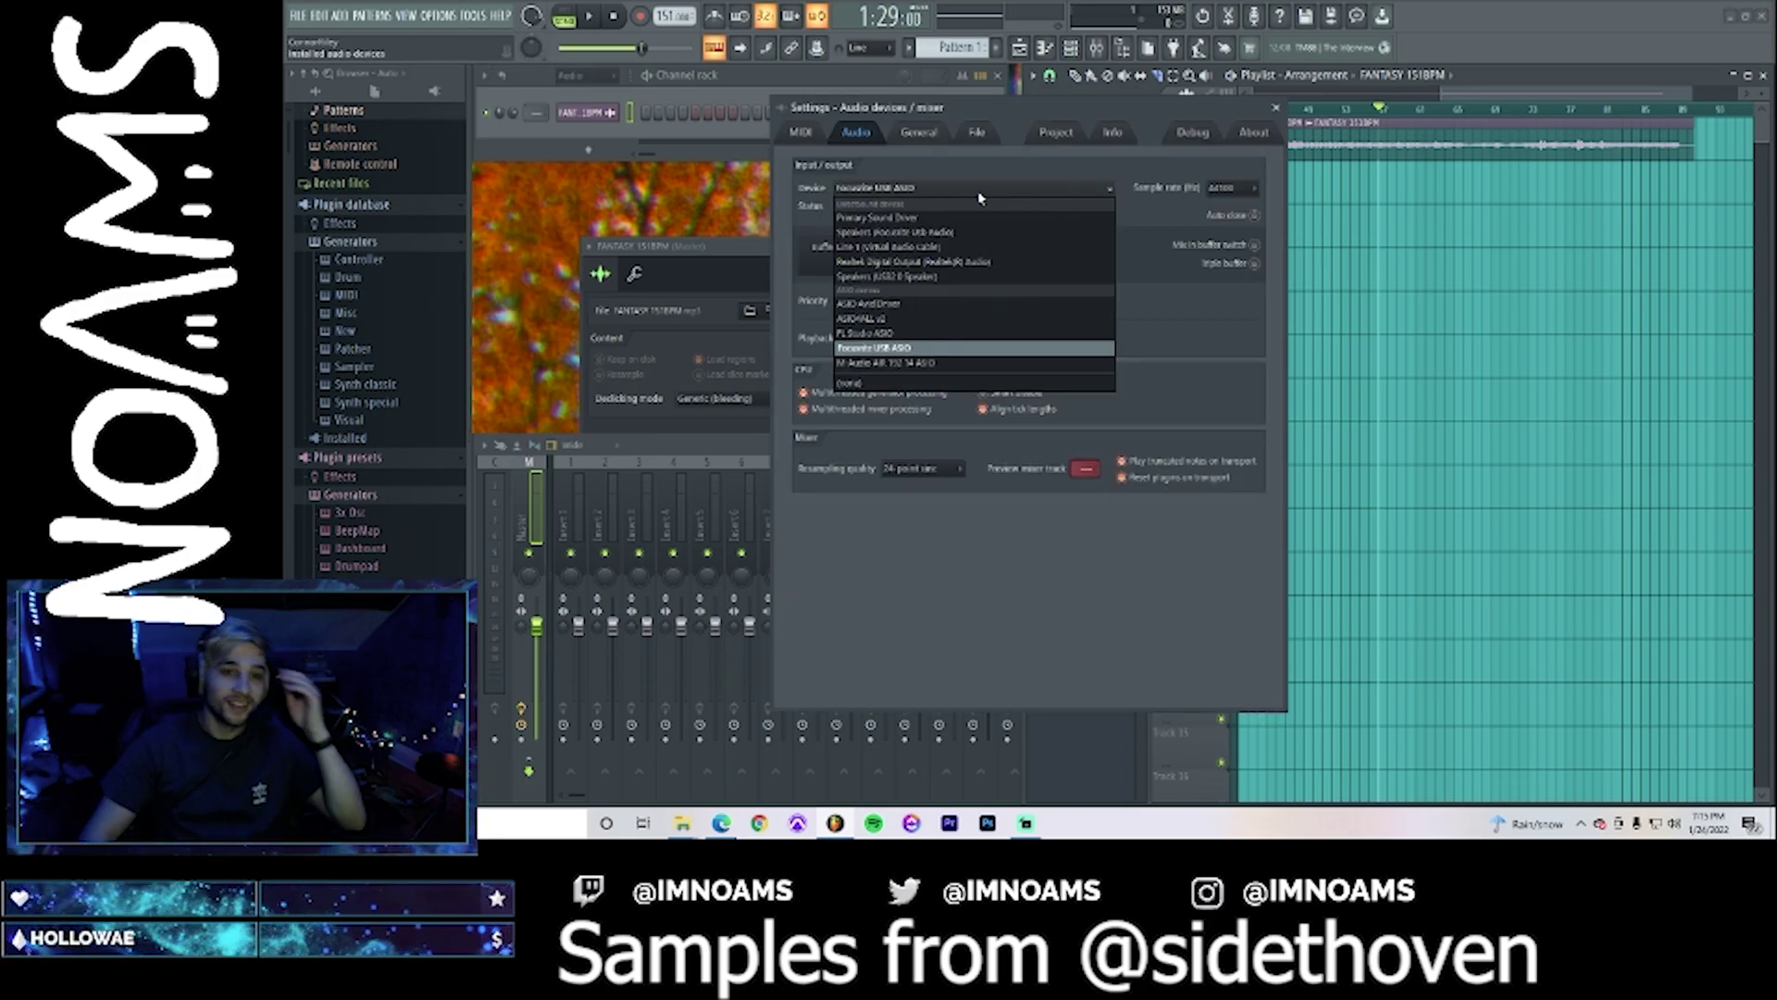
{"action": "left_click", "coordinate": [898, 335]}
{"action": "left_click", "coordinate": [1277, 109]}
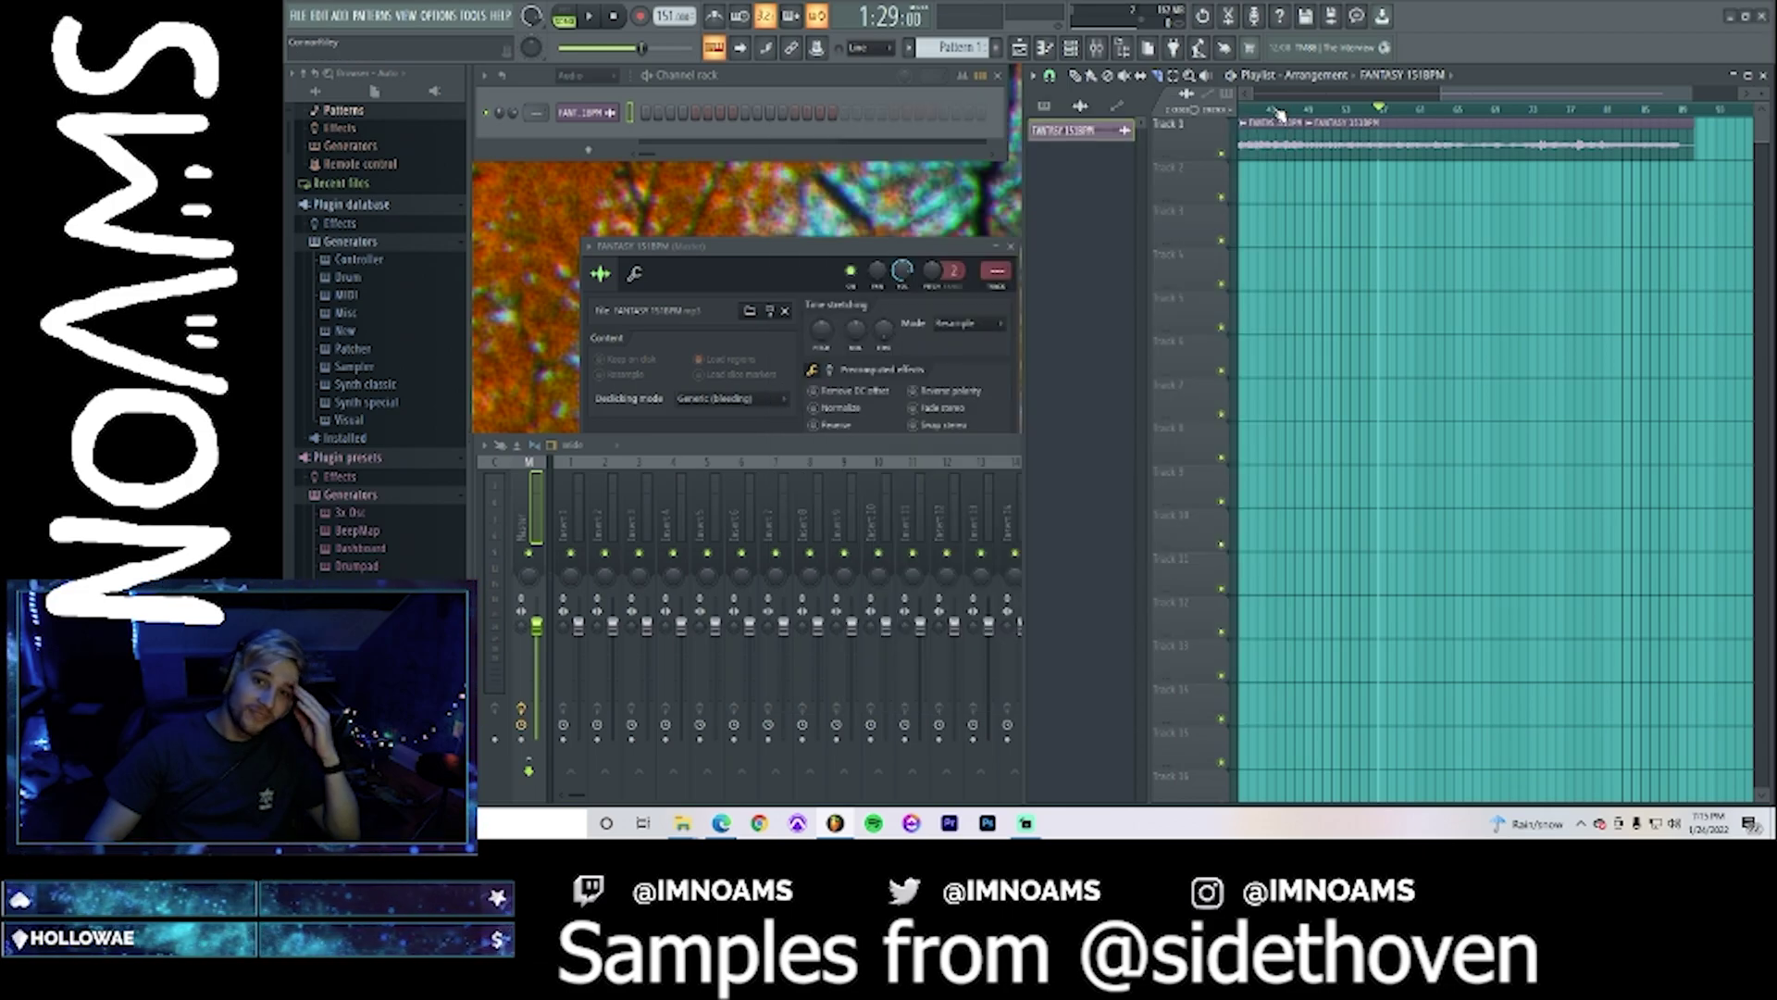
- Play the sliced loop from the start to check the sound, stop it and place the playhead just before bar 33
{"action": "left_click_drag", "start_coordinate": [1467, 92], "coordinate": [1264, 96]}
{"action": "left_click", "coordinate": [1244, 110]}
{"action": "key", "text": "space"}
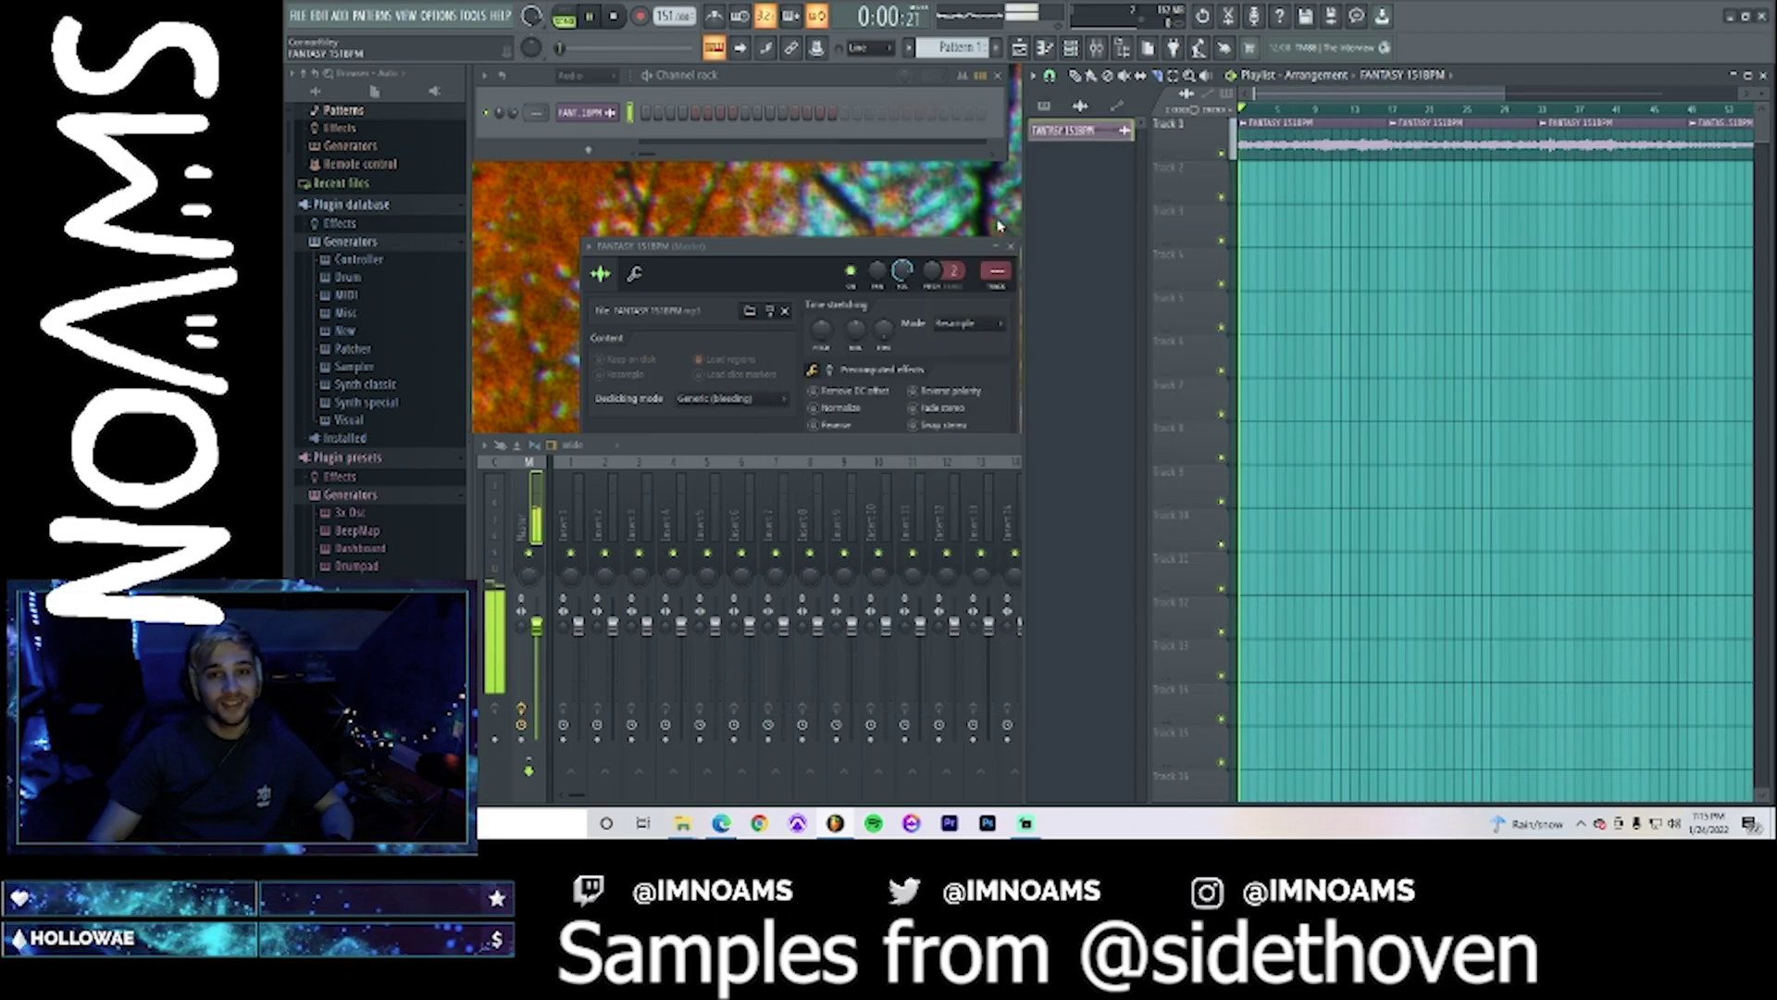
{"action": "key", "text": "space"}
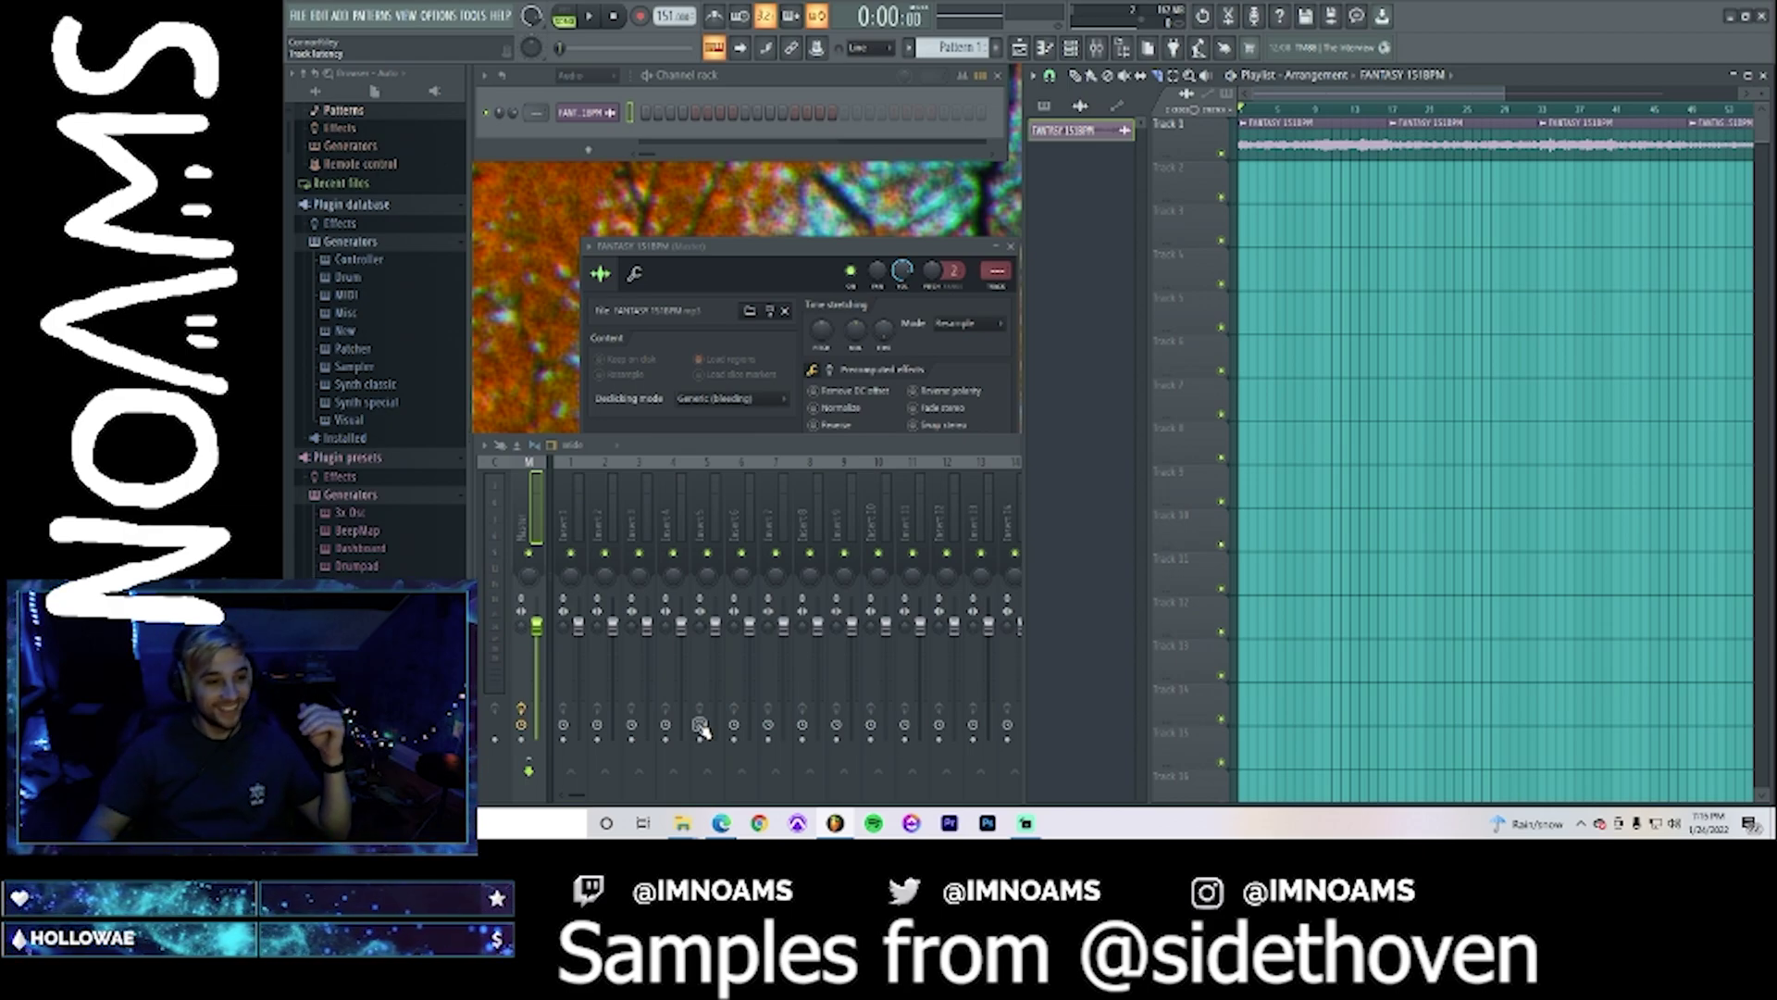
{"action": "key", "text": "space"}
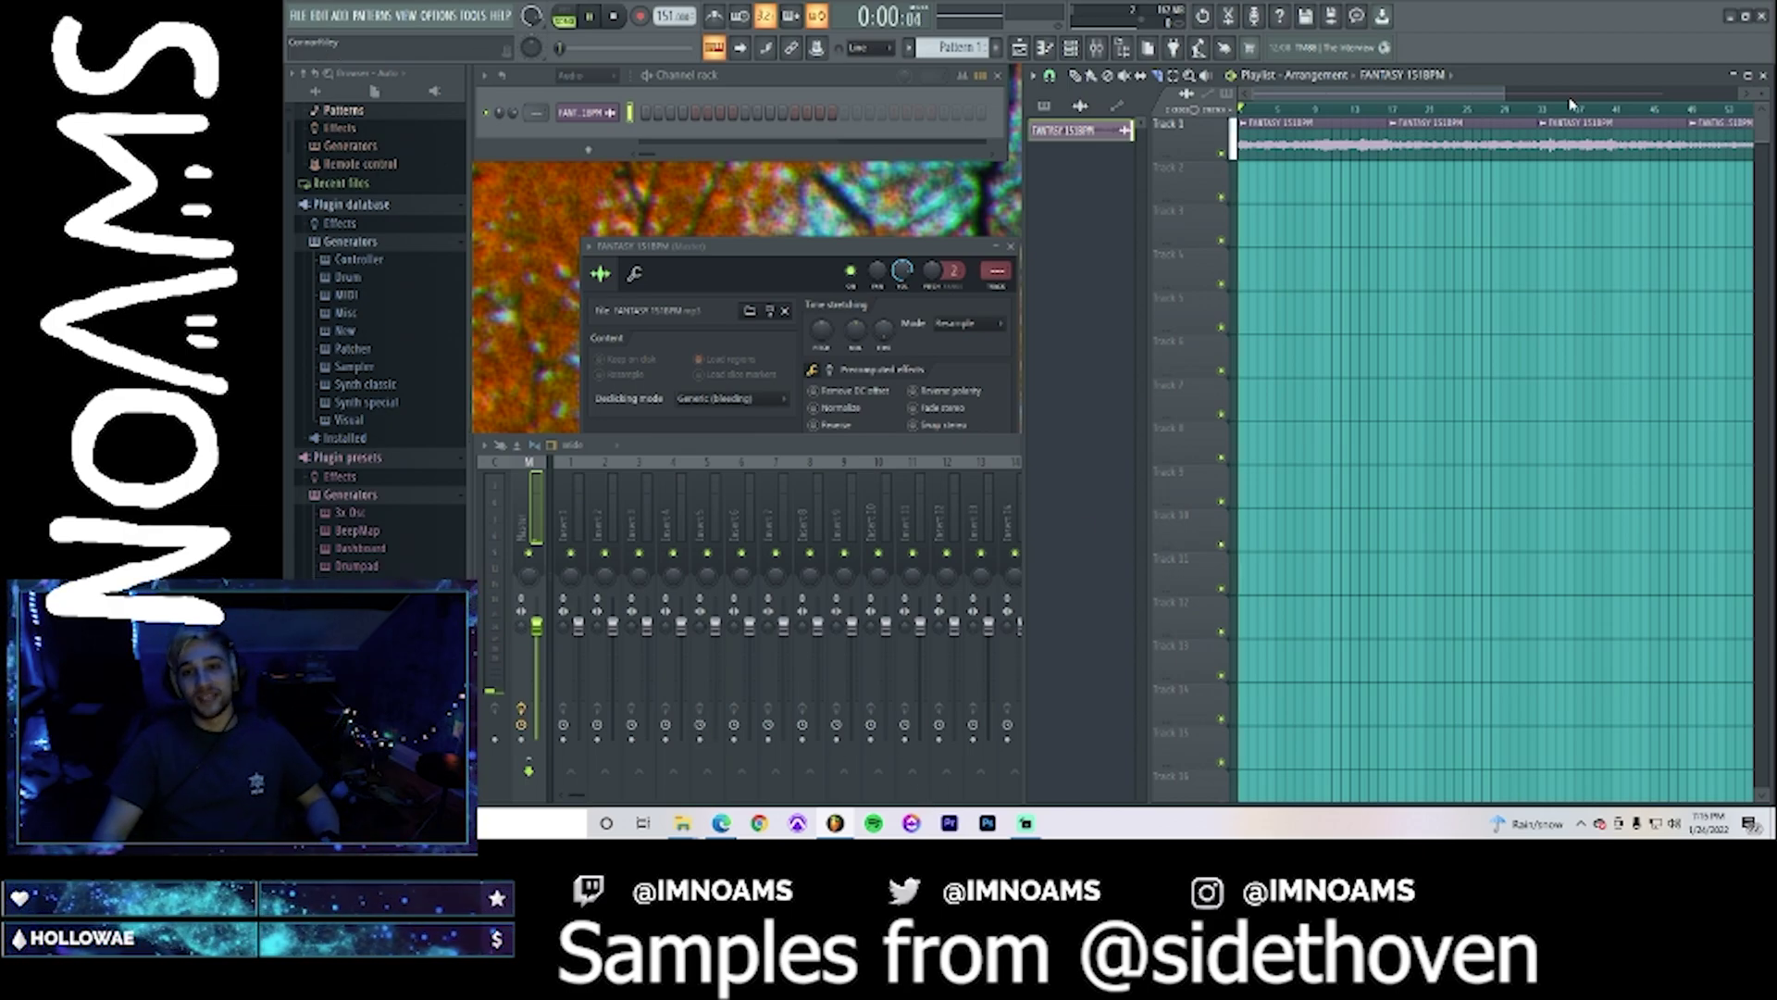
{"action": "left_click_drag", "start_coordinate": [1504, 94], "coordinate": [1585, 92]}
{"action": "key", "text": "space"}
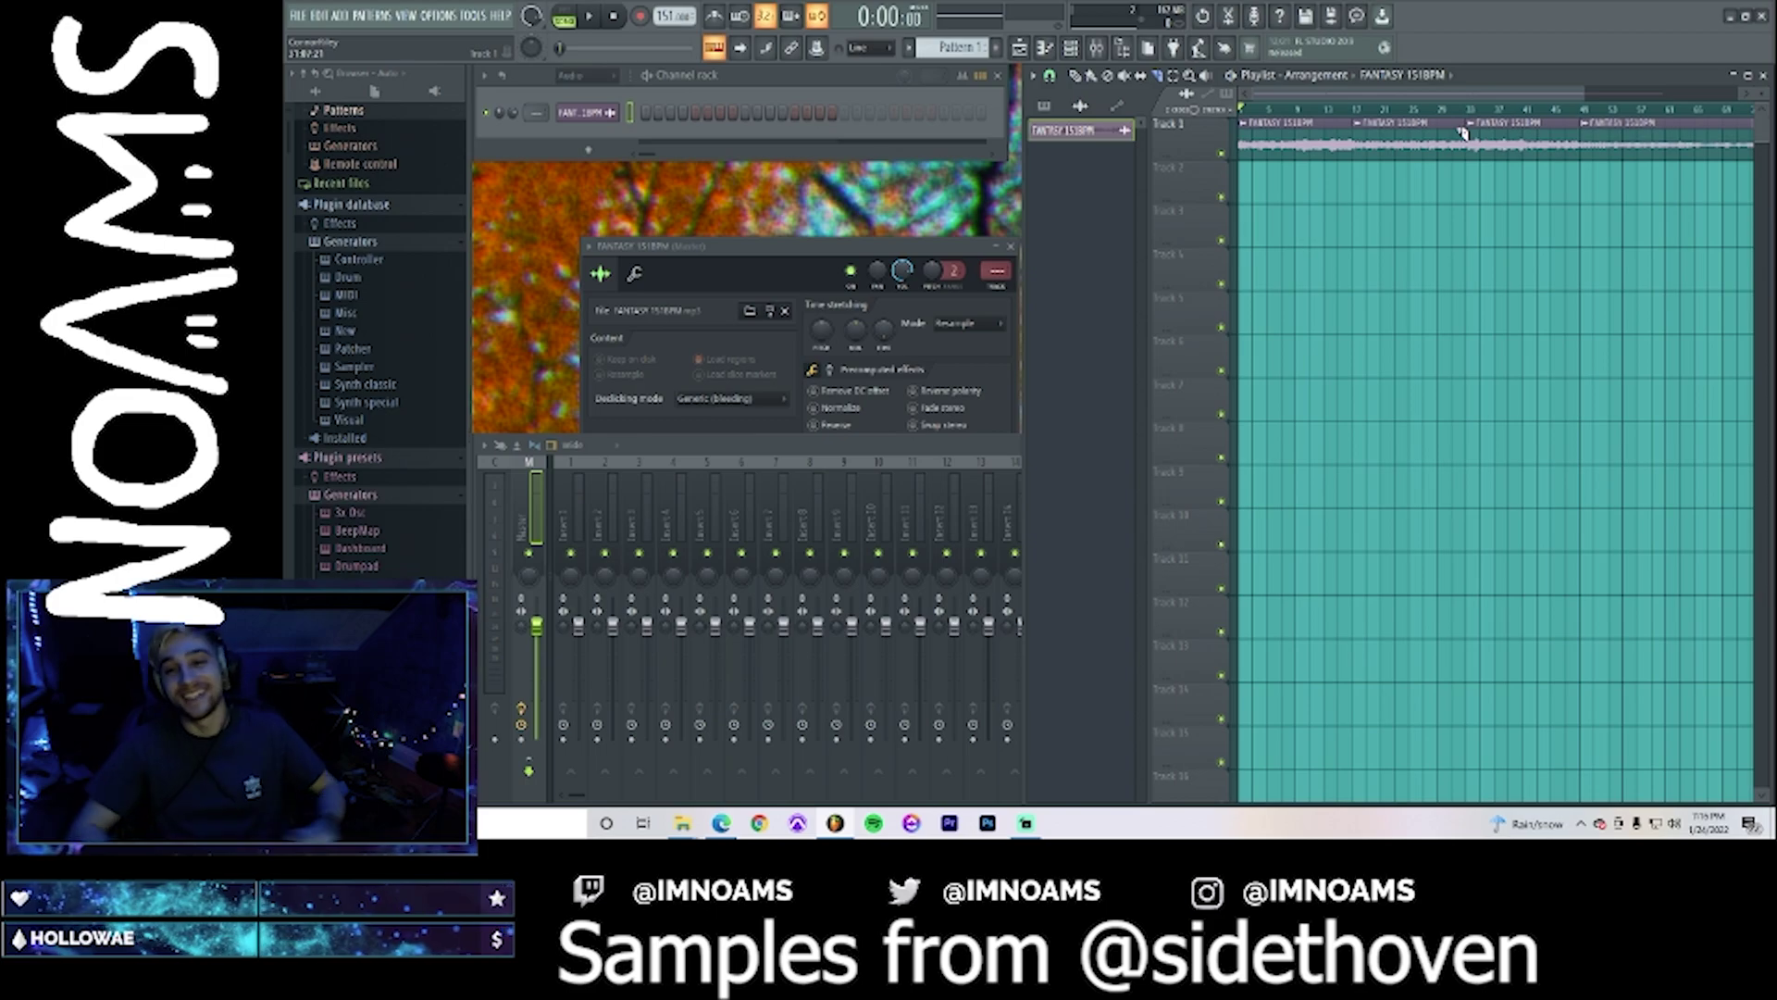
{"action": "left_click", "coordinate": [1469, 112]}
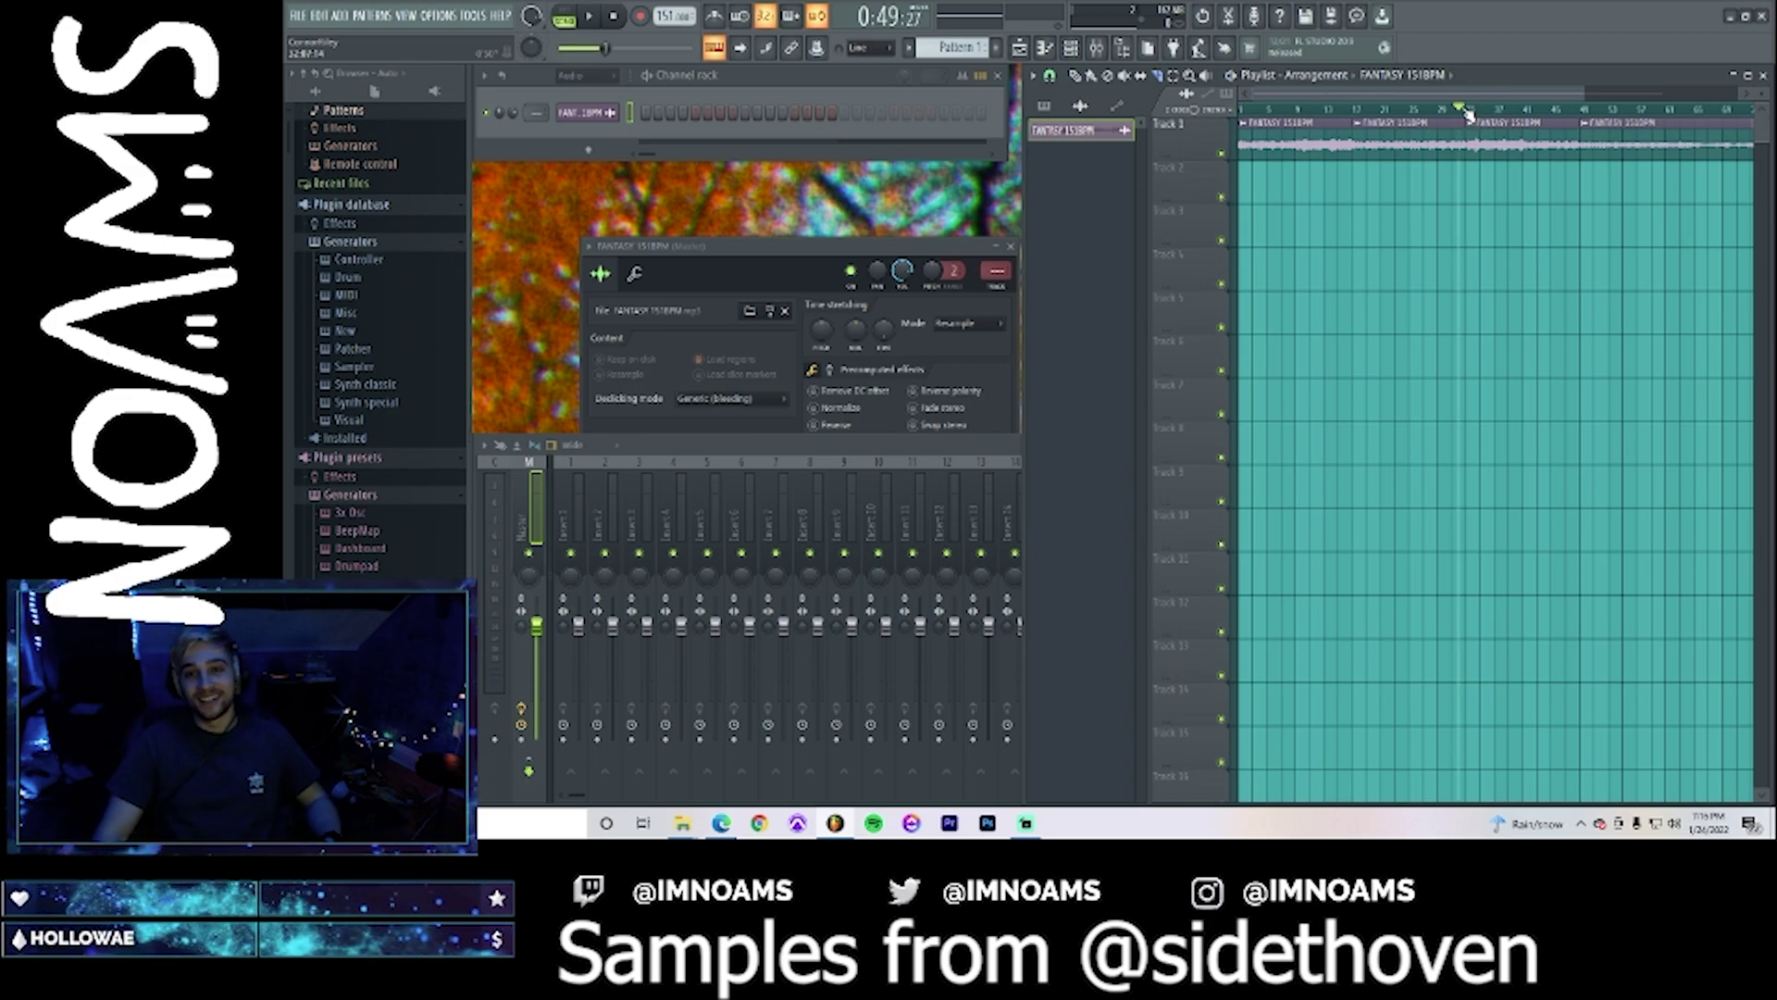
- Play the sliced FANTASY 151BPM loop from just before bar 33 and again from just before bar 49 to hear both sections
{"action": "key", "text": "space"}
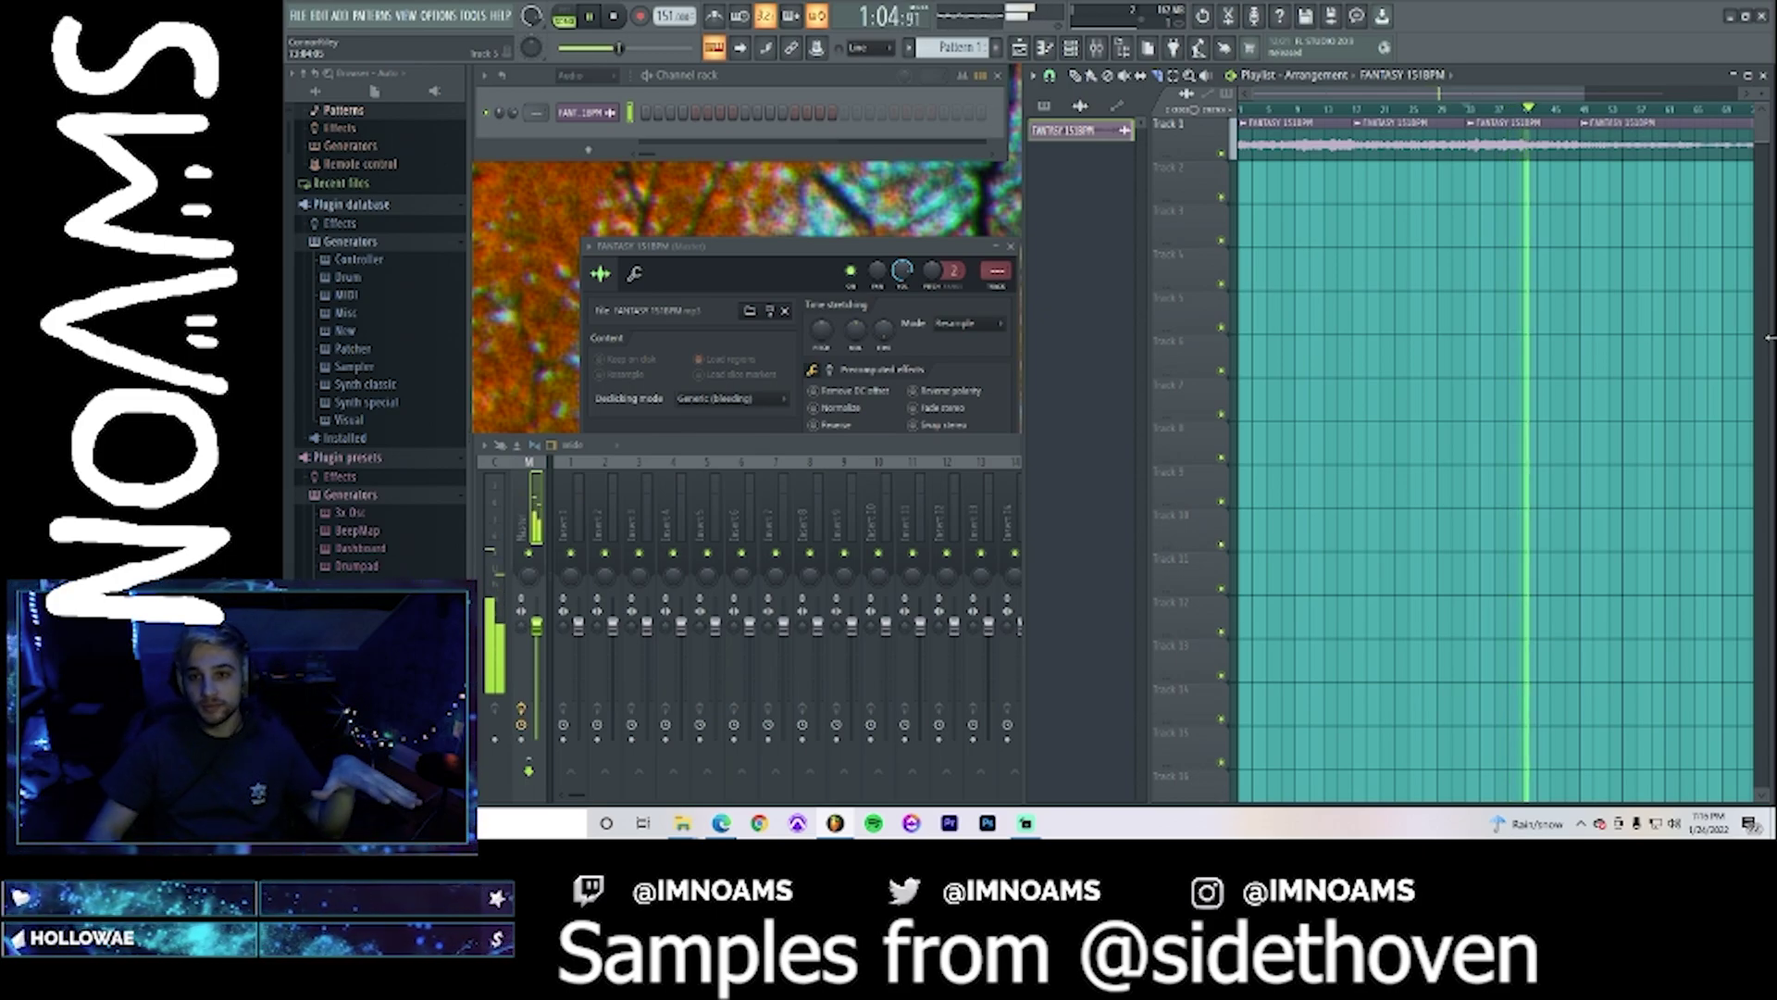
{"action": "key", "text": "space"}
{"action": "left_click", "coordinate": [1582, 110]}
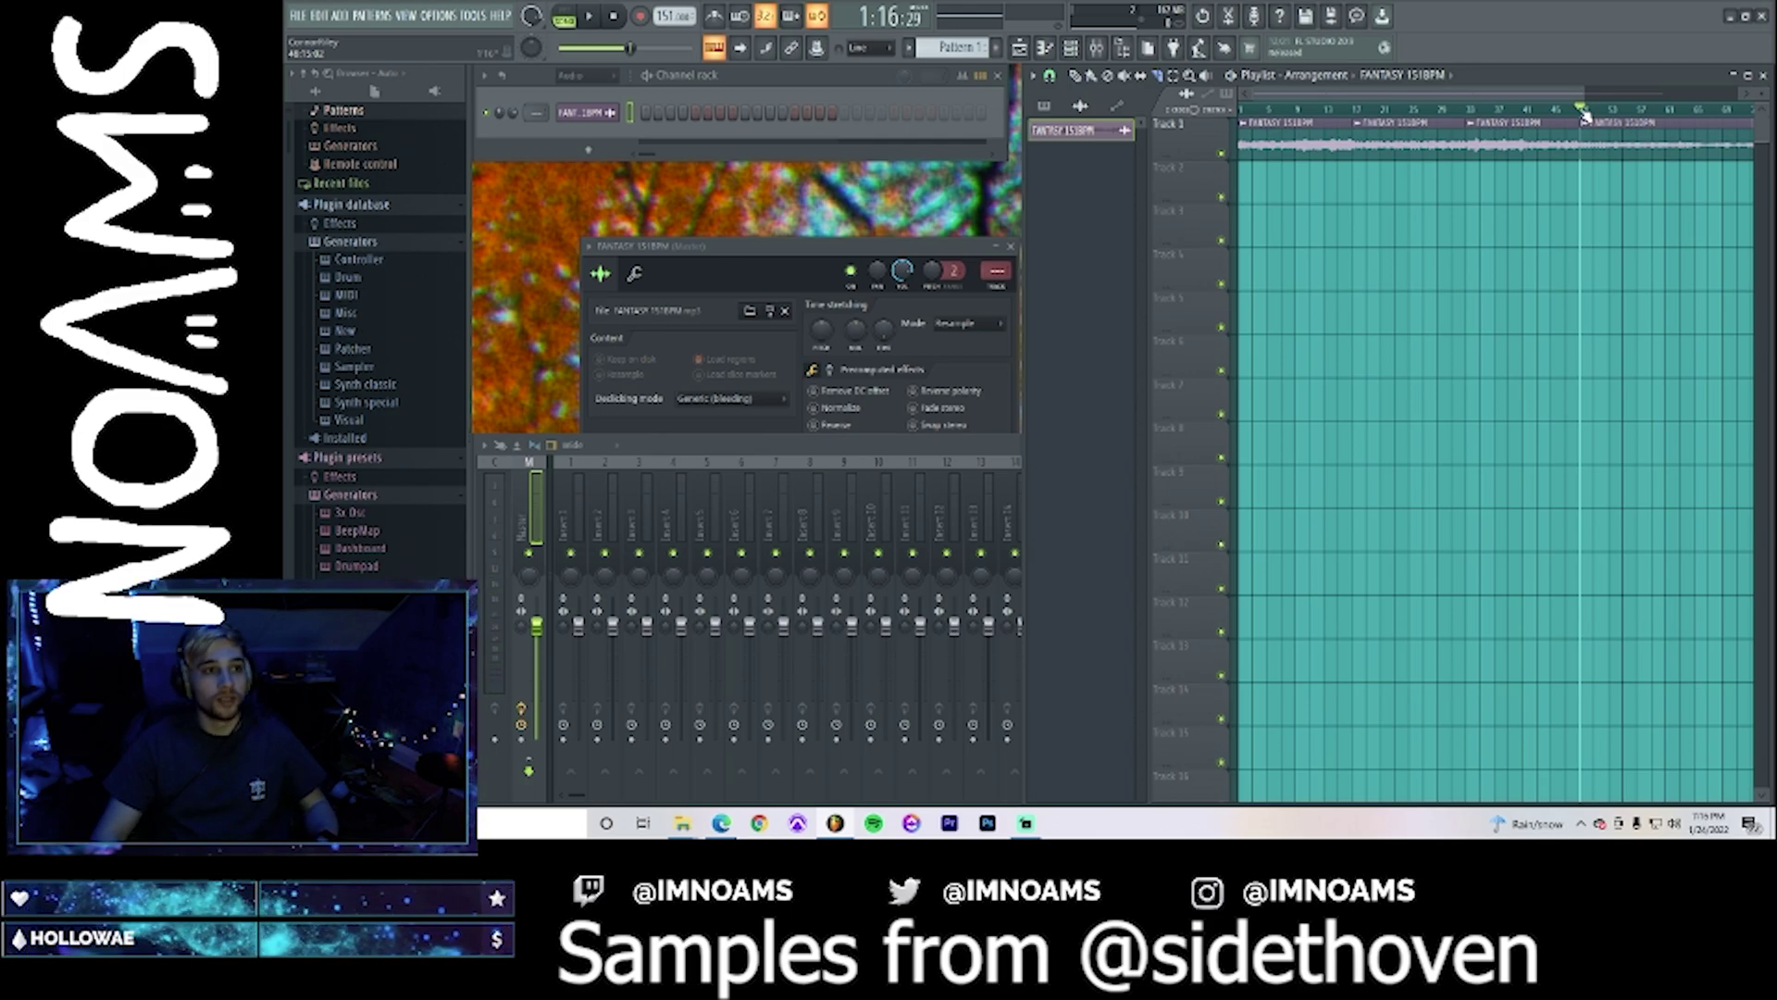
{"action": "key", "text": "space"}
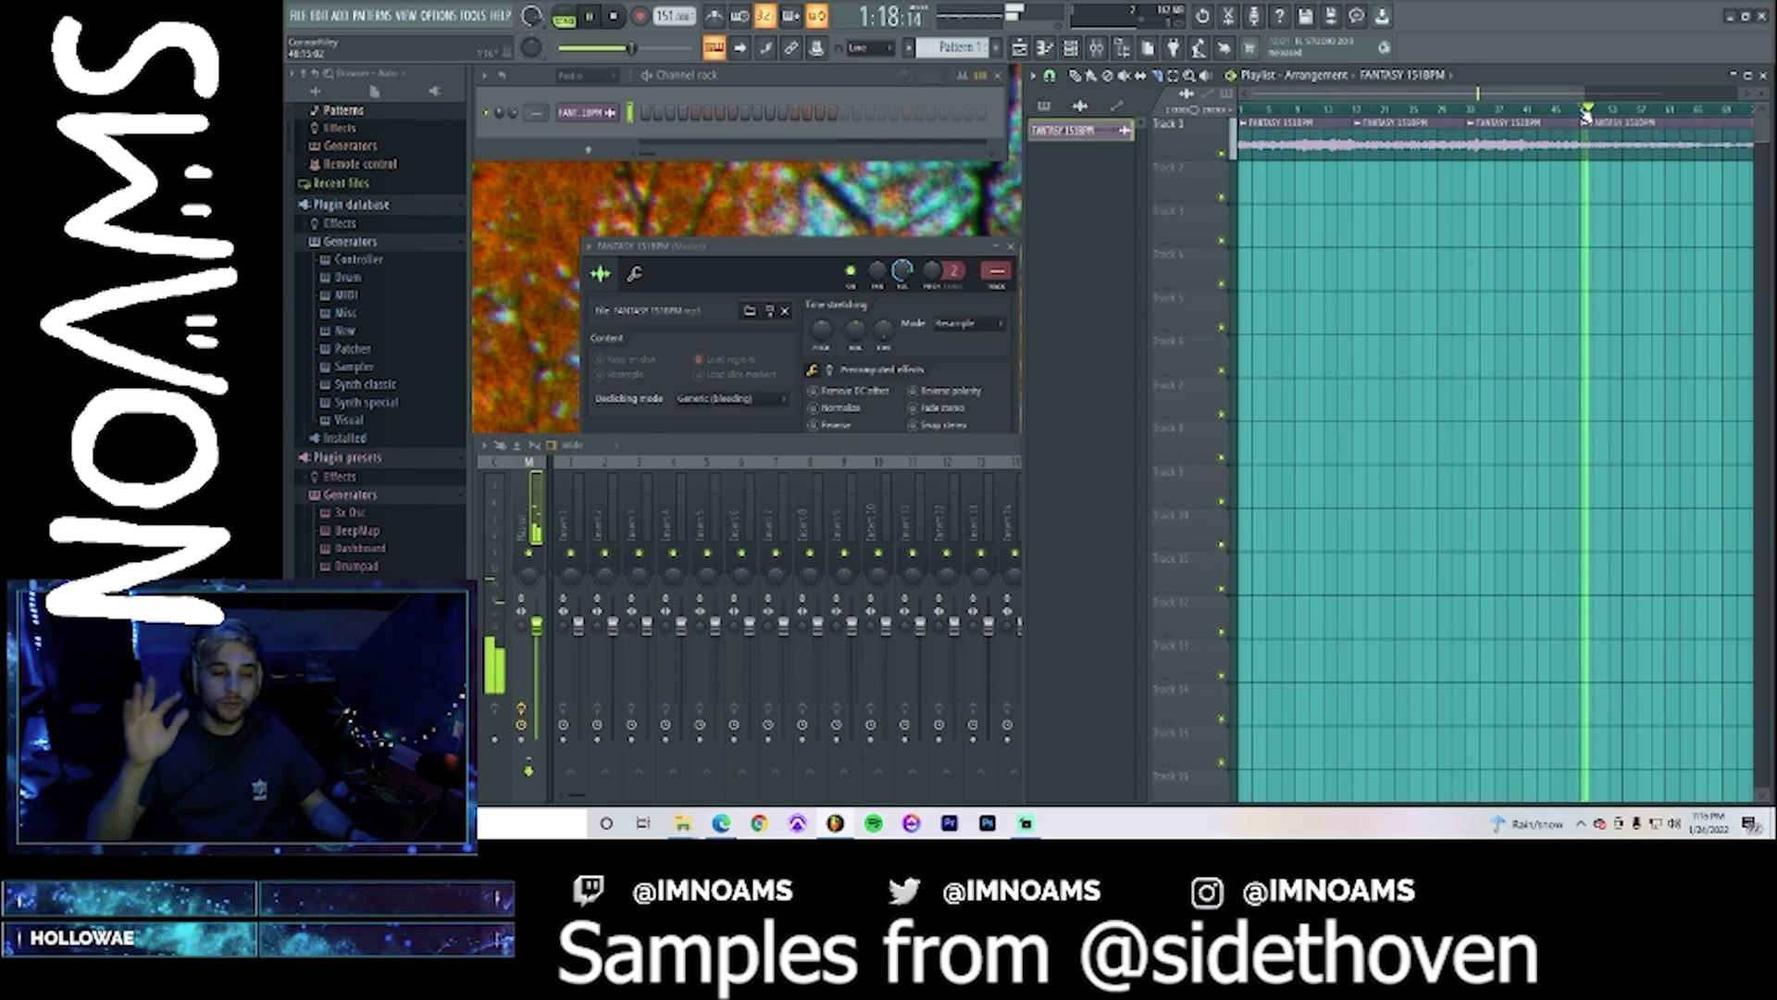
{"action": "key", "text": "space"}
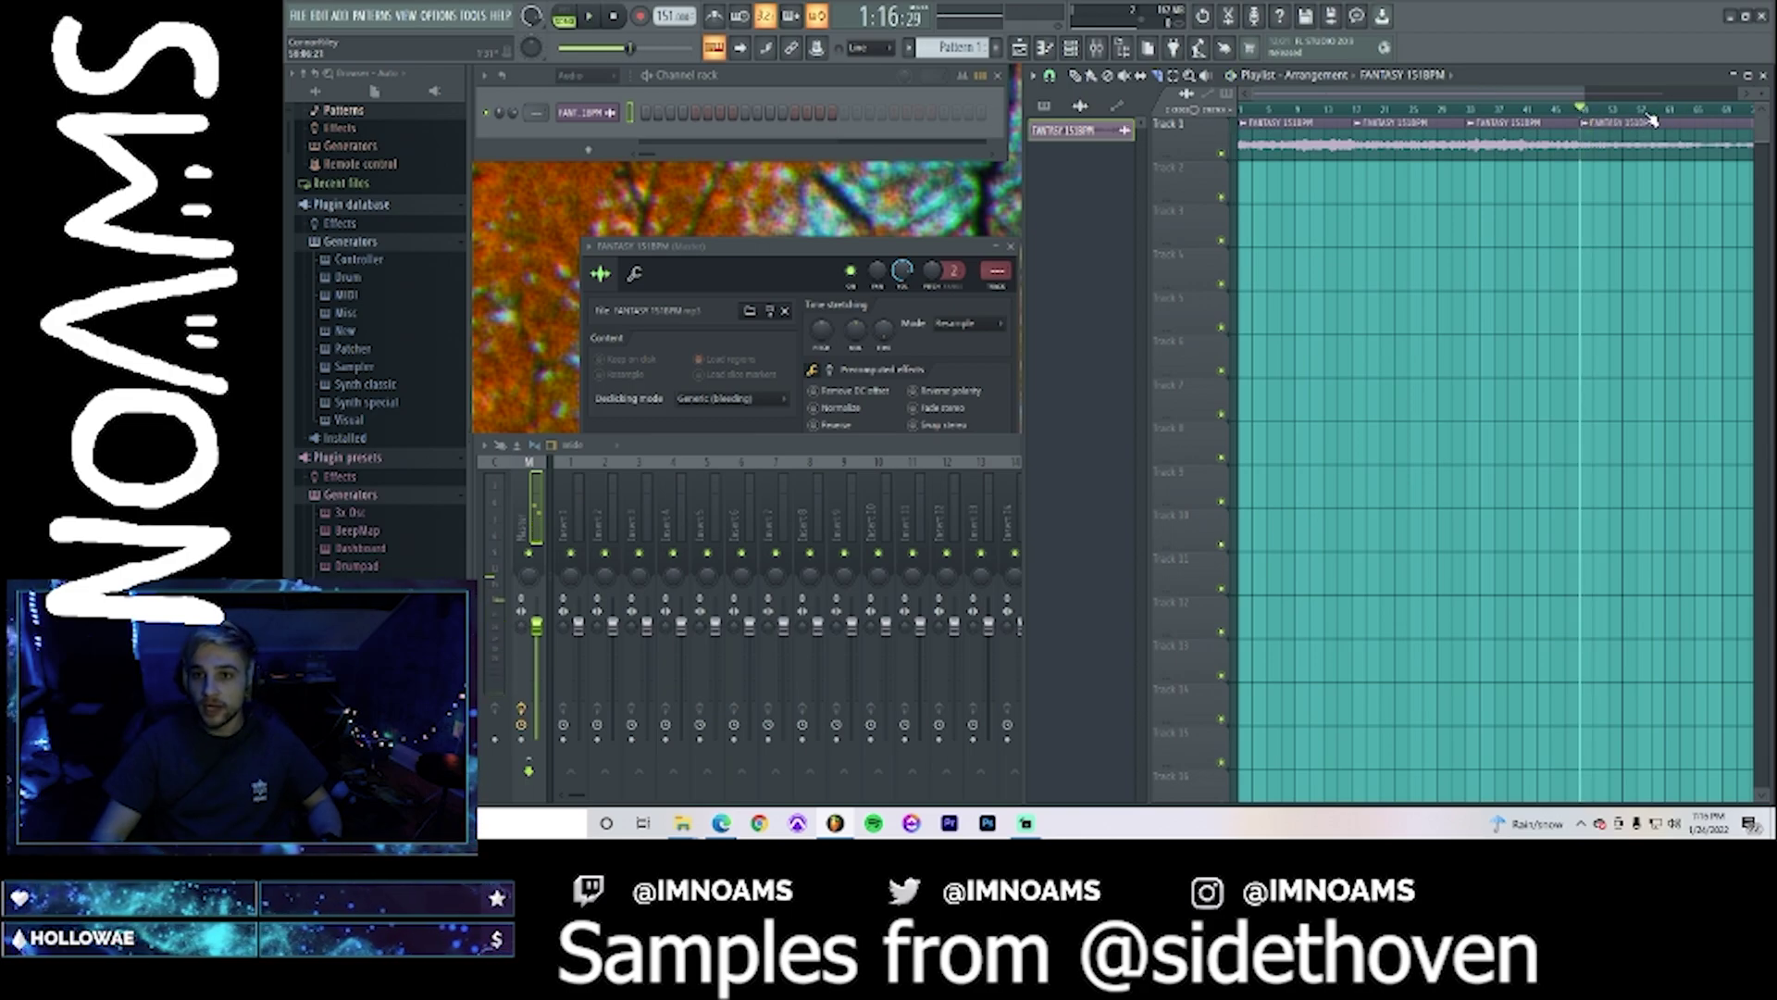
- Audition the remainder of the FANTASY 151BPM clip from bar 49 onward and slice it at bars 57, 65, 73 and 81
{"action": "left_click", "coordinate": [1649, 111]}
{"action": "key", "text": "space"}
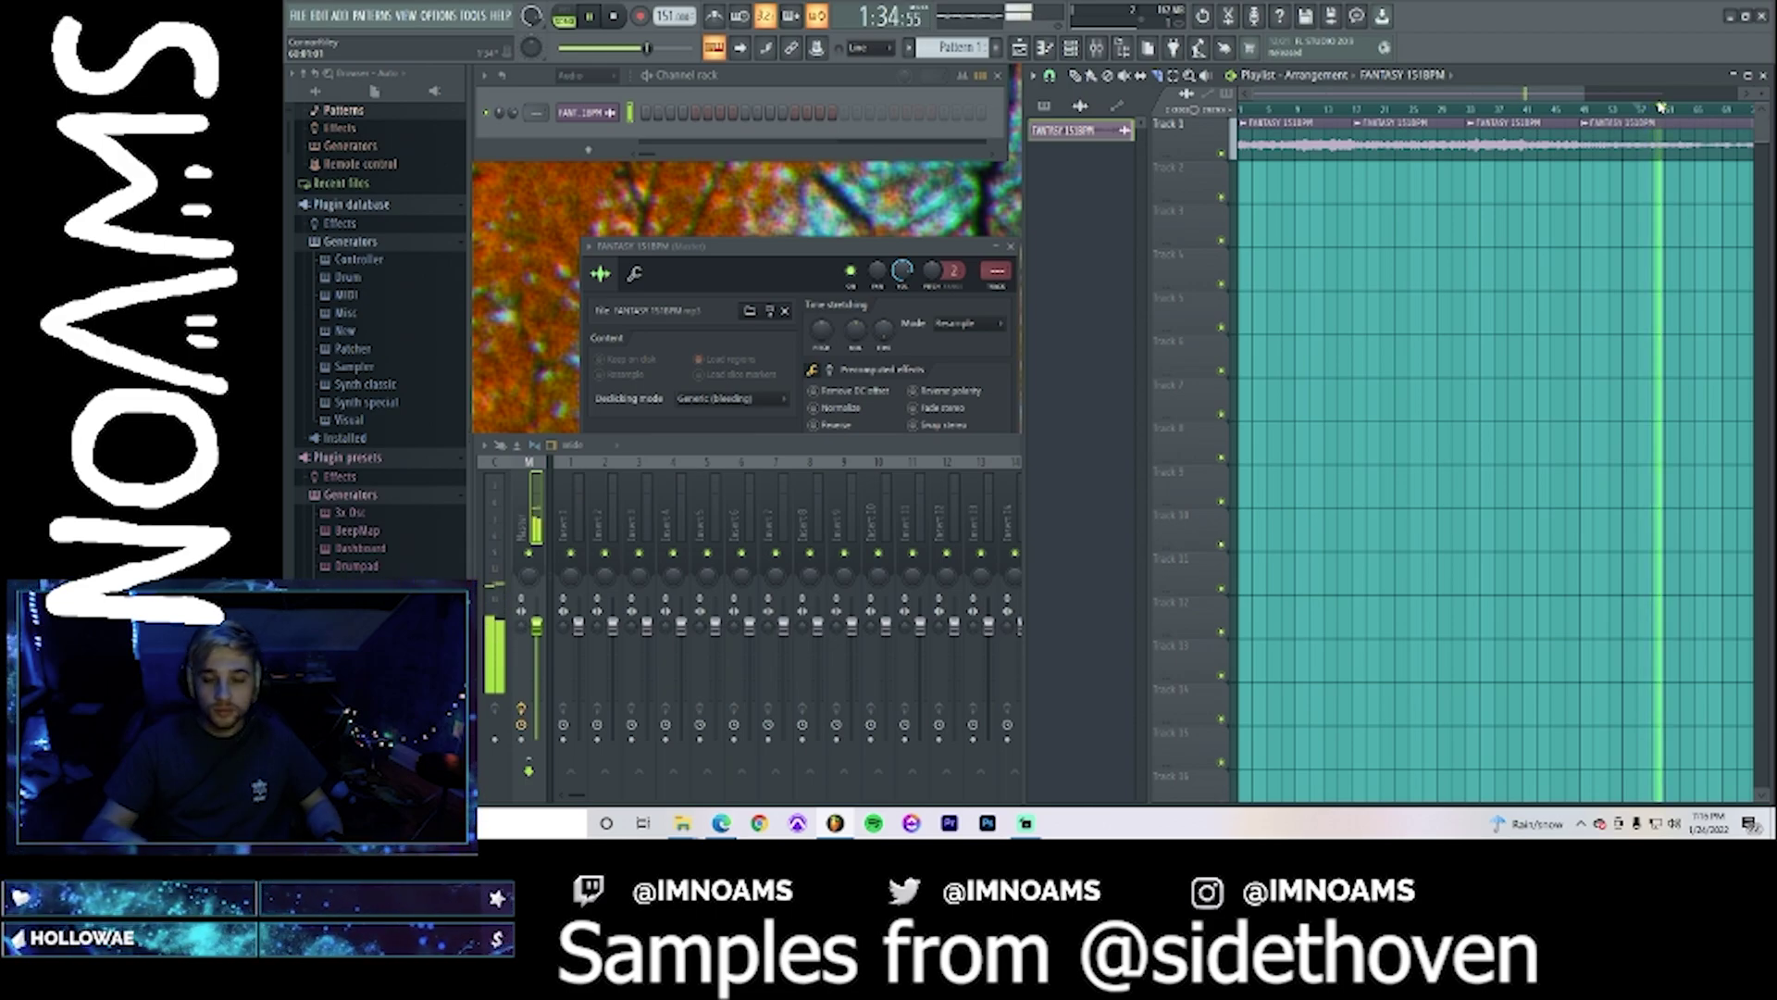
{"action": "left_click_drag", "start_coordinate": [1529, 95], "coordinate": [1668, 97]}
{"action": "key", "text": "space"}
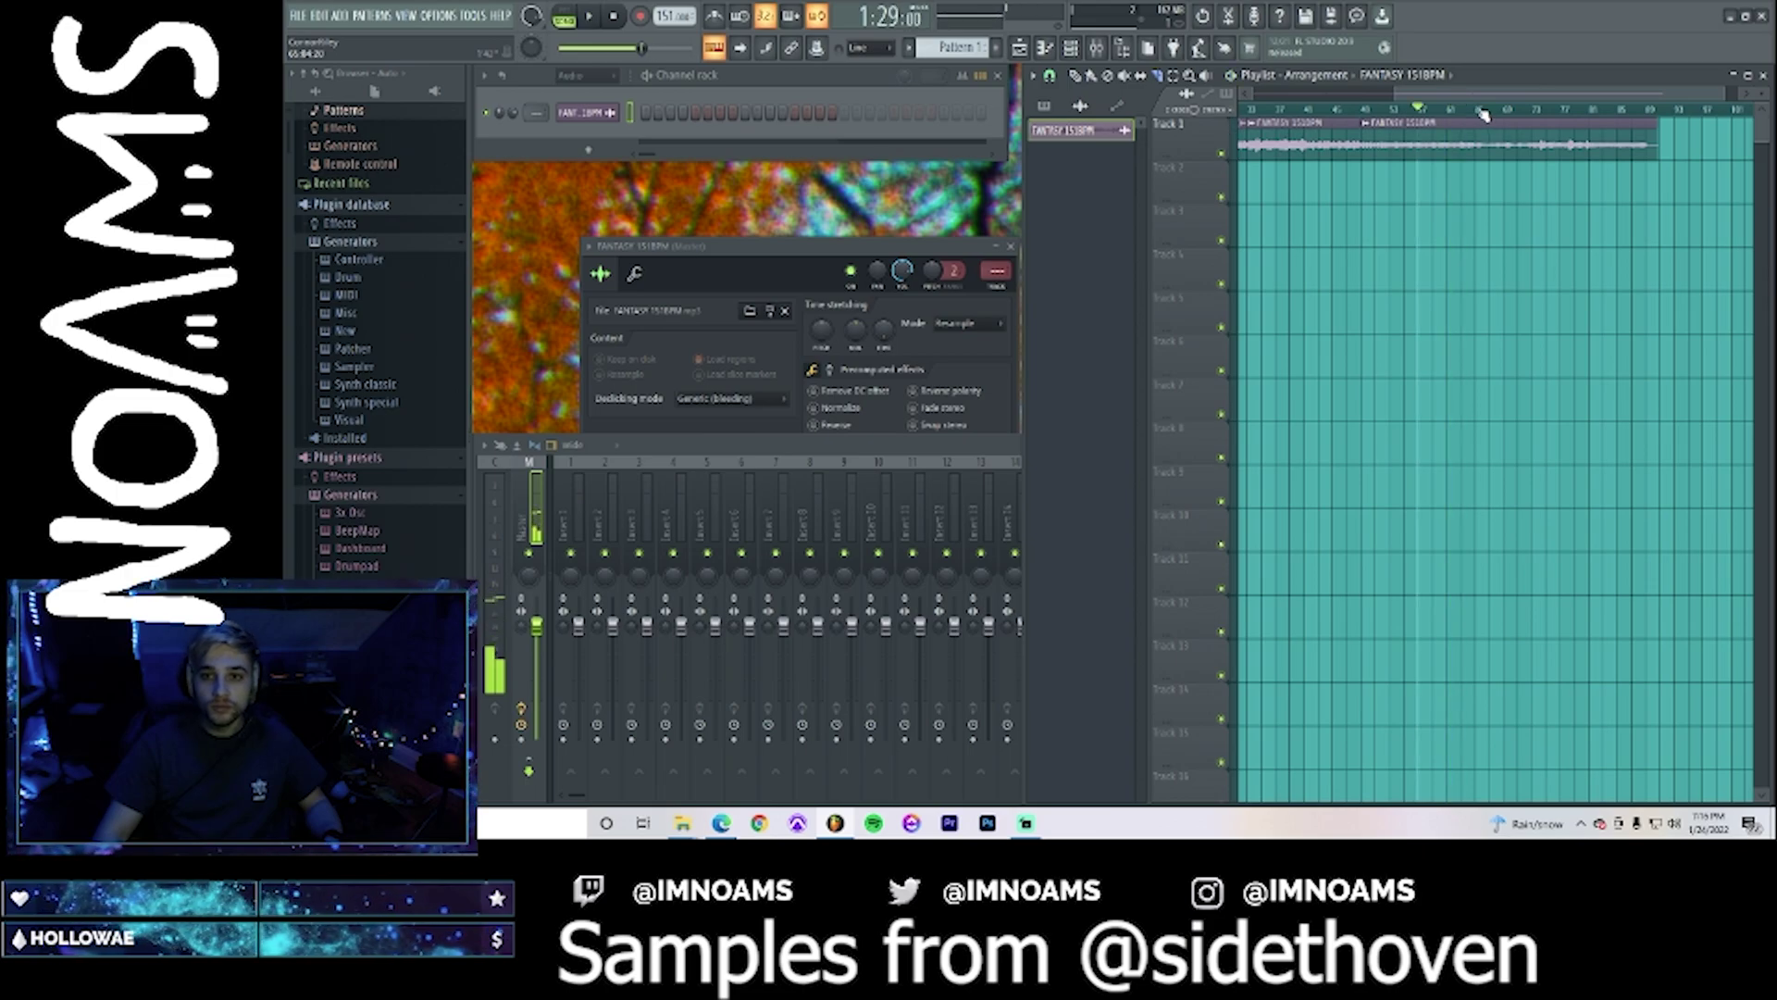
{"action": "left_click", "coordinate": [1483, 113]}
{"action": "key", "text": "space"}
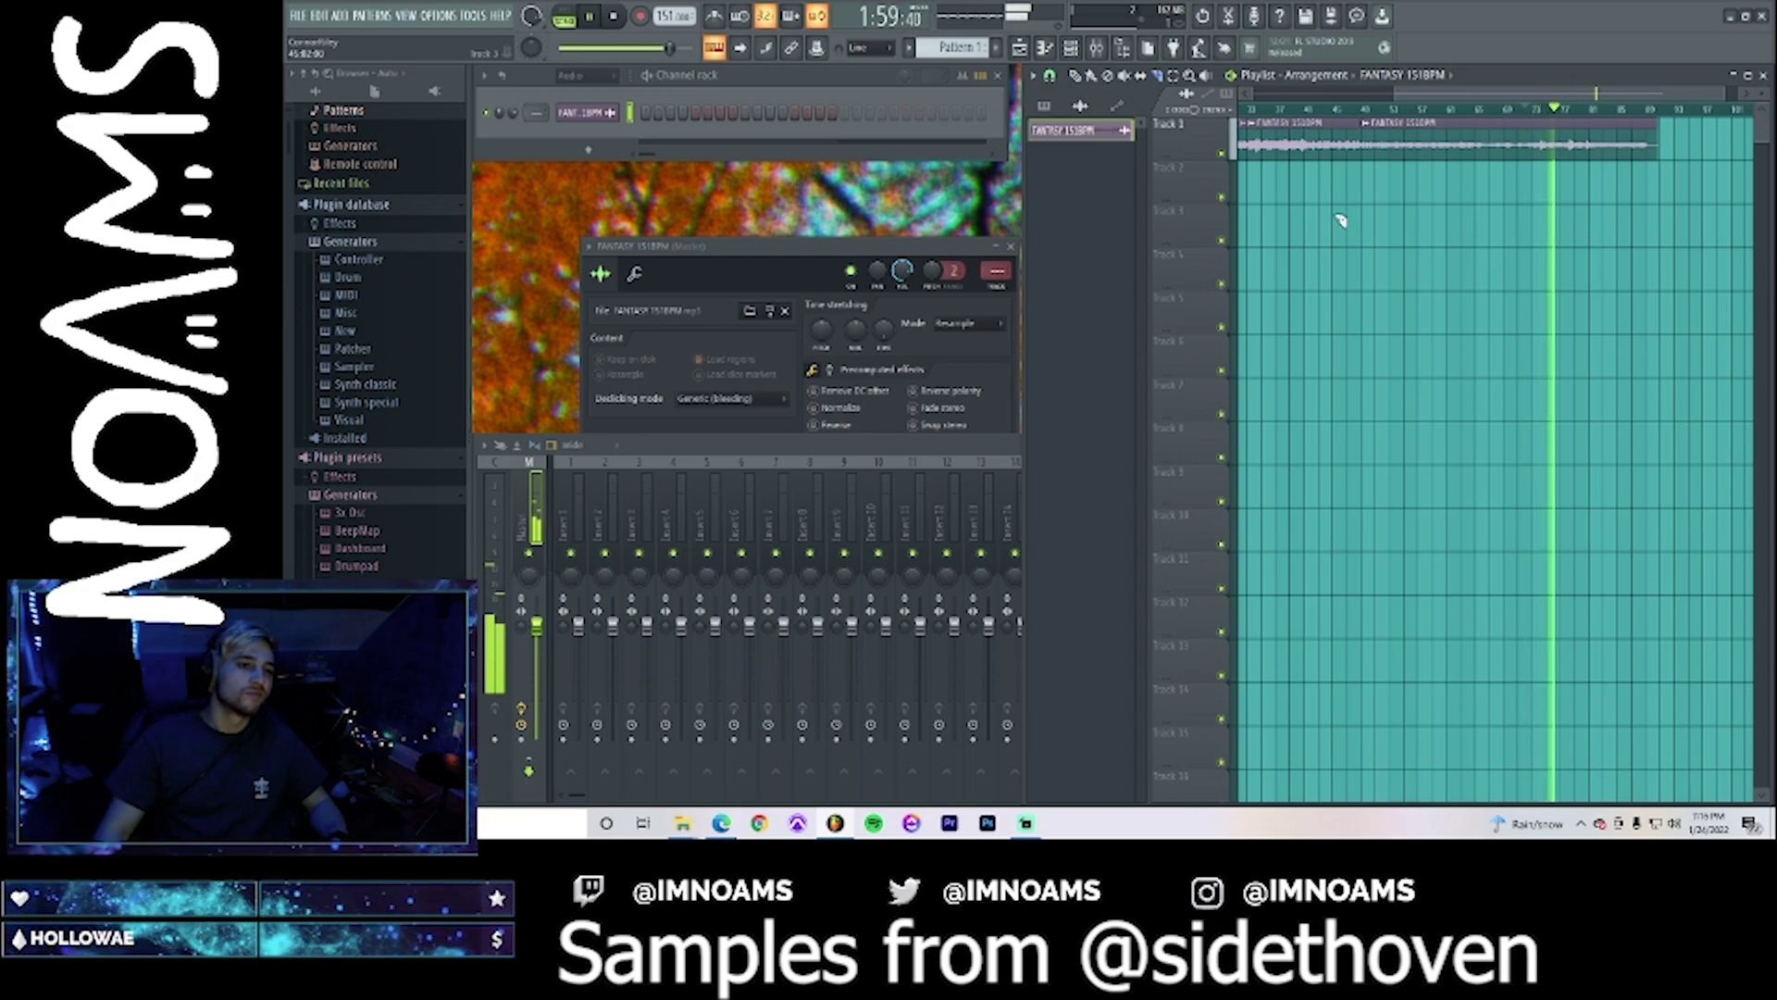
{"action": "key", "text": "space"}
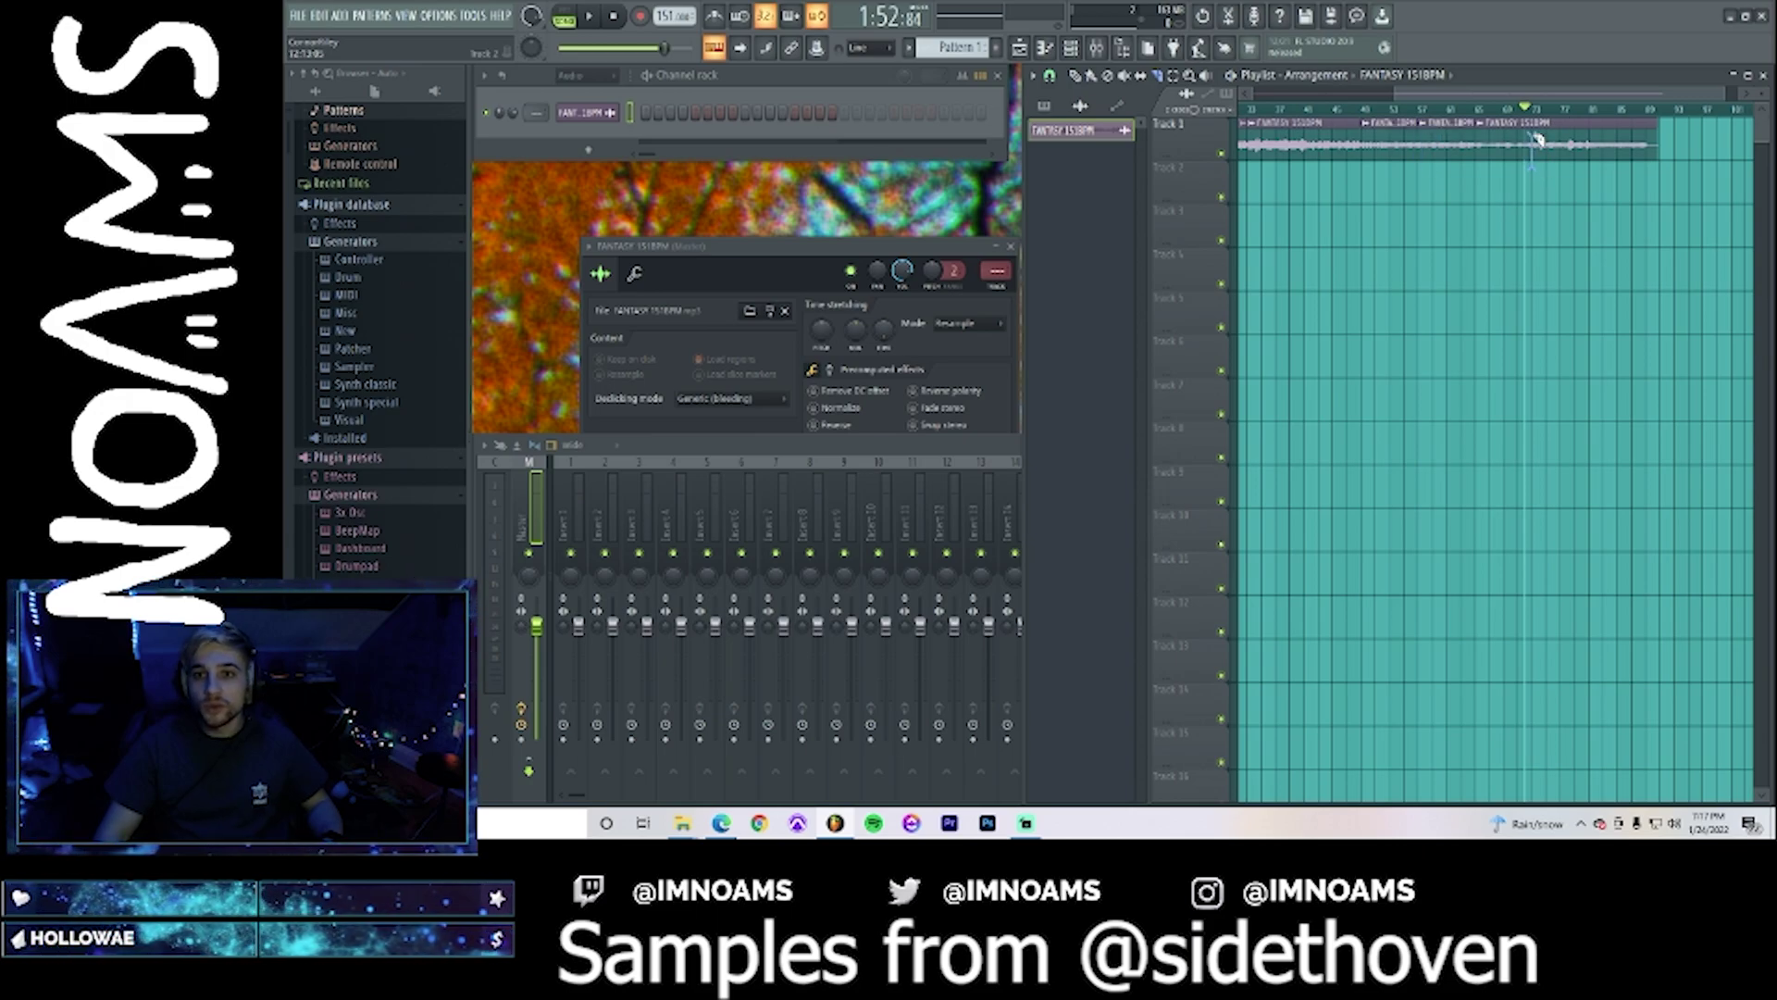
{"action": "left_click", "coordinate": [1591, 111]}
{"action": "key", "text": "space"}
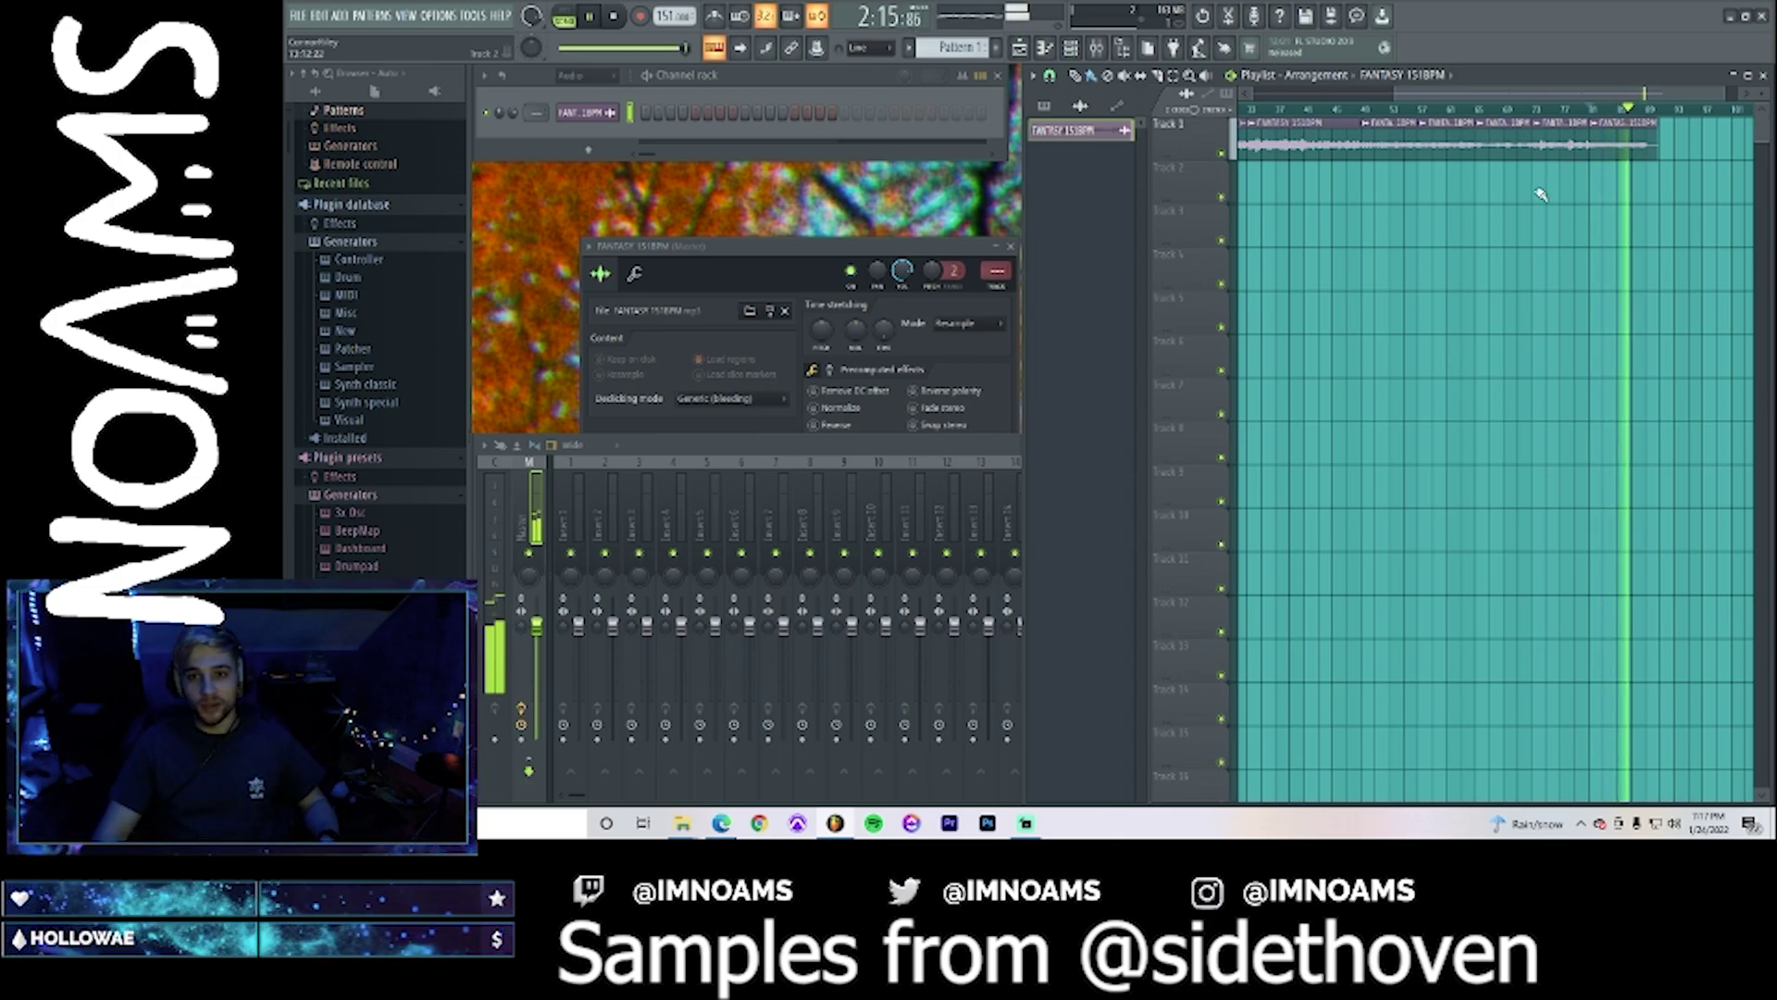
- Make the slice at bar 65 unique and move it to the start of Track 2
{"action": "left_click", "coordinate": [1476, 109]}
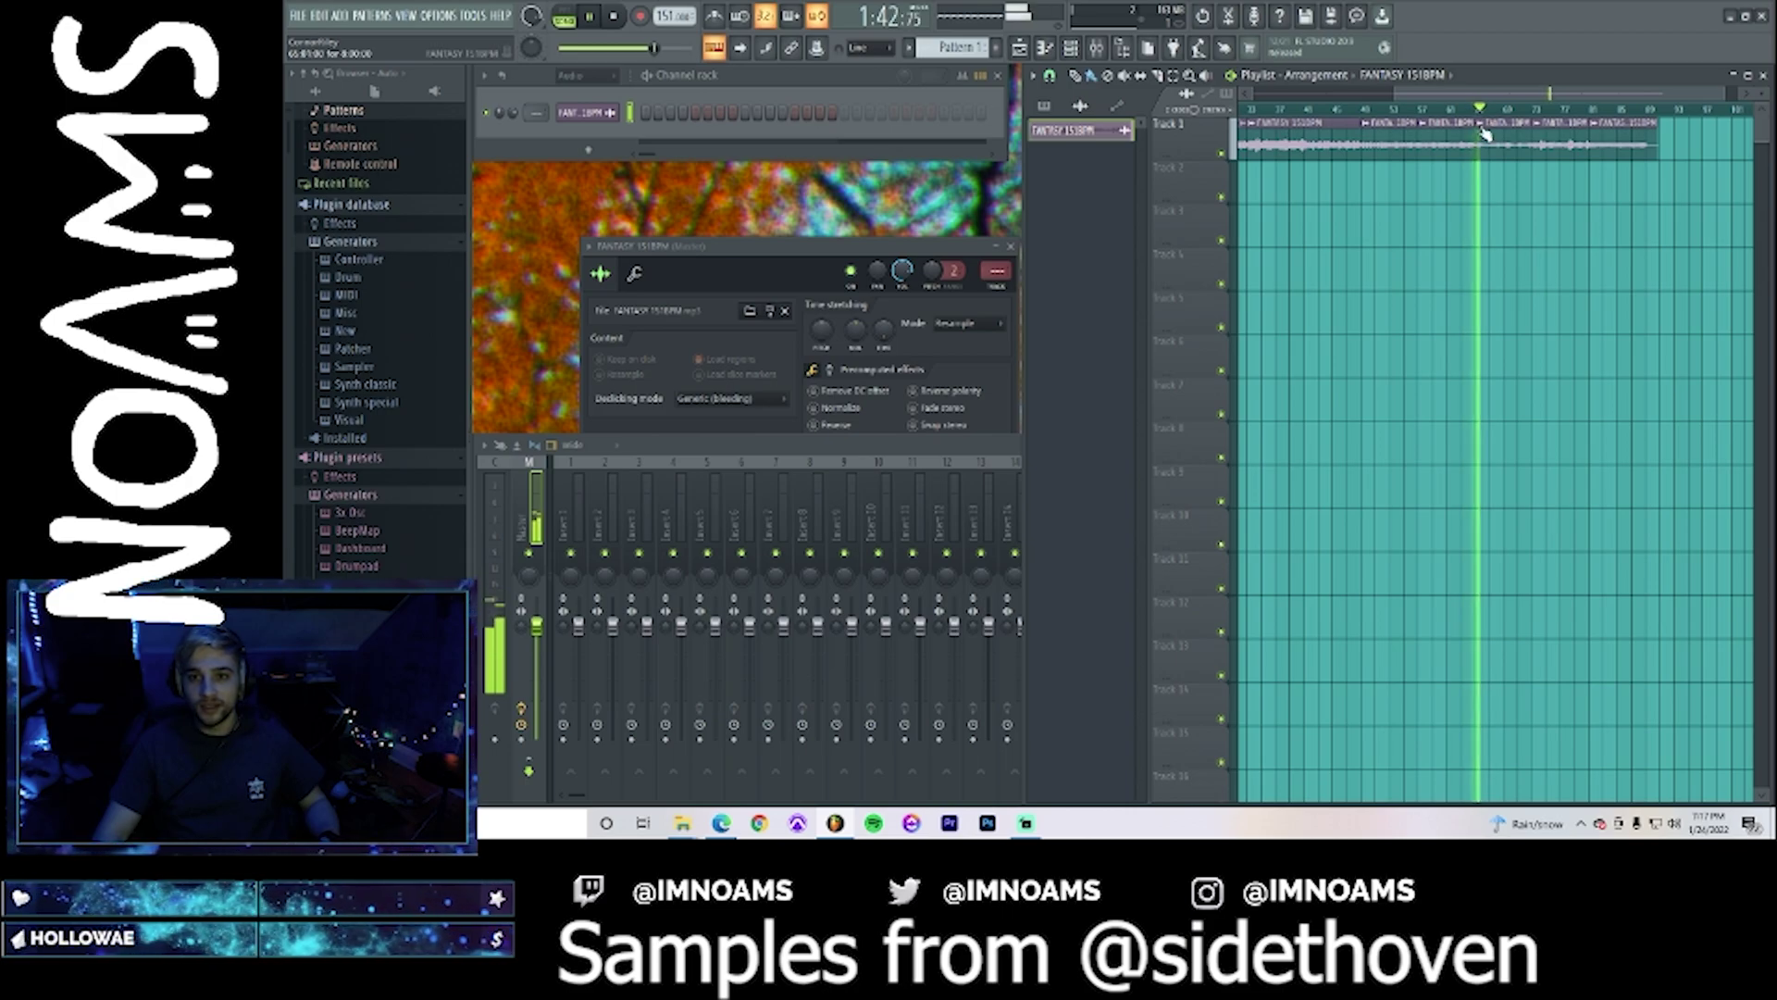
{"action": "right_click", "coordinate": [1479, 132]}
{"action": "left_click", "coordinate": [1518, 241]}
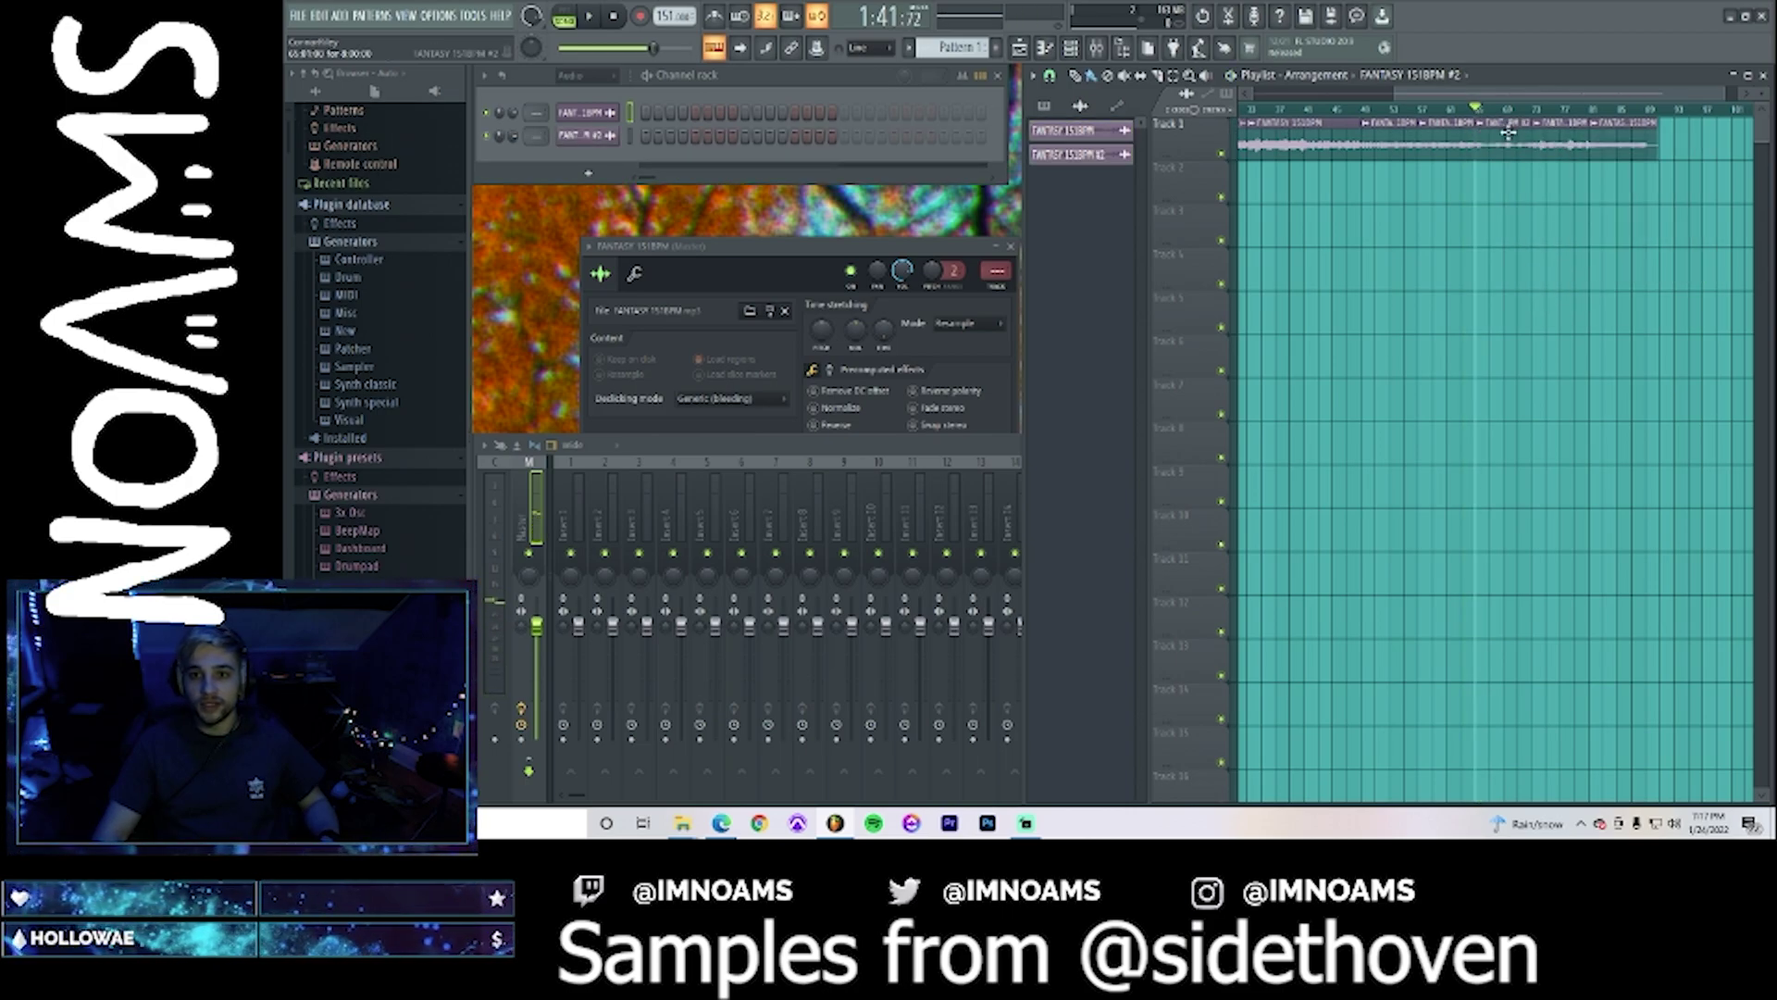
{"action": "left_click_drag", "start_coordinate": [1503, 137], "coordinate": [1277, 158]}
- Mute Track 2 while keeping Track 1 audible, and return the playhead to the start of the song
{"action": "left_click", "coordinate": [1224, 155]}
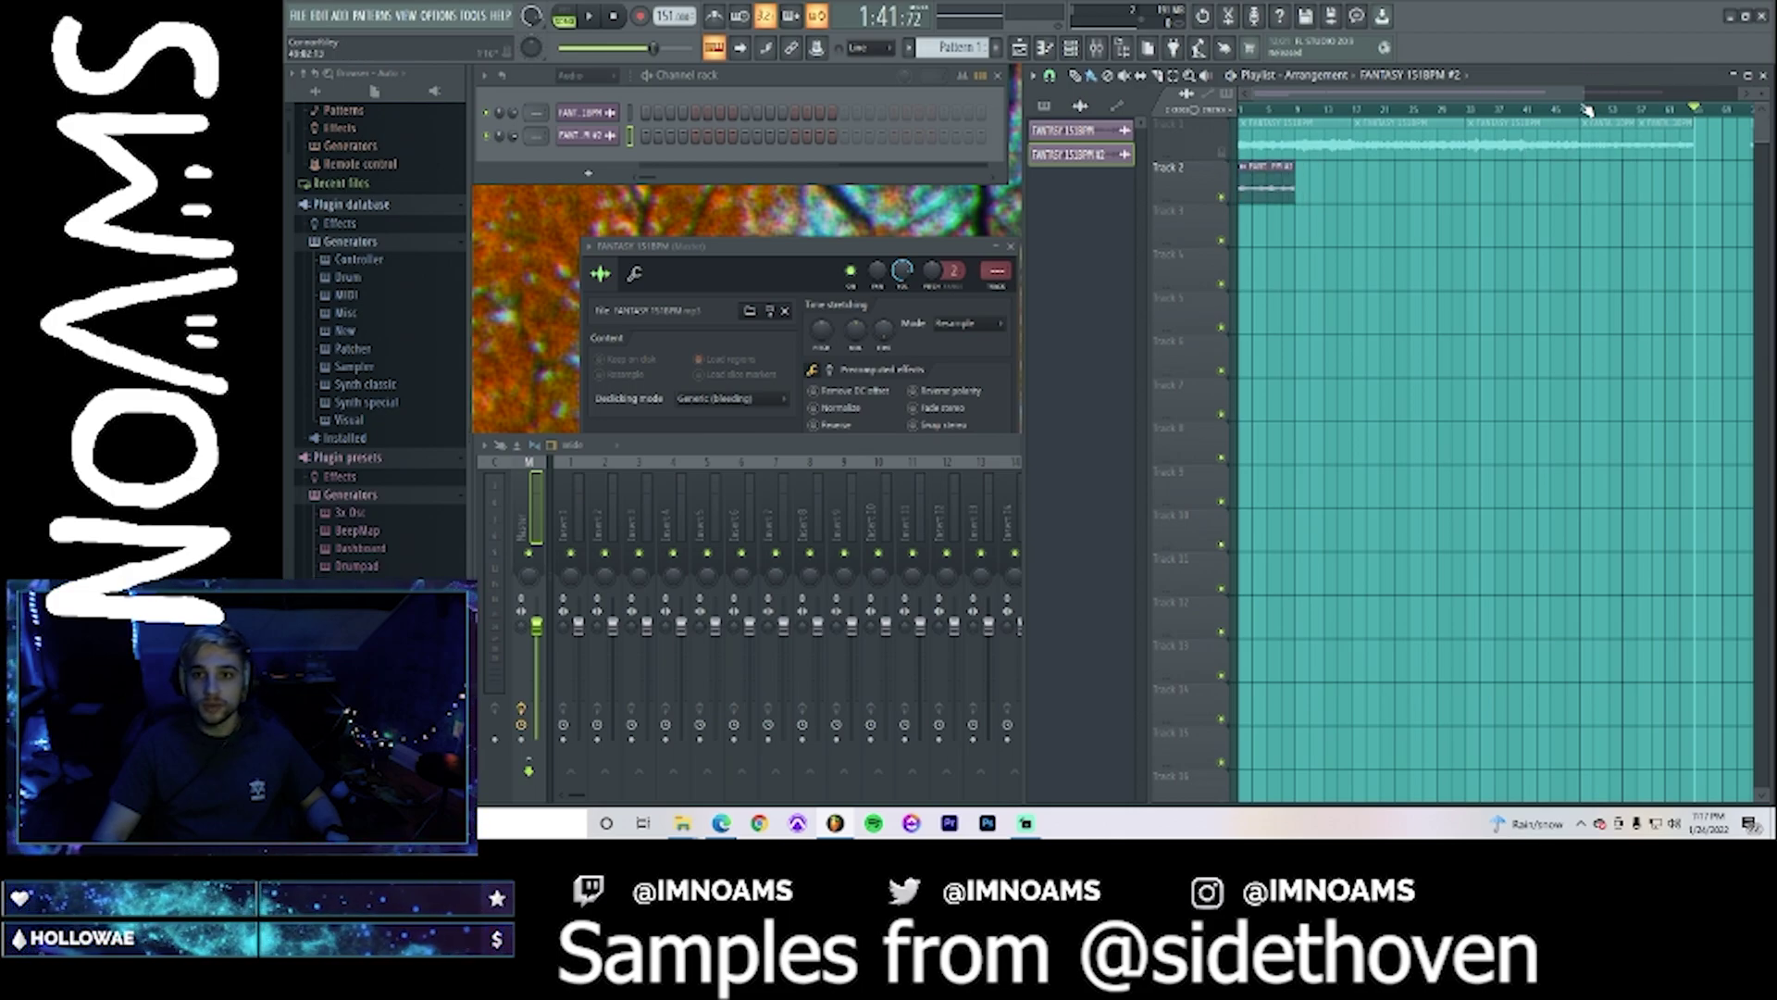
{"action": "left_click_drag", "start_coordinate": [1584, 93], "coordinate": [1414, 94]}
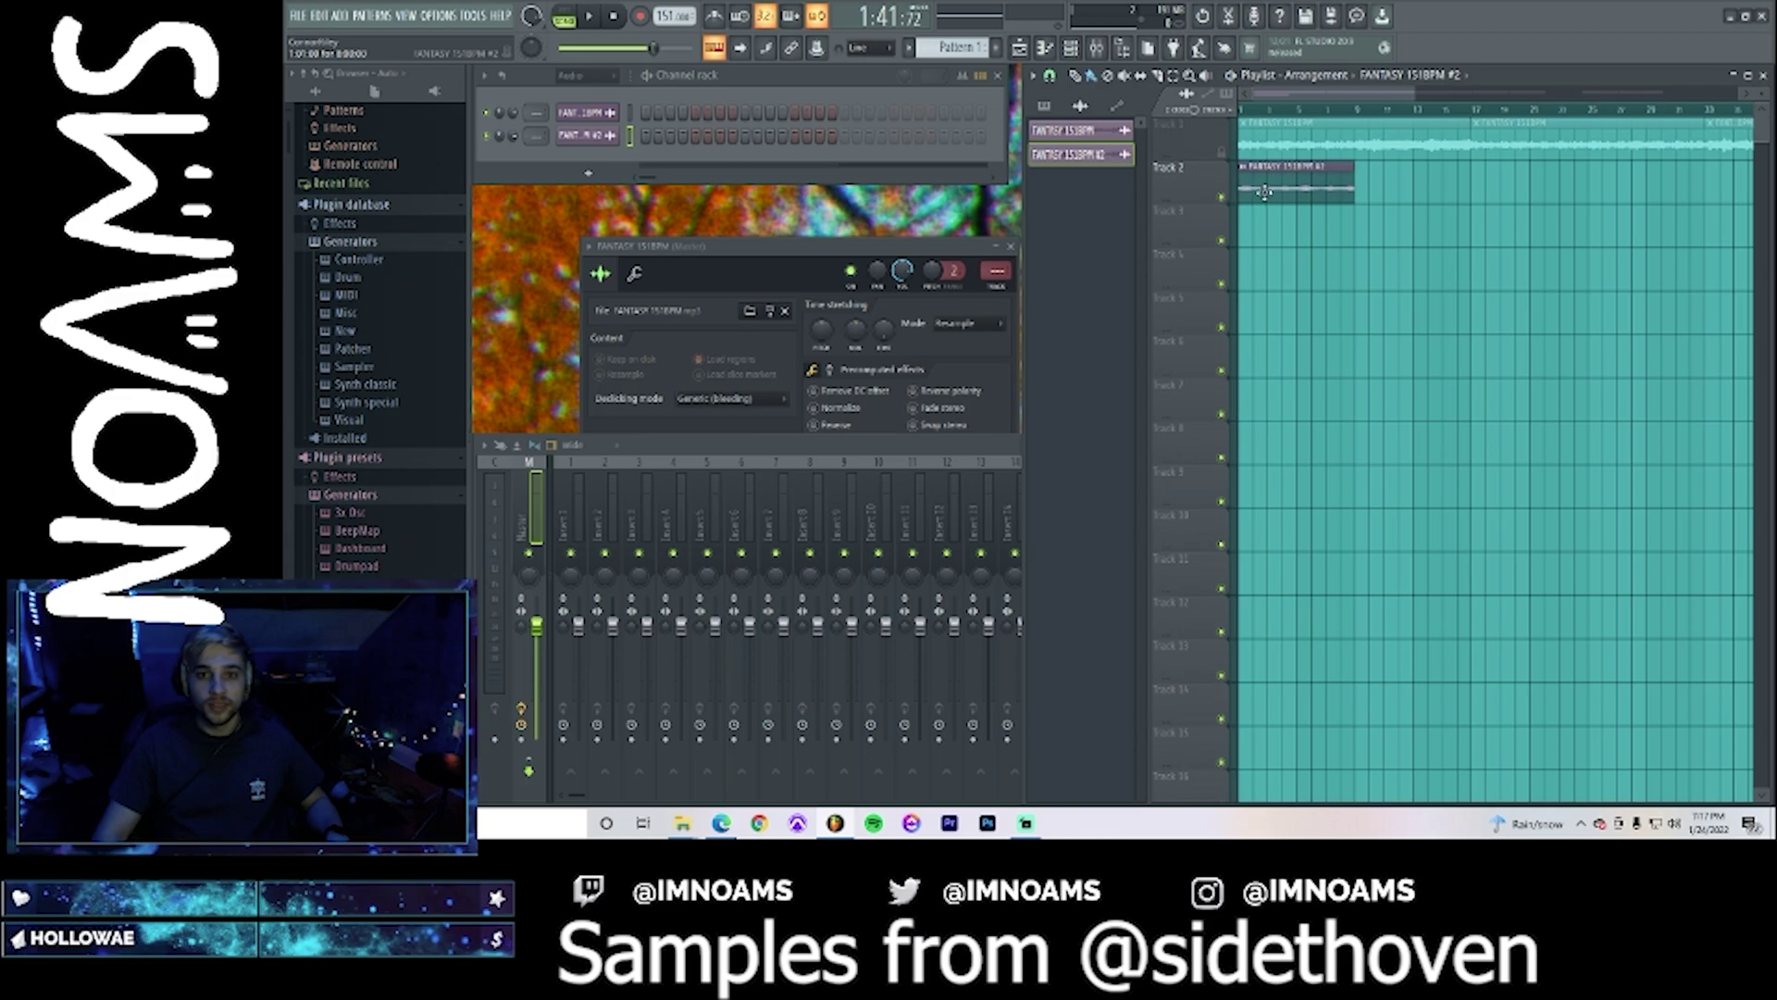
{"action": "left_click", "coordinate": [1223, 154]}
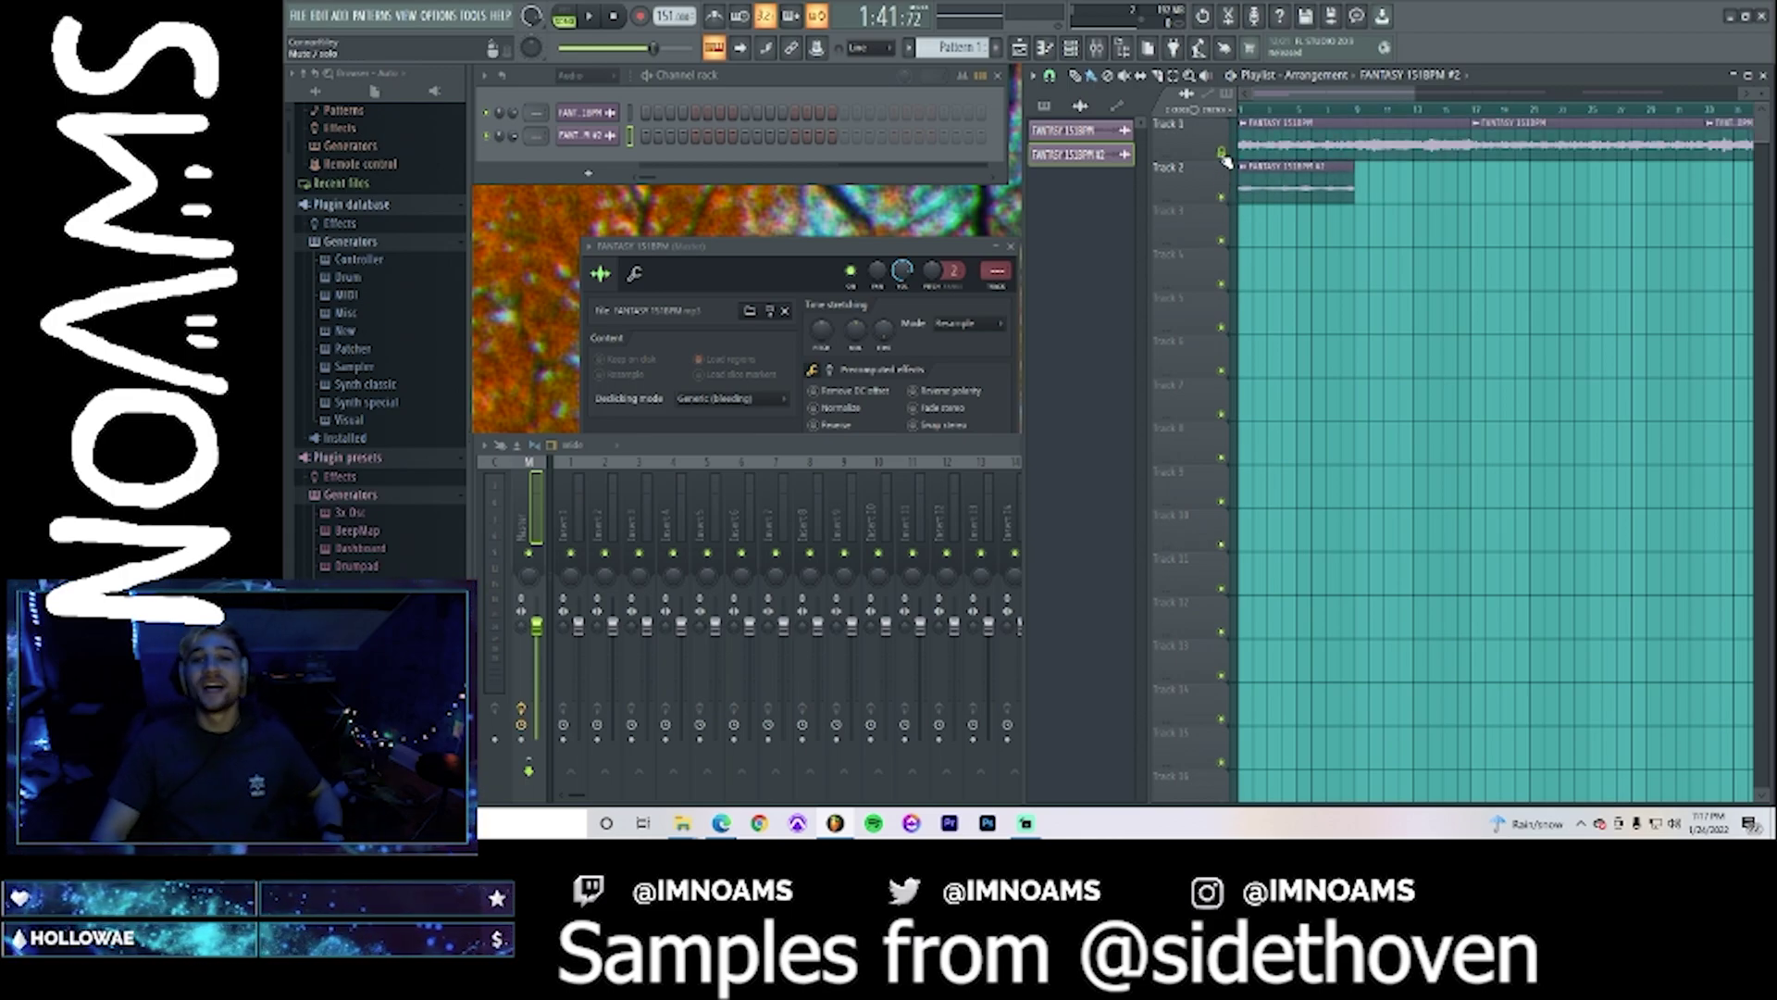
{"action": "left_click", "coordinate": [1223, 197]}
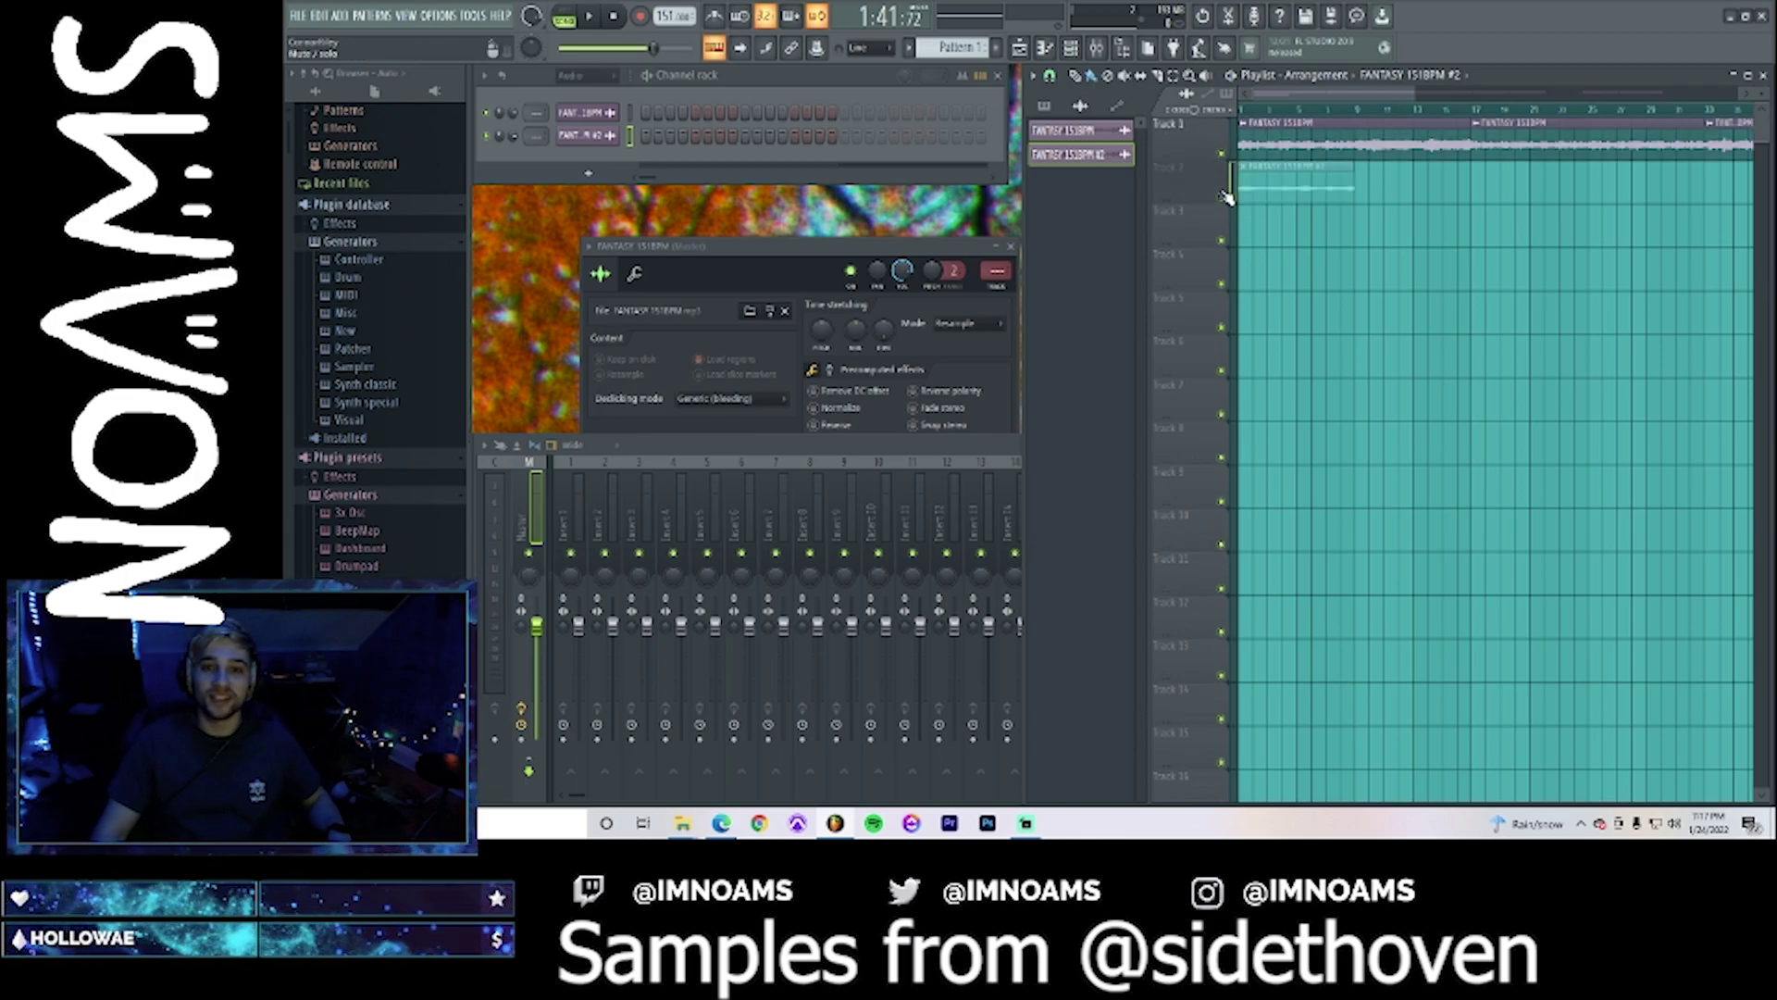
{"action": "key", "text": "space"}
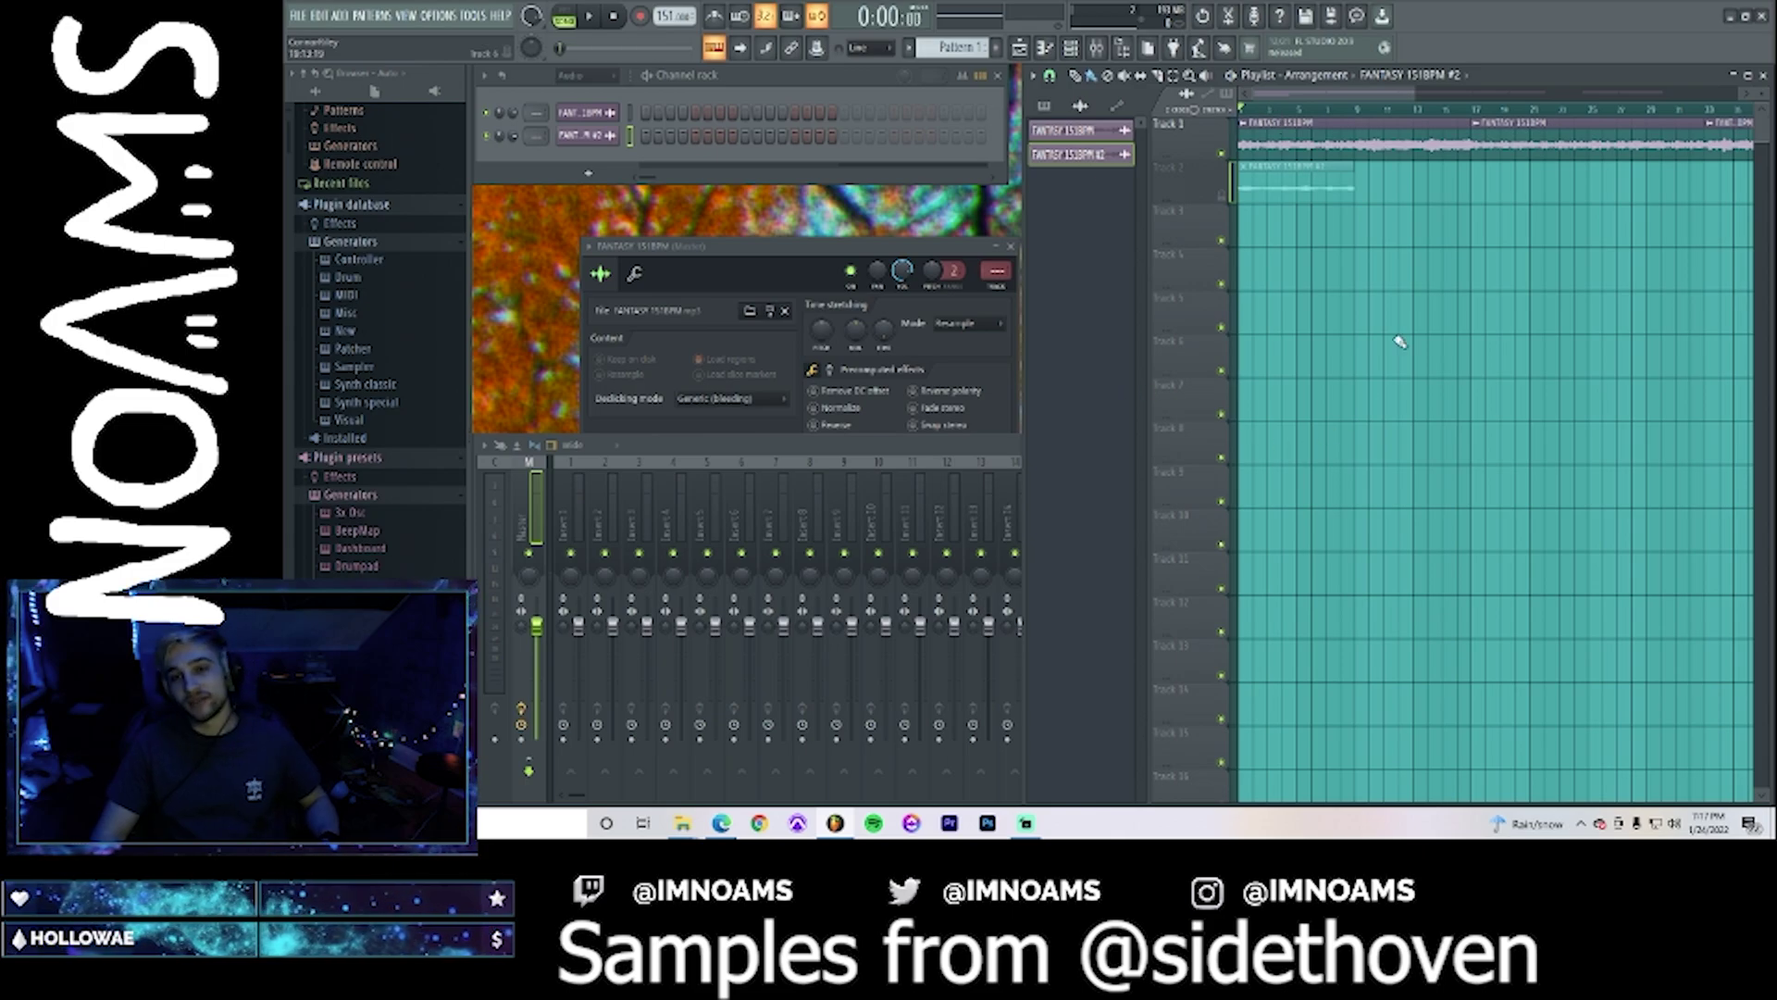
- Open the FANTASY 151BPM clip's channel and the mixer, and route the channel to Insert 1
{"action": "double_click", "coordinate": [1275, 145]}
{"action": "key", "text": "F9"}
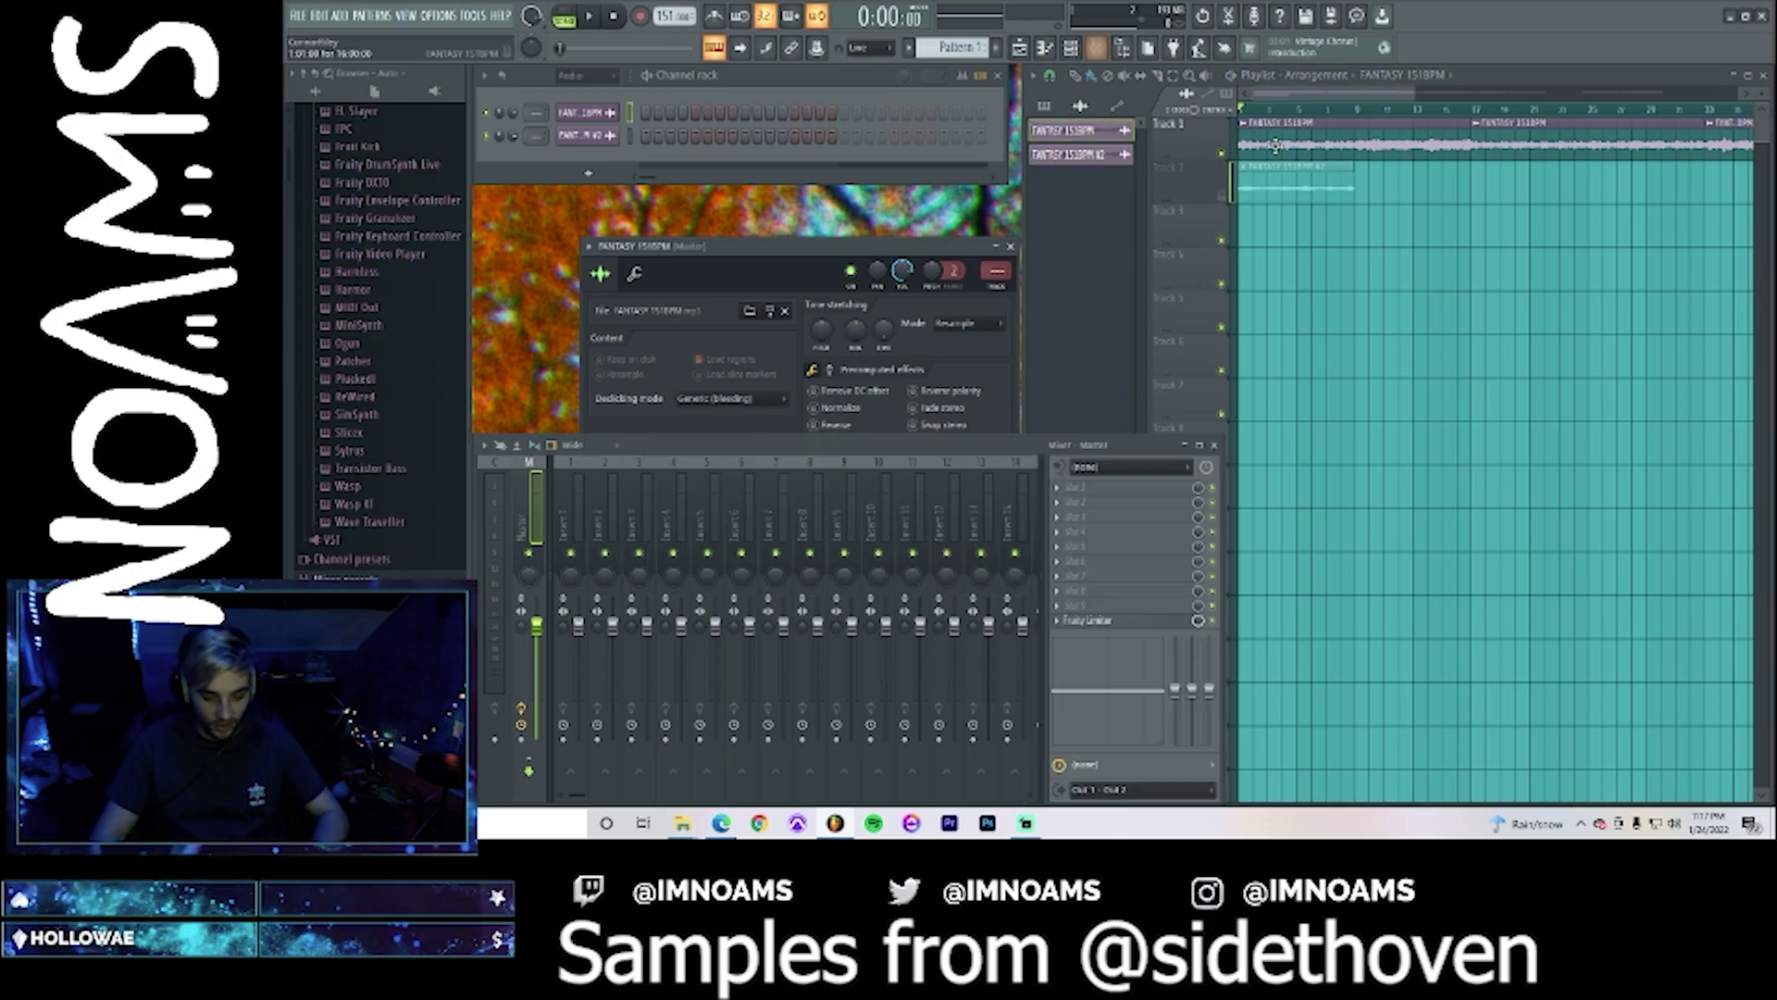
{"action": "right_click", "coordinate": [574, 514]}
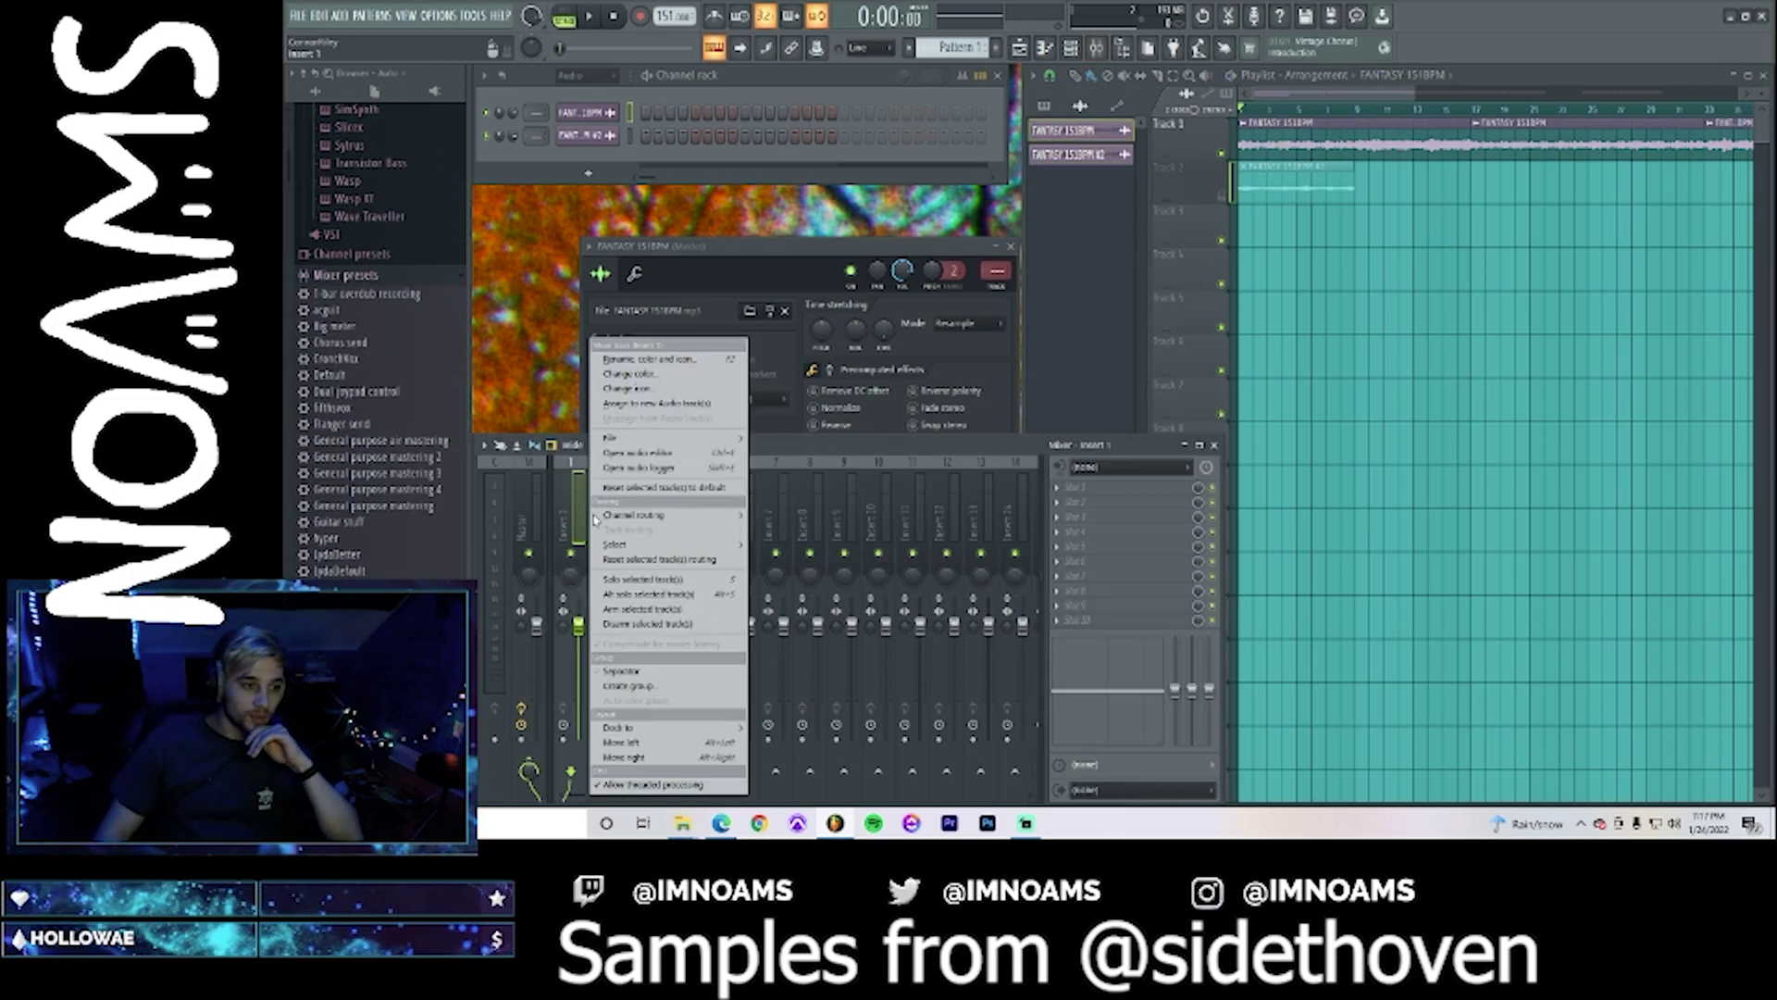
{"action": "mouse_move", "coordinate": [716, 522]}
{"action": "left_click", "coordinate": [832, 515]}
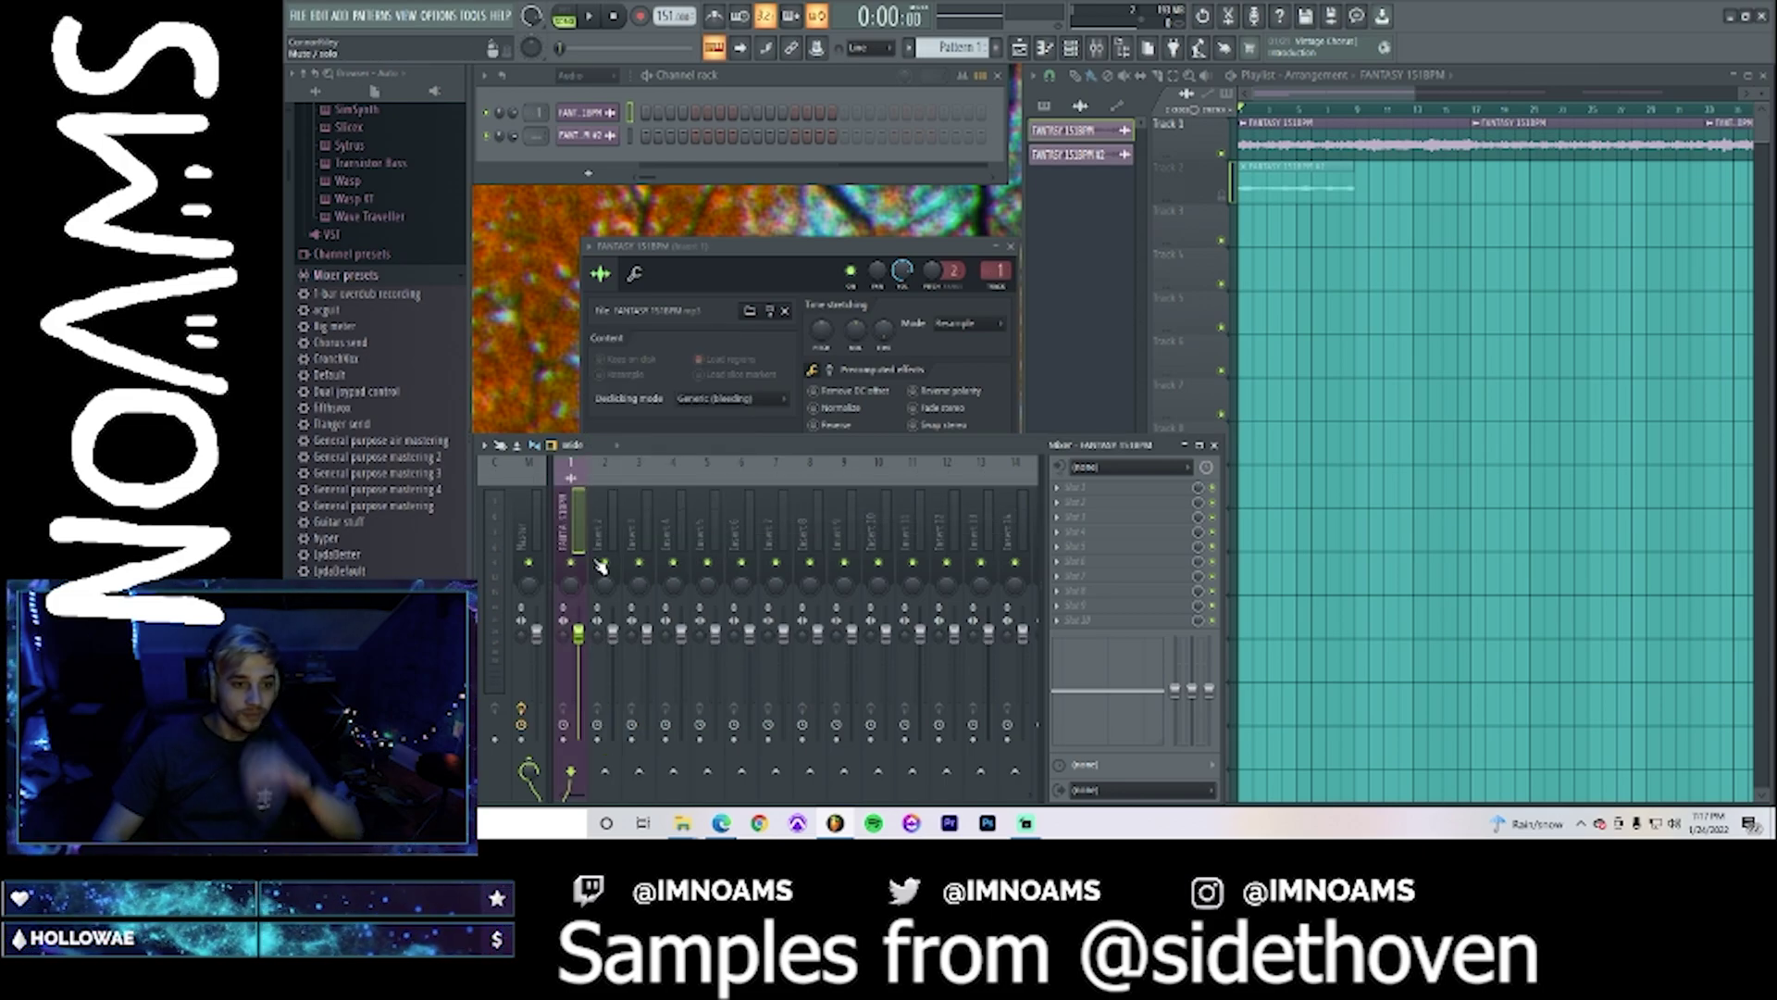
- Load Fruity Filter into the first effect slot of the FANTASY 151BPM mixer track during playback and turn its high pass to minimum
{"action": "key", "text": "space"}
{"action": "left_click", "coordinate": [1074, 487]}
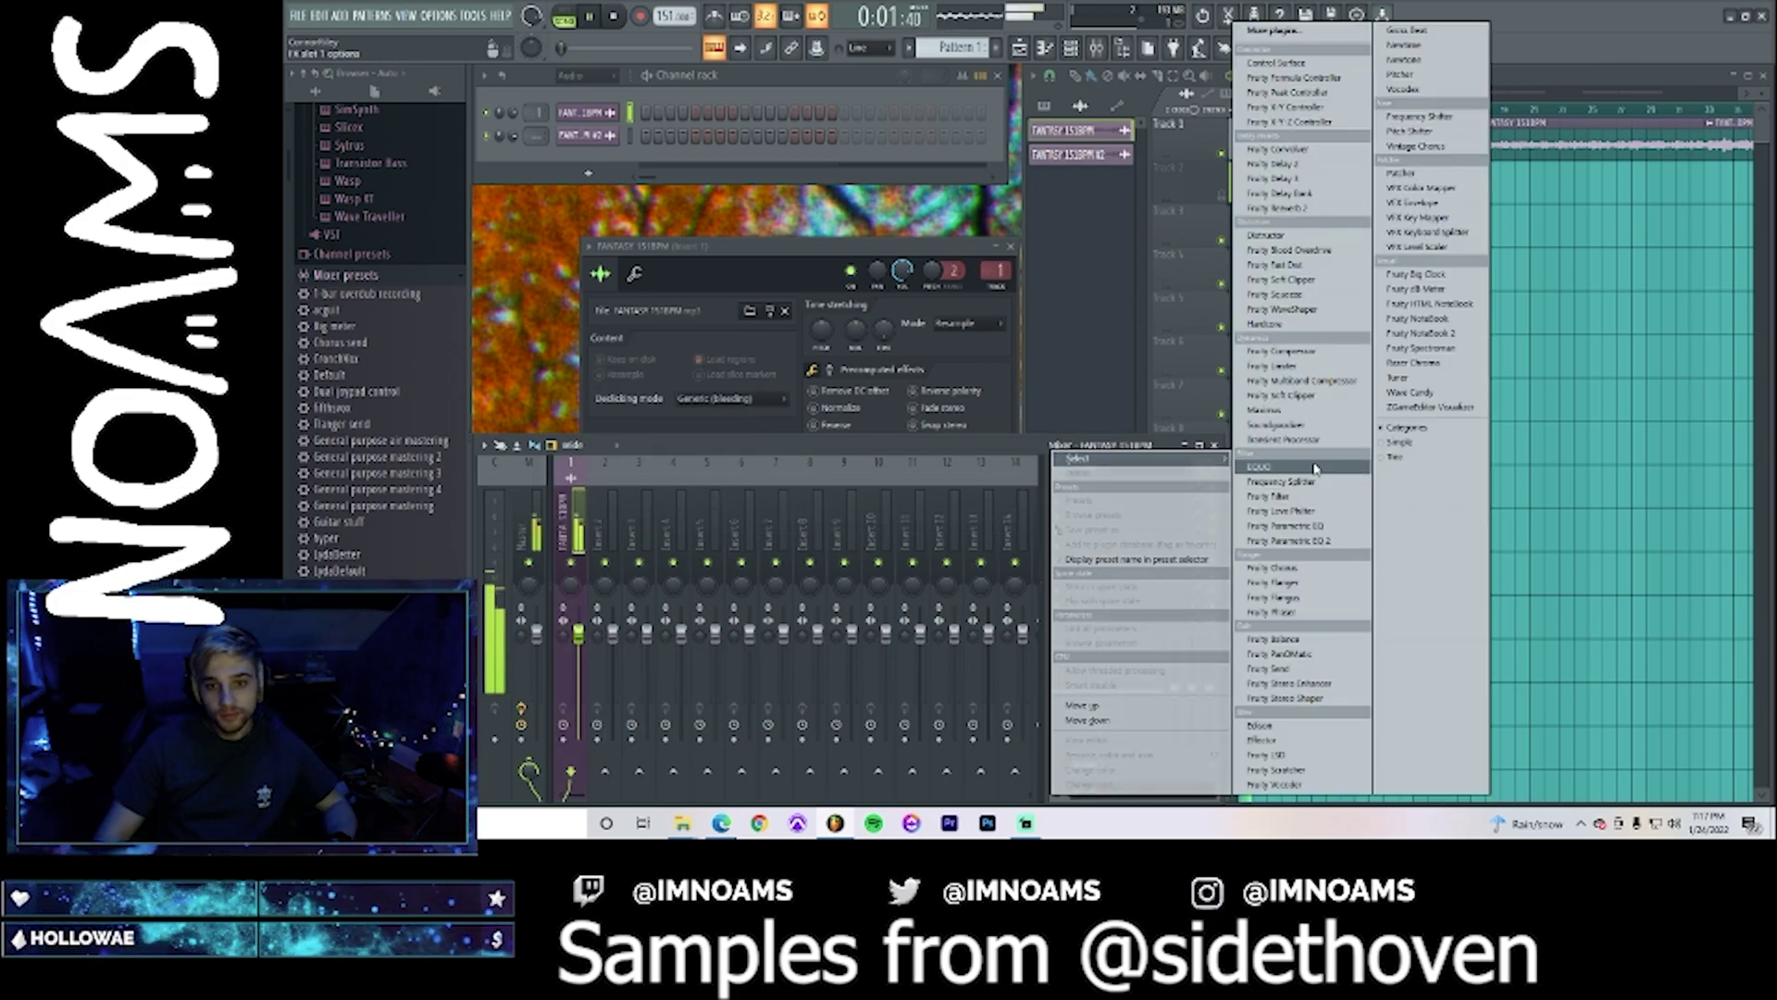
{"action": "left_click", "coordinate": [1281, 497]}
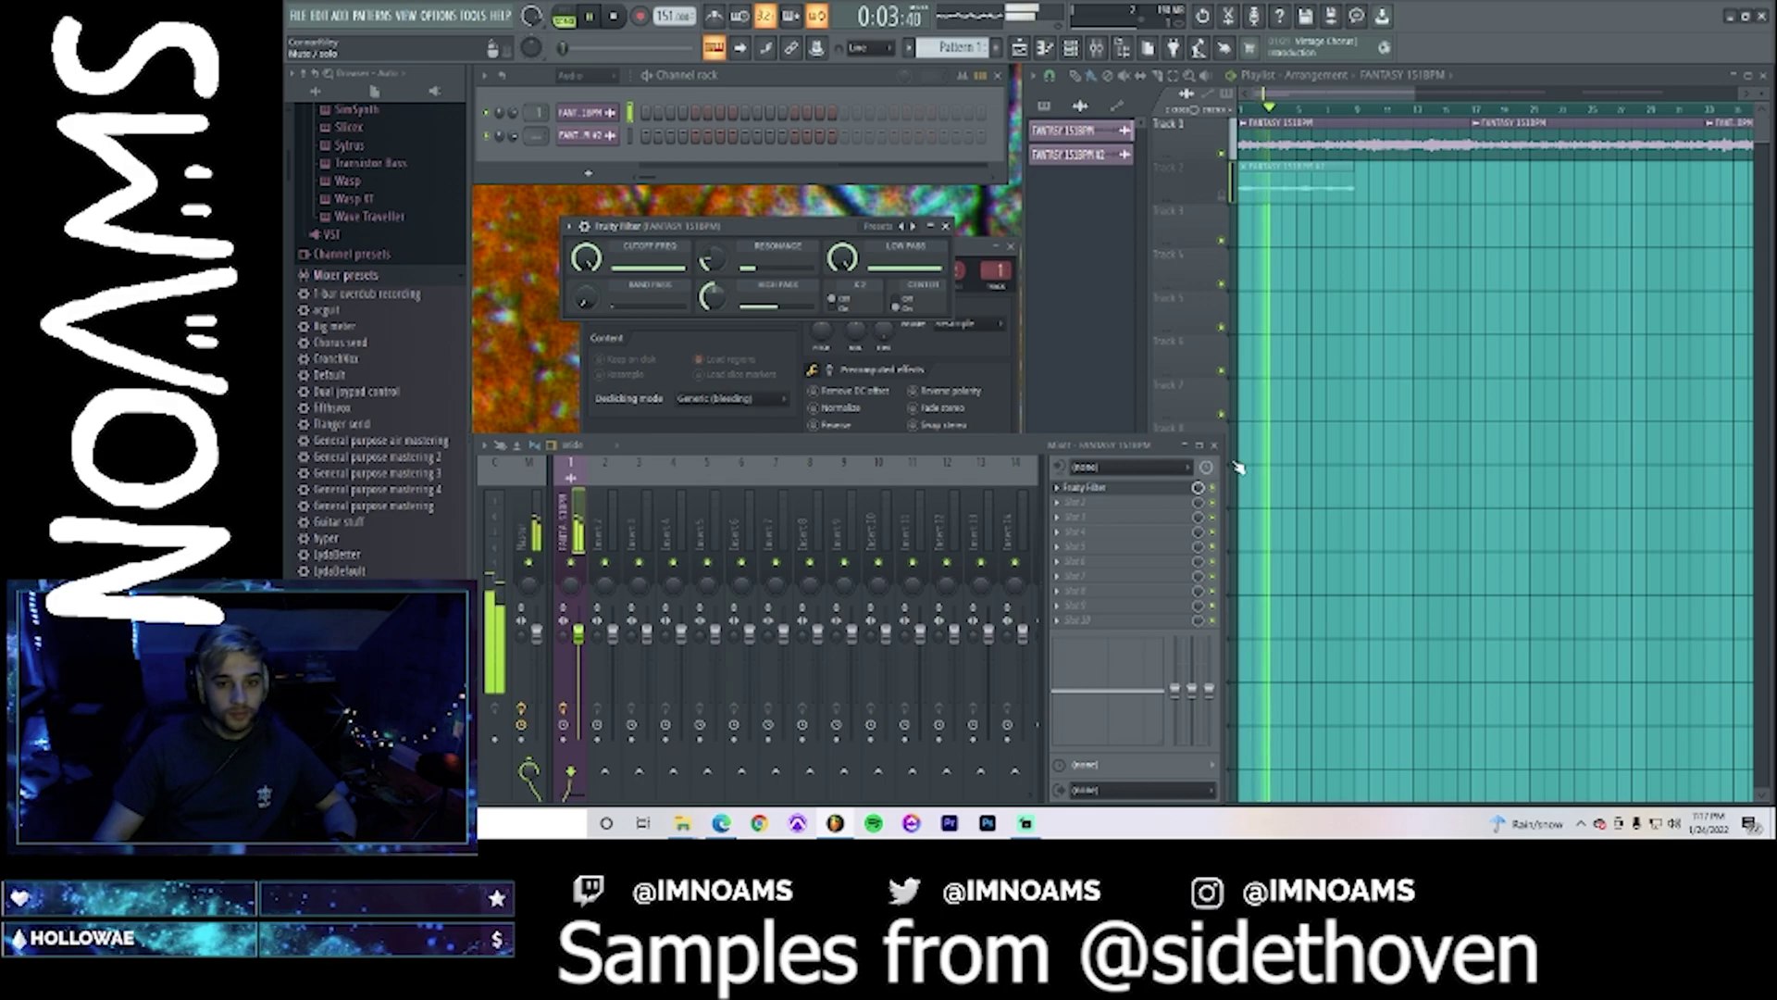
{"action": "mouse_move", "coordinate": [713, 295]}
{"action": "left_mouse_down"}
{"action": "mouse_move", "coordinate": [712, 347]}
{"action": "mouse_move", "coordinate": [719, 305]}
{"action": "left_mouse_up"}
- Create an automation clip for the filter's cutoff frequency and shape it to rise from low at bar 1 to high at bar 17
{"action": "right_click", "coordinate": [586, 257]}
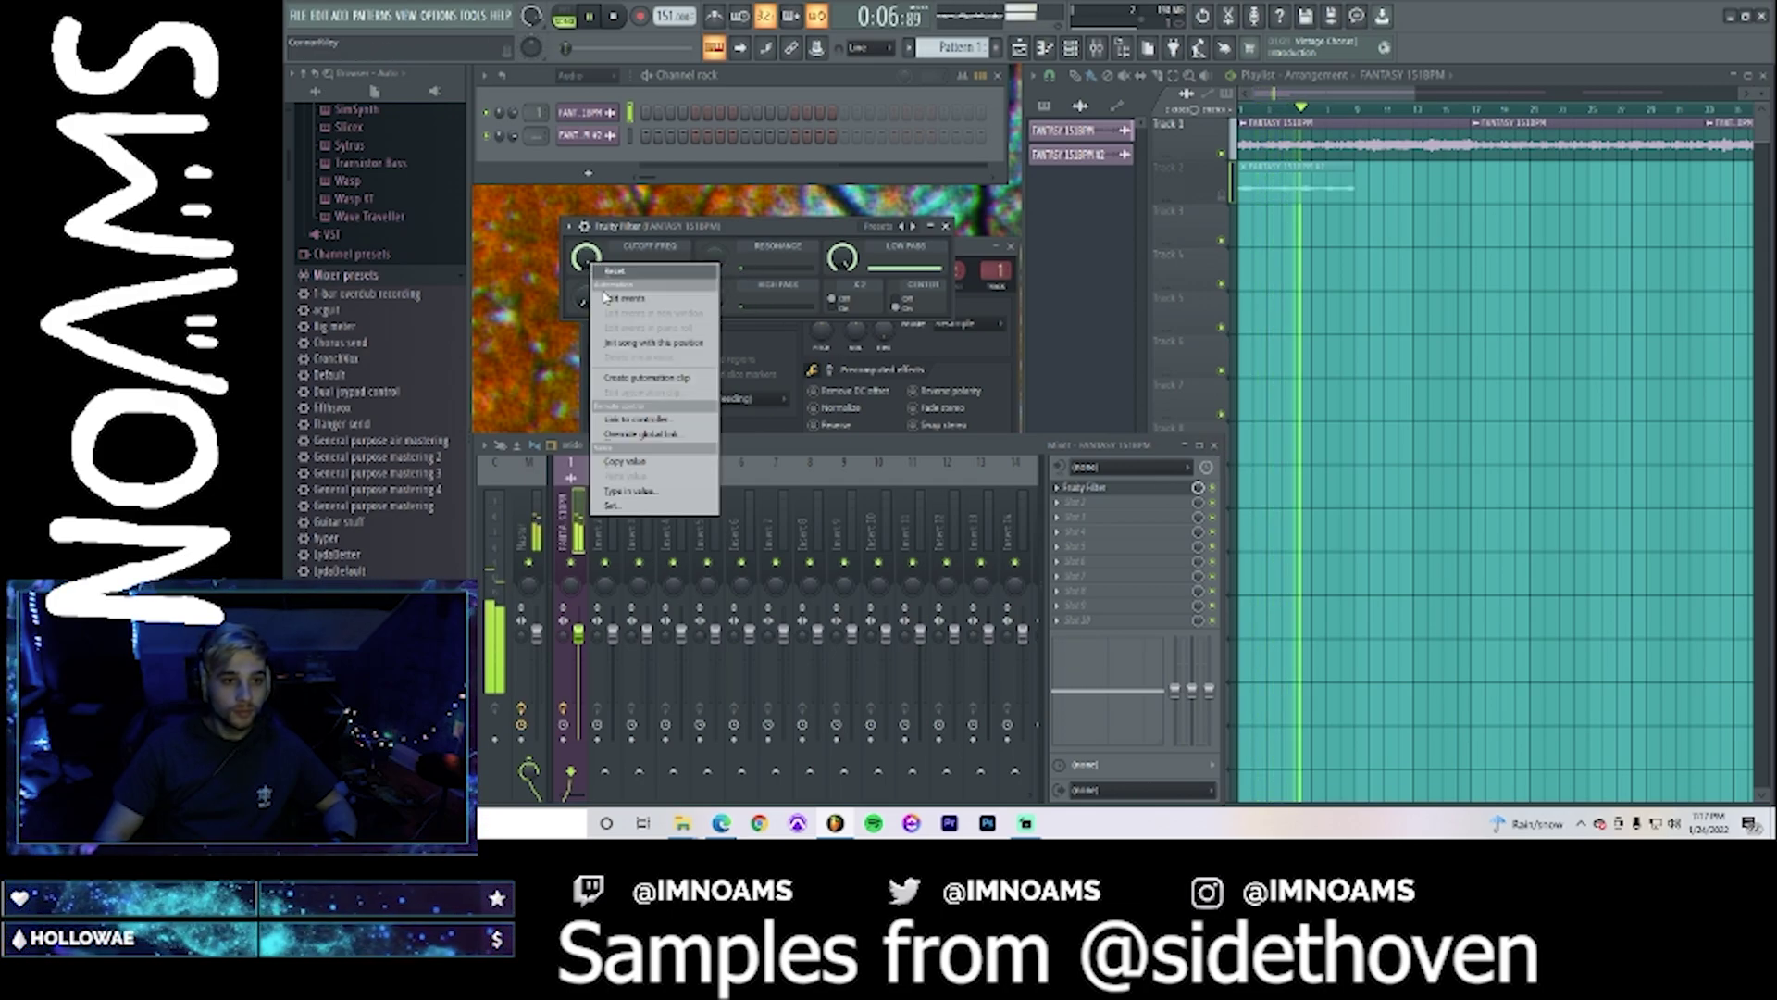
{"action": "left_click", "coordinate": [656, 376]}
{"action": "left_click_drag", "start_coordinate": [1240, 219], "coordinate": [1235, 243]}
{"action": "left_click_drag", "start_coordinate": [1471, 231], "coordinate": [1472, 213]}
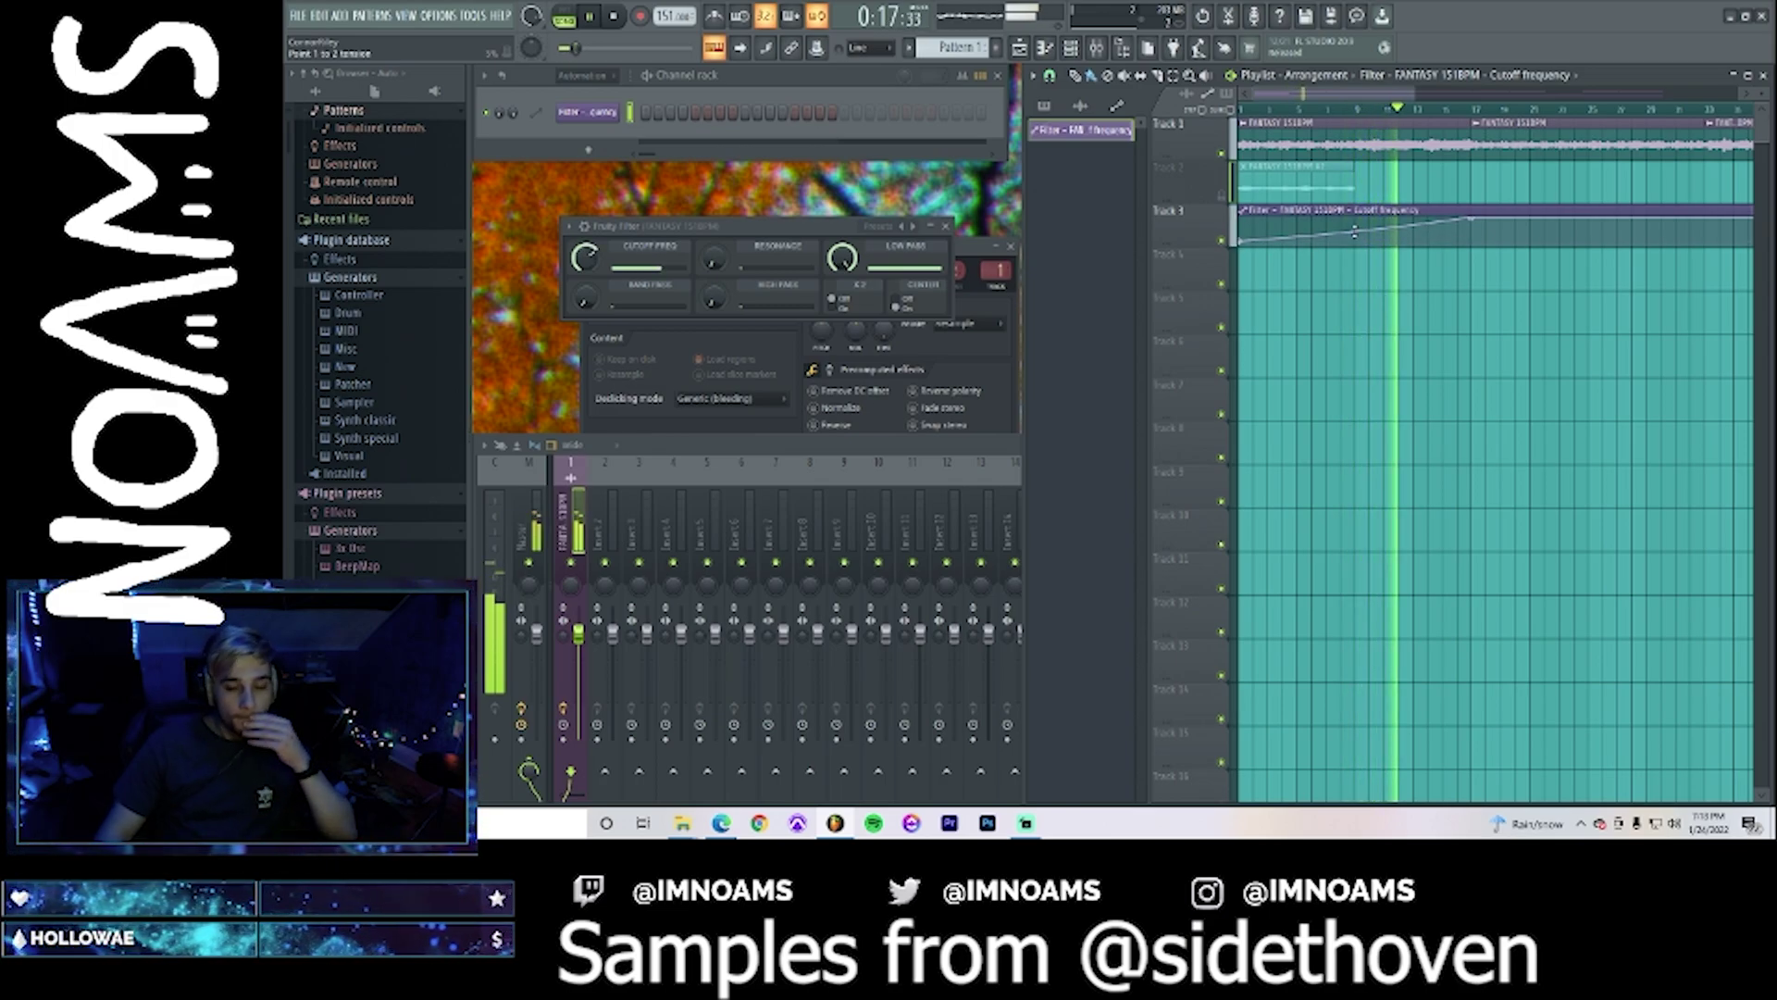
- Collapse the browser's Current project and Plugin database sections, and stop playback
{"action": "scroll", "coordinate": [363, 268], "scroll_direction": "down", "scroll_amount": 10}
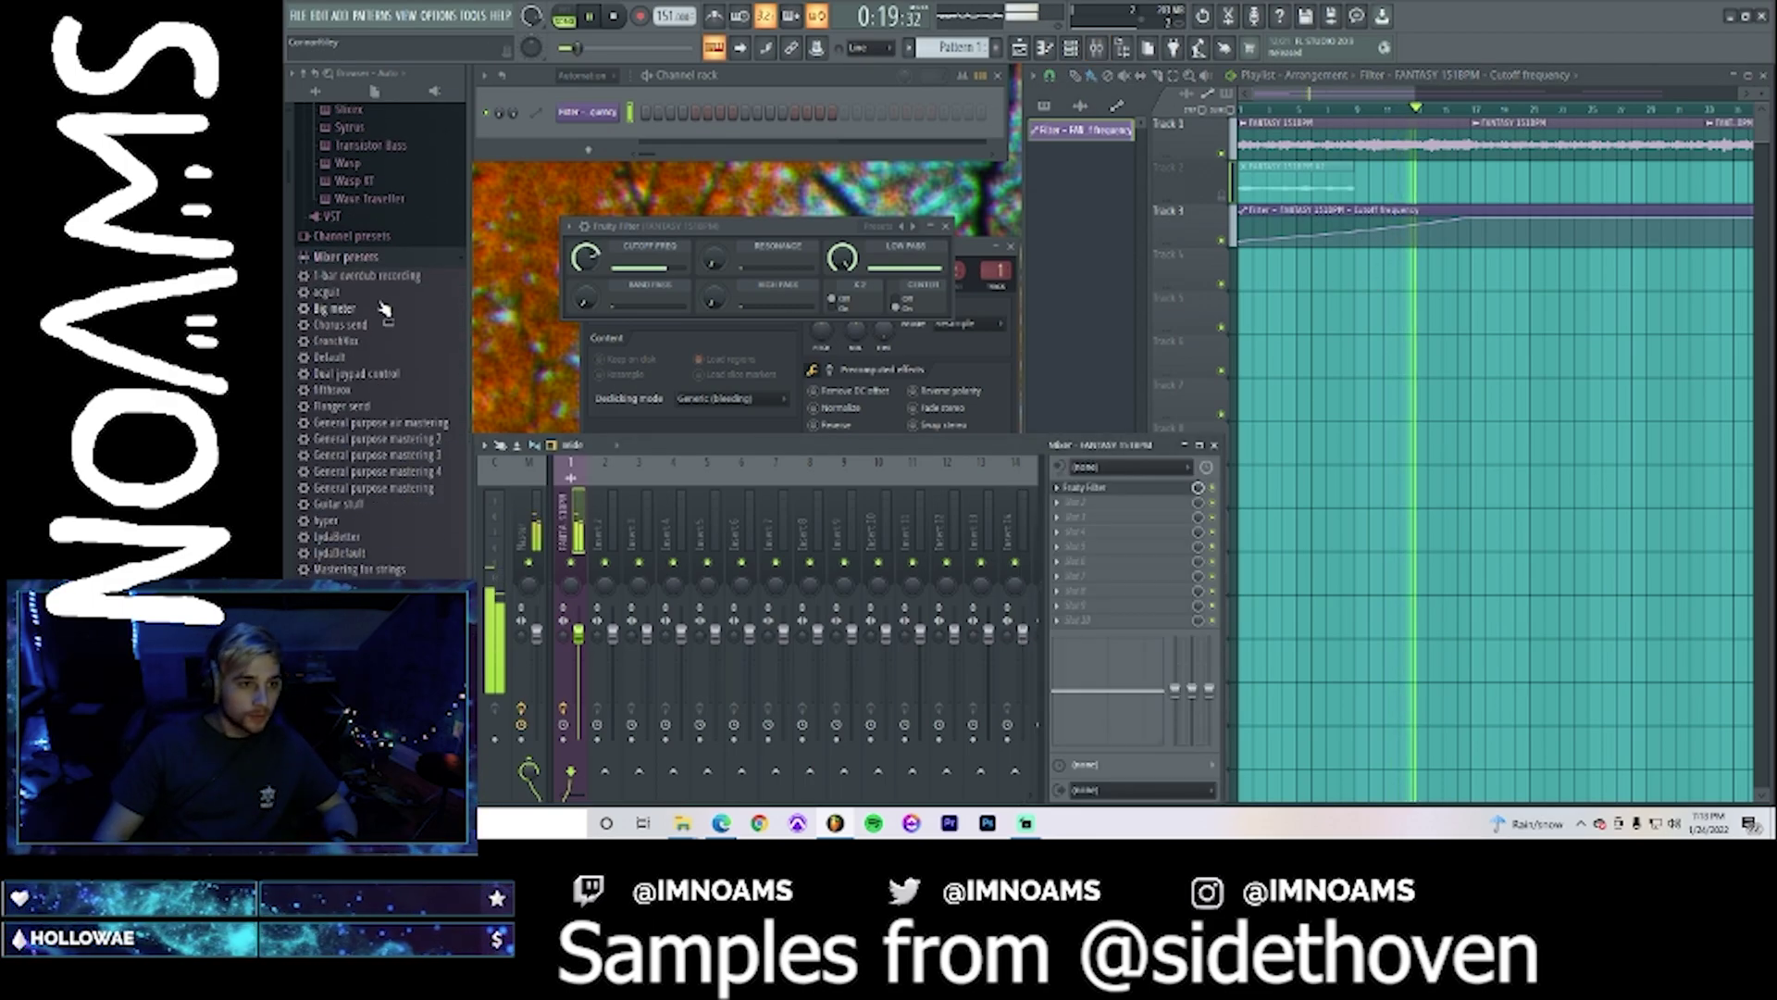
{"action": "scroll", "coordinate": [363, 269], "scroll_direction": "up", "scroll_amount": 12}
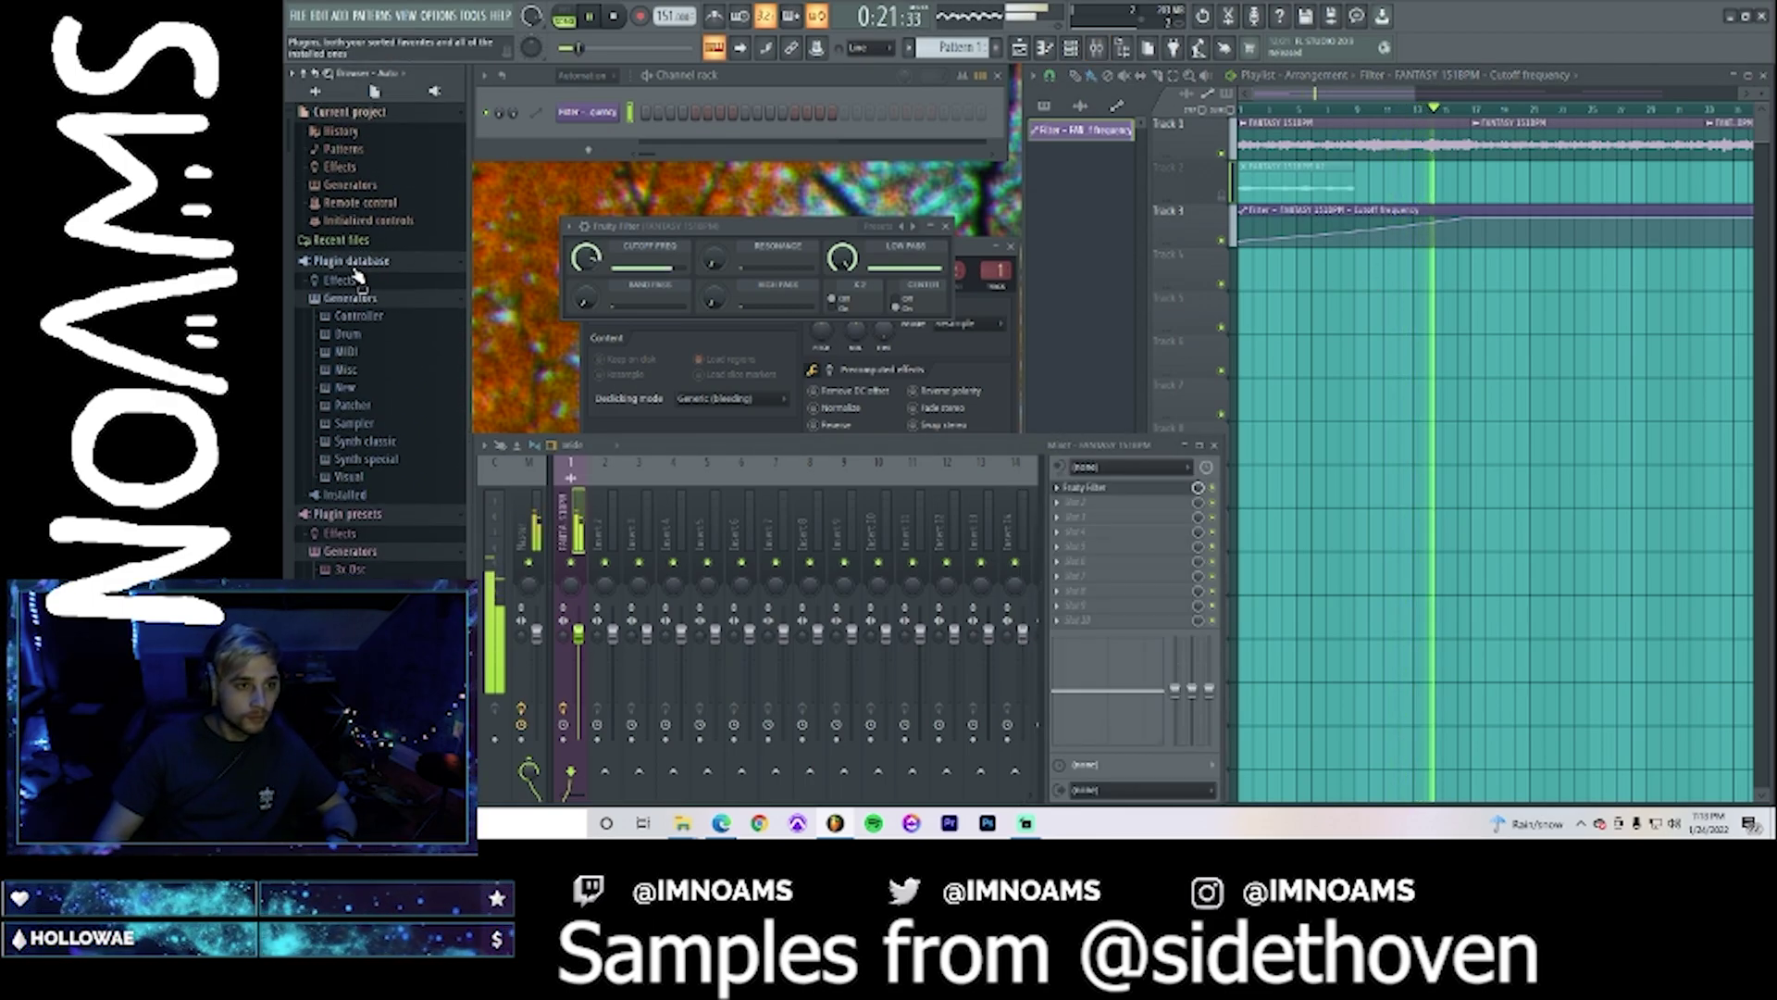
{"action": "left_click", "coordinate": [349, 112]}
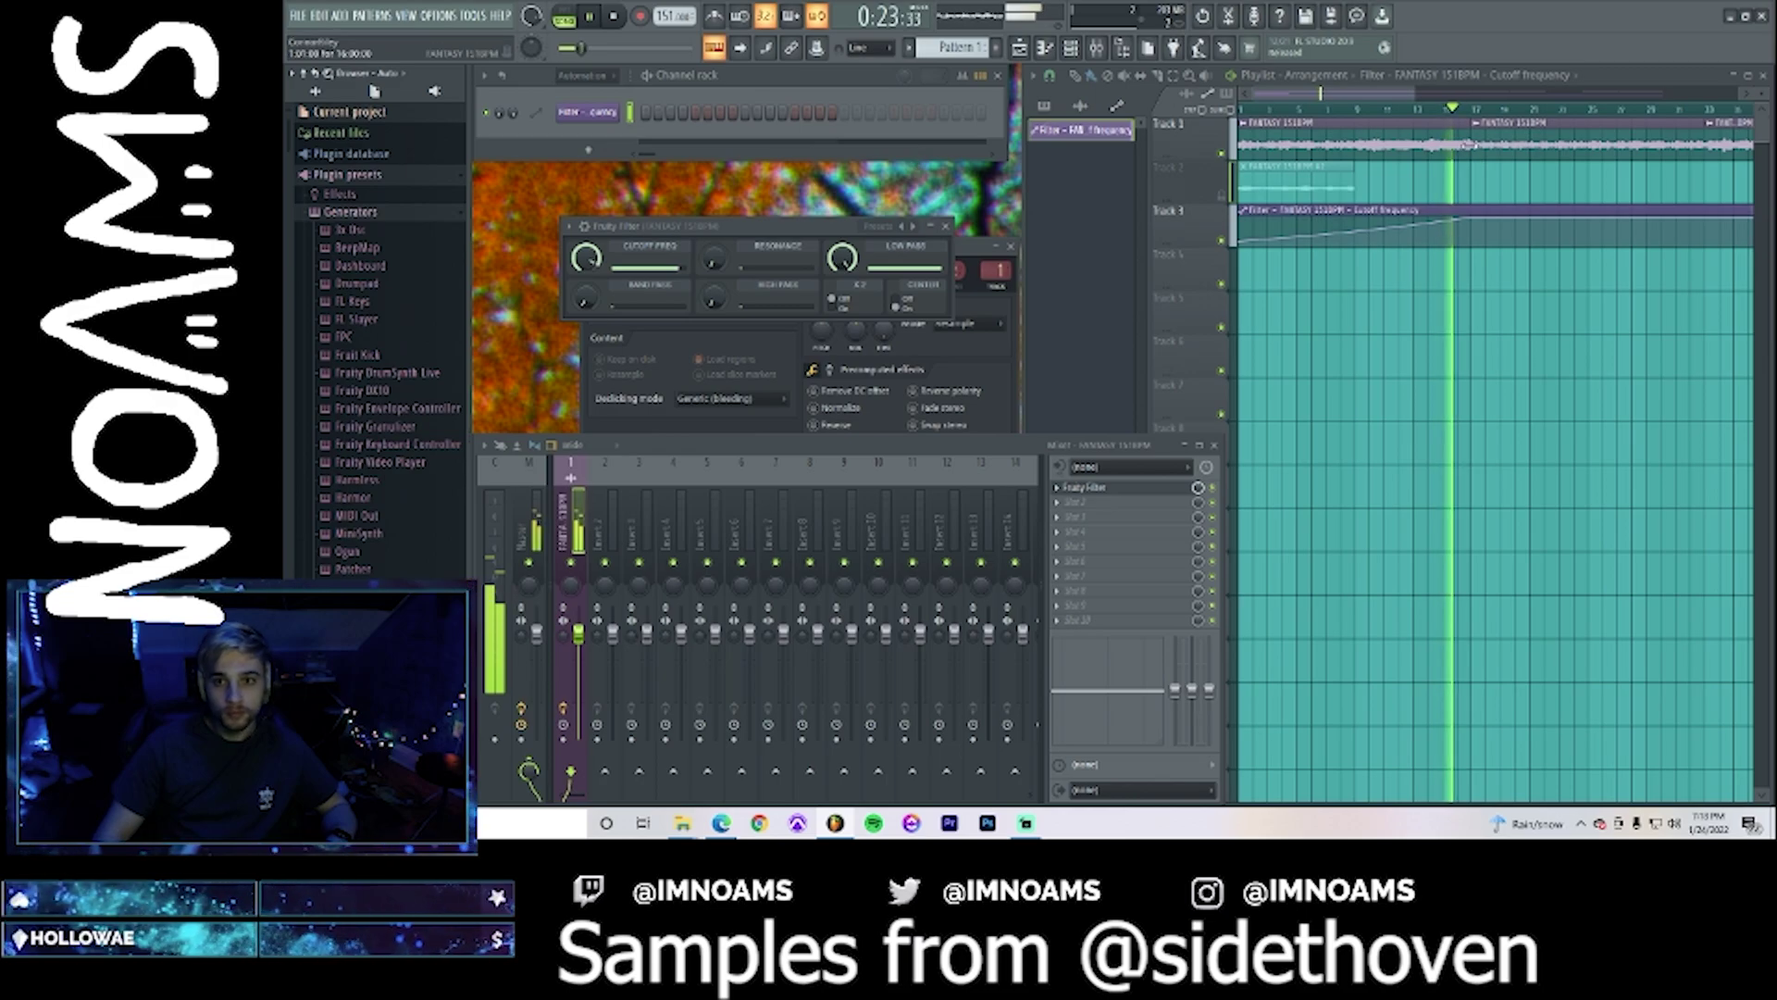
{"action": "key", "text": "space"}
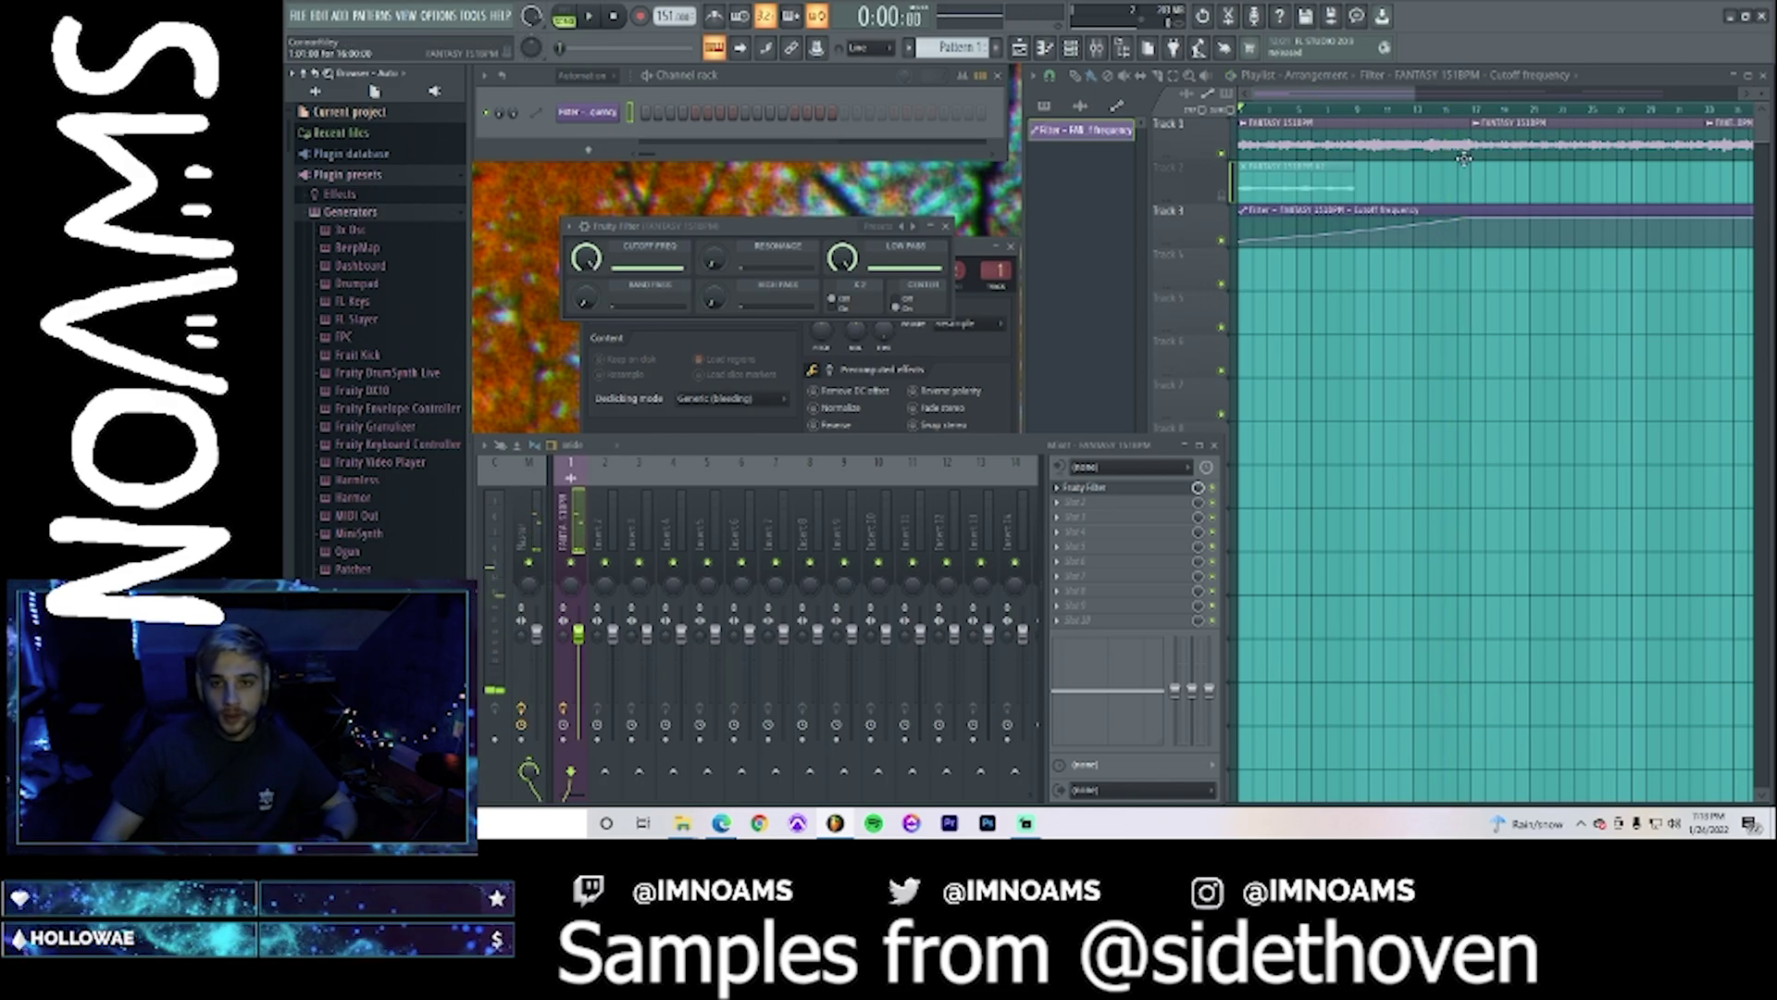
- Cut about the last half bar off the first FANTASY 151BPM section, leaving a gap just before bar 17
{"action": "left_click_drag", "start_coordinate": [1416, 96], "coordinate": [1366, 97]}
{"action": "left_click", "coordinate": [1428, 151]}
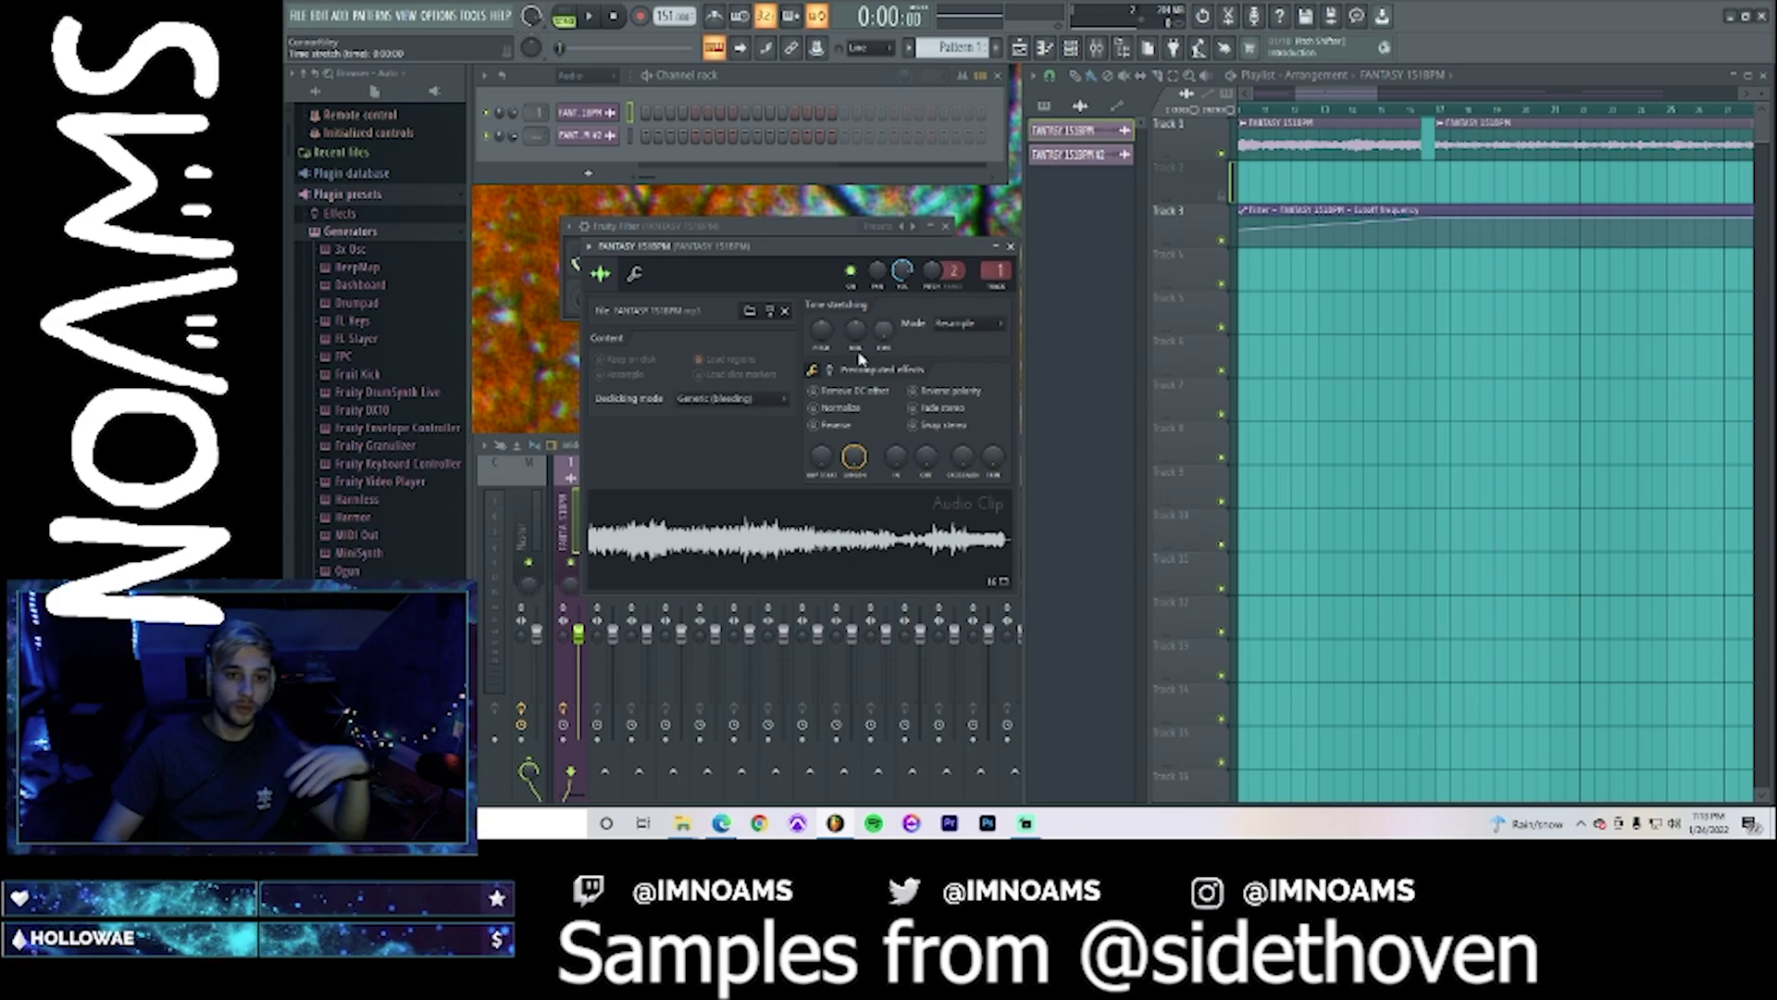
{"action": "left_click", "coordinate": [786, 400]}
- Play the transition across the gap before bar 17 to check it, and stop playback
{"action": "left_click", "coordinate": [1425, 112]}
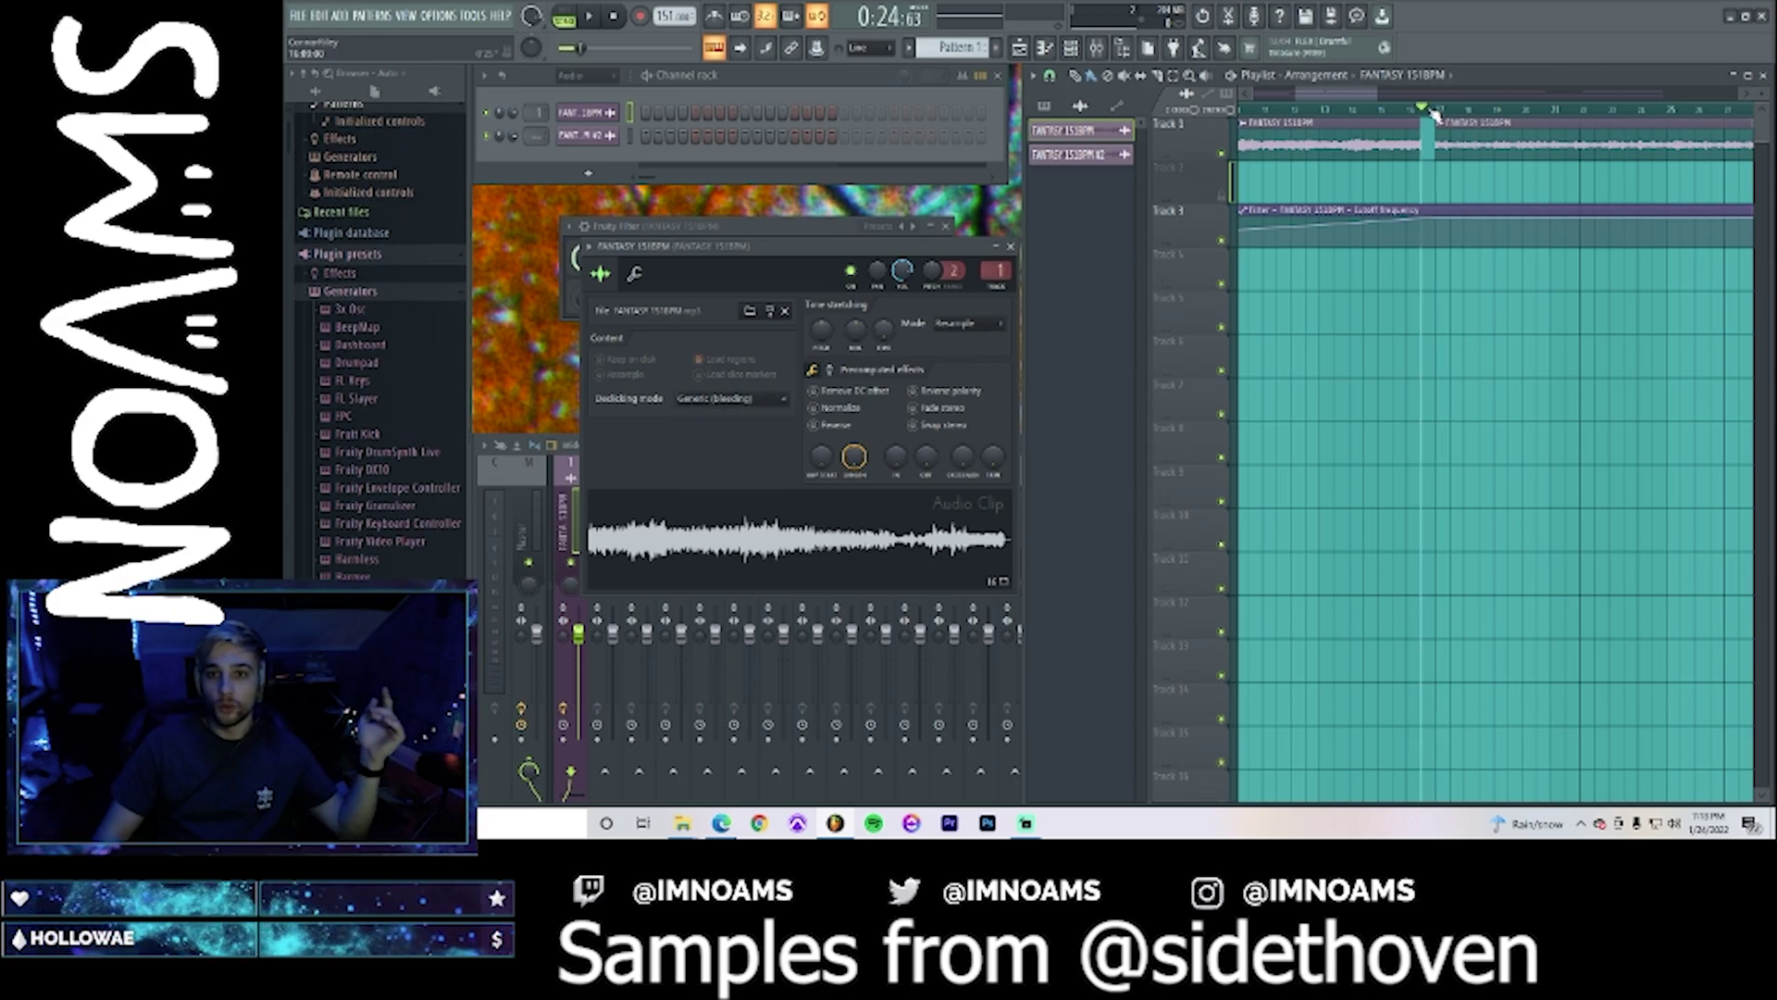
{"action": "left_click", "coordinate": [1432, 113]}
{"action": "key", "text": "space"}
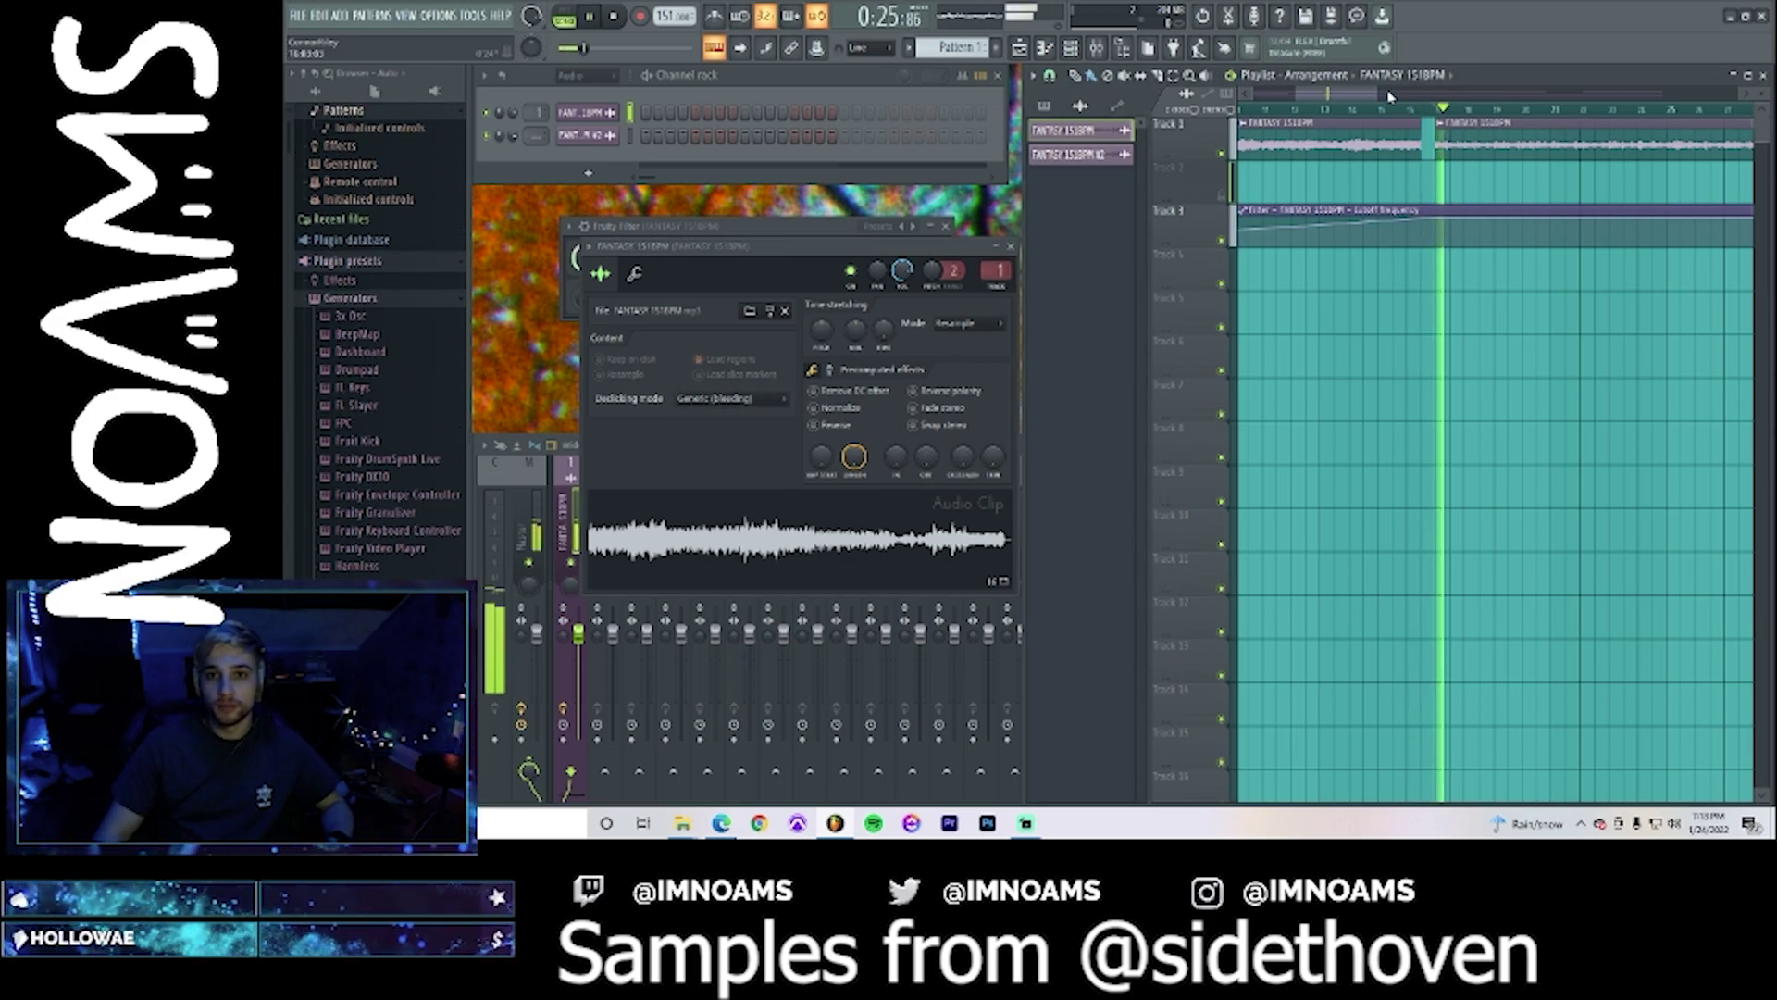
{"action": "left_click_drag", "start_coordinate": [1376, 93], "coordinate": [1458, 105]}
{"action": "key", "text": "space"}
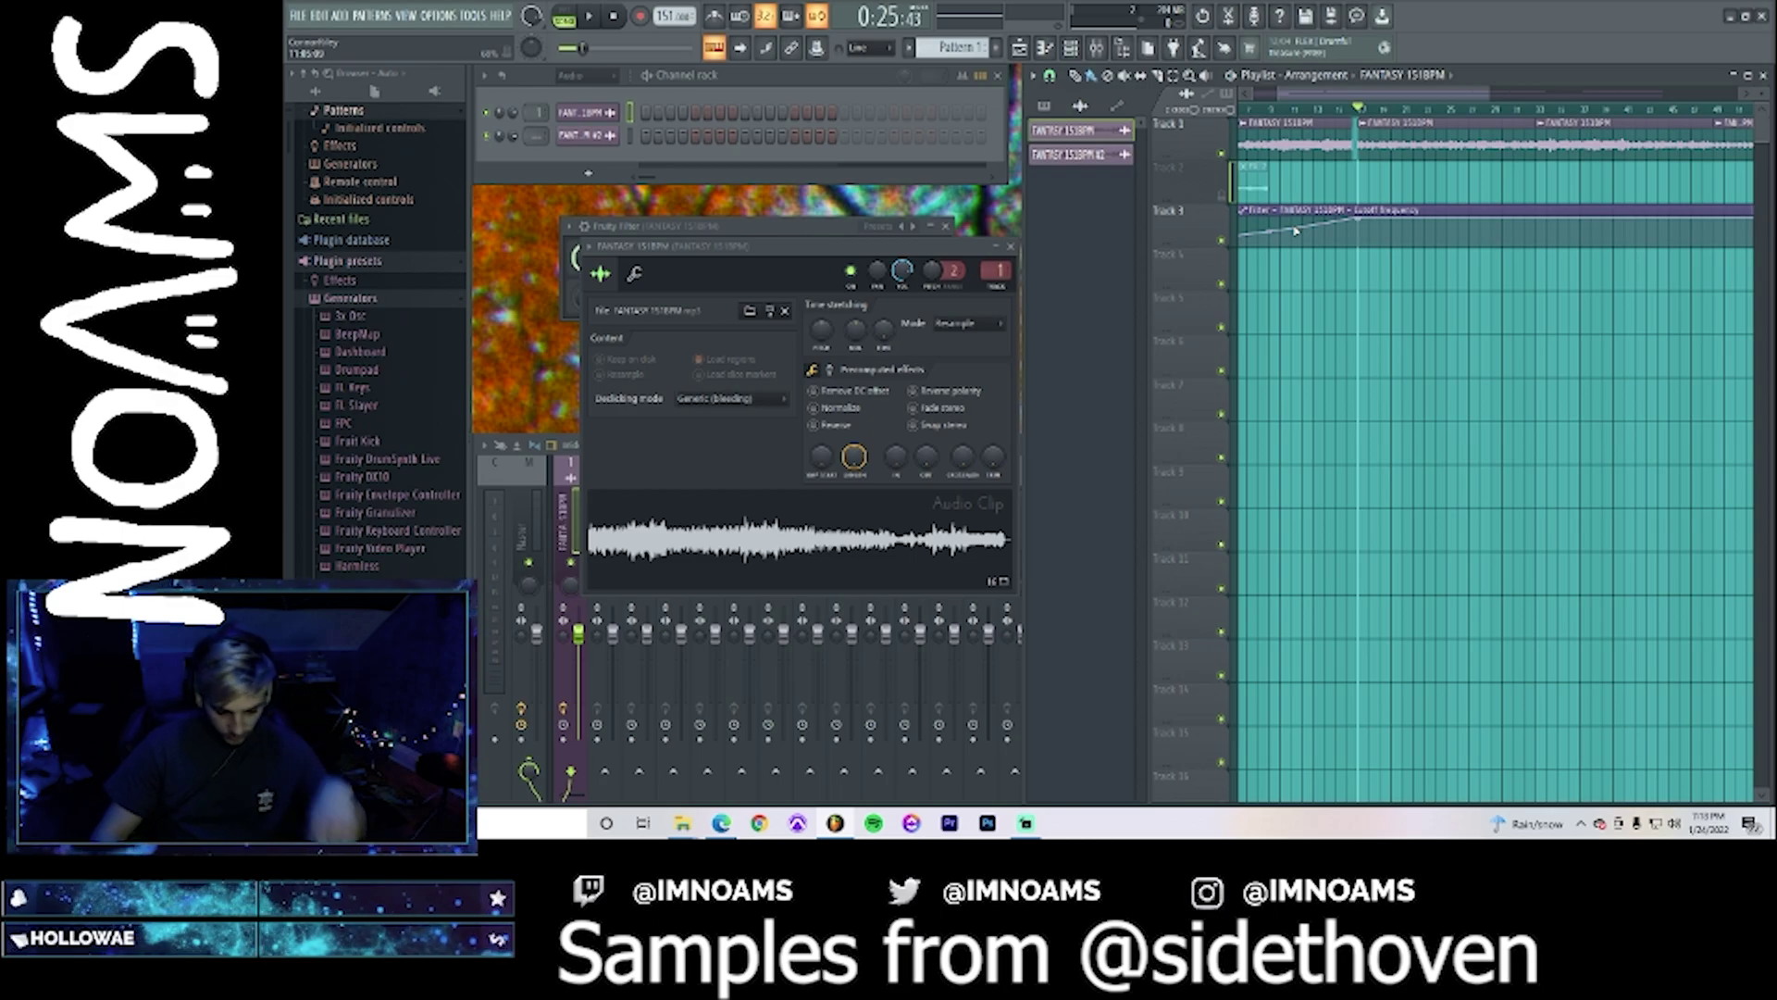
- Collapse the browser's Generators and Plugin presets sections, and check the Maschine Library folder among the samples
{"action": "left_click", "coordinate": [352, 298]}
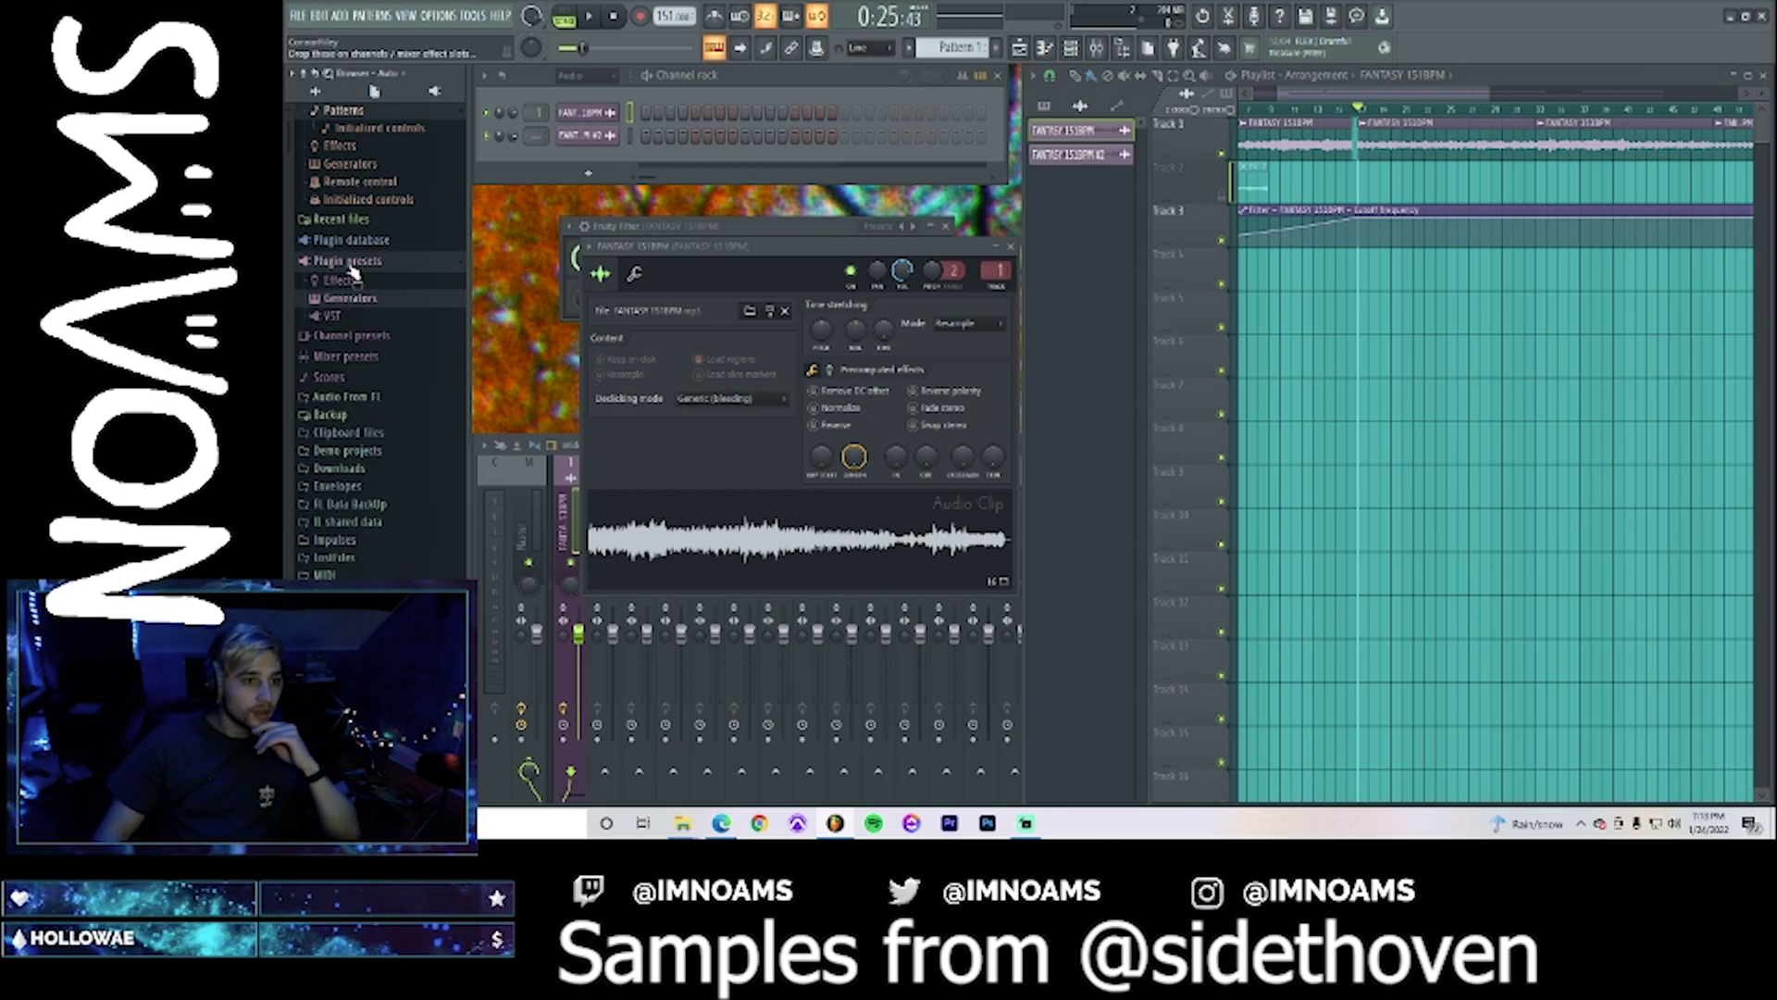
{"action": "left_click", "coordinate": [345, 261]}
{"action": "scroll", "coordinate": [379, 343], "scroll_direction": "down", "scroll_amount": 10}
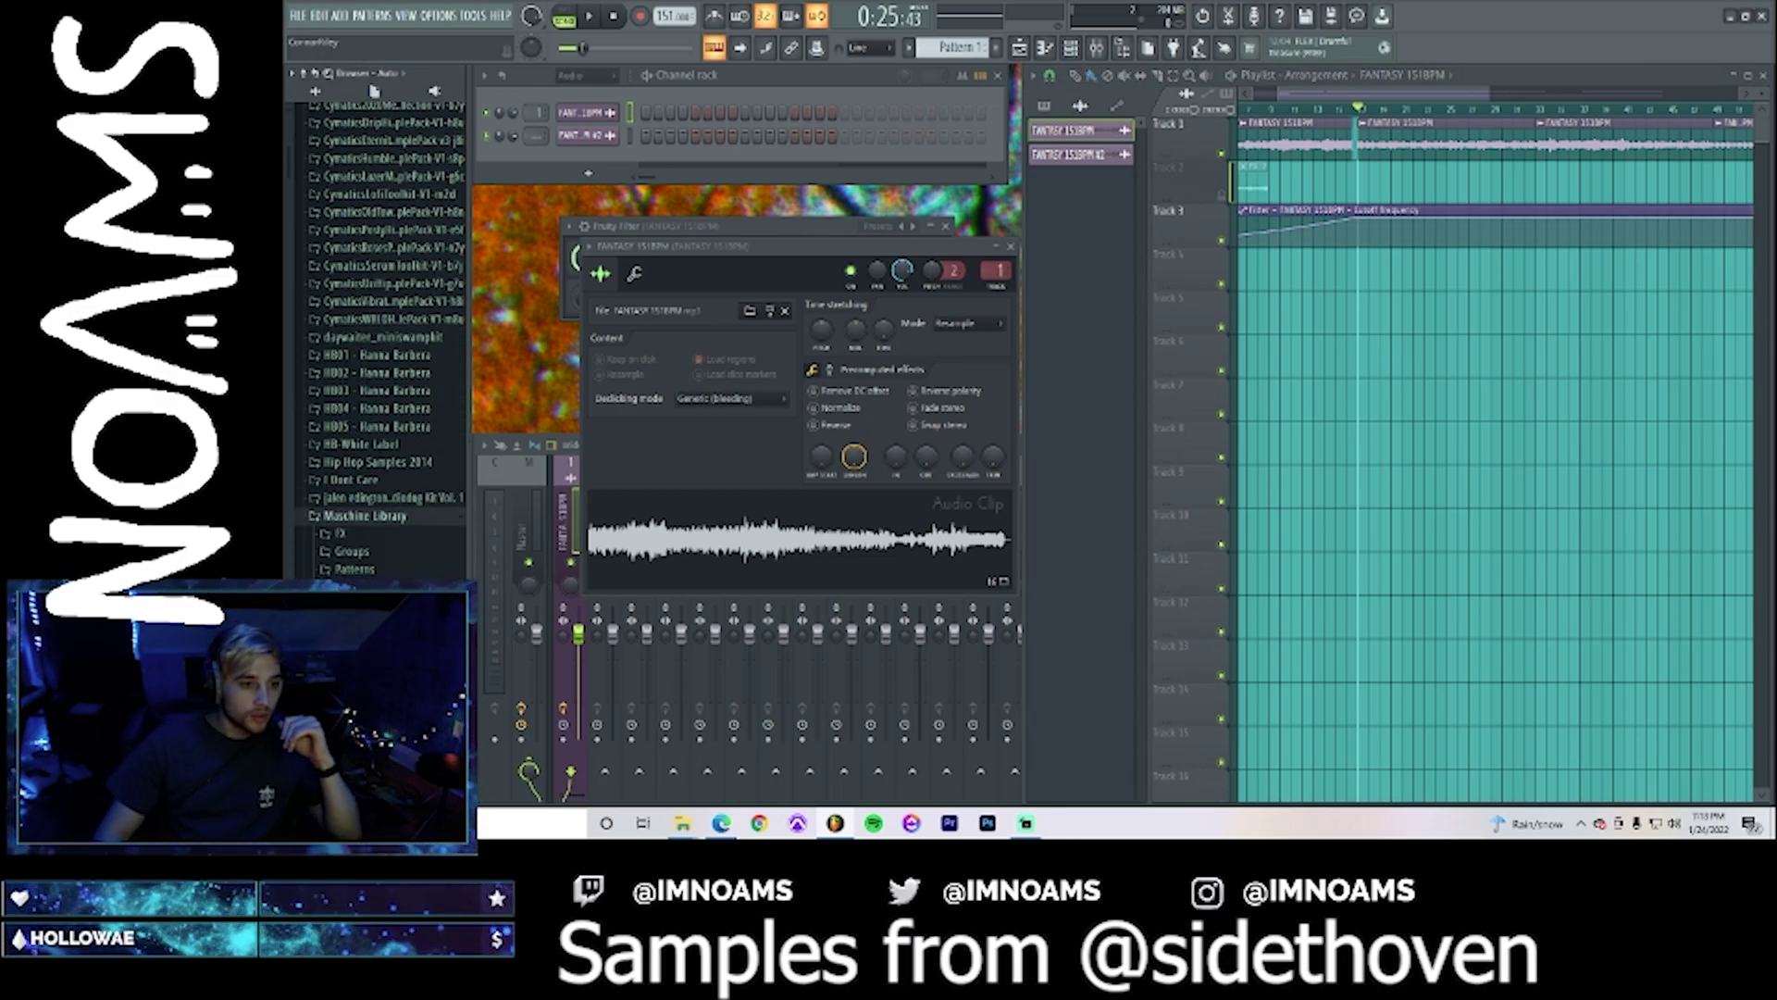
{"action": "left_click", "coordinate": [370, 518]}
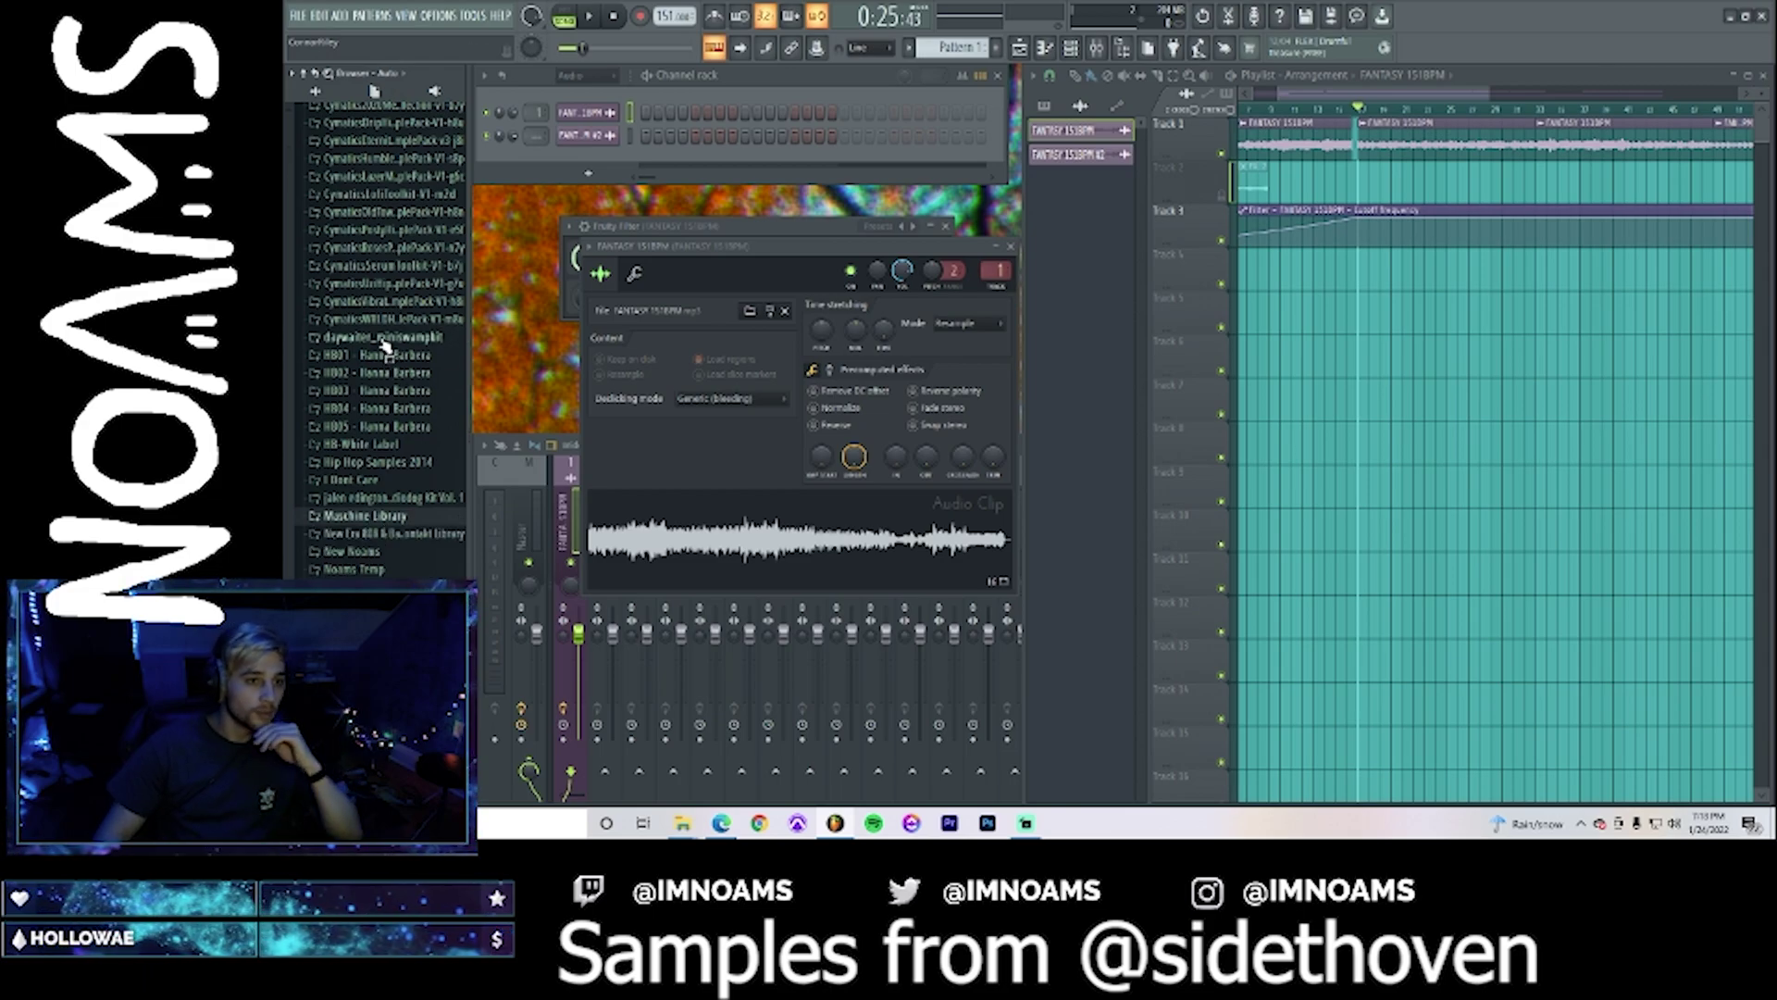
{"action": "scroll", "coordinate": [393, 333], "scroll_direction": "up", "scroll_amount": 2}
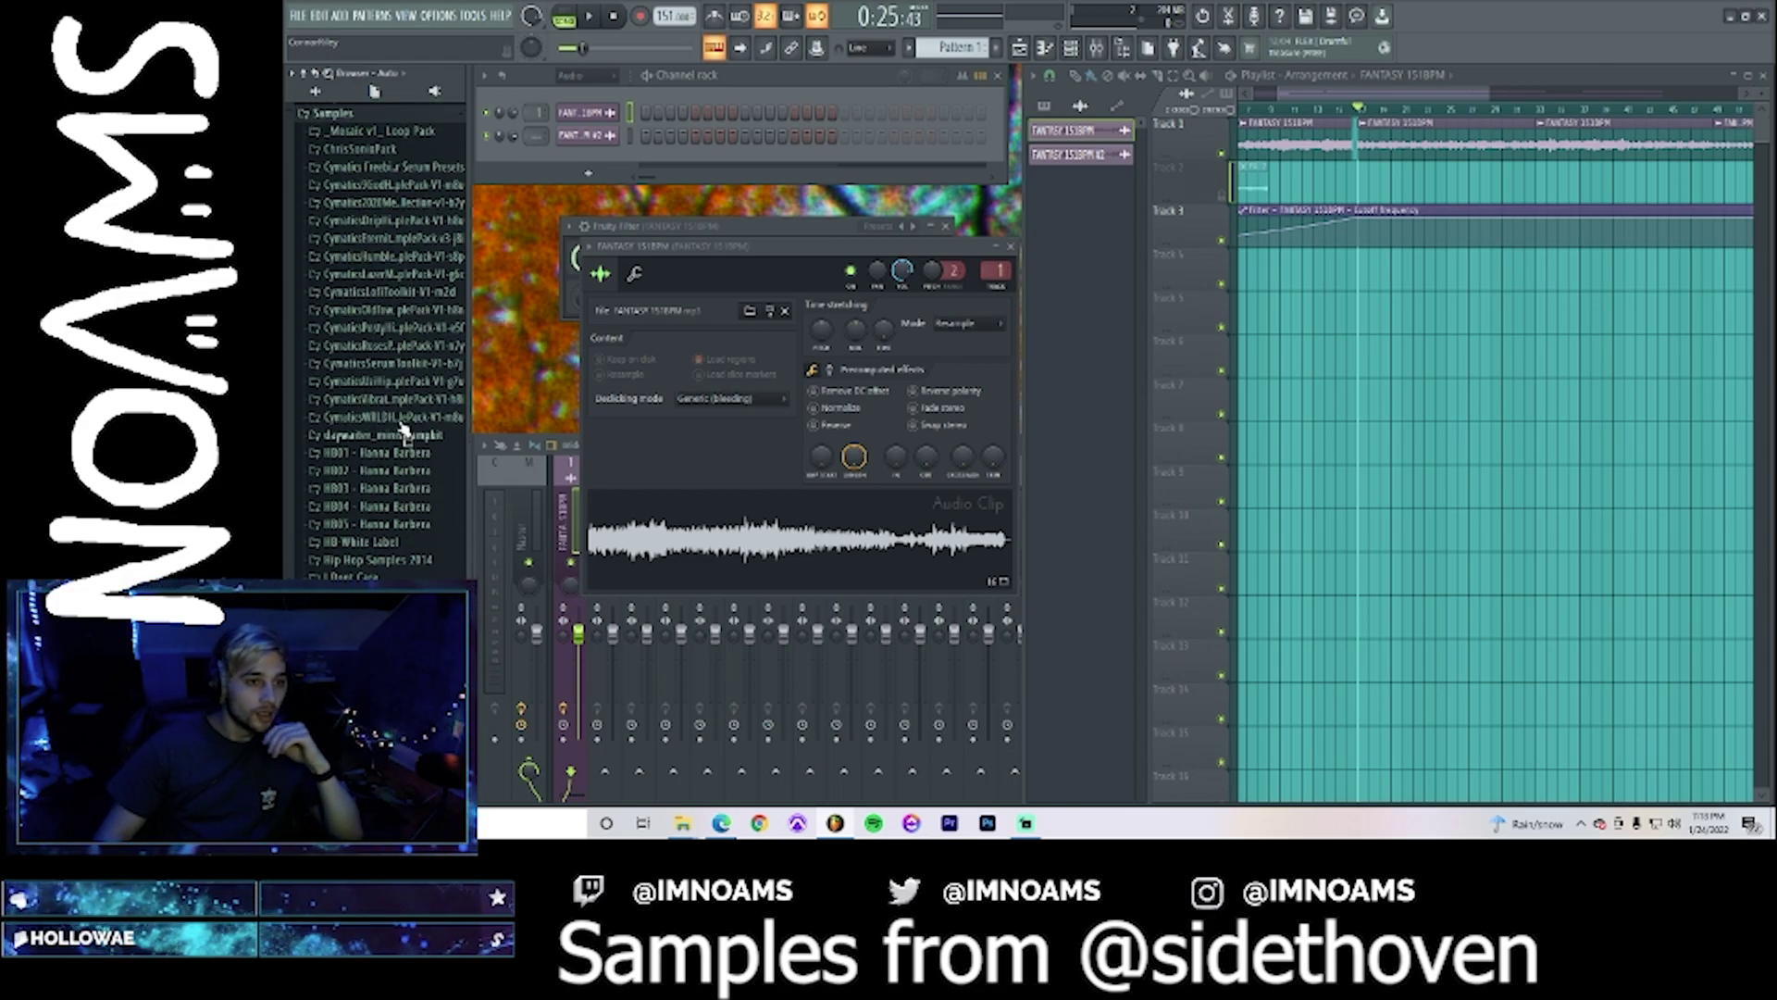
{"action": "scroll", "coordinate": [398, 546], "scroll_direction": "down", "scroll_amount": 3}
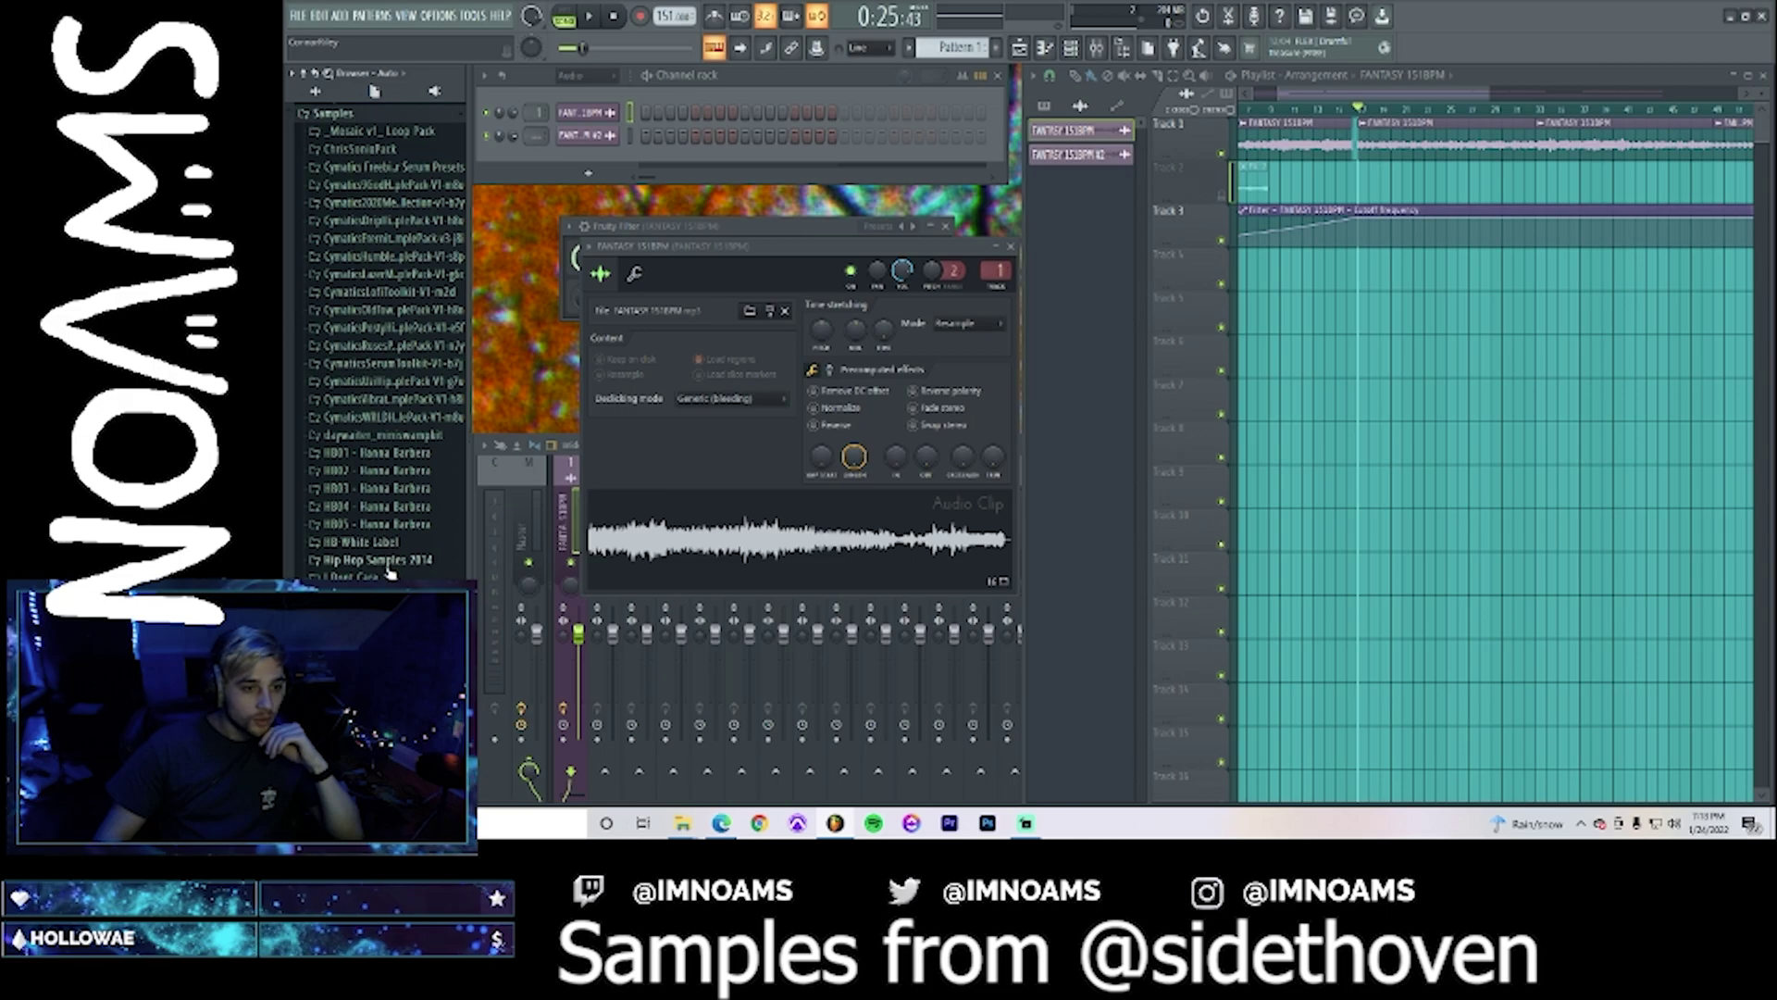
- Open the 1 Kicks folder under One-Shot Samples in the New Era 808 sample library
{"action": "left_click", "coordinate": [380, 535]}
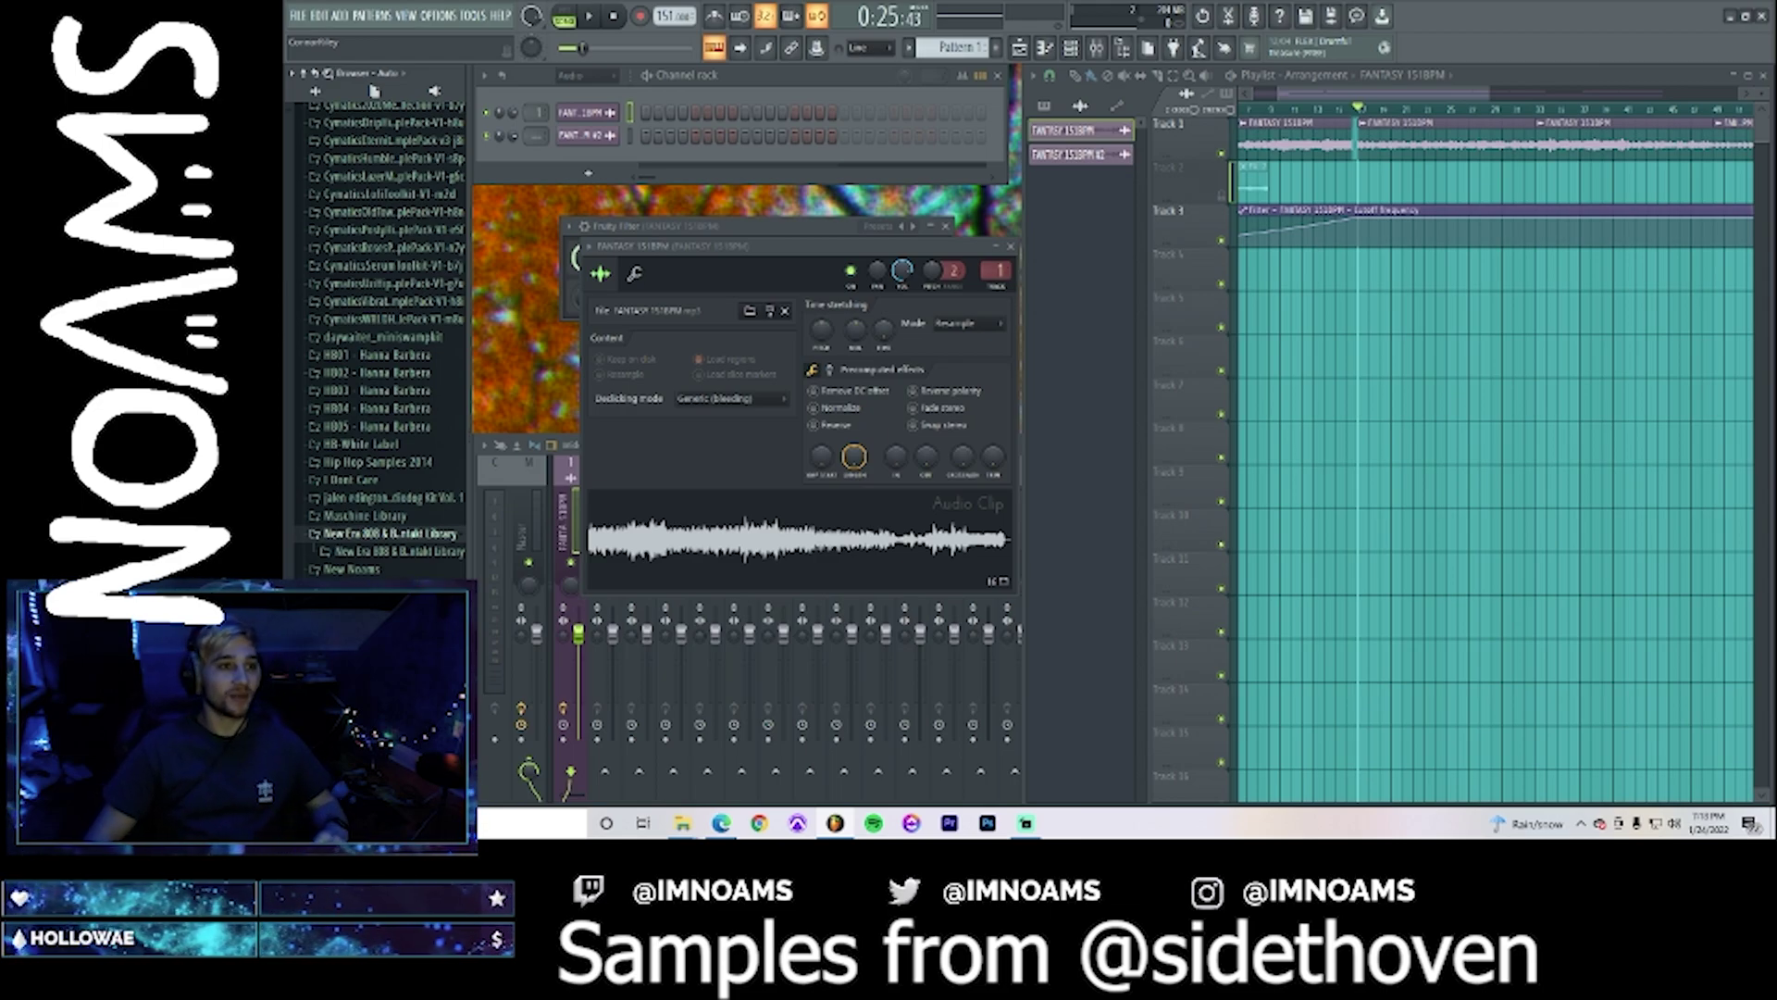
{"action": "left_click", "coordinate": [394, 551]}
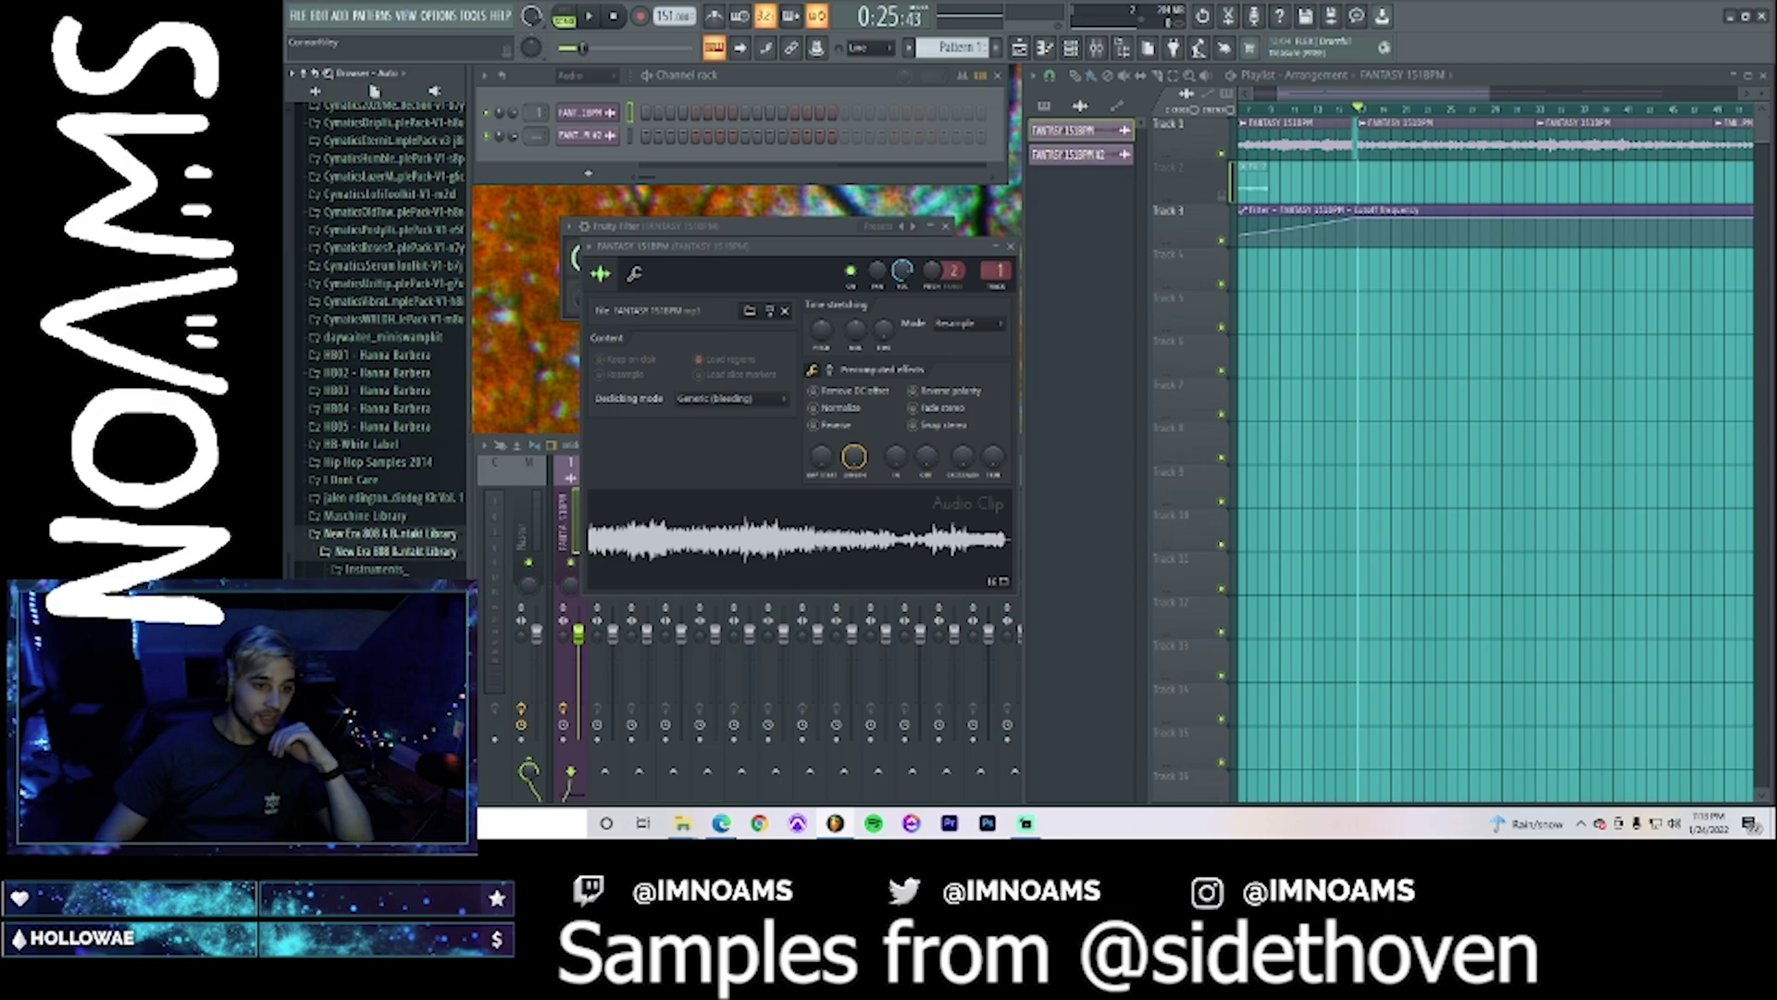
{"action": "left_click", "coordinate": [390, 604]}
{"action": "scroll", "coordinate": [390, 560], "scroll_direction": "down", "scroll_amount": 2}
- Audition New Era 808s kick samples across the middle of the 1 Kicks folder, including Kick (10), (13) and (23)
{"action": "left_click", "coordinate": [390, 557]}
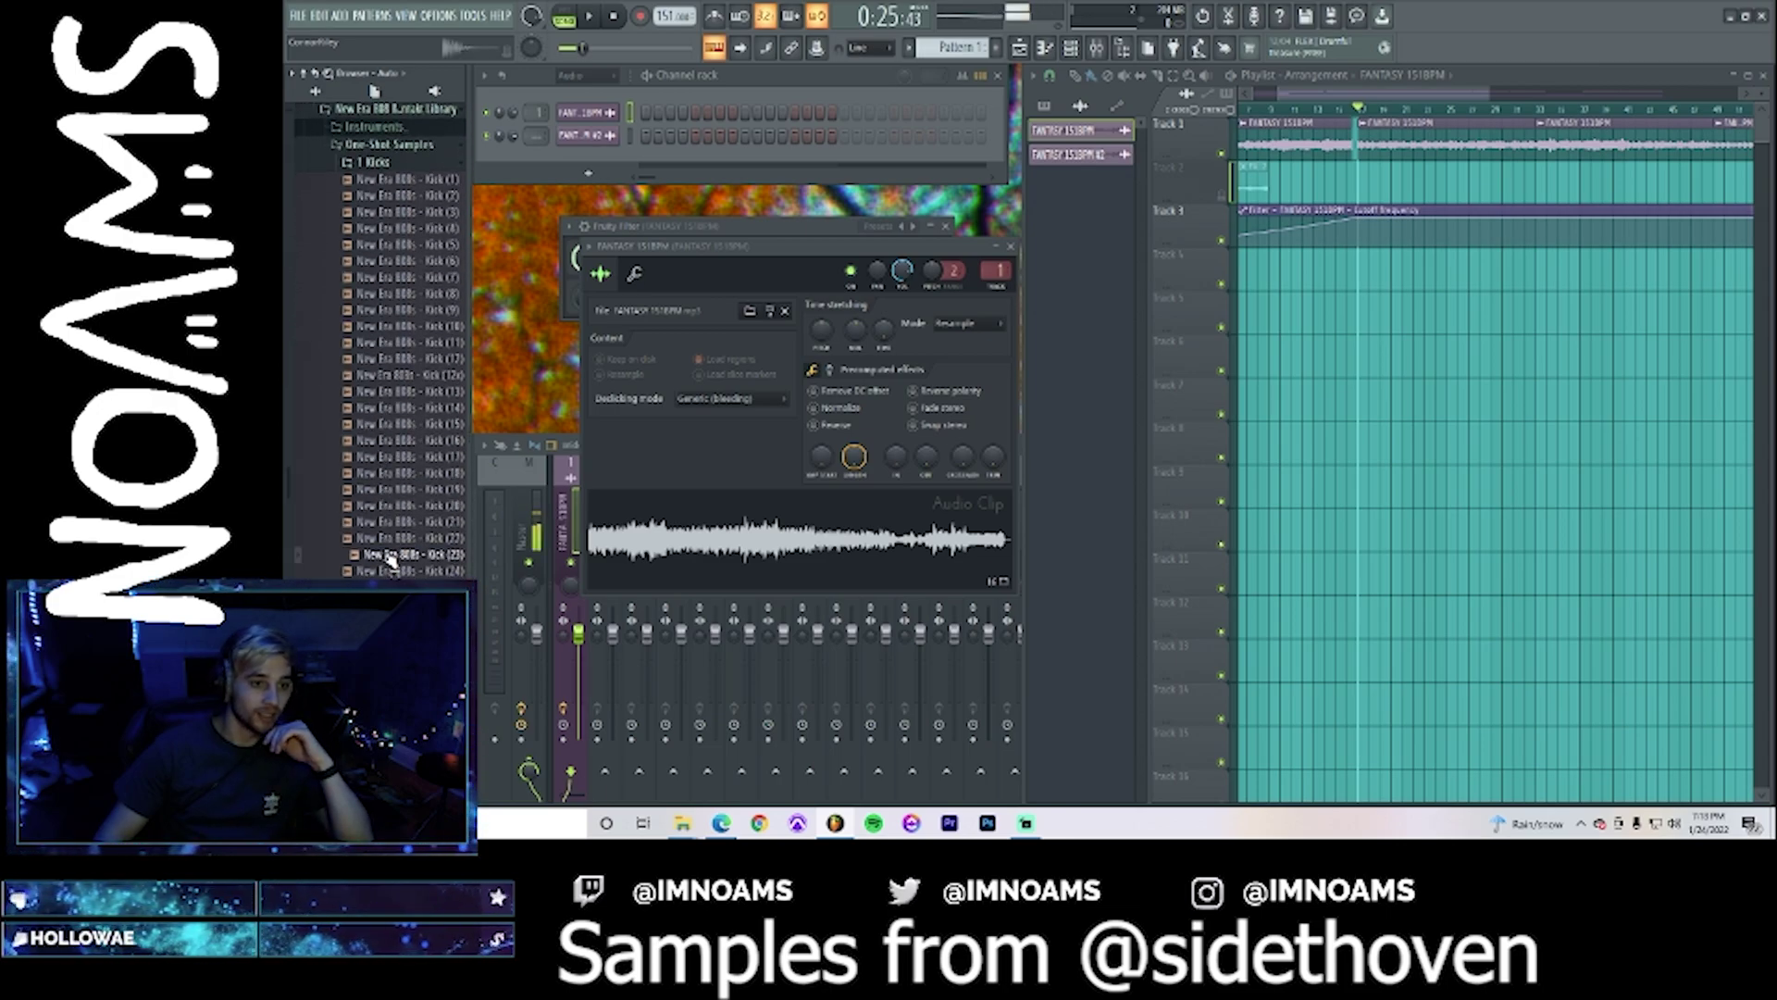
{"action": "left_click", "coordinate": [408, 409]}
{"action": "left_click", "coordinate": [413, 327]}
{"action": "left_click", "coordinate": [396, 378]}
{"action": "left_click", "coordinate": [405, 395]}
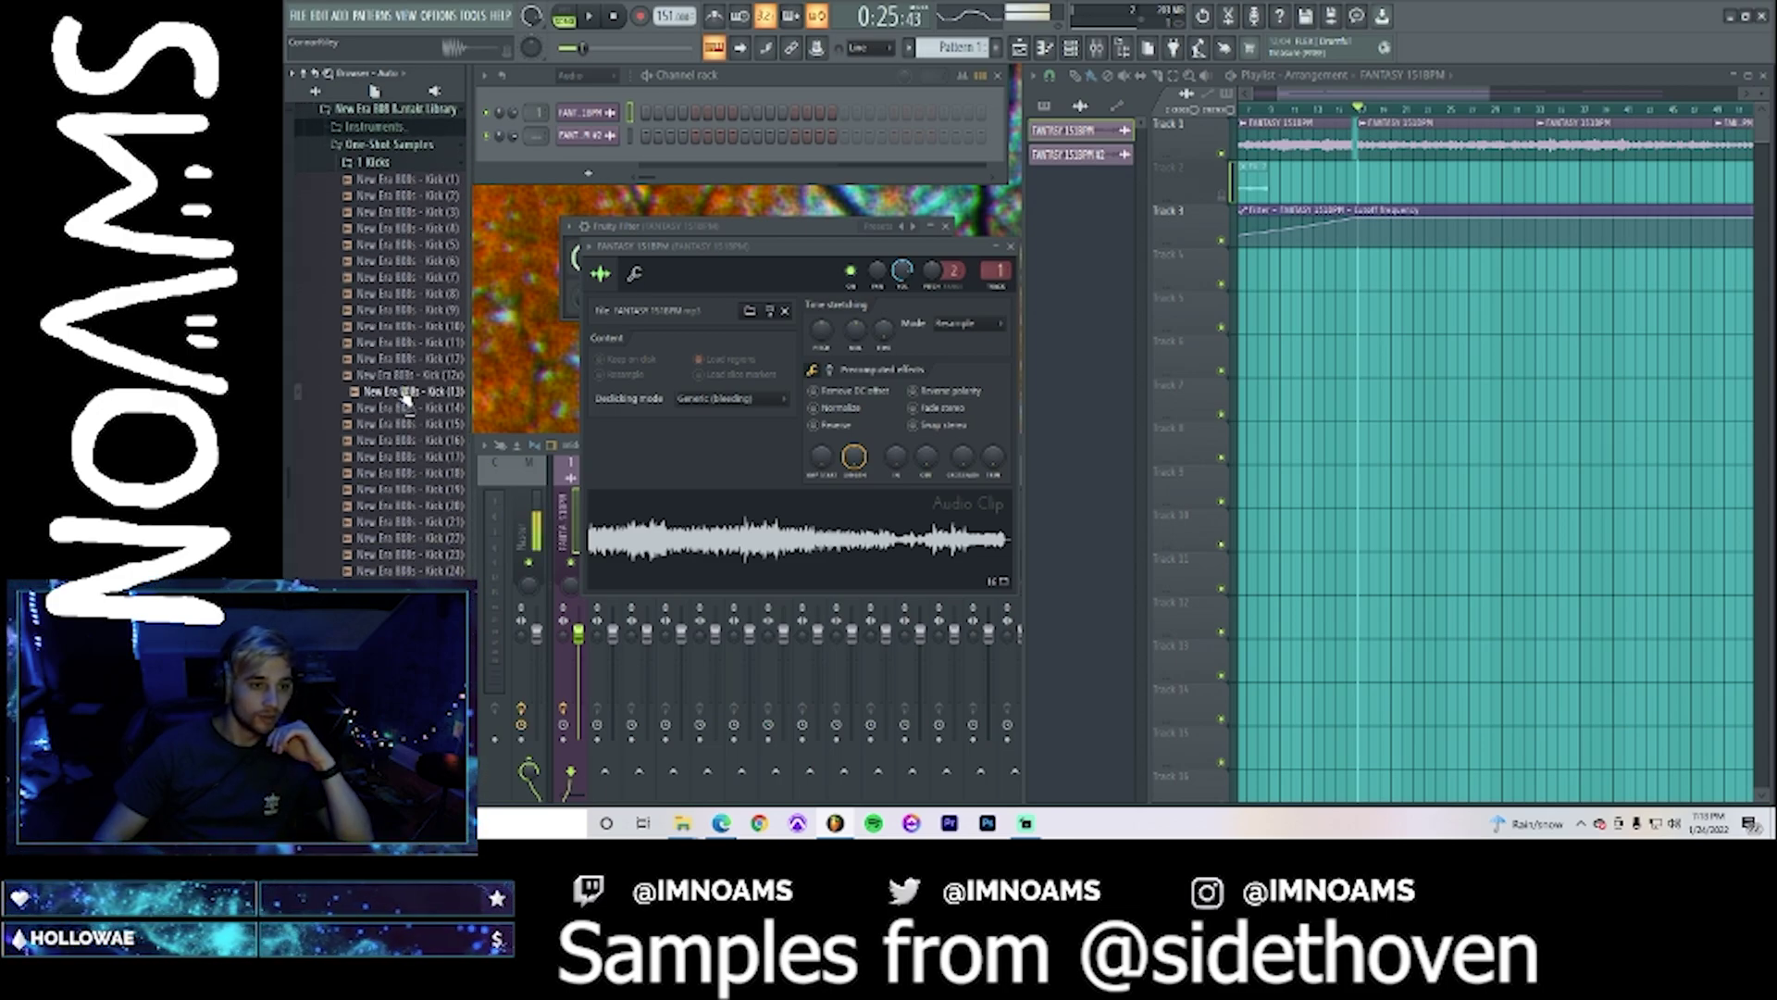
{"action": "left_click", "coordinate": [405, 361]}
{"action": "left_click", "coordinate": [408, 315]}
{"action": "left_click", "coordinate": [413, 295]}
{"action": "left_click", "coordinate": [401, 326]}
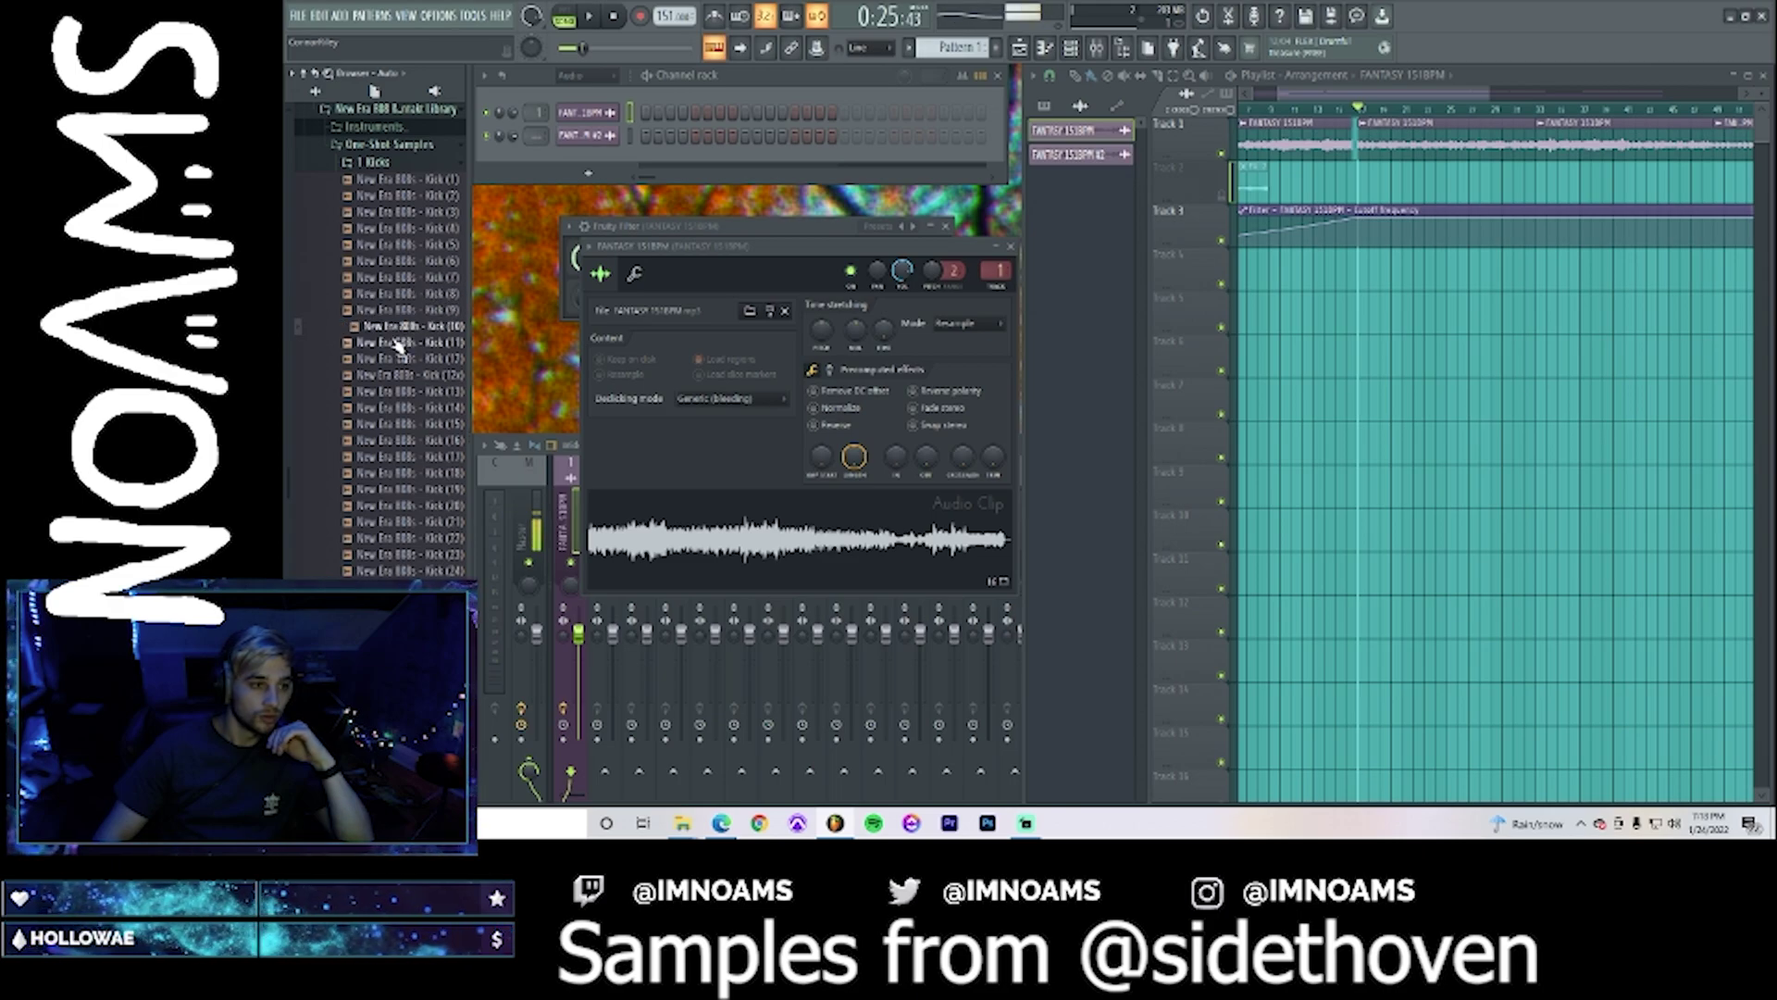
{"action": "left_click", "coordinate": [405, 359]}
{"action": "left_click", "coordinate": [401, 393]}
{"action": "left_click", "coordinate": [401, 409]}
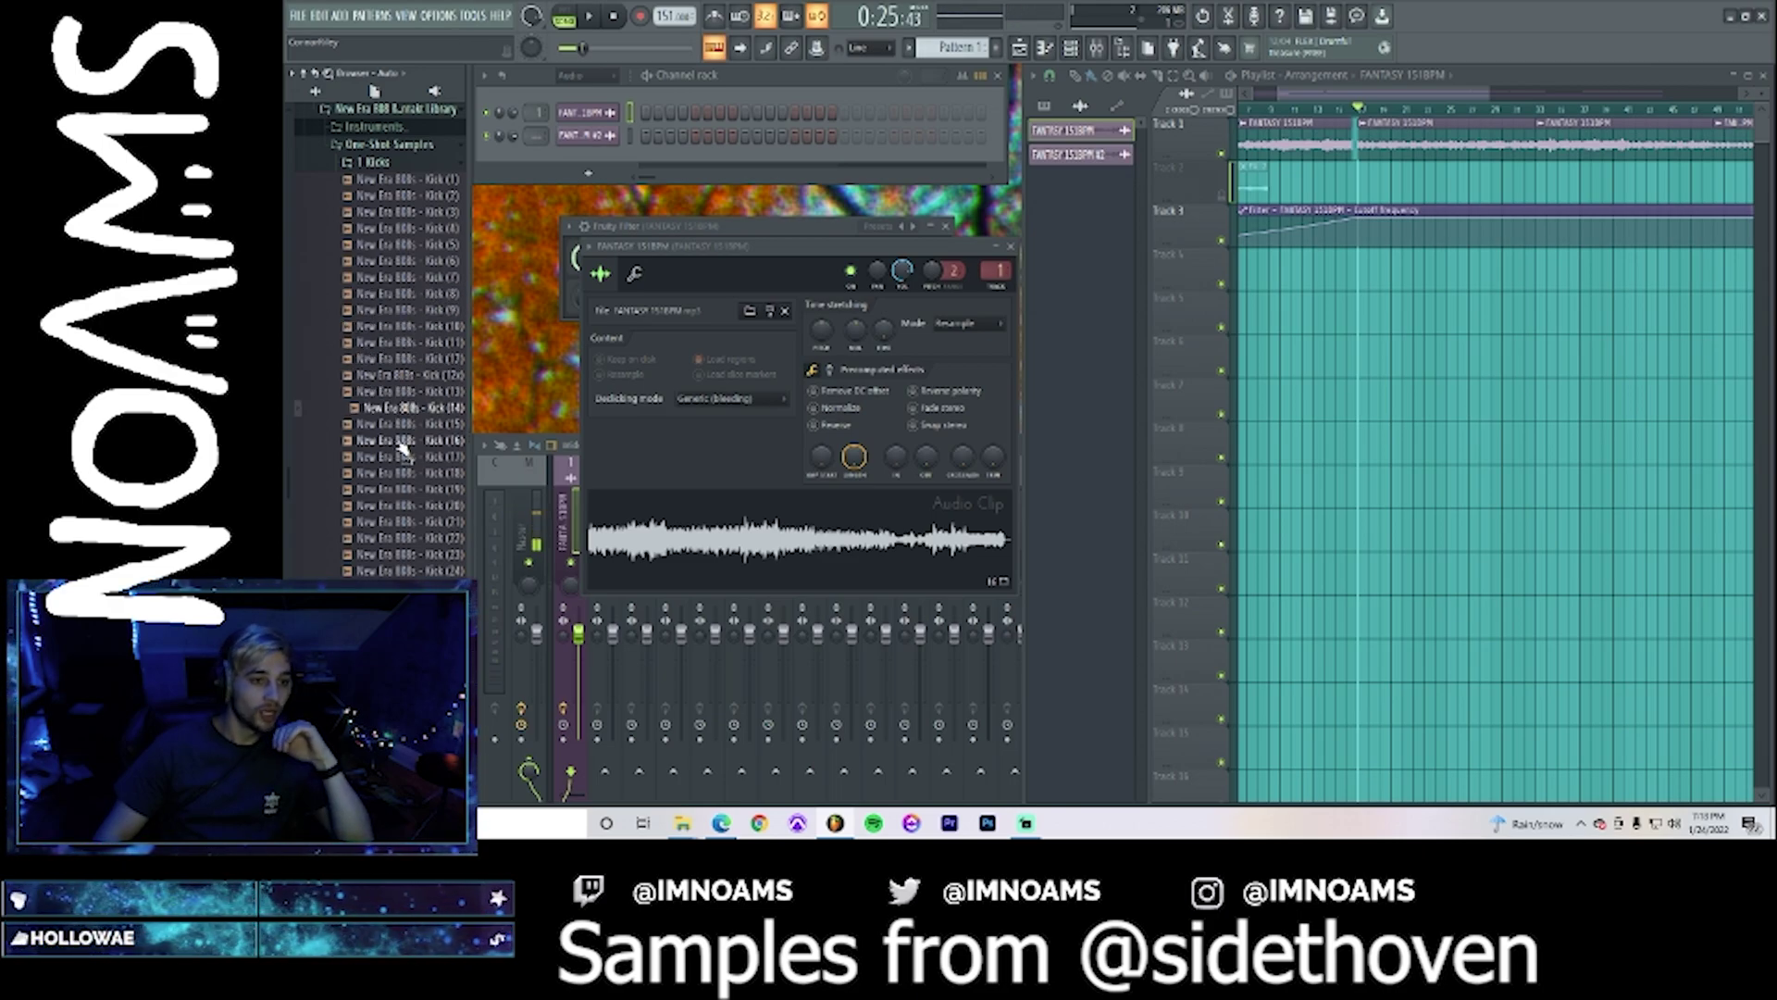
- Compare more New Era 808s kicks and add Kick (7) to the channel rack as a new channel
{"action": "left_click", "coordinate": [402, 442]}
{"action": "left_click", "coordinate": [393, 490]}
{"action": "left_click", "coordinate": [391, 214]}
{"action": "left_click", "coordinate": [395, 230]}
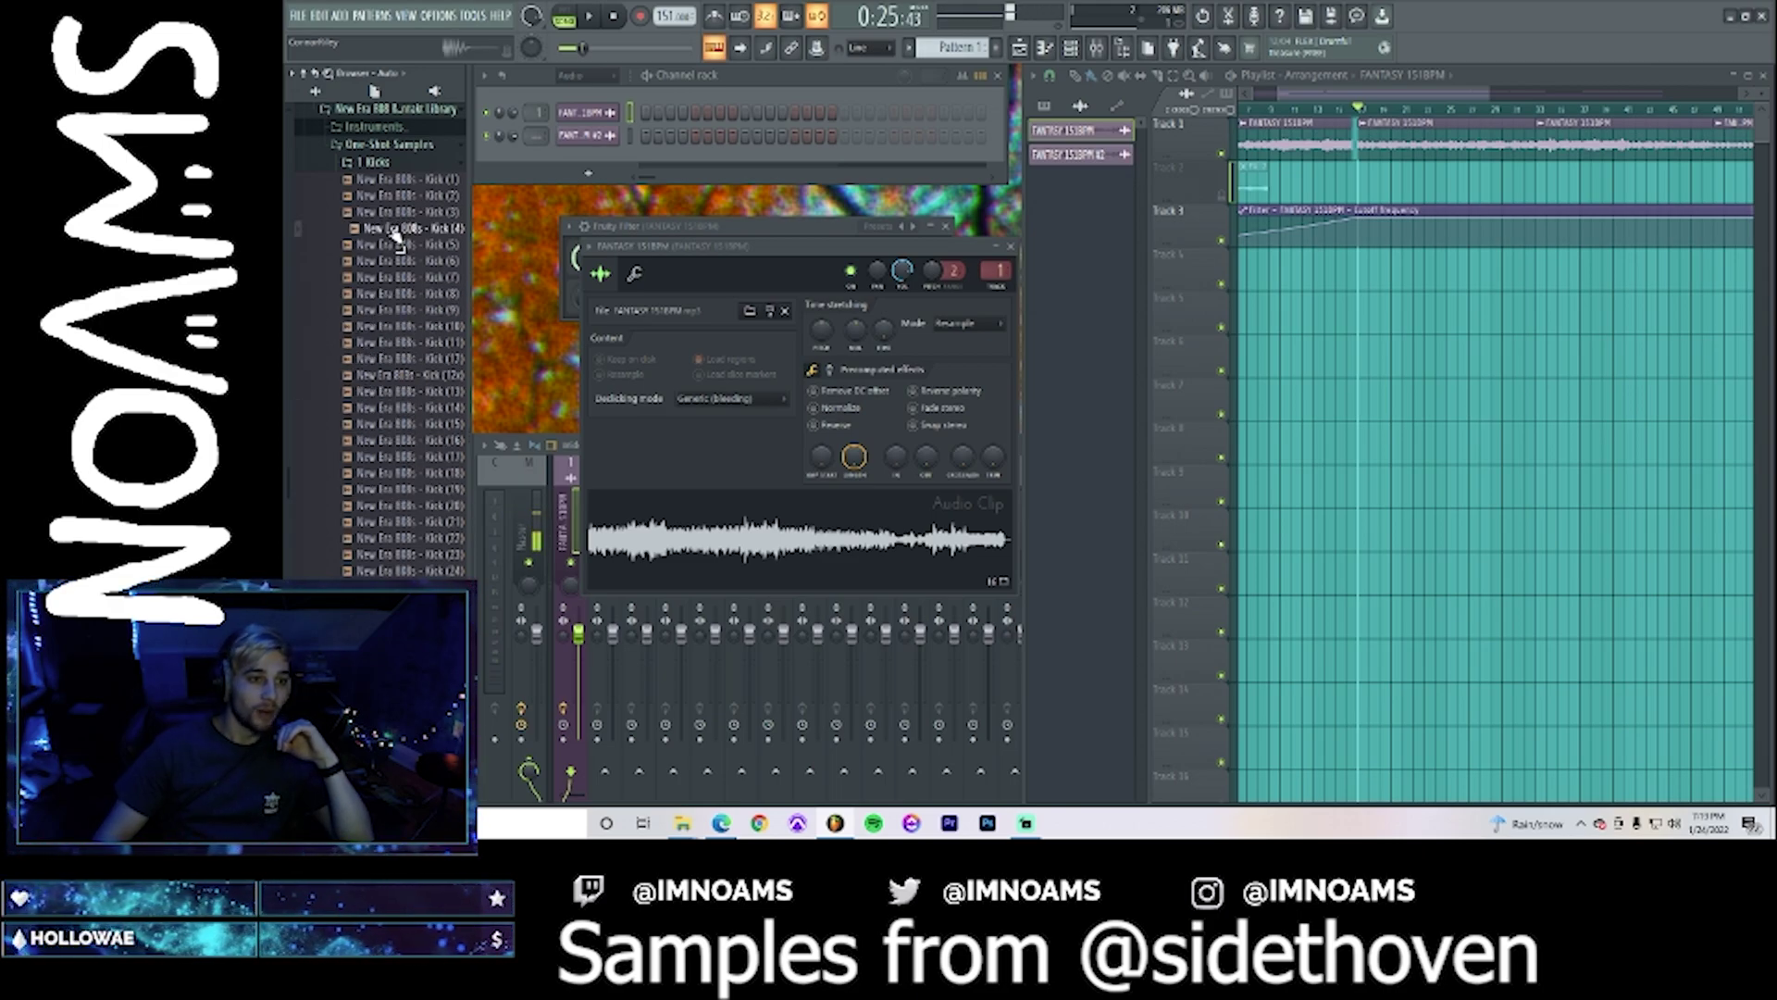
{"action": "left_click", "coordinate": [389, 244]}
{"action": "left_click", "coordinate": [383, 278]}
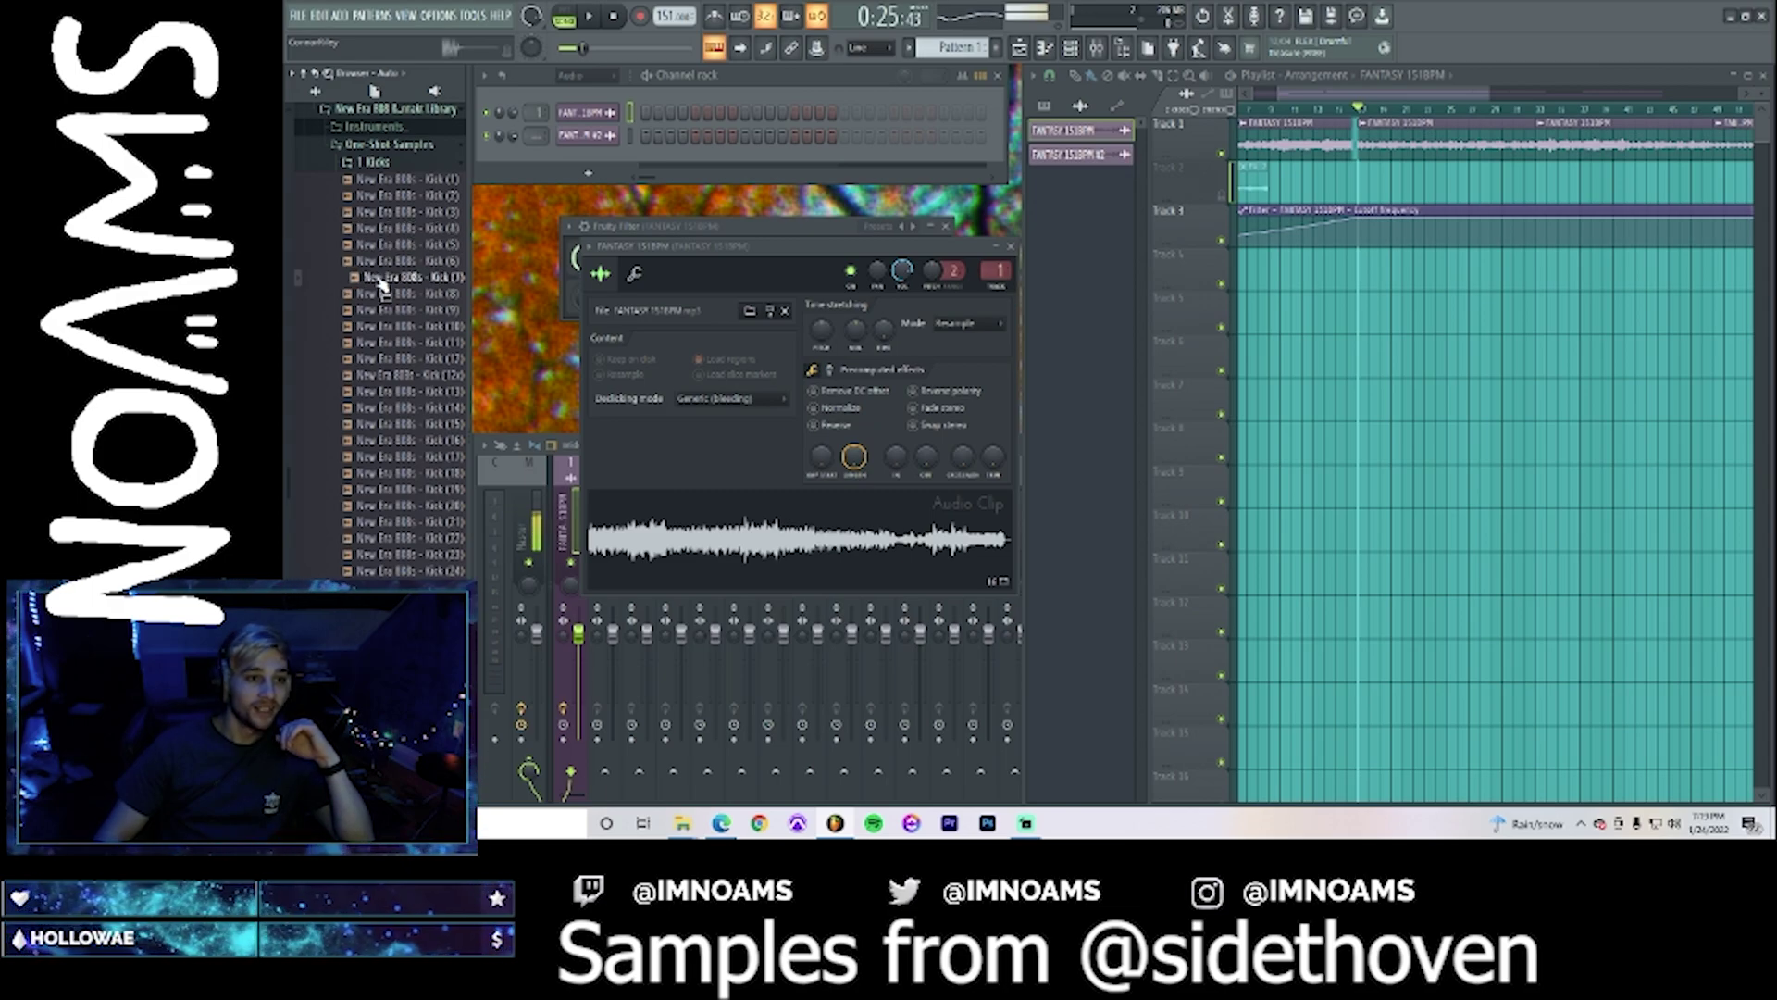
{"action": "left_click_drag", "start_coordinate": [381, 281], "coordinate": [593, 156]}
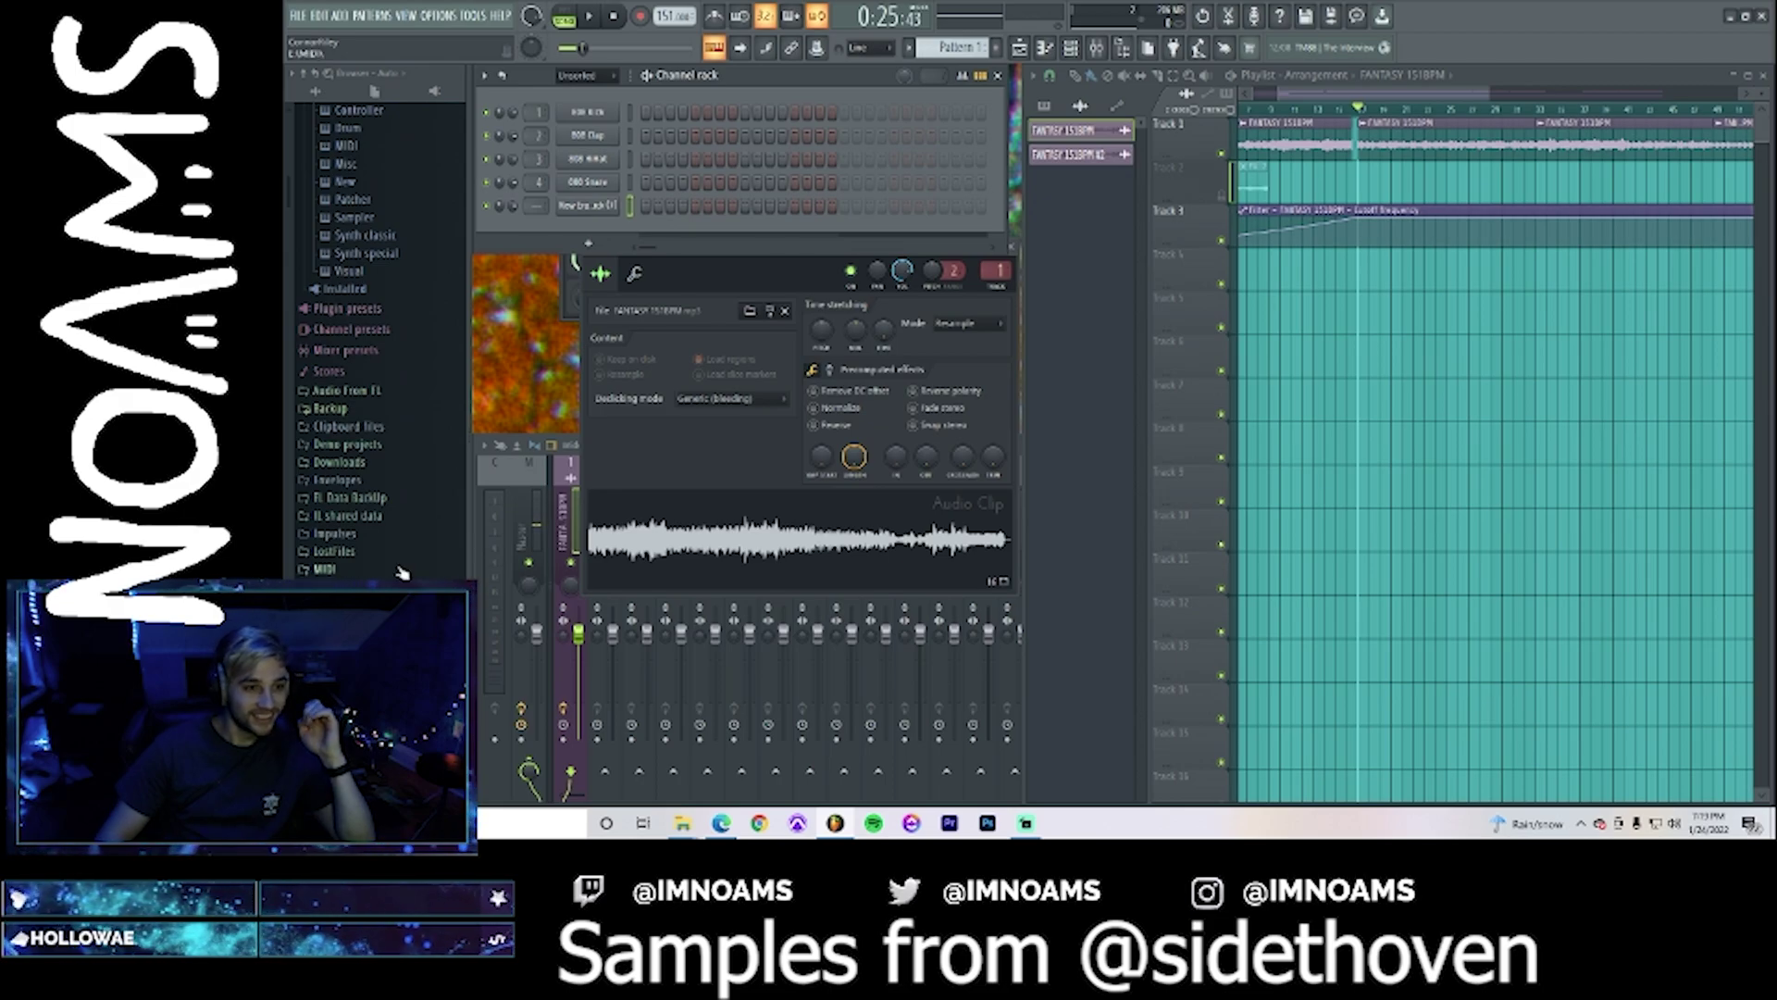
- Look through the installed VST3 generators in the plugin database for a synth
{"action": "scroll", "coordinate": [412, 497], "scroll_direction": "up", "scroll_amount": 4}
{"action": "left_click", "coordinate": [358, 302]}
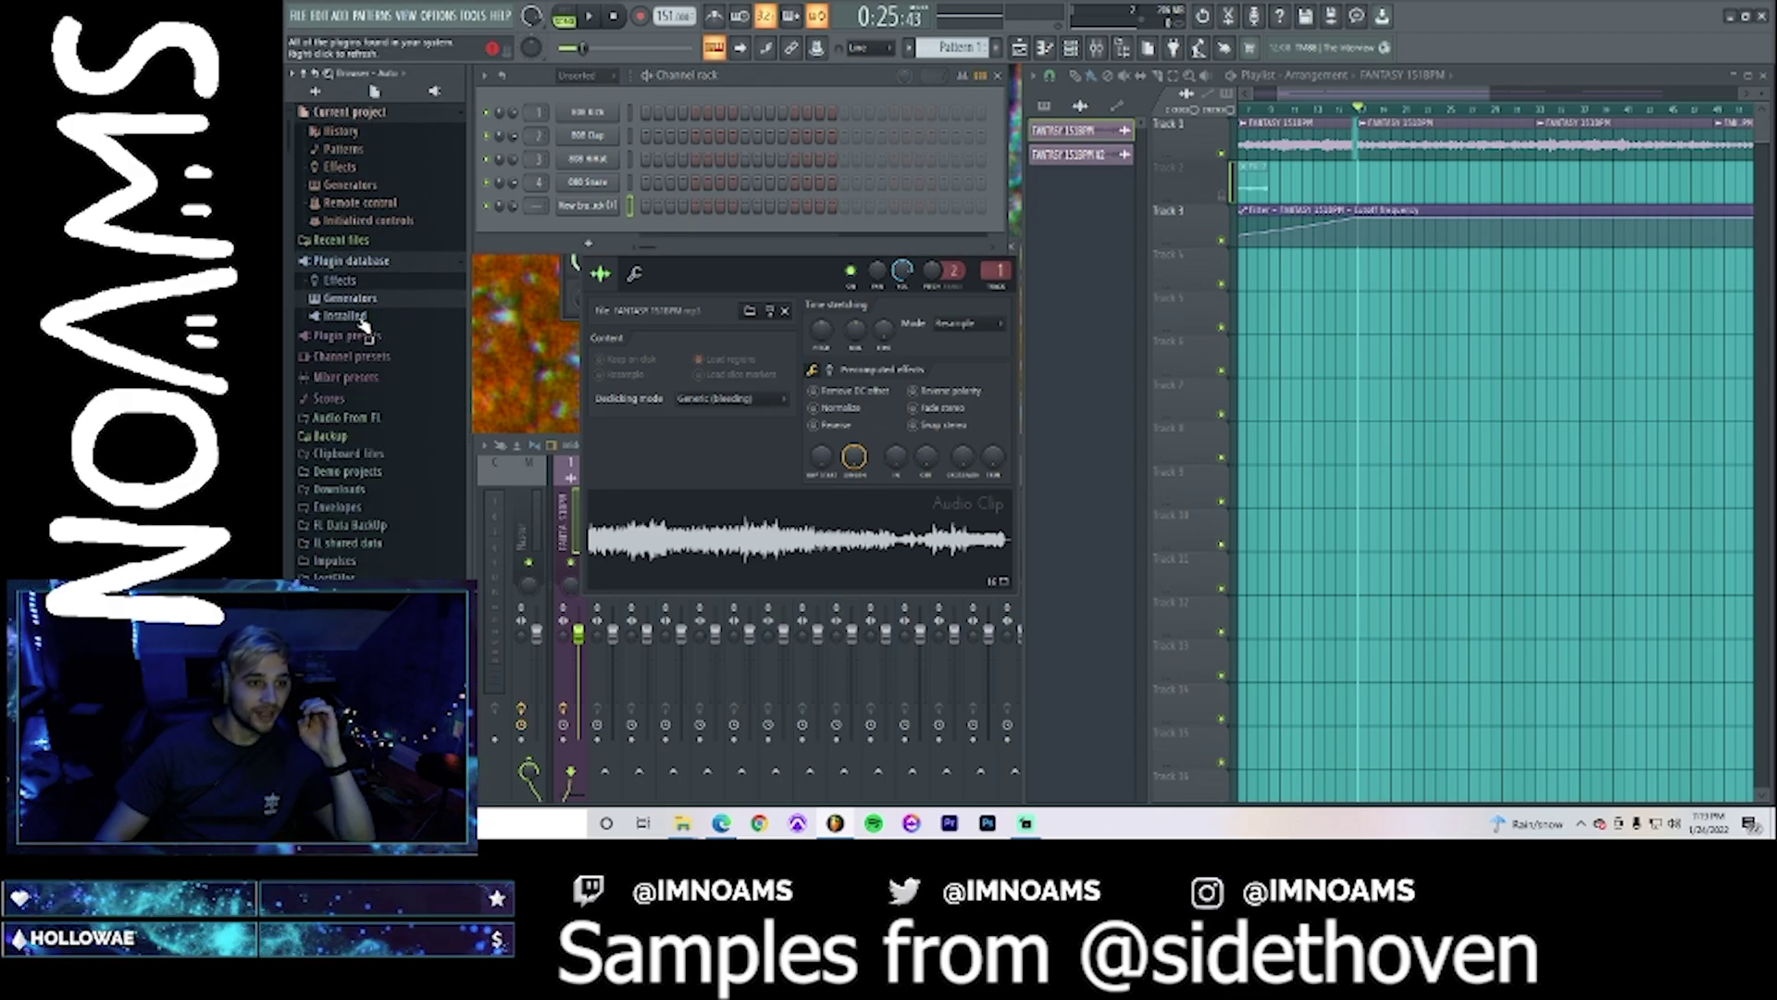
{"action": "left_click", "coordinate": [362, 317]}
{"action": "left_click", "coordinate": [366, 355]}
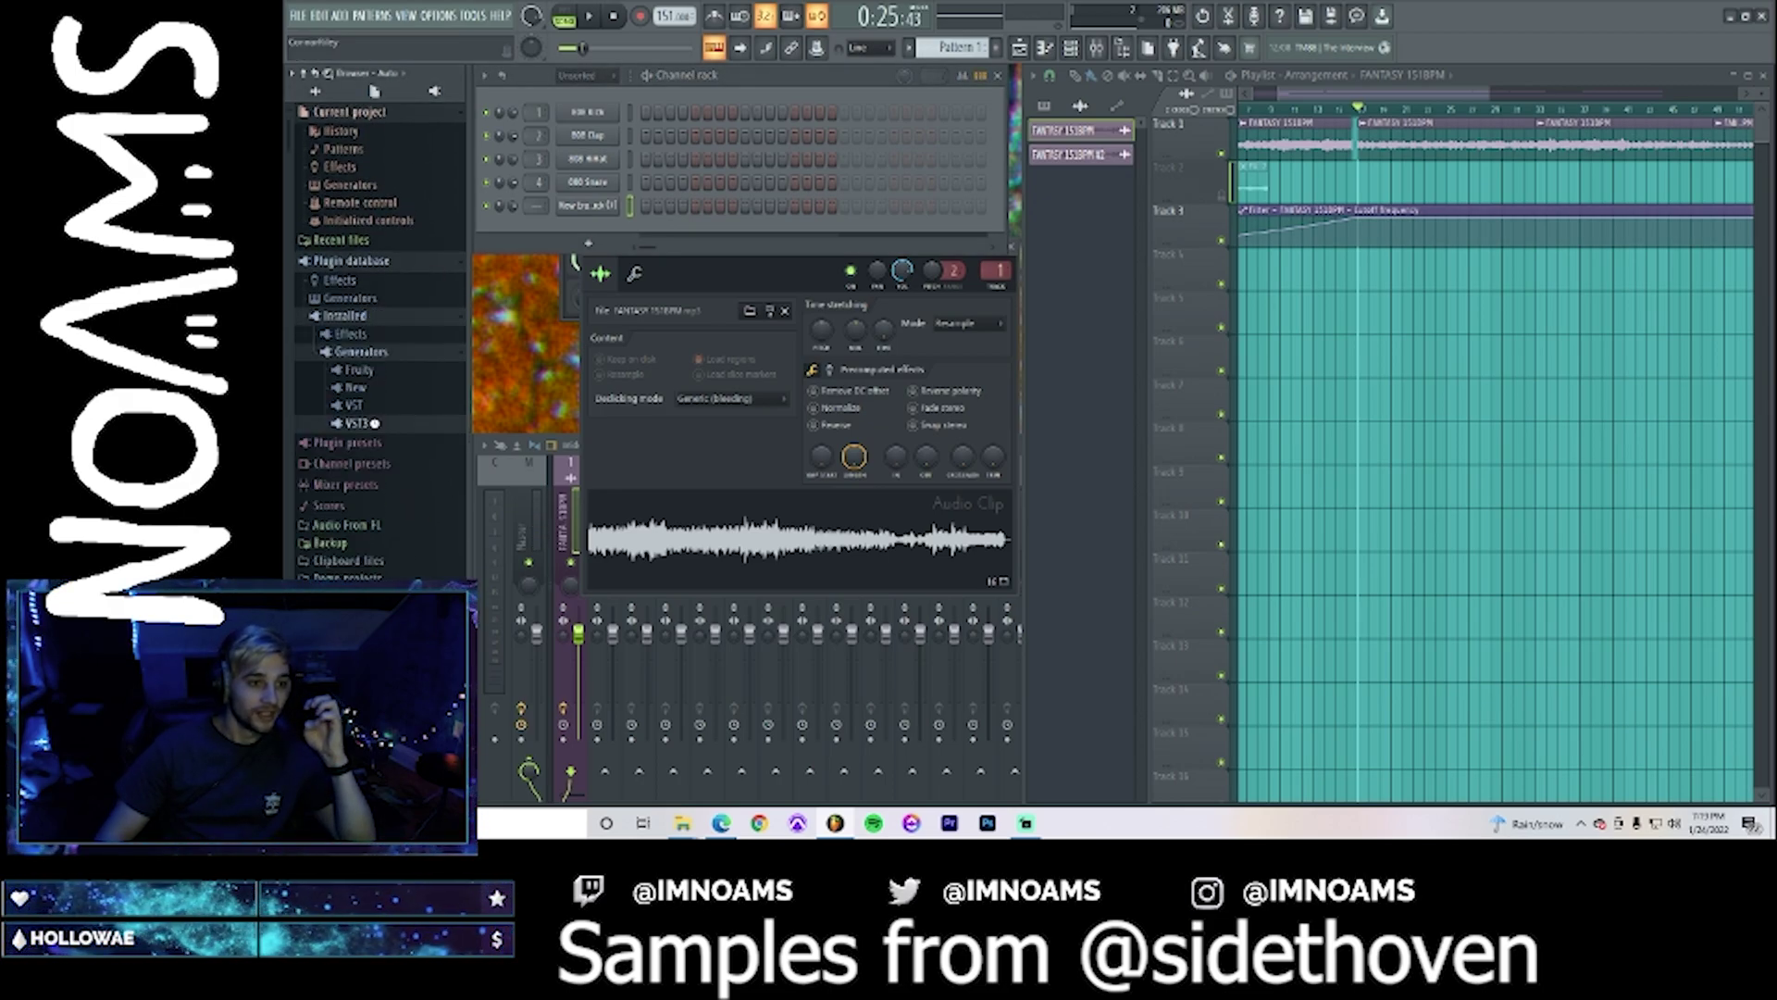
{"action": "left_click", "coordinate": [370, 423]}
{"action": "scroll", "coordinate": [366, 482], "scroll_direction": "down", "scroll_amount": 2}
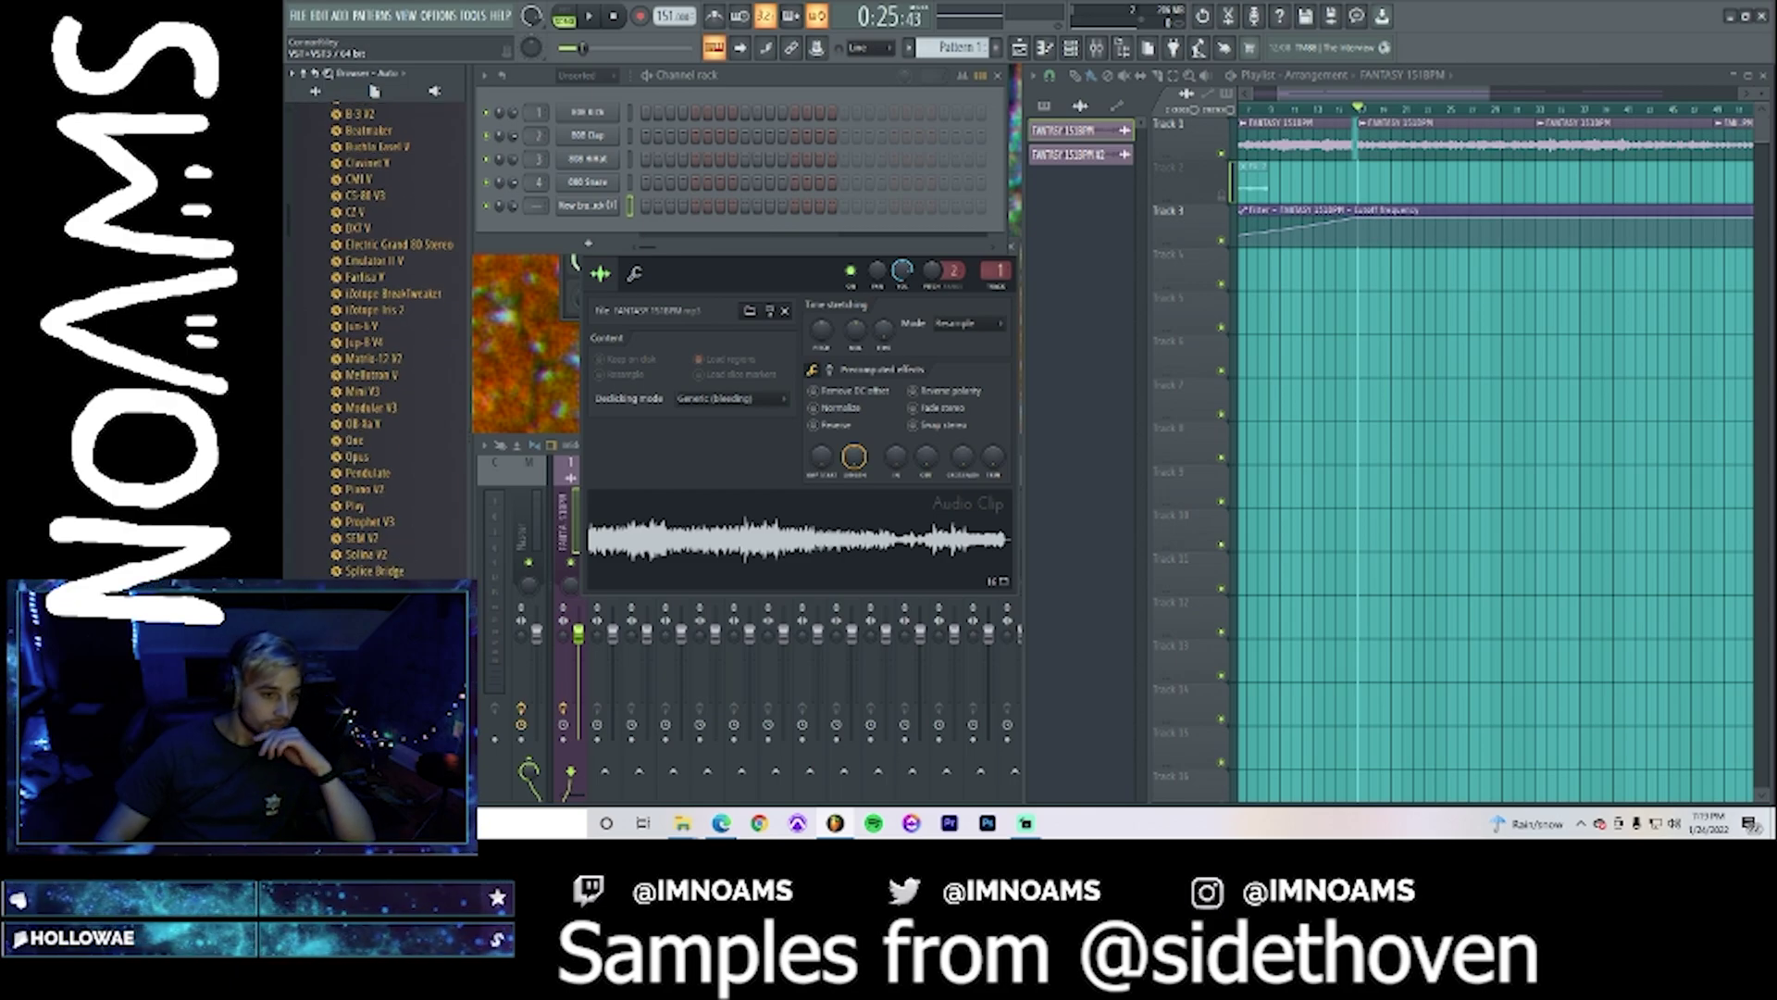
- Add Serum from the installed VST generators to the channel rack as a new channel
{"action": "scroll", "coordinate": [410, 482], "scroll_direction": "up", "scroll_amount": 8}
{"action": "left_click", "coordinate": [363, 407]}
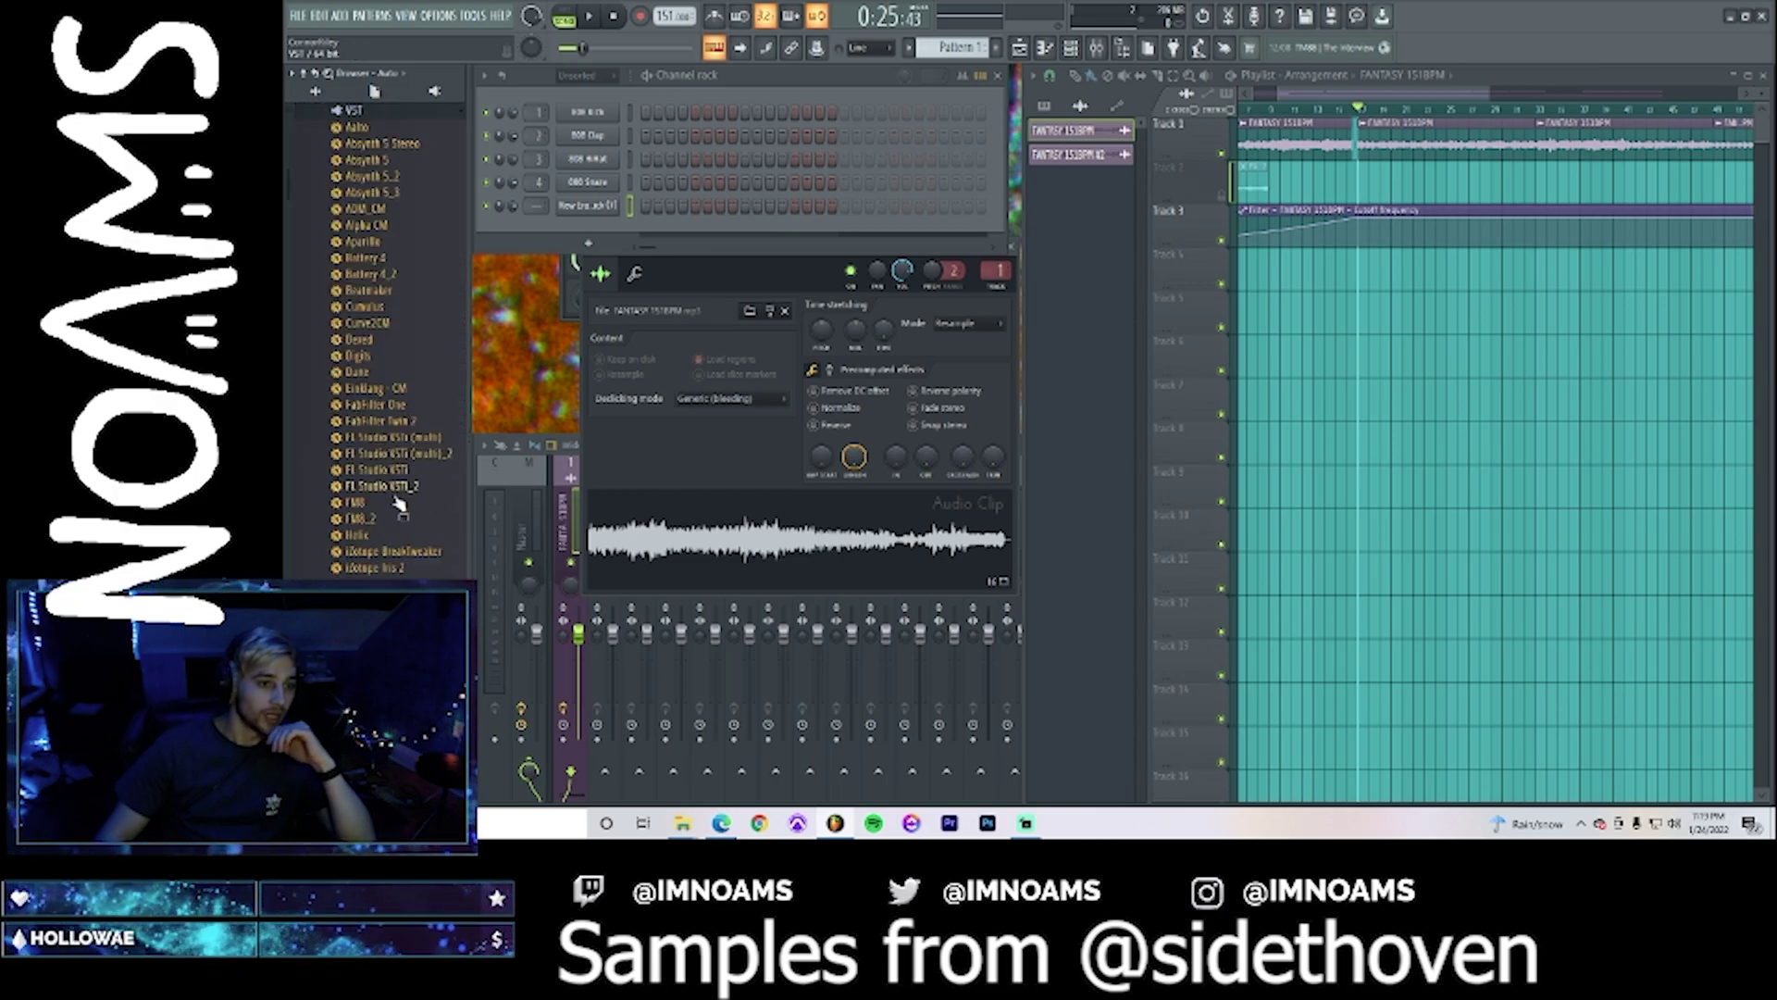
{"action": "scroll", "coordinate": [399, 502], "scroll_direction": "down", "scroll_amount": 10}
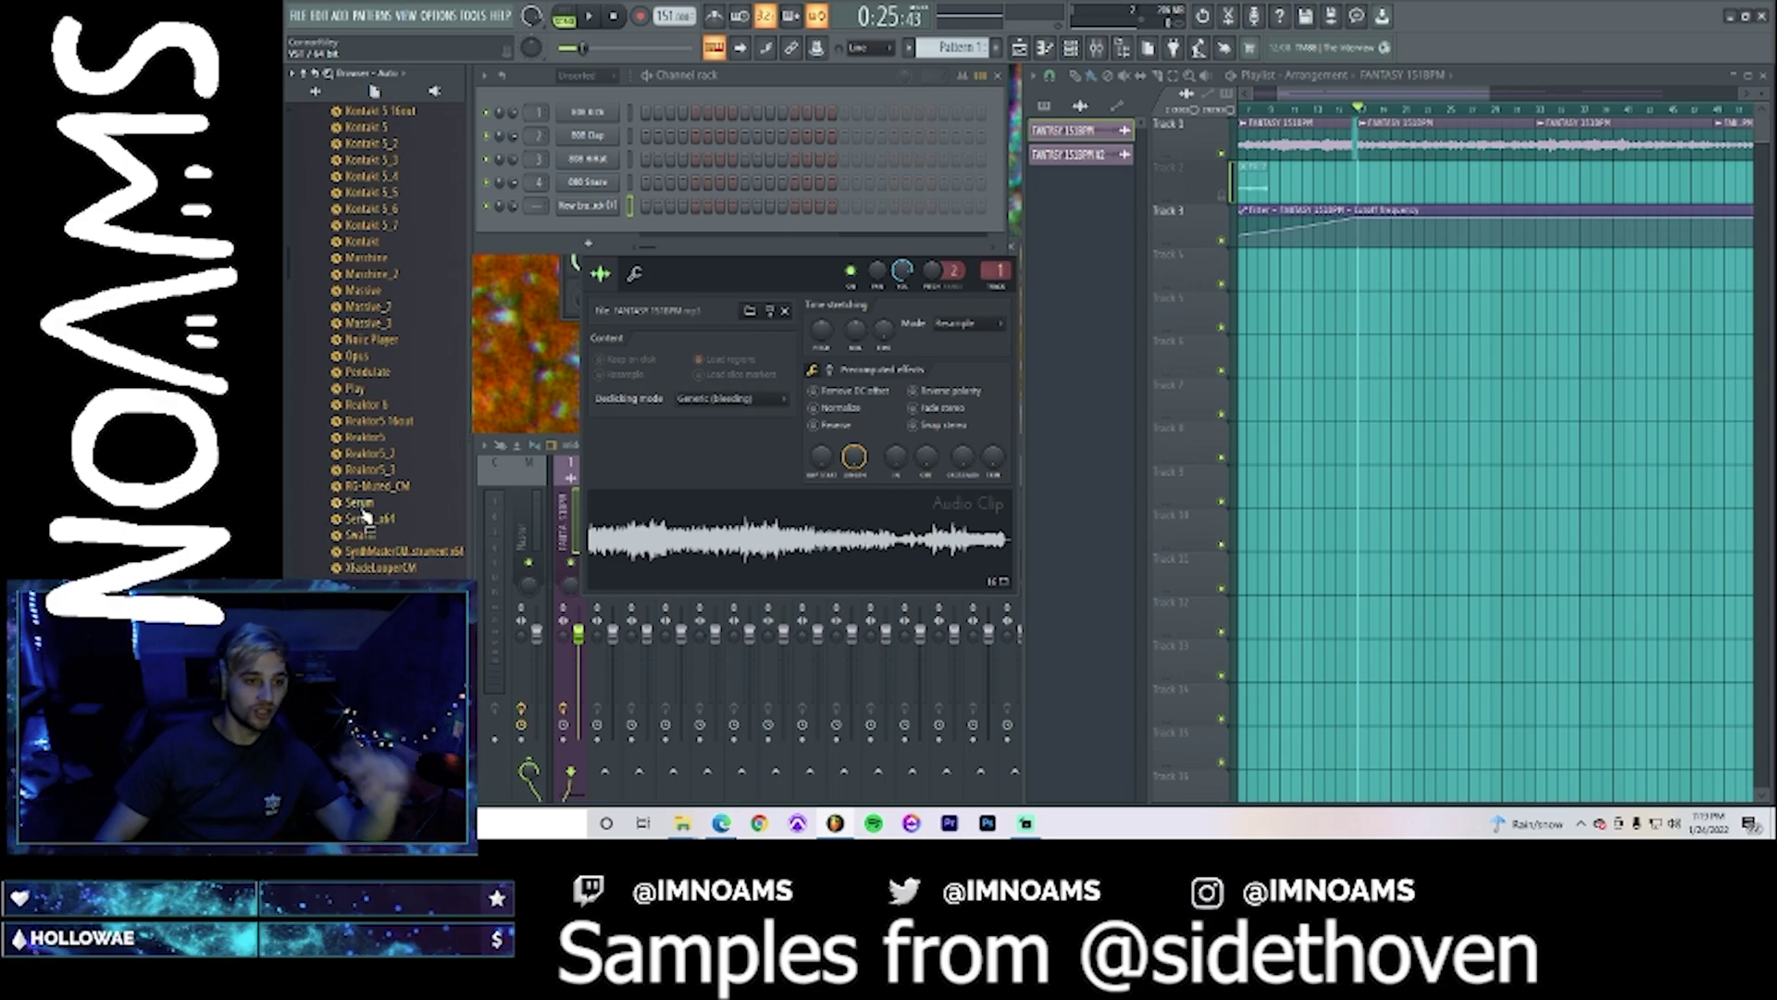
{"action": "left_click_drag", "start_coordinate": [362, 505], "coordinate": [650, 207]}
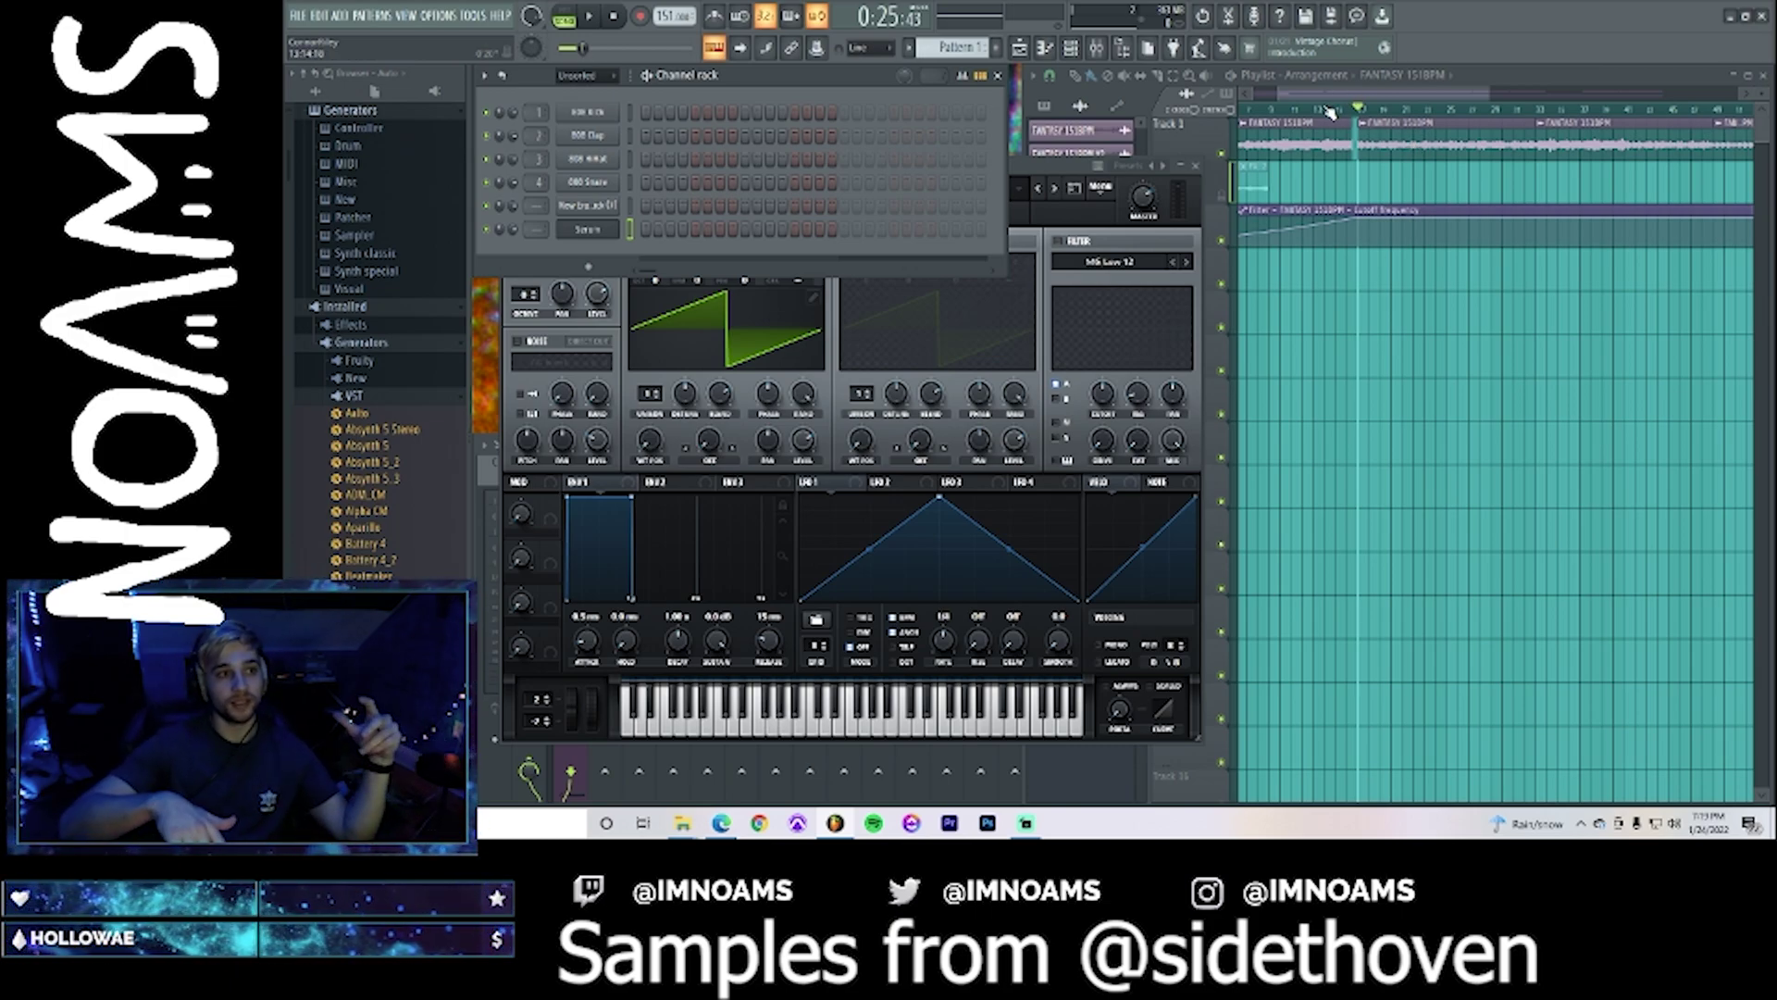
- Play the arrangement from the bar 17 transition to hear the loop, and stop playback
{"action": "key", "text": "space"}
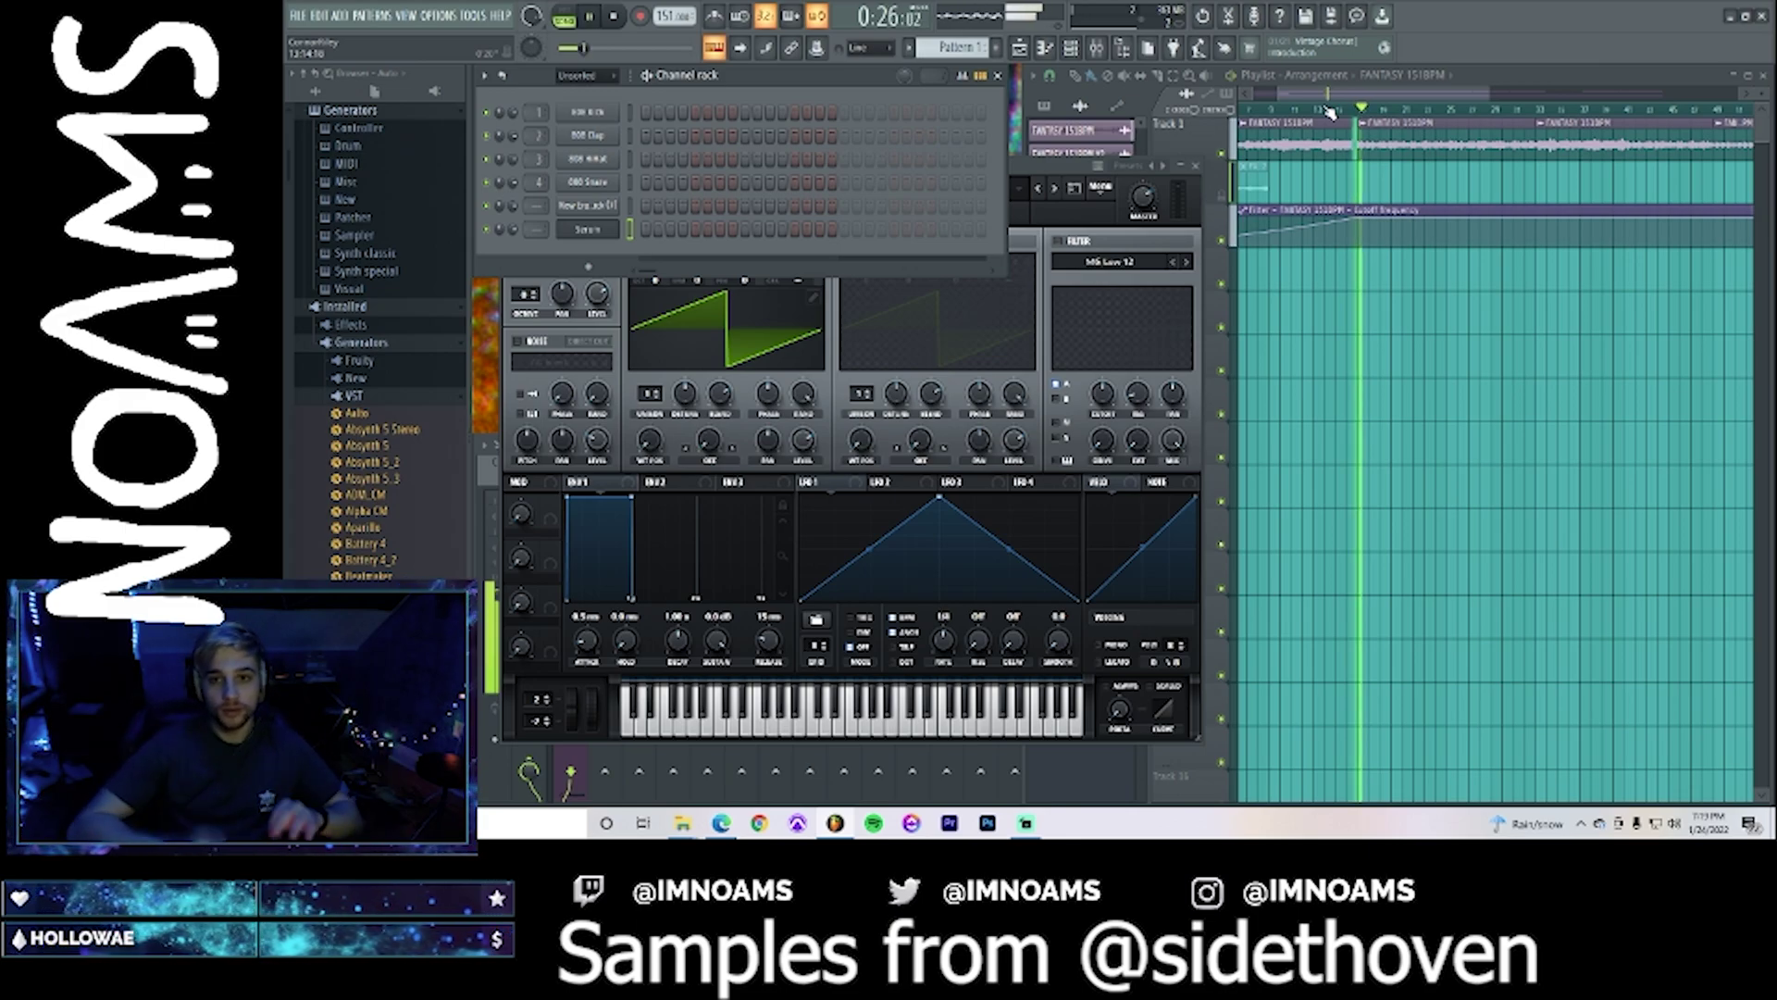
{"action": "key", "text": "space"}
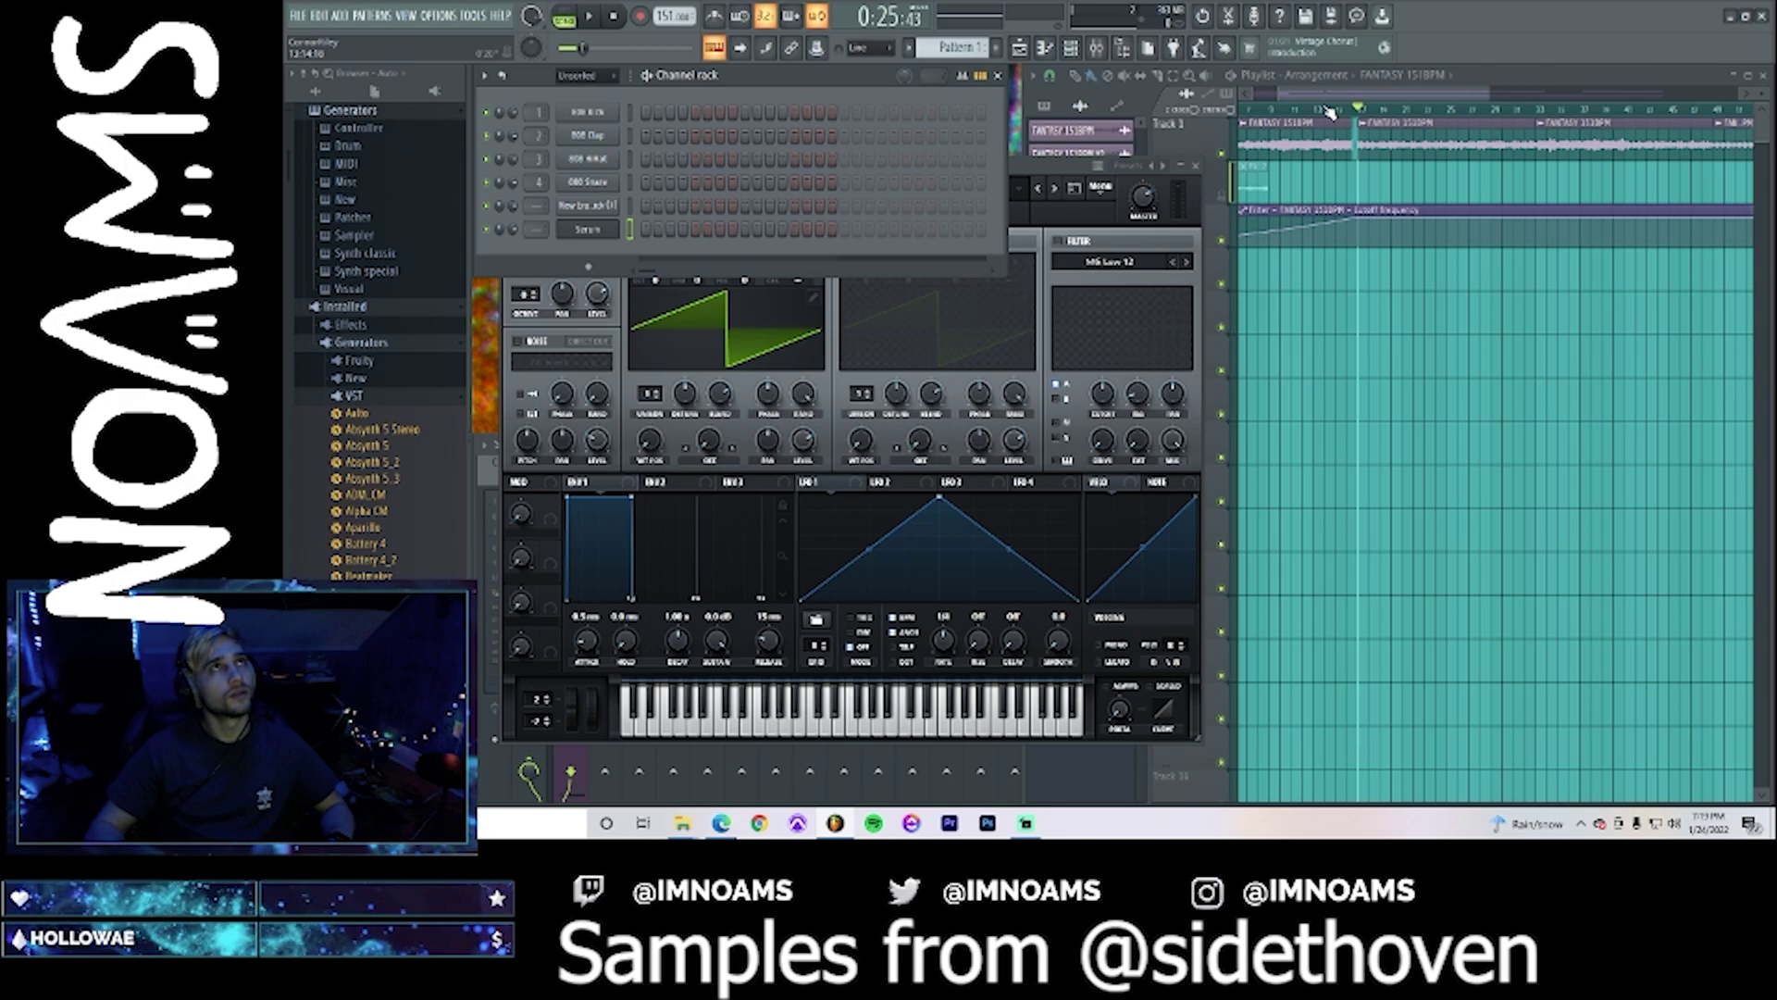
{"action": "key", "text": "space"}
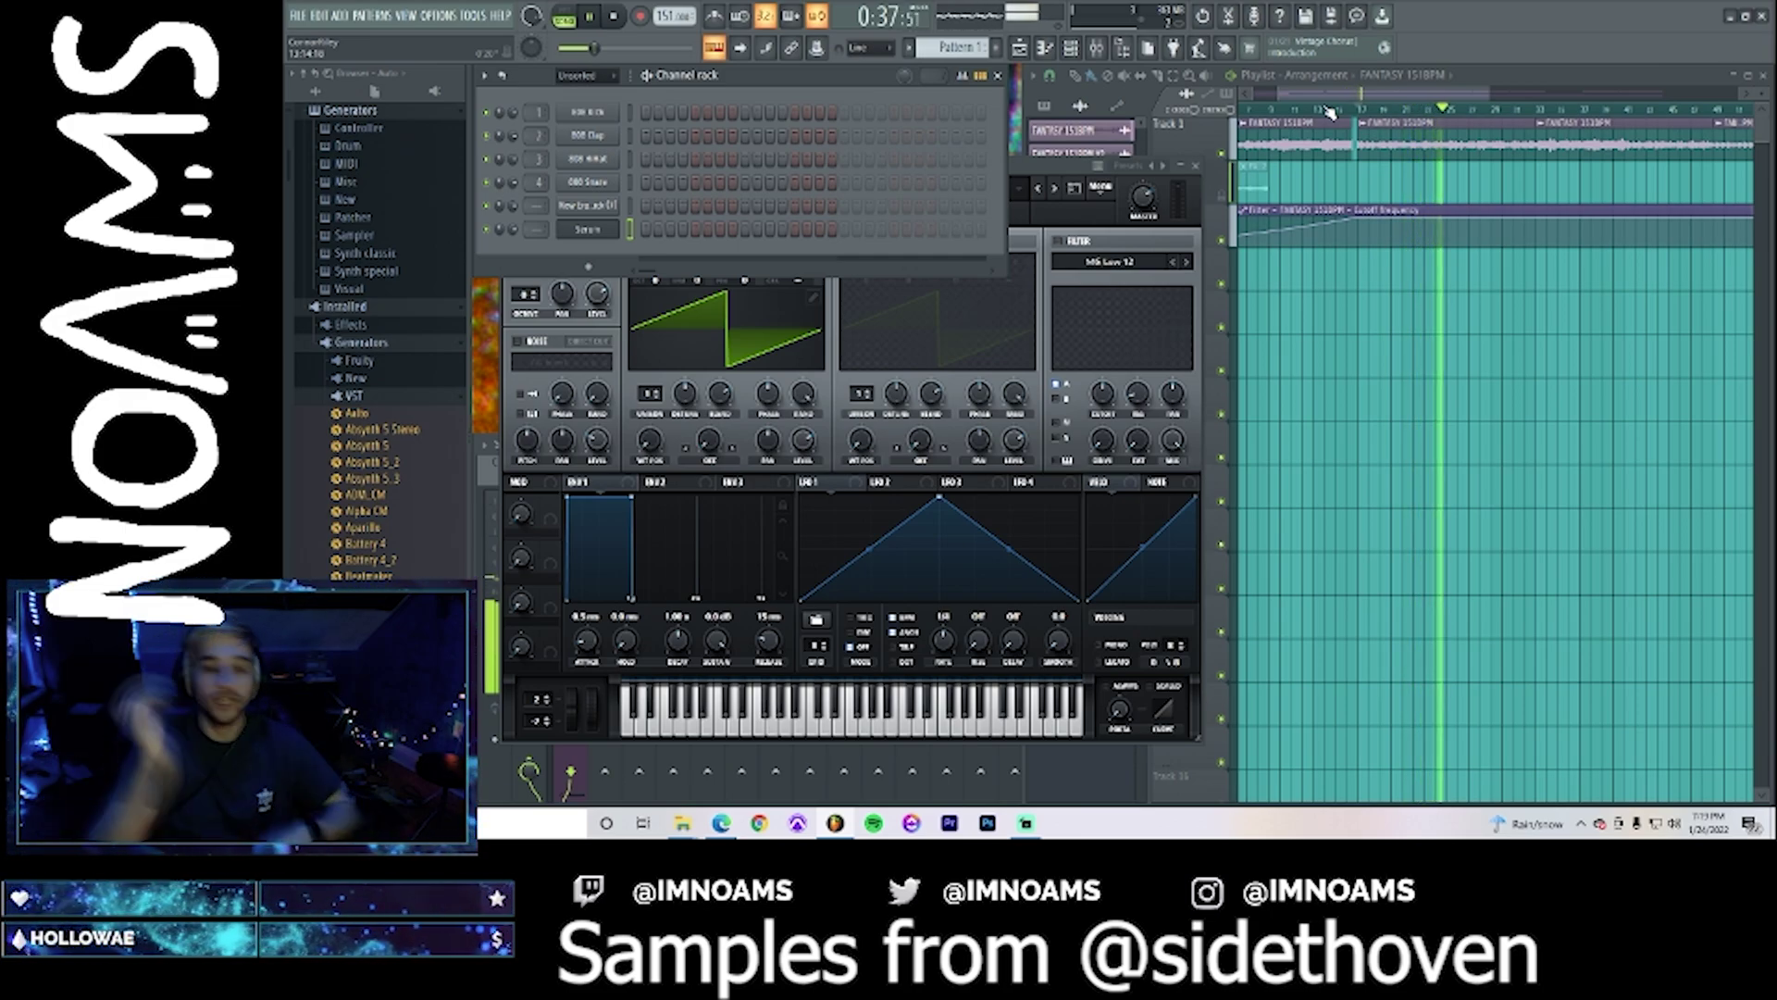
{"action": "key", "text": "space"}
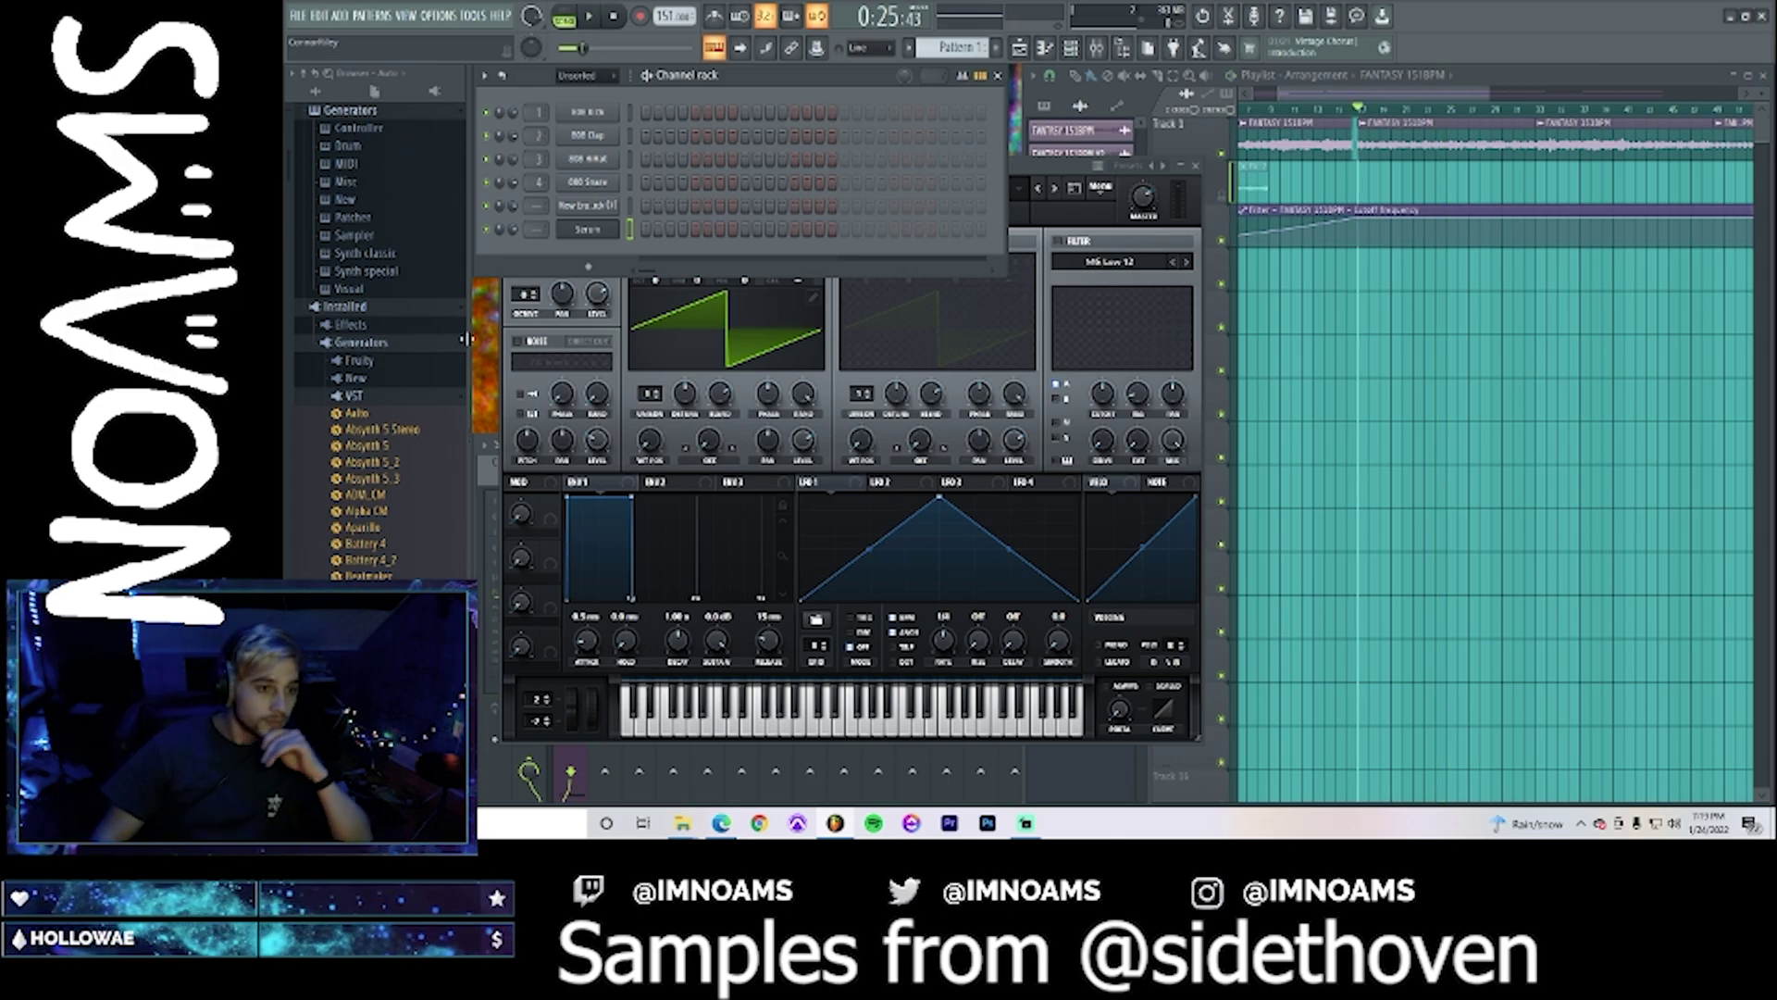
- Collapse the installed plugin lists and the New Era 808 library folders in the browser
{"action": "left_click", "coordinate": [370, 396]}
{"action": "left_click", "coordinate": [359, 344]}
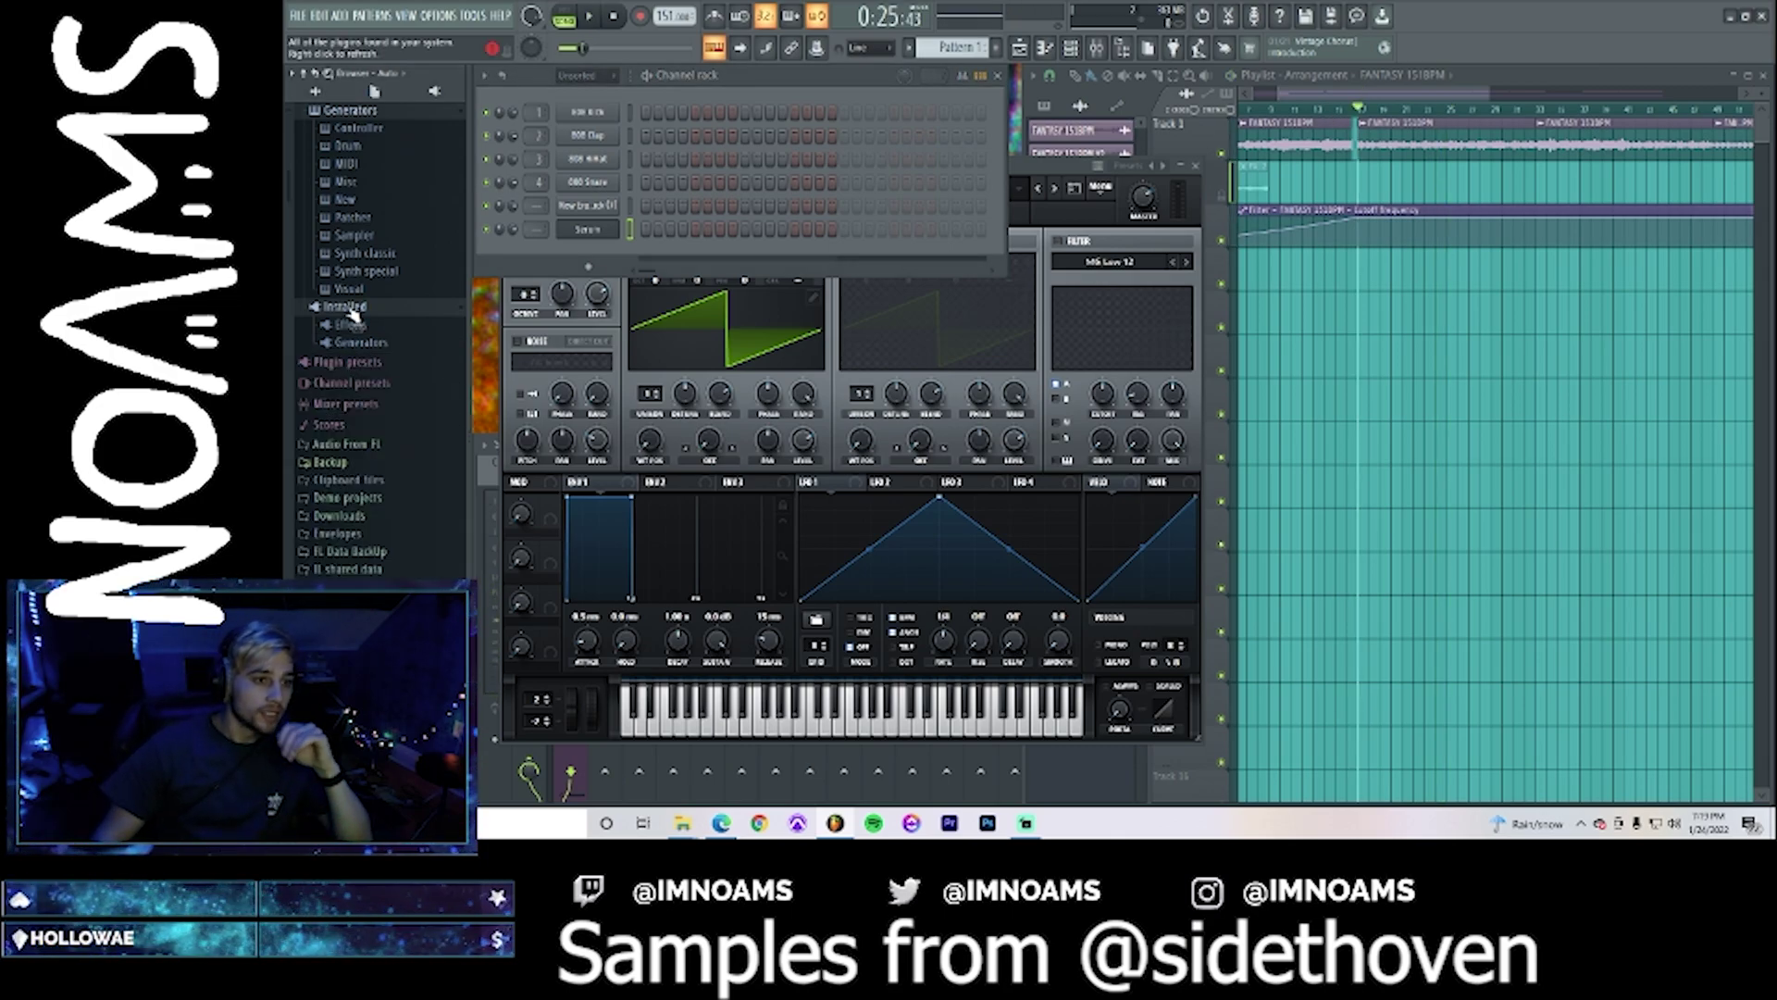
{"action": "left_click", "coordinate": [352, 308]}
{"action": "scroll", "coordinate": [373, 523], "scroll_direction": "down", "scroll_amount": 2}
{"action": "scroll", "coordinate": [375, 527], "scroll_direction": "down", "scroll_amount": 10}
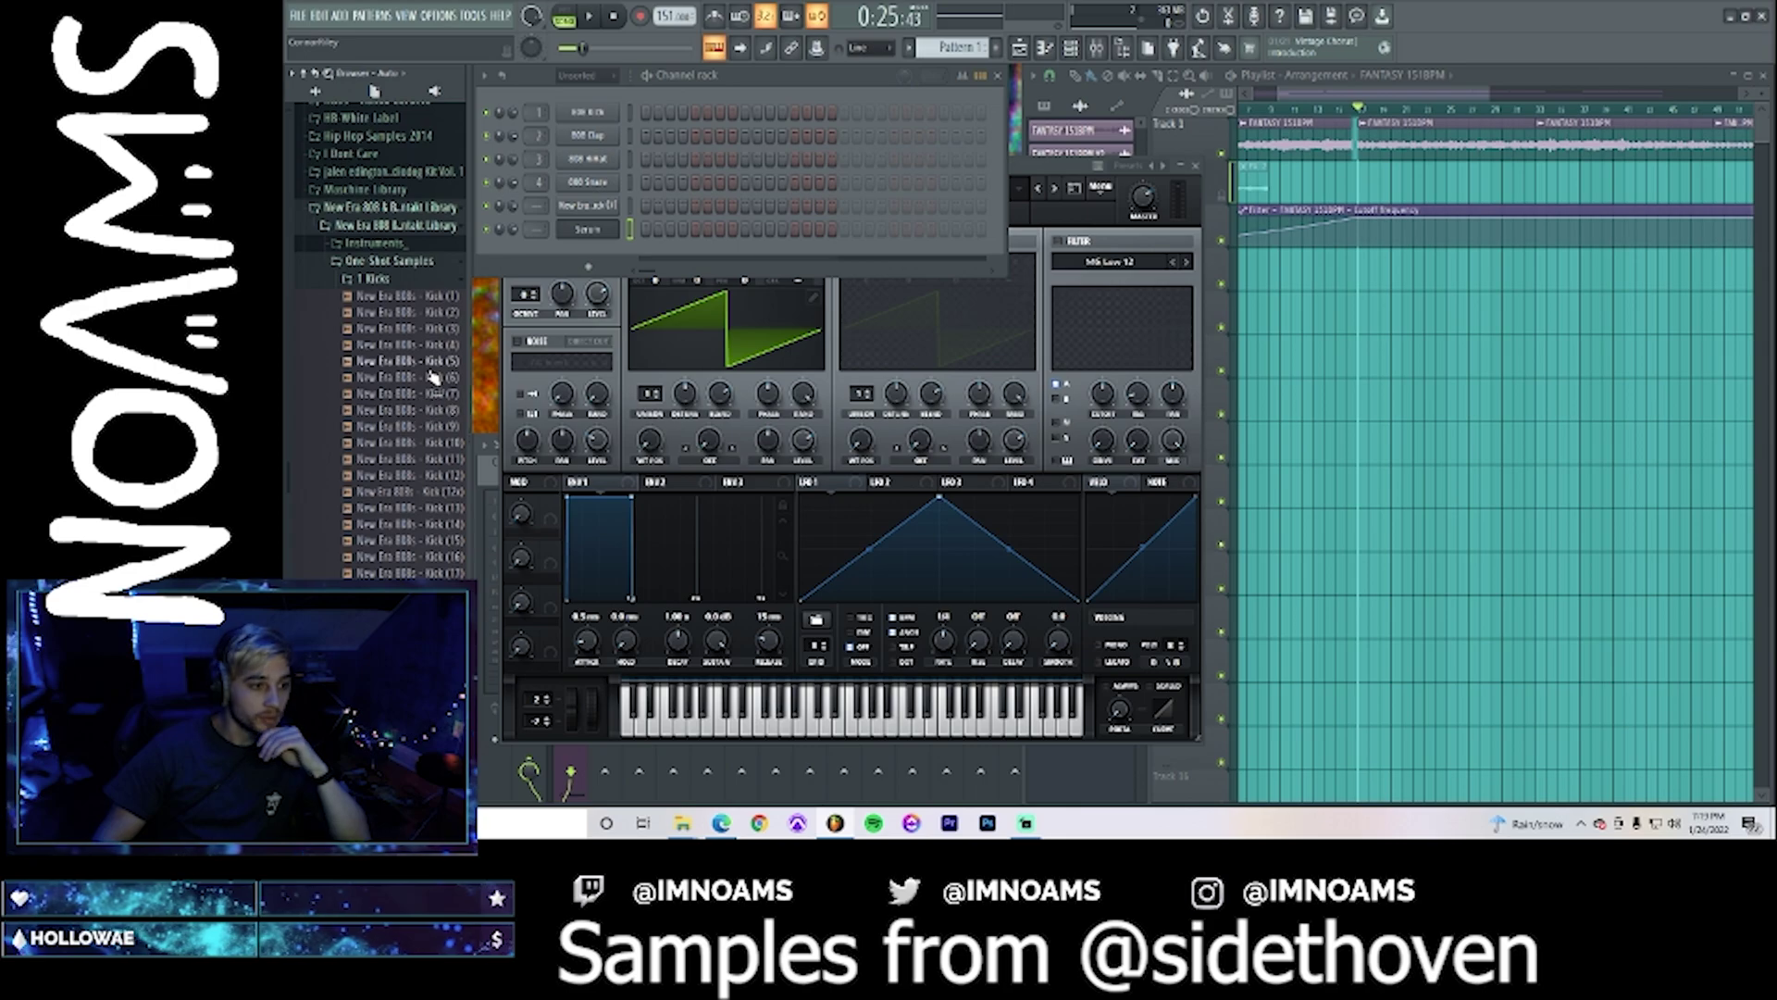
{"action": "left_click", "coordinate": [375, 281]}
{"action": "left_click", "coordinate": [369, 208]}
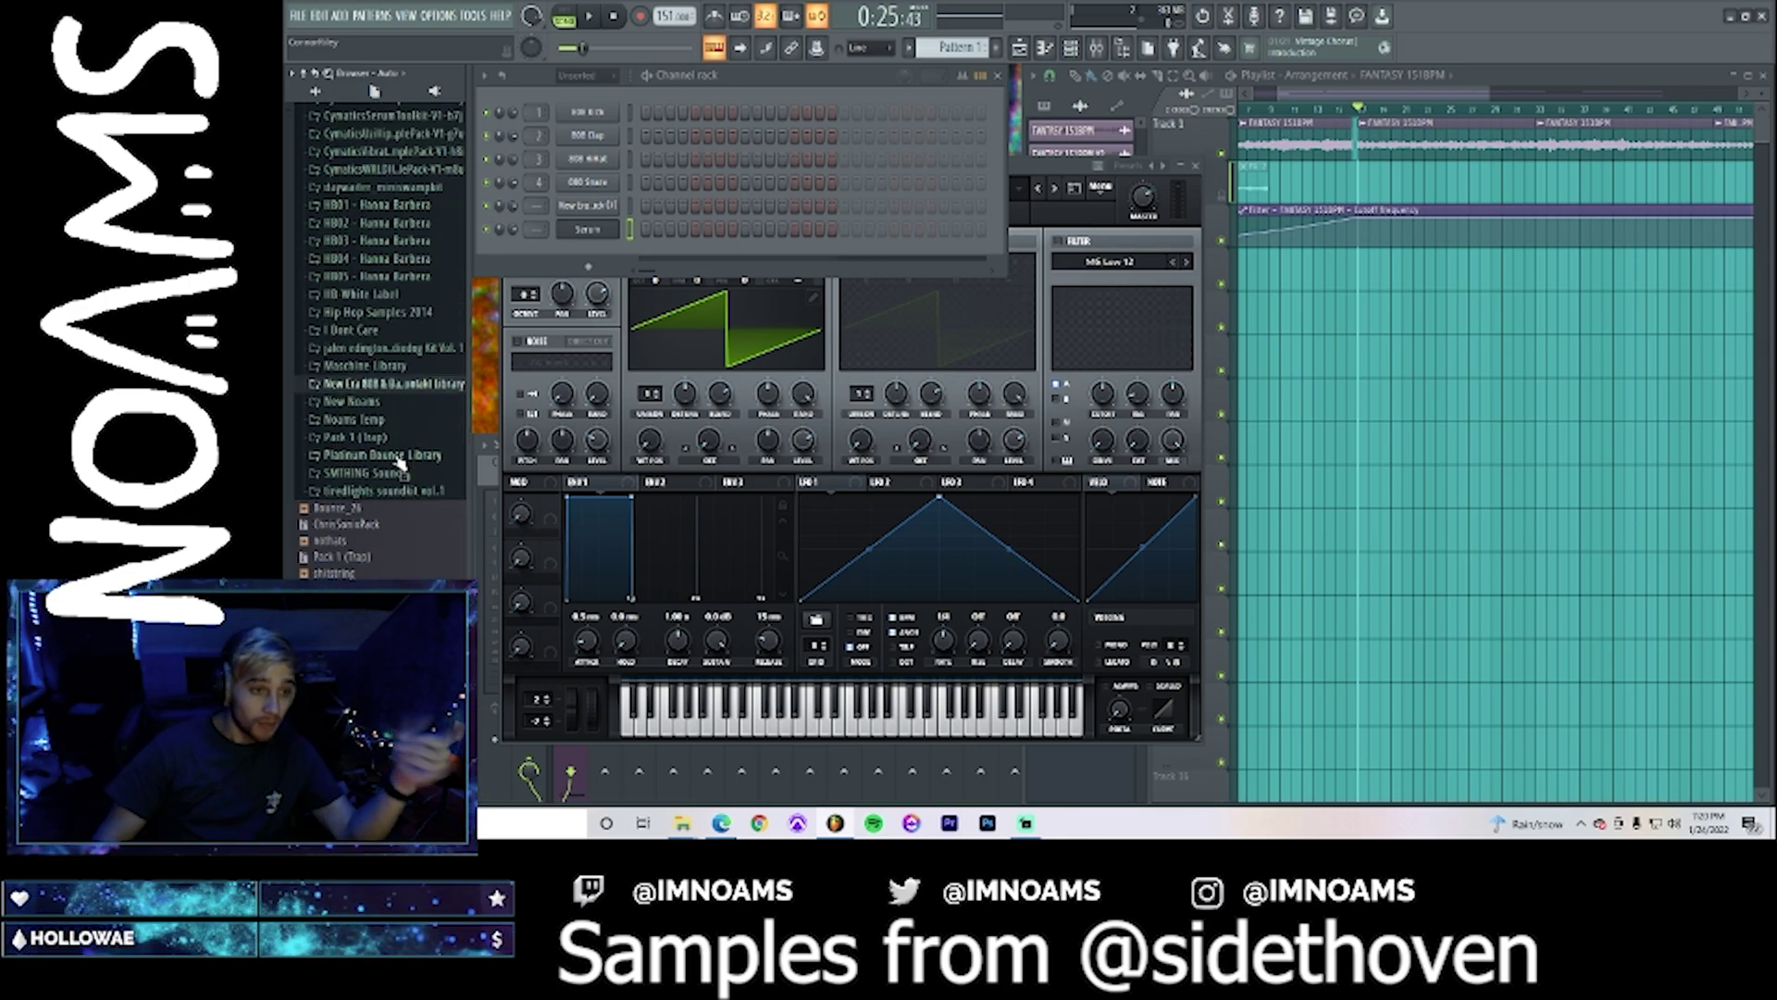
- Browse the sample packs folder to the DECAP Vol. 6 drum pack and preview one of its samples
{"action": "scroll", "coordinate": [403, 366], "scroll_direction": "down", "scroll_amount": 1}
{"action": "scroll", "coordinate": [402, 366], "scroll_direction": "up", "scroll_amount": 1}
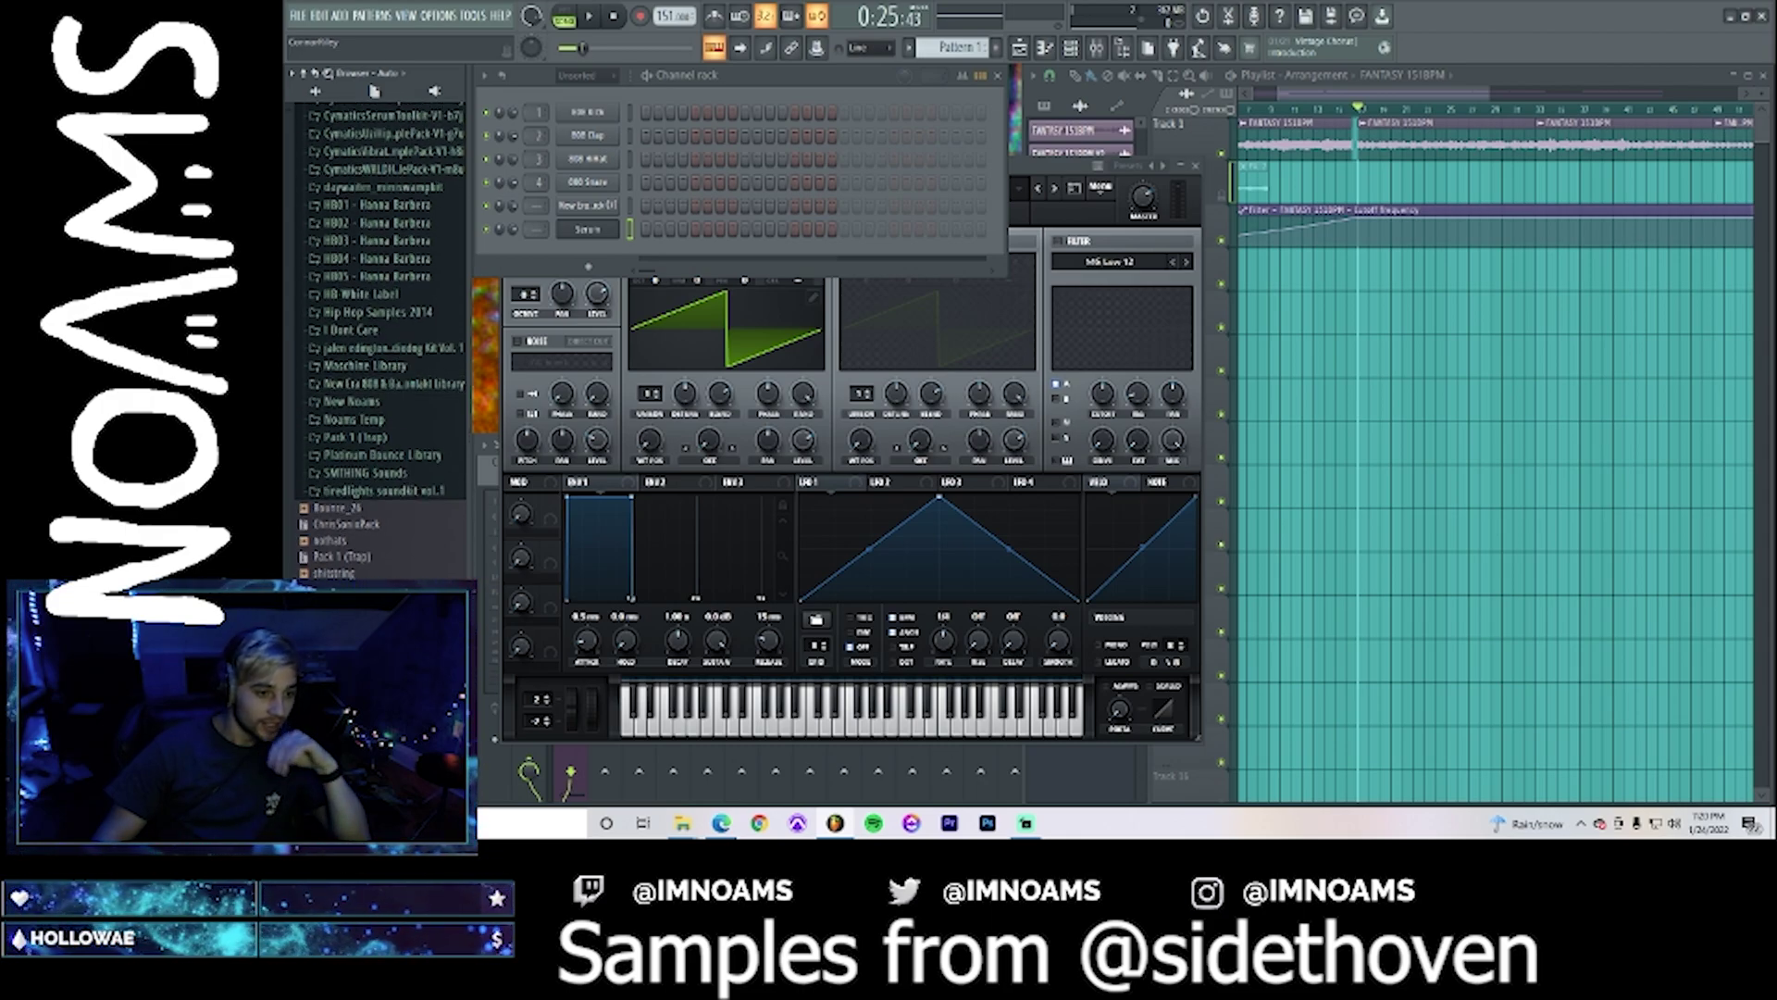
{"action": "scroll", "coordinate": [403, 384], "scroll_direction": "down", "scroll_amount": 3}
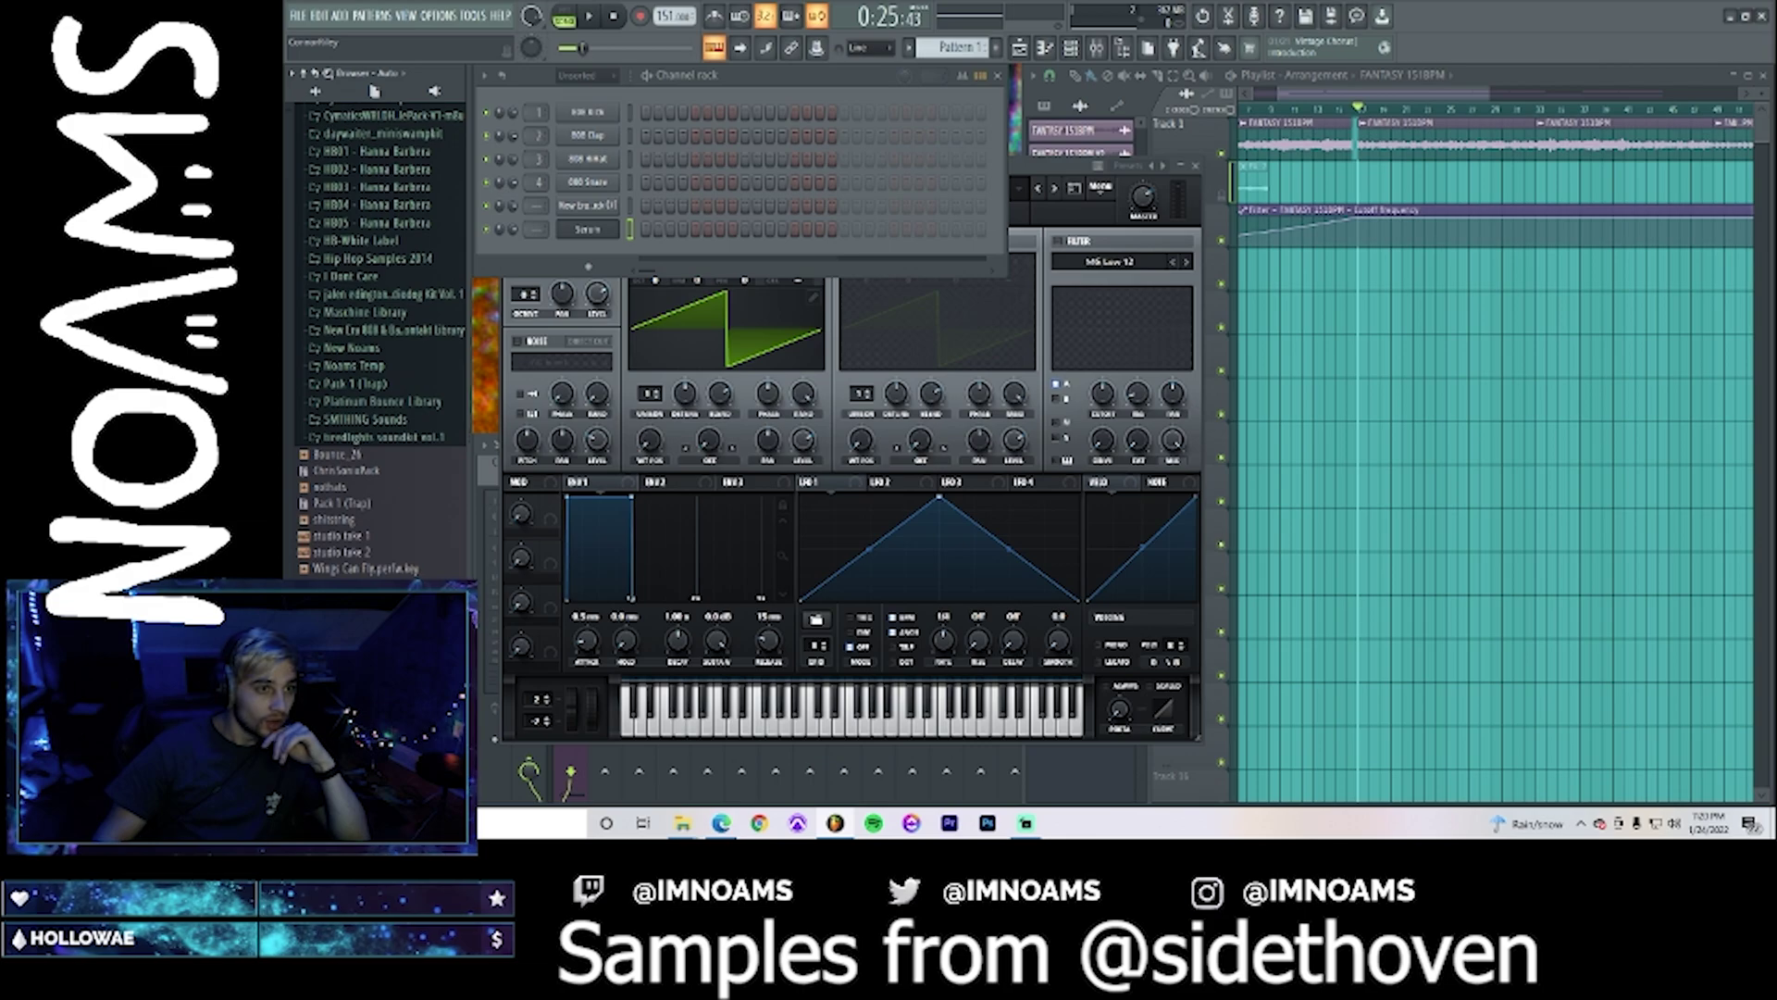
{"action": "scroll", "coordinate": [402, 370], "scroll_direction": "down", "scroll_amount": 10}
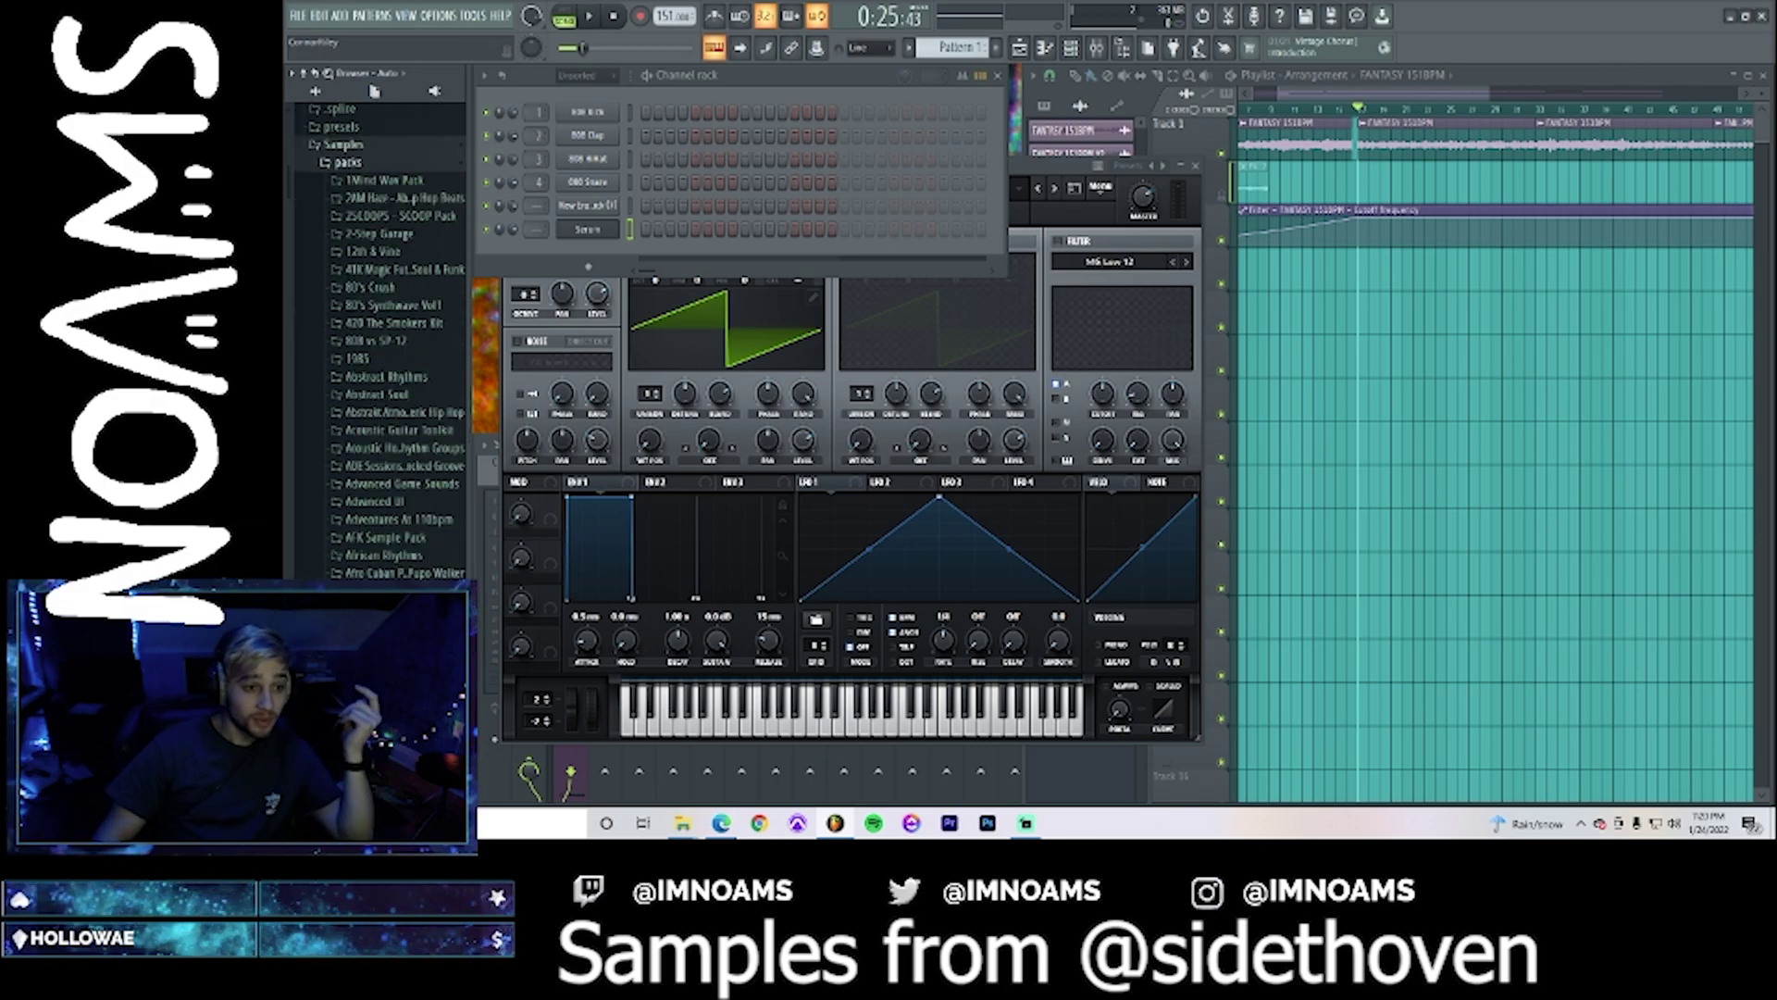
{"action": "scroll", "coordinate": [403, 370], "scroll_direction": "down", "scroll_amount": 20}
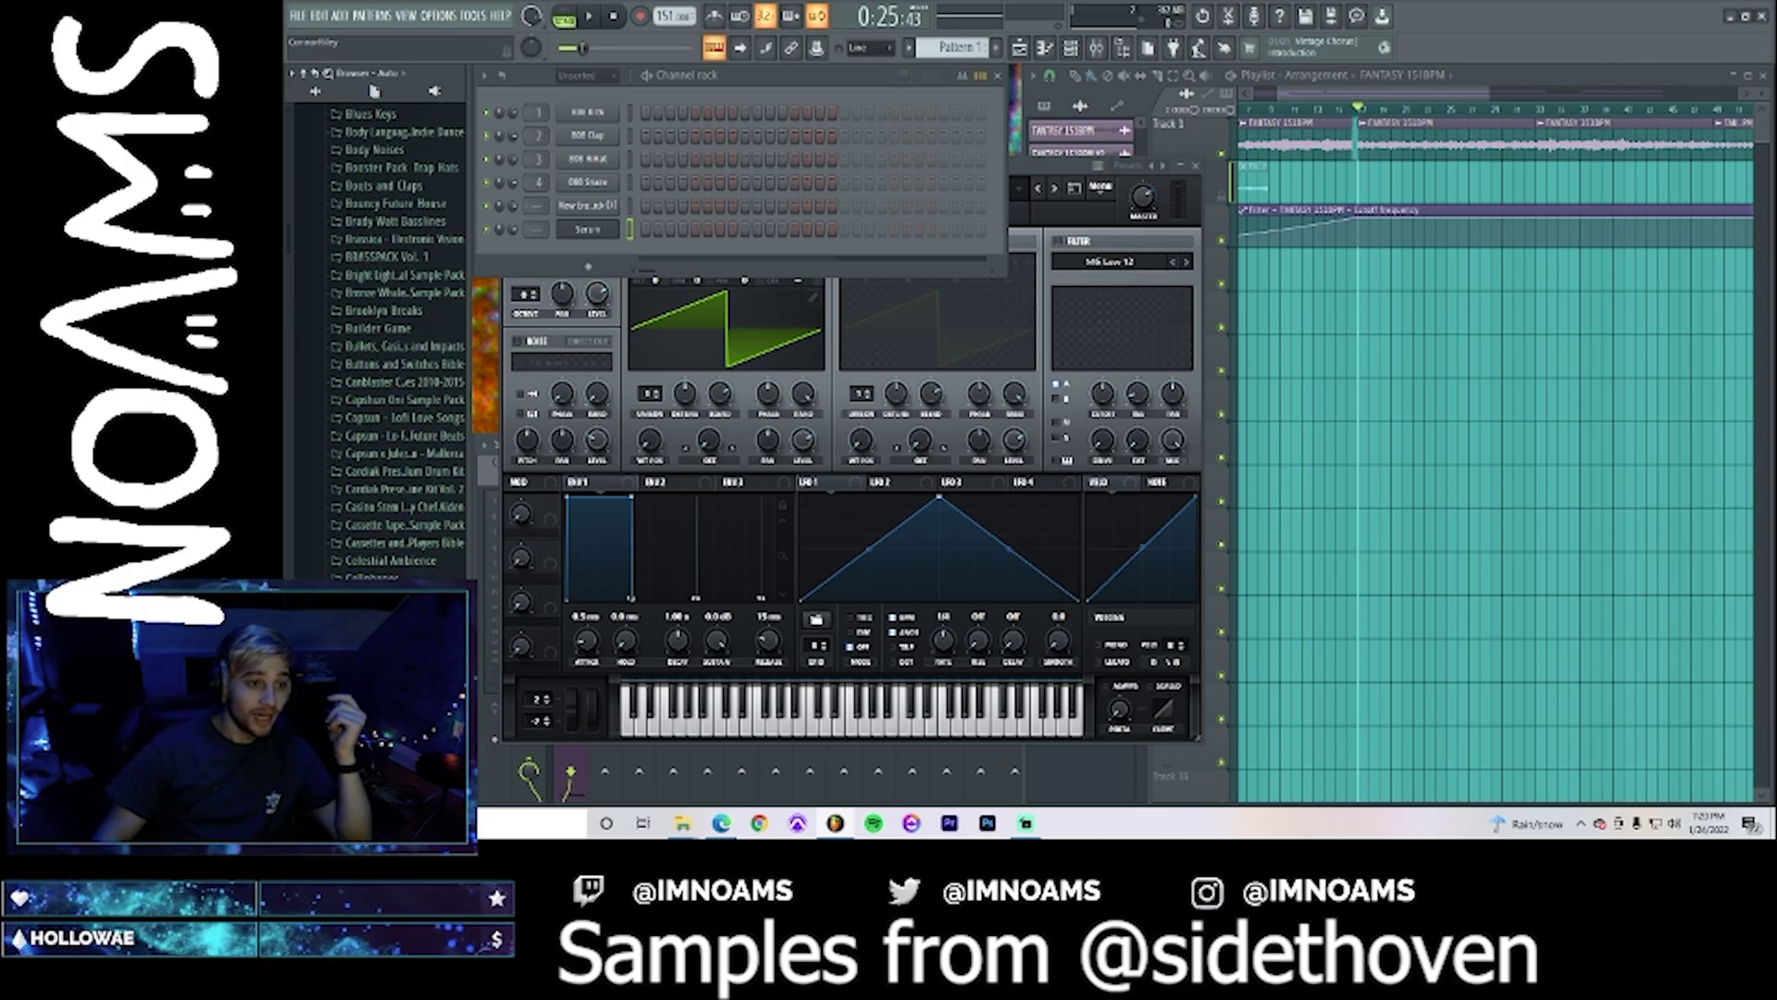
{"action": "scroll", "coordinate": [395, 338], "scroll_direction": "down", "scroll_amount": 20}
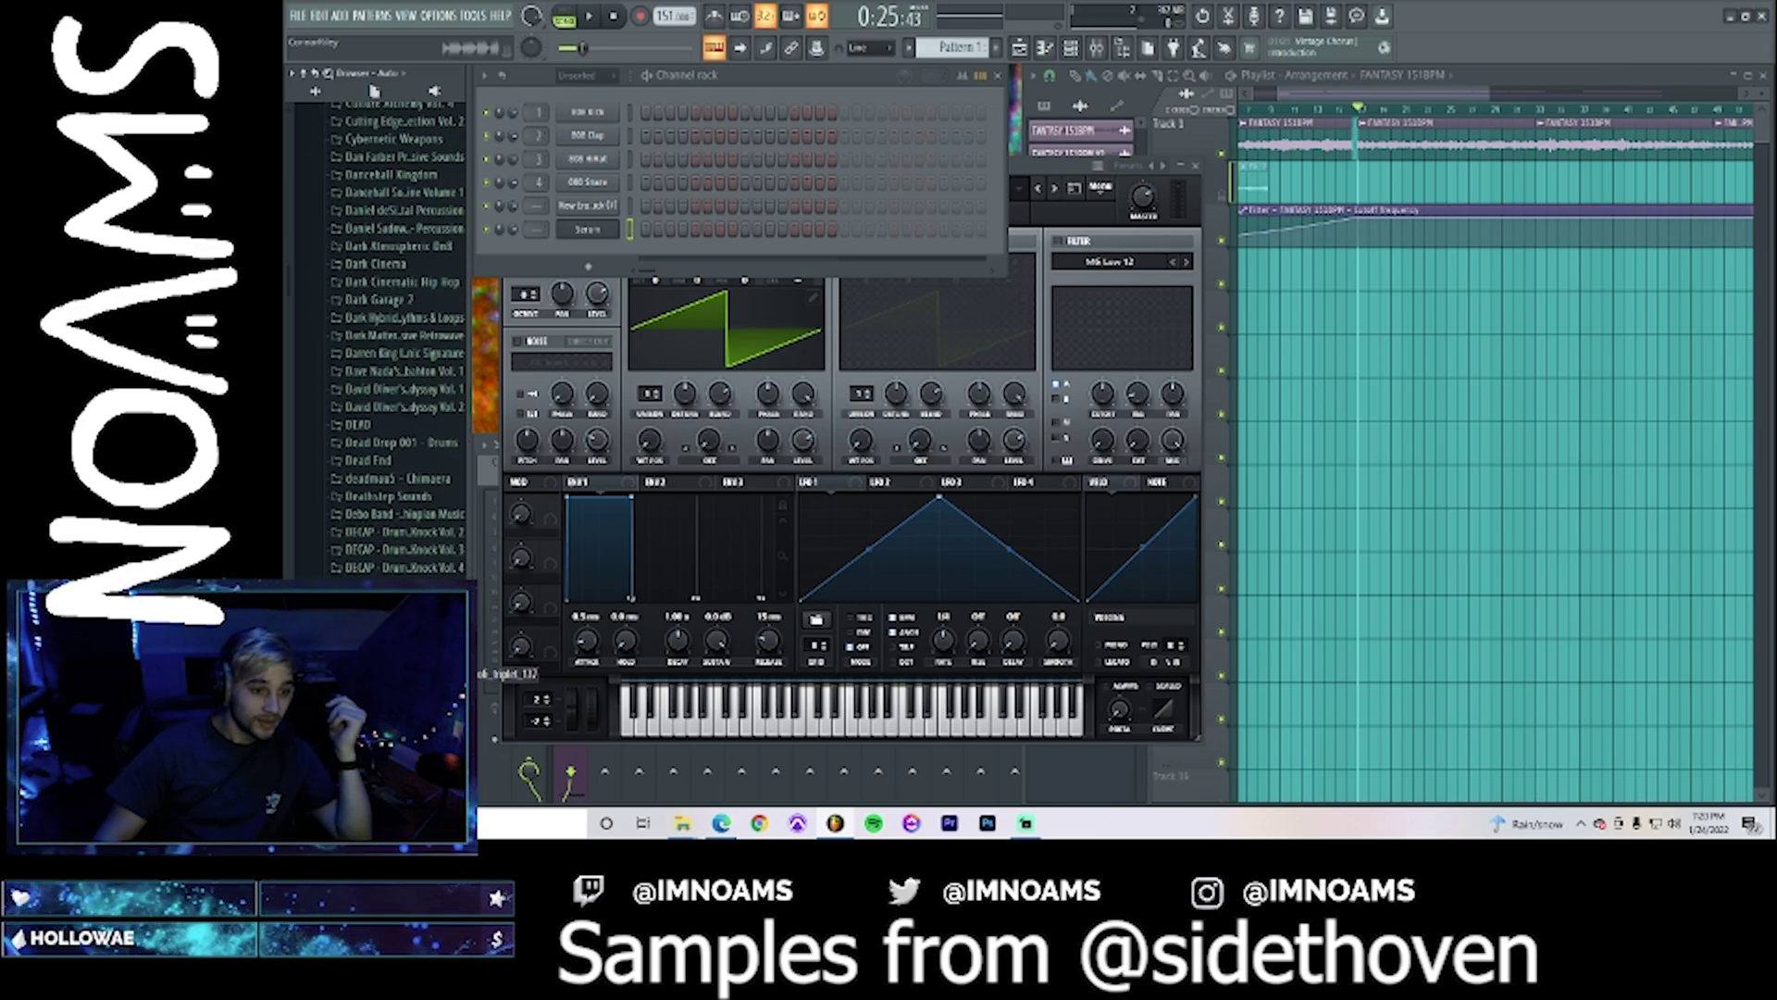
{"action": "left_click", "coordinate": [407, 674]}
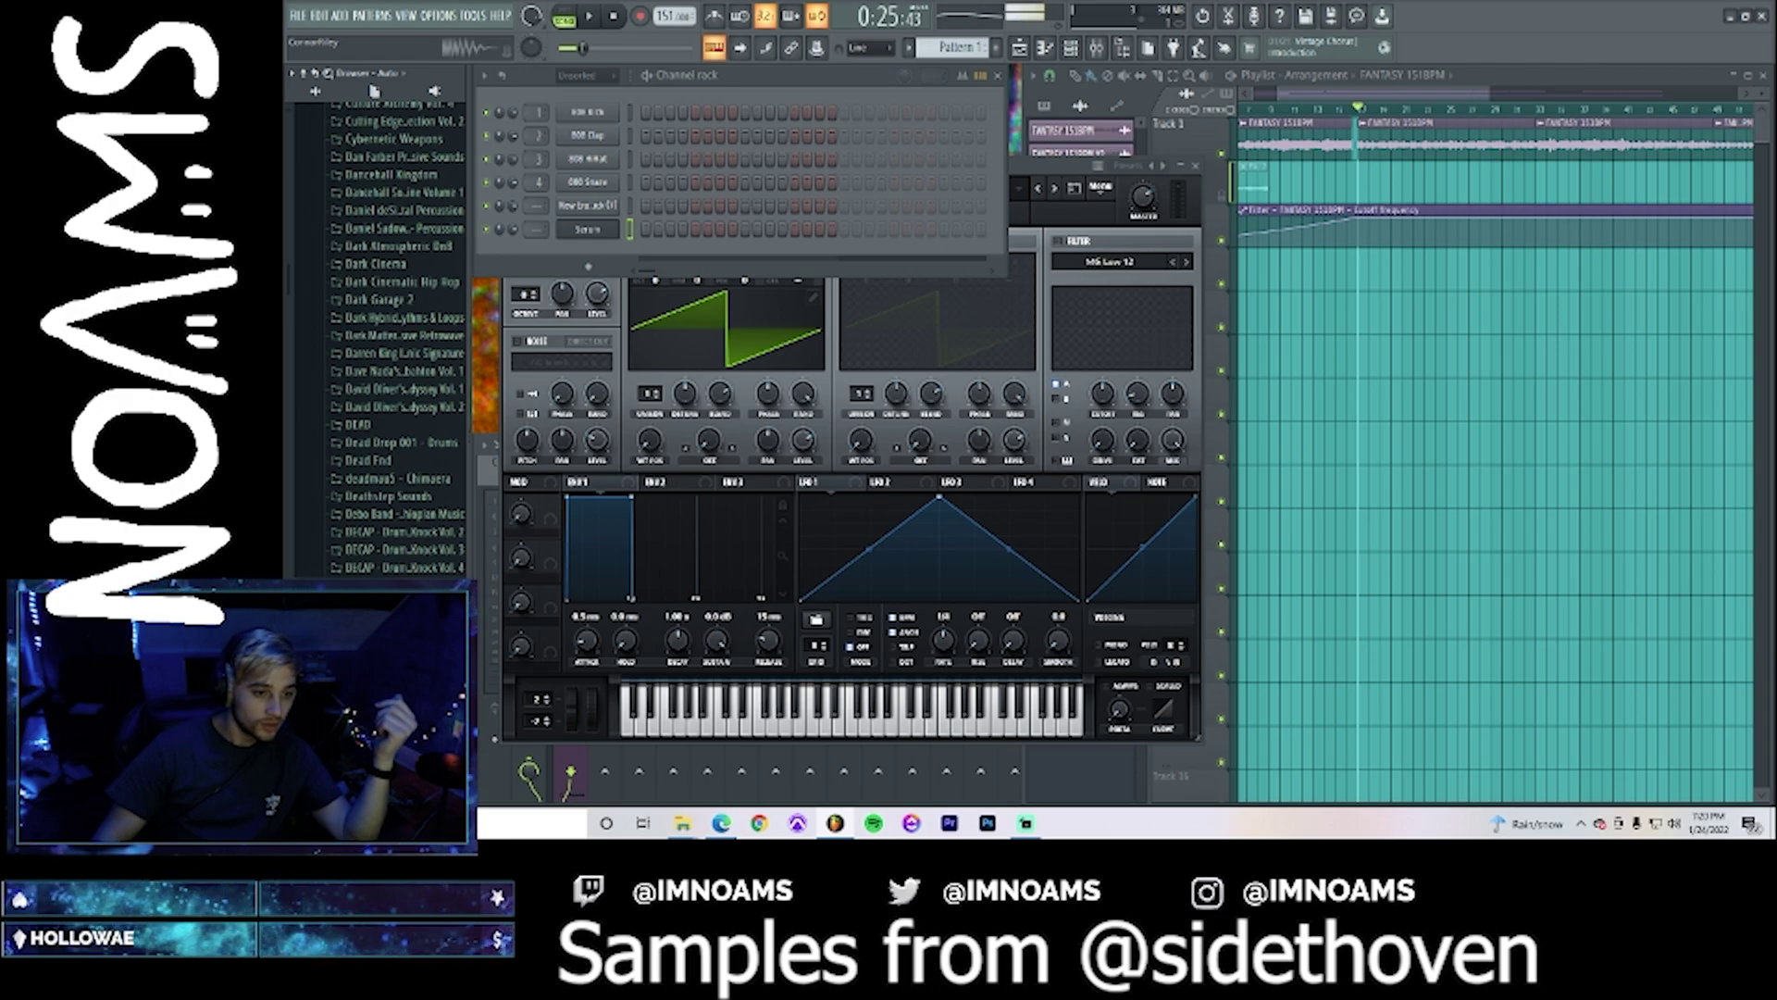
- Preview the DECAP Vol. 6 snare and clap samples and add DECAP_snare_trap_knock_clap_snare to the channel rack as a new channel
{"action": "scroll", "coordinate": [382, 343], "scroll_direction": "down", "scroll_amount": 4}
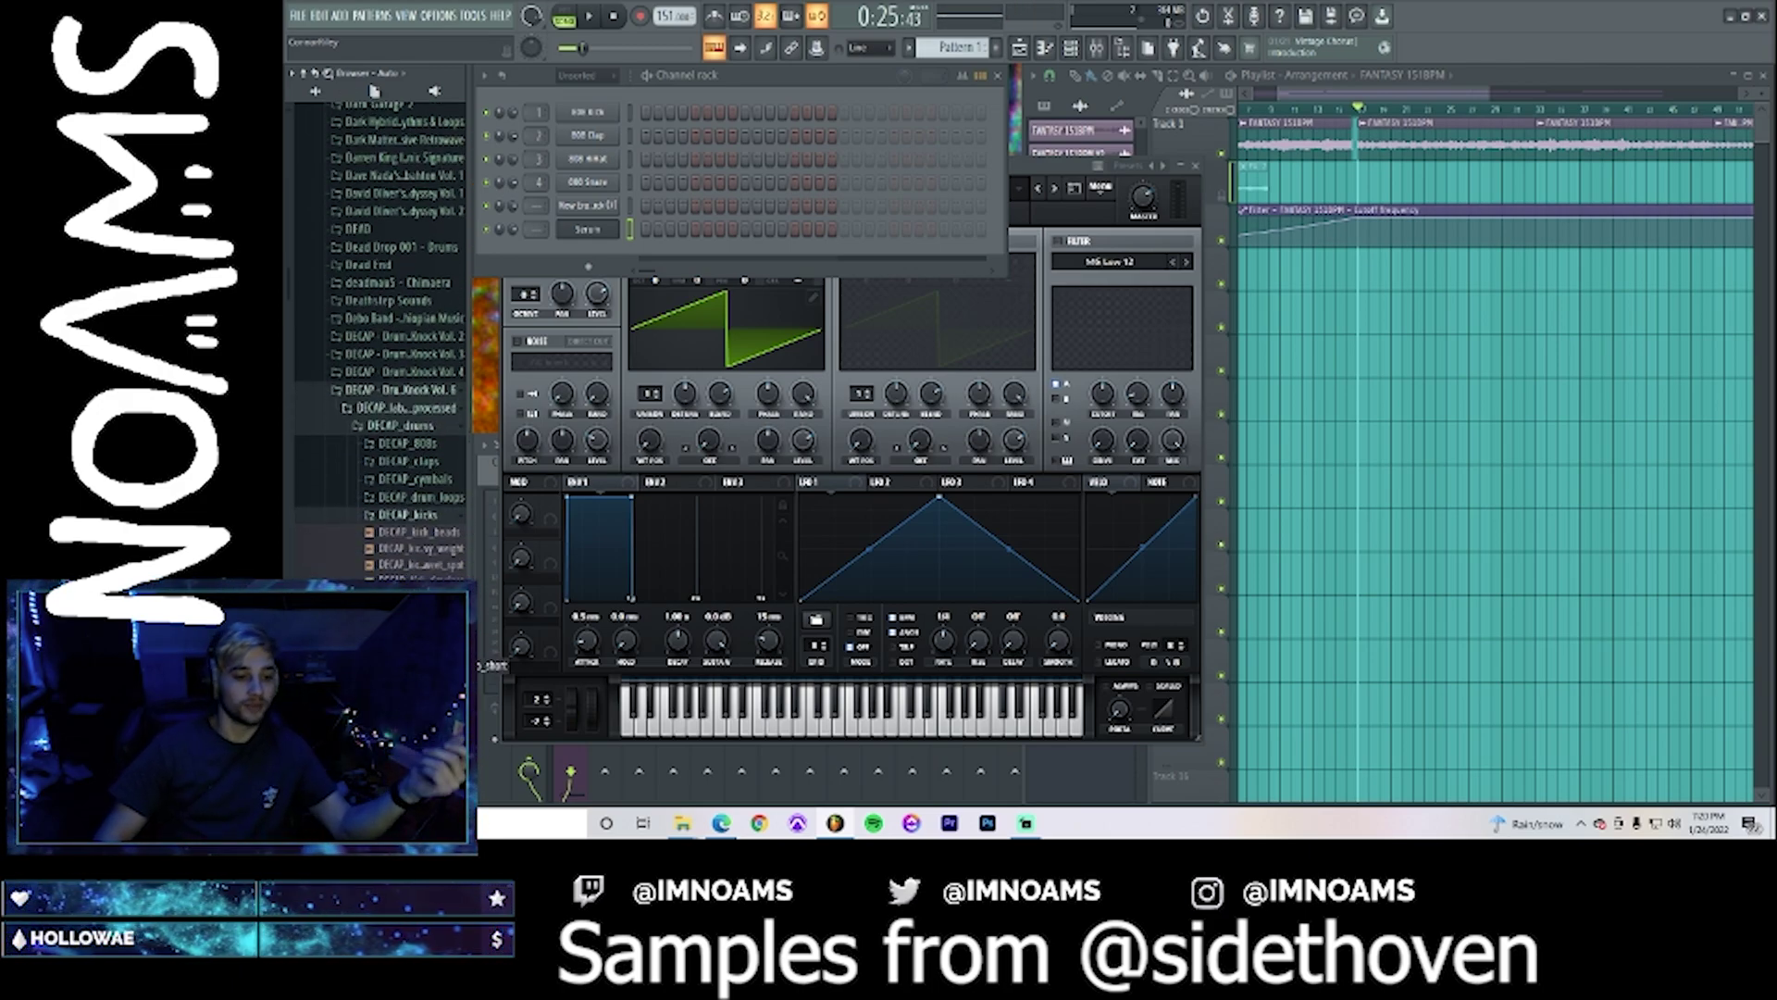
{"action": "left_click", "coordinate": [417, 664]}
{"action": "left_click", "coordinate": [416, 667]}
{"action": "left_click", "coordinate": [417, 681]}
{"action": "left_click", "coordinate": [416, 698]}
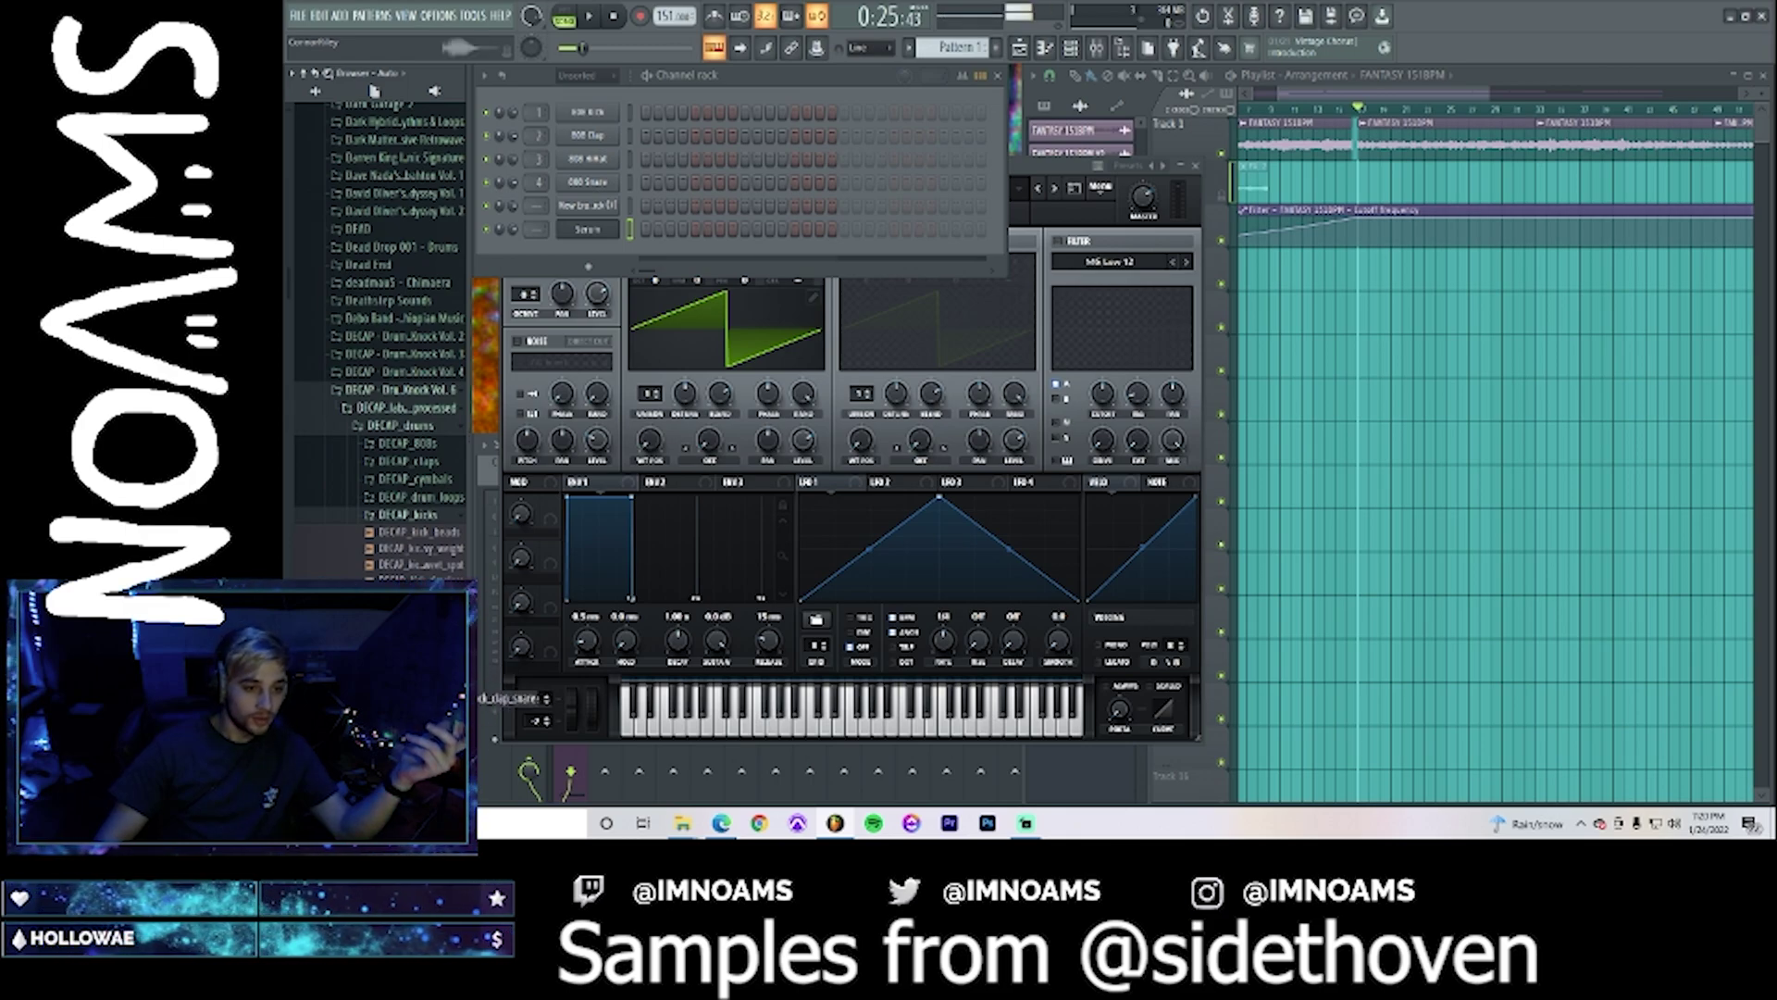
{"action": "left_click_drag", "start_coordinate": [416, 698], "coordinate": [604, 255]}
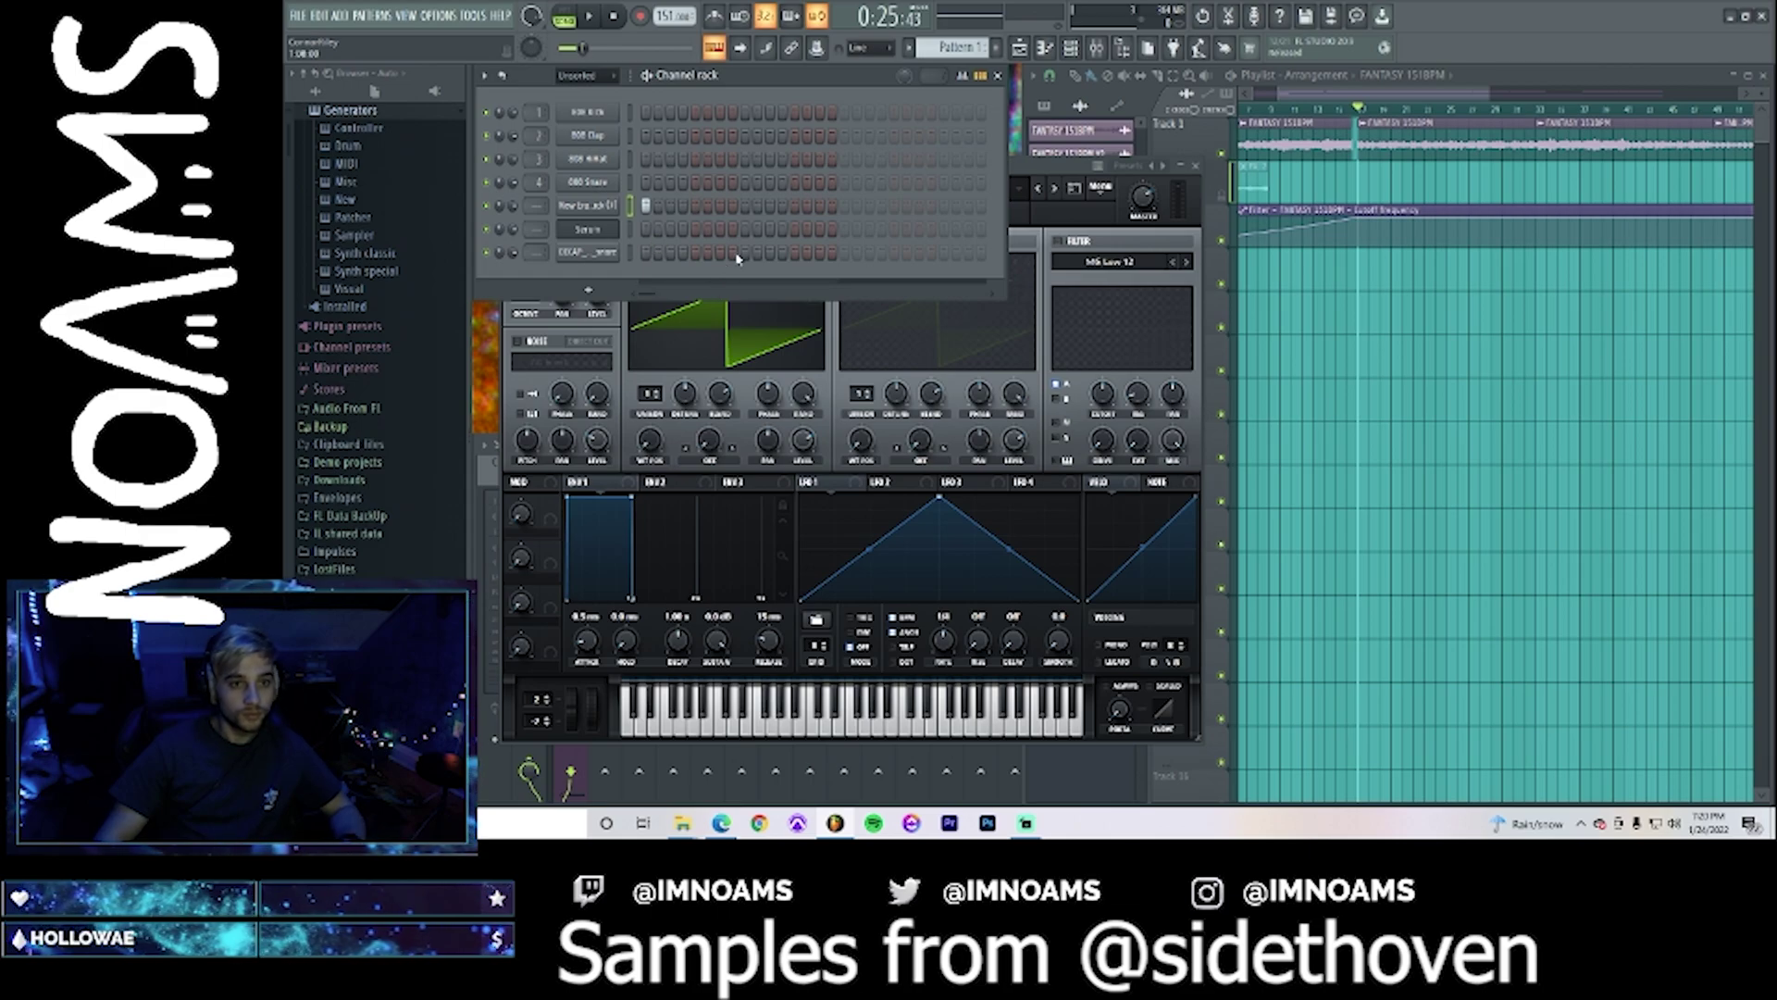
- Place the DECAP snare on step 9 and a New Era kick on step 17 of Pattern 1
{"action": "key", "text": "l"}
{"action": "key", "text": "space"}
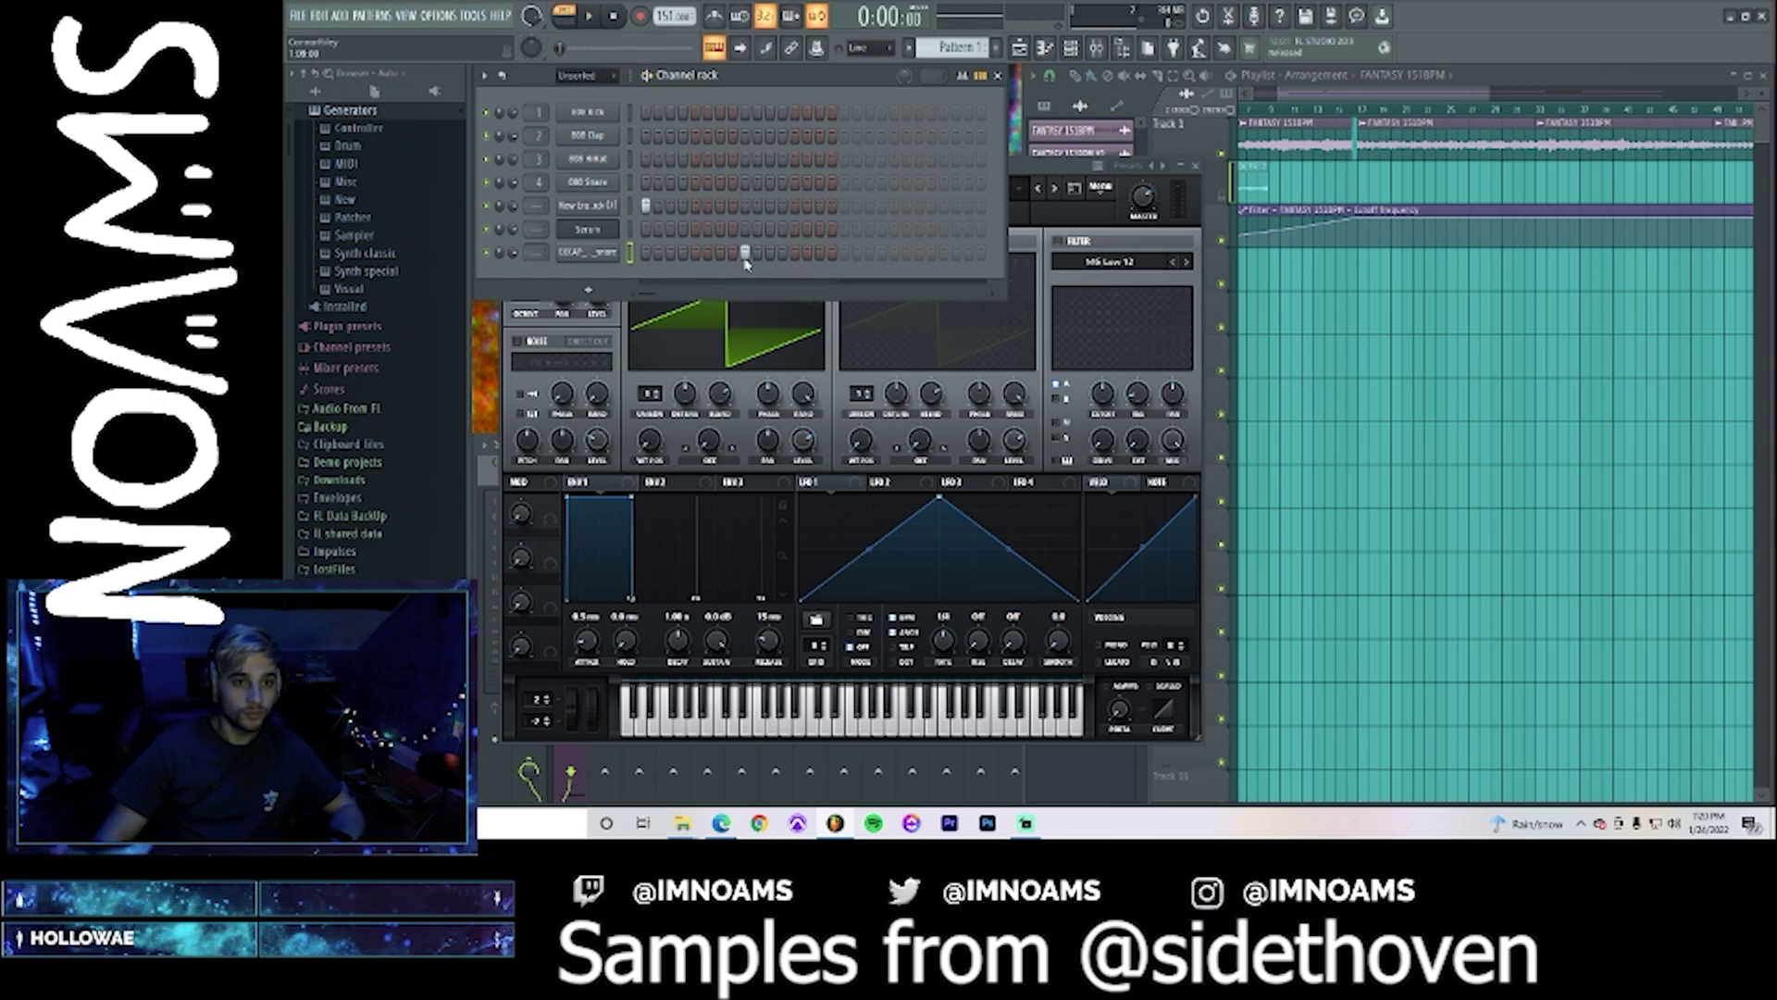
{"action": "left_click", "coordinate": [844, 207]}
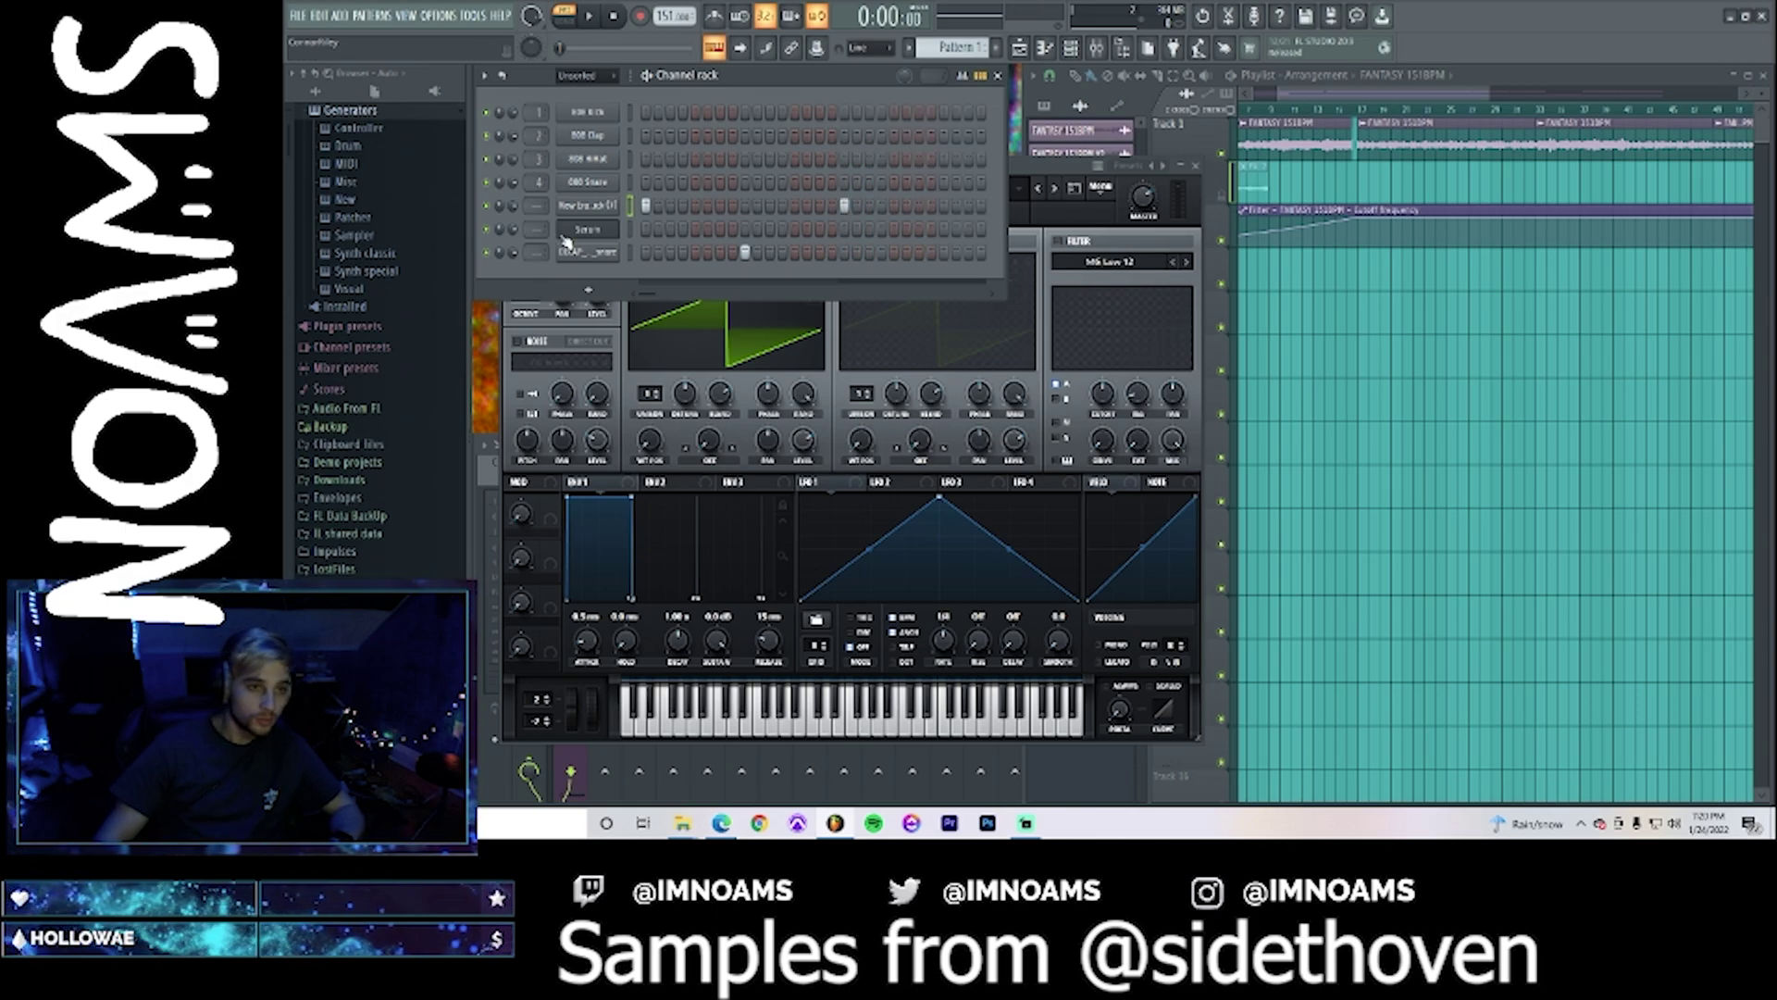
- Place Pattern 1 on Track 4 of the playlist at bar 17 and extend the clip so the pattern repeats
{"action": "left_click", "coordinate": [1363, 283]}
{"action": "right_click", "coordinate": [1370, 286]}
{"action": "left_click", "coordinate": [1418, 77]}
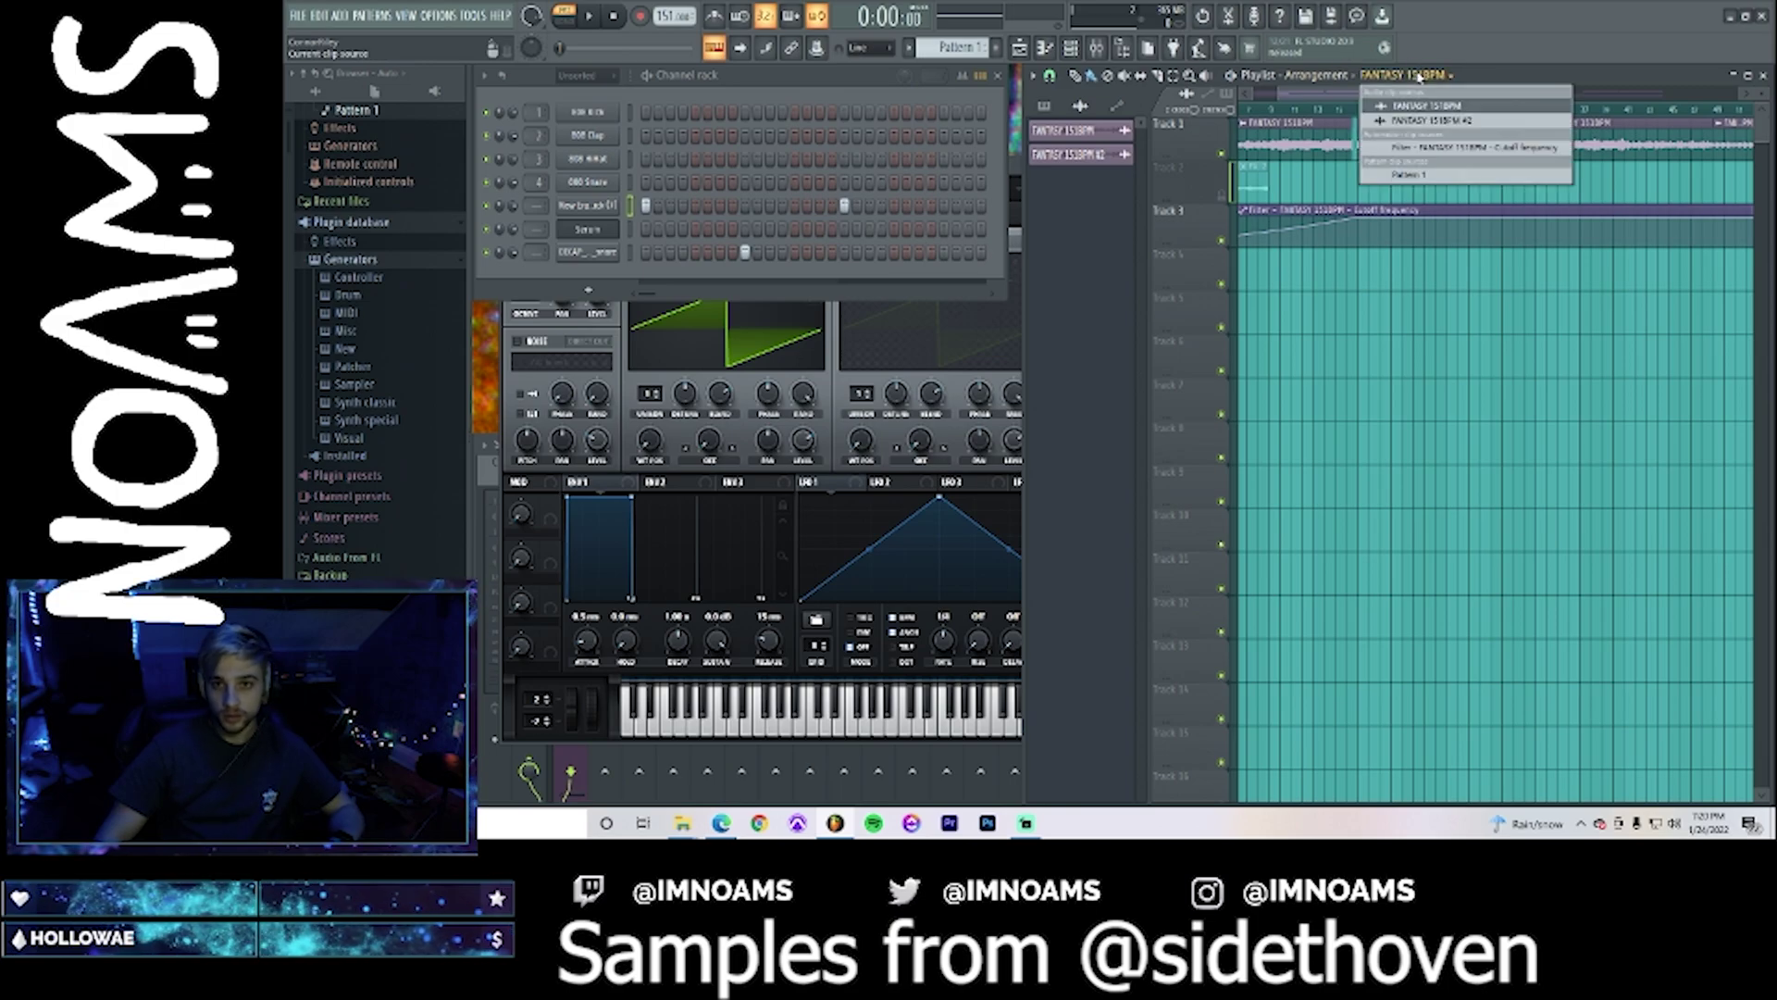
{"action": "left_click", "coordinate": [1408, 174]}
{"action": "left_click", "coordinate": [1370, 257]}
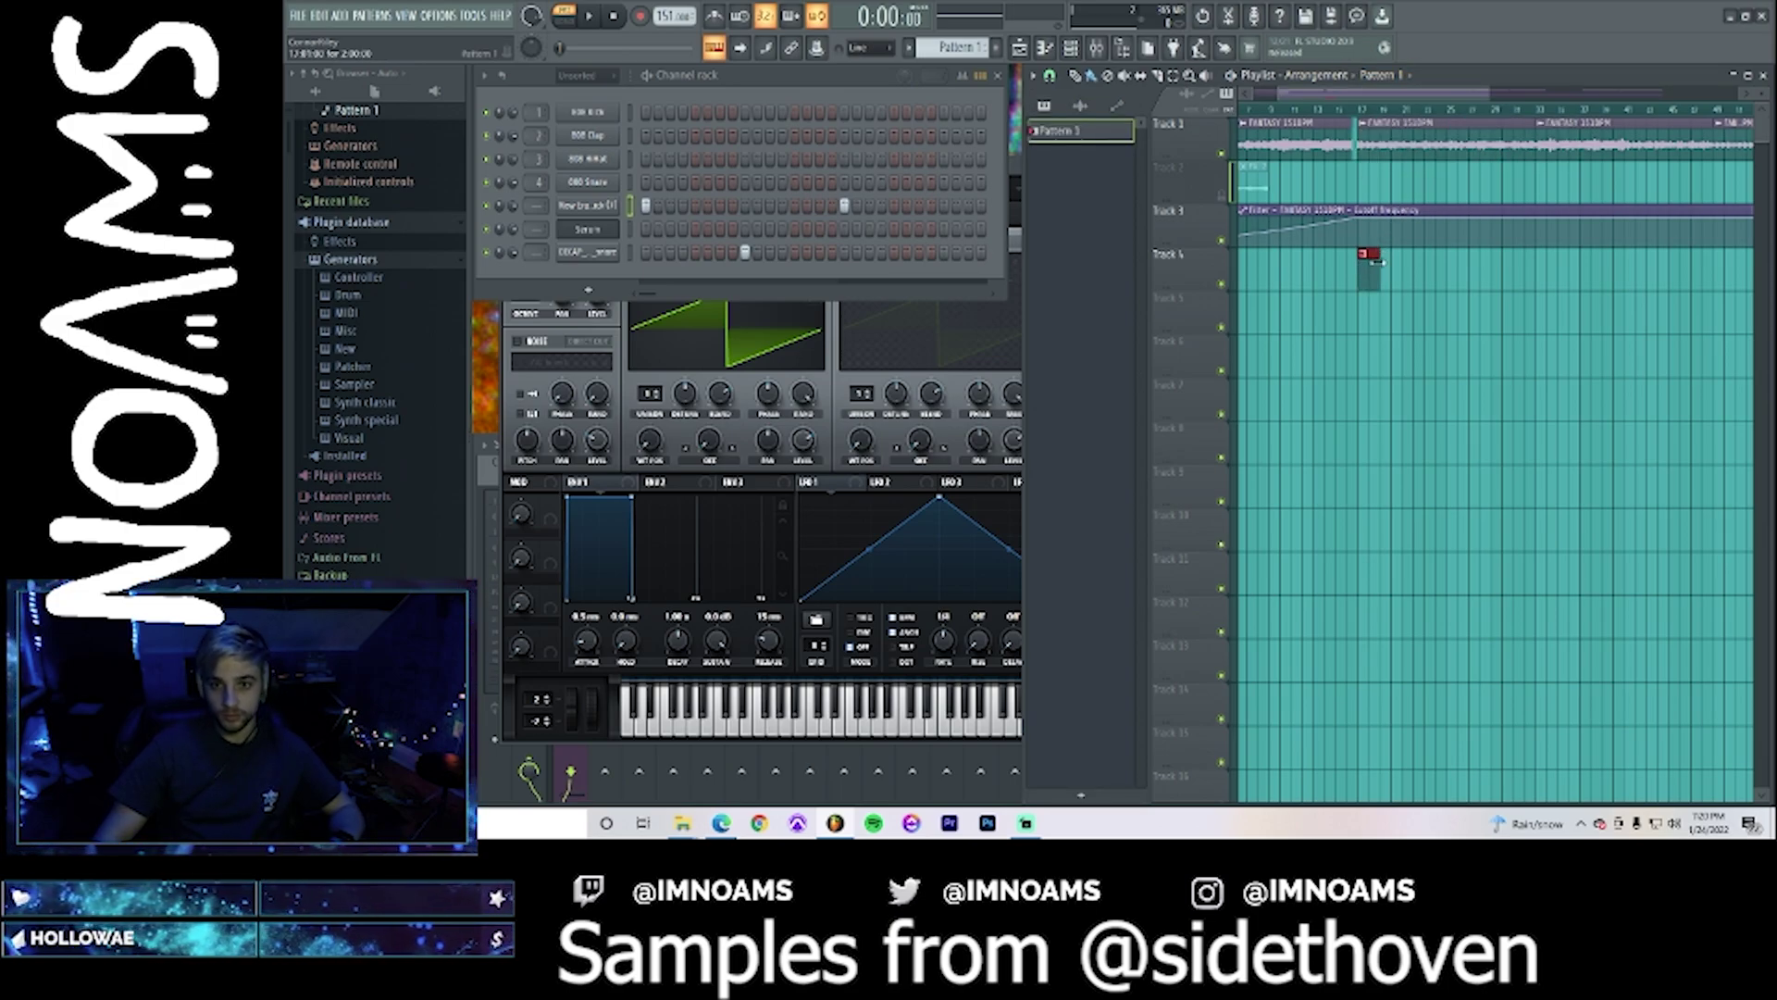
{"action": "left_click_drag", "start_coordinate": [1378, 262], "coordinate": [1446, 281]}
- Play the arrangement from bar 17 to hear the drums, clearing the snare hit on step 9 and placing it again
{"action": "key", "text": "space"}
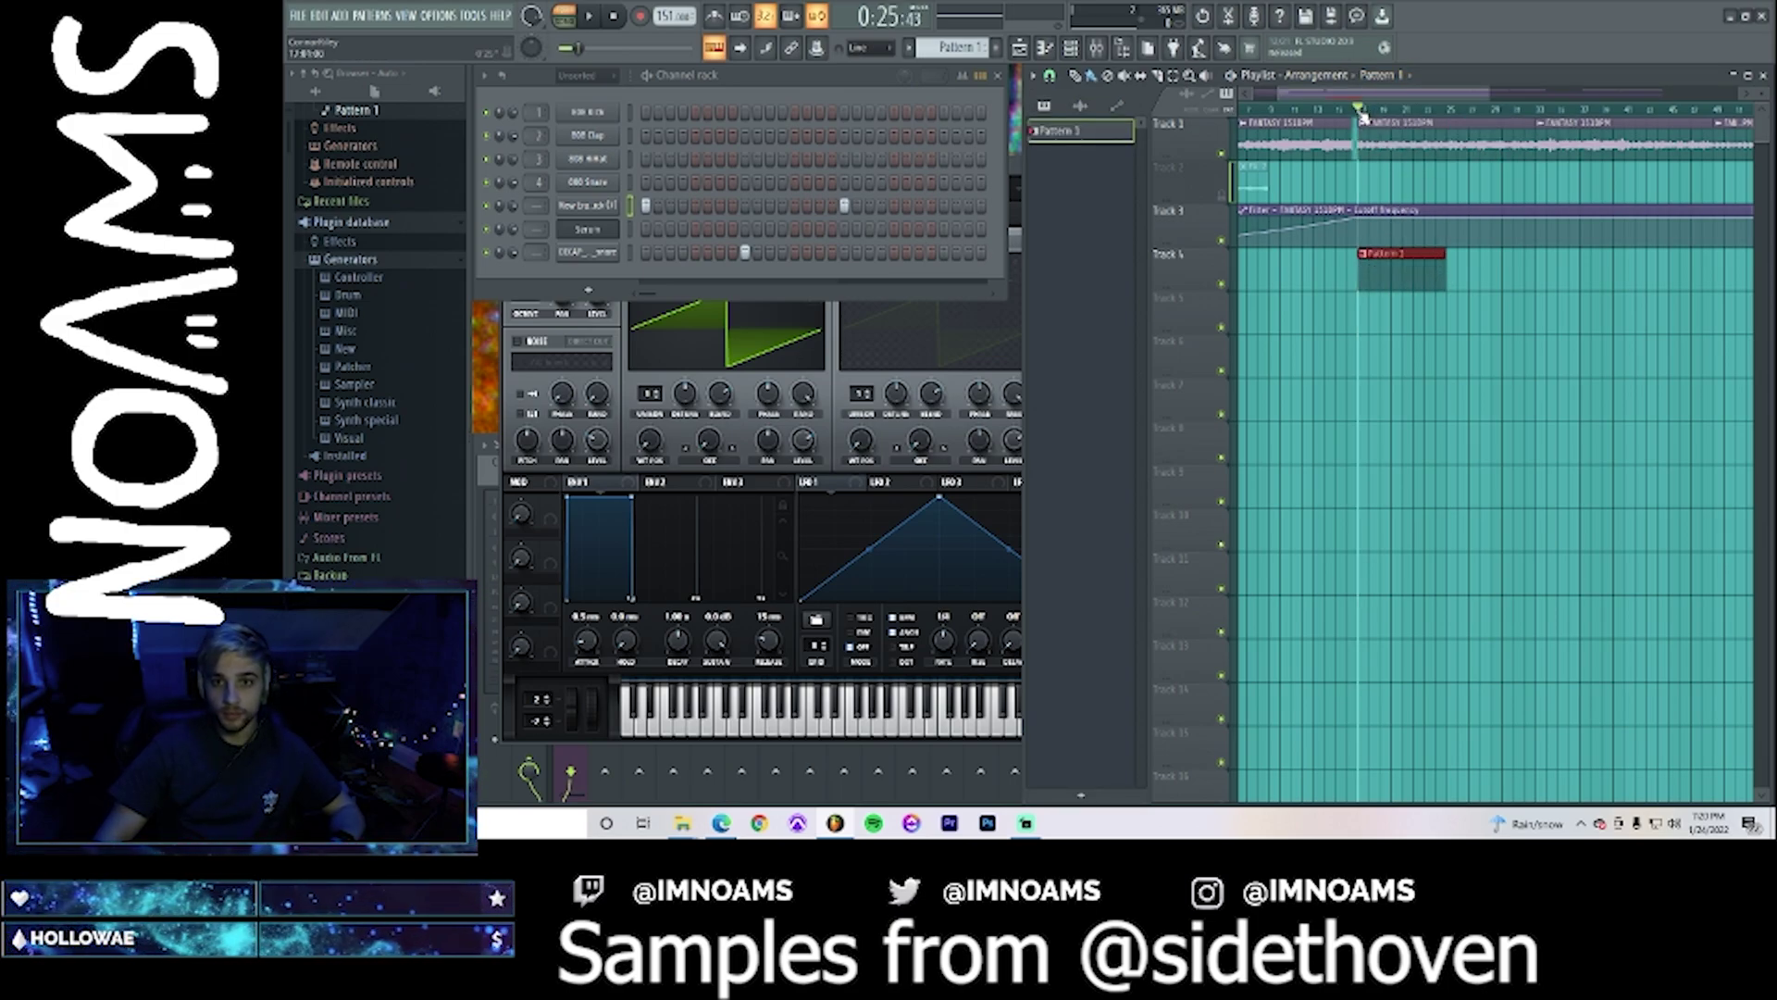
{"action": "key", "text": "space"}
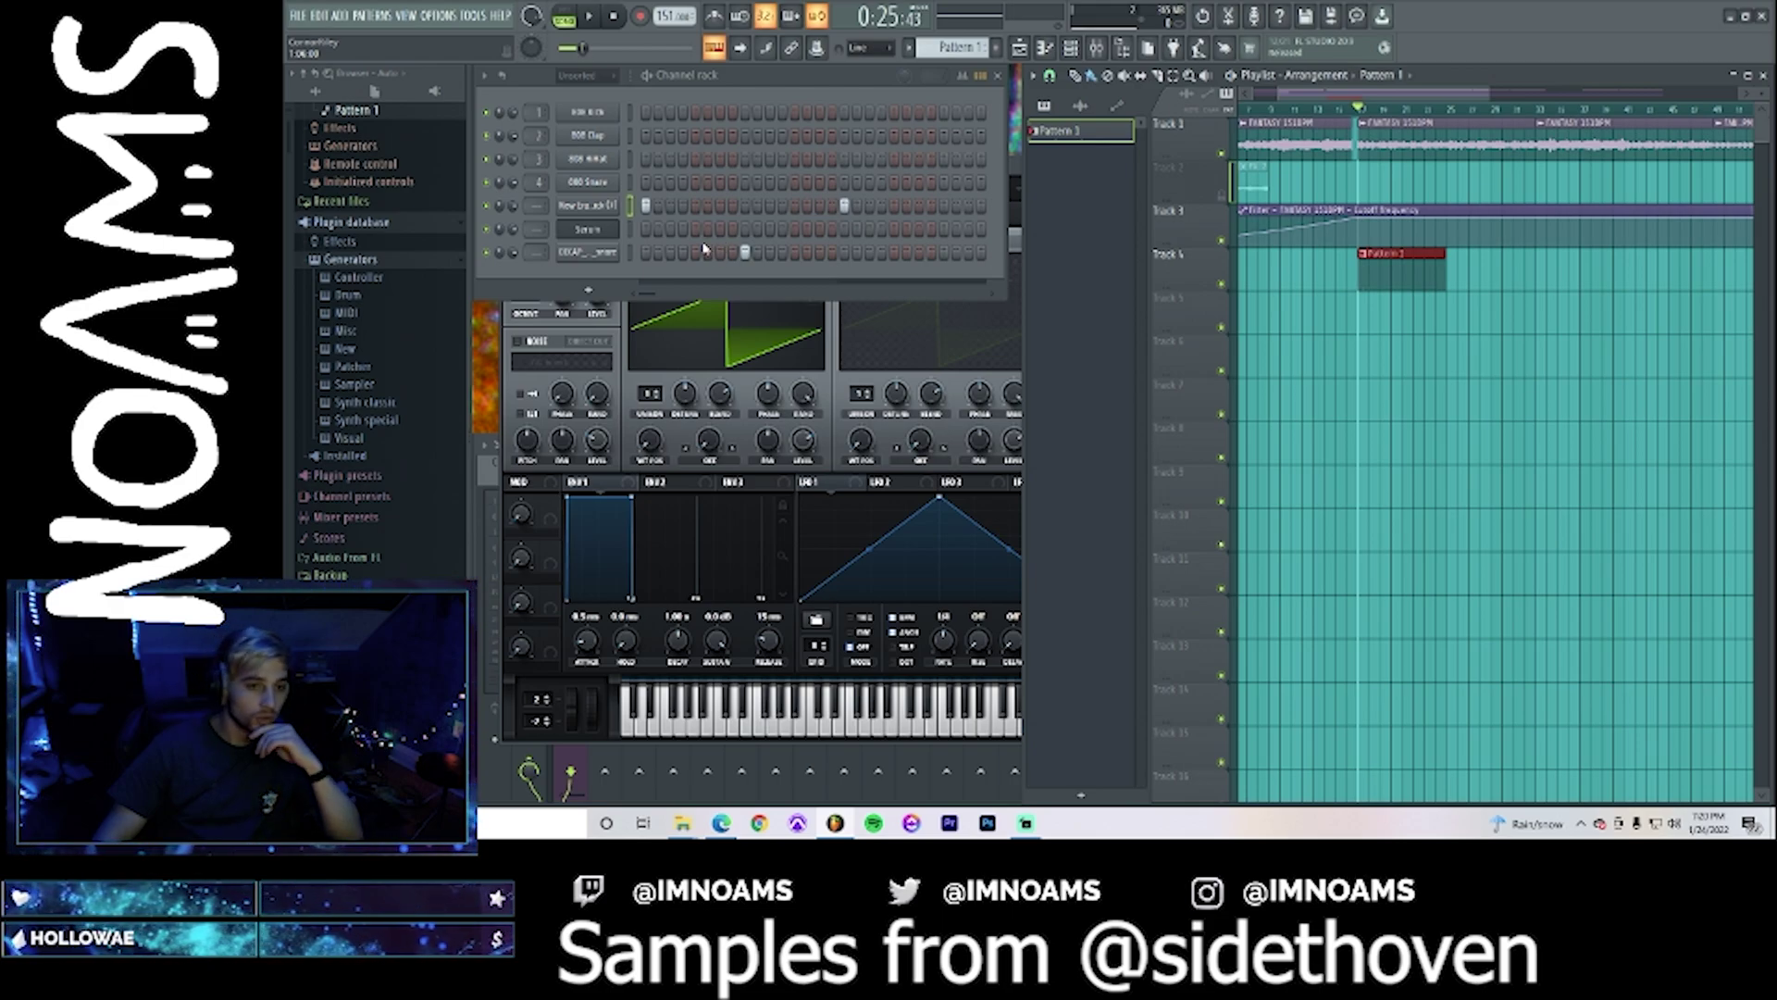
{"action": "left_click", "coordinate": [748, 252]}
{"action": "key", "text": "space"}
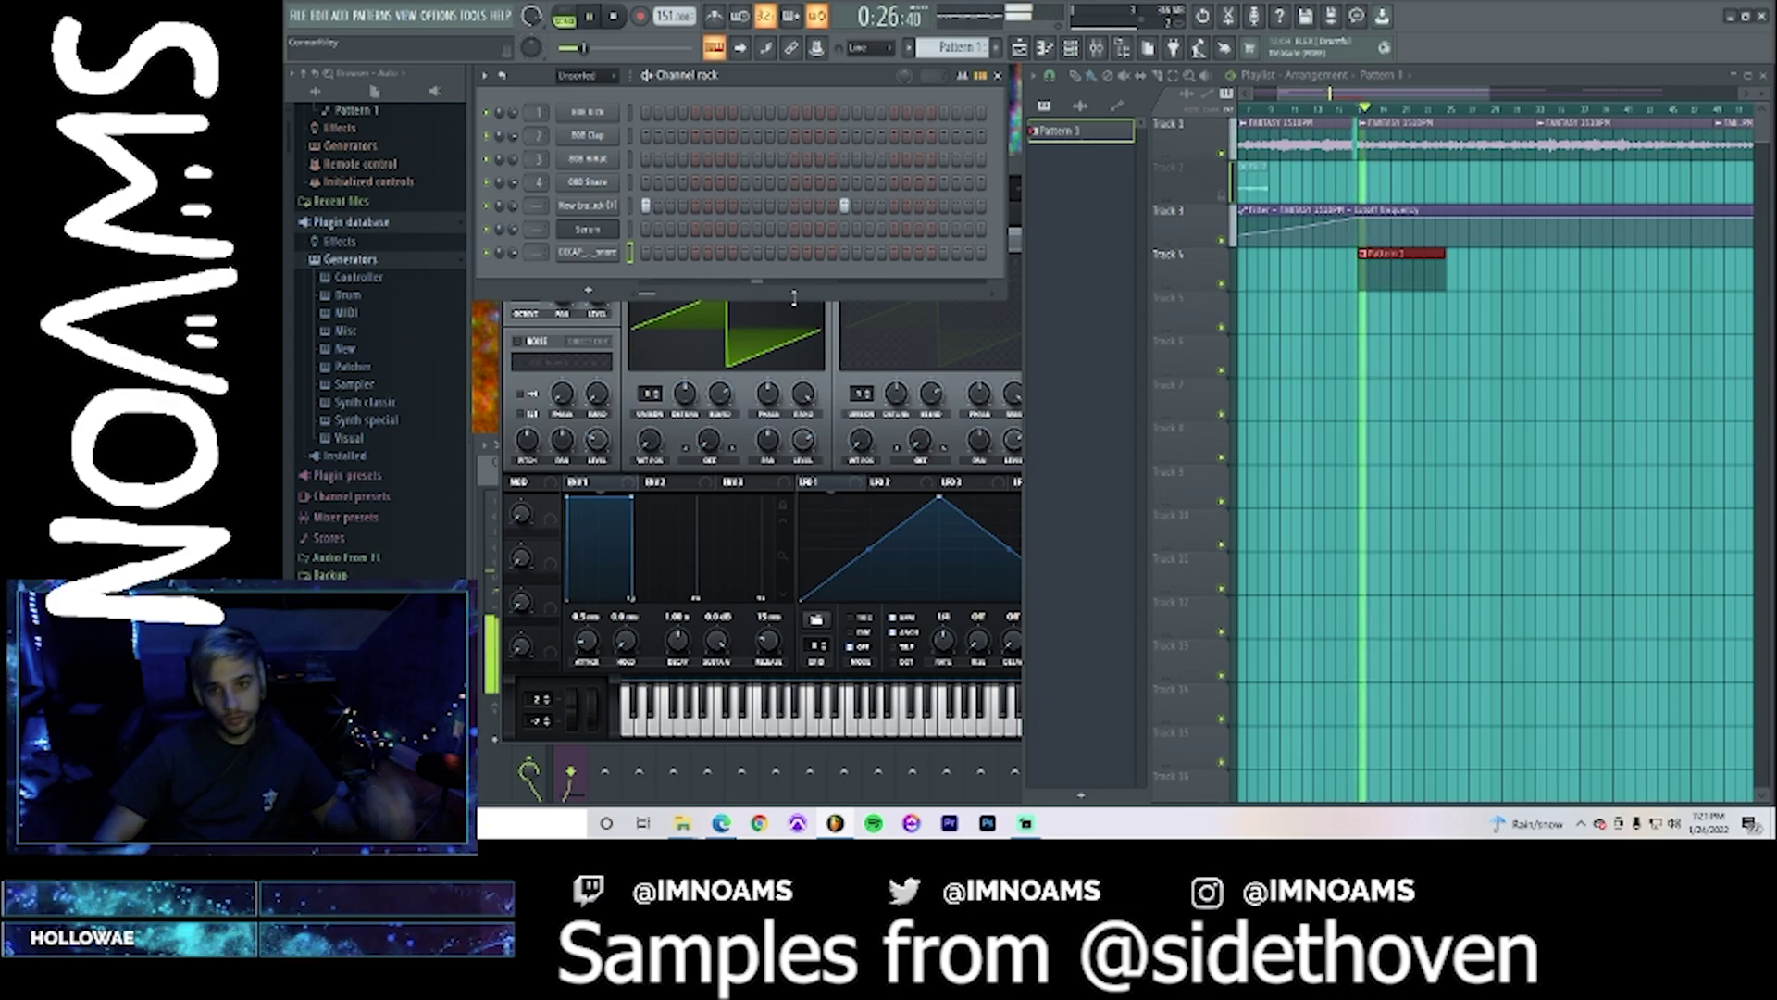
{"action": "key", "text": "space"}
{"action": "left_click", "coordinate": [745, 253]}
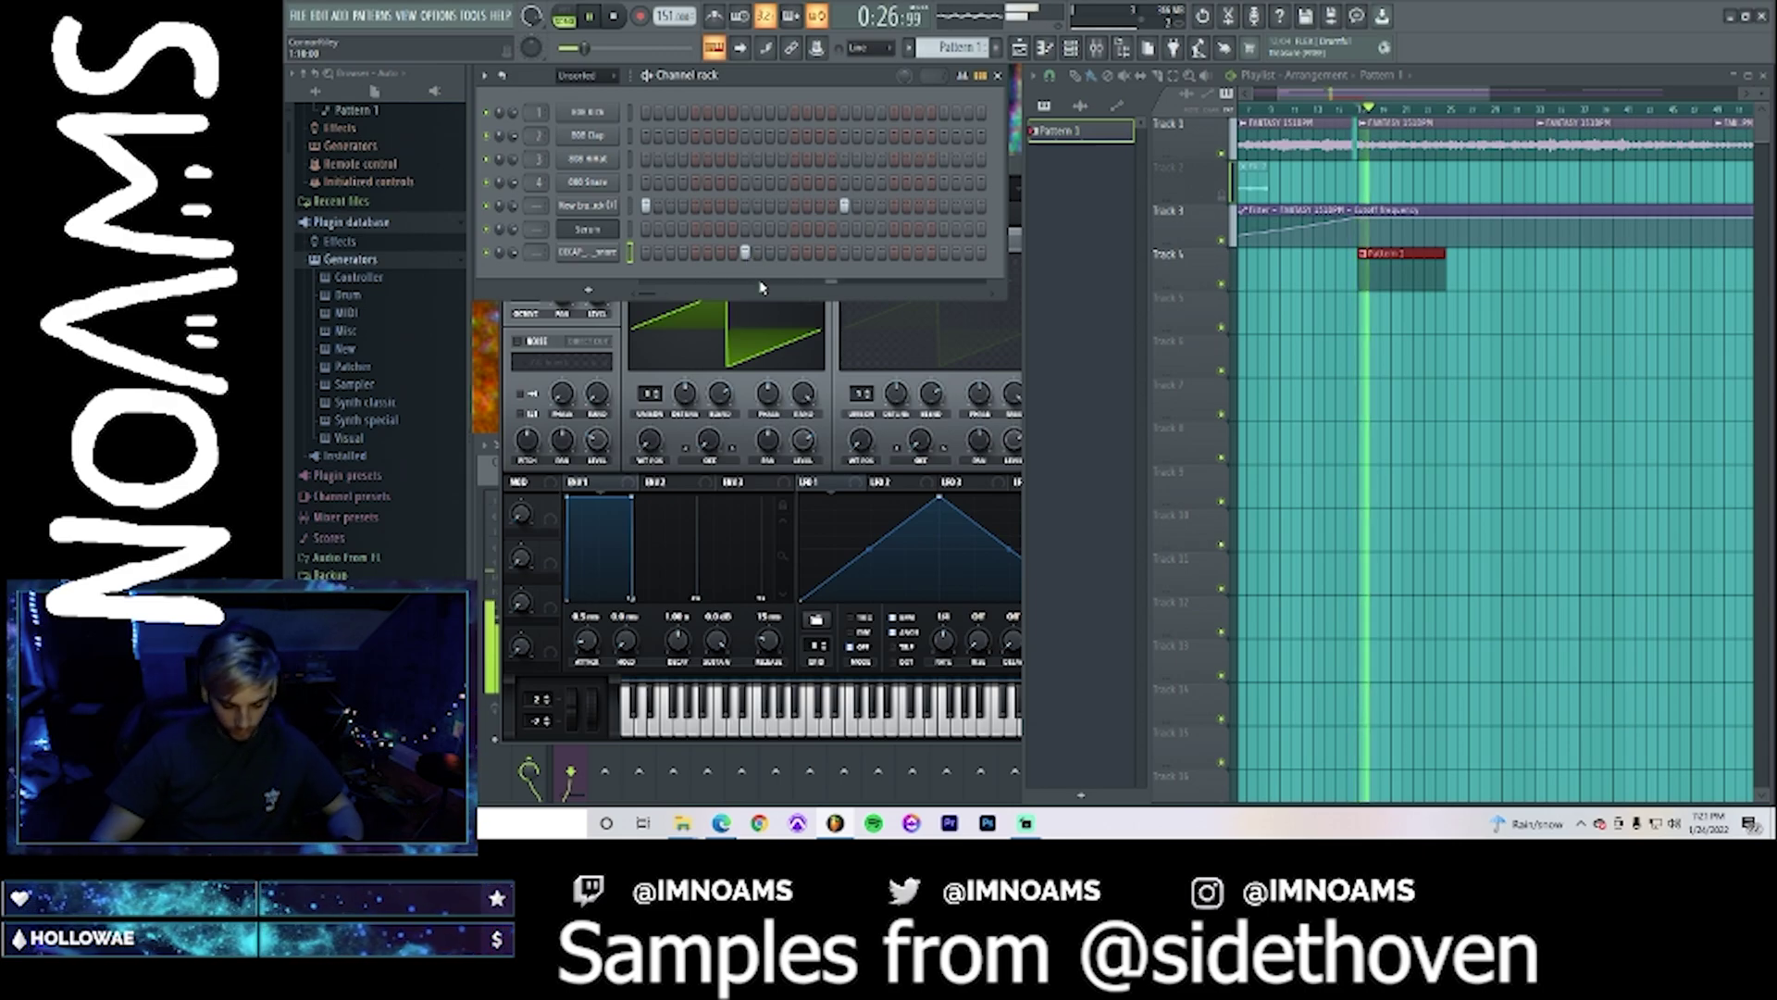
- Place New Era kicks on steps 8, 15 and 24, remove the one on step 17, and add a DECAP snare on step 25
{"action": "left_click", "coordinate": [733, 206]}
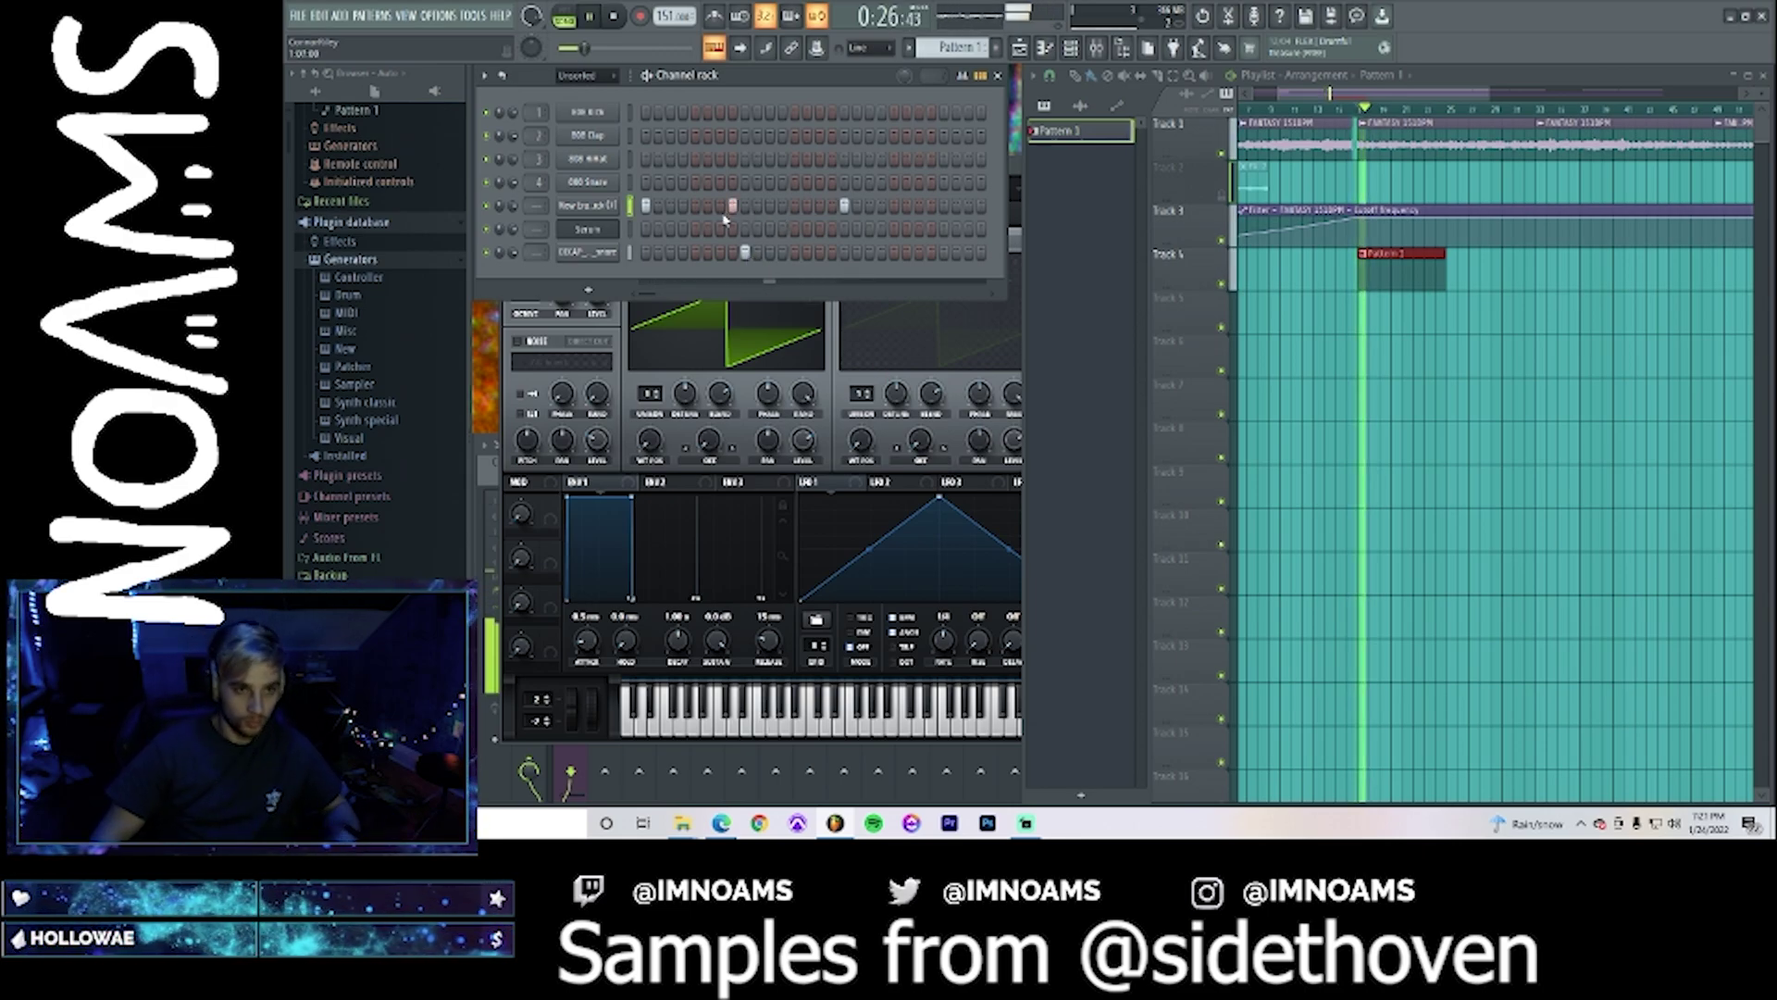
{"action": "left_click", "coordinate": [820, 205]}
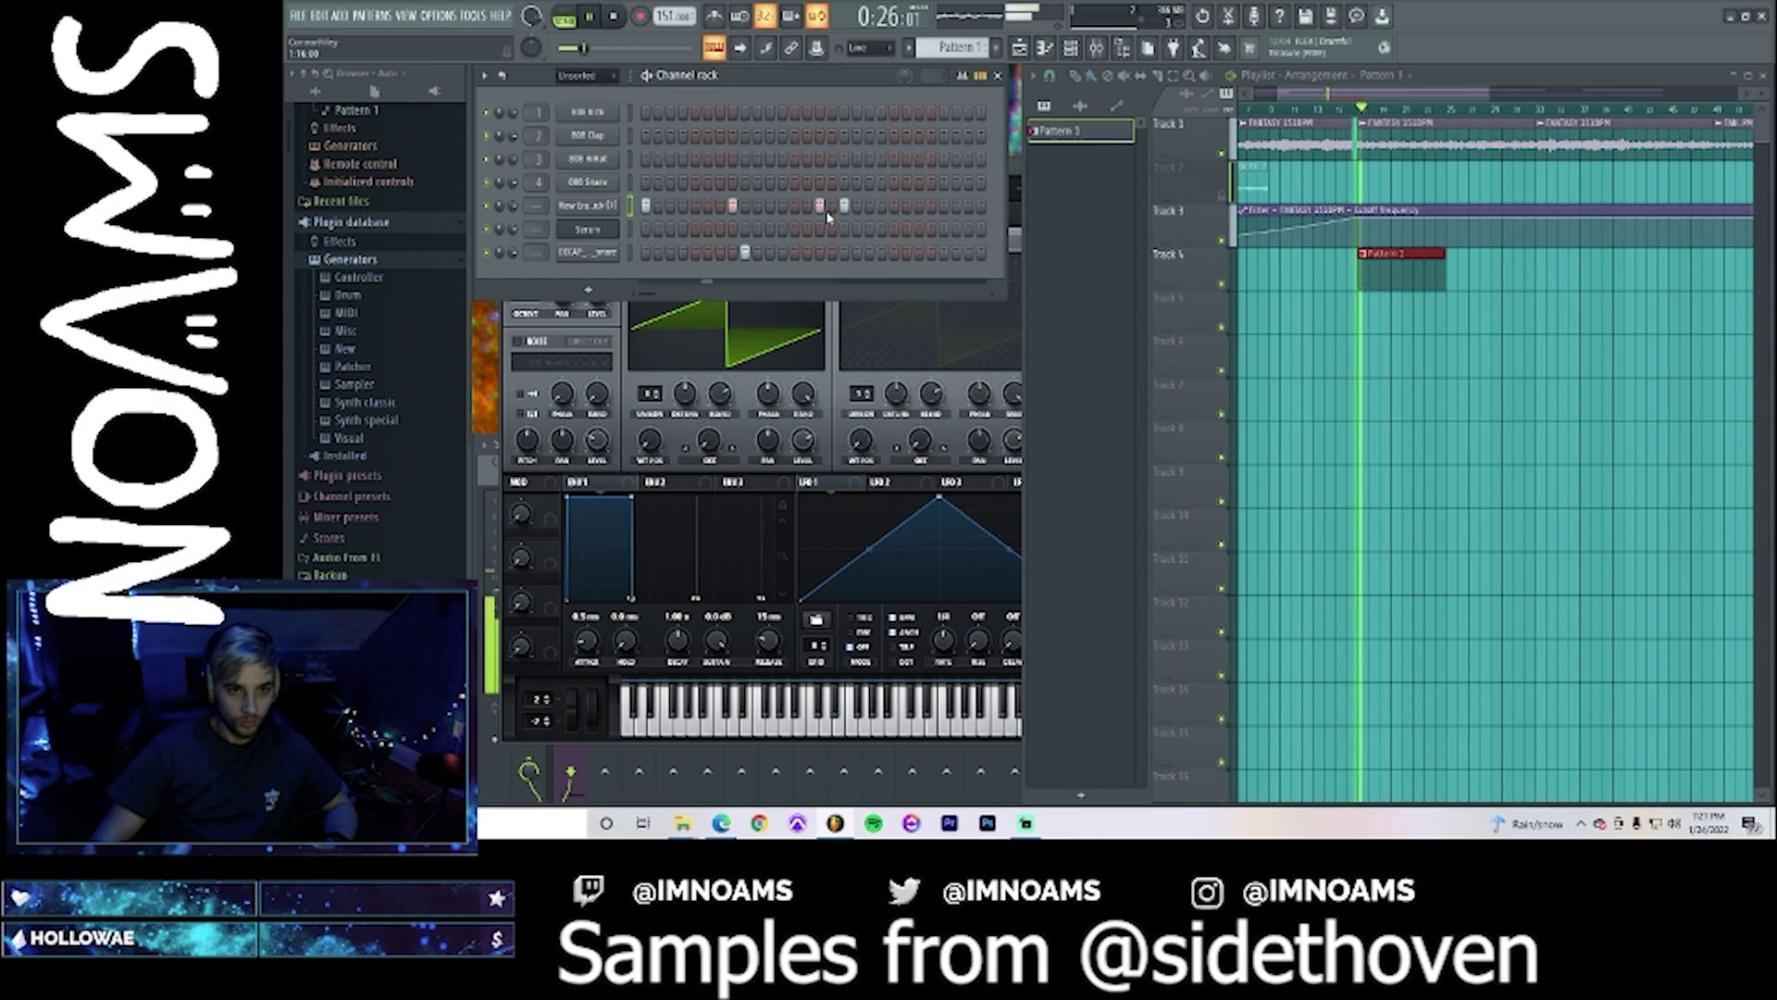
{"action": "right_click", "coordinate": [843, 207]}
{"action": "right_click", "coordinate": [820, 206]}
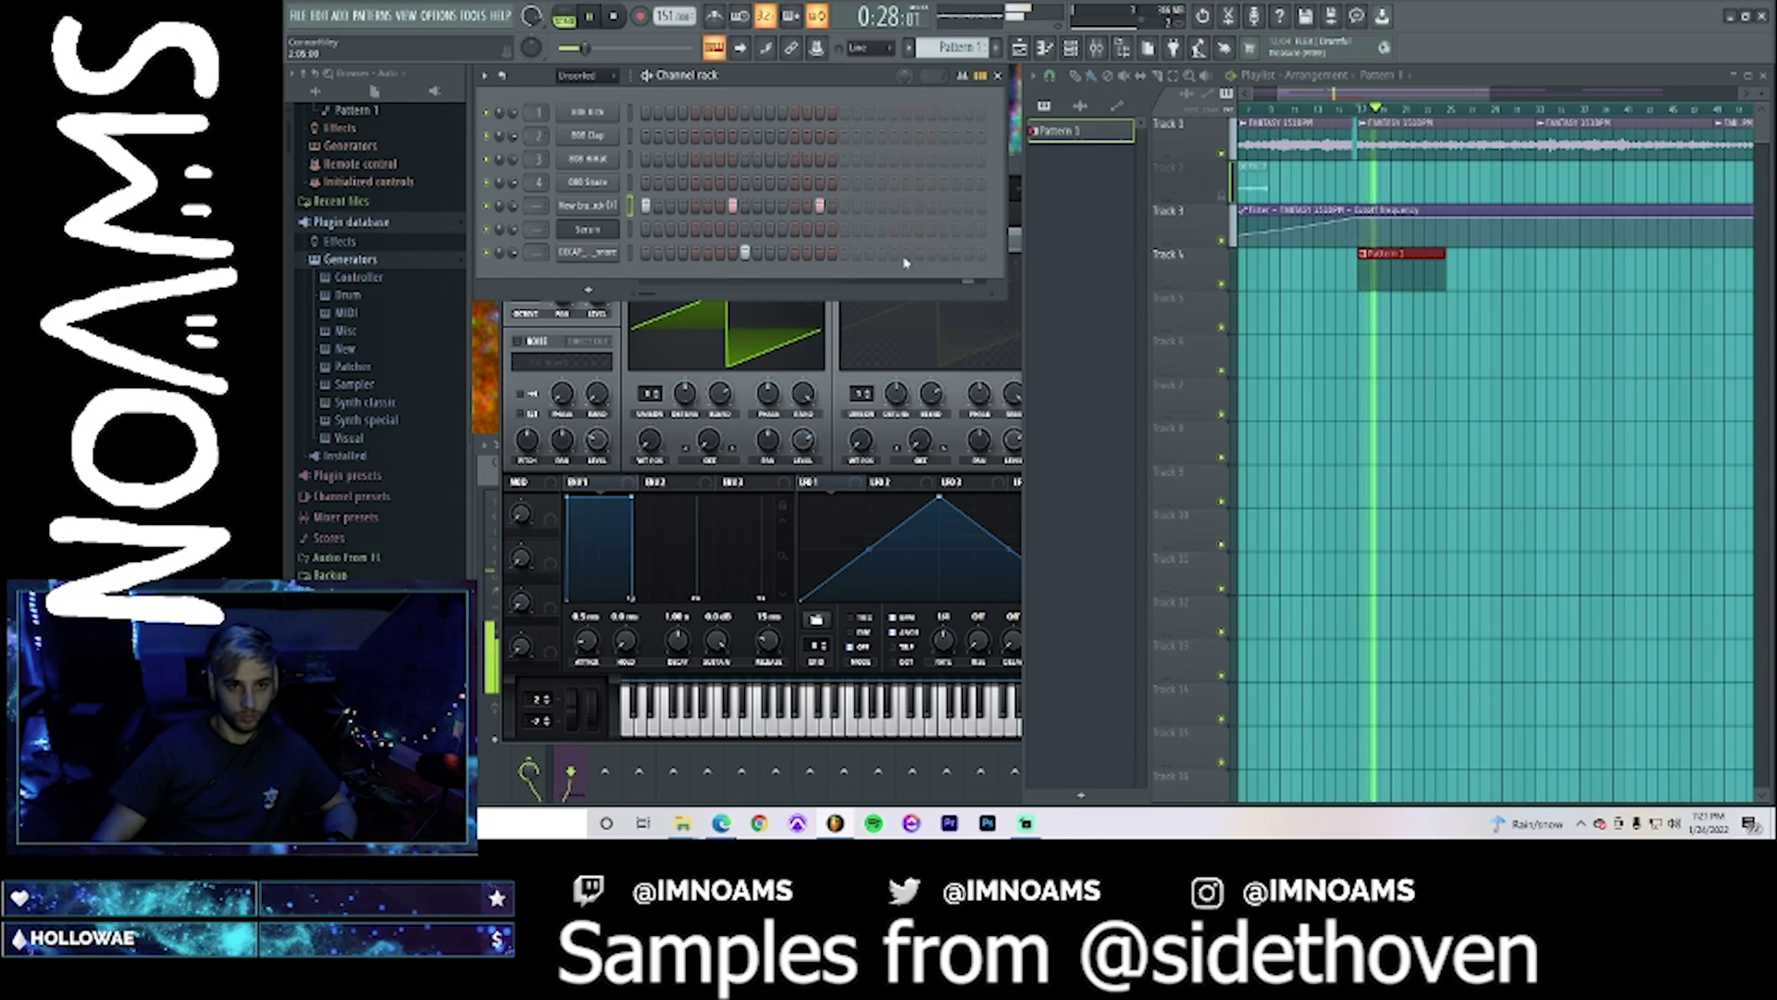
{"action": "left_click", "coordinate": [942, 254]}
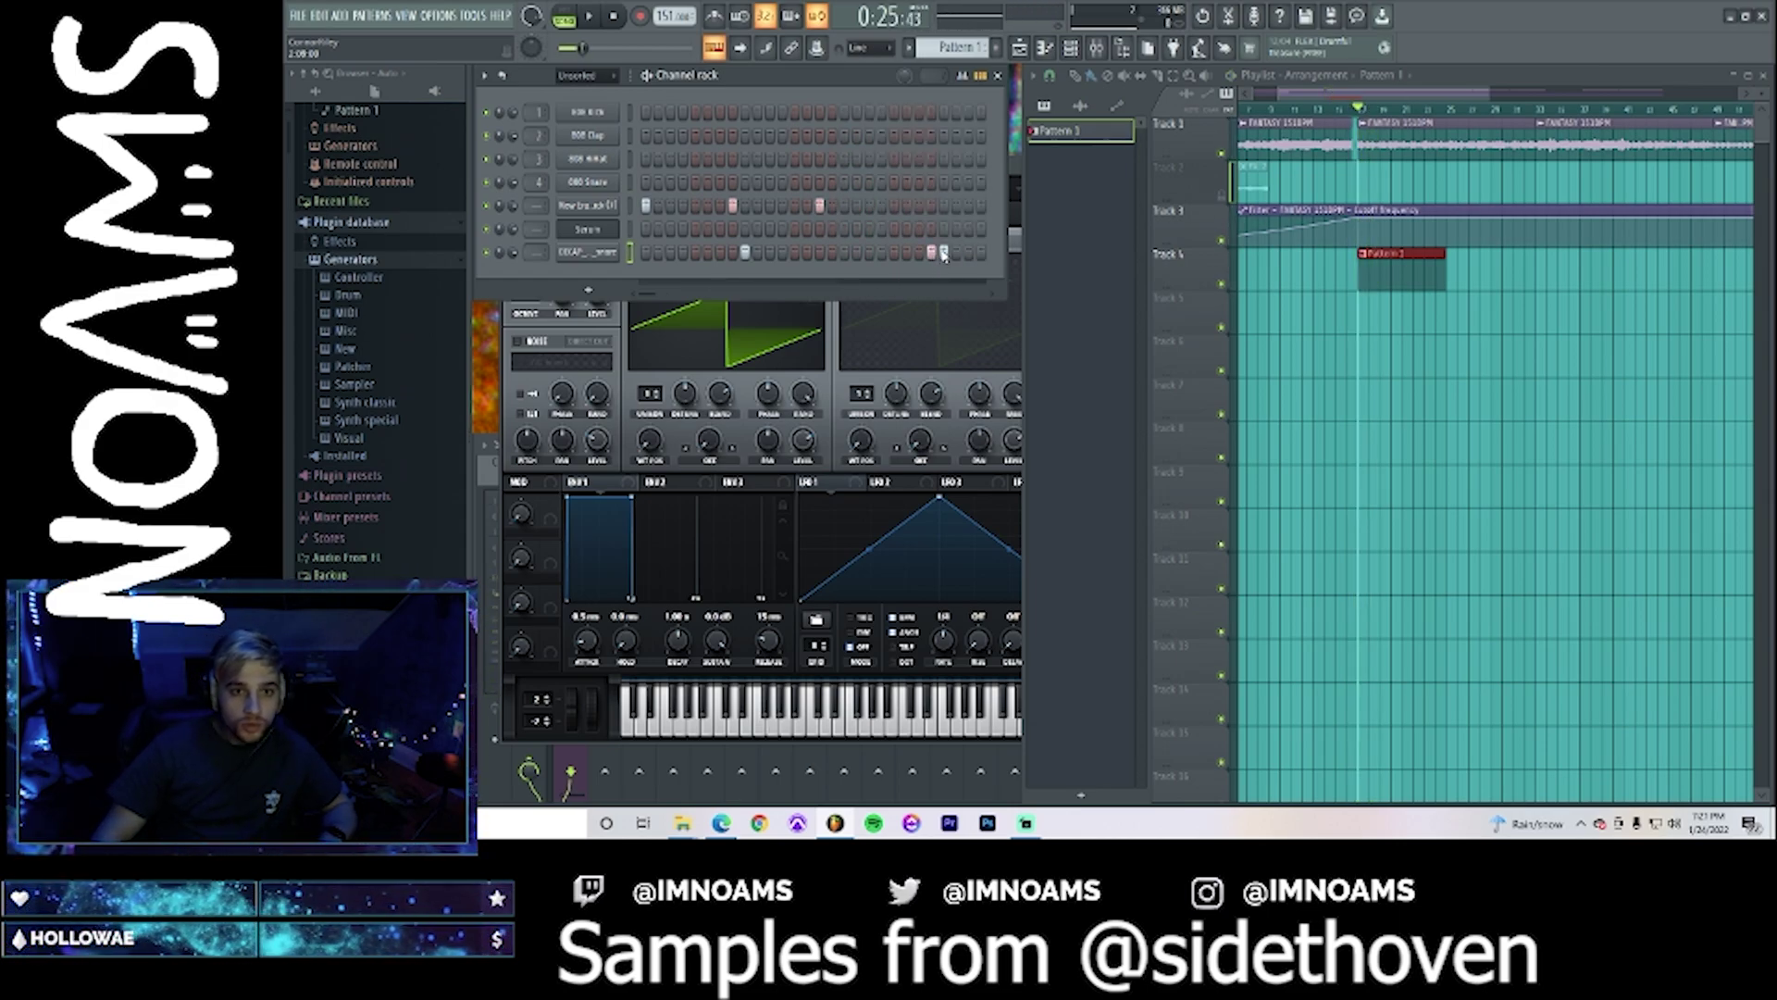
{"action": "left_click", "coordinate": [933, 207]}
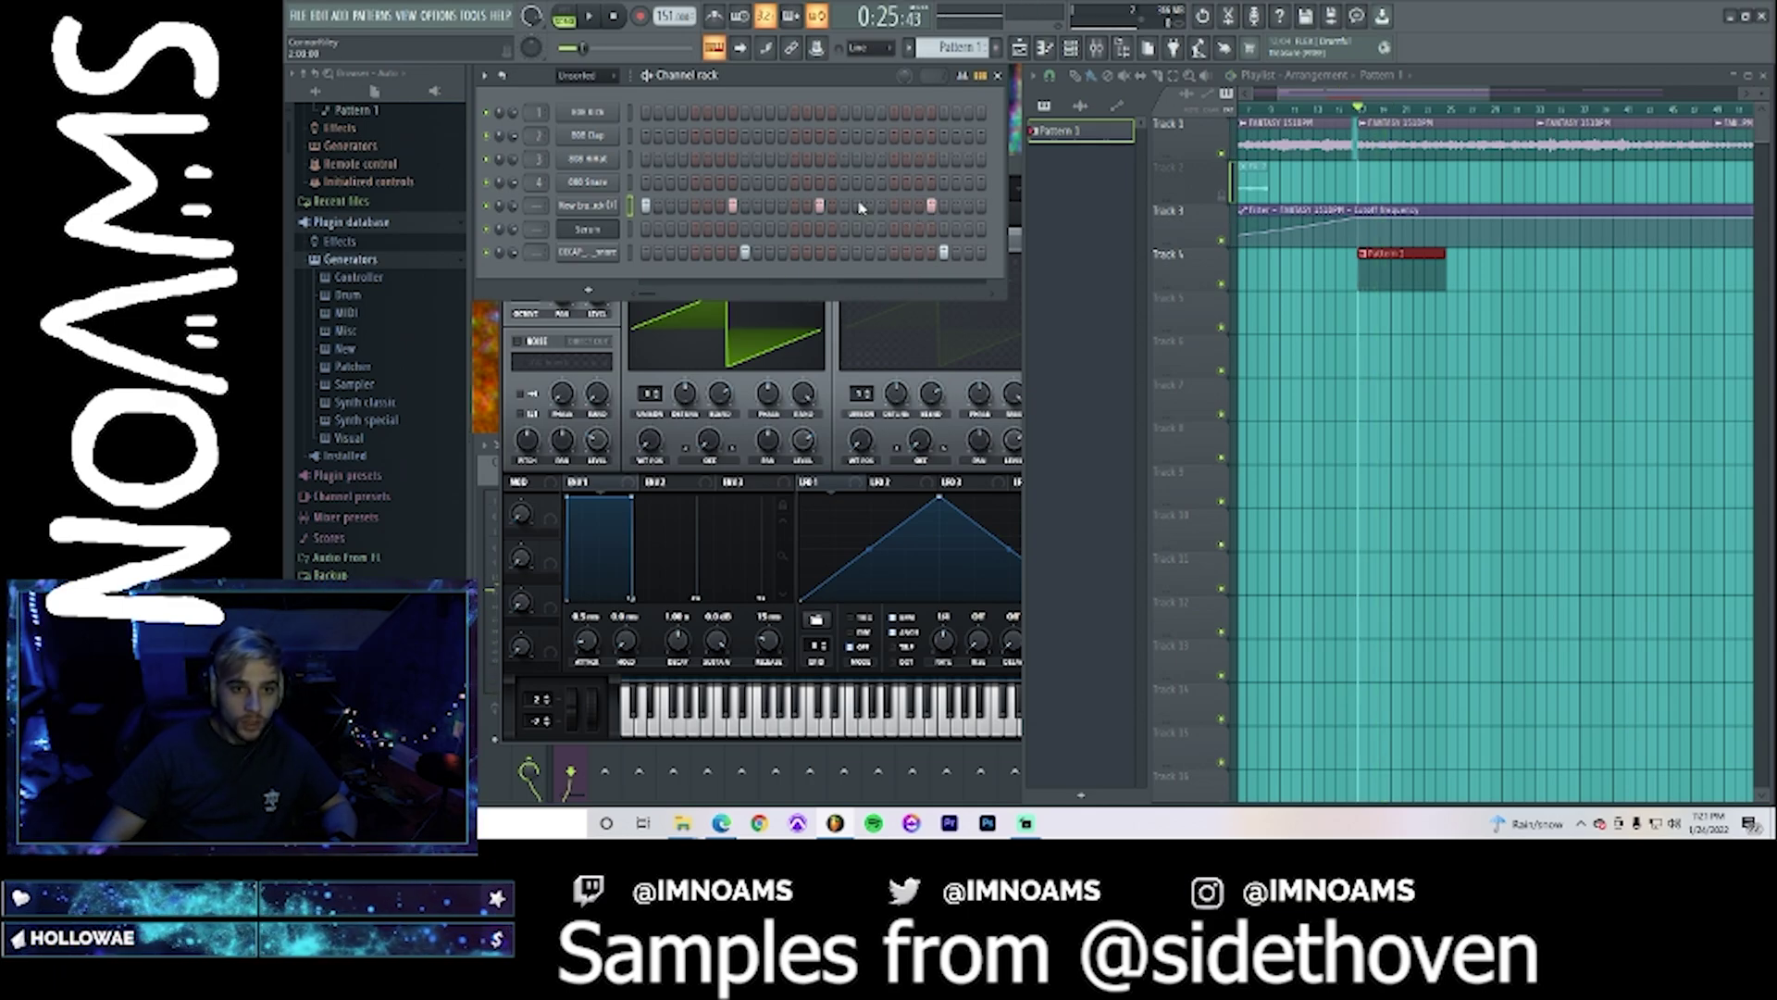
- Examine the kick and DECAP snare notes in the piano roll during playback, return to the playlist and stop
{"action": "right_click", "coordinate": [586, 205]}
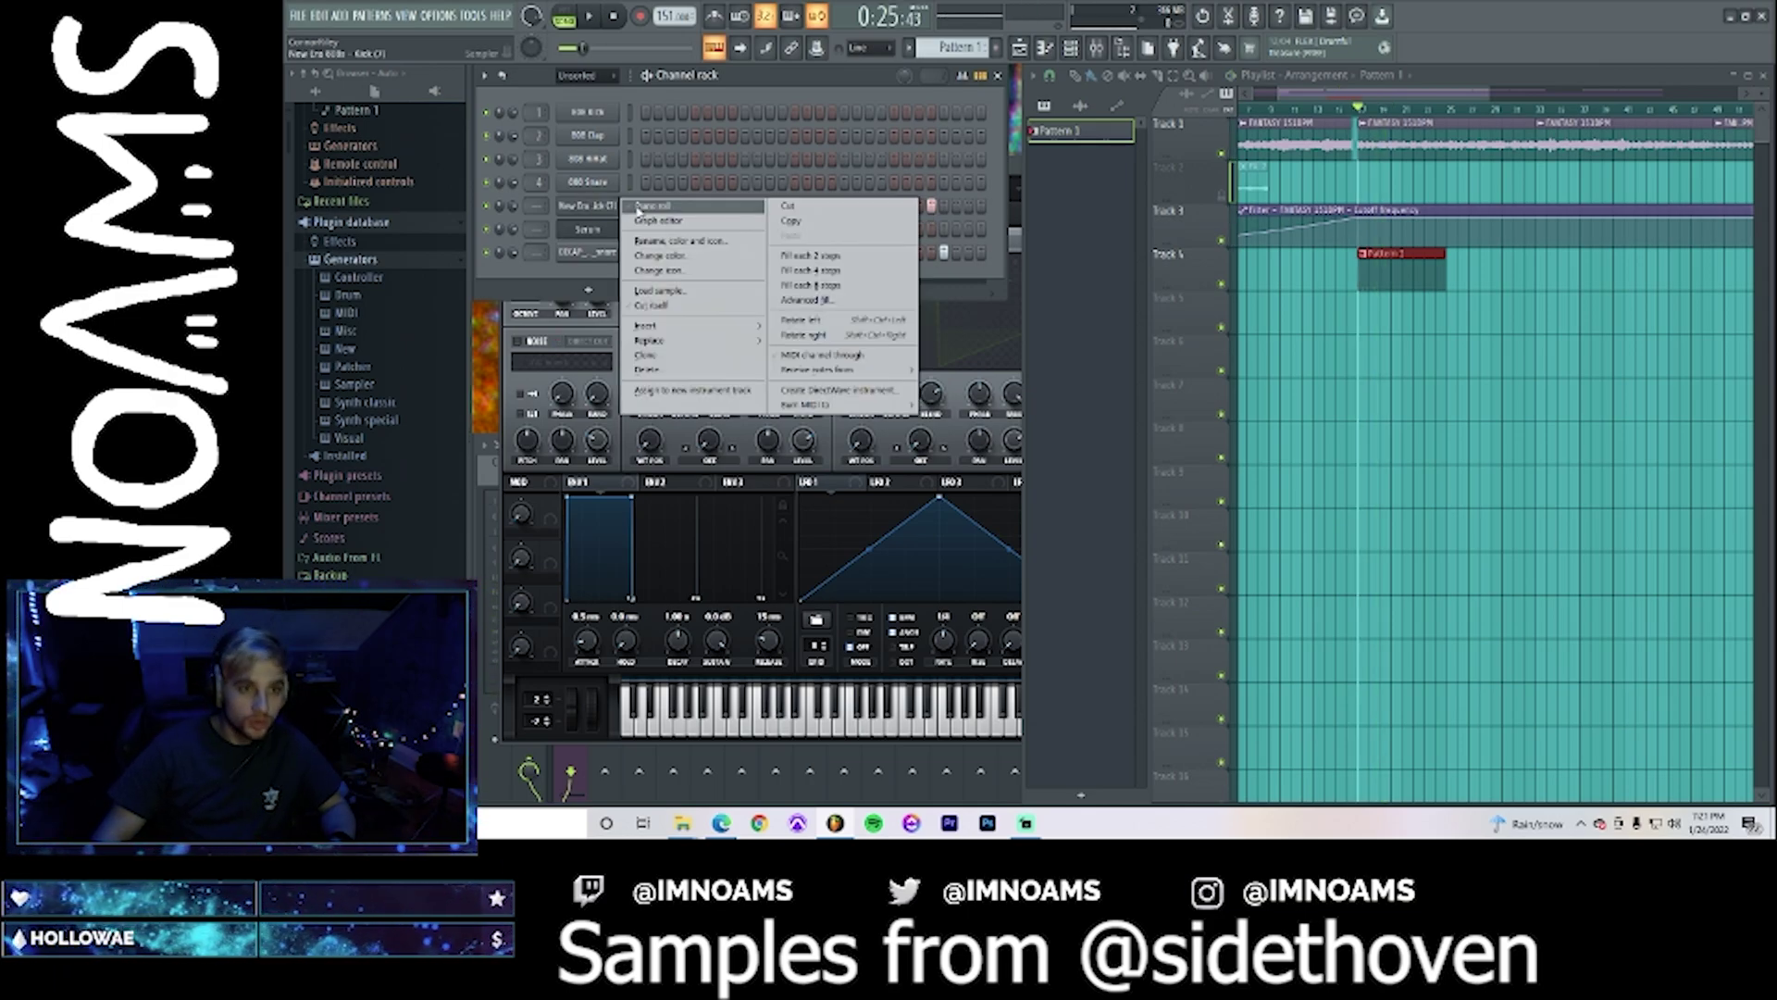
{"action": "left_click", "coordinate": [630, 214]}
{"action": "left_click_drag", "start_coordinate": [1294, 157], "coordinate": [1195, 158]}
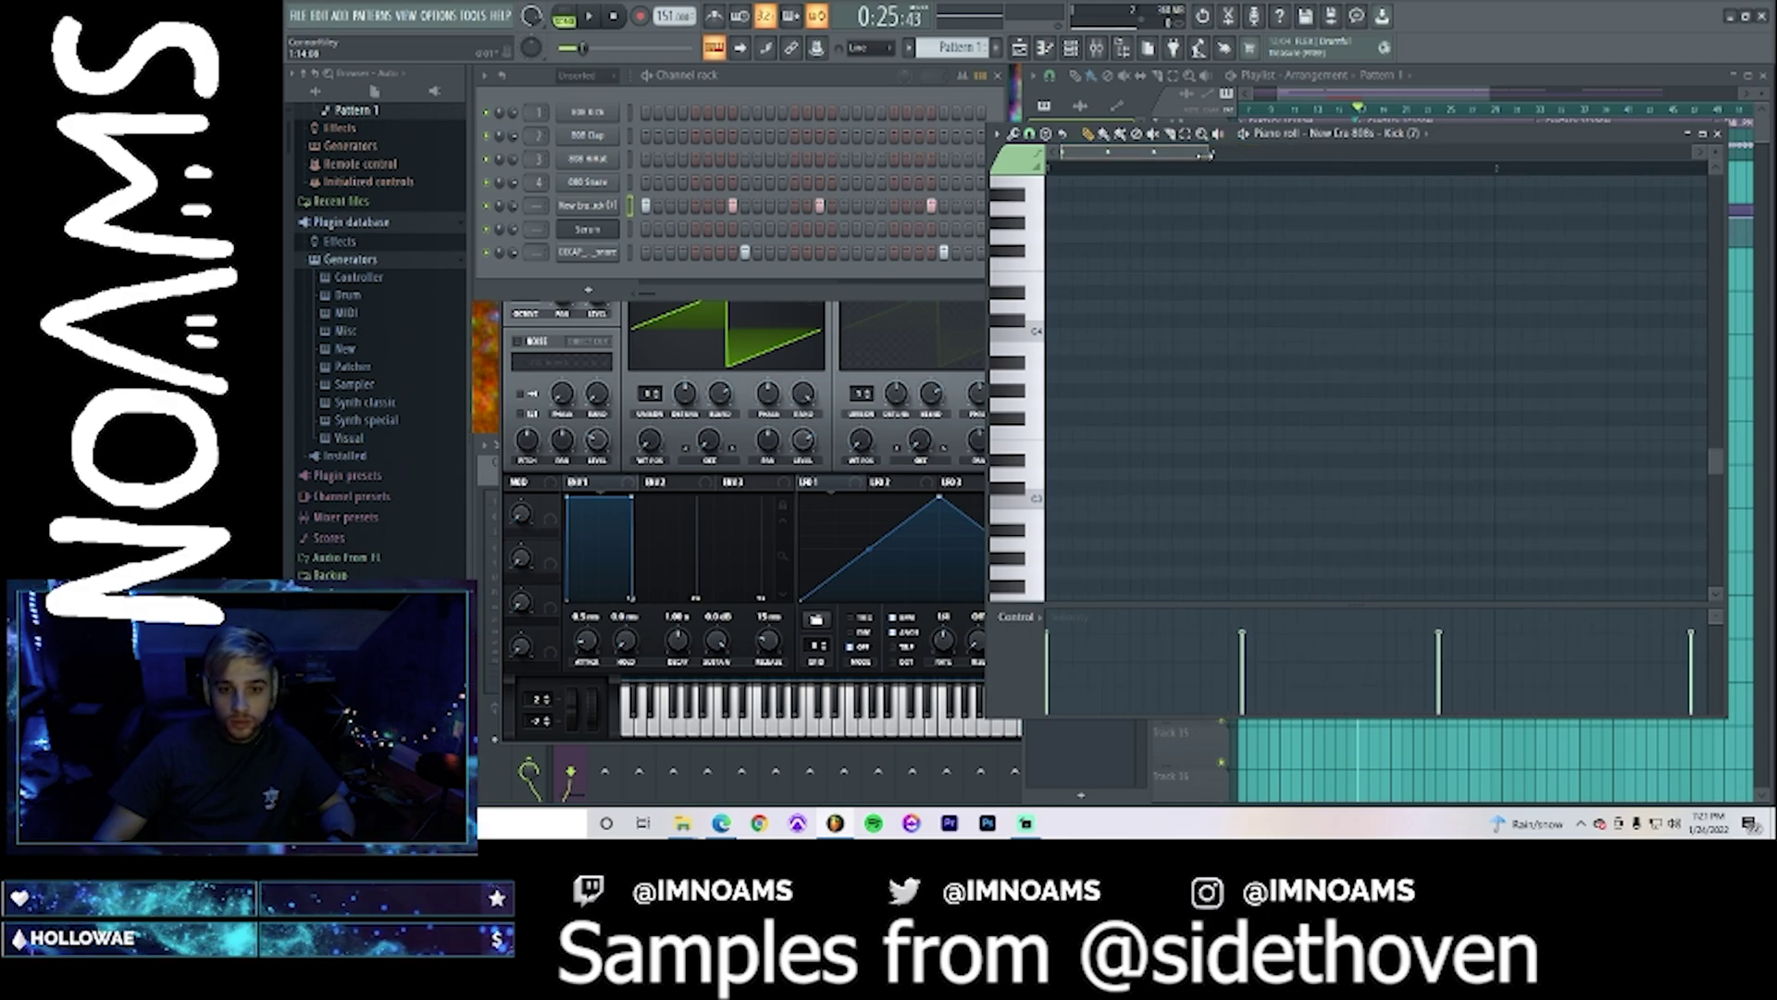
{"action": "scroll", "coordinate": [1269, 508], "scroll_direction": "down", "scroll_amount": 2}
{"action": "key", "text": "space"}
{"action": "left_click", "coordinate": [1425, 133]}
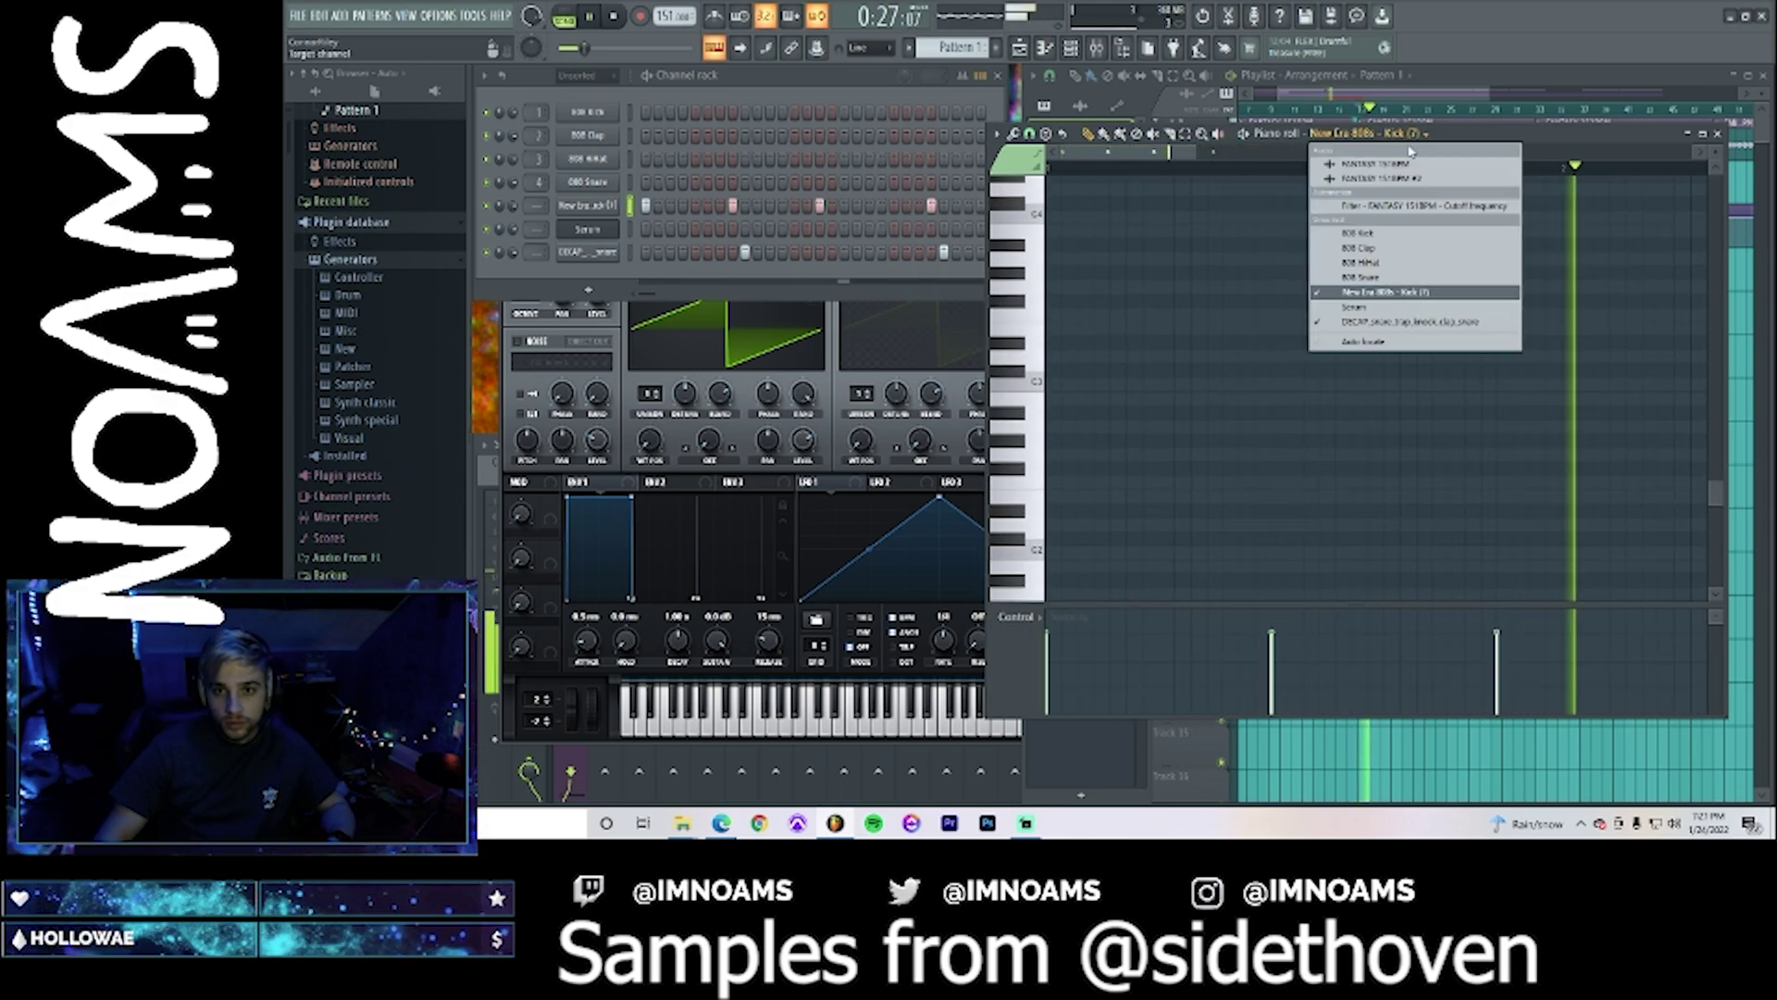
{"action": "left_click", "coordinate": [1416, 324]}
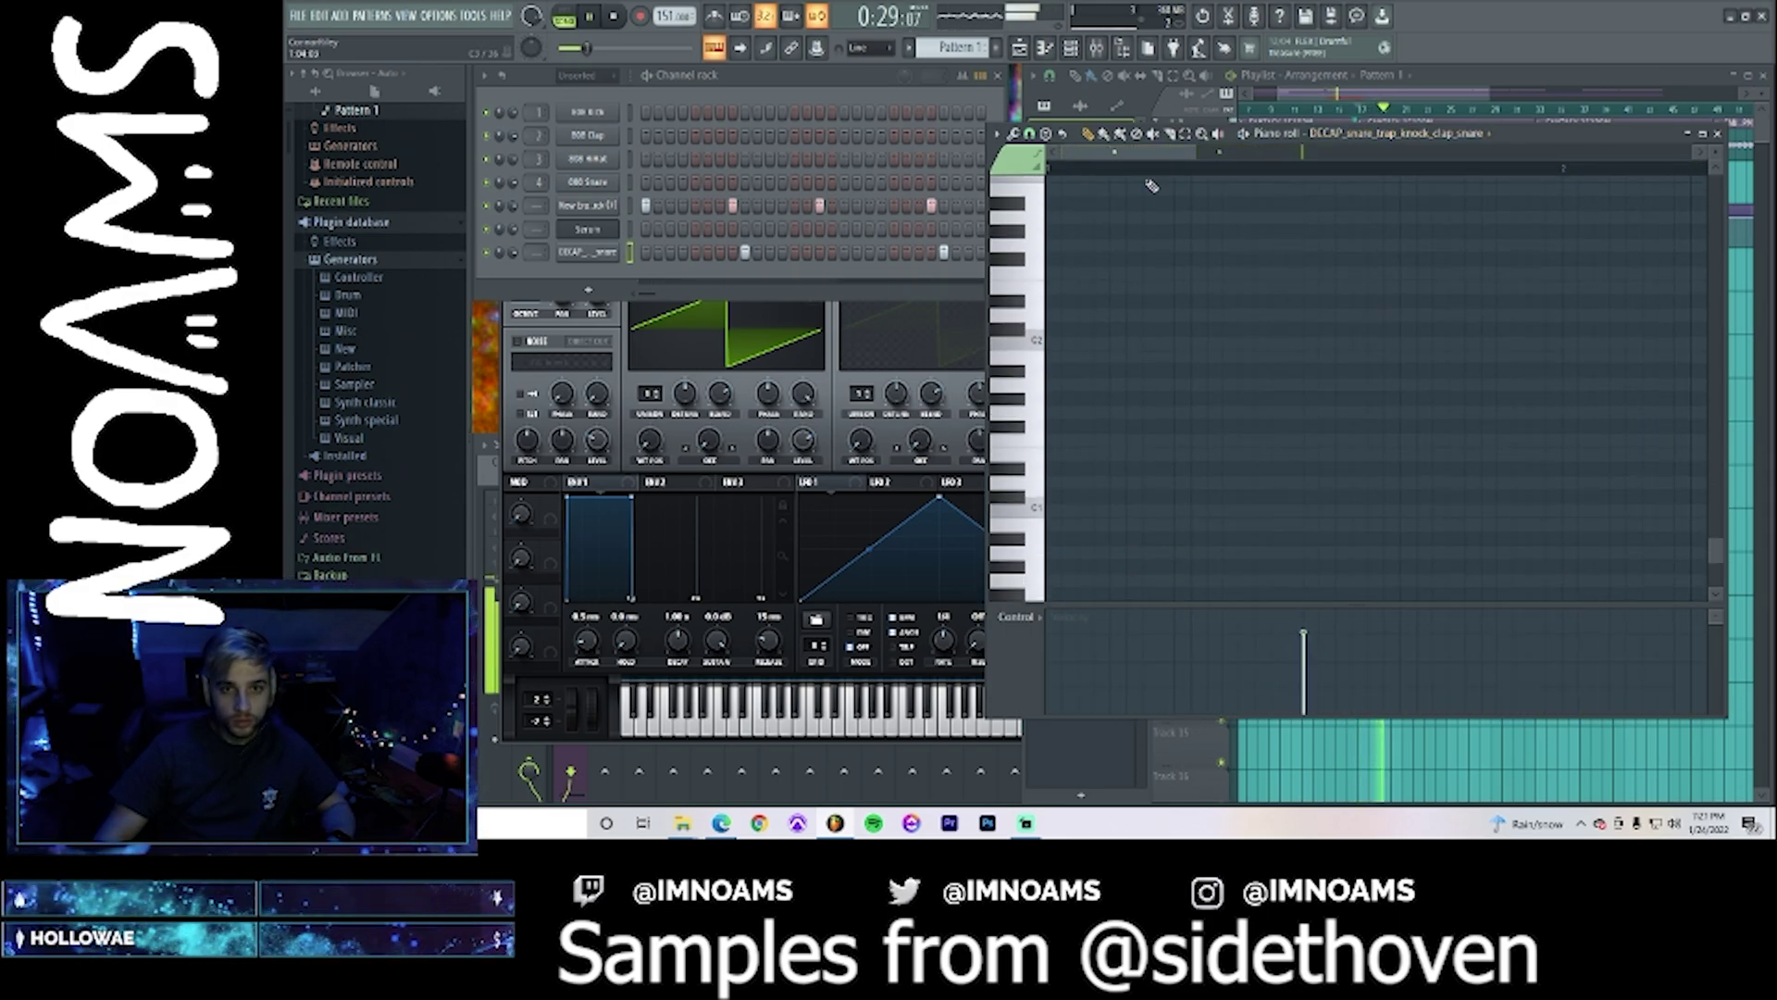
{"action": "key", "text": "F5"}
{"action": "key", "text": "space"}
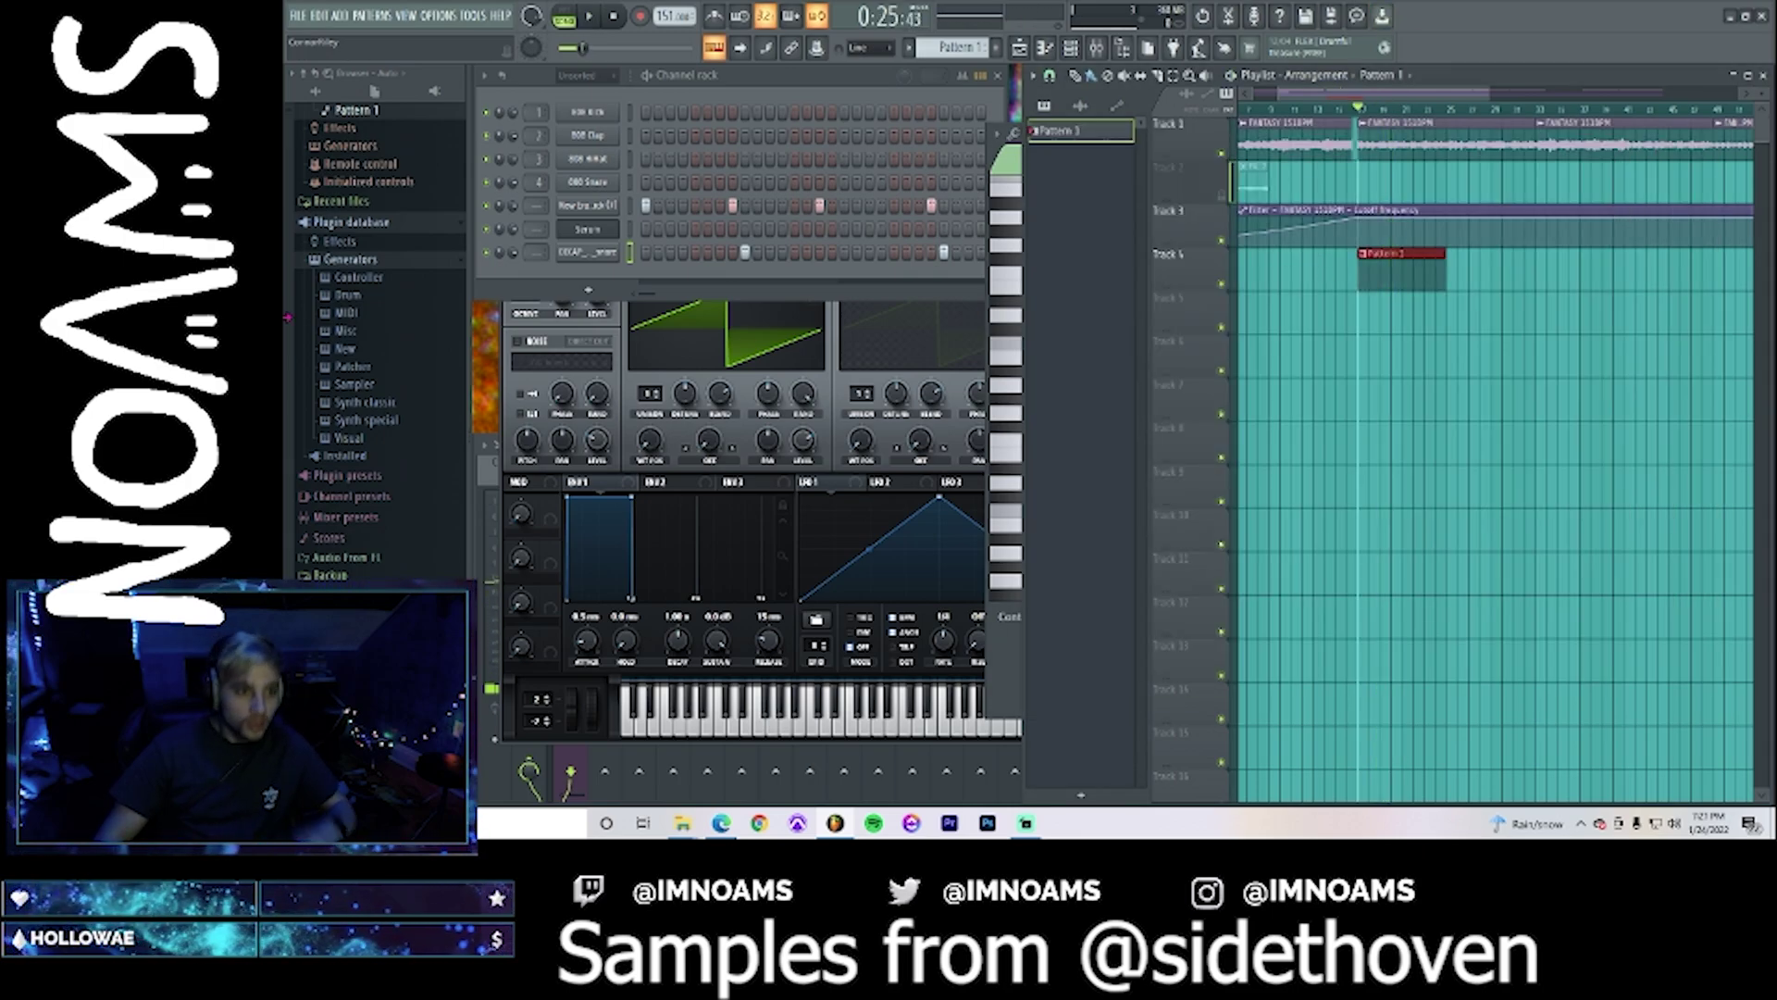
- Browse the sample folders to the New Era 808 & Bass Kontakt library and open its One-Shot Samples folder
{"action": "scroll", "coordinate": [389, 486], "scroll_direction": "down", "scroll_amount": 15}
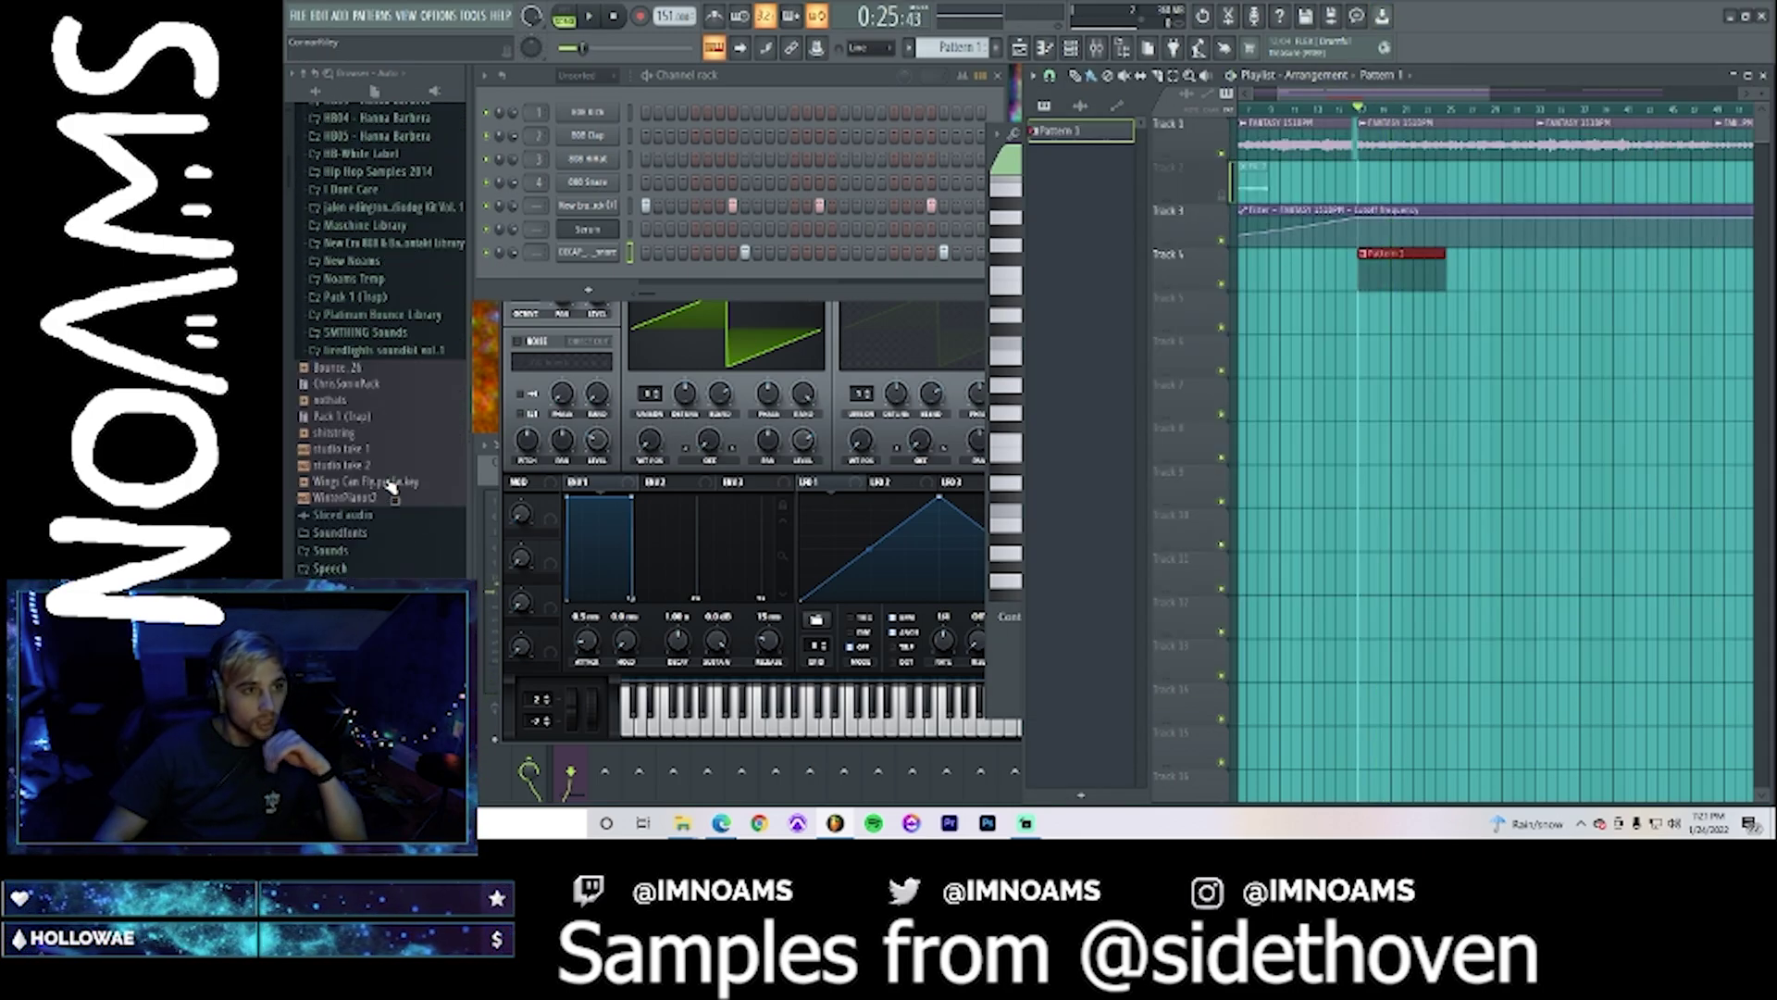
{"action": "scroll", "coordinate": [391, 487], "scroll_direction": "down", "scroll_amount": 10}
{"action": "key", "text": "ctrl+f"}
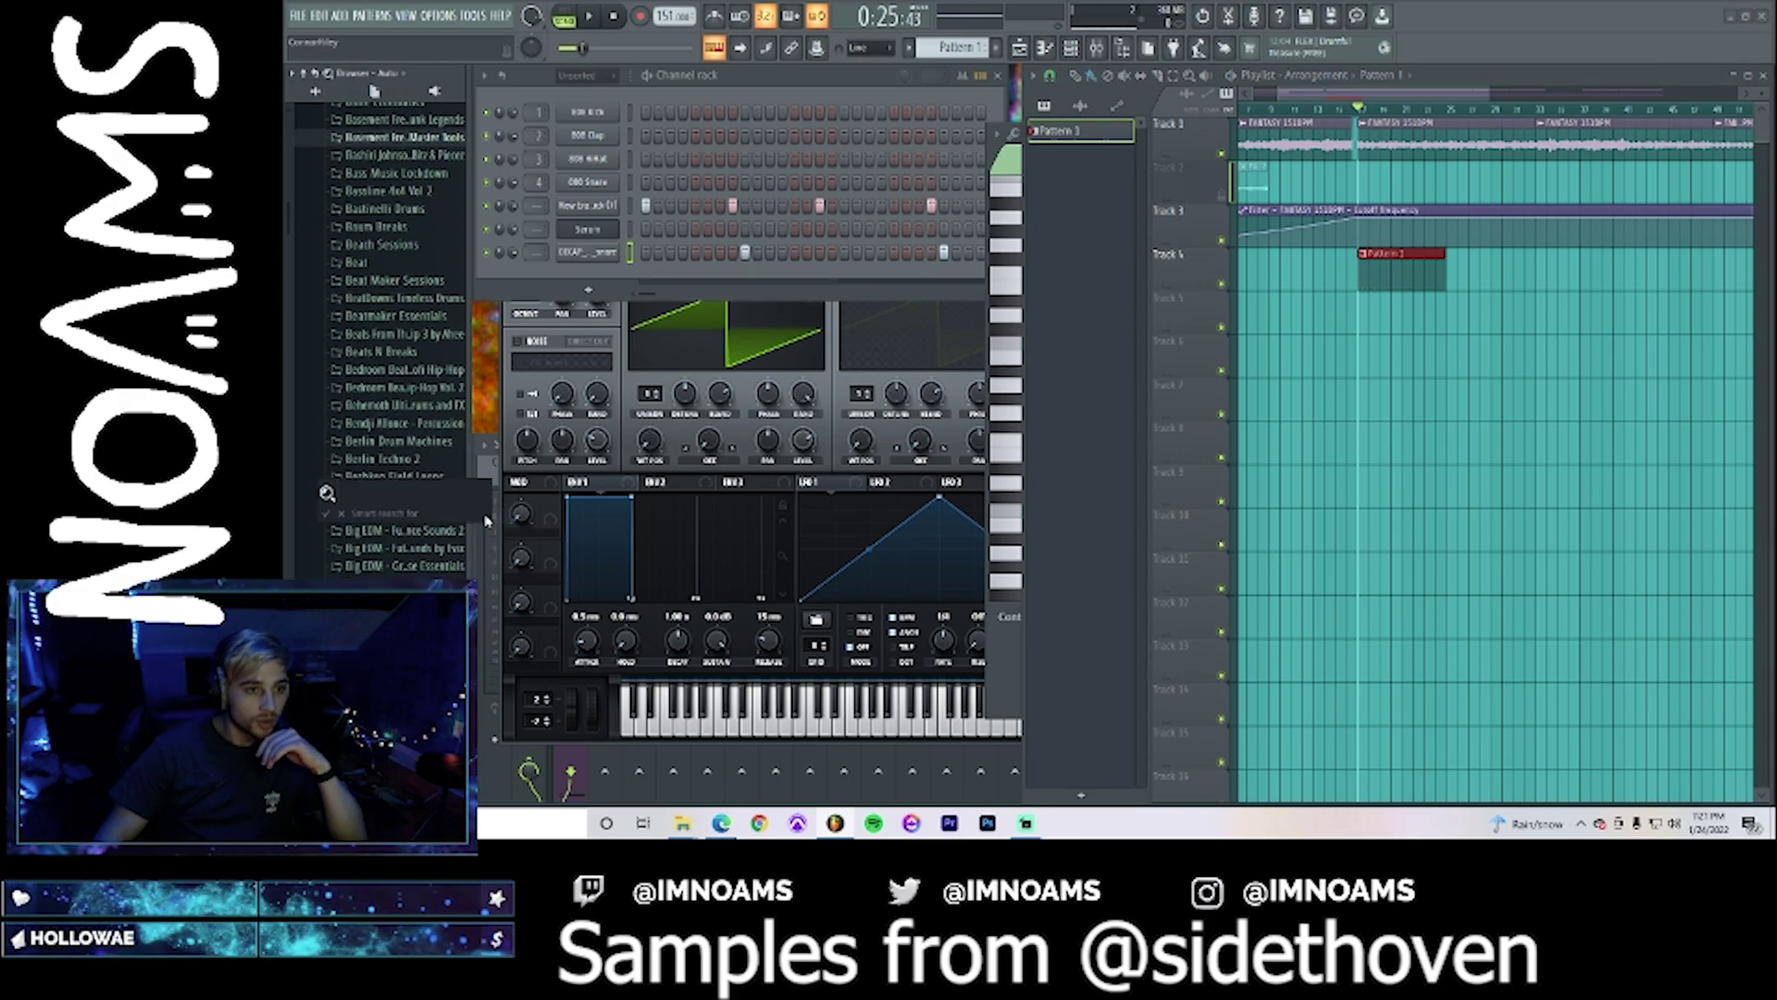
{"action": "scroll", "coordinate": [361, 510], "scroll_direction": "down", "scroll_amount": 20}
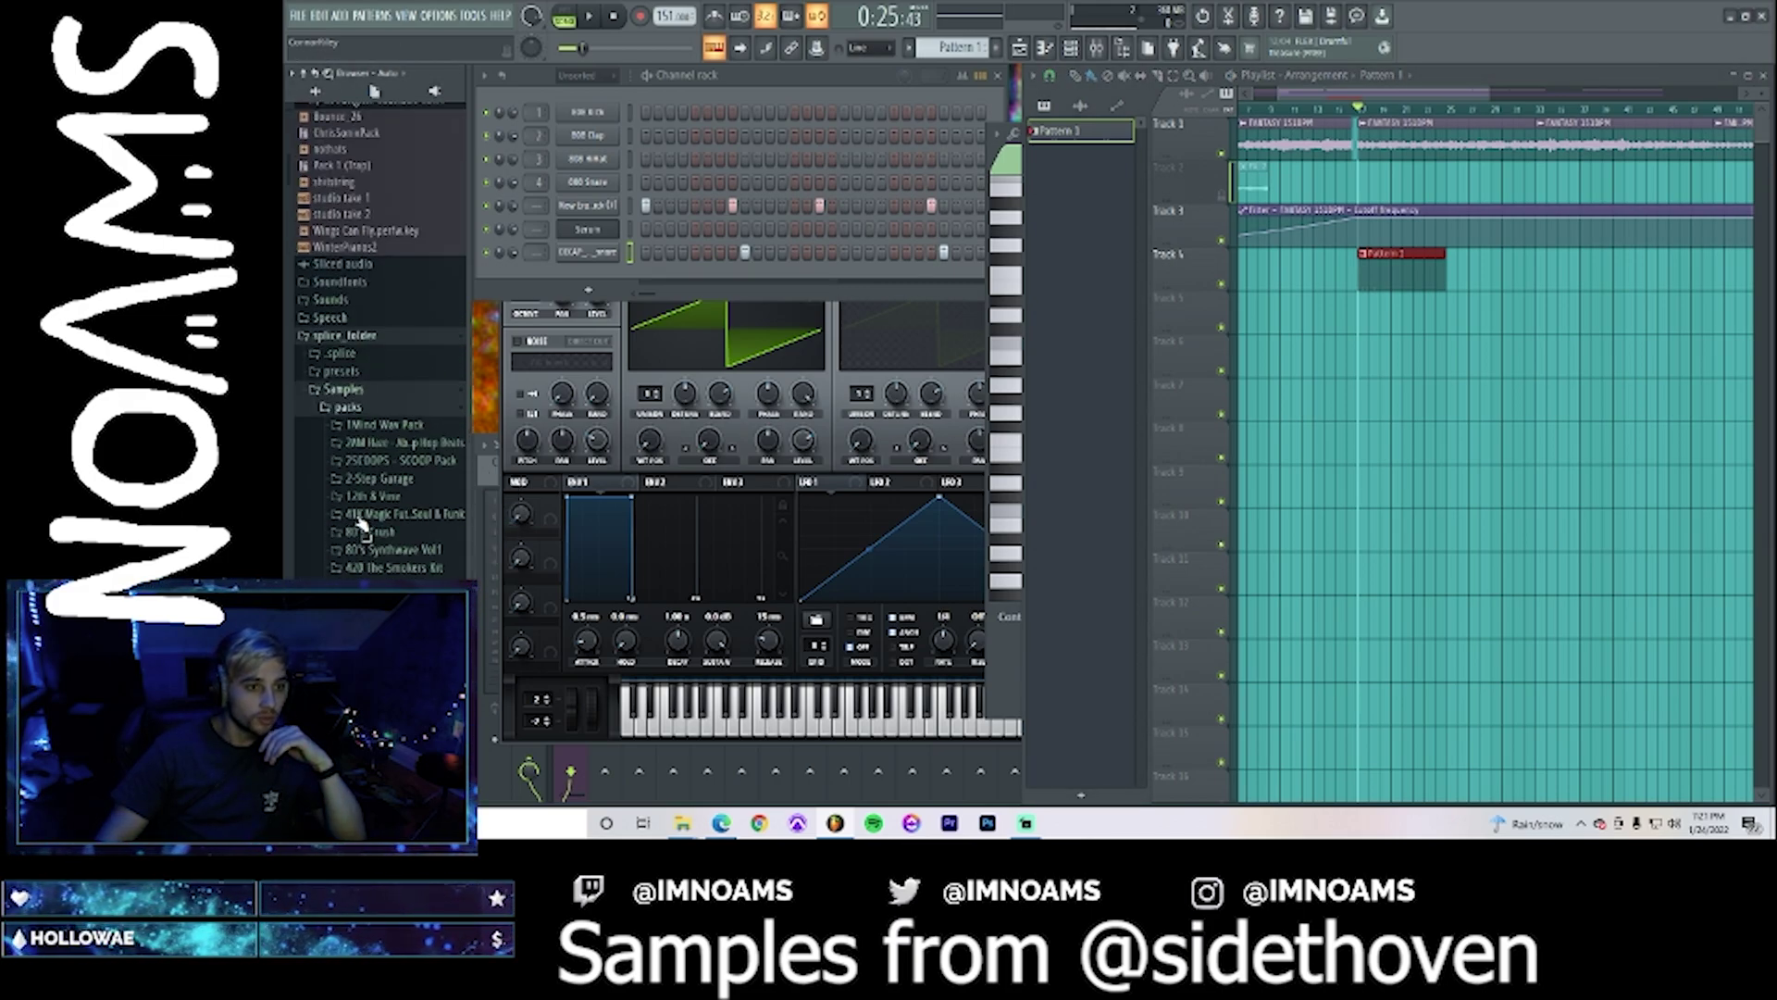
{"action": "scroll", "coordinate": [366, 519], "scroll_direction": "down", "scroll_amount": 1}
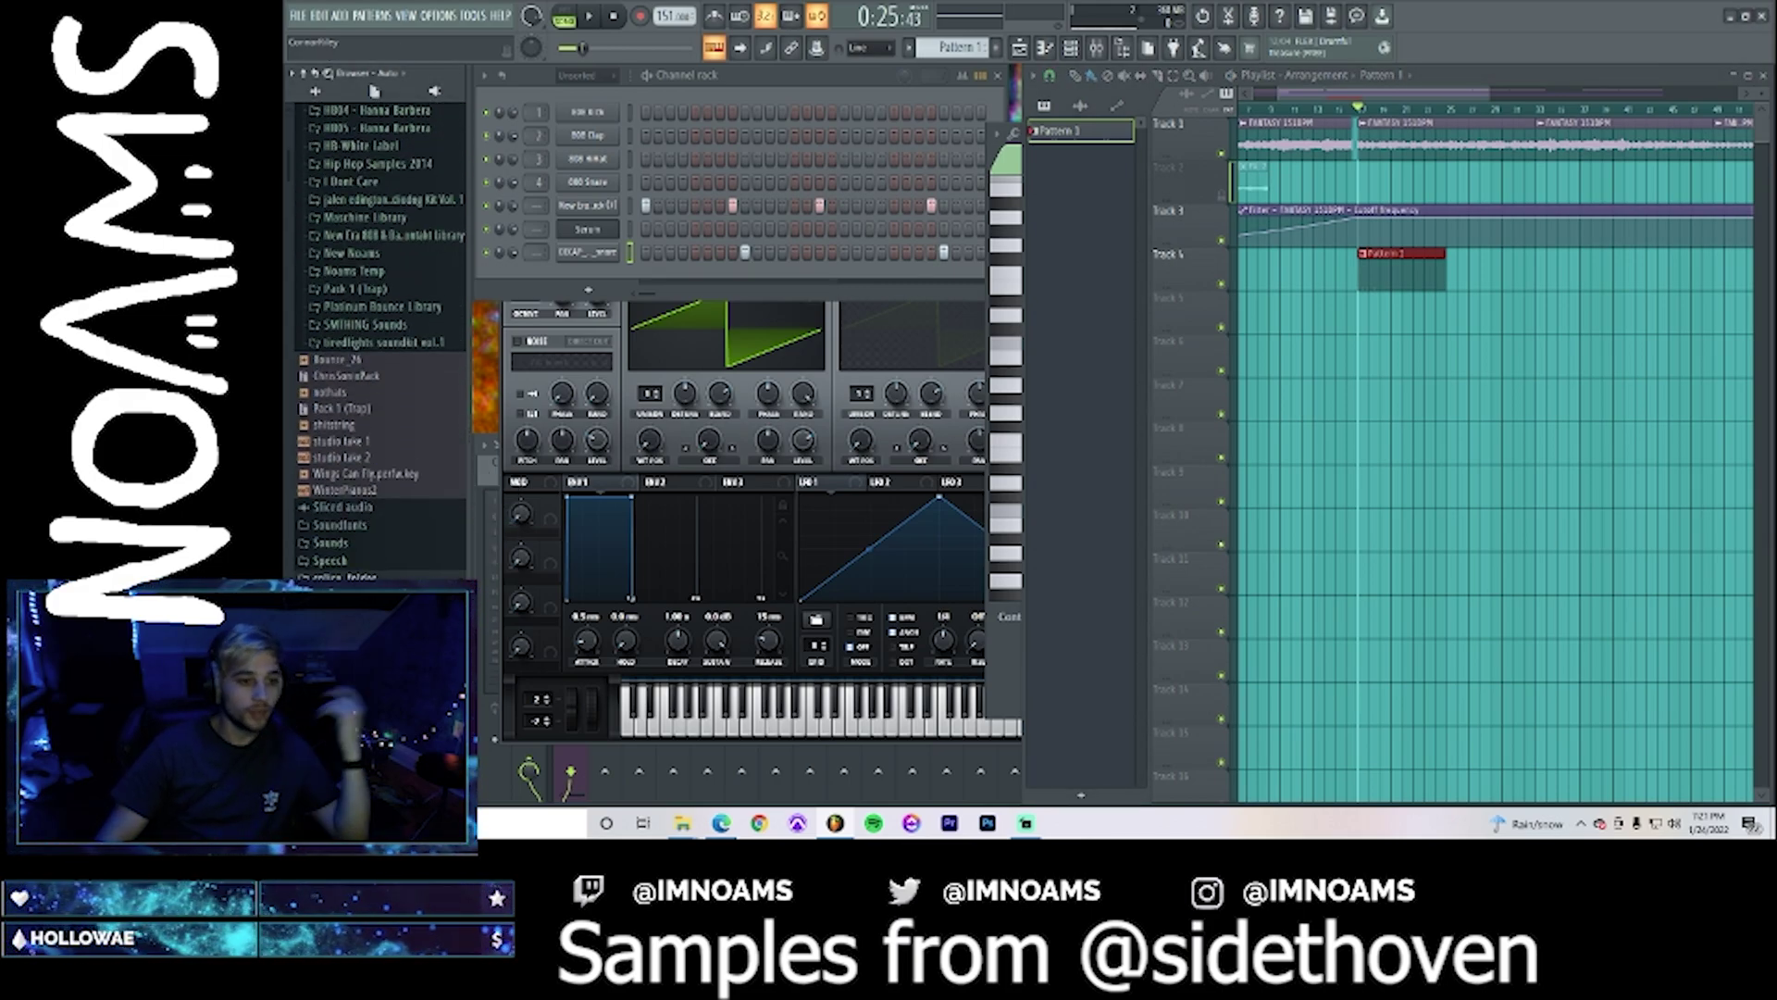
{"action": "scroll", "coordinate": [366, 519], "scroll_direction": "up", "scroll_amount": 8}
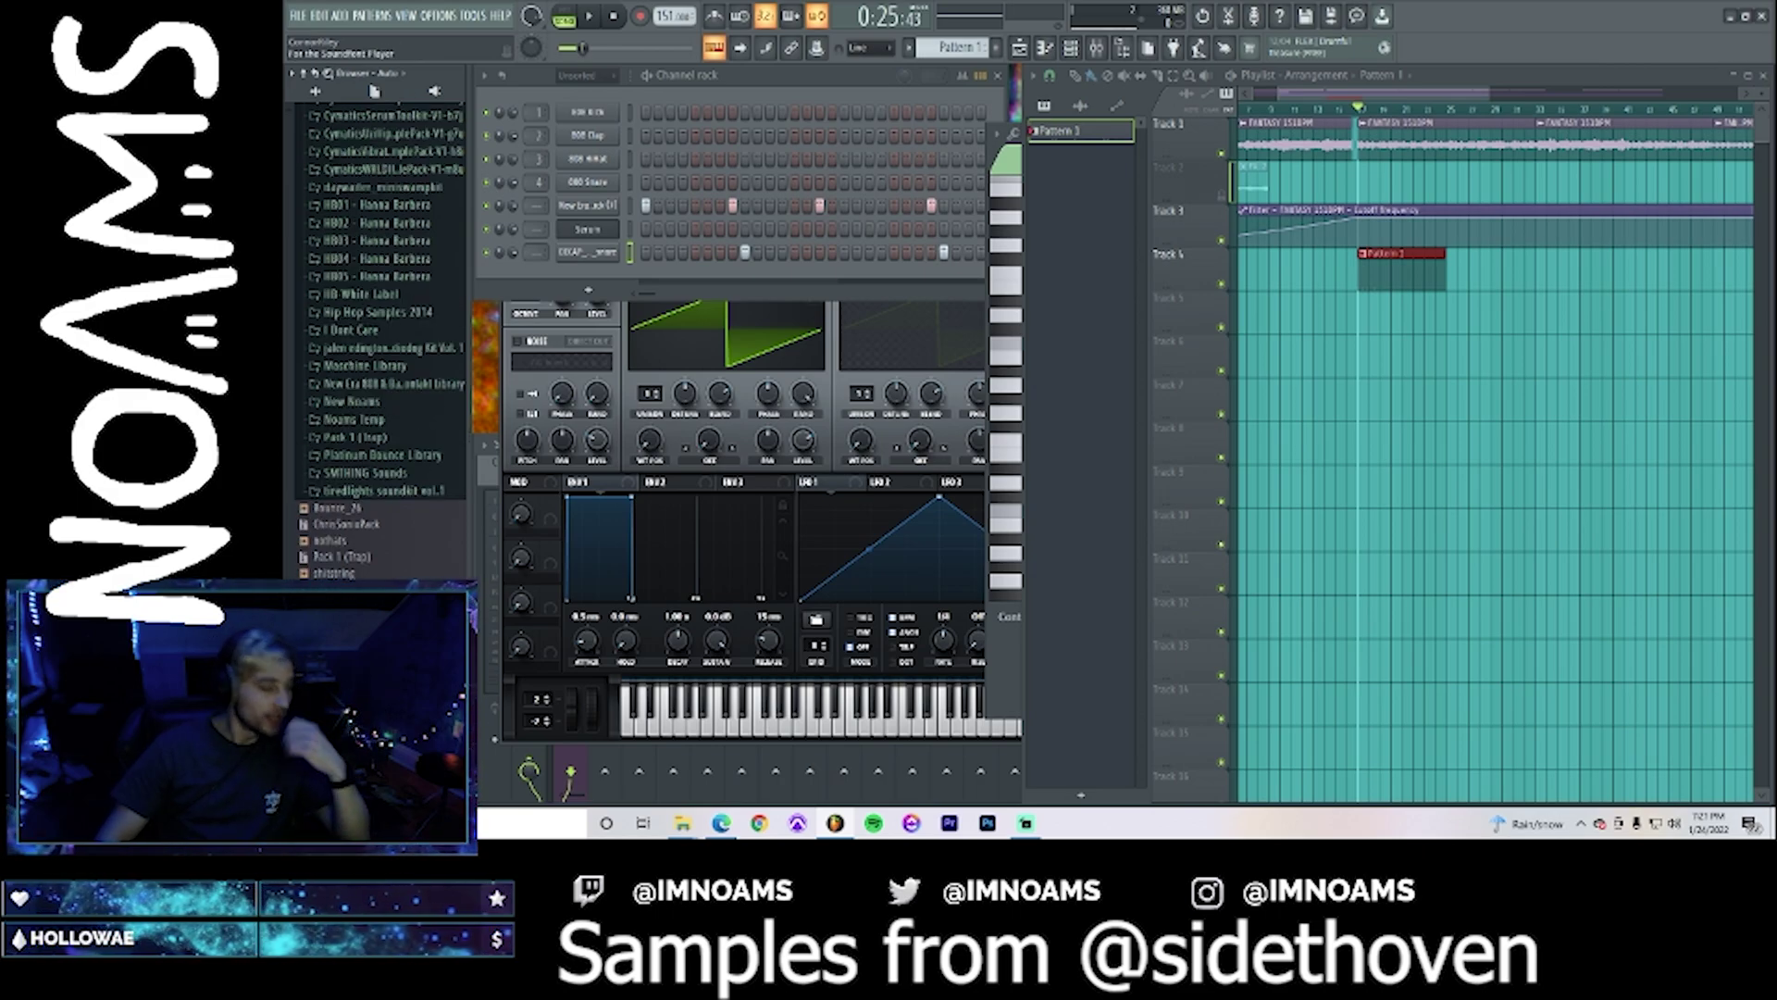
{"action": "scroll", "coordinate": [377, 544], "scroll_direction": "up", "scroll_amount": 5}
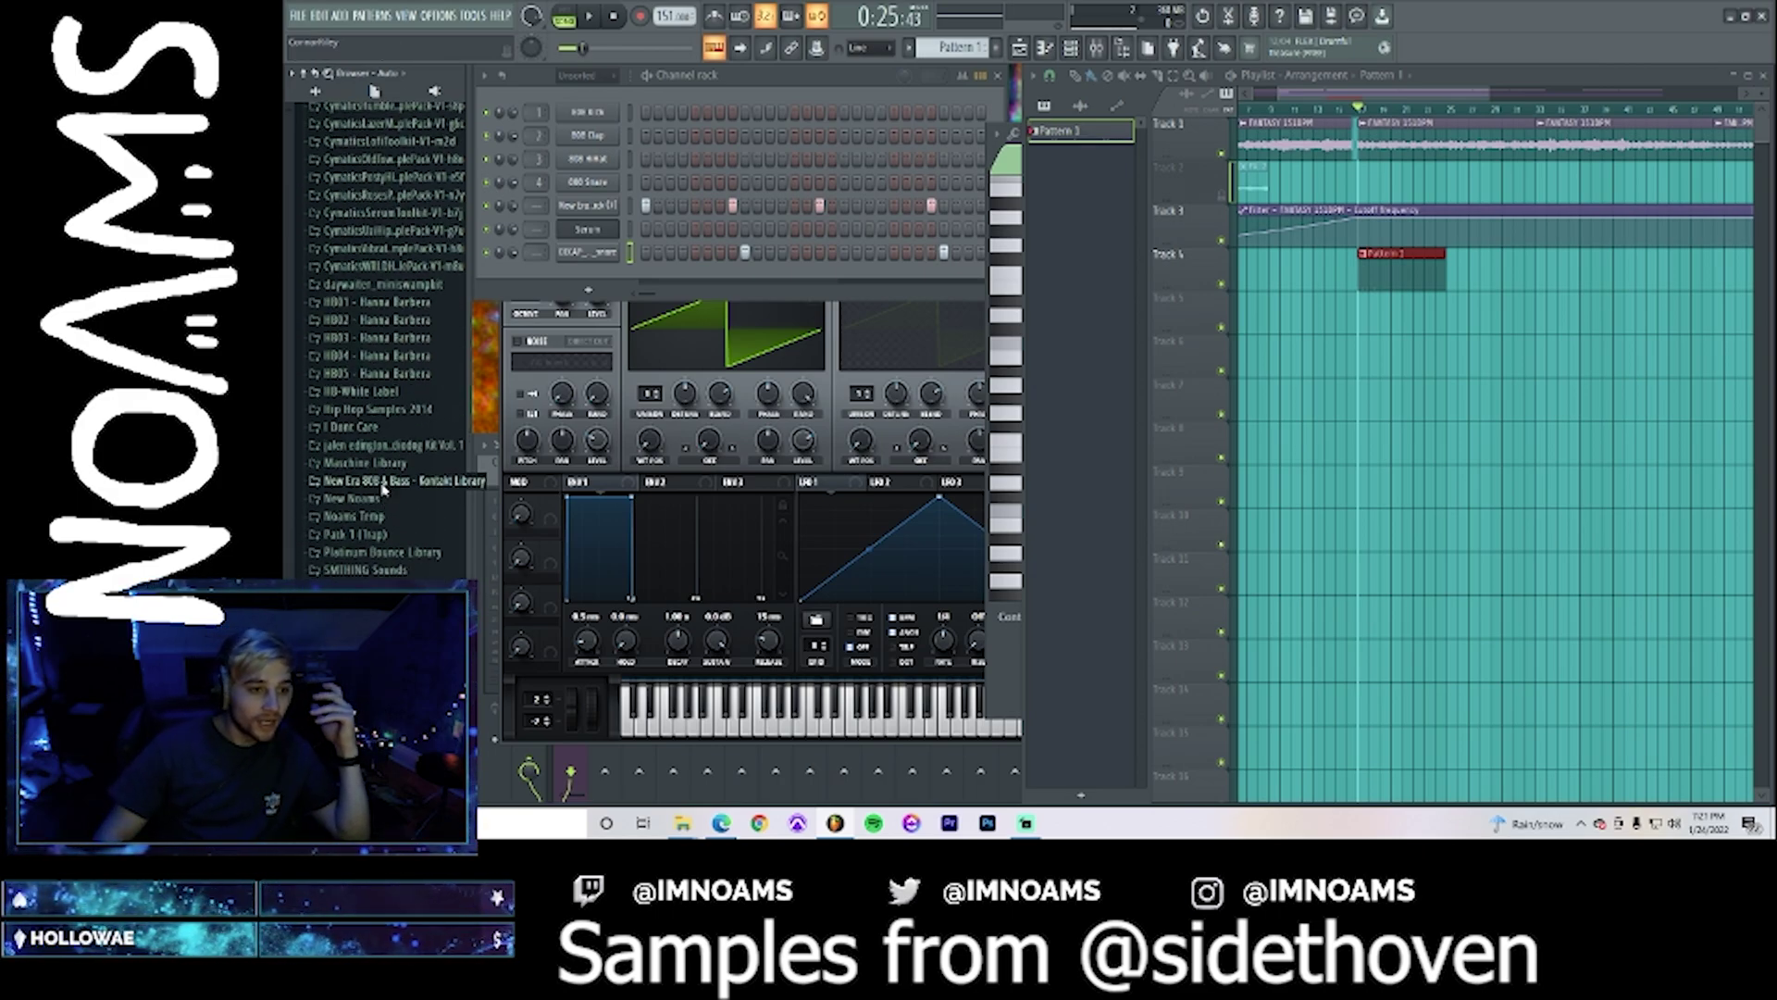
{"action": "left_click", "coordinate": [389, 481]}
{"action": "left_click", "coordinate": [394, 499]}
{"action": "left_click", "coordinate": [398, 536]}
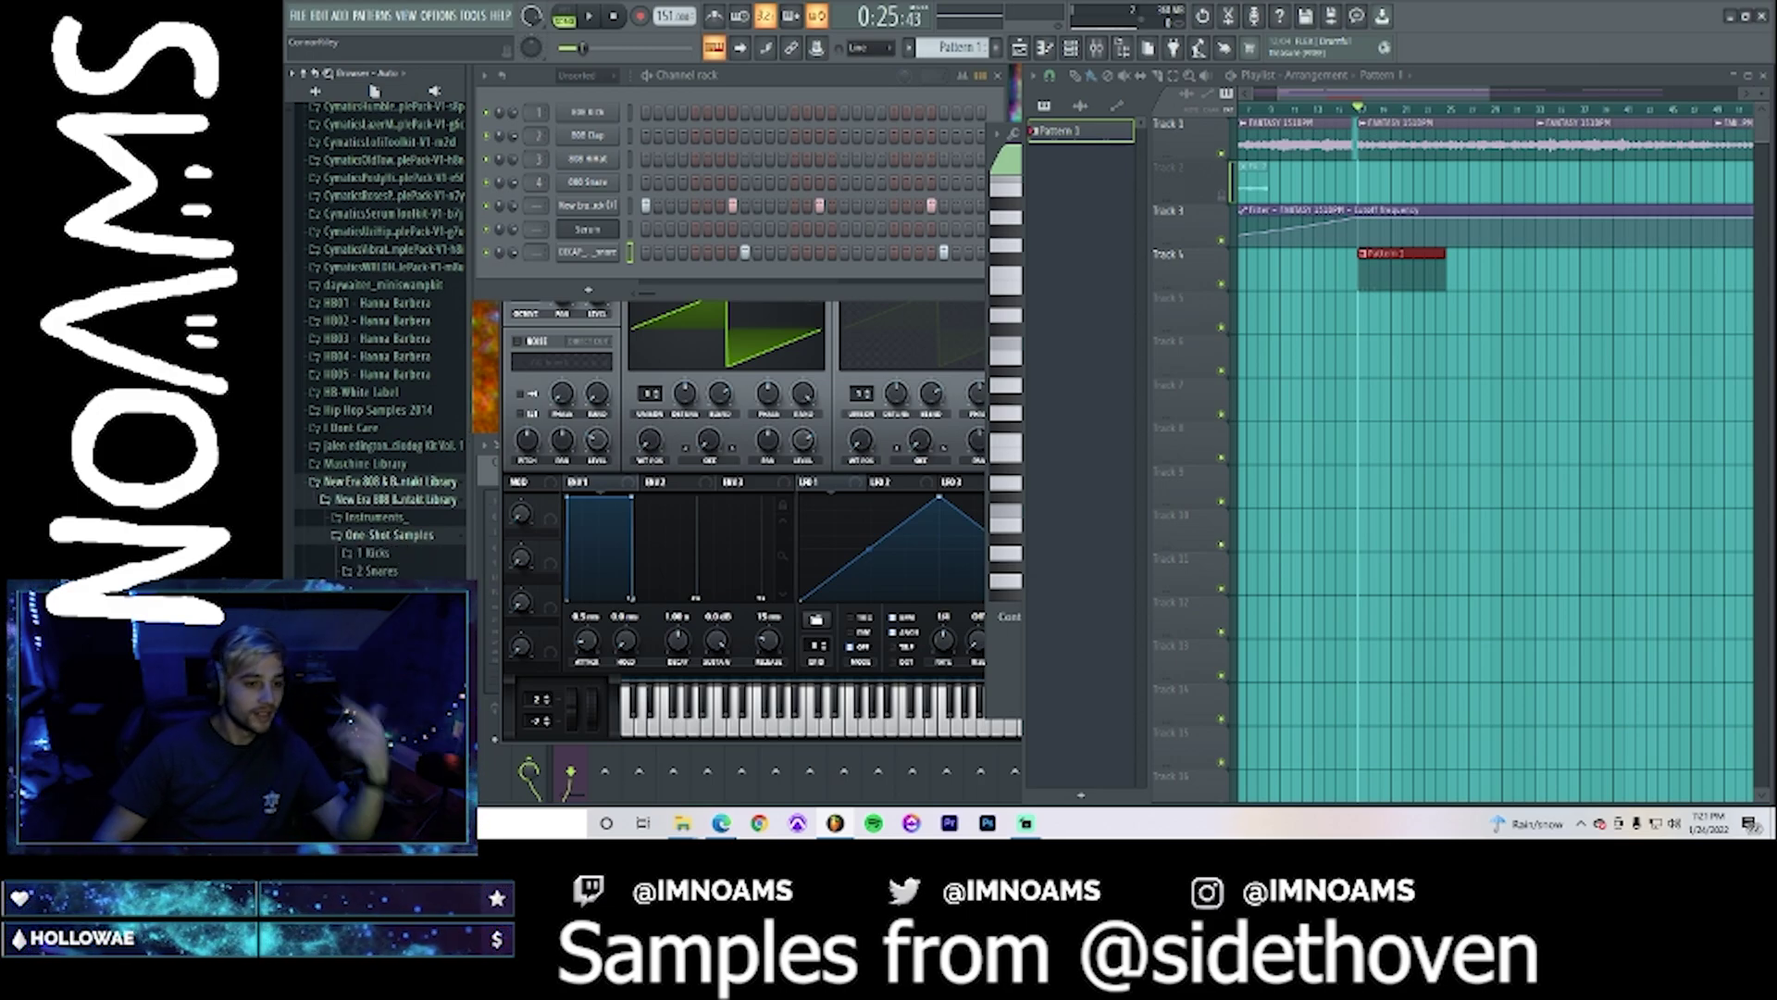
- Collapse the Closed Hats folder in 4 Hi-Hats and expand the open hi-hat samples
{"action": "scroll", "coordinate": [414, 321], "scroll_direction": "down", "scroll_amount": 6}
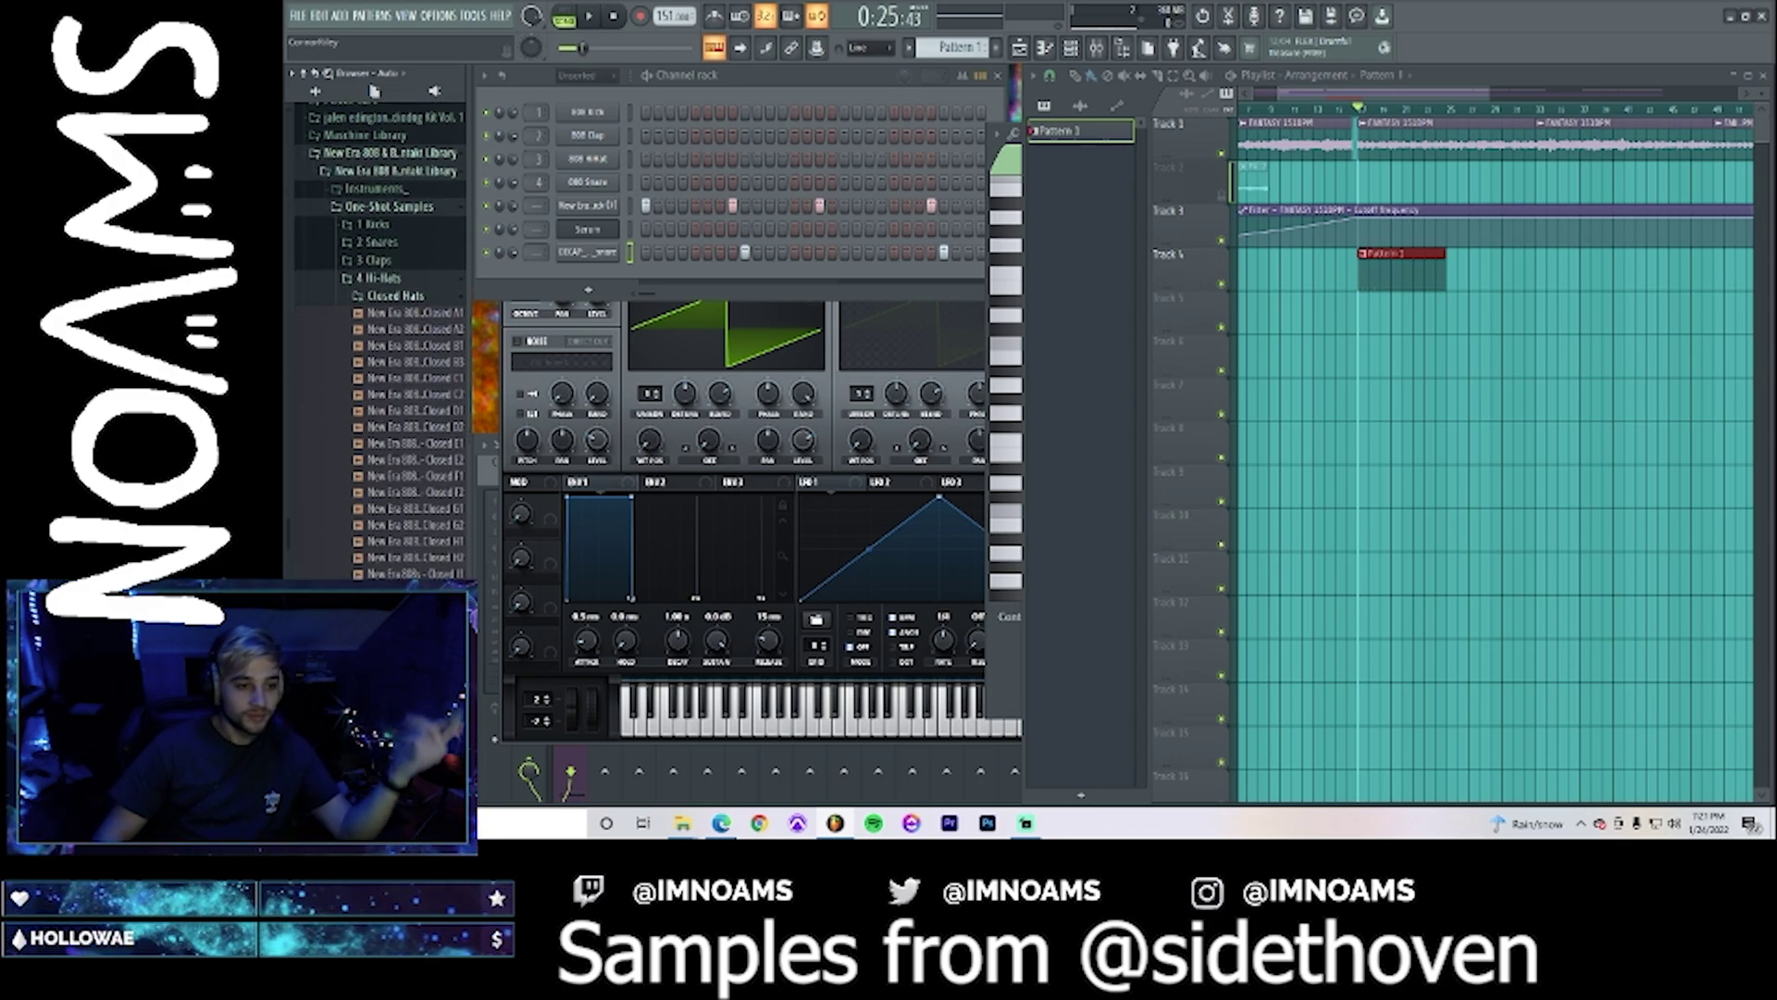
{"action": "left_click", "coordinate": [393, 300]}
{"action": "left_click", "coordinate": [393, 316]}
{"action": "scroll", "coordinate": [399, 419], "scroll_direction": "down", "scroll_amount": 9}
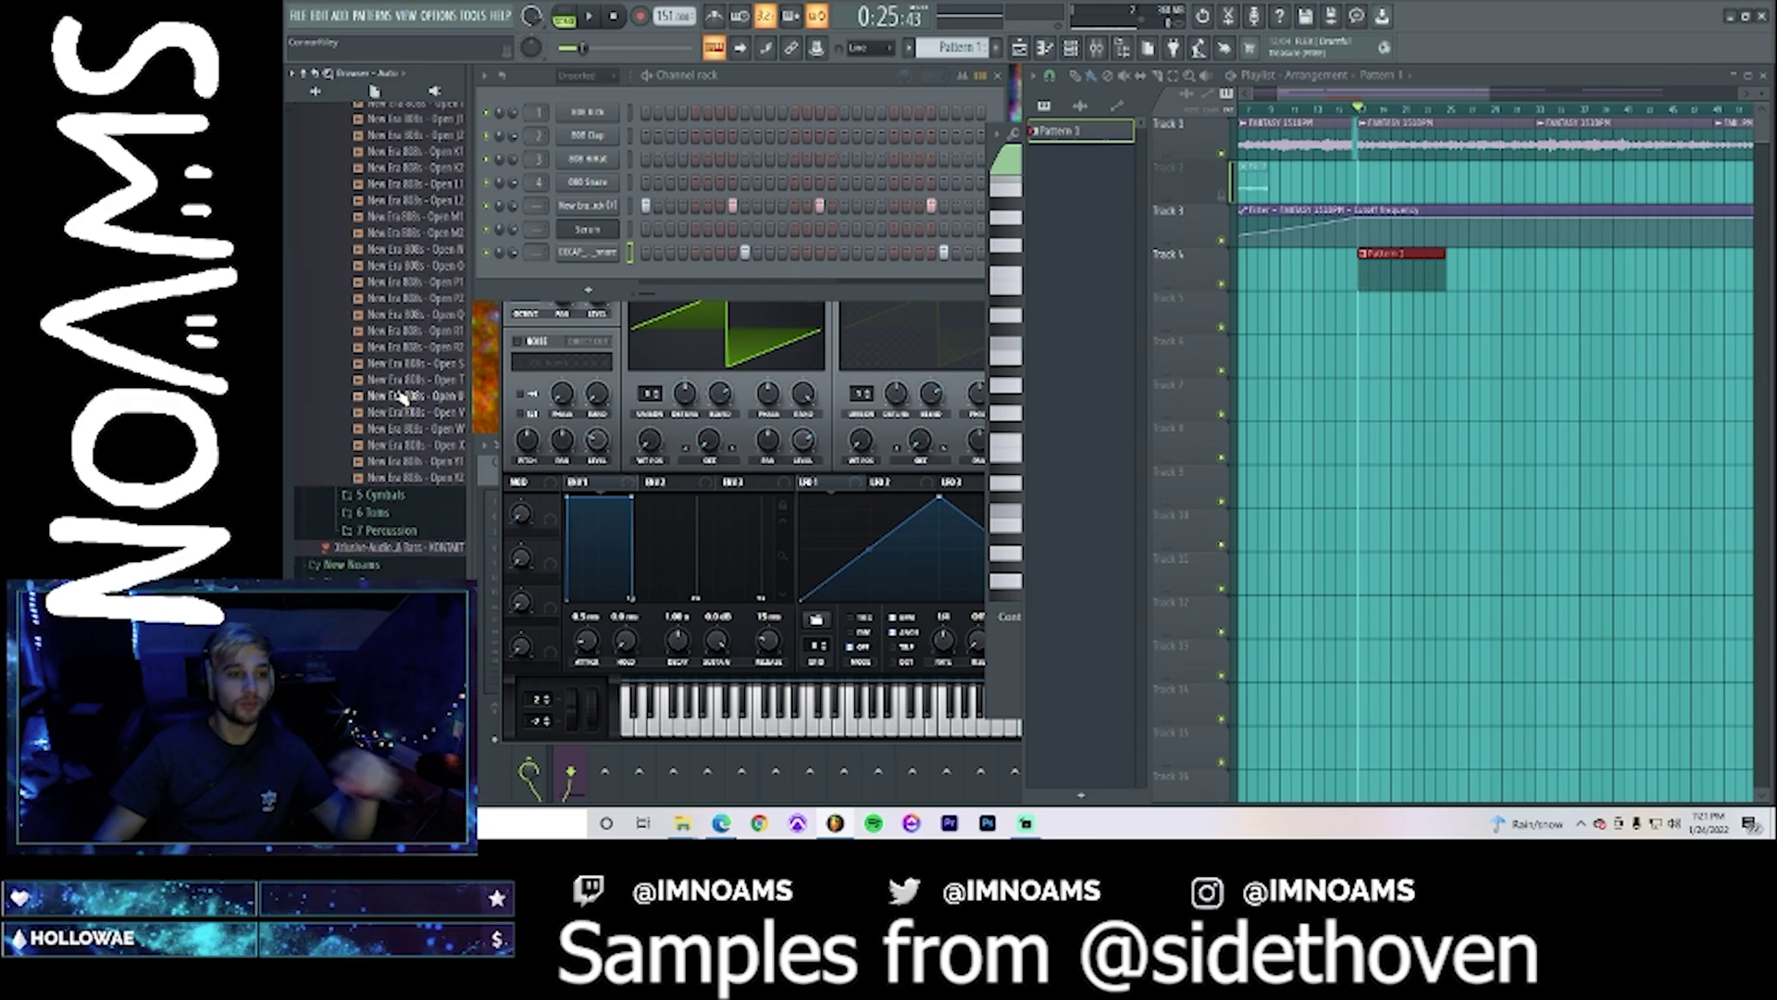
- Preview several New Era 808s open hi-hats and add the Open L1 sample to the channel rack as a new channel
{"action": "left_click", "coordinate": [401, 382]}
{"action": "left_click", "coordinate": [407, 333]}
{"action": "left_click", "coordinate": [409, 316]}
{"action": "left_click", "coordinate": [411, 299]}
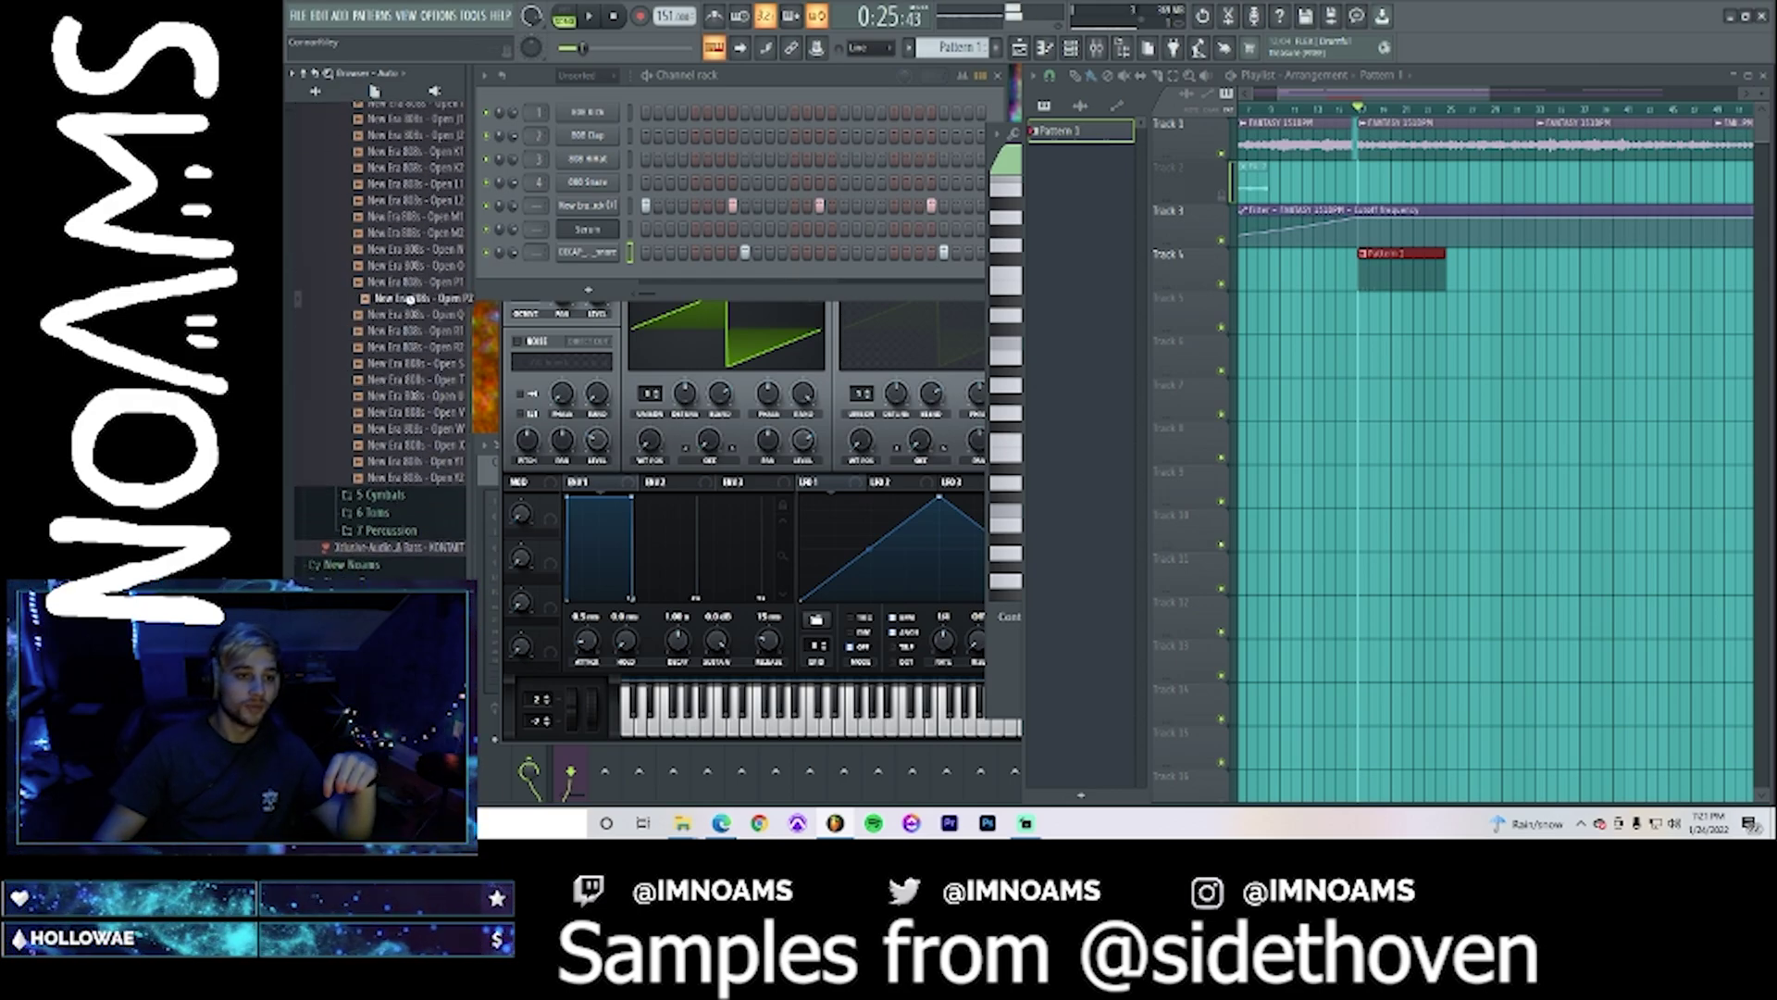
{"action": "left_click", "coordinate": [414, 283]}
{"action": "left_click", "coordinate": [421, 266]}
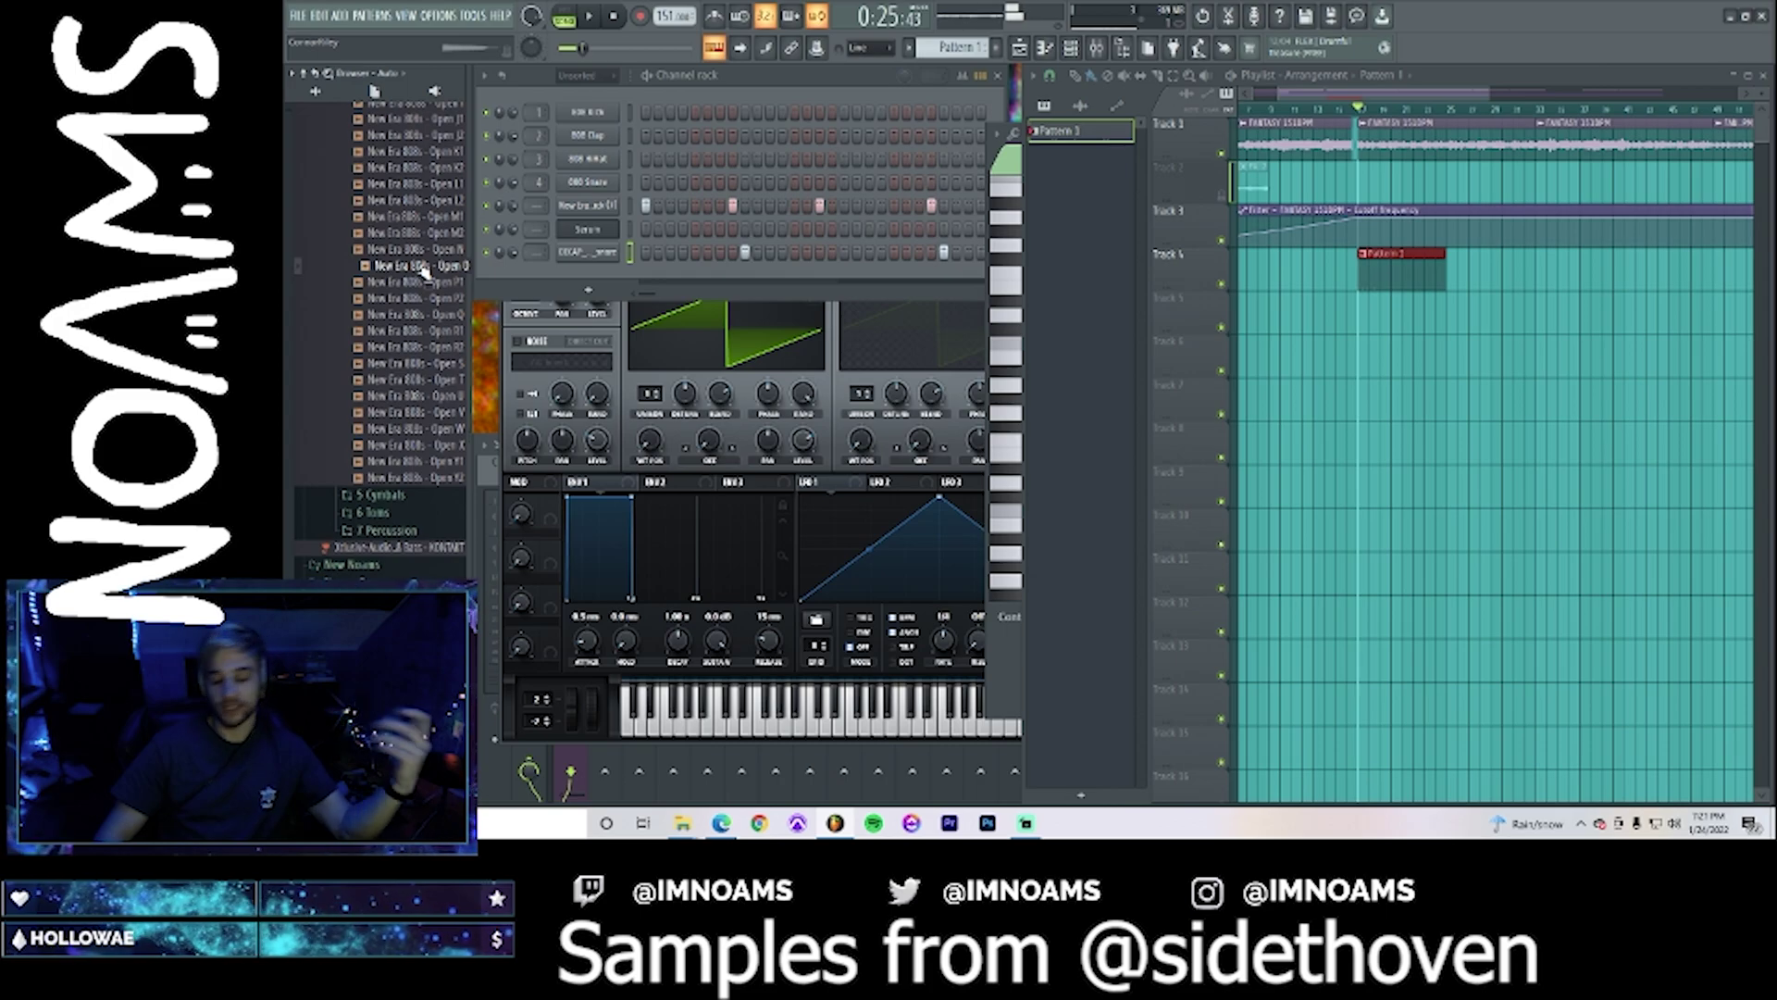
{"action": "left_click", "coordinate": [425, 236]}
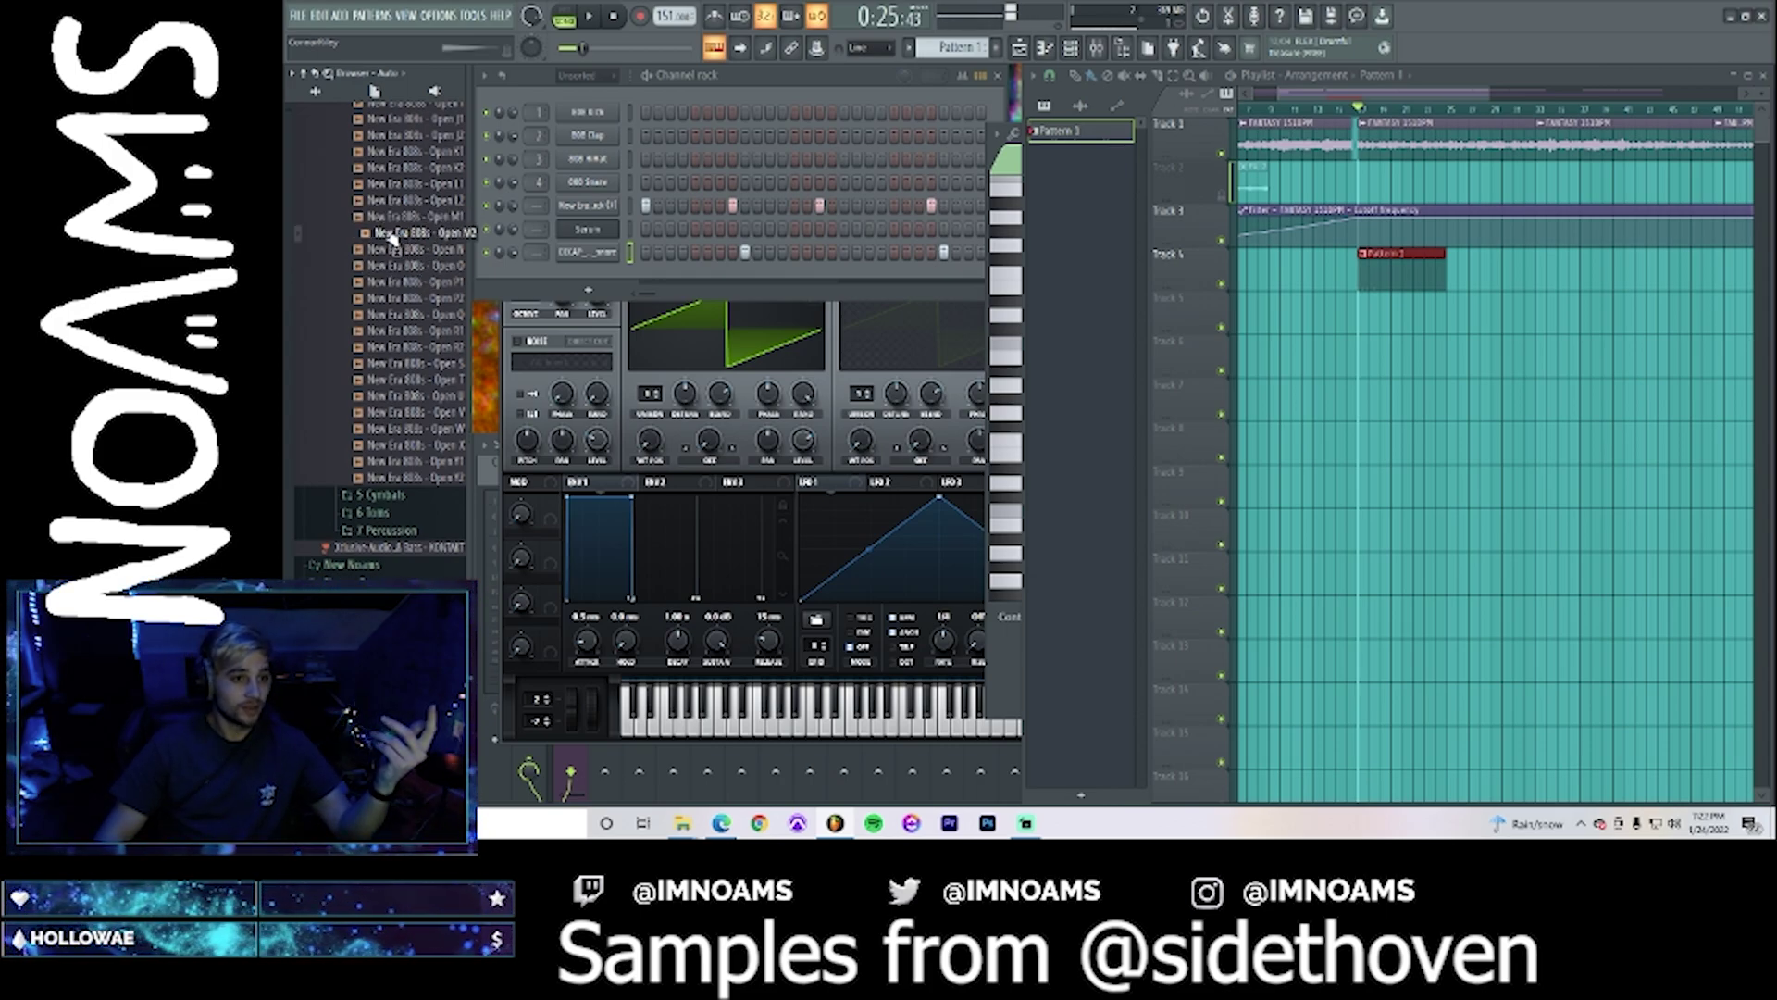
{"action": "left_click", "coordinate": [412, 217]}
{"action": "left_click", "coordinate": [426, 186]}
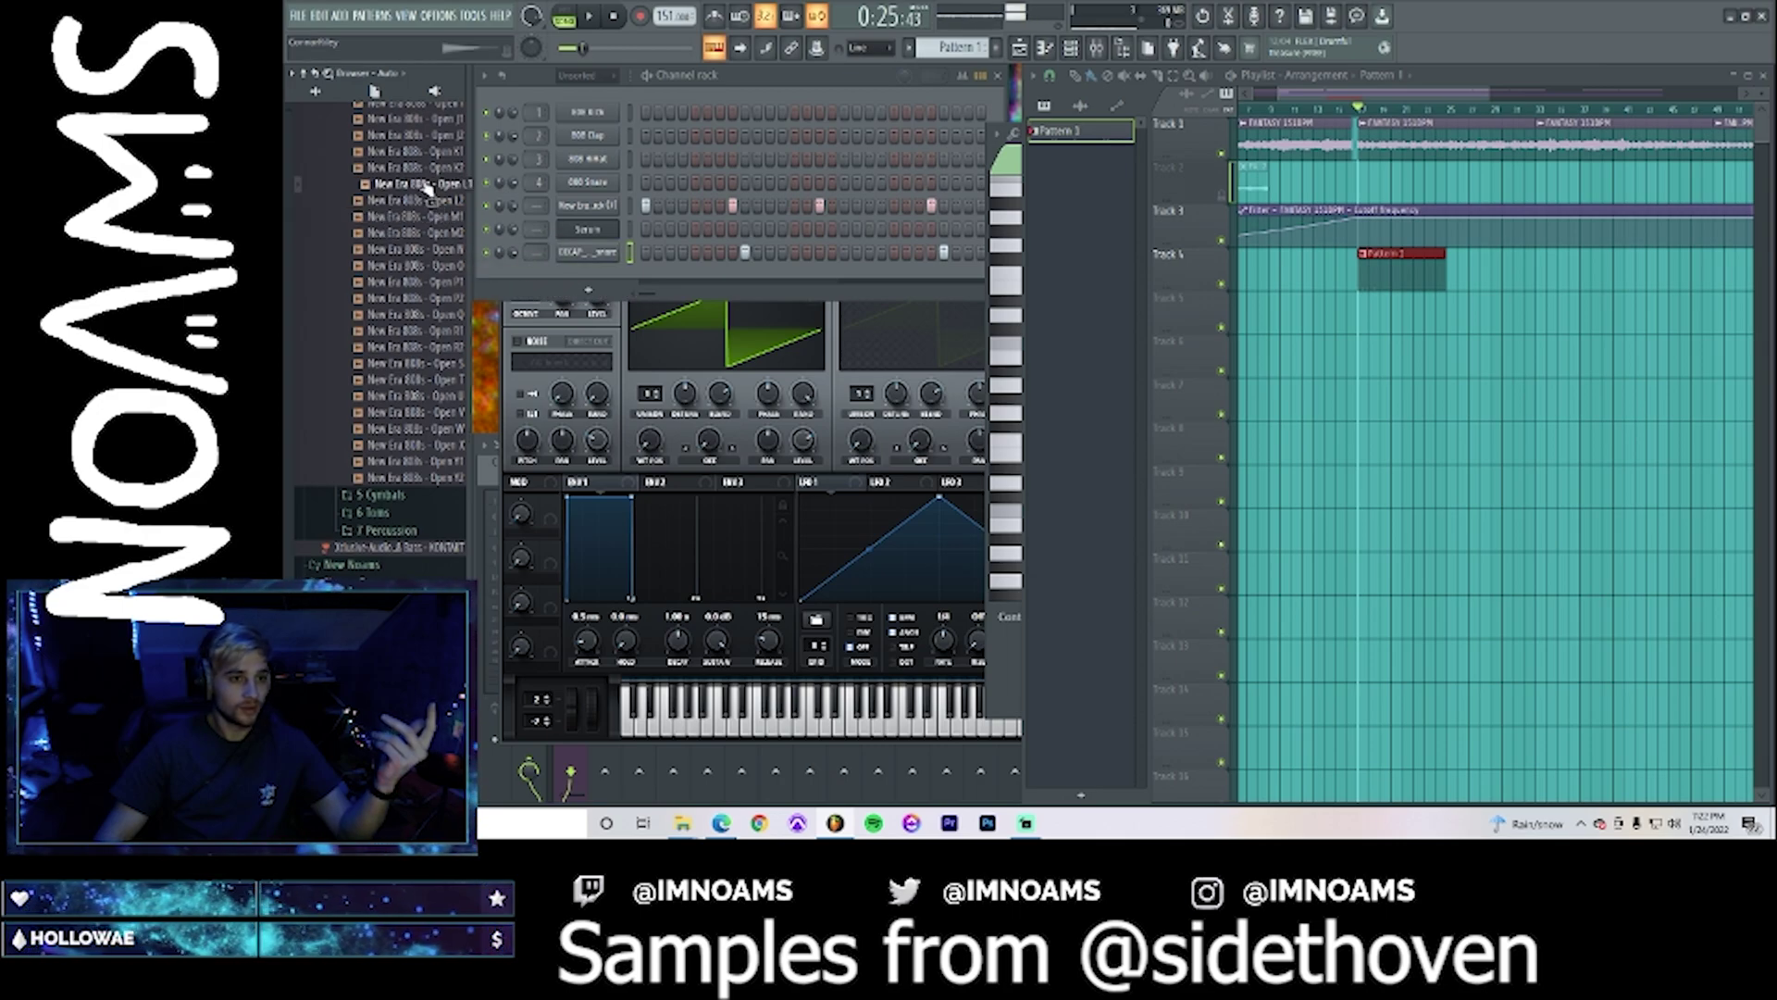
{"action": "left_click_drag", "start_coordinate": [426, 185], "coordinate": [597, 275]}
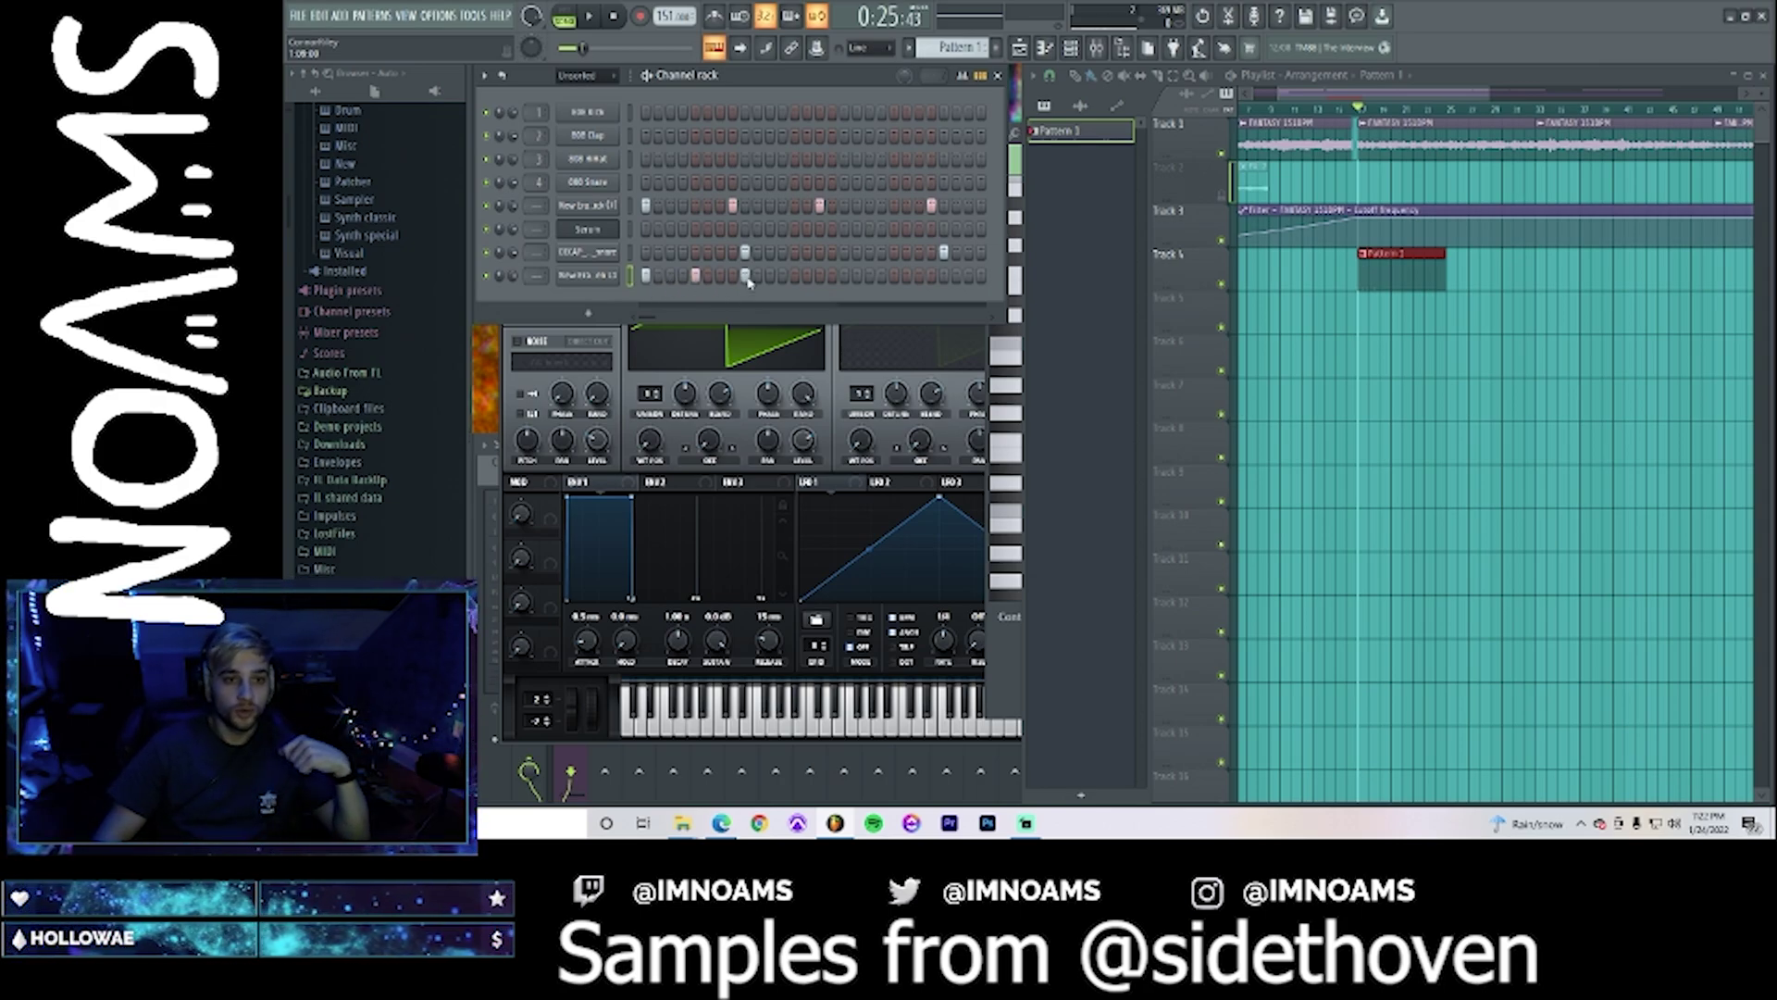
- Continue the Open L1 hi-hat's every-fourth-step pattern through steps 17 and 21 during playback, then stop
{"action": "key", "text": "space"}
{"action": "left_click", "coordinate": [845, 278]}
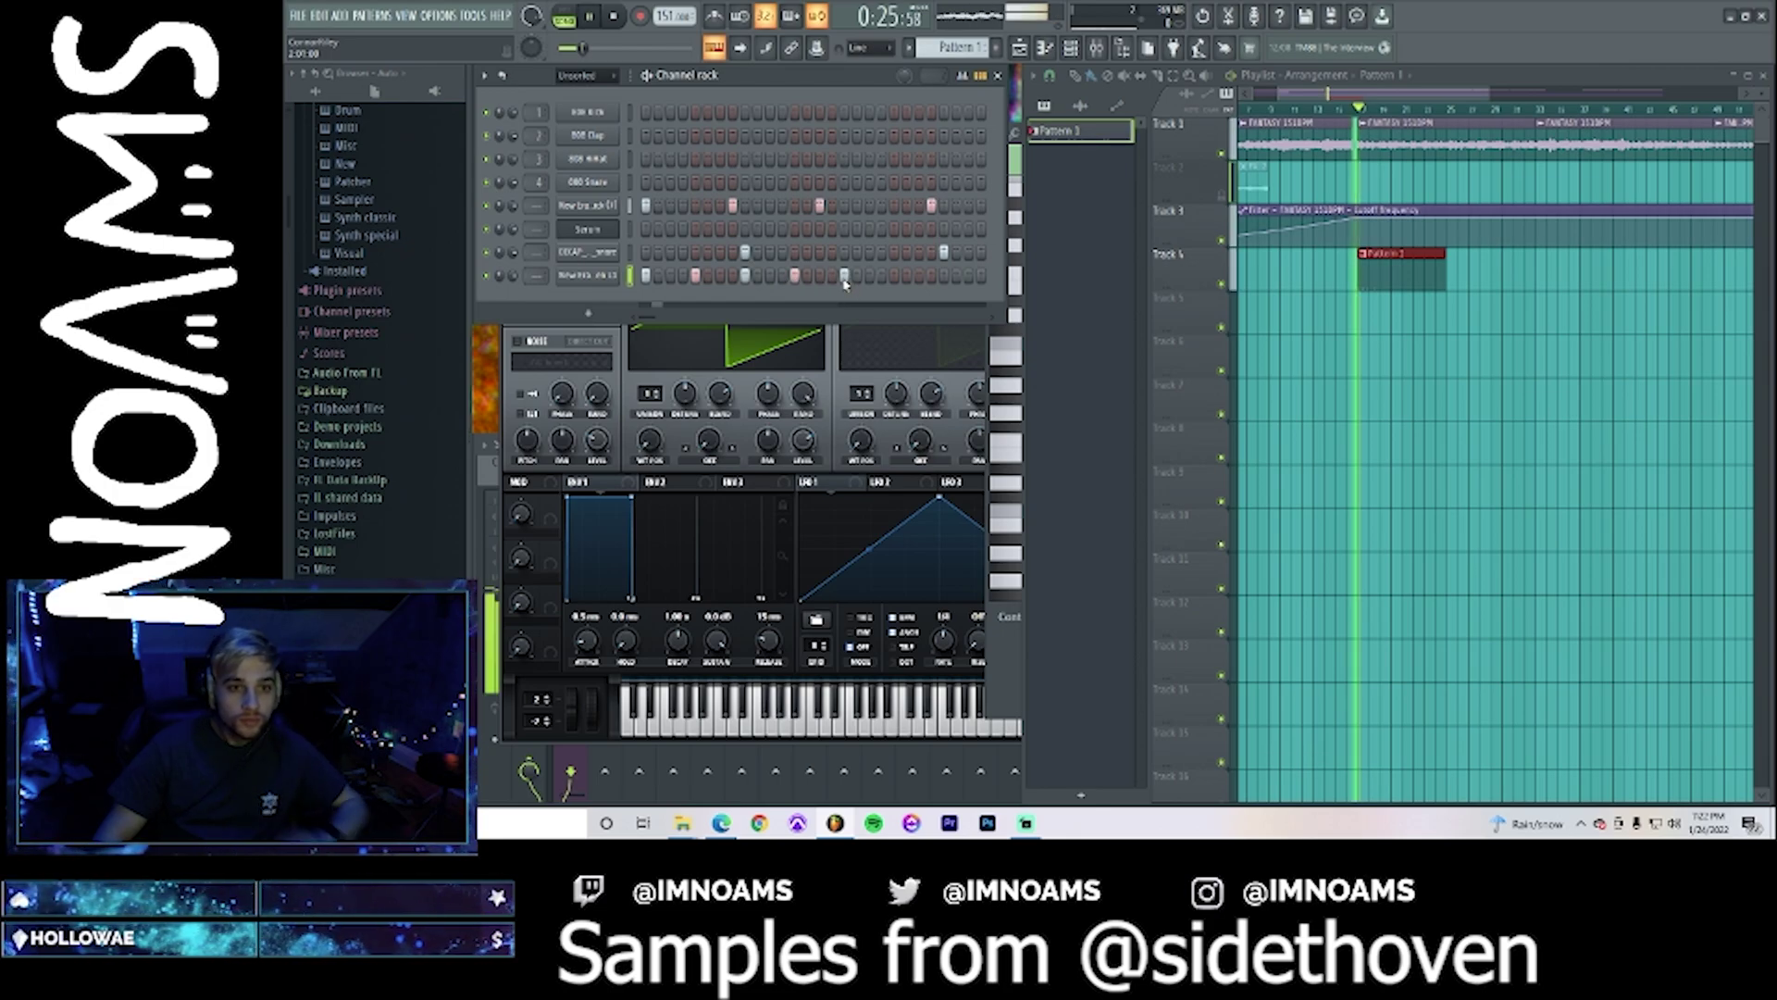
{"action": "left_click", "coordinate": [895, 278]}
{"action": "key", "text": "space"}
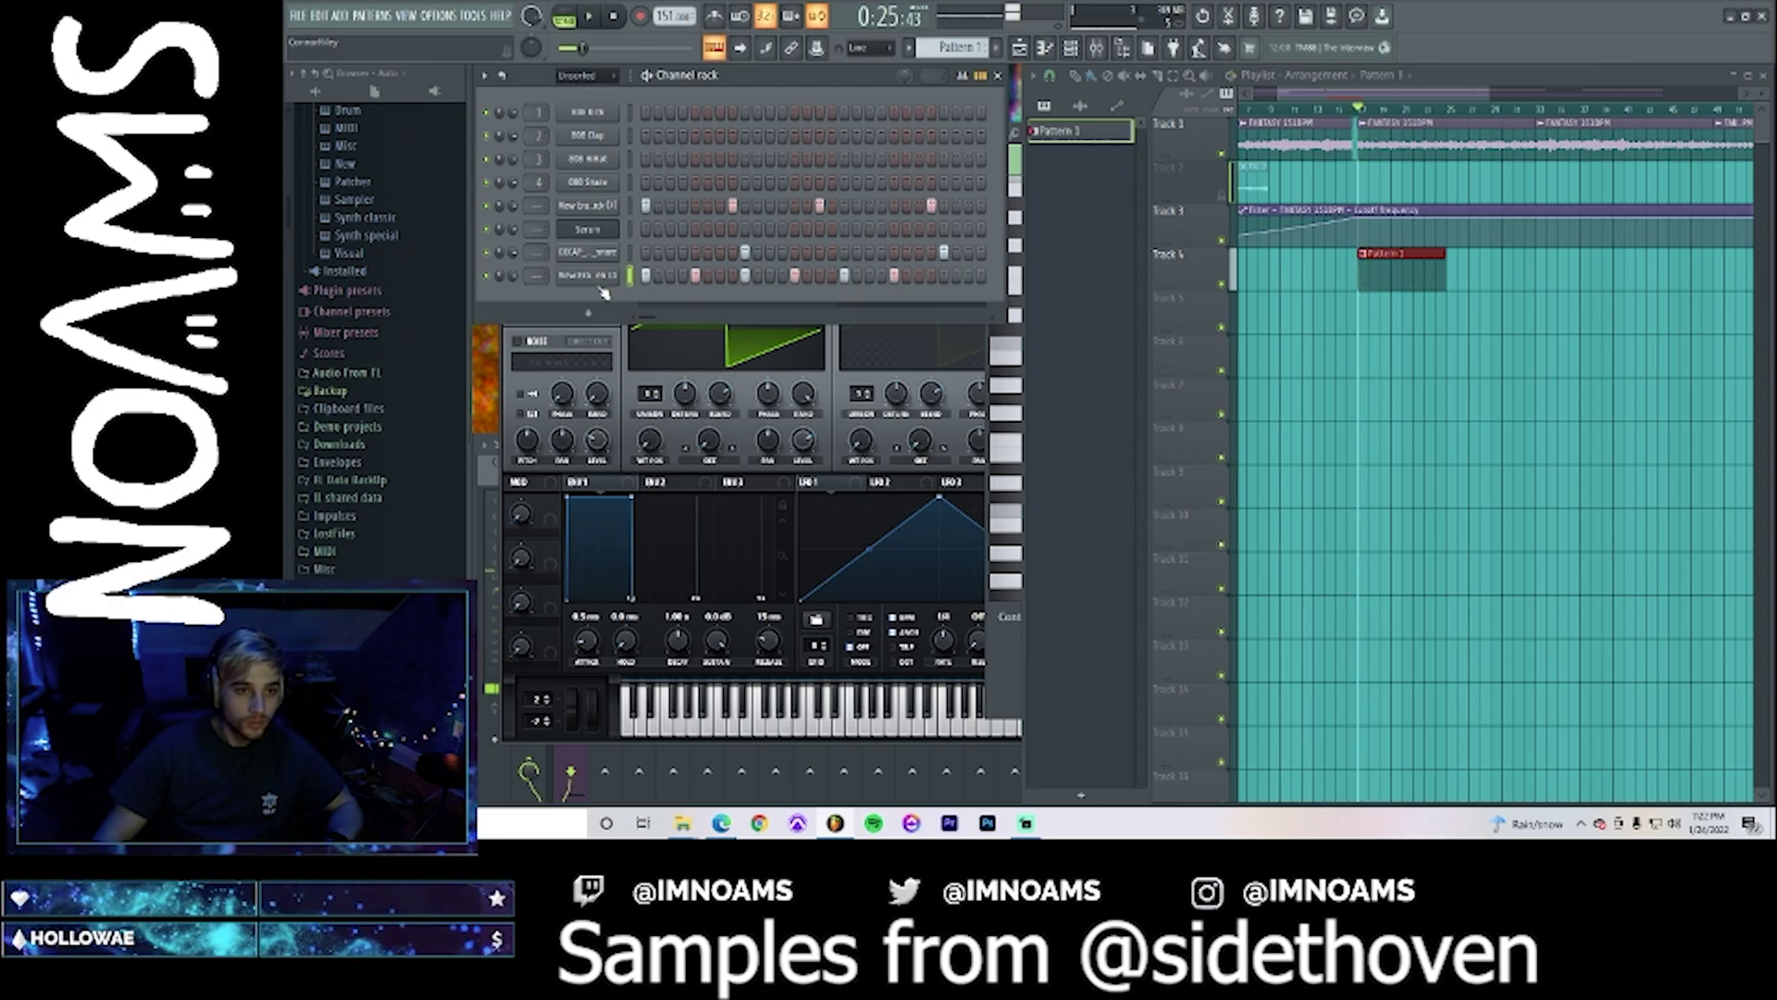
- Expand the Closed Hats folder in the New Era library and add the Closed G1 sample as a new channel
{"action": "scroll", "coordinate": [350, 546], "scroll_direction": "down", "scroll_amount": 15}
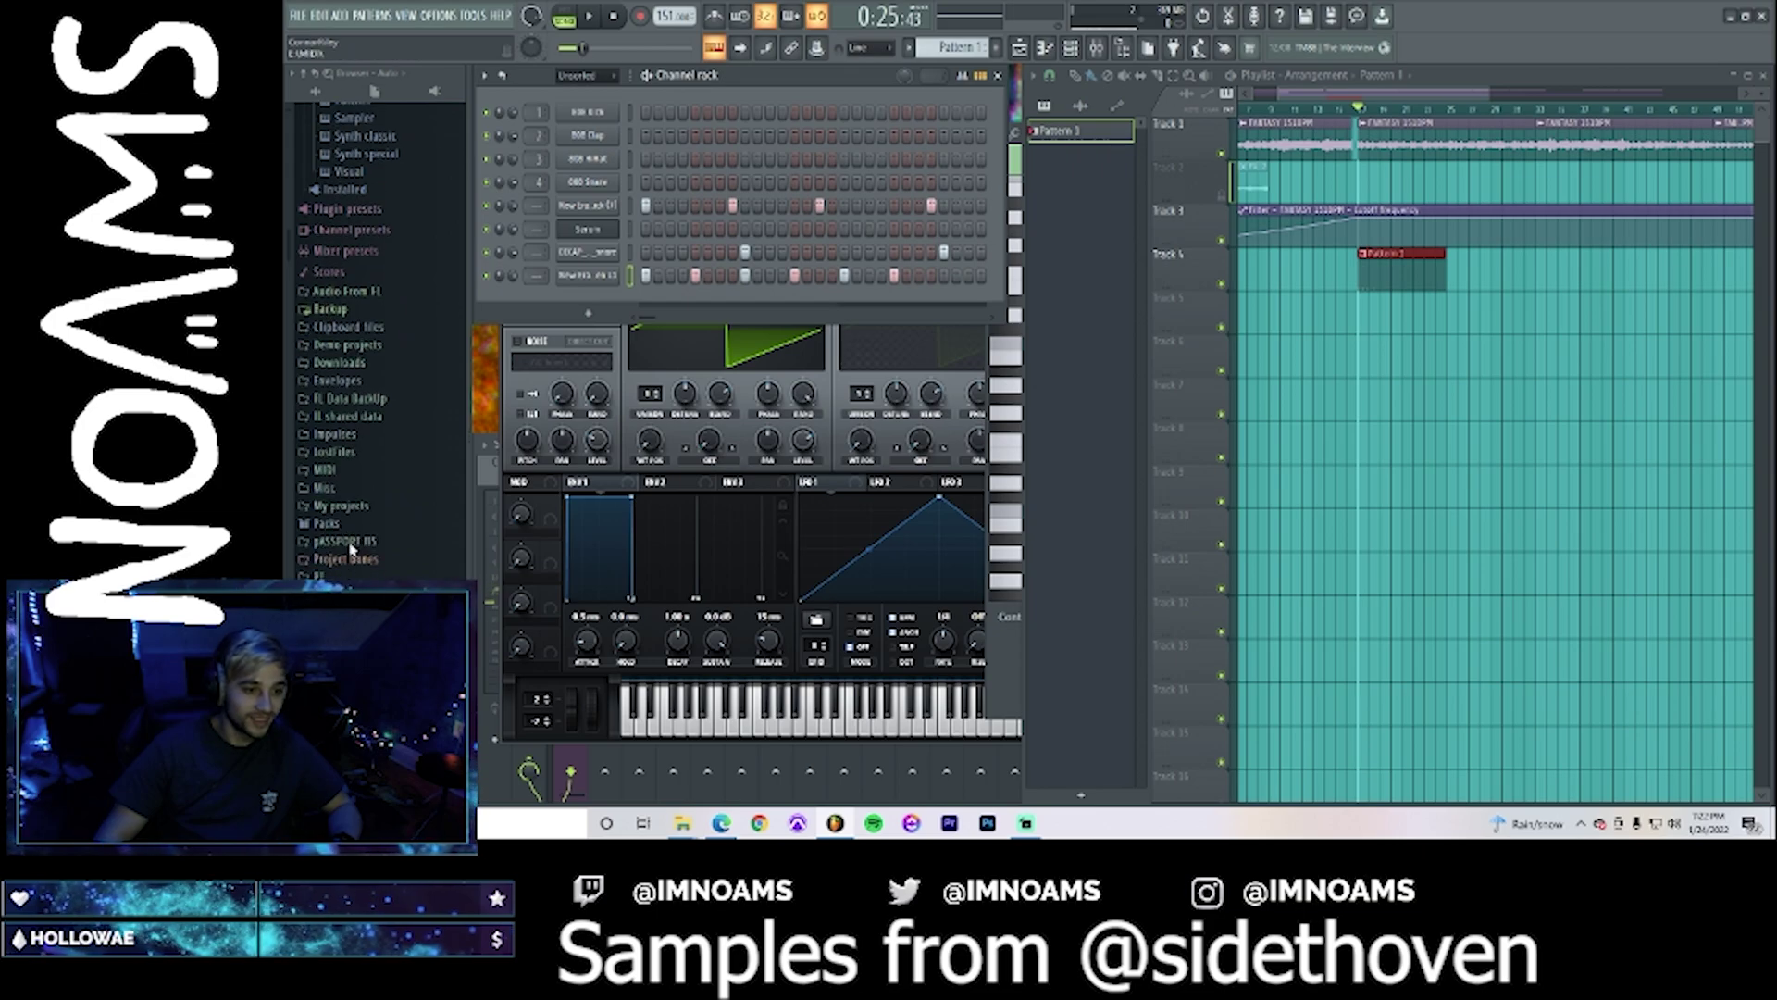
{"action": "scroll", "coordinate": [382, 370], "scroll_direction": "up", "scroll_amount": 4}
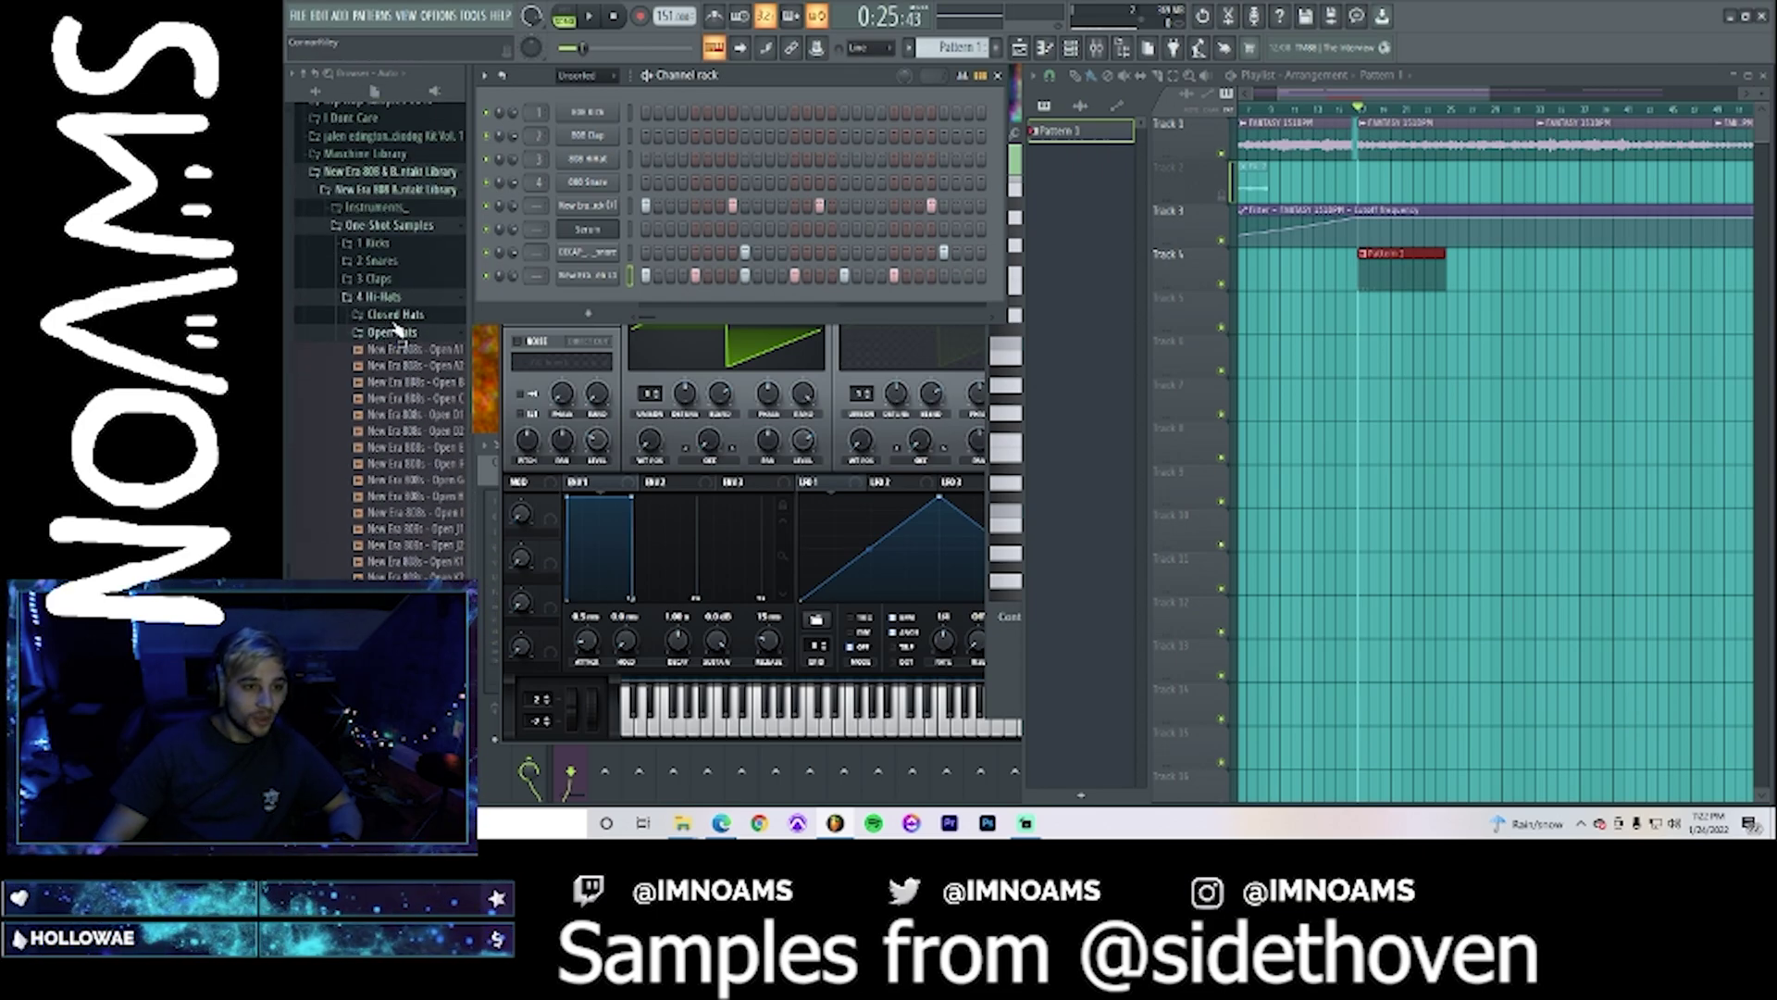
{"action": "left_click", "coordinate": [396, 317]}
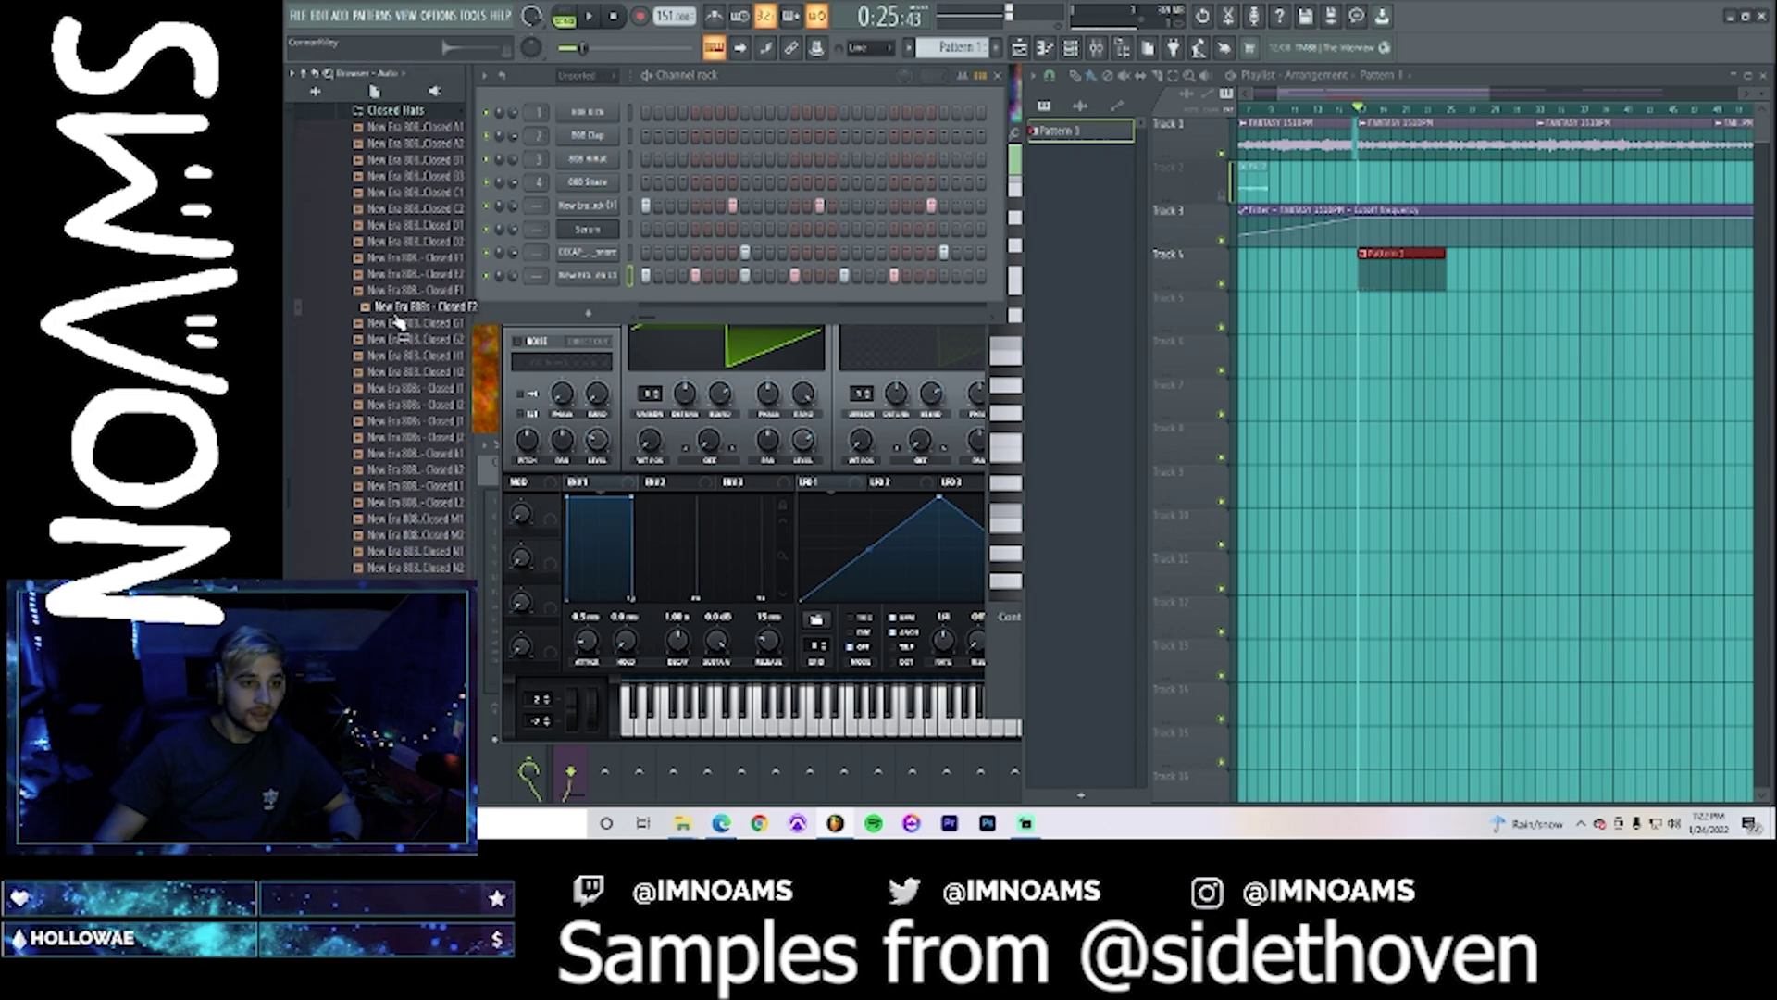
{"action": "left_click_drag", "start_coordinate": [398, 319], "coordinate": [674, 311]}
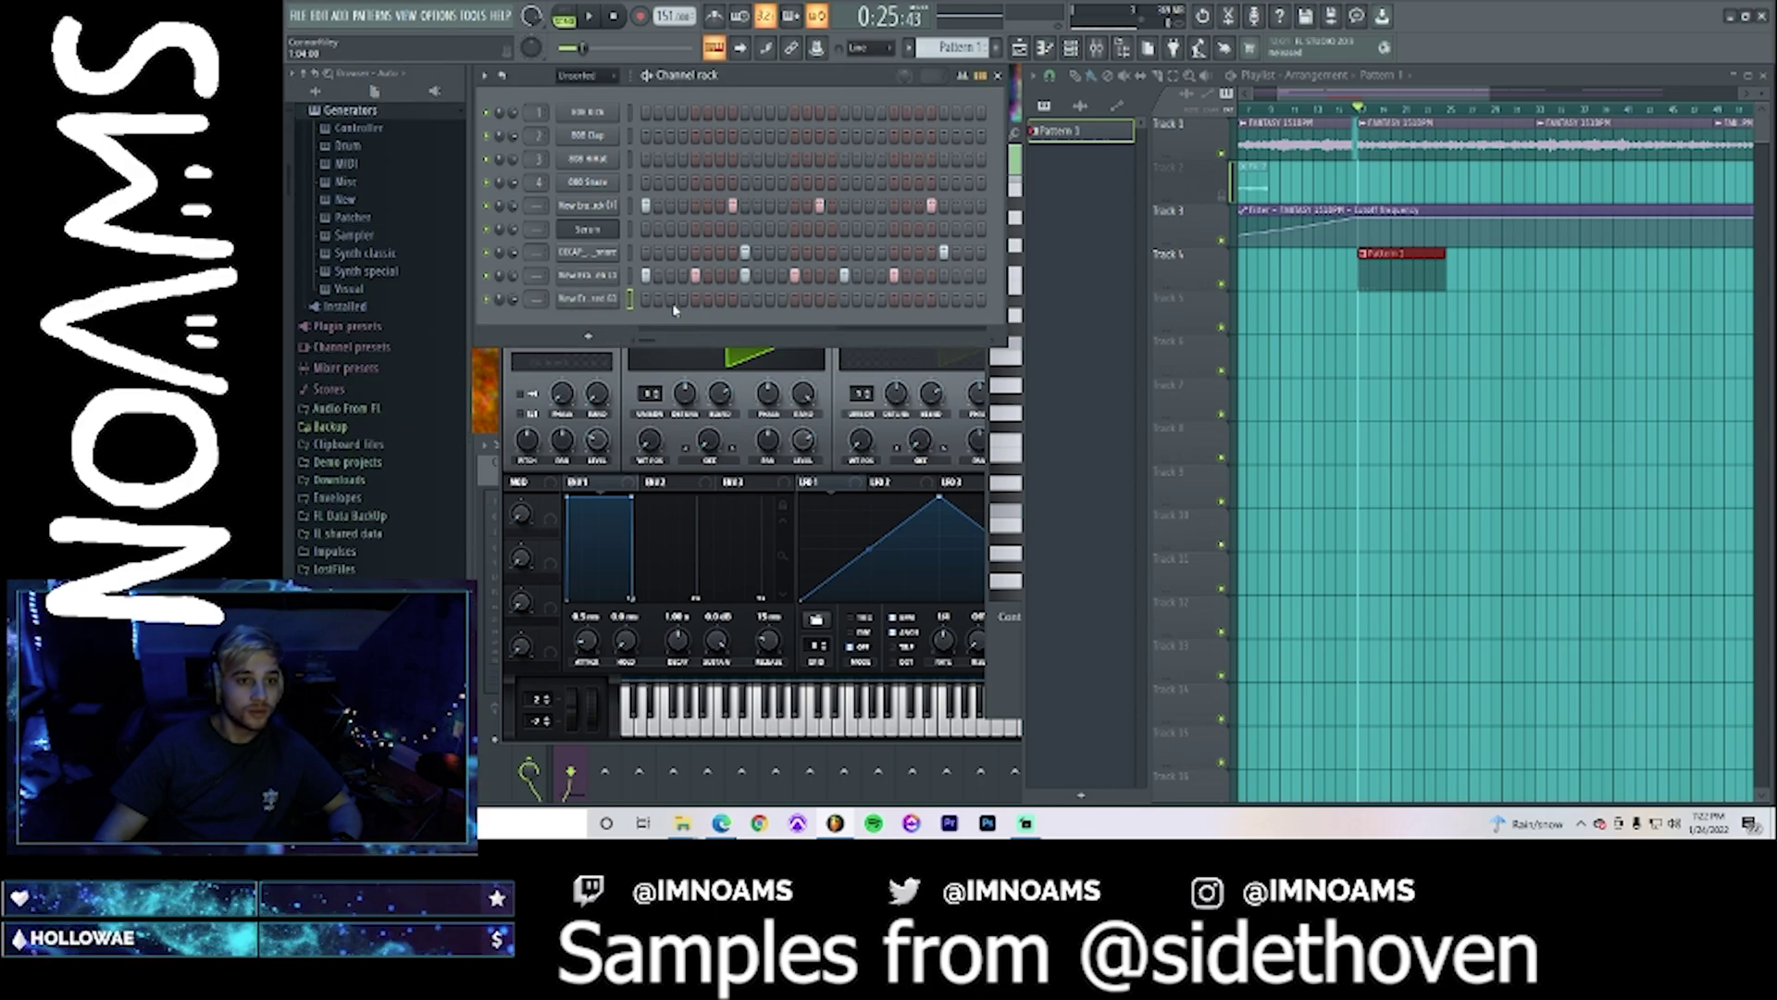
- Place Closed G1 hits on steps 1, 9, 17 and 25, removing the overlapping Open L1 hits
{"action": "left_click", "coordinate": [745, 298]}
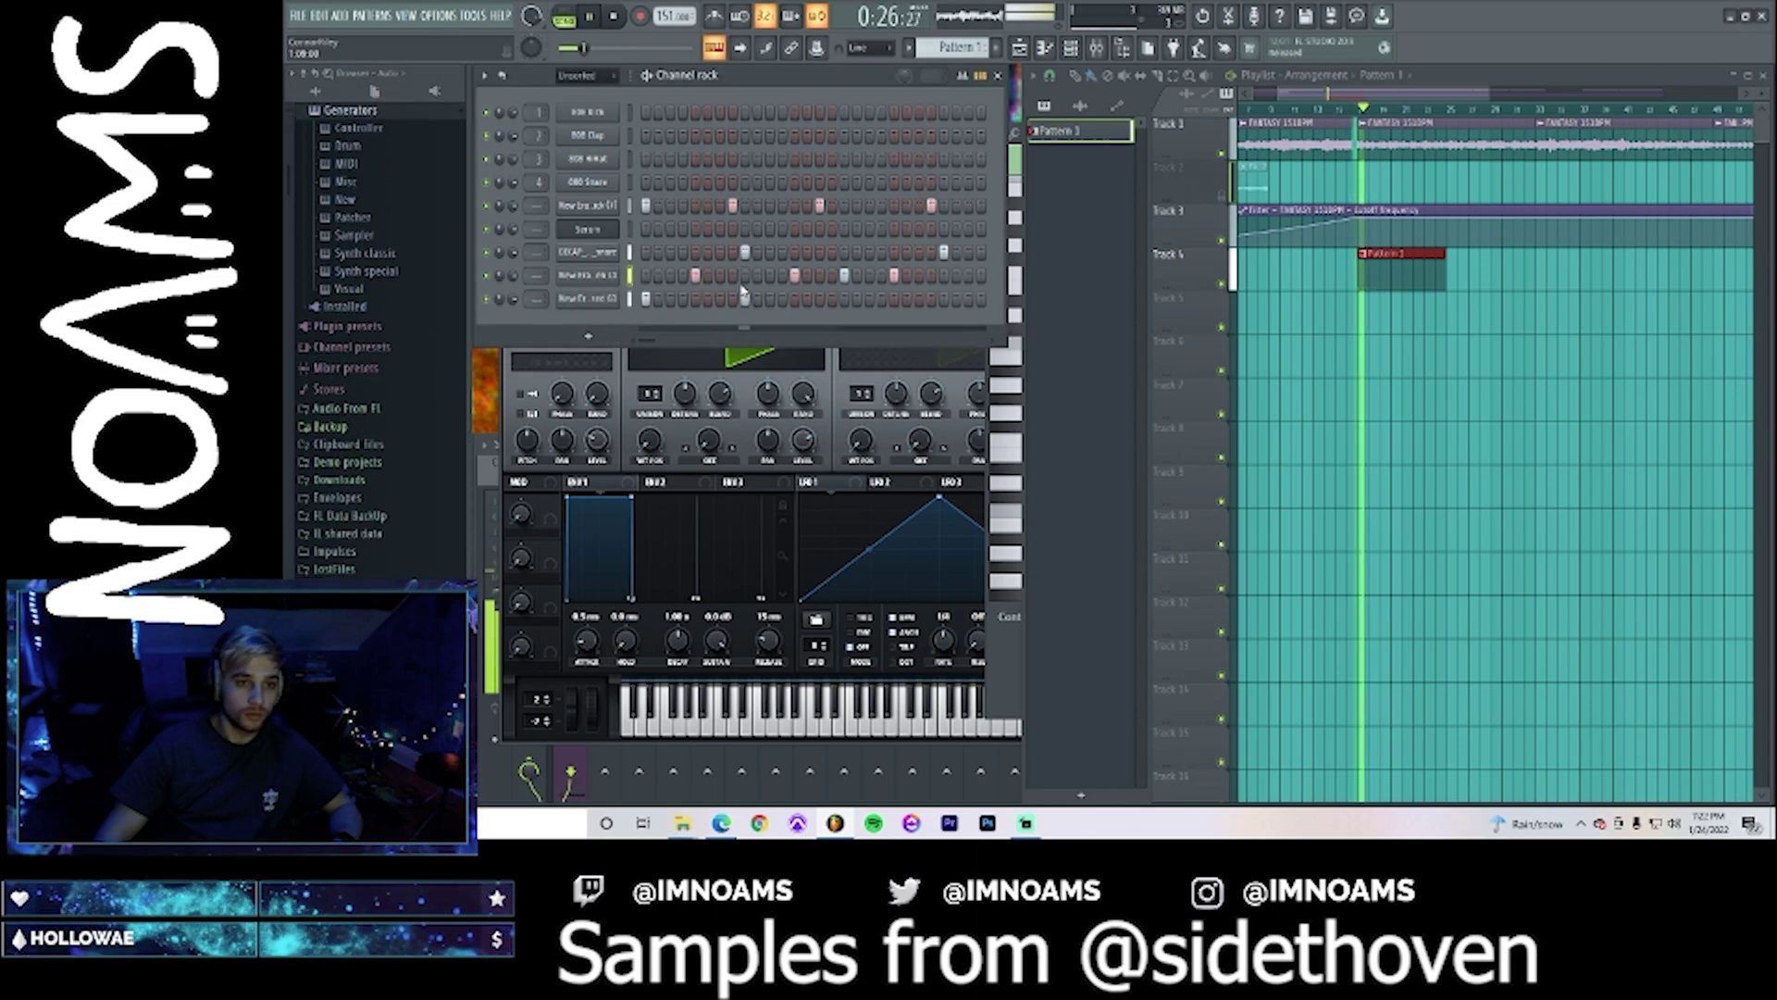
{"action": "left_click", "coordinate": [844, 275]}
{"action": "left_click", "coordinate": [844, 298]}
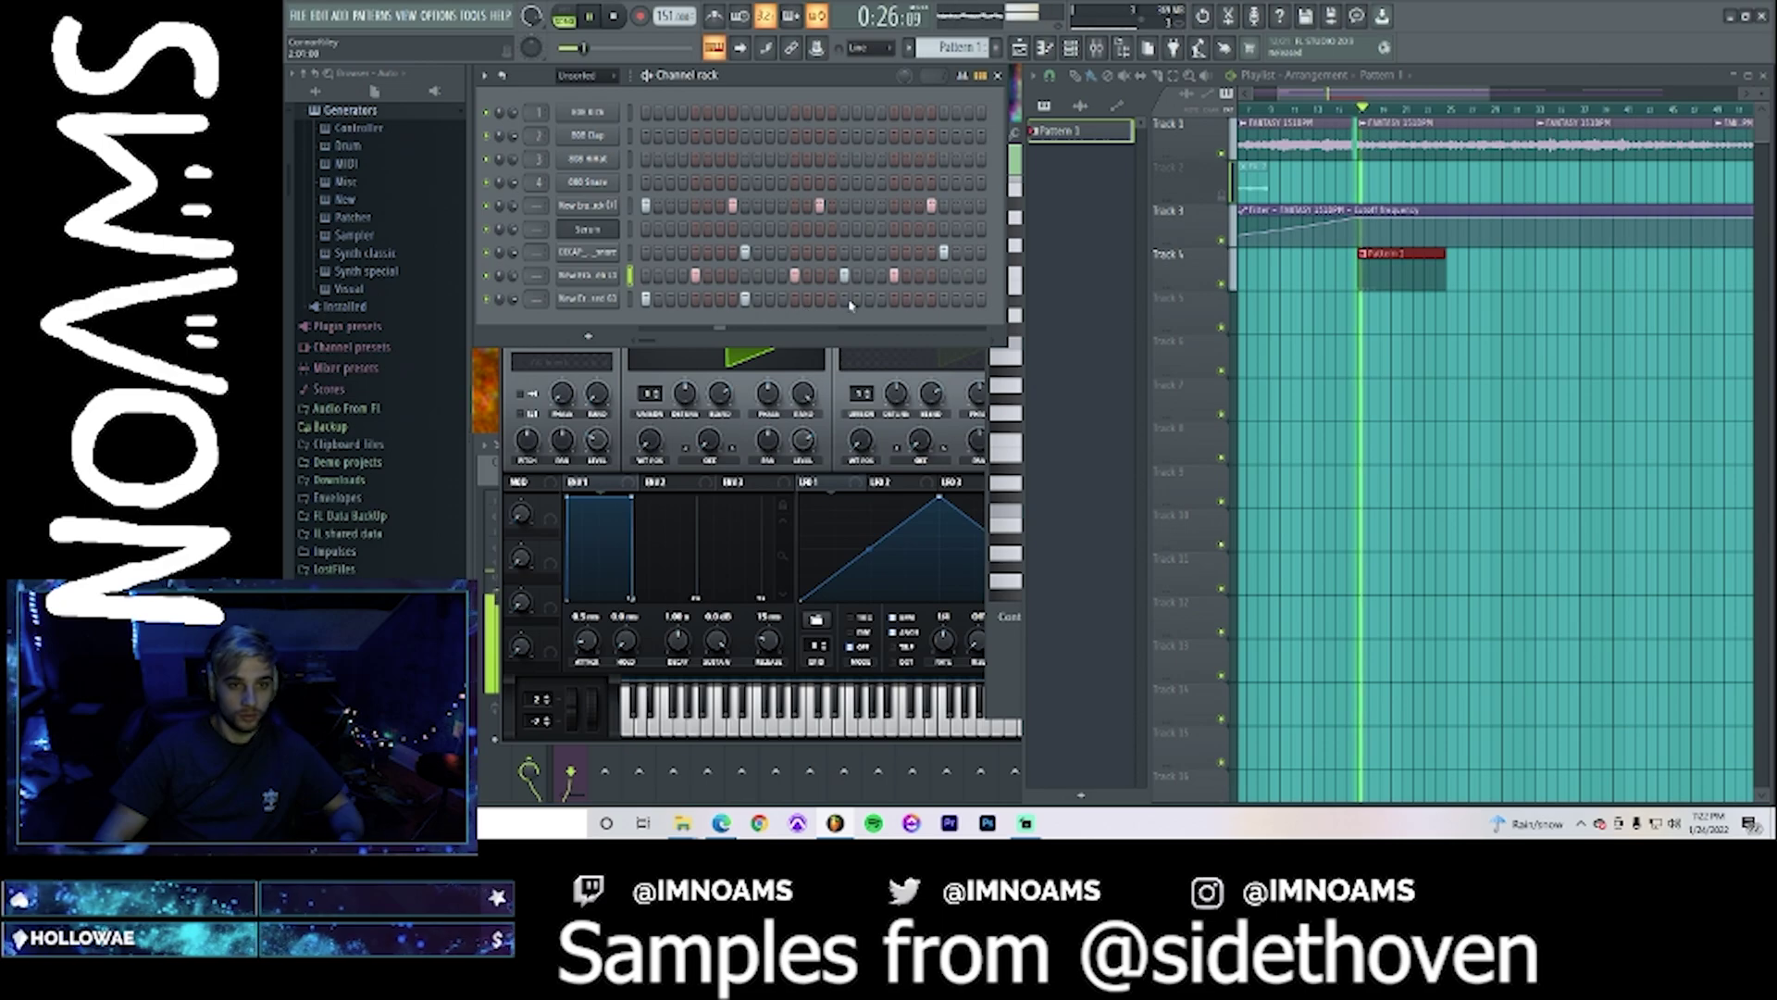
{"action": "left_click", "coordinate": [943, 298]}
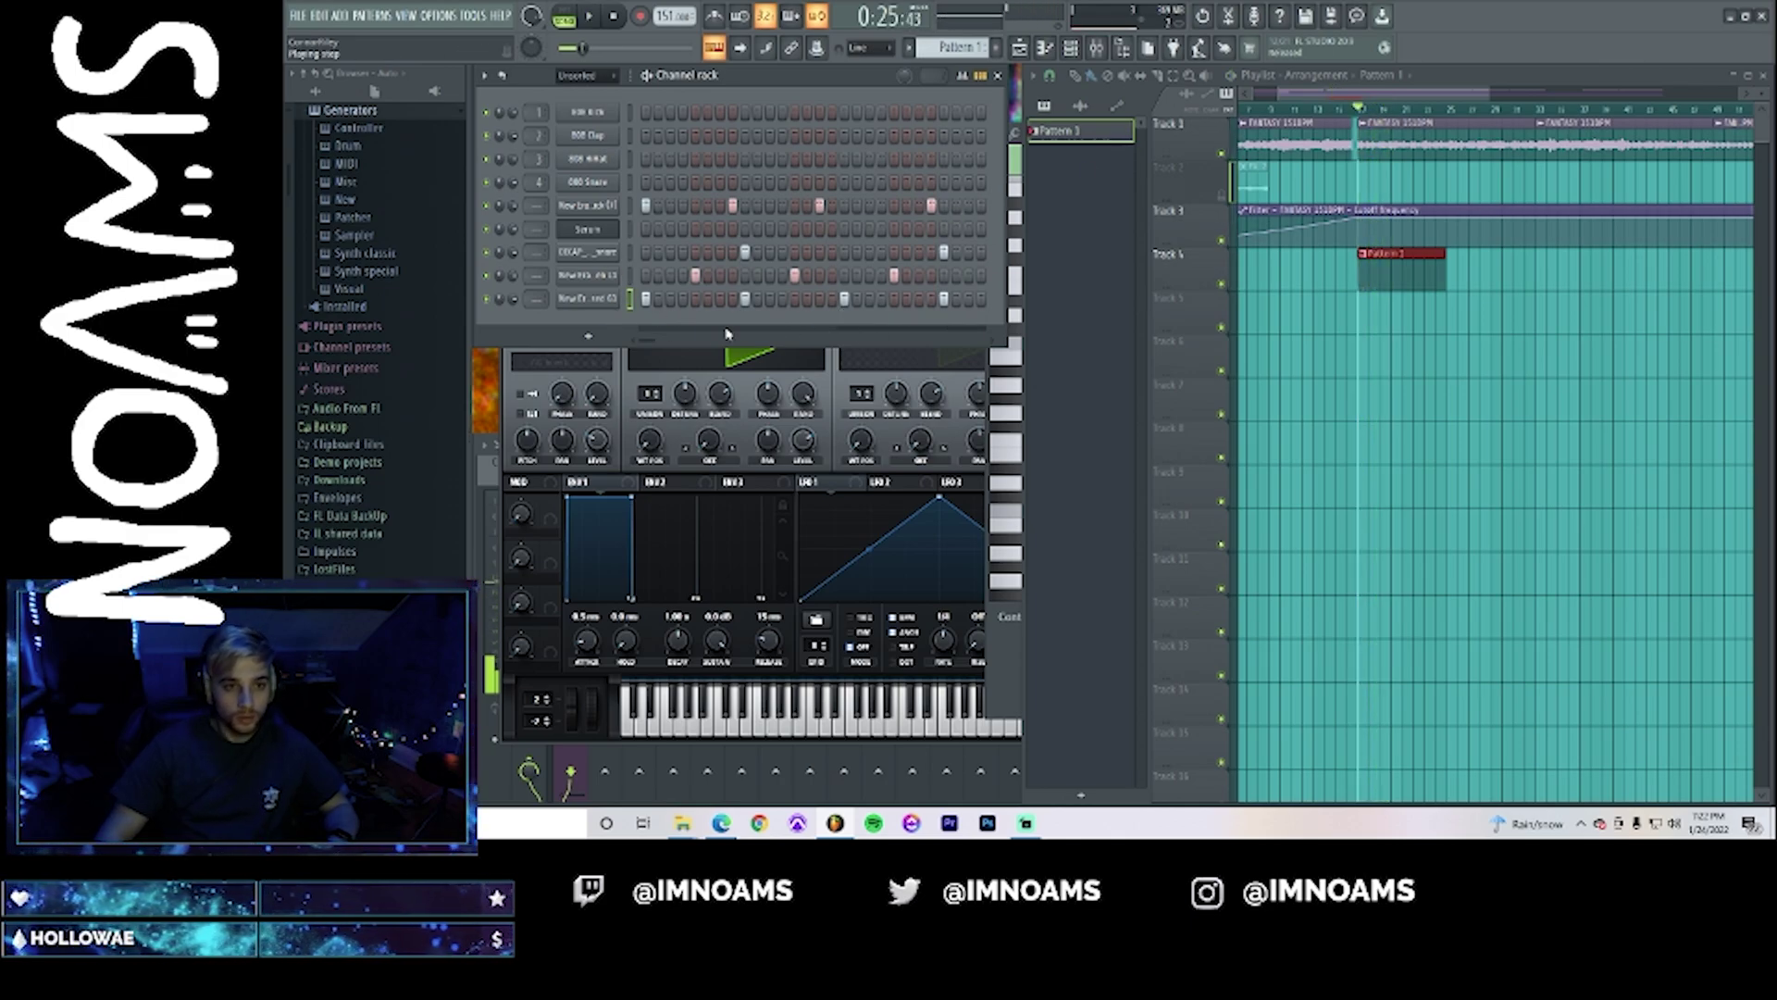
- Open the Open L1 notes in the piano roll, select them, set snapping to none and play the pattern
{"action": "right_click", "coordinate": [611, 275]}
{"action": "left_click", "coordinate": [648, 277]}
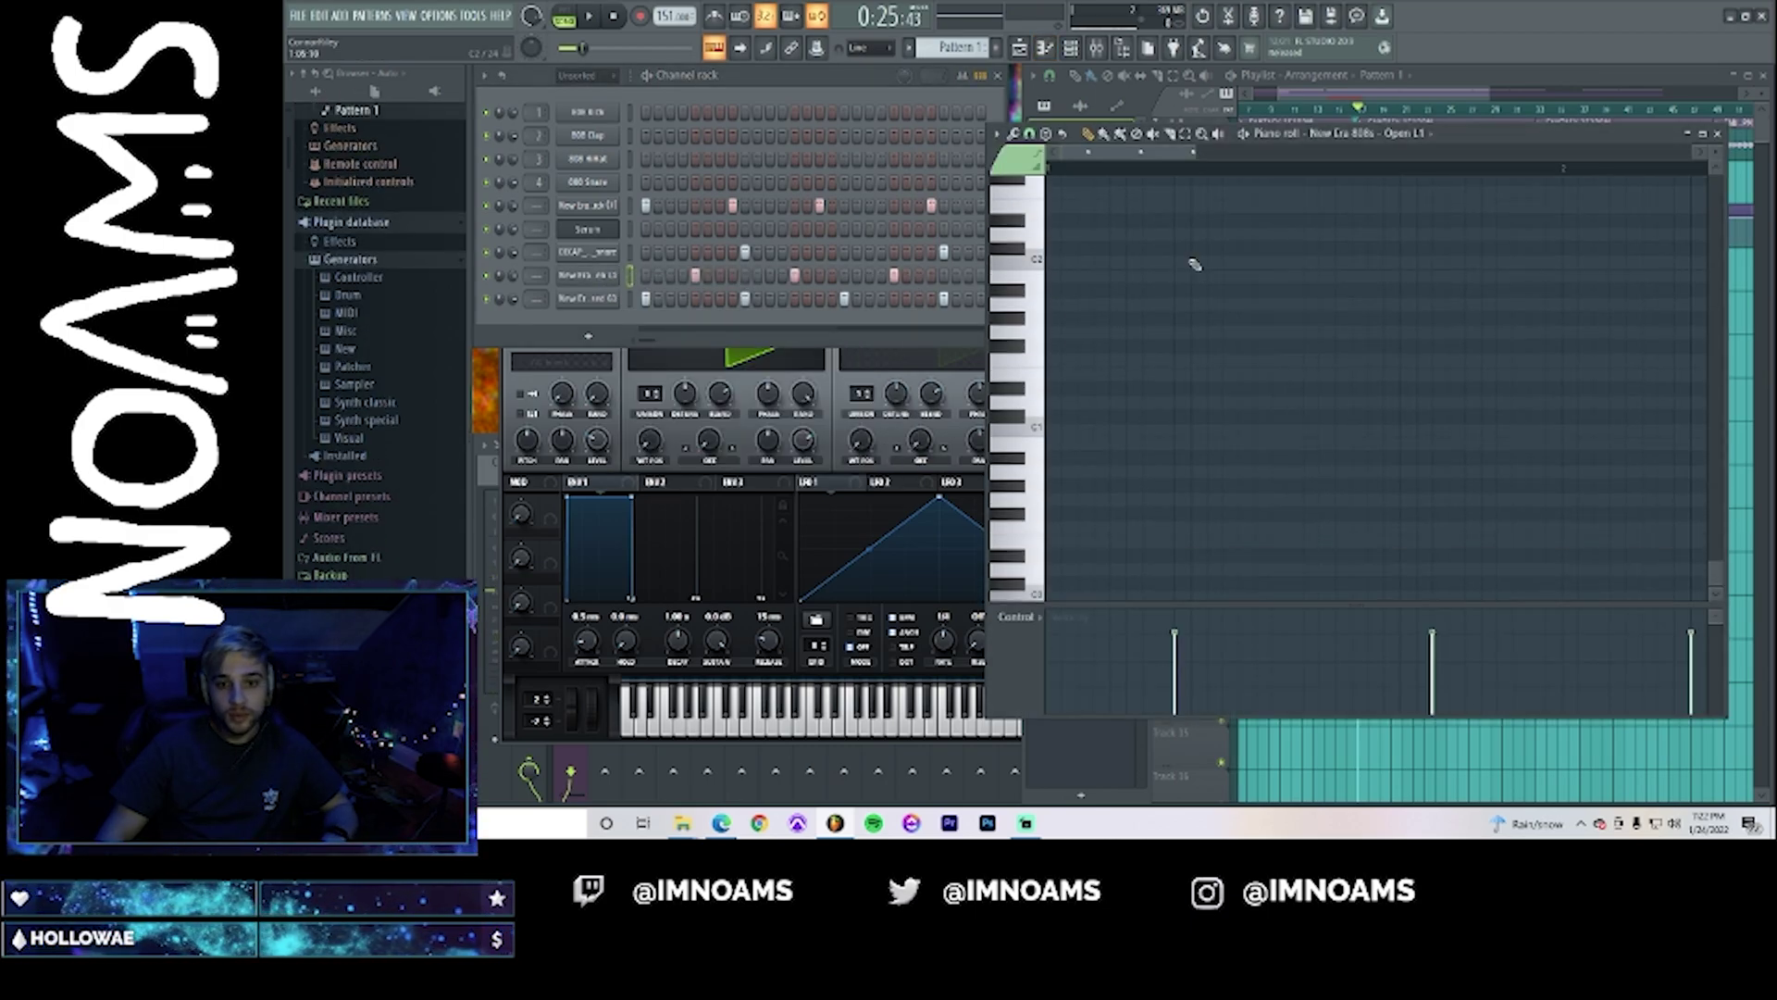
{"action": "scroll", "coordinate": [1178, 267], "scroll_direction": "up", "scroll_amount": 4}
{"action": "left_click_drag", "start_coordinate": [1149, 279], "coordinate": [1666, 486]}
{"action": "left_click", "coordinate": [1030, 135]}
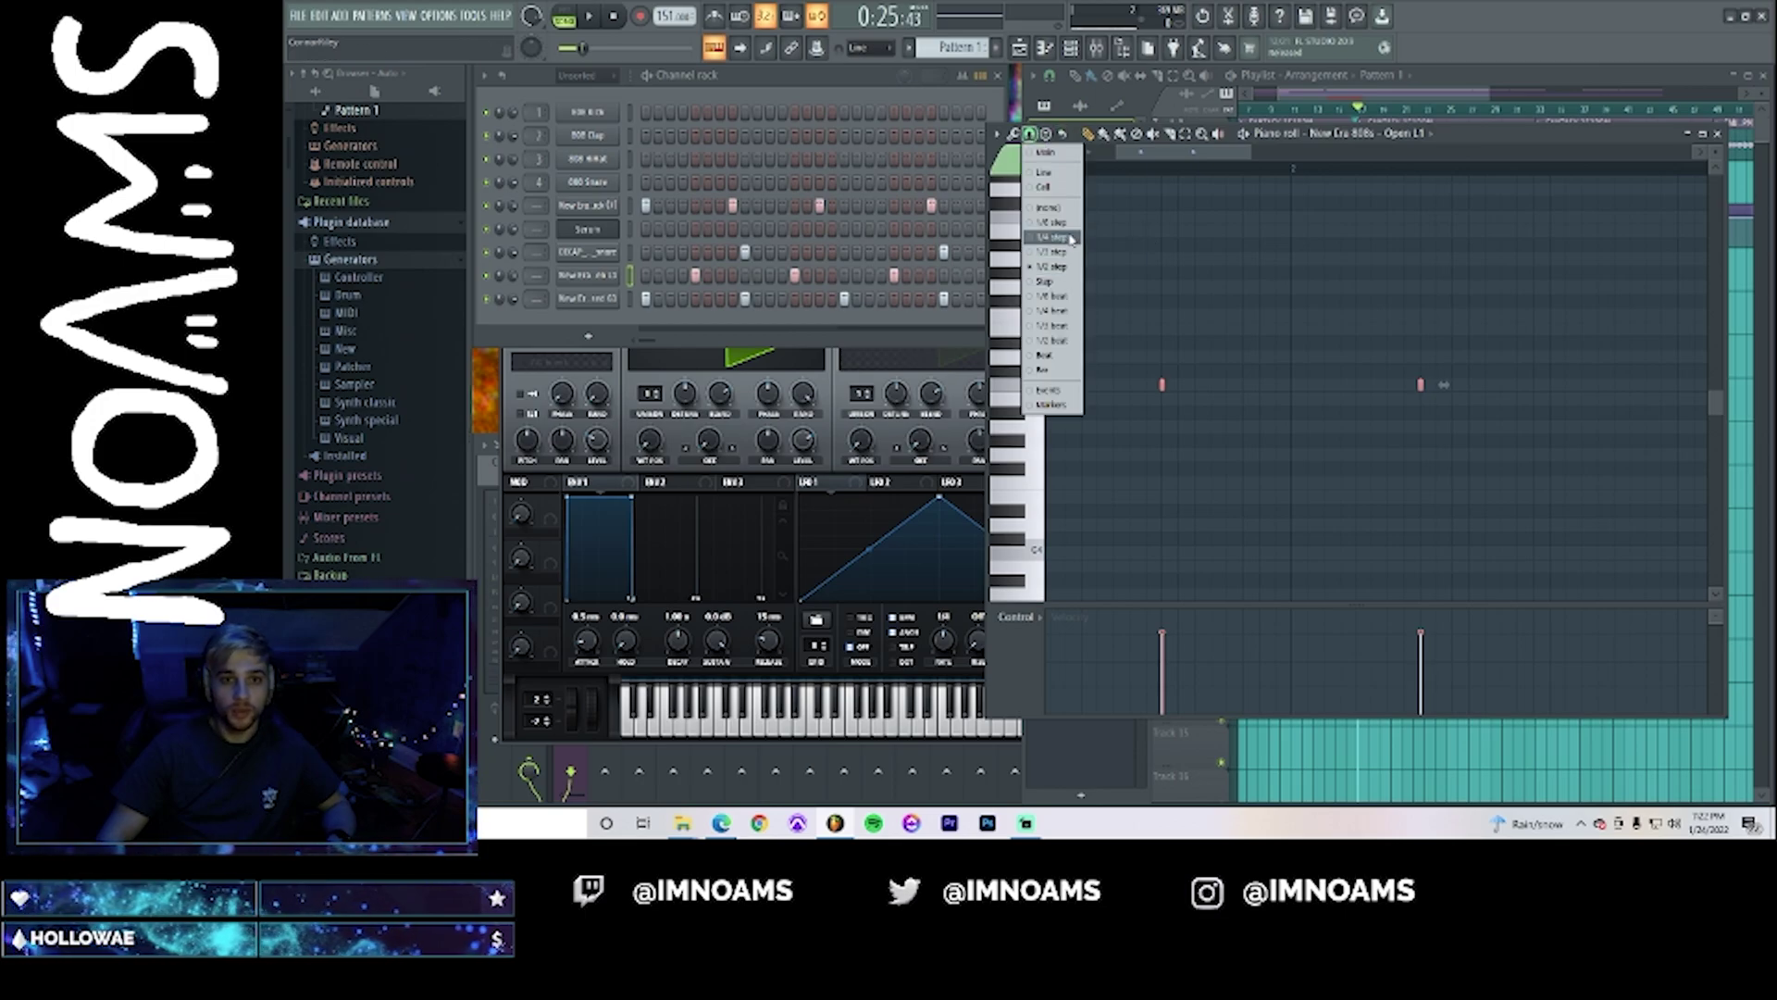
{"action": "left_click", "coordinate": [1051, 208]}
{"action": "left_click_drag", "start_coordinate": [1235, 156], "coordinate": [1166, 157]}
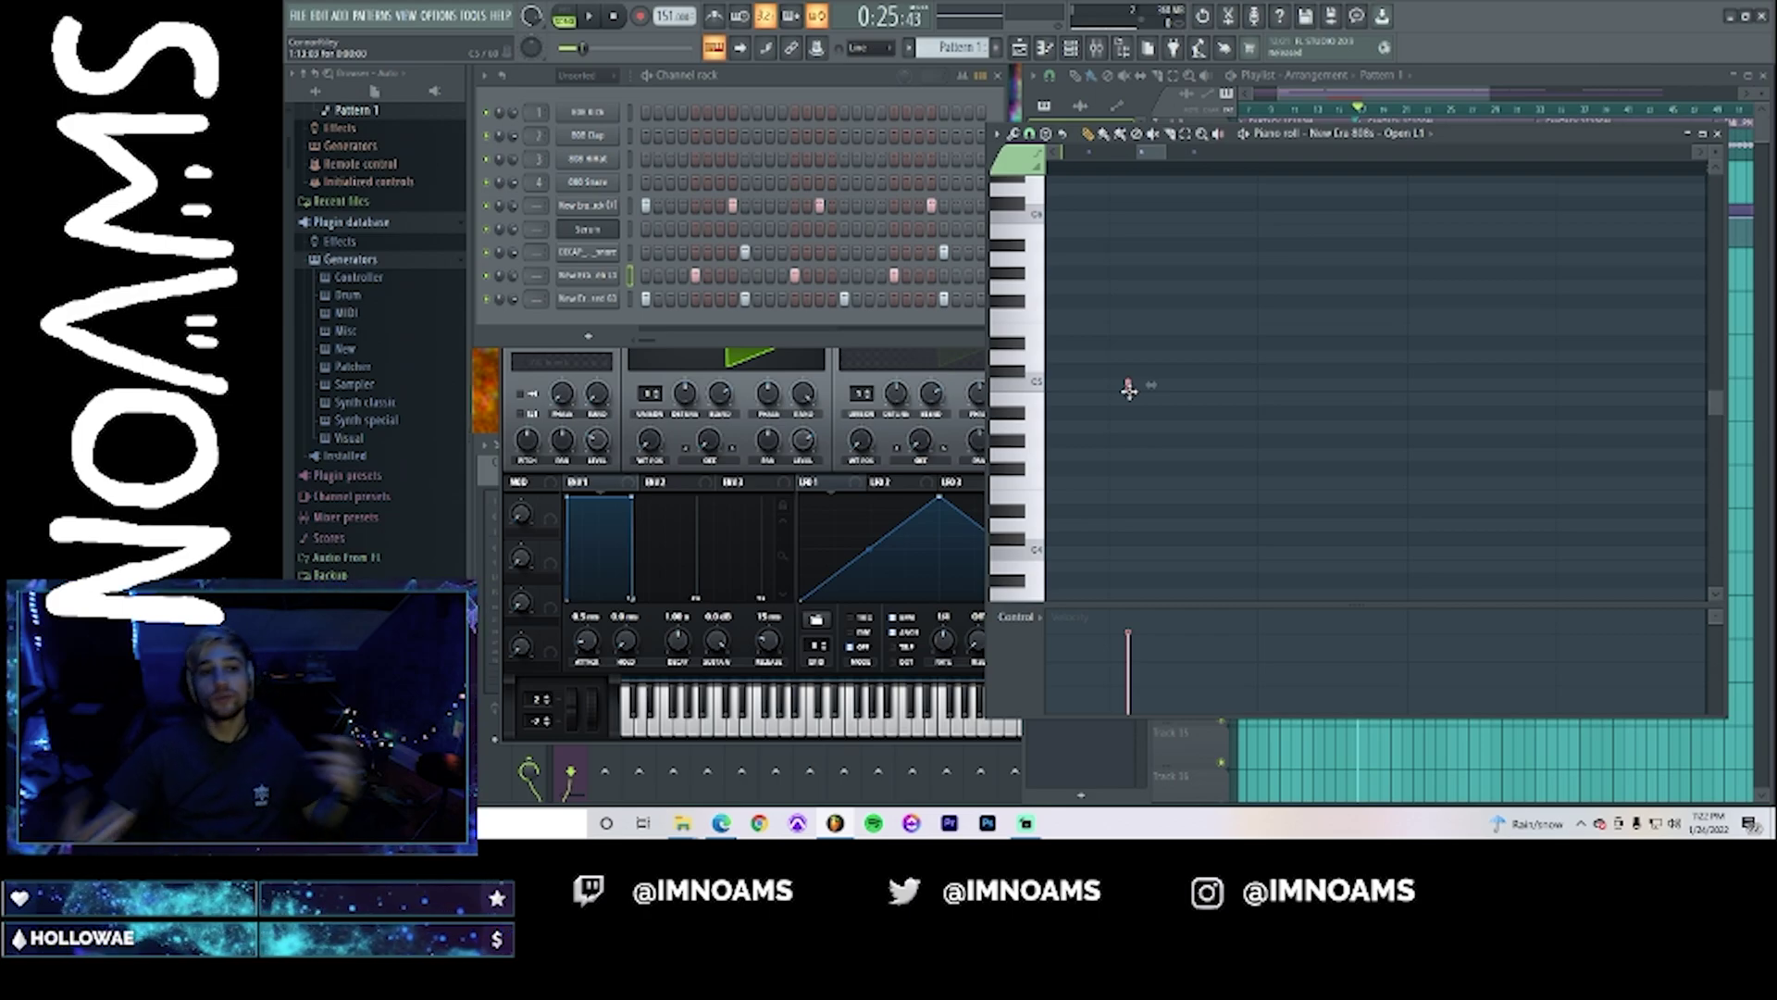
{"action": "key", "text": "space"}
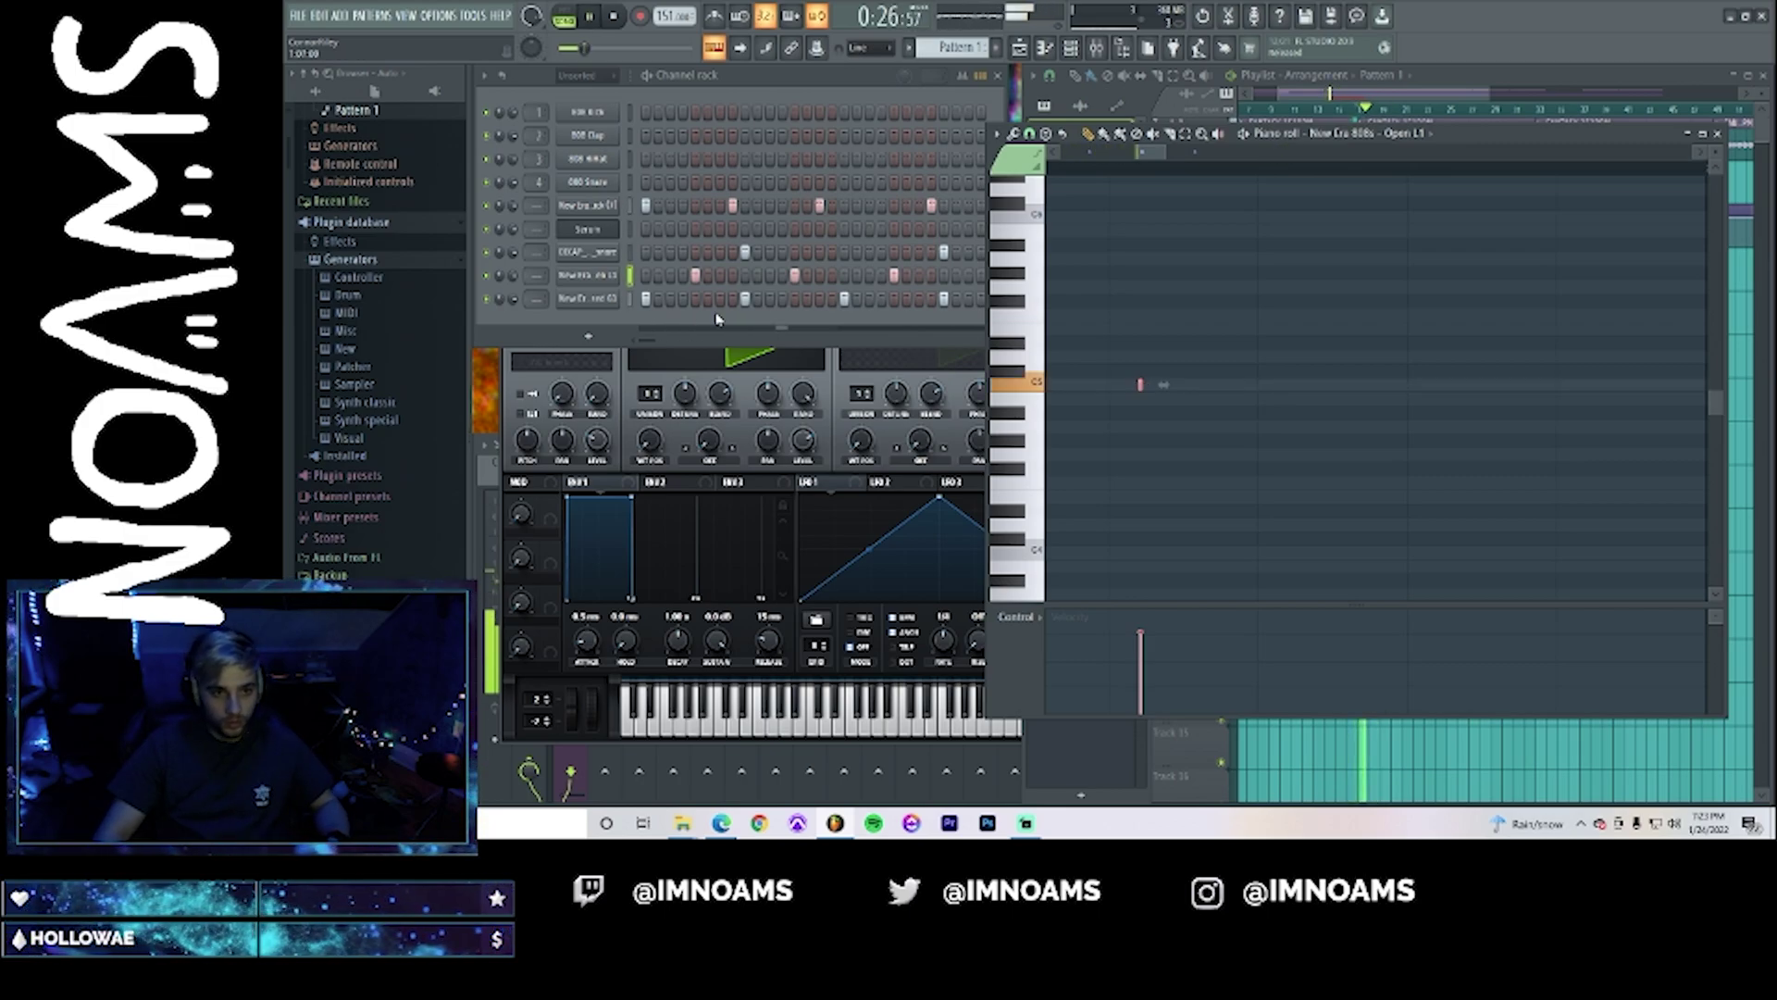
- Open the Closed G1 channel in the piano roll and set its snapping to 1/3 step
{"action": "left_click_drag", "start_coordinate": [650, 342], "coordinate": [656, 342]}
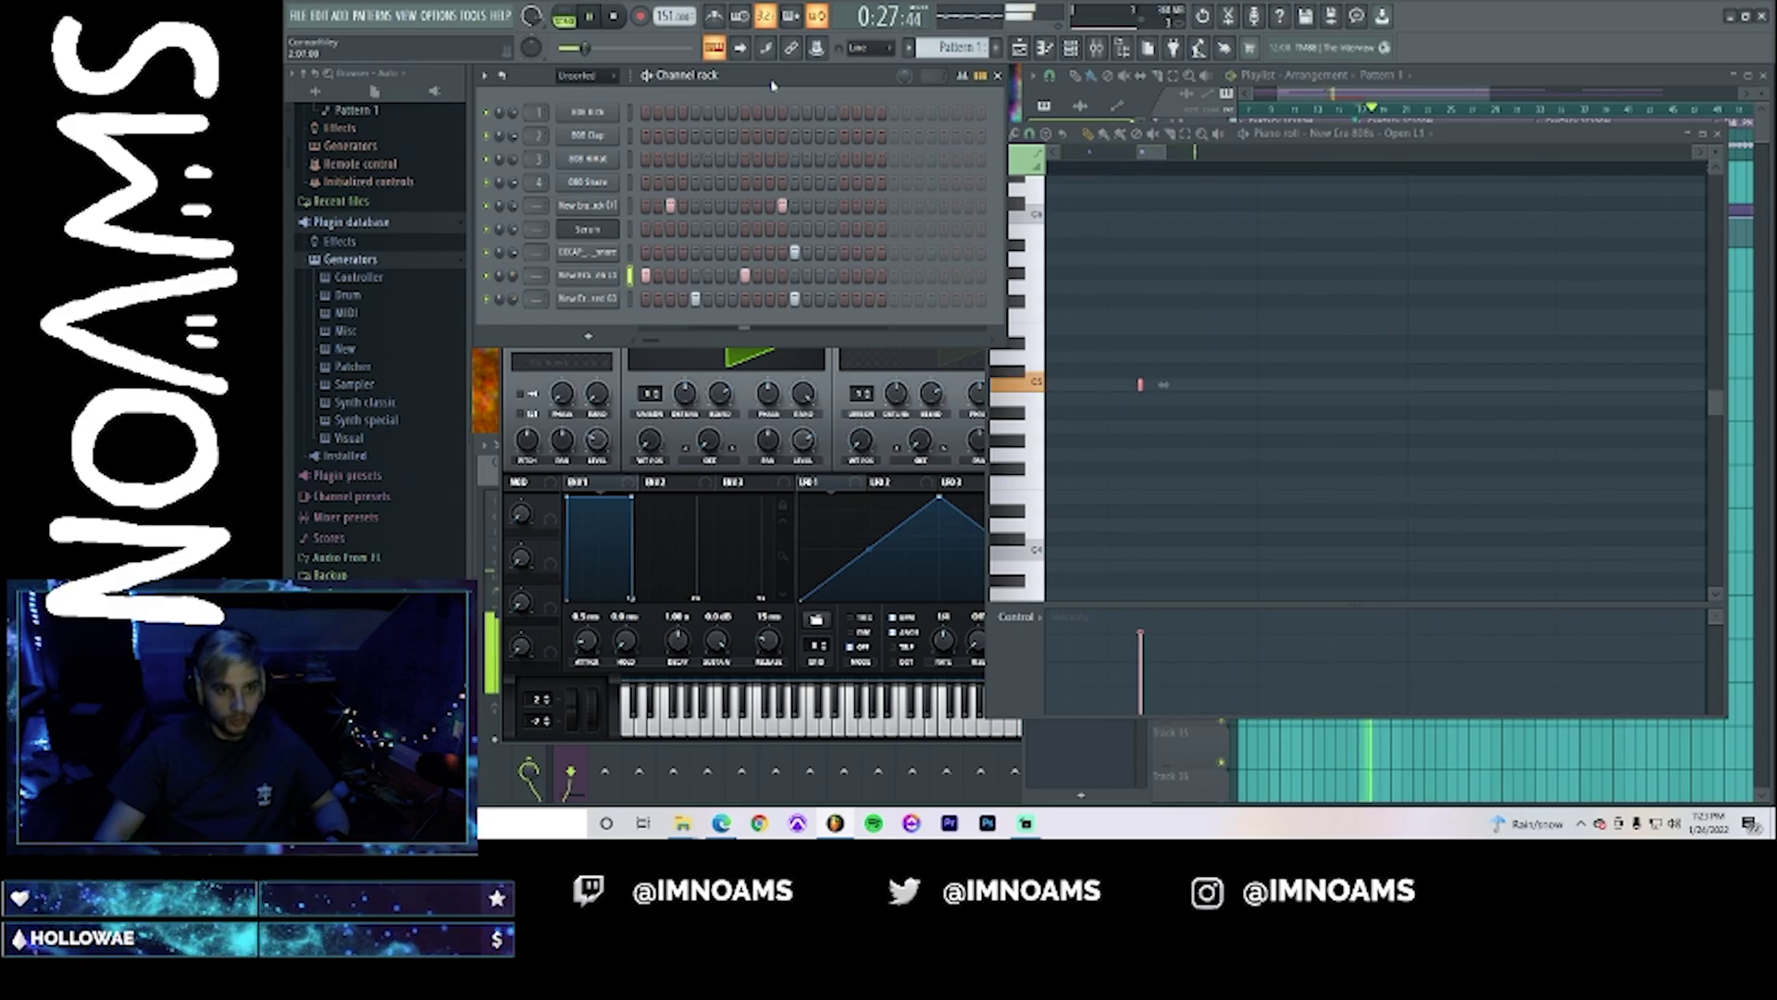
{"action": "right_click", "coordinate": [608, 299]}
{"action": "left_click", "coordinate": [654, 298]}
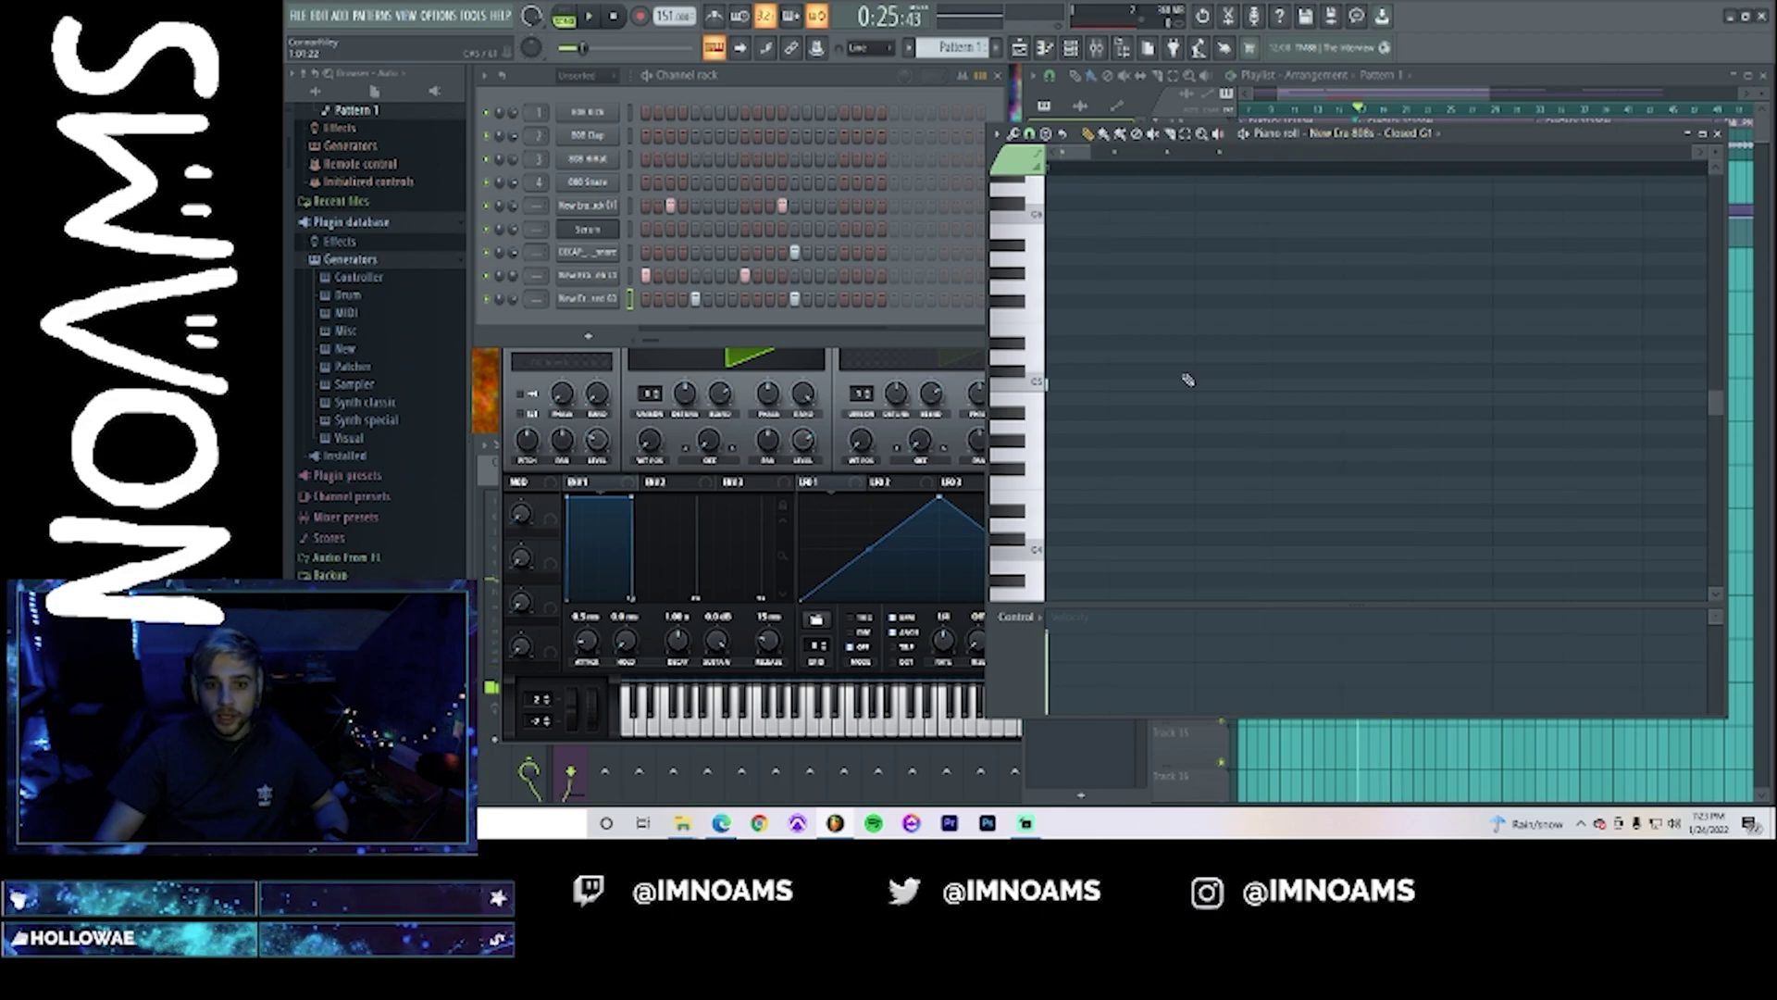
{"action": "left_click", "coordinate": [1029, 135]}
{"action": "left_click", "coordinate": [1054, 254]}
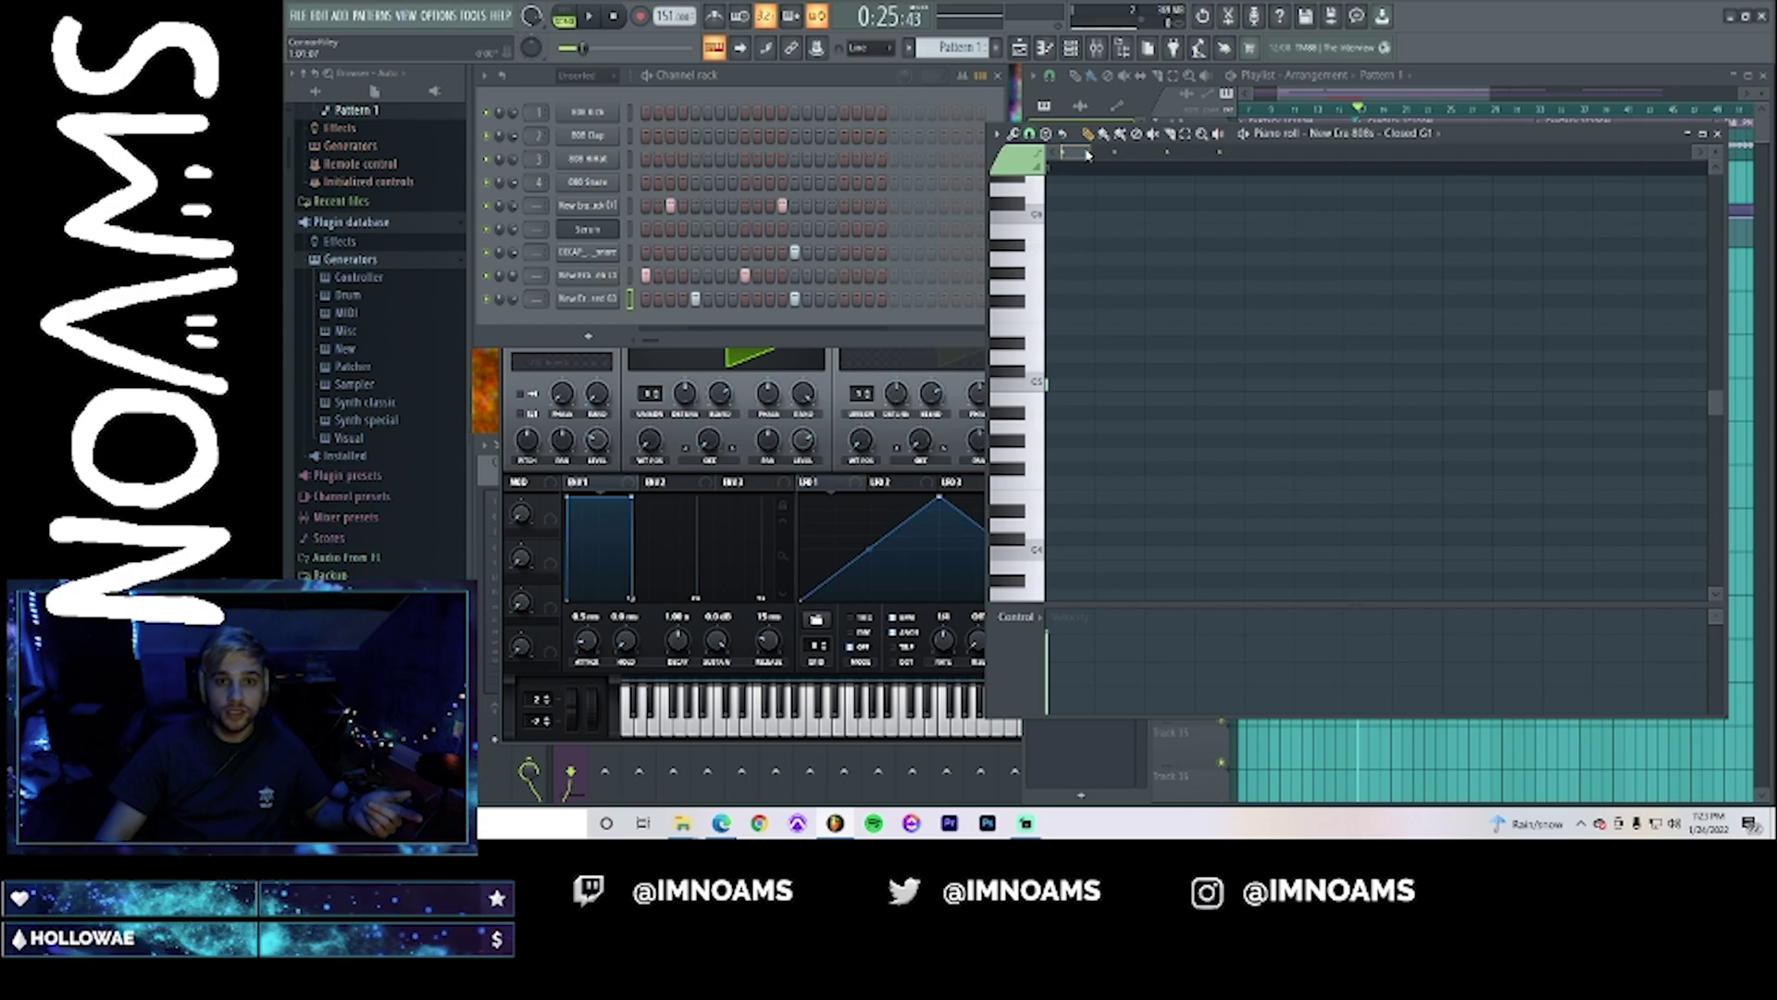
- Try a run of three closed-hat notes at C5, spaced 2/3 step apart from step 3, and play it back
{"action": "mouse_move", "coordinate": [1107, 155]}
{"action": "left_mouse_down"}
{"action": "mouse_move", "coordinate": [1191, 157]}
{"action": "mouse_move", "coordinate": [1122, 157]}
{"action": "left_mouse_up"}
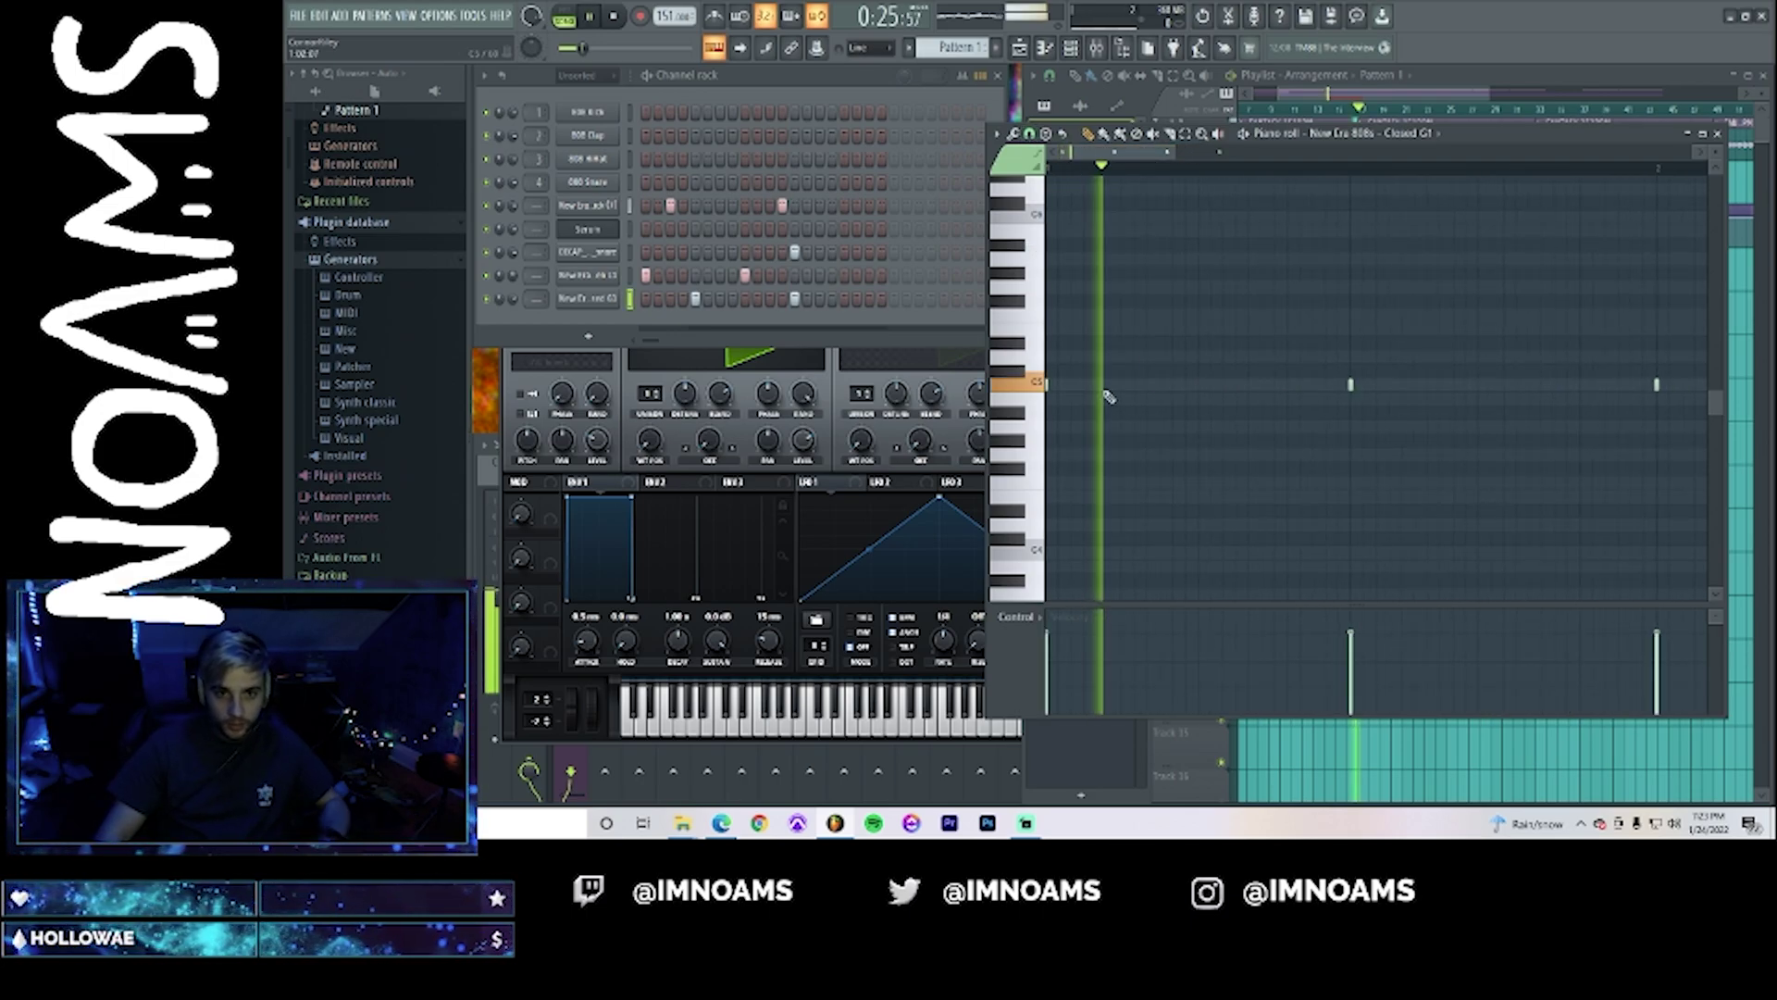
{"action": "left_click", "coordinate": [1136, 384]}
{"action": "left_click", "coordinate": [1148, 384]}
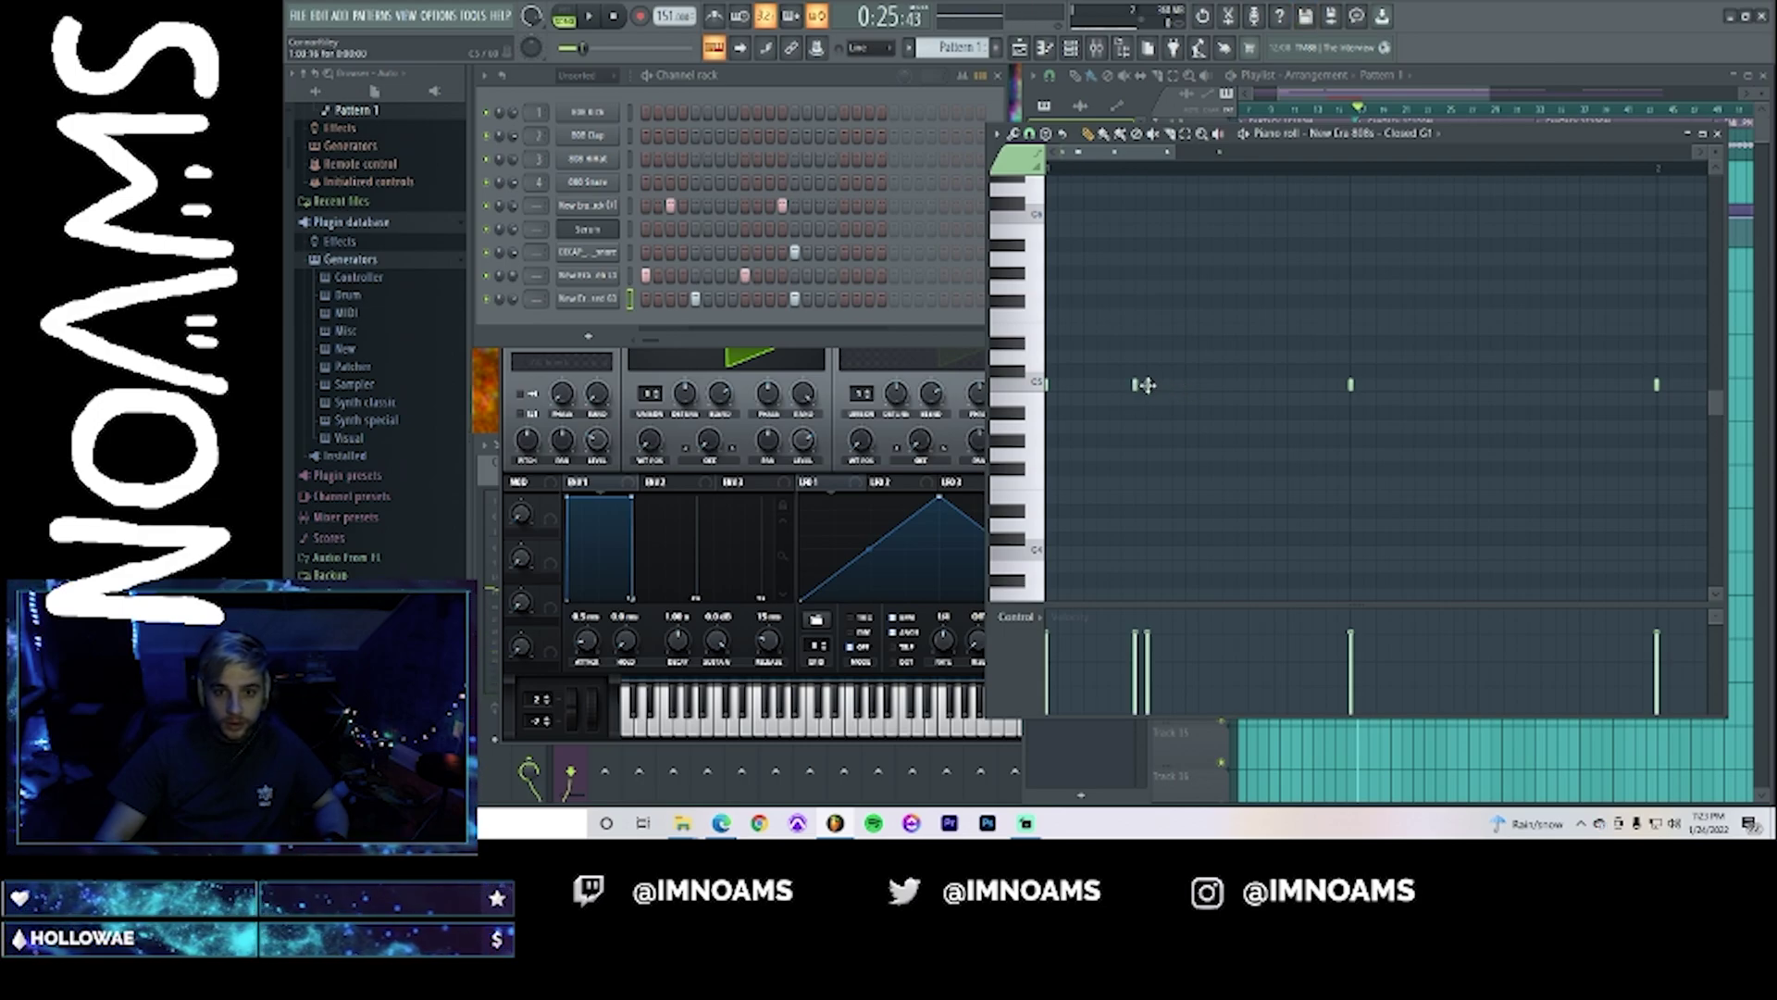
{"action": "mouse_move", "coordinate": [1148, 385]}
{"action": "left_mouse_down"}
{"action": "mouse_move", "coordinate": [1131, 405]}
{"action": "mouse_move", "coordinate": [1125, 385]}
{"action": "left_mouse_up"}
{"action": "left_click", "coordinate": [1175, 385]}
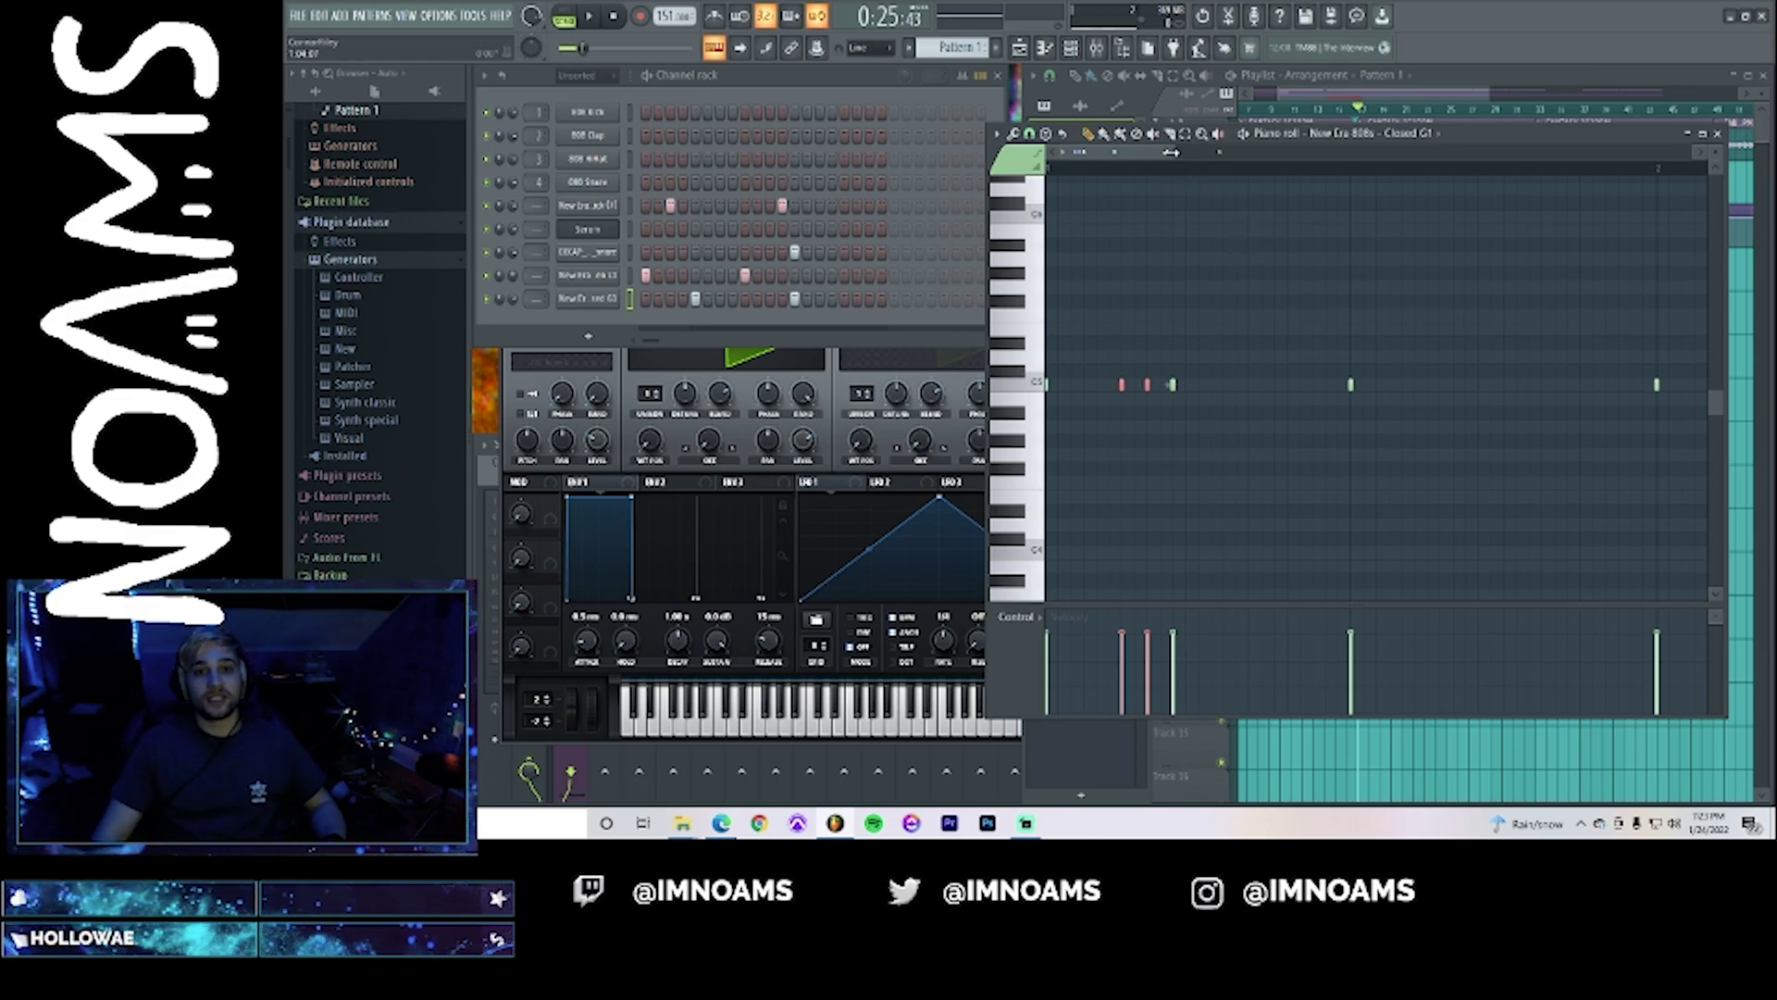
{"action": "left_click_drag", "start_coordinate": [1174, 153], "coordinate": [1148, 151]}
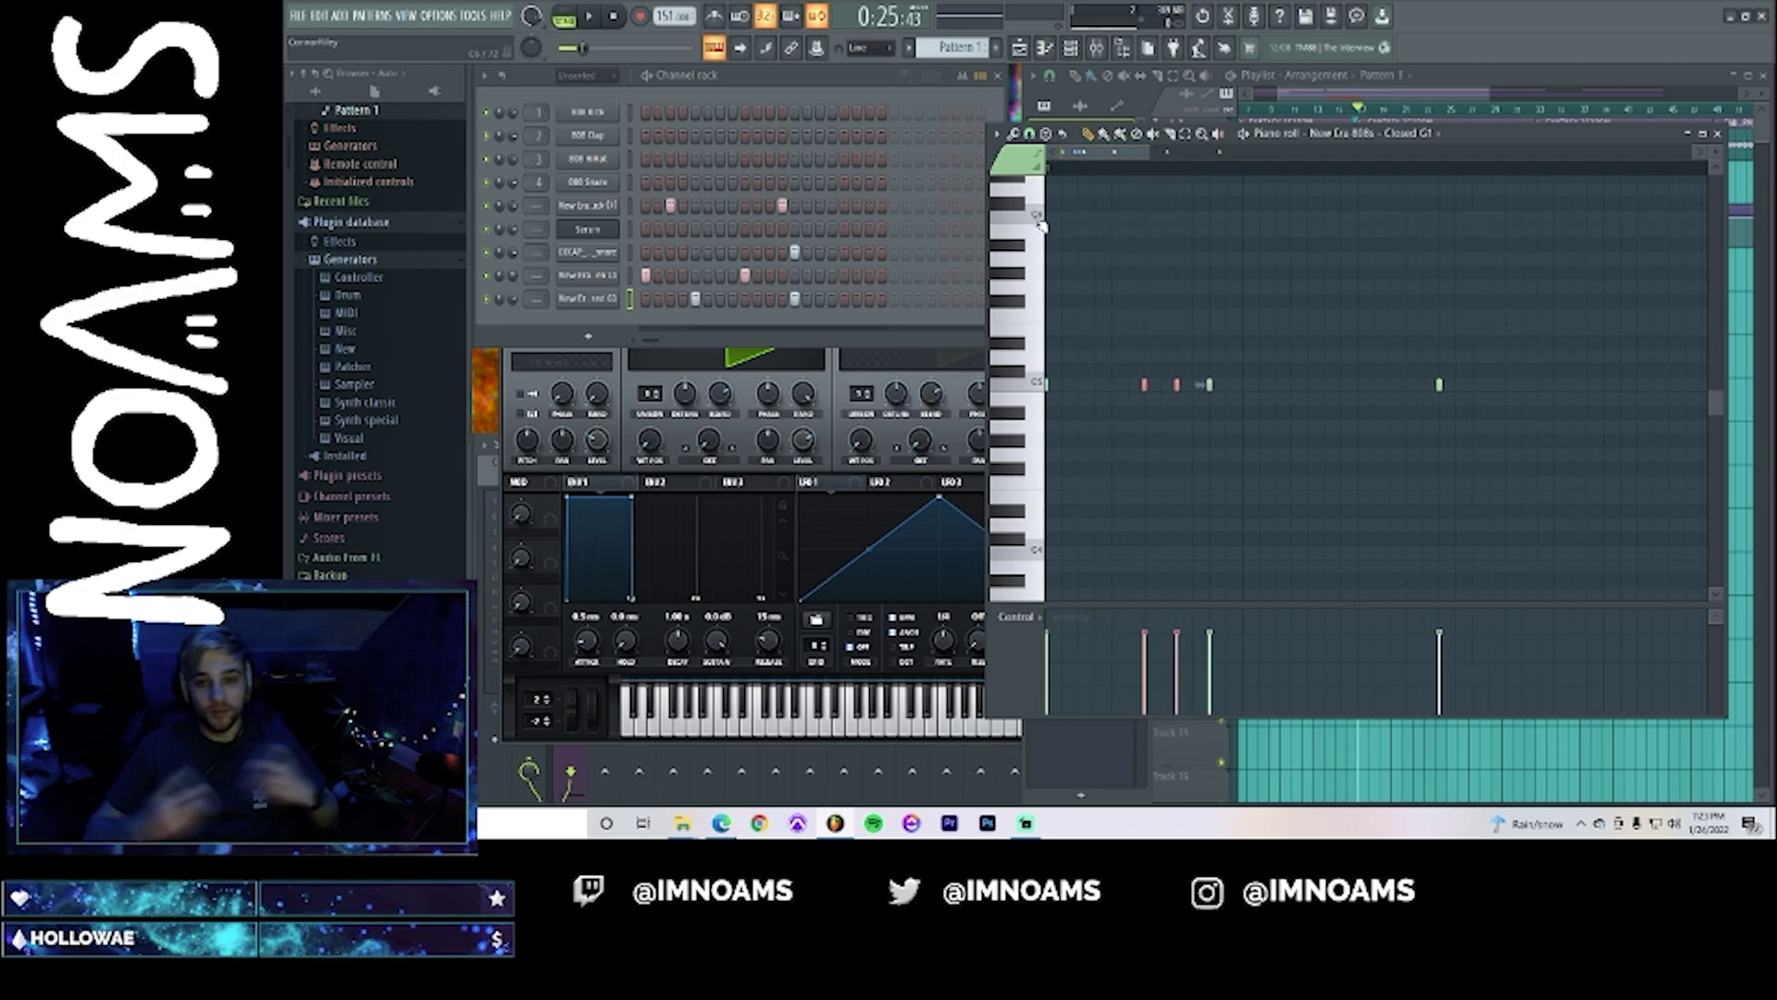
{"action": "key", "text": "space"}
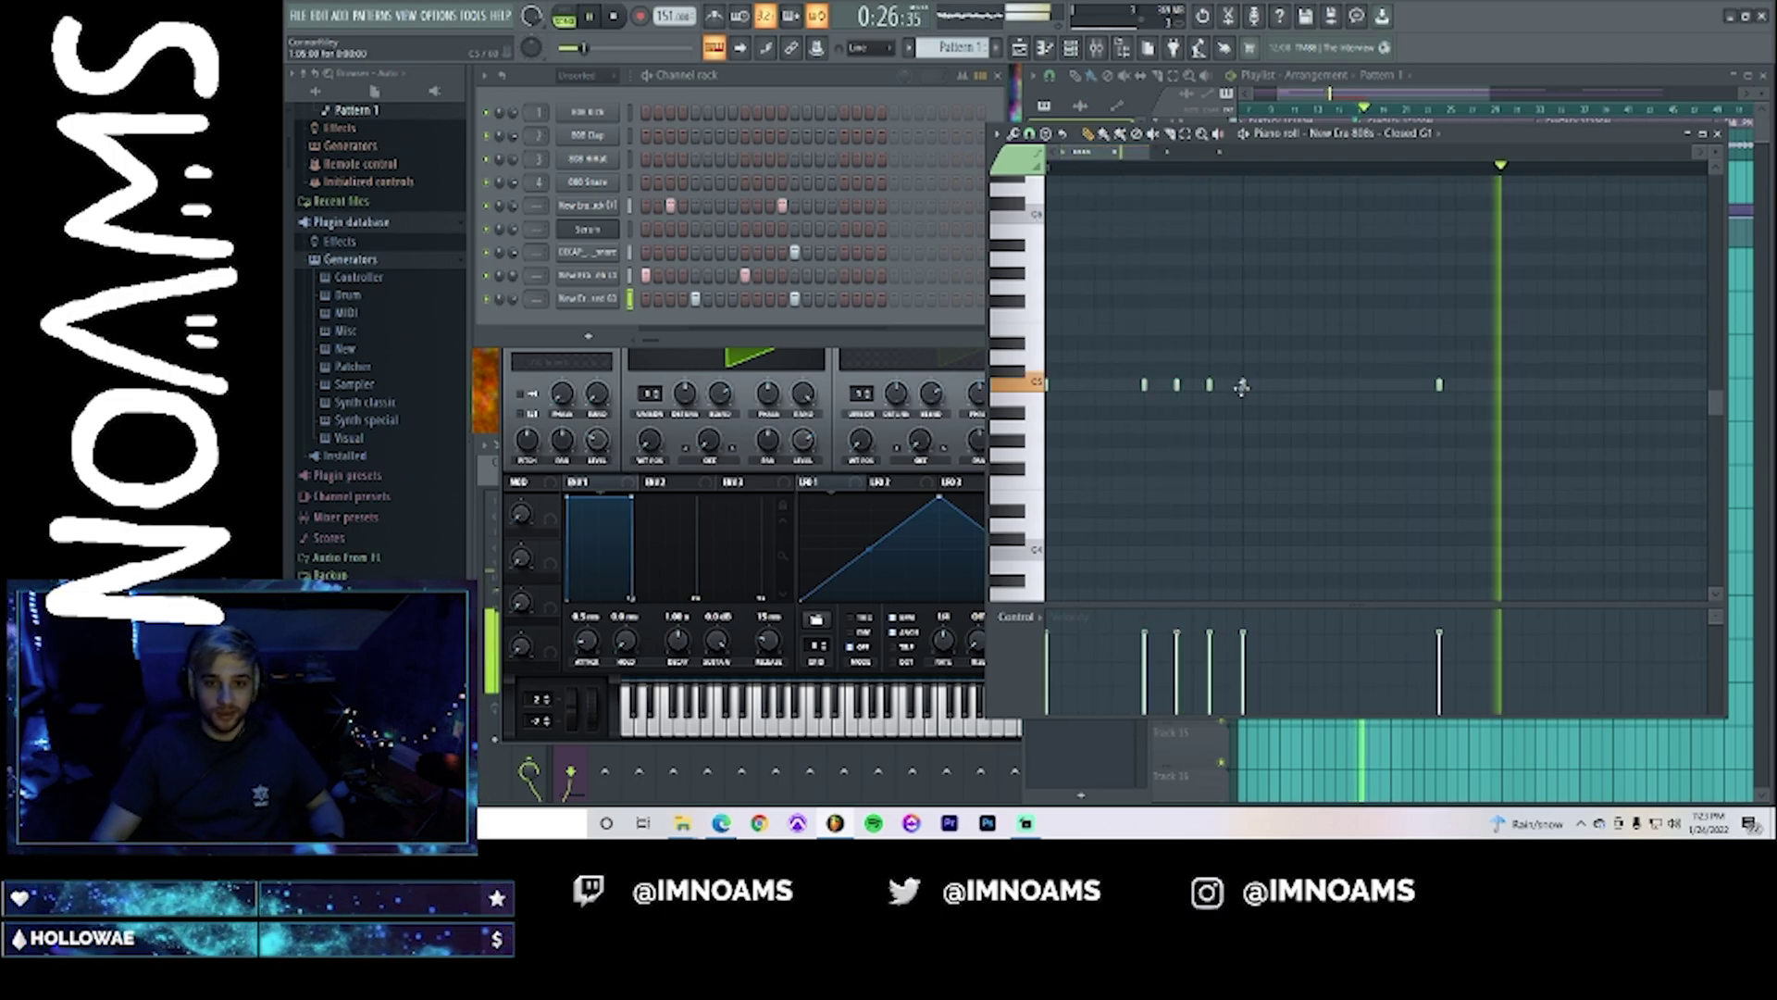
- Replace the early three-note run with evenly spaced closed-hat notes from step 5, leading into the step 9 hit
{"action": "left_click", "coordinate": [1243, 384]}
{"action": "right_click", "coordinate": [1145, 385]}
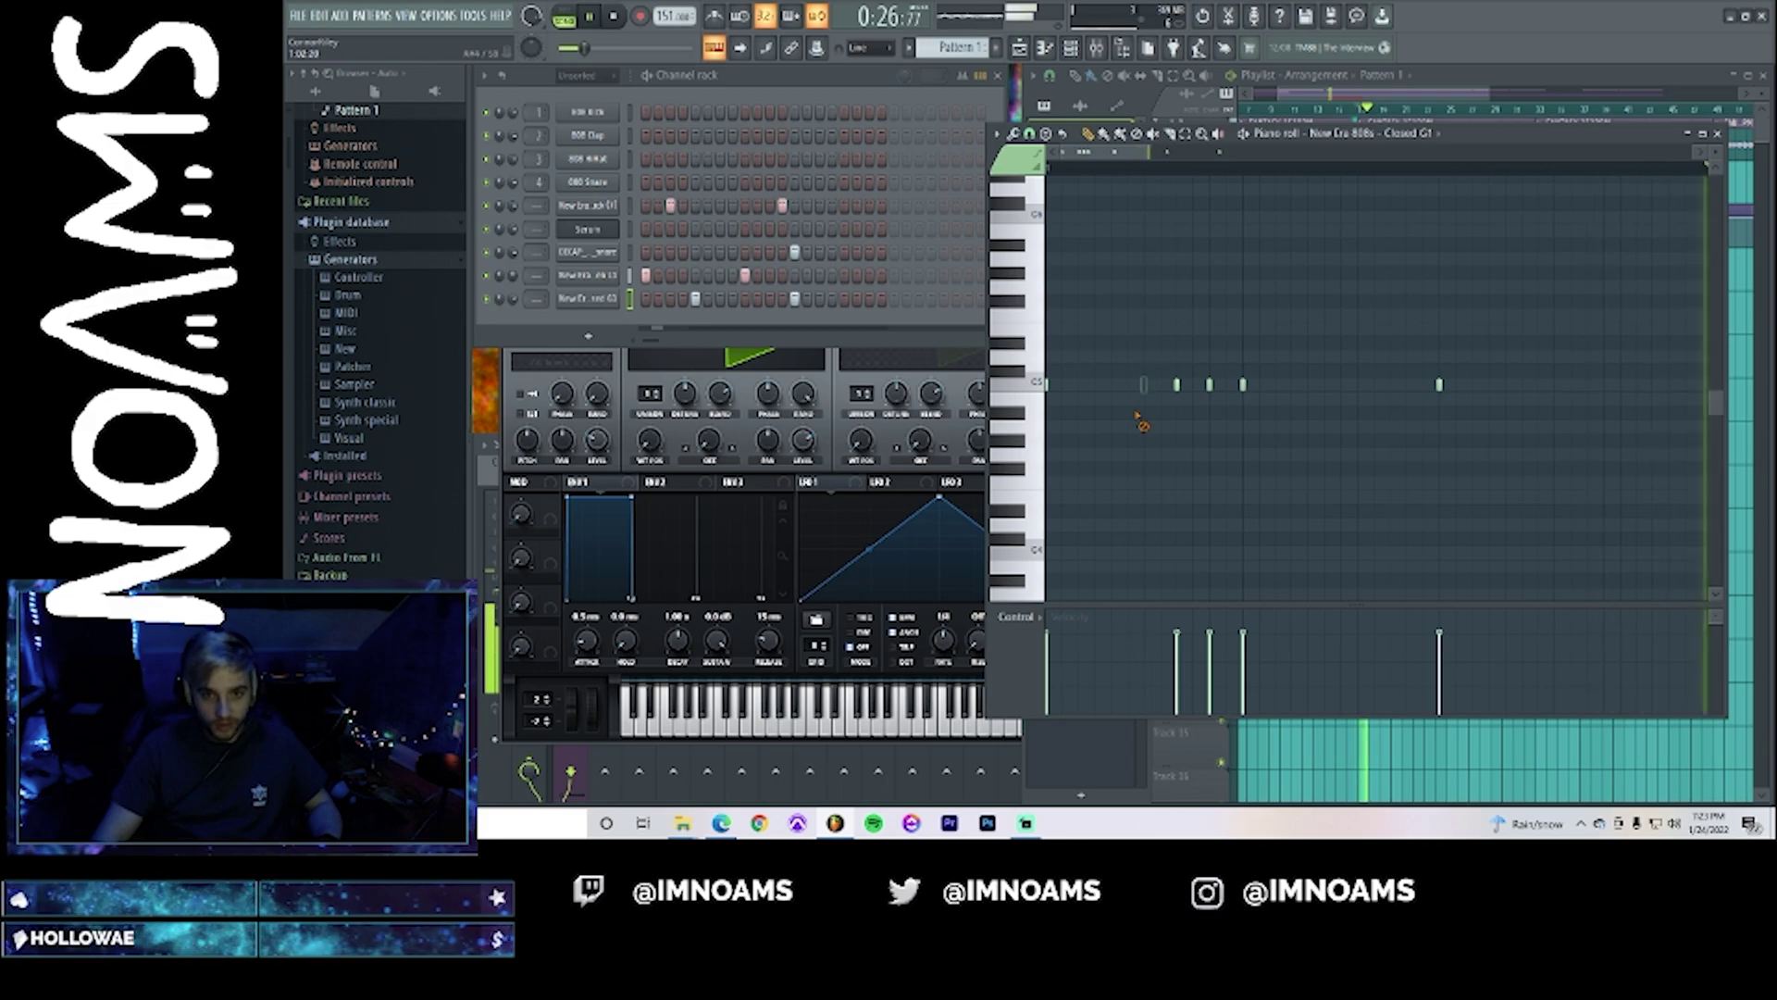
{"action": "right_click", "coordinate": [1176, 385]}
{"action": "right_click", "coordinate": [1209, 385]}
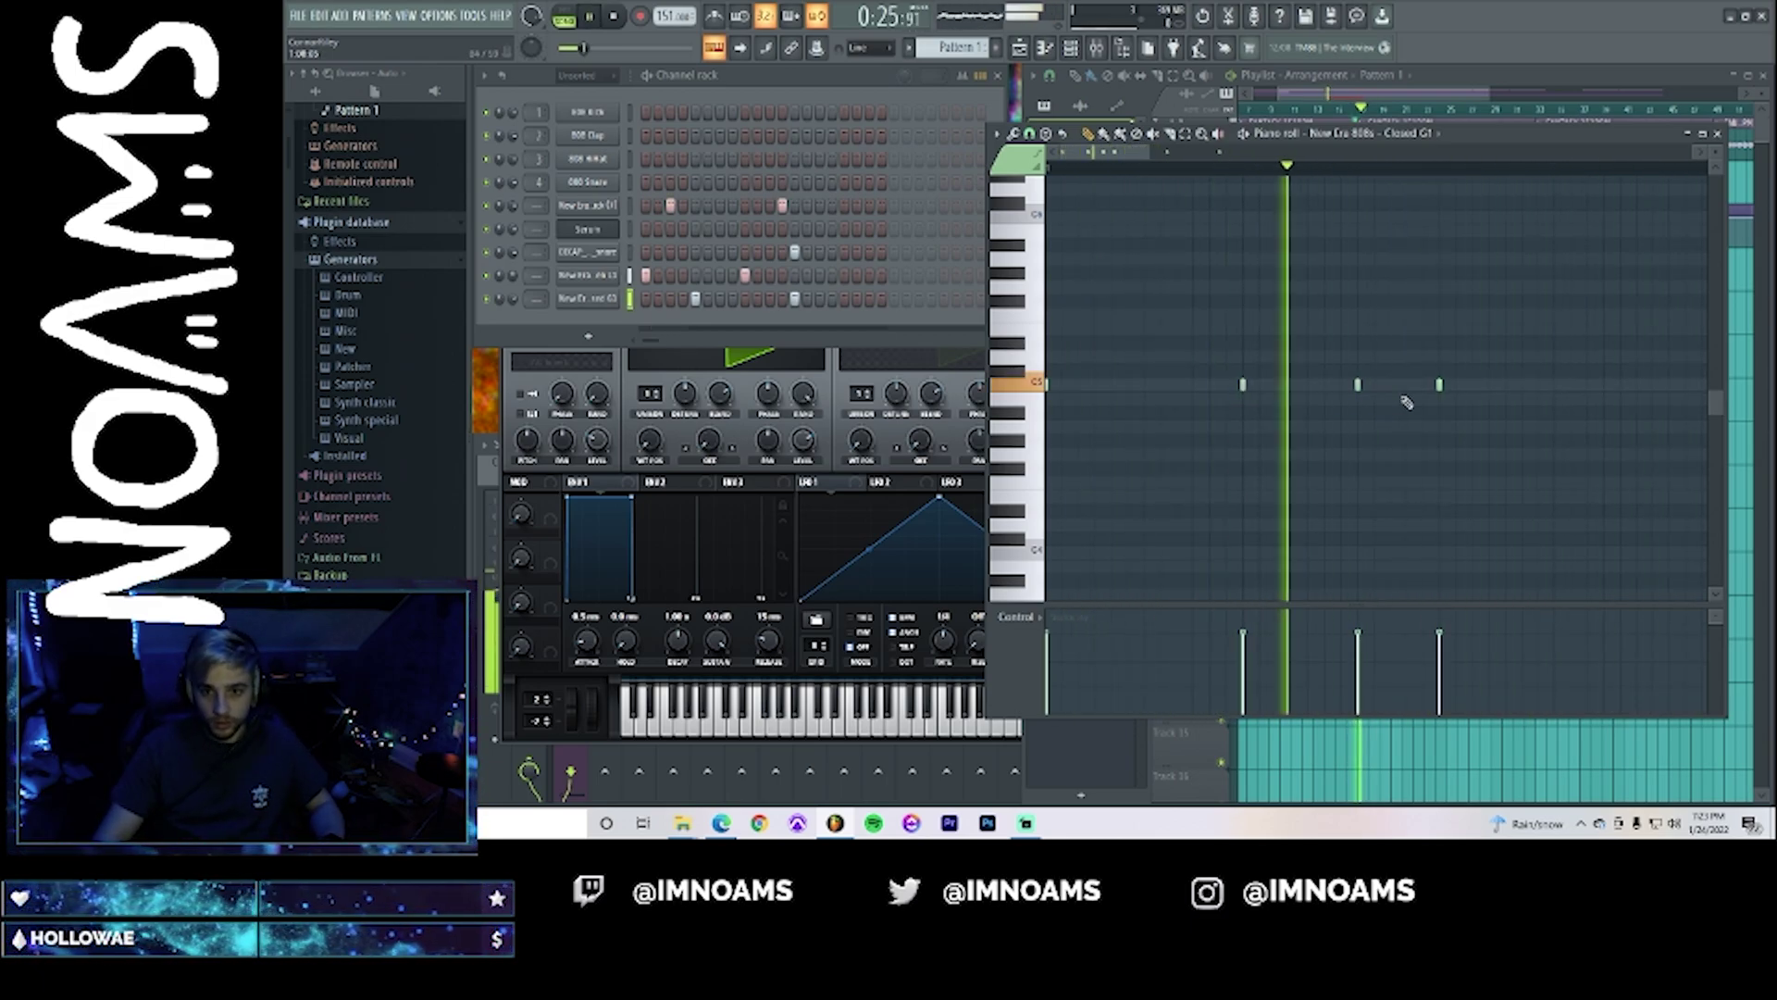
{"action": "left_click", "coordinate": [1308, 385]}
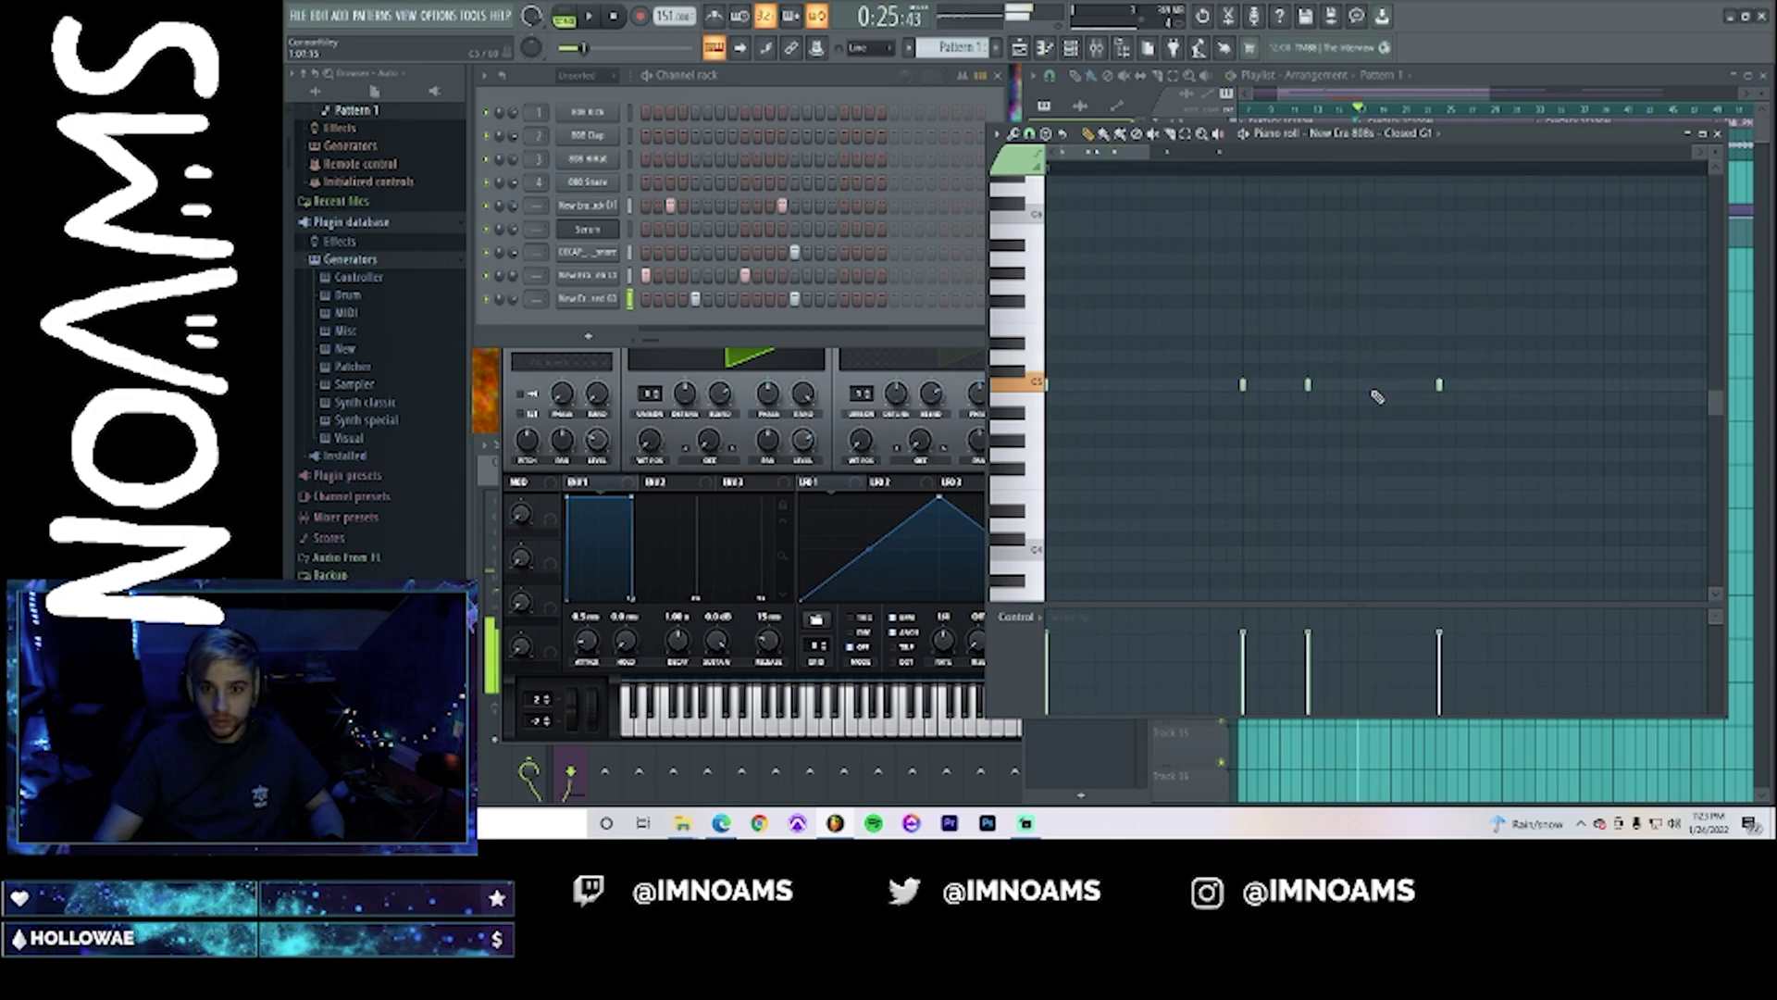
{"action": "left_click", "coordinate": [1375, 385]}
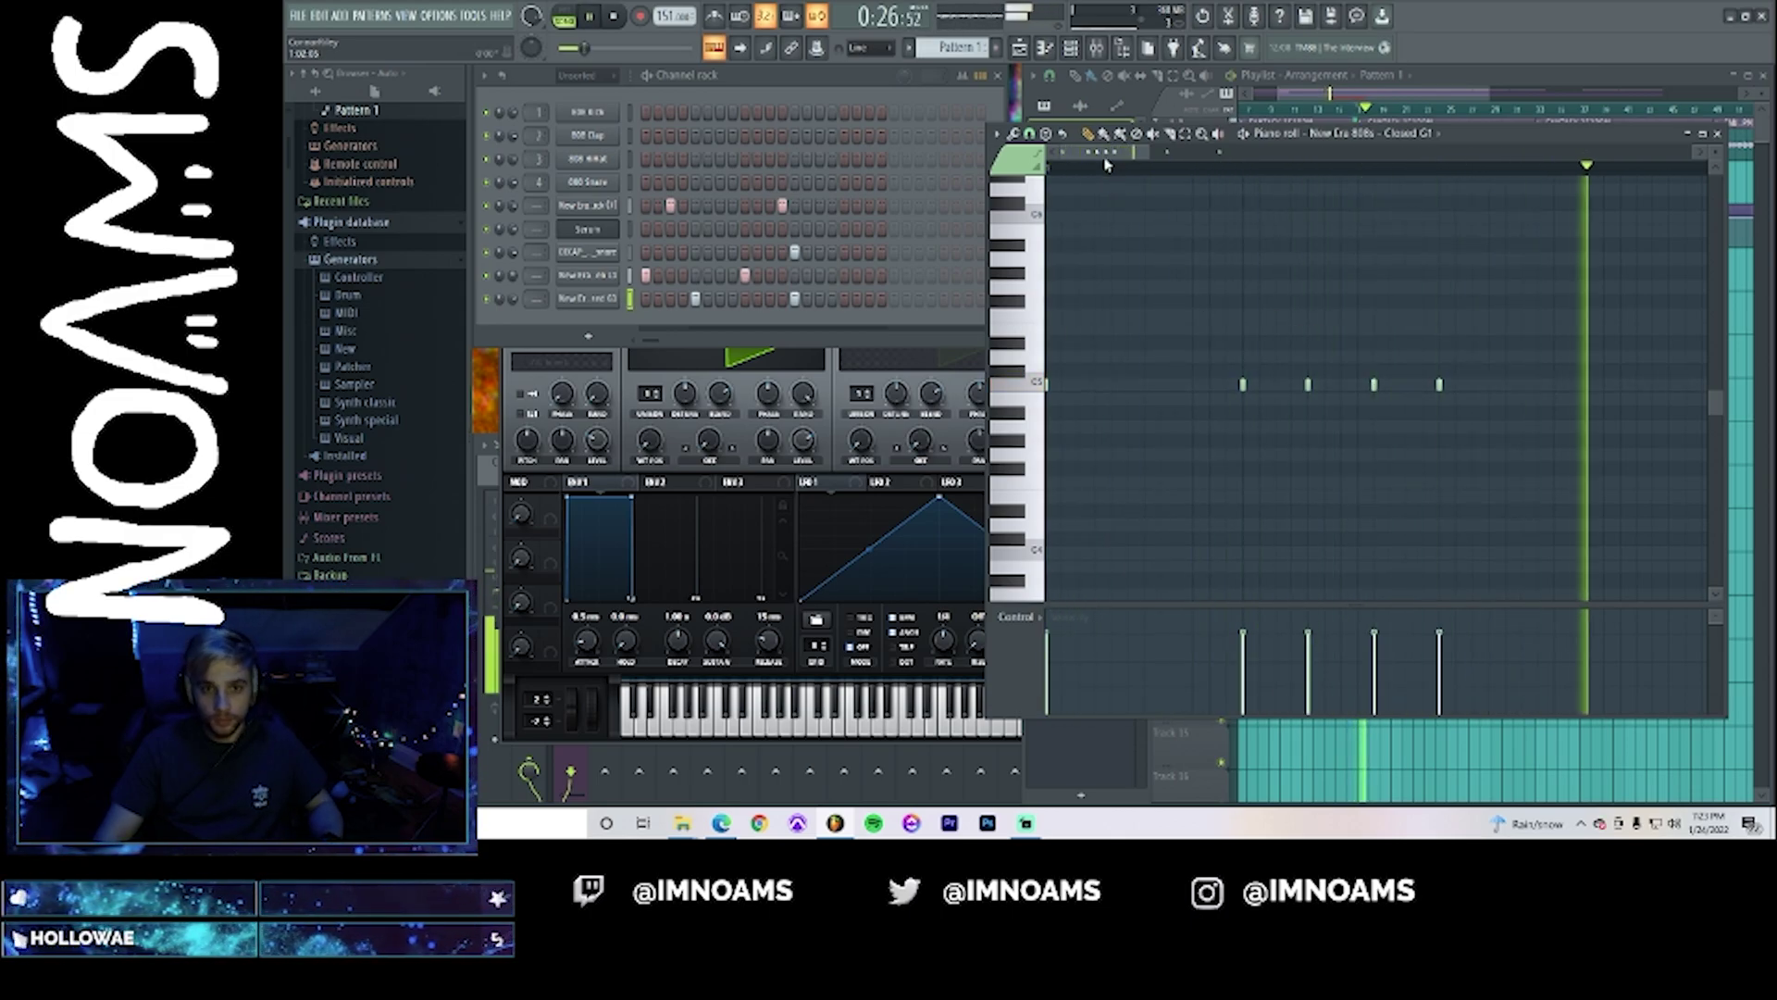
- Add a 1/3-step closed-hat roll from step 23 into the step 25 hit, ramp its velocities upward and play it
{"action": "left_click_drag", "start_coordinate": [1108, 155], "coordinate": [1196, 176]}
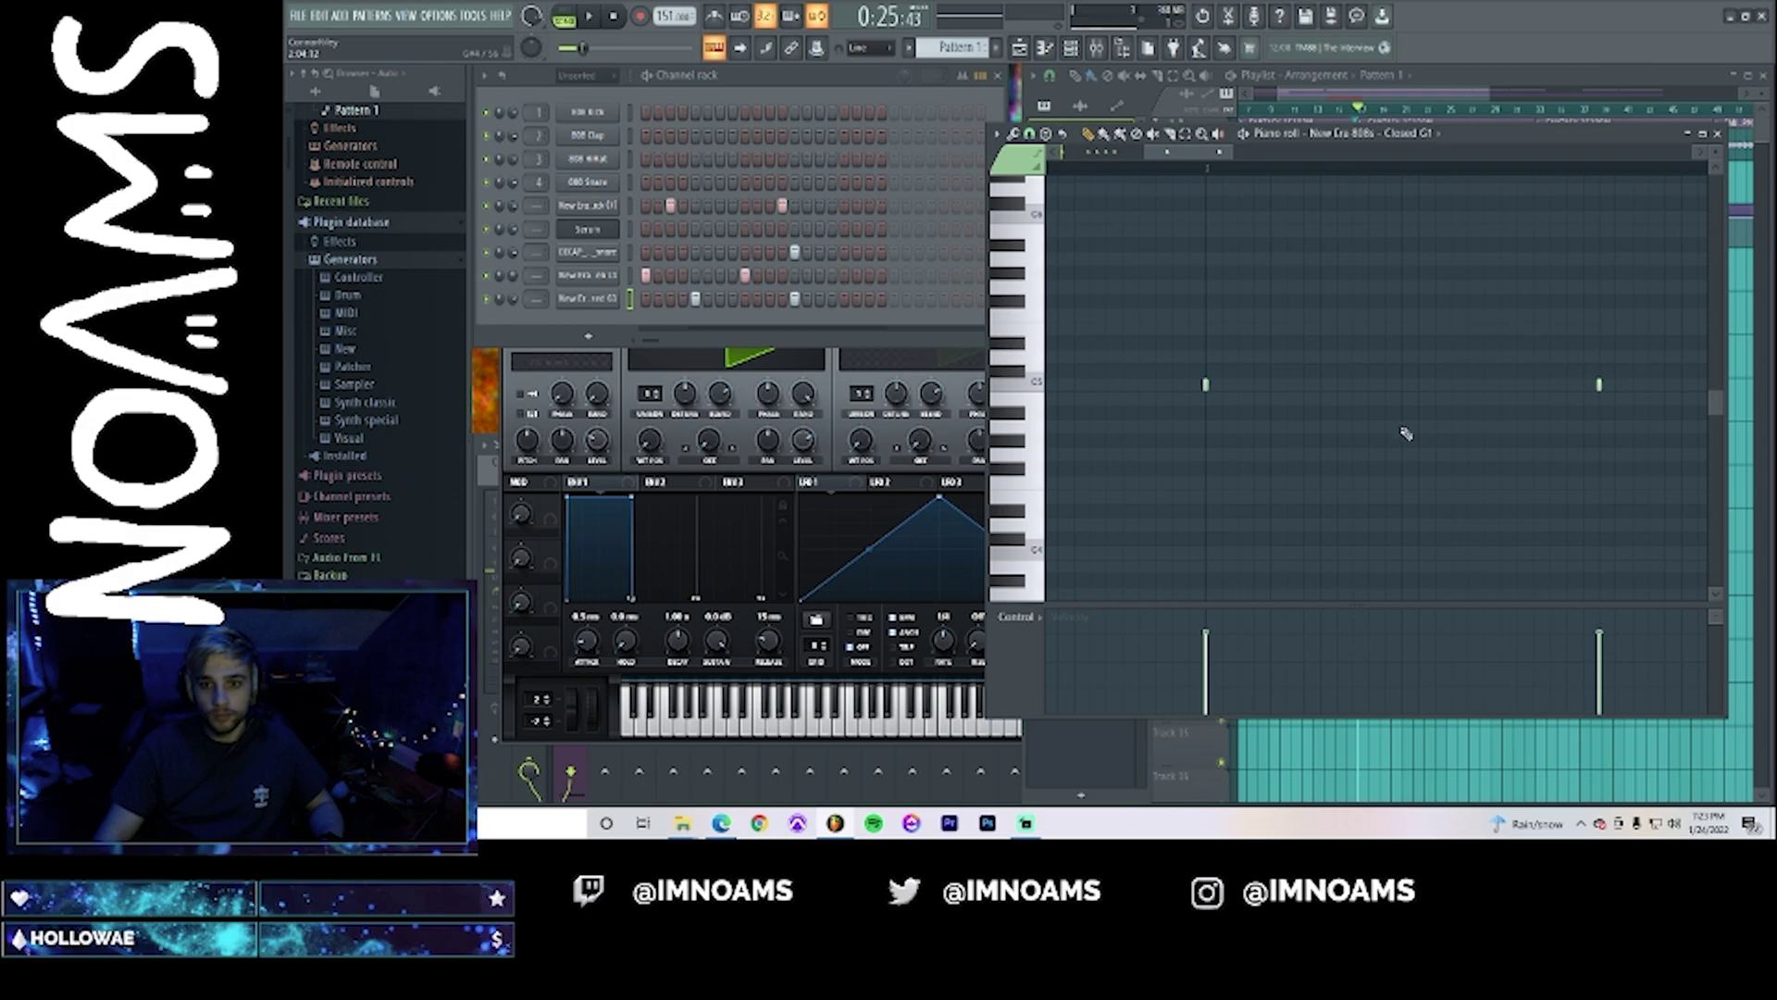
{"action": "left_click", "coordinate": [1584, 385]}
{"action": "left_click", "coordinate": [1568, 385]}
{"action": "left_click", "coordinate": [1550, 386]}
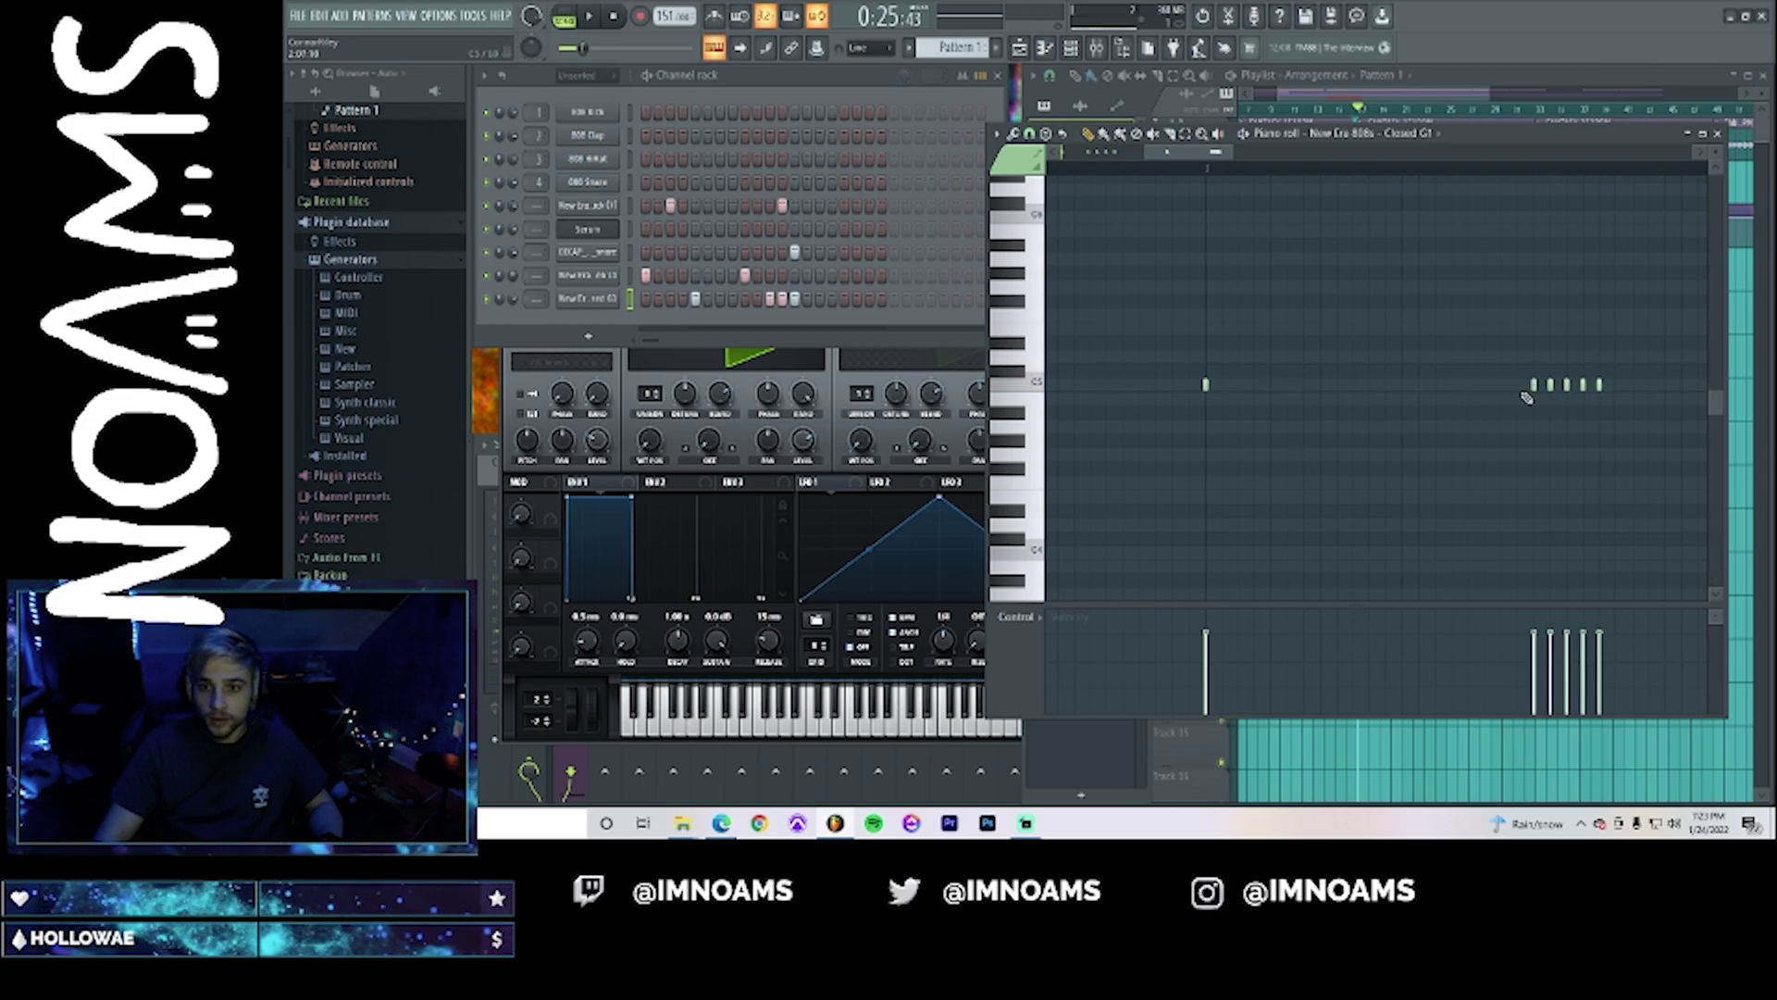
{"action": "left_click", "coordinate": [1518, 385]}
{"action": "left_click_drag", "start_coordinate": [1601, 638], "coordinate": [1464, 725]}
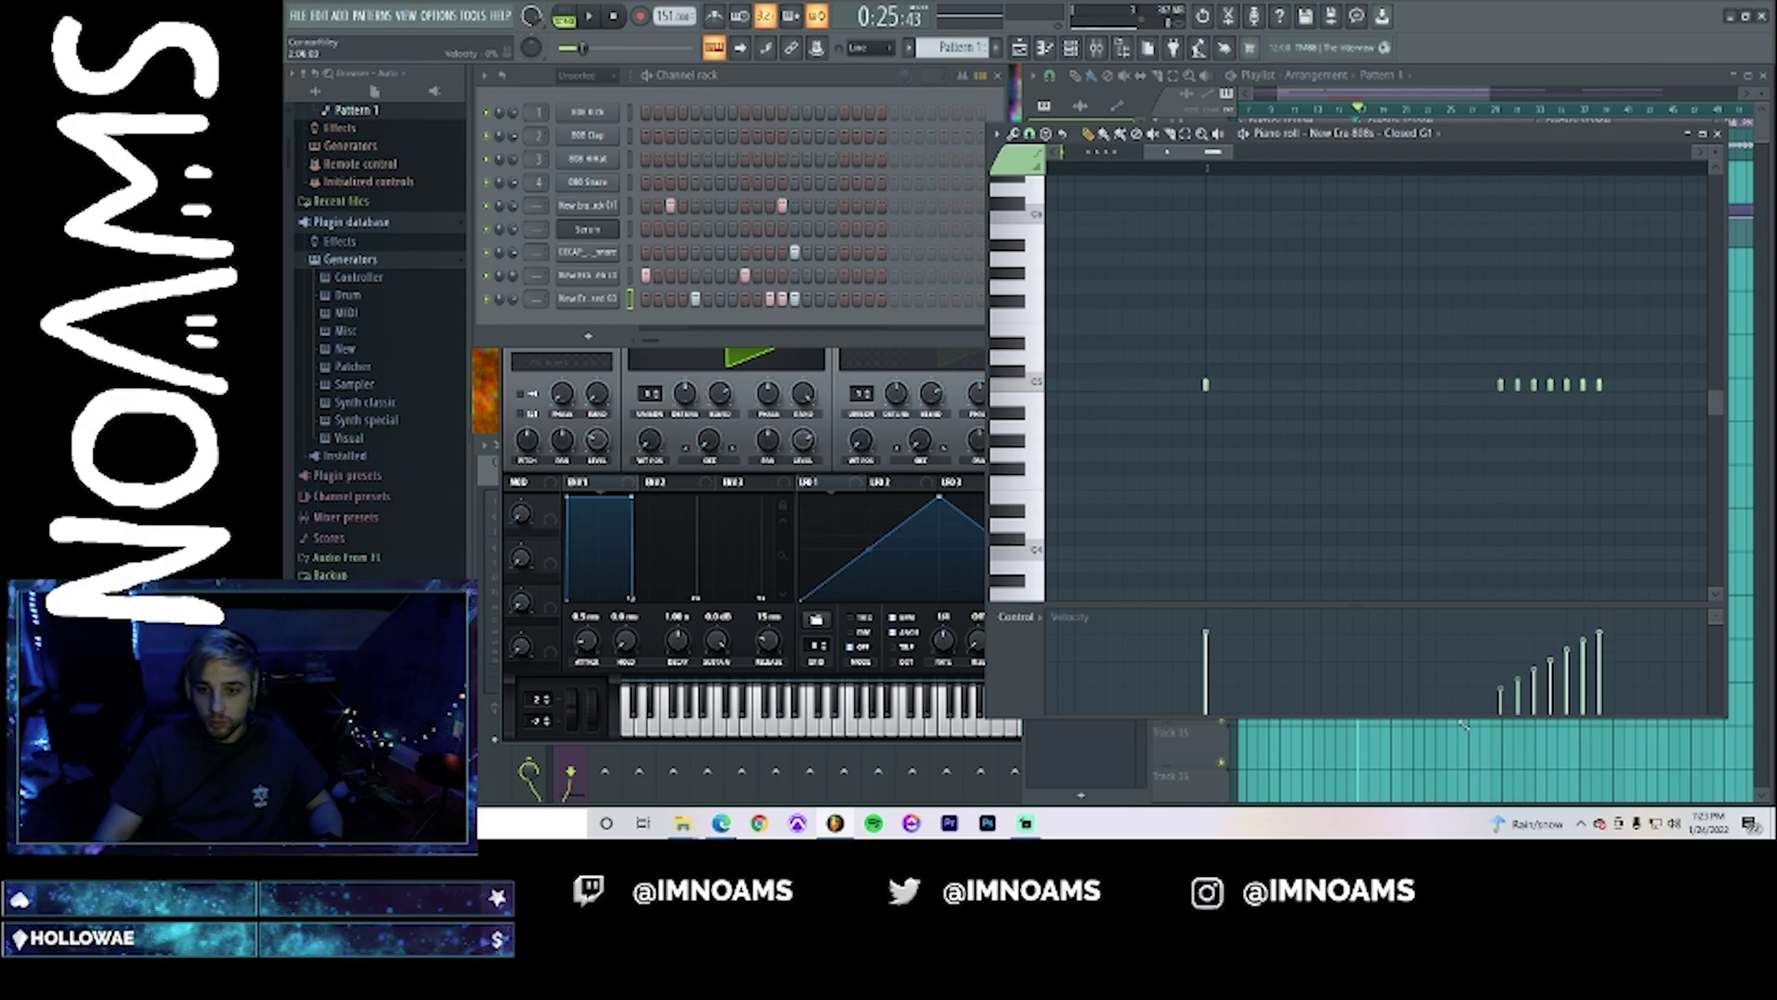
{"action": "key", "text": "space"}
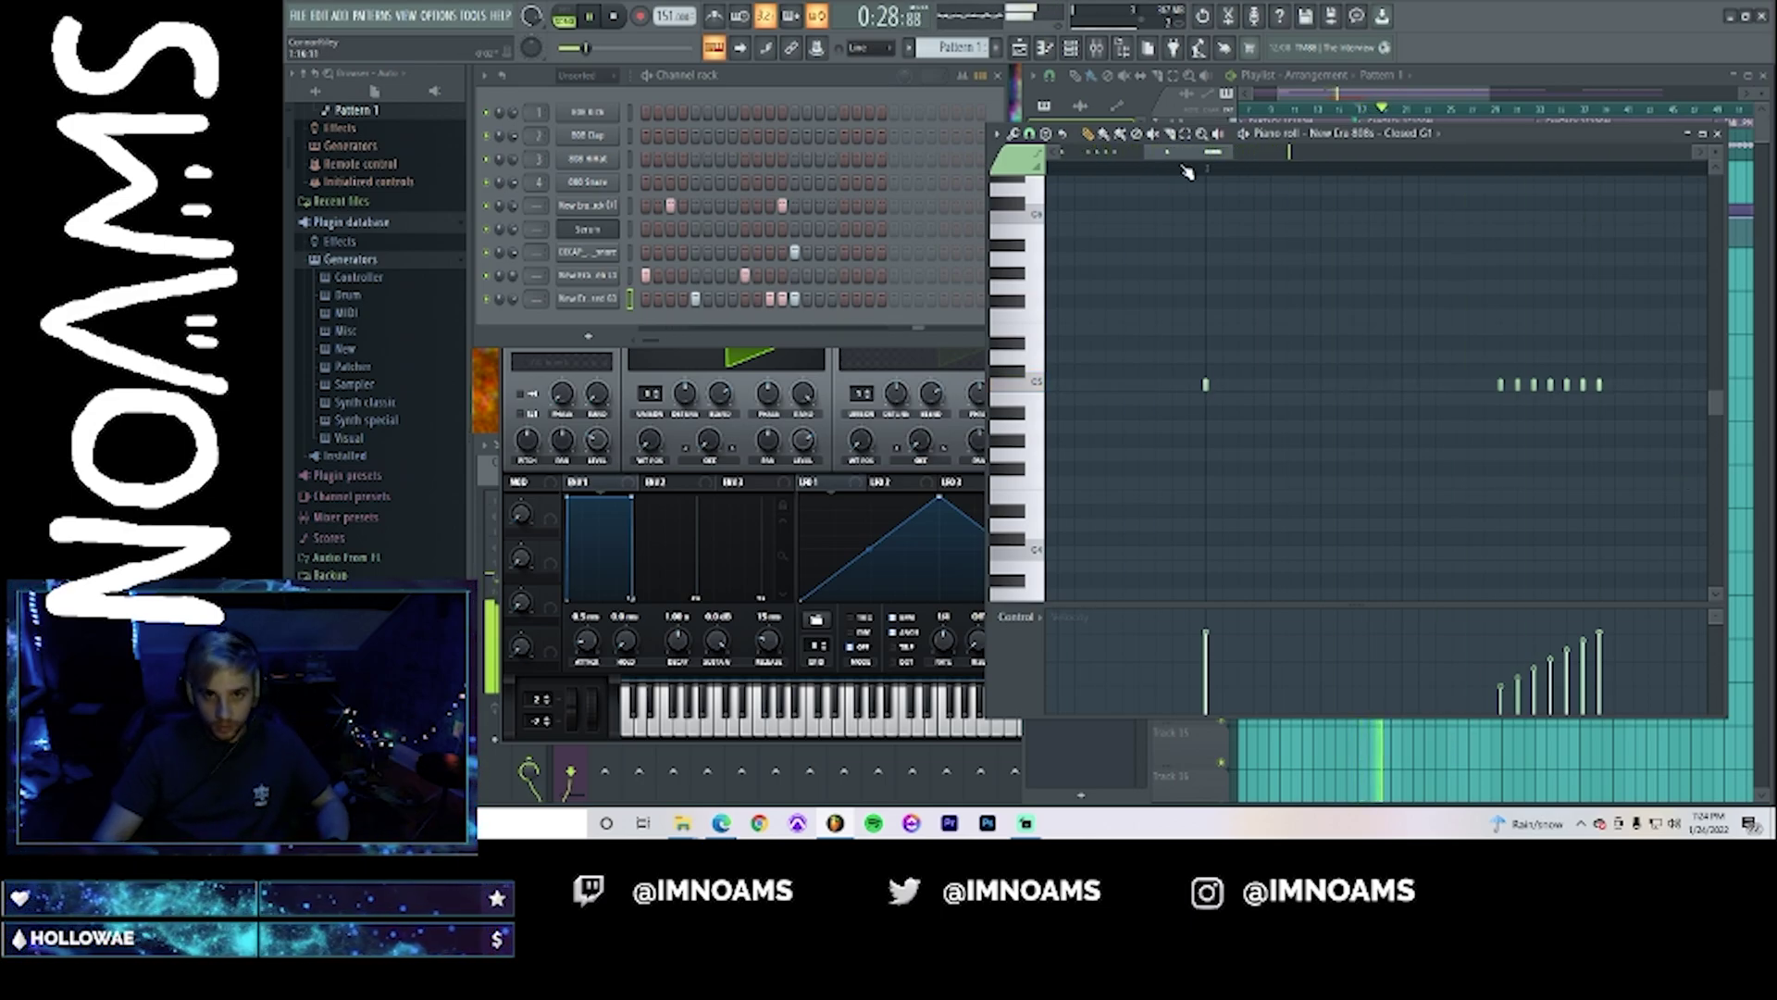
- Add four evenly spaced closed-hat notes from step 29 to the start of bar 3, plus one on step 13
{"action": "left_click_drag", "start_coordinate": [1190, 154], "coordinate": [1235, 158]}
{"action": "key", "text": "space"}
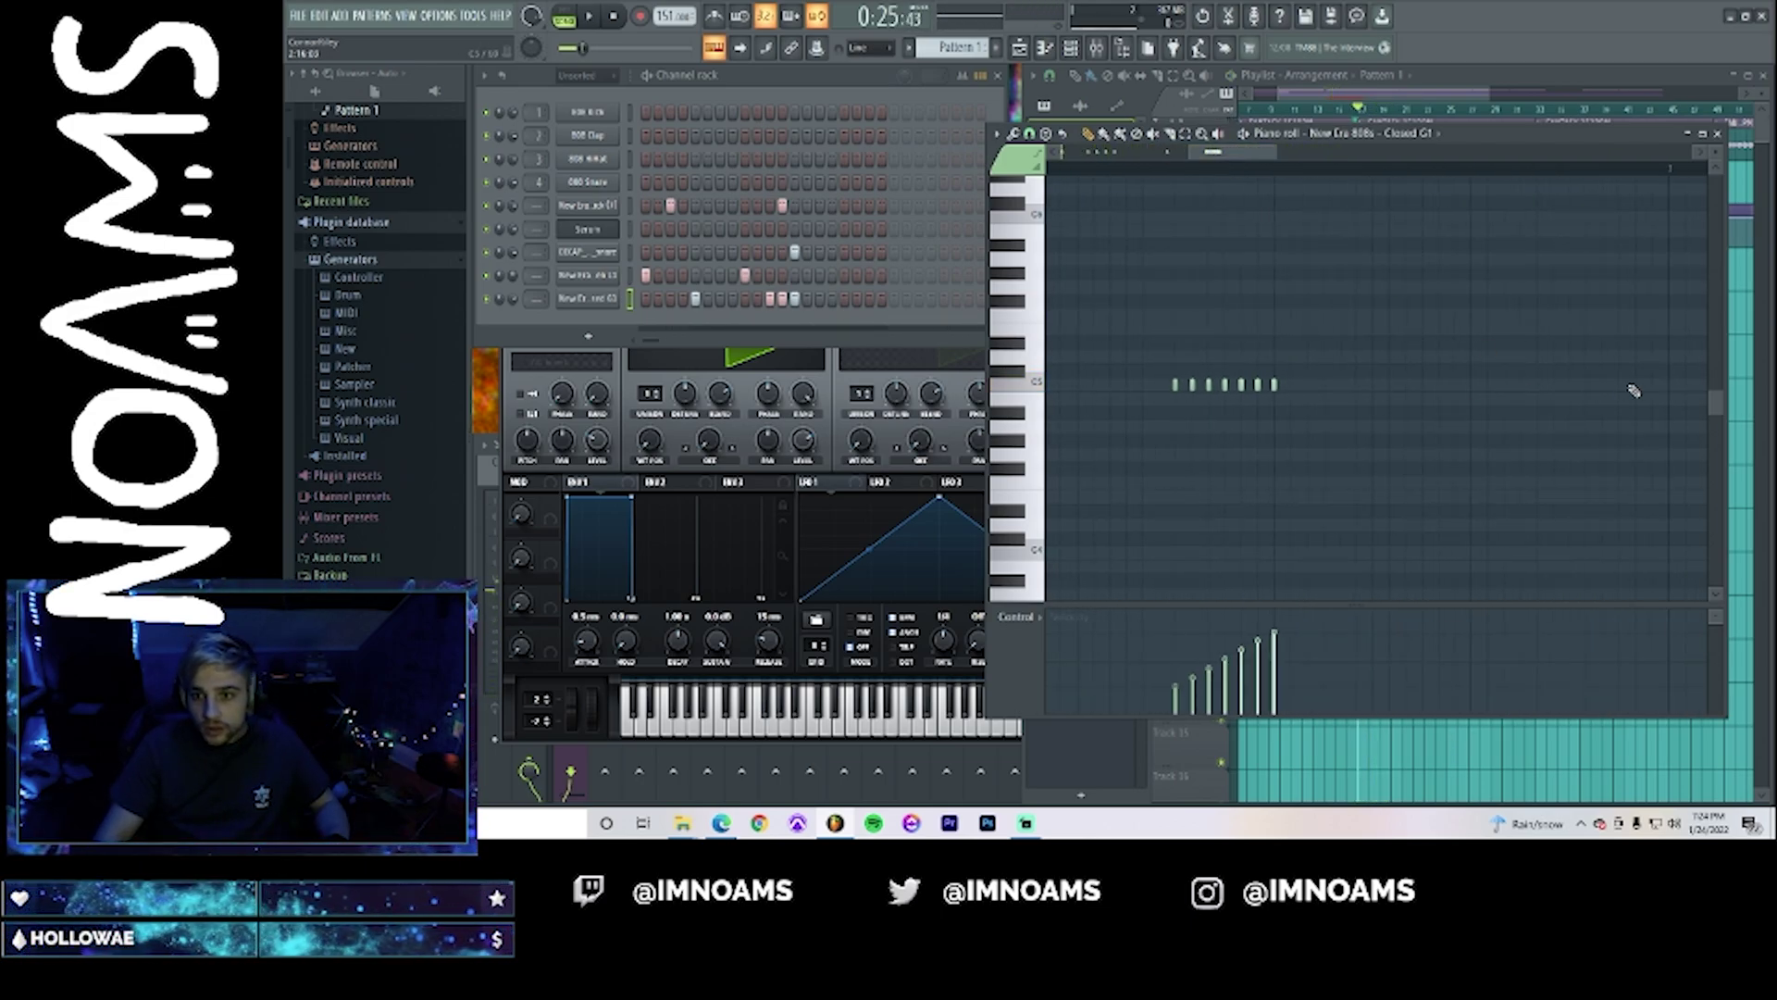
{"action": "left_click", "coordinate": [1669, 385]}
{"action": "left_click", "coordinate": [1652, 385]}
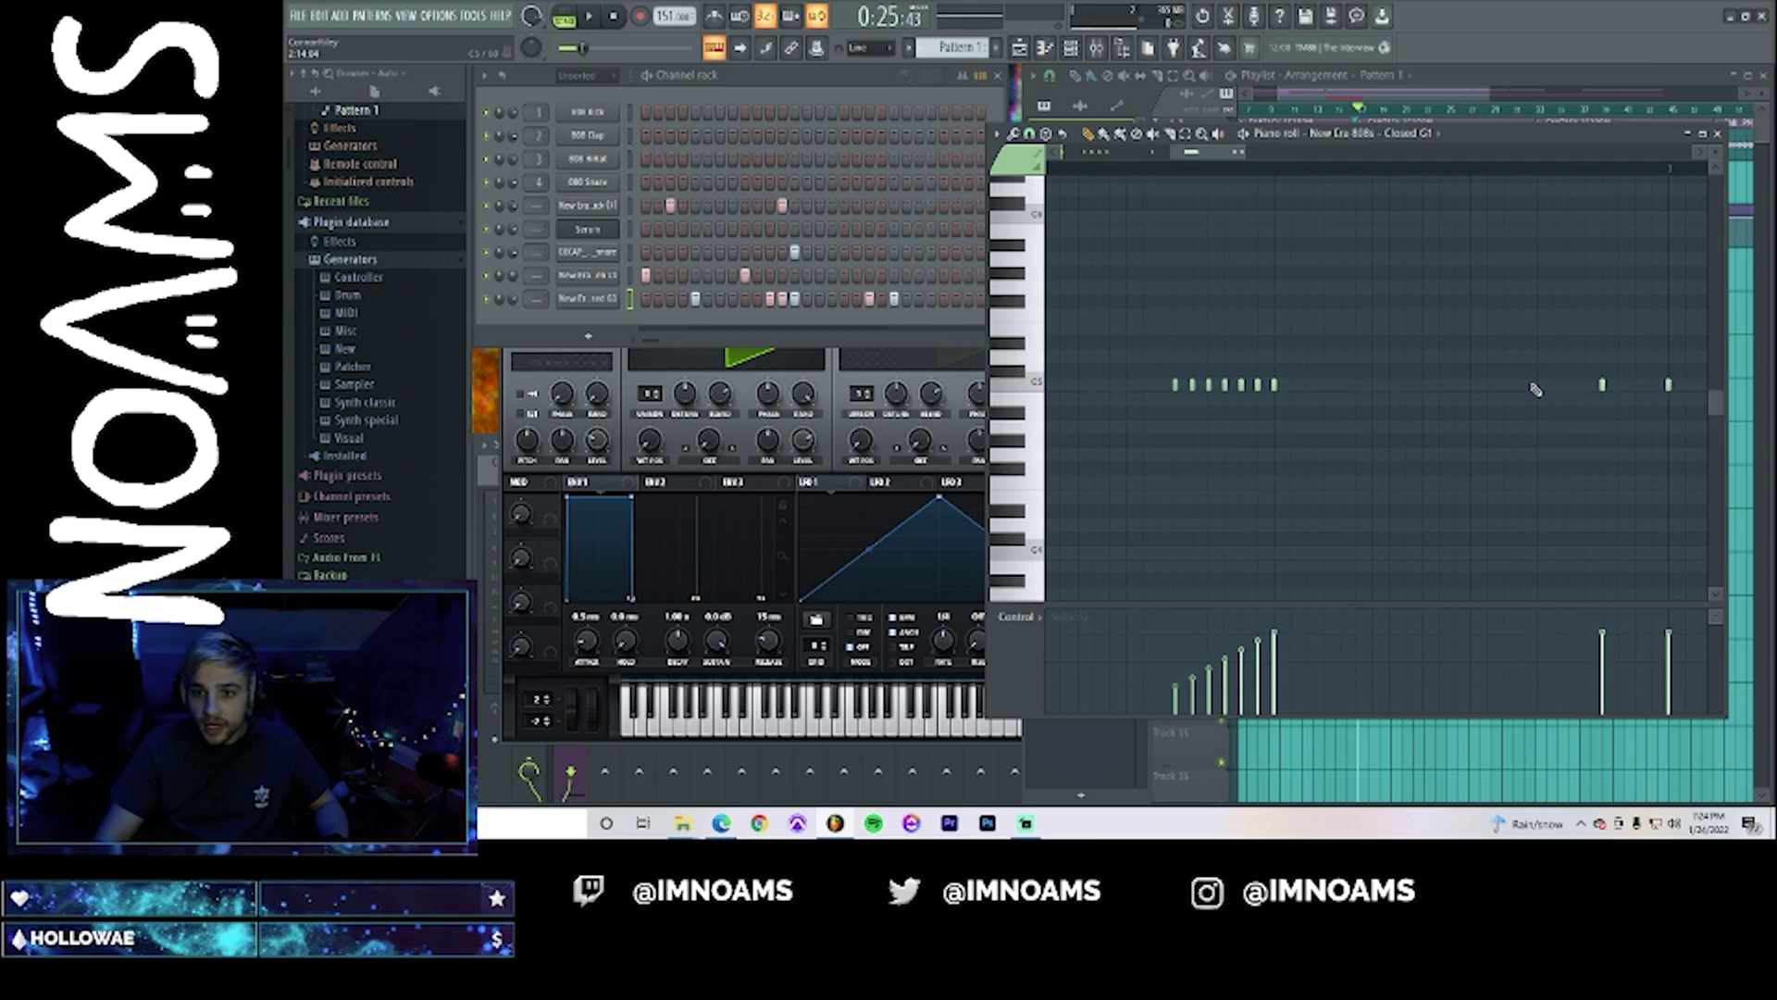
{"action": "left_click", "coordinate": [1471, 386]}
{"action": "key", "text": "space"}
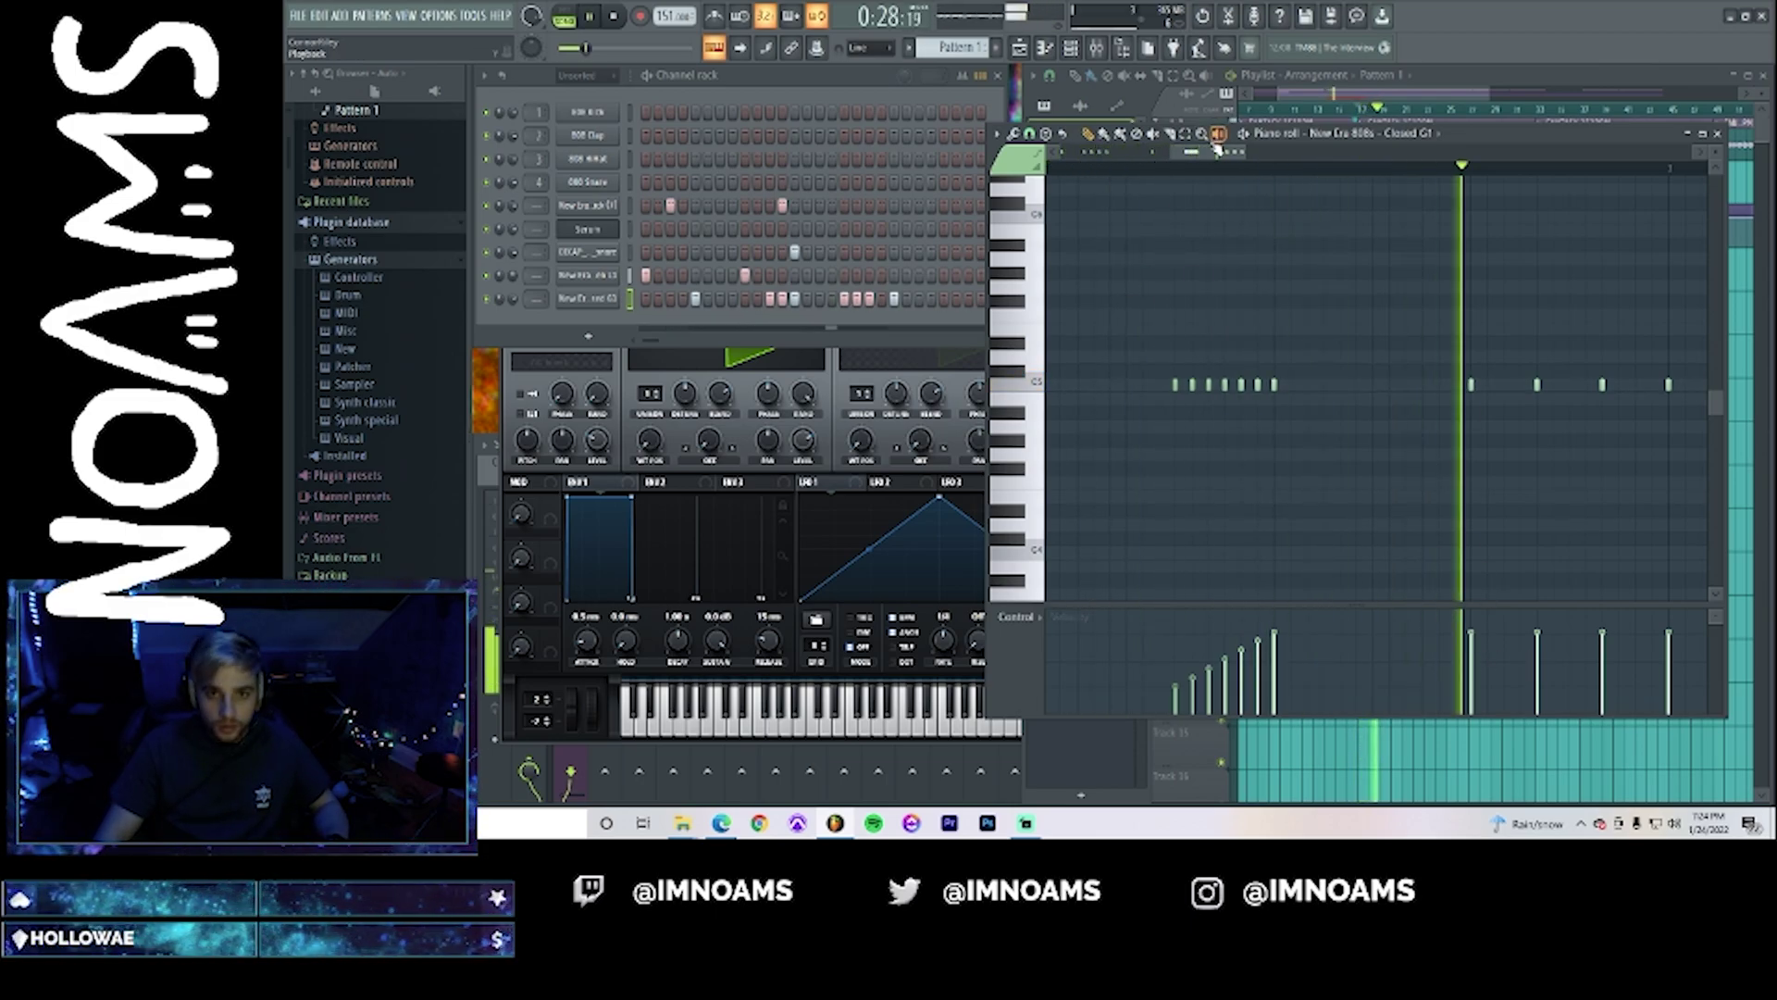
{"action": "left_click", "coordinate": [1338, 385]}
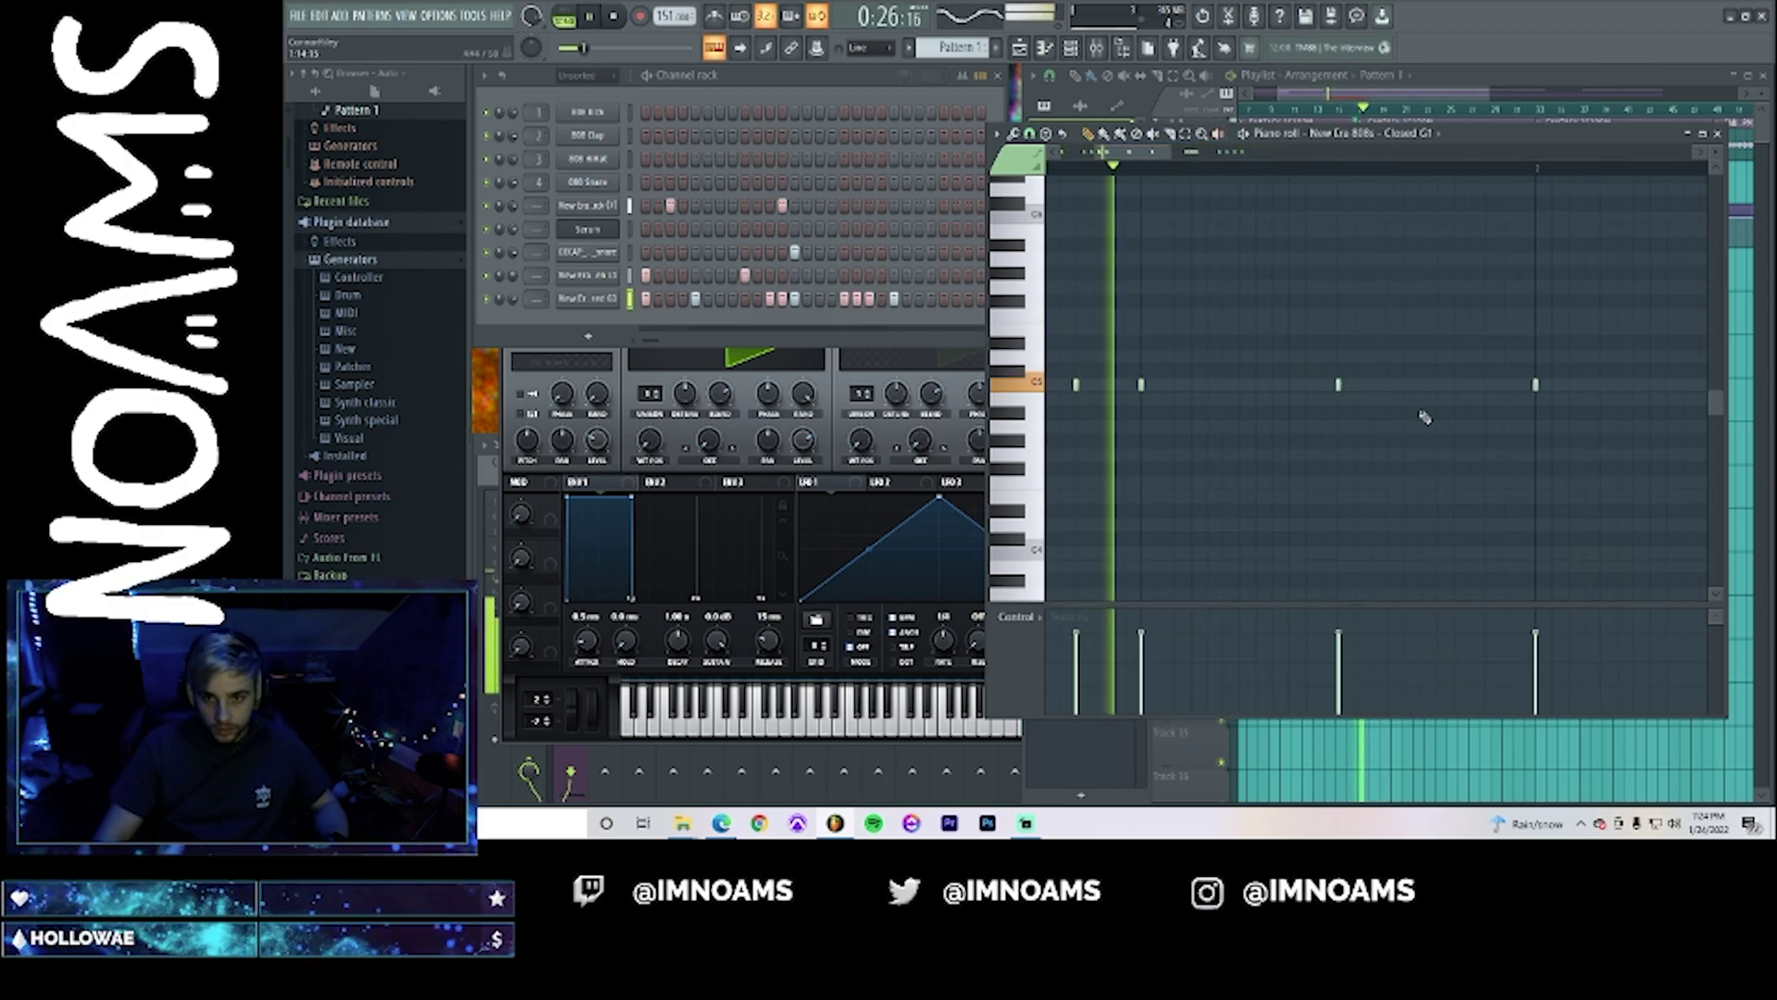
{"action": "left_click", "coordinate": [1453, 385]}
{"action": "left_click_drag", "start_coordinate": [1453, 385], "coordinate": [1438, 387]}
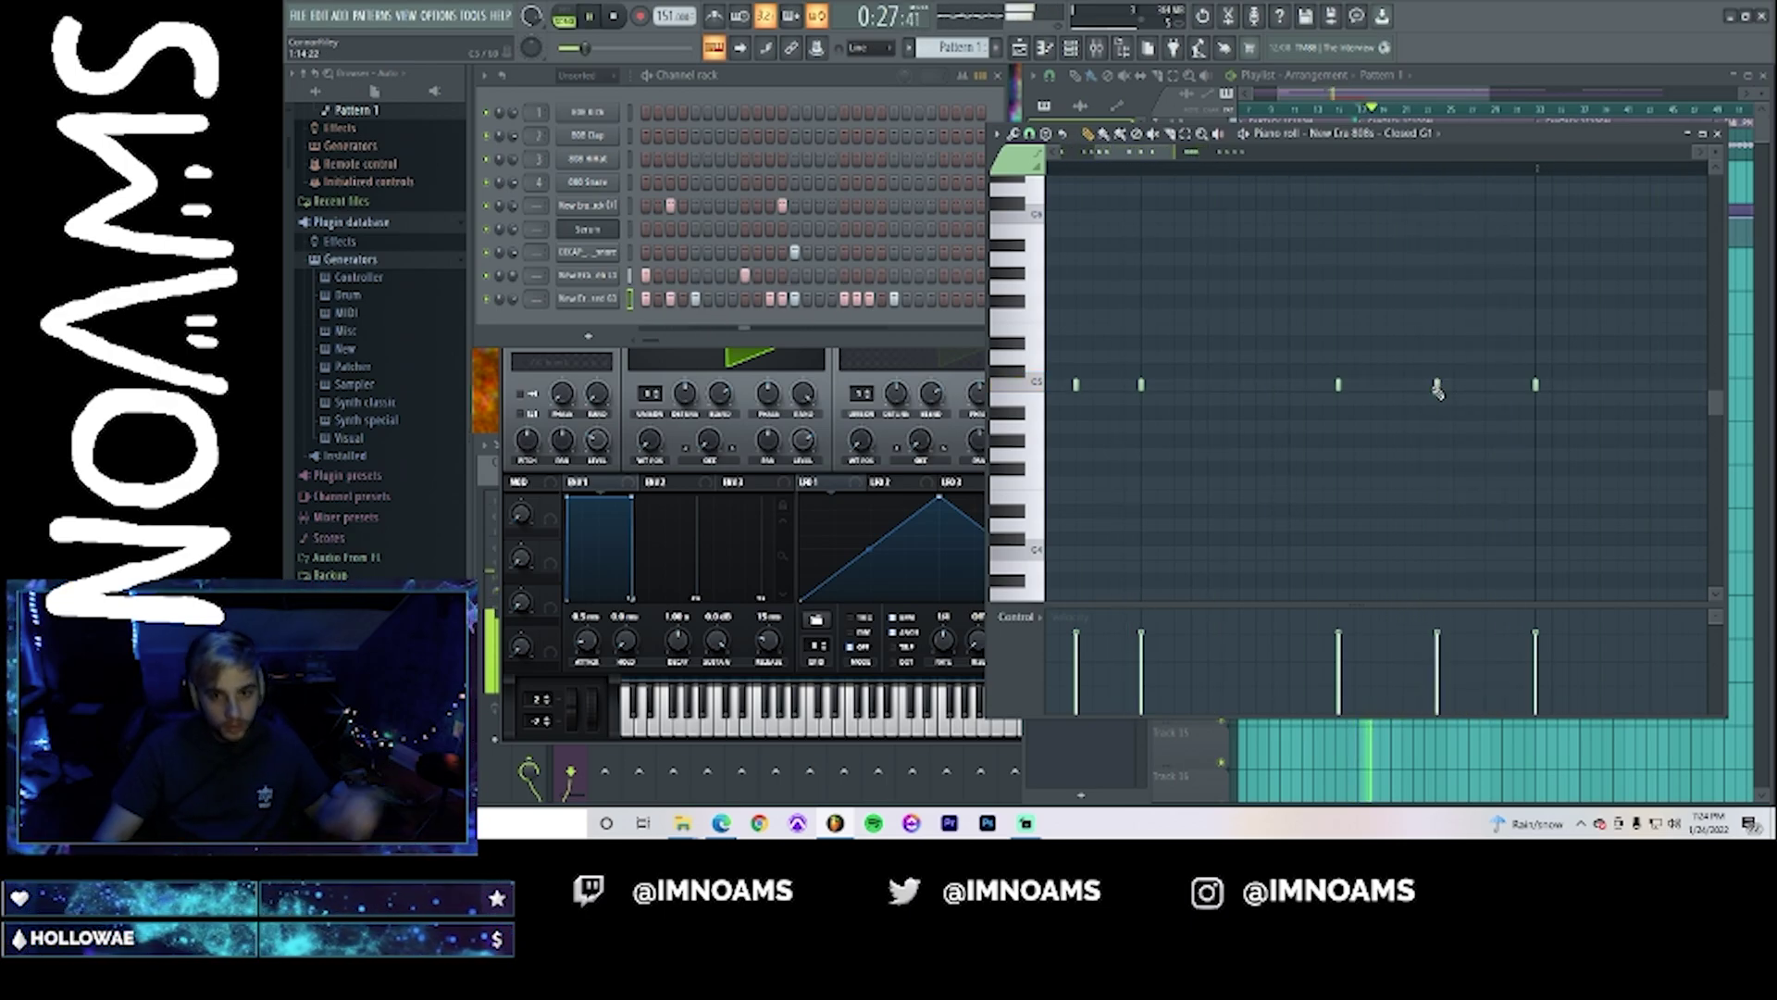
{"action": "right_click", "coordinate": [1437, 385]}
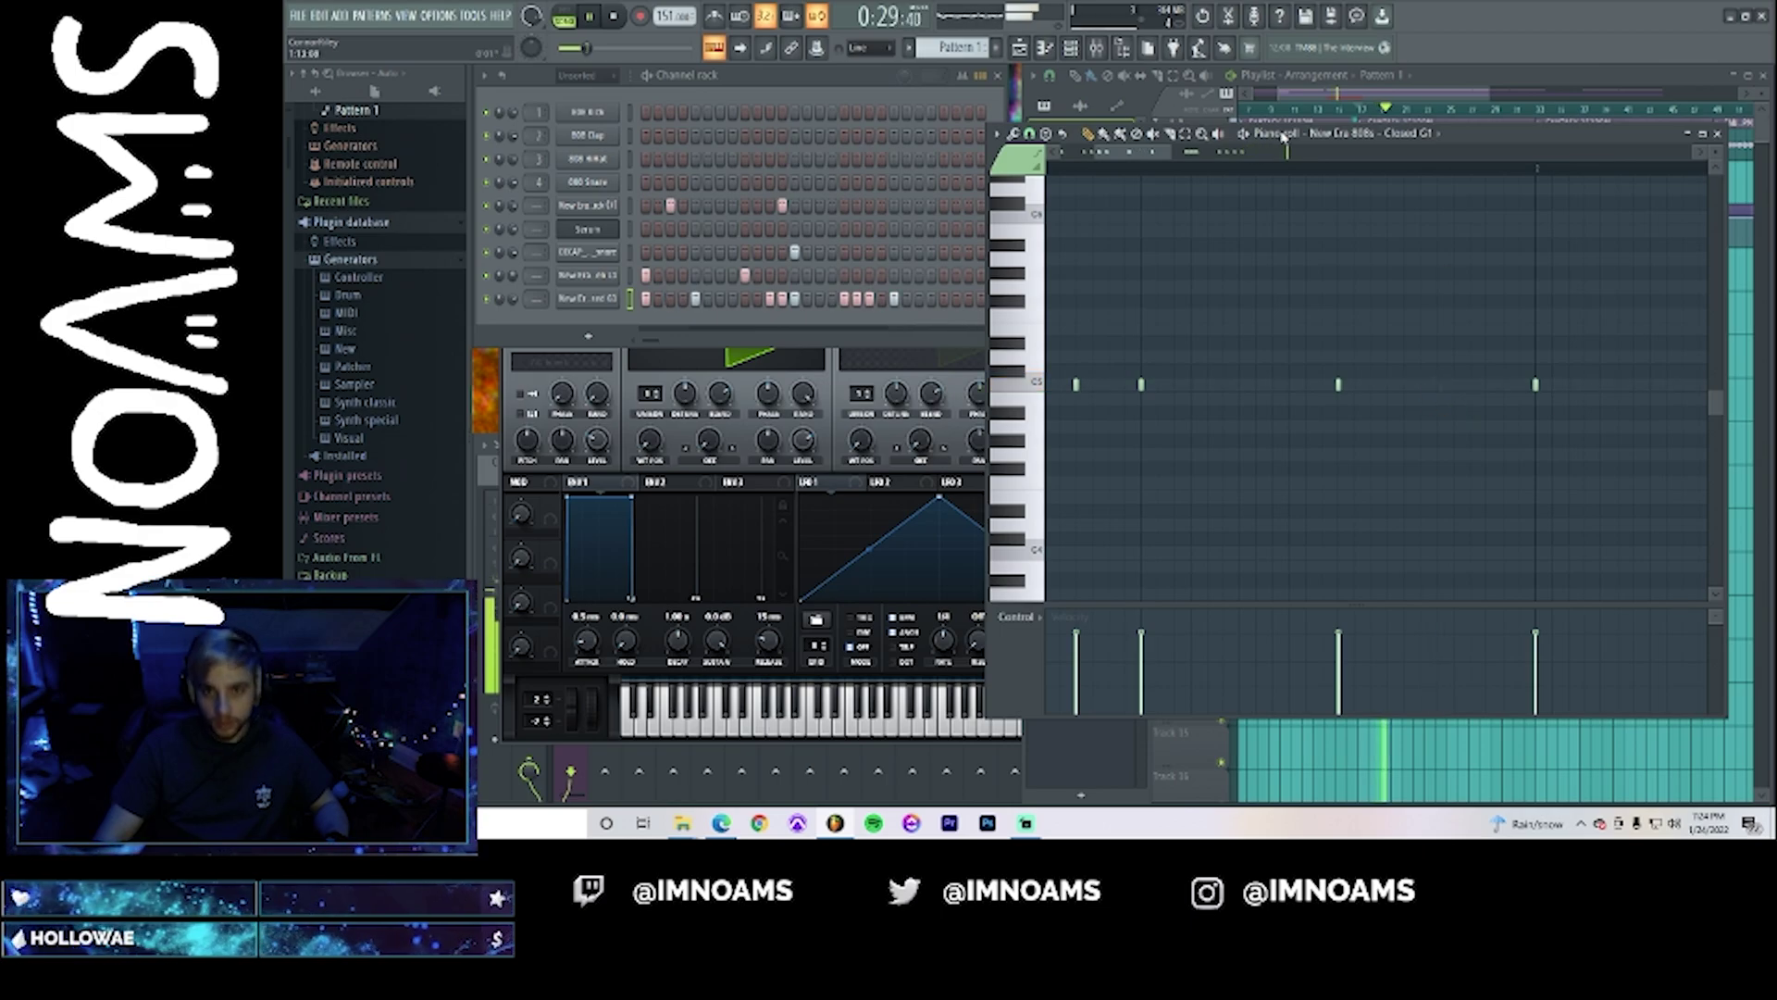
- Place a second Pattern 1 clip after the one at bar 17 on Track 4 and merge both into a new pattern
{"action": "left_click", "coordinate": [1389, 104]}
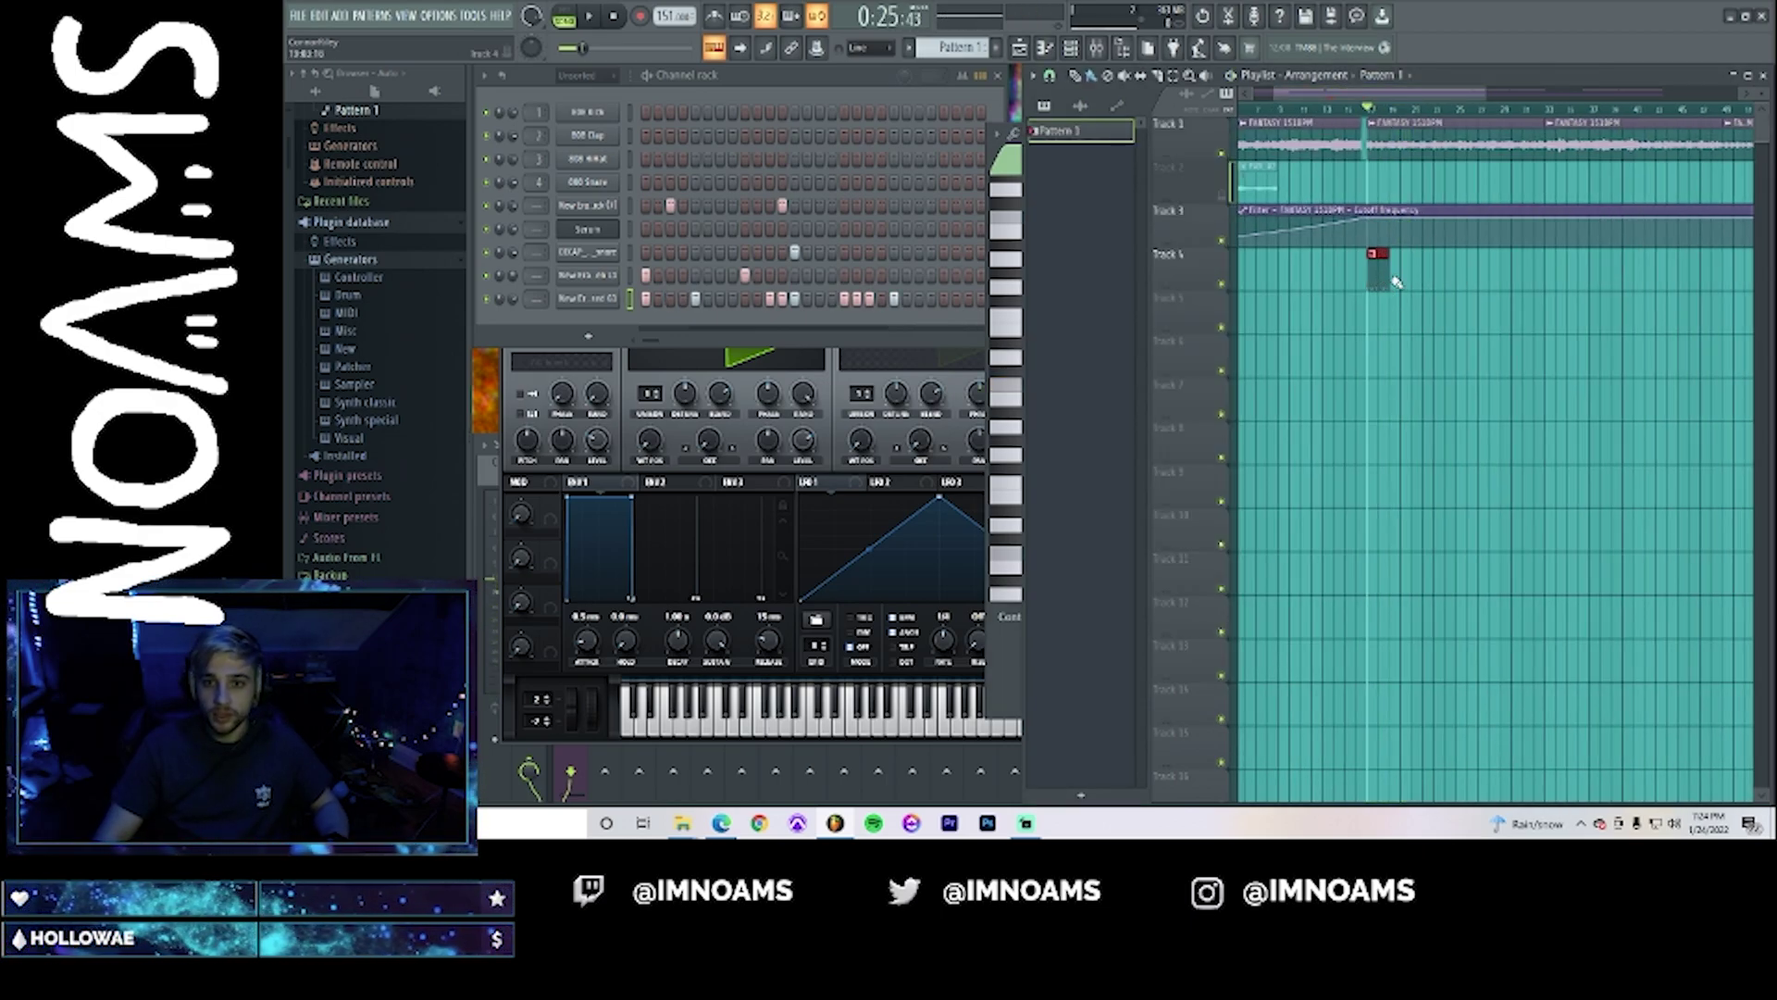
{"action": "left_click", "coordinate": [1398, 280]}
{"action": "left_click_drag", "start_coordinate": [1416, 281], "coordinate": [1389, 273]}
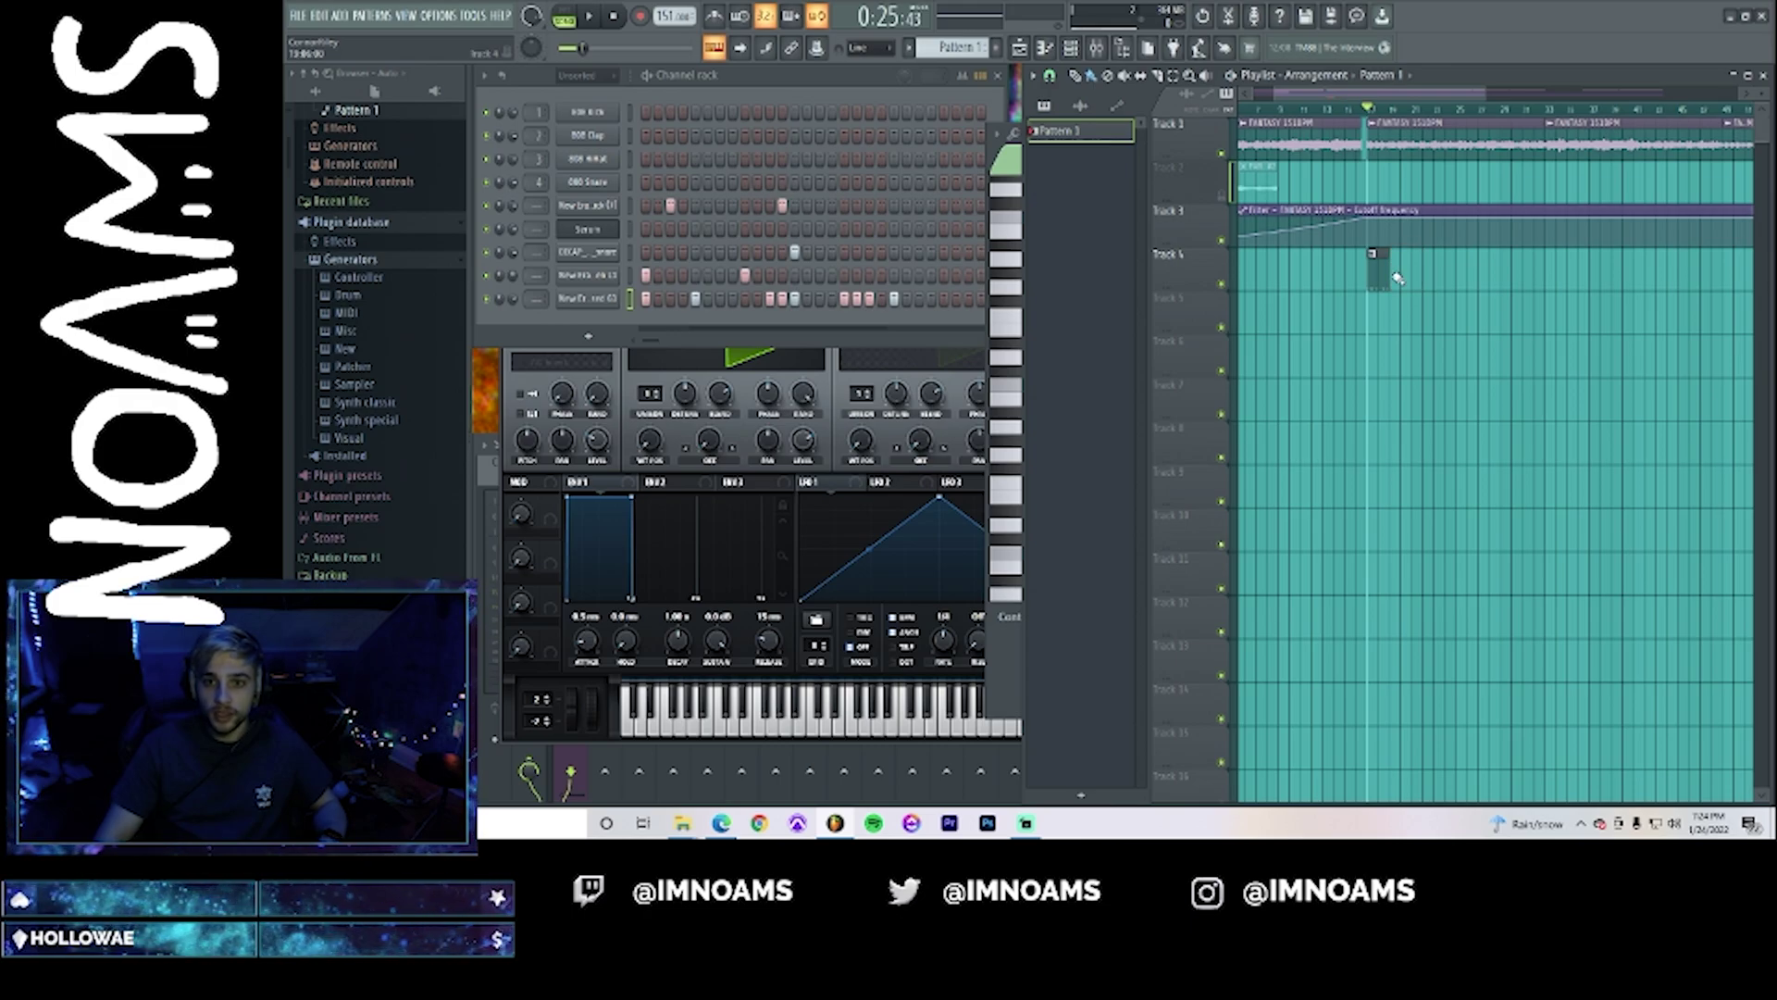
{"action": "left_click", "coordinate": [1398, 278]}
{"action": "left_click", "coordinate": [1034, 75]}
{"action": "mouse_move", "coordinate": [1056, 94]}
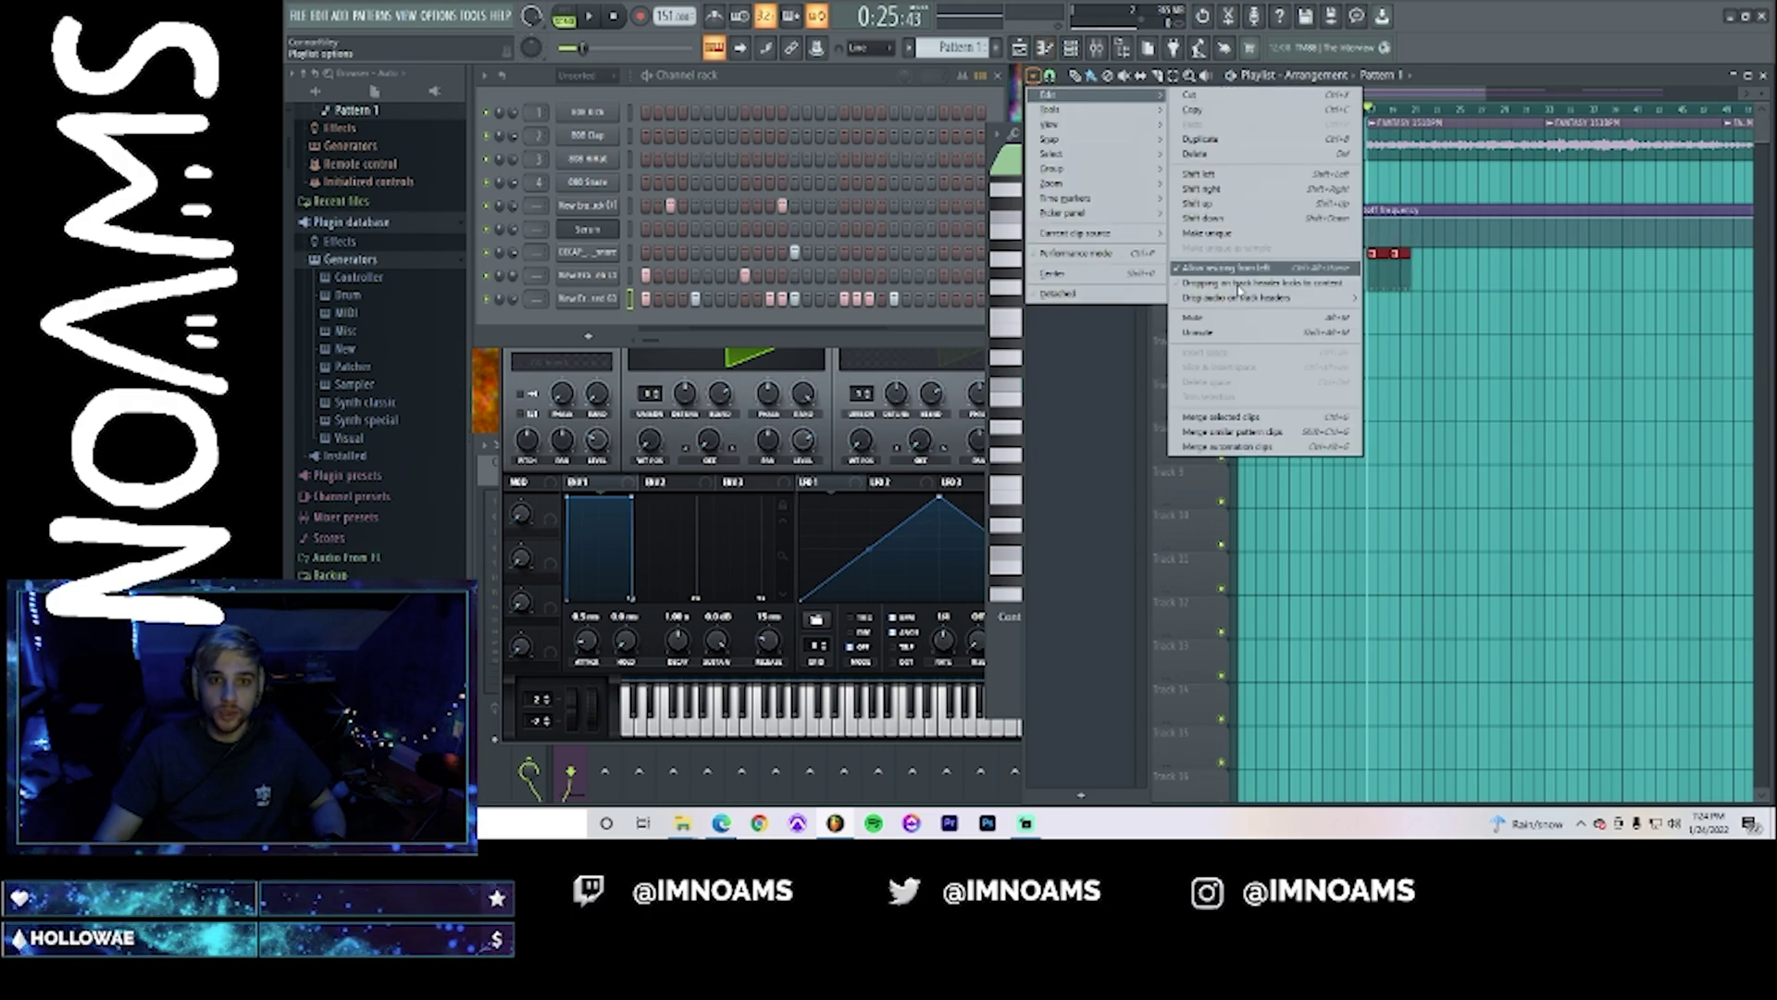
{"action": "left_click", "coordinate": [1222, 417]}
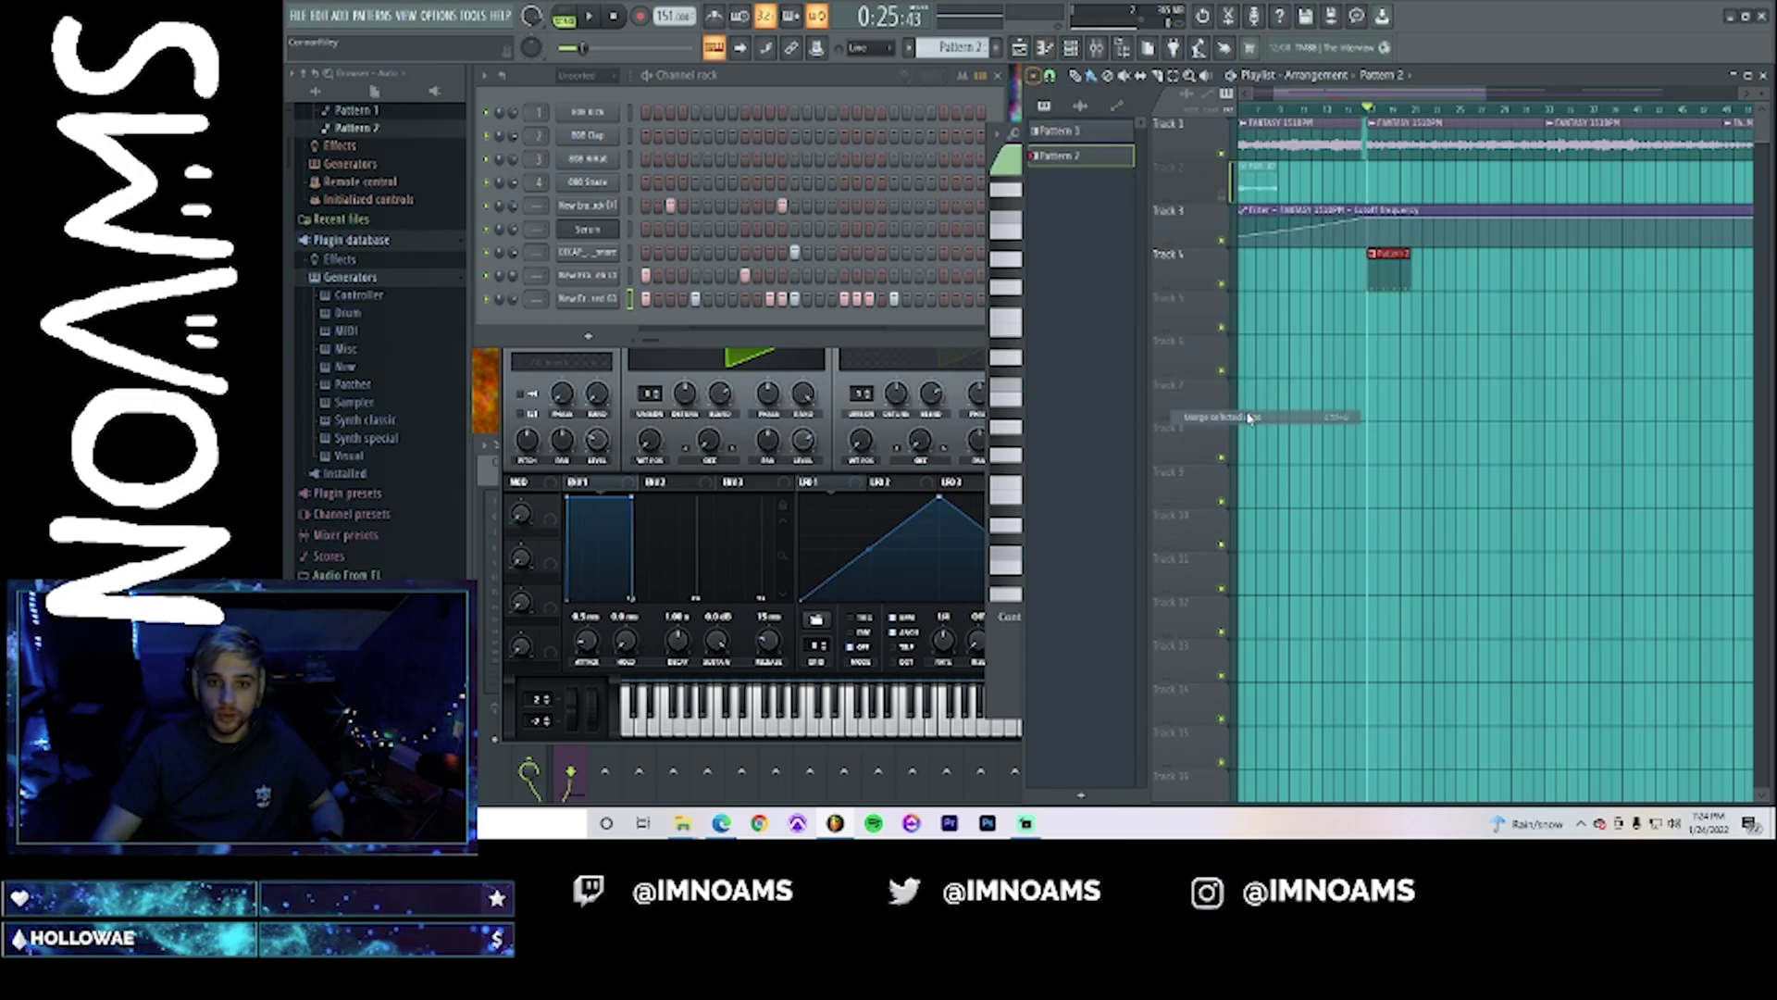
- Open the merged Pattern 2's kick notes and play the pattern back
{"action": "double_click", "coordinate": [1392, 266]}
{"action": "key", "text": "space"}
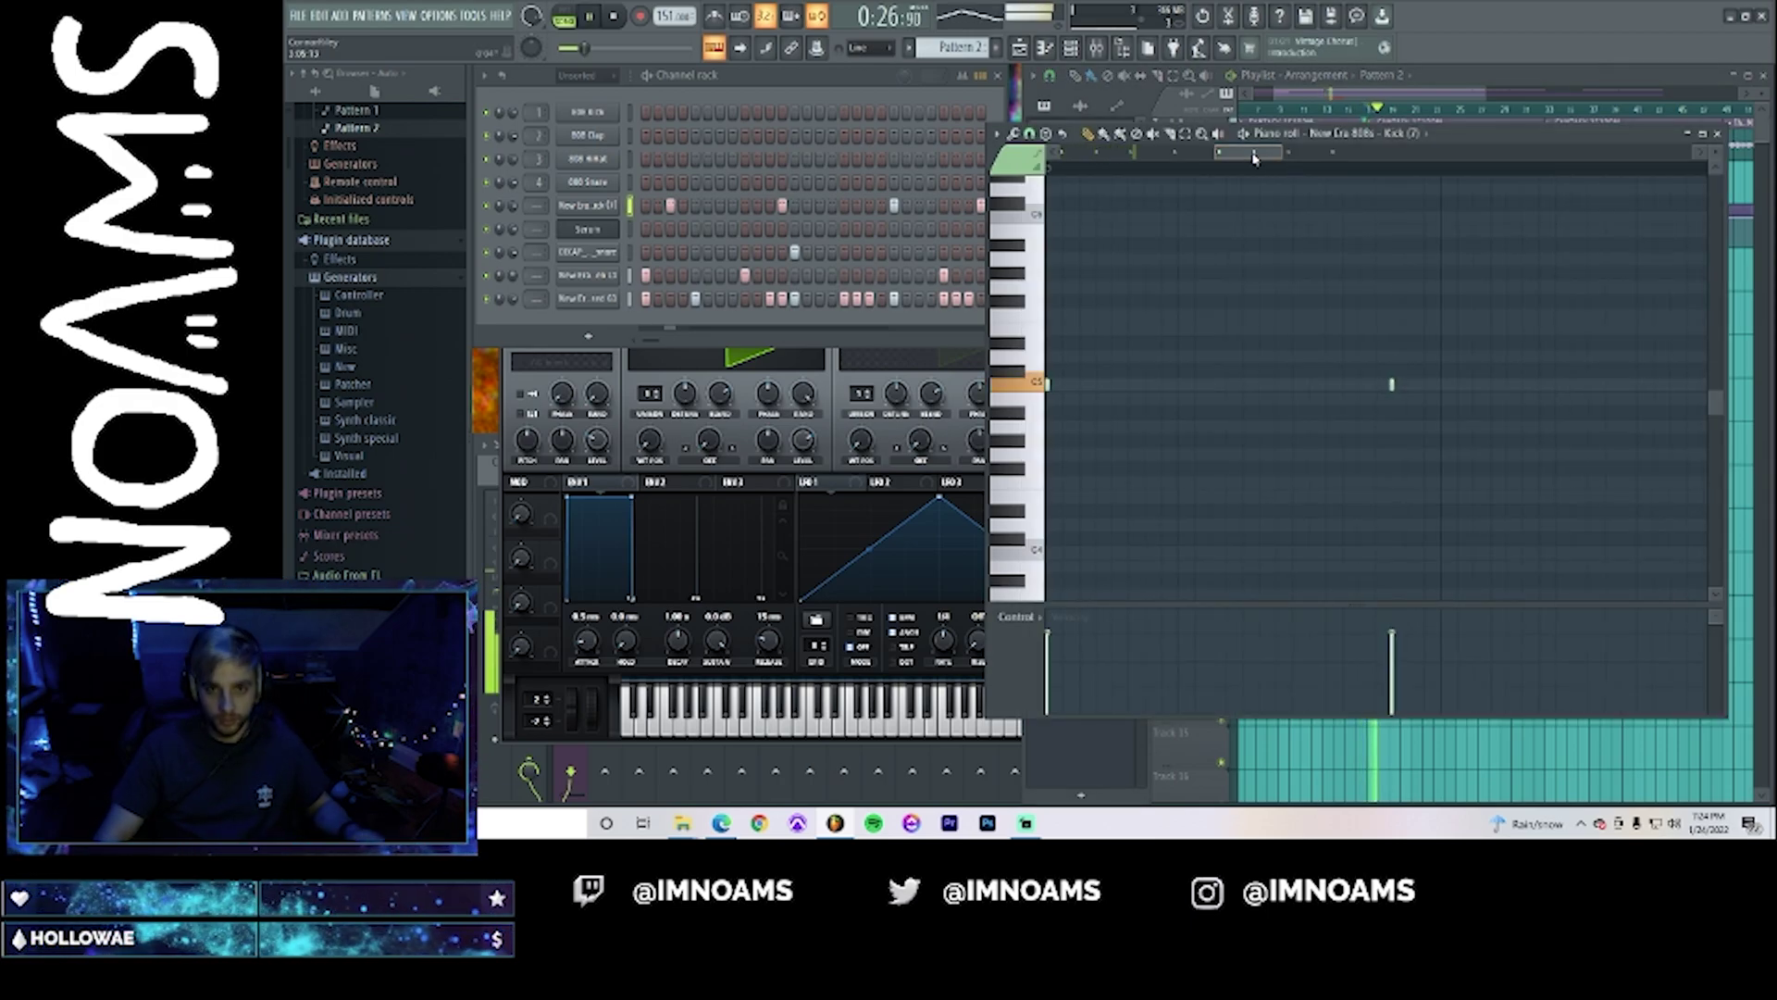
{"action": "left_click_drag", "start_coordinate": [1255, 158], "coordinate": [1108, 264]}
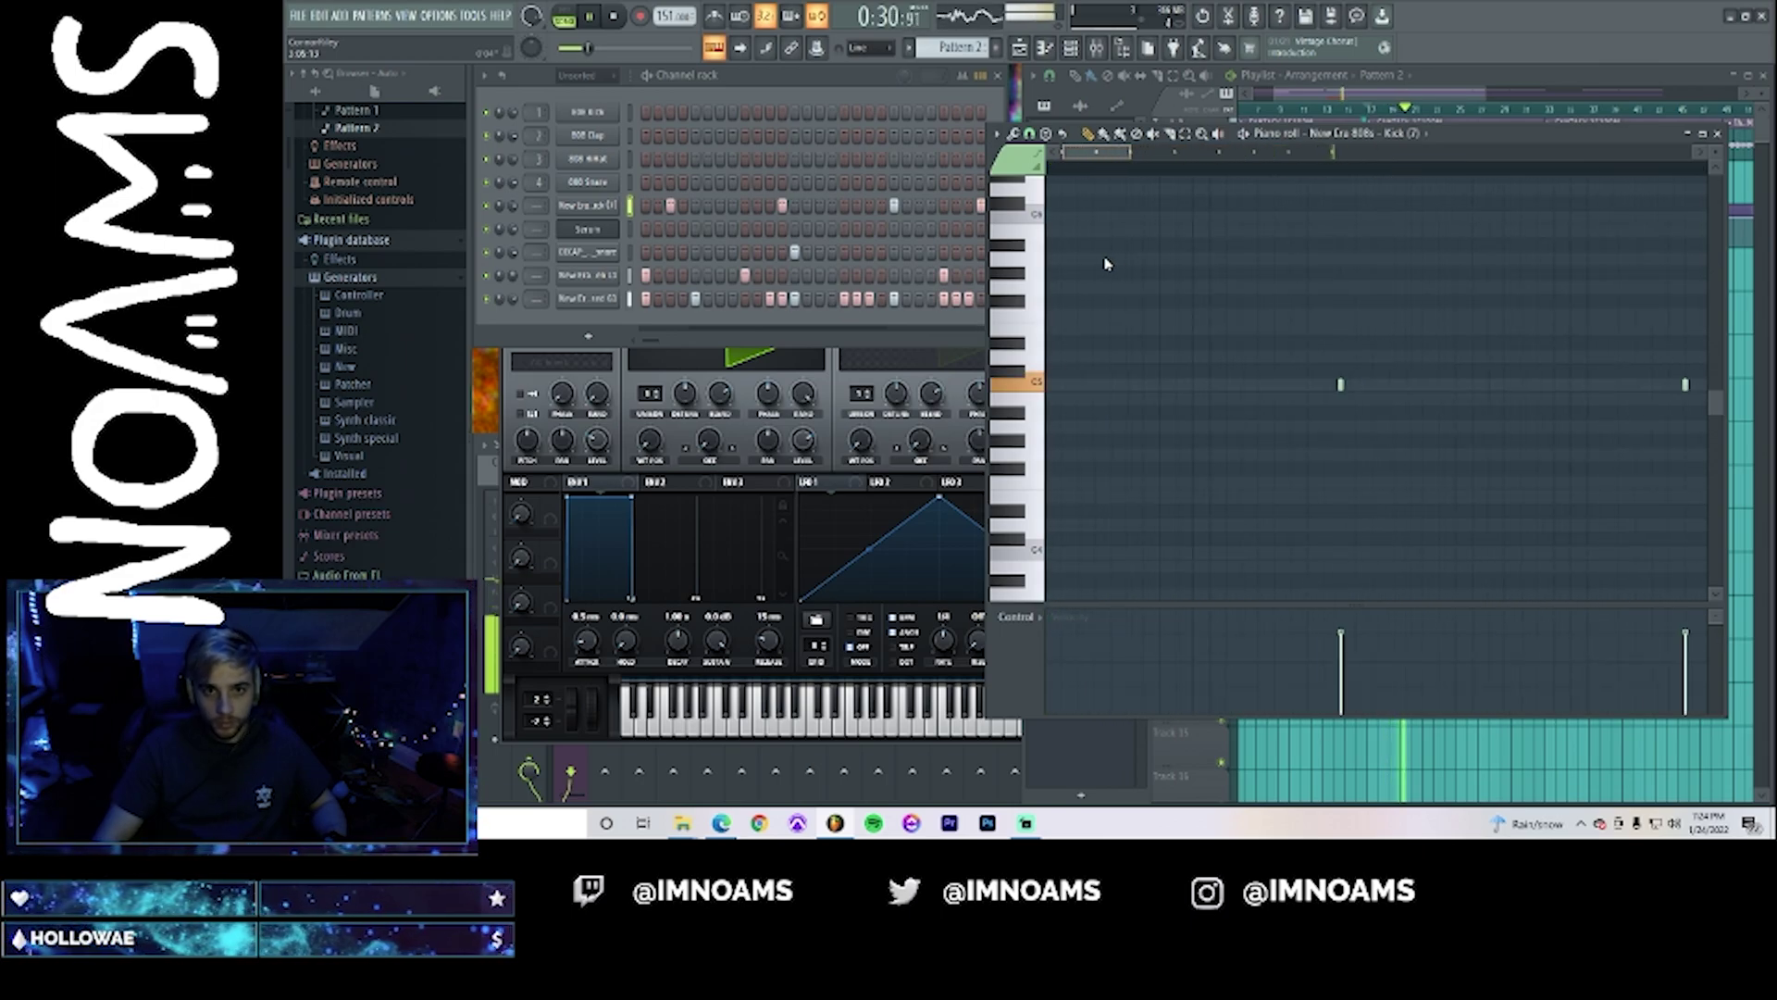
{"action": "key", "text": "space"}
{"action": "key", "text": "F5"}
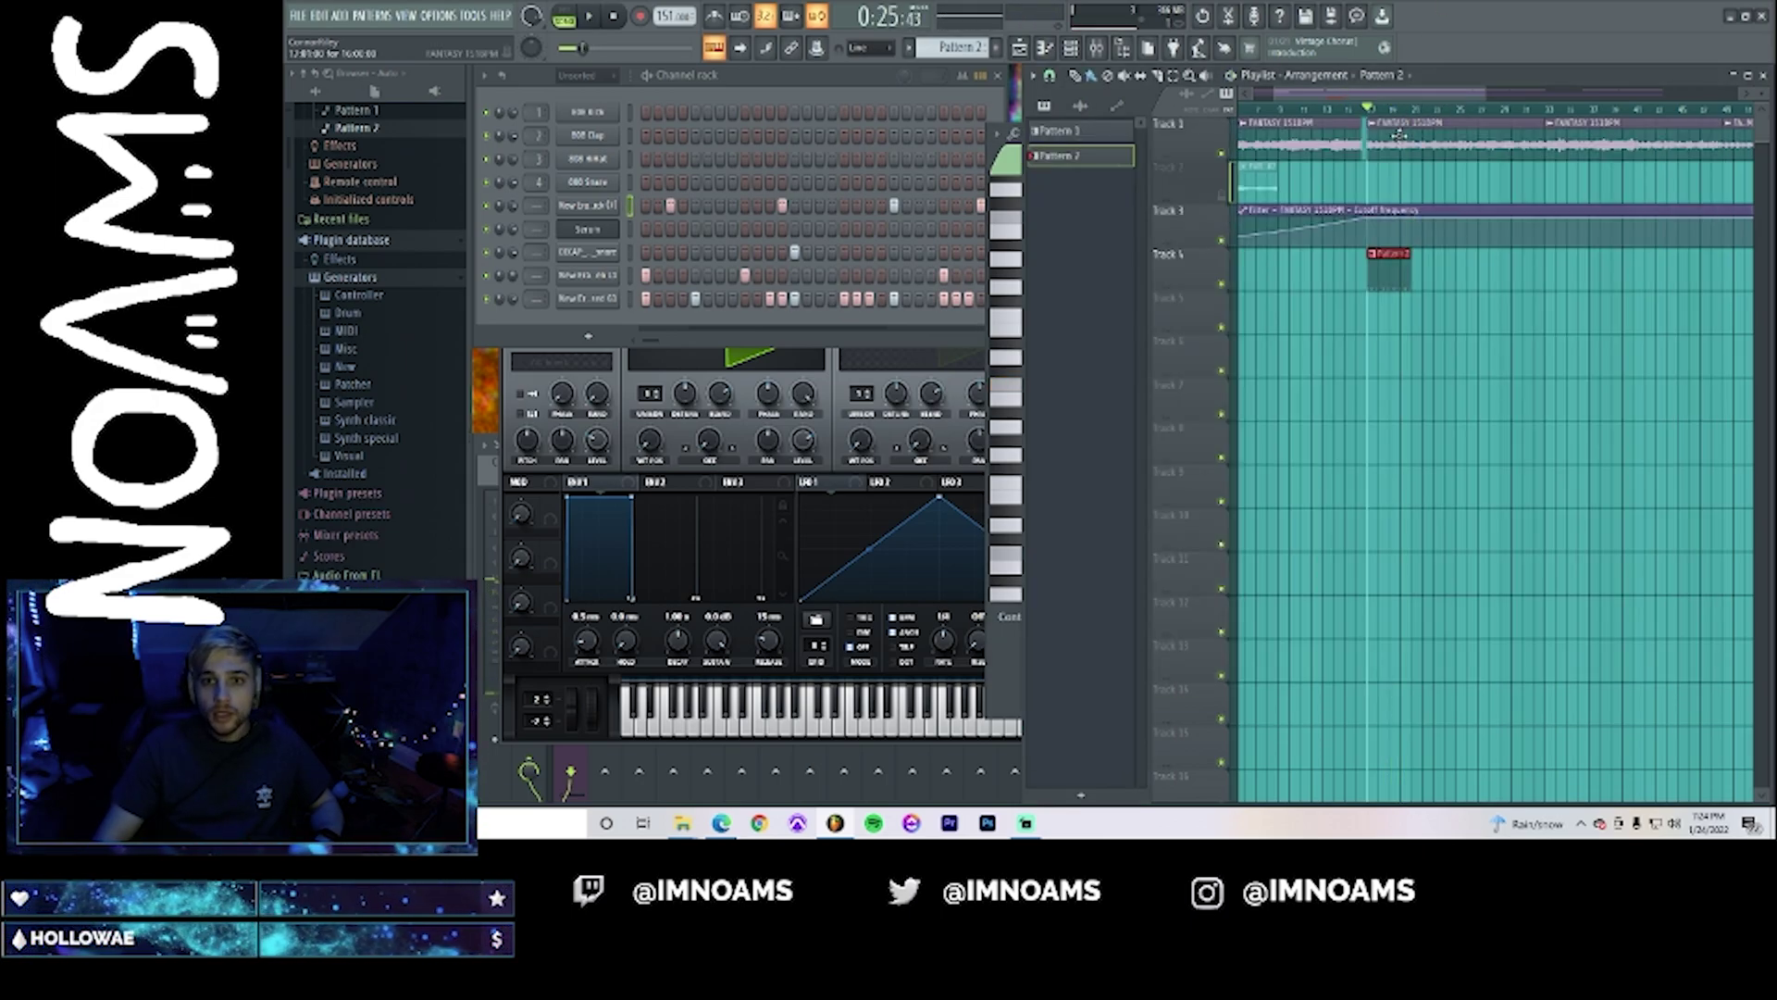
- Trim a few ticks off the FANTASY 151BPM clip, align its start with Pattern 2 at bar 17 and play it back
{"action": "left_click_drag", "start_coordinate": [1430, 94], "coordinate": [1238, 141]}
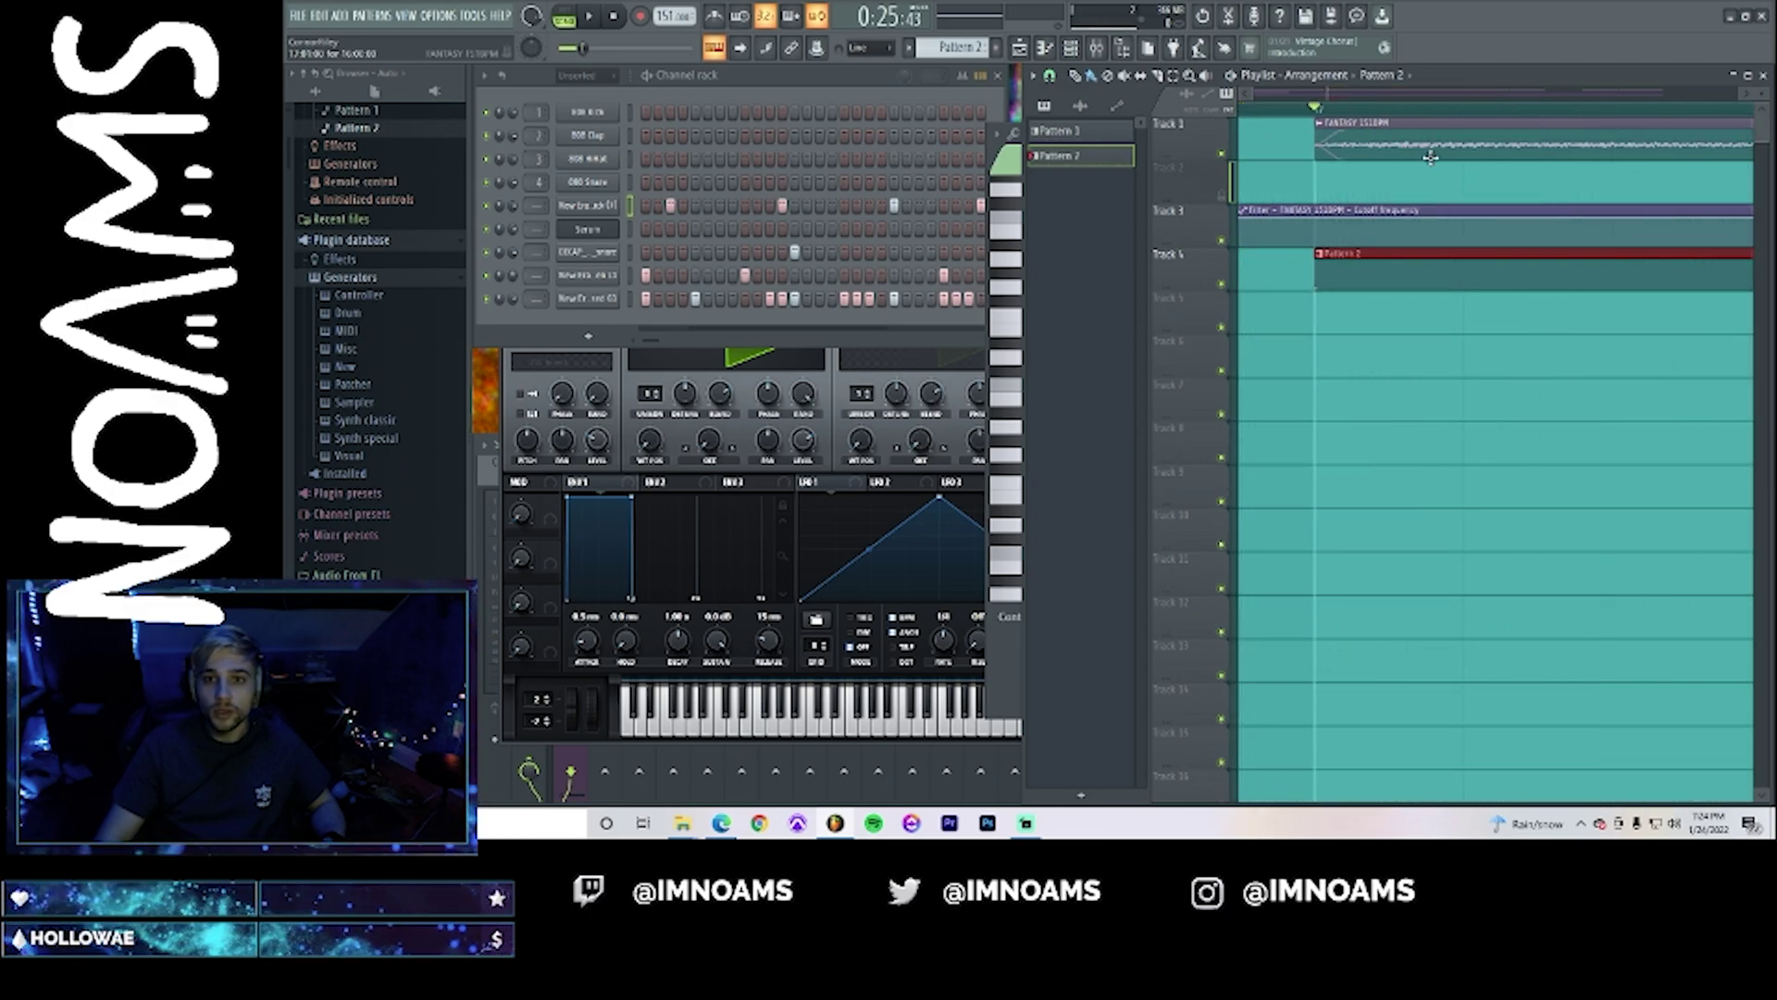
{"action": "left_click", "coordinate": [1377, 112]}
{"action": "key", "text": "space"}
{"action": "key", "text": "space"}
{"action": "key", "text": "space"}
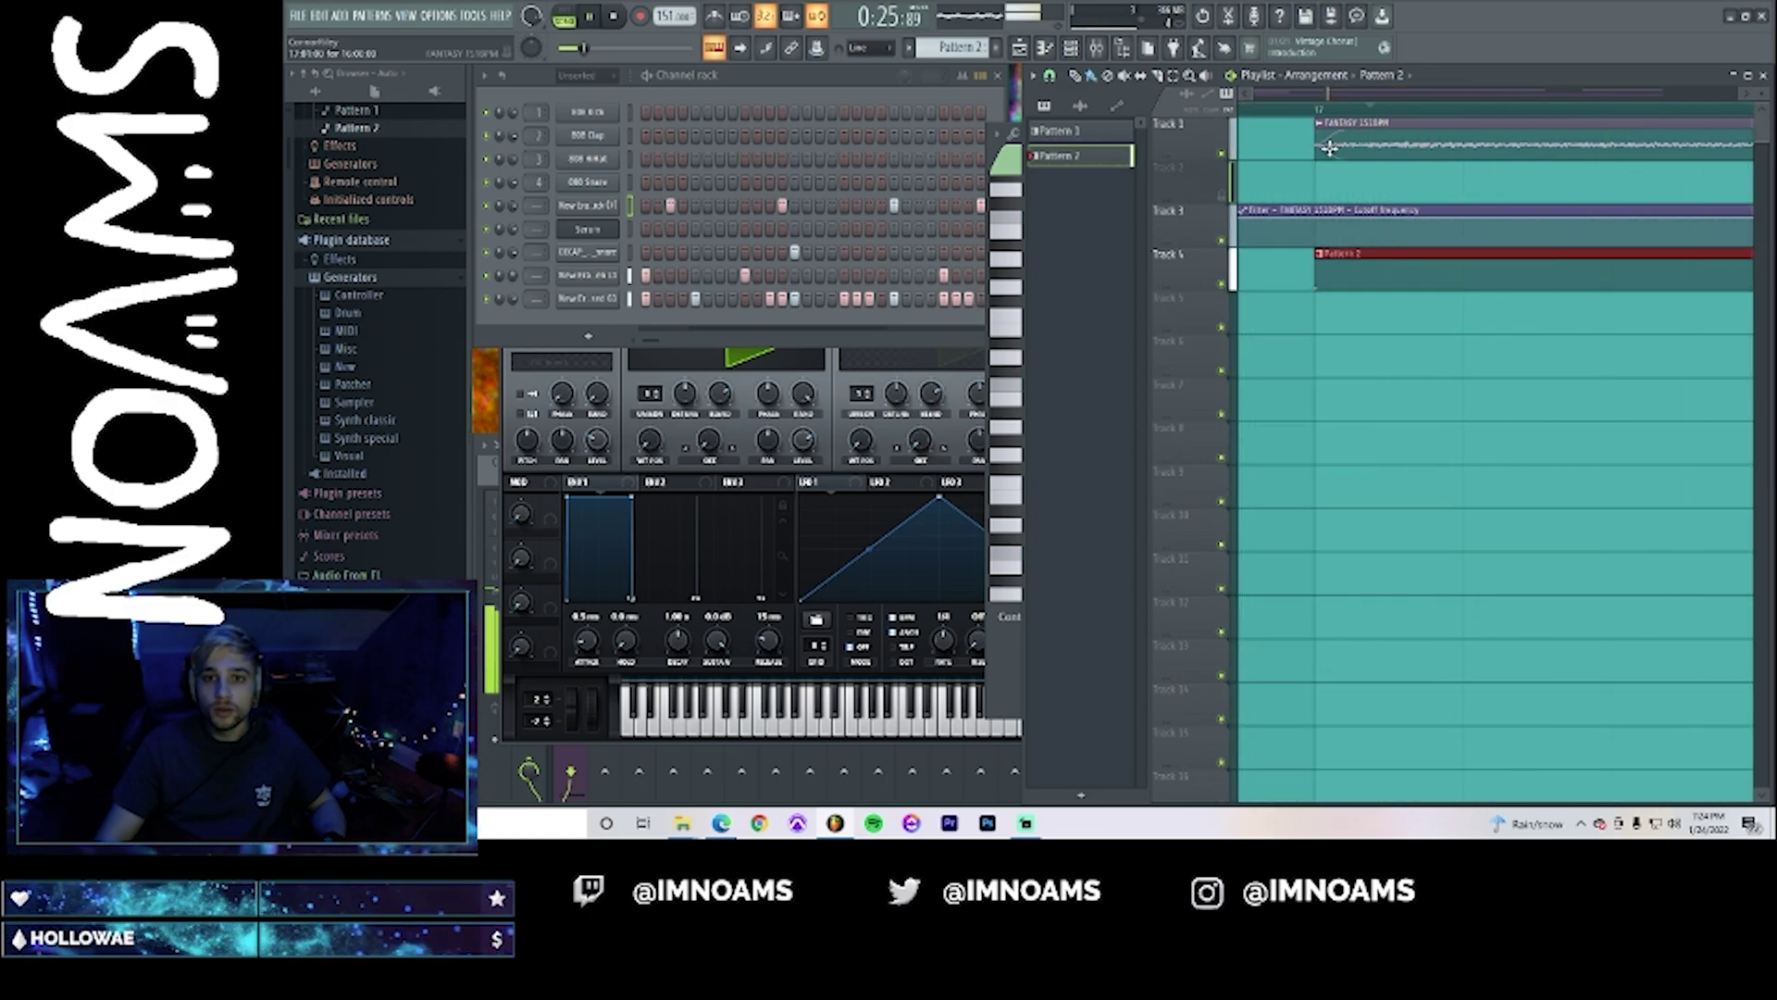
{"action": "key", "text": "space"}
{"action": "left_click_drag", "start_coordinate": [1329, 93], "coordinate": [1358, 144]}
{"action": "left_click", "coordinate": [1318, 141]}
{"action": "key", "text": "space"}
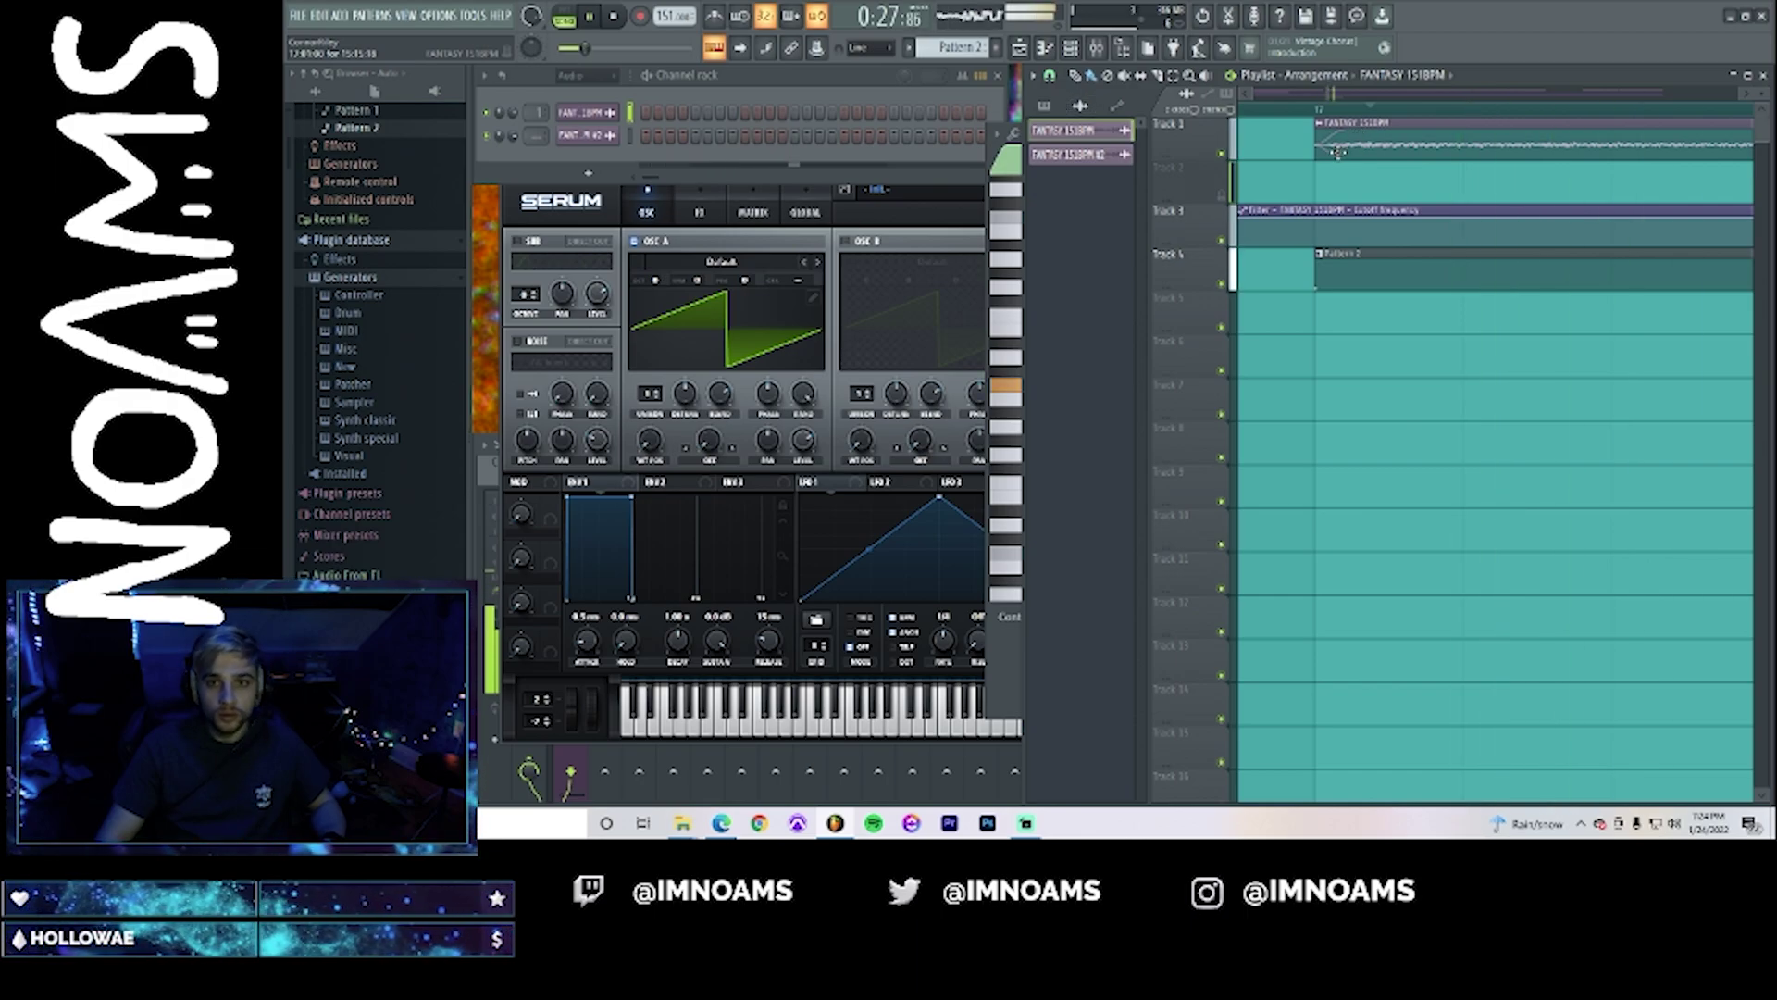
{"action": "mouse_move", "coordinate": [1330, 149]}
{"action": "left_mouse_down"}
{"action": "mouse_move", "coordinate": [1351, 144]}
{"action": "mouse_move", "coordinate": [1311, 158]}
{"action": "left_mouse_up"}
{"action": "key", "text": "space"}
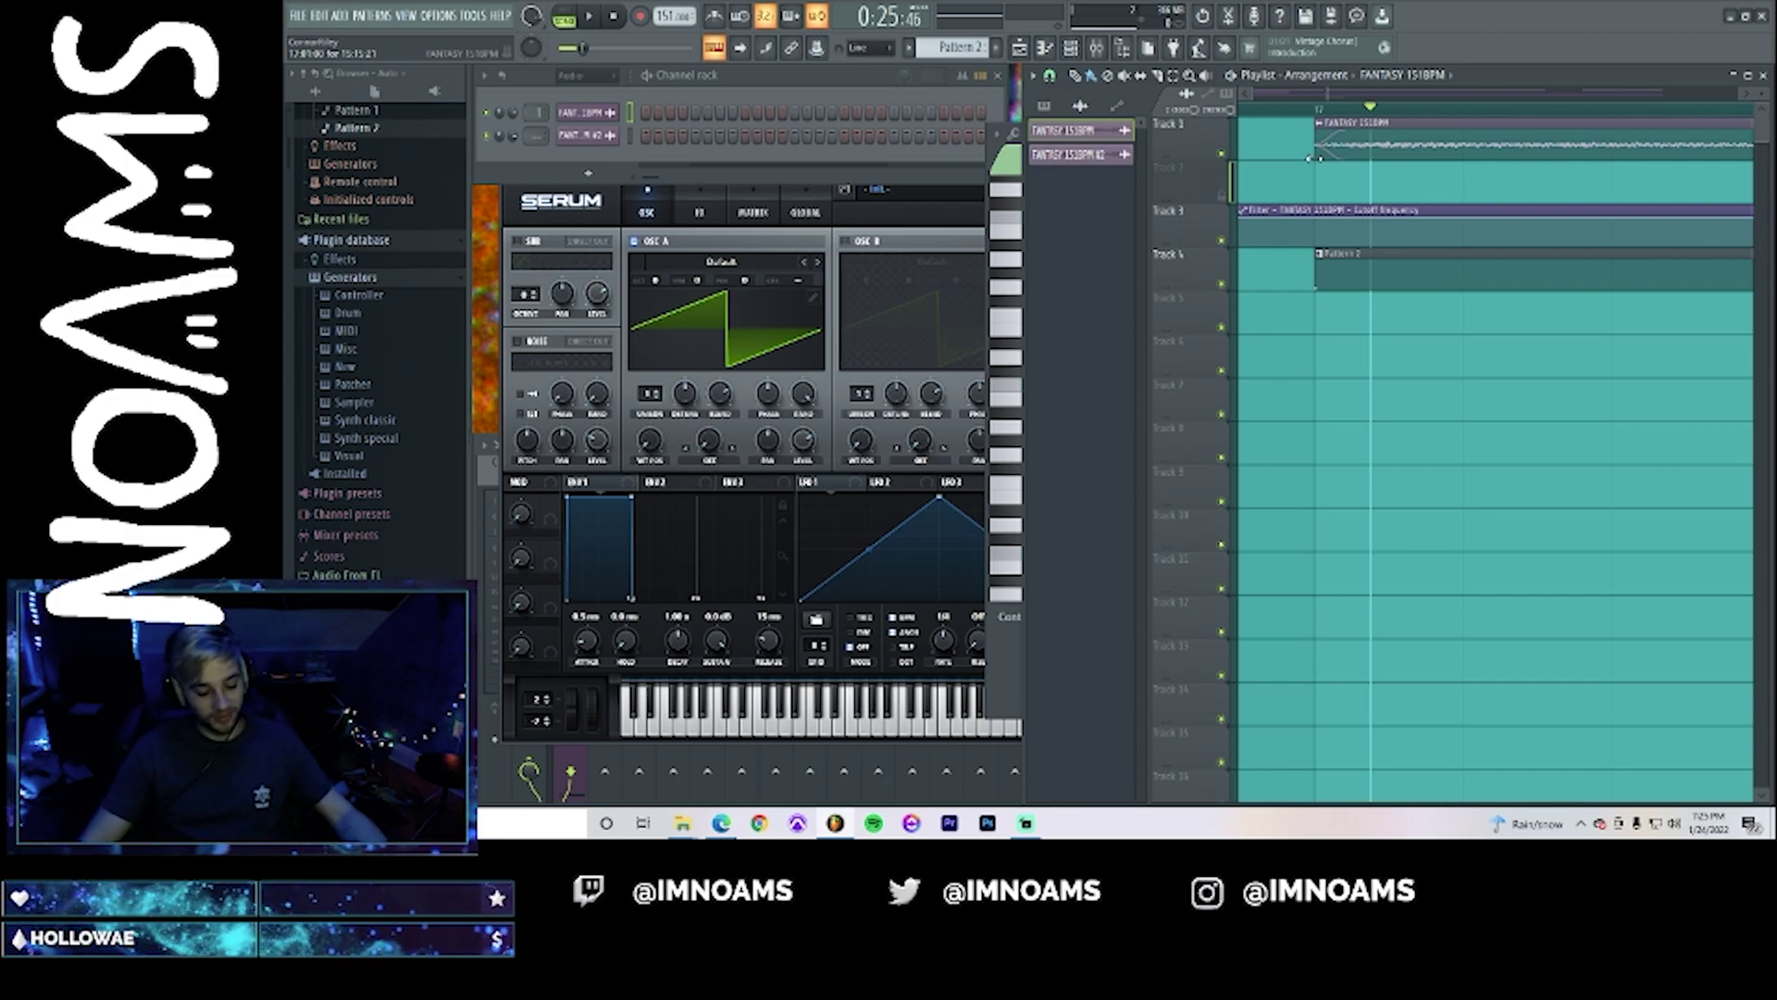
- Play the FANTASY loop and the drum pattern together from bar 17 to check their timing
{"action": "left_click", "coordinate": [1316, 109]}
{"action": "left_click_drag", "start_coordinate": [1330, 95], "coordinate": [1370, 100]}
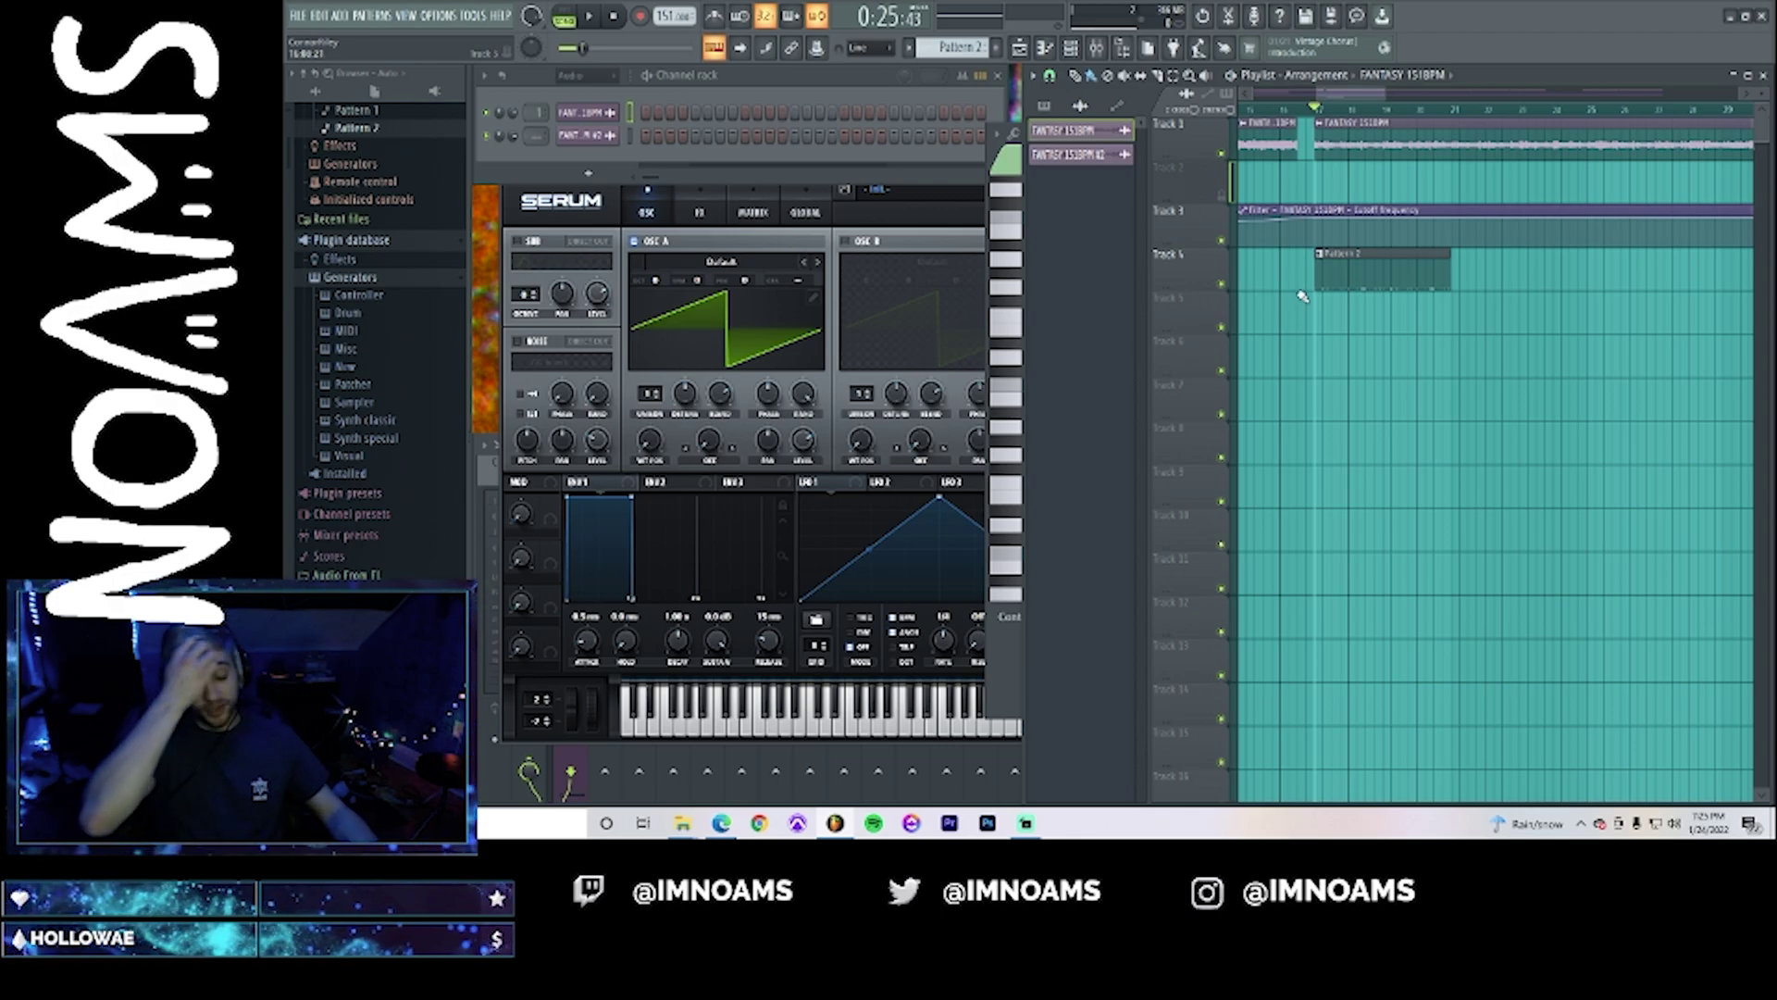
{"action": "scroll", "coordinate": [1302, 296], "scroll_direction": "down", "scroll_amount": 1}
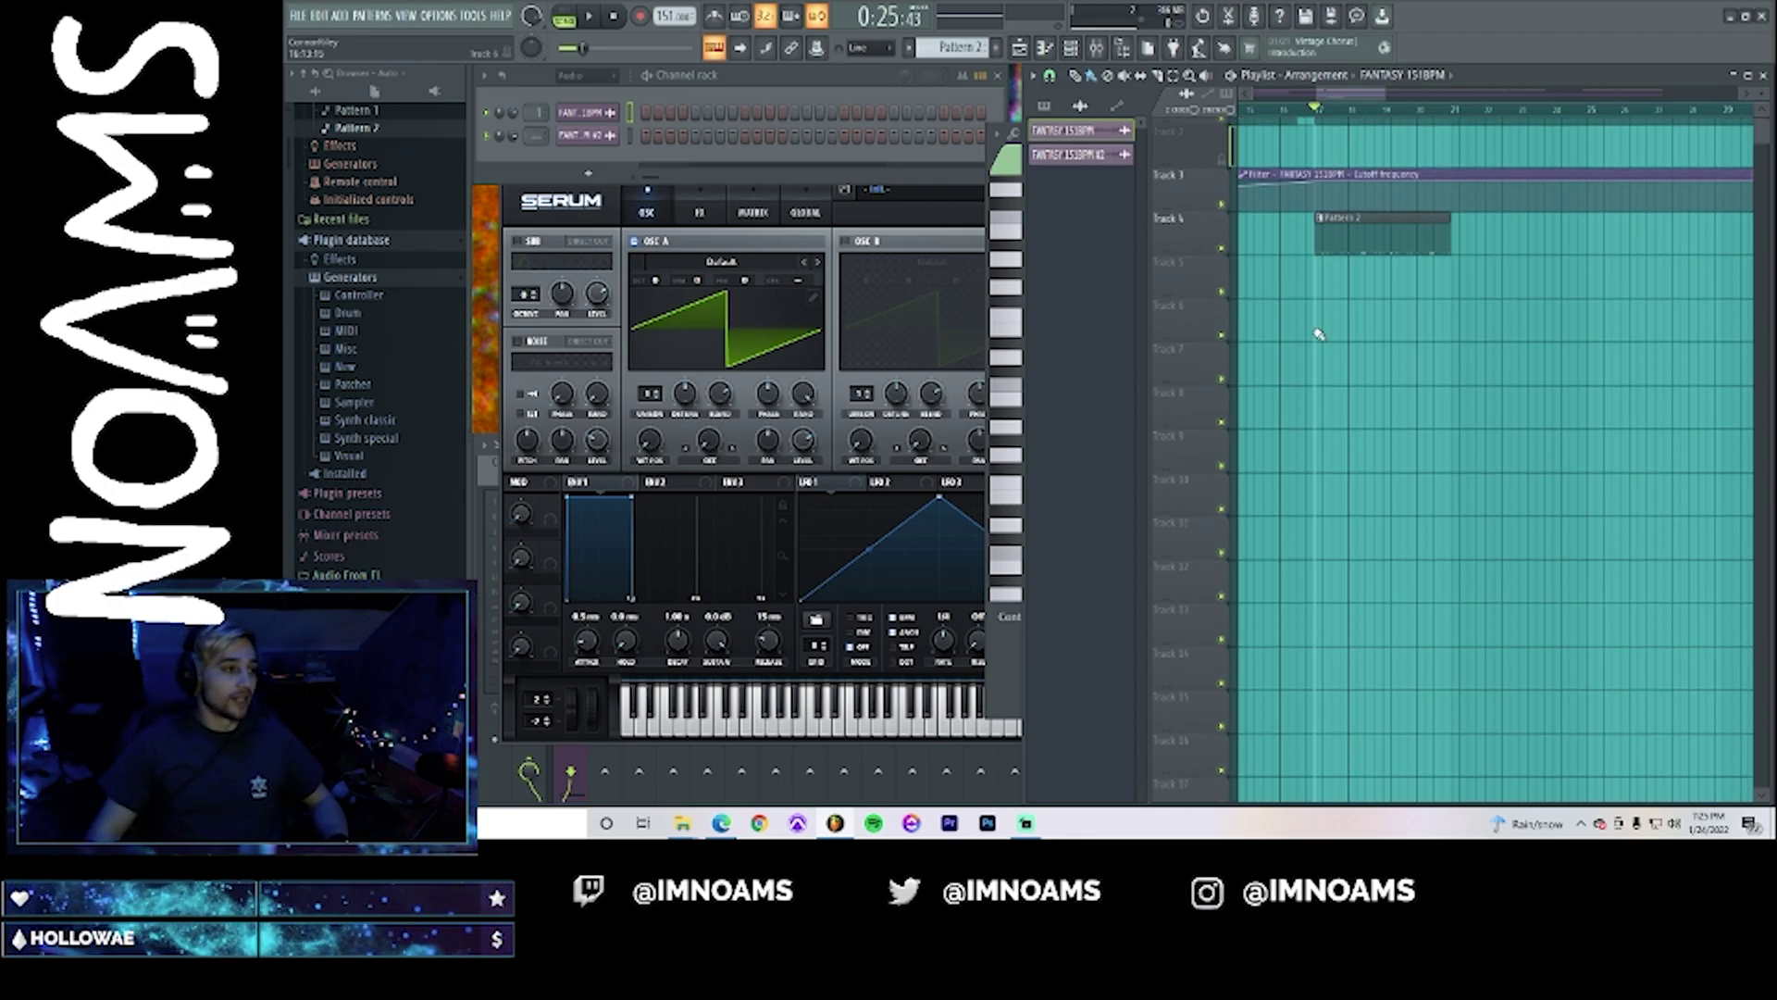
{"action": "scroll", "coordinate": [1324, 413], "scroll_direction": "up", "scroll_amount": 1}
{"action": "key", "text": "space"}
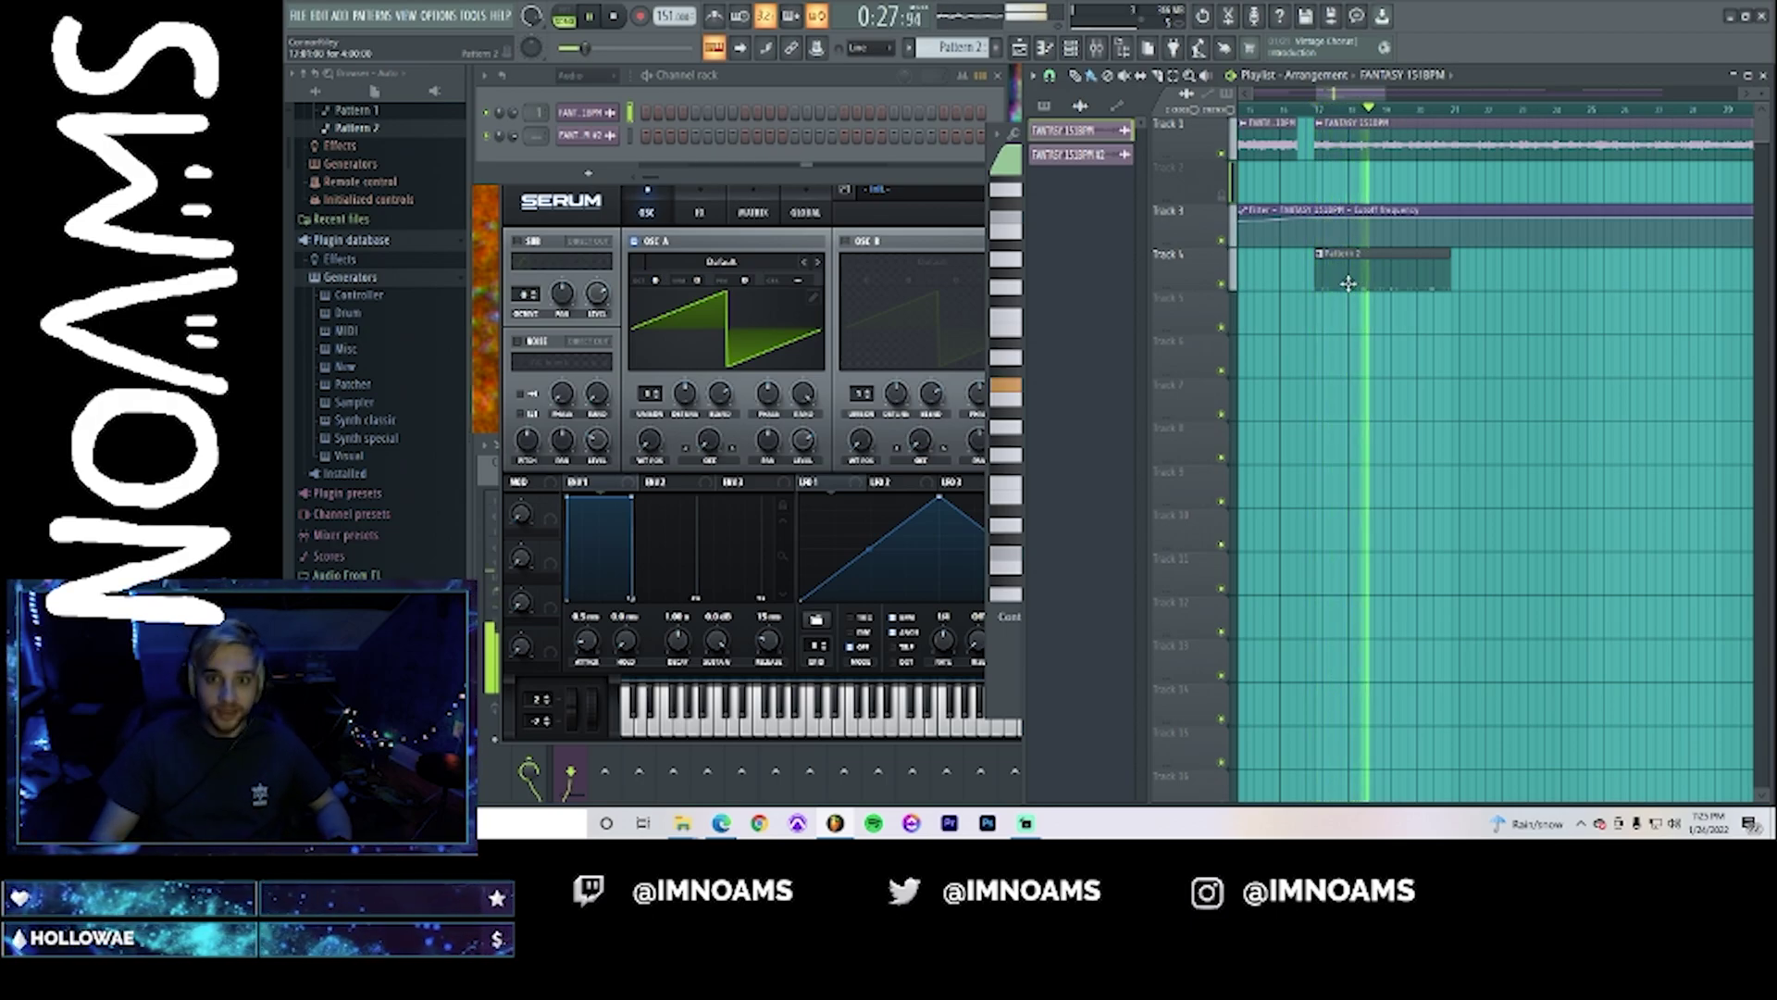
- Nudge the start of the FANTASY 151BPM clip at bar 17 slightly against the first drum hit and play it back
{"action": "mouse_move", "coordinate": [1354, 98]}
{"action": "left_mouse_down"}
{"action": "mouse_move", "coordinate": [1273, 100]}
{"action": "mouse_move", "coordinate": [1345, 102]}
{"action": "mouse_move", "coordinate": [1325, 100]}
{"action": "left_mouse_up"}
{"action": "left_click", "coordinate": [1358, 110]}
{"action": "key", "text": "space"}
{"action": "key", "text": "space"}
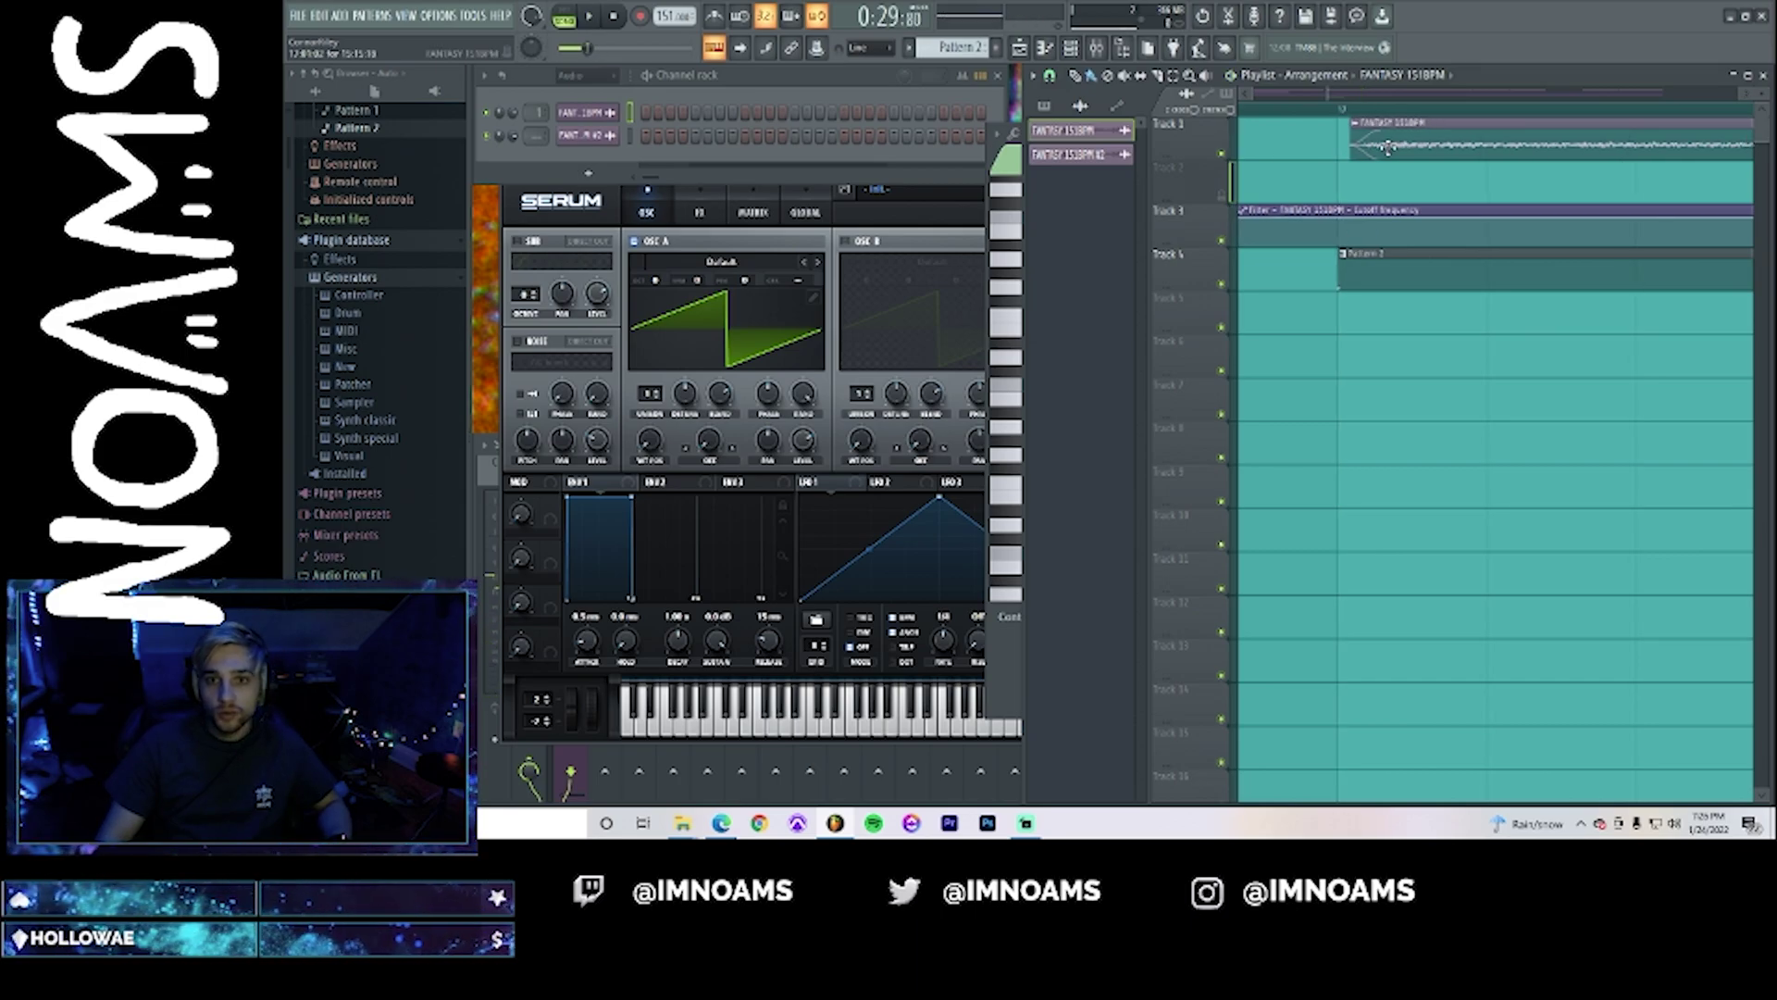
{"action": "left_click_drag", "start_coordinate": [1392, 150], "coordinate": [1426, 94]}
{"action": "key", "text": "space"}
{"action": "key", "text": "space"}
{"action": "key", "text": "space"}
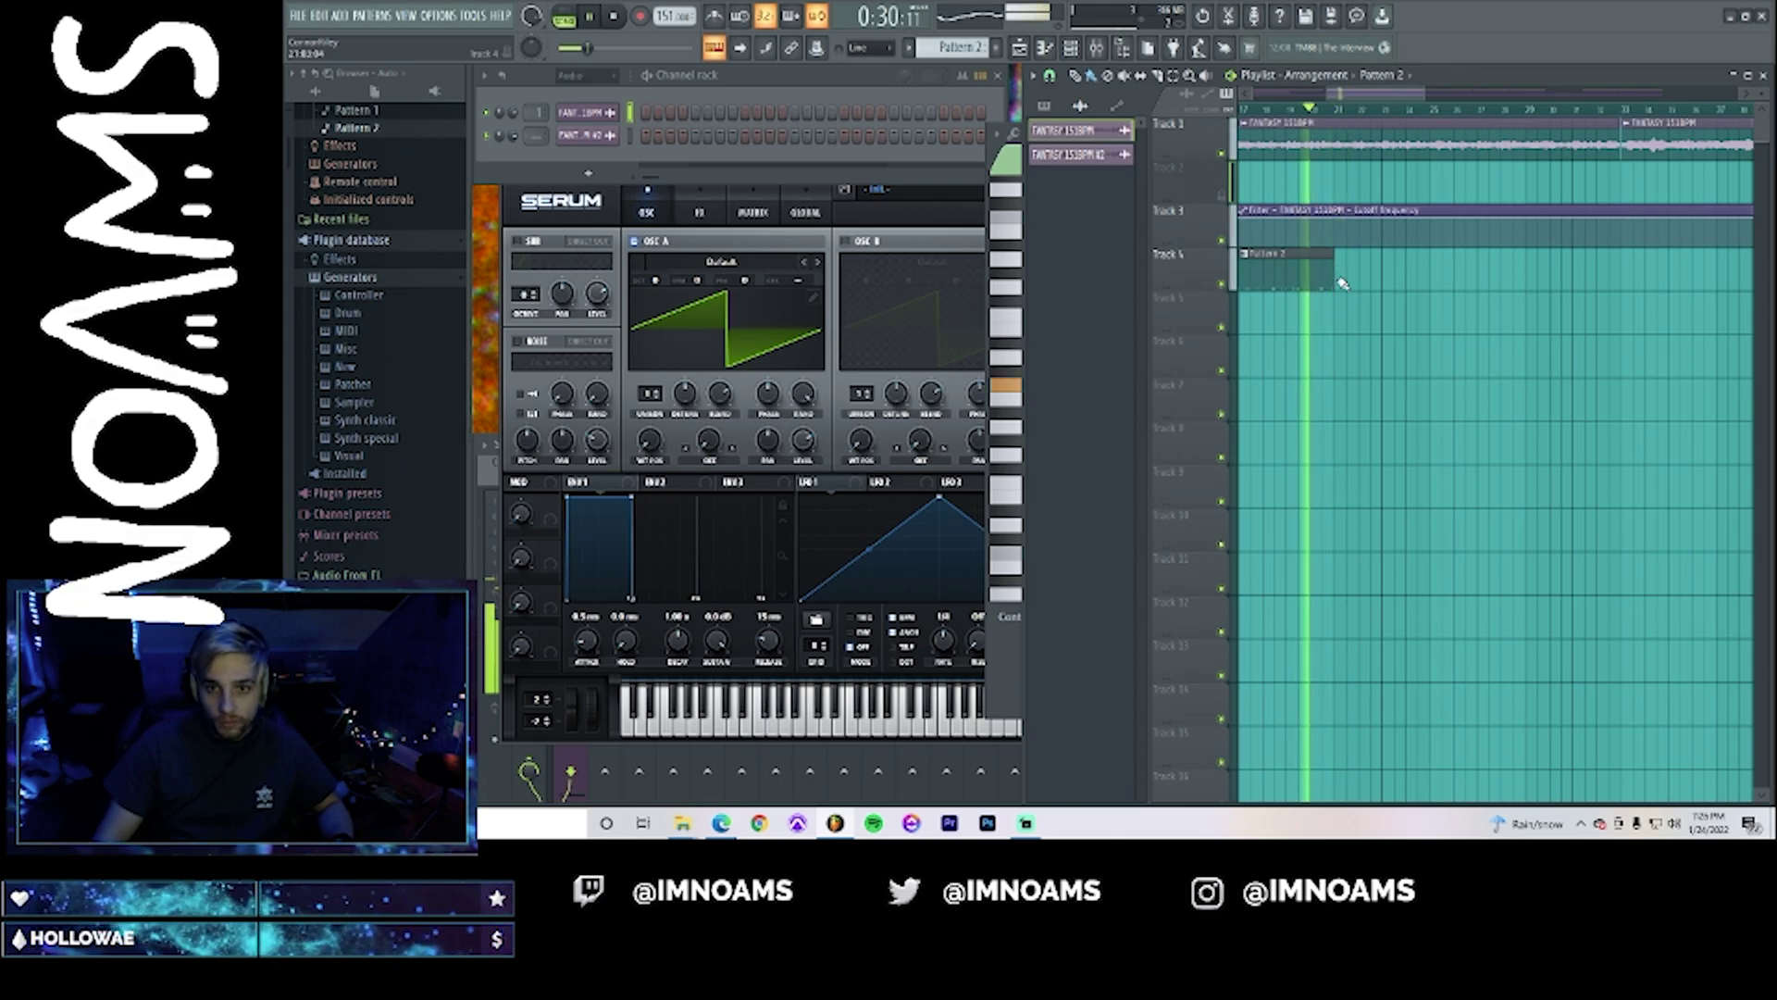
- Add three more Pattern 2 clips back to back on Track 4, filling the drums up to bar 33
{"action": "left_click", "coordinate": [1343, 280]}
{"action": "left_click", "coordinate": [1447, 271]}
{"action": "left_click", "coordinate": [1543, 270]}
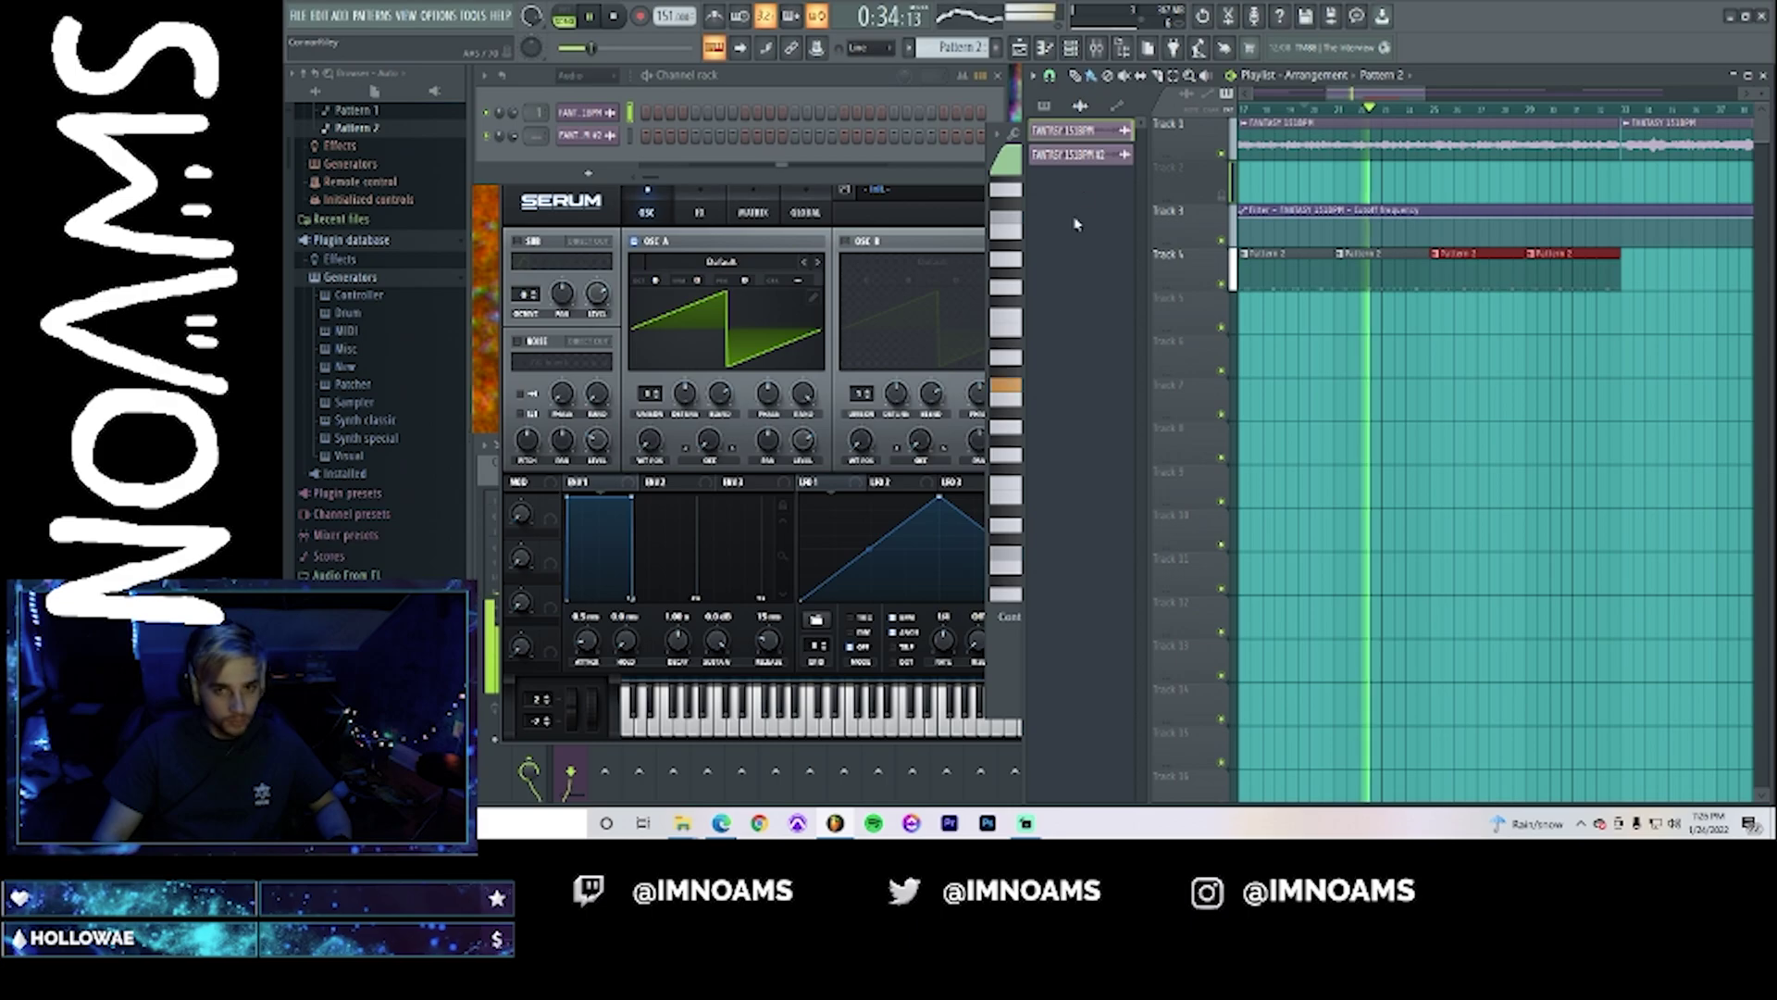
{"action": "left_click_drag", "start_coordinate": [1406, 94], "coordinate": [1500, 97]}
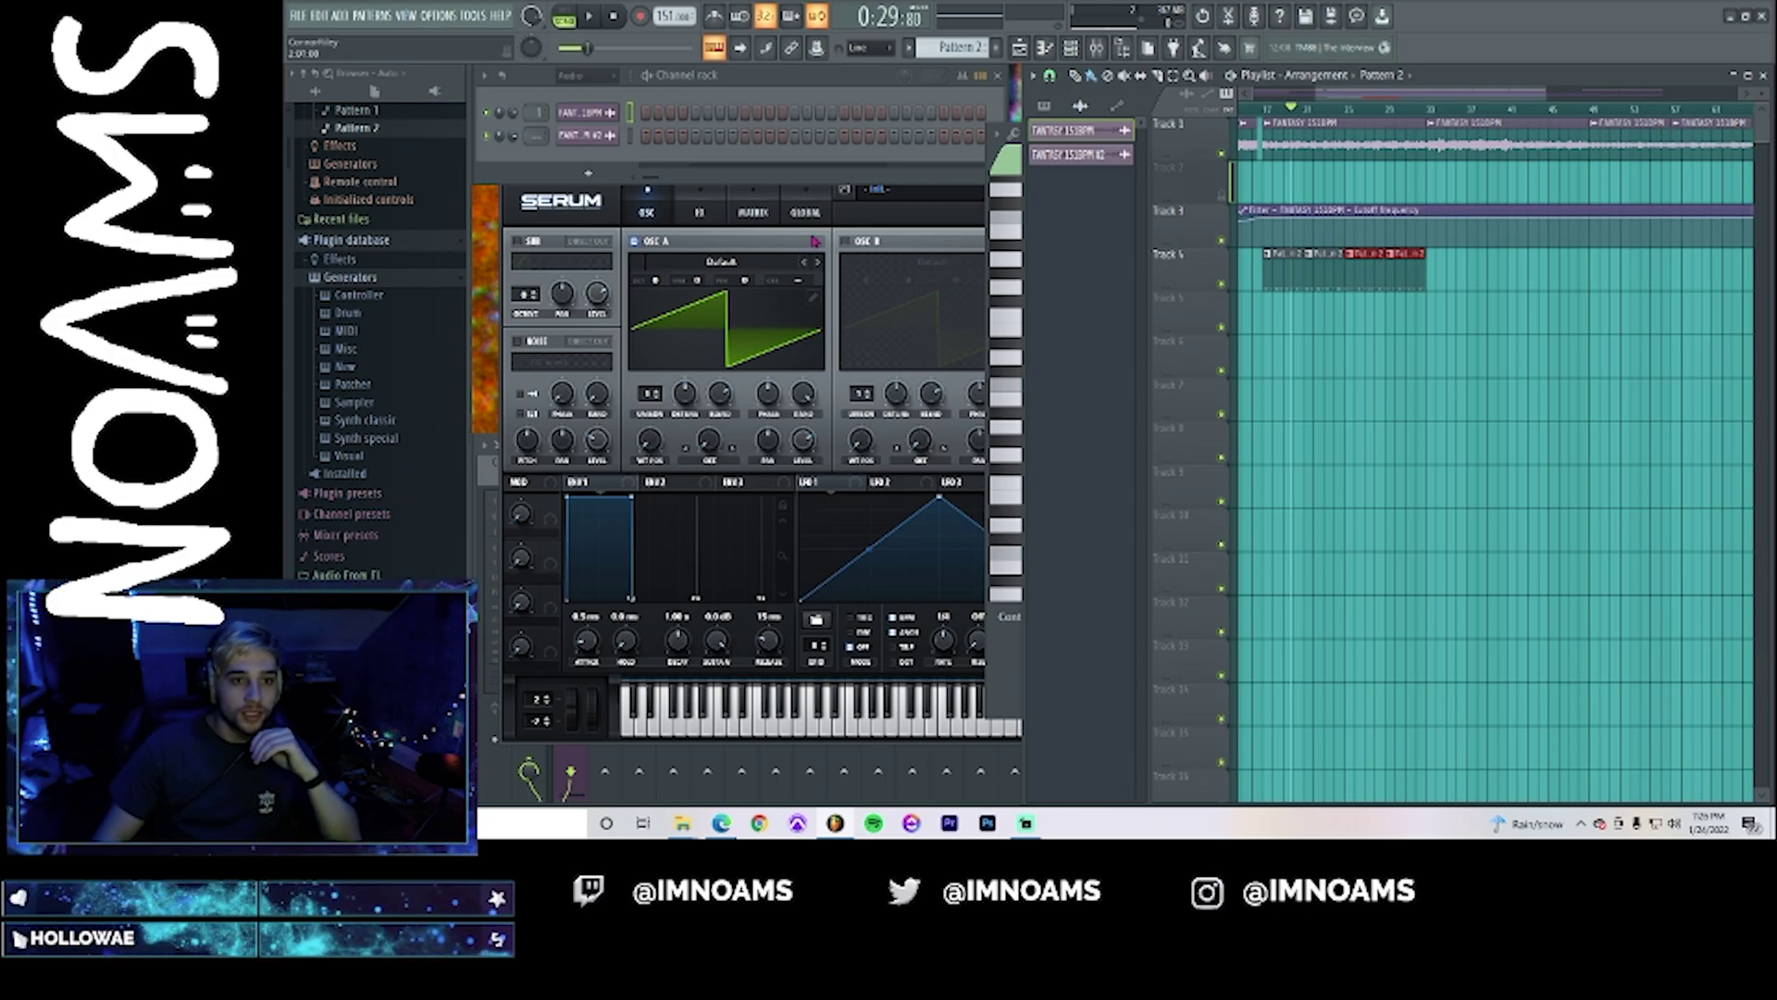
- Load Serum's user preset BA - Dillon Francis Underwood, flatten its LFO 1 curve at the maximum level and audition the sound
{"action": "left_click", "coordinate": [874, 189]}
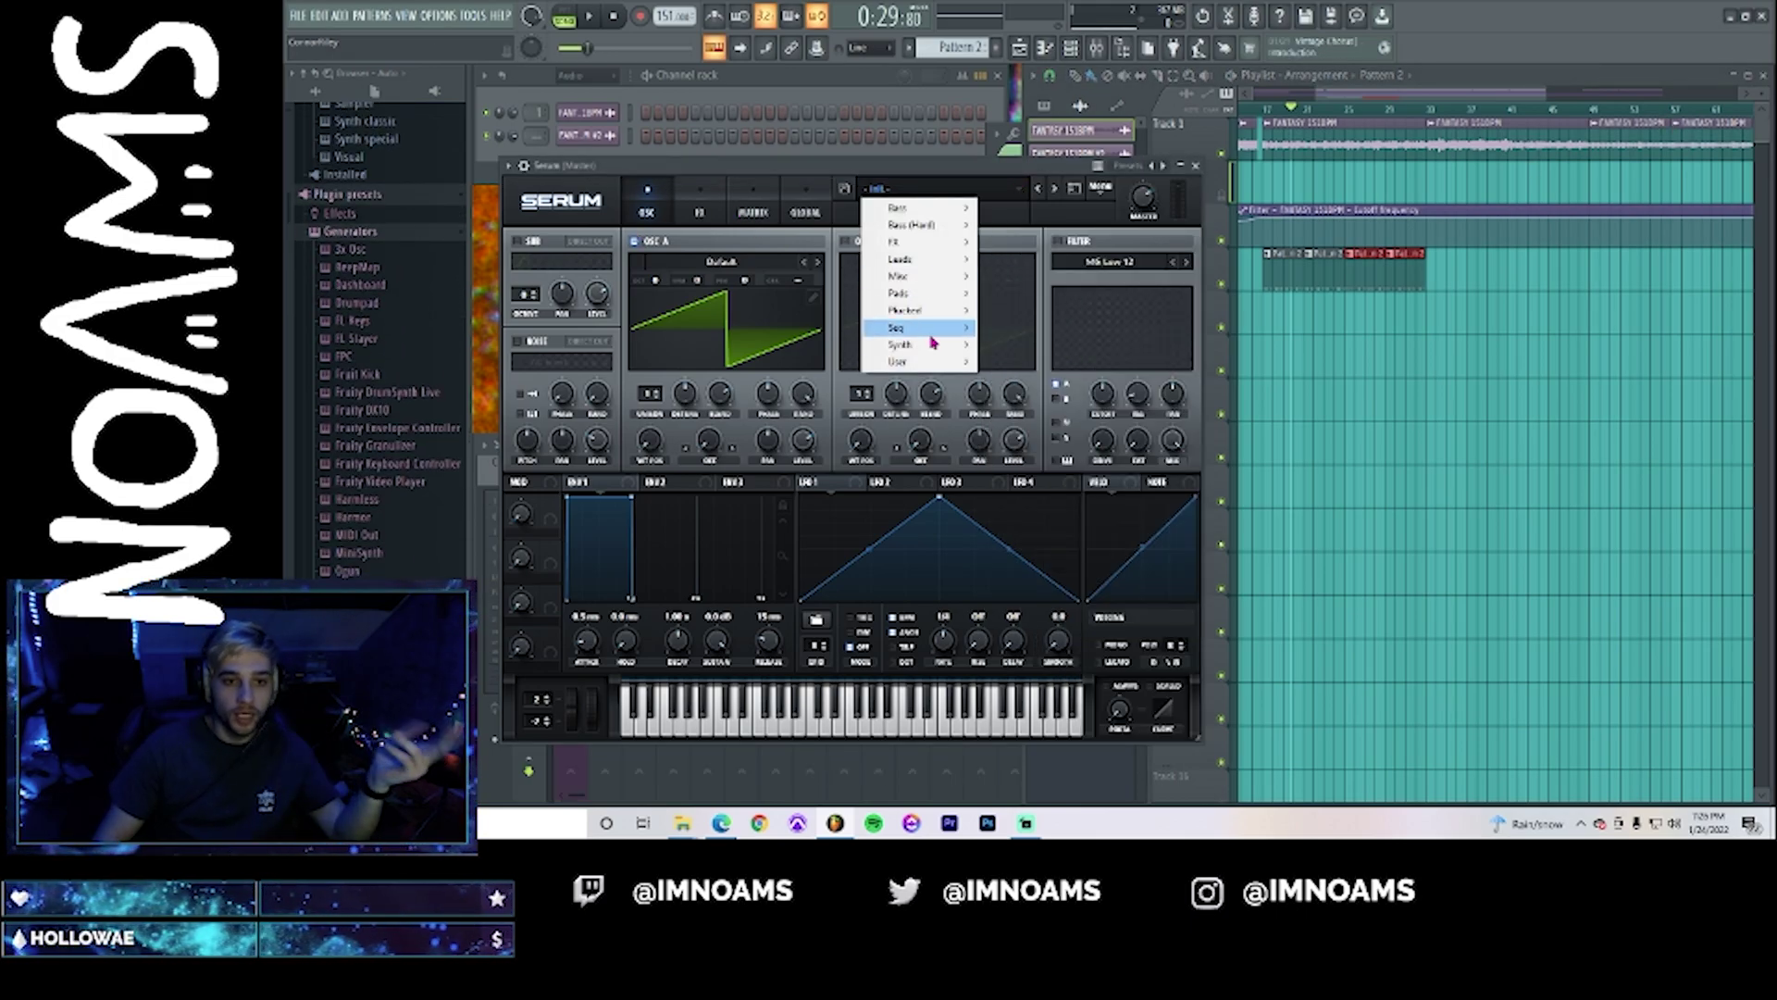
{"action": "mouse_move", "coordinate": [923, 364]}
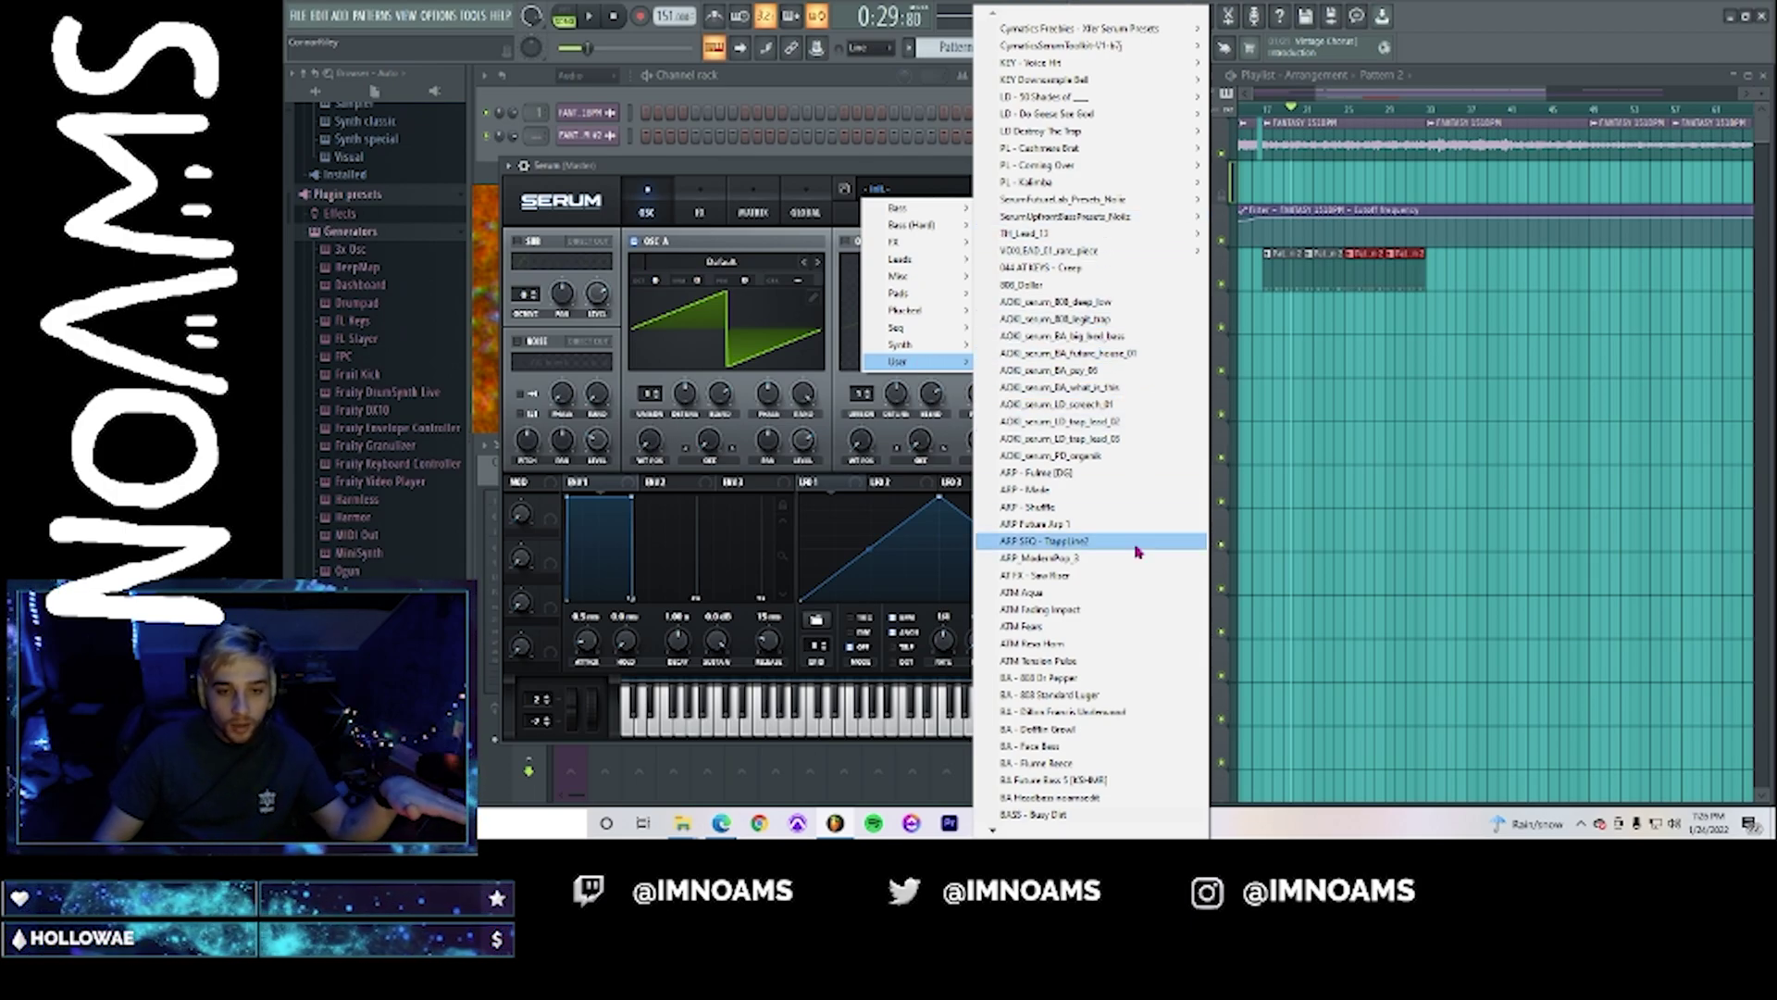
{"action": "left_click", "coordinate": [1063, 713]}
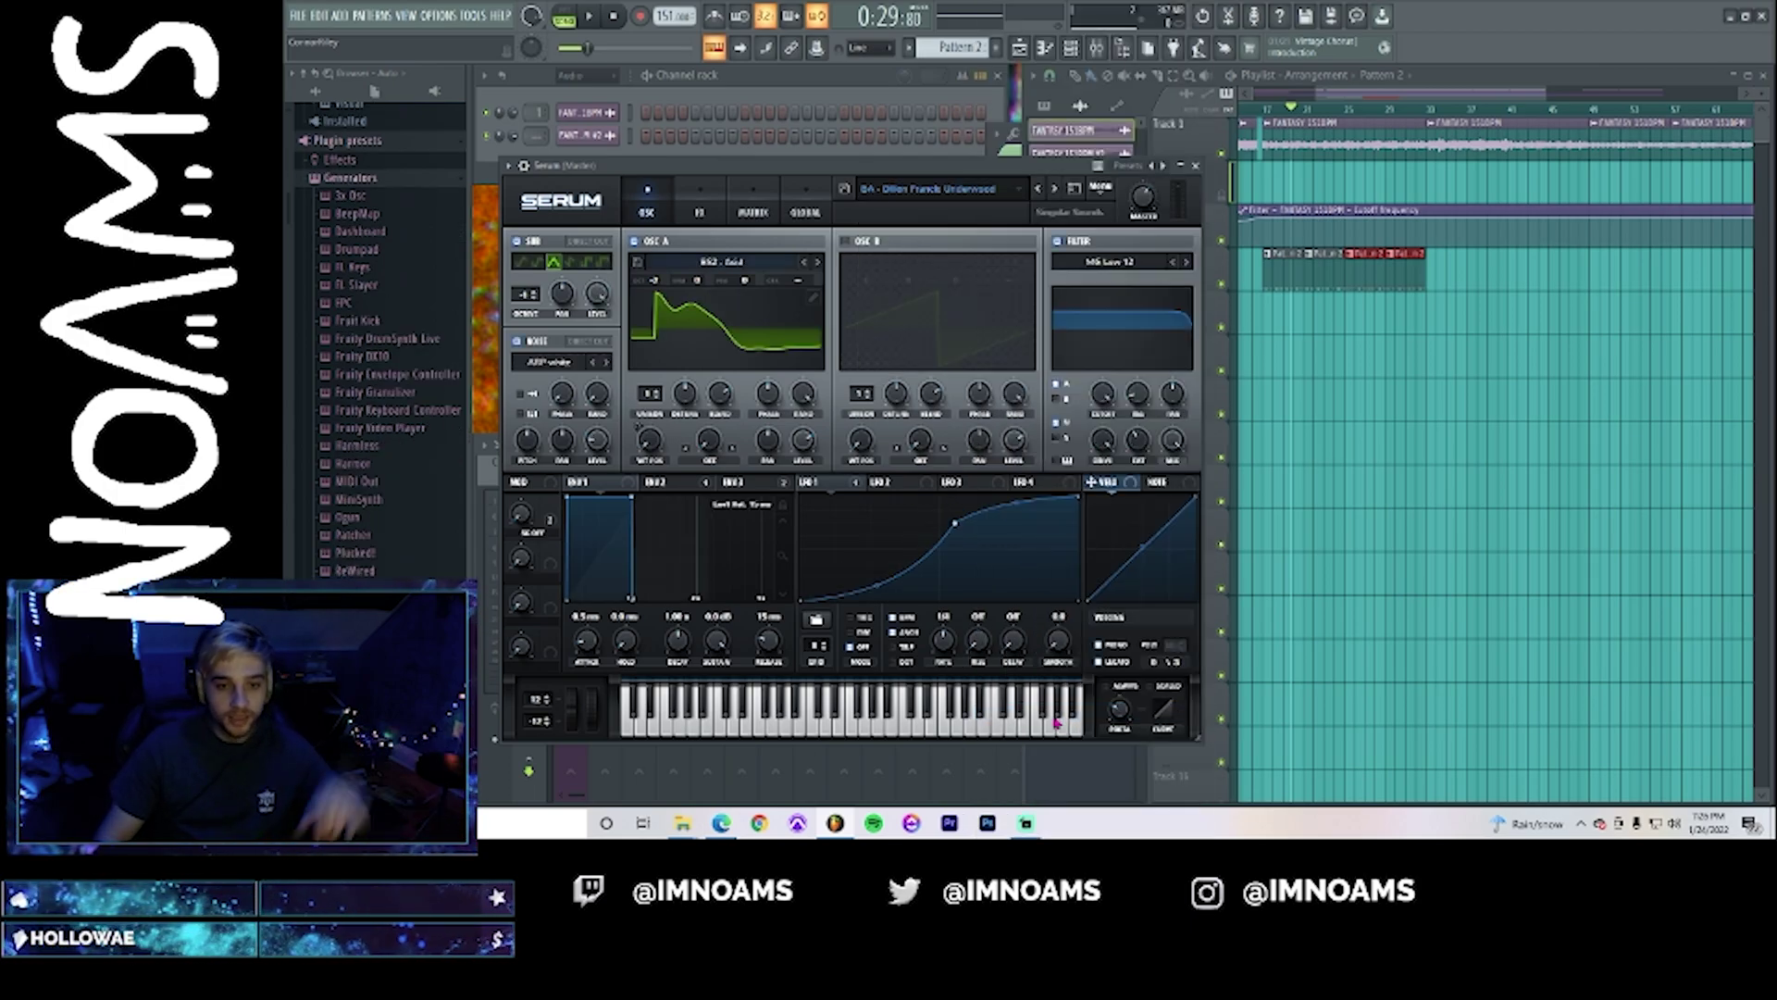
{"action": "key", "text": "b"}
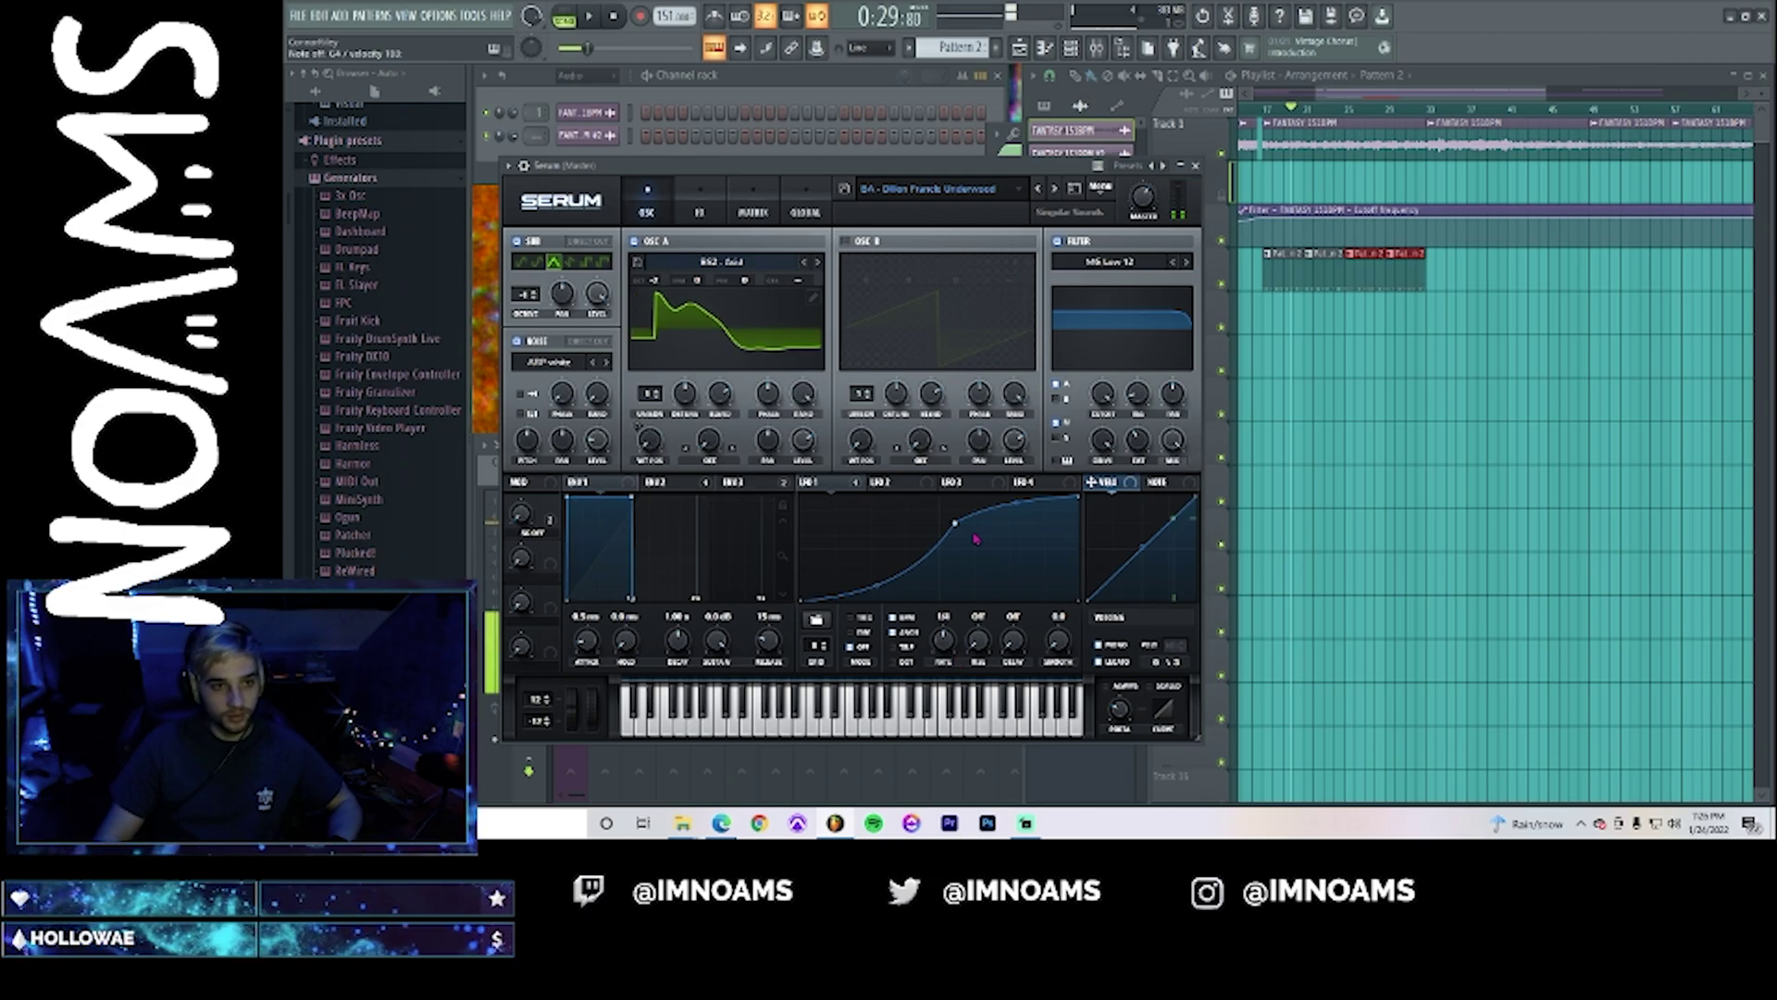
{"action": "left_click_drag", "start_coordinate": [802, 602], "coordinate": [760, 494]}
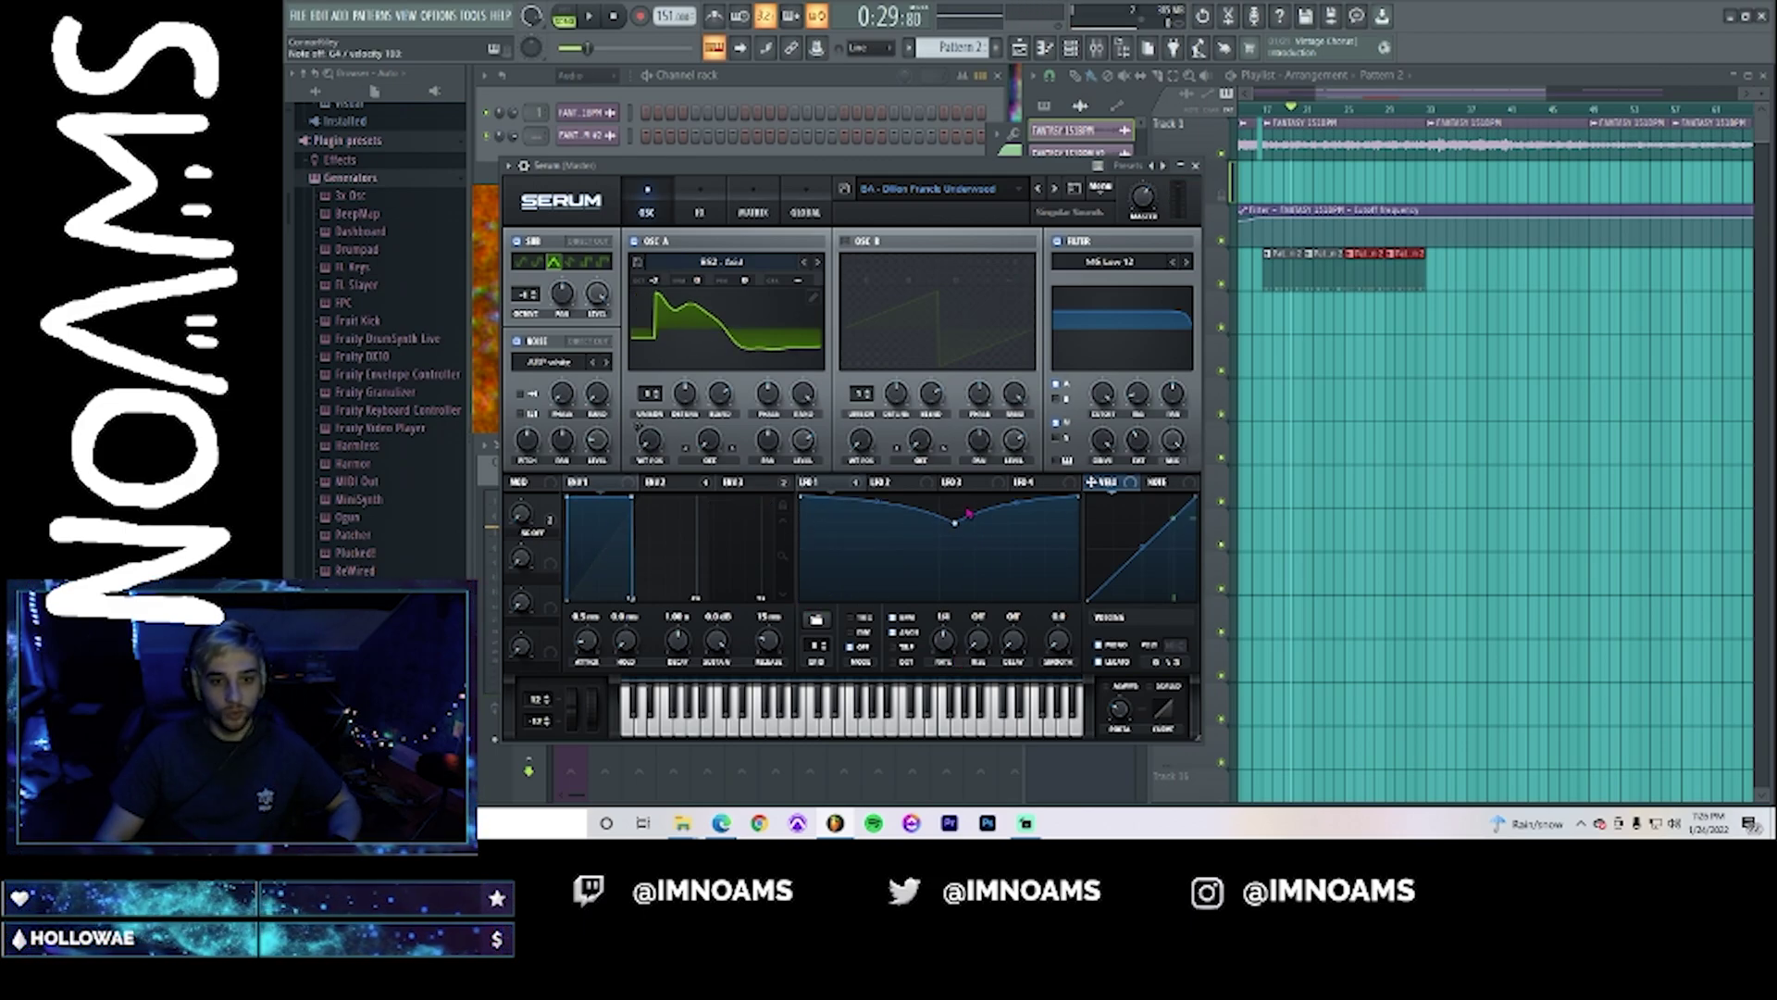
{"action": "key", "text": "c"}
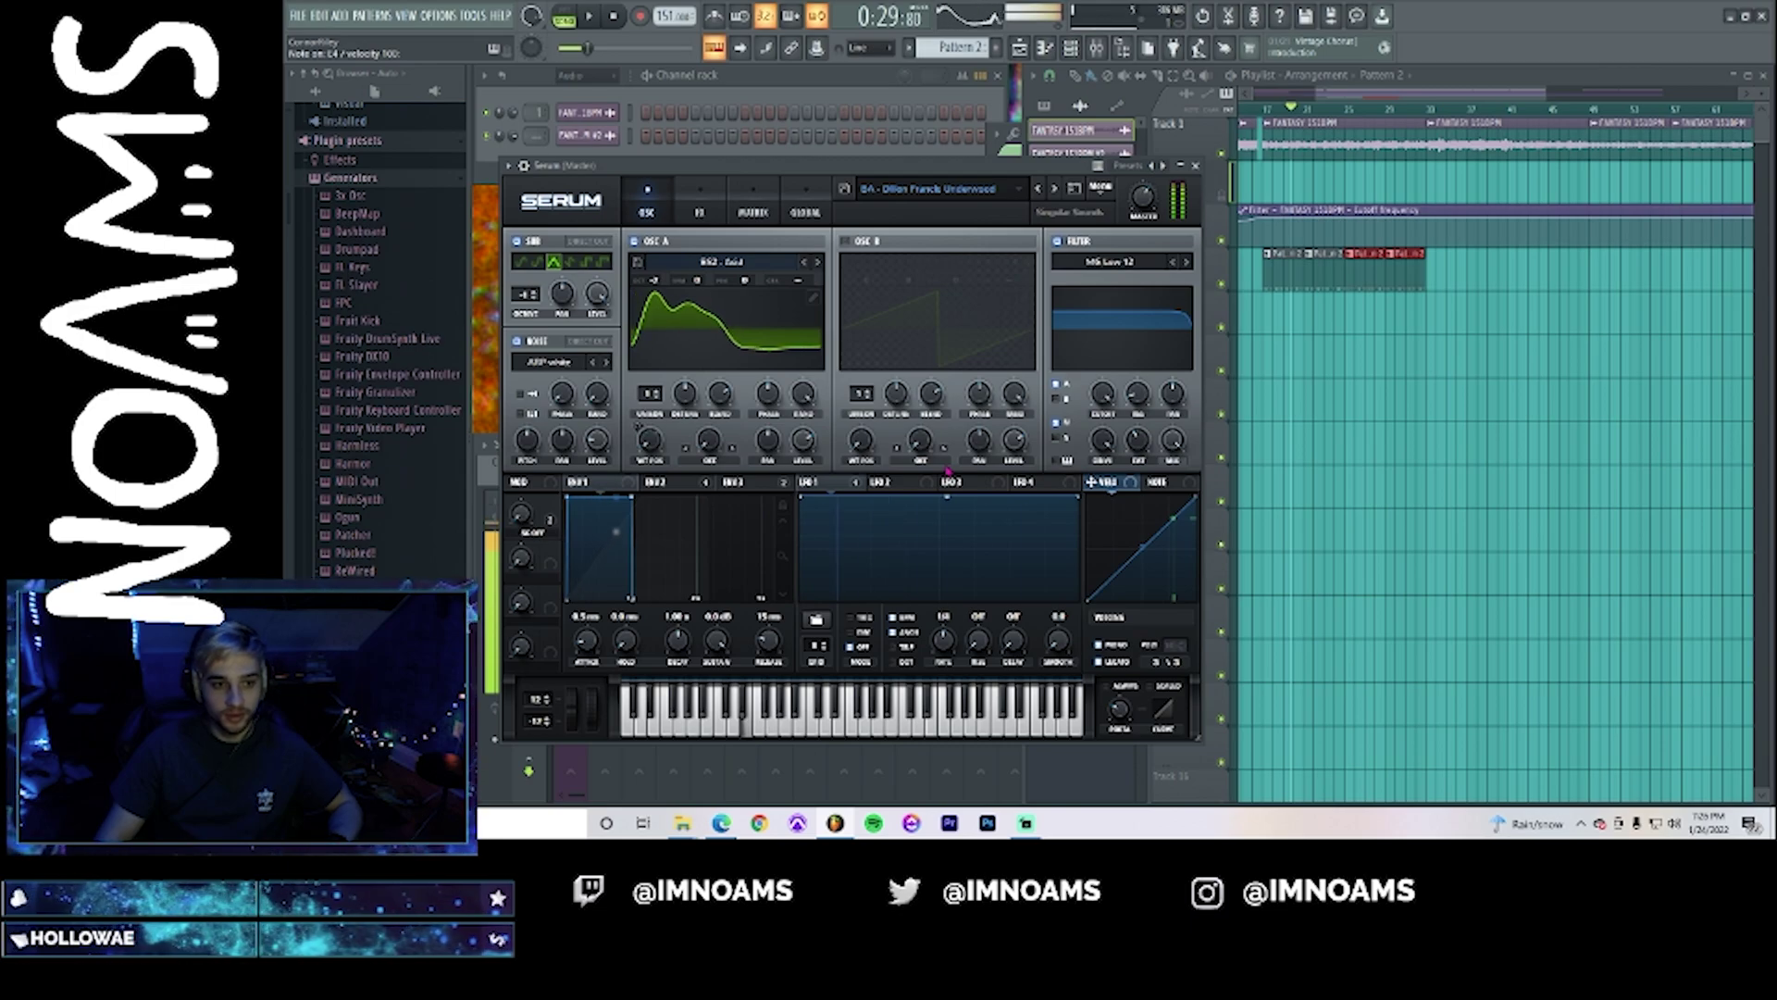
- Create an empty Pattern 3, show all channels in the channel rack and open Serum's piano roll
{"action": "left_click", "coordinate": [997, 49]}
{"action": "key", "text": "Return"}
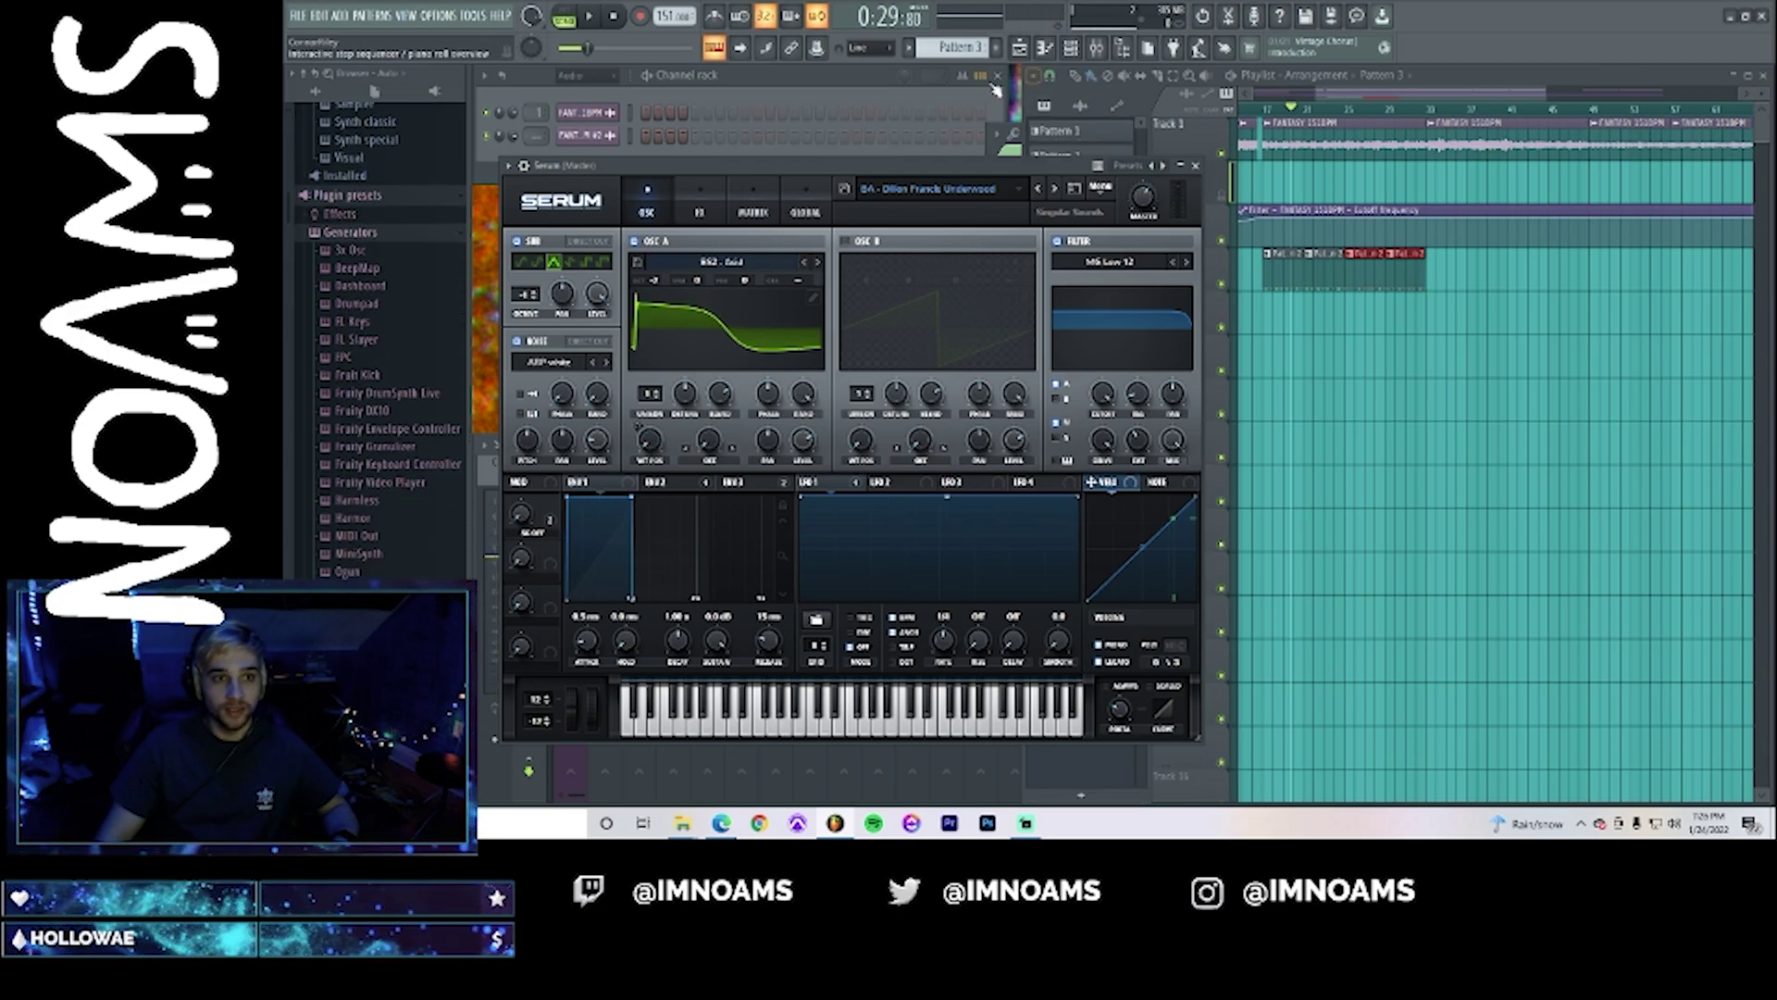
{"action": "left_click", "coordinate": [606, 77]}
{"action": "left_click", "coordinate": [597, 96]}
{"action": "right_click", "coordinate": [613, 278]}
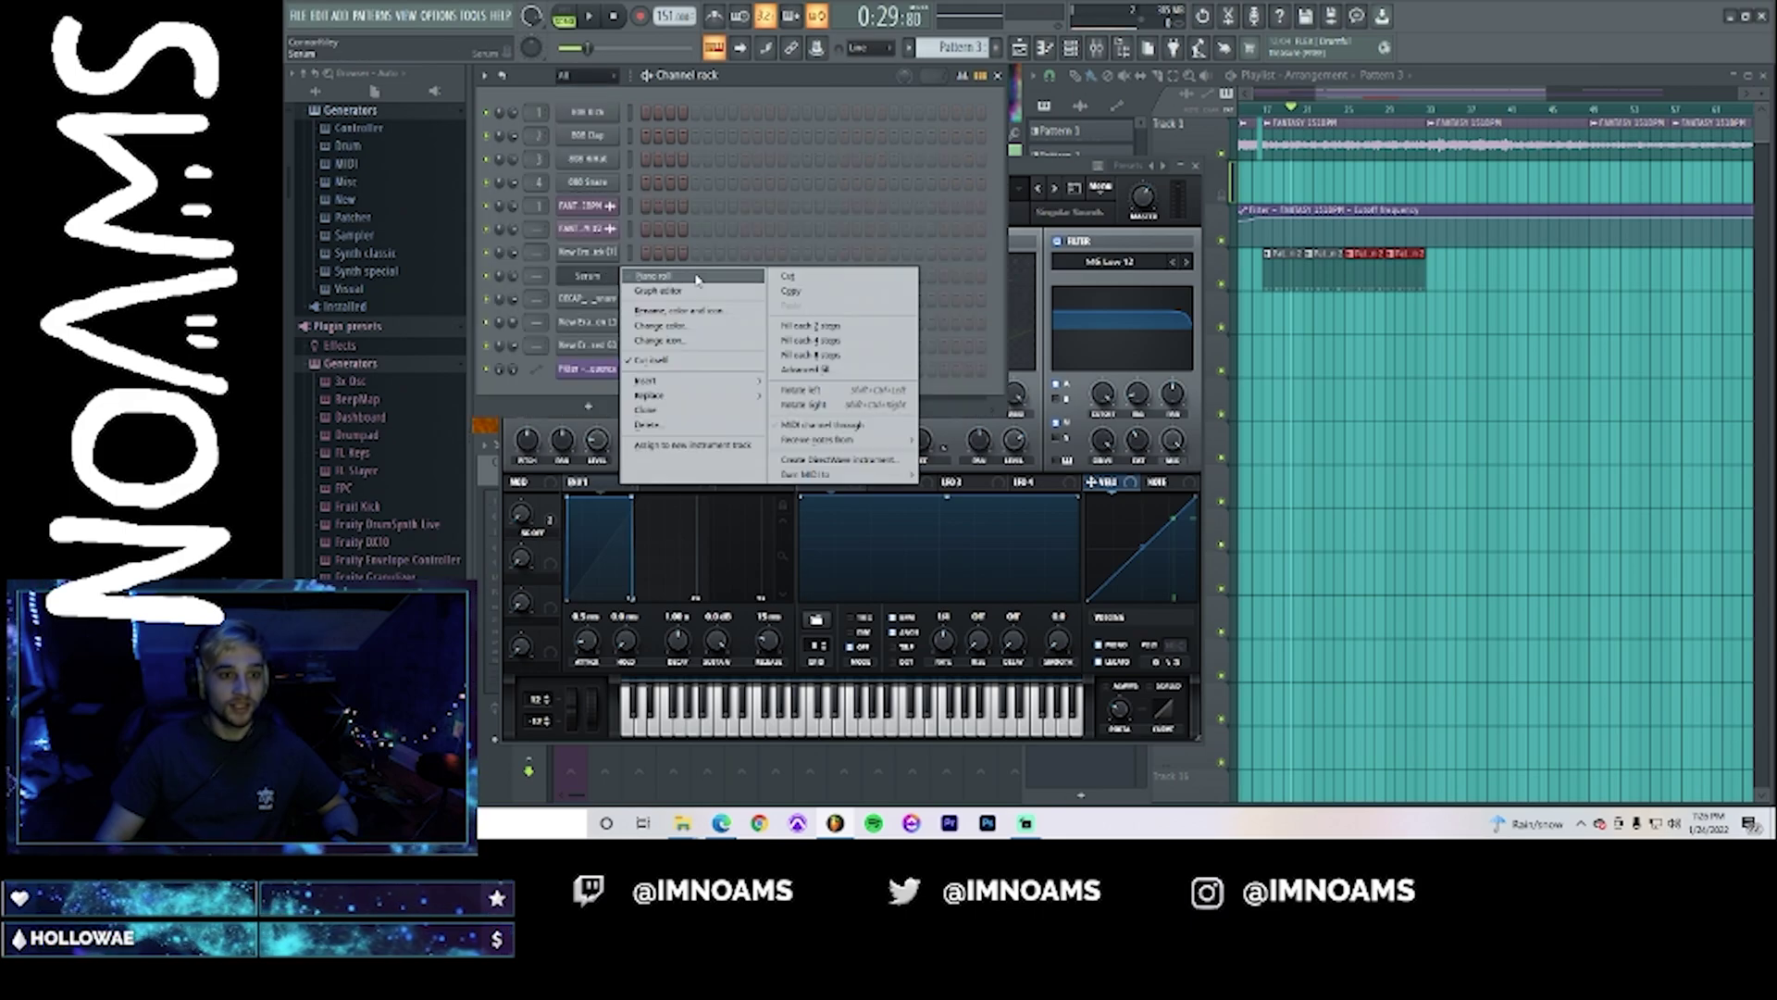
{"action": "left_click", "coordinate": [689, 302]}
{"action": "left_click_drag", "start_coordinate": [1328, 157], "coordinate": [1042, 246]}
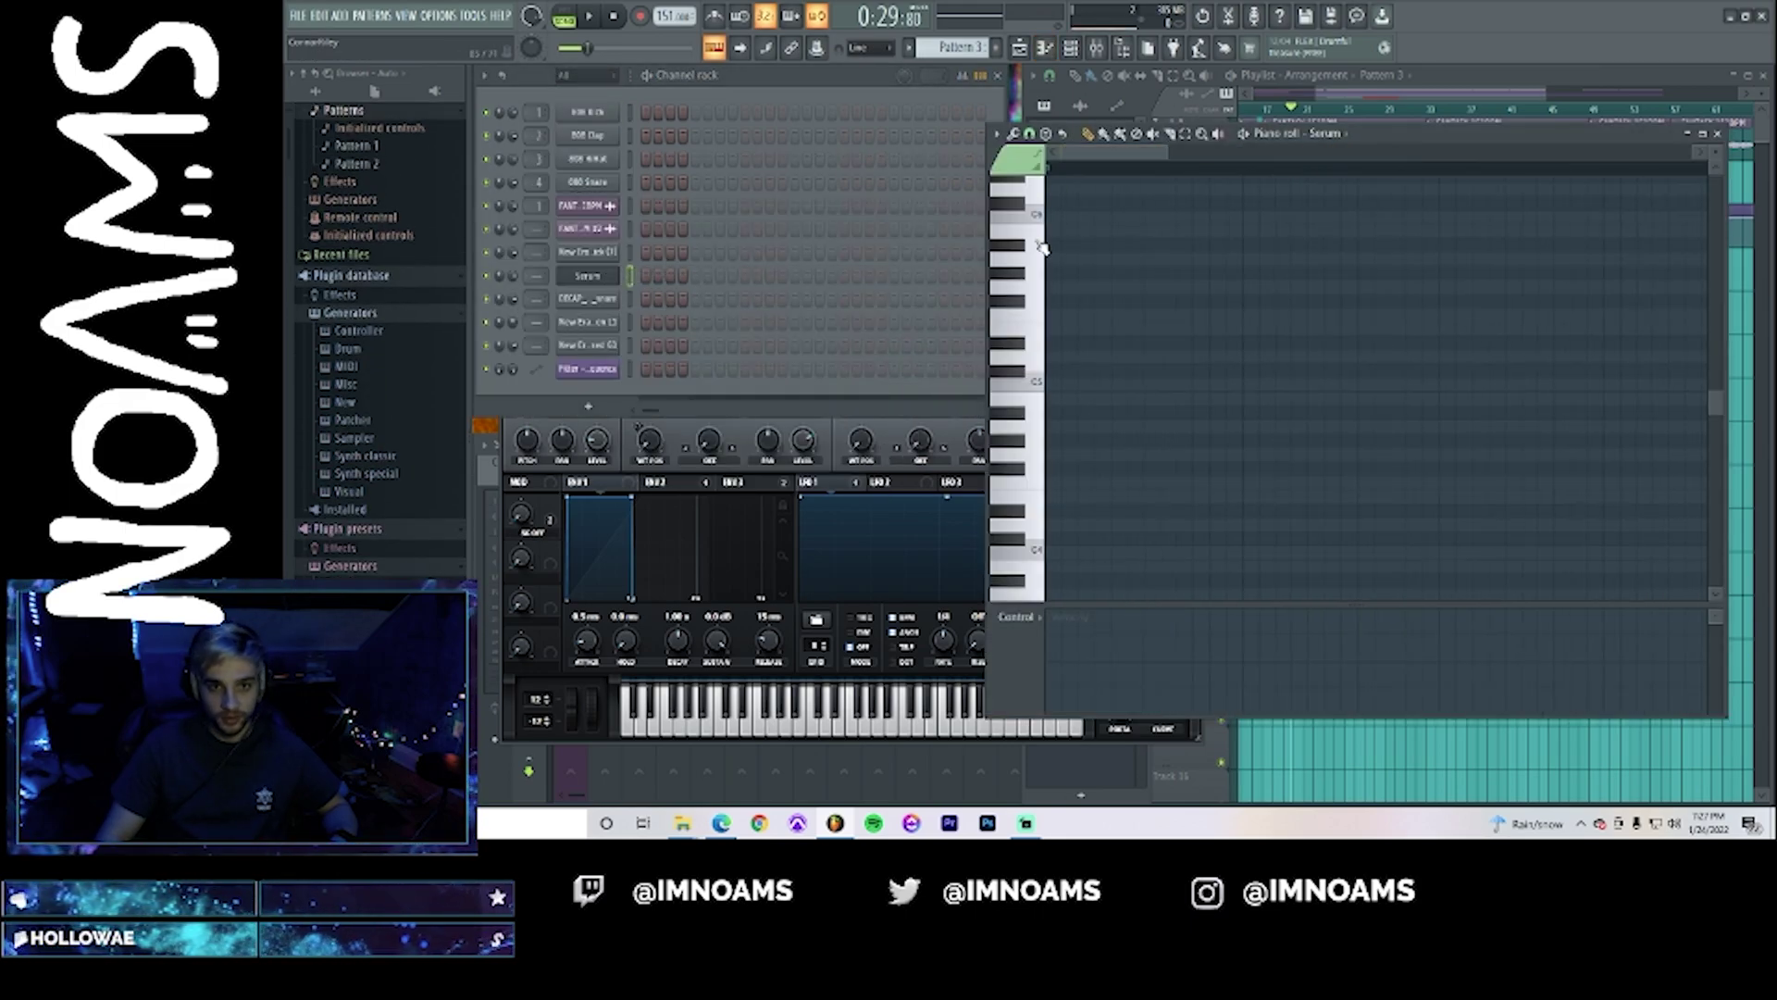
{"action": "left_click", "coordinate": [1358, 104]}
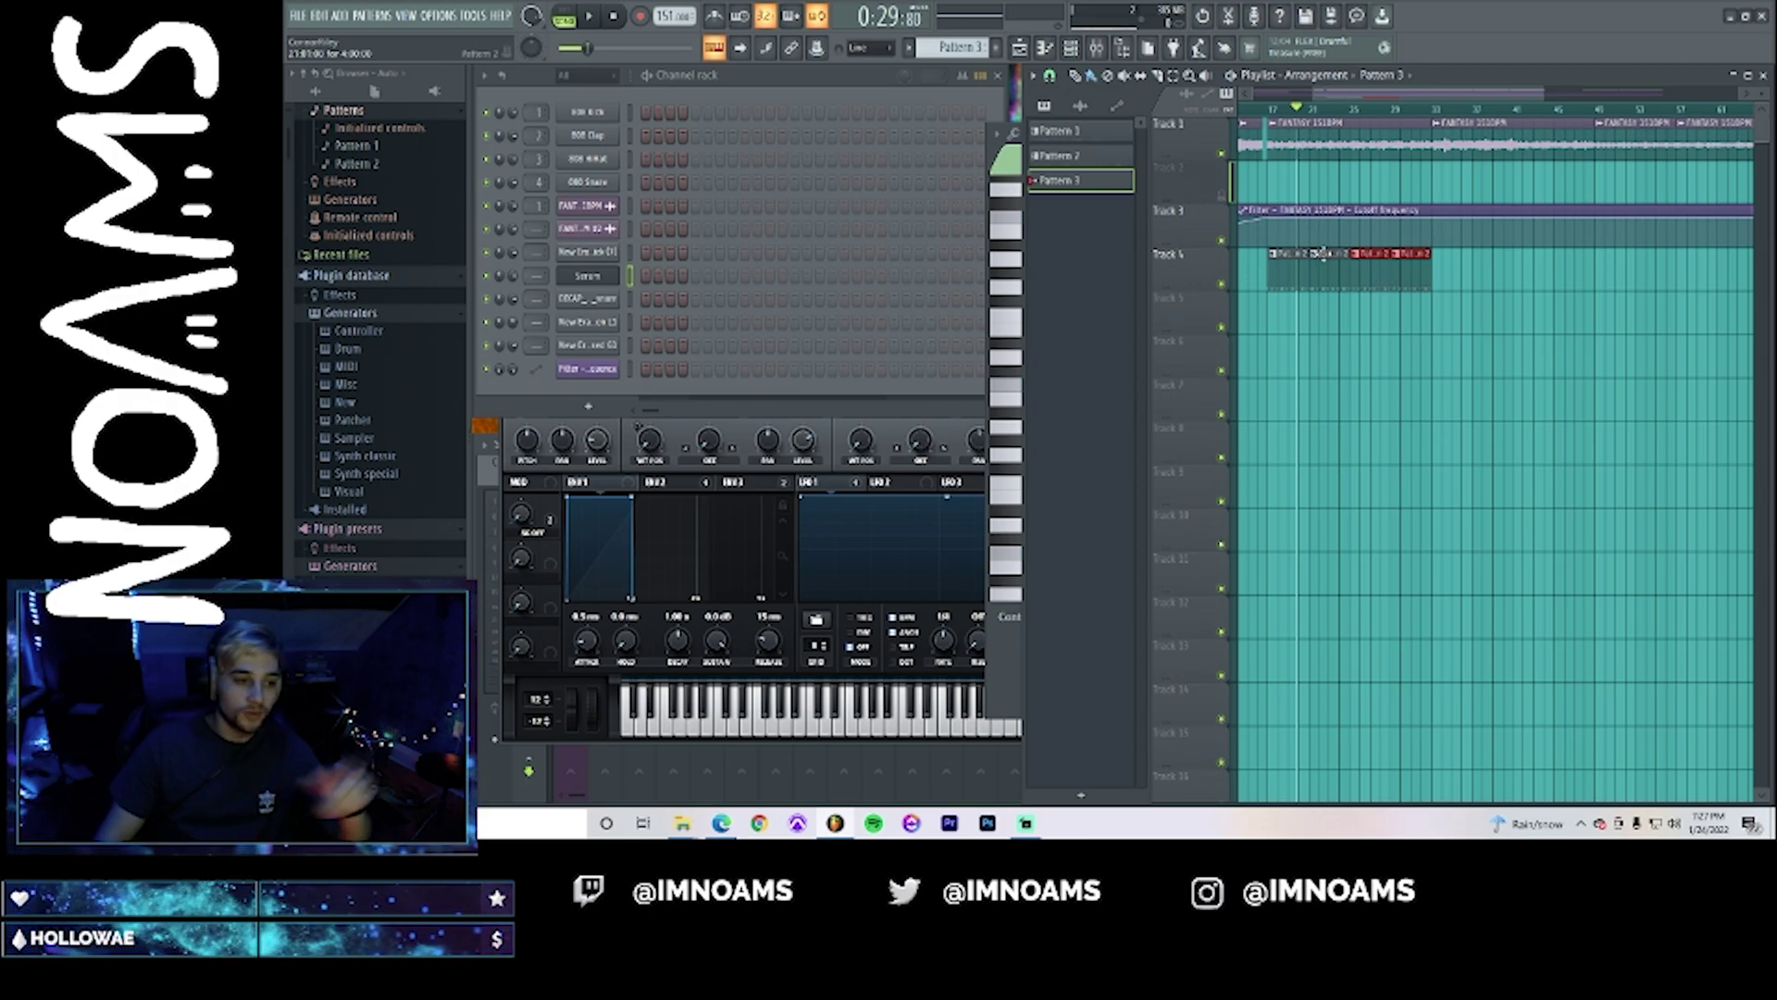
{"action": "right_click", "coordinate": [603, 271]}
{"action": "right_click", "coordinate": [604, 270]}
{"action": "right_click", "coordinate": [604, 270]}
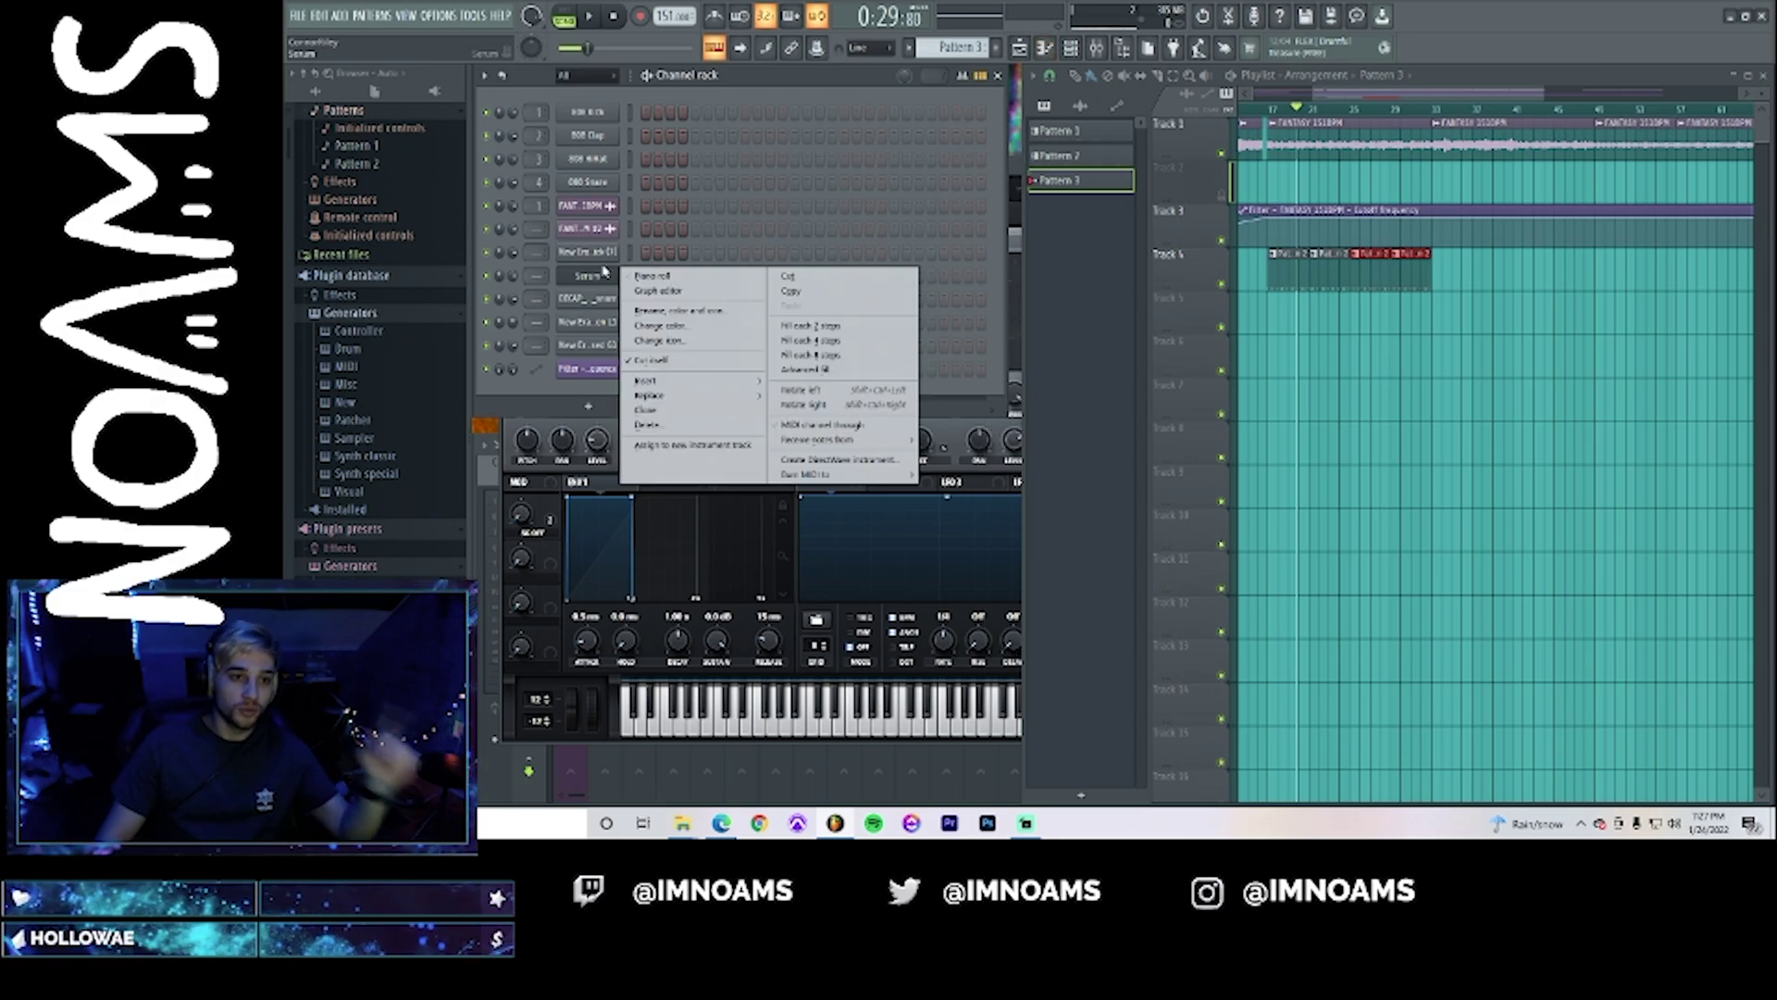
{"action": "left_click", "coordinate": [649, 276]}
- Audition Serum keys around C5 over the beat, draw a C#5 note at the pattern's start and lengthen it
{"action": "key", "text": "space"}
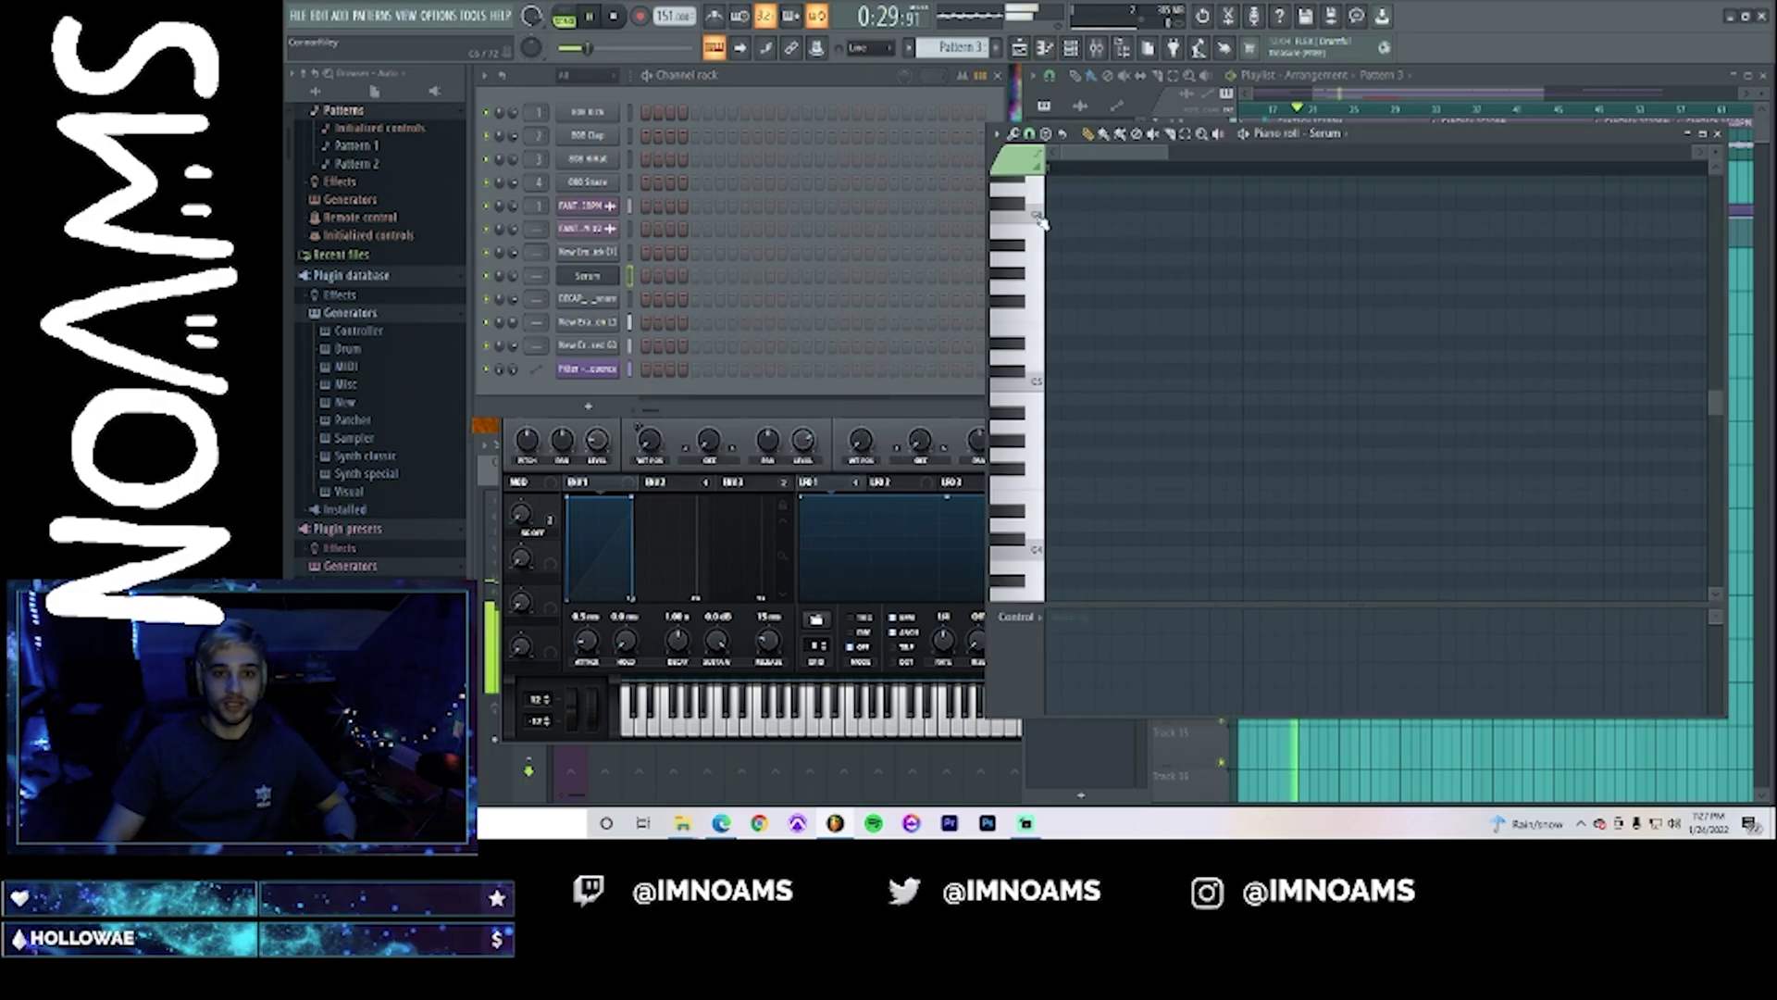
{"action": "left_click", "coordinate": [1041, 214]}
{"action": "left_click", "coordinate": [1040, 404]}
{"action": "left_click", "coordinate": [1035, 426]}
{"action": "left_click", "coordinate": [1016, 372]}
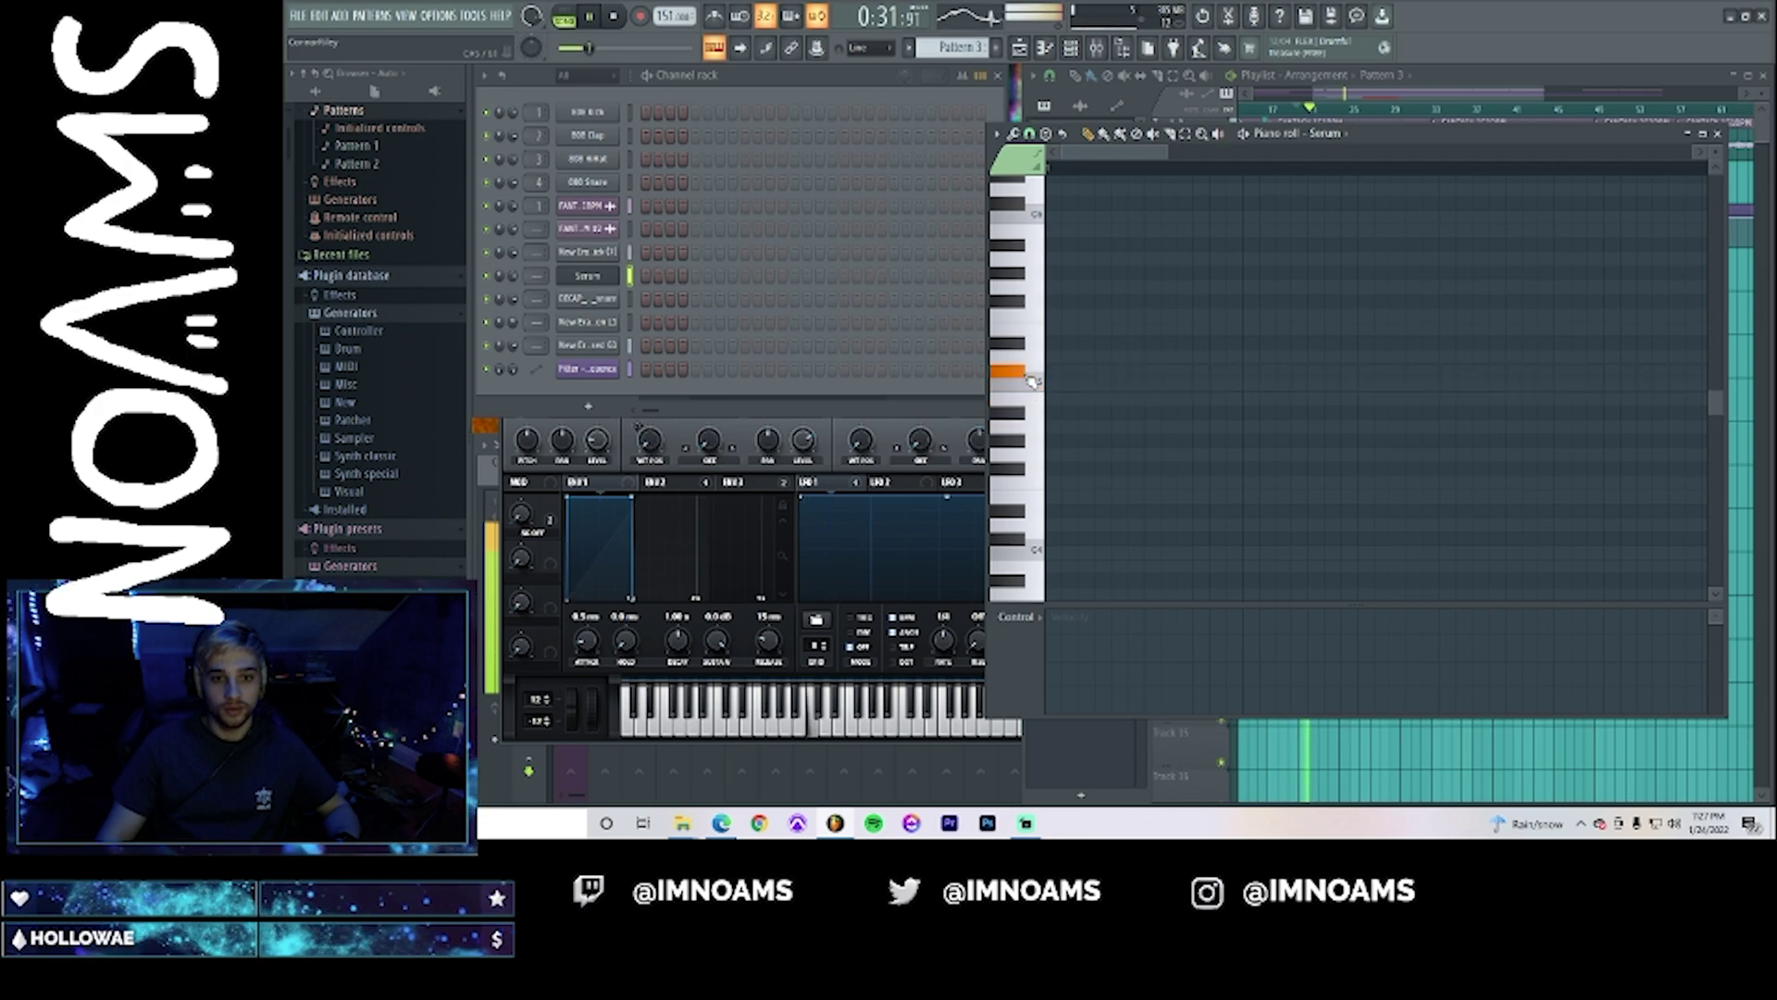
{"action": "left_click", "coordinate": [1022, 382]}
{"action": "left_click", "coordinate": [1017, 373]}
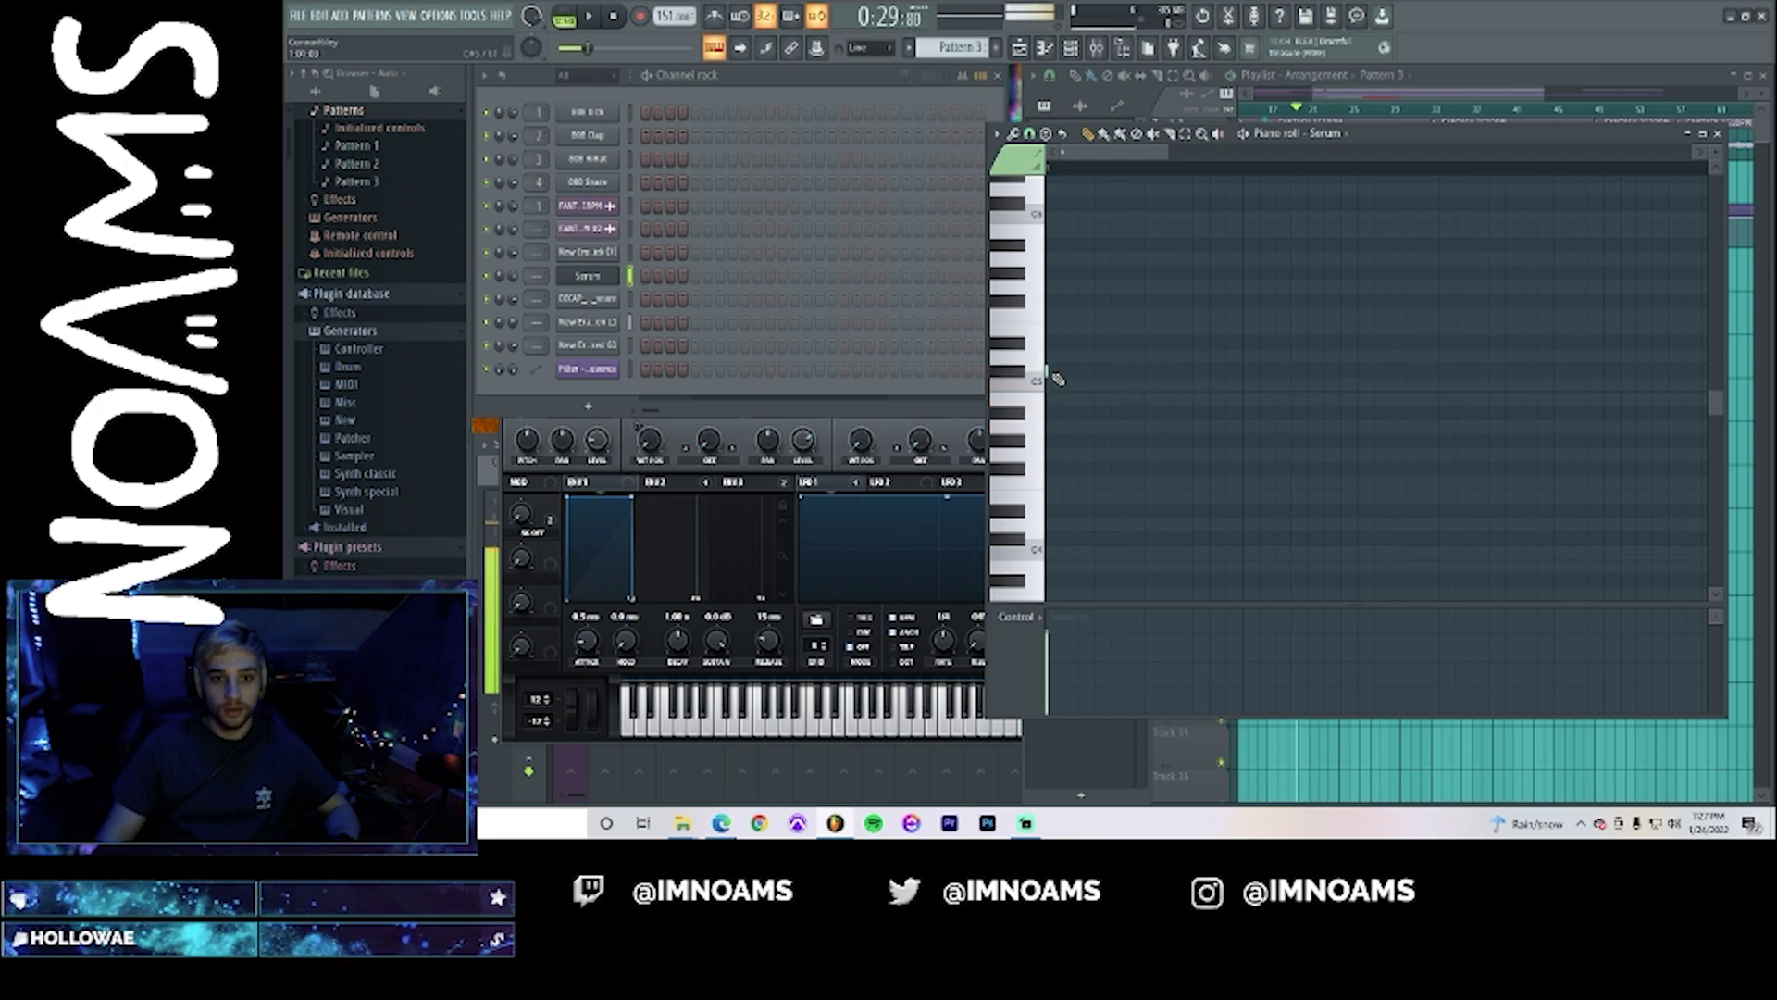
{"action": "key", "text": "space"}
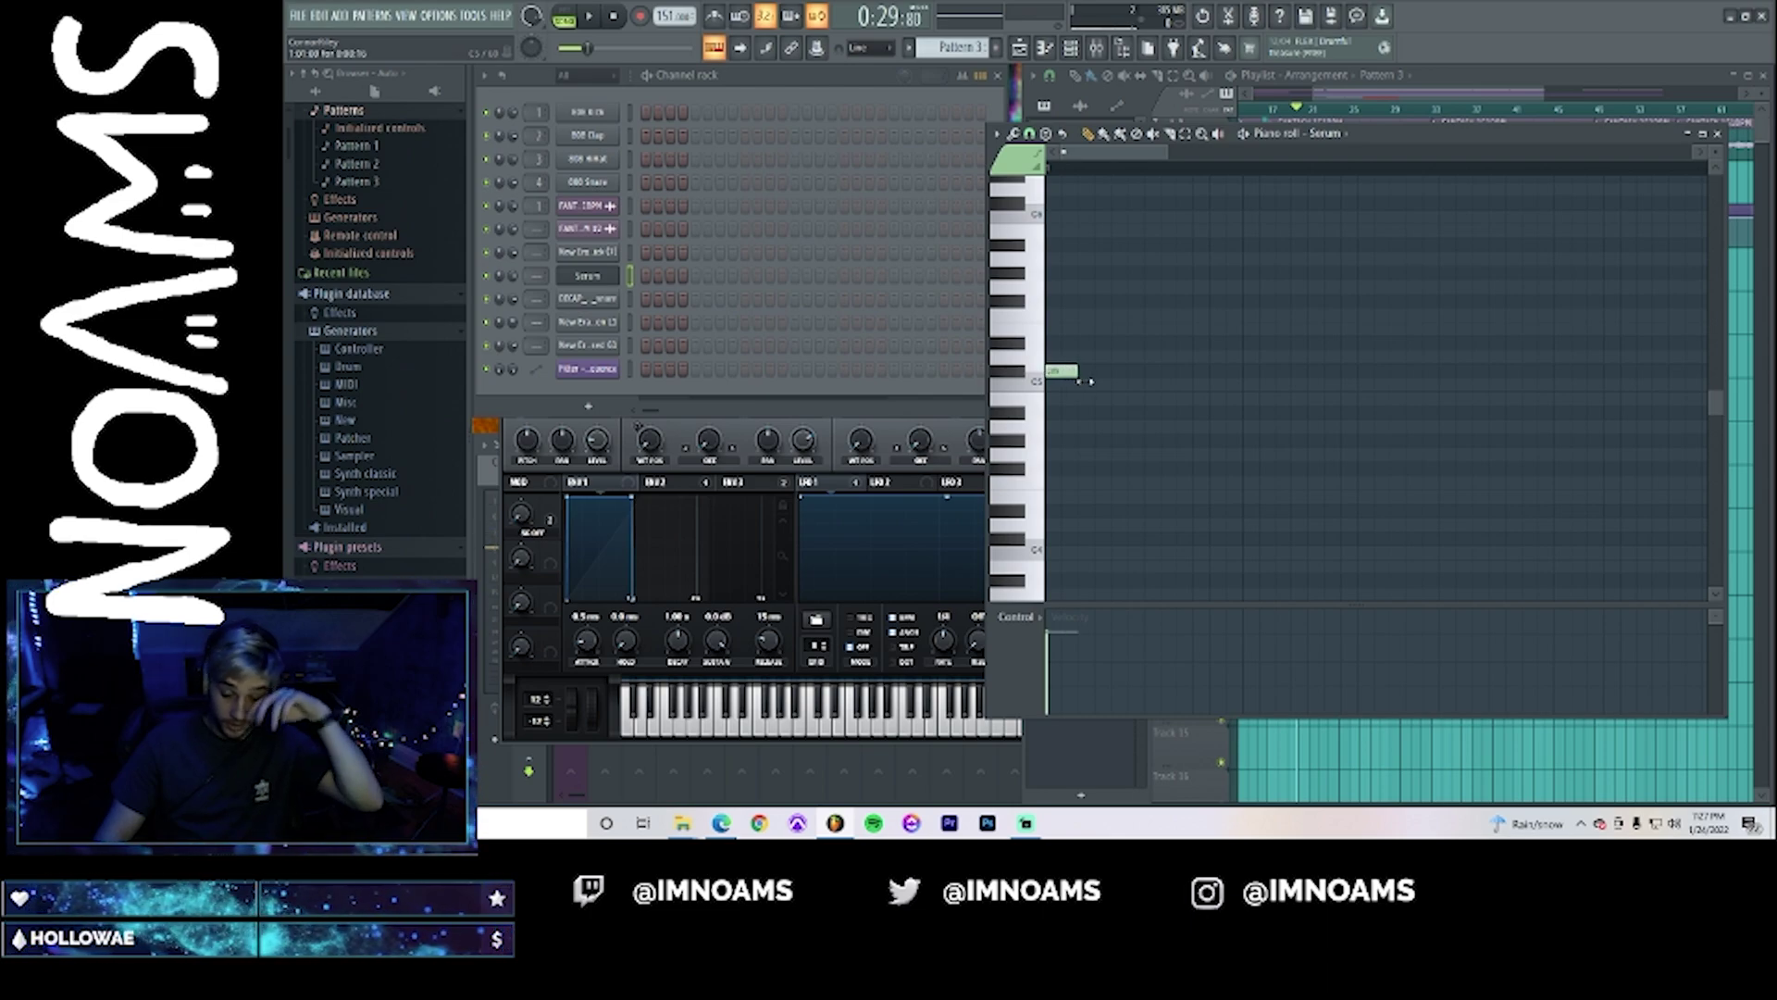
{"action": "mouse_move", "coordinate": [1147, 375]}
{"action": "left_mouse_down"}
{"action": "mouse_move", "coordinate": [1099, 380]}
{"action": "mouse_move", "coordinate": [1116, 381]}
{"action": "left_mouse_up"}
- Place Pattern 3 on Track 5 at bar 17, play it with the drums and reopen its Serum notes
{"action": "left_click", "coordinate": [1307, 118]}
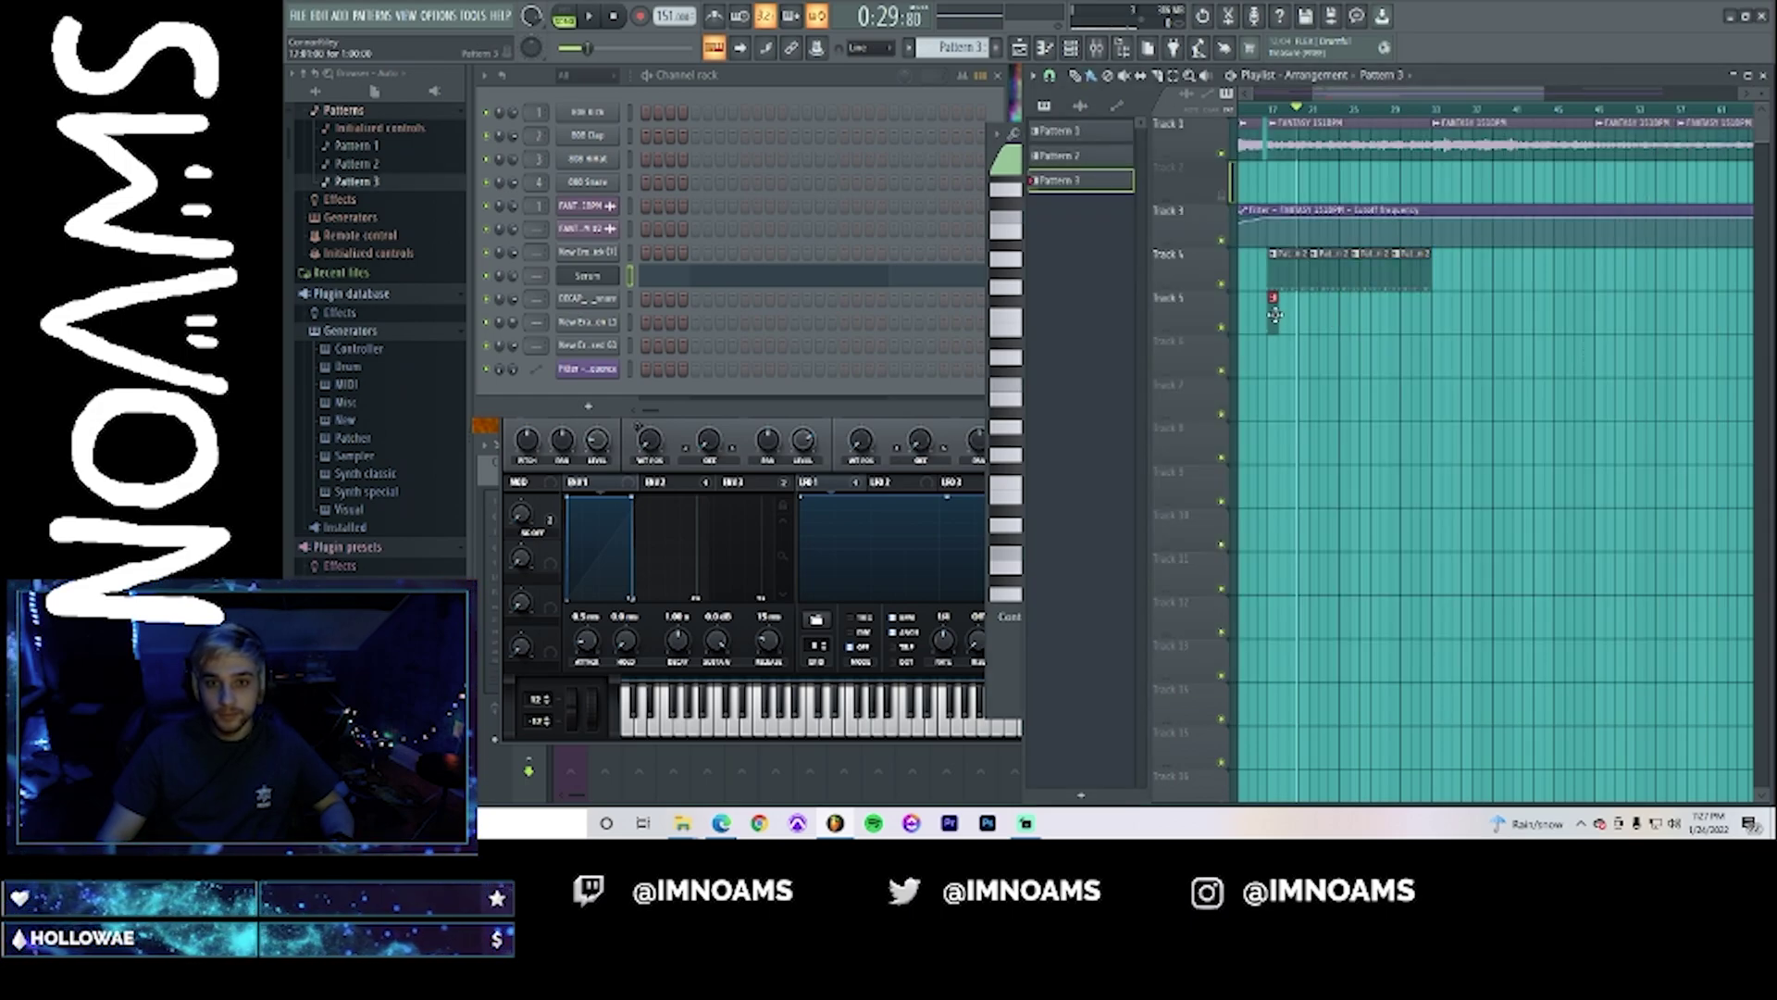
{"action": "left_click_drag", "start_coordinate": [1539, 93], "coordinate": [1387, 100]}
{"action": "left_click", "coordinate": [1327, 110]}
{"action": "key", "text": "space"}
{"action": "key", "text": "space"}
{"action": "double_click", "coordinate": [1350, 307]}
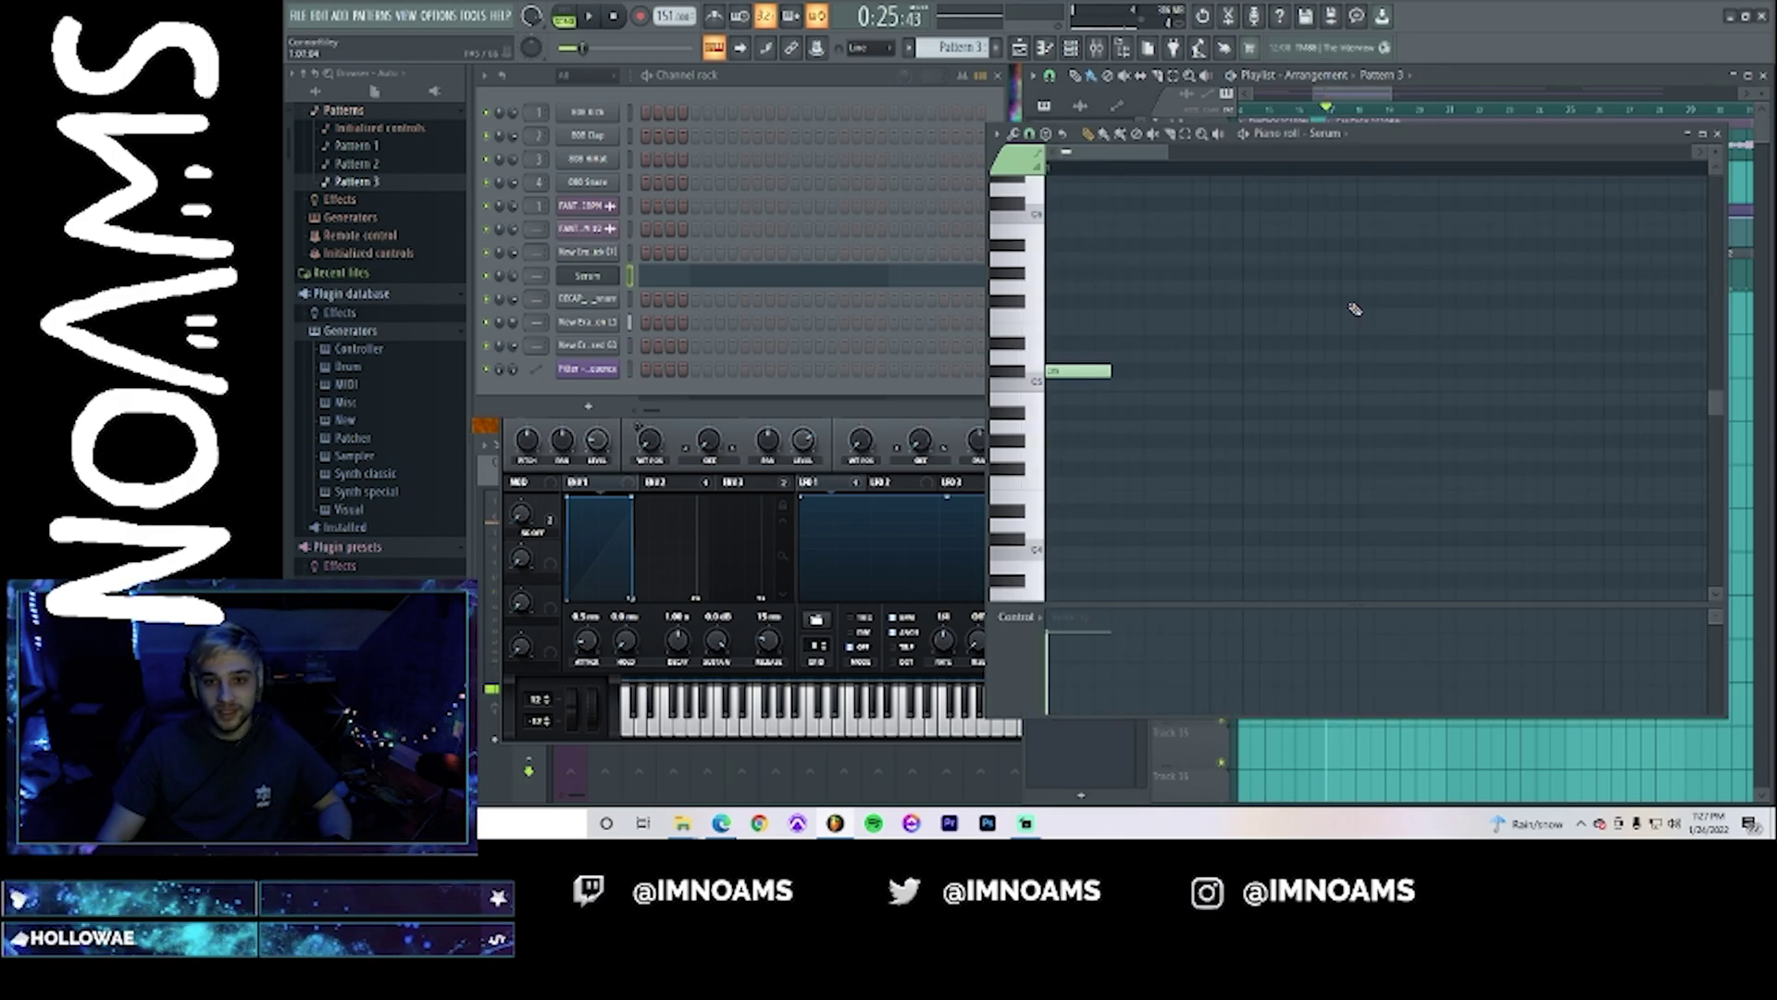
- Lengthen the C#5 note at Pattern 3's start, add a C#4 note directly after it and play the pair
{"action": "left_click_drag", "start_coordinate": [1108, 373], "coordinate": [1438, 411]}
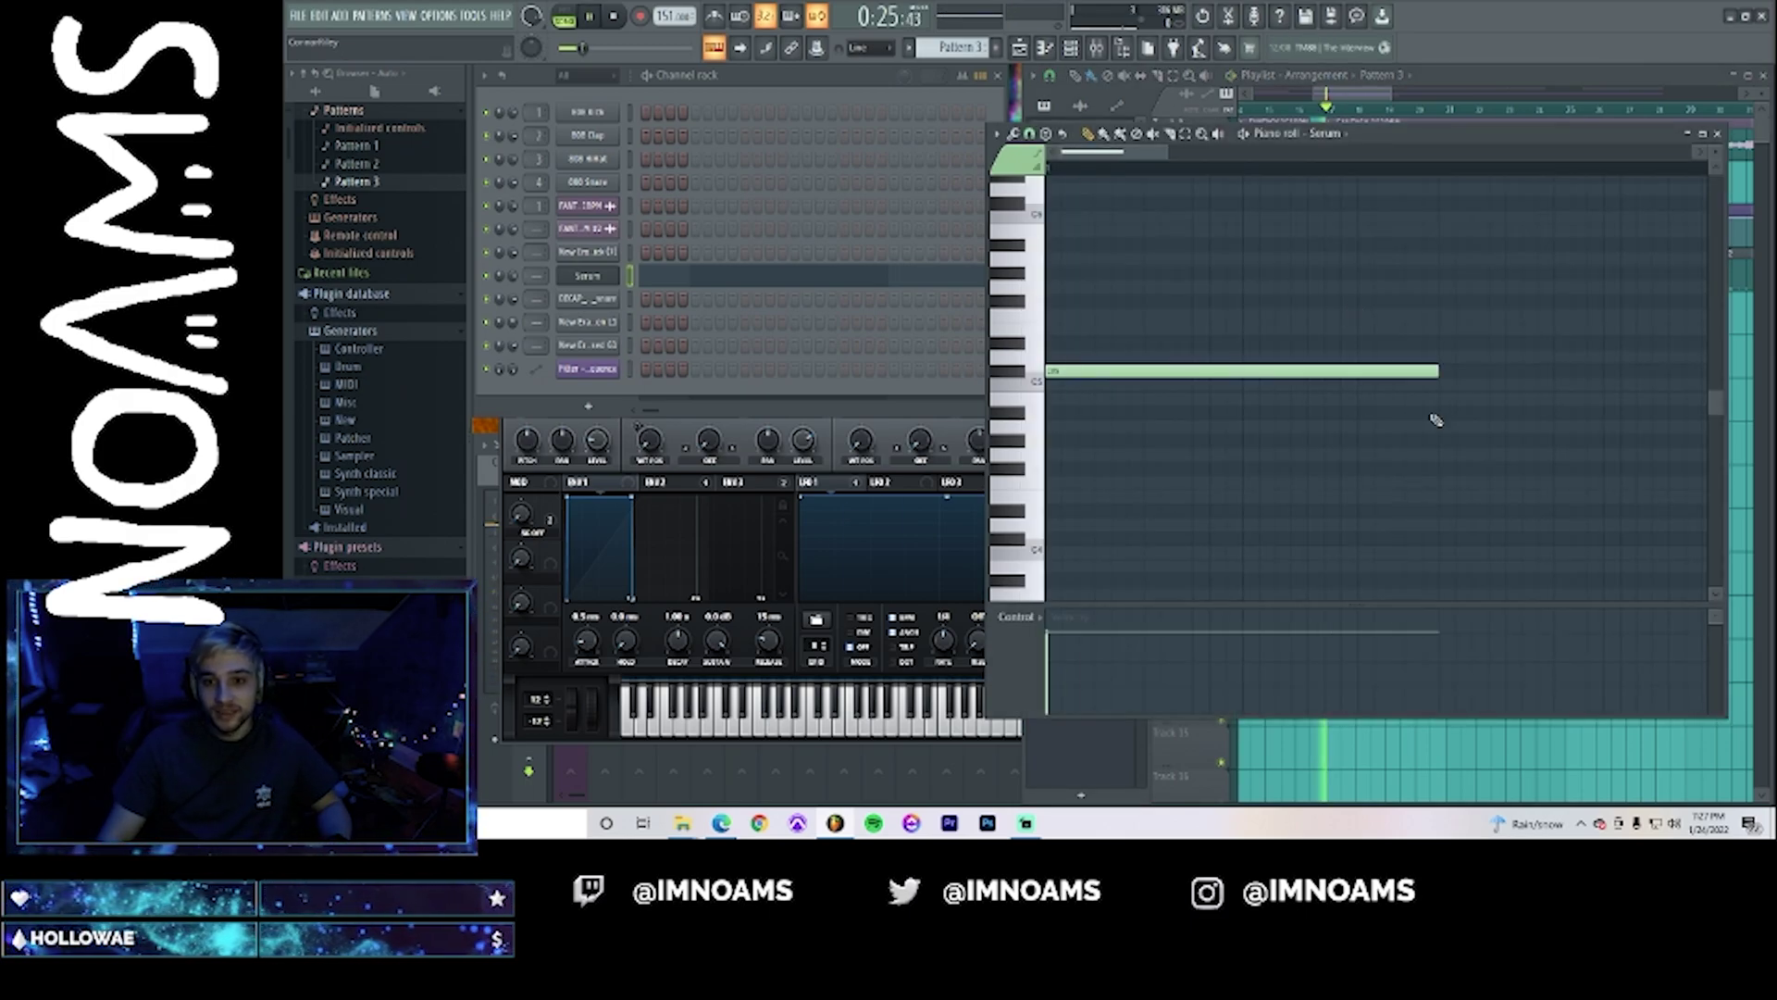
{"action": "key", "text": "space"}
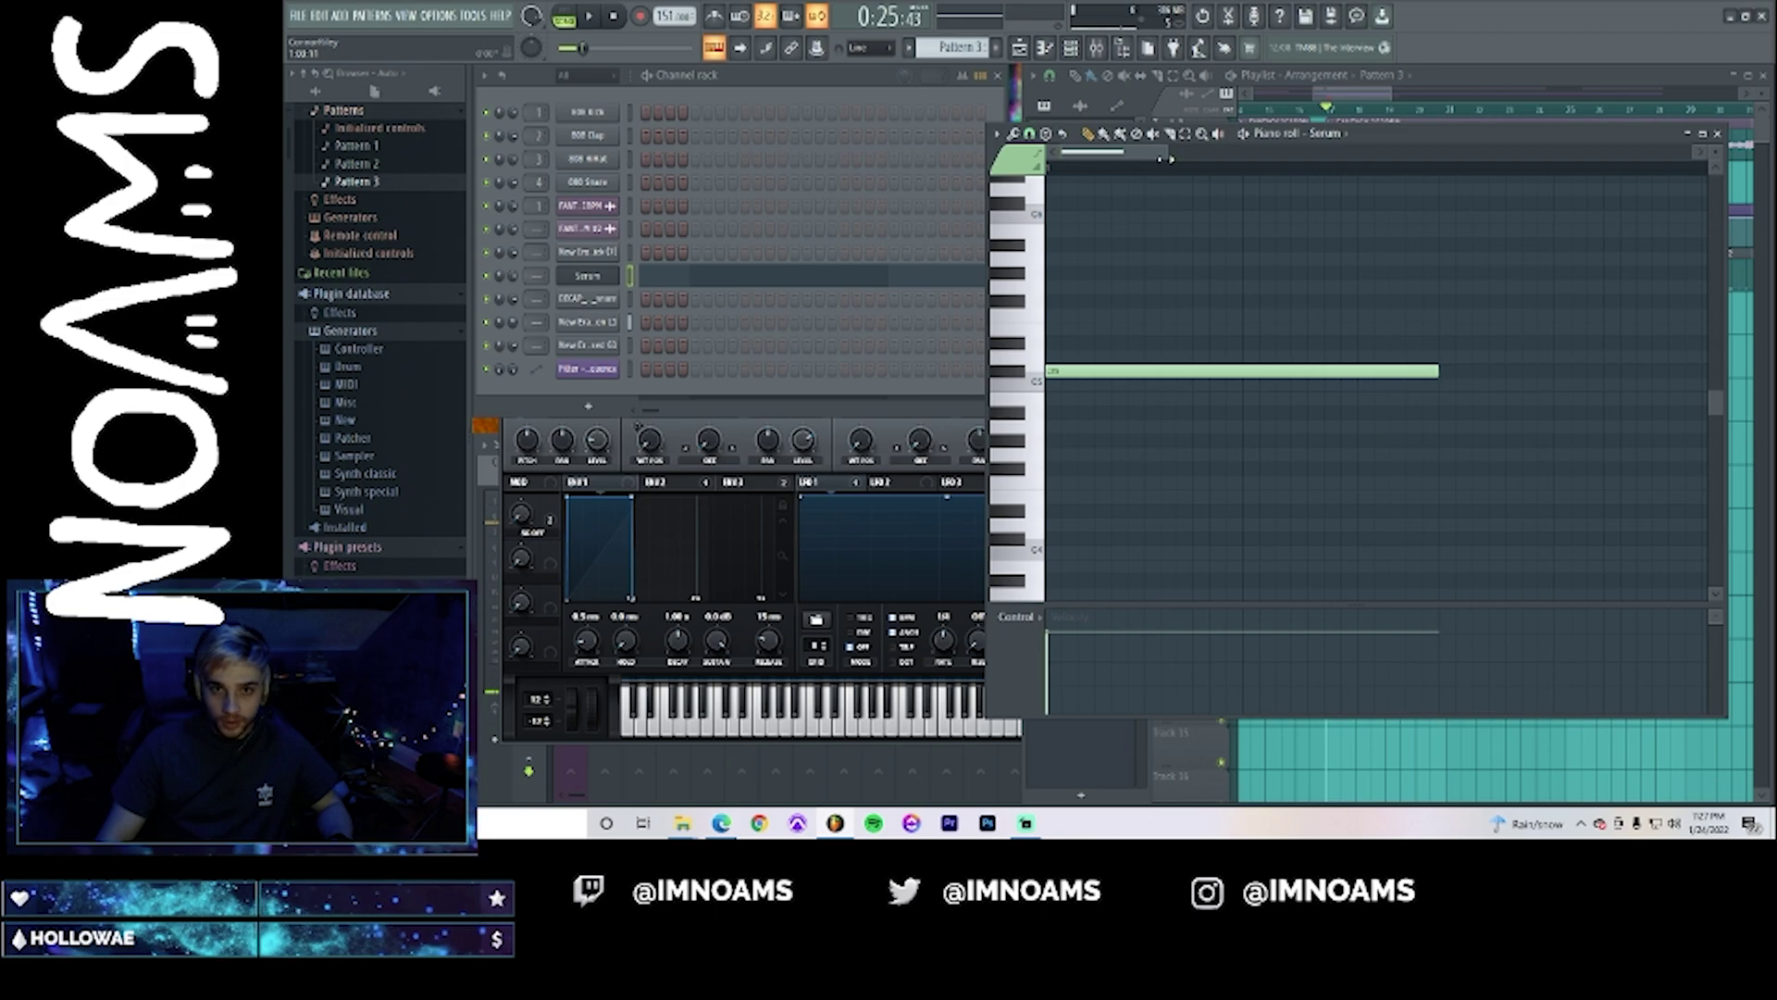
{"action": "left_click_drag", "start_coordinate": [1164, 158], "coordinate": [1283, 158]}
{"action": "left_click_drag", "start_coordinate": [1245, 485], "coordinate": [1264, 536]}
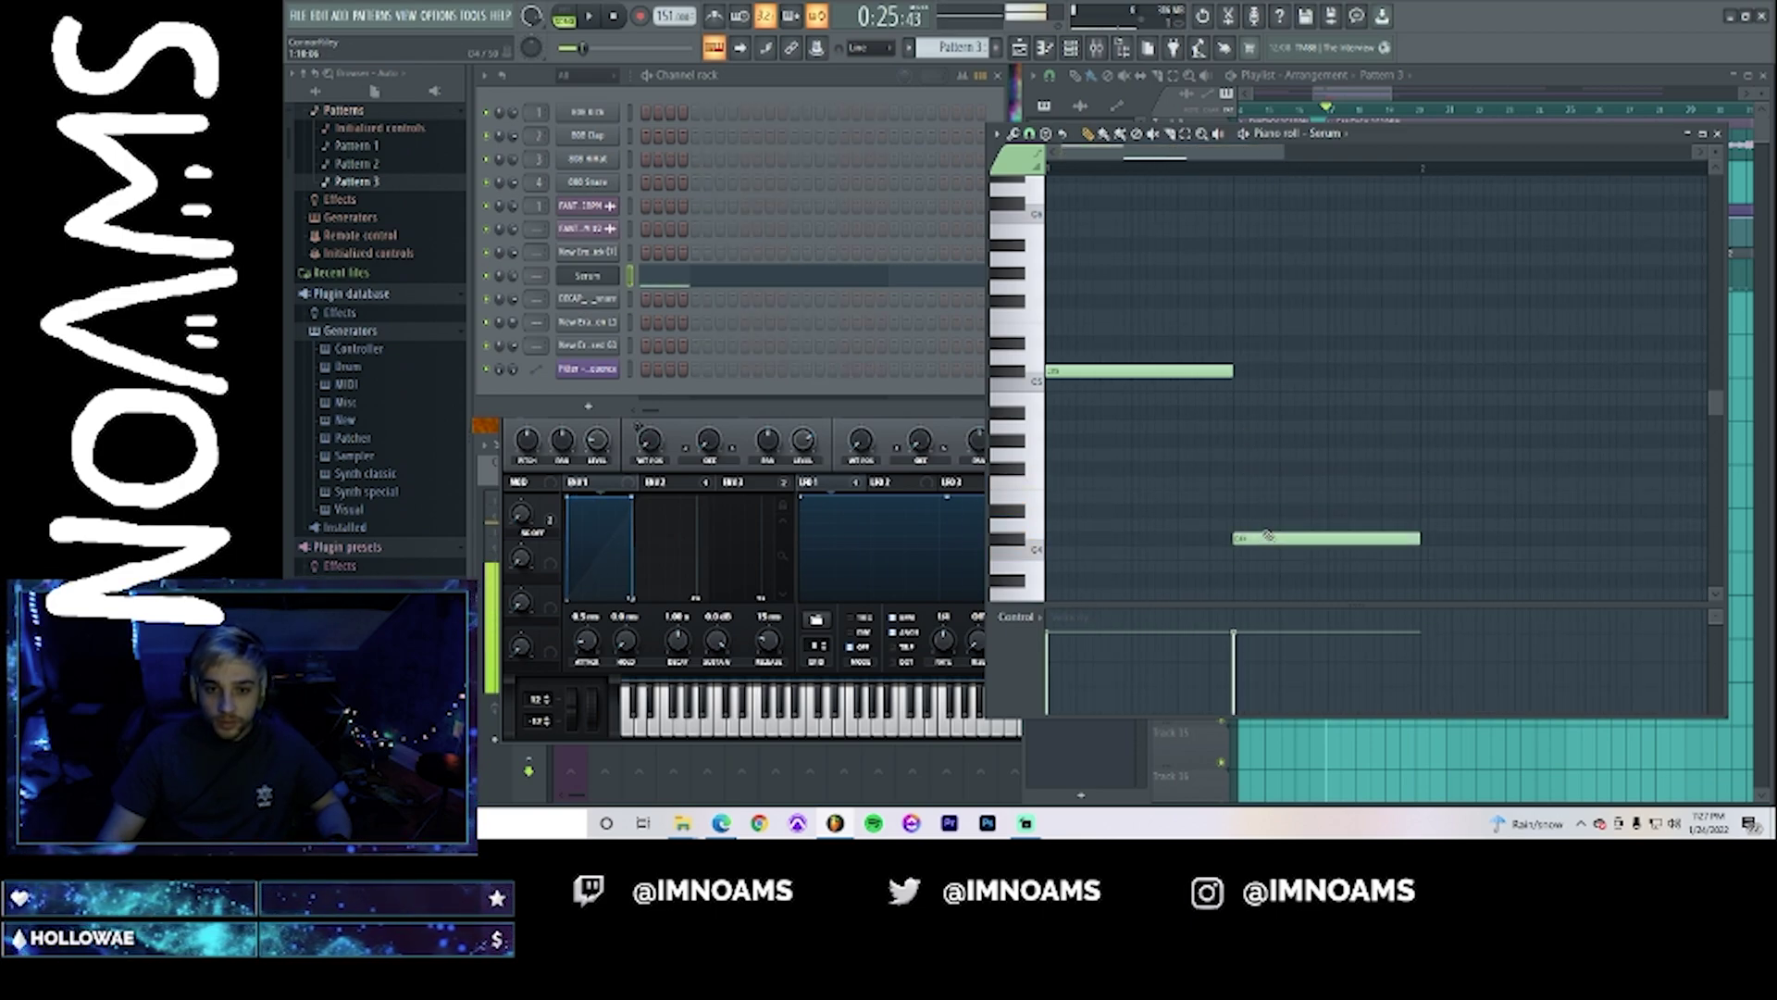
{"action": "key", "text": "space"}
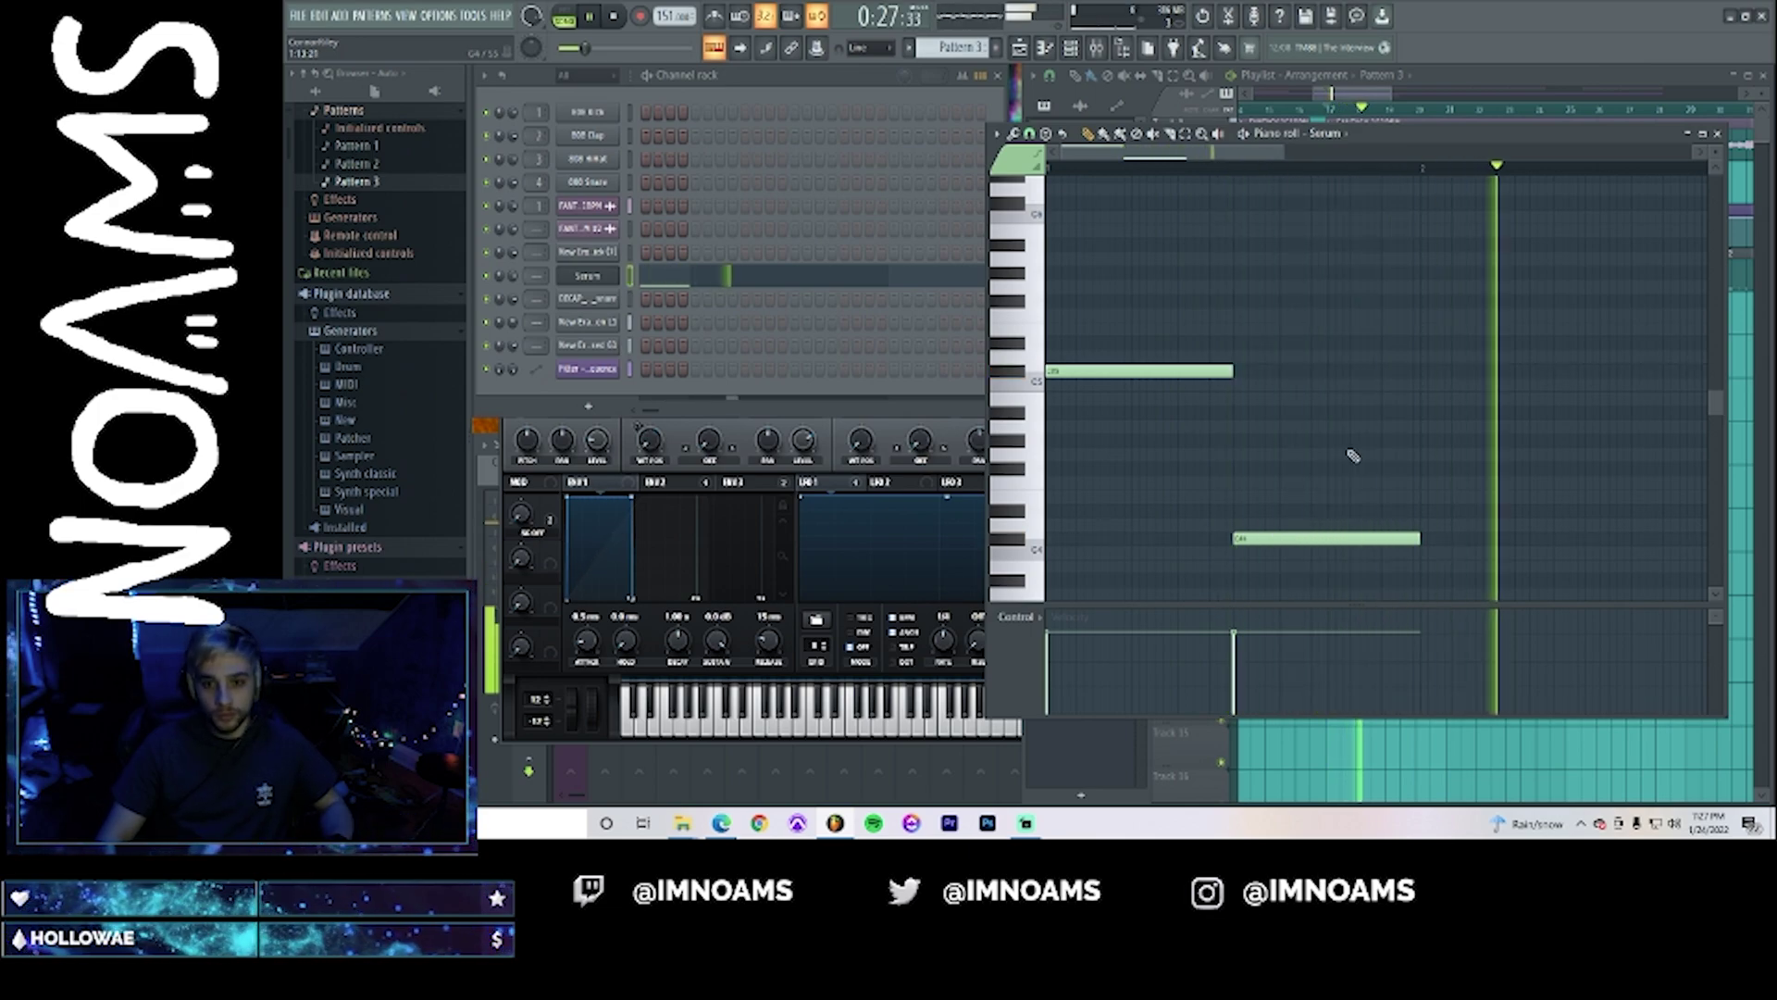
- Delete the C#5 note, move the C#4 note to the start of bar 1 and play it with the drums
{"action": "key", "text": "space"}
{"action": "right_click", "coordinate": [1149, 372]}
{"action": "left_click_drag", "start_coordinate": [1234, 543], "coordinate": [1047, 543]}
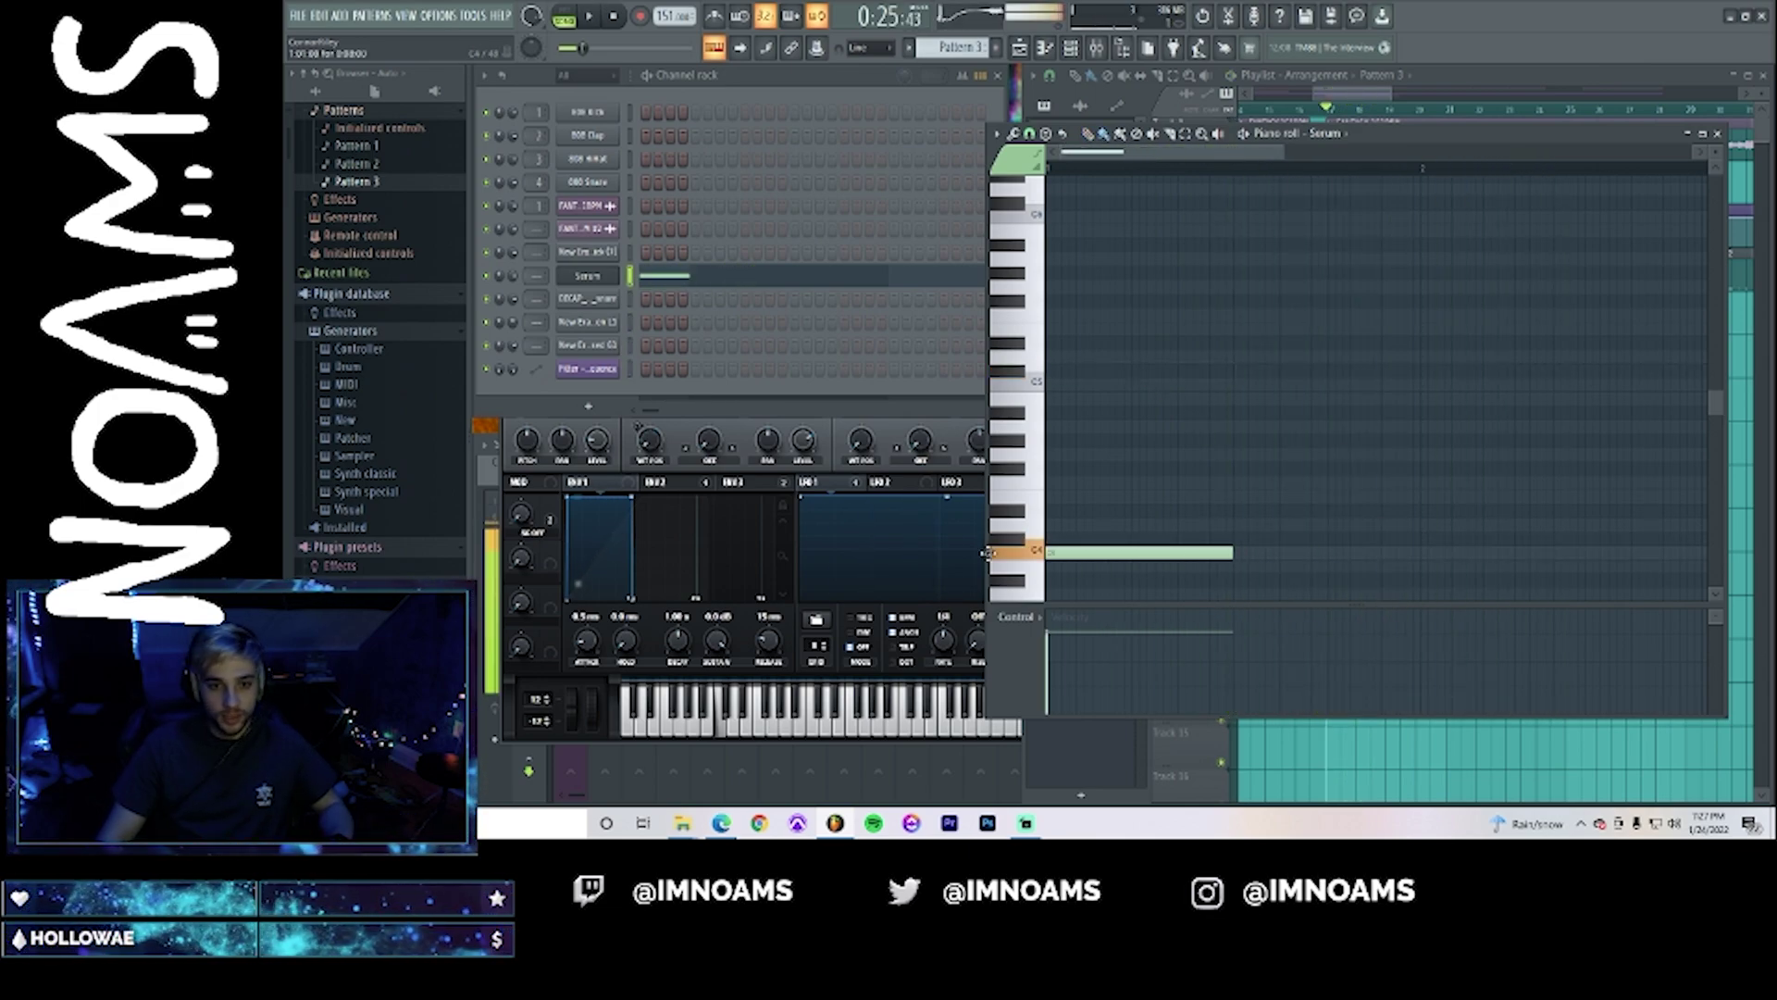
{"action": "key", "text": "space"}
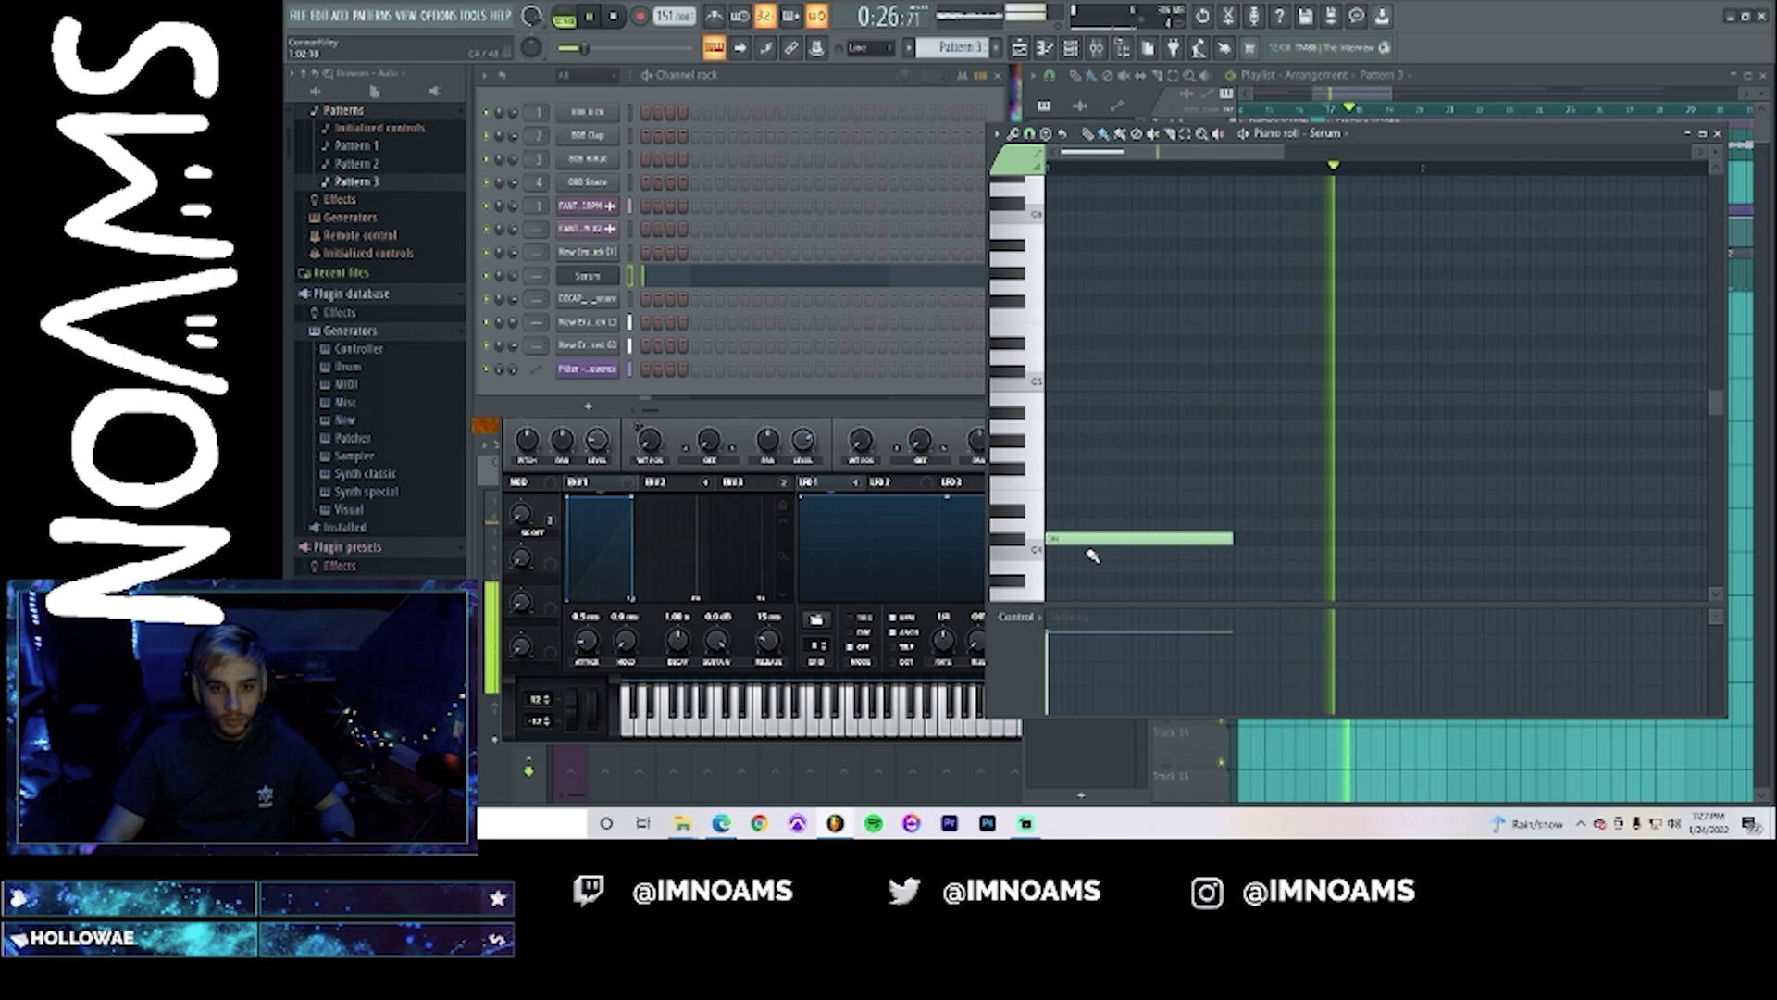
{"action": "key", "text": "space"}
{"action": "key", "text": "space"}
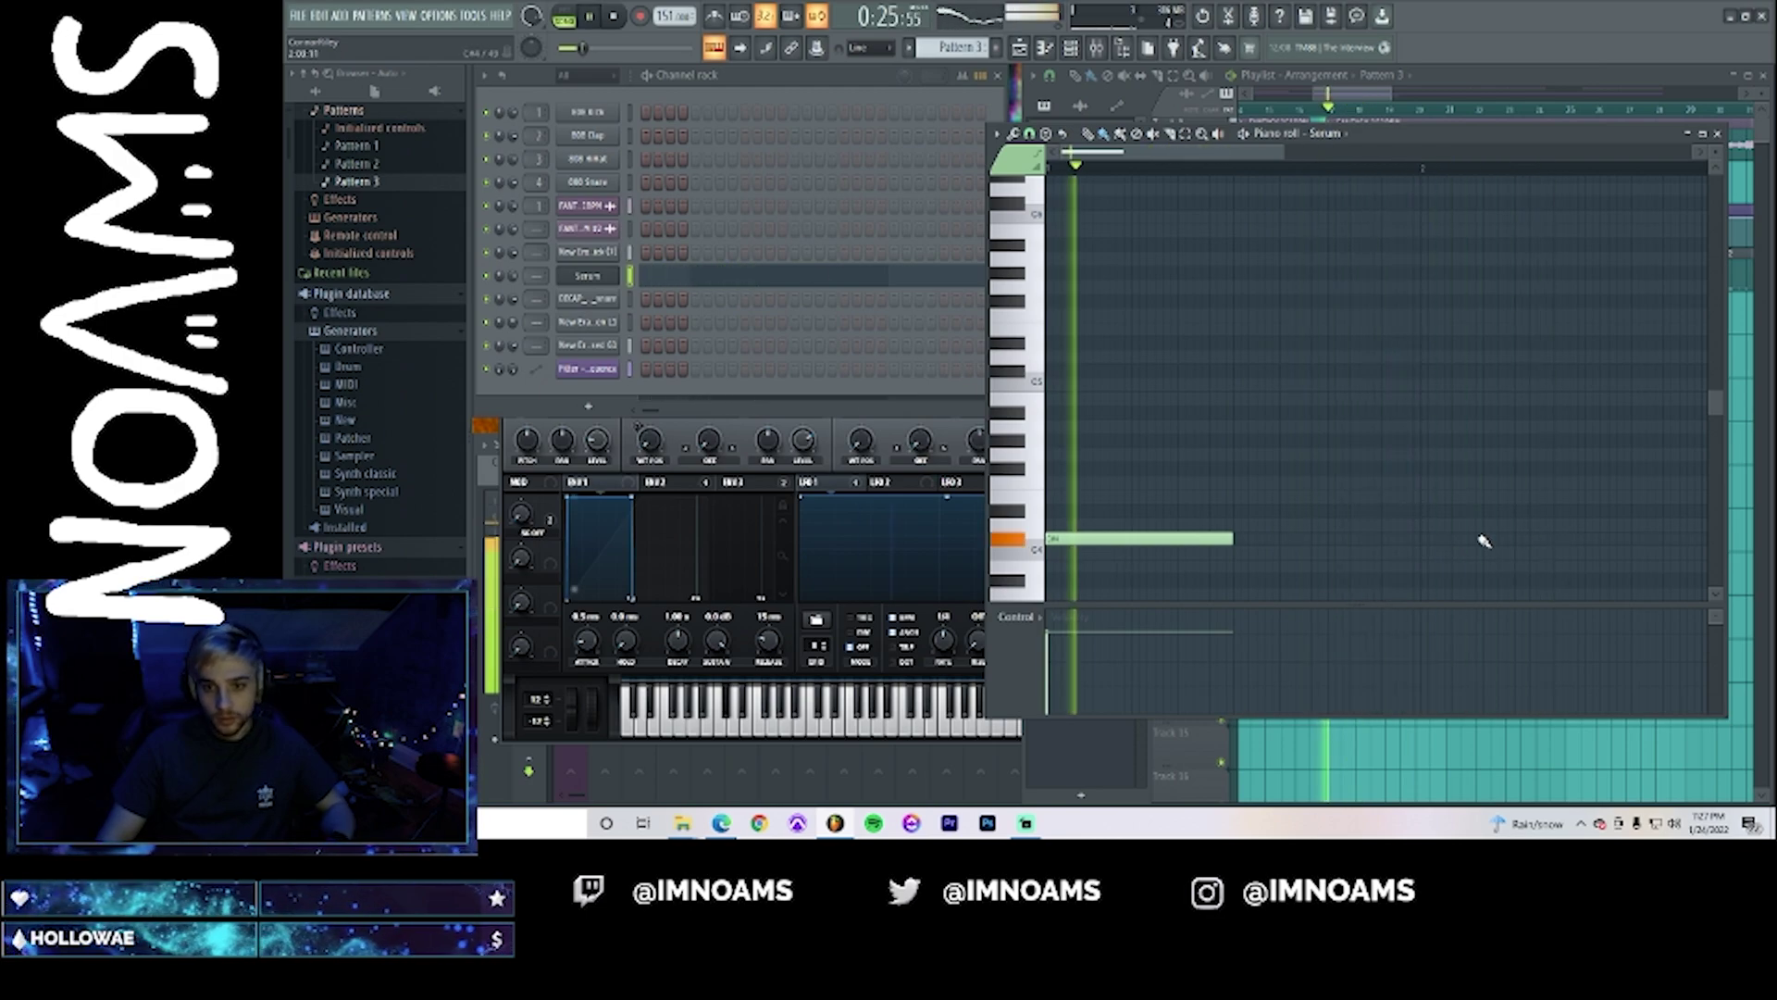
{"action": "left_click", "coordinate": [1387, 540]}
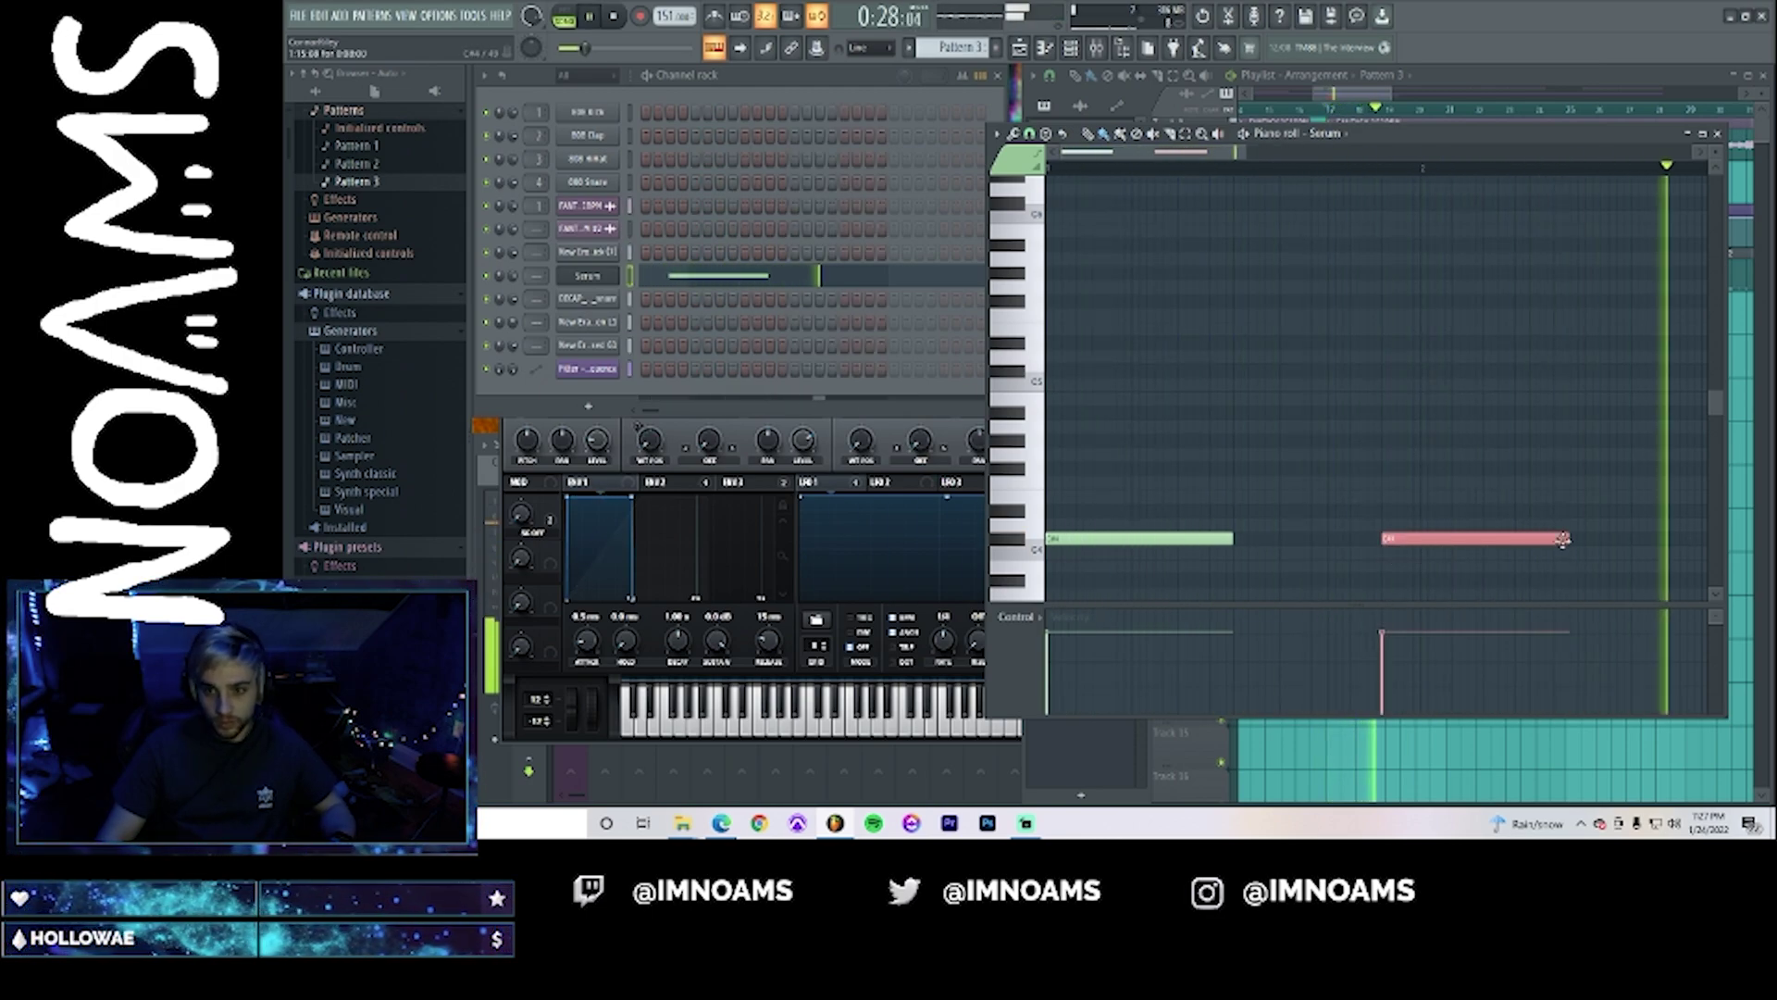
{"action": "left_click_drag", "start_coordinate": [1568, 540], "coordinate": [1609, 542]}
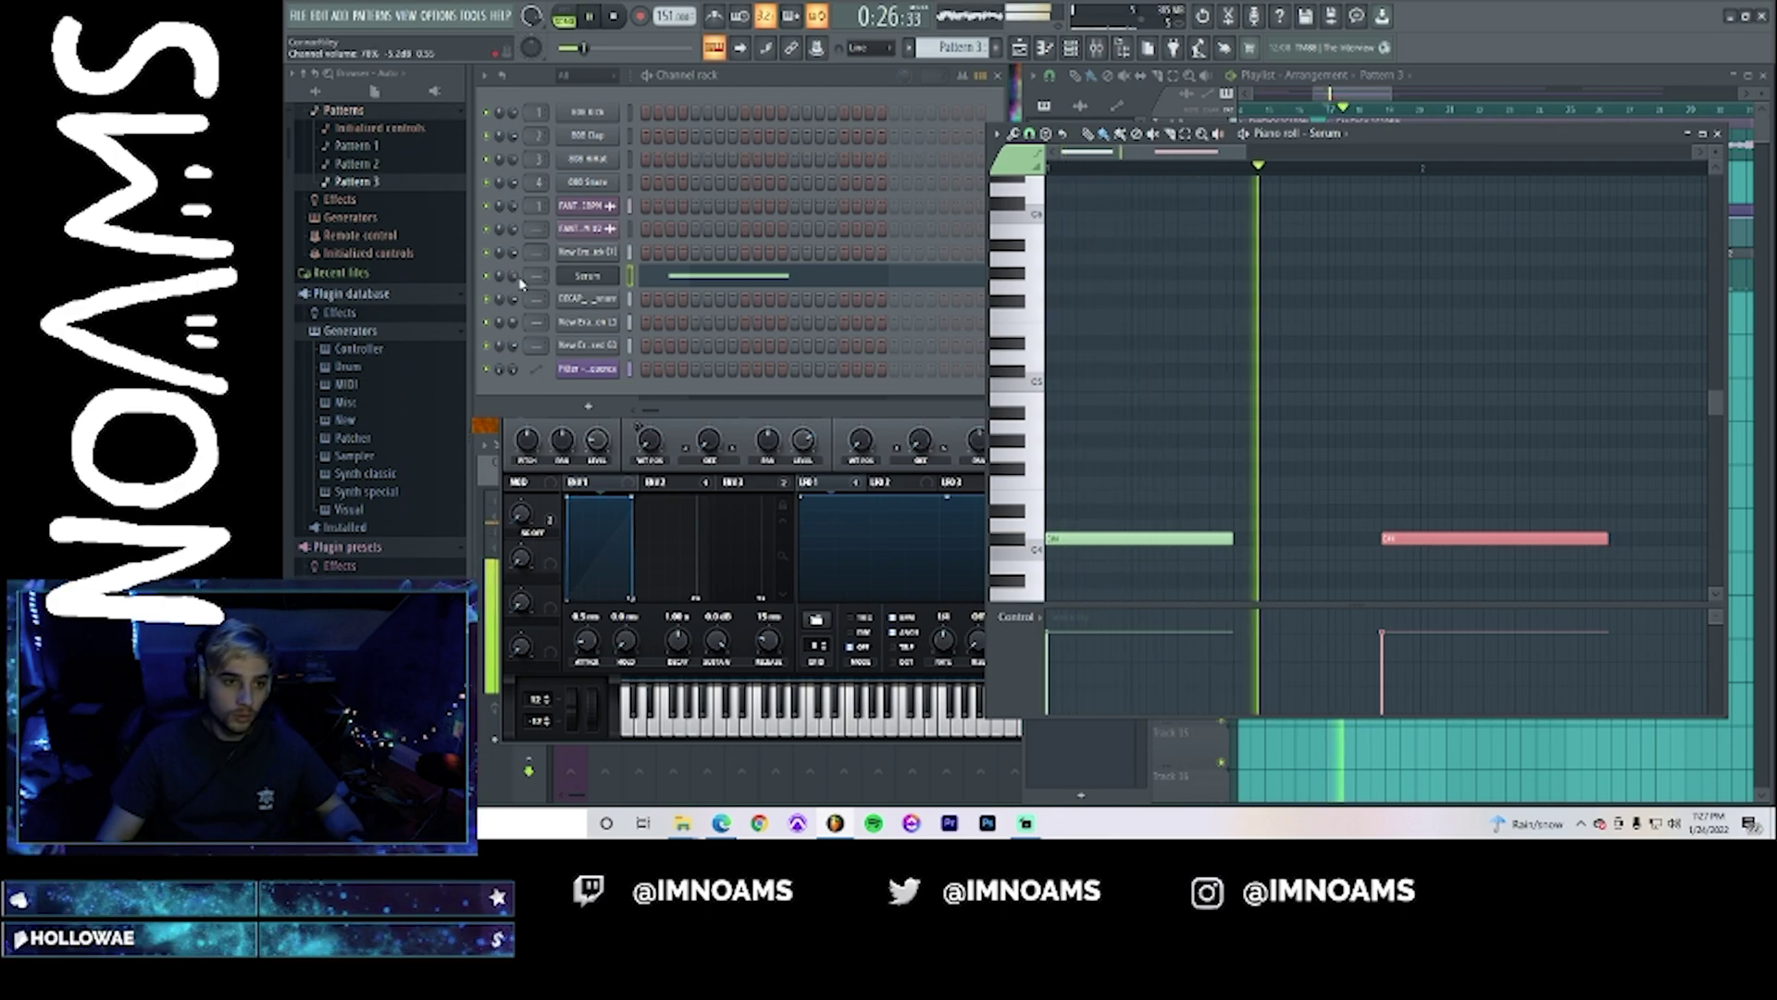
{"action": "left_click_drag", "start_coordinate": [513, 276], "coordinate": [513, 294]}
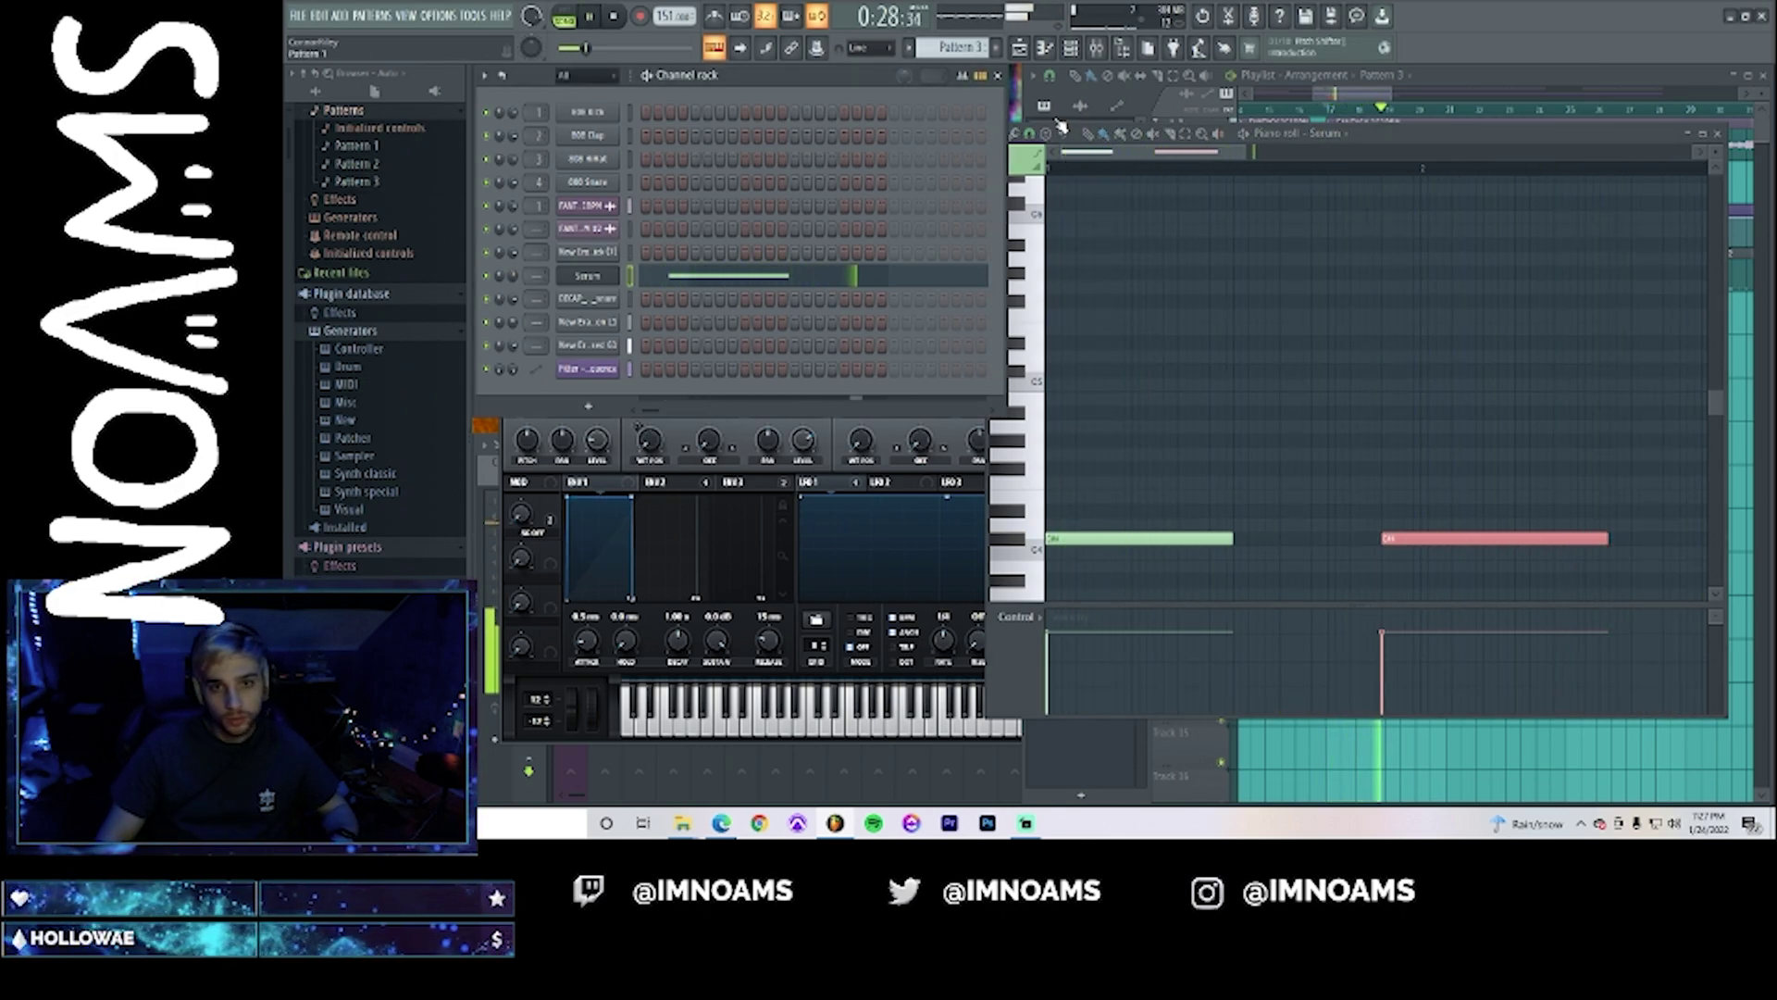
{"action": "key", "text": "space"}
- Draw a note in bar 3, move it to G4, shorten it and play the bass line
{"action": "left_click_drag", "start_coordinate": [1208, 152], "coordinate": [1330, 193]}
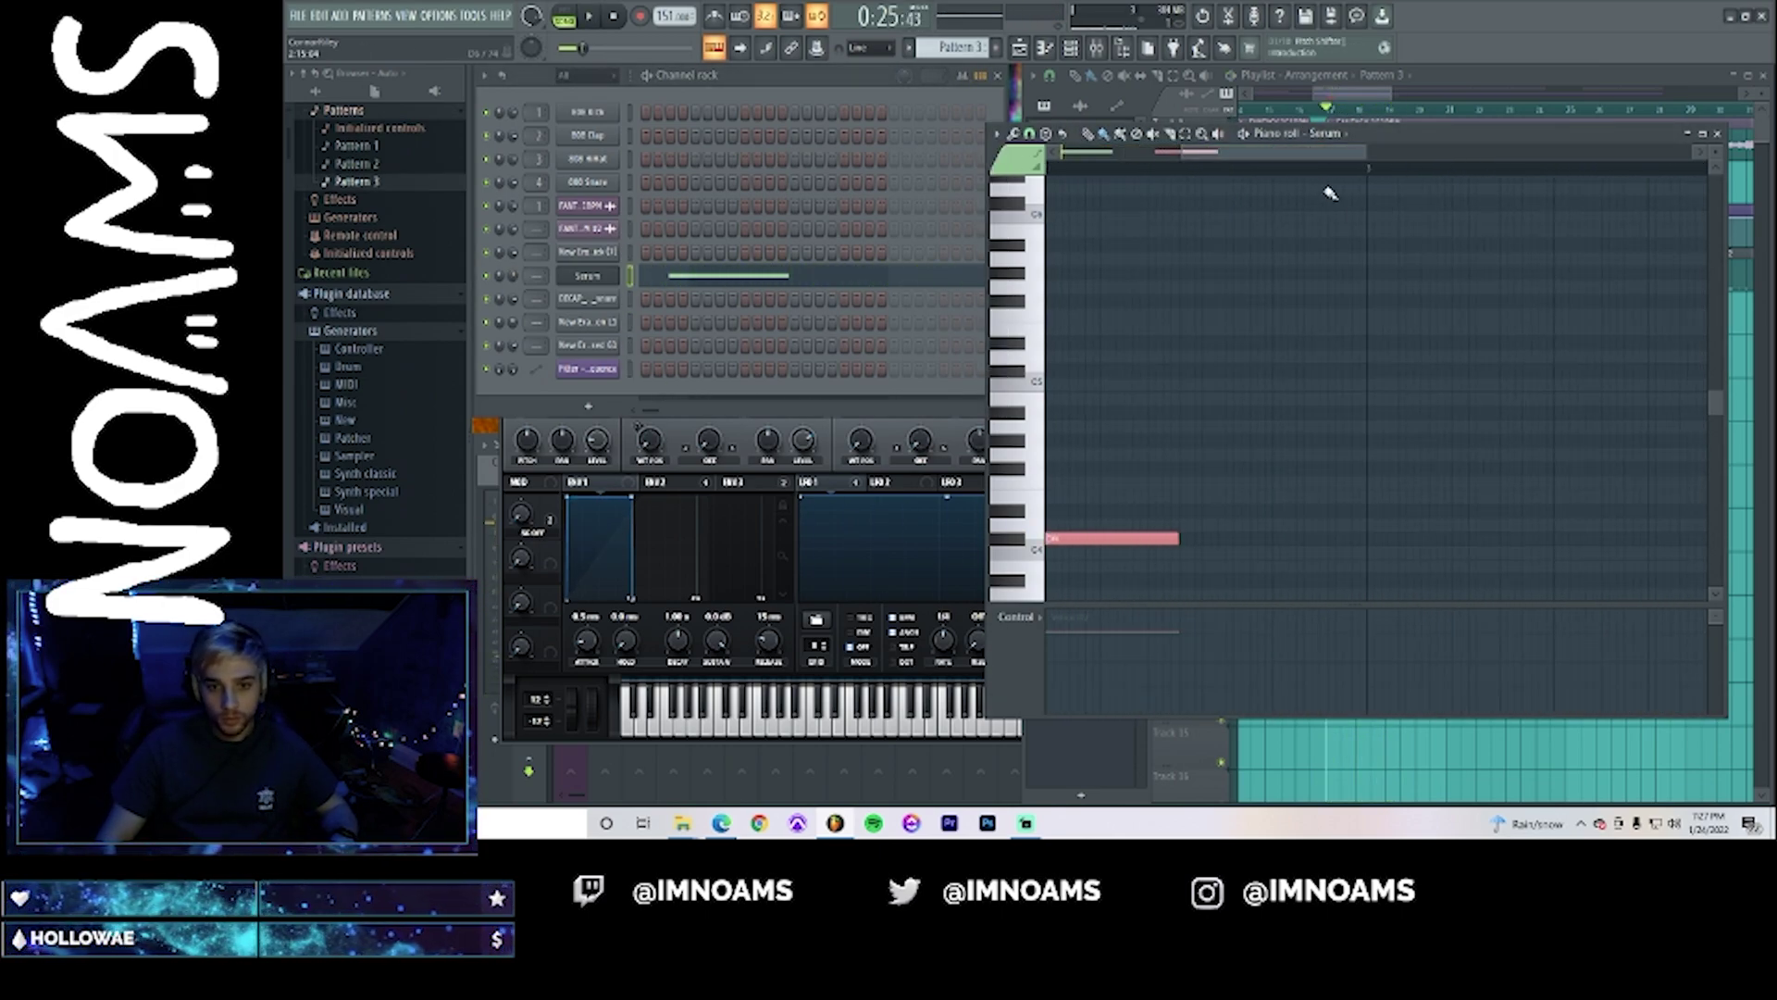
{"action": "left_click_drag", "start_coordinate": [1347, 429], "coordinate": [1474, 402]}
{"action": "key", "text": "space"}
{"action": "left_click_drag", "start_coordinate": [1244, 152], "coordinate": [1301, 182]}
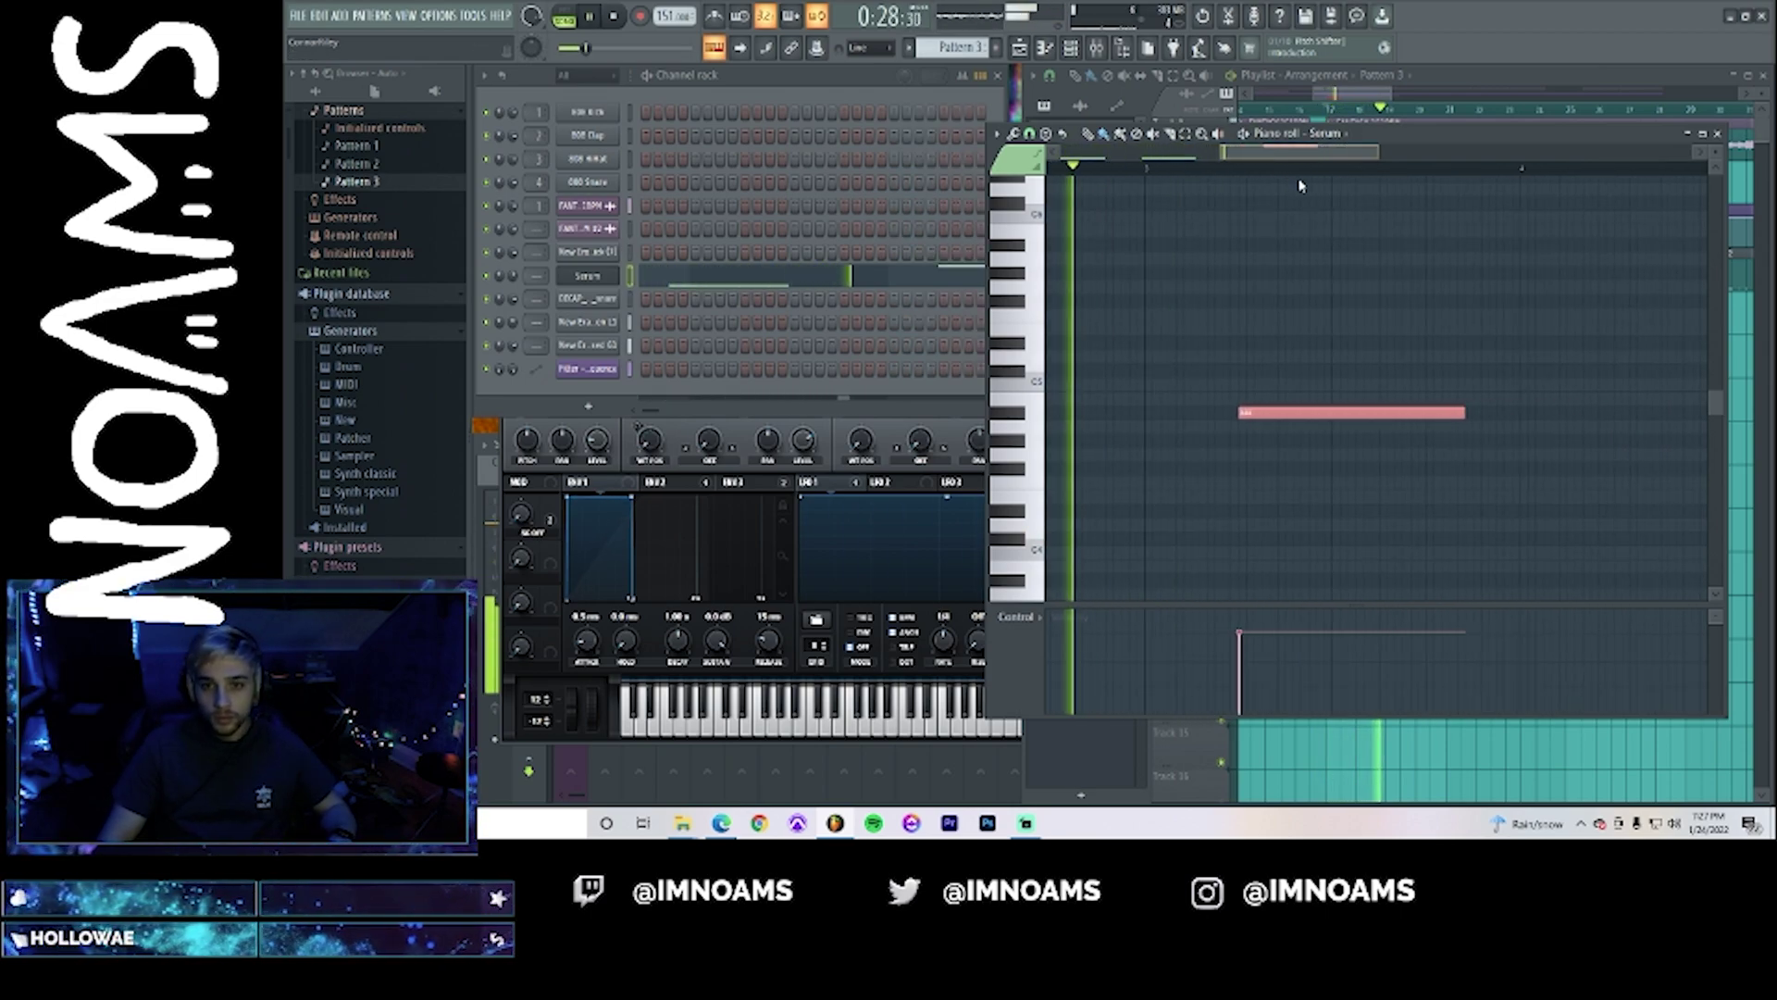
{"action": "key", "text": "space"}
{"action": "left_click_drag", "start_coordinate": [1460, 420], "coordinate": [1259, 454]}
{"action": "key", "text": "space"}
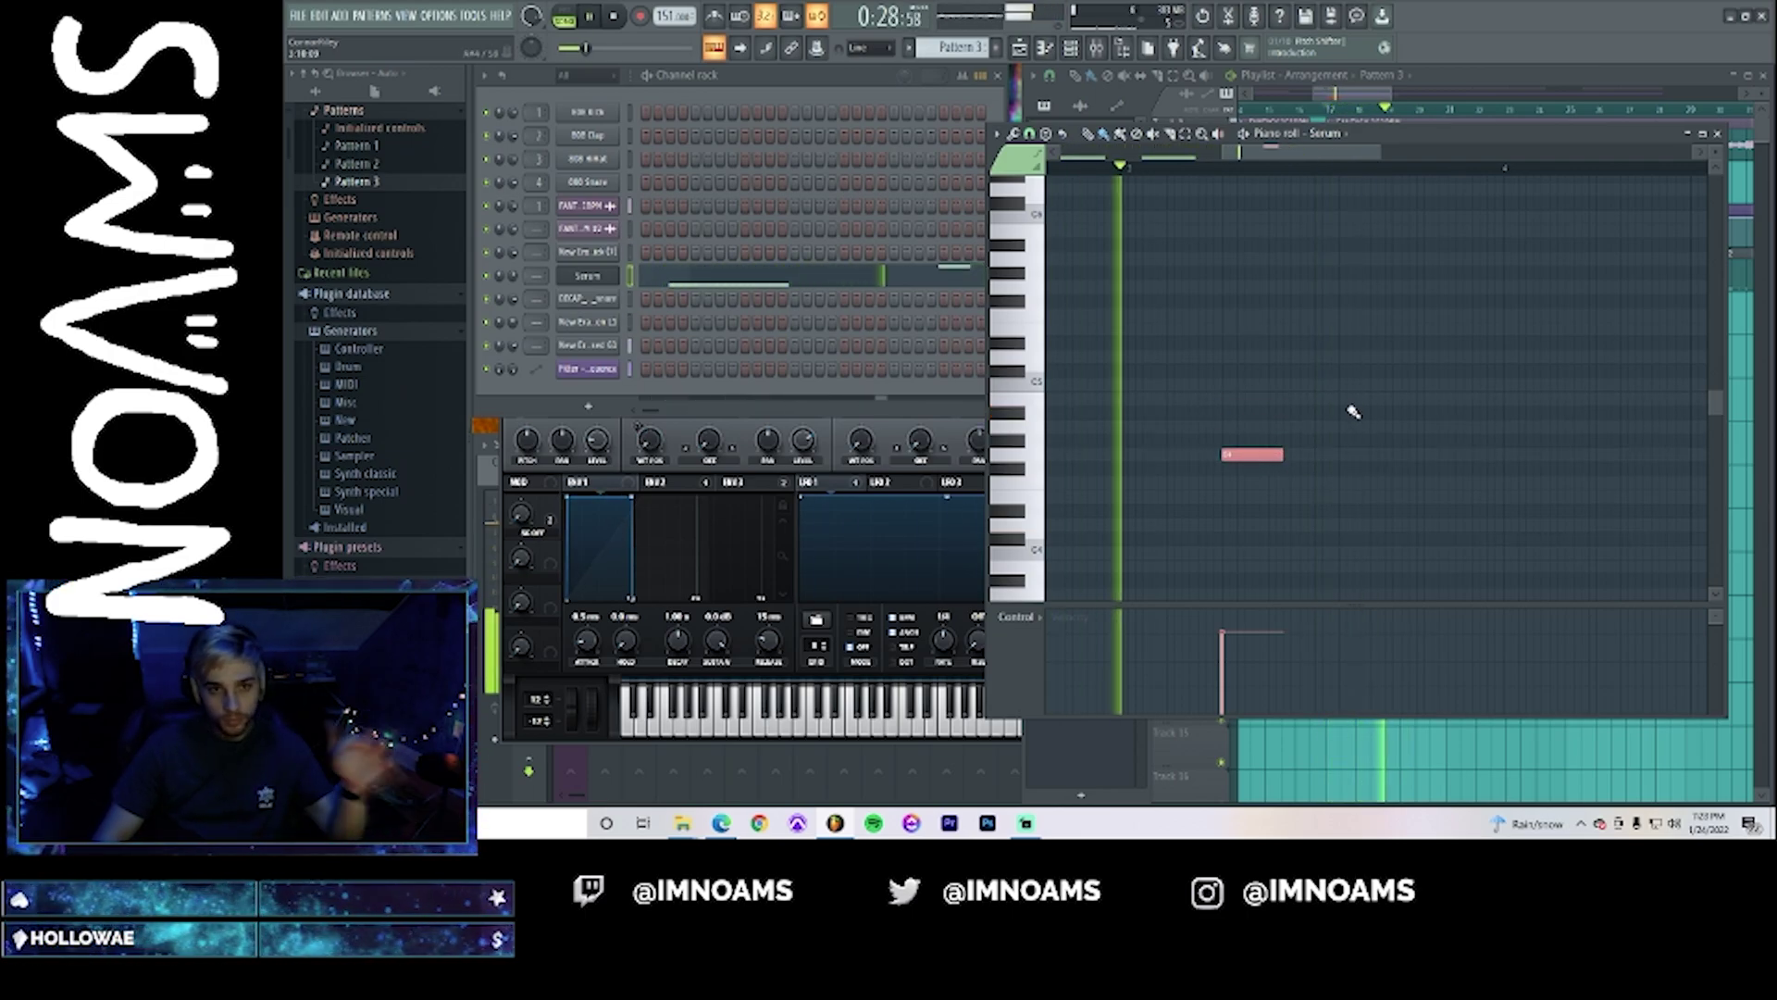
- Lengthen the bar 3 note and lower it from G4 to F#4, then to F4
{"action": "key", "text": "space"}
{"action": "left_click_drag", "start_coordinate": [1253, 455], "coordinate": [1315, 469]}
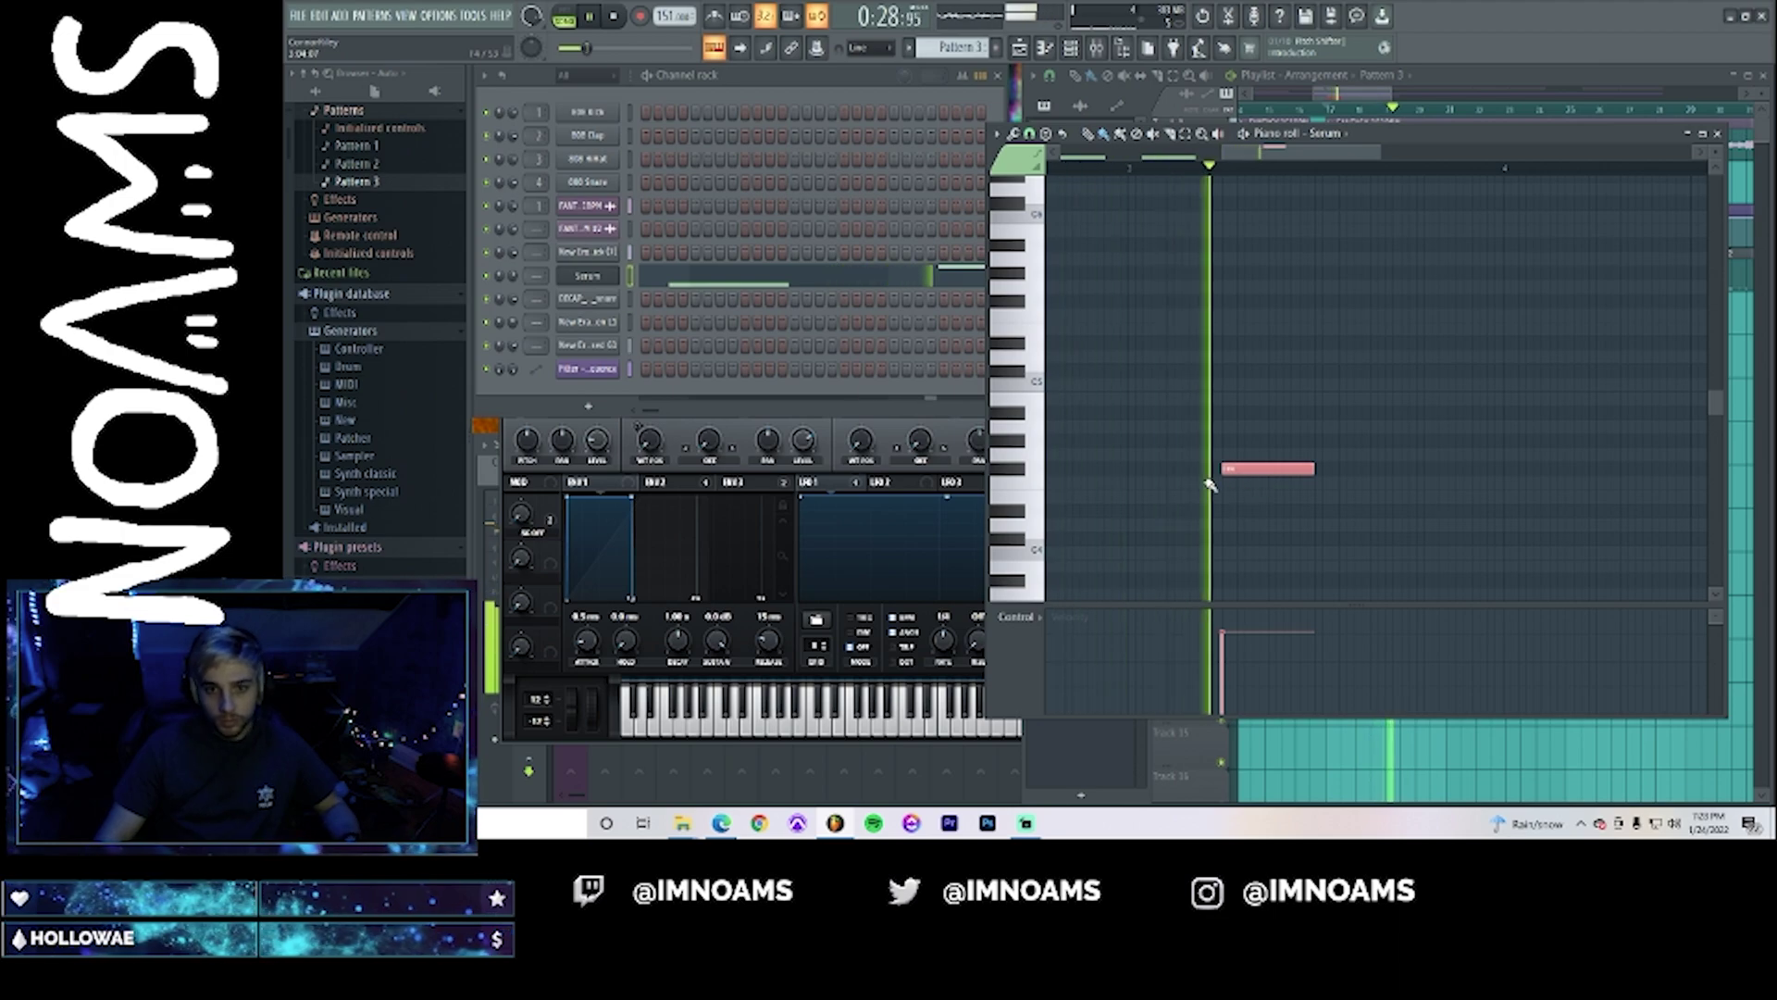
{"action": "key", "text": "space"}
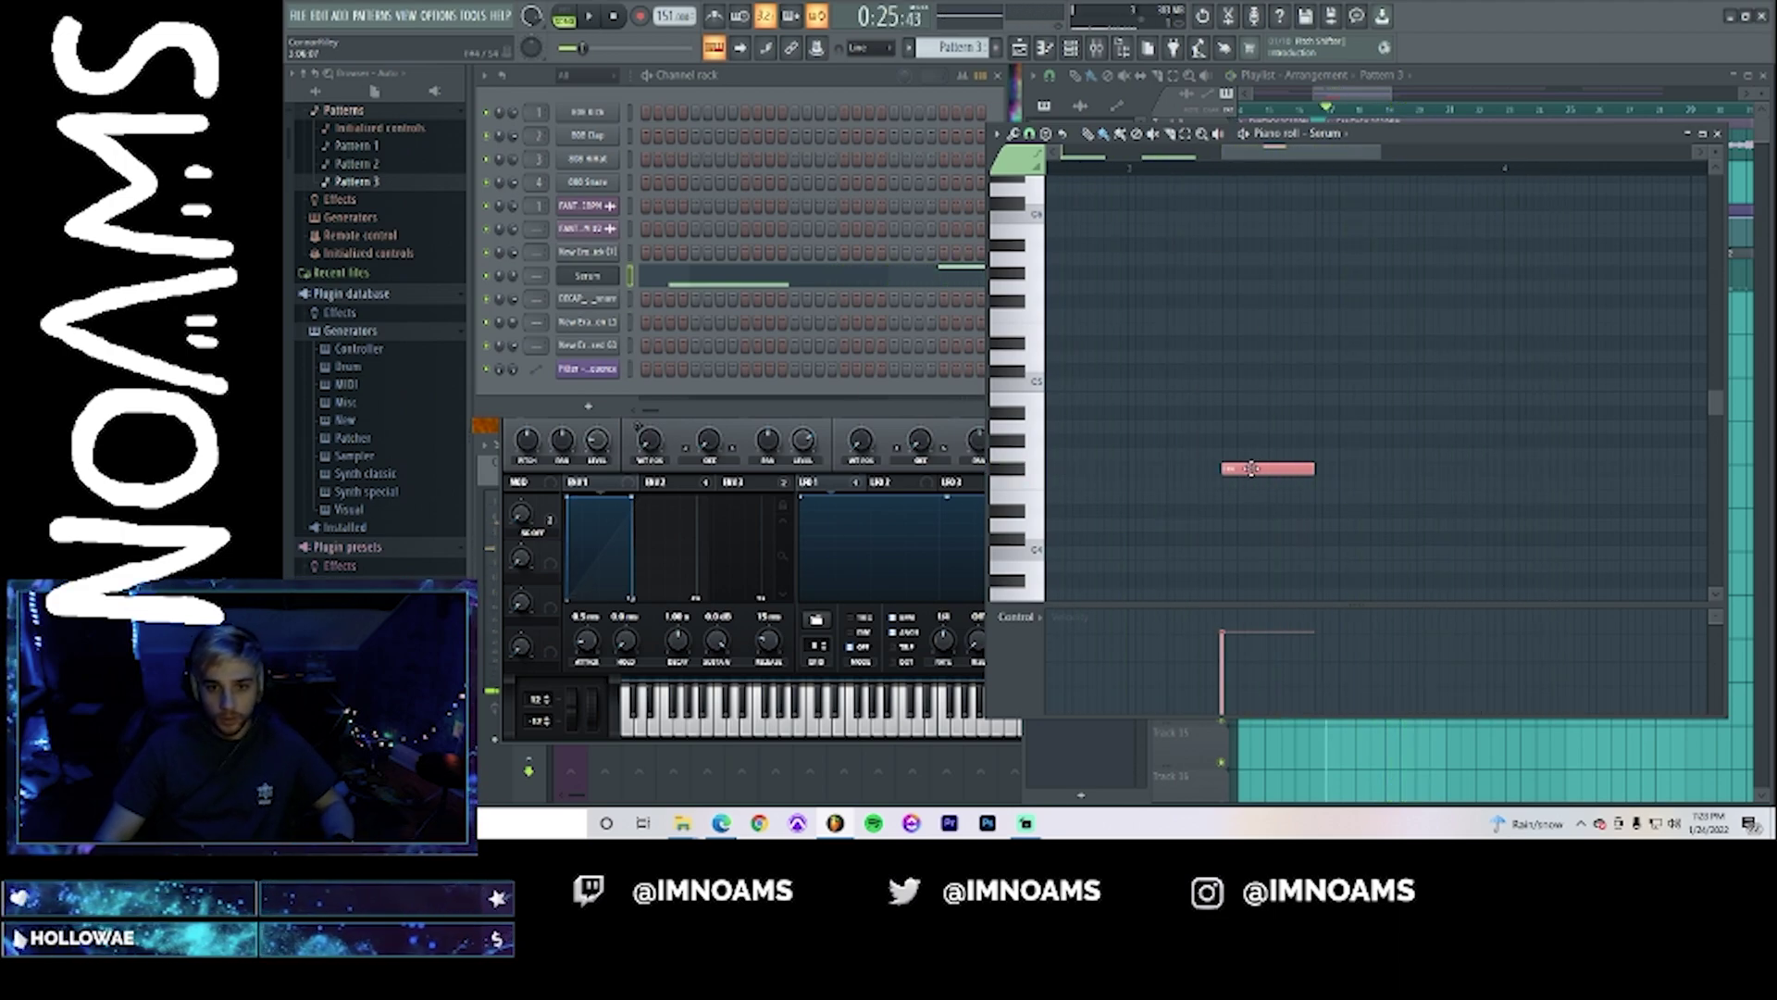
{"action": "left_click_drag", "start_coordinate": [1249, 470], "coordinate": [1249, 483]}
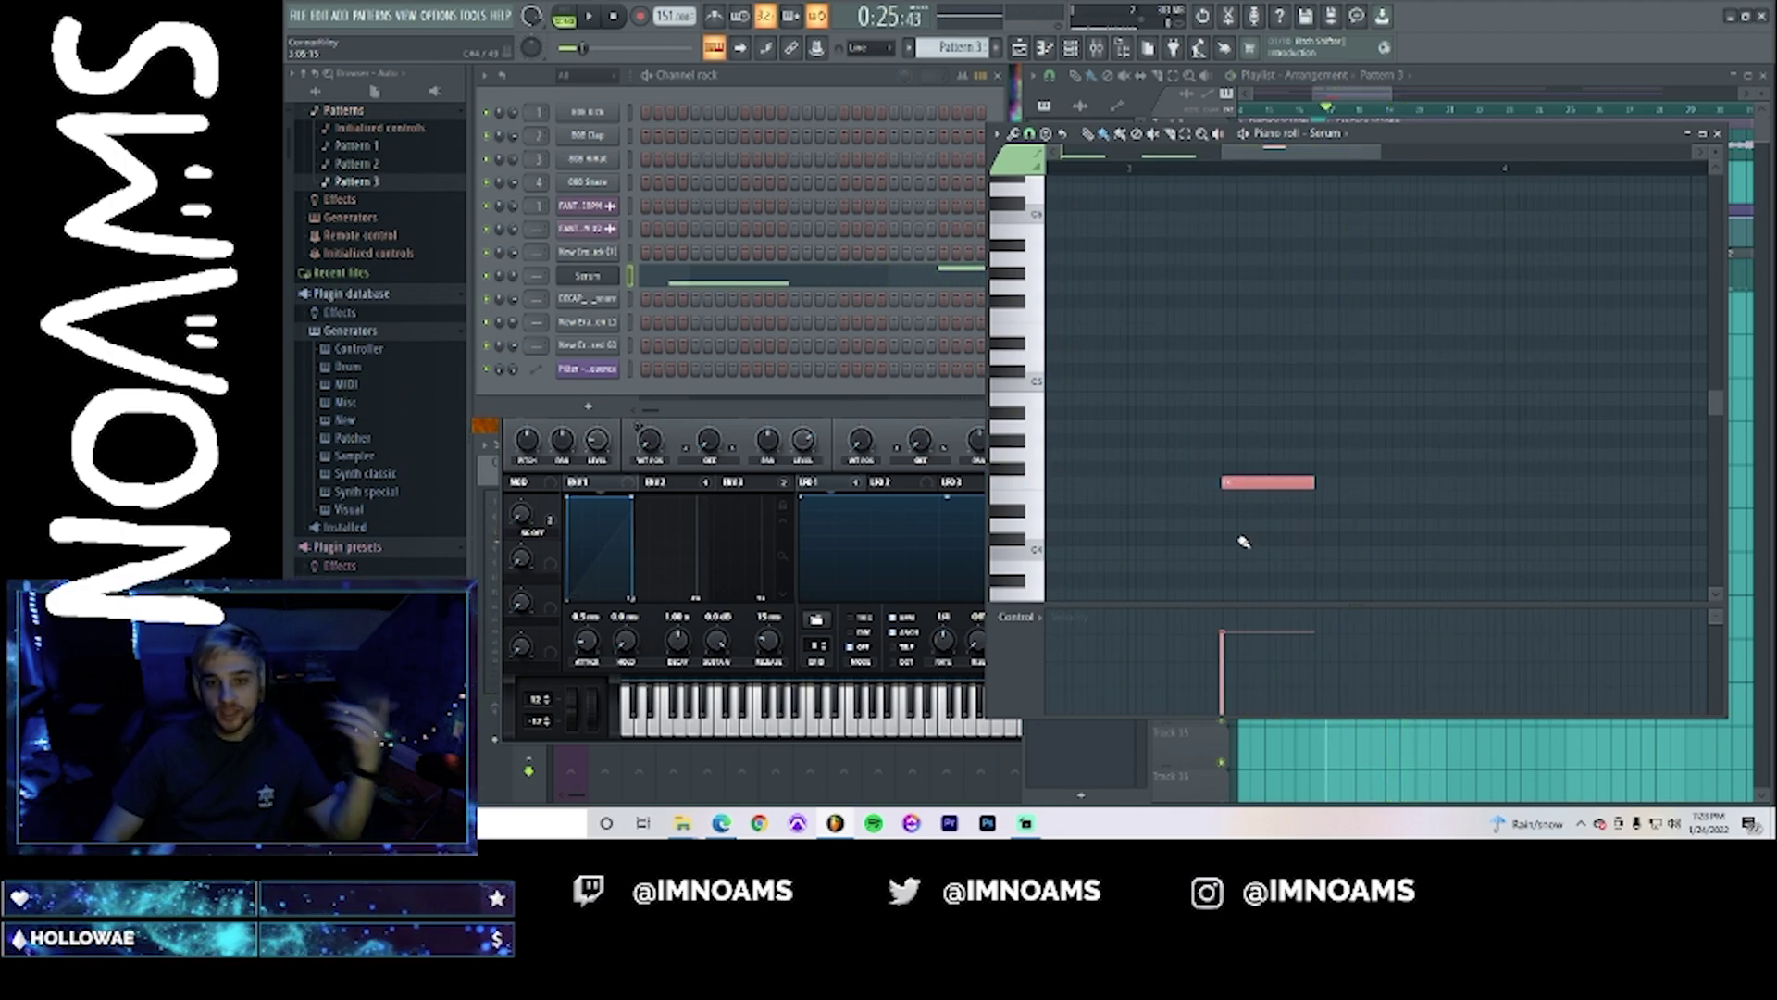
- Extend the Pattern 3 clip on Track 5 to roughly the length of the Pattern 2 clip above and open its notes
{"action": "left_click", "coordinate": [1372, 100]}
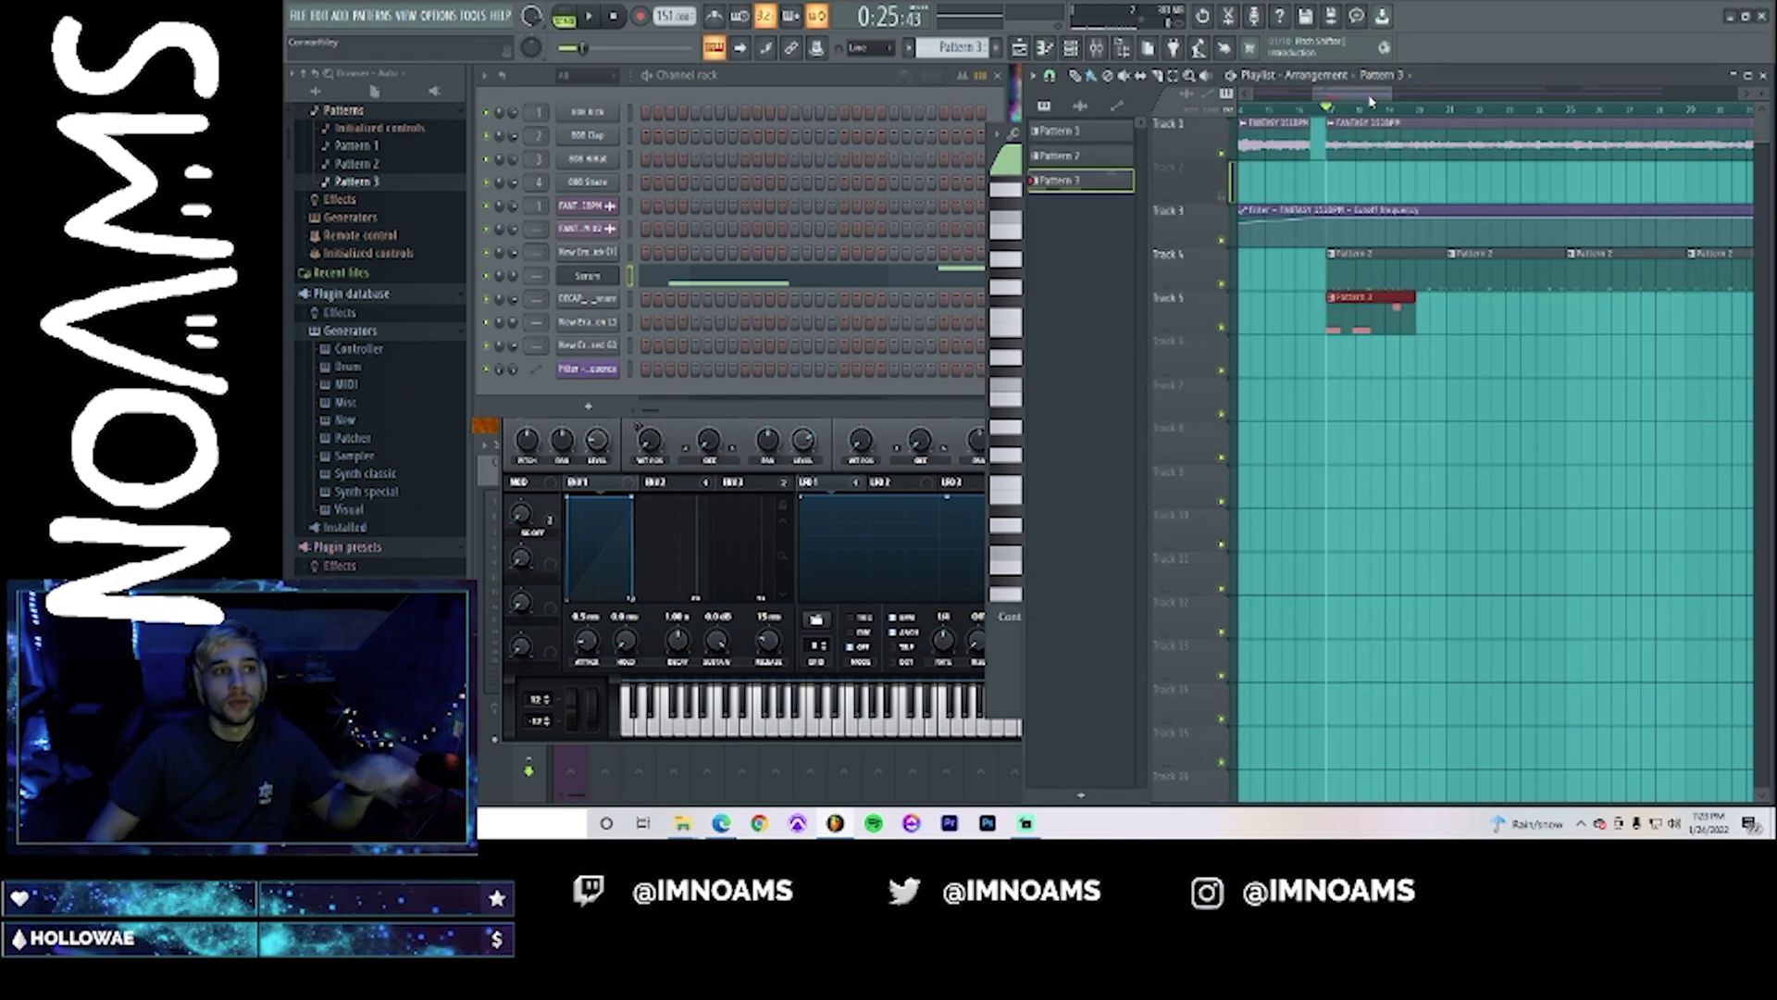
{"action": "left_click_drag", "start_coordinate": [1408, 319], "coordinate": [1451, 326]}
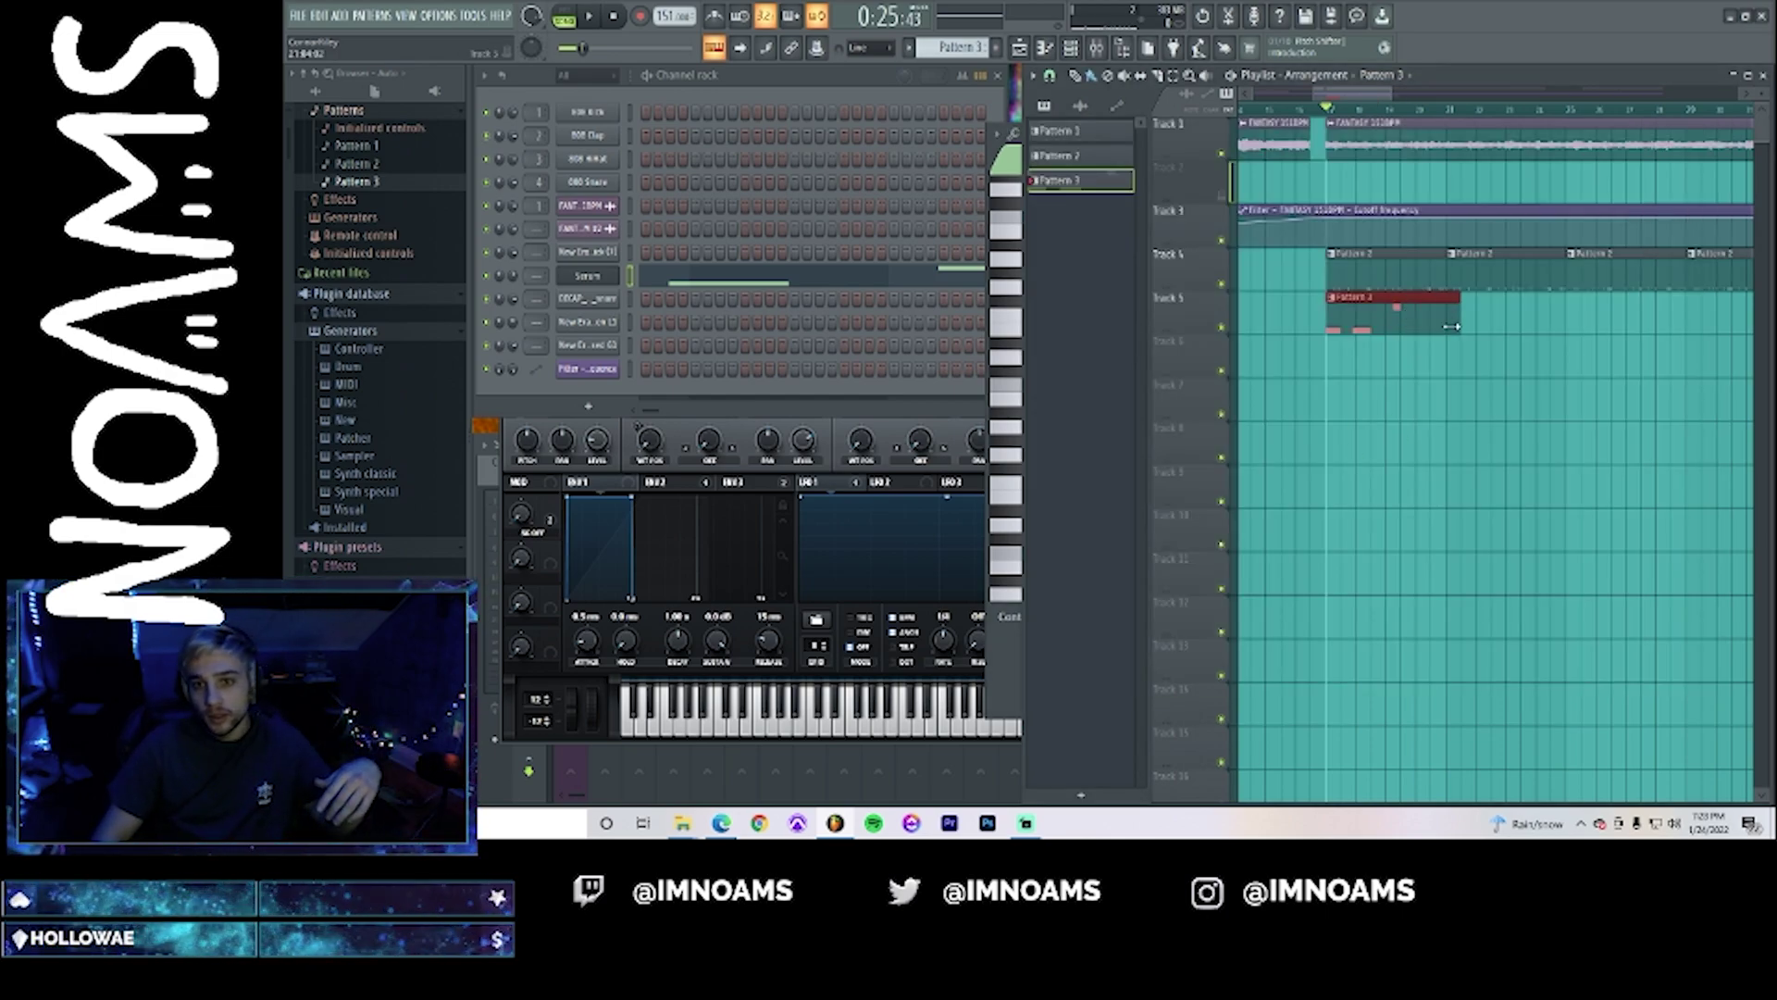
{"action": "double_click", "coordinate": [1415, 318]}
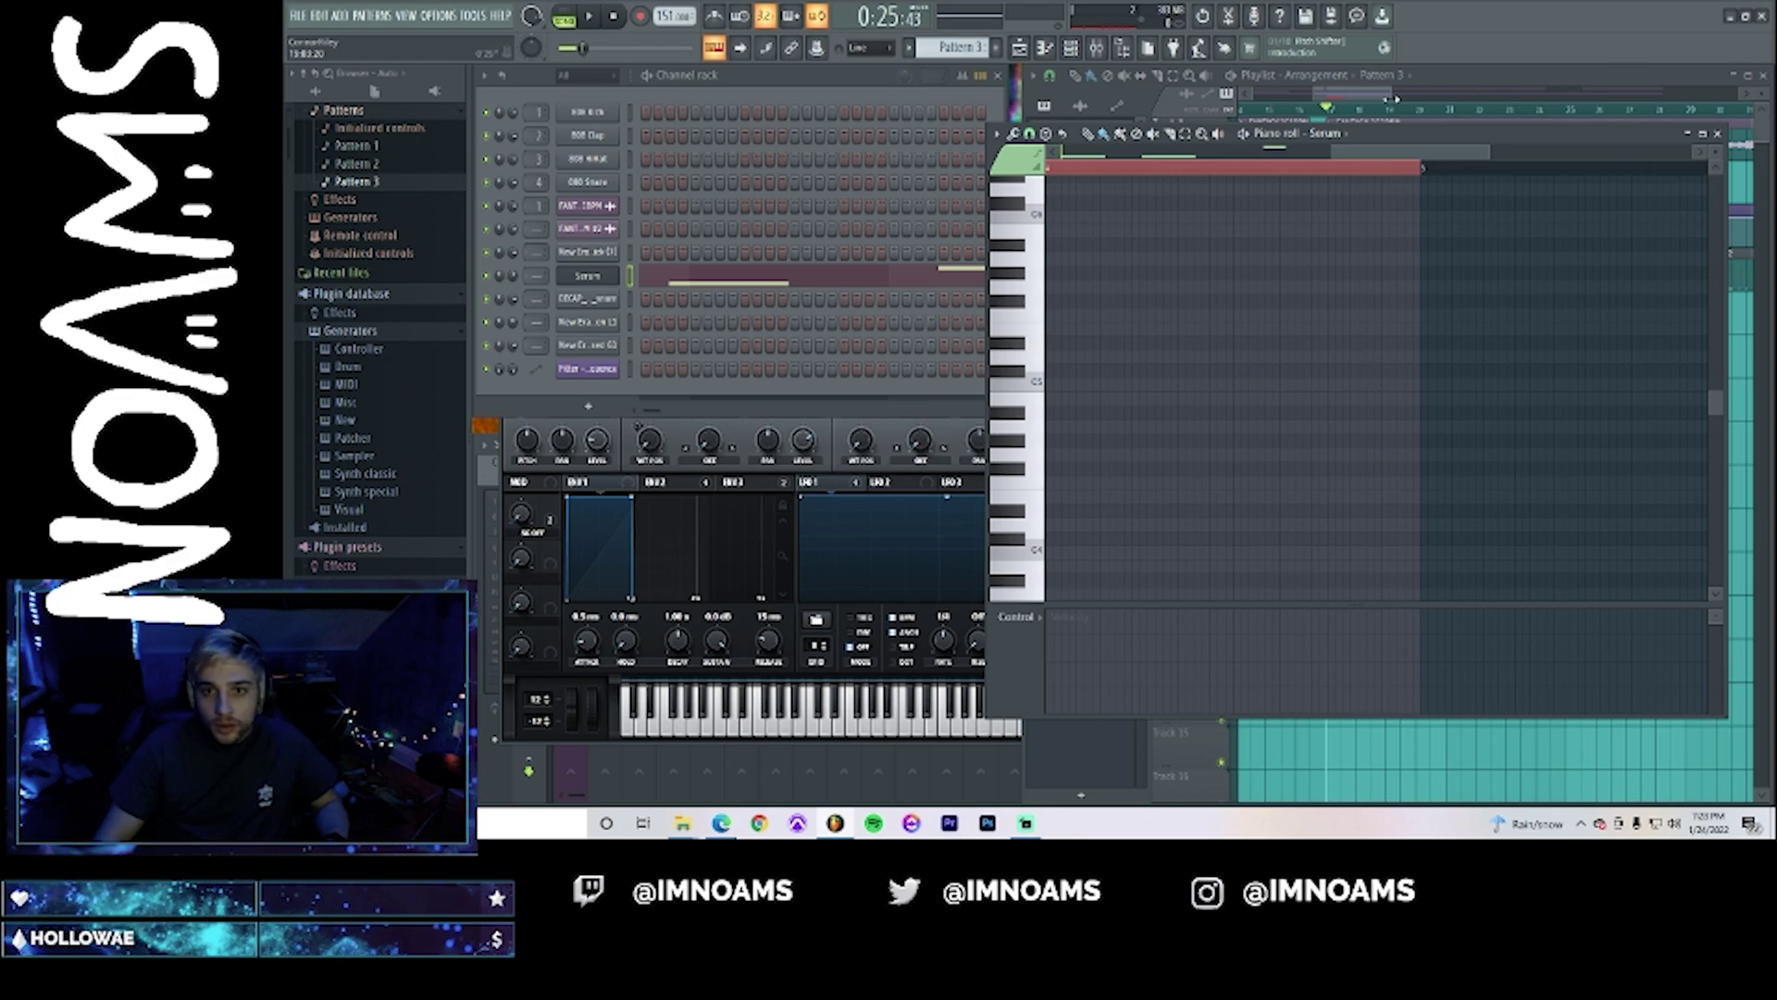
- Open Pattern 2's kick notes, remove the trial kick in bar 2, add a kick at step 5 of bar 3 and play it
{"action": "left_click", "coordinate": [1392, 99]}
{"action": "double_click", "coordinate": [1358, 265]}
{"action": "key", "text": "space"}
{"action": "left_click_drag", "start_coordinate": [1198, 155], "coordinate": [1127, 155]}
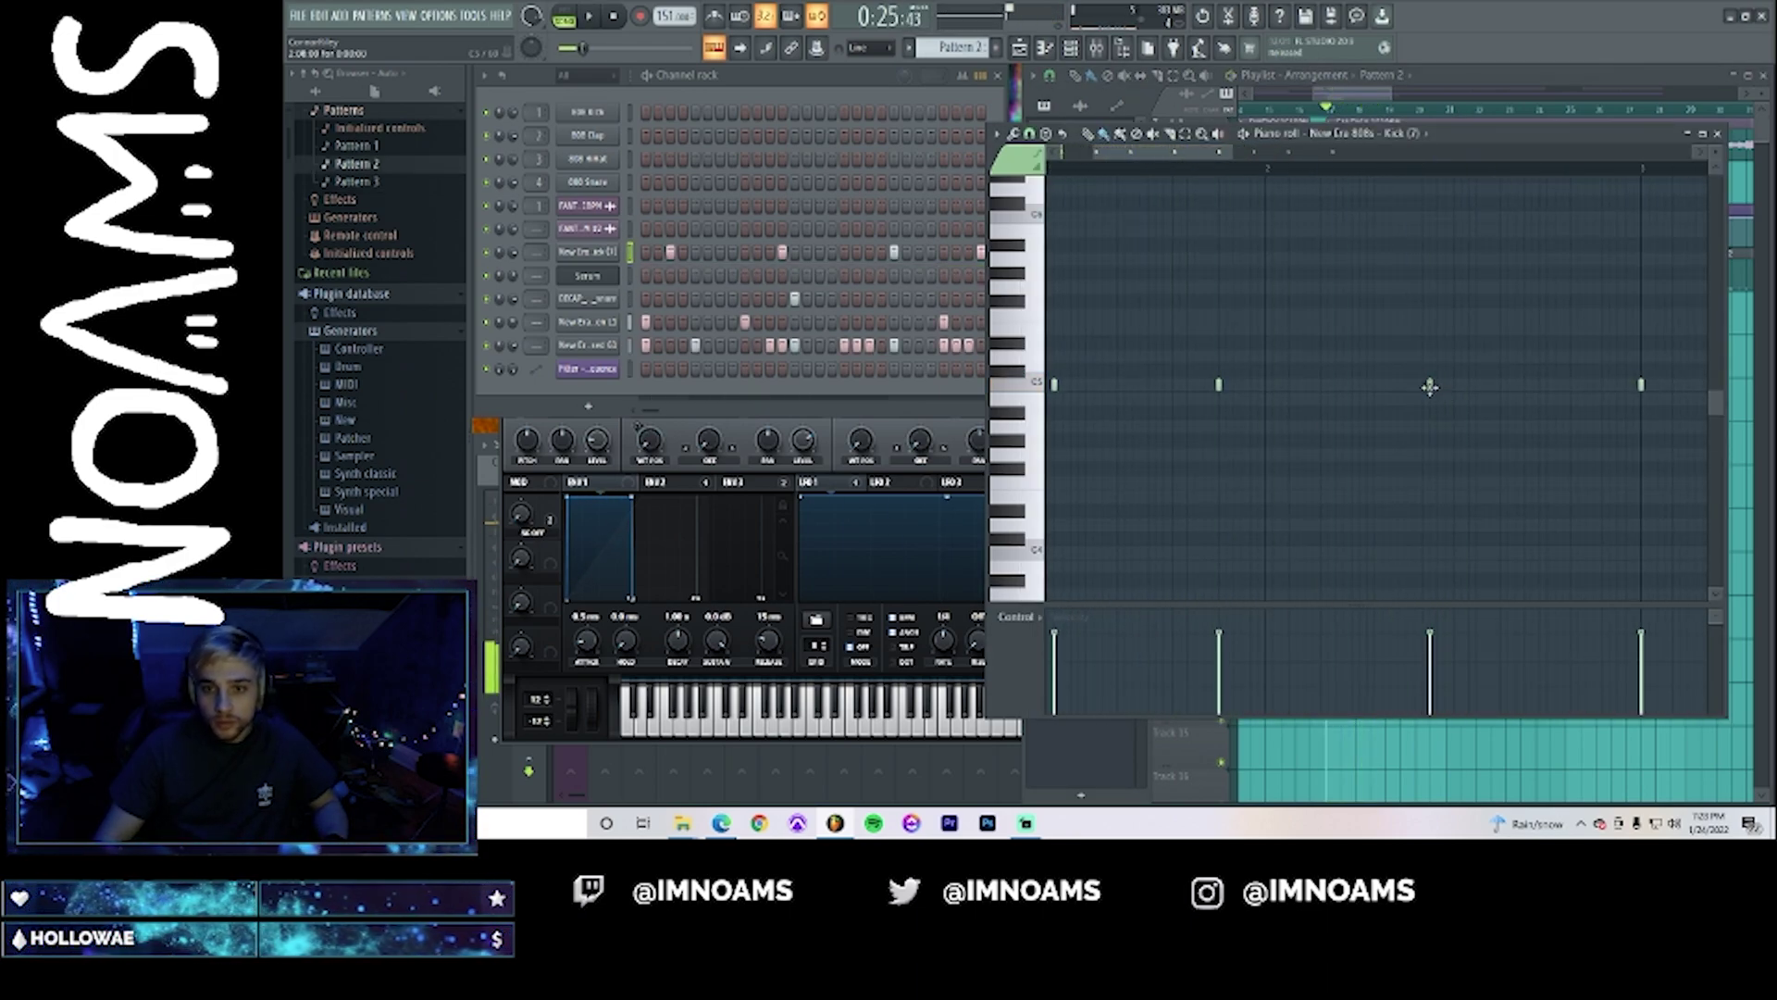
{"action": "right_click", "coordinate": [1358, 386]}
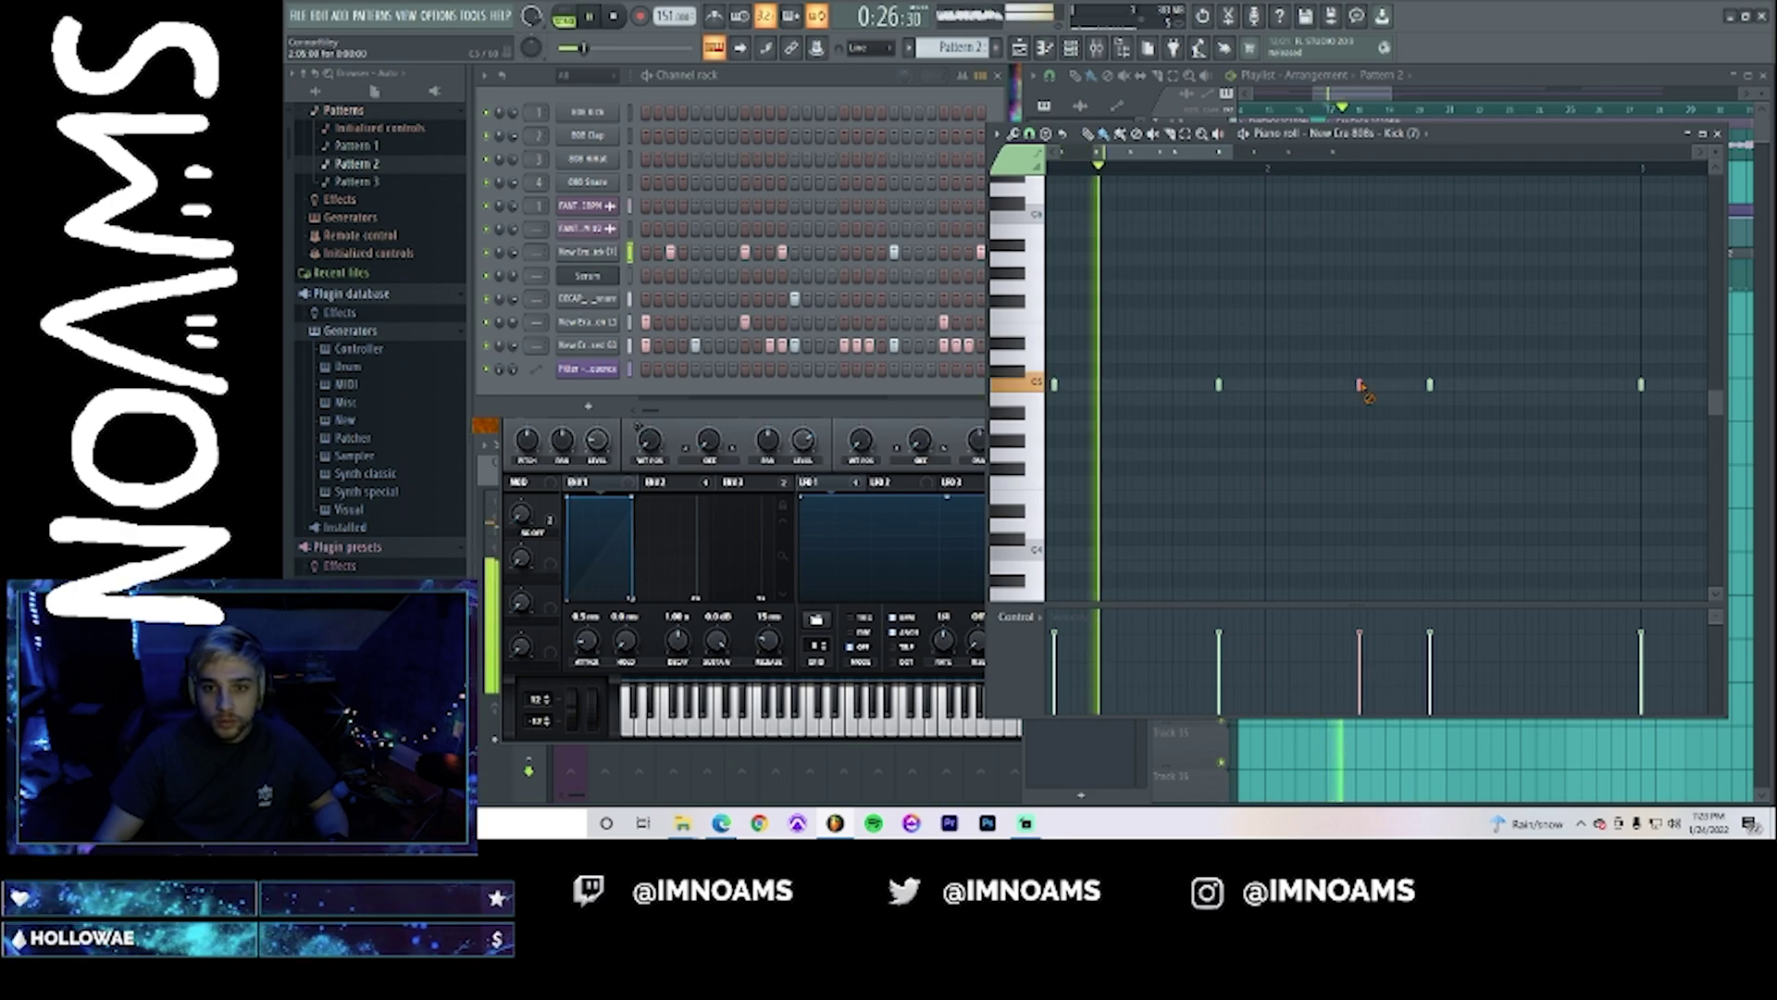
{"action": "left_click_drag", "start_coordinate": [1193, 166], "coordinate": [1259, 159]}
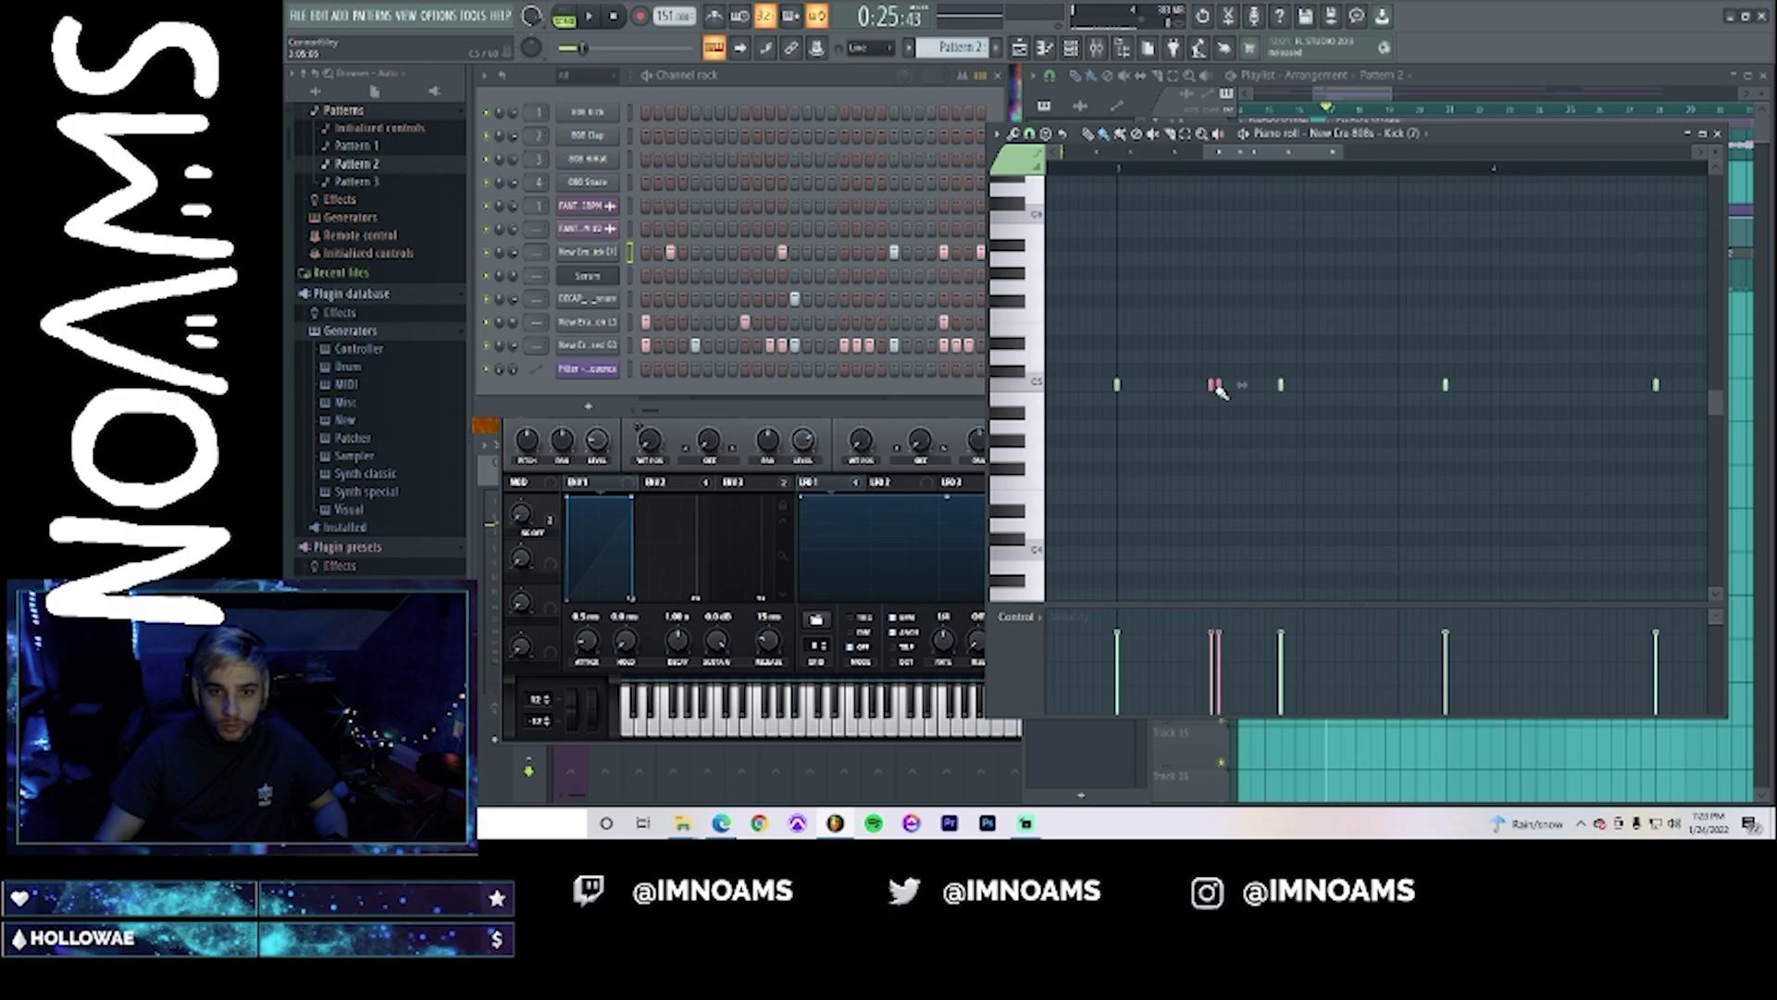
{"action": "key", "text": "space"}
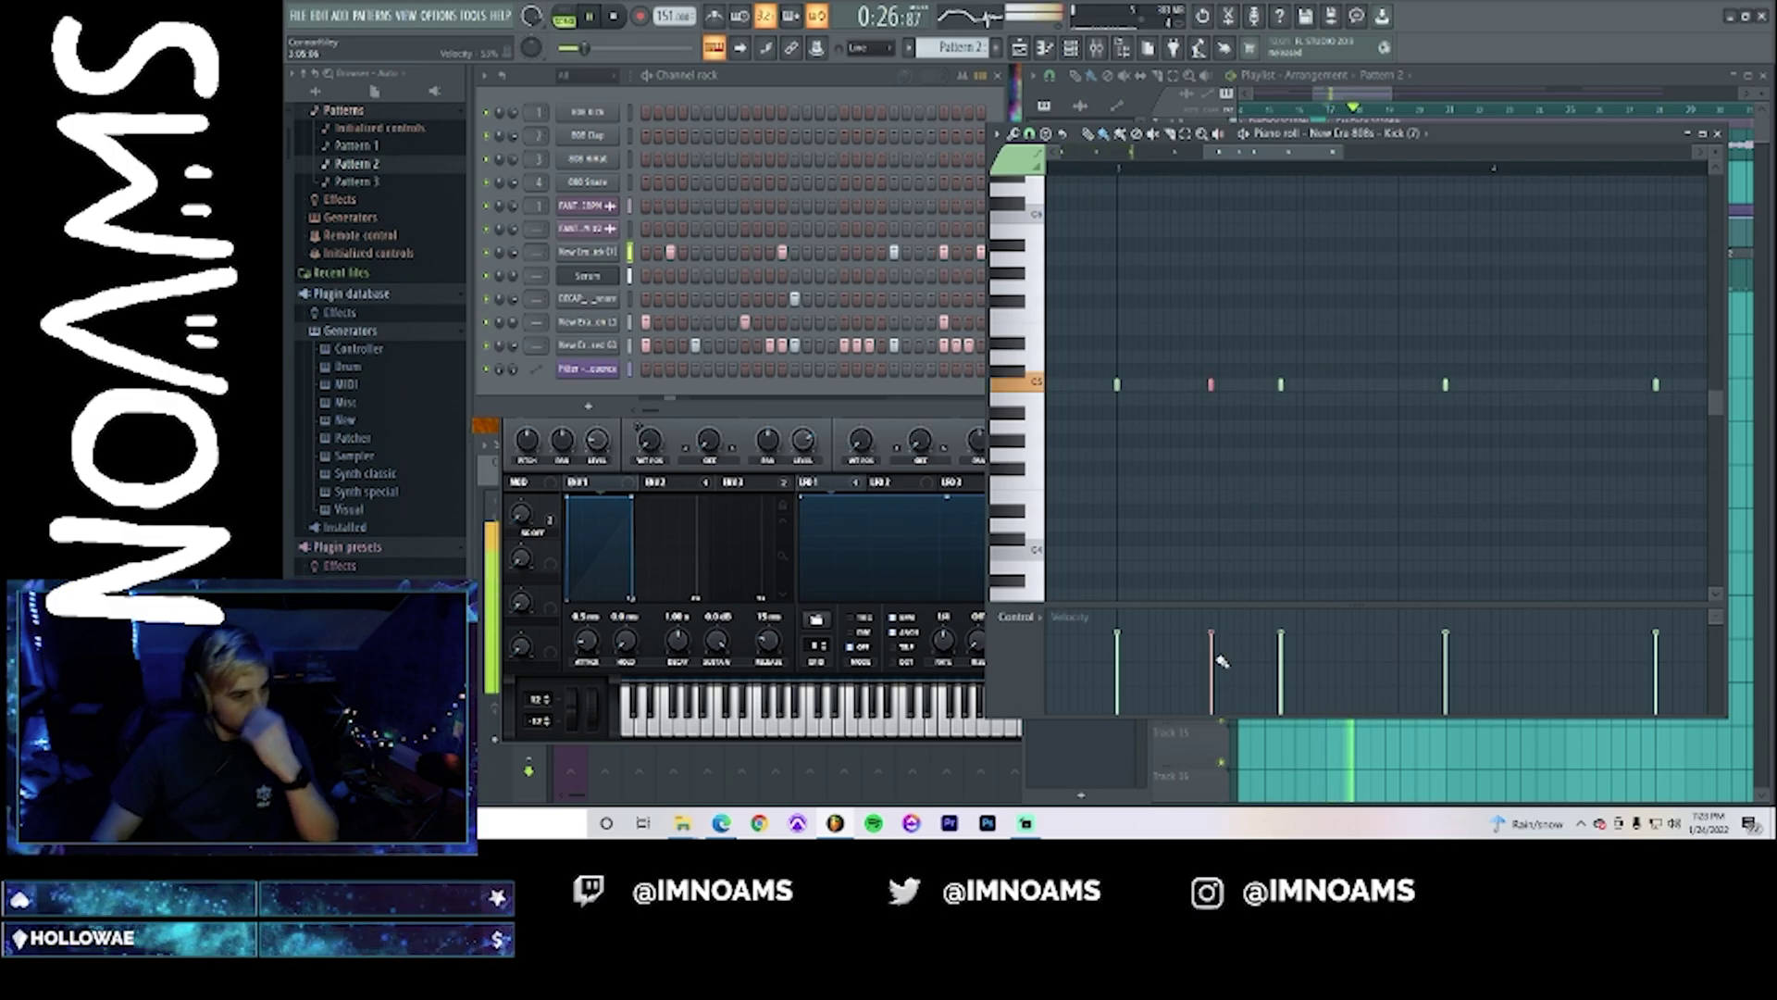
- Reopen Pattern 3's Serum notes and try the bar 3 note at D#4, then raise it to C#5 during playback
{"action": "left_click", "coordinate": [1373, 103]}
{"action": "double_click", "coordinate": [1305, 323]}
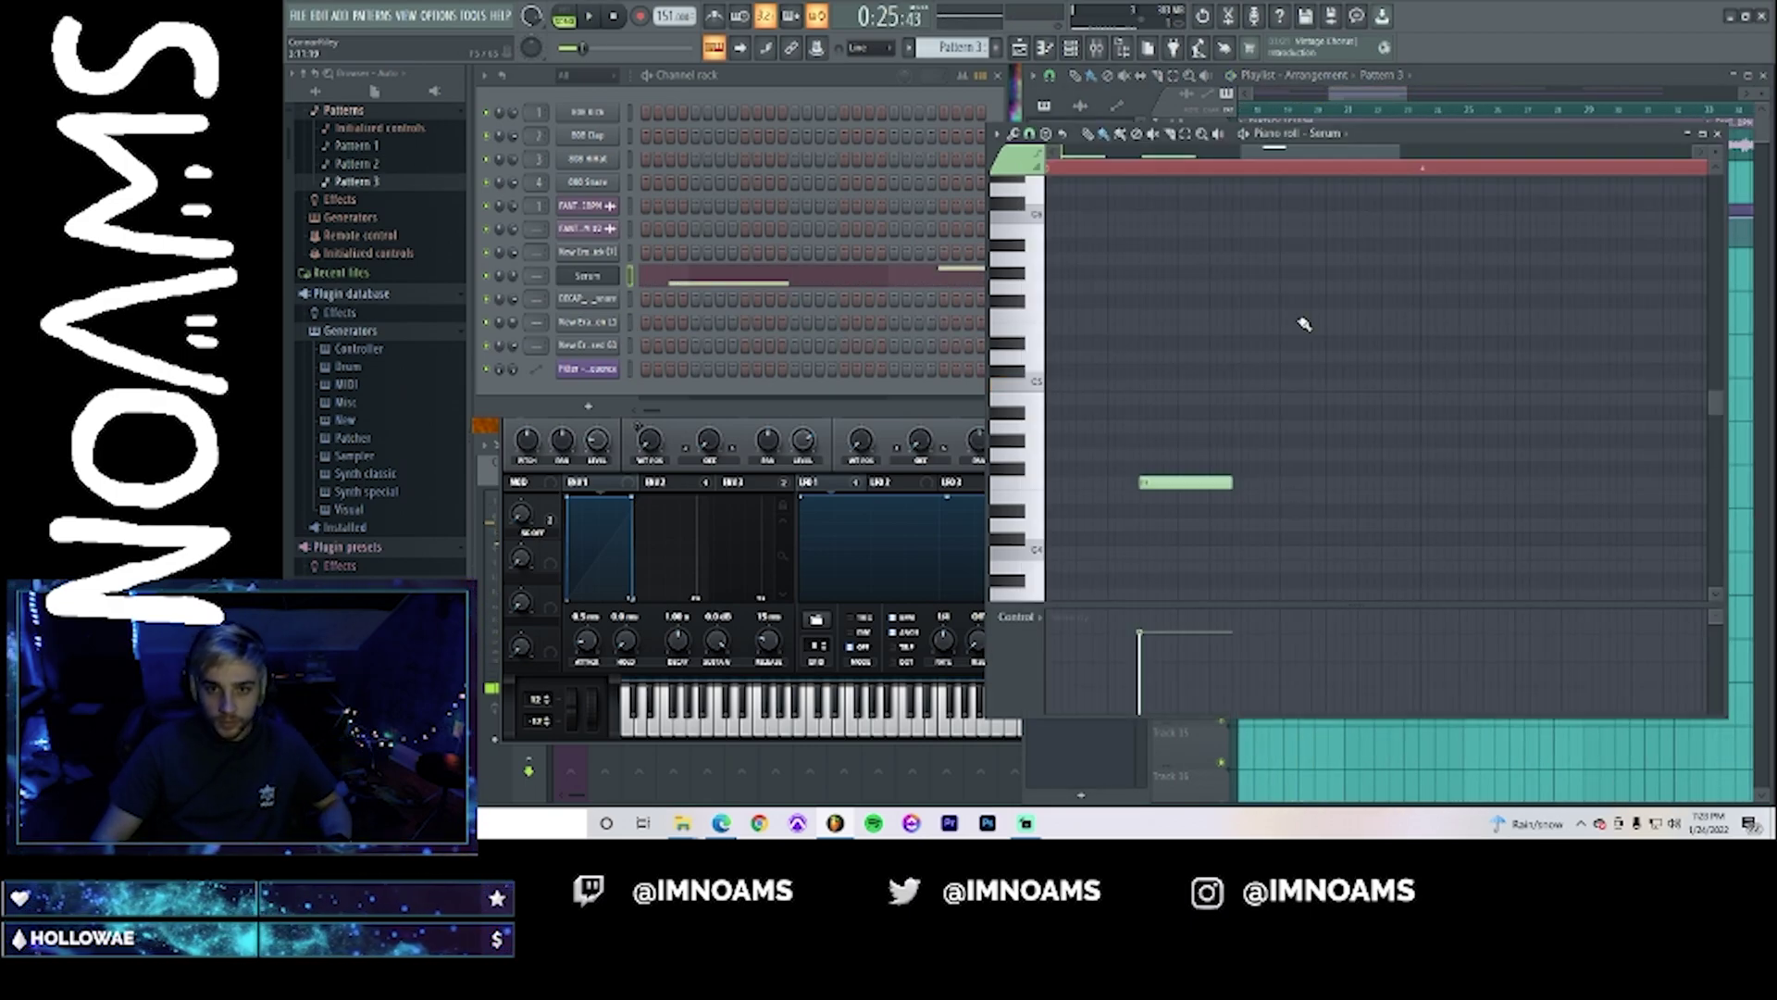
{"action": "left_click_drag", "start_coordinate": [1165, 482], "coordinate": [1165, 516]}
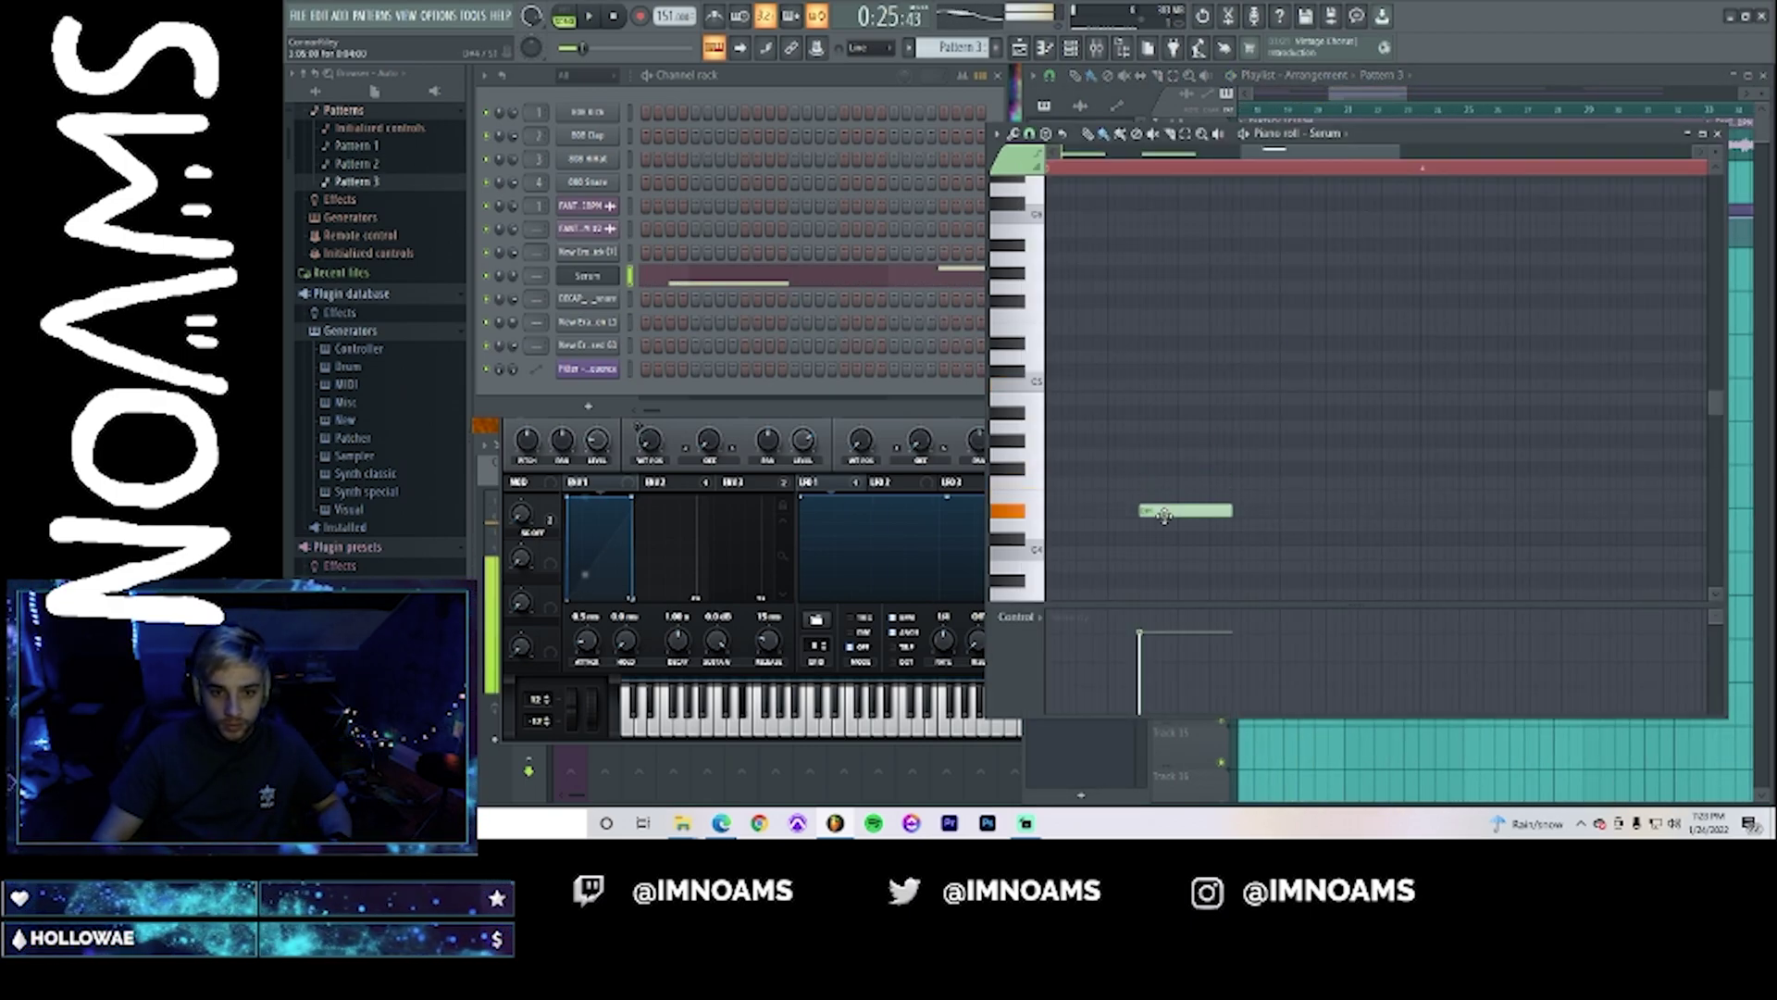
{"action": "key", "text": "space"}
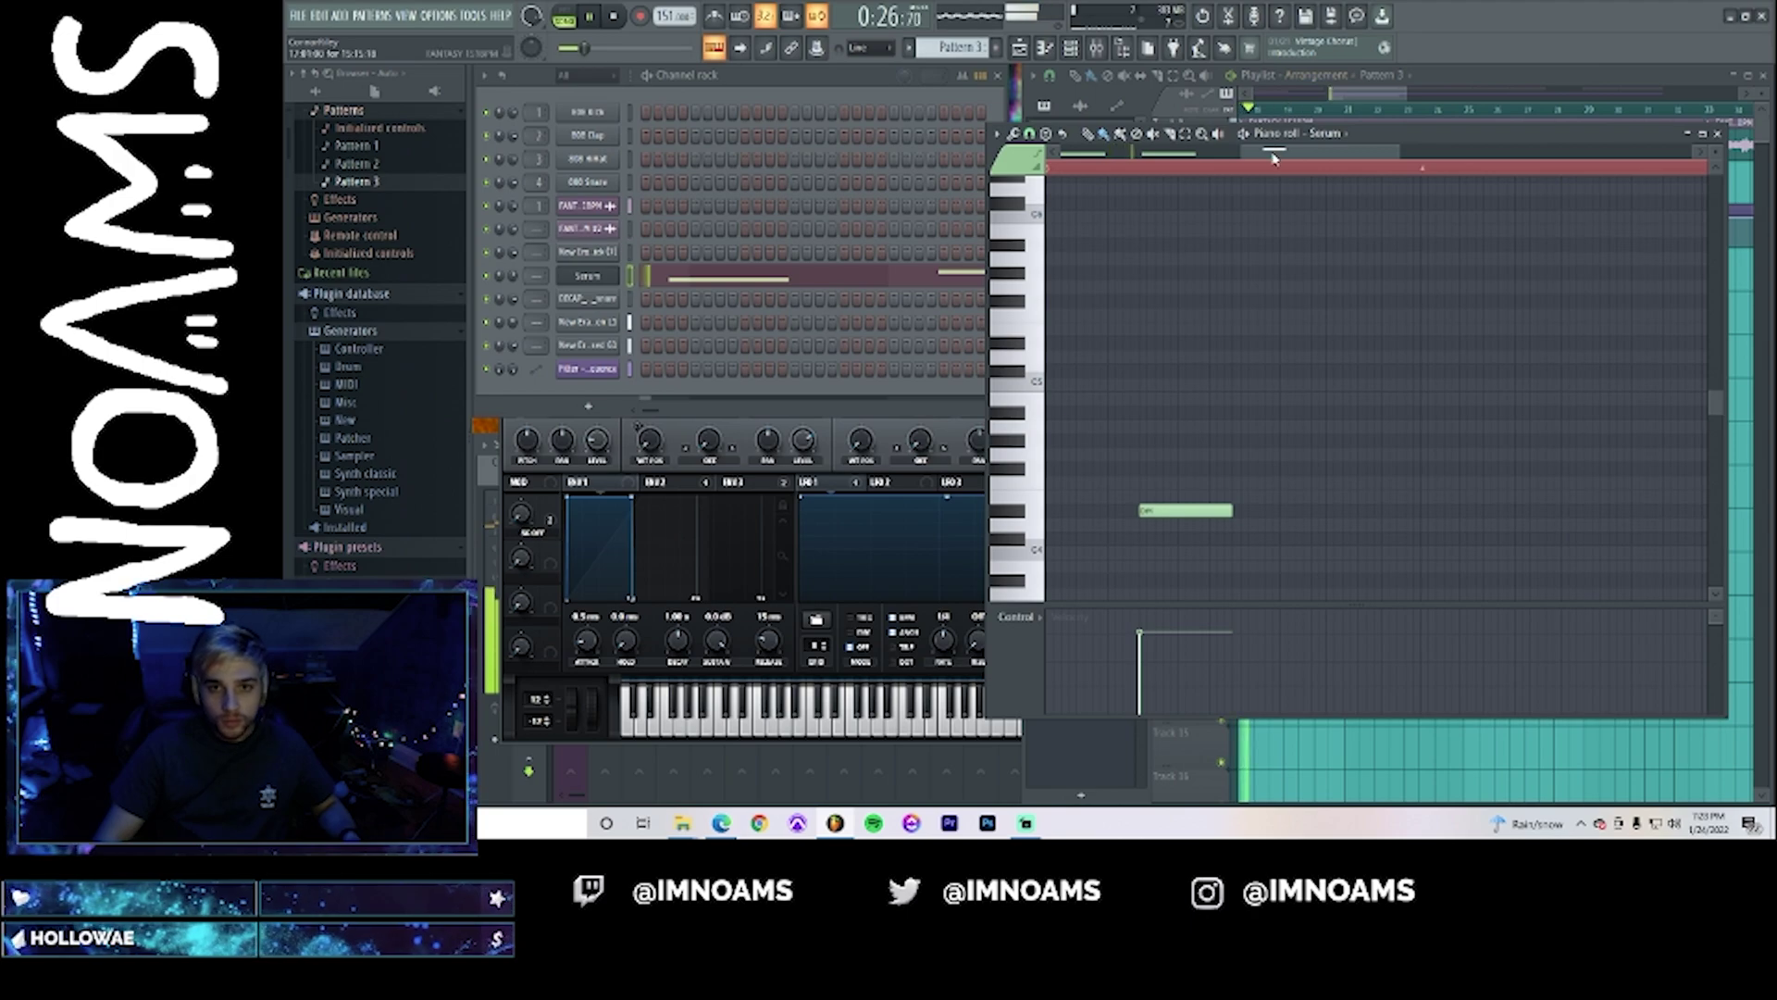
{"action": "left_click_drag", "start_coordinate": [1273, 157], "coordinate": [1257, 163]}
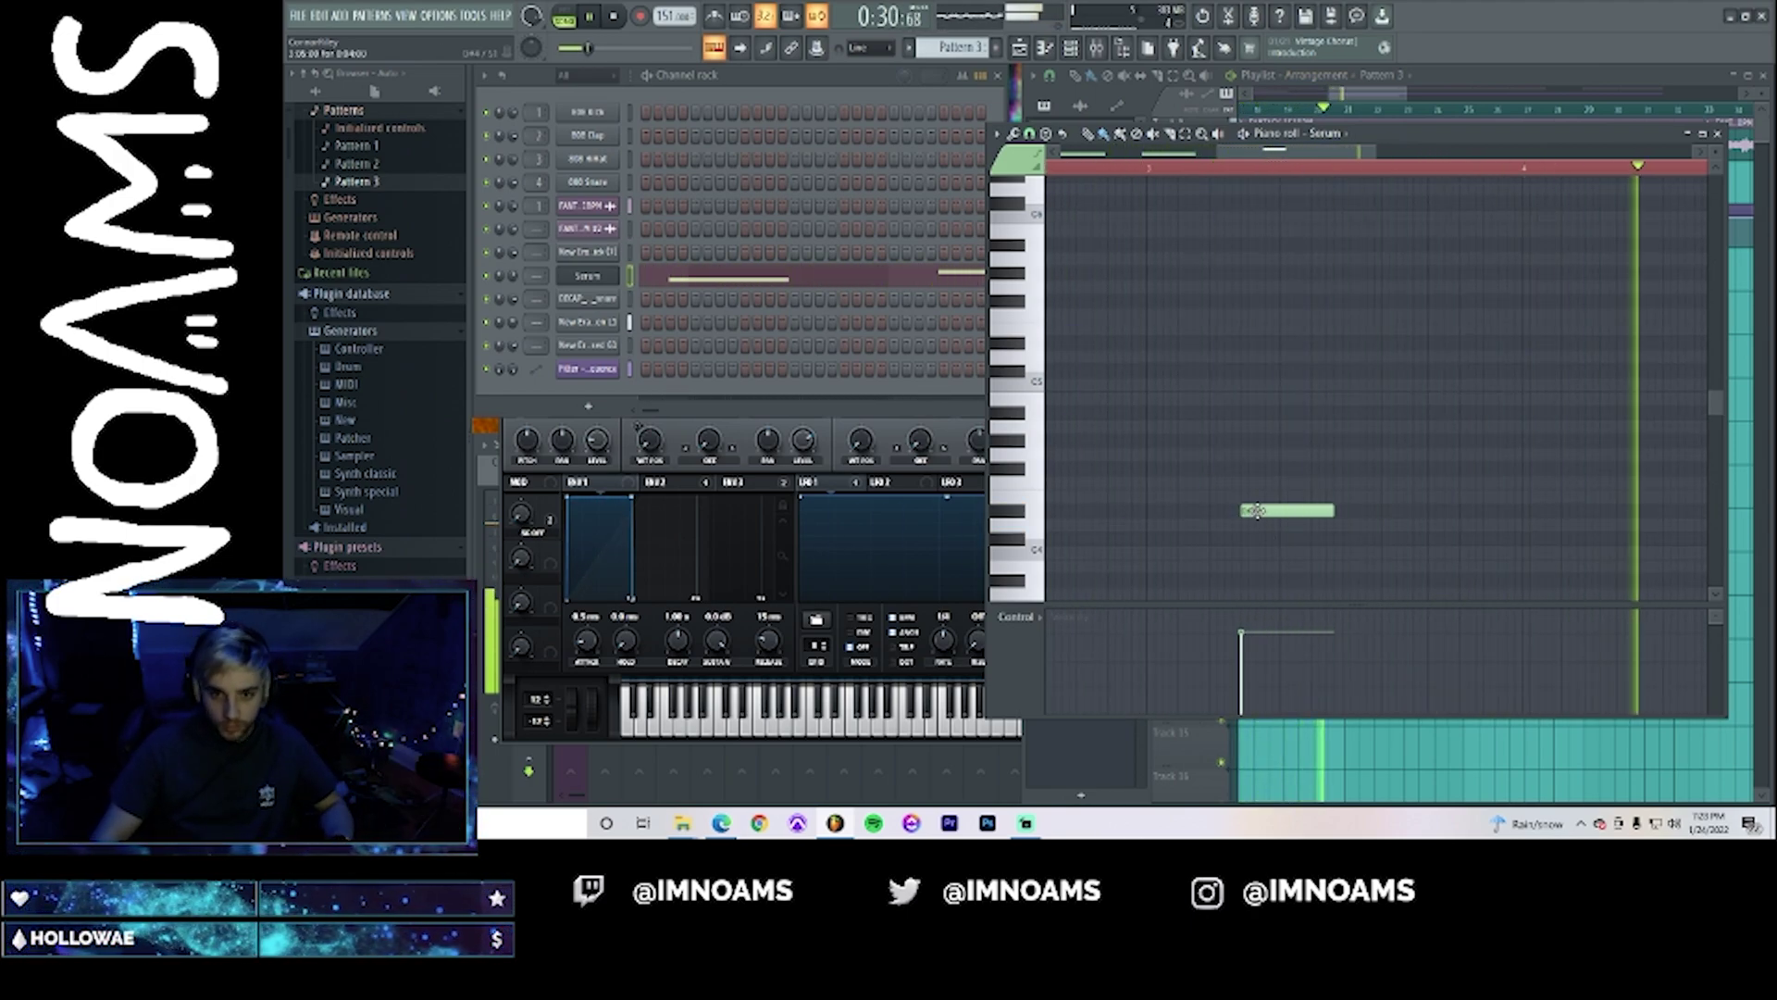
{"action": "left_click_drag", "start_coordinate": [1256, 510], "coordinate": [1257, 379]}
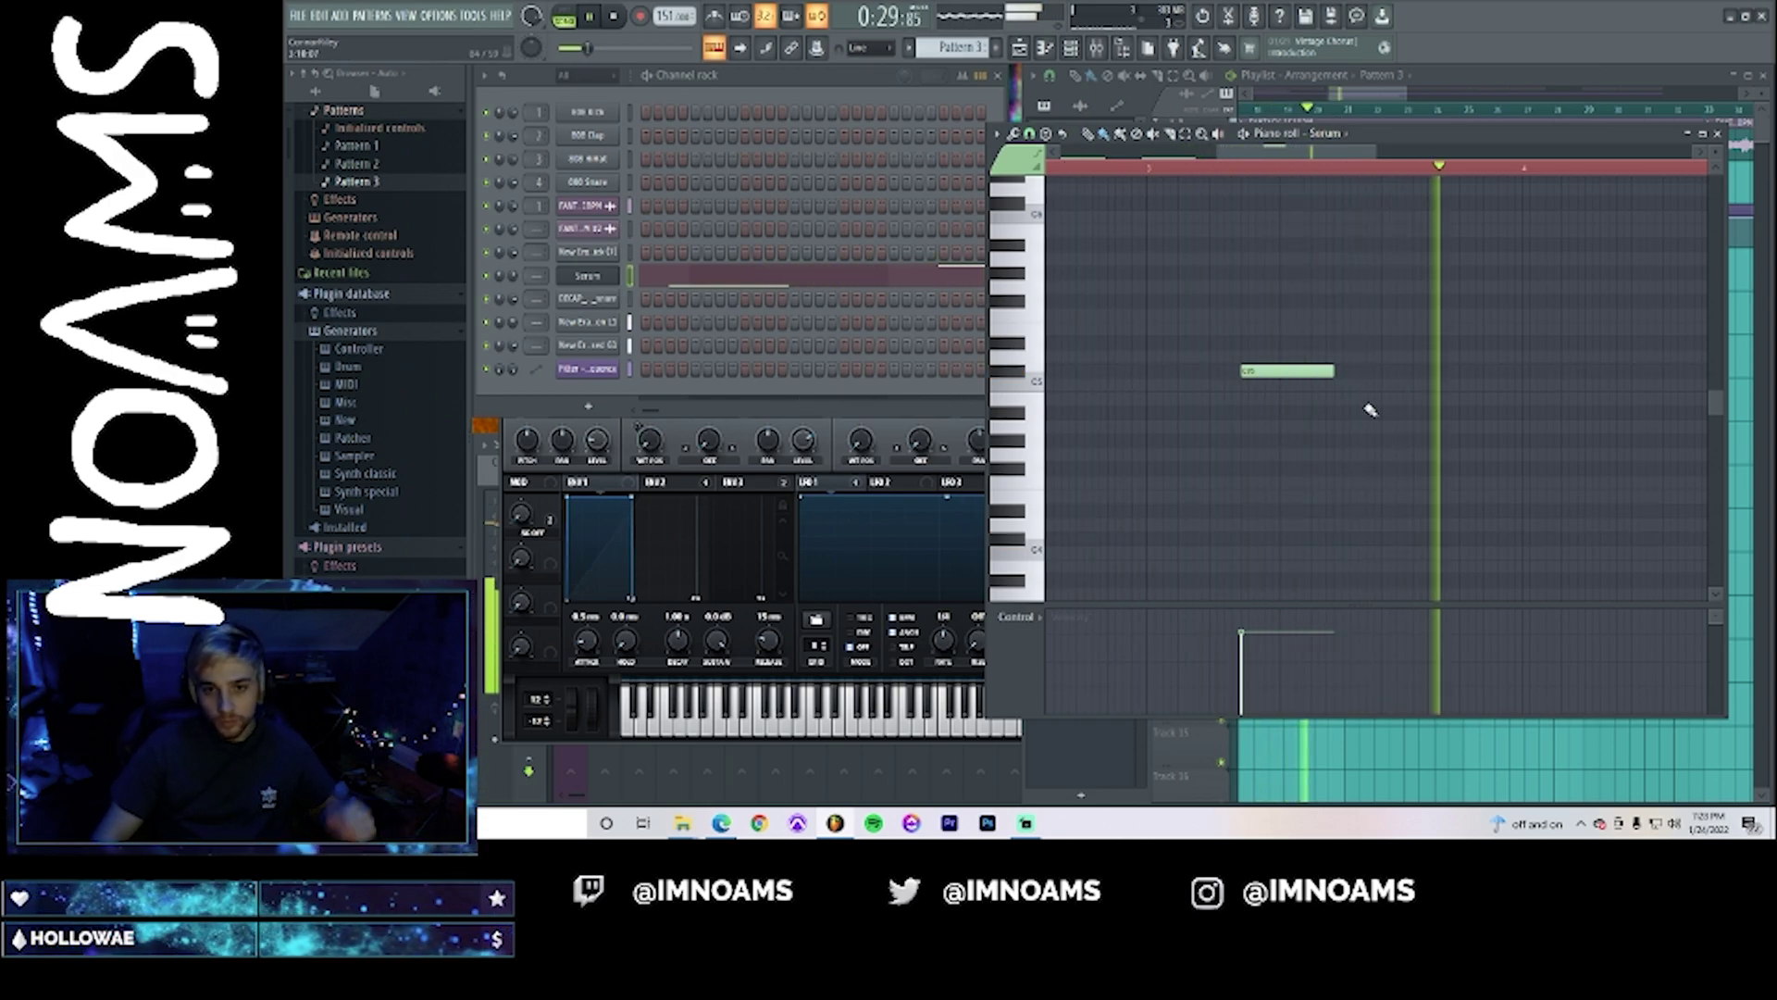
- Add a C#4 note at step 15 of bar 3, lengthen it into bar 4 and play the bass line
{"action": "key", "text": "space"}
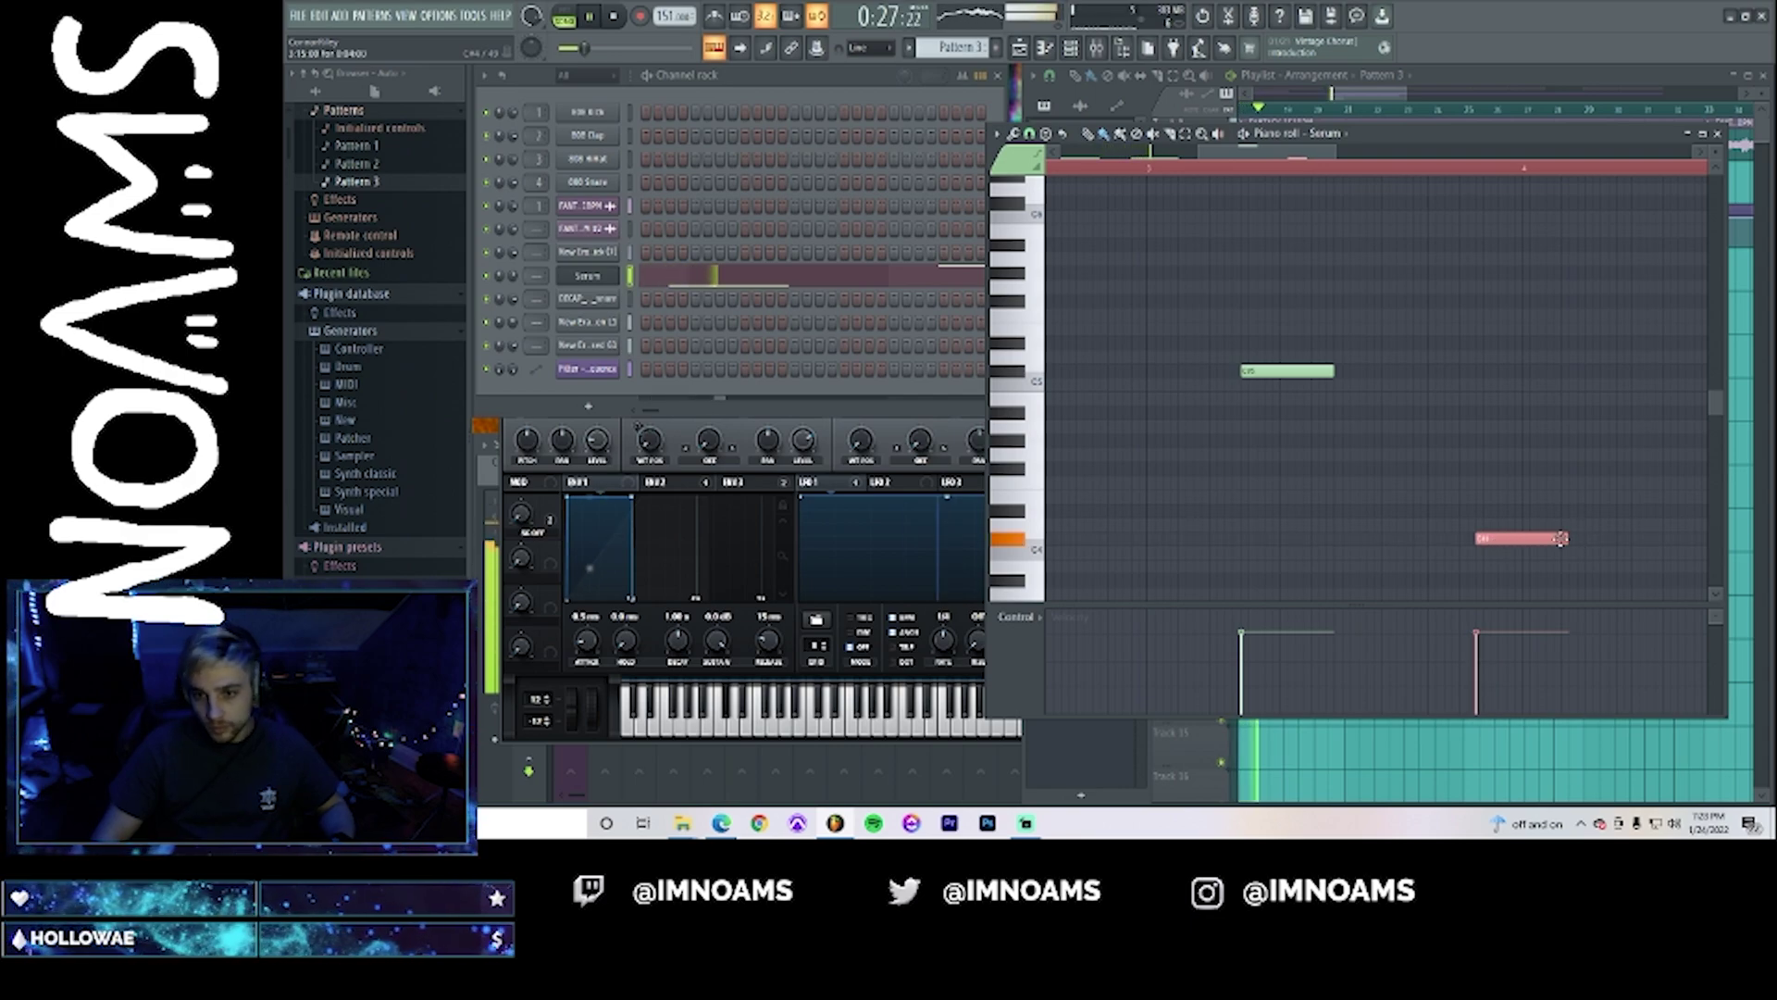
{"action": "left_click_drag", "start_coordinate": [1629, 551], "coordinate": [1495, 553]}
{"action": "key", "text": "space"}
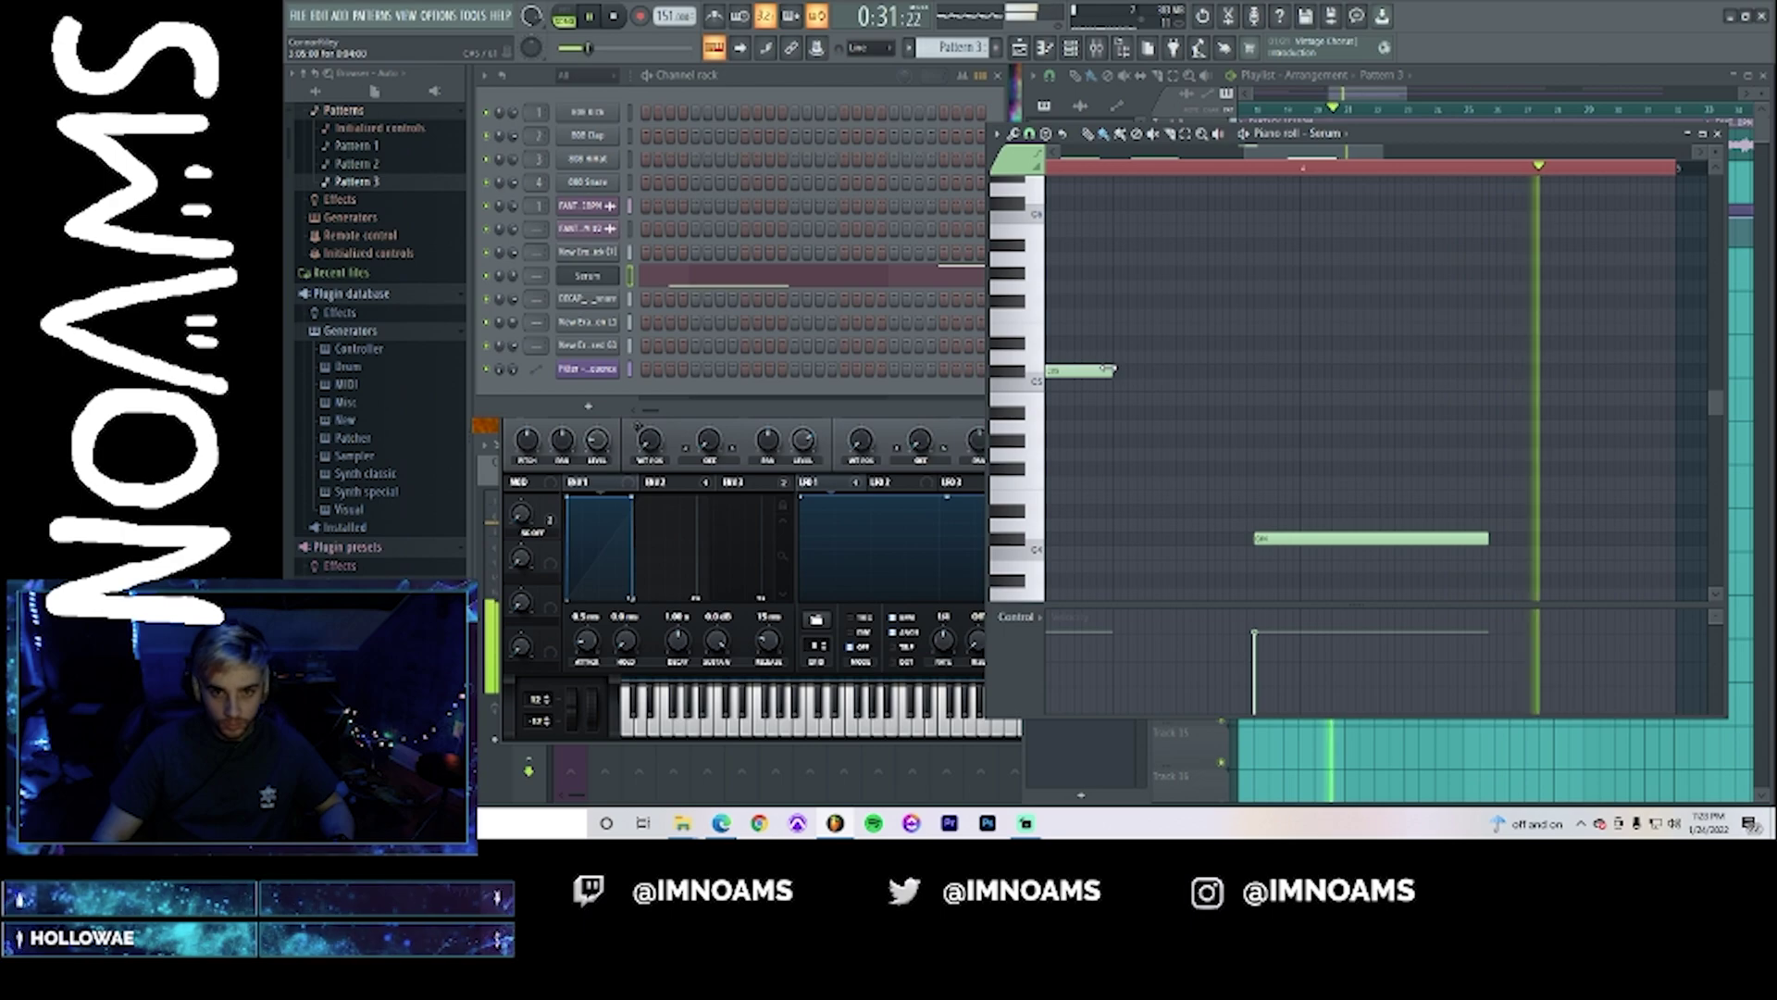
- Try three short descending notes before the last C#4 note, then replace them with a single C#5 note
{"action": "key", "text": "space"}
{"action": "left_click_drag", "start_coordinate": [1111, 372], "coordinate": [1141, 378]}
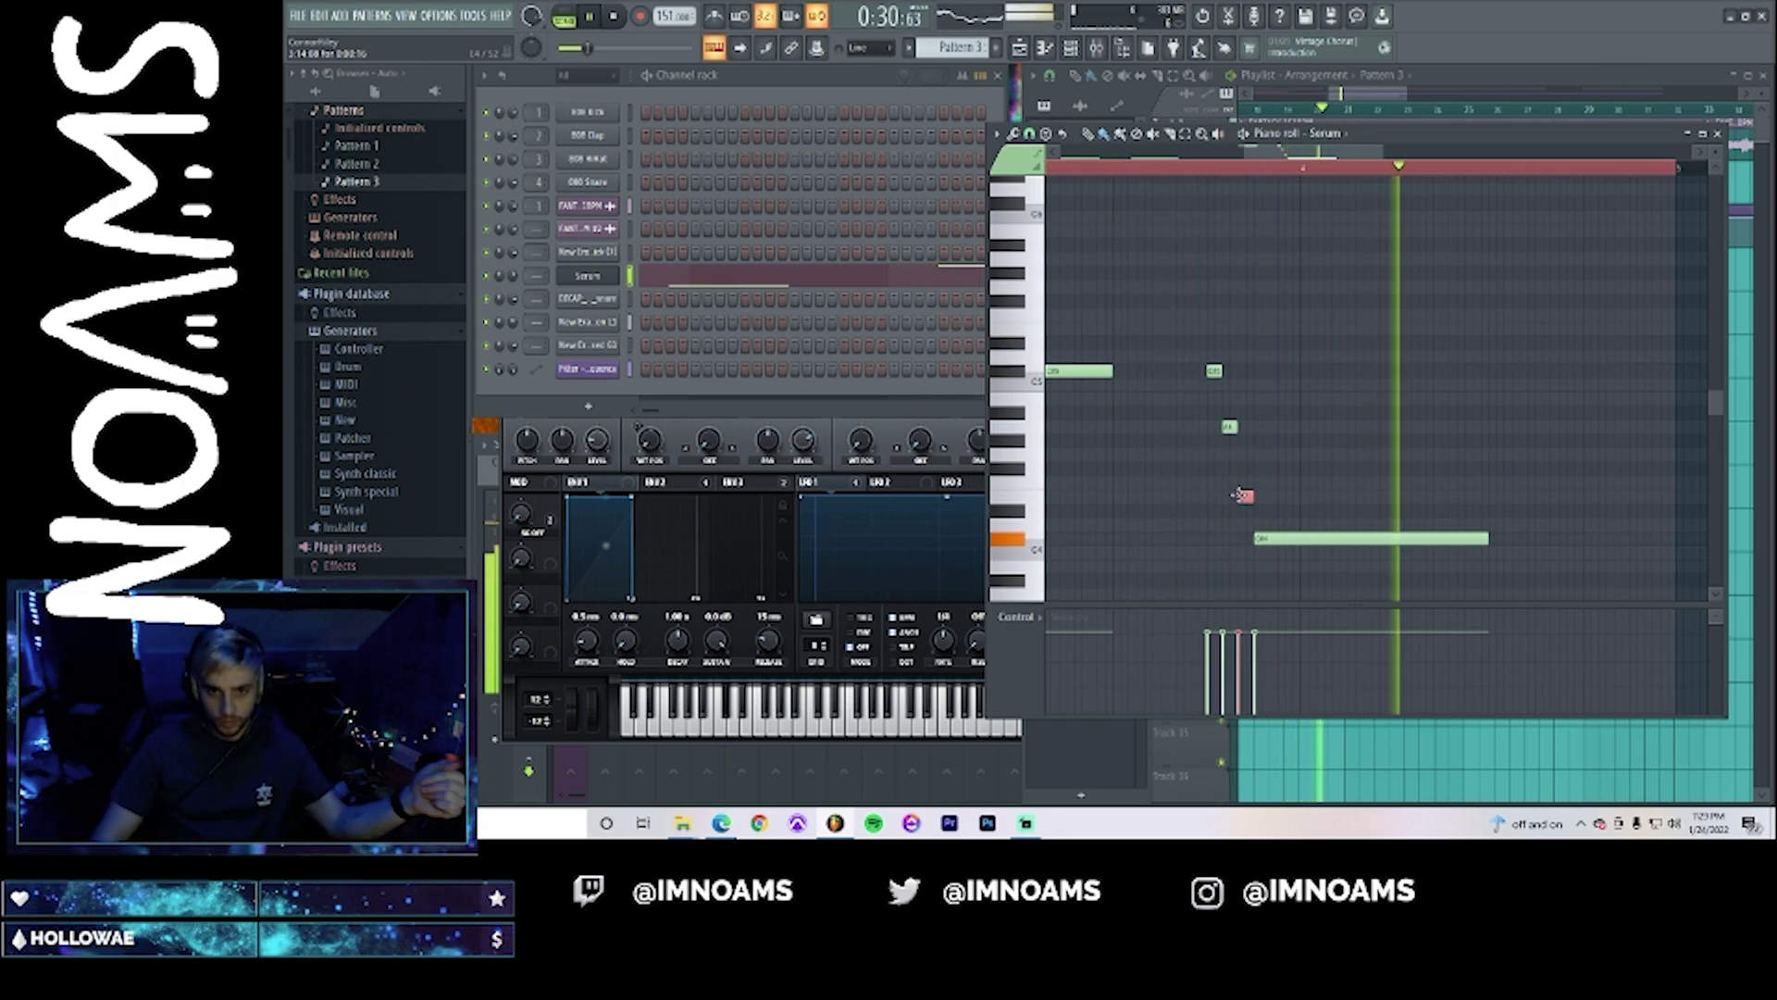
{"action": "right_click", "coordinate": [1214, 371]}
{"action": "right_click", "coordinate": [1246, 496]}
{"action": "right_click", "coordinate": [1229, 427]}
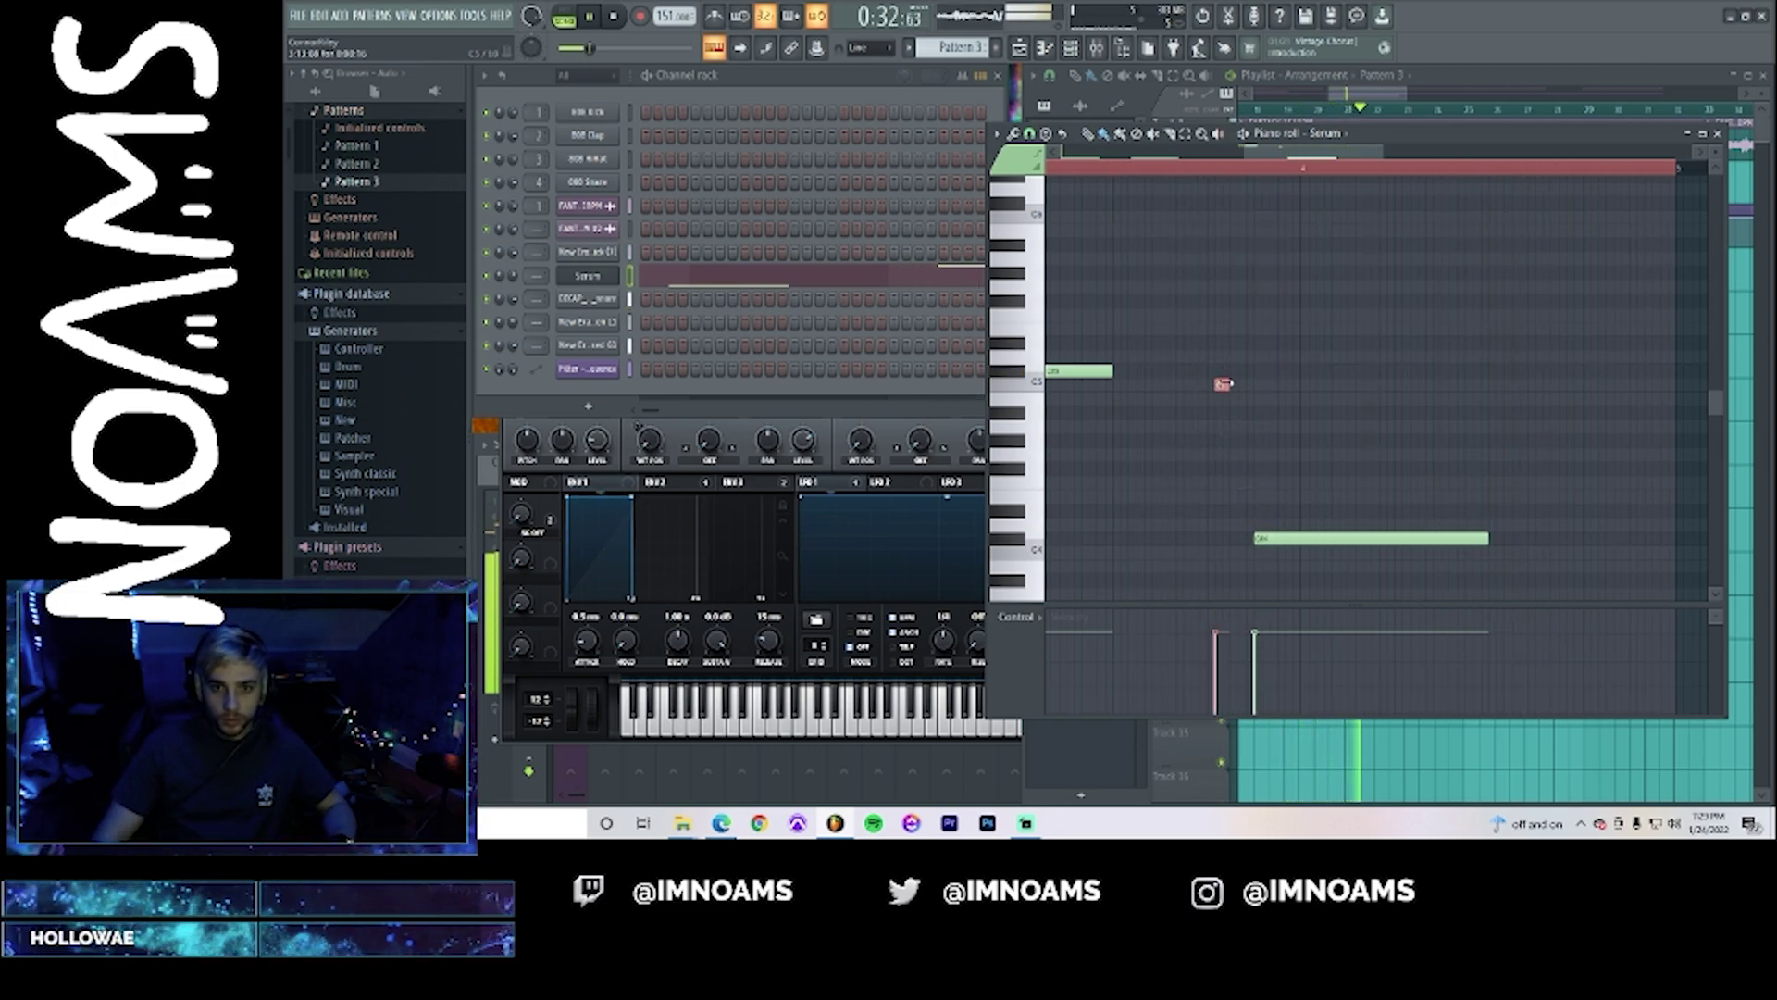
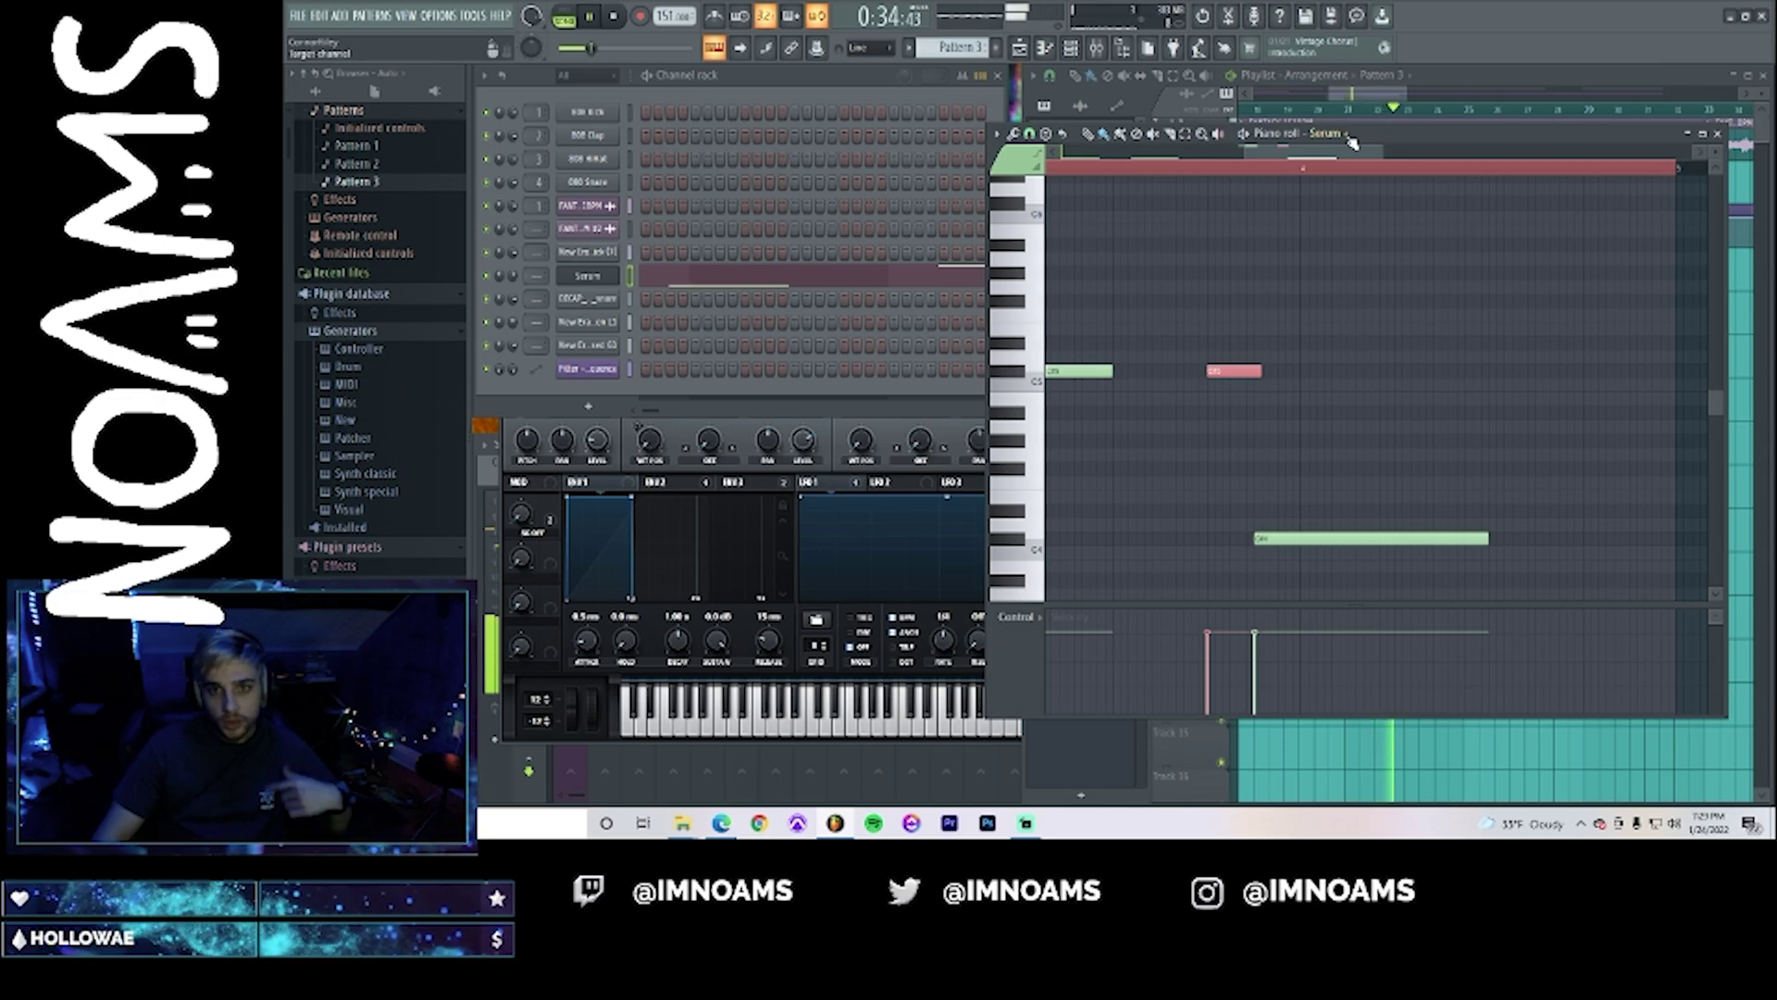
- Place a second Pattern 3 clip on Track 5 at bar 21 and reopen its Serum notes
{"action": "left_click", "coordinate": [1355, 93]}
{"action": "left_click", "coordinate": [1349, 320]}
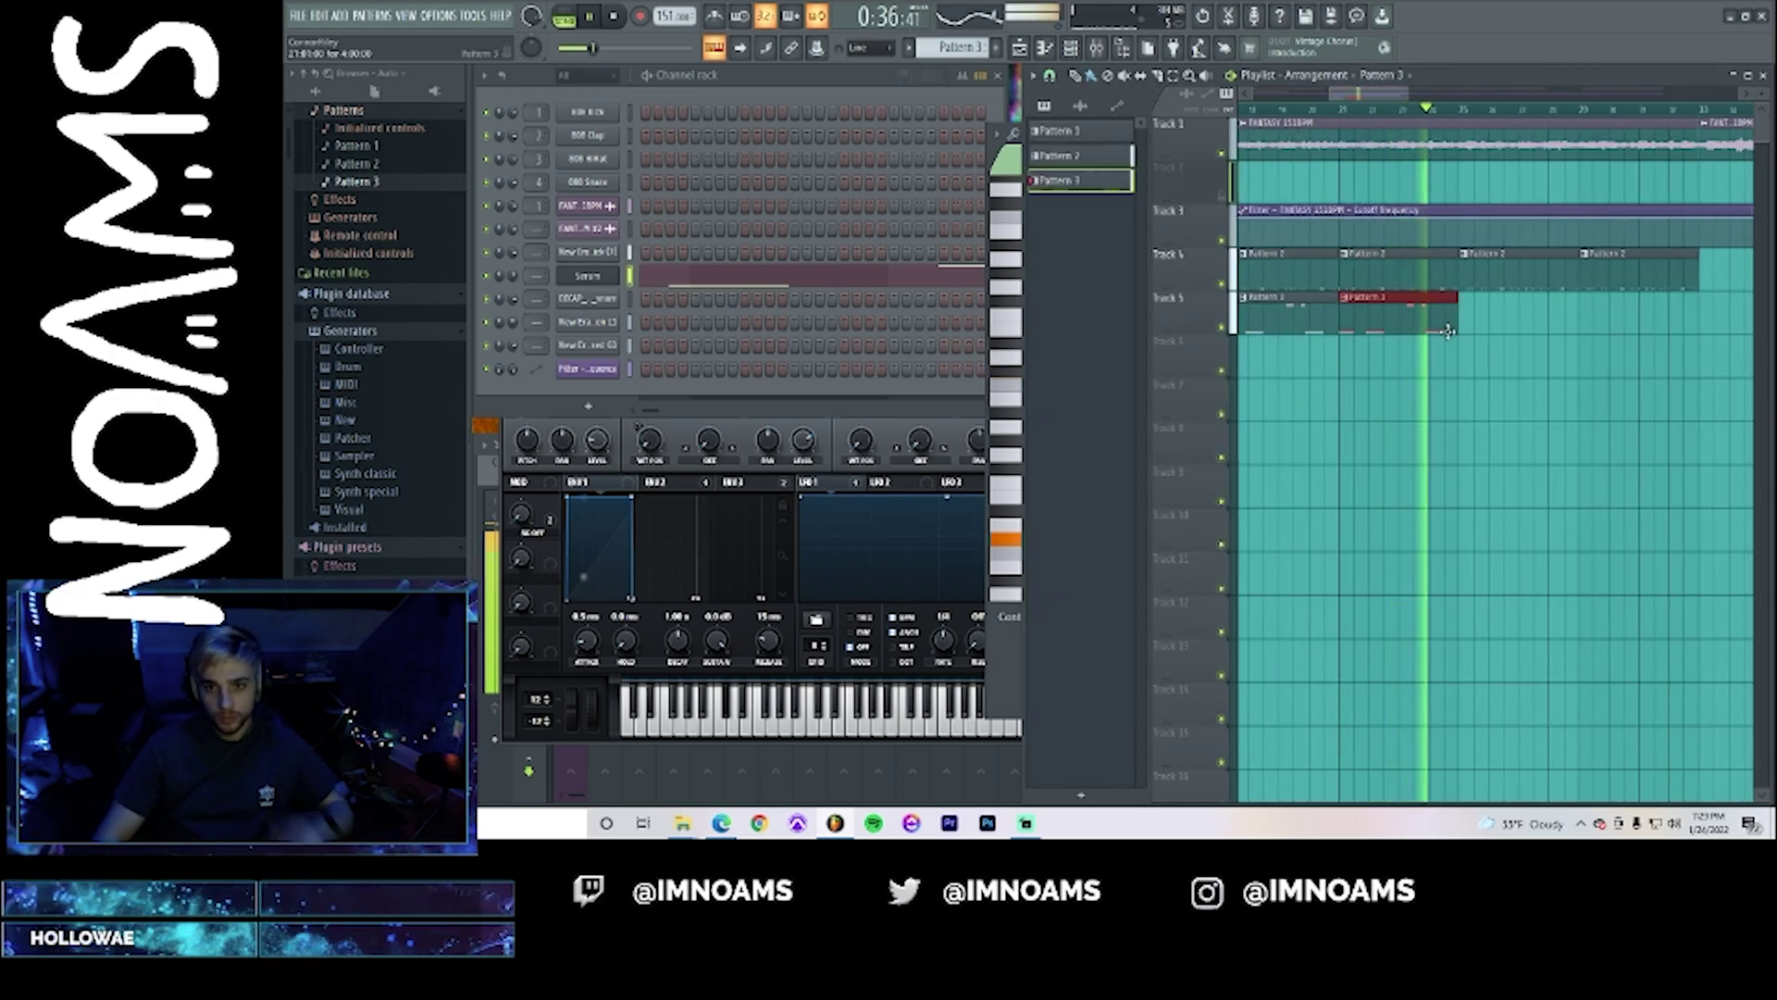
{"action": "double_click", "coordinate": [1430, 304]}
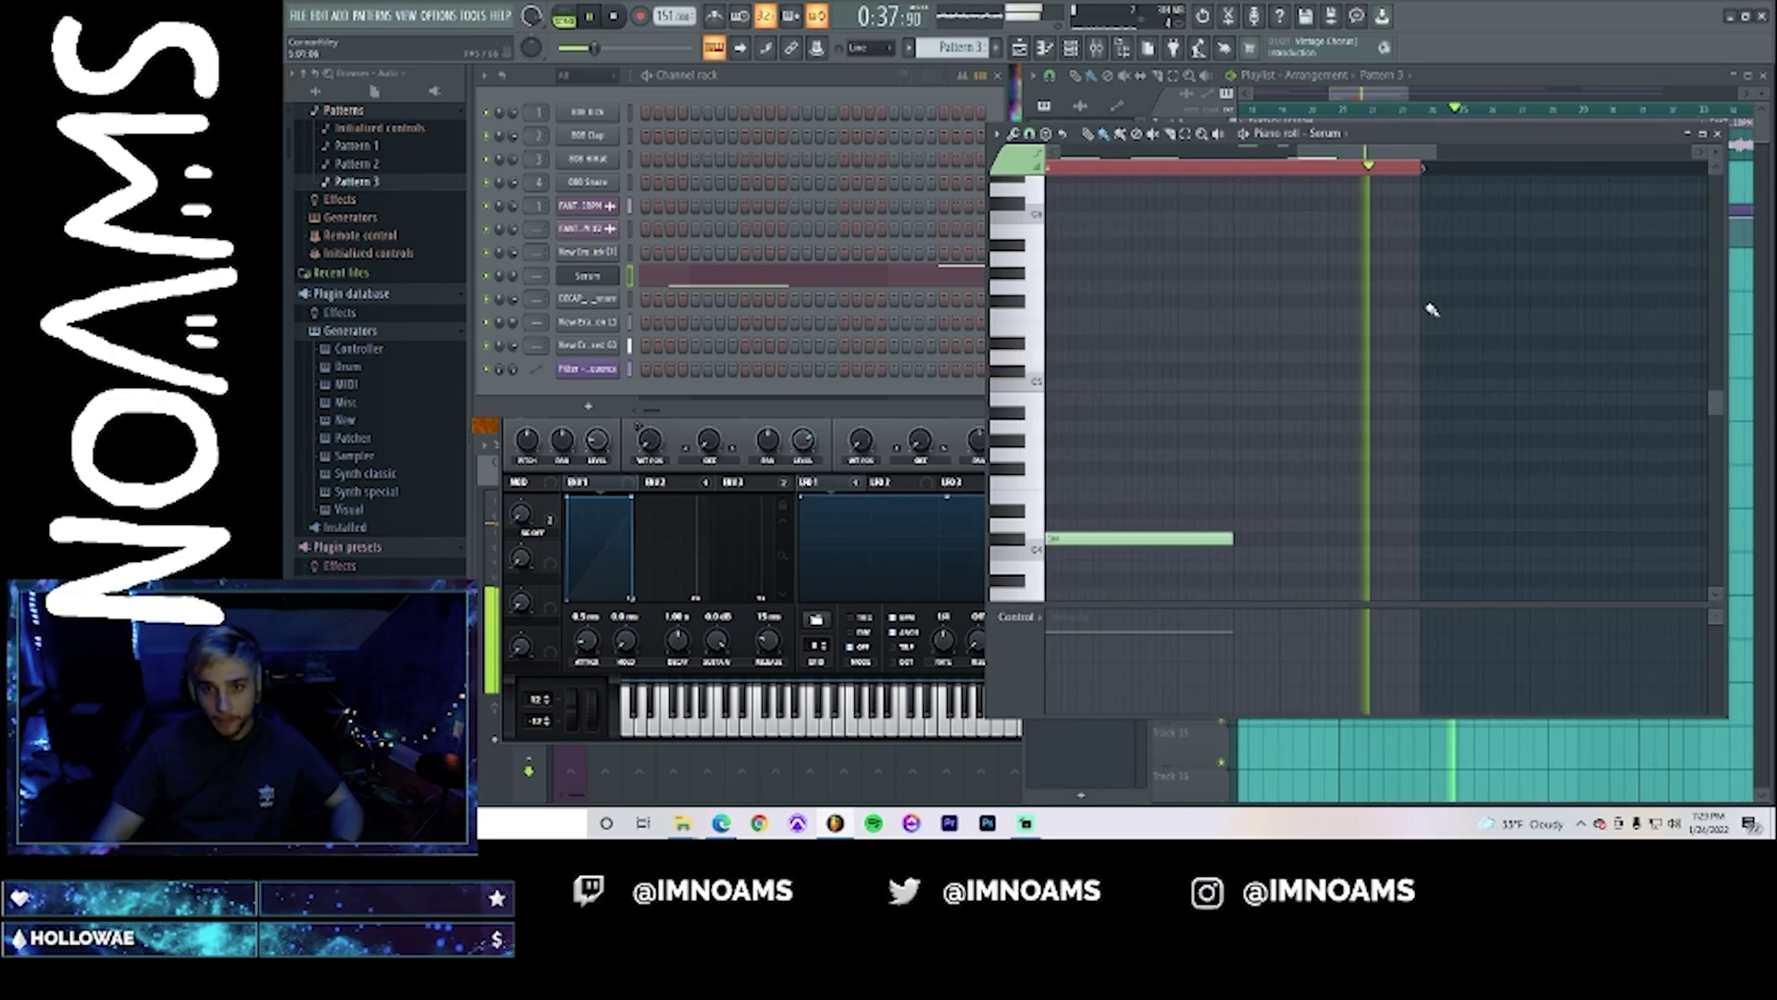
- Check the New Era 808s kick notes in Pattern 2 and return to the playlist
{"action": "left_click", "coordinate": [1379, 100]}
{"action": "double_click", "coordinate": [1424, 259]}
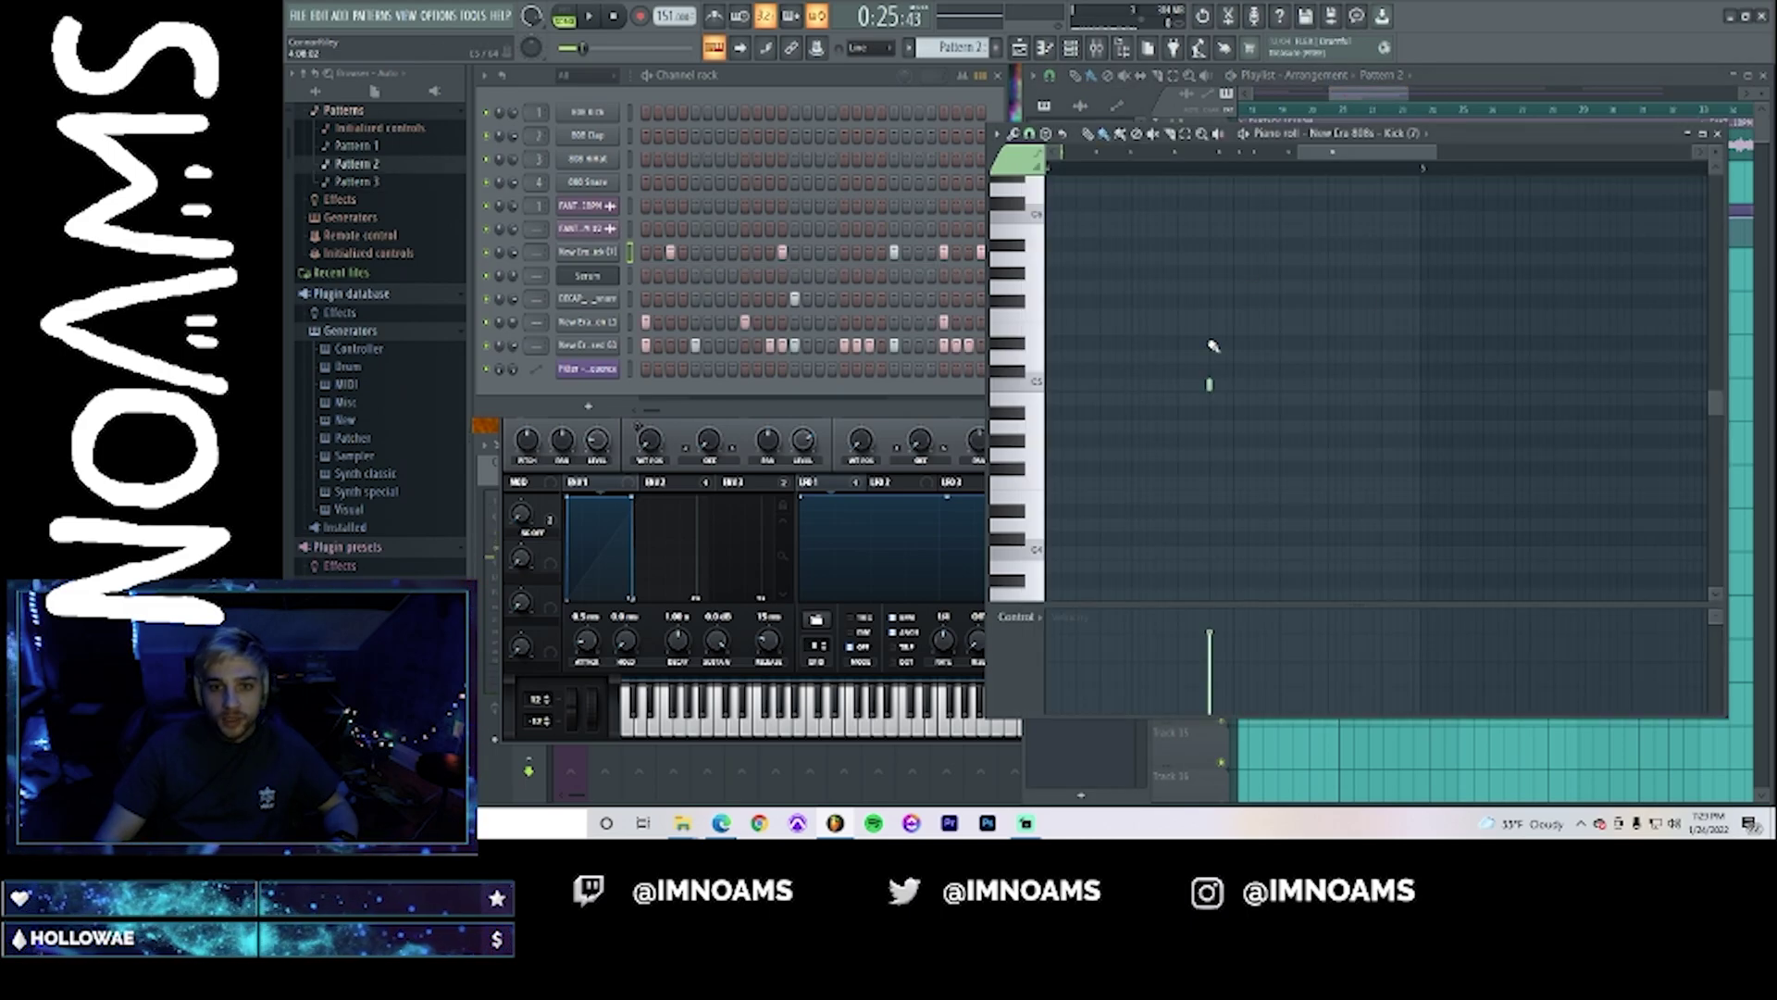
{"action": "left_click", "coordinate": [1511, 98]}
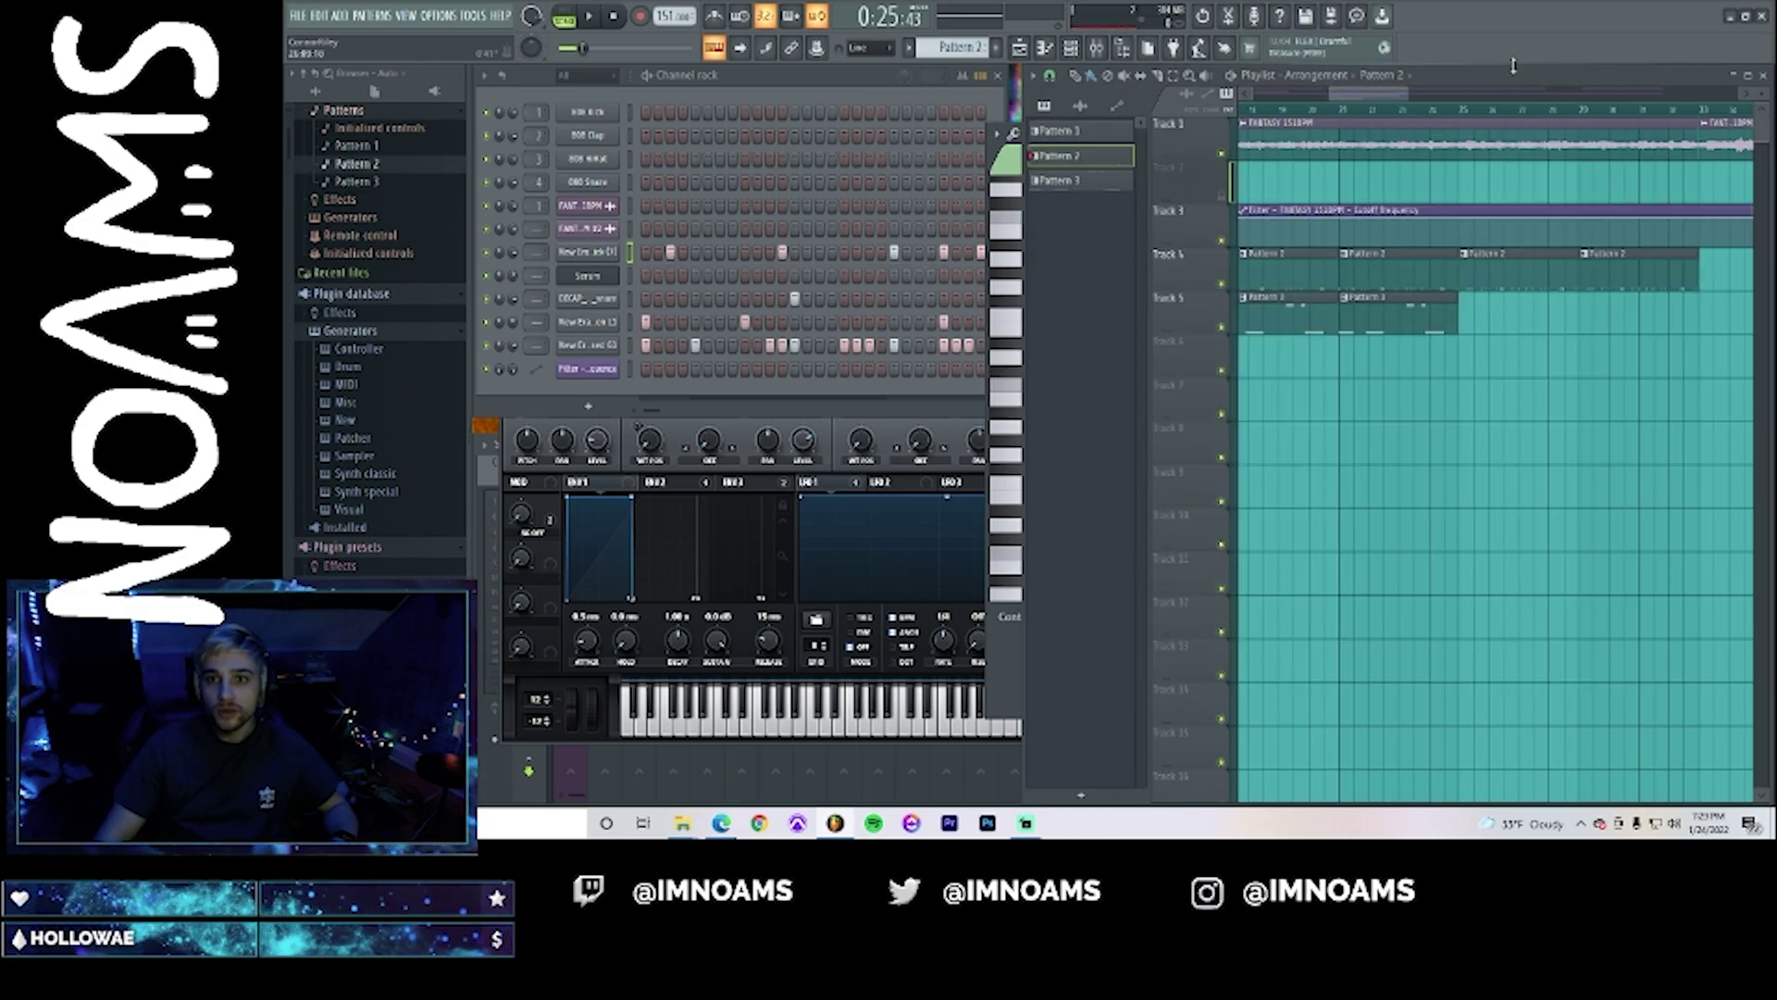
- Reopen Pattern 3's Serum notes and lengthen the second C#5 note in bar 3 until it overlaps the last C#4 note
{"action": "double_click", "coordinate": [1437, 310]}
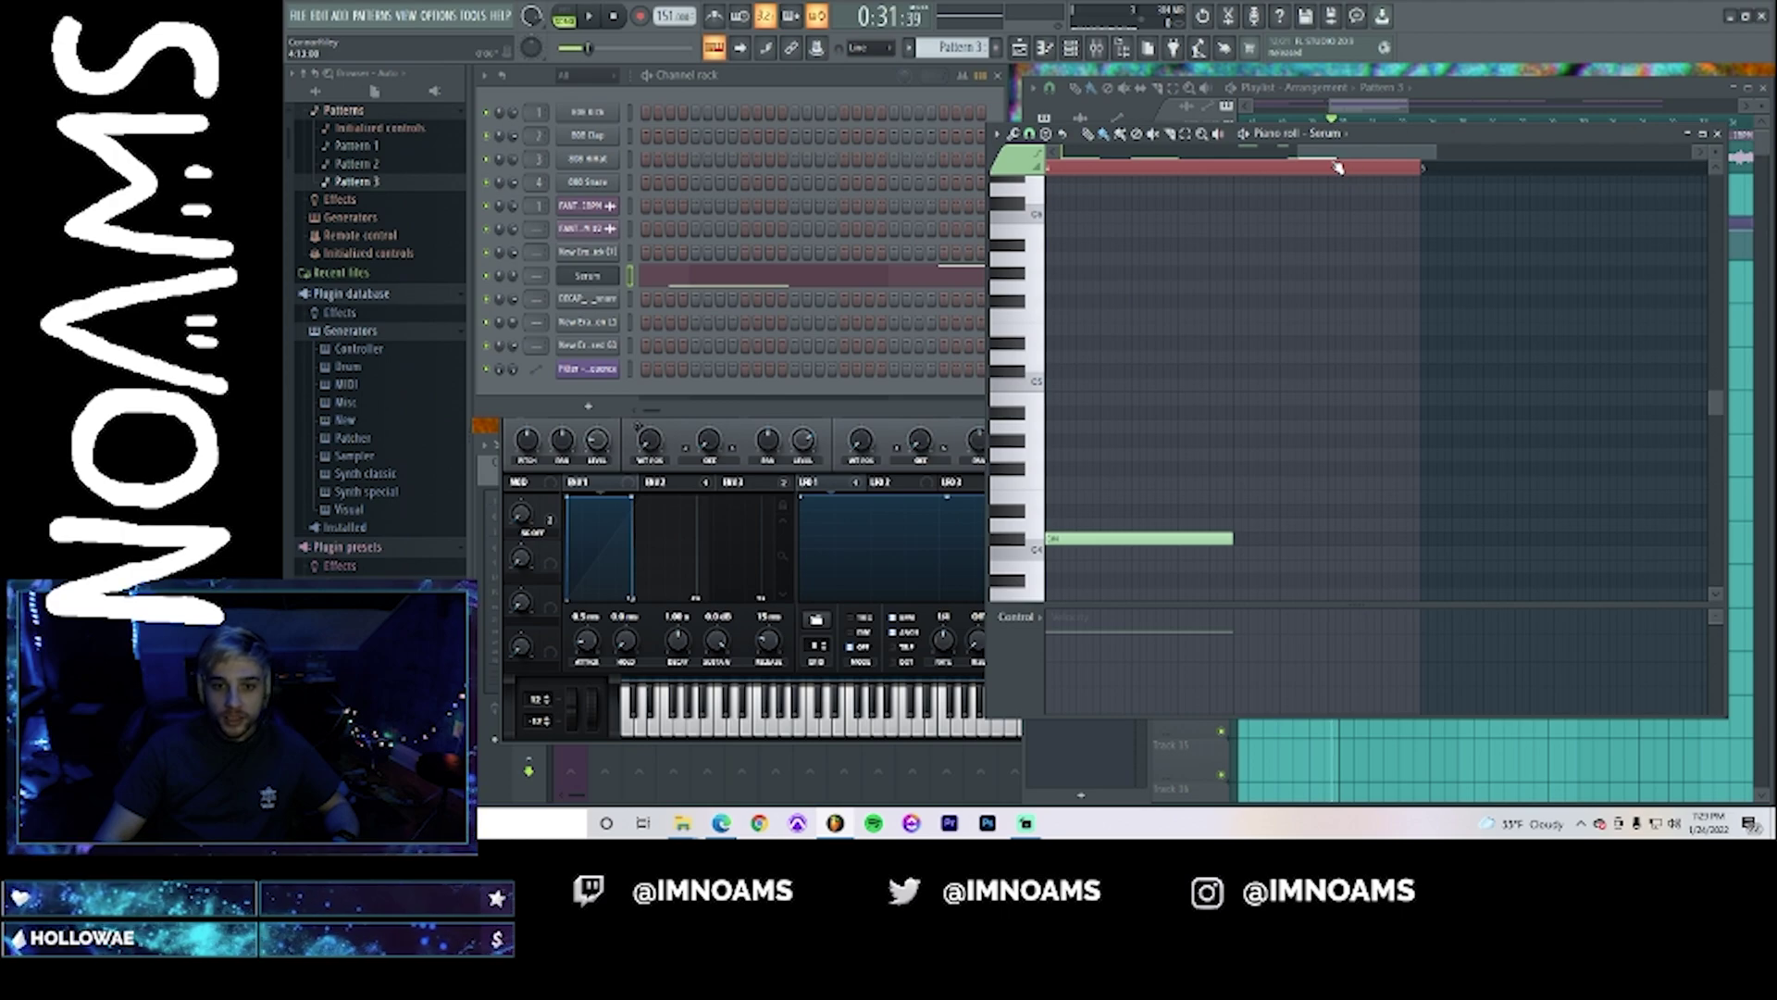
{"action": "left_click_drag", "start_coordinate": [1336, 155], "coordinate": [1301, 164]}
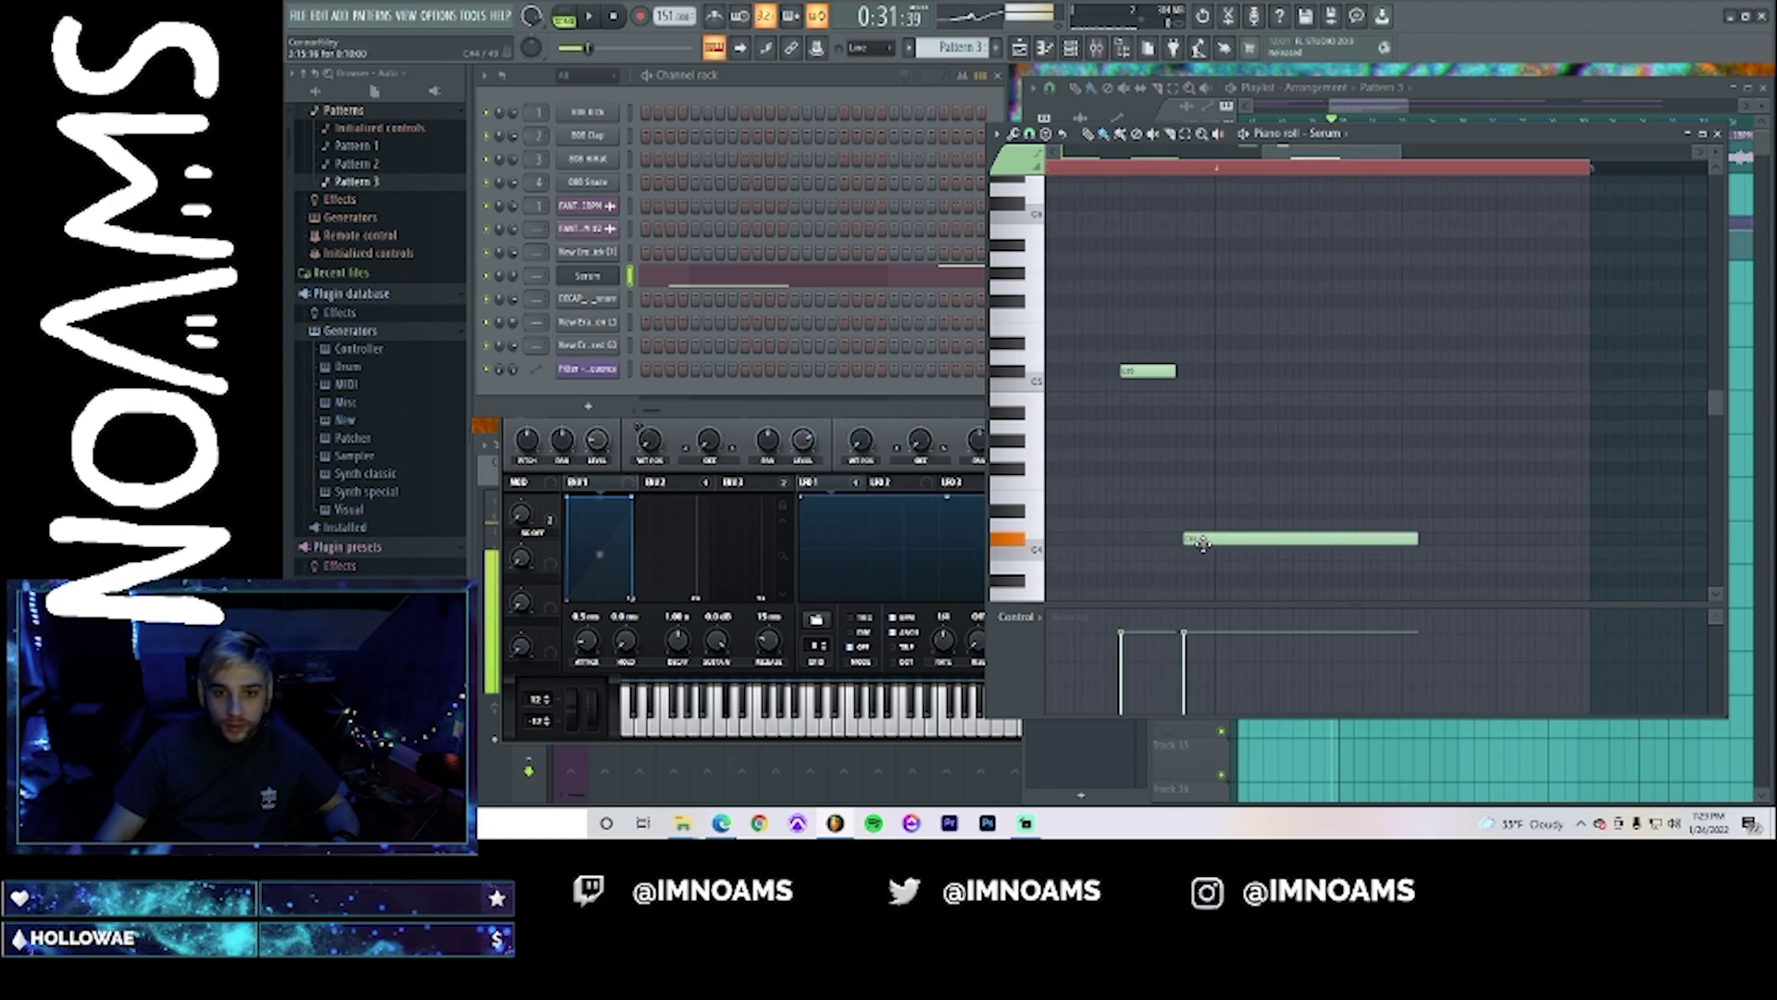
{"action": "left_click_drag", "start_coordinate": [1177, 371], "coordinate": [1188, 378]}
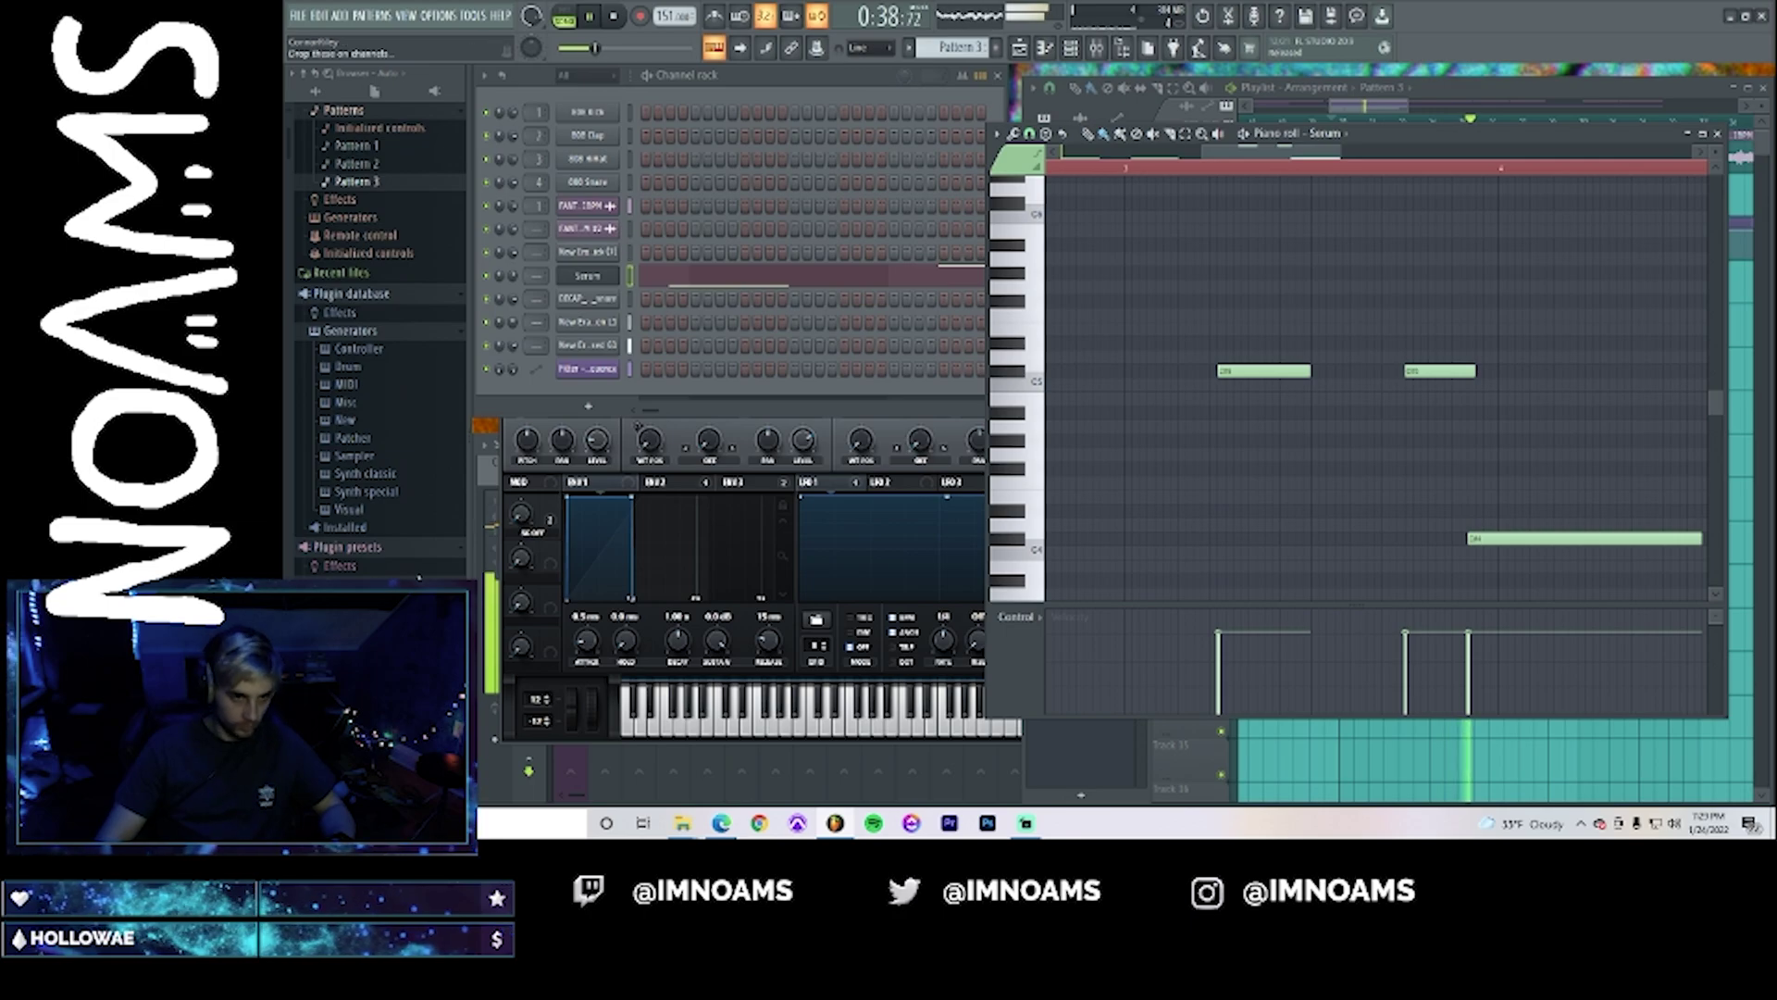
- Route the Serum channel to mixer insert 2
{"action": "left_click", "coordinate": [586, 275]}
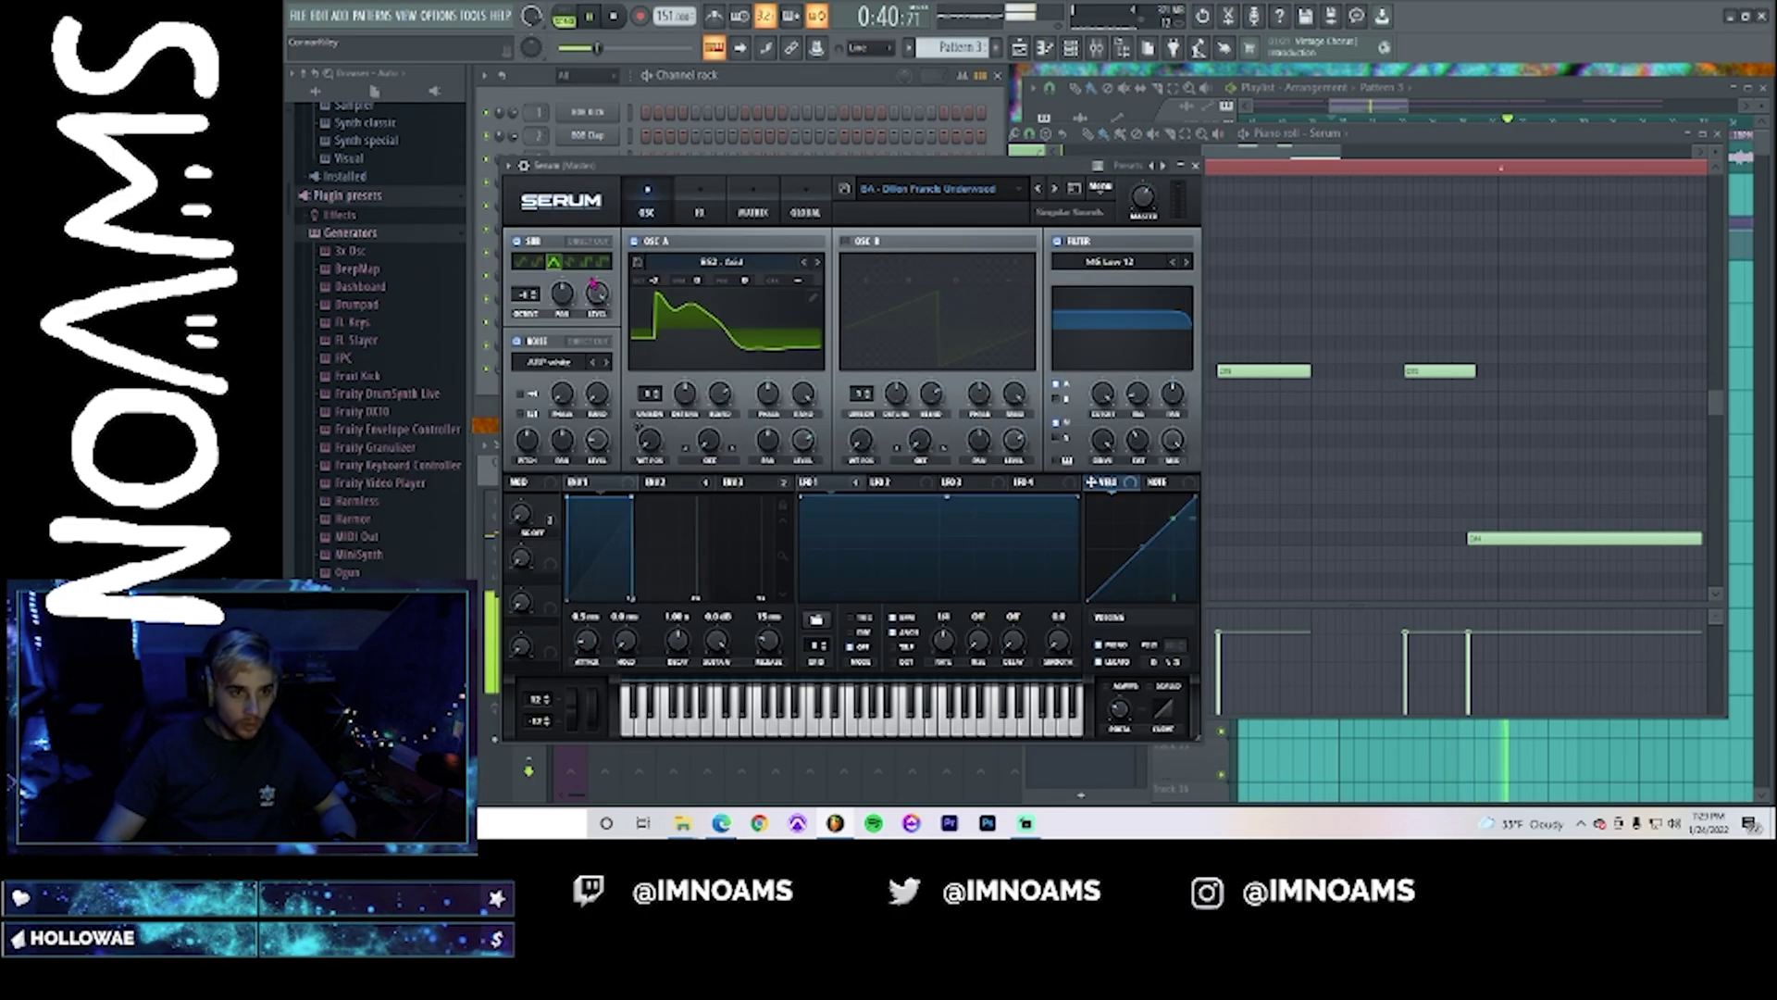
{"action": "key", "text": "F9"}
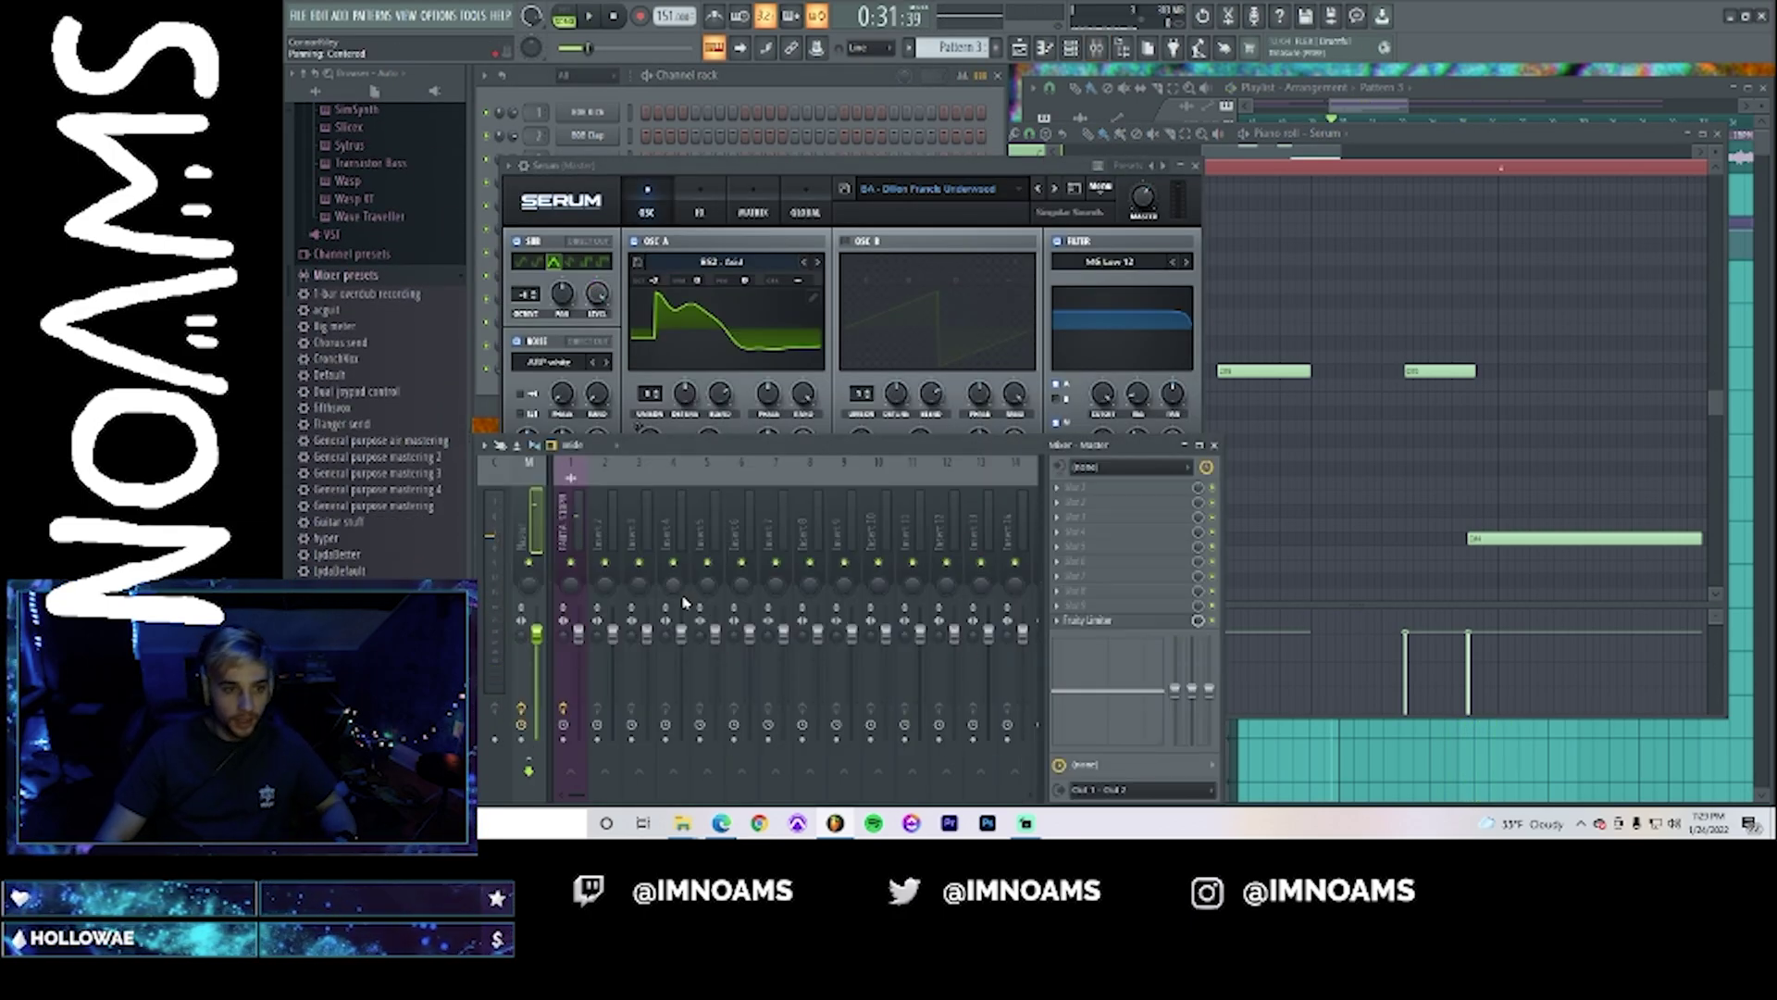
{"action": "right_click", "coordinate": [599, 526]}
{"action": "left_click", "coordinate": [807, 516]}
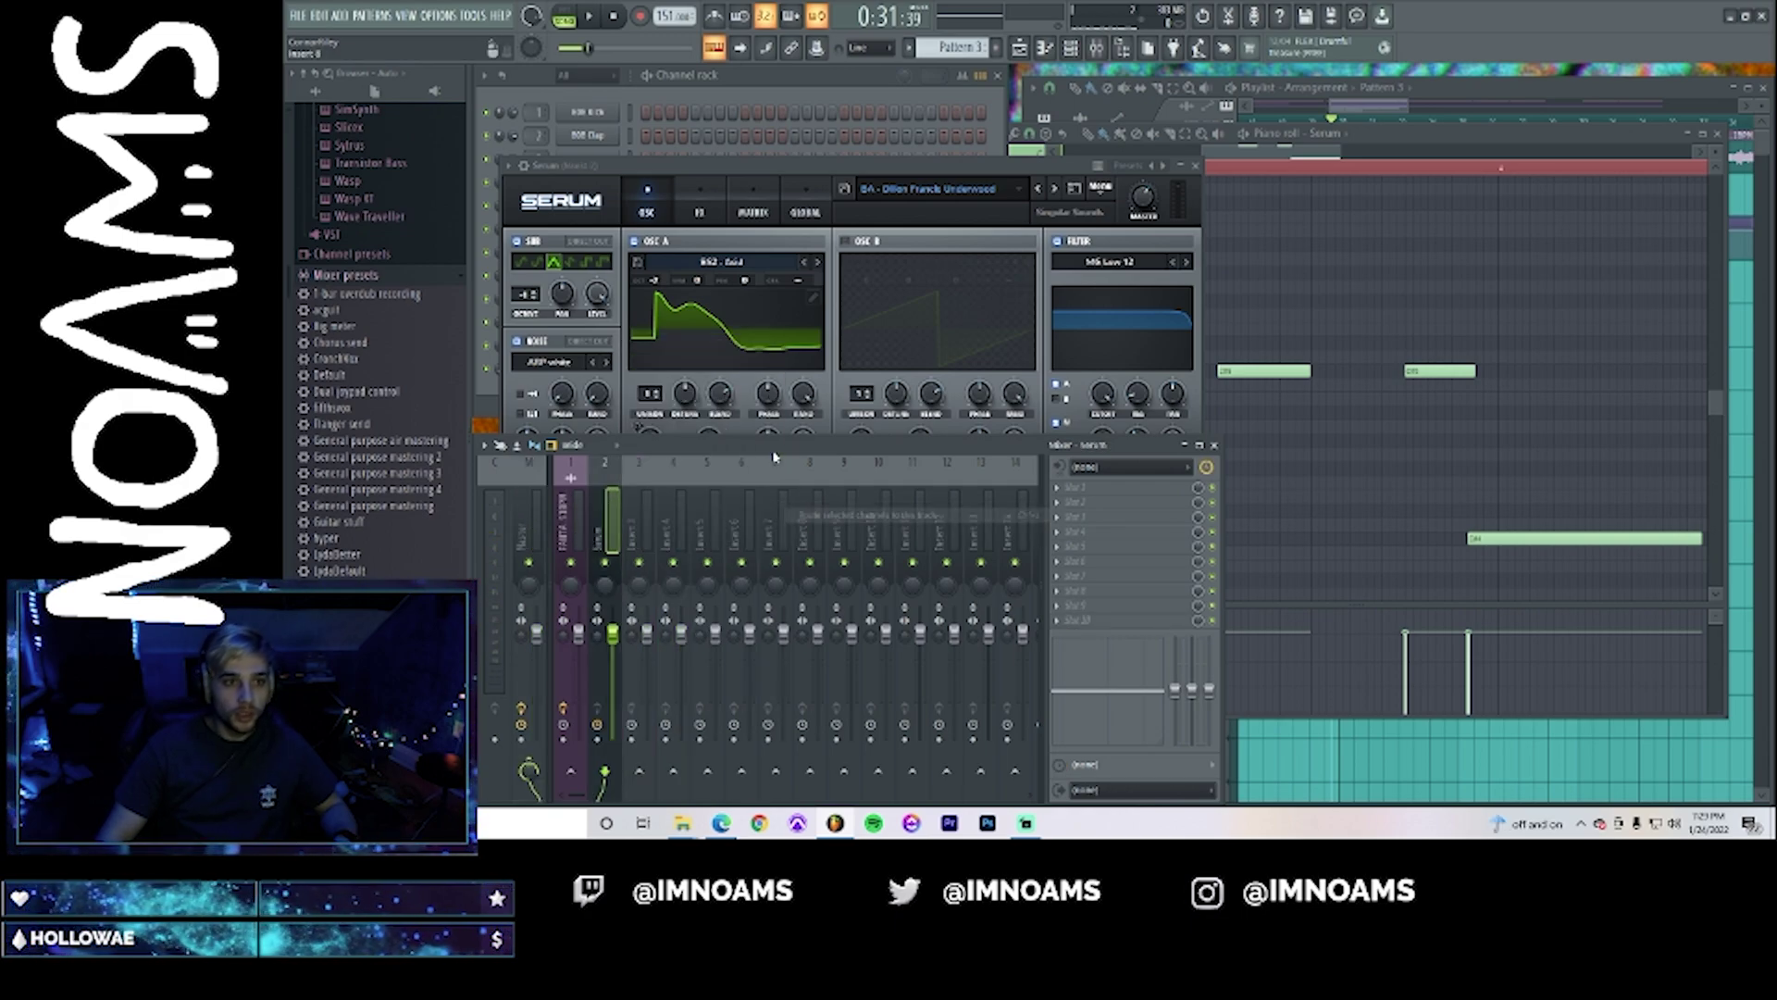
- Route the DECAP snare channel and the two New Era channels below it to consecutive mixer inserts 3 to 5
{"action": "left_click", "coordinate": [585, 78]}
{"action": "left_click", "coordinate": [592, 94]}
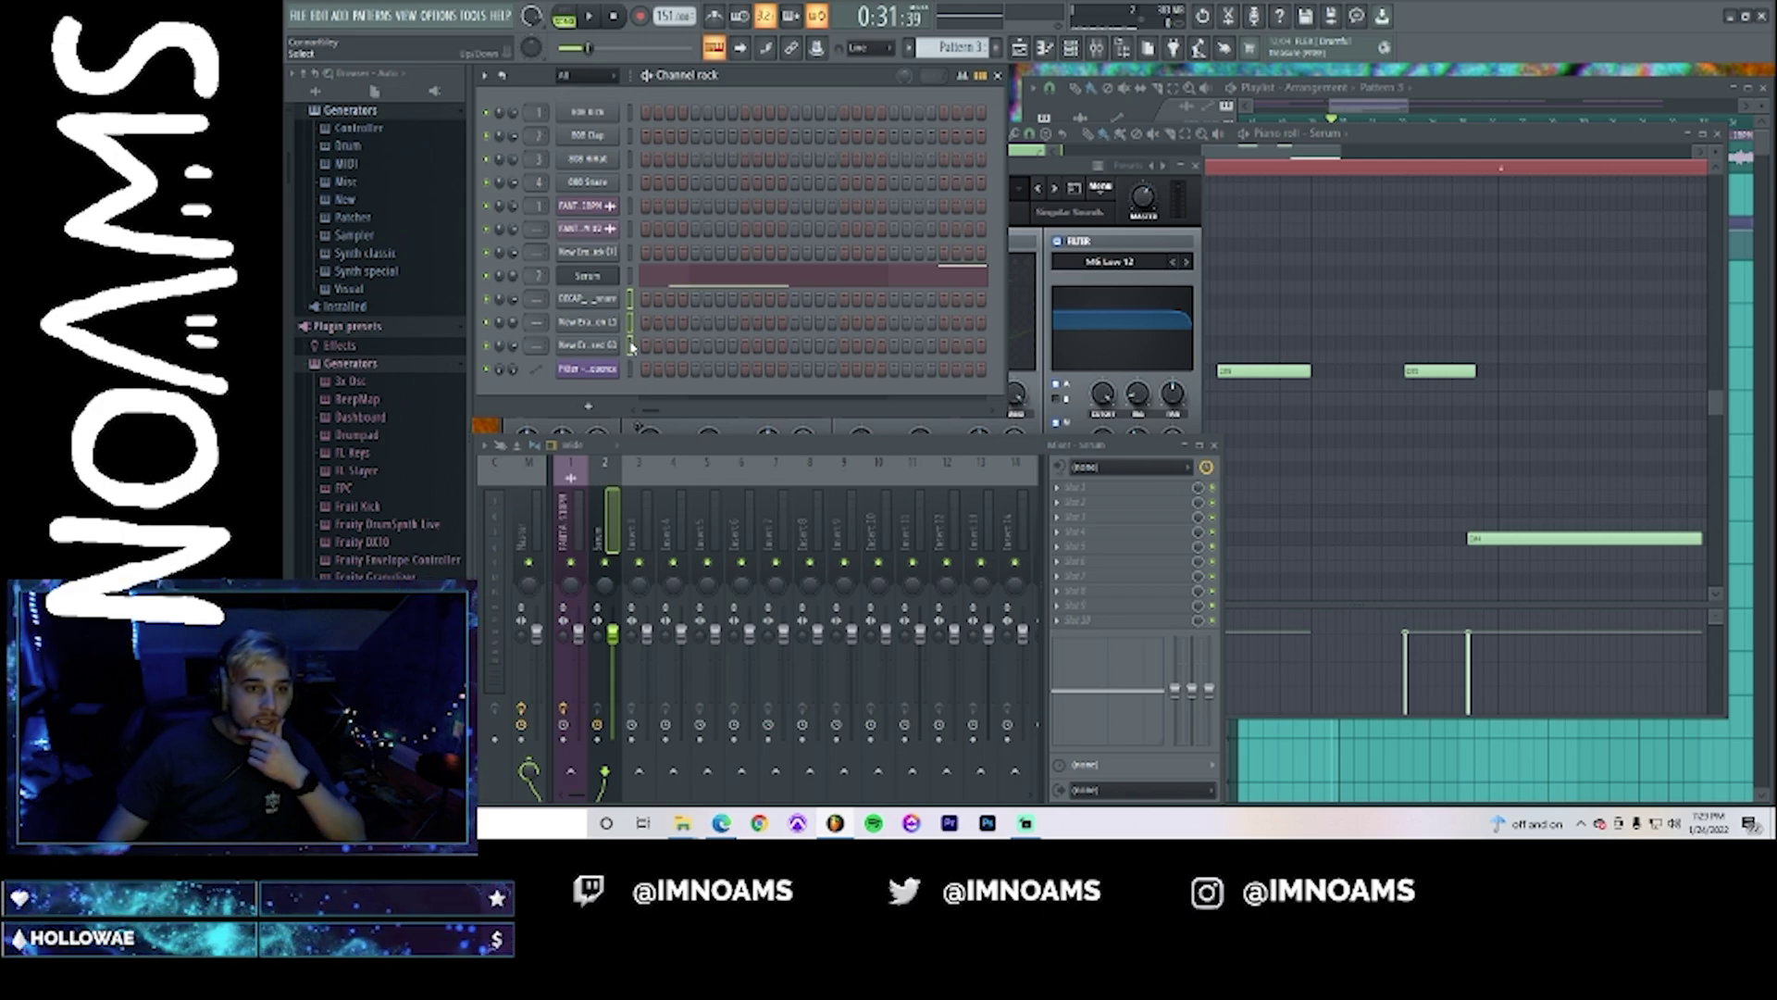
{"action": "right_click", "coordinate": [630, 535]}
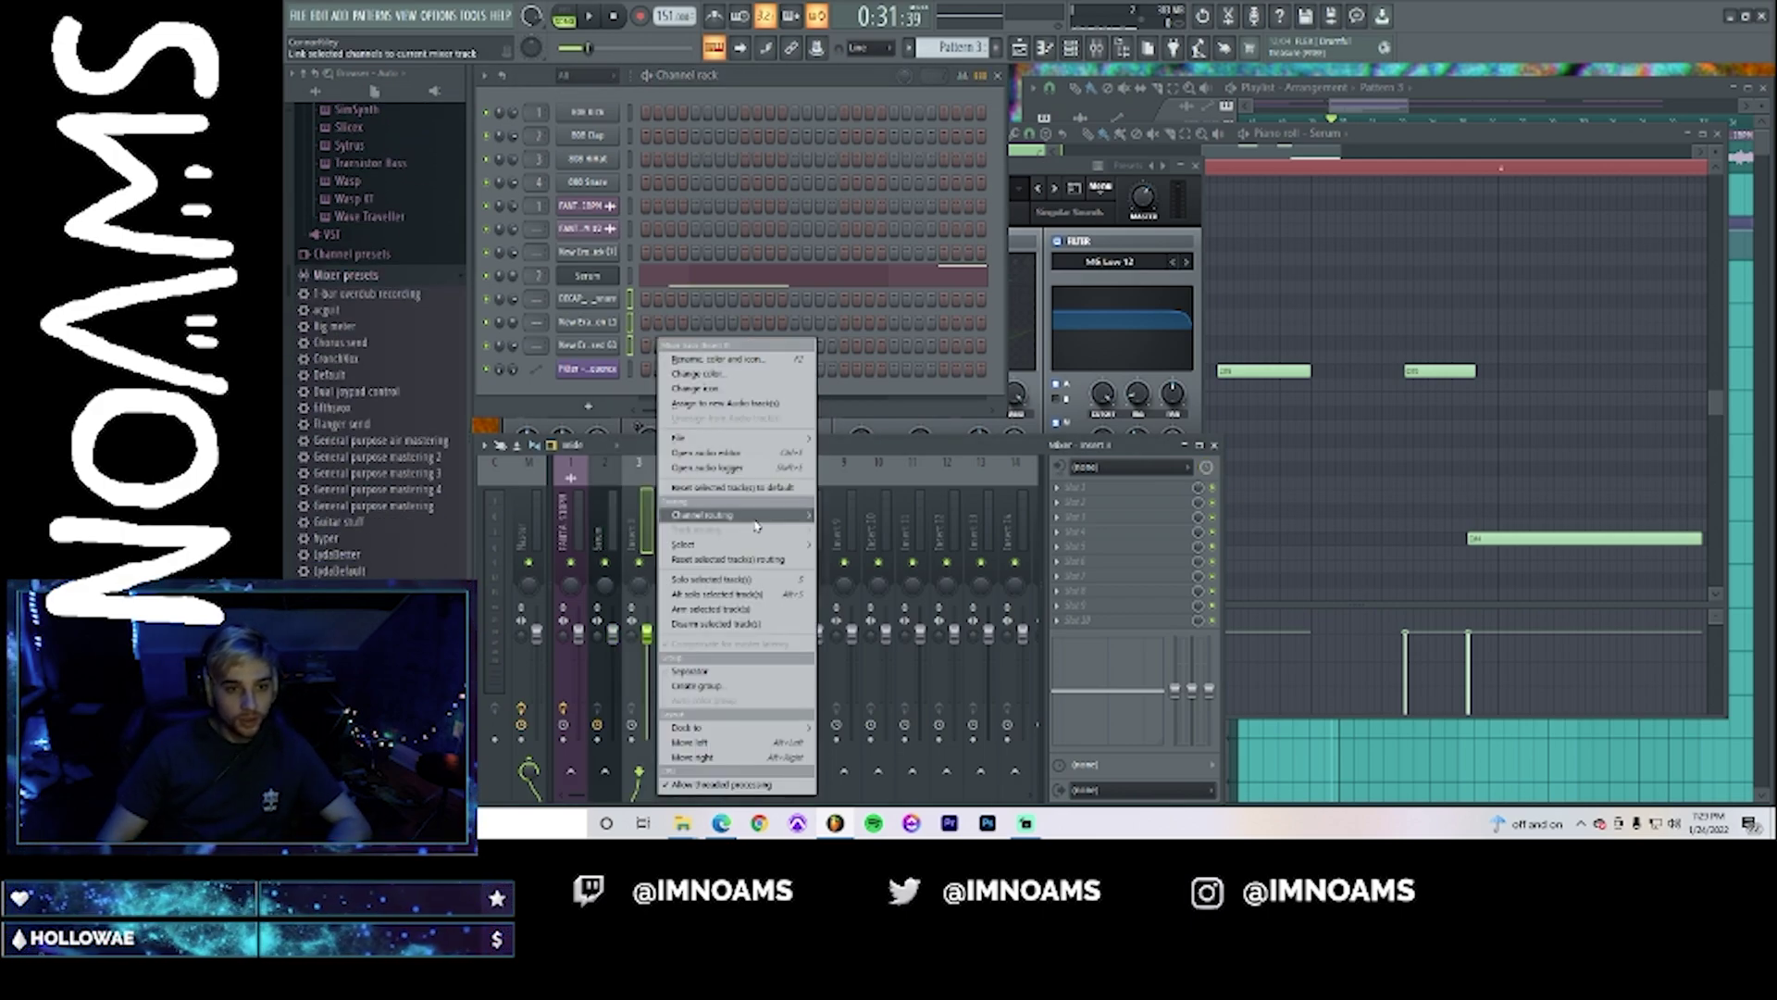
{"action": "left_click", "coordinate": [857, 530]}
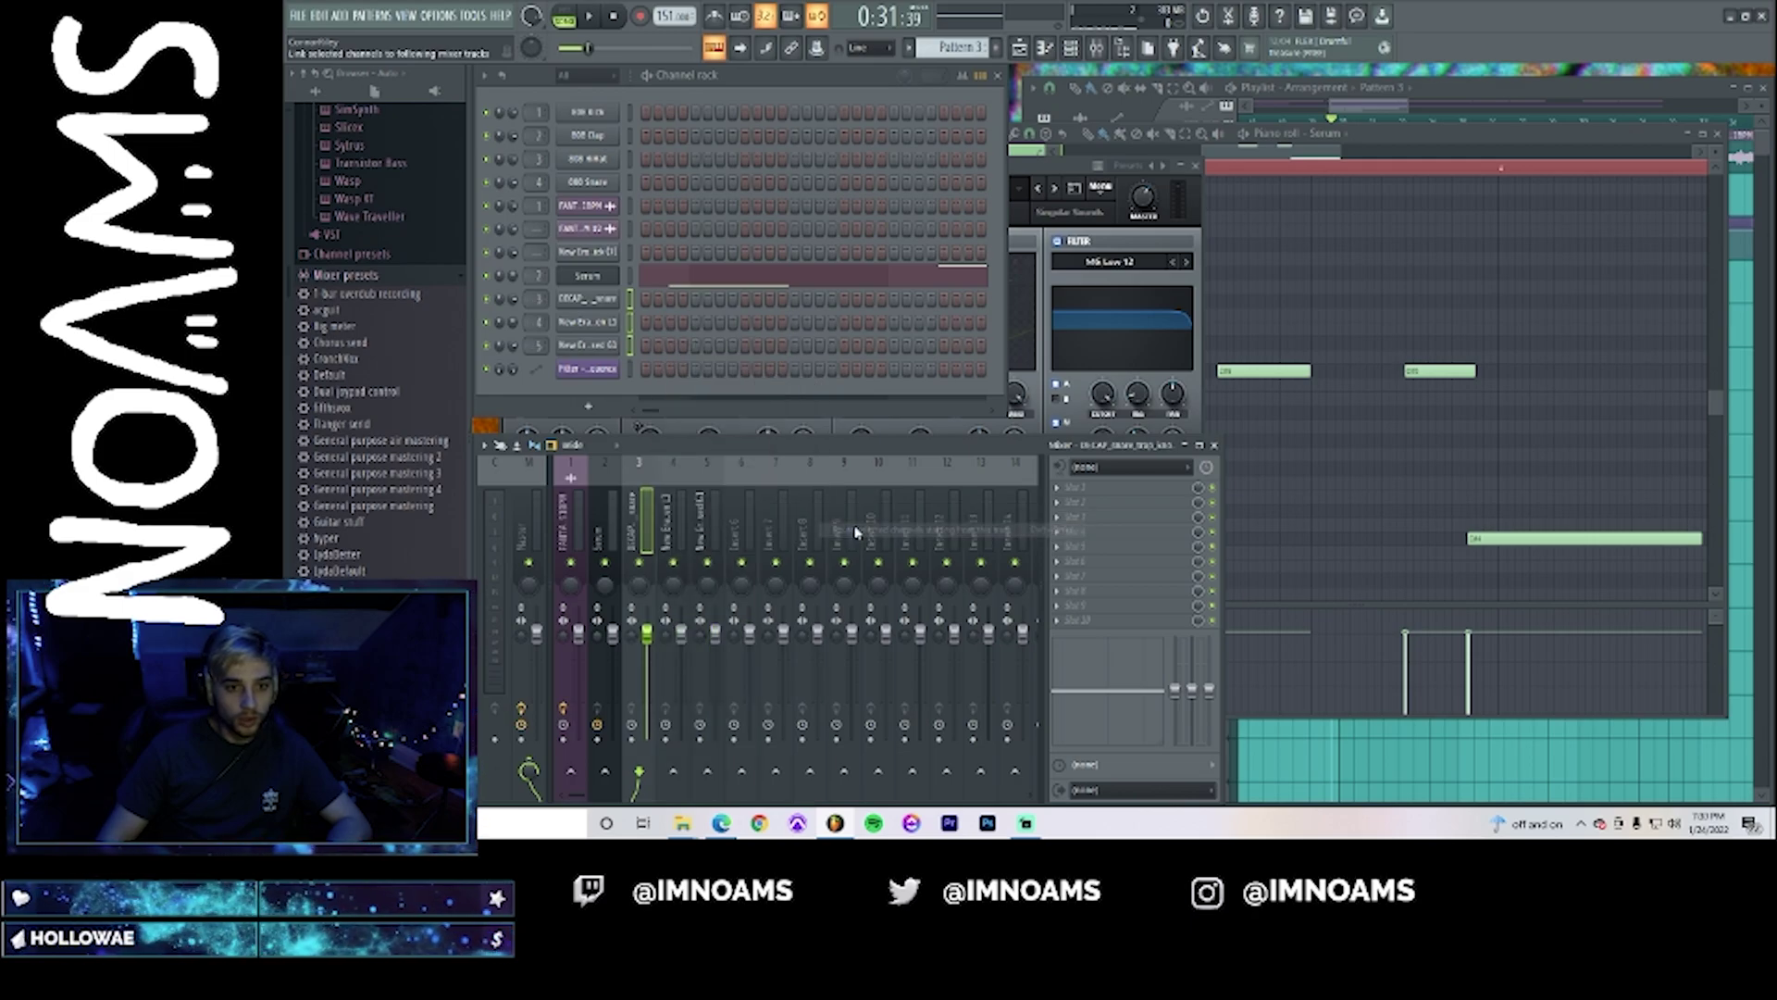
- Play the arrangement and load Fruity Parametric EQ 2 on the Serum mixer track
{"action": "key", "text": "space"}
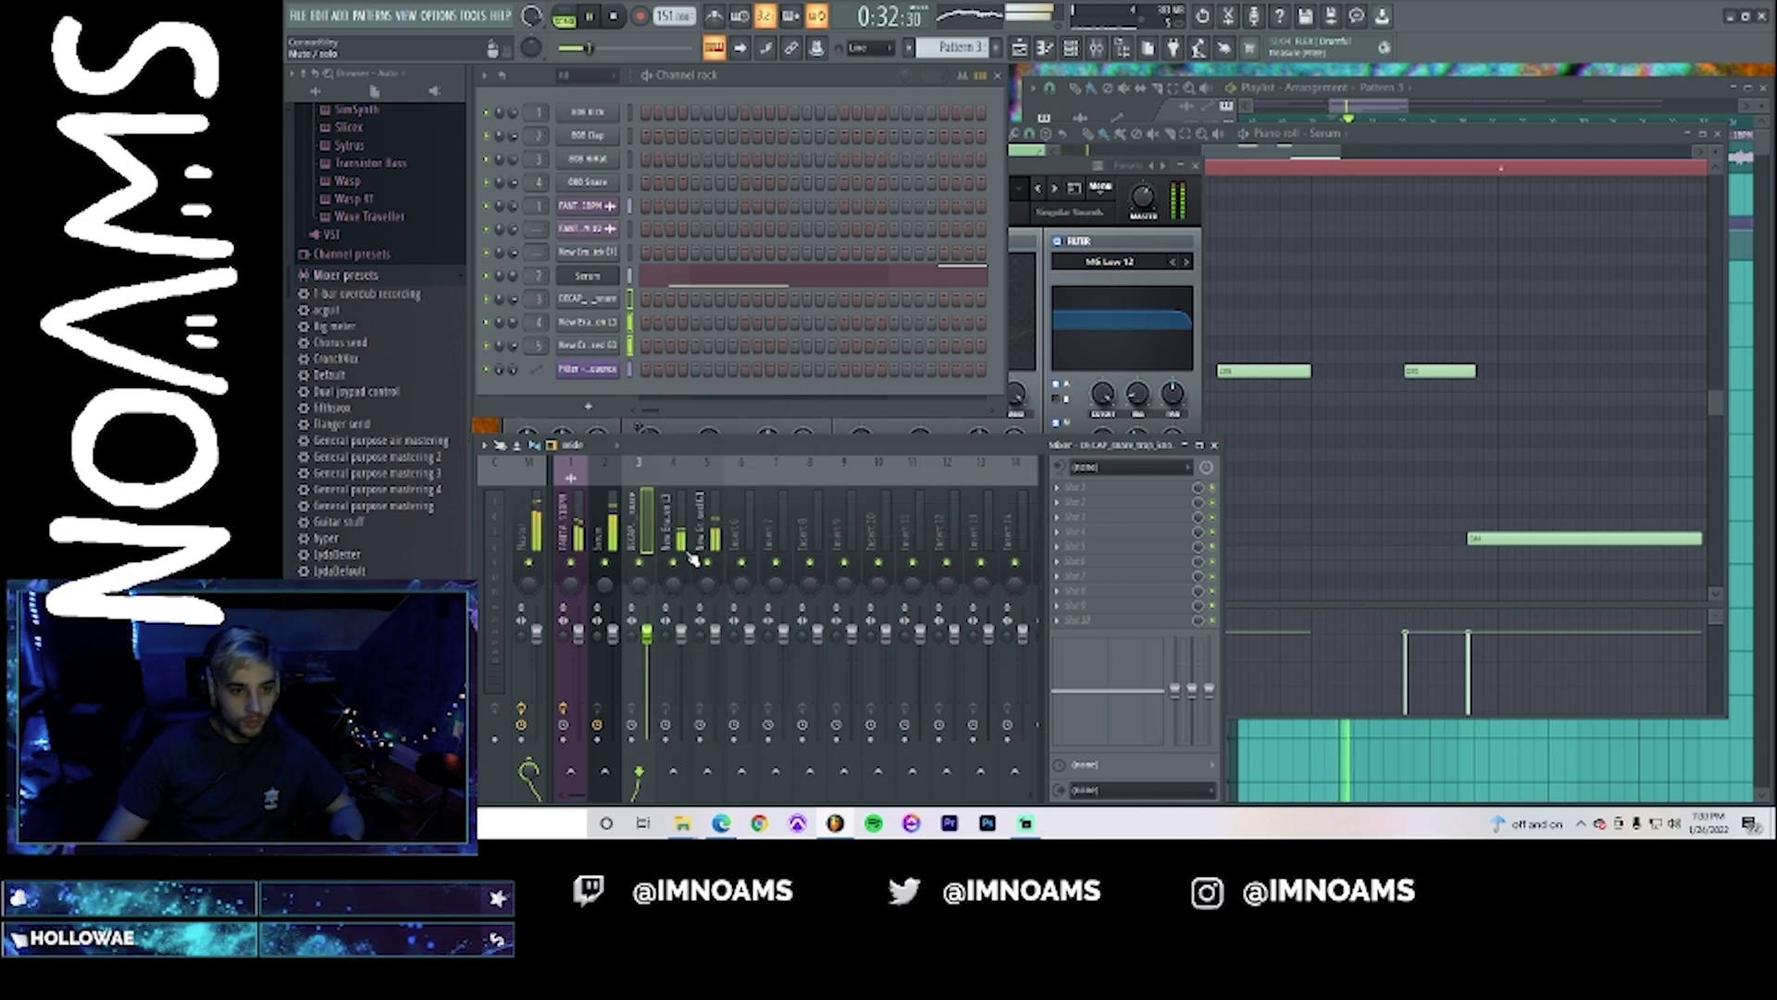
{"action": "left_click", "coordinate": [613, 637]}
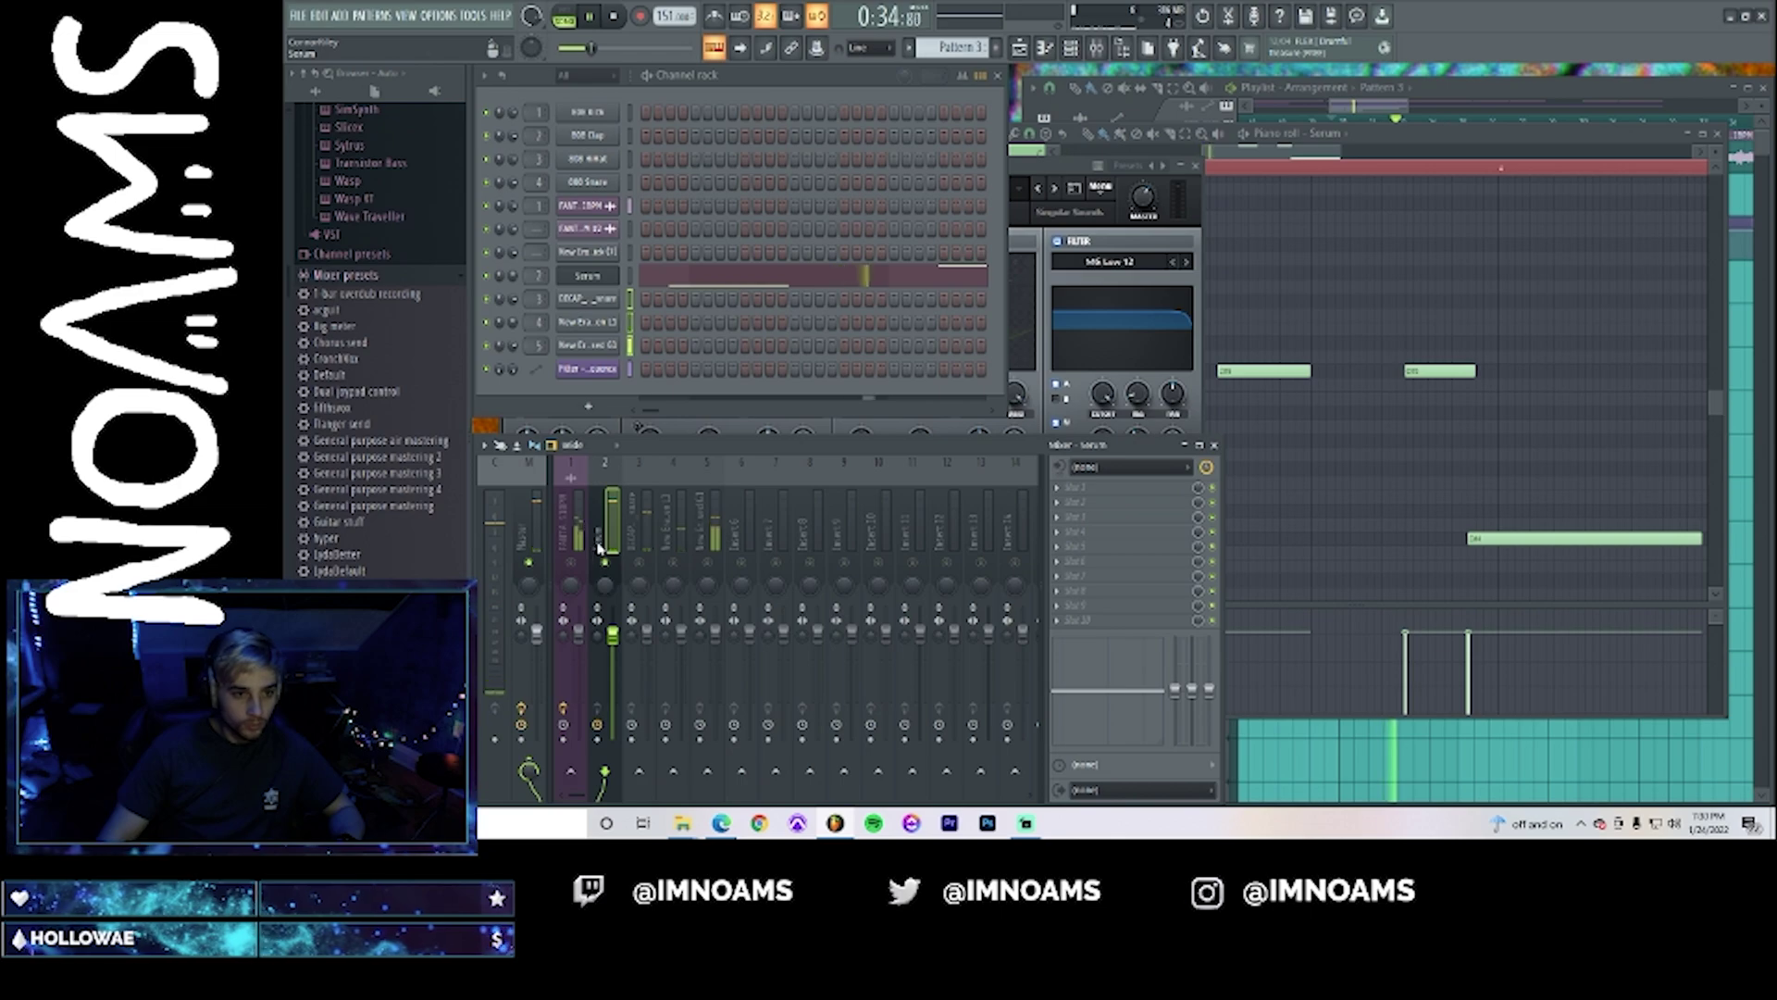
{"action": "left_click", "coordinate": [1165, 500]}
{"action": "left_click", "coordinate": [1357, 546]}
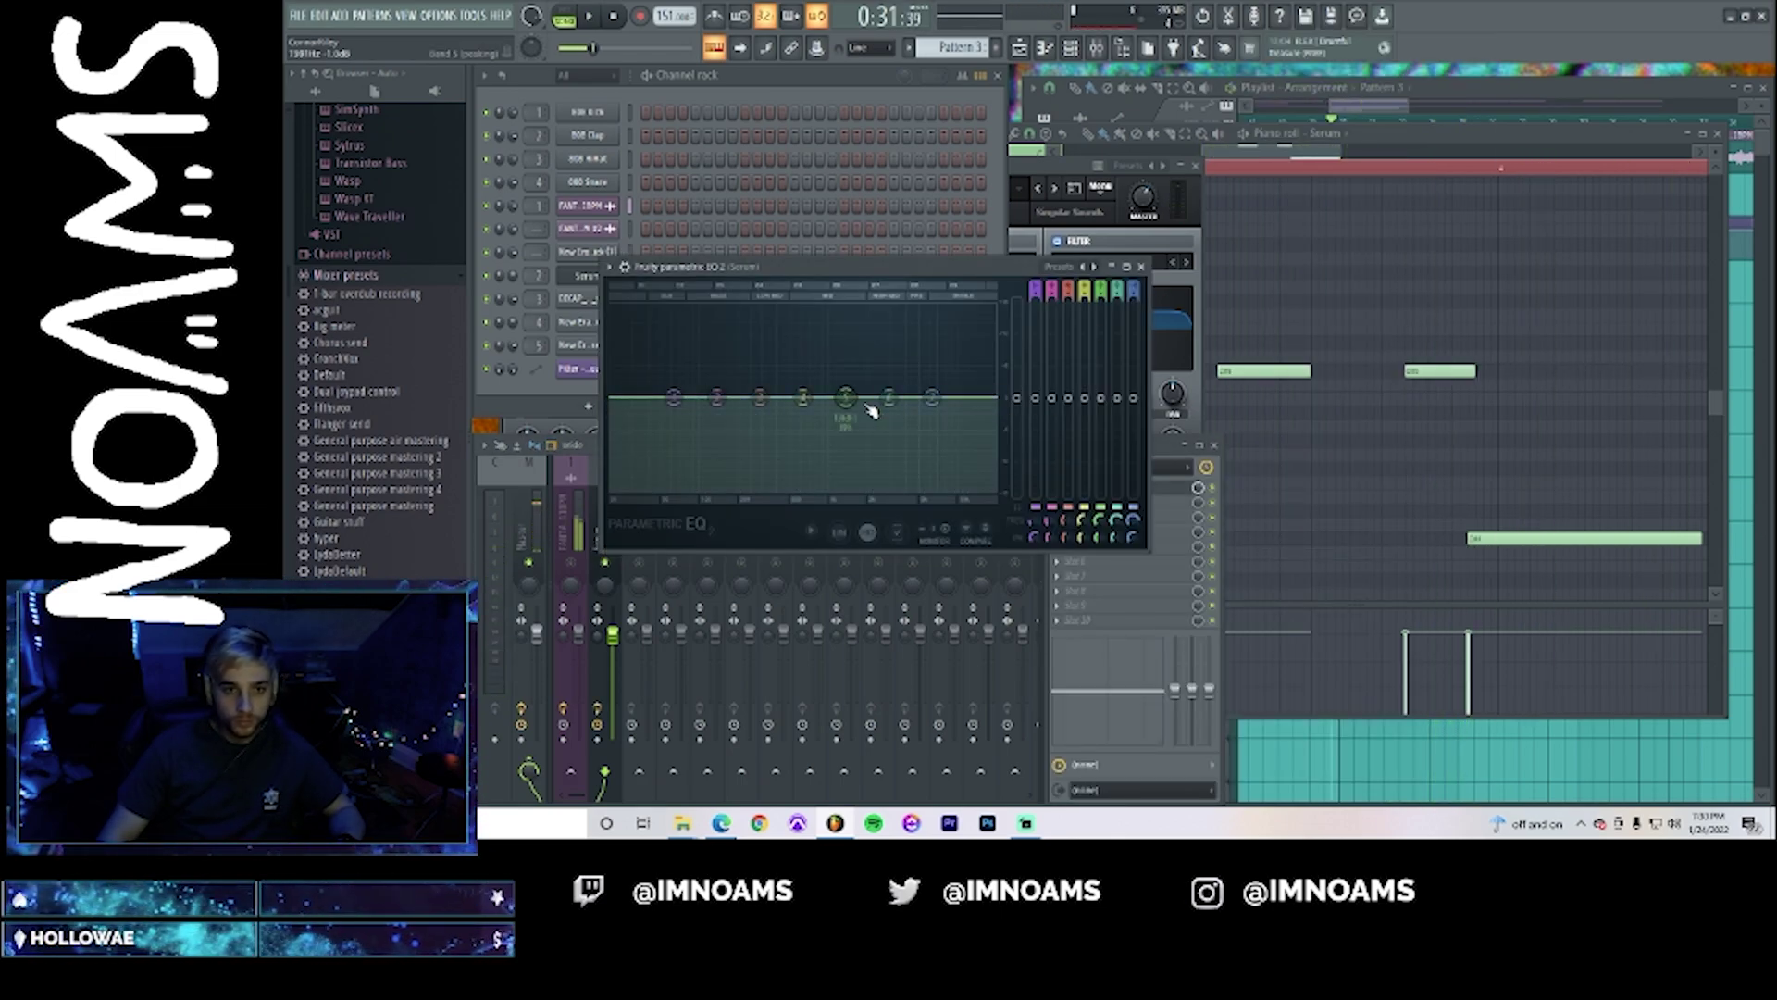
- Shape the Serum EQ by lowering bands 5 and 6 slightly and boosting band 2 around 100 Hz
{"action": "left_click_drag", "start_coordinate": [932, 398], "coordinate": [844, 415]}
{"action": "left_click_drag", "start_coordinate": [715, 398], "coordinate": [697, 366]}
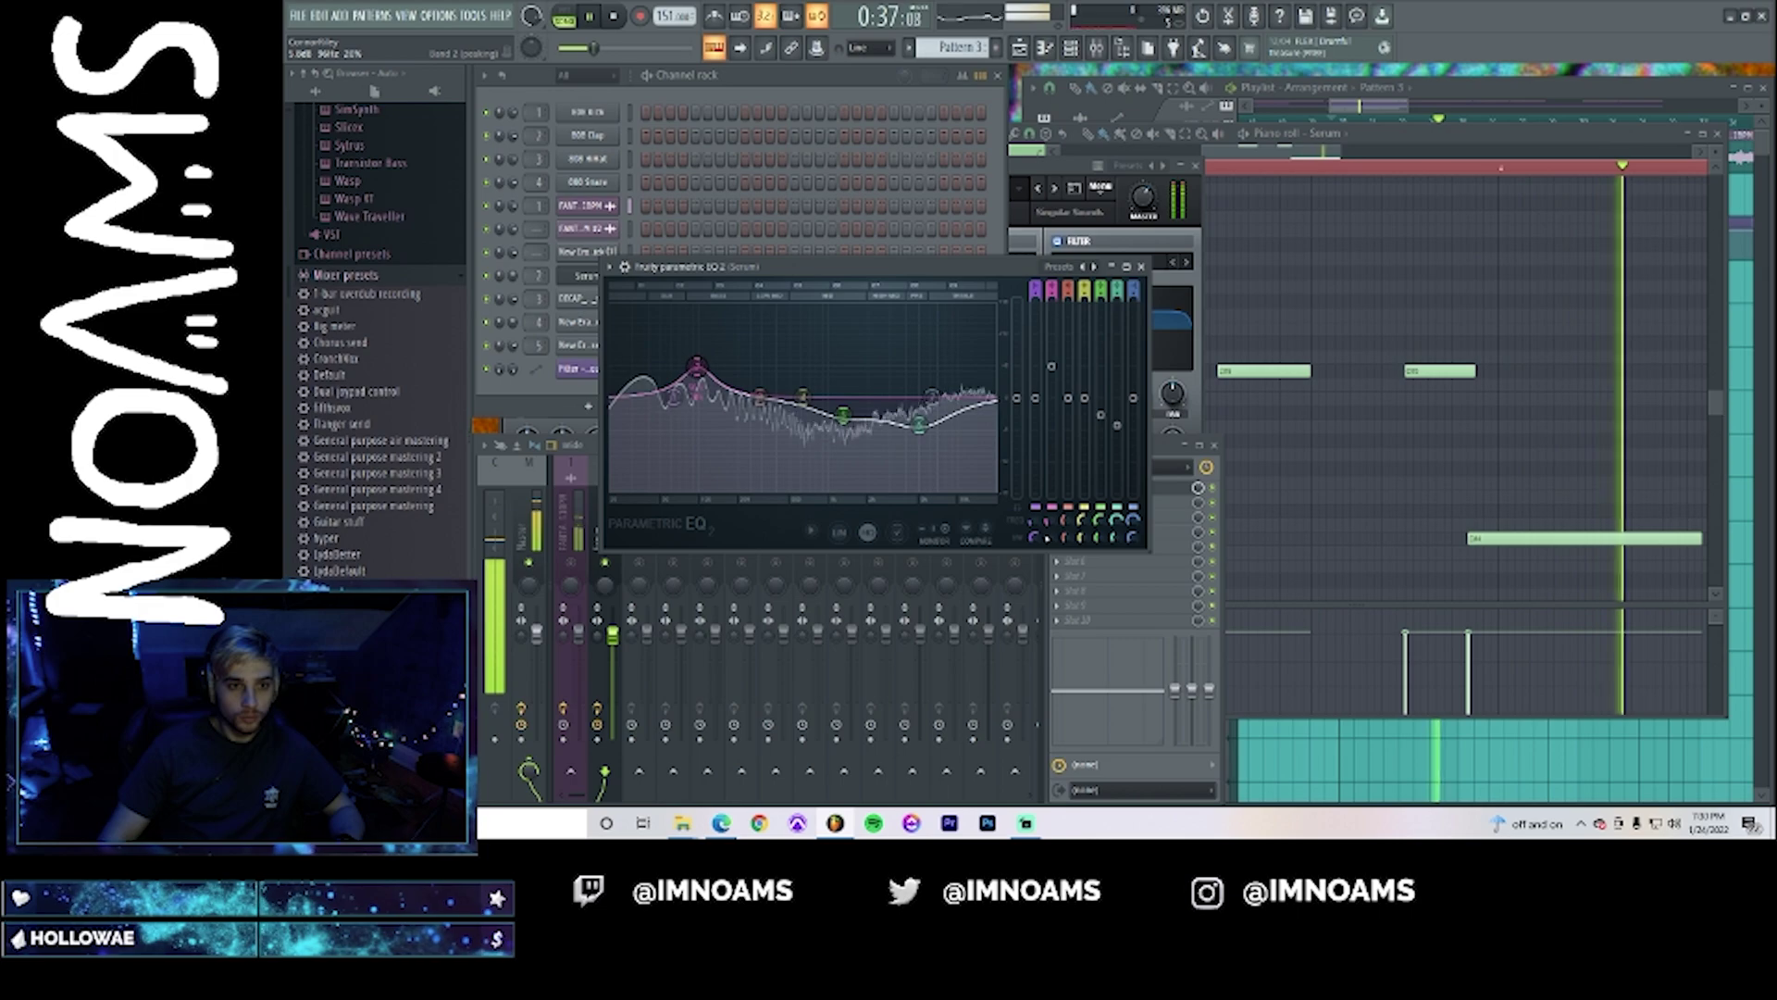
{"action": "left_click_drag", "start_coordinate": [698, 367], "coordinate": [701, 373]}
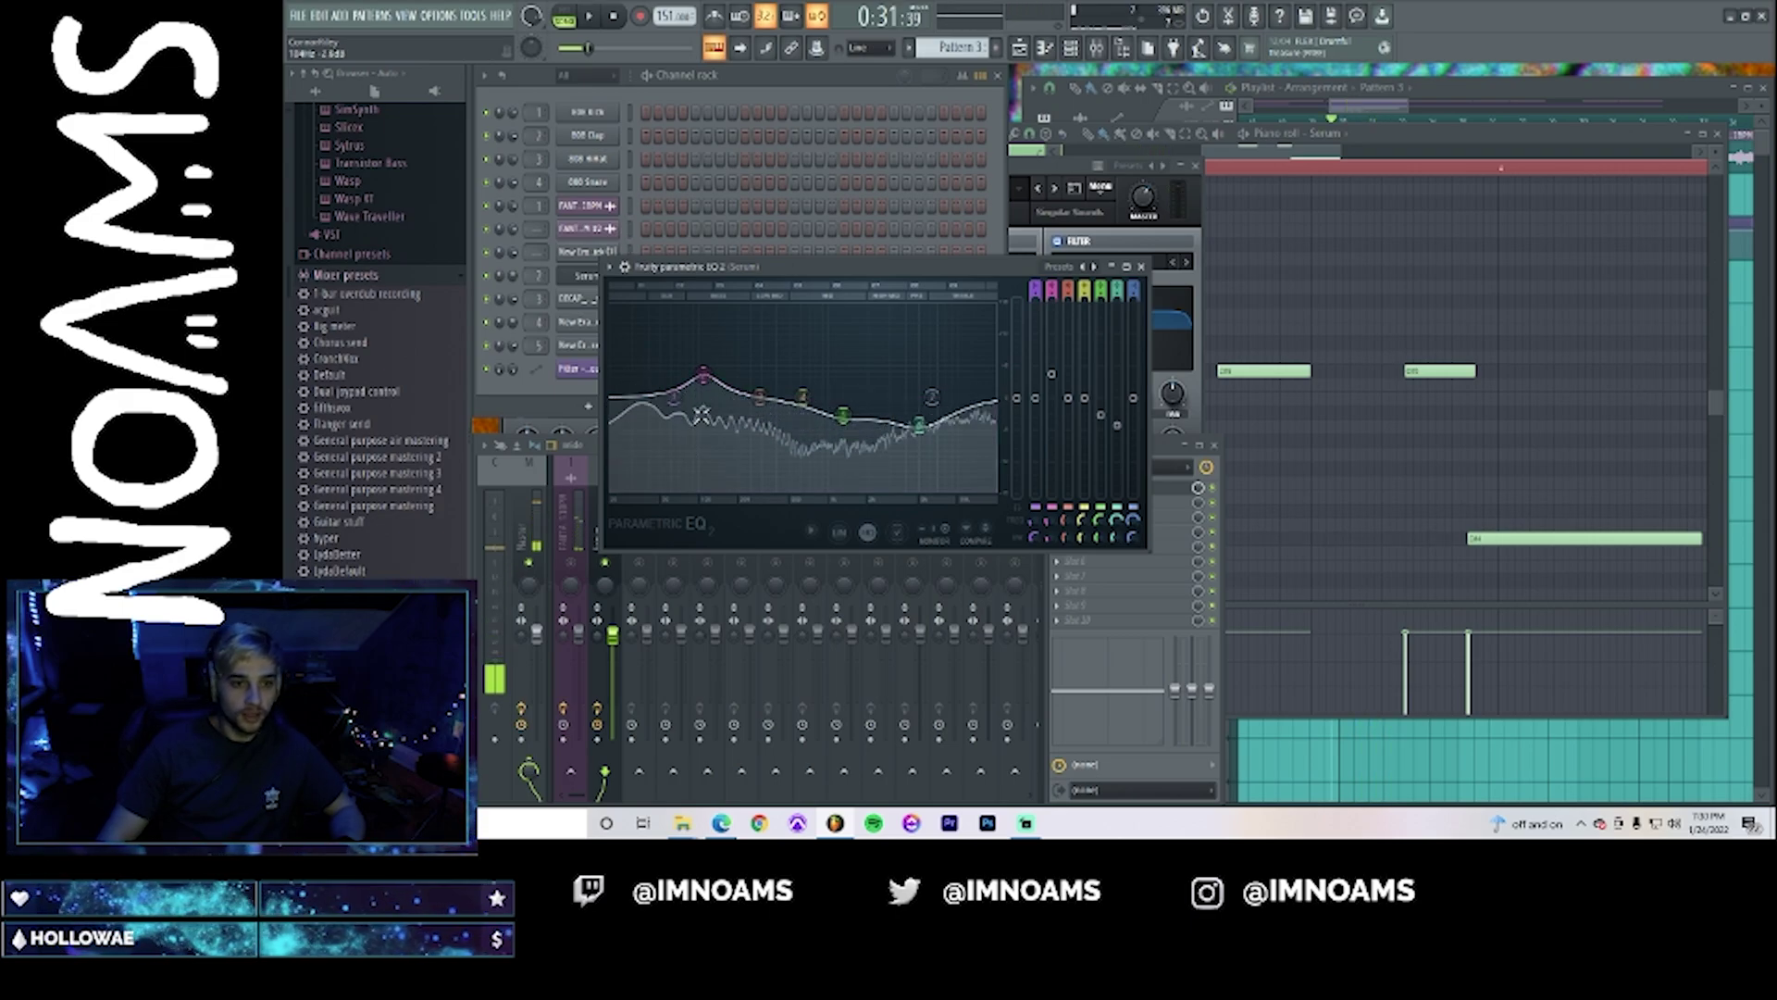
- Return to the playlist and play the arrangement from just before bar 17
{"action": "left_click", "coordinate": [1350, 112]}
{"action": "left_click_drag", "start_coordinate": [1353, 107], "coordinate": [1315, 107]}
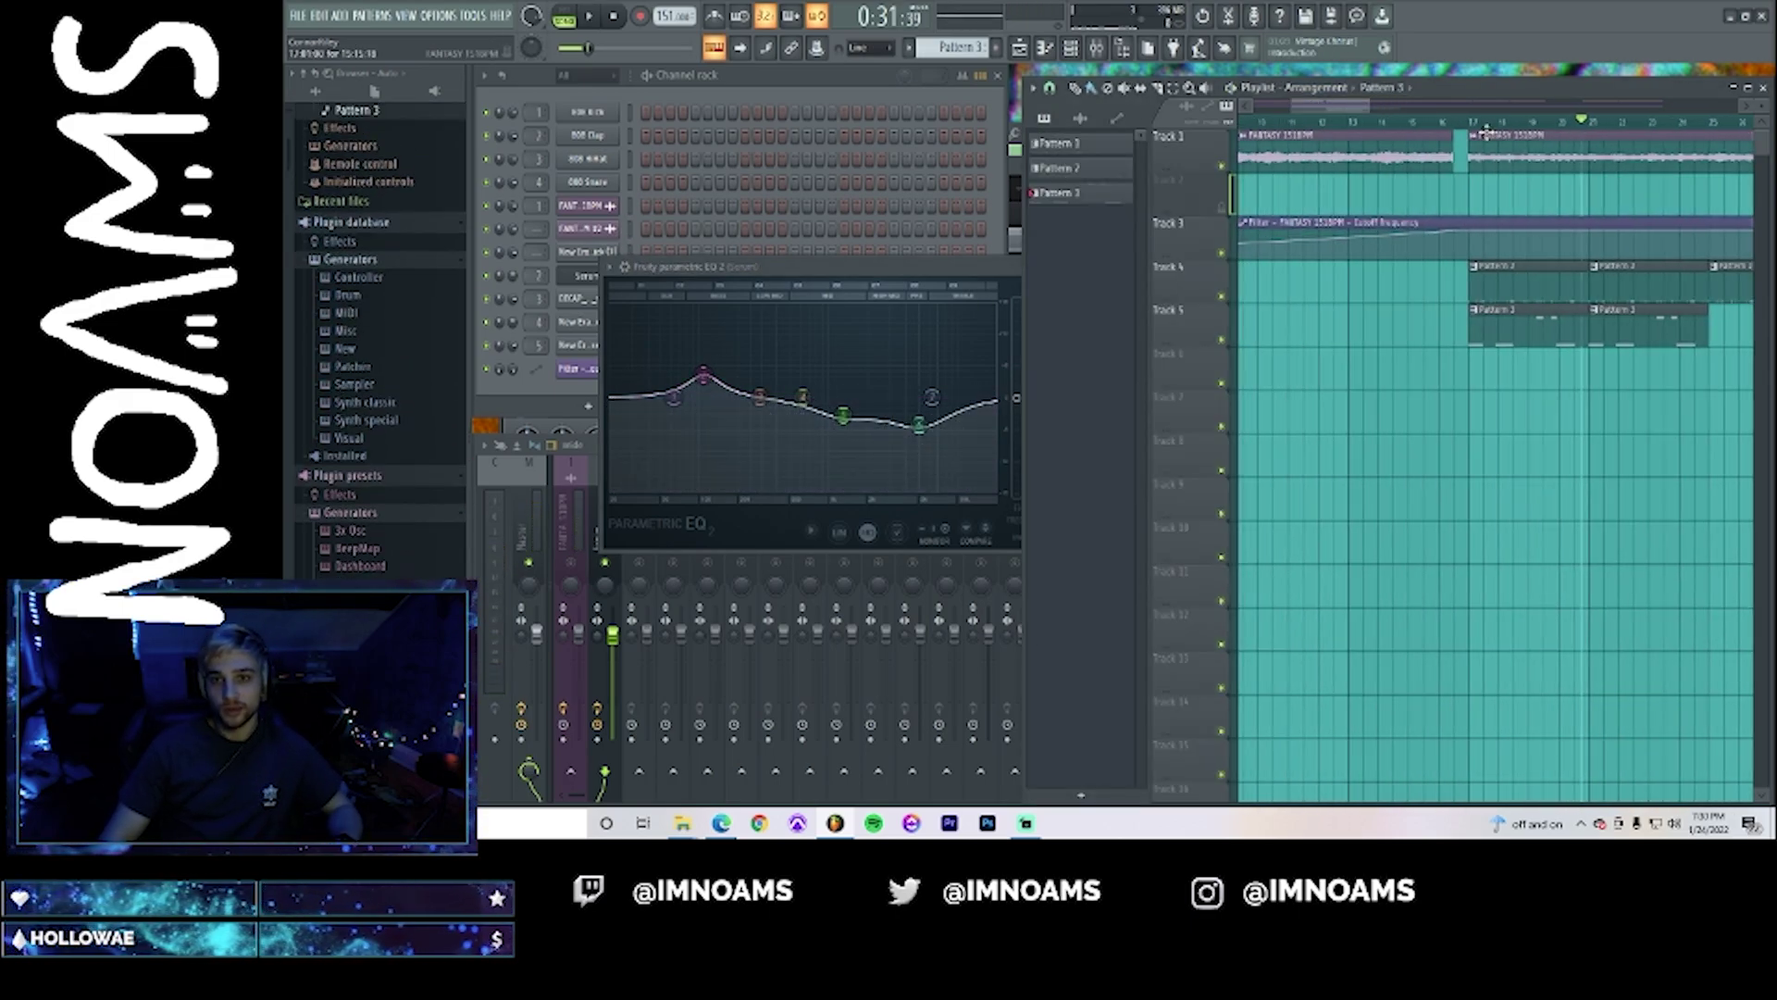
{"action": "left_click", "coordinate": [1456, 129]}
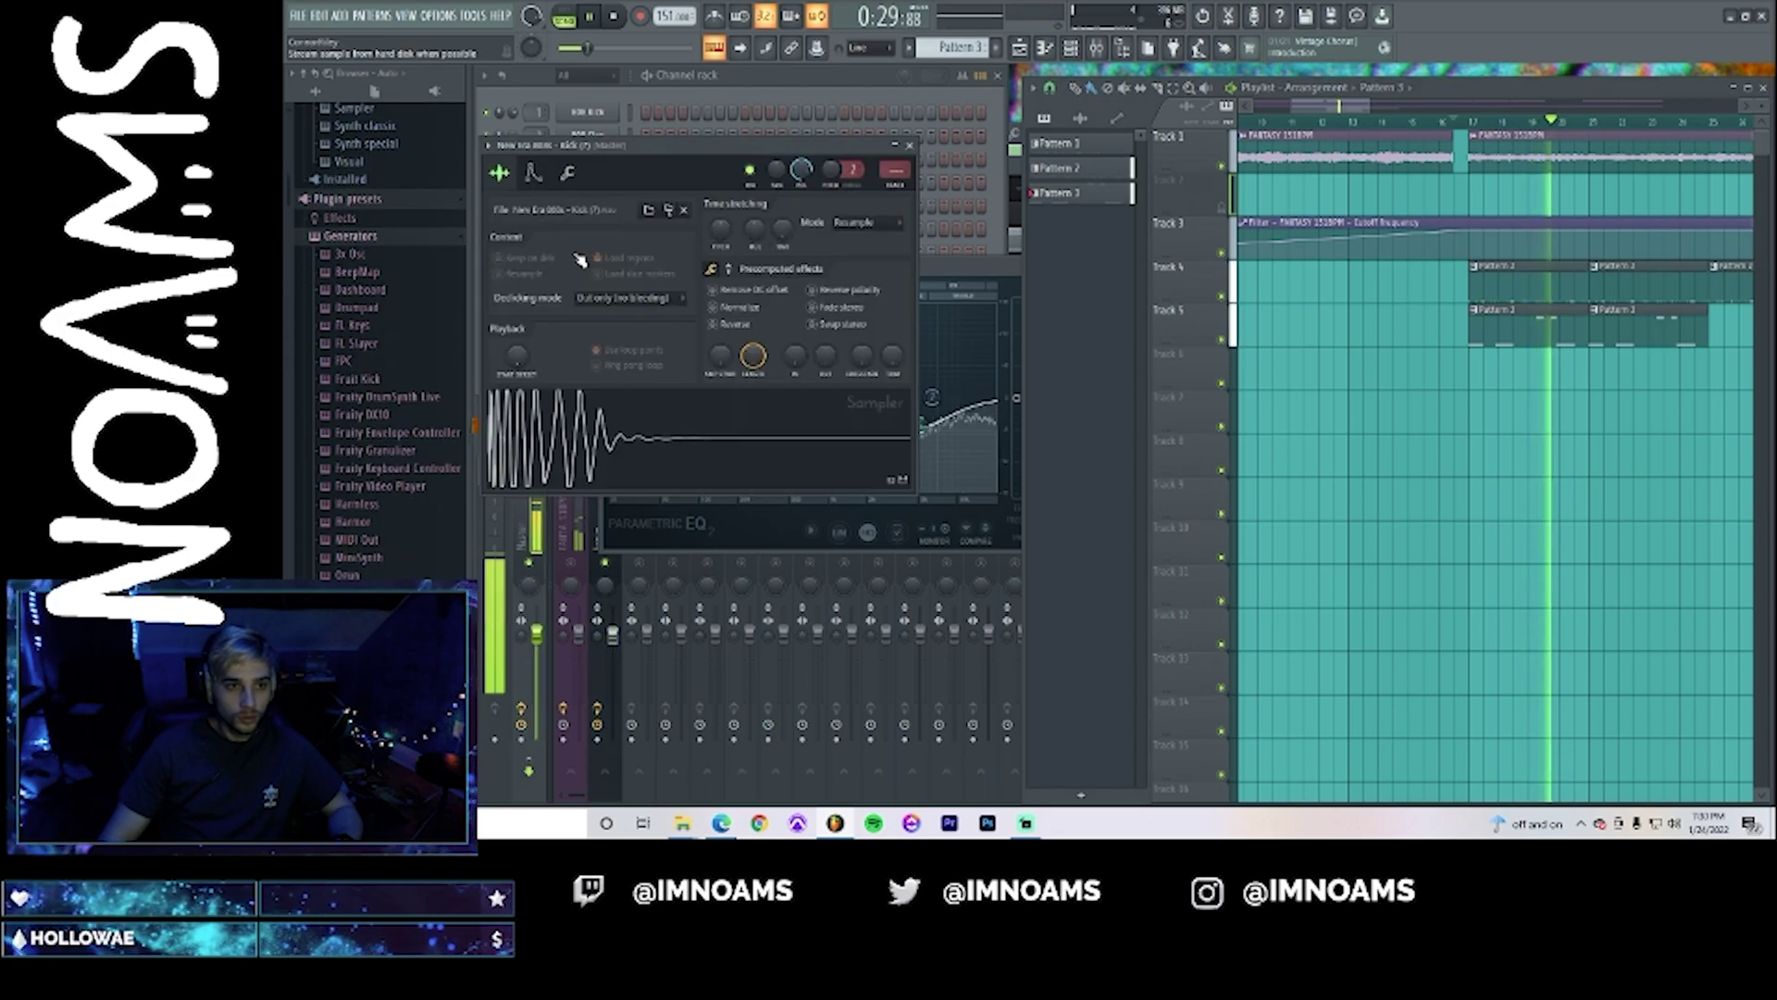
- Route the New Era 808s kick channel to mixer insert 6 during playback
{"action": "left_click", "coordinate": [581, 252]}
{"action": "key", "text": "F9"}
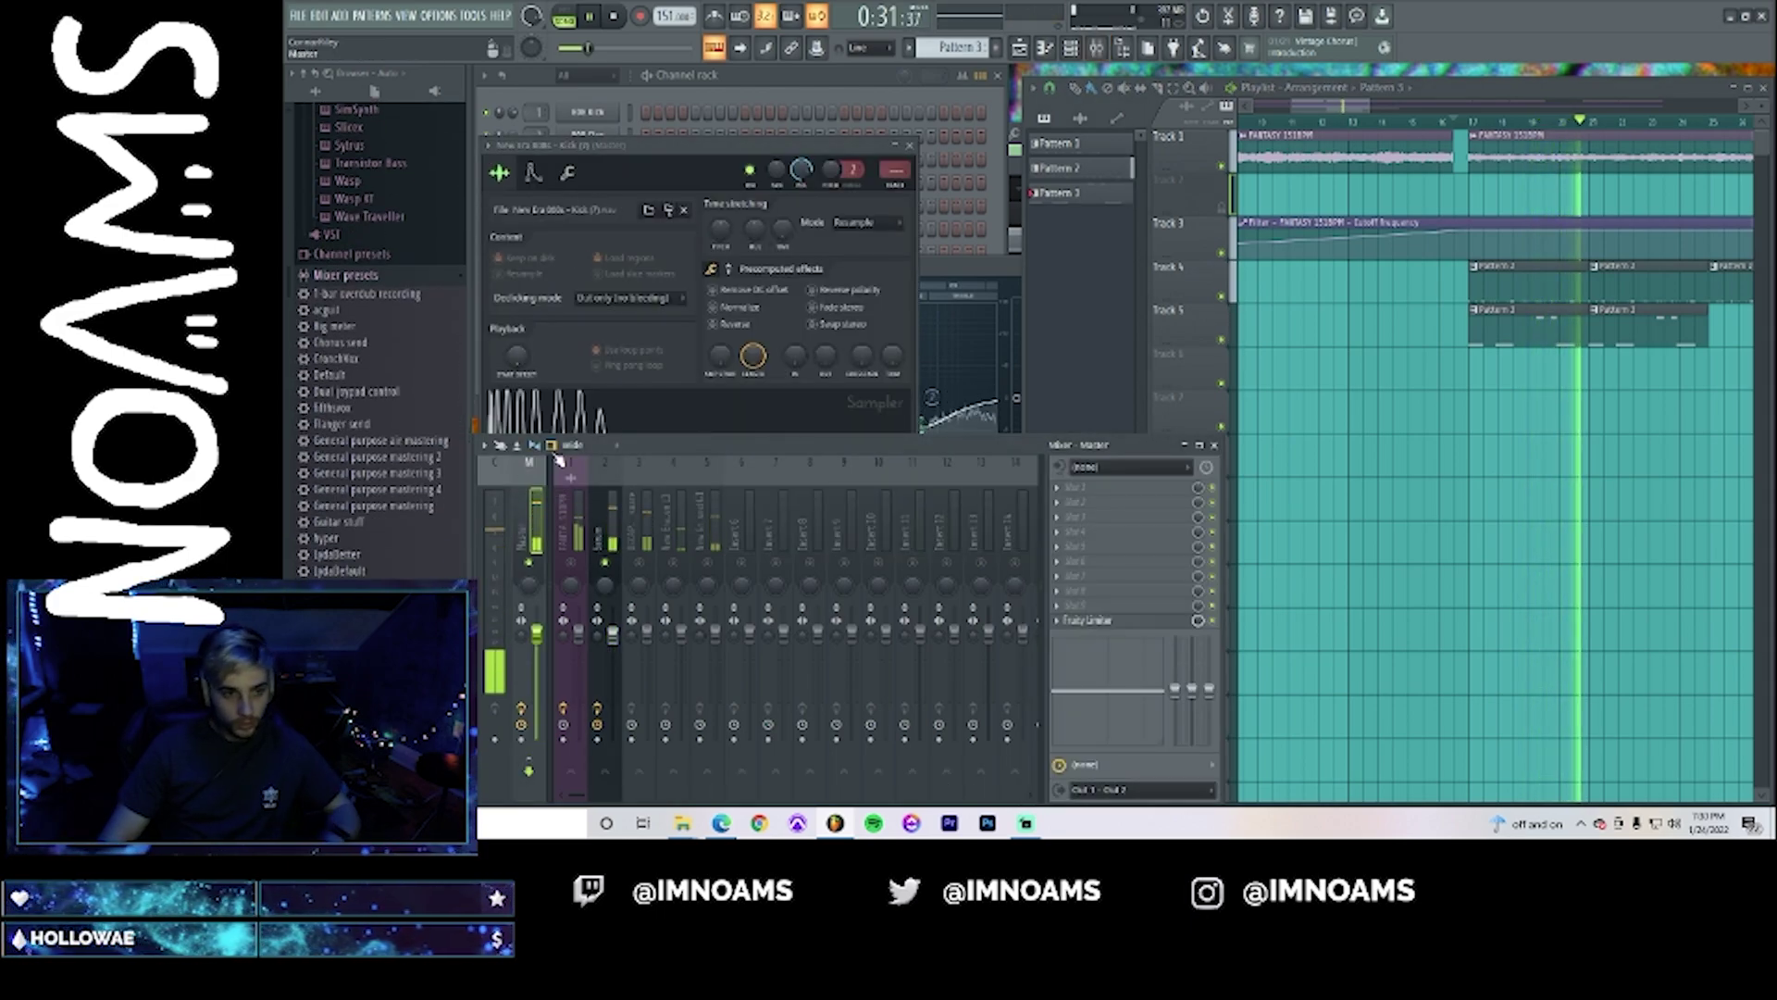
{"action": "right_click", "coordinate": [742, 531]}
{"action": "mouse_move", "coordinate": [903, 516]}
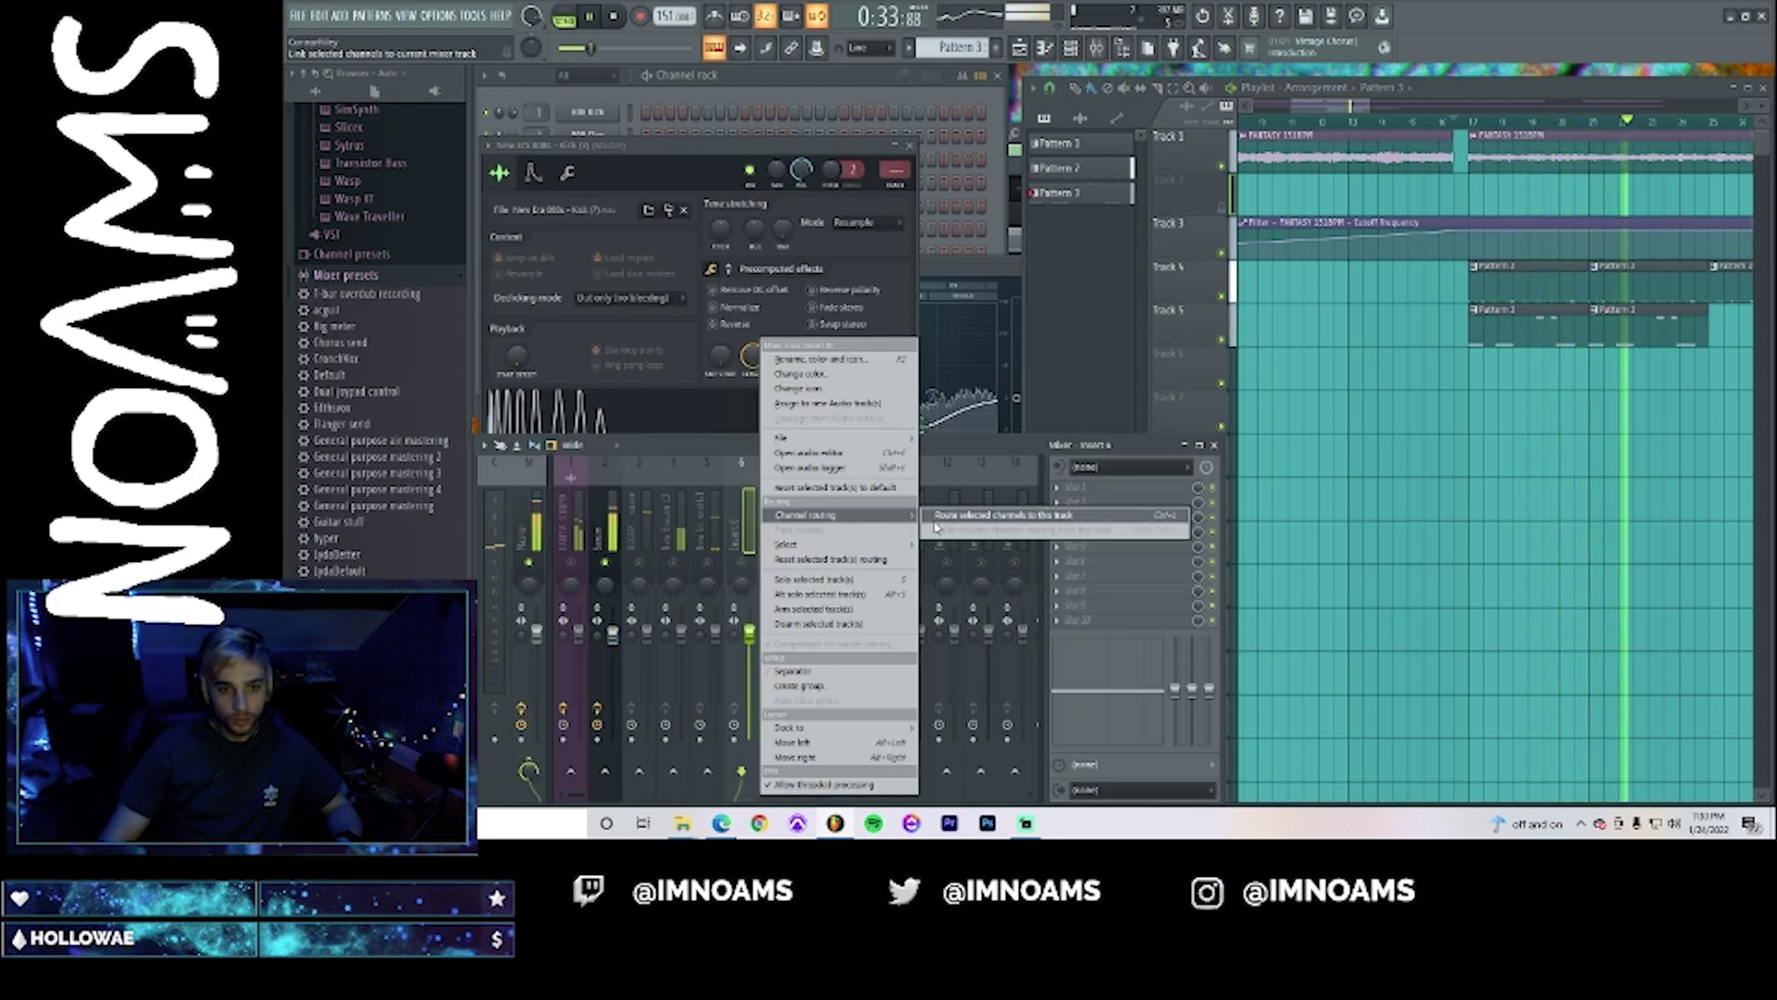
{"action": "left_click", "coordinate": [958, 518]}
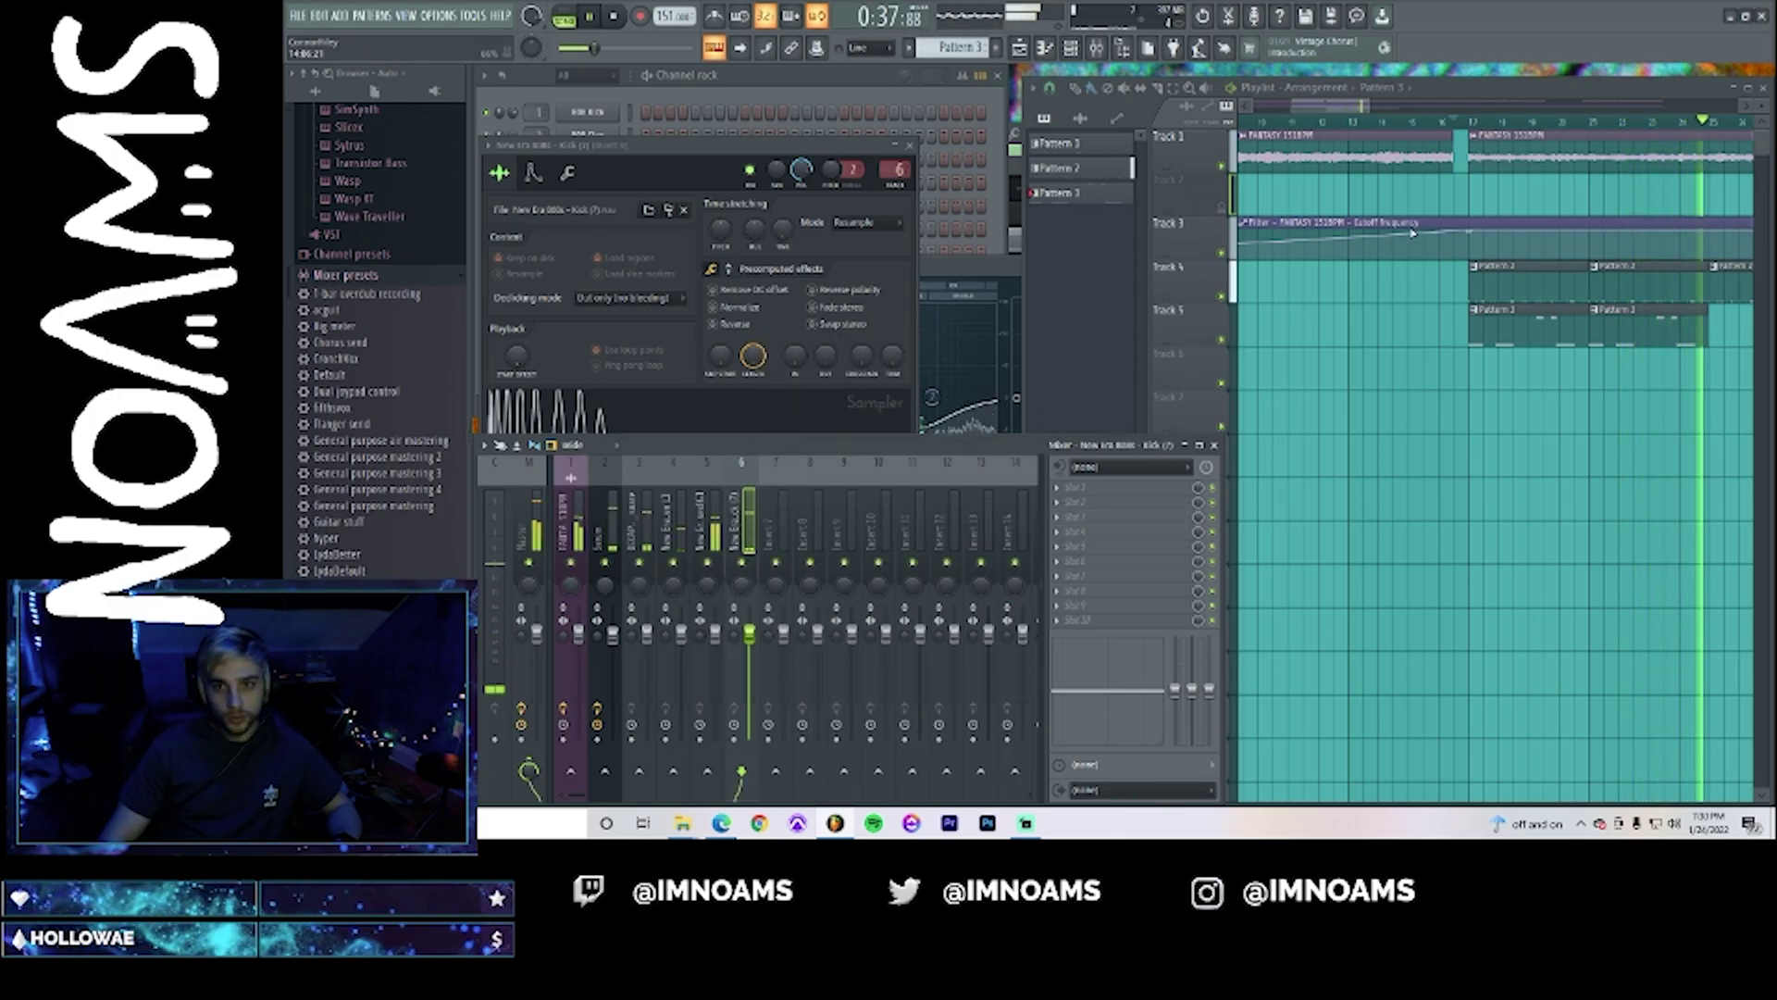
- Add two more Pattern 3 clips on Track 5 at bars 25 and 29
{"action": "left_click_drag", "start_coordinate": [1343, 107], "coordinate": [1406, 144]}
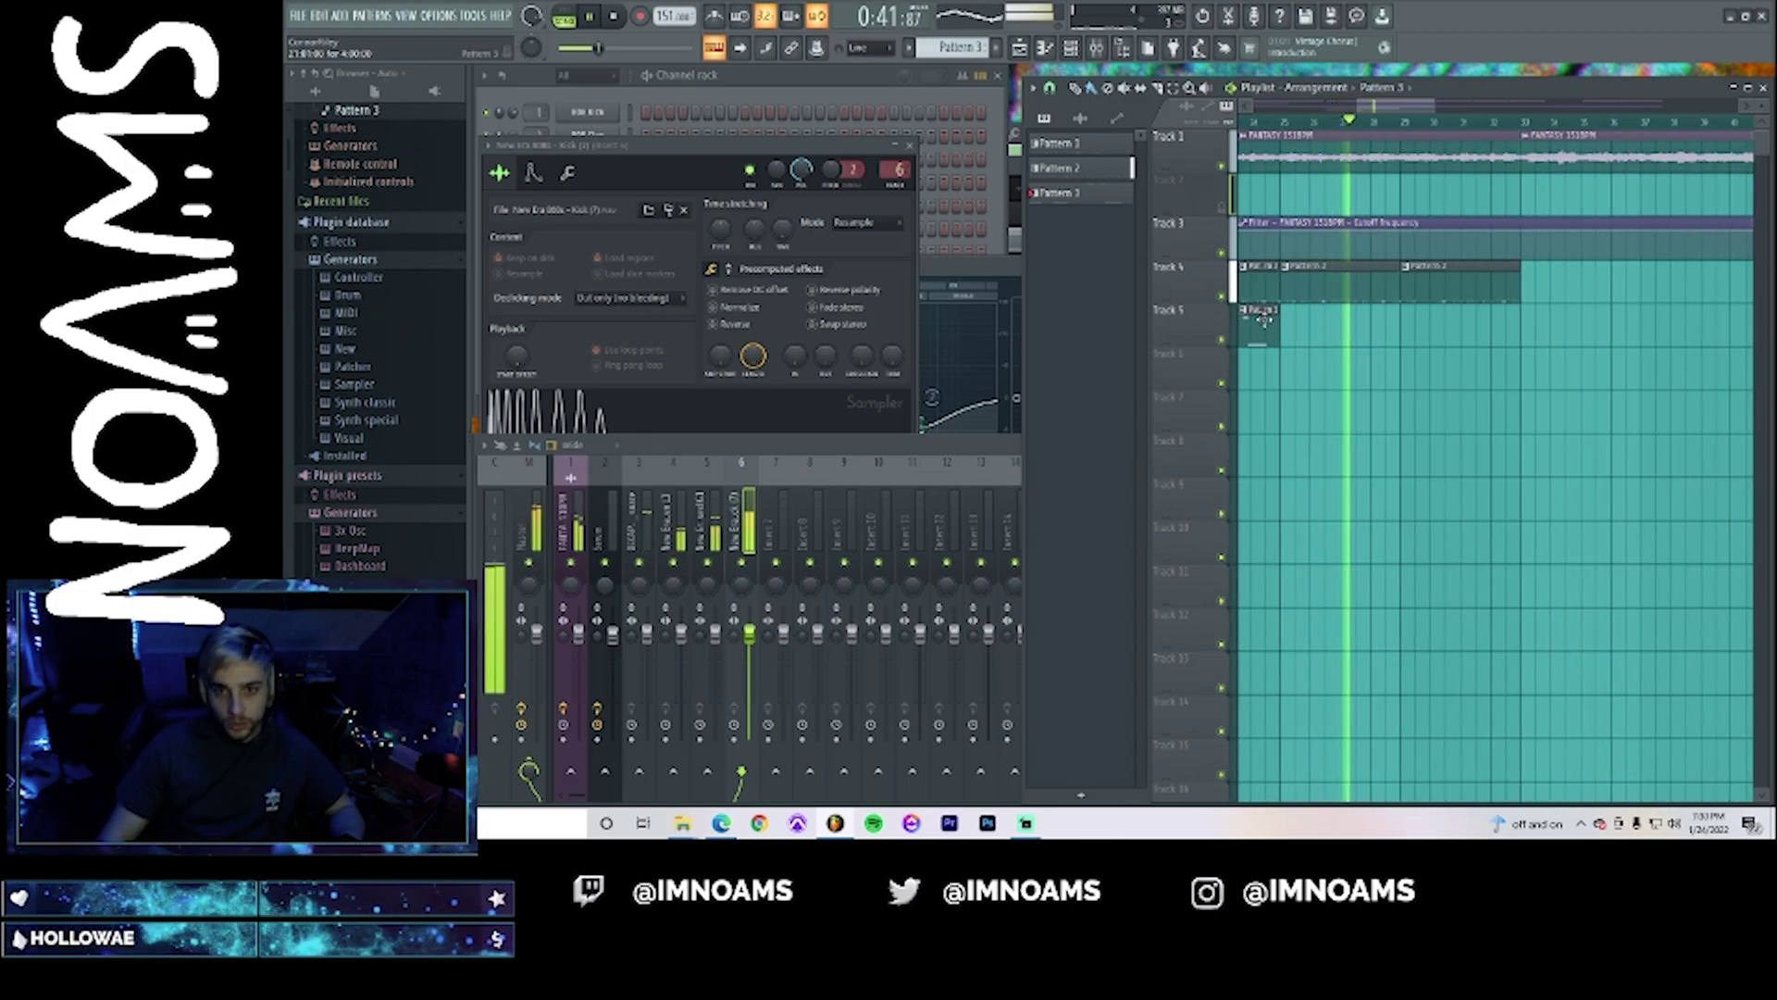
{"action": "left_click", "coordinate": [1267, 322]}
{"action": "left_click_drag", "start_coordinate": [1288, 335], "coordinate": [1430, 341]}
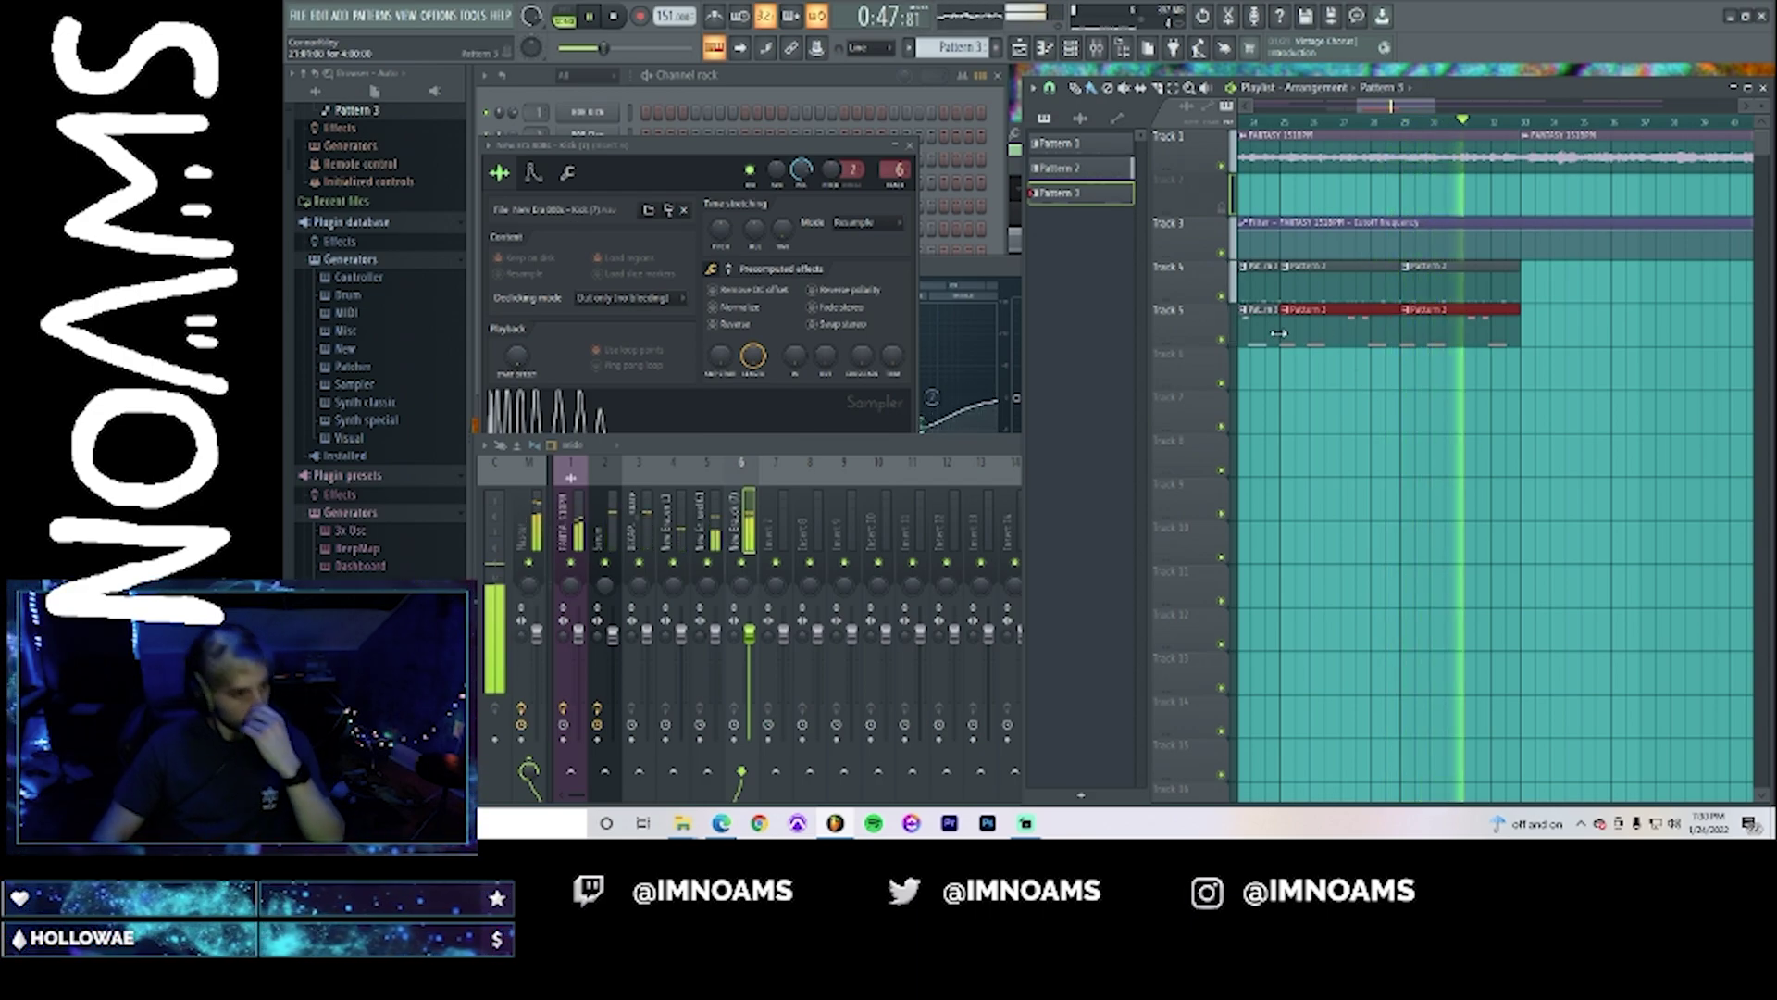
- Reopen Pattern 3's Serum notes, try the second C#5 note slightly later in bar 3, and return it shortened to step 13
{"action": "double_click", "coordinate": [1481, 332]}
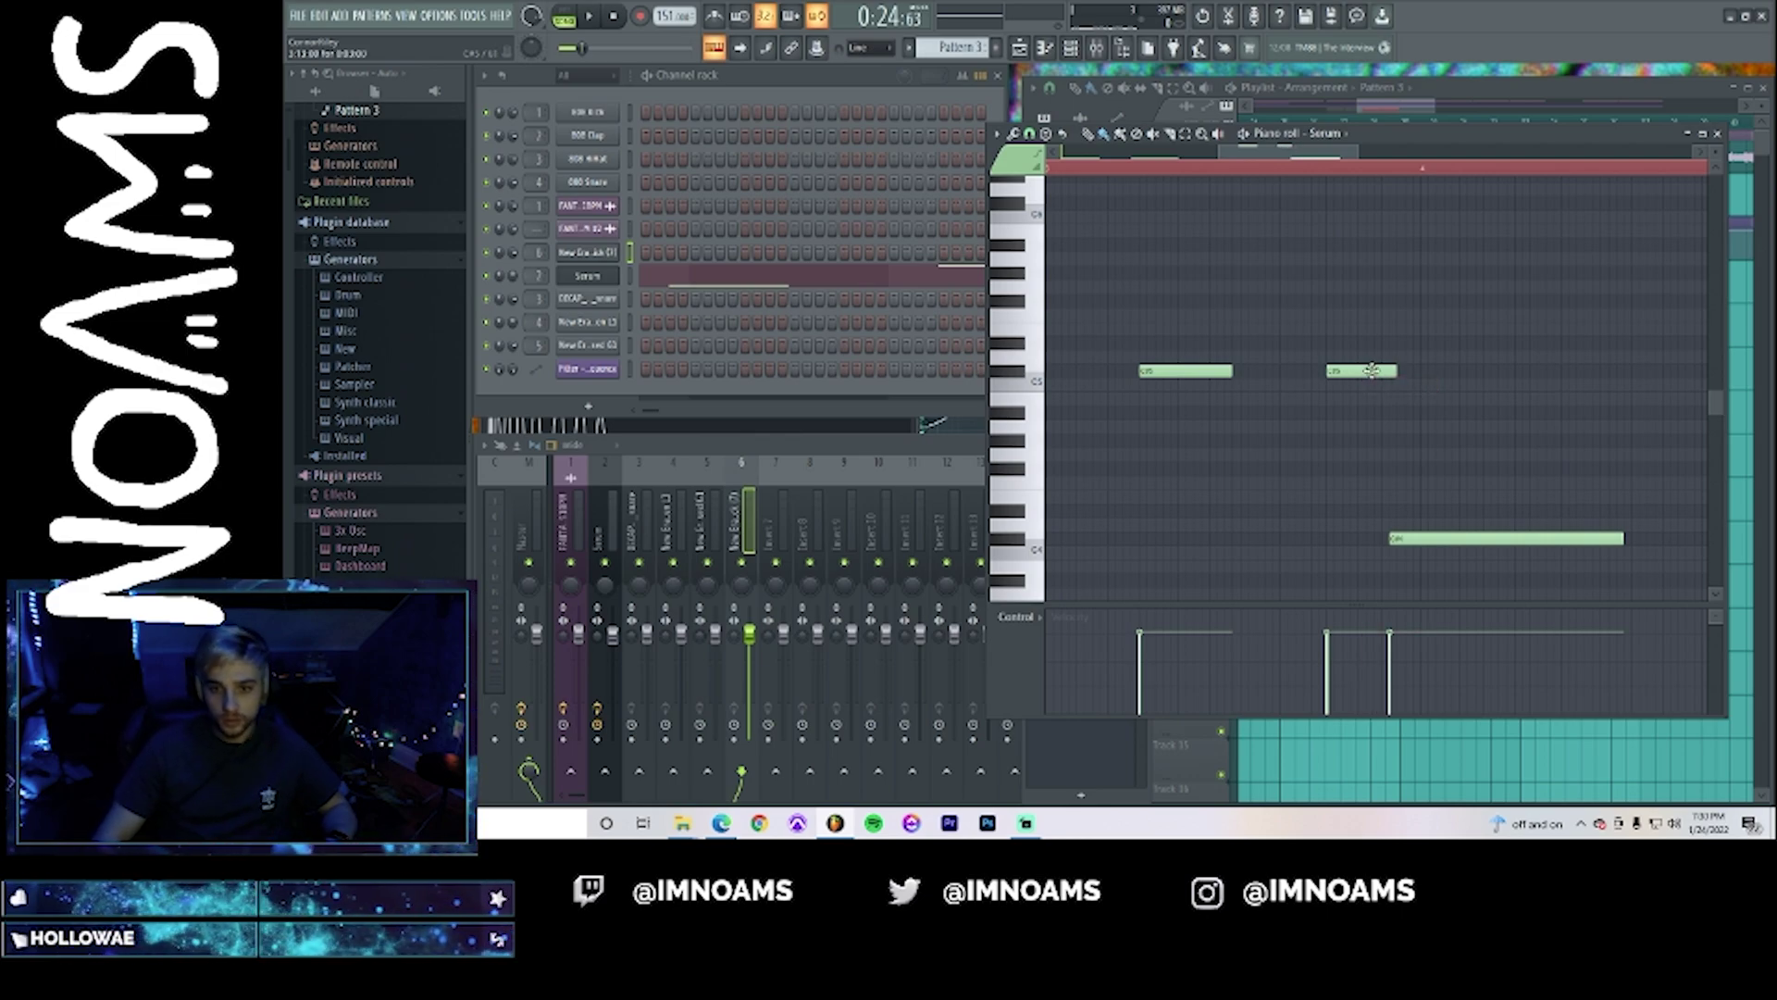
{"action": "left_click_drag", "start_coordinate": [1350, 371], "coordinate": [1364, 370]}
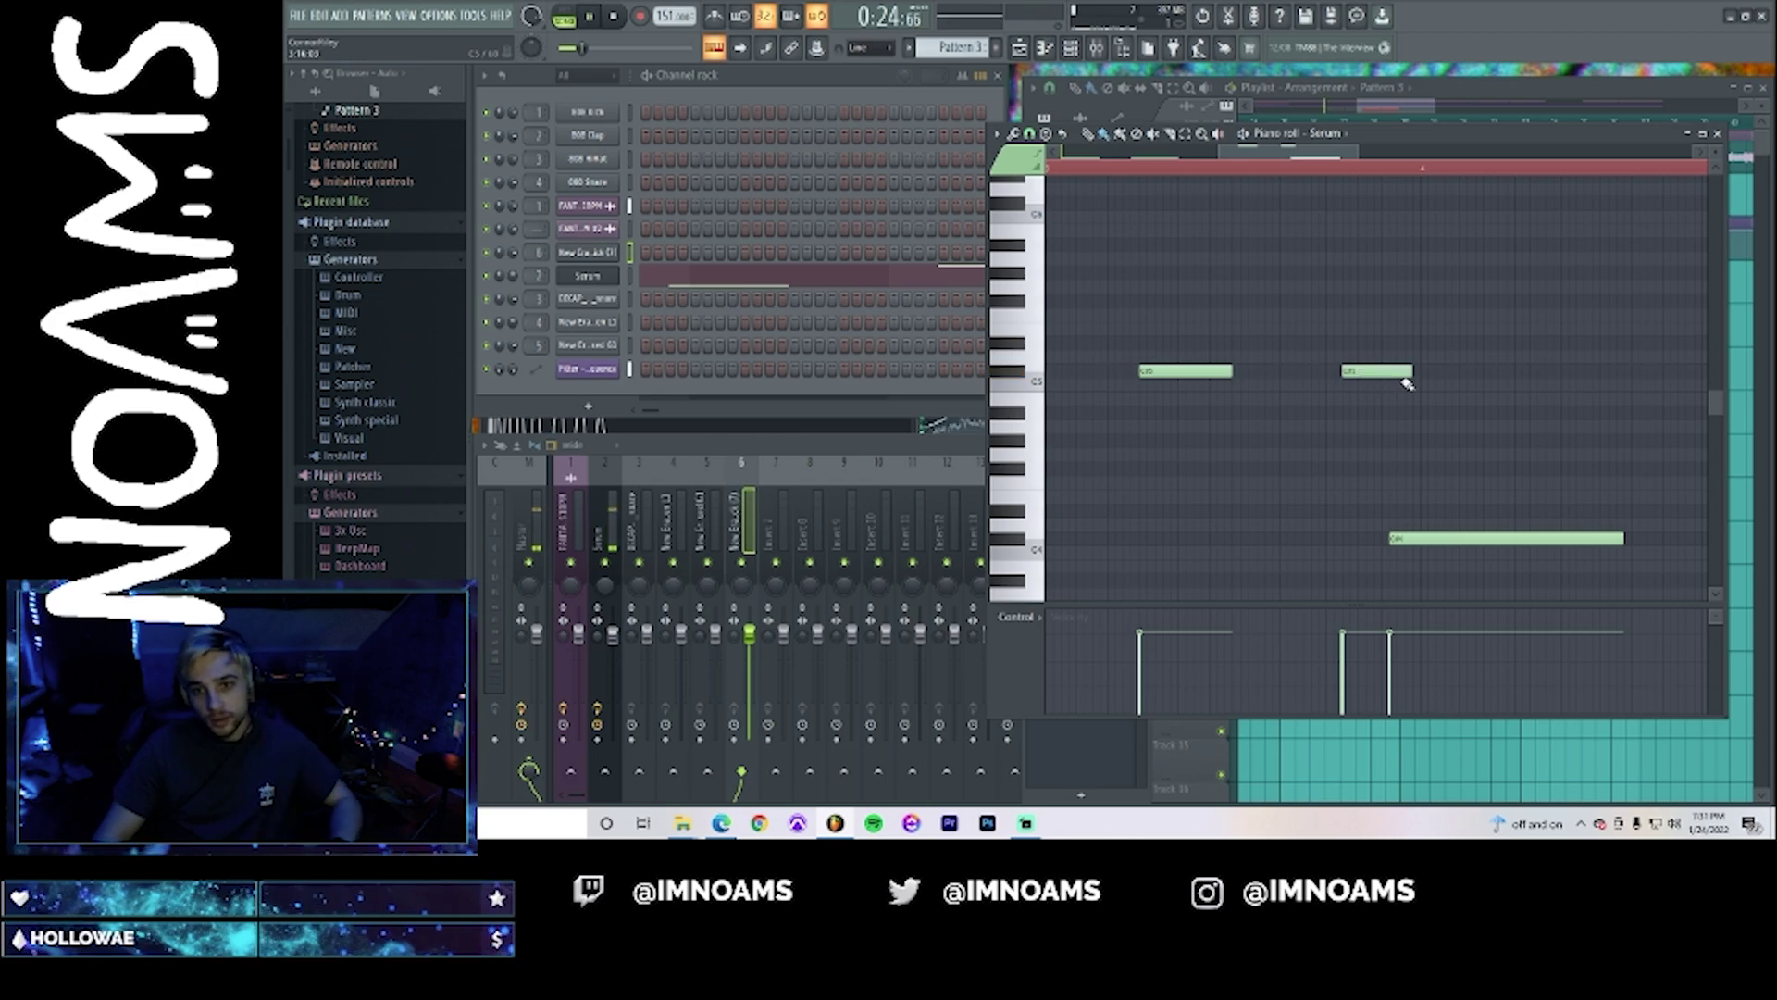
{"action": "key", "text": "space"}
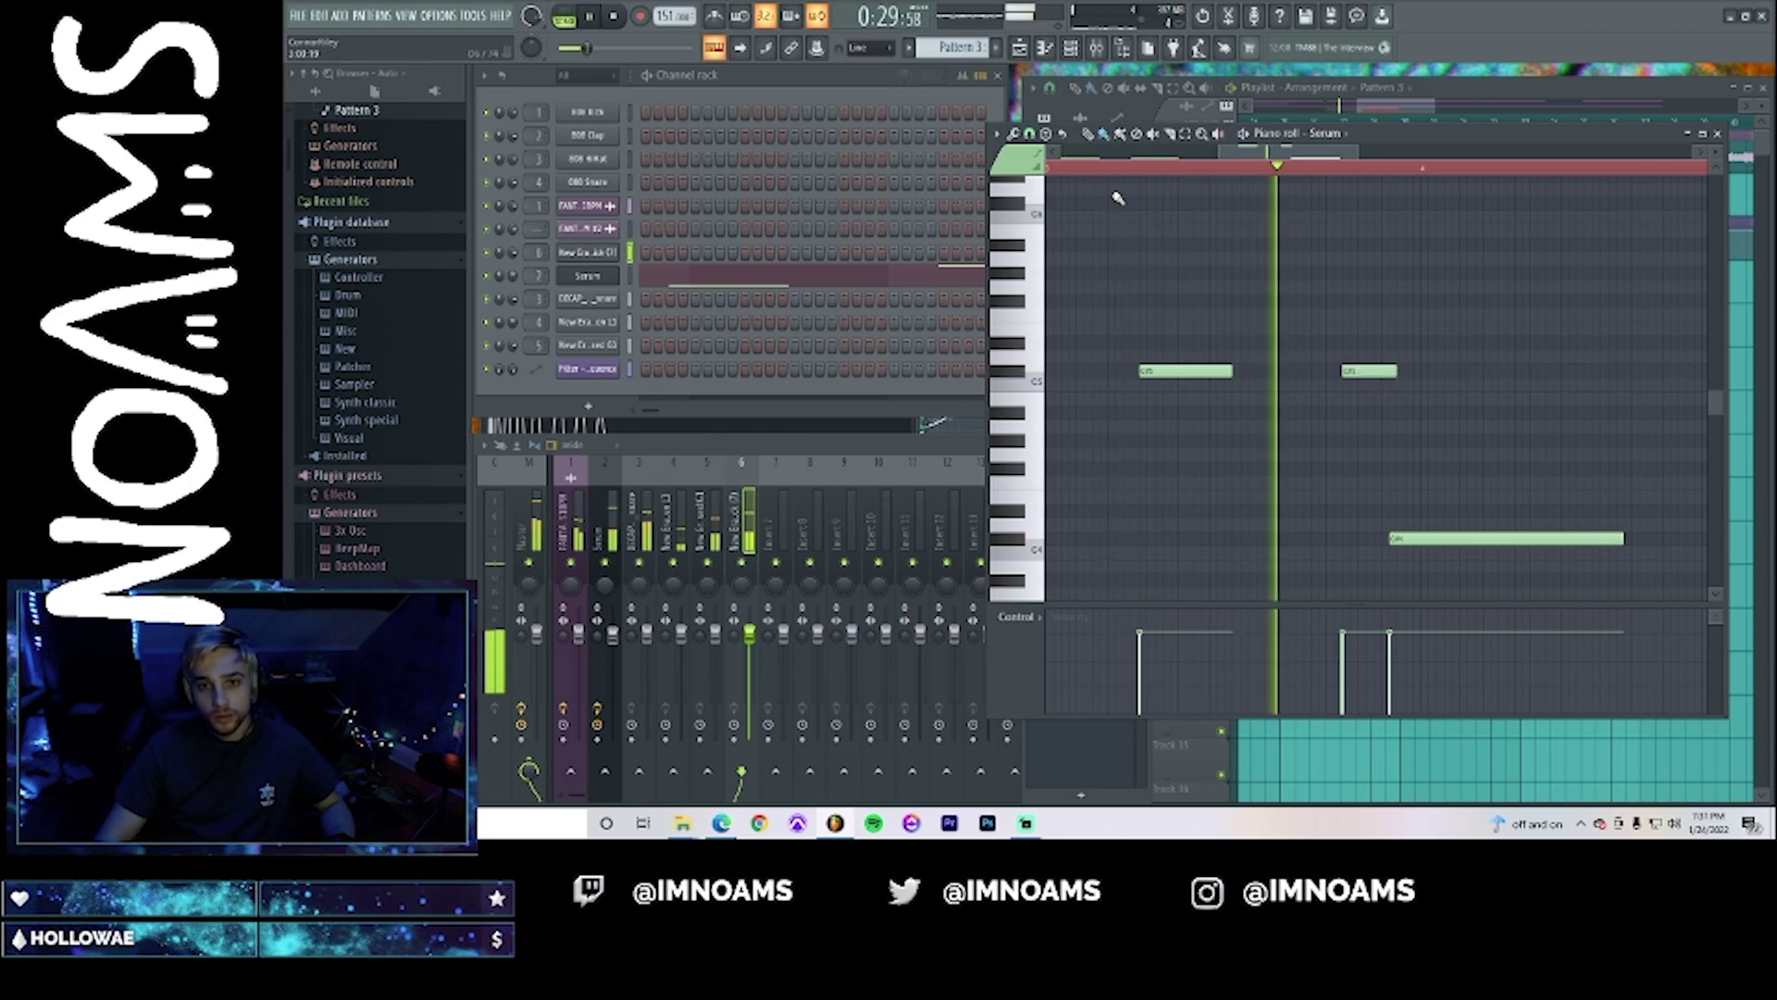
{"action": "left_click_drag", "start_coordinate": [1357, 370], "coordinate": [1342, 369]}
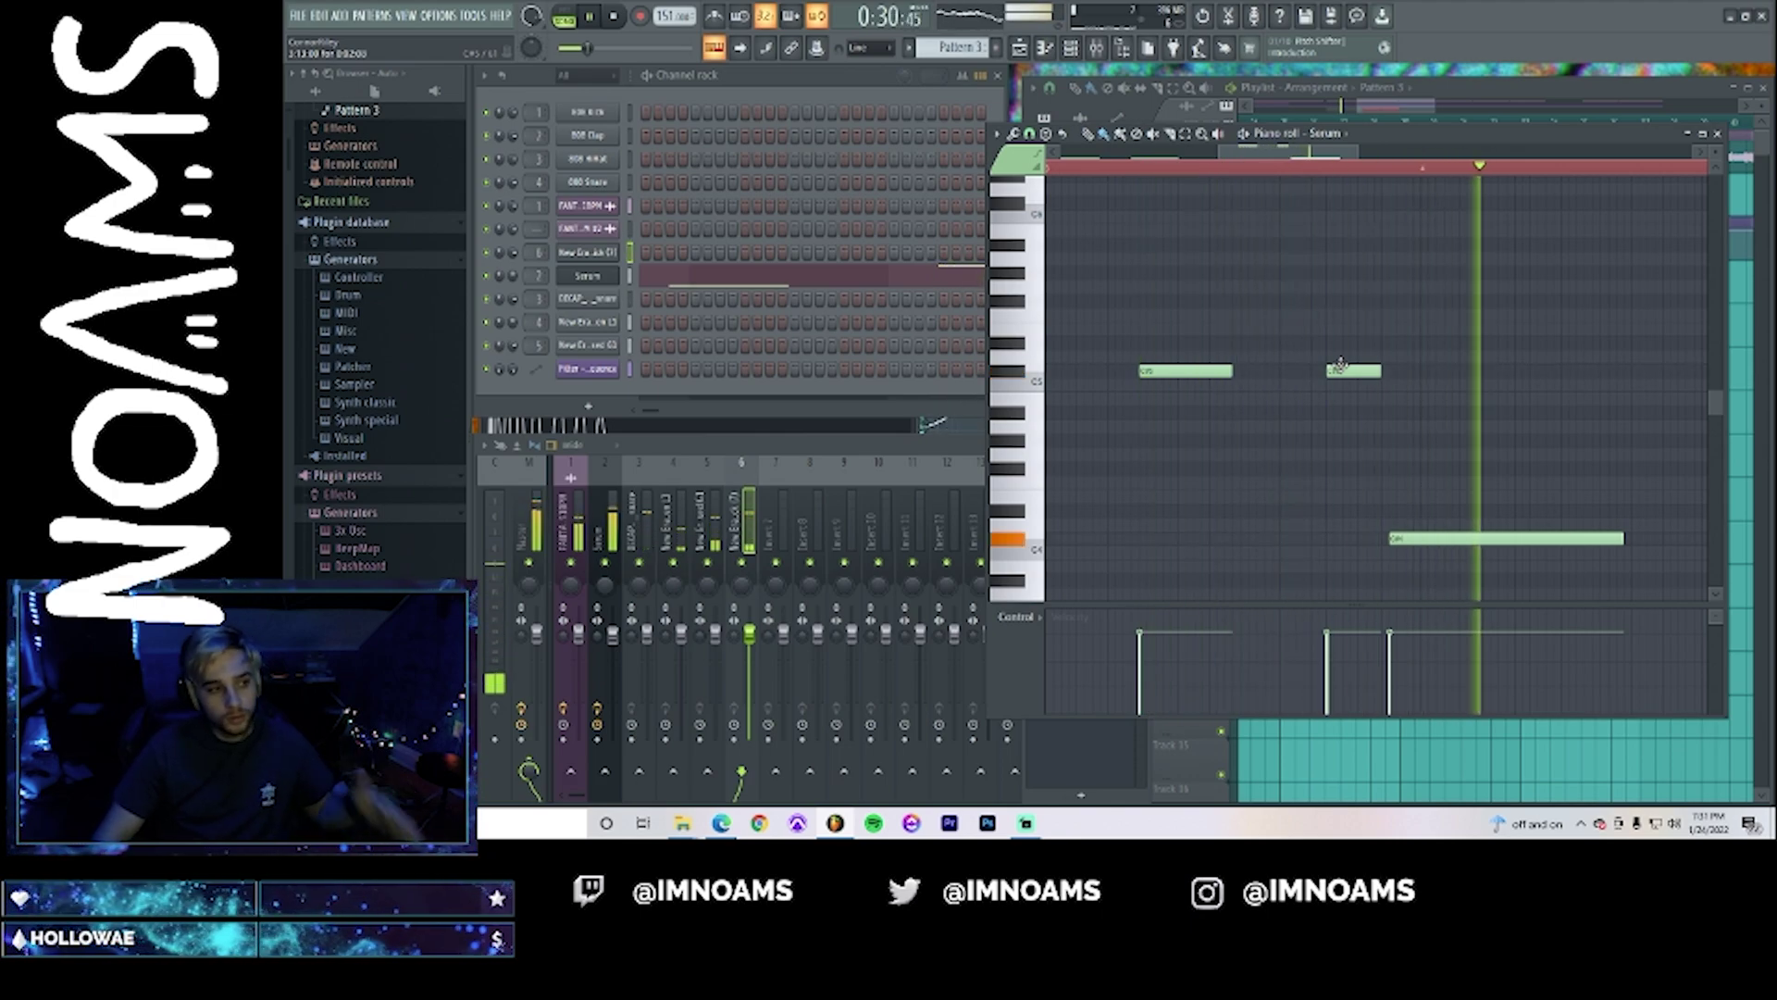
{"action": "key", "text": "space"}
{"action": "key", "text": "space"}
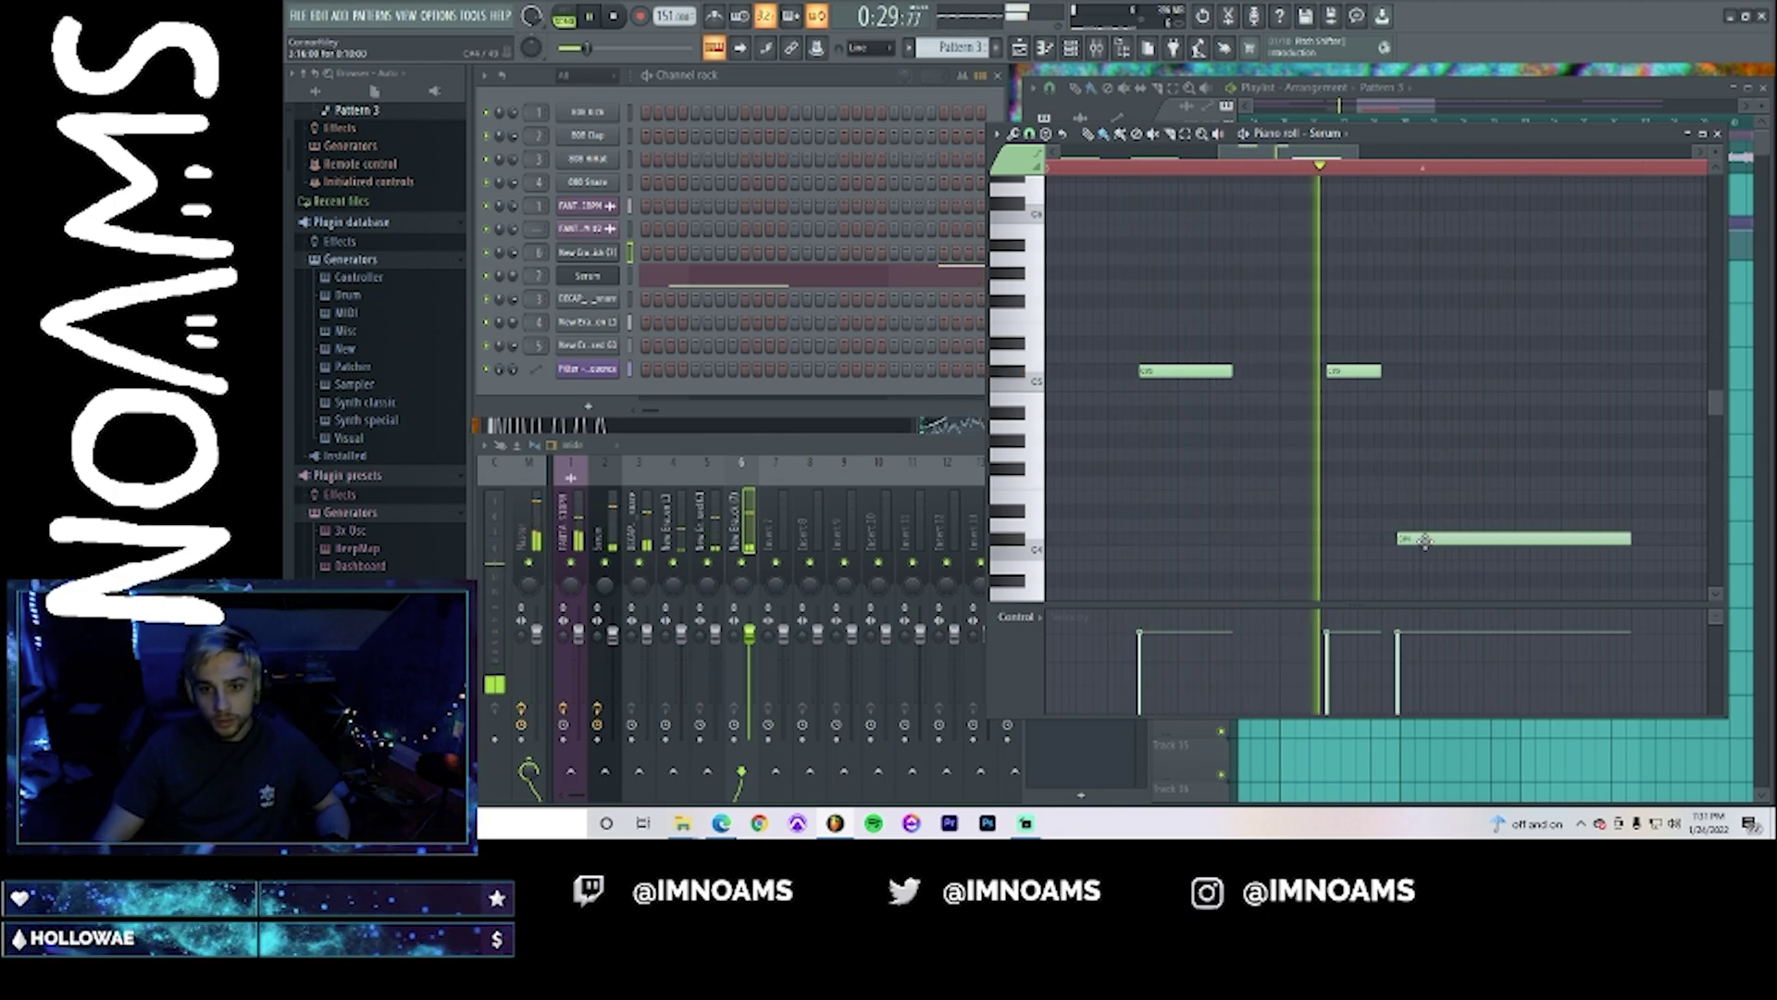
- Lengthen the second C#5 note in bar 3, shift the last C#4 note earlier to overlap its end, and play the bass line
{"action": "left_click_drag", "start_coordinate": [1411, 539], "coordinate": [1427, 539]}
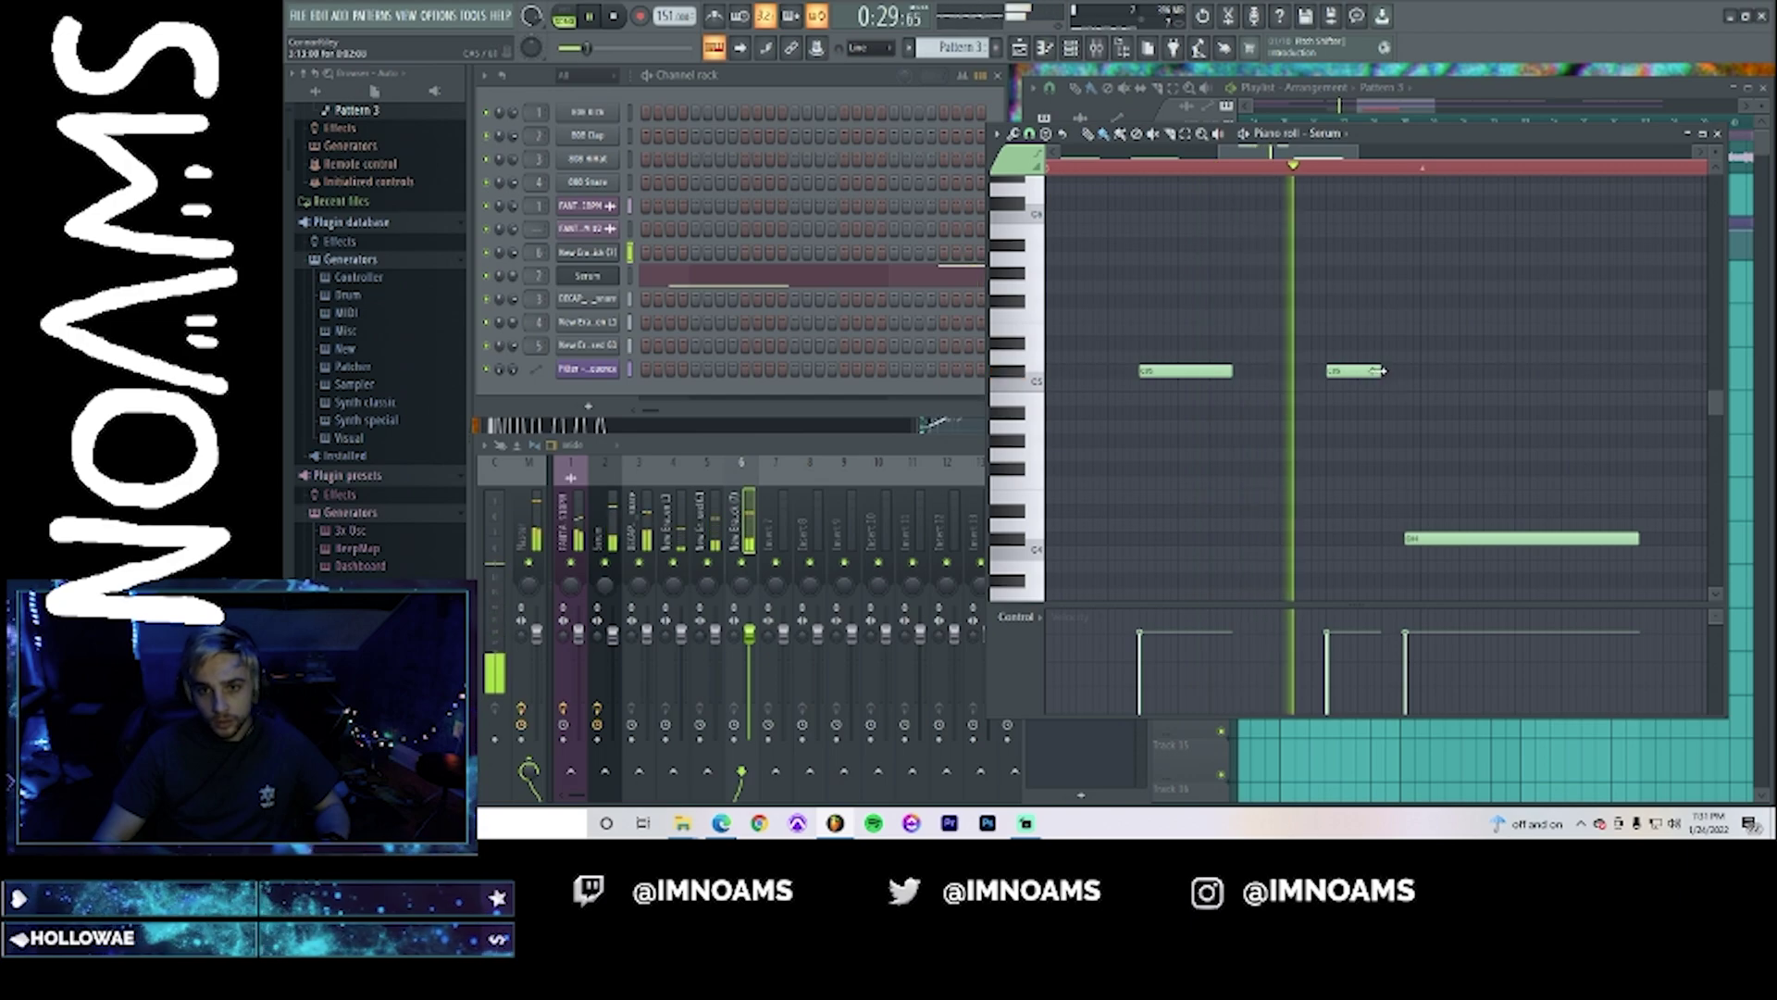
{"action": "left_click_drag", "start_coordinate": [1380, 370], "coordinate": [1405, 372]}
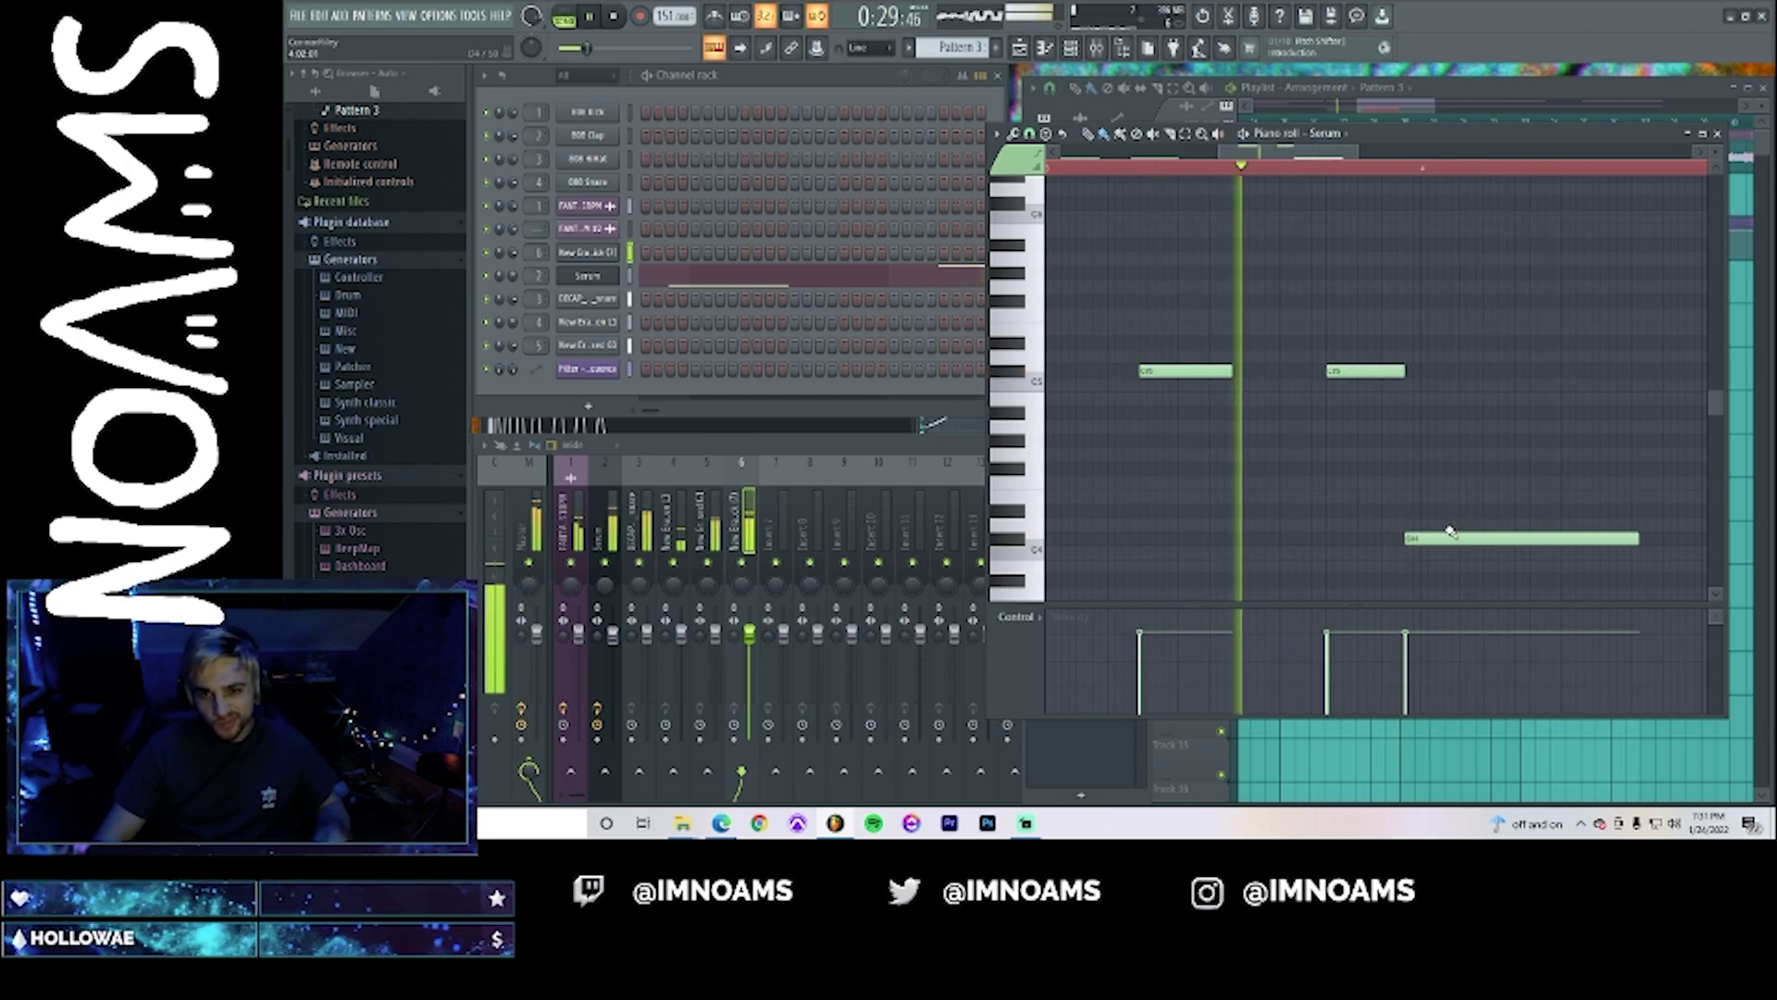
{"action": "key", "text": "space"}
{"action": "left_click_drag", "start_coordinate": [1428, 538], "coordinate": [1404, 538]}
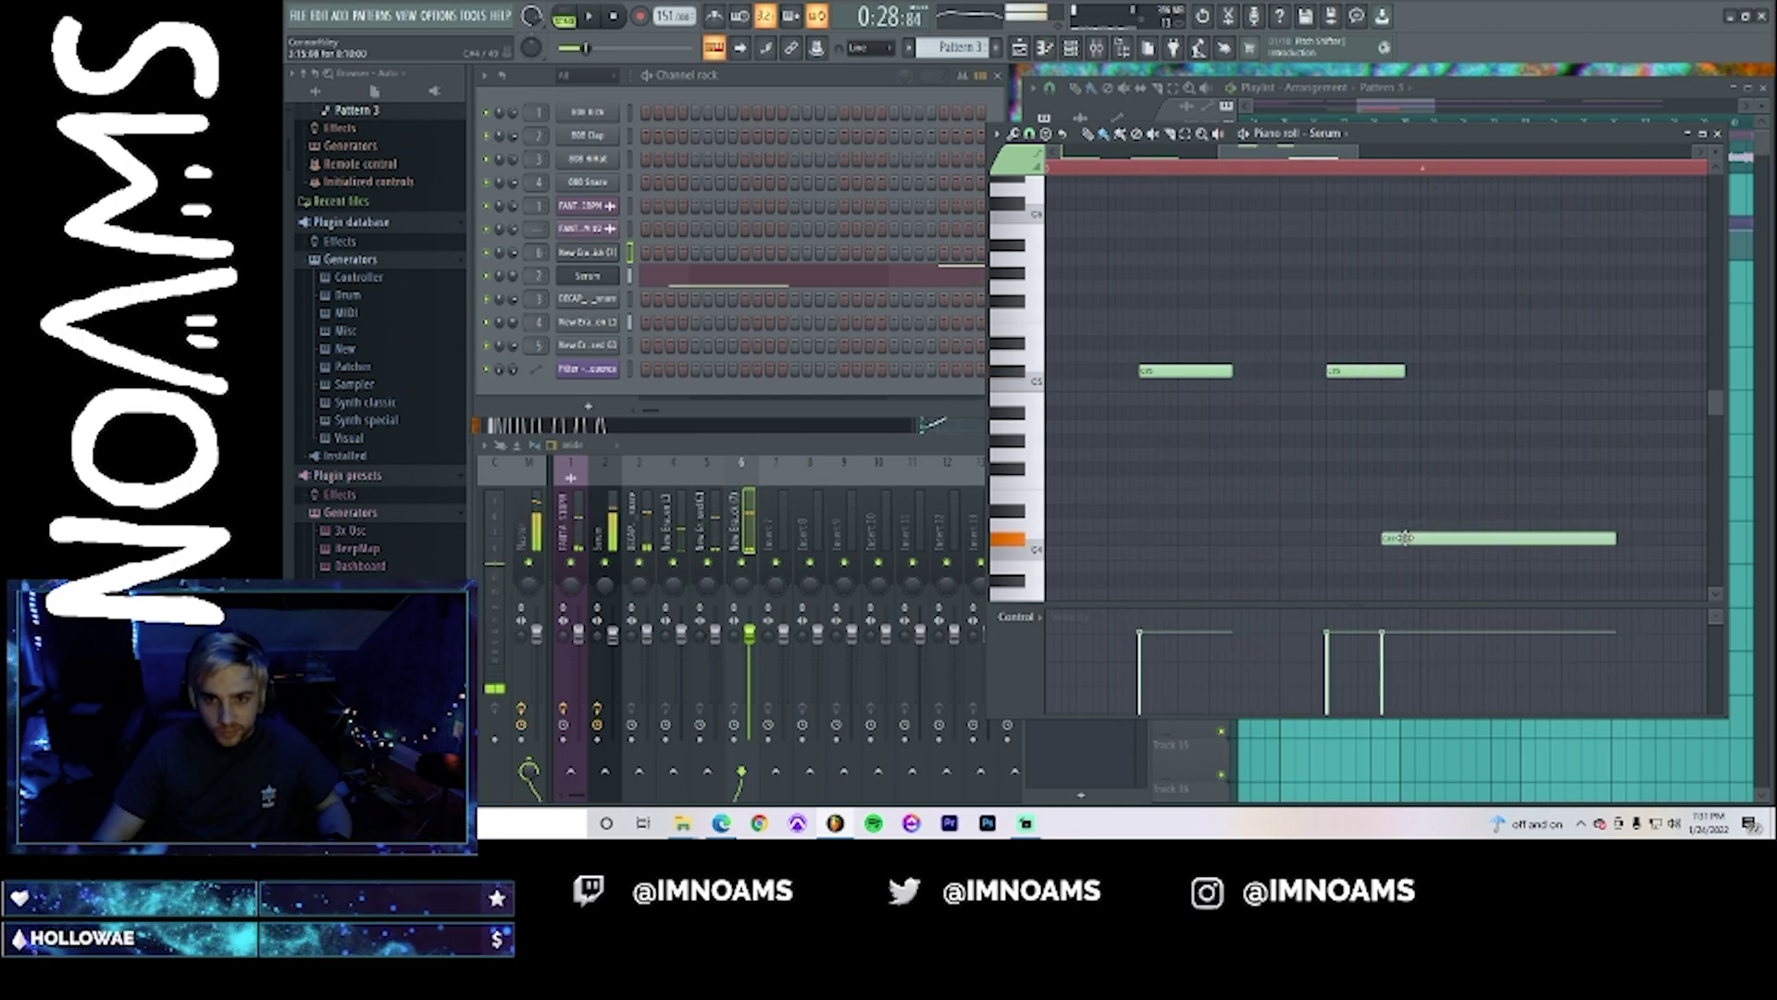
{"action": "key", "text": "space"}
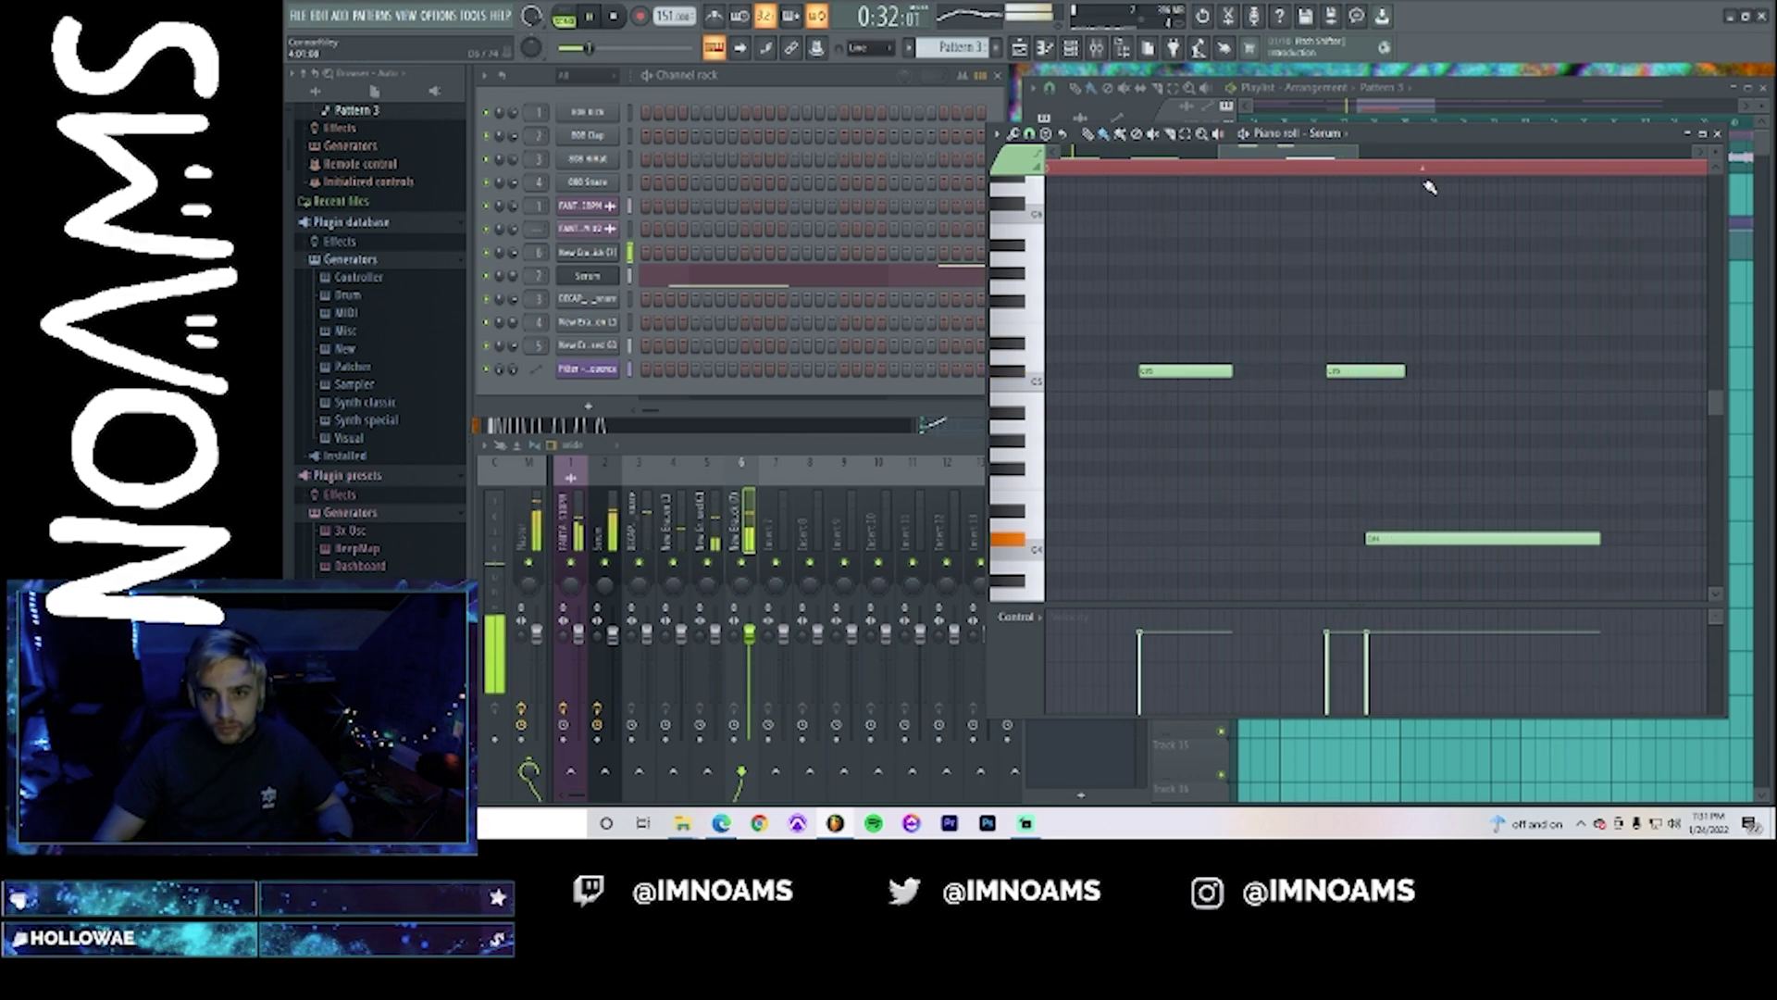
- Return to the playlist, clear the clip selection and reopen Pattern 3's Serum notes from the Track 5 clip at bar 21
{"action": "left_click", "coordinate": [1386, 114]}
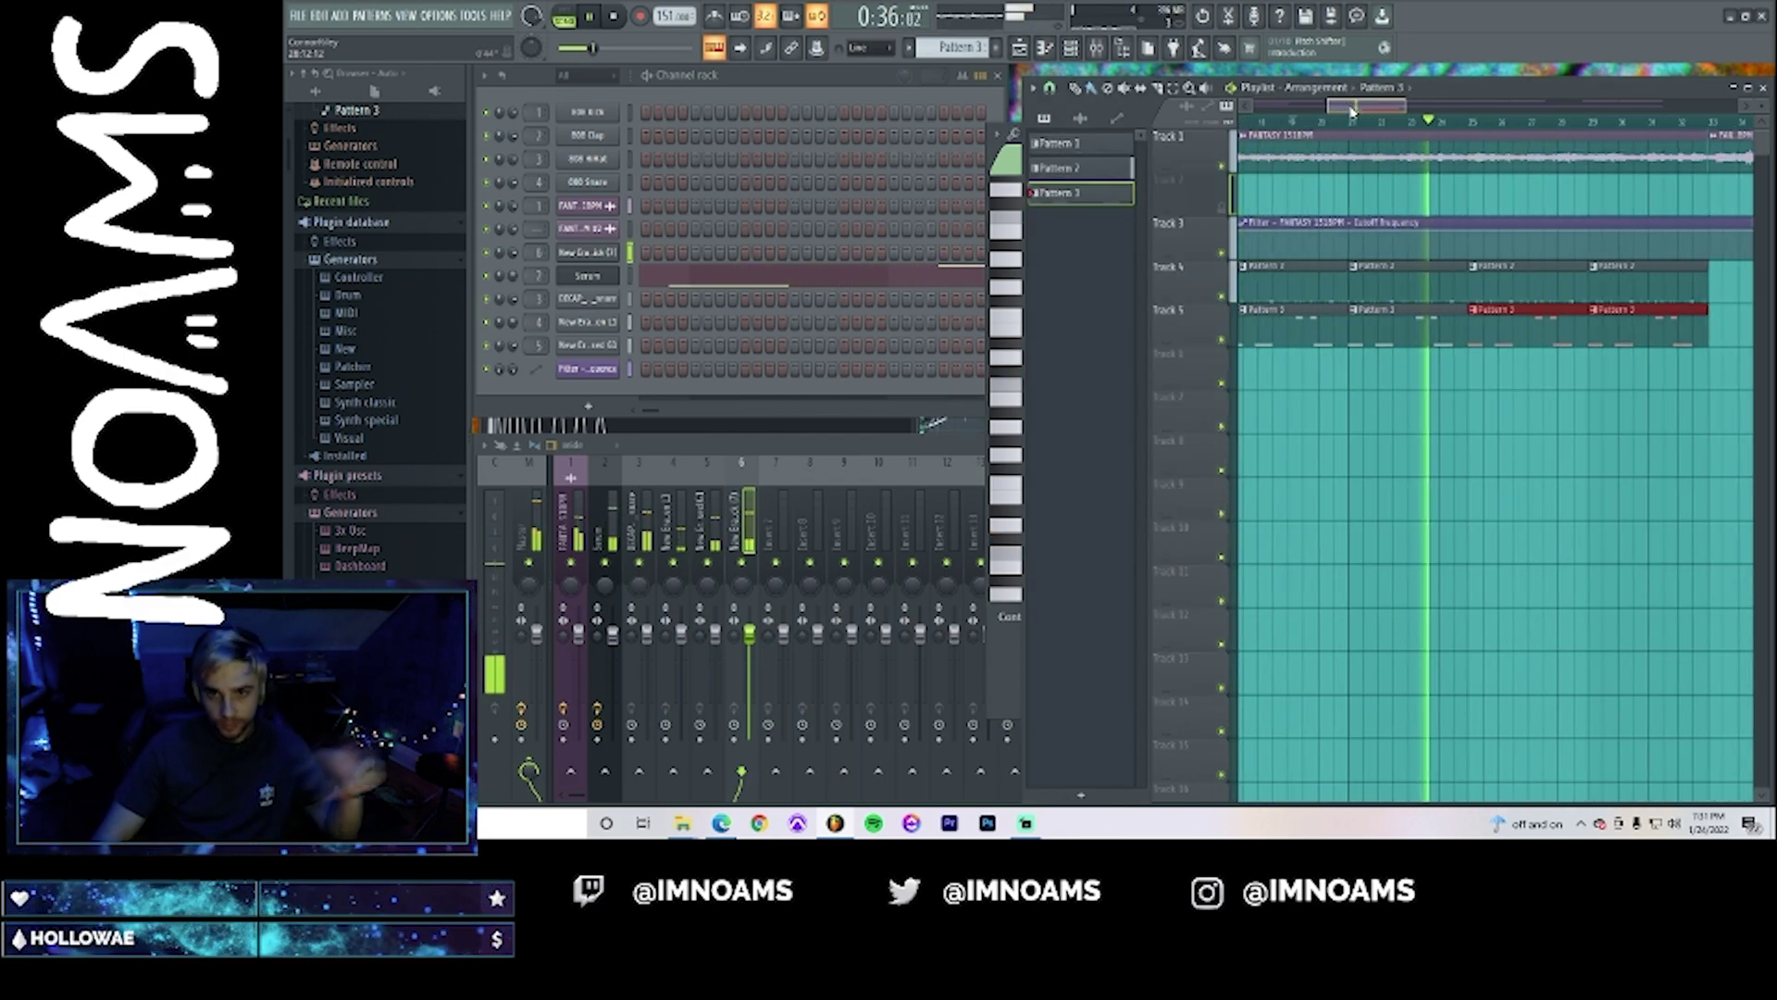
{"action": "left_click", "coordinate": [1453, 338]}
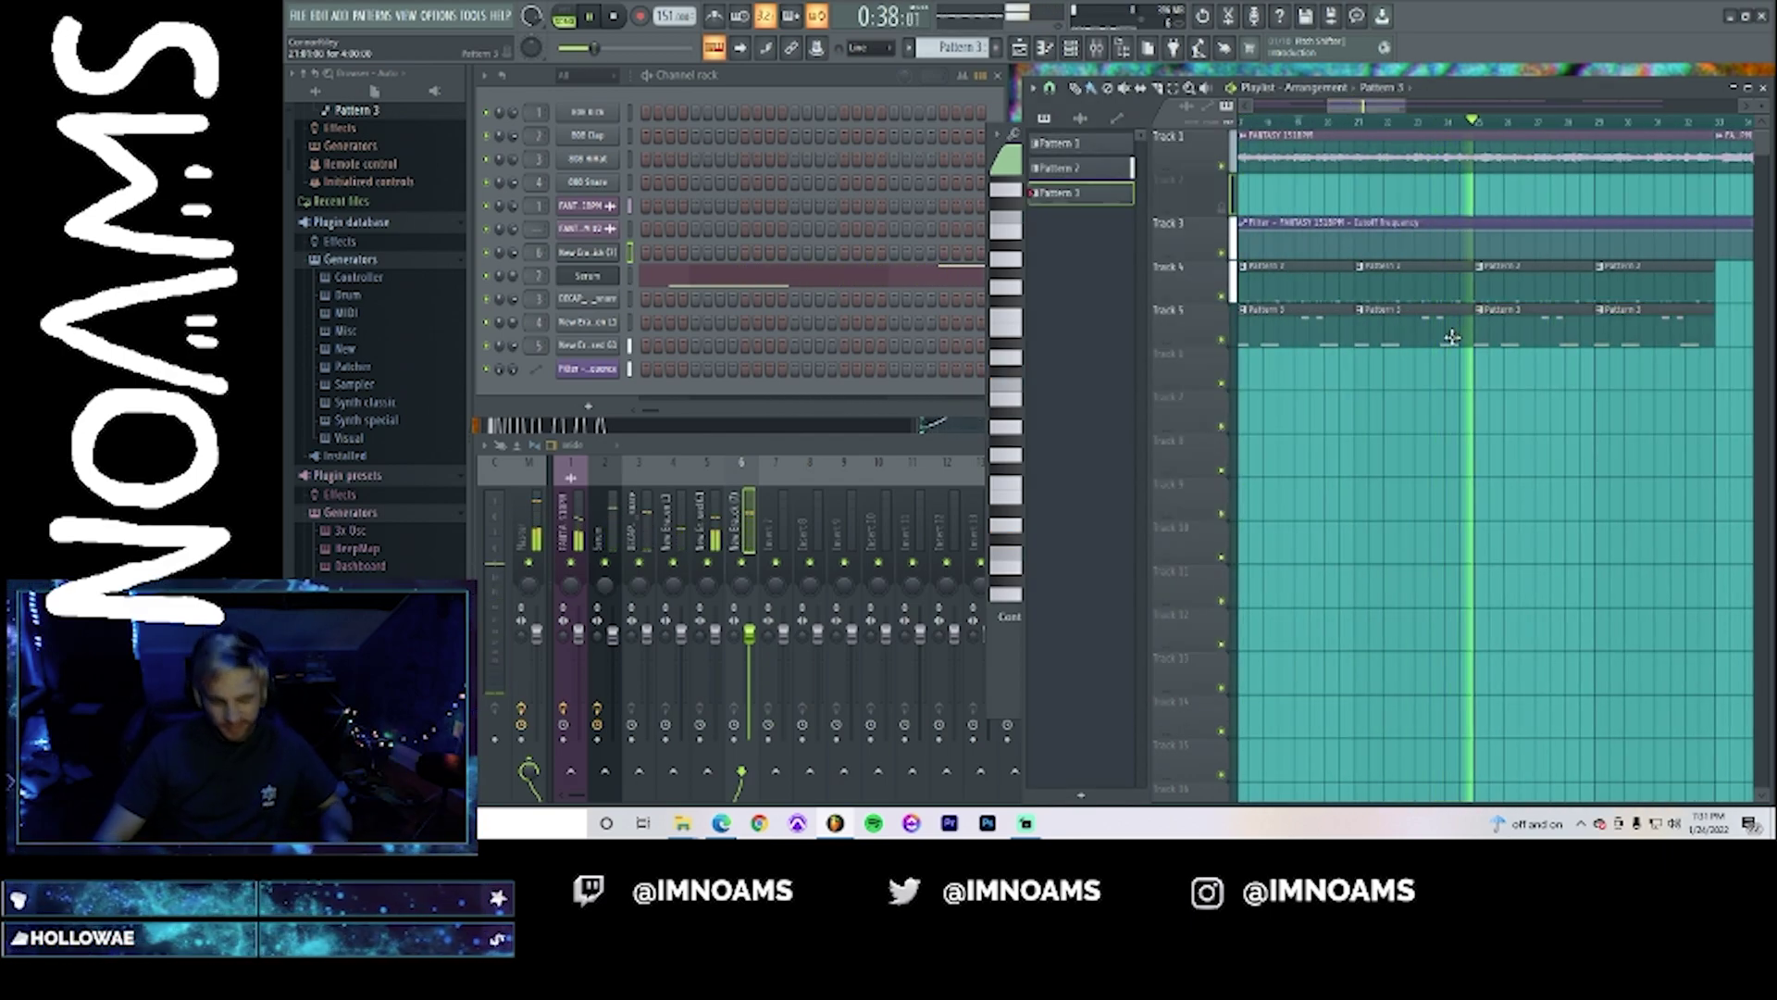
{"action": "double_click", "coordinate": [1451, 338]}
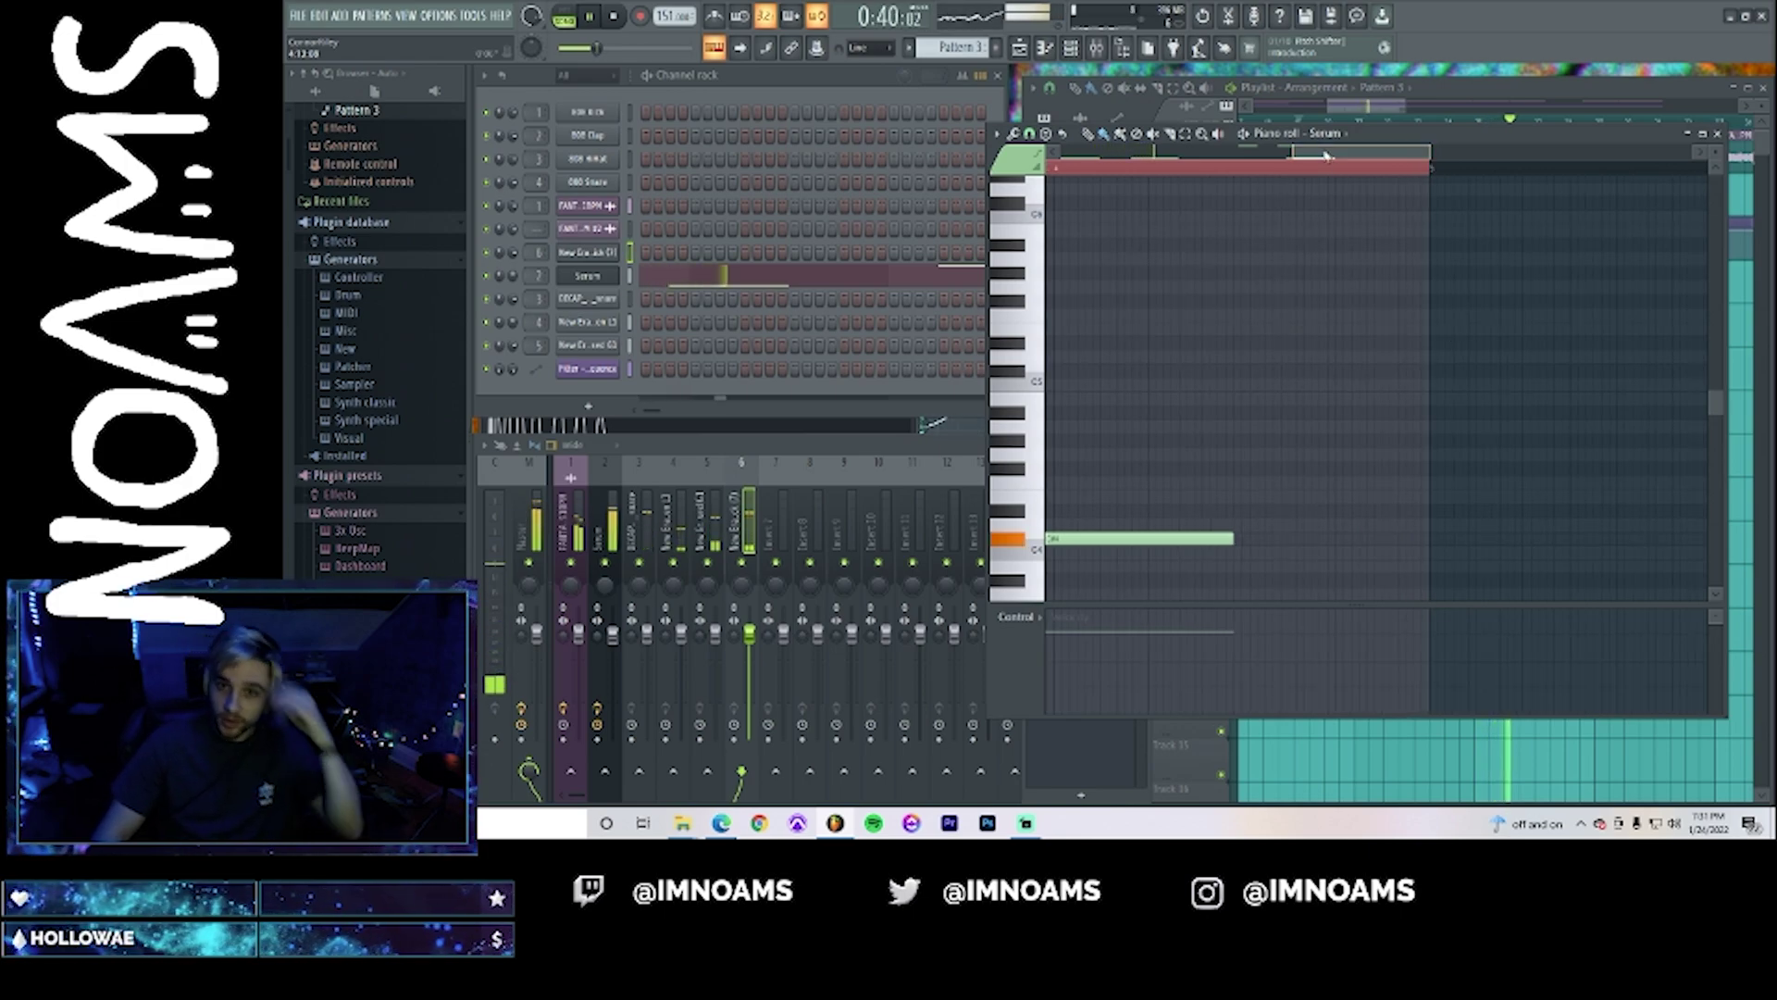
- Shift the last C#4 note of Pattern 3's Serum bass line slightly later
{"action": "left_click_drag", "start_coordinate": [1330, 158], "coordinate": [1290, 160]}
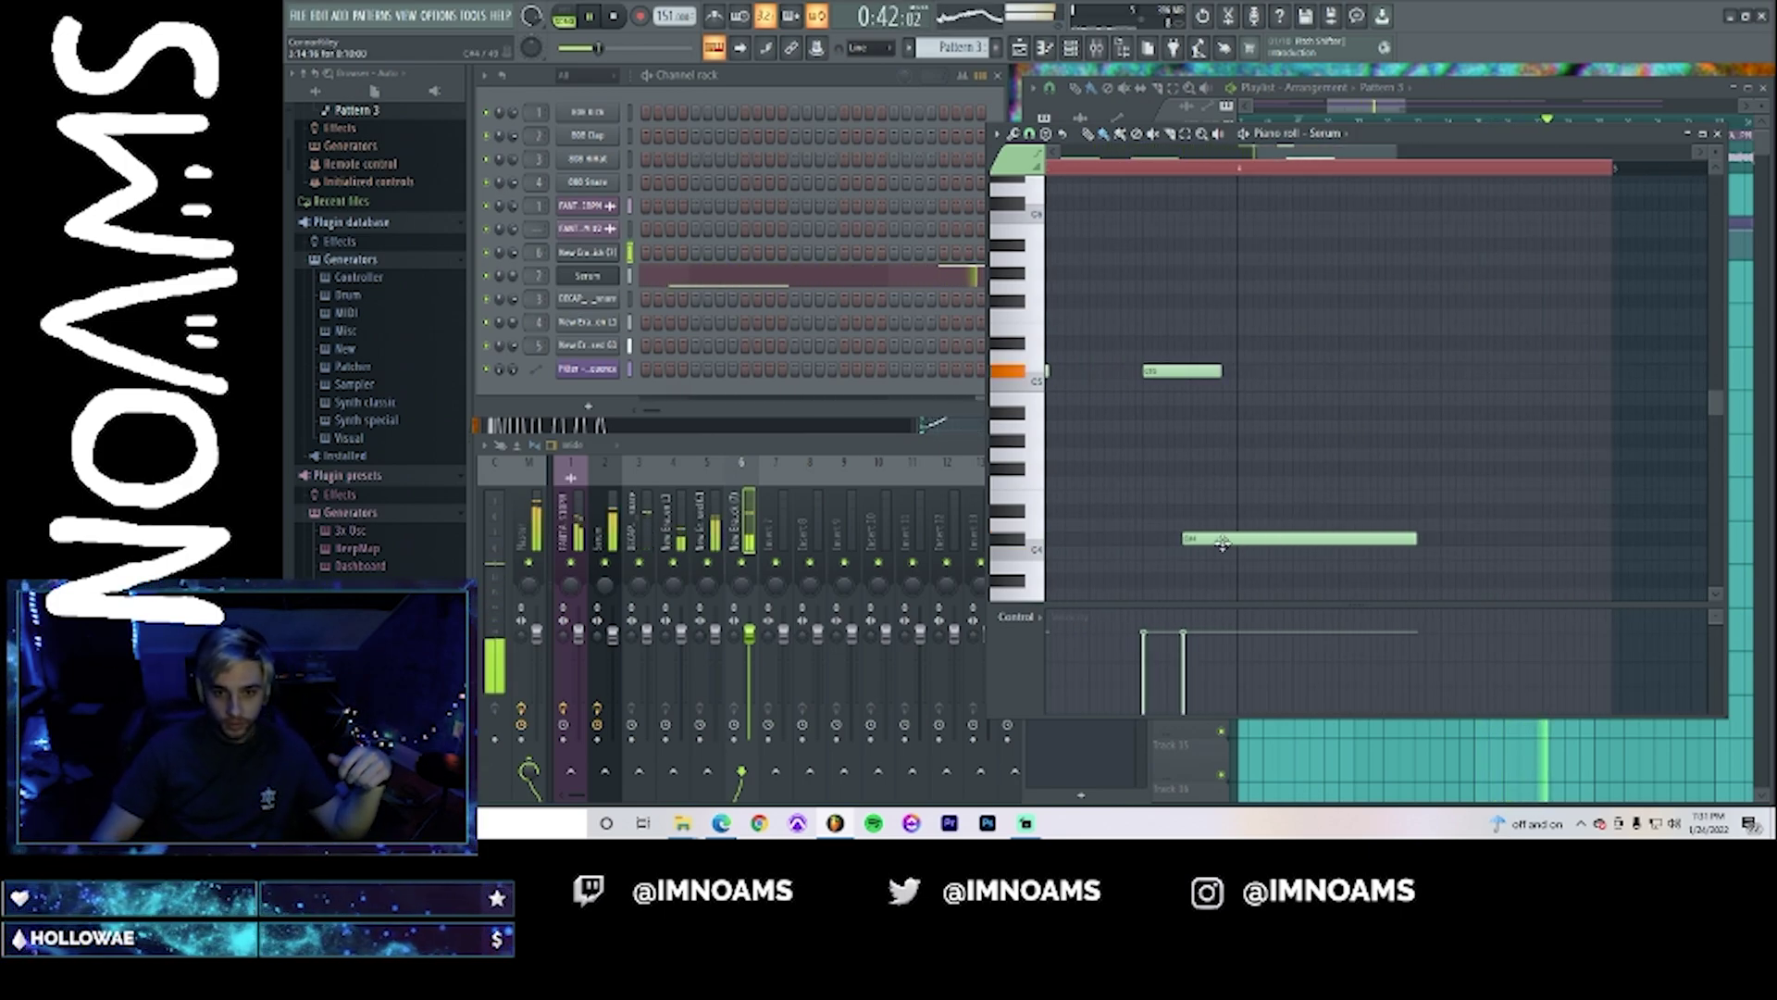
{"action": "left_click_drag", "start_coordinate": [1222, 543], "coordinate": [1230, 543]}
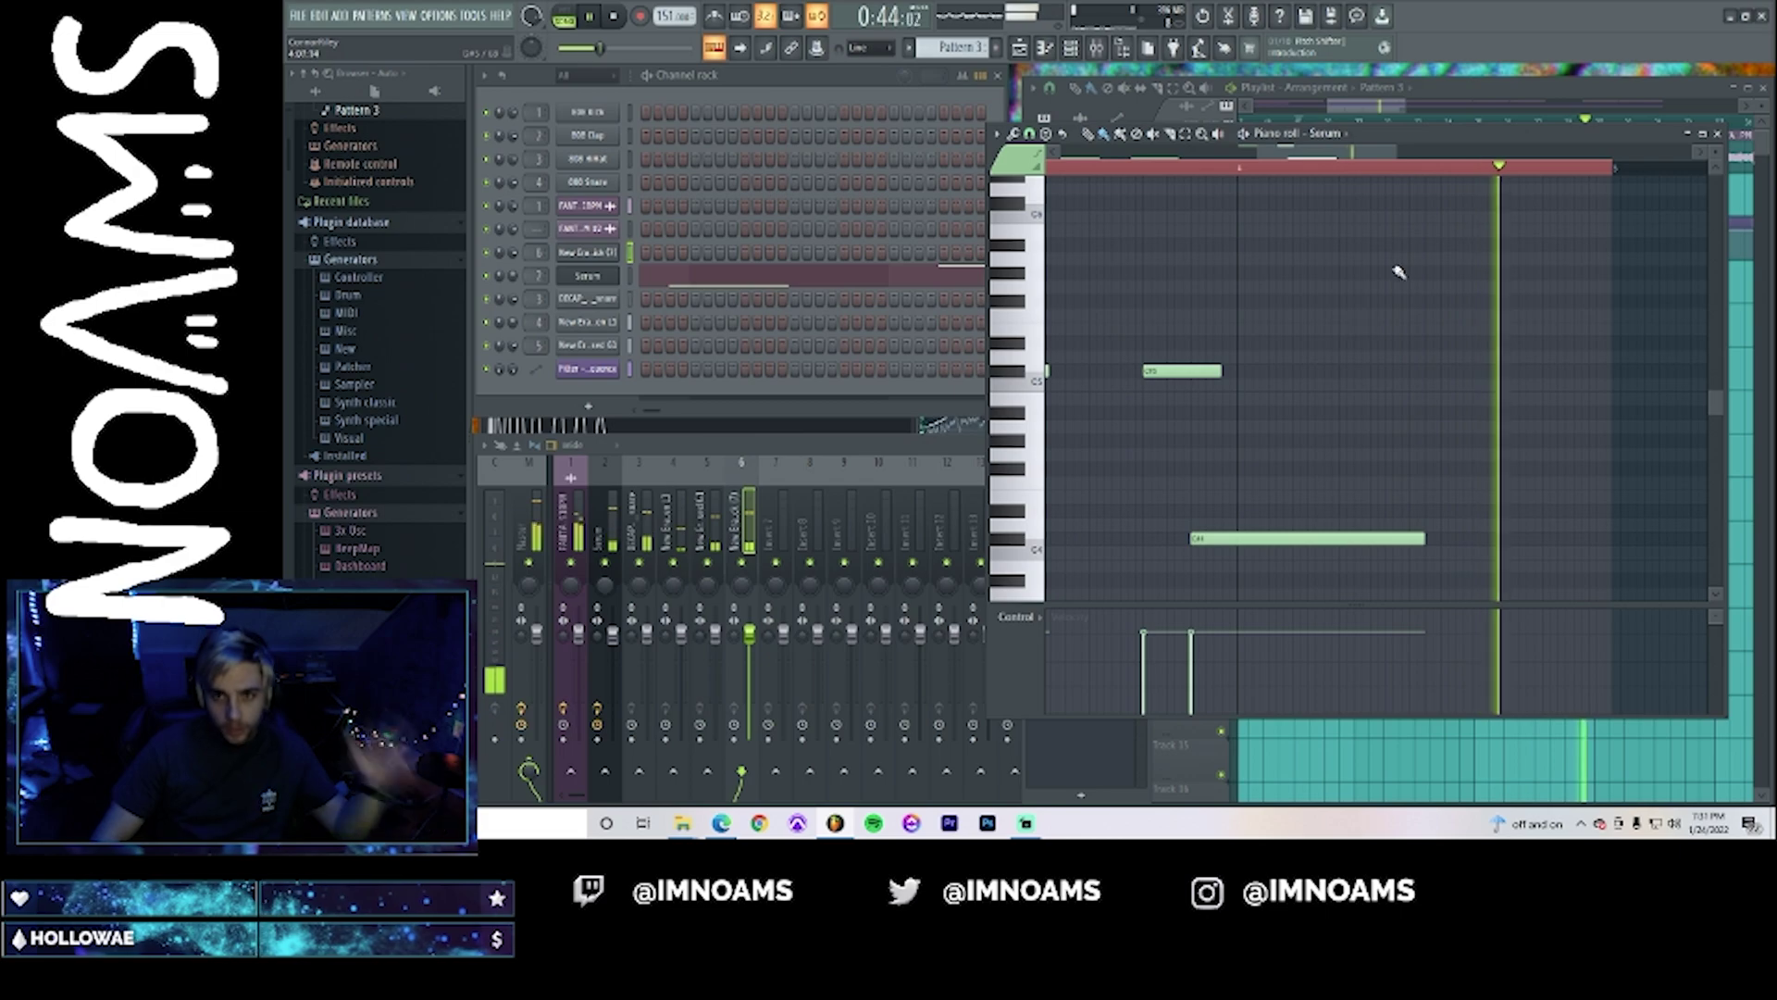
- Open the kick sample's channel, load Fruity Peak Controller into slot 2 of its mixer track, and play the beat through it
{"action": "left_click", "coordinate": [586, 251]}
{"action": "left_click", "coordinate": [590, 460]}
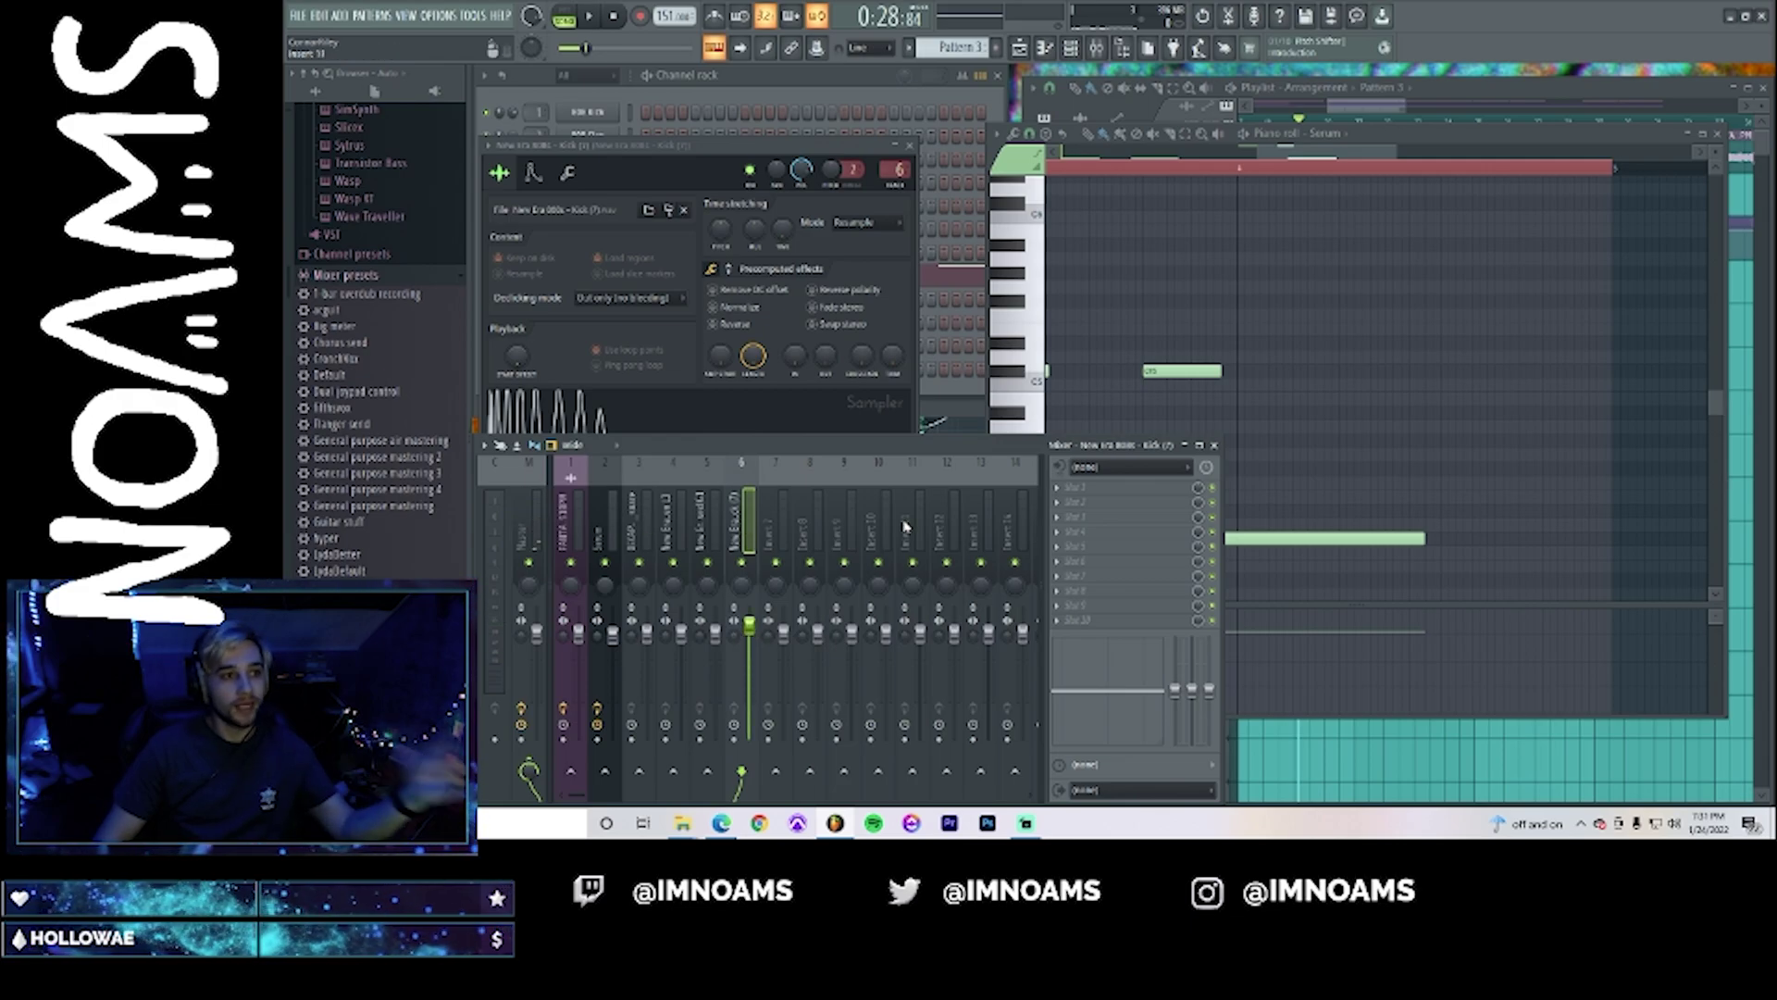
{"action": "key", "text": "F8"}
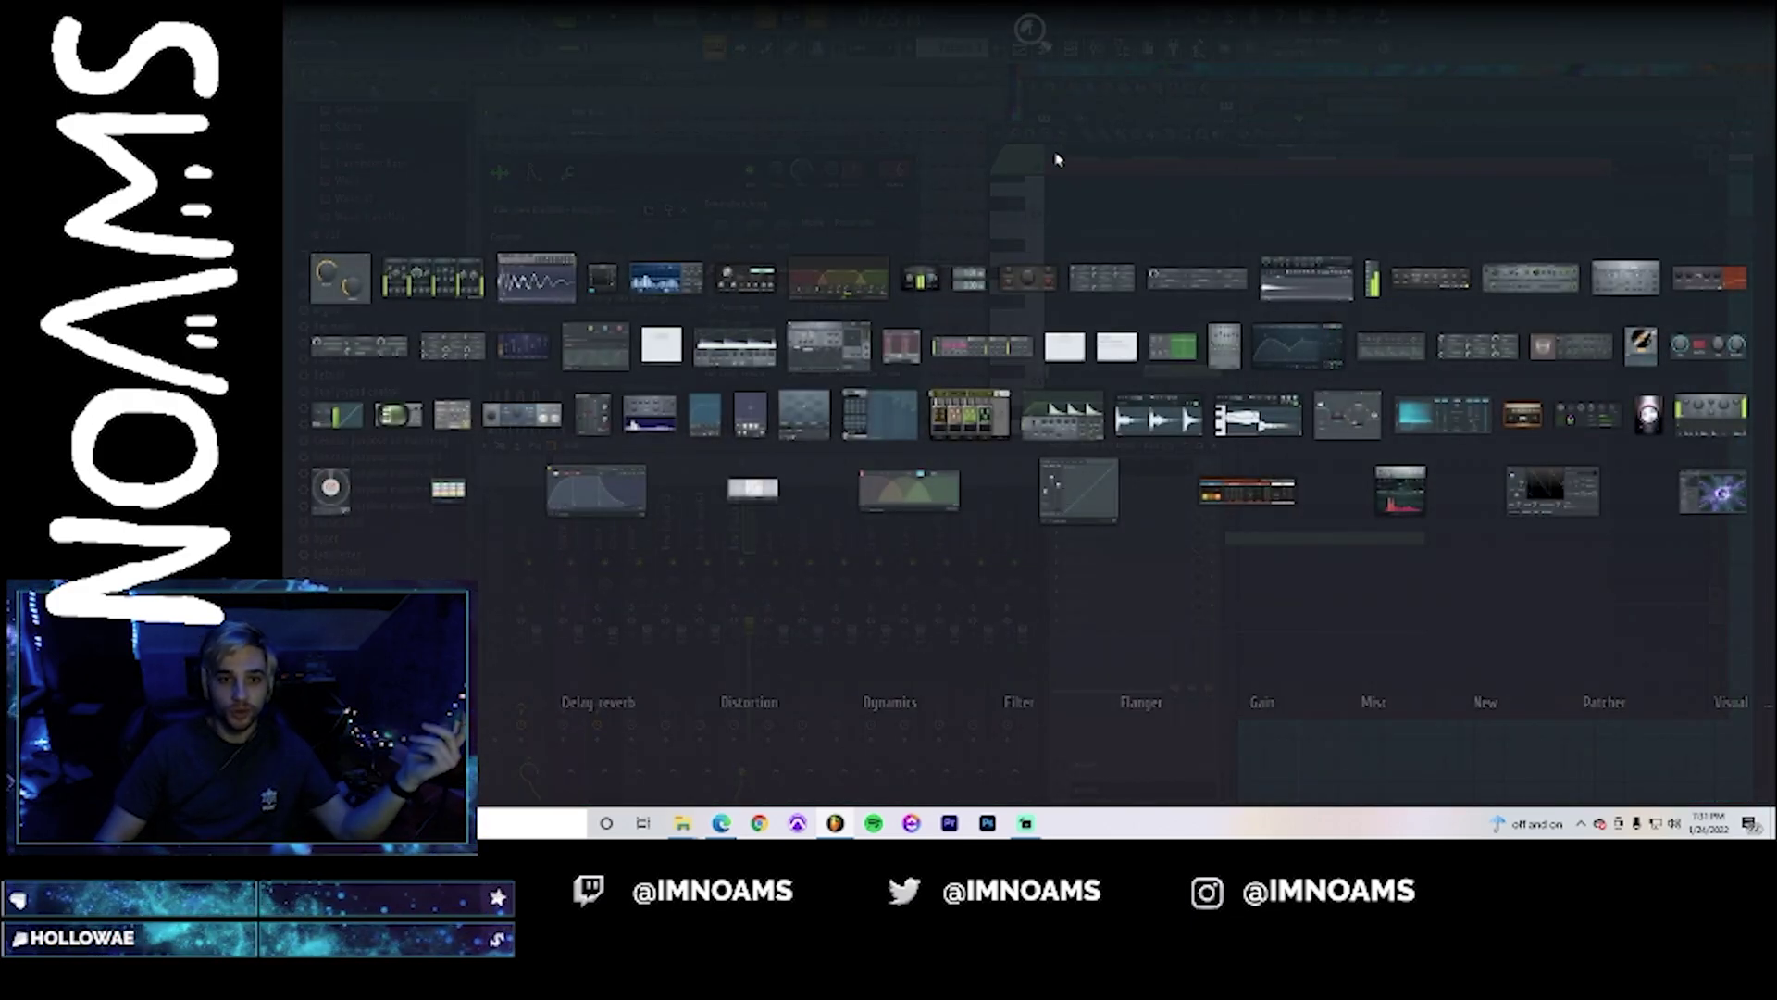
{"action": "key", "text": "F8"}
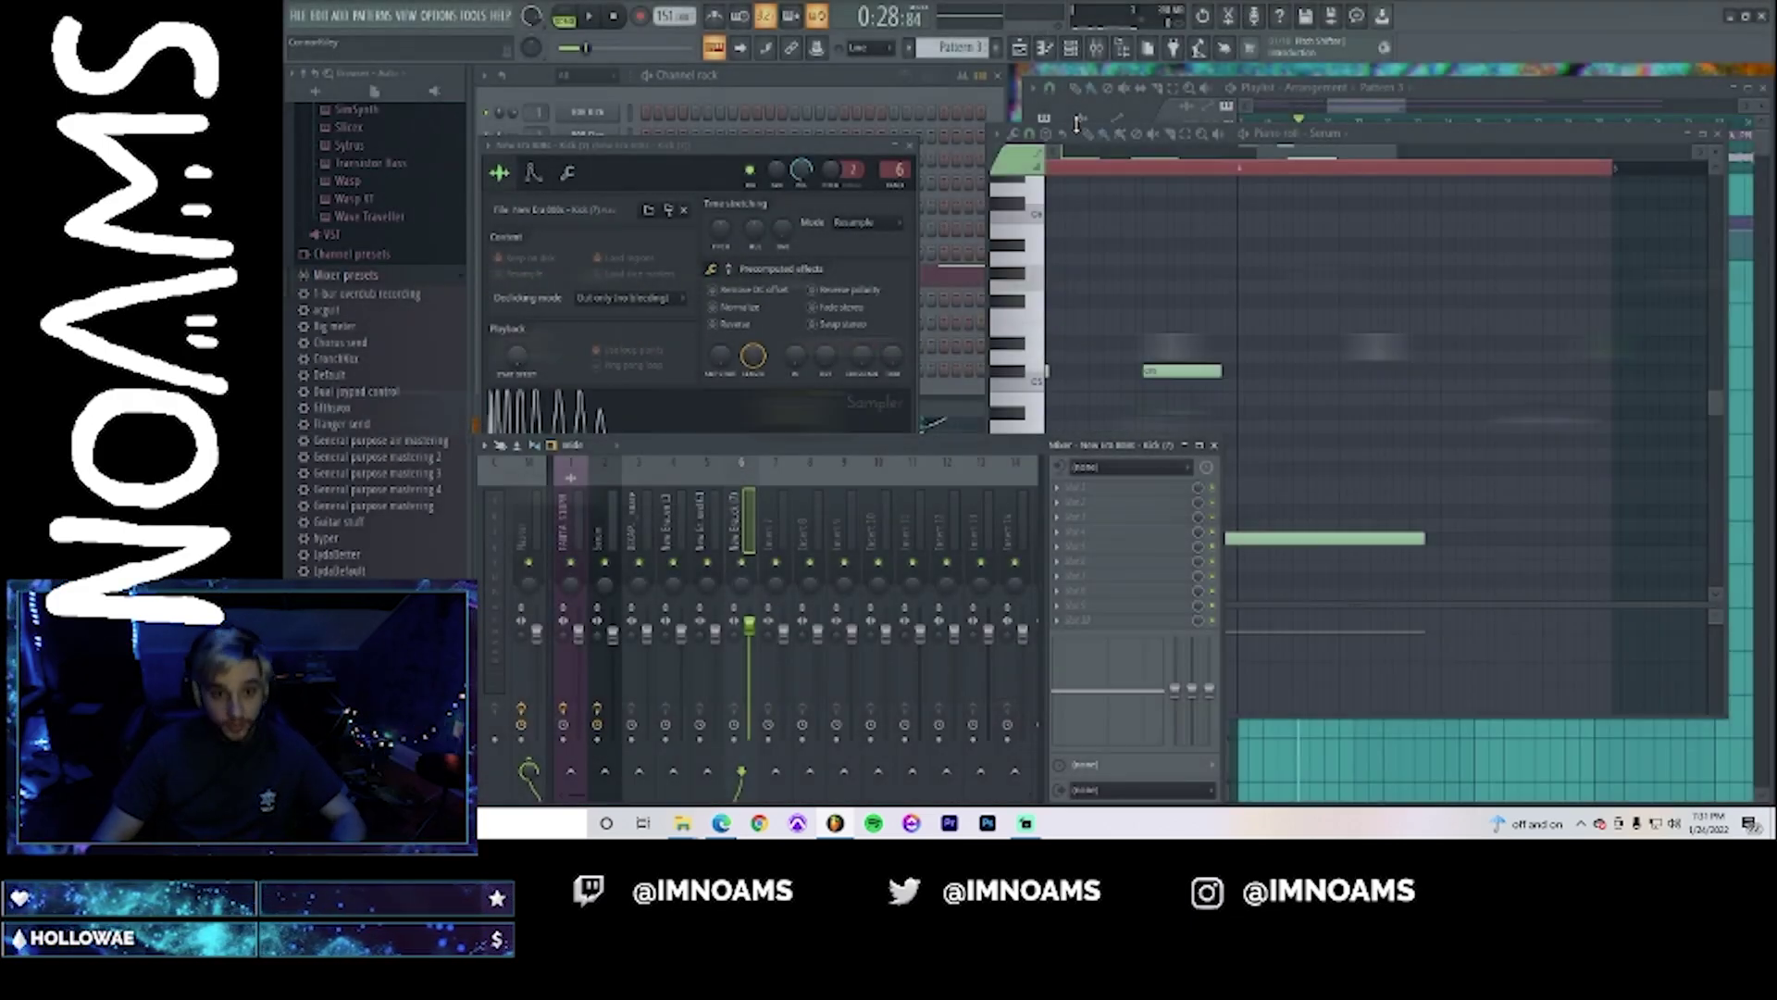
{"action": "left_click", "coordinate": [1071, 503]}
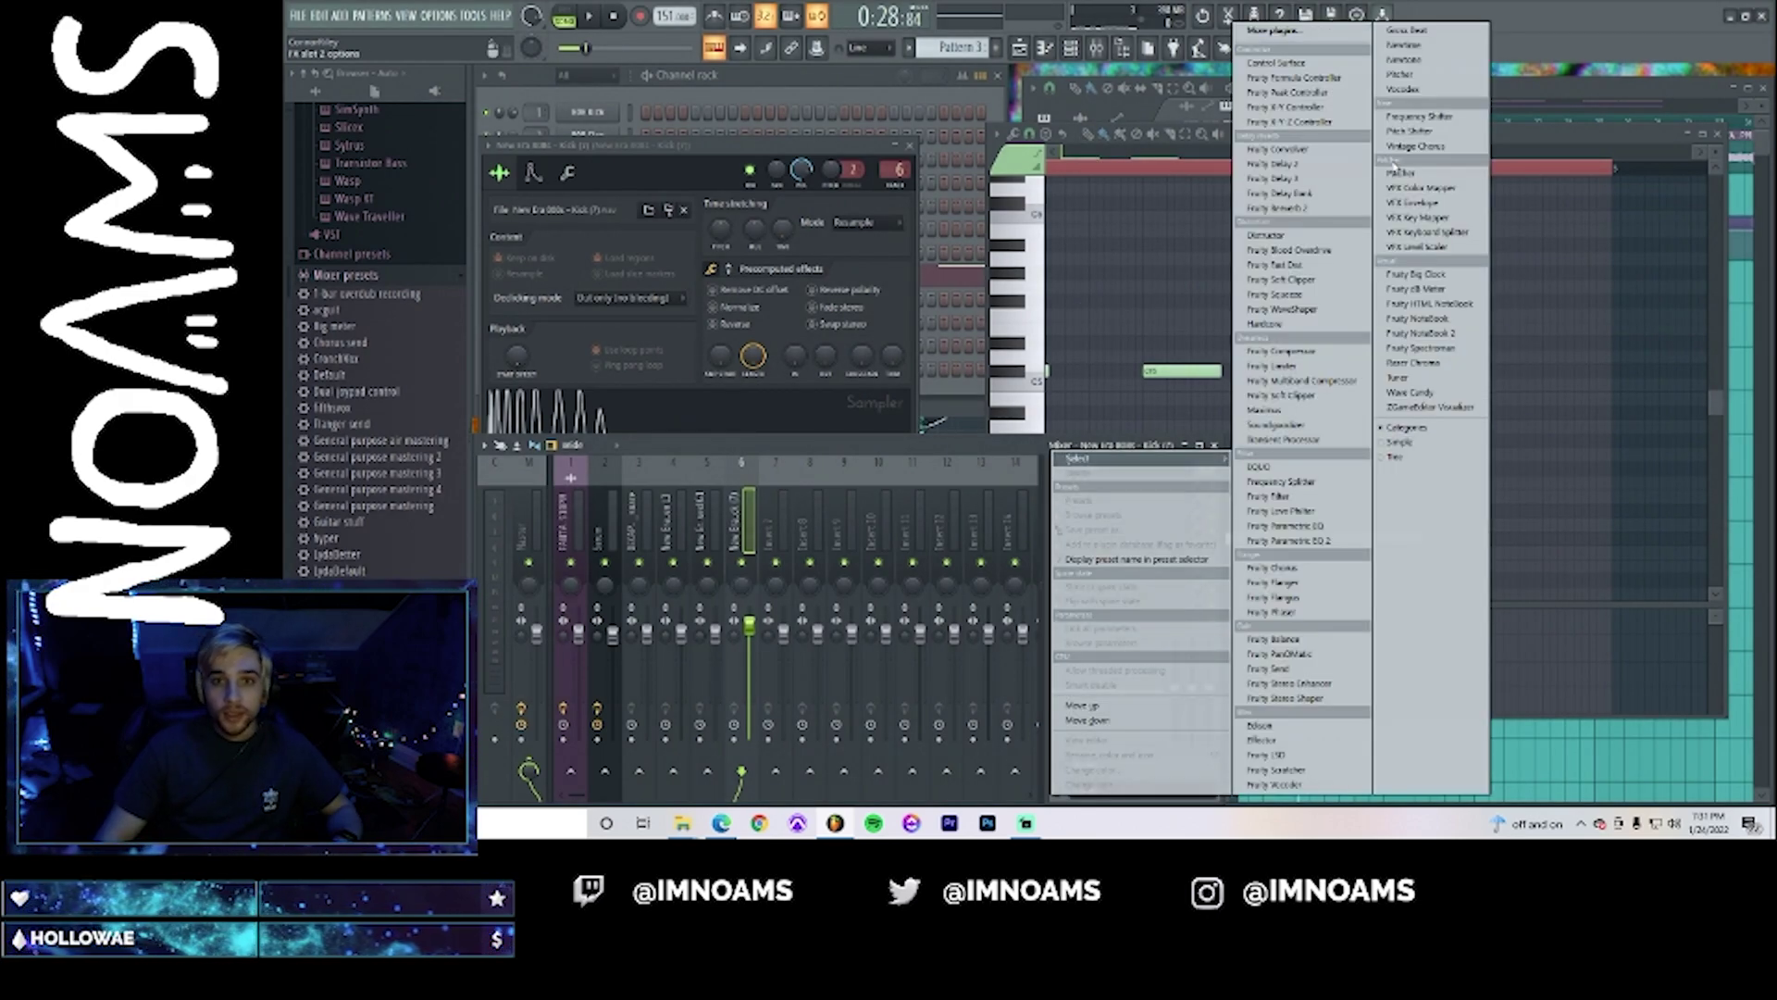
{"action": "left_click", "coordinate": [1273, 93]}
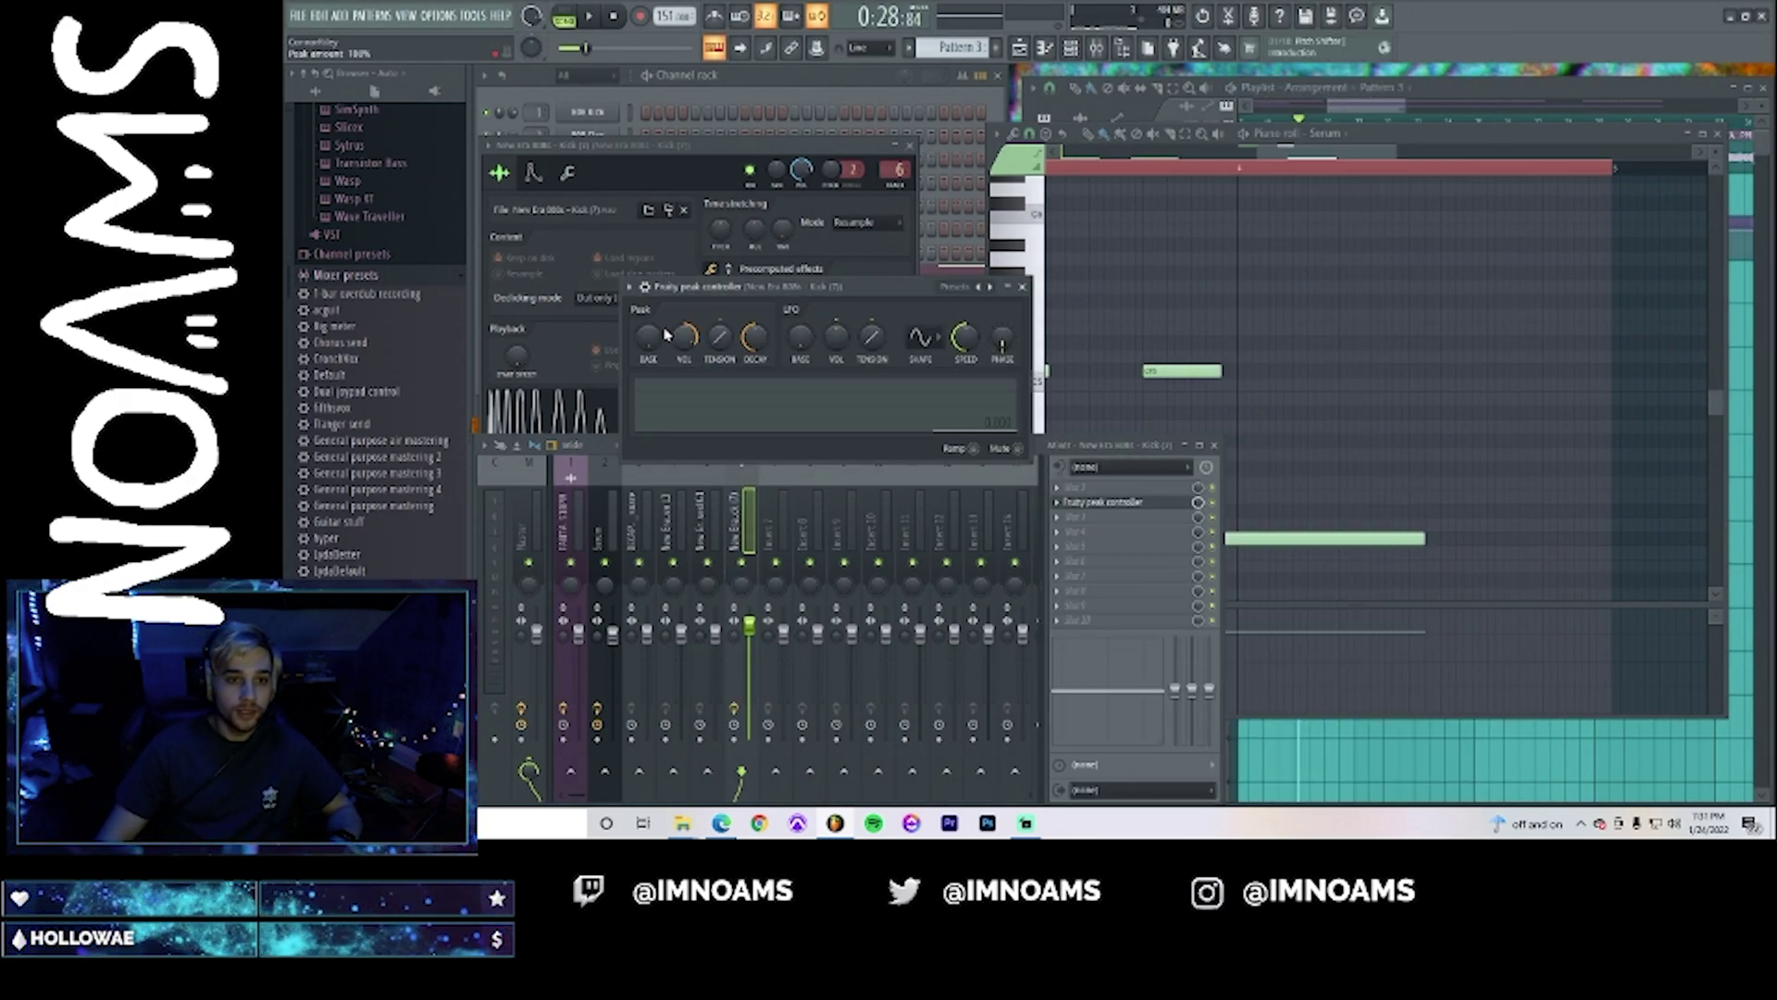
{"action": "key", "text": "space"}
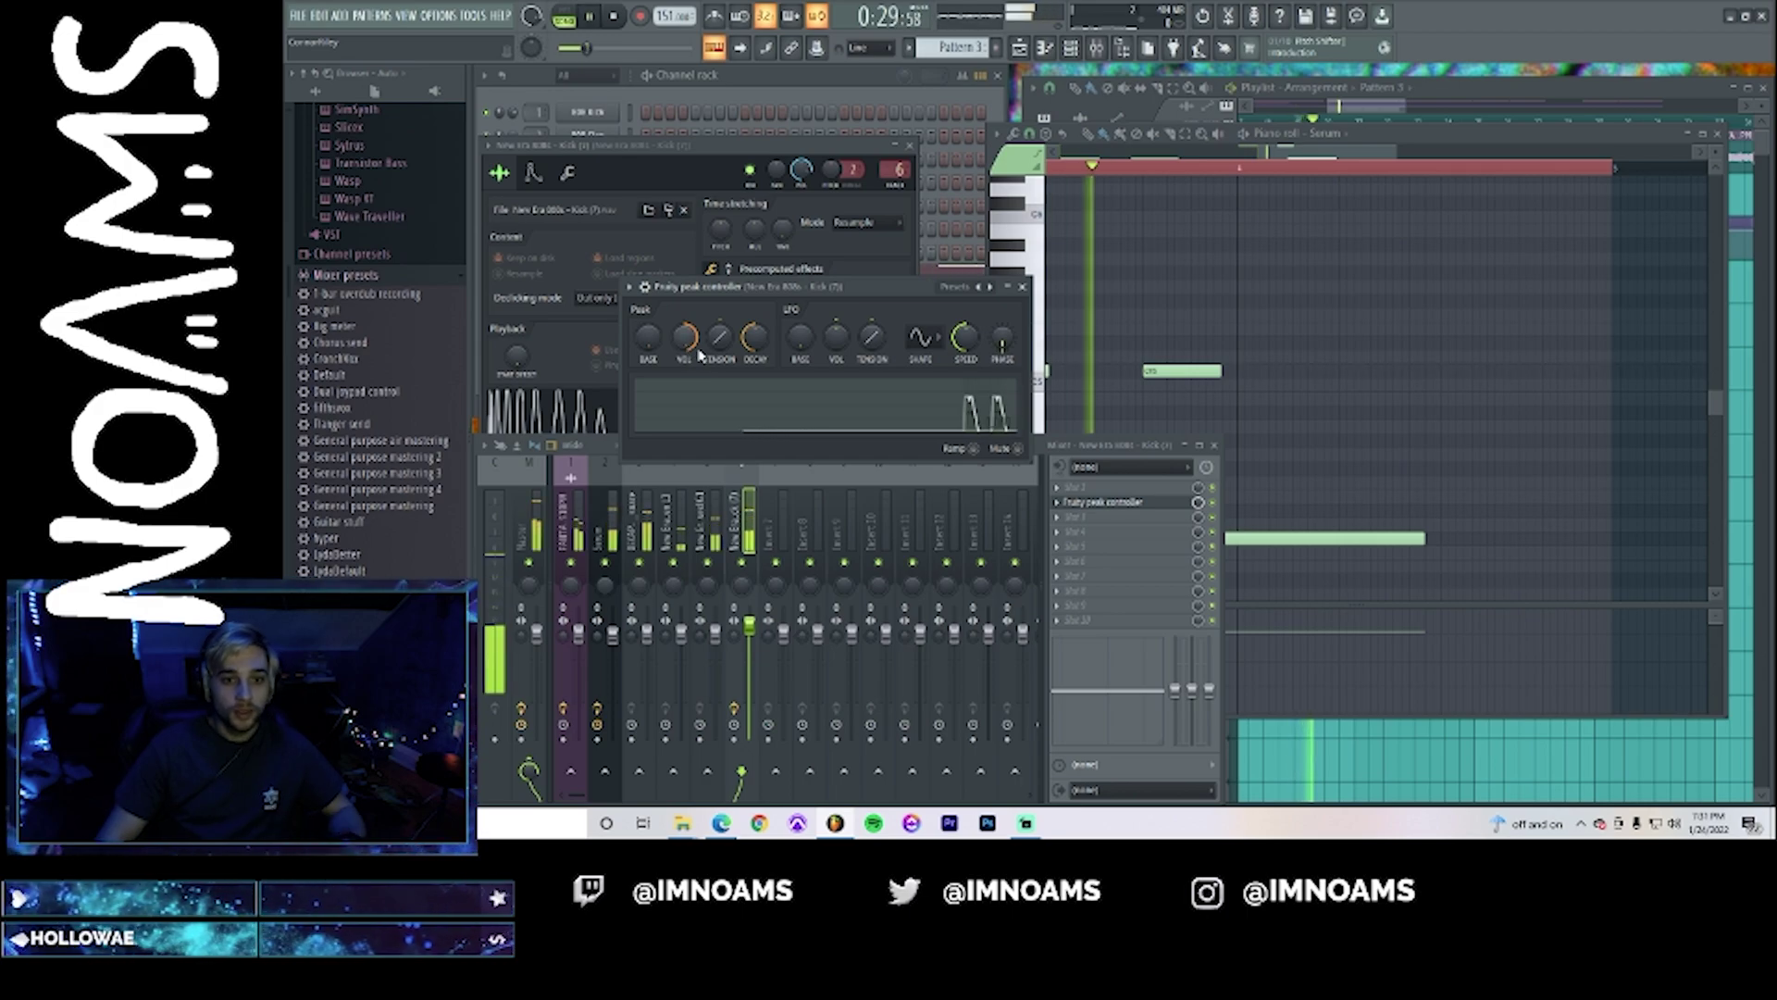
{"action": "key", "text": "space"}
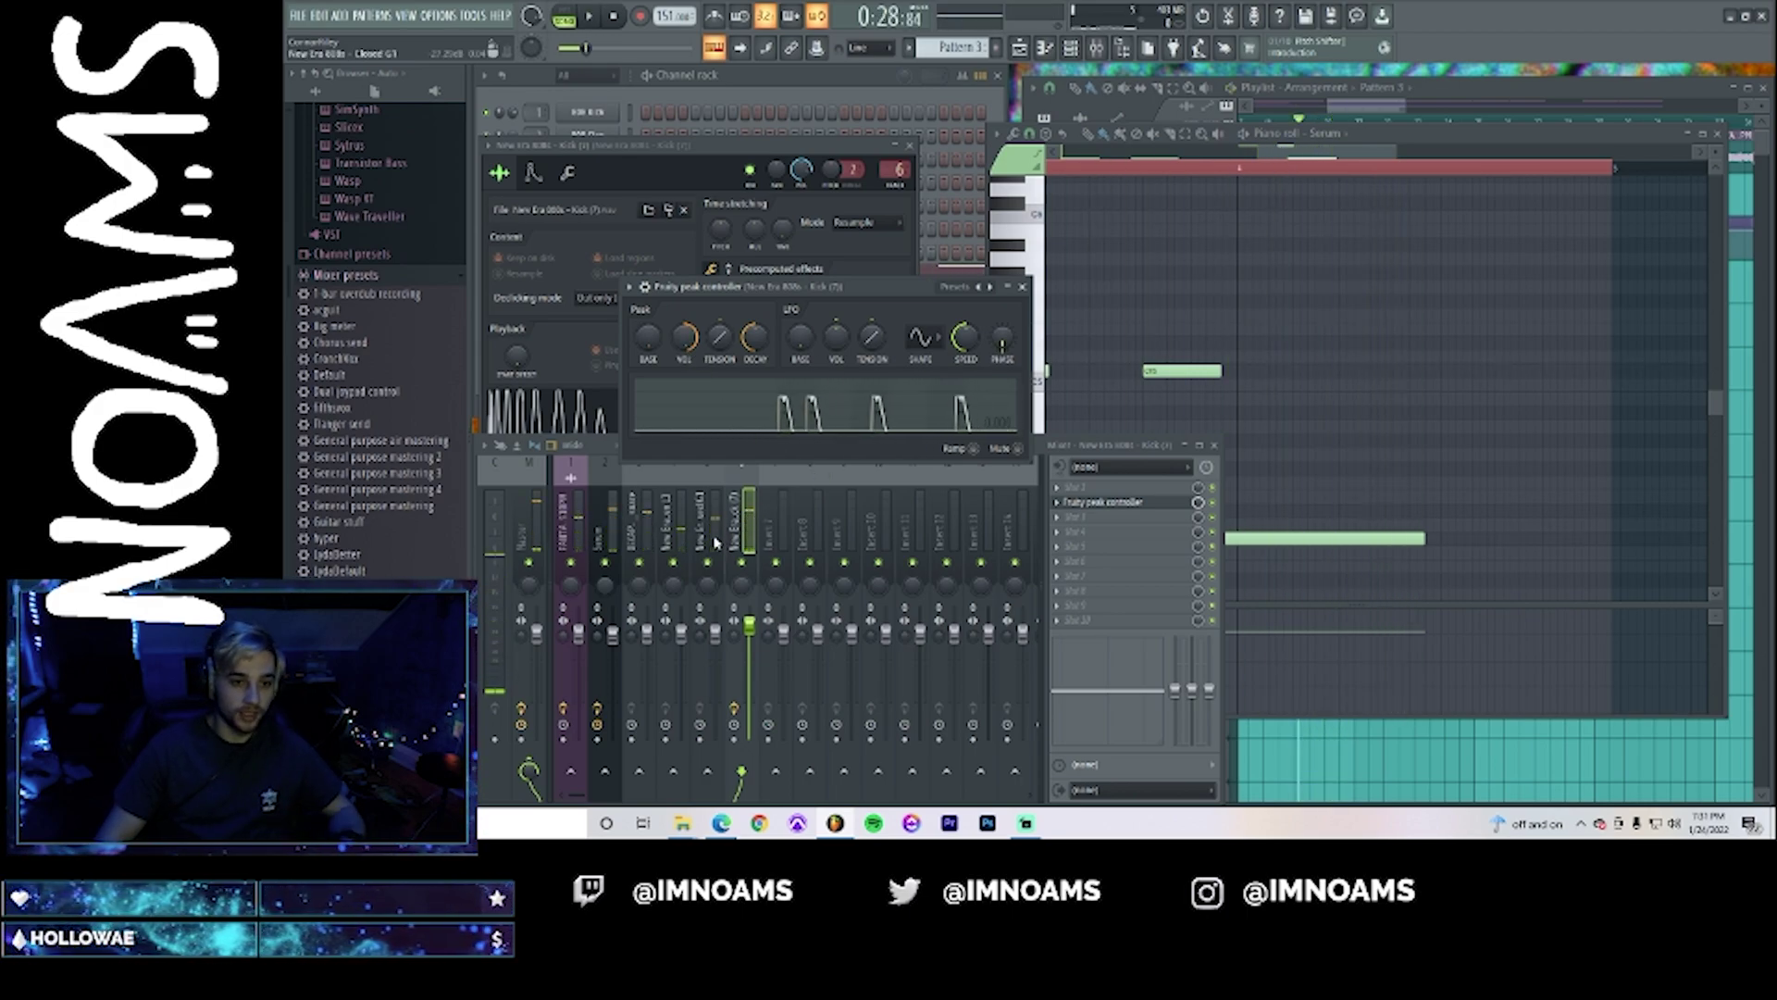
- Load Fruity Compressor into slot 3 of the Serum mixer track and link its threshold to Peak ctrl - Peak with a different mapping formula
{"action": "left_click", "coordinate": [609, 520]}
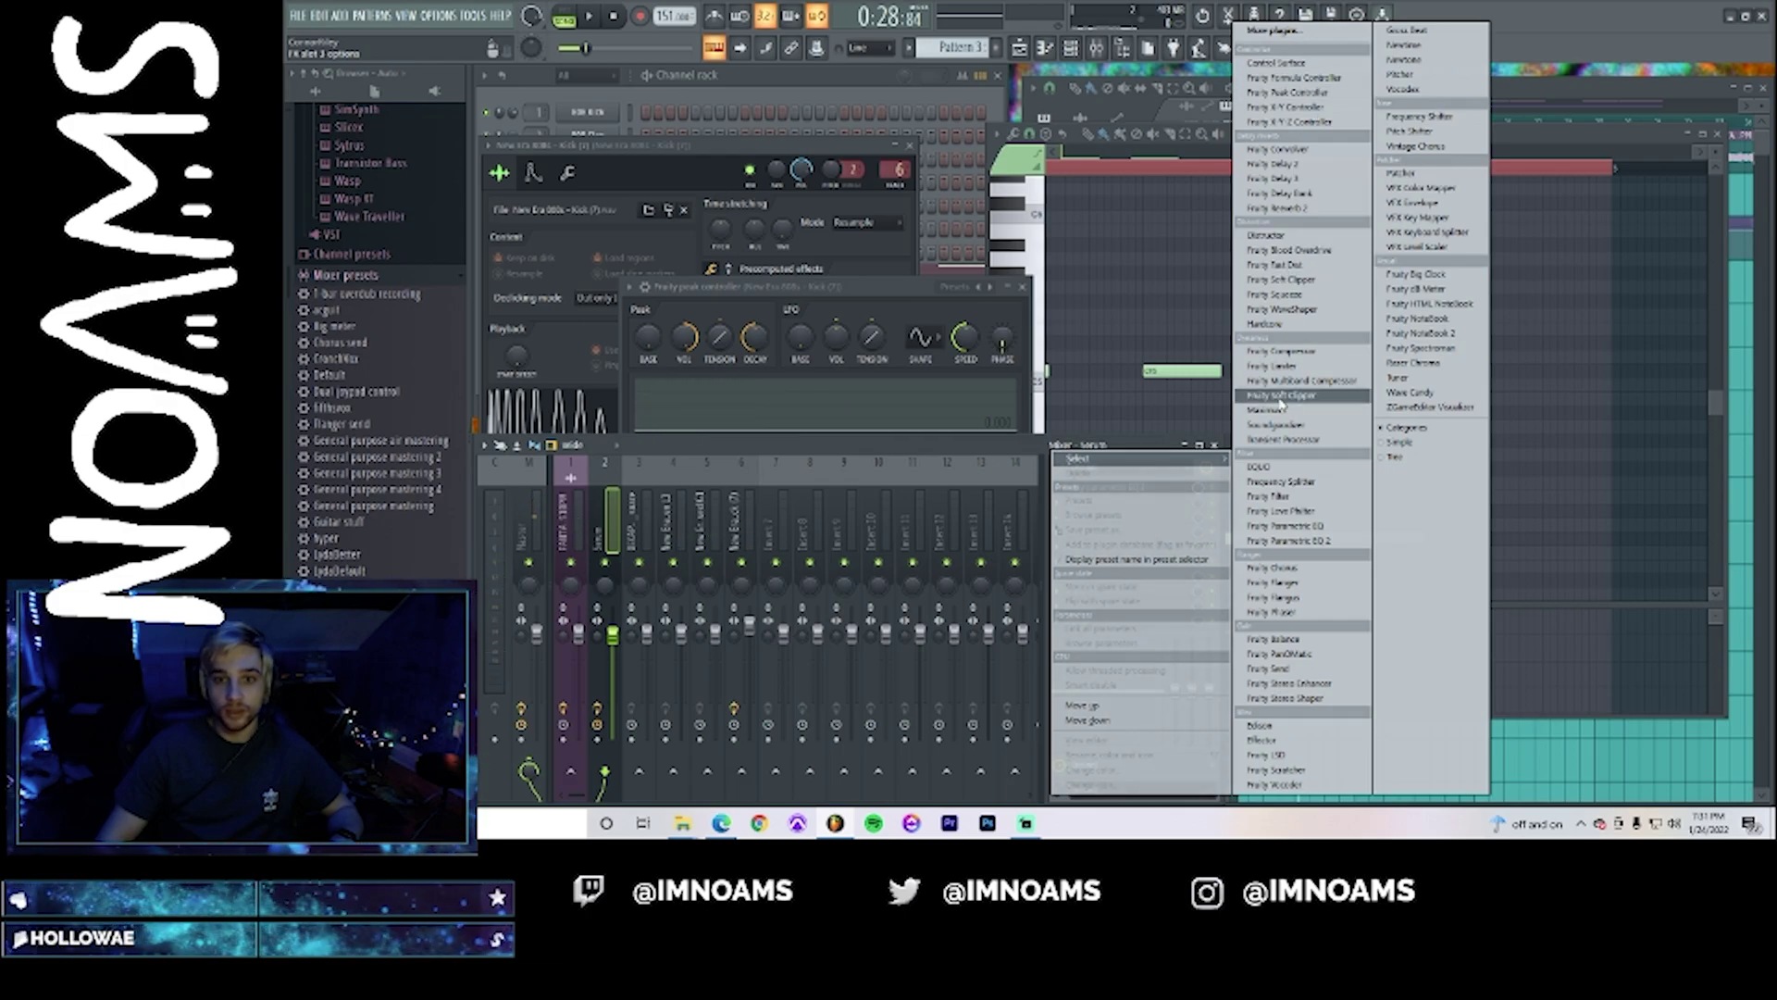
{"action": "left_click", "coordinate": [1282, 351]}
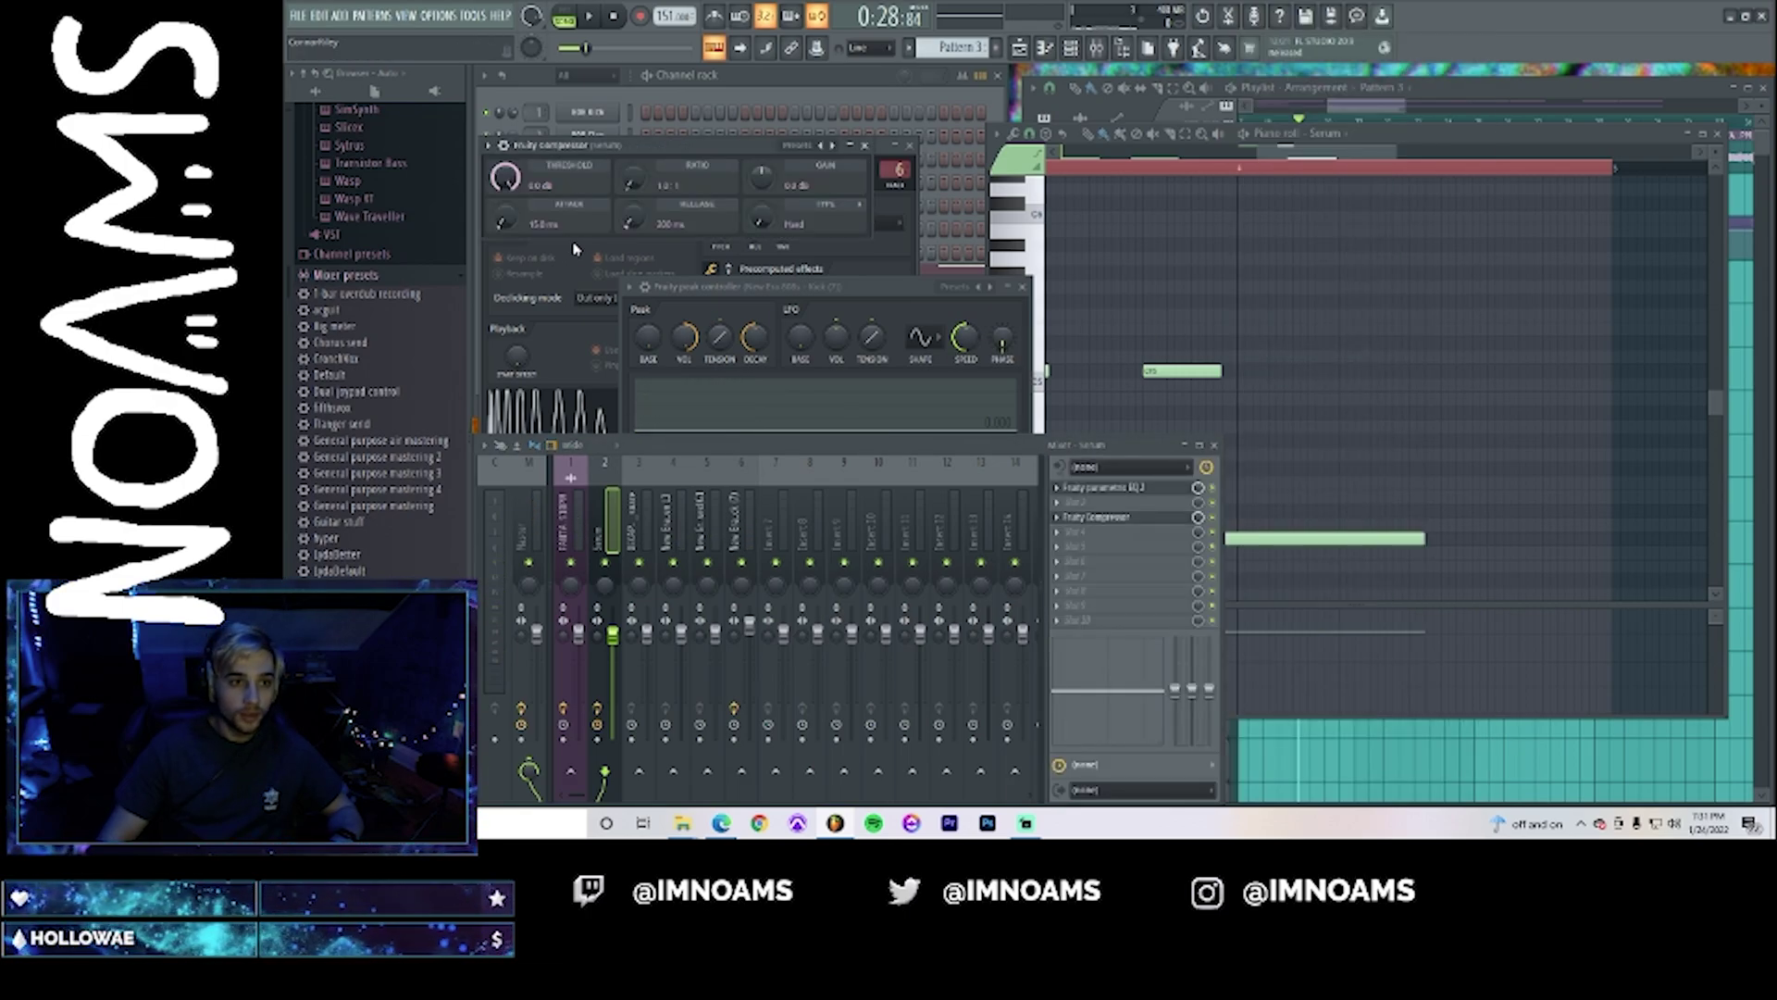
{"action": "right_click", "coordinate": [520, 188]}
{"action": "left_click", "coordinate": [646, 347]}
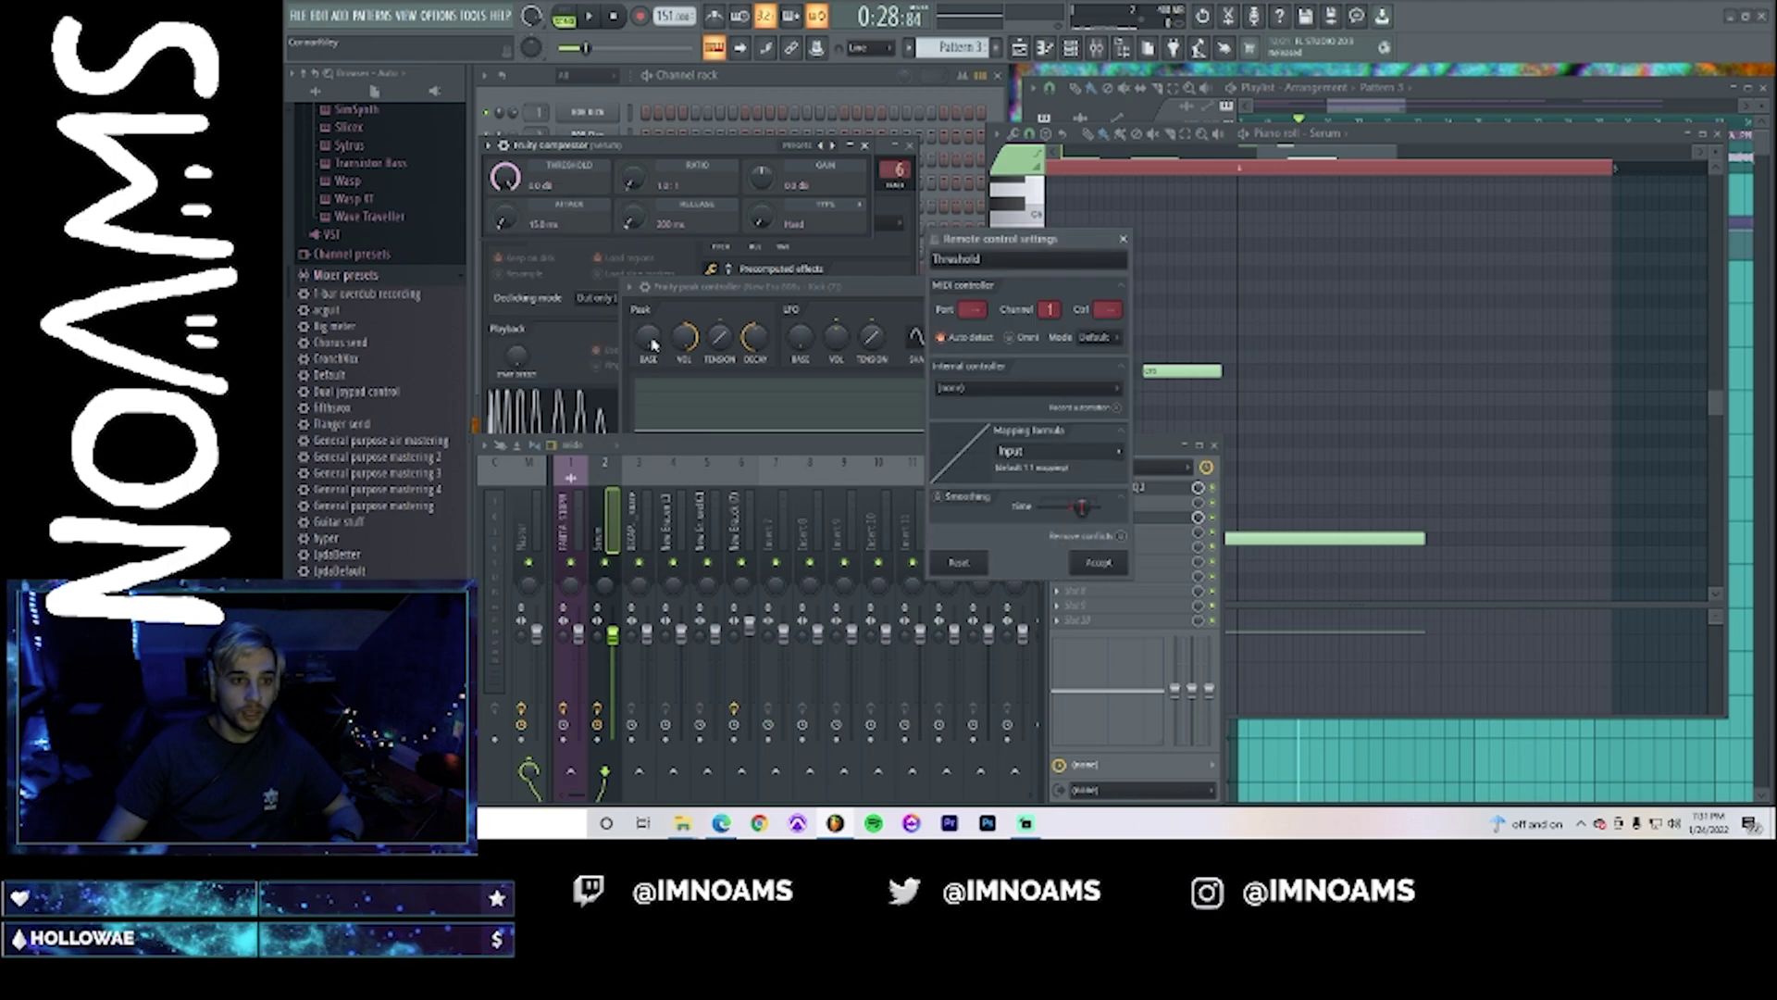
{"action": "left_click", "coordinate": [998, 386]}
{"action": "left_click", "coordinate": [984, 462]}
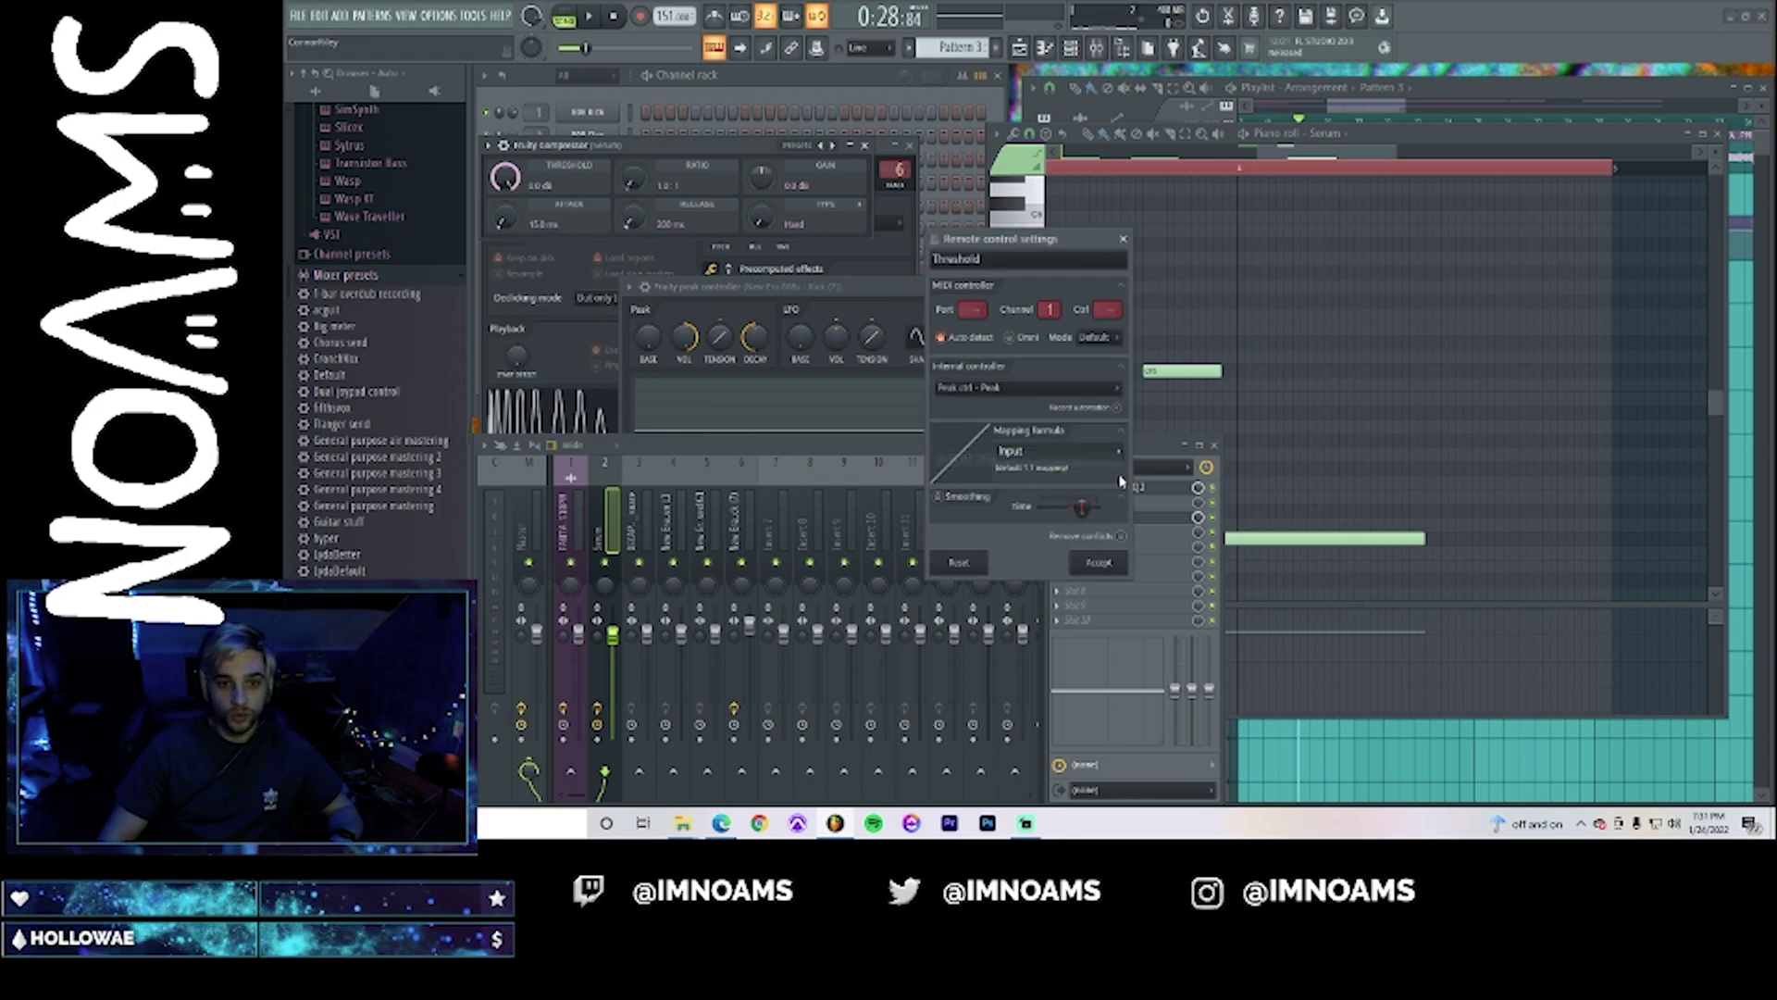
{"action": "left_click", "coordinate": [1122, 458]}
{"action": "left_click", "coordinate": [1137, 497]}
{"action": "left_click", "coordinate": [1095, 562]}
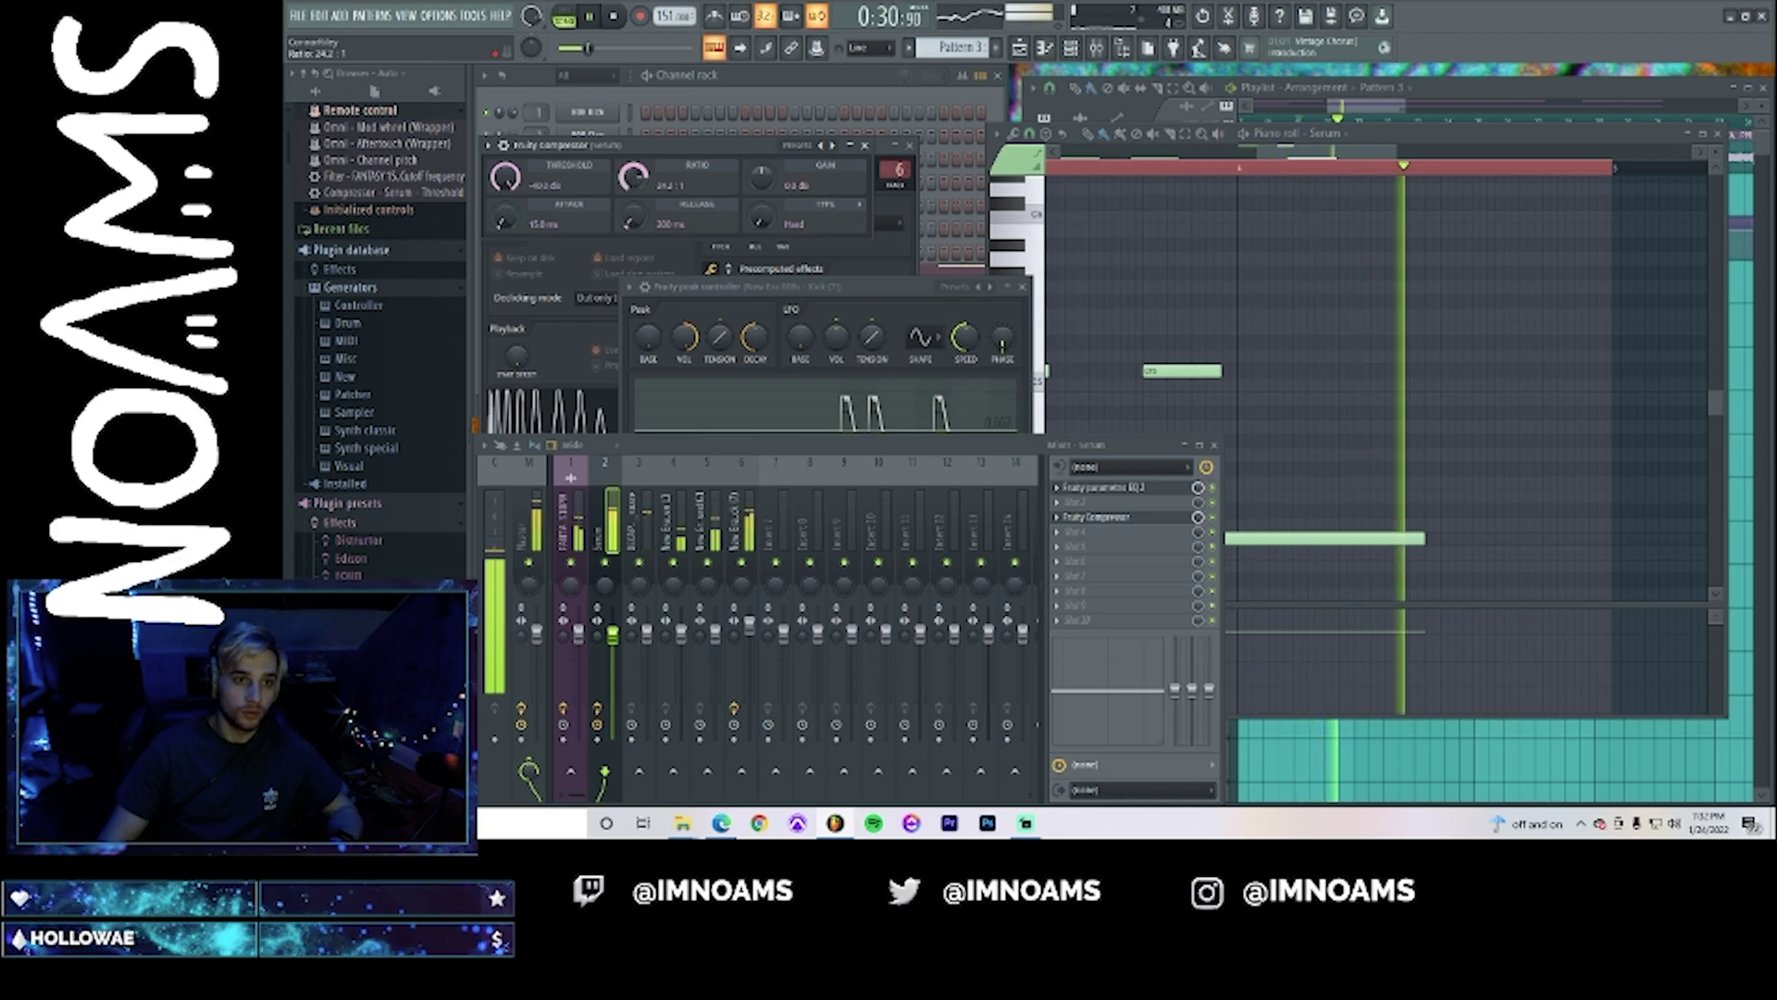
- Set the Serum compressor's release to 175 ms and its attack to about 11.2 ms while the beat plays, and stop playback
{"action": "left_click", "coordinate": [785, 392]}
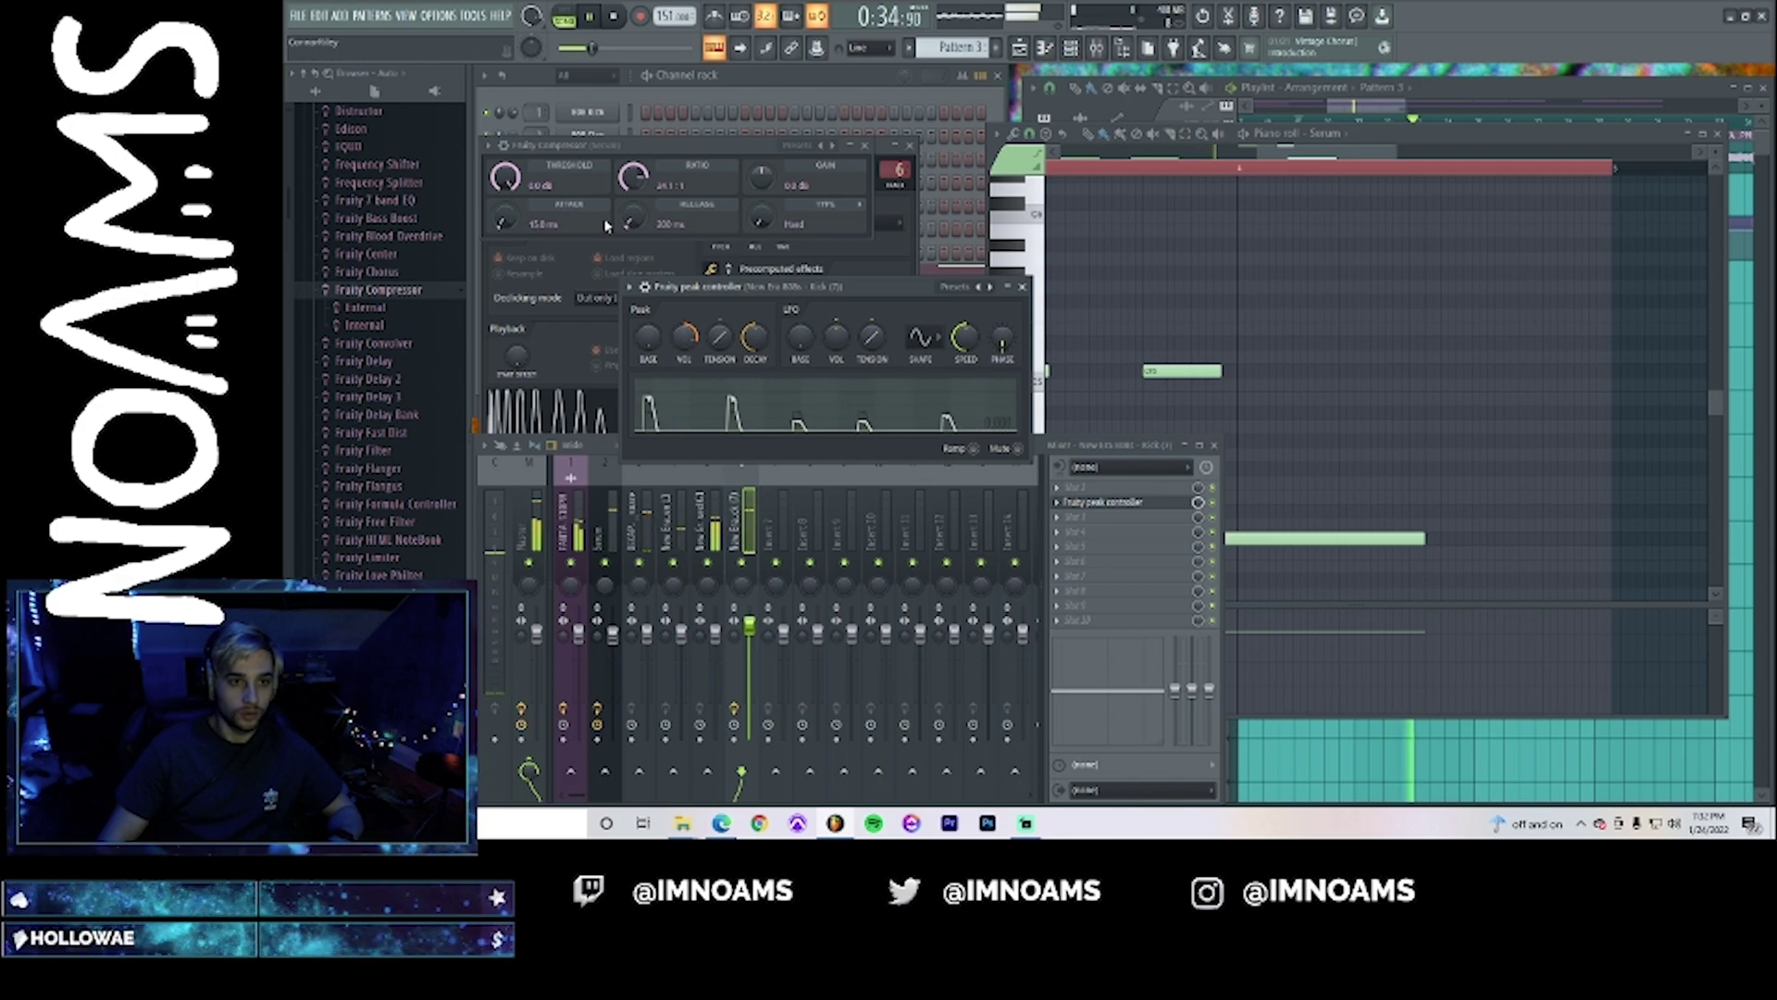
{"action": "left_click", "coordinate": [612, 518]}
{"action": "left_click_drag", "start_coordinate": [633, 220], "coordinate": [632, 226]}
{"action": "left_click_drag", "start_coordinate": [519, 222], "coordinate": [519, 228]}
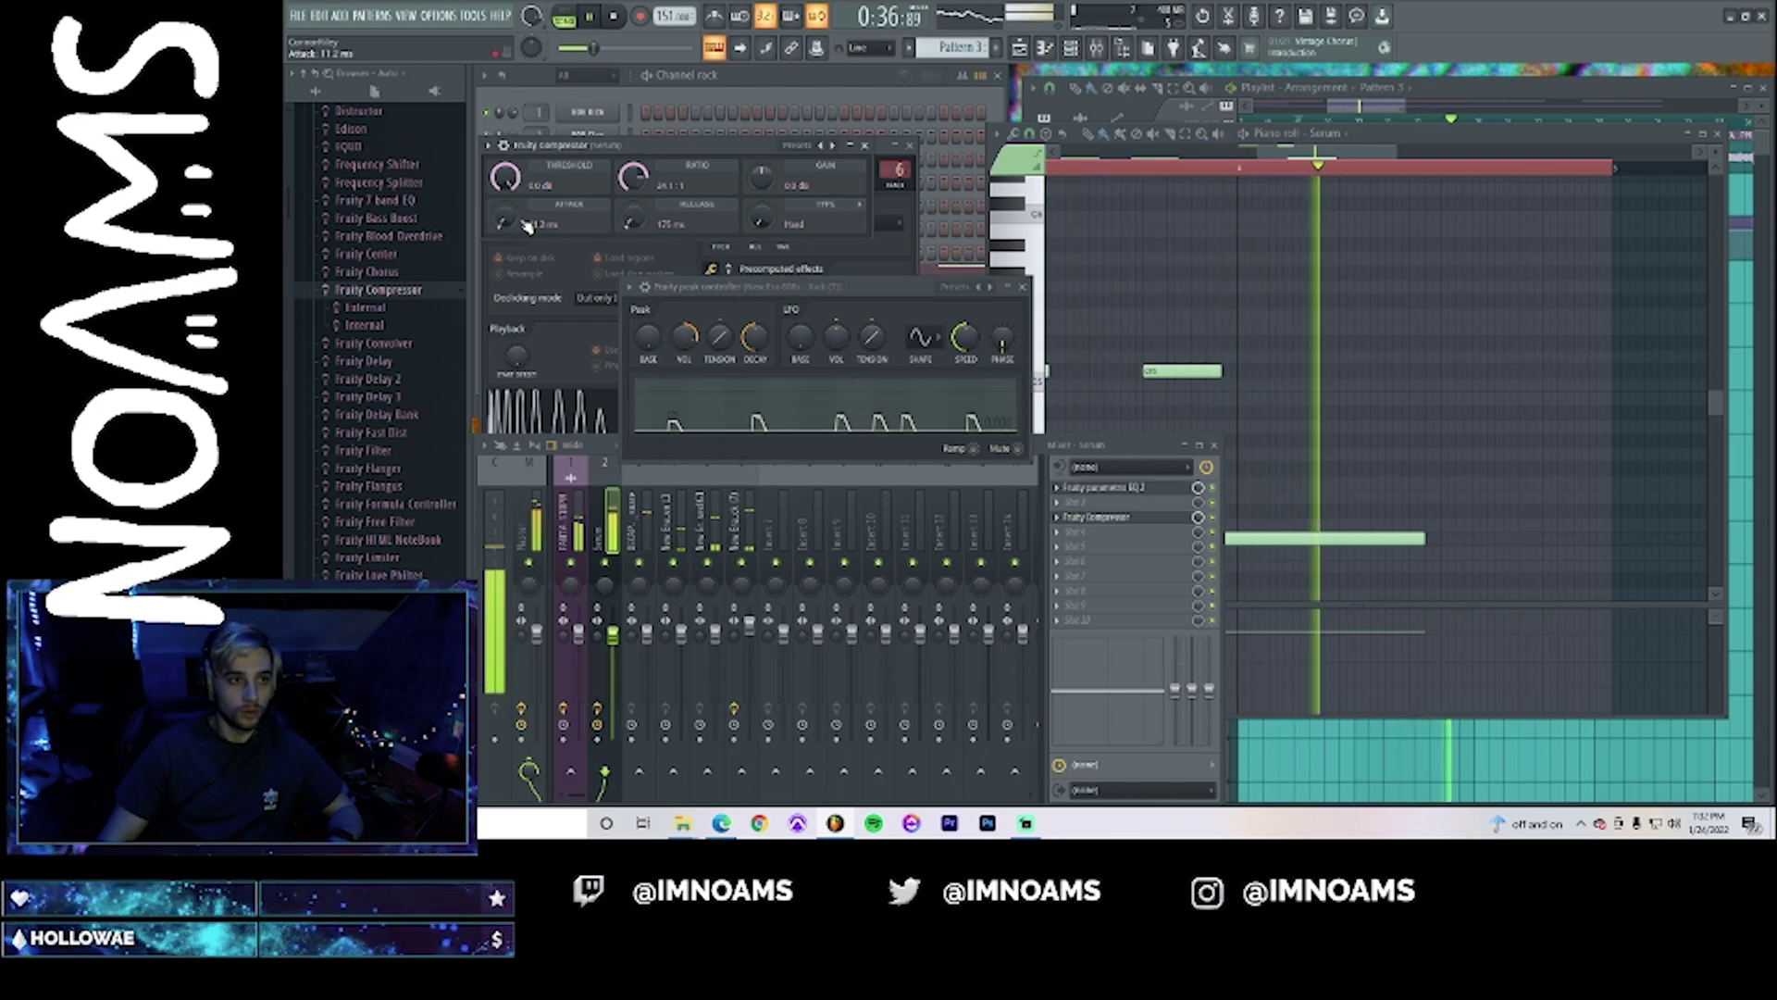
{"action": "key", "text": "space"}
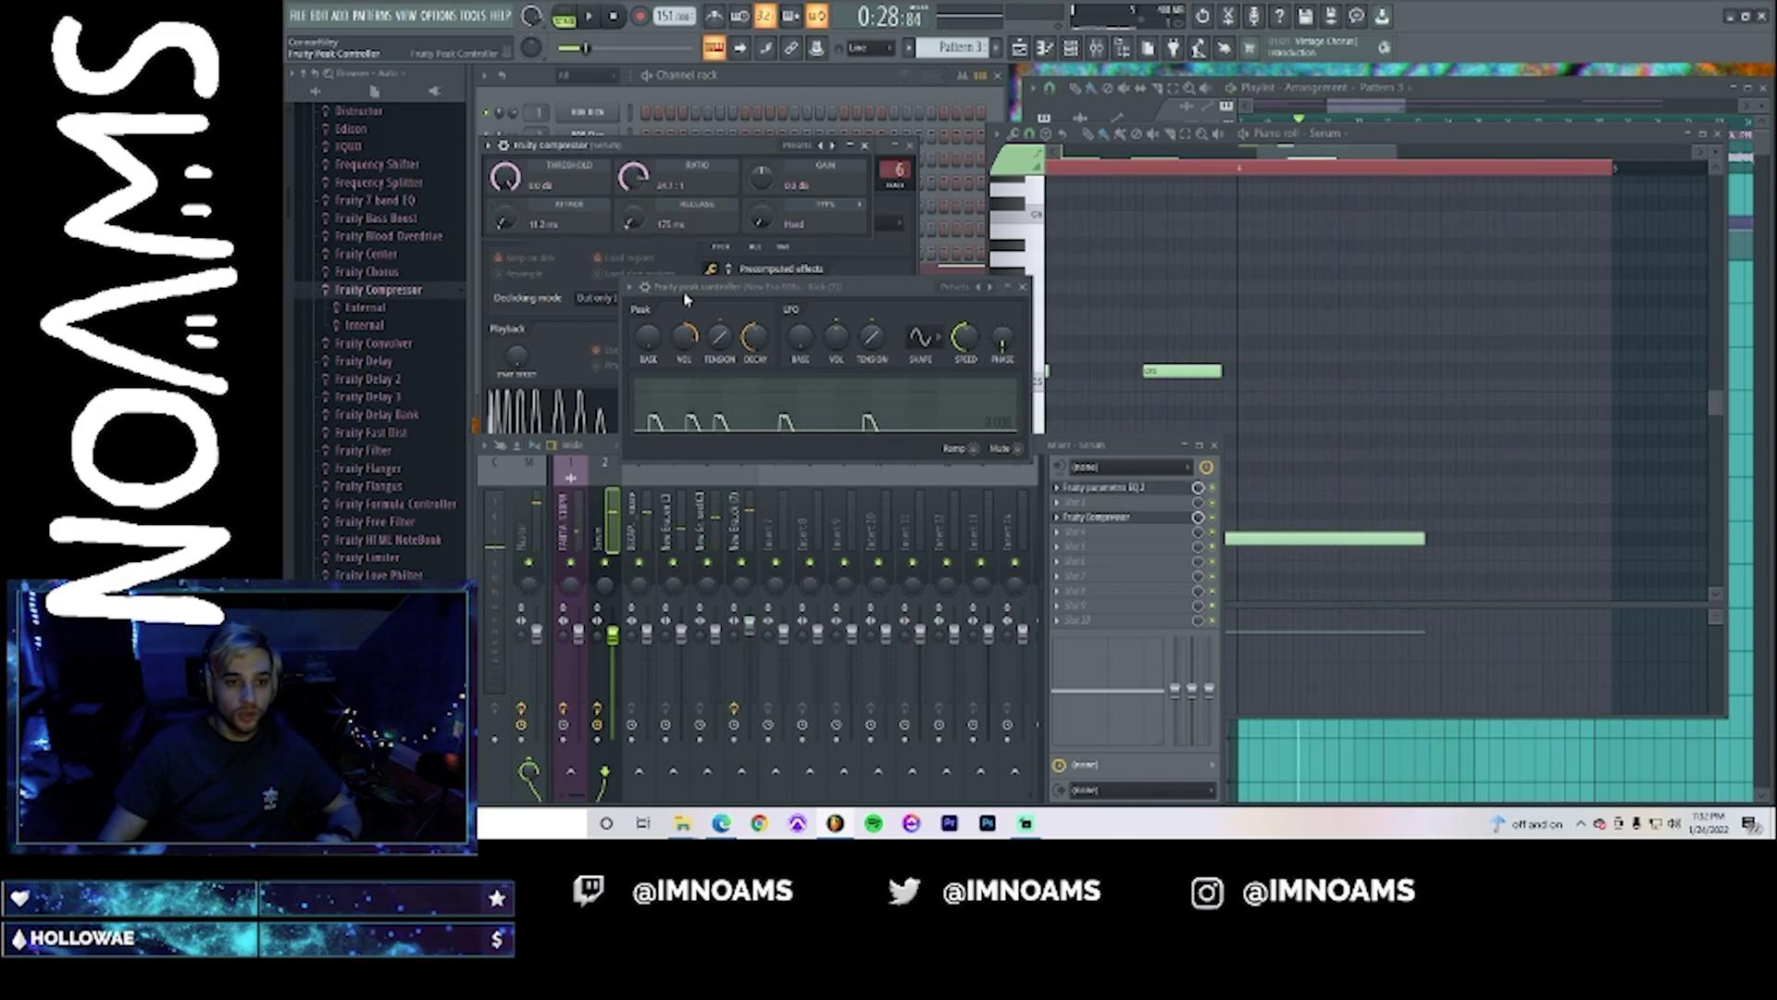
- Replay the beat with the kick's peak controller in front and raise the kick's mixer fader
{"action": "left_click", "coordinate": [765, 349]}
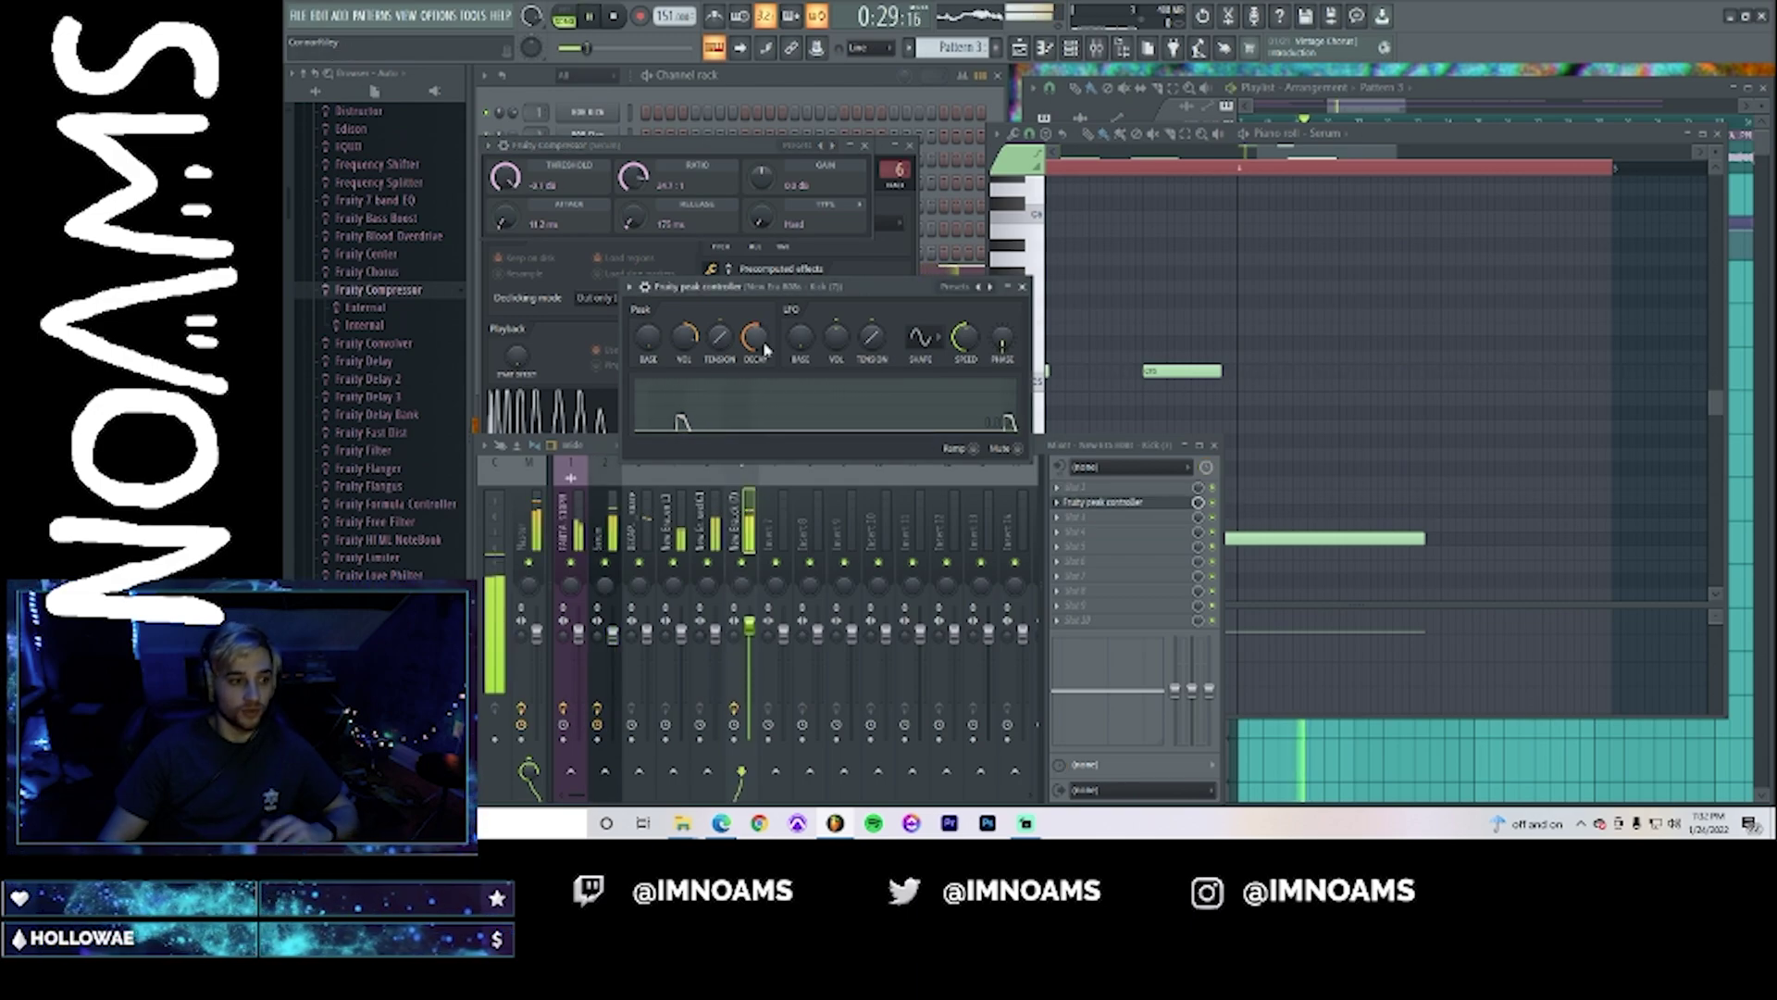
{"action": "key", "text": "space"}
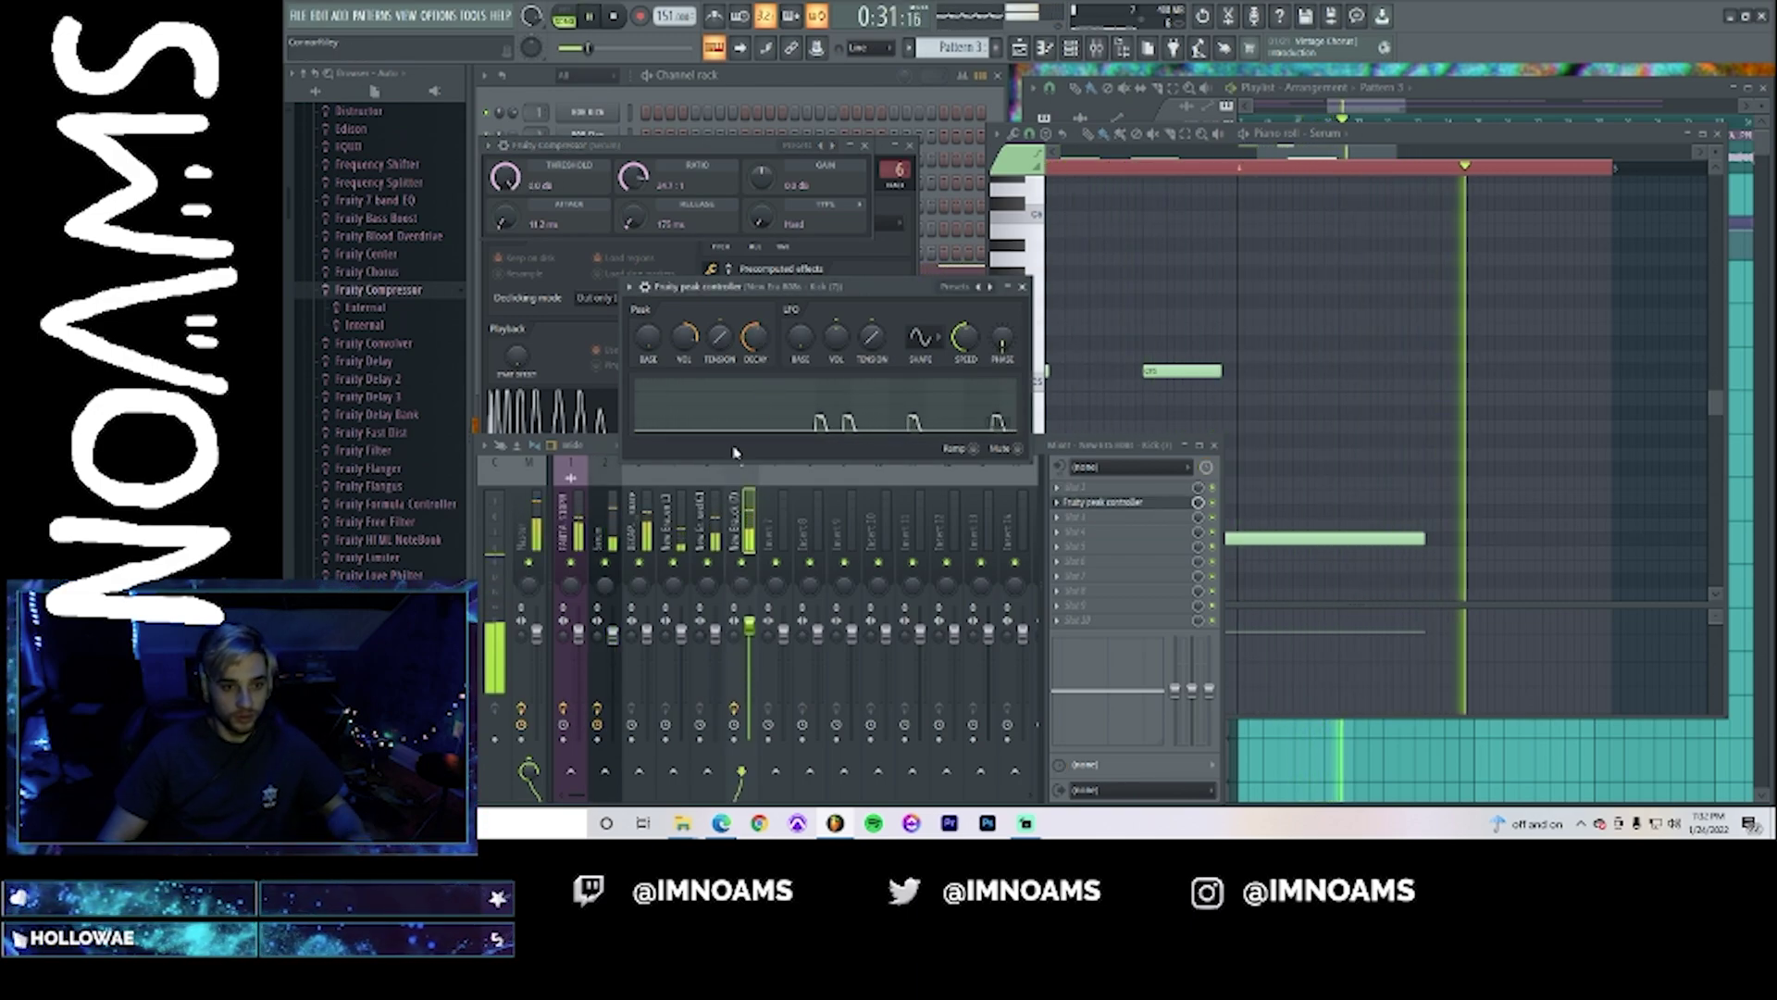
{"action": "left_click_drag", "start_coordinate": [750, 629], "coordinate": [751, 616]}
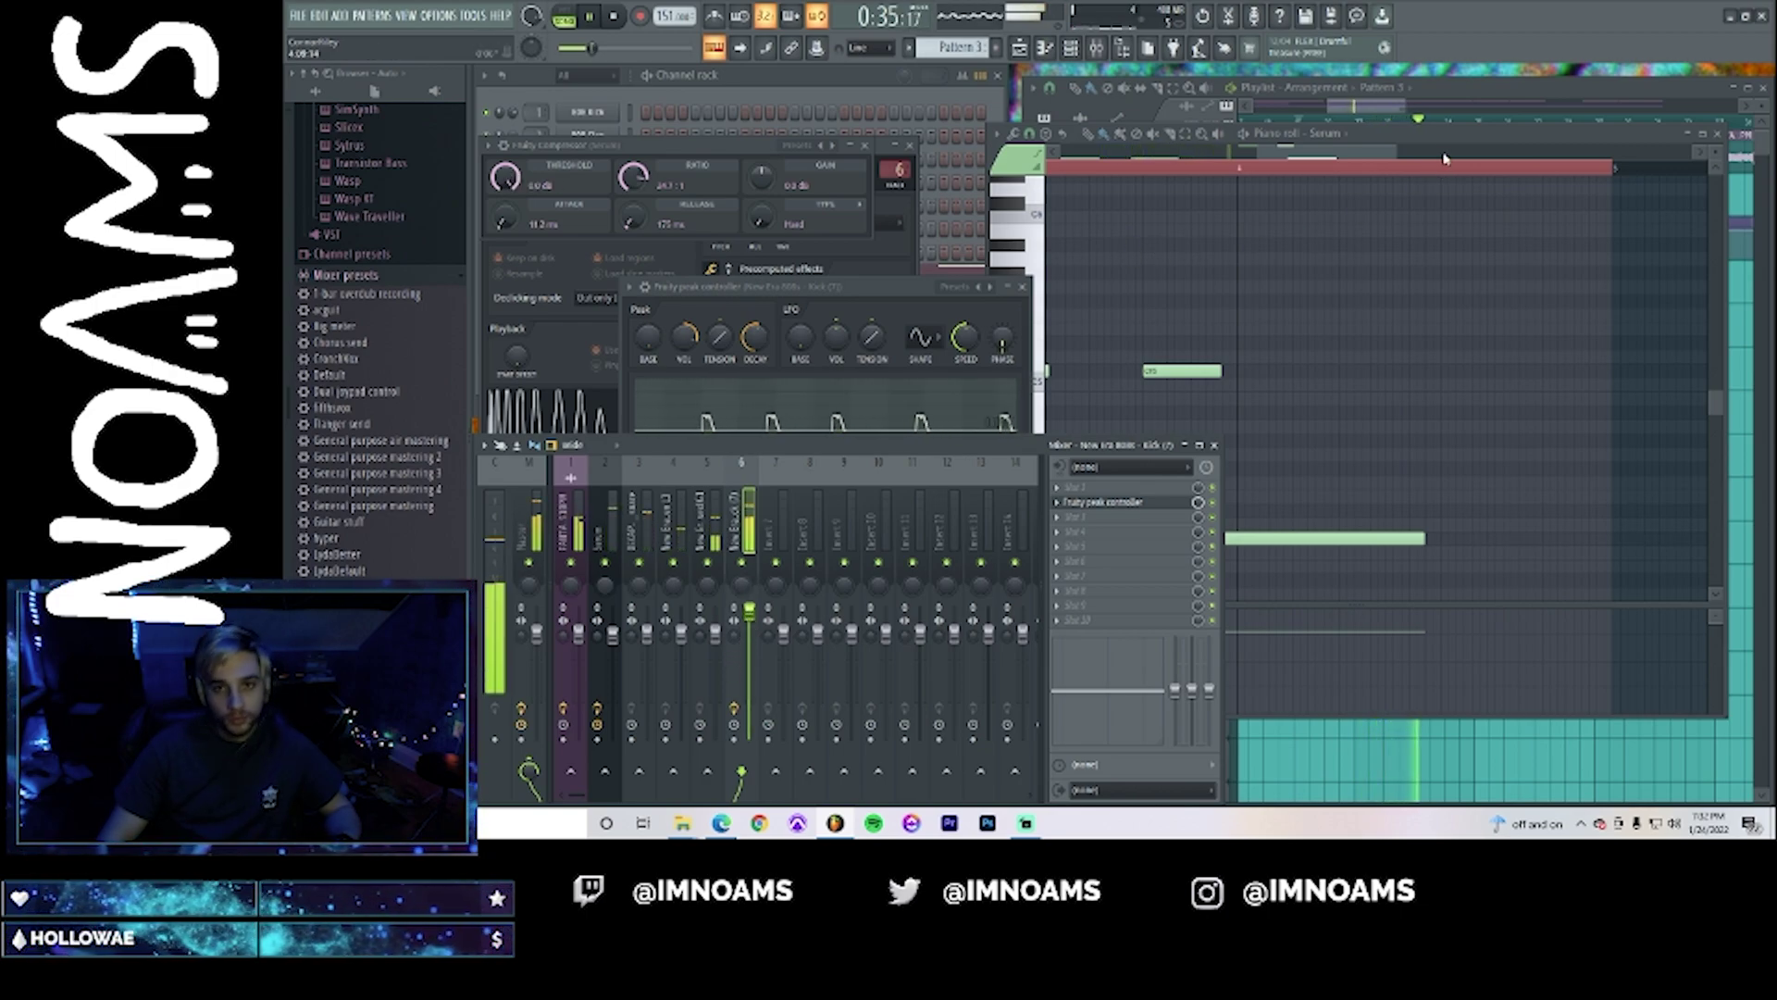
- Return to the playlist, stop playback and reopen Pattern 3's Serum notes from the Track 5 clip at bar 17
{"action": "left_click_drag", "start_coordinate": [1372, 108], "coordinate": [1379, 131]}
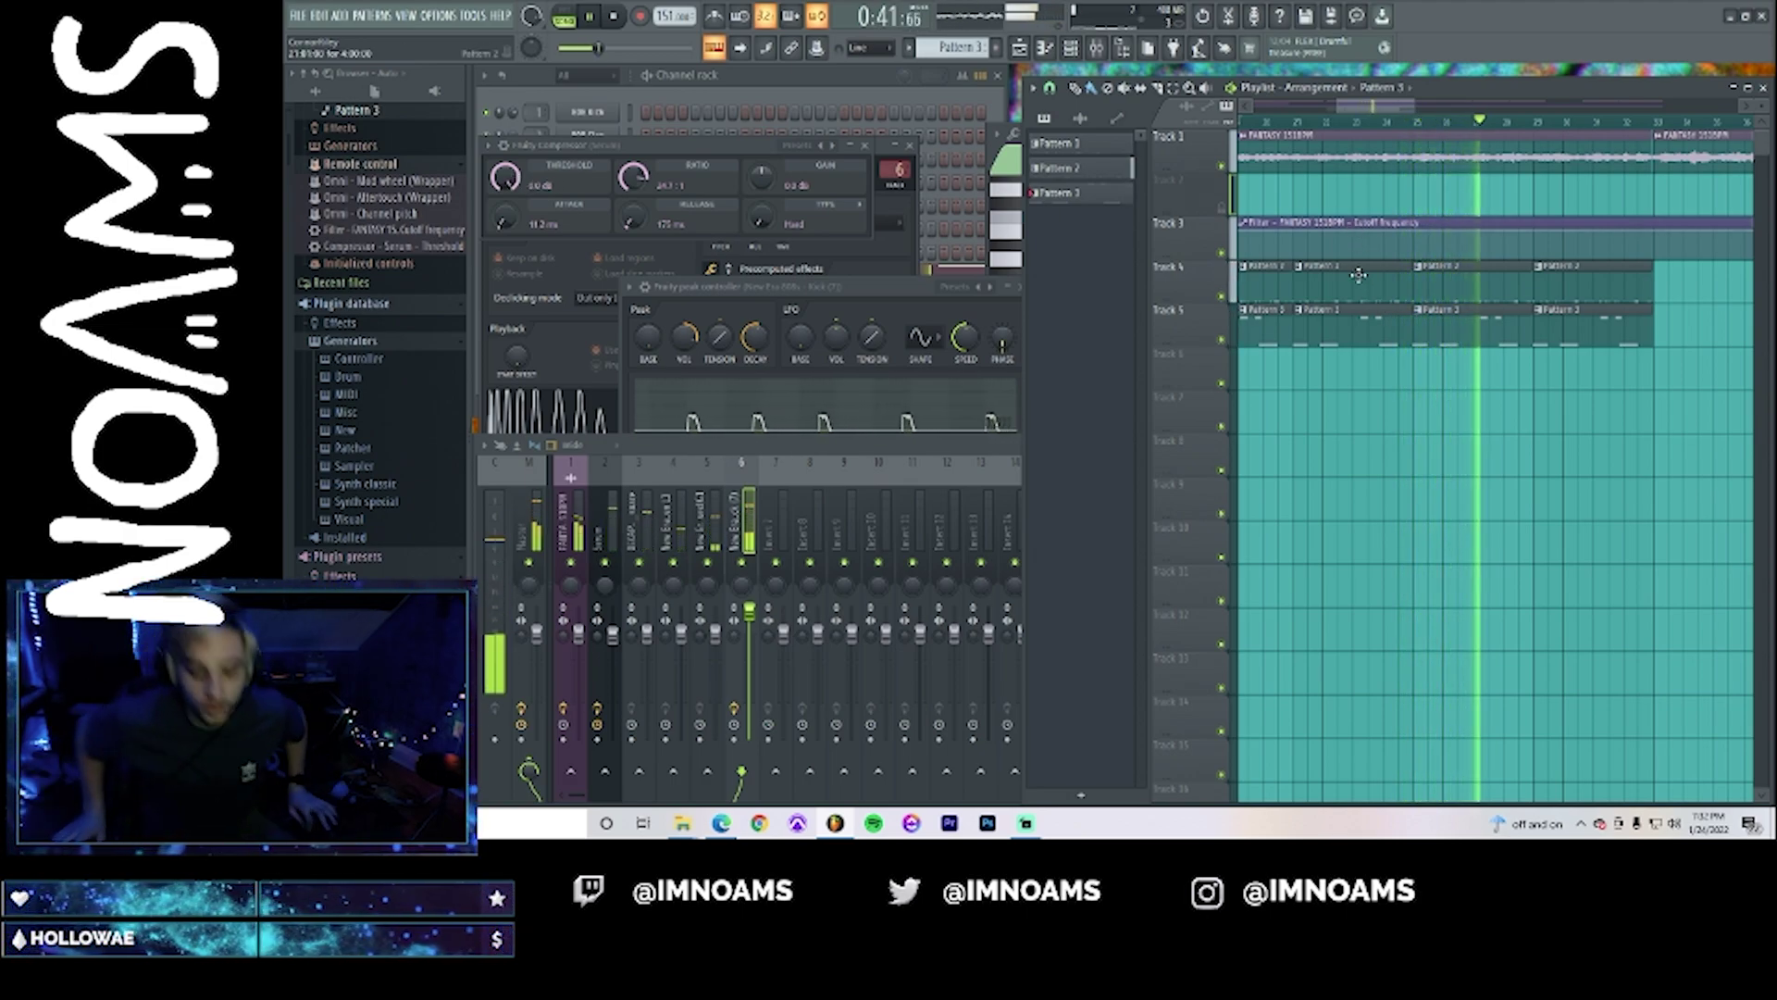
{"action": "key", "text": "space"}
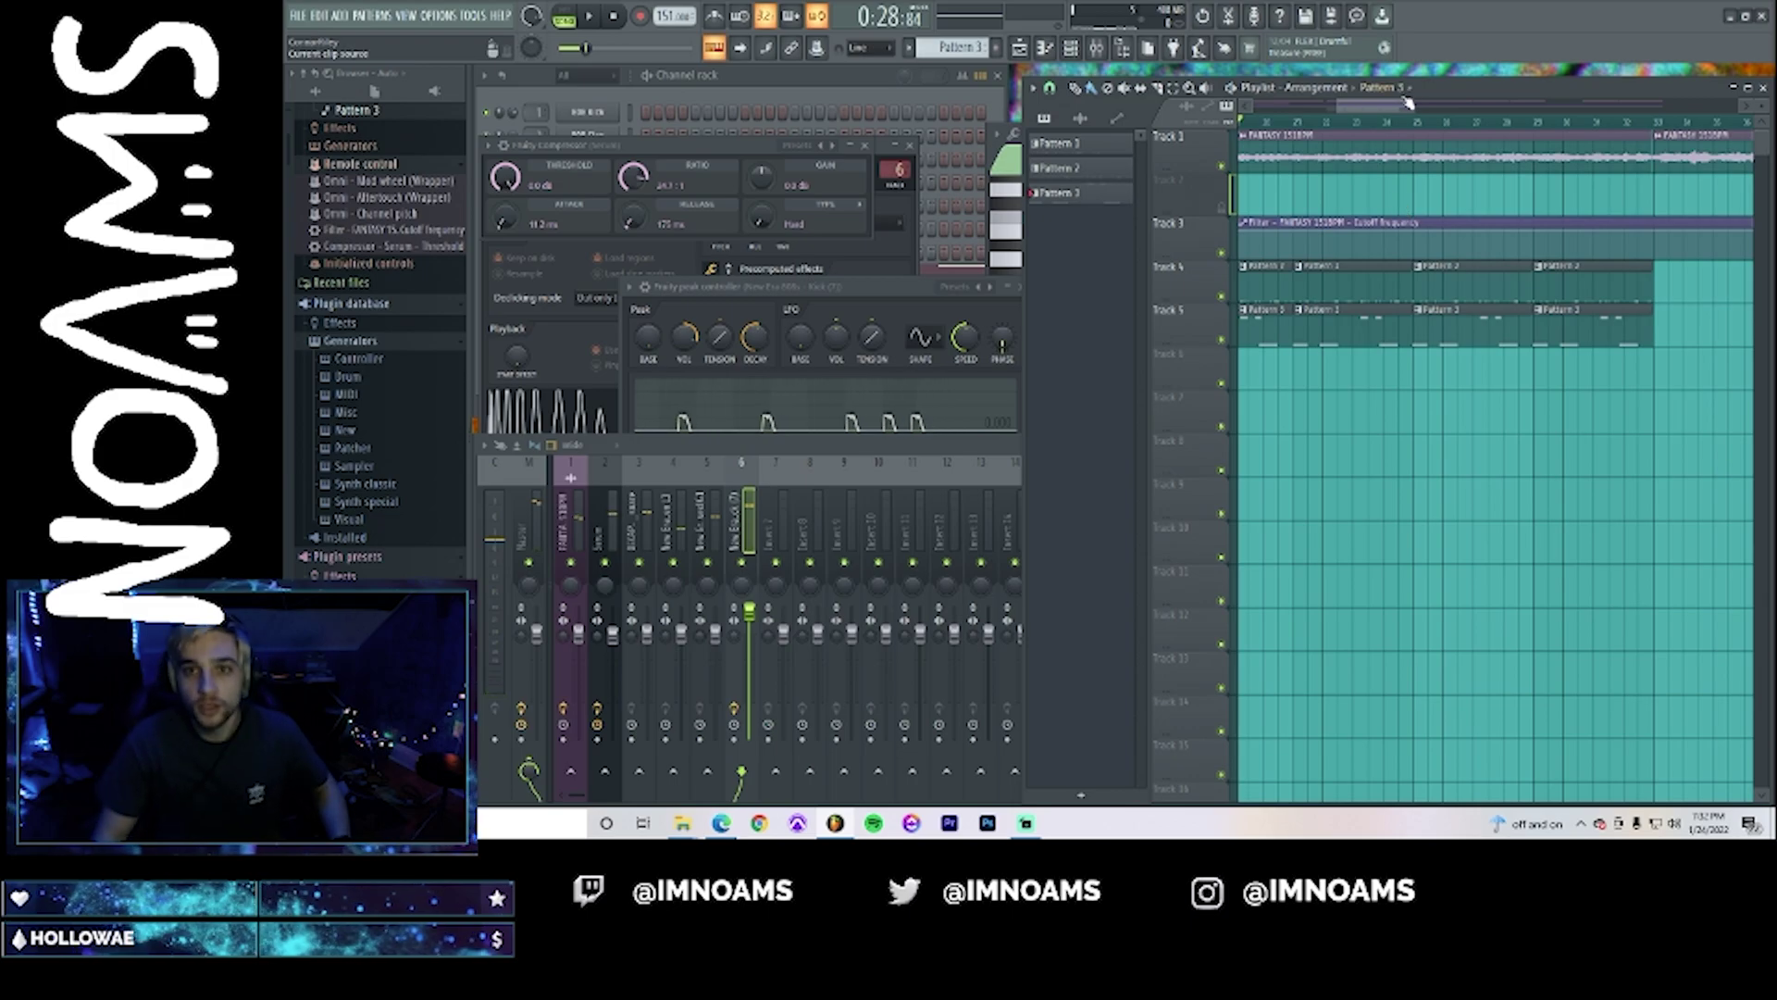
{"action": "left_click_drag", "start_coordinate": [1408, 104], "coordinate": [1368, 121]}
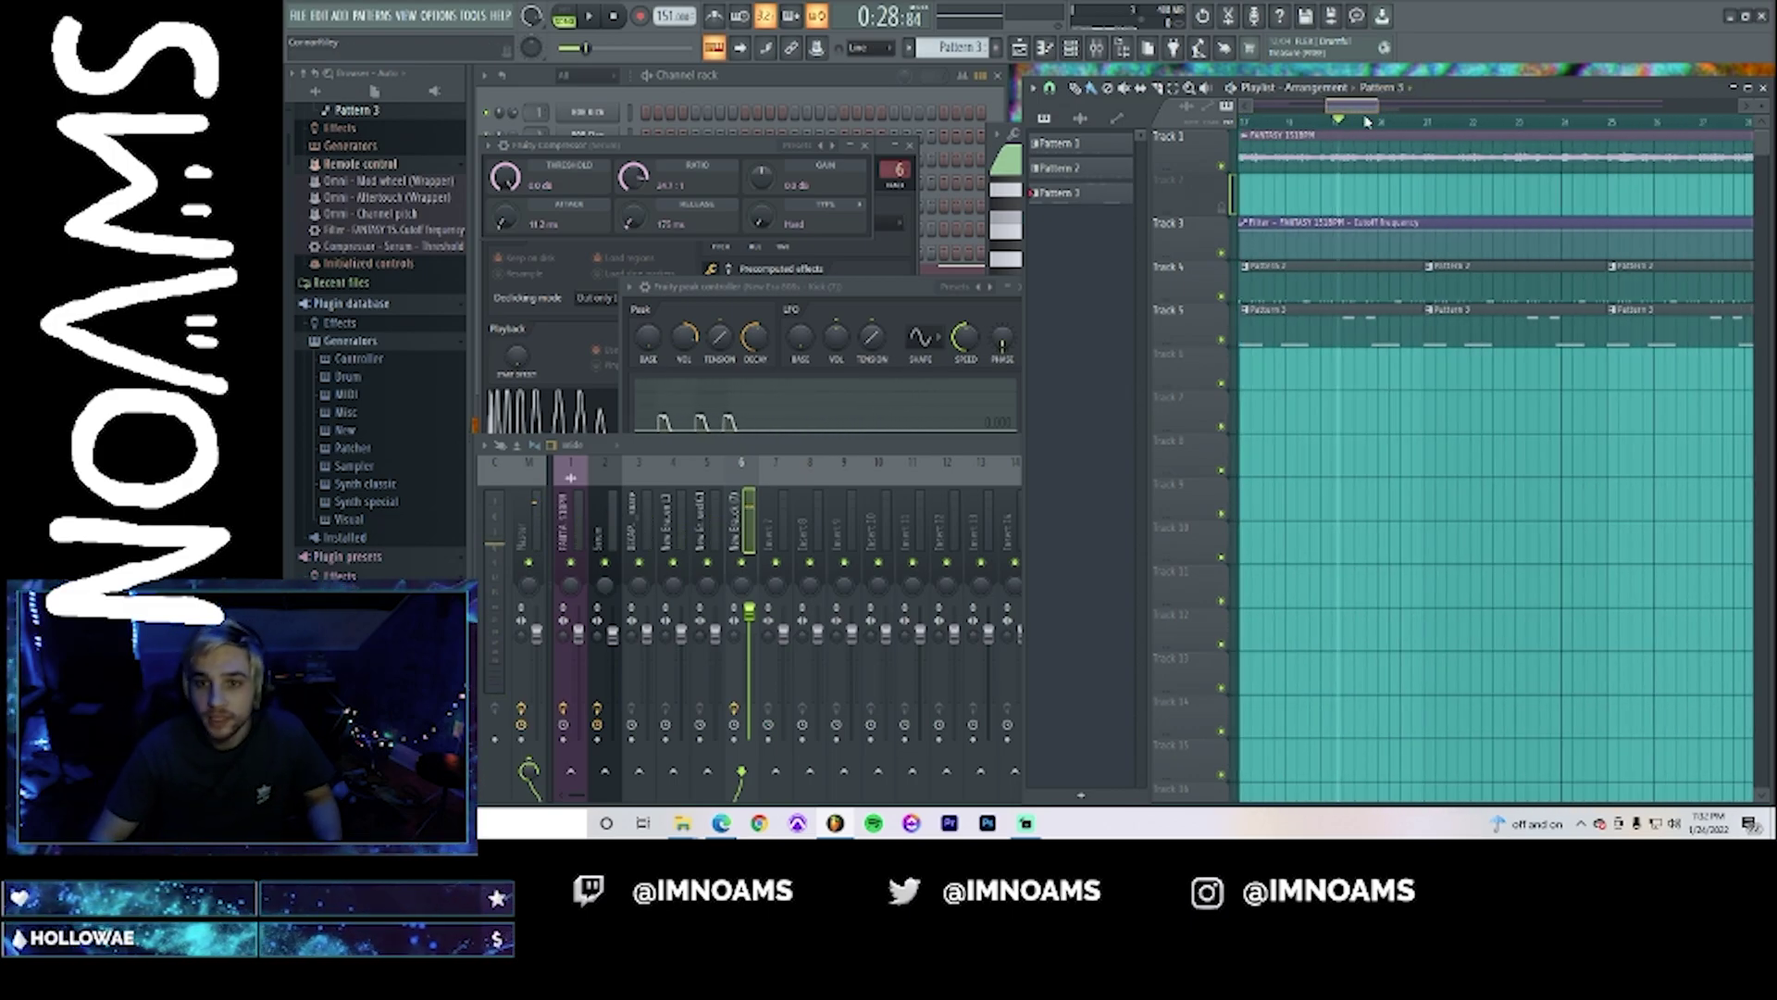
{"action": "left_click", "coordinate": [1313, 298]}
{"action": "double_click", "coordinate": [1303, 315]}
- Load Fruity Filter into slot 5 of the Serum mixer track
{"action": "key", "text": "F9"}
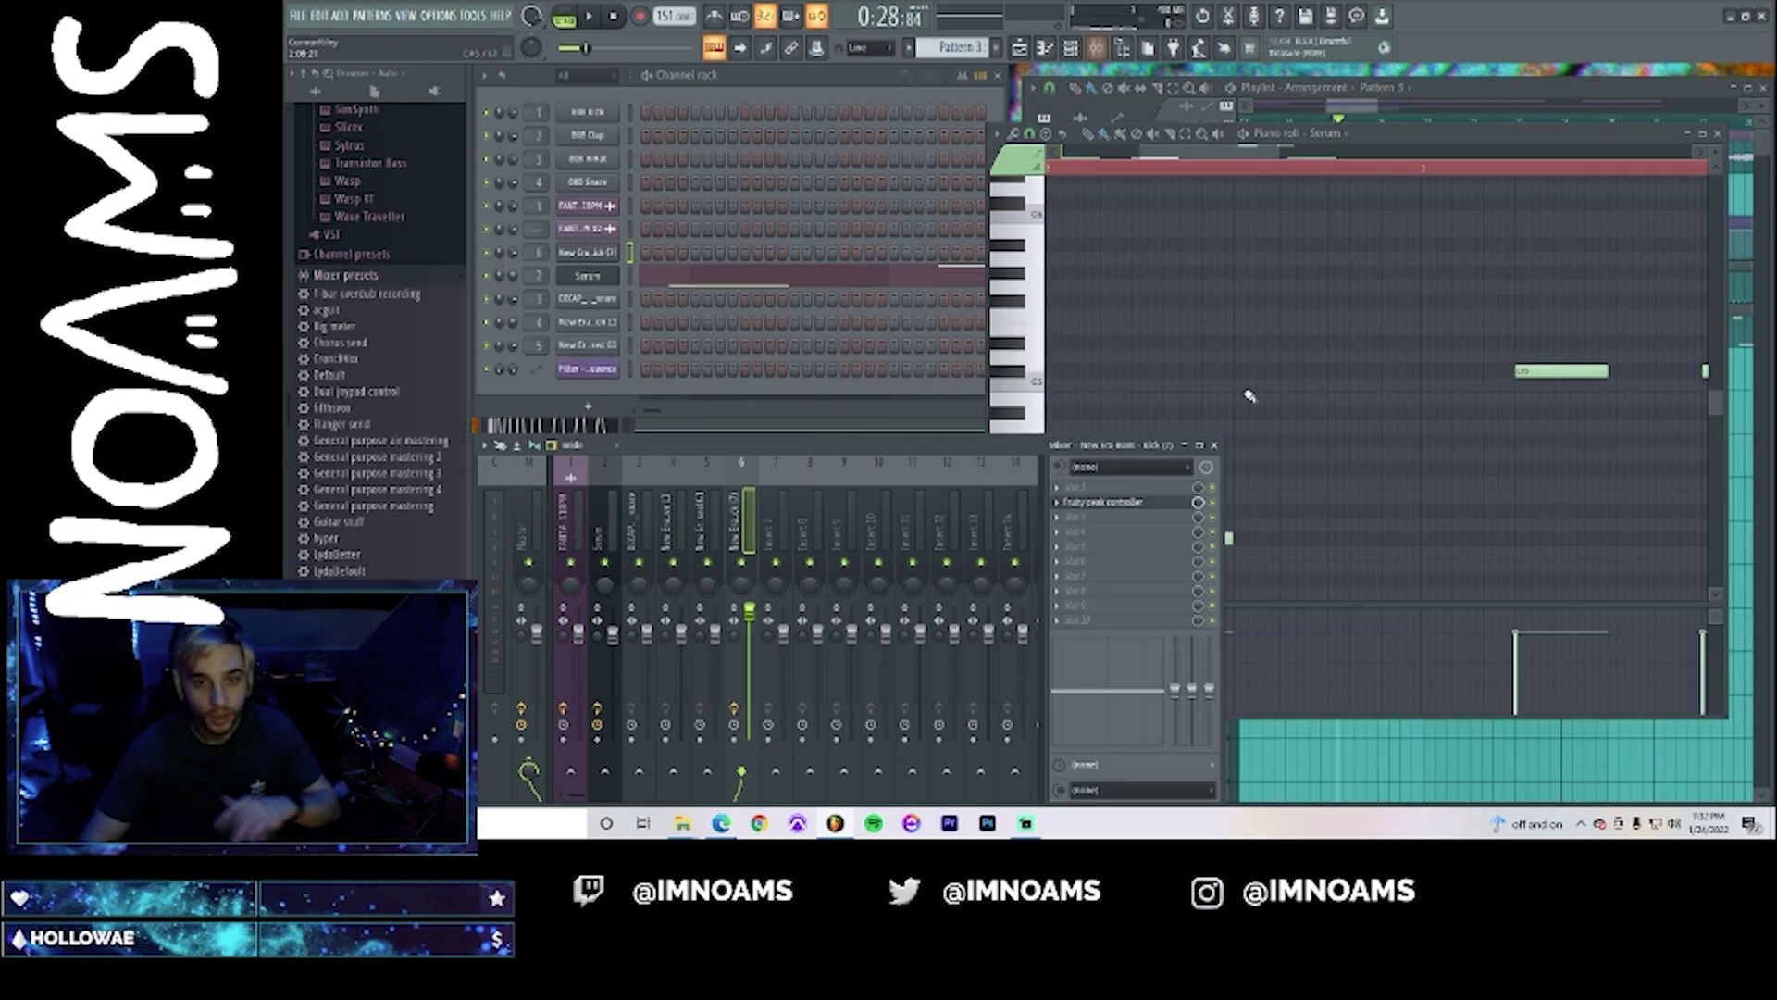
{"action": "left_click", "coordinate": [608, 520]}
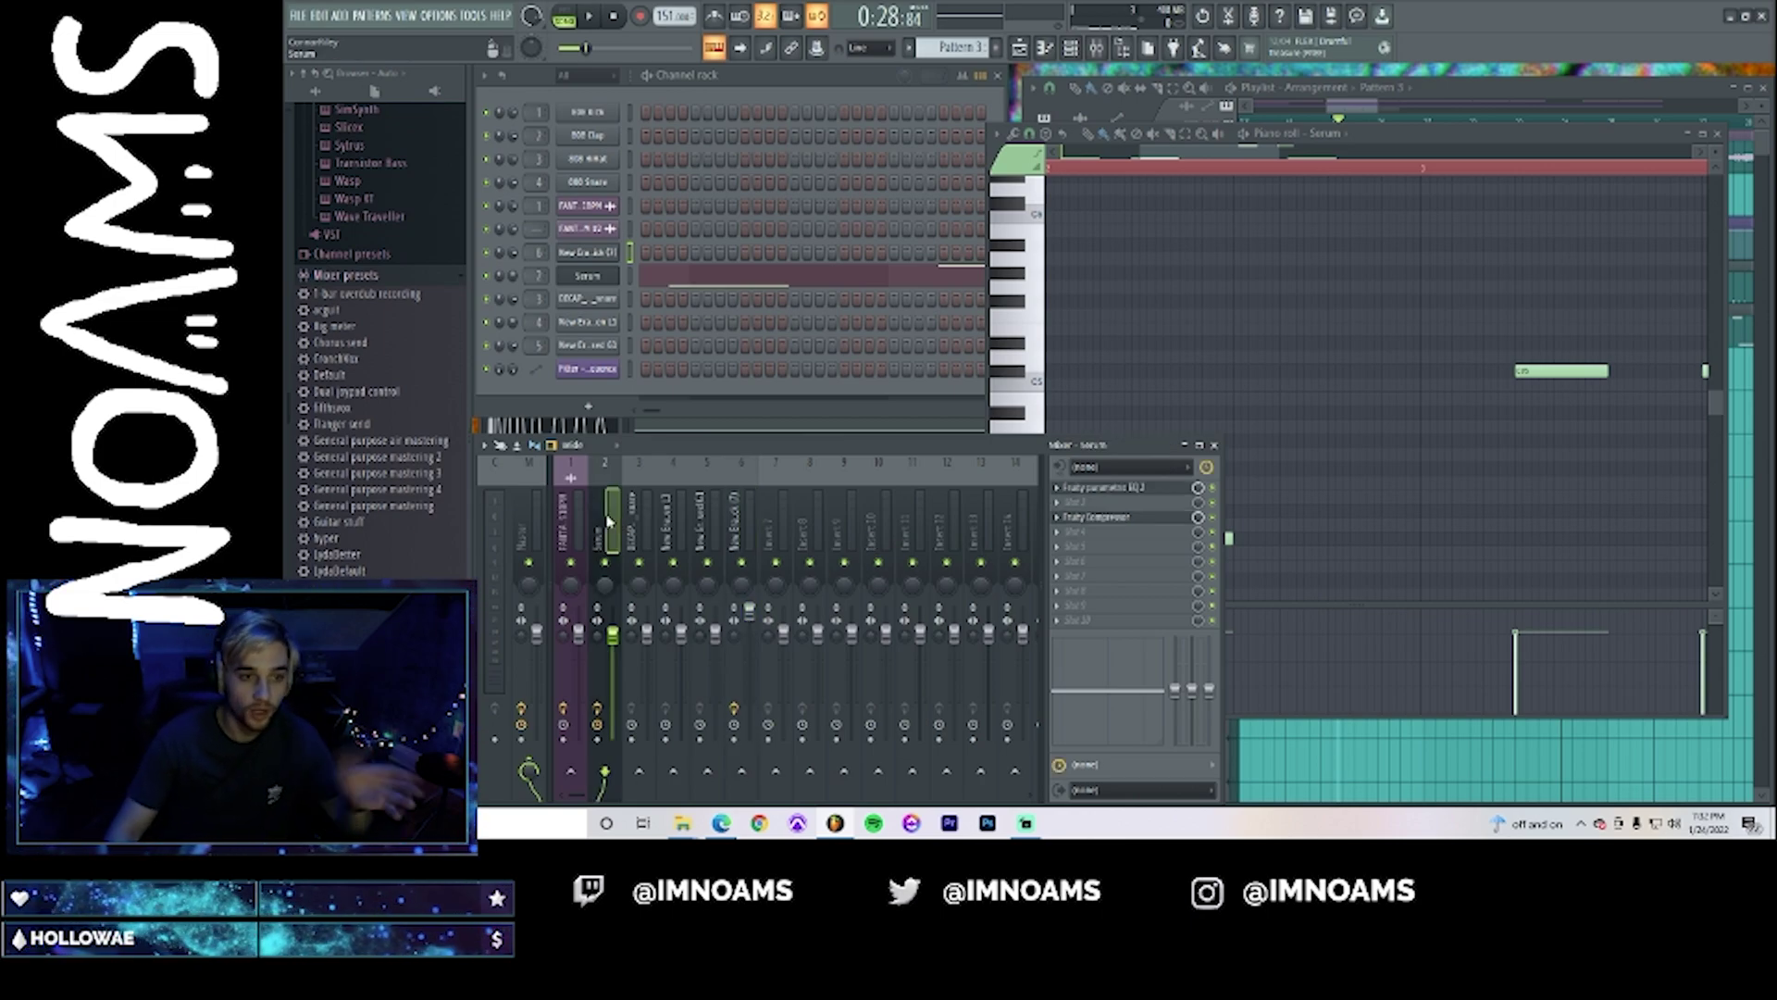
{"action": "left_click", "coordinate": [1089, 552]}
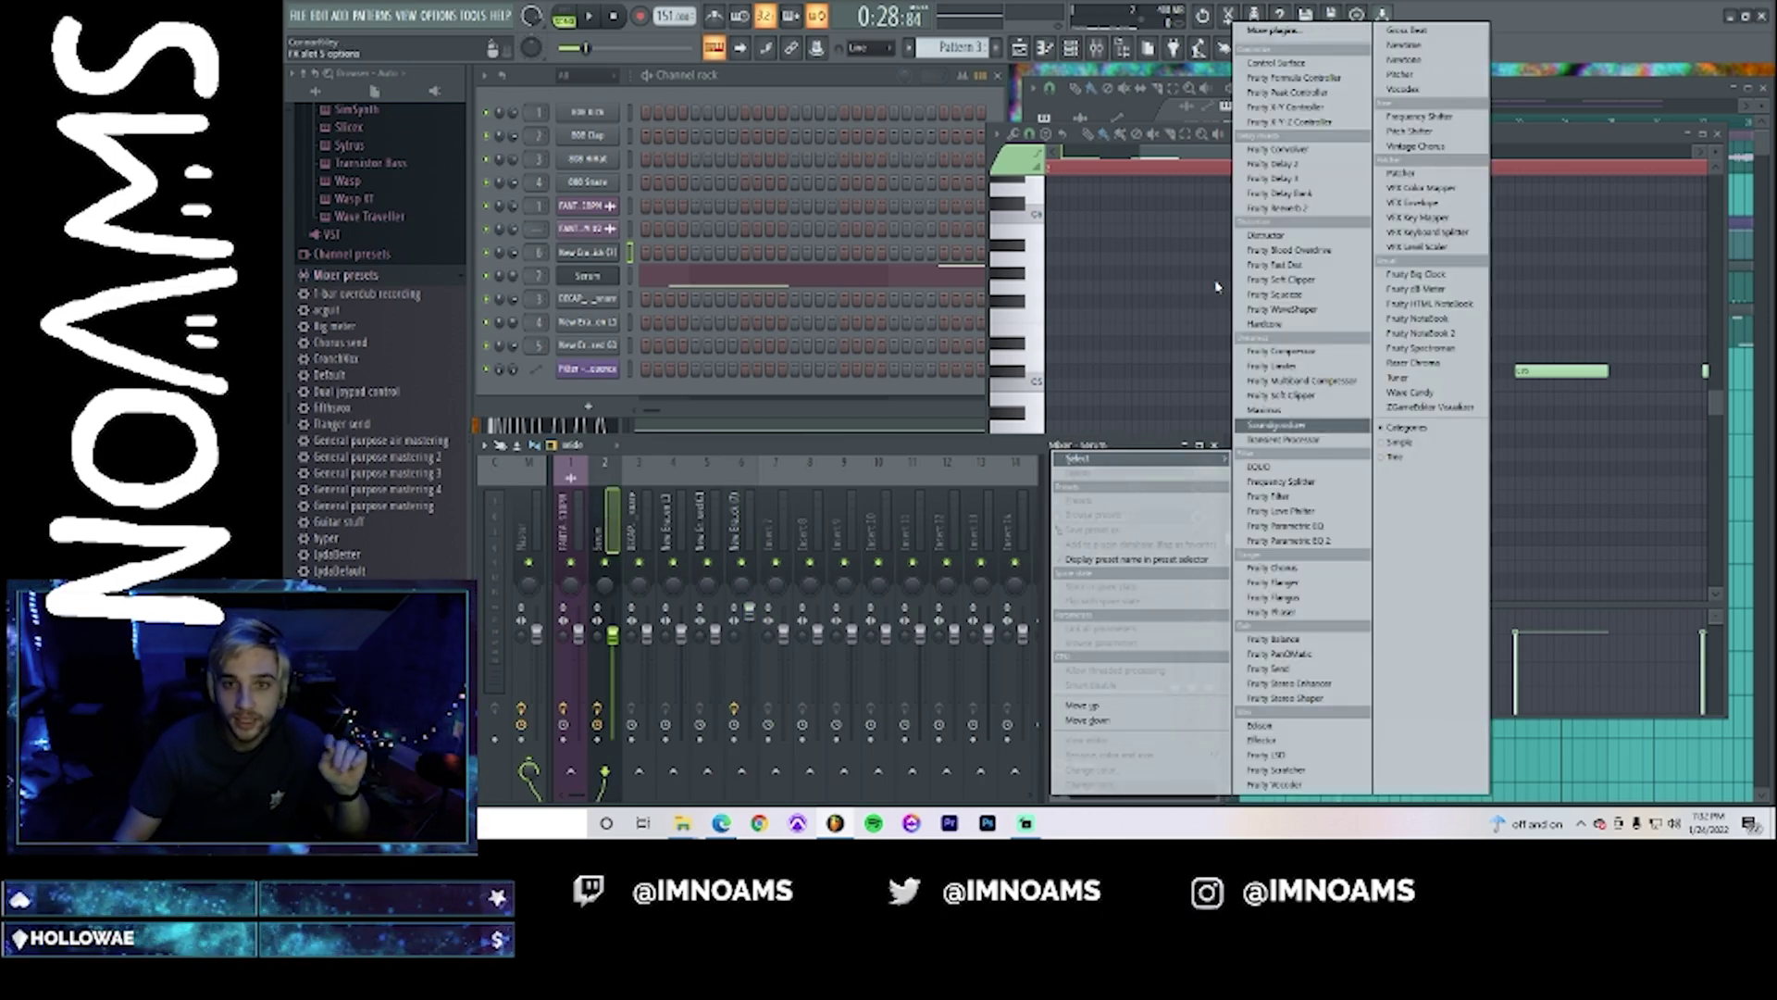
{"action": "left_click", "coordinate": [1307, 498]}
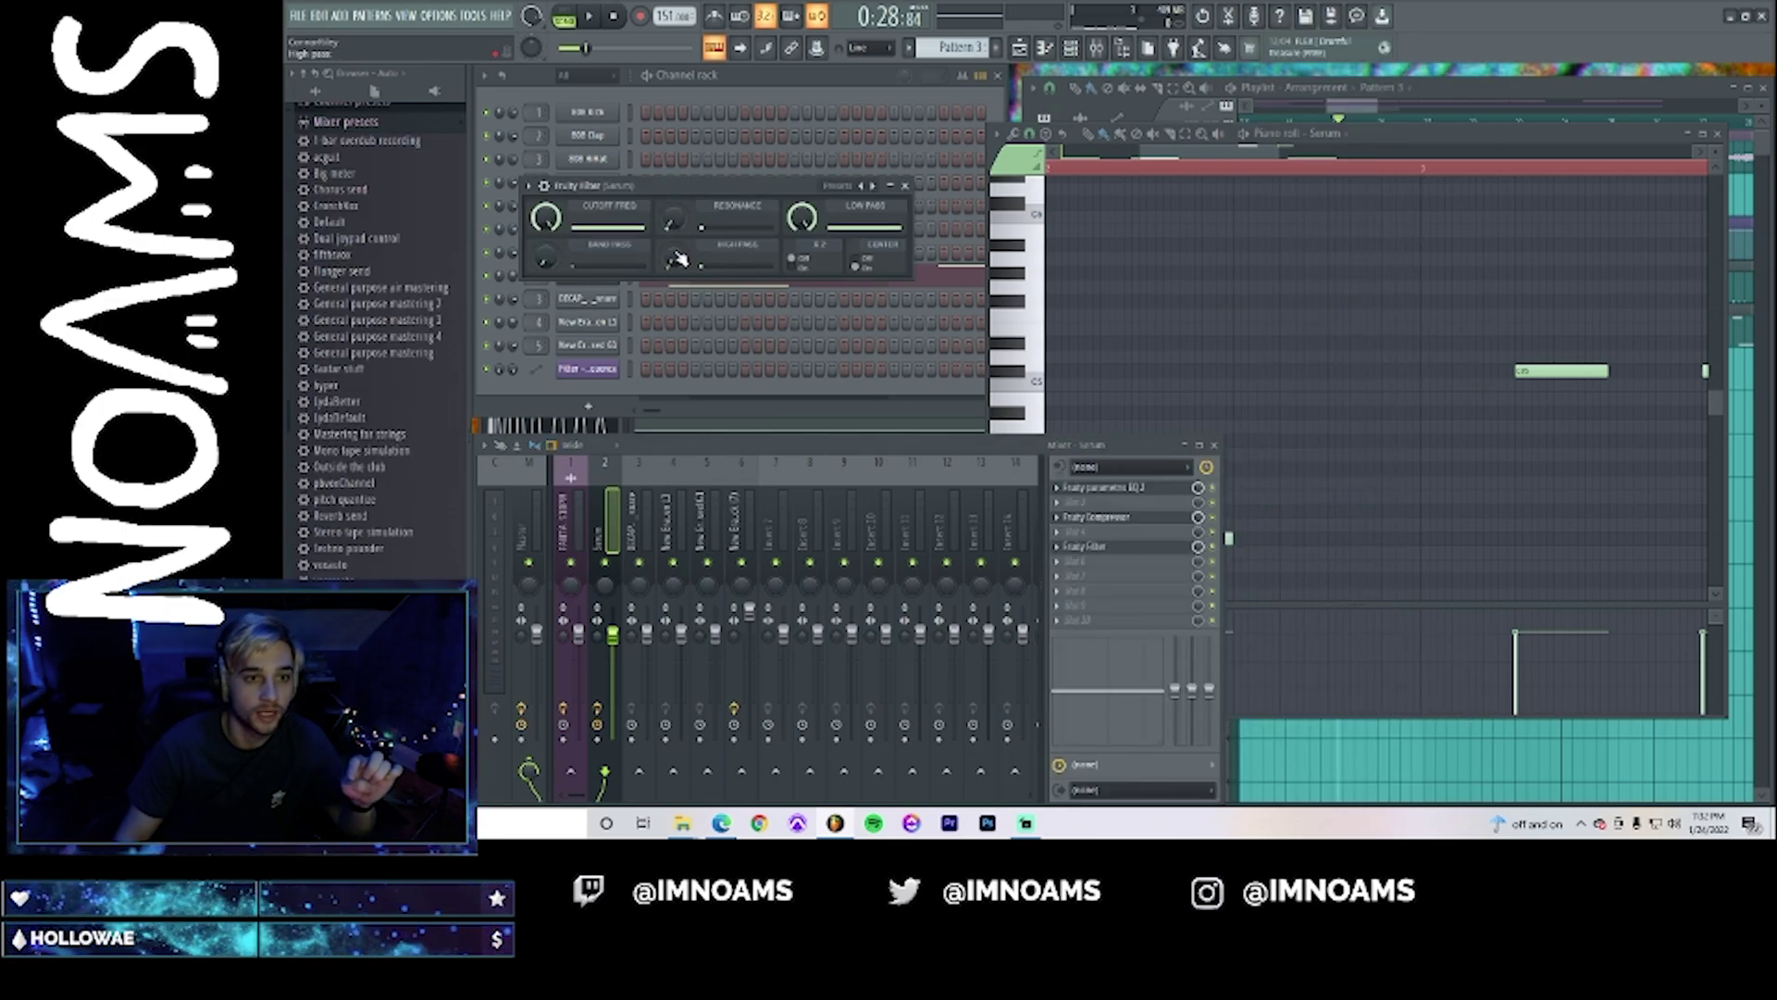
- Create an automation clip for the Serum Fruity Filter's cutoff frequency and add a lowered point at about bar 17
{"action": "right_click", "coordinate": [555, 231]}
{"action": "left_click", "coordinate": [603, 361]}
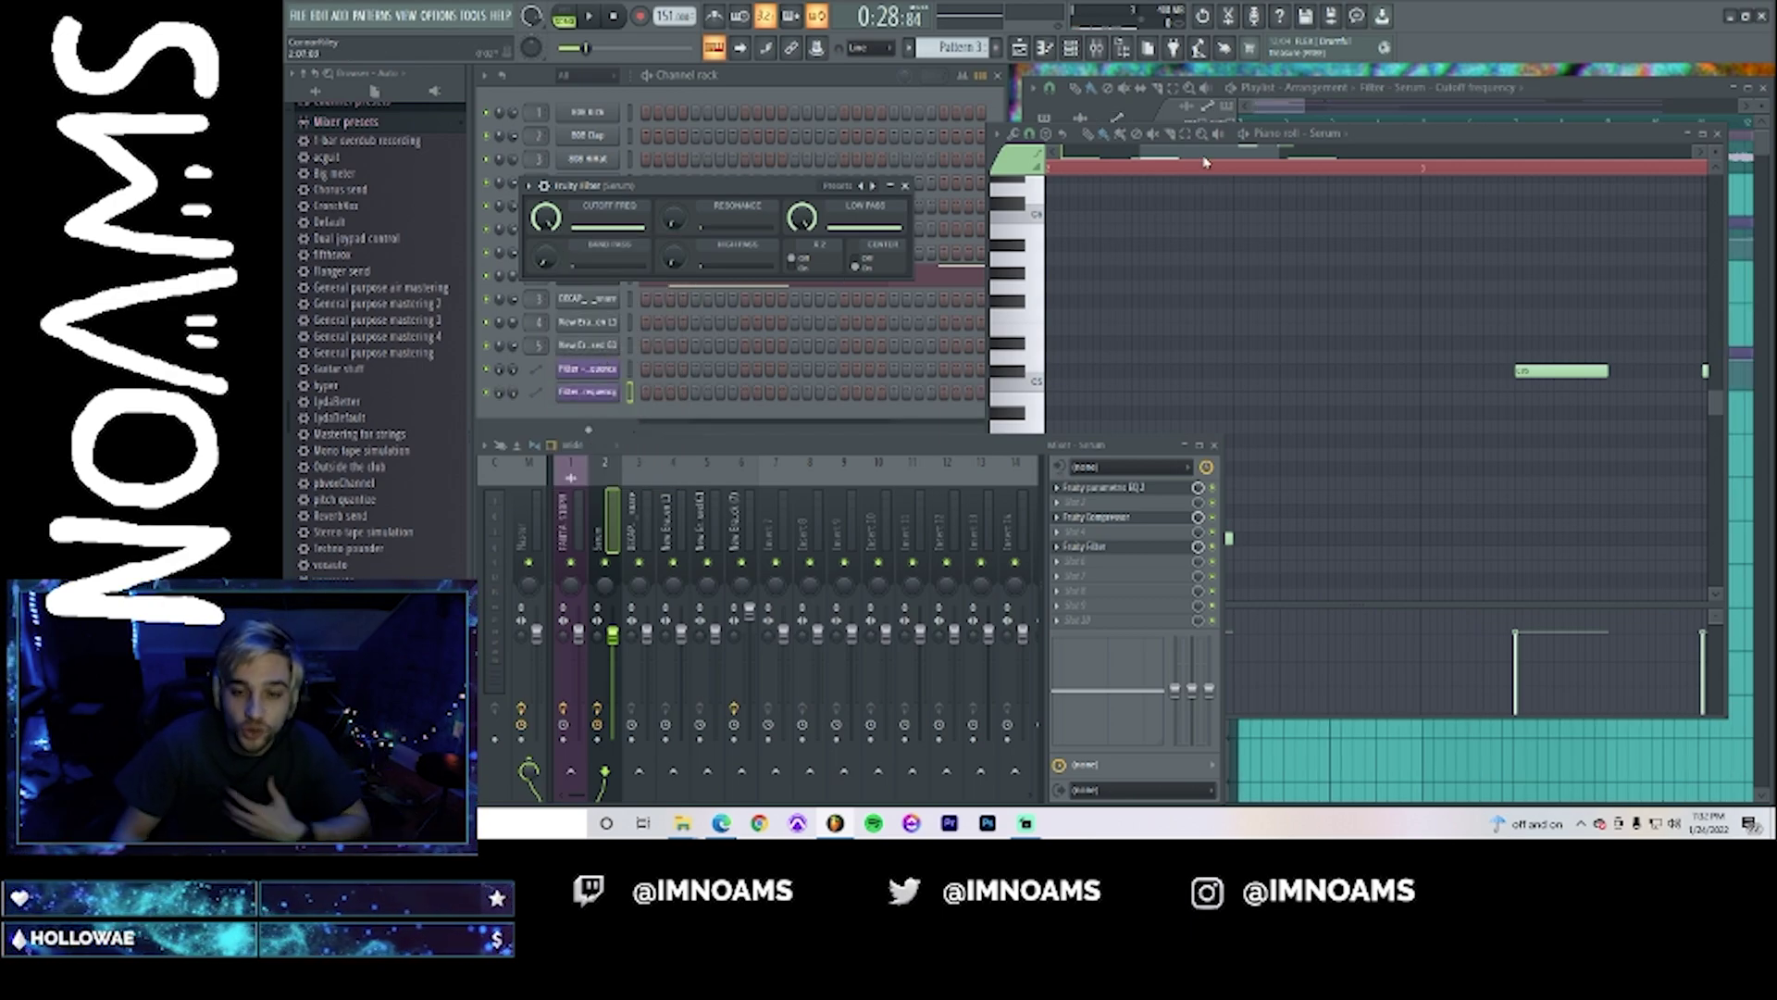
{"action": "left_click", "coordinate": [1280, 113]}
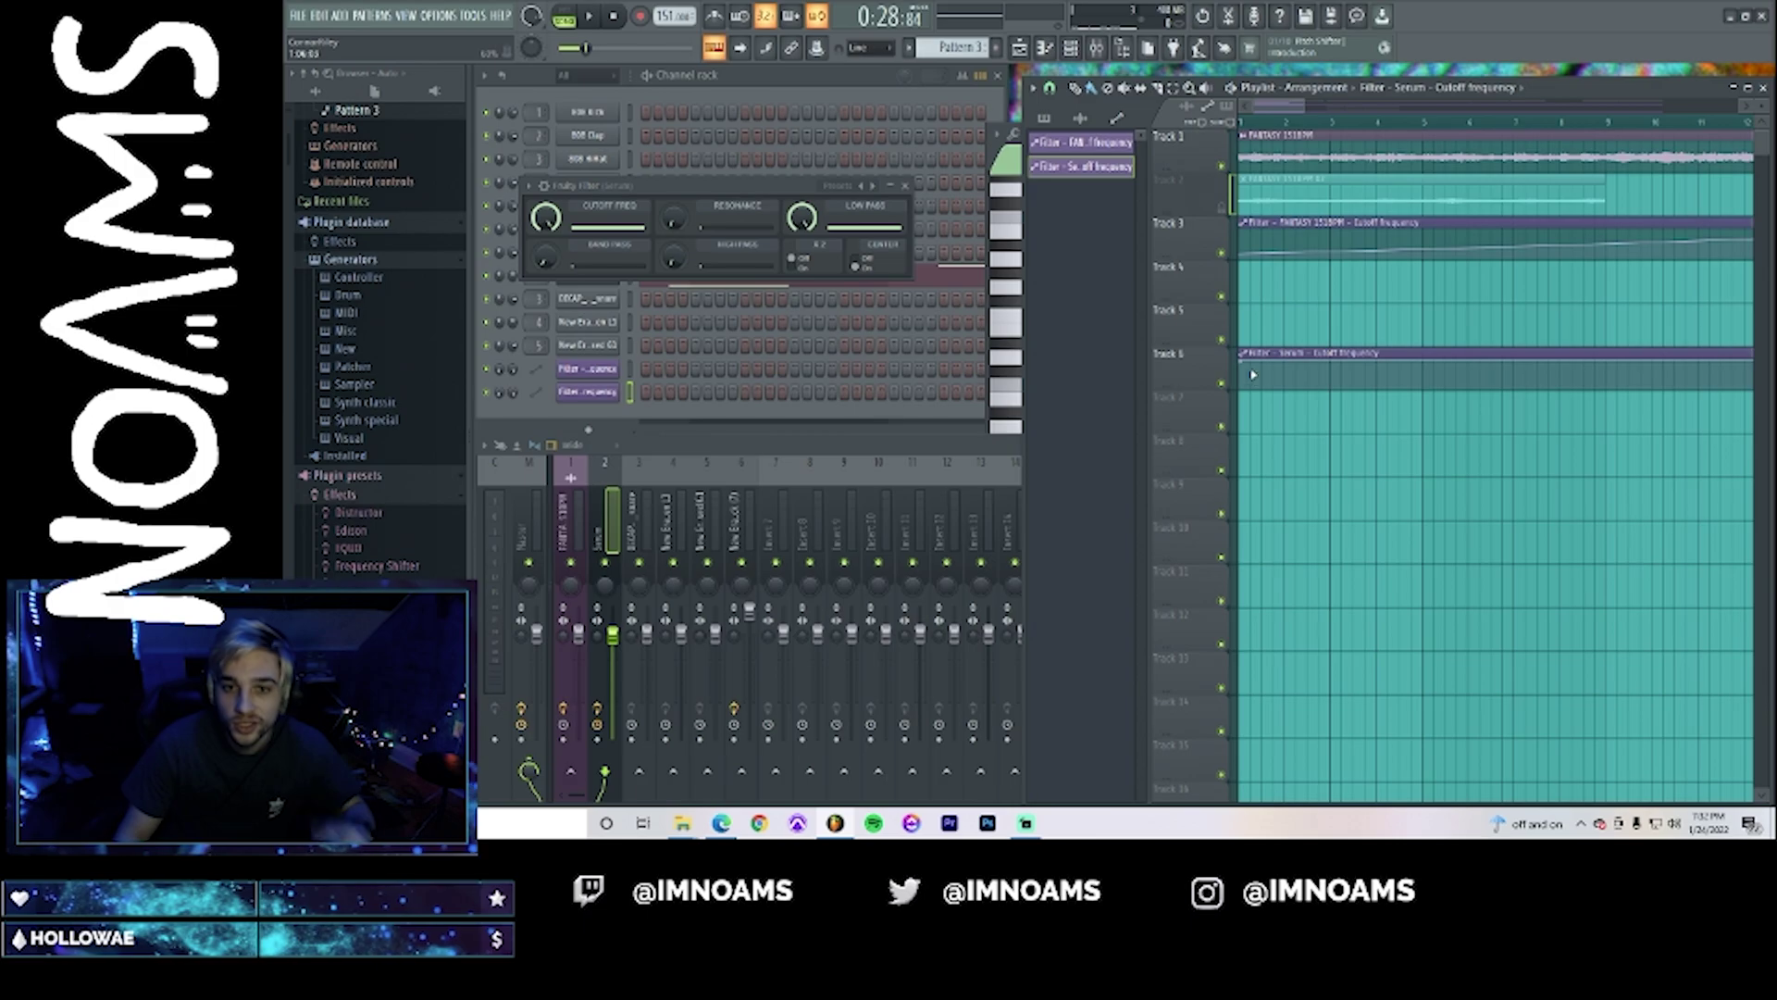
{"action": "scroll", "coordinate": [1573, 390], "scroll_direction": "down", "scroll_amount": 3}
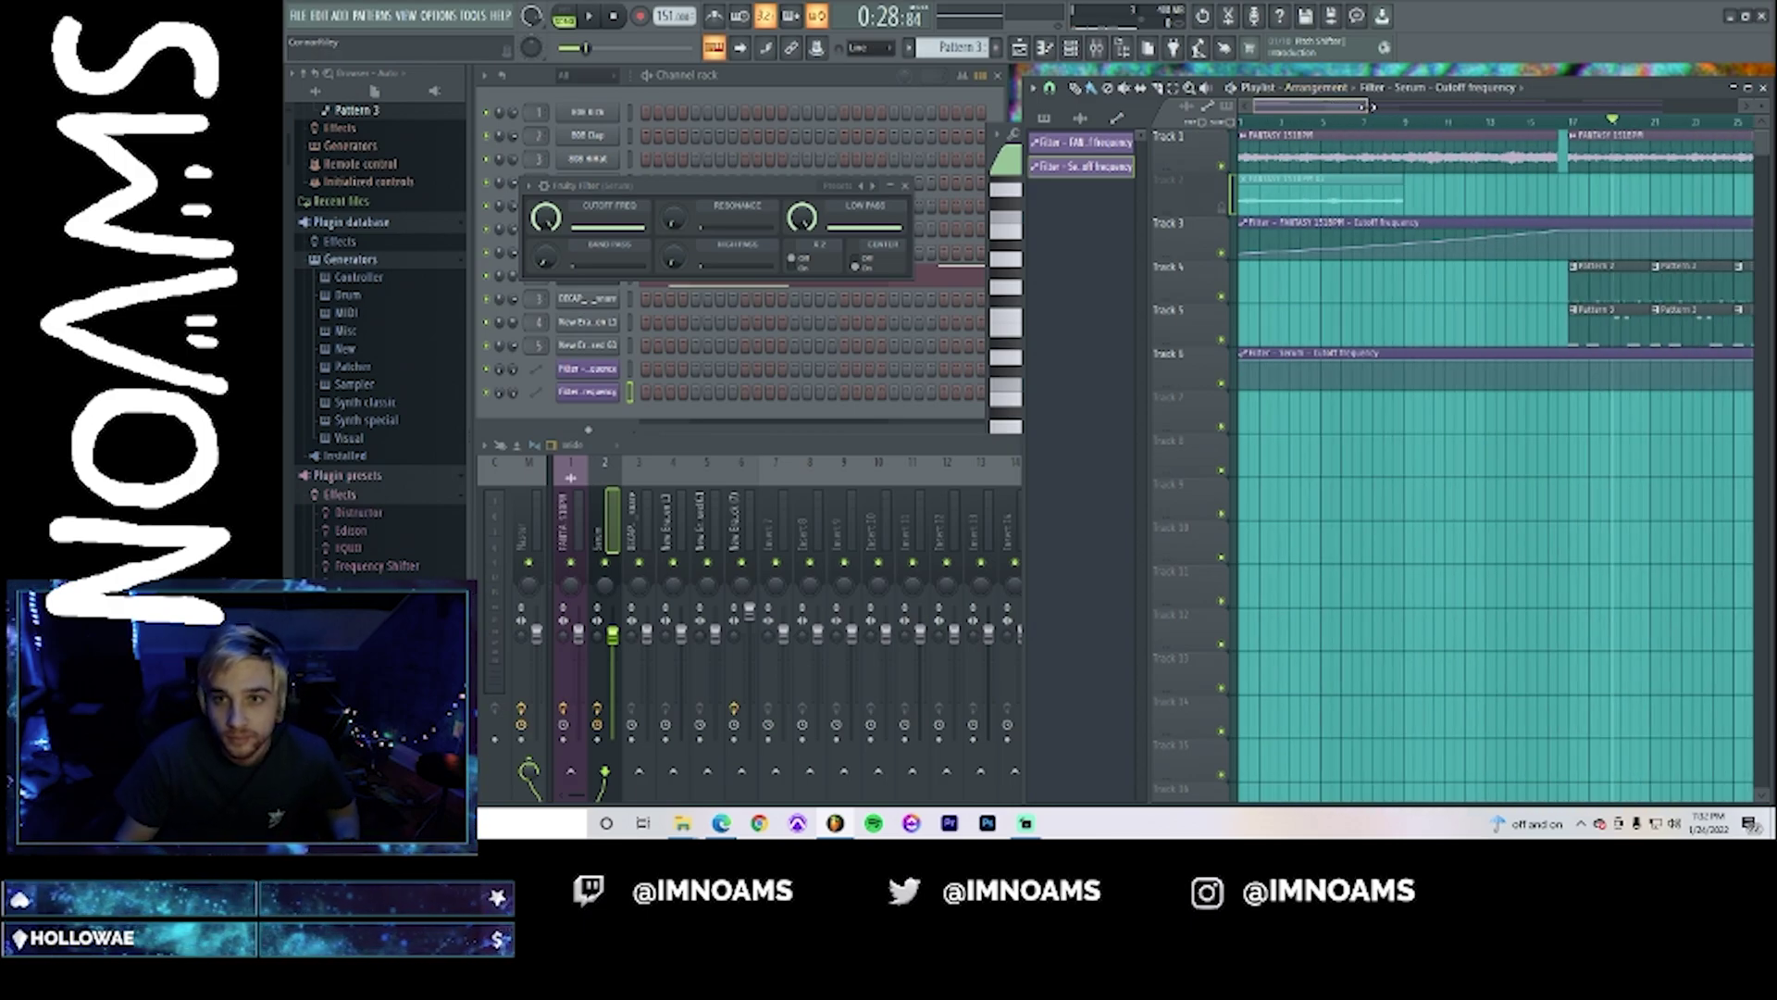
{"action": "right_click", "coordinate": [1556, 380]}
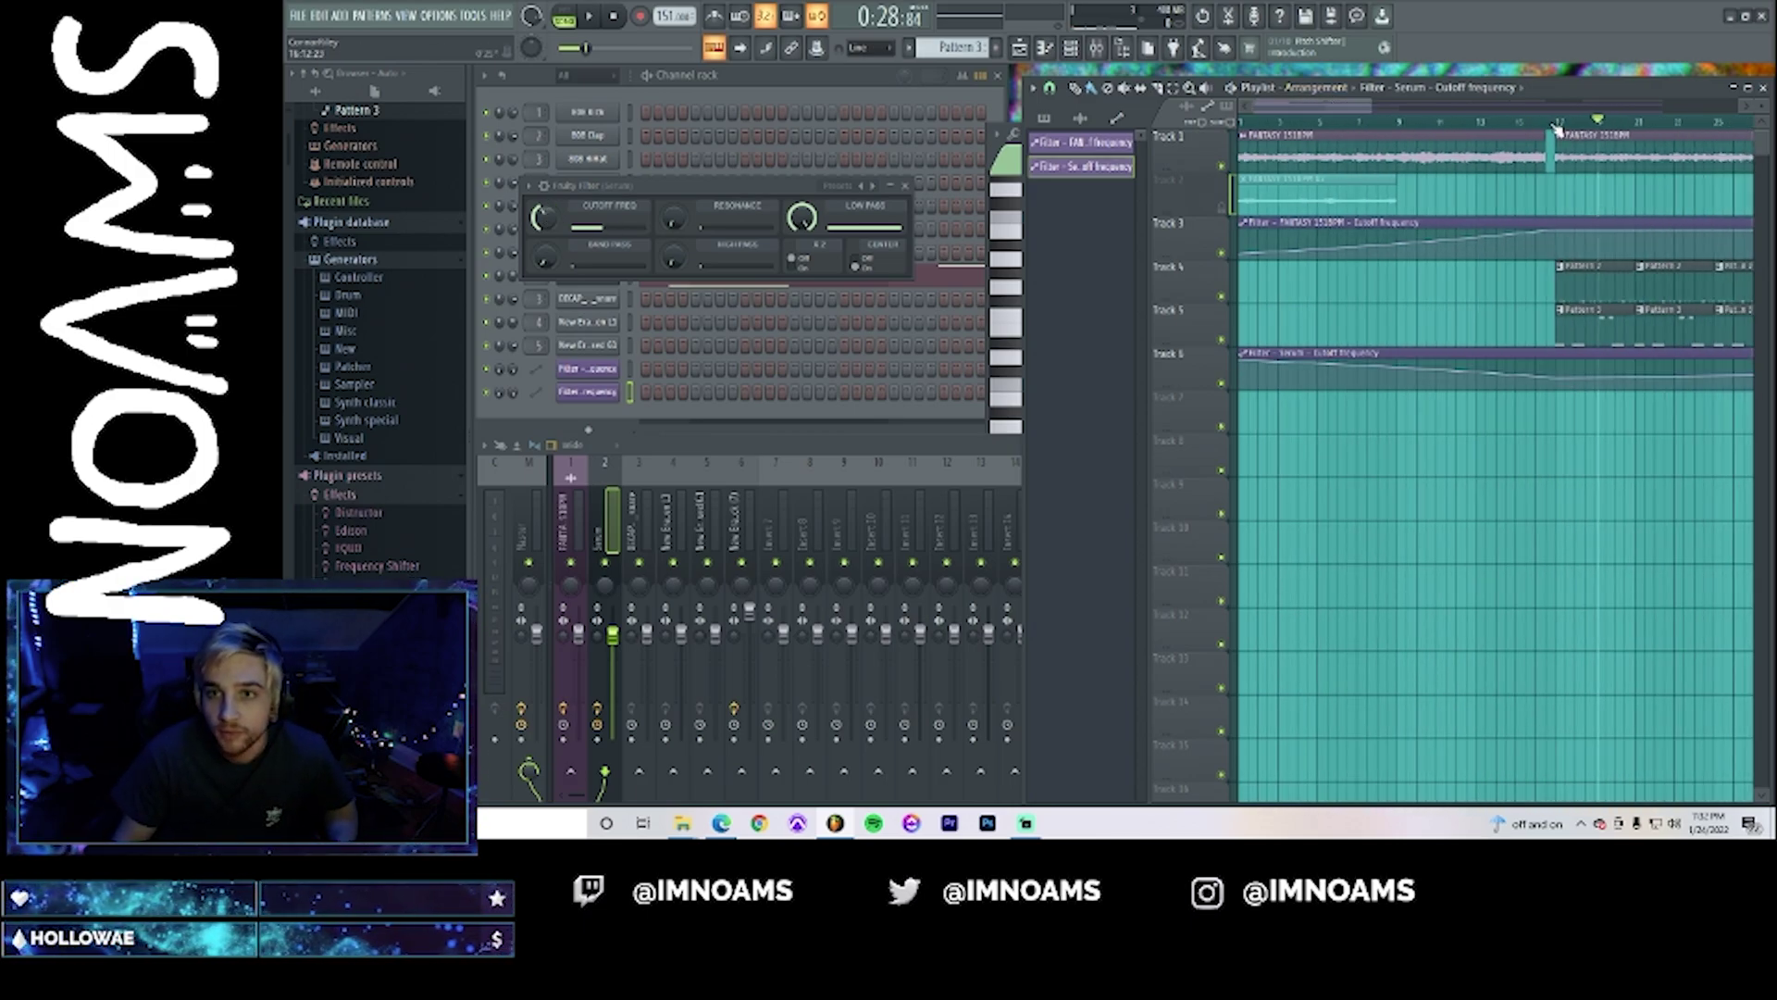
- Add a point to the Serum cutoff automation before bar 33 and ramp the curve up to its maximum at bar 40
{"action": "left_click", "coordinate": [1548, 125]}
{"action": "scroll", "coordinate": [1333, 278], "scroll_direction": "right", "scroll_amount": 5}
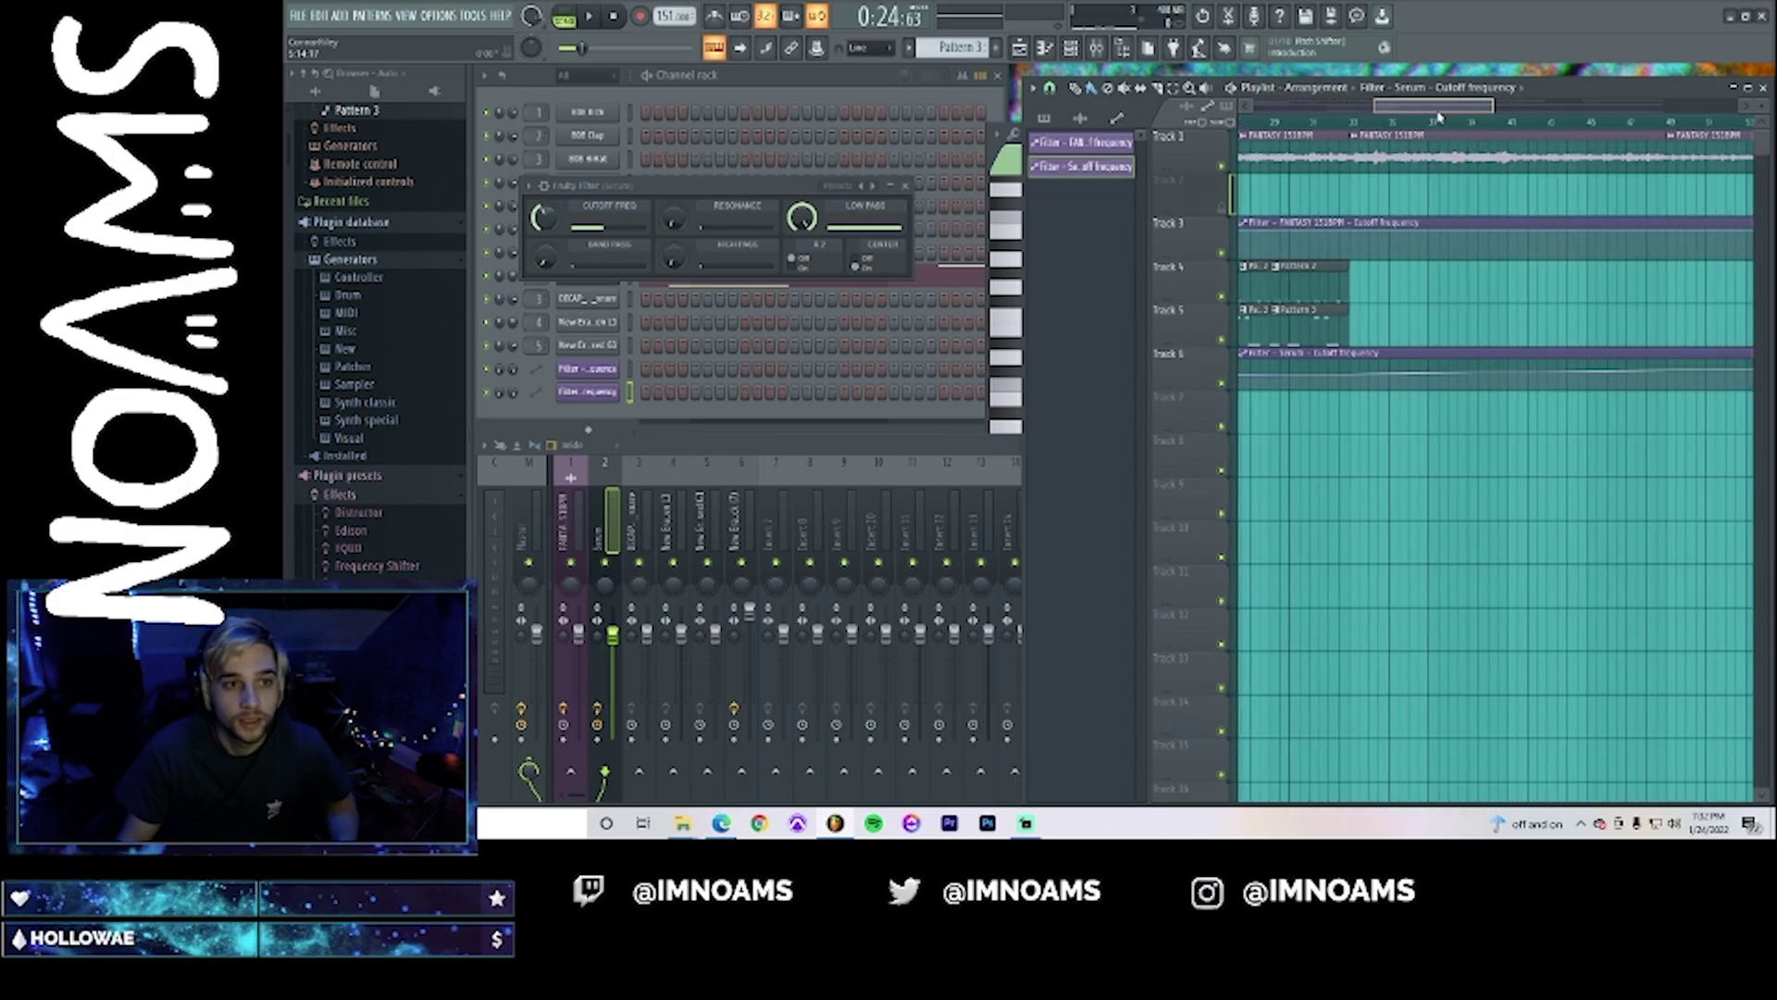
{"action": "right_click", "coordinate": [1327, 368]}
{"action": "left_click_drag", "start_coordinate": [1327, 368], "coordinate": [1468, 356]}
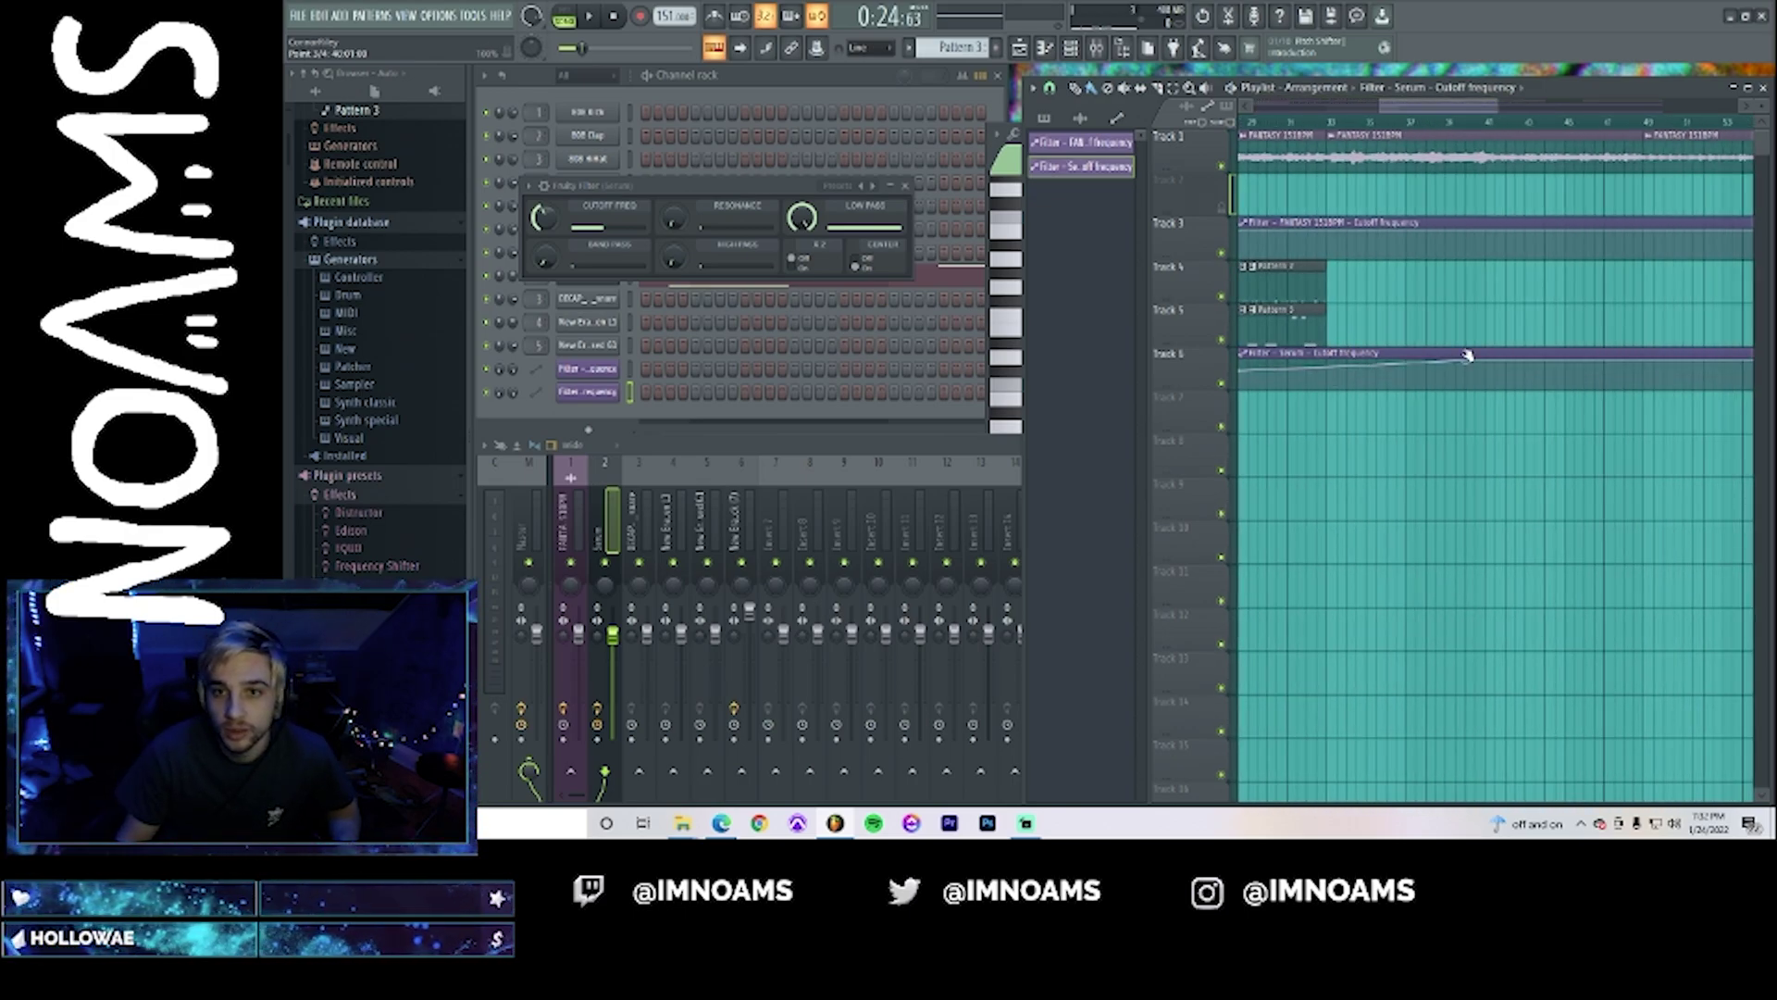
- Play the section from bar 17 to hear the filtered Serum part and look over the rest of the arrangement
{"action": "key", "text": "space"}
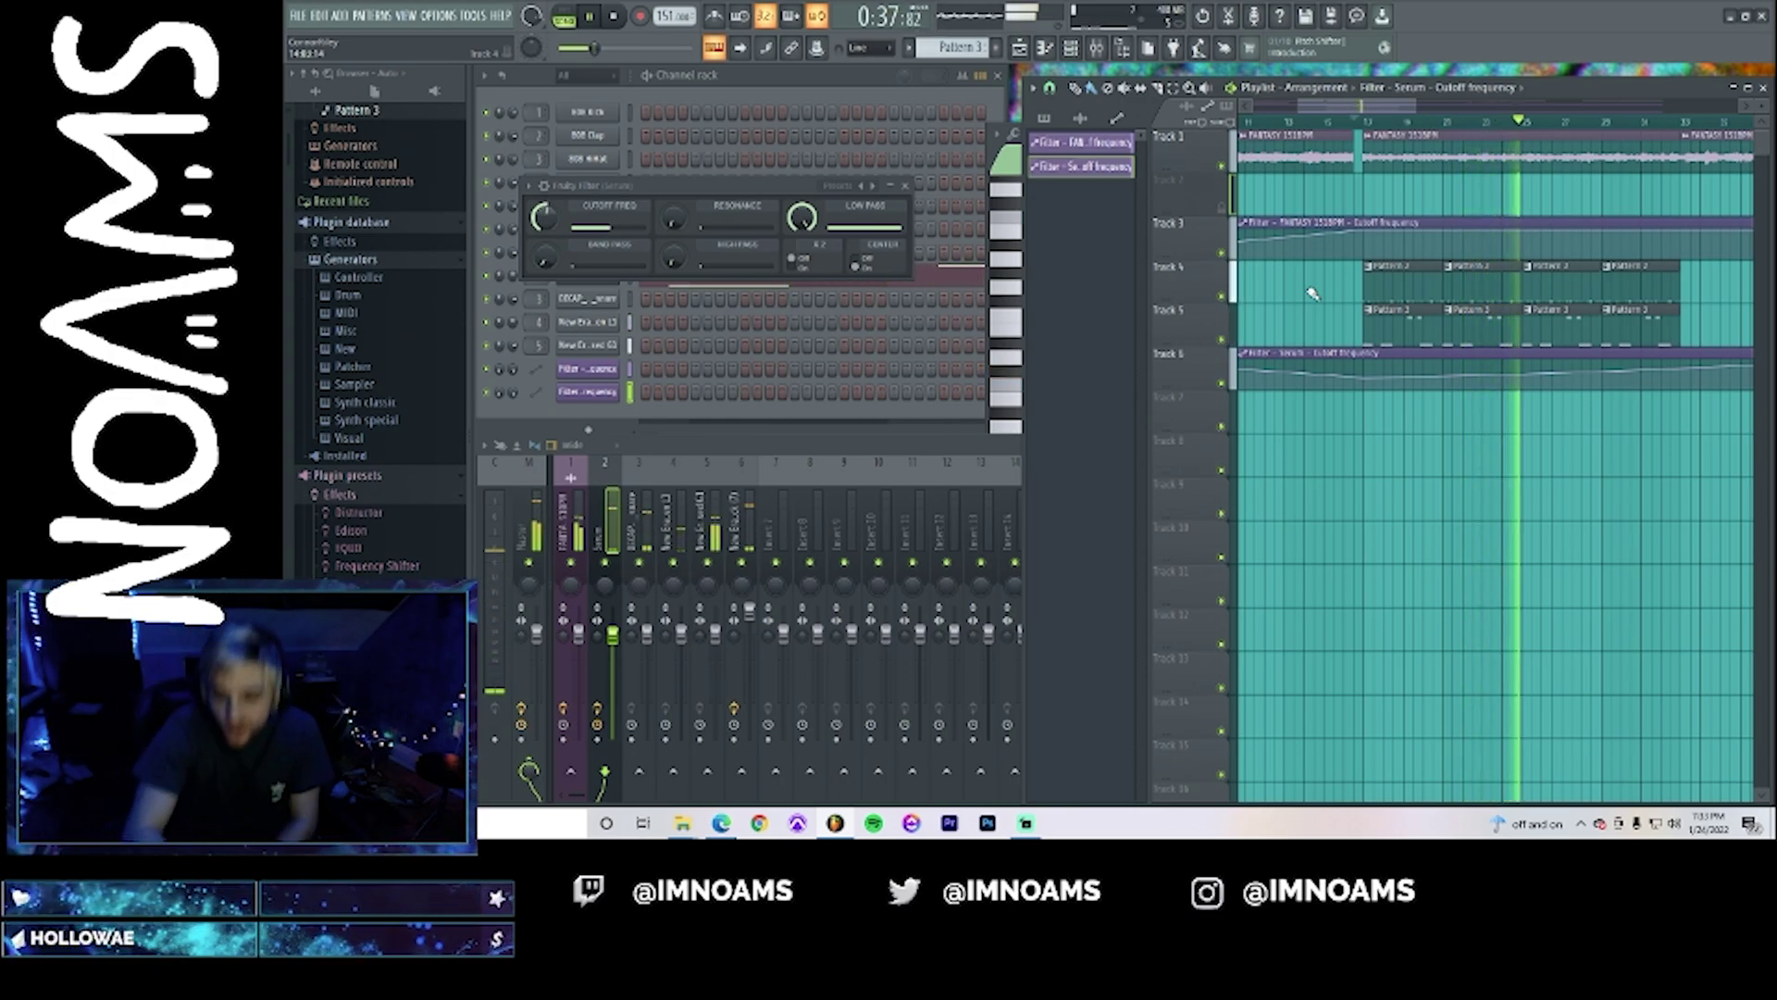
{"action": "key", "text": "space"}
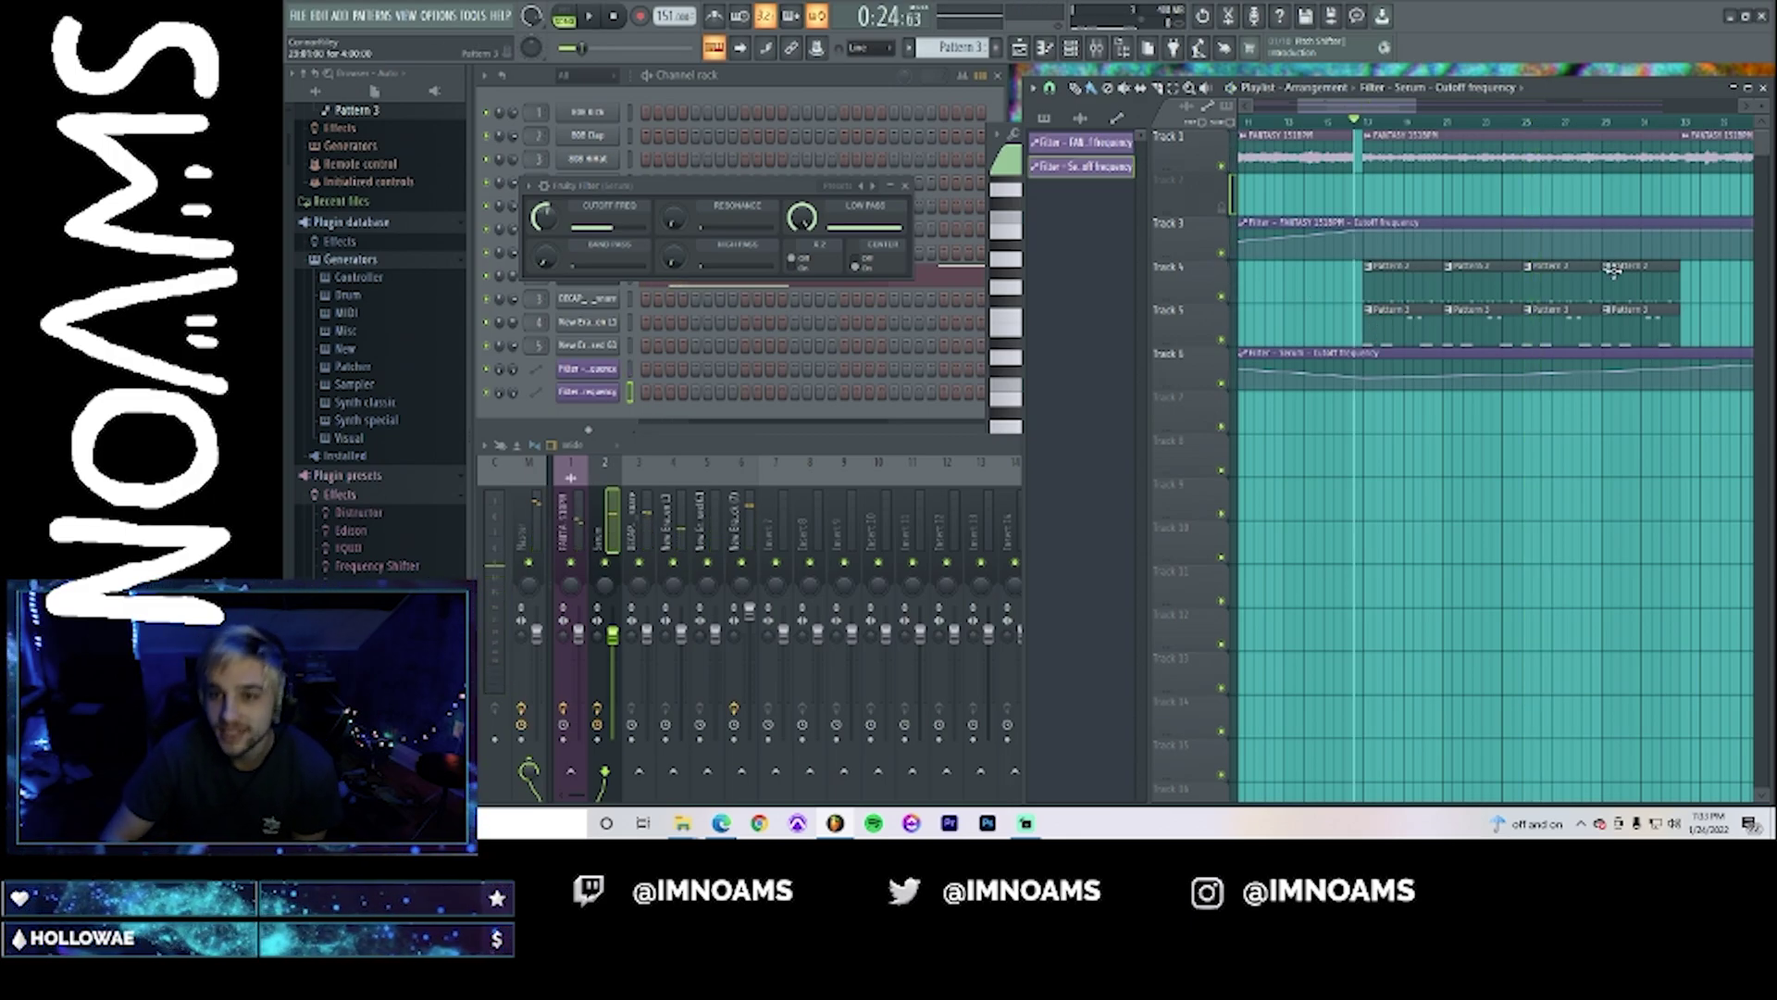
{"action": "scroll", "coordinate": [1467, 164], "scroll_direction": "right", "scroll_amount": 8}
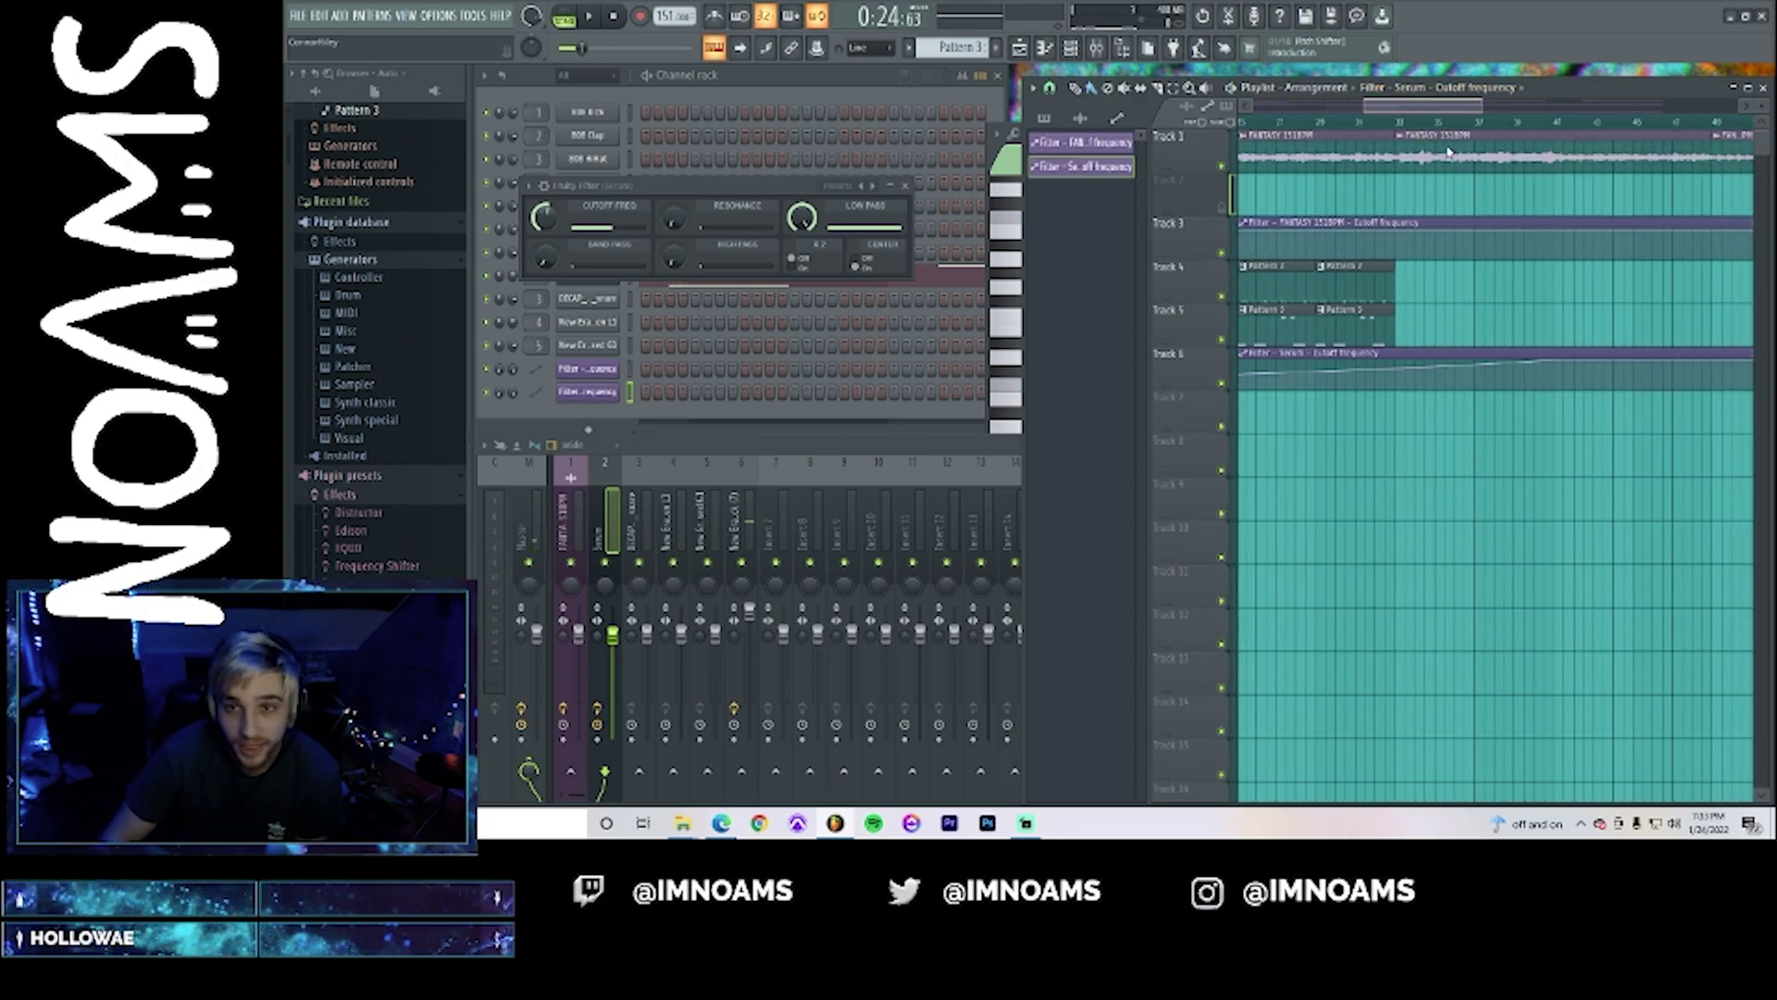
{"action": "scroll", "coordinate": [1467, 165], "scroll_direction": "right", "scroll_amount": 10}
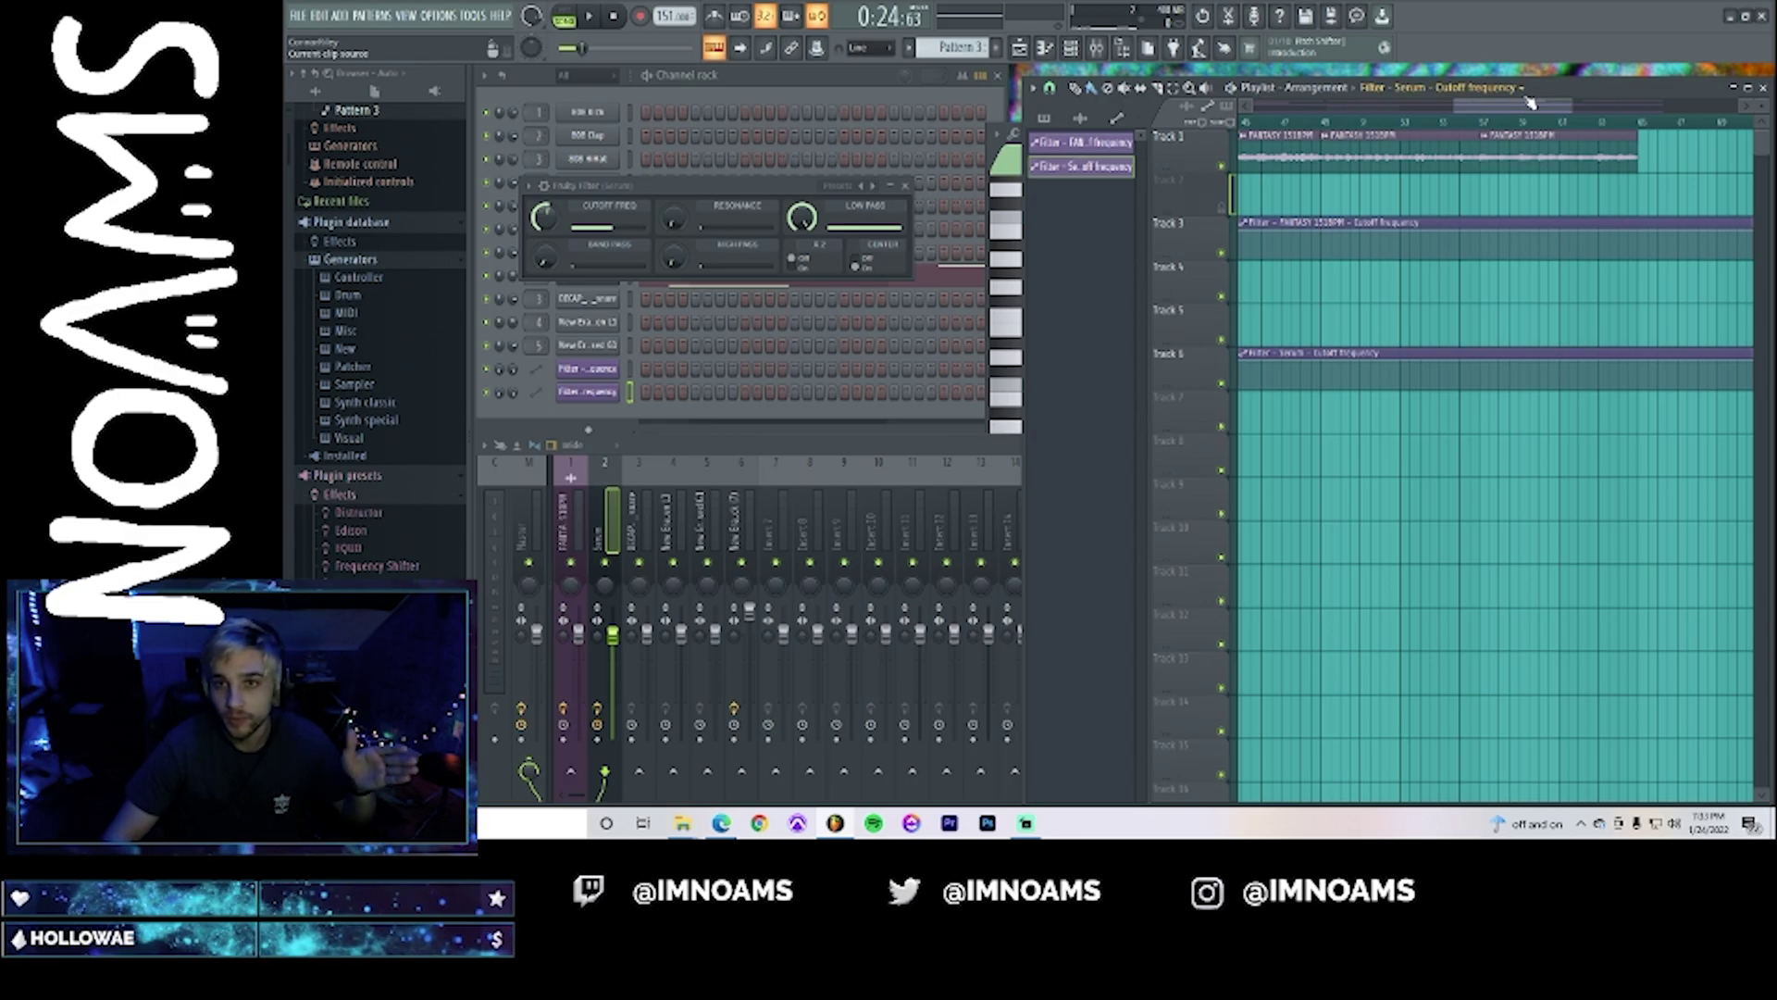
{"action": "left_click_drag", "start_coordinate": [1532, 103], "coordinate": [1389, 127]}
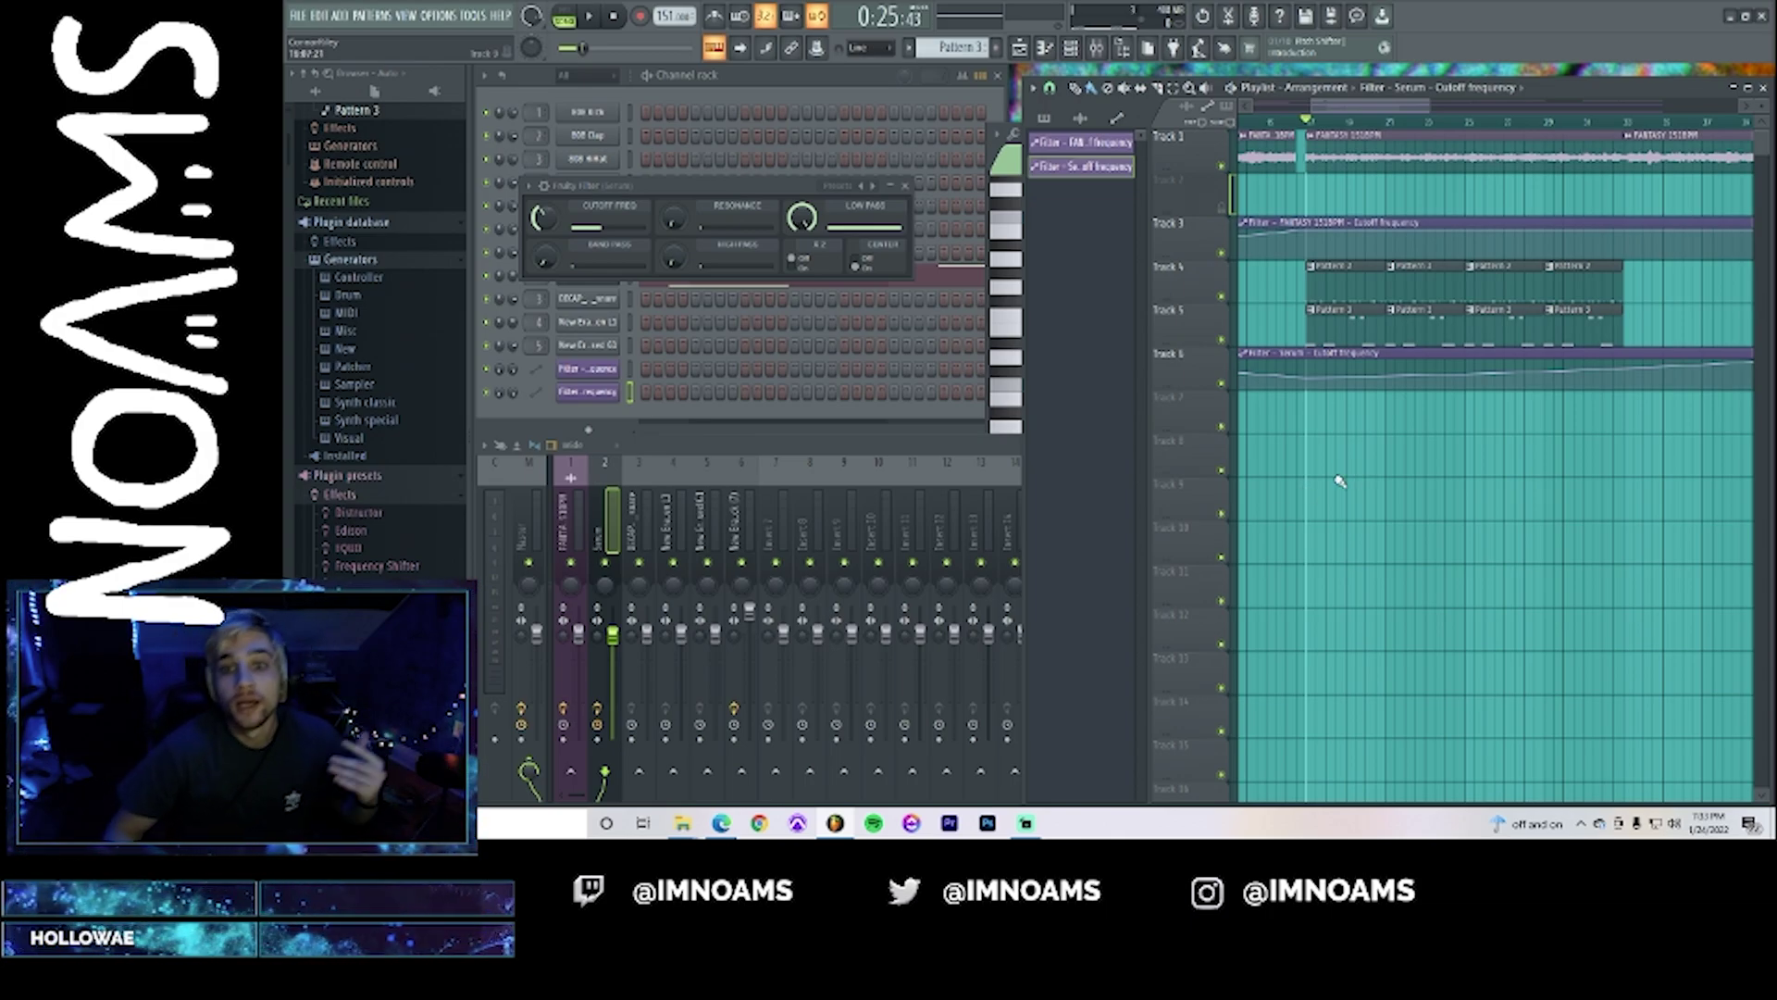
{"action": "key", "text": "space"}
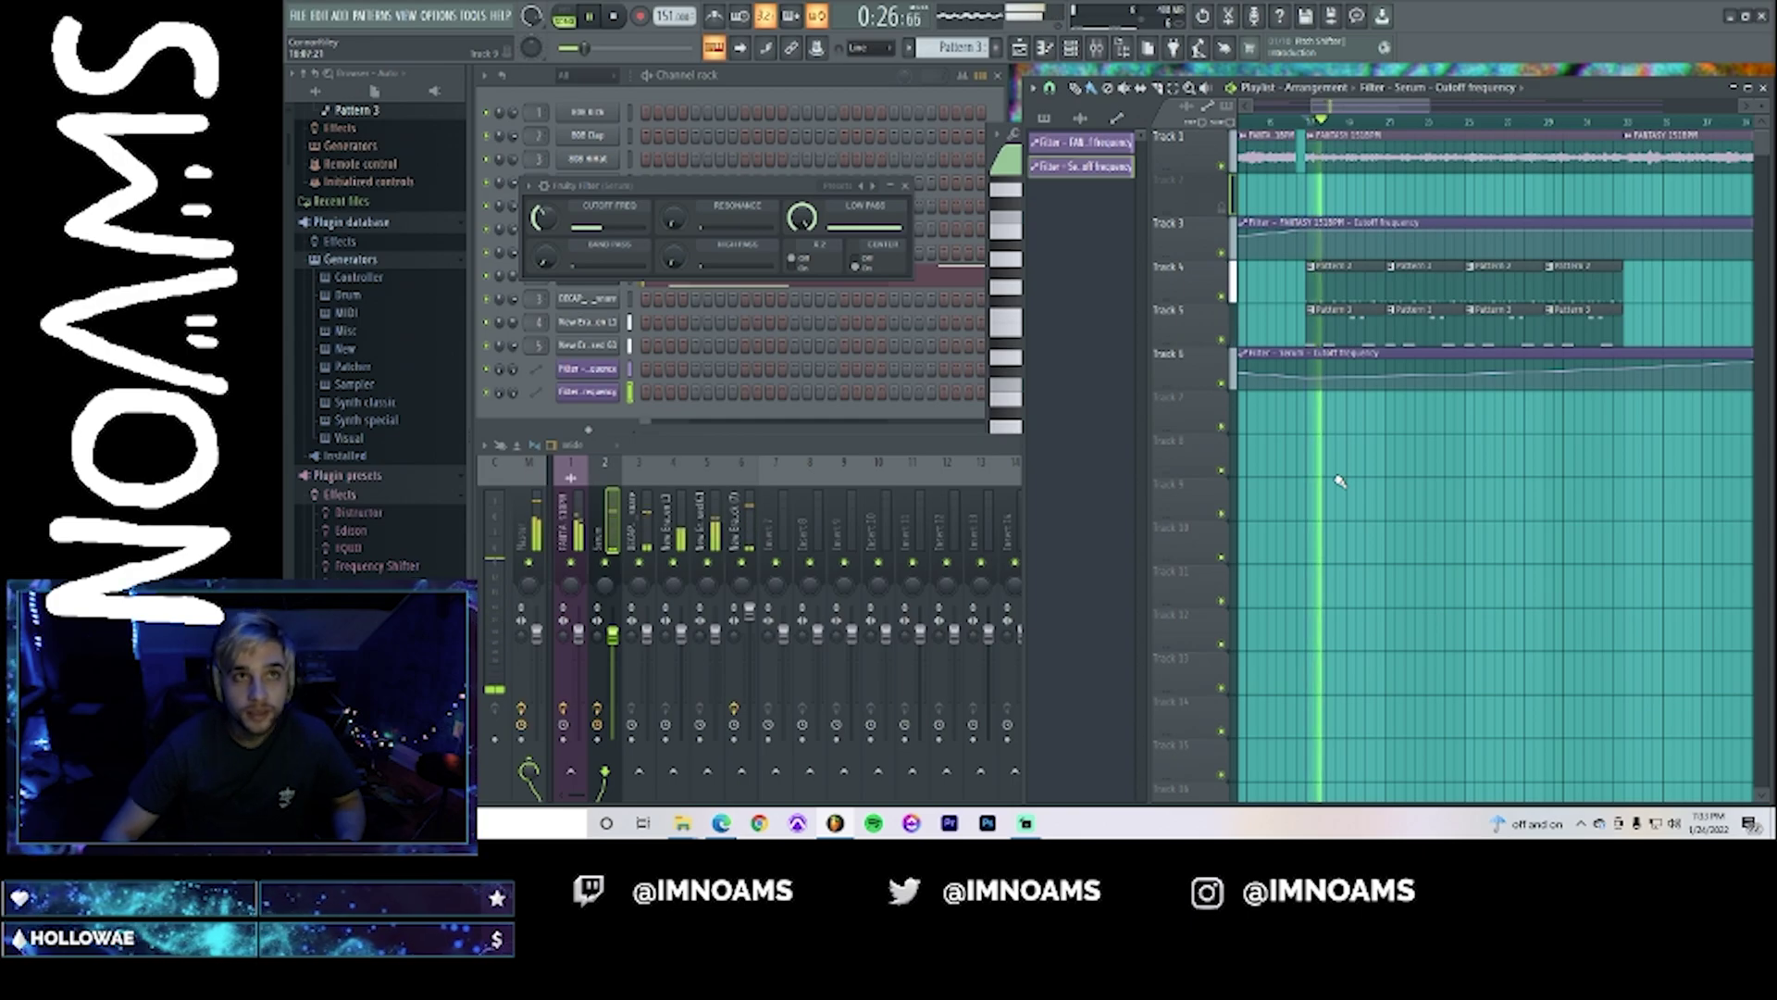
{"action": "key", "text": "space"}
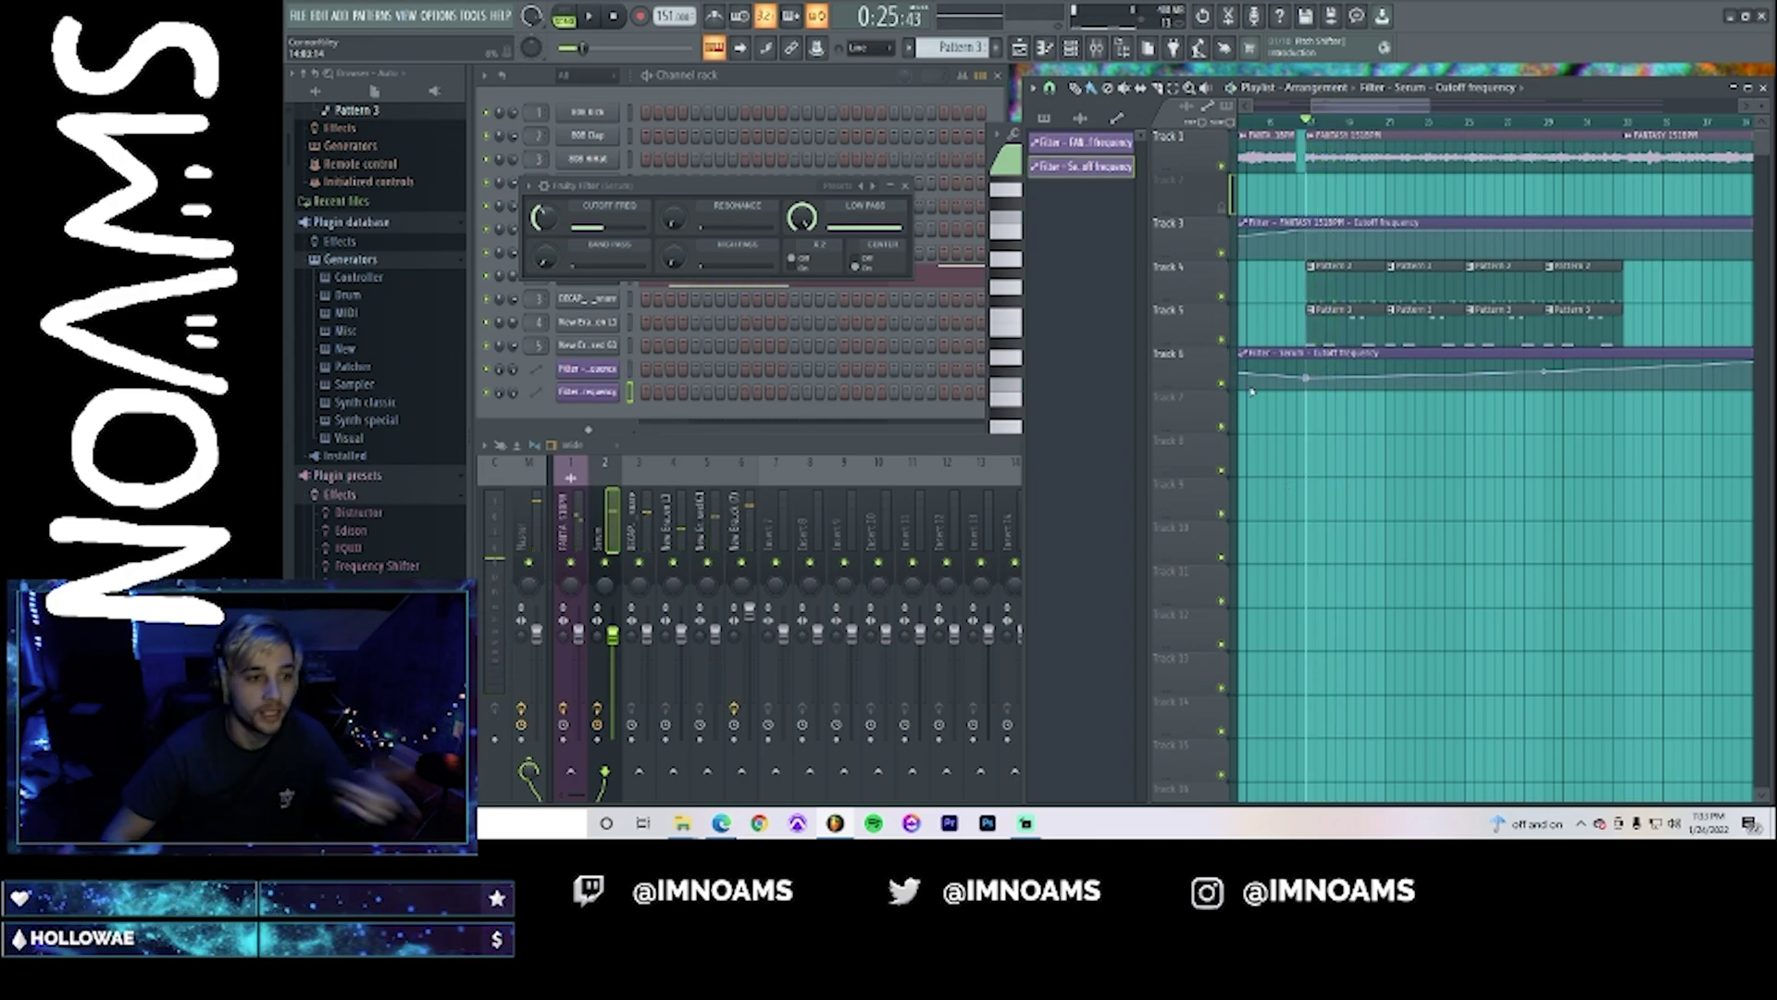
- Play the end of the pattern section from bar 31 to check the cutoff rise
{"action": "left_click", "coordinate": [1584, 120]}
{"action": "key", "text": "space"}
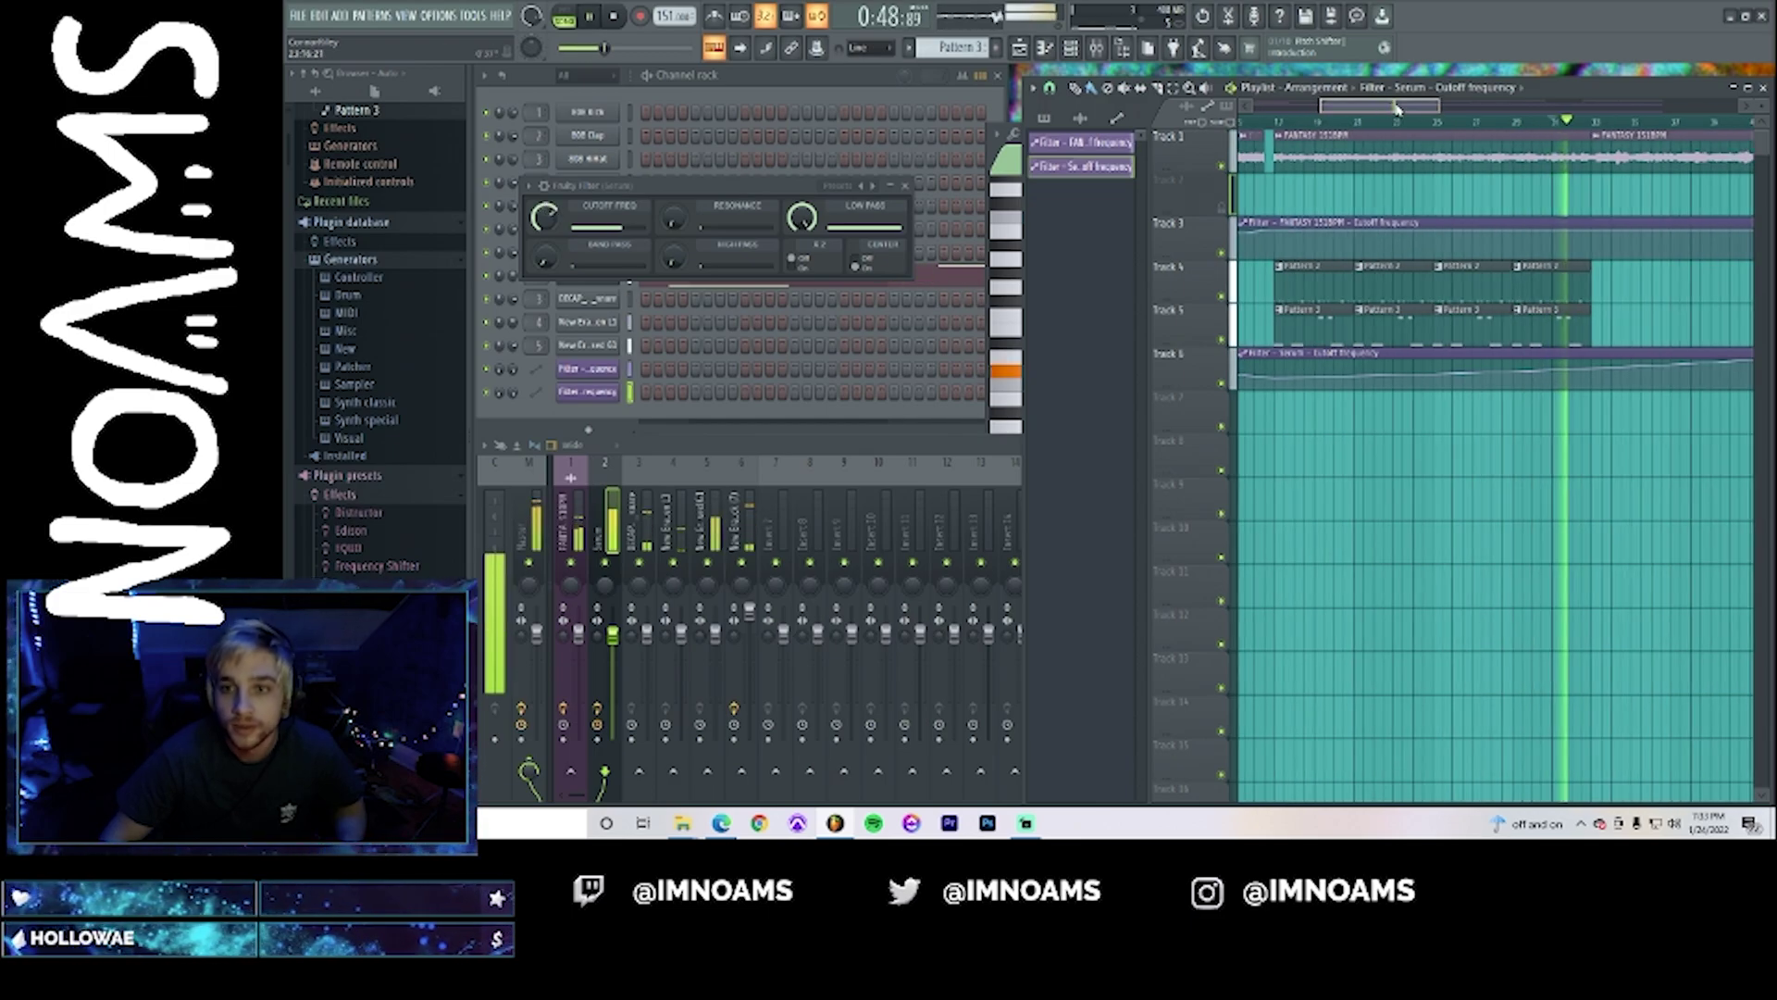
{"action": "key", "text": "space"}
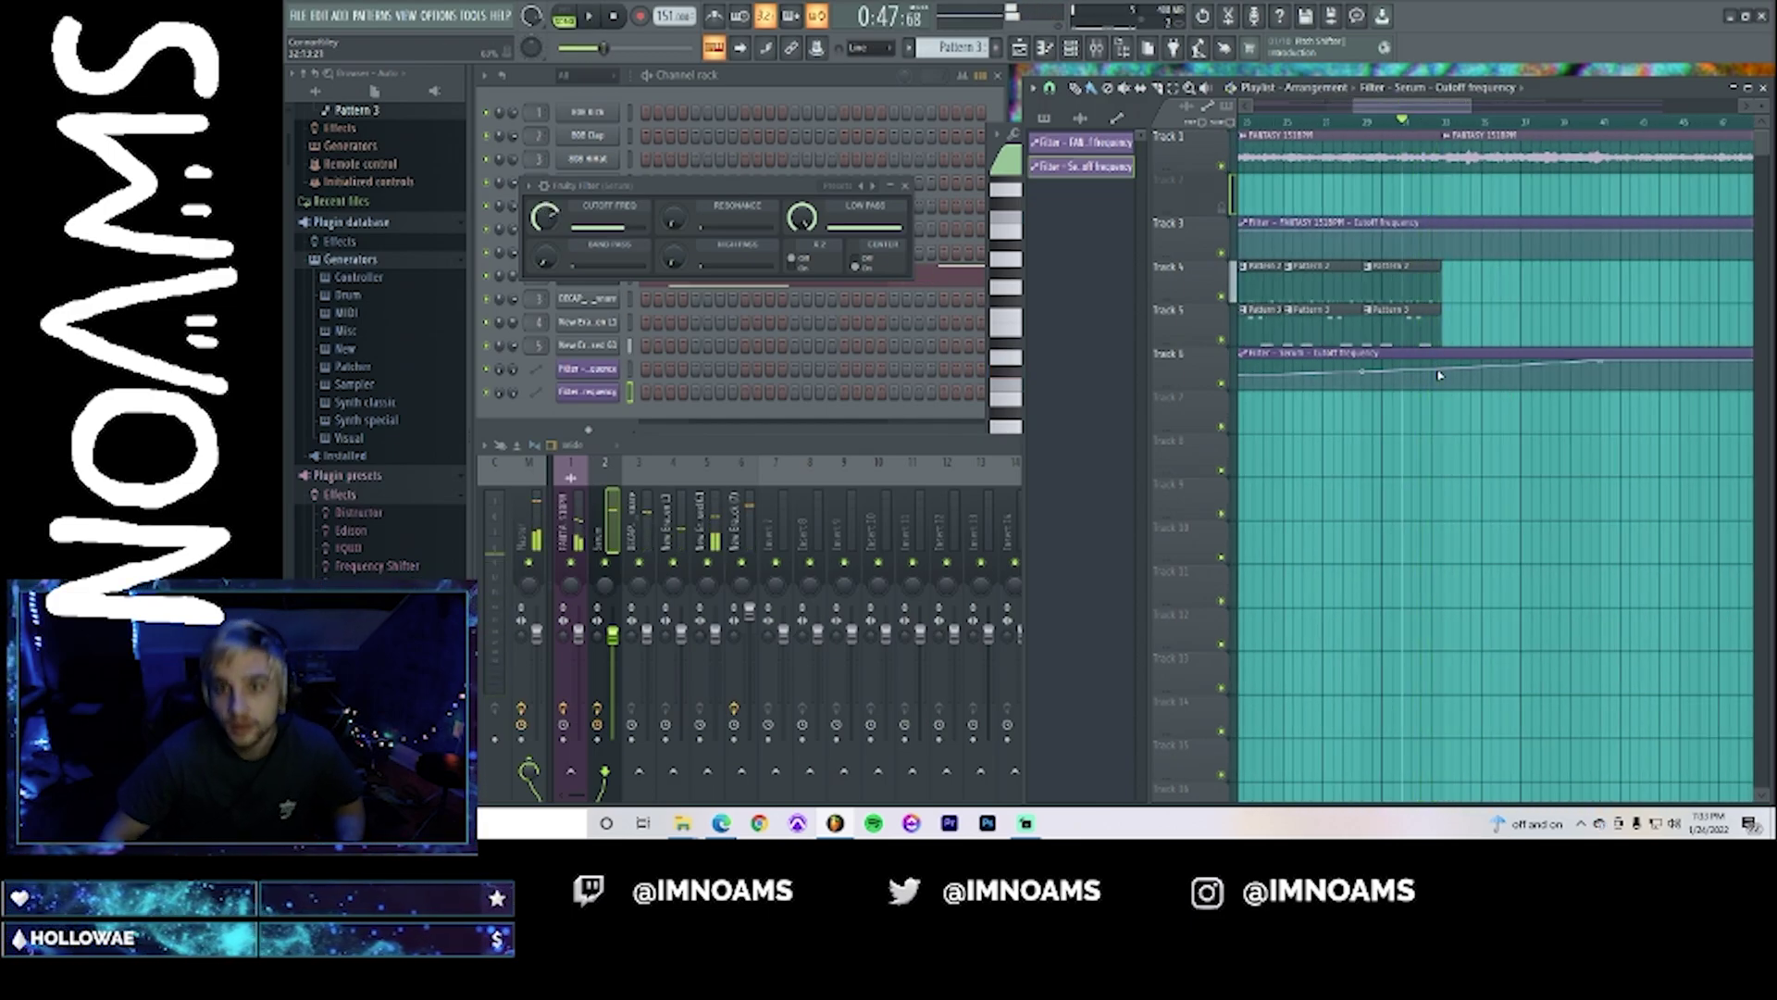
- Delete the FANTASY 151BPM clips between bar 33 and about bar 65 on Track 1
{"action": "left_click_drag", "start_coordinate": [1473, 99], "coordinate": [1614, 220]}
{"action": "right_click", "coordinate": [1635, 179]}
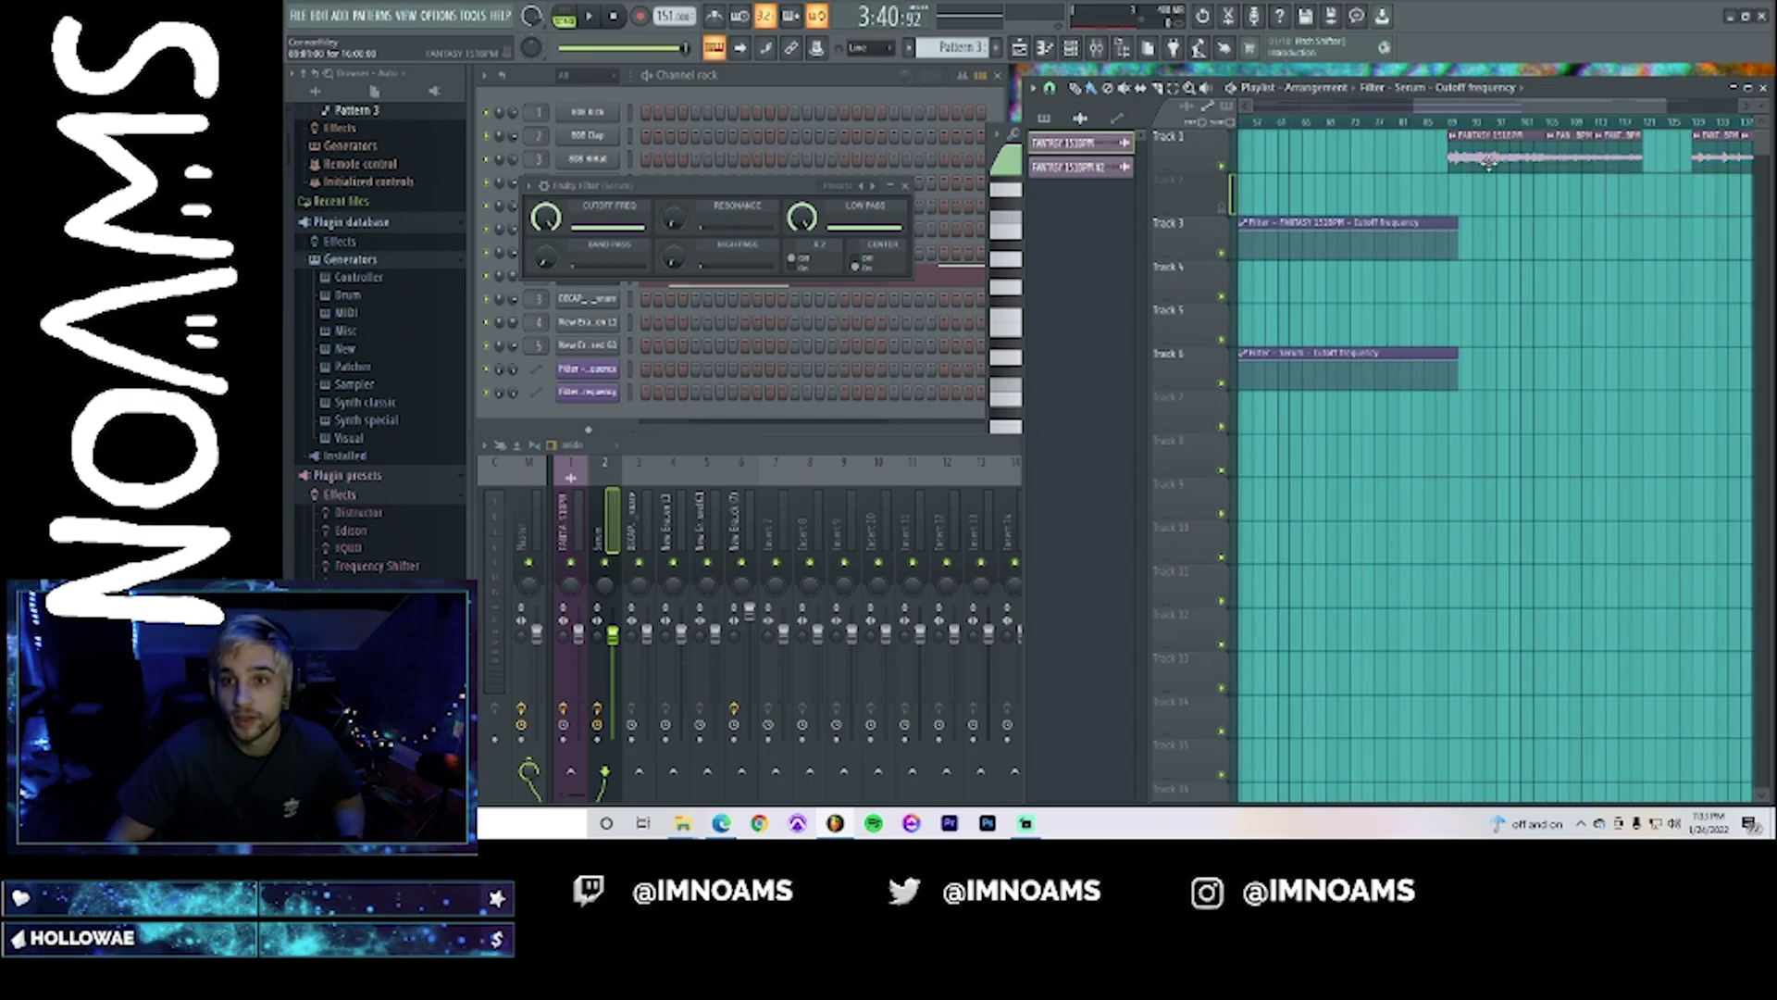
- Audition the spare FANTASY 151BPM audio on Track 1 from bars 89, 105 and 113
{"action": "left_click", "coordinate": [1451, 123]}
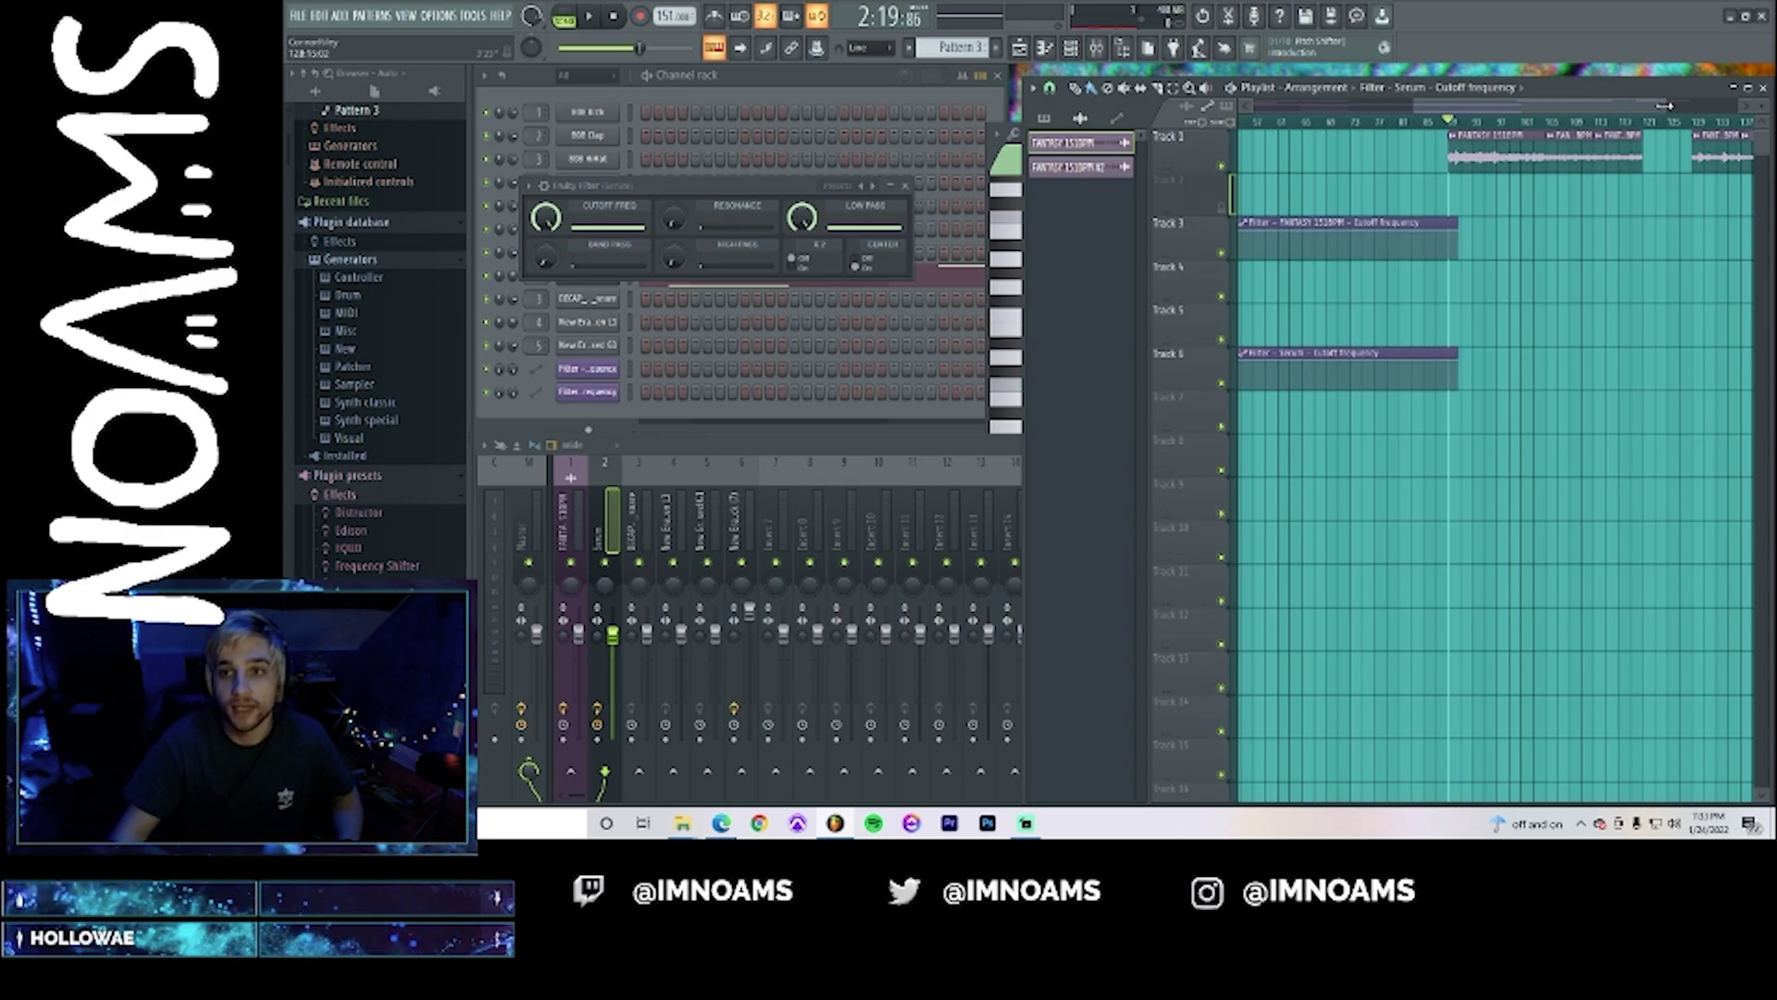
{"action": "left_click_drag", "start_coordinate": [1664, 105], "coordinate": [1537, 111]}
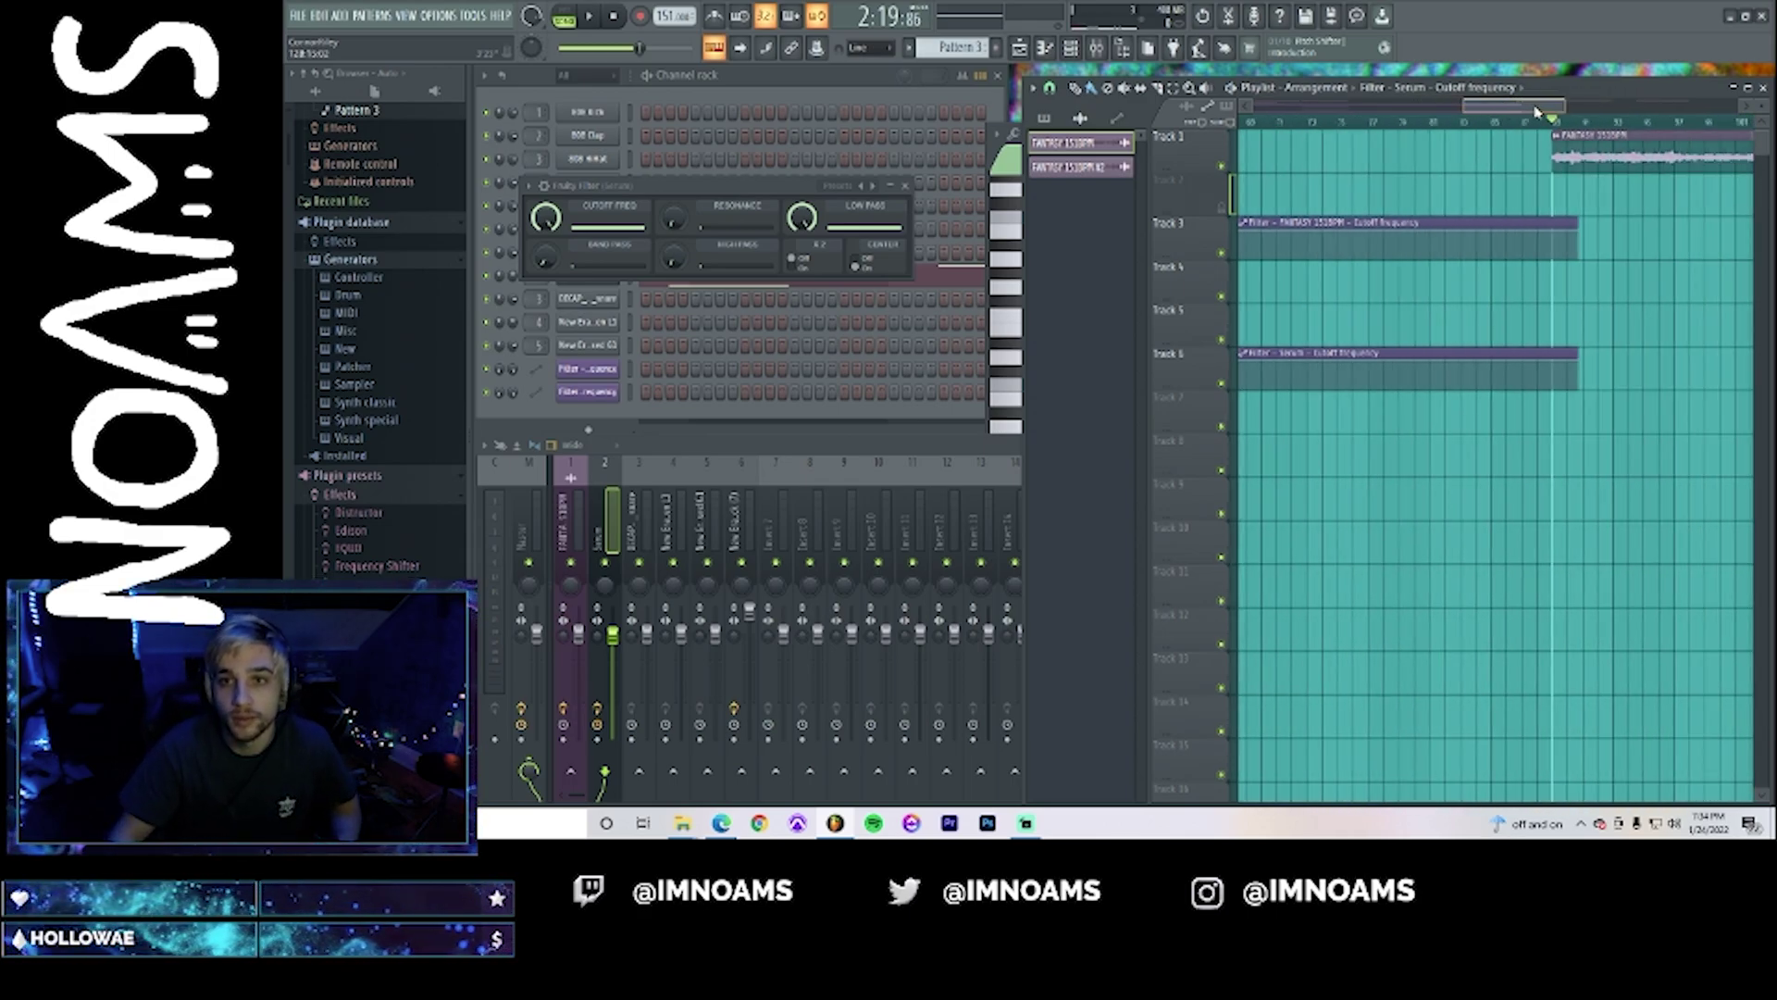
{"action": "key", "text": "space"}
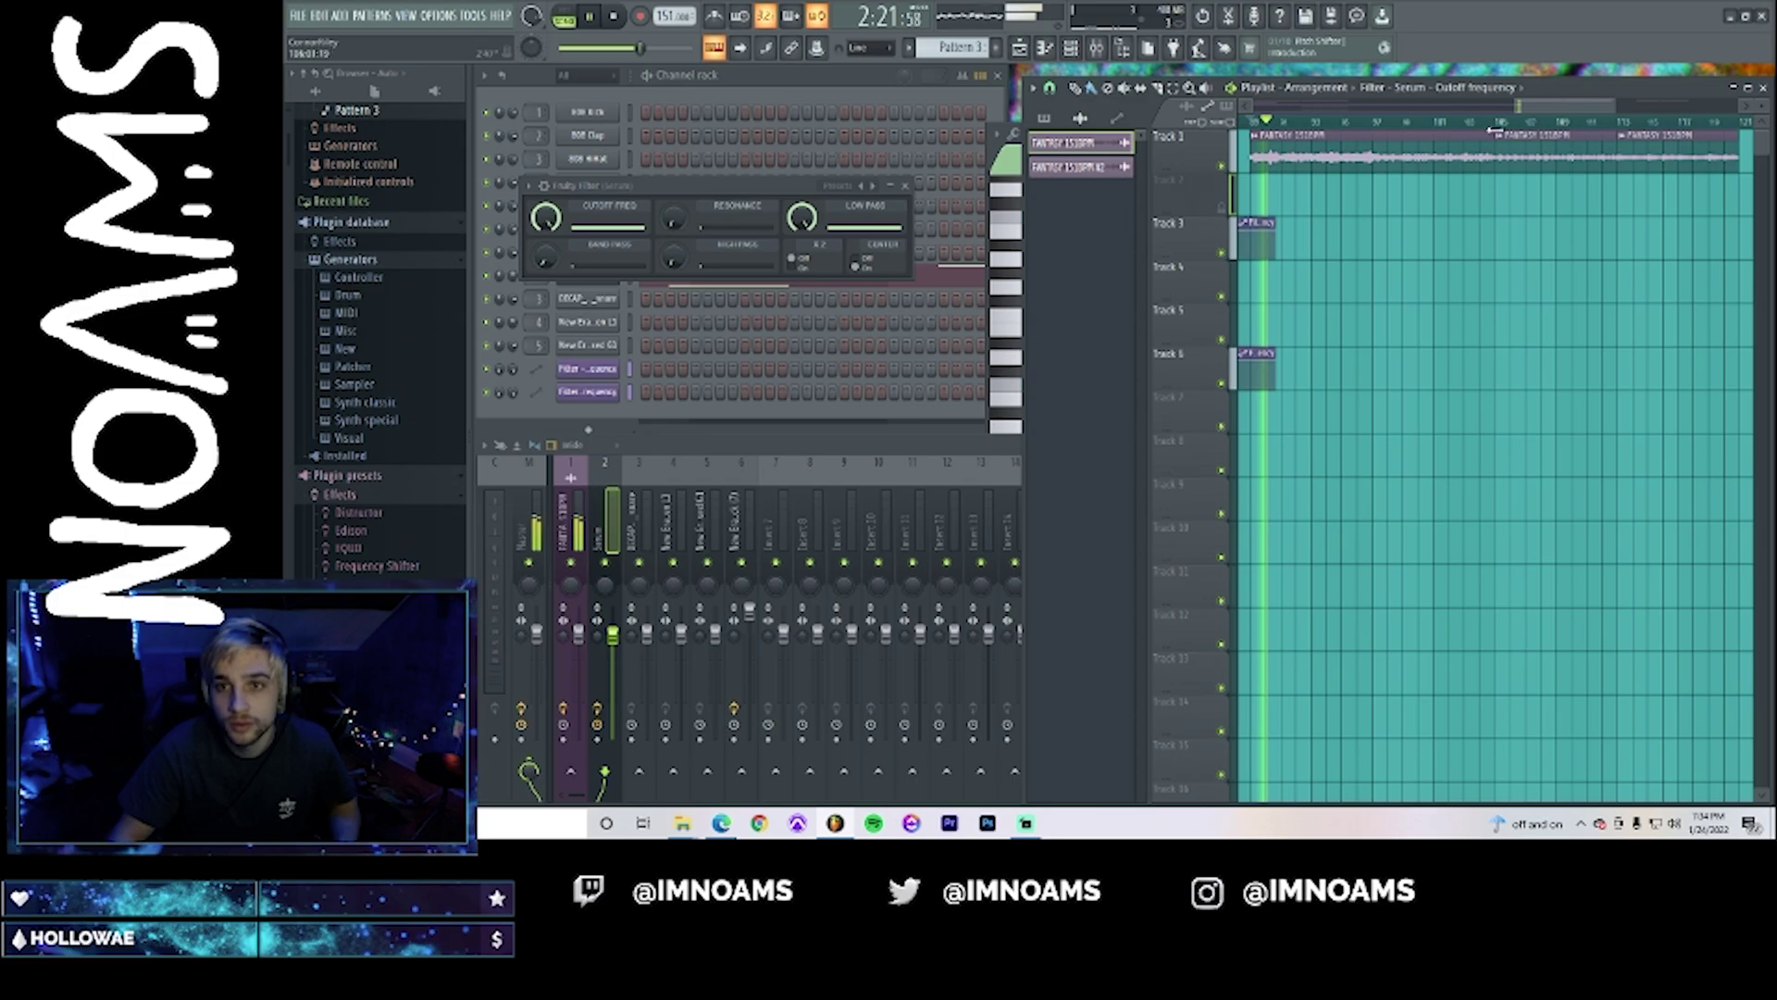
{"action": "left_click", "coordinate": [1492, 125]}
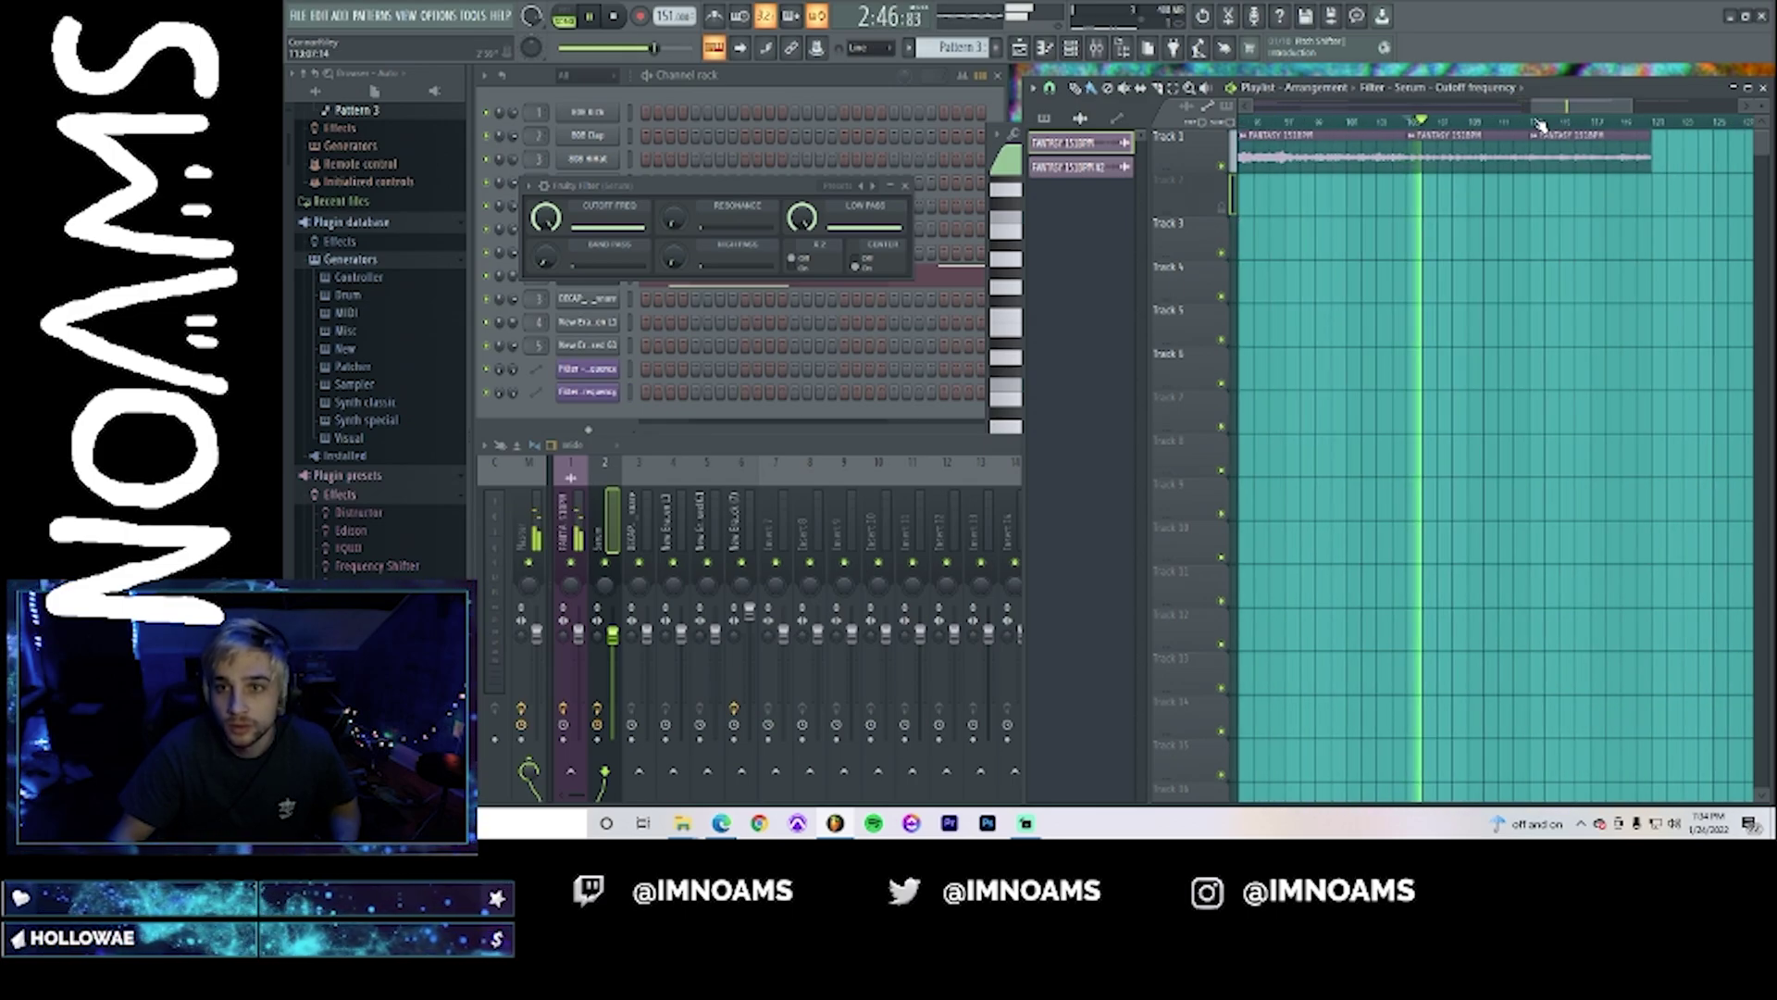
{"action": "left_click", "coordinate": [1532, 124]}
- Place a copy of the bar 113 FANTASY 151BPM clip at bar 33 on Track 1 and play the transition from bar 31
{"action": "left_click", "coordinate": [1540, 135]}
{"action": "left_click_drag", "start_coordinate": [1561, 108], "coordinate": [1370, 148]}
{"action": "key", "text": "space"}
{"action": "left_click", "coordinate": [1405, 156]}
{"action": "left_click", "coordinate": [1384, 124]}
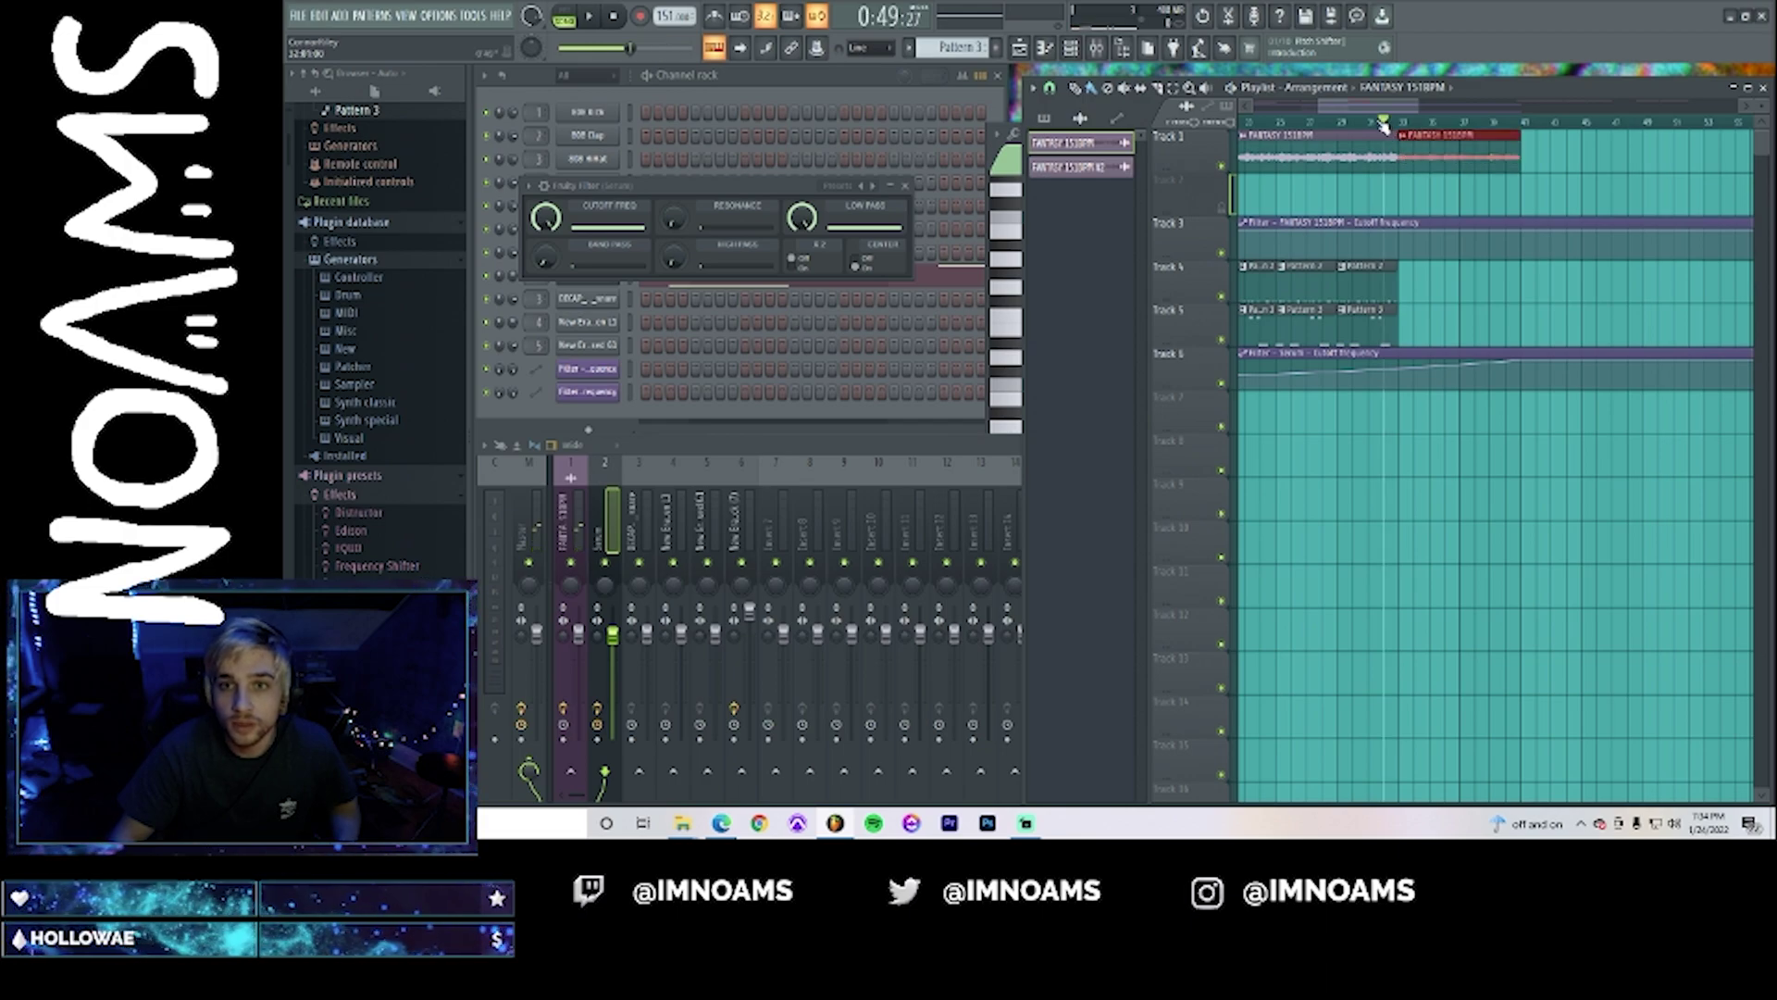
{"action": "key", "text": "space"}
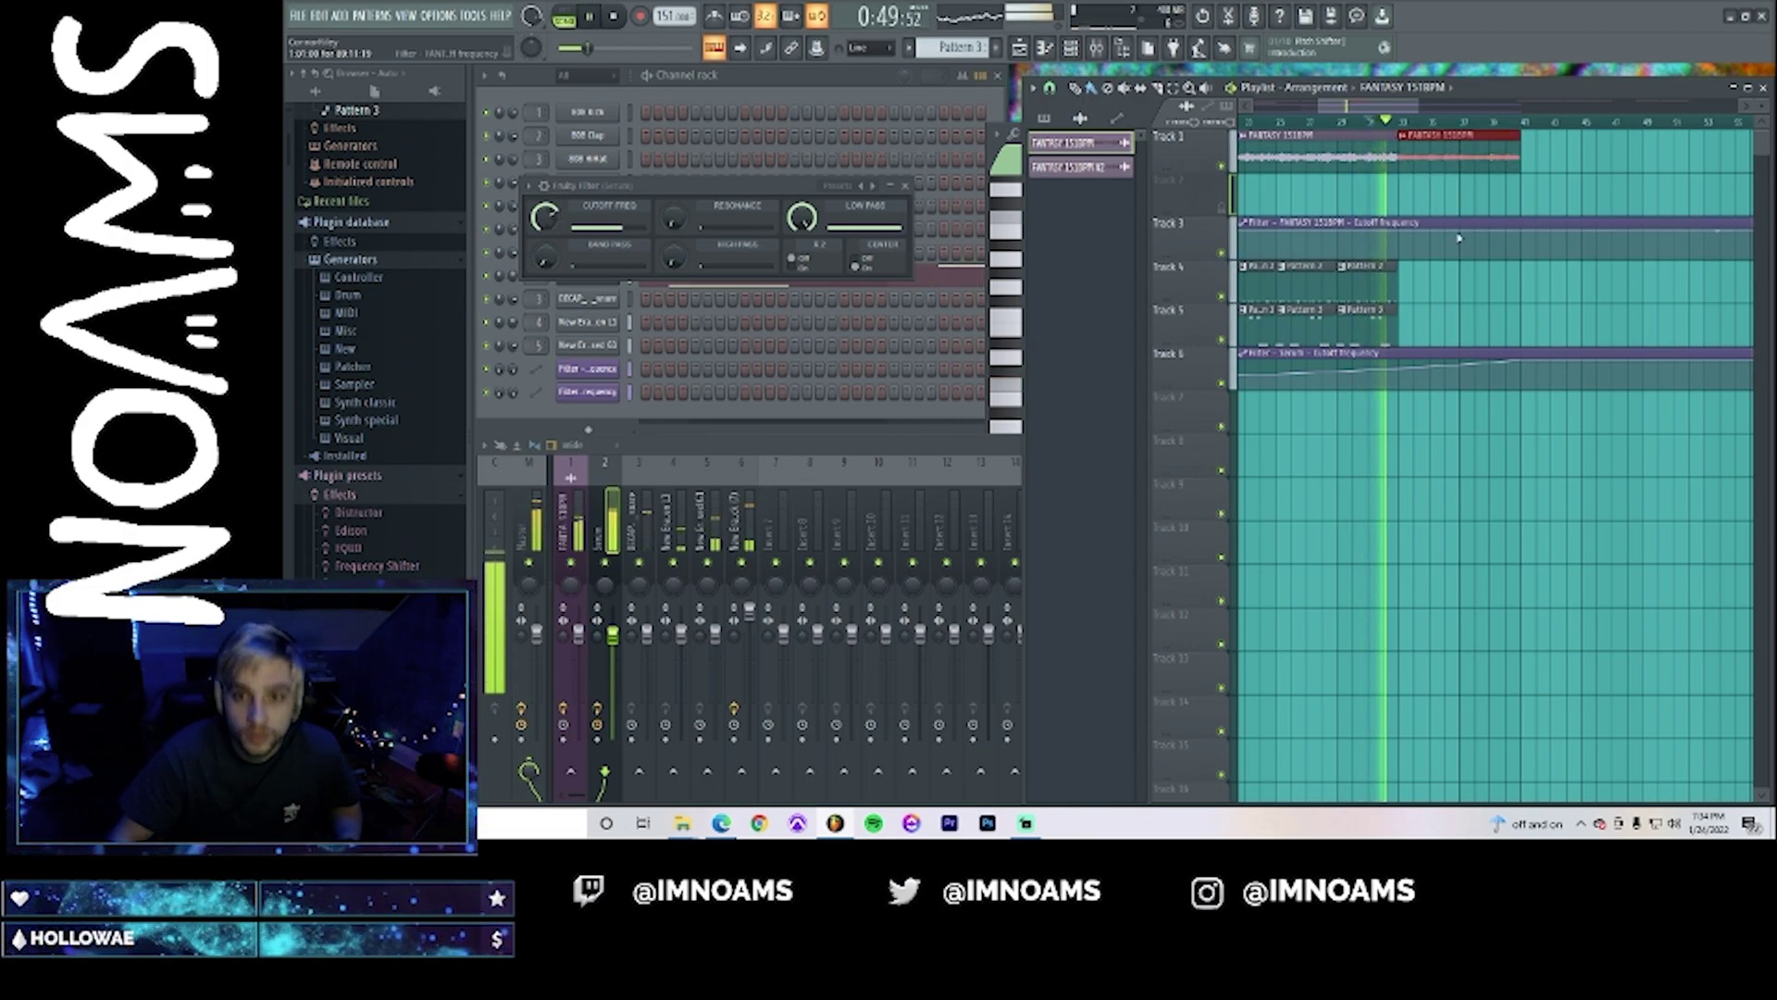
{"action": "key", "text": "space"}
- Open the Cymbals folder of the New Era 808 one-shot samples in the browser
{"action": "left_click", "coordinate": [363, 474]}
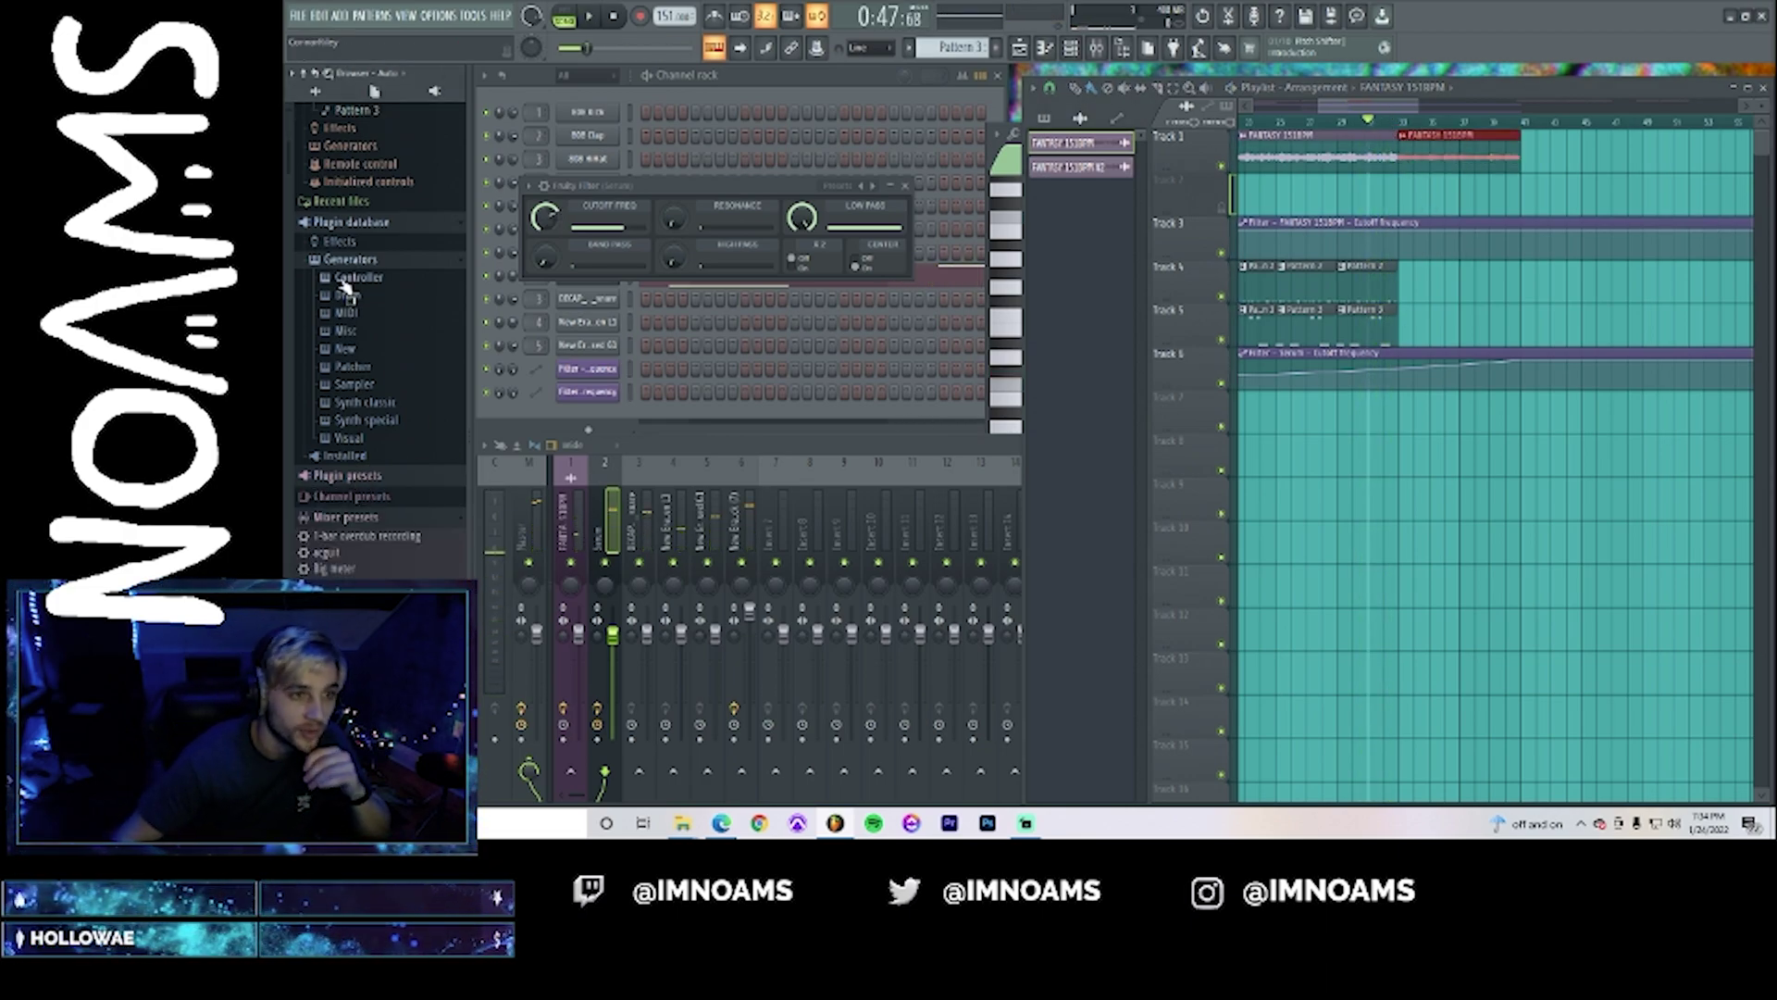
{"action": "left_click", "coordinate": [339, 224]}
{"action": "scroll", "coordinate": [335, 585], "scroll_direction": "down", "scroll_amount": 8}
{"action": "scroll", "coordinate": [335, 585], "scroll_direction": "down", "scroll_amount": 5}
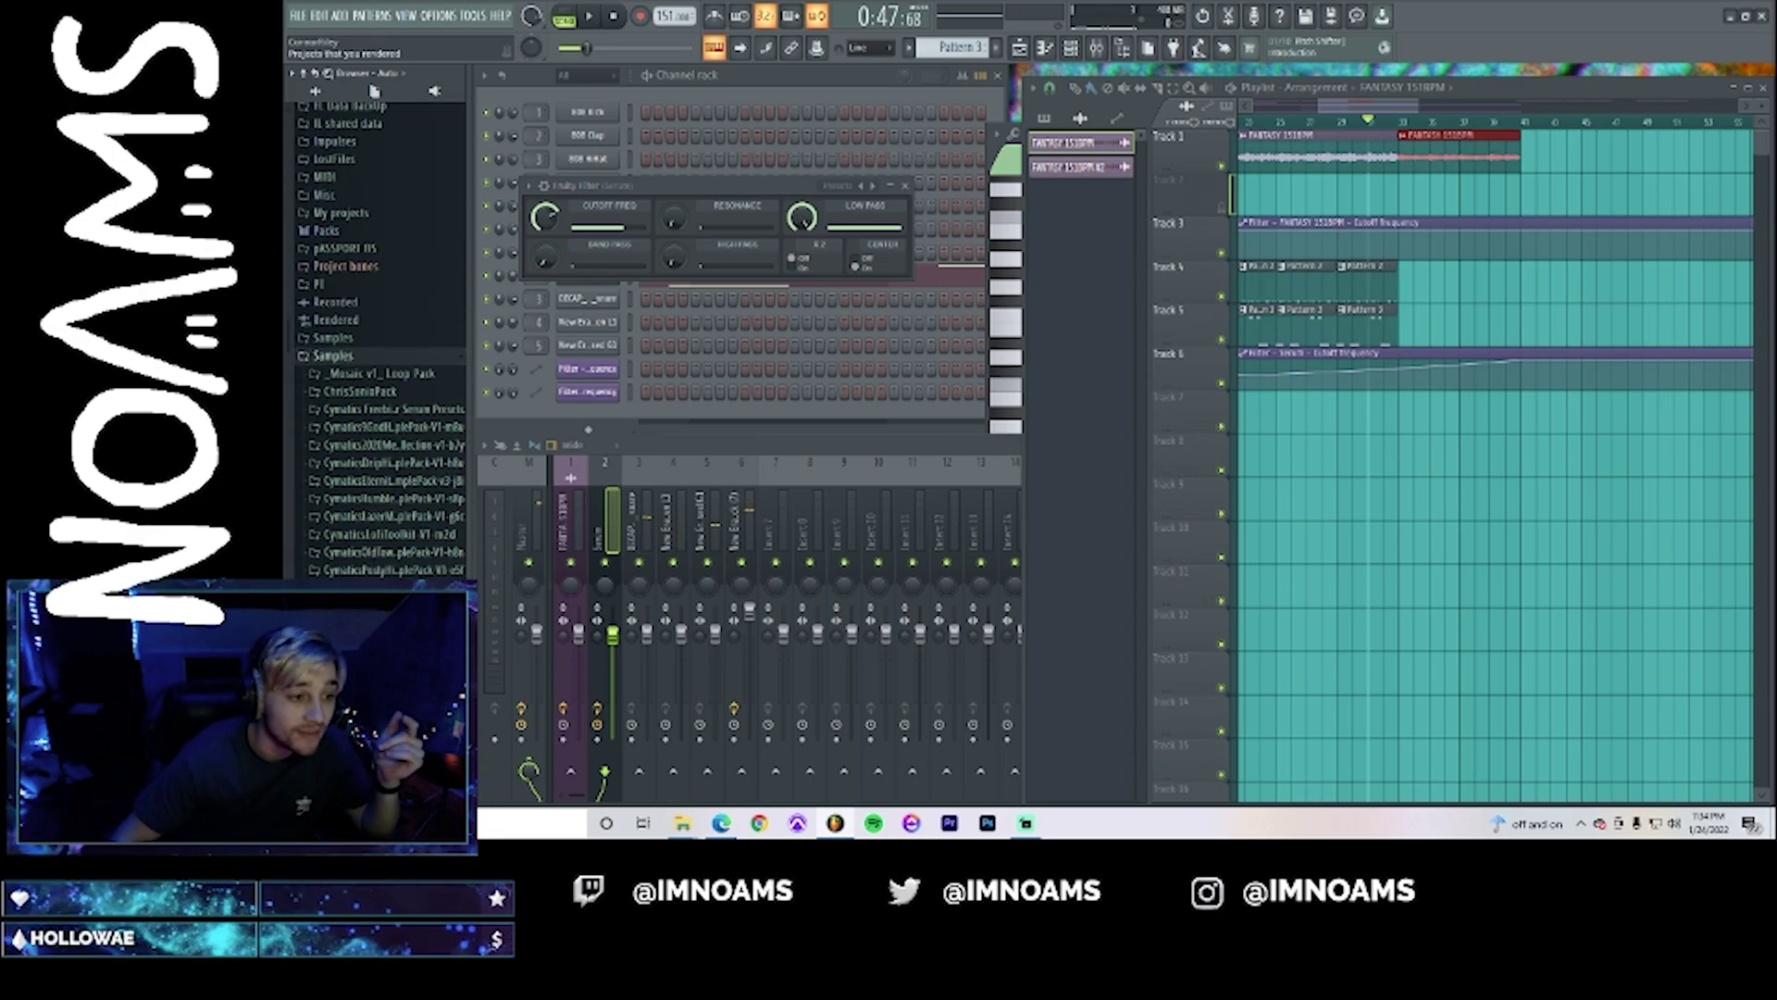
{"action": "scroll", "coordinate": [380, 343], "scroll_direction": "down", "scroll_amount": 8}
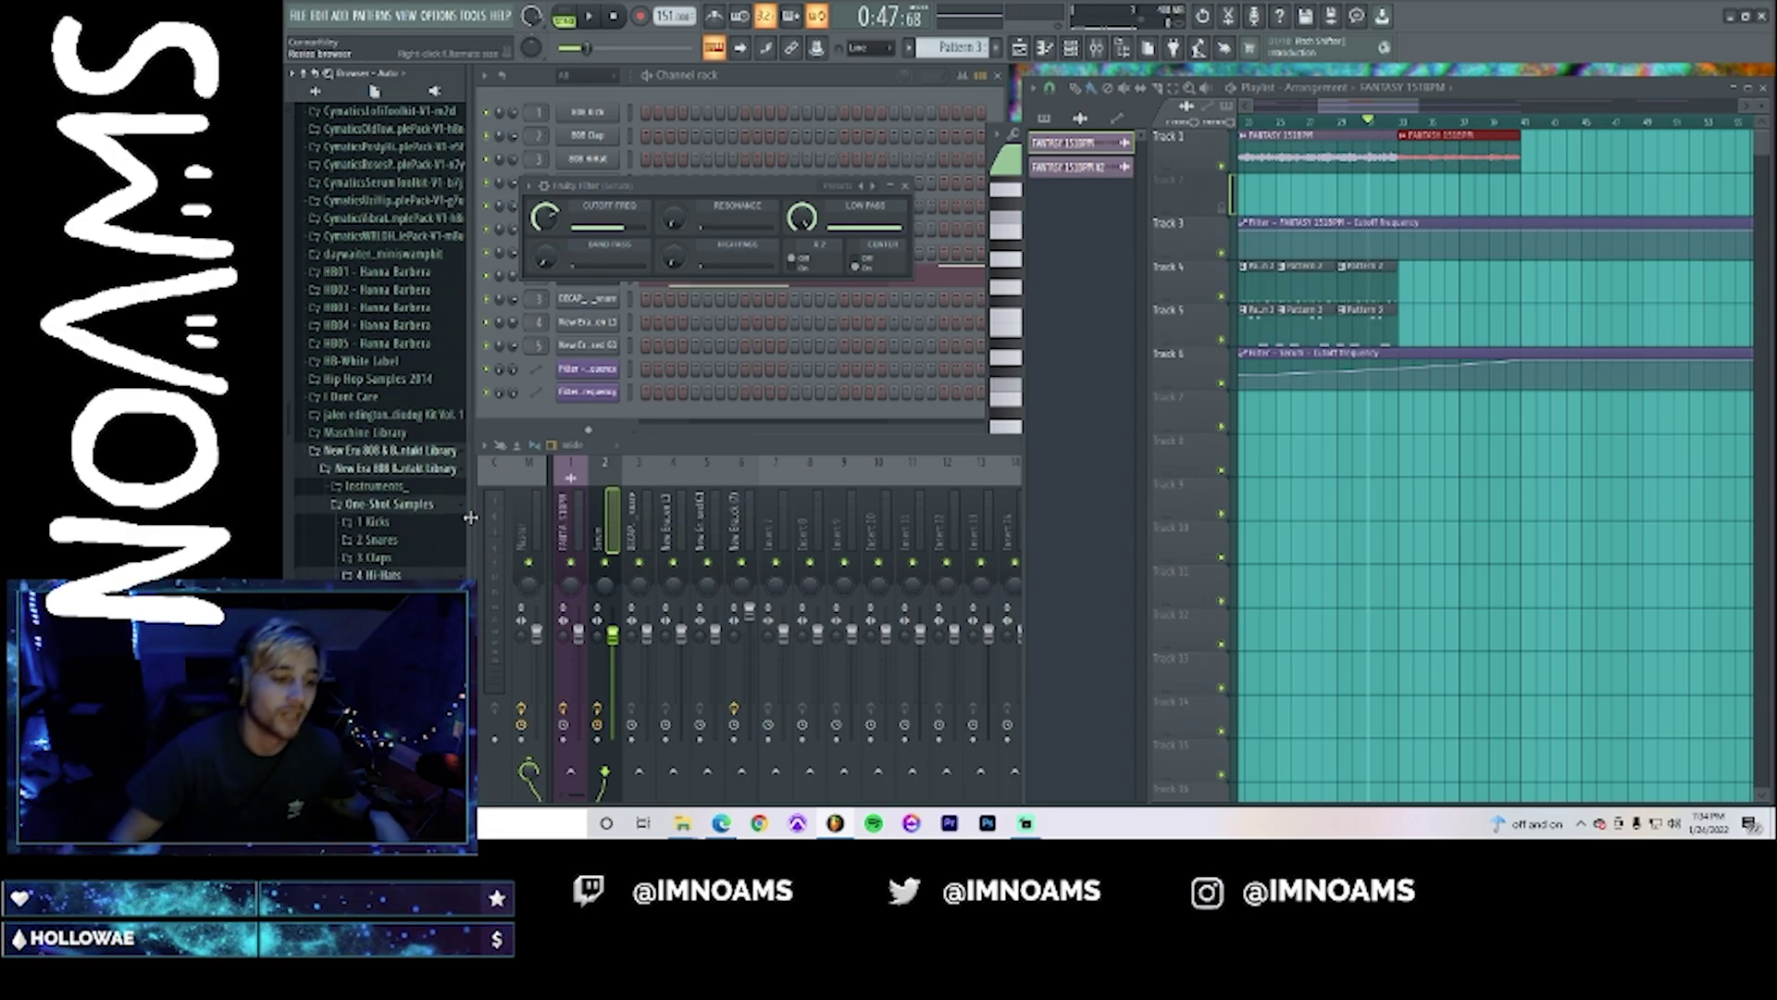
{"action": "scroll", "coordinate": [399, 416], "scroll_direction": "down", "scroll_amount": 5}
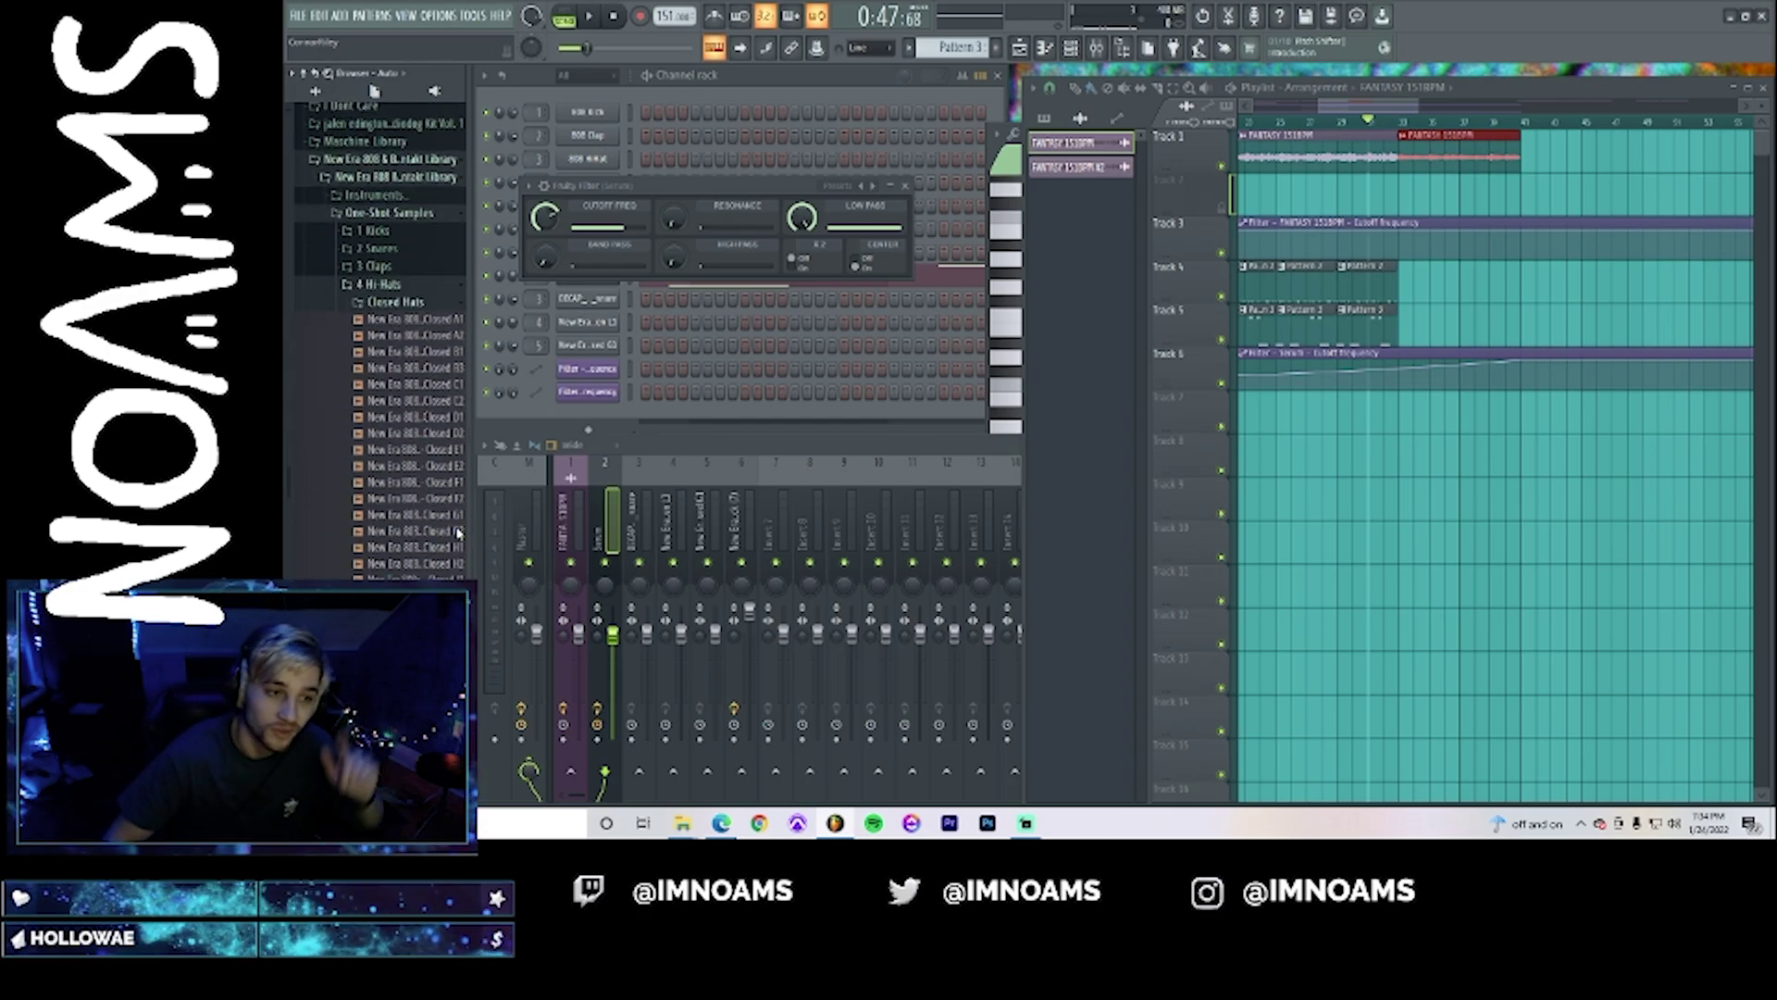
{"action": "left_click", "coordinate": [387, 318]}
{"action": "left_click", "coordinate": [386, 323]}
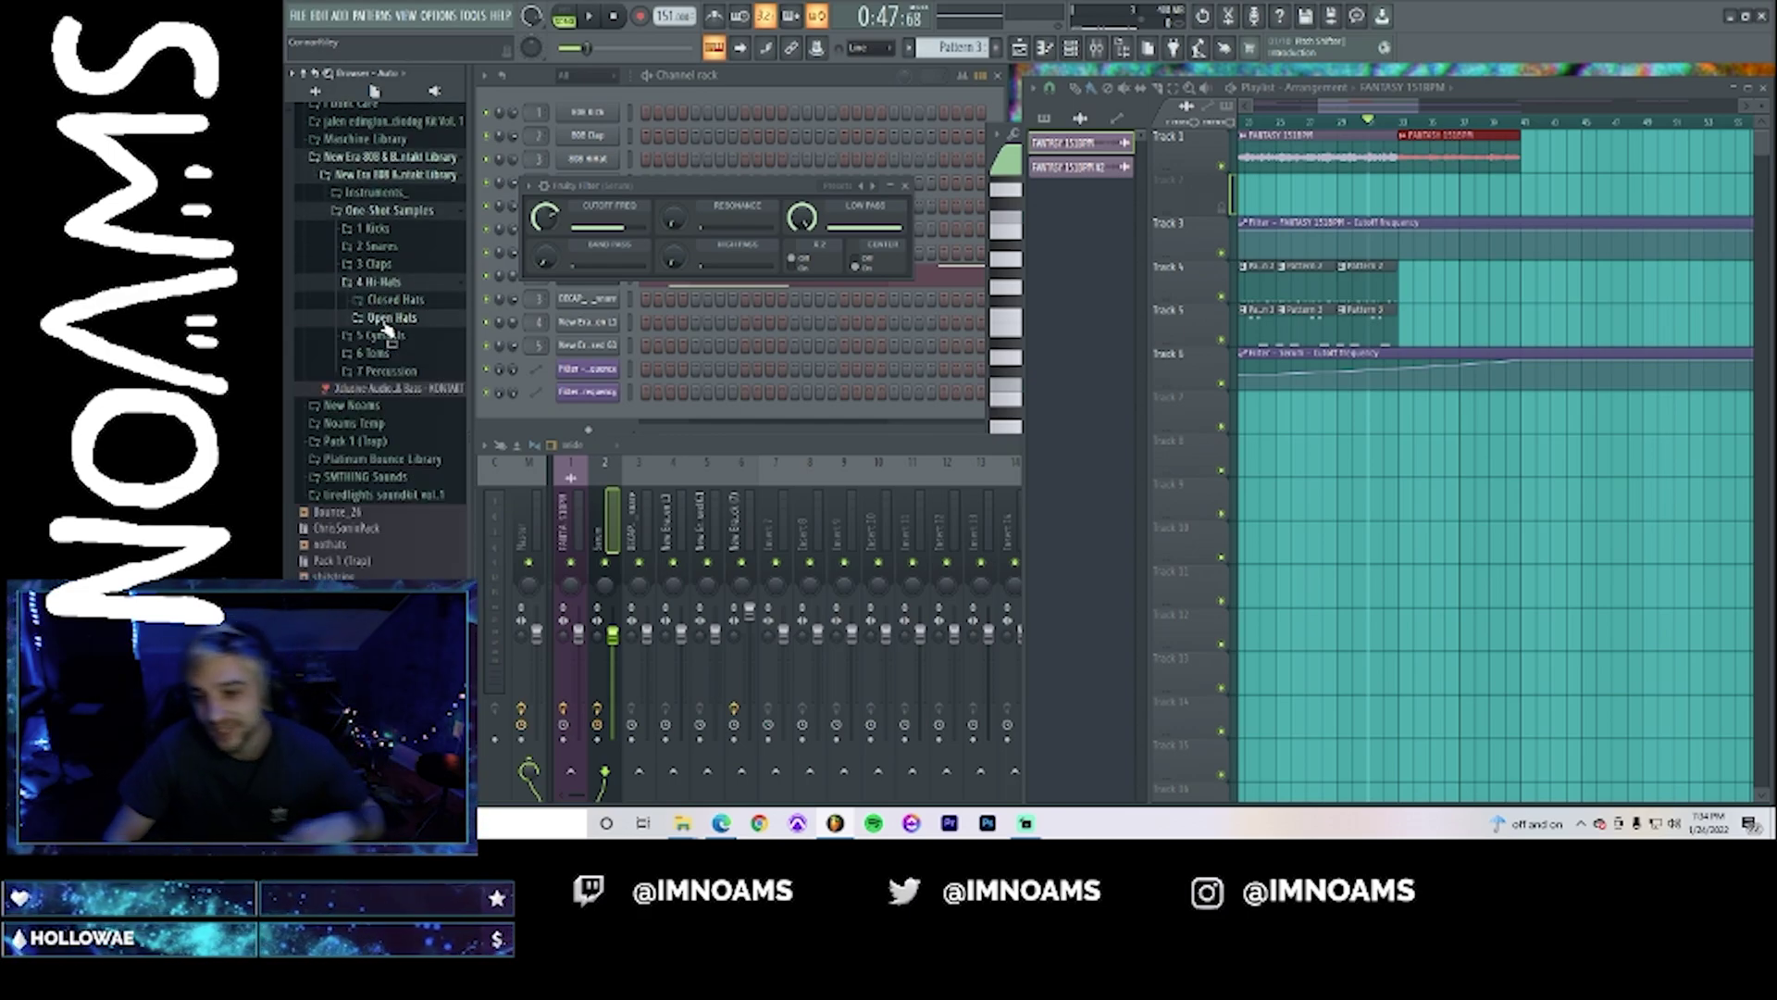
{"action": "left_click", "coordinate": [391, 338]}
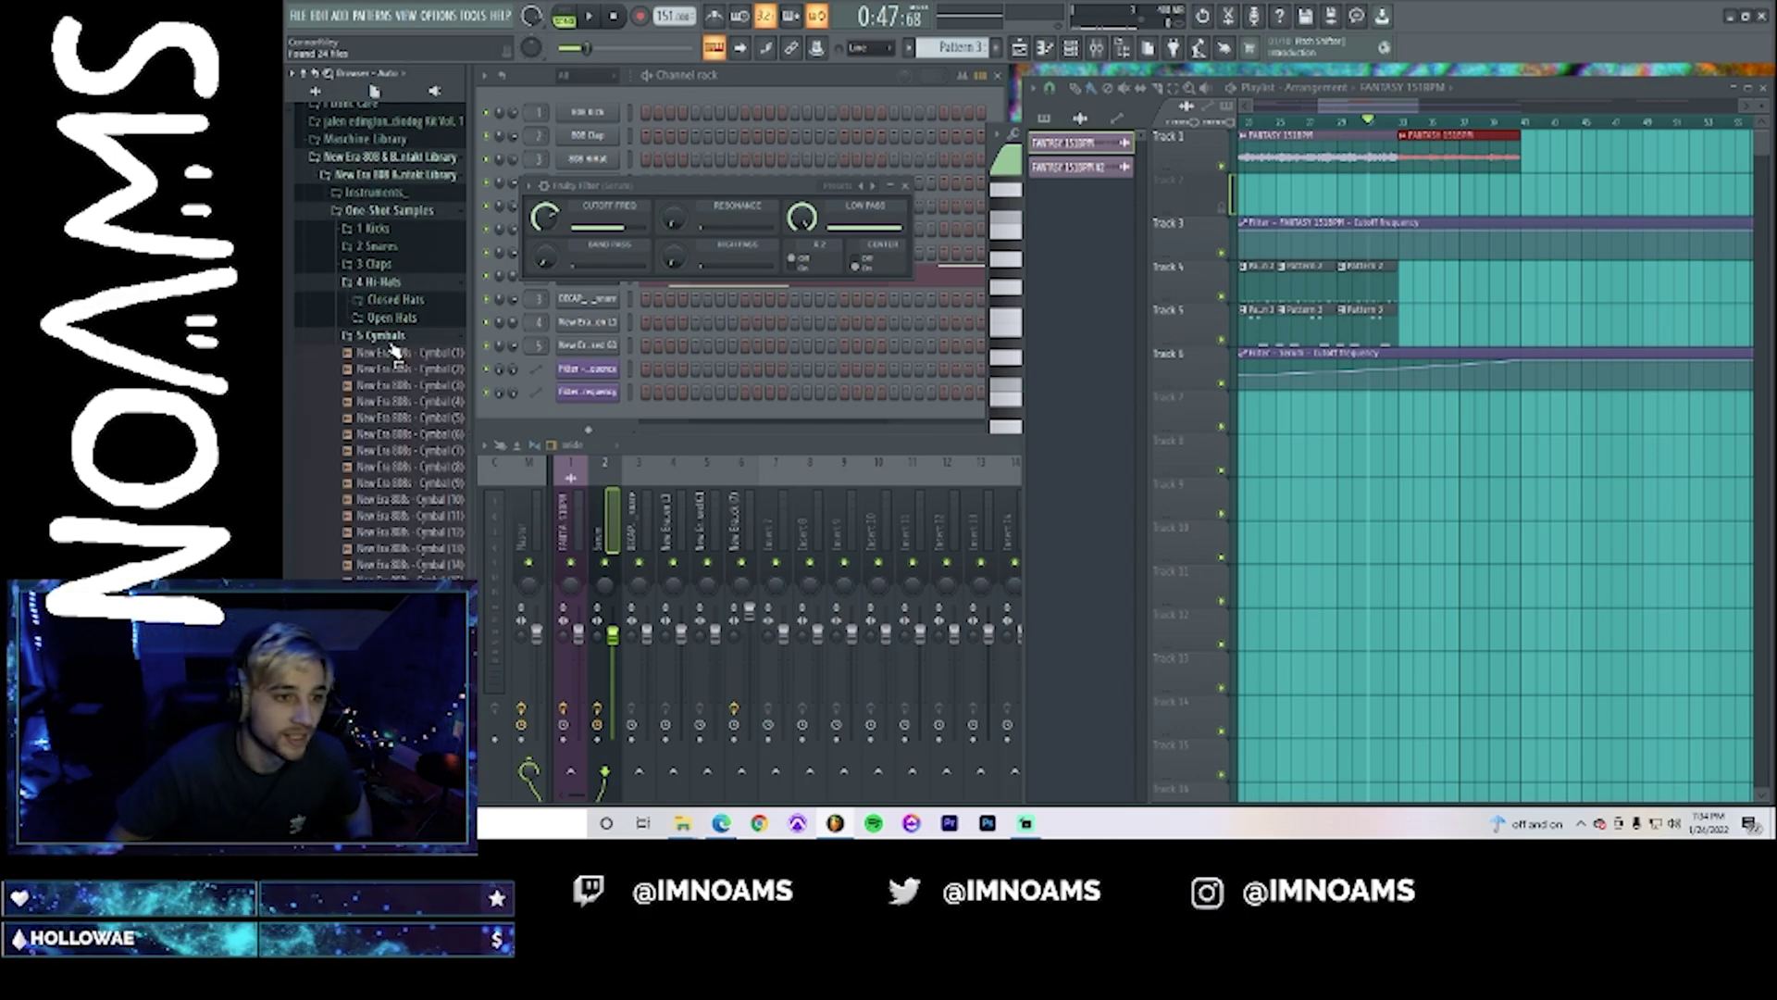
- Audition the New Era 808s cymbal samples and place Cymbal (17) at bar 33 on Track 7
{"action": "left_click", "coordinate": [387, 517]}
{"action": "left_click", "coordinate": [402, 533]}
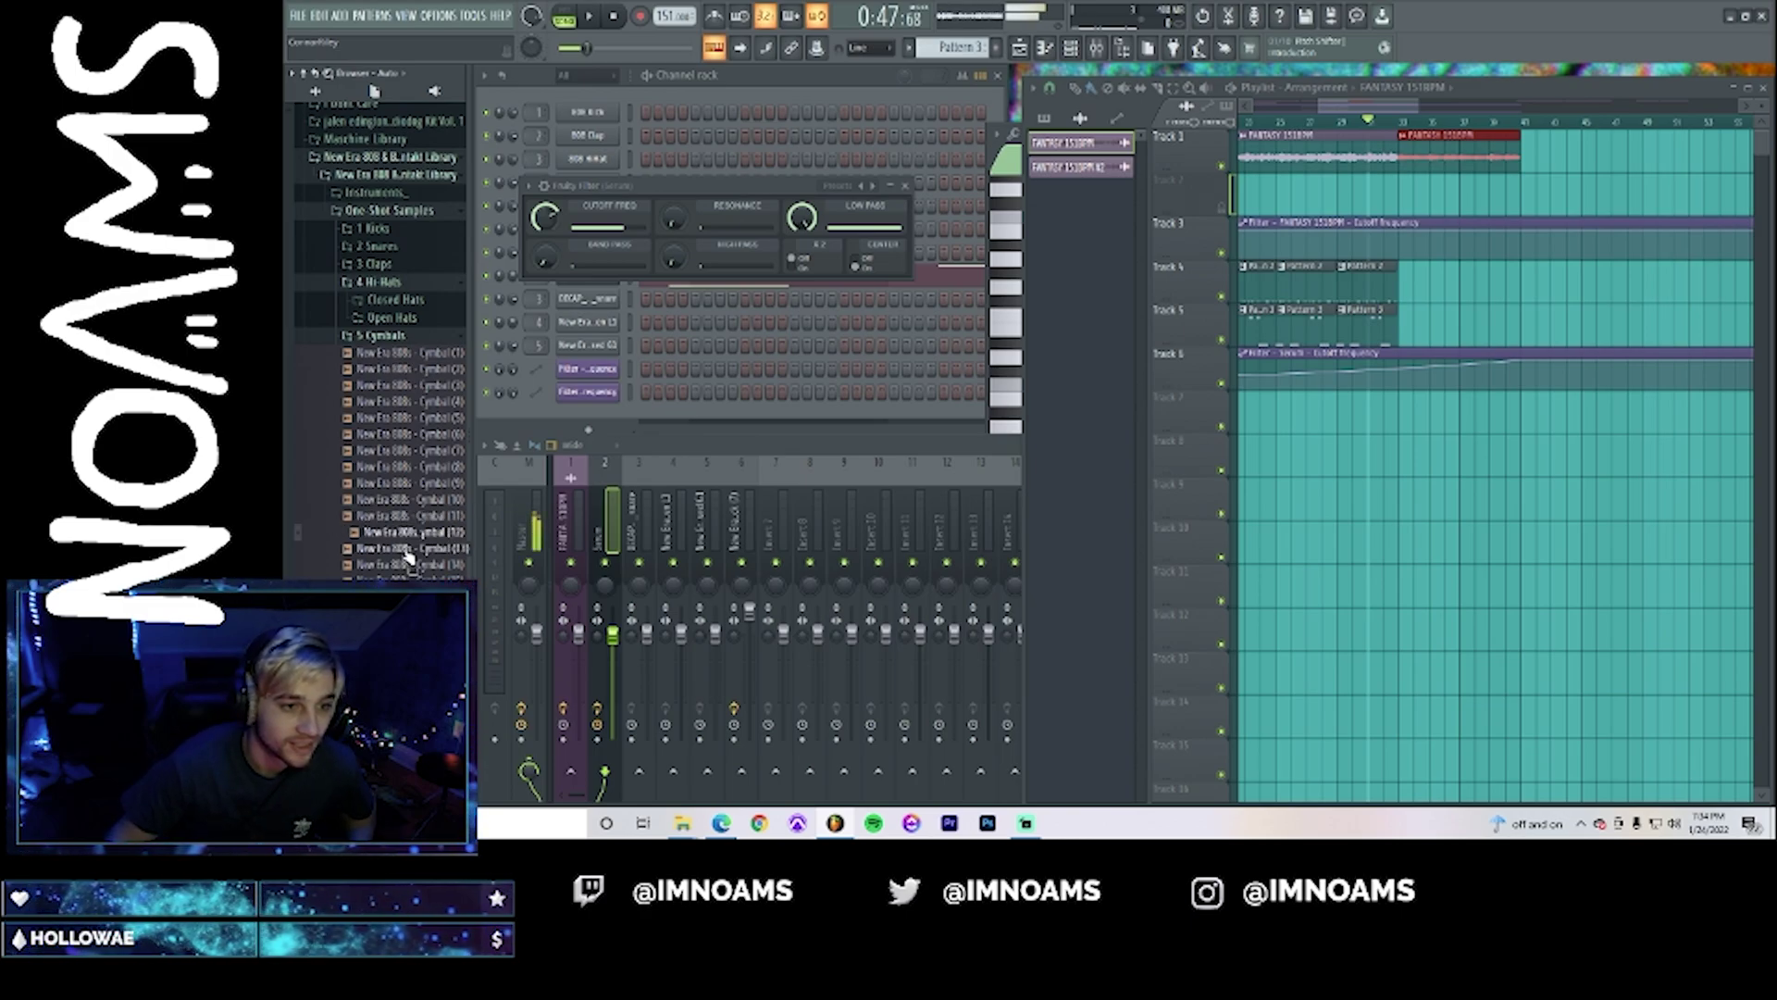
{"action": "left_click", "coordinate": [407, 550]}
{"action": "left_click", "coordinate": [407, 566]}
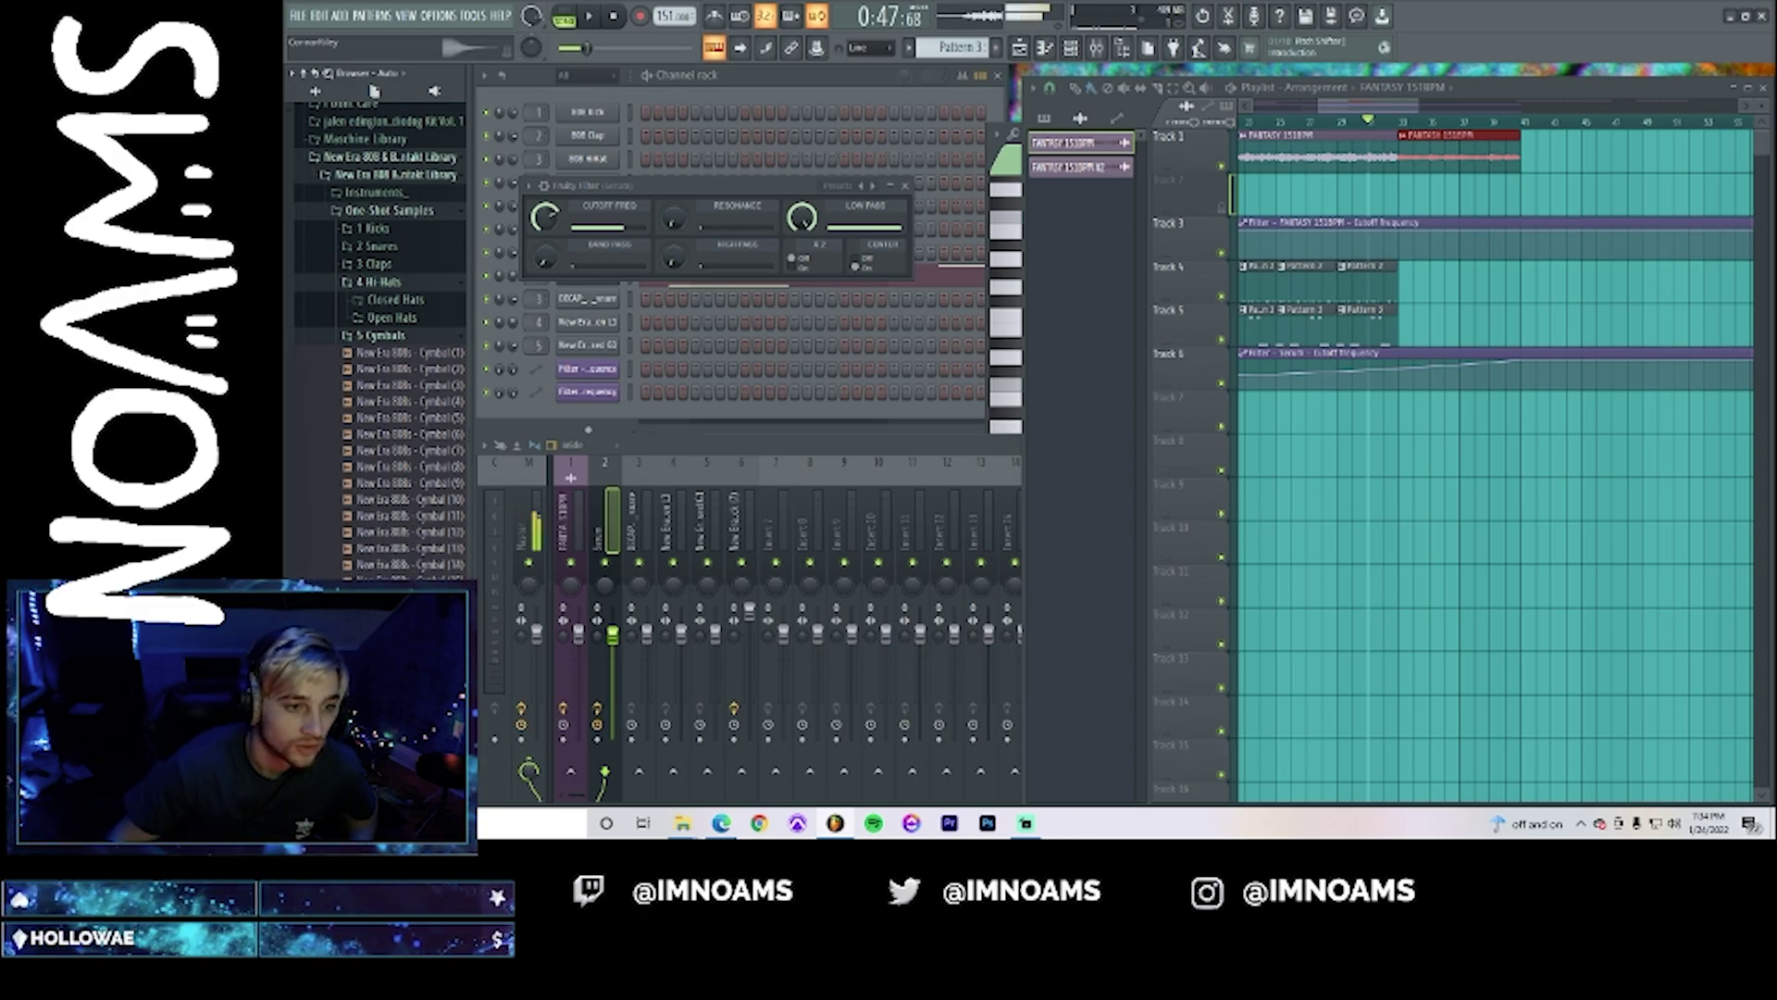
{"action": "left_click_drag", "start_coordinate": [407, 613], "coordinate": [1412, 413]}
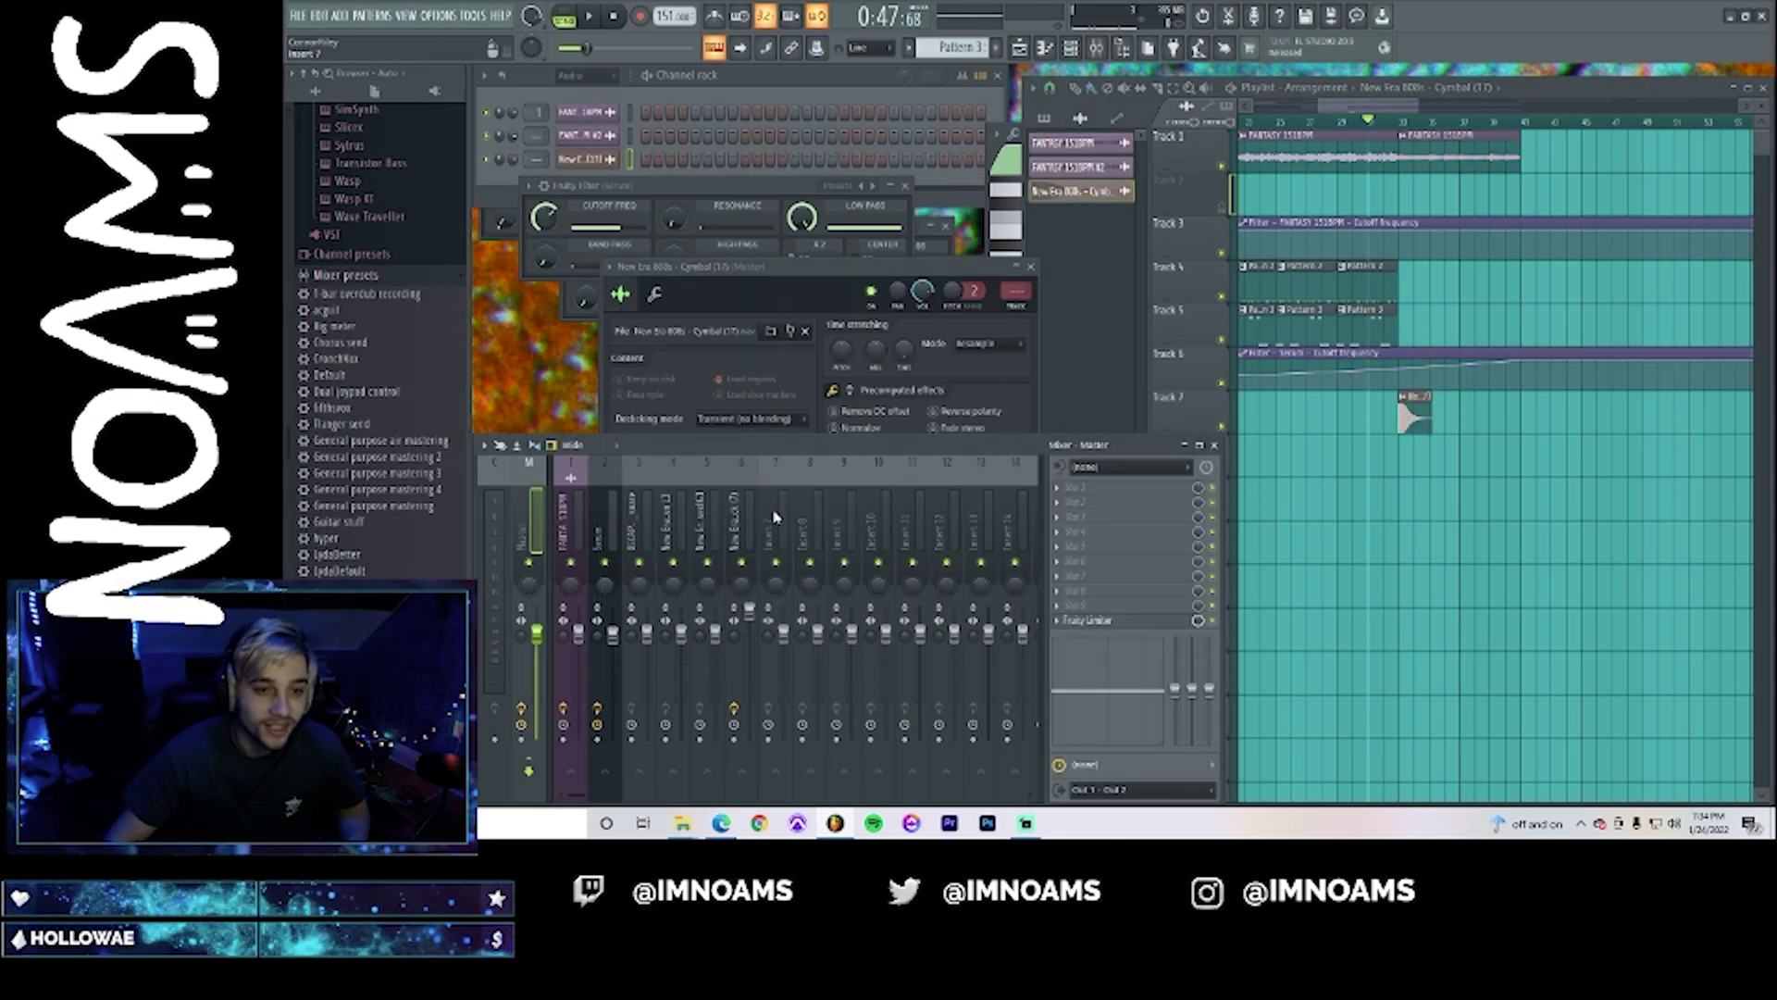
- Route the cymbal channel to mixer Insert 7
{"action": "right_click", "coordinate": [775, 517]}
{"action": "mouse_move", "coordinate": [908, 515]}
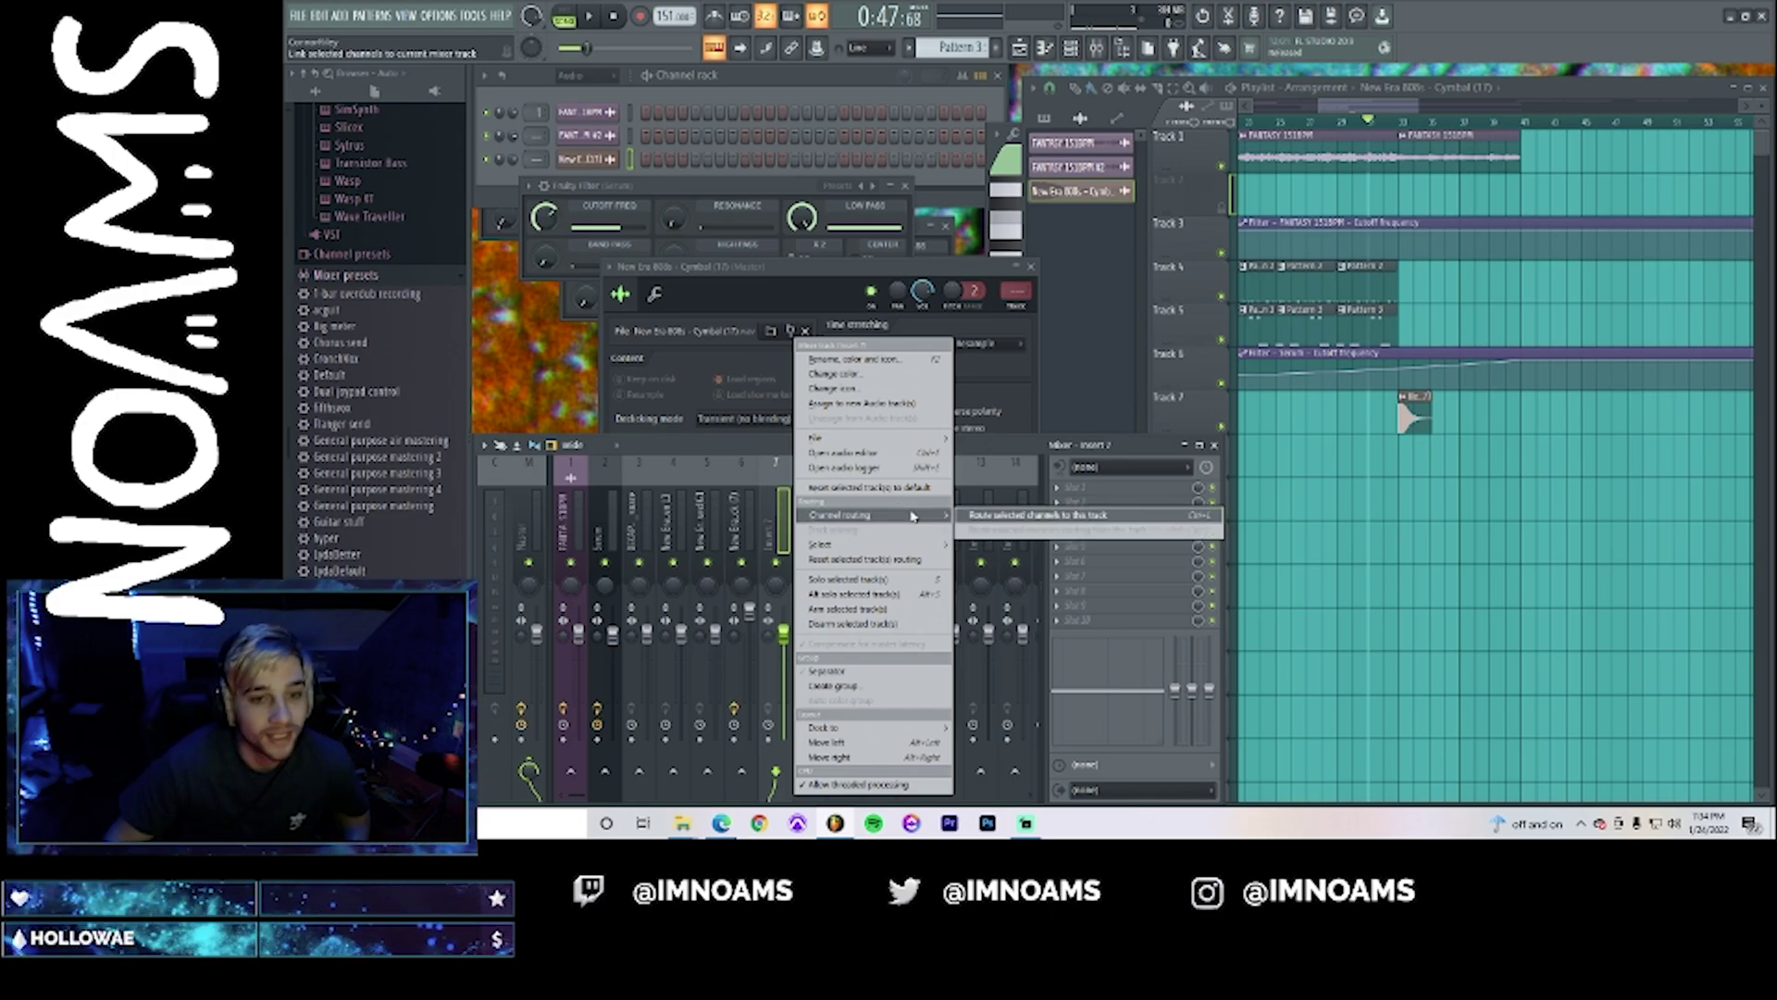
{"action": "left_click", "coordinate": [985, 517]}
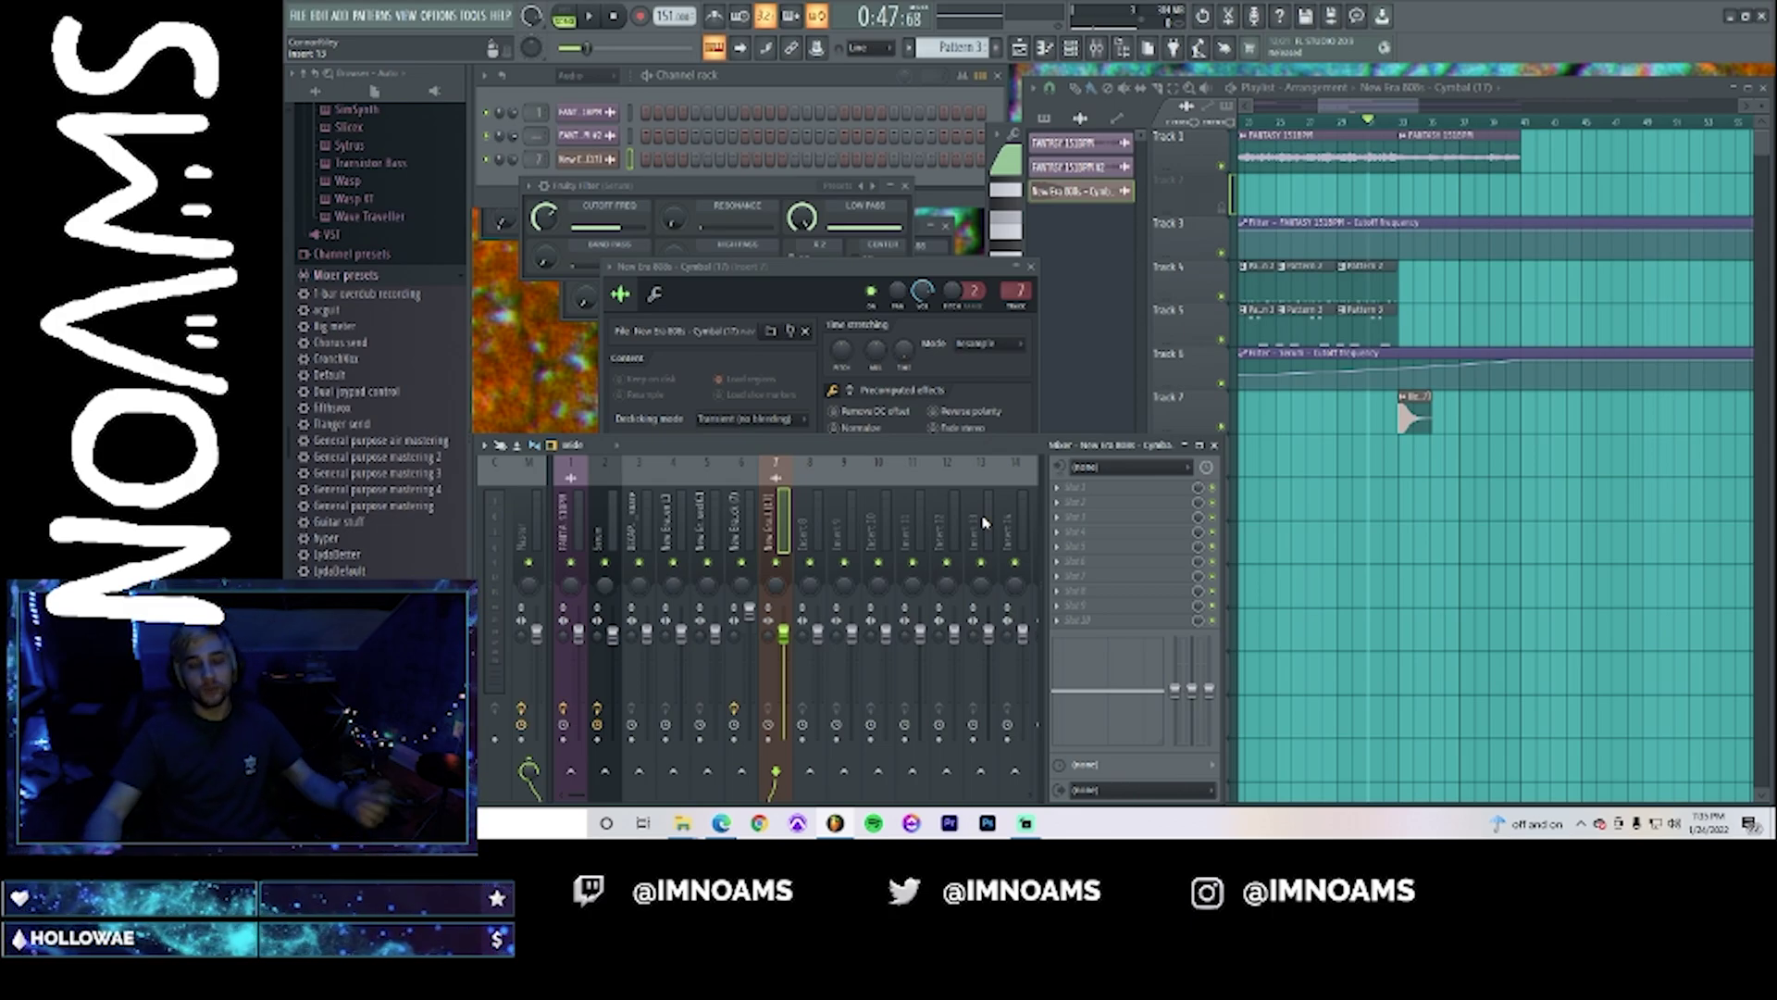
- Stop at bar 33 and add a new empty pattern after Pattern 3
{"action": "left_click", "coordinate": [1451, 370]}
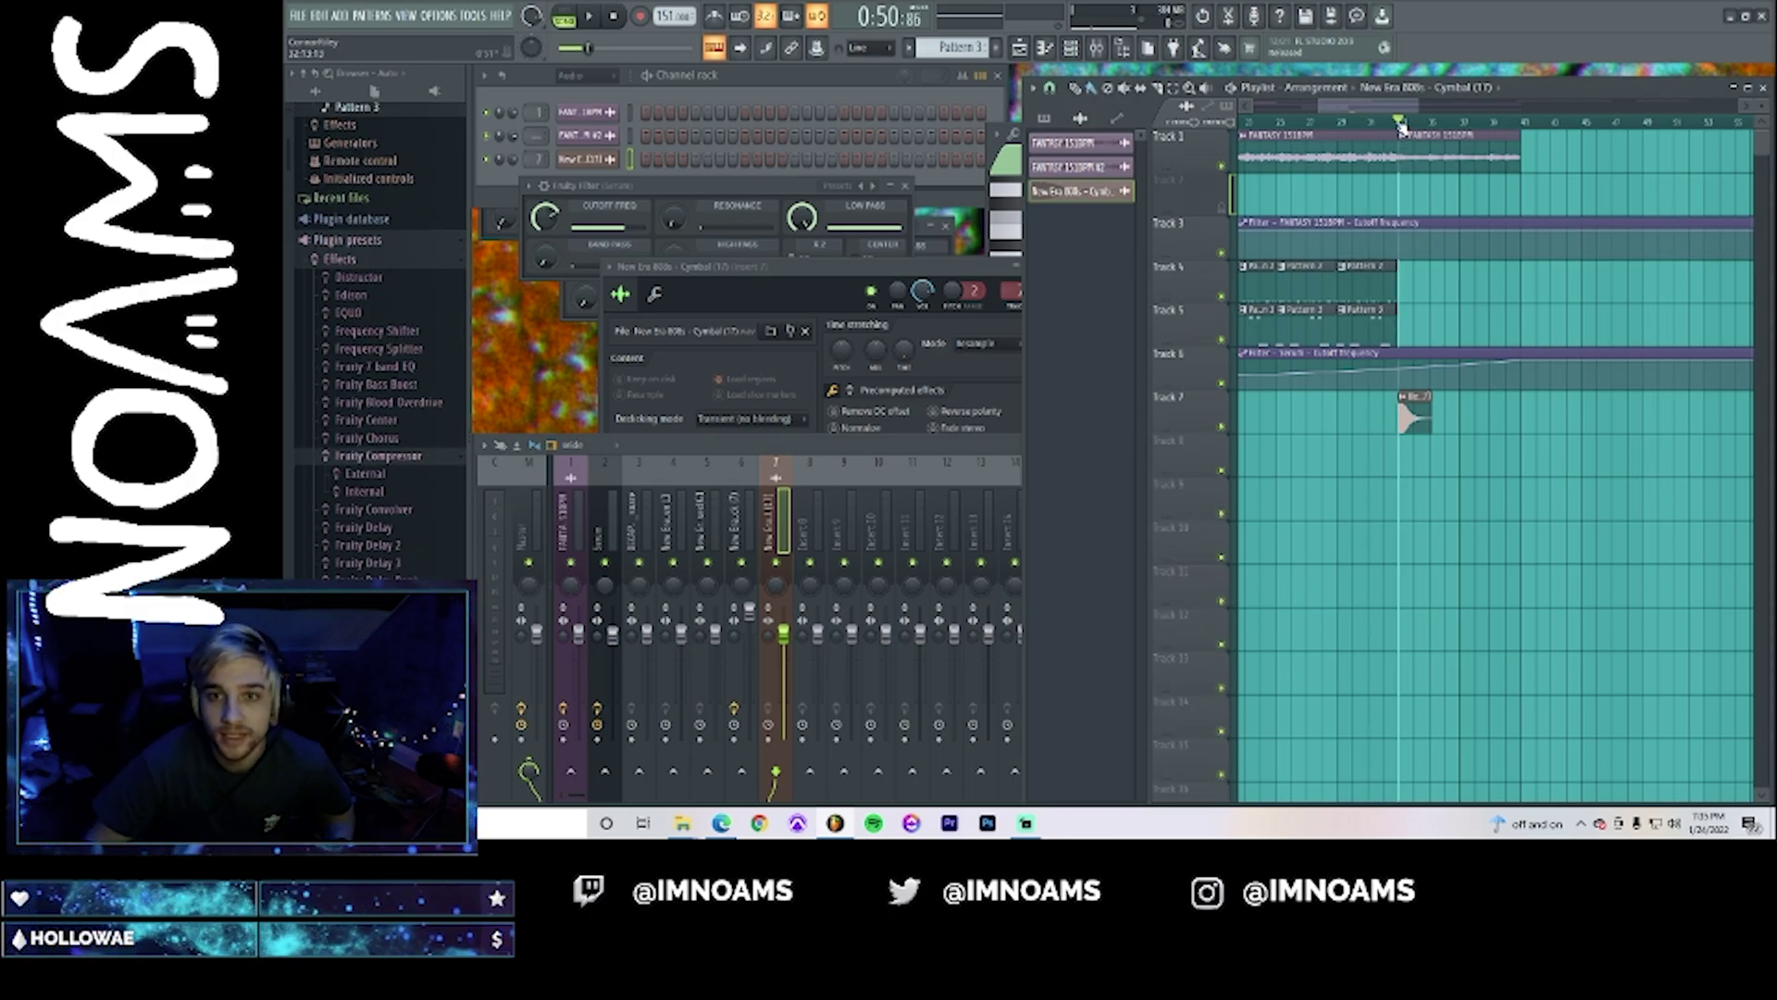
{"action": "left_click", "coordinate": [1394, 294]}
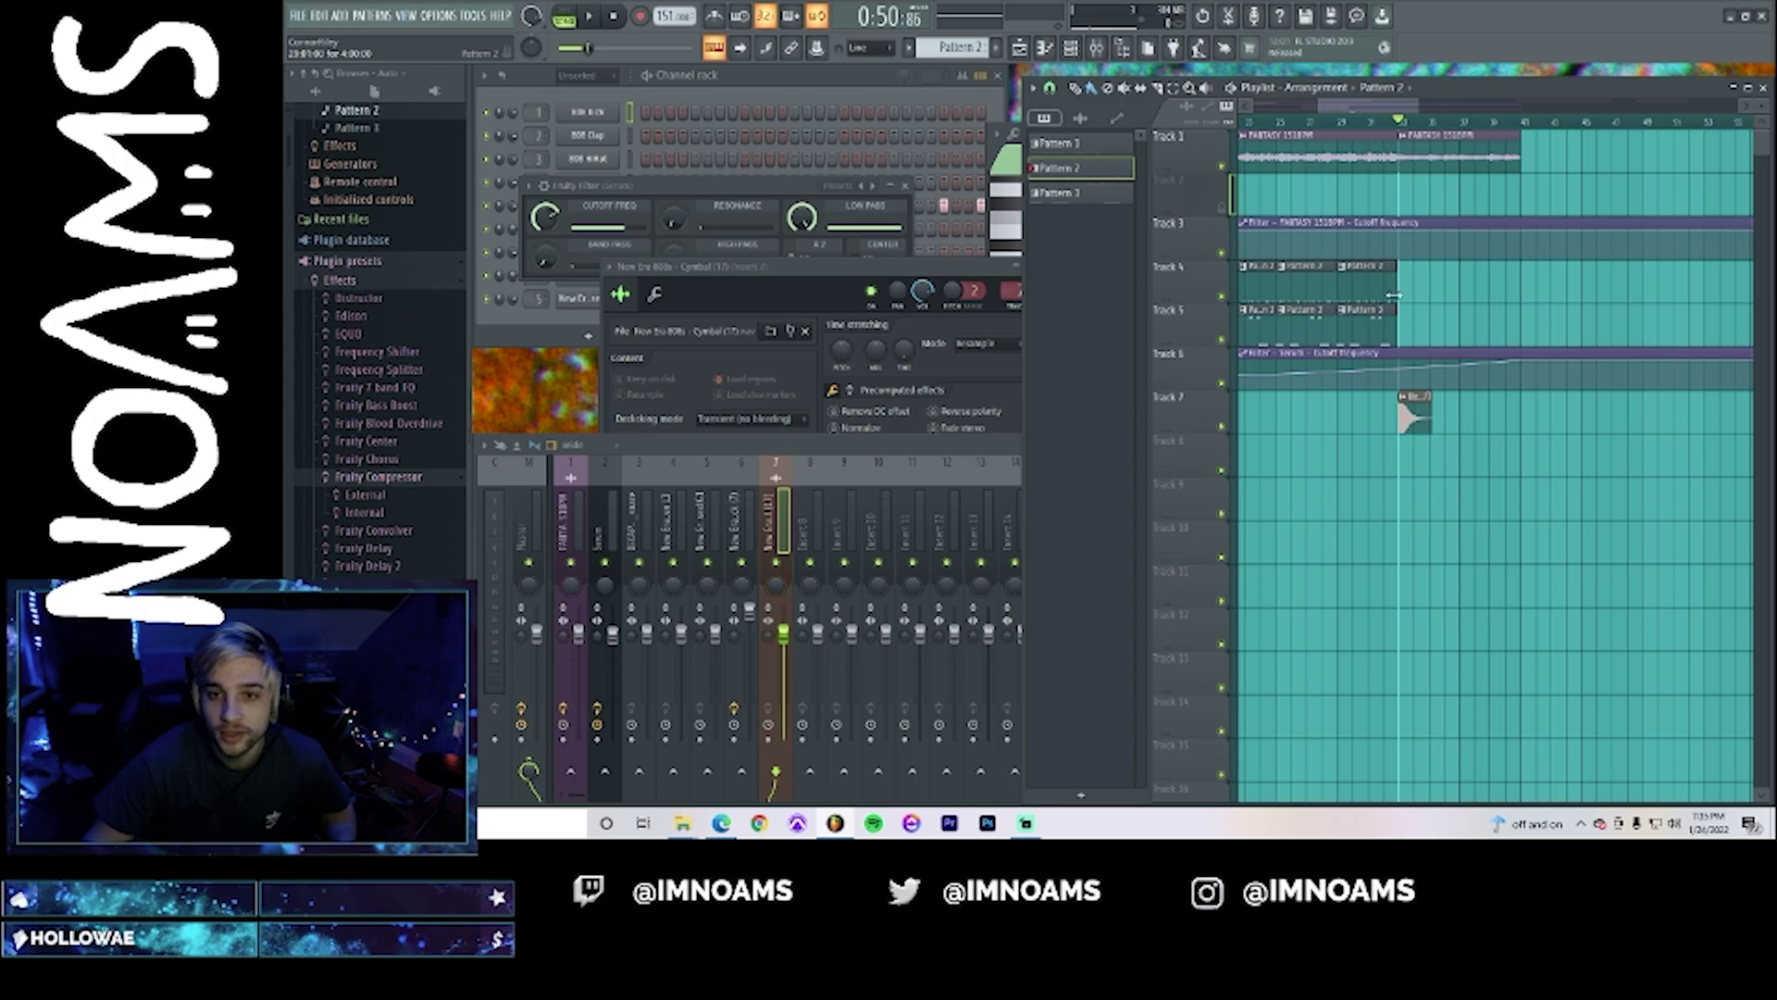
{"action": "left_click", "coordinate": [997, 51]}
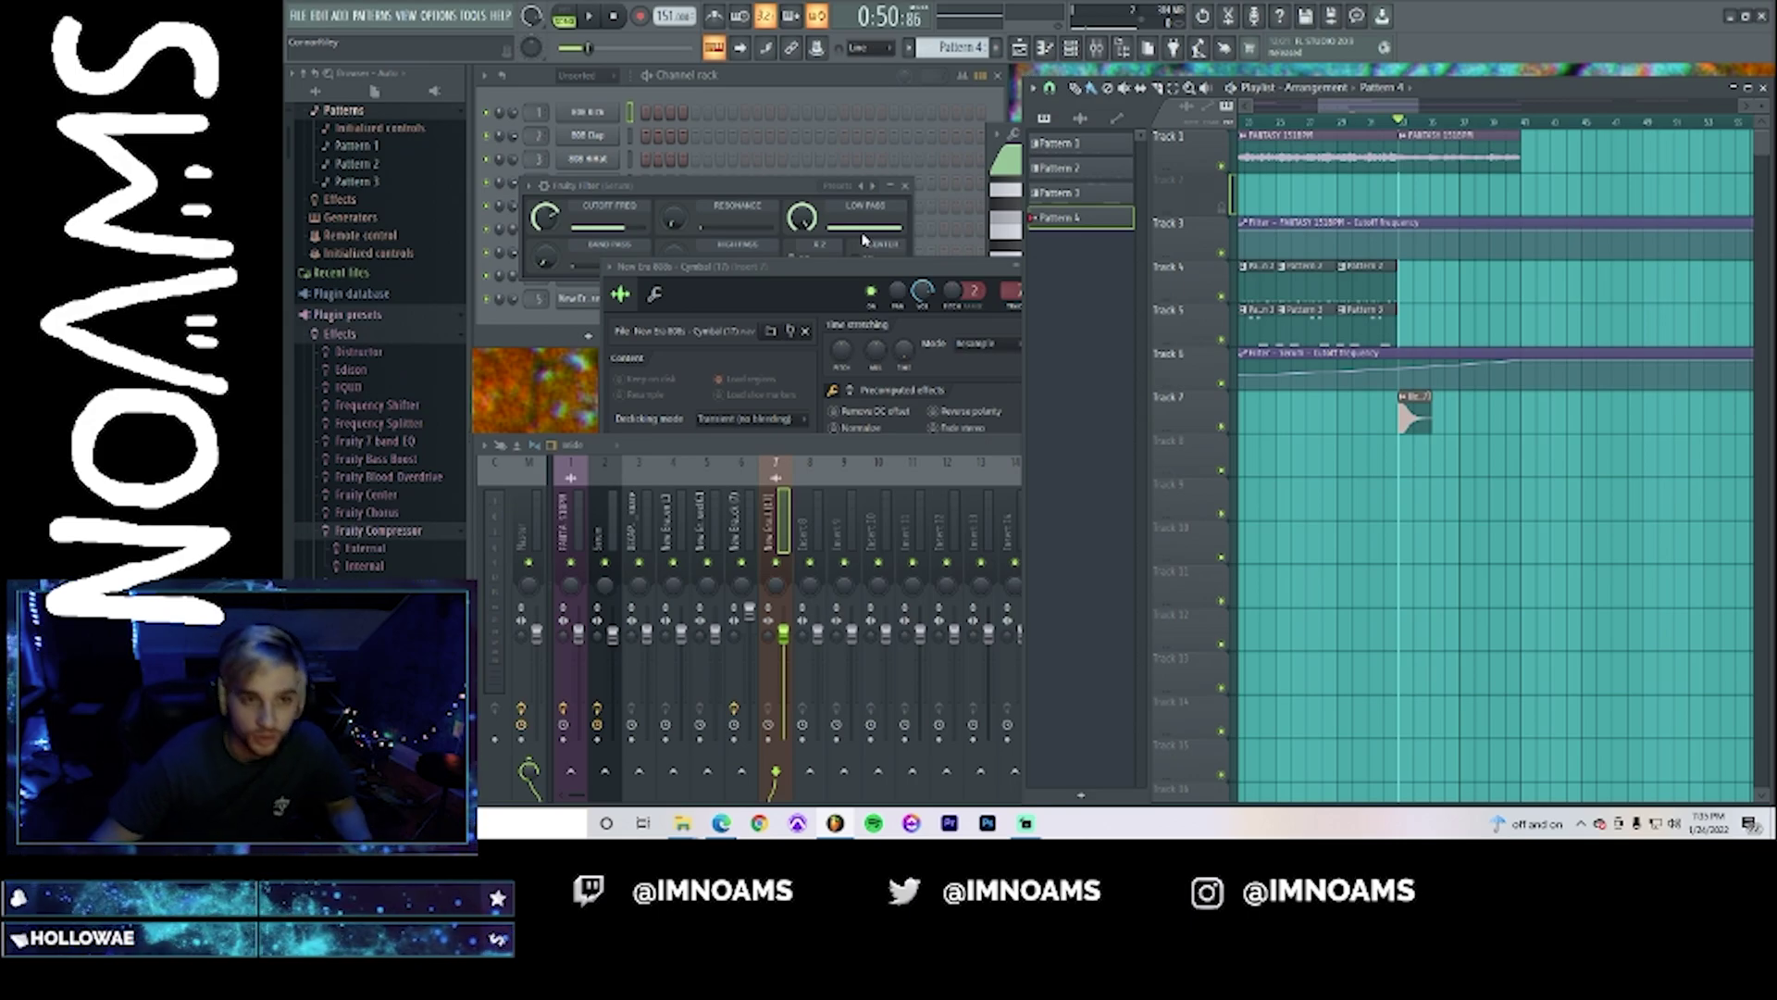
- Fold away the plugin and mixer presets in the browser and browse to the New Era 808 one-shot sample folders
{"action": "scroll", "coordinate": [343, 324], "scroll_direction": "down", "scroll_amount": 4}
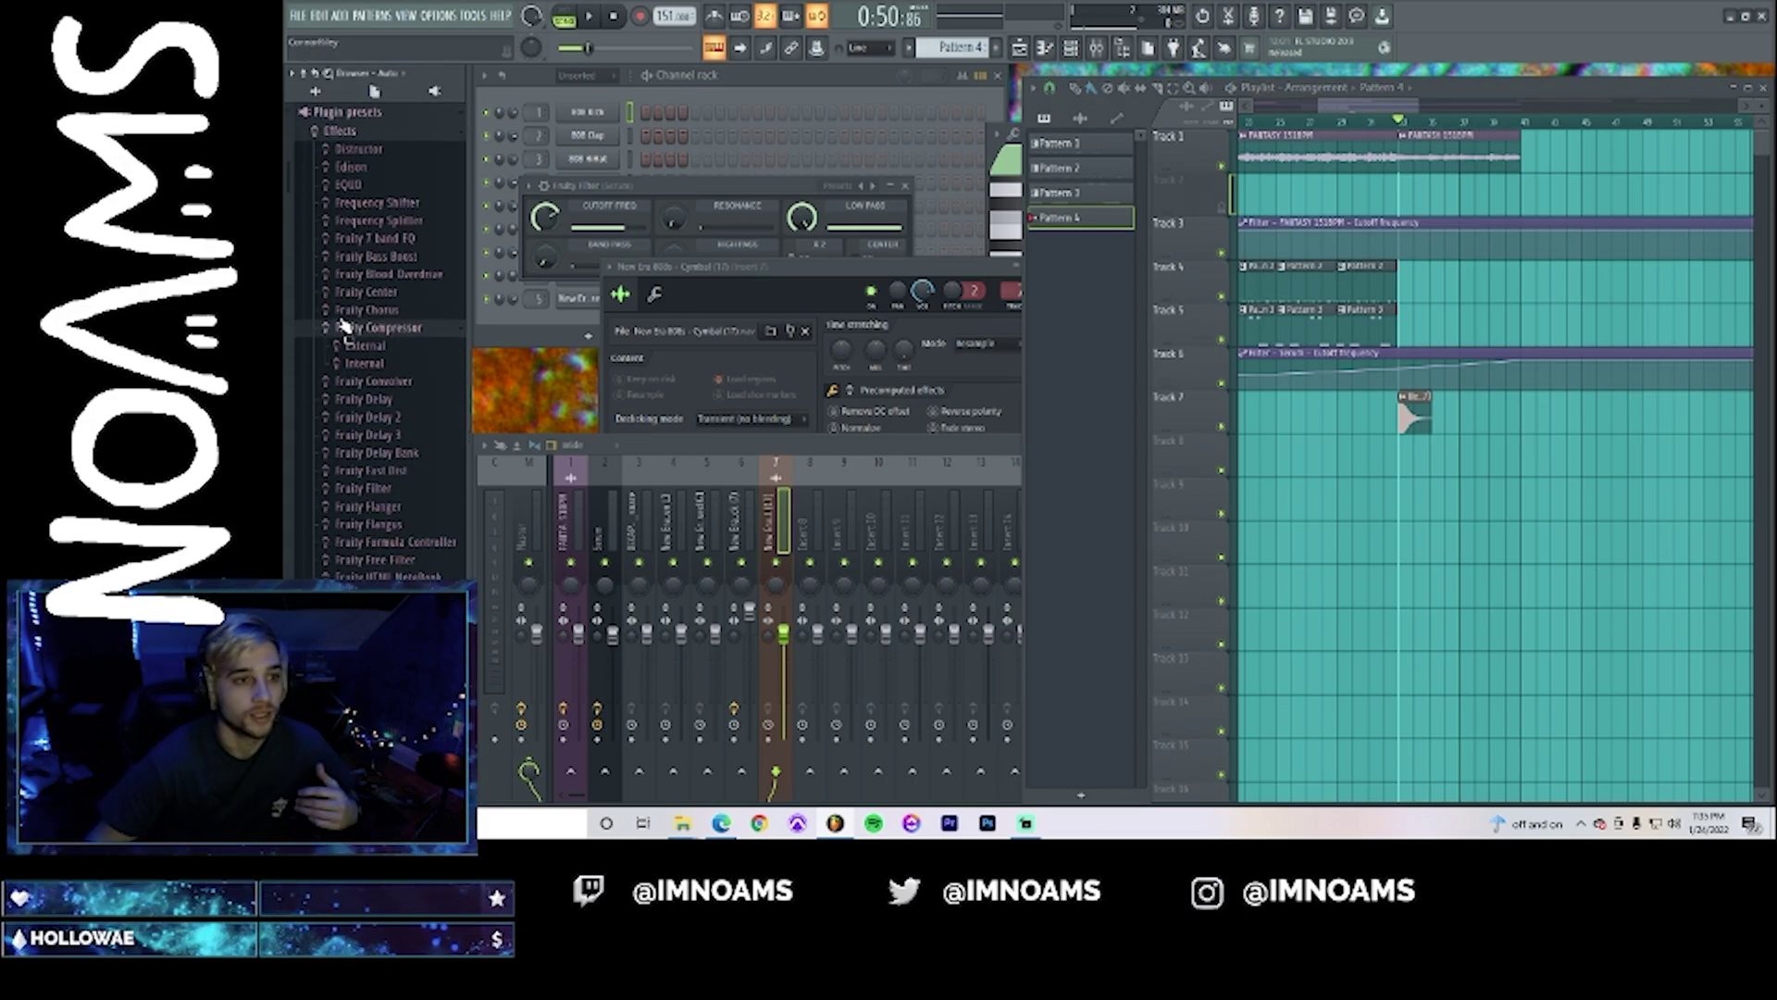
{"action": "left_click", "coordinate": [345, 112]}
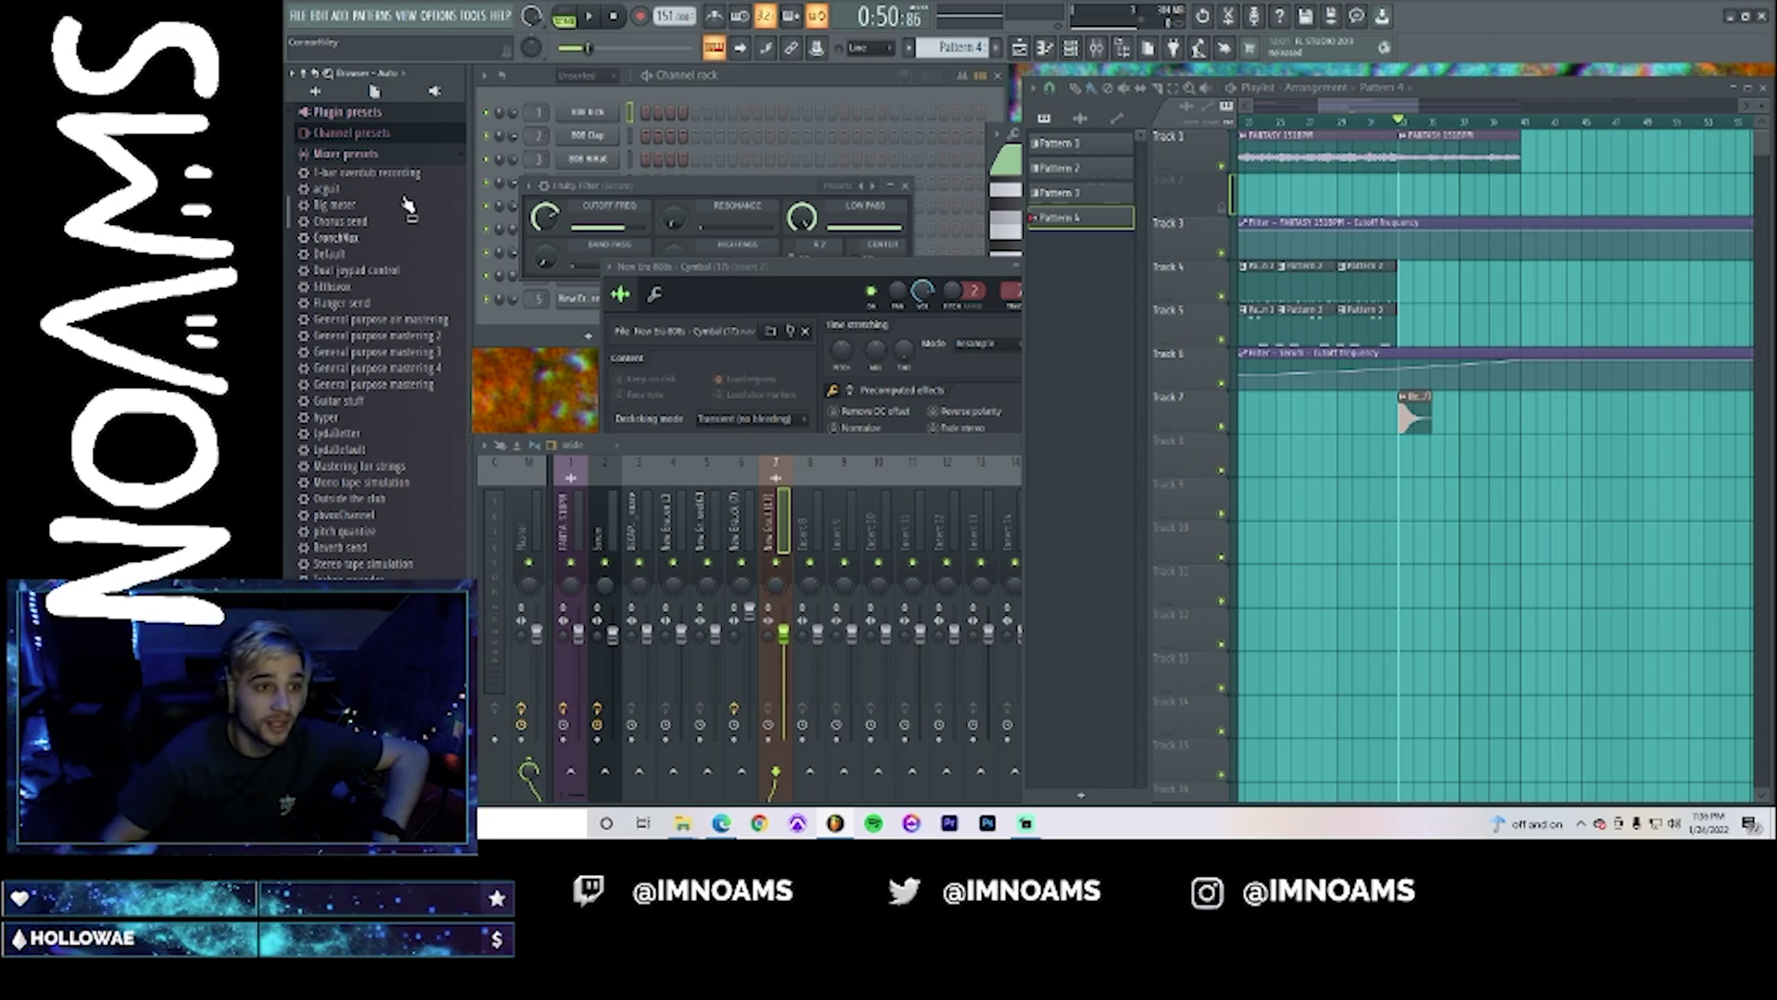
{"action": "left_click", "coordinate": [404, 155]}
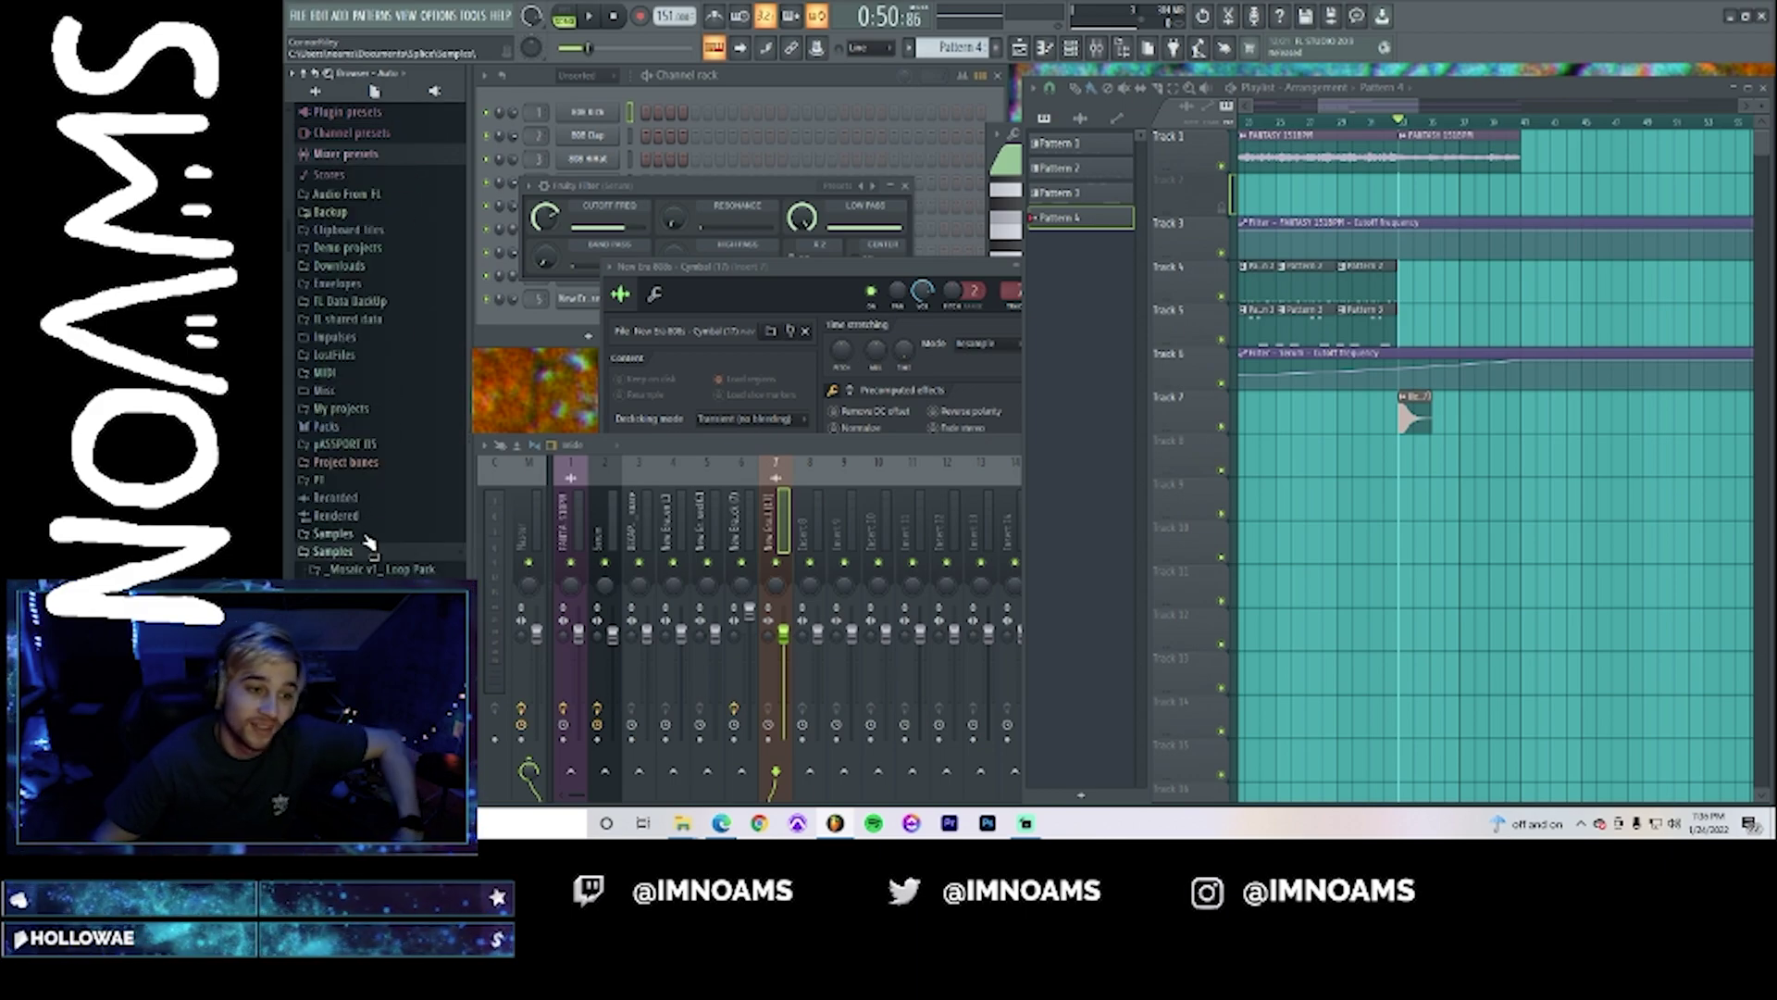
{"action": "scroll", "coordinate": [378, 547], "scroll_direction": "up", "scroll_amount": 3}
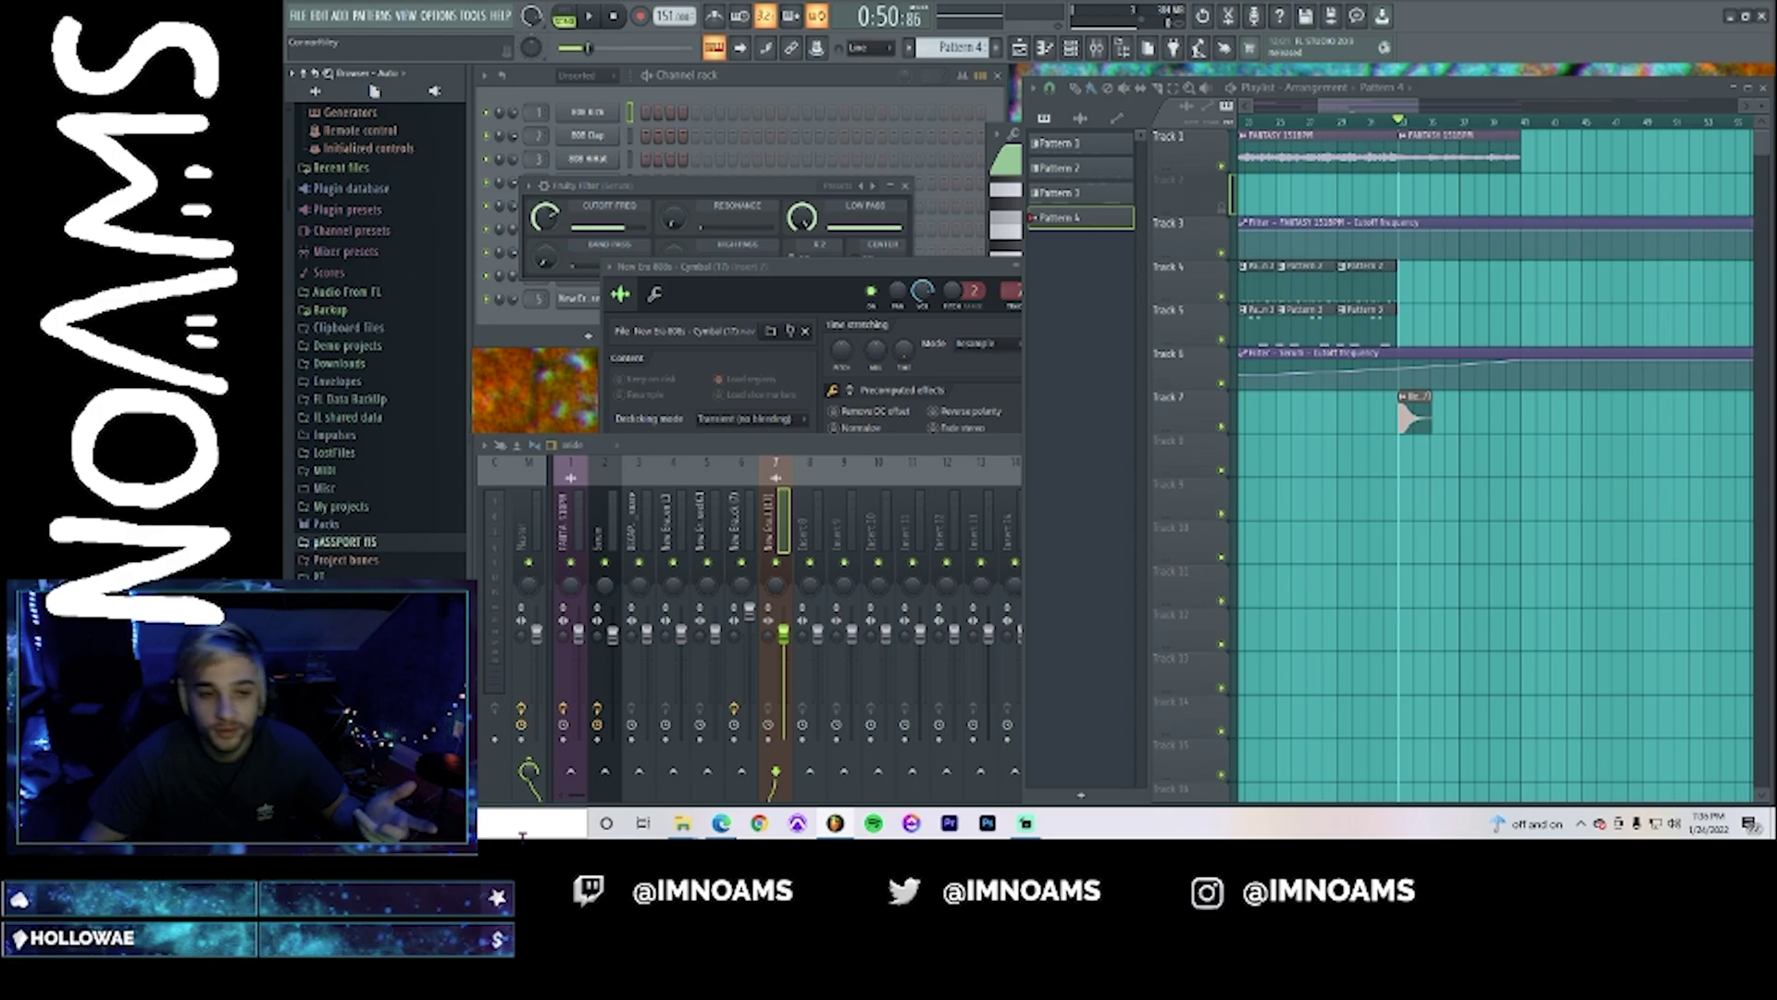
{"action": "scroll", "coordinate": [379, 342], "scroll_direction": "down", "scroll_amount": 15}
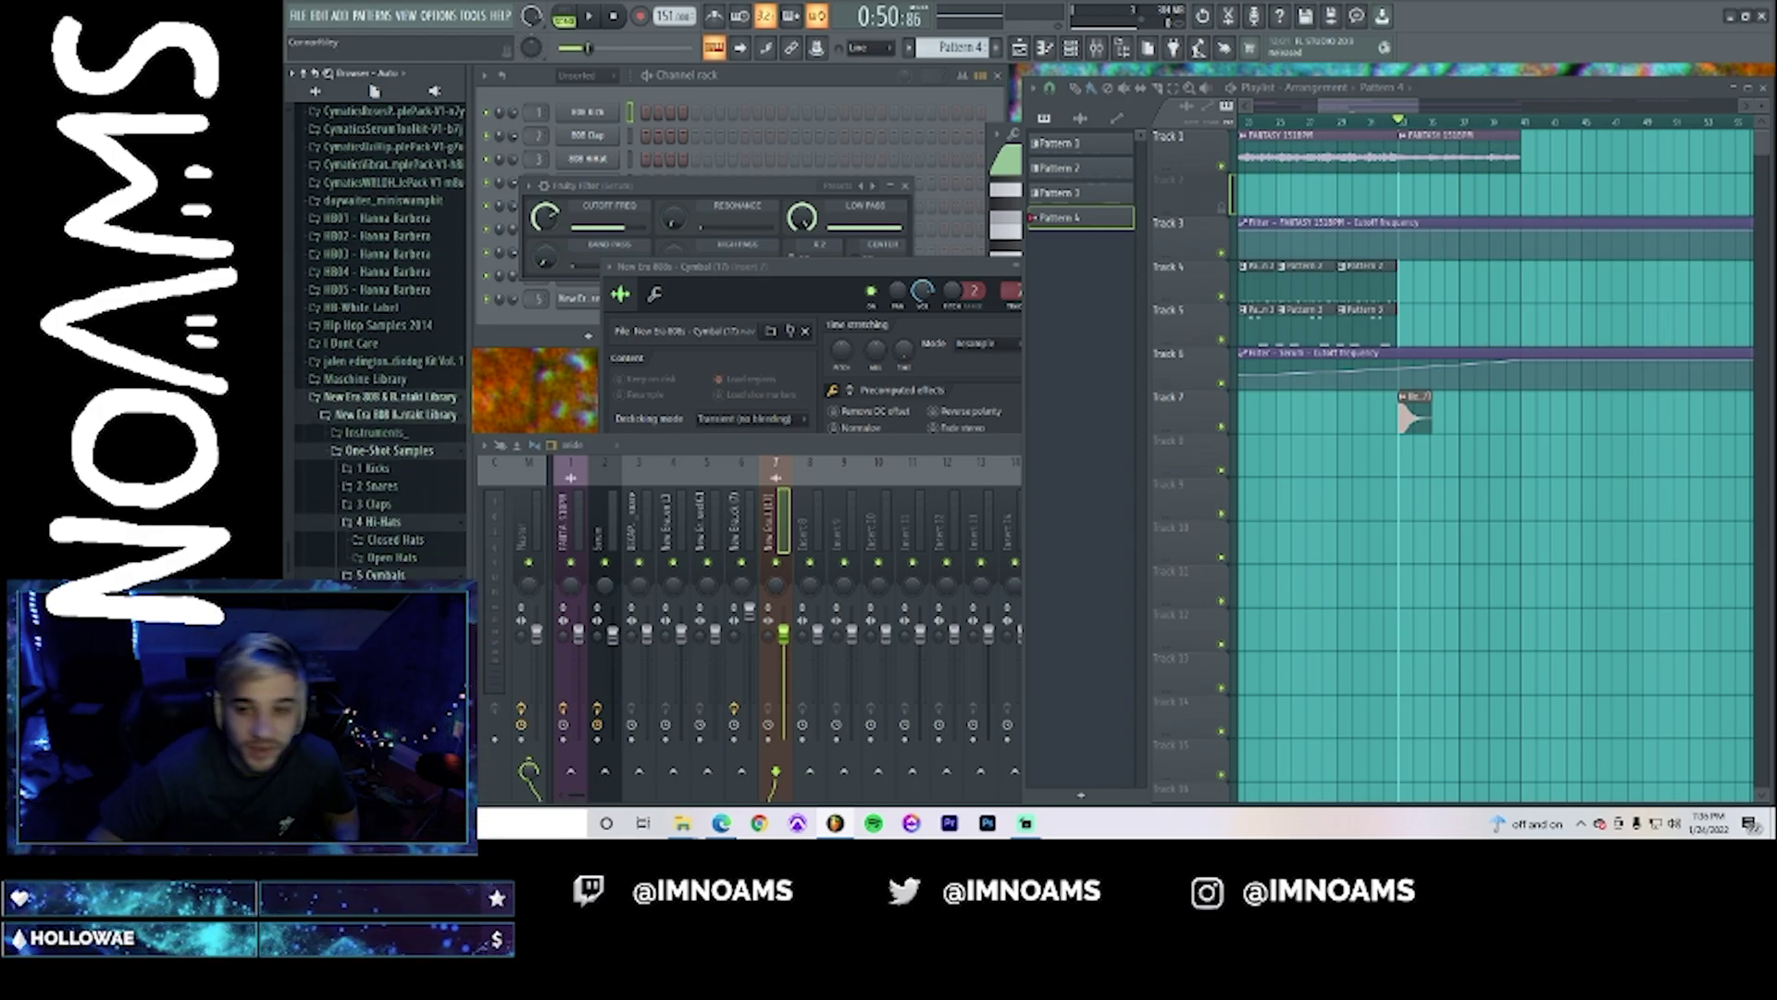
- Lower the channel volume of the New Era 808s Cymbal (17) clip while playing from bar 33
{"action": "key", "text": "space"}
{"action": "double_click", "coordinate": [1414, 406]}
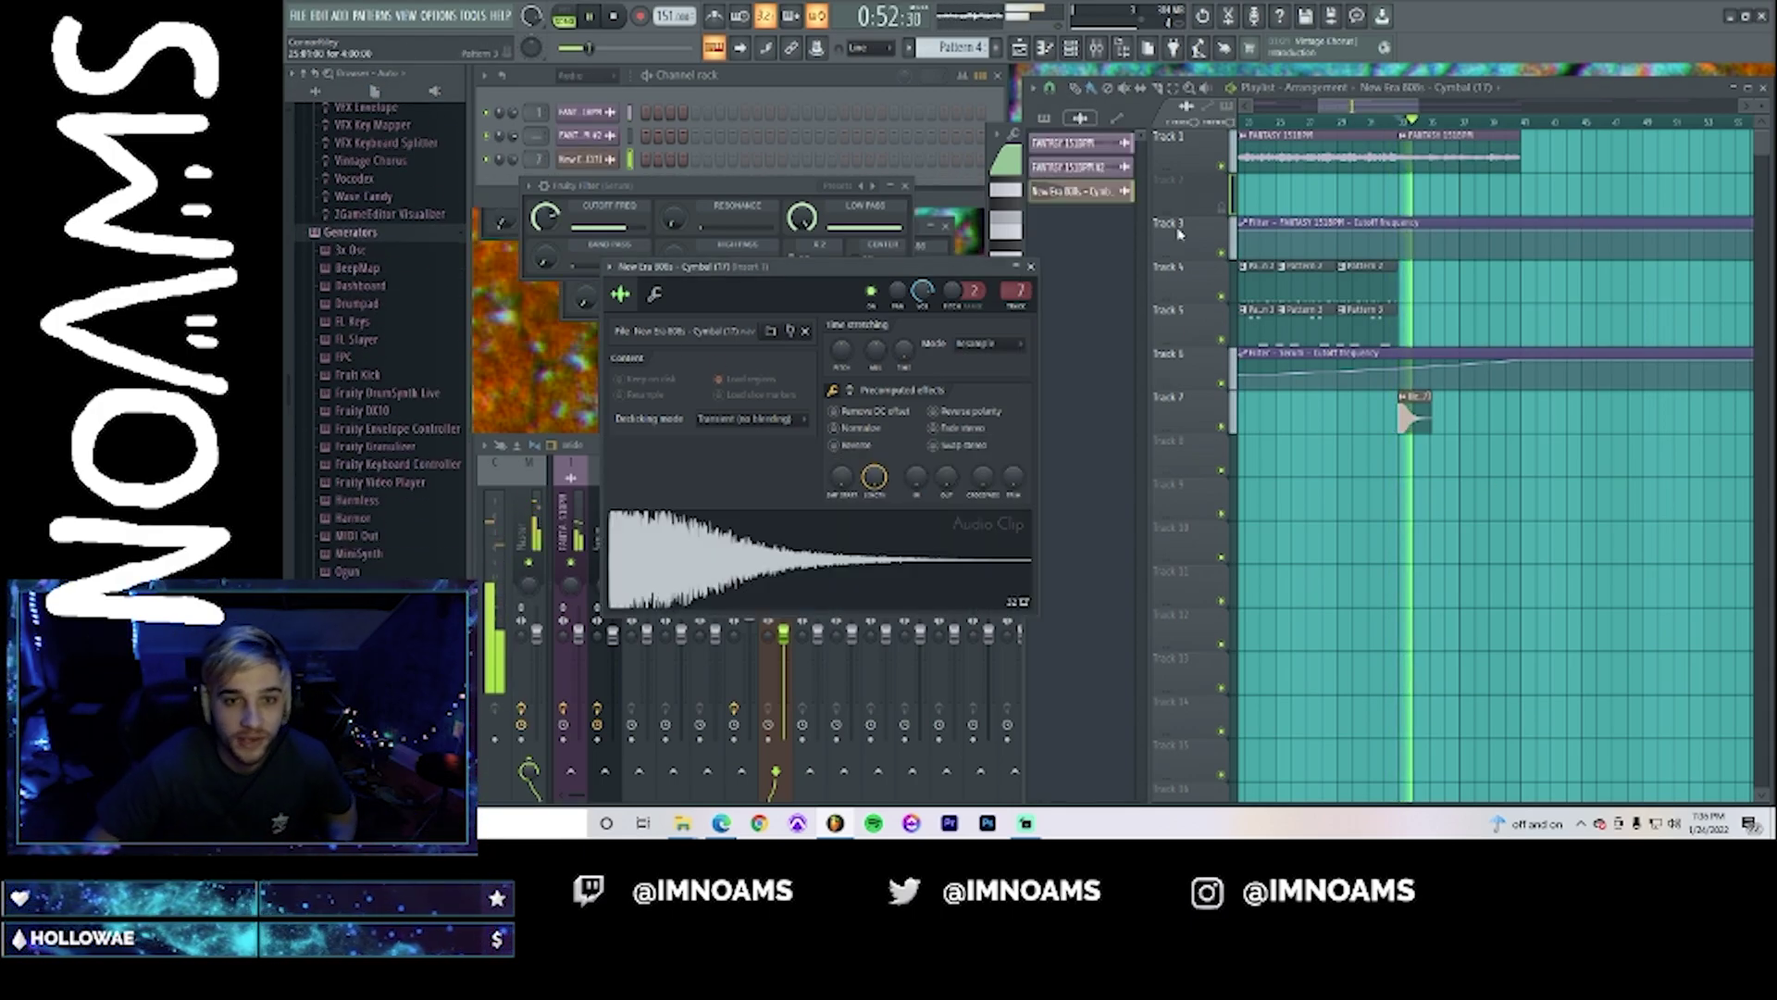
{"action": "left_click_drag", "start_coordinate": [922, 290], "coordinate": [928, 340]}
{"action": "key", "text": "F9"}
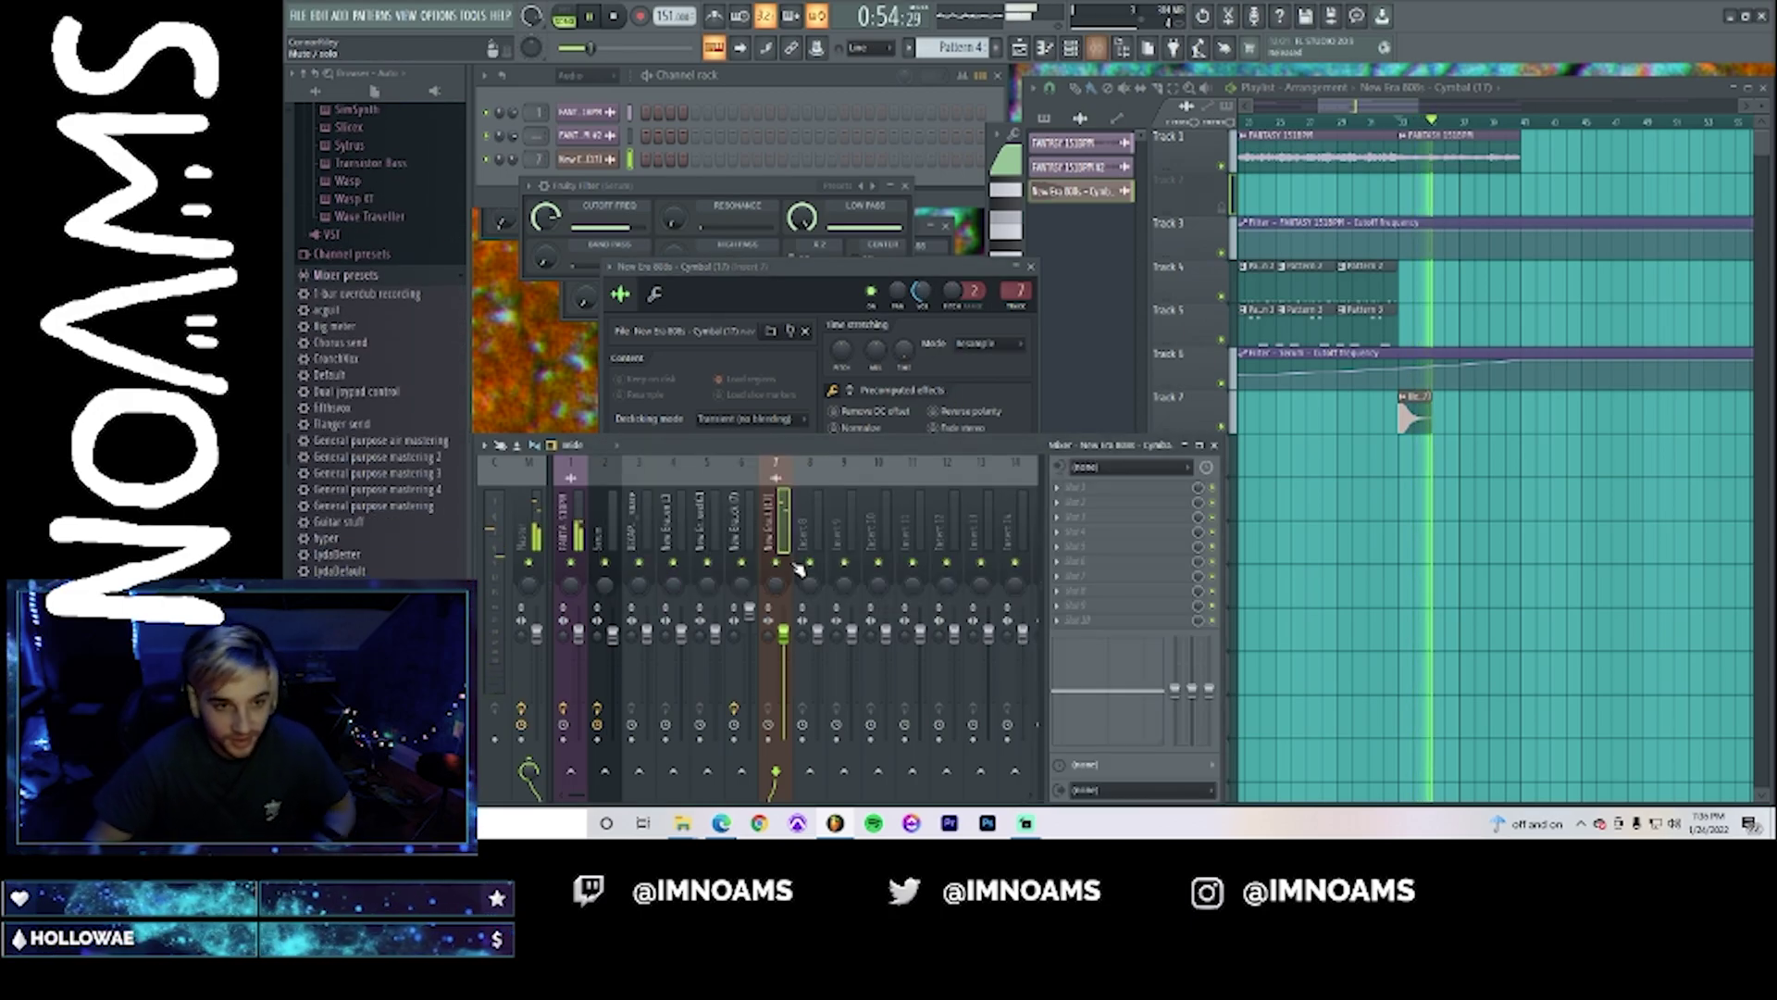
{"action": "key", "text": "space"}
- Select mixer Insert 8 and fold away the mixer and plugin preset folders in the browser
{"action": "left_click", "coordinate": [810, 535]}
{"action": "left_click", "coordinate": [347, 275]}
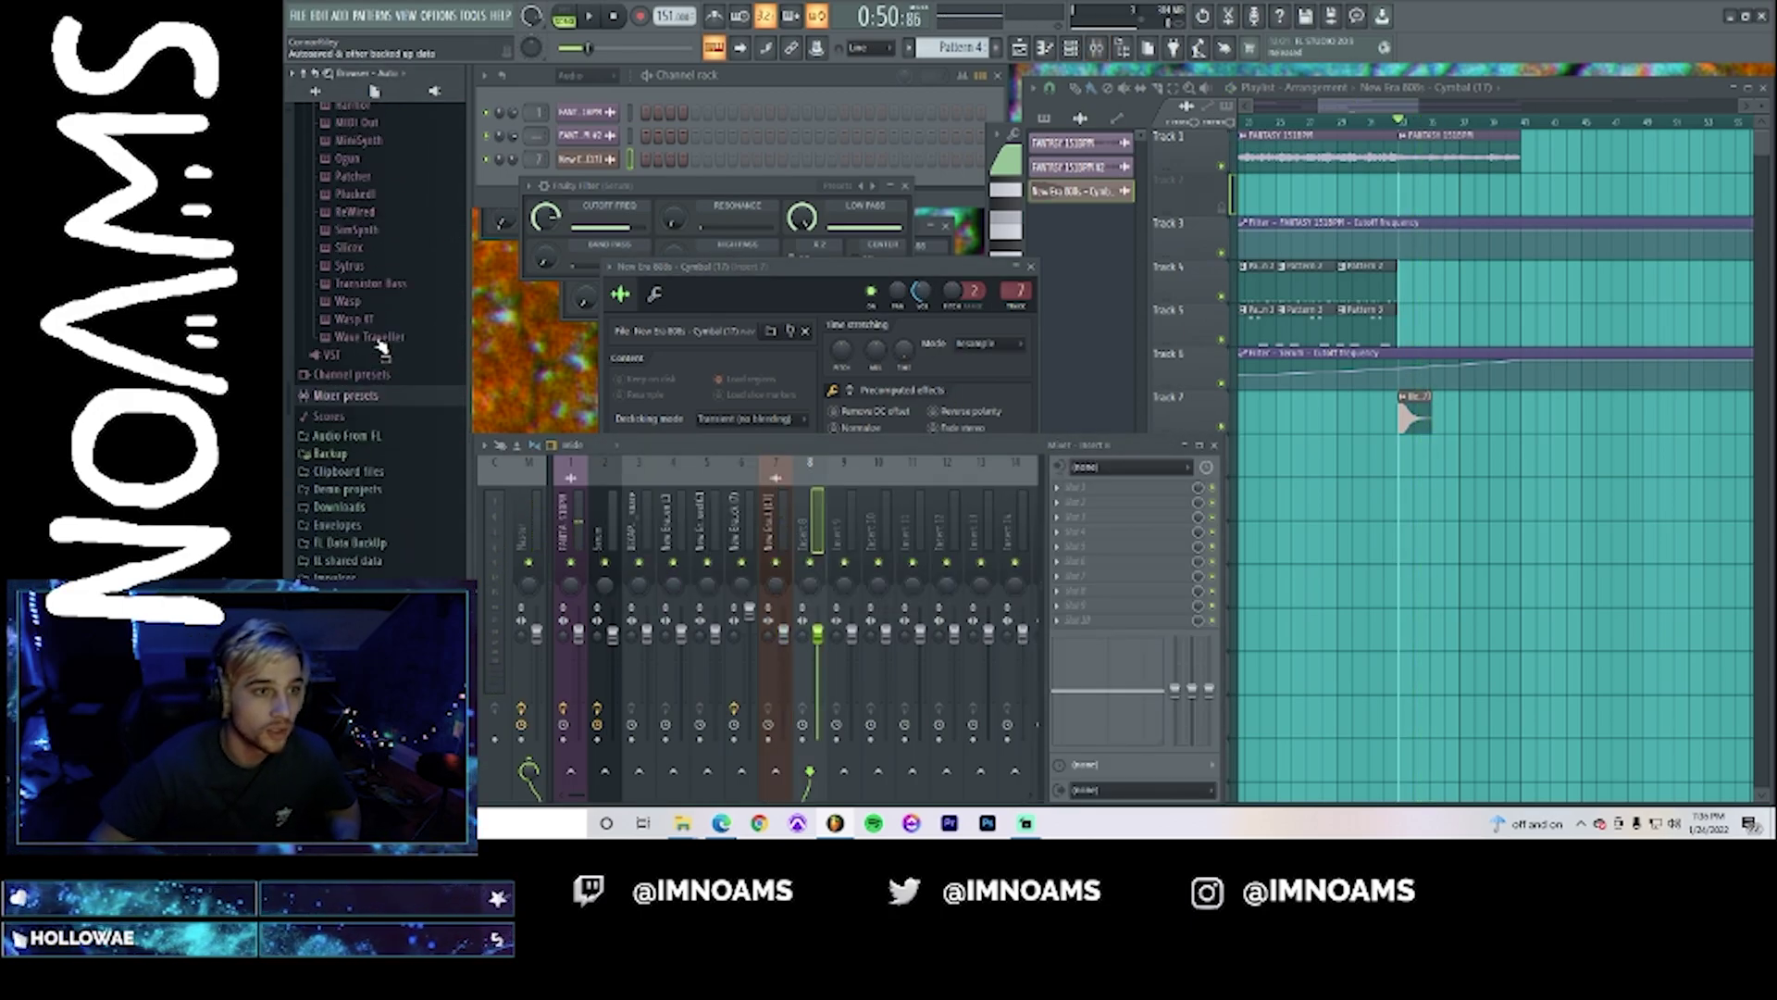
{"action": "scroll", "coordinate": [381, 342], "scroll_direction": "up", "scroll_amount": 15}
{"action": "left_click", "coordinate": [369, 374]}
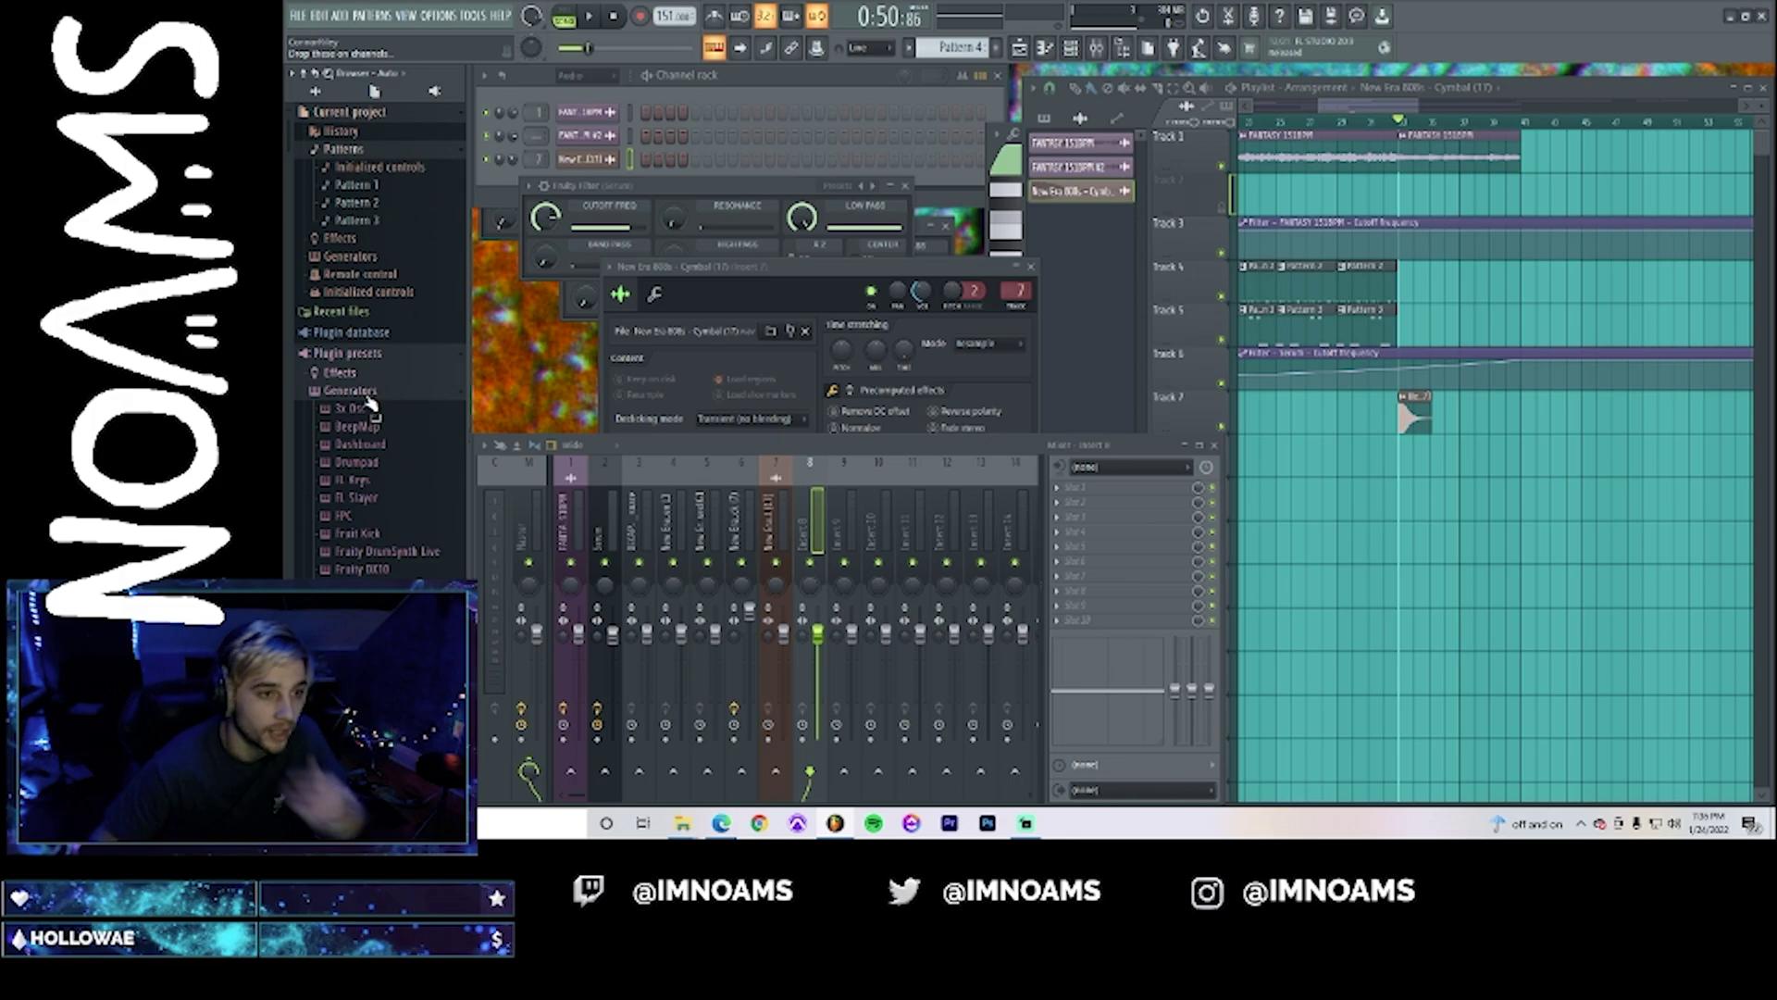
{"action": "left_click", "coordinate": [361, 392]}
{"action": "left_click", "coordinate": [349, 354]}
- Open the installed VST3 effects folder of the plugin database in the browser
{"action": "left_click", "coordinate": [350, 335]}
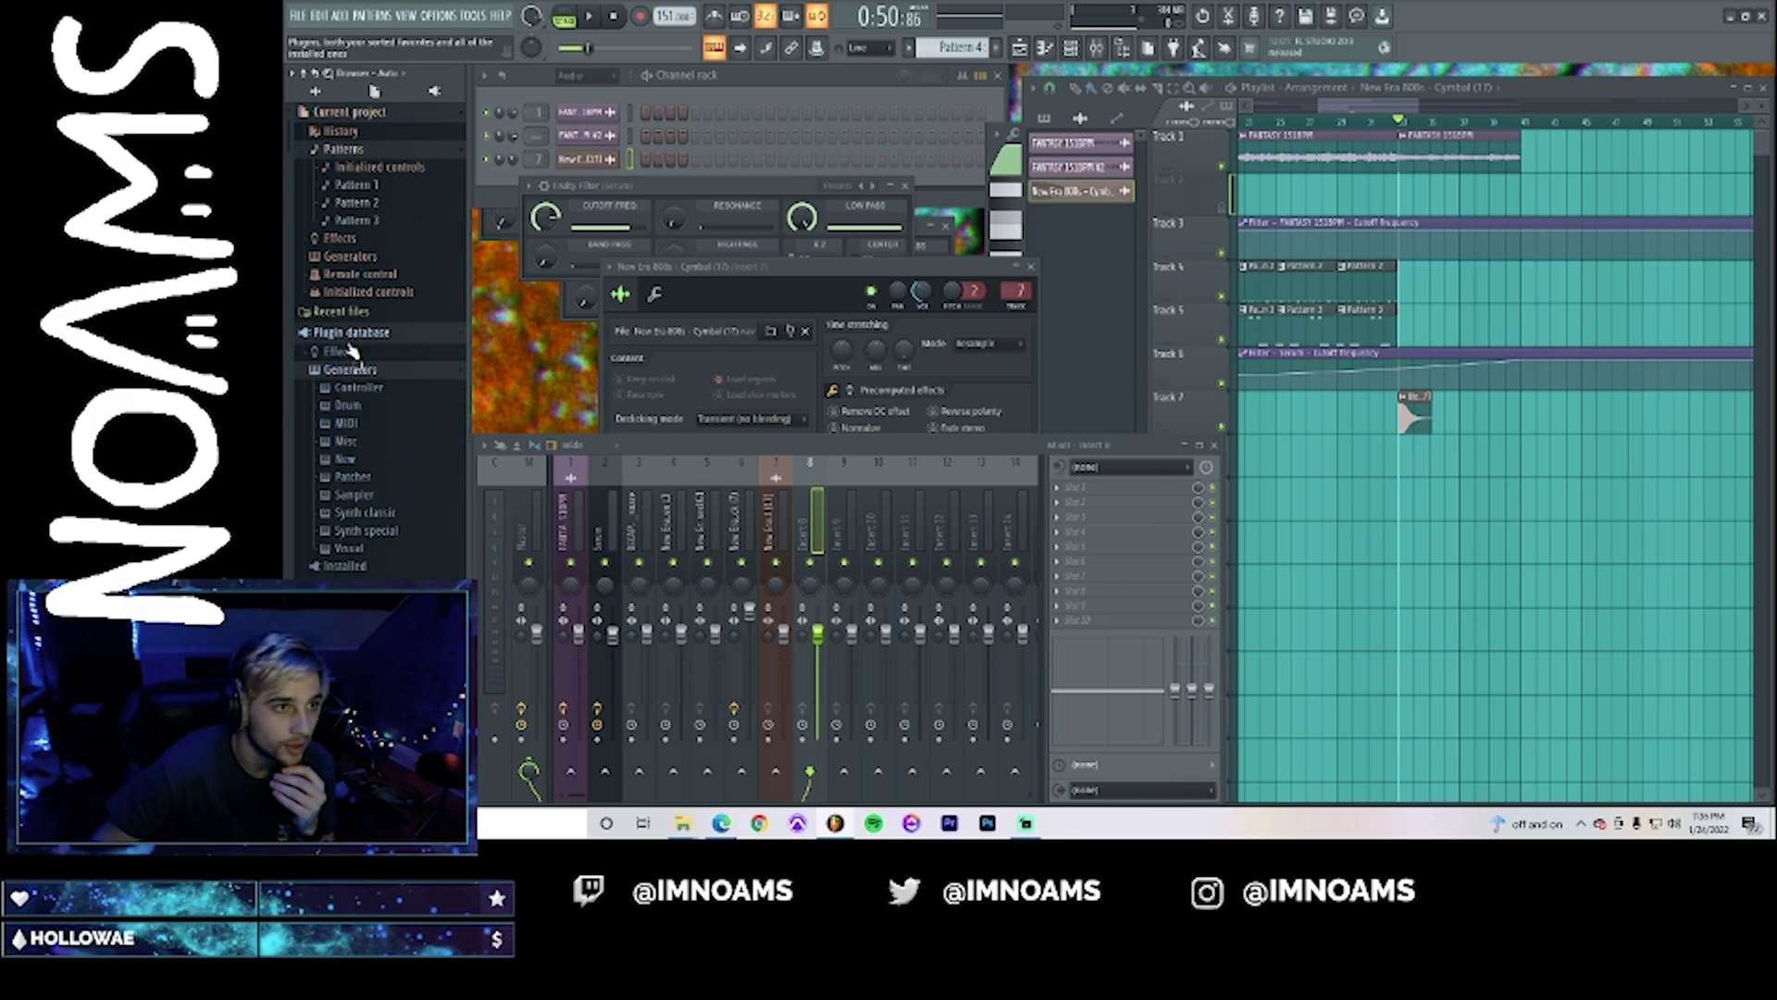
{"action": "left_click", "coordinate": [340, 352]}
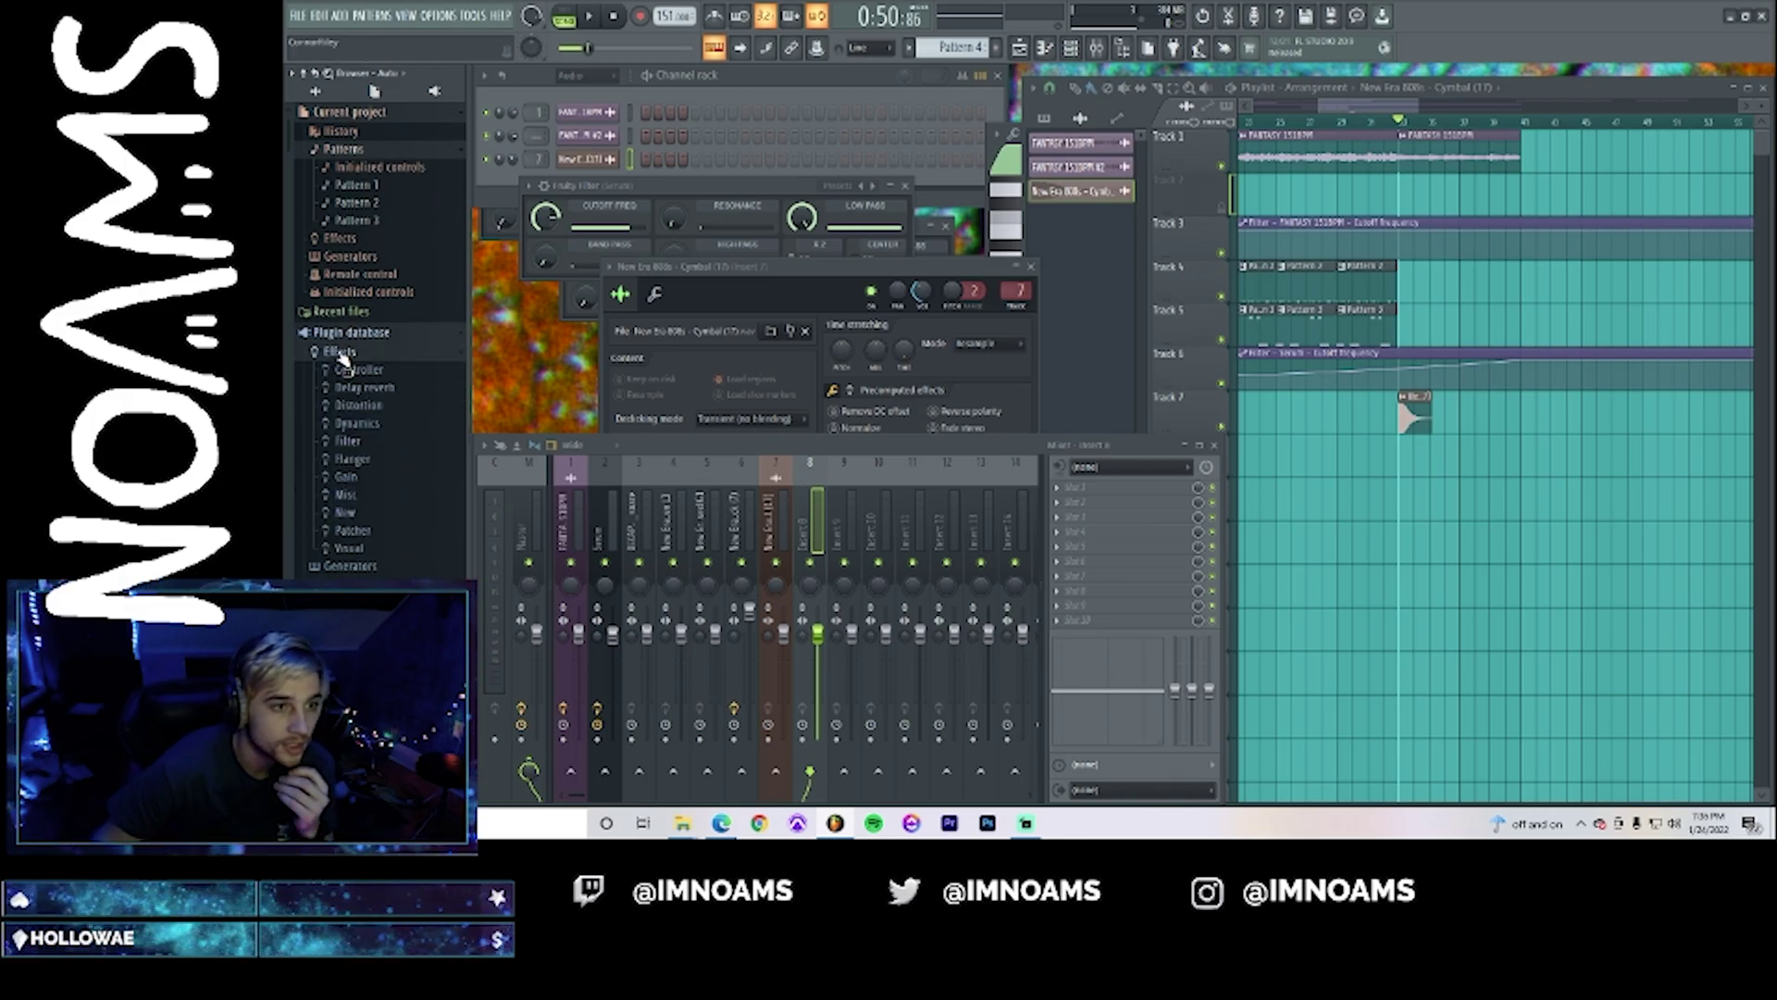
{"action": "left_click", "coordinate": [344, 354]}
{"action": "left_click", "coordinate": [342, 371]}
{"action": "left_click", "coordinate": [343, 372]}
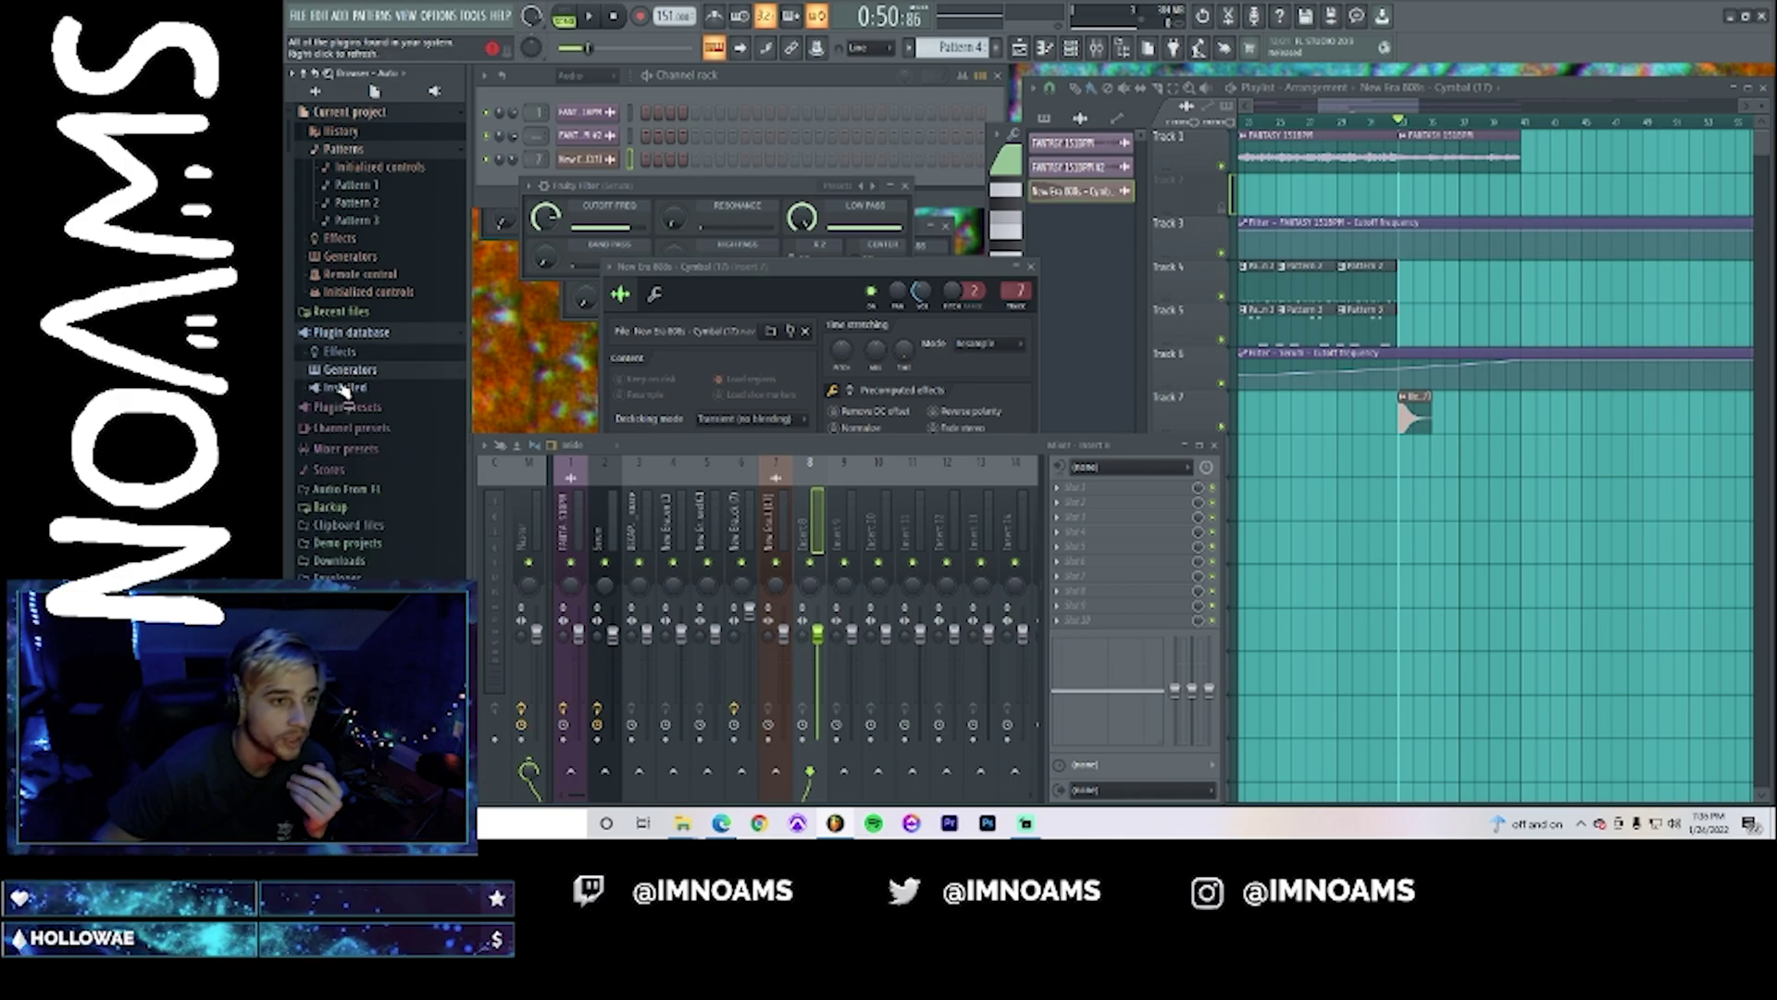
{"action": "left_click", "coordinate": [346, 388]}
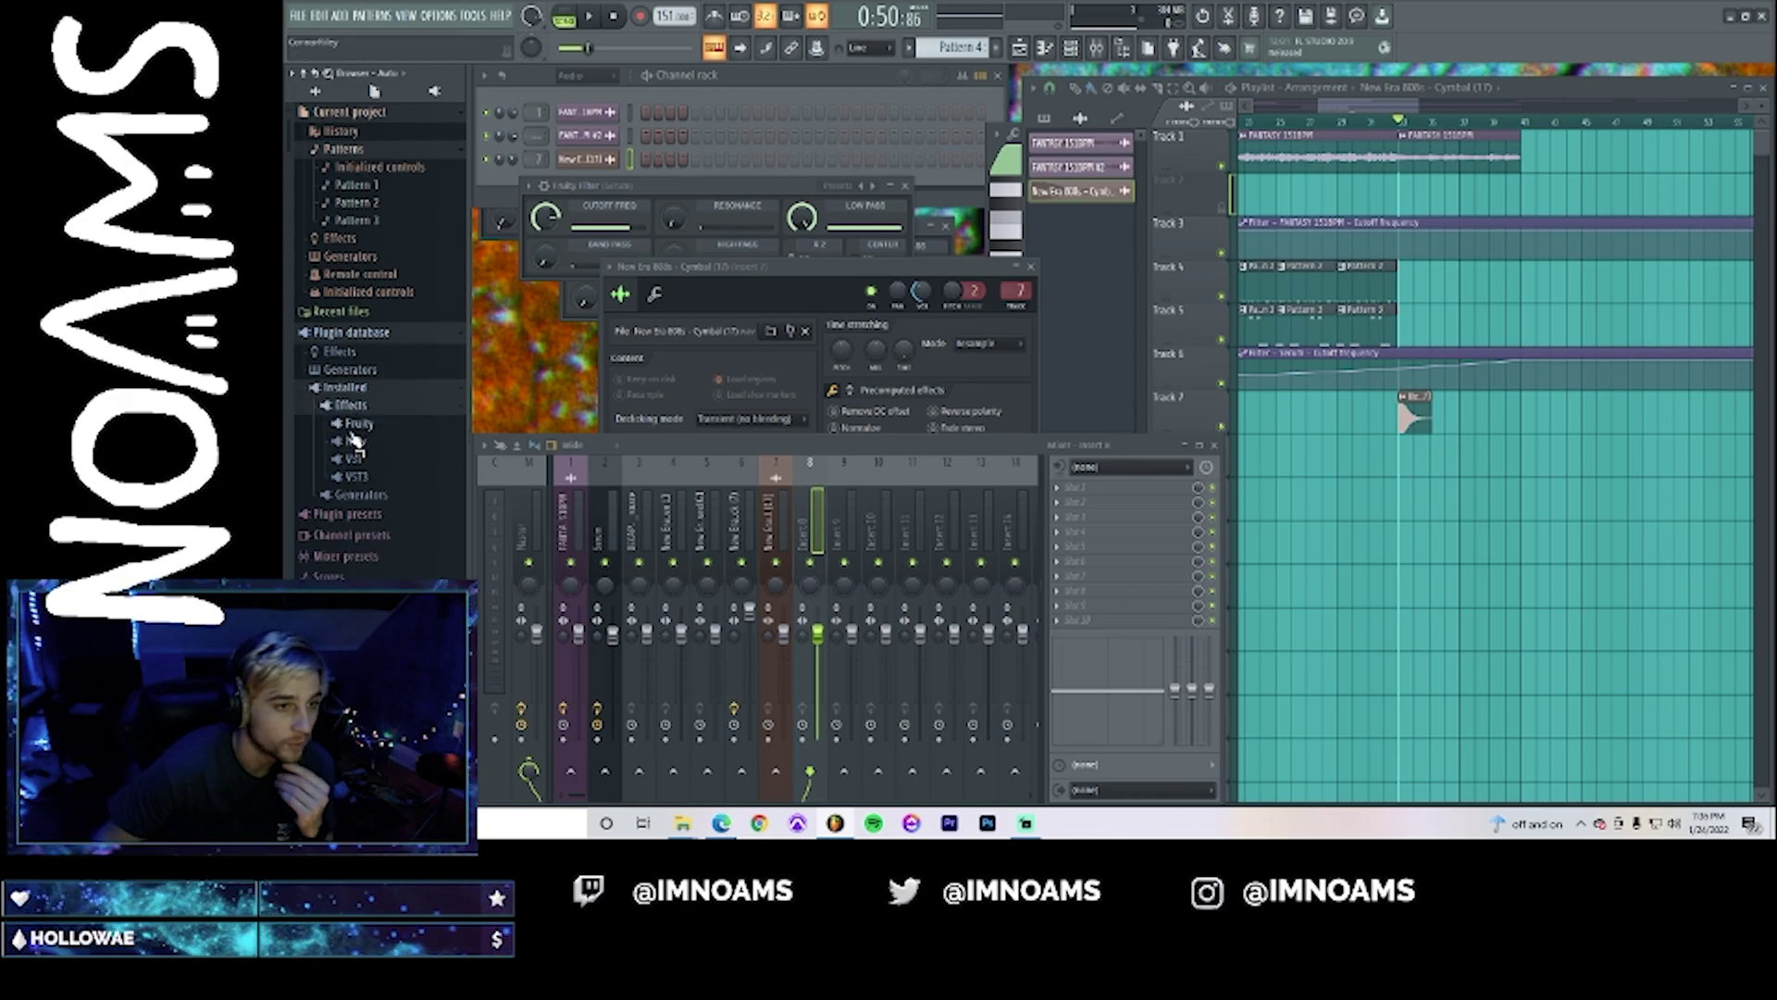
{"action": "left_click", "coordinate": [352, 478]}
- Load ValhallaVintageVerb from the VST3 effects onto mixer Insert 8
{"action": "scroll", "coordinate": [384, 507], "scroll_direction": "down", "scroll_amount": 10}
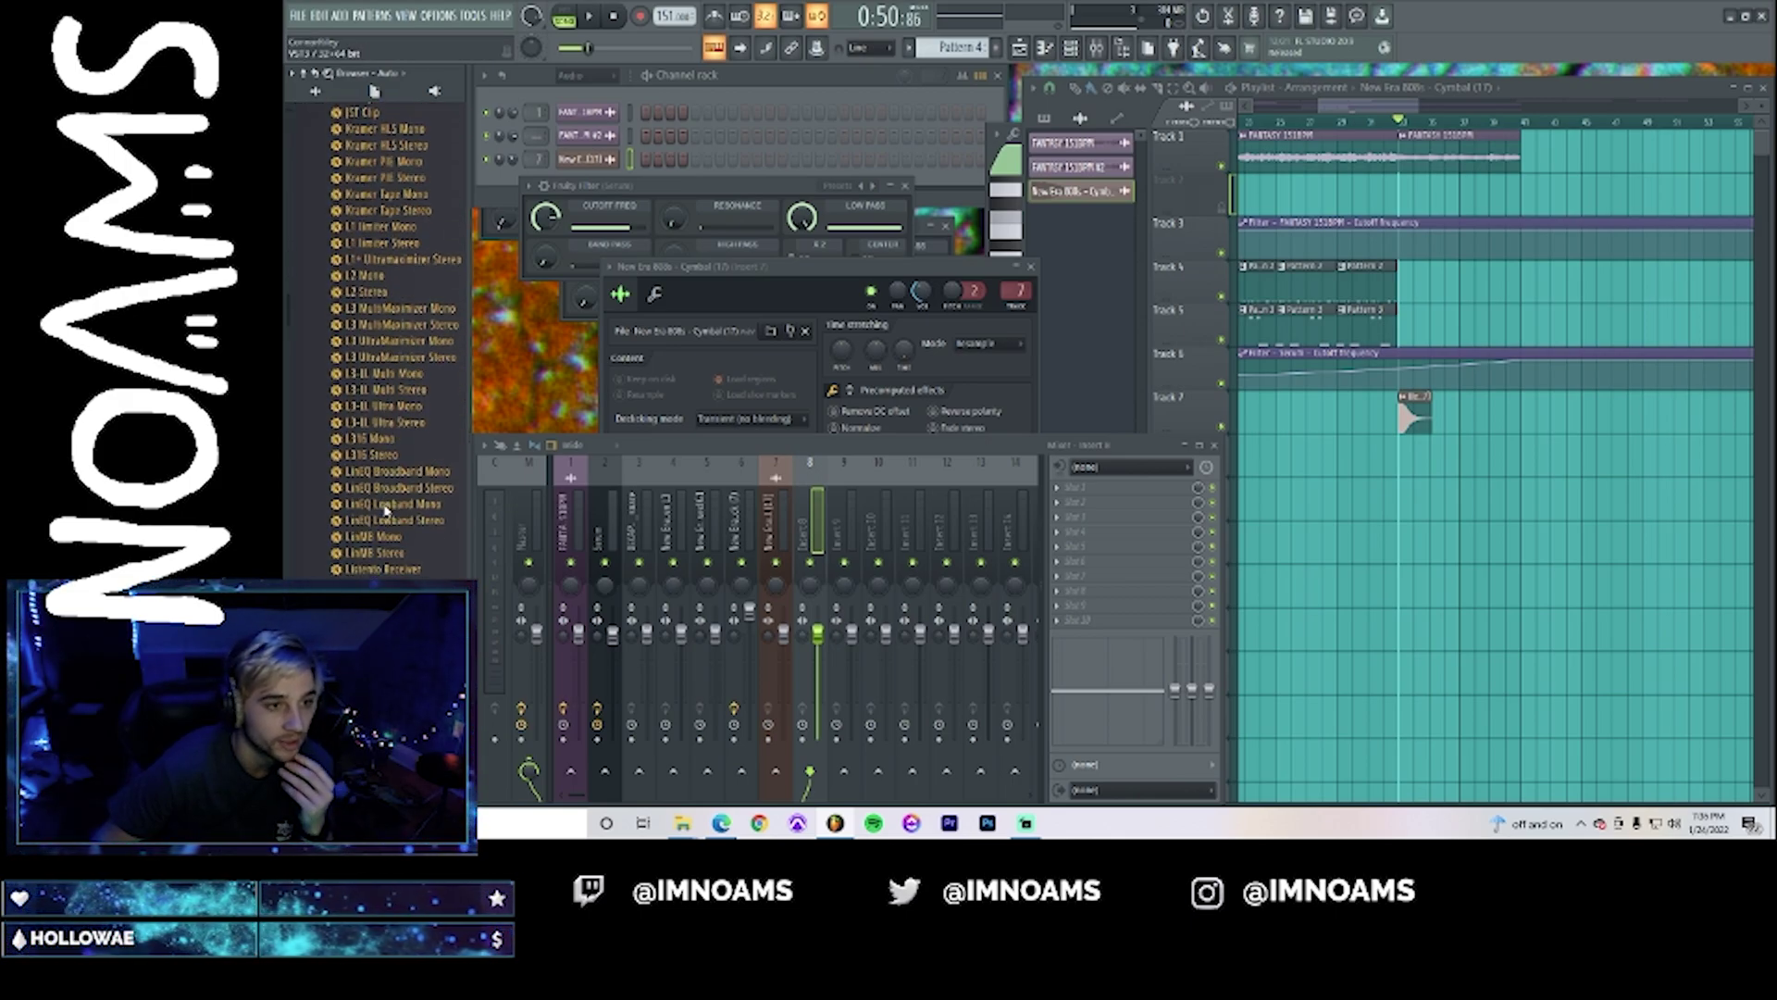
{"action": "scroll", "coordinate": [386, 509], "scroll_direction": "down", "scroll_amount": 12}
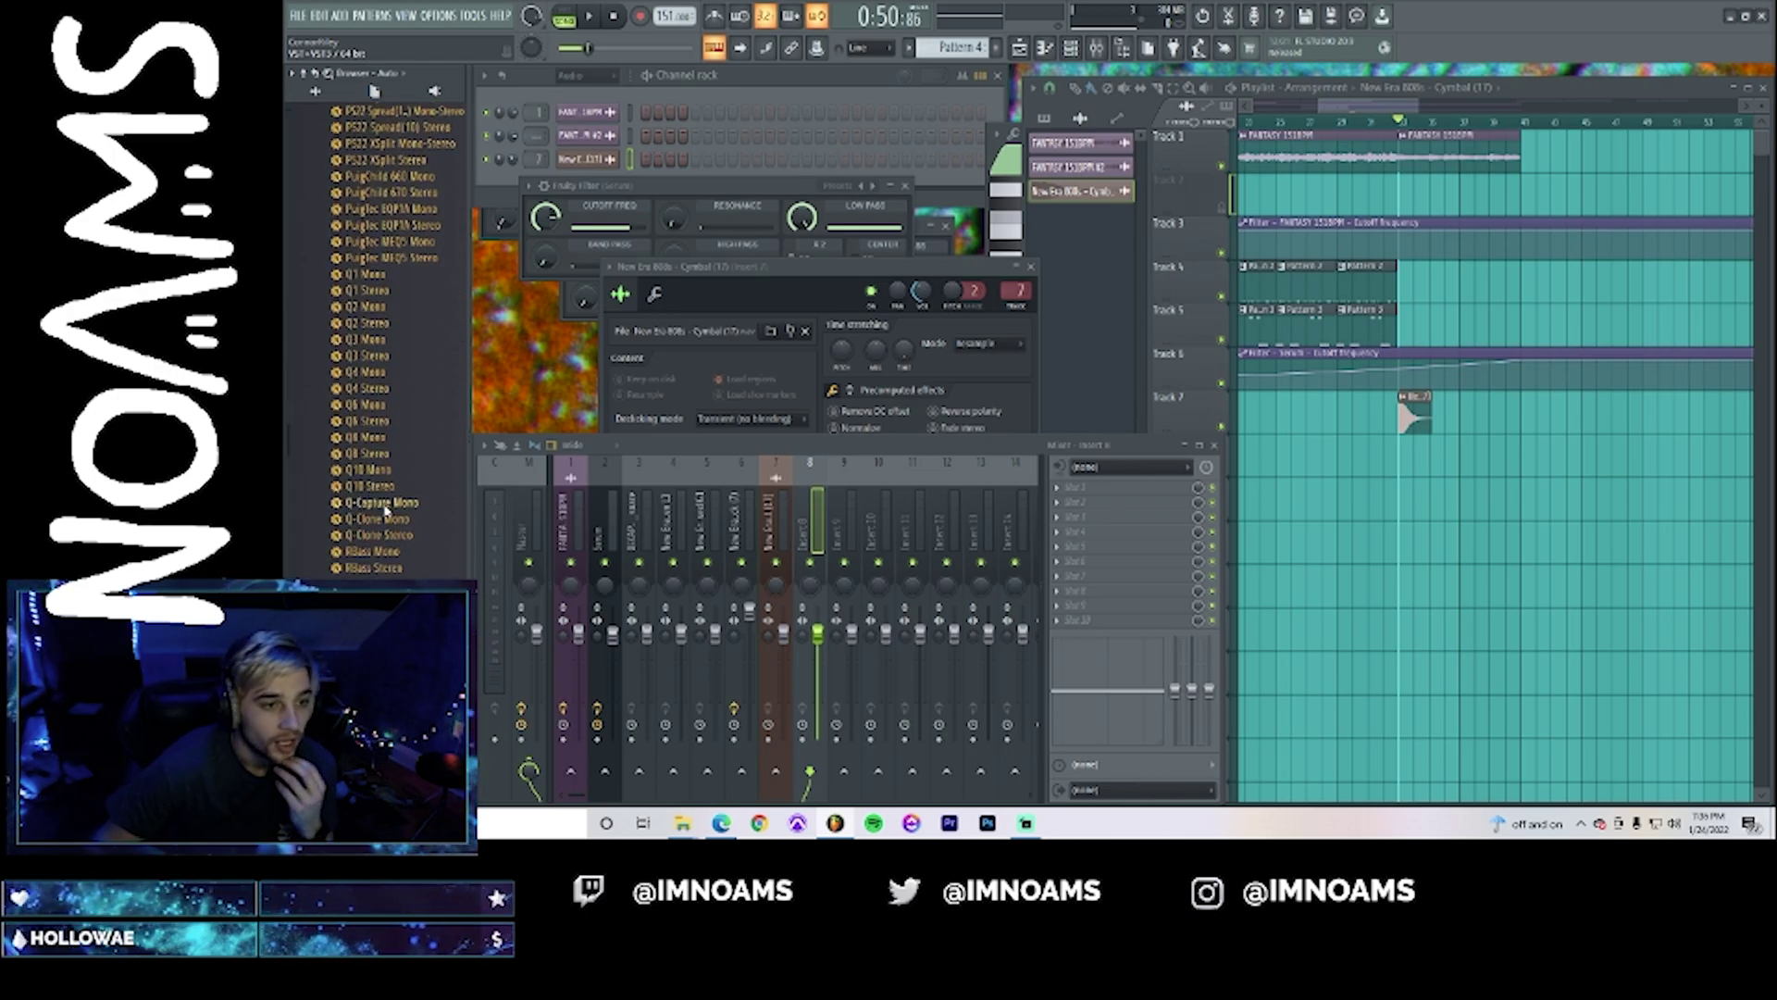
{"action": "scroll", "coordinate": [386, 509], "scroll_direction": "down", "scroll_amount": 12}
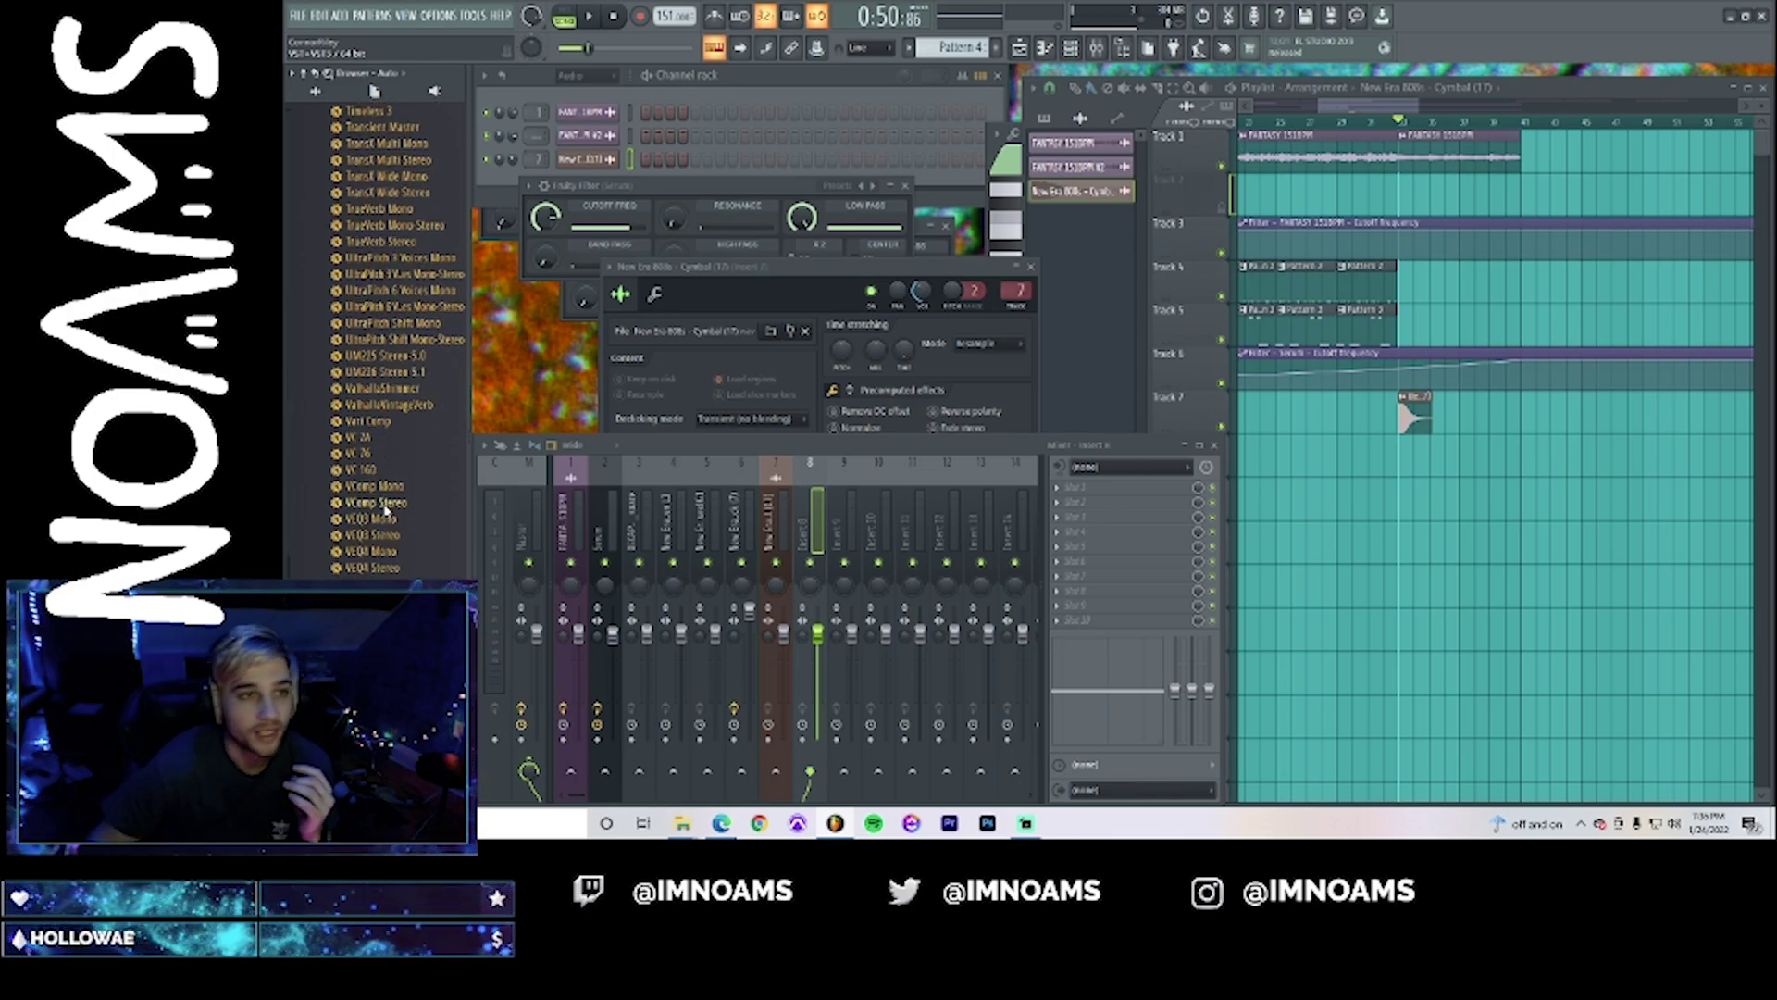
{"action": "scroll", "coordinate": [387, 507], "scroll_direction": "down", "scroll_amount": 4}
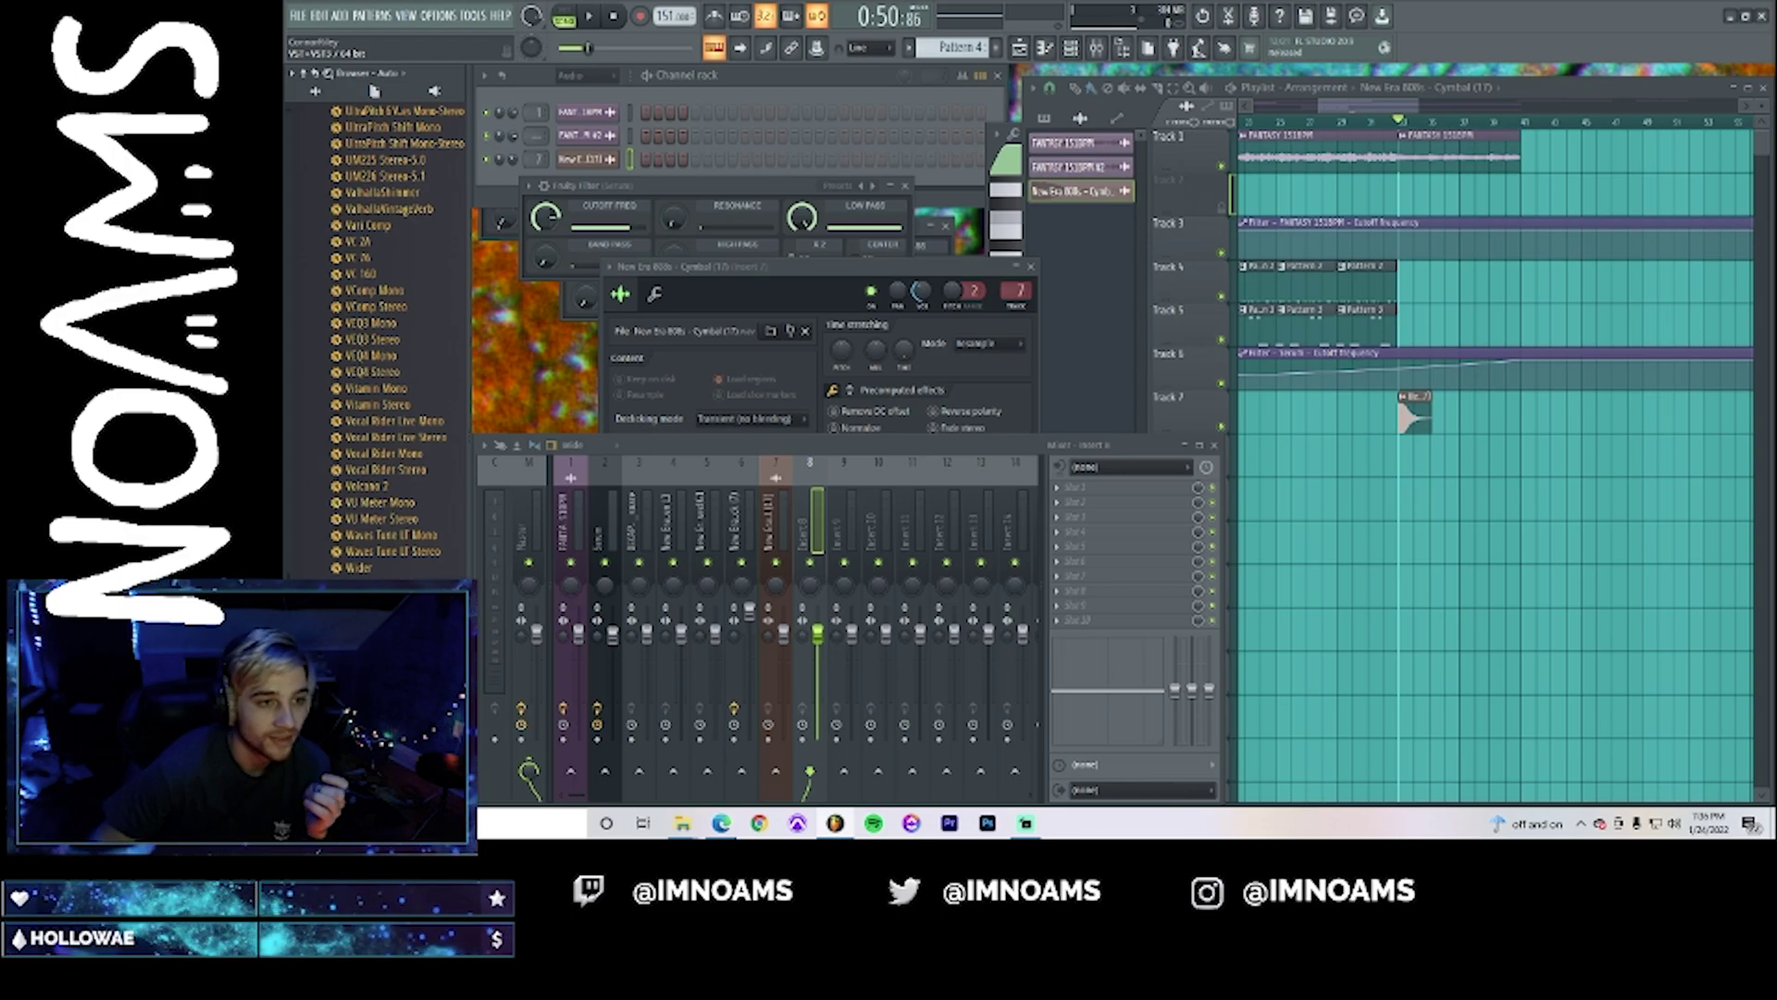
{"action": "scroll", "coordinate": [398, 339], "scroll_direction": "up", "scroll_amount": 8}
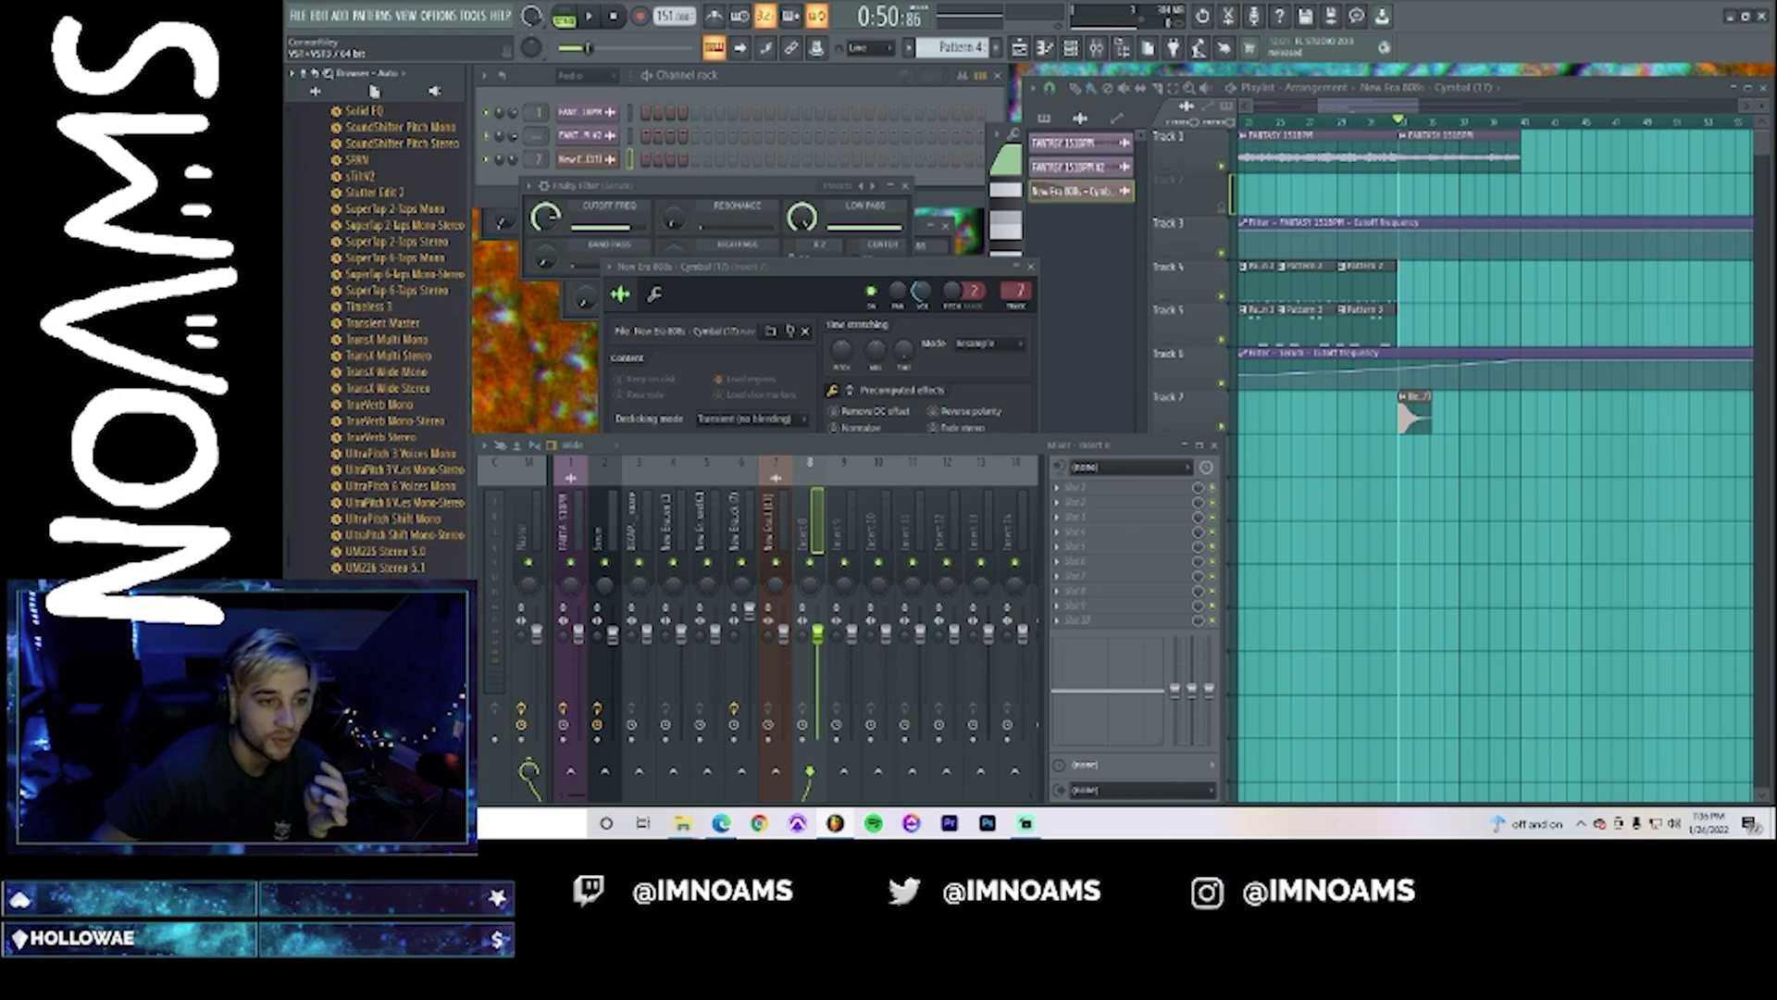
{"action": "left_click_drag", "start_coordinate": [388, 649], "coordinate": [1088, 491]}
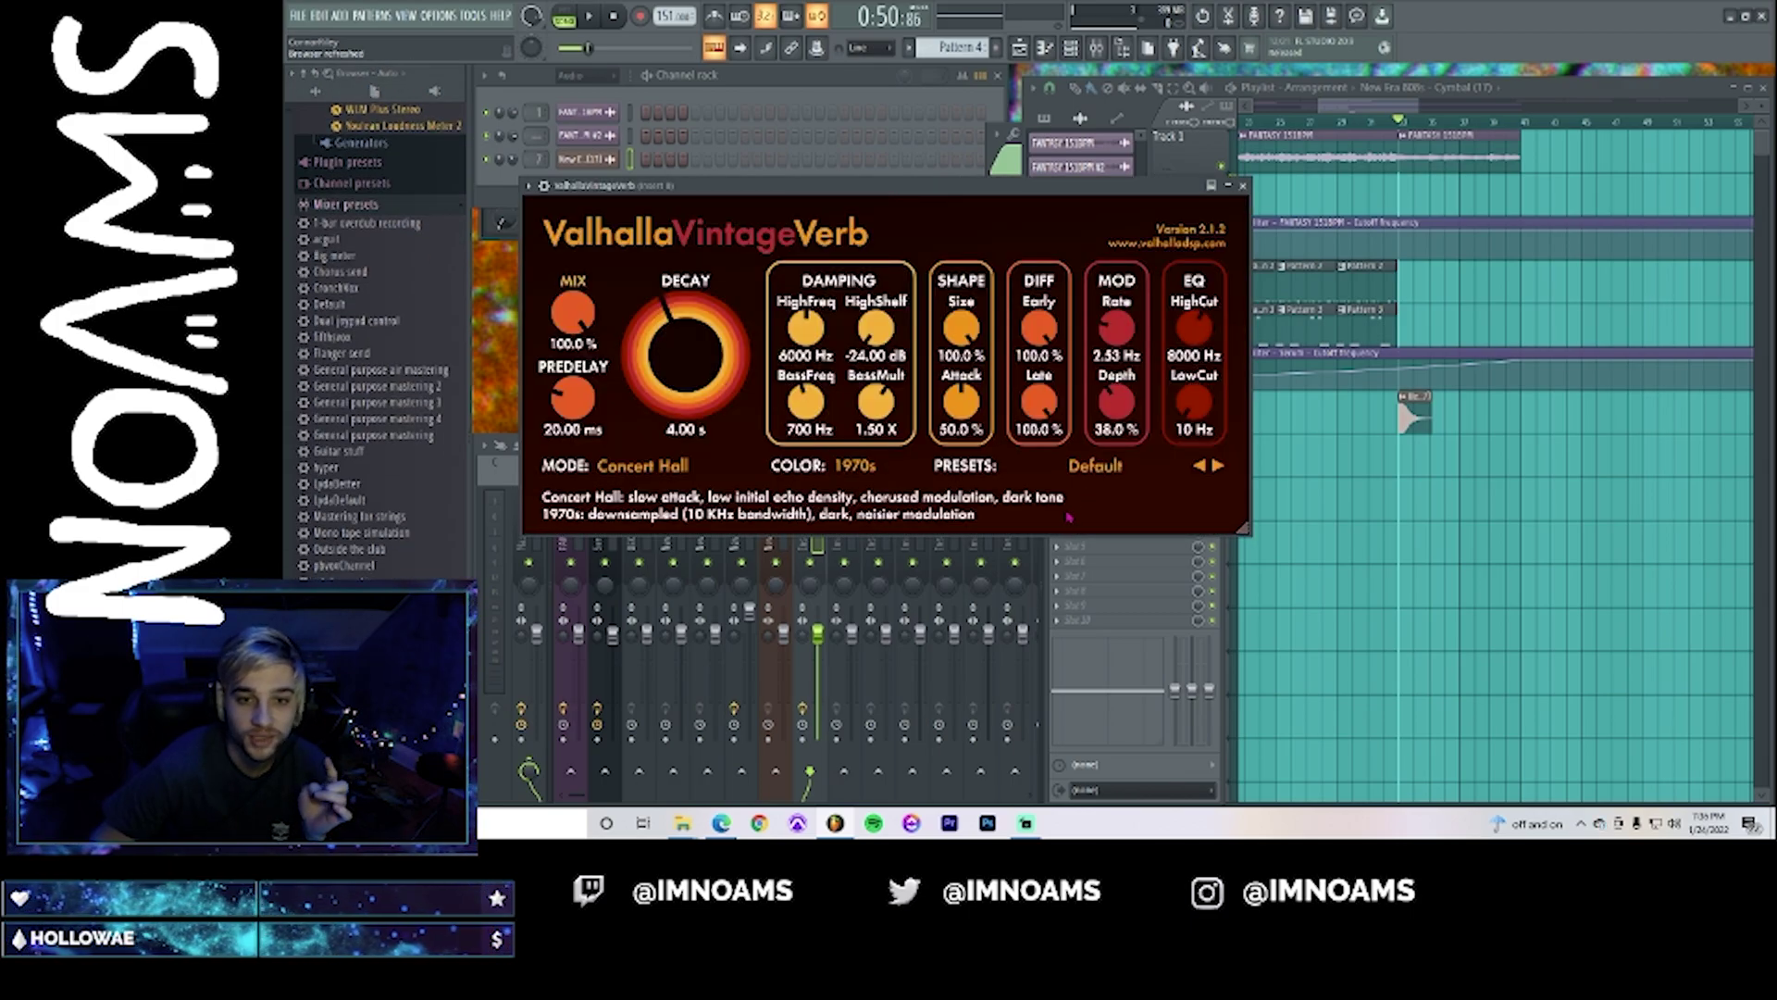
- Apply the Large Wood Room preset in ValhallaVintageVerb and raise the decay to 2.56 s
{"action": "left_click", "coordinate": [1100, 470]}
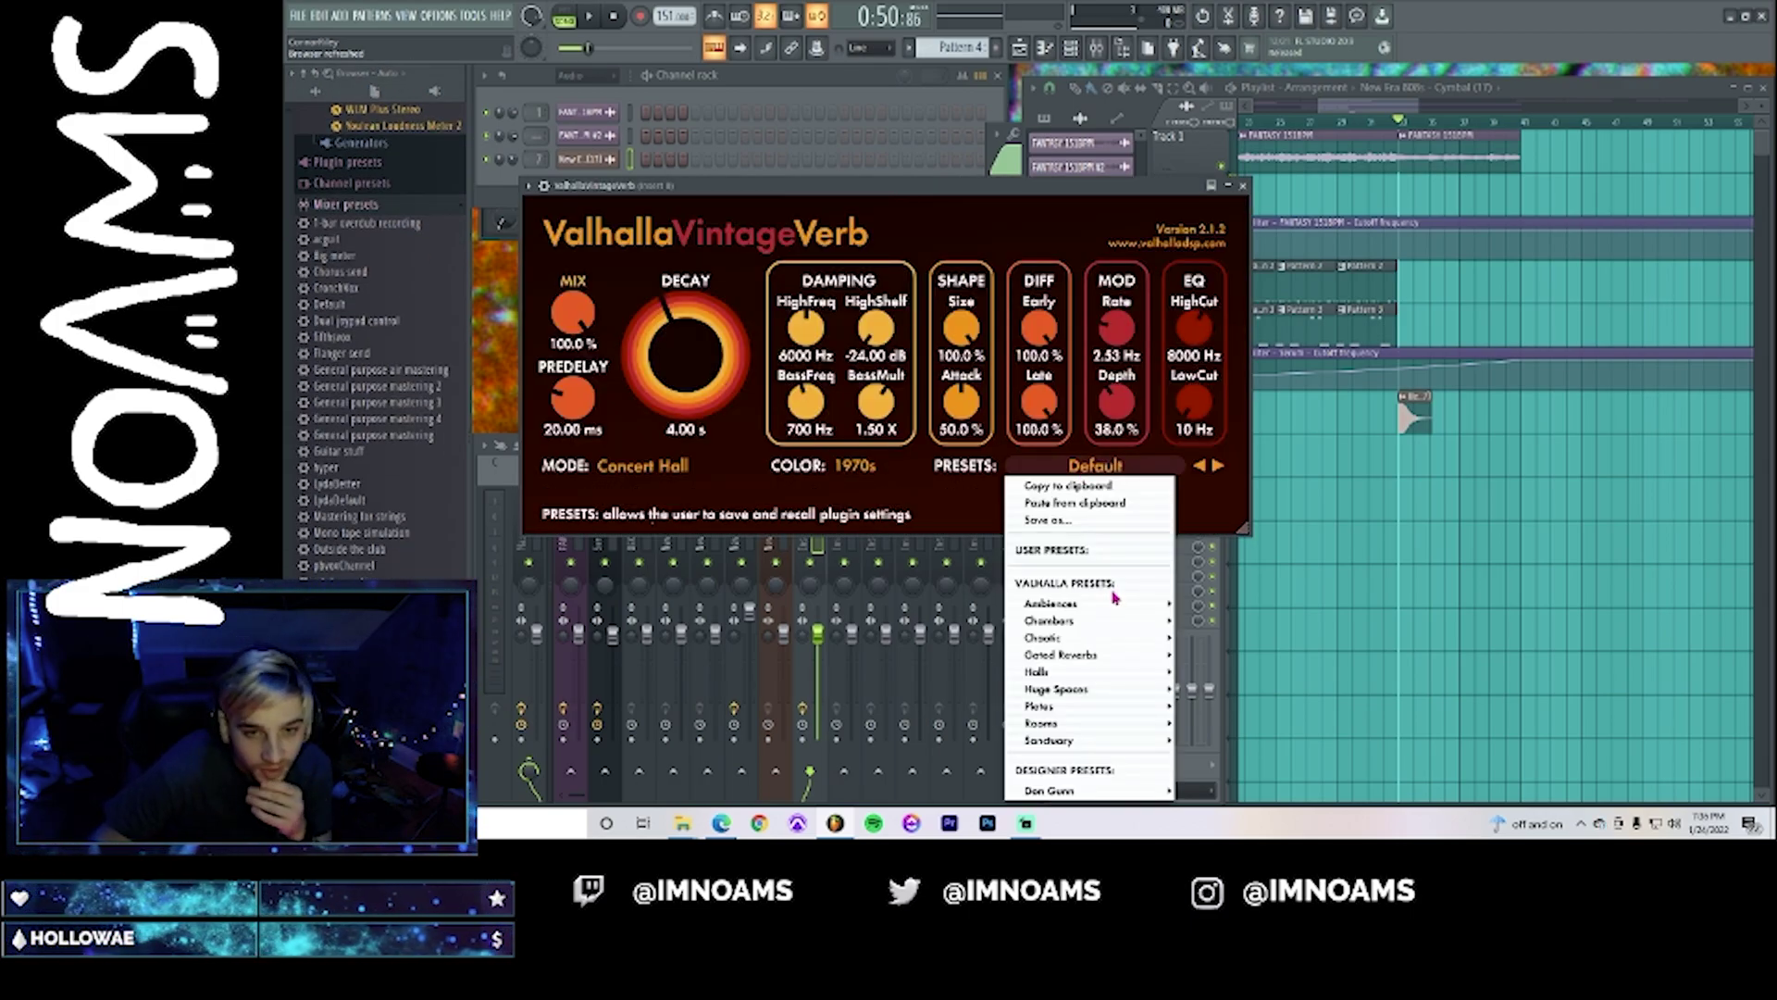
{"action": "mouse_move", "coordinate": [1065, 696]}
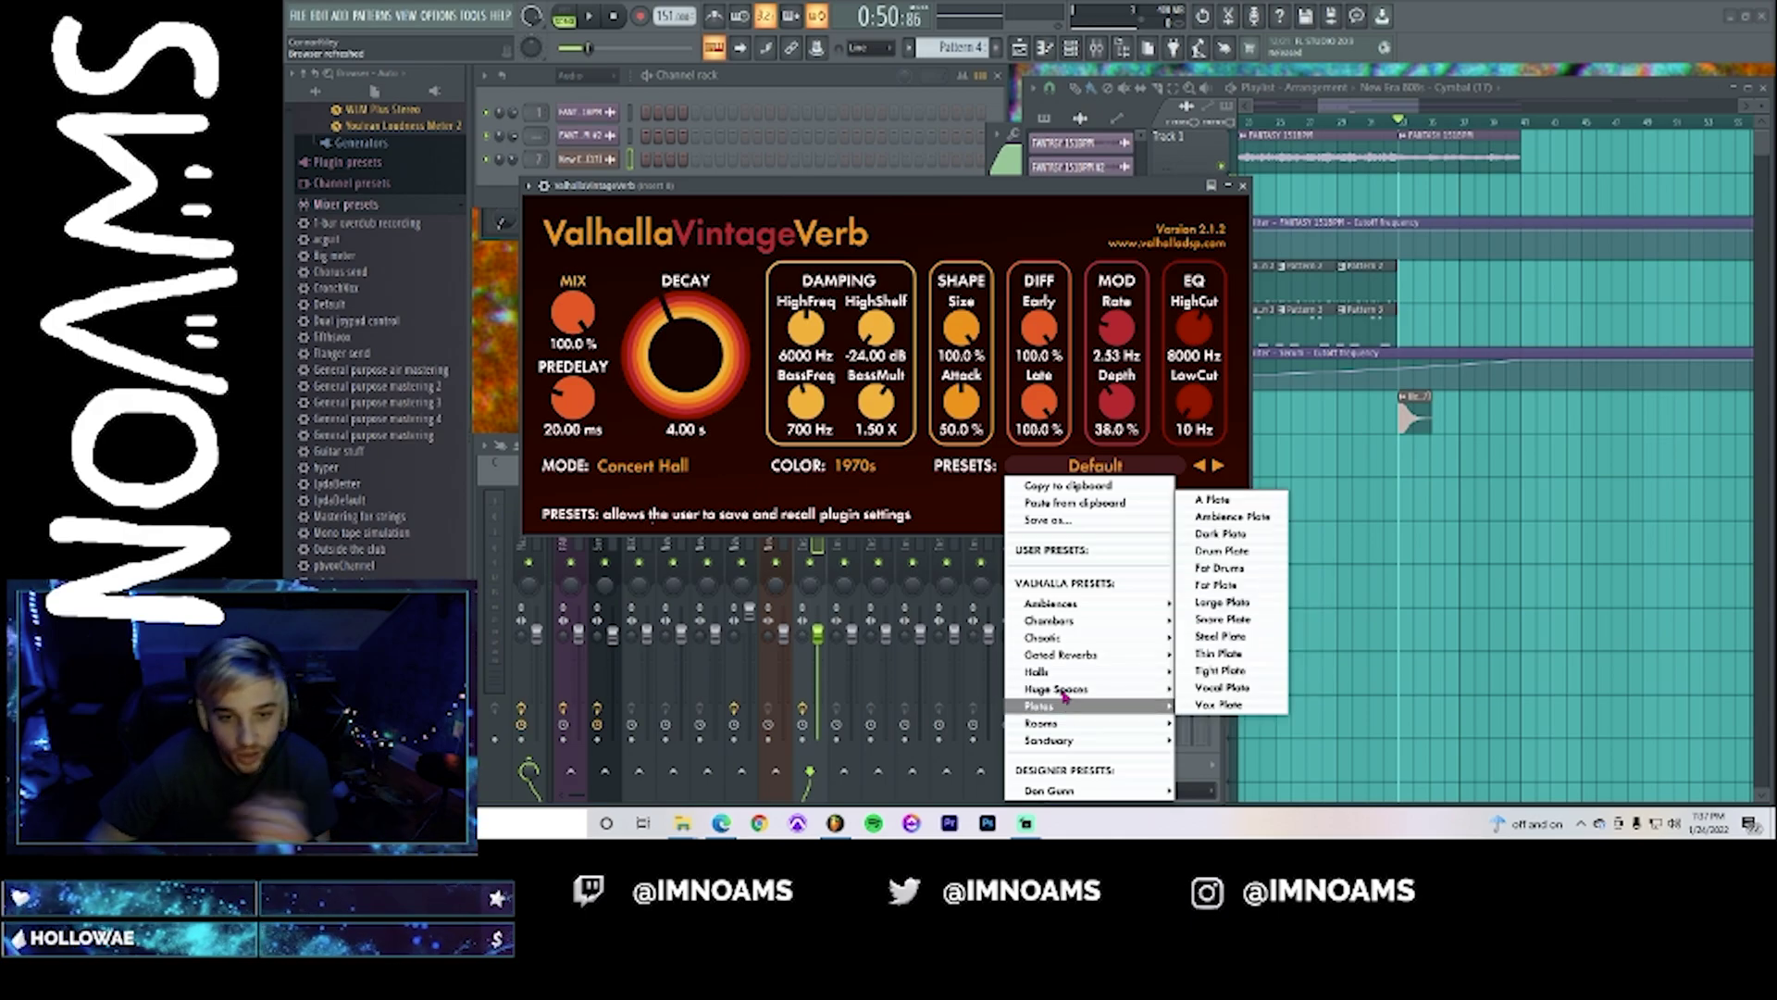
{"action": "mouse_move", "coordinate": [1056, 727]}
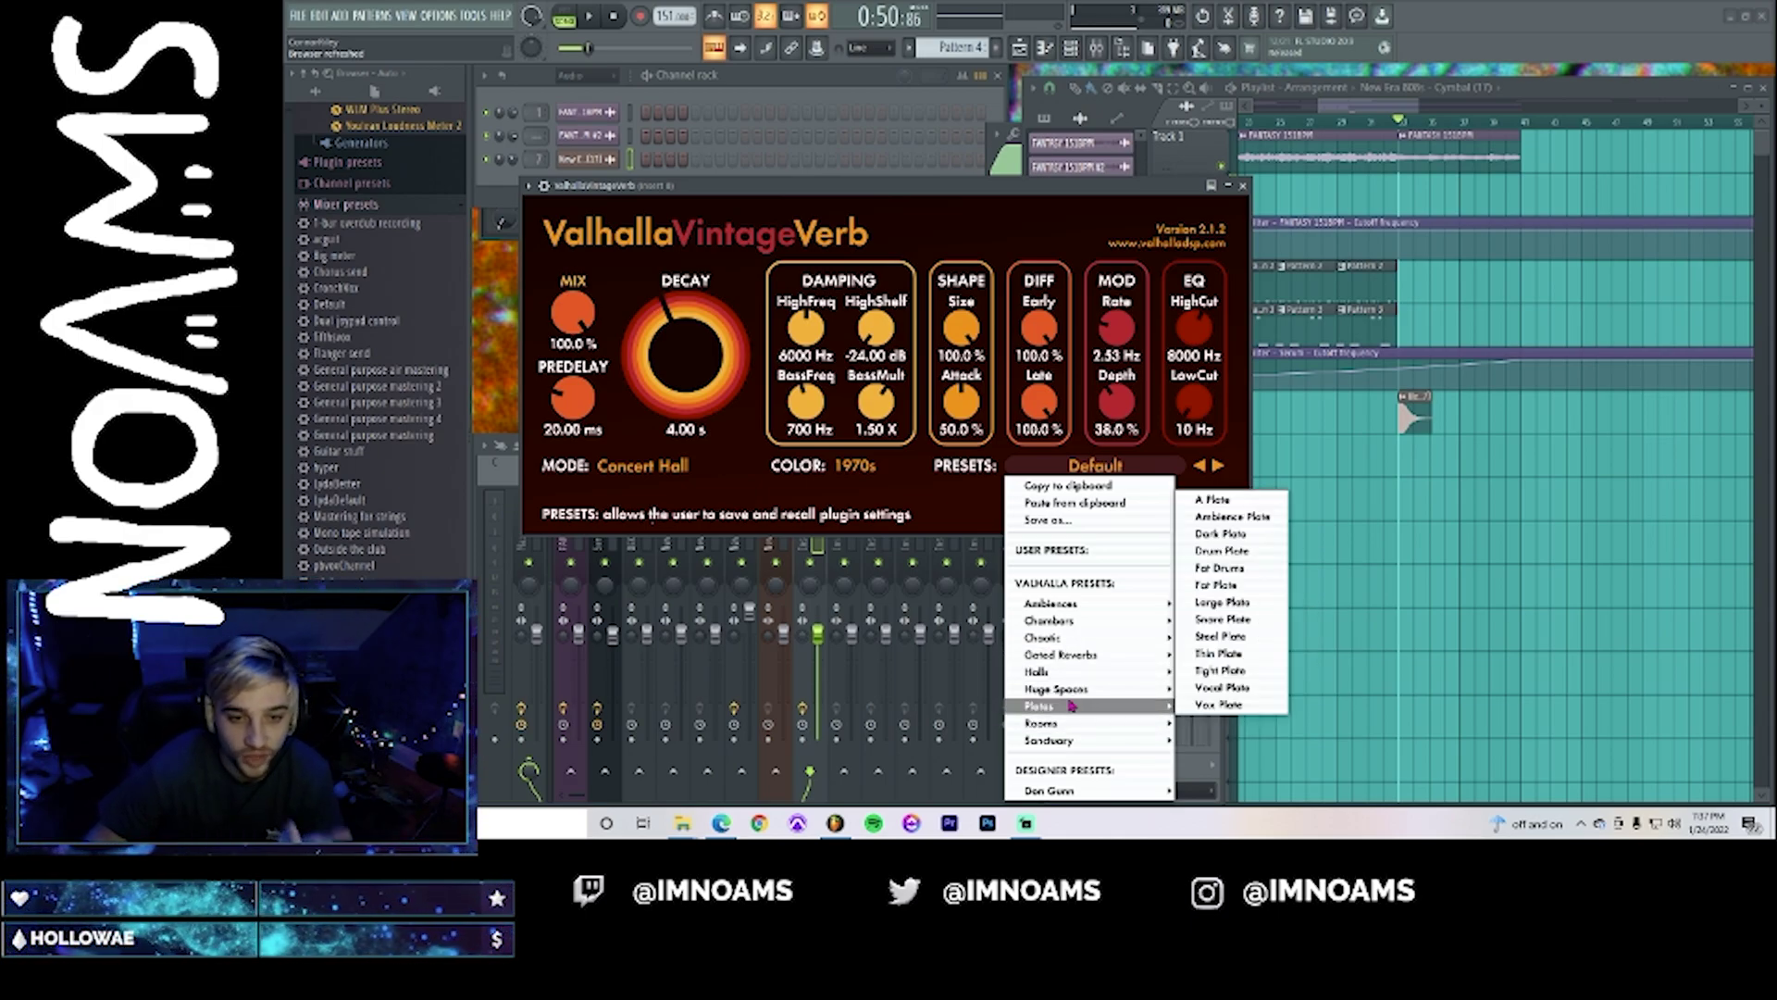
{"action": "left_click", "coordinate": [1245, 643]}
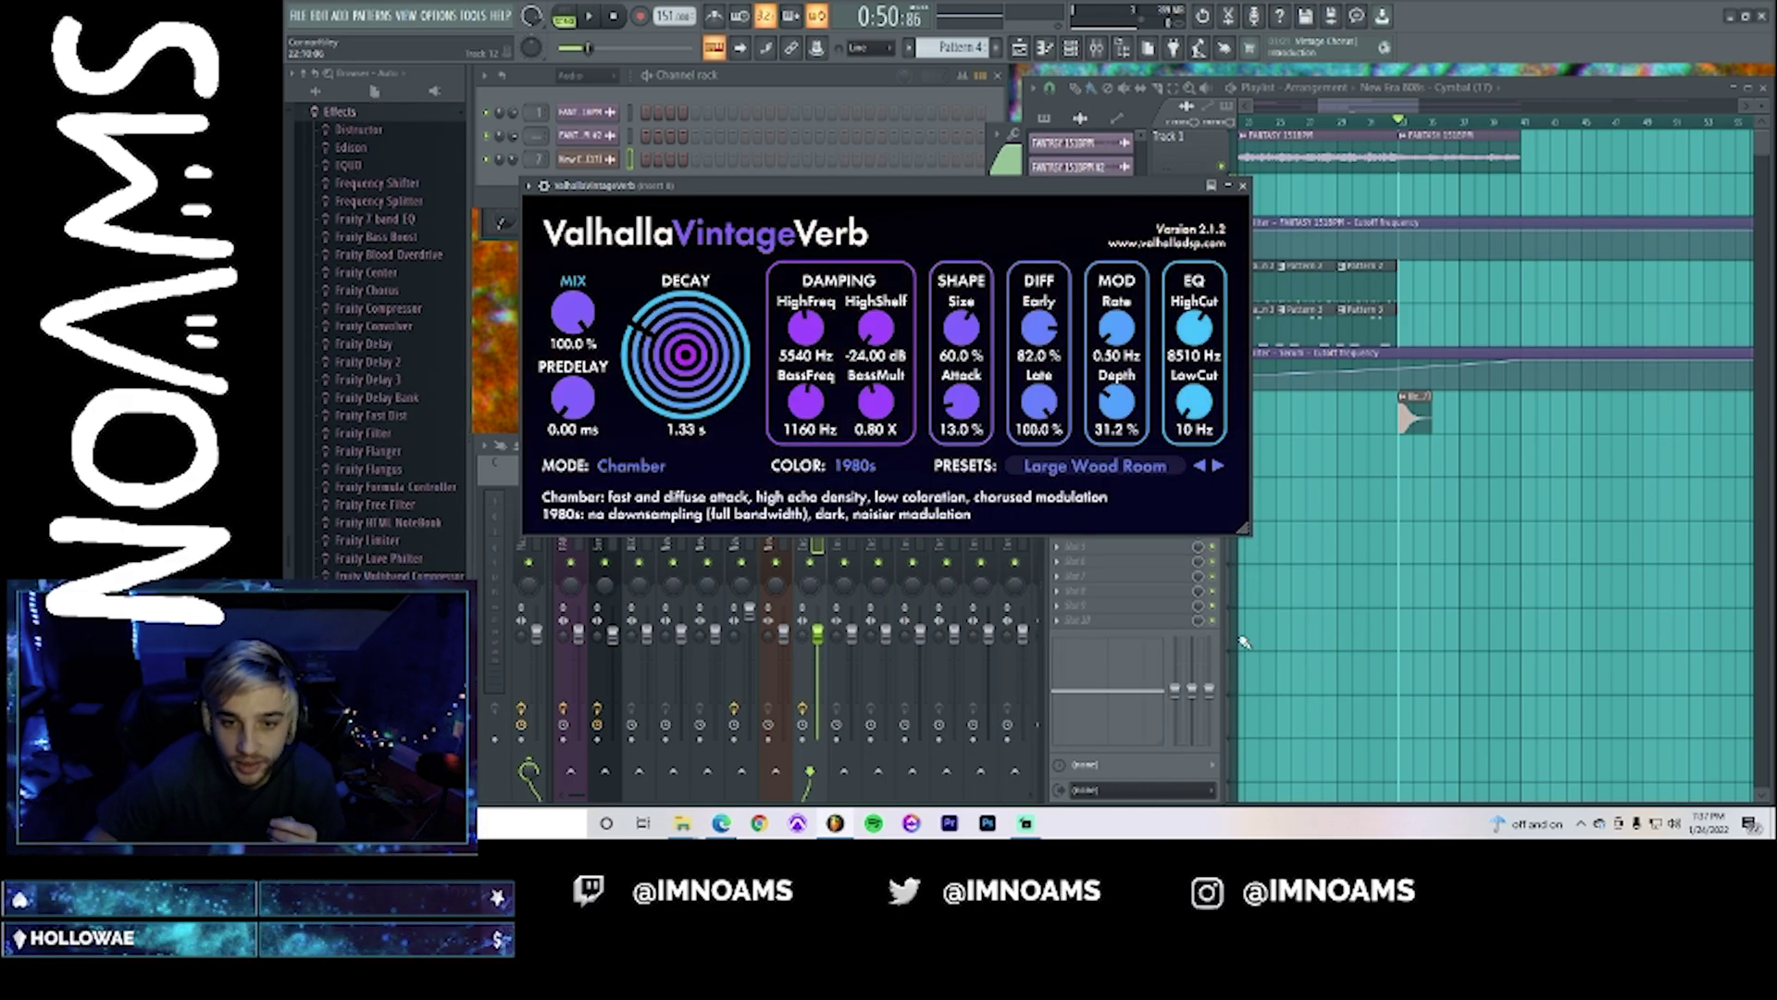
{"action": "left_click_drag", "start_coordinate": [672, 371], "coordinate": [670, 358]}
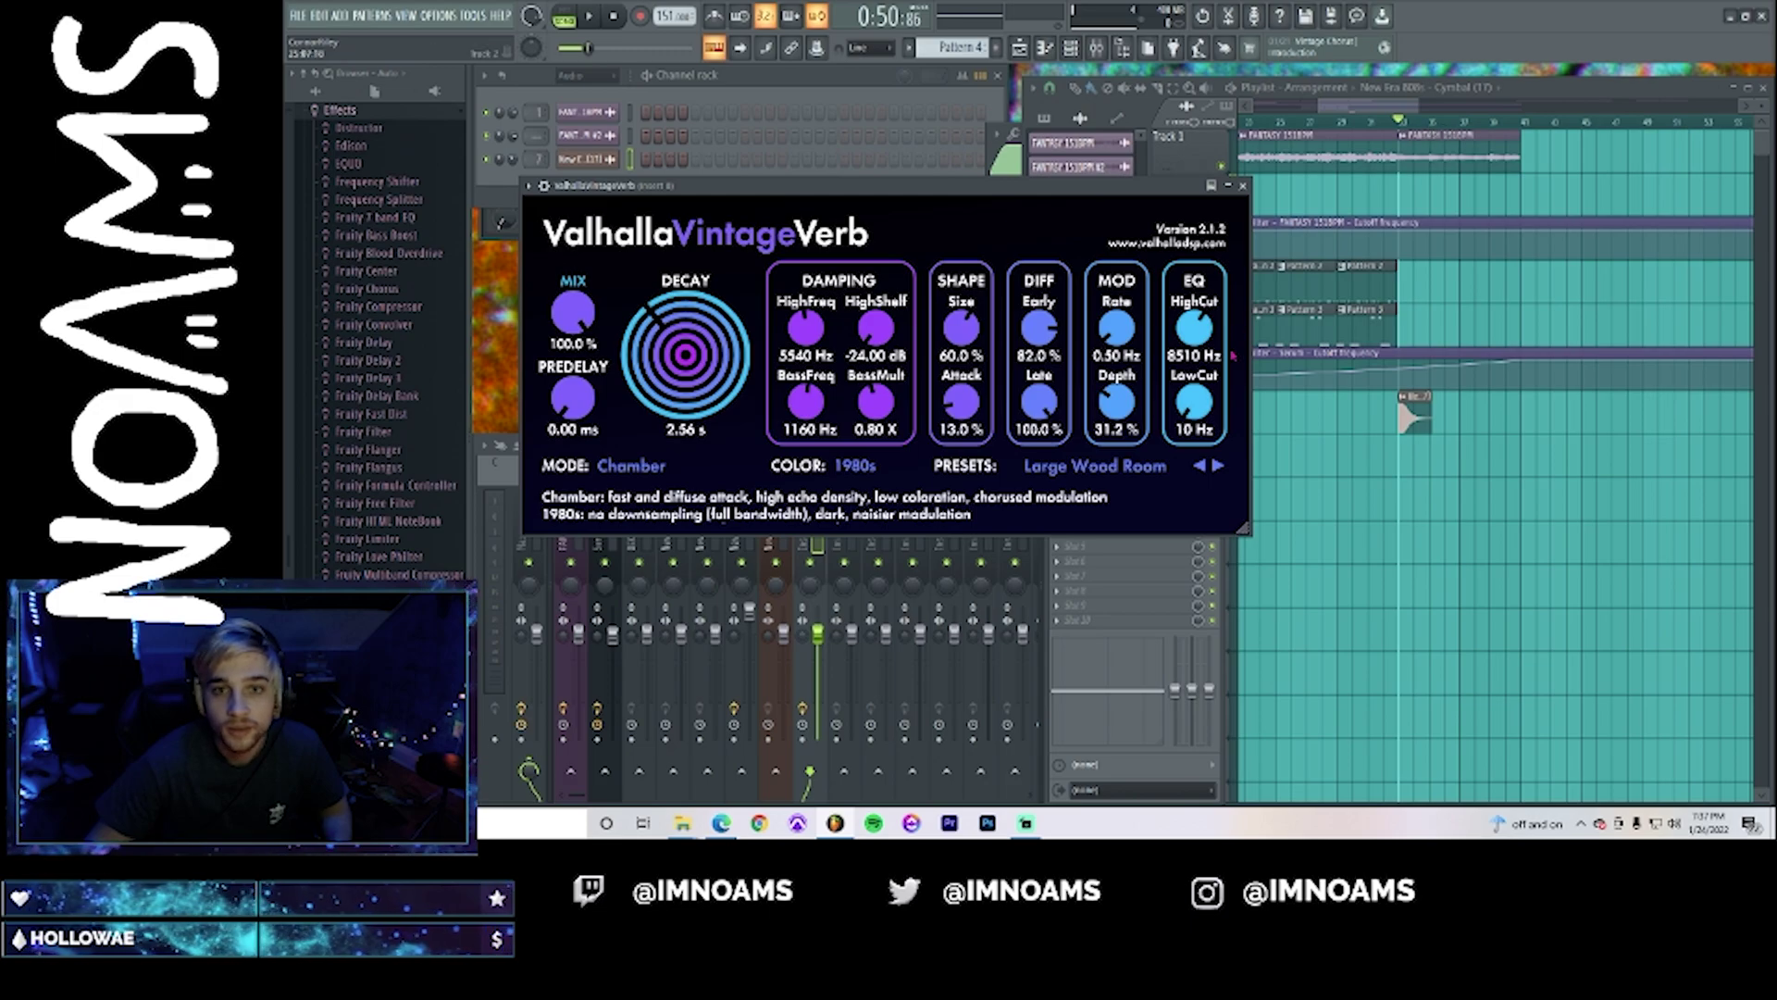
- Send the cymbal's Insert 7 to the reverb on Insert 8 and slightly lower the Insert 7 fader during playback
{"action": "left_click", "coordinate": [814, 555]}
{"action": "left_click", "coordinate": [774, 521]}
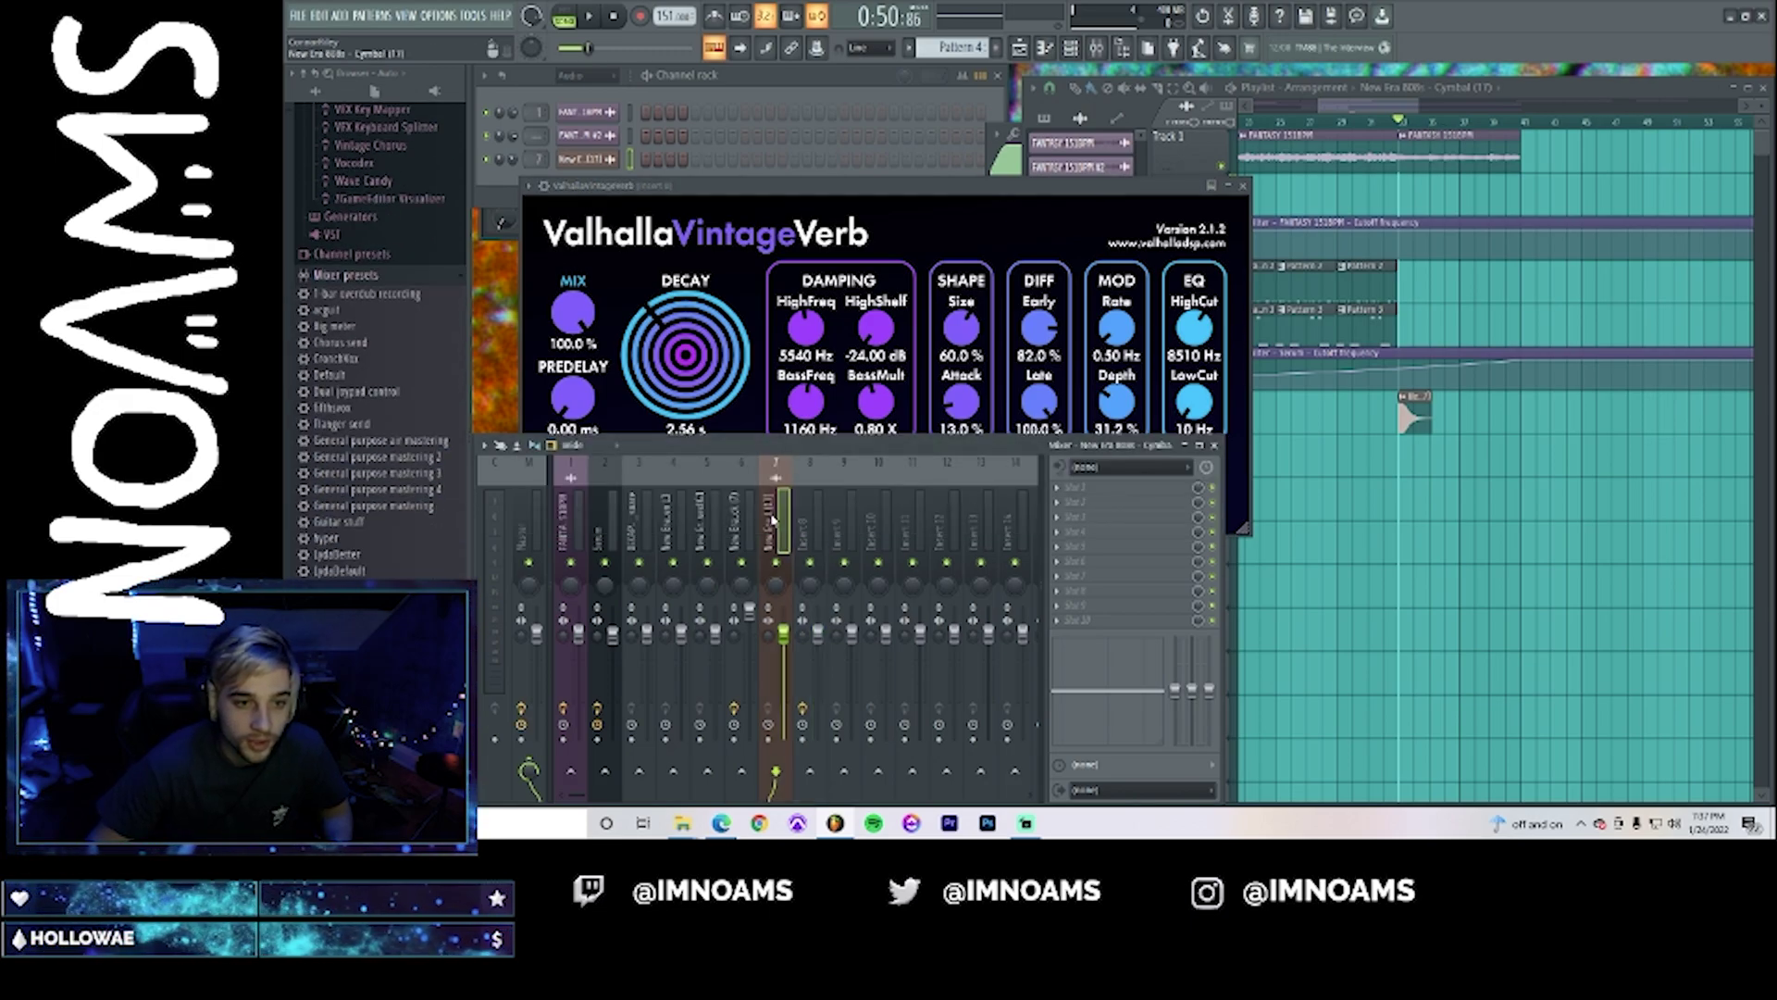
{"action": "left_click", "coordinate": [810, 772]}
{"action": "key", "text": "space"}
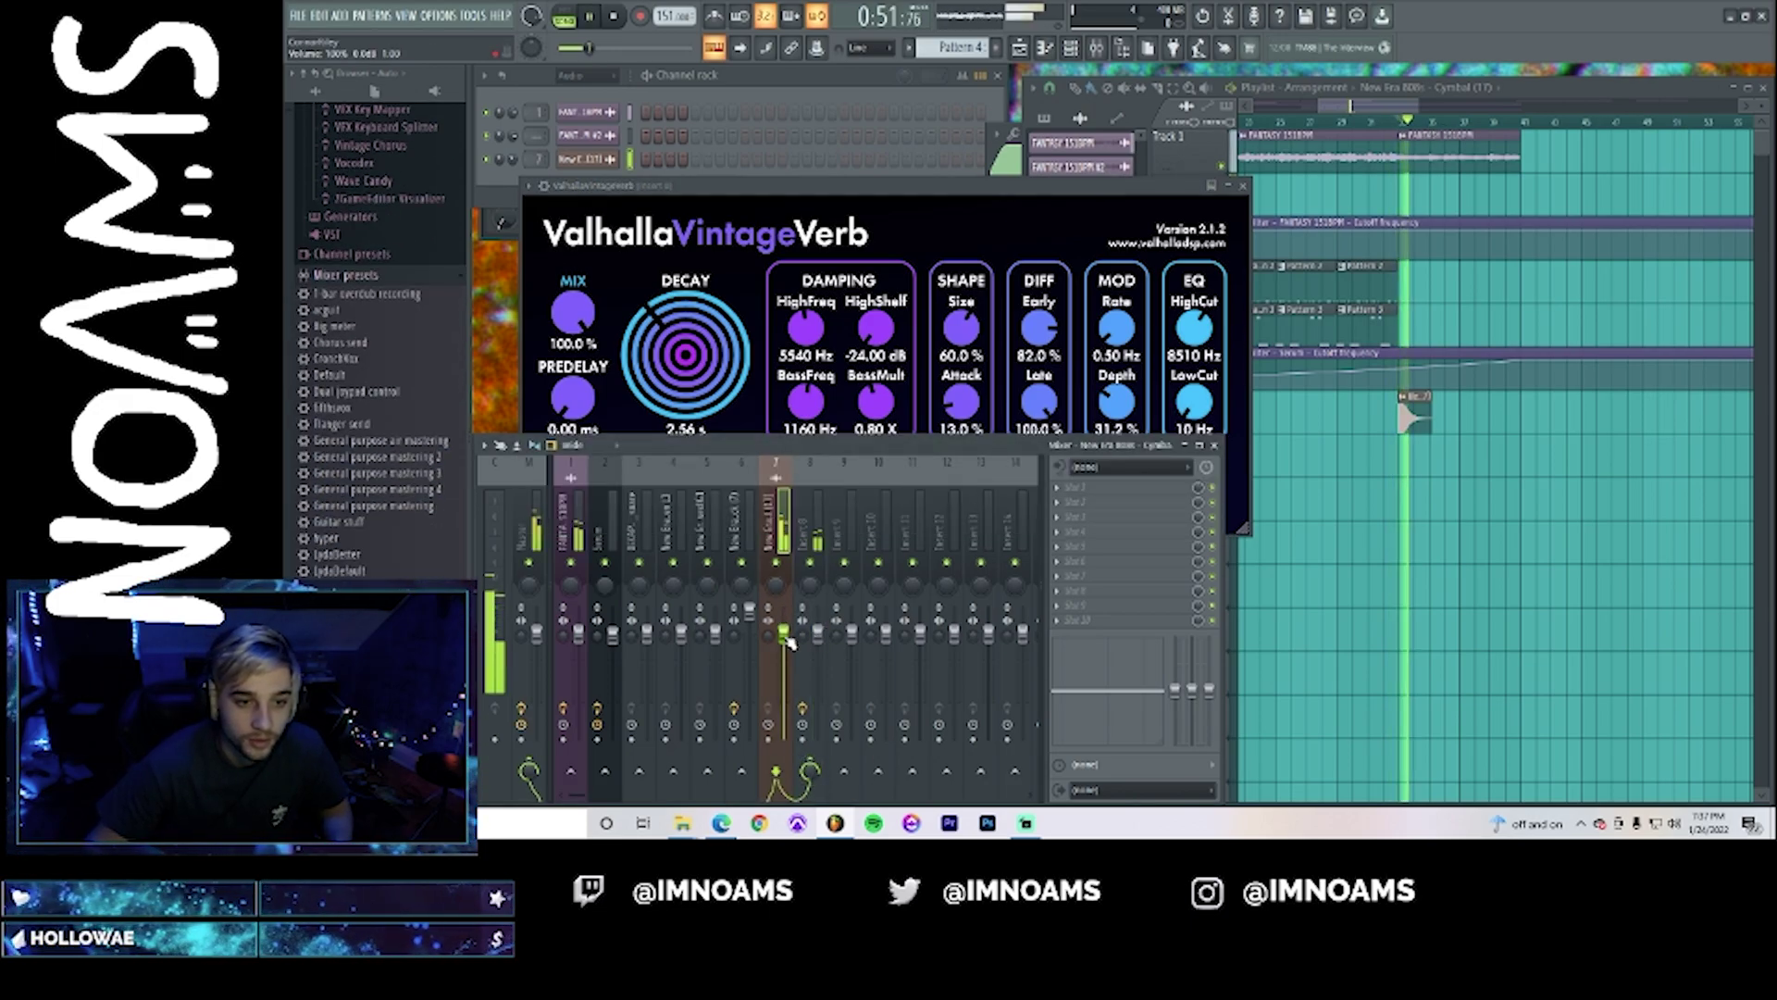
{"action": "left_click_drag", "start_coordinate": [786, 637], "coordinate": [786, 647]}
- Send the FANTASY 151BPM track on Insert 1 to the reverb on Insert 8 and reduce the send level
{"action": "left_click", "coordinate": [566, 658]}
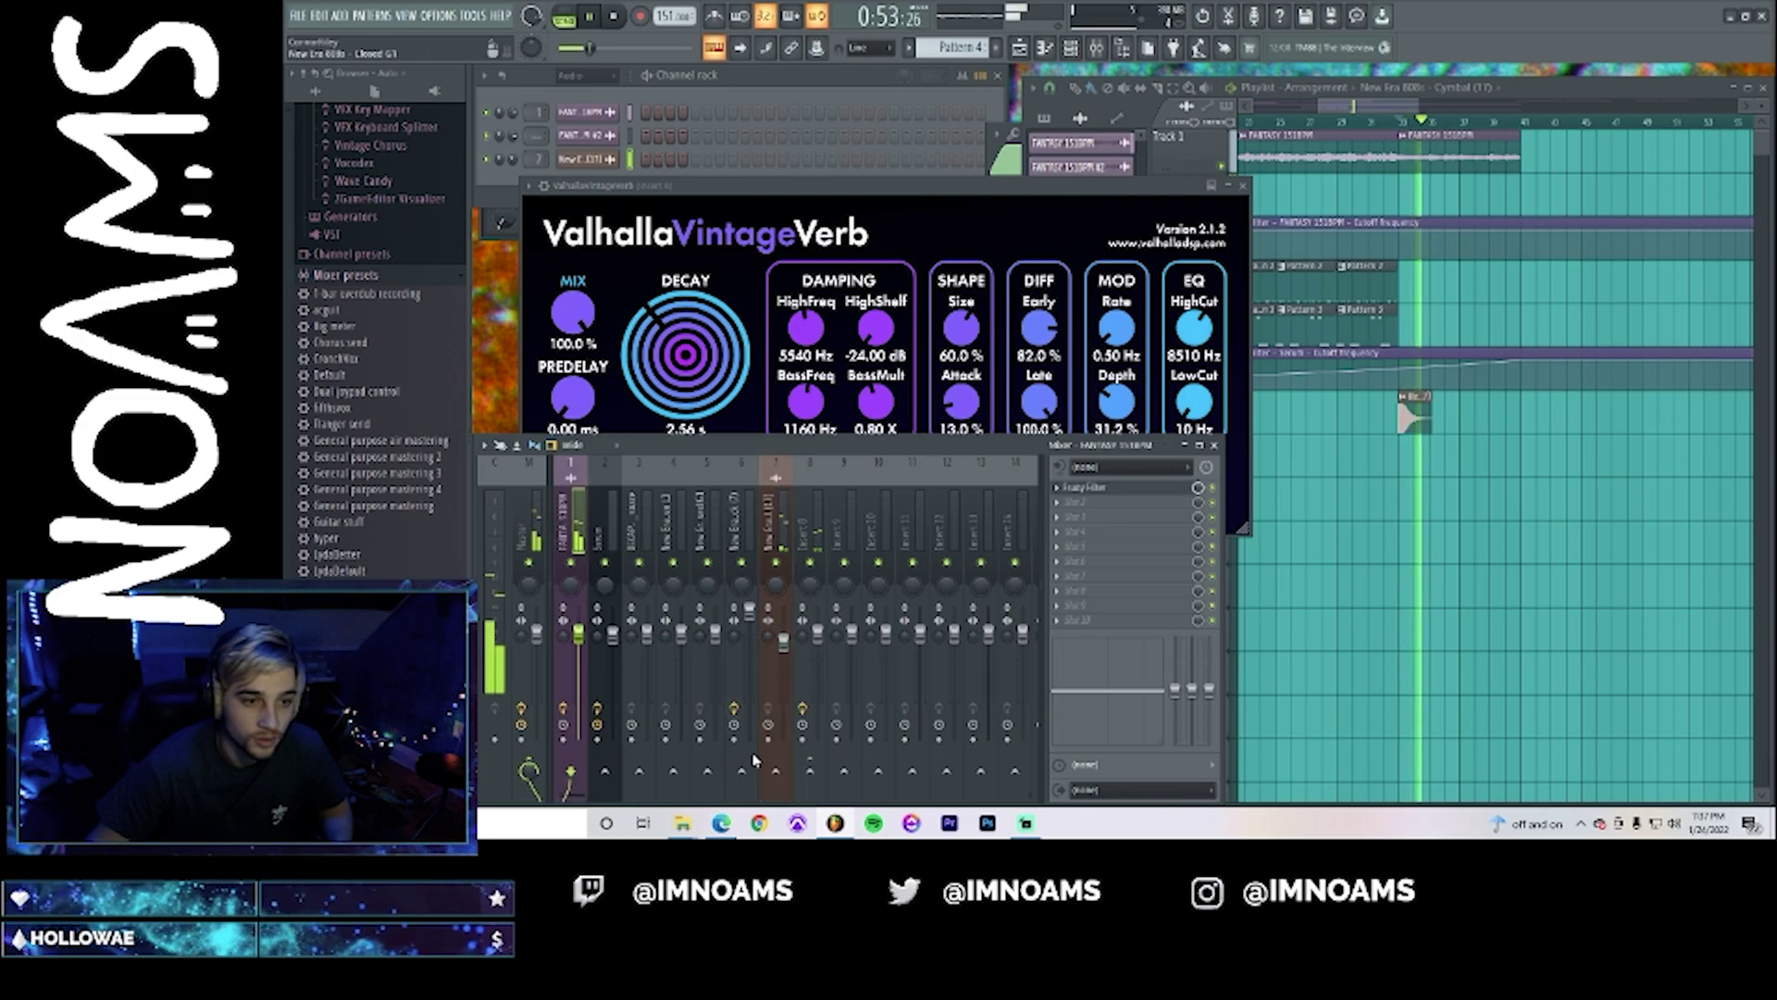
{"action": "left_click", "coordinate": [810, 771]}
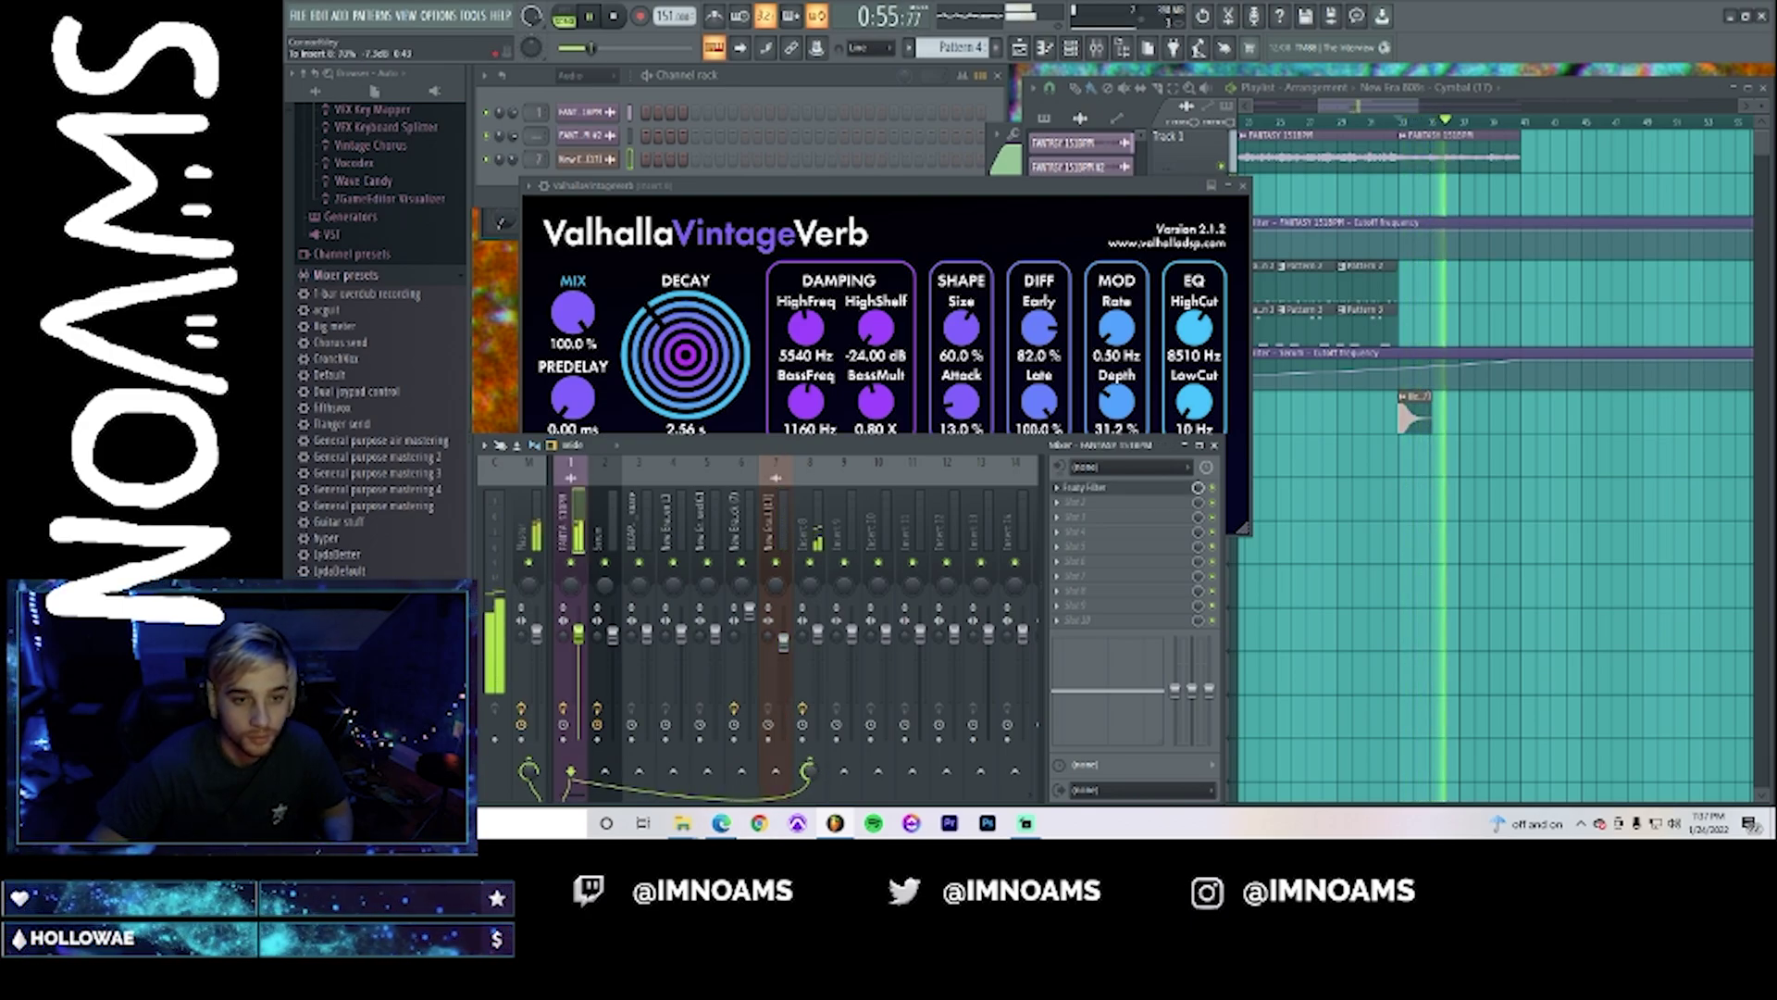
{"action": "left_click_drag", "start_coordinate": [809, 771], "coordinate": [809, 799]}
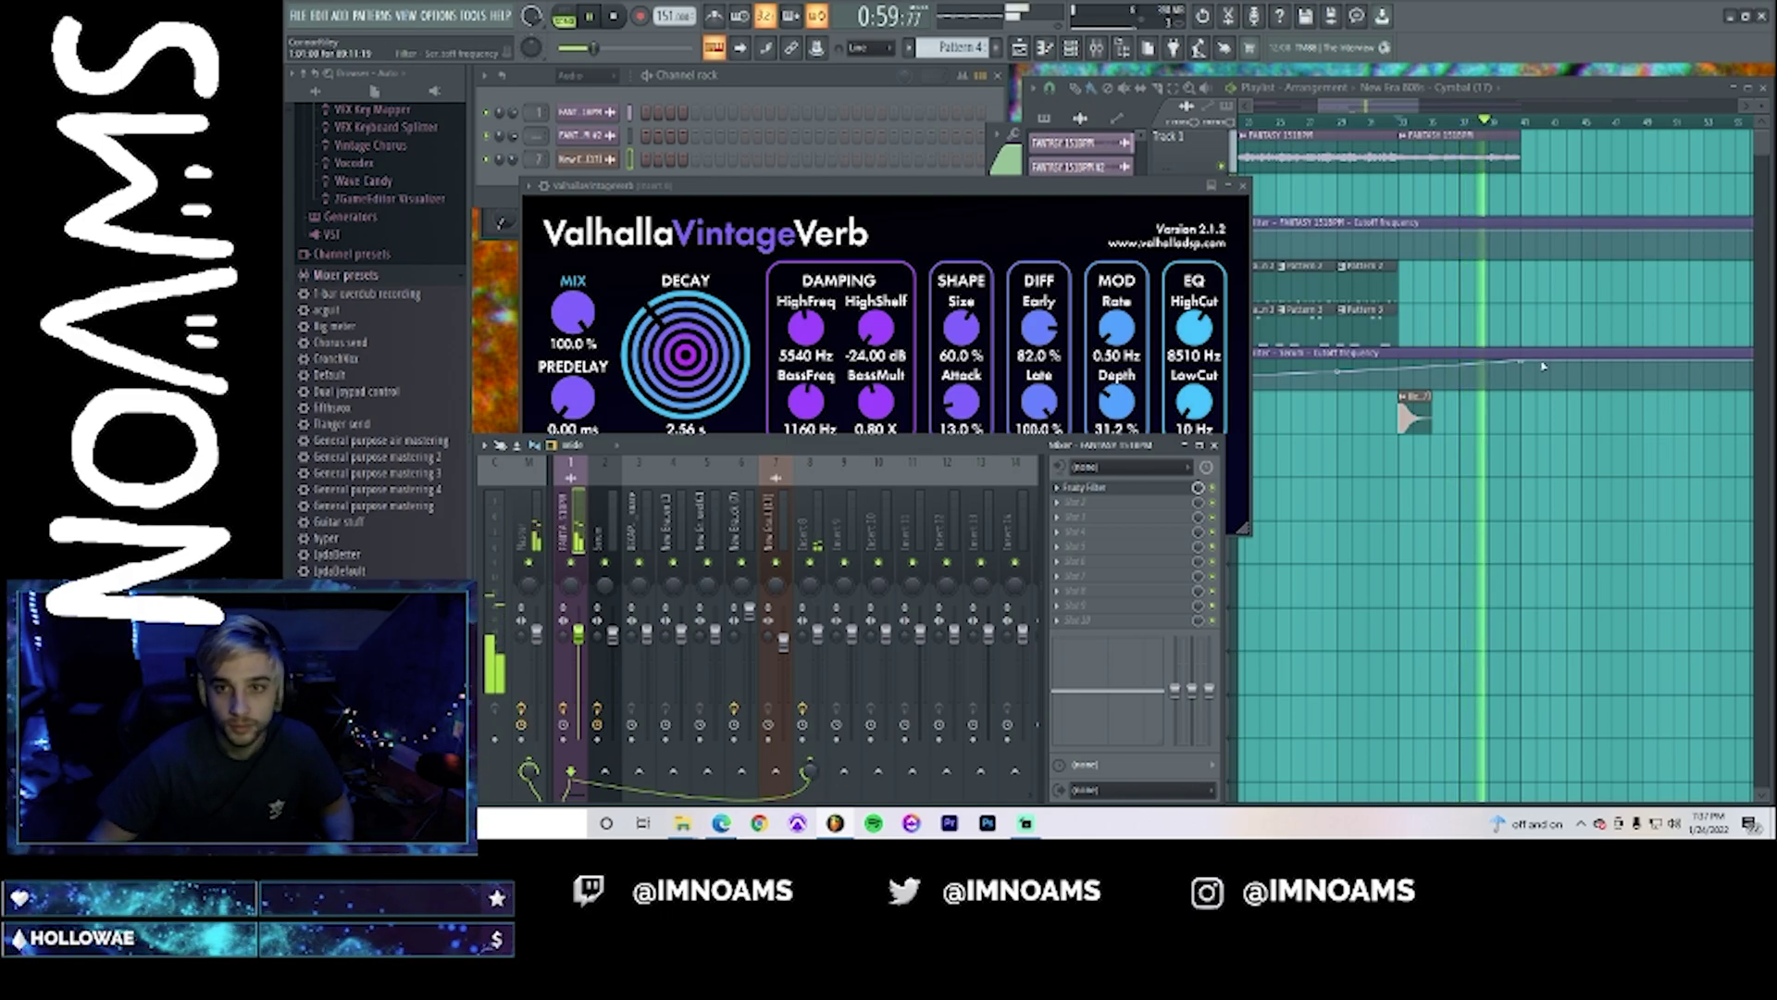
- Place another FANTASY 151BPM clip at bar 41 on Track 1 and stop playback
{"action": "left_click", "coordinate": [1501, 151]}
{"action": "left_click", "coordinate": [1528, 155]}
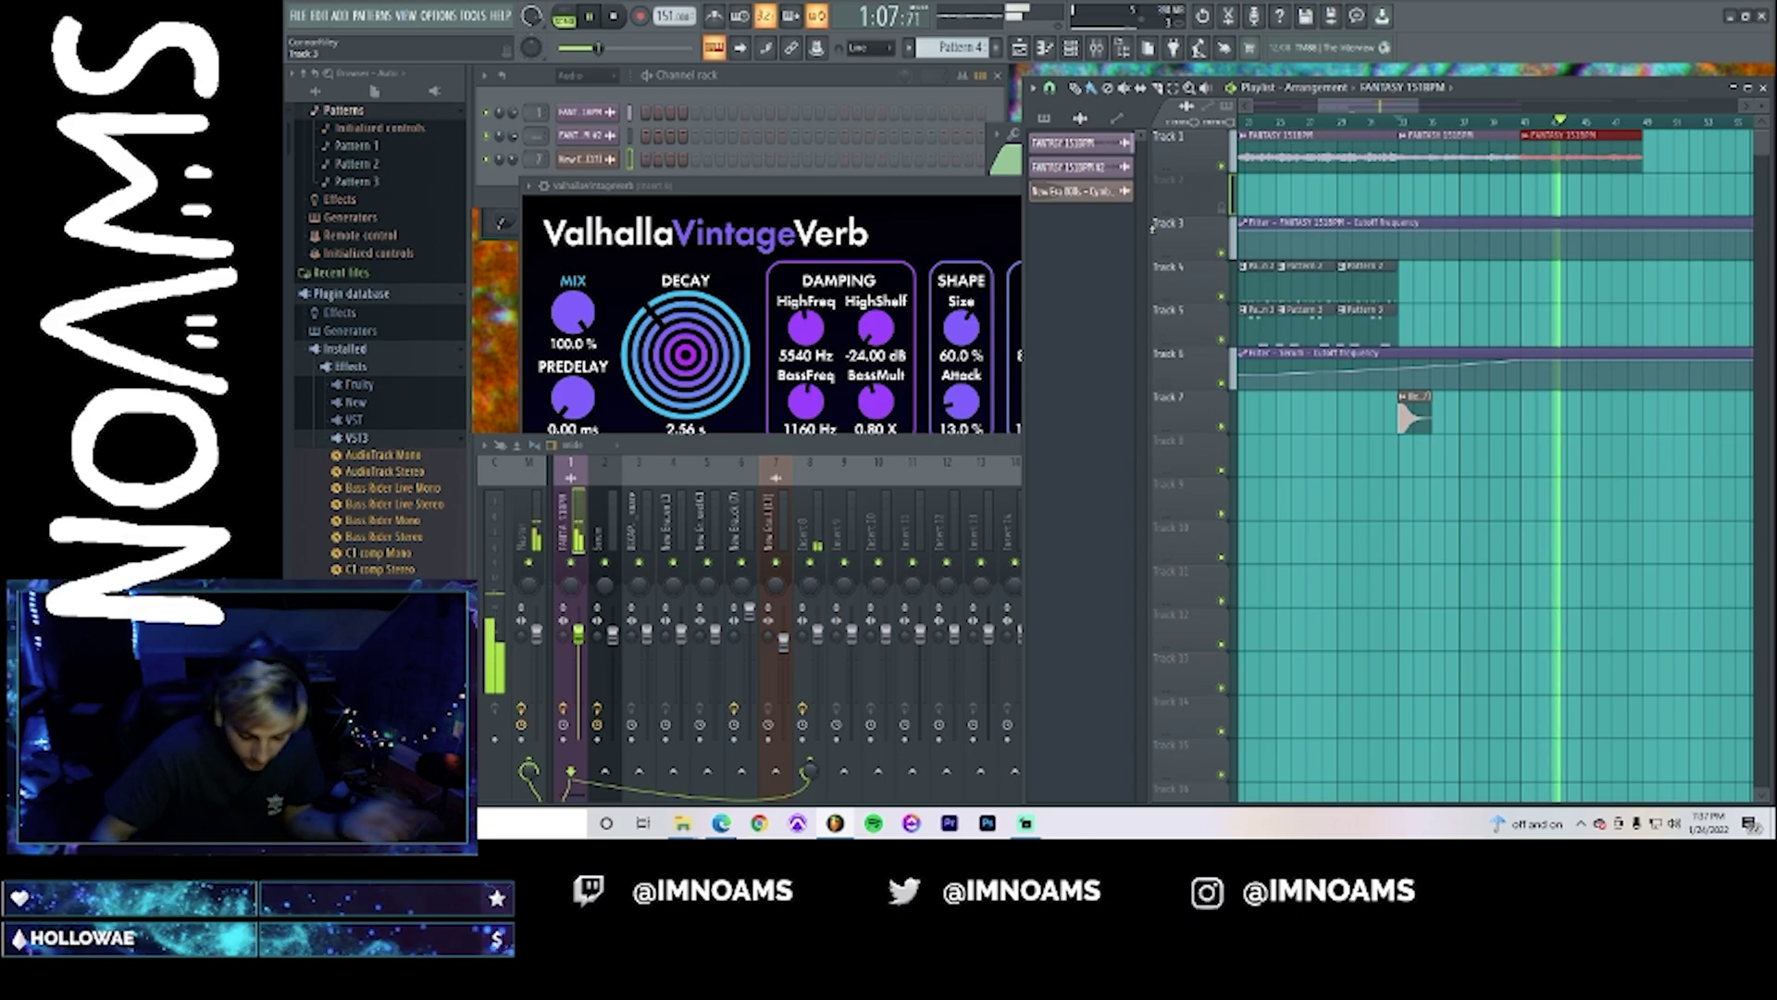
{"action": "key", "text": "space"}
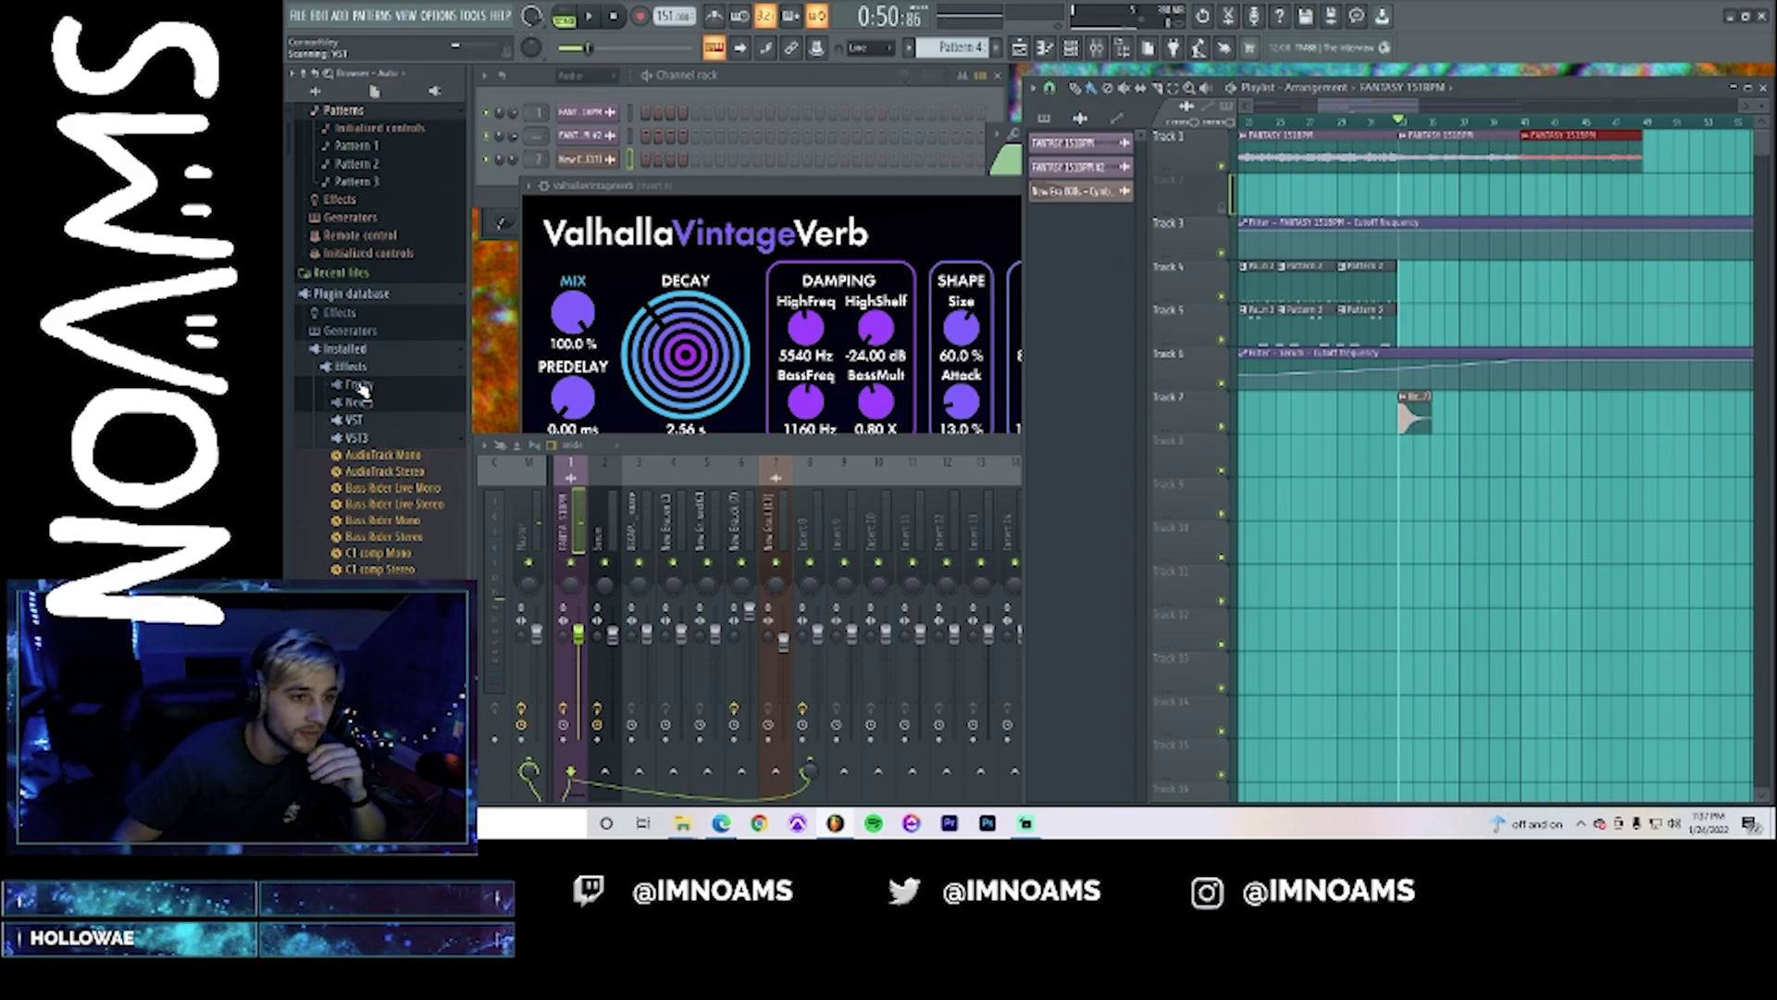
- Collapse the expanded Plugin database, Plugin presets, Current project and Mixer presets folders in the browser
{"action": "scroll", "coordinate": [350, 359], "scroll_direction": "down", "scroll_amount": 5}
{"action": "scroll", "coordinate": [350, 387], "scroll_direction": "up", "scroll_amount": 6}
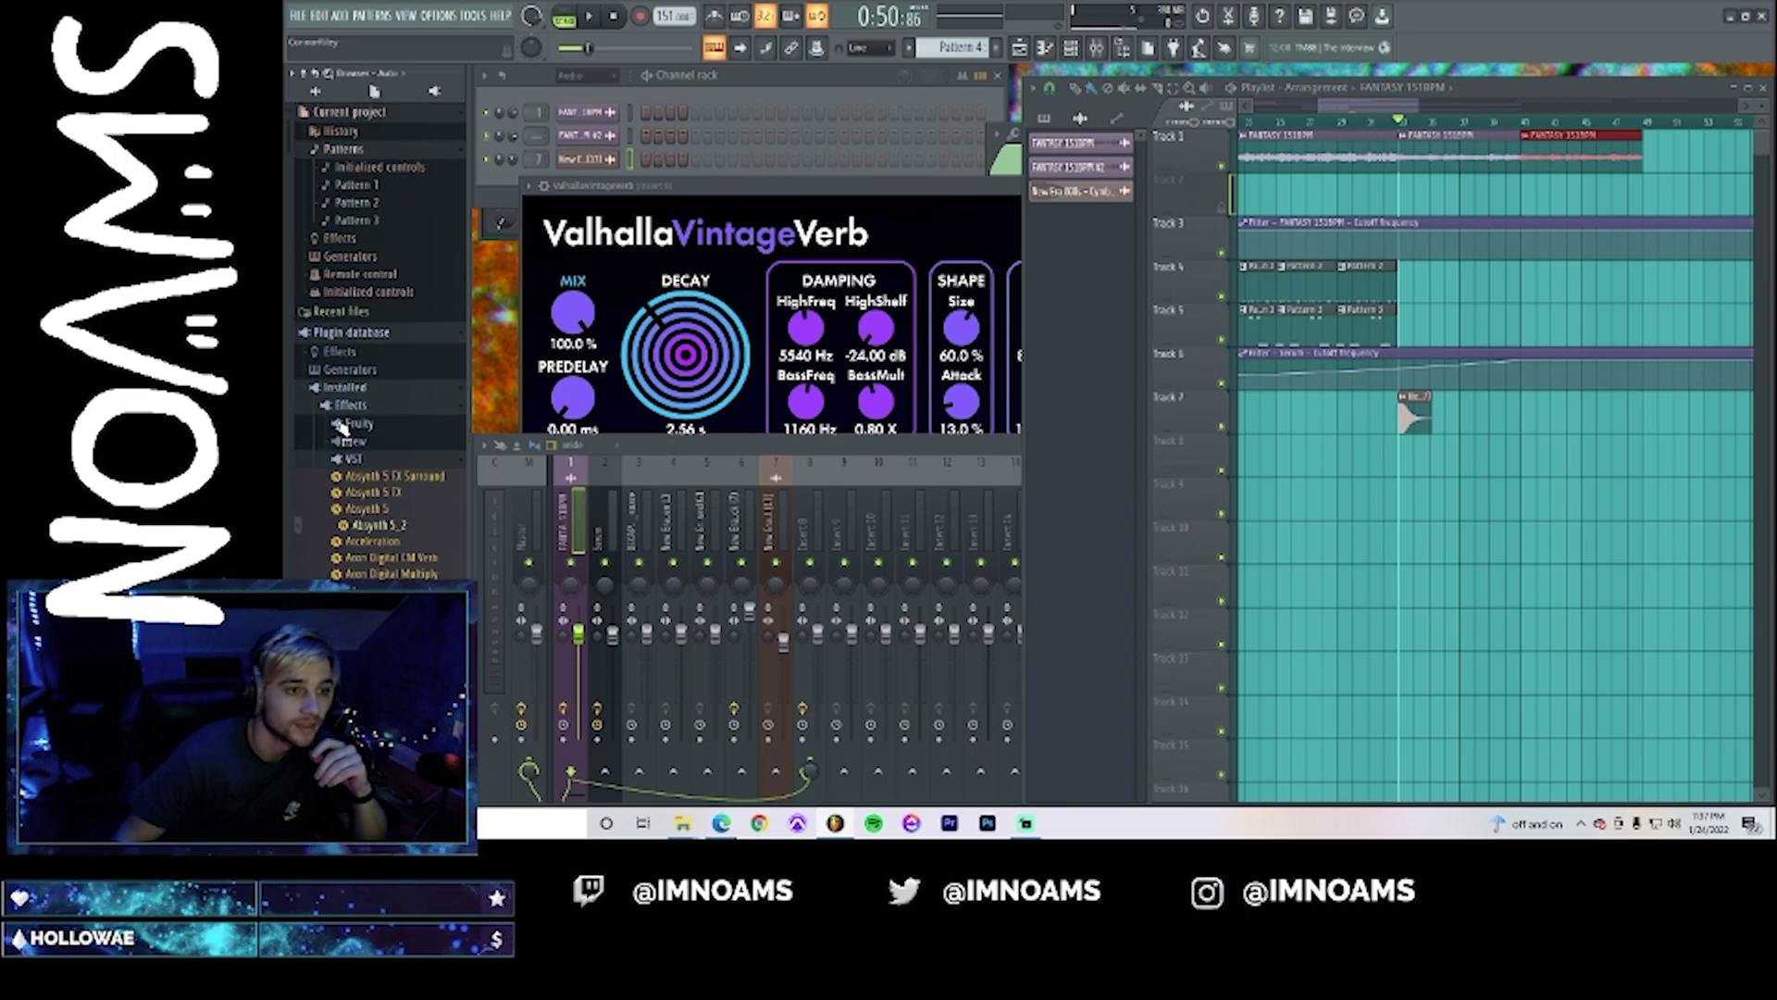
{"action": "left_click", "coordinate": [335, 387]}
{"action": "left_click", "coordinate": [341, 426]}
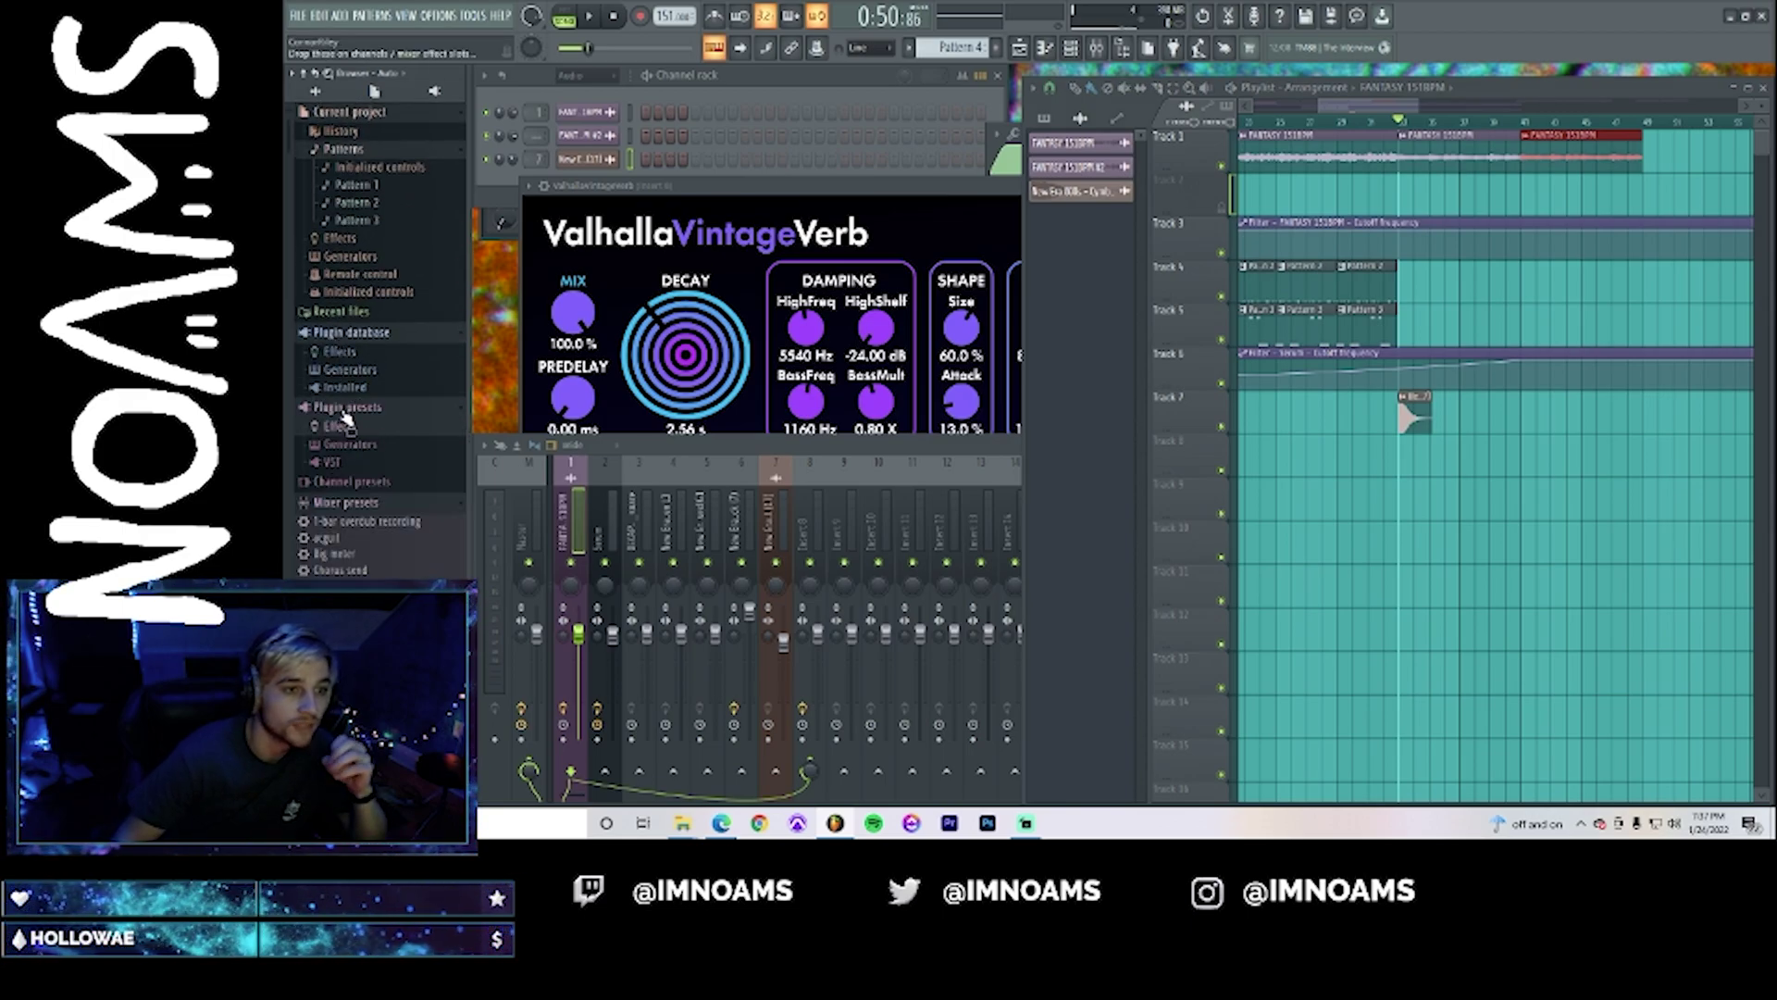
{"action": "left_click", "coordinate": [348, 406]}
{"action": "left_click", "coordinate": [352, 331]}
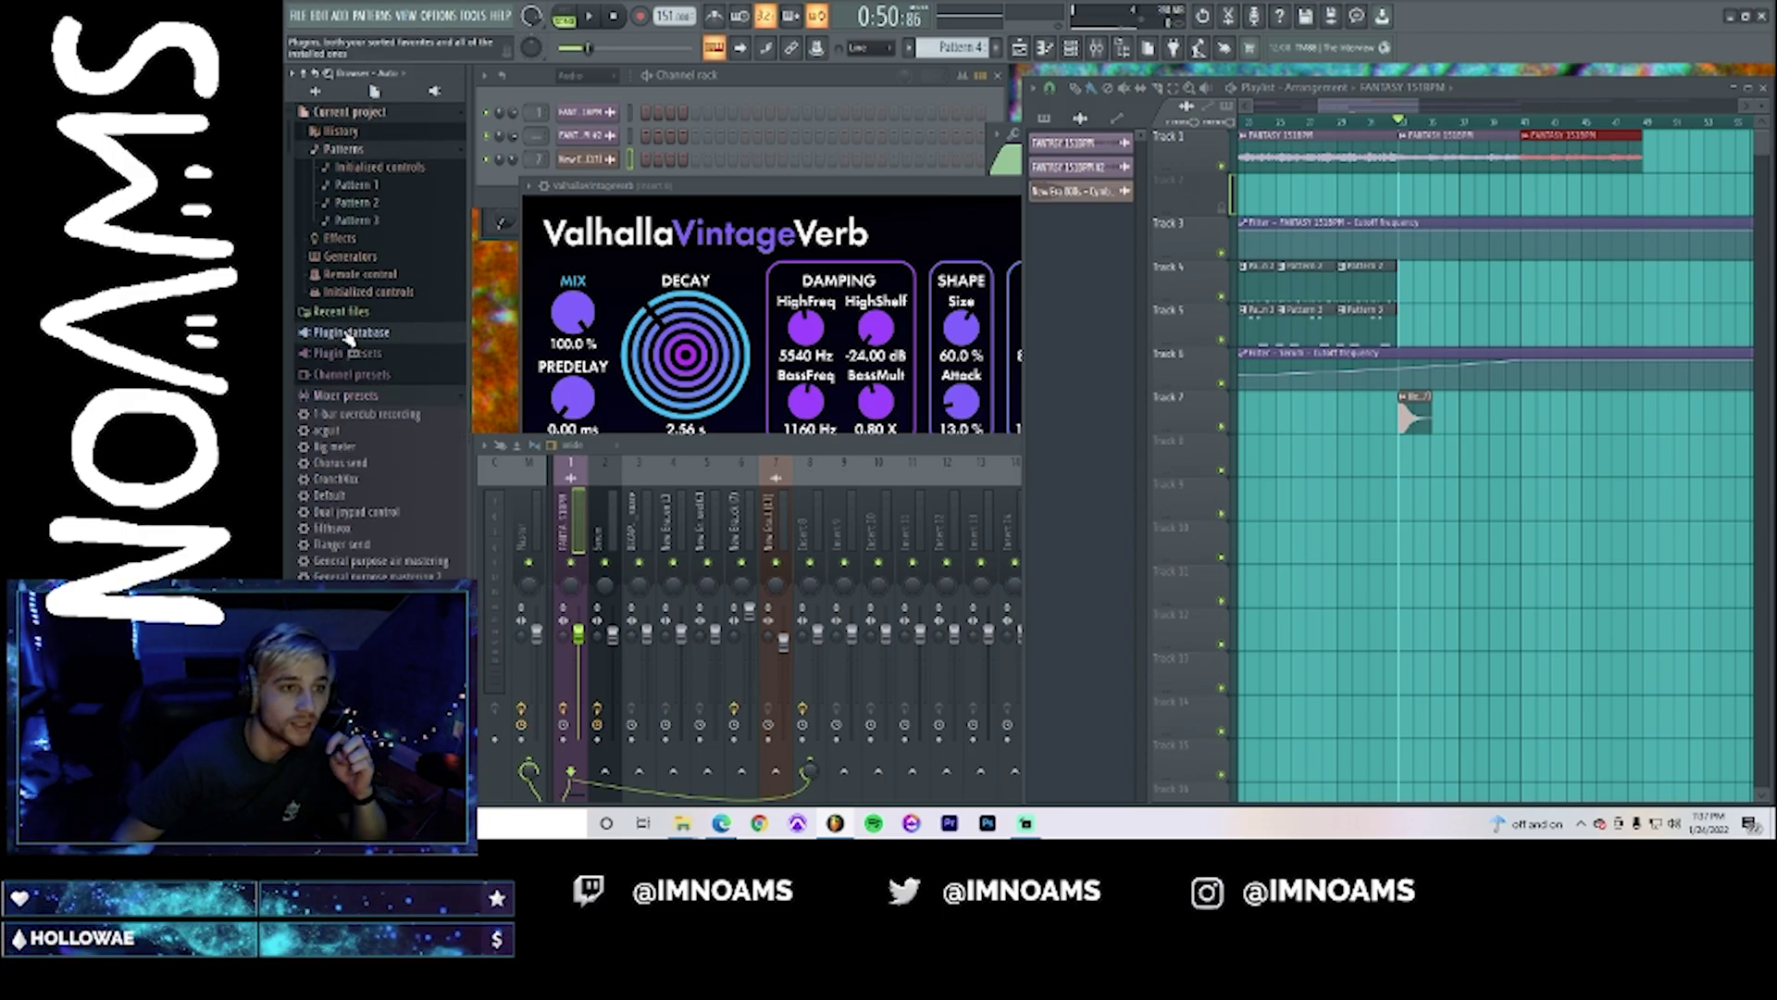
{"action": "left_click", "coordinate": [344, 150]}
{"action": "left_click", "coordinate": [347, 113]}
{"action": "left_click", "coordinate": [366, 218]}
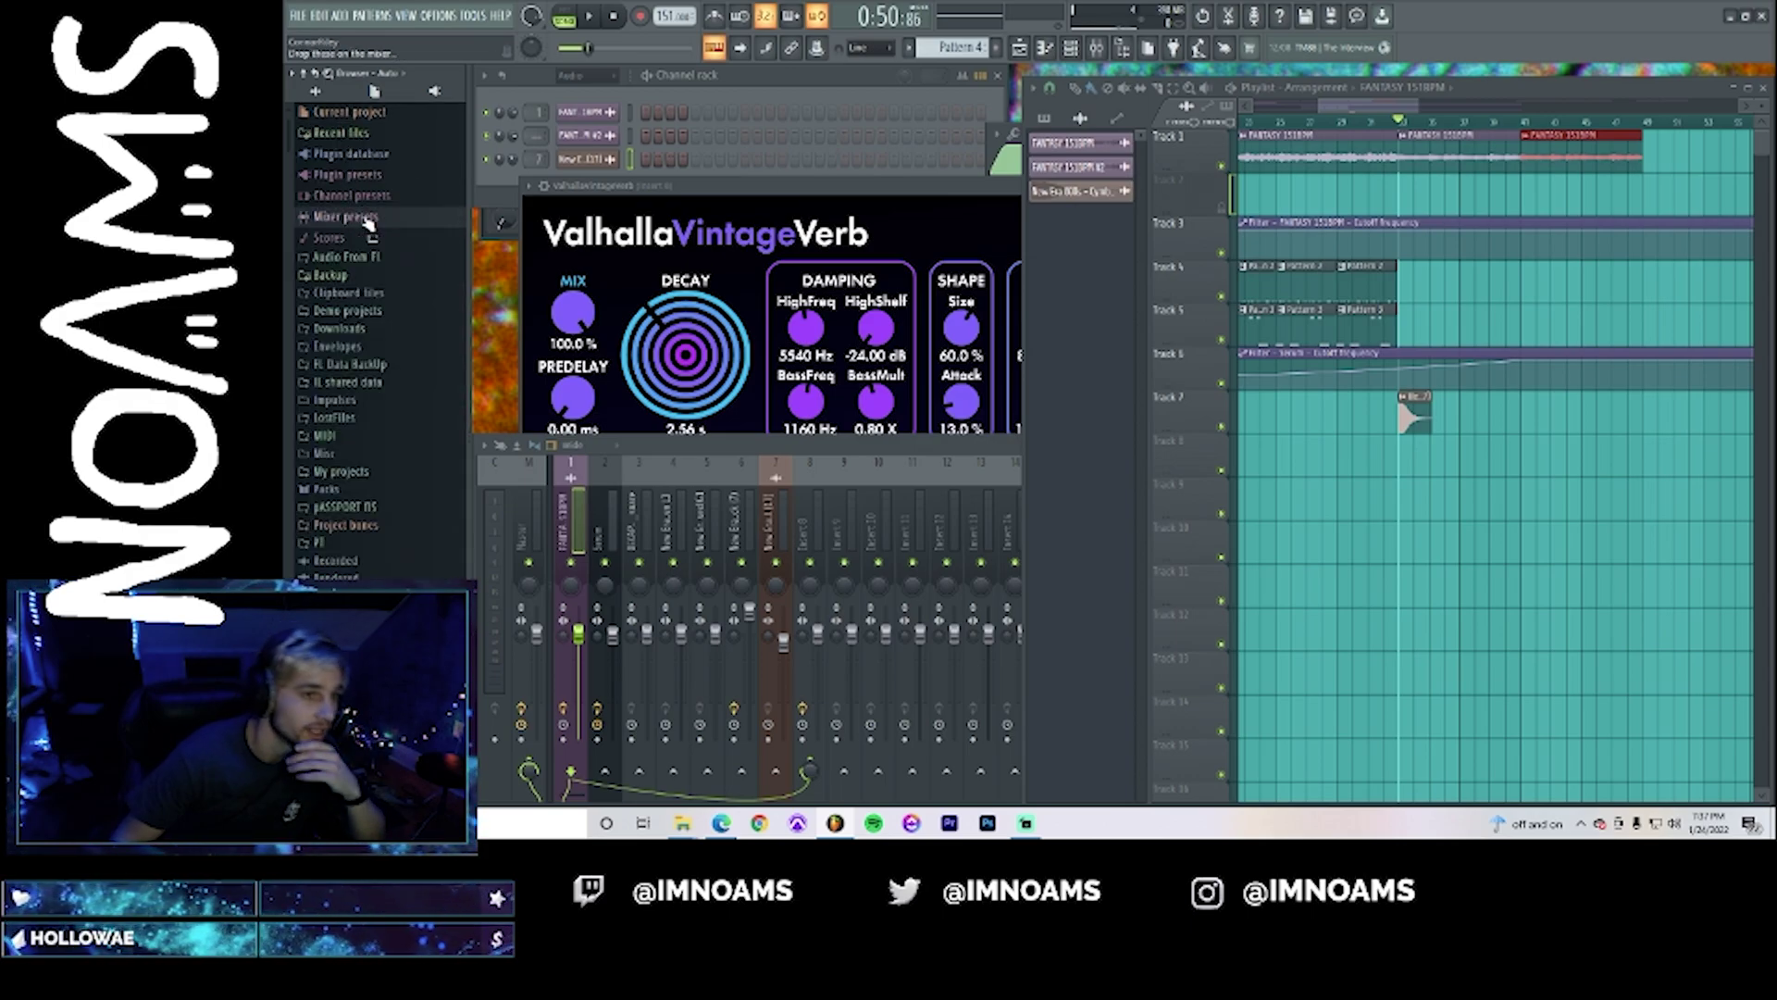
- Find Kontakt among the installed VST generators in the Plugin database and add it to the channel rack
{"action": "left_click", "coordinate": [361, 155]}
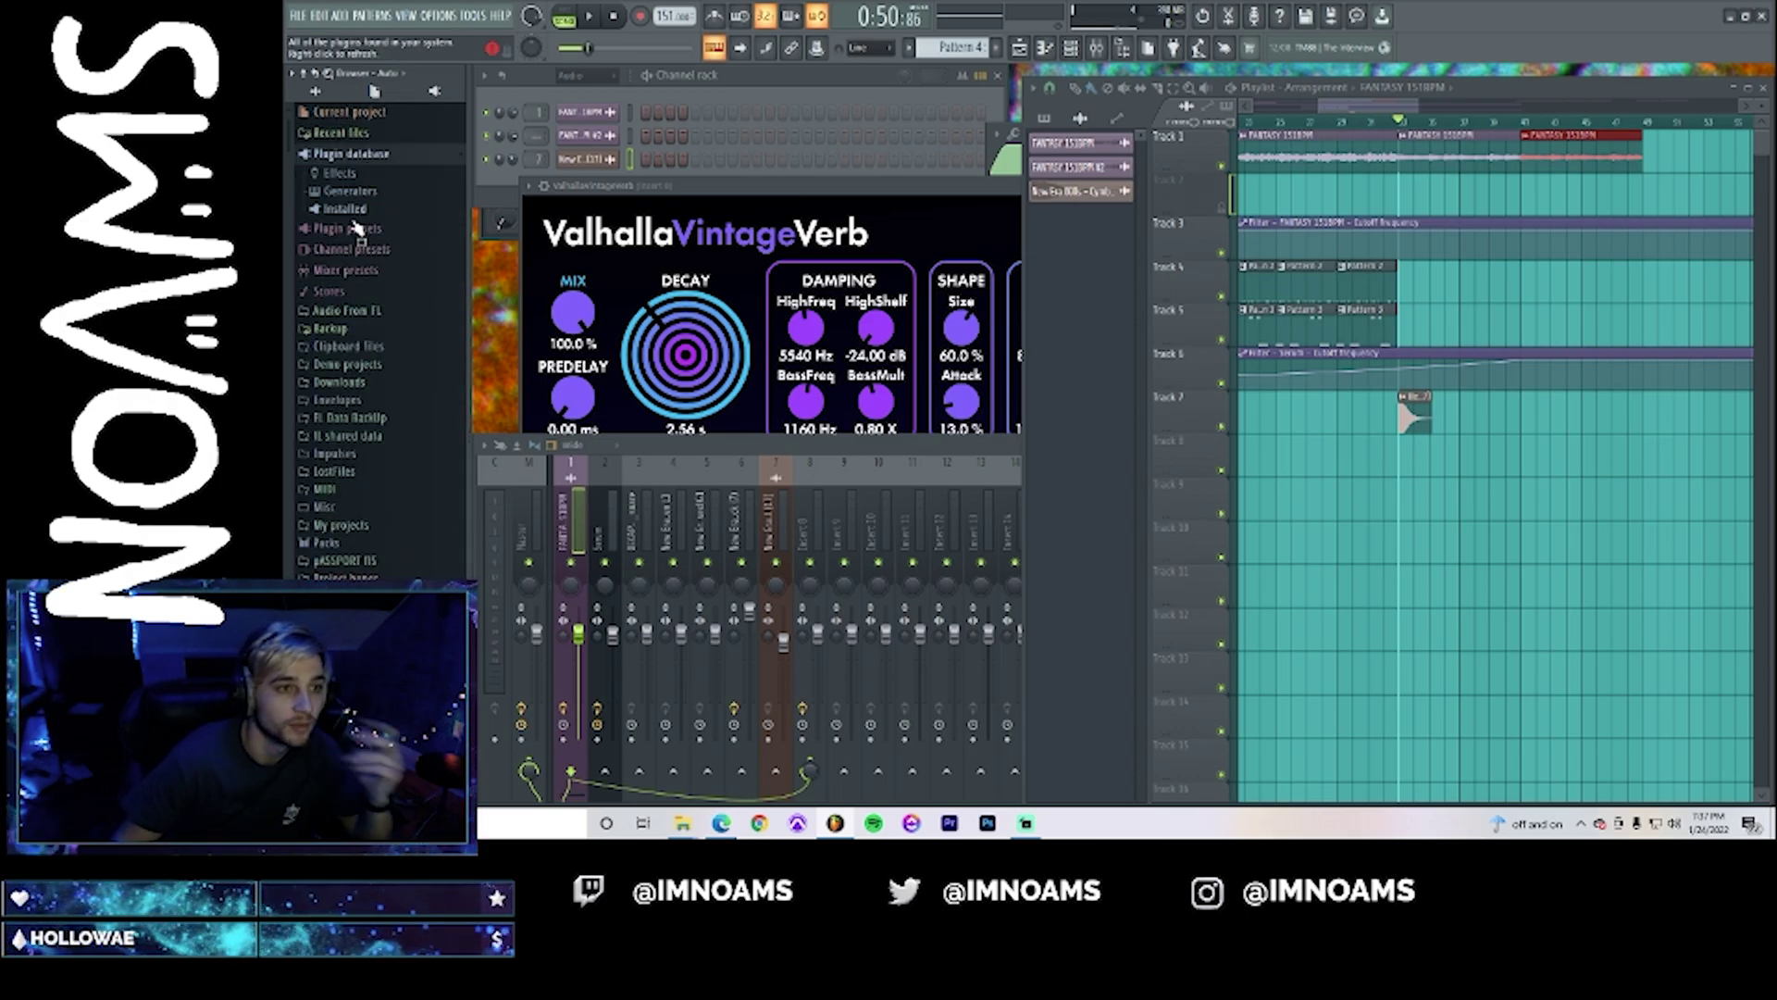
{"action": "left_click", "coordinate": [346, 208]}
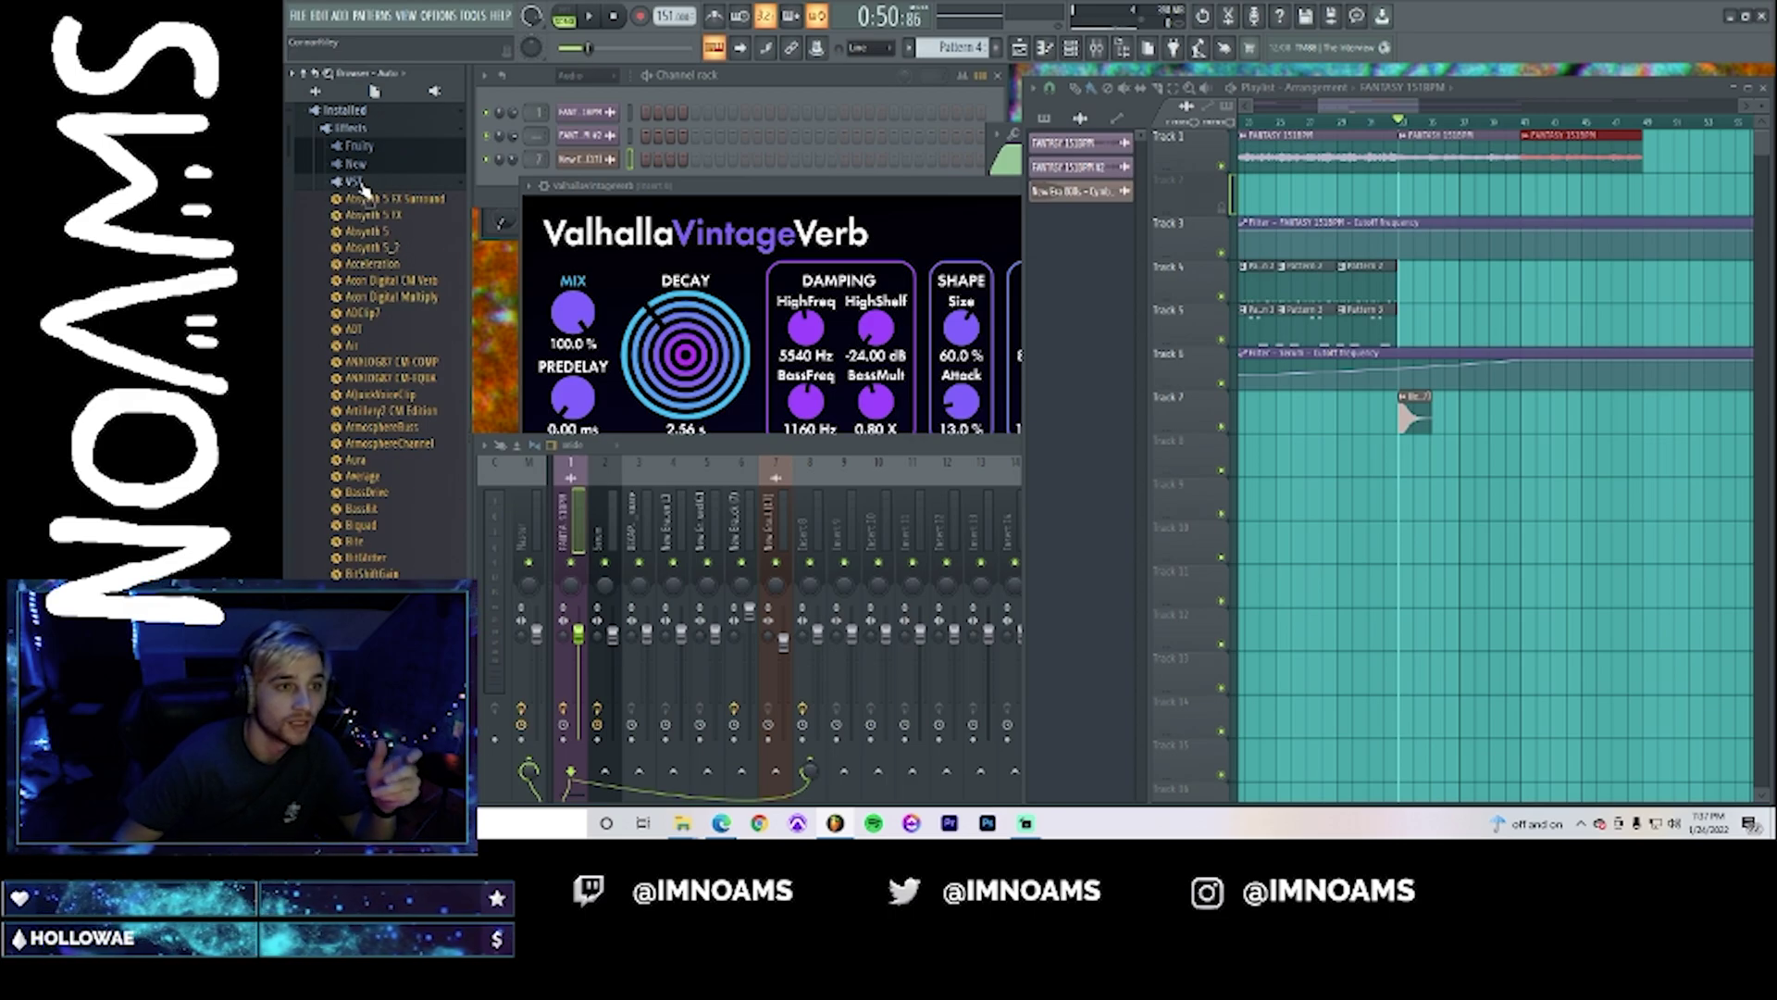
{"action": "left_click", "coordinate": [359, 183]}
{"action": "left_click", "coordinate": [348, 129]}
{"action": "left_click", "coordinate": [353, 147]}
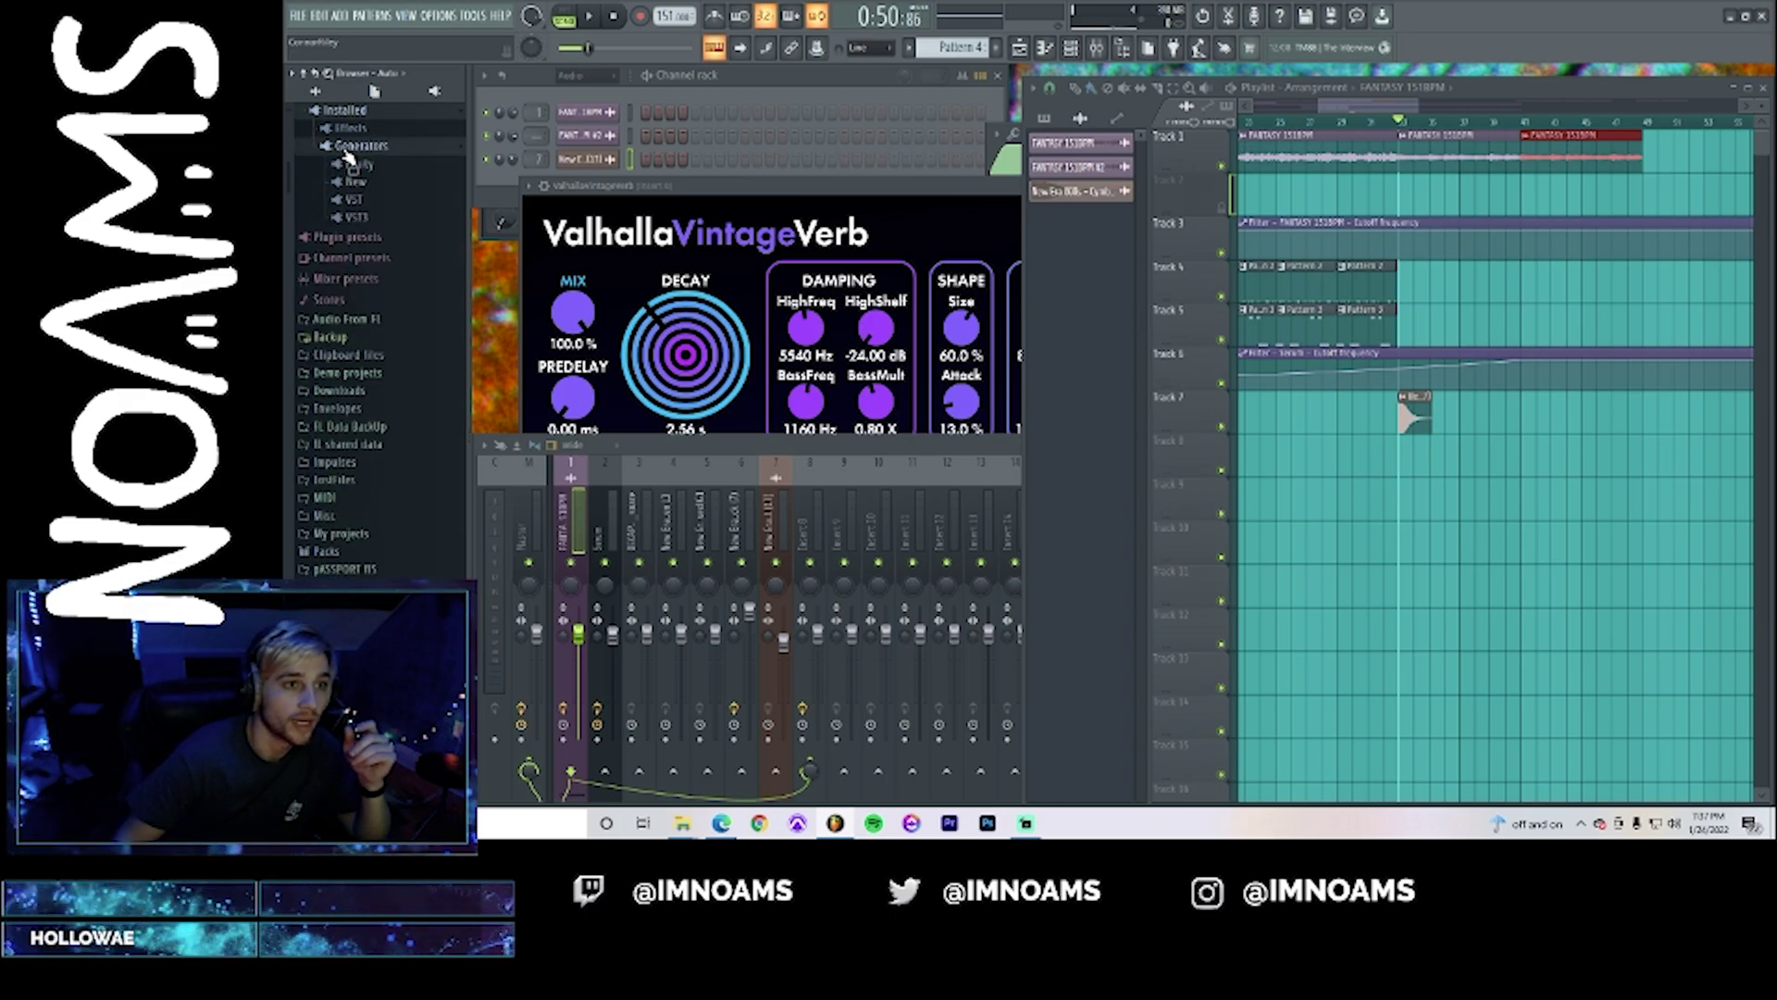
{"action": "left_click", "coordinate": [356, 217]}
{"action": "left_click", "coordinate": [356, 128]}
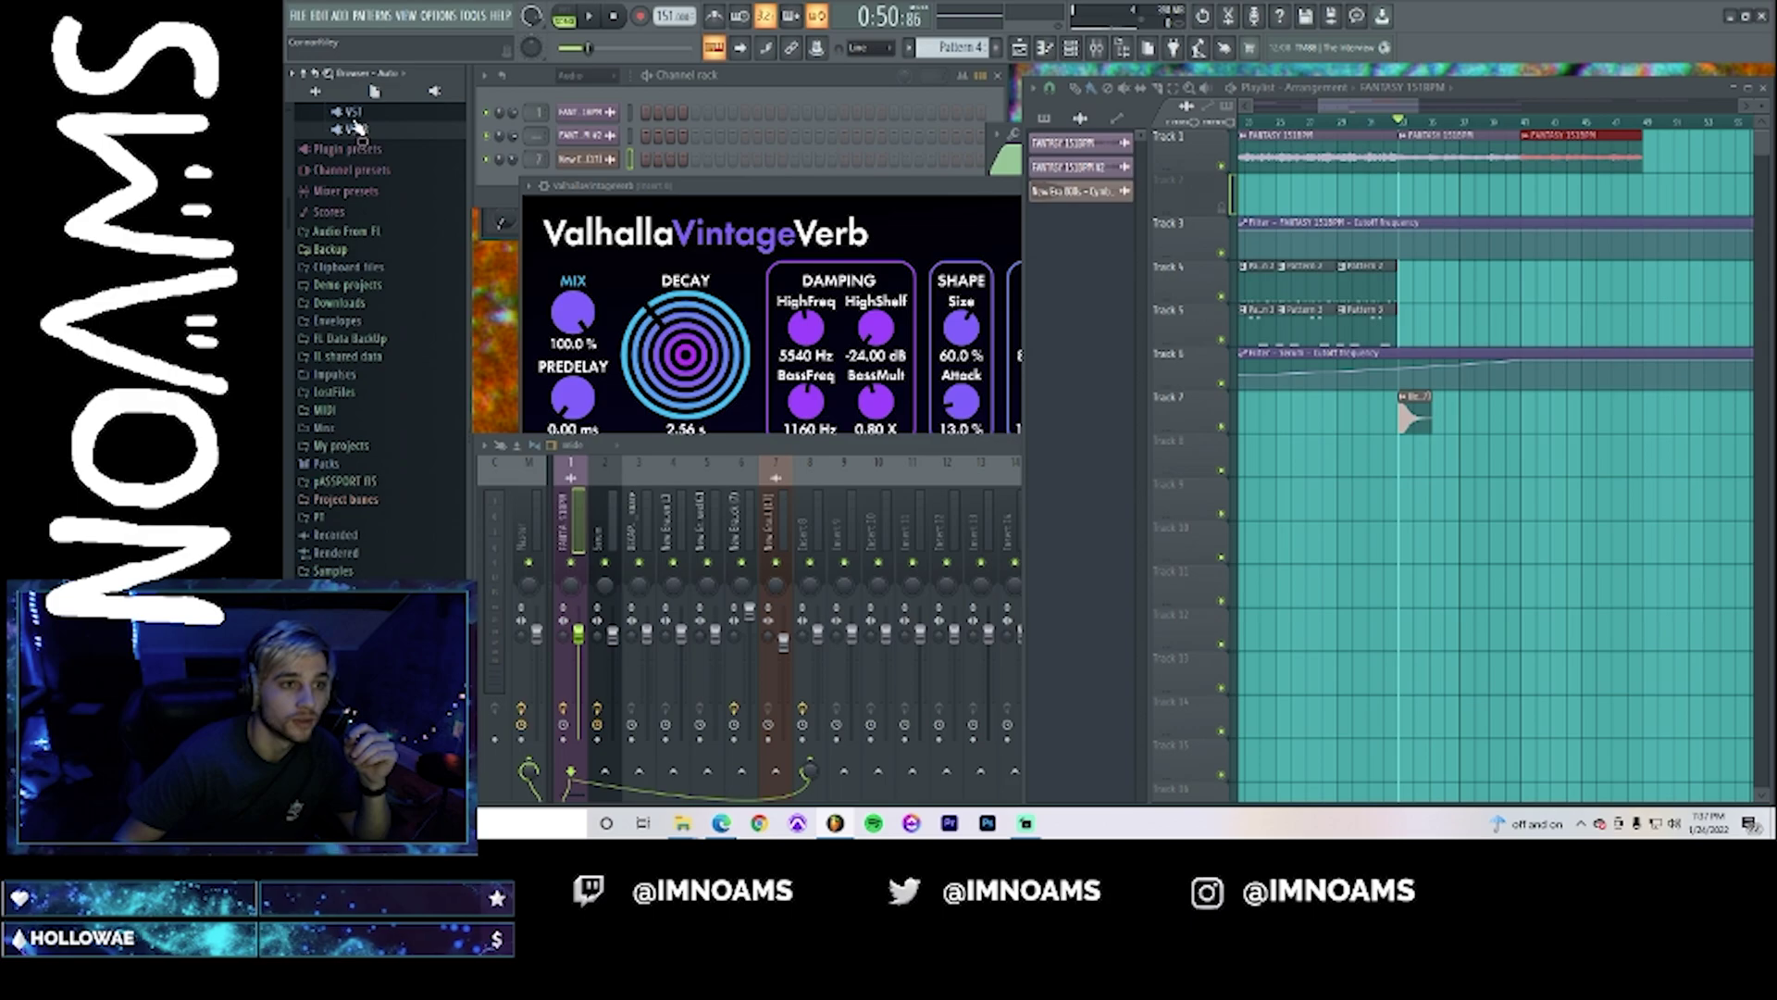
{"action": "left_click", "coordinate": [356, 129]}
{"action": "scroll", "coordinate": [412, 392], "scroll_direction": "down", "scroll_amount": 8}
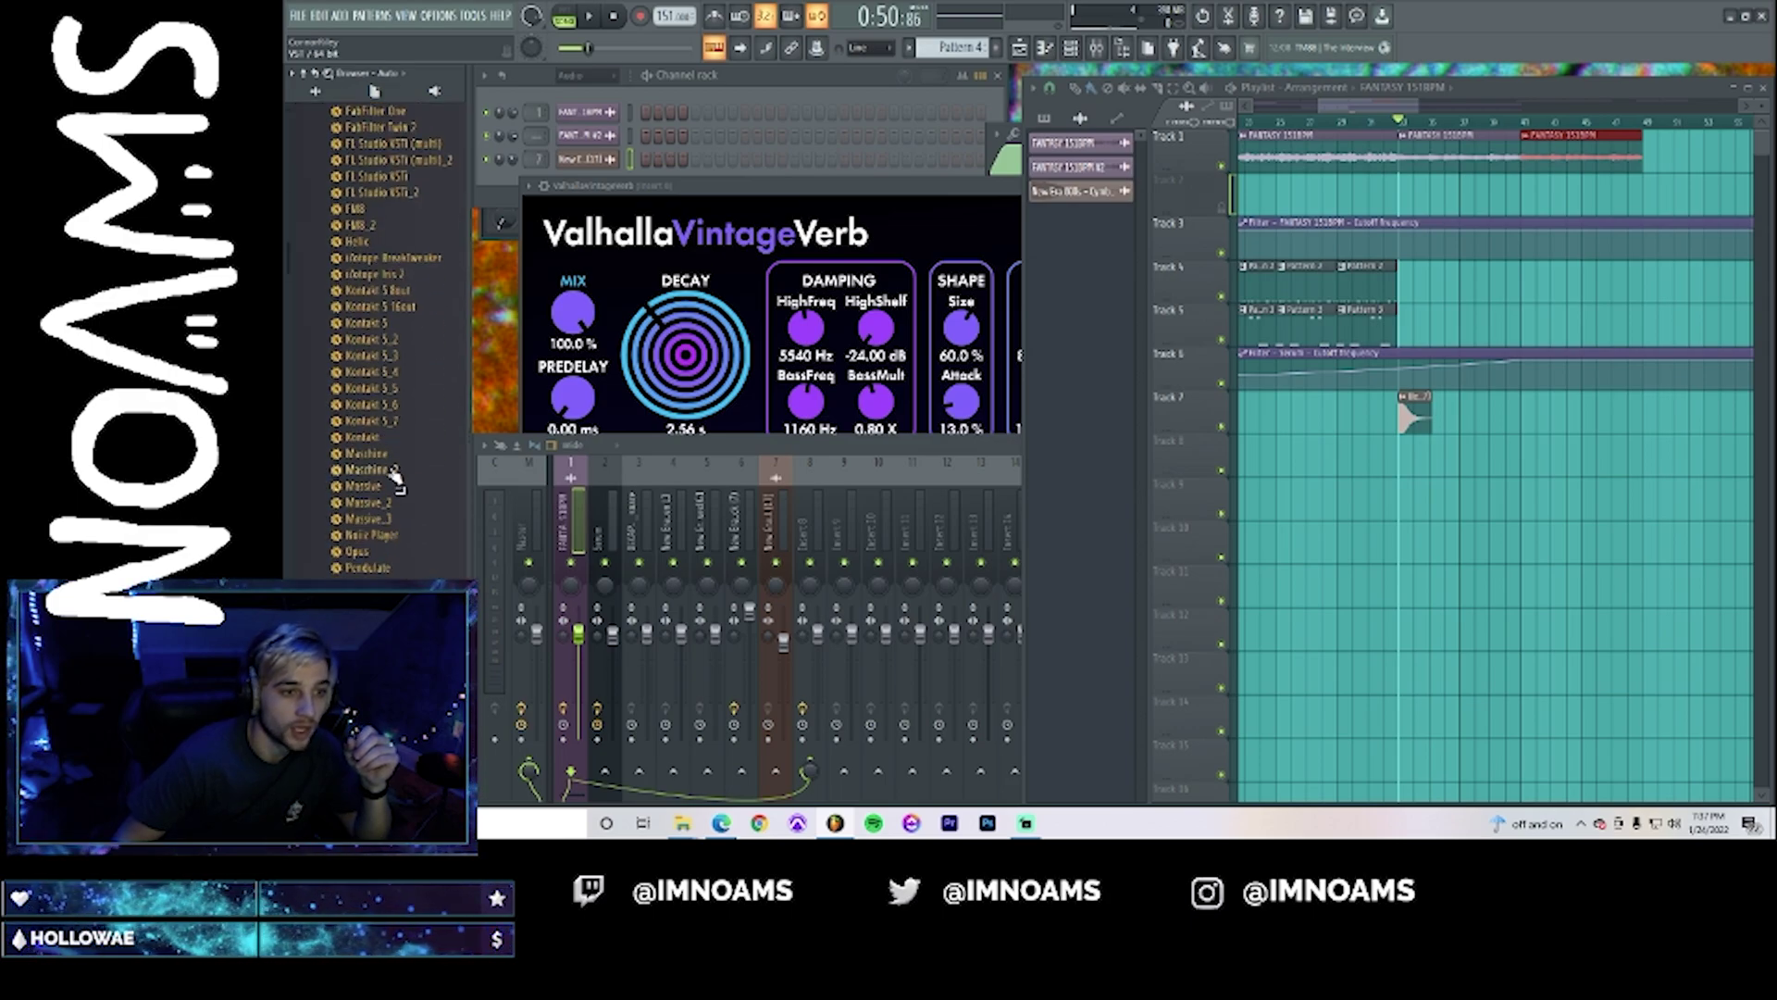
{"action": "left_click_drag", "start_coordinate": [362, 437], "coordinate": [561, 99]}
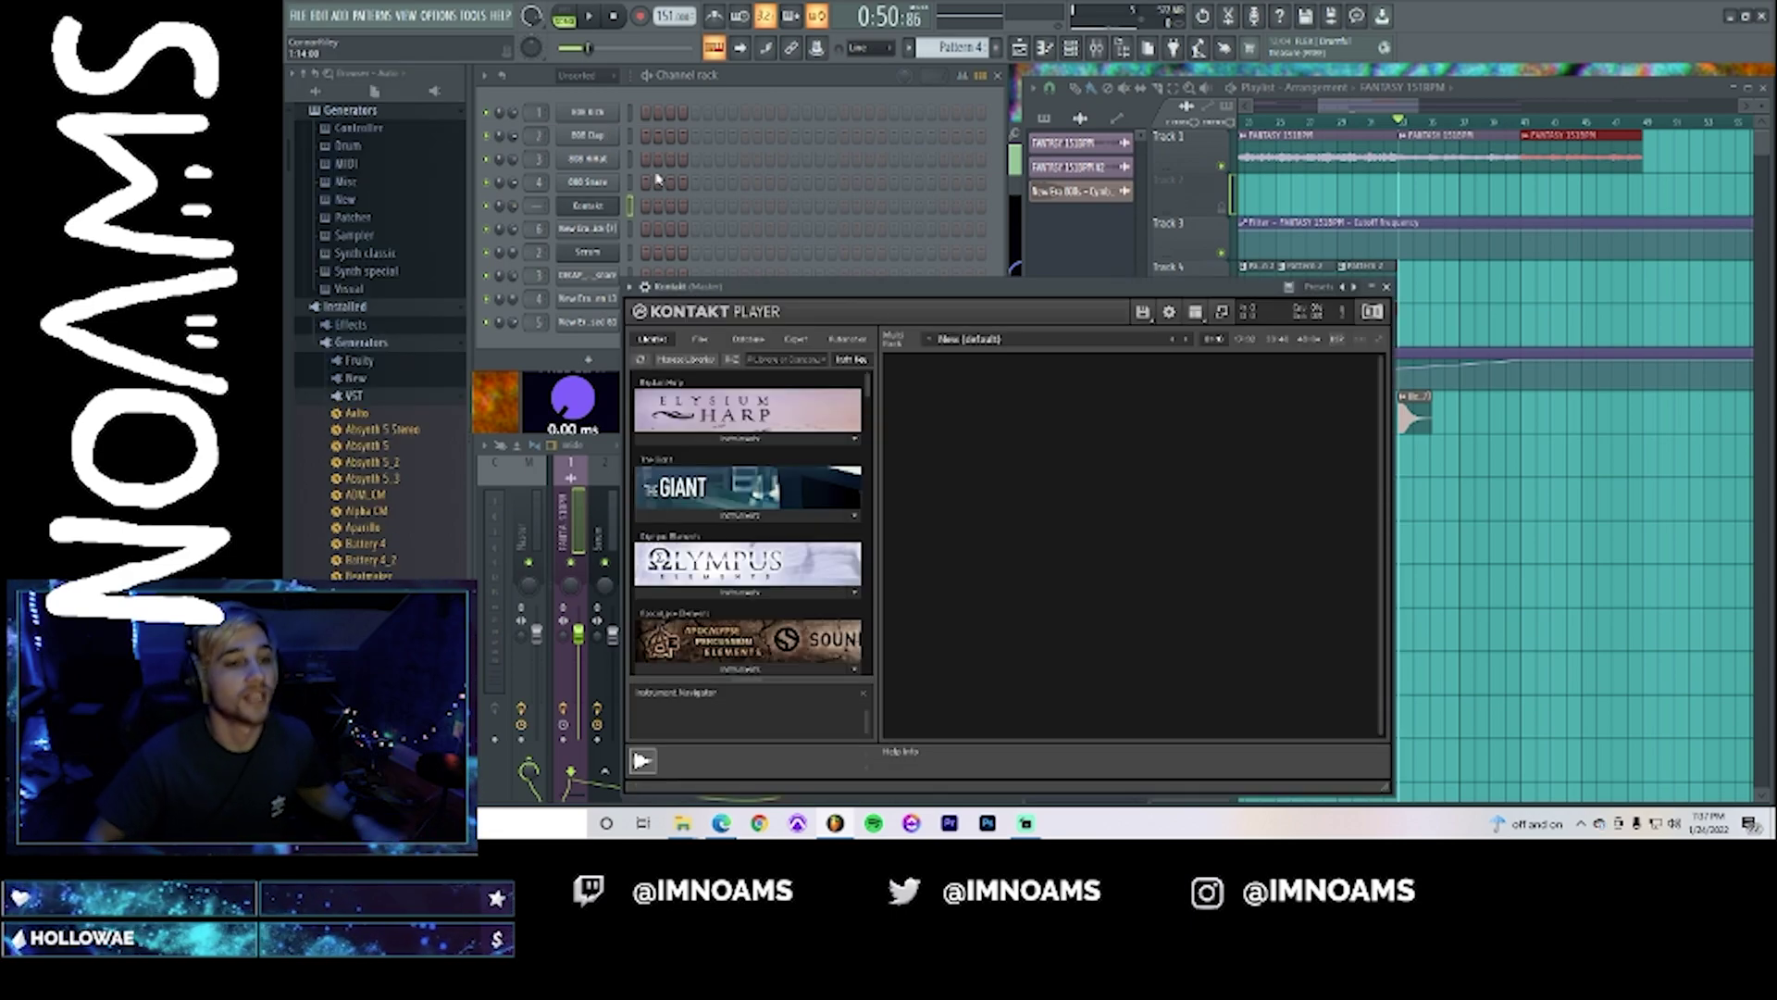
- Load APE Elements Ensemble Ethnic Drums Lite from the Apocalypse Elements library into Kontakt and reposition the plugin window
{"action": "scroll", "coordinate": [869, 394], "scroll_direction": "down", "scroll_amount": 1}
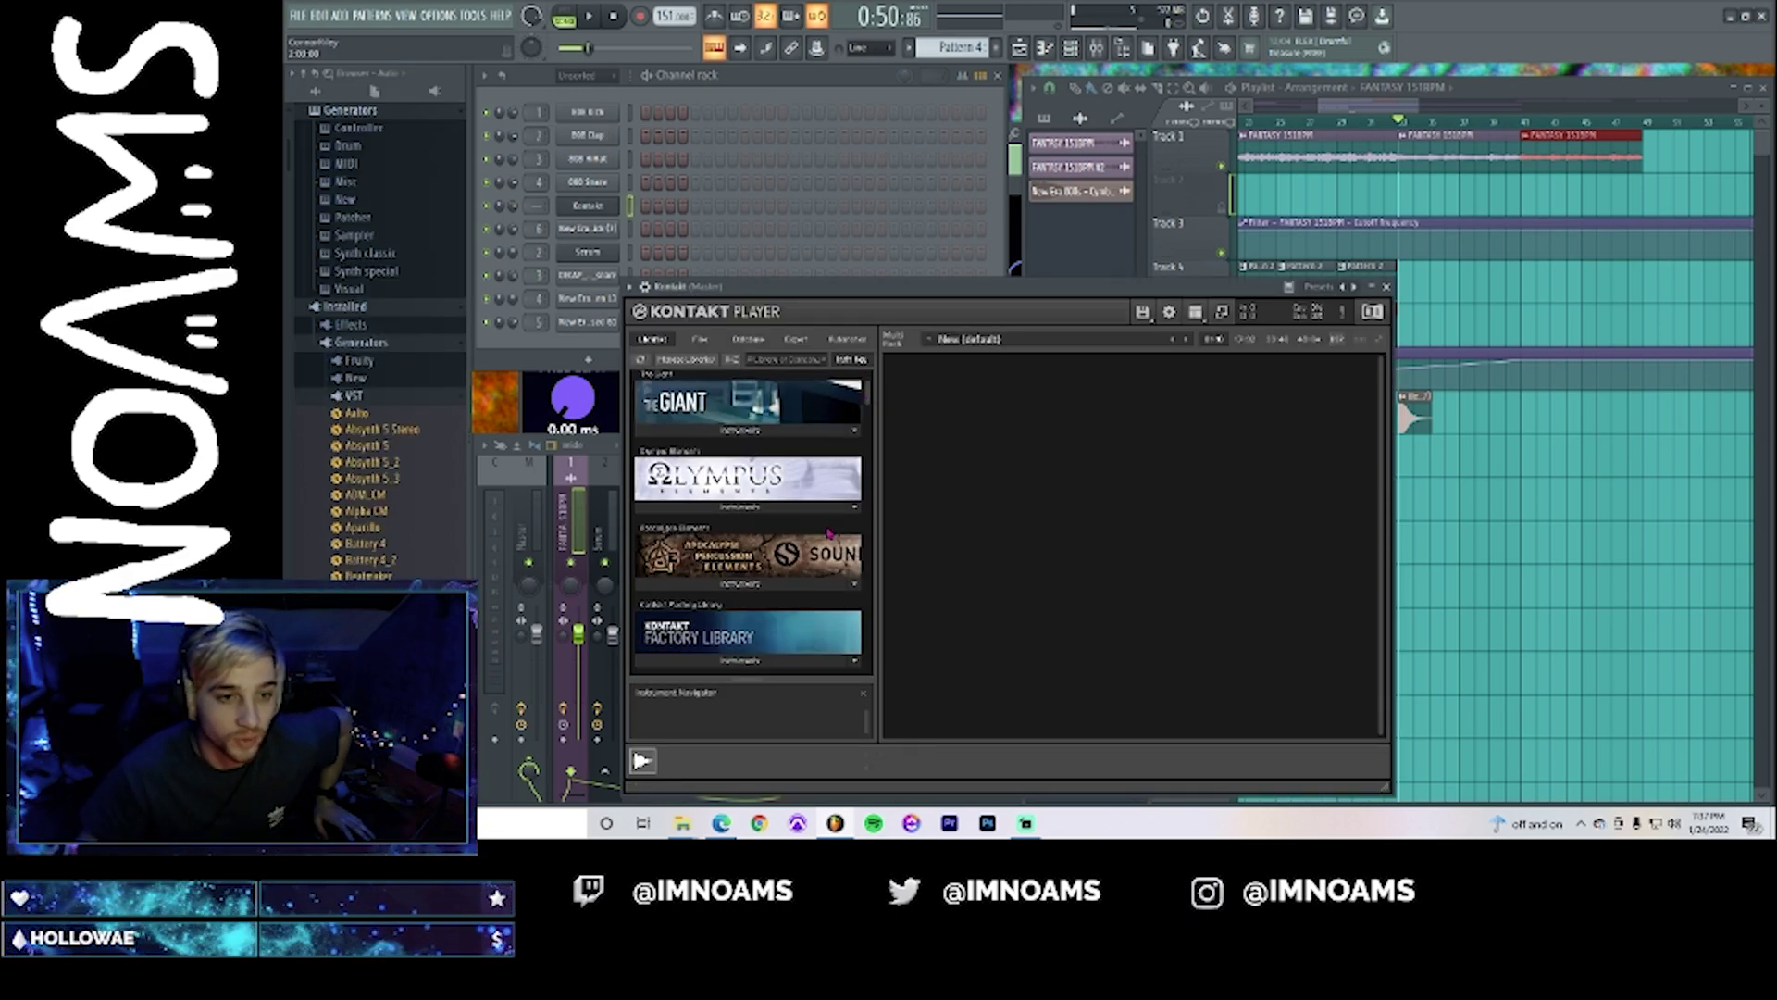
{"action": "left_click", "coordinate": [723, 587]}
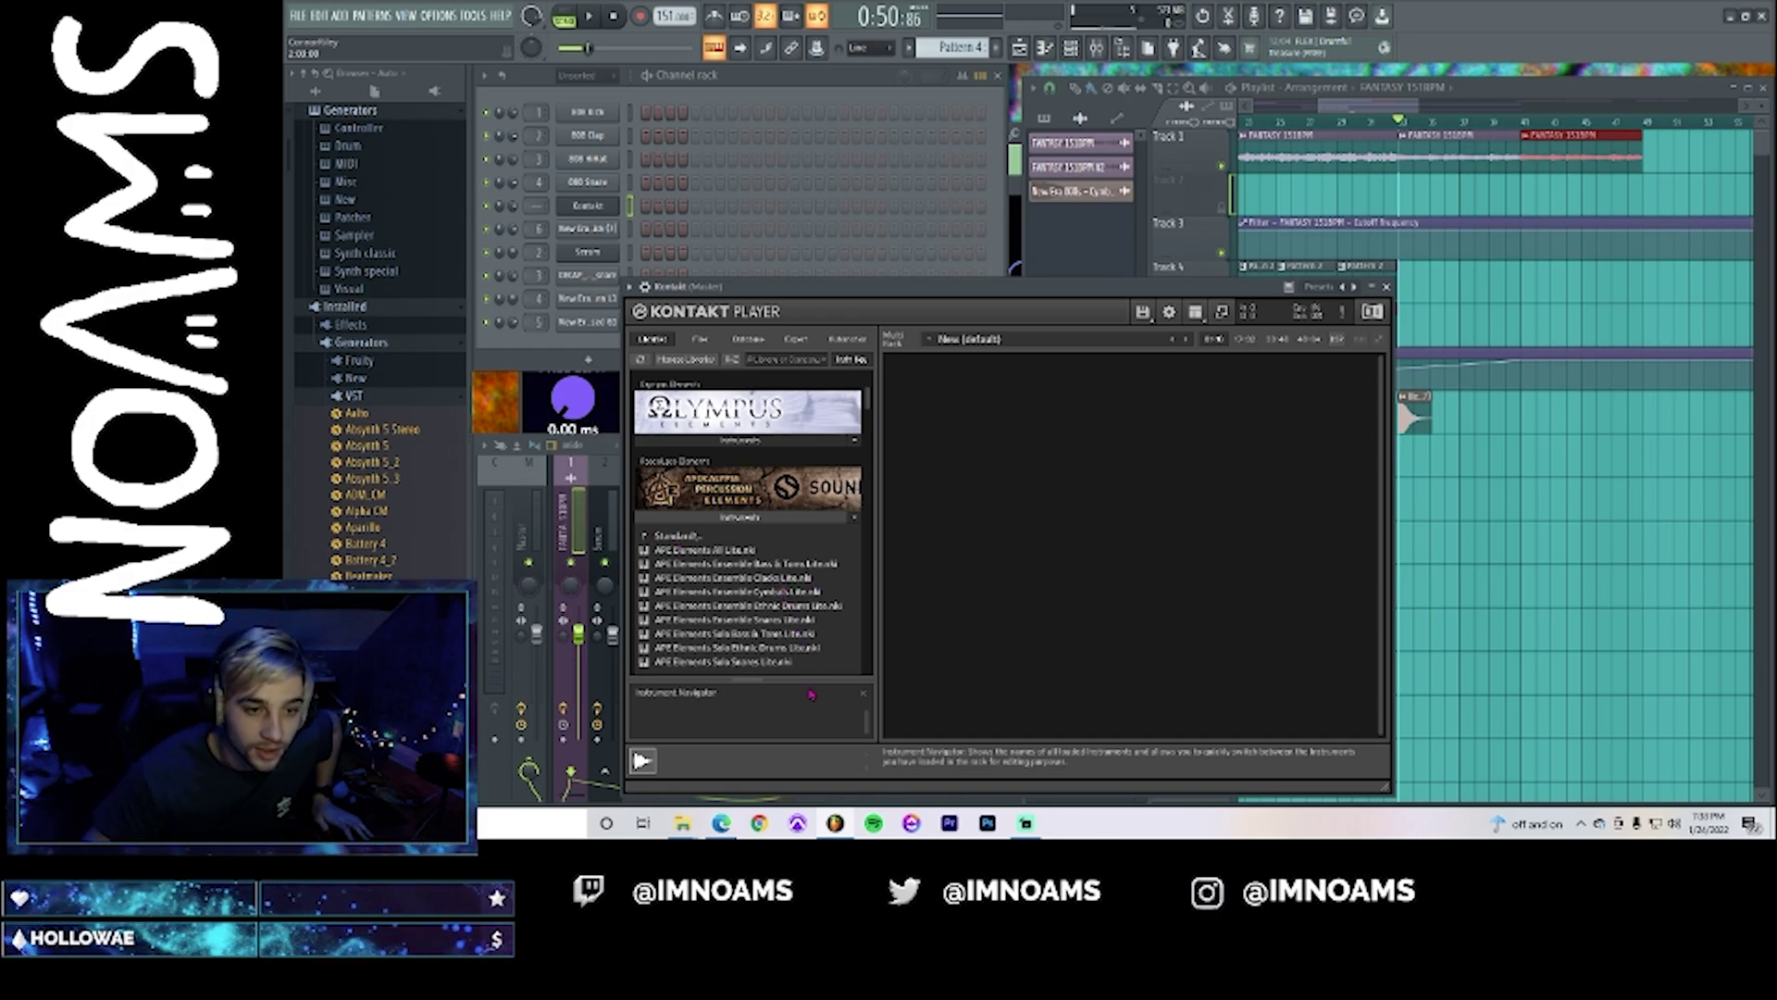
{"action": "double_click", "coordinate": [776, 606]}
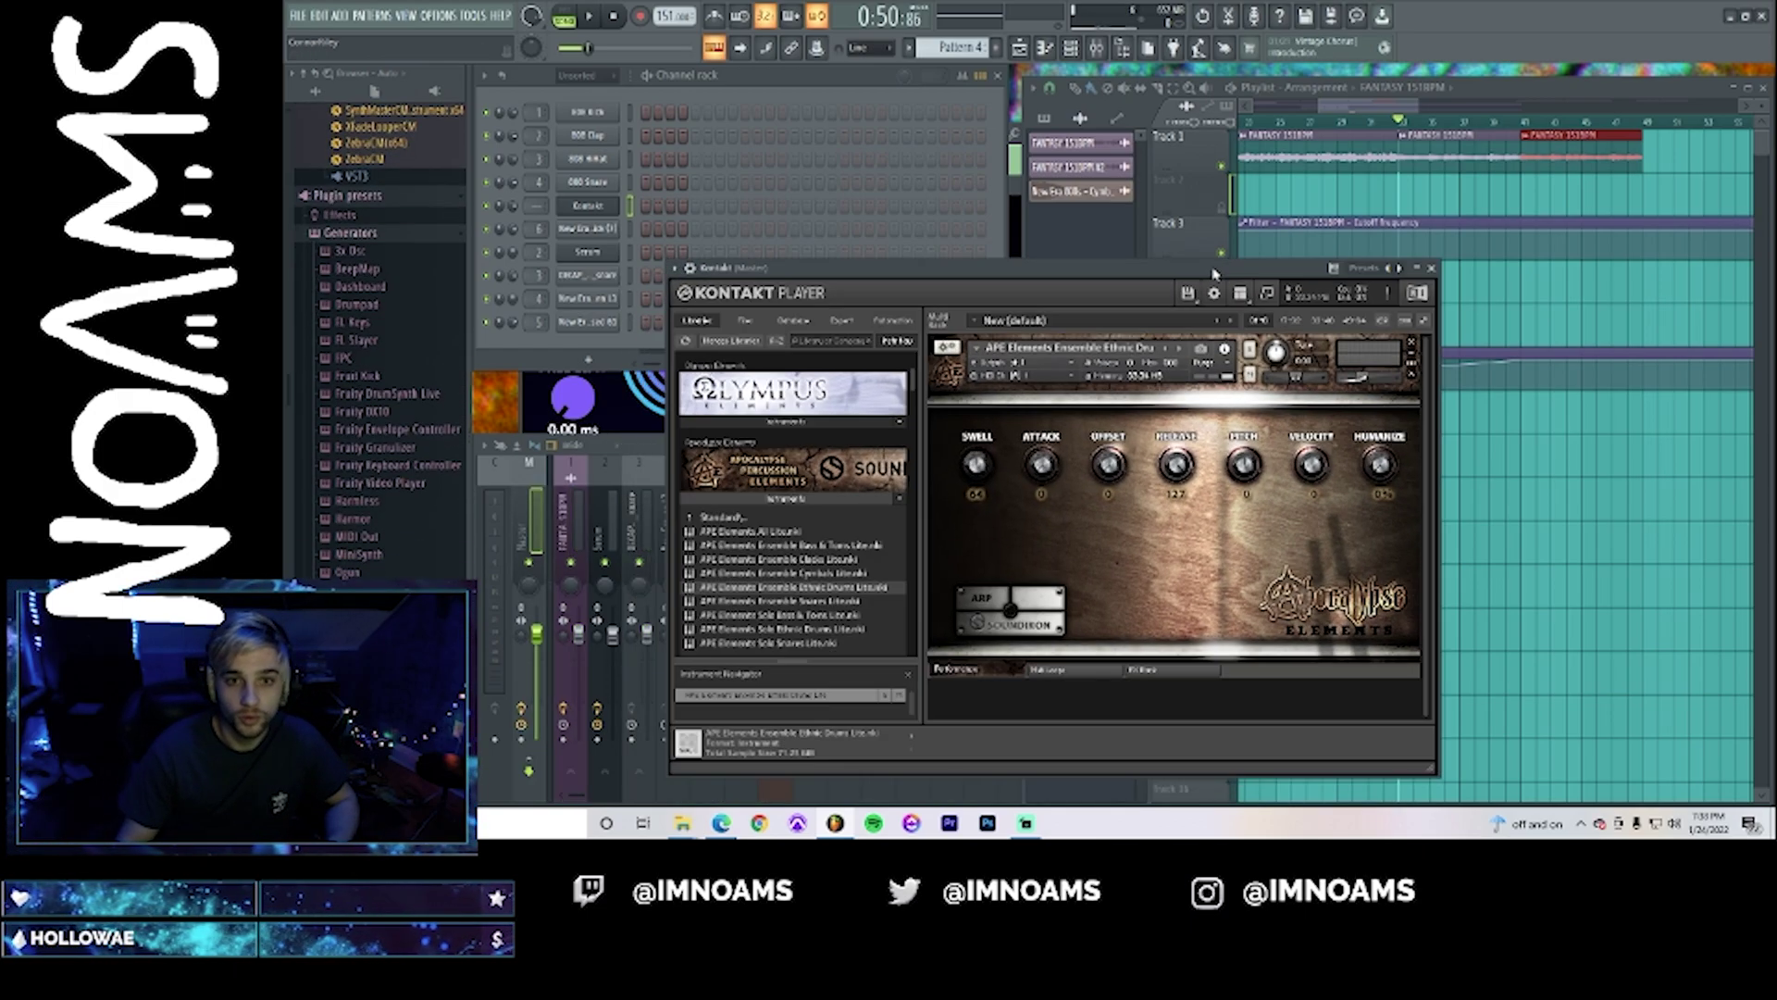
{"action": "left_click_drag", "start_coordinate": [1164, 289], "coordinate": [1211, 271]}
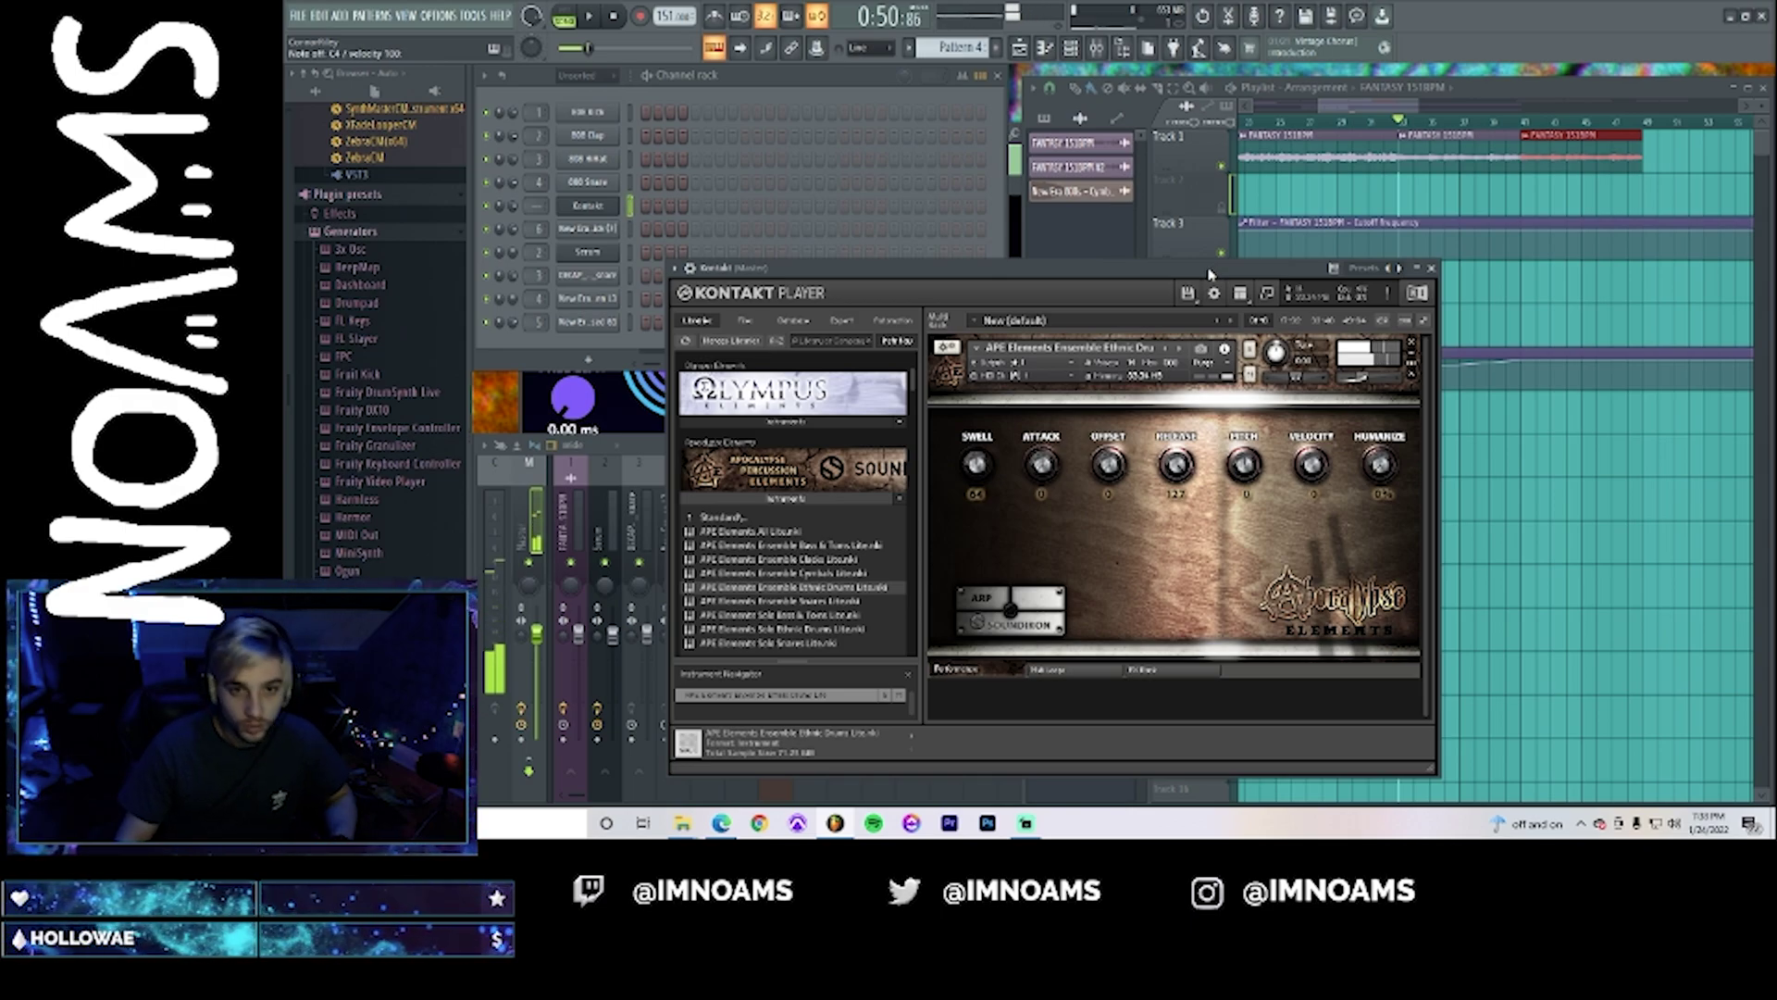
- Open Kontakt's piano roll in Pattern 4, place a C3 note at the start of bar 1 and play it
{"action": "right_click", "coordinate": [622, 202]}
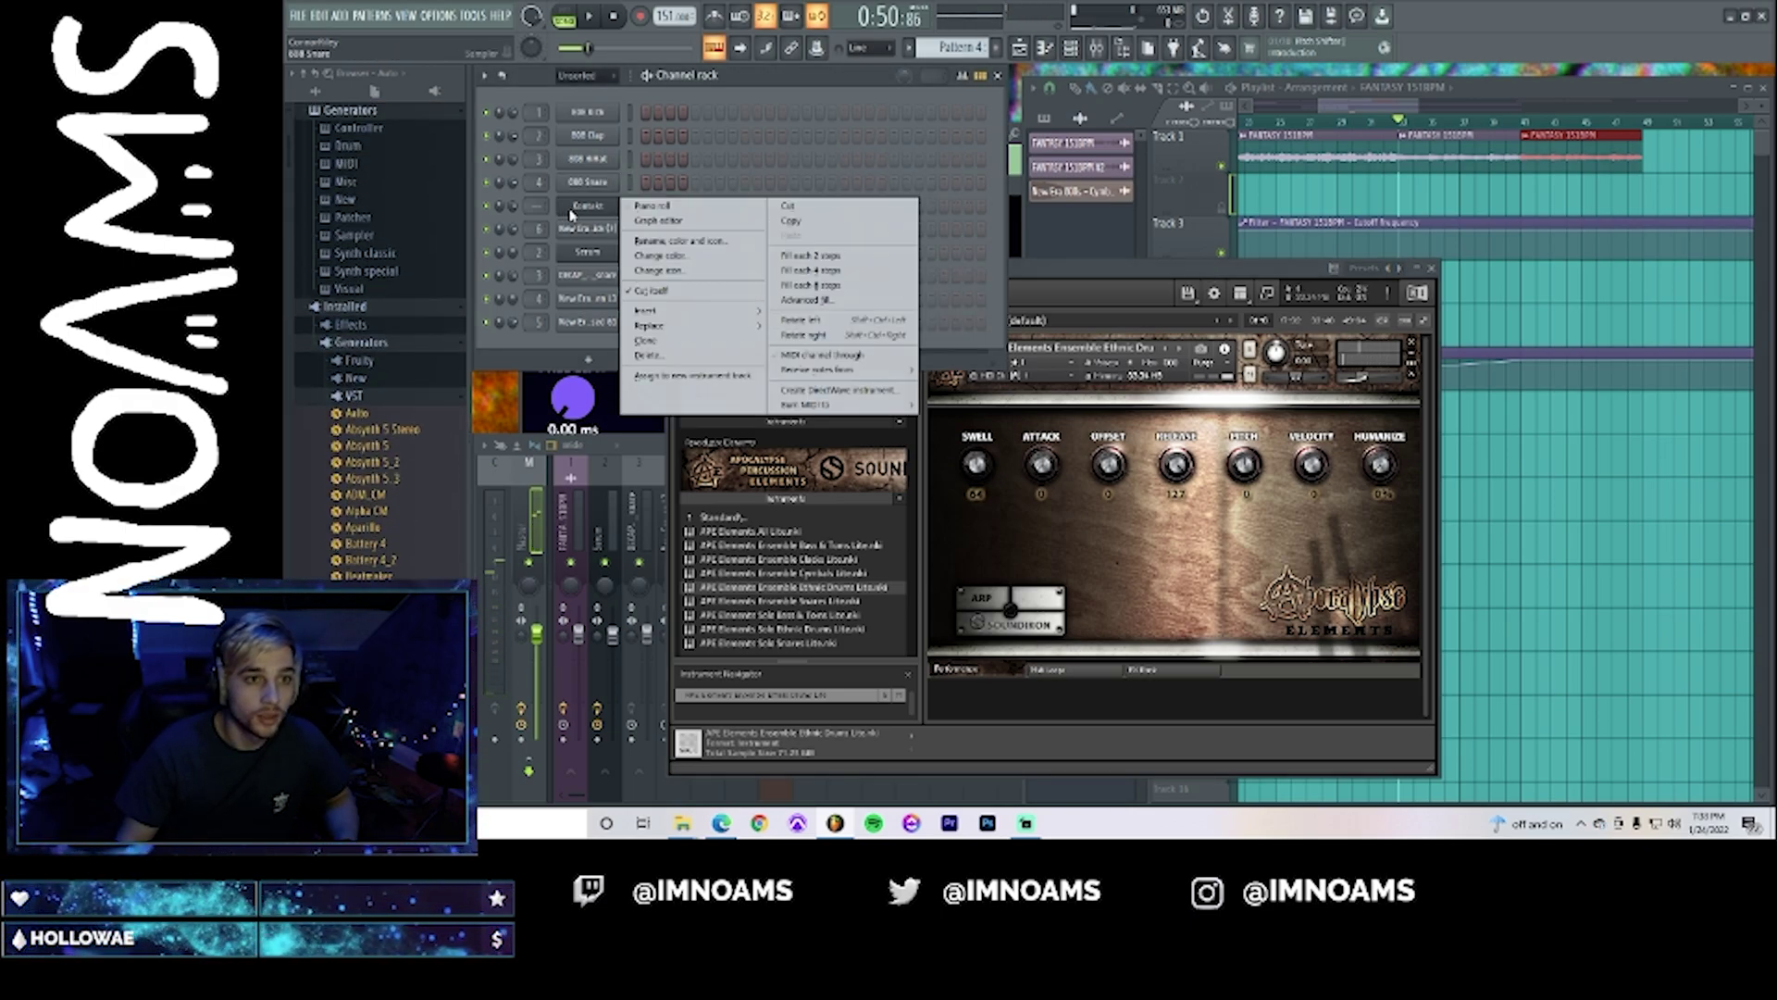
{"action": "left_click", "coordinate": [664, 208]}
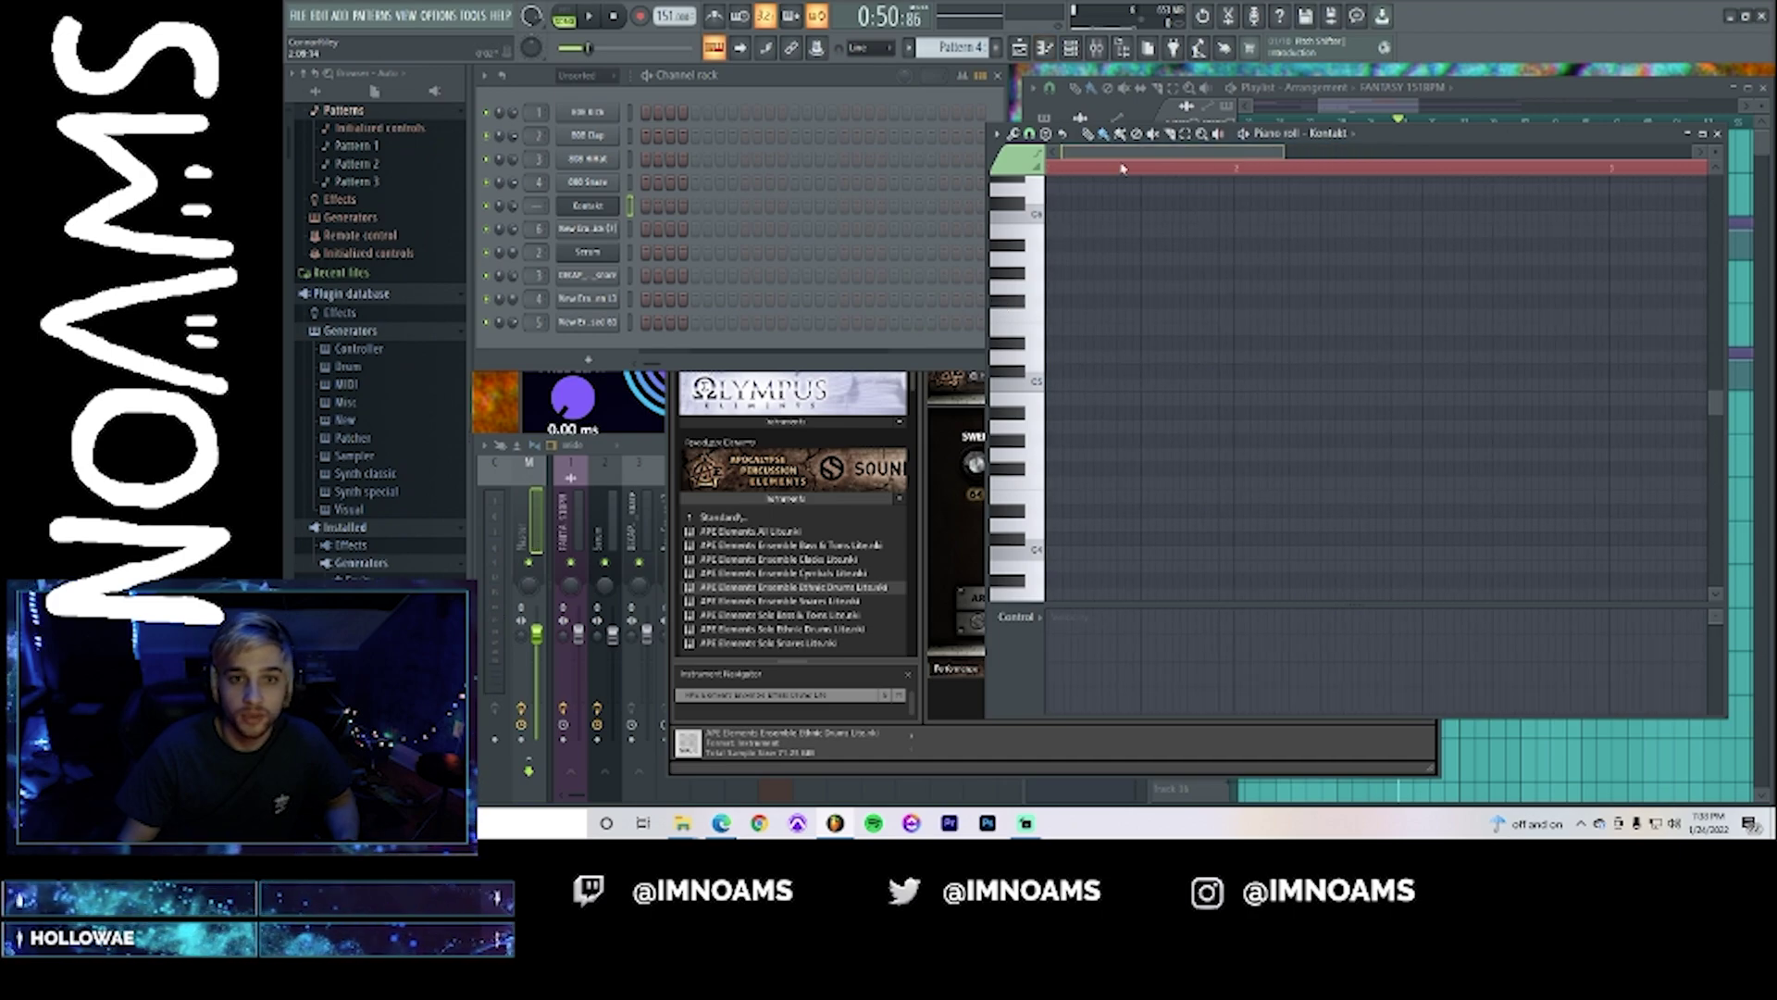
{"action": "left_click", "coordinate": [1073, 342]}
{"action": "key", "text": "ctrl+z"}
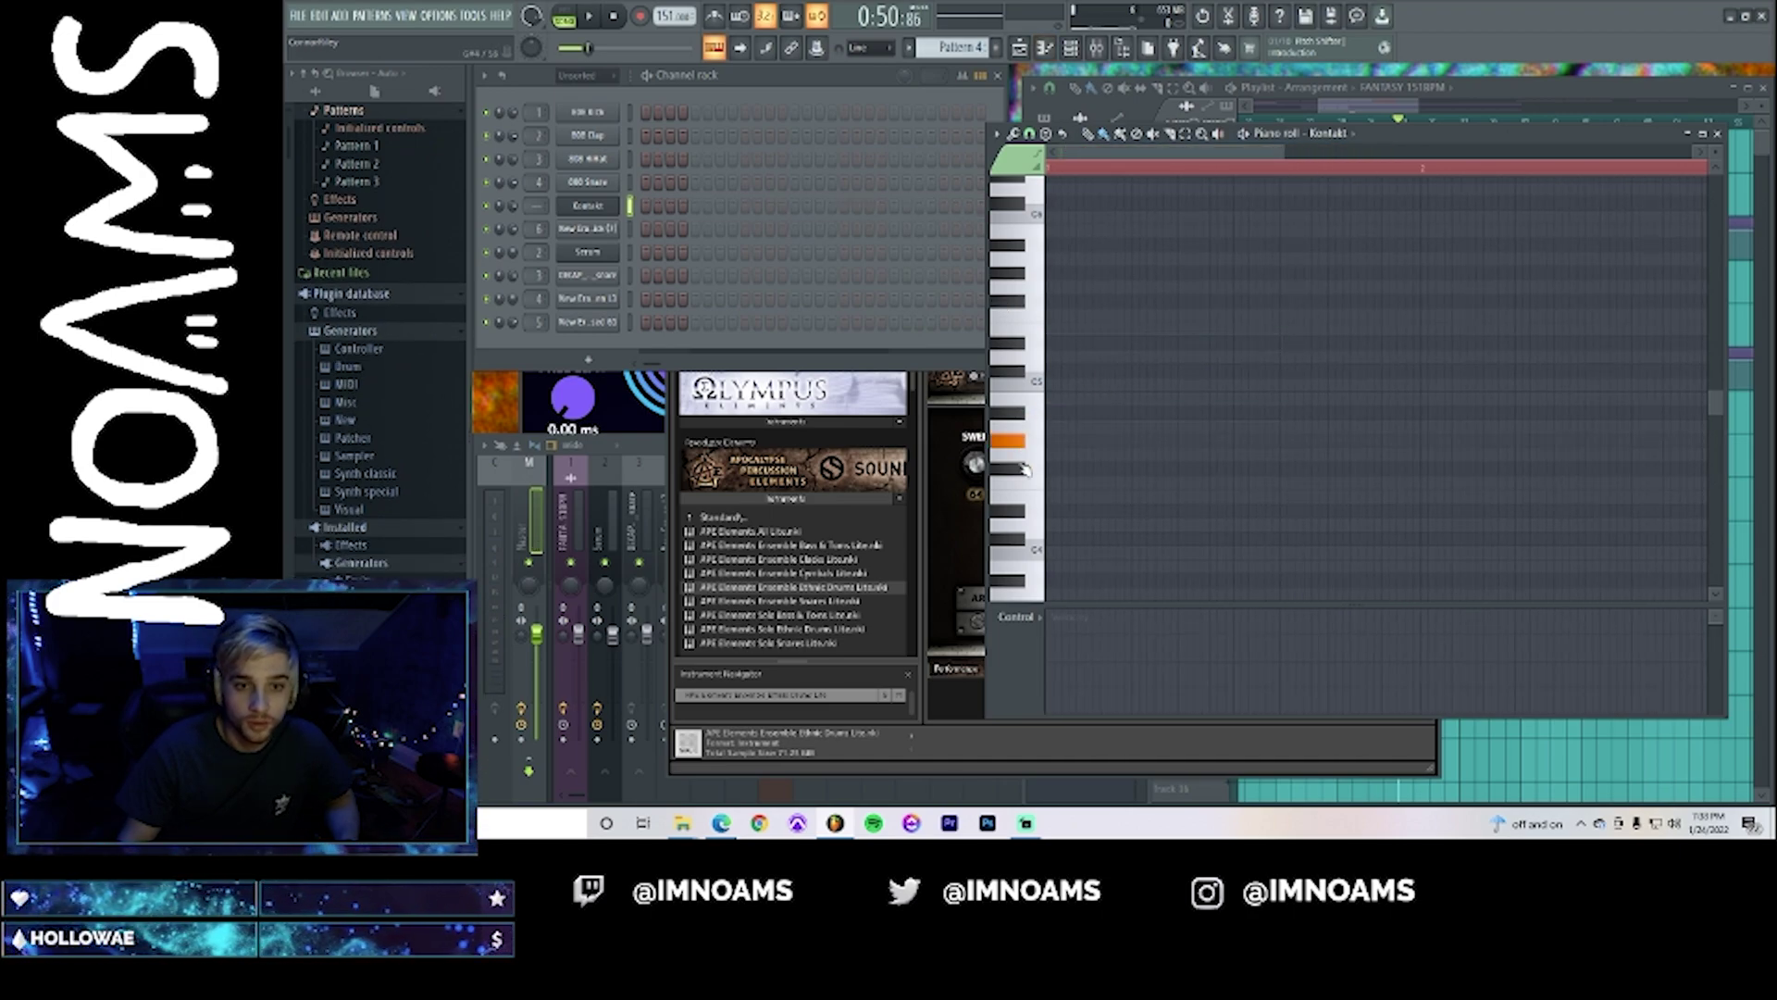
{"action": "scroll", "coordinate": [1019, 444], "scroll_direction": "down", "scroll_amount": 4}
{"action": "left_click_drag", "start_coordinate": [1081, 431], "coordinate": [1025, 440]}
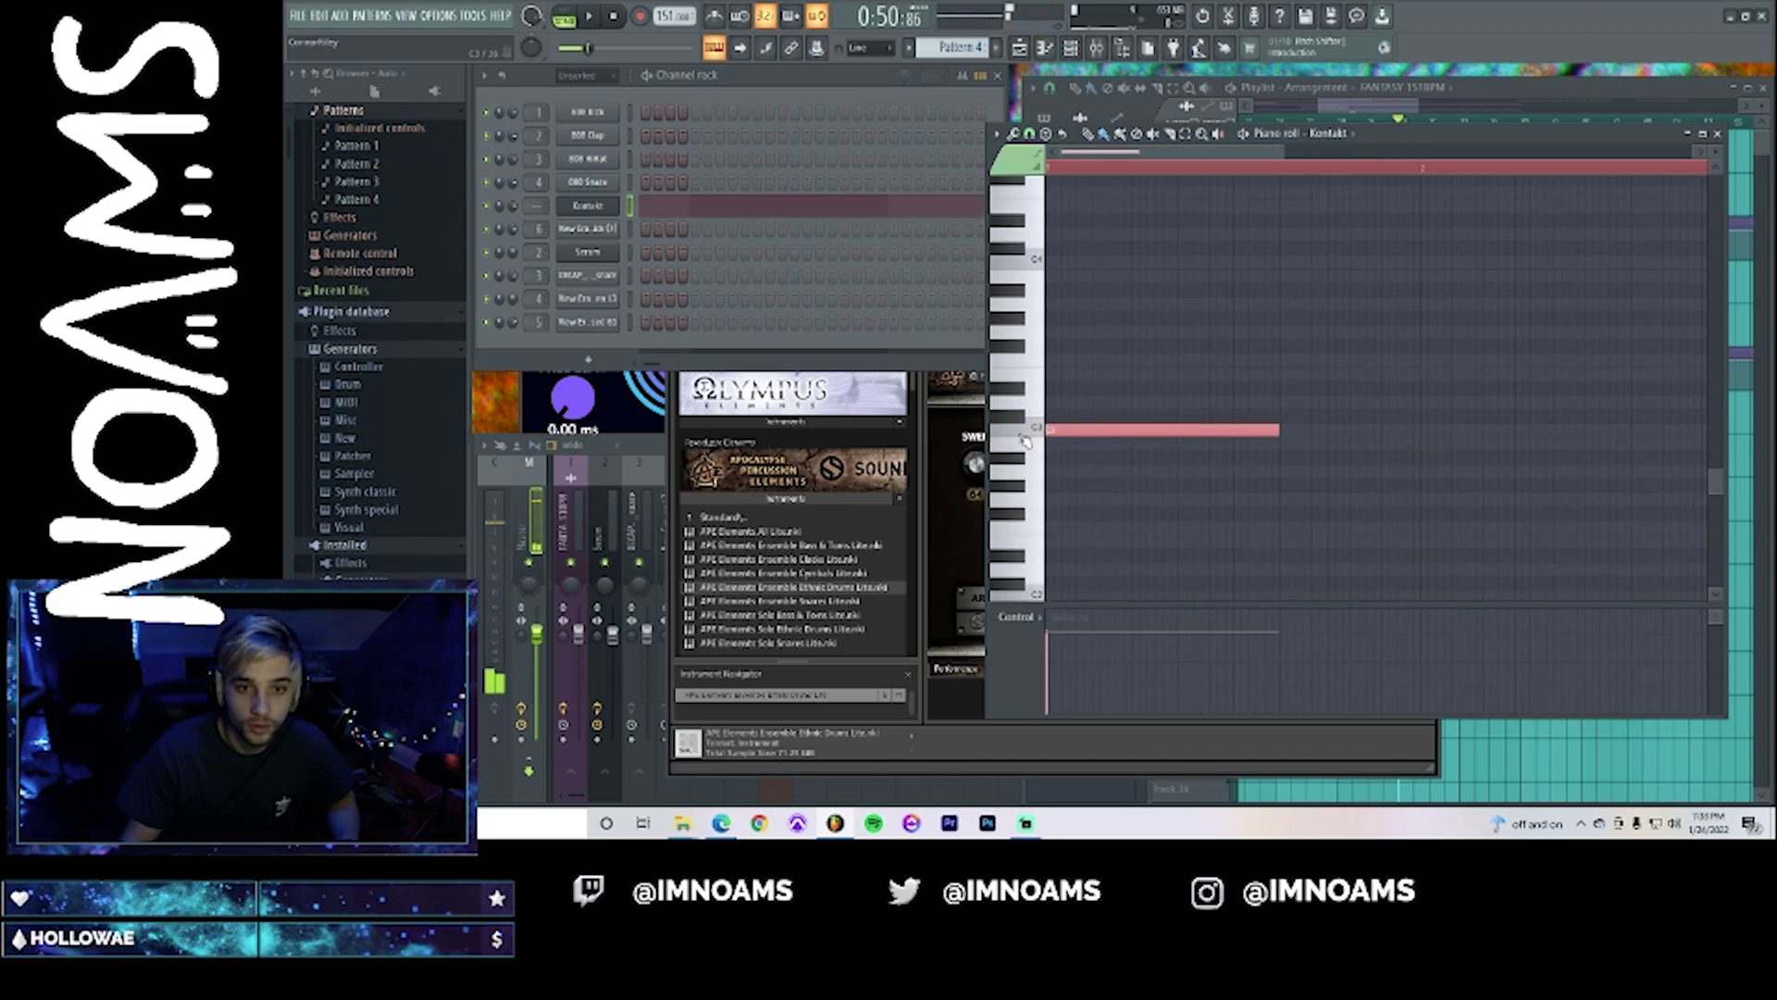
{"action": "key", "text": "space"}
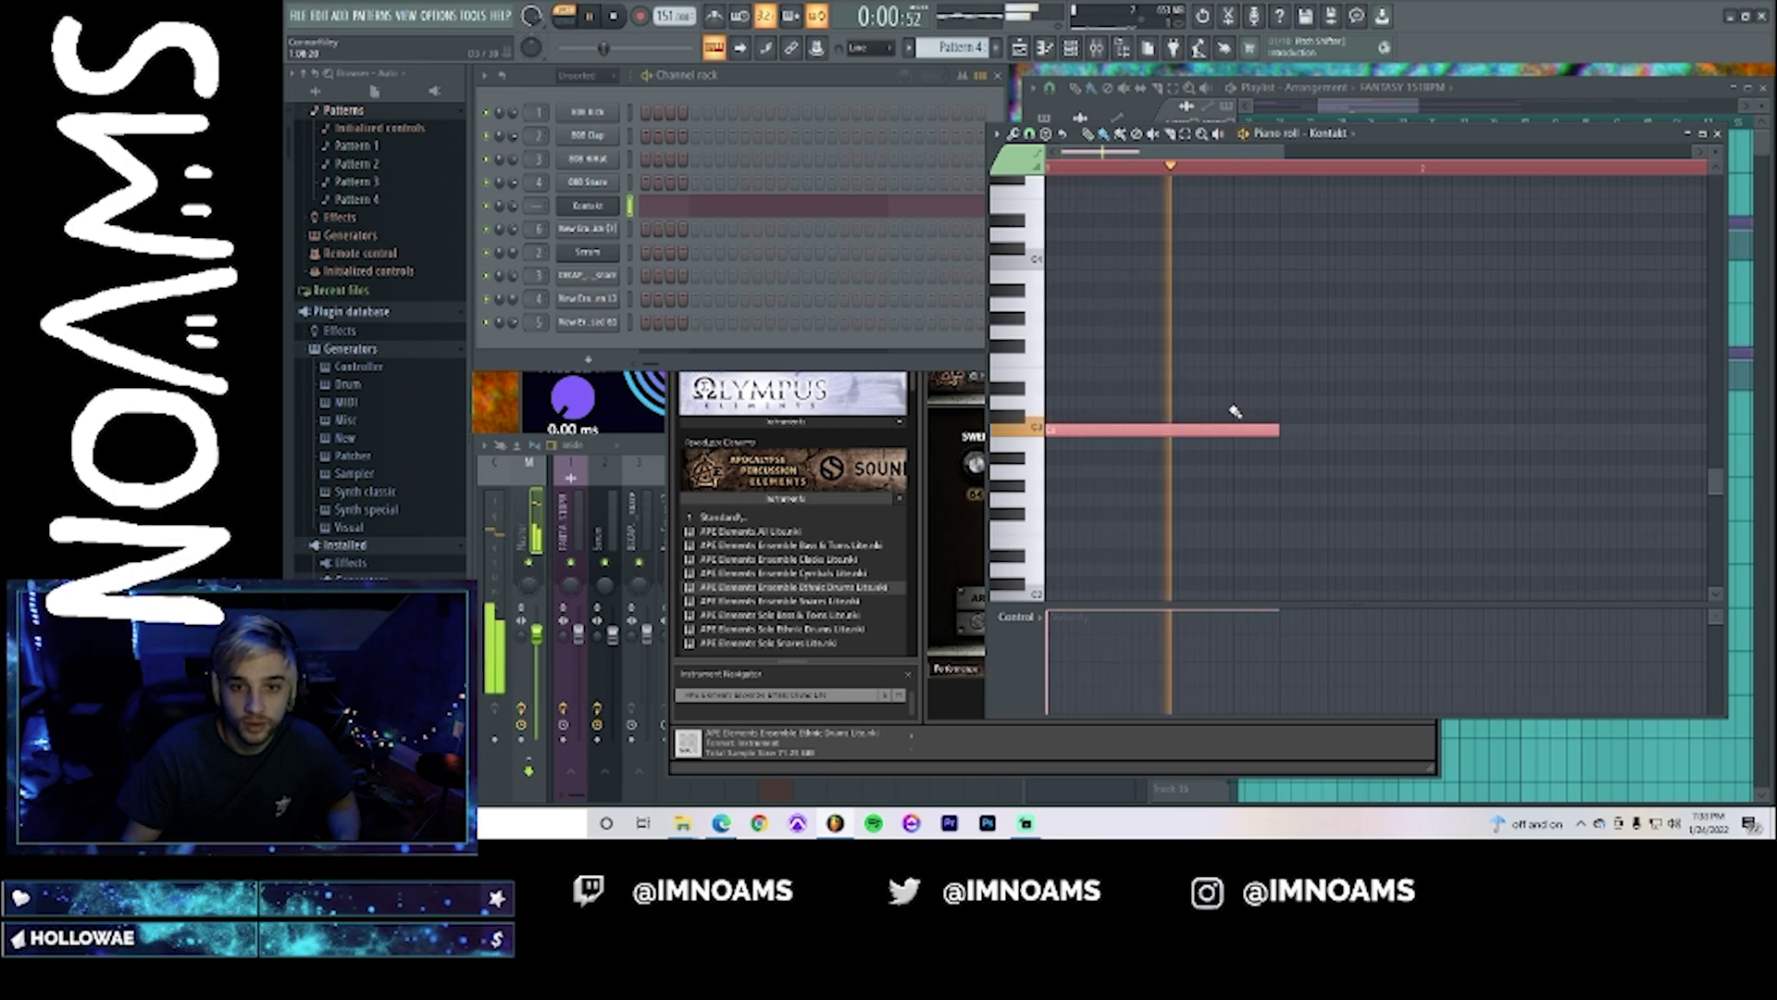
- Lower the drum note to F2 during playback and shorten it to half a bar
{"action": "left_click_drag", "start_coordinate": [1135, 435], "coordinate": [1120, 473]}
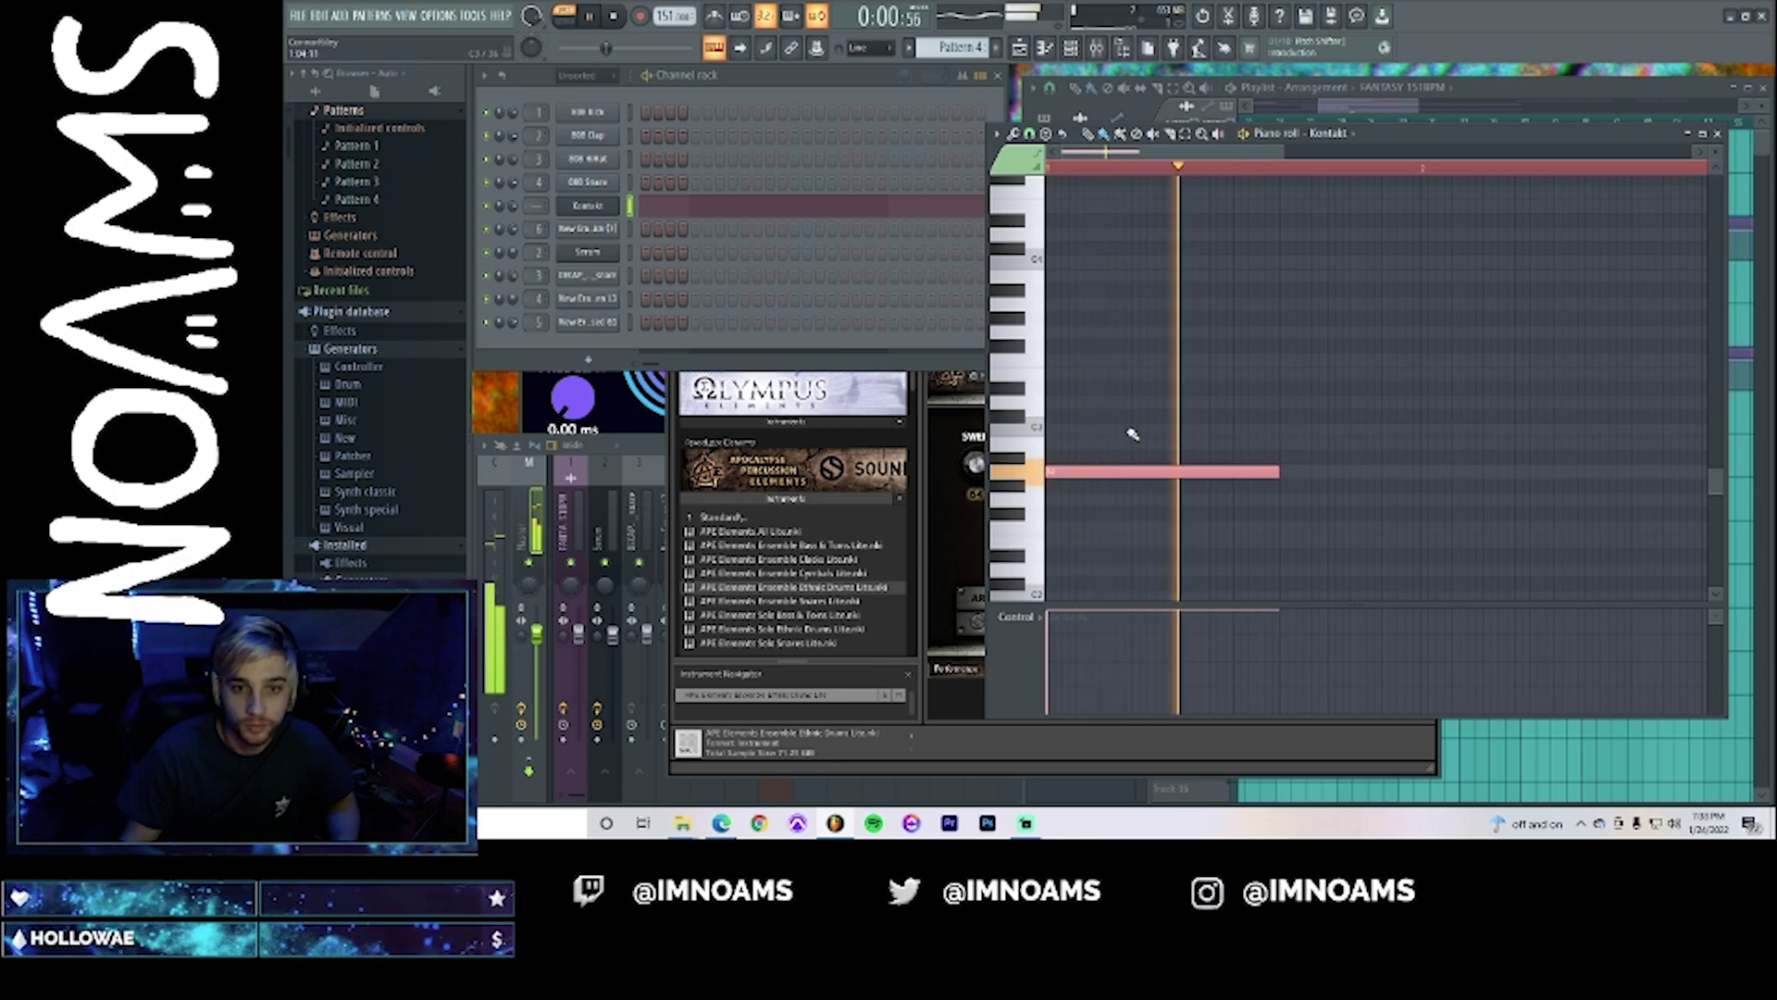
{"action": "left_click_drag", "start_coordinate": [1265, 473], "coordinate": [1175, 531]}
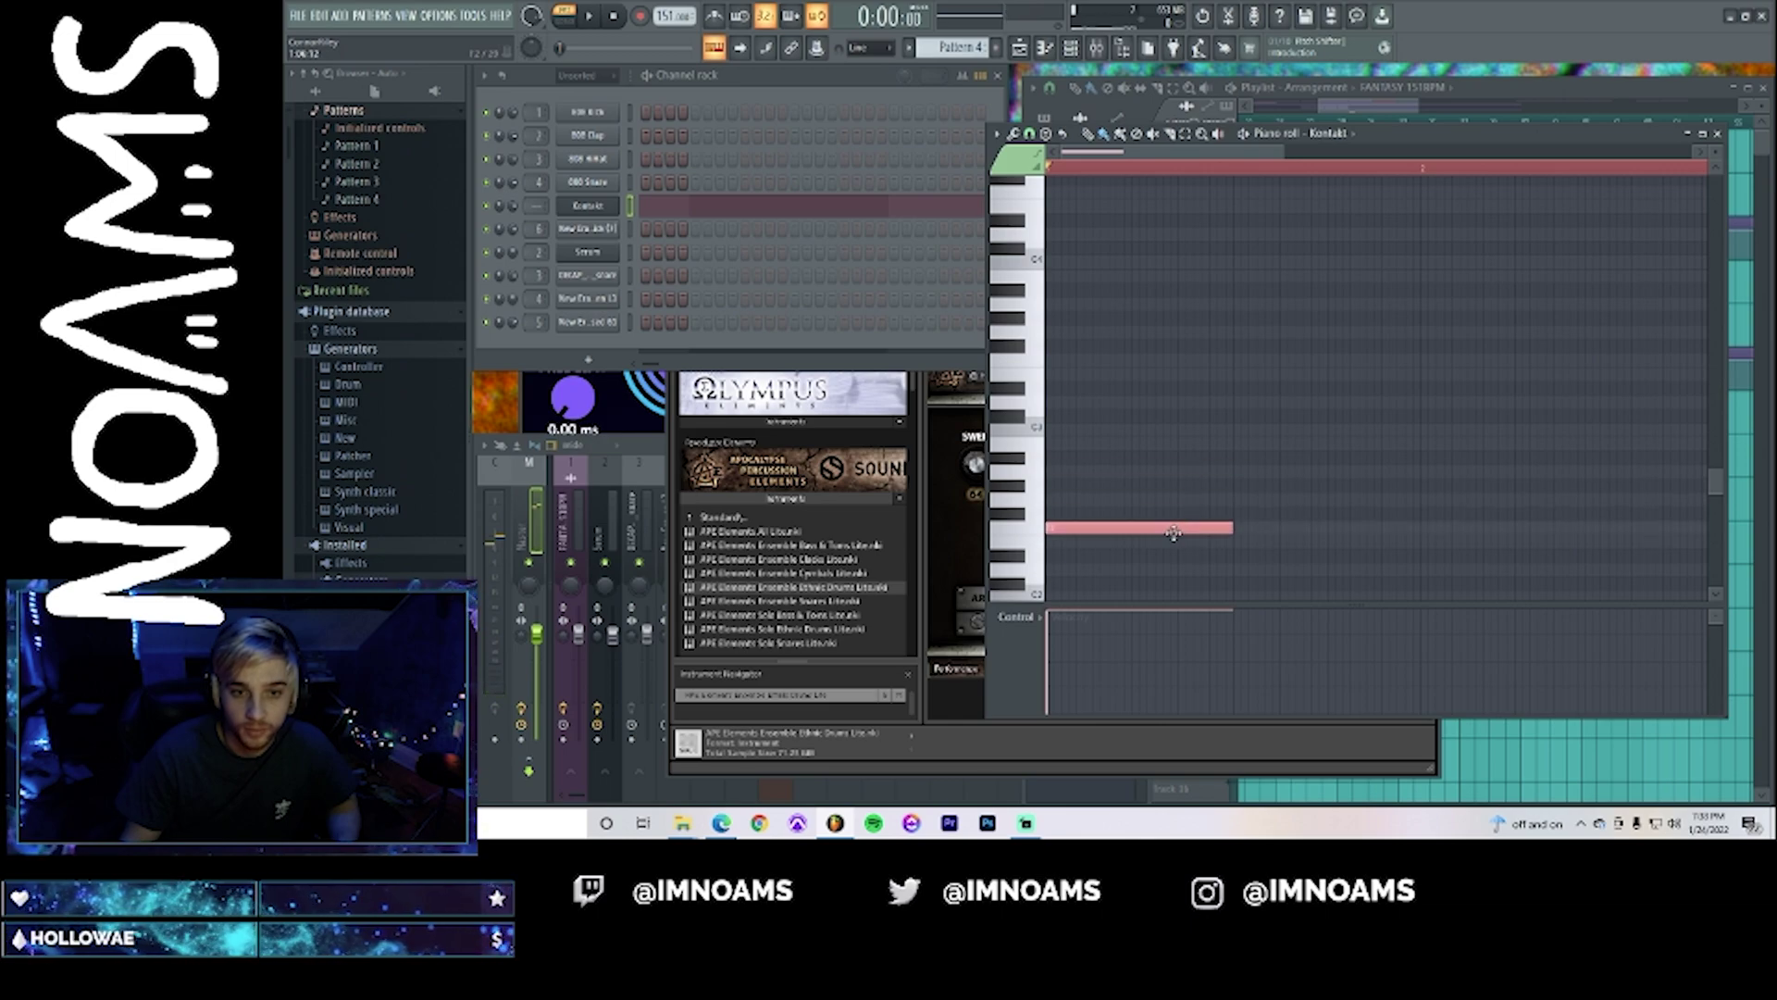
{"action": "key", "text": "space"}
{"action": "scroll", "coordinate": [1139, 486], "scroll_direction": "down", "scroll_amount": 3}
{"action": "key", "text": "space"}
- Add a second half-bar drum note at the start of bar 1, audition it at lower pitches and move it to B2
{"action": "left_click", "coordinate": [1092, 457]}
{"action": "key", "text": "space"}
{"action": "left_click_drag", "start_coordinate": [1095, 454], "coordinate": [1071, 516]}
{"action": "key", "text": "space"}
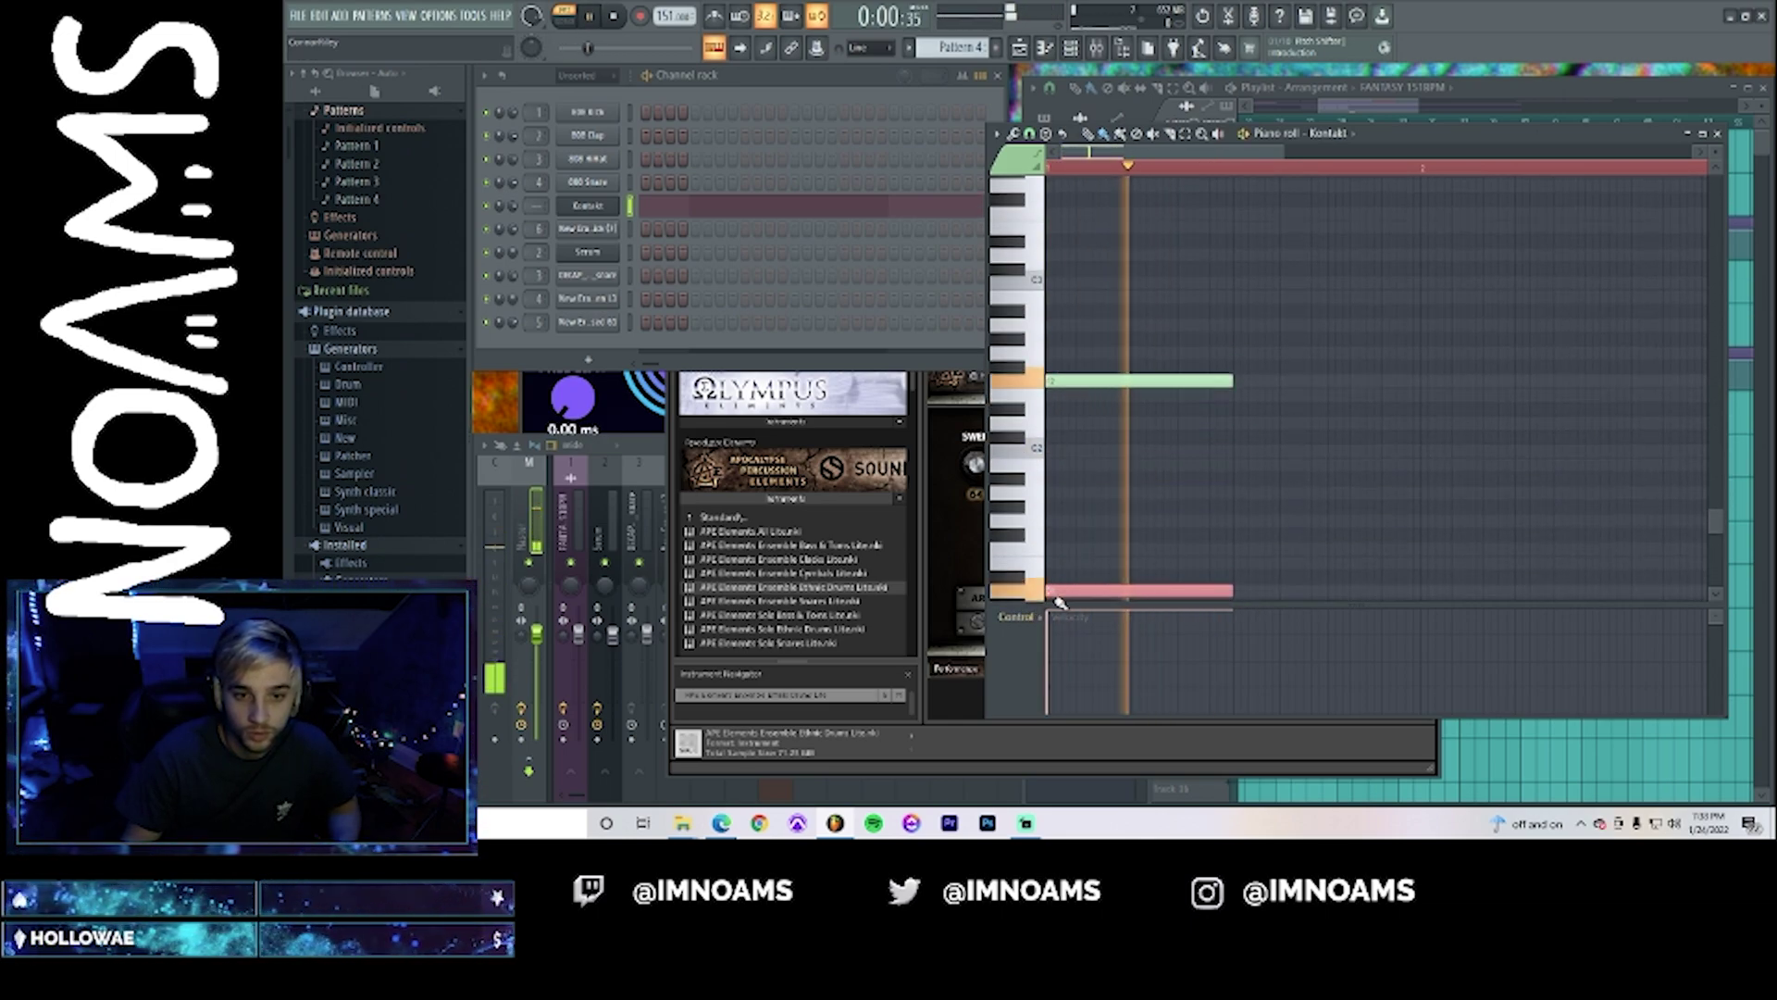
{"action": "left_click_drag", "start_coordinate": [1055, 592], "coordinate": [1057, 296]}
{"action": "key", "text": "space"}
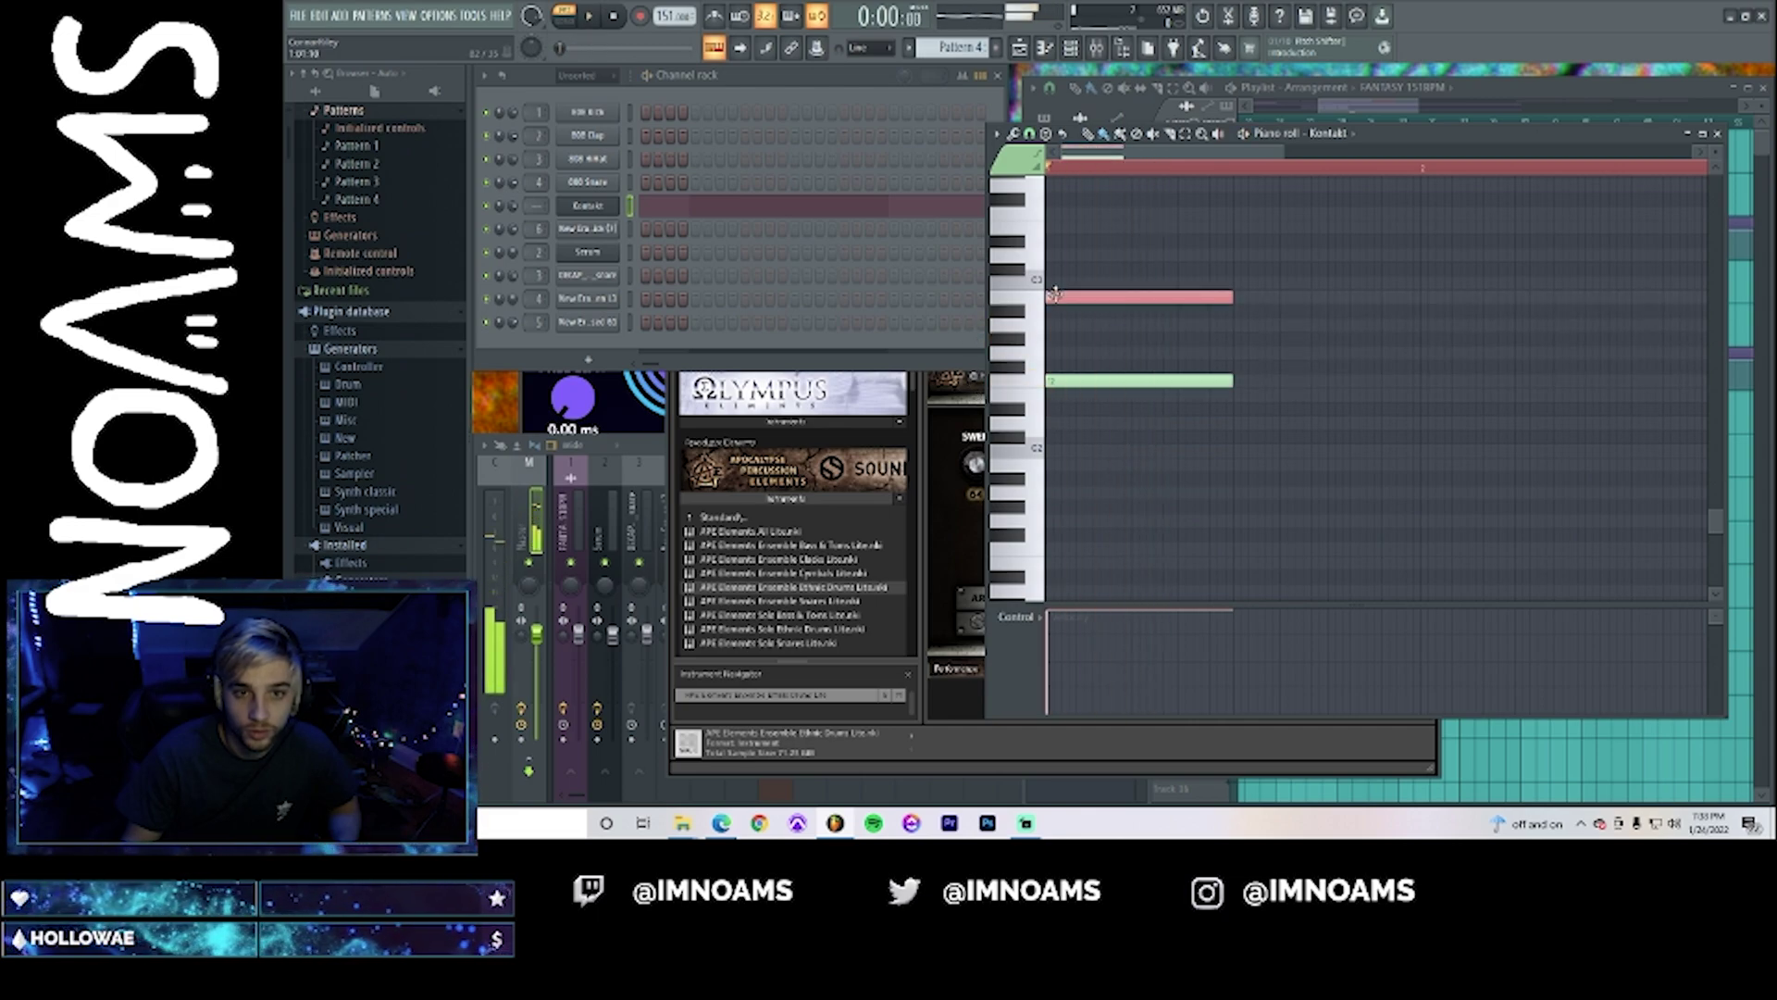
{"action": "key", "text": "space"}
- Delete the F2 note and place a replacement at E2 under the B2 note, auditioning the result
{"action": "right_click", "coordinate": [1074, 380]}
{"action": "key", "text": "space"}
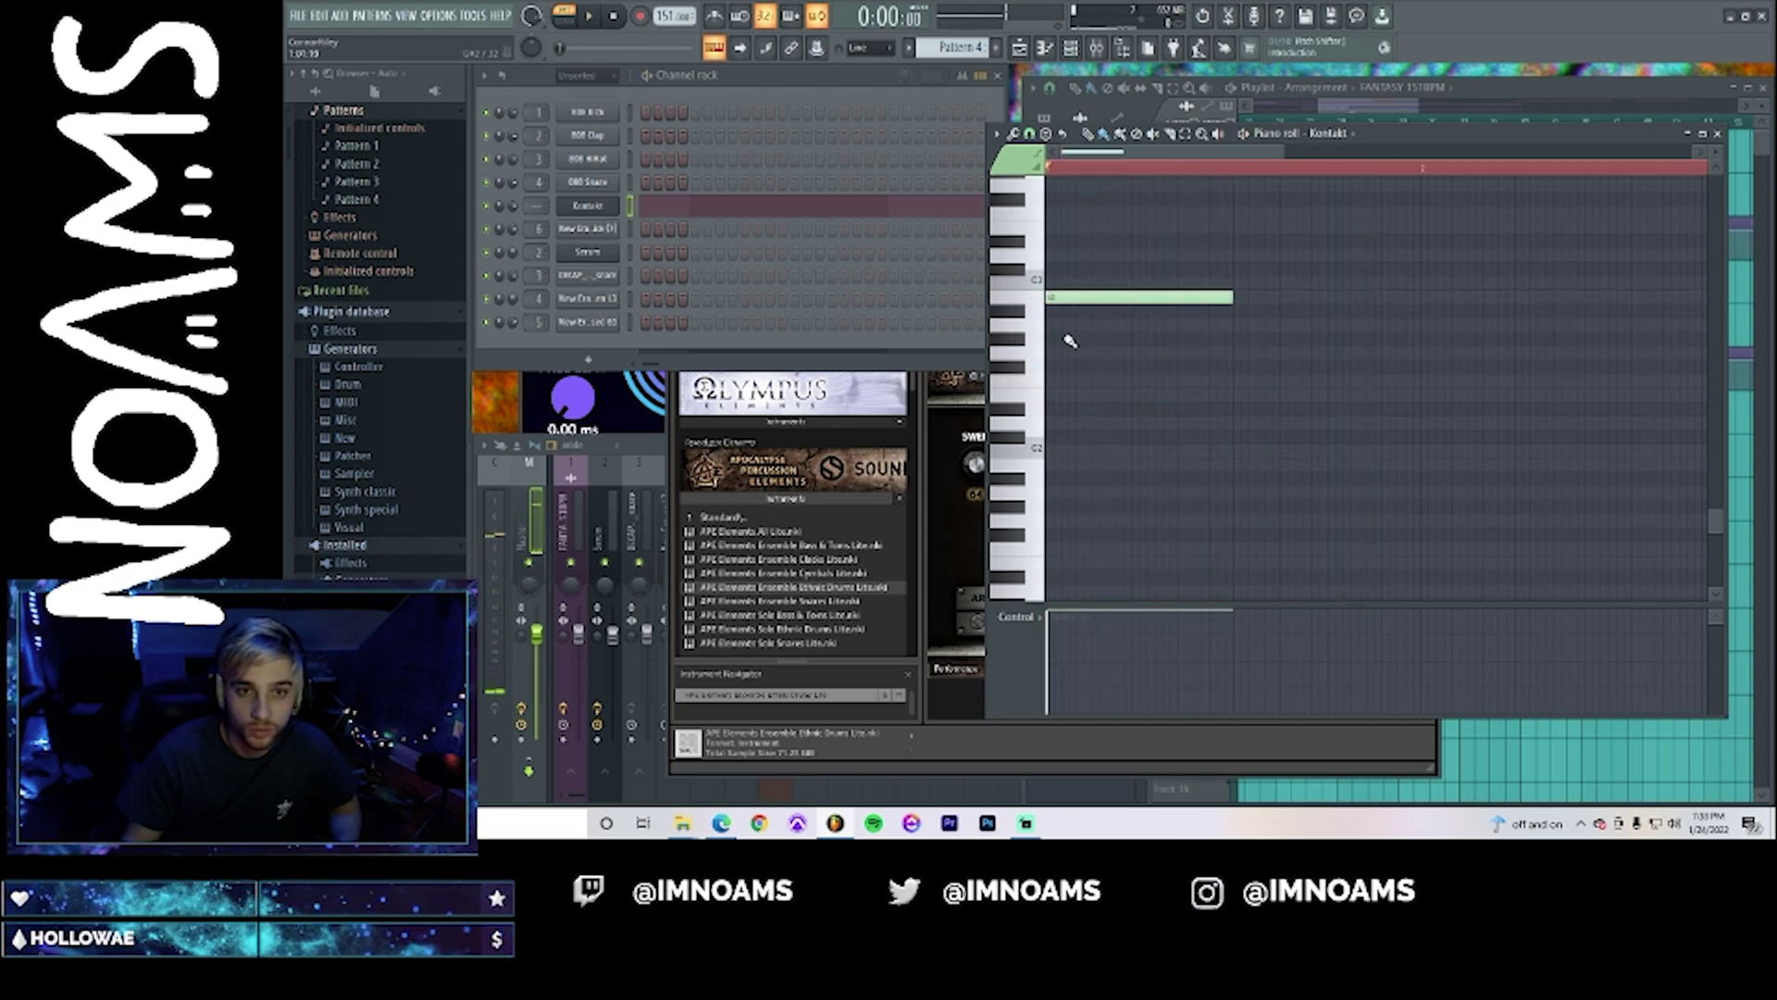
{"action": "left_click", "coordinate": [1064, 381]}
{"action": "key", "text": "space"}
{"action": "left_click_drag", "start_coordinate": [1066, 381], "coordinate": [1067, 395]}
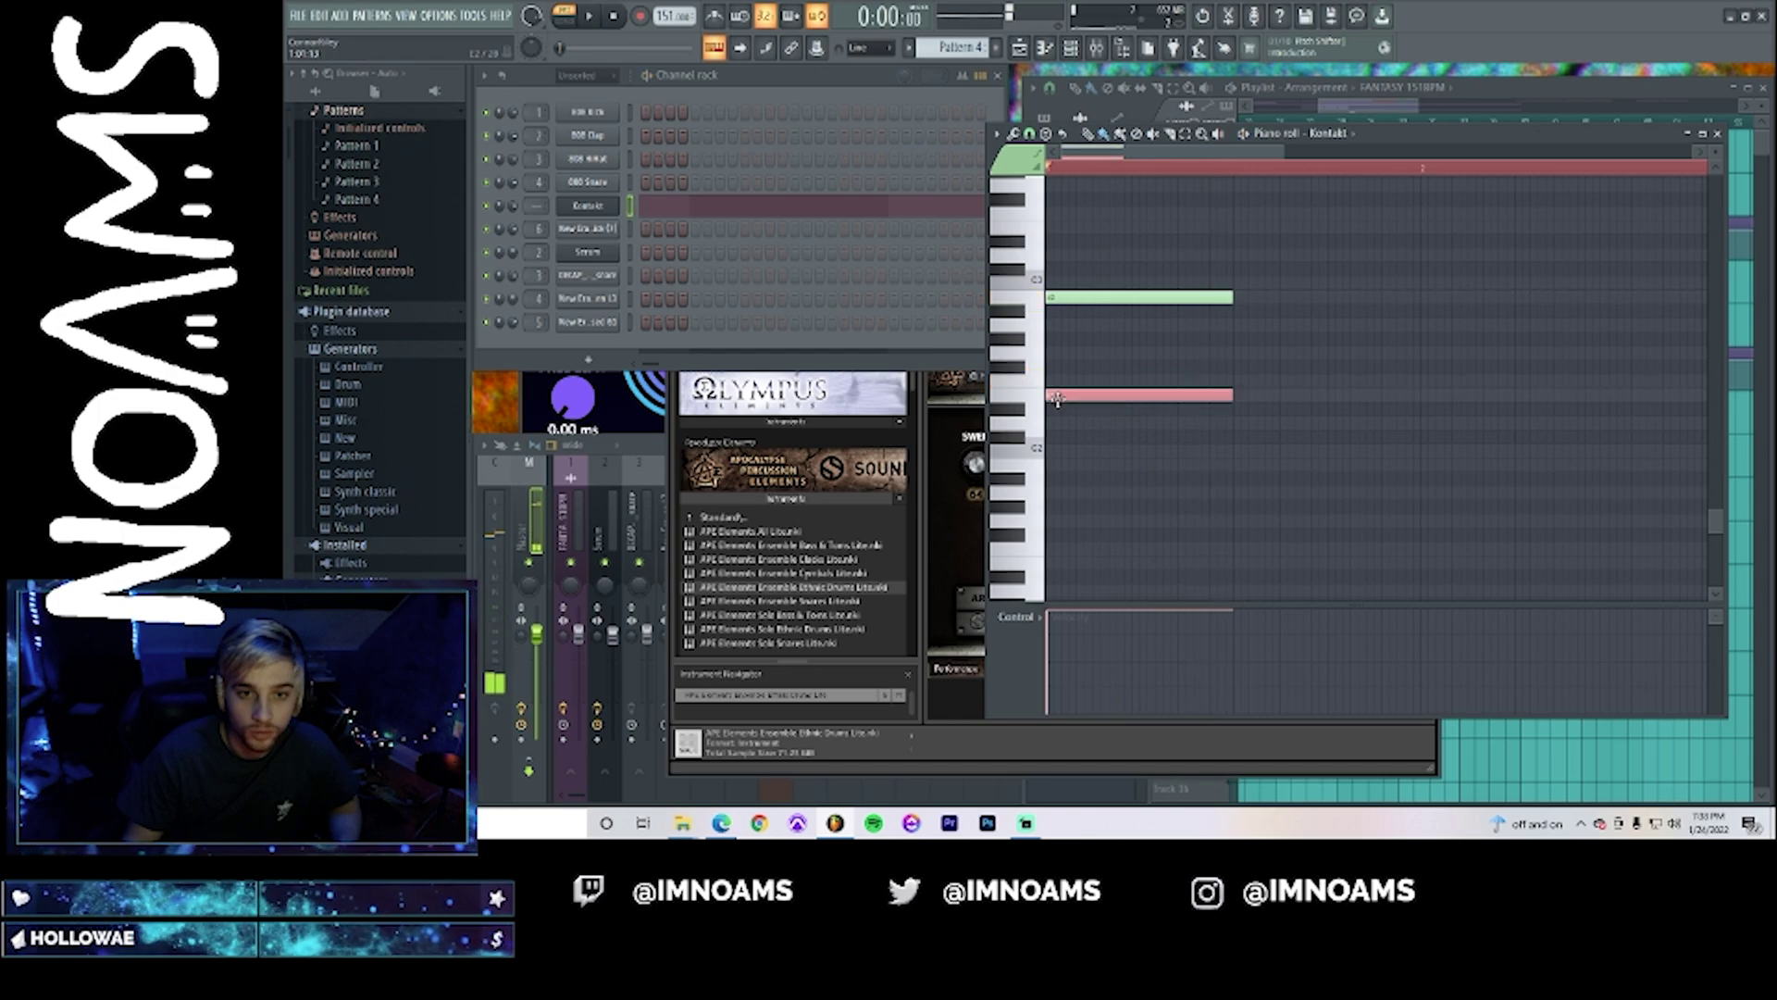
{"action": "key", "text": "space"}
- Shorten the E2 note to one beat and repeat it on the remaining beats of bar 1
{"action": "left_click_drag", "start_coordinate": [1234, 394], "coordinate": [1140, 398]}
{"action": "left_click", "coordinate": [1147, 395]}
{"action": "key", "text": "space"}
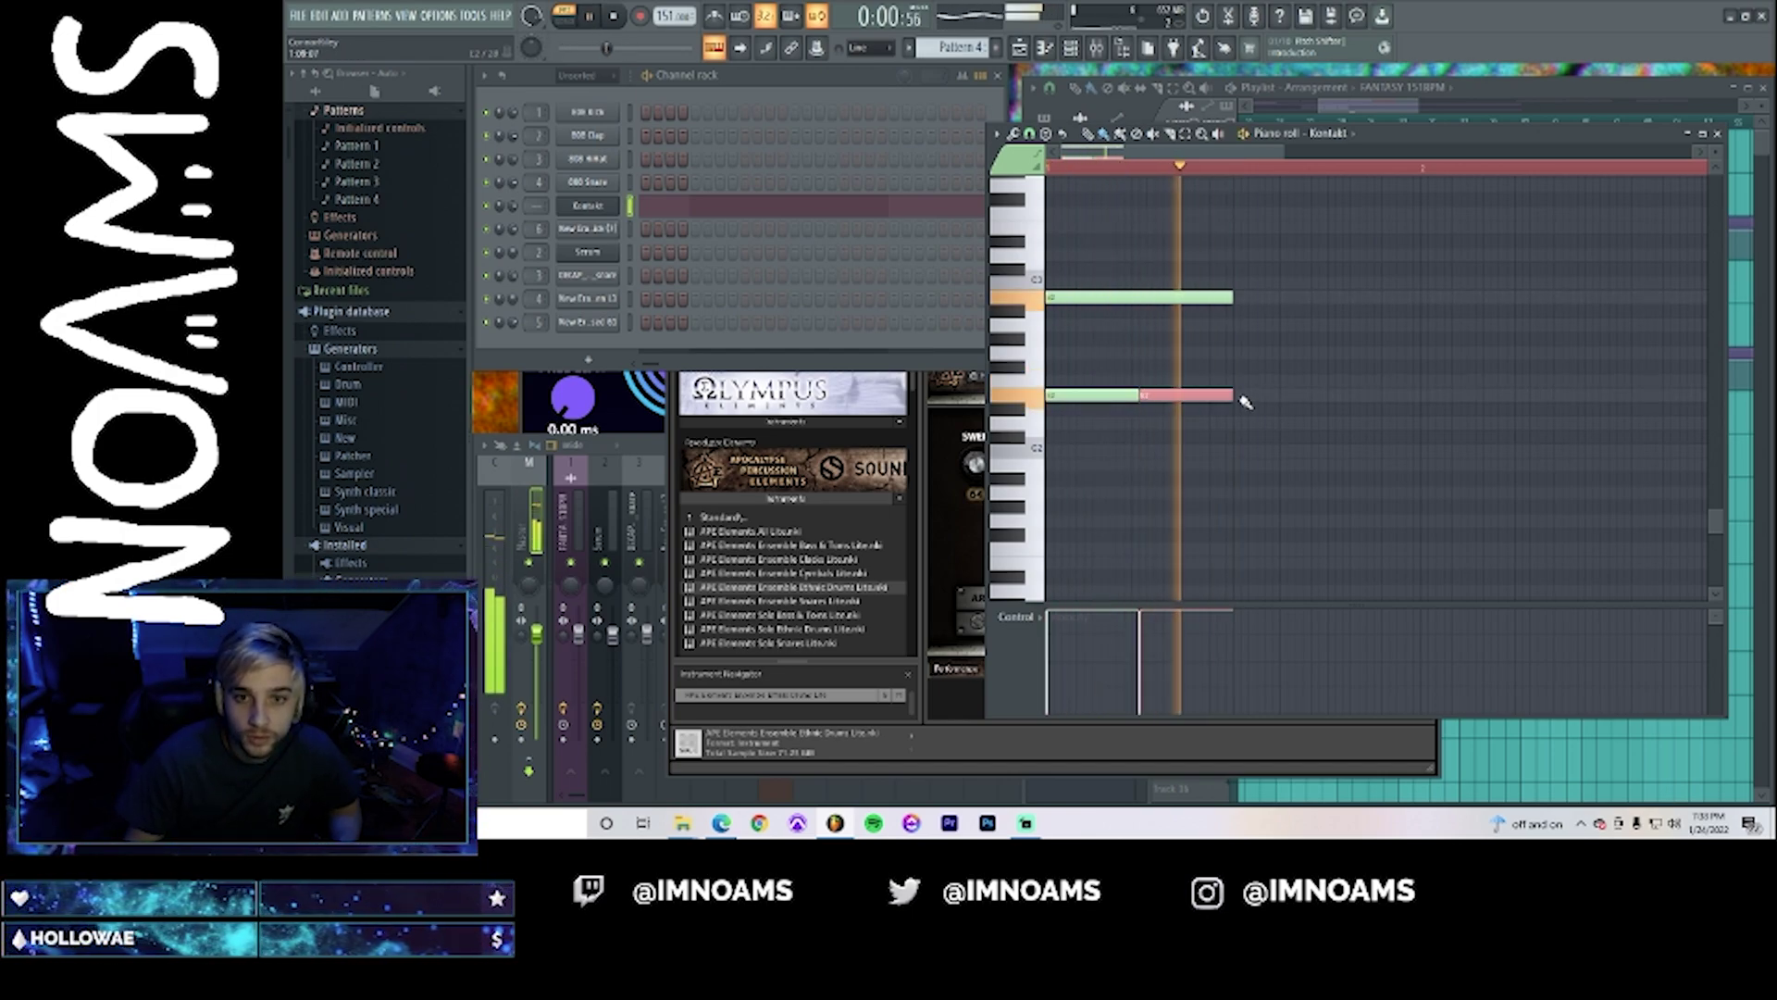
{"action": "left_click", "coordinate": [1245, 396]}
{"action": "left_click", "coordinate": [1334, 395]}
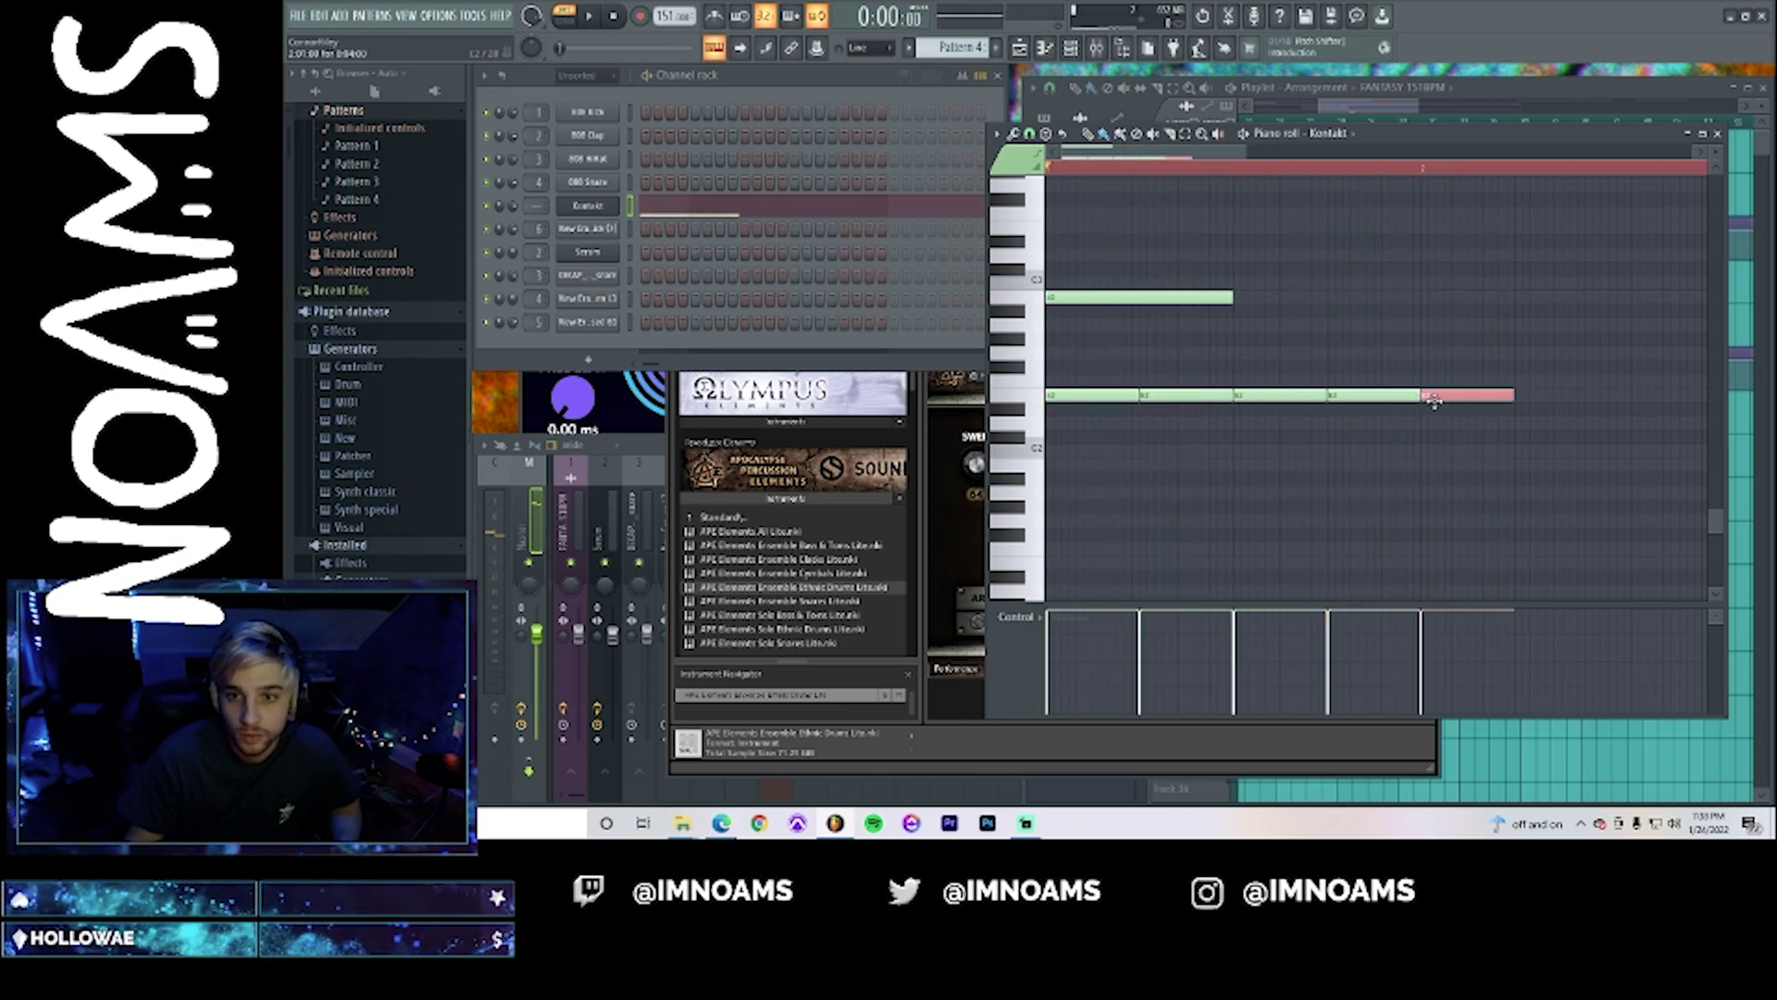
- Continue the one-beat E2 notes on every beat of bar 2, checking the rhythm with playback
{"action": "left_click", "coordinate": [1430, 396]}
{"action": "key", "text": "space"}
{"action": "left_click", "coordinate": [1520, 396]}
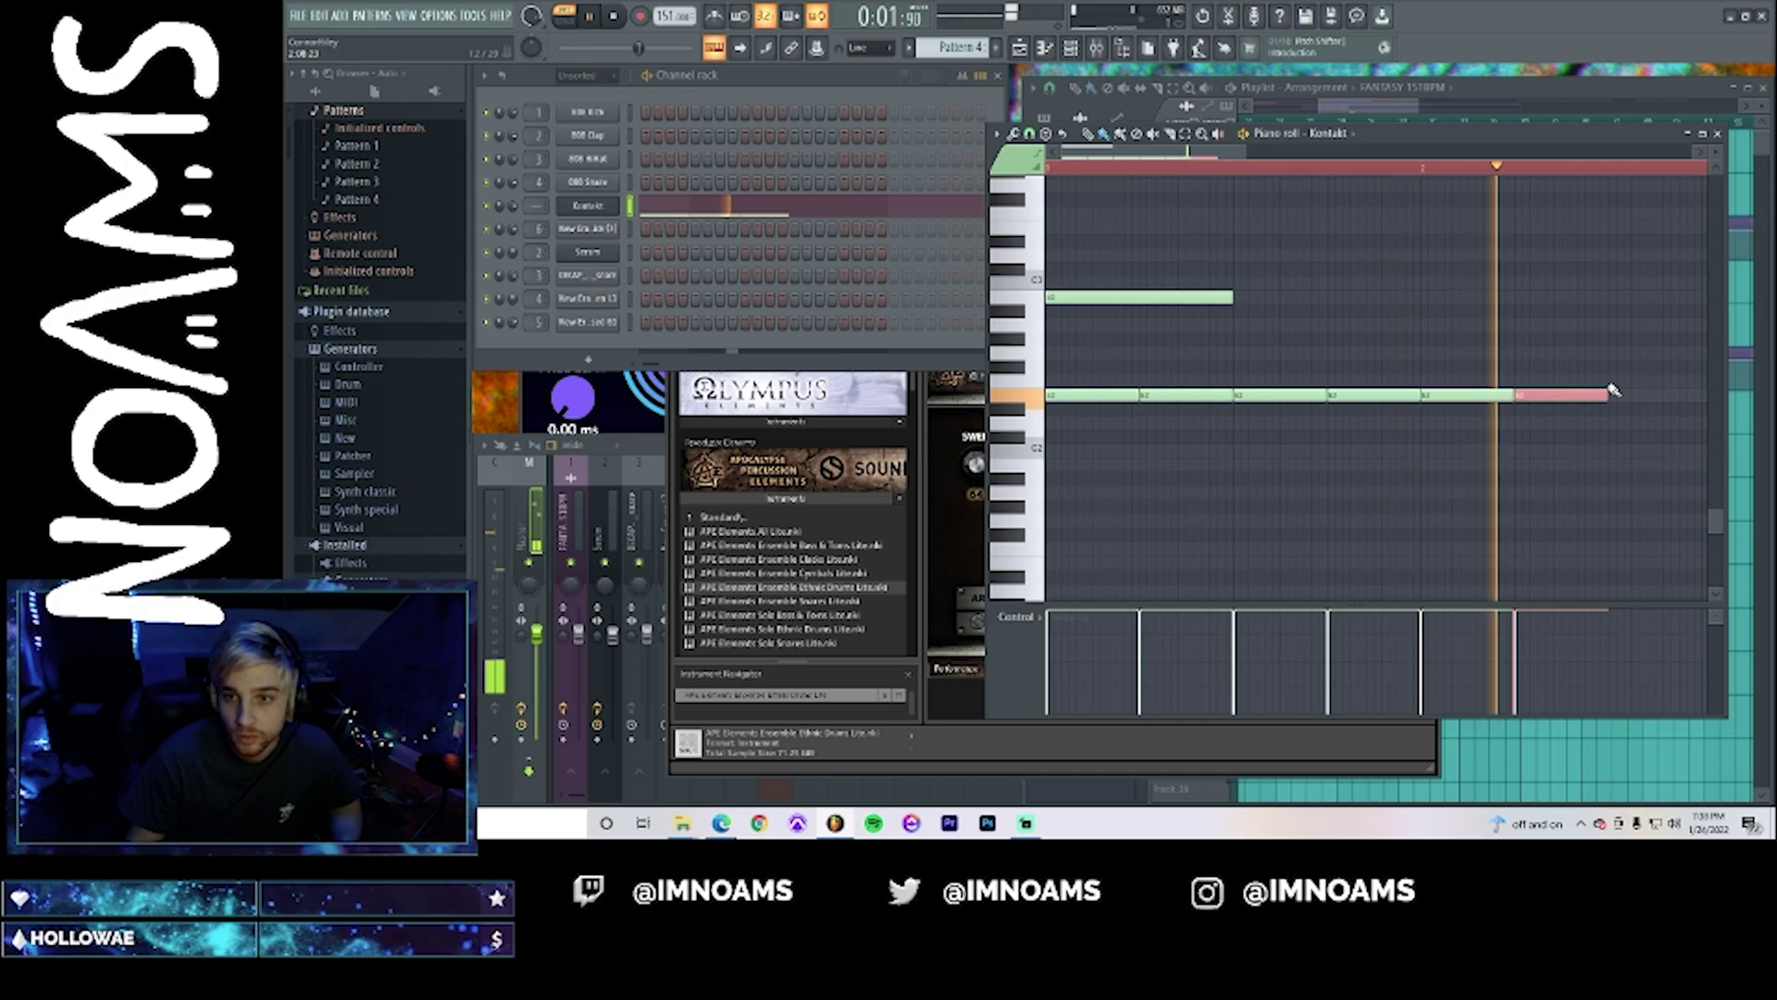
{"action": "left_click", "coordinate": [1615, 395]}
{"action": "left_click_drag", "start_coordinate": [1248, 154], "coordinate": [1373, 157]}
{"action": "key", "text": "space"}
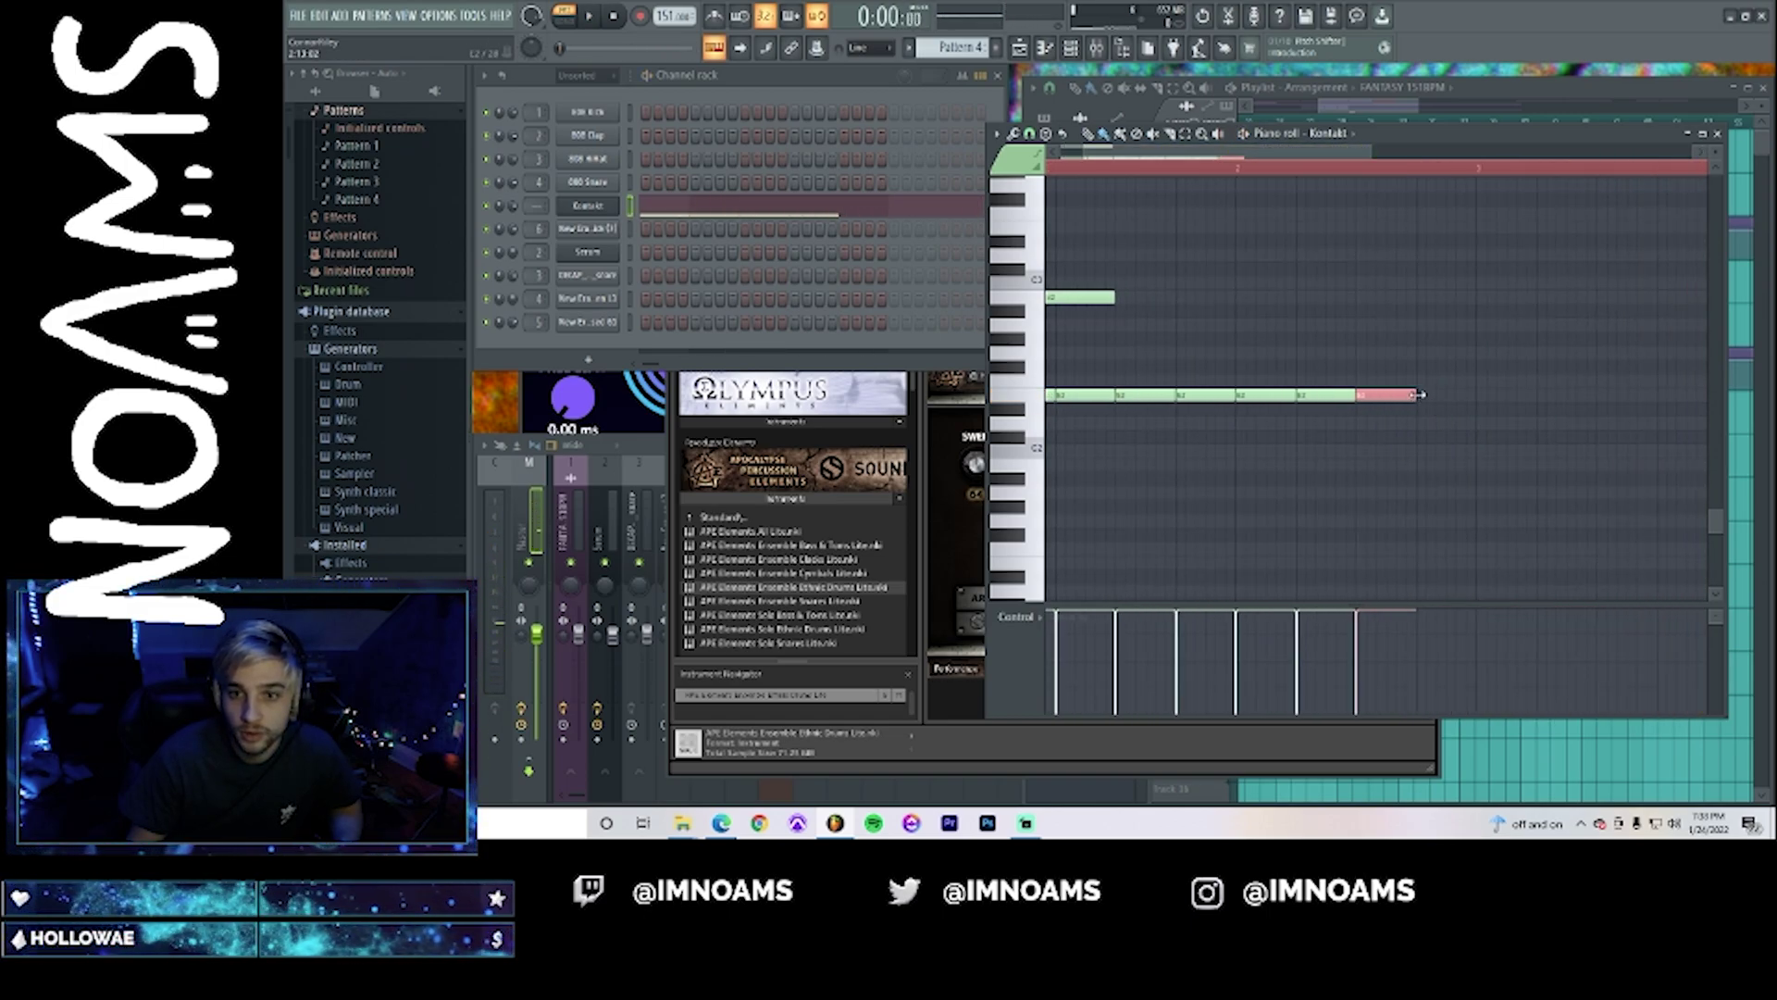
{"action": "left_click_drag", "start_coordinate": [1426, 400], "coordinate": [1477, 400]}
- Choose Pattern 4 as the playlist clip source, place it on Track 8 at bar 33 and play from there
{"action": "left_click", "coordinate": [1546, 111]}
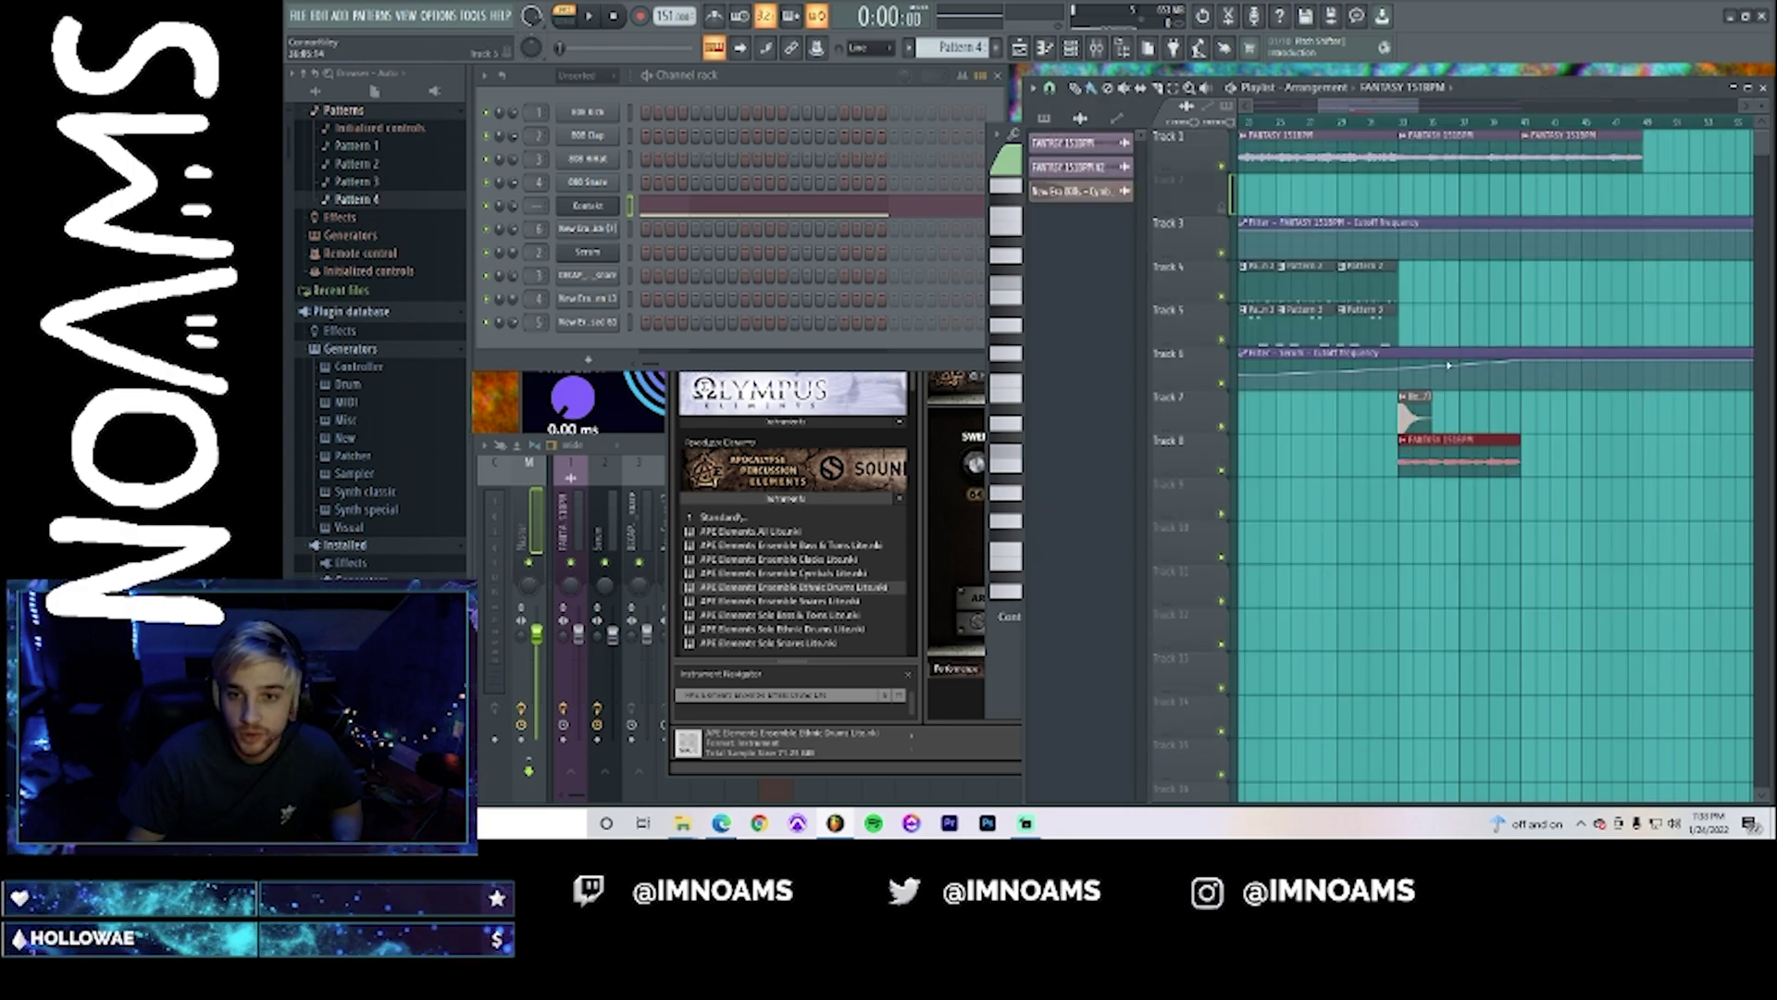
{"action": "left_click", "coordinate": [1402, 83]}
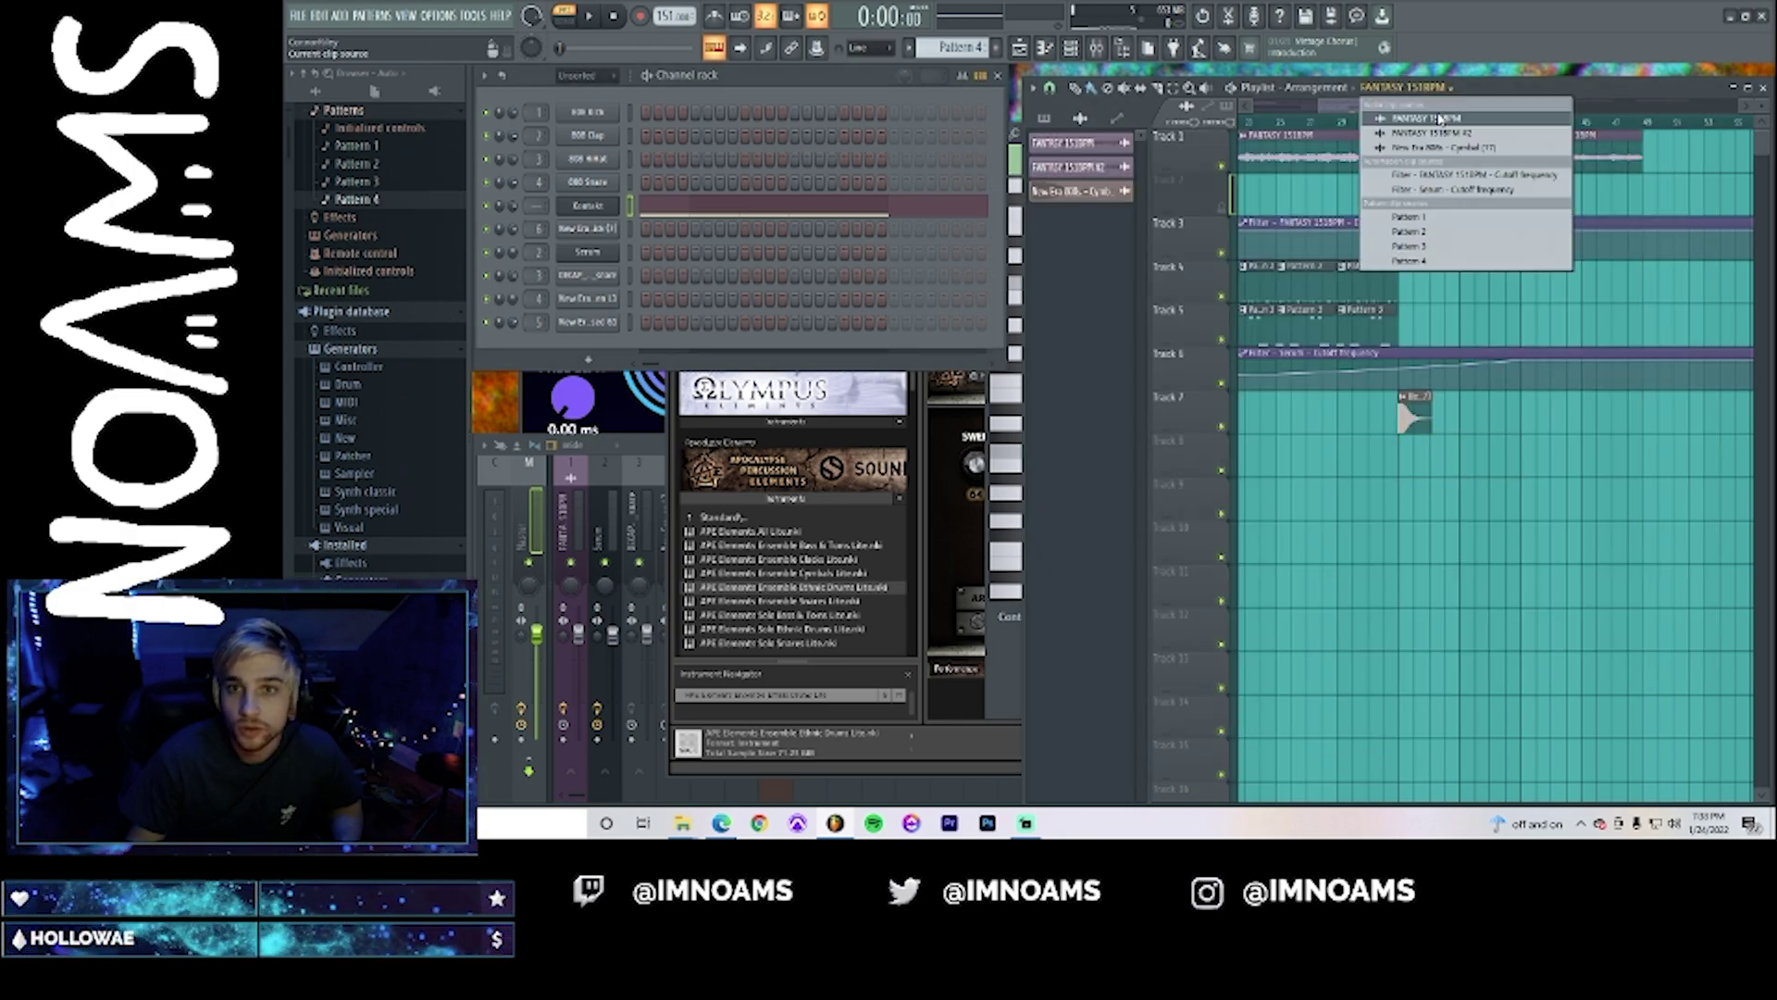
{"action": "left_click", "coordinate": [1444, 267]}
{"action": "left_click", "coordinate": [1414, 440]}
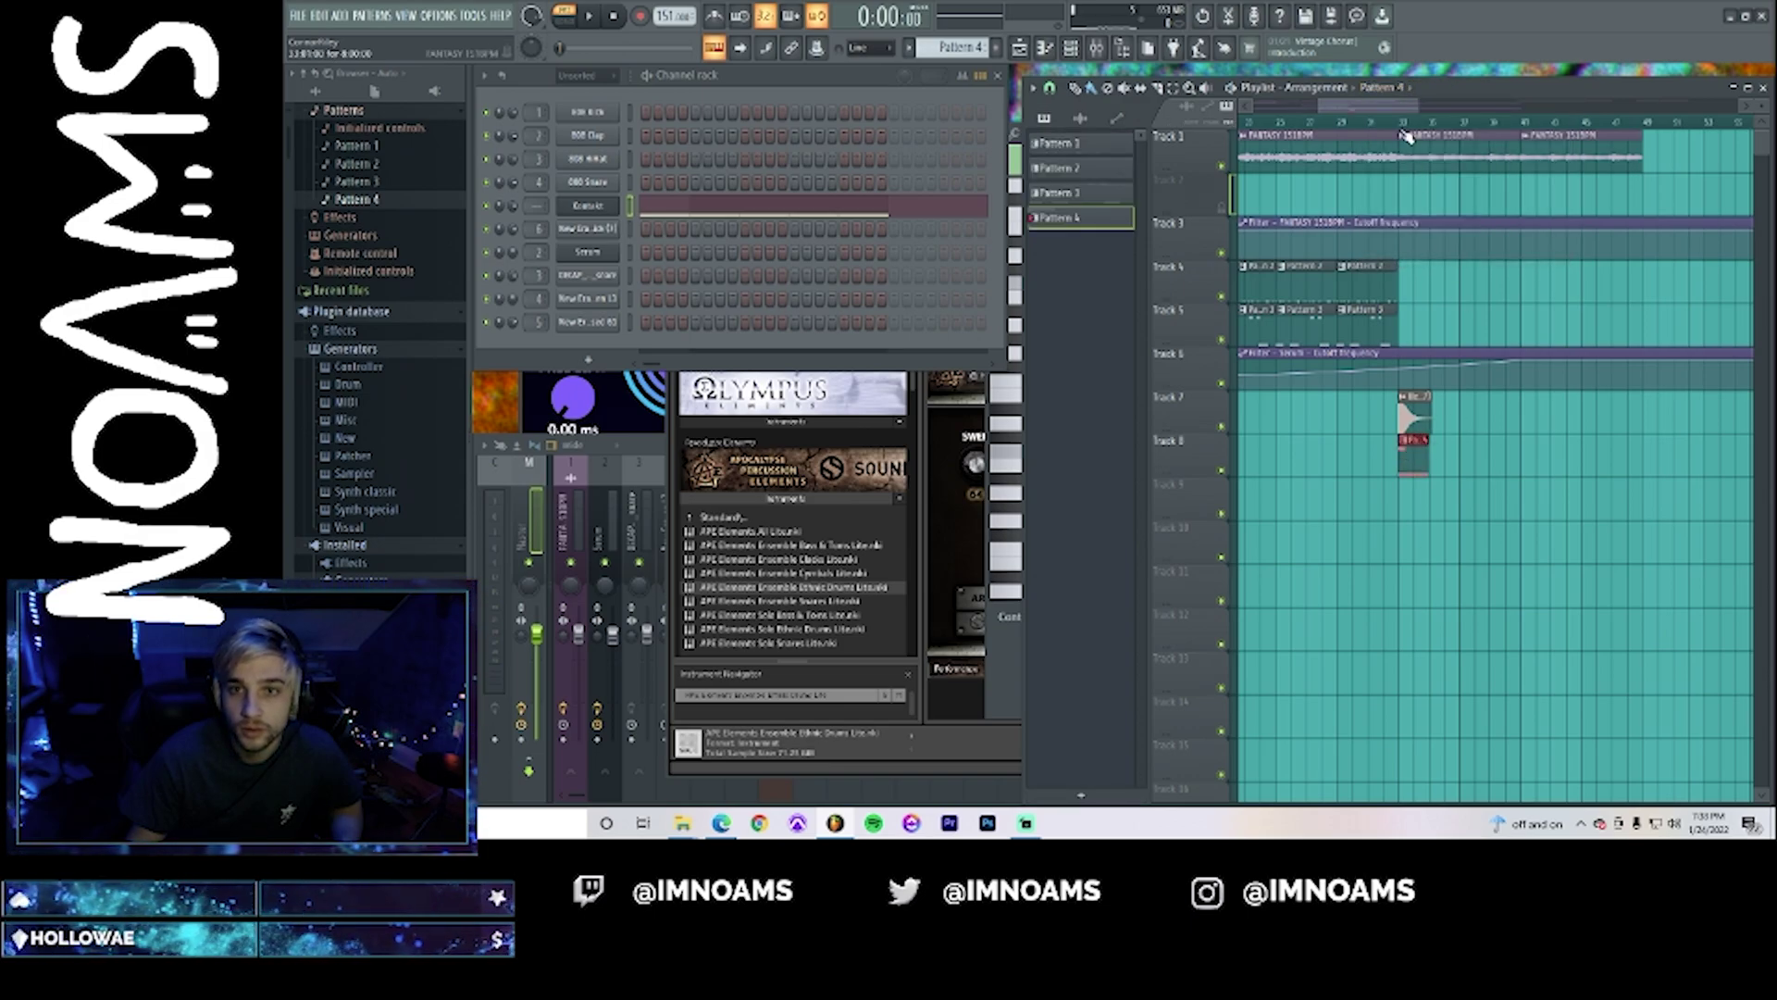
{"action": "key", "text": "space"}
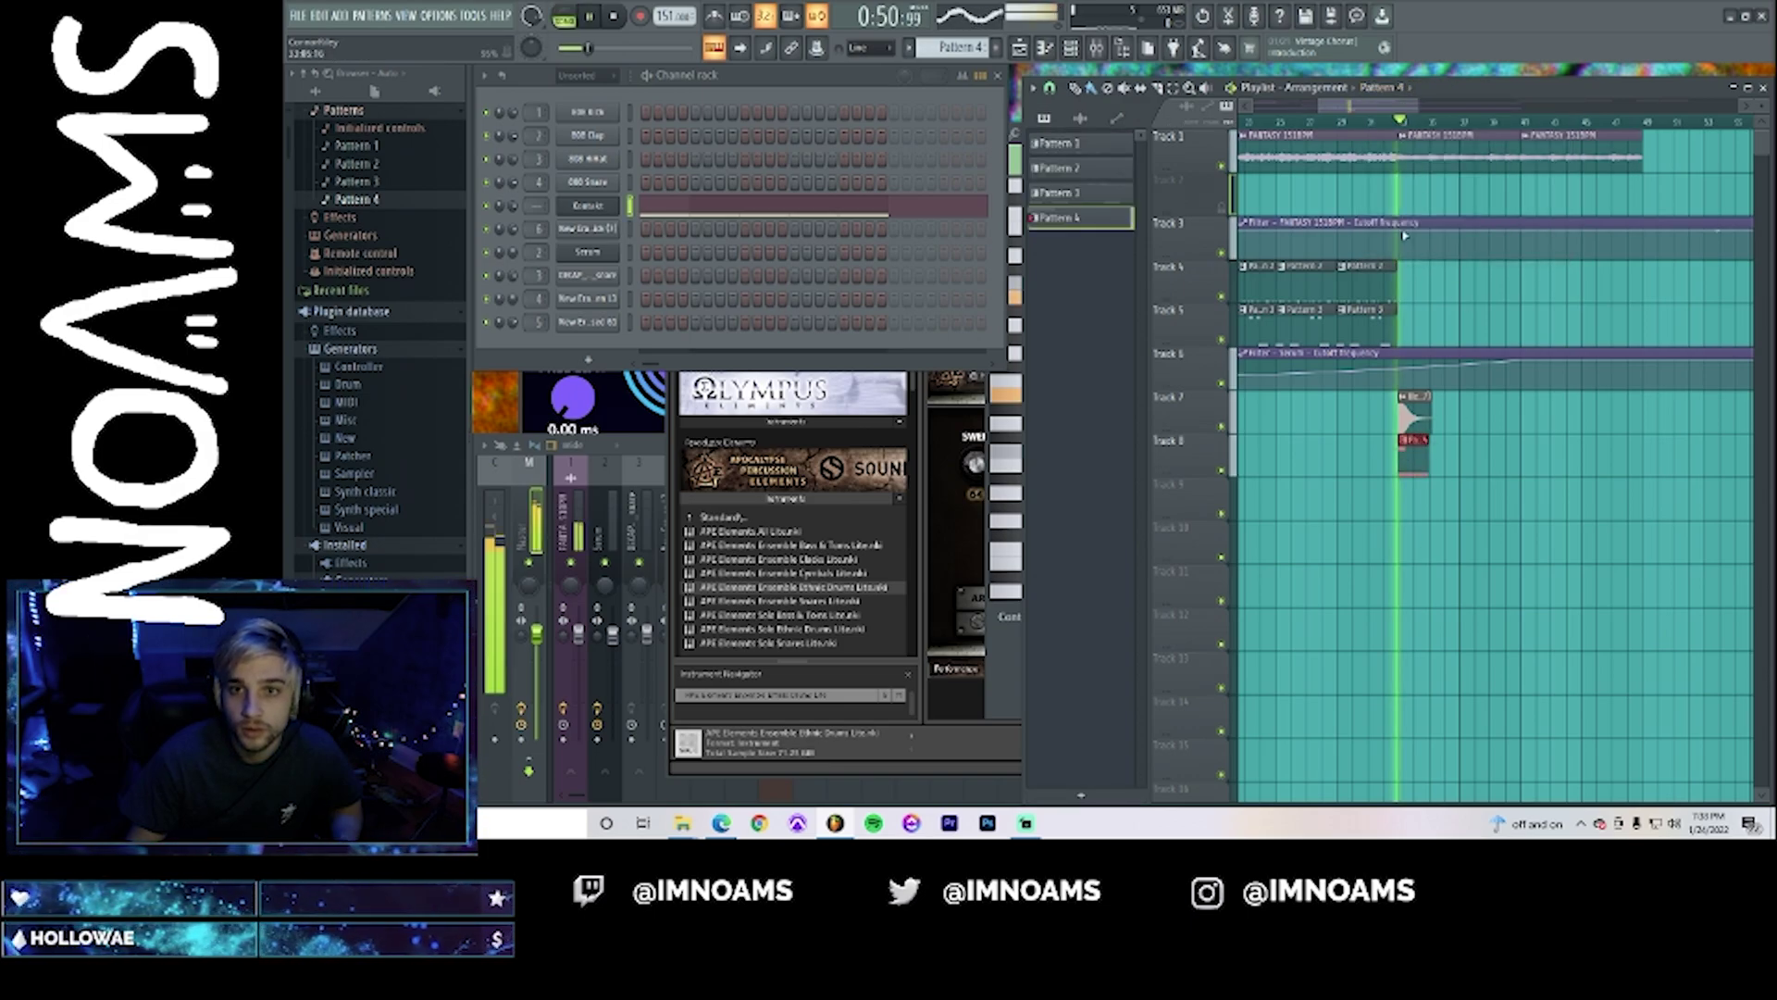
- Reopen Pattern 4's Kontakt notes and add an F3 note midway through beat 2 and a D3 note on beat 4 of bar 1
{"action": "double_click", "coordinate": [1433, 458]}
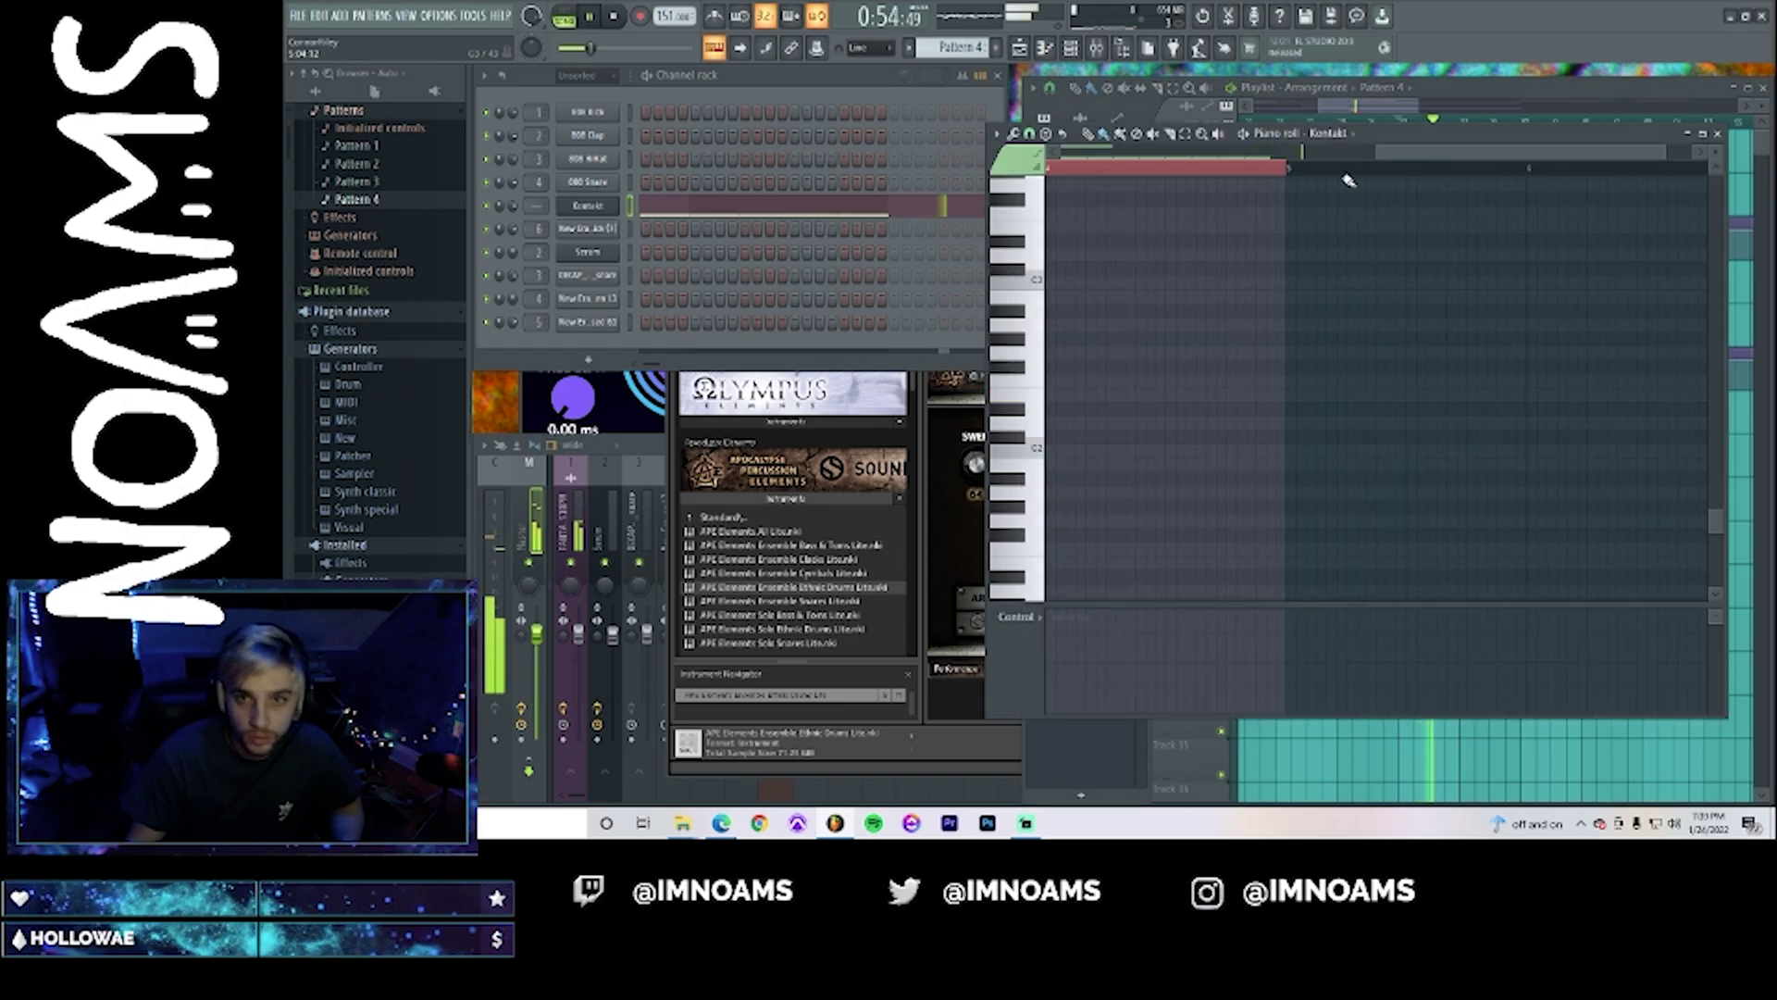
{"action": "left_click", "coordinate": [1153, 242]}
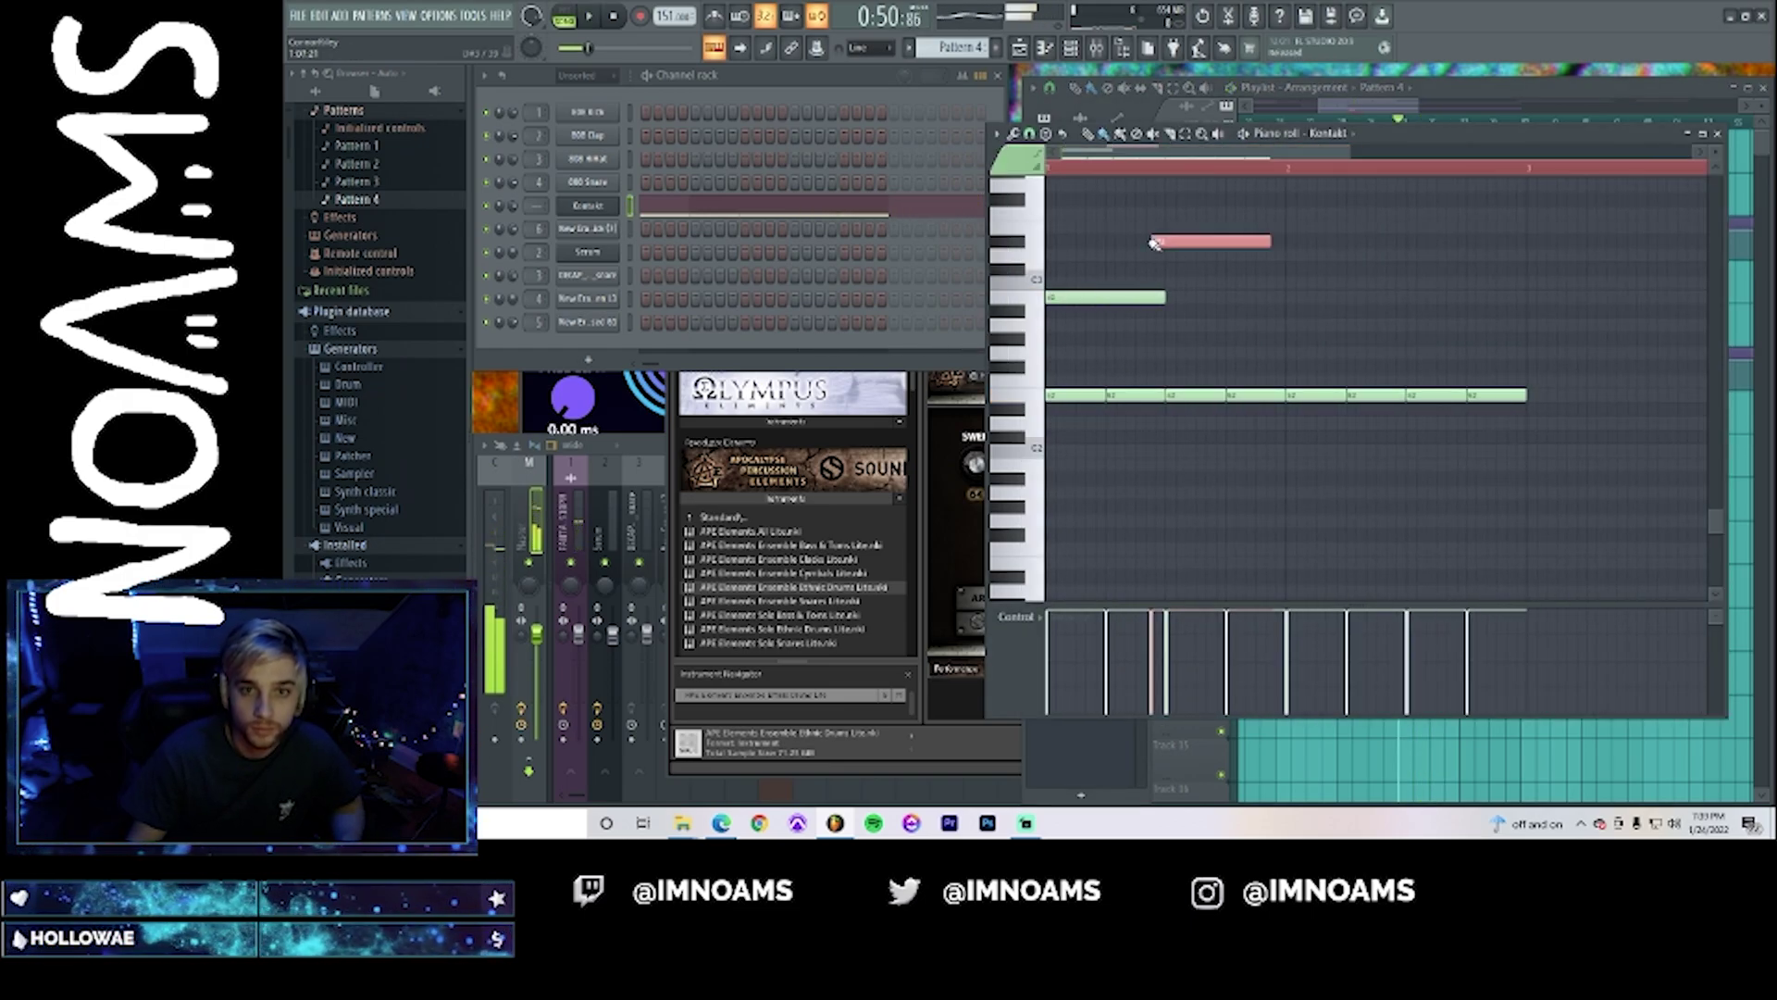
{"action": "mouse_move", "coordinate": [1154, 242]}
{"action": "left_mouse_down"}
{"action": "mouse_move", "coordinate": [1186, 211]}
{"action": "mouse_move", "coordinate": [1225, 212]}
{"action": "mouse_move", "coordinate": [1165, 213]}
{"action": "left_mouse_up"}
{"action": "key", "text": "space"}
{"action": "left_click", "coordinate": [1229, 255]}
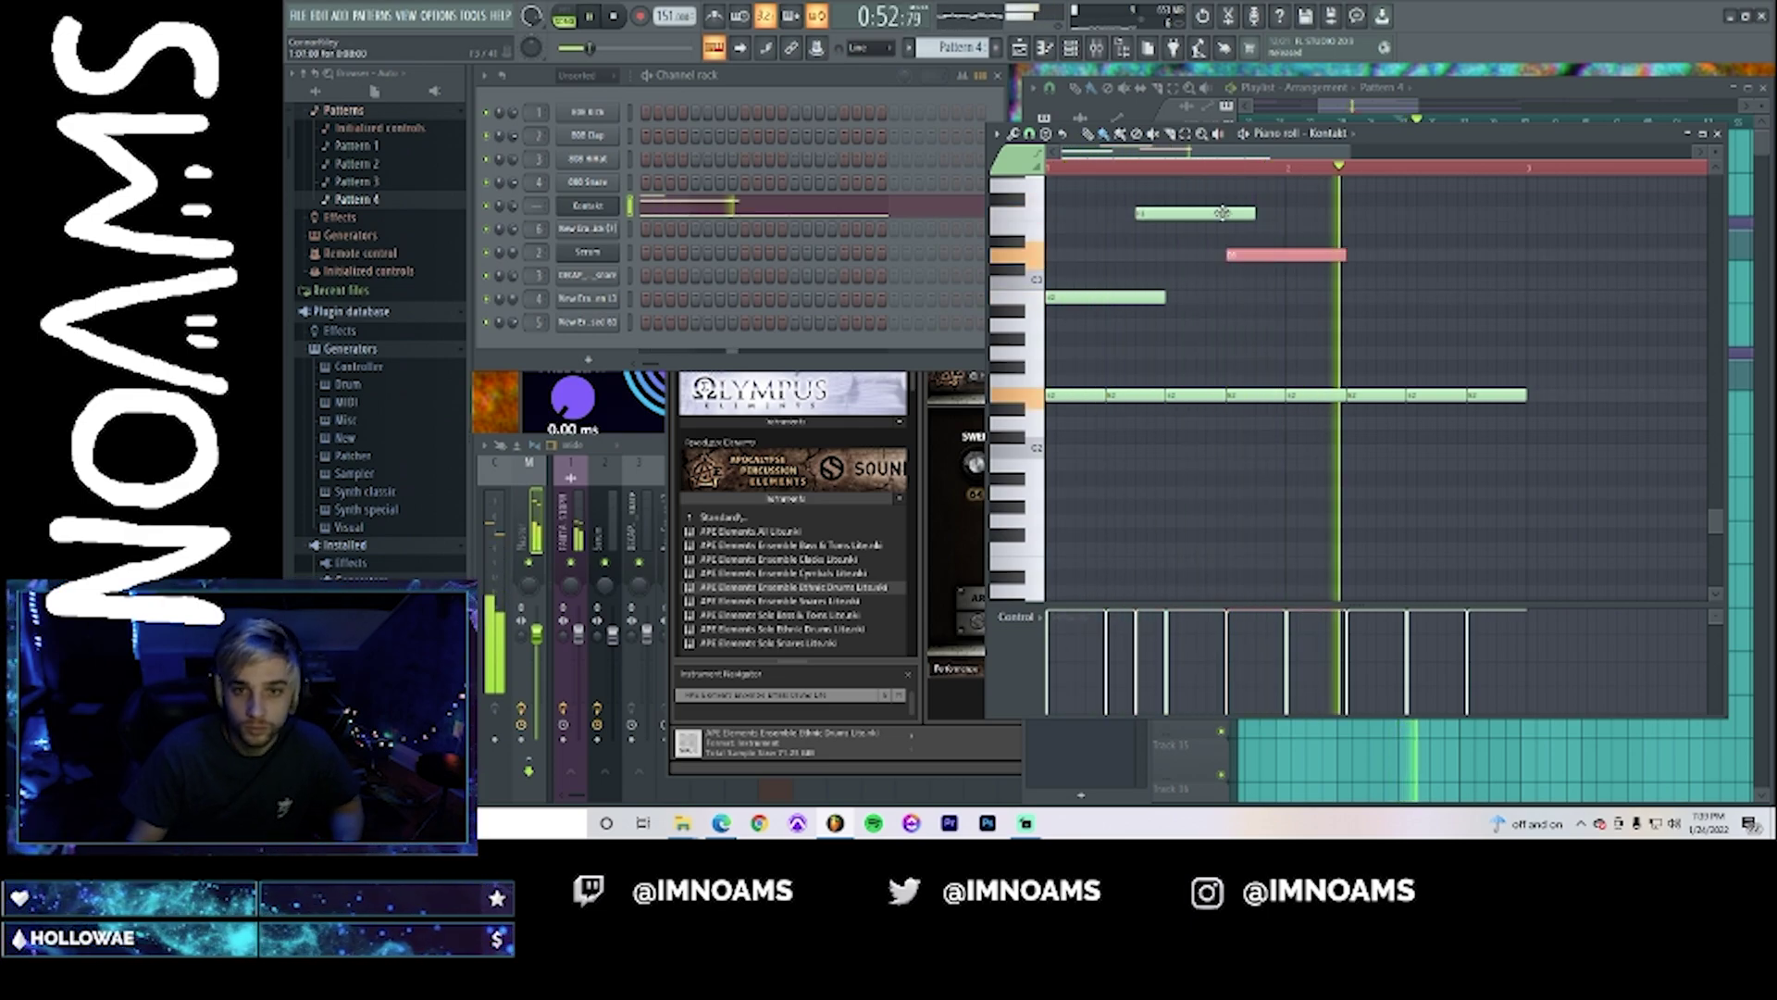
- Replace the F3 note in bar 1 with an A2 note midway through beat 2, stopping playback
{"action": "right_click", "coordinate": [1222, 213]}
{"action": "left_click", "coordinate": [1148, 335]}
{"action": "left_click_drag", "start_coordinate": [1148, 335], "coordinate": [1157, 322]}
{"action": "key", "text": "space"}
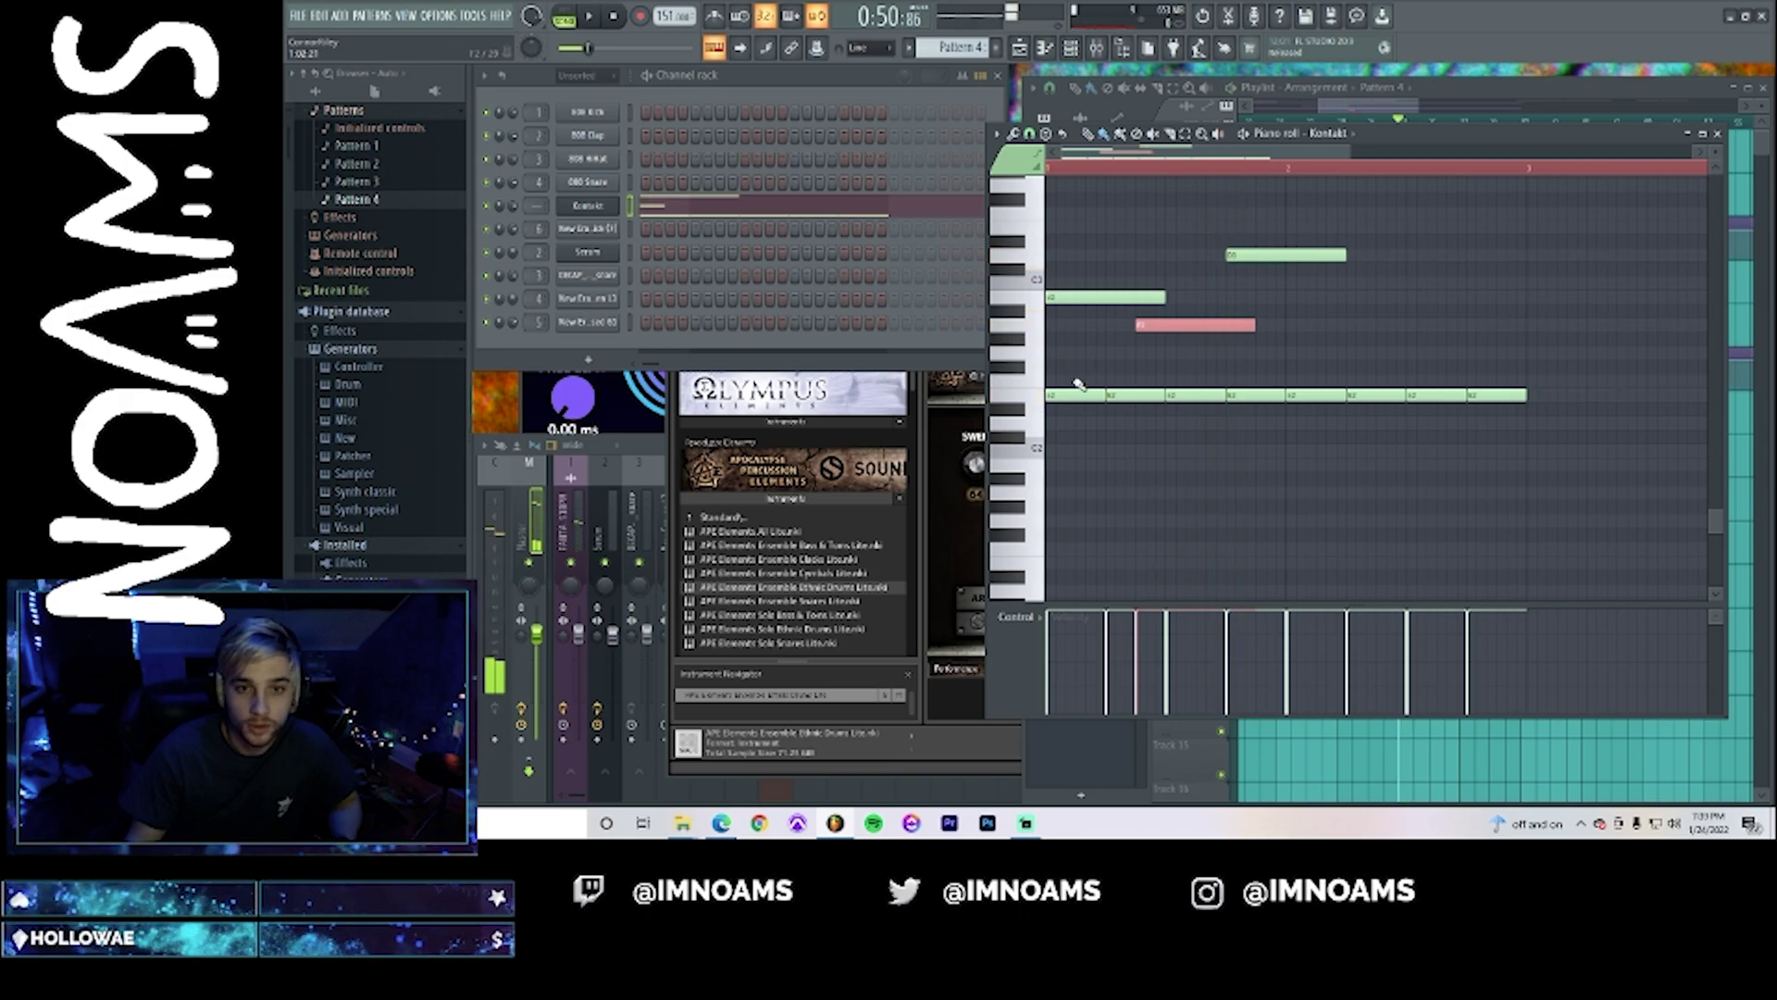
- Select the E2 row and lower its velocities except on each bar's first beat, keeping beat 3 louder than 2 and 4; audition it
{"action": "left_click_drag", "start_coordinate": [1072, 377], "coordinate": [1558, 444]}
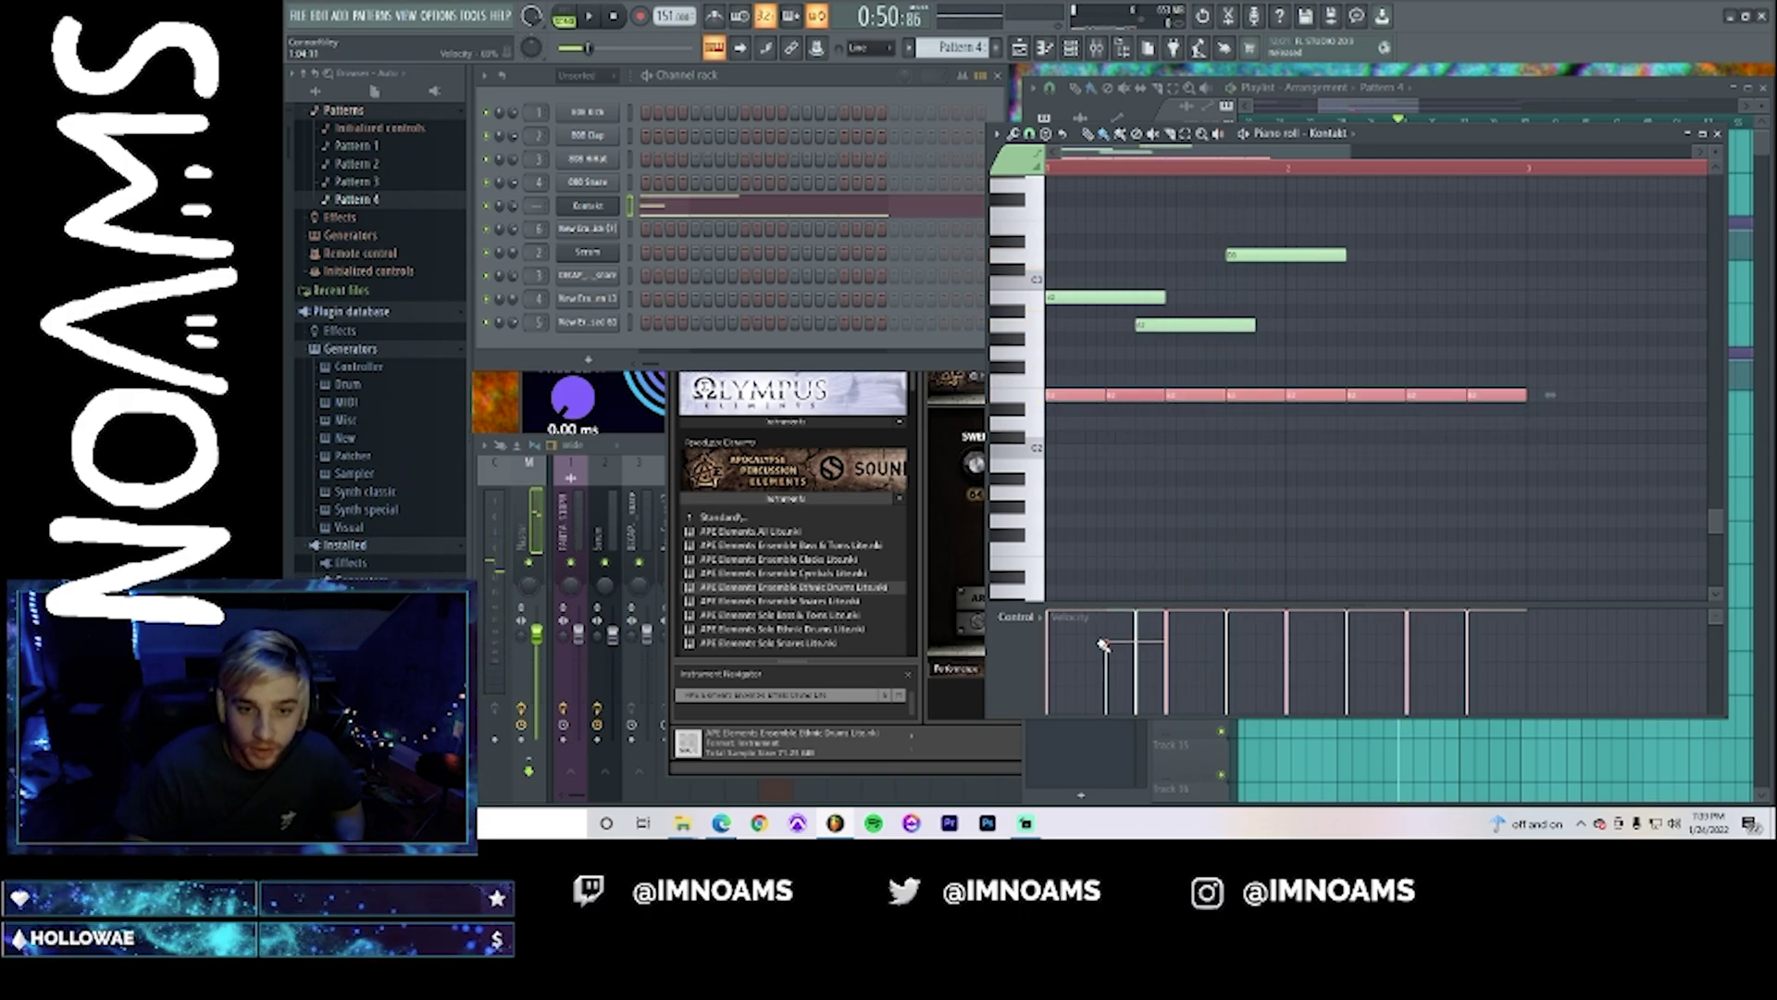
{"action": "mouse_move", "coordinate": [1104, 645]}
{"action": "left_mouse_down"}
{"action": "mouse_move", "coordinate": [1104, 661]}
{"action": "mouse_move", "coordinate": [1231, 662]}
{"action": "mouse_move", "coordinate": [1170, 636]}
{"action": "left_mouse_up"}
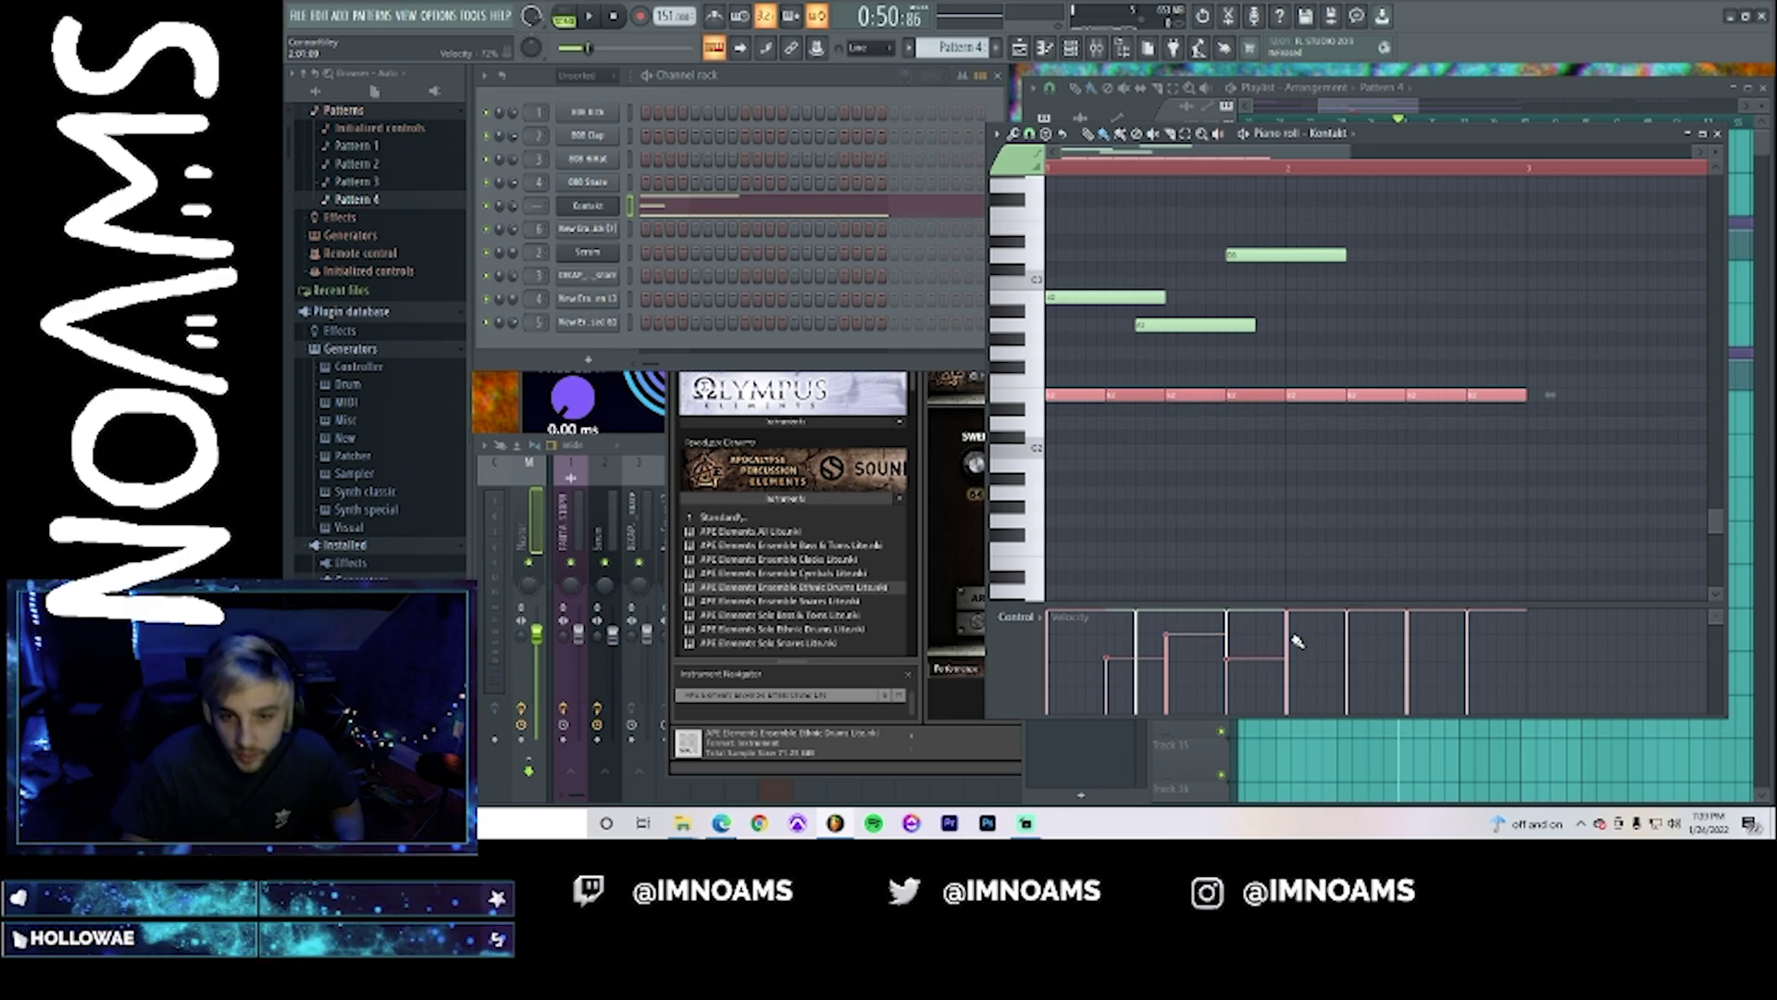
{"action": "mouse_move", "coordinate": [1347, 648]}
{"action": "left_mouse_down"}
{"action": "mouse_move", "coordinate": [1415, 635]}
{"action": "mouse_move", "coordinate": [1472, 663]}
{"action": "left_mouse_up"}
{"action": "key", "text": "space"}
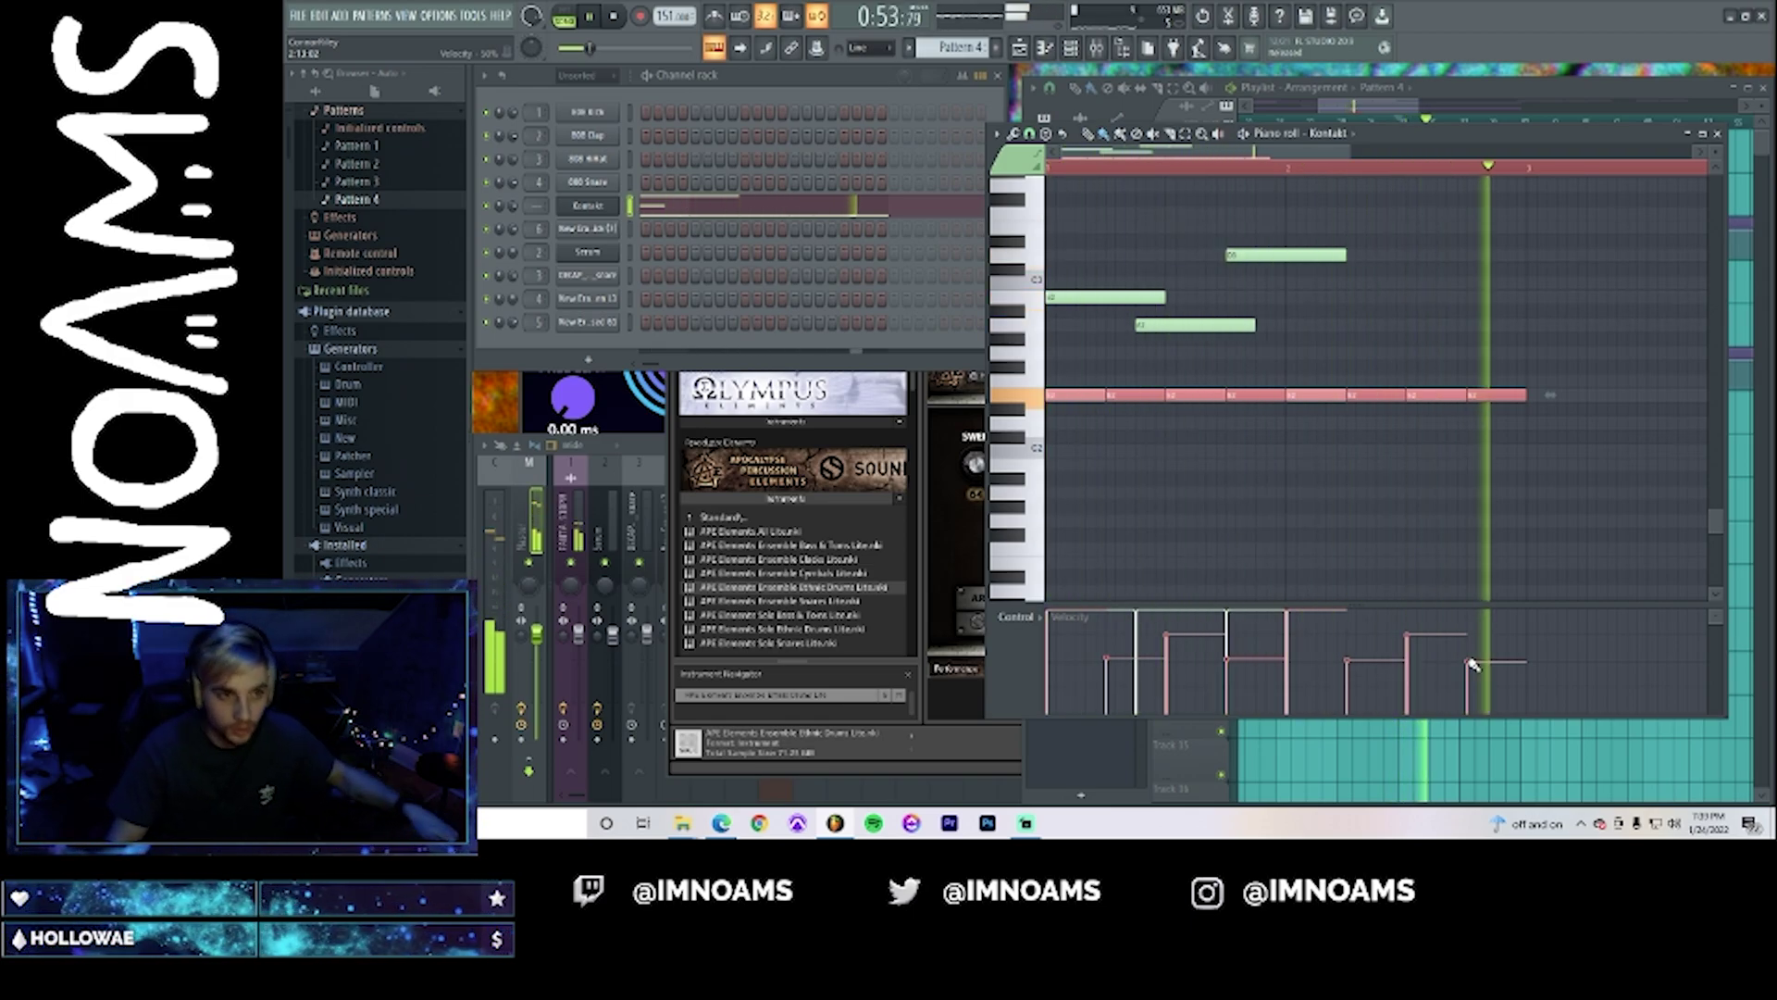
{"action": "key", "text": "space"}
- Trim the Pattern 4 clip on Track 8 to two bars, repeat it directly behind and play from bar 33
{"action": "key", "text": "F5"}
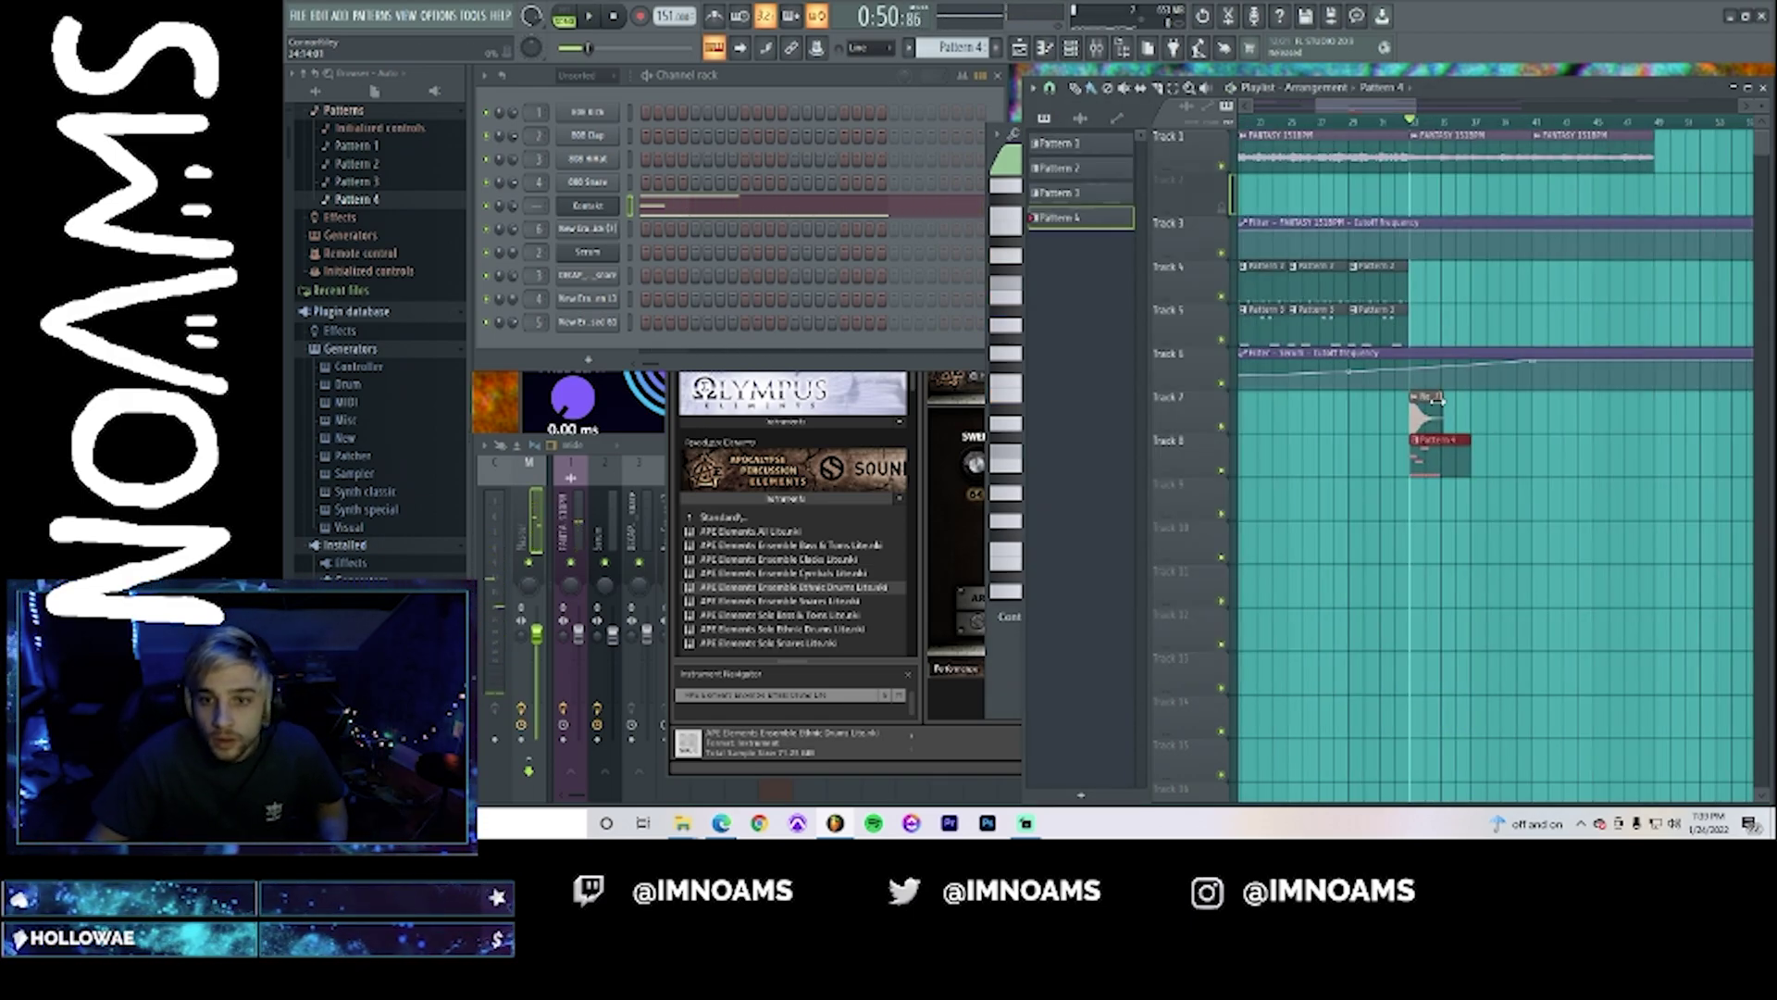
{"action": "left_click_drag", "start_coordinate": [1472, 461], "coordinate": [1442, 461]}
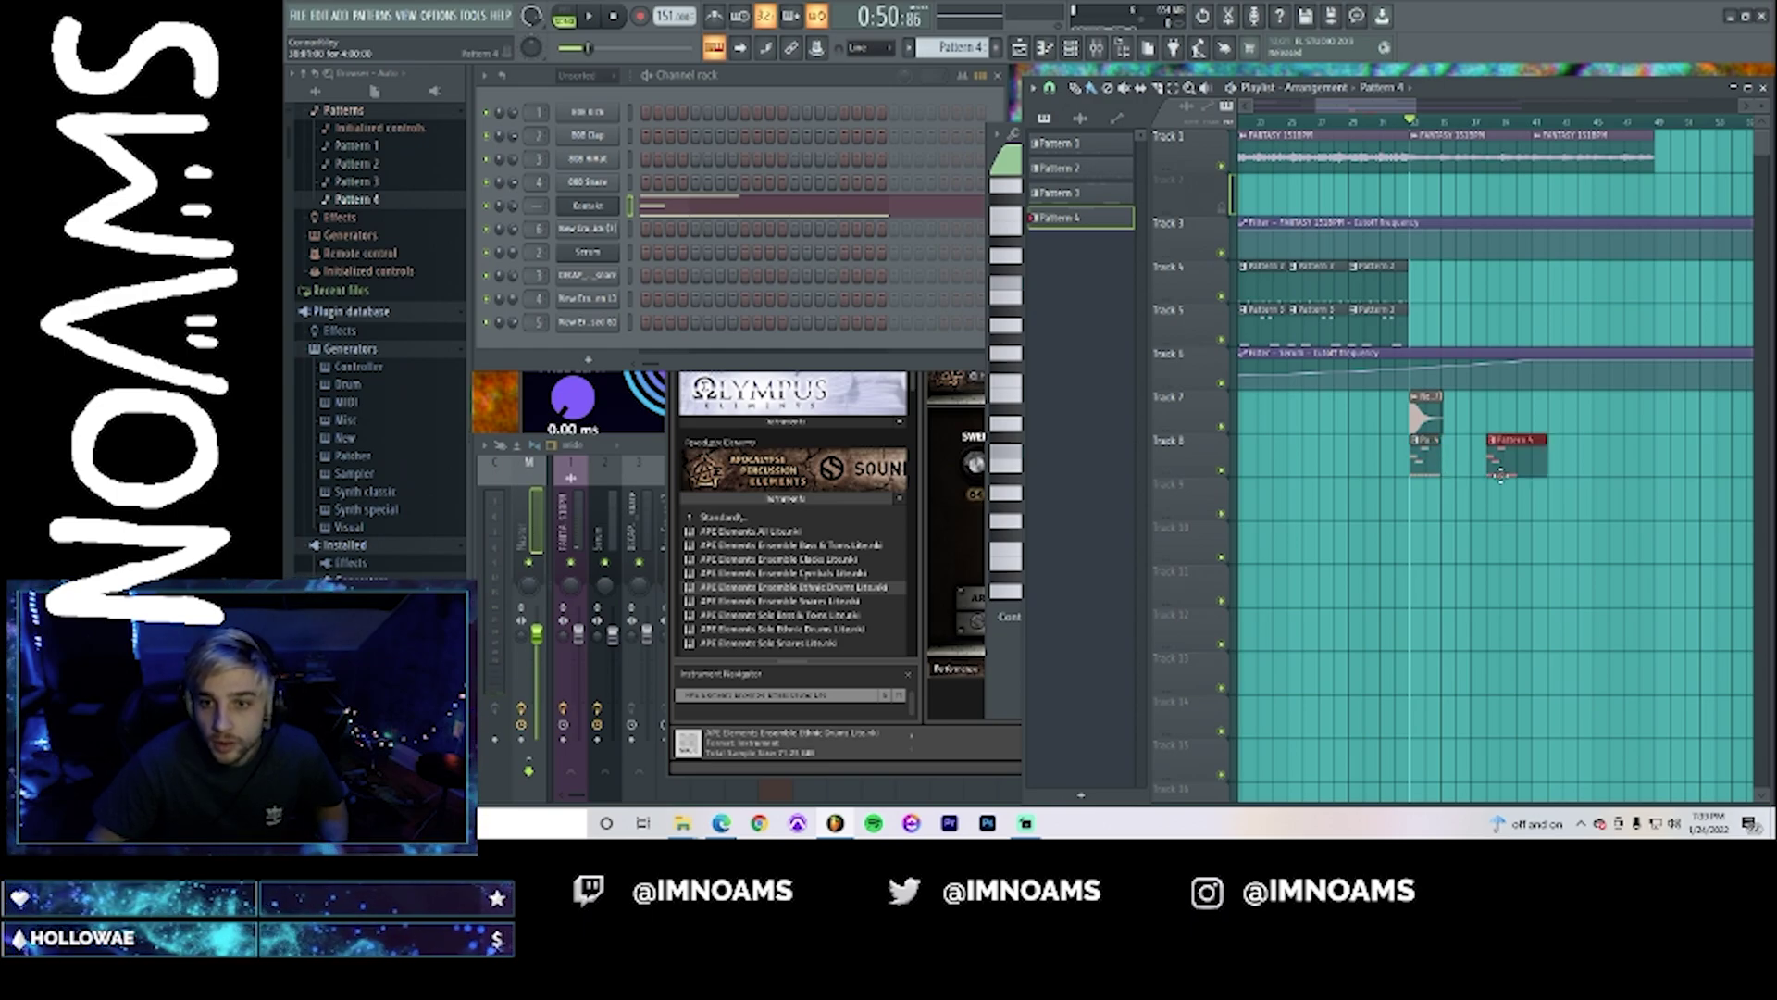
{"action": "double_click", "coordinate": [1437, 466]}
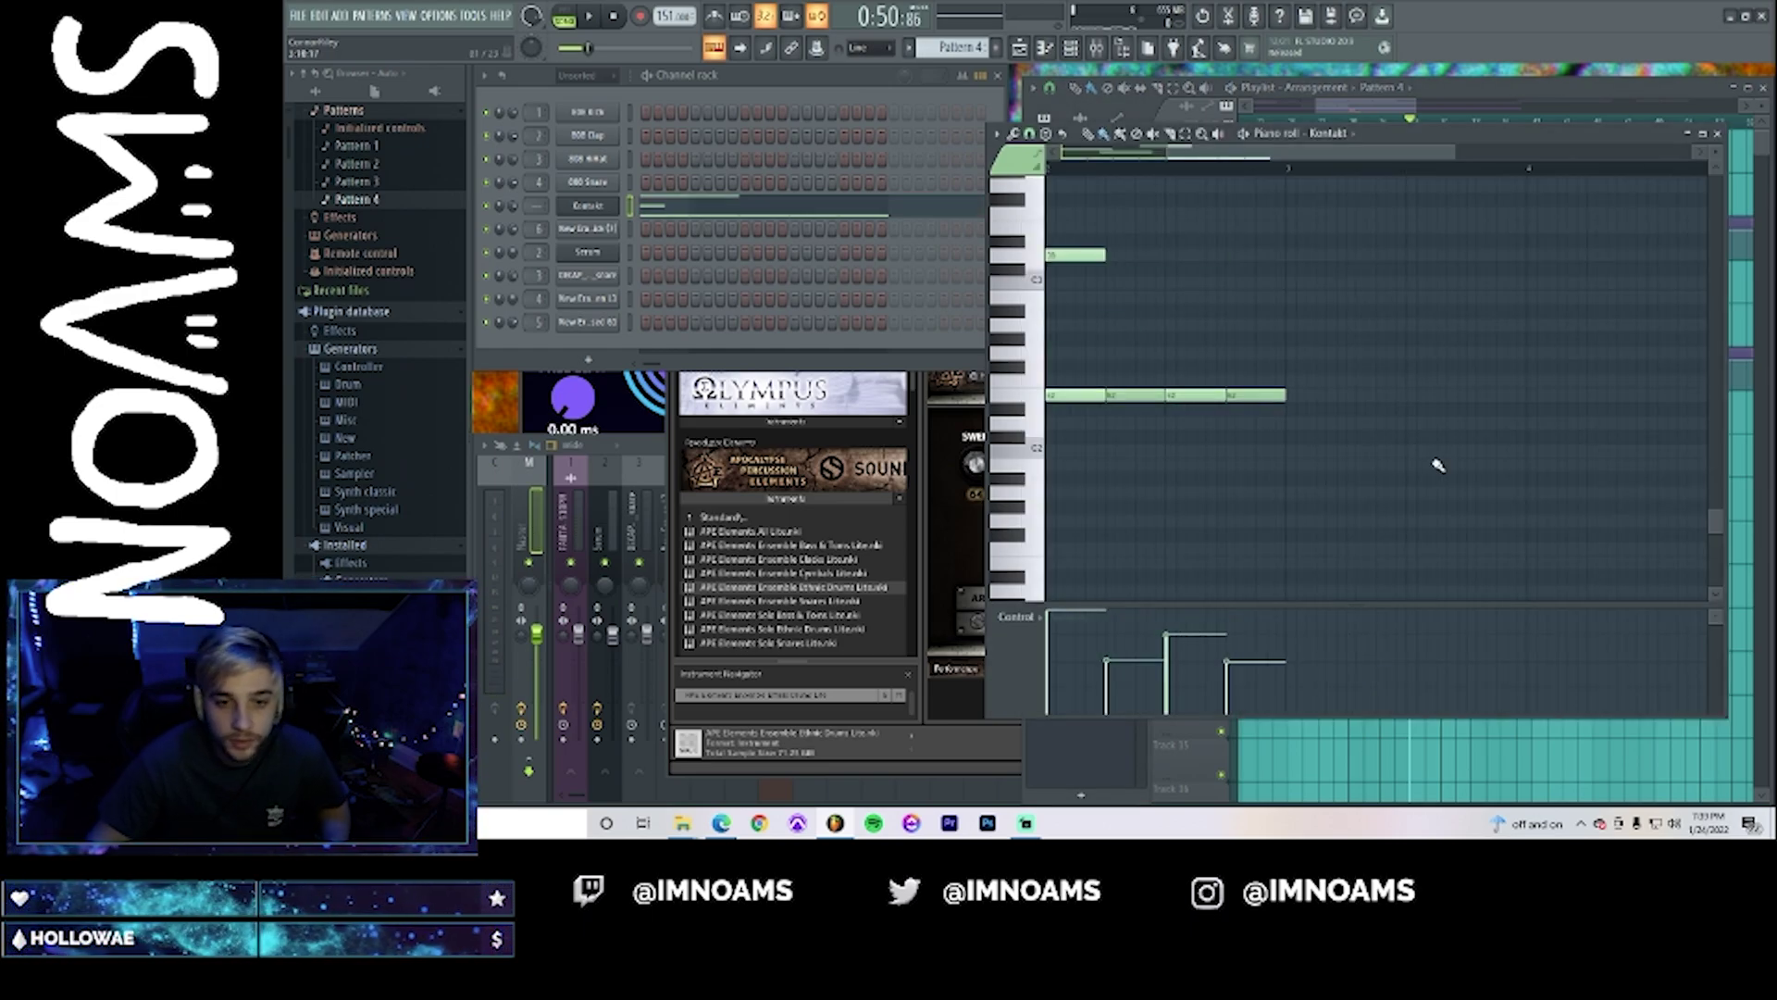
{"action": "key", "text": "space"}
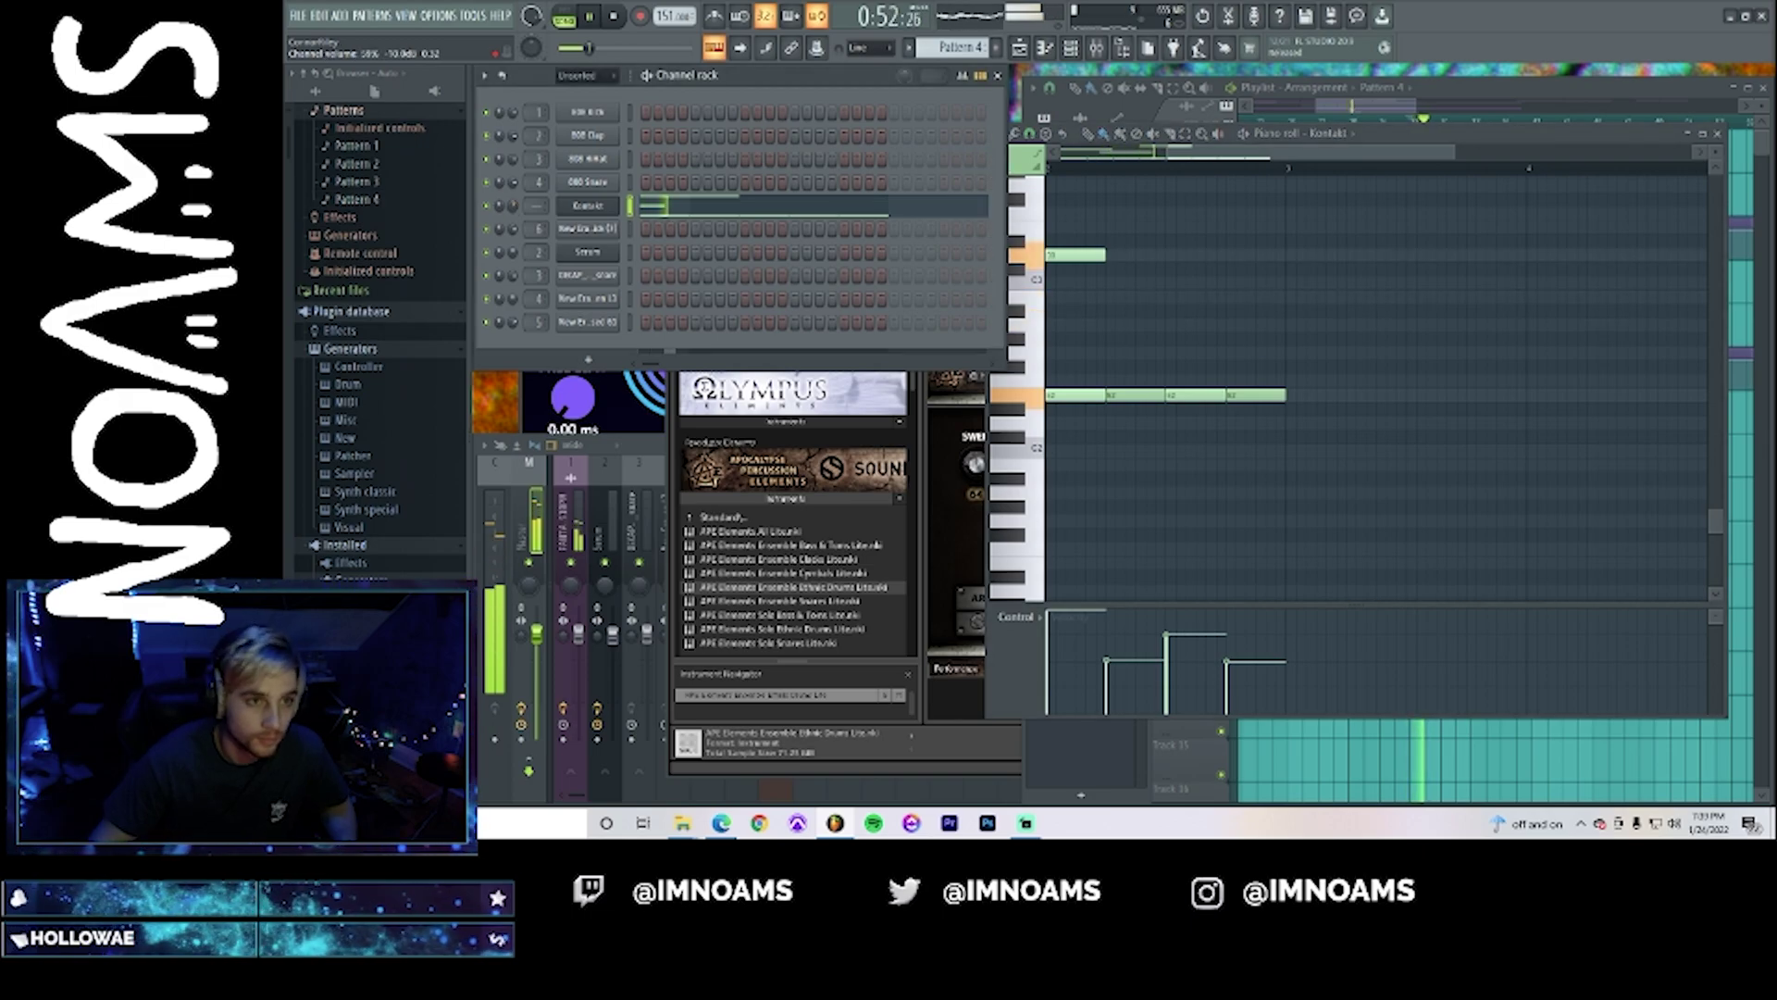
{"action": "left_click", "coordinate": [724, 209]}
{"action": "left_click", "coordinate": [727, 209]}
{"action": "left_click", "coordinate": [727, 209]}
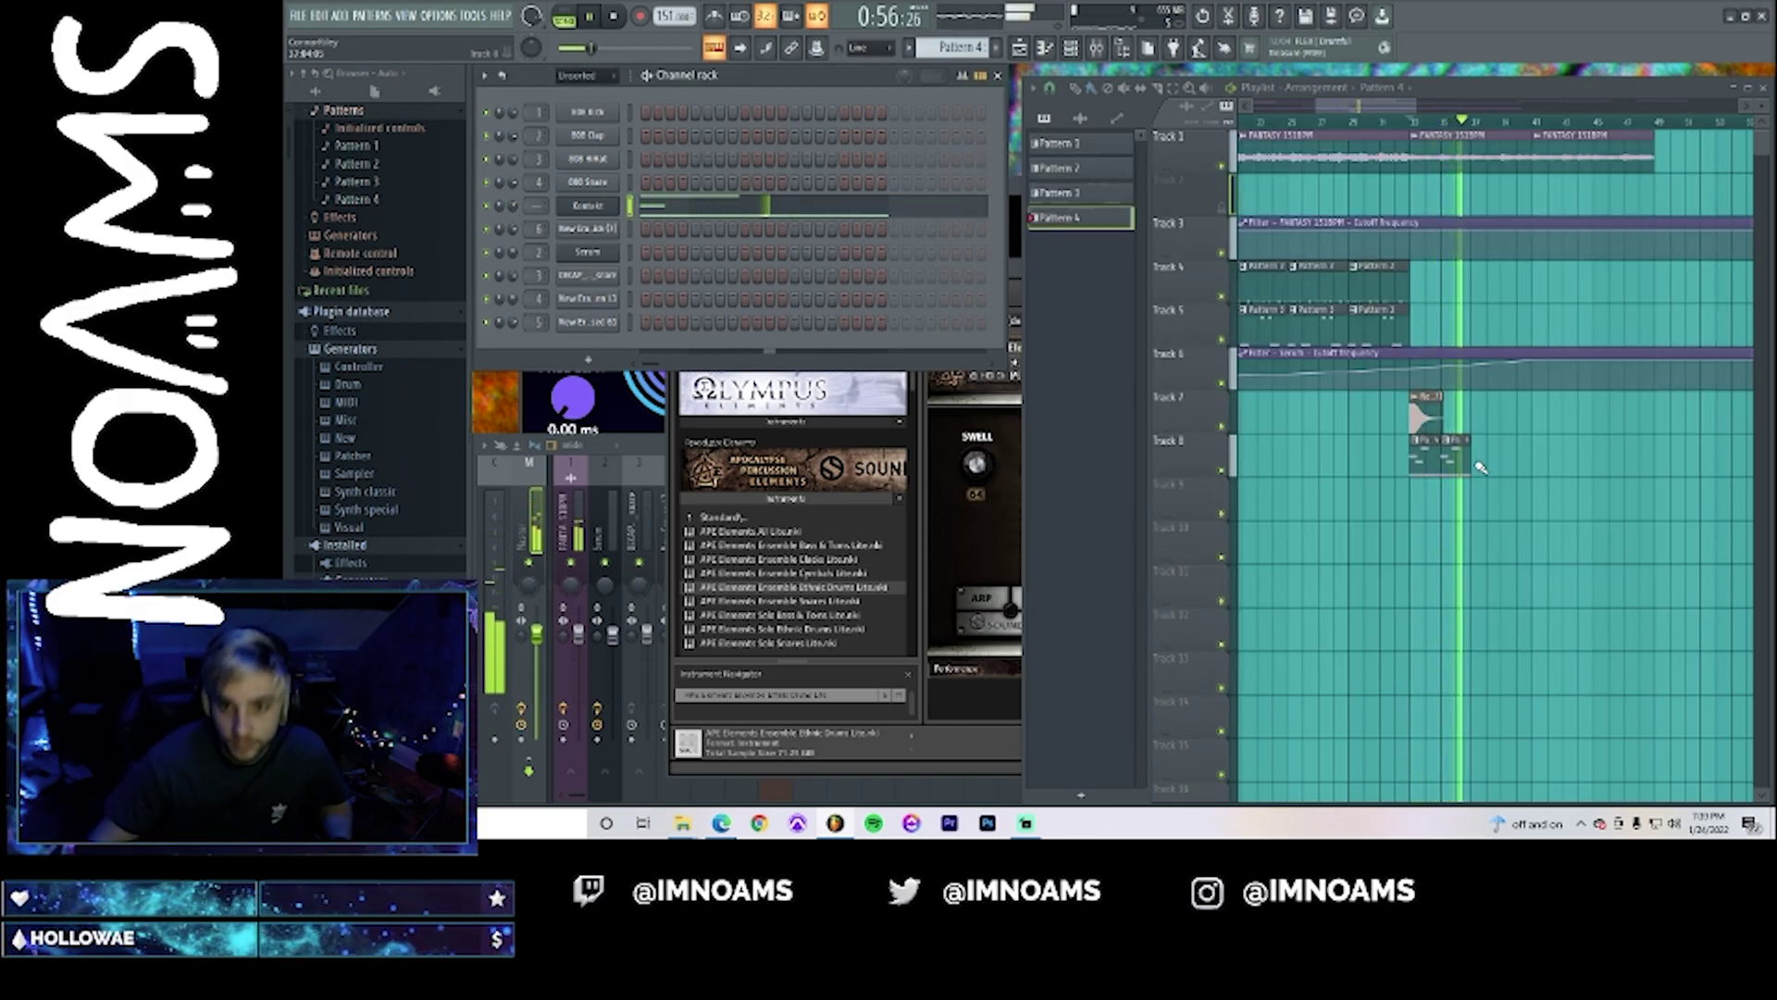
- Stop playback and merge the two selected Pattern 4 clips on Track 8 into one pattern
{"action": "left_click", "coordinate": [1421, 456]}
{"action": "key", "text": "space"}
{"action": "left_click", "coordinate": [1033, 88]}
{"action": "mouse_move", "coordinate": [1055, 107]}
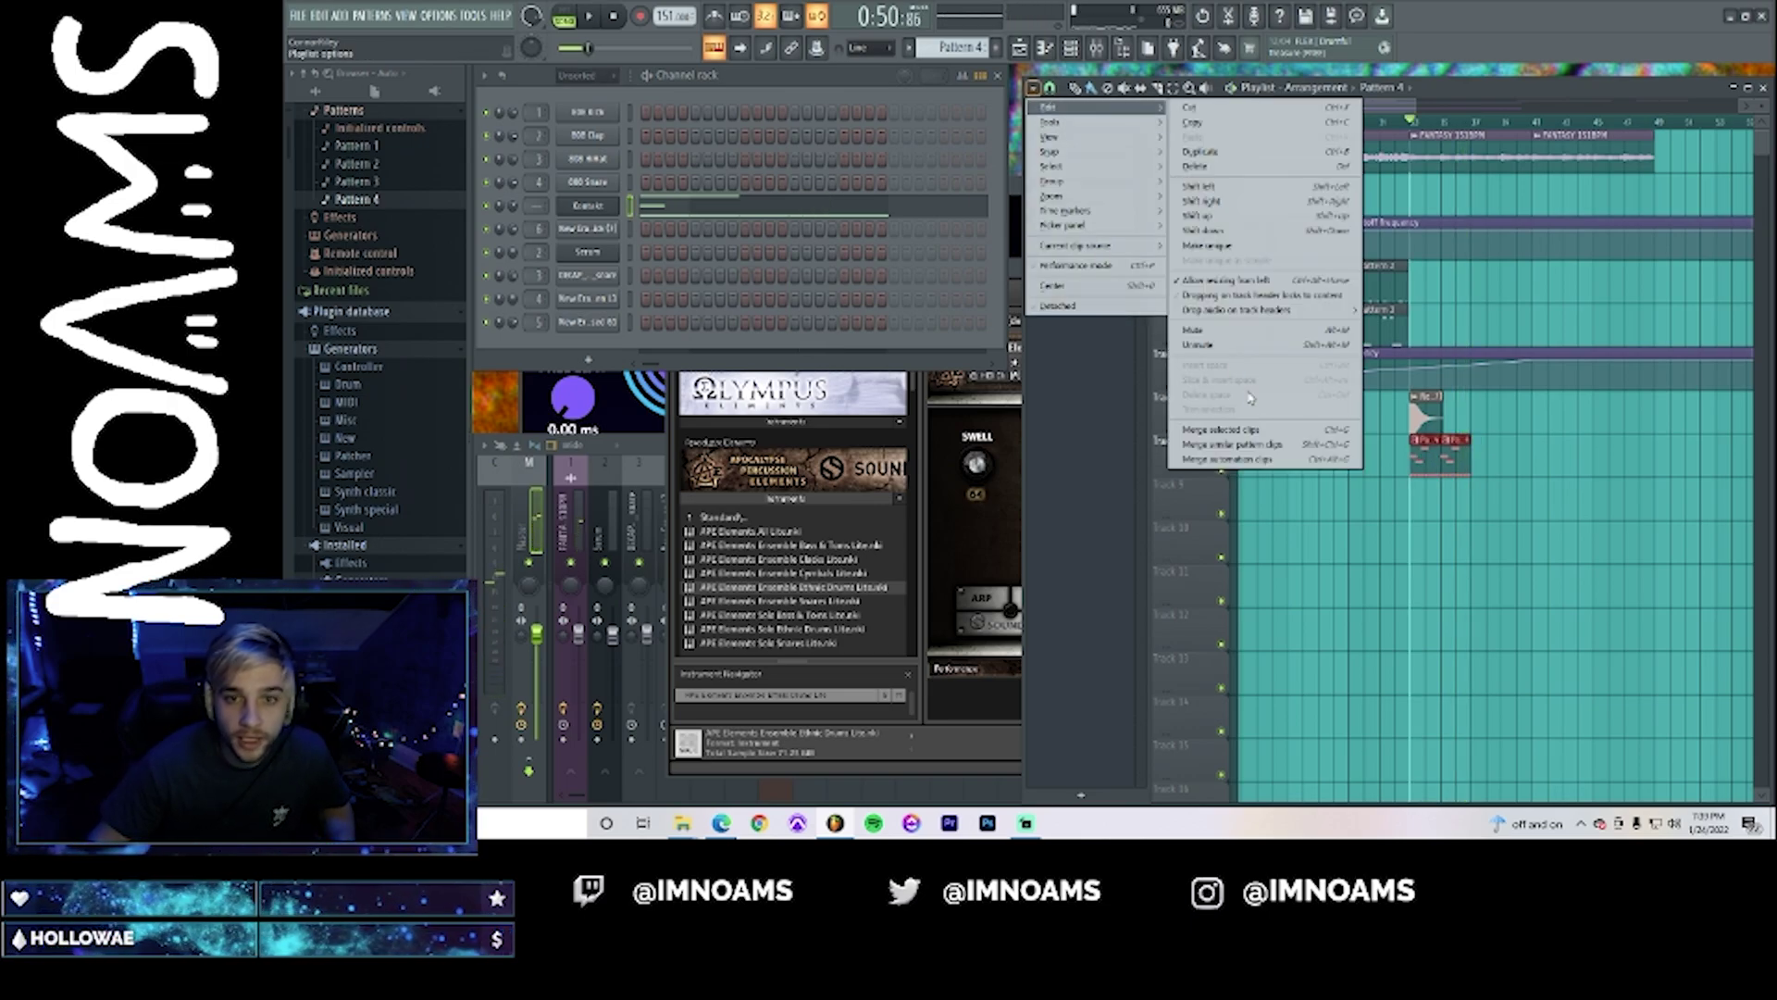
{"action": "left_click", "coordinate": [1247, 430]}
- Open the merged Kontakt pattern and raise the A2 note in bar 3 to C#3, checking it with playback
{"action": "double_click", "coordinate": [1432, 464]}
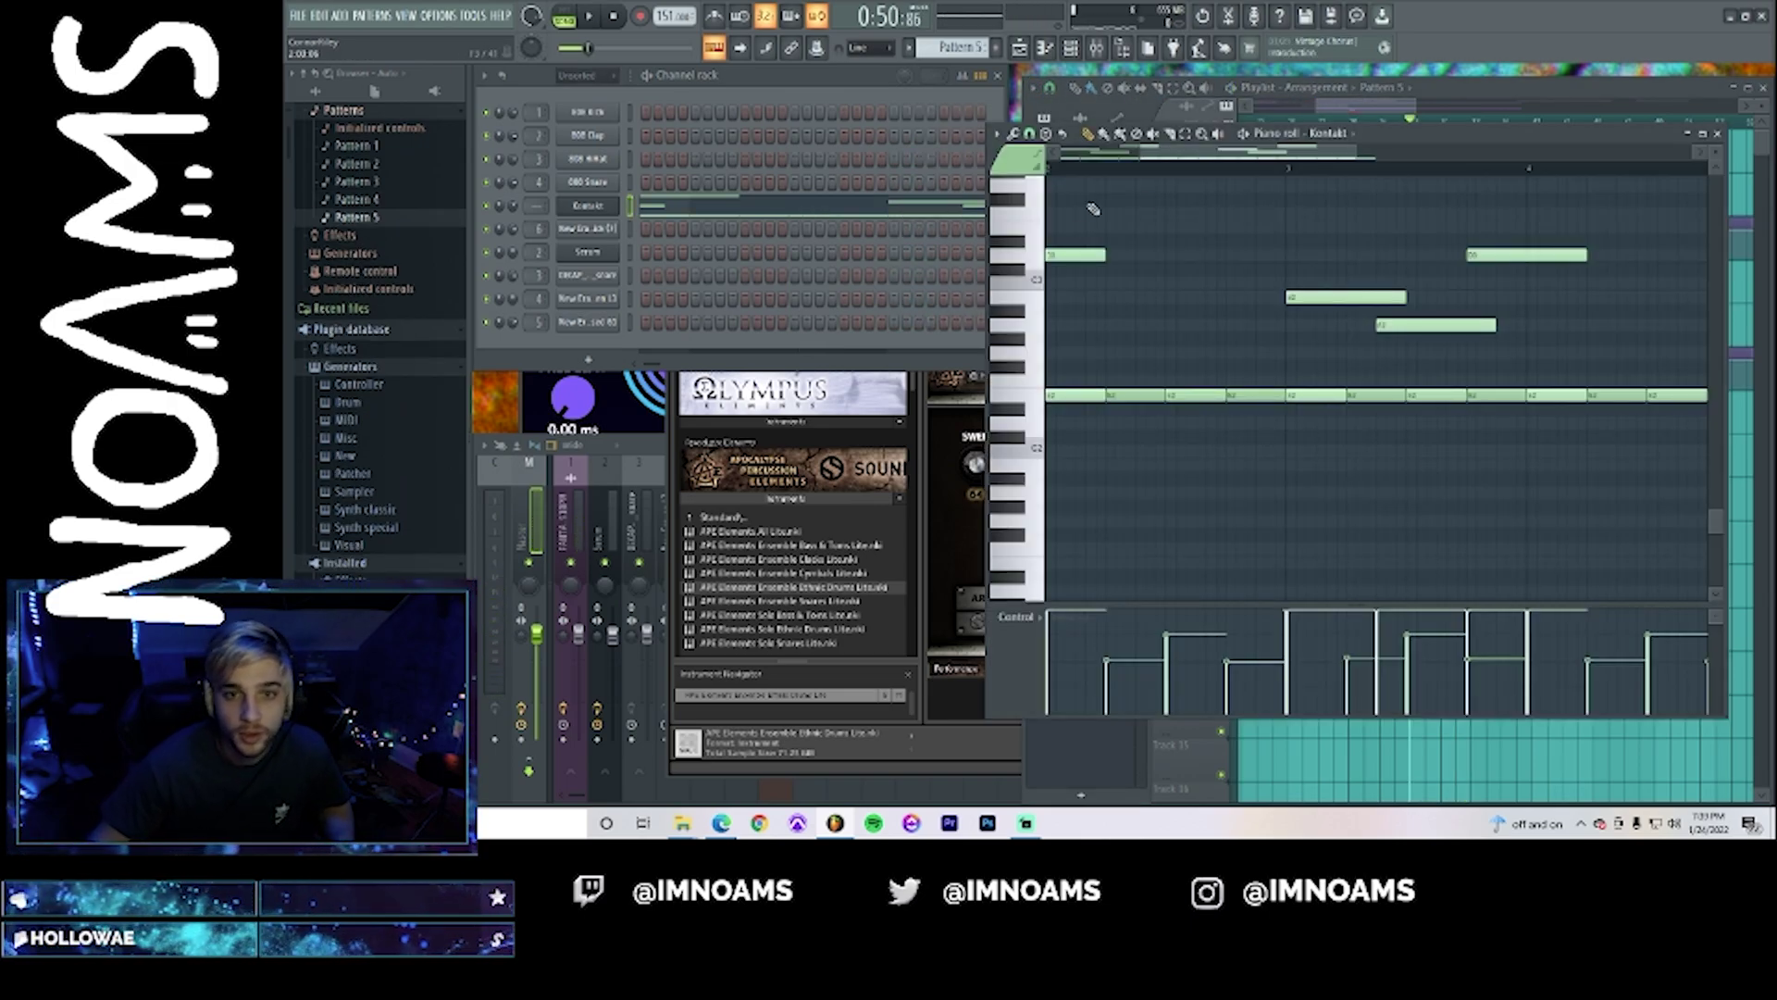
{"action": "scroll", "coordinate": [1296, 336], "scroll_direction": "up", "scroll_amount": 3}
{"action": "left_click", "coordinate": [1276, 328]}
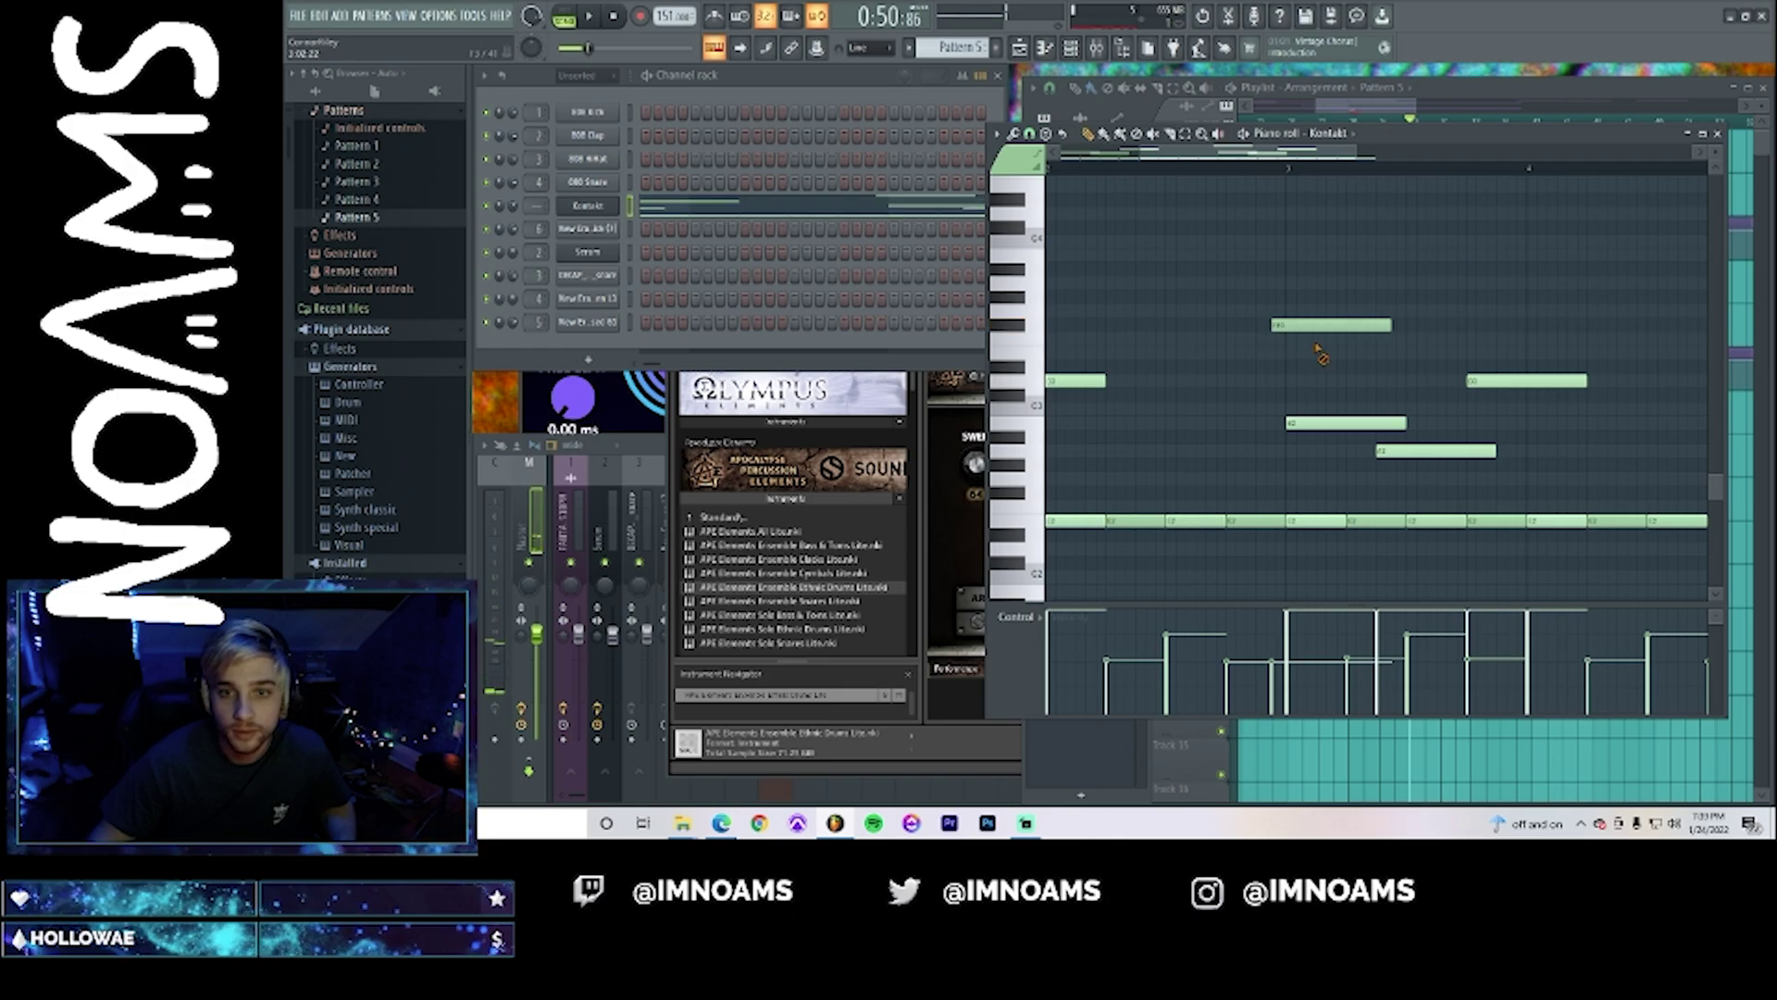
{"action": "right_click", "coordinate": [1315, 329]}
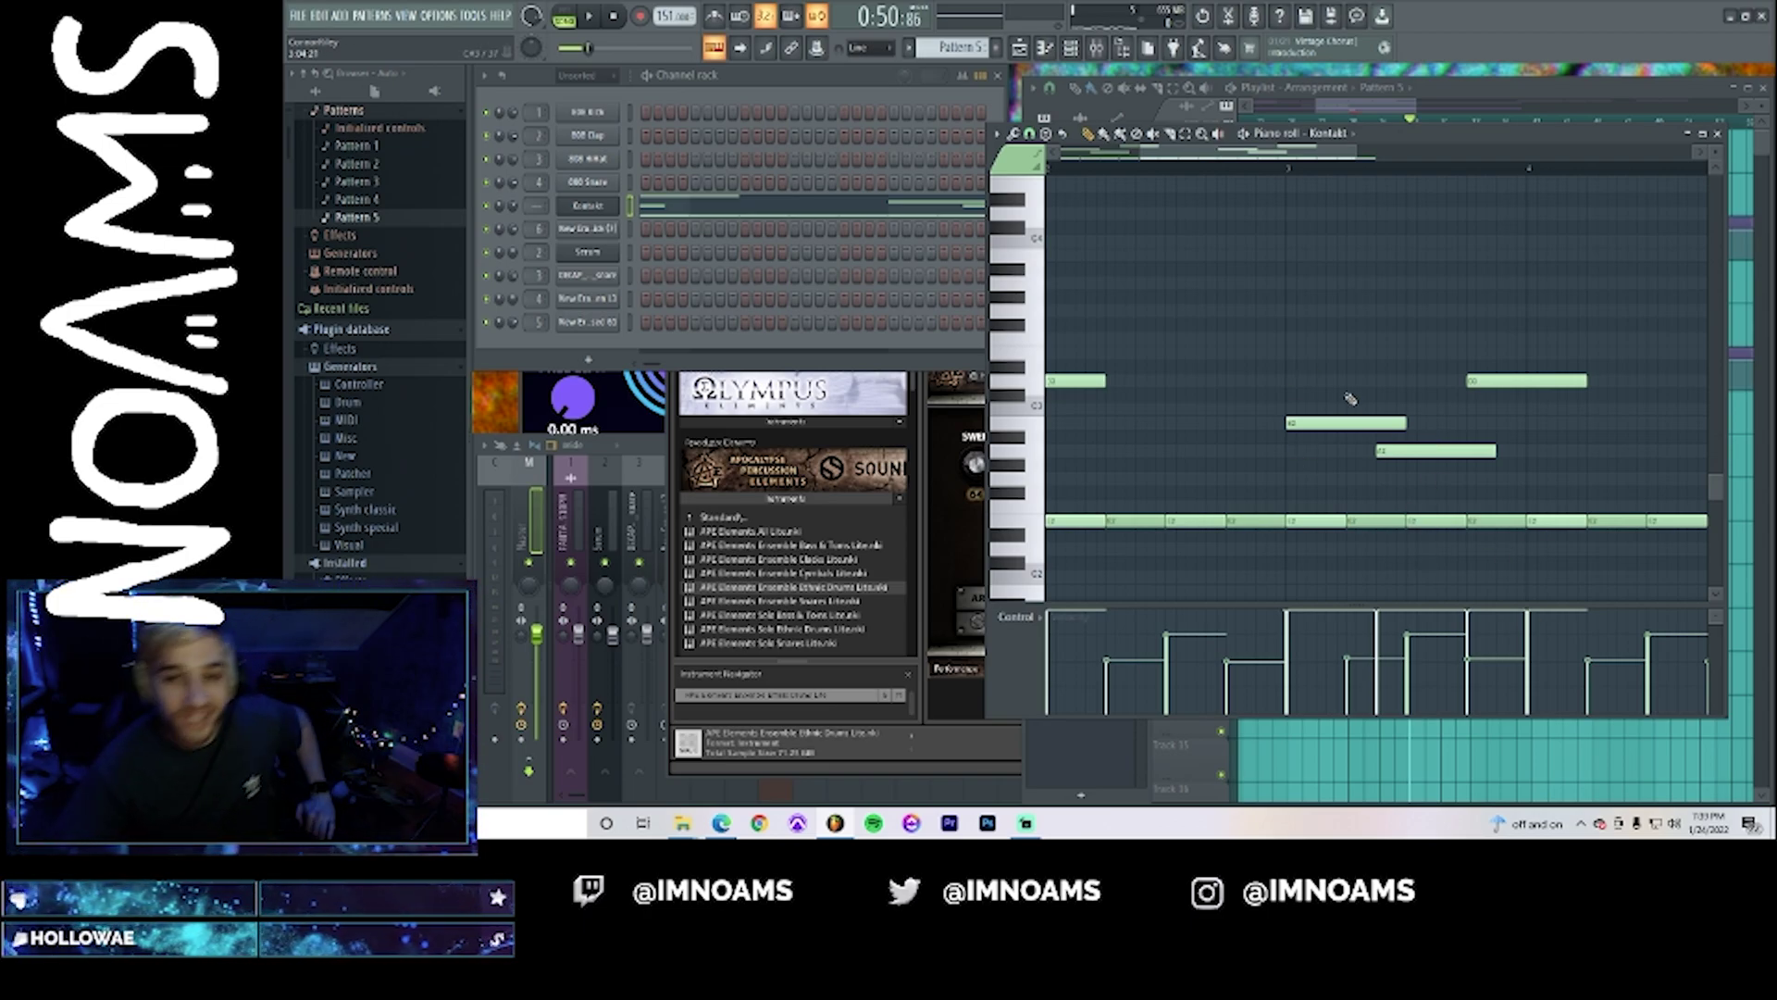
{"action": "left_click_drag", "start_coordinate": [1390, 451], "coordinate": [1396, 391]}
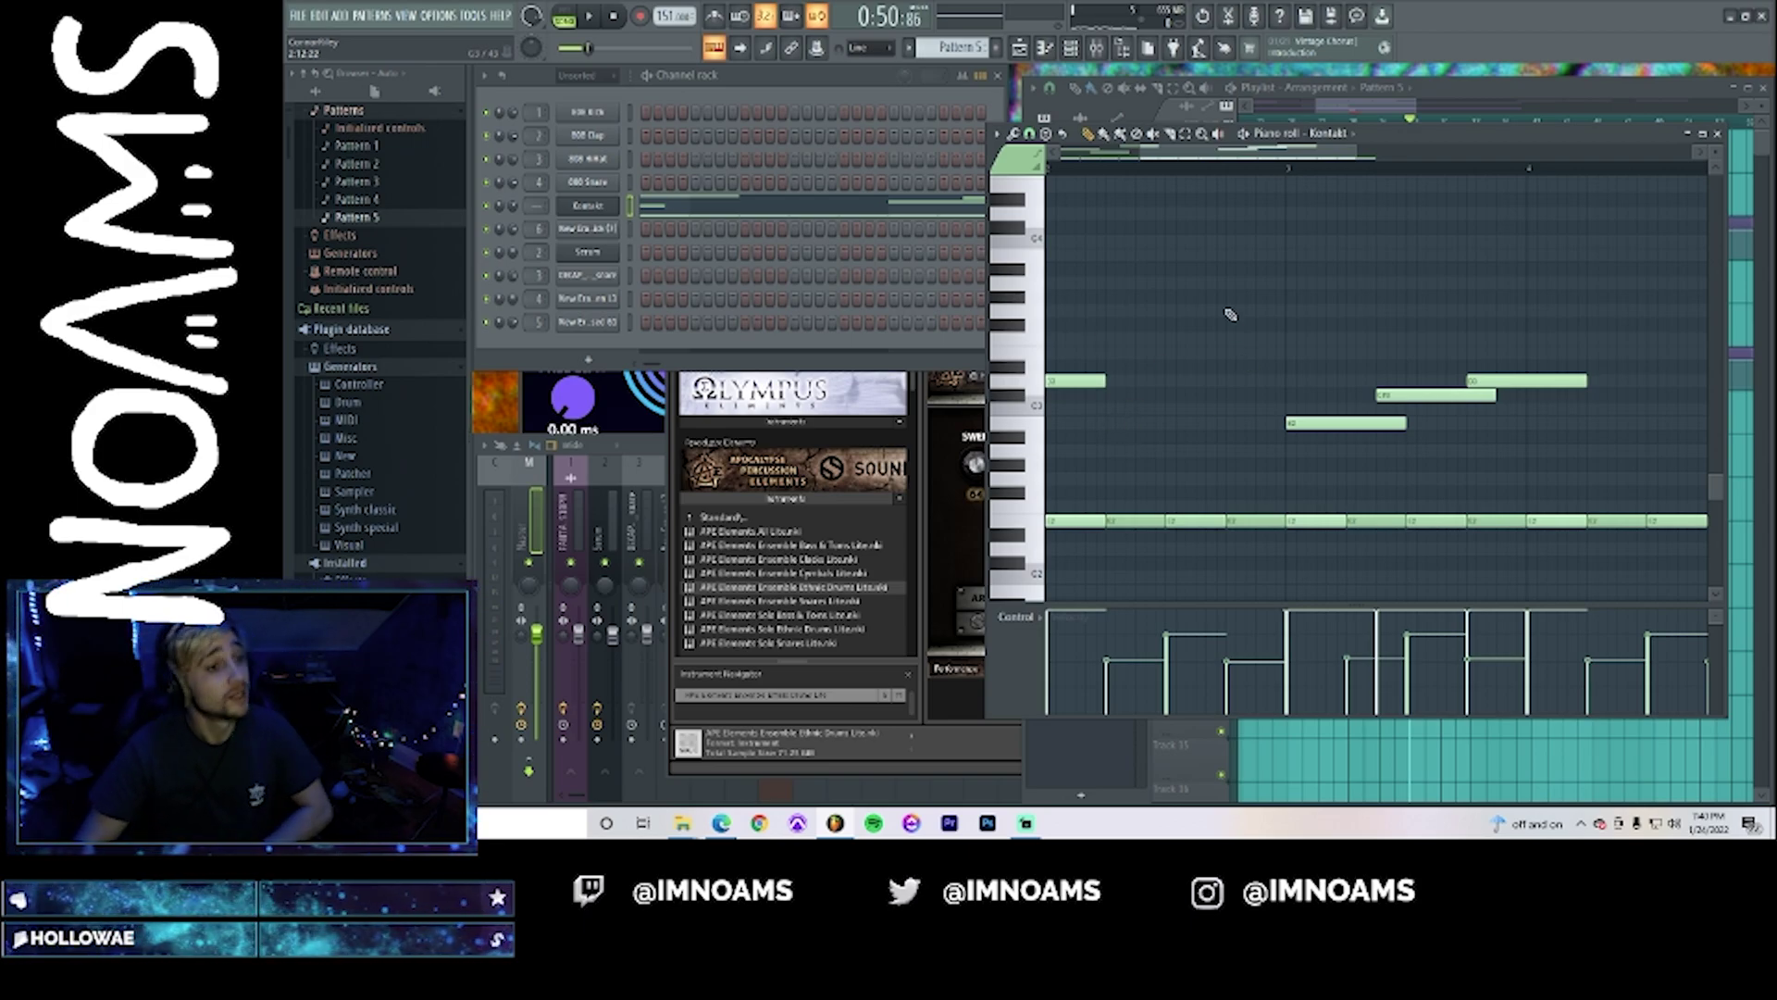
{"action": "key", "text": "space"}
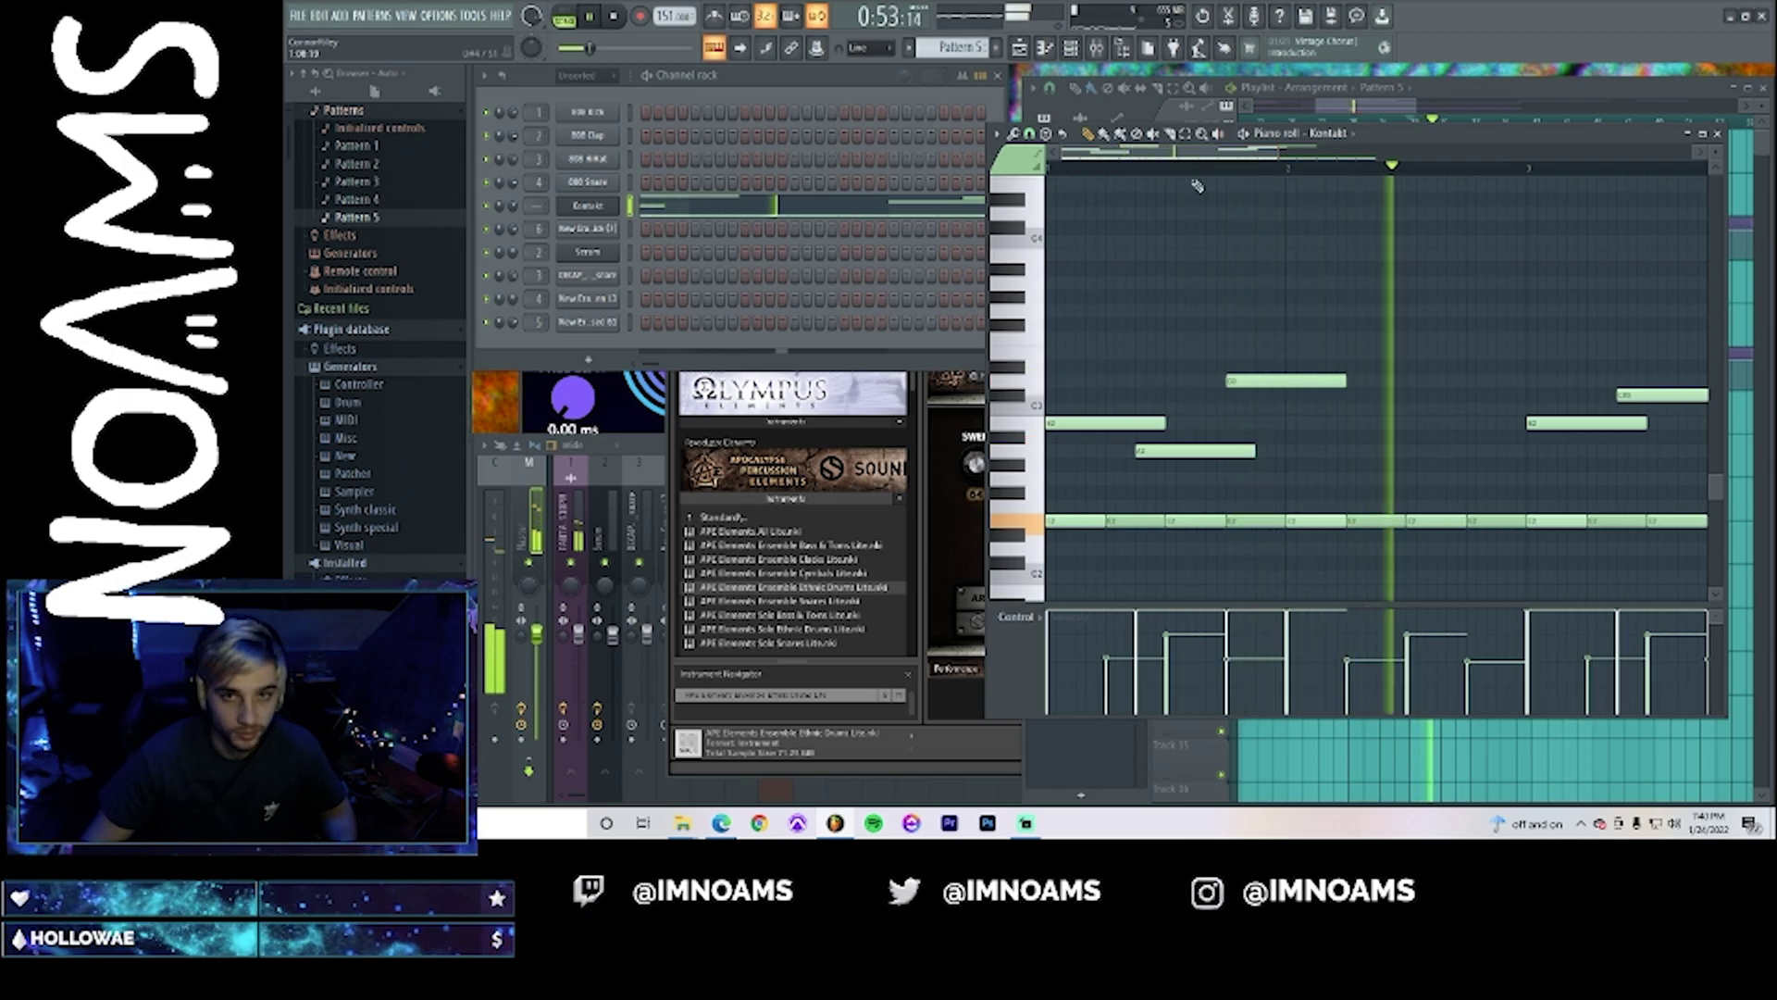
{"action": "left_click", "coordinate": [1296, 88]}
{"action": "key", "text": "space"}
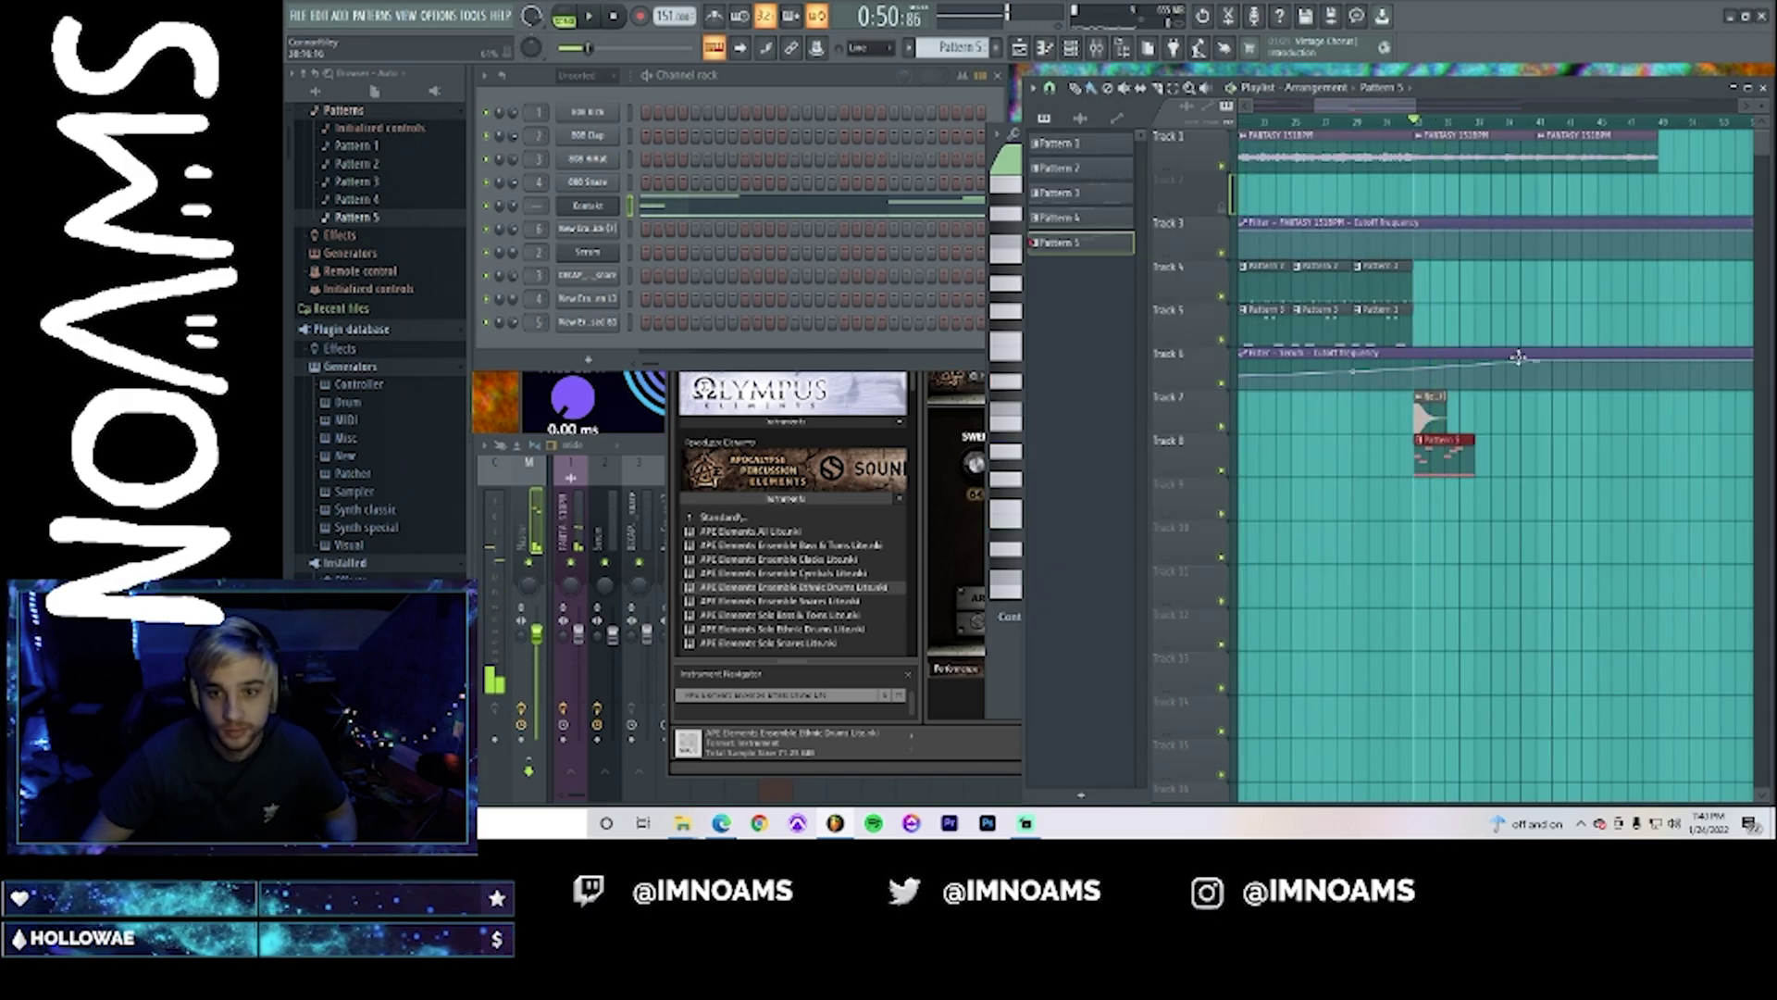
- Place a Pattern 3 clip on Track 5 at bar 33 and make it unique
{"action": "left_click", "coordinate": [1385, 325]}
{"action": "left_click", "coordinate": [1422, 336]}
{"action": "left_click", "coordinate": [1420, 311]}
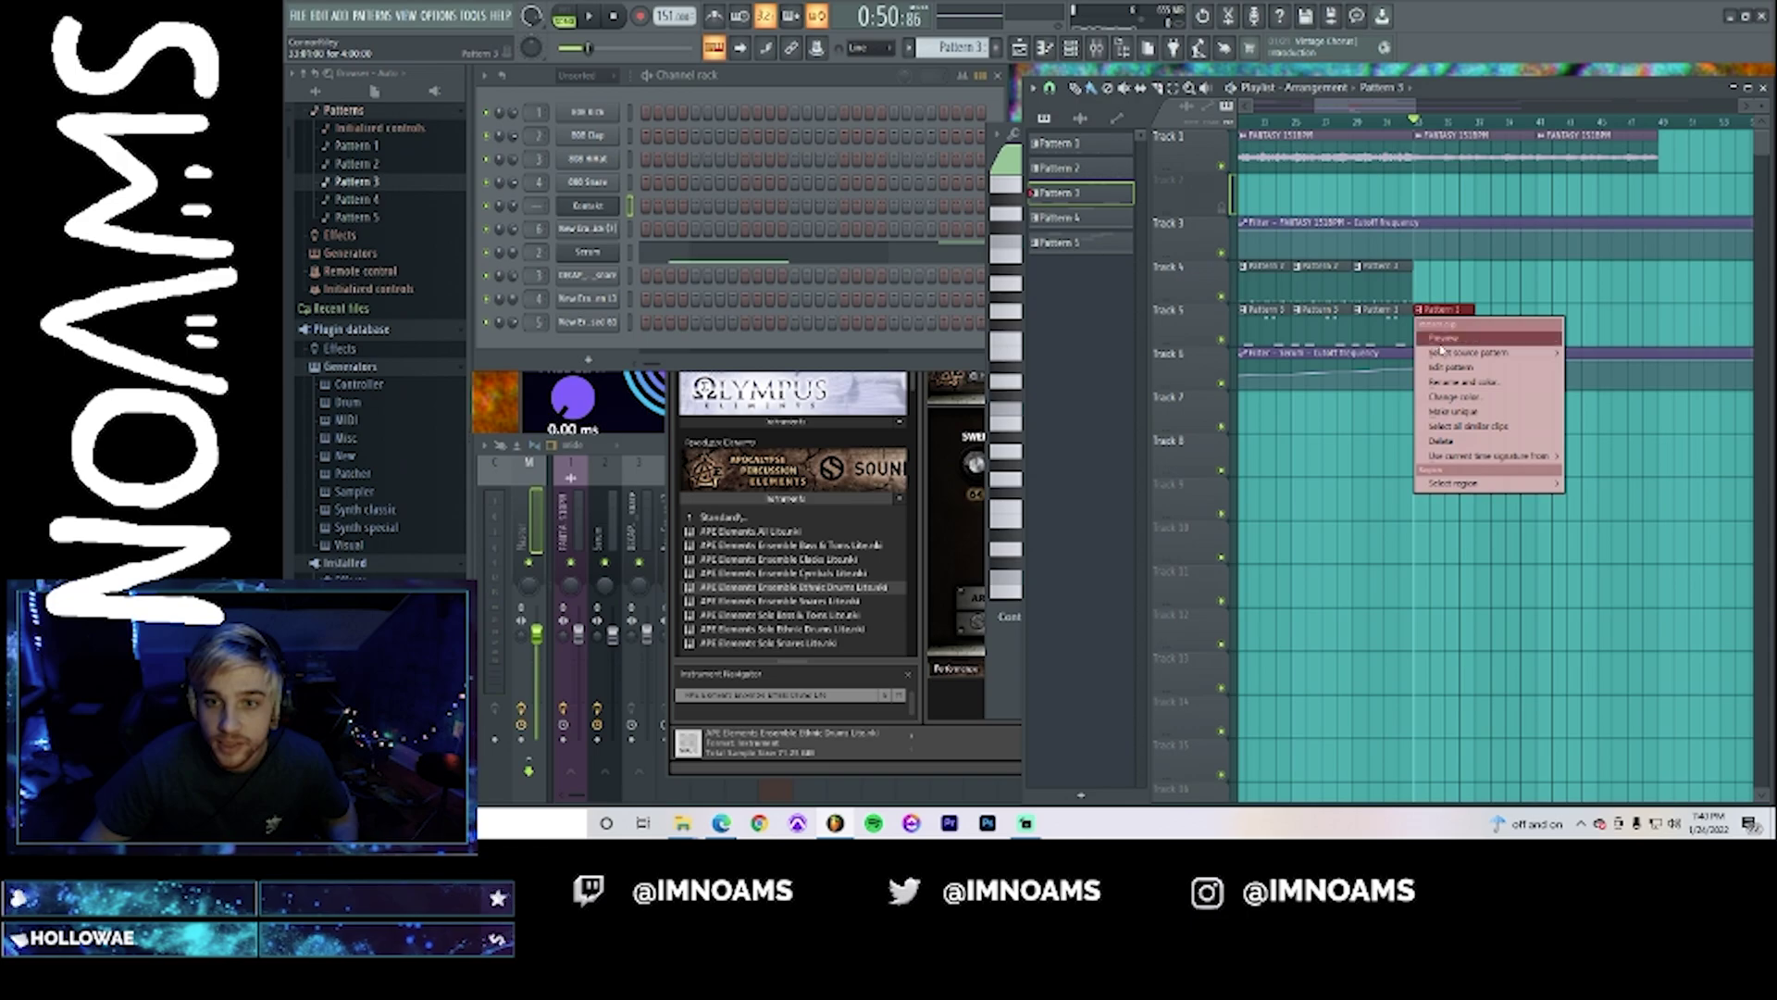
{"action": "left_click", "coordinate": [1492, 411]}
- Open the unique Serum pattern and delete every note except the first C#4 note
{"action": "double_click", "coordinate": [1468, 334]}
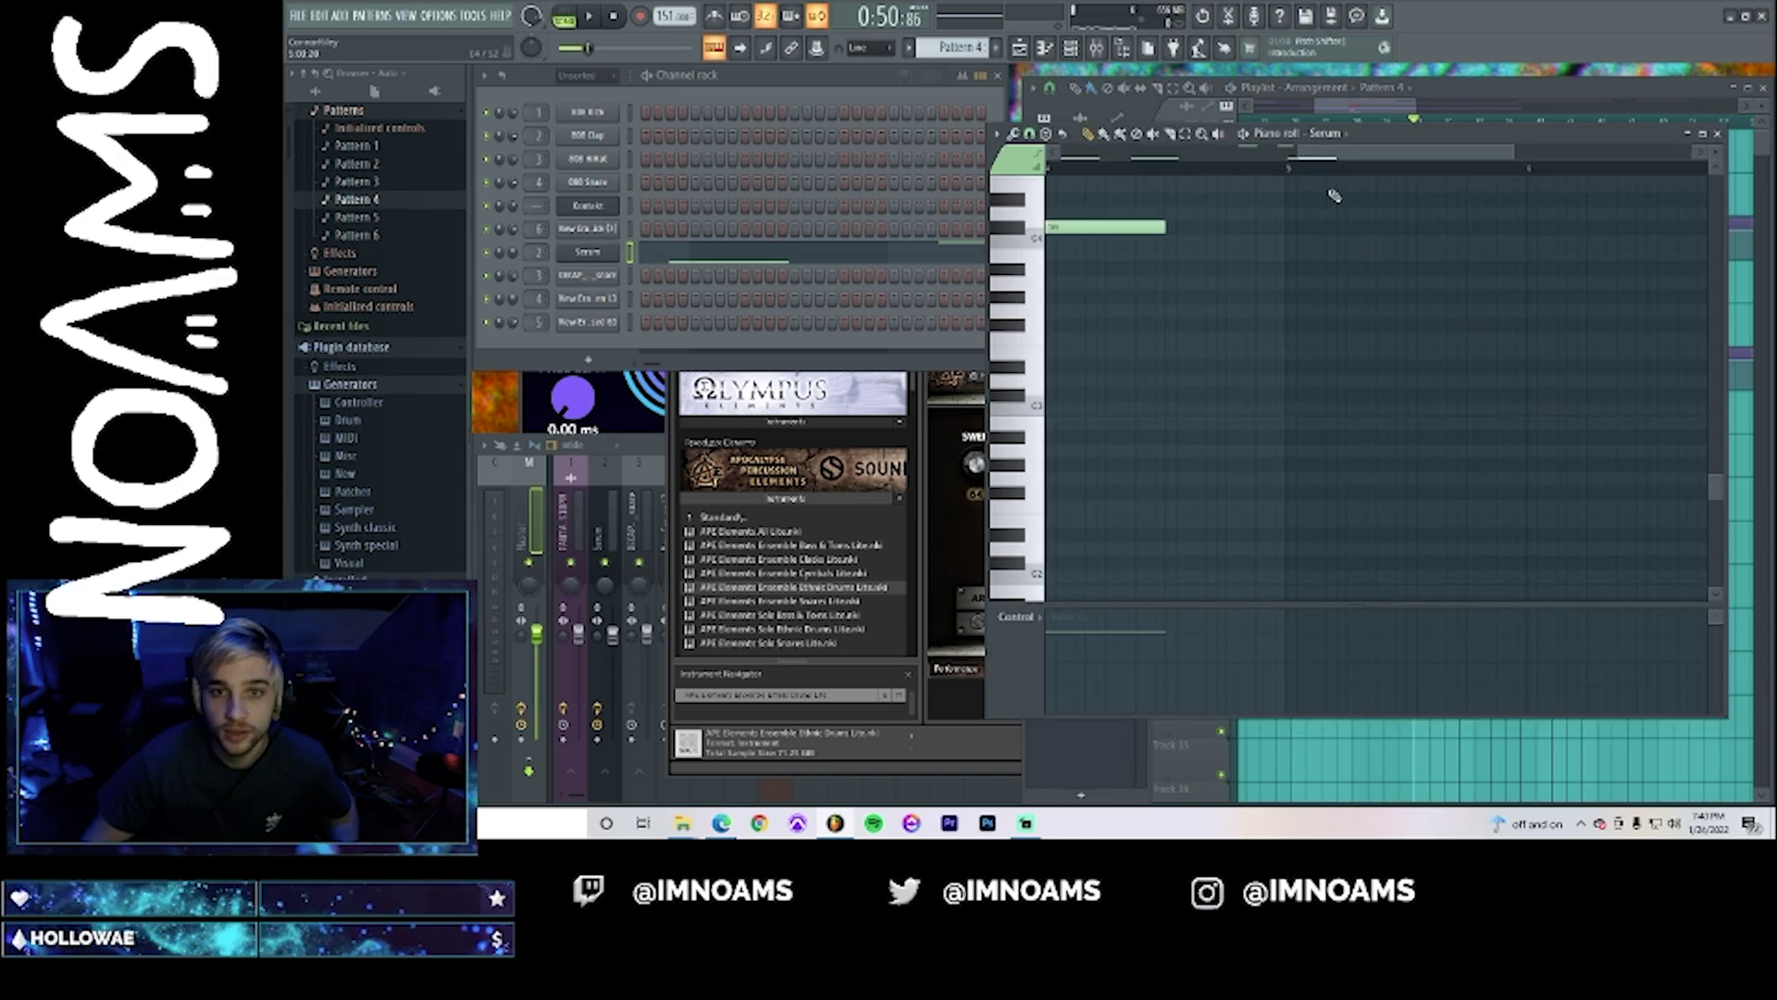
{"action": "left_click_drag", "start_coordinate": [1358, 154], "coordinate": [1113, 167]}
{"action": "scroll", "coordinate": [1301, 328], "scroll_direction": "up", "scroll_amount": 4}
{"action": "right_click", "coordinate": [1331, 395]}
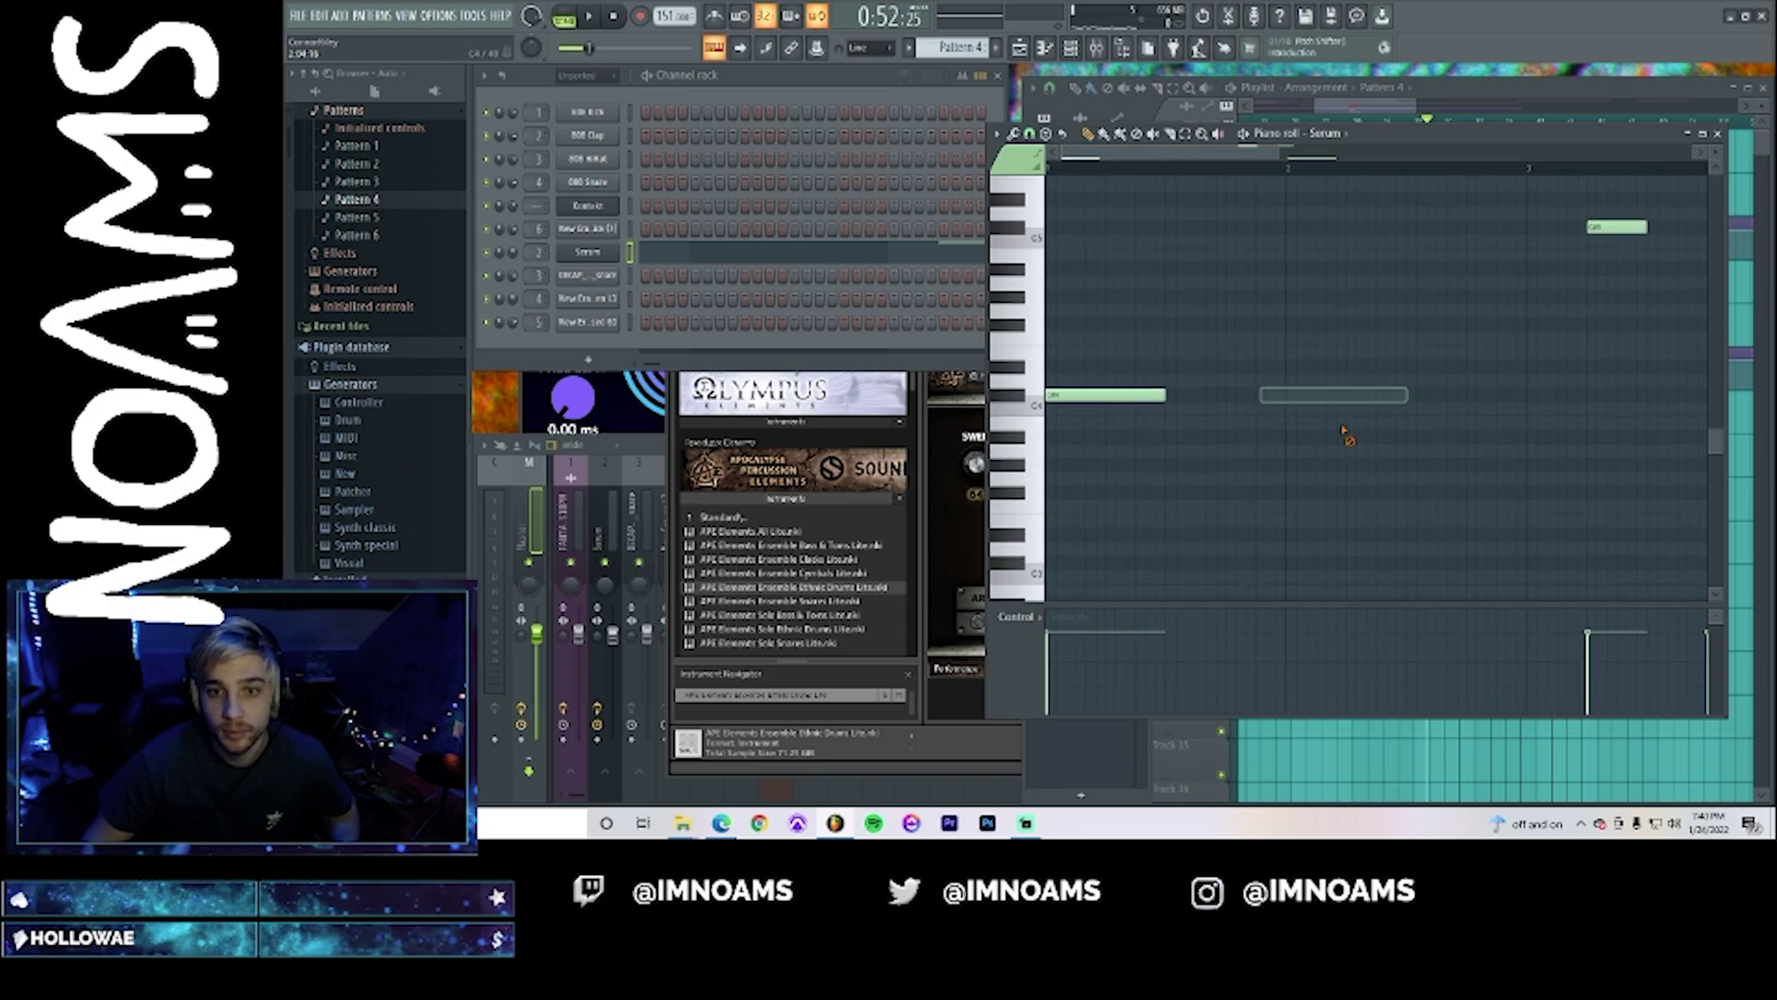
{"action": "left_click_drag", "start_coordinate": [1278, 155], "coordinate": [1479, 158]}
{"action": "right_click", "coordinate": [1342, 227]}
{"action": "right_click", "coordinate": [1401, 227]}
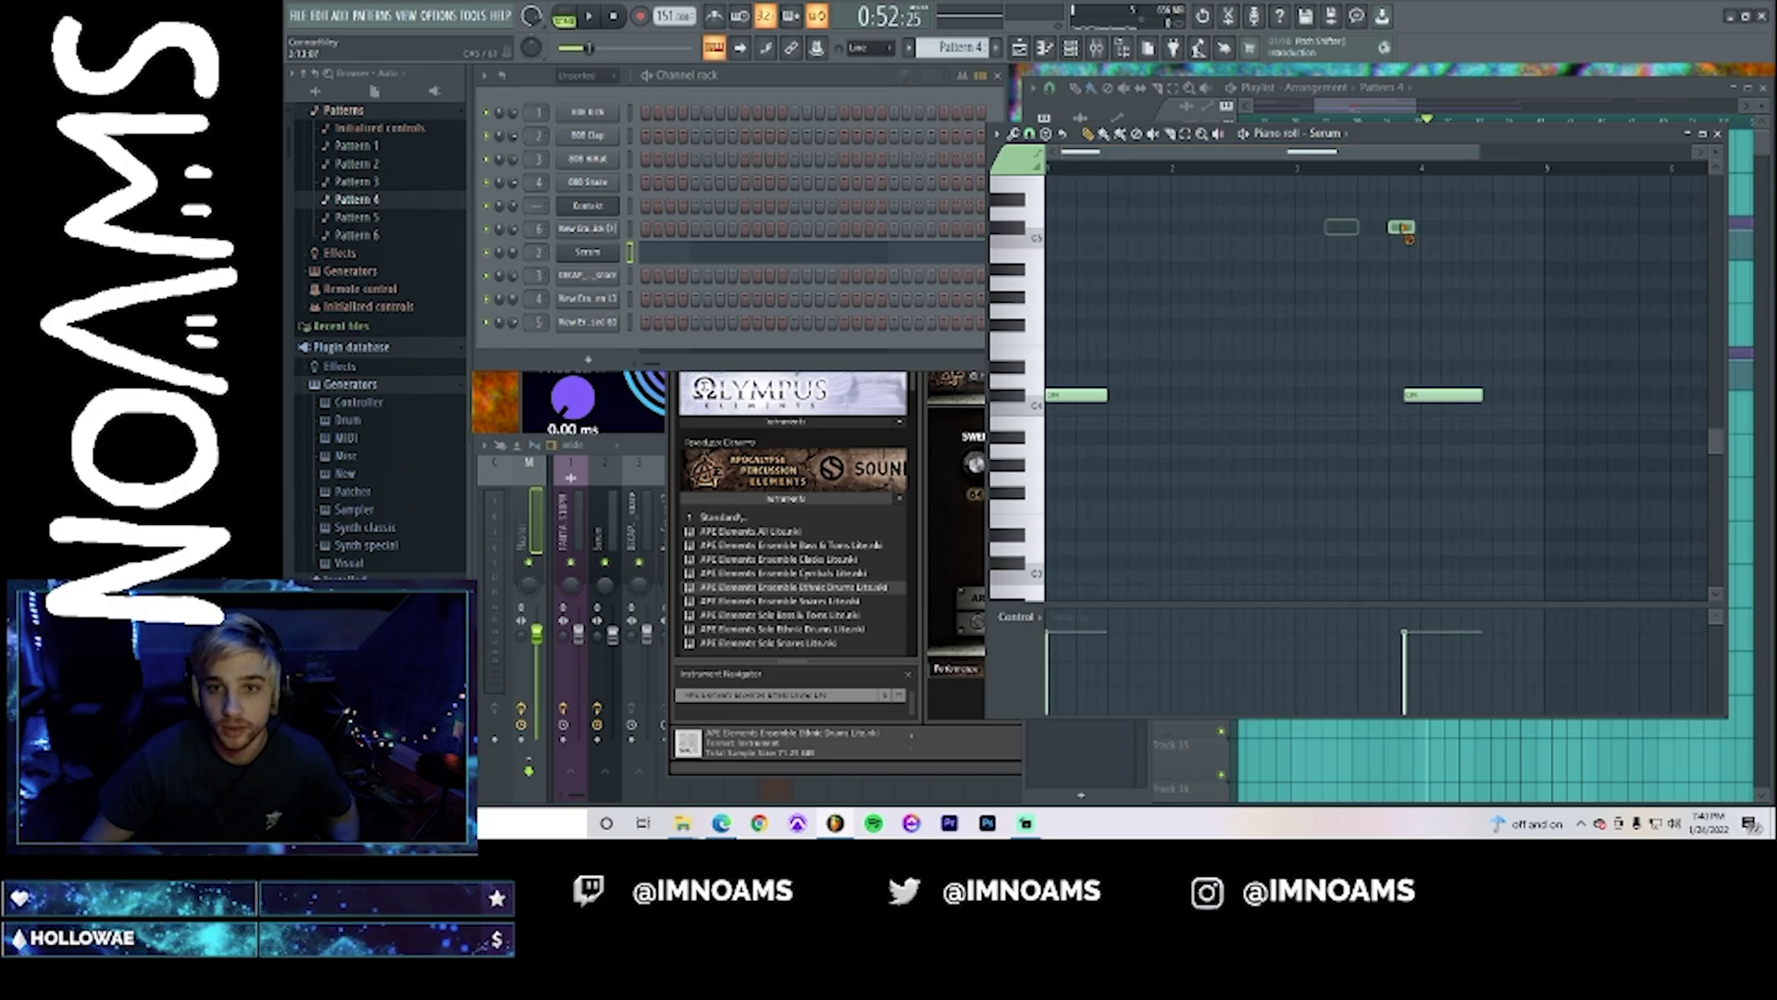
{"action": "right_click", "coordinate": [1464, 395]}
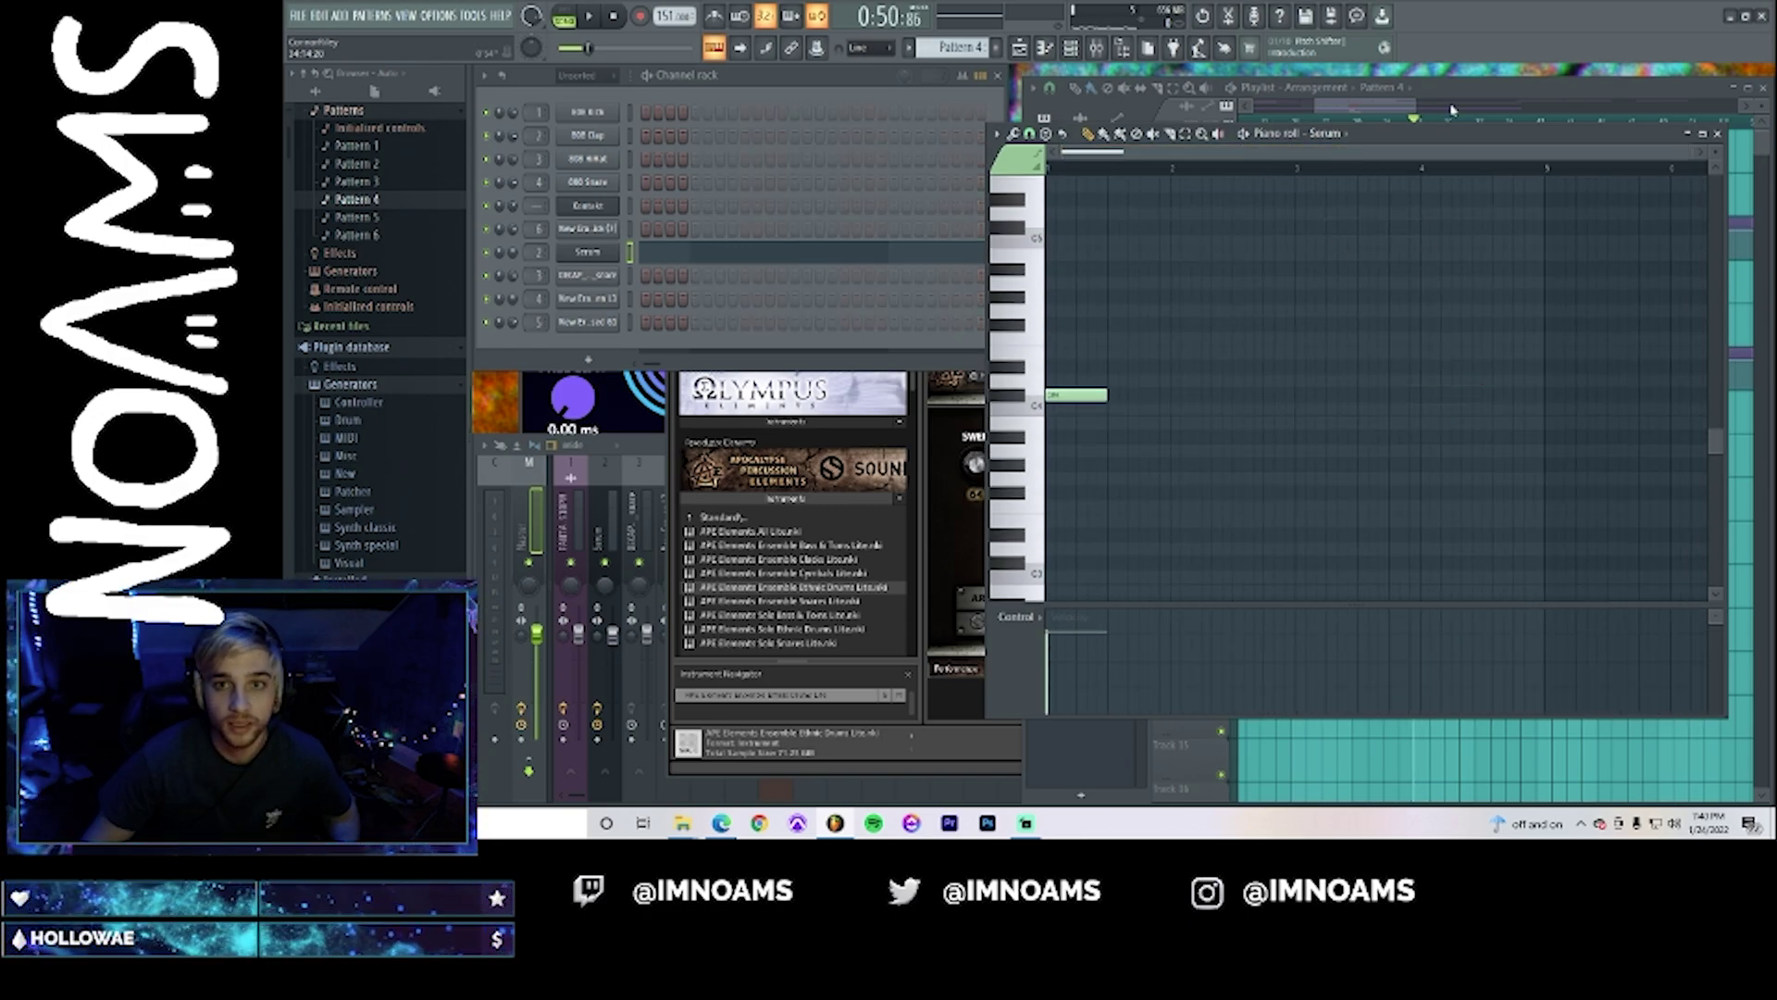
- Extend the unique Serum clip to two bars, move it to Track 9 at bar 33, and lengthen its C#4 note to two bars
{"action": "left_click", "coordinate": [1382, 109]}
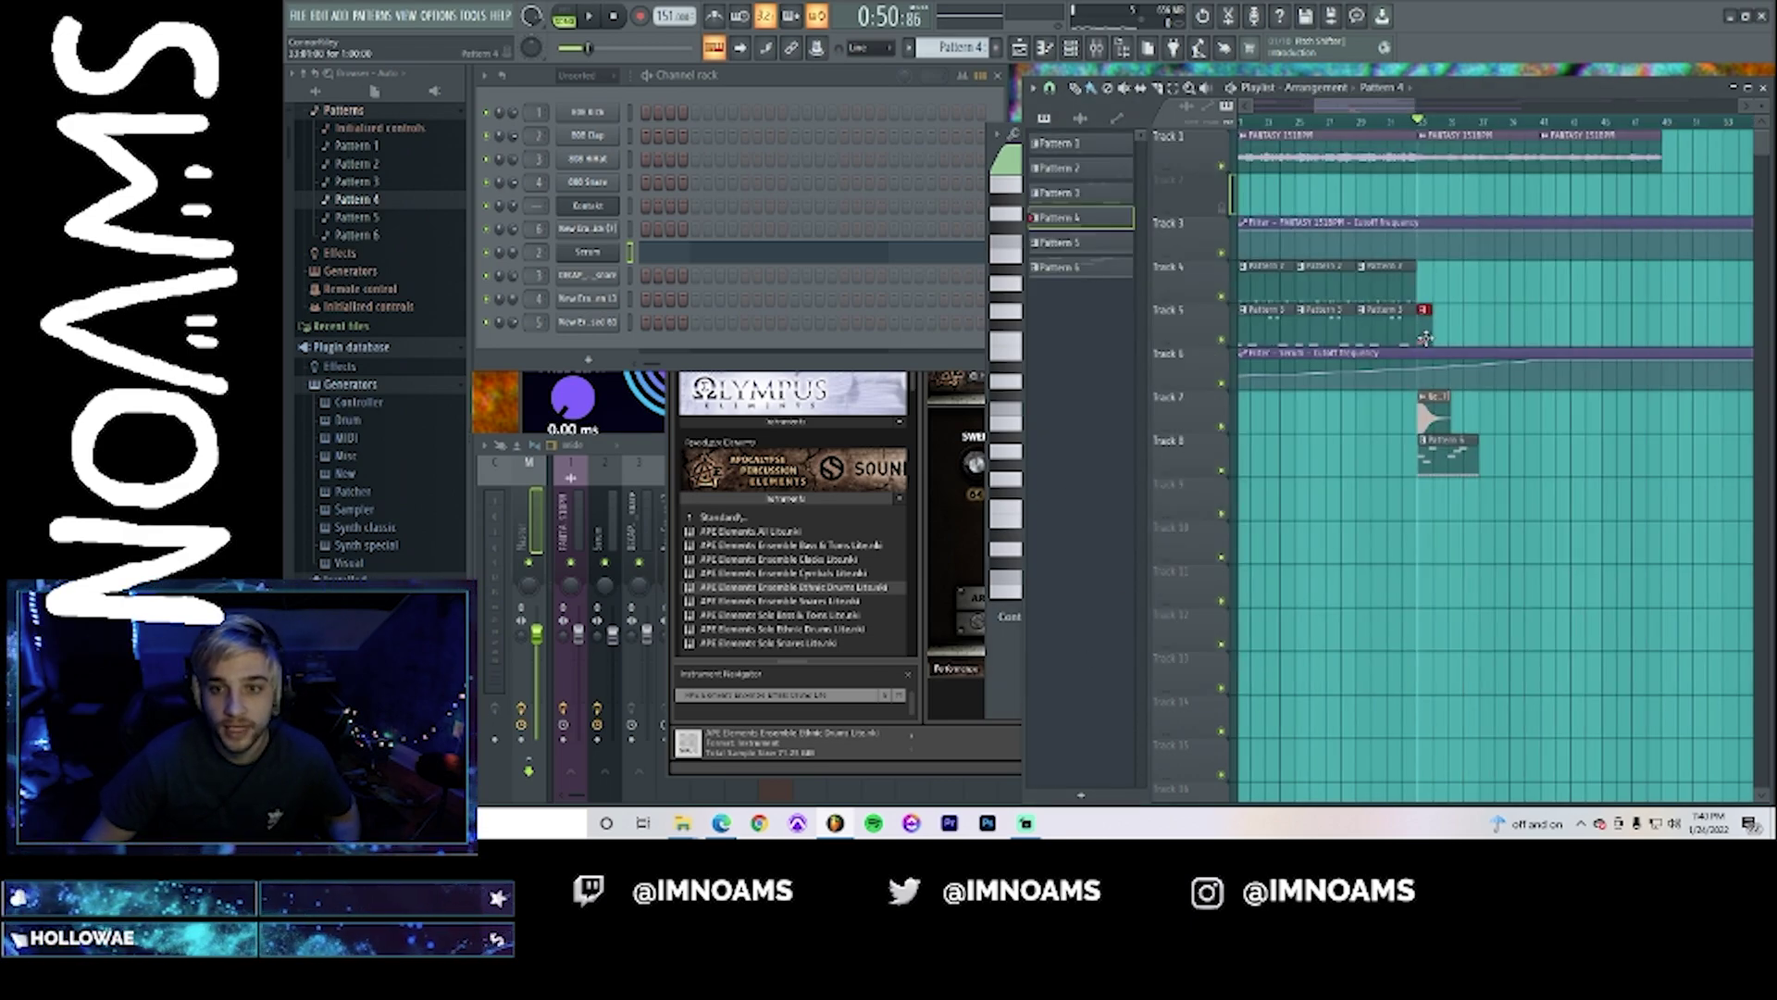
{"action": "left_click_drag", "start_coordinate": [1446, 341], "coordinate": [1439, 524]}
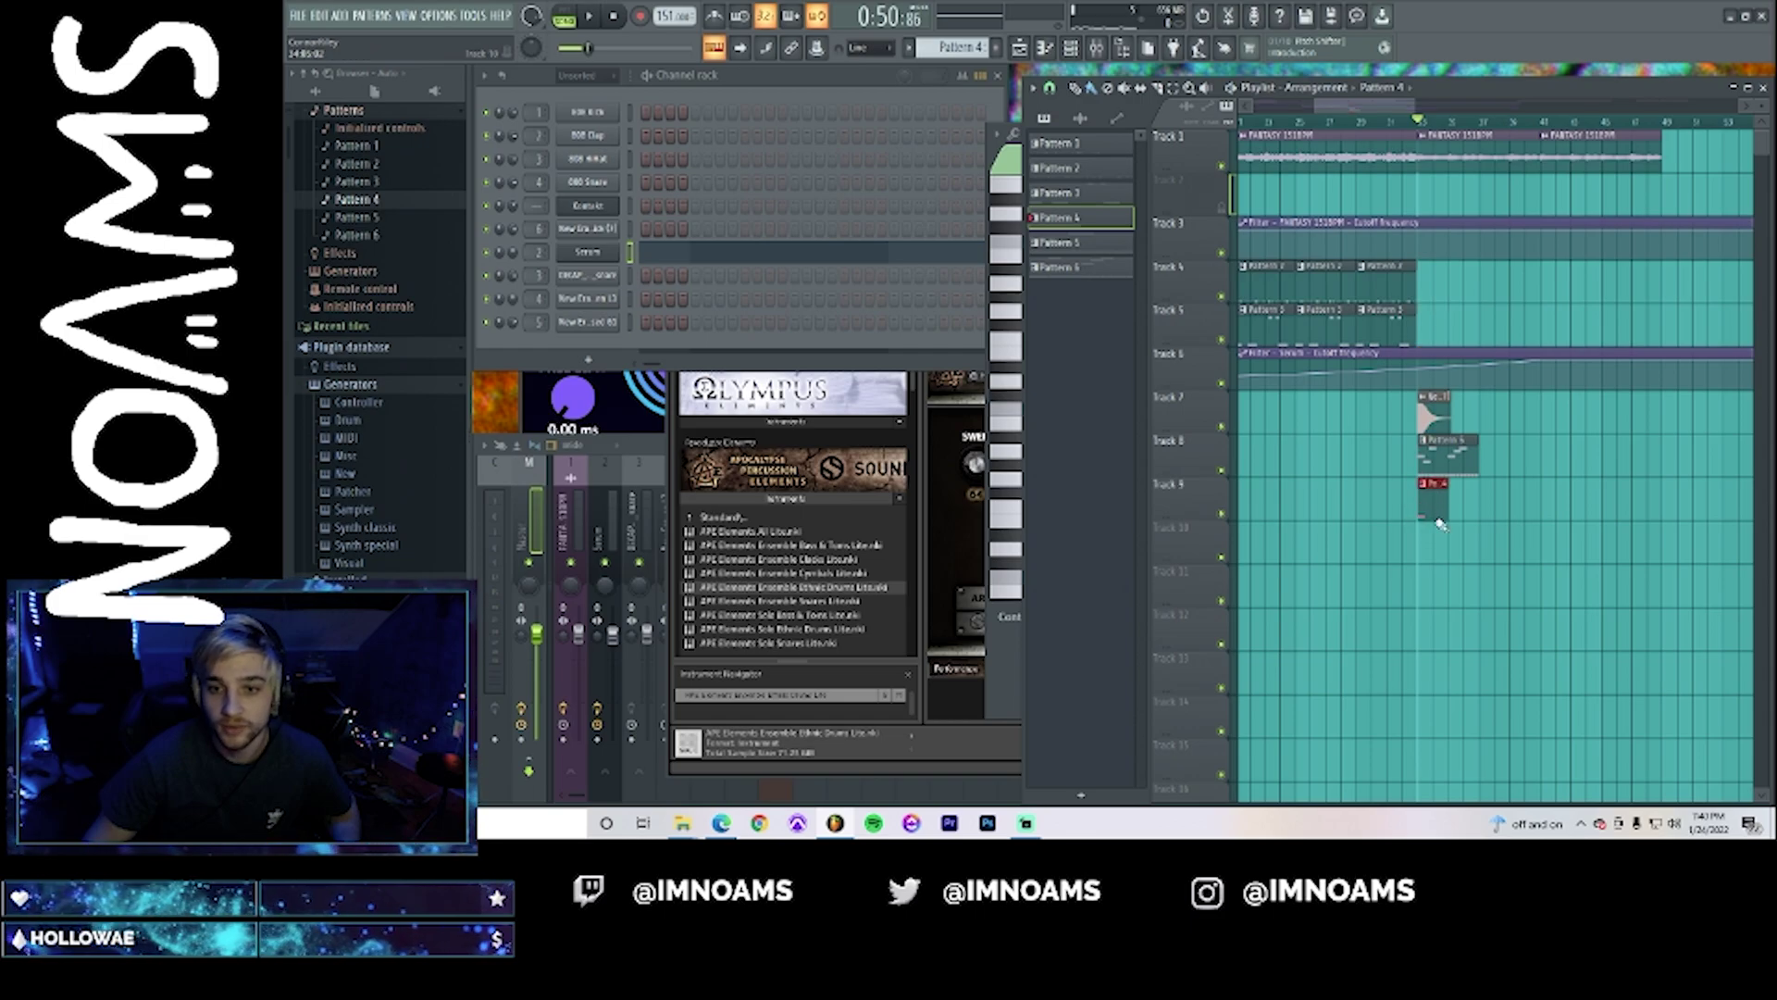
{"action": "double_click", "coordinate": [1420, 508]}
{"action": "left_click_drag", "start_coordinate": [1114, 408], "coordinate": [1292, 425]}
- Route the selected Serum channel to mixer insert 9 after trying insert 8
{"action": "key", "text": "F9"}
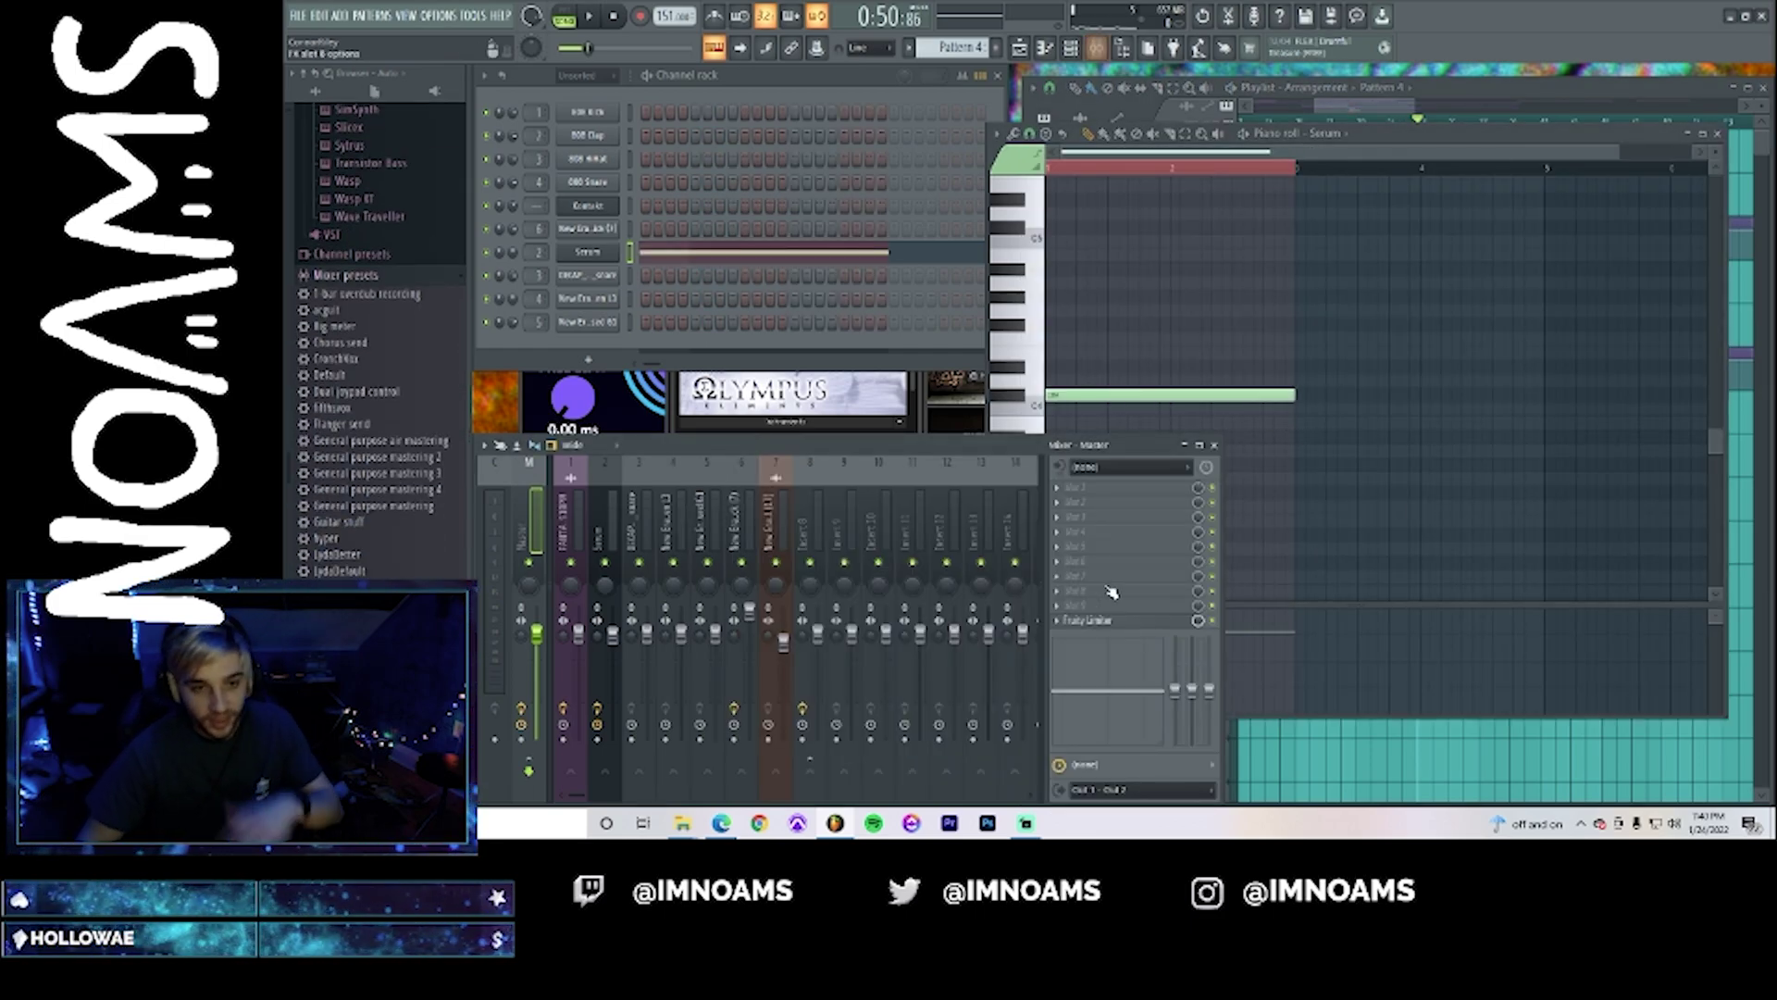
{"action": "right_click", "coordinate": [810, 542]}
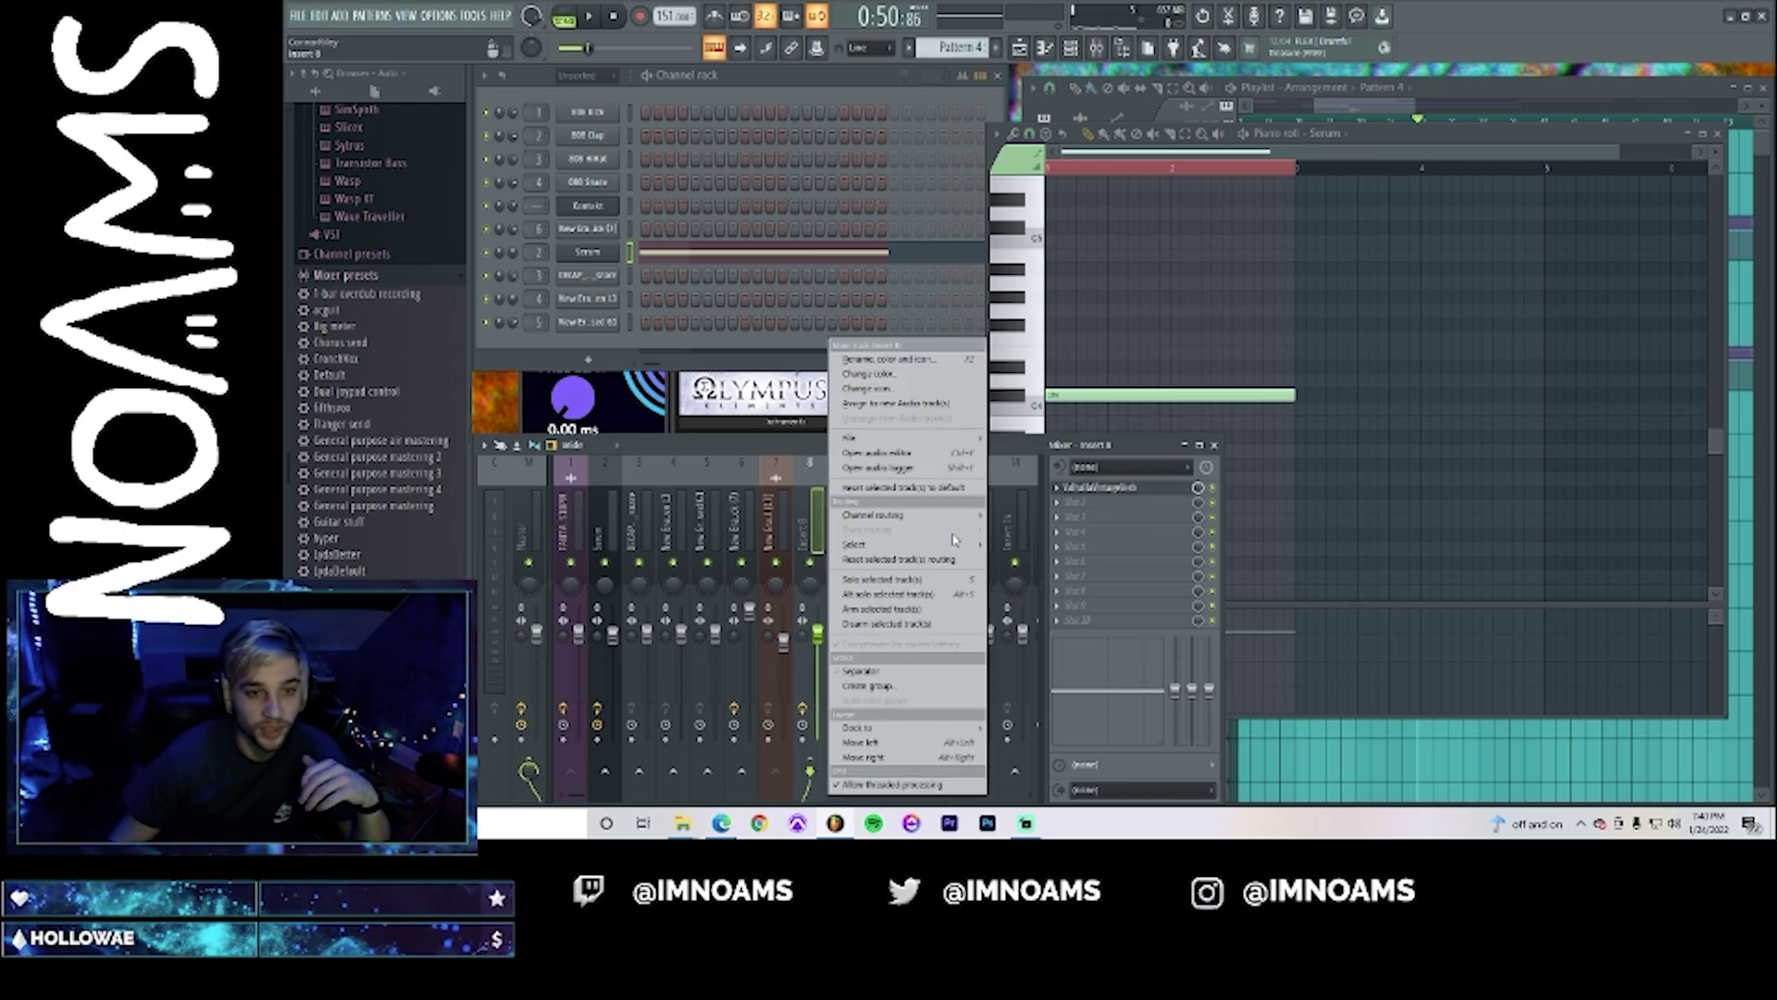
{"action": "left_click", "coordinate": [1005, 523]}
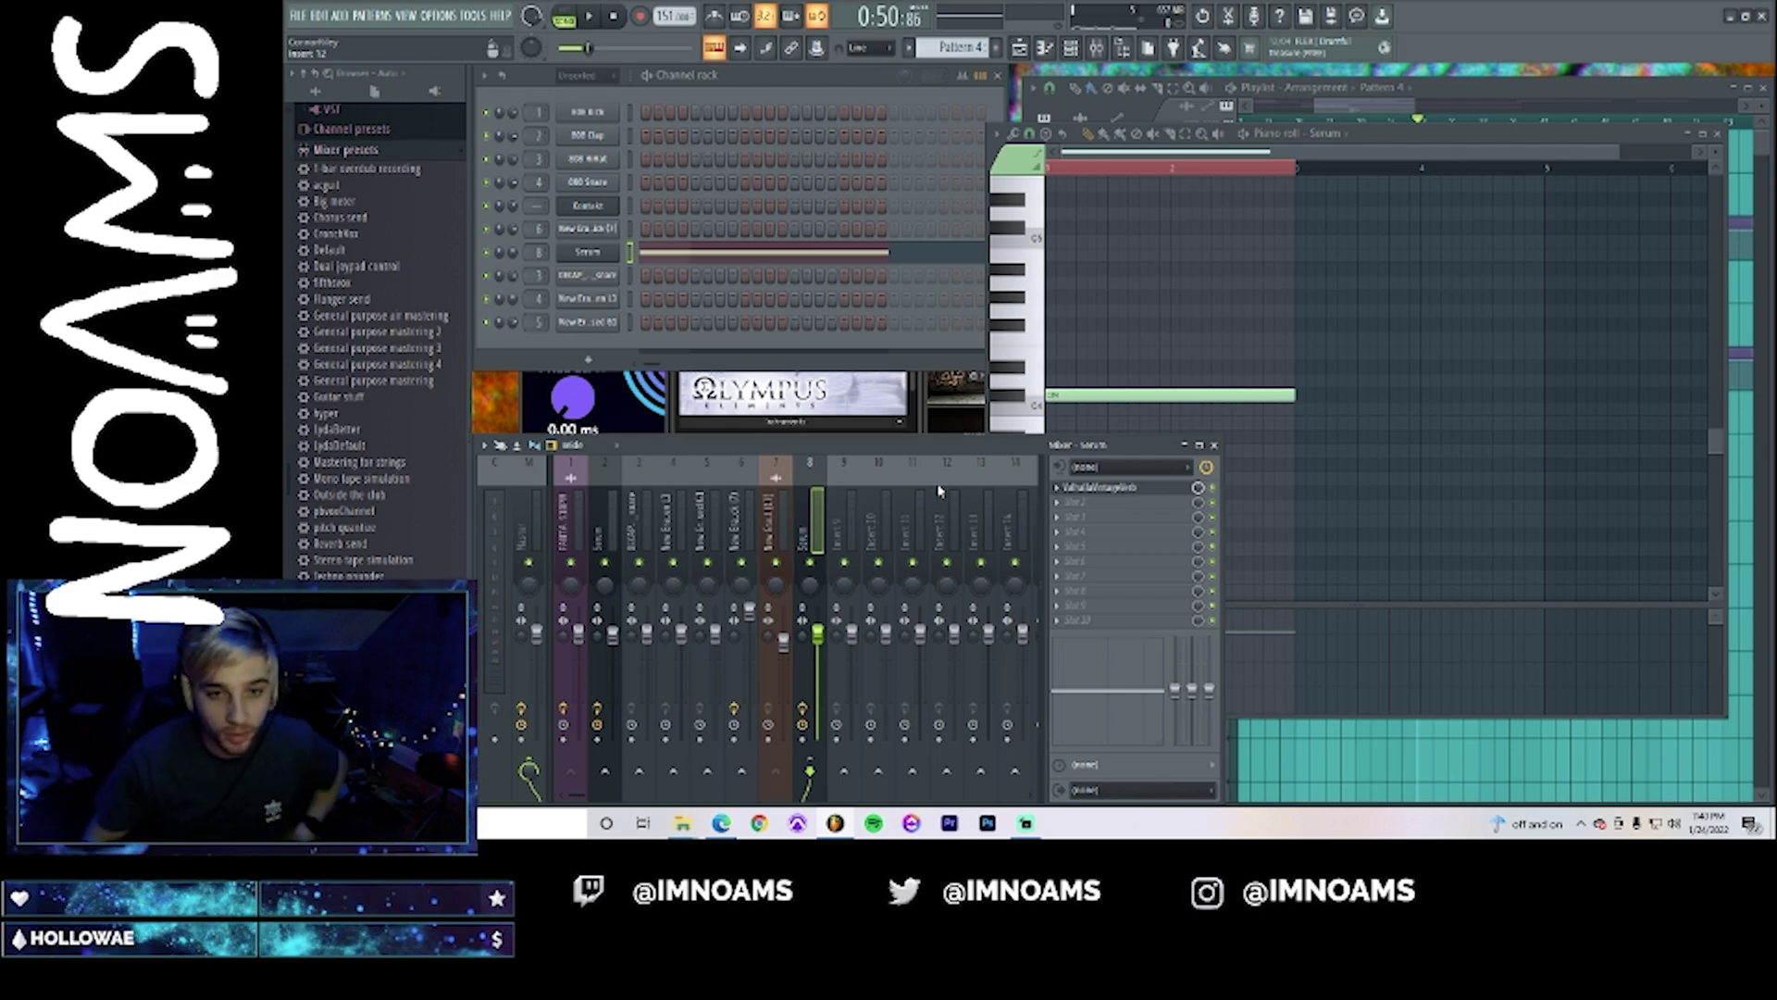
{"action": "right_click", "coordinate": [859, 534]}
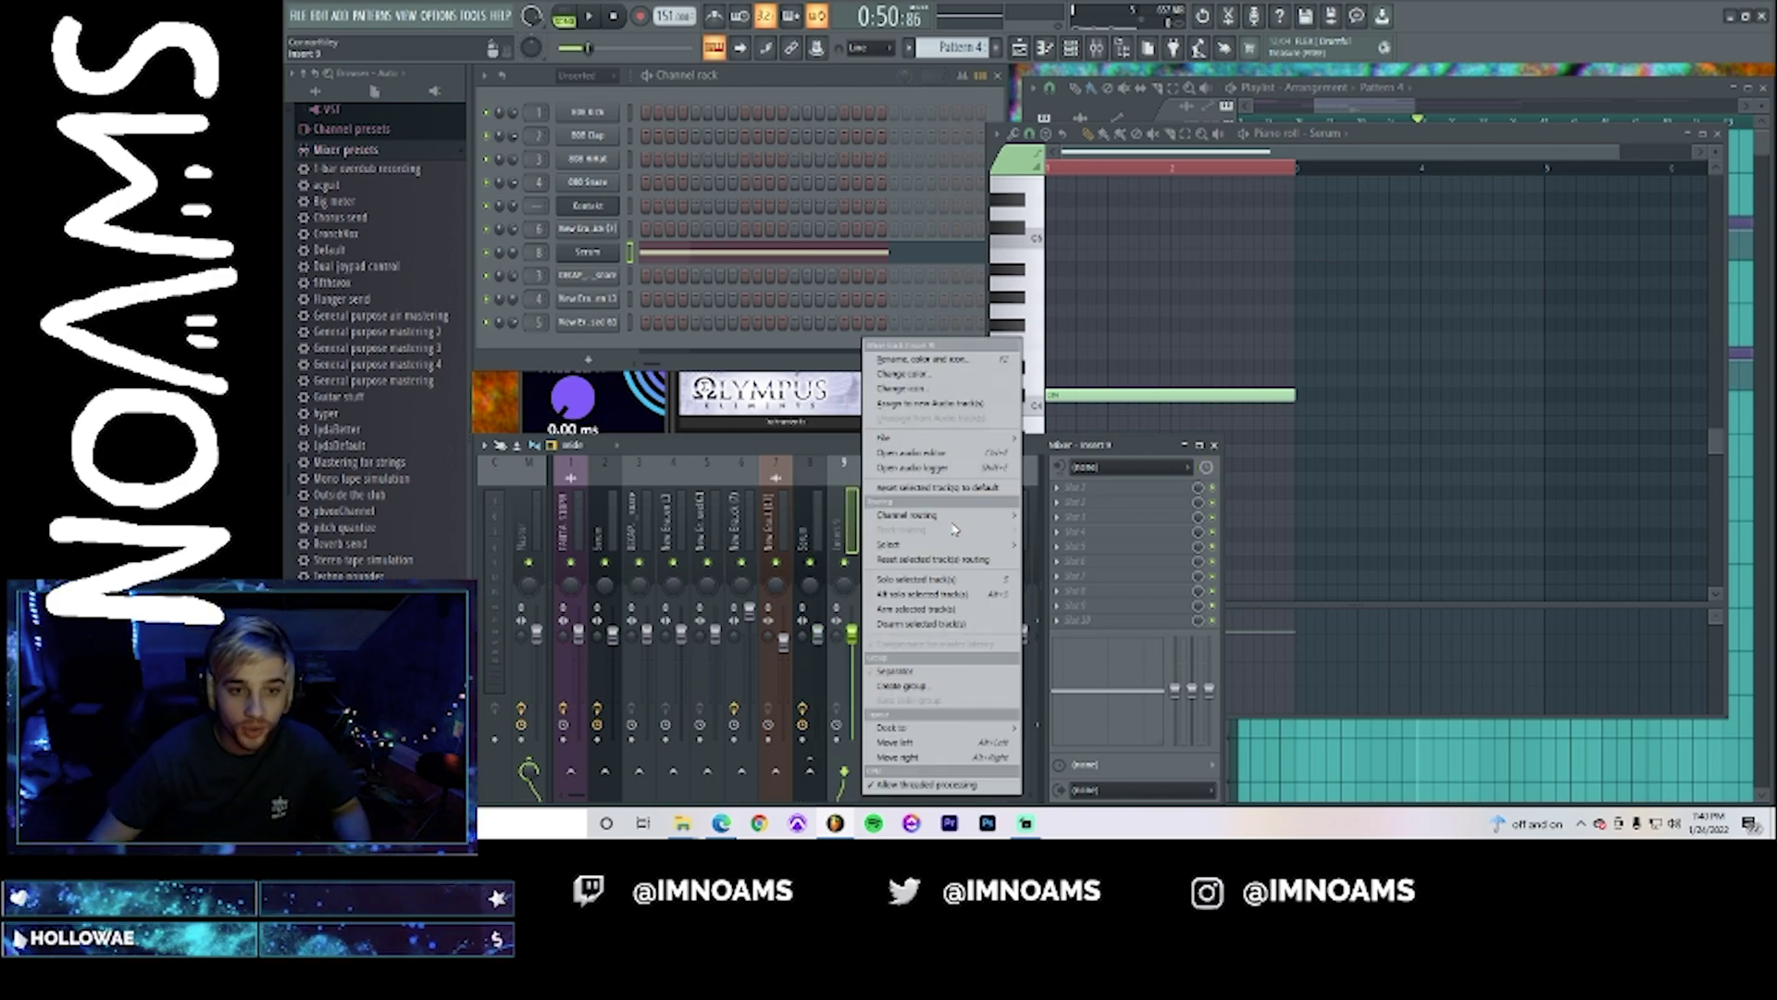
{"action": "left_click", "coordinate": [1097, 515]}
- Rename mixer insert 8, which holds the Valhalla reverb, to REVERB
{"action": "right_click", "coordinate": [814, 535]}
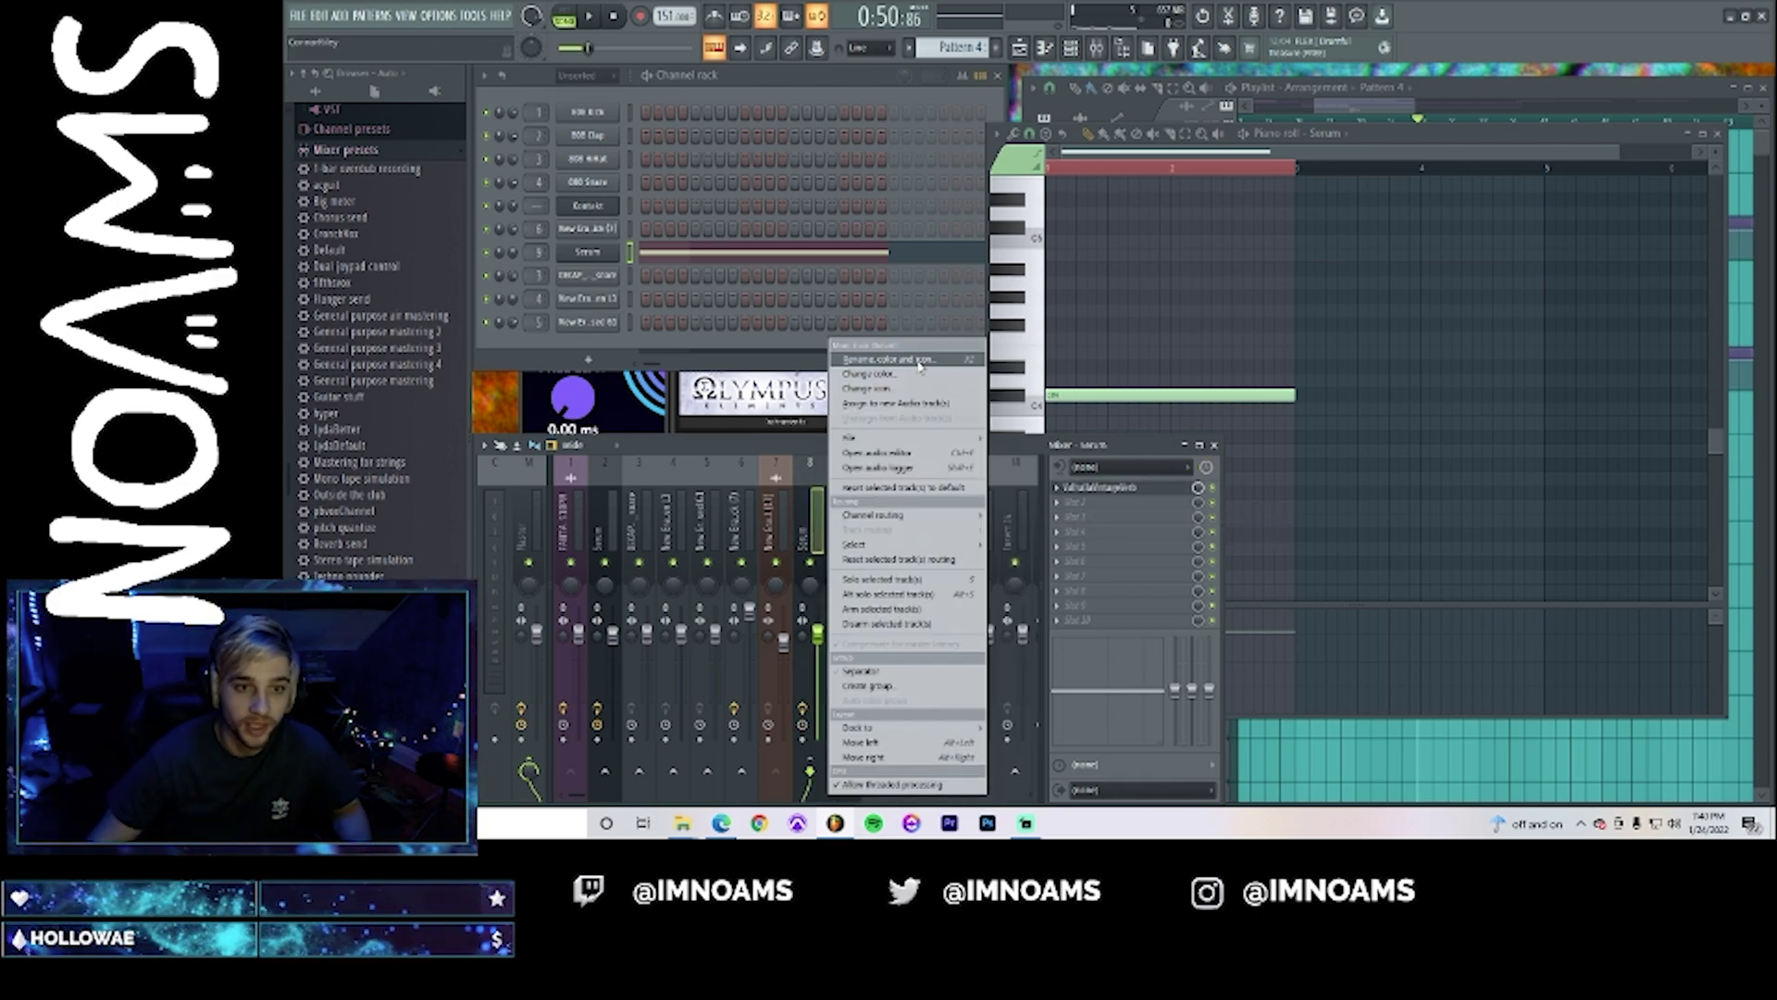
{"action": "left_click", "coordinate": [914, 363]}
{"action": "type", "text": "REVERB"}
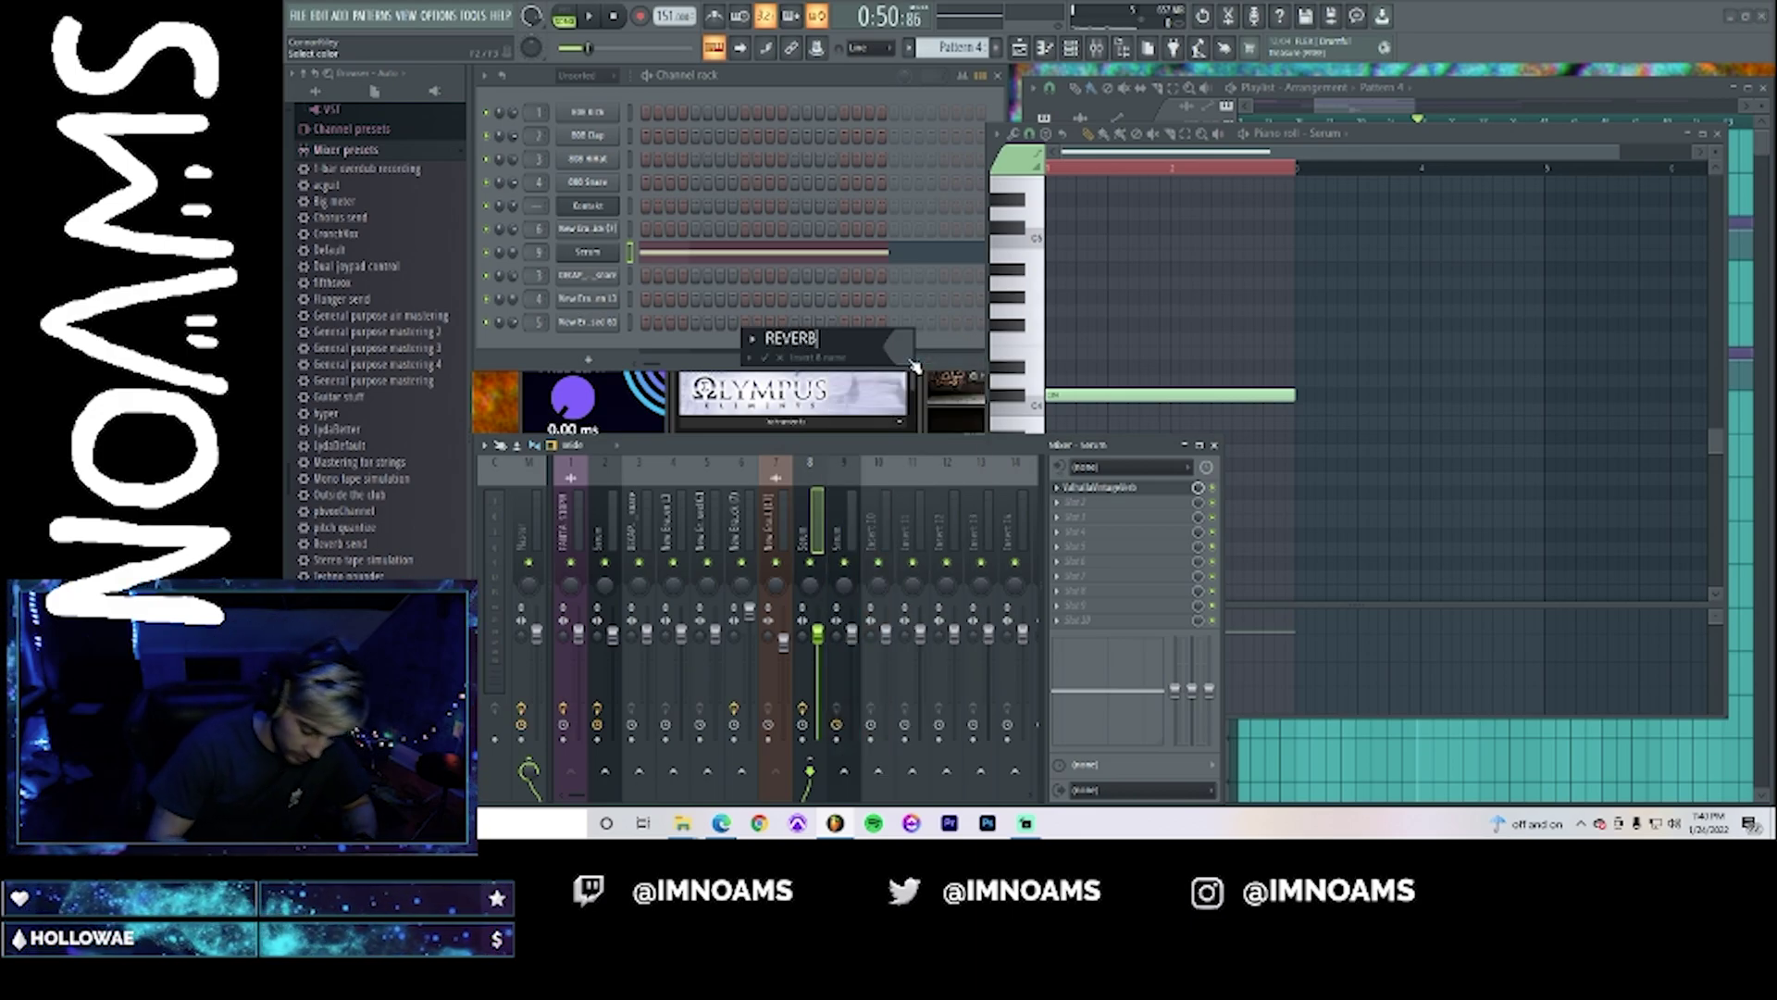
{"action": "key", "text": "Return"}
- Route the original Serum channel back to mixer insert 2
{"action": "left_click", "coordinate": [852, 535]}
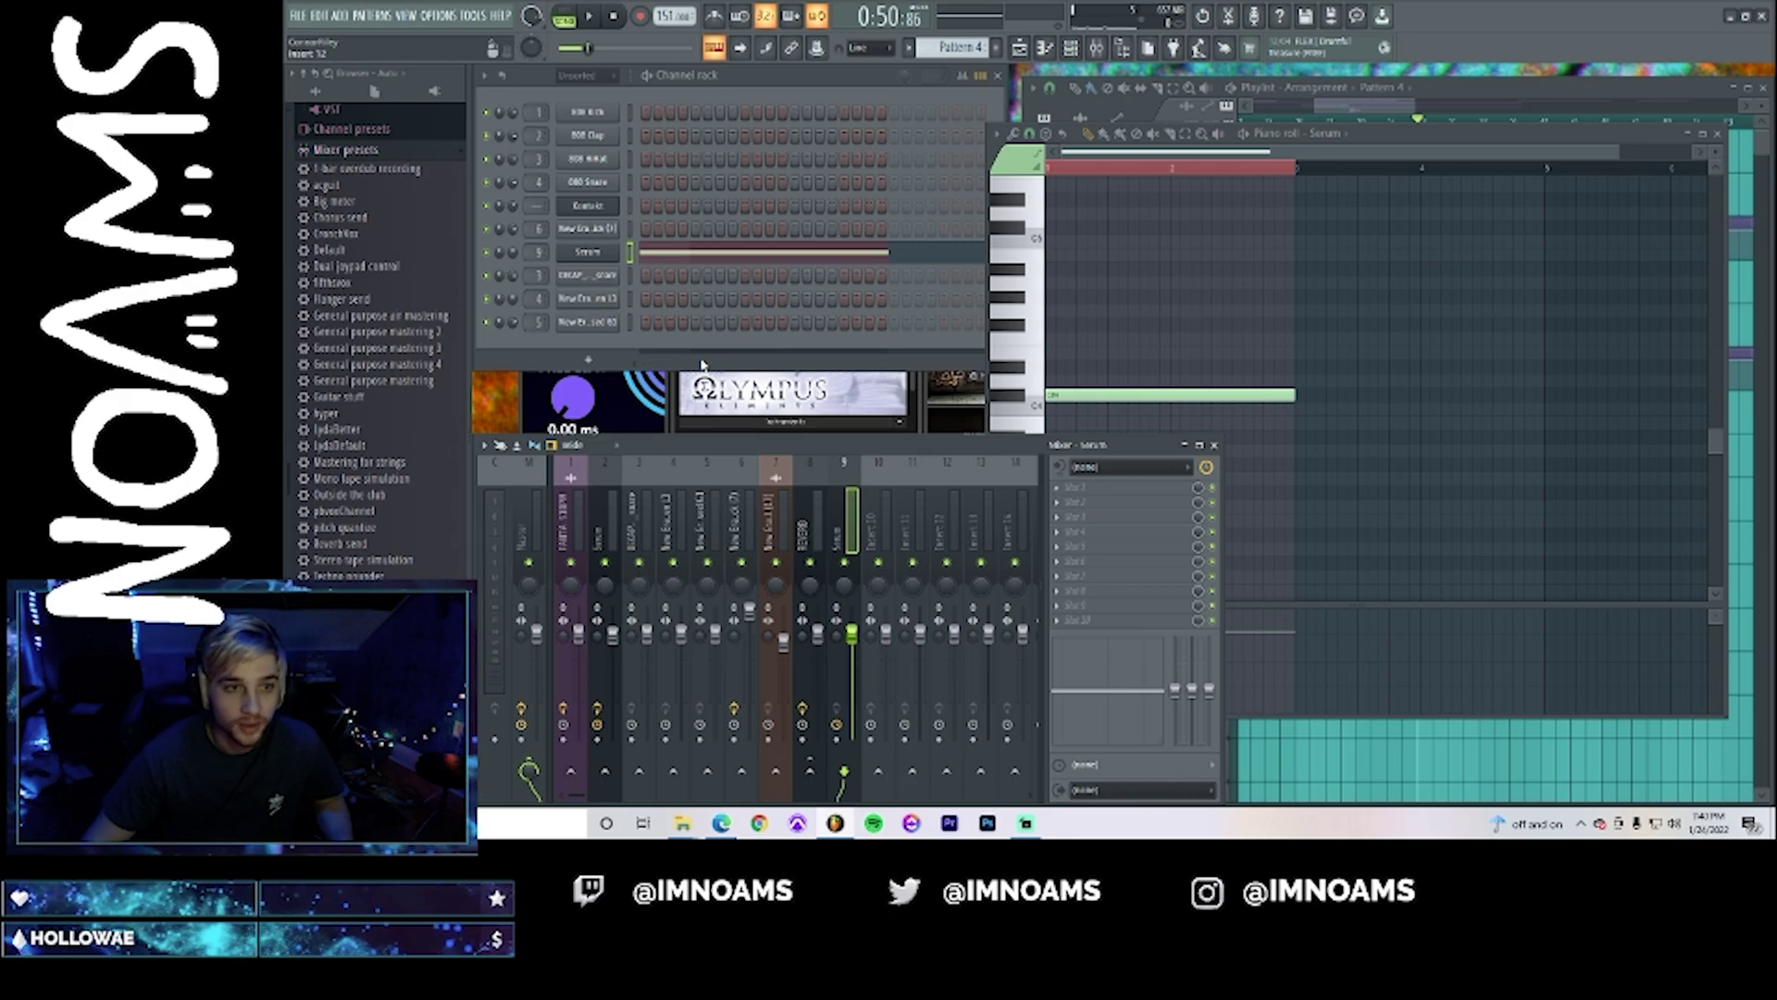
{"action": "right_click", "coordinate": [608, 498]}
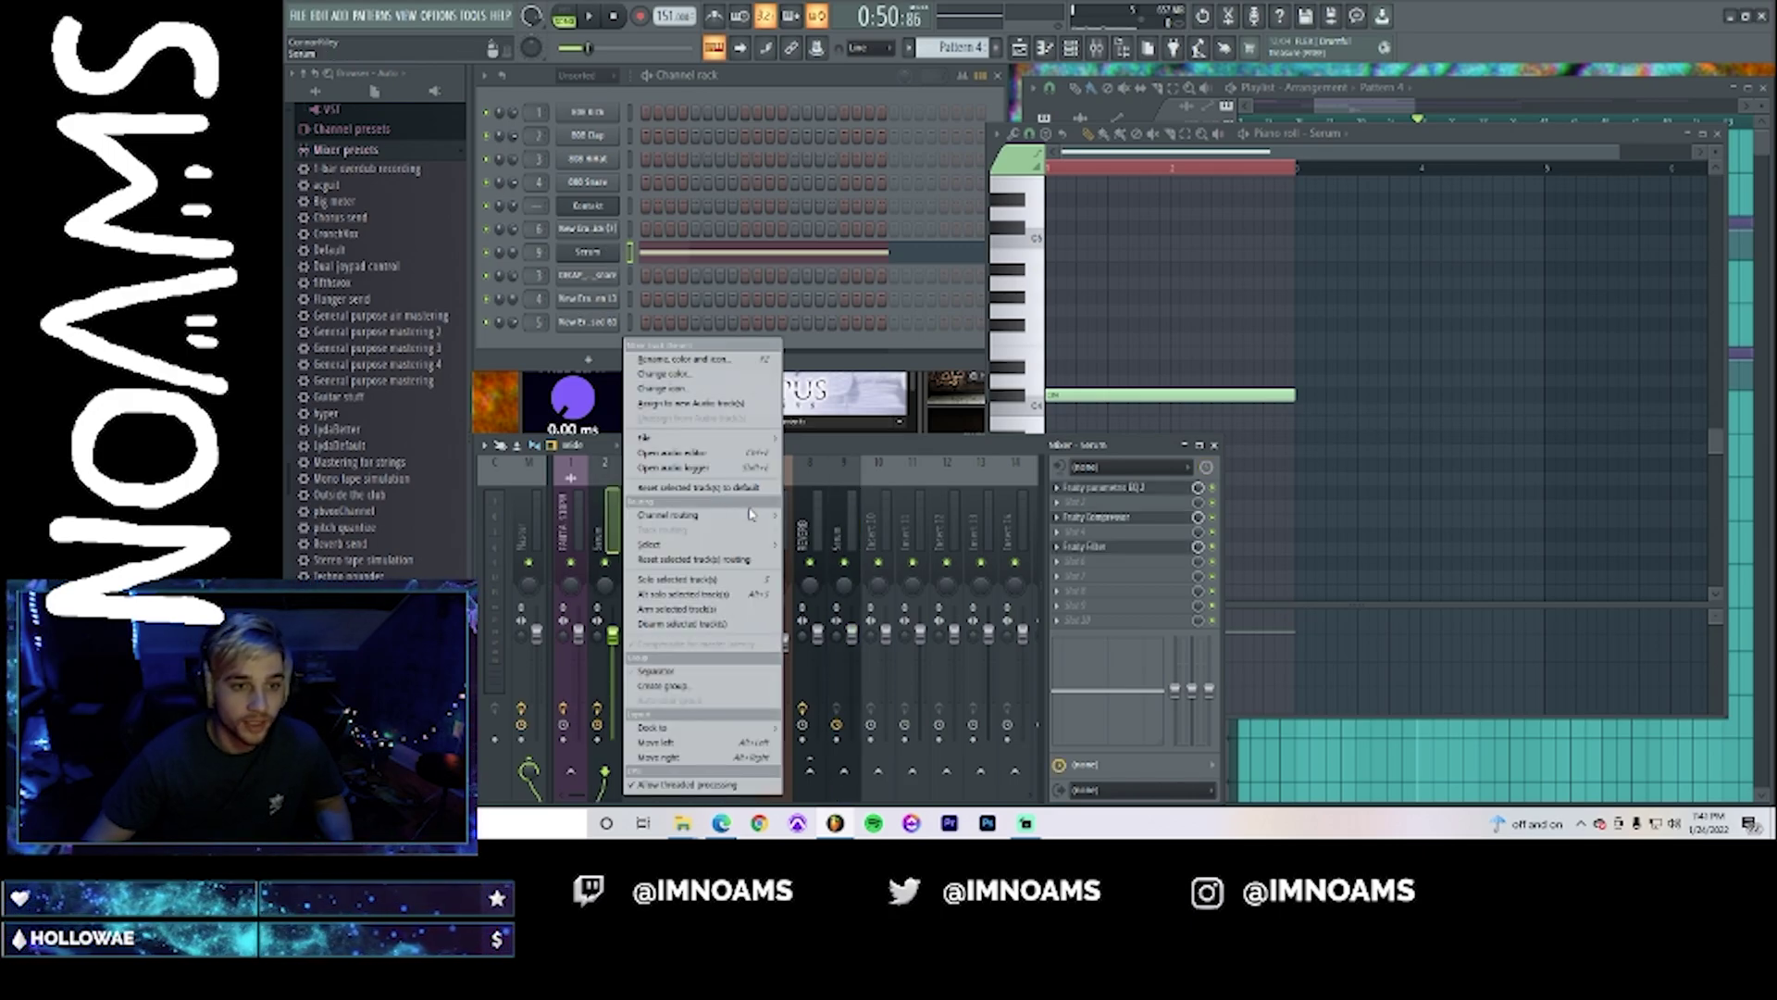
{"action": "key", "text": "Escape"}
- Clone the Serum channel and move the two-bar C#4 note from the original's piano roll into the clone's
{"action": "right_click", "coordinate": [622, 252]}
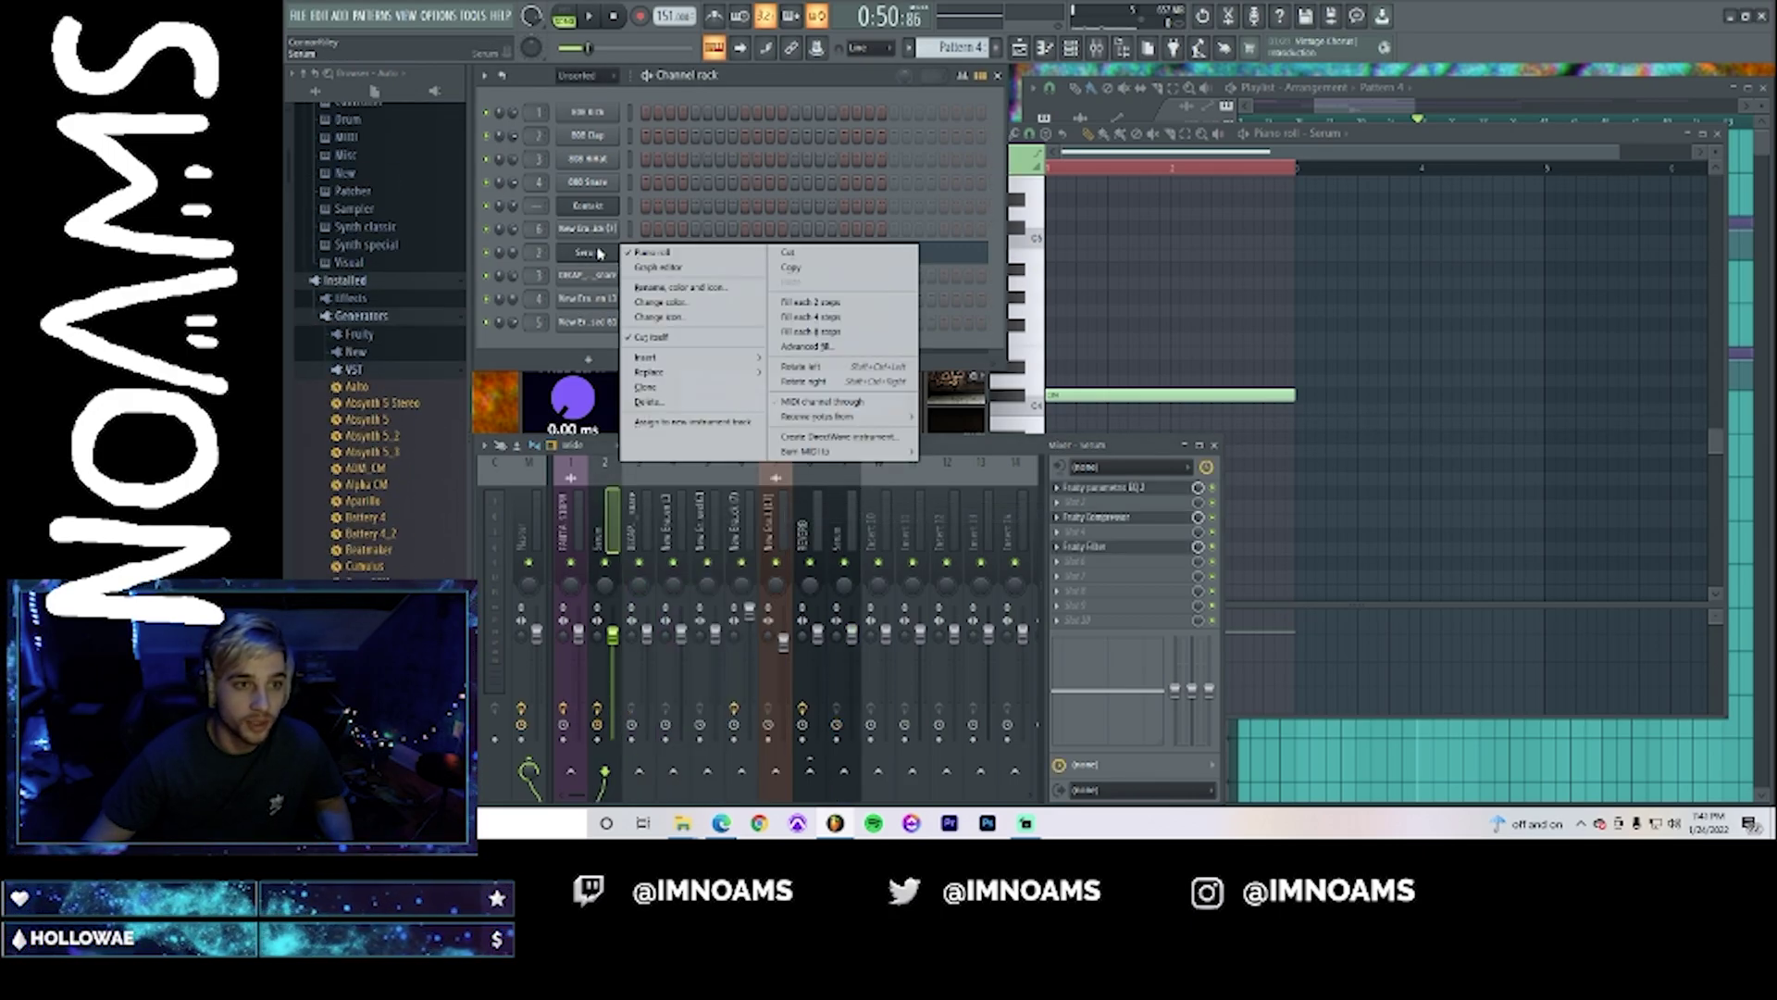
{"action": "left_click", "coordinate": [666, 388]}
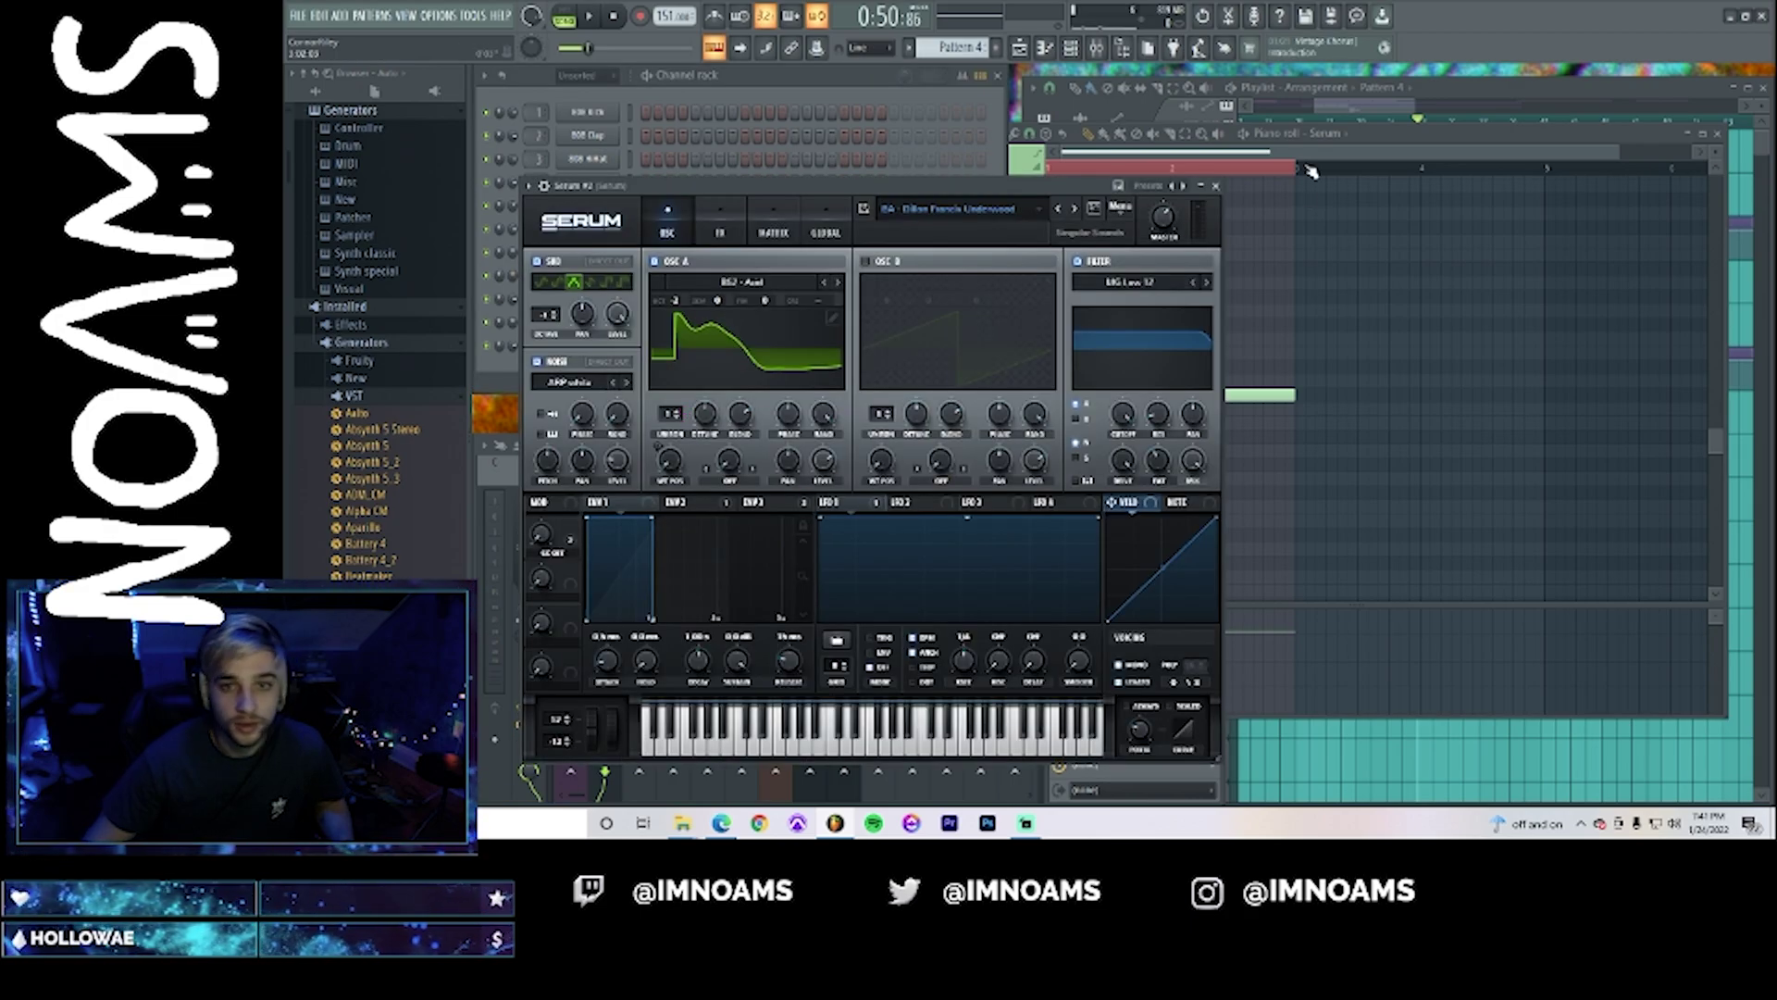
{"action": "left_click", "coordinate": [1310, 171]}
{"action": "key", "text": "ctrl+x"}
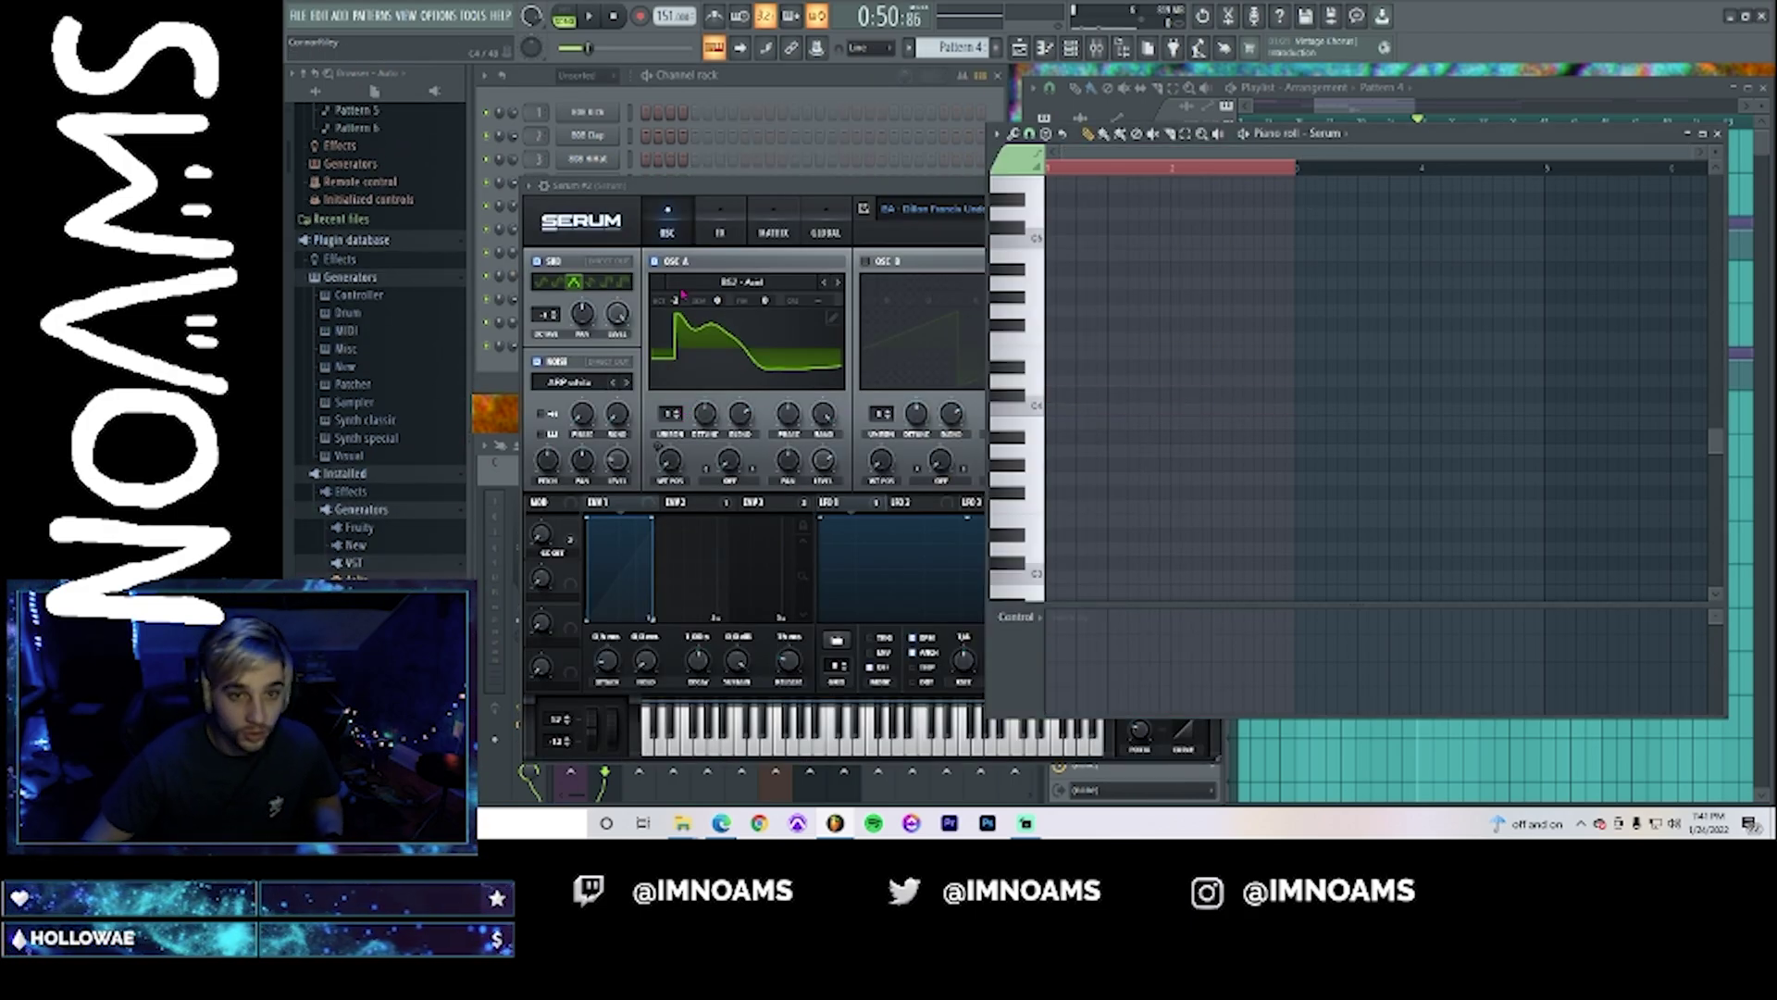
{"action": "left_click", "coordinate": [621, 104]}
{"action": "right_click", "coordinate": [592, 275]}
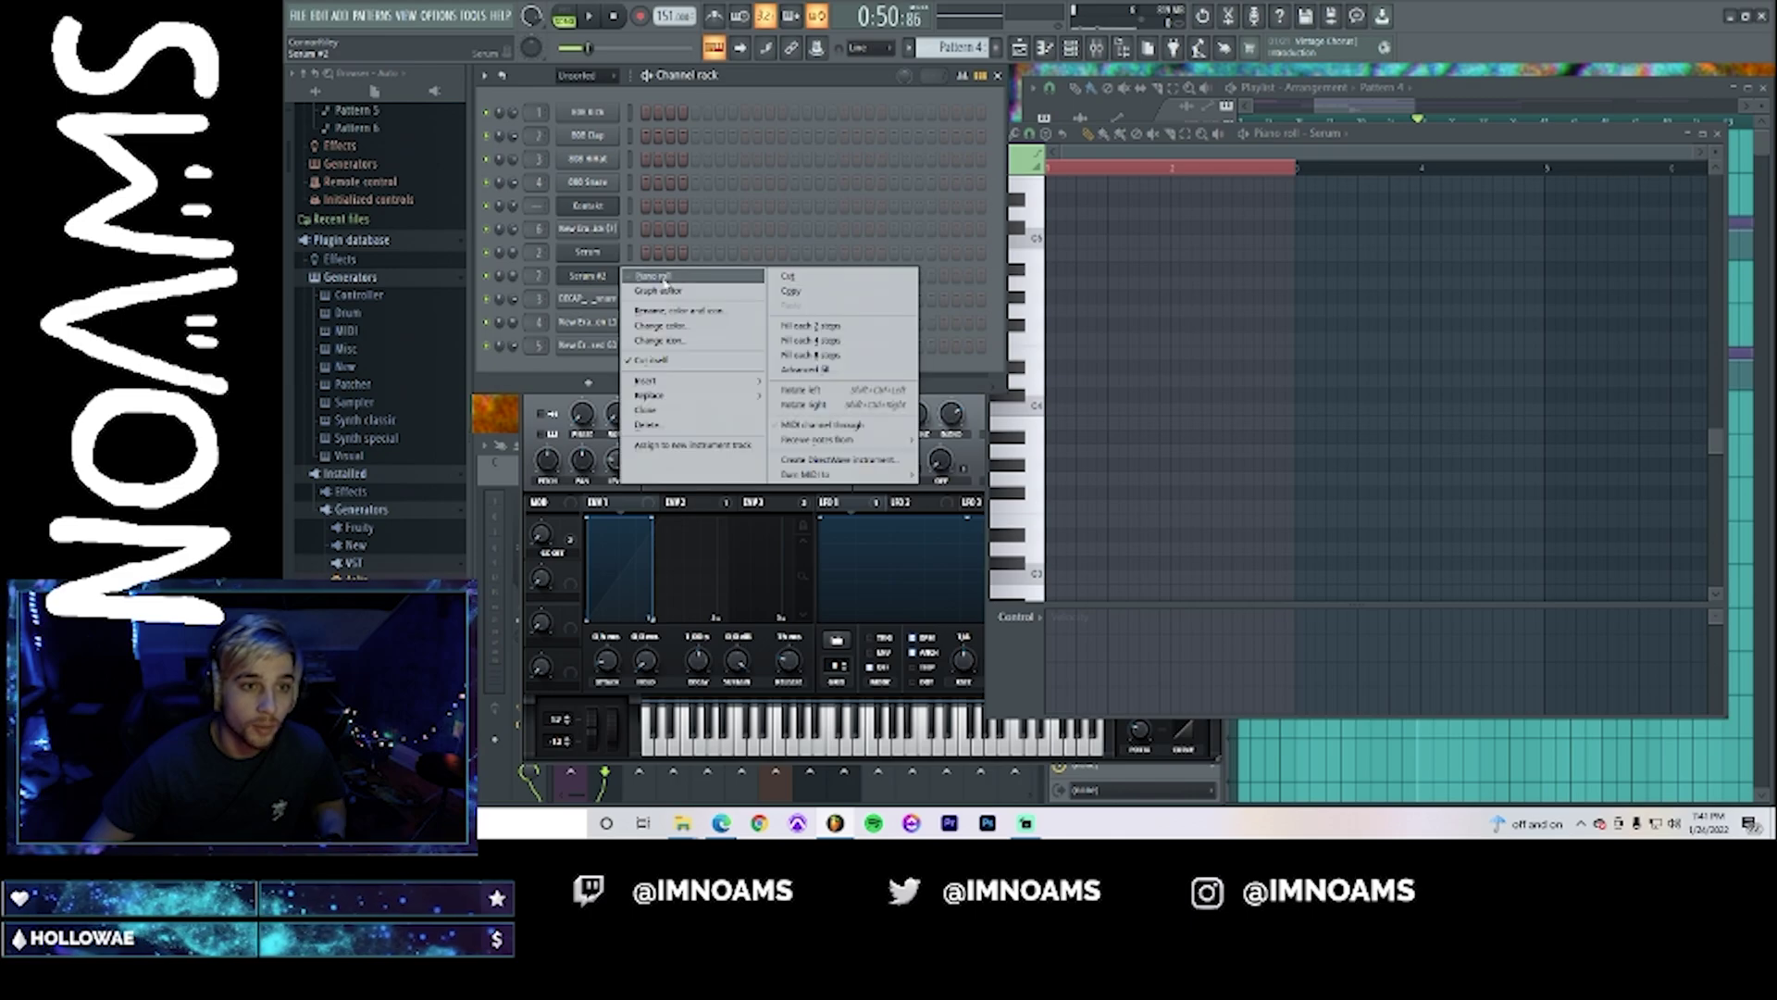
{"action": "left_click", "coordinate": [657, 275]}
{"action": "key", "text": "ctrl+v"}
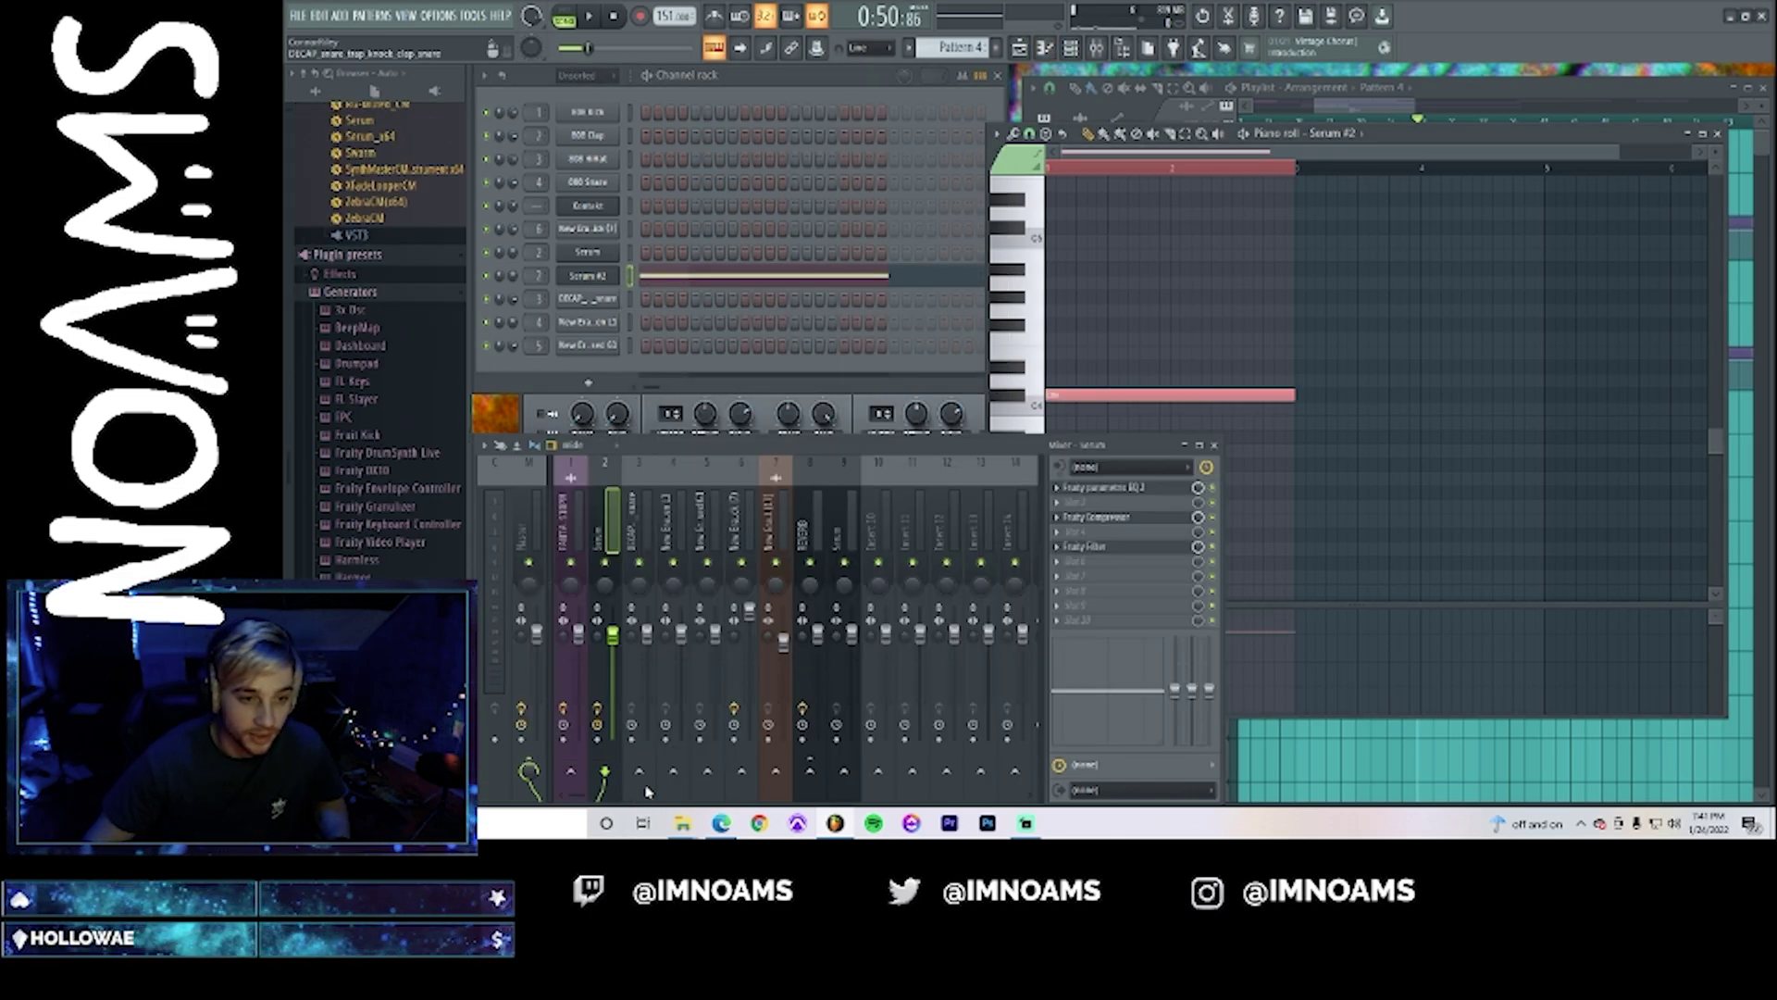
- Route the cloned Serum #2 channel to mixer insert 9
{"action": "key", "text": "F9"}
{"action": "right_click", "coordinate": [847, 530]}
{"action": "mouse_move", "coordinate": [926, 509]}
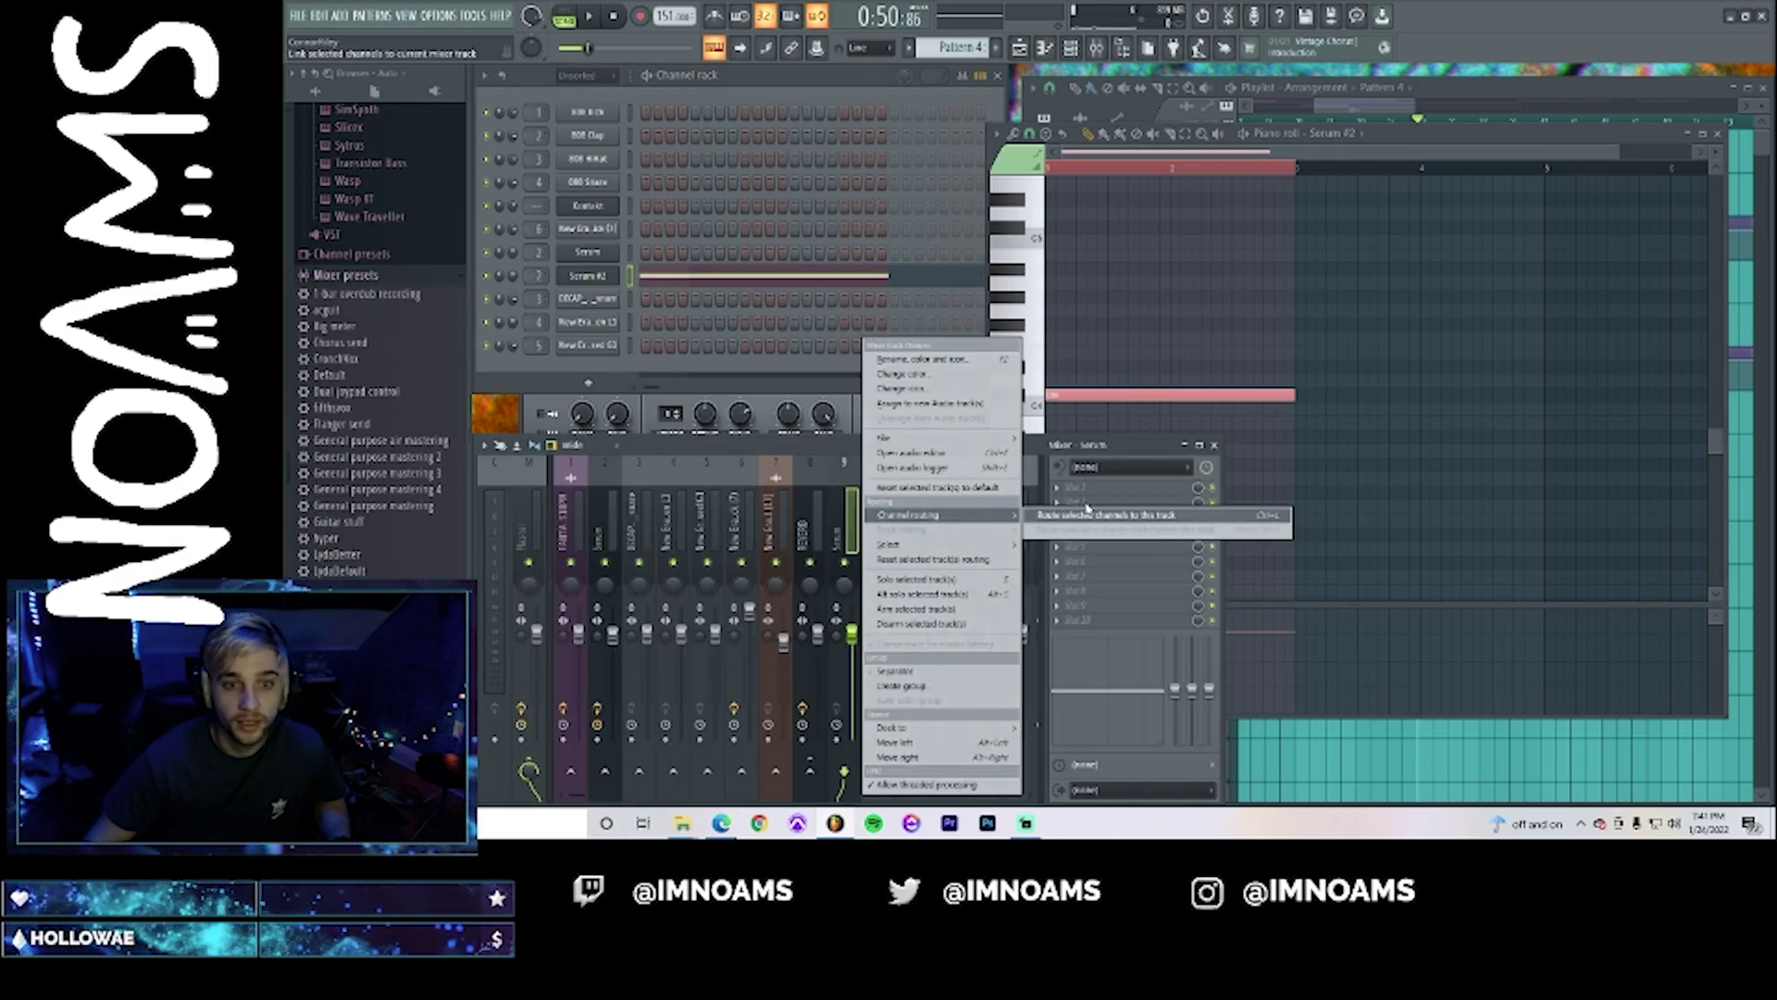
{"action": "left_click", "coordinate": [1102, 513]}
- Audition the cloned Serum channel soloed and open its synth with LFO 2 shown
{"action": "key", "text": "space"}
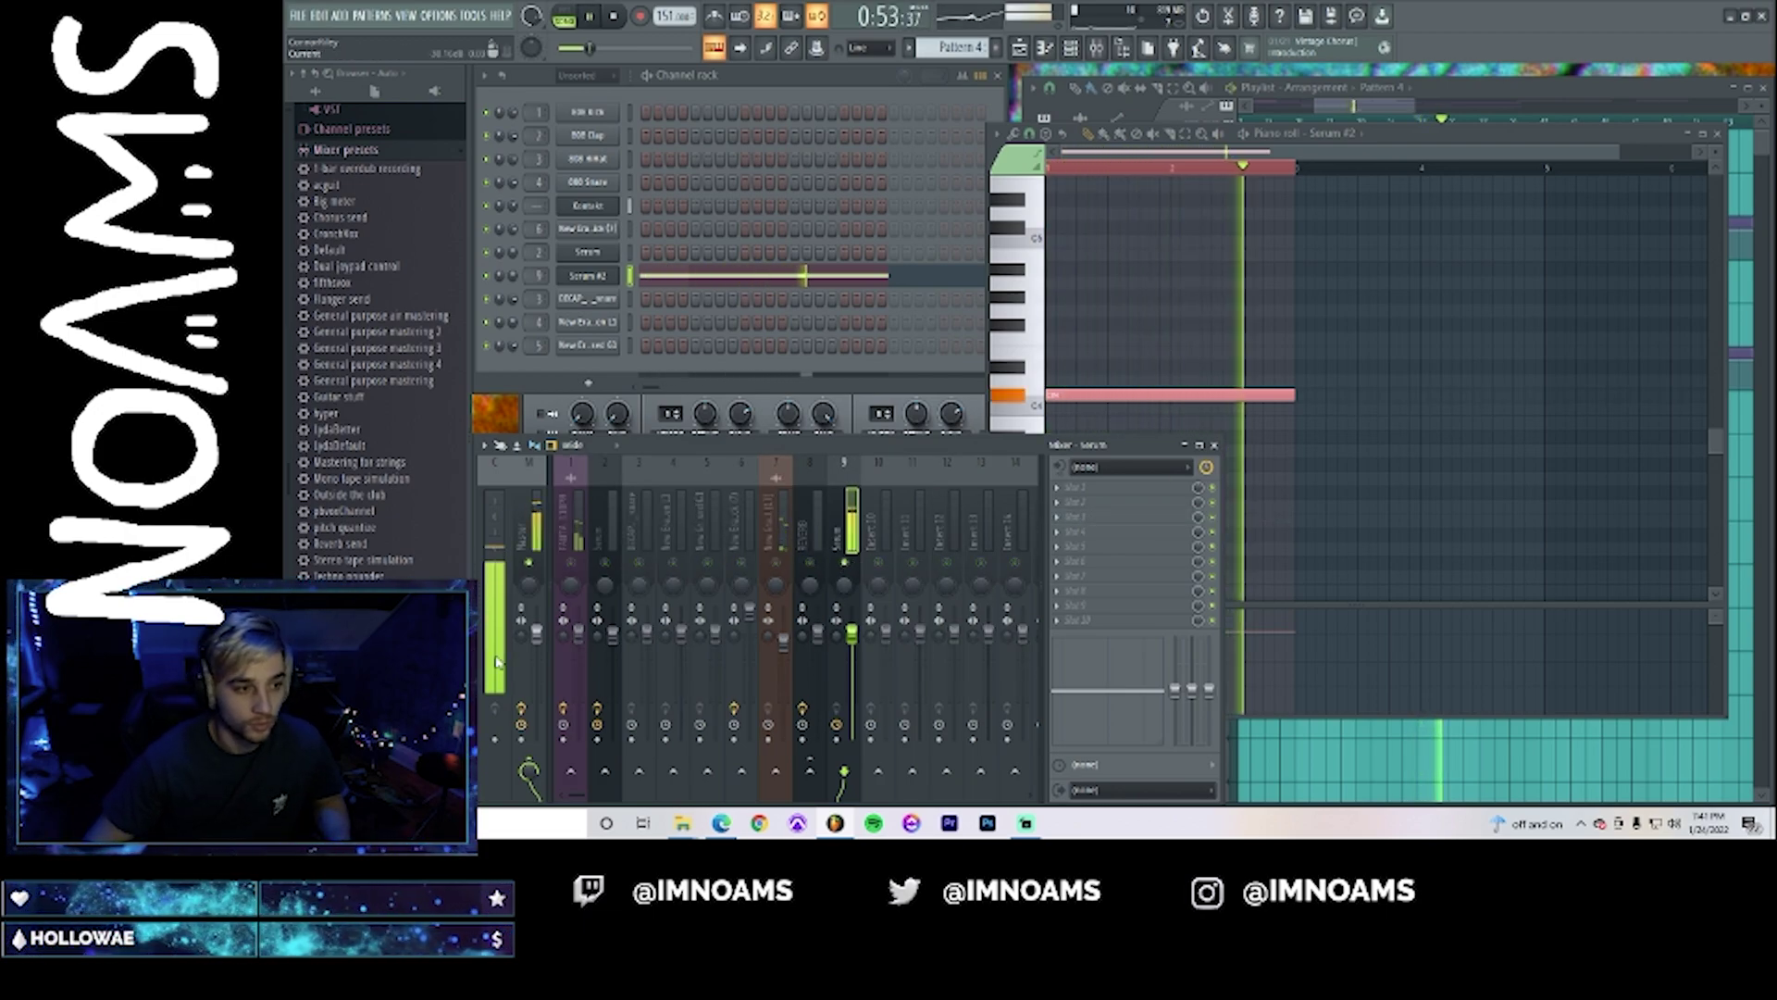
{"action": "key", "text": "space"}
{"action": "left_click", "coordinate": [585, 277]}
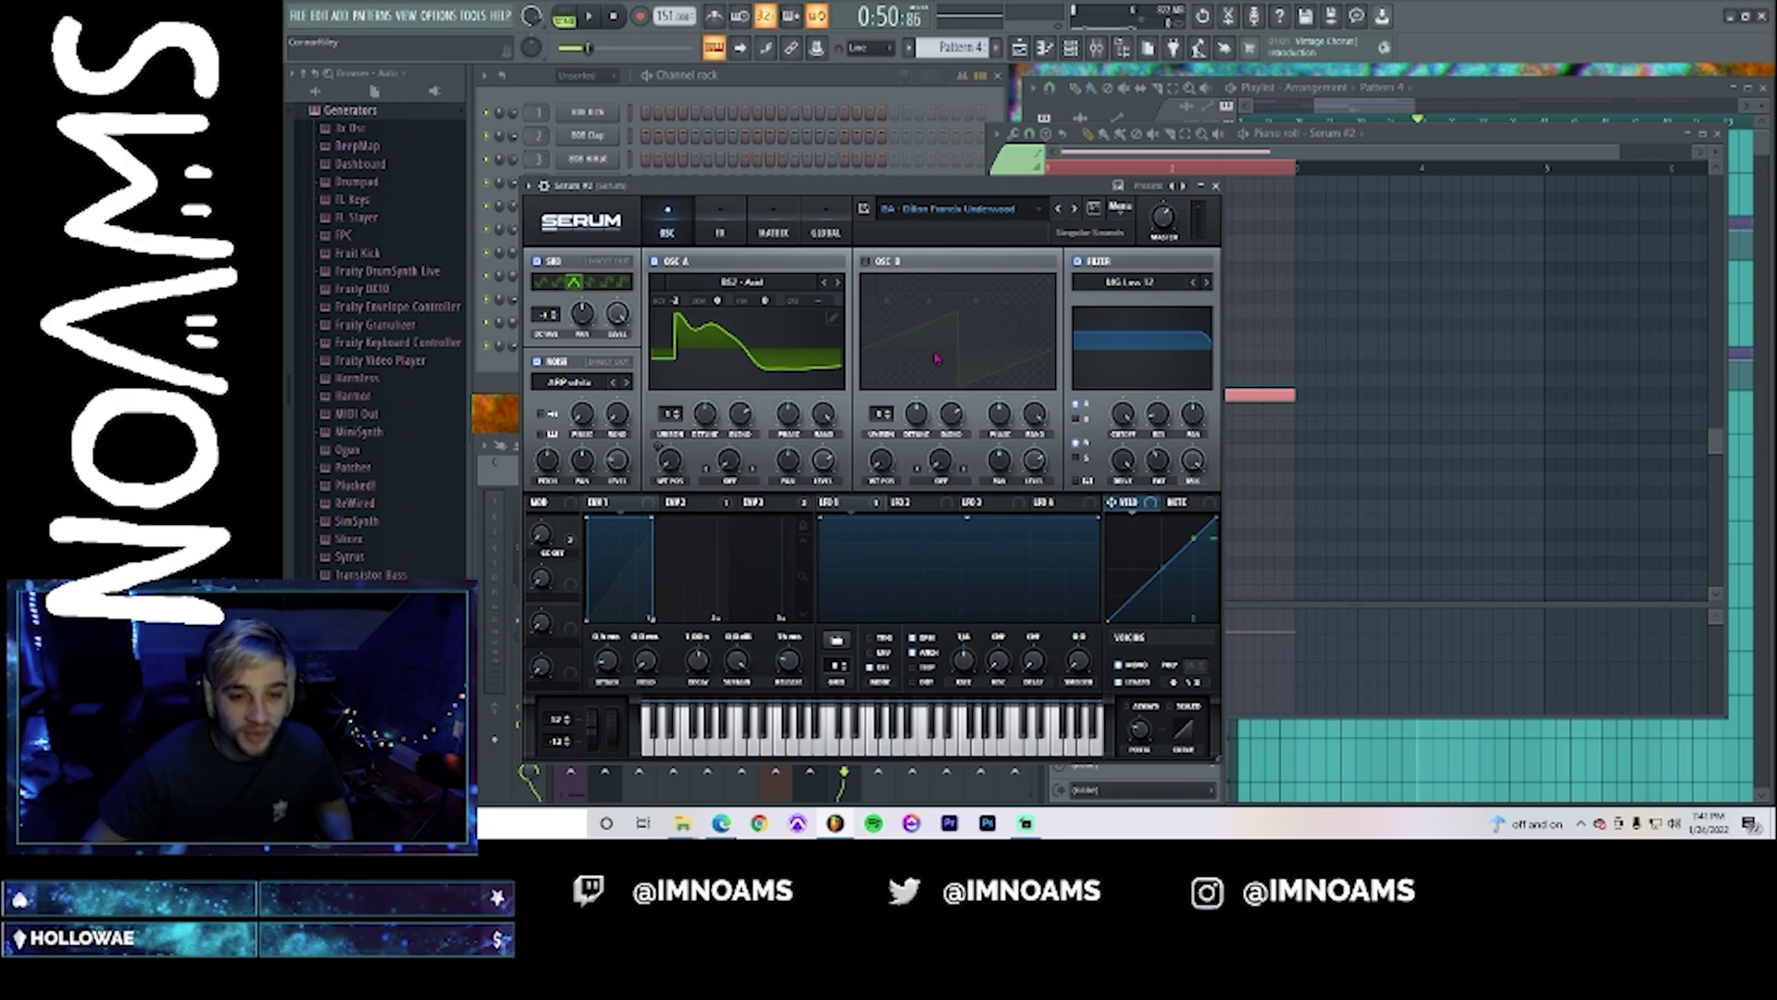
{"action": "left_click", "coordinate": [922, 507]}
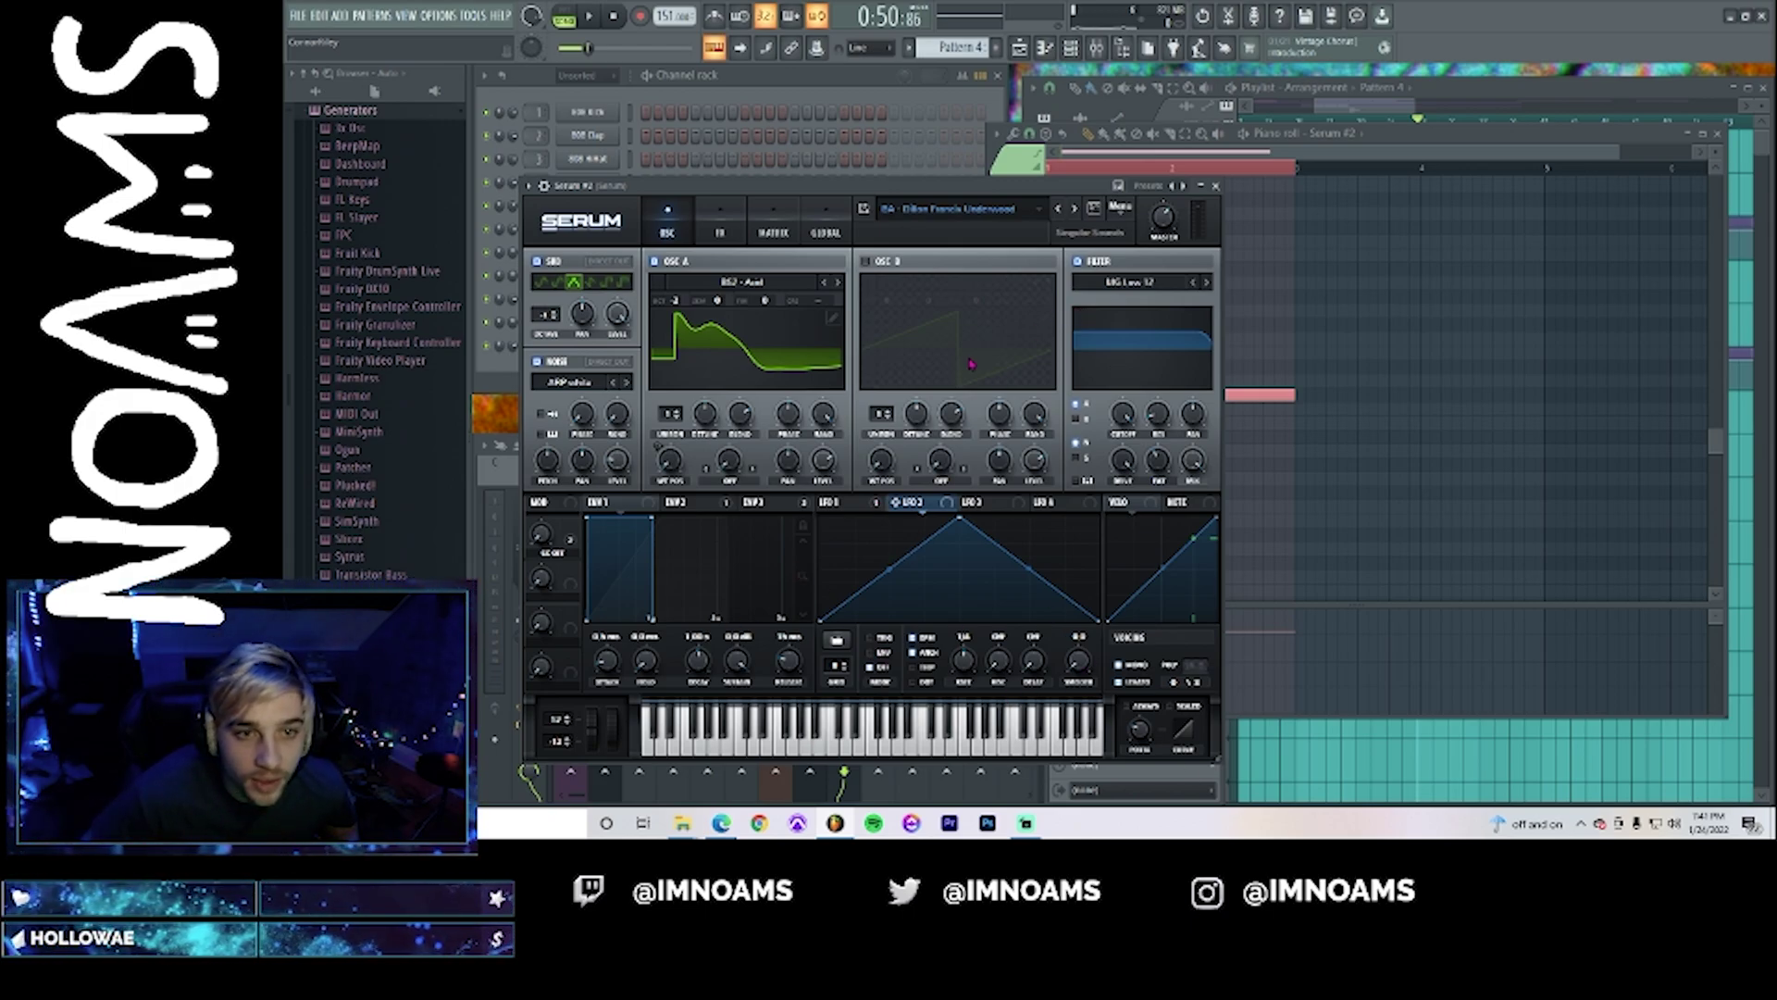
- Try the Formant-III filter type in Serum #2 and adjust the filter during playback
{"action": "left_click", "coordinate": [1097, 279]}
{"action": "mouse_move", "coordinate": [1132, 350]}
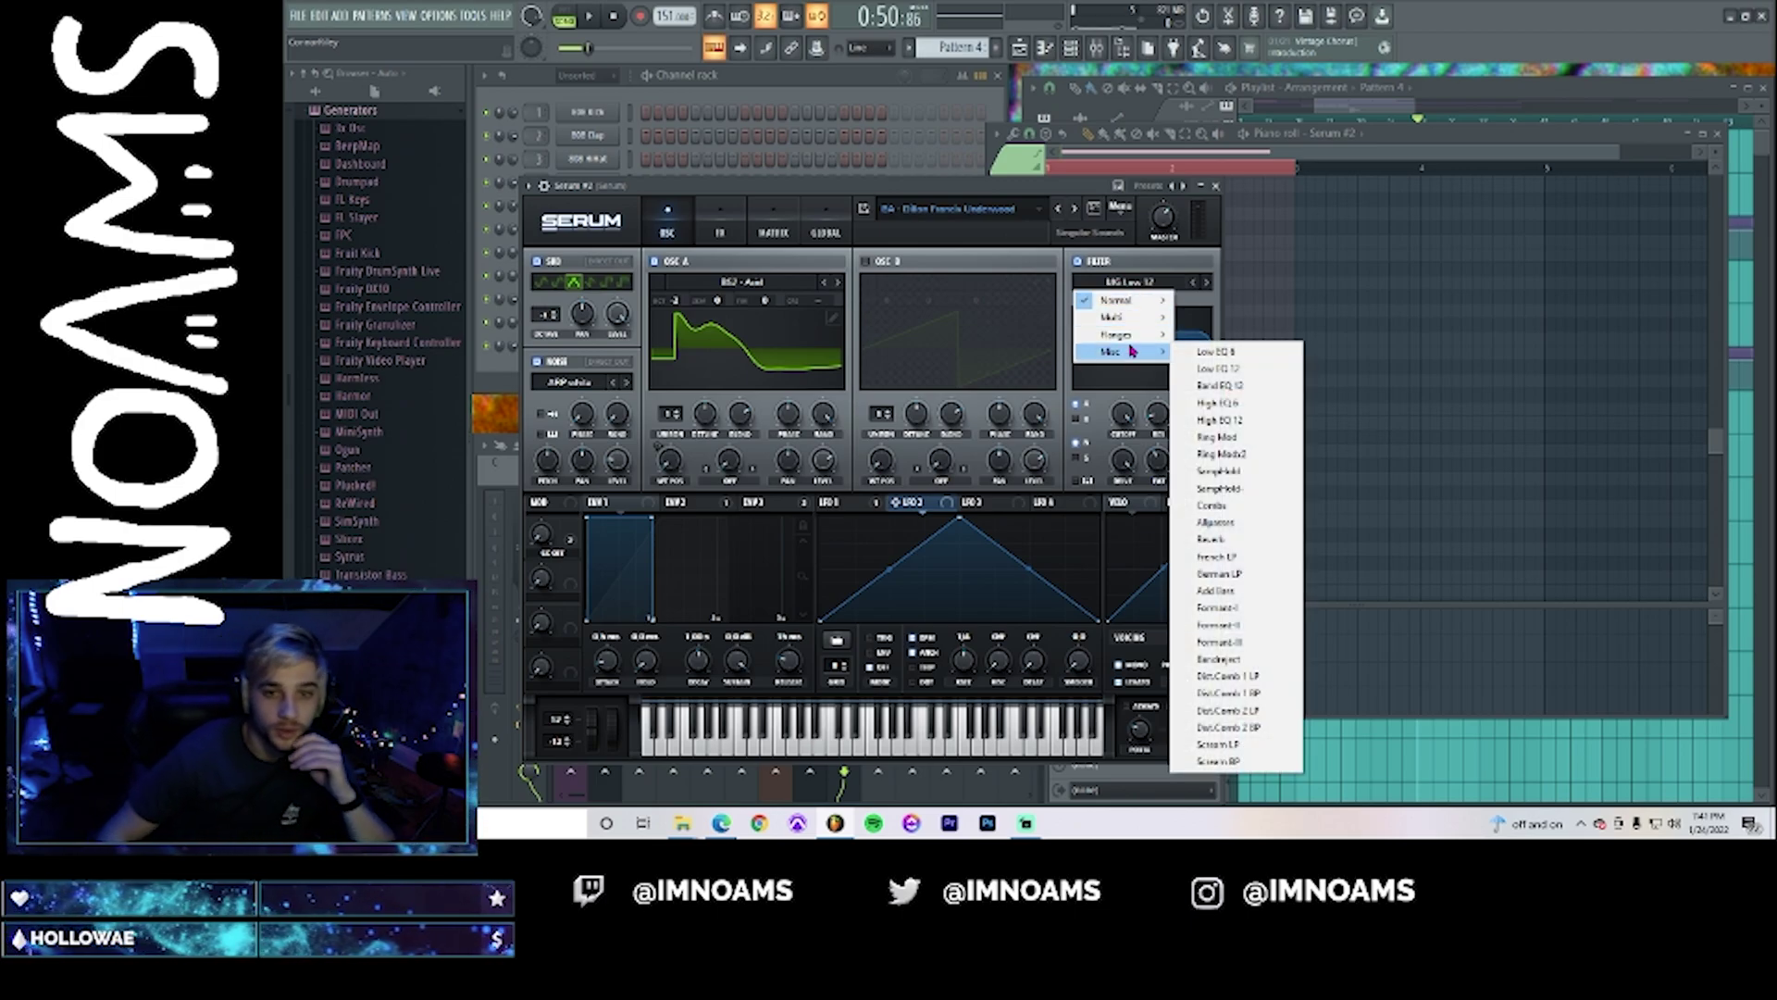
{"action": "left_click", "coordinate": [1241, 643]}
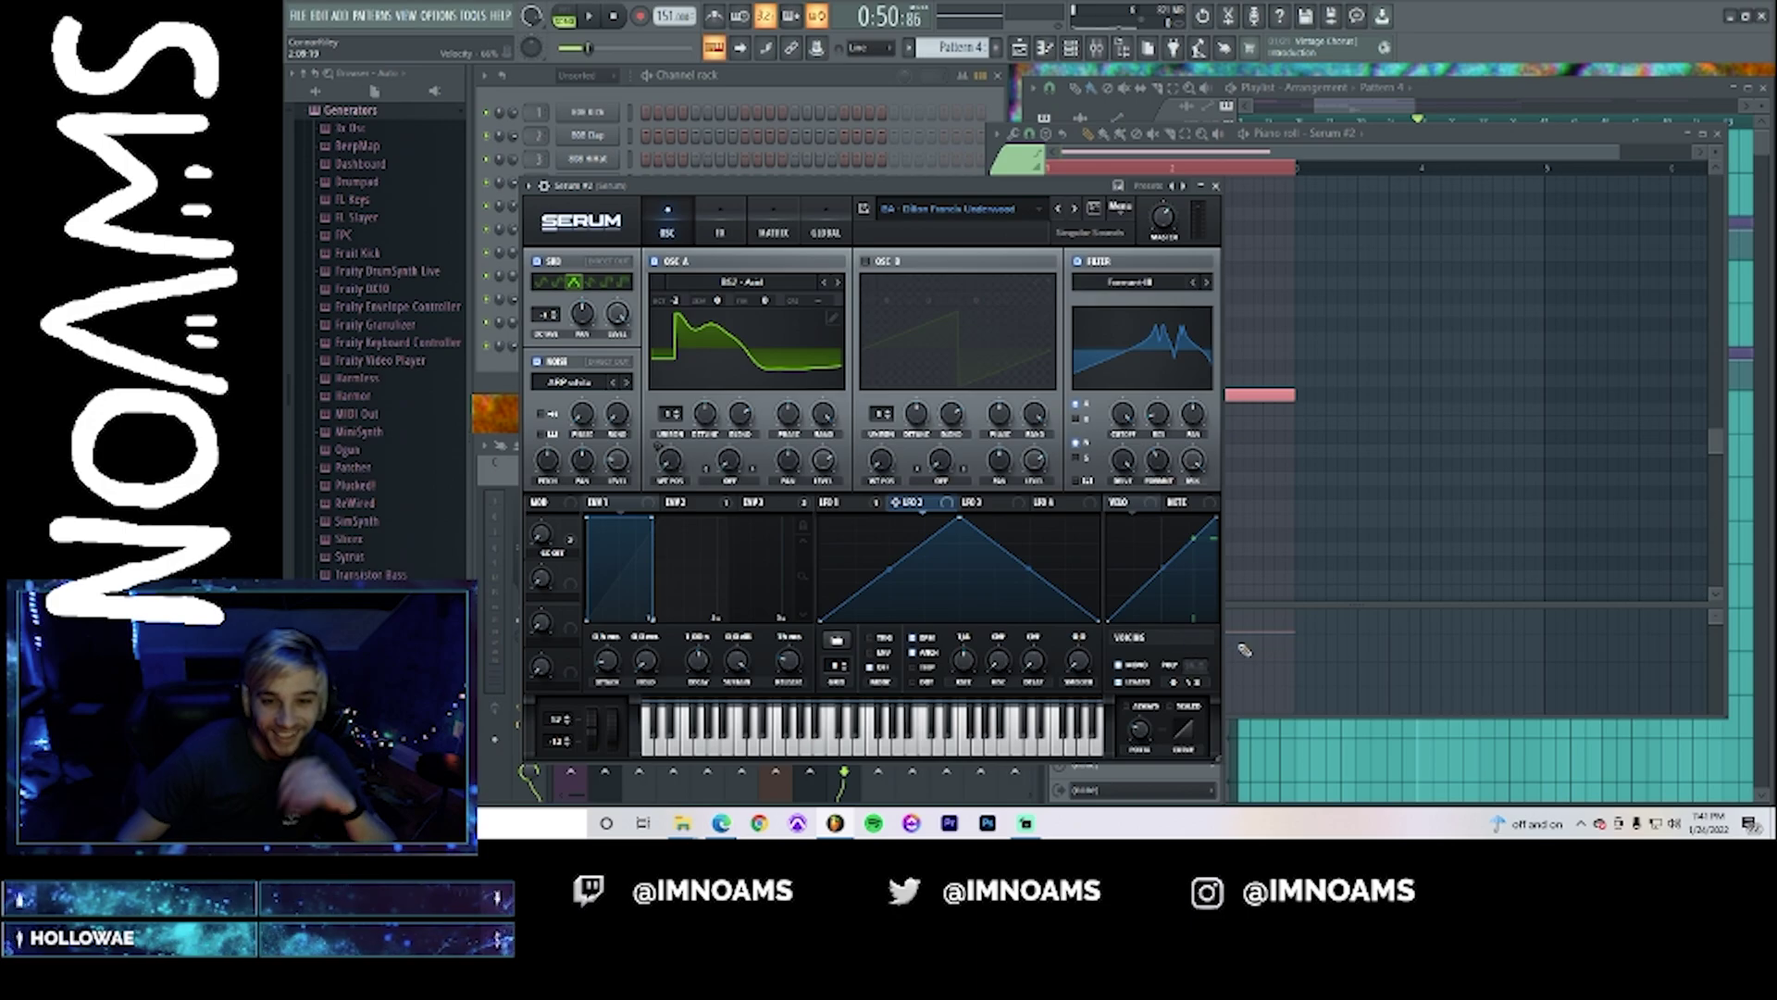
{"action": "key", "text": "space"}
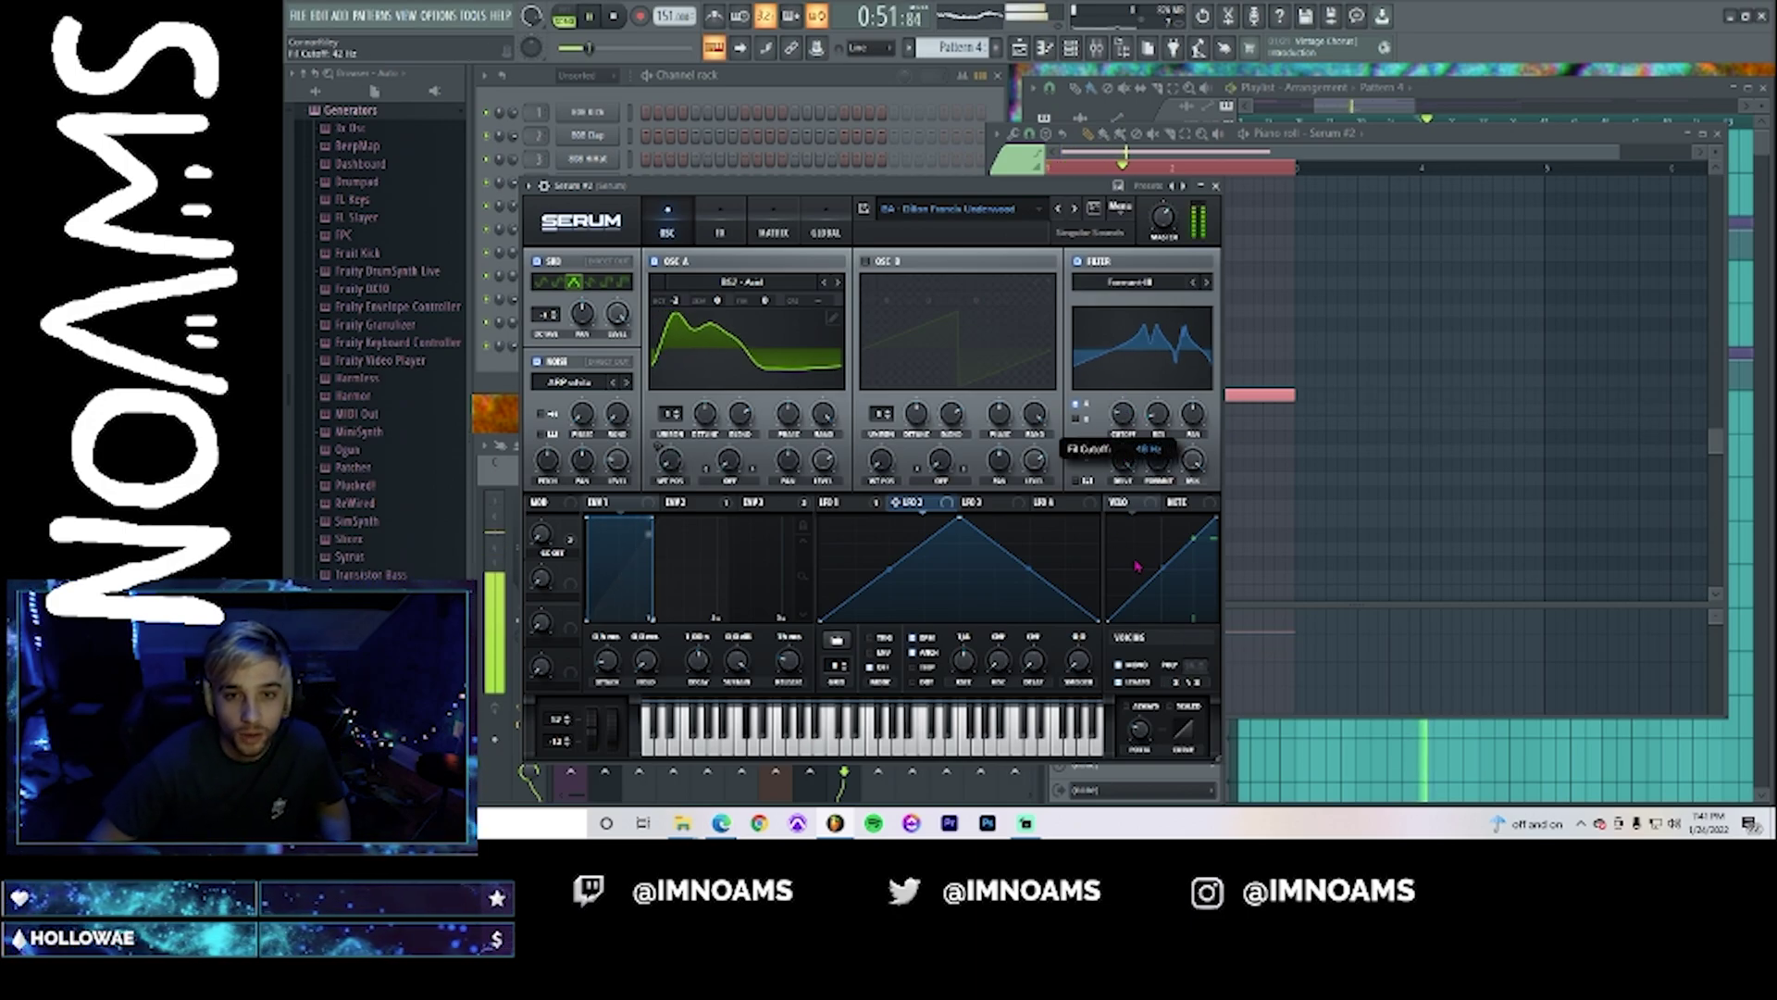
{"action": "left_click_drag", "start_coordinate": [1192, 412], "coordinate": [1192, 410]}
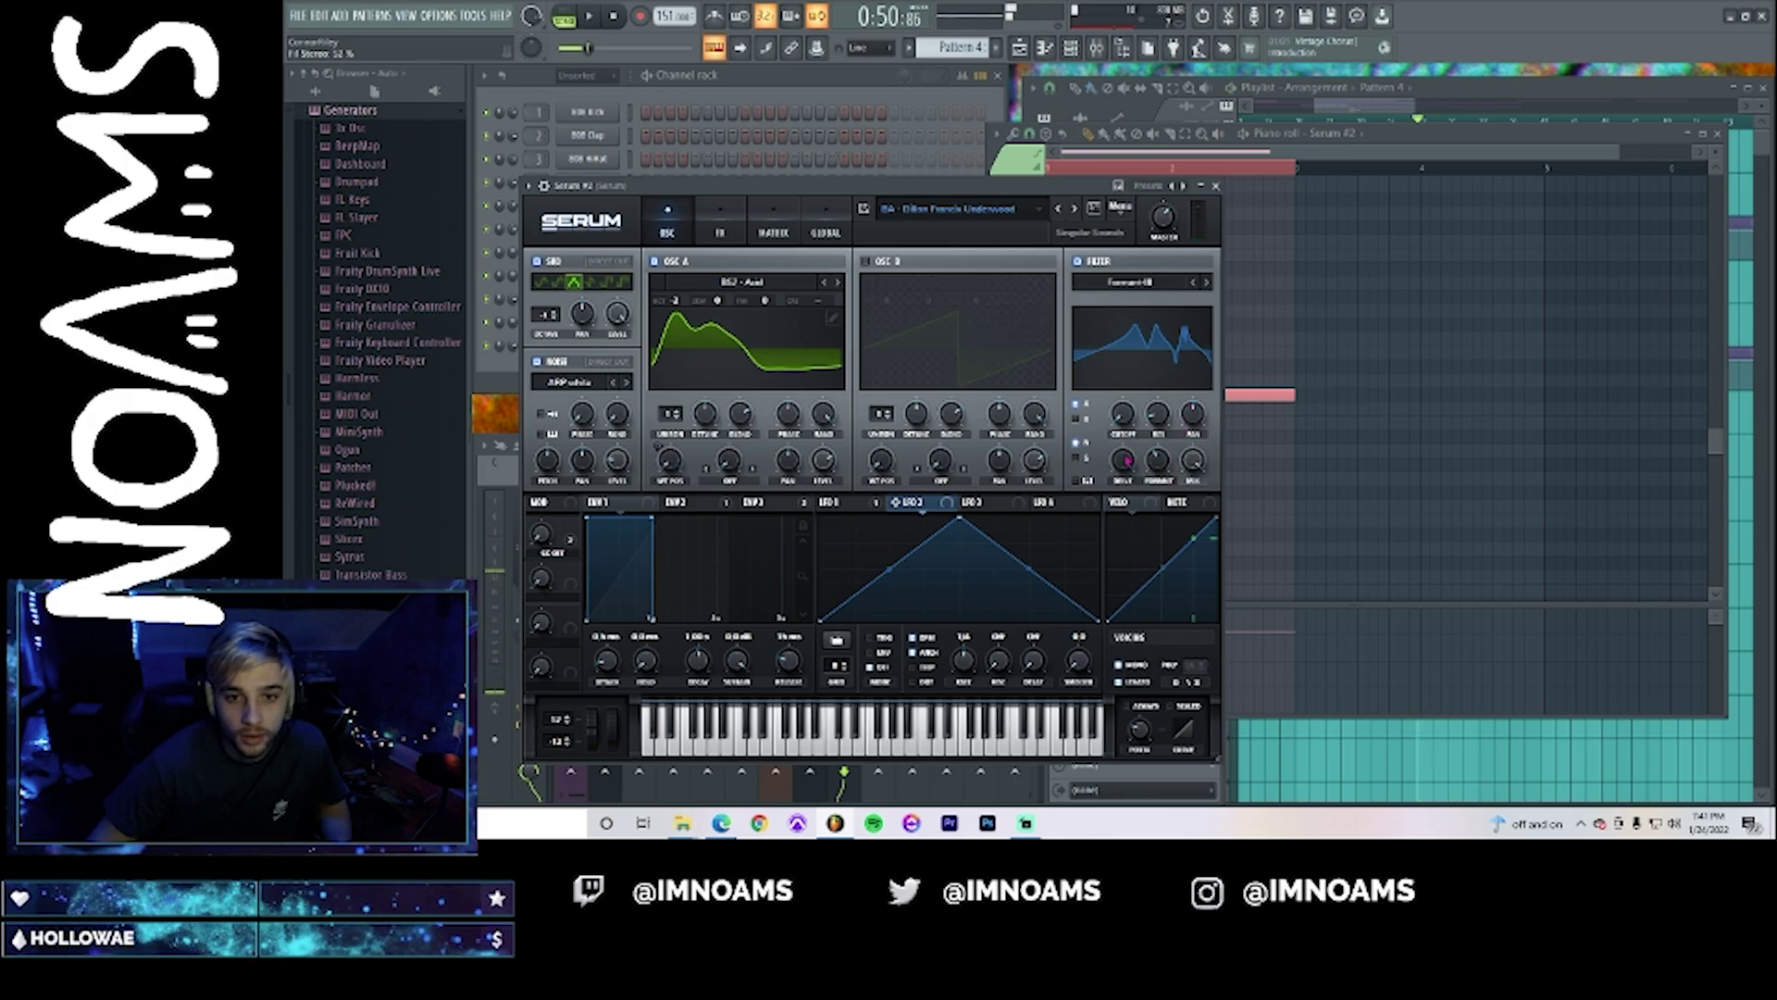
- Try the Bandreject and Formant-II filter types in Serum #2 and sweep the cutoff during playback
{"action": "key", "text": "space"}
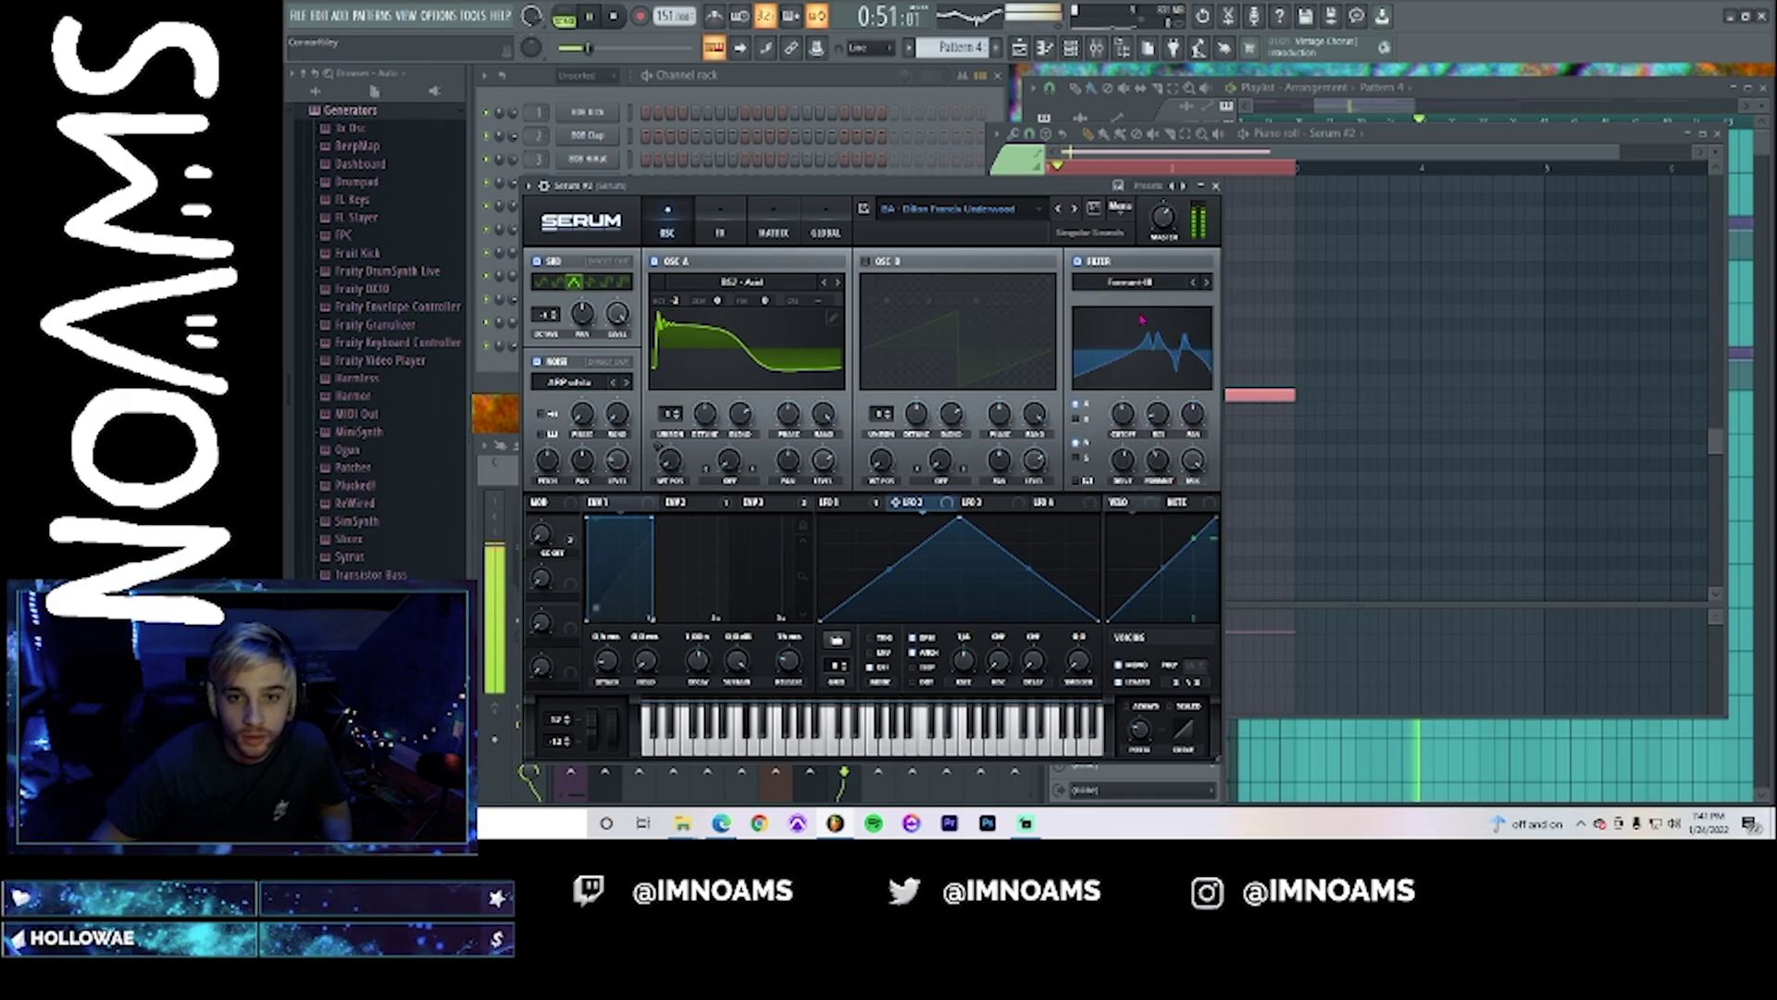
{"action": "left_click", "coordinate": [1207, 282]}
{"action": "key", "text": "space"}
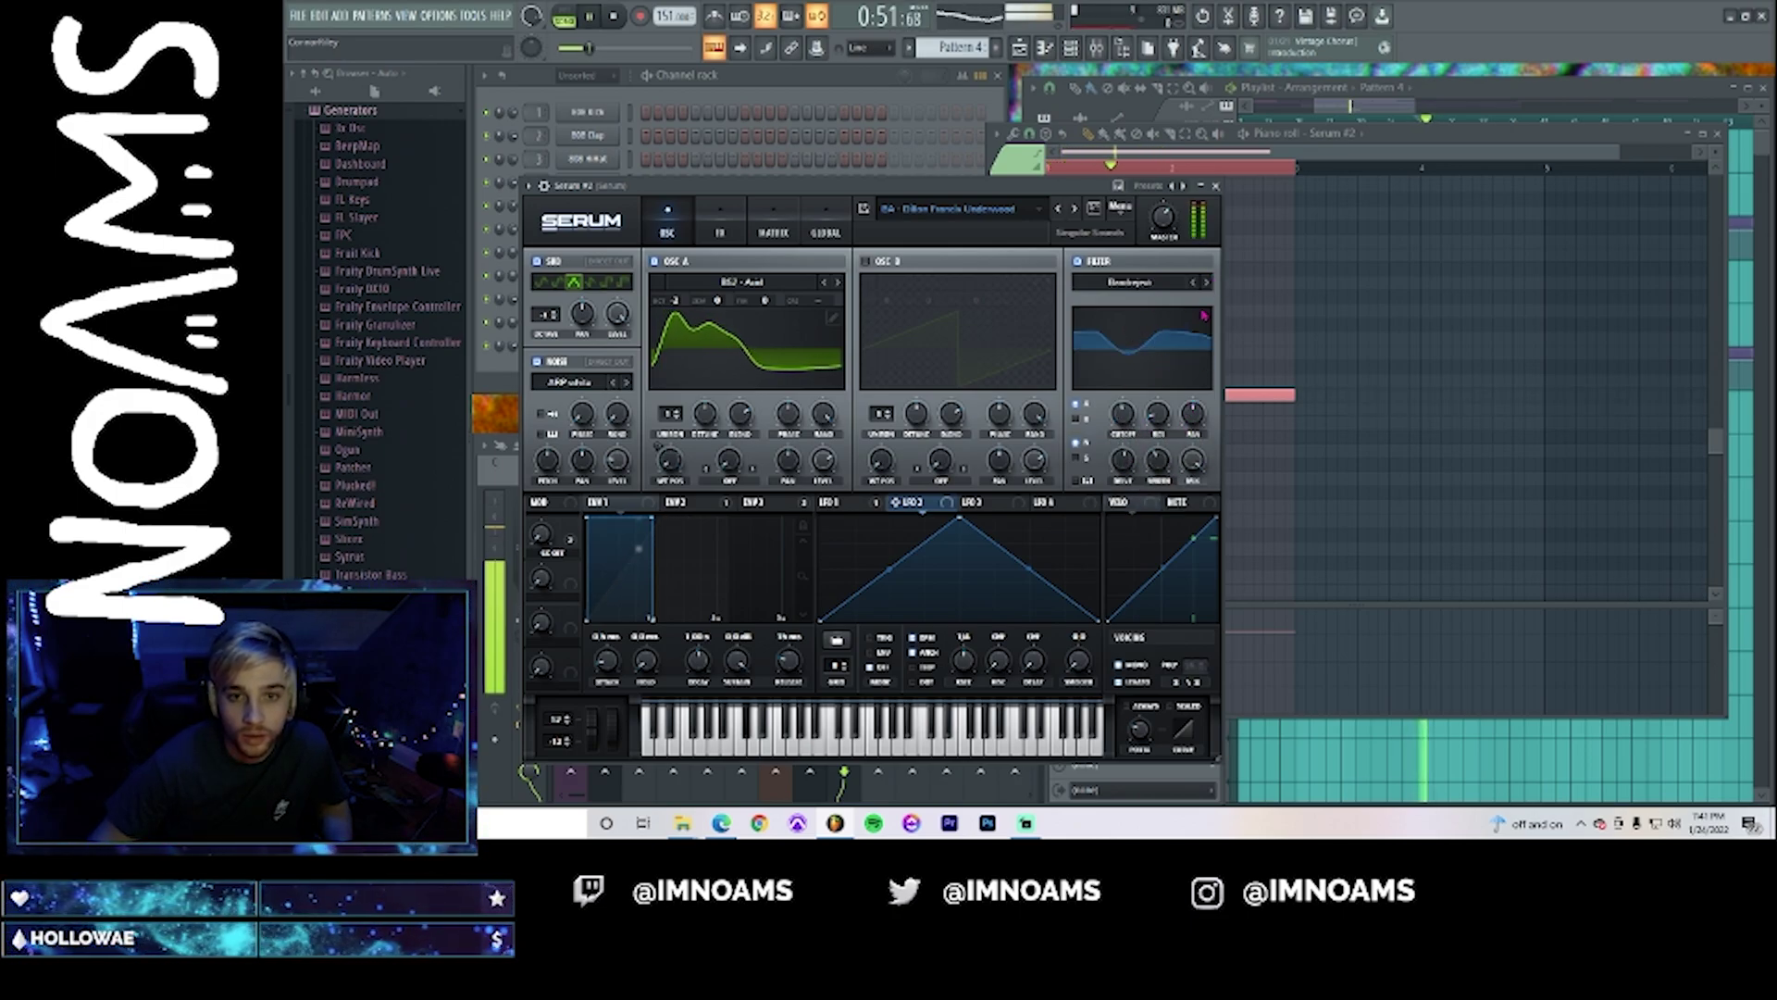
{"action": "left_click", "coordinate": [1194, 283]}
{"action": "left_click_drag", "start_coordinate": [1124, 414], "coordinate": [1132, 502]}
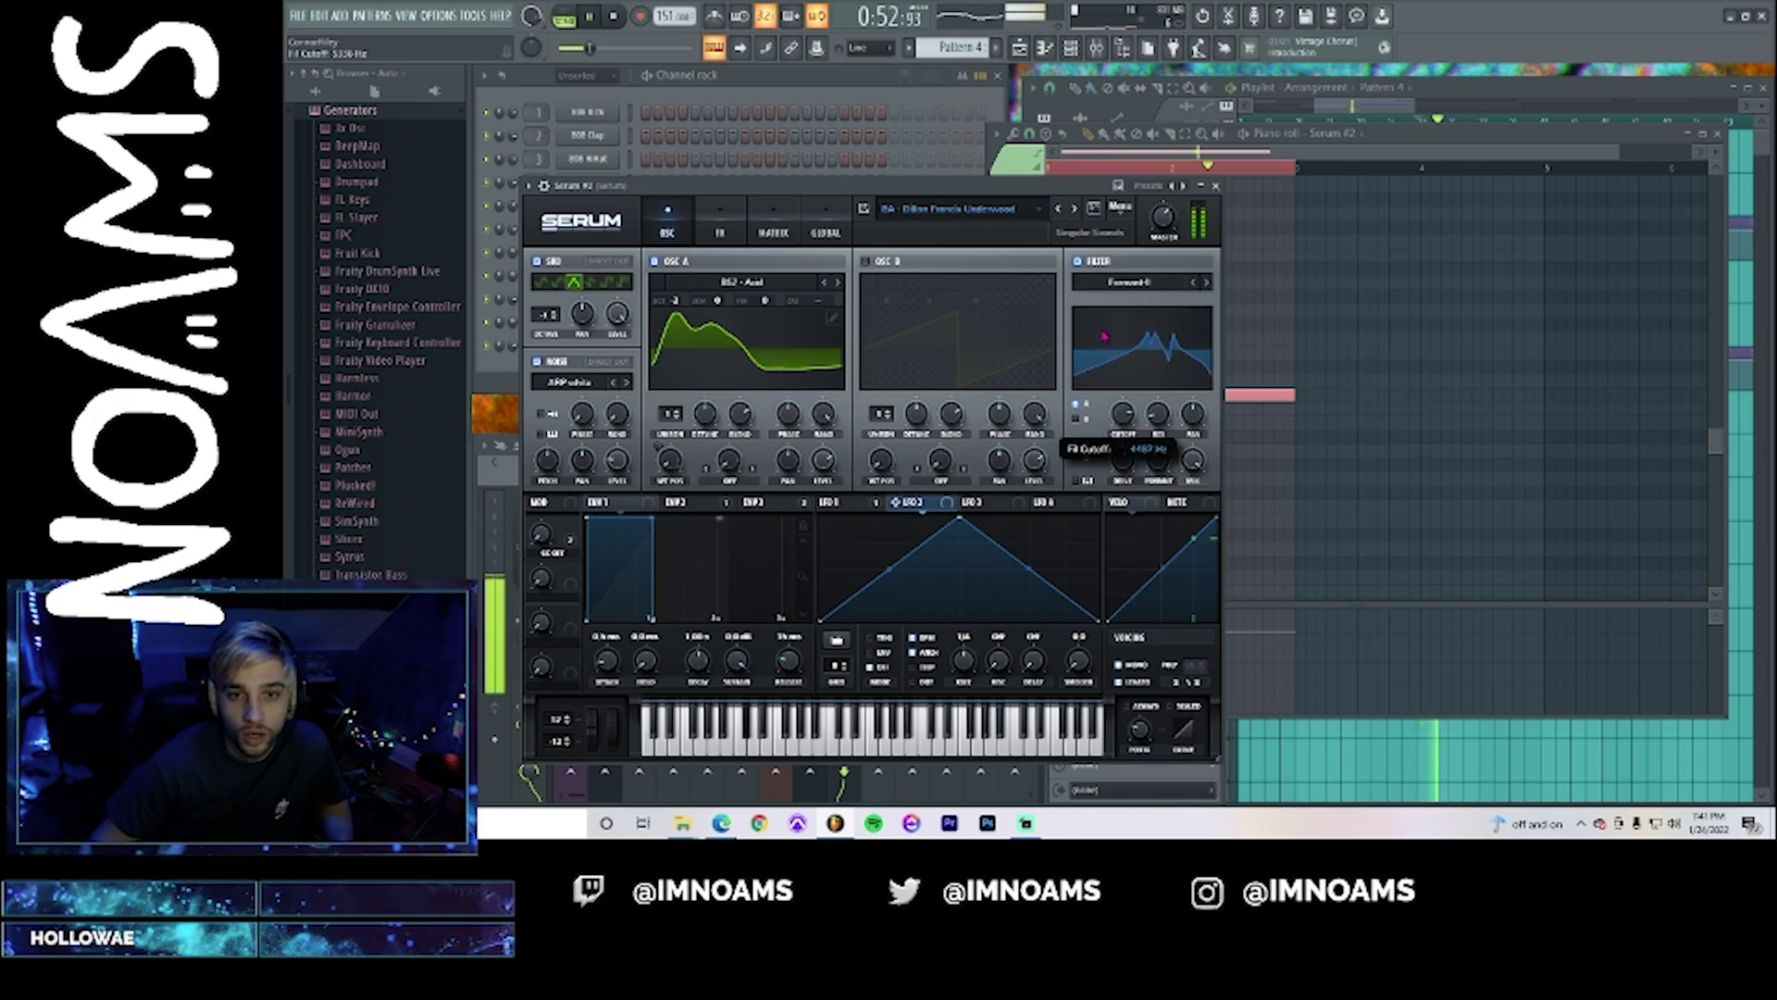
- Set the Serum #2 filter to a Cmb comb type from the Flanges group, raising the resonance to about 91% and lowering the cutoff
{"action": "left_click", "coordinate": [1176, 293]}
{"action": "mouse_move", "coordinate": [1134, 335]}
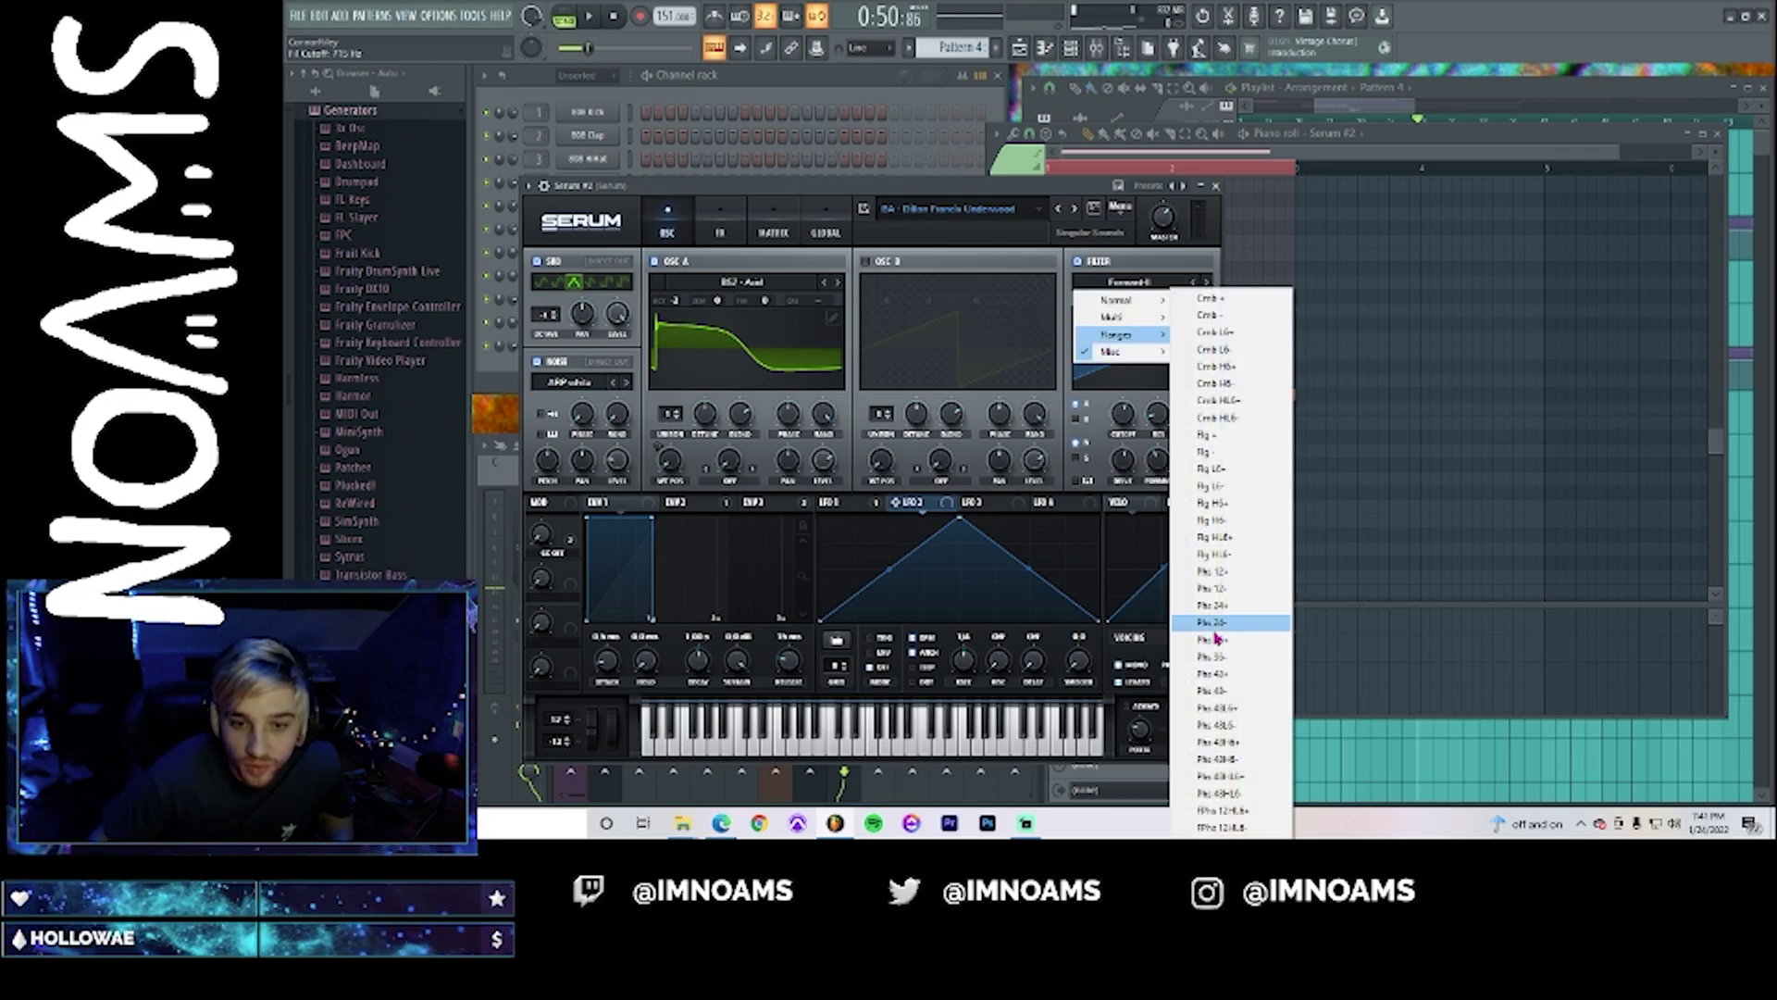
{"action": "left_click", "coordinate": [1238, 400]}
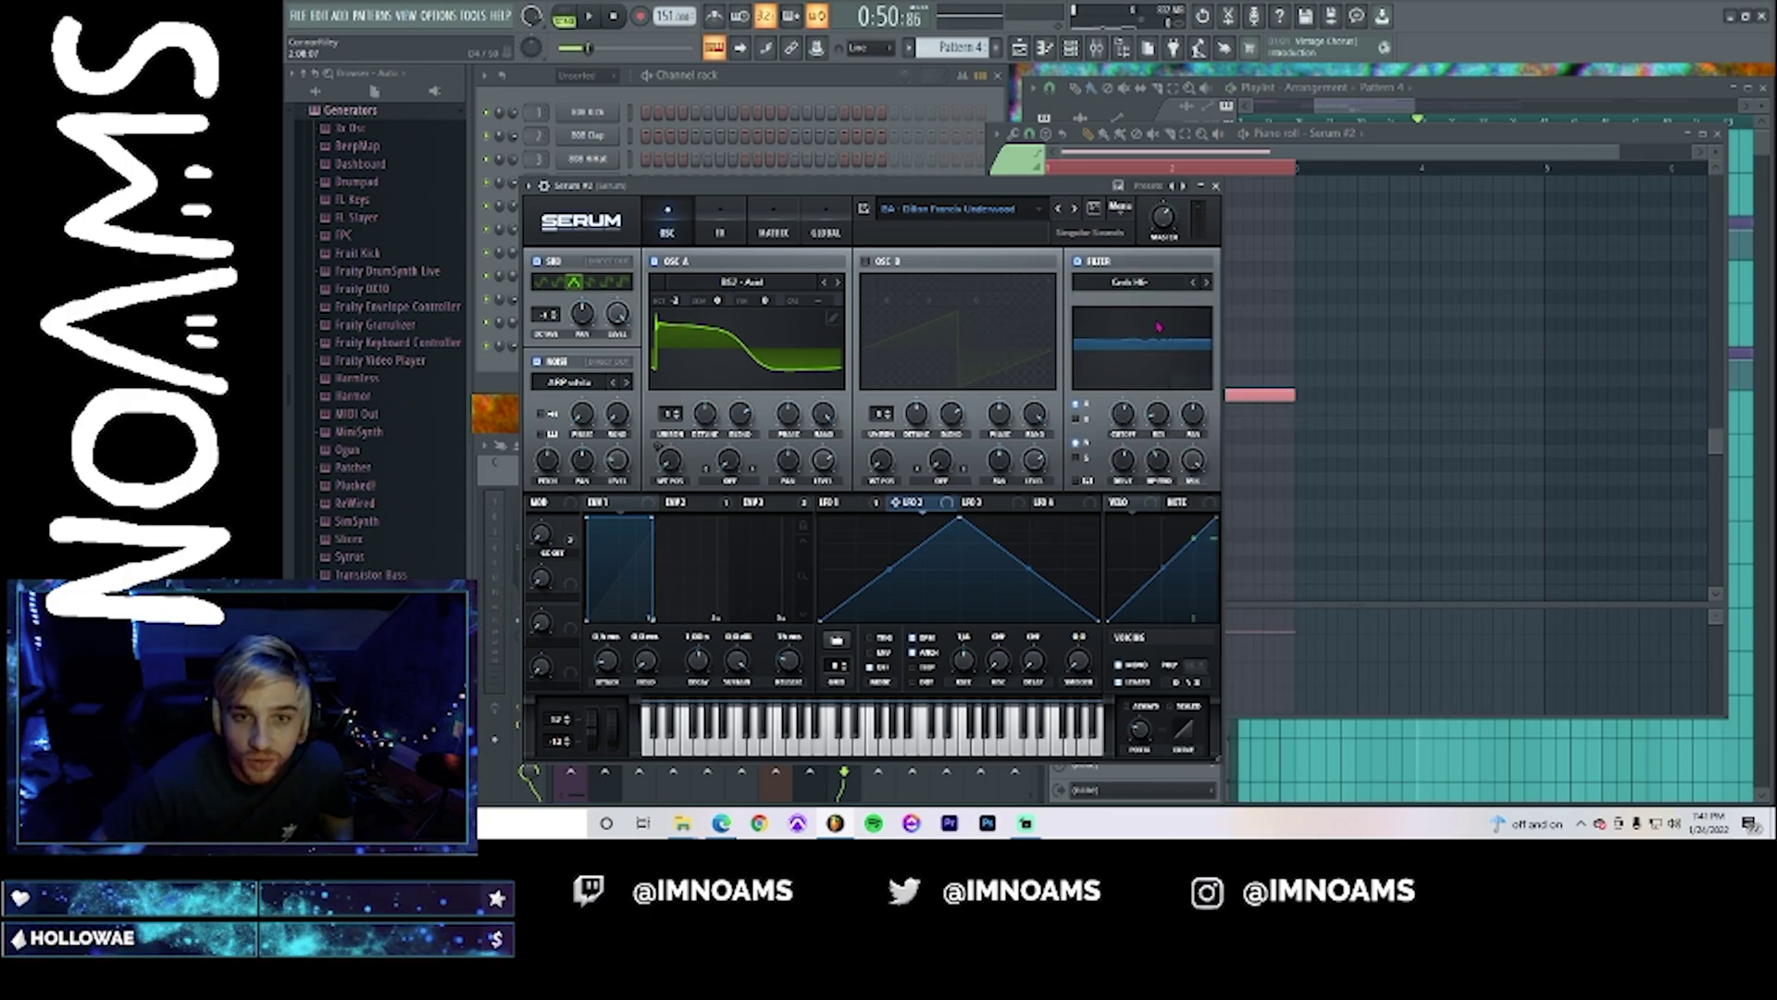
{"action": "left_click_drag", "start_coordinate": [1160, 419], "coordinate": [1161, 361]}
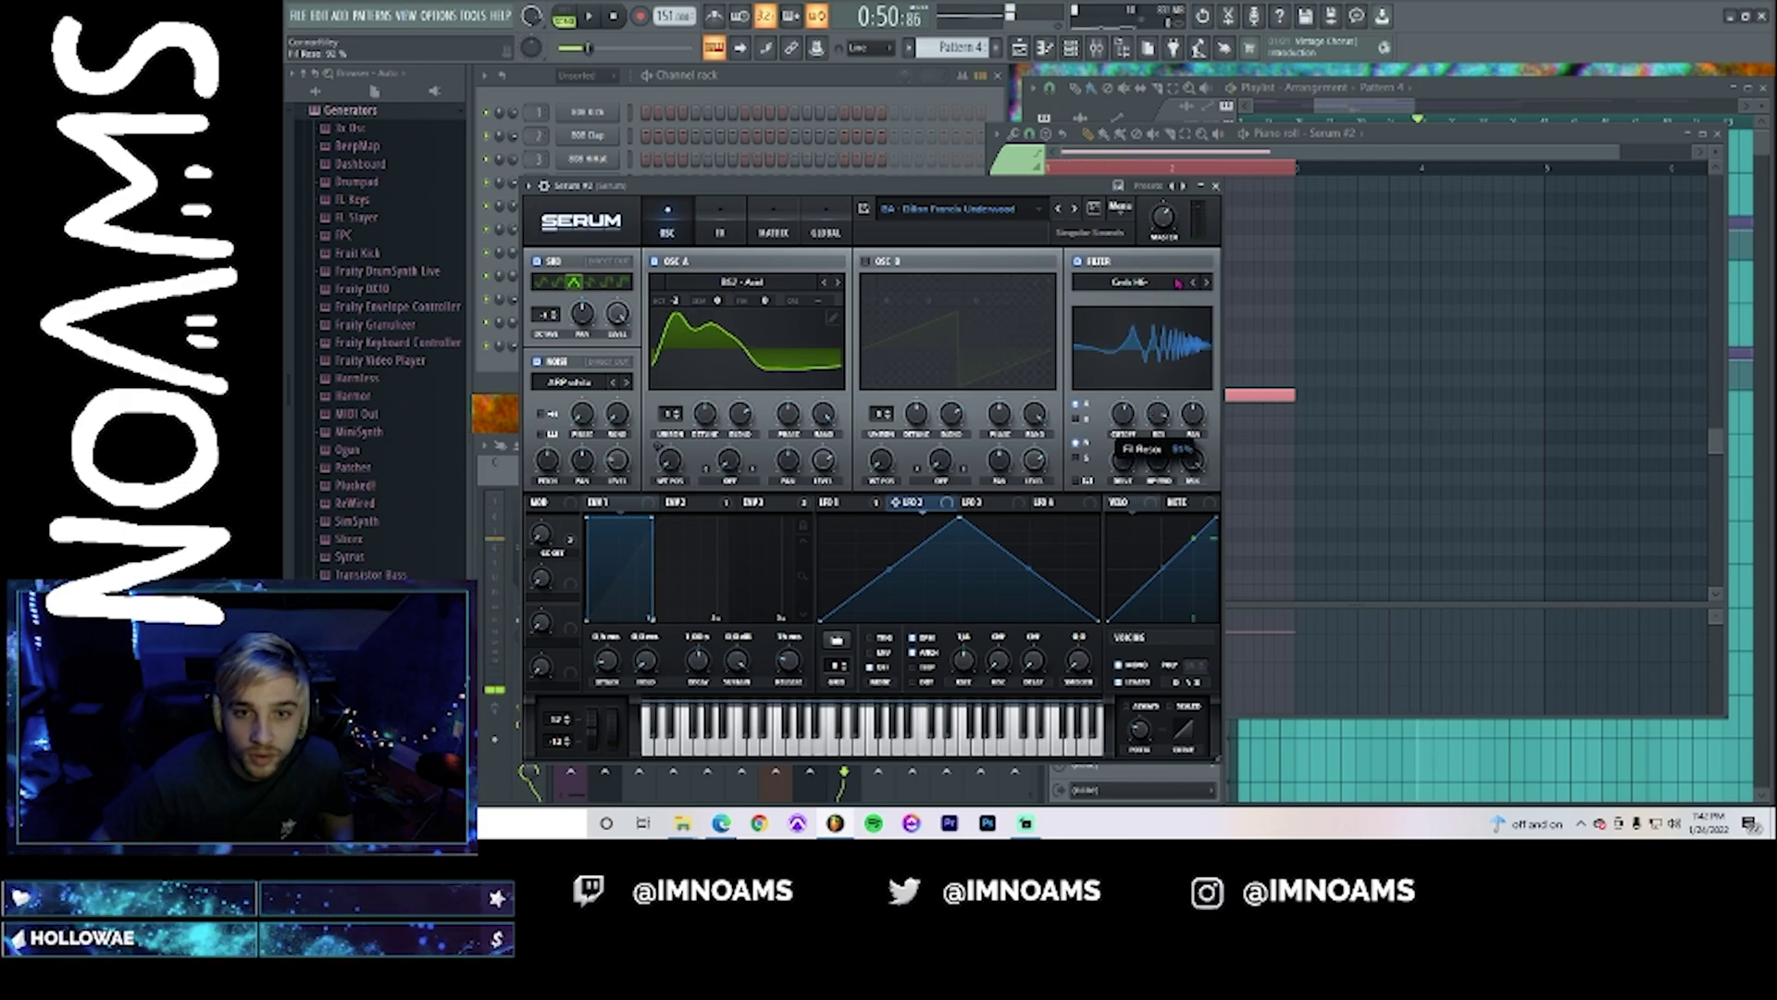
{"action": "mouse_move", "coordinate": [1126, 421]}
{"action": "left_mouse_down"}
{"action": "mouse_move", "coordinate": [1099, 429]}
{"action": "mouse_move", "coordinate": [1118, 399]}
{"action": "mouse_move", "coordinate": [1102, 421]}
{"action": "left_mouse_up"}
{"action": "key", "text": "space"}
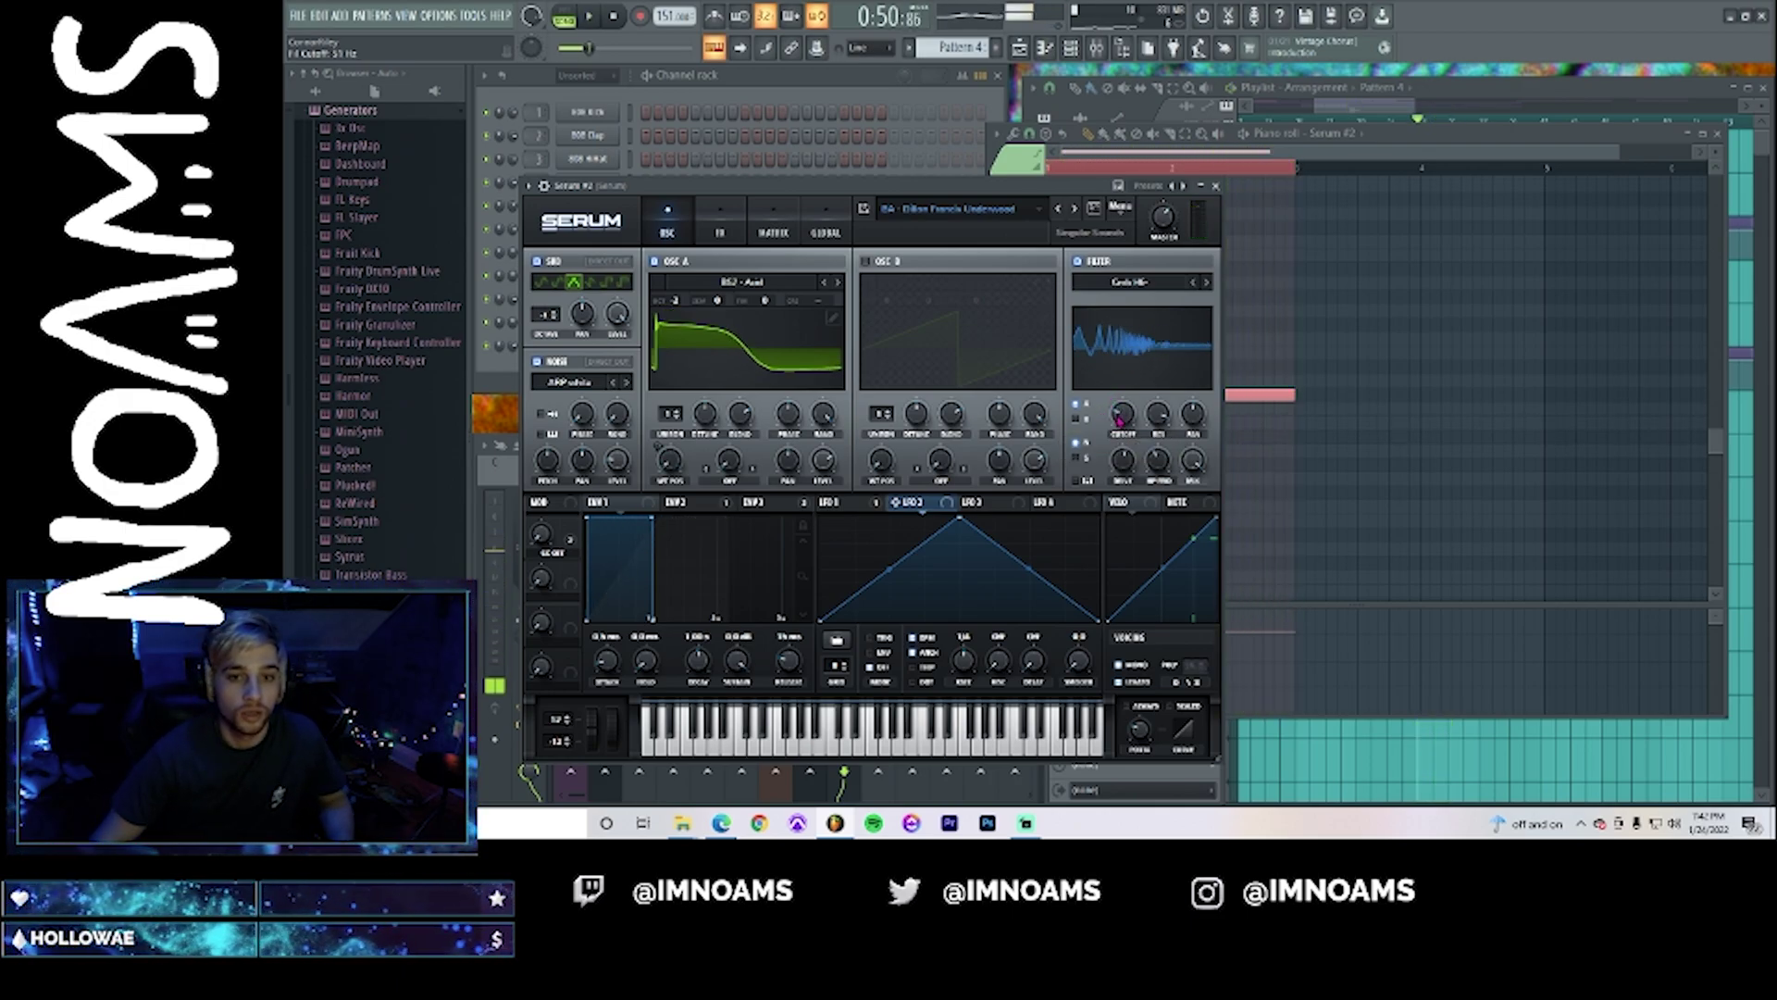
- Modulate the Serum #2 filter cutoff with LFO 2 at a one-bar rate and adjust the modulation depth while auditioning
{"action": "key", "text": "space"}
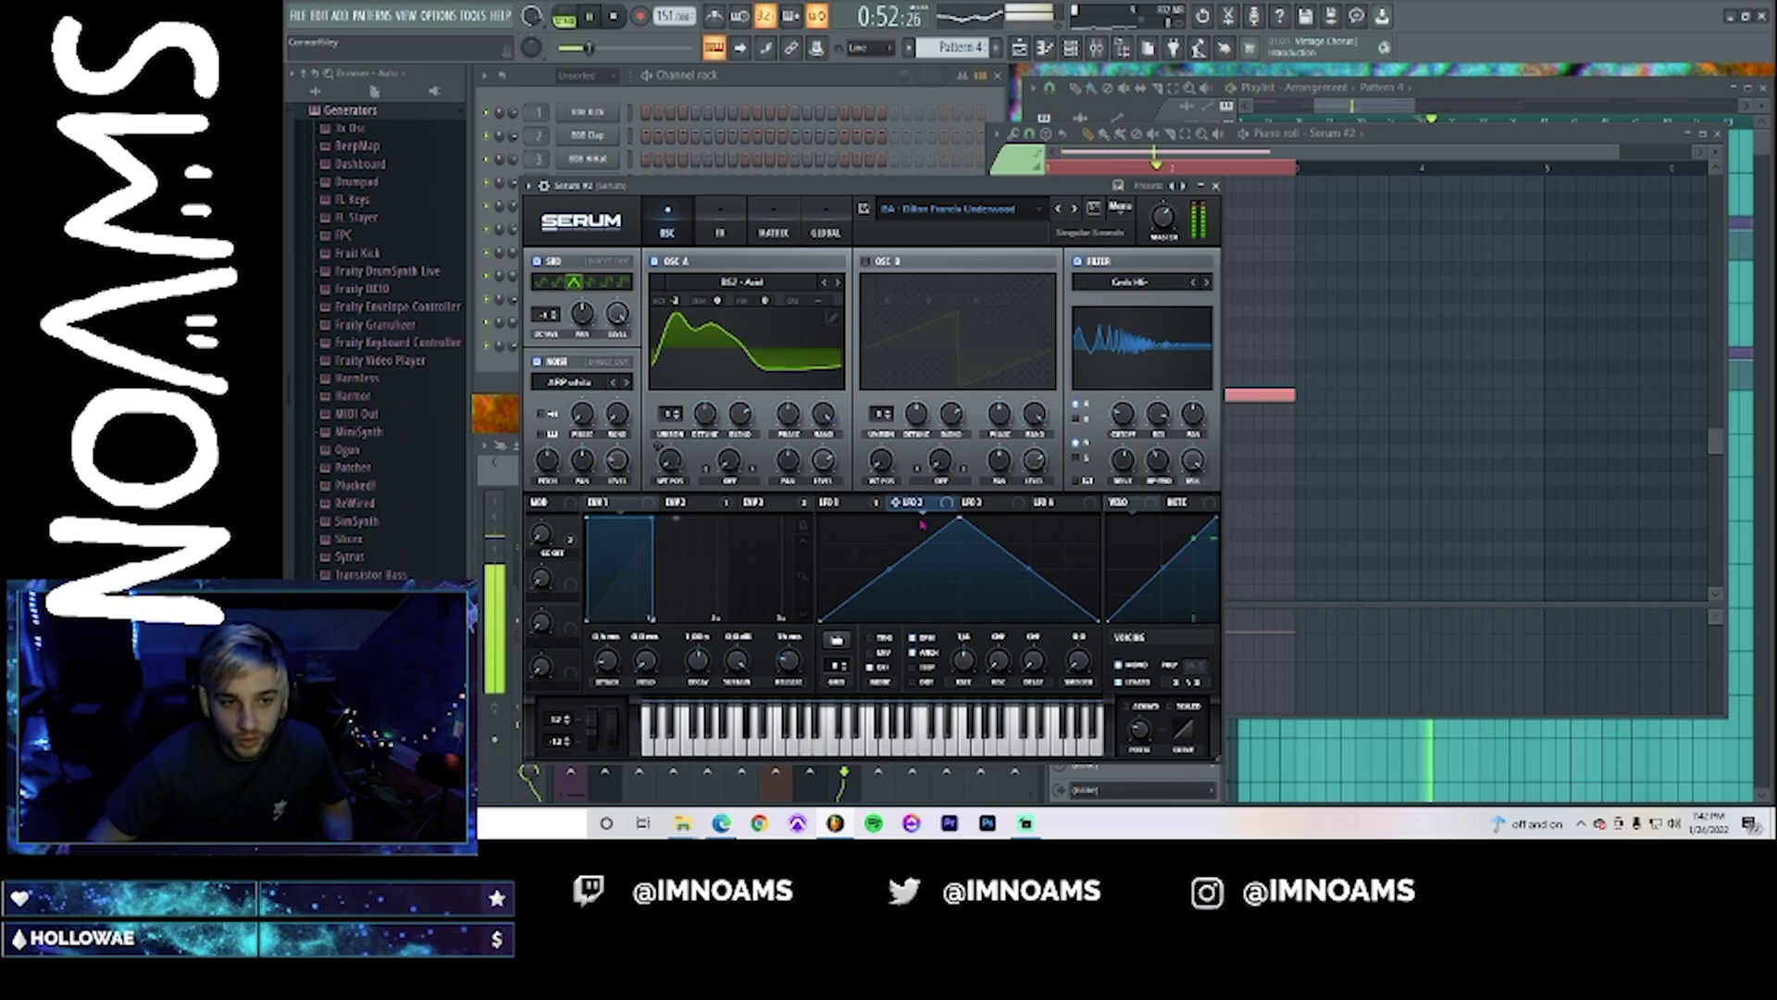
{"action": "key", "text": "space"}
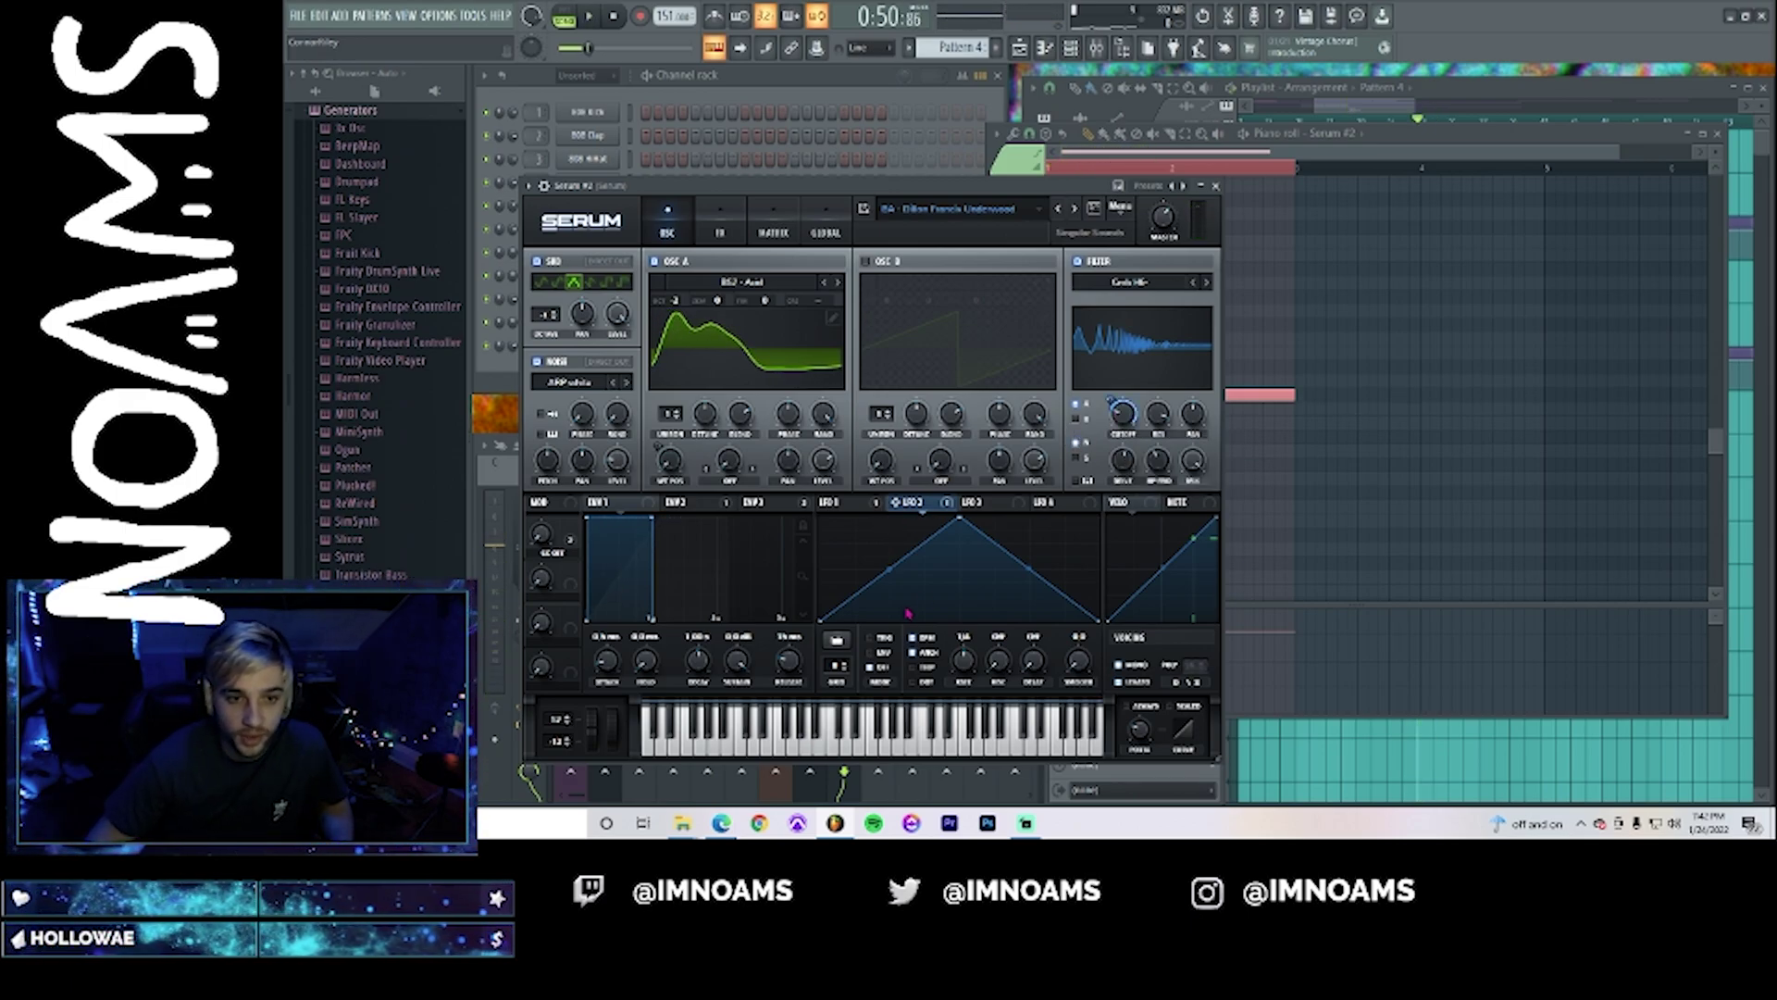
{"action": "key", "text": "space"}
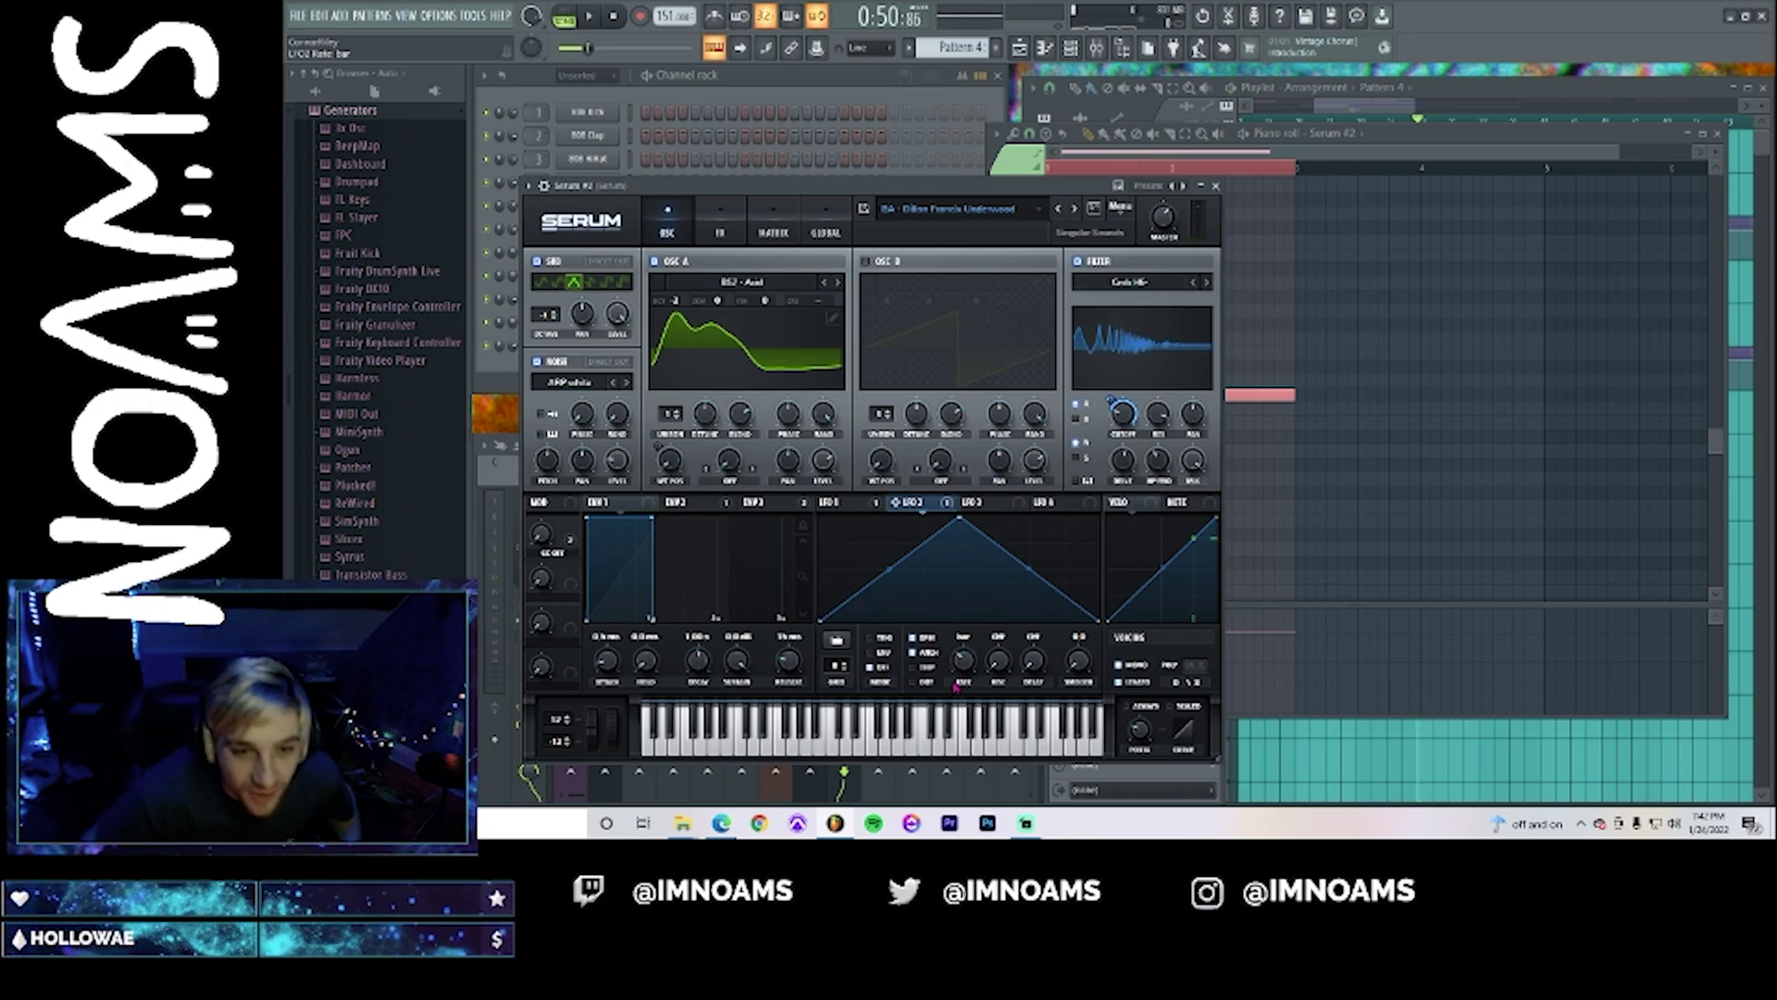
{"action": "key", "text": "space"}
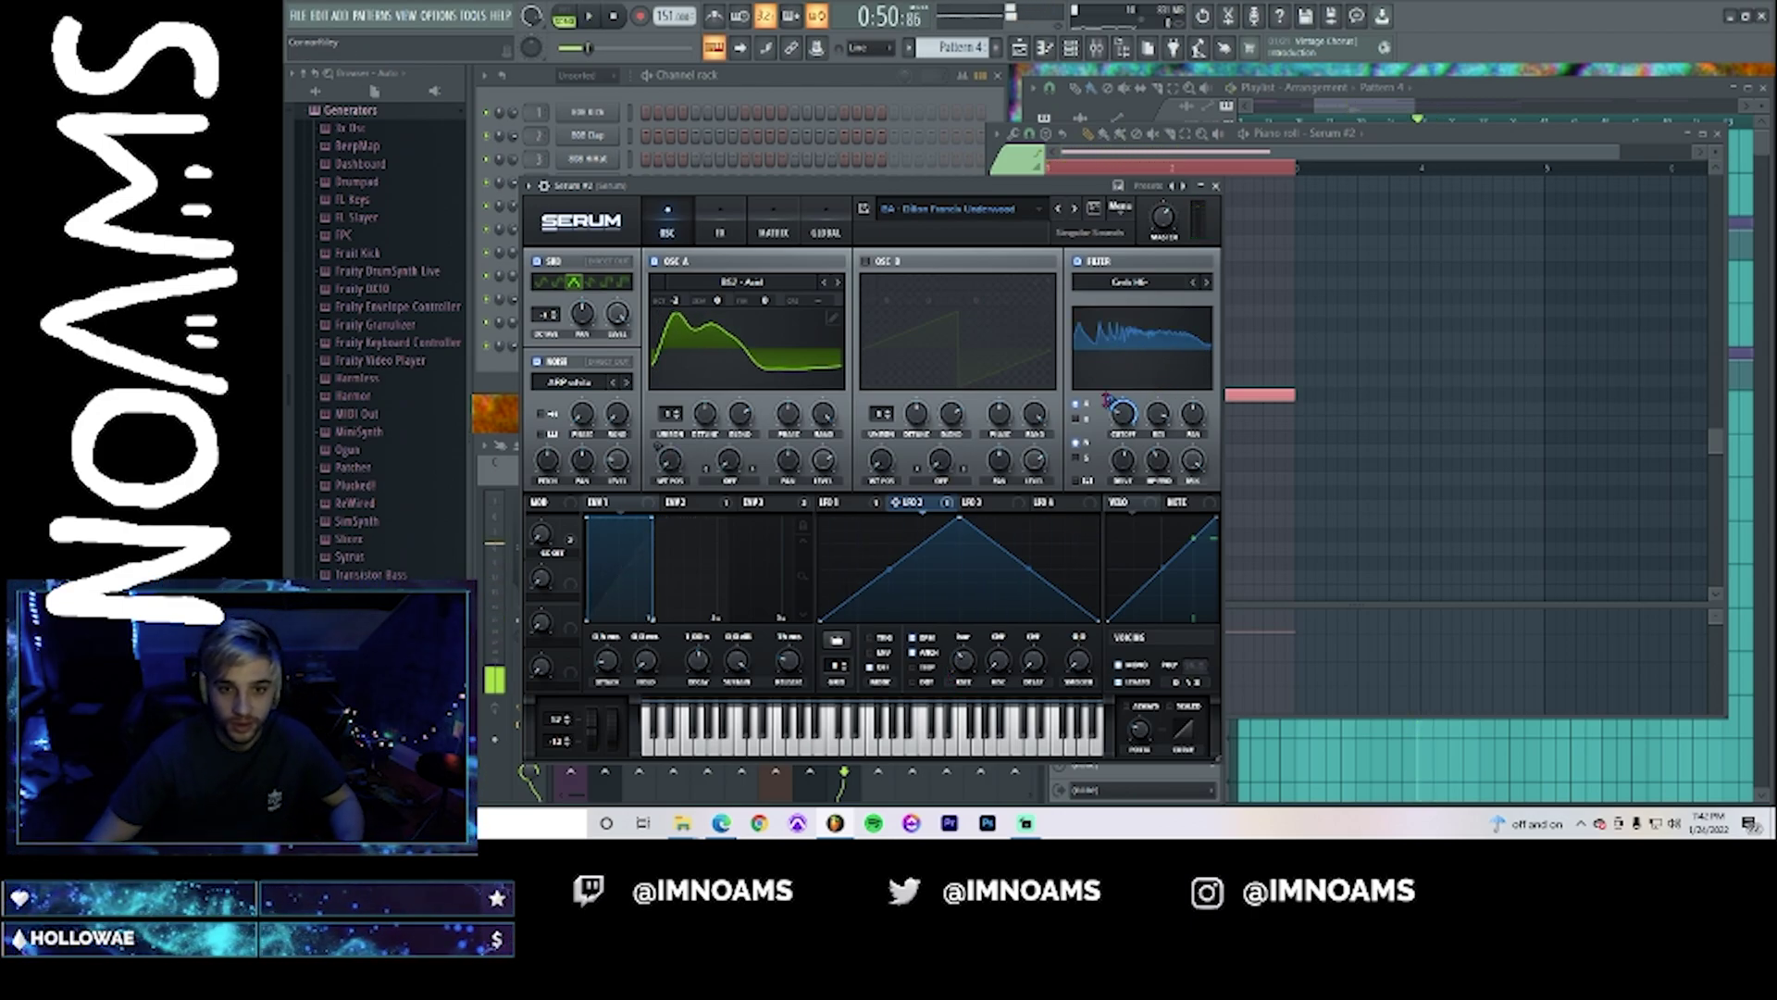
{"action": "left_click_drag", "start_coordinate": [1108, 401], "coordinate": [1102, 423]}
{"action": "key", "text": "space"}
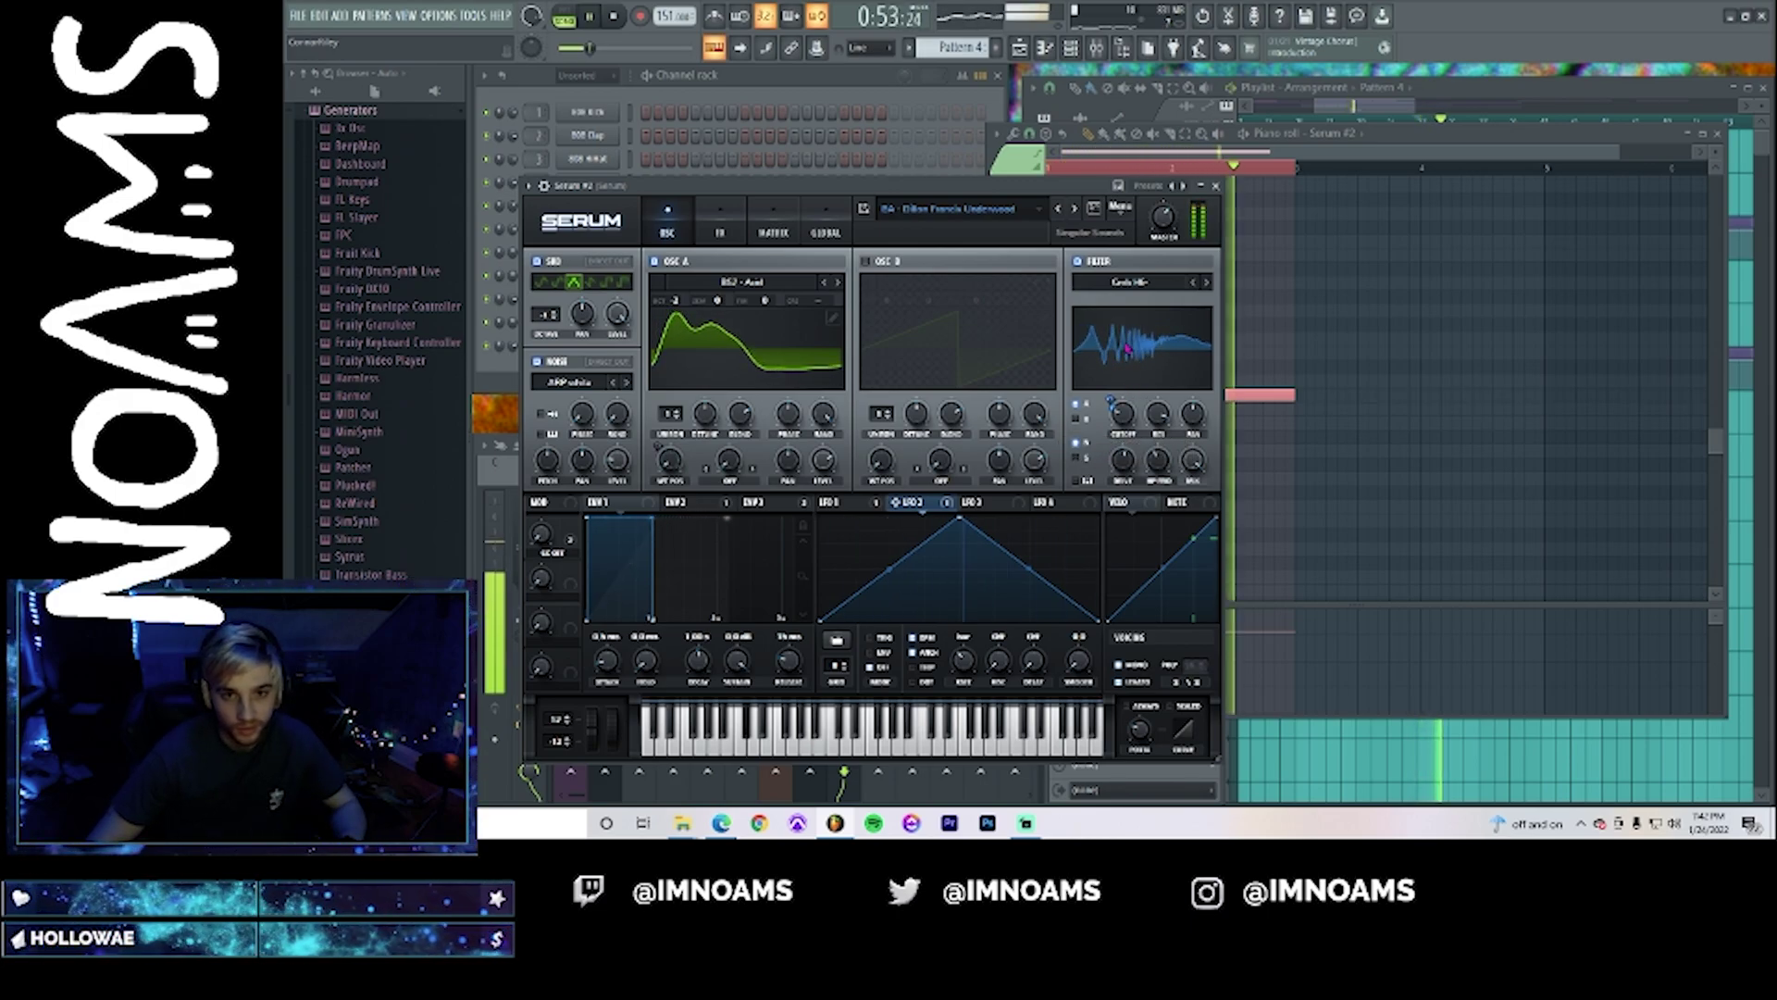
- Switch the Serum #2 filter to a Flg flanger type and reshape LFO 2 with an earlier peak and a 2 bar rate
{"action": "left_click", "coordinate": [1195, 284]}
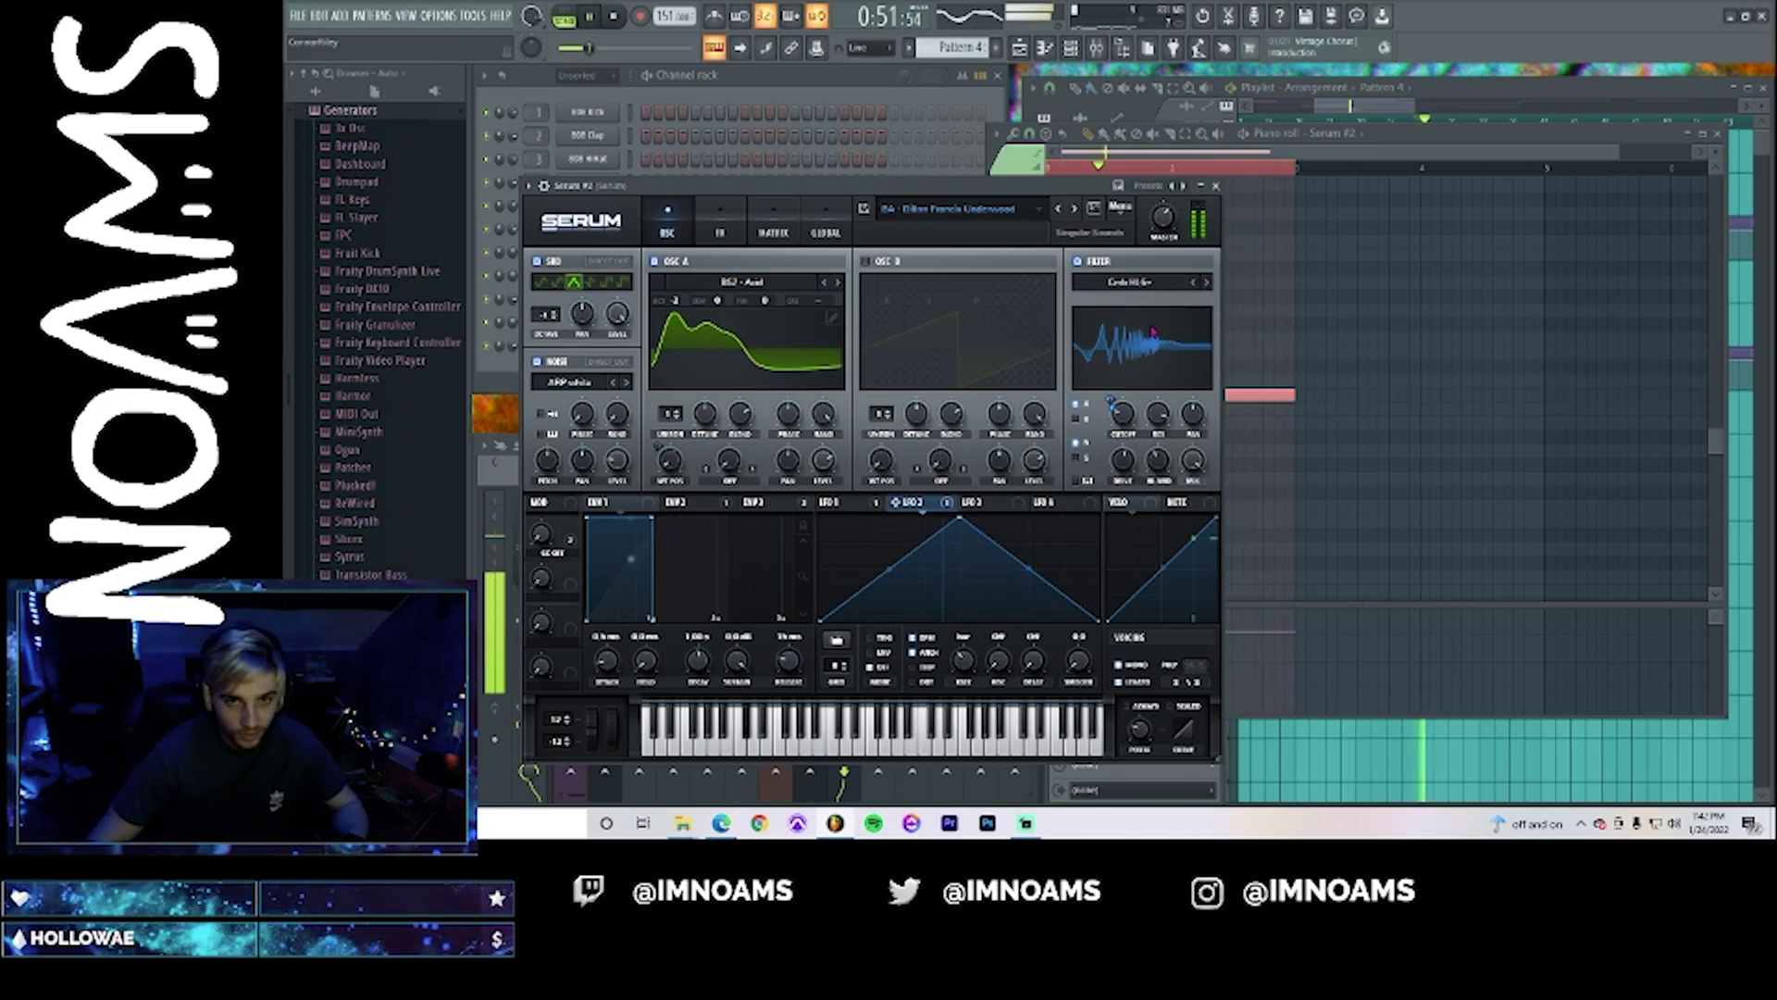
{"action": "left_click_drag", "start_coordinate": [958, 532], "coordinate": [894, 524]}
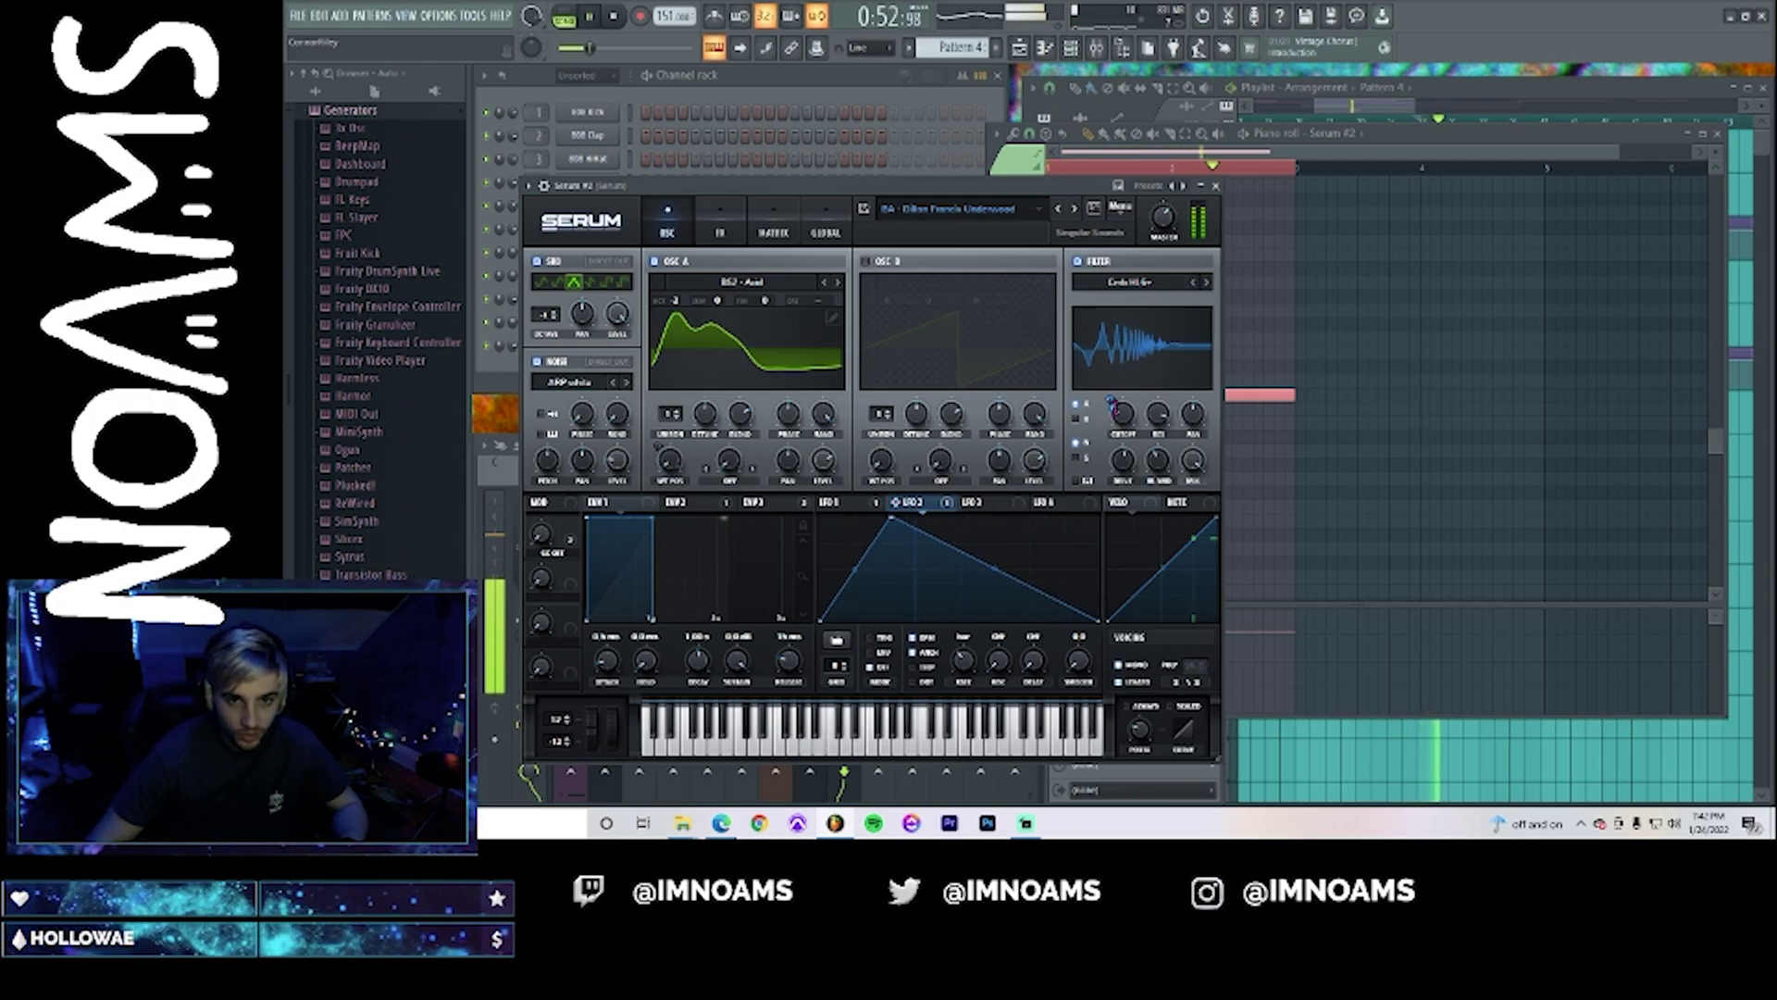
{"action": "left_click", "coordinate": [1208, 283]}
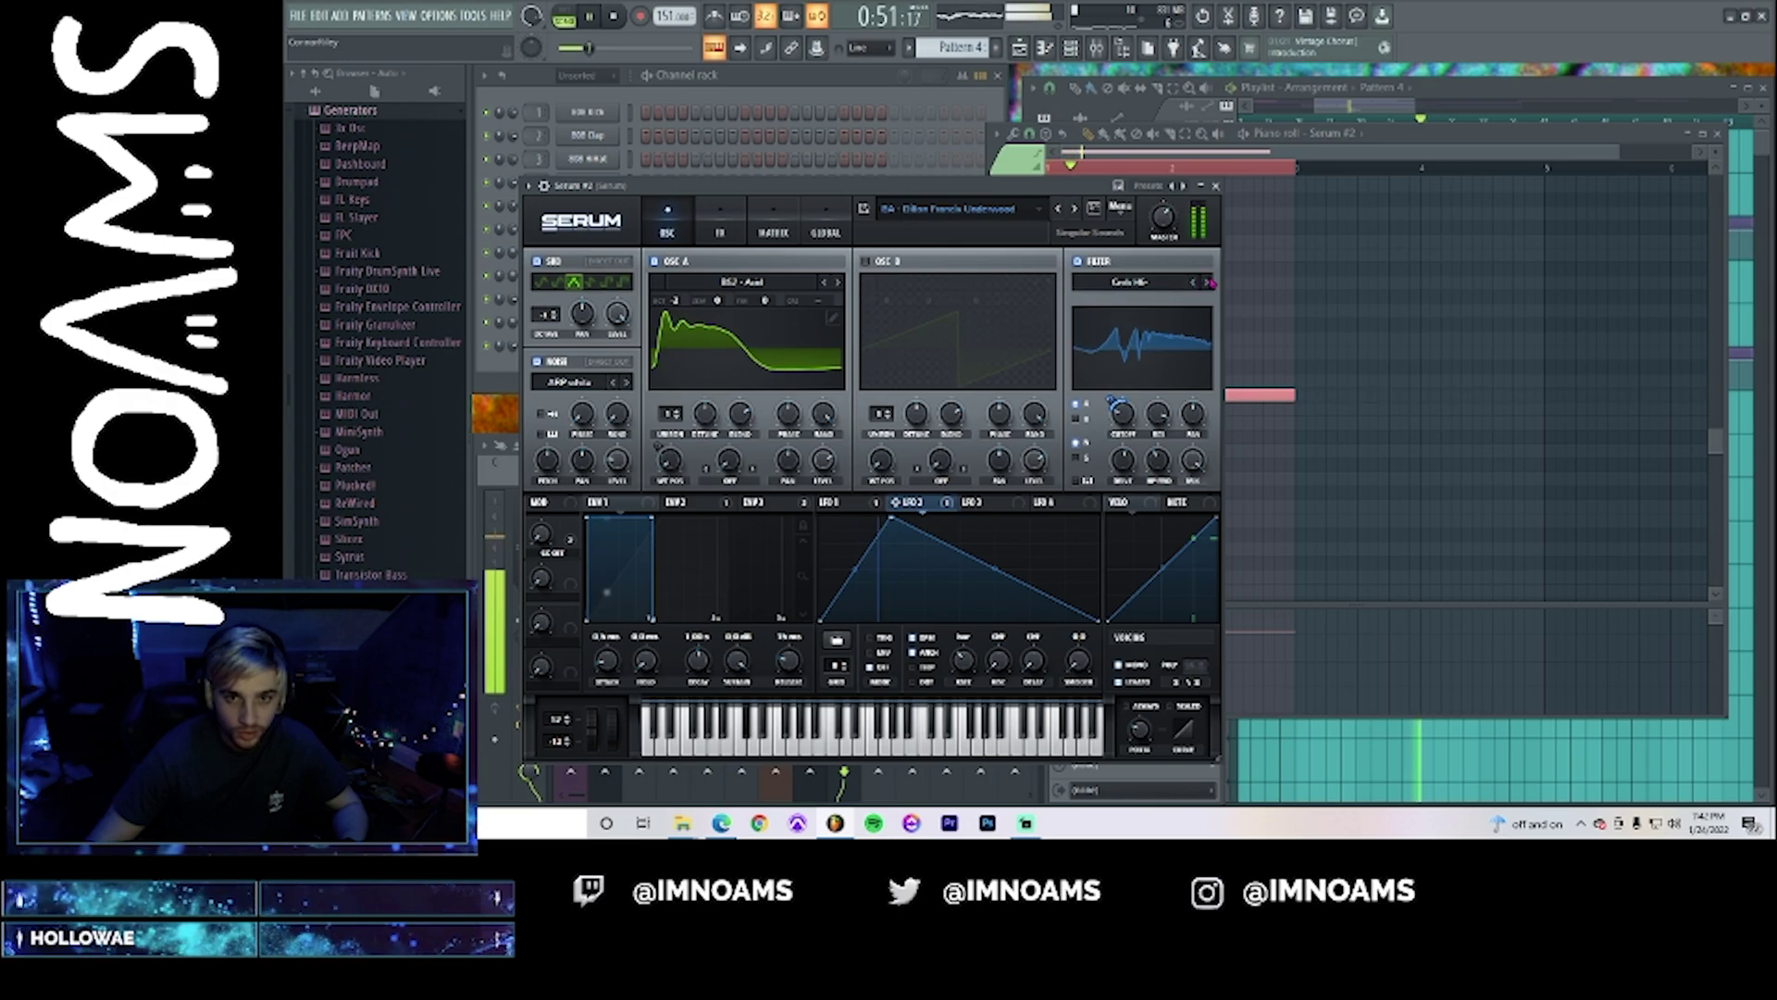
{"action": "left_click", "coordinate": [1210, 283]}
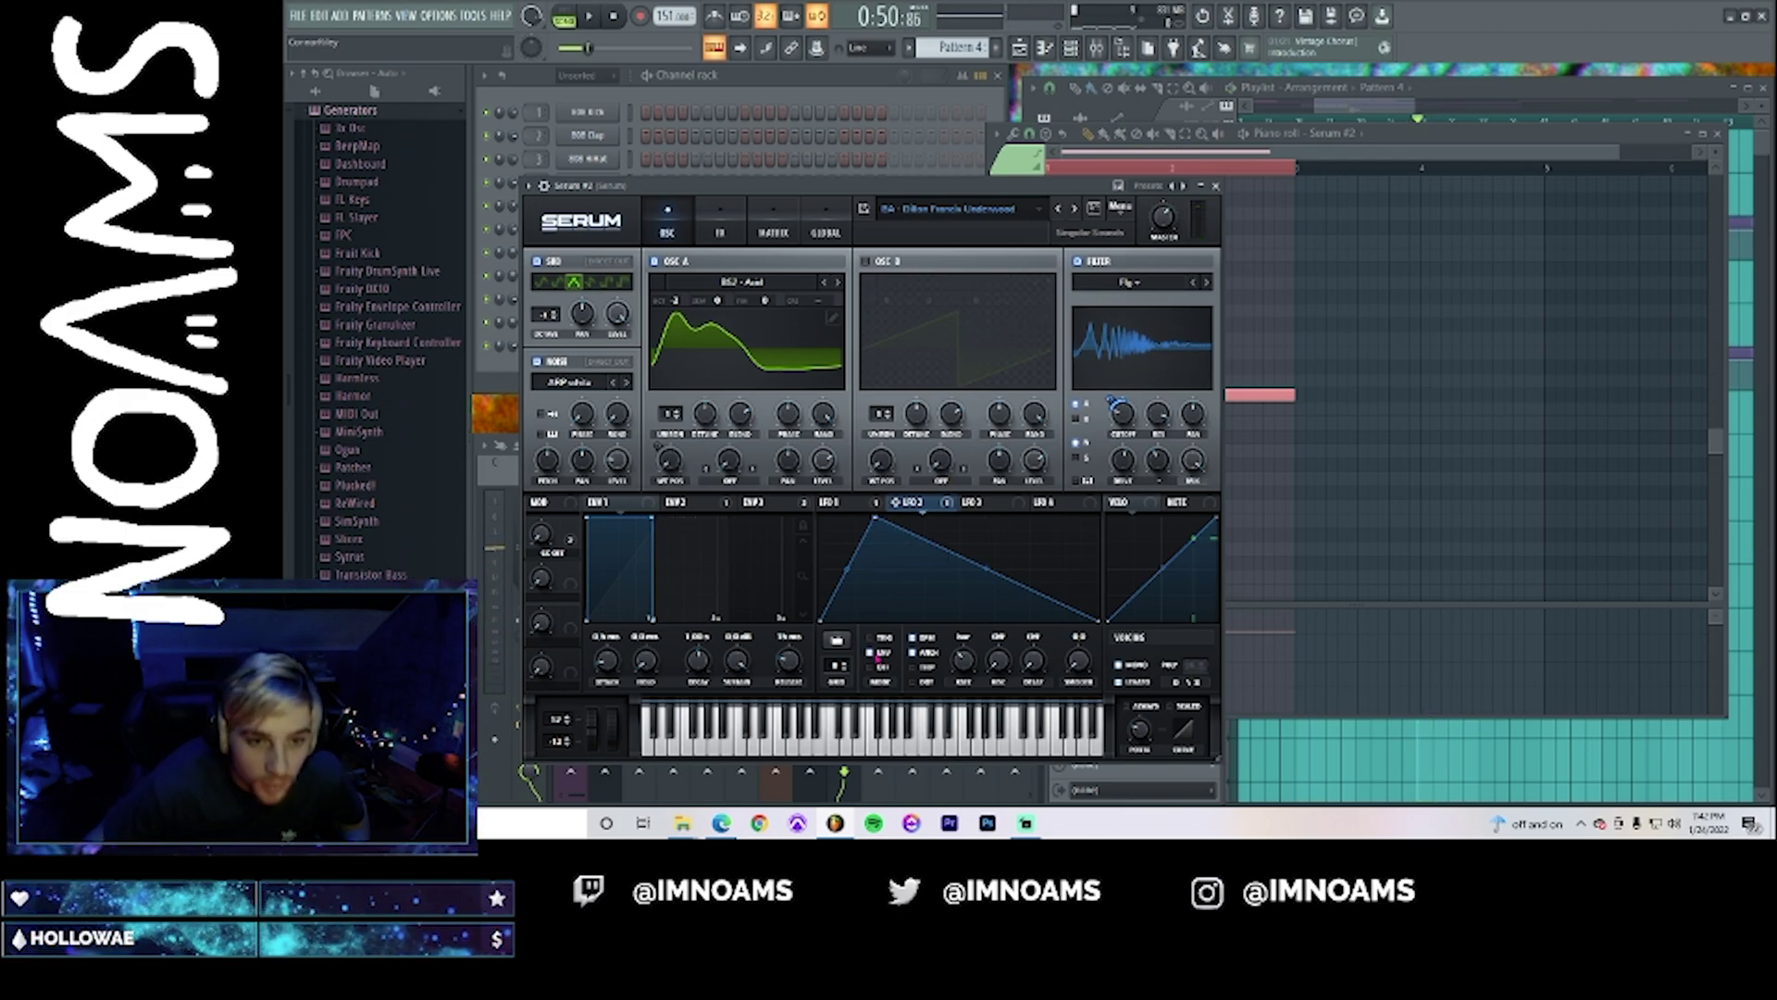
{"action": "key", "text": "space"}
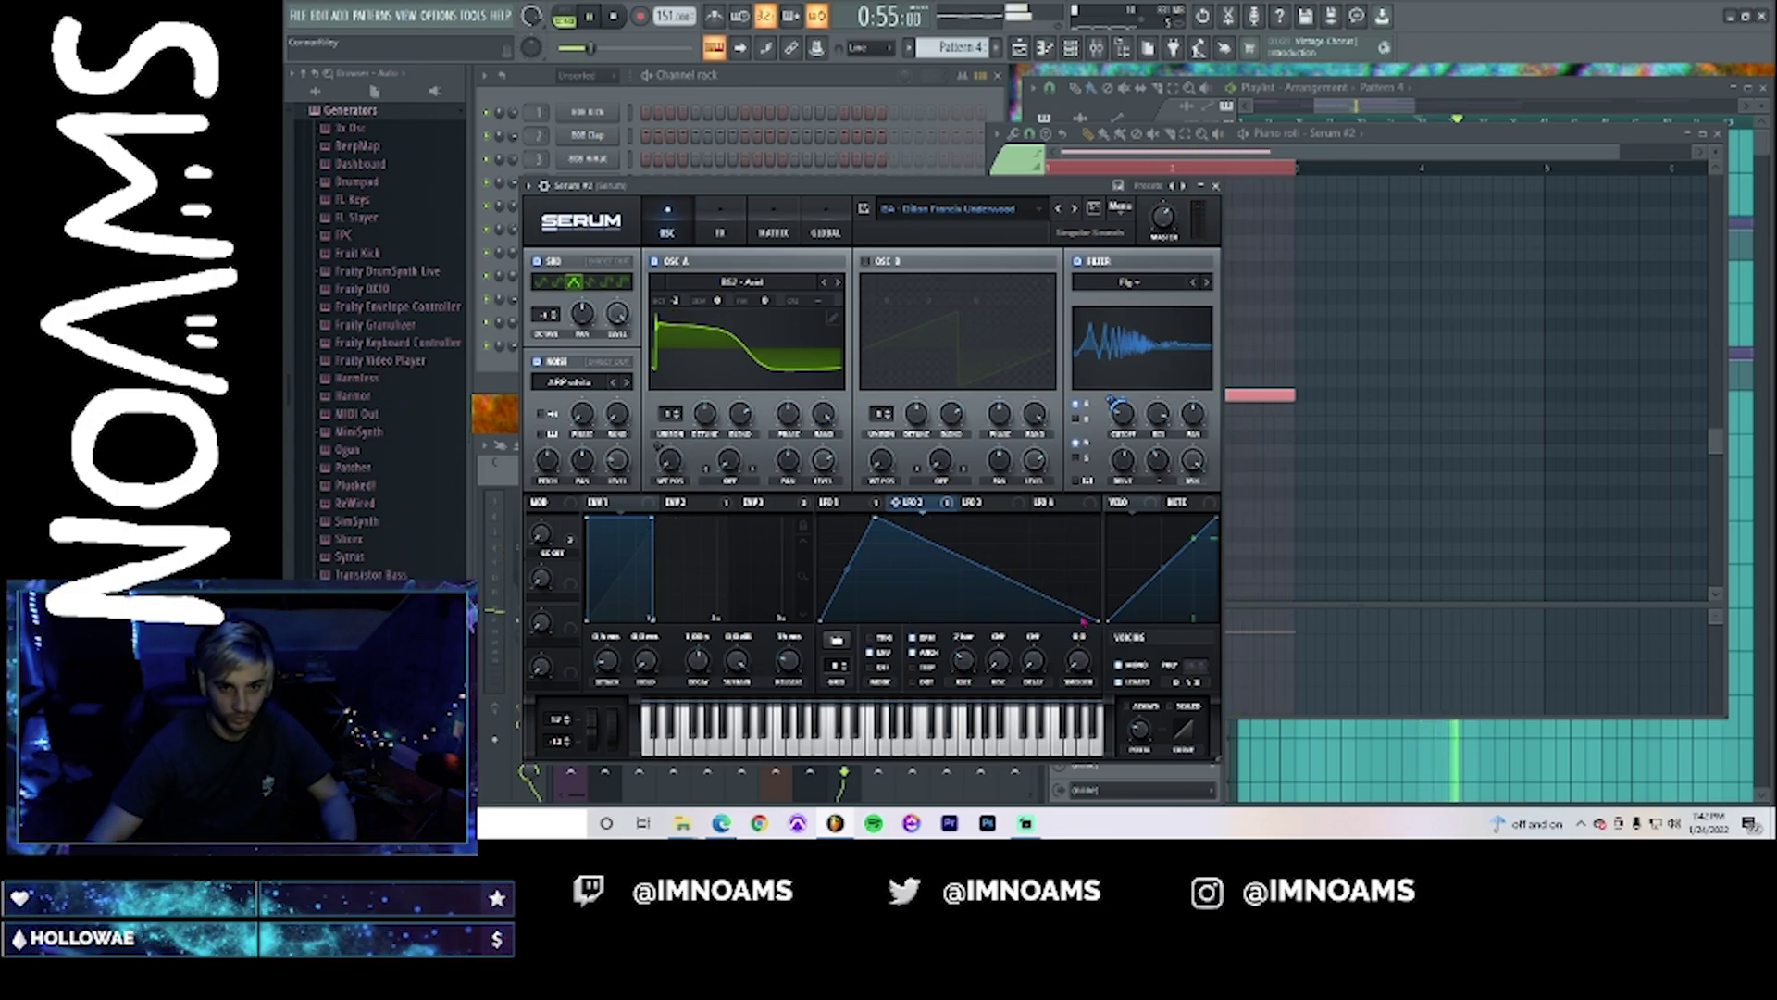
{"action": "key", "text": "space"}
- Lengthen the Serum #2 C#4 note to four bars, removing the stray note, and bring up the mixer
{"action": "left_click", "coordinate": [1343, 380]}
{"action": "right_click", "coordinate": [1347, 382]}
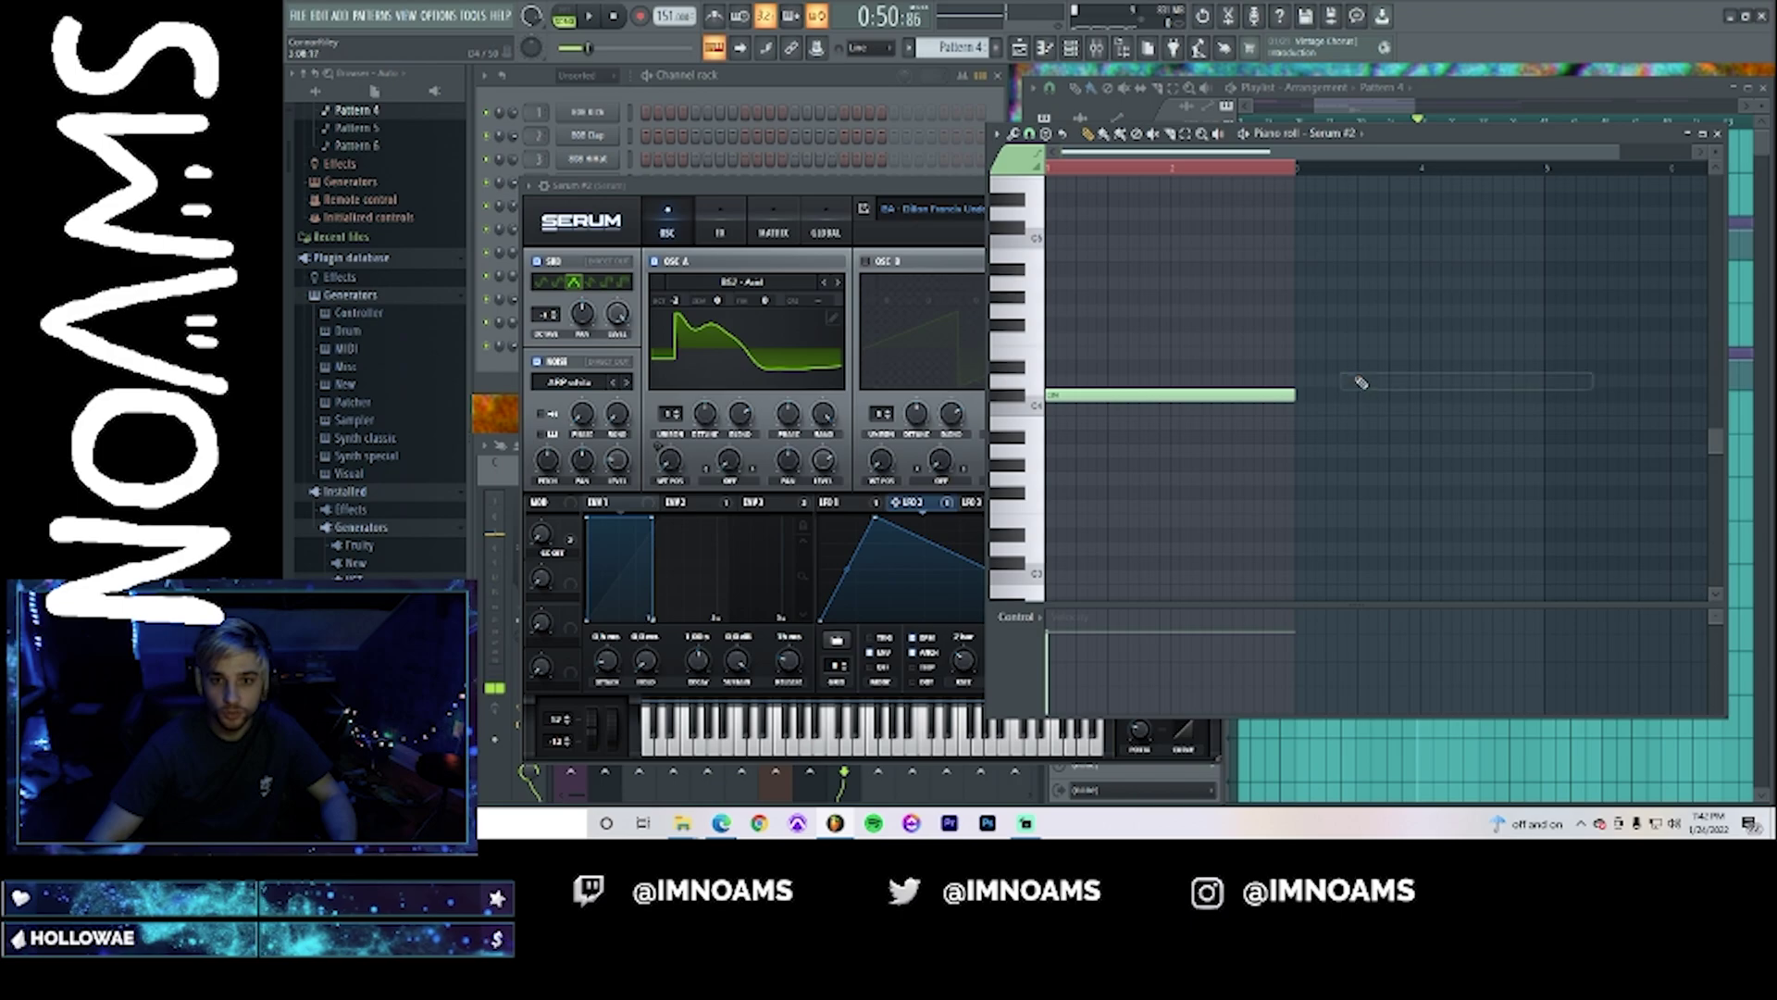
{"action": "left_click_drag", "start_coordinate": [1333, 399], "coordinate": [1551, 413]}
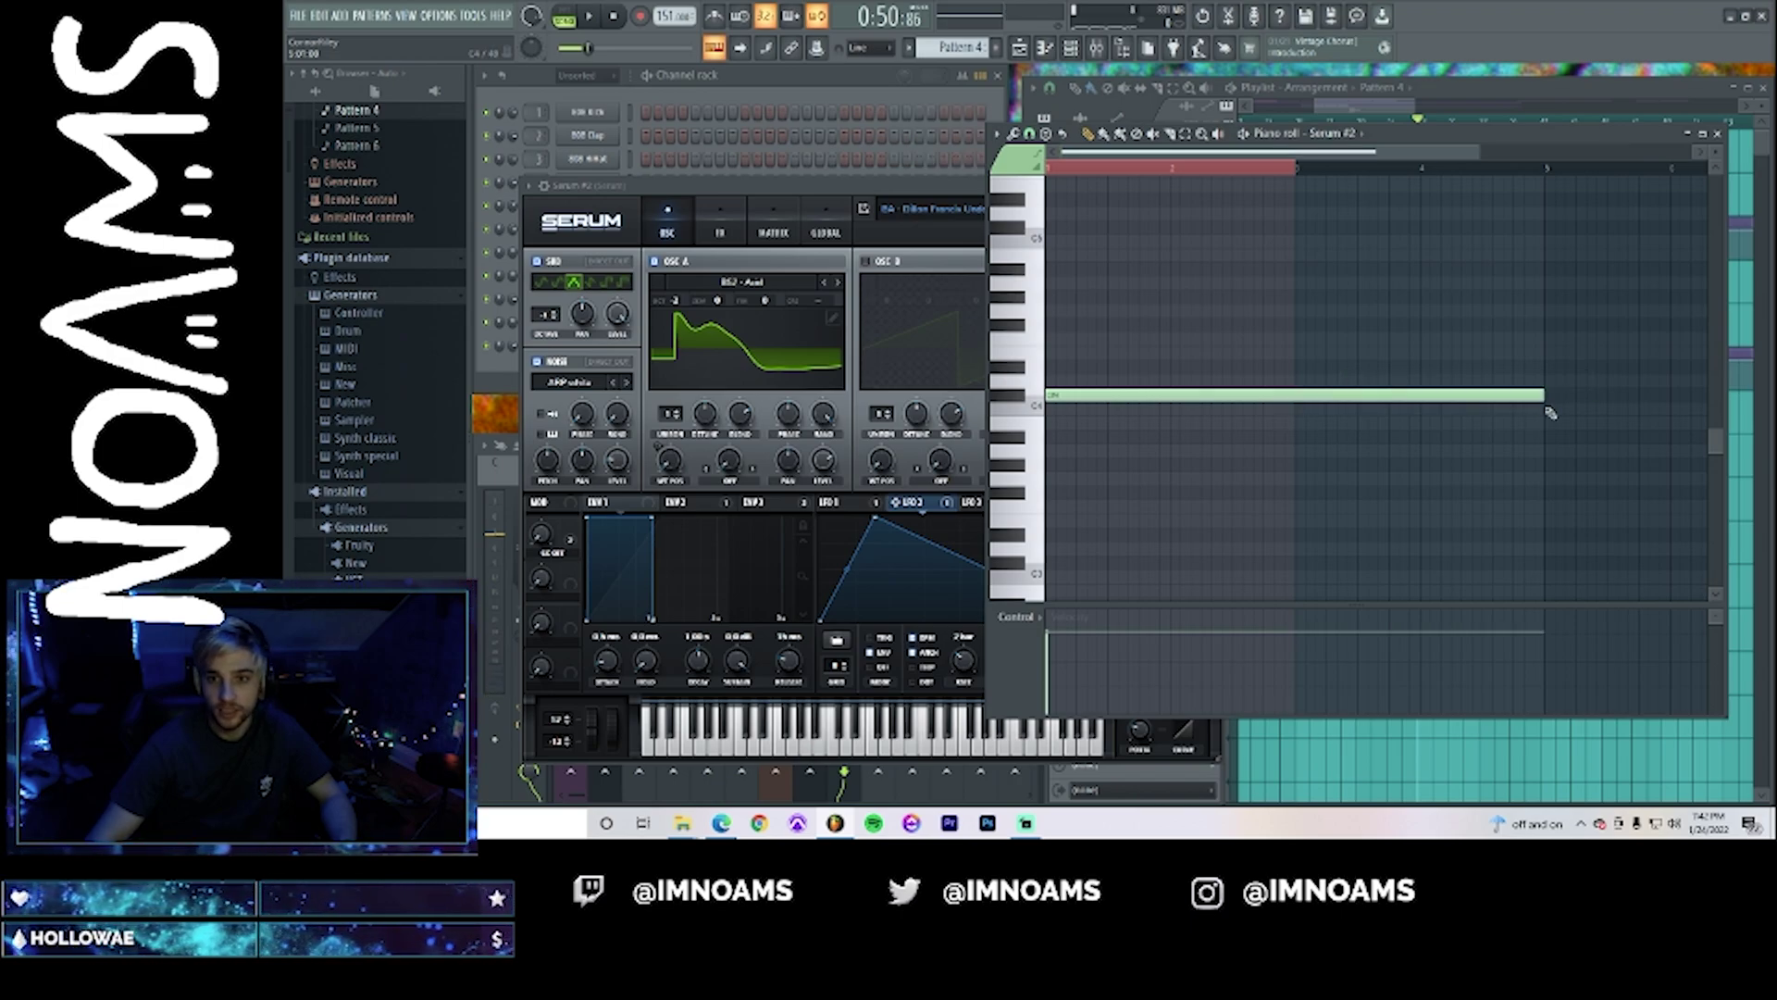
{"action": "key", "text": "F9"}
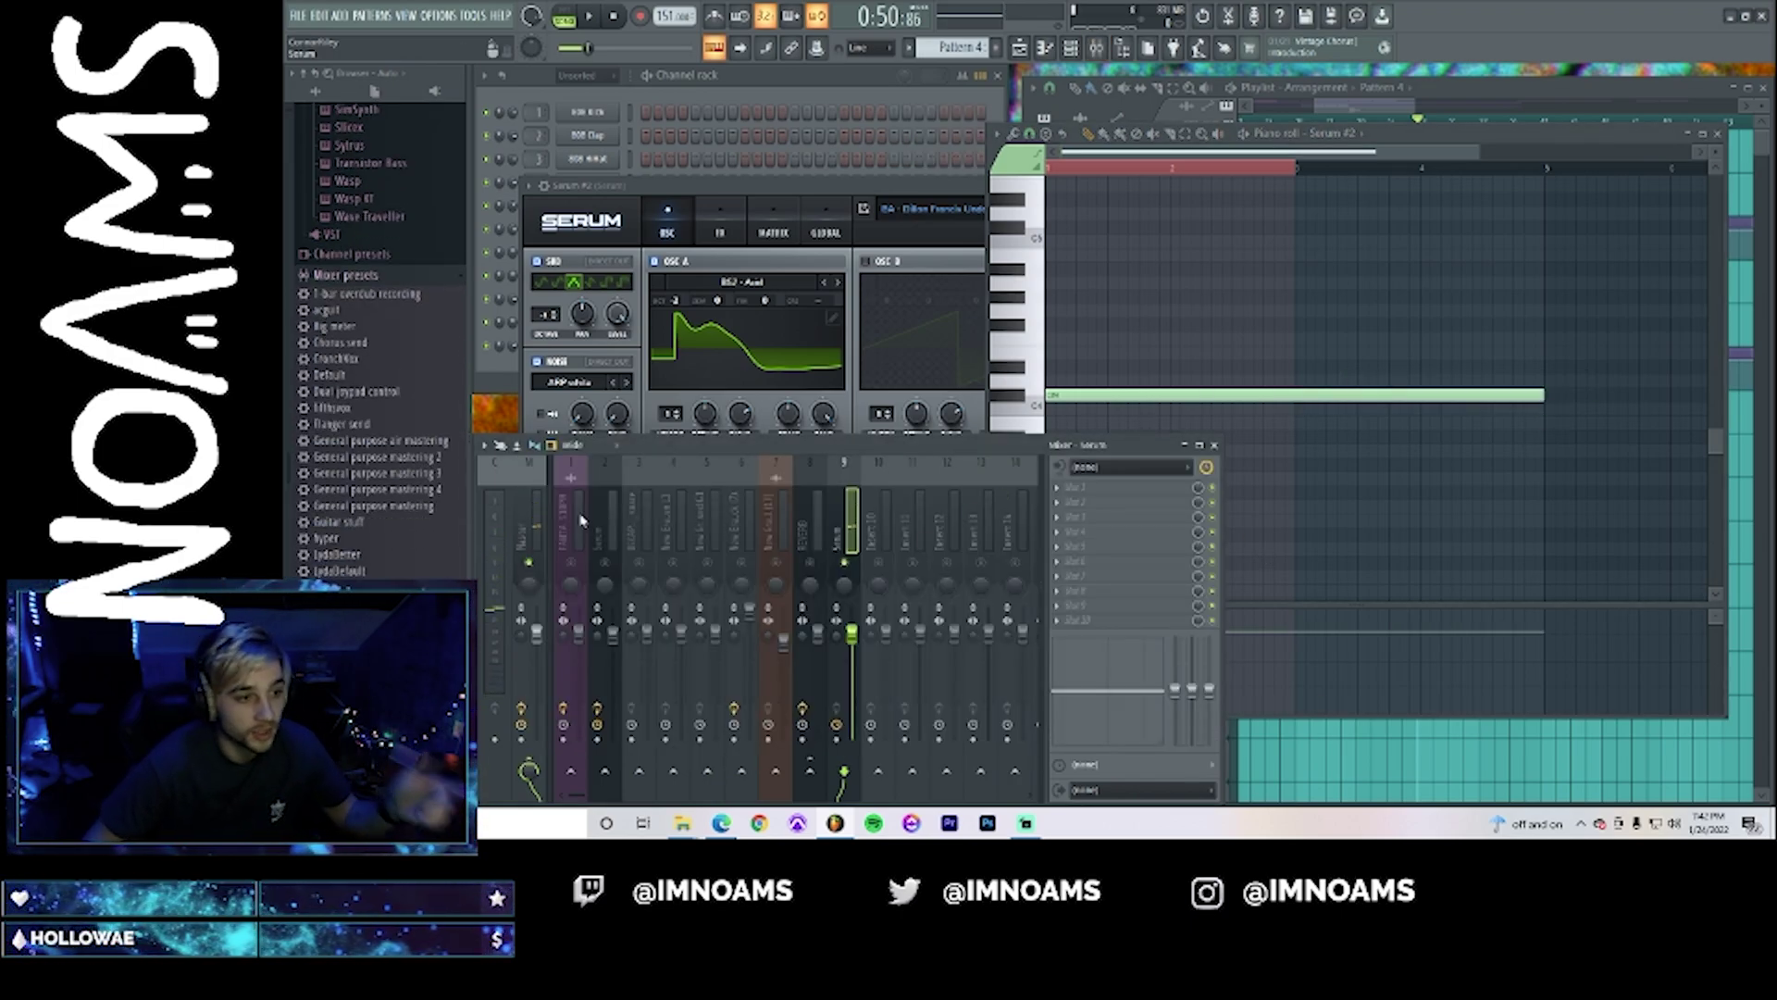
- Route the Kontakt channel to mixer insert 10, and reselect the Serum mixer track on insert 9
{"action": "left_click", "coordinate": [597, 98]}
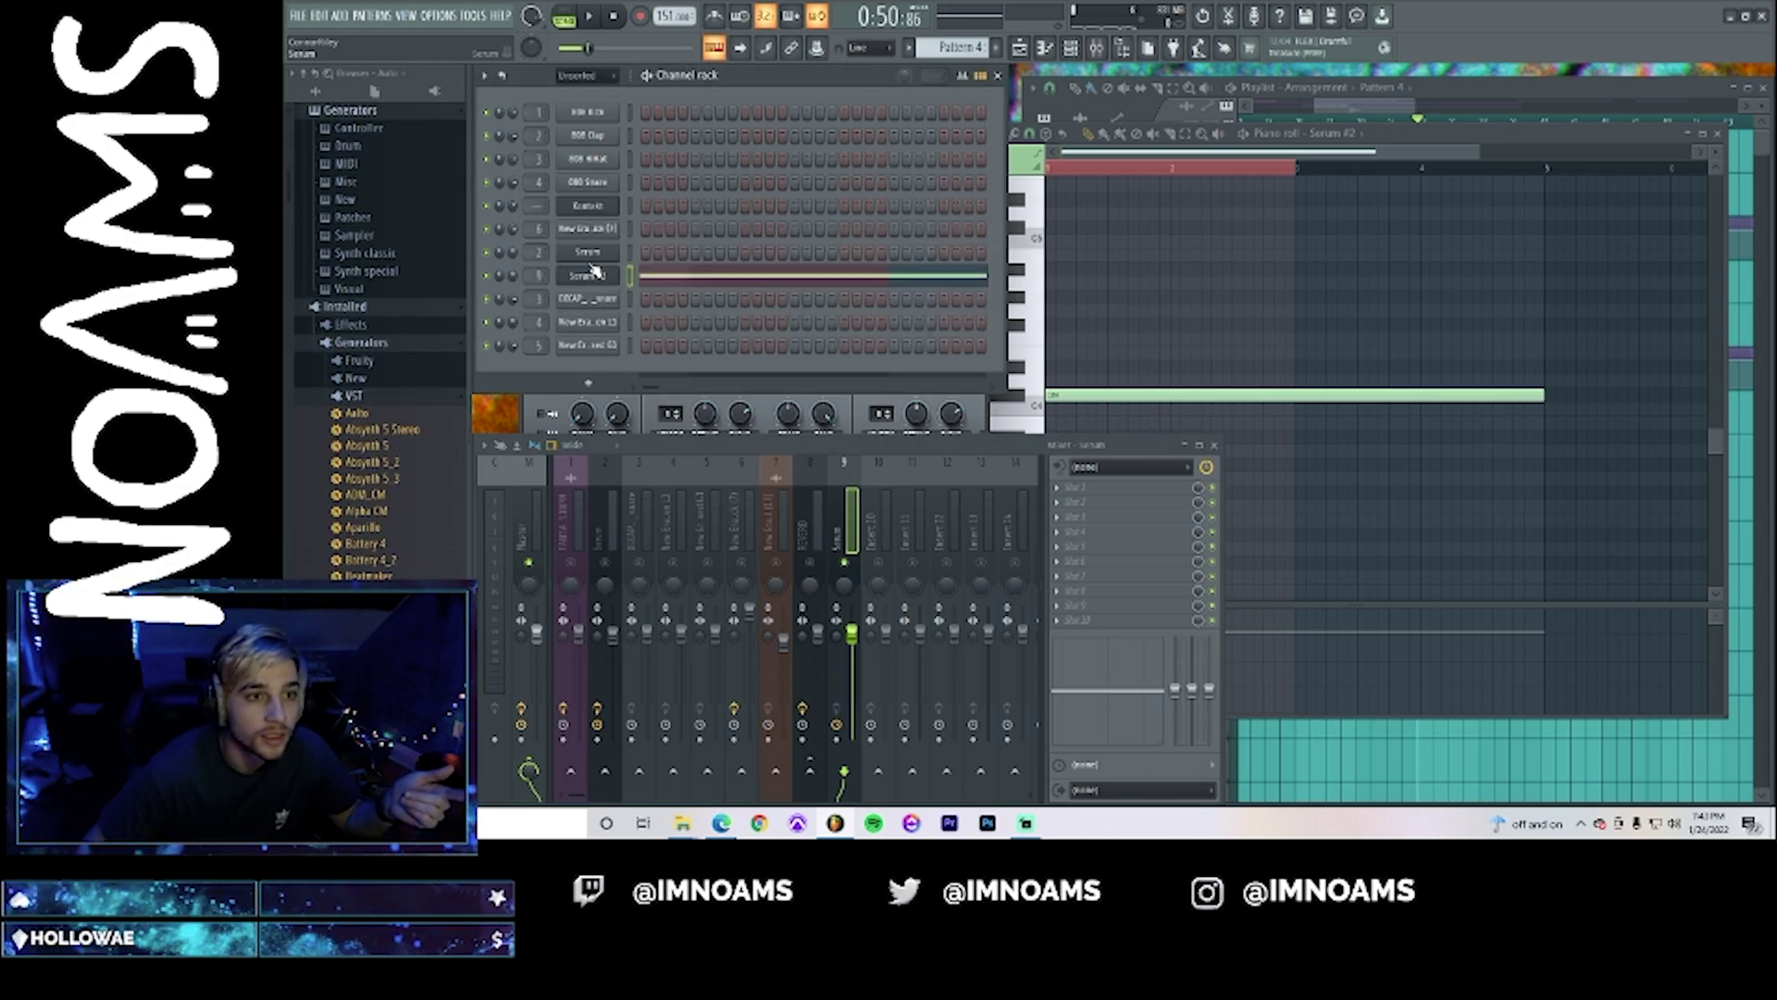
{"action": "left_click", "coordinate": [597, 211]}
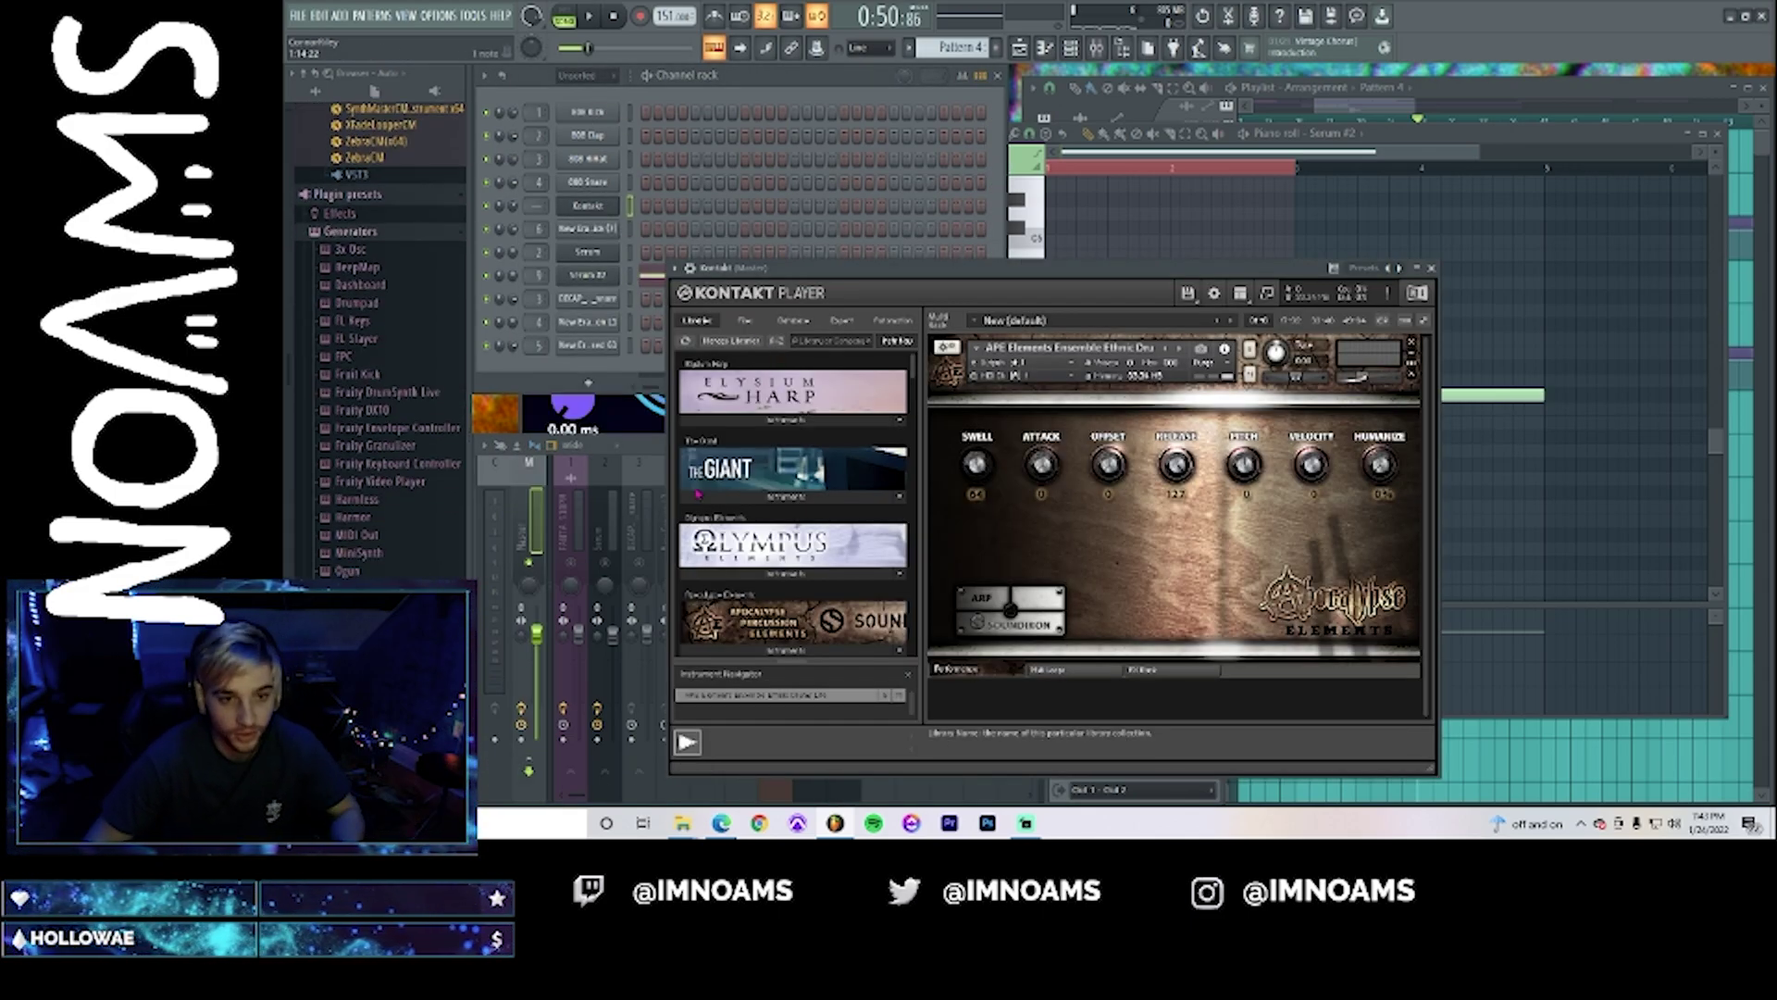
{"action": "key", "text": "F9"}
{"action": "right_click", "coordinate": [873, 533]}
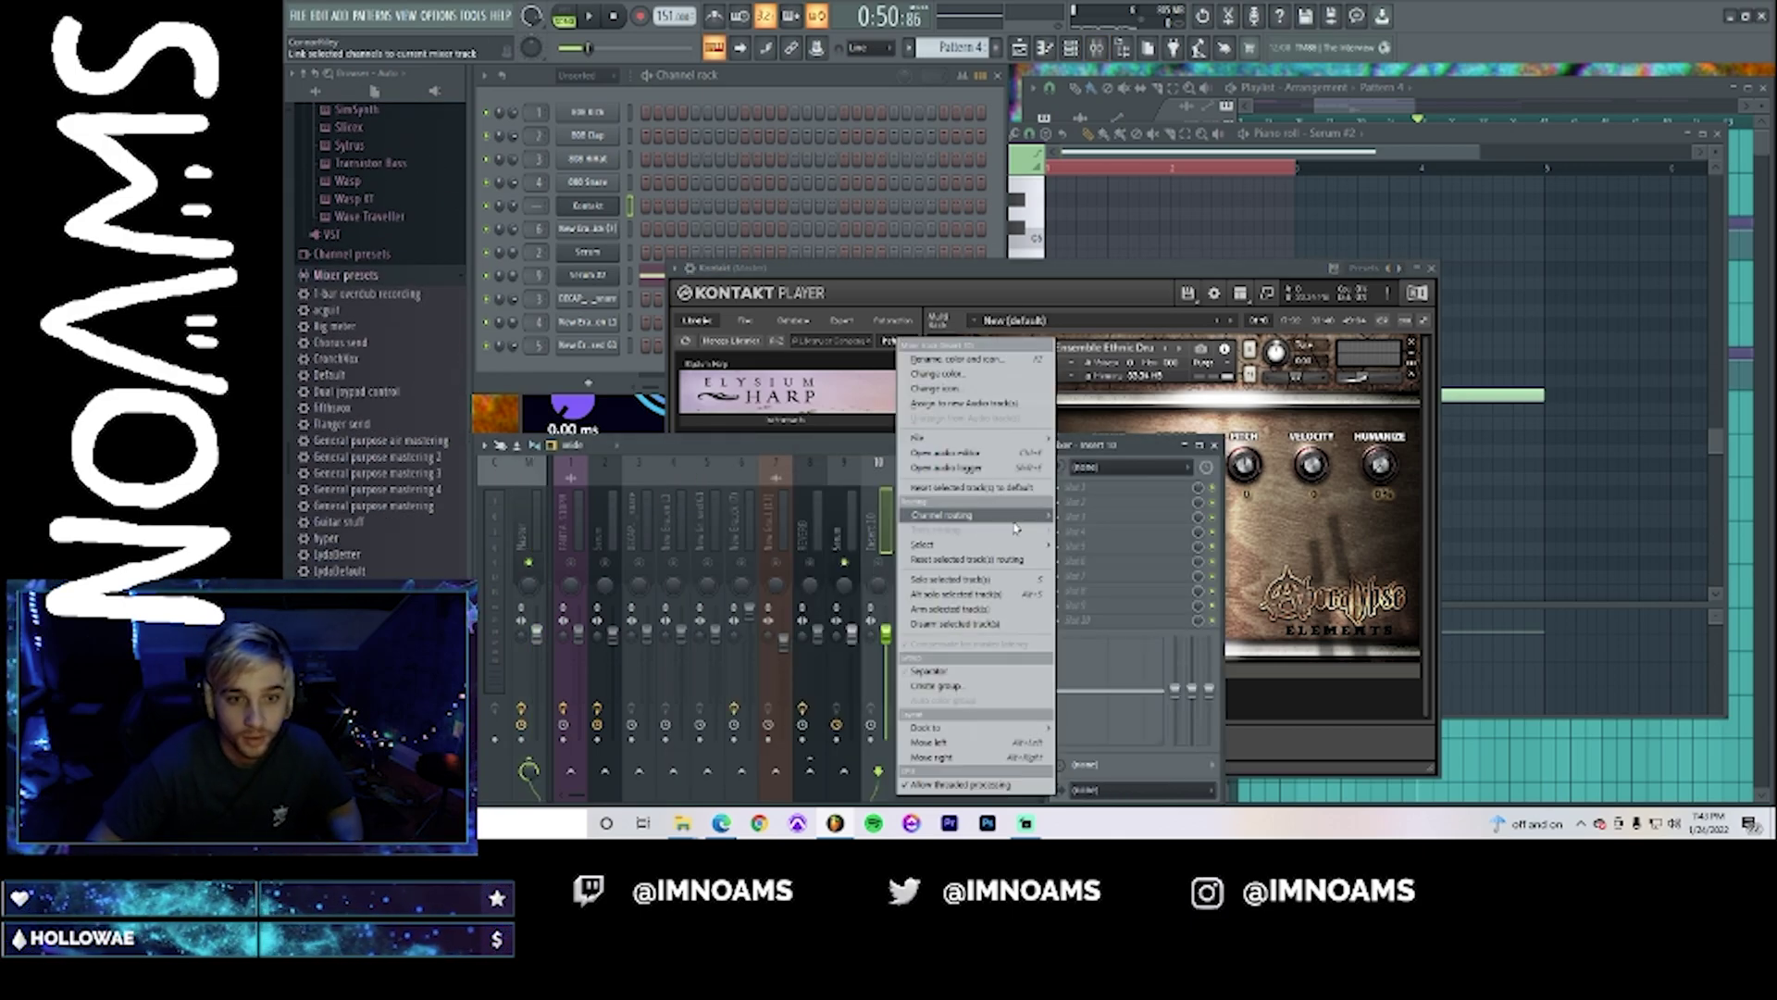
{"action": "mouse_move", "coordinate": [1012, 519]}
{"action": "left_click", "coordinate": [1081, 515]}
{"action": "left_click", "coordinate": [839, 537]}
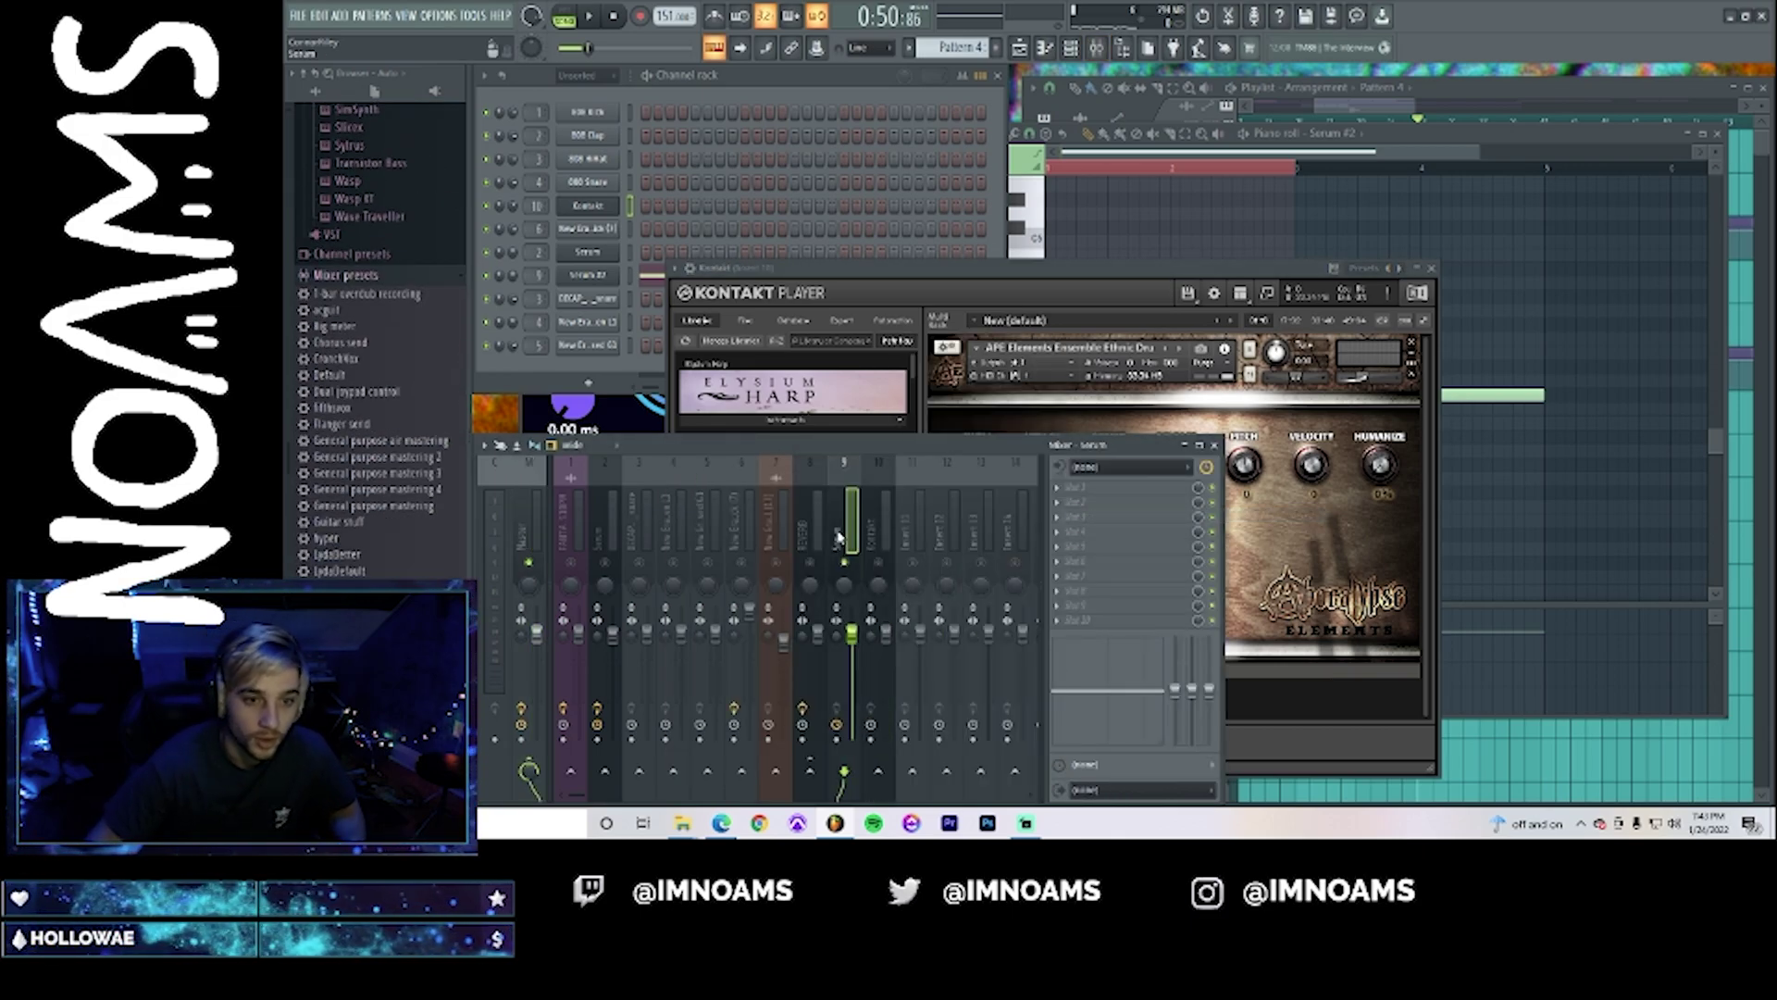
- Clear the Serum #2 piano roll's time selection, extend the Pattern 4 clip to four bars and reopen its notes
{"action": "left_click", "coordinate": [1308, 181]}
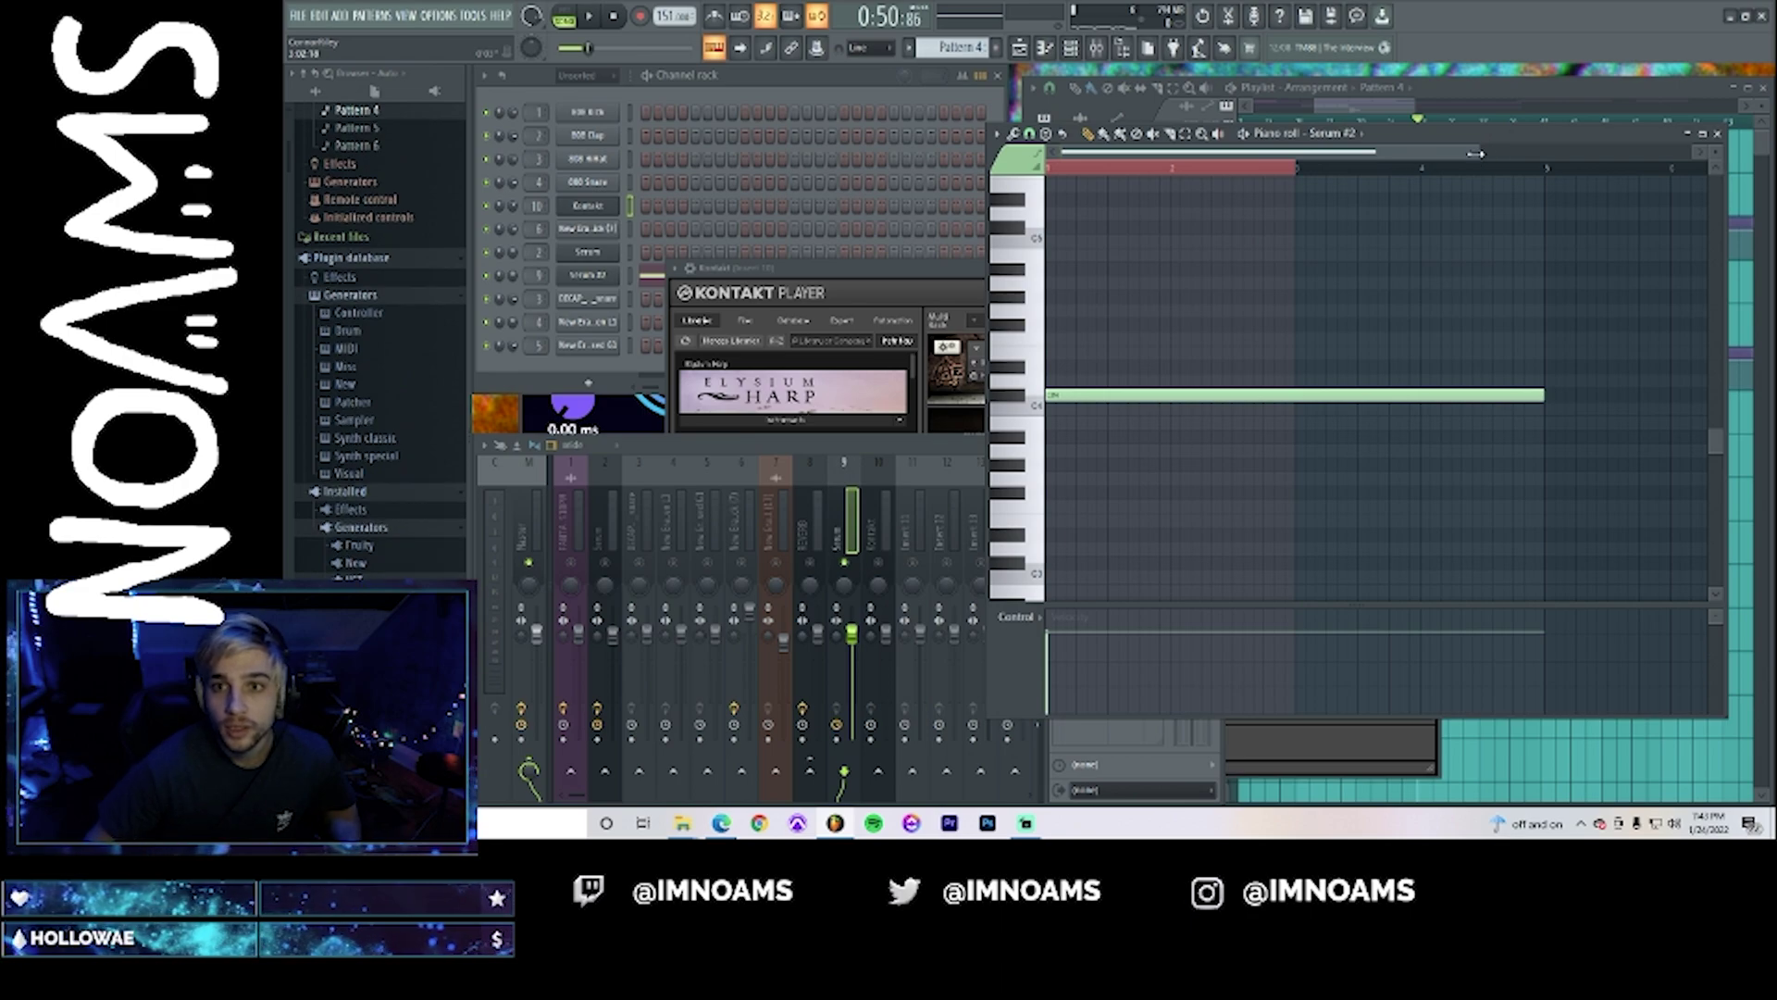
{"action": "left_click_drag", "start_coordinate": [1551, 176], "coordinate": [1549, 176]}
{"action": "left_click", "coordinate": [1518, 88]}
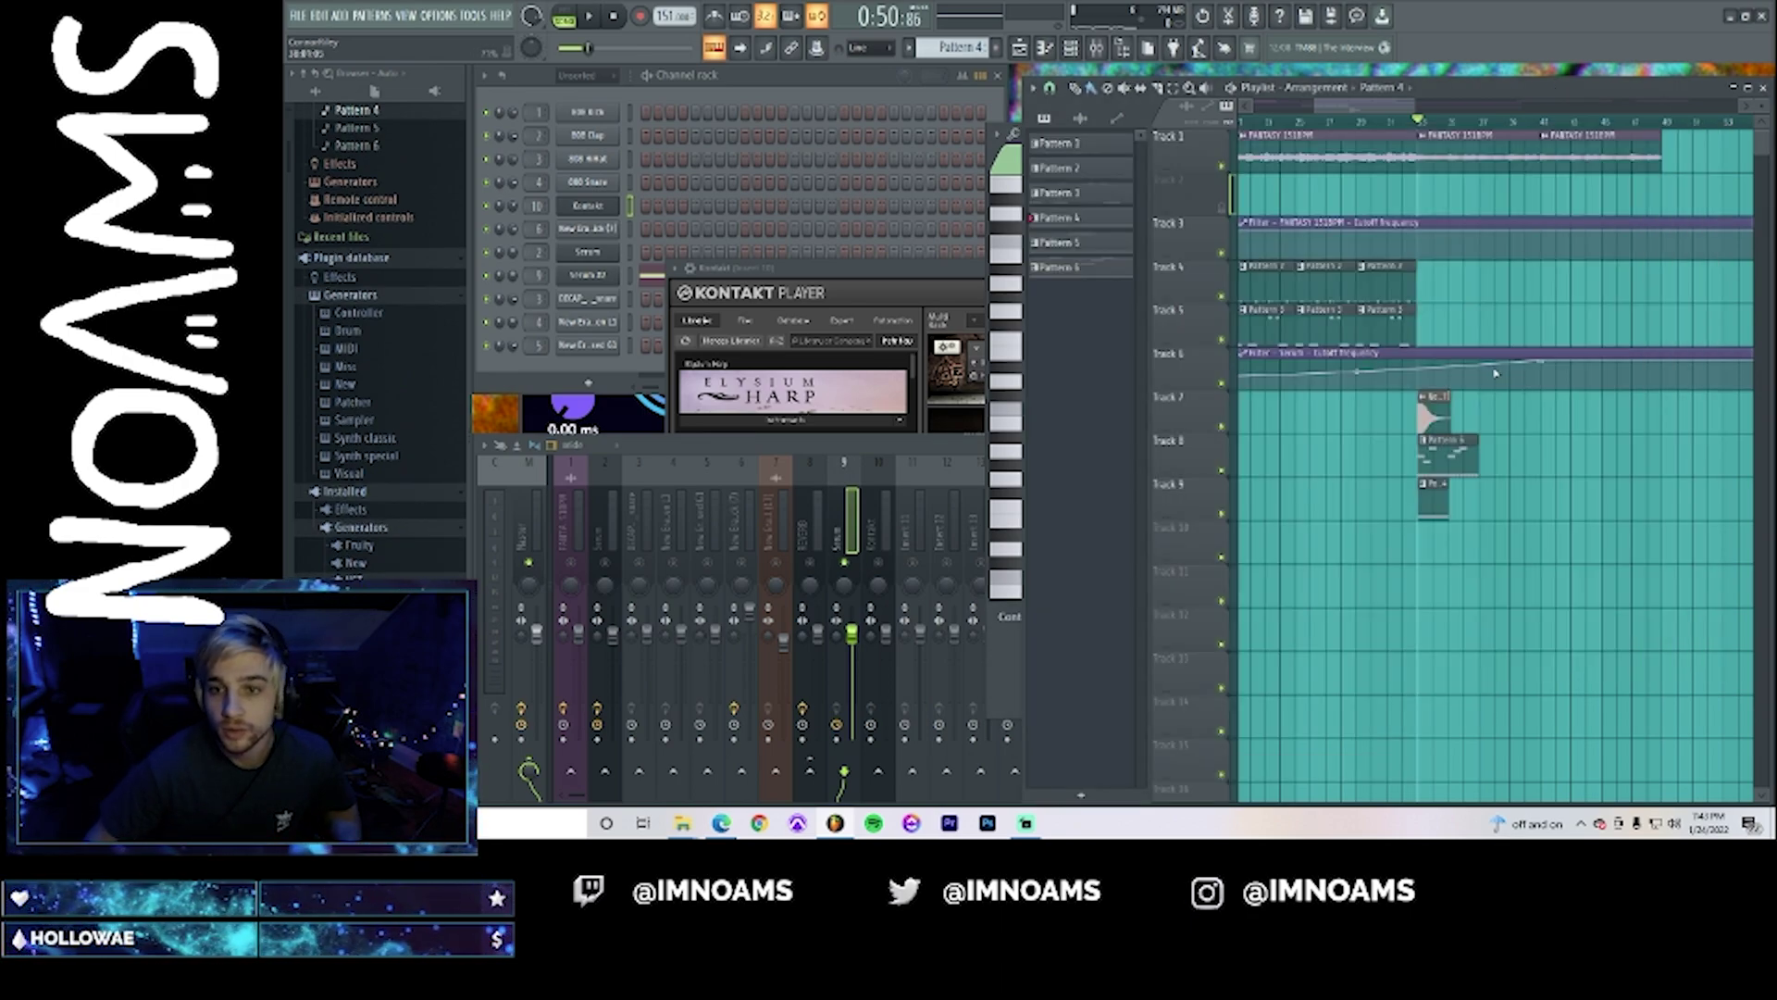
{"action": "double_click", "coordinate": [1443, 508]}
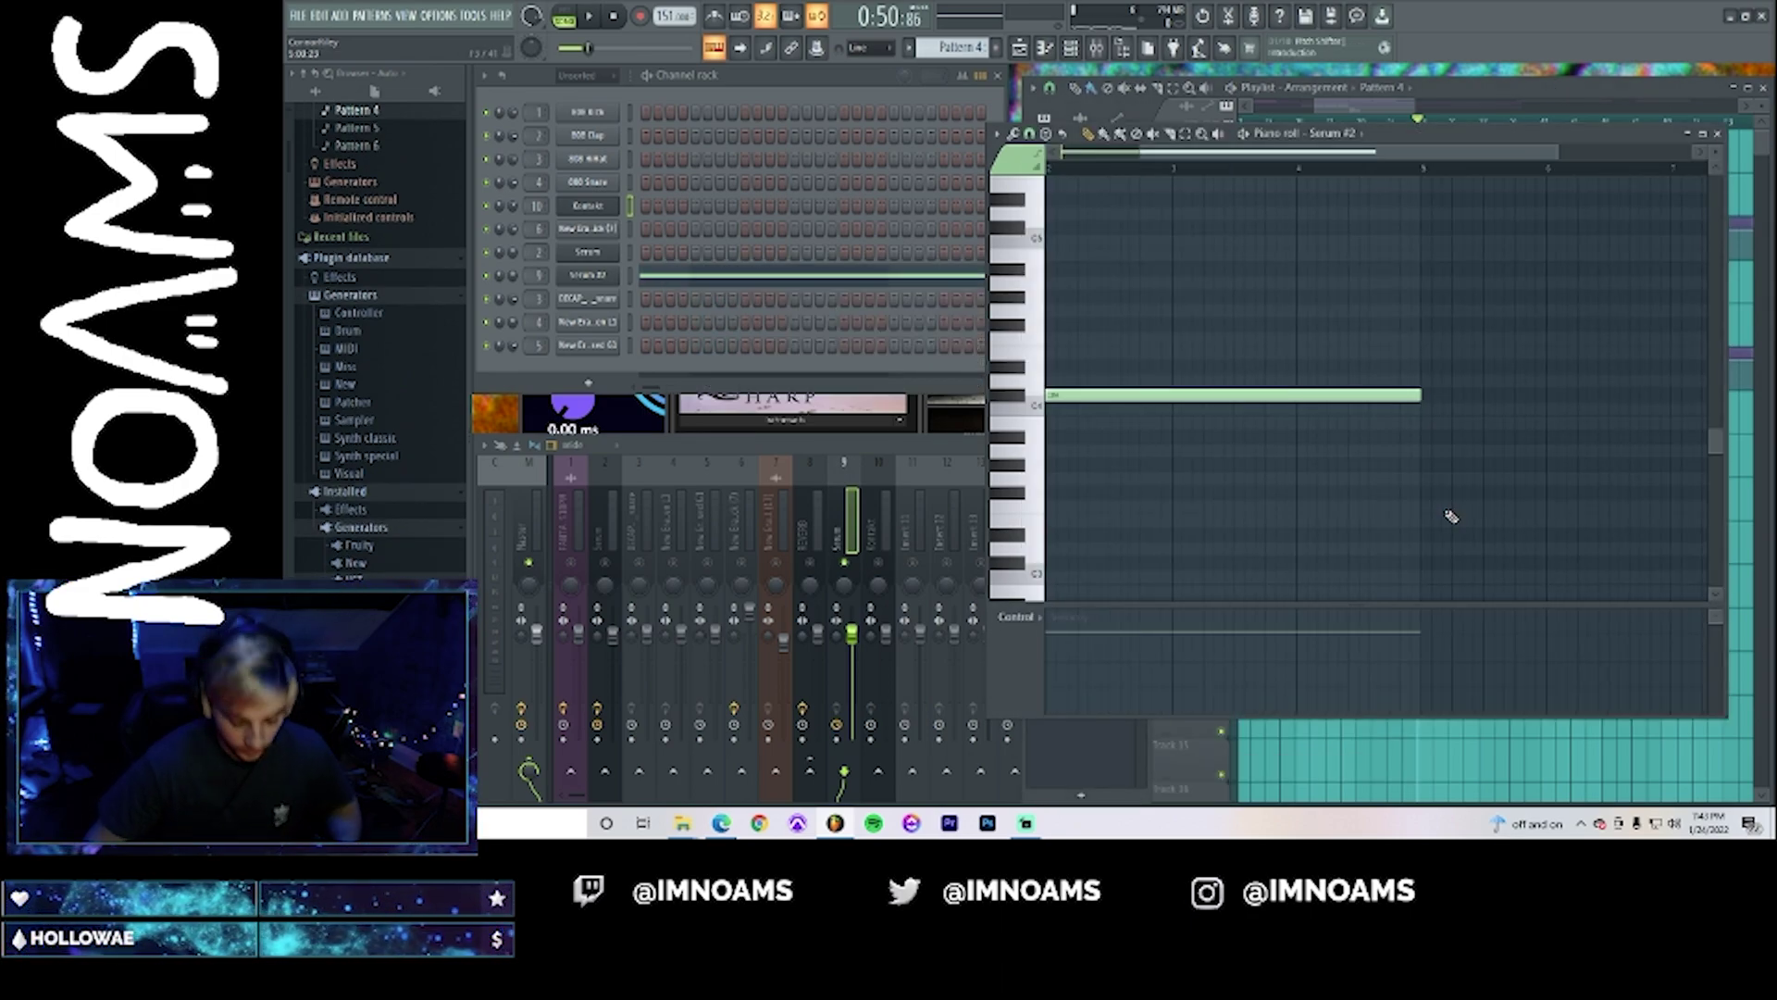
- Find Tremolator among the installed VST effects and load it into the first effect slot of the Serum mixer track
{"action": "key", "text": "F9"}
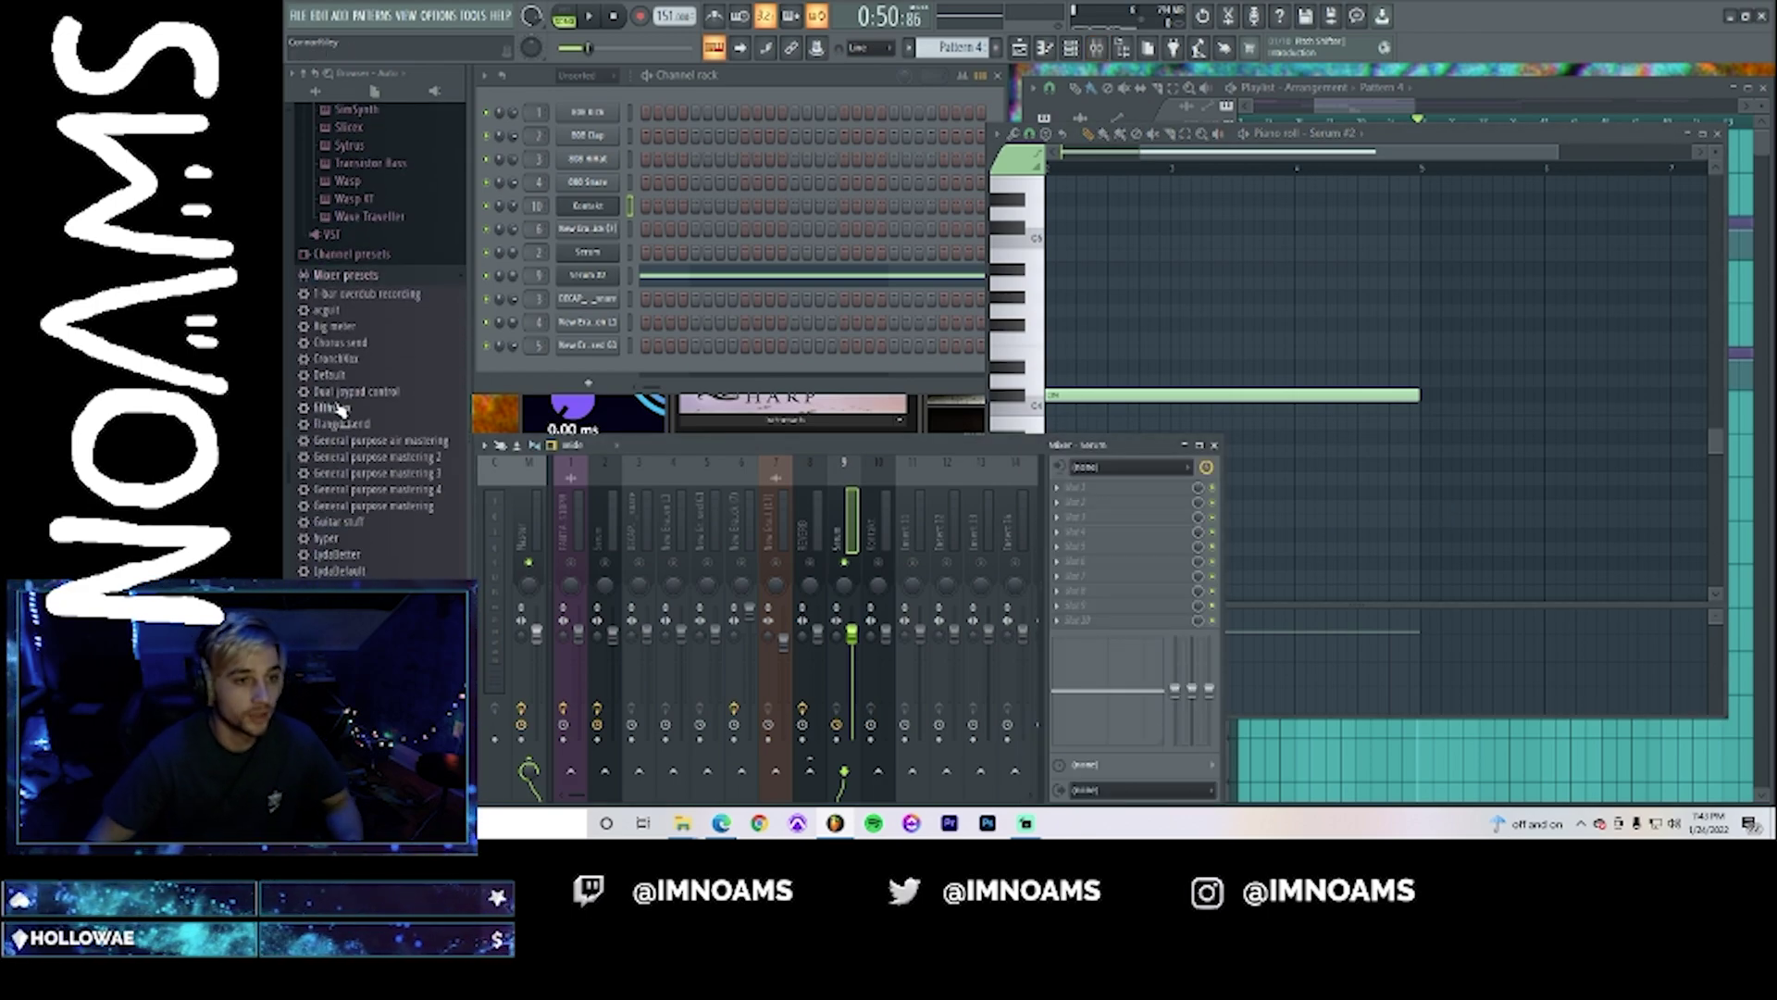
{"action": "left_click", "coordinate": [366, 275]}
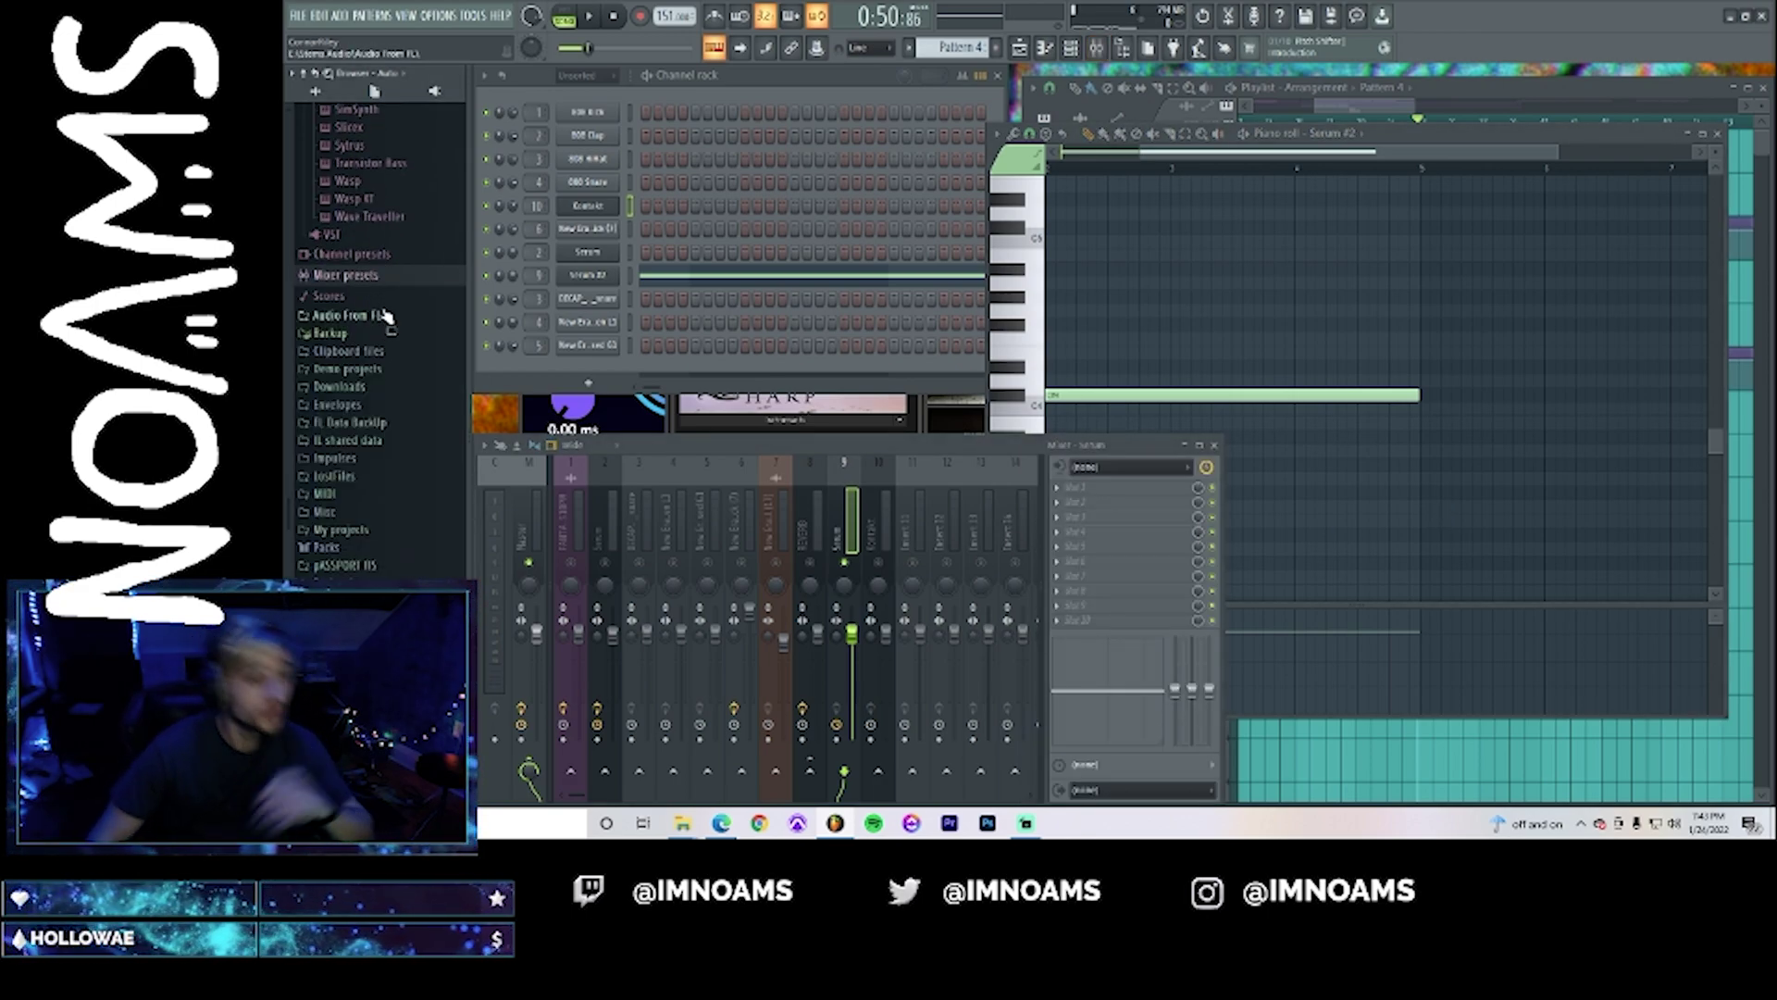
{"action": "scroll", "coordinate": [387, 317], "scroll_direction": "up", "scroll_amount": 15}
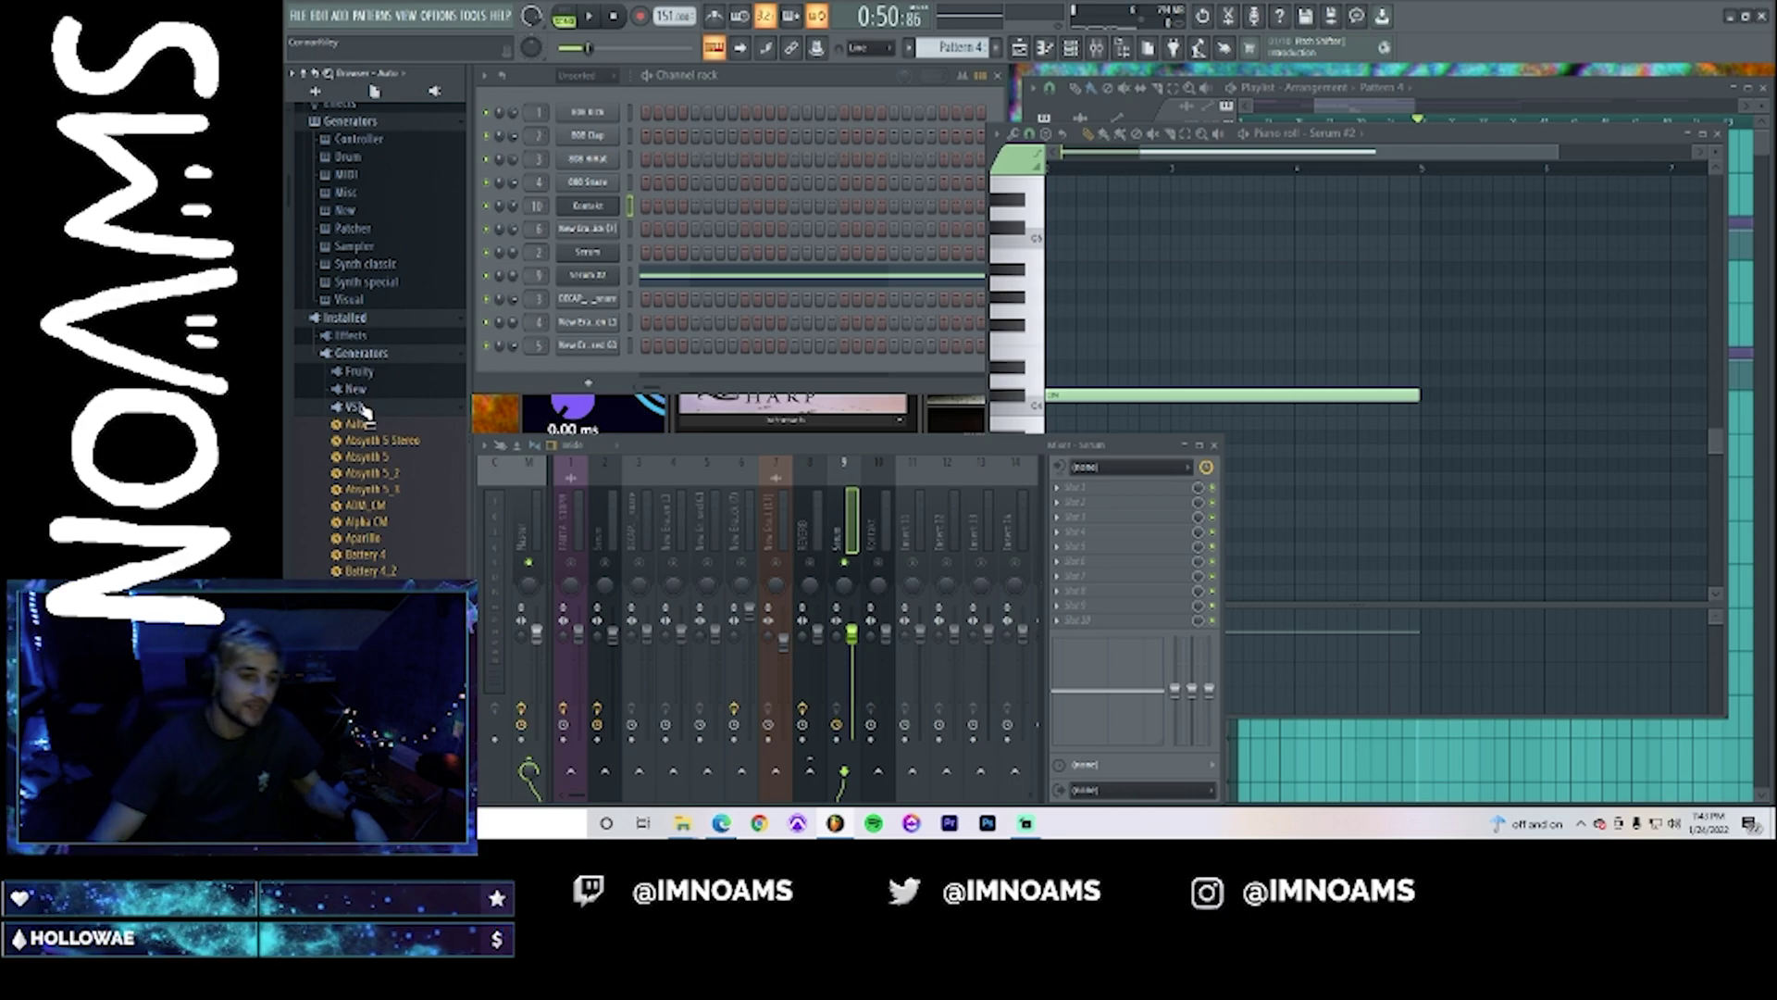
{"action": "left_click", "coordinate": [356, 407]}
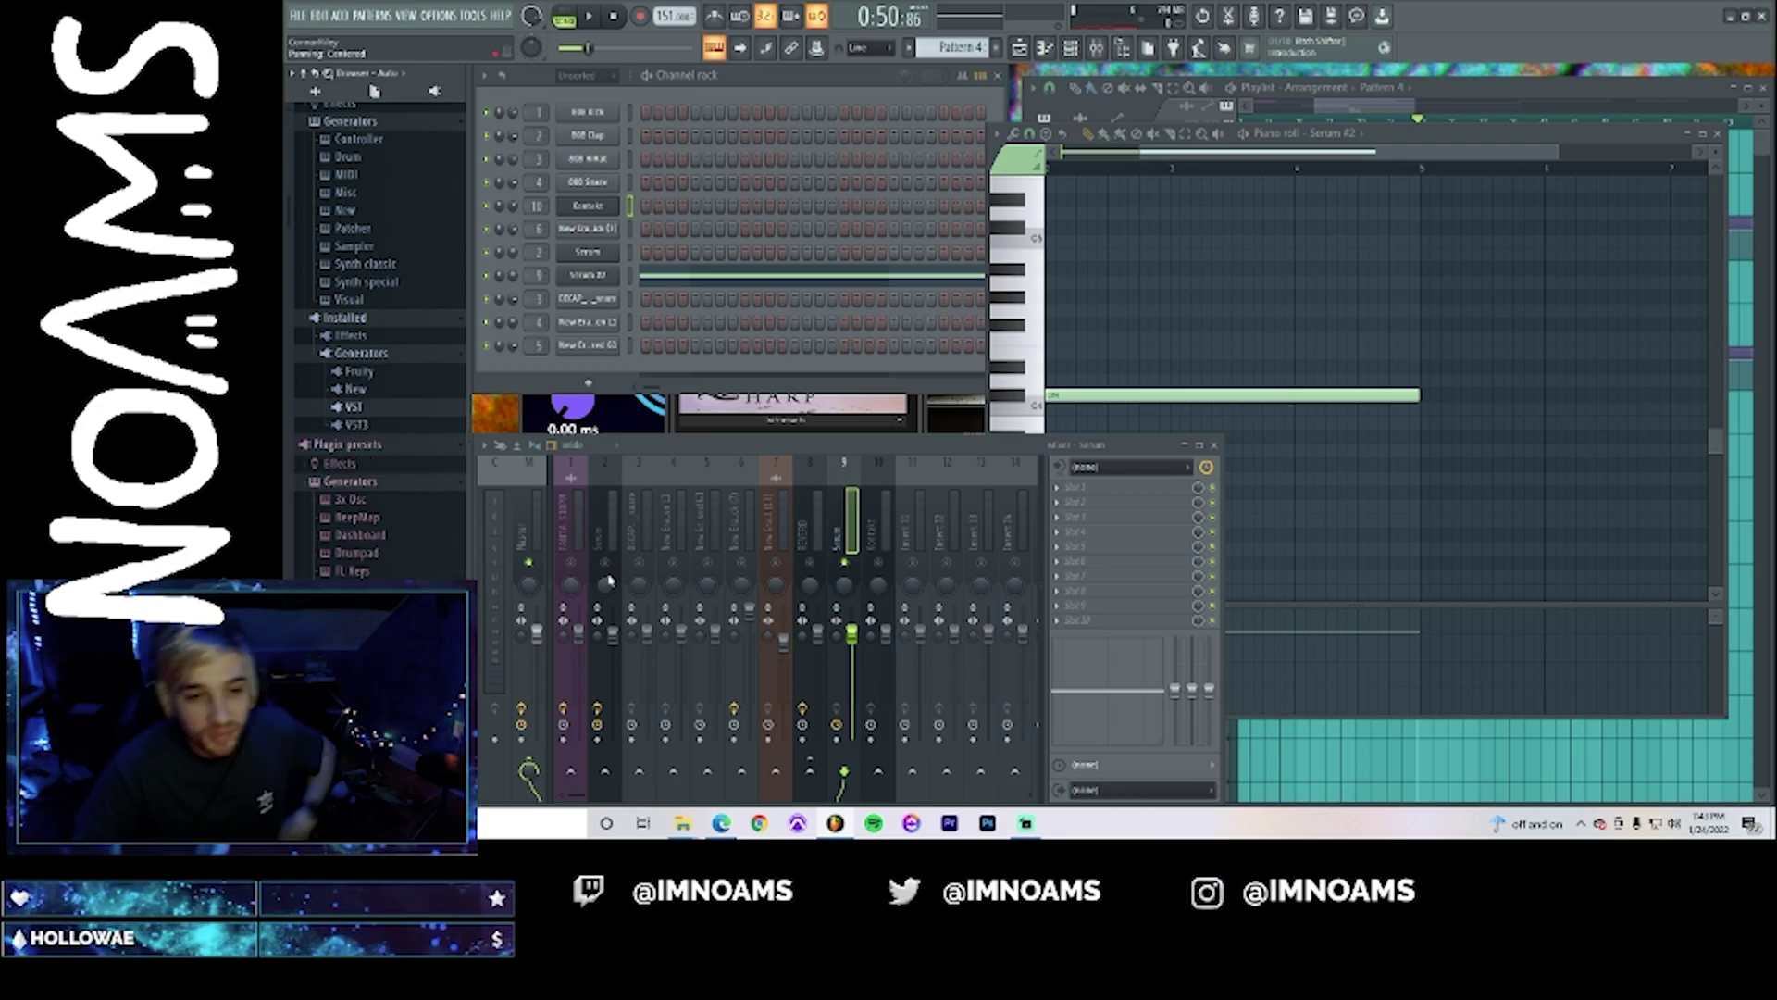
{"action": "left_click", "coordinate": [361, 354]}
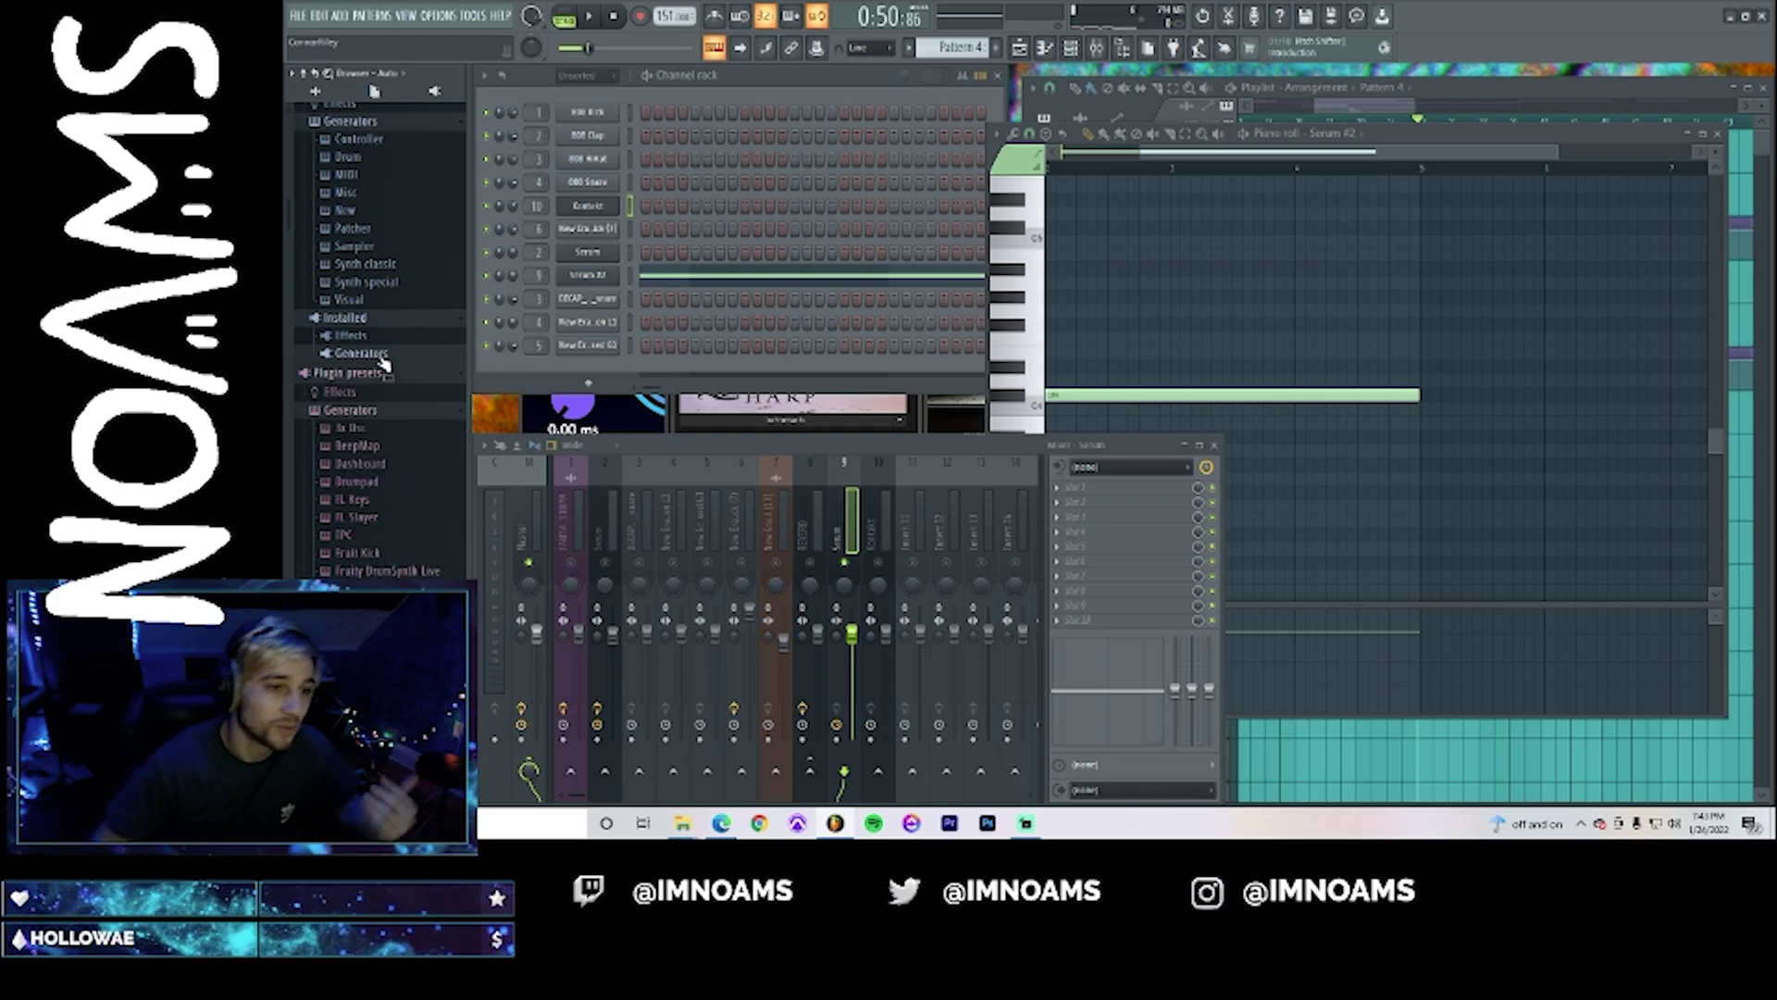
{"action": "left_click", "coordinate": [360, 338]}
{"action": "left_click", "coordinate": [356, 408]}
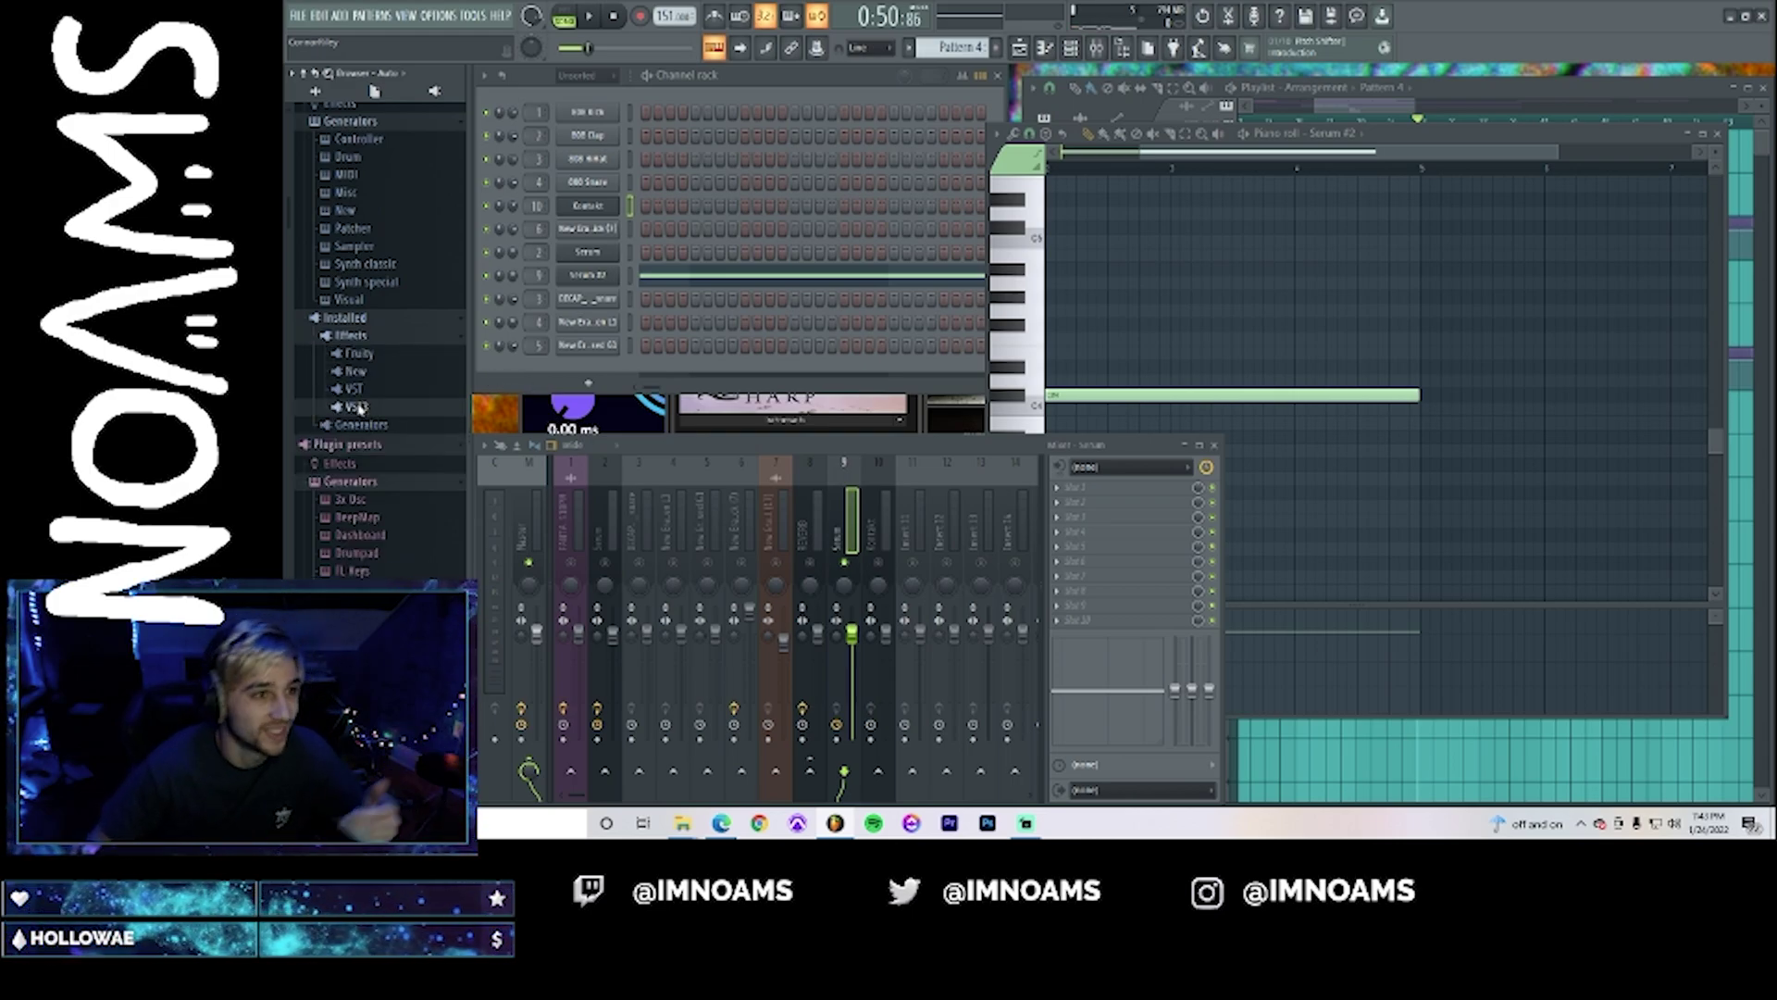
{"action": "scroll", "coordinate": [408, 532], "scroll_direction": "down", "scroll_amount": 10}
{"action": "scroll", "coordinate": [414, 538], "scroll_direction": "down", "scroll_amount": 8}
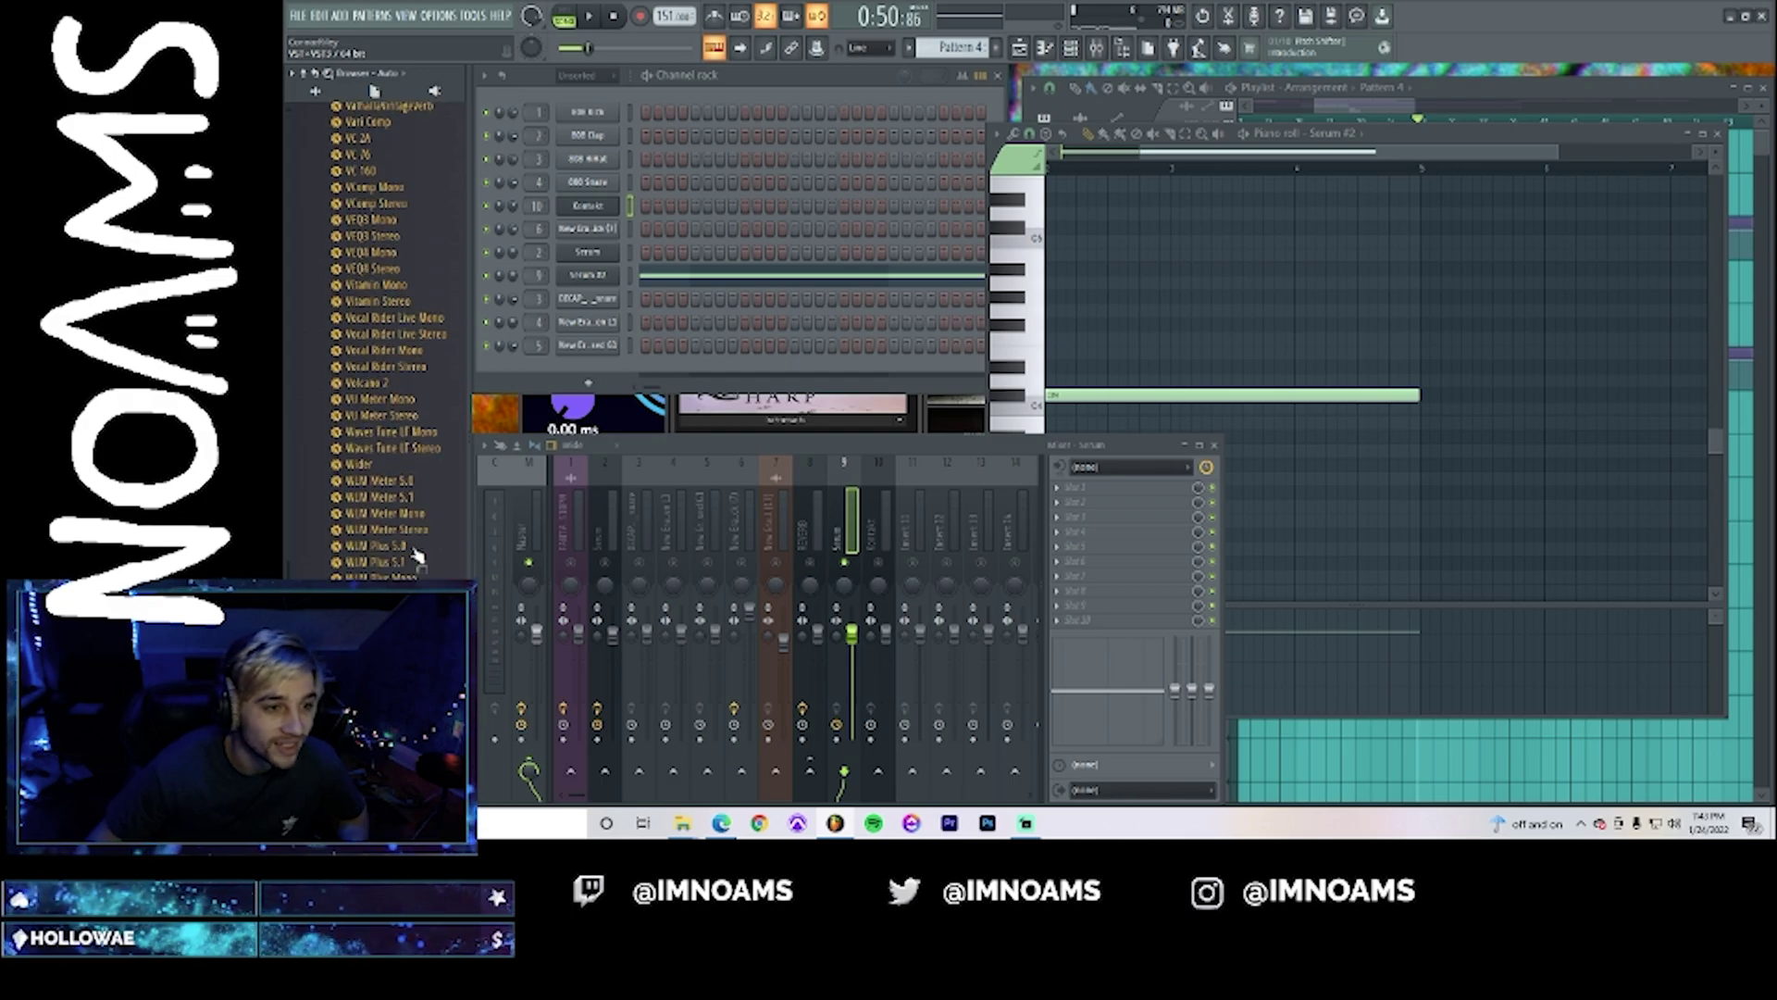
{"action": "scroll", "coordinate": [398, 533], "scroll_direction": "up", "scroll_amount": 5}
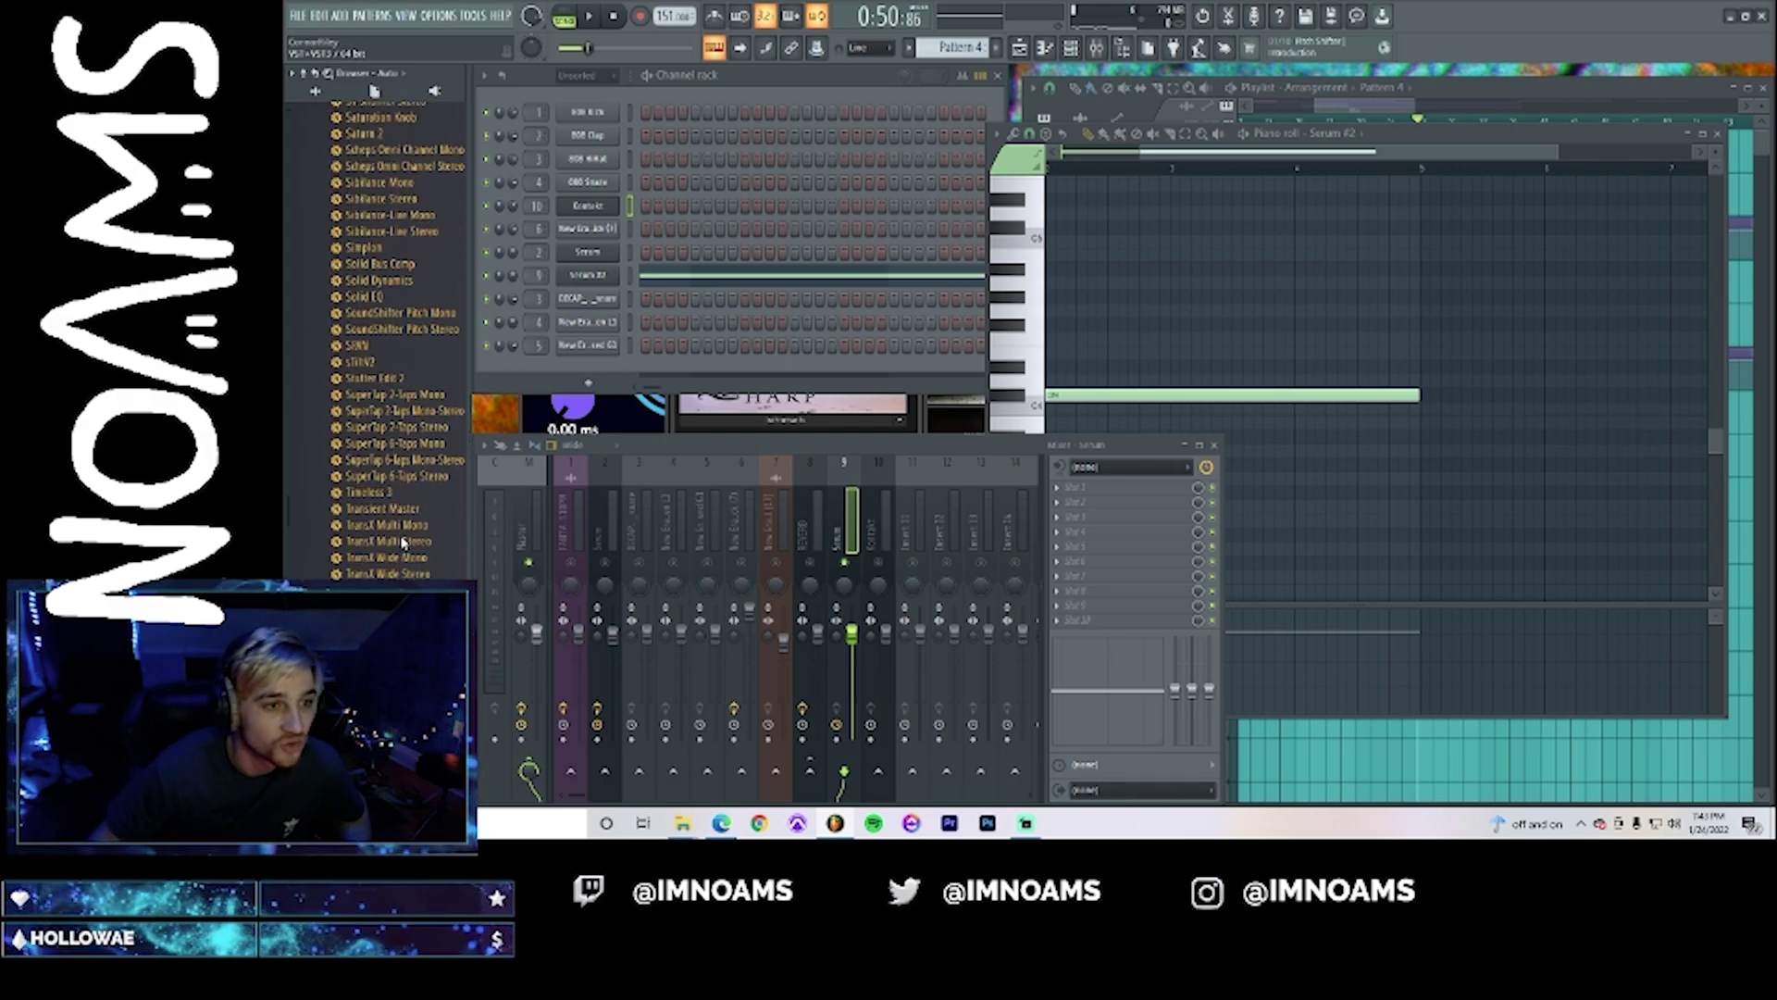
{"action": "scroll", "coordinate": [398, 546], "scroll_direction": "up", "scroll_amount": 10}
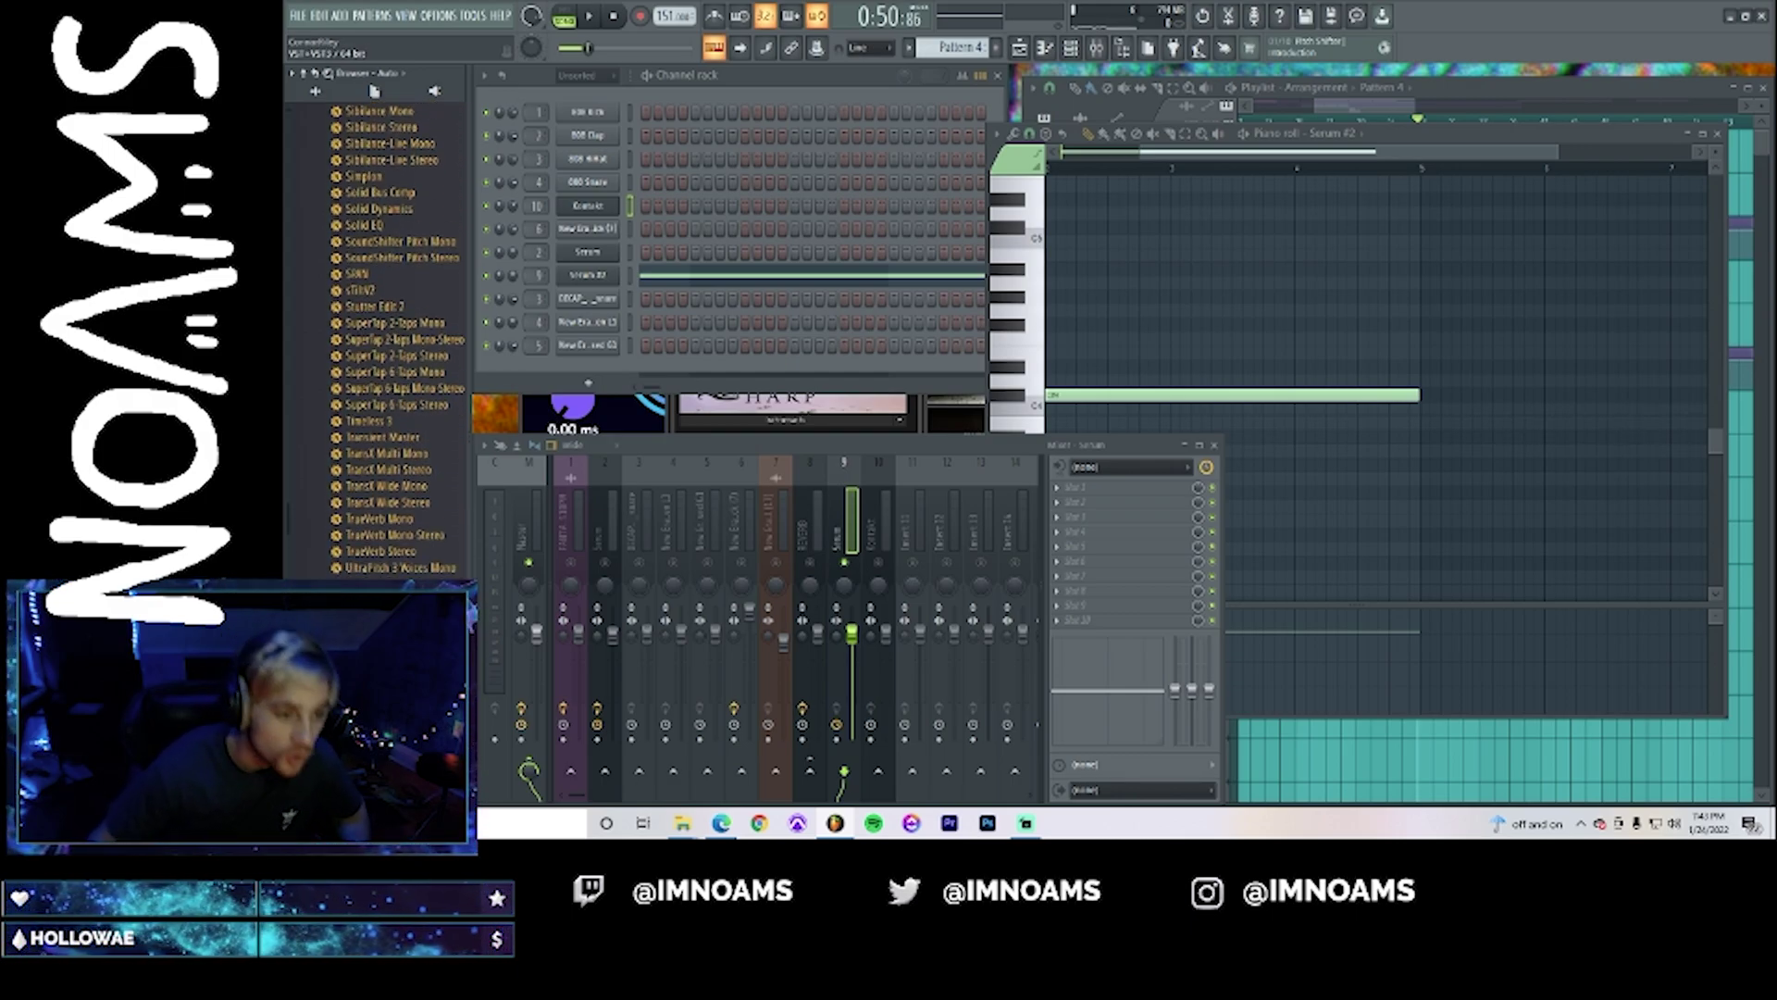
{"action": "scroll", "coordinate": [414, 539], "scroll_direction": "up", "scroll_amount": 15}
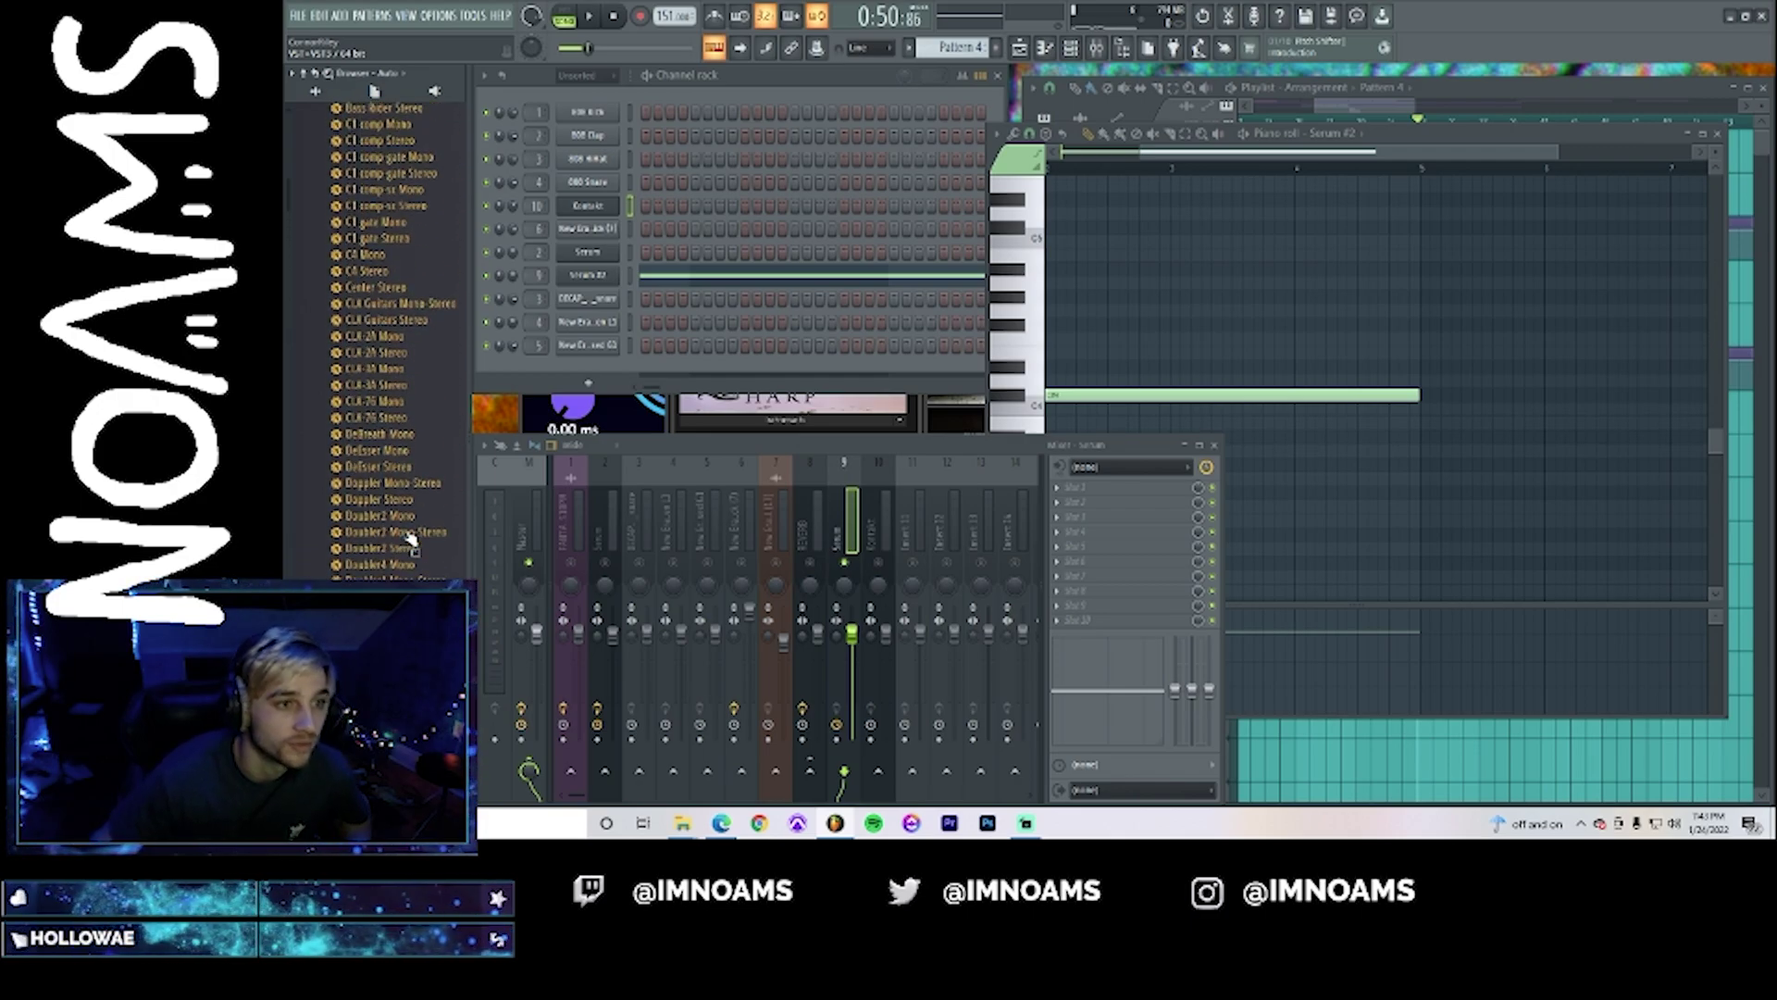
{"action": "scroll", "coordinate": [381, 465], "scroll_direction": "down", "scroll_amount": 20}
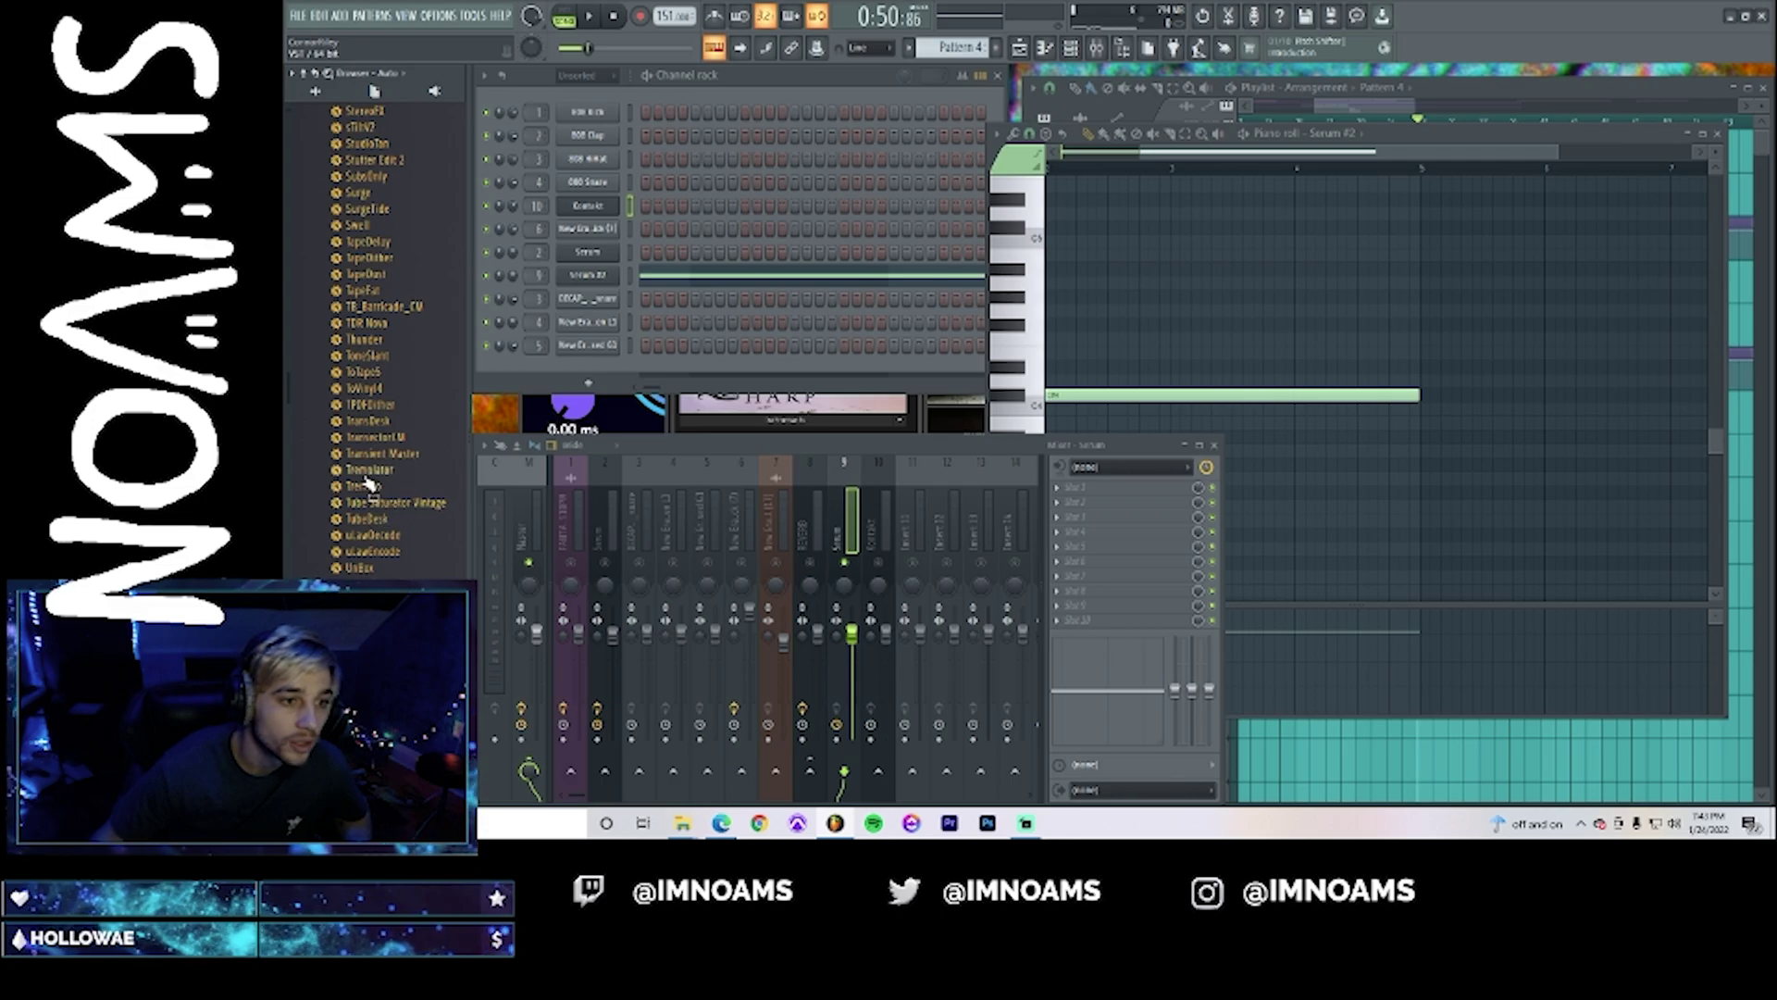
{"action": "left_click_drag", "start_coordinate": [368, 481], "coordinate": [1102, 522]}
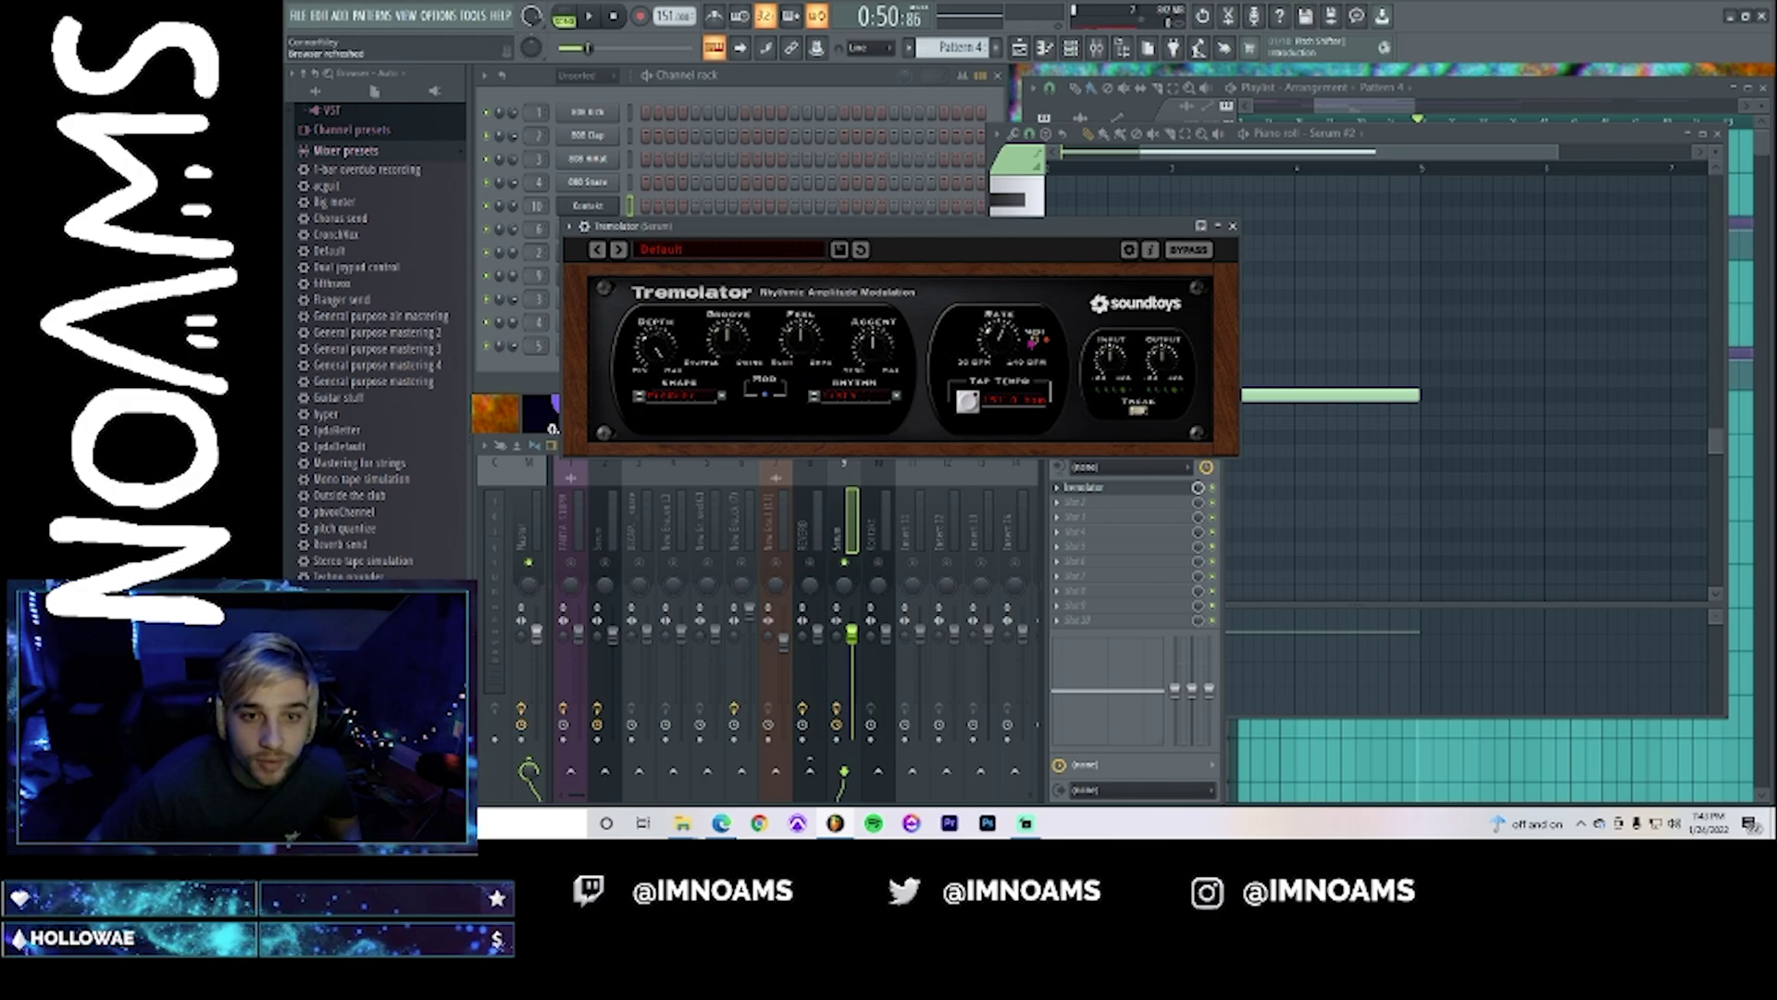
- Set the Tremolator rate to about 197 BPM during playback and create an automation clip for its Depth parameter
{"action": "key", "text": "space"}
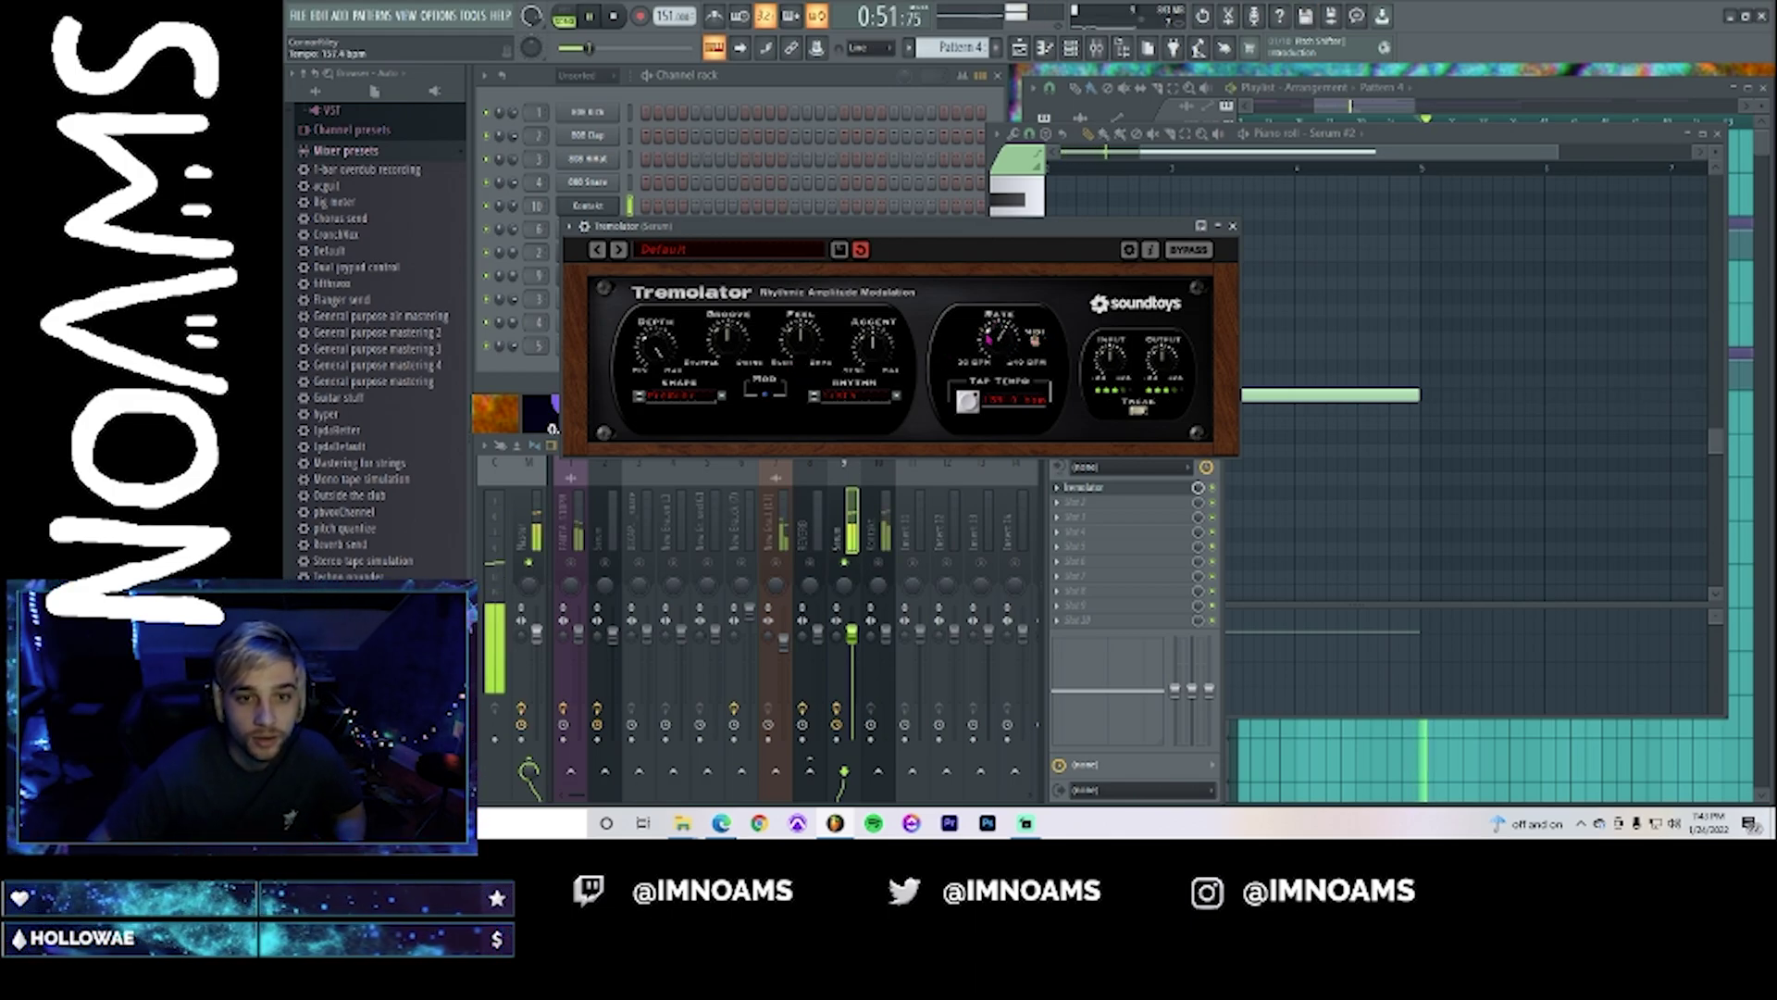
{"action": "left_click_drag", "start_coordinate": [978, 401], "coordinate": [993, 355]}
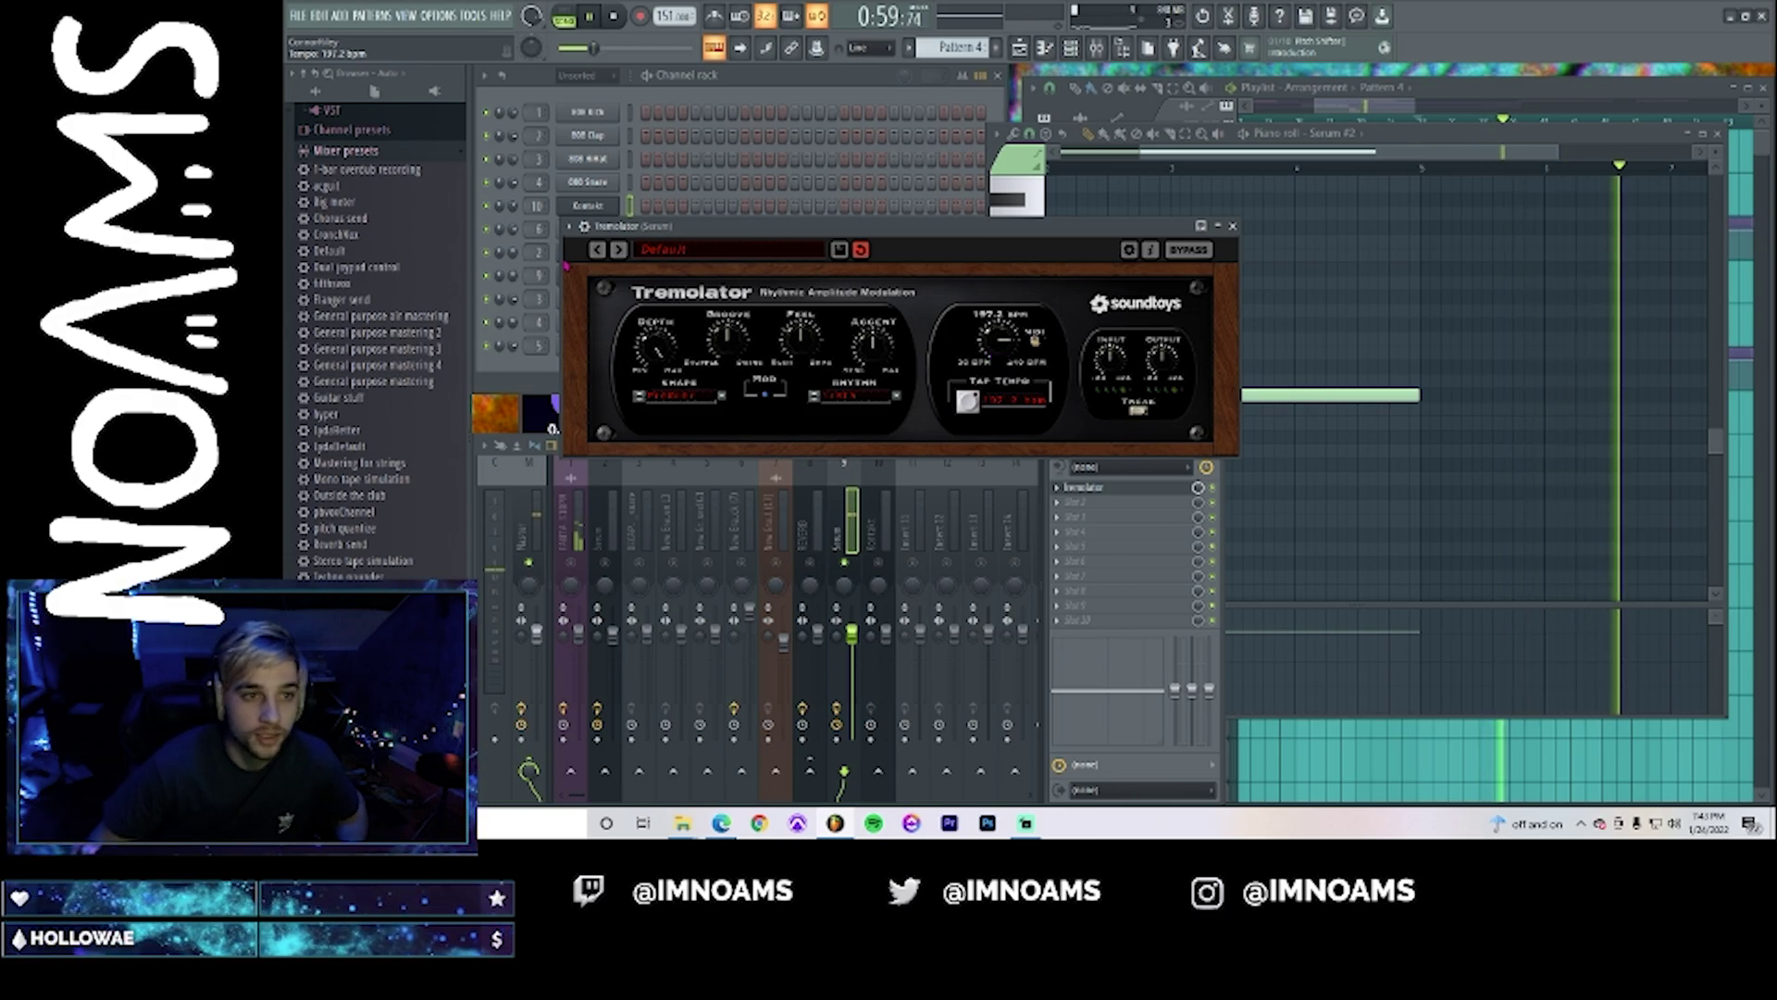
{"action": "left_click", "coordinate": [570, 226]}
{"action": "left_click", "coordinate": [612, 430]}
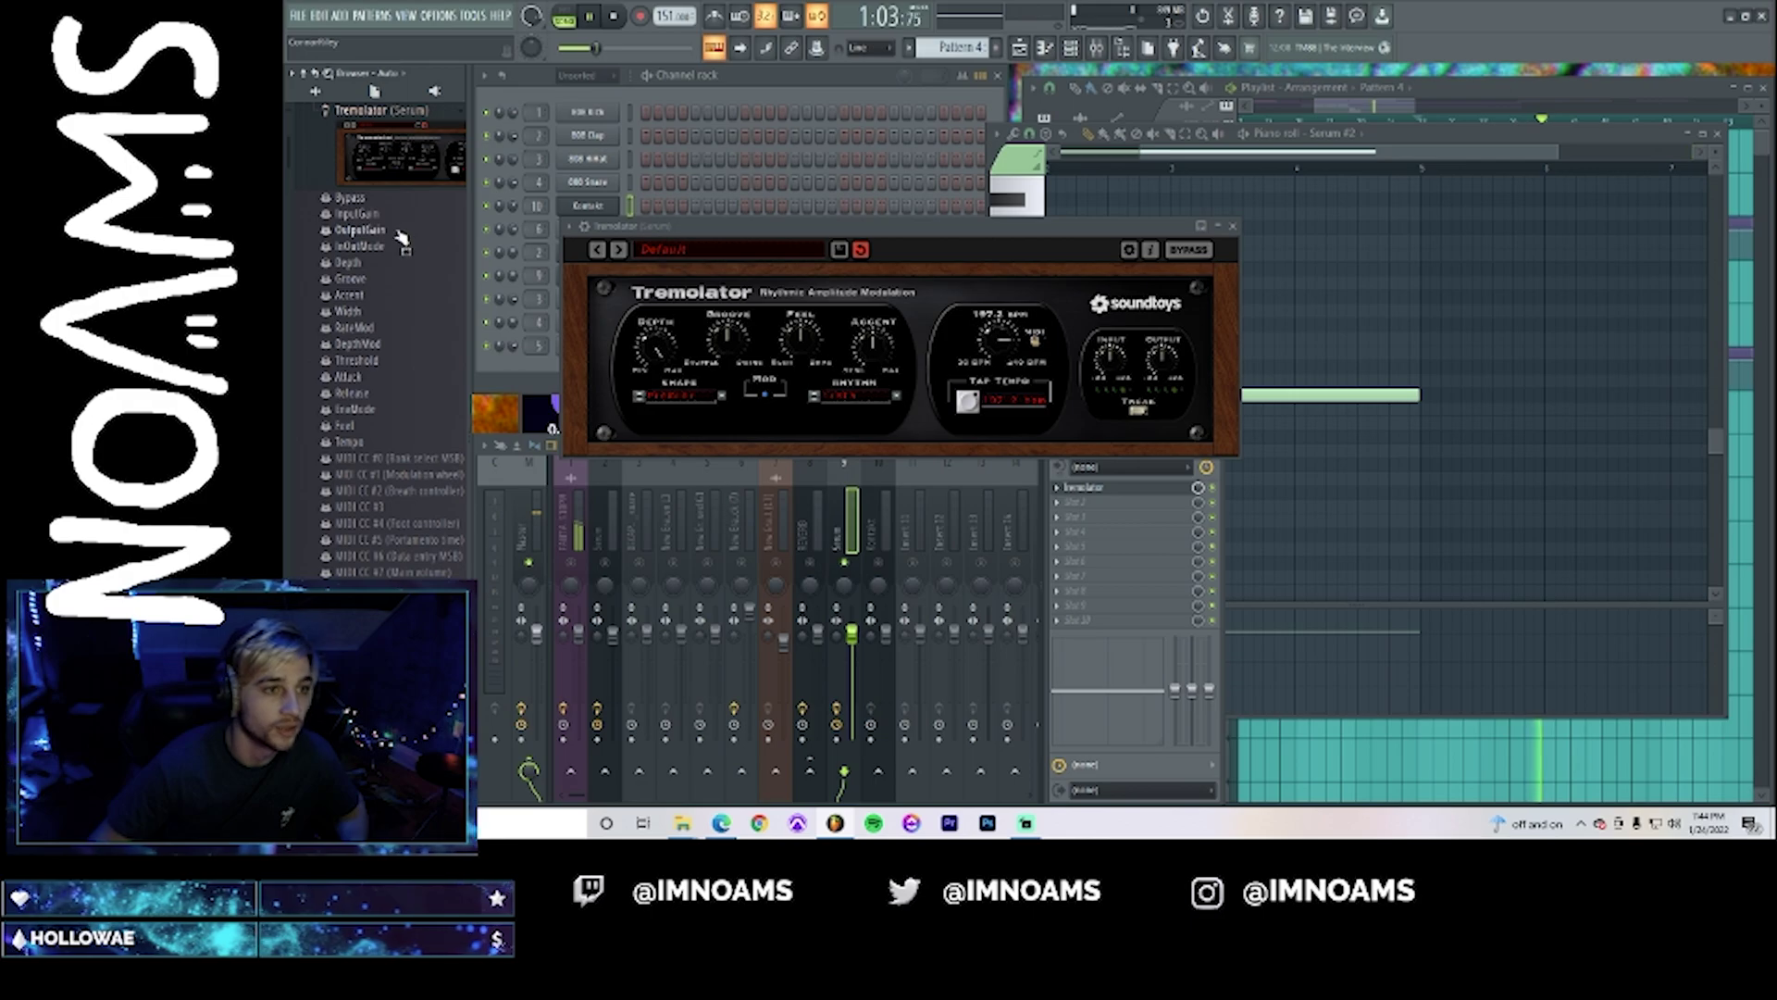
{"action": "right_click", "coordinate": [366, 260]}
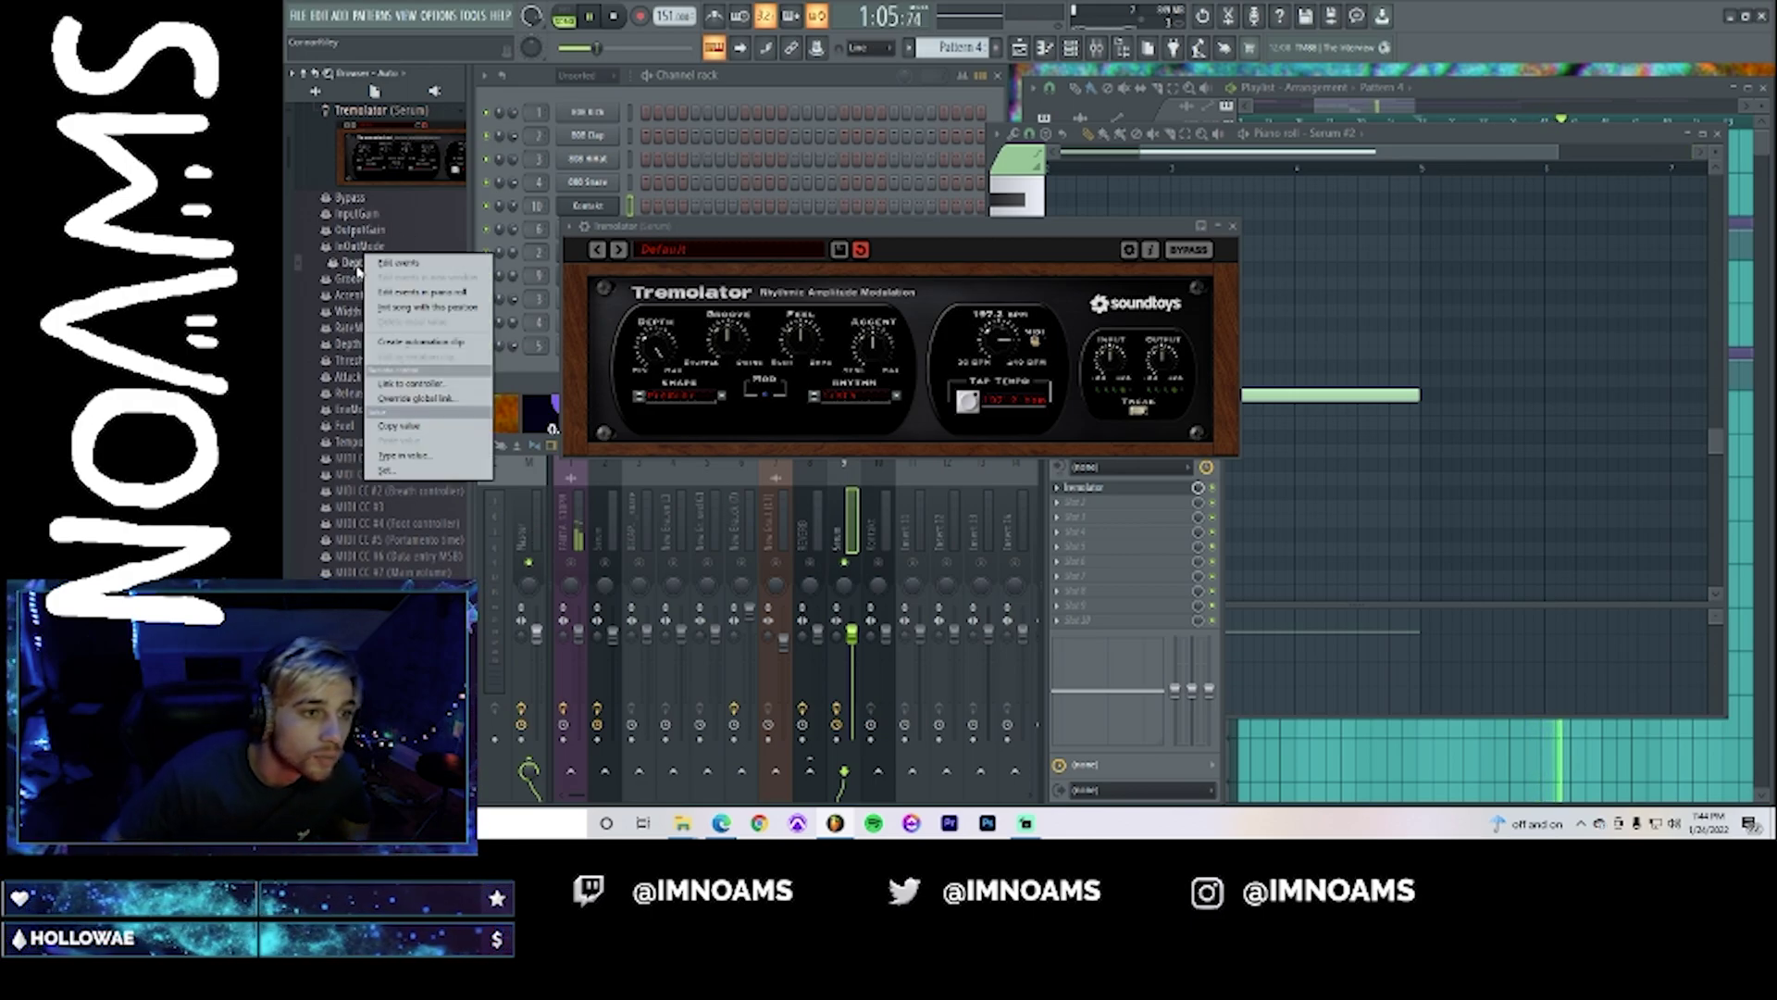
{"action": "left_click", "coordinate": [426, 342]}
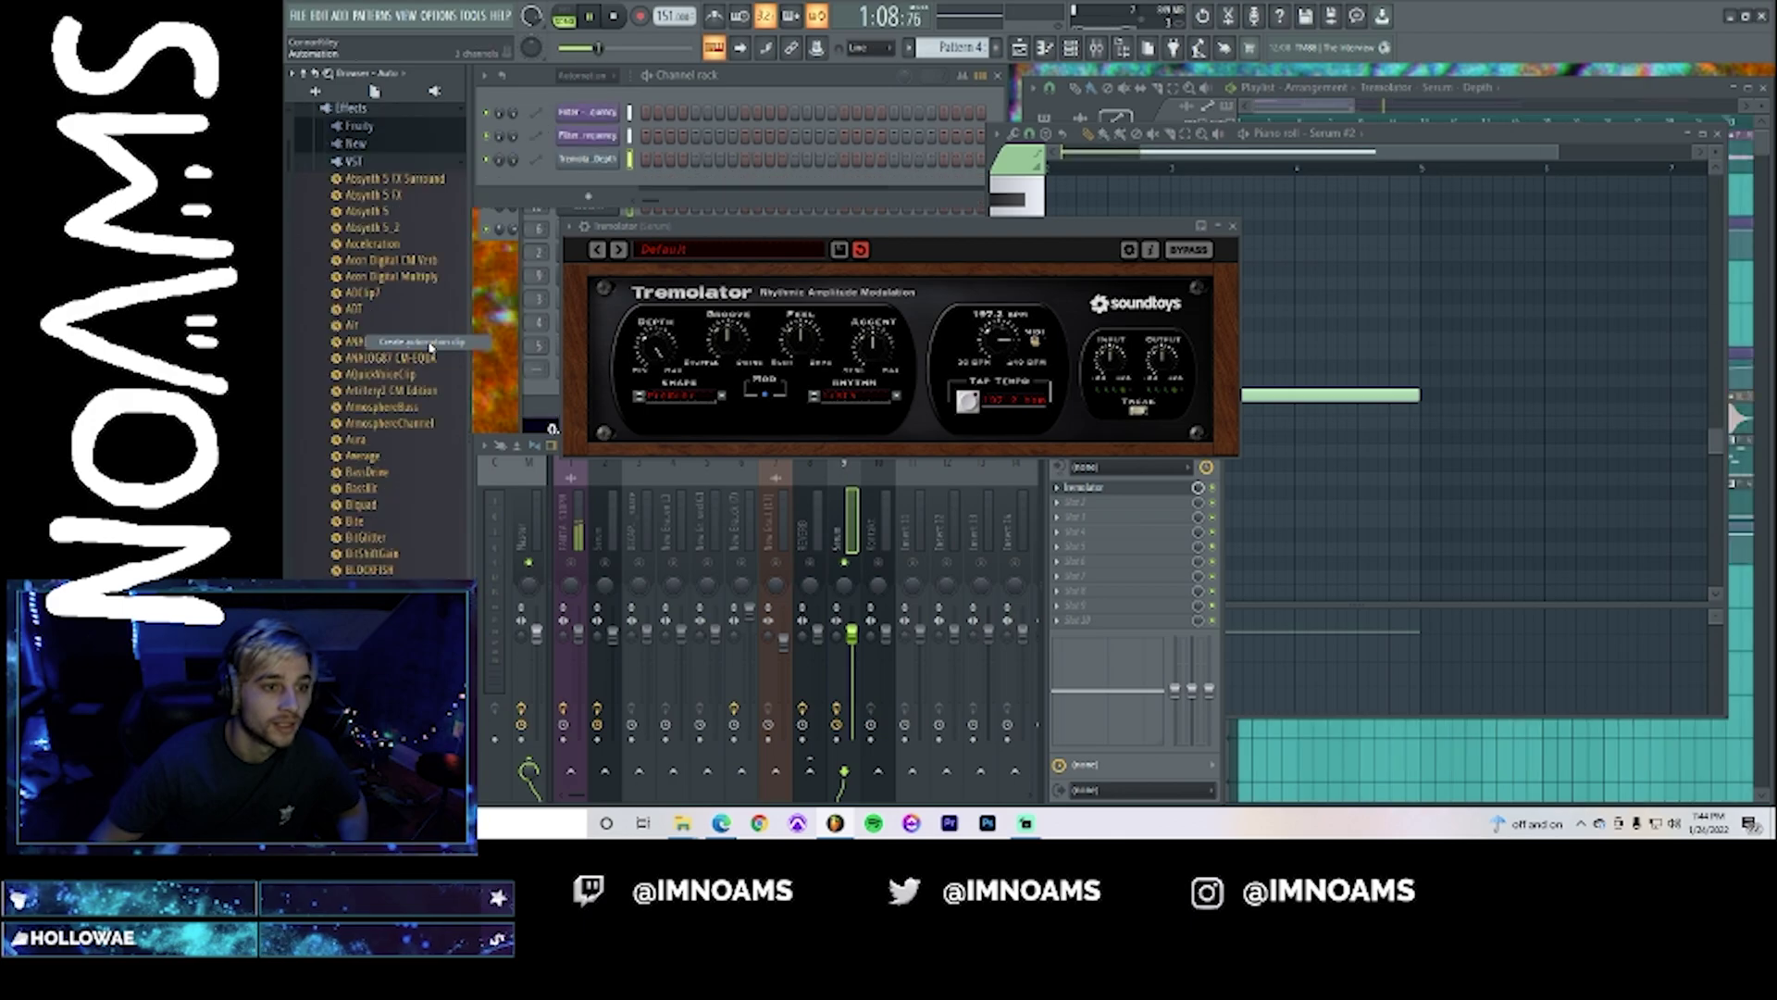
- Create an automation clip for the Tremolator's Tempo parameter
{"action": "left_click", "coordinate": [574, 226]}
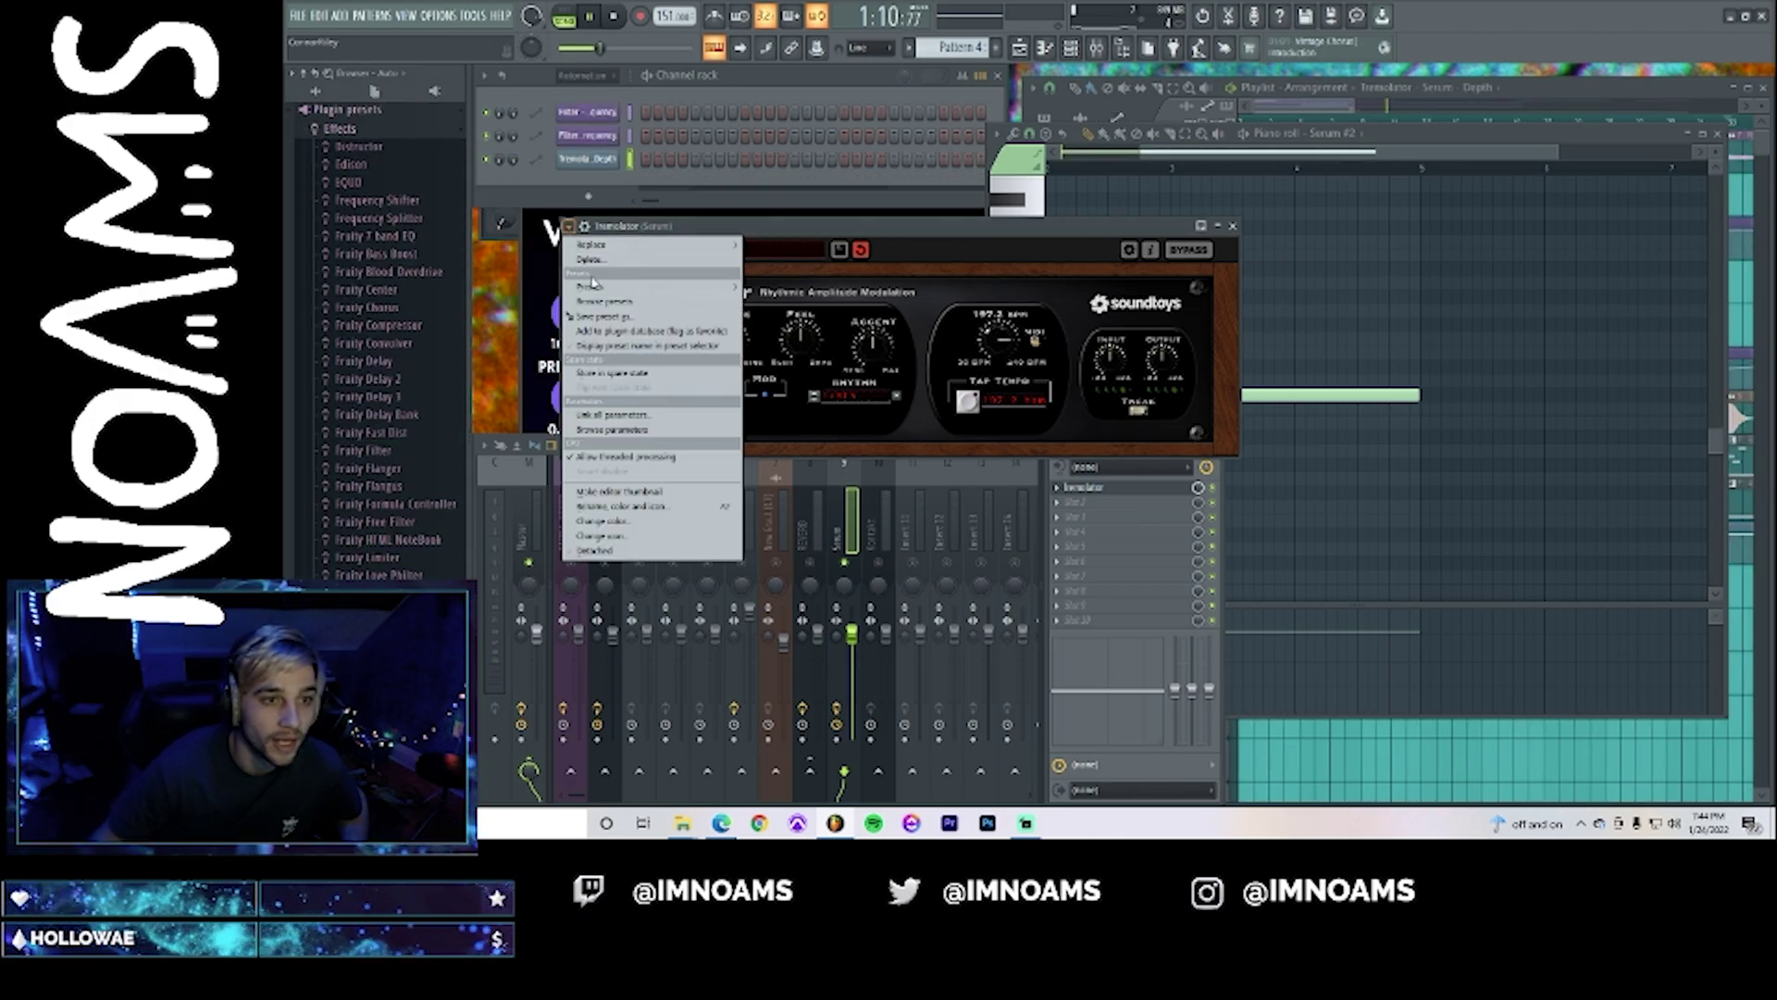
{"action": "left_click", "coordinate": [639, 497]}
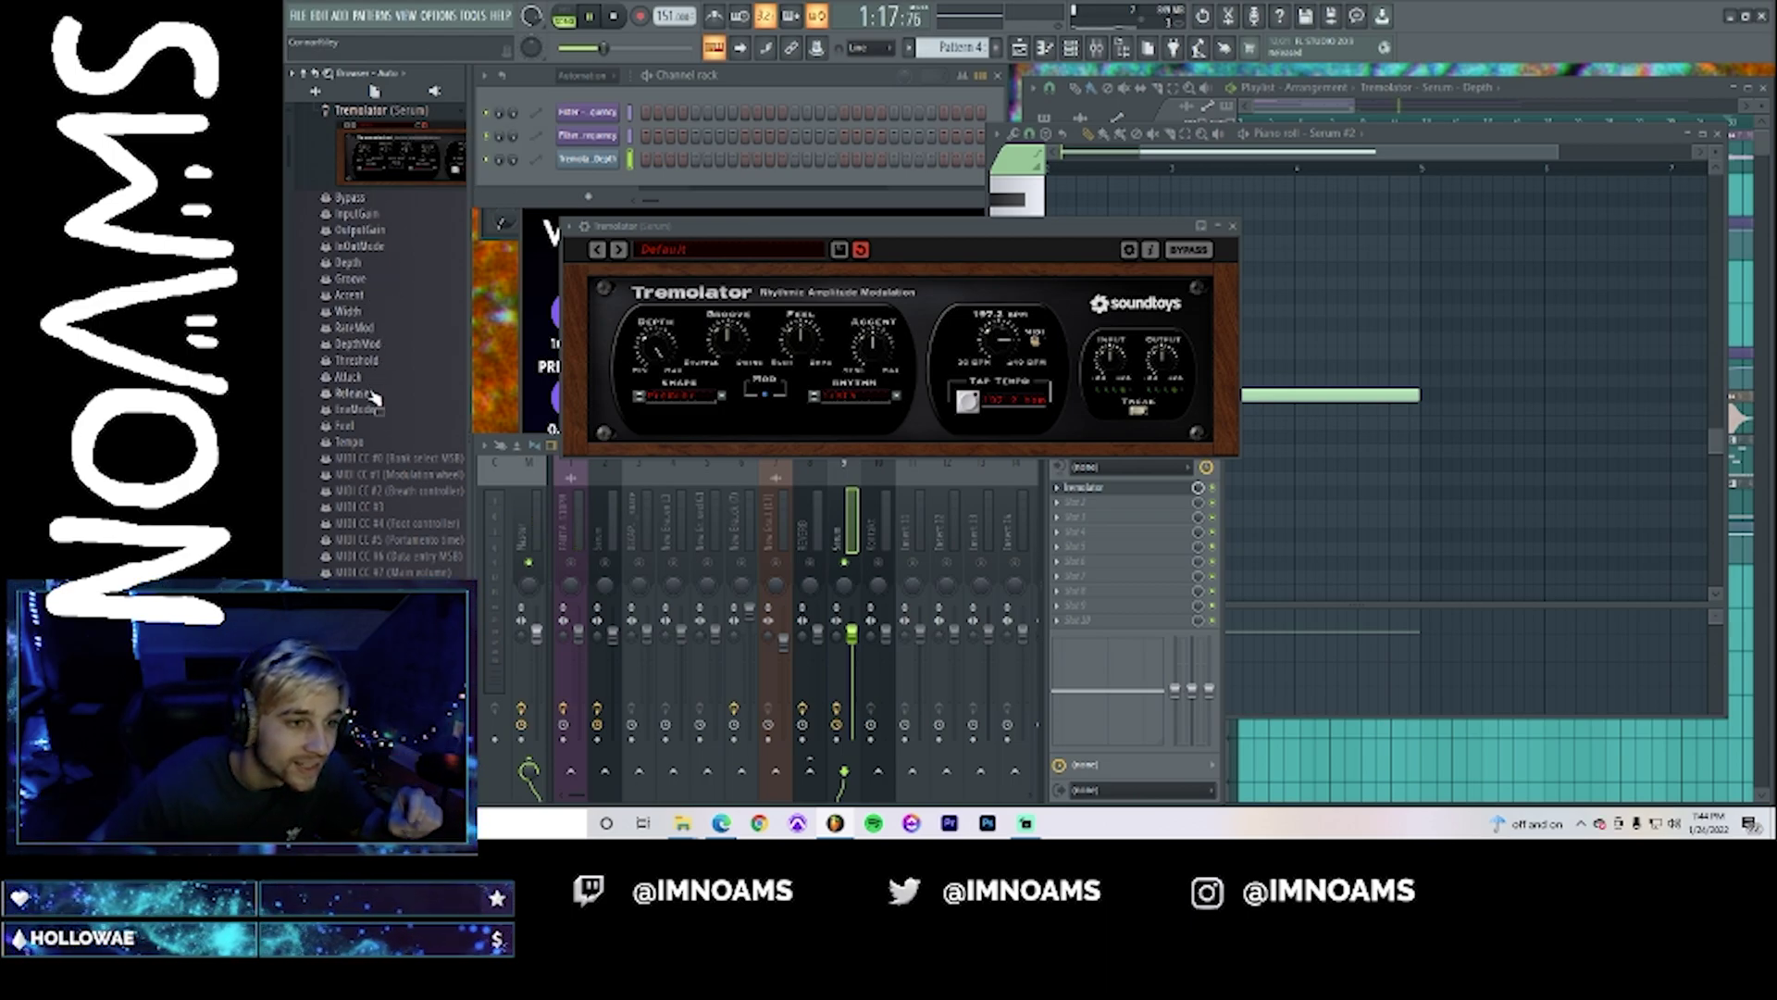
{"action": "right_click", "coordinate": [363, 439]}
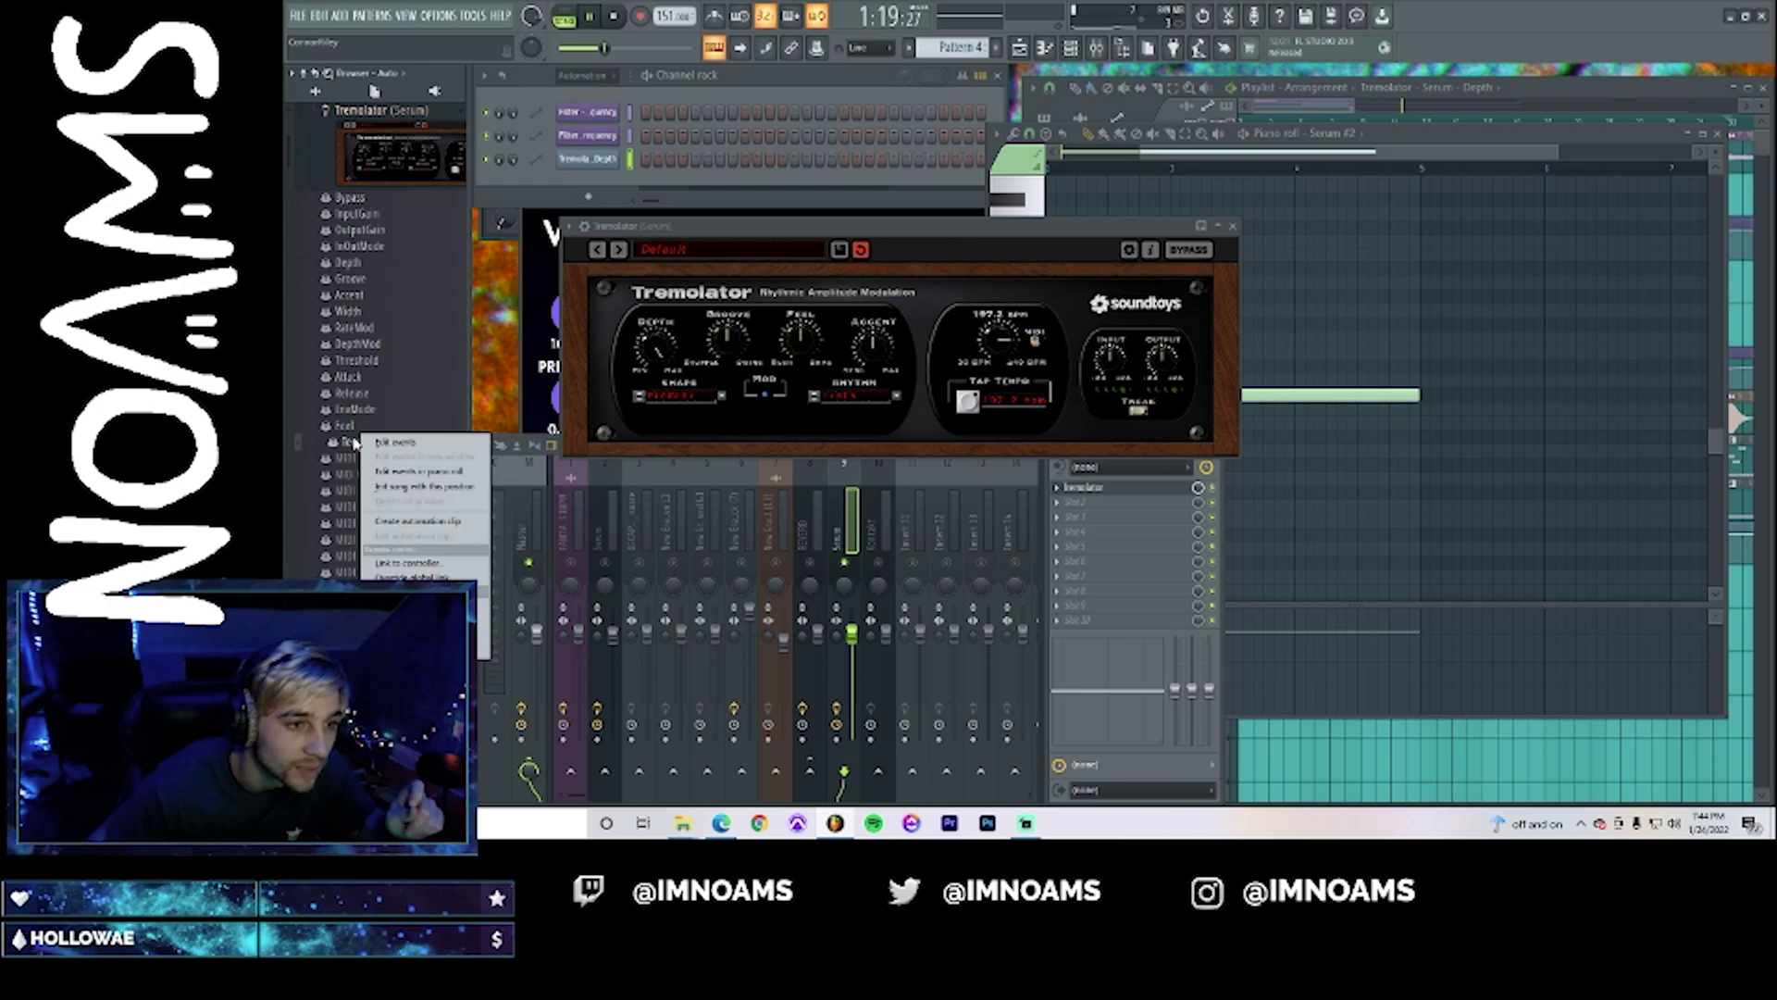
{"action": "left_click", "coordinate": [424, 522]}
- Shape the Tremolator Depth automation to rise from bar 33 to a peak near bar 35 and fall back by bar 37
{"action": "left_click", "coordinate": [1501, 94]}
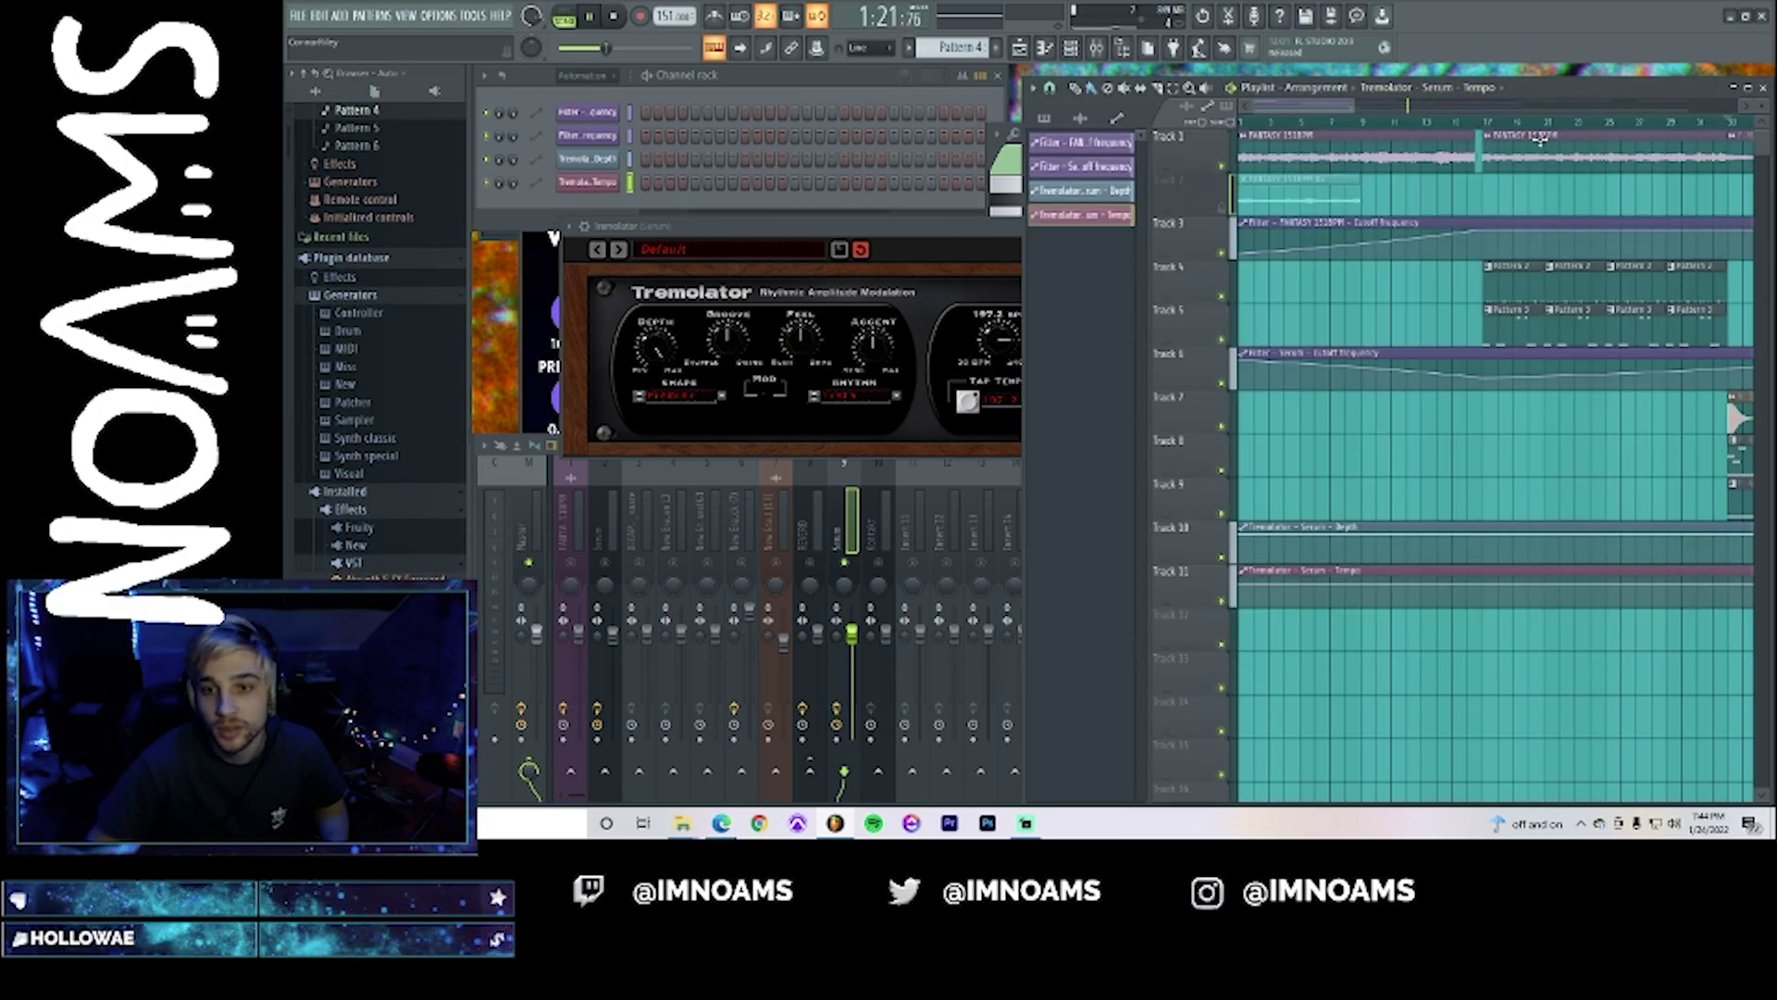
{"action": "left_click", "coordinate": [1723, 122]}
{"action": "left_click_drag", "start_coordinate": [1307, 106], "coordinate": [1426, 121]}
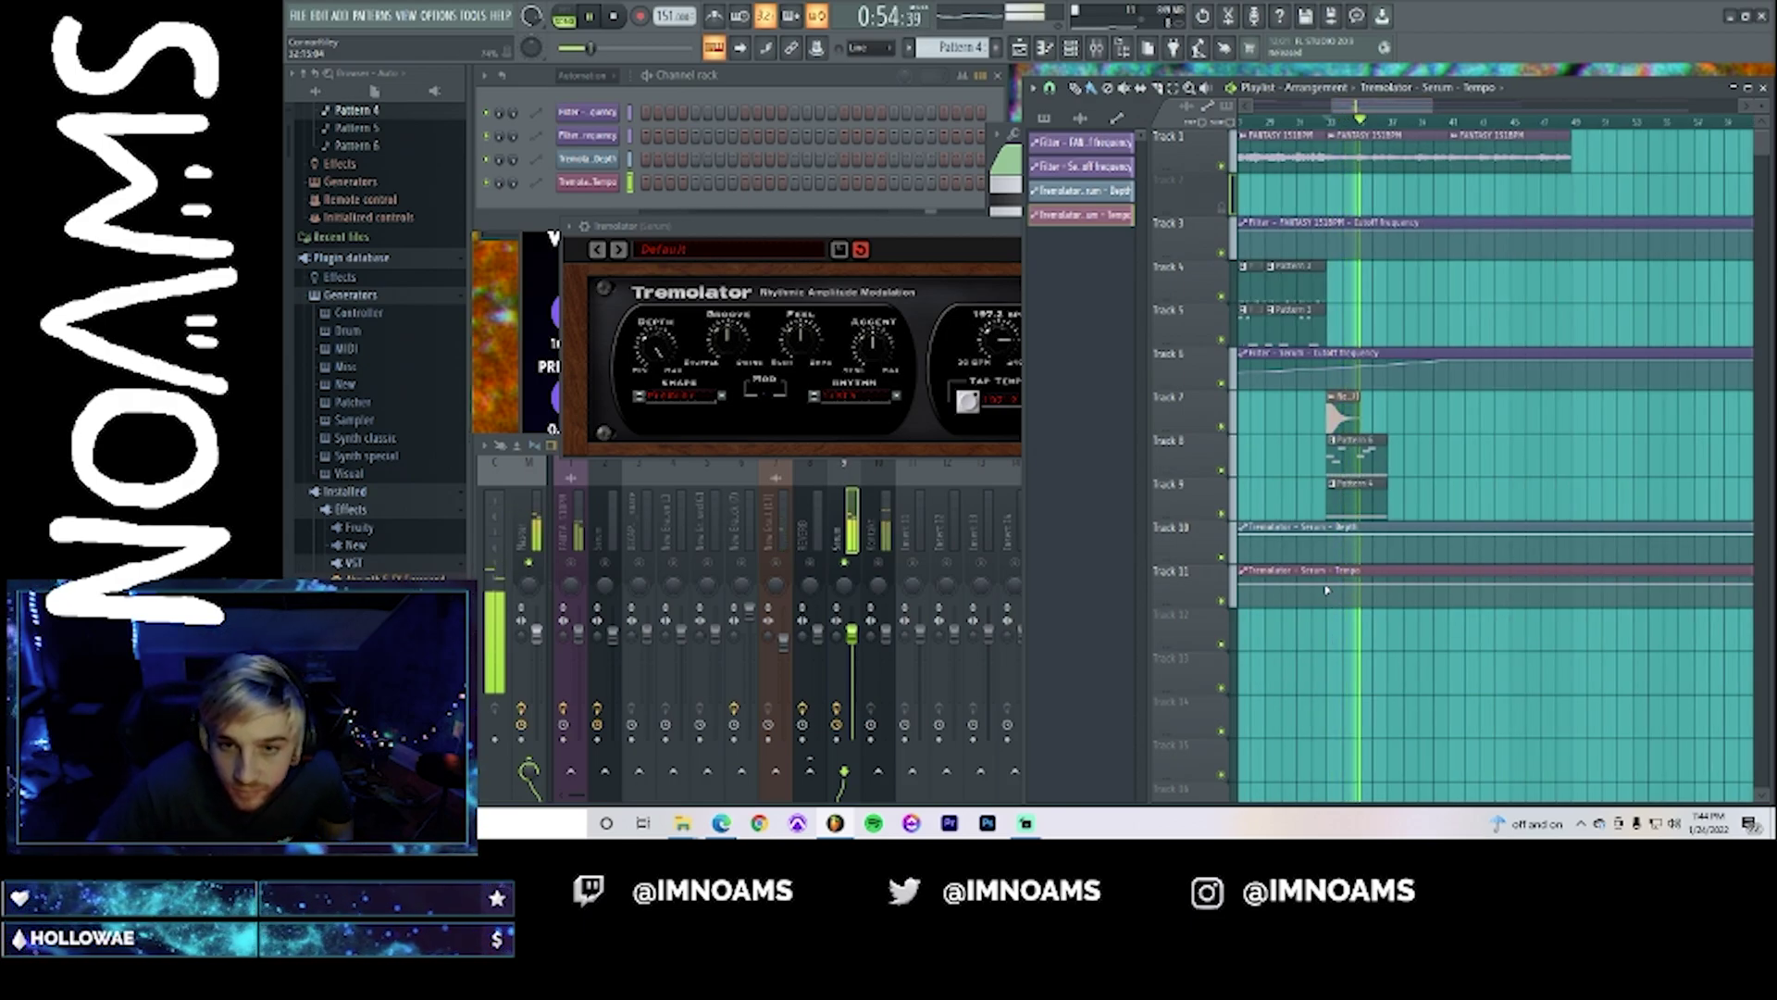
{"action": "key", "text": "space"}
{"action": "left_click_drag", "start_coordinate": [1328, 549], "coordinate": [1367, 529]}
{"action": "left_click", "coordinate": [1386, 540]}
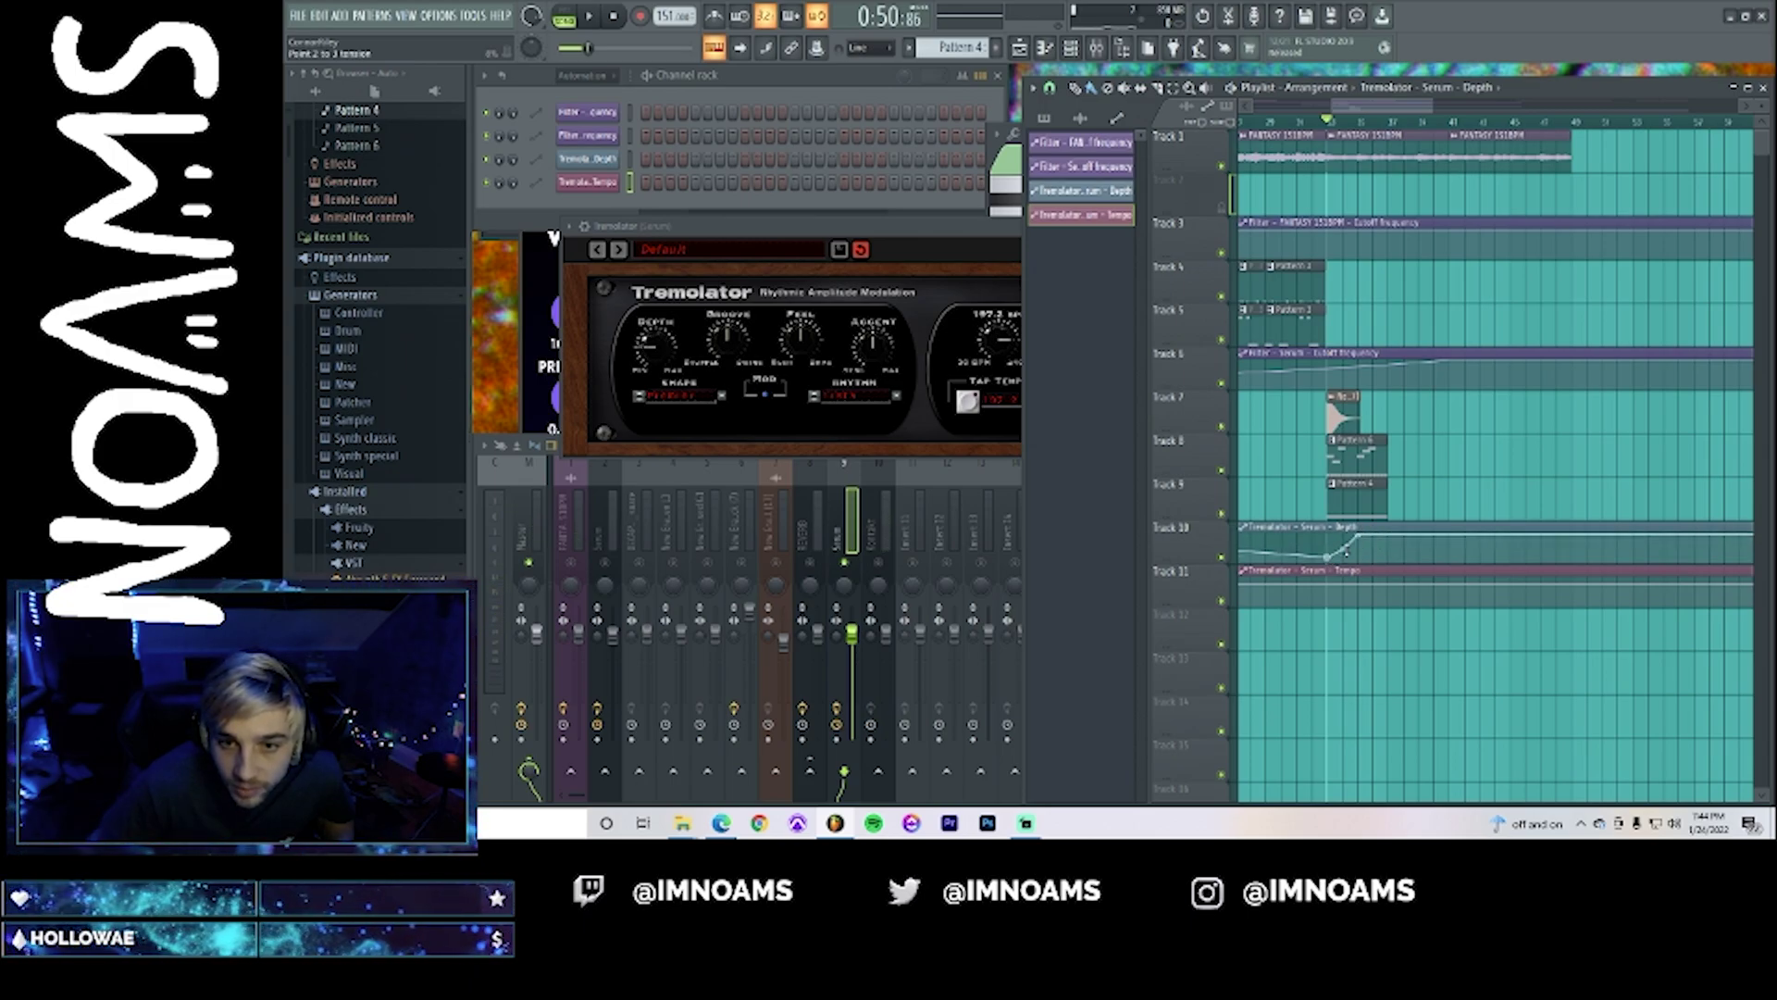
{"action": "left_click", "coordinate": [1391, 555]}
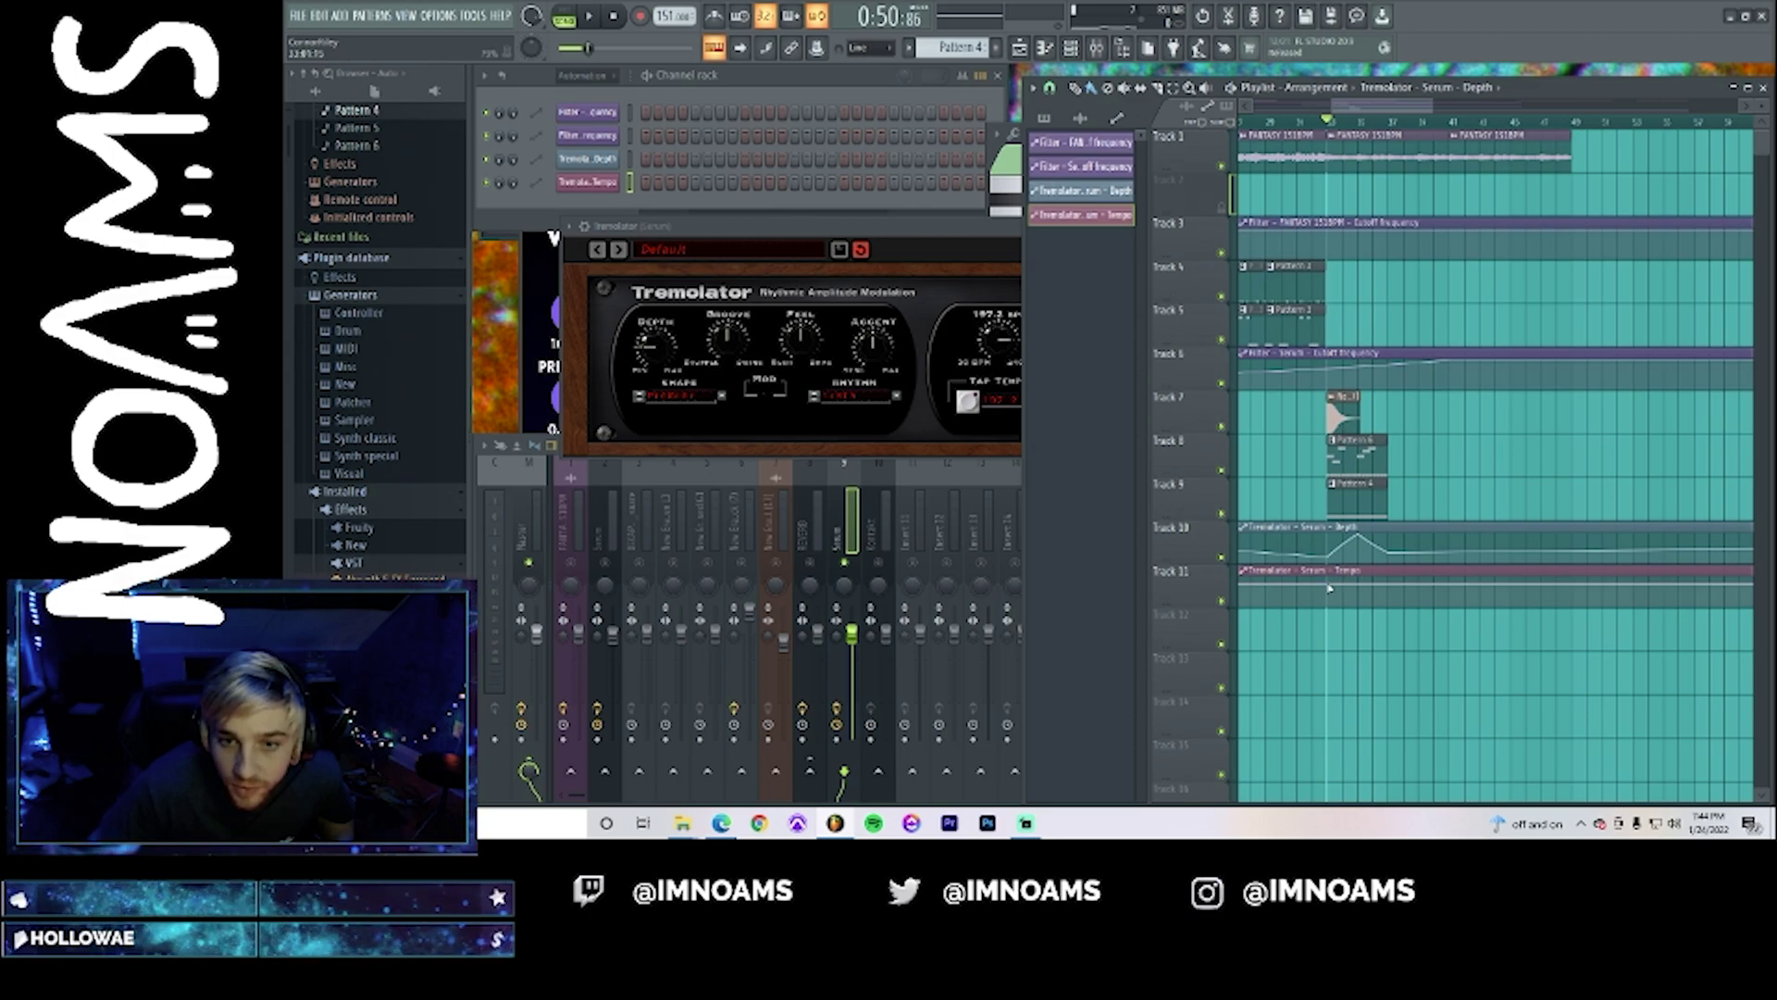
- Shape the Tremolator Tempo automation to fall from bar 33 to bar 37 and audition the section
{"action": "left_click", "coordinate": [1387, 604]}
{"action": "key", "text": "space"}
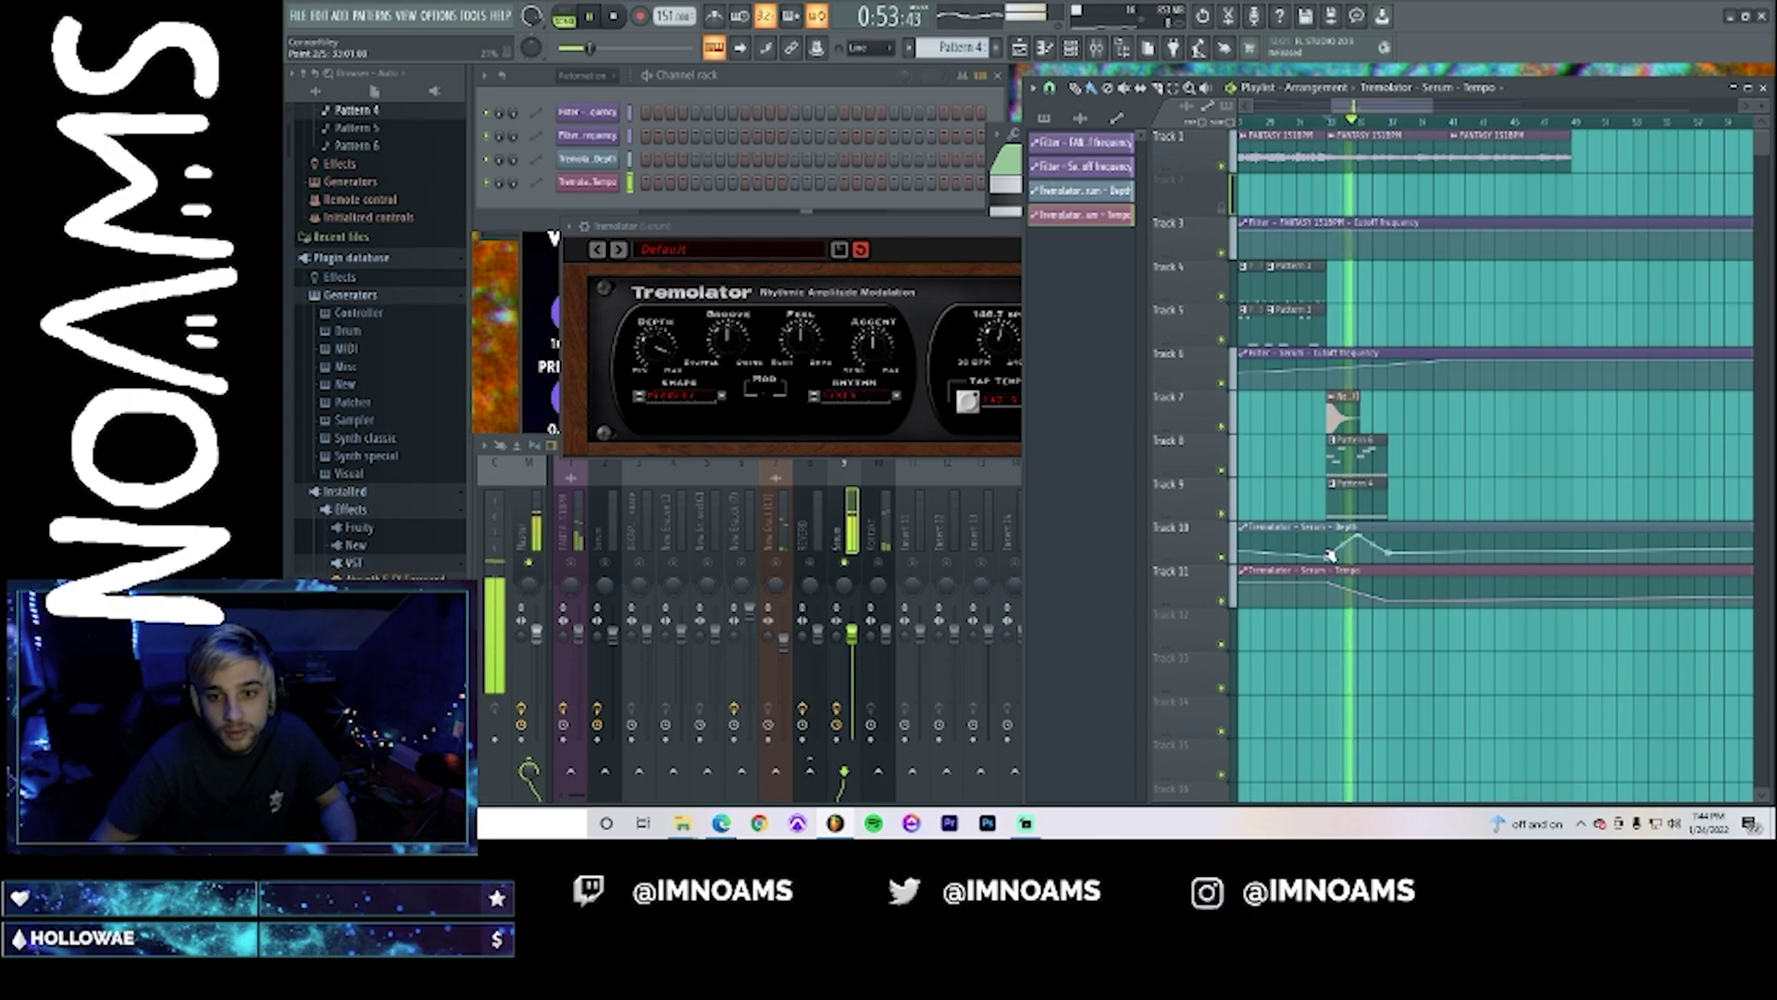
{"action": "key", "text": "space"}
- Reshape the Tremolator Depth automation into a dip near bar 34 that climbs back up by bar 37, auditioning the change
{"action": "mouse_move", "coordinate": [1328, 549]}
{"action": "left_mouse_down"}
{"action": "mouse_move", "coordinate": [1328, 526]}
{"action": "mouse_move", "coordinate": [1388, 536]}
{"action": "mouse_move", "coordinate": [1346, 556]}
{"action": "left_mouse_up"}
{"action": "key", "text": "space"}
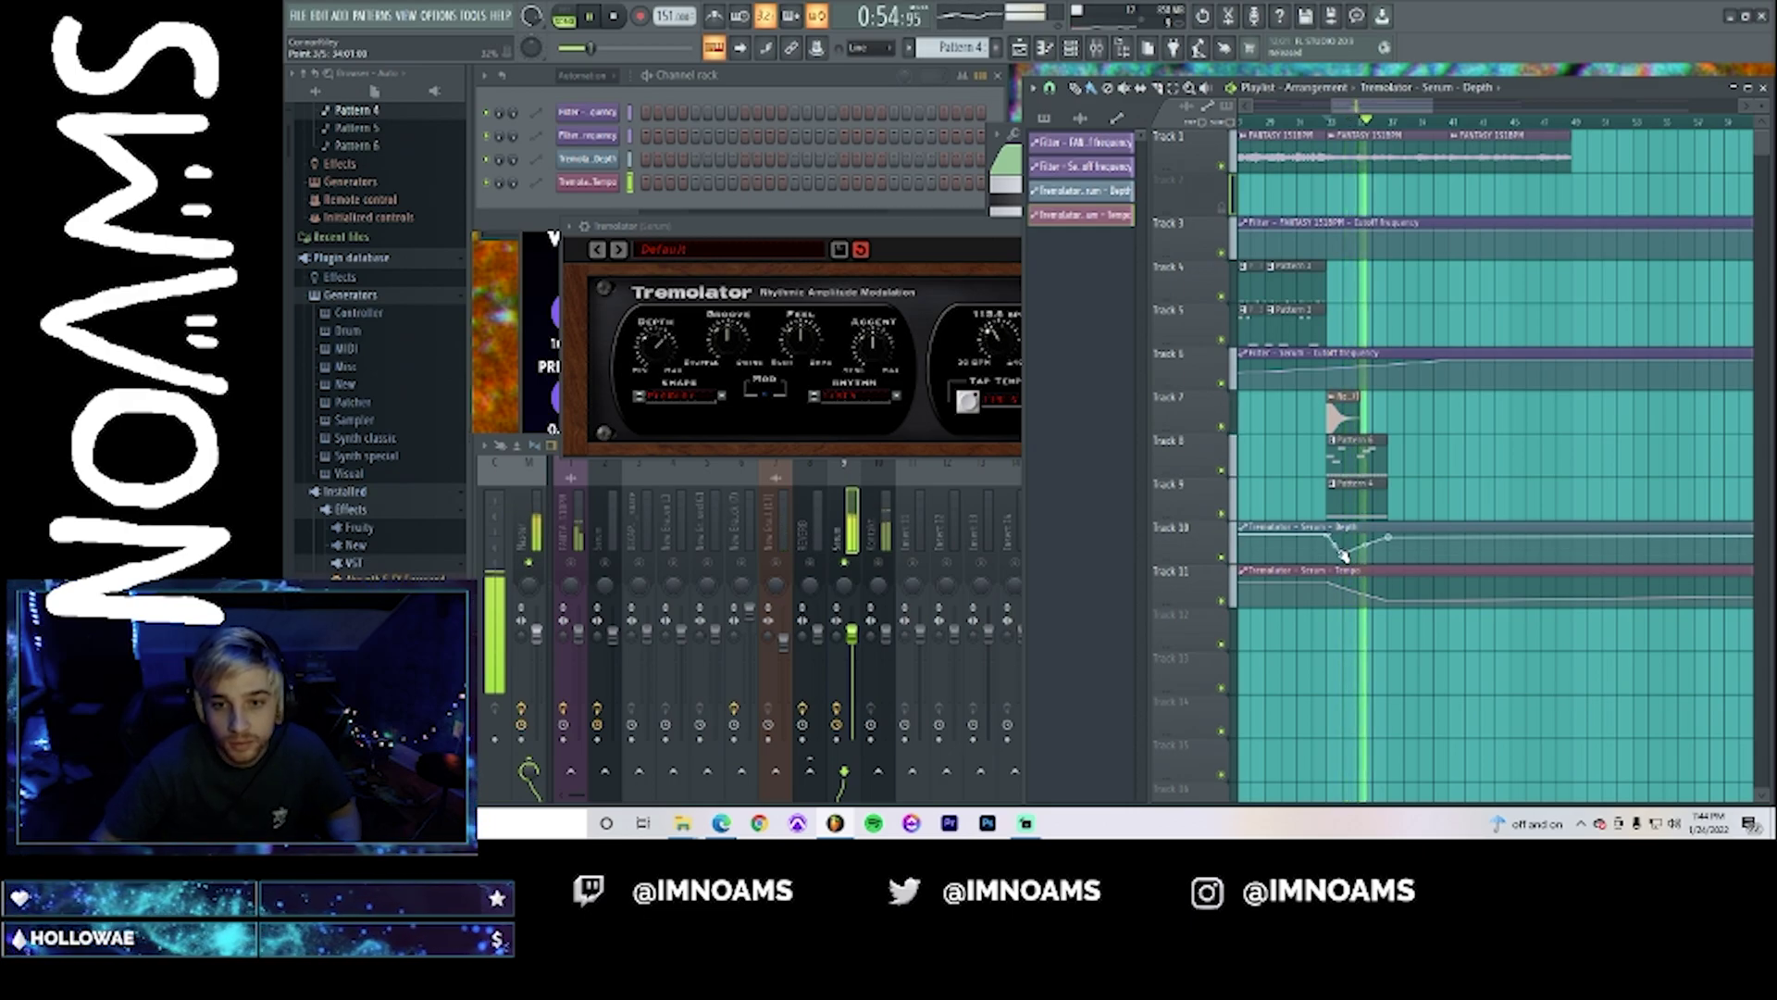
{"action": "key", "text": "space"}
{"action": "key", "text": "space"}
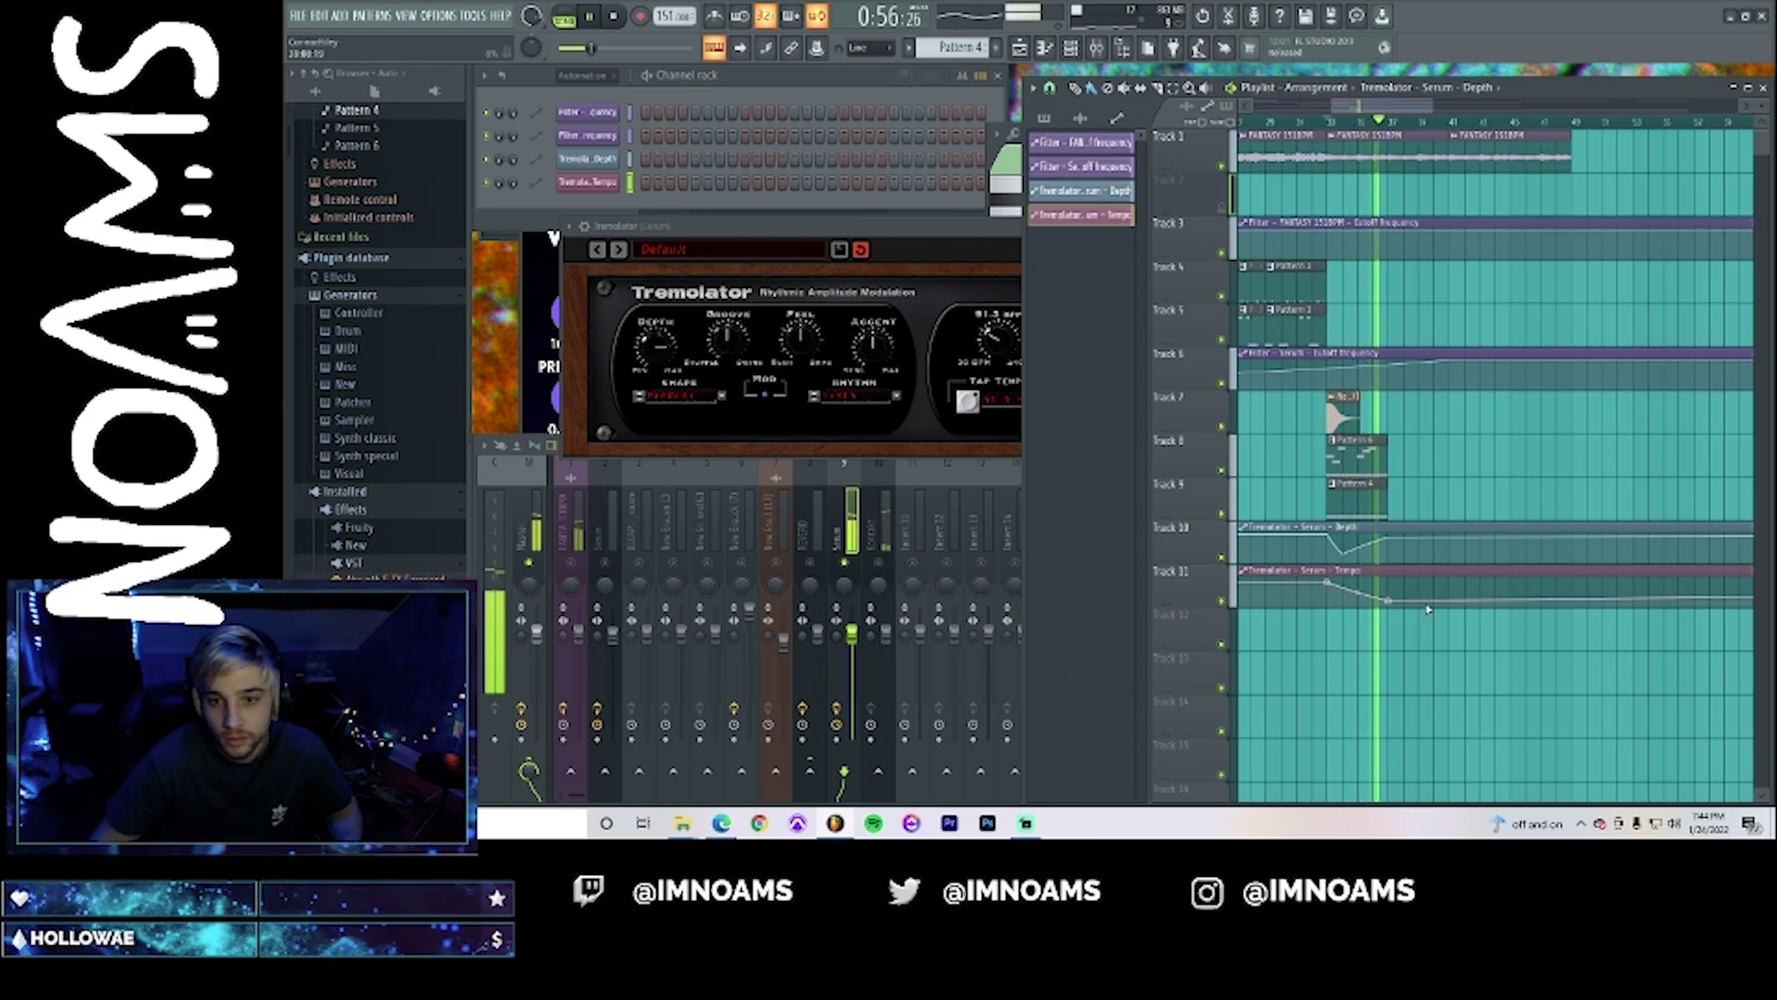
{"action": "key", "text": "space"}
- Reshape Serum #2's Envelope 1 into a nearly straight decay to silence, auditioning the sustained Pattern 4 note
{"action": "double_click", "coordinate": [1376, 505]}
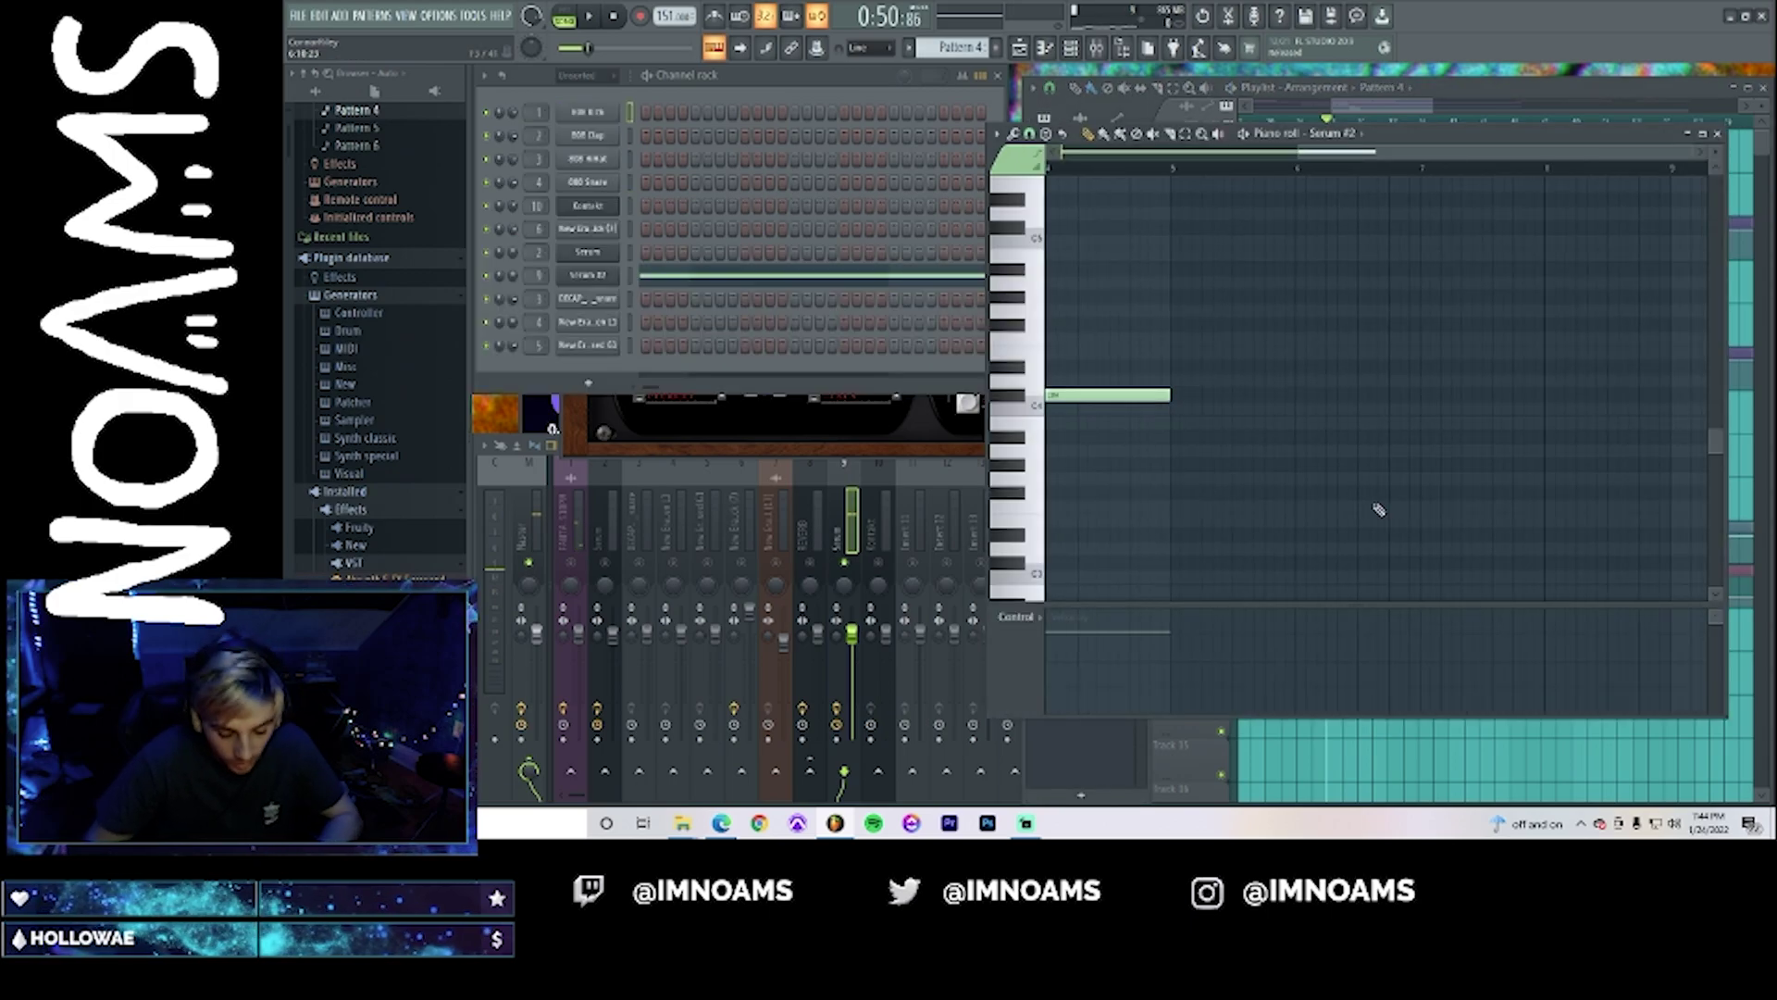
{"action": "left_click", "coordinate": [607, 277]}
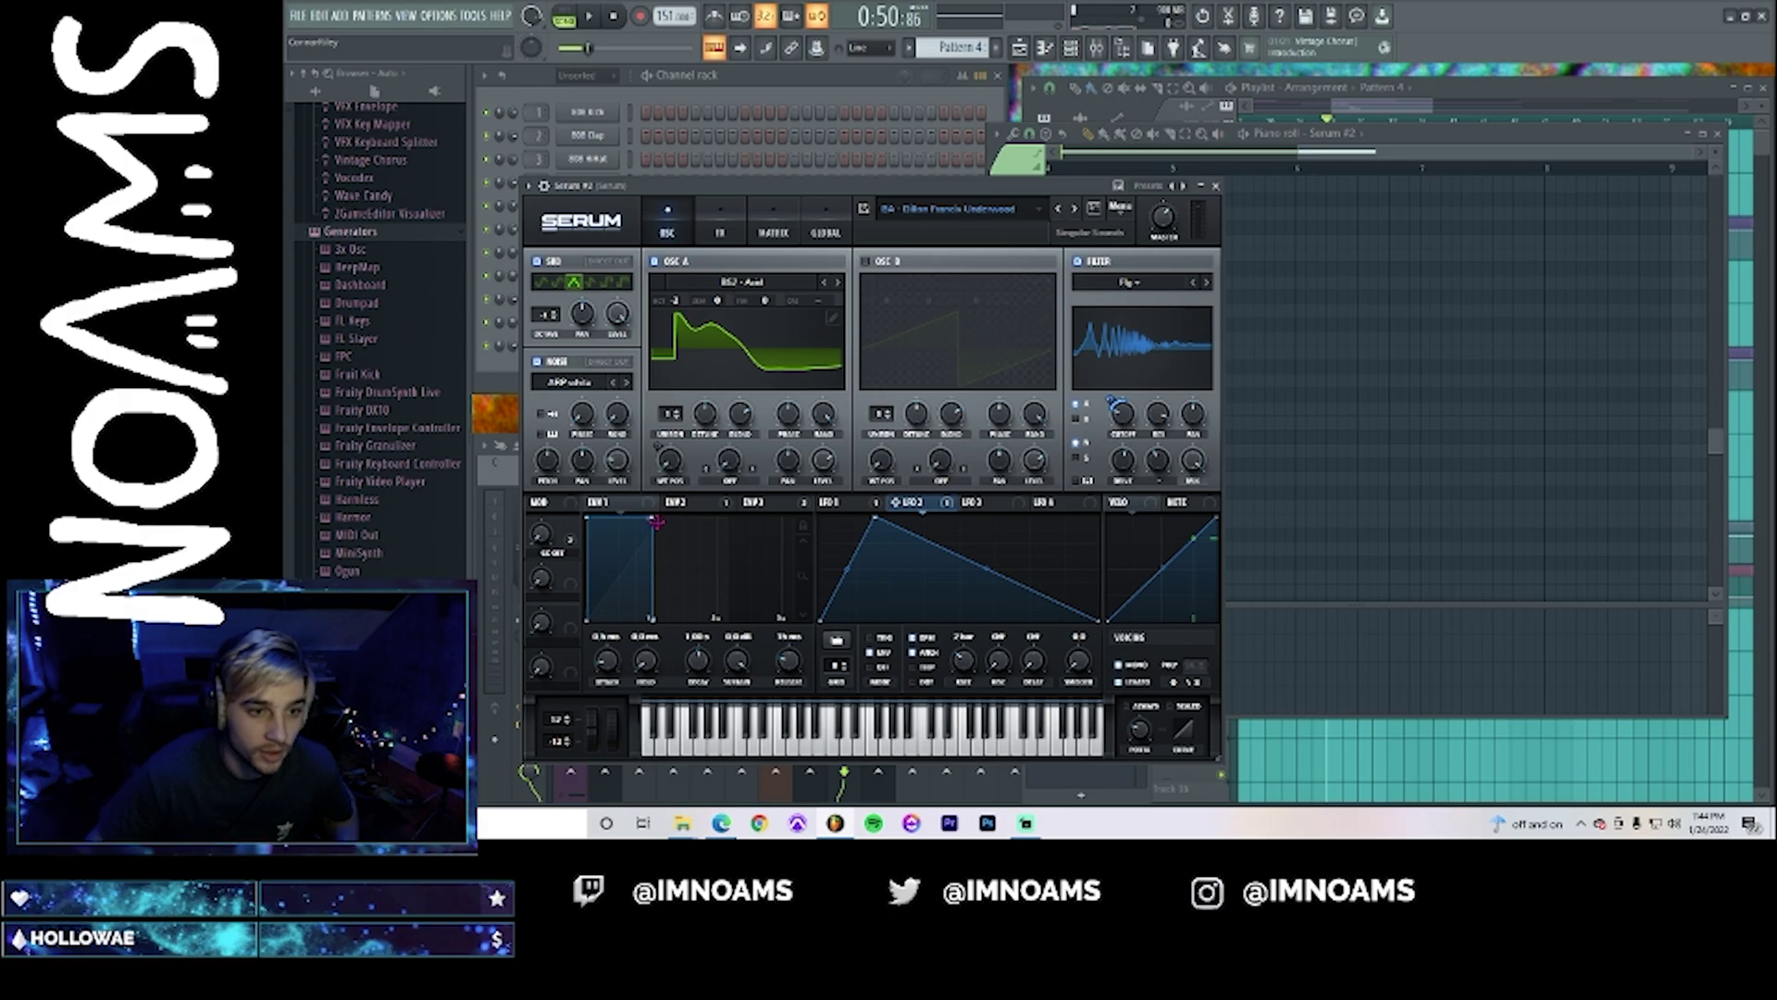
{"action": "left_click_drag", "start_coordinate": [656, 522], "coordinate": [802, 718]}
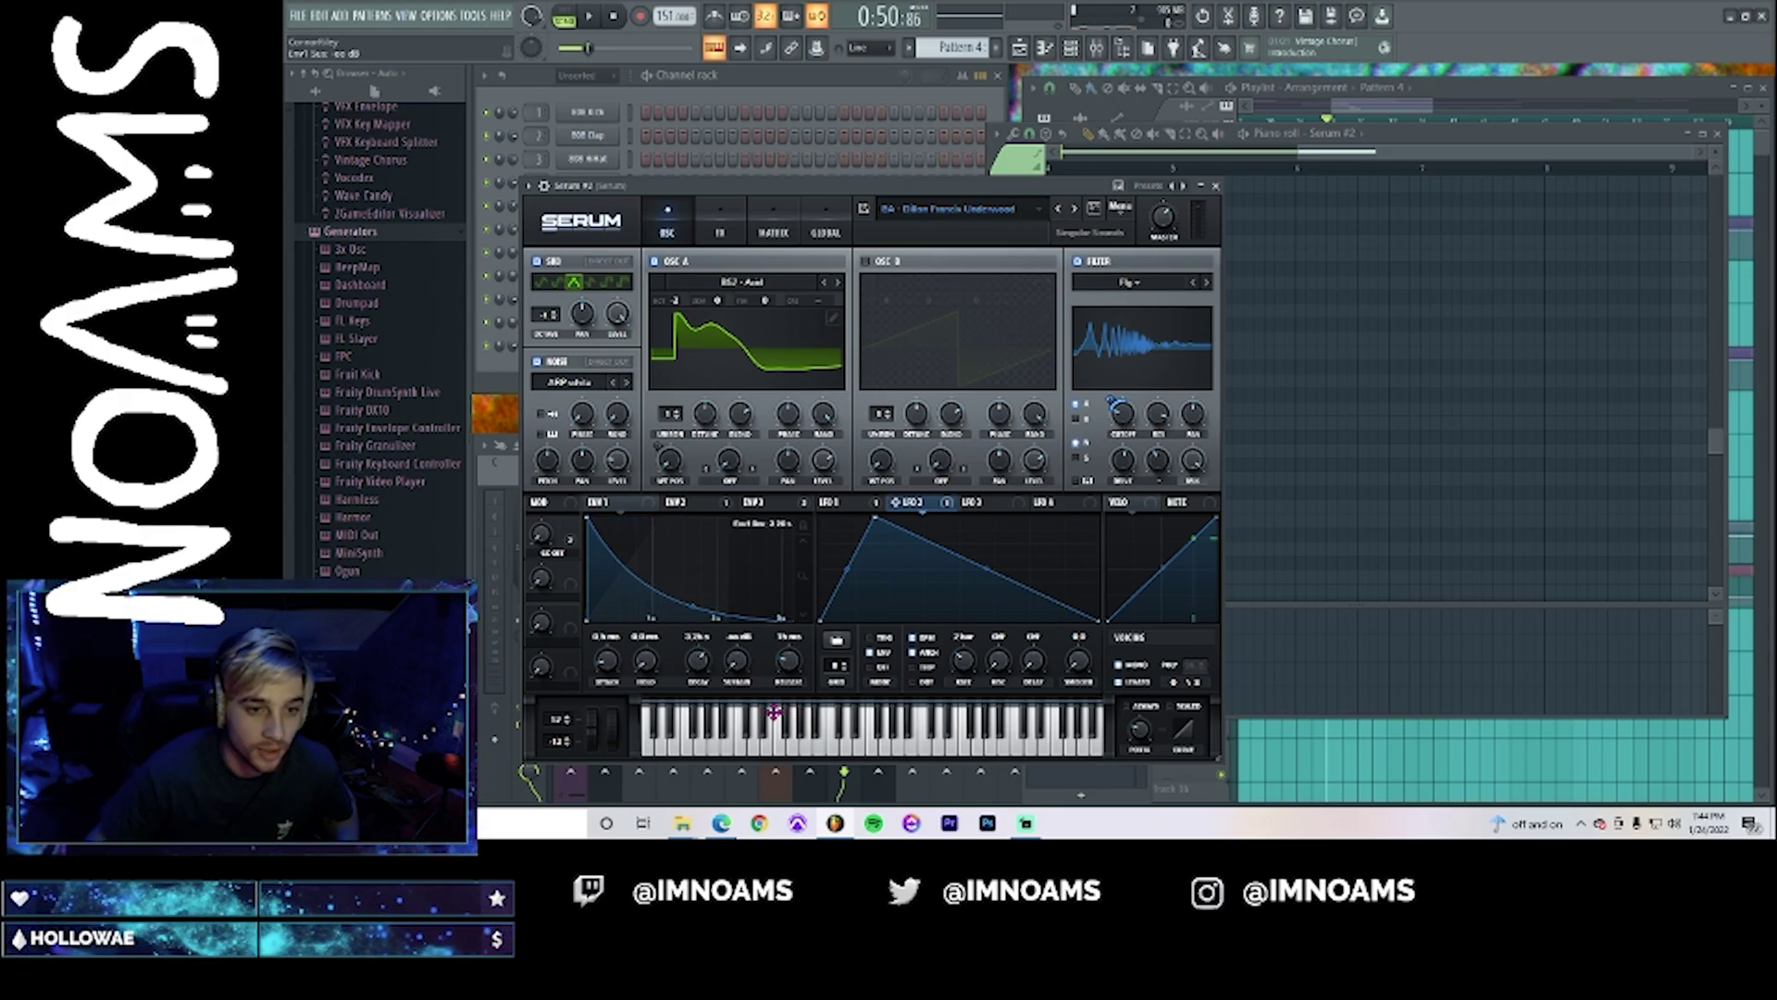
{"action": "key", "text": "space"}
{"action": "left_click_drag", "start_coordinate": [694, 611], "coordinate": [691, 602]}
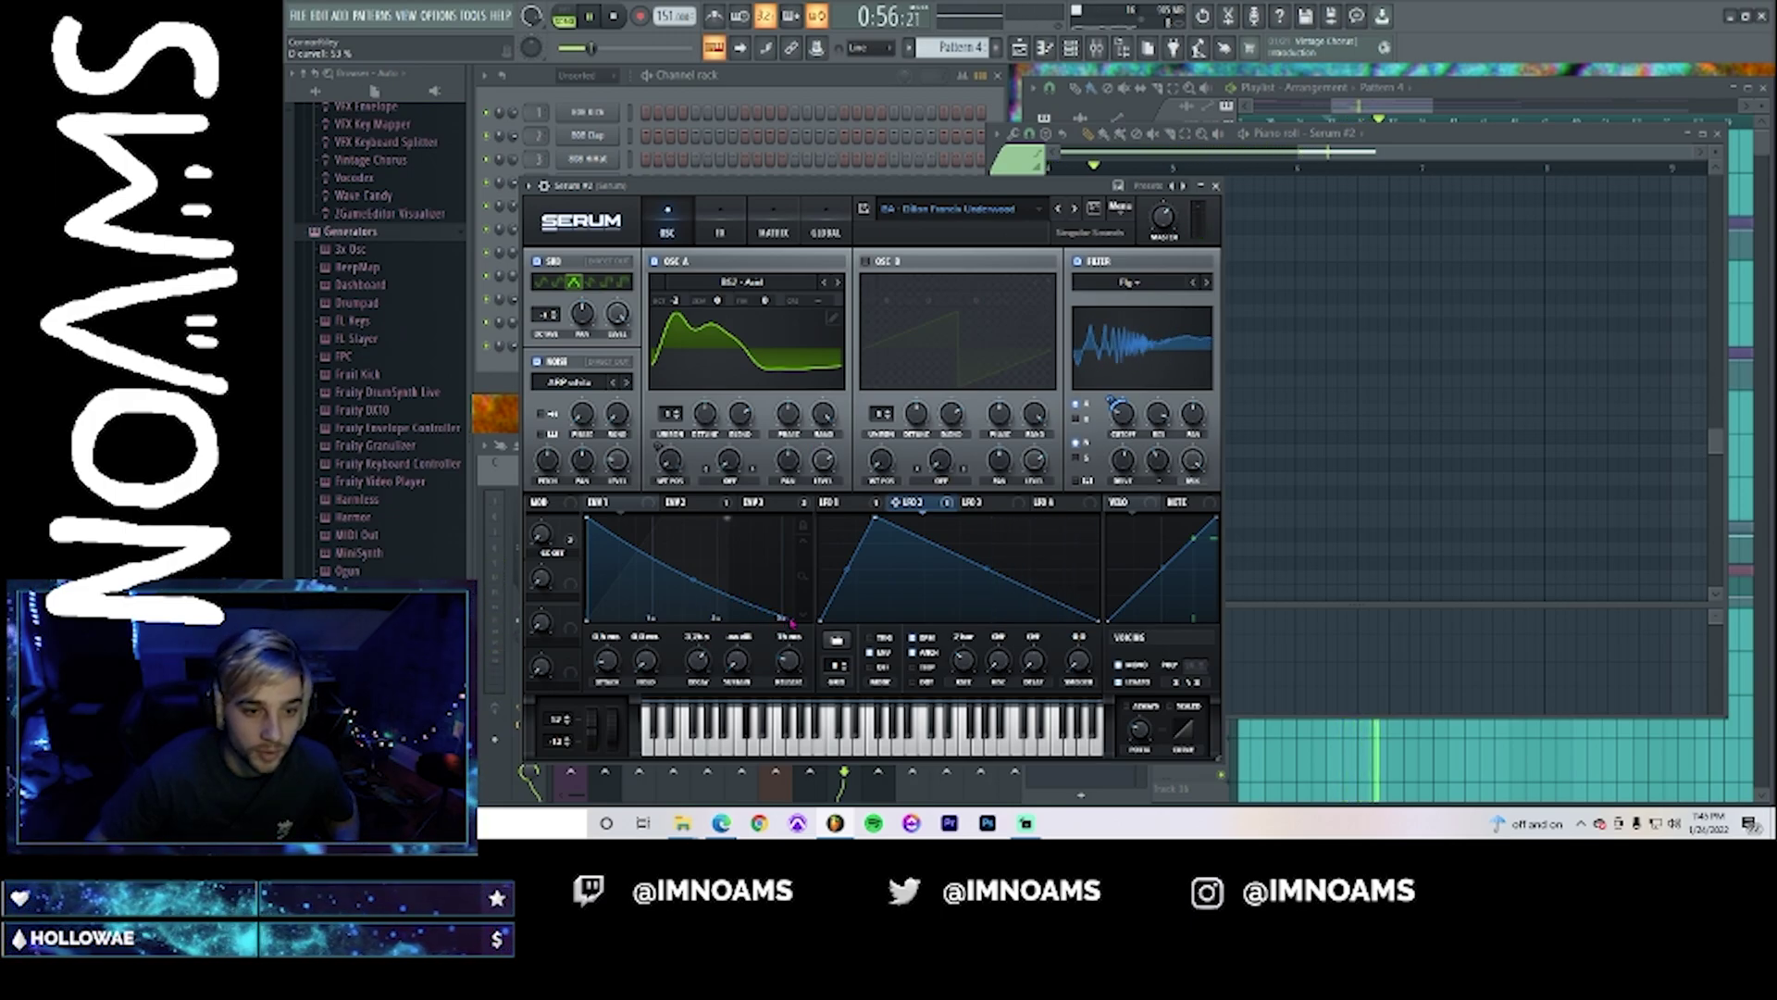
{"action": "left_click_drag", "start_coordinate": [782, 618], "coordinate": [759, 617]}
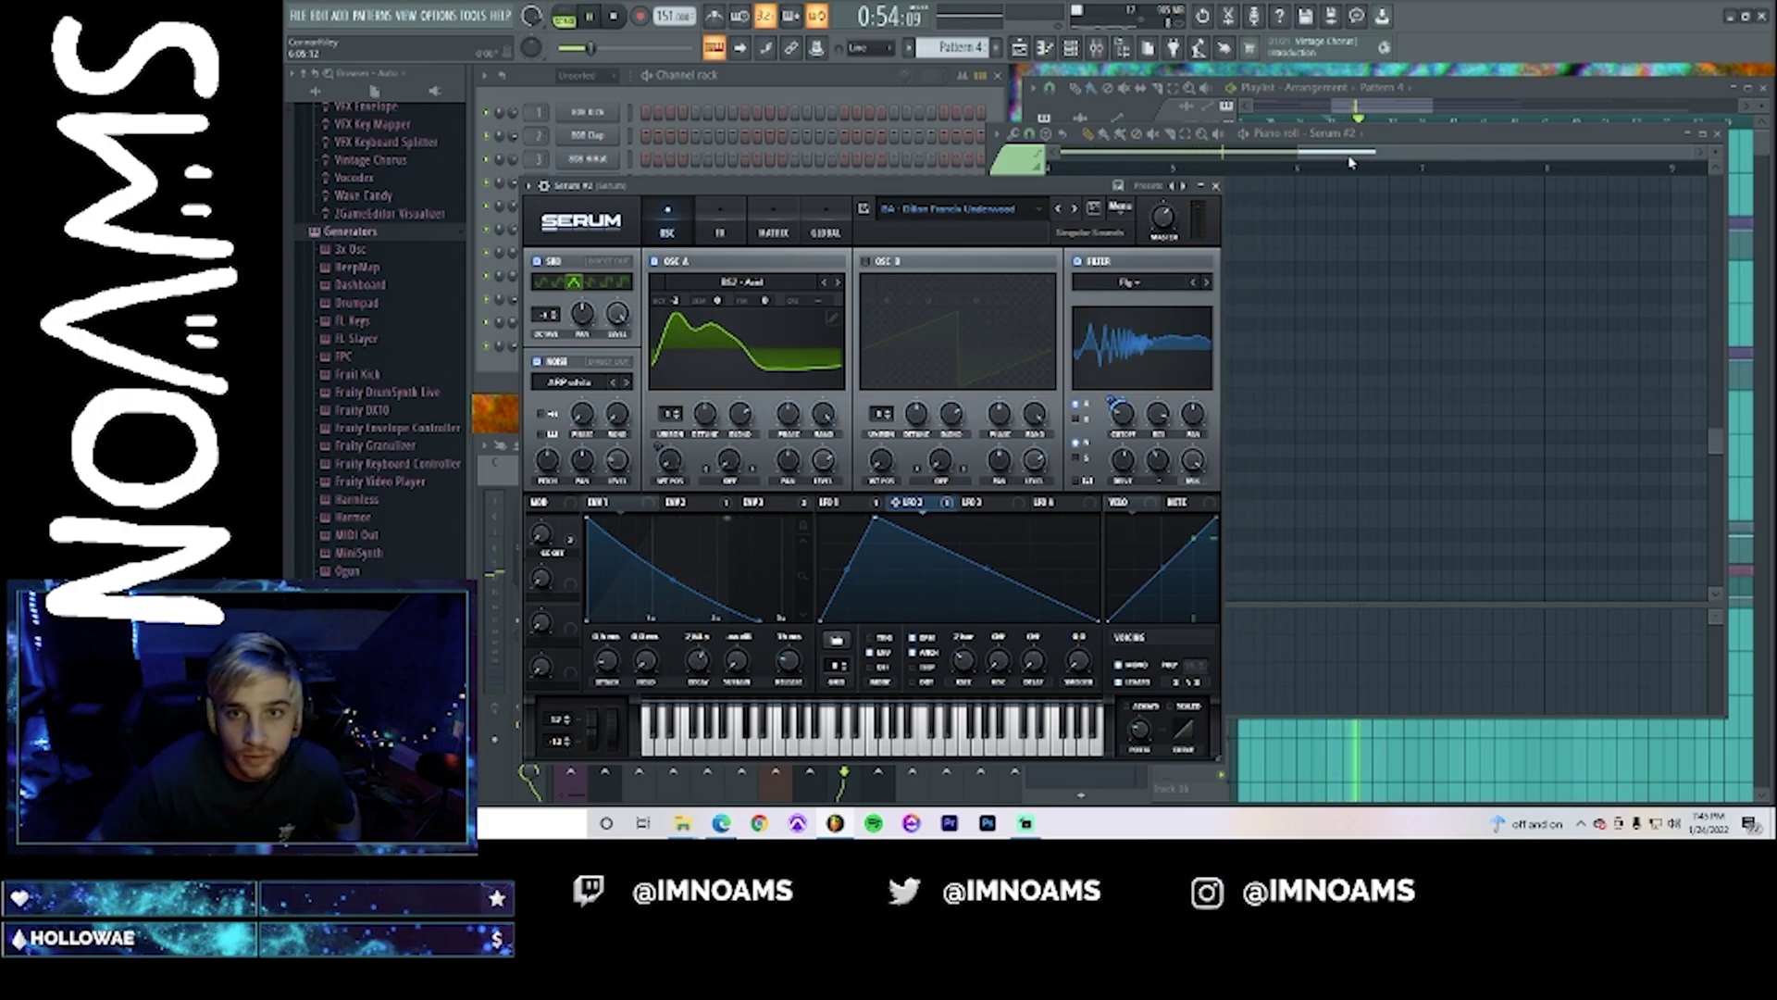
- Check the length of the Pattern 4 note and lengthen Serum #2's Envelope 1 decay to 6.24 s
{"action": "left_click", "coordinate": [1350, 163]}
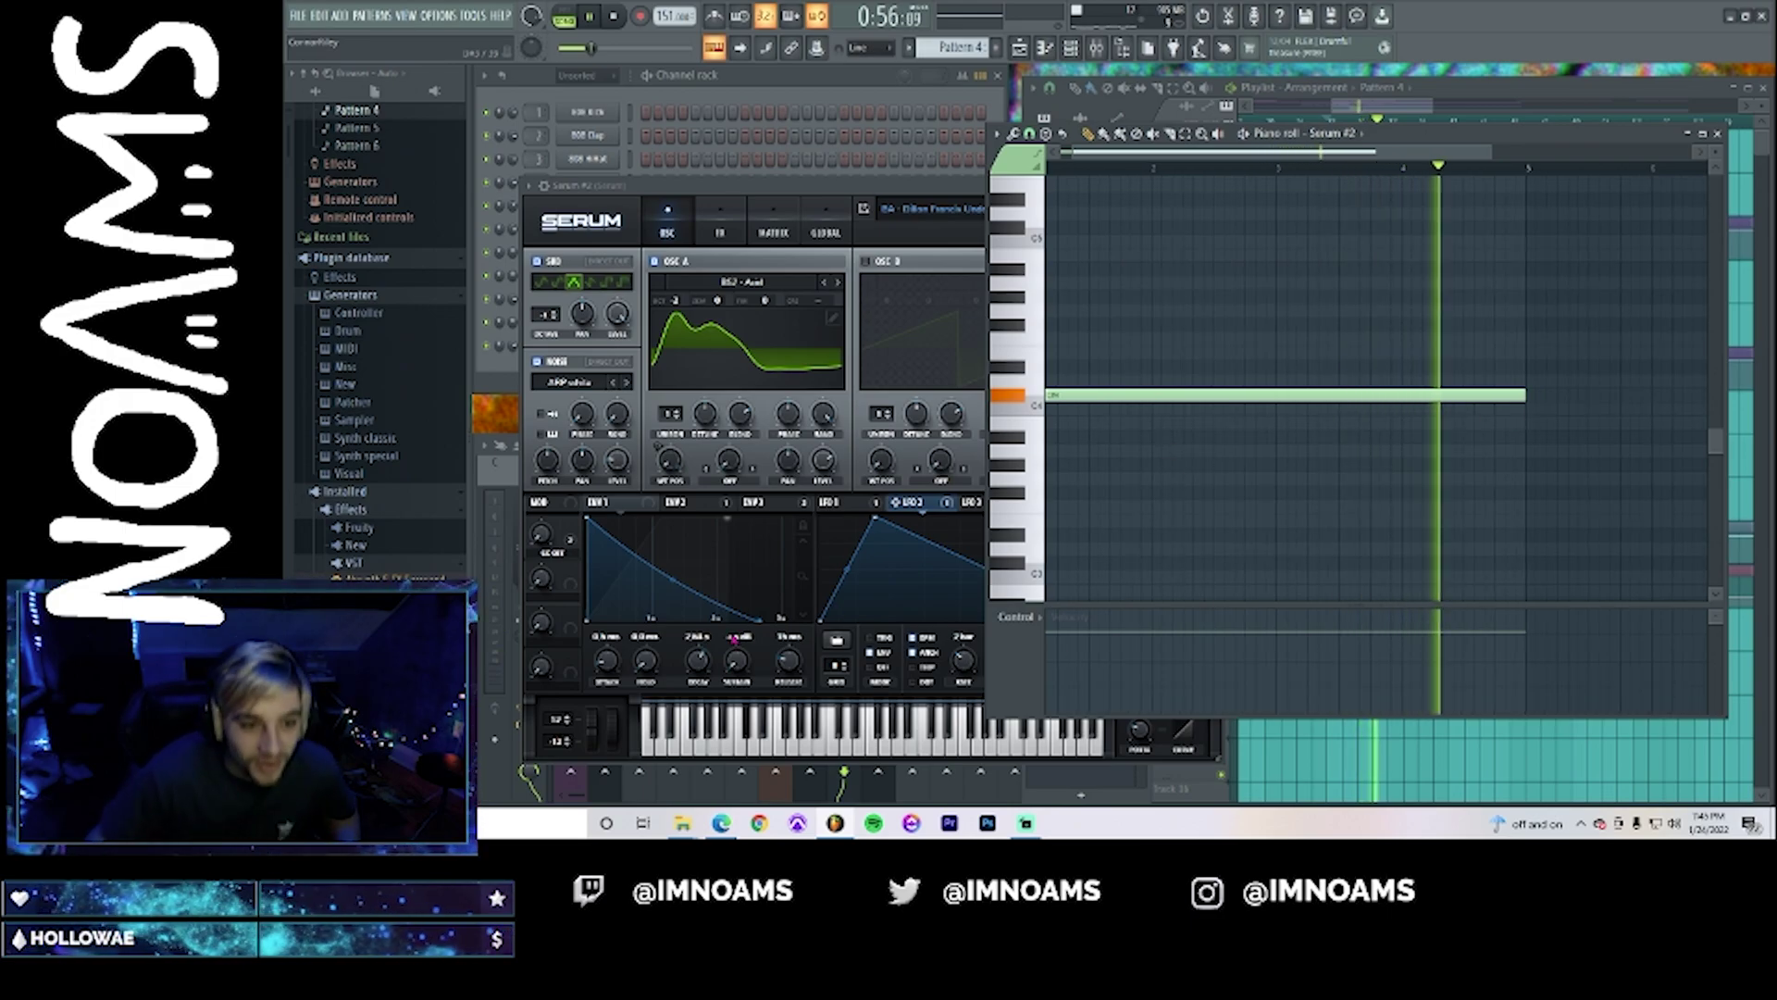
{"action": "left_click_drag", "start_coordinate": [759, 621], "coordinate": [854, 621]}
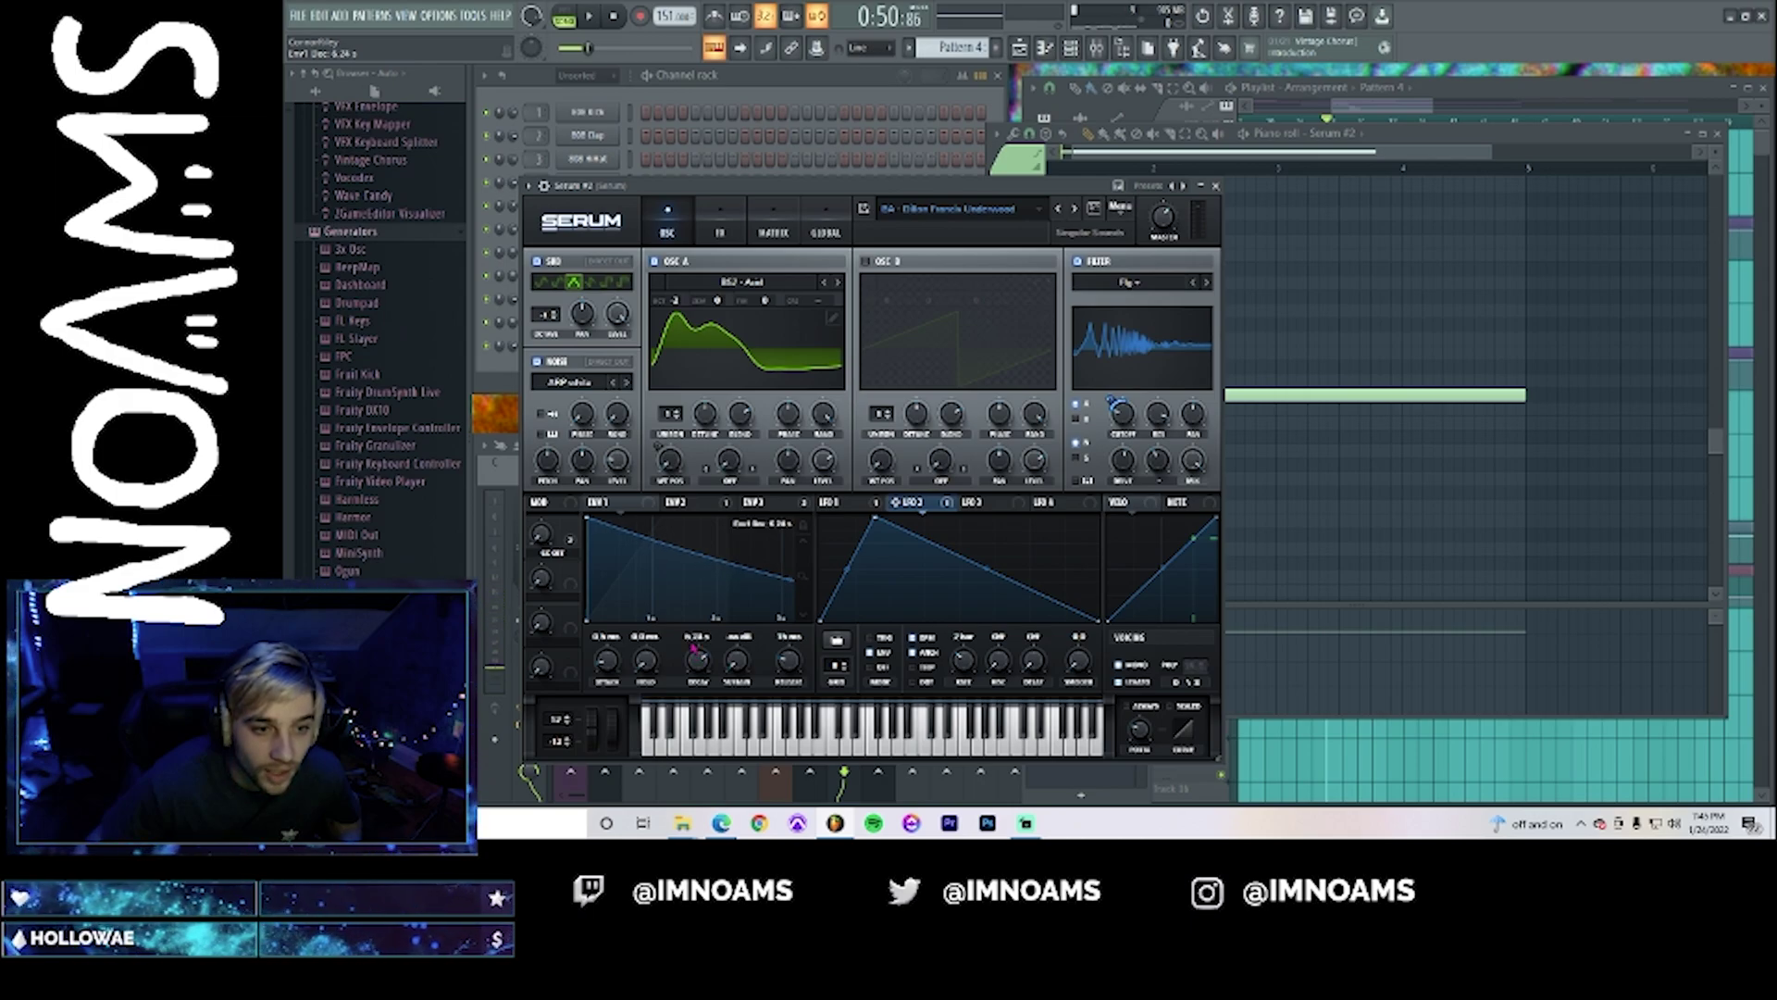
{"action": "left_click", "coordinate": [1687, 134]}
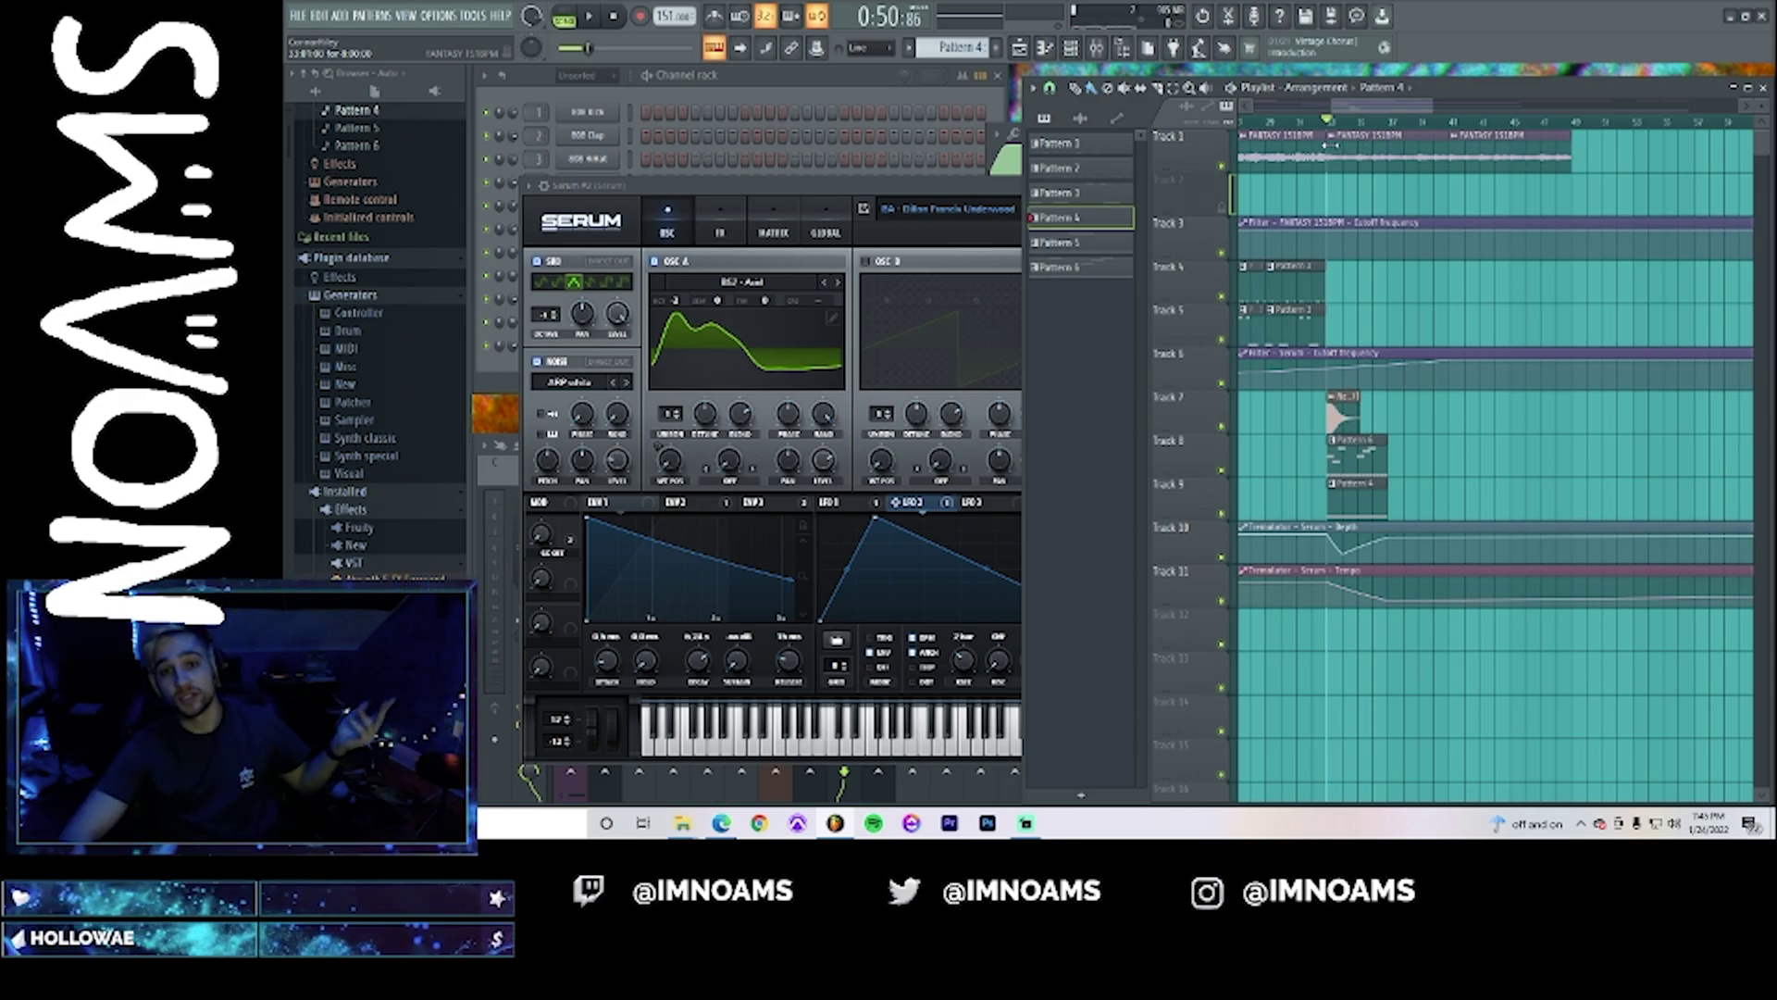
- Unsolo the Serum mixer track and play the full arrangement from the beginning
{"action": "key", "text": "space"}
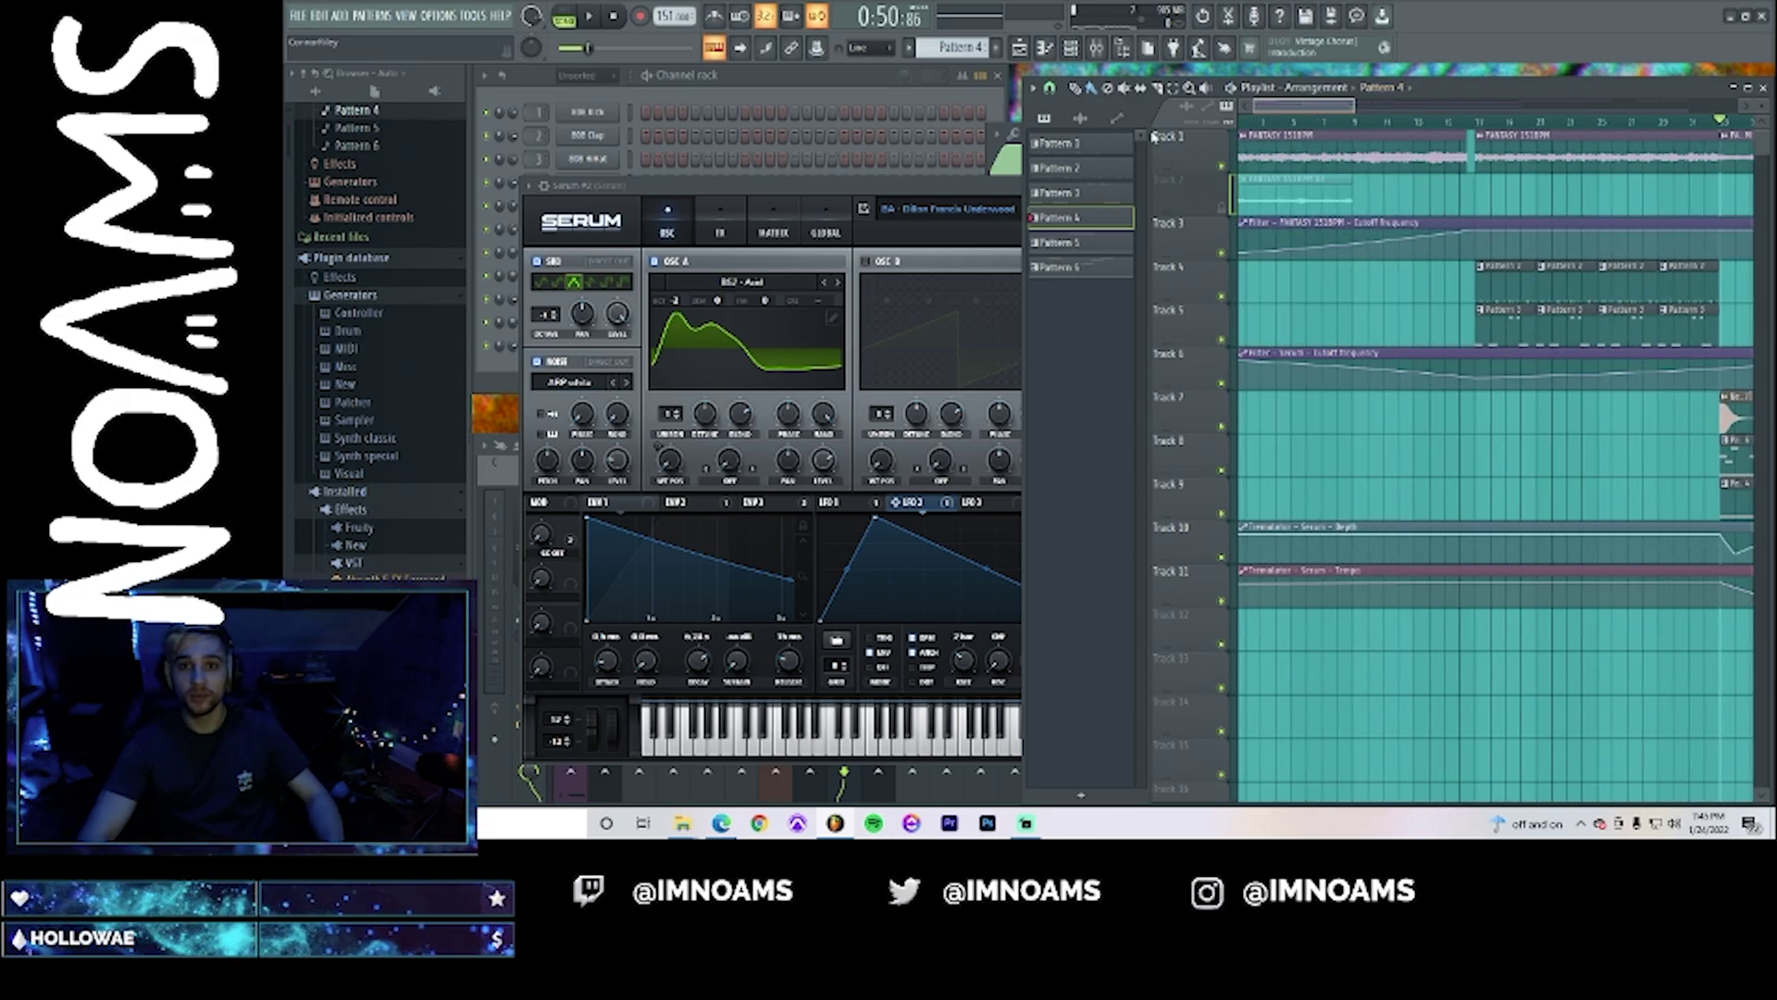
{"action": "key", "text": "F9"}
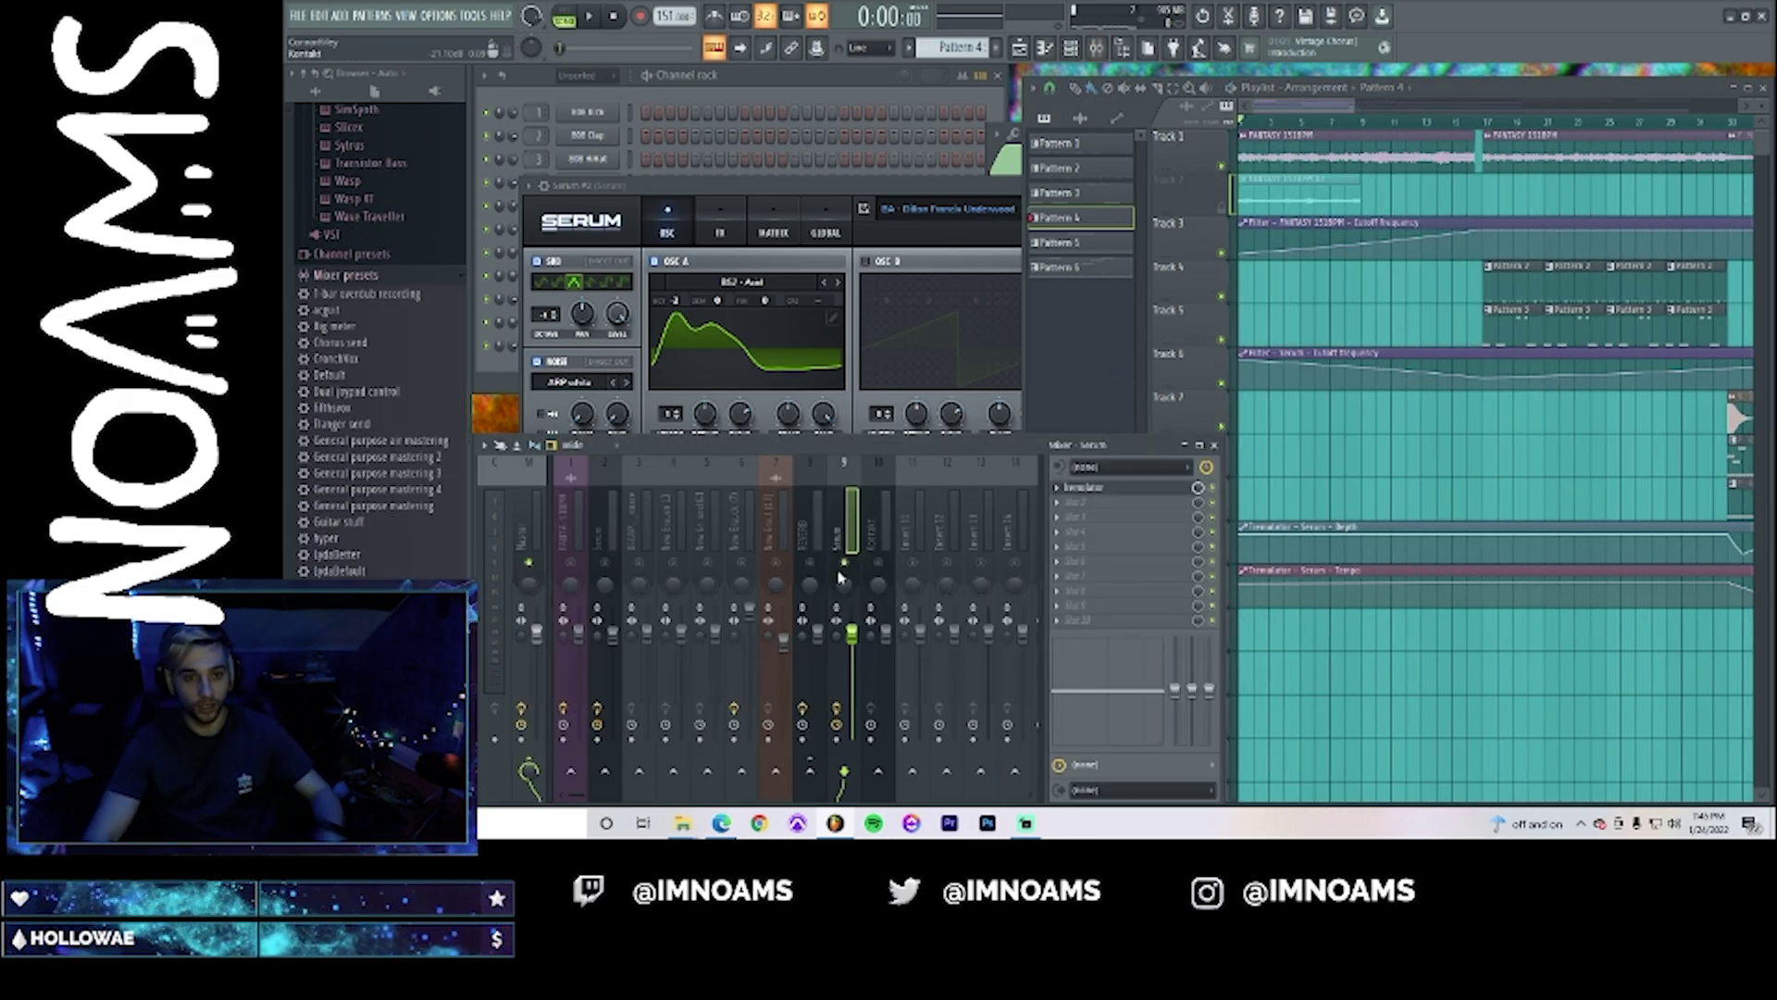
{"action": "right_click", "coordinate": [845, 564]}
{"action": "key", "text": "space"}
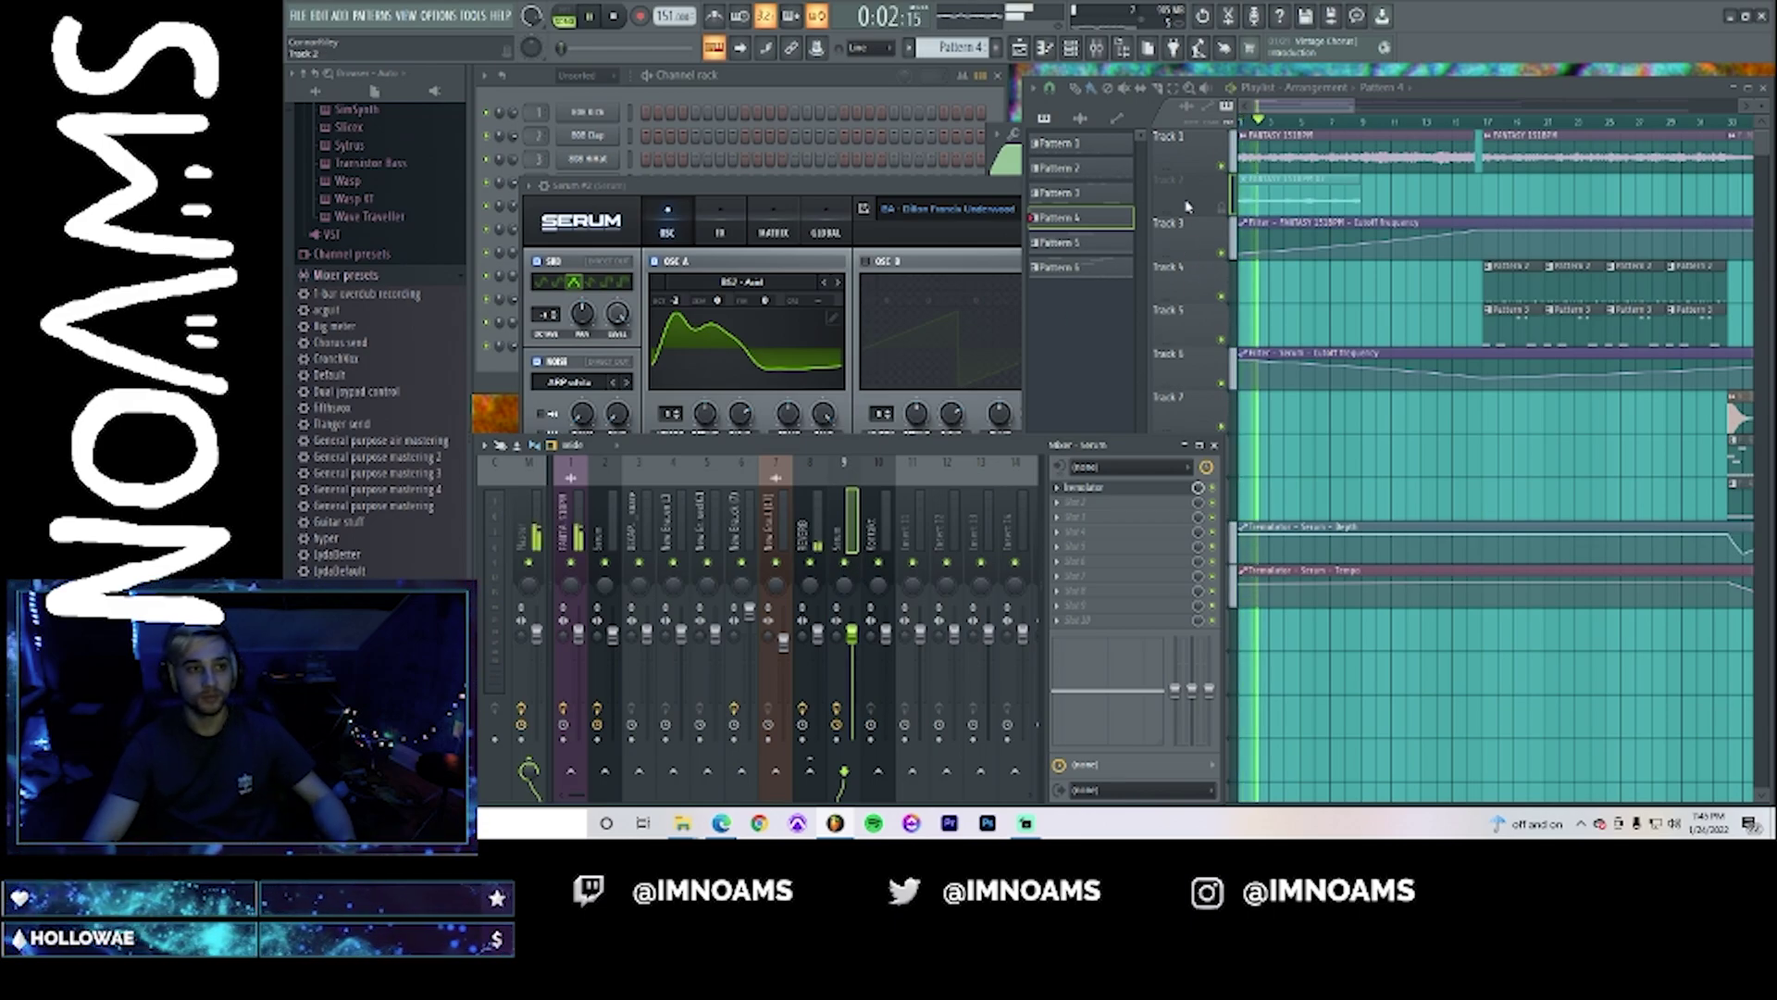
{"action": "left_click", "coordinate": [1359, 243]}
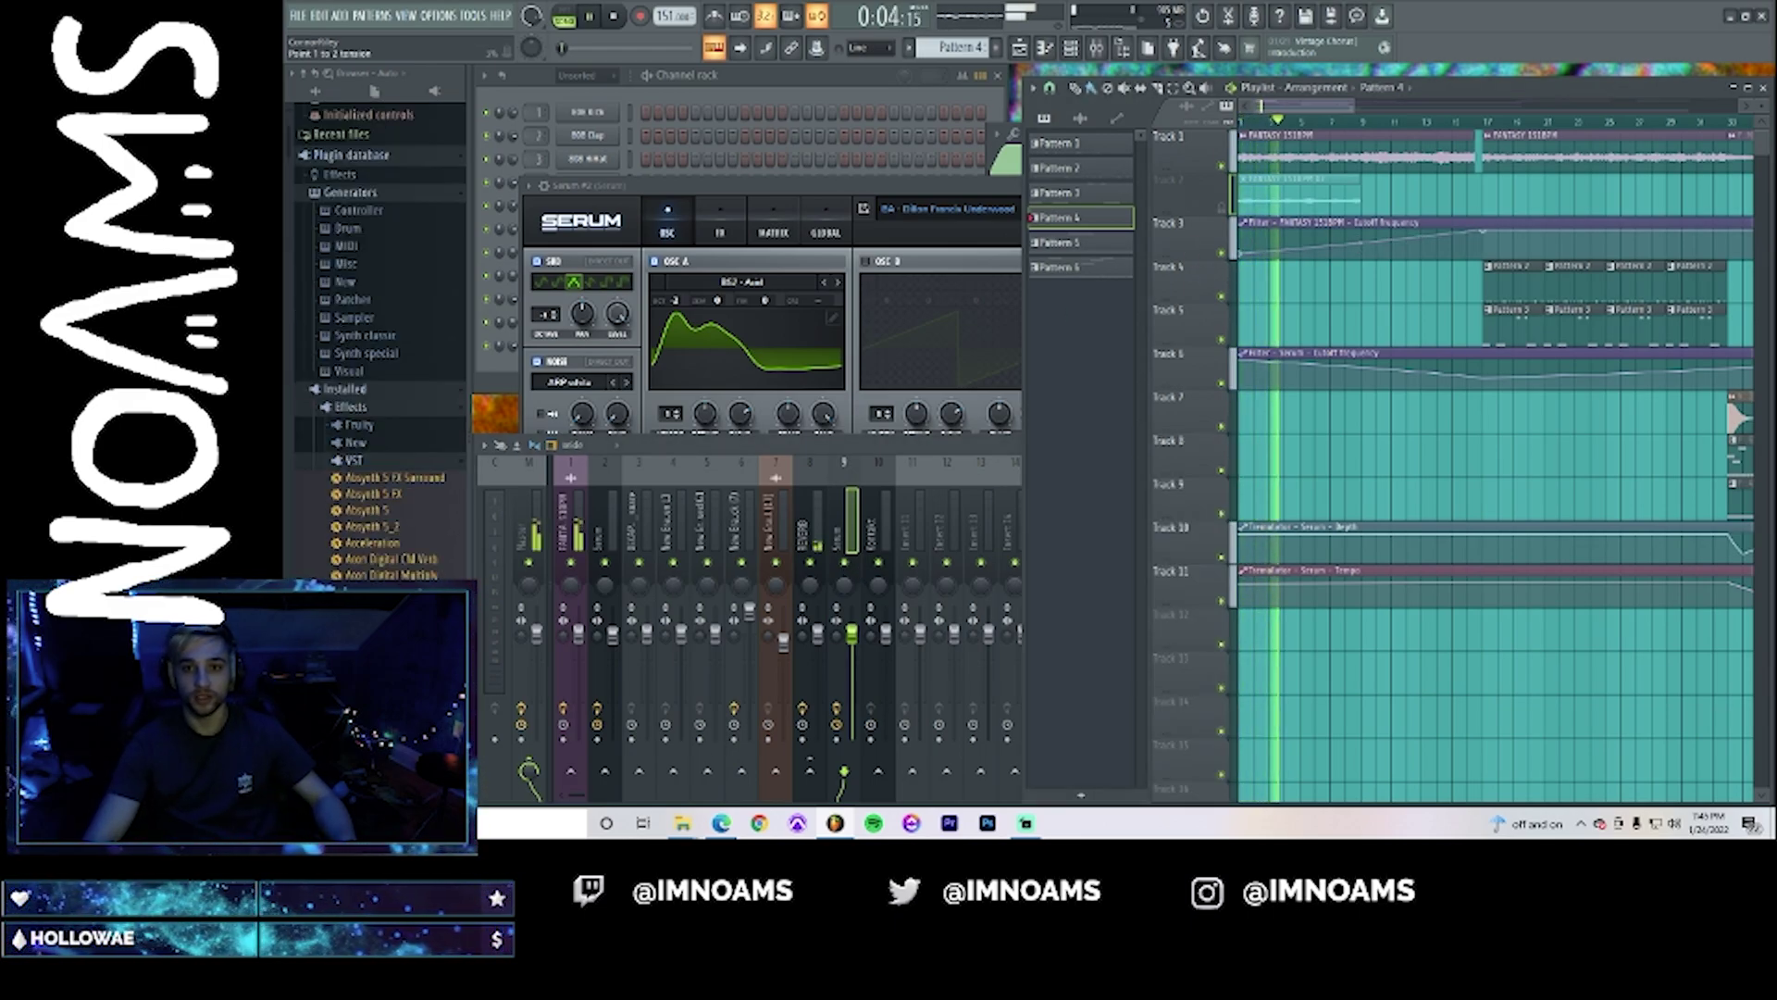
{"action": "left_click", "coordinate": [1741, 466]}
{"action": "left_click", "coordinate": [1300, 462]}
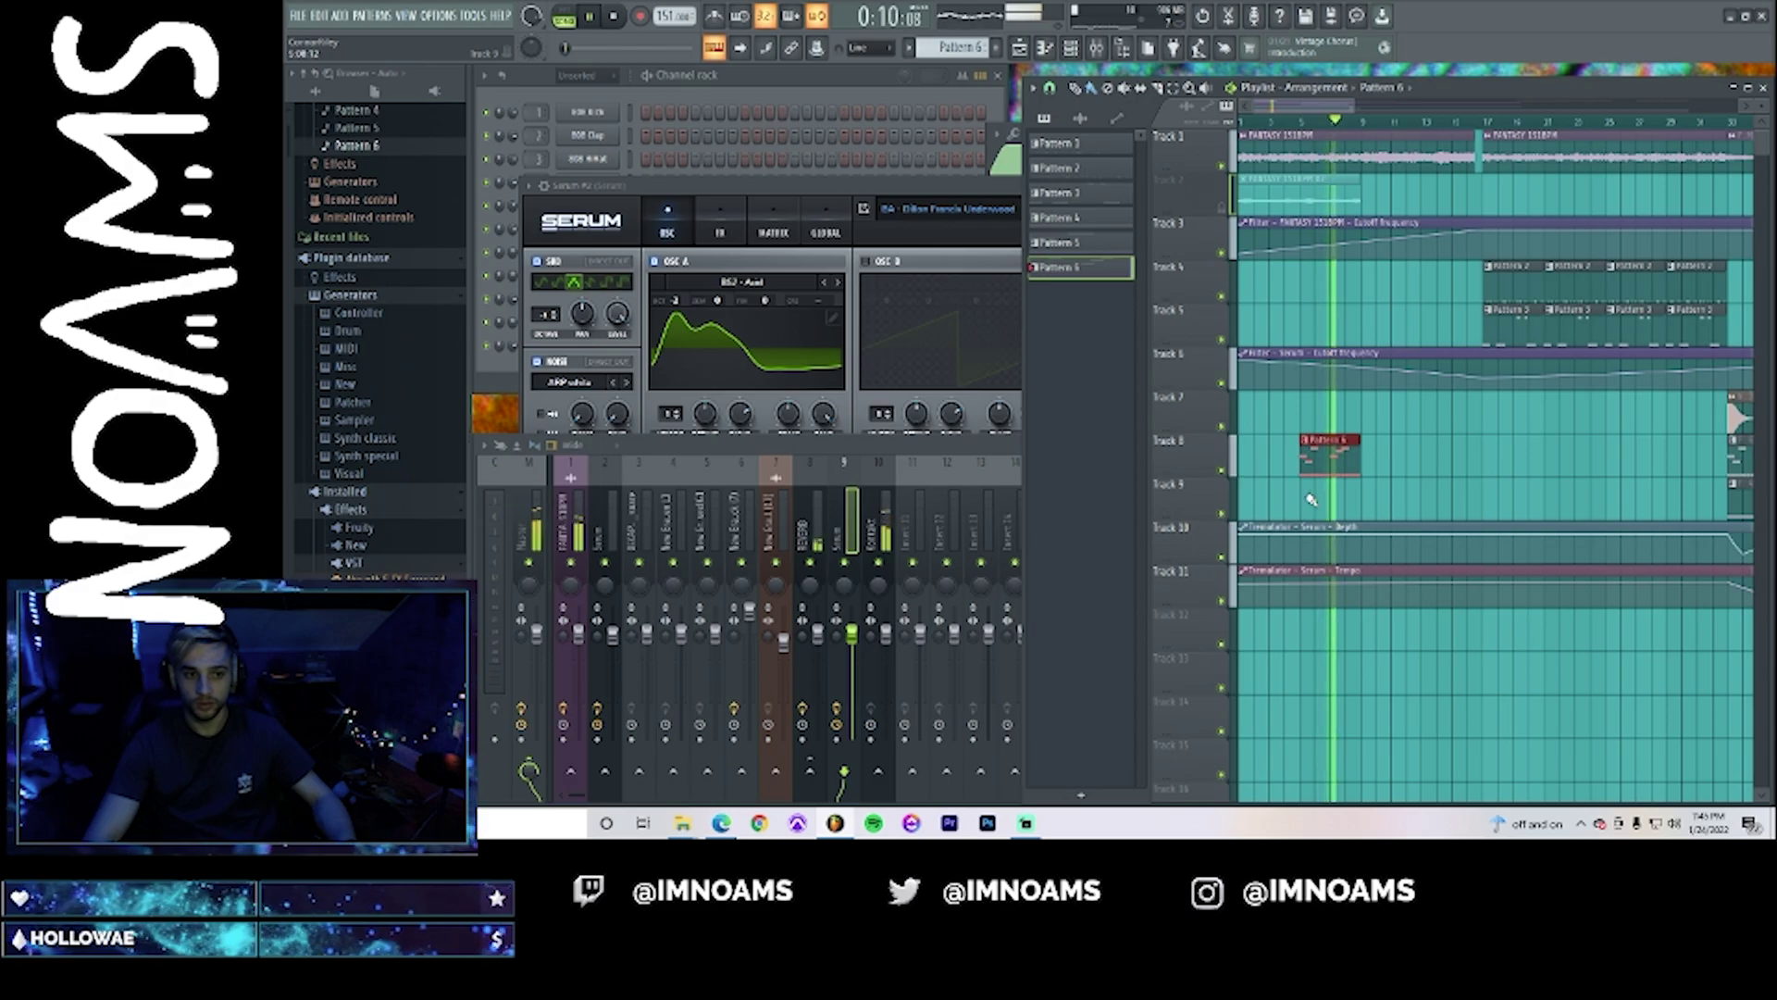
{"action": "right_click", "coordinate": [1334, 471]}
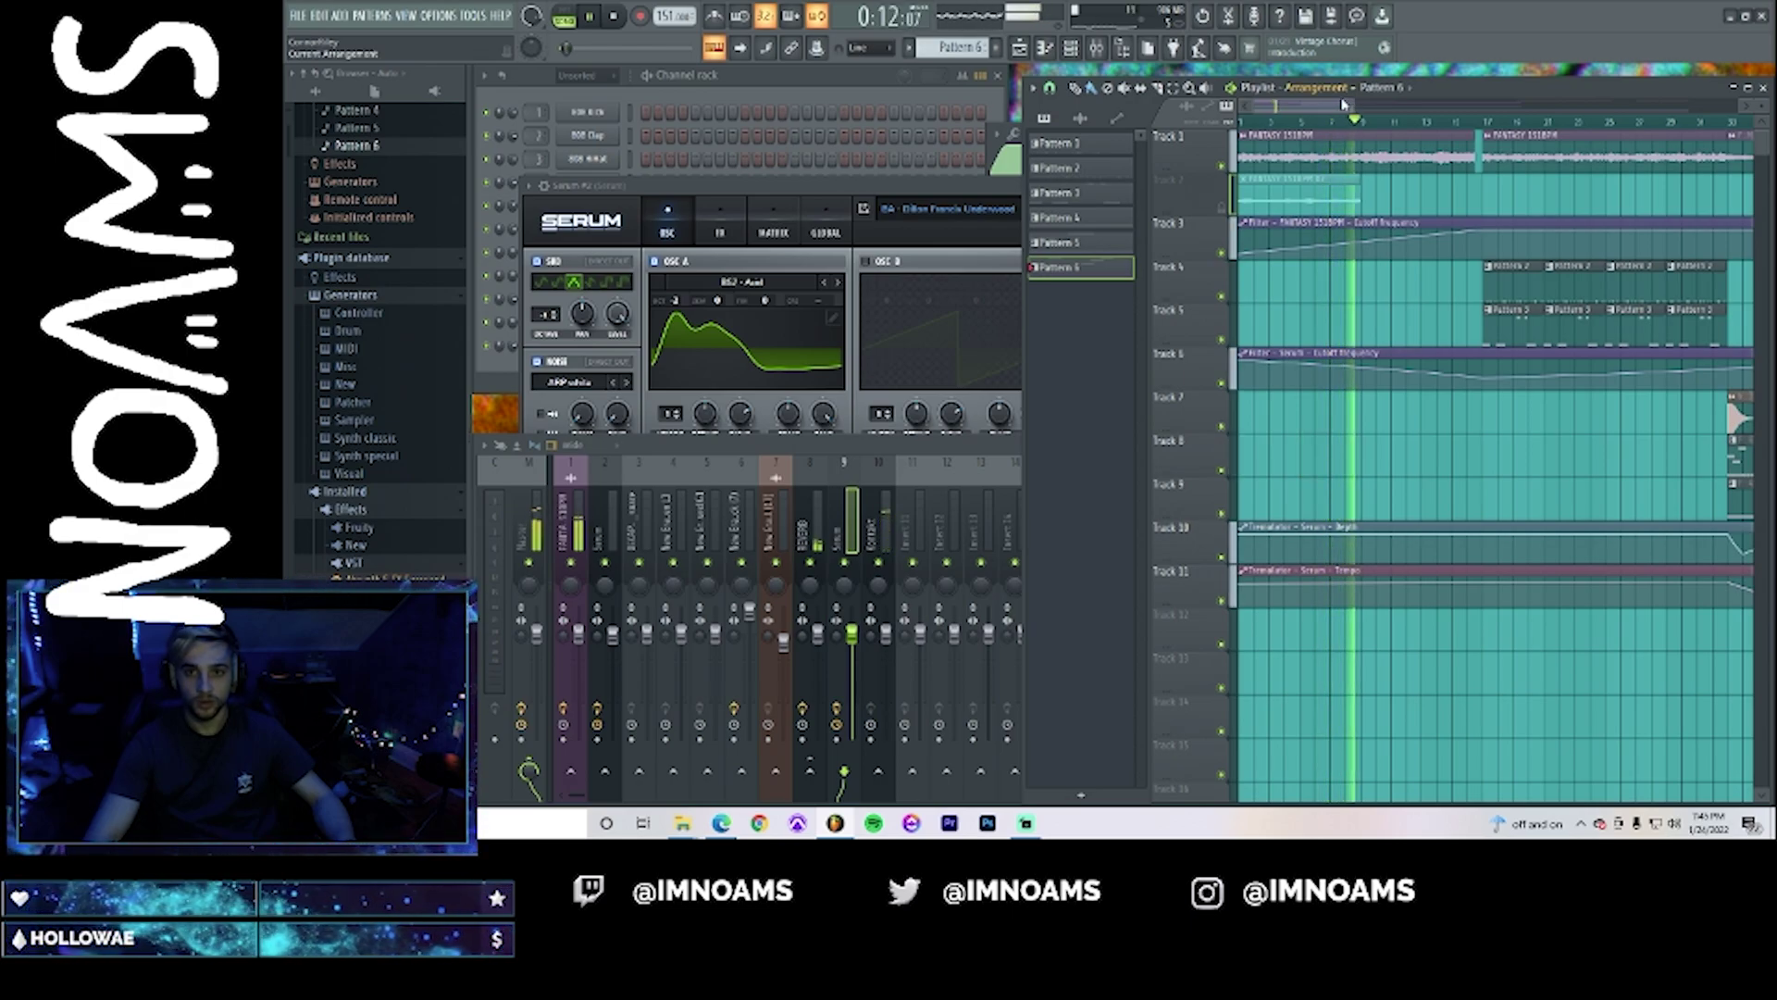
- Align the start of the first FANTASY 151BPM clip on Track 1 to bar 1 and play from the beginning
{"action": "key", "text": "space"}
{"action": "left_click_drag", "start_coordinate": [1353, 107], "coordinate": [1245, 108]}
{"action": "left_click", "coordinate": [1241, 162]}
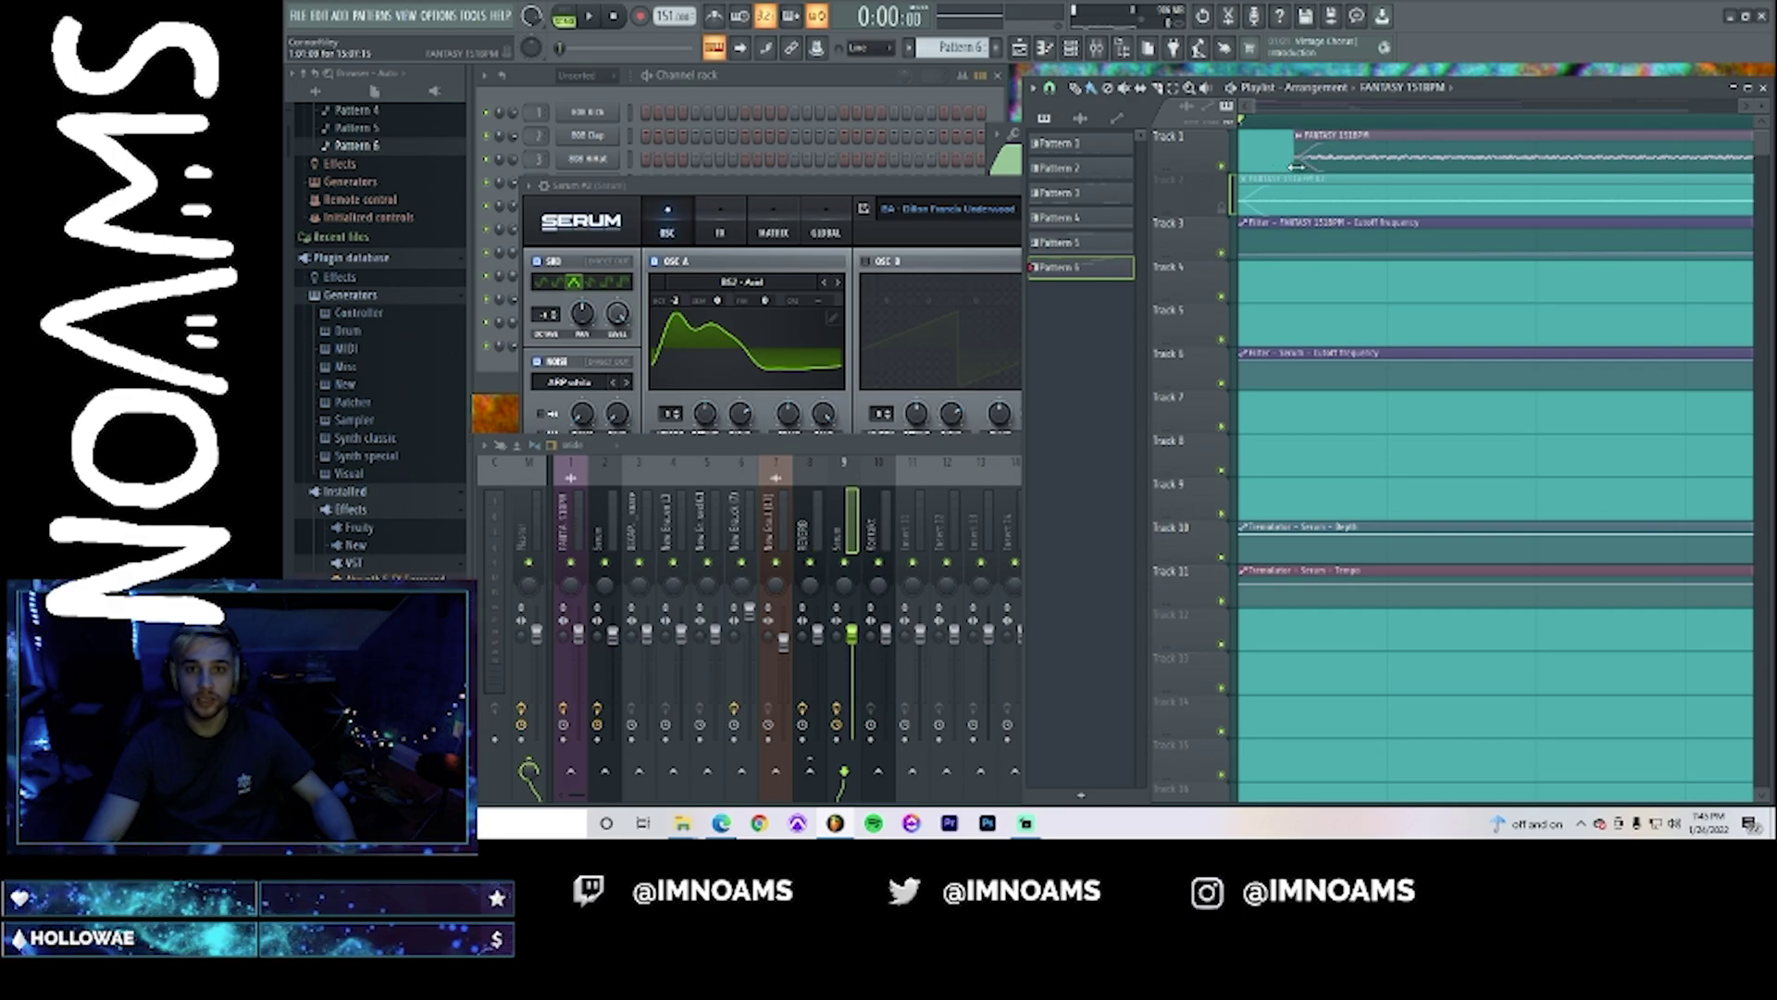
{"action": "key", "text": "space"}
{"action": "left_click_drag", "start_coordinate": [1370, 154], "coordinate": [1417, 106]}
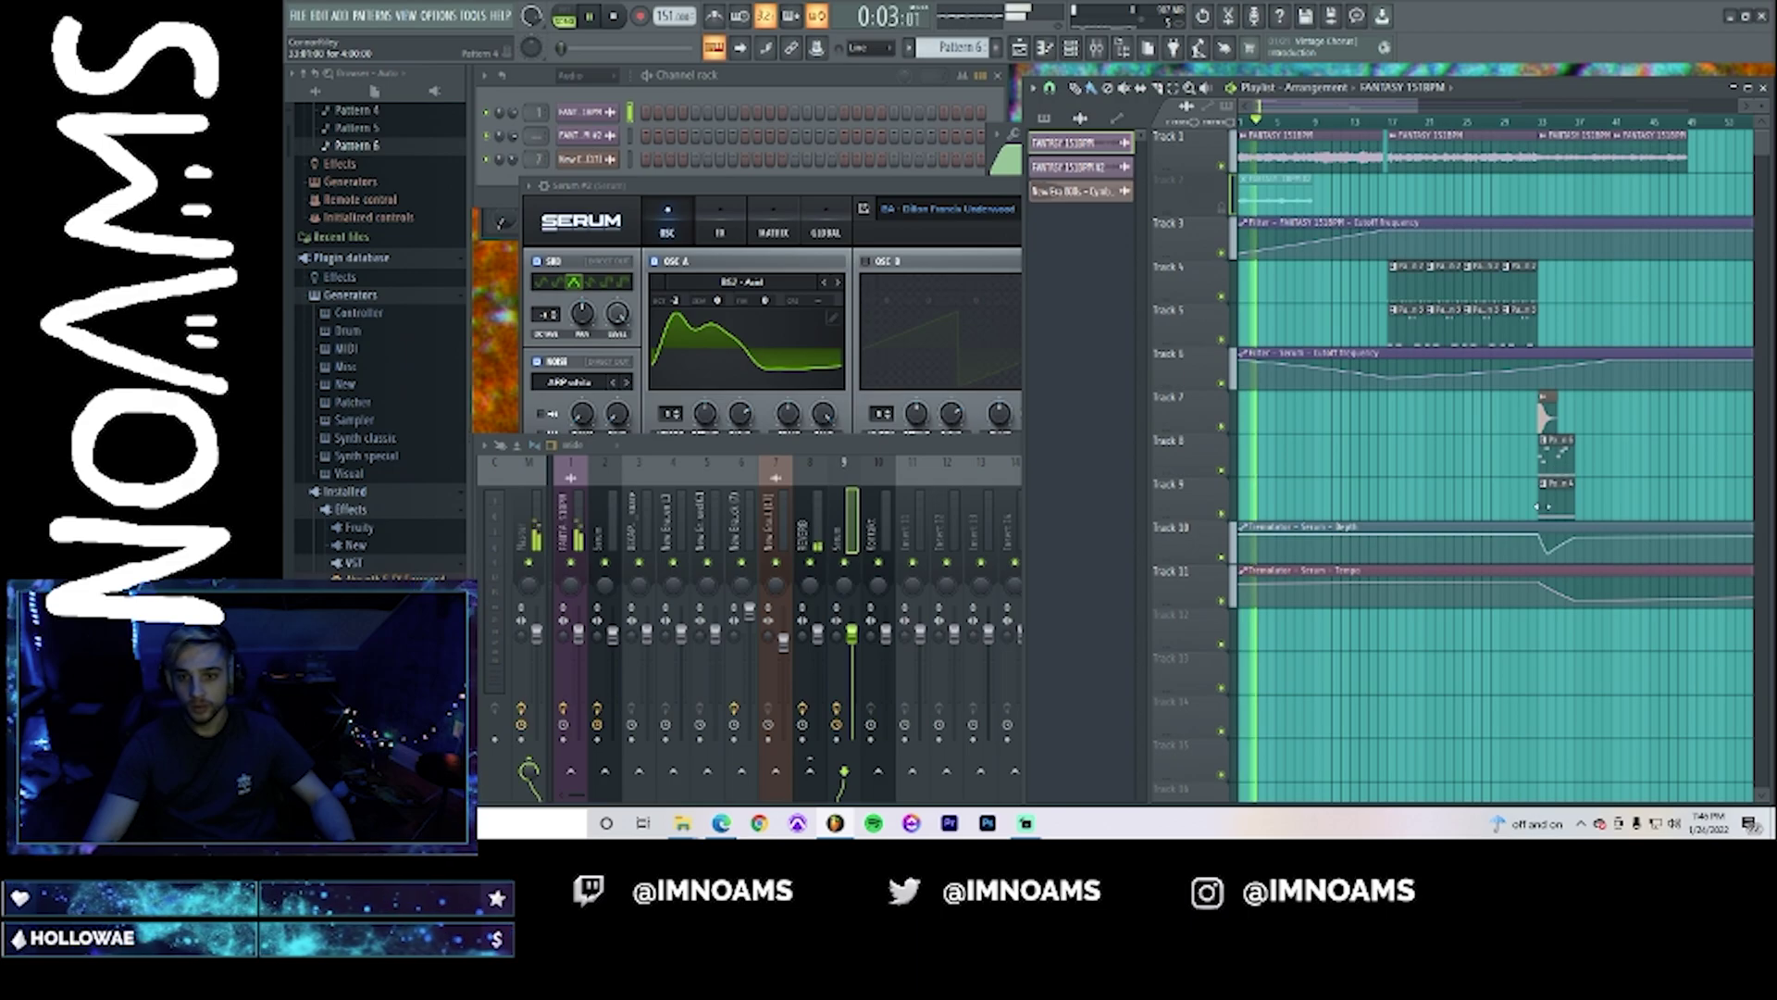
- Place two back-to-back copies of Pattern 6 on Track 8 from bar 9 to bar 17, discarding a trial copy near bar 4
{"action": "left_click", "coordinate": [1555, 451]}
{"action": "left_click", "coordinate": [1272, 457]}
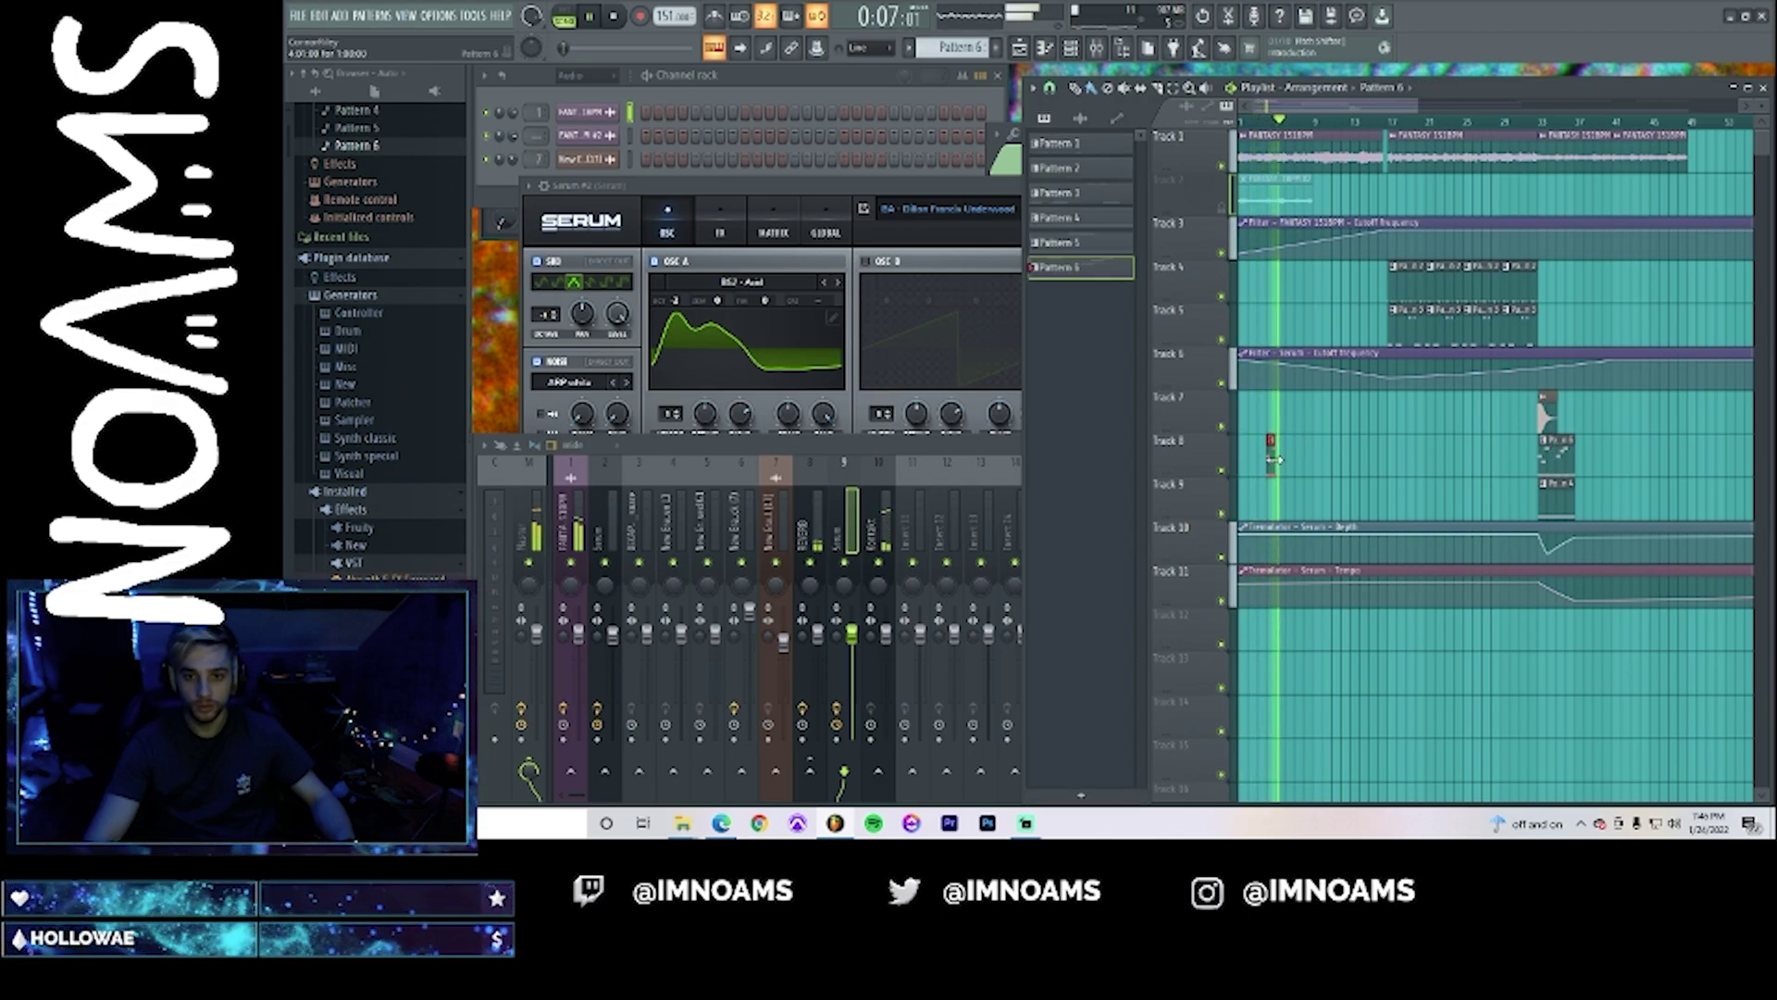
{"action": "right_click", "coordinate": [1272, 457]}
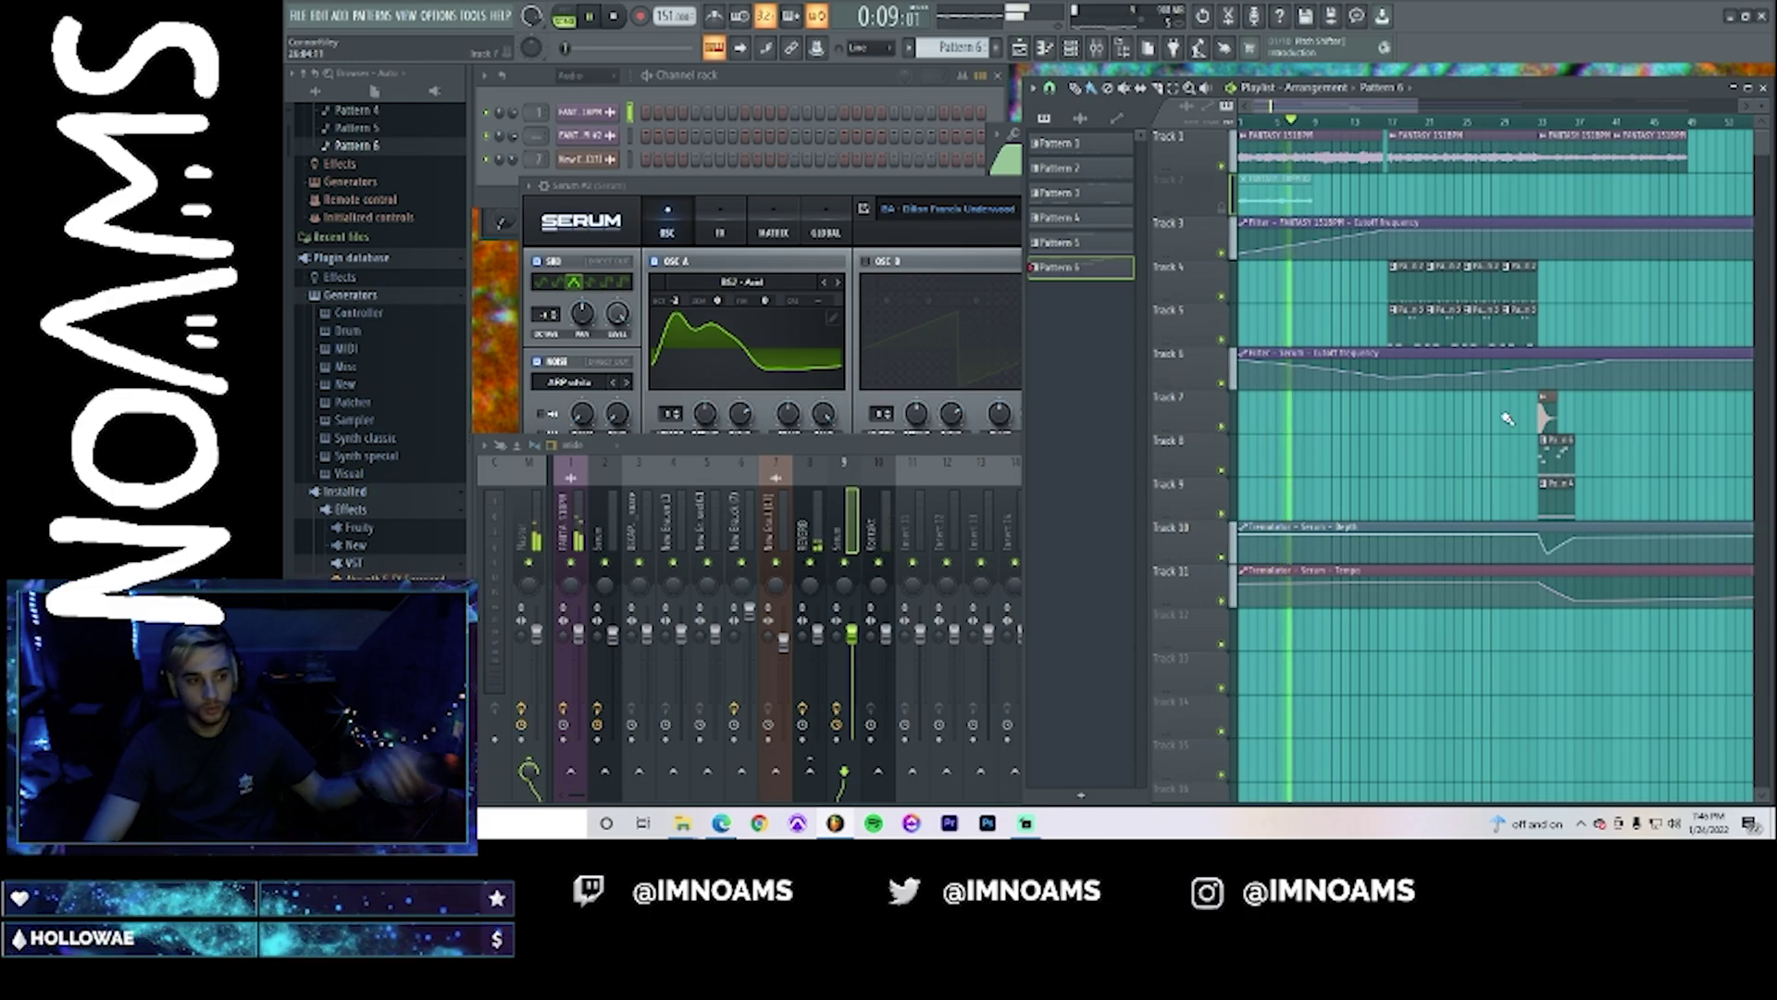
{"action": "left_click", "coordinate": [1335, 453]}
{"action": "left_click_drag", "start_coordinate": [1377, 460], "coordinate": [1372, 458]}
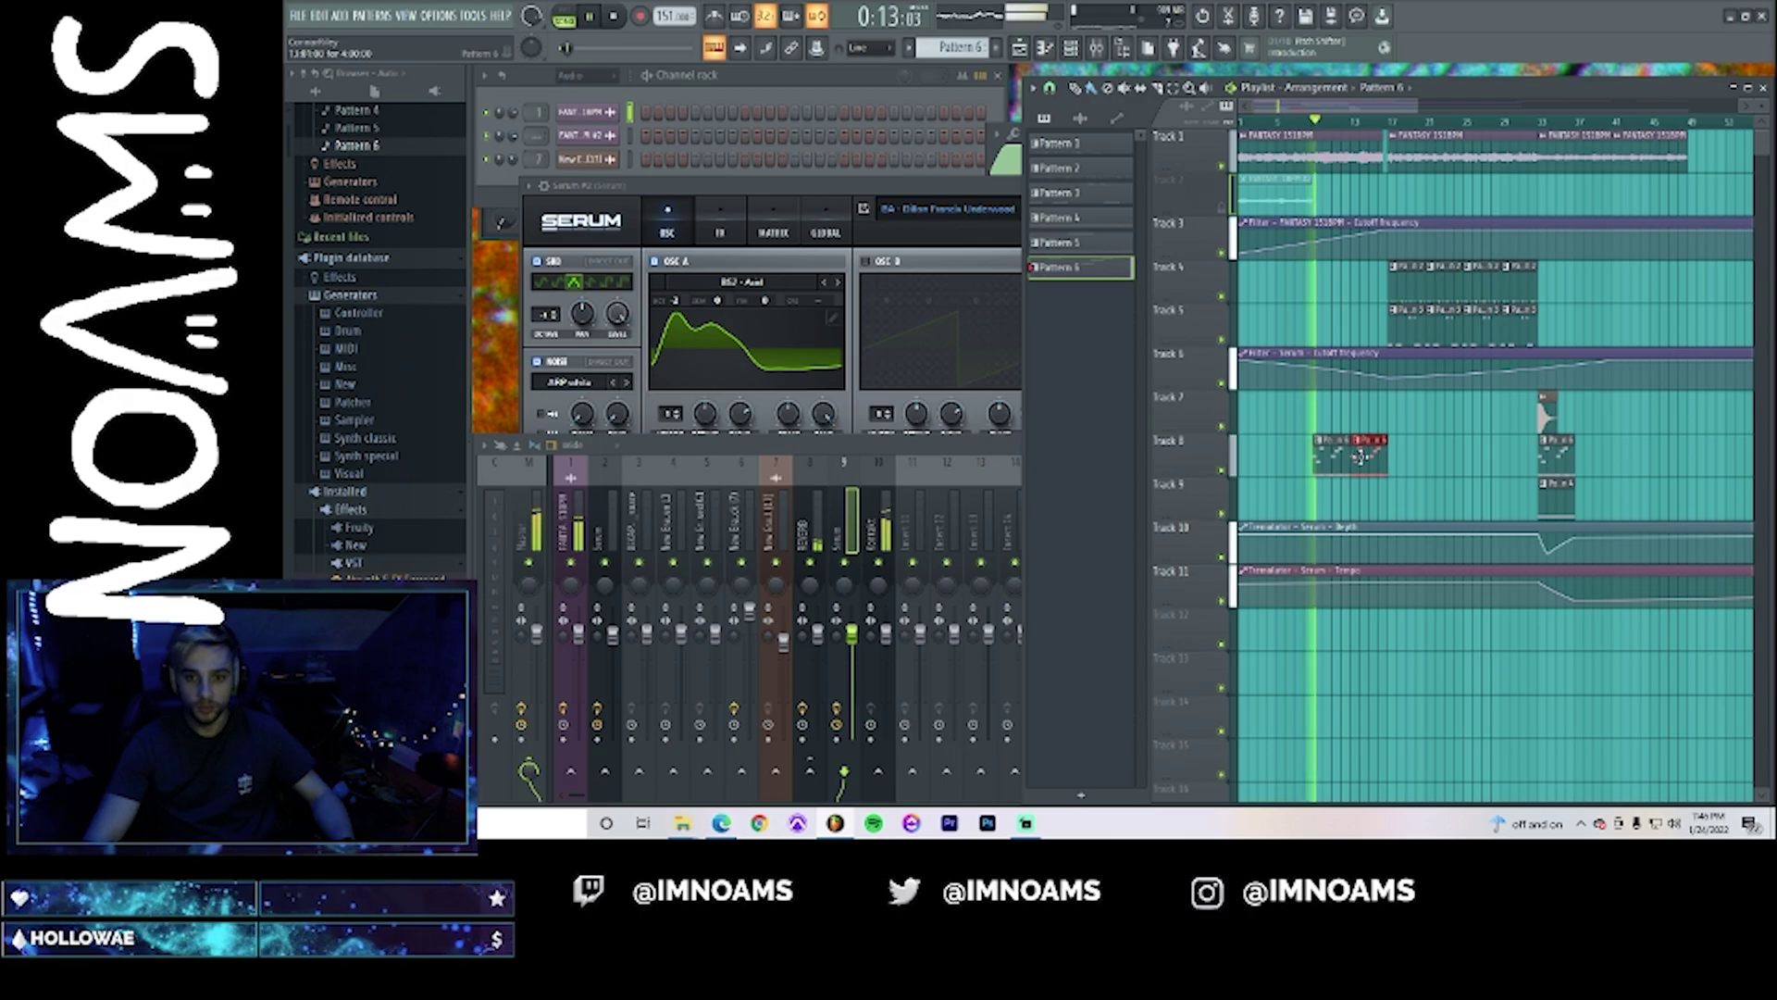
- Open Pattern 6 and load Fruity Filter into slot 3 of the Kontakt mixer track
{"action": "double_click", "coordinate": [1372, 457]}
{"action": "key", "text": "F9"}
{"action": "left_click", "coordinate": [879, 555]}
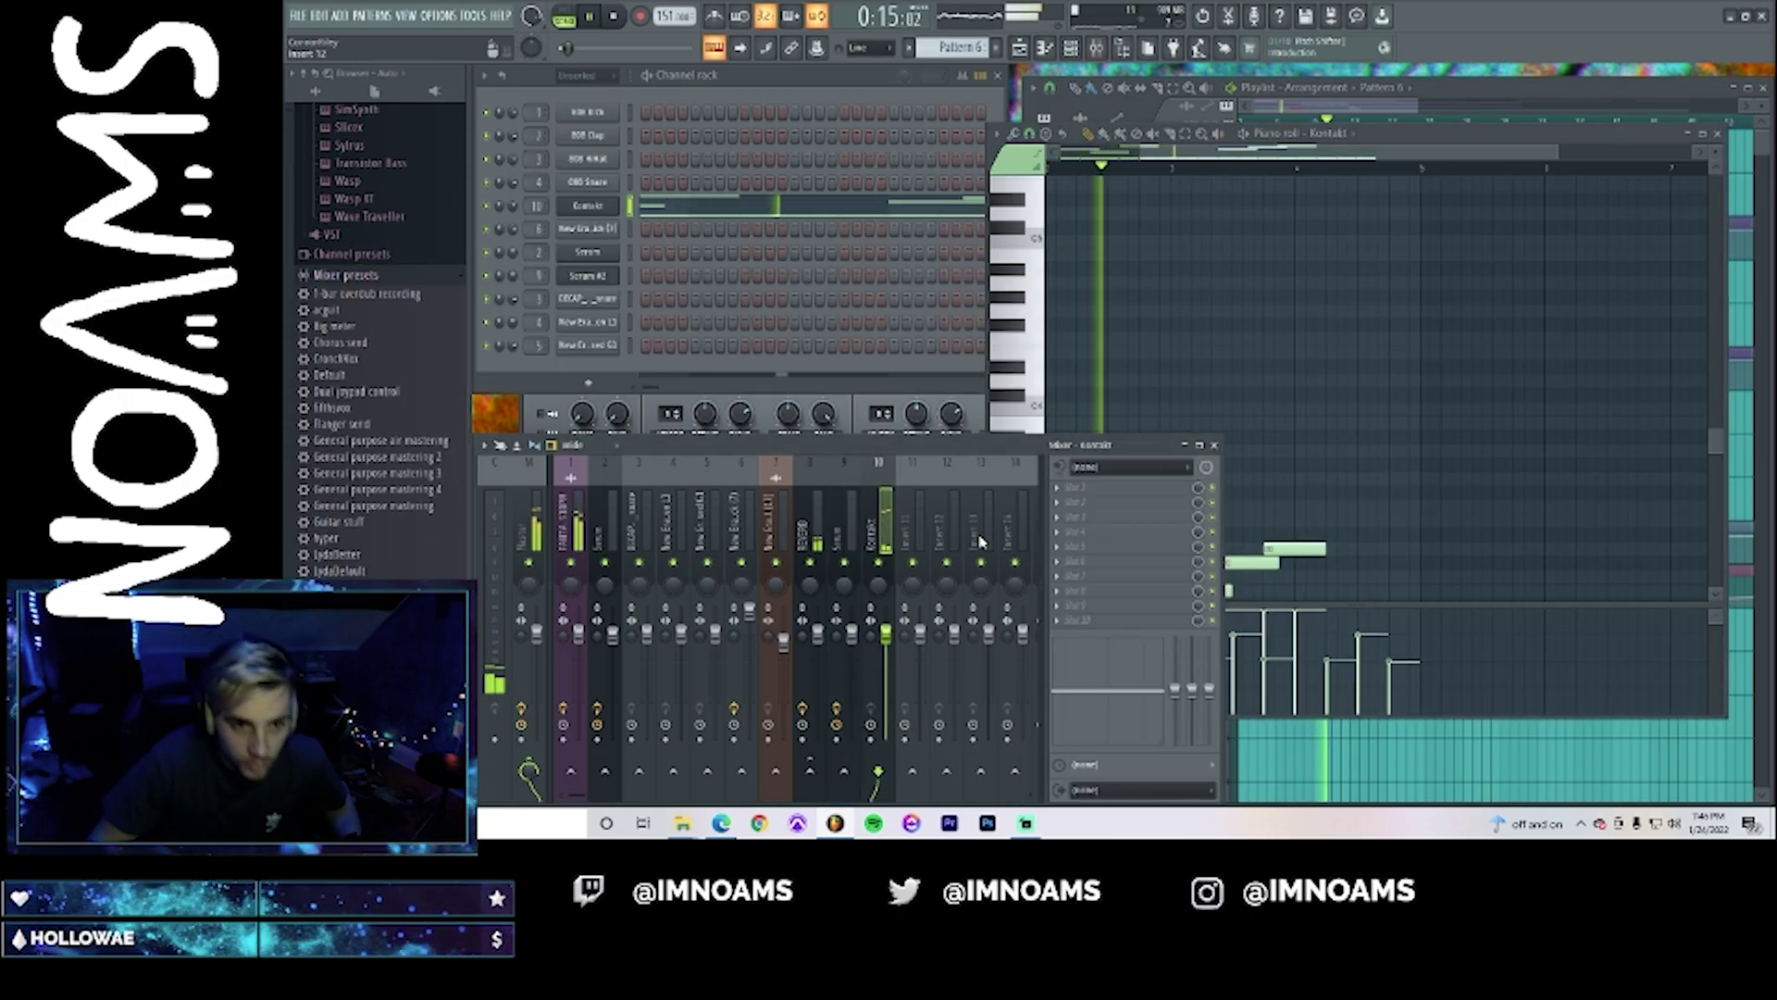
{"action": "left_click", "coordinate": [1057, 517]}
{"action": "left_click", "coordinate": [1276, 496]}
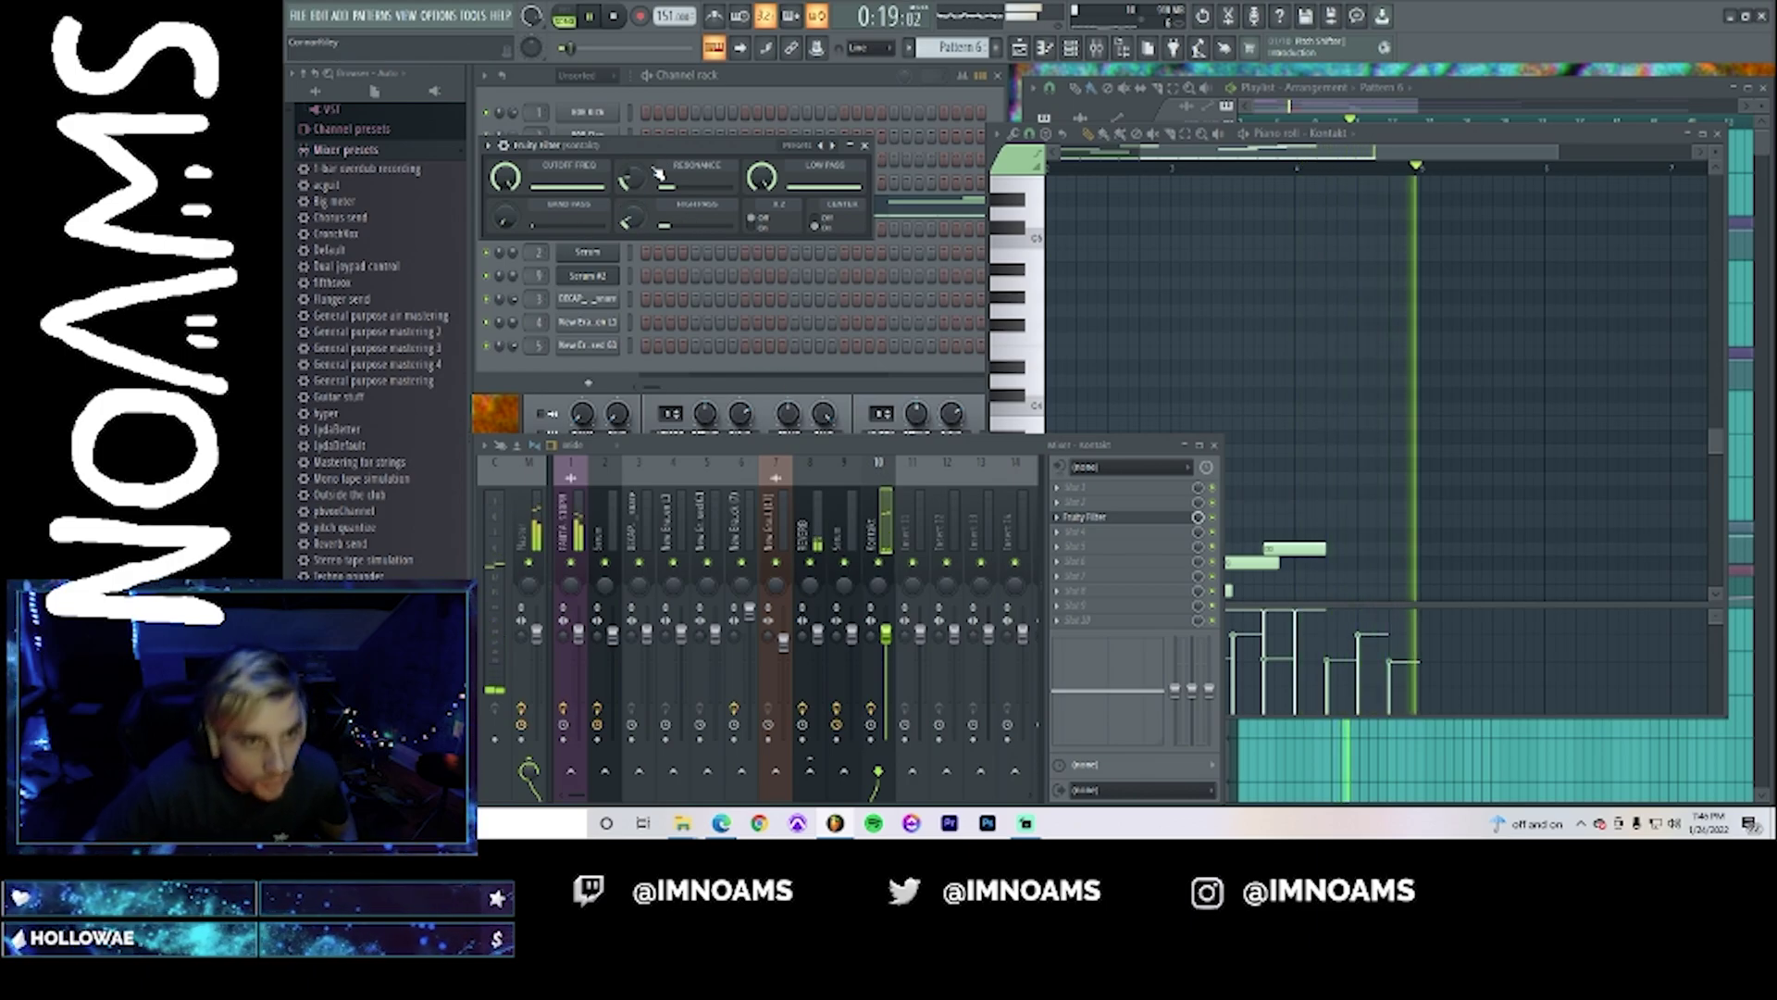
- Turn down the Kontakt filter's high pass and create an automation clip for its cutoff frequency
{"action": "left_click_drag", "start_coordinate": [631, 215], "coordinate": [631, 229]}
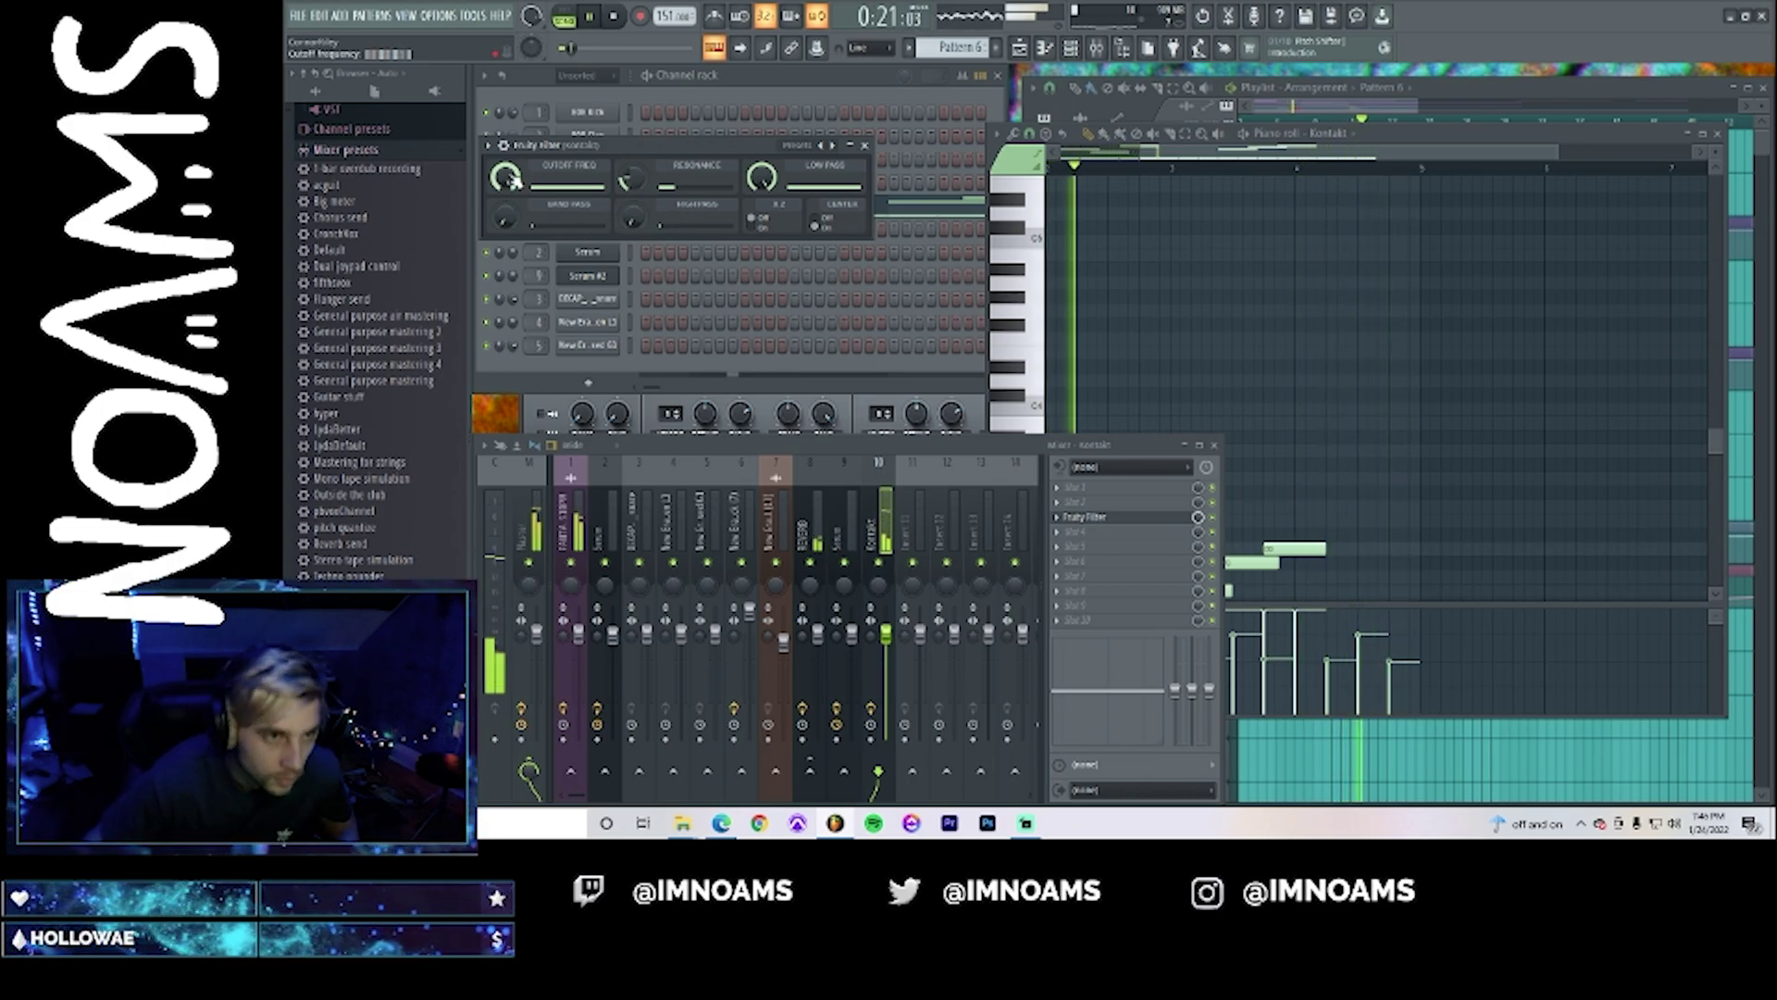
{"action": "right_click", "coordinate": [531, 180]}
{"action": "left_click", "coordinate": [556, 236]}
{"action": "left_click", "coordinate": [1294, 89]}
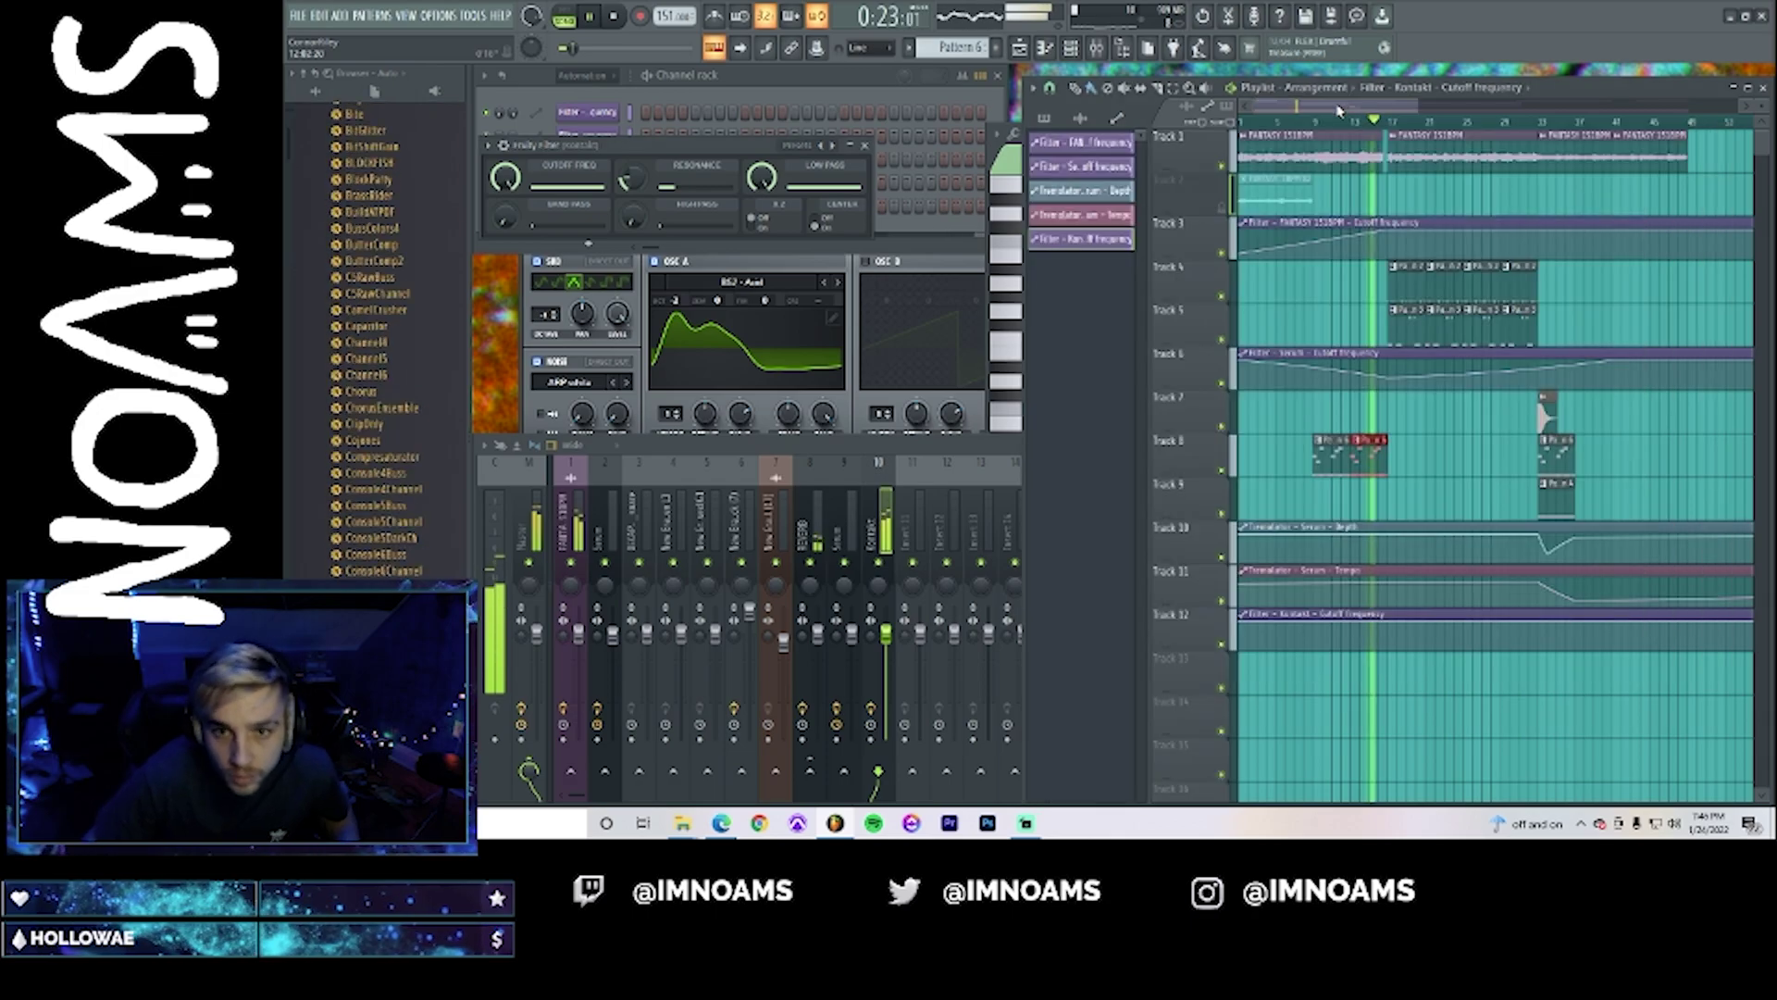
- Shape the Kontakt cutoff automation to fall to a low point at bar 9 and climb back up by bar 17
{"action": "right_click", "coordinate": [1313, 633]}
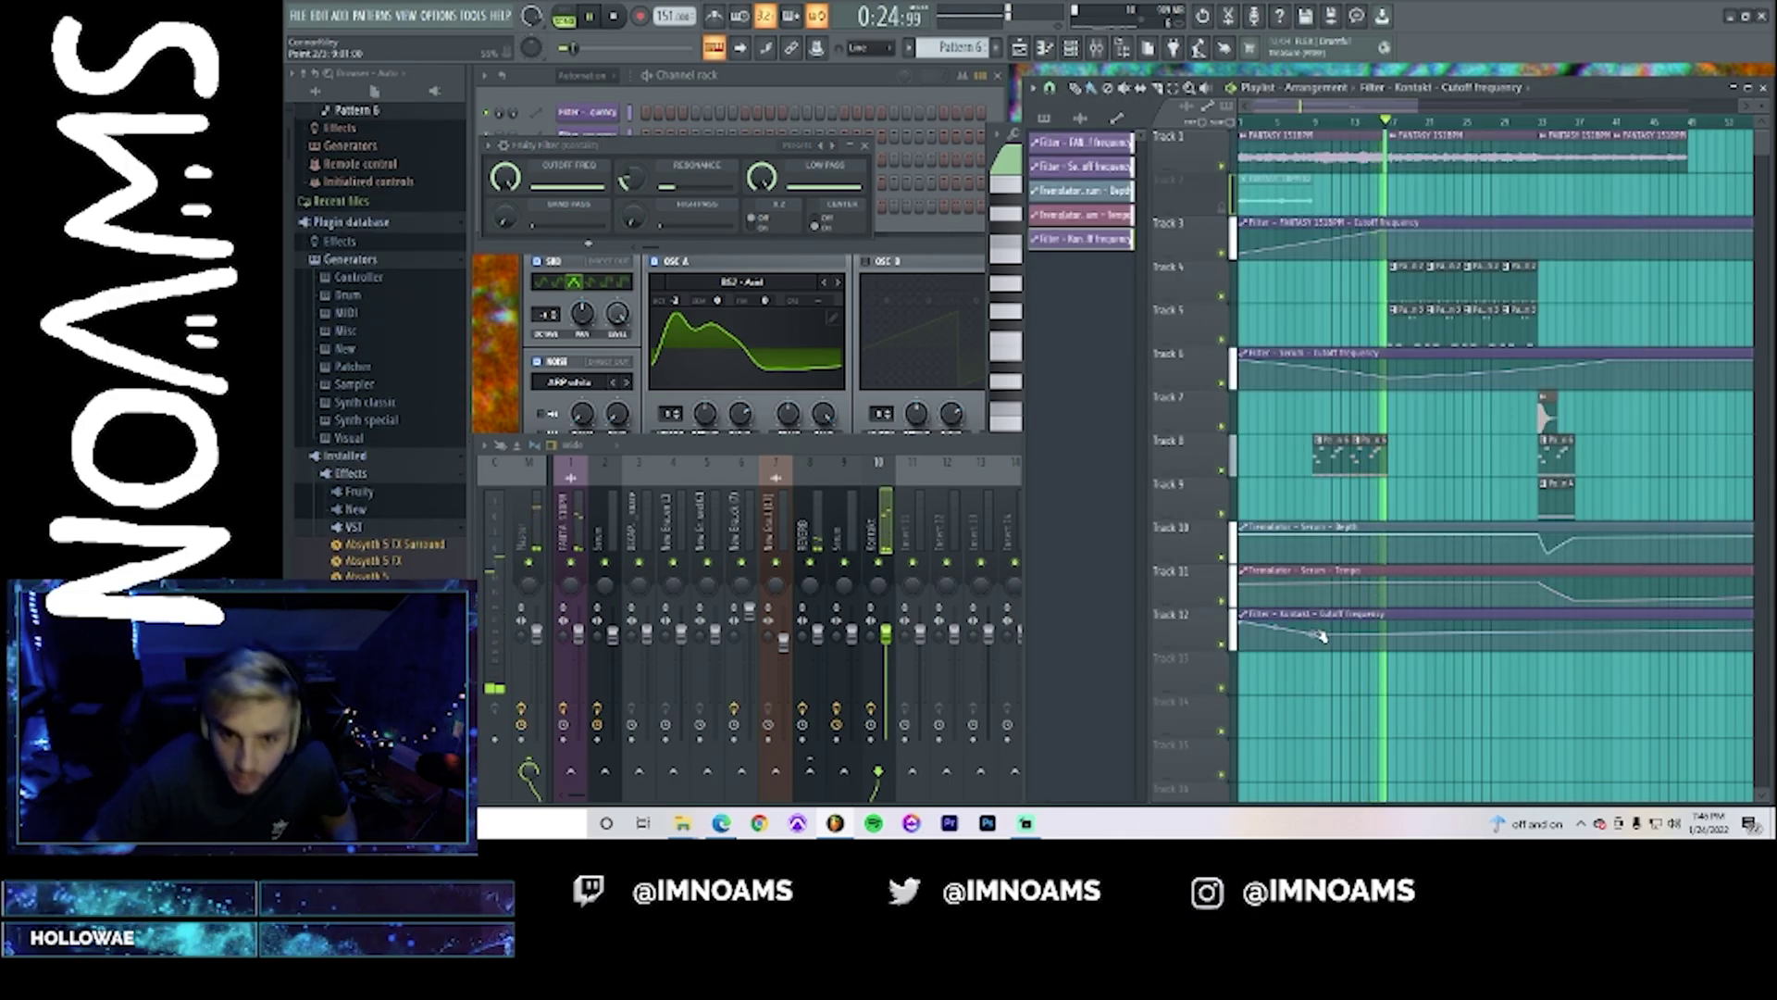
{"action": "right_click", "coordinate": [1391, 633]}
{"action": "left_click_drag", "start_coordinate": [1392, 633], "coordinate": [1389, 619]}
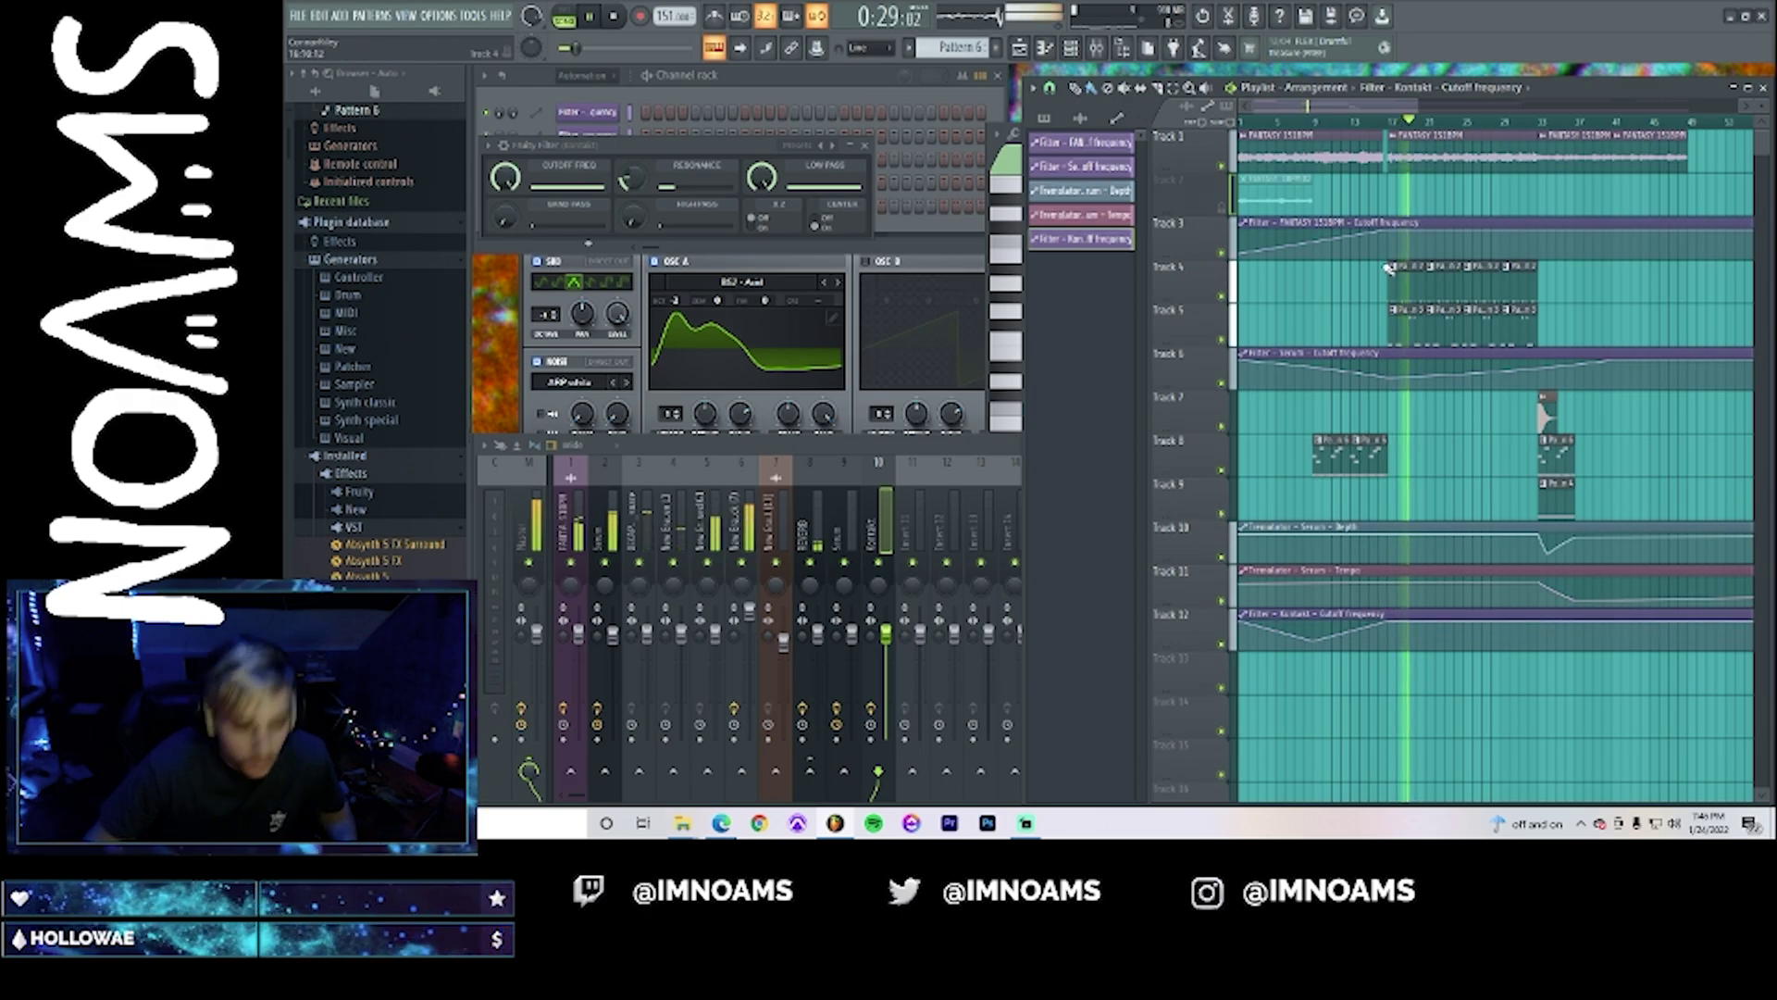
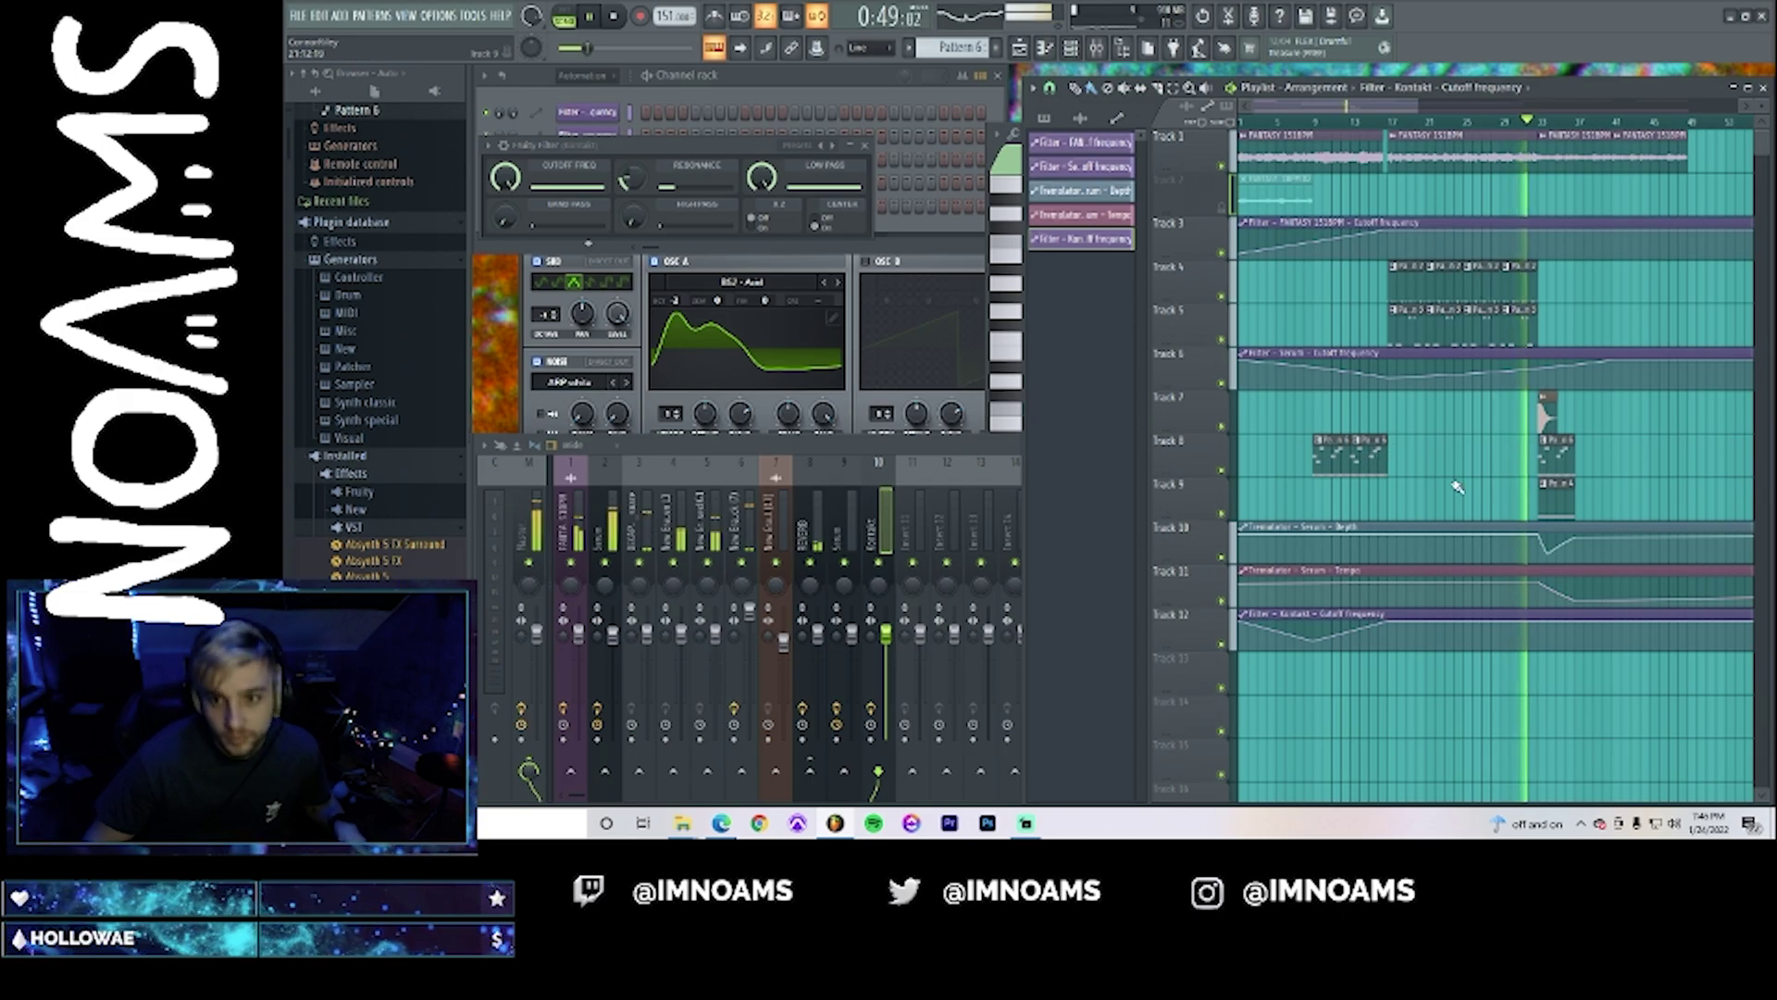
- Audition the section from bar 33 and align the start of its FANTASY 151BPM clip exactly to bar 33
{"action": "scroll", "coordinate": [1441, 137], "scroll_direction": "right", "scroll_amount": 6}
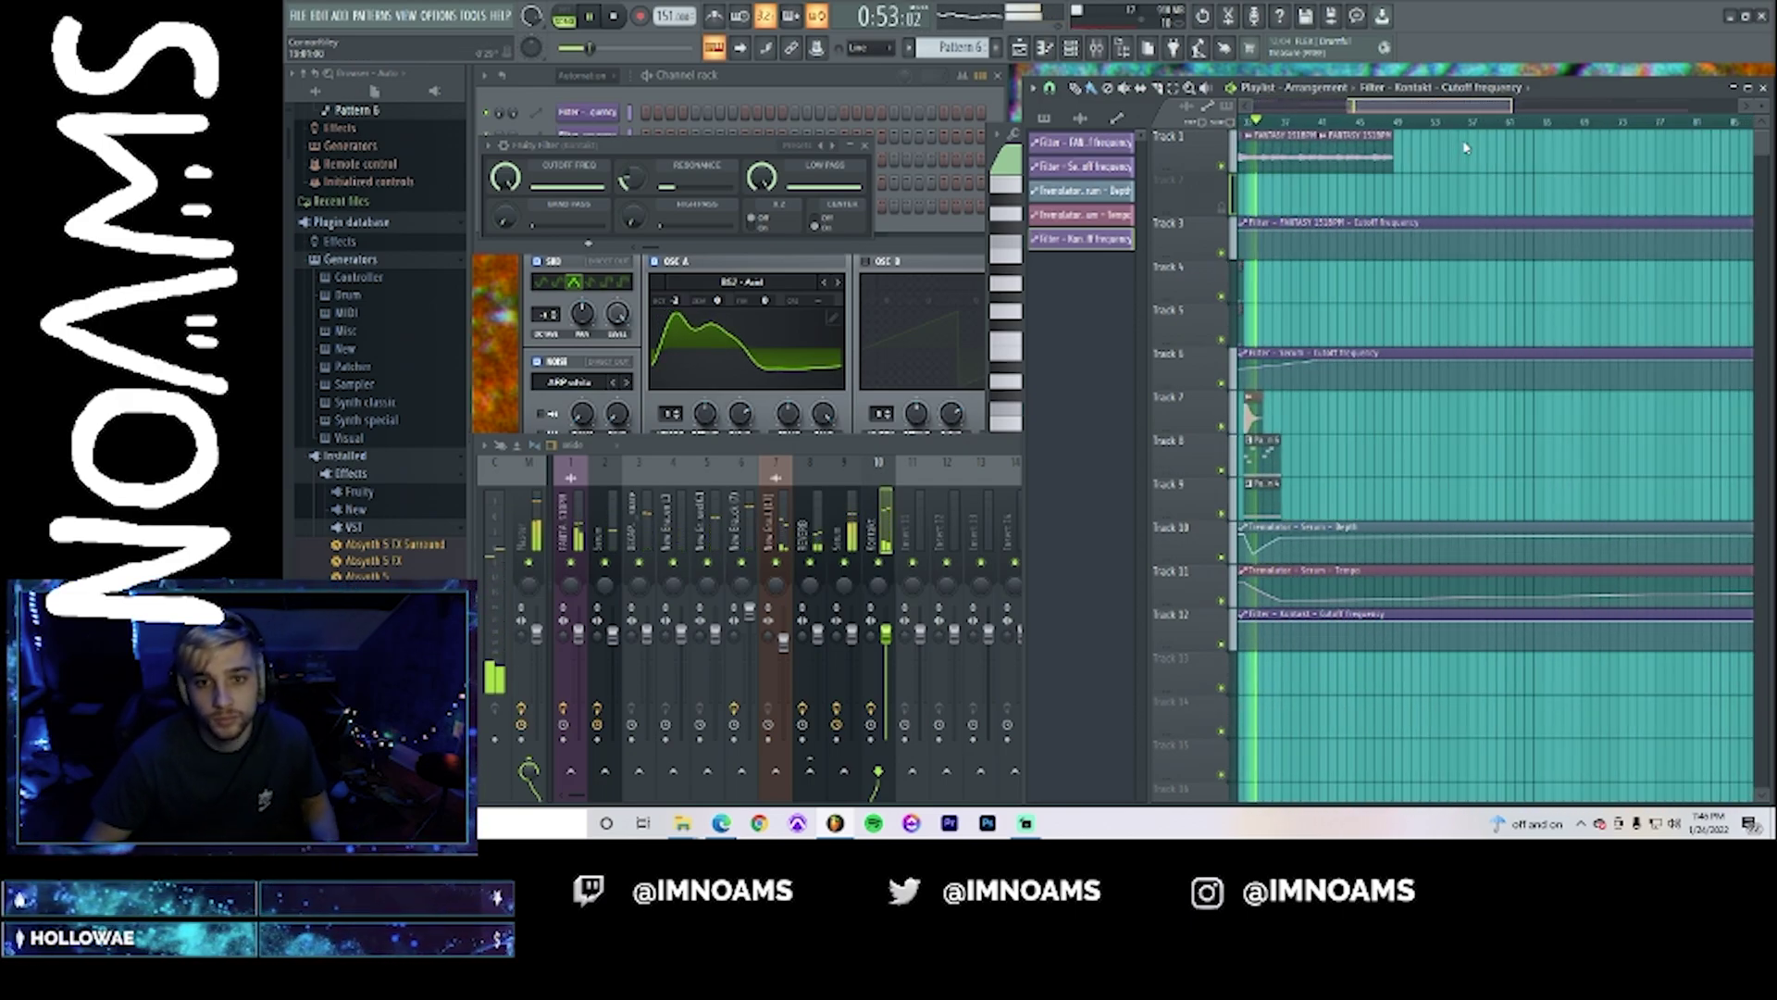
{"action": "left_click_drag", "start_coordinate": [1513, 104], "coordinate": [1371, 107]}
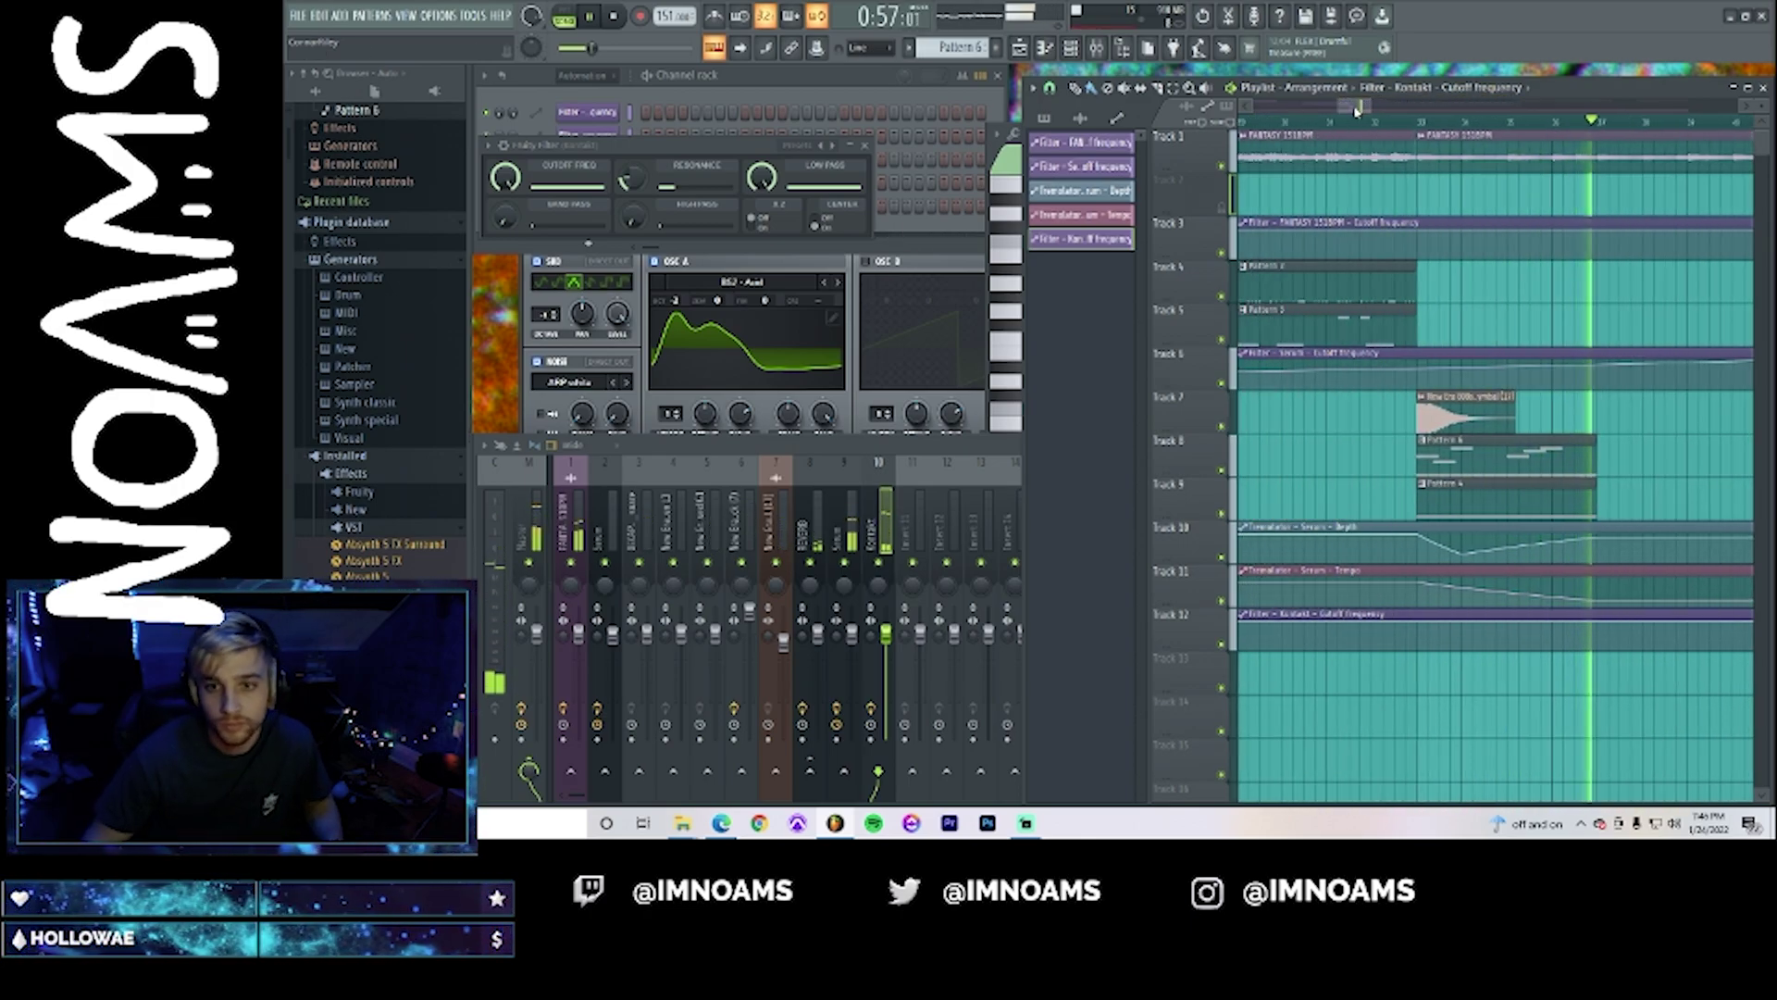
{"action": "key", "text": "space"}
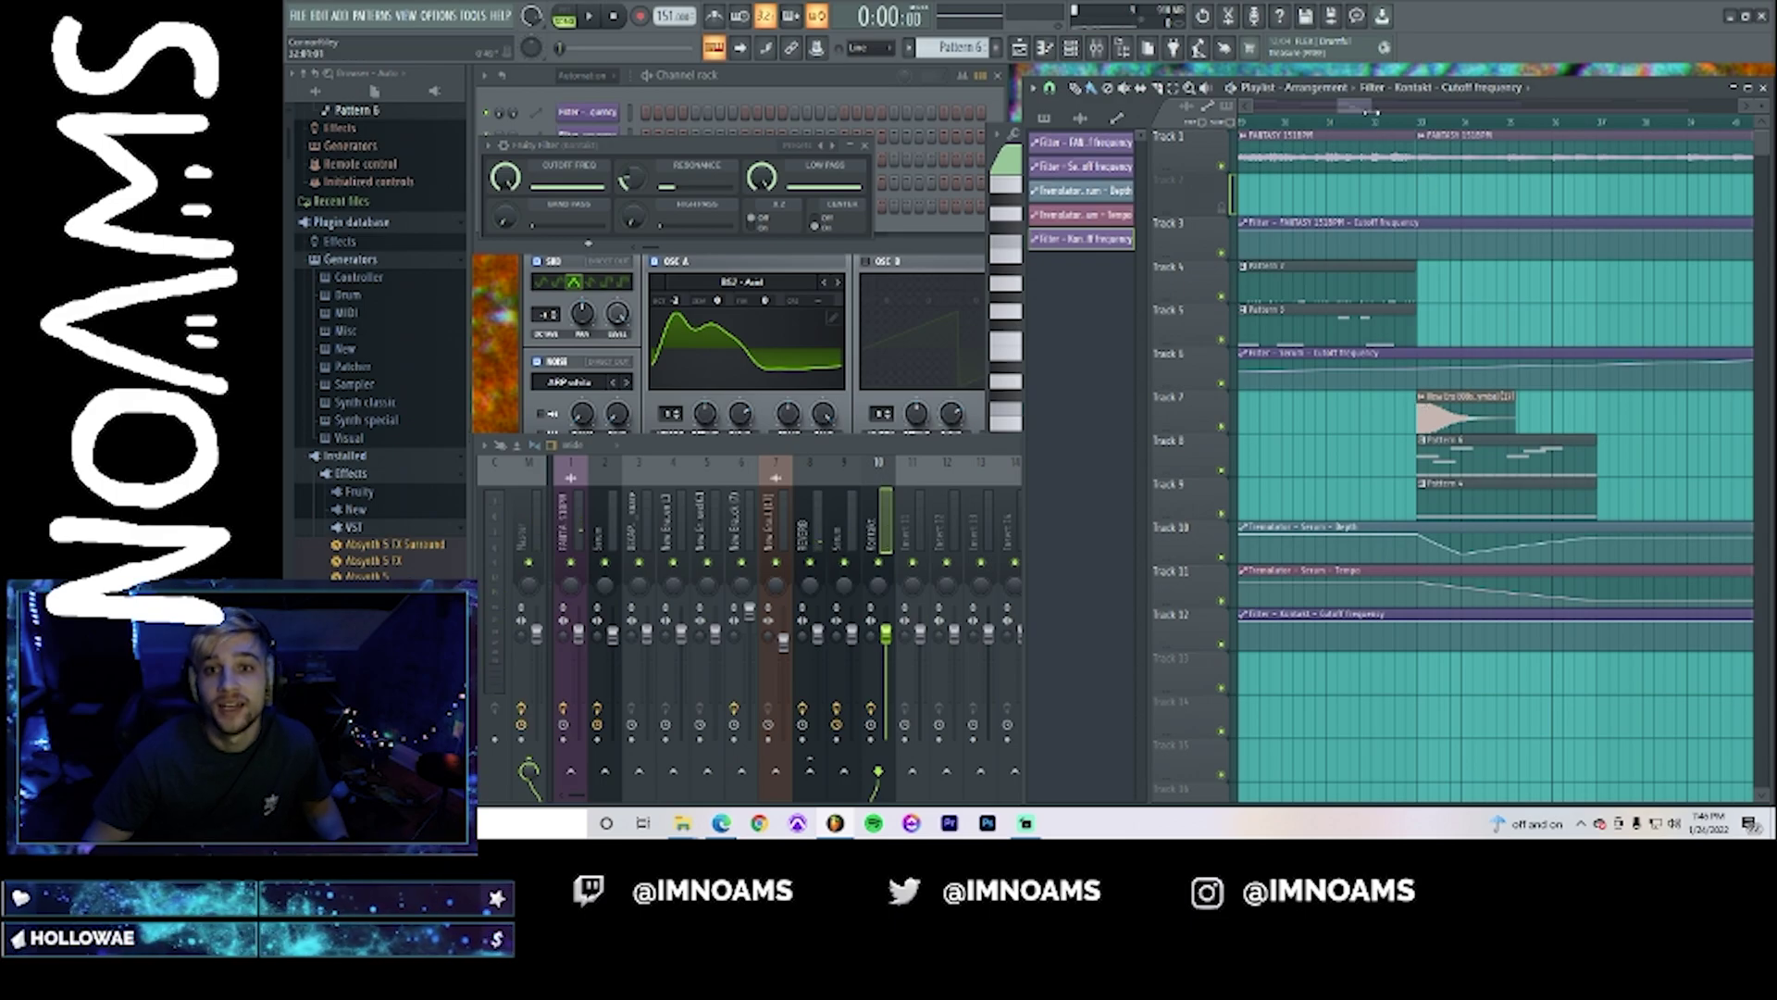
{"action": "mouse_move", "coordinate": [1371, 109]}
{"action": "left_mouse_down"}
{"action": "mouse_move", "coordinate": [1408, 107]}
{"action": "mouse_move", "coordinate": [1351, 108]}
{"action": "left_mouse_up"}
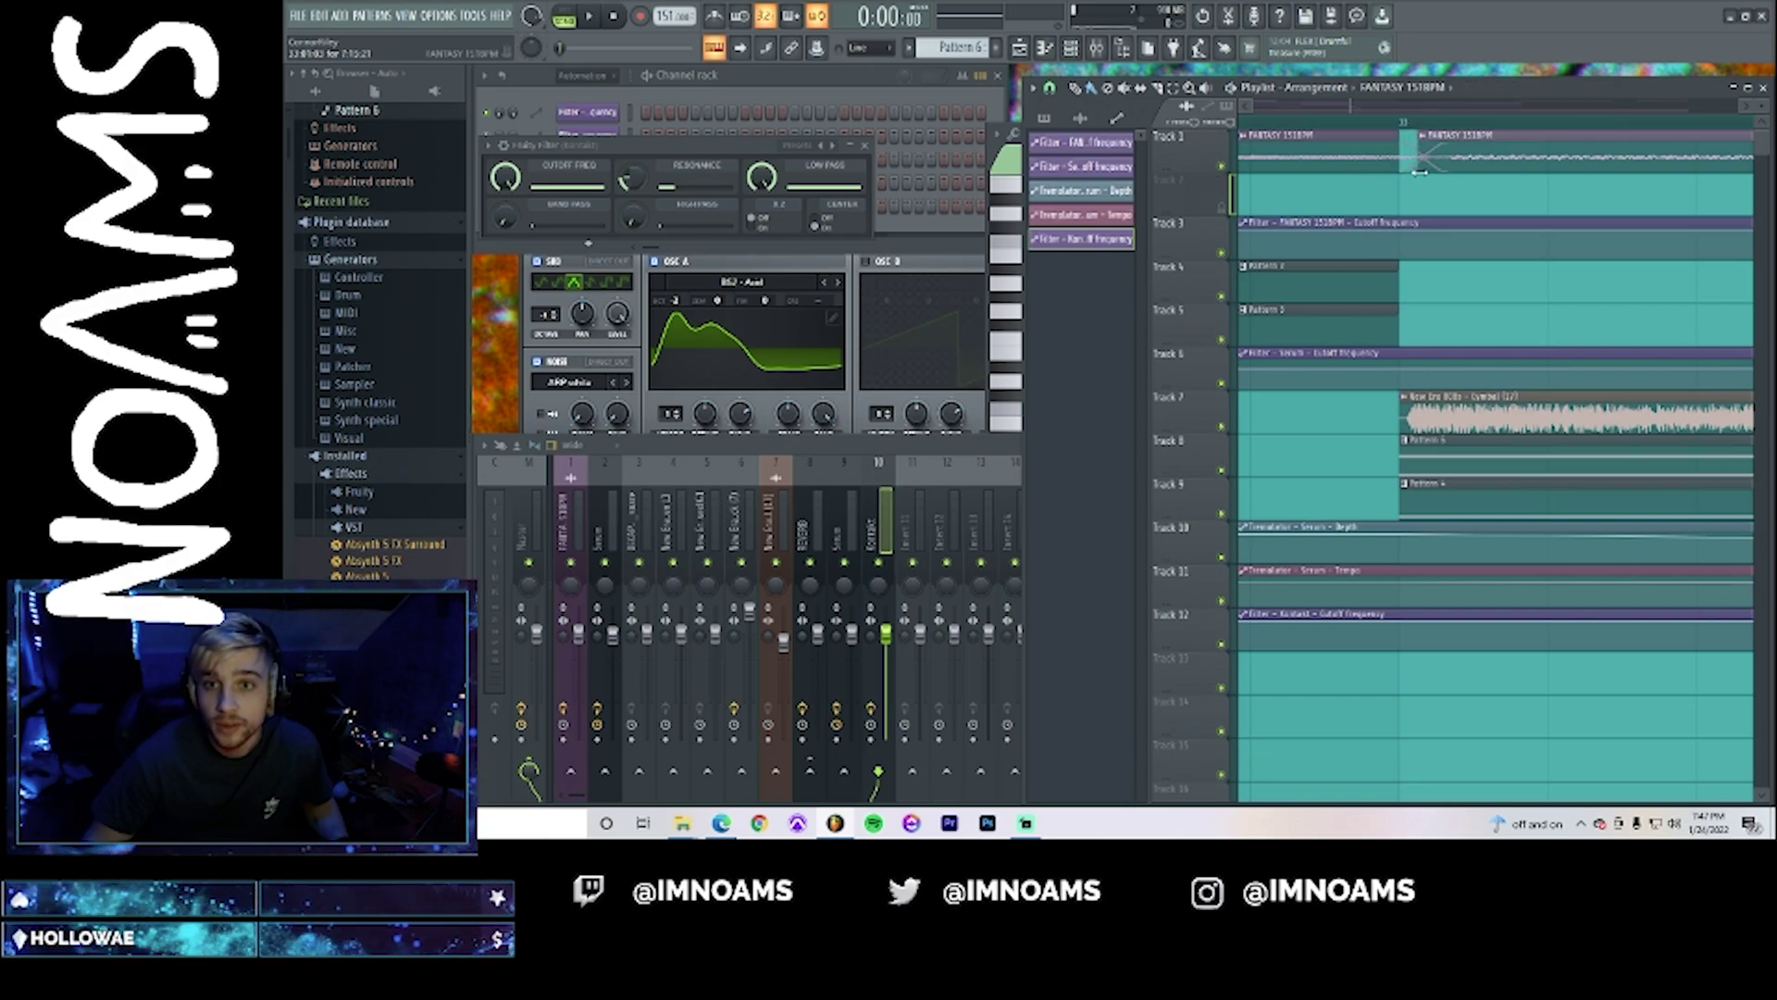
{"action": "left_click_drag", "start_coordinate": [1437, 178], "coordinate": [1474, 163]}
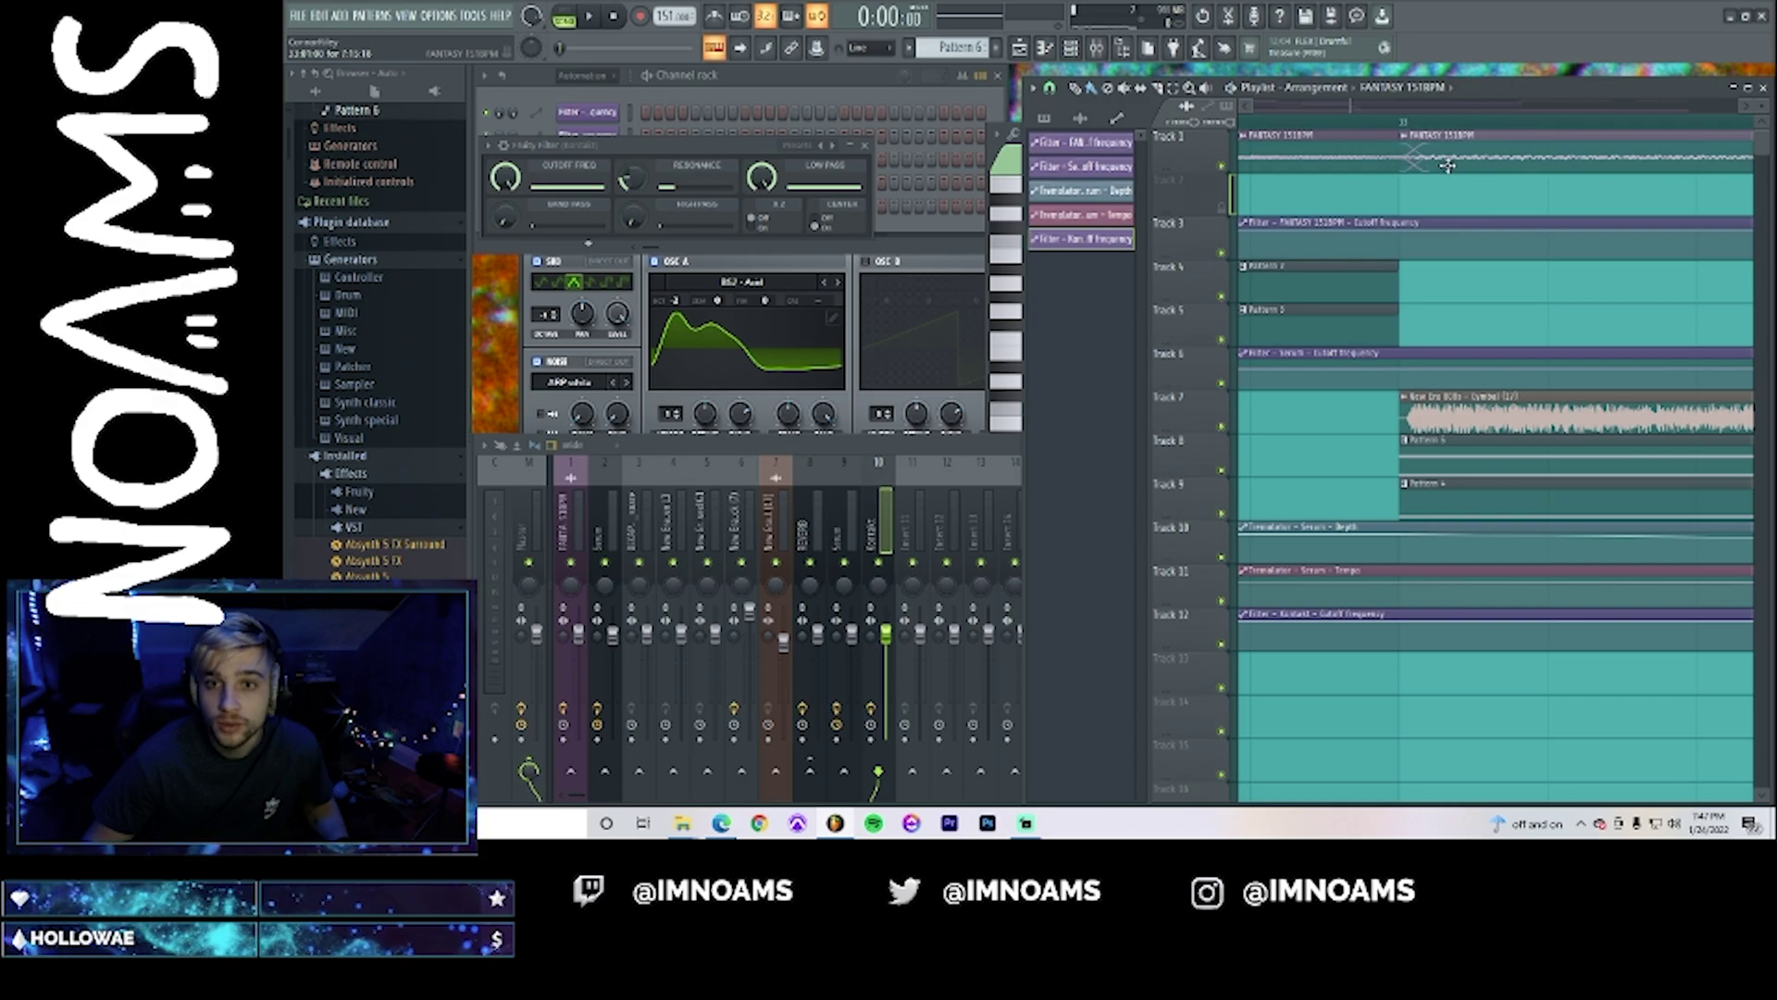
{"action": "key", "text": "space"}
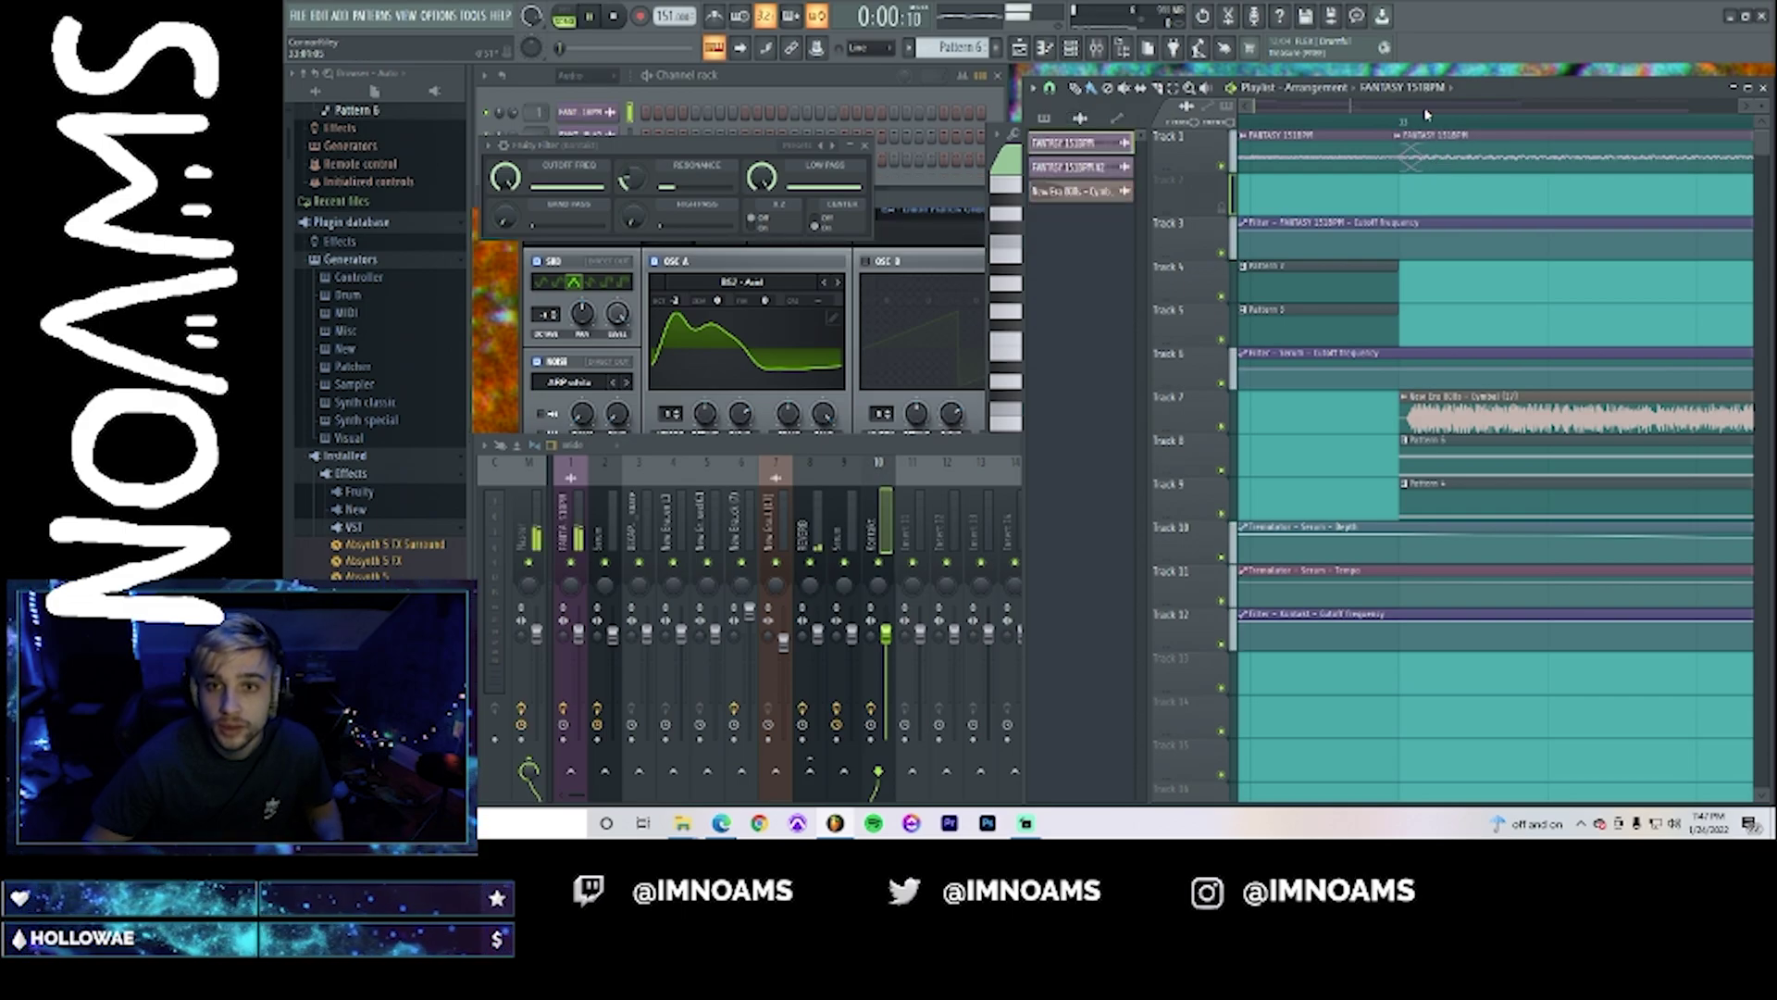
{"action": "left_click_drag", "start_coordinate": [1352, 107], "coordinate": [1423, 109]}
{"action": "left_click_drag", "start_coordinate": [1401, 108], "coordinate": [1377, 108]}
{"action": "key", "text": "space"}
- Copy Pattern 6 to bar 29 on Track 8, make the copy unique, and open its Kontakt notes for editing
{"action": "left_click", "coordinate": [1343, 122]}
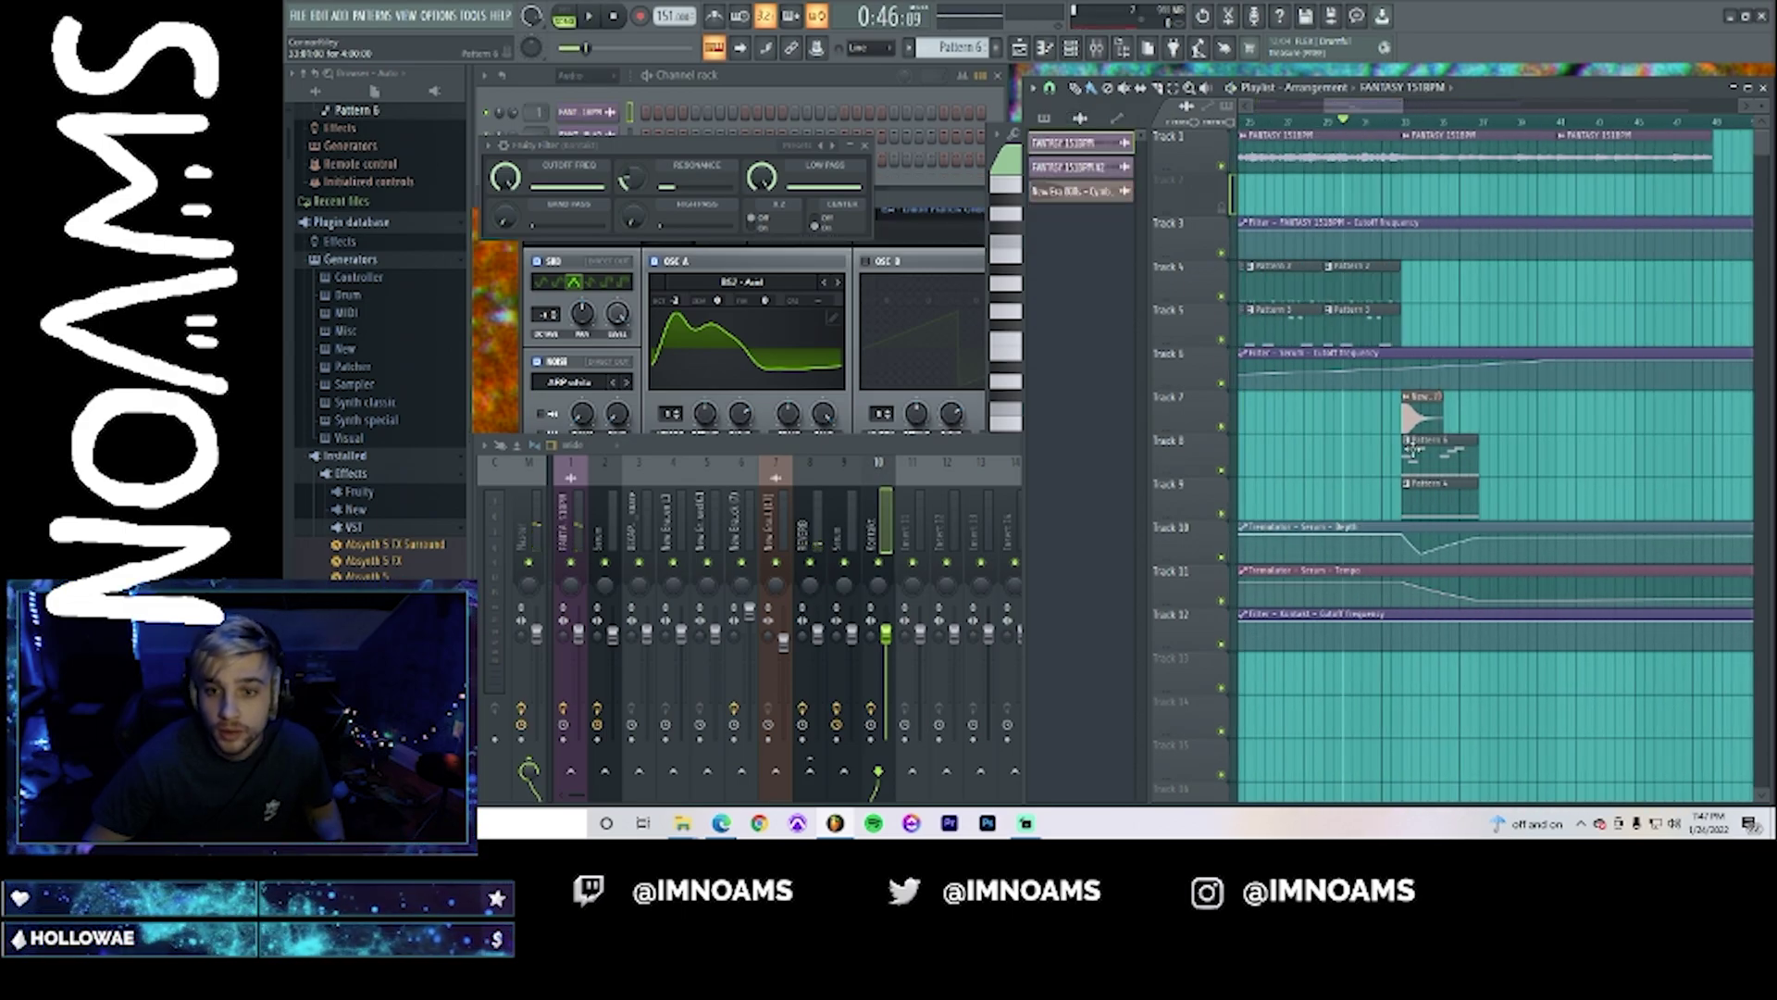
{"action": "left_click", "coordinate": [1431, 451]}
{"action": "left_click", "coordinate": [1324, 446]}
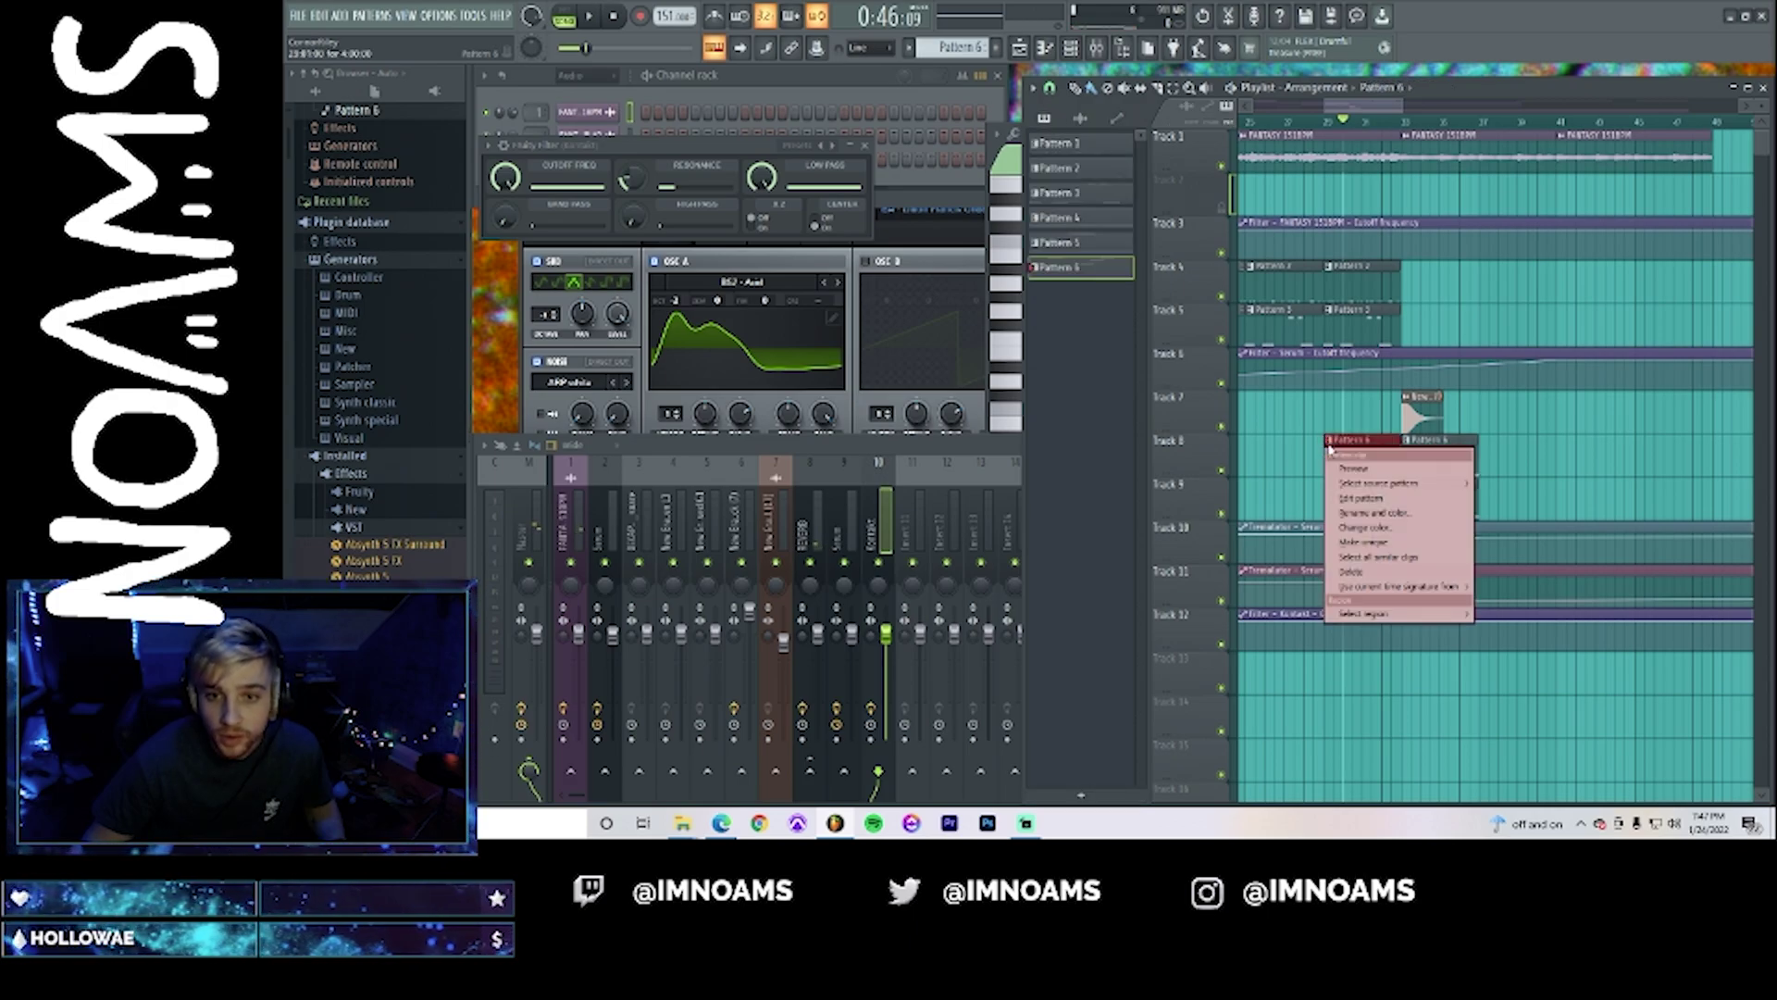
{"action": "left_click", "coordinate": [1369, 545]}
{"action": "double_click", "coordinate": [1334, 451]}
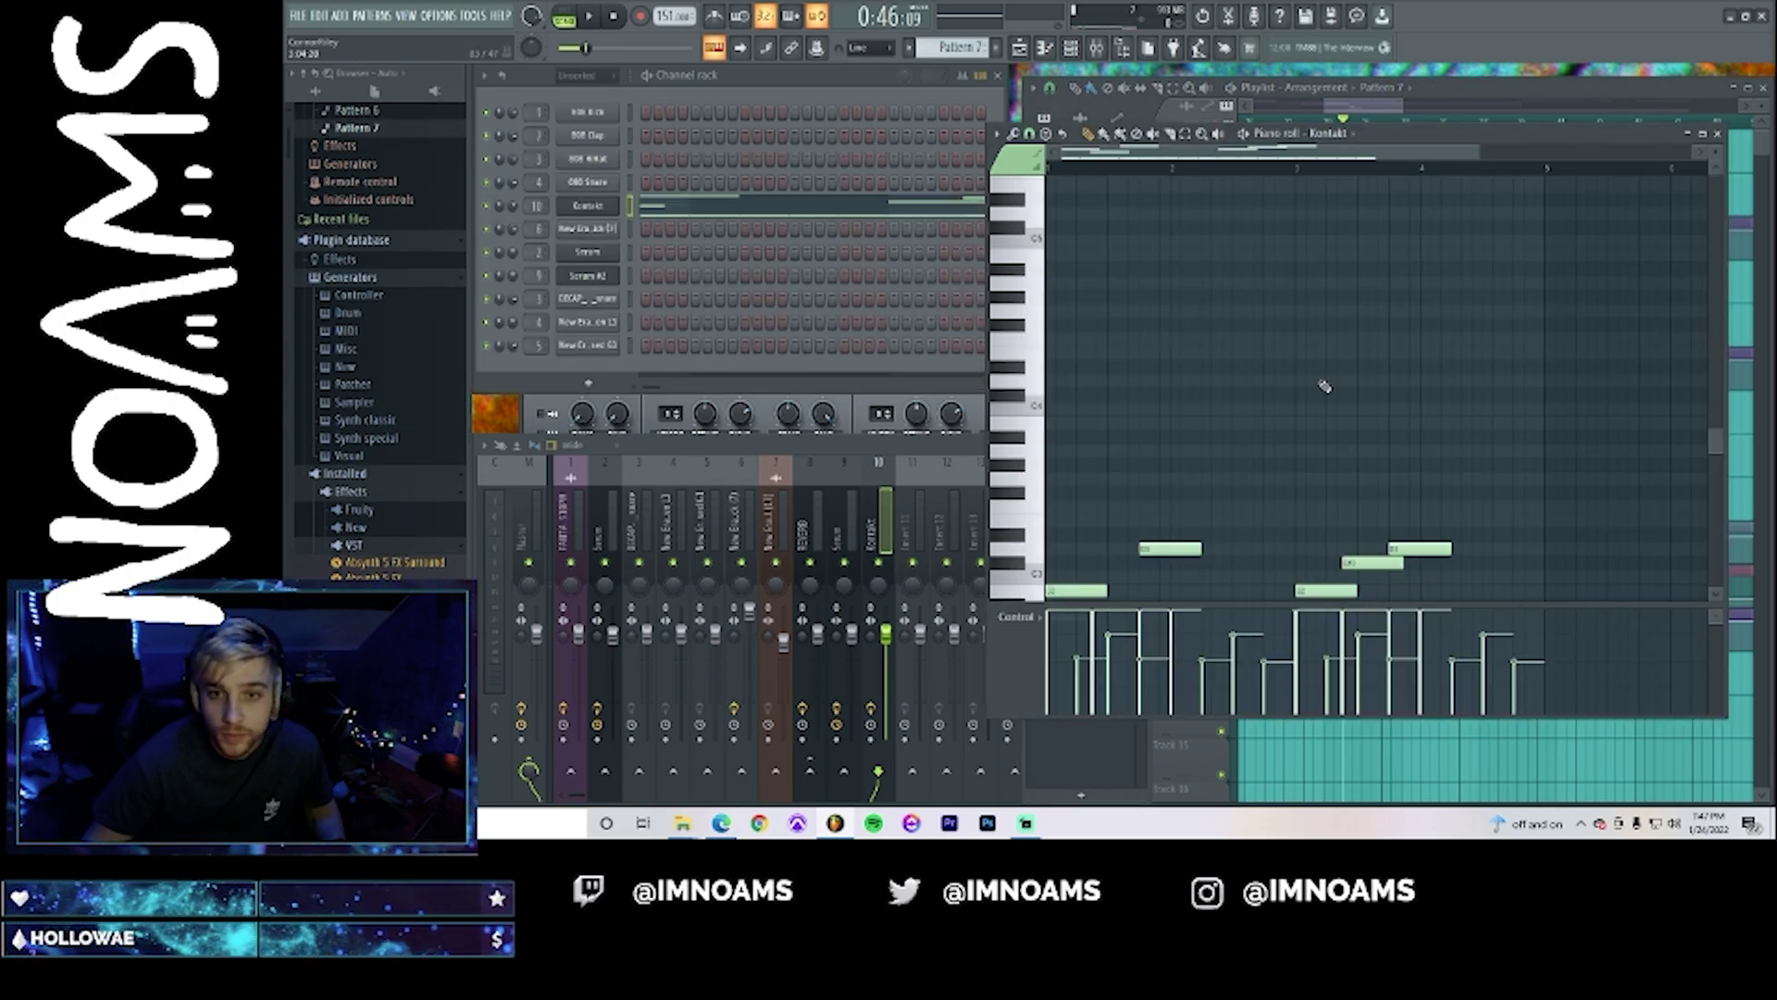
- Delete all existing notes from the copied pattern's Kontakt channel
{"action": "scroll", "coordinate": [1168, 306], "scroll_direction": "down", "scroll_amount": 5}
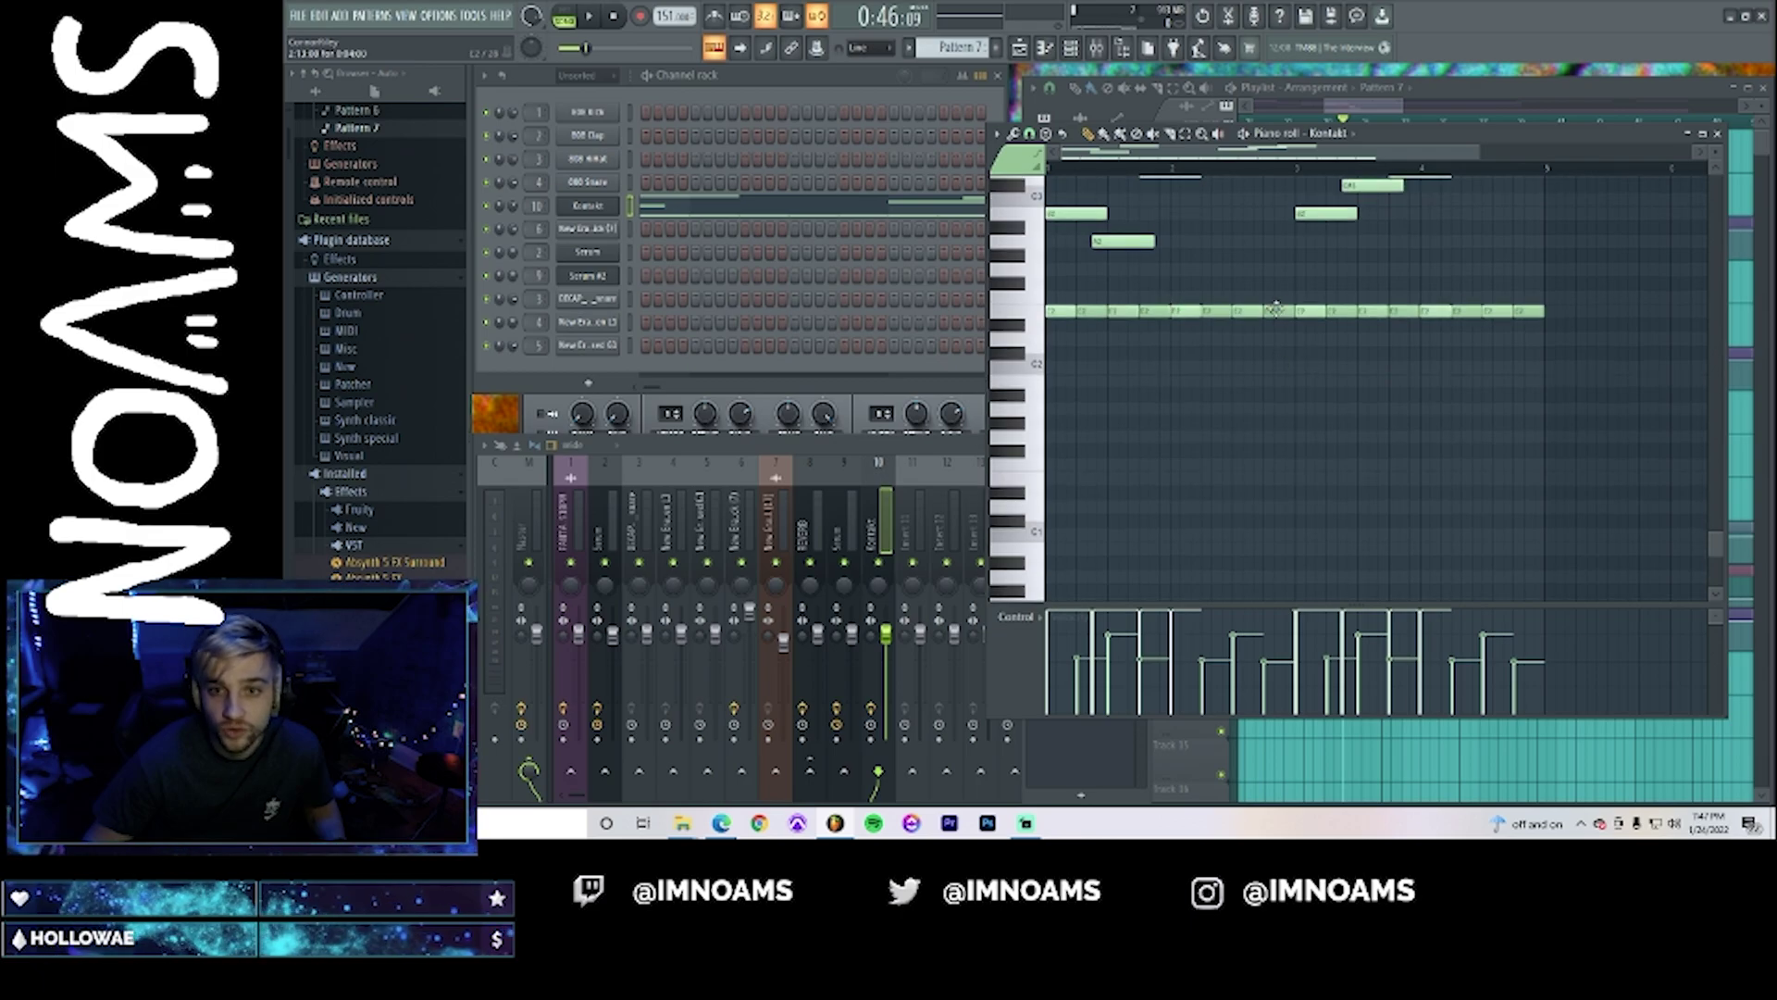
{"action": "mouse_move", "coordinate": [1519, 311]}
{"action": "left_mouse_down"}
{"action": "mouse_move", "coordinate": [1163, 331]}
{"action": "mouse_move", "coordinate": [1332, 321]}
{"action": "left_mouse_up"}
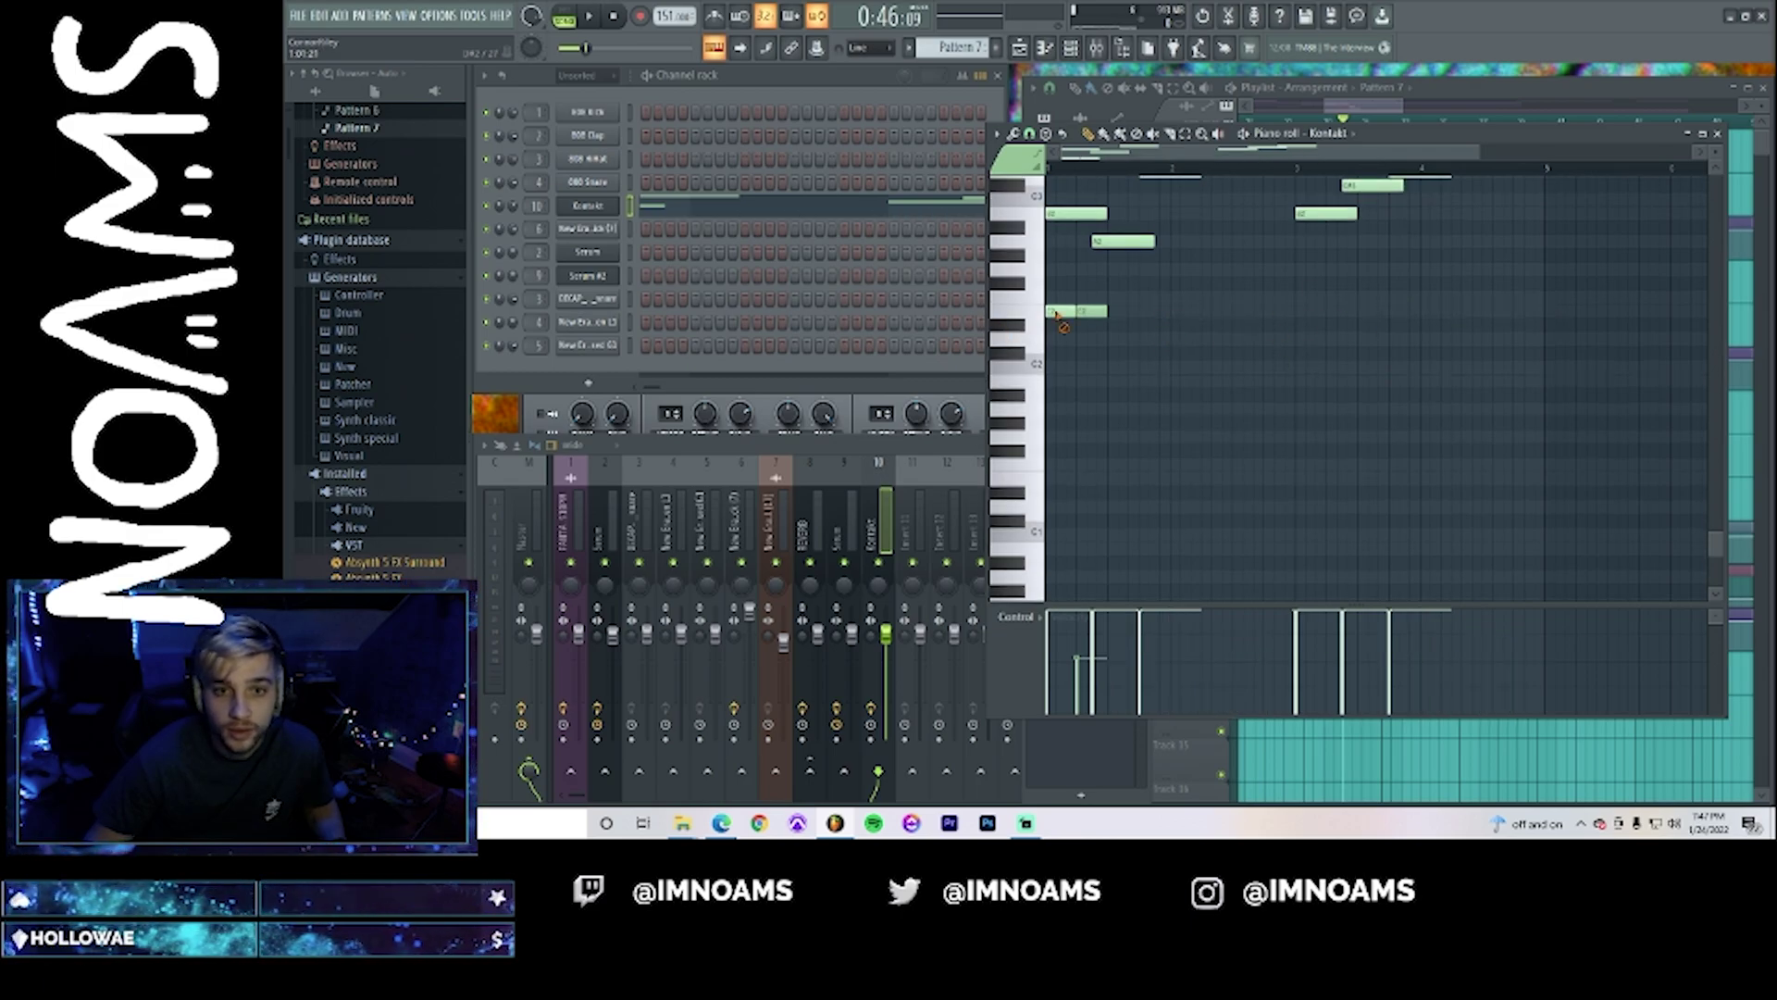
{"action": "left_click_drag", "start_coordinate": [1060, 320], "coordinate": [1219, 396]}
{"action": "scroll", "coordinate": [1219, 397], "scroll_direction": "up", "scroll_amount": 3}
{"action": "mouse_move", "coordinate": [1108, 397]}
{"action": "left_mouse_down"}
{"action": "mouse_move", "coordinate": [1075, 344]}
{"action": "mouse_move", "coordinate": [1178, 285]}
{"action": "left_mouse_up"}
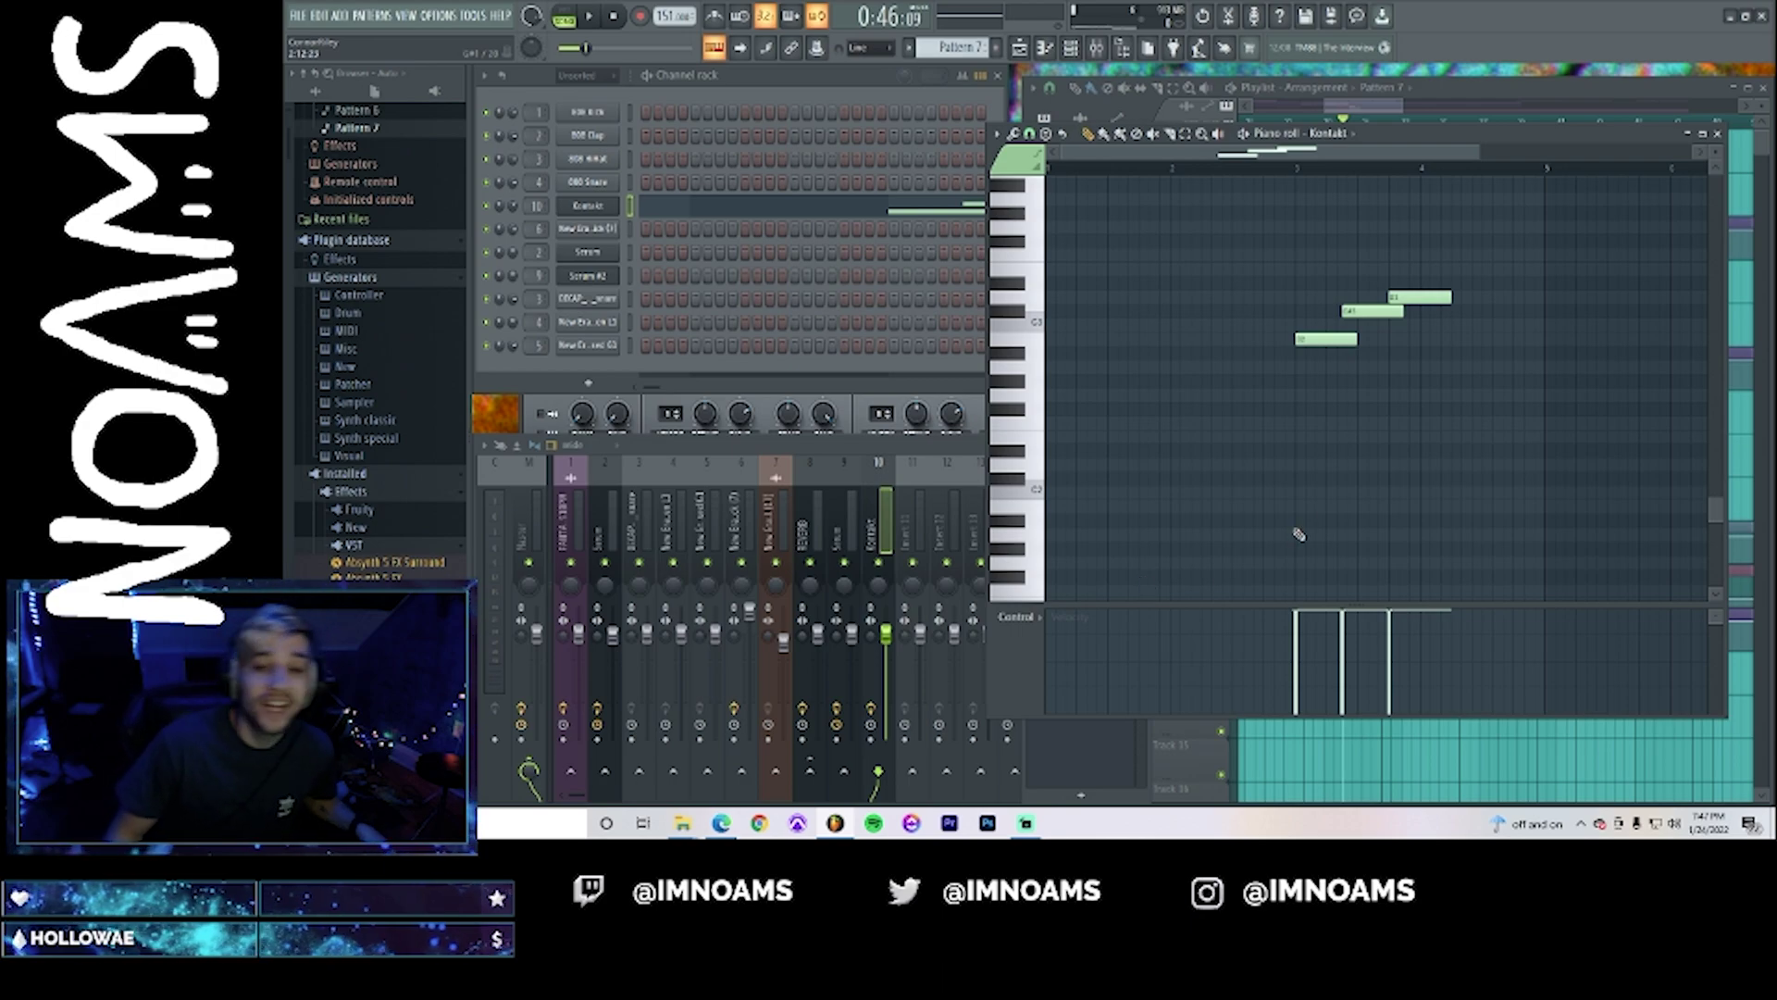
{"action": "right_click", "coordinate": [1346, 340]}
{"action": "right_click", "coordinate": [1379, 312]}
{"action": "right_click", "coordinate": [1421, 298]}
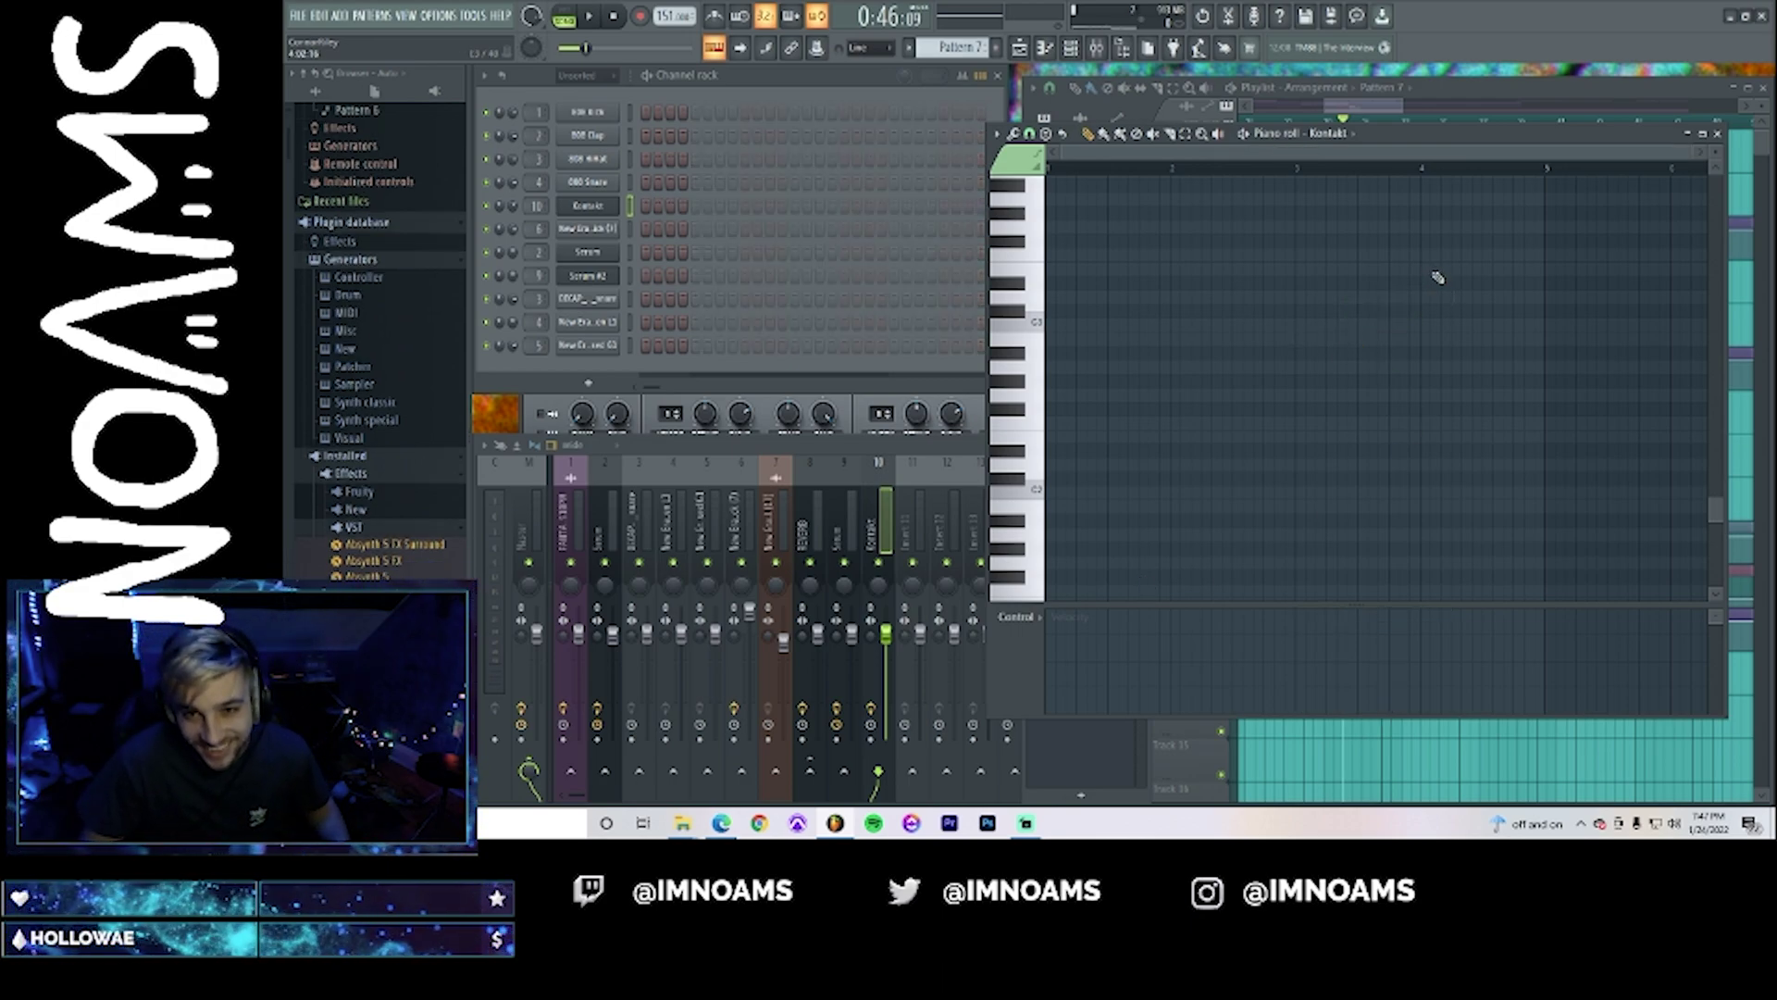
{"action": "left_click", "coordinate": [1426, 297]}
{"action": "right_click", "coordinate": [1433, 302]}
- Add one short Kontakt note and position it on E3 at the start of bar 4
{"action": "left_click", "coordinate": [1064, 326]}
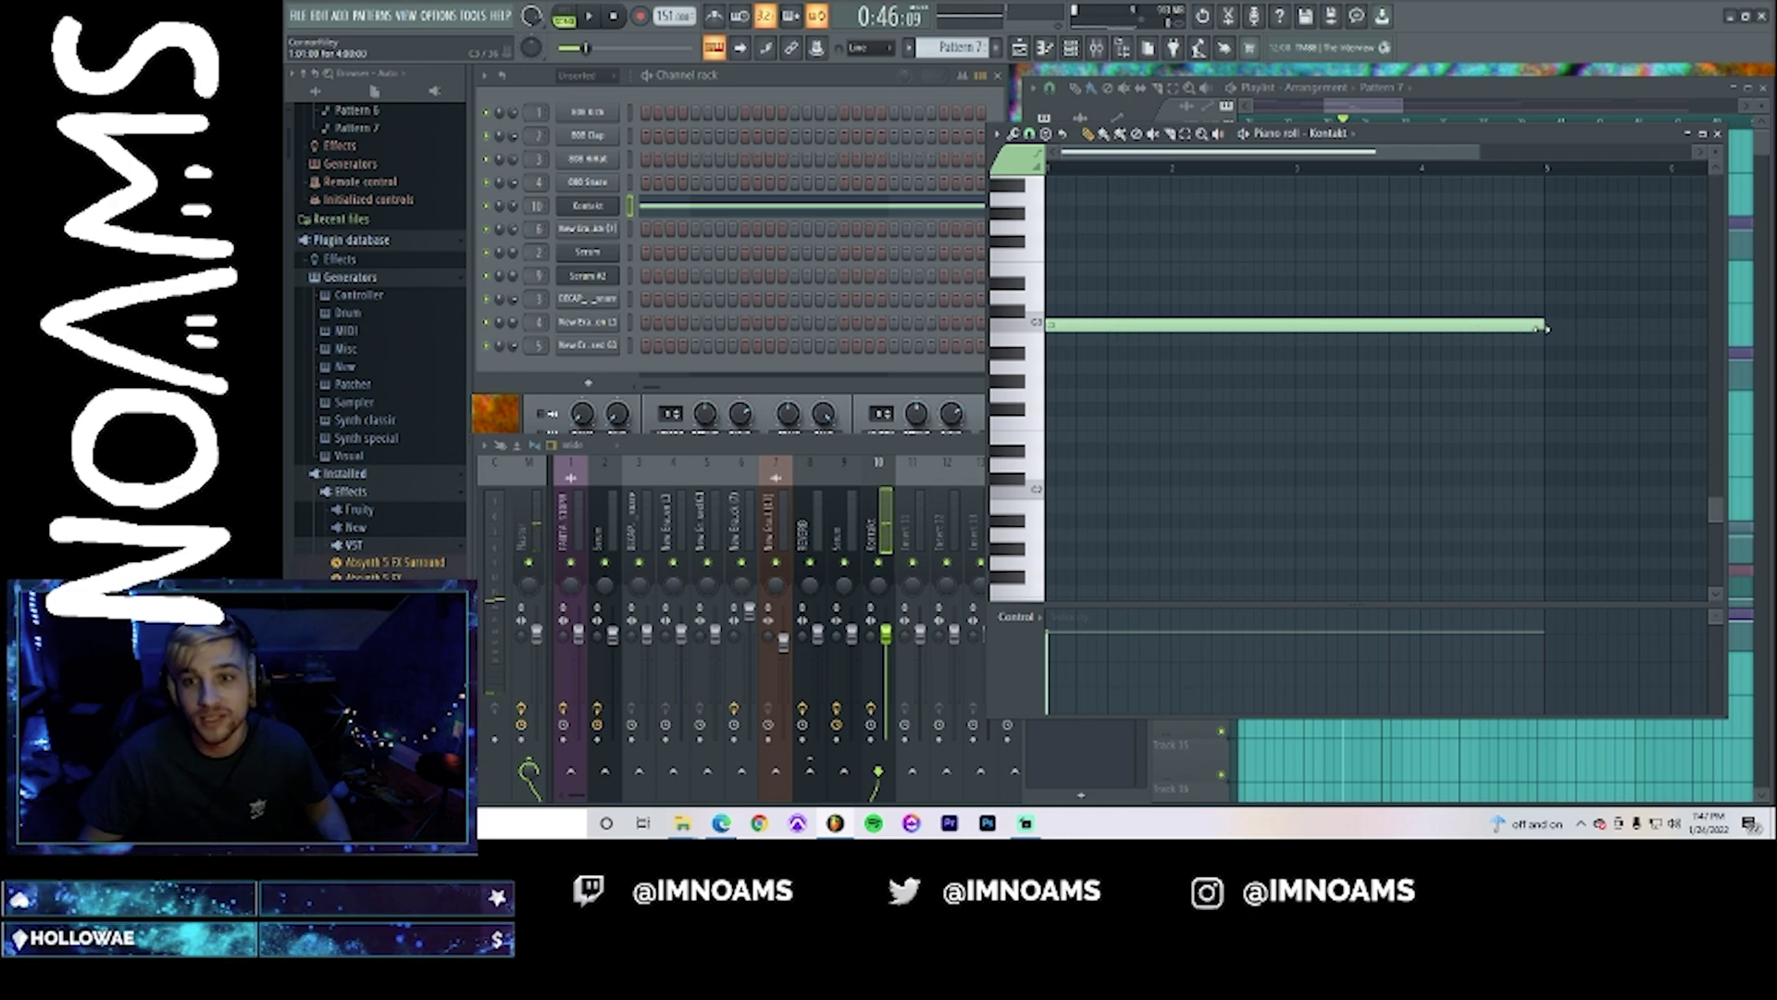
{"action": "left_click_drag", "start_coordinate": [1544, 328], "coordinate": [1159, 348]}
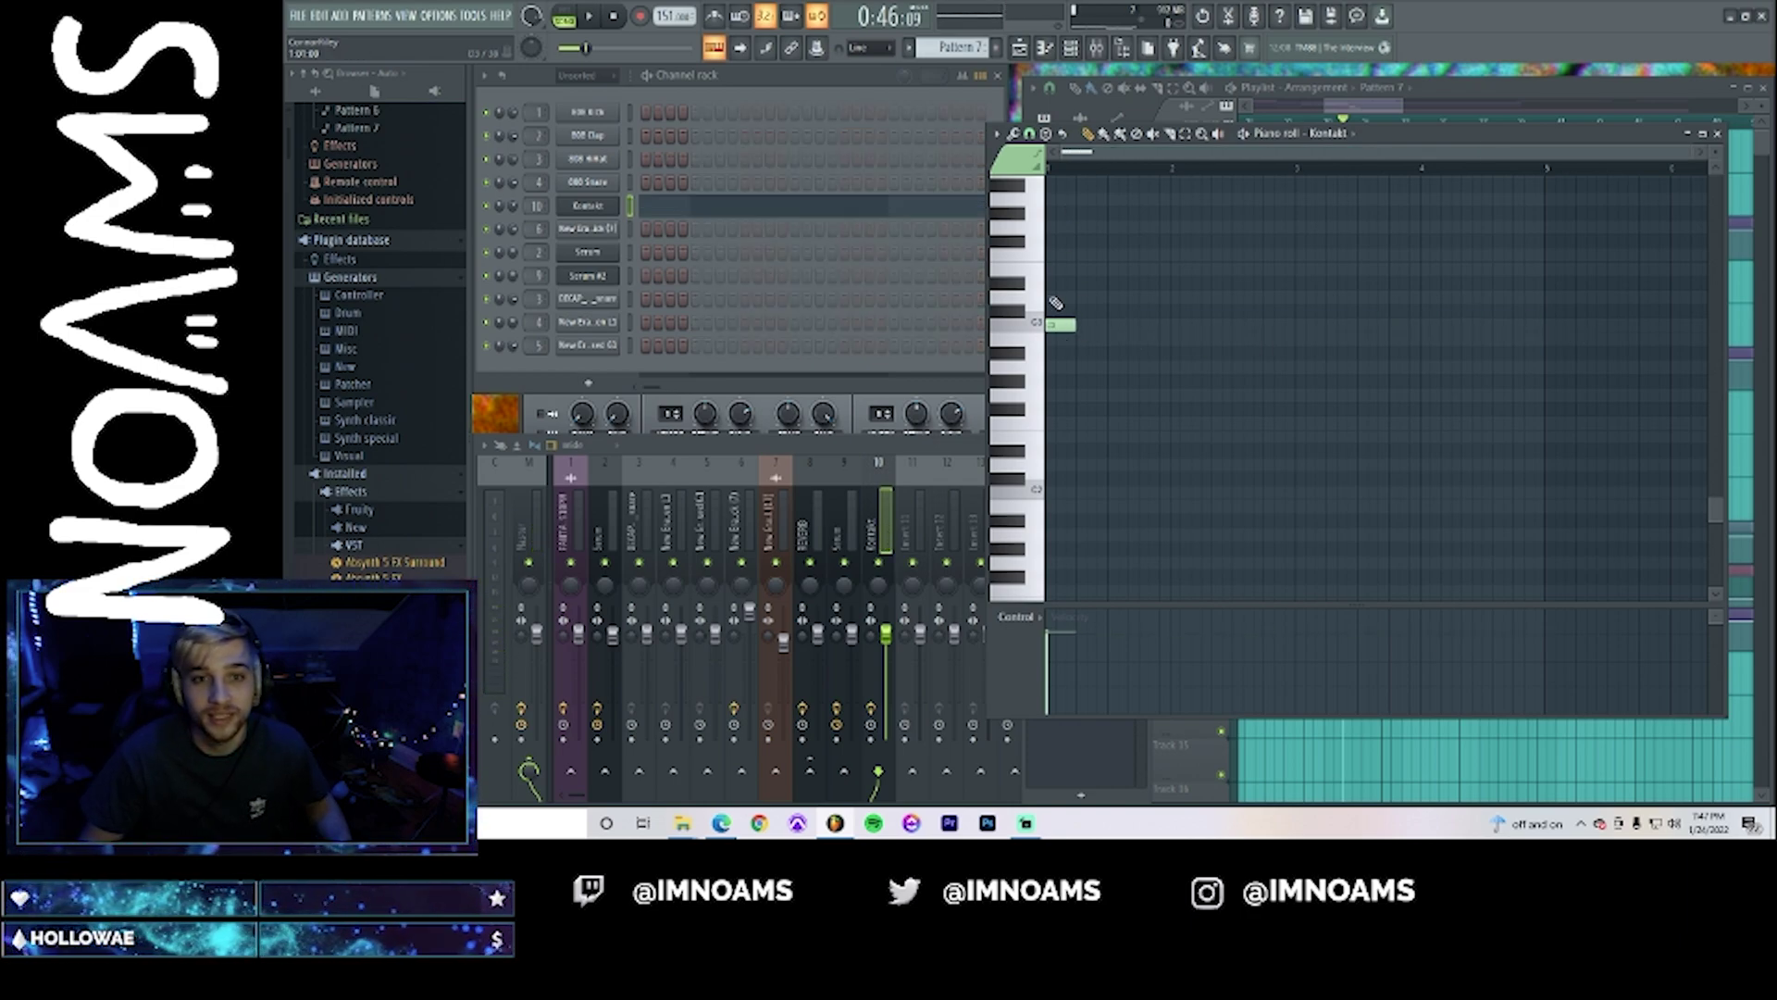
{"action": "left_click_drag", "start_coordinate": [1057, 326], "coordinate": [1431, 270]}
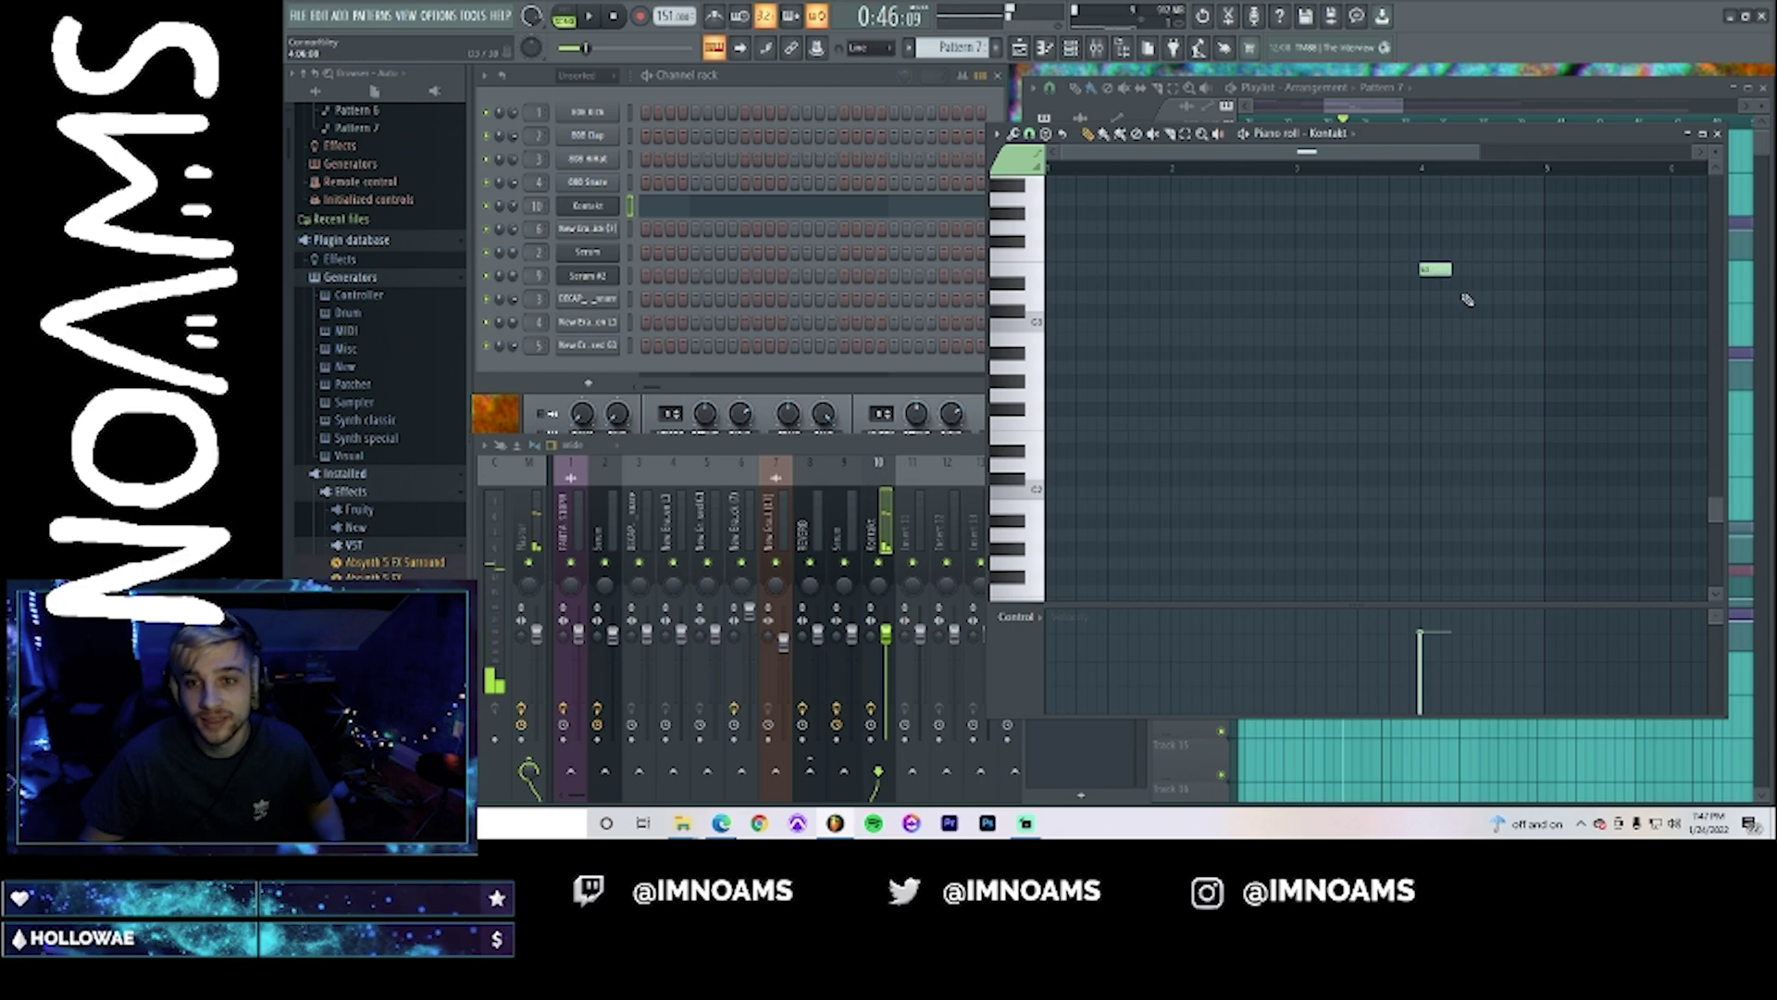
- Play the section and try an F3 note shortly after the E3 note in bar 4
{"action": "key", "text": "space"}
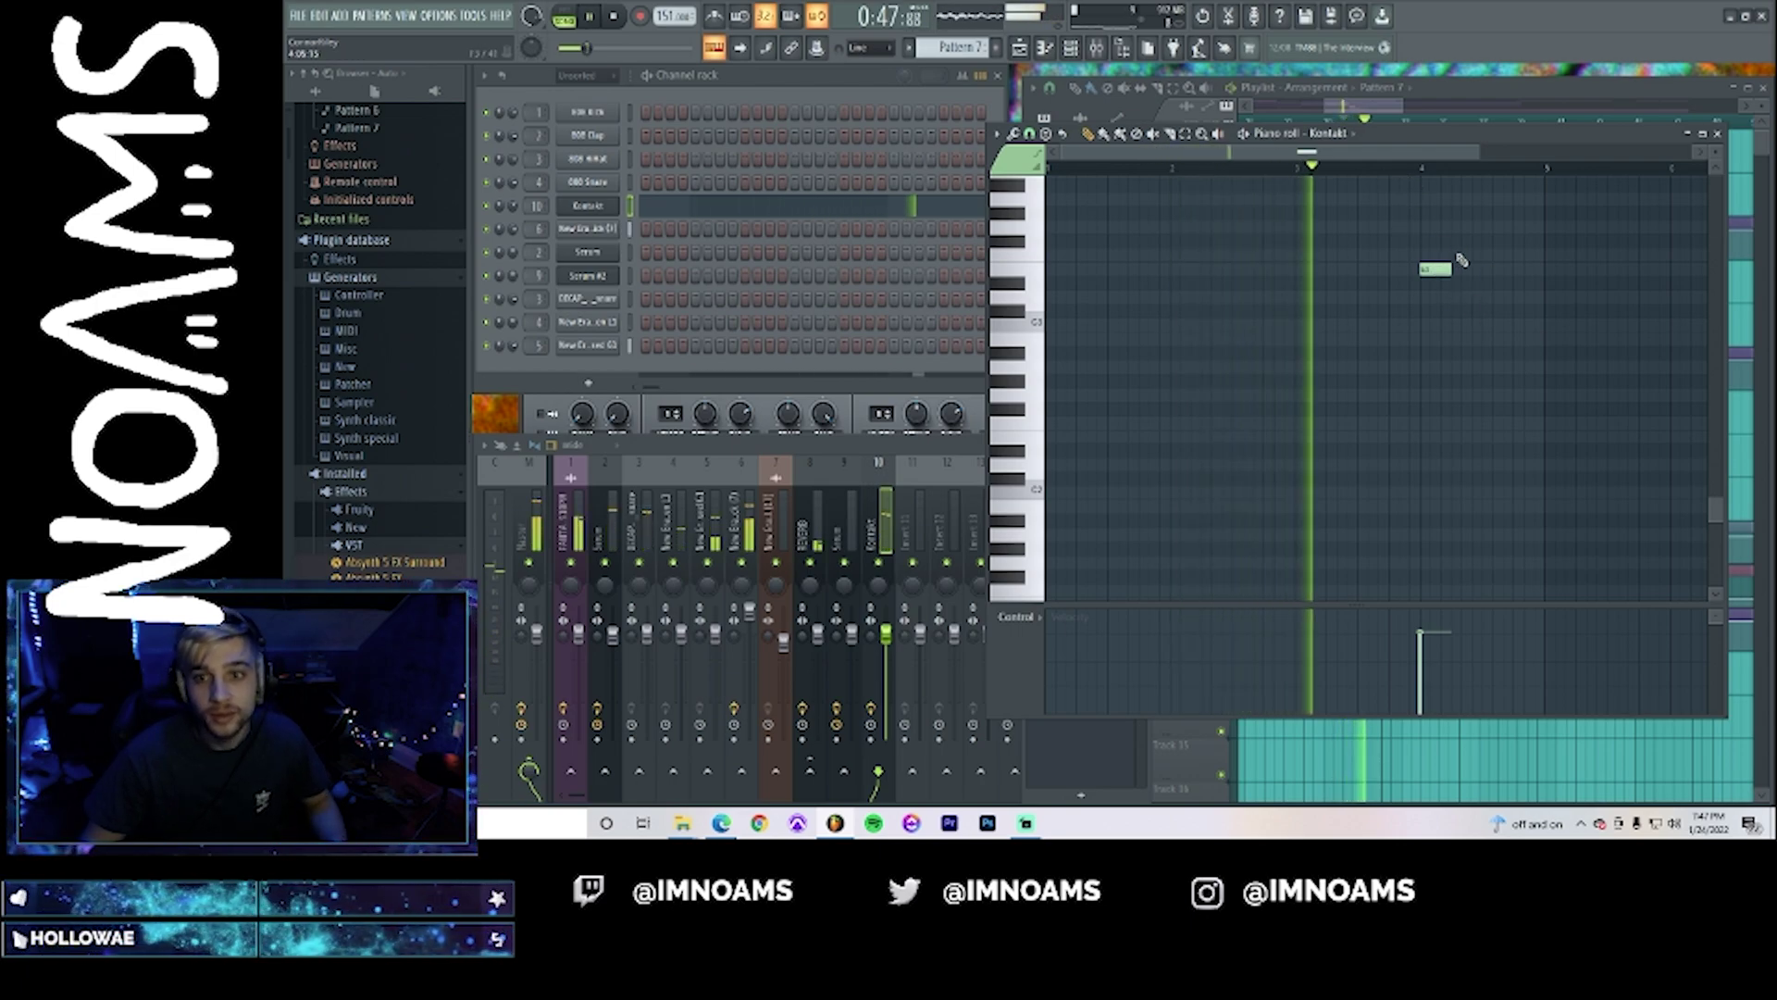
{"action": "left_click", "coordinate": [1464, 255]}
{"action": "left_click_drag", "start_coordinate": [1473, 259], "coordinate": [1478, 260]}
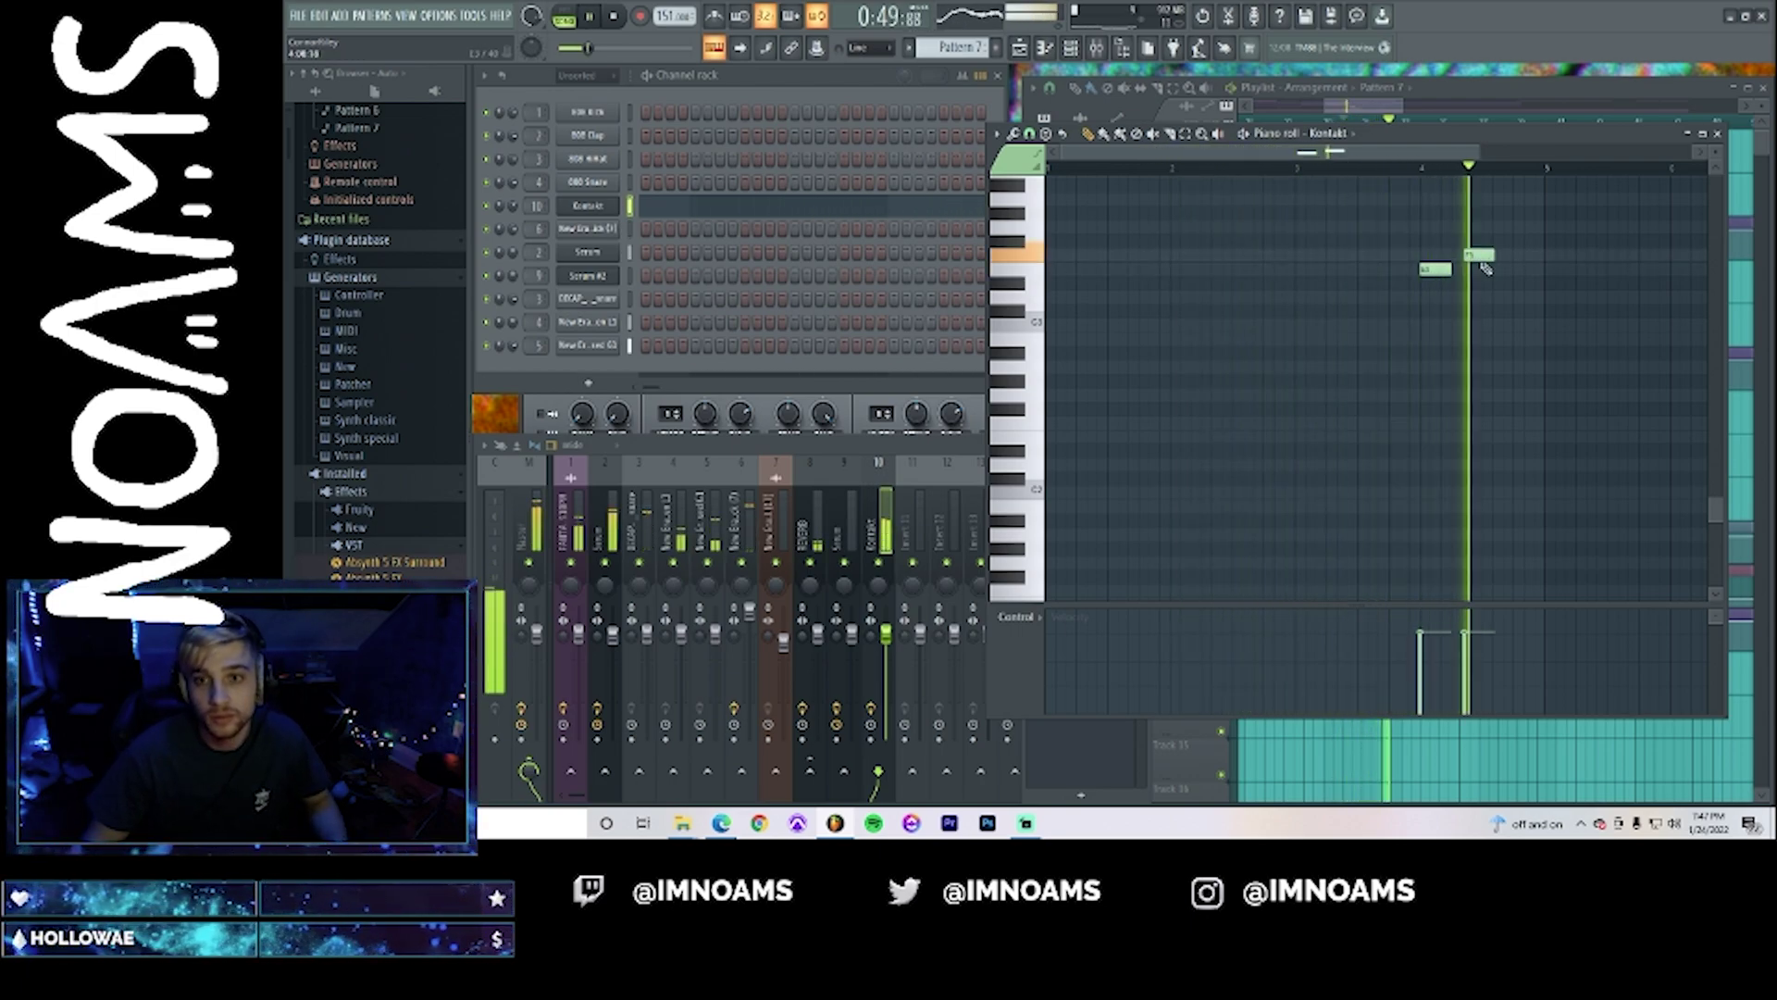
{"action": "right_click", "coordinate": [1479, 261]}
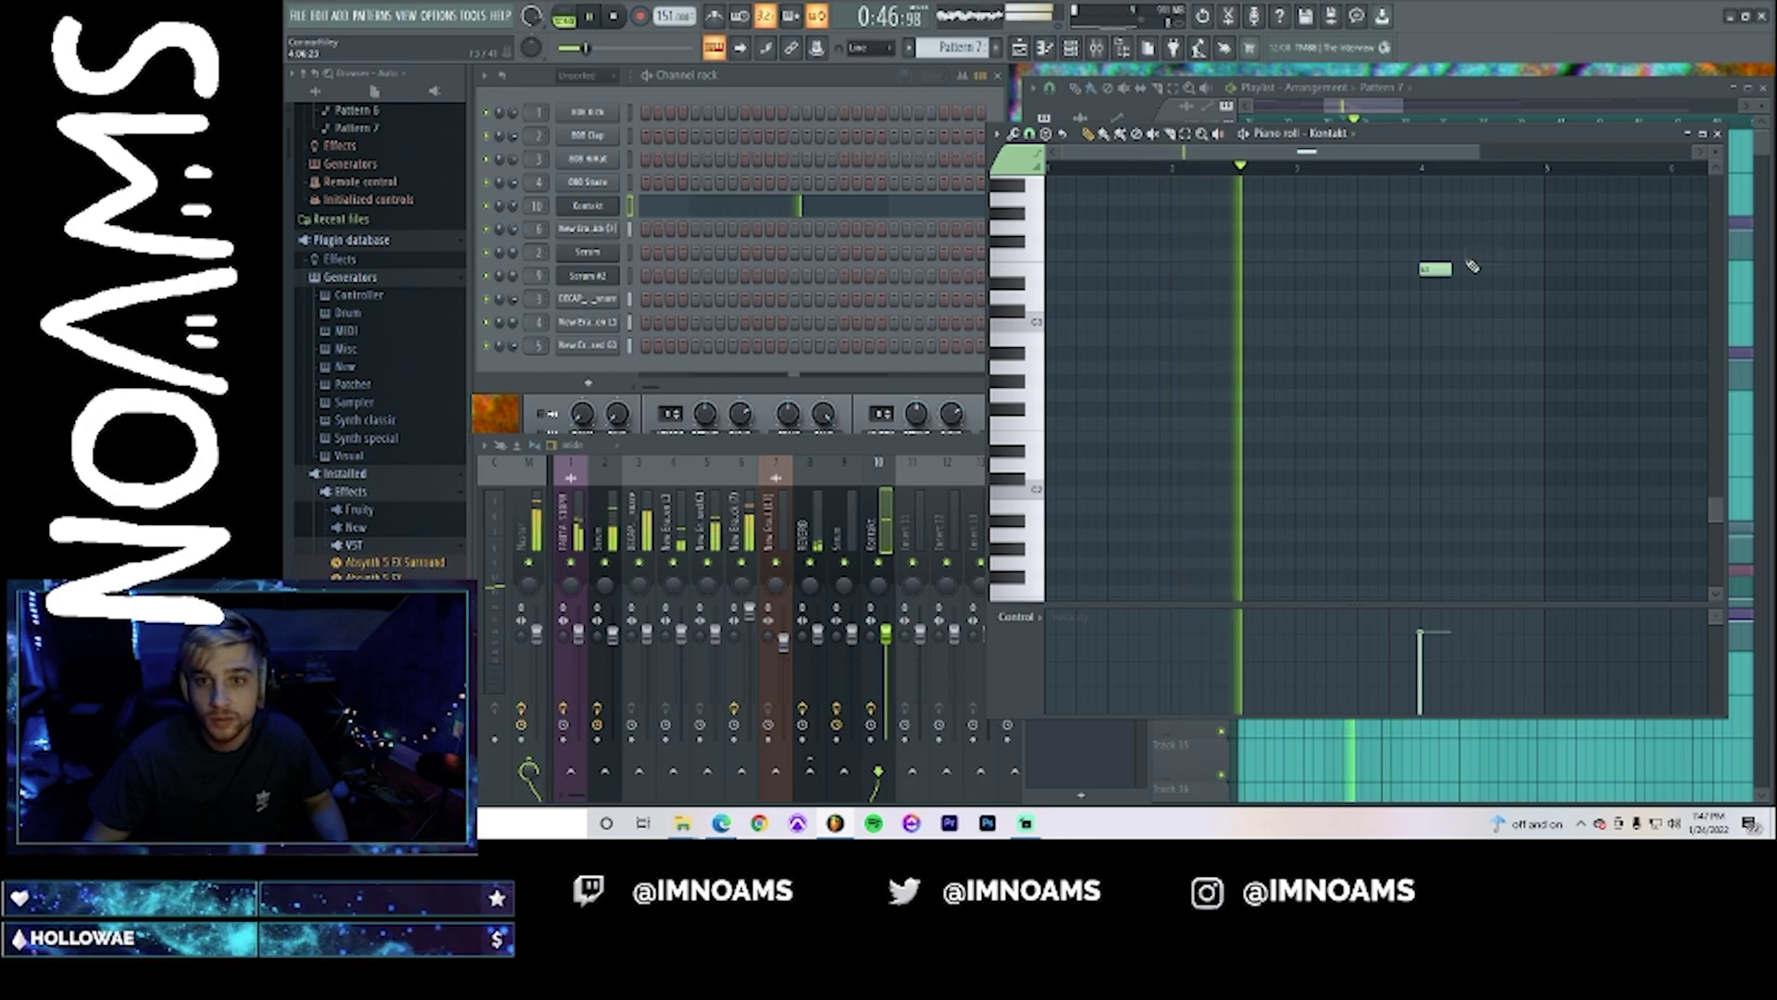
- Raise the bar 4 E3 note's velocity to 100% and try a quick chop on it
{"action": "scroll", "coordinate": [1481, 157], "scroll_direction": "up", "scroll_amount": 5}
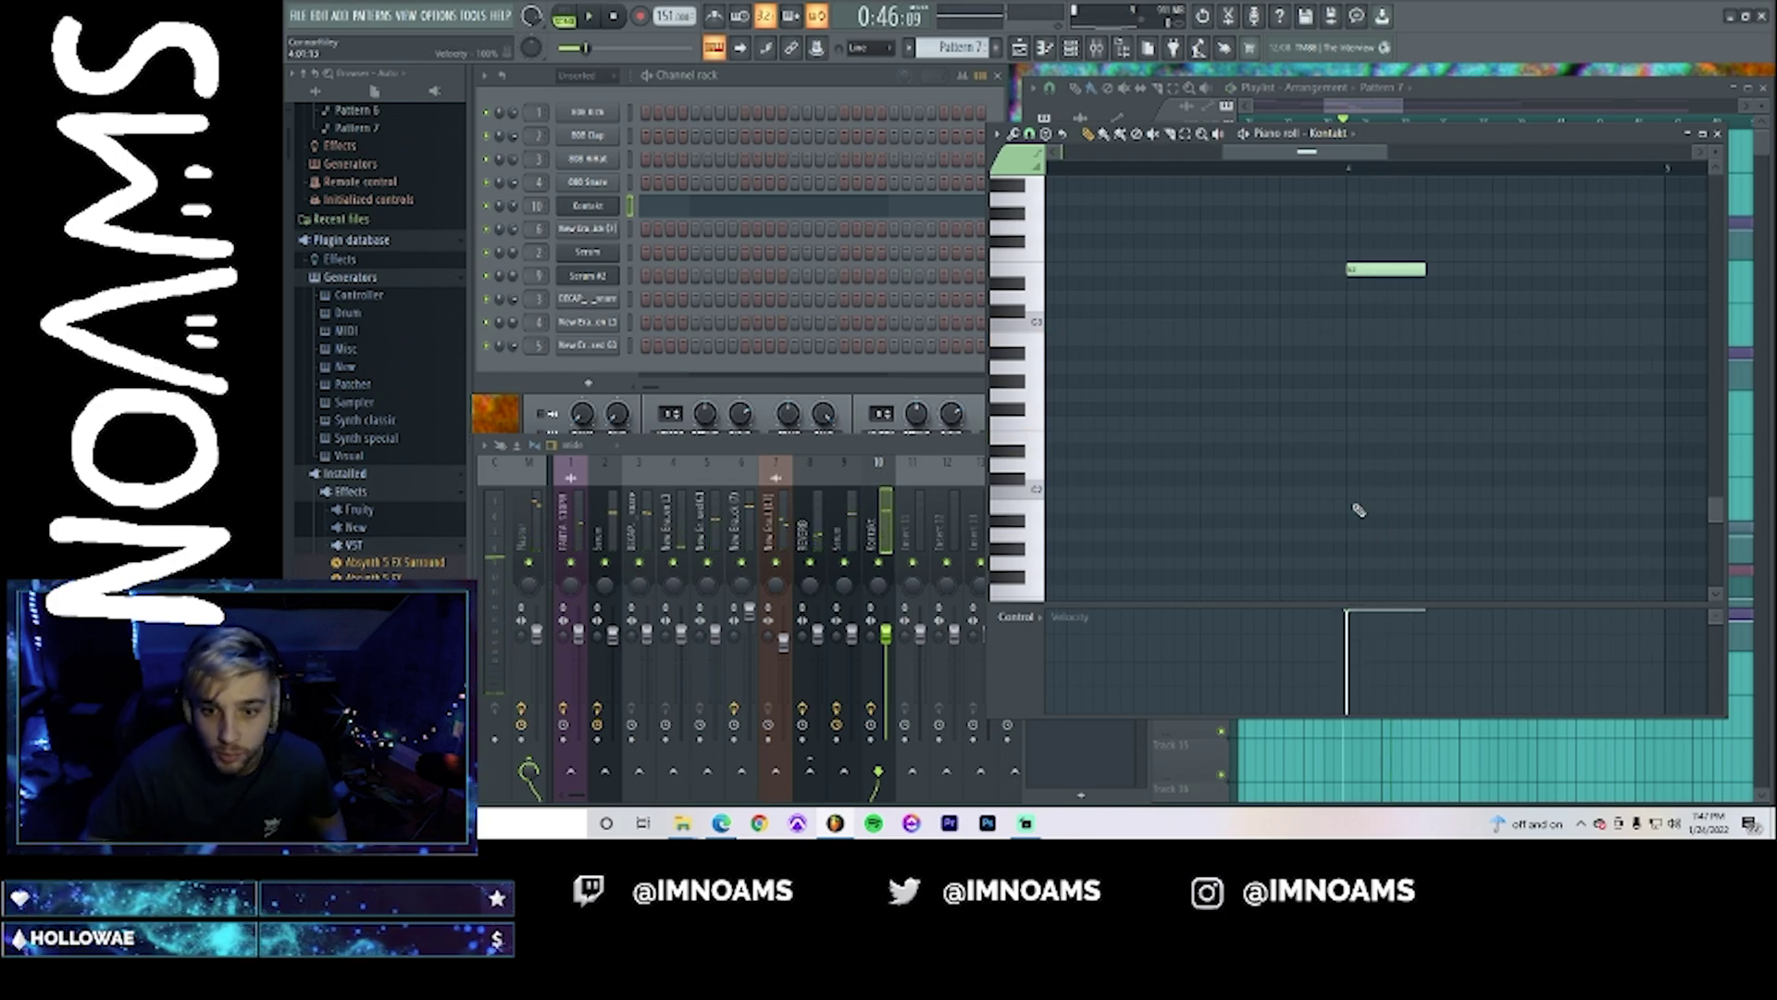
{"action": "left_click", "coordinate": [1031, 135]}
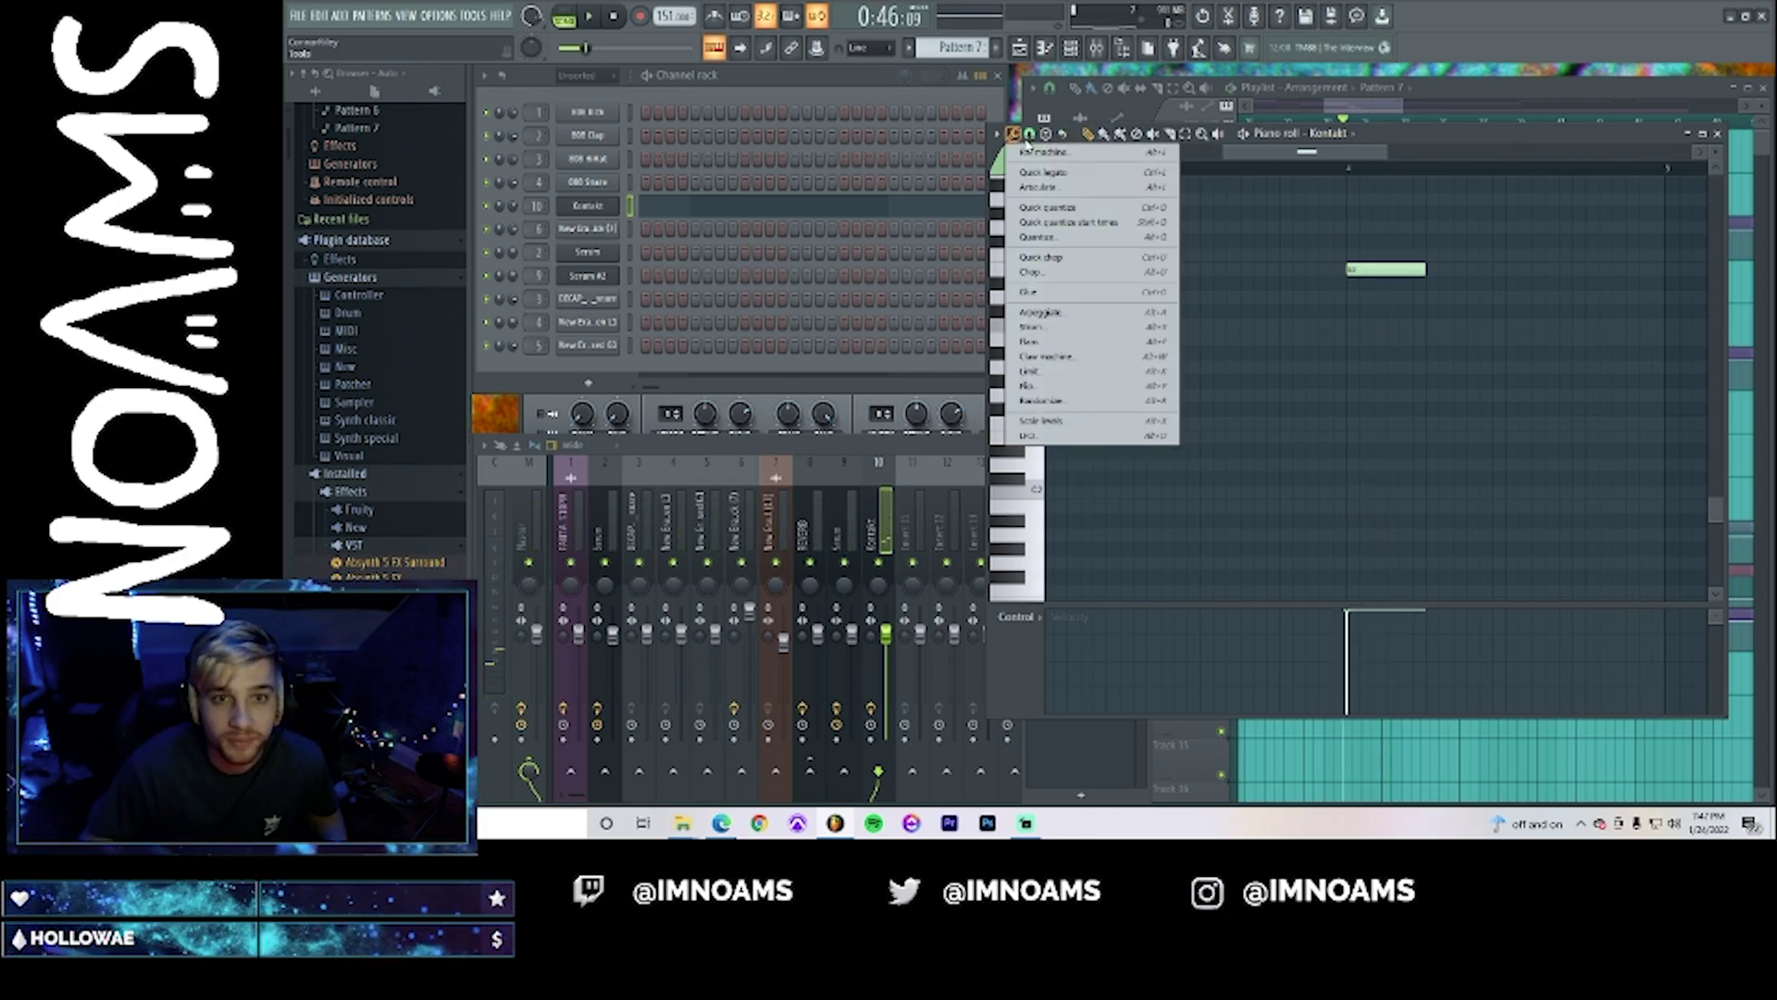
{"action": "left_click", "coordinate": [1061, 254]}
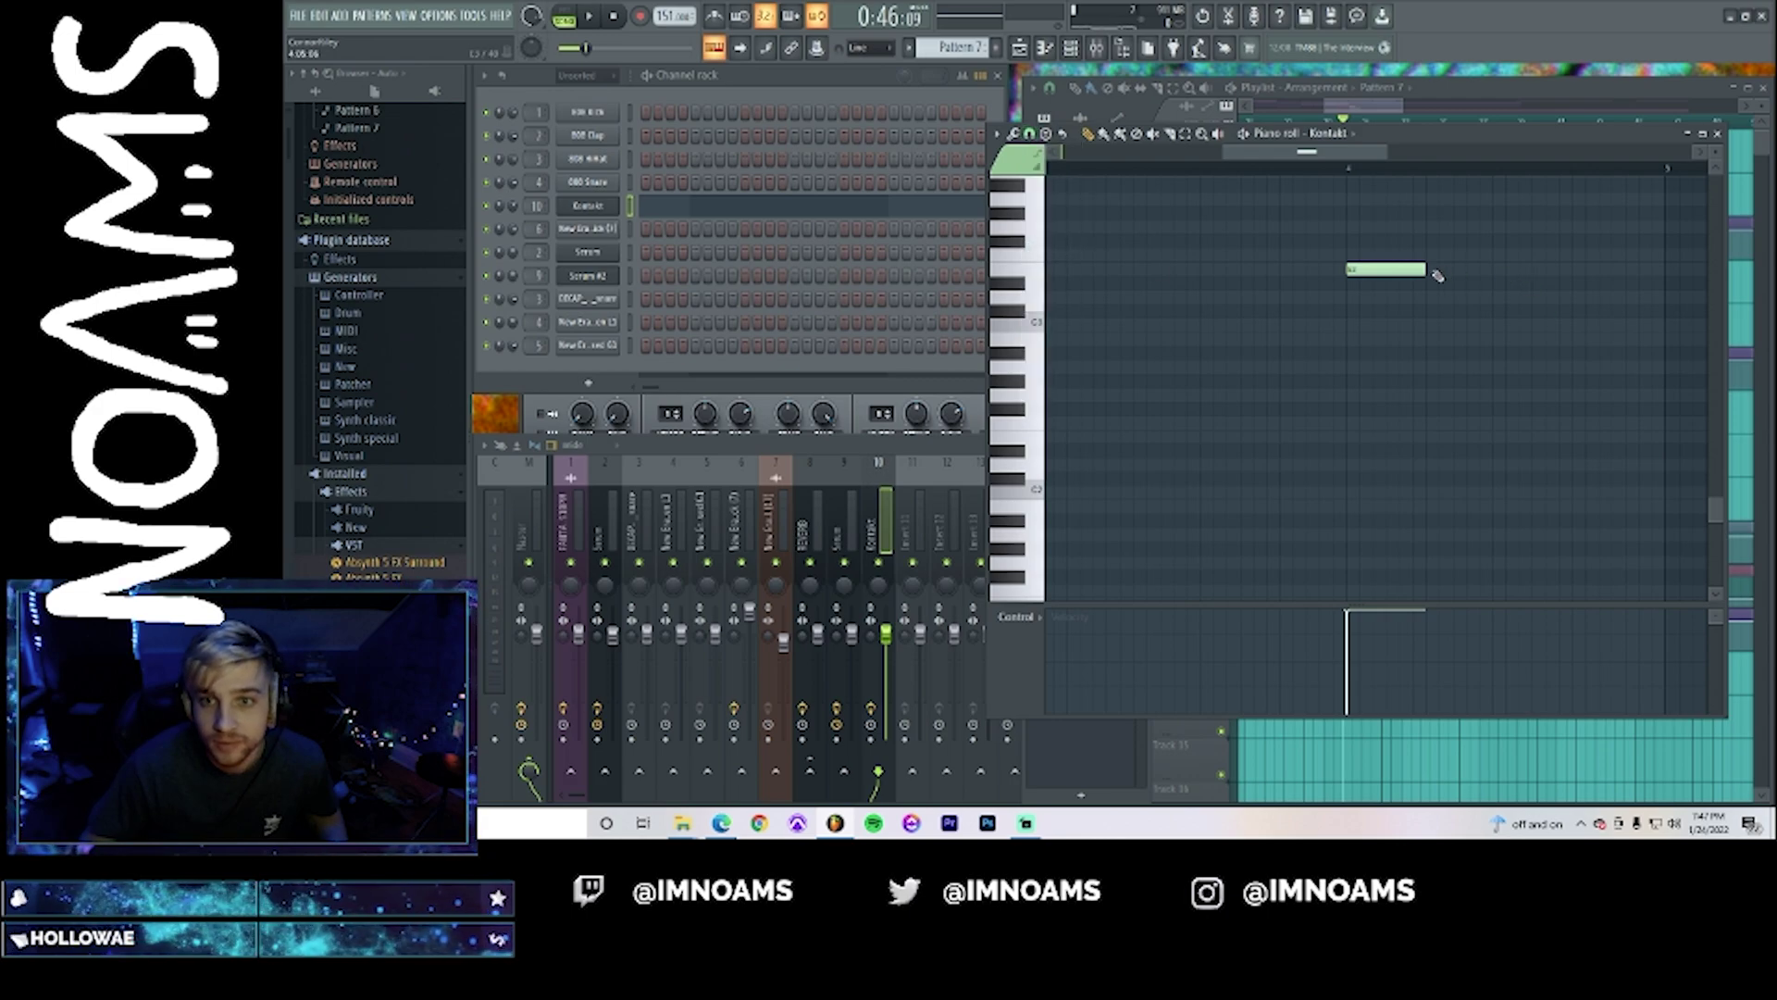
- During playback, add a second E3 note in bar 4 and a D3 note across the bar's last quarter
{"action": "key", "text": "space"}
{"action": "left_click_drag", "start_coordinate": [1438, 275], "coordinate": [1514, 271]}
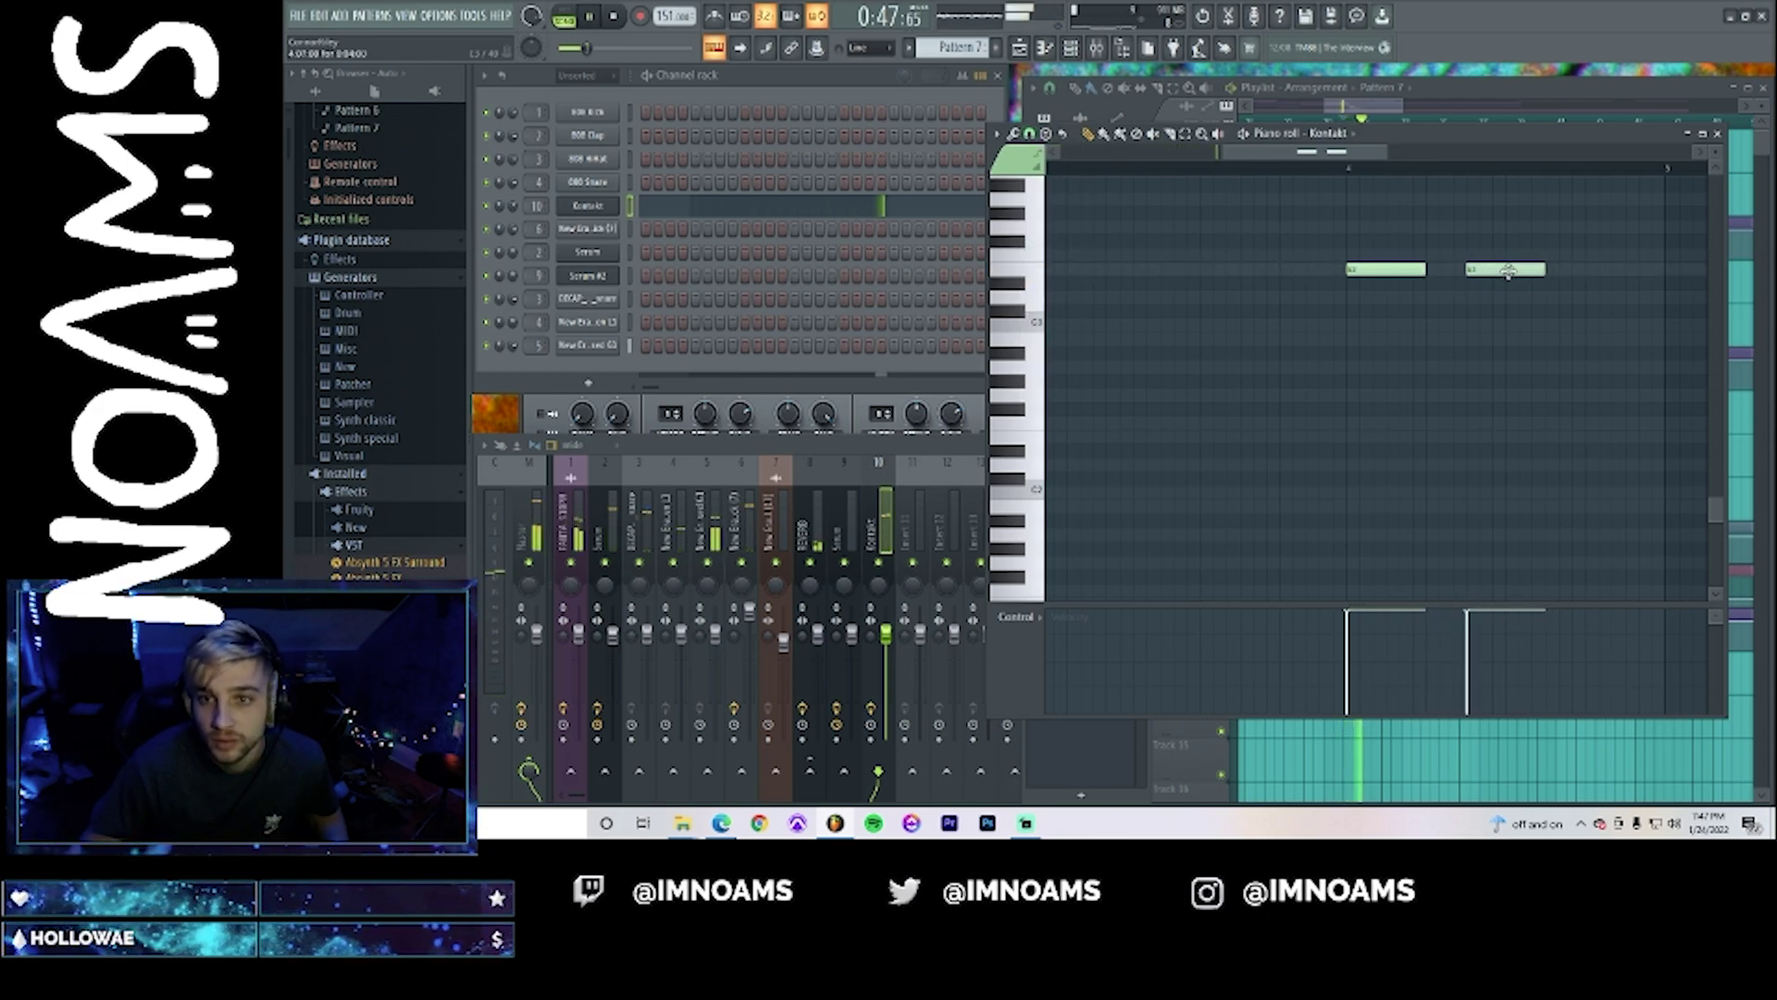
{"action": "left_click_drag", "start_coordinate": [1591, 317], "coordinate": [1558, 257]}
- Try short F3, E3 and C#3 notes between the second E3 note and the D3 note
{"action": "left_click", "coordinate": [1584, 261]}
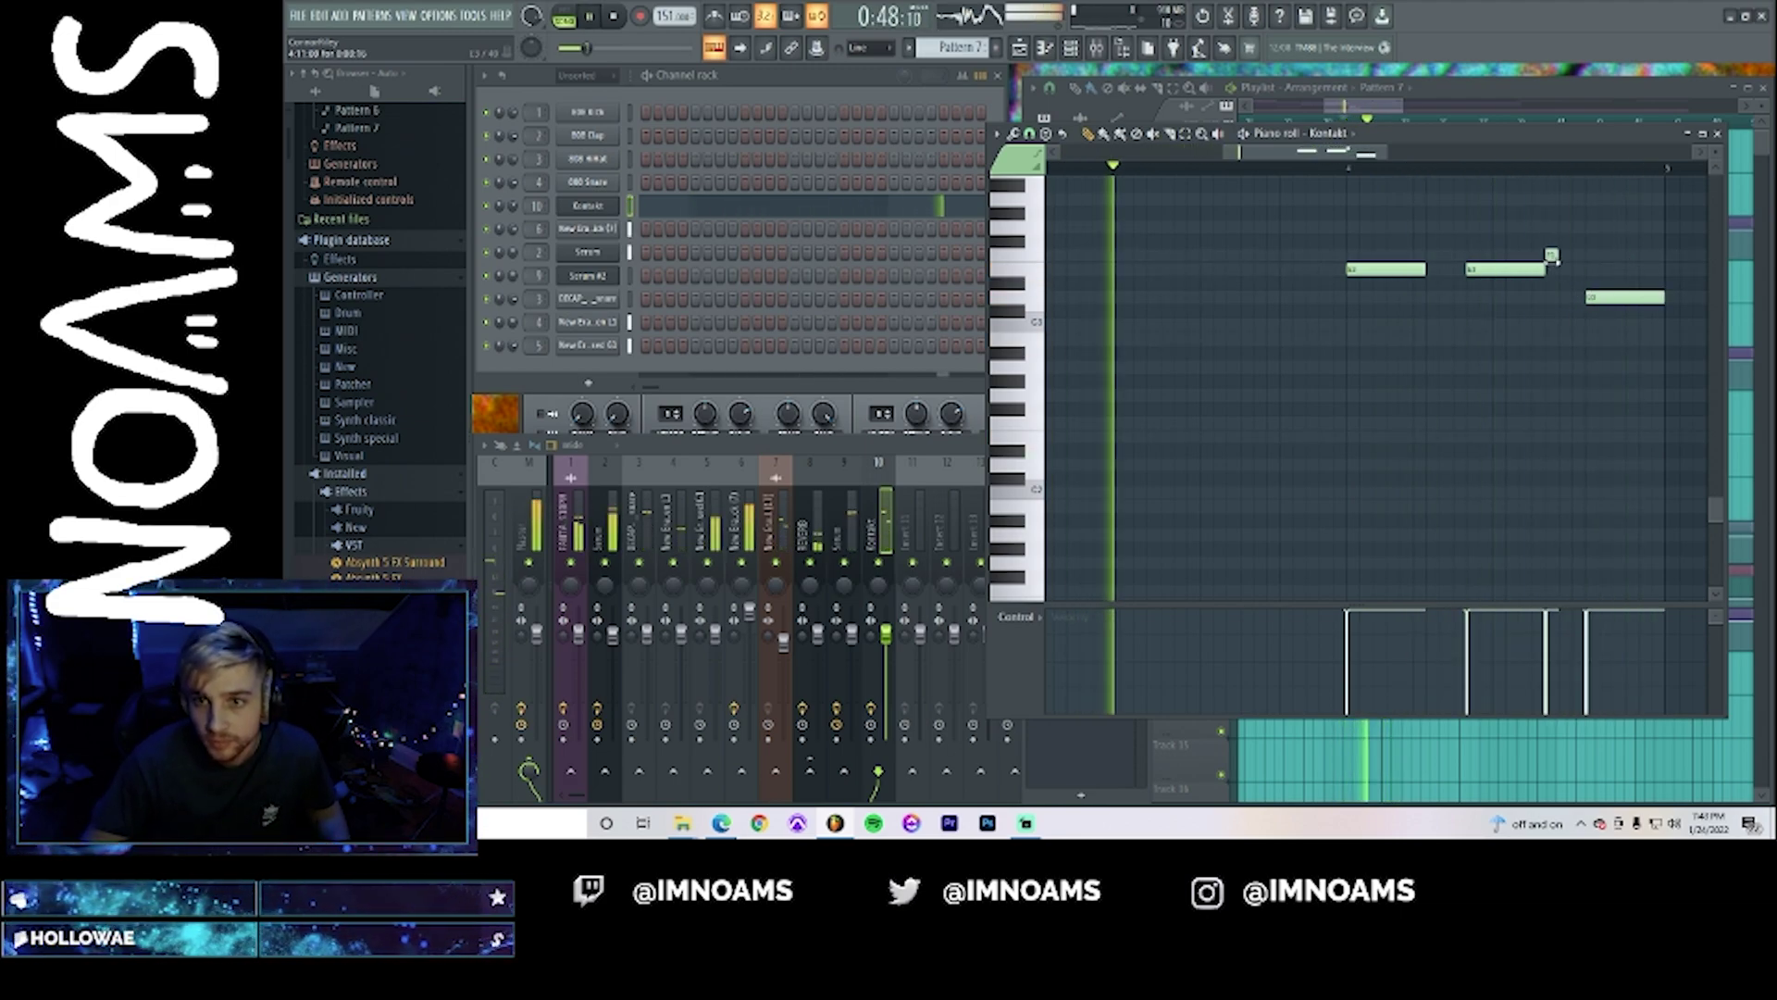
{"action": "left_click", "coordinate": [1564, 270]}
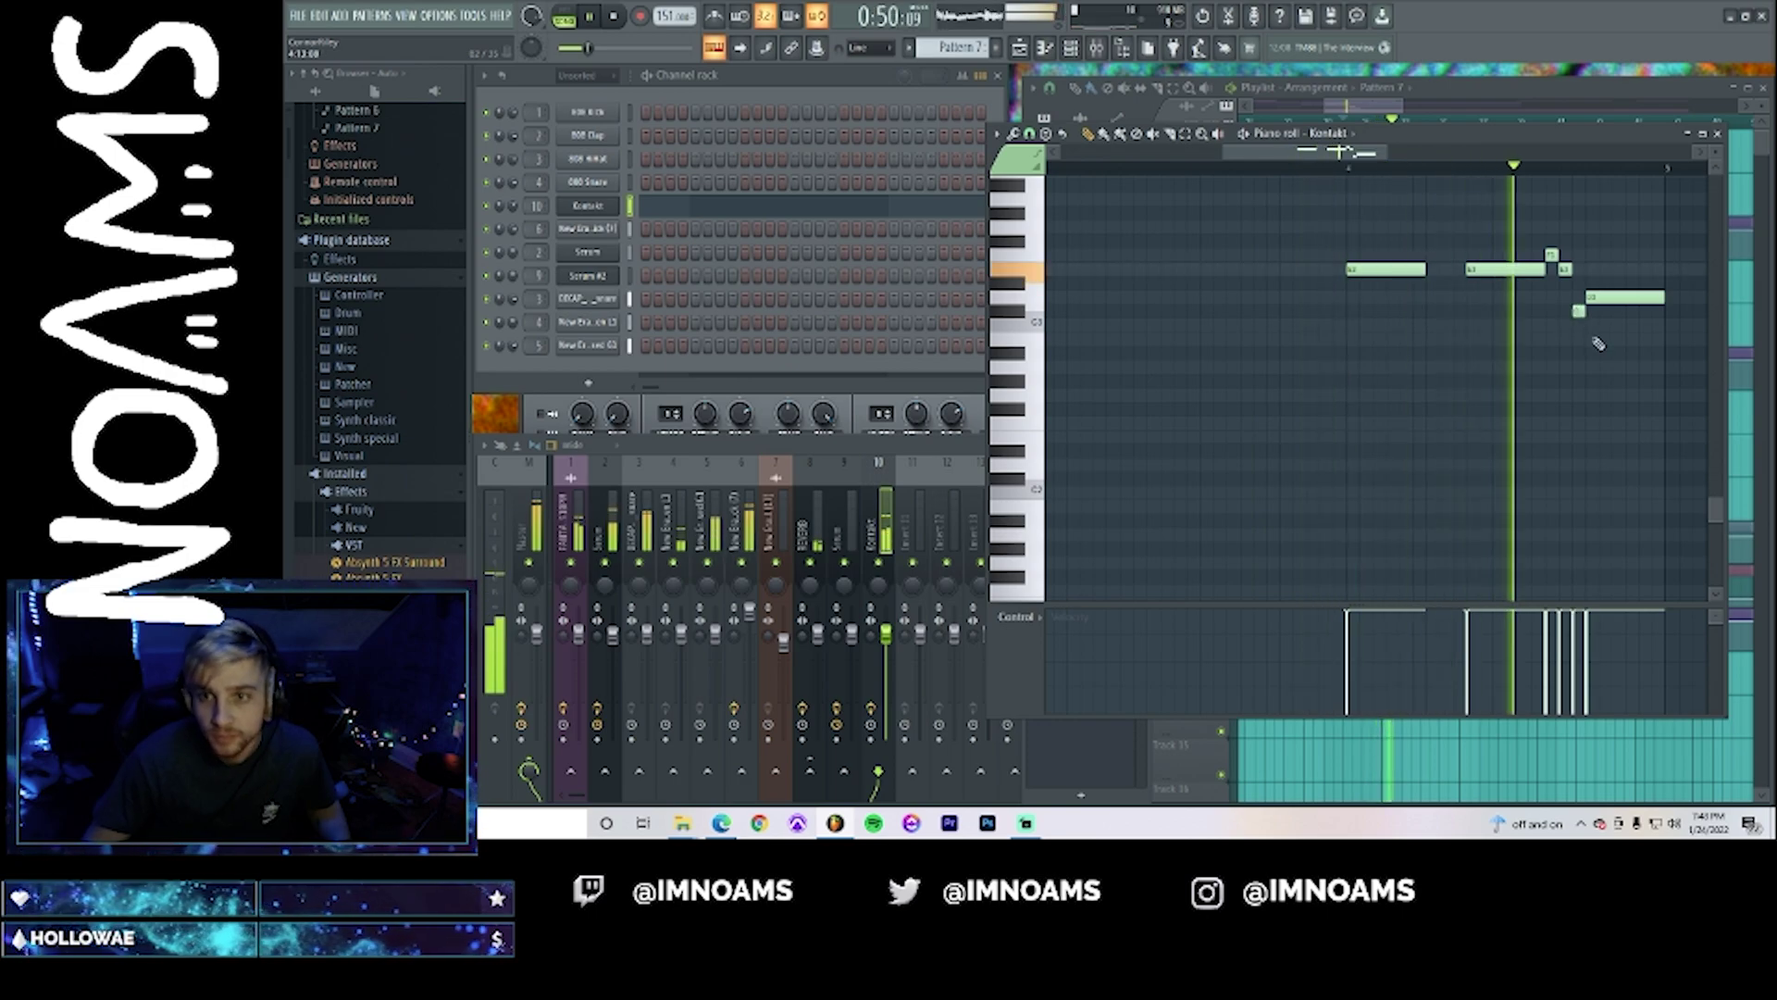
{"action": "right_click", "coordinate": [1564, 270]}
{"action": "right_click", "coordinate": [1553, 257]}
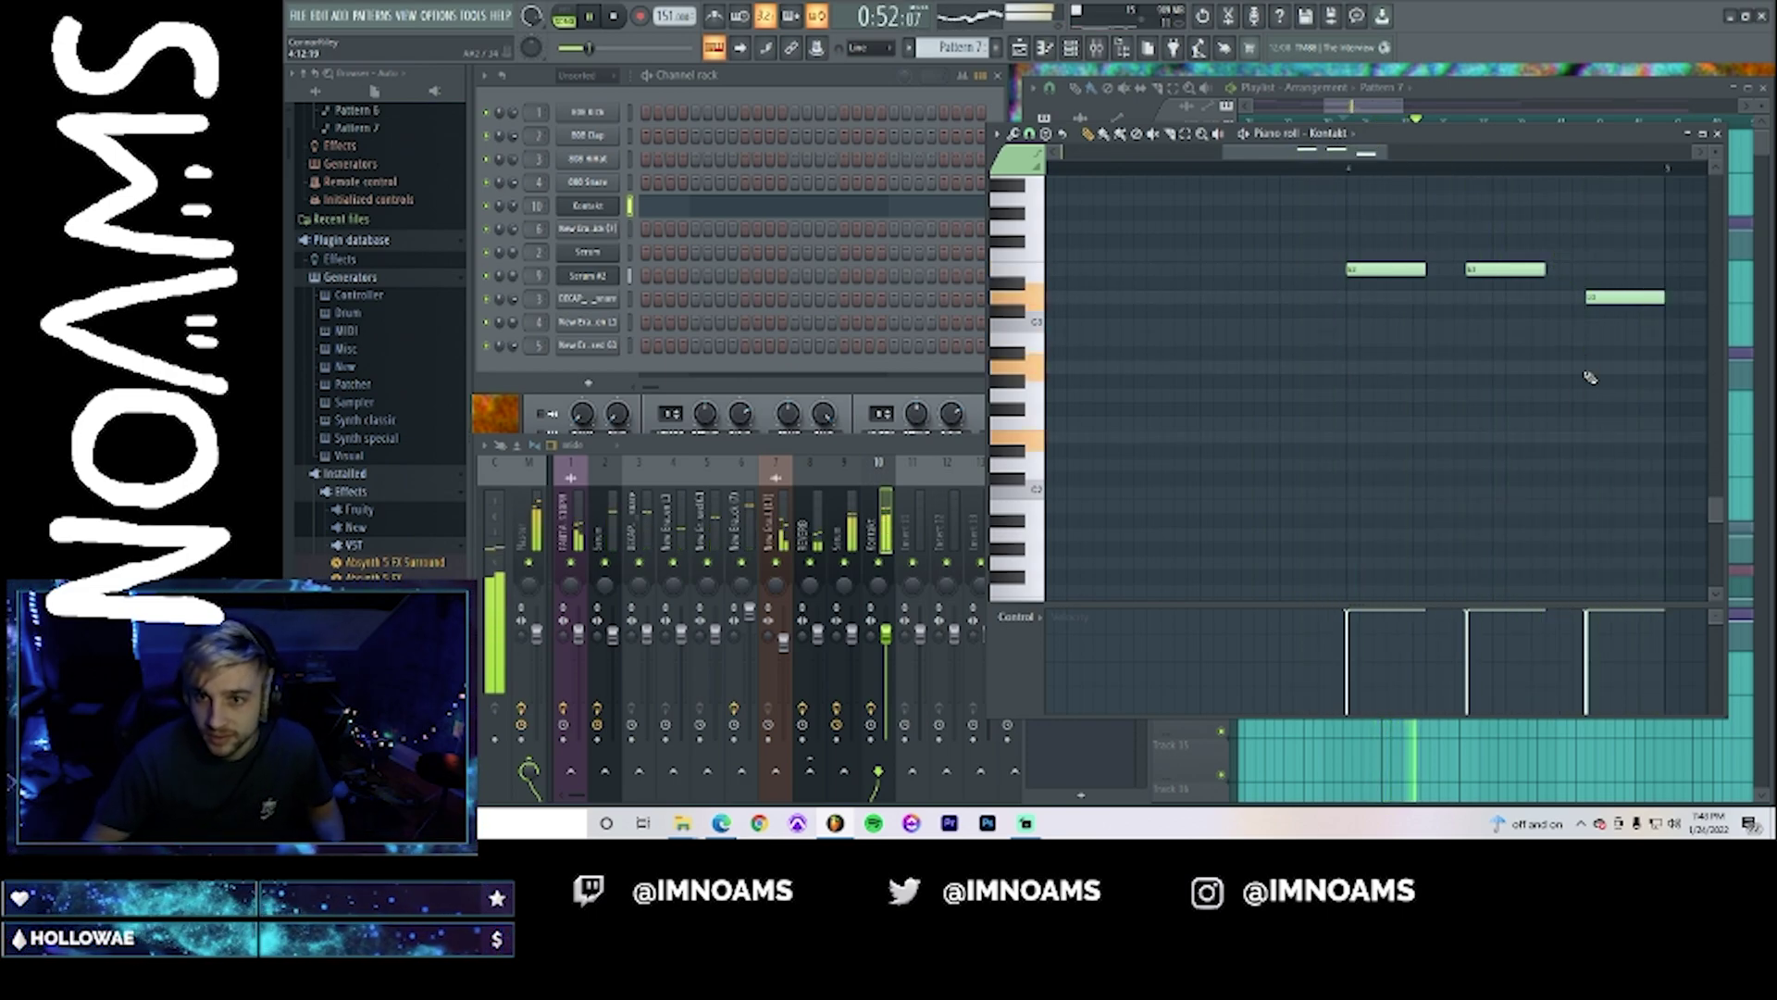
- Stack a C3 note under the closing D3 note and shift the second E3 note to the middle of bar 4
{"action": "left_click", "coordinate": [1593, 325]}
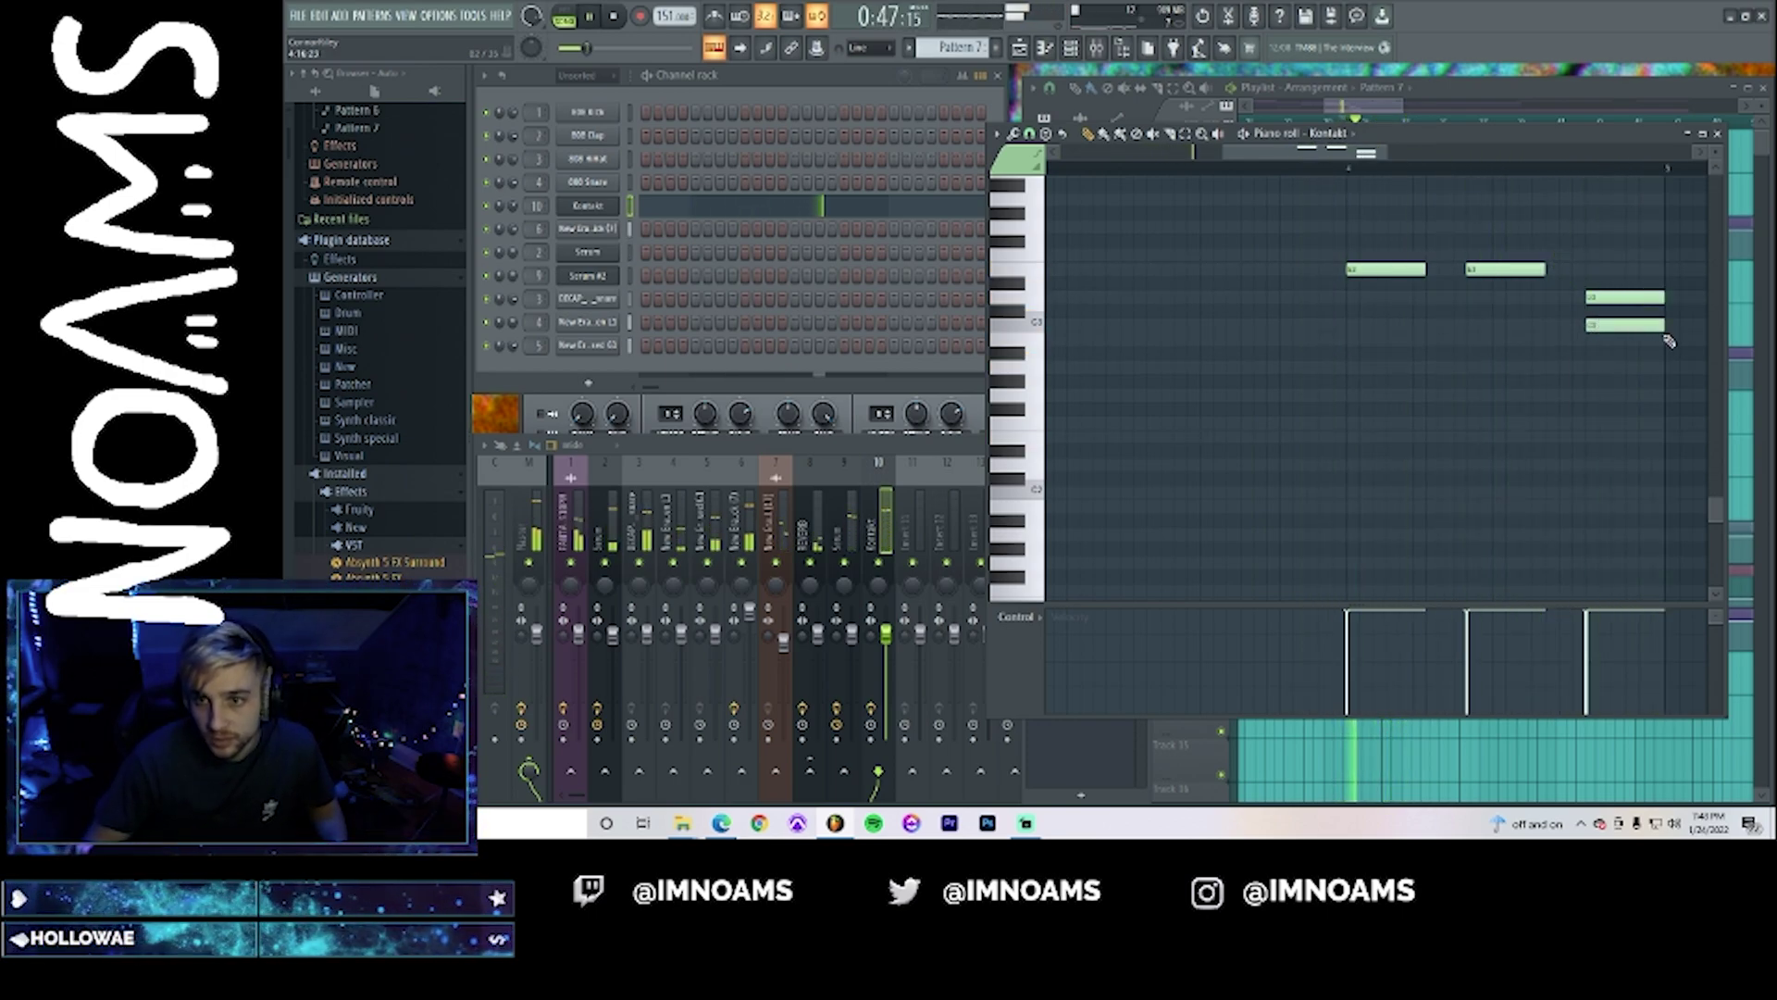
{"action": "left_click_drag", "start_coordinate": [1536, 270], "coordinate": [1576, 270]}
{"action": "left_click", "coordinate": [1433, 297]}
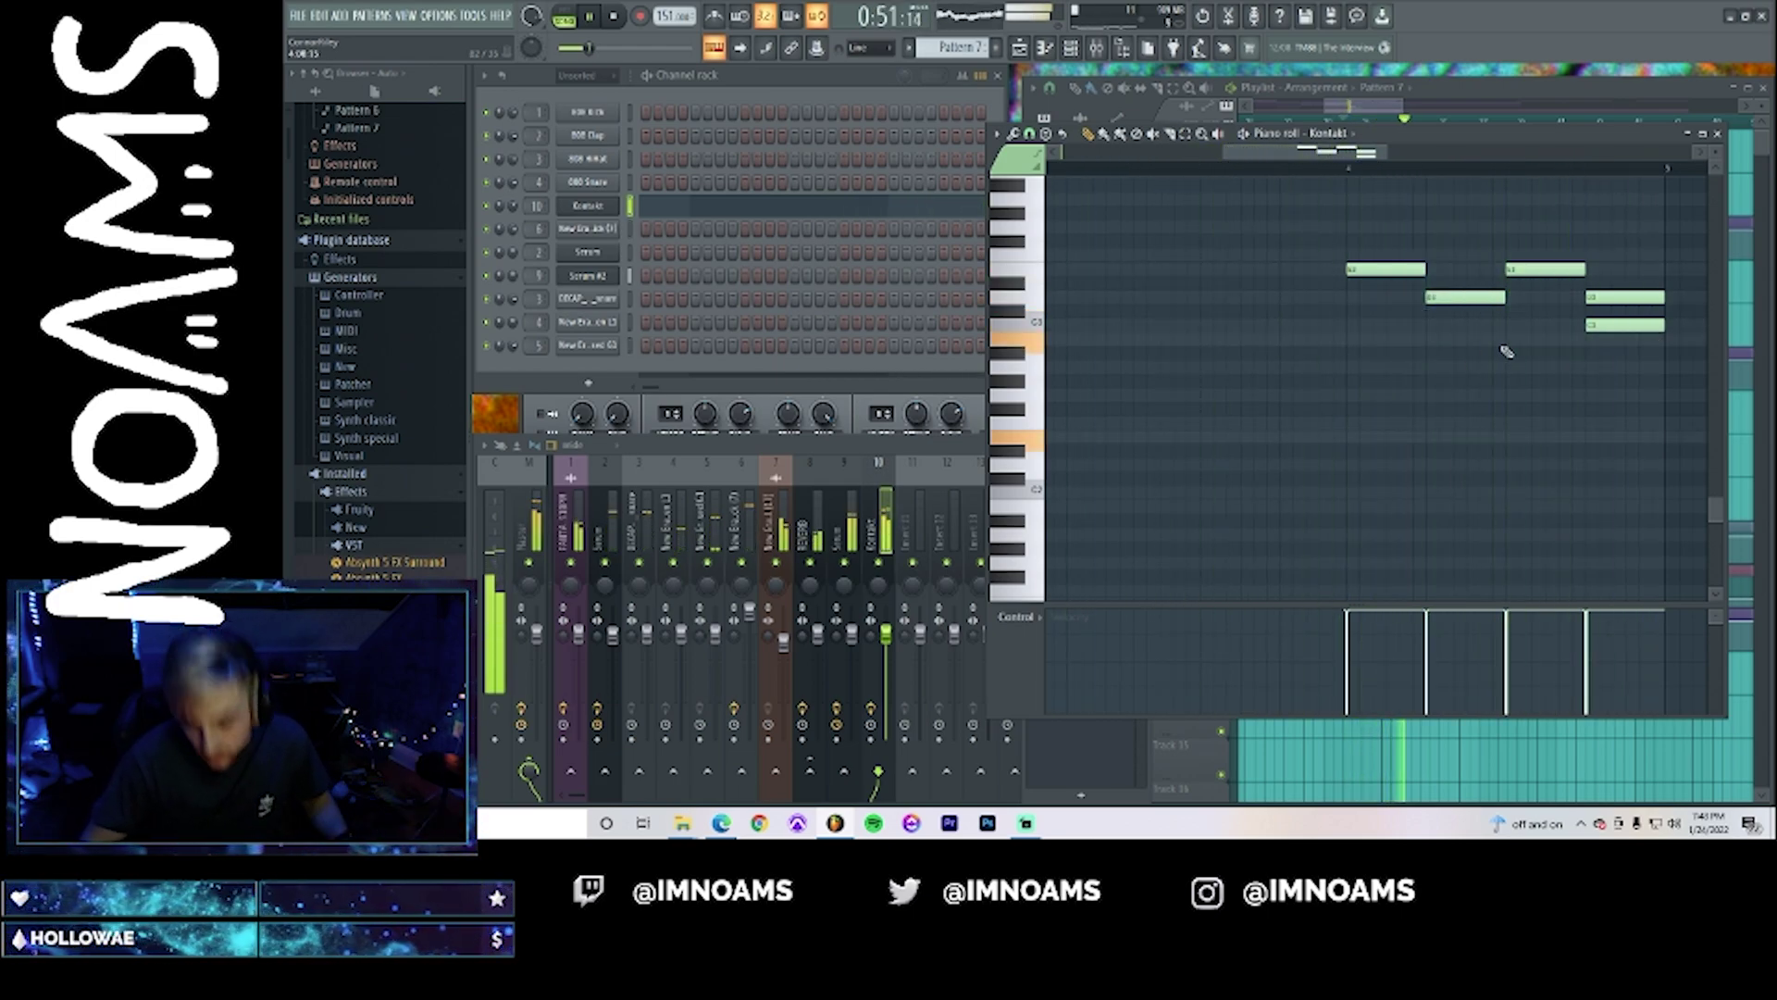
{"action": "right_click", "coordinate": [1502, 297]}
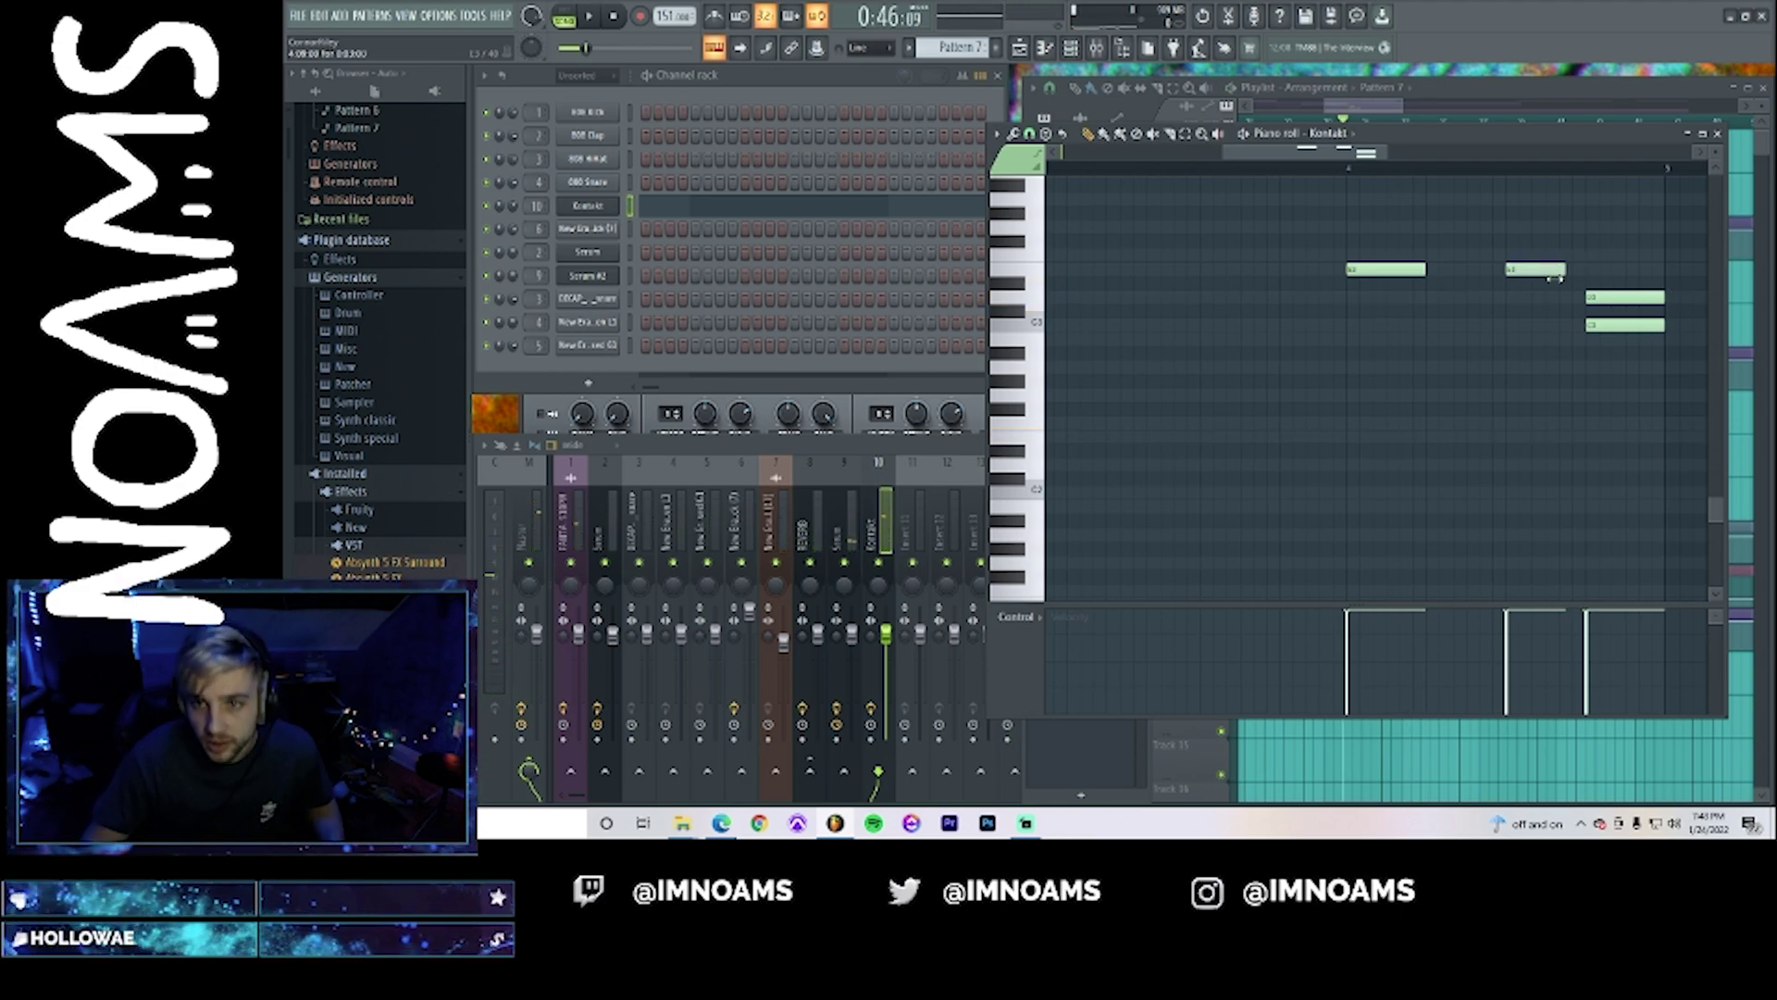
- Replace the D3 and C3 notes with more E3 notes, filling bar 4's second half with three back-to-back hits, and play the section
{"action": "left_click", "coordinate": [1560, 269]}
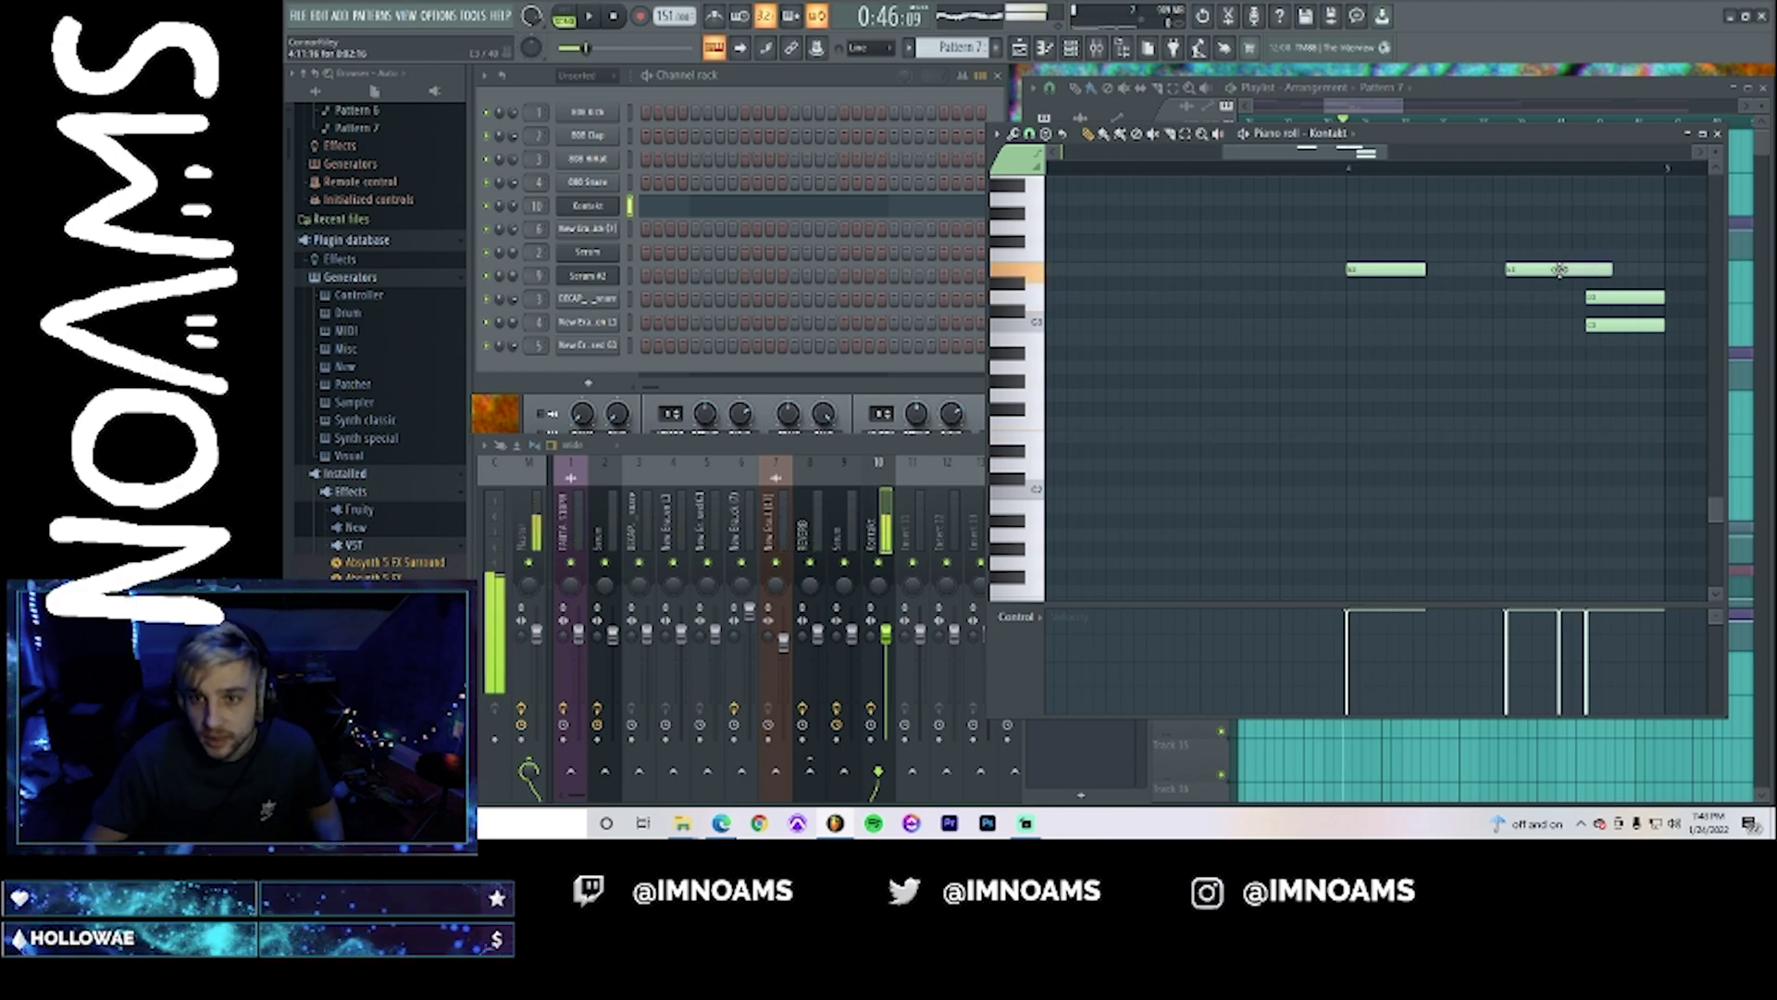
{"action": "right_click", "coordinate": [1626, 296]}
{"action": "right_click", "coordinate": [1627, 324]}
{"action": "left_click", "coordinate": [1626, 269]}
{"action": "key", "text": "space"}
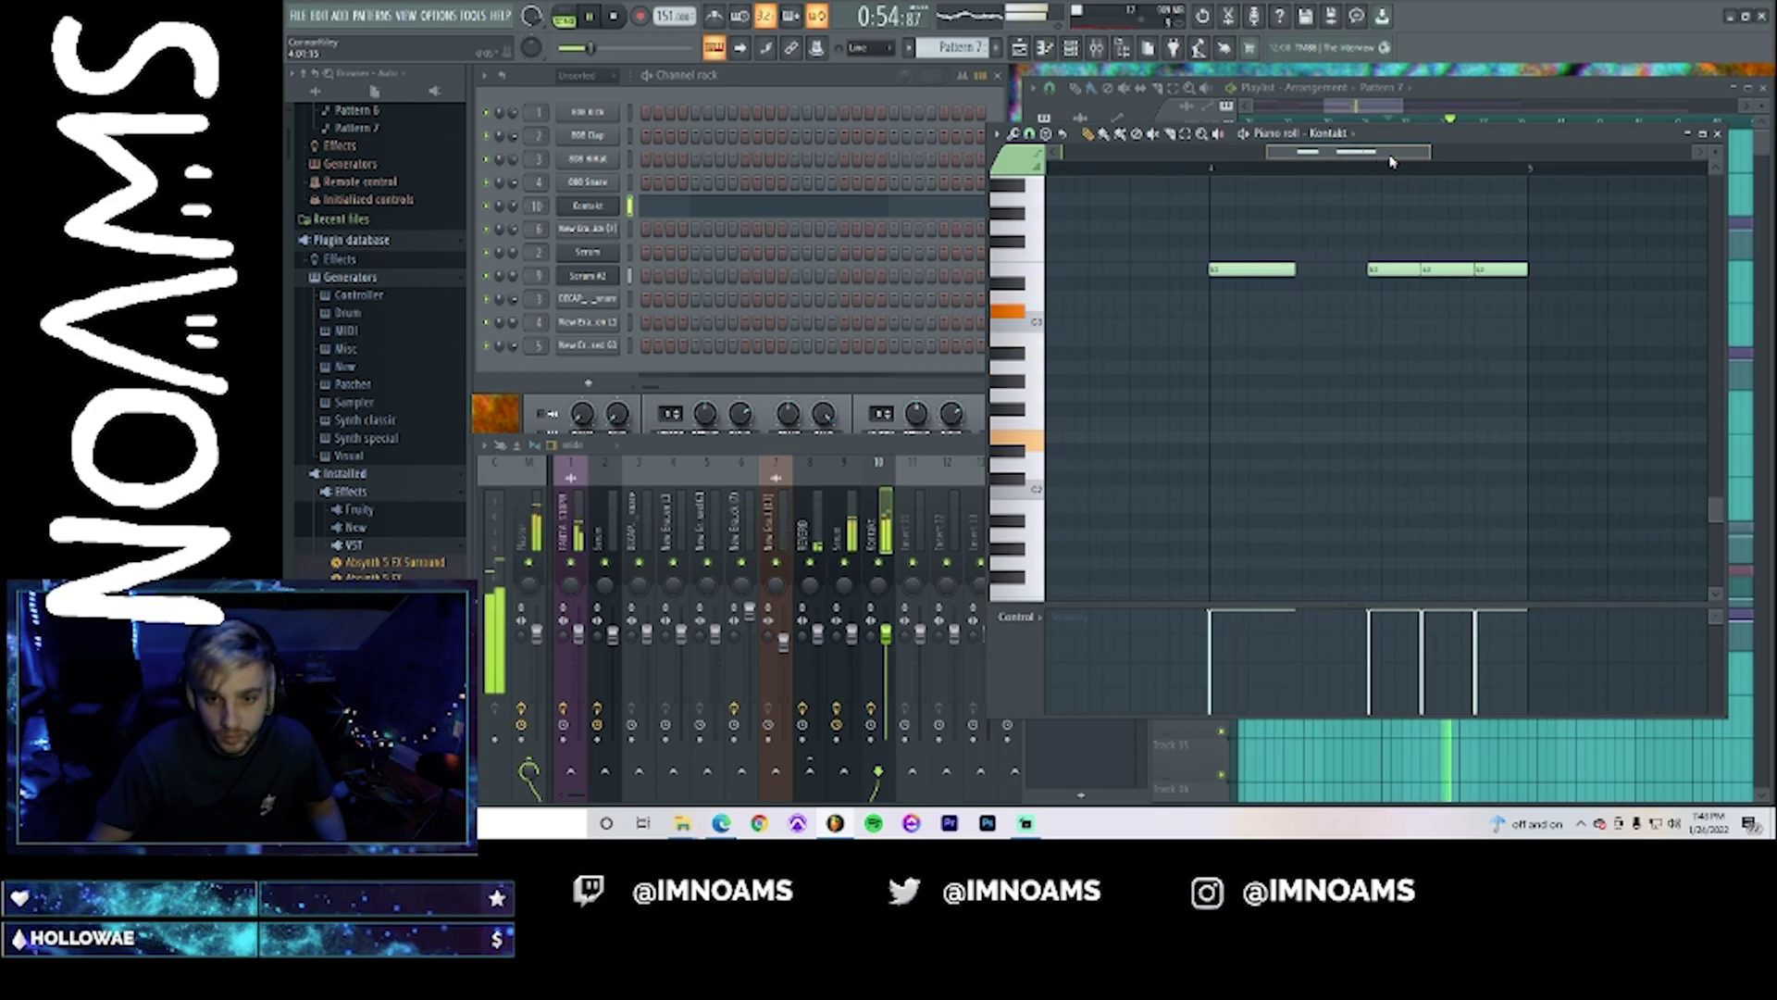
- Open the Serum #2 synth, adjust its envelope 1 decay, and play the arrangement
{"action": "left_click", "coordinate": [1363, 116]}
{"action": "left_click_drag", "start_coordinate": [1363, 115], "coordinate": [1371, 114]}
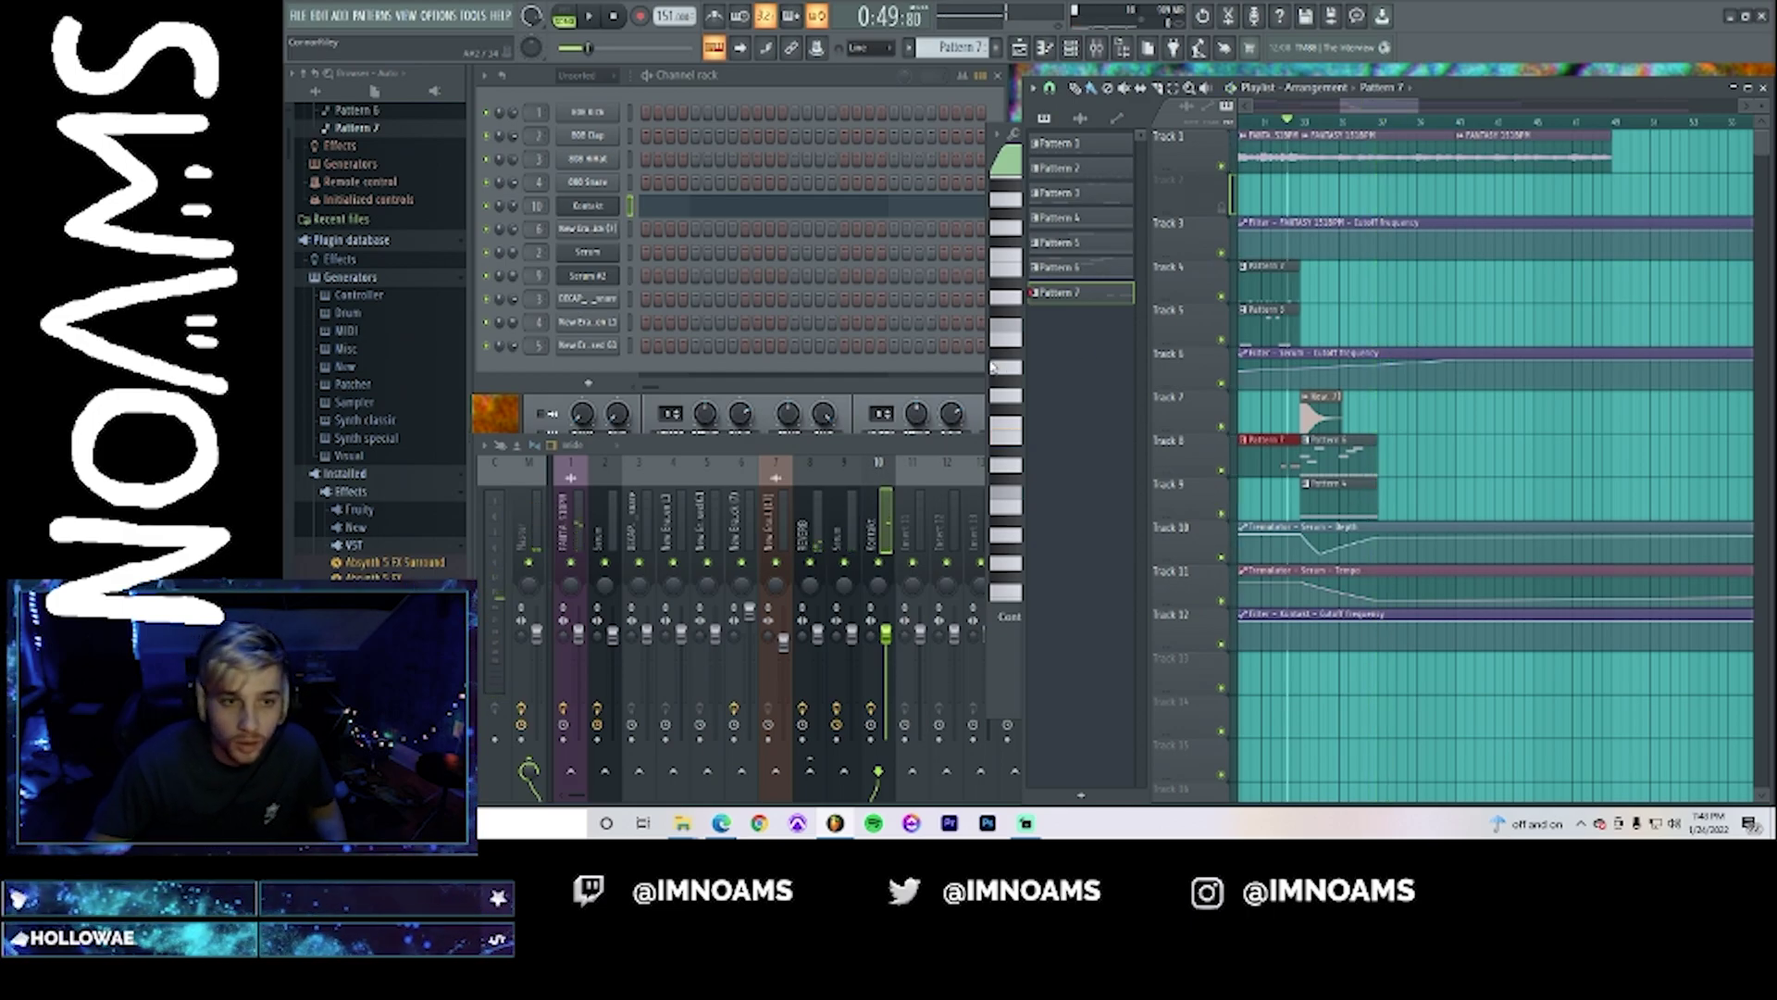
{"action": "left_click", "coordinate": [589, 278]}
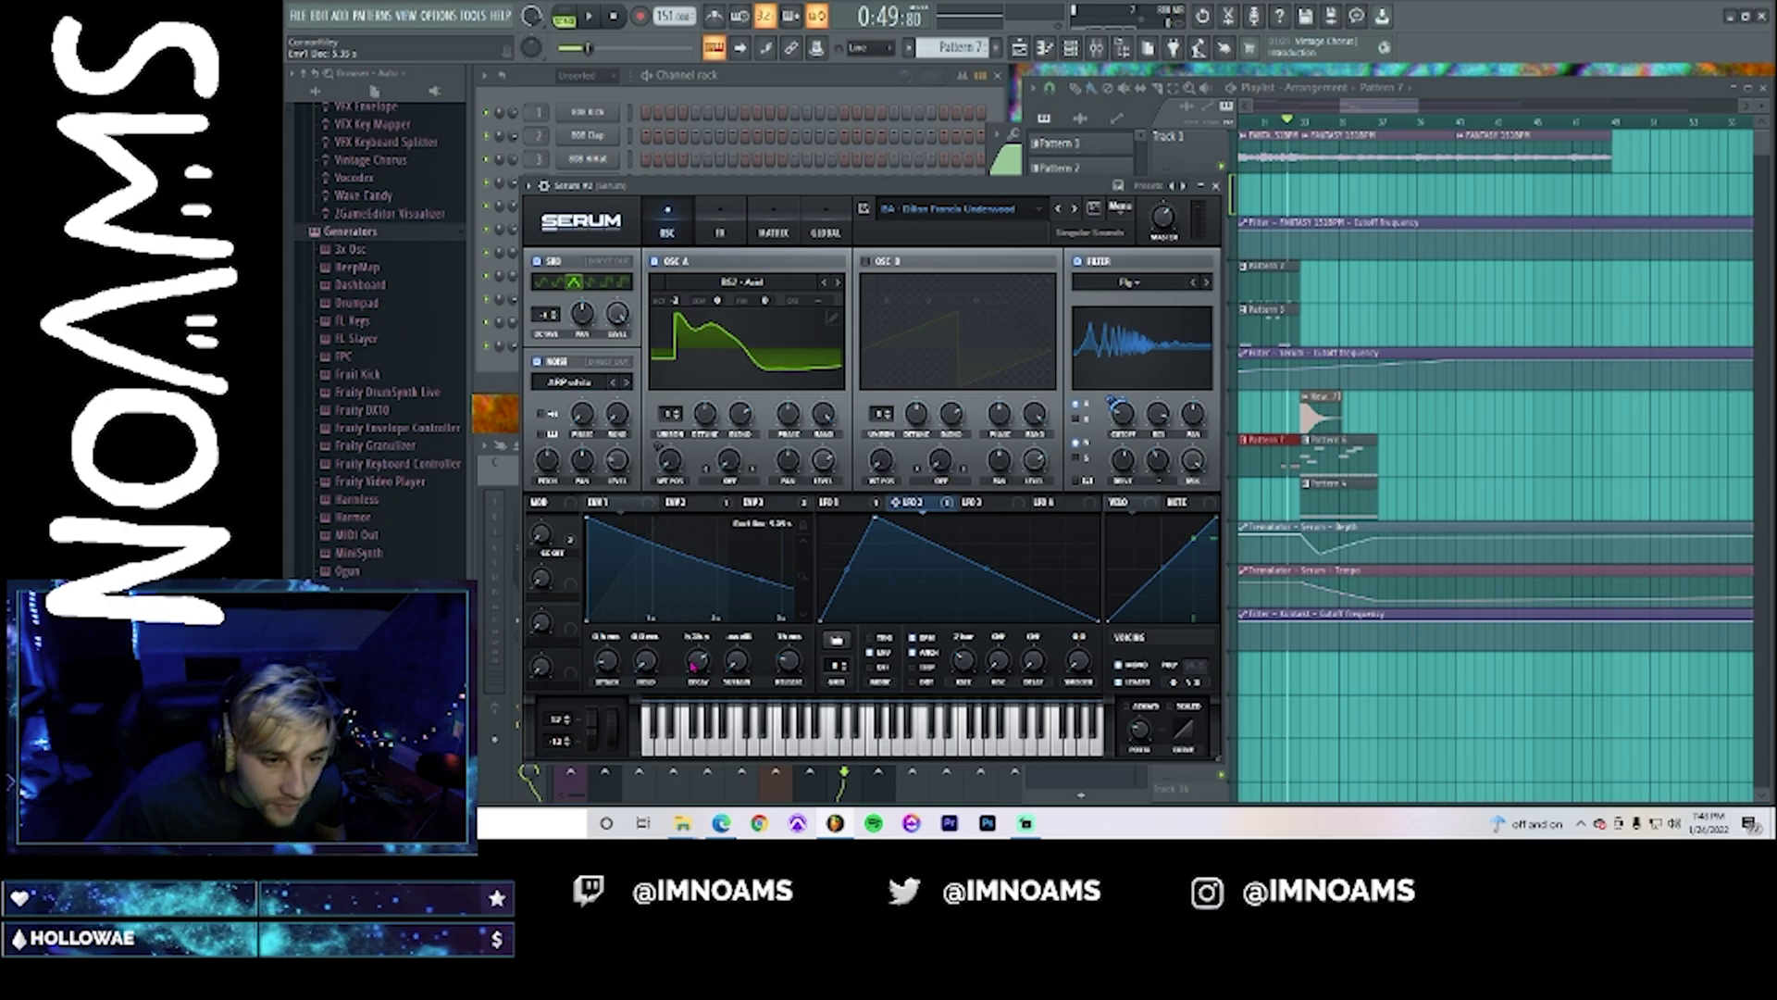
{"action": "key", "text": "space"}
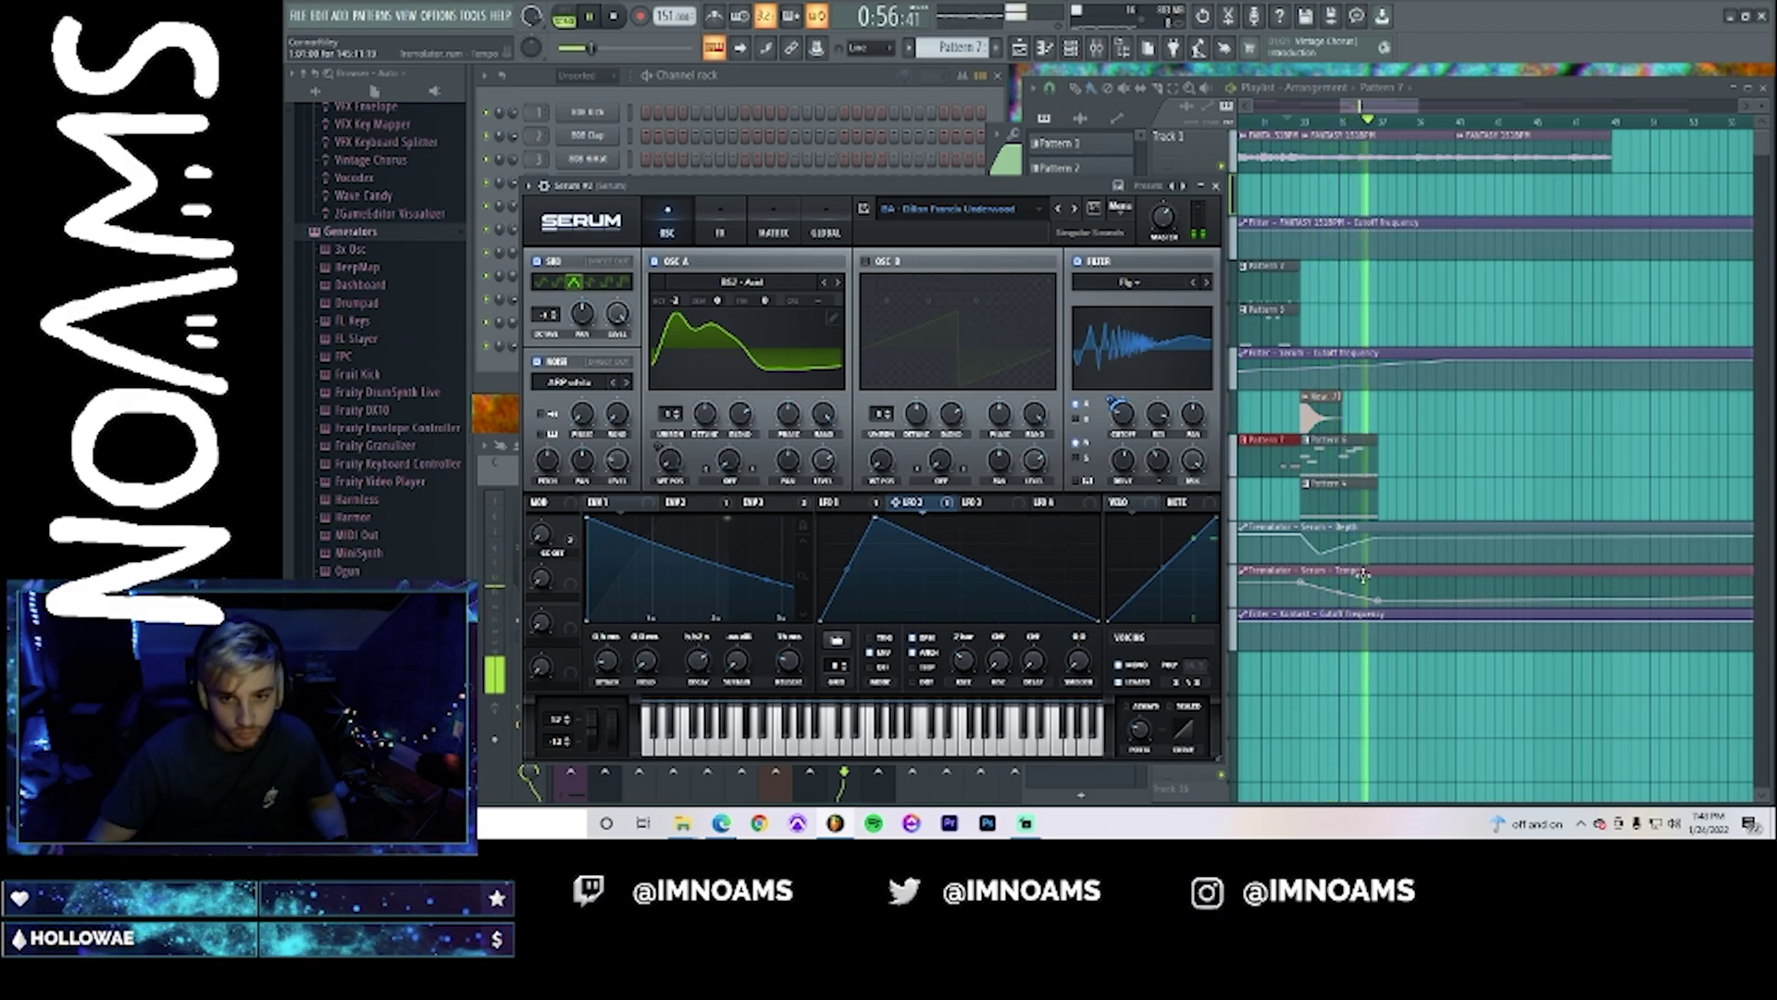
- Copy Pattern 4 to bar 37 on Track 9, make the copy unique, and open its Serum #2 notes
{"action": "left_click", "coordinate": [1355, 493]}
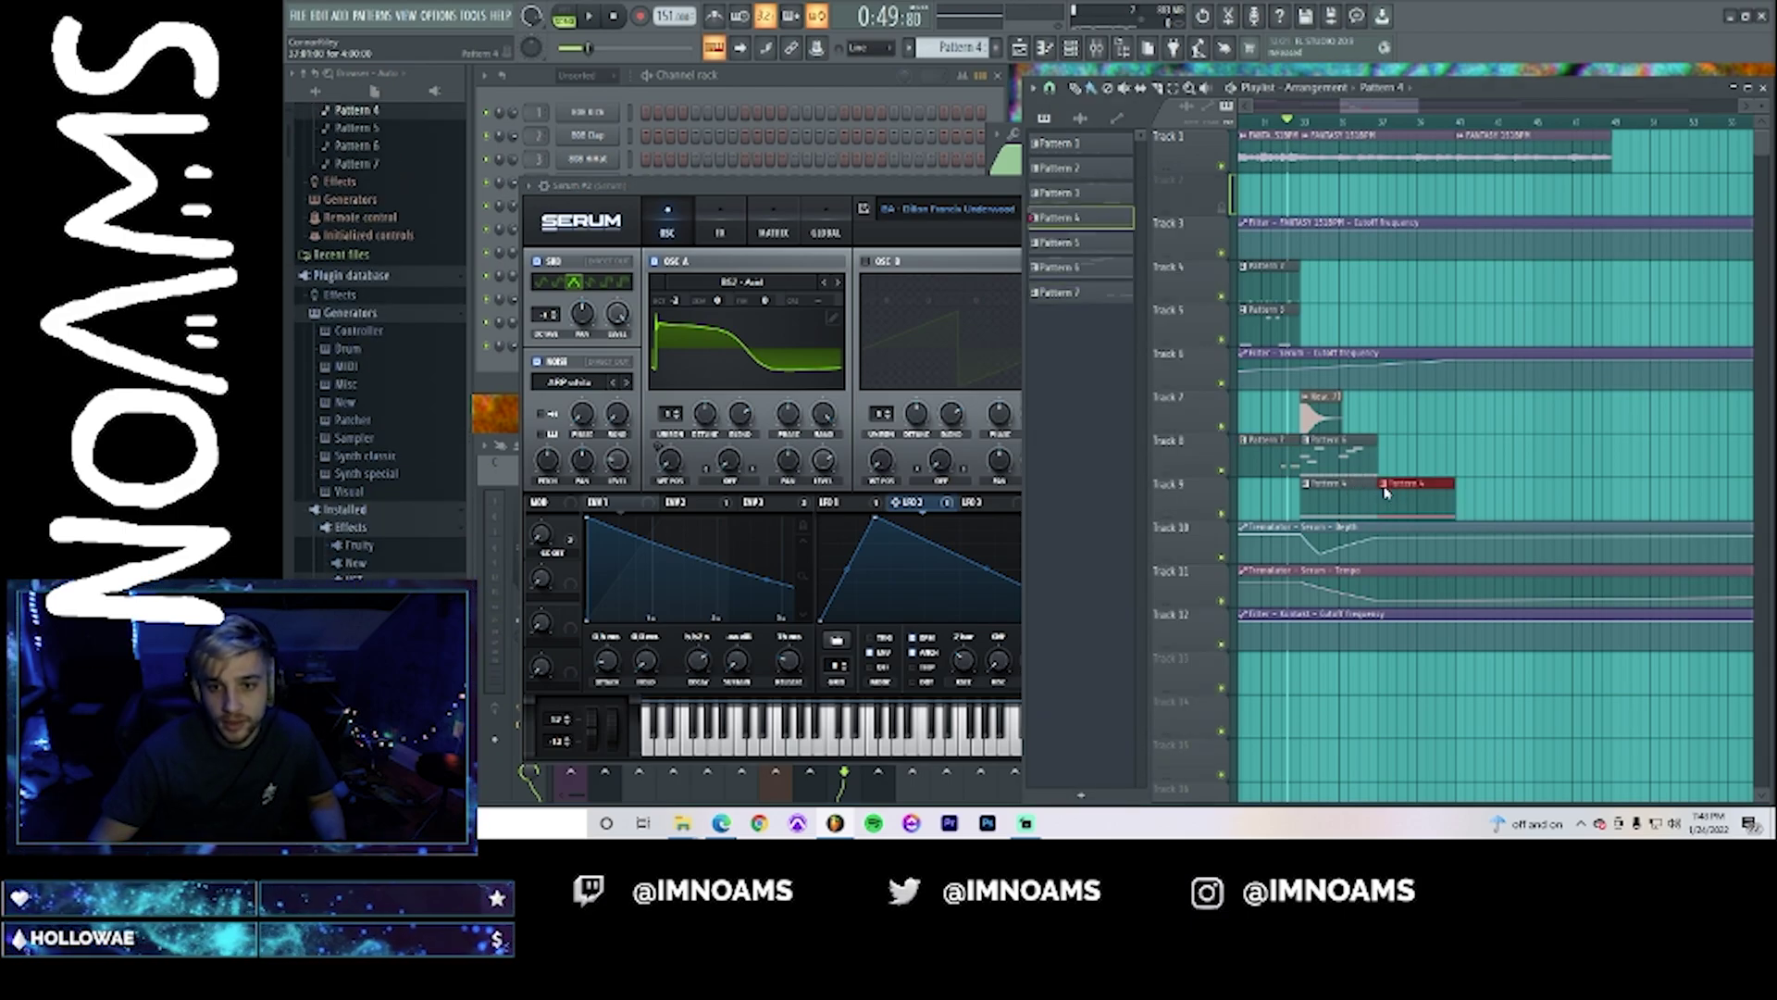
{"action": "left_click", "coordinate": [1384, 485]}
{"action": "left_click", "coordinate": [1426, 588]}
{"action": "double_click", "coordinate": [1400, 494]}
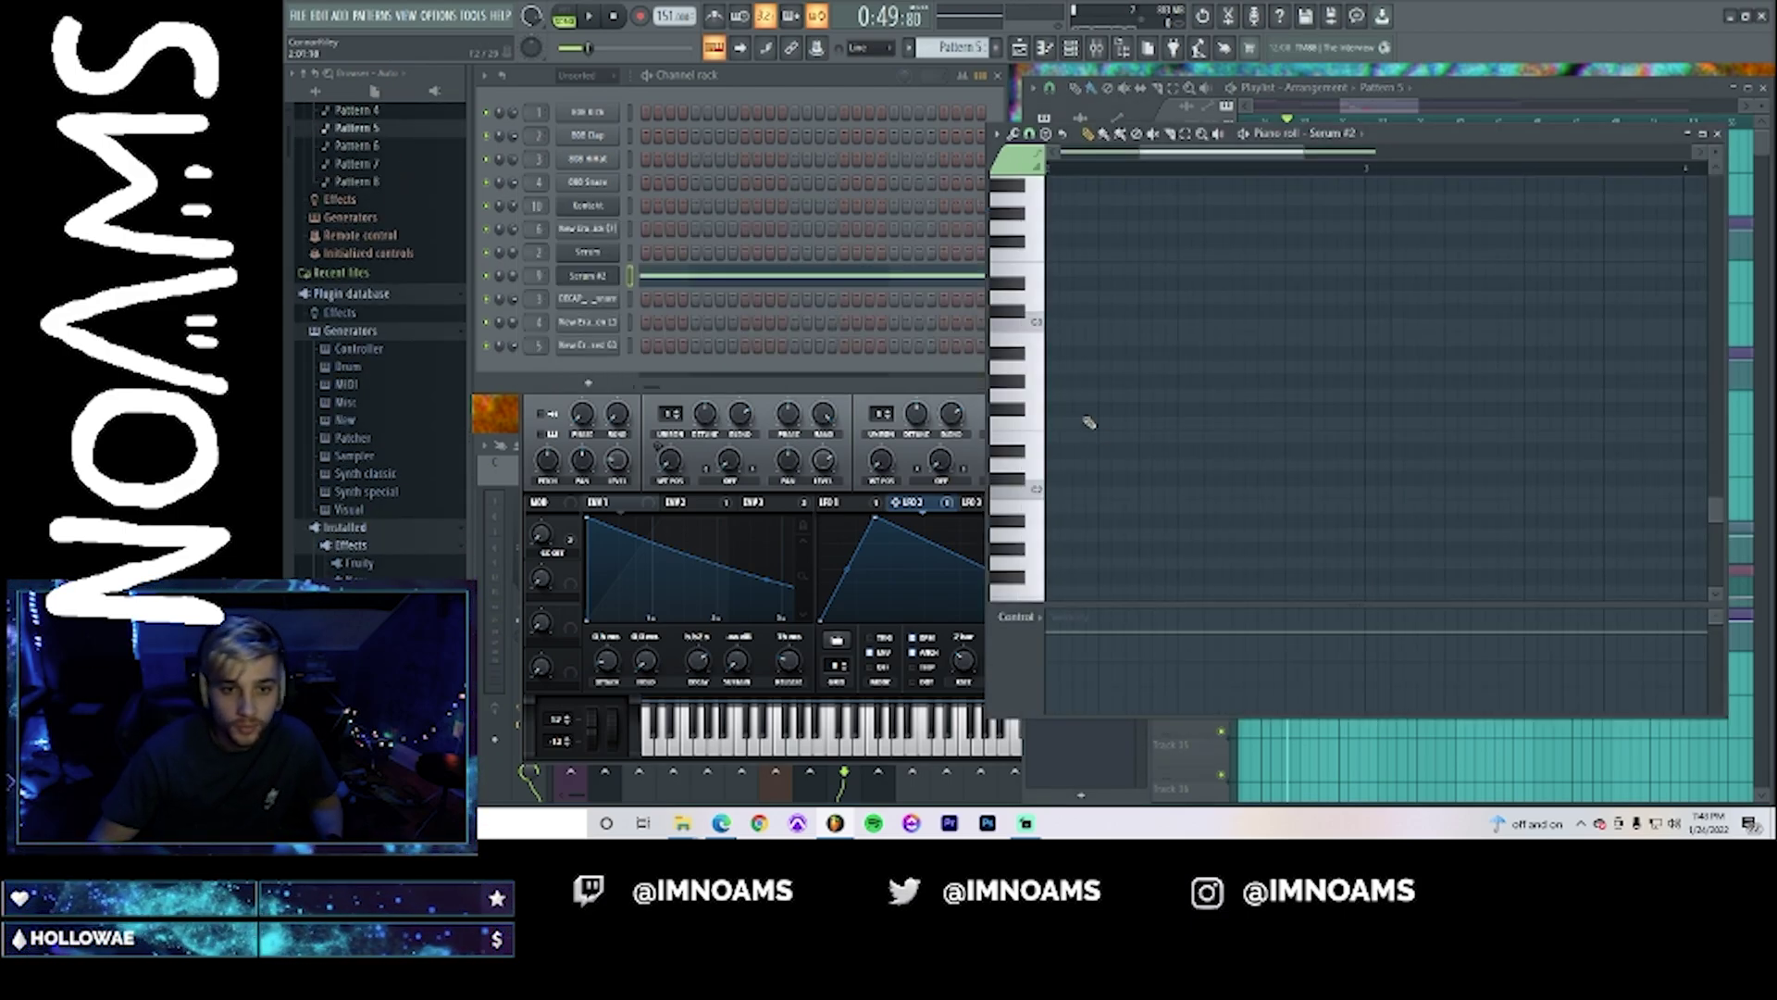
- Locate and select the long C#4 note in the copied Serum #2 pattern
{"action": "left_click", "coordinate": [850, 283]}
{"action": "left_click", "coordinate": [850, 283]}
{"action": "left_click", "coordinate": [850, 283]}
{"action": "left_click", "coordinate": [850, 283]}
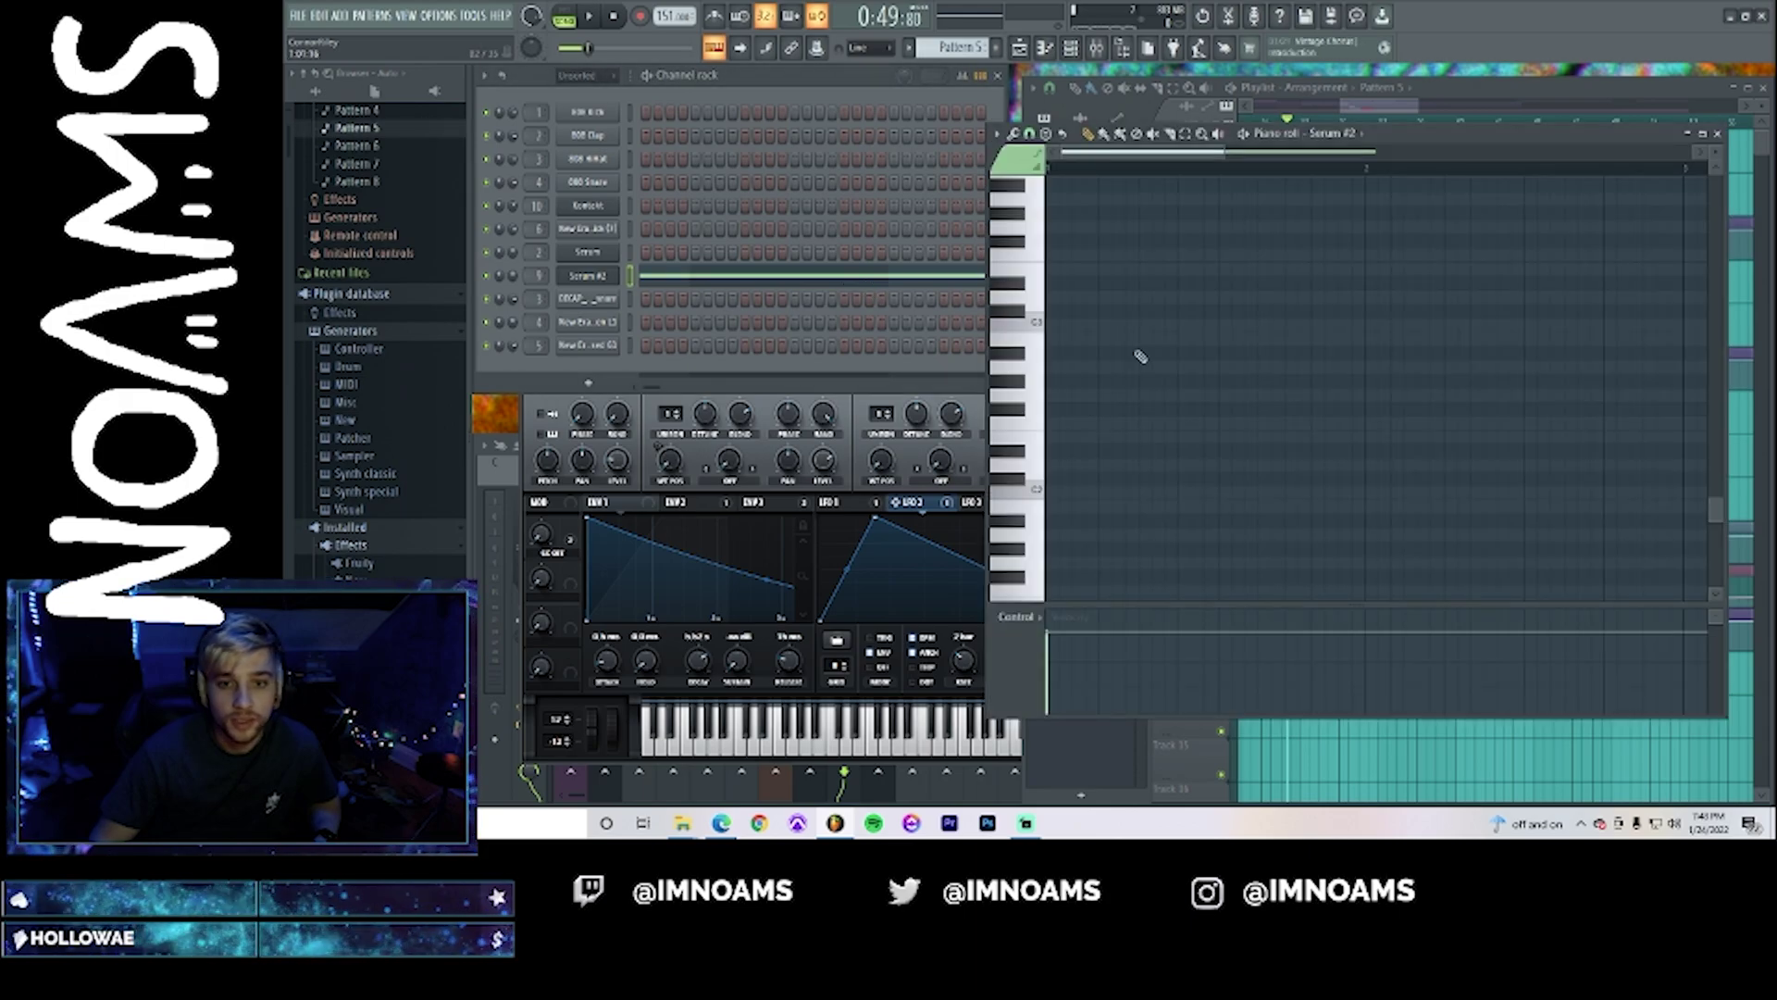
{"action": "scroll", "coordinate": [1275, 349], "scroll_direction": "up", "scroll_amount": 4}
{"action": "scroll", "coordinate": [1278, 349], "scroll_direction": "down", "scroll_amount": 1}
{"action": "left_click_drag", "start_coordinate": [1246, 330], "coordinate": [1076, 589]}
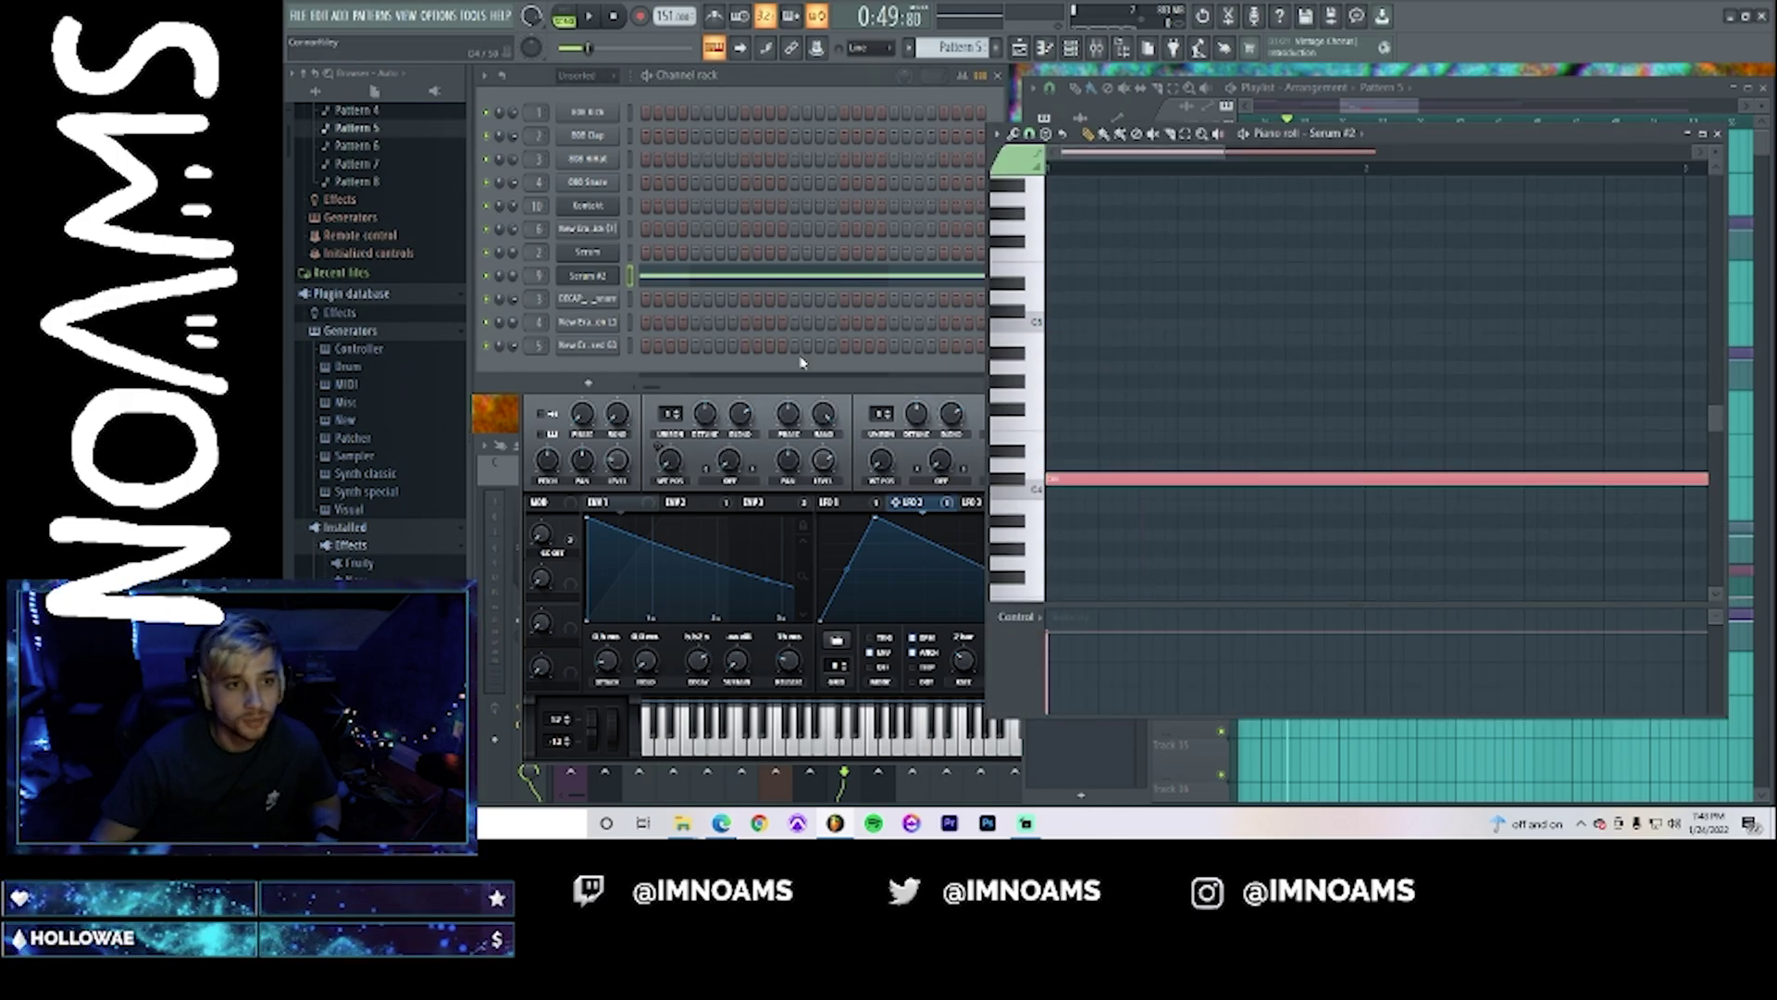
- Shape two sharp peaks in the Tremolator tempo automation between bars 37 and 39, and play the section with Serum #2 open
{"action": "left_click", "coordinate": [1414, 112]}
{"action": "scroll", "coordinate": [1412, 353], "scroll_direction": "down", "scroll_amount": 5}
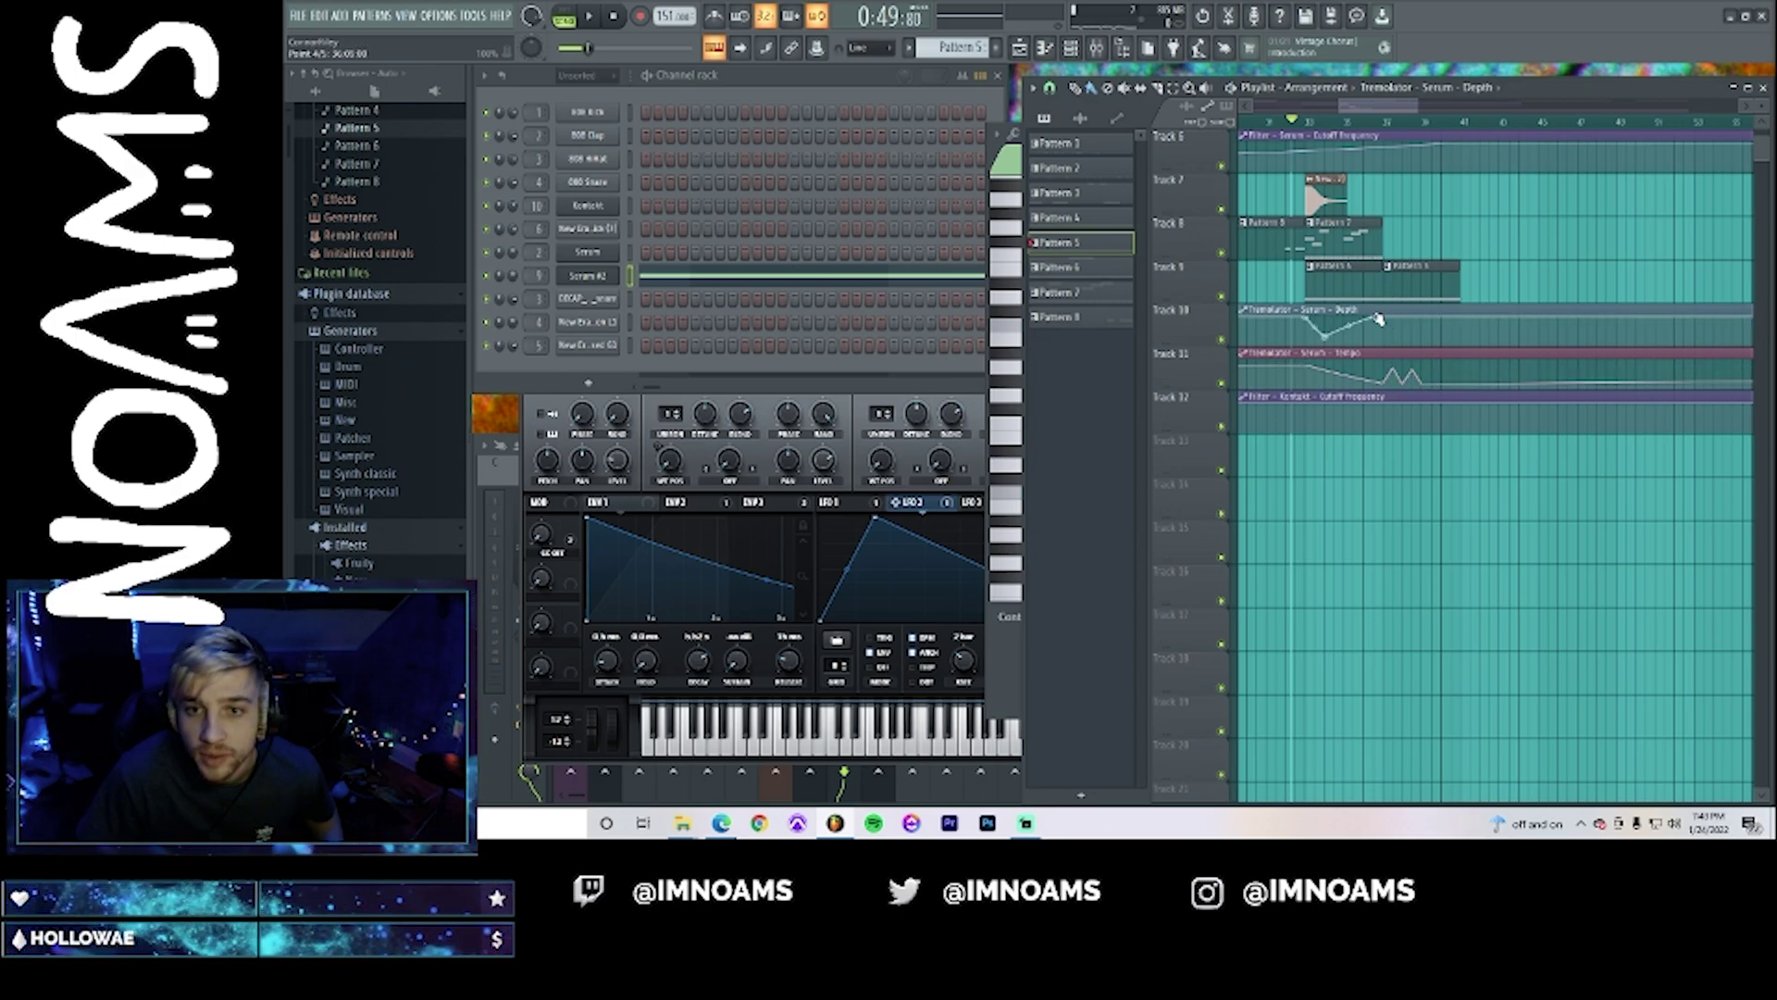
{"action": "key", "text": "space"}
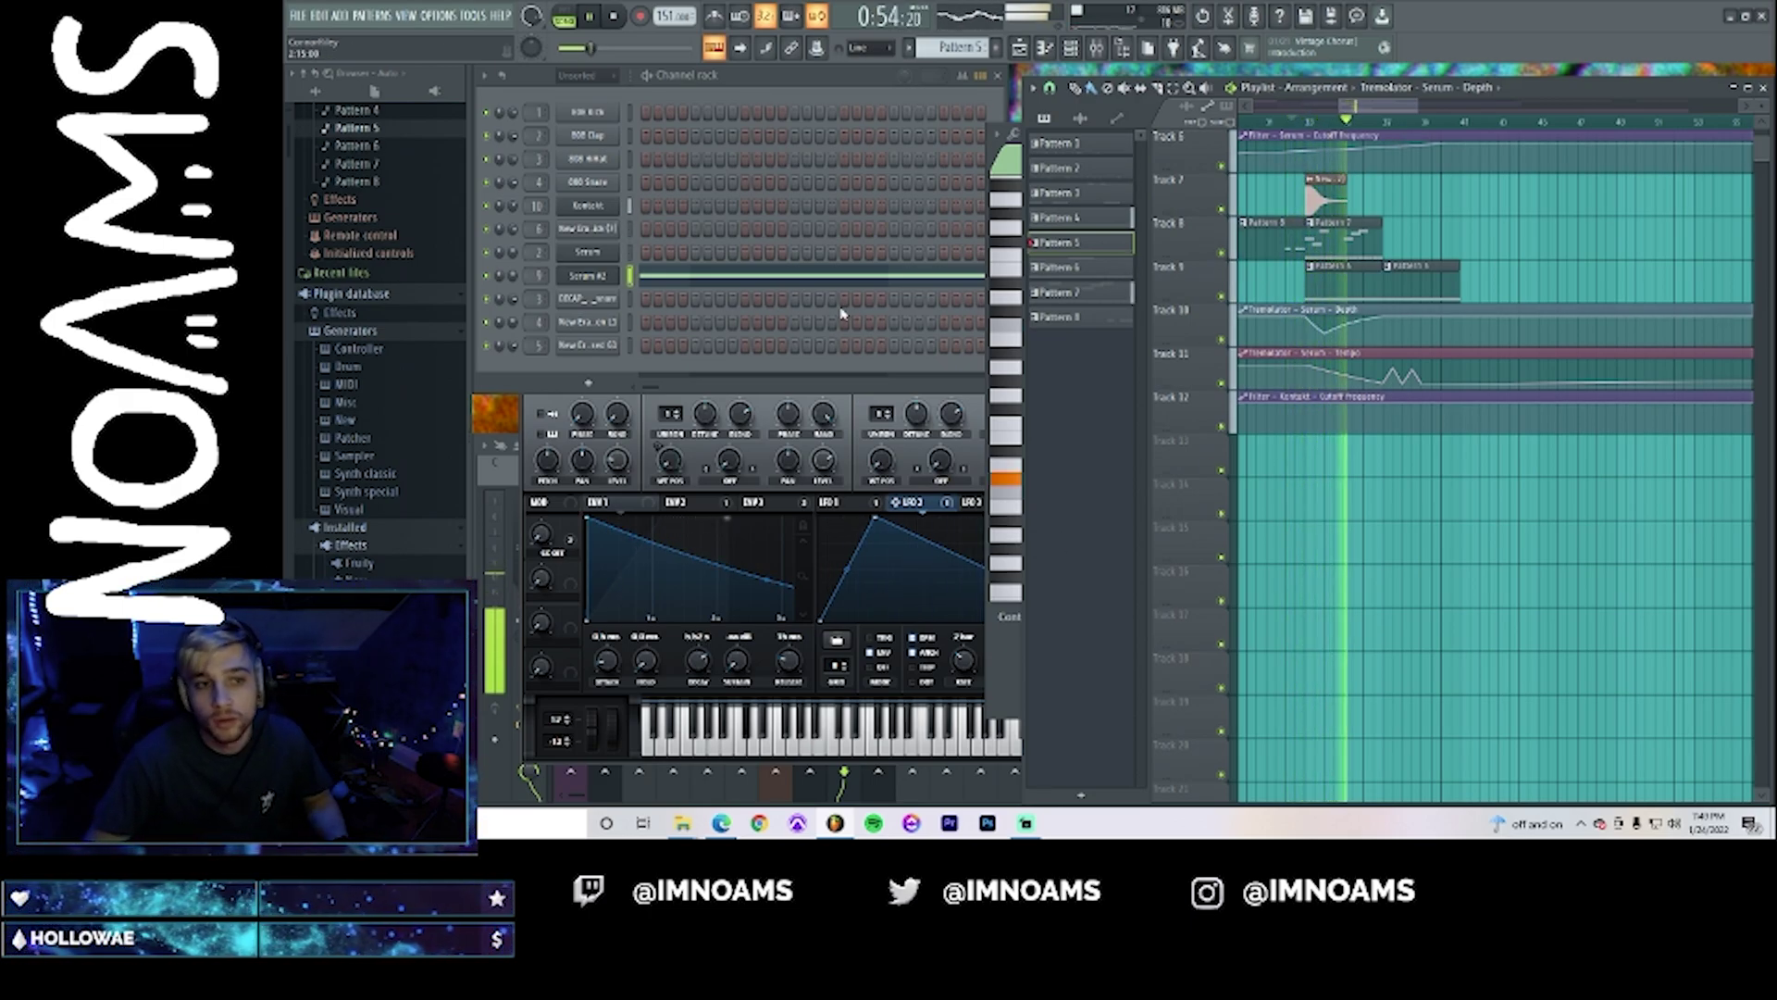
{"action": "left_click", "coordinate": [850, 505]}
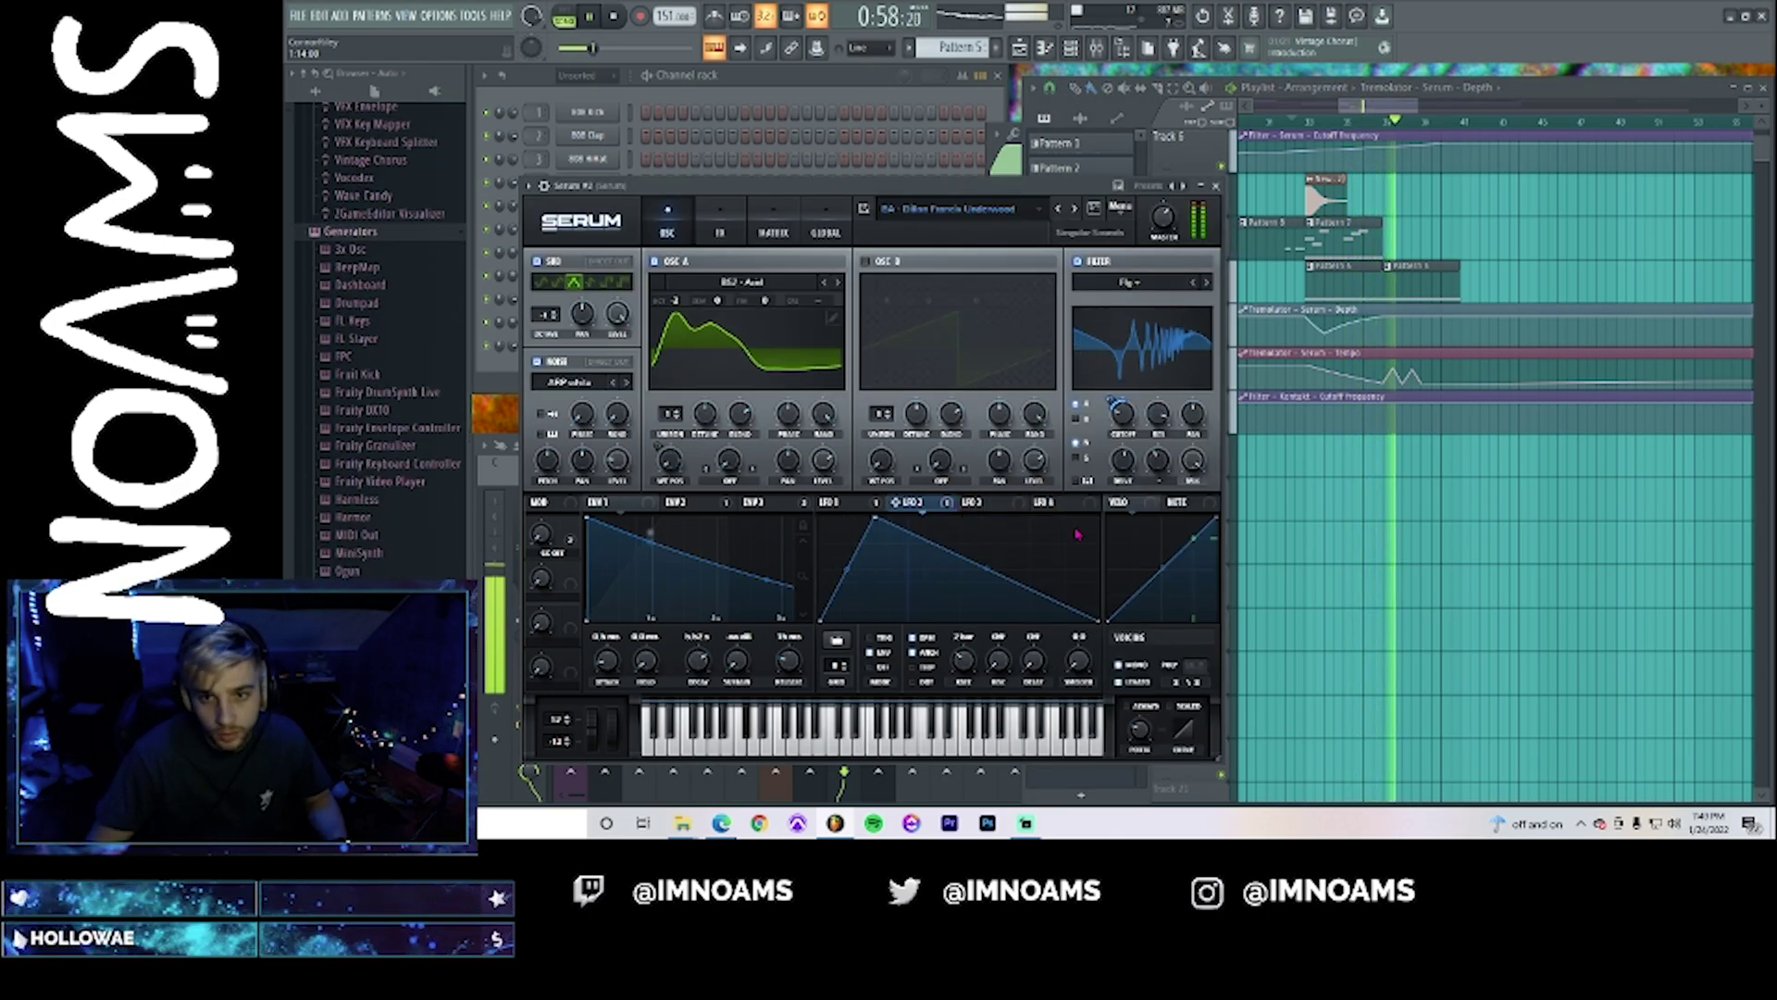
- Repeat the Pattern 7 drums on Track 8 at bars 37 and 41
{"action": "left_click", "coordinate": [1360, 239]}
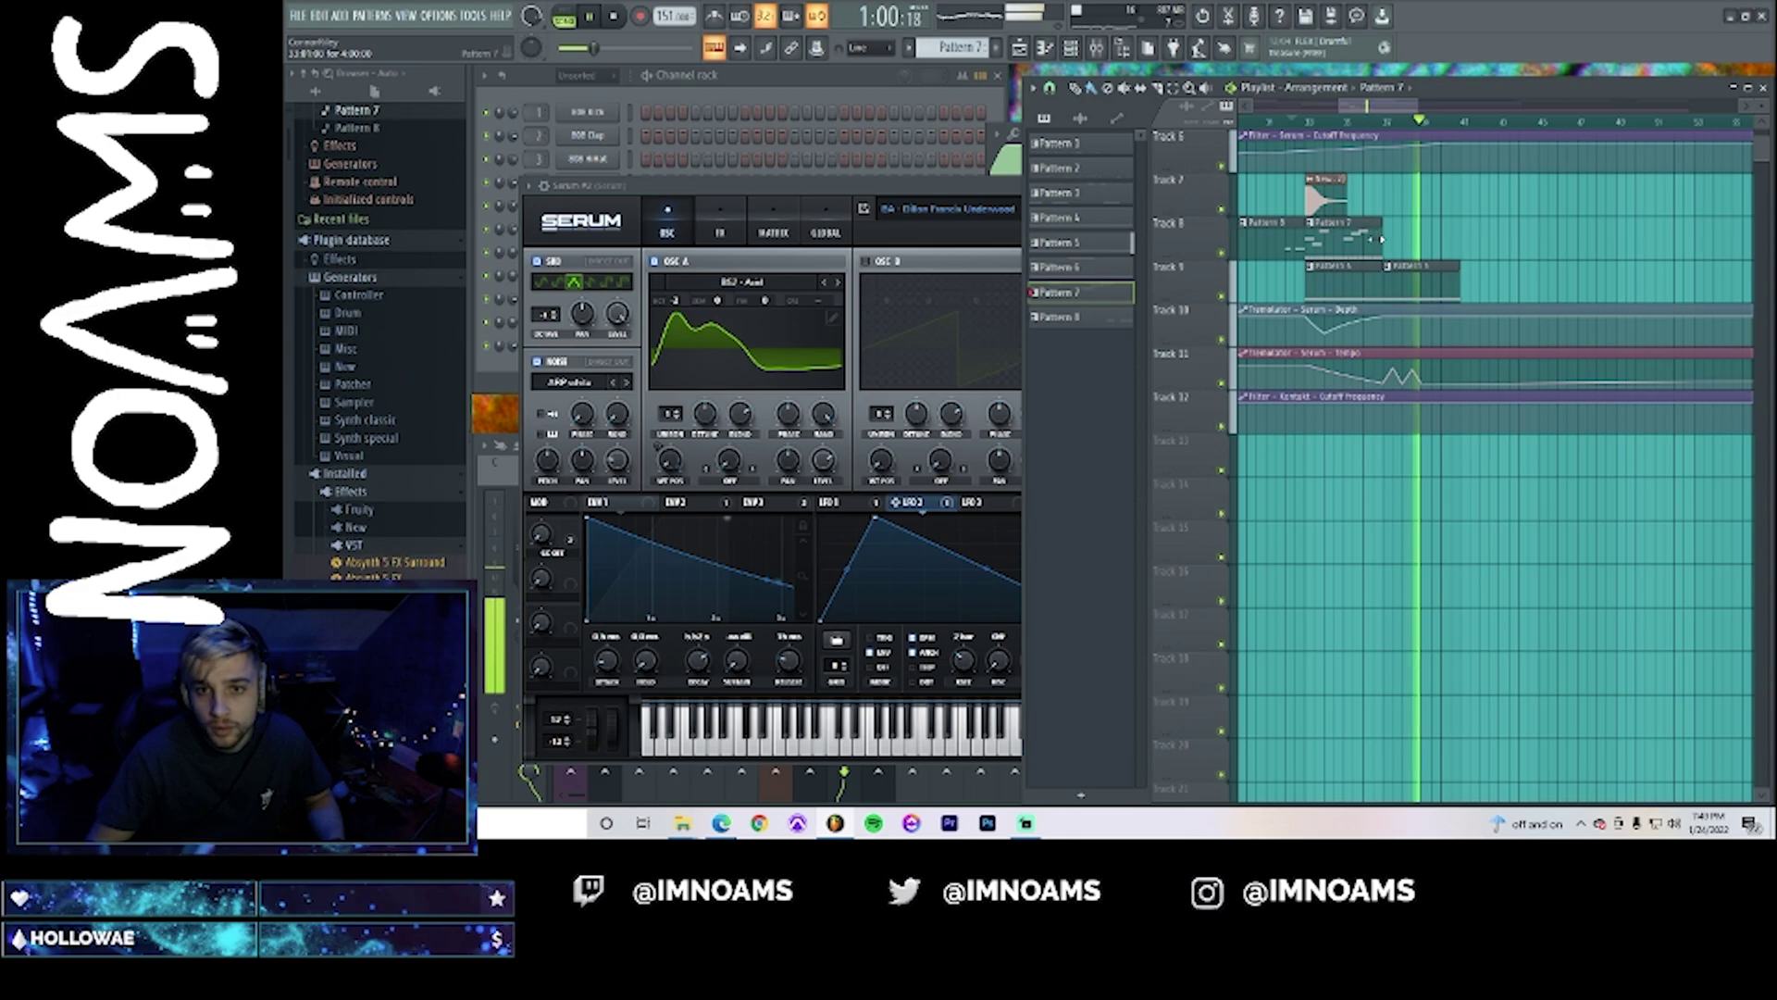
{"action": "left_click", "coordinate": [1396, 246]}
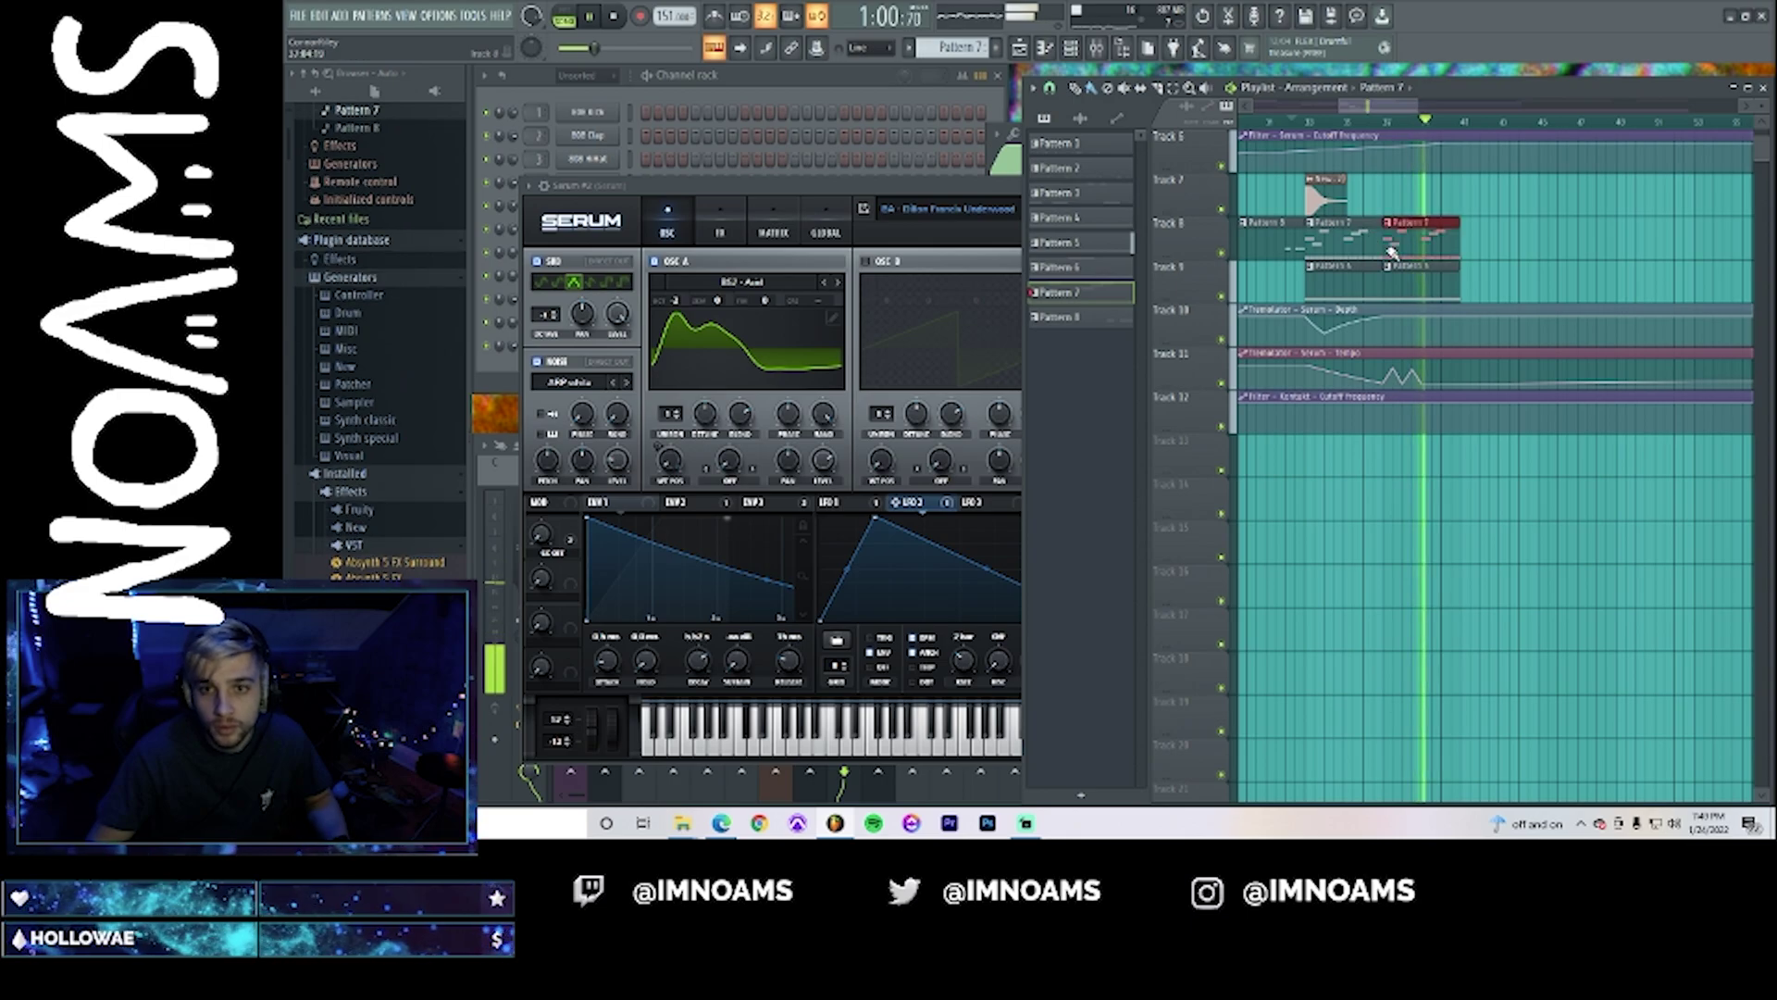
{"action": "left_click", "coordinate": [1471, 246]}
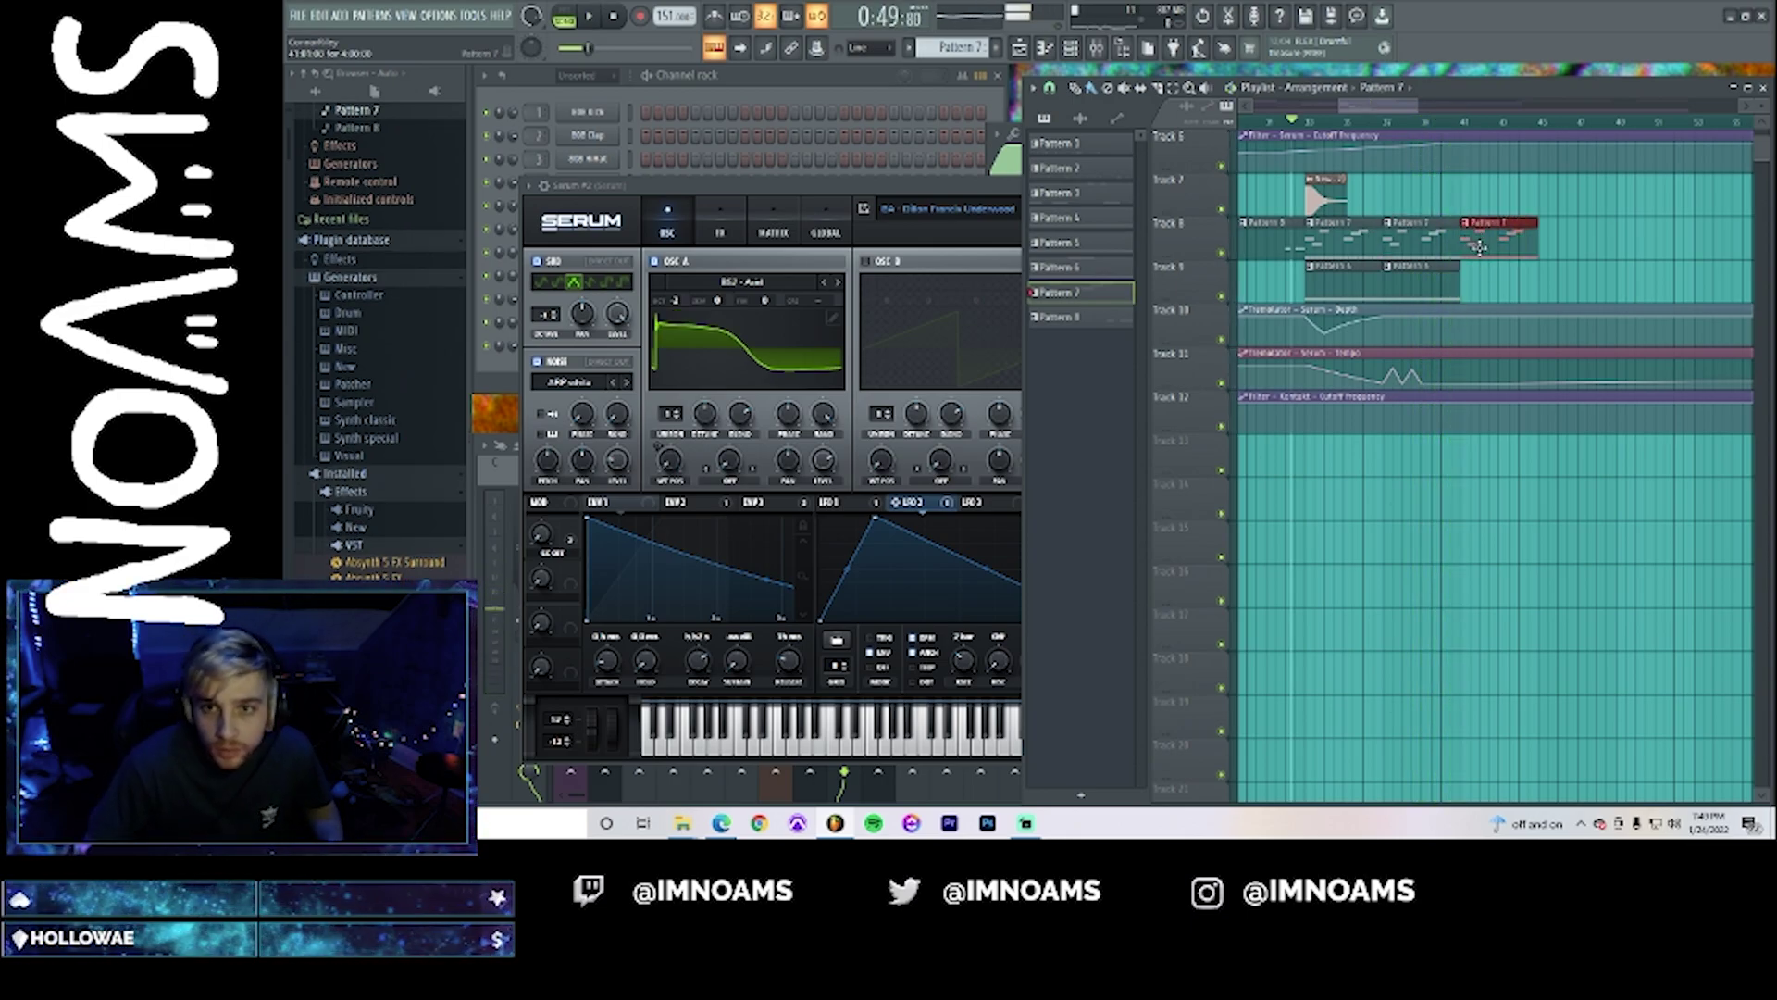
- Make the Pattern 7 clip at bar 41 on Track 8 unique, repeat it at bar 45, and open its Kontakt notes
{"action": "right_click", "coordinate": [1469, 231]}
{"action": "left_click", "coordinate": [1522, 328]}
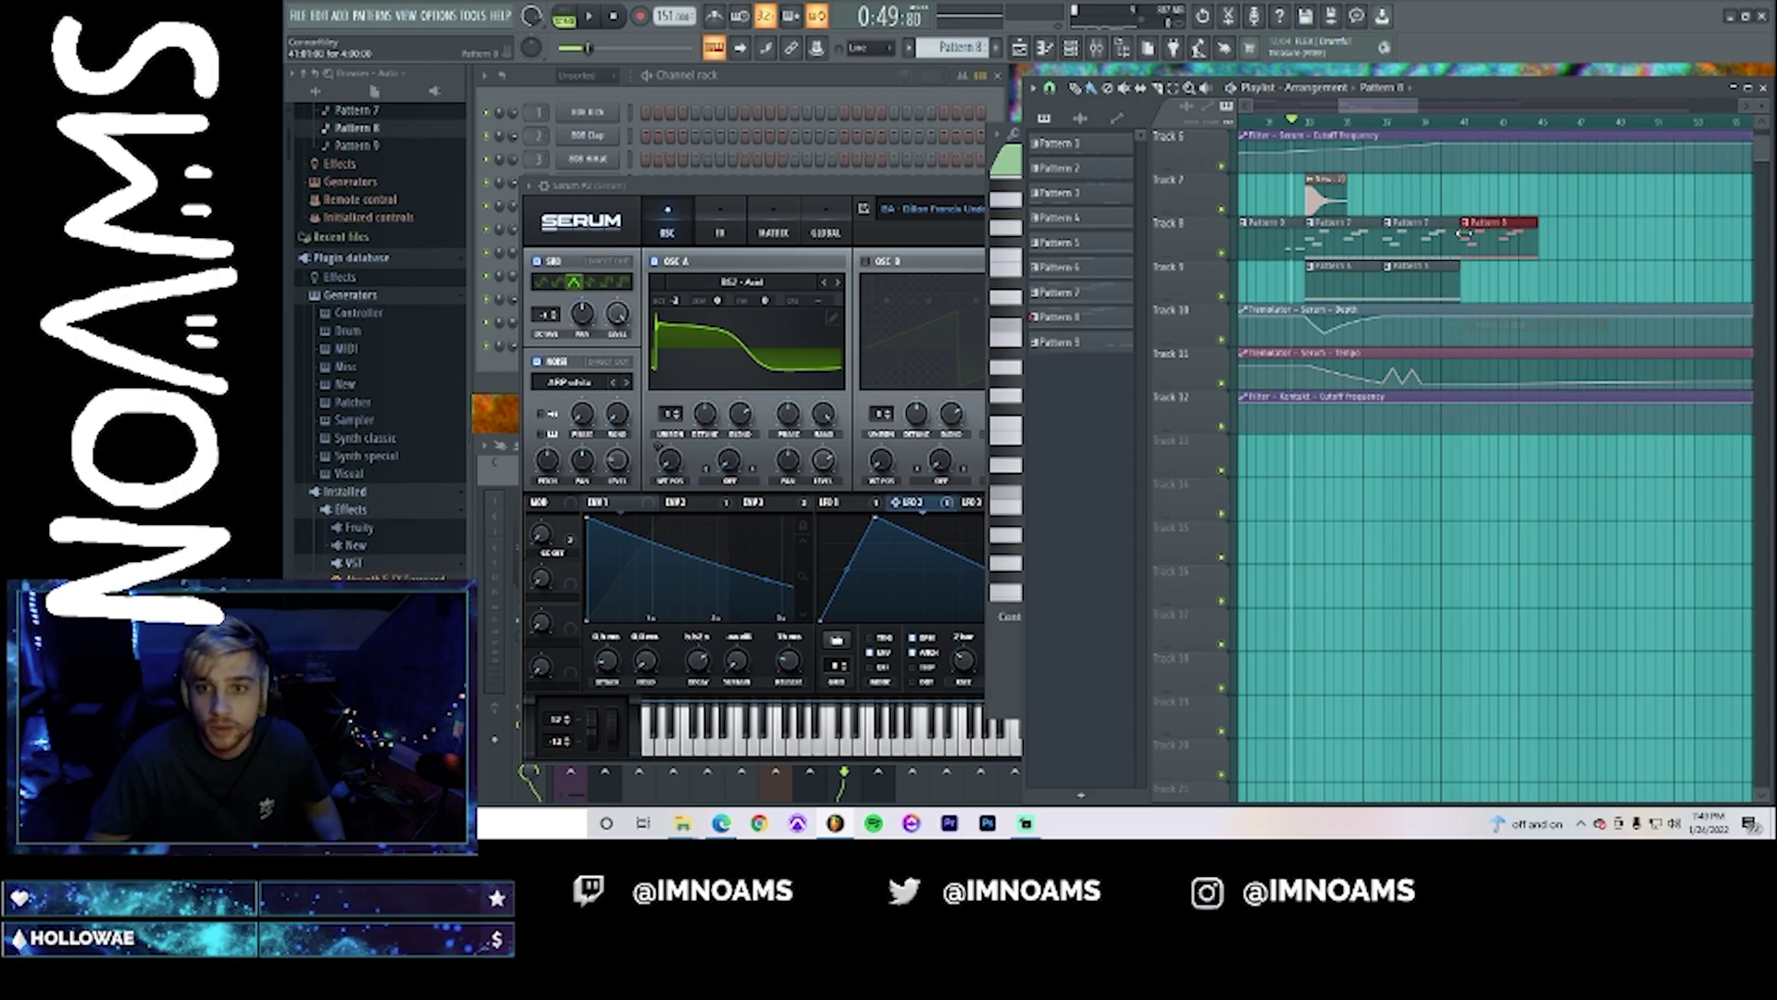
{"action": "double_click", "coordinate": [1484, 242]}
{"action": "left_click", "coordinate": [1473, 97]}
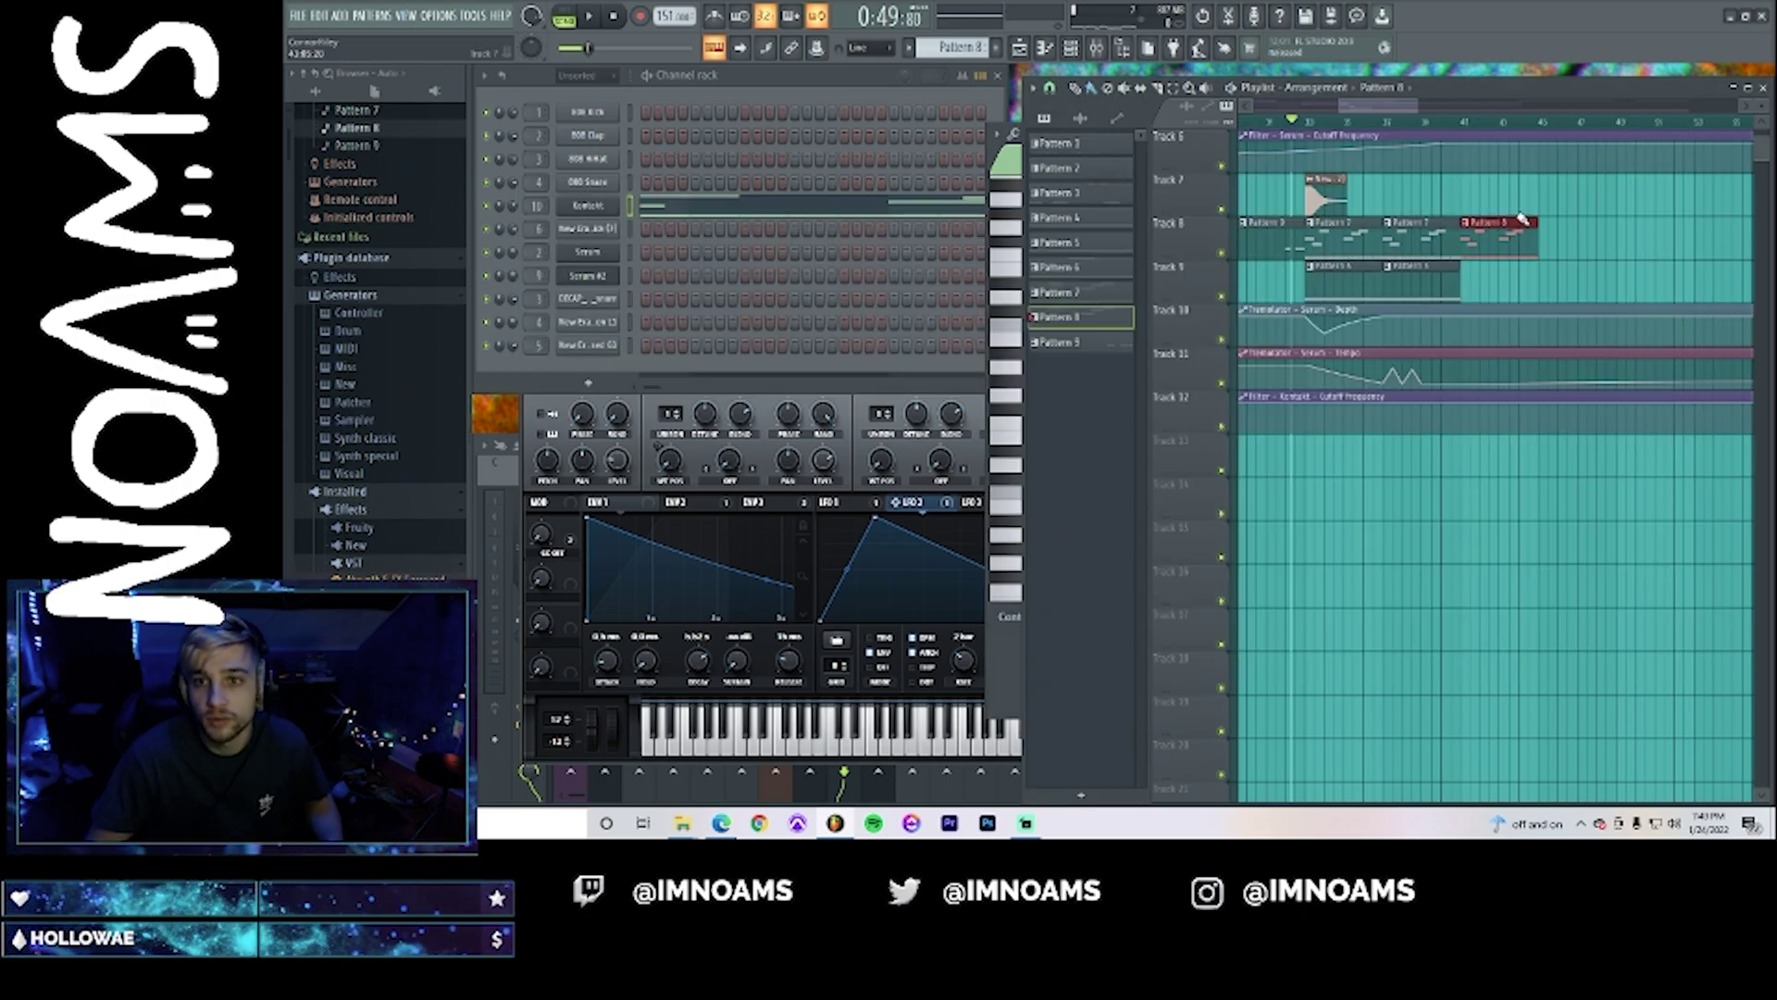
{"action": "double_click", "coordinate": [1527, 246]}
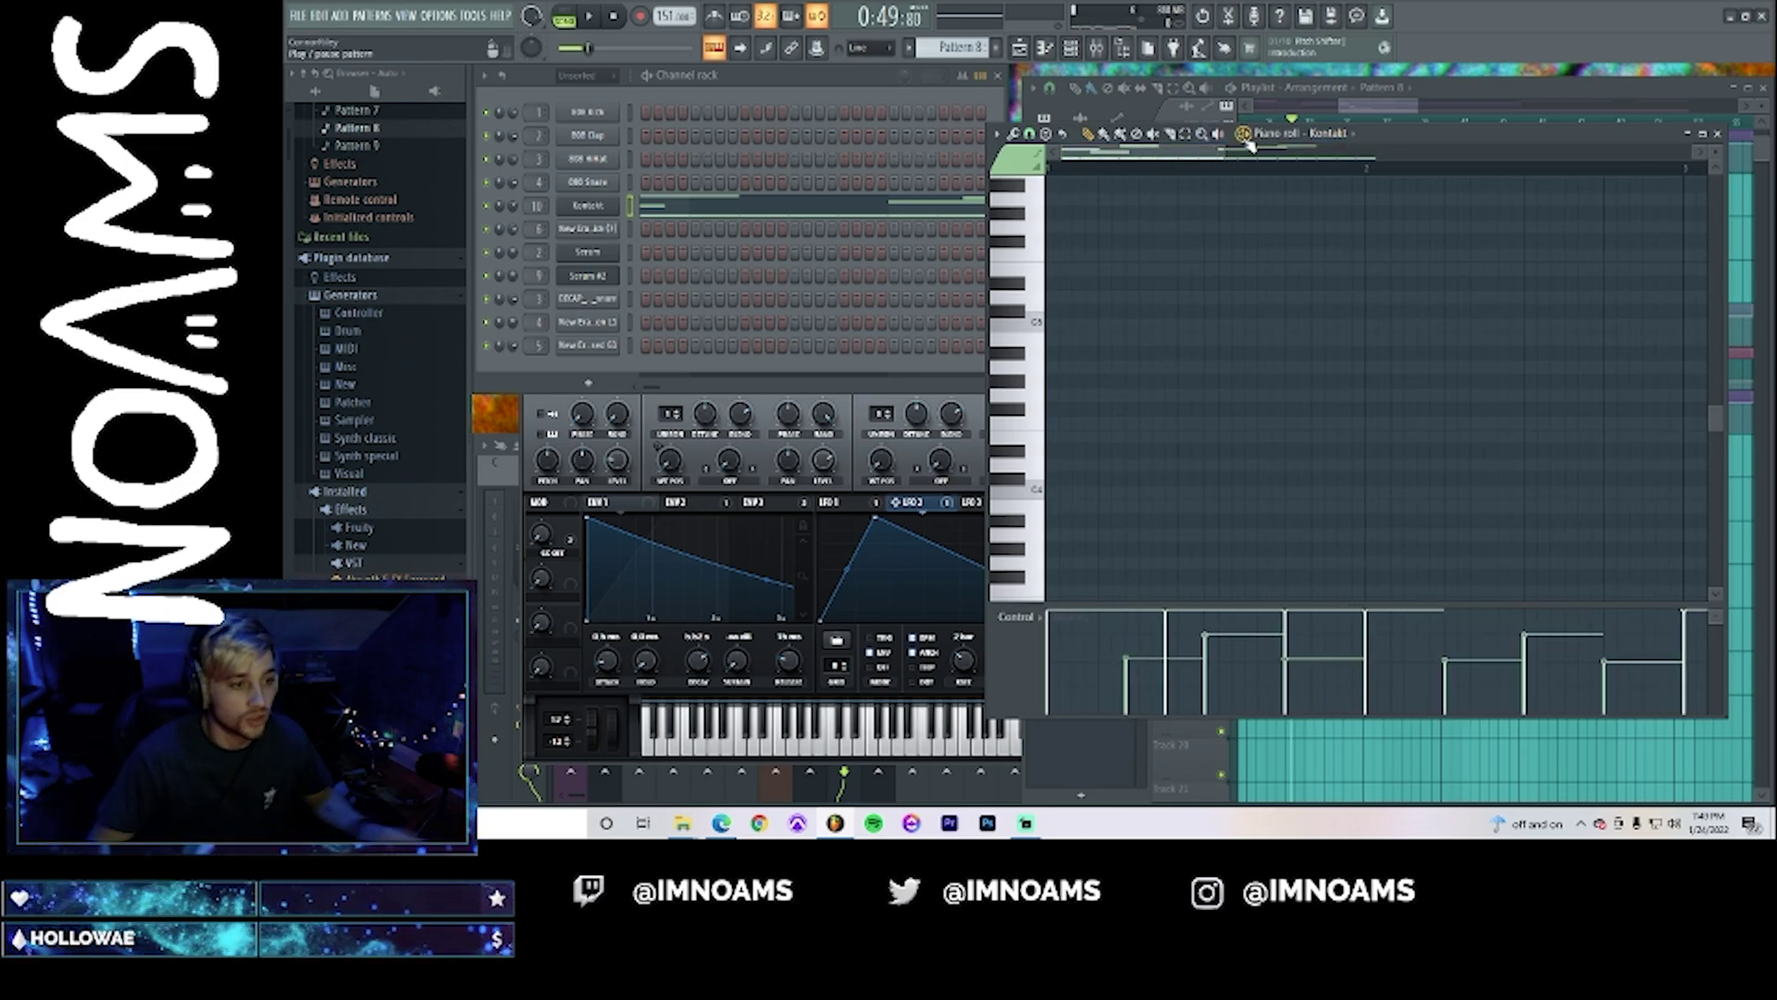
- Play the copied Kontakt pattern and add short F3, G3 and F3 notes across bar 2
{"action": "key", "text": "space"}
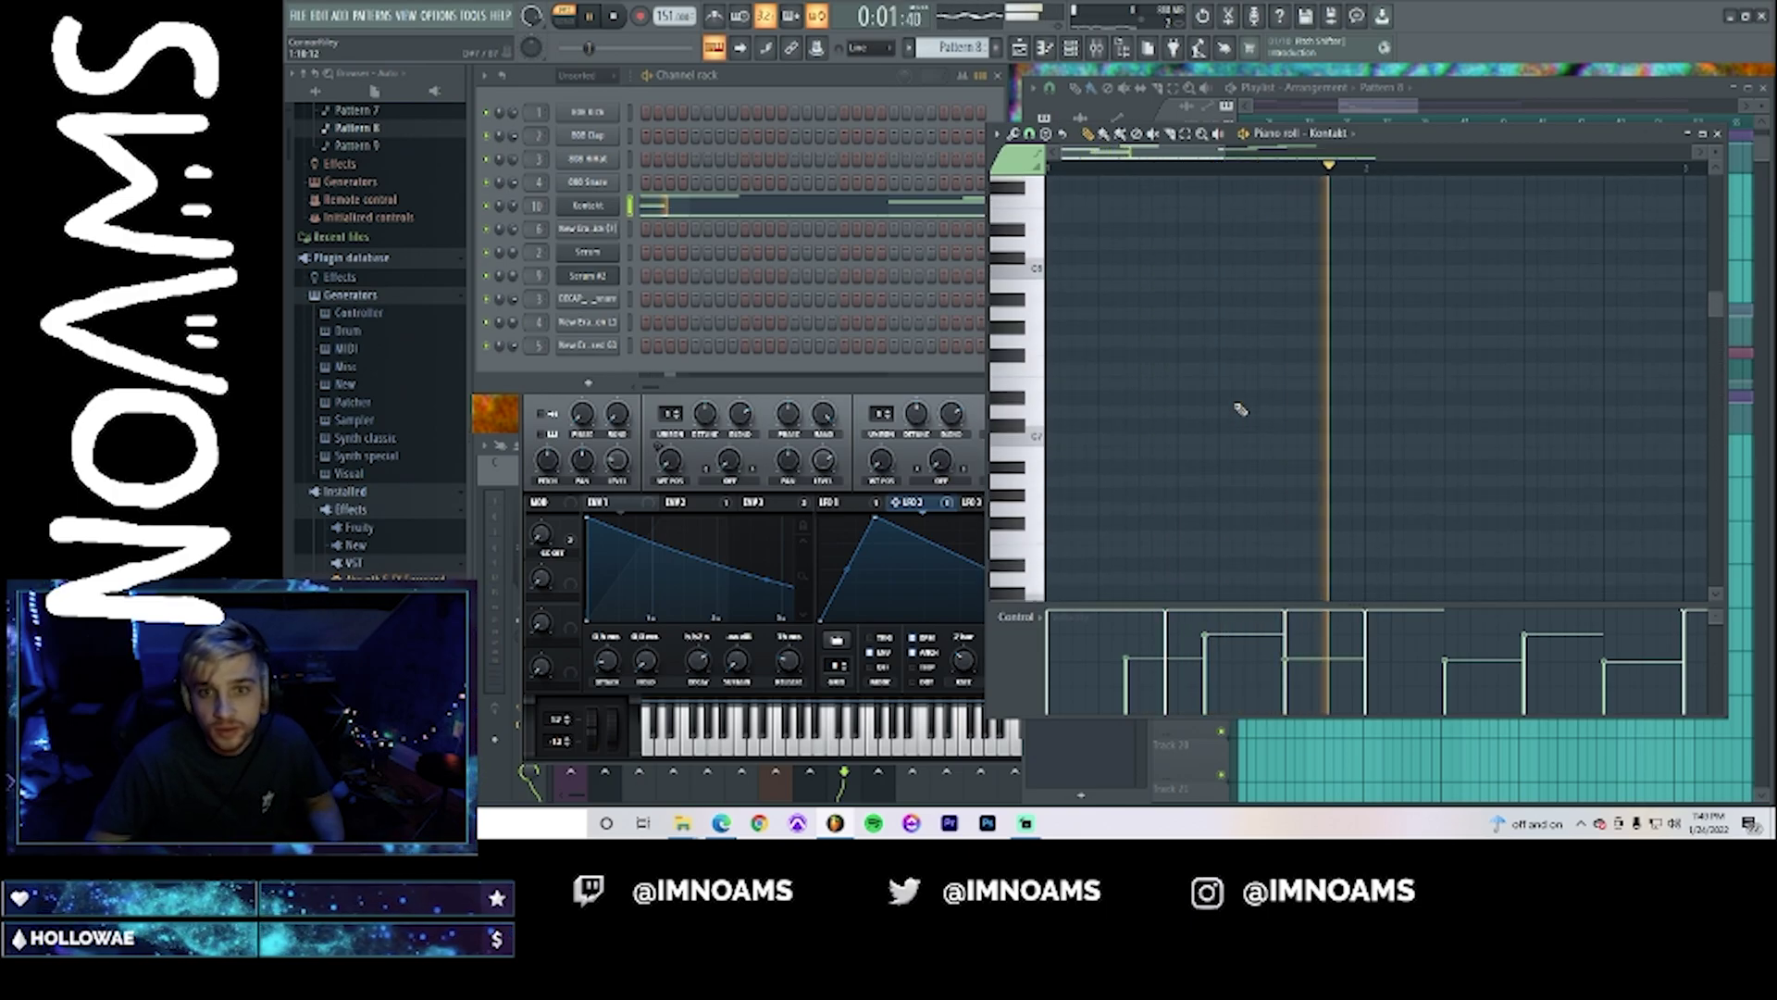
{"action": "scroll", "coordinate": [1240, 410], "scroll_direction": "down", "scroll_amount": 3}
{"action": "scroll", "coordinate": [1240, 407], "scroll_direction": "up", "scroll_amount": 1}
{"action": "scroll", "coordinate": [1238, 402], "scroll_direction": "down", "scroll_amount": 3}
{"action": "key", "text": "space"}
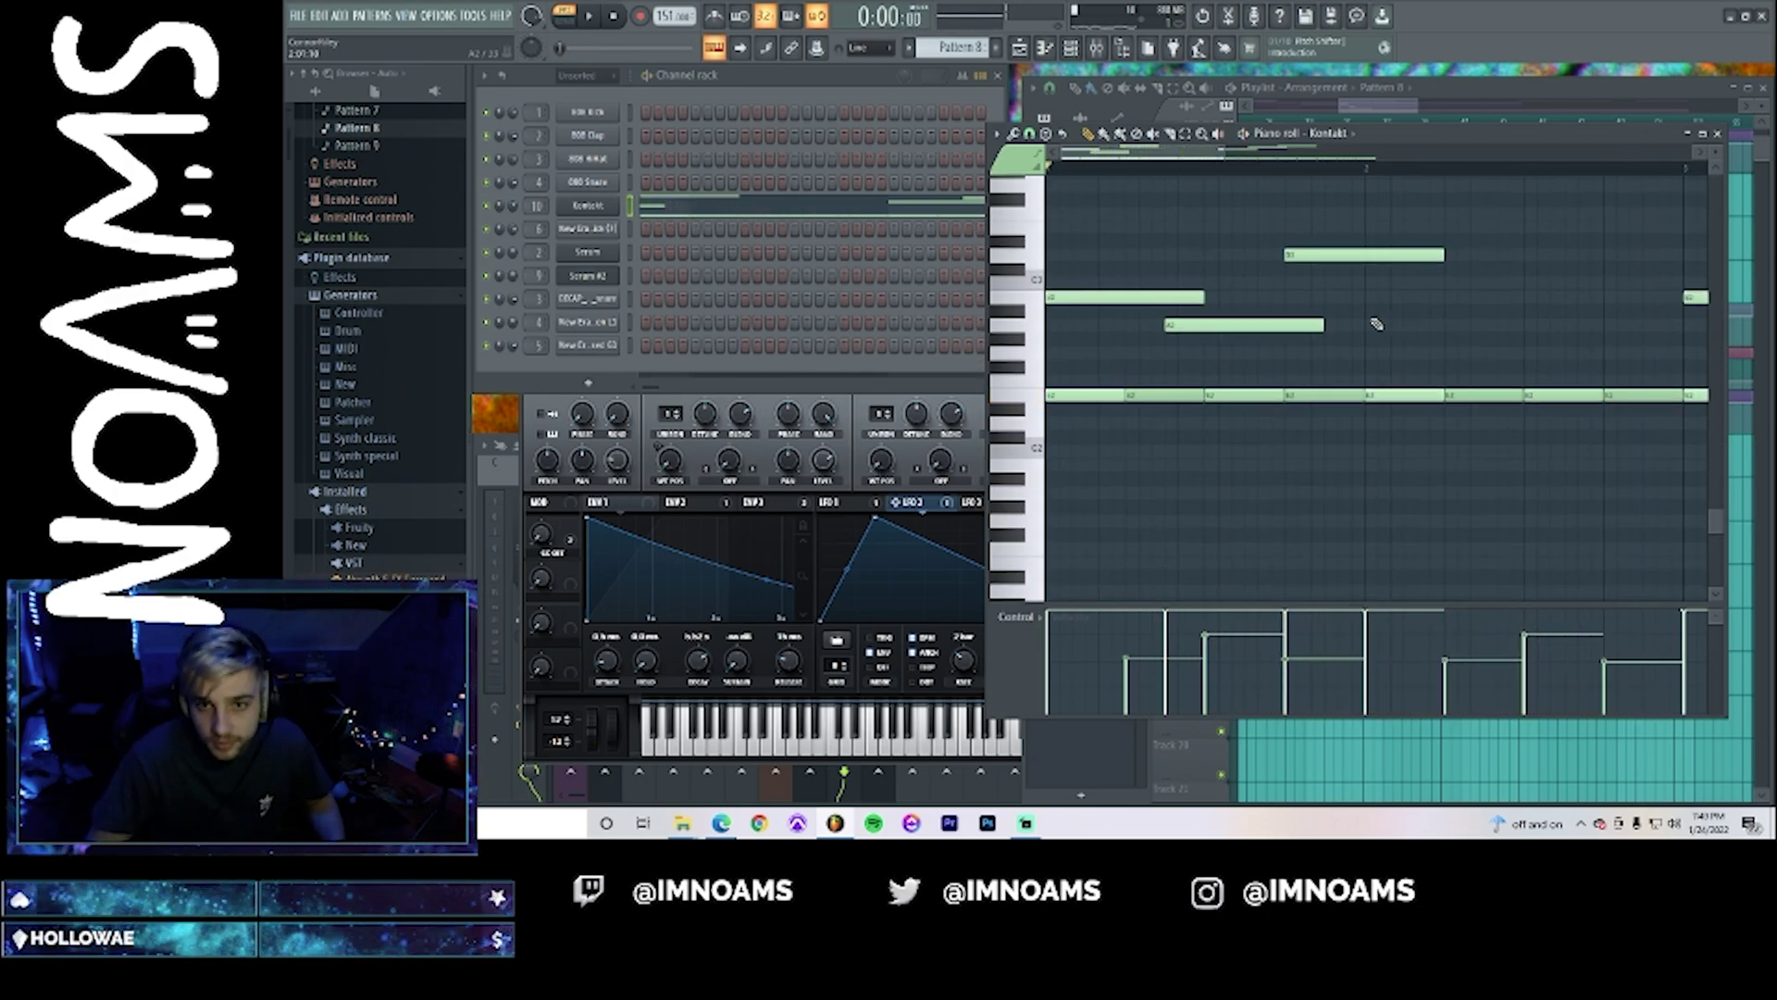
{"action": "scroll", "coordinate": [1410, 271], "scroll_direction": "up", "scroll_amount": 2}
{"action": "key", "text": "space"}
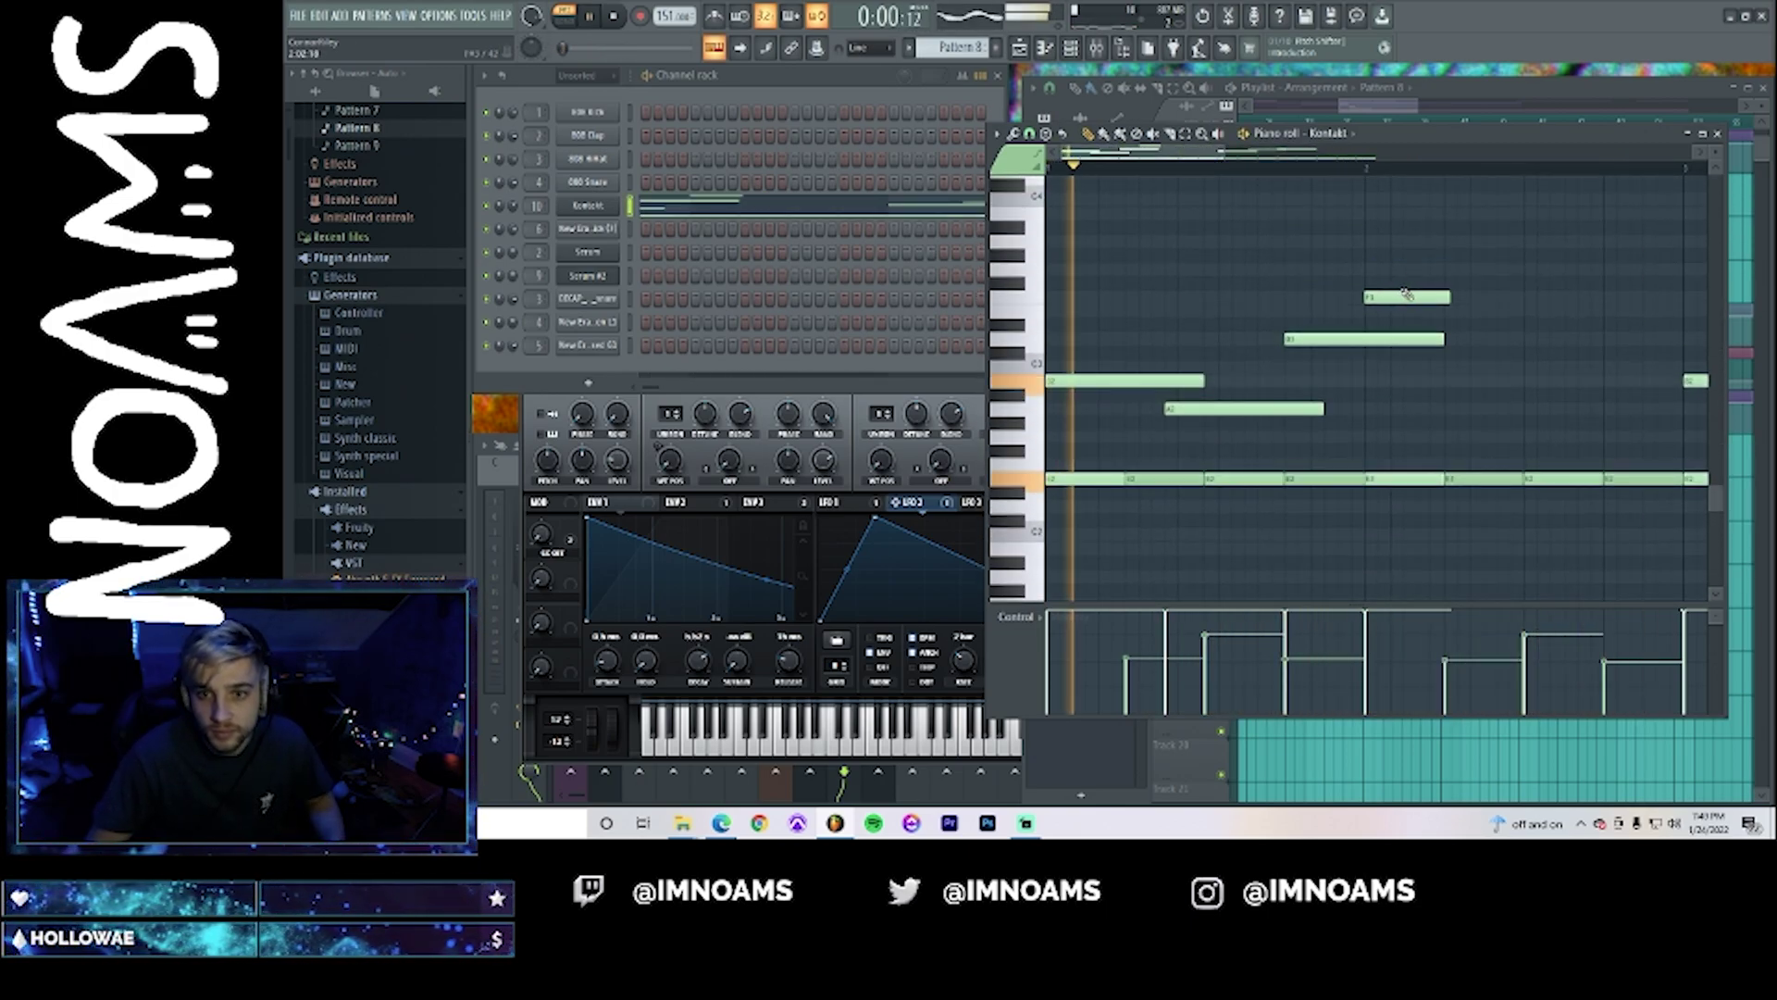
{"action": "left_click", "coordinate": [1487, 270]}
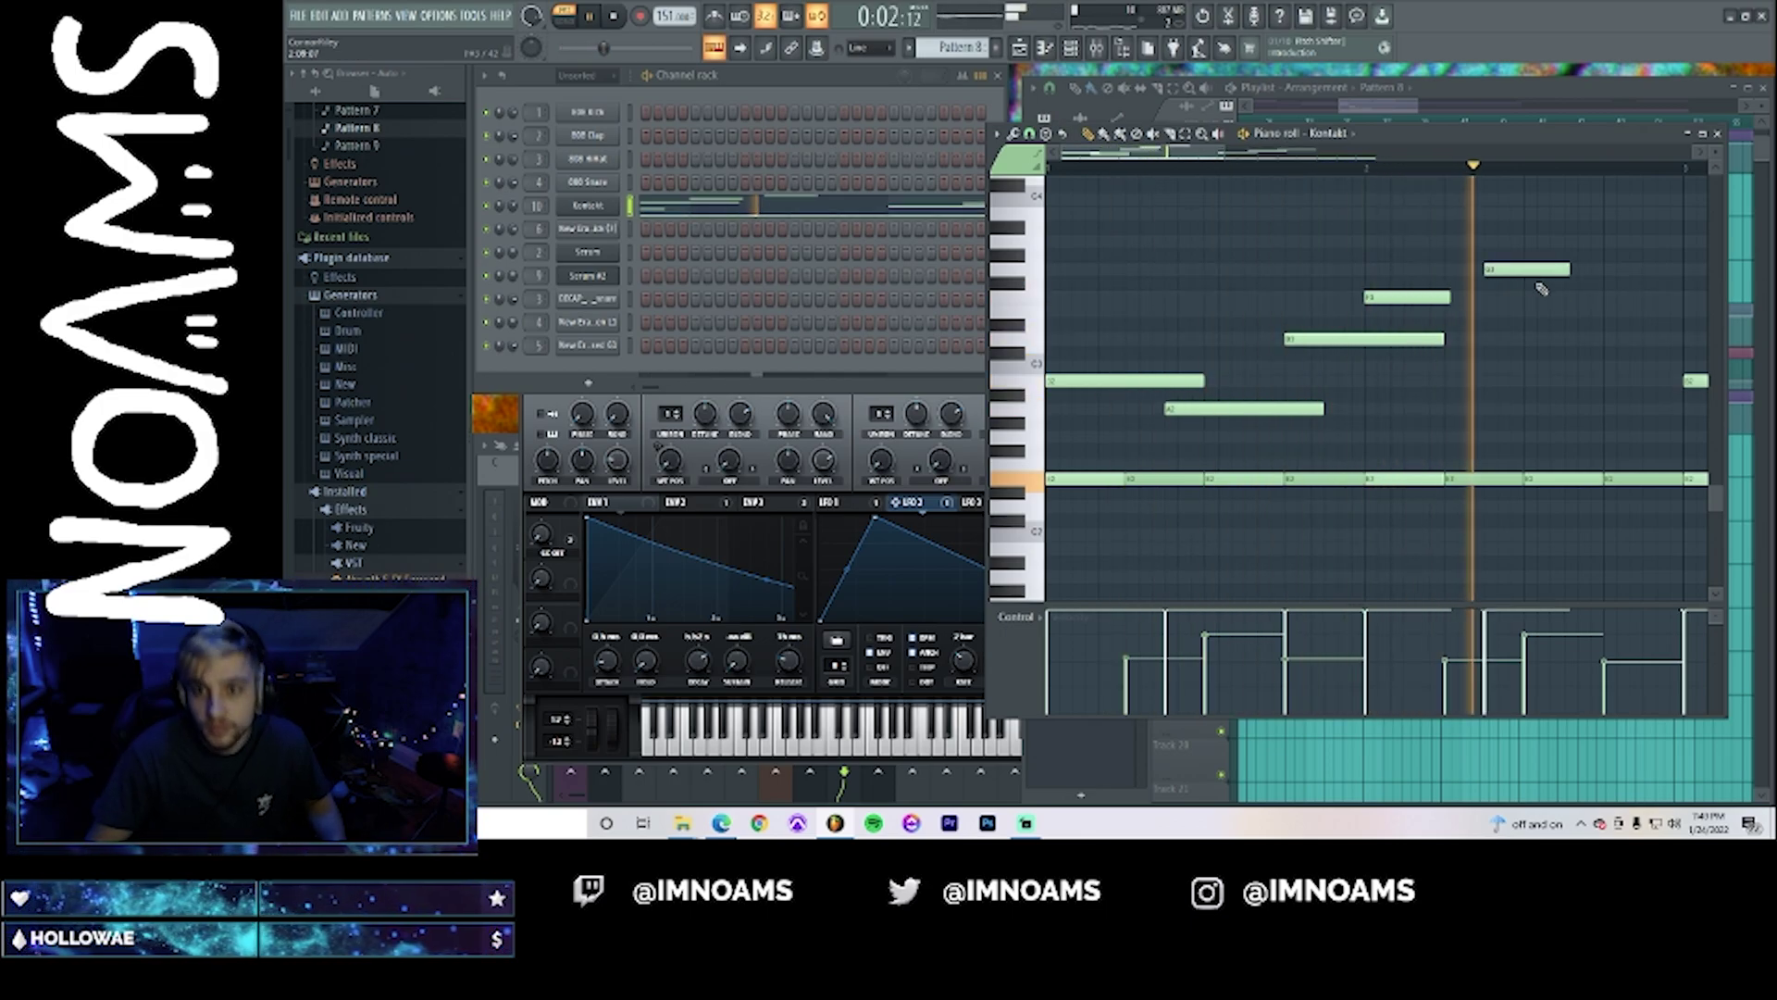
{"action": "left_click", "coordinate": [1607, 297]}
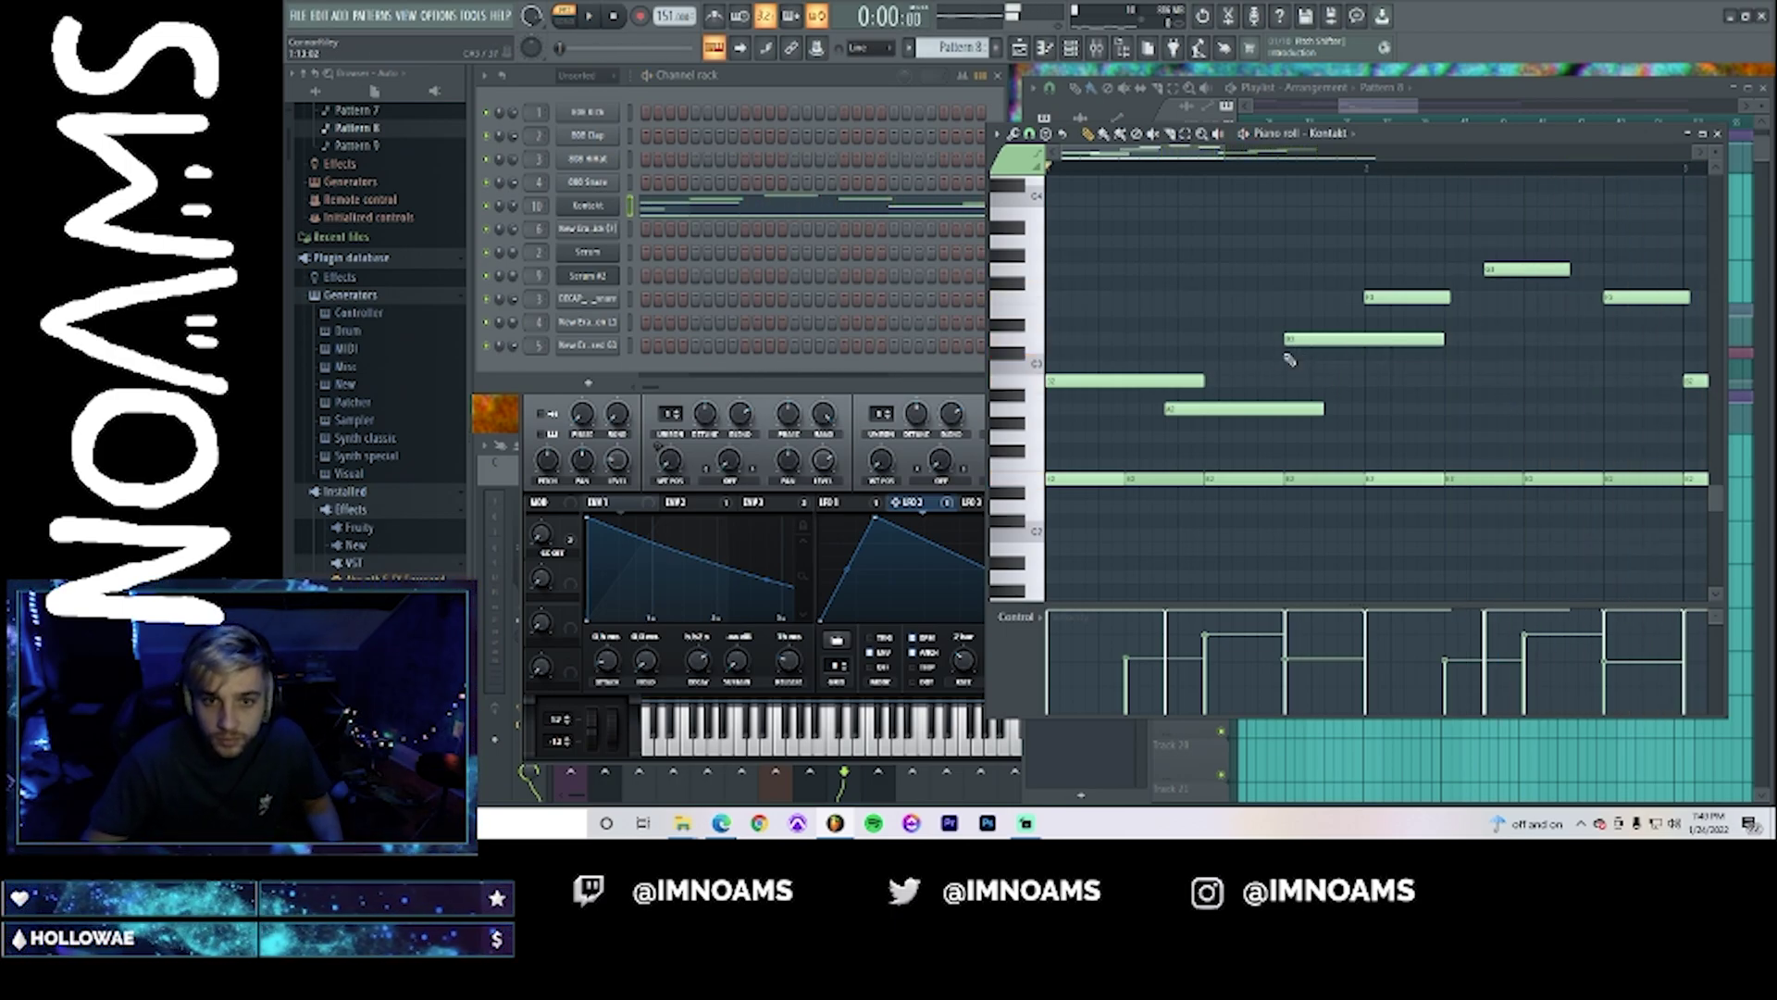
- Add a D3 note above the A2 note in bar 1 and an F#3 above the long D3 note
{"action": "key", "text": "space"}
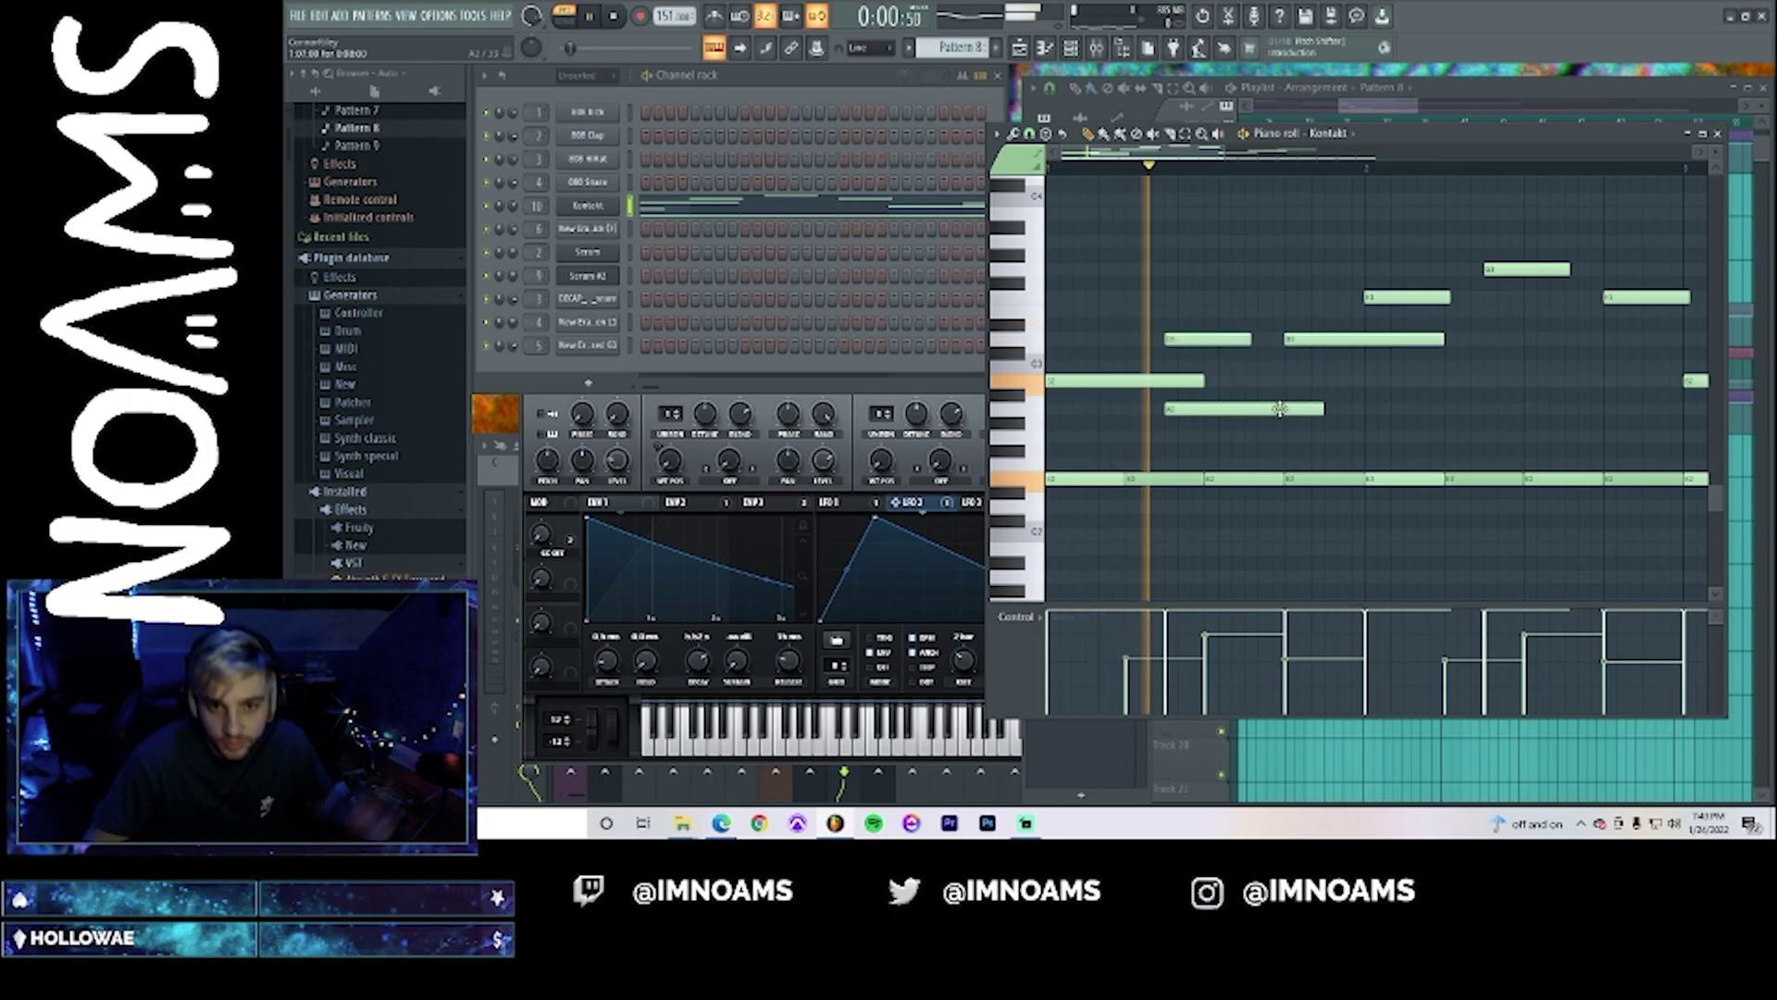
{"action": "left_click", "coordinate": [1296, 437]}
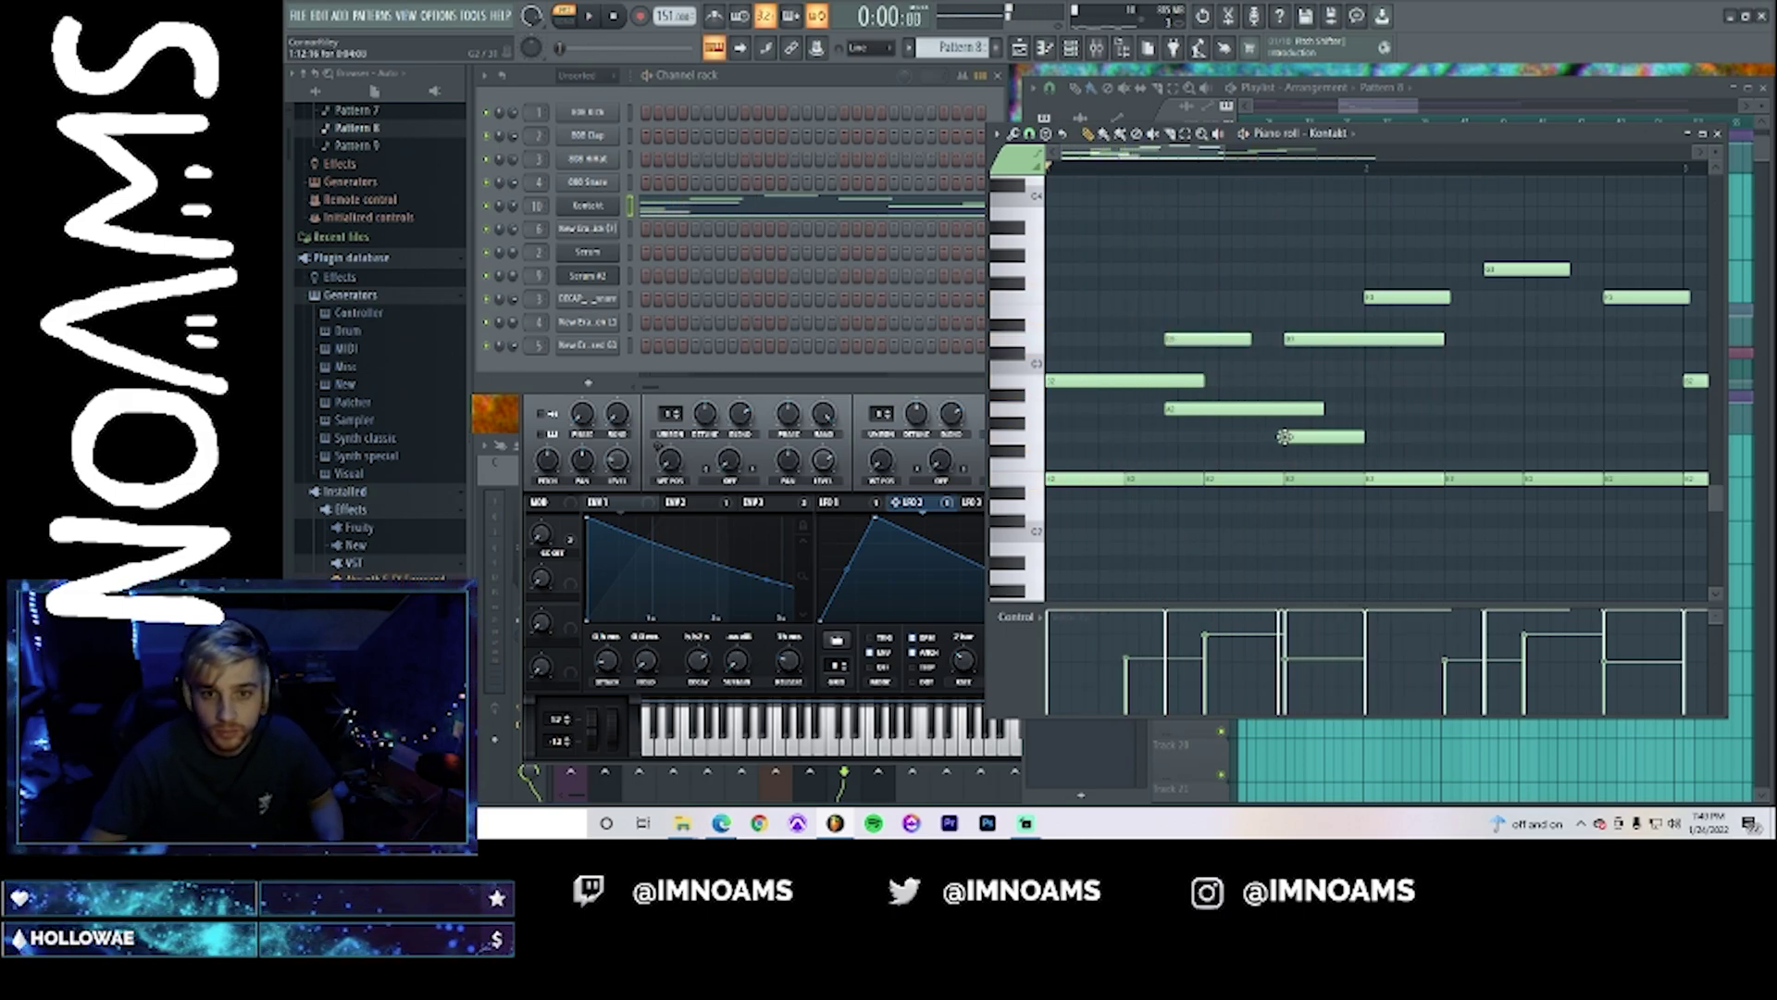
{"action": "left_click_drag", "start_coordinate": [1299, 442], "coordinate": [1299, 238]}
{"action": "key", "text": "space"}
{"action": "left_click_drag", "start_coordinate": [1302, 179], "coordinate": [1287, 447]}
{"action": "key", "text": "space"}
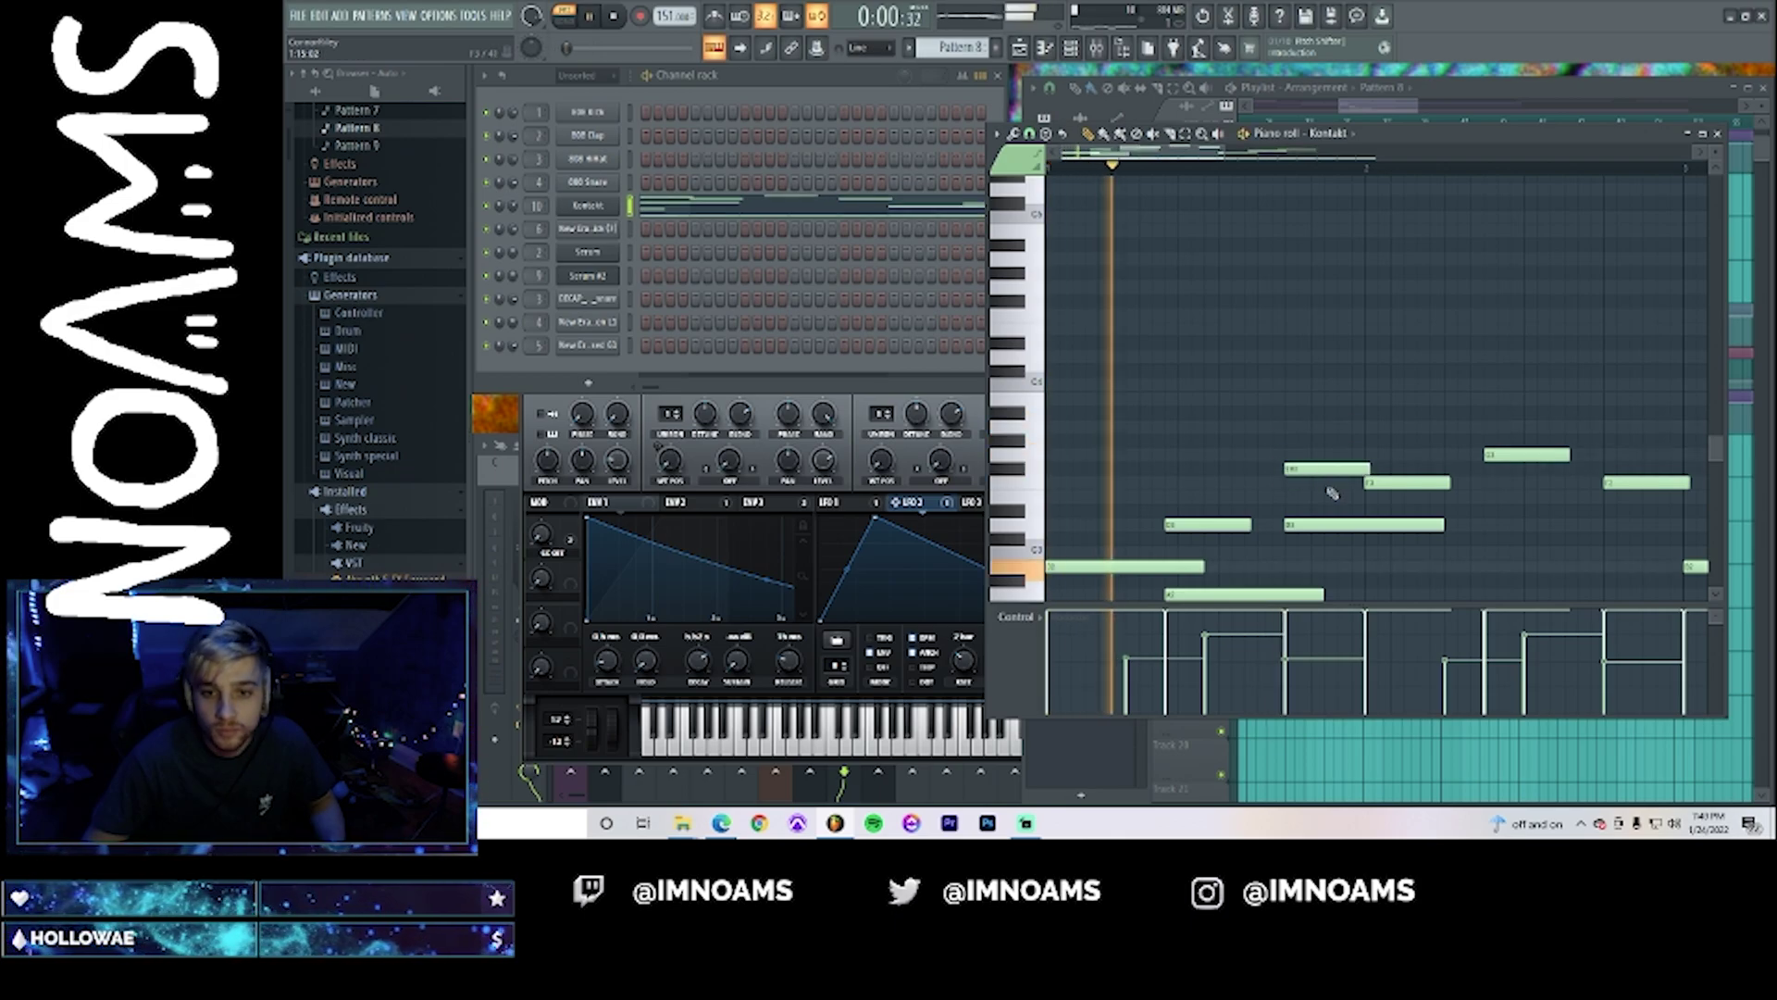
- Add an F#3 above the short D3 note in bar 1, and delete the A2 note beneath it
{"action": "key", "text": "space"}
{"action": "left_click", "coordinate": [1189, 471]}
{"action": "right_click", "coordinate": [1215, 592]}
{"action": "key", "text": "space"}
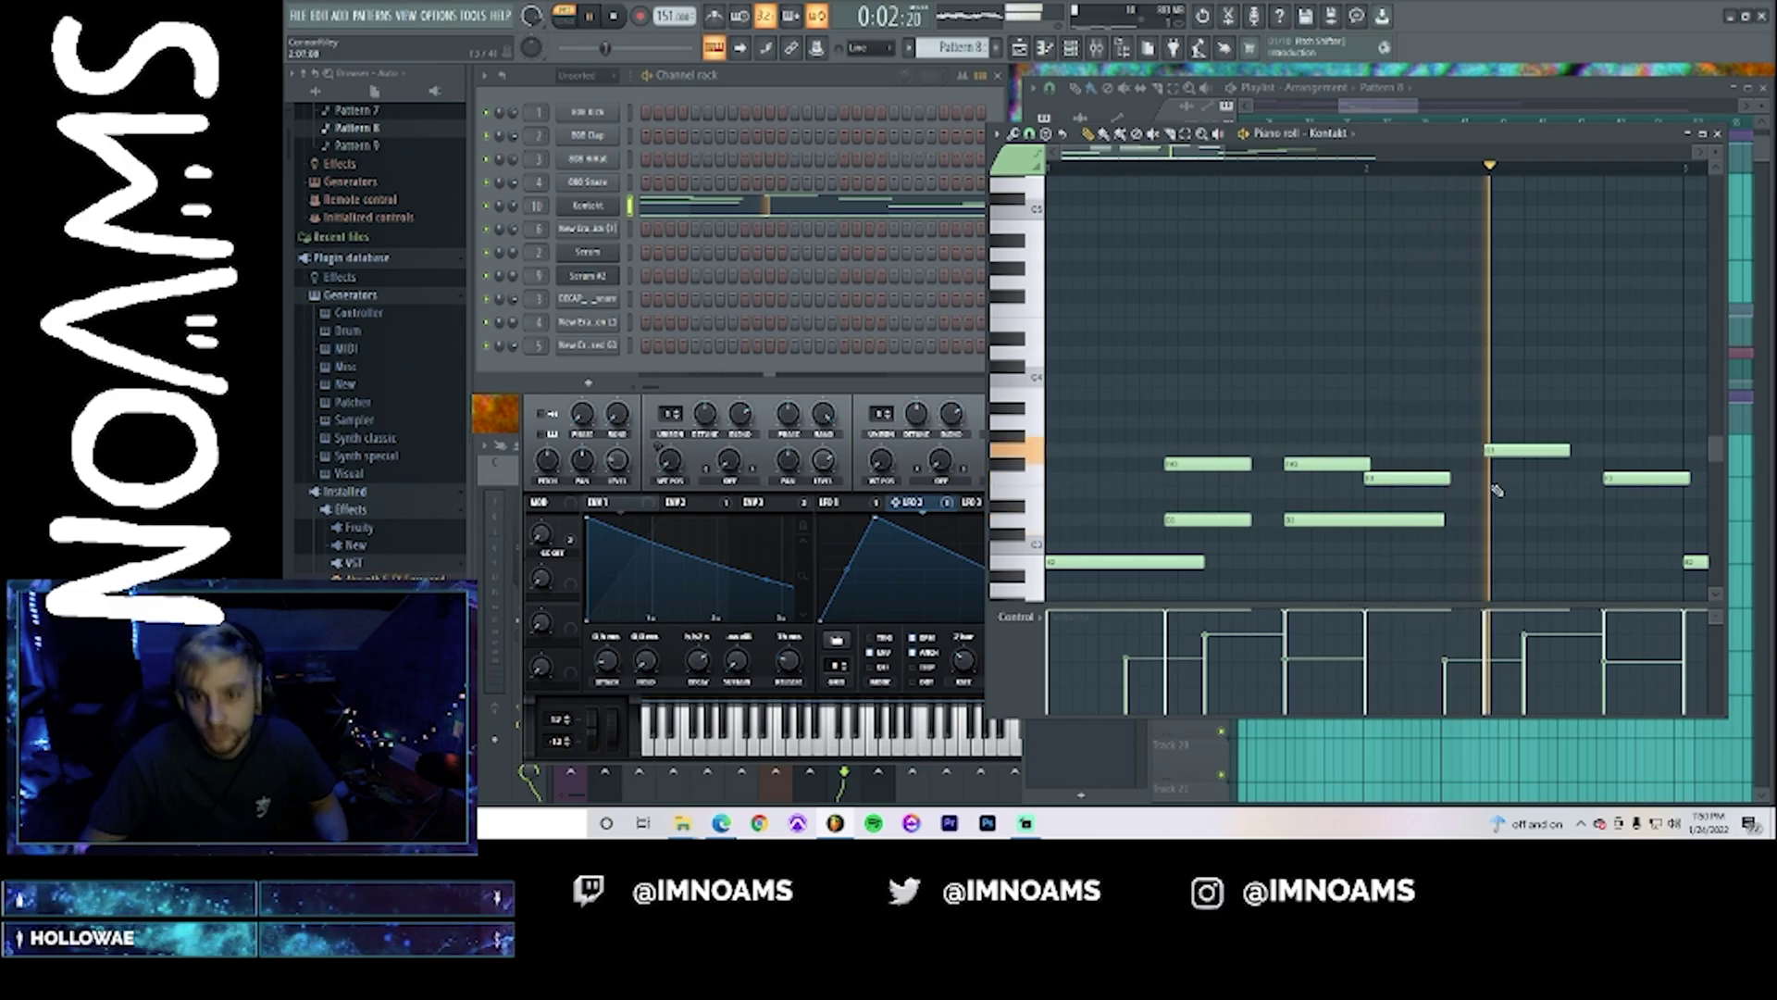
- Raise the G3 note in bar 2 to G#3, and add D3 beneath it and C#3 beneath the last F3 note
{"action": "key", "text": "space"}
{"action": "left_click_drag", "start_coordinate": [1500, 452], "coordinate": [1493, 472]}
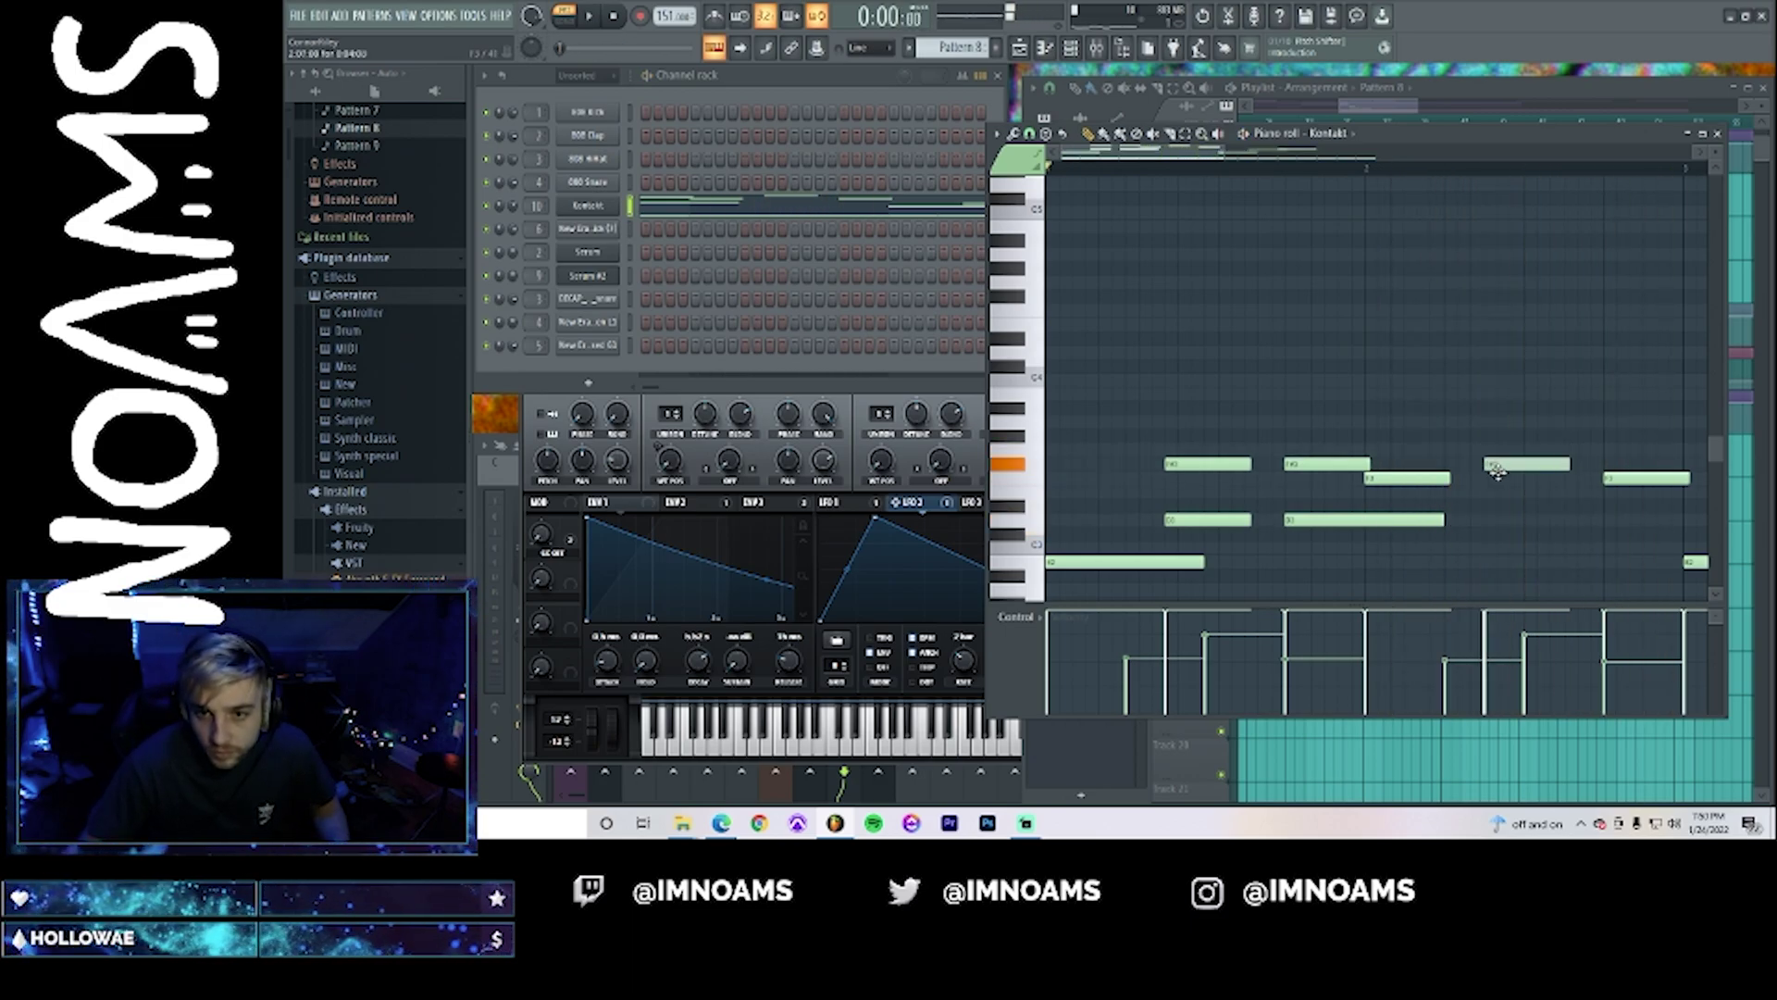
{"action": "scroll", "coordinate": [1497, 469], "scroll_direction": "down", "scroll_amount": 2}
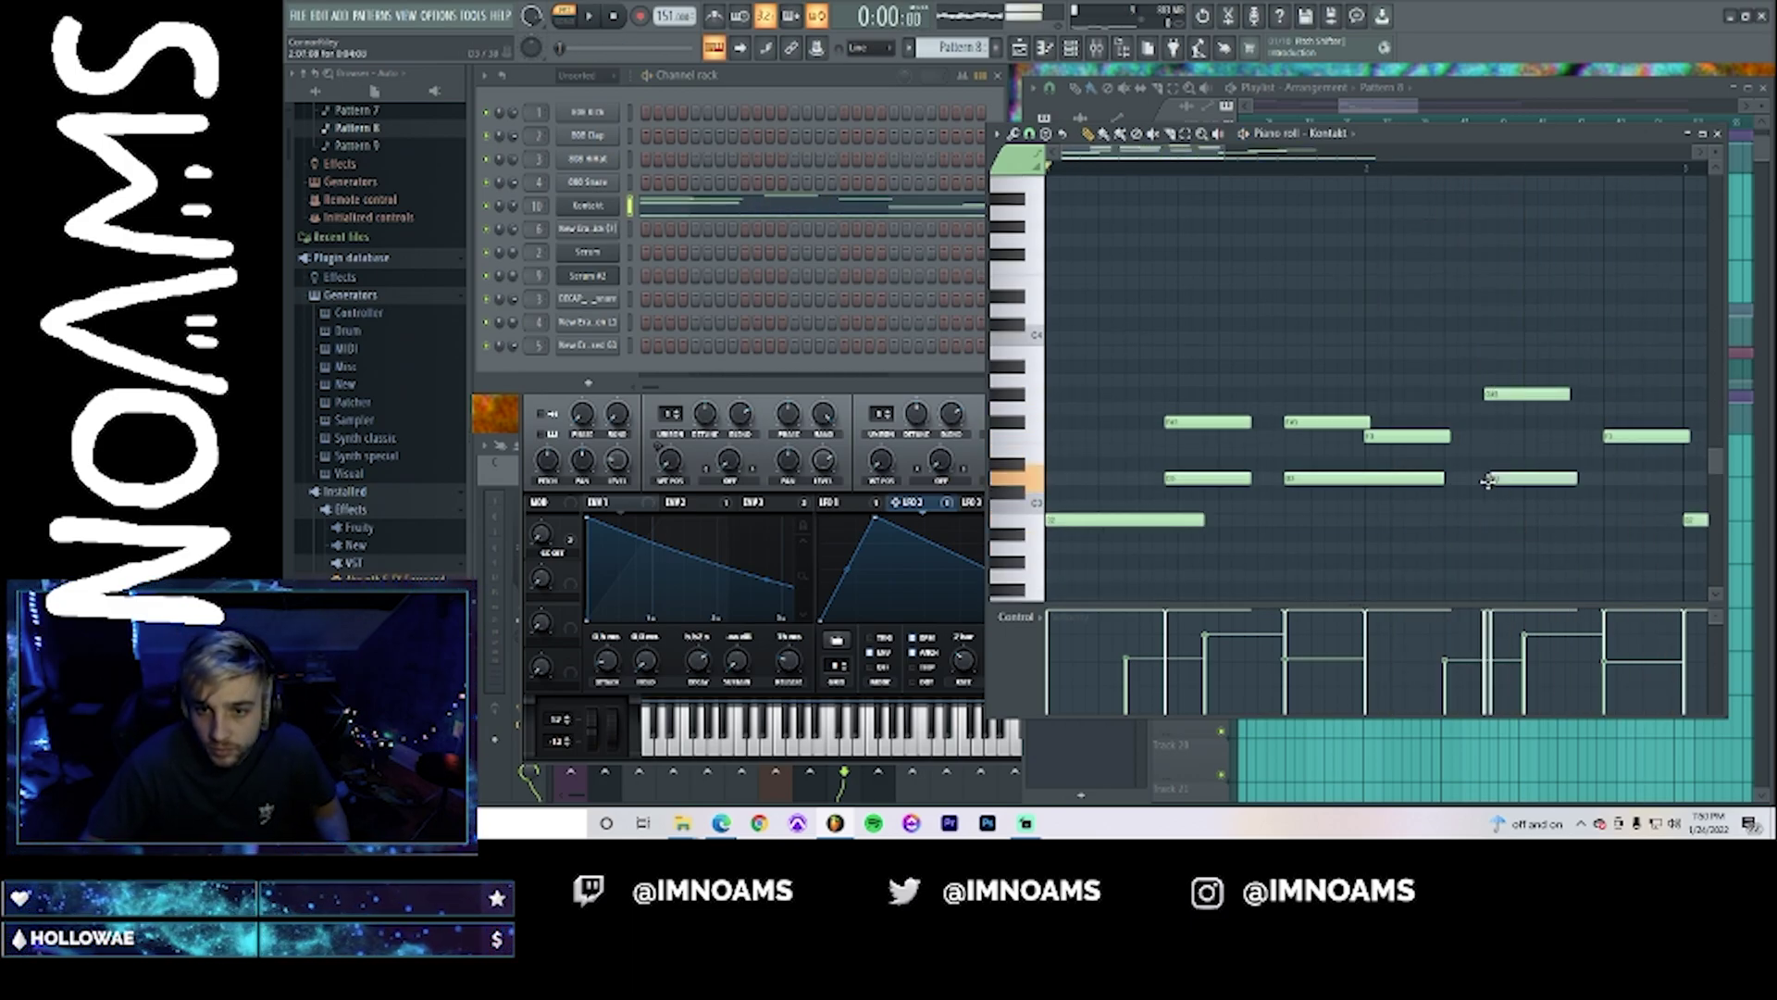
{"action": "key", "text": "space"}
{"action": "left_click", "coordinate": [1620, 509]}
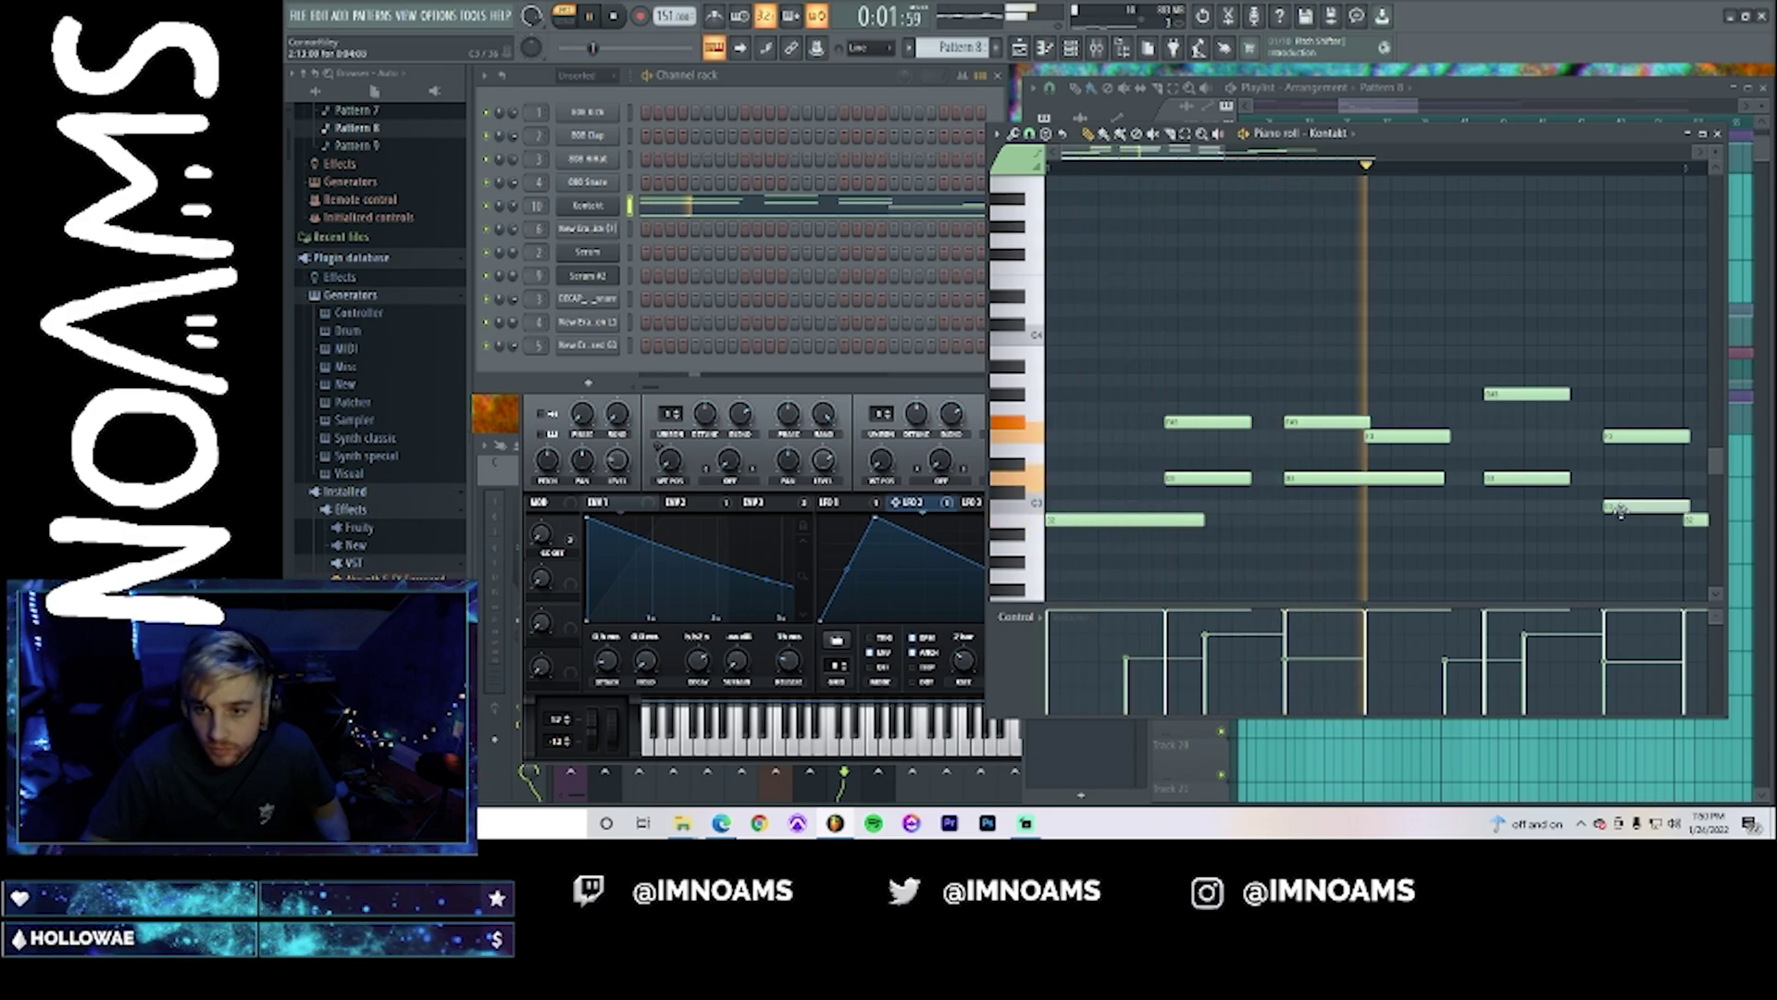
{"action": "left_click_drag", "start_coordinate": [1620, 509], "coordinate": [1619, 495]}
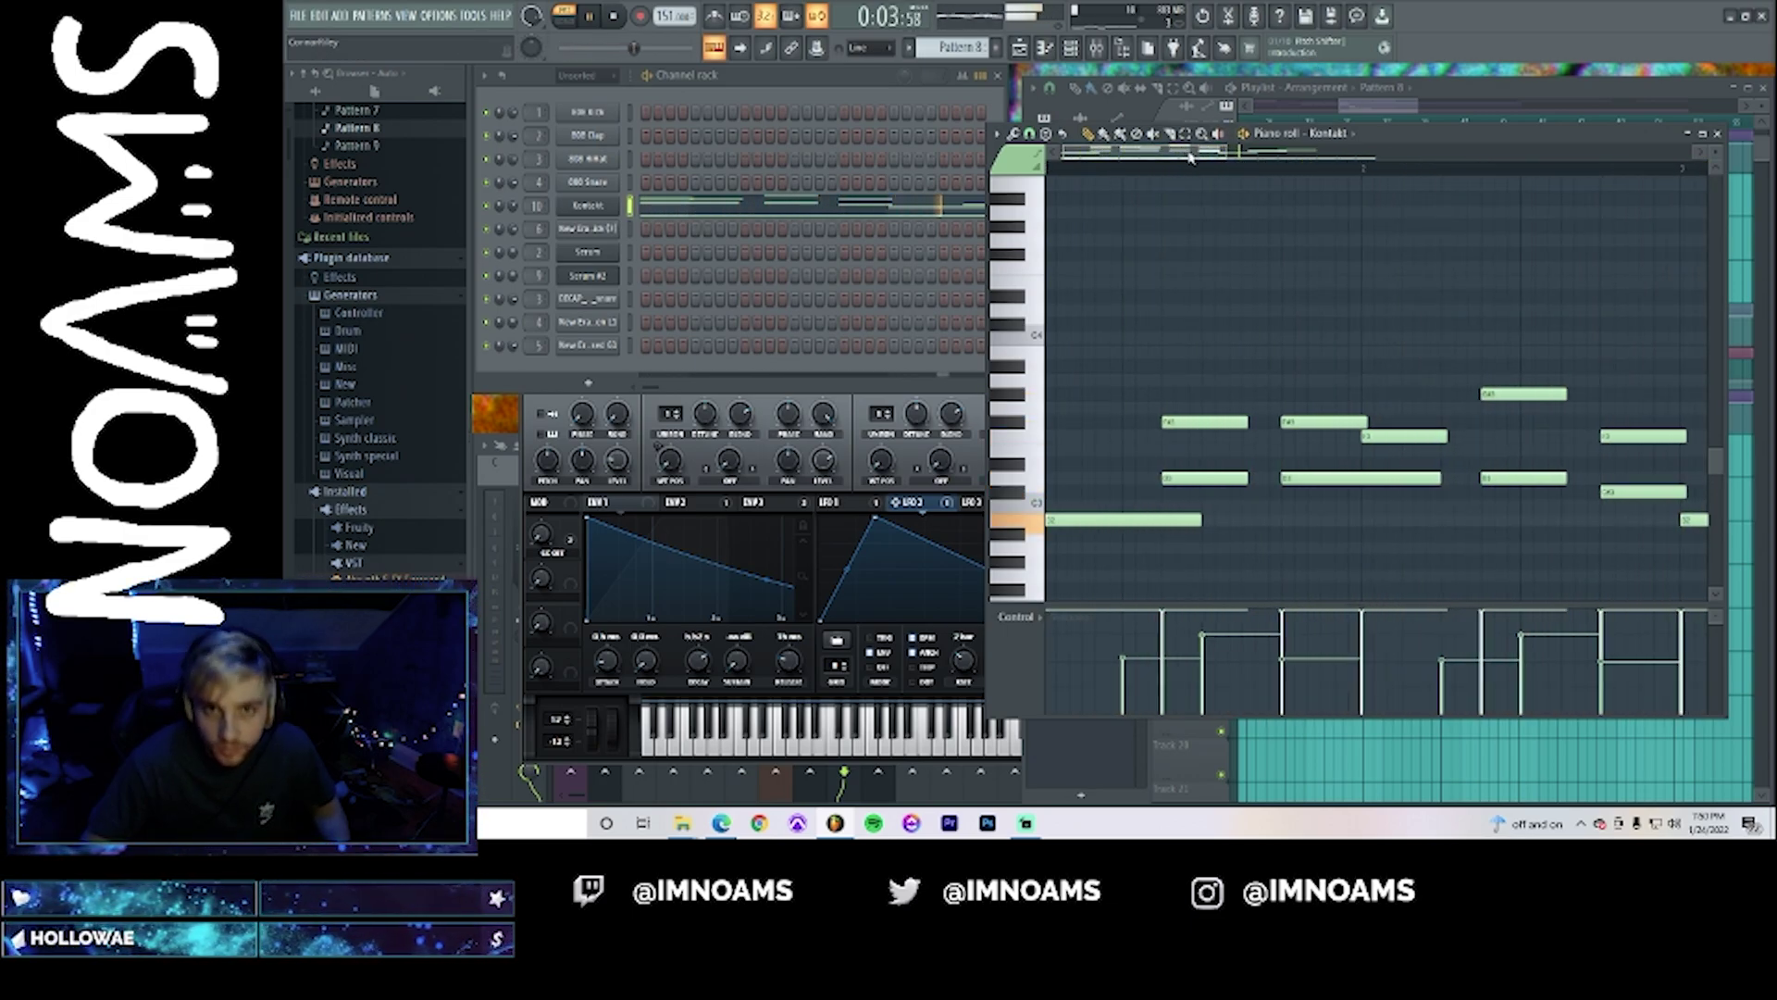
- Build a run of six short repeated F#3 notes through the end of bar 3 while playing the pattern
{"action": "key", "text": "space"}
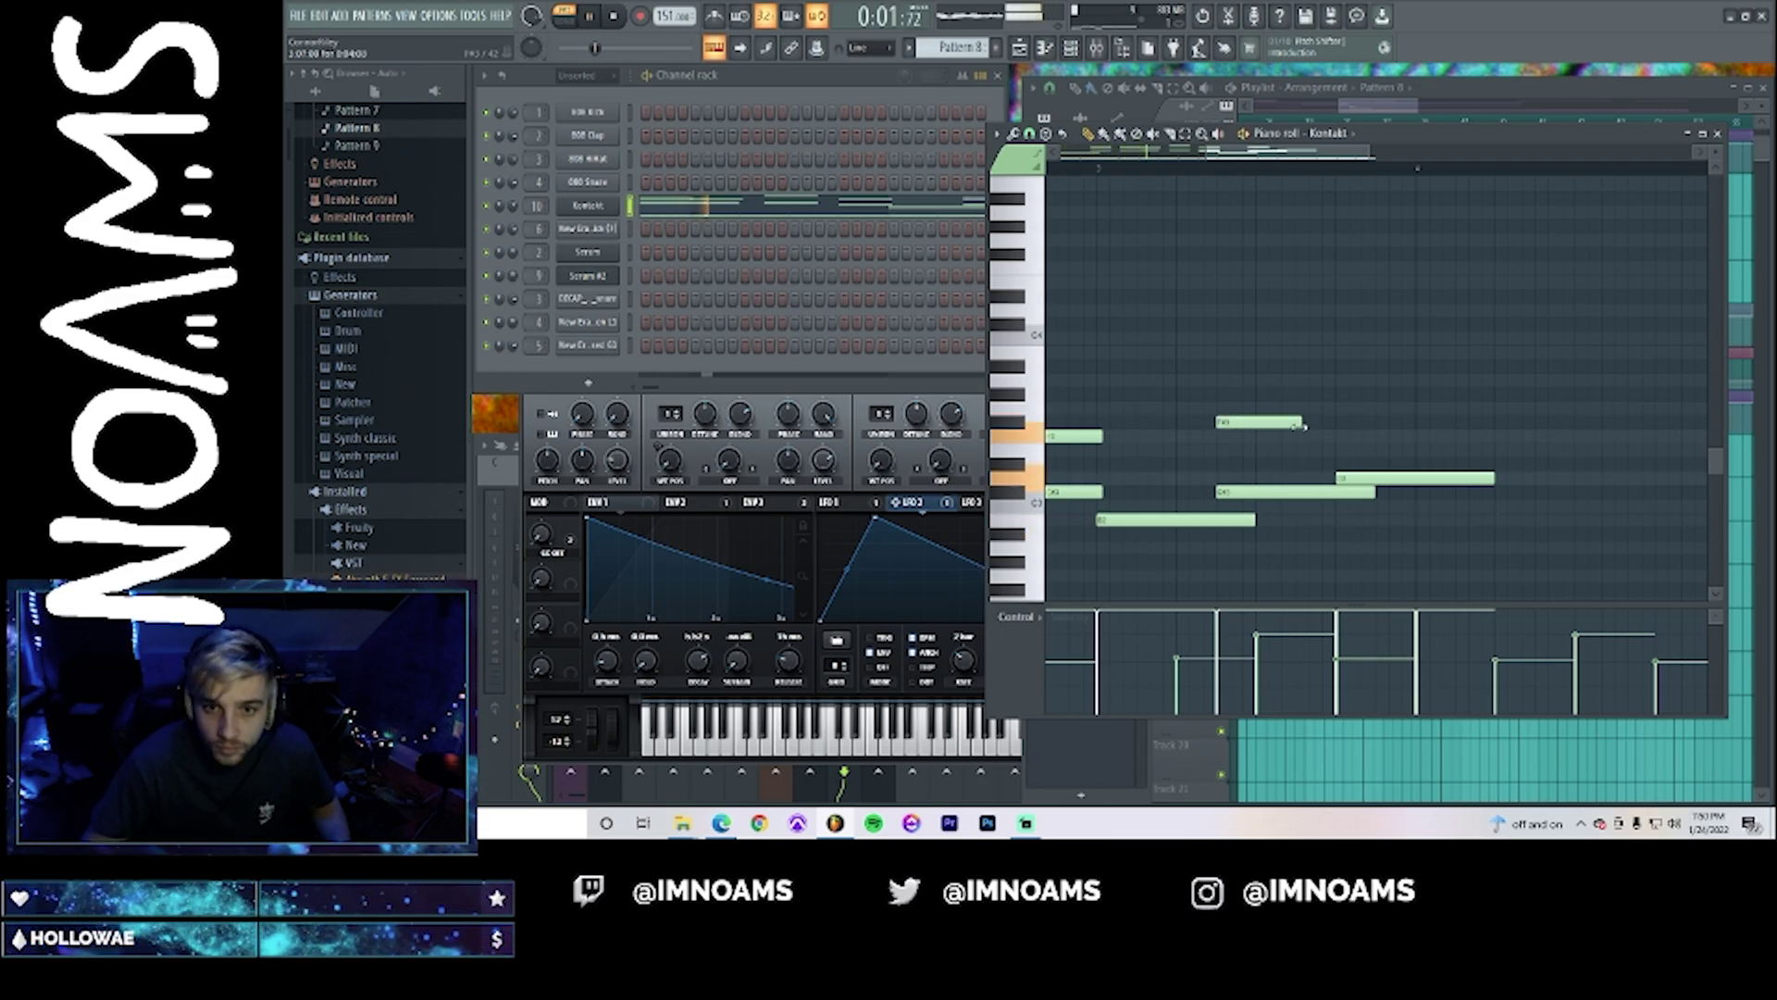
{"action": "left_click", "coordinate": [1270, 422]}
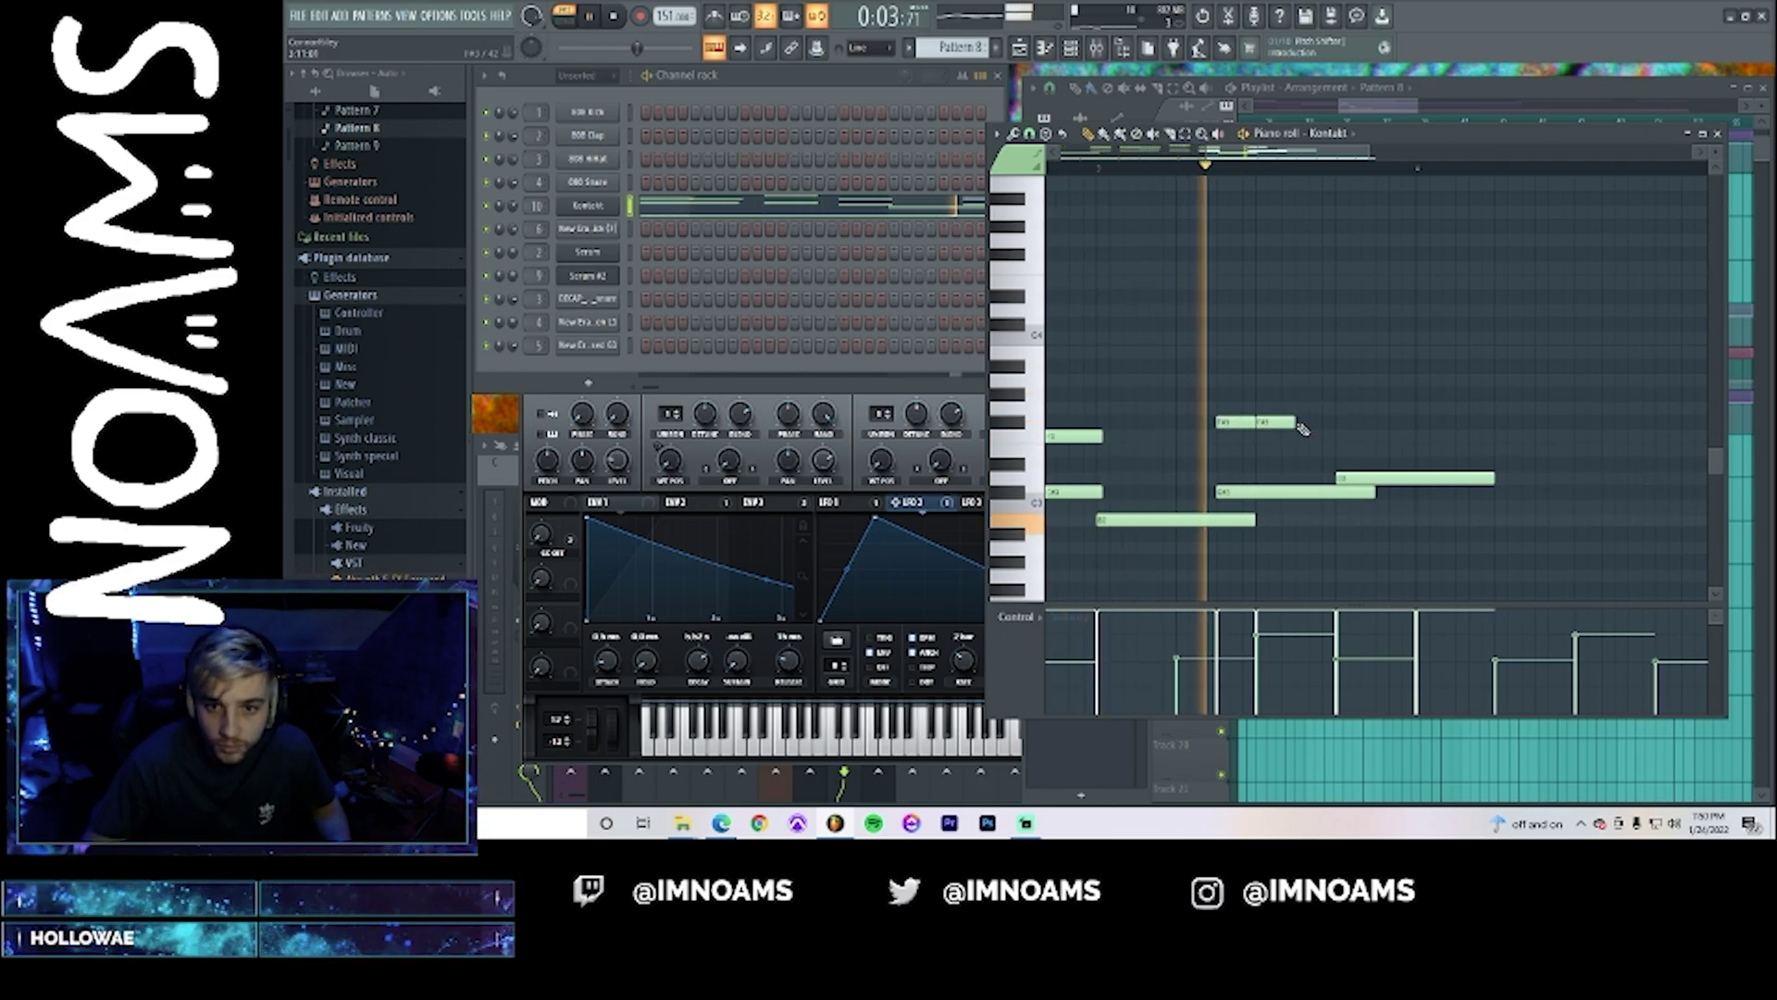
{"action": "left_click", "coordinate": [1311, 422]}
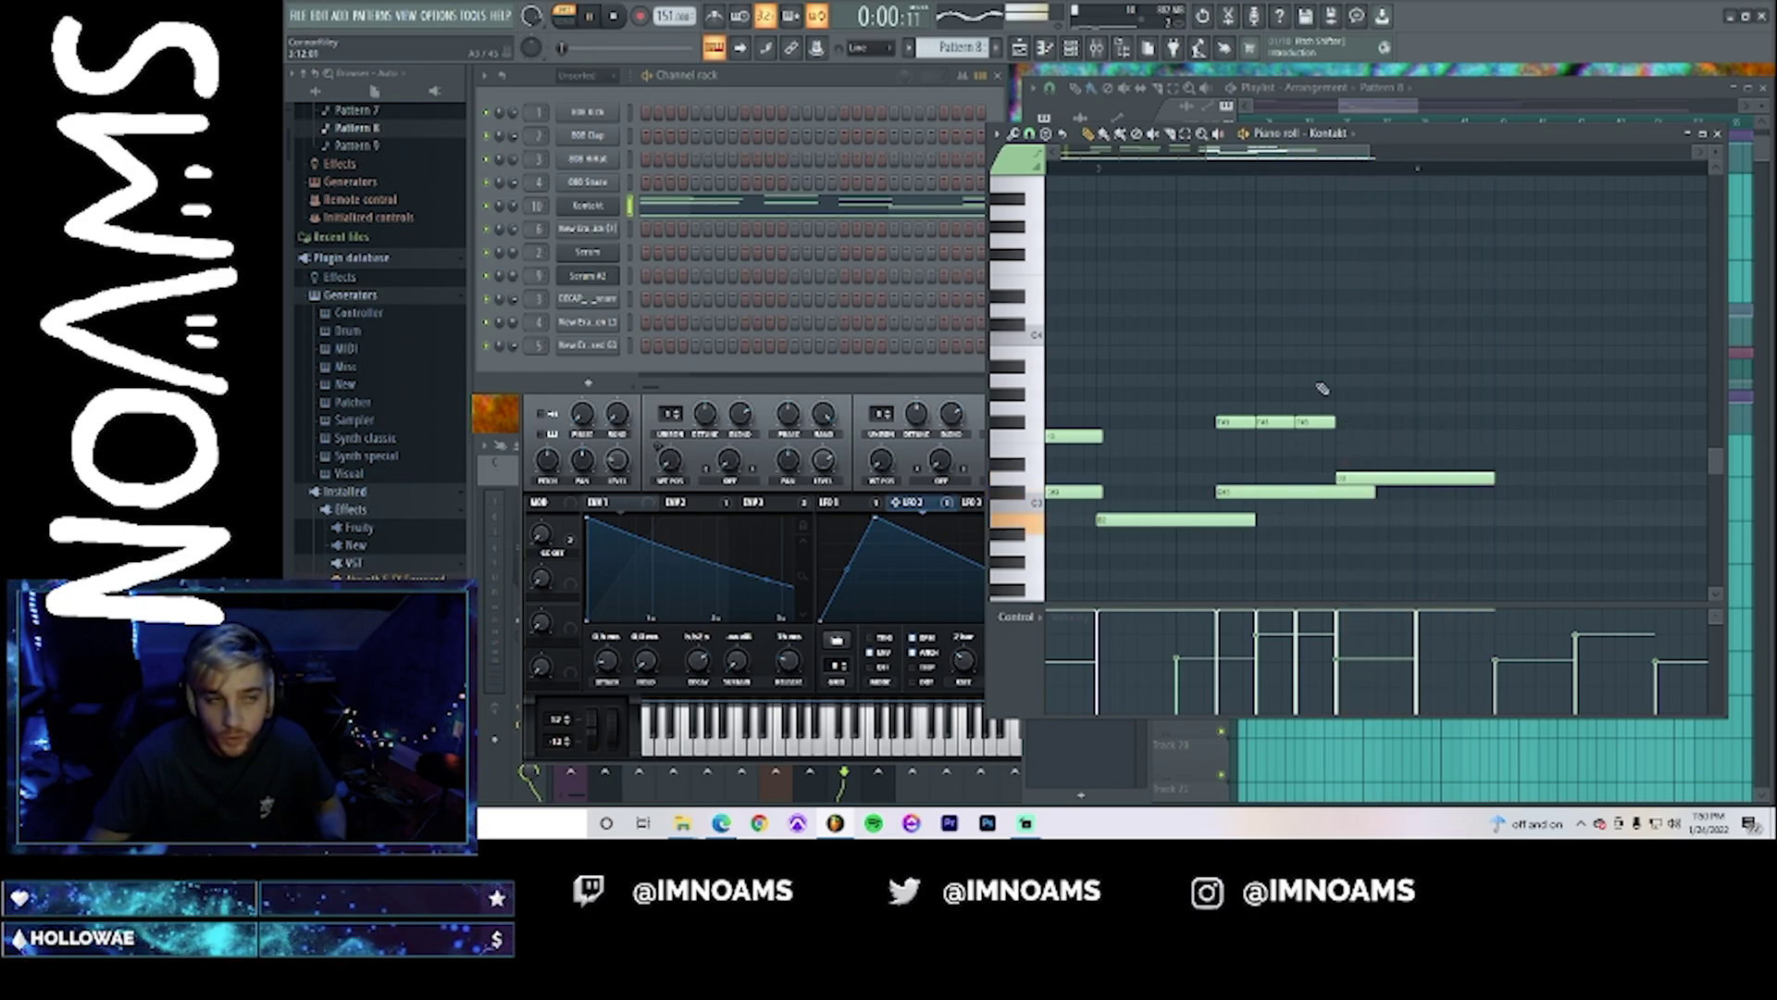
{"action": "left_click", "coordinate": [1374, 422]}
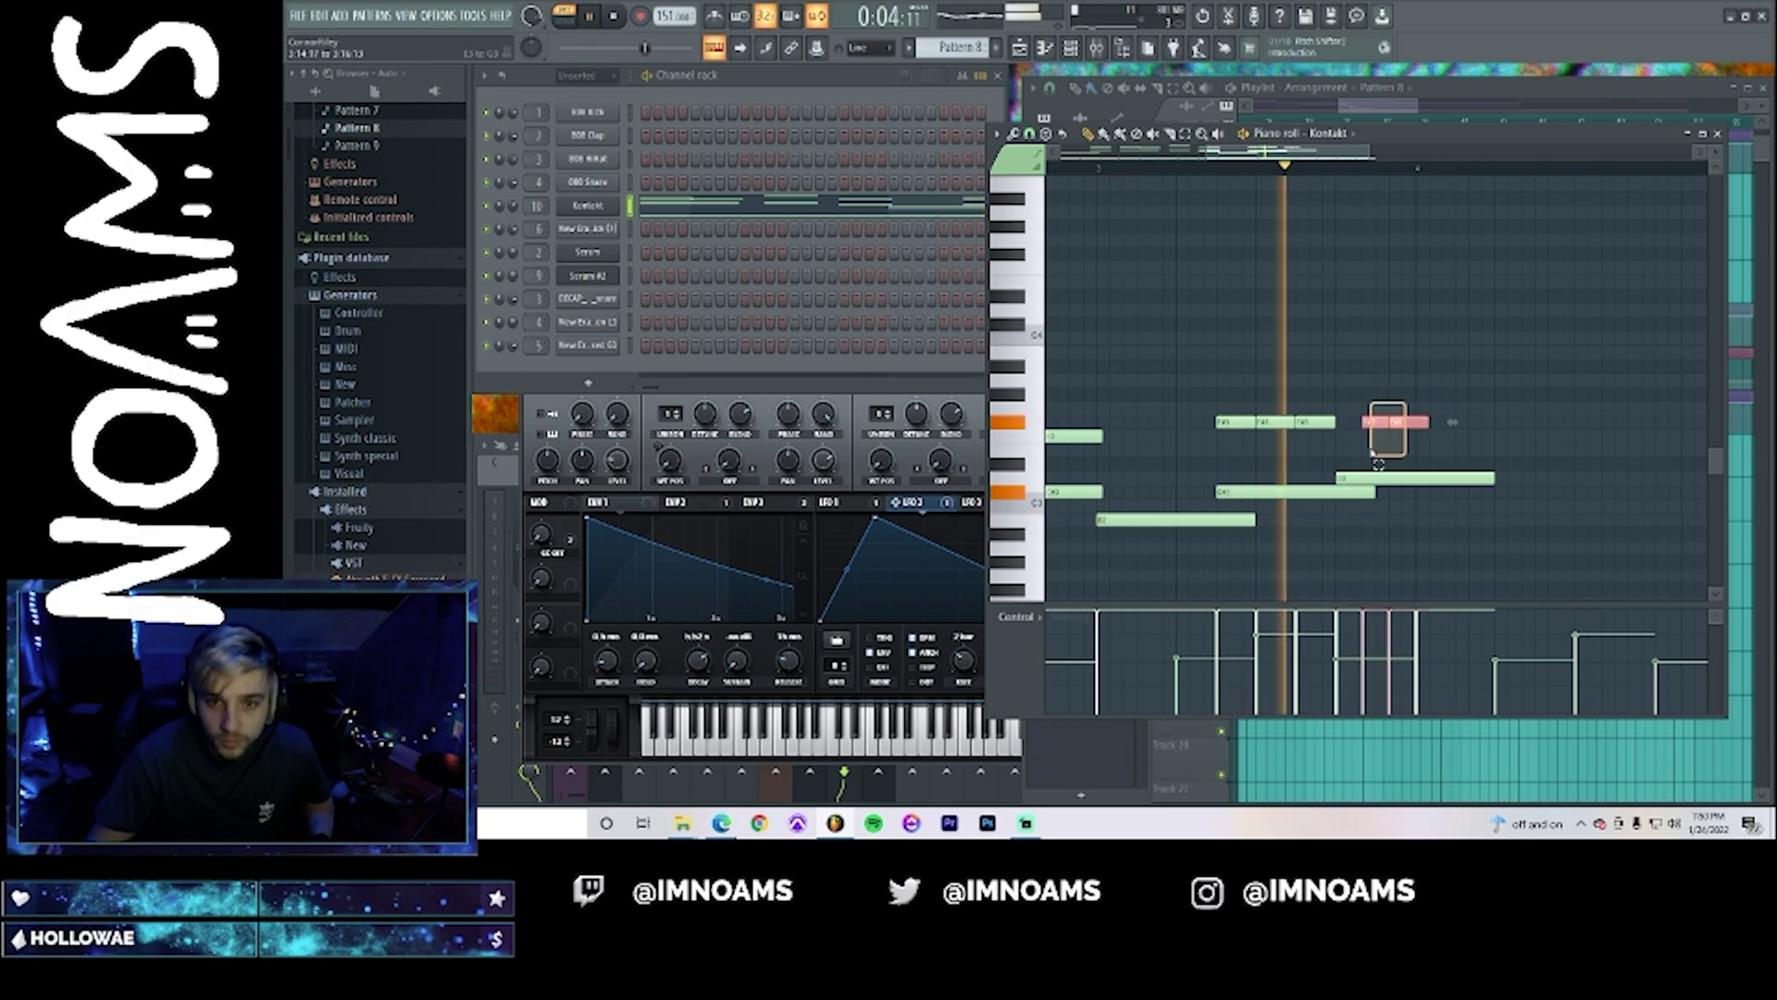
{"action": "left_click_drag", "start_coordinate": [1433, 422], "coordinate": [1419, 424]}
{"action": "key", "text": "space"}
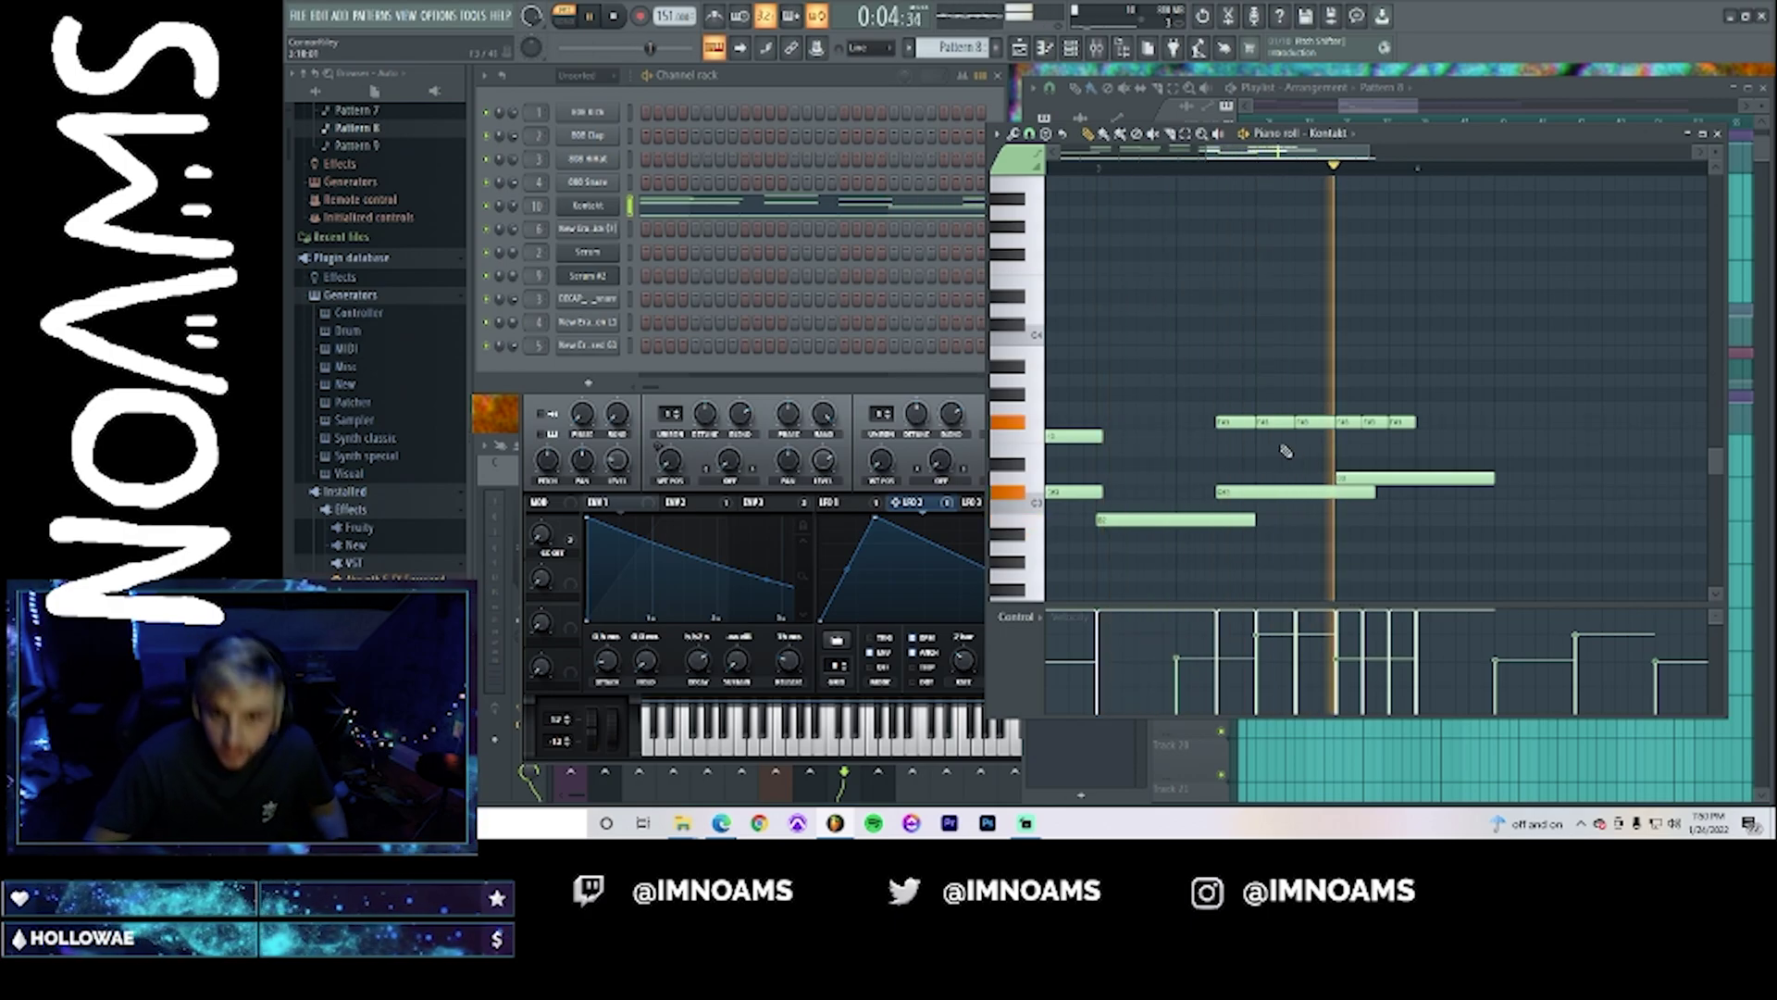
- Place three spaced A2 notes across bar 4 and try a C3 note above the first one during playback
{"action": "key", "text": "space"}
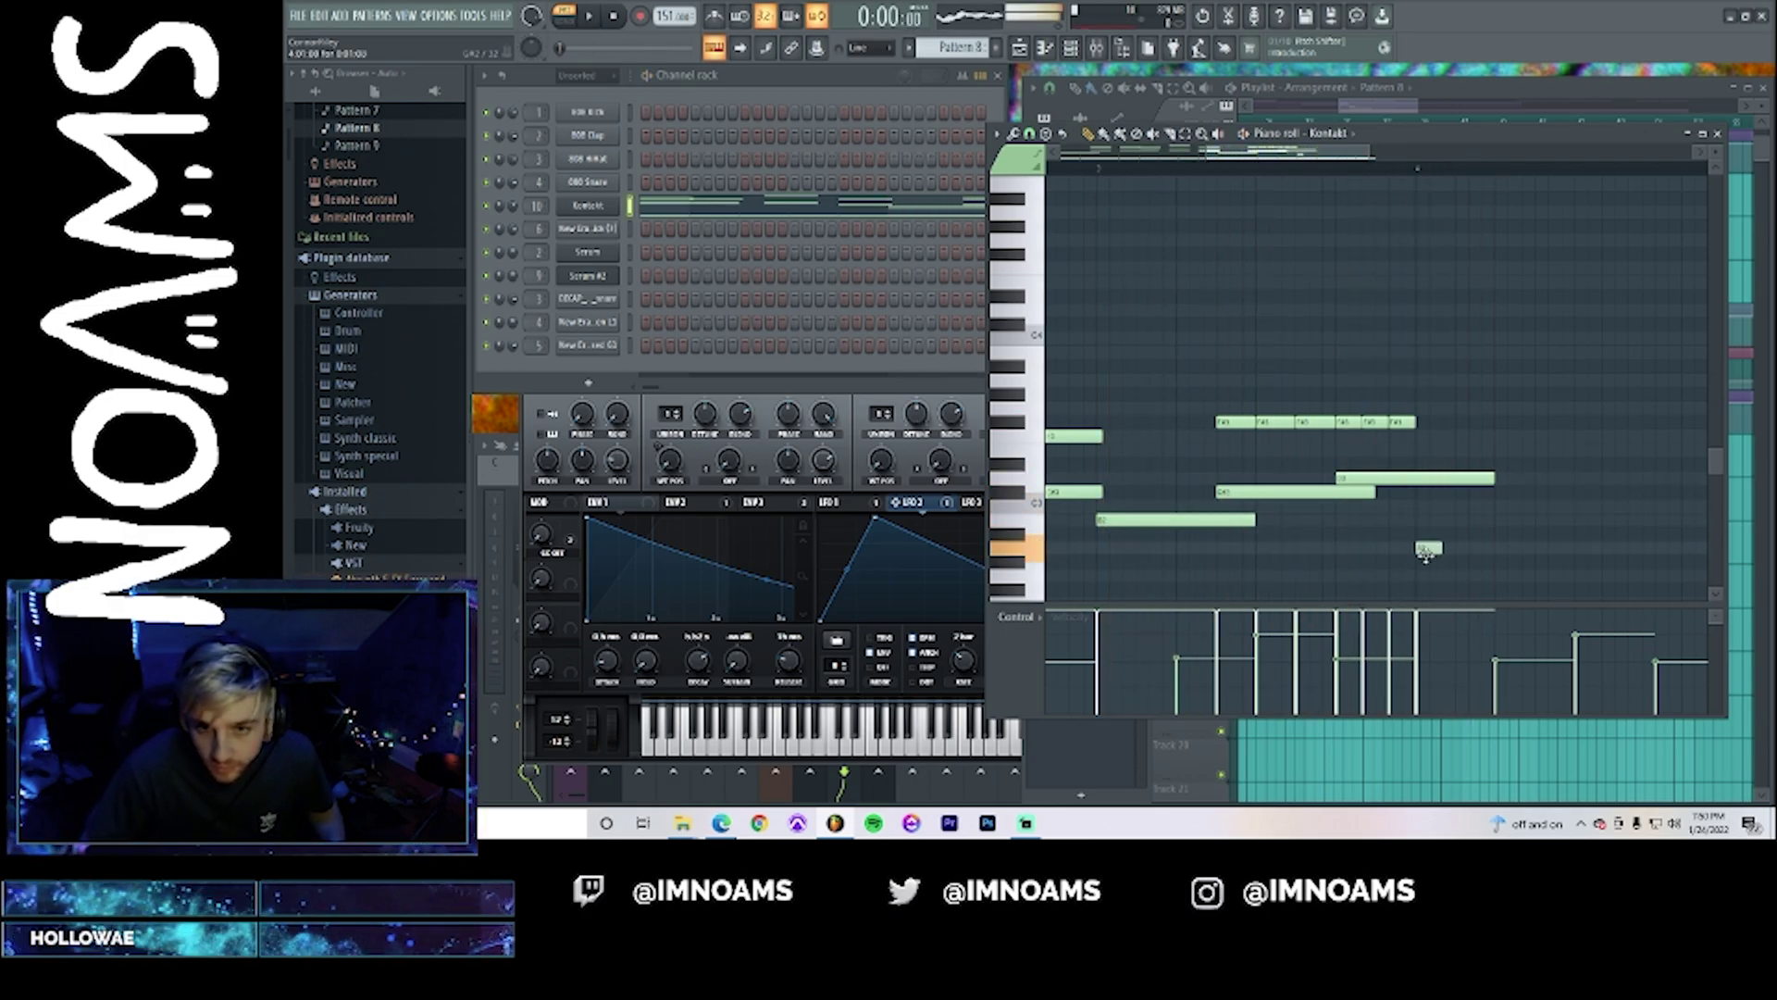
{"action": "scroll", "coordinate": [1426, 554], "scroll_direction": "down", "scroll_amount": 2}
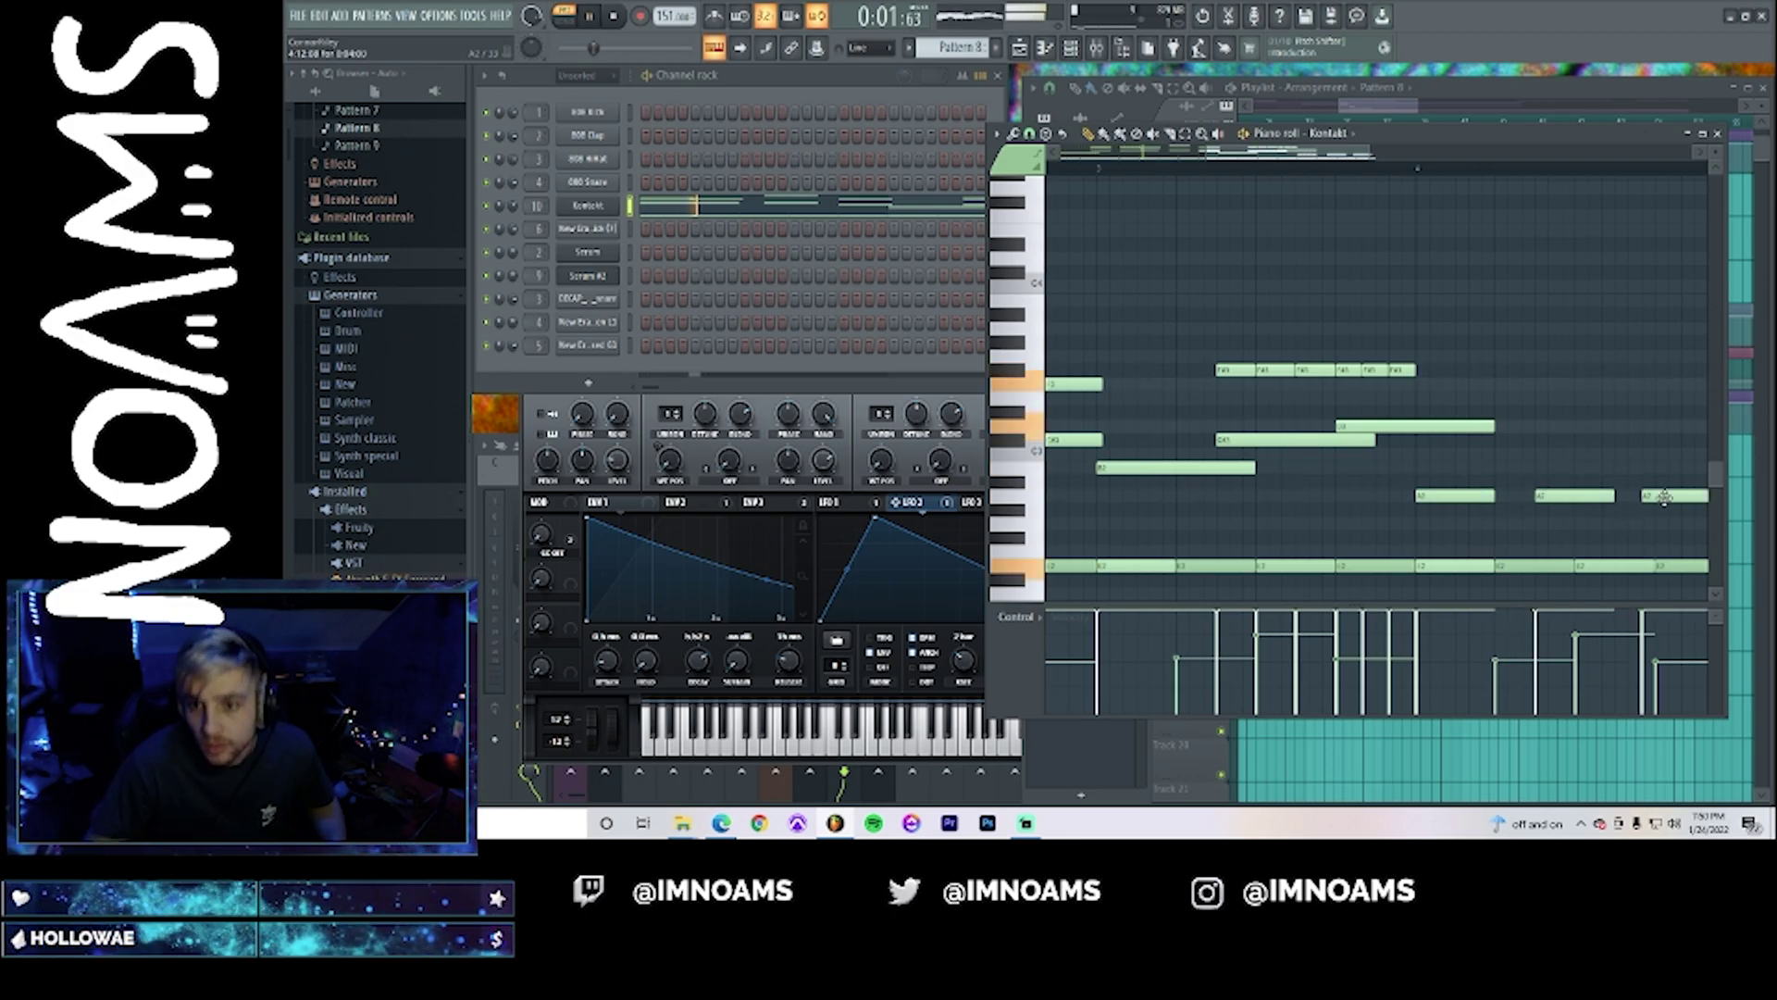
{"action": "left_click_drag", "start_coordinate": [1419, 458], "coordinate": [1504, 473]}
{"action": "key", "text": "space"}
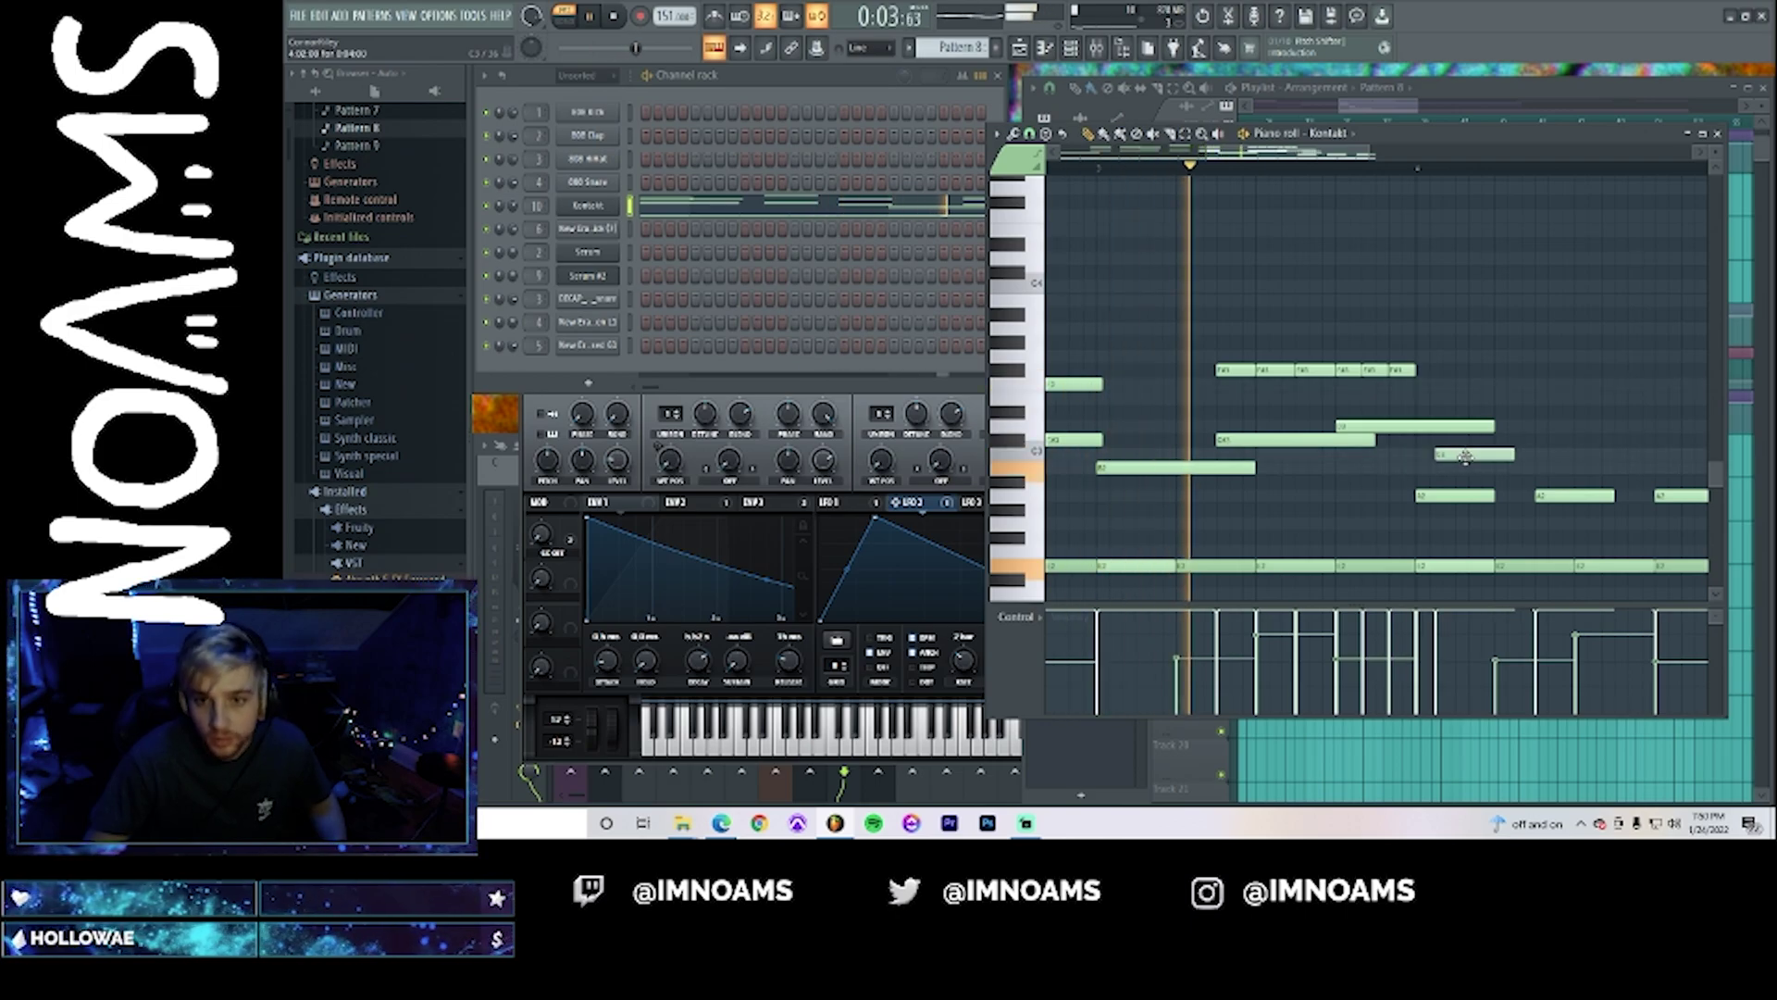
{"action": "key", "text": "space"}
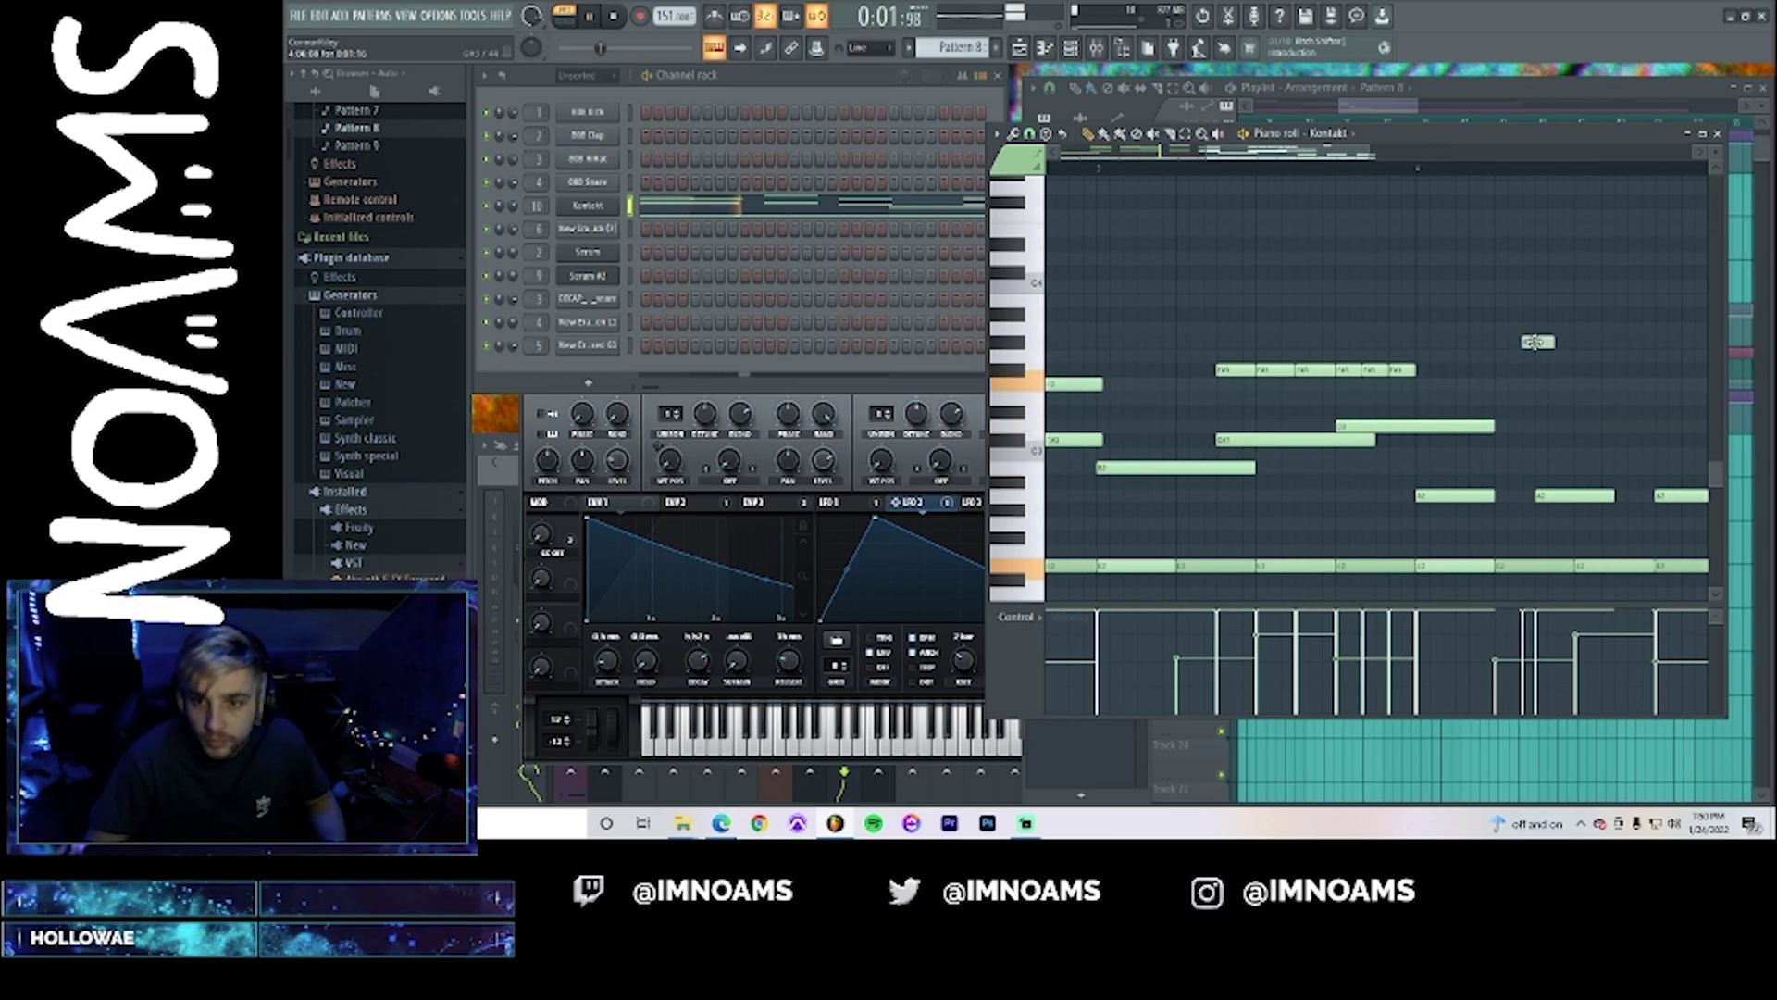
- Fill the second half of bar 4 with short repeated F#3 notes and a matching A#3 run above them
{"action": "left_click_drag", "start_coordinate": [1539, 372], "coordinate": [1603, 370]}
{"action": "key", "text": "space"}
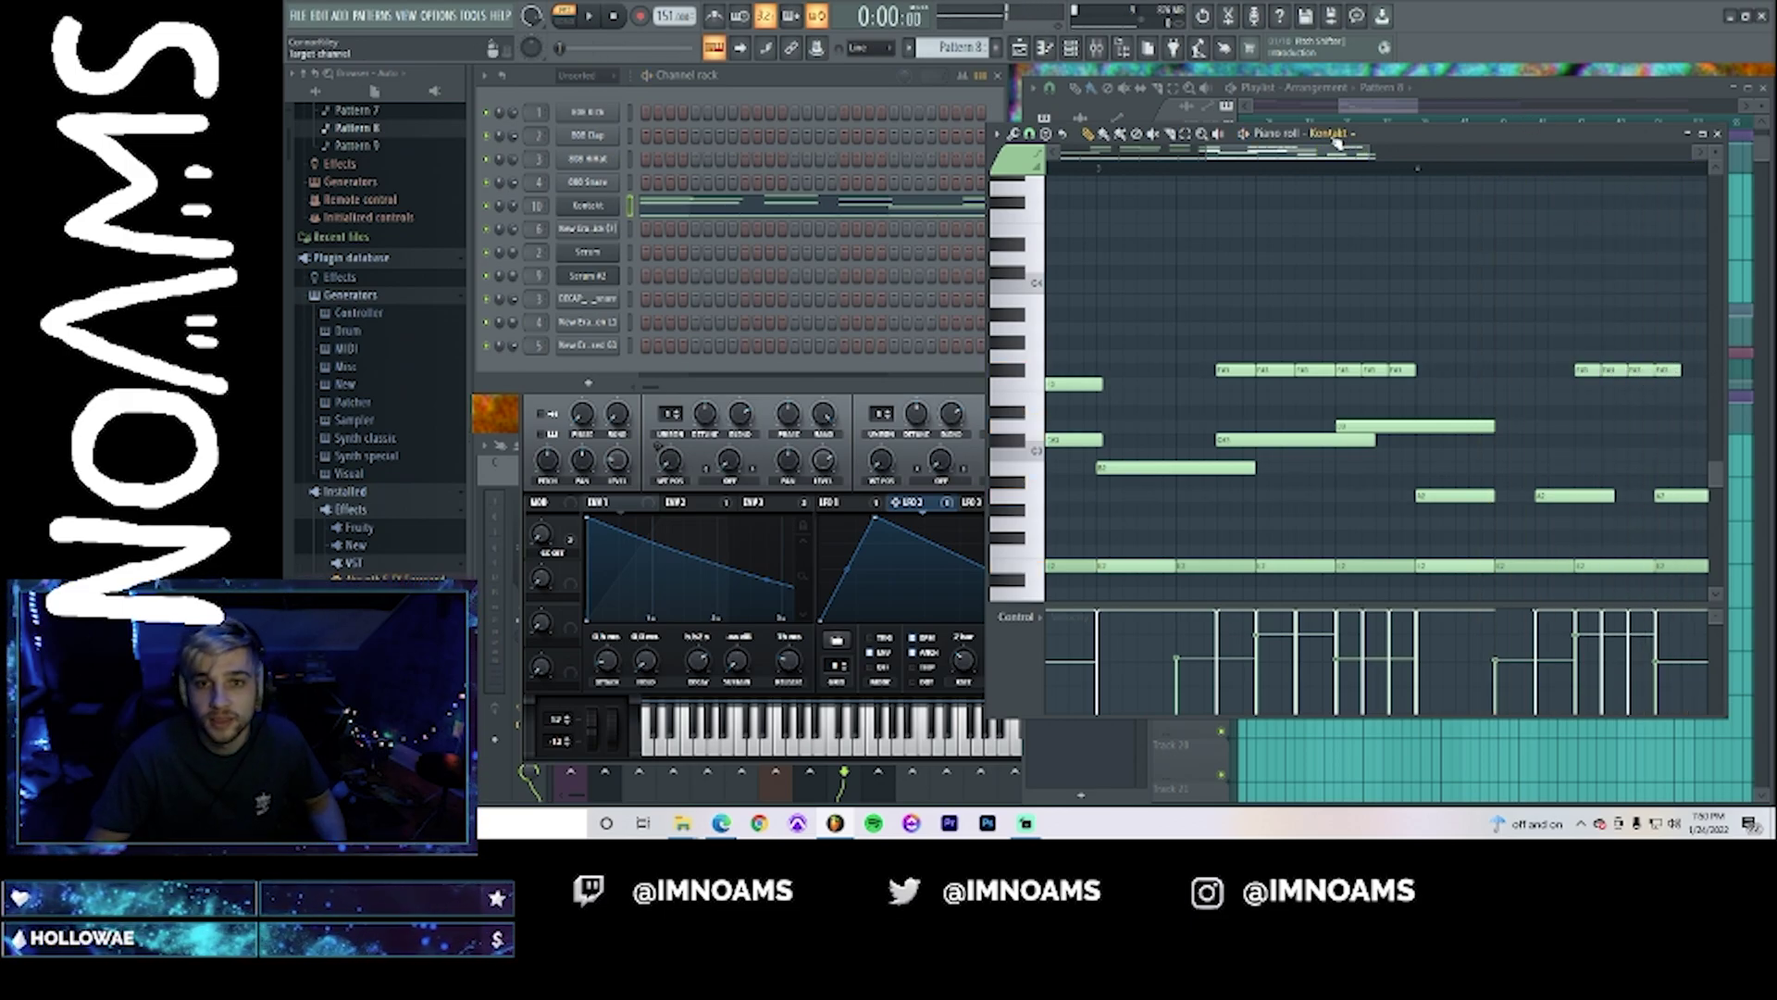
{"action": "left_click_drag", "start_coordinate": [1336, 151], "coordinate": [1397, 153]}
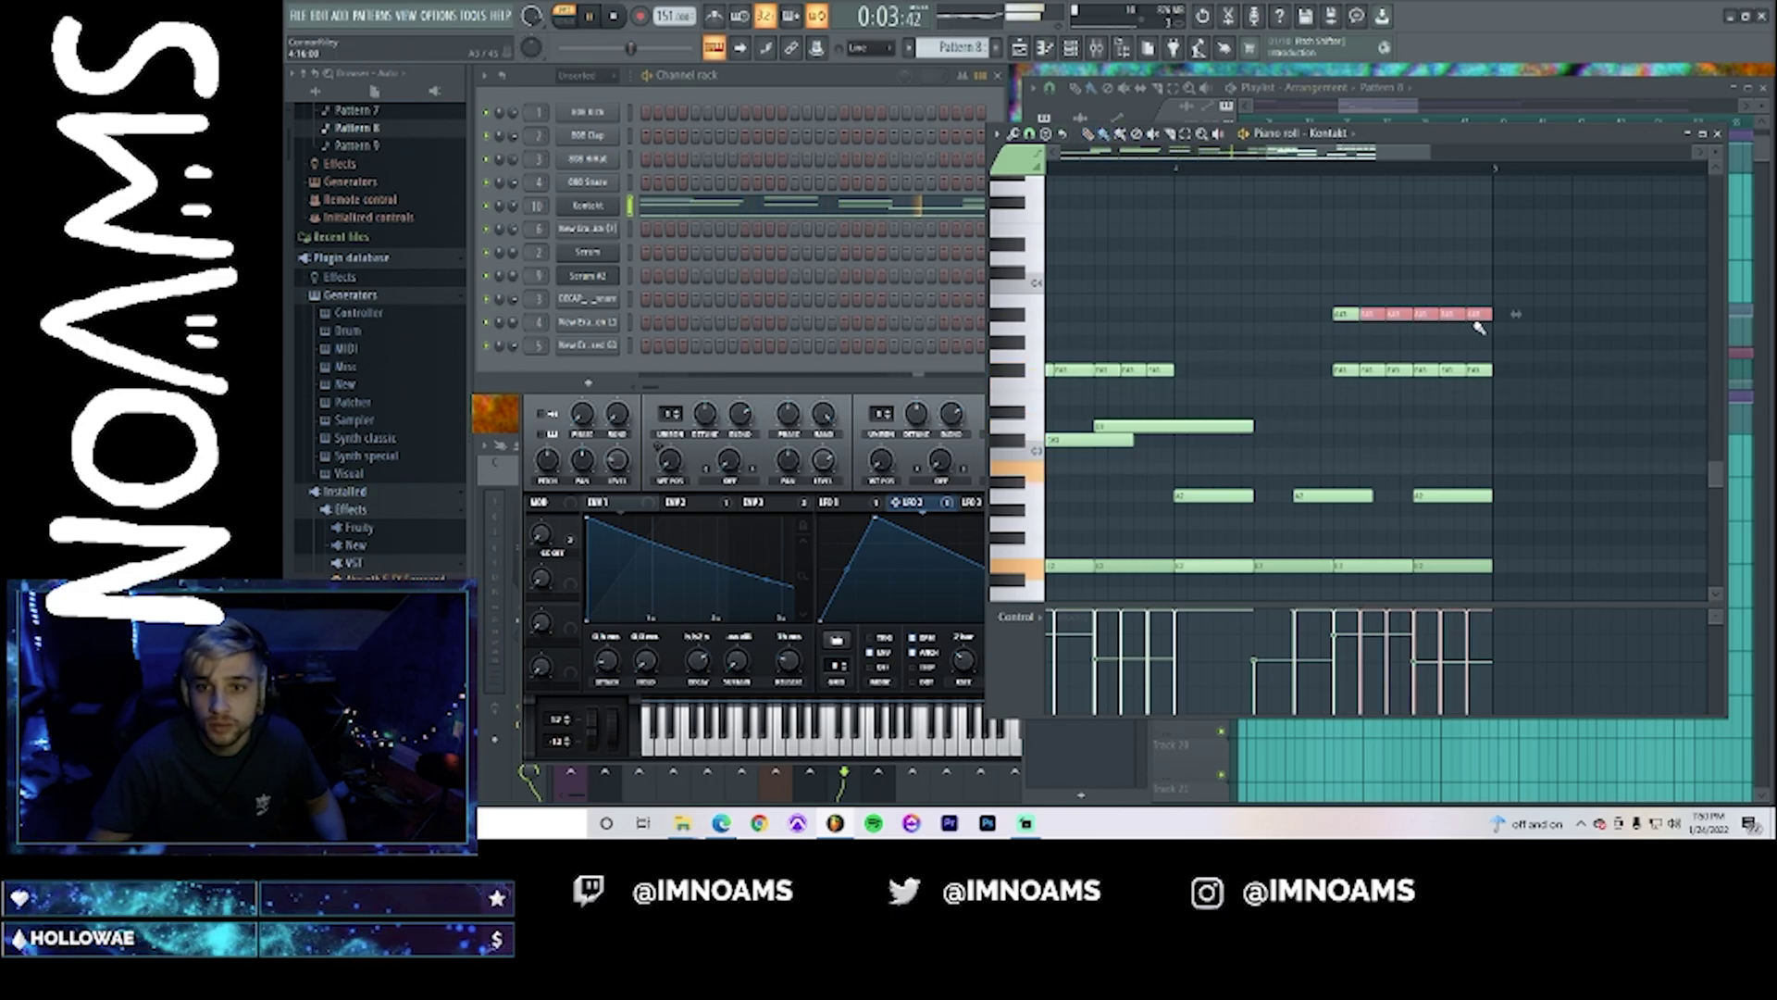
- Turn the E2 bass notes in the second half of bar 4 into short repeats with rising velocities
{"action": "scroll", "coordinate": [1336, 506], "scroll_direction": "down", "scroll_amount": 2}
{"action": "left_click_drag", "start_coordinate": [1336, 468], "coordinate": [1395, 485]}
{"action": "left_click", "coordinate": [1511, 484]}
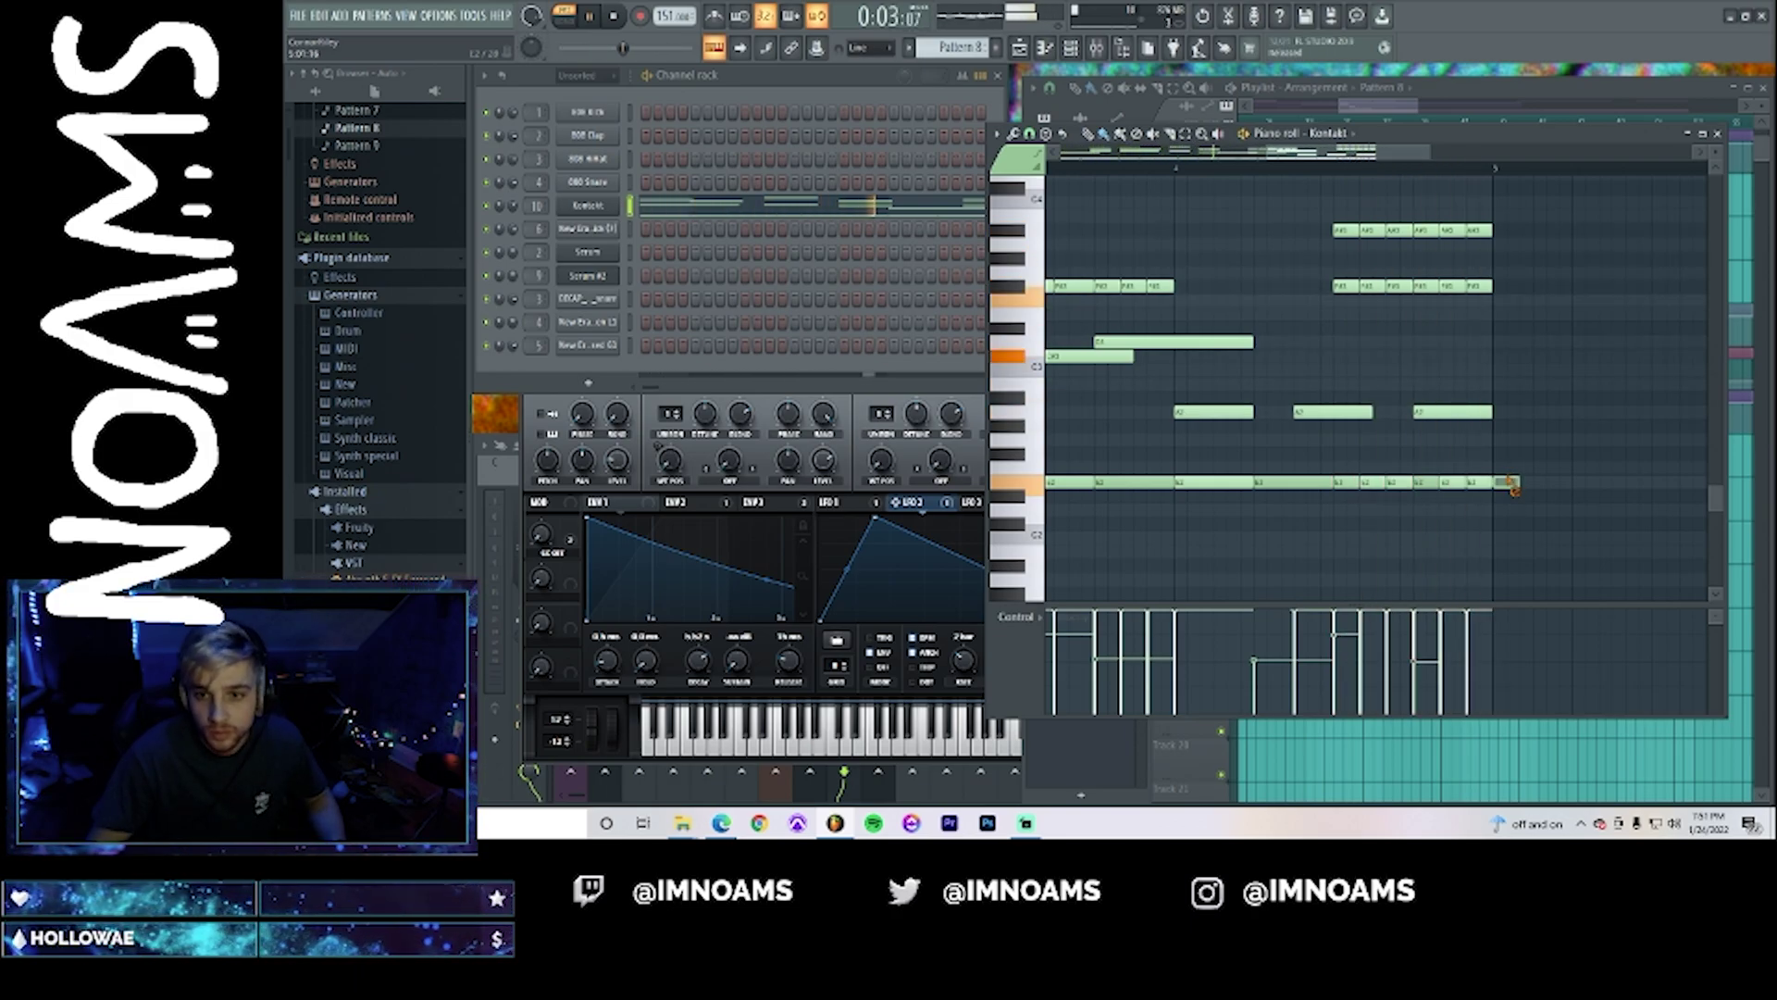
{"action": "key", "text": "space"}
{"action": "left_click_drag", "start_coordinate": [1533, 472], "coordinate": [1349, 495]}
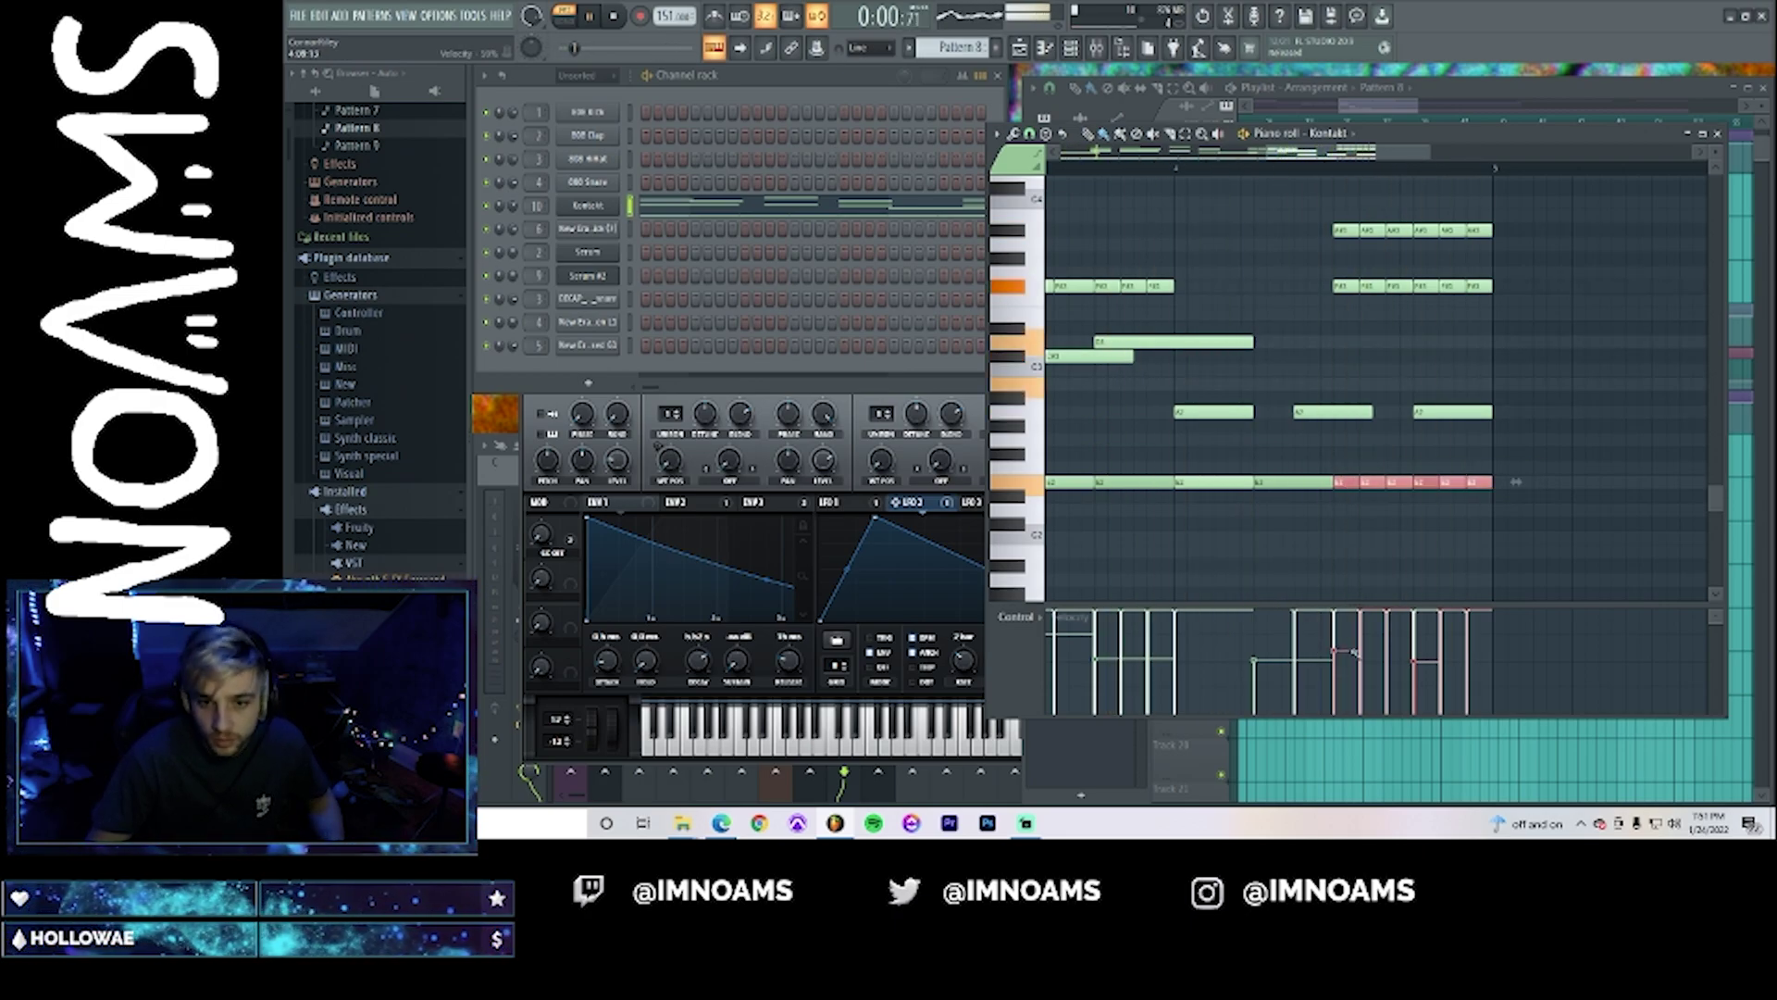
- Play the playlist from bar 41 and place Pattern 5 at bars 41 and 45 on Track 9
{"action": "left_click", "coordinate": [1471, 81]}
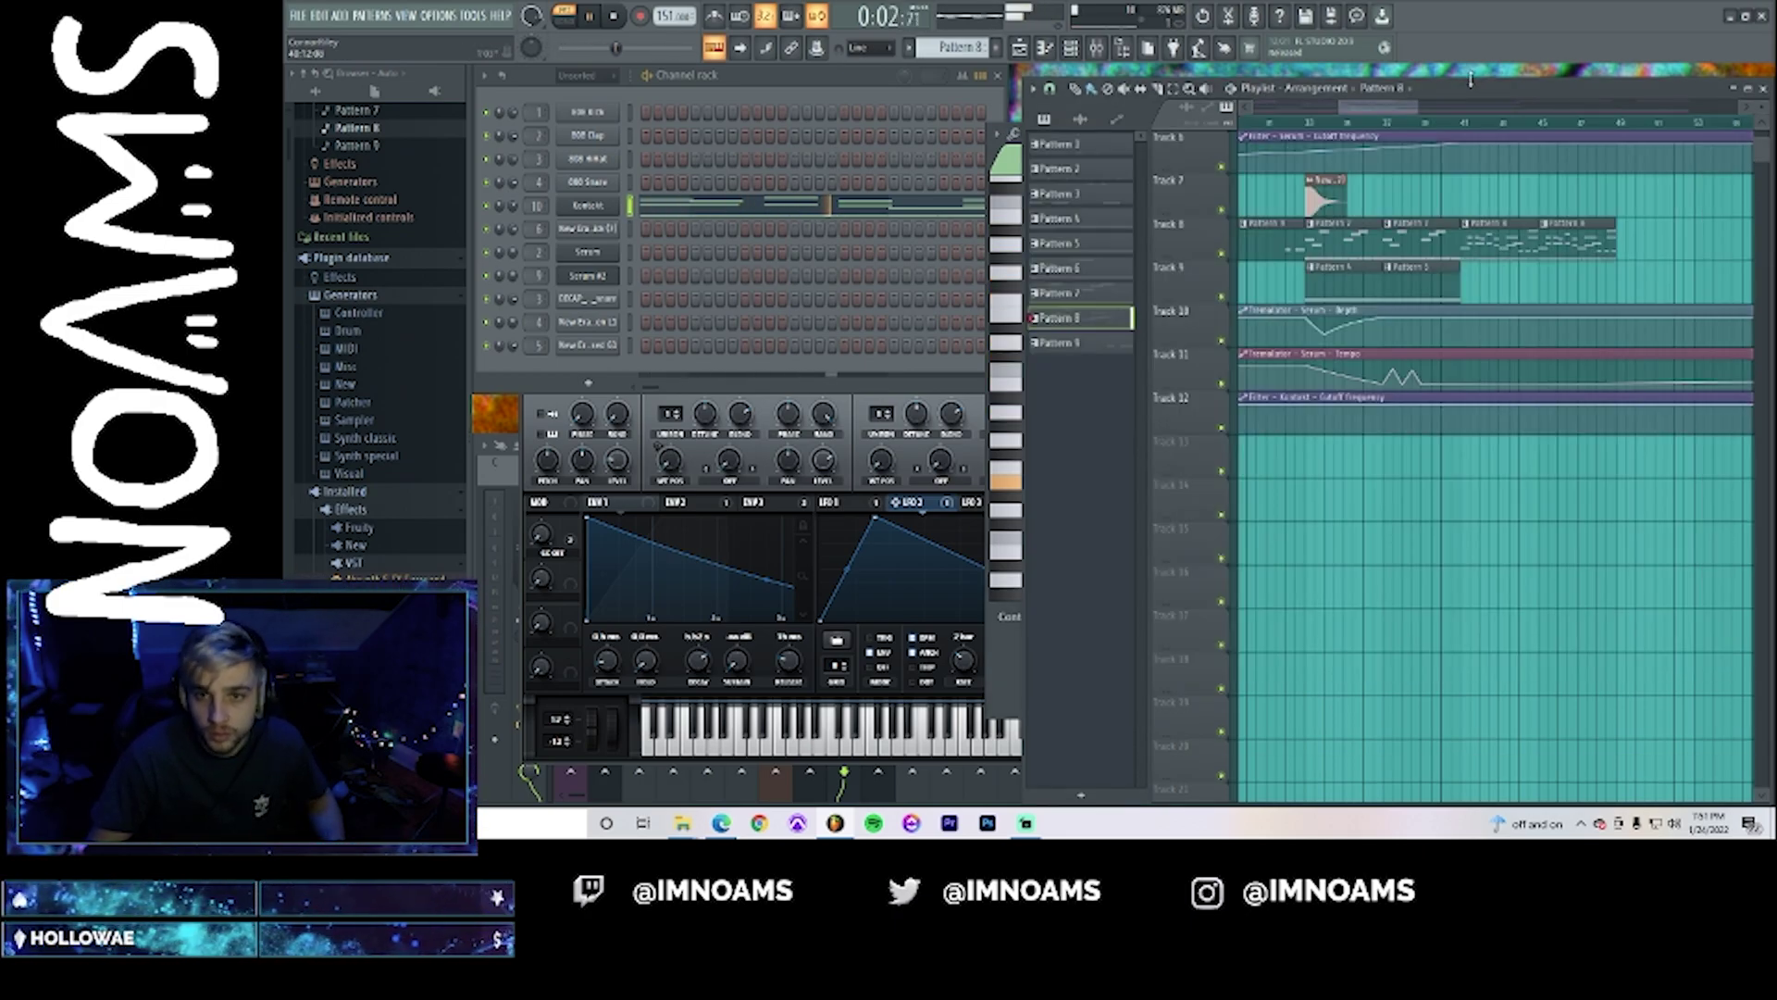
{"action": "left_click", "coordinate": [1451, 123]}
{"action": "left_click", "coordinate": [1426, 292]}
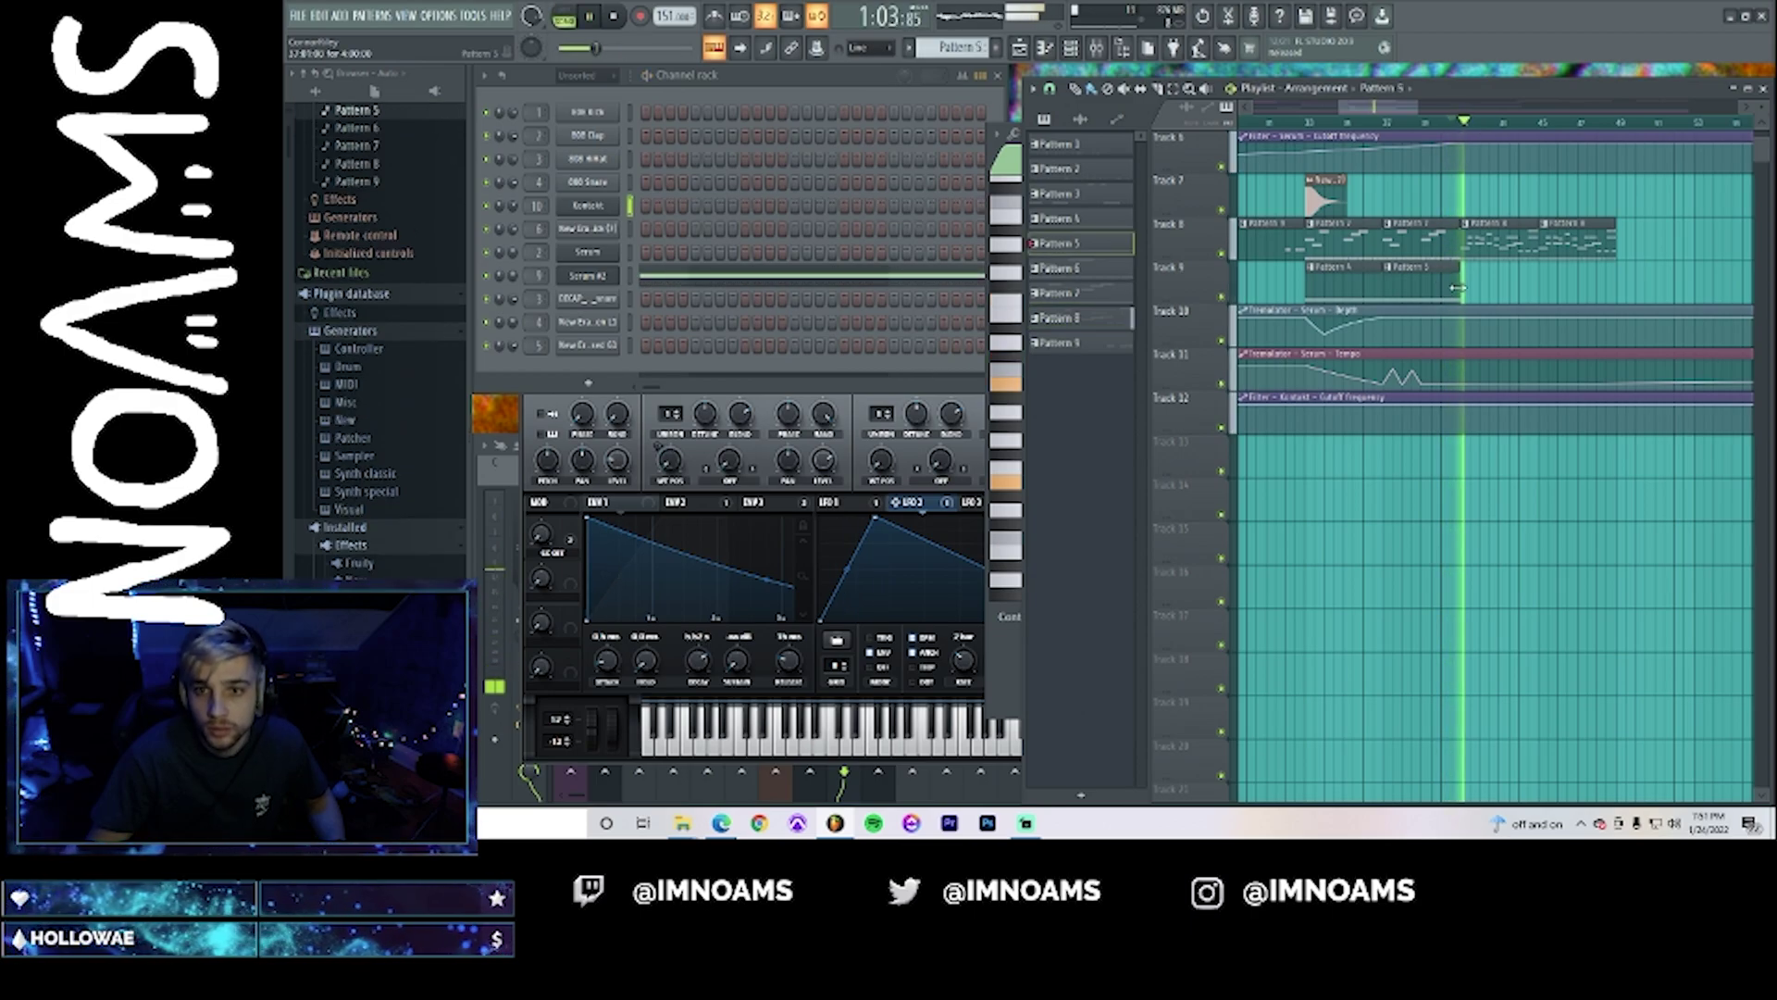
{"action": "left_click", "coordinate": [1468, 296]}
{"action": "left_click", "coordinate": [1556, 282]}
- Review the extended arrangement, reopen Pattern 8's Kontakt notes, and play its last bar
{"action": "scroll", "coordinate": [1621, 280], "scroll_direction": "up", "scroll_amount": 3}
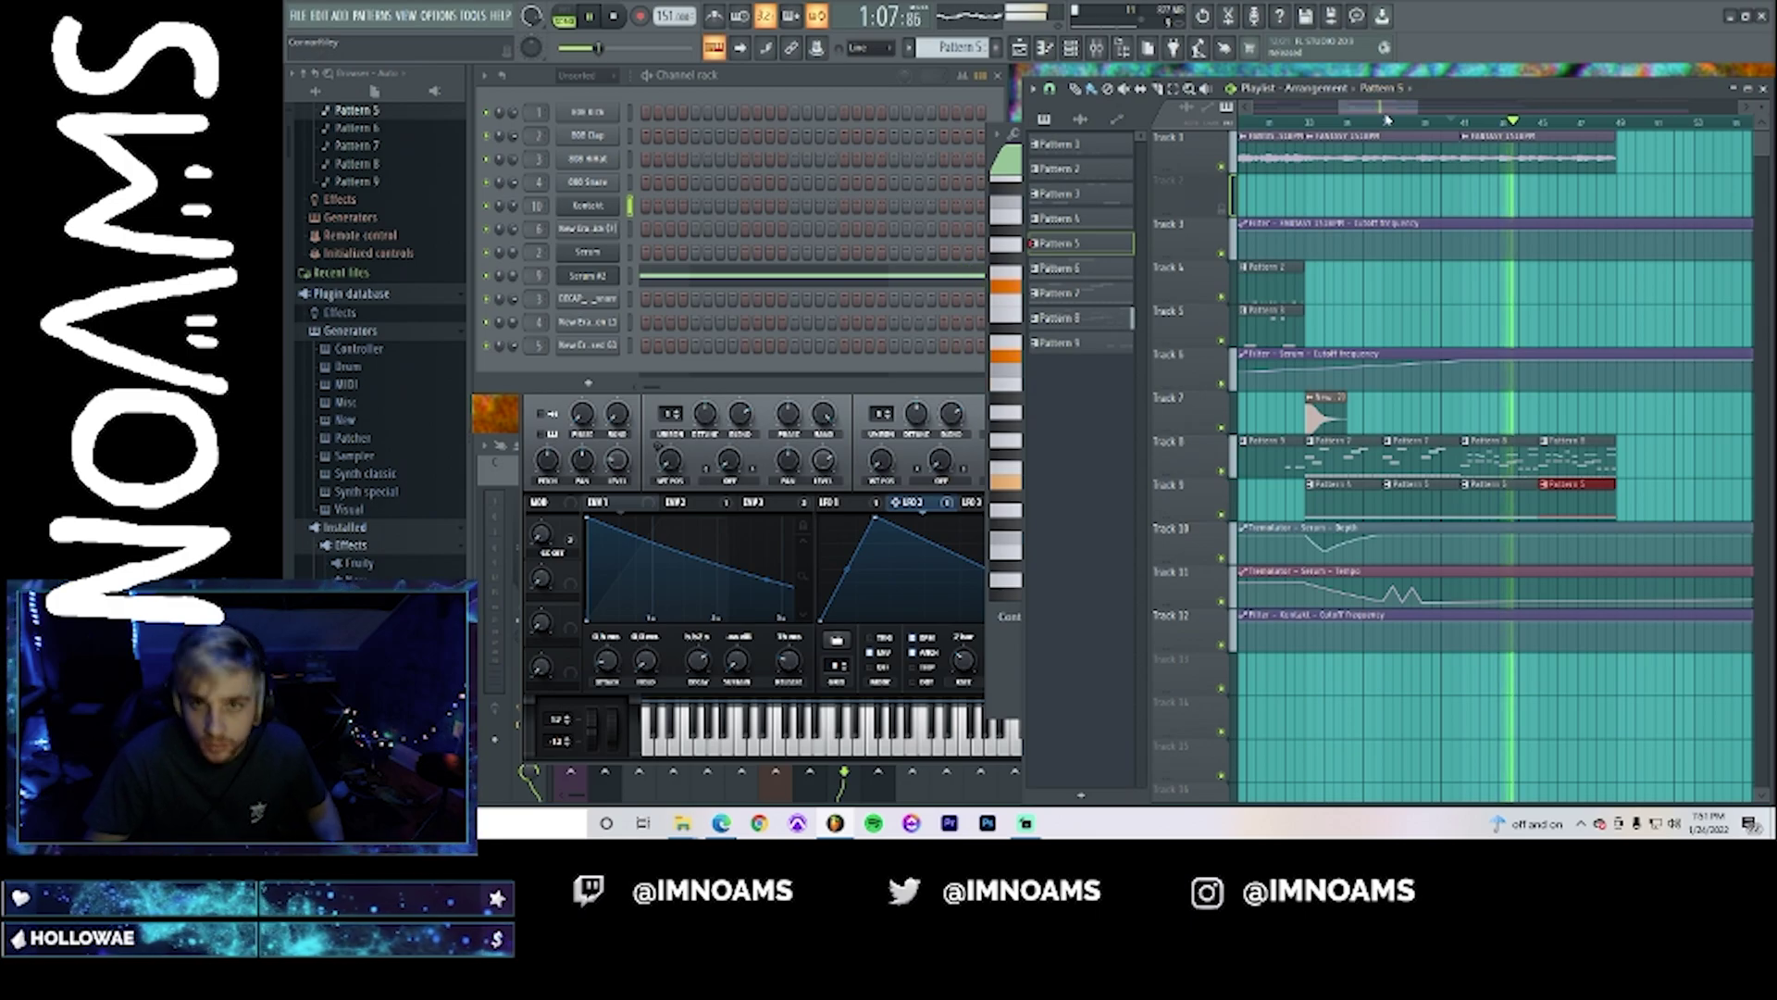
{"action": "left_click_drag", "start_coordinate": [1386, 108], "coordinate": [1395, 173]}
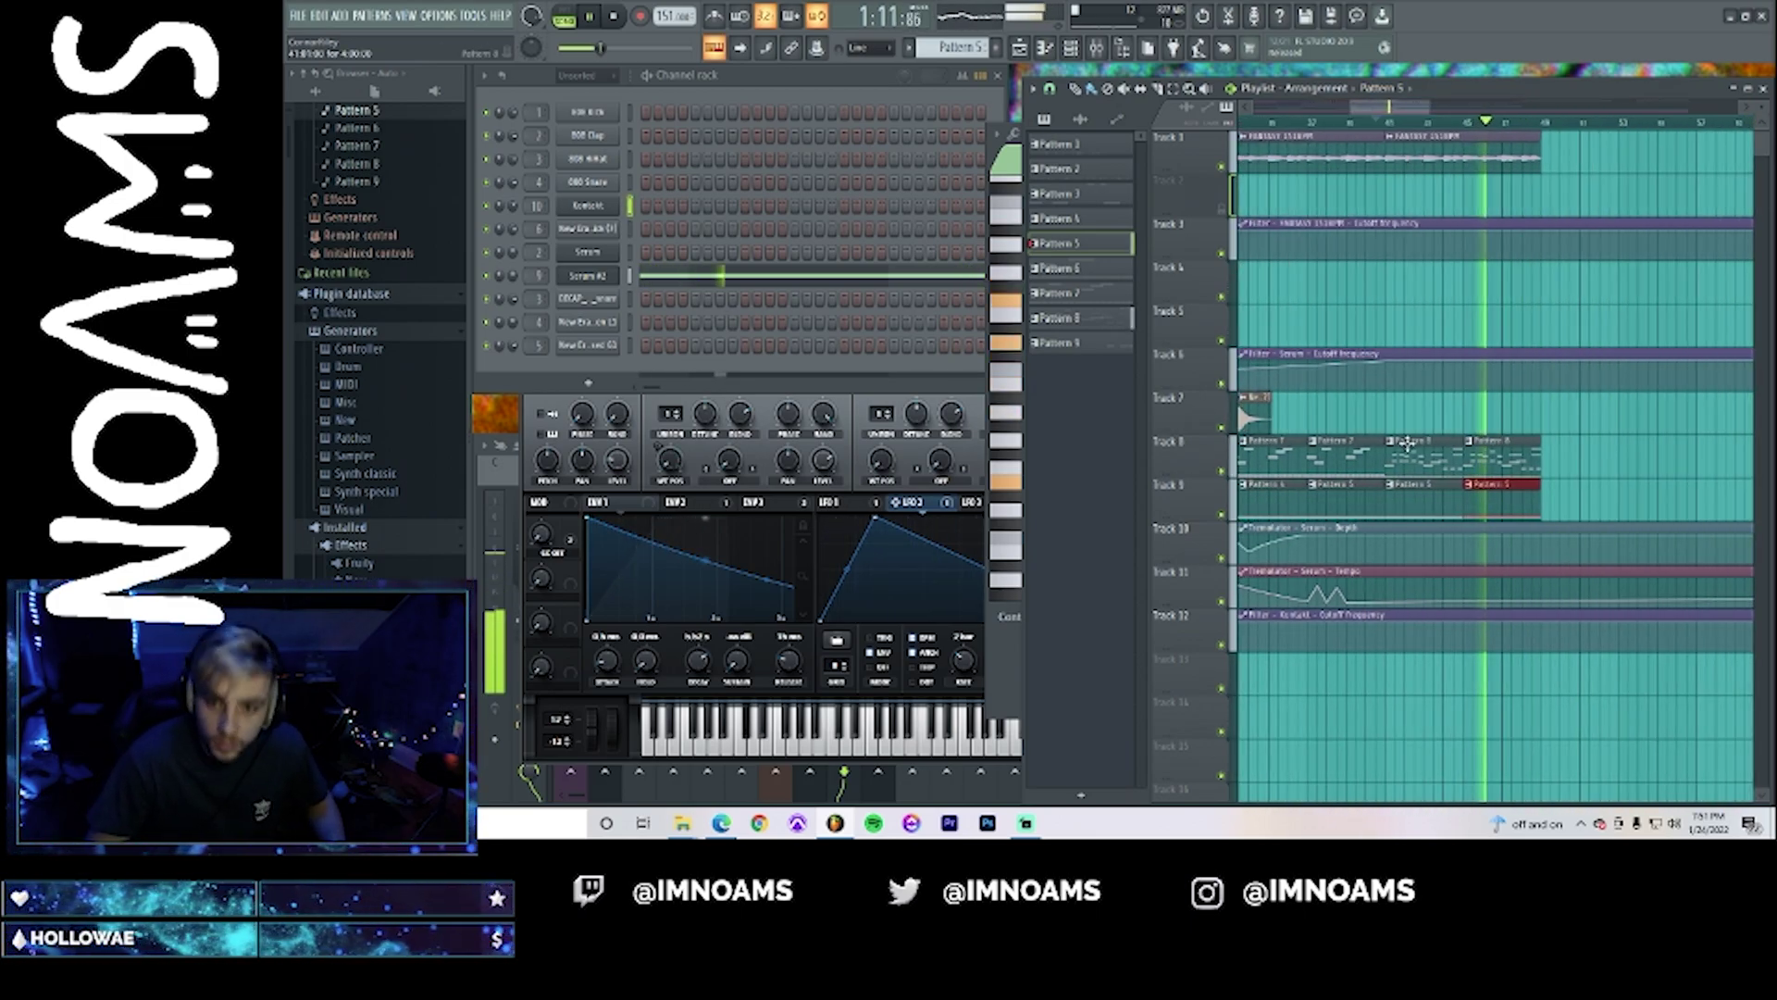
{"action": "key", "text": "space"}
{"action": "left_click", "coordinate": [1444, 468]}
{"action": "double_click", "coordinate": [1445, 469]}
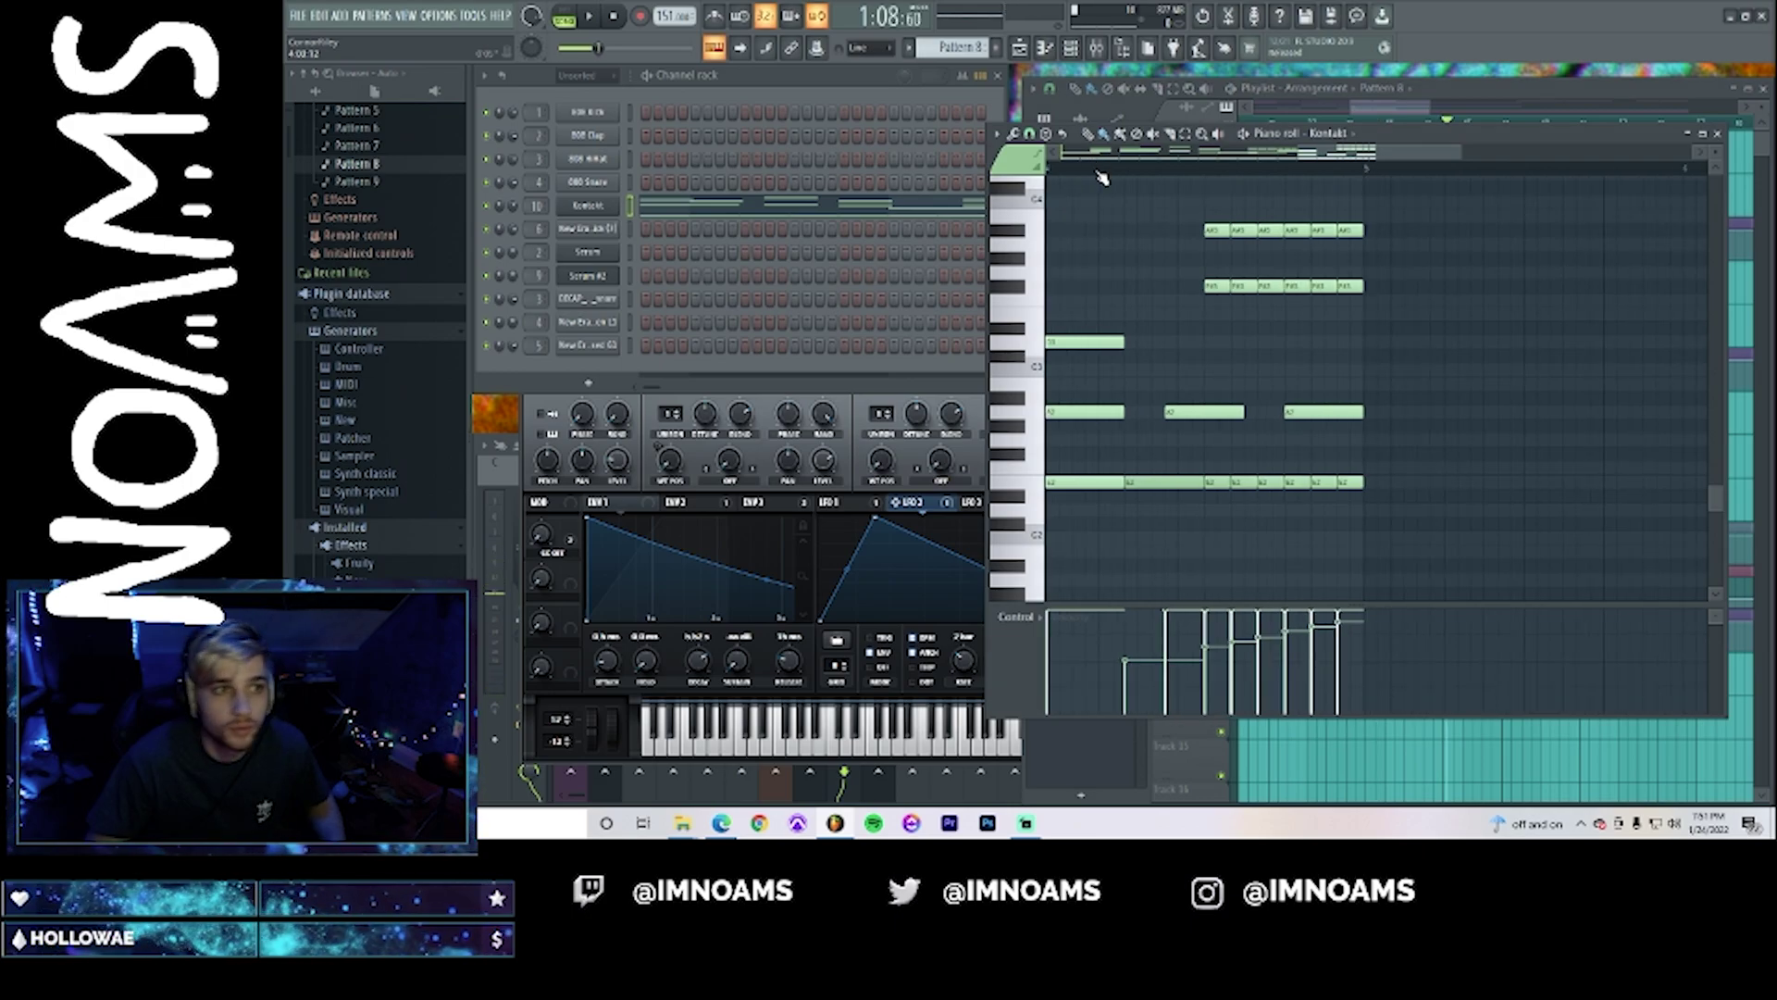
{"action": "key", "text": "space"}
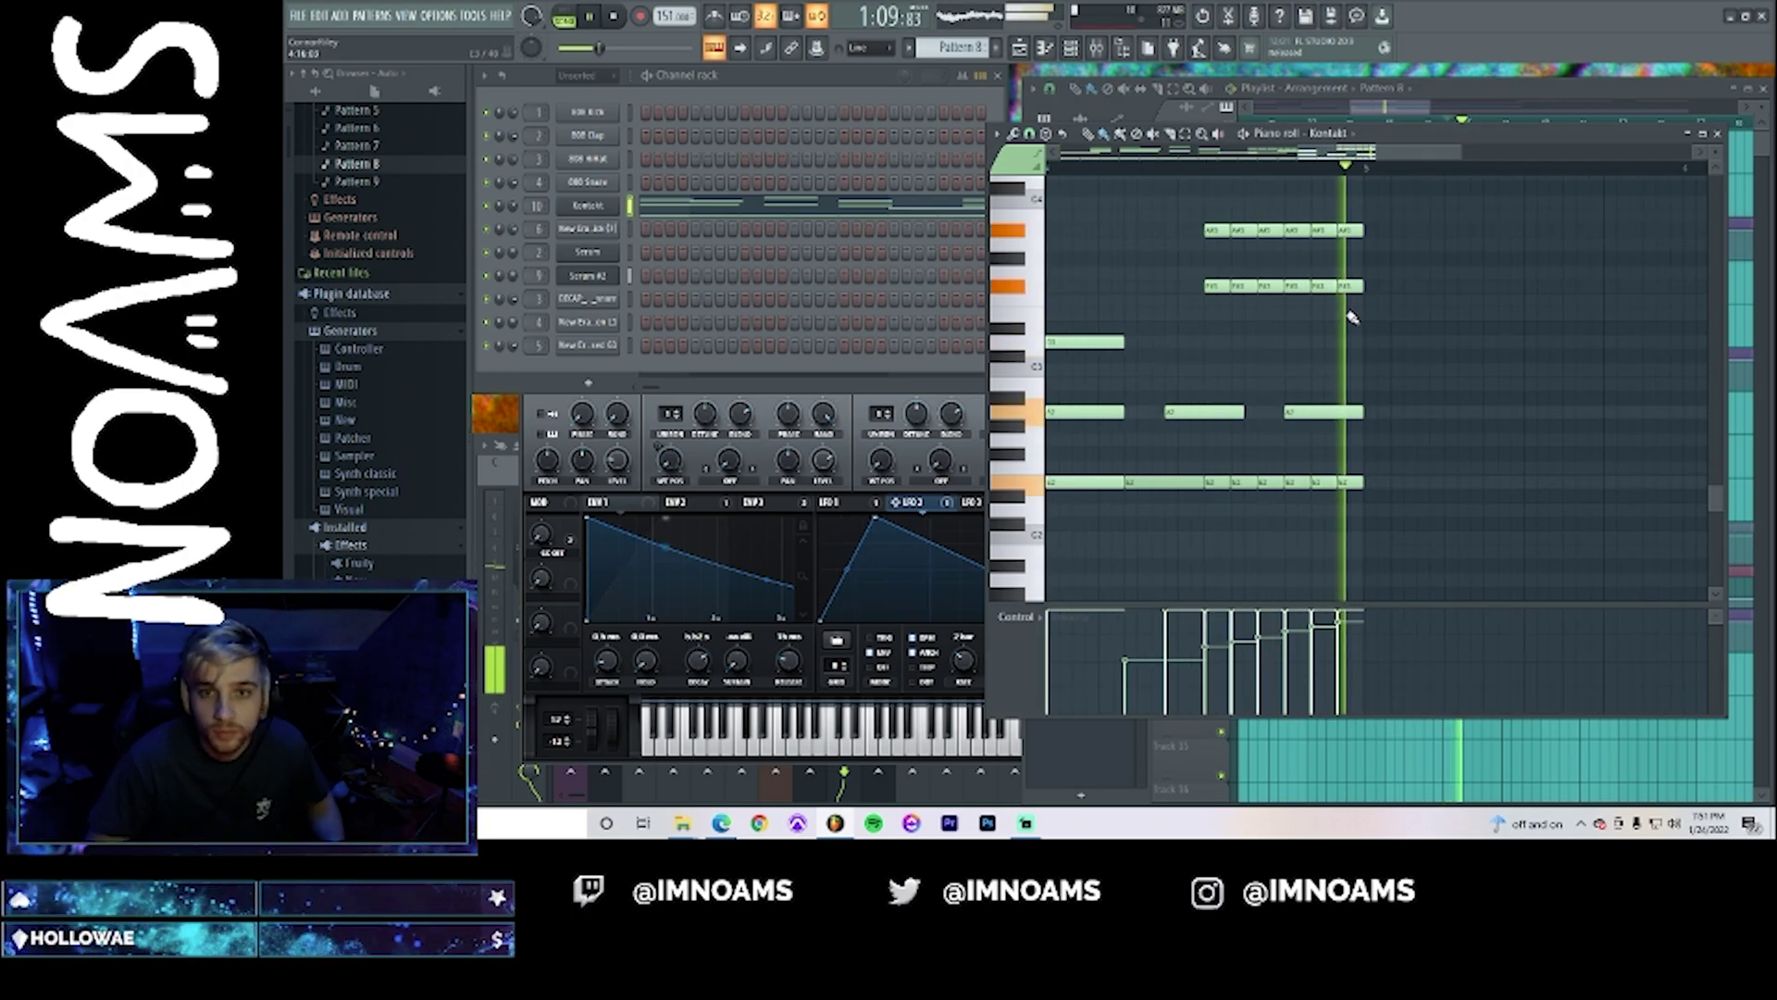
- Delete Pattern 8's repeated A#3 notes in bar 4 and remove the Pattern 5 clips at bars 41 and 45 from Track 9
{"action": "right_click", "coordinate": [1218, 230]}
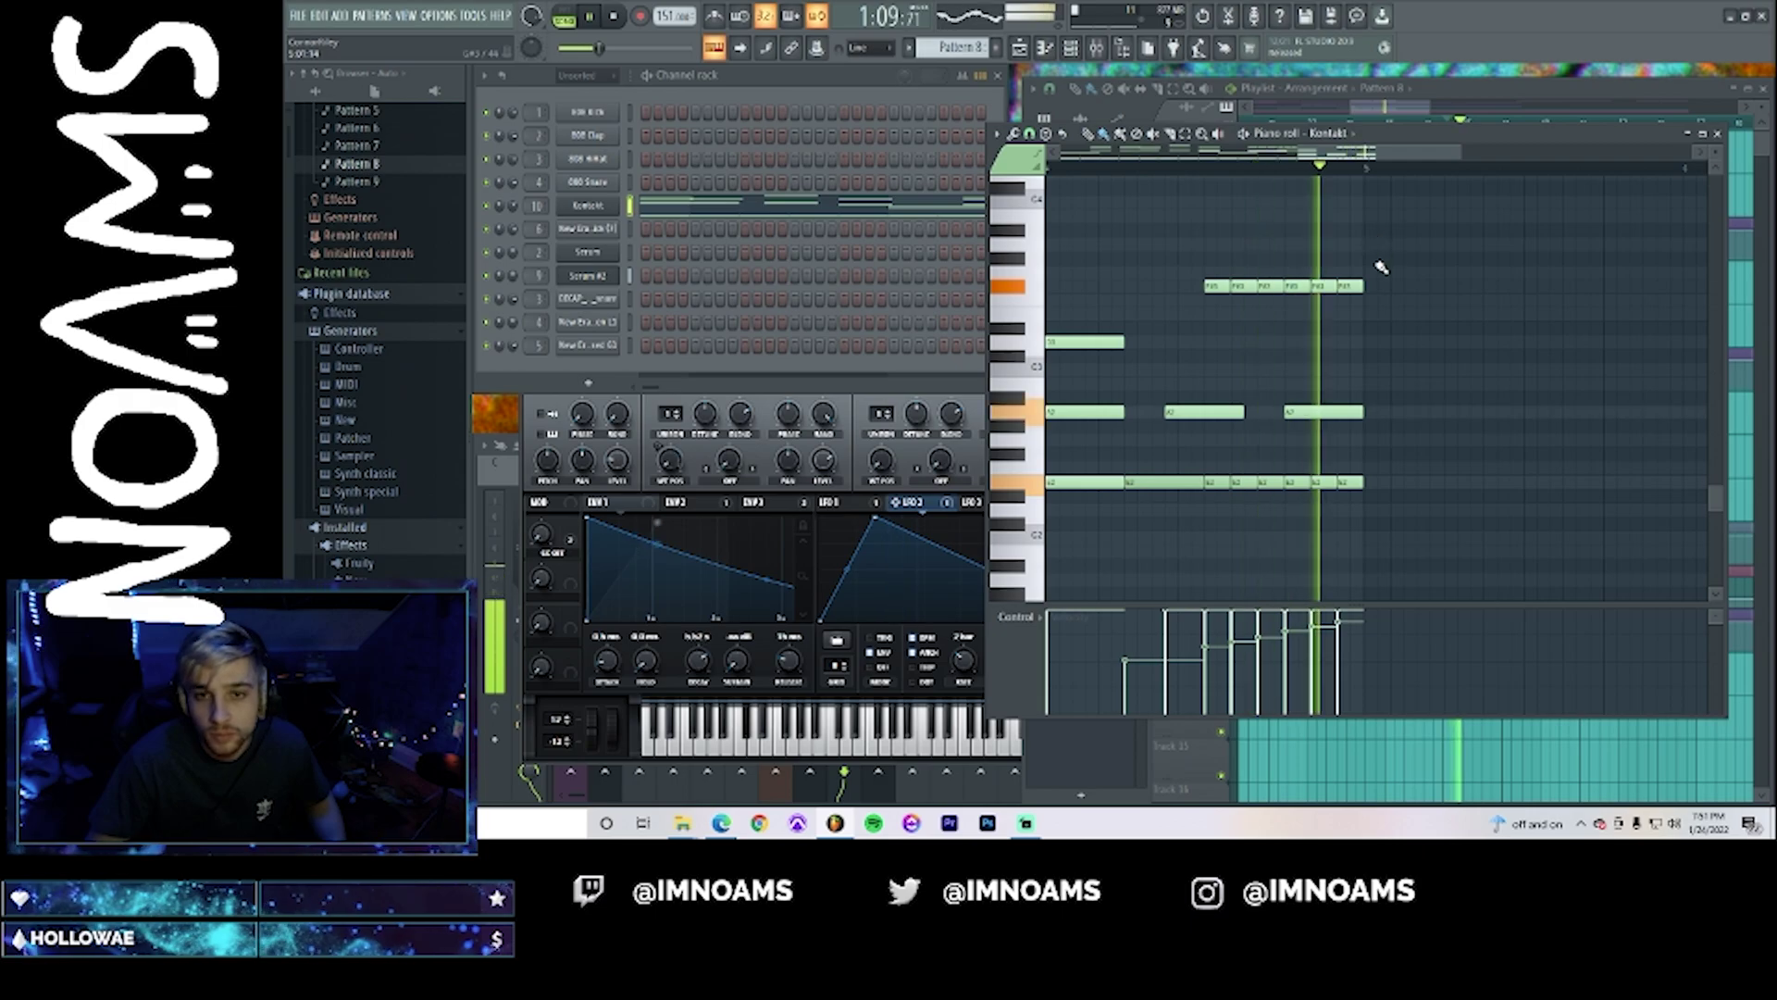
{"action": "left_click", "coordinate": [1402, 106]}
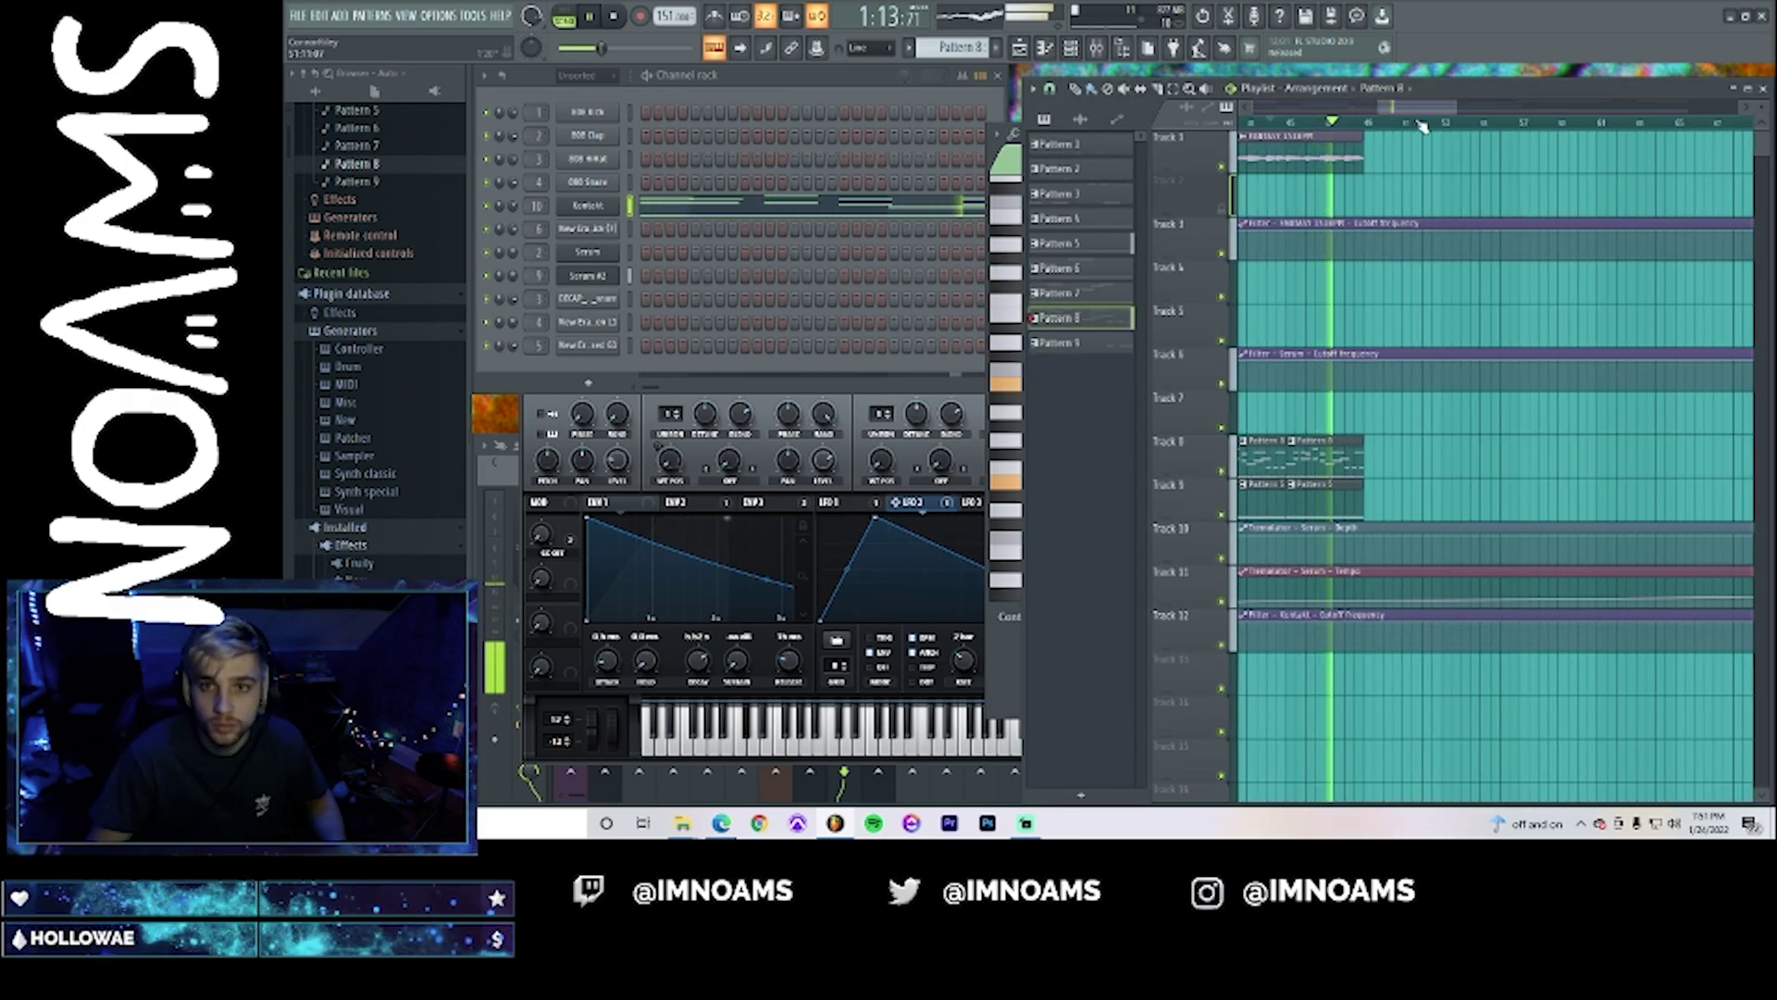
{"action": "left_click_drag", "start_coordinate": [1422, 107], "coordinate": [1395, 110]}
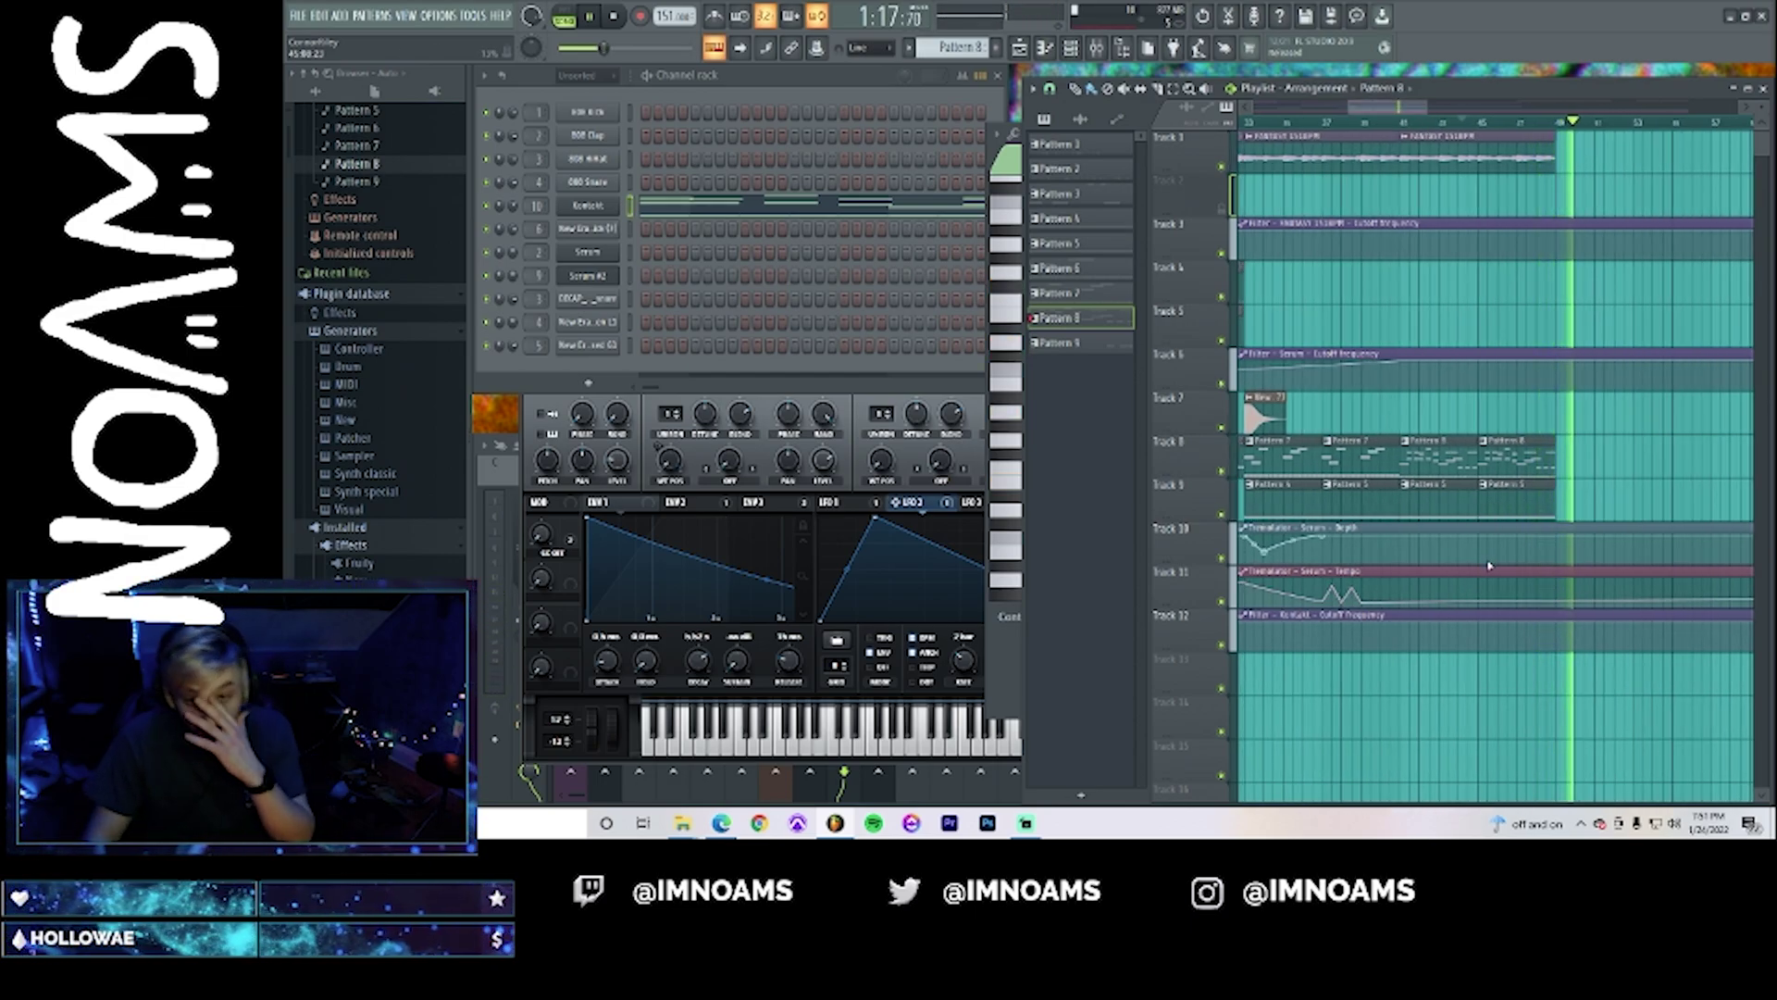
{"action": "right_click", "coordinate": [1438, 505]}
{"action": "right_click", "coordinate": [1516, 502]}
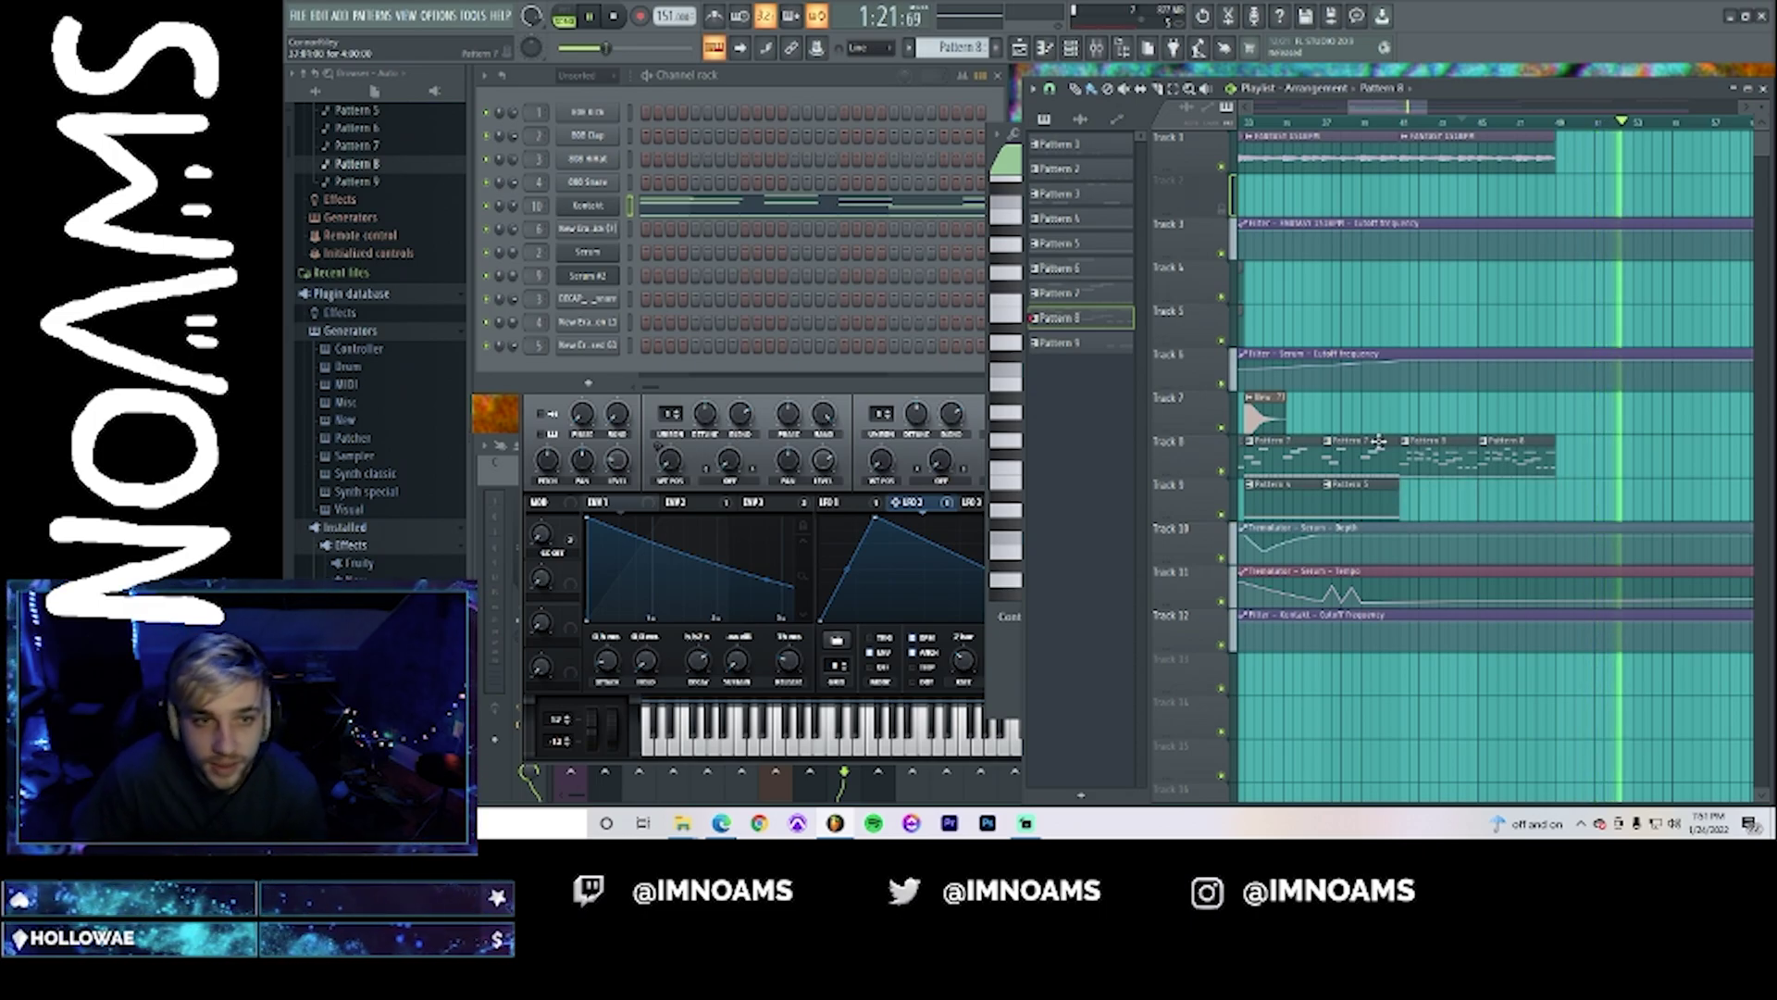
- Play the playlist from just before bar 33 and open Pattern 4's Serum #2 notes and the Serum #2 synth
{"action": "left_click_drag", "start_coordinate": [1387, 108], "coordinate": [1376, 108]}
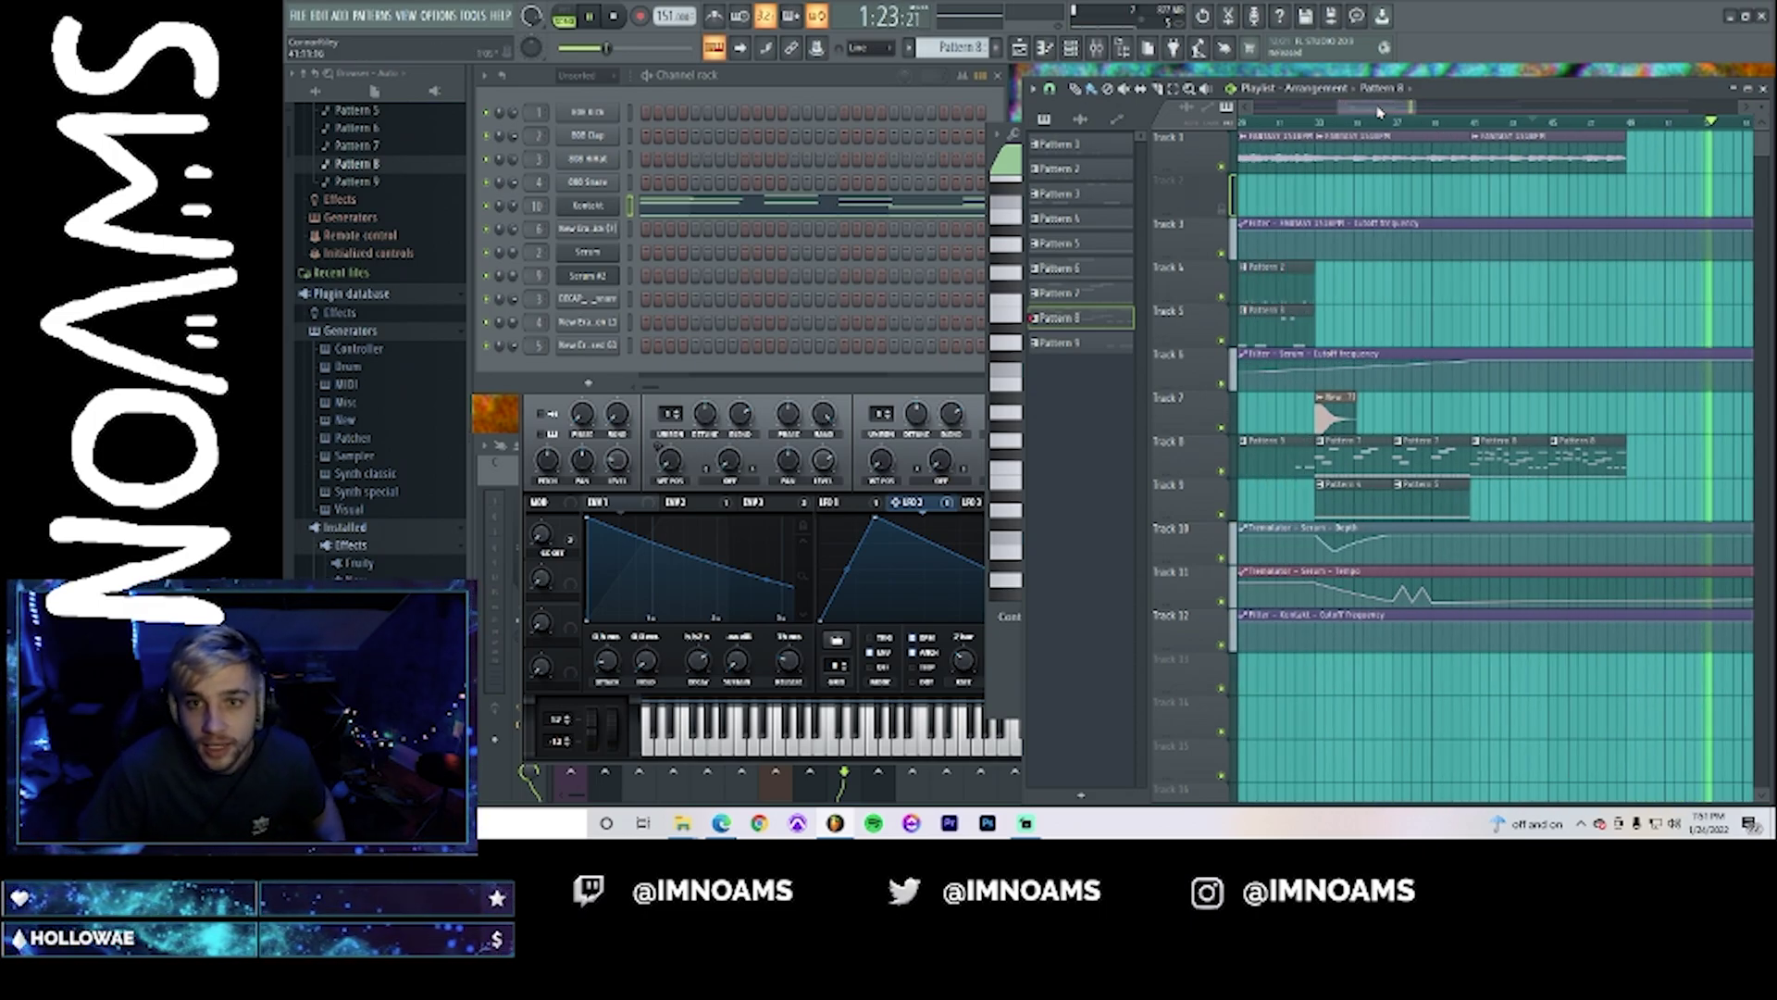
{"action": "left_click", "coordinate": [1305, 122]}
{"action": "double_click", "coordinate": [1337, 497]}
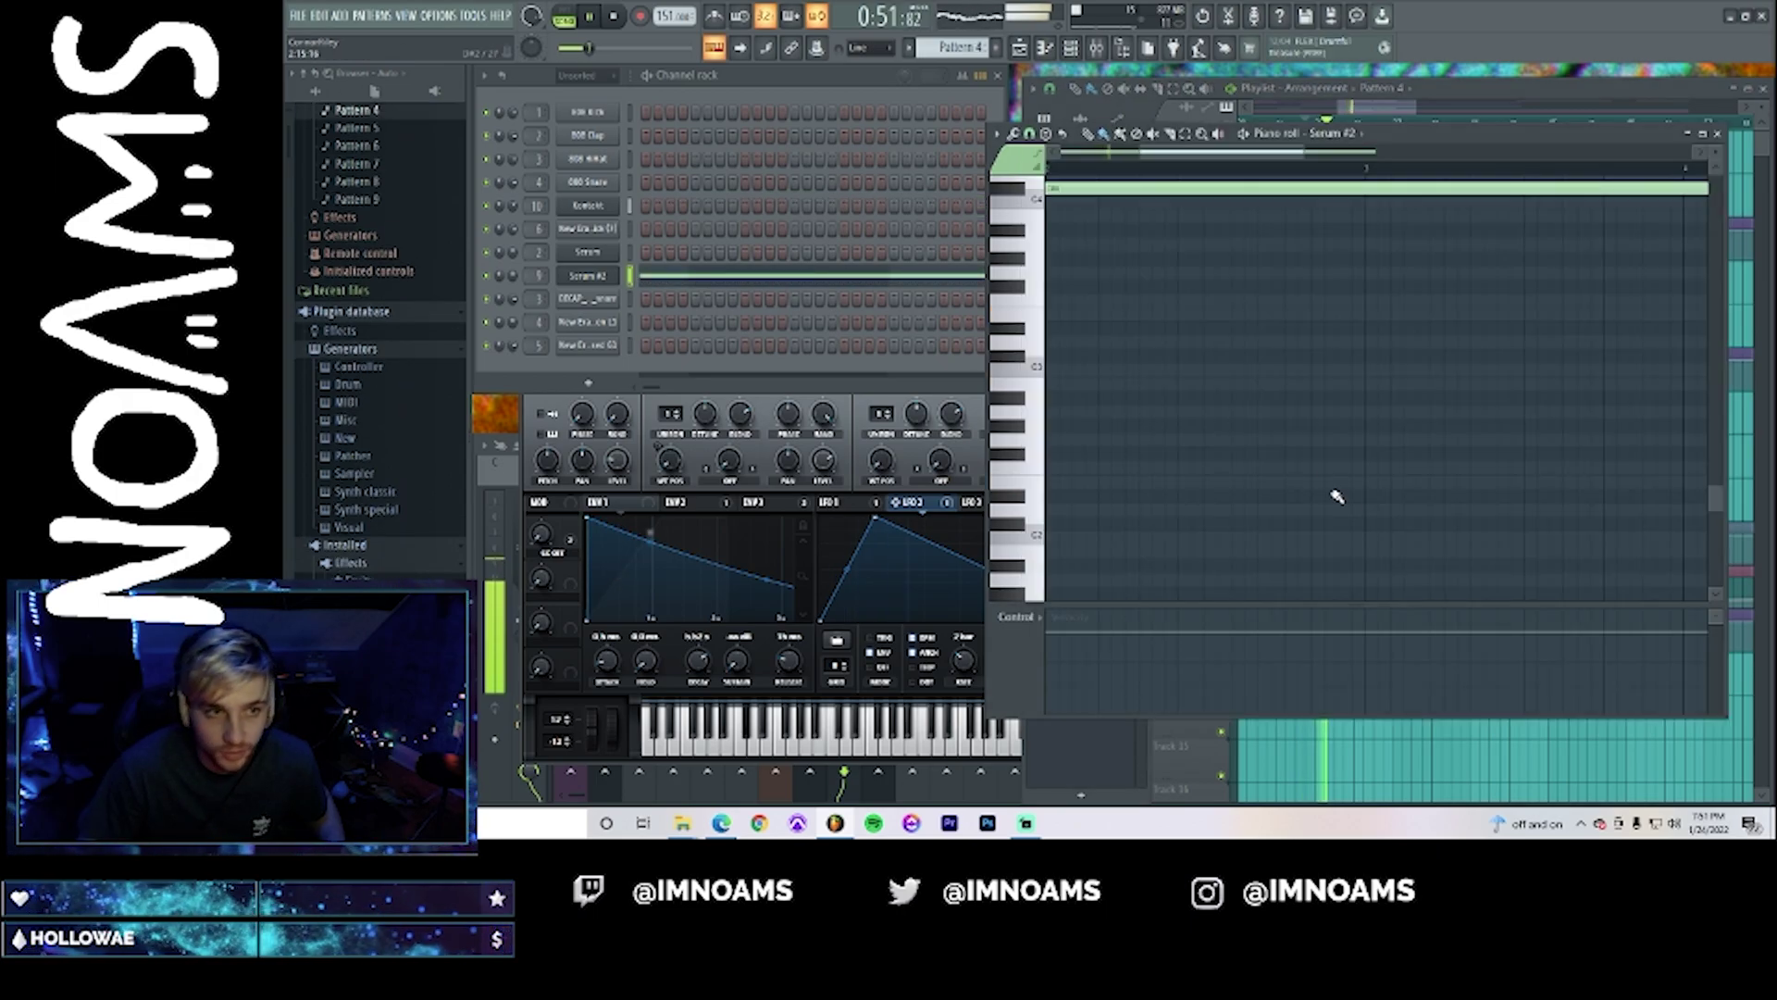
{"action": "left_click_drag", "start_coordinate": [514, 276], "coordinate": [514, 289]}
{"action": "left_click", "coordinate": [587, 276]}
{"action": "left_click", "coordinate": [588, 276]}
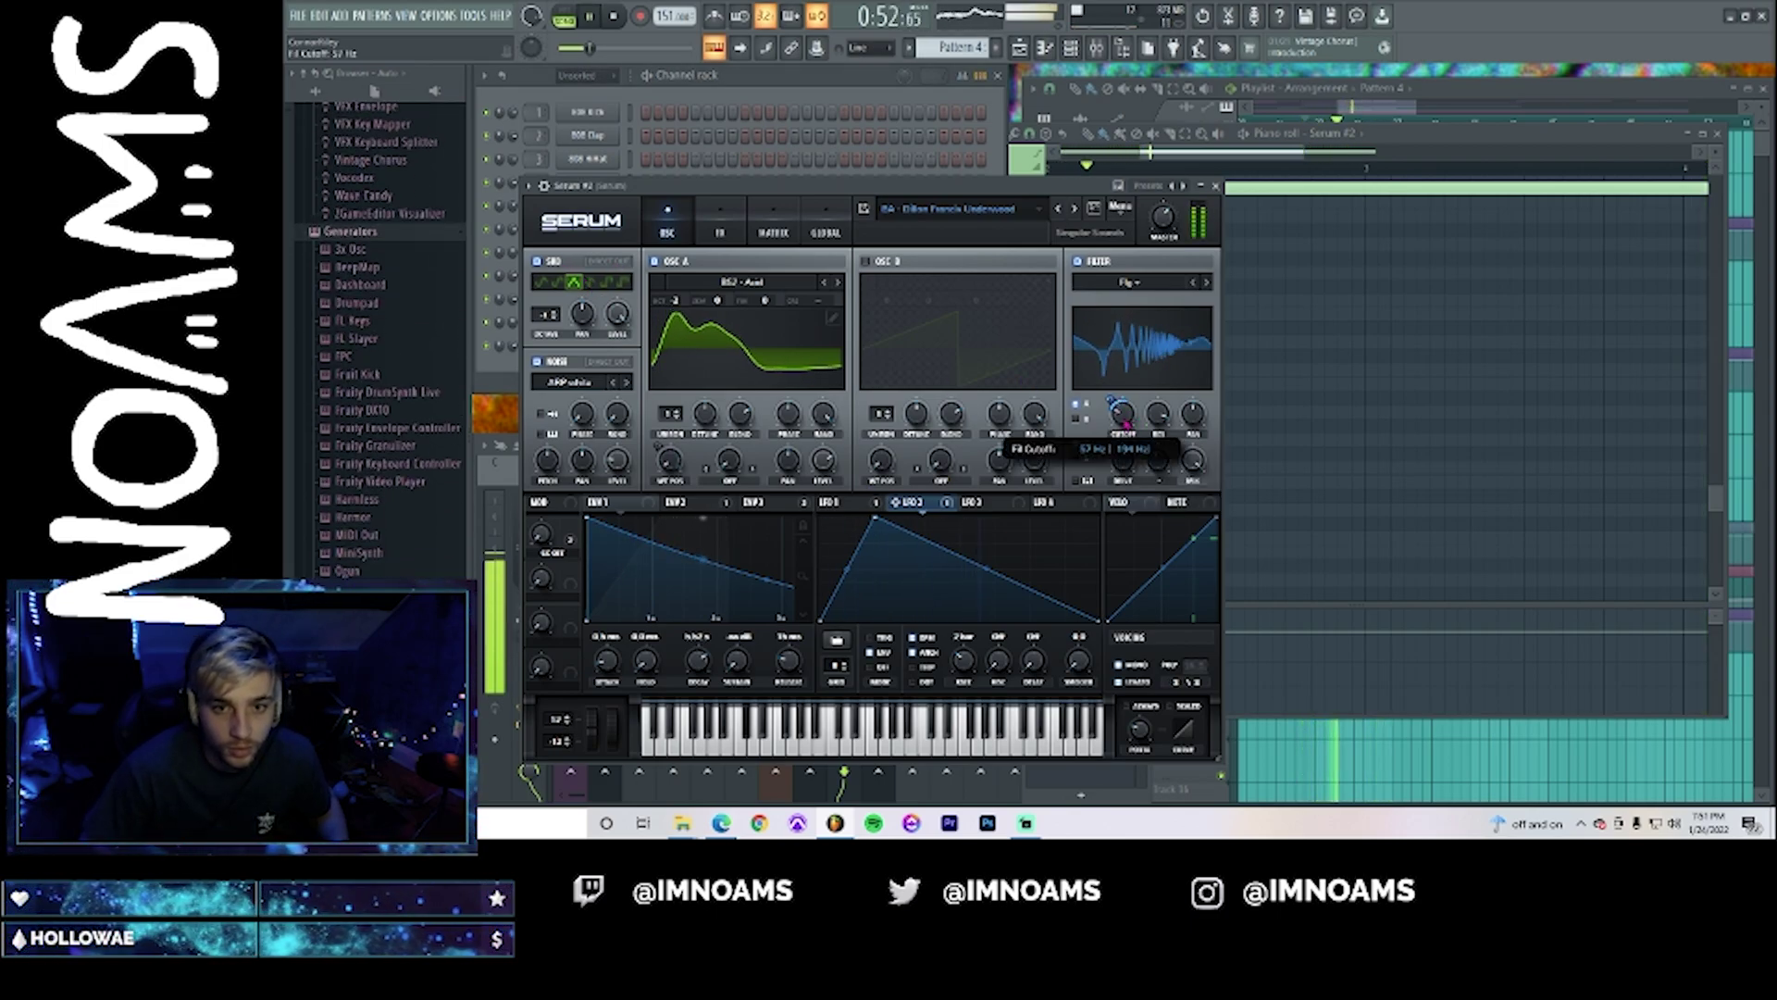
- Show LFO 3, enable the Chorus effect in Serum #2 and set its mix to 32%
{"action": "left_click", "coordinate": [982, 502]}
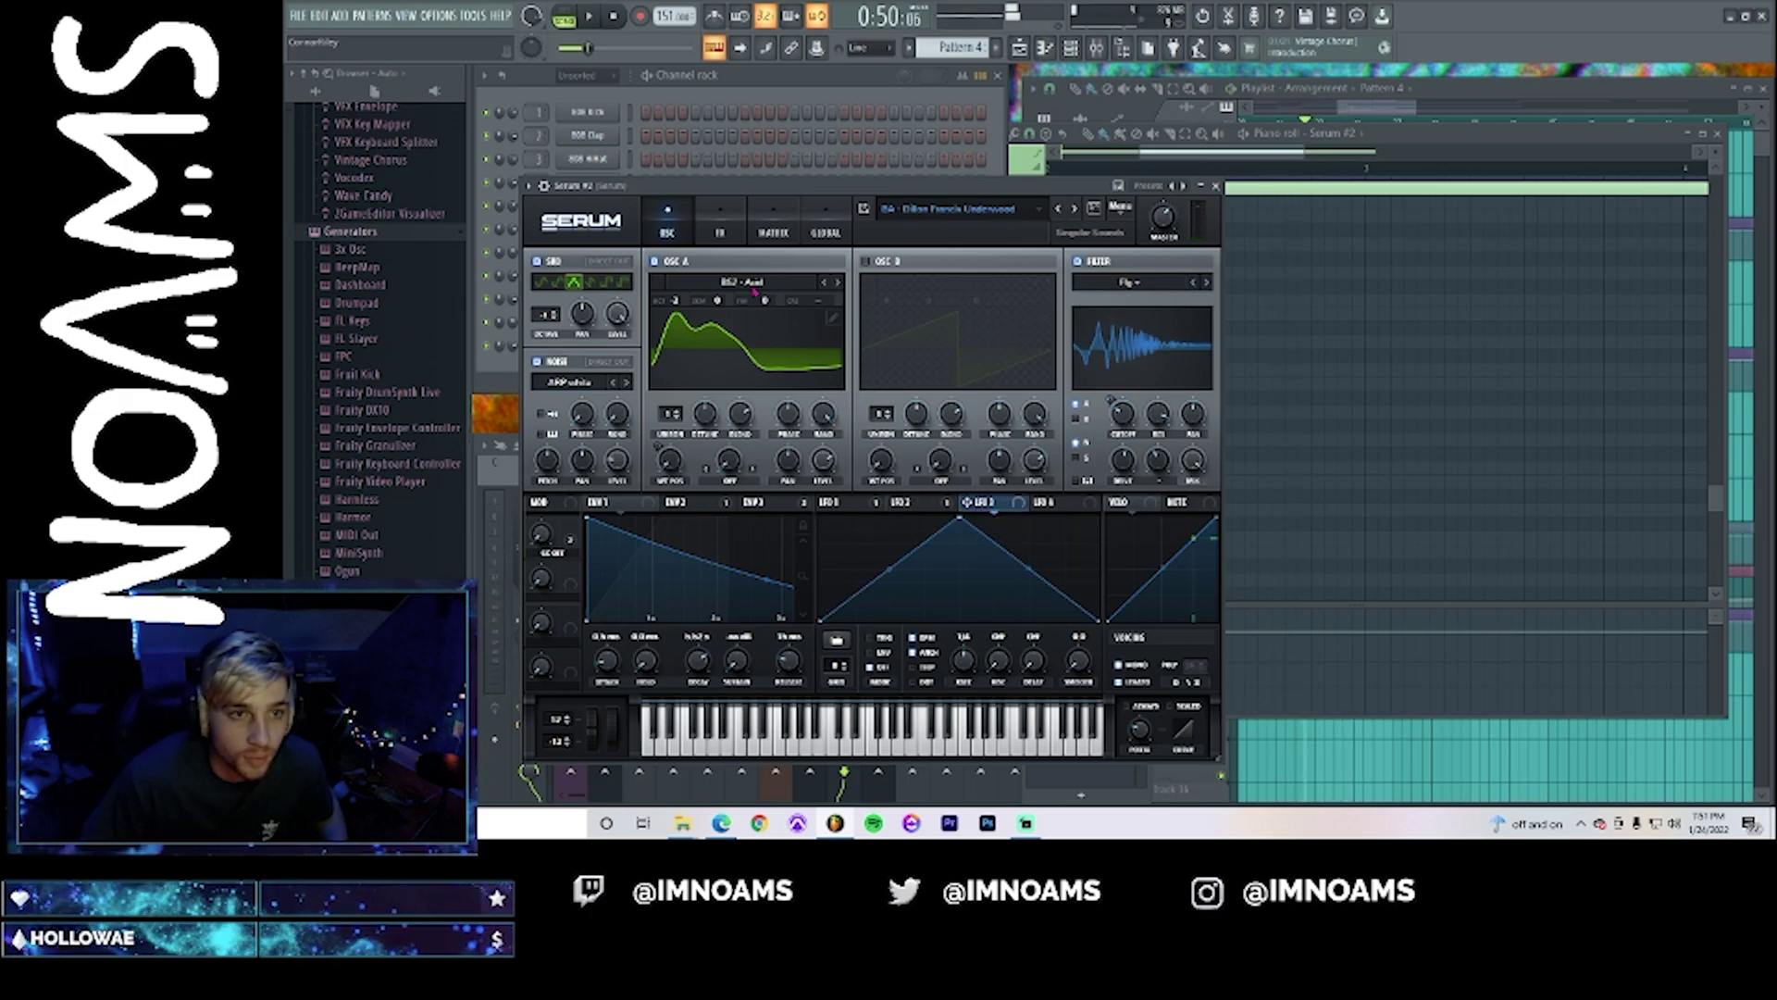
{"action": "left_click", "coordinate": [727, 224]}
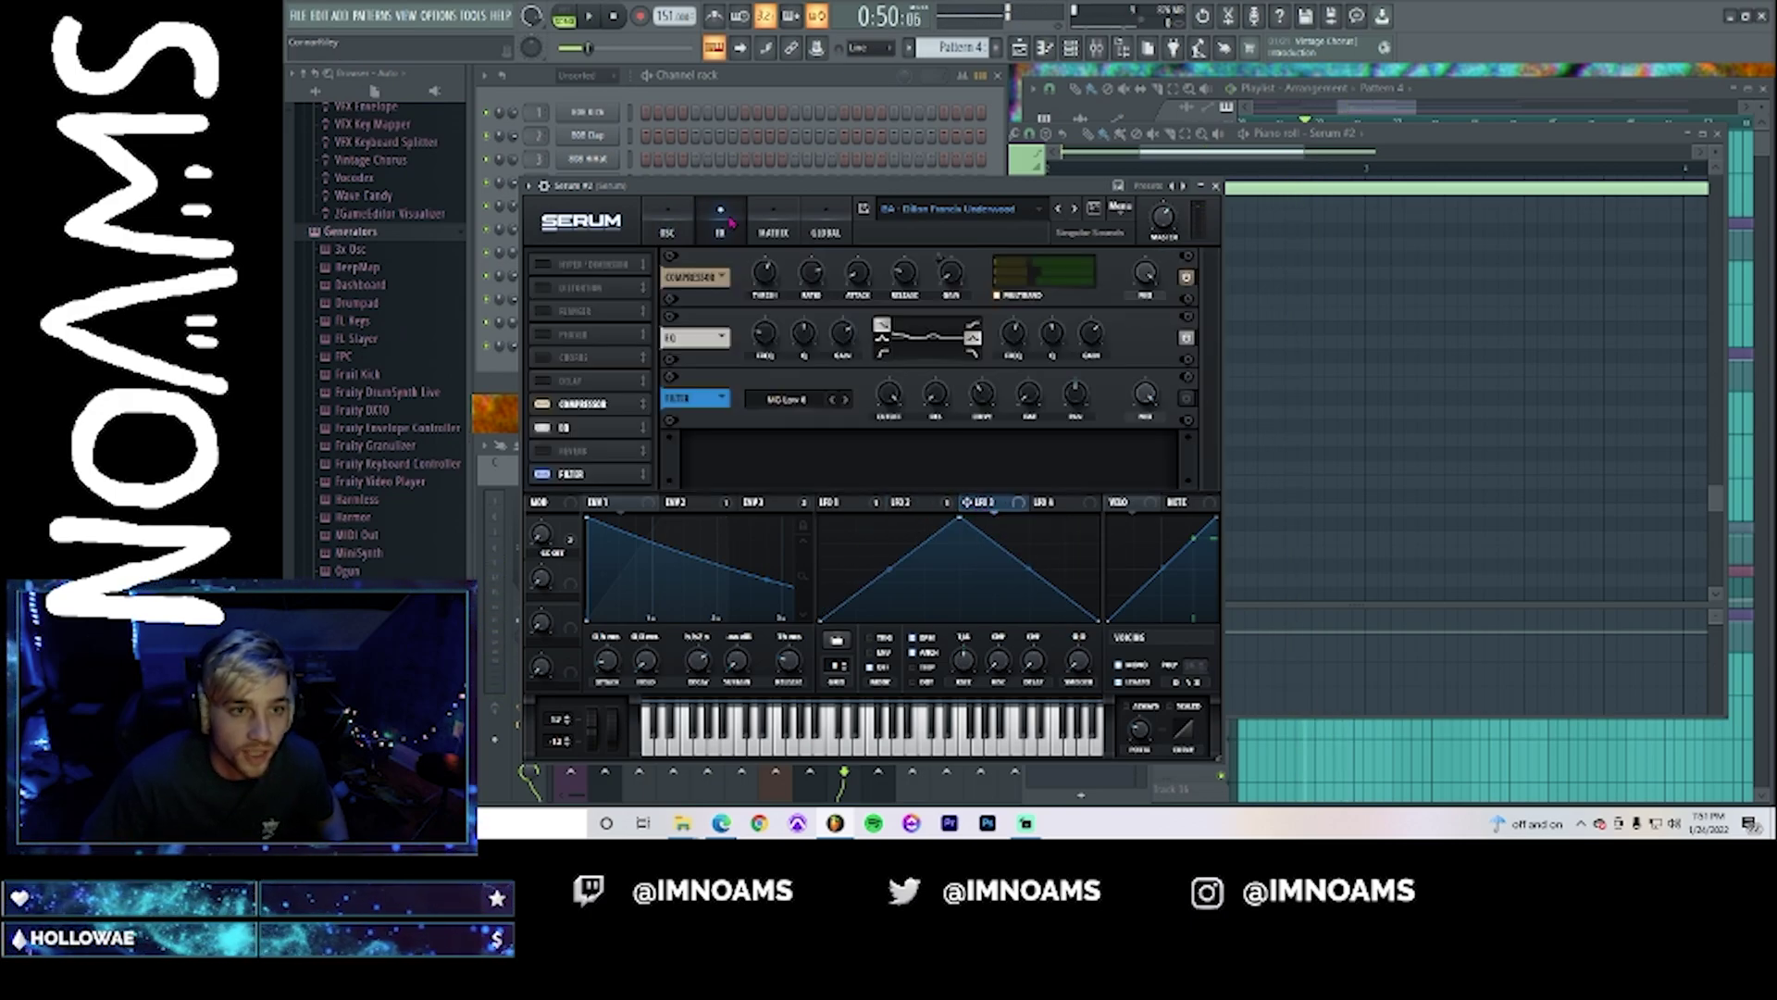
{"action": "left_click", "coordinate": [544, 357]}
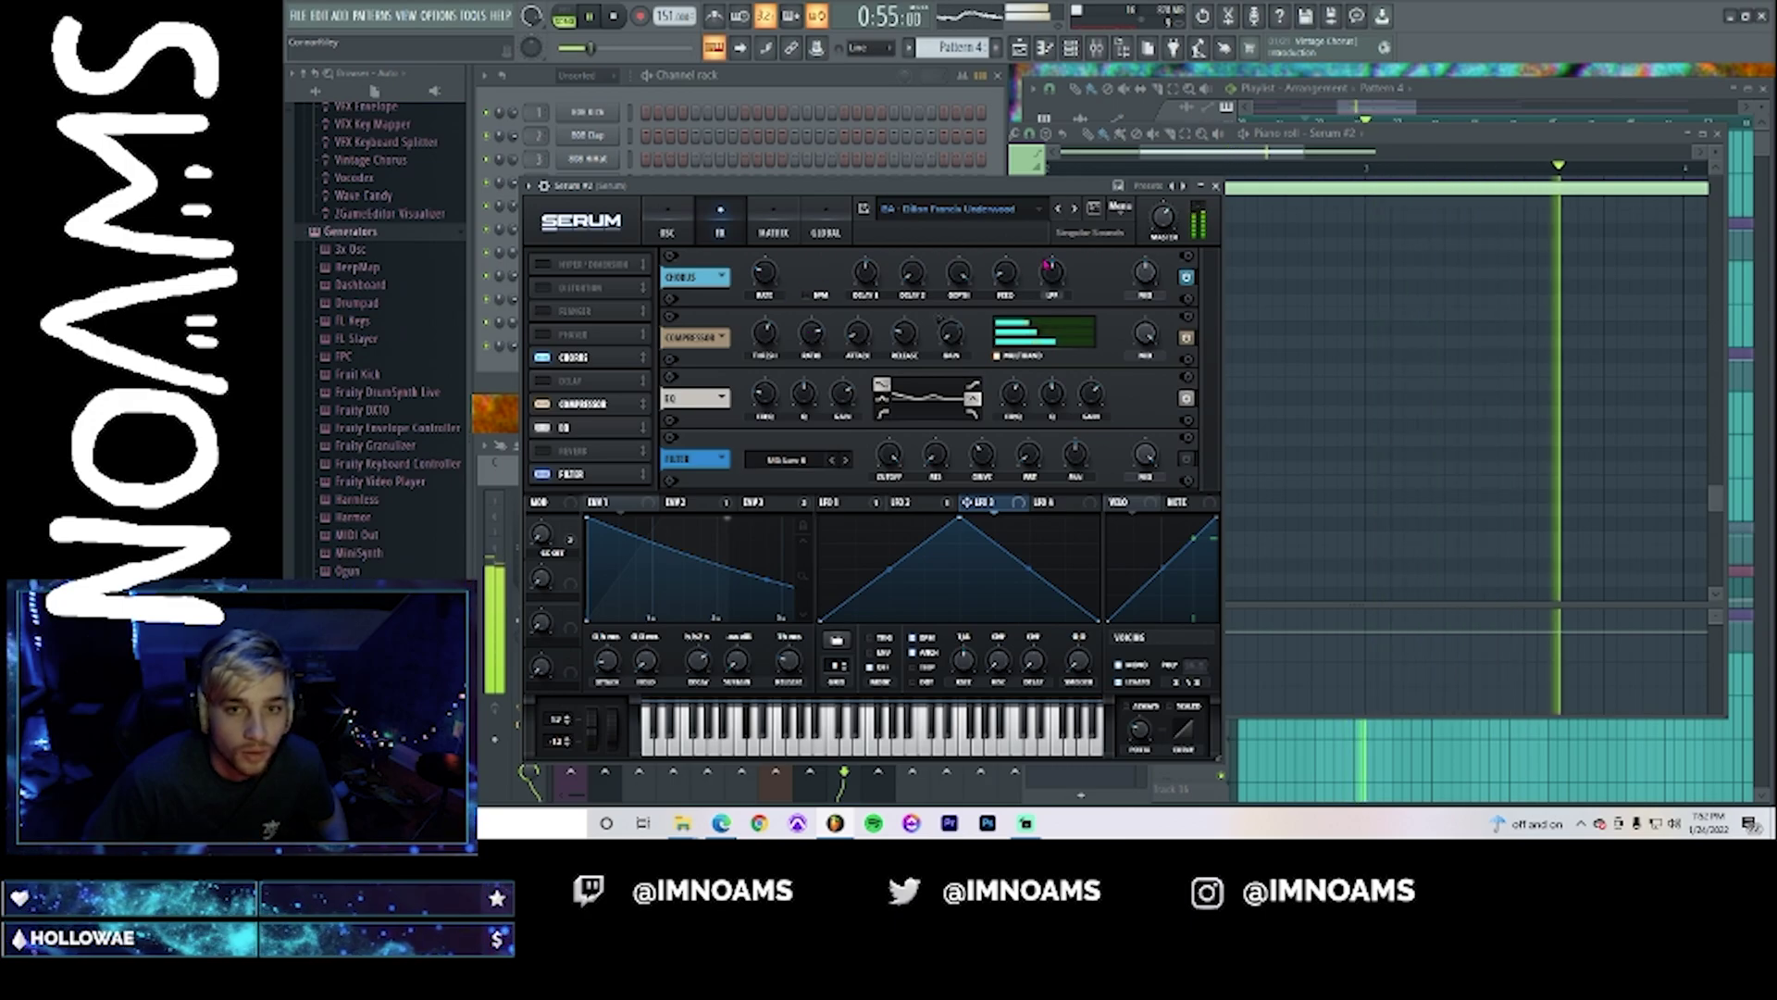
{"action": "left_click_drag", "start_coordinate": [1145, 272], "coordinate": [1145, 298]}
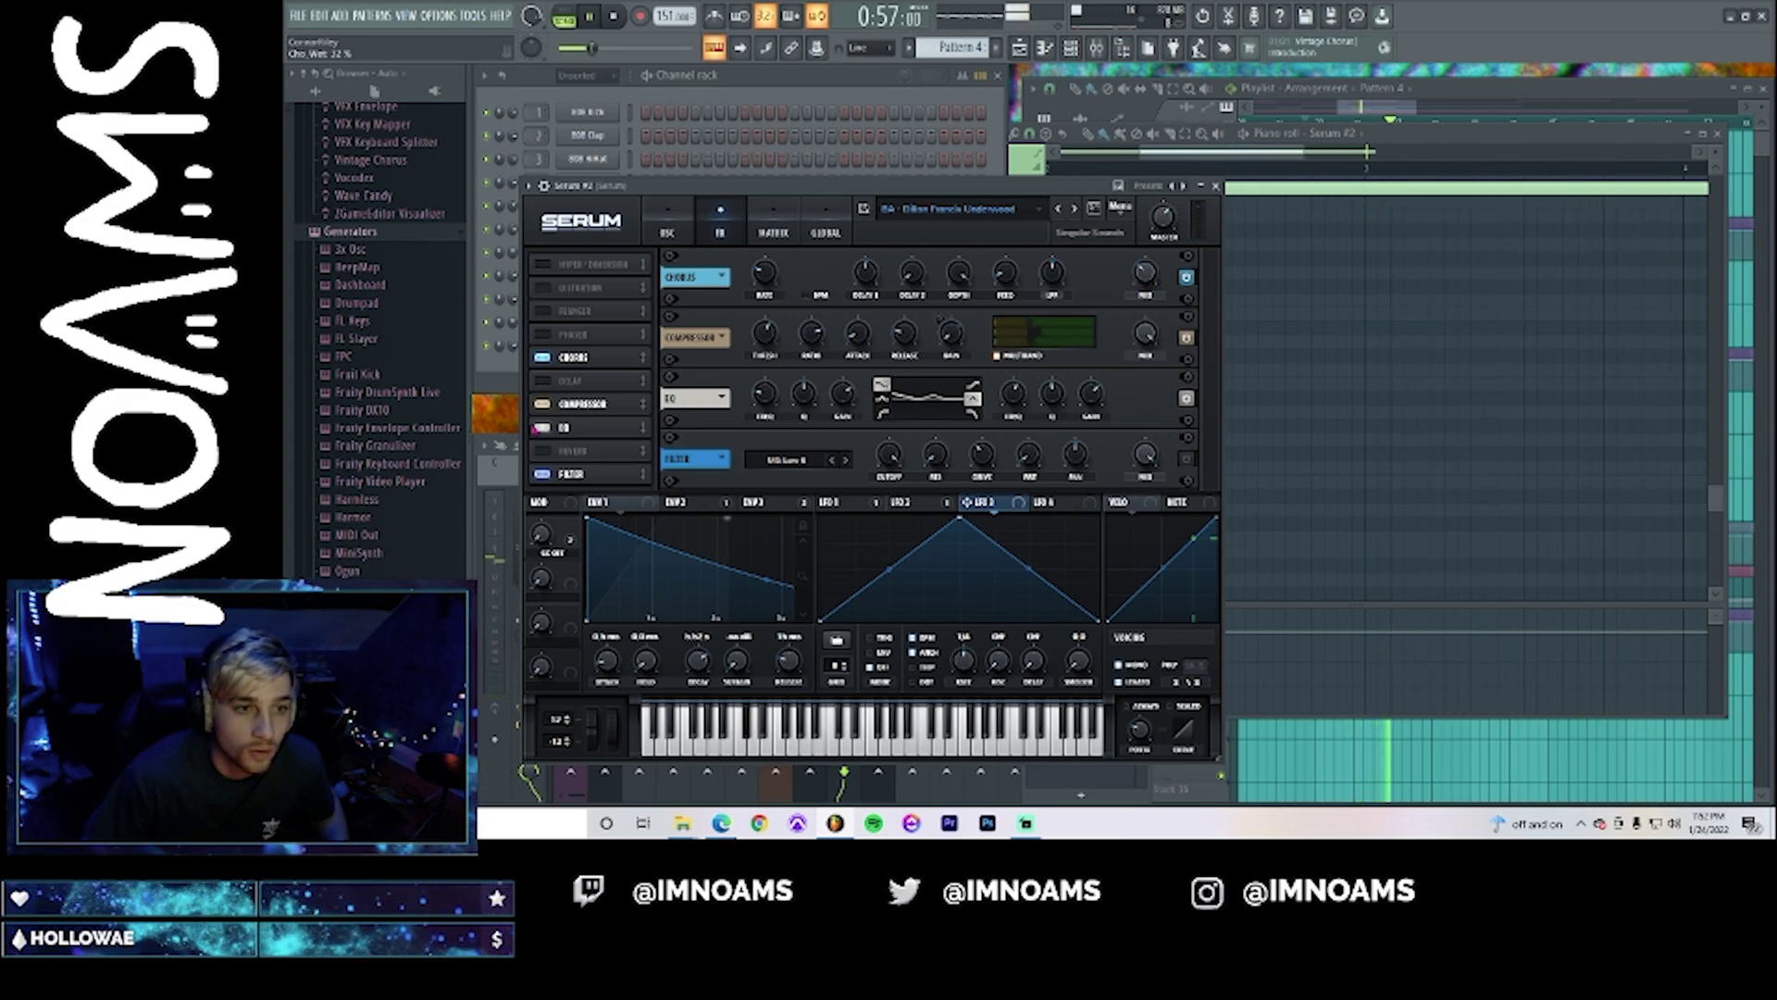
- Audition Reverb on Serum #2, switch it off again, and enable Hyper/Dimension with the Hyper mix at 0%
{"action": "left_click", "coordinate": [544, 451]}
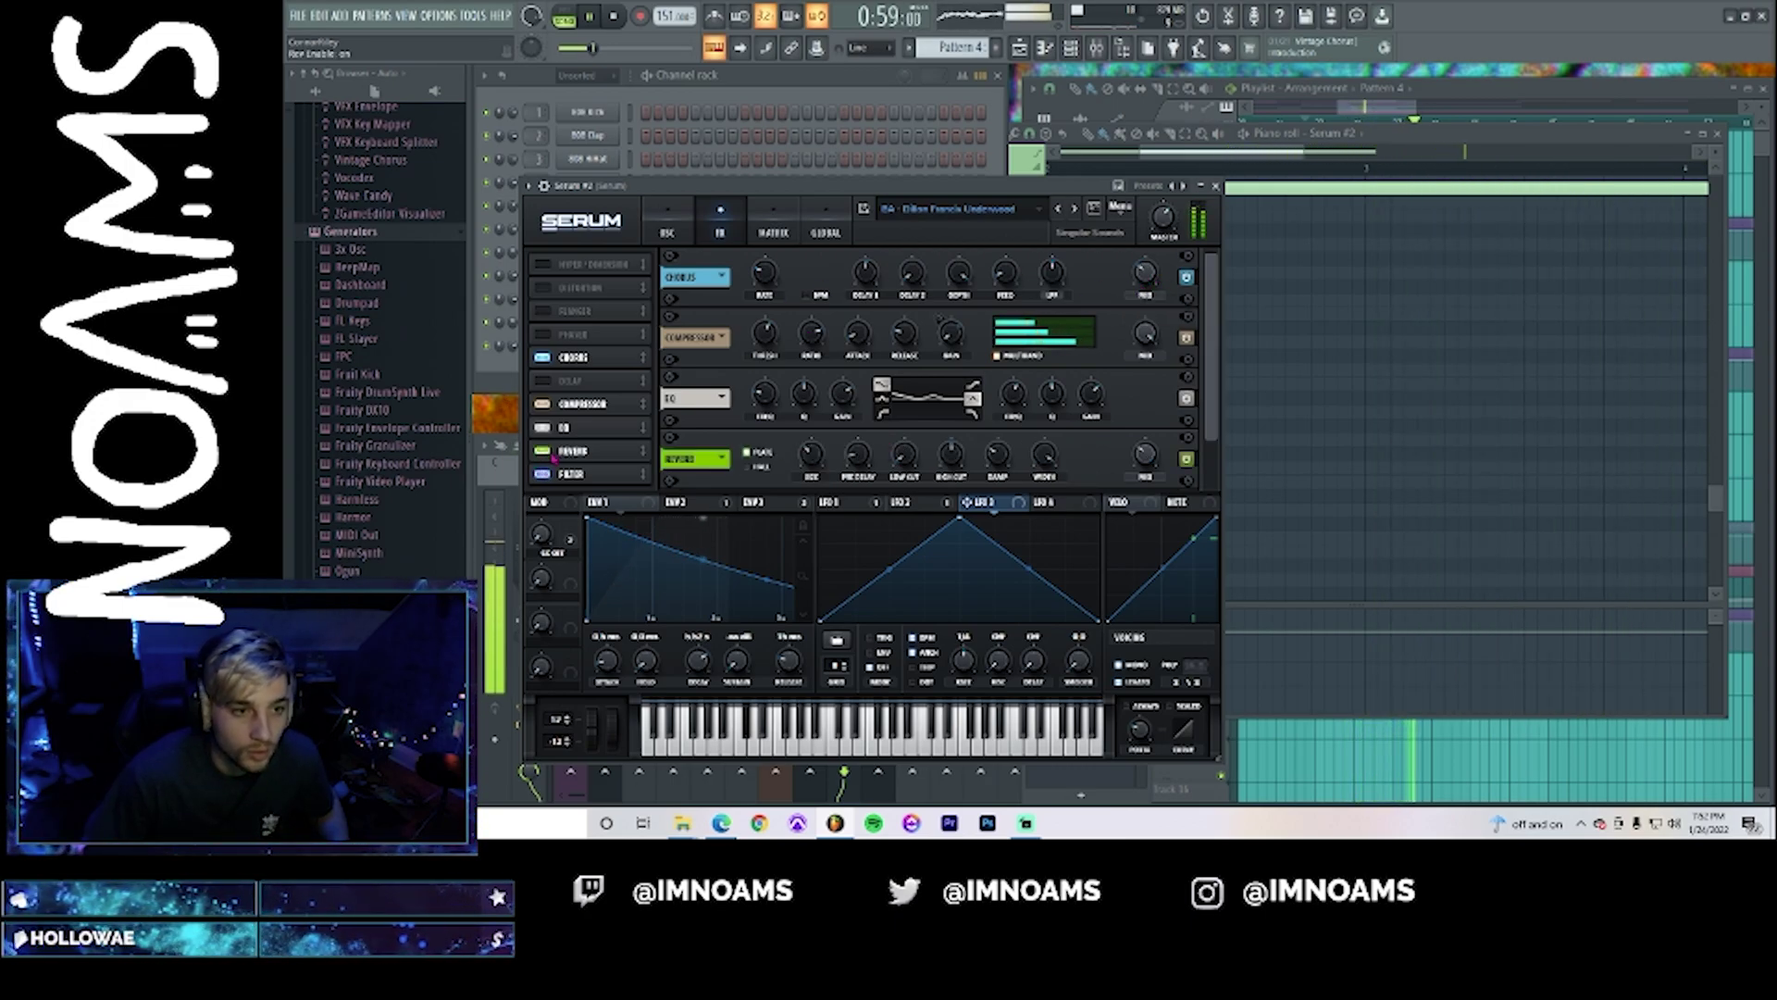
{"action": "left_click", "coordinate": [542, 451]}
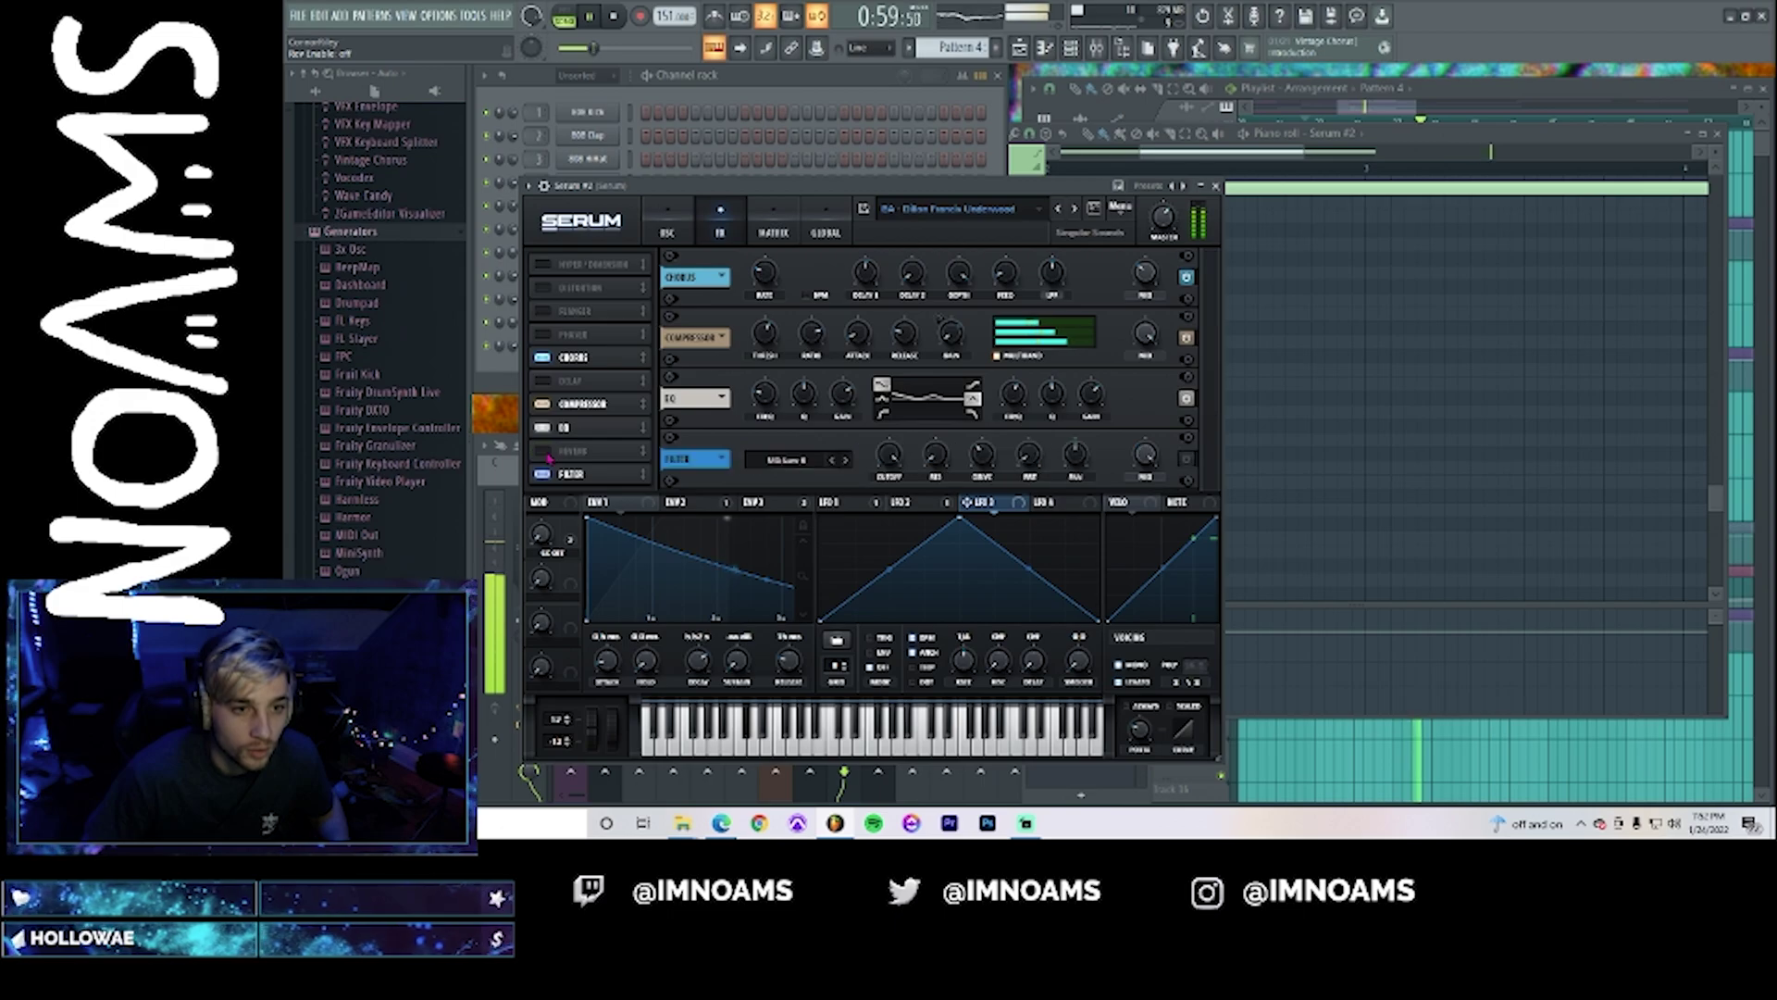
{"action": "left_click", "coordinate": [542, 264]}
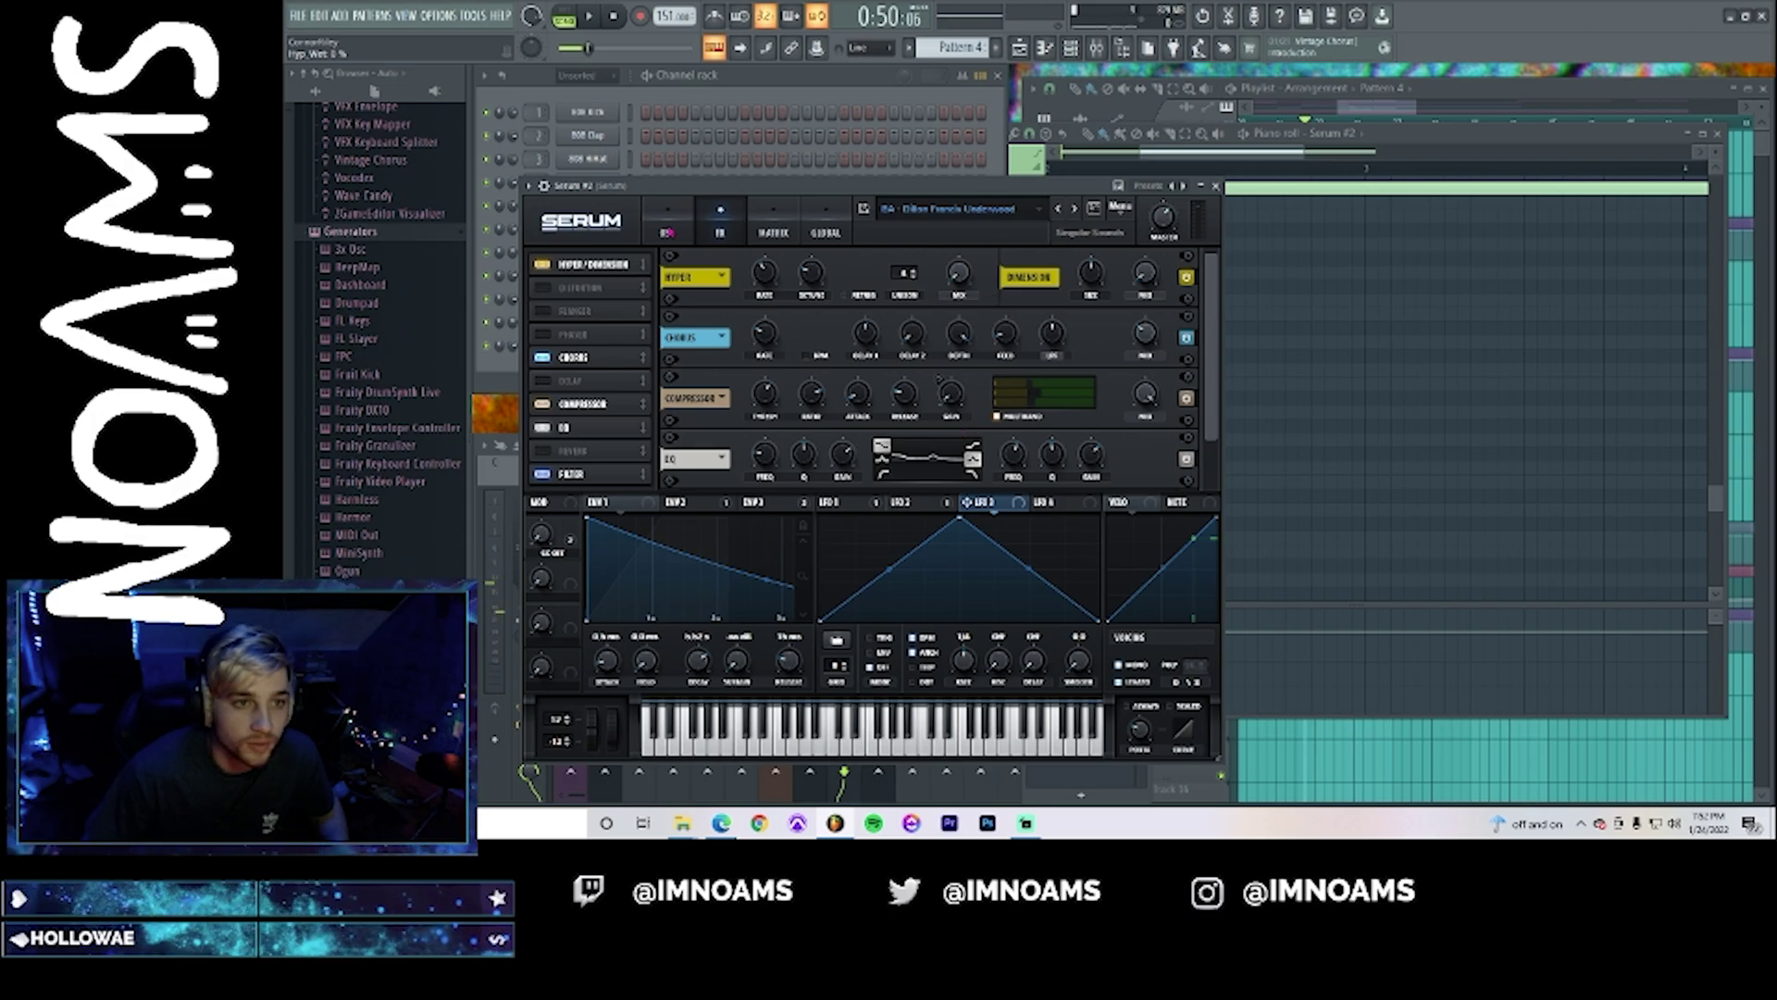
- Assign LFO 3 as the source of the first empty slot in Serum #2's modulation matrix
{"action": "left_click", "coordinate": [666, 230]}
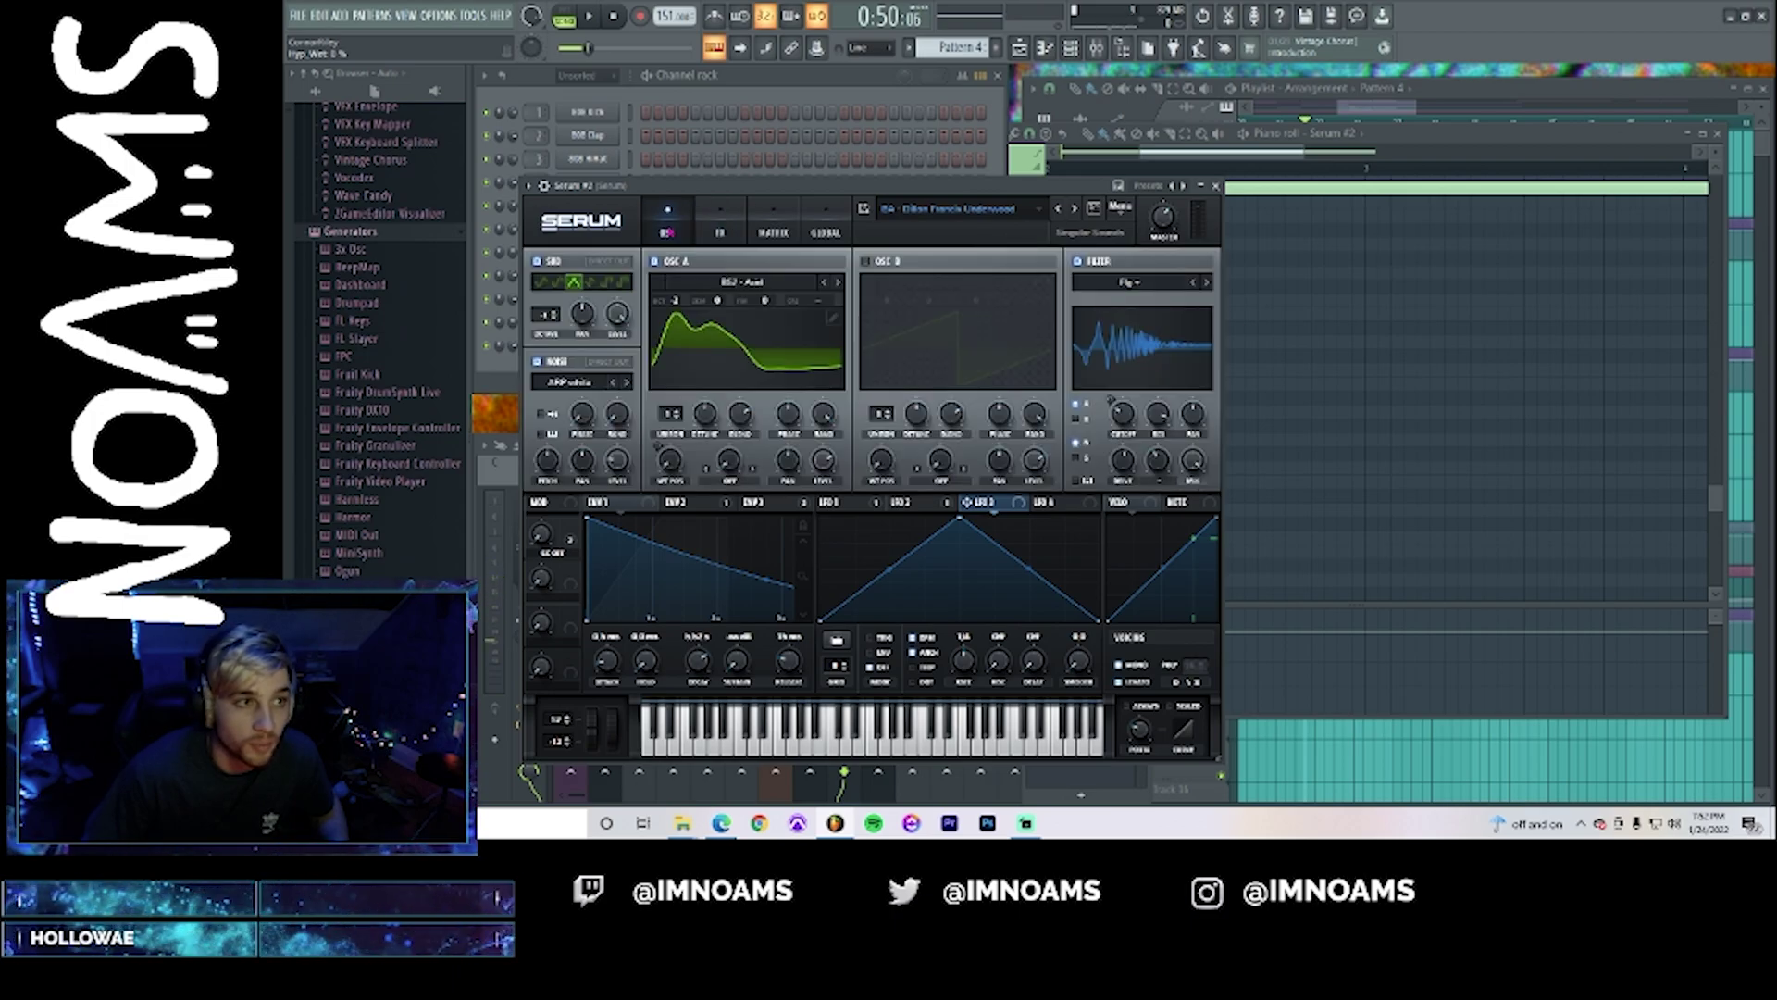
{"action": "left_click", "coordinate": [718, 229]}
{"action": "left_click", "coordinate": [774, 227]}
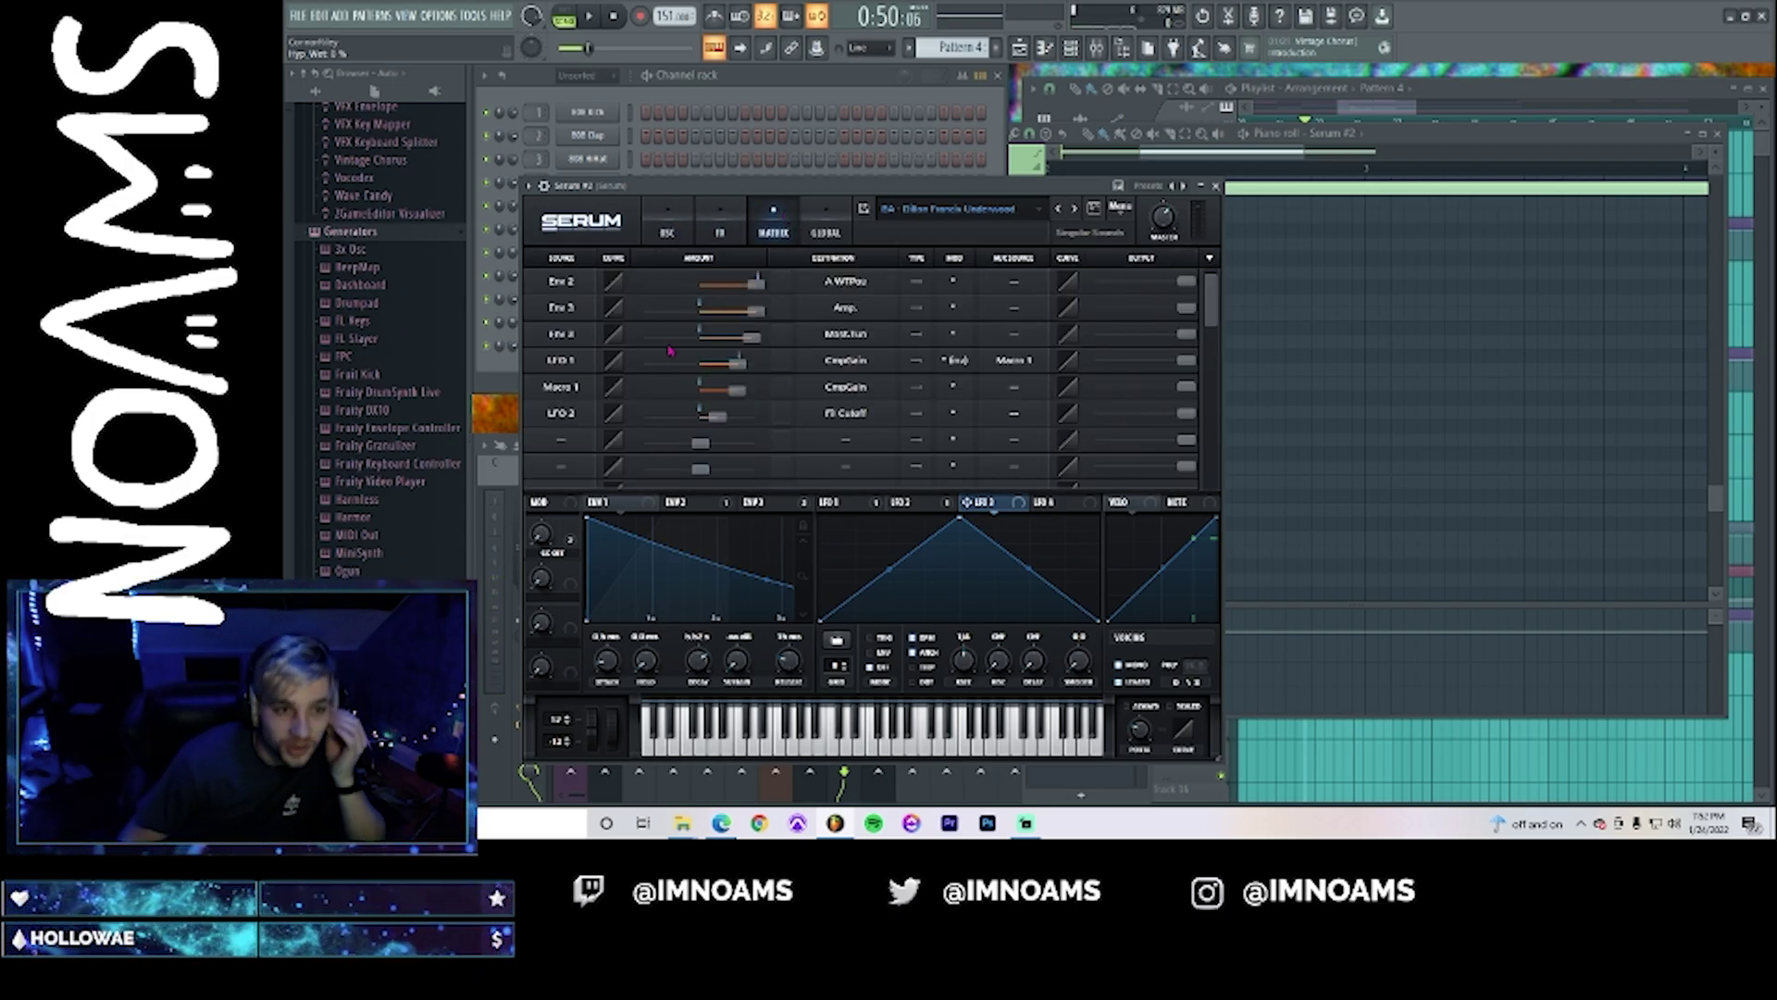
{"action": "left_click", "coordinate": [565, 442]}
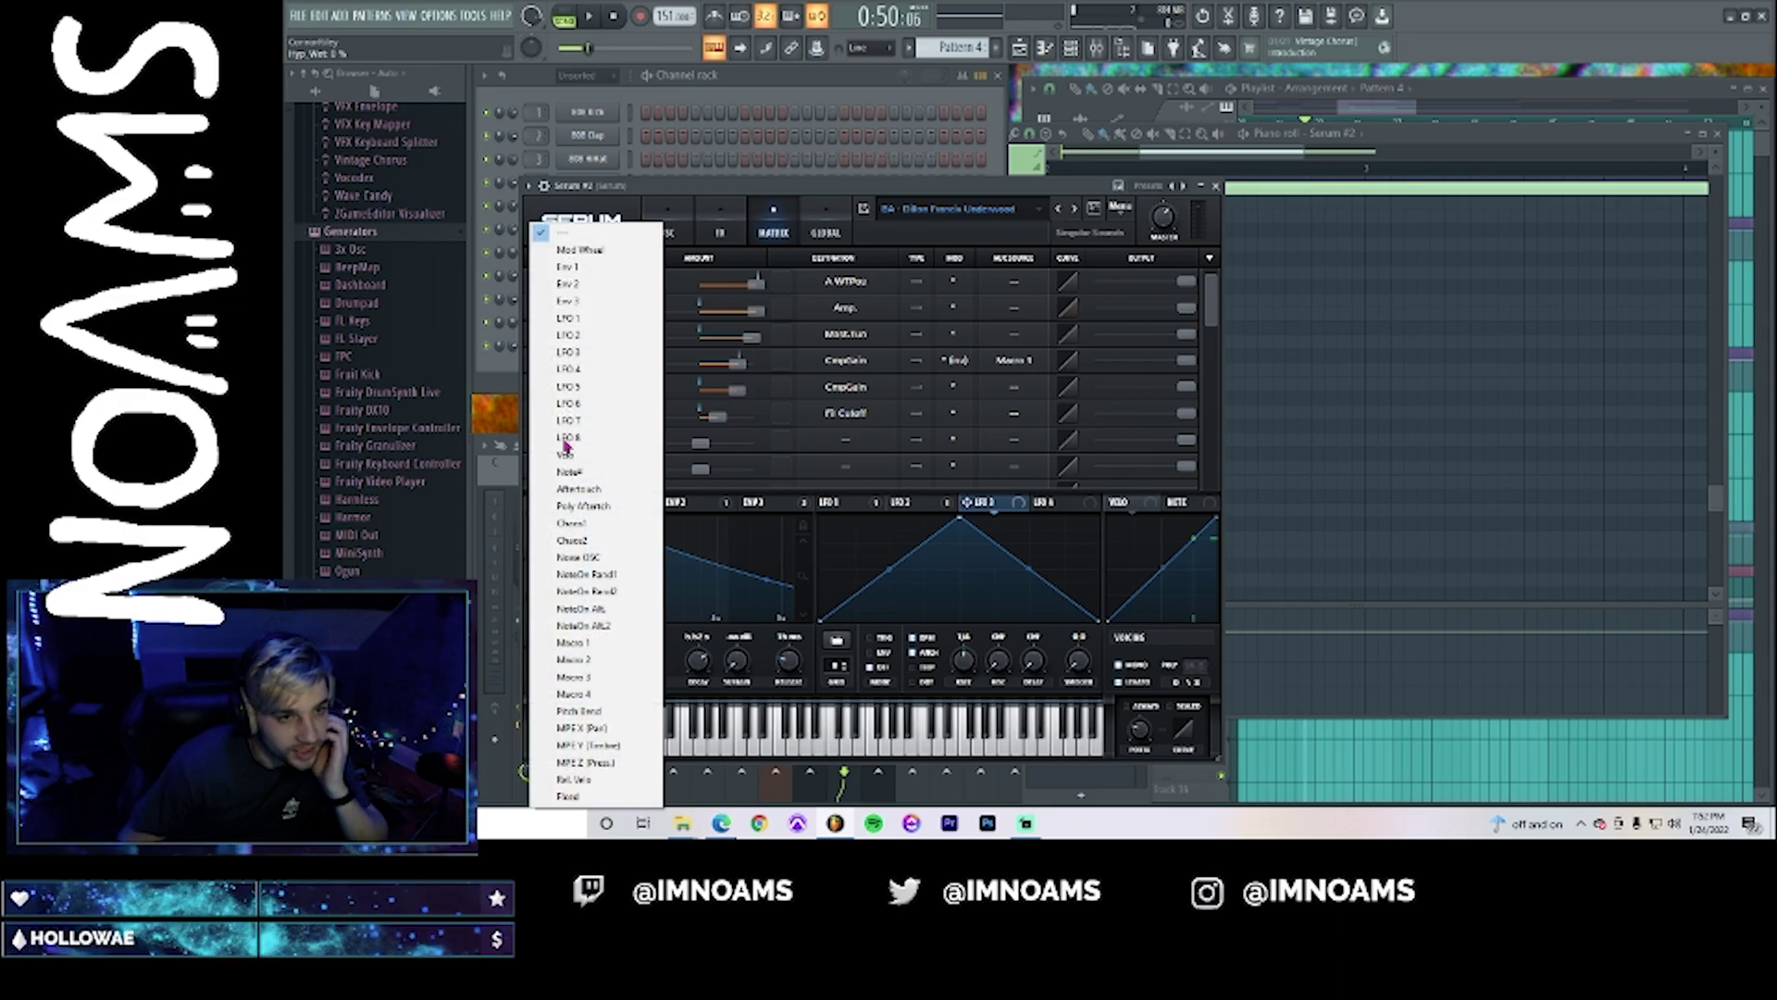
{"action": "left_click", "coordinate": [572, 352]}
{"action": "left_click", "coordinate": [683, 233]}
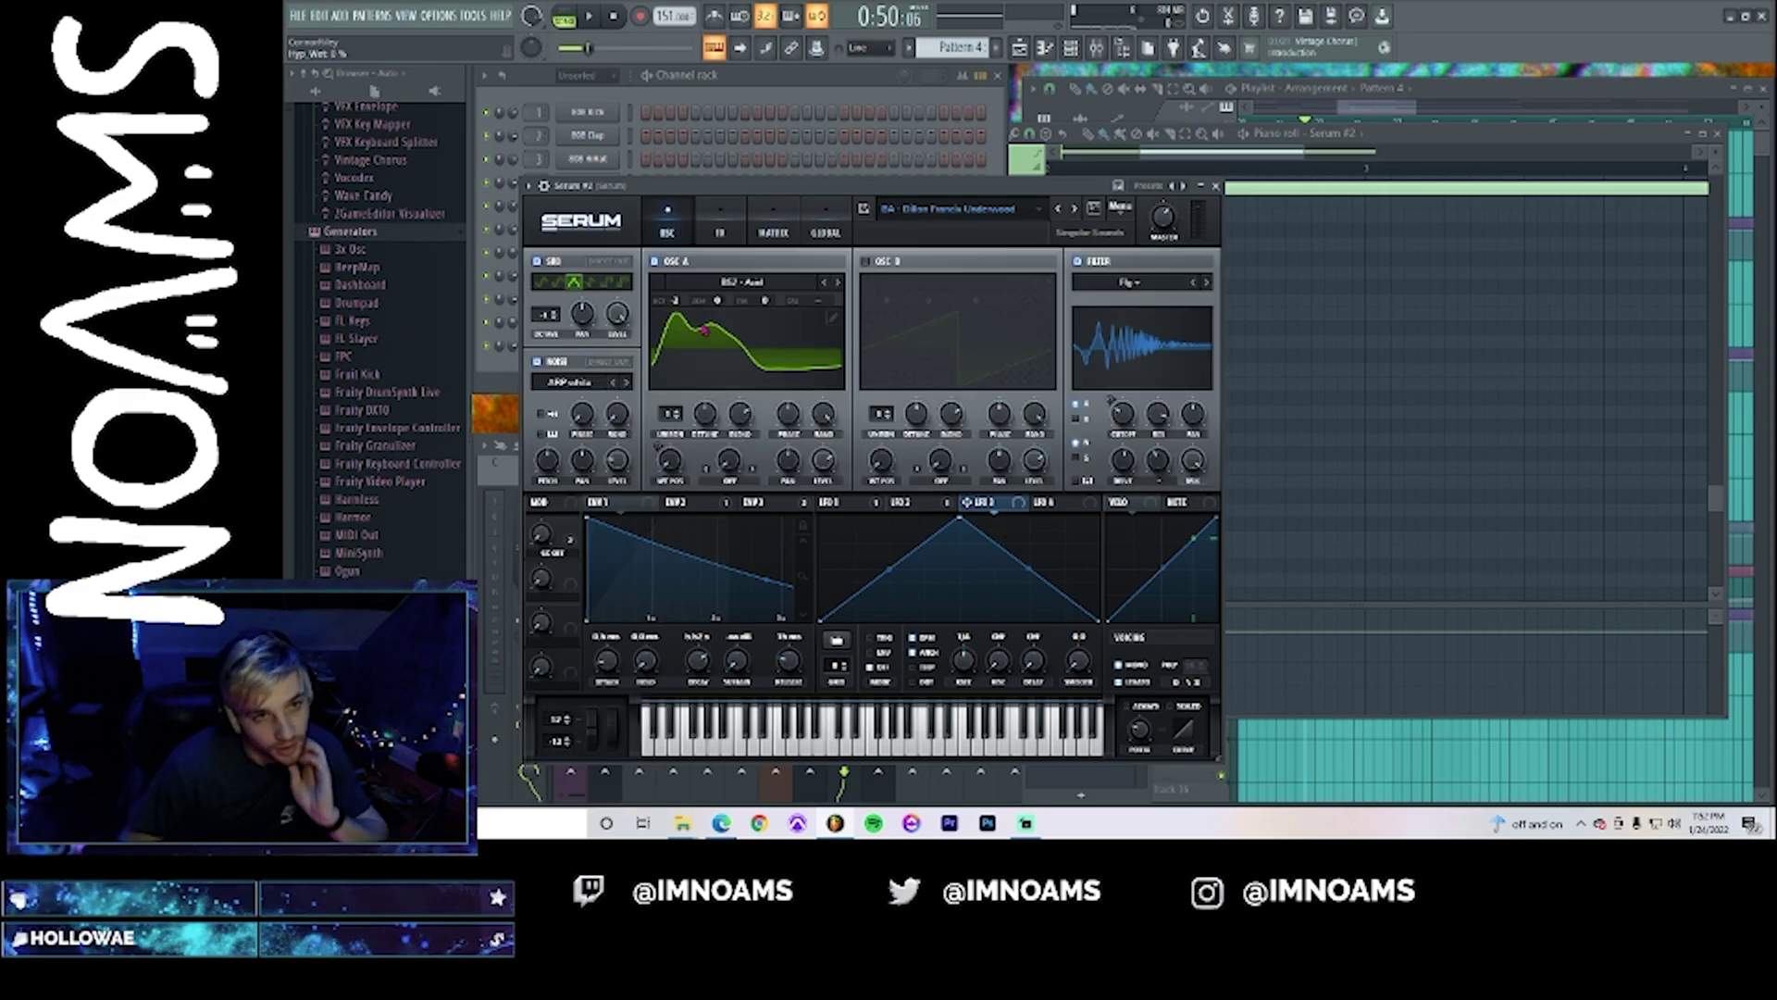
{"action": "left_click", "coordinate": [778, 232]}
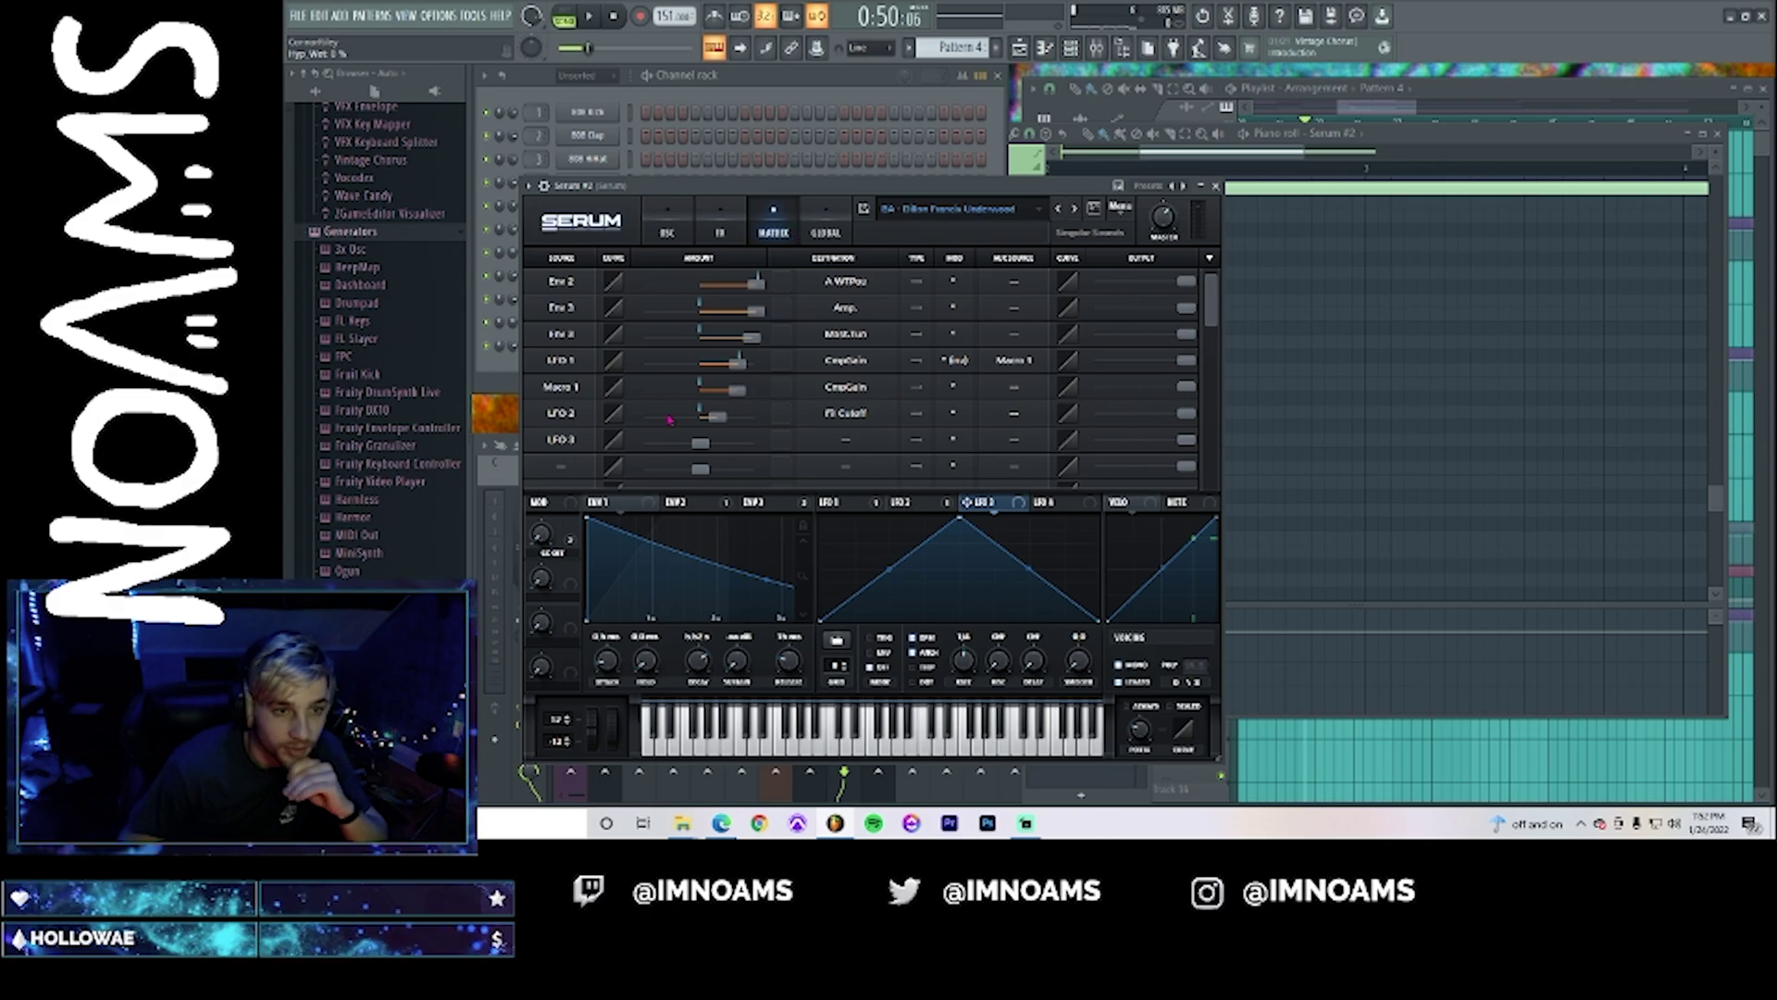
- Set the LFO 3 slot's amount to 35 and route it to the Hyp_Detune effect destination
{"action": "left_click_drag", "start_coordinate": [712, 448], "coordinate": [717, 449]}
{"action": "left_click", "coordinate": [847, 441]}
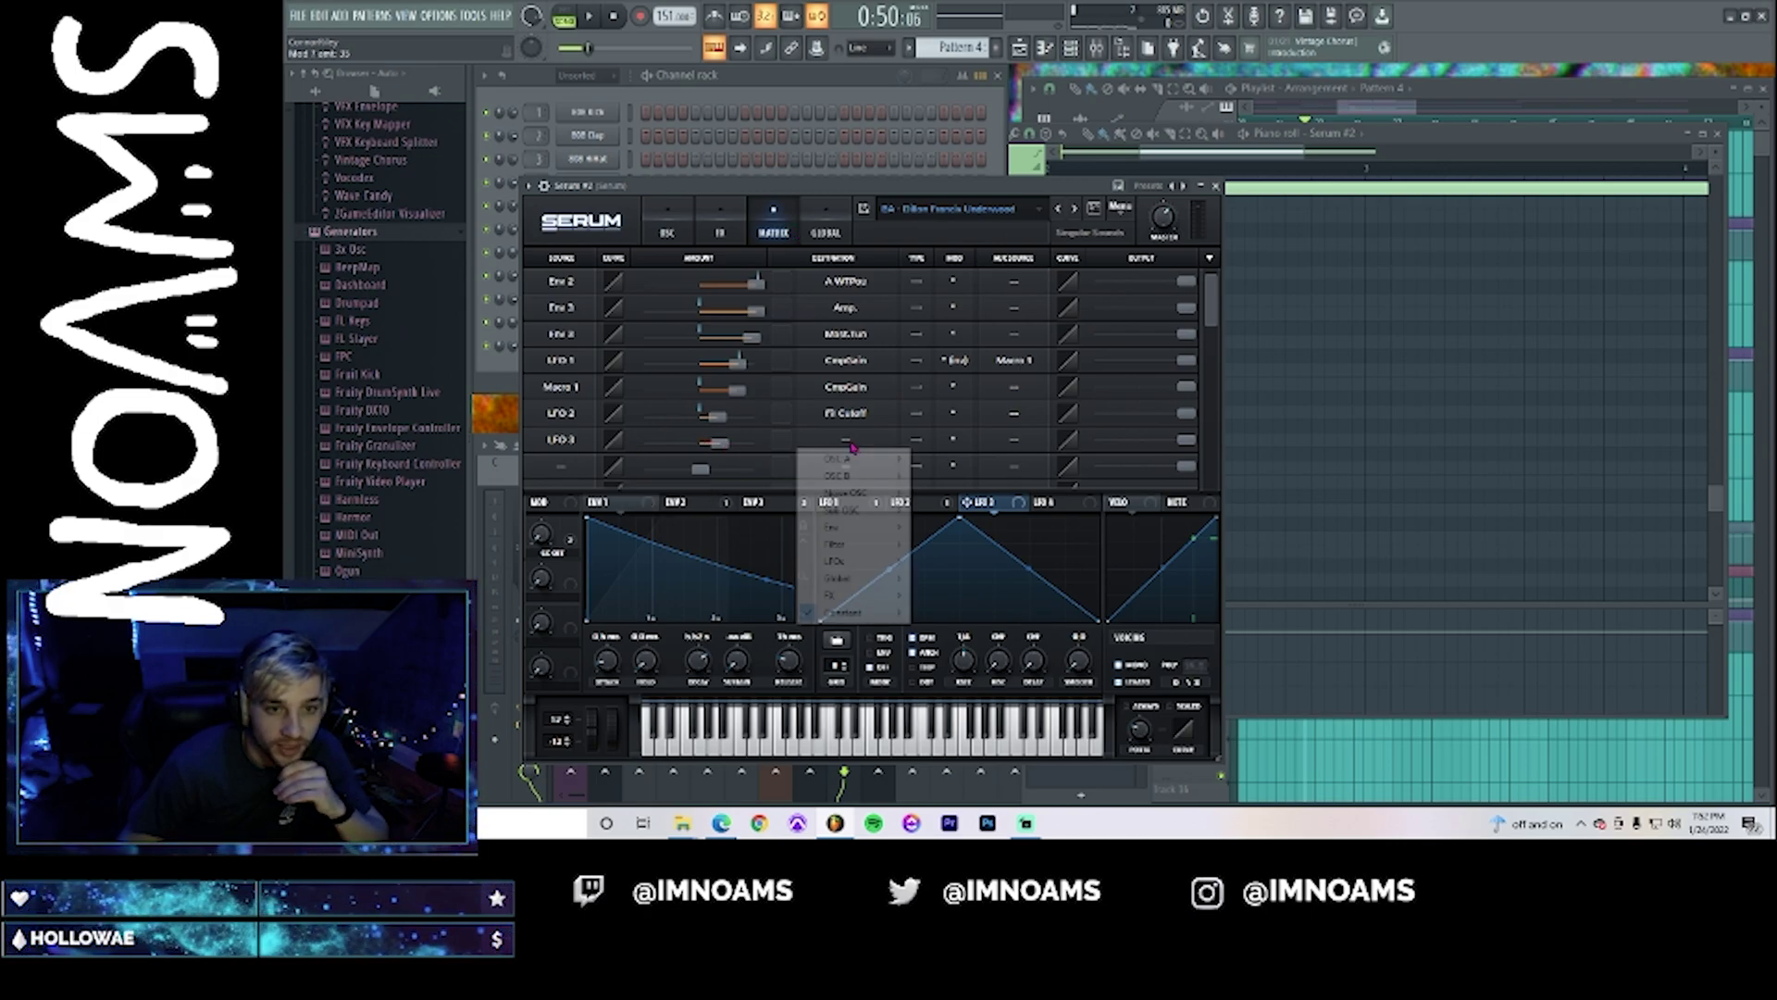
{"action": "mouse_move", "coordinate": [868, 563]}
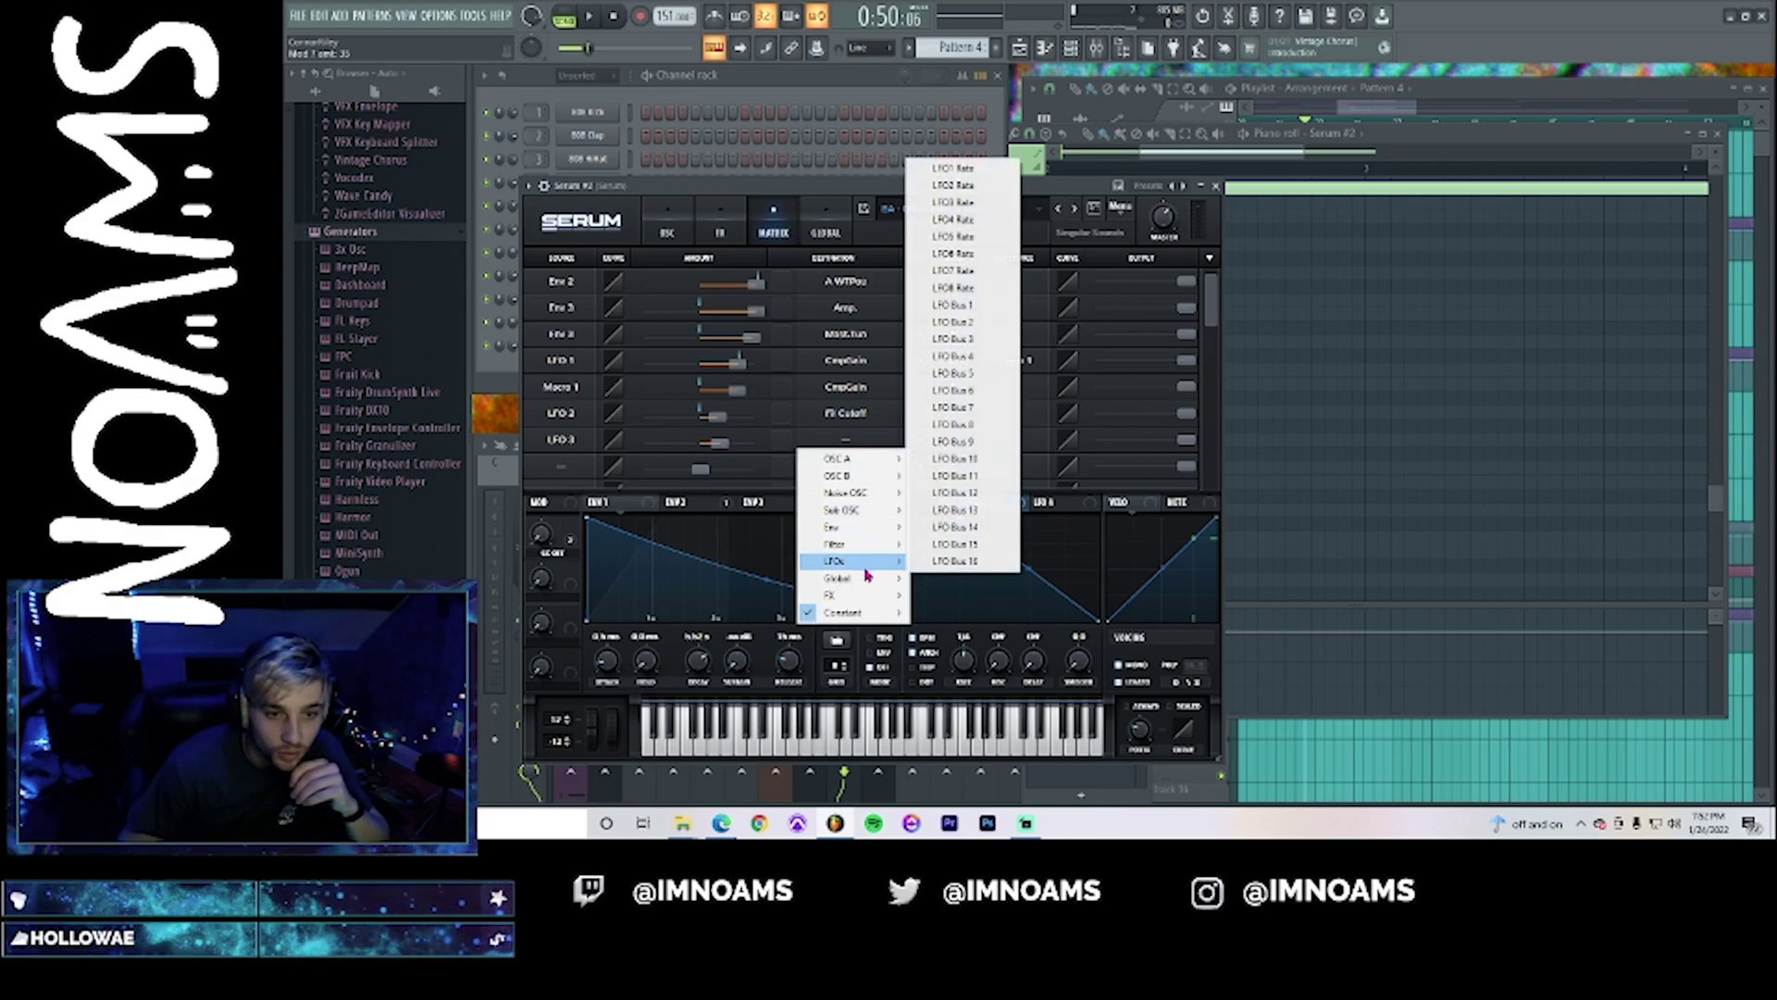
{"action": "mouse_move", "coordinate": [856, 595]}
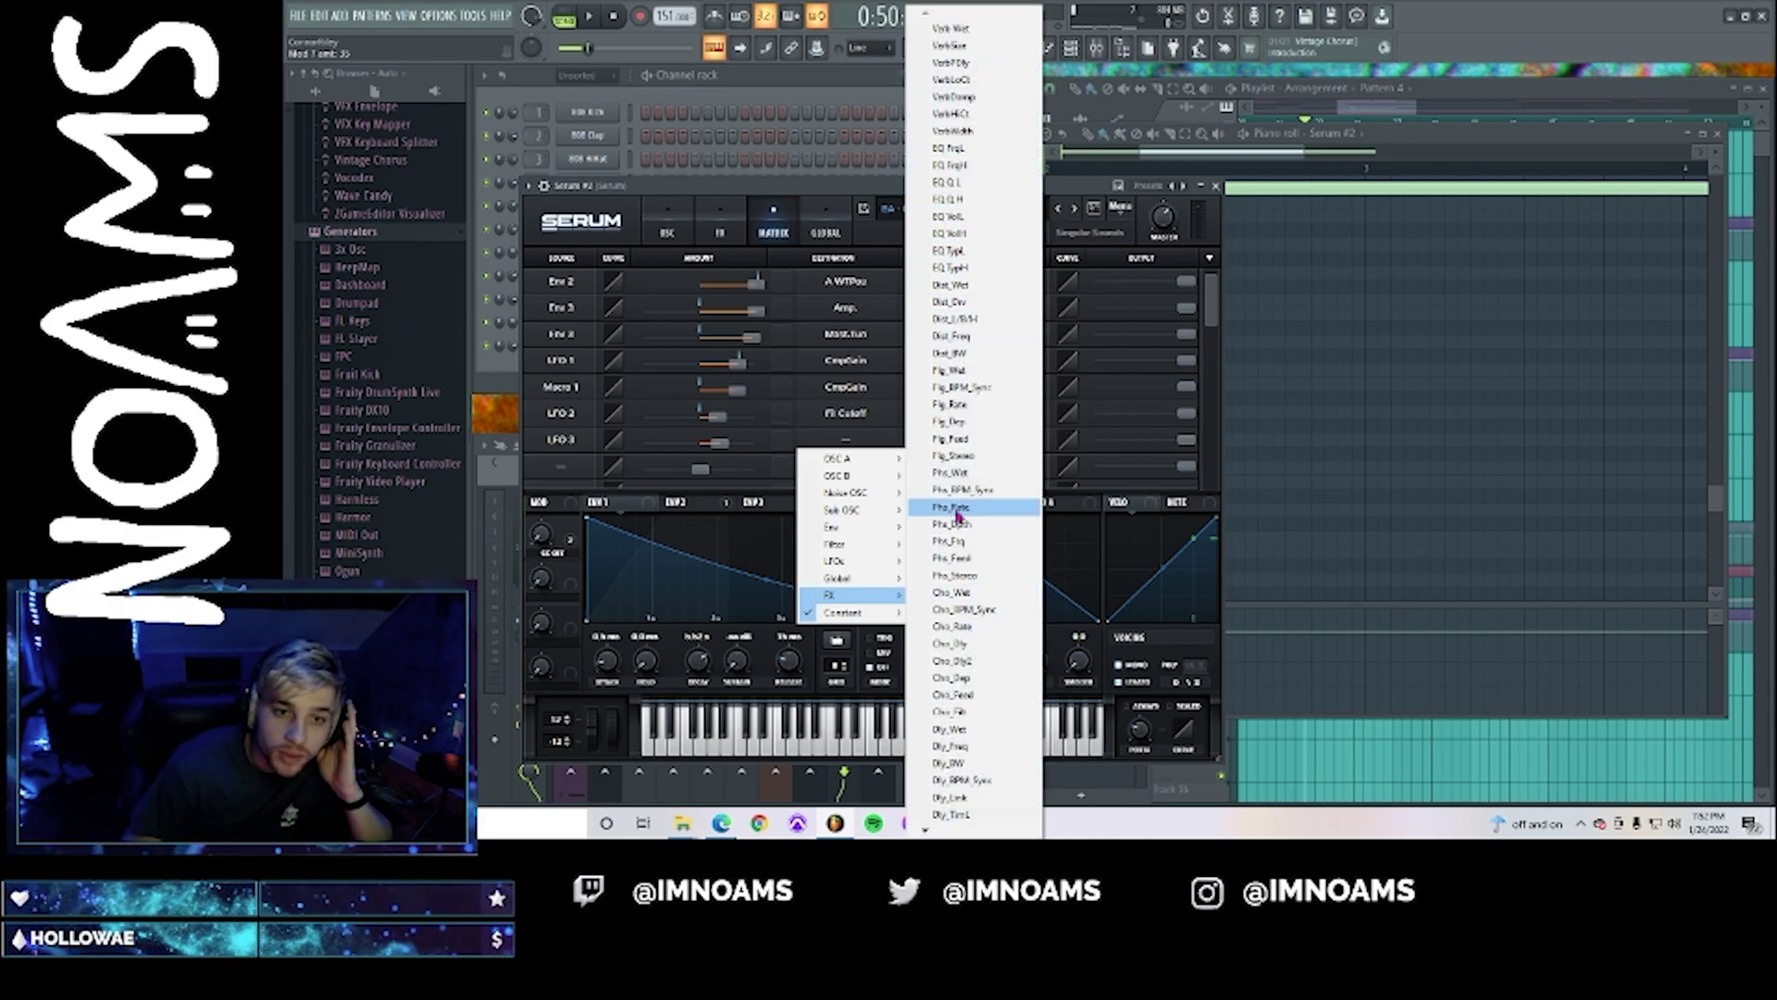
{"action": "mouse_move", "coordinate": [926, 839]}
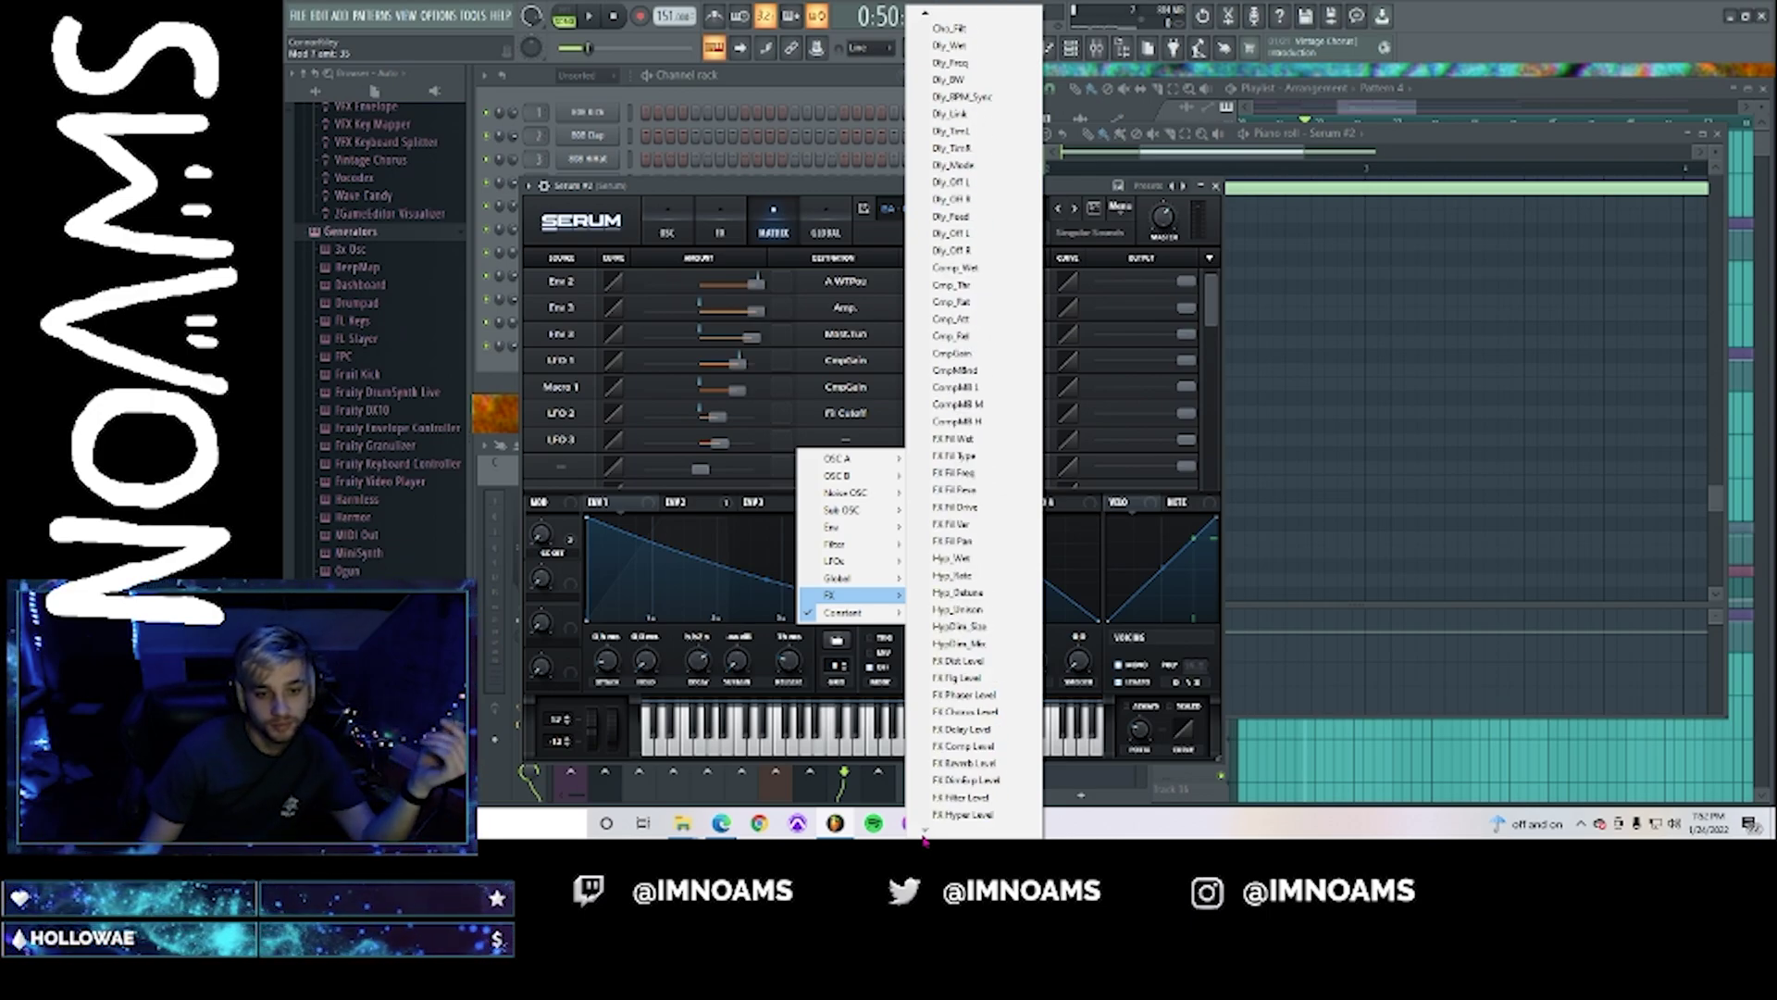
{"action": "left_click", "coordinate": [966, 598]}
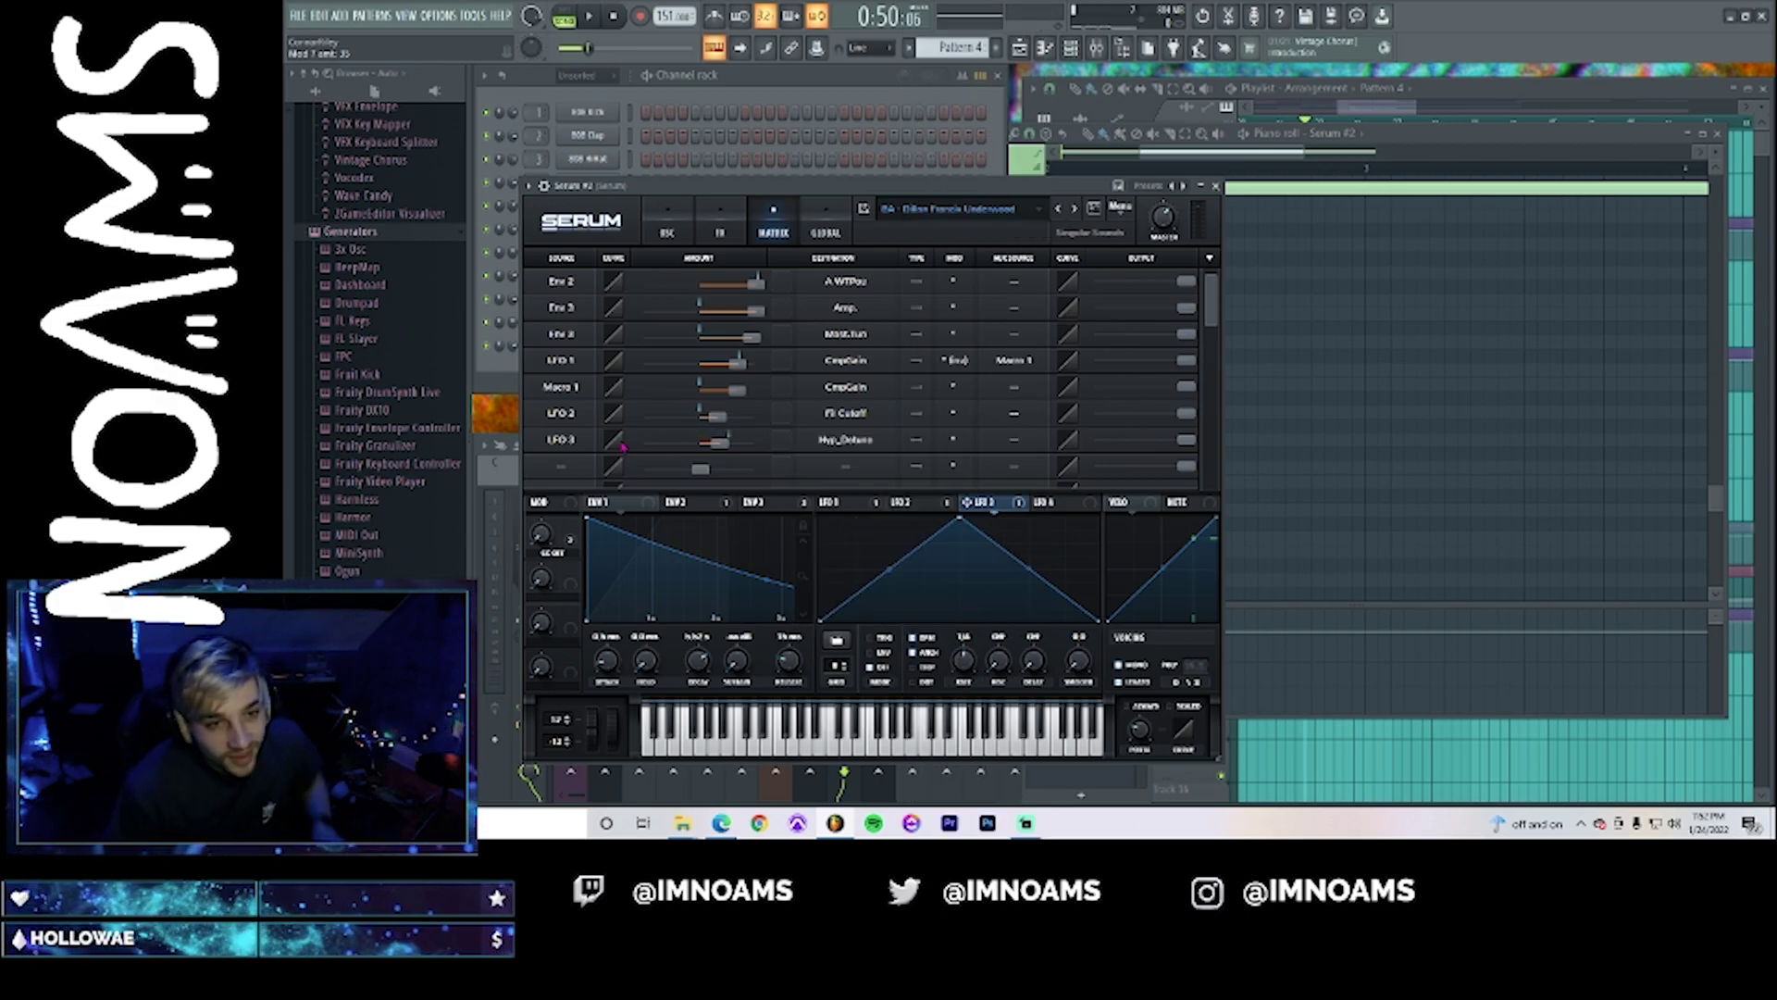
- Play the Serum #2 part and try the LFO 3 detune modulation at an amount of 100
{"action": "key", "text": "space"}
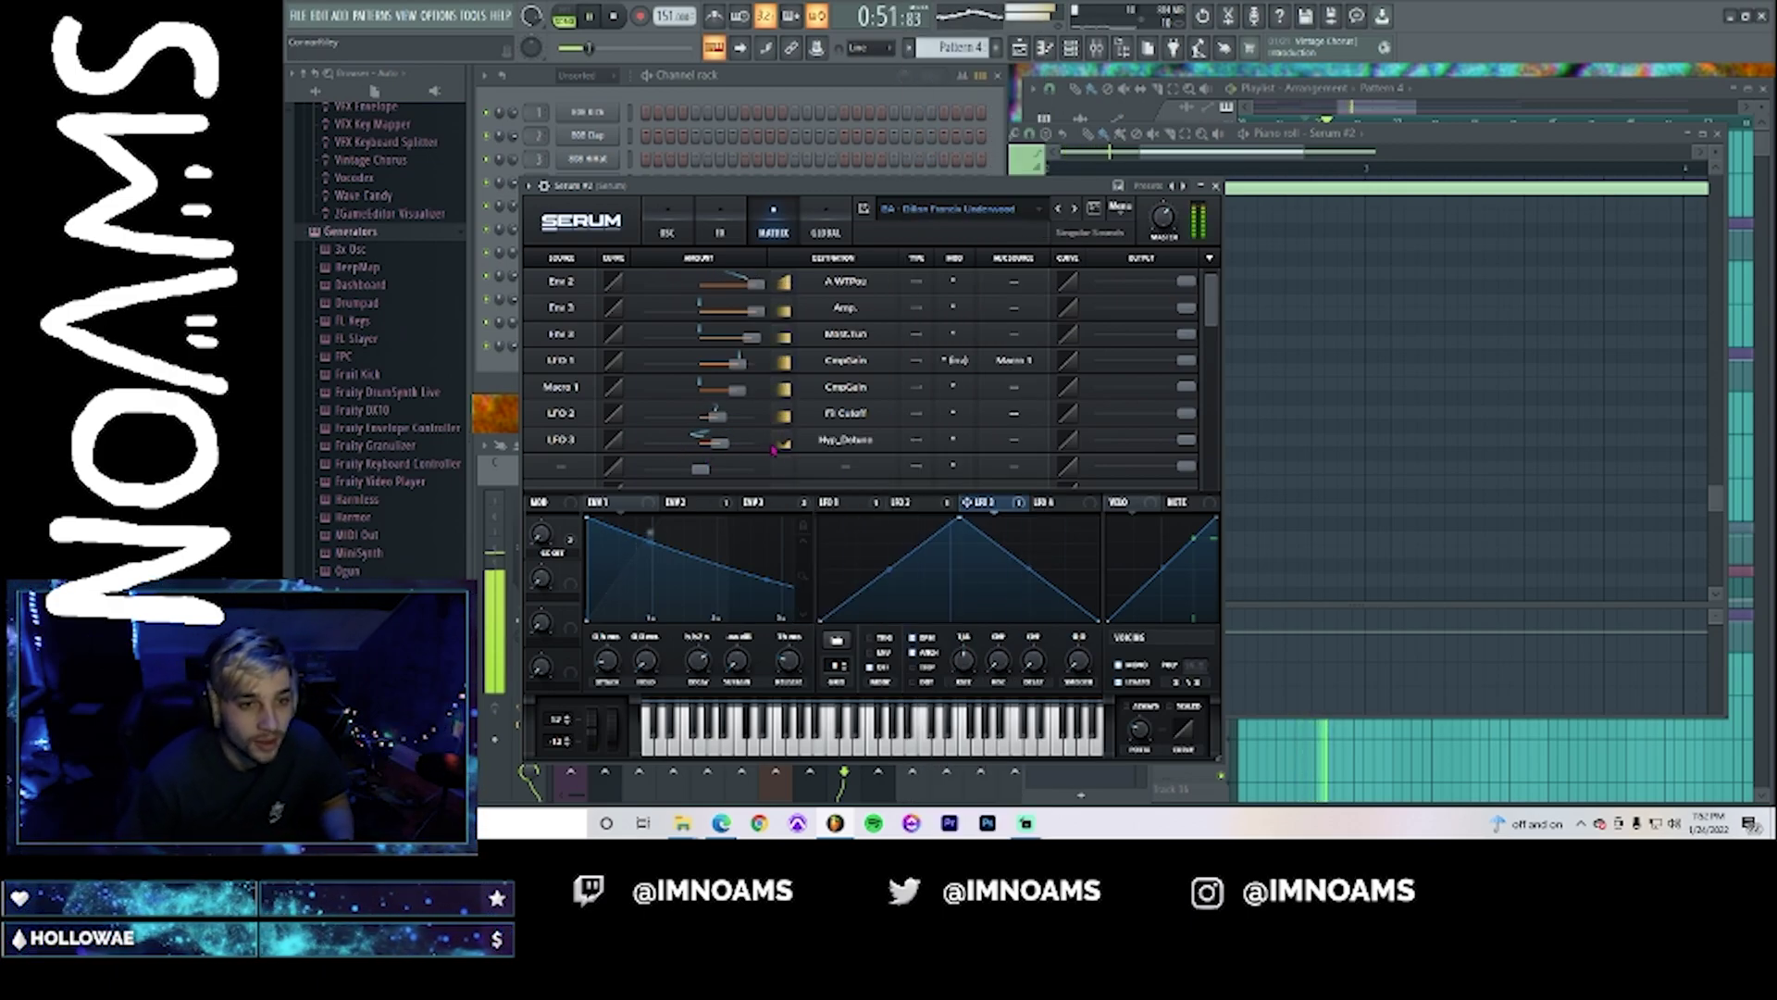
{"action": "left_click_drag", "start_coordinate": [725, 446], "coordinate": [780, 463]}
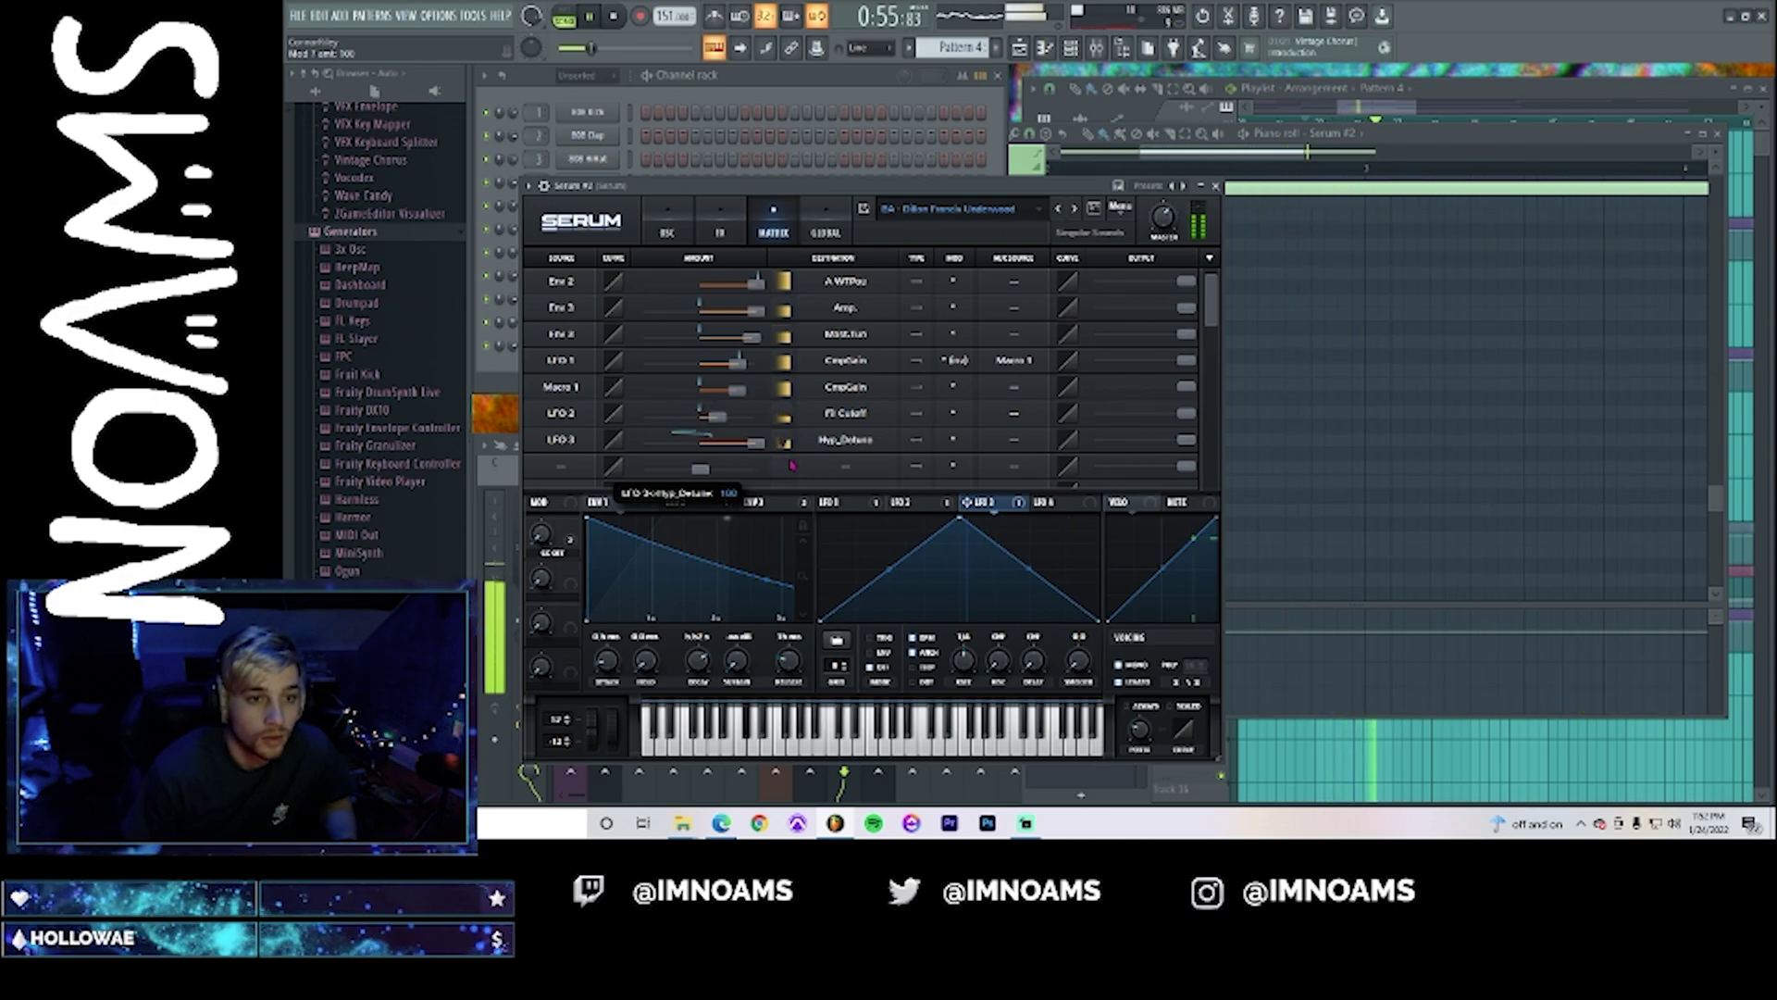
{"action": "left_click", "coordinate": [667, 222]}
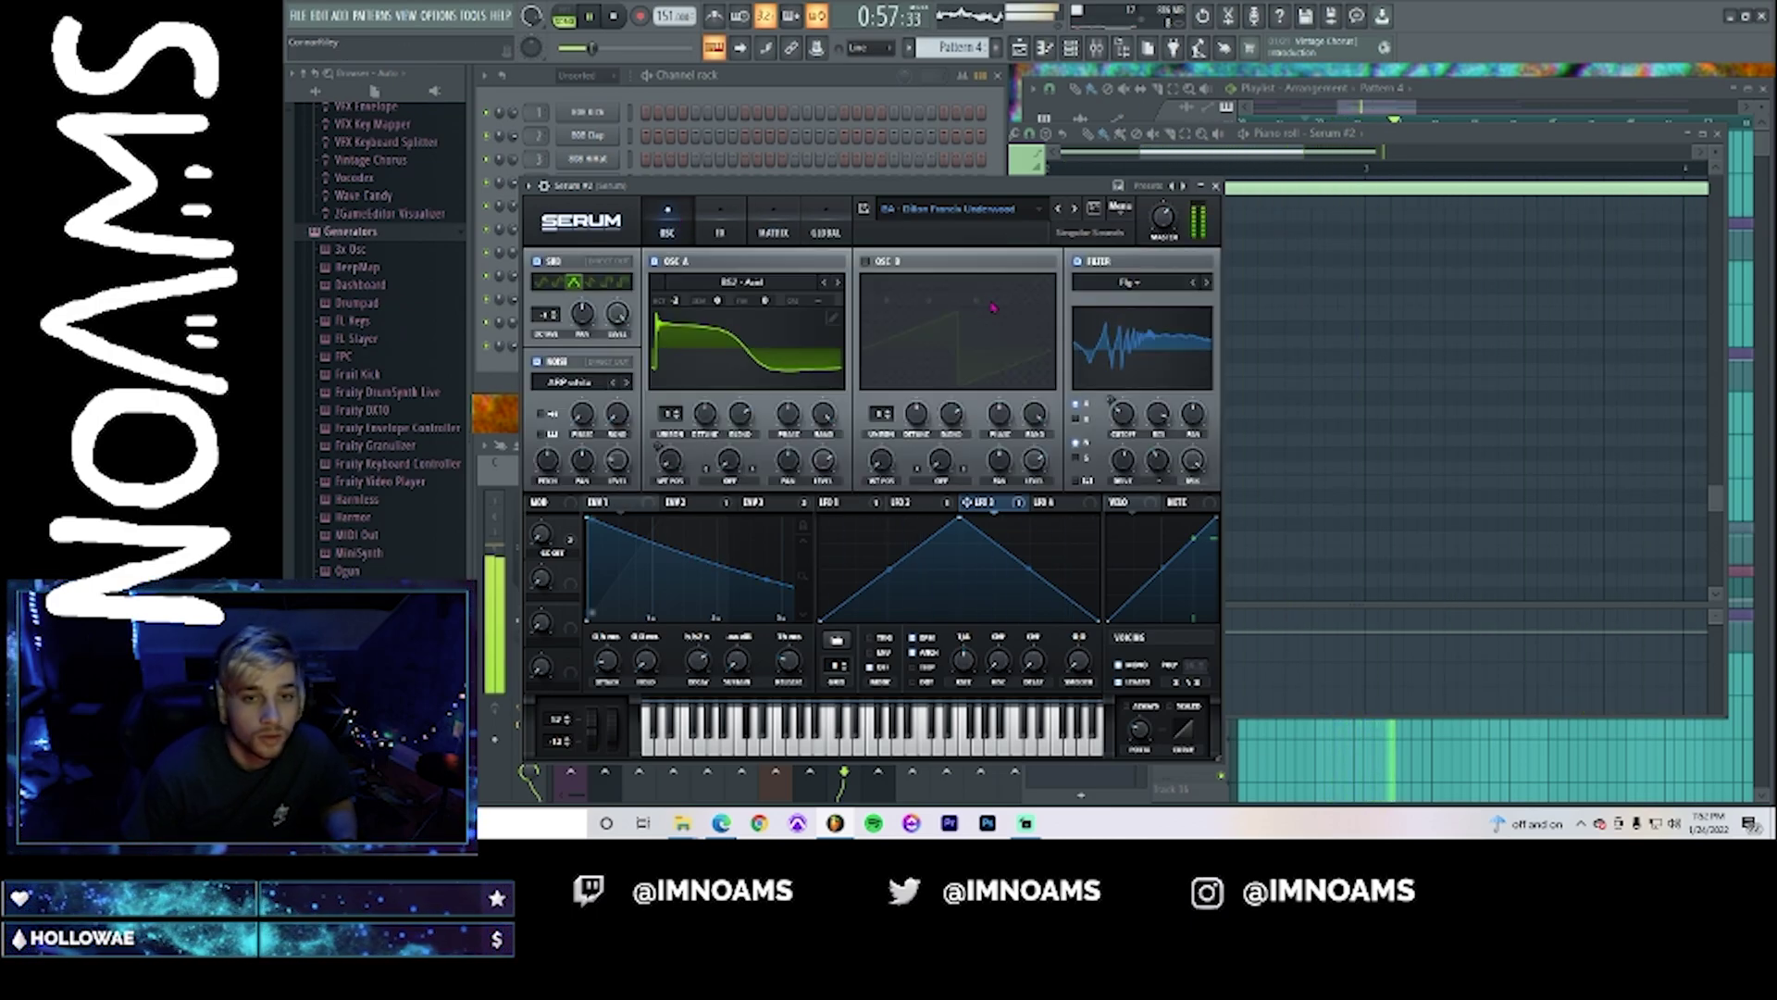
- Check Serum #2's effects and global settings, and set the LFO 3 to Hyp_Detune amount to 72
{"action": "left_click", "coordinate": [720, 227]}
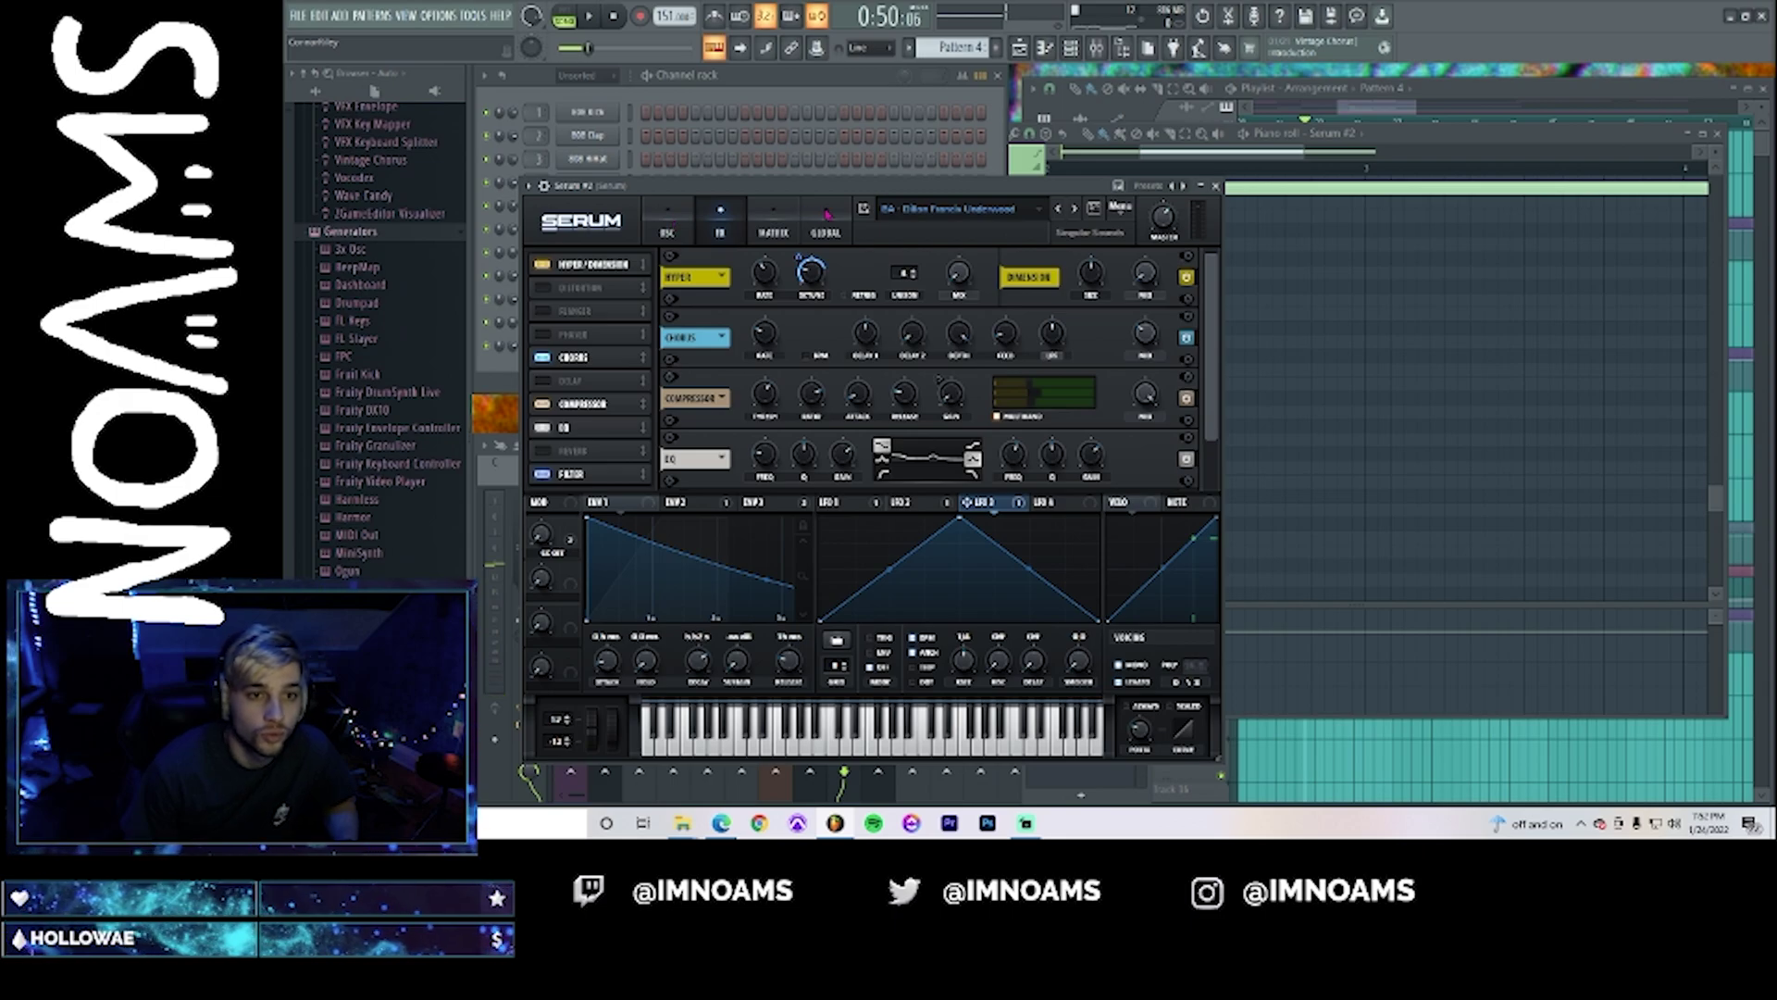
{"action": "left_click", "coordinate": [826, 214]}
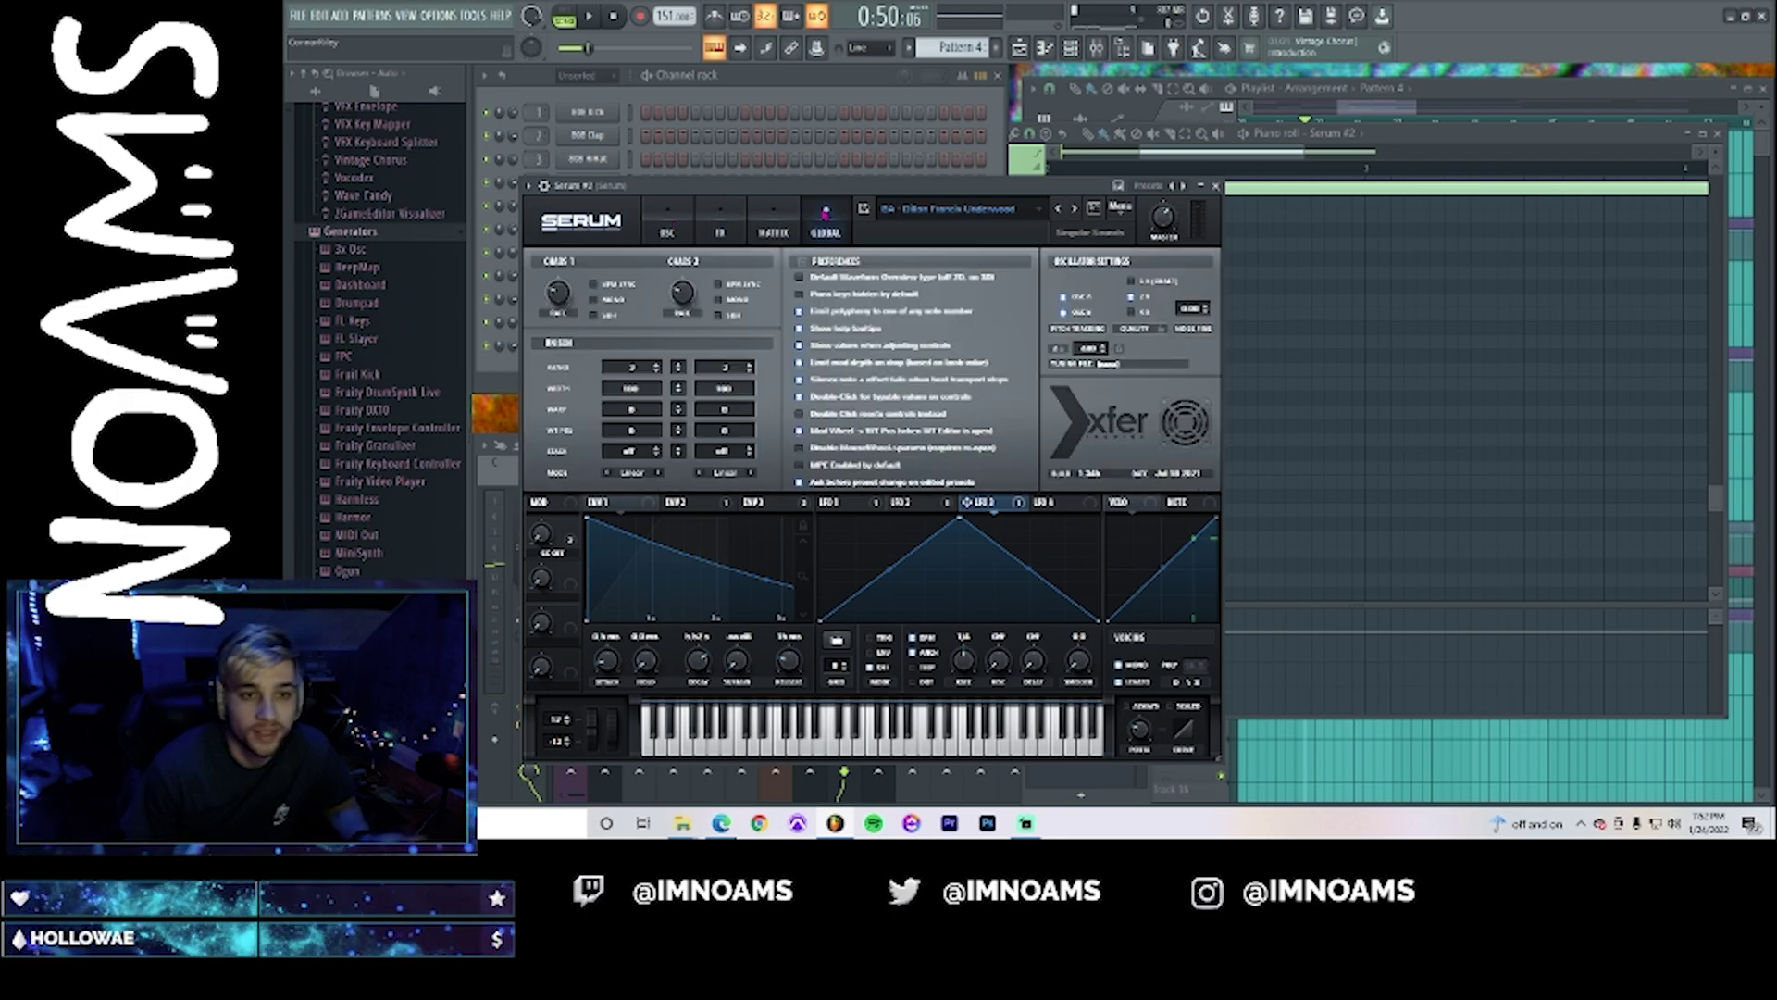
{"action": "left_click", "coordinate": [757, 227]}
{"action": "left_click_drag", "start_coordinate": [757, 448], "coordinate": [741, 448]}
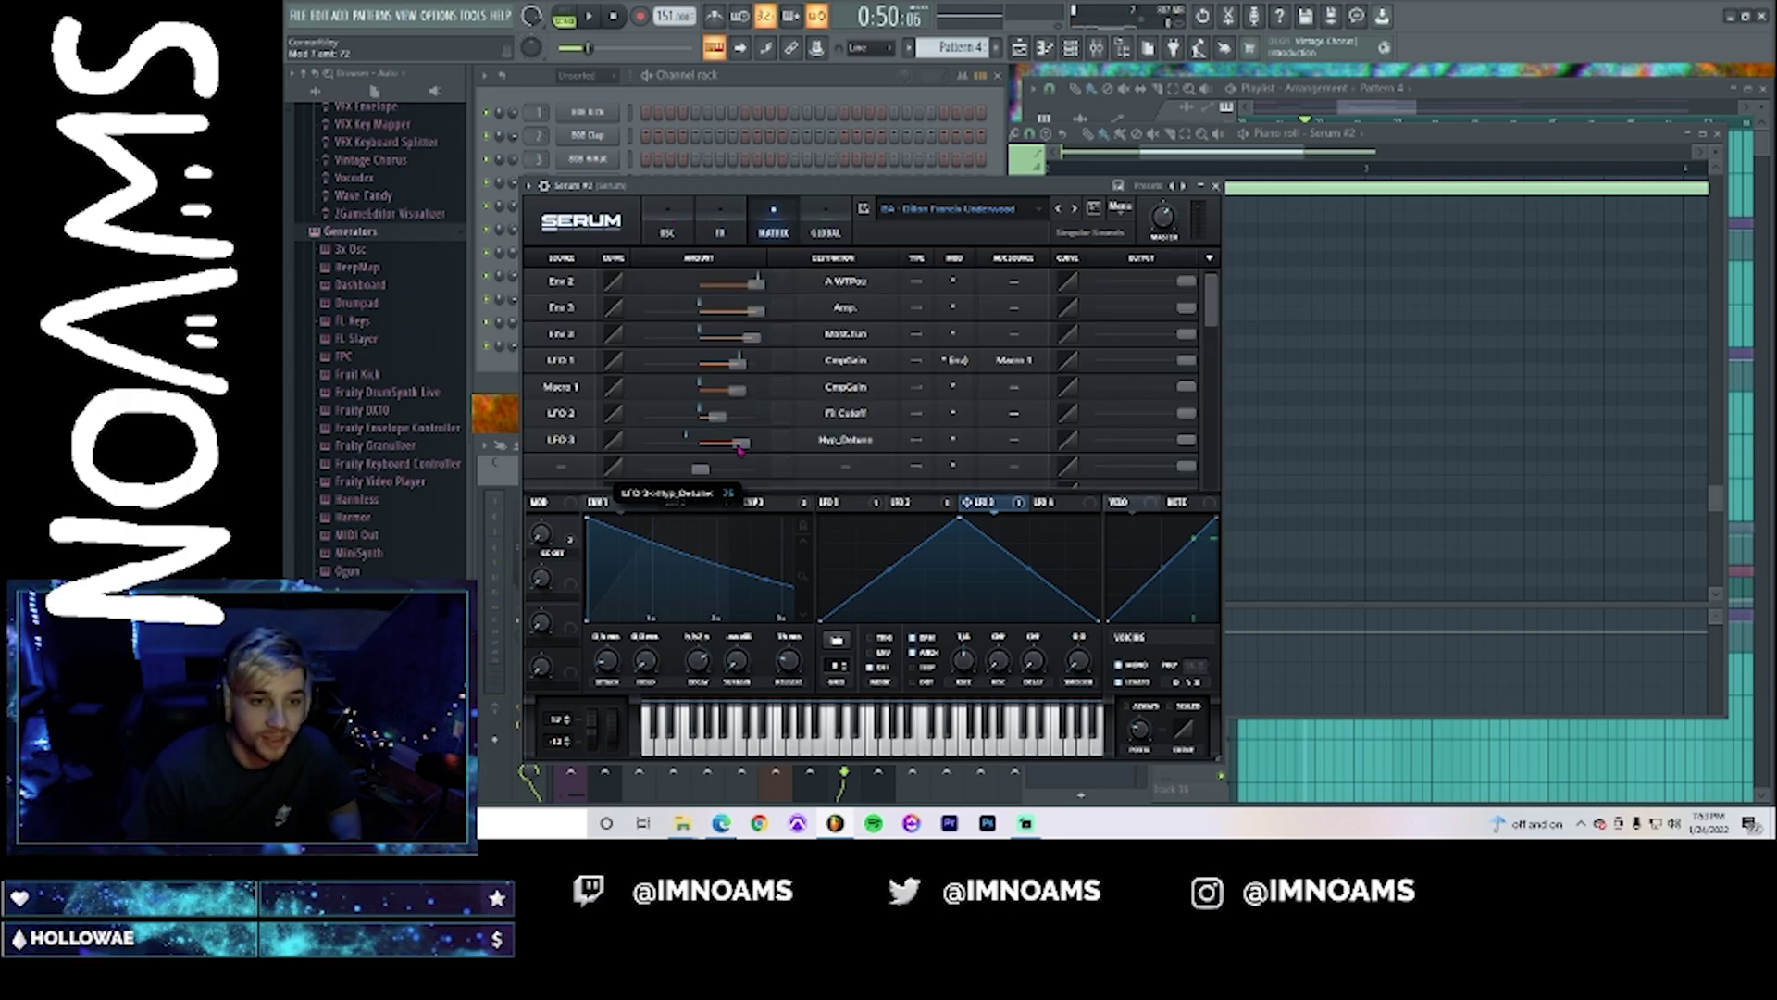
- Open the effect destination choices for the LFO 3 modulation slot
{"action": "left_click", "coordinate": [839, 453]}
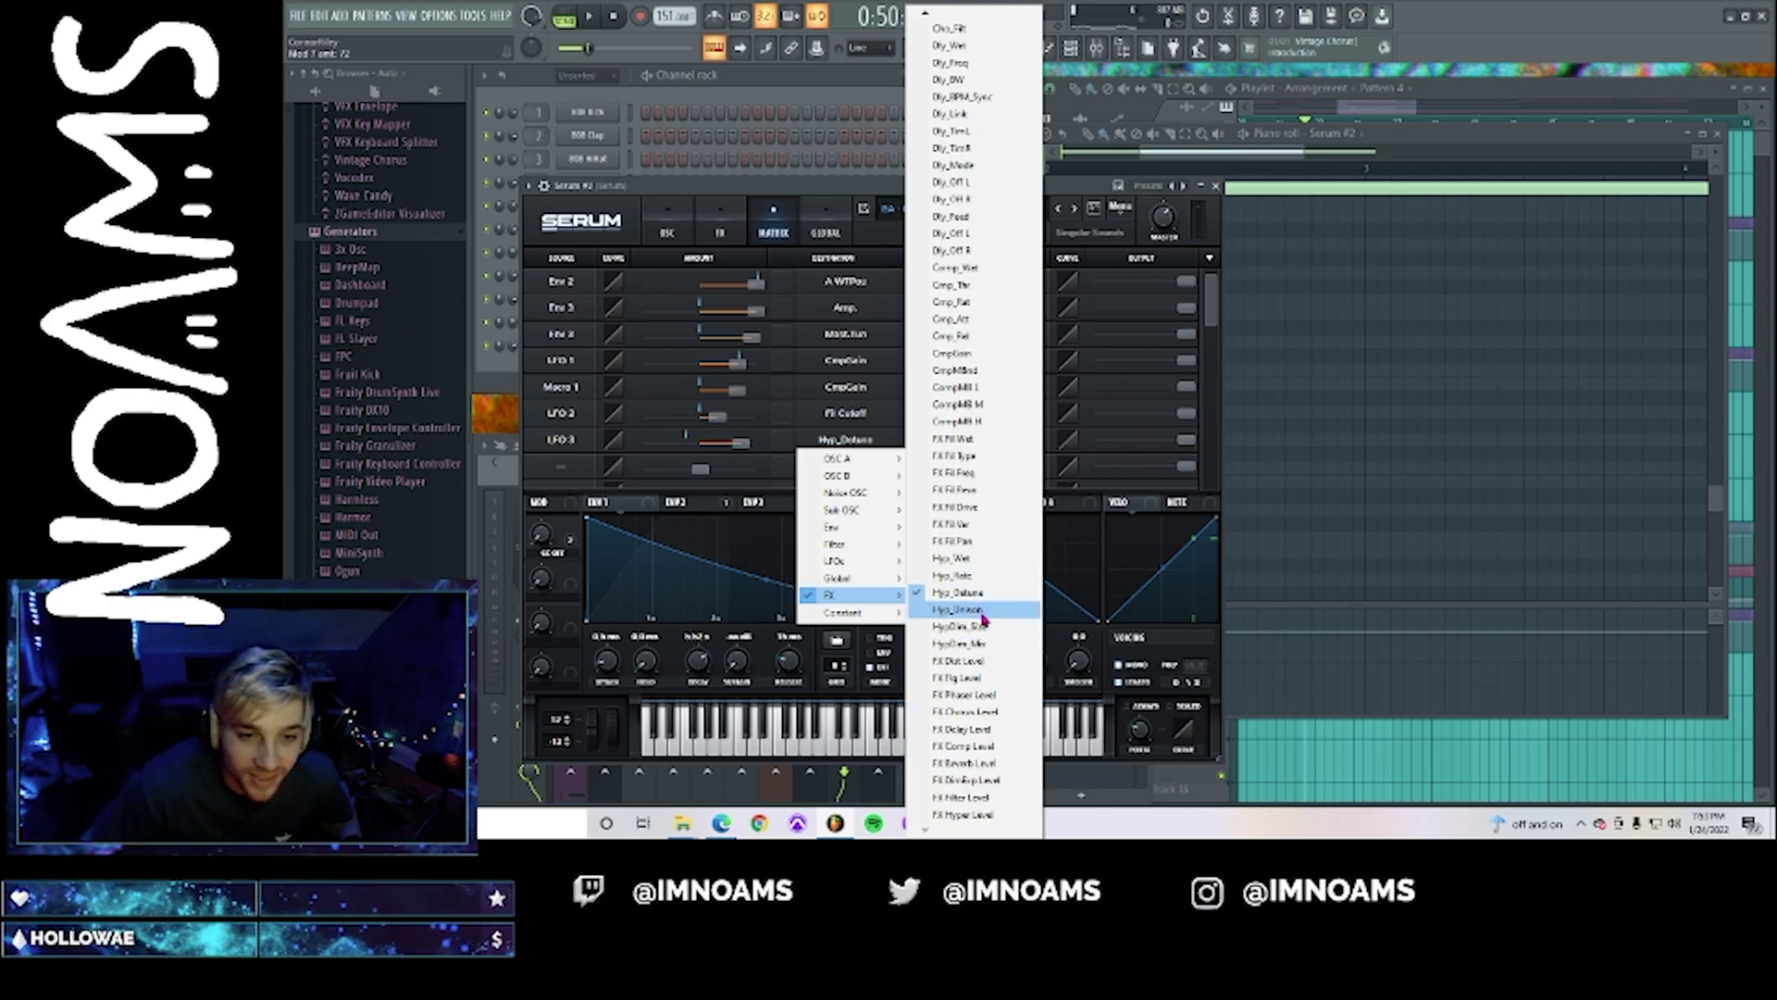
- Retarget Serum's LFO 3 modulation to HypDim_Mix, reduce its amount slightly, and show the synth's FX page
{"action": "left_click", "coordinate": [986, 645]}
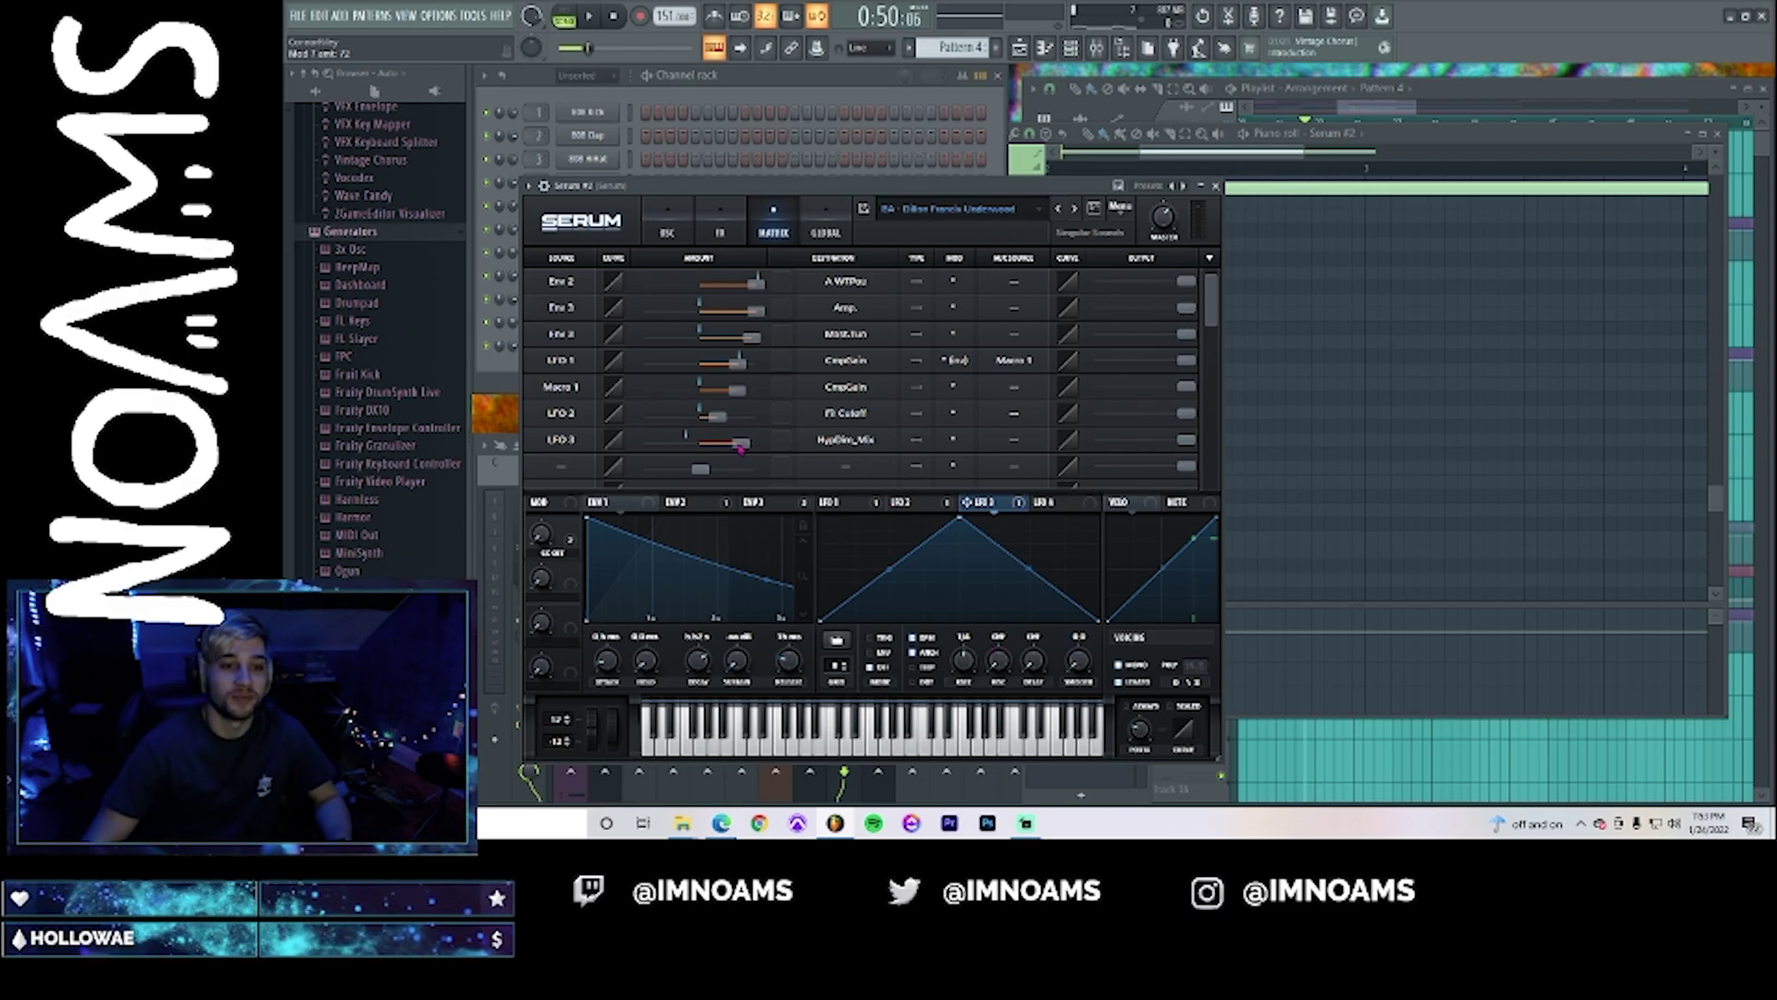
{"action": "left_click_drag", "start_coordinate": [740, 448], "coordinate": [730, 449]}
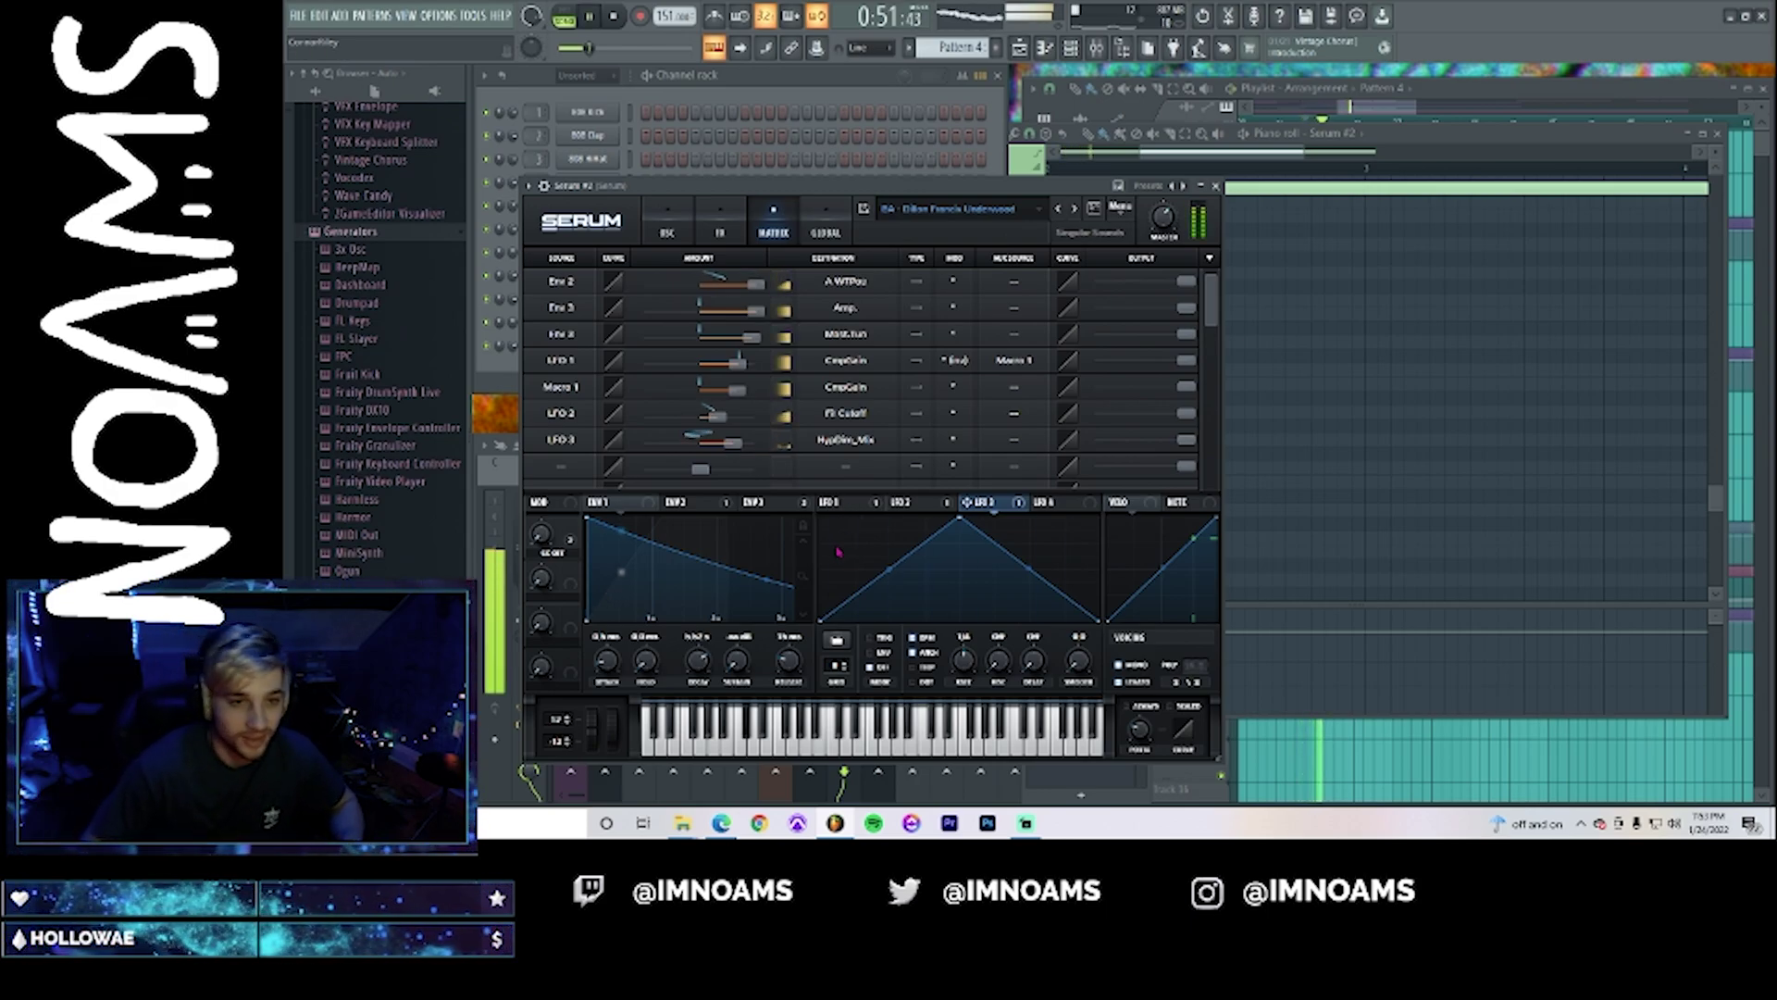
{"action": "left_click", "coordinate": [668, 227]}
{"action": "left_click", "coordinate": [721, 225]}
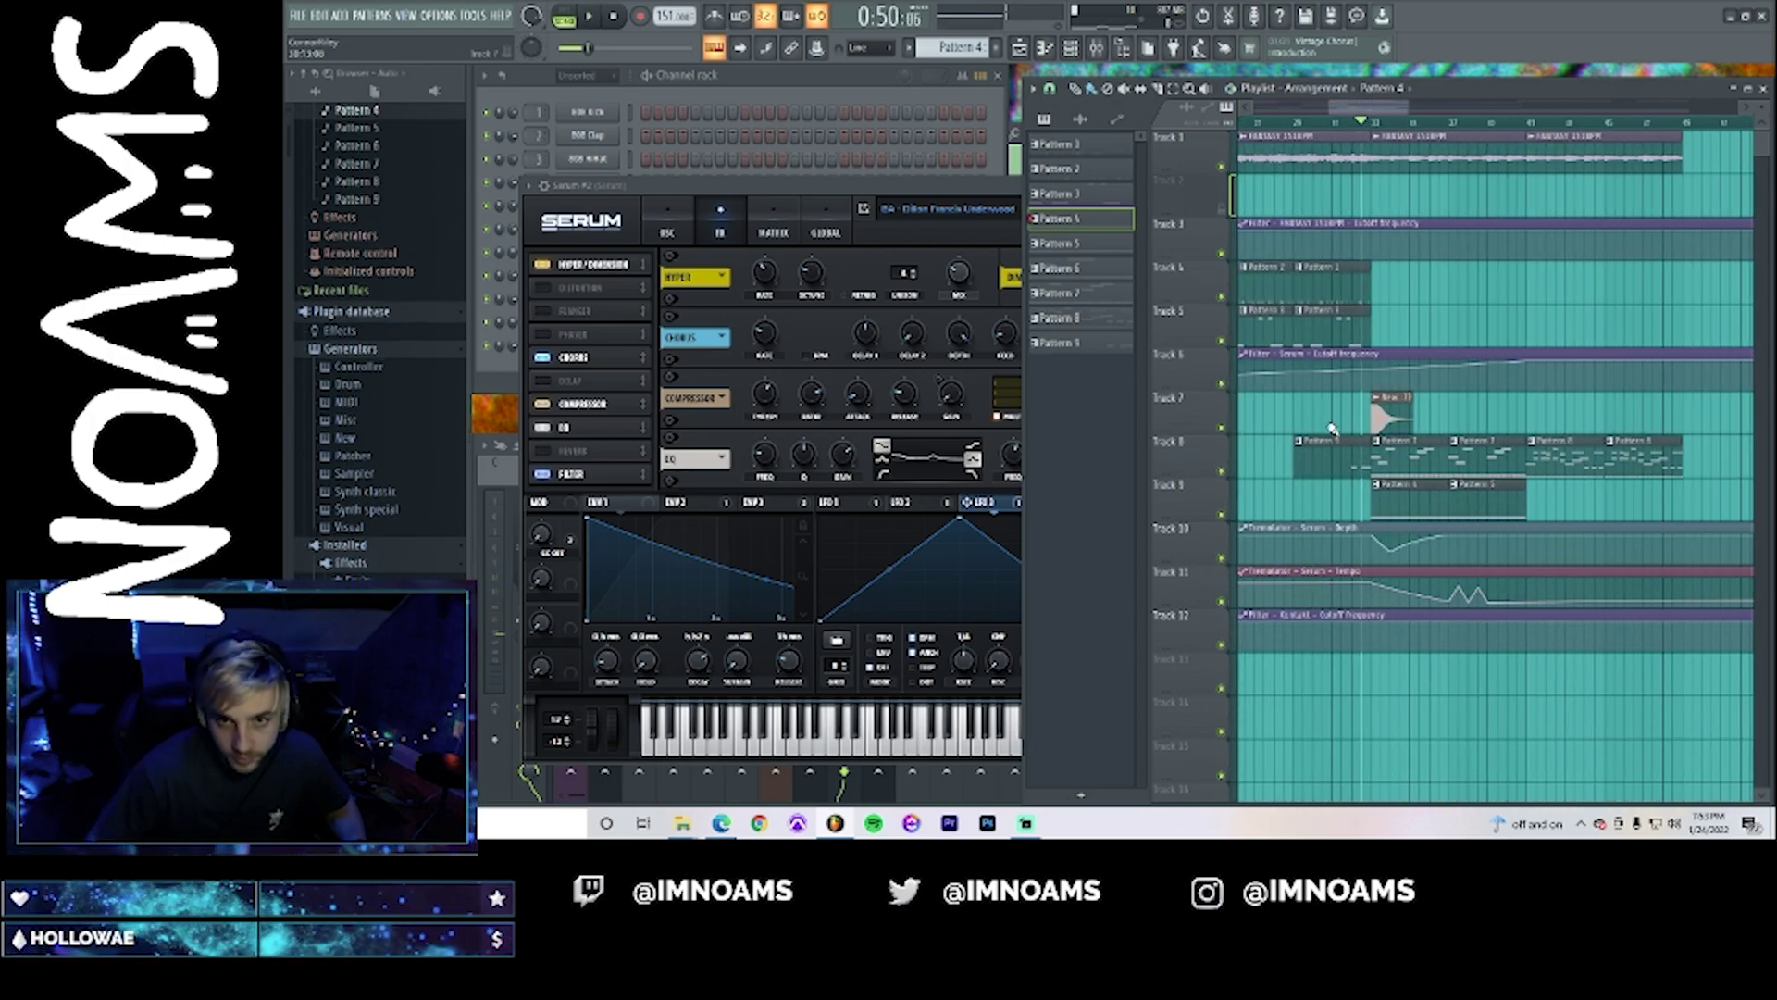
- Place a Pattern 3 clip on Track 5 at bar 41 and play the song briefly from there
{"action": "left_click", "coordinate": [1340, 328]}
{"action": "left_click", "coordinate": [1526, 315]}
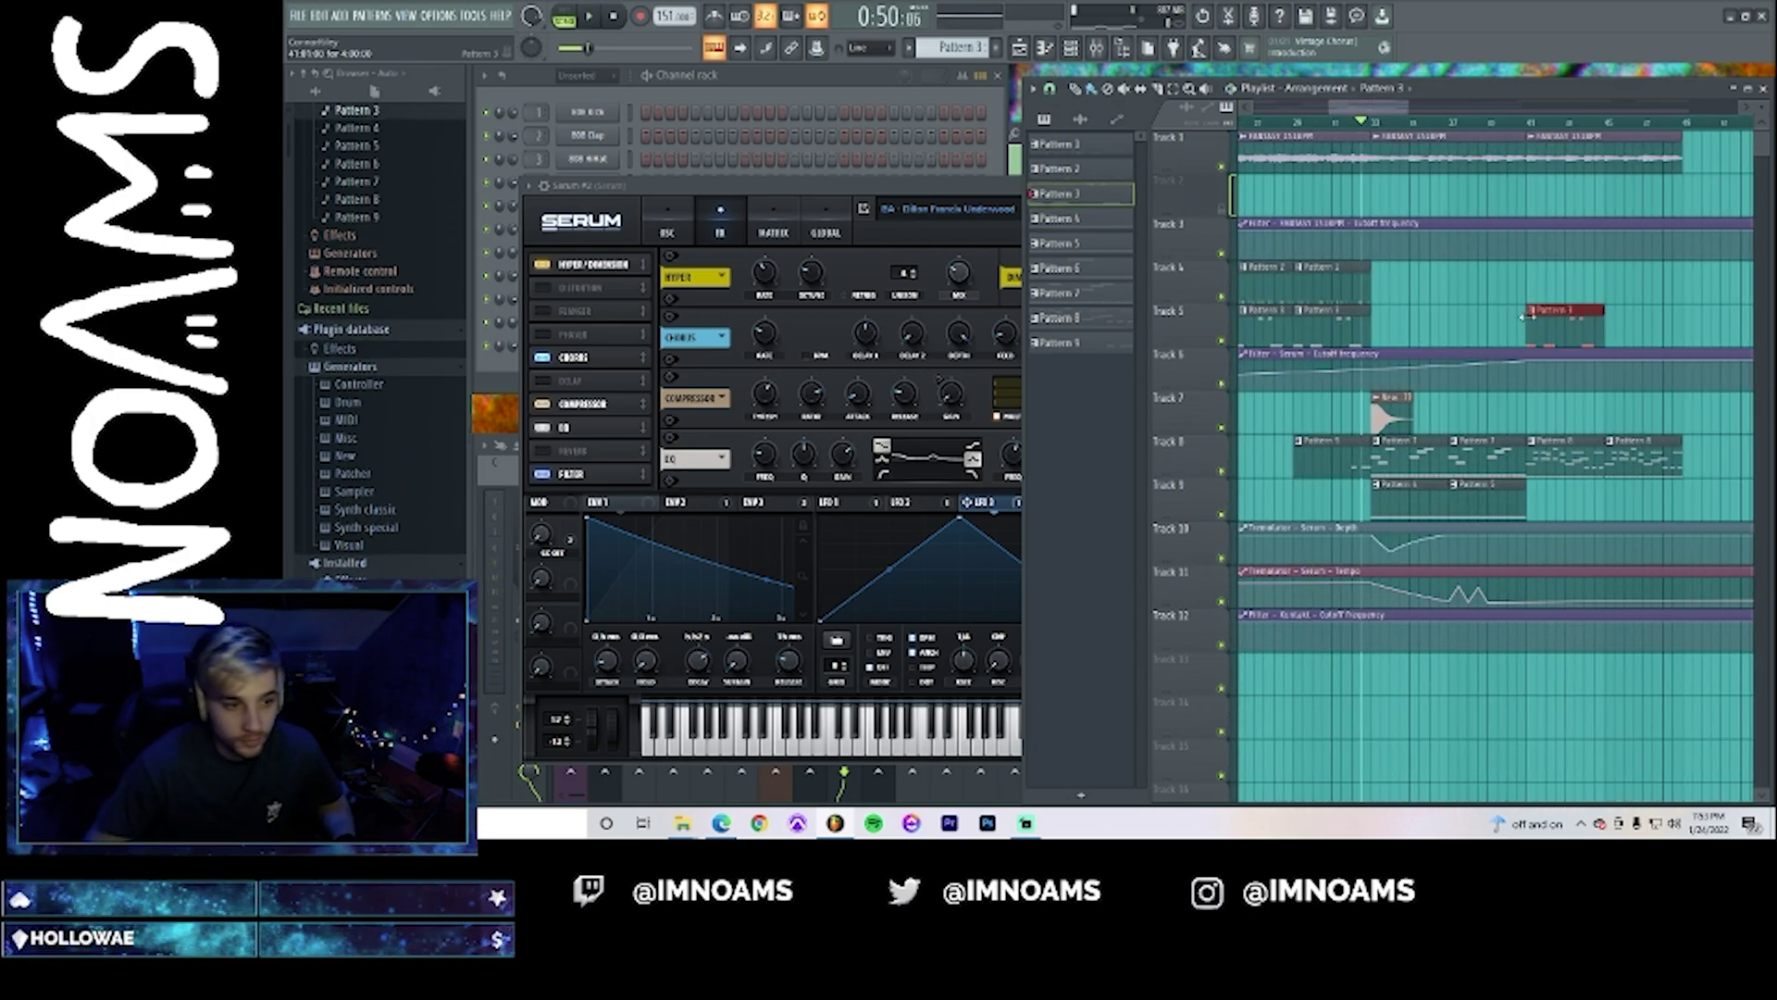
{"action": "left_click", "coordinate": [1537, 120]}
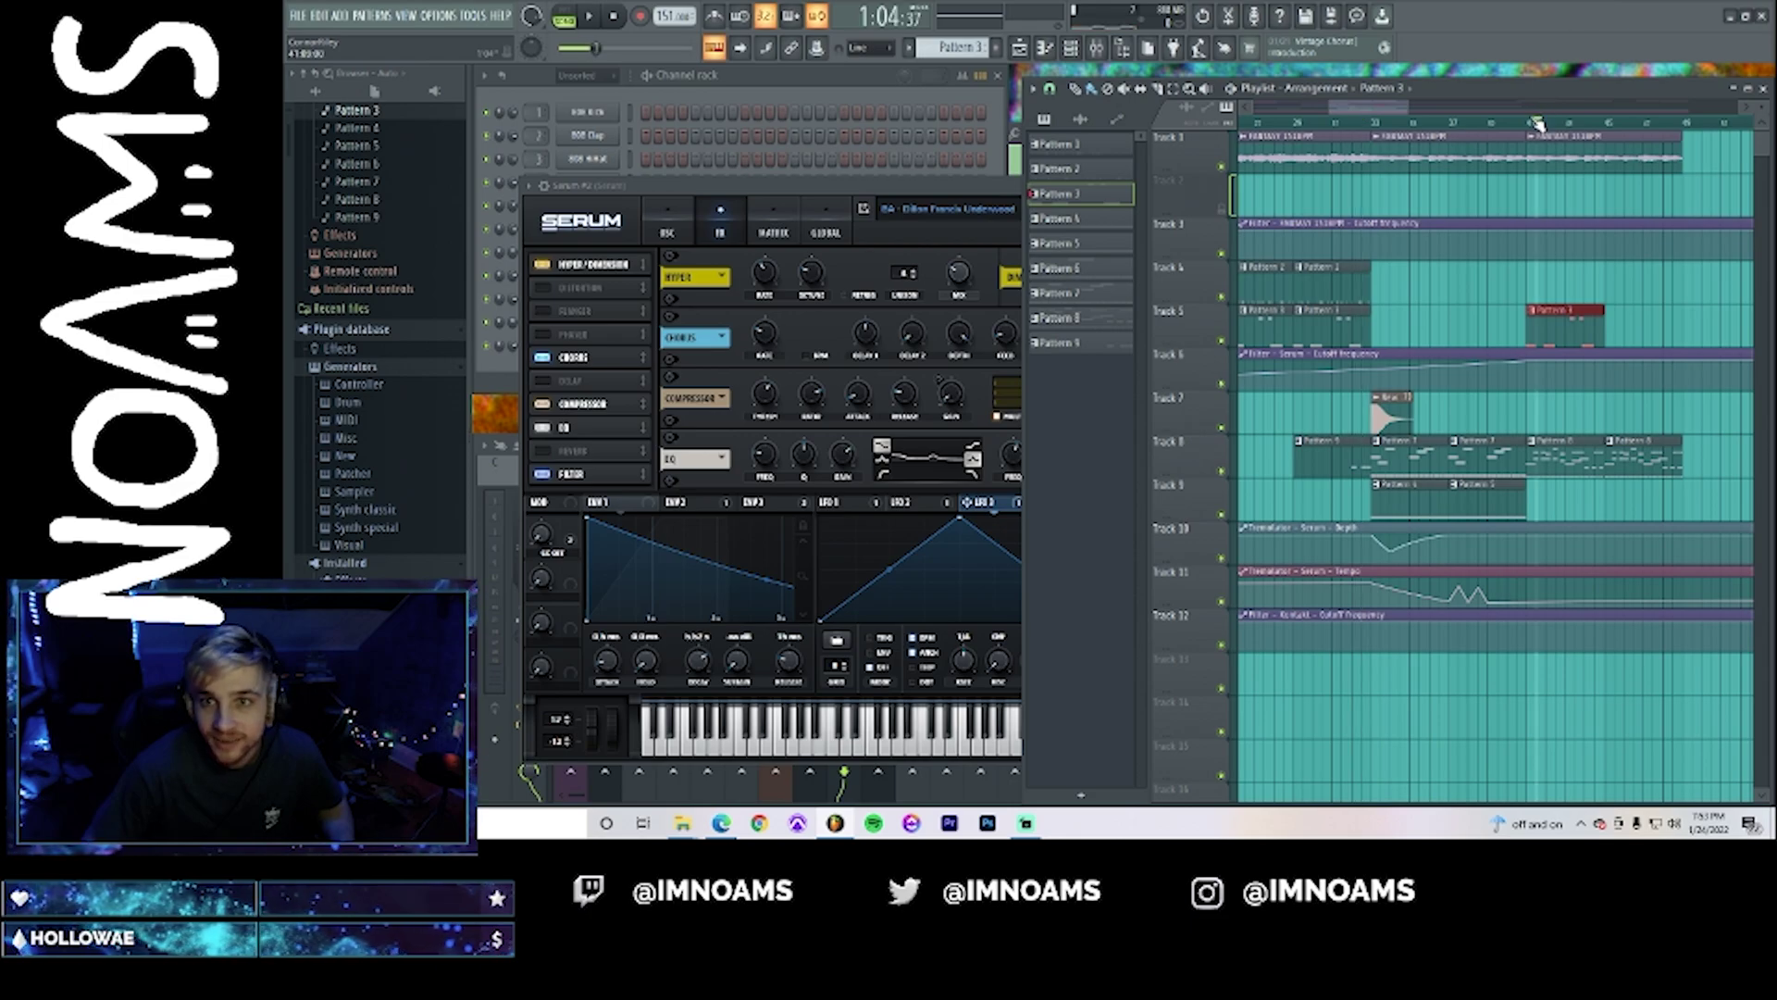
{"action": "key", "text": "space"}
{"action": "key", "text": "space"}
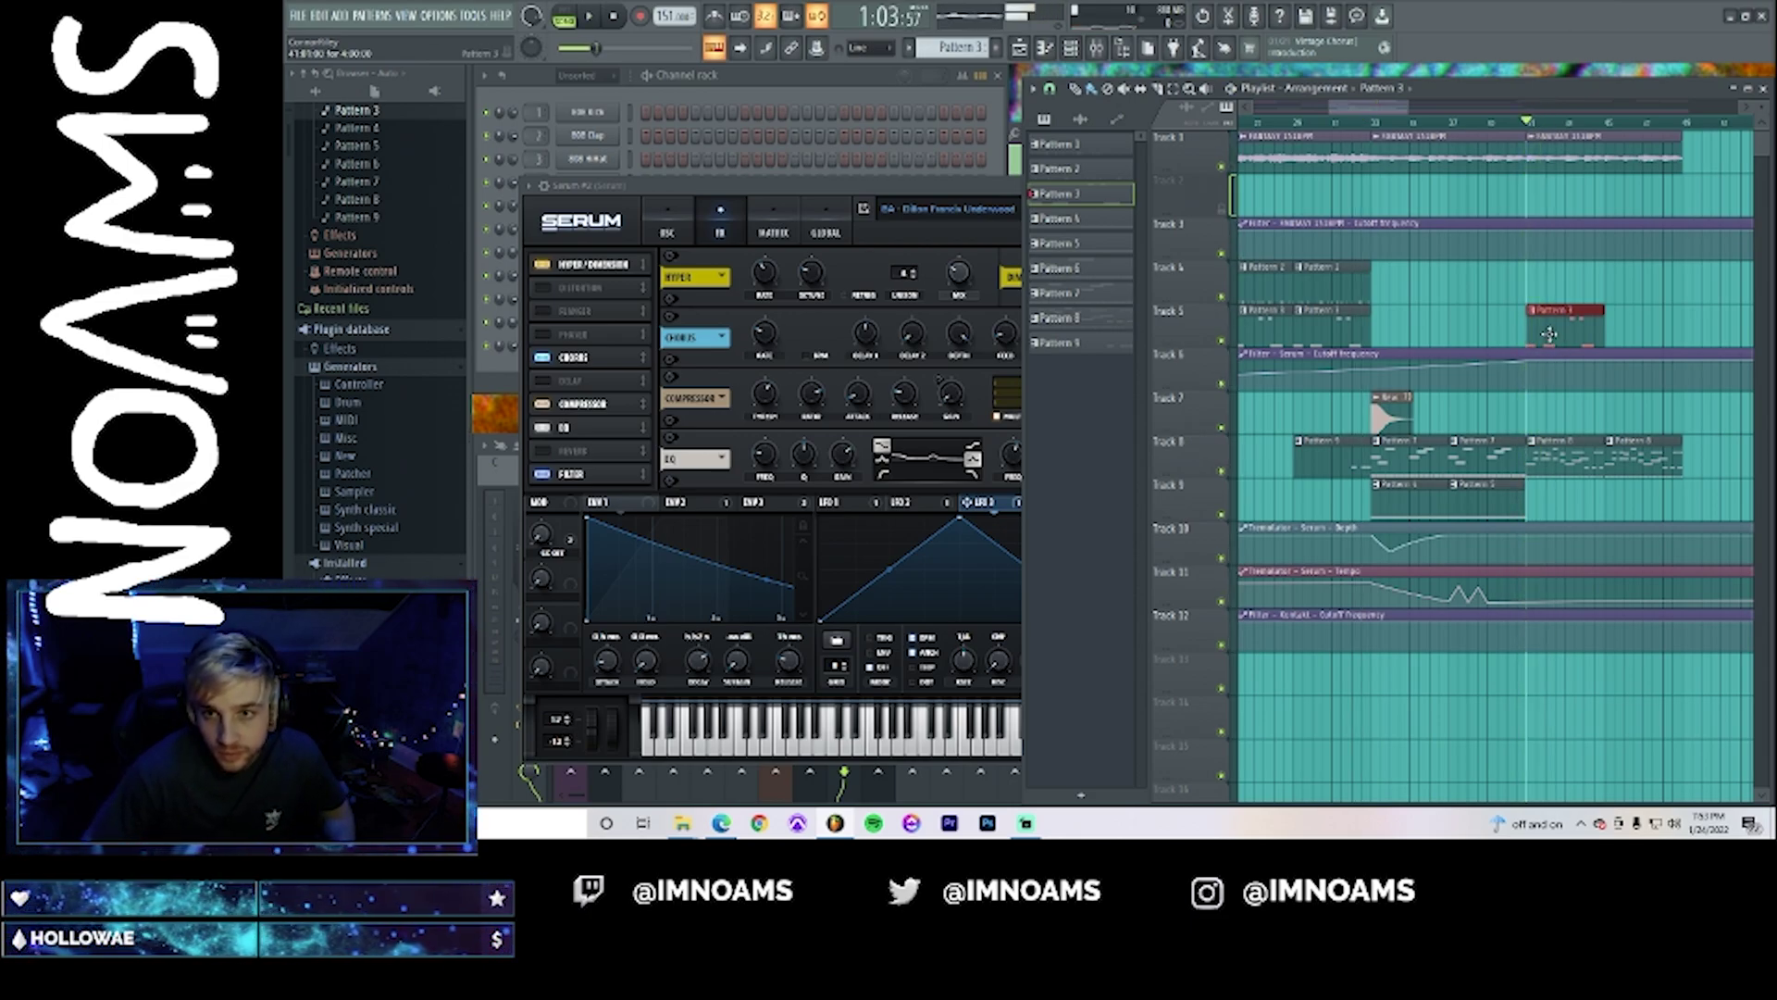
- Reshape the Serum filter cutoff automation on Track 6 to start low at bar 41 and rise towards bar 49
{"action": "left_click_drag", "start_coordinate": [1530, 364], "coordinate": [1532, 379]}
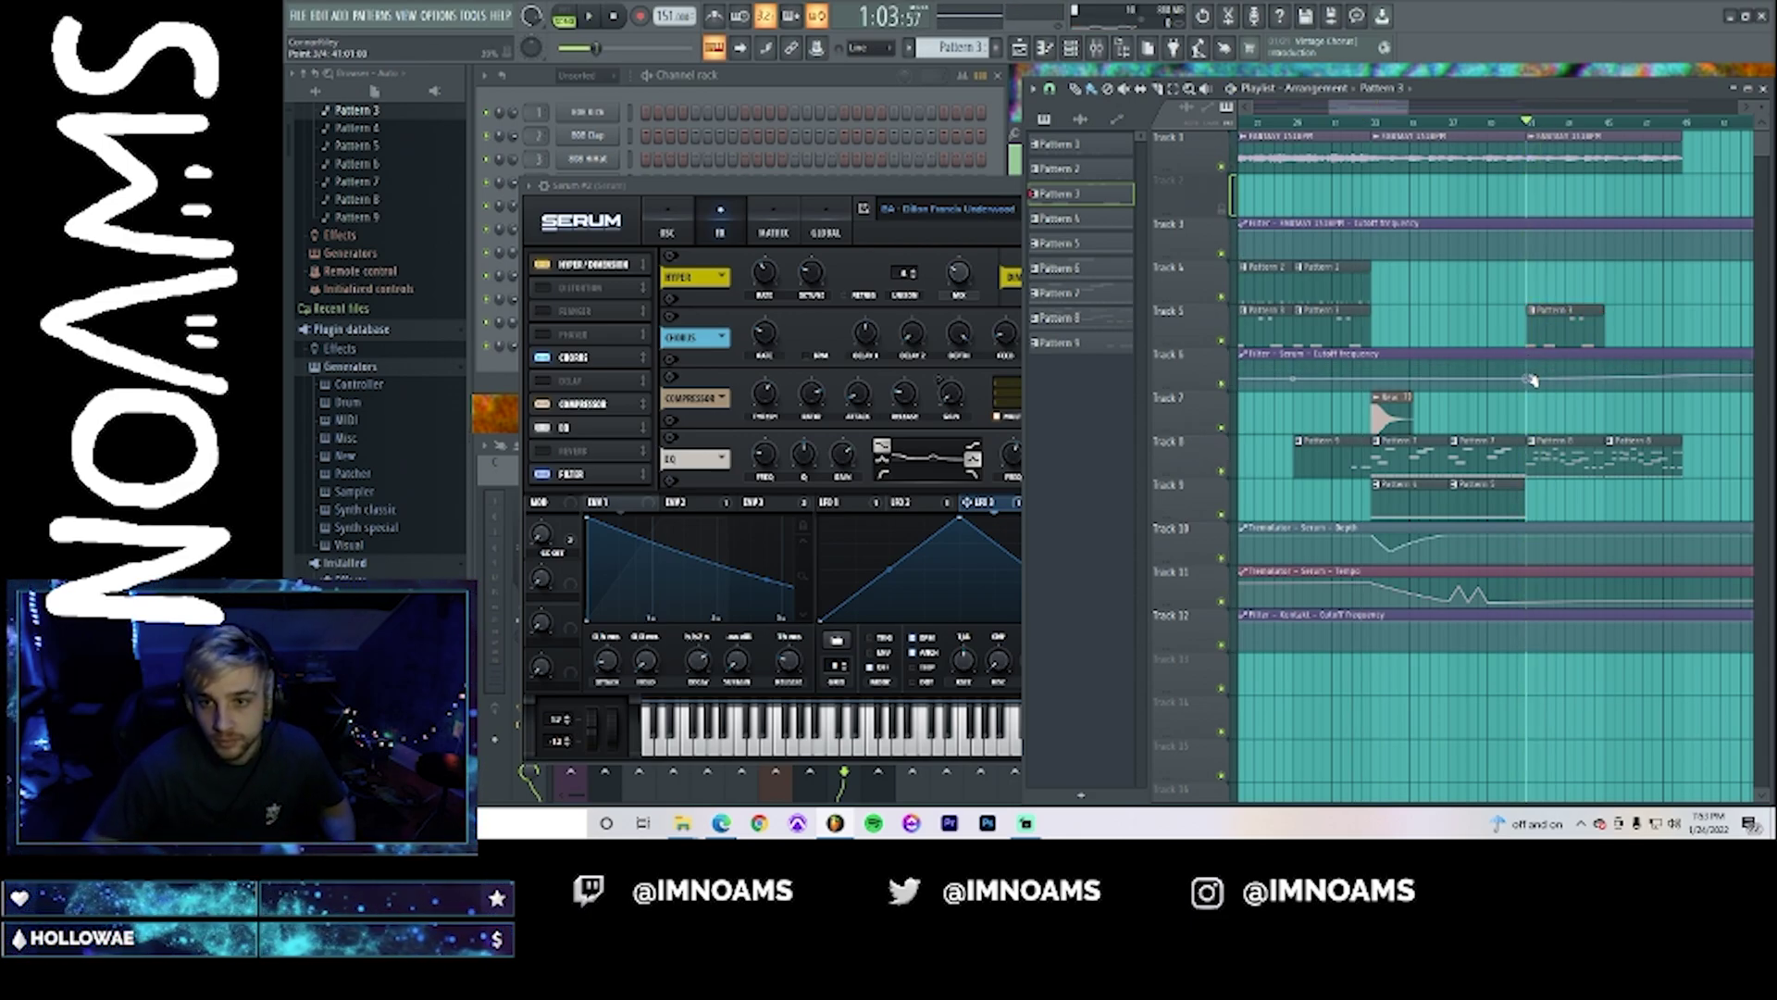
{"action": "left_click_drag", "start_coordinate": [1685, 372], "coordinate": [1685, 359]}
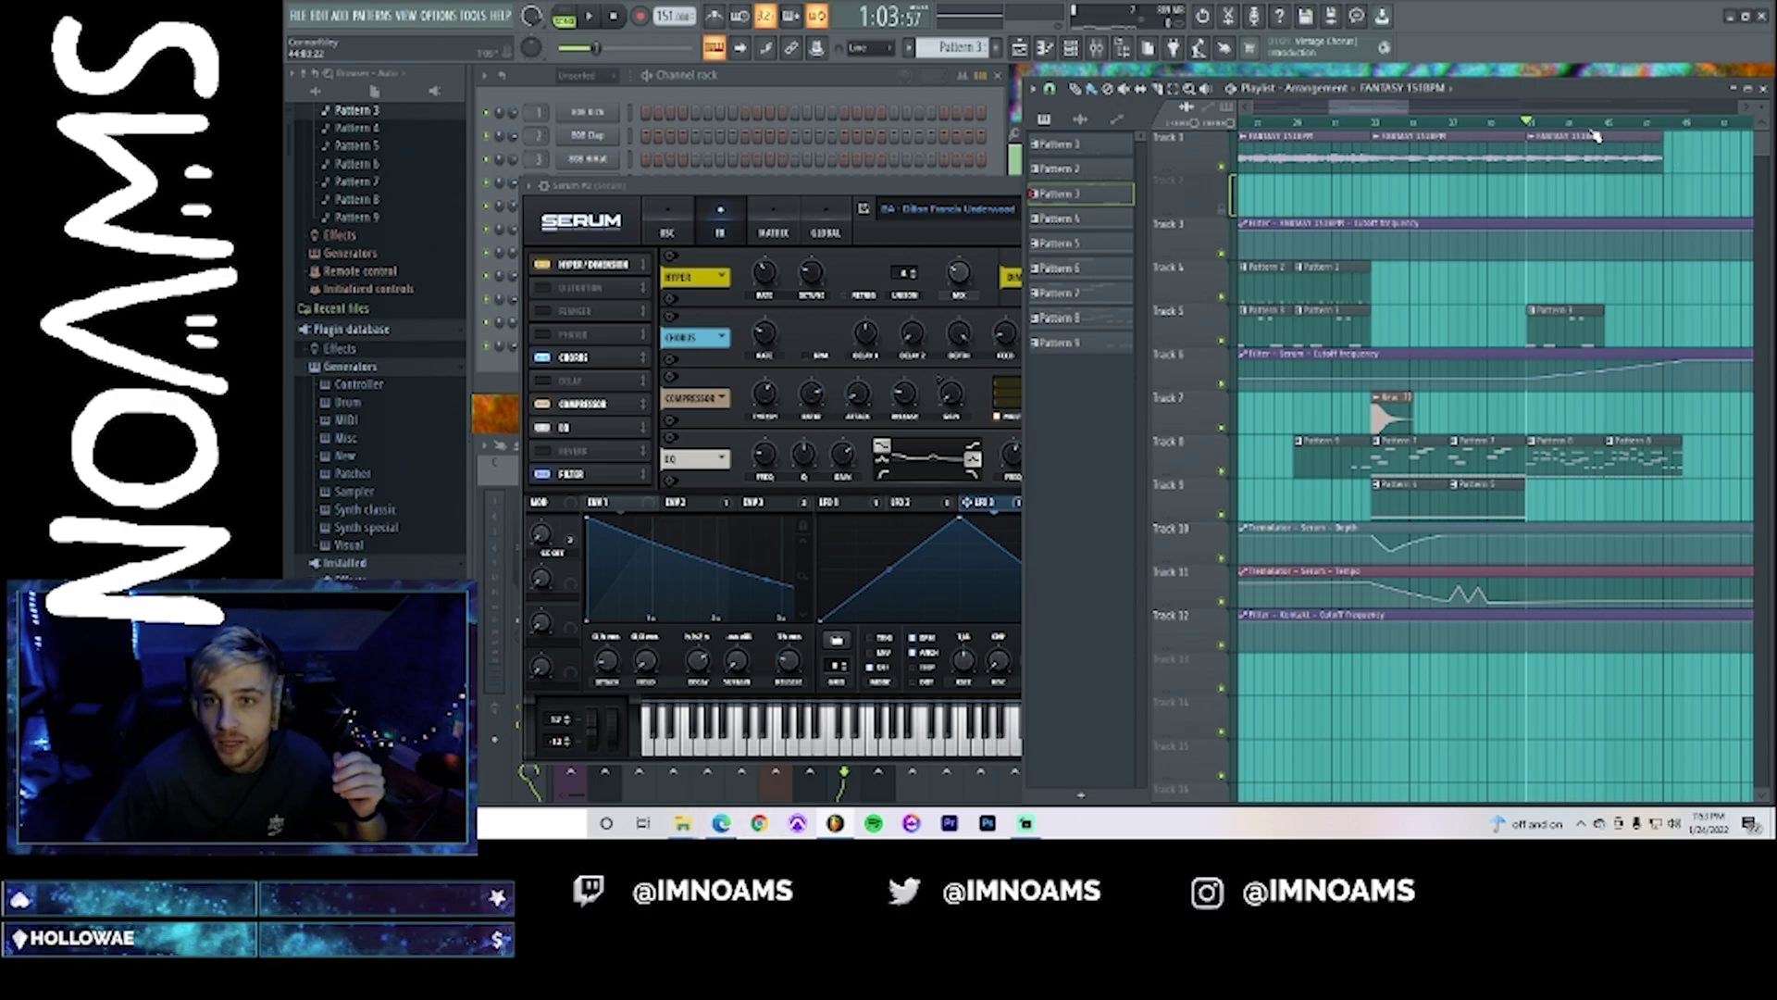
- Place the FANTASY 151BPM #2 audio clip on Track 2 at bar 33 and unmute that track
{"action": "left_click_drag", "start_coordinate": [1361, 108], "coordinate": [1038, 148]}
{"action": "left_click_drag", "start_coordinate": [1311, 193], "coordinate": [1577, 185]}
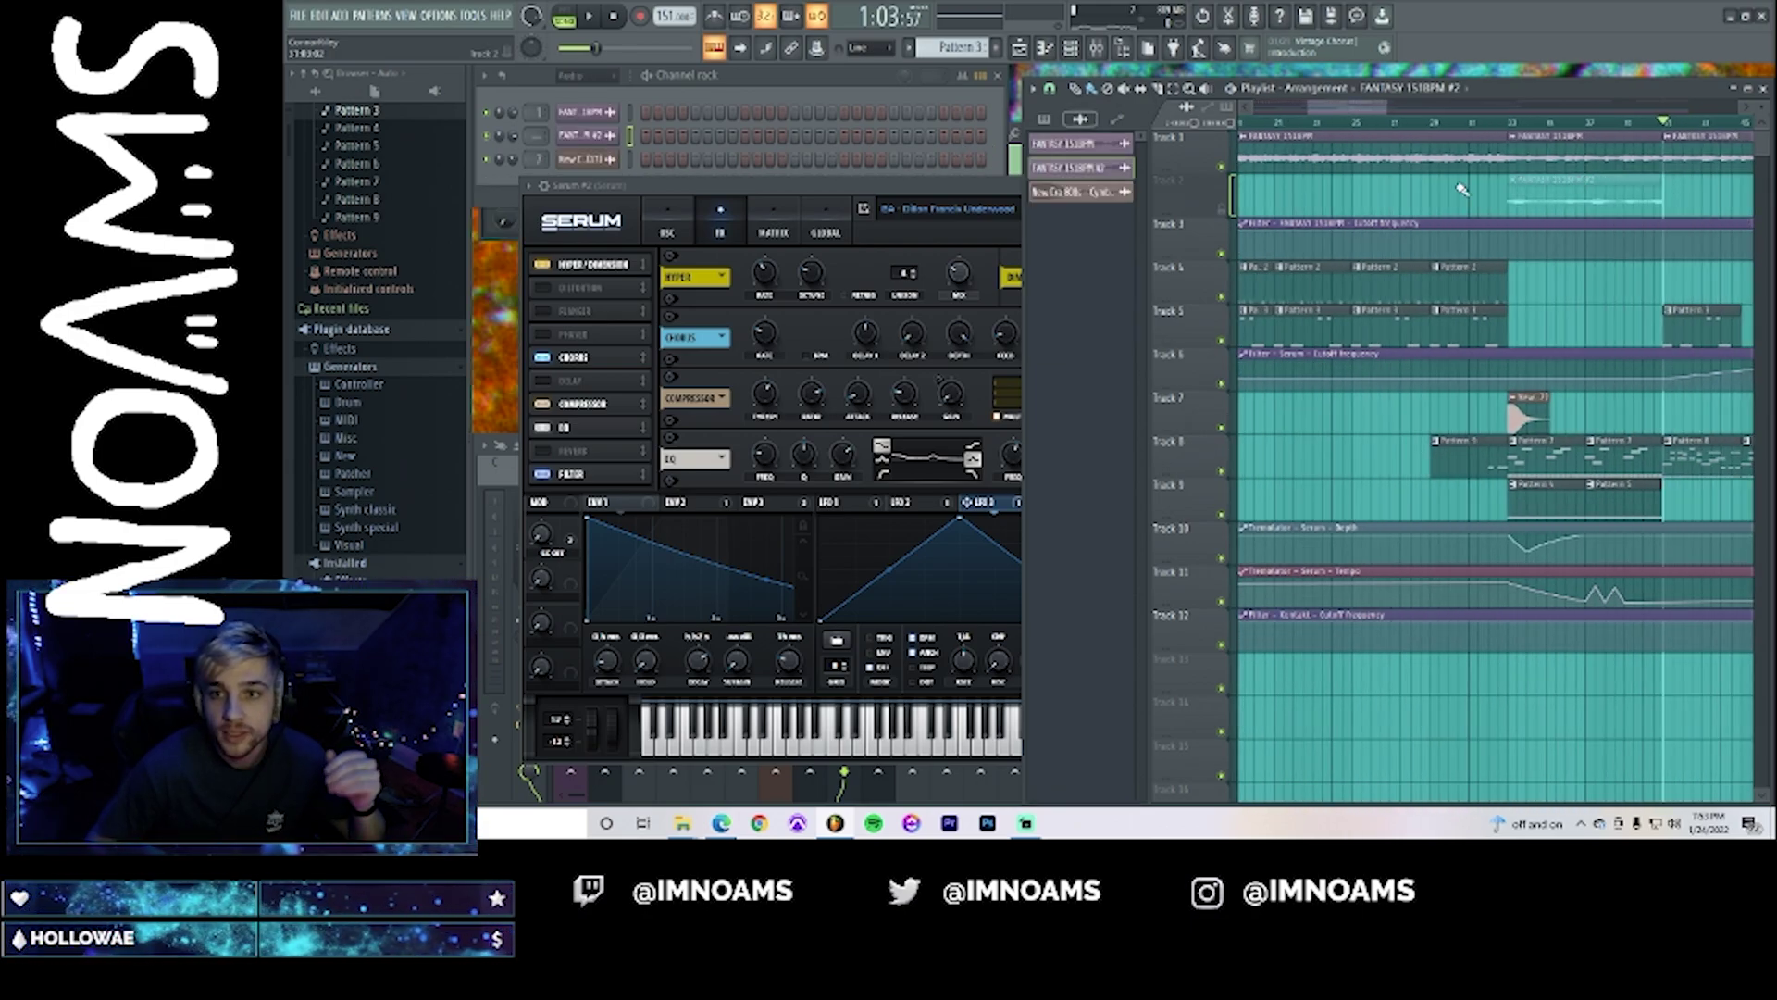
{"action": "left_click", "coordinate": [1222, 209]}
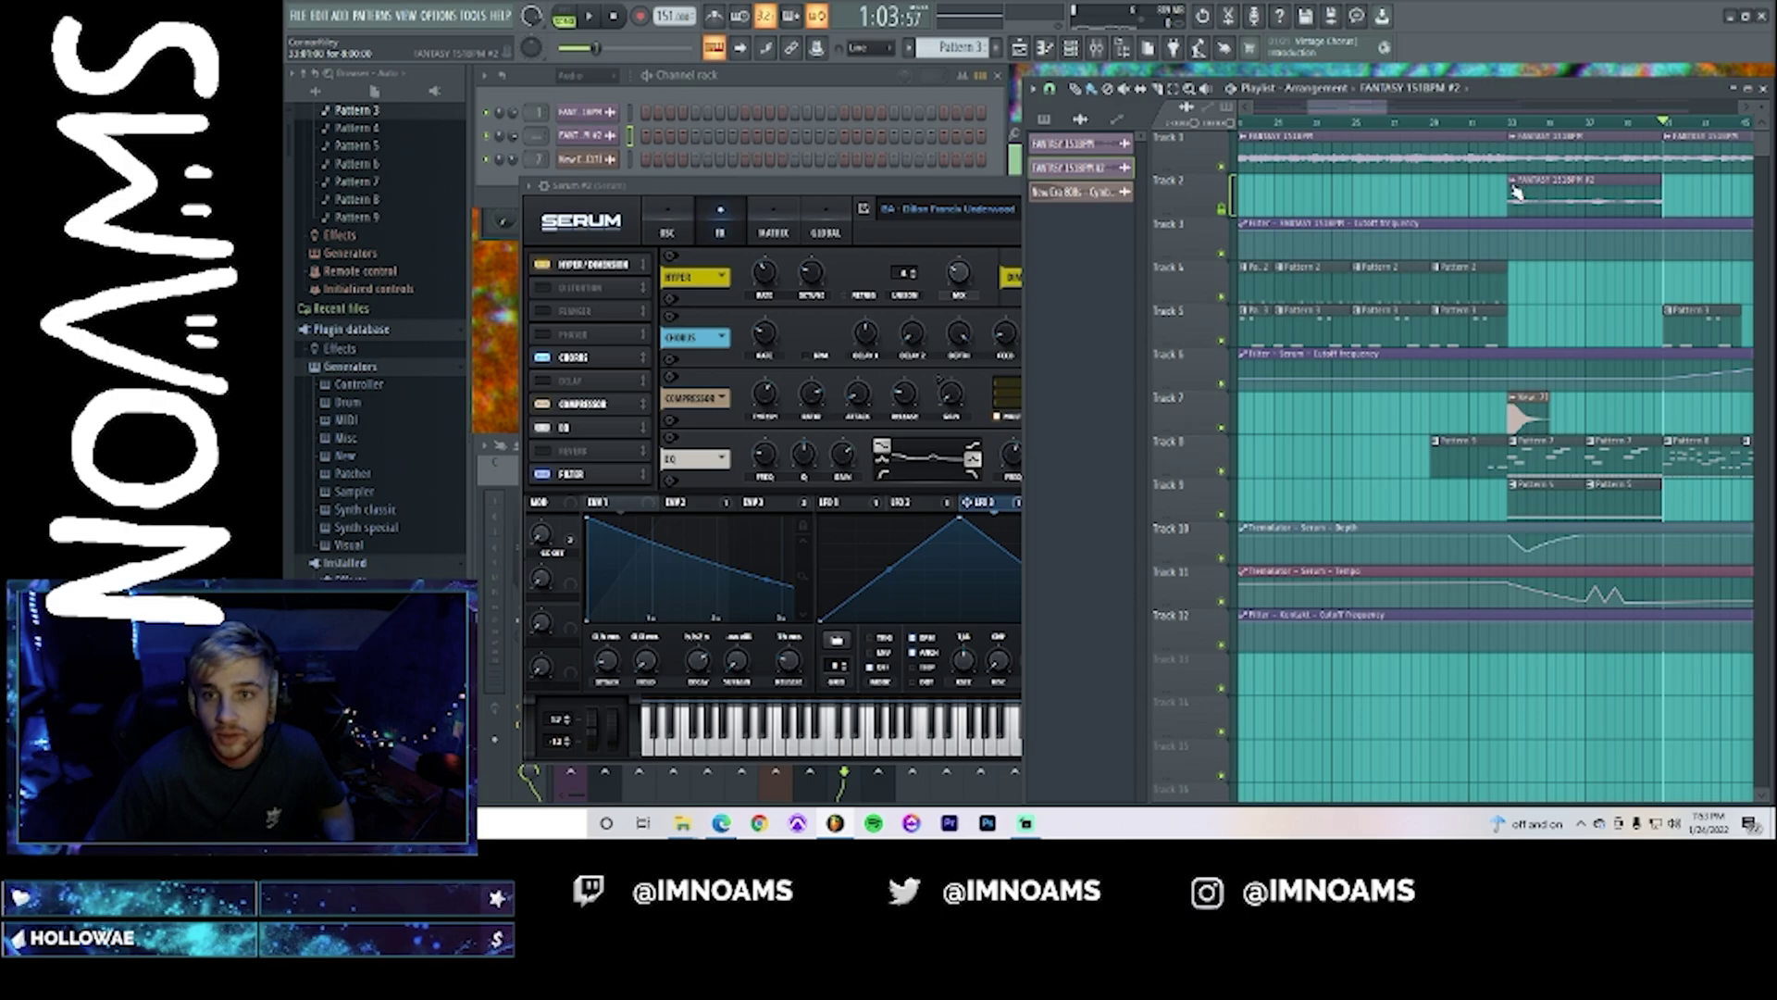
- Link the FANTASY 151BPM #2 channel to mixer insert 11 and send that insert to the REVERB track
{"action": "double_click", "coordinate": [1556, 196]}
{"action": "key", "text": "F9"}
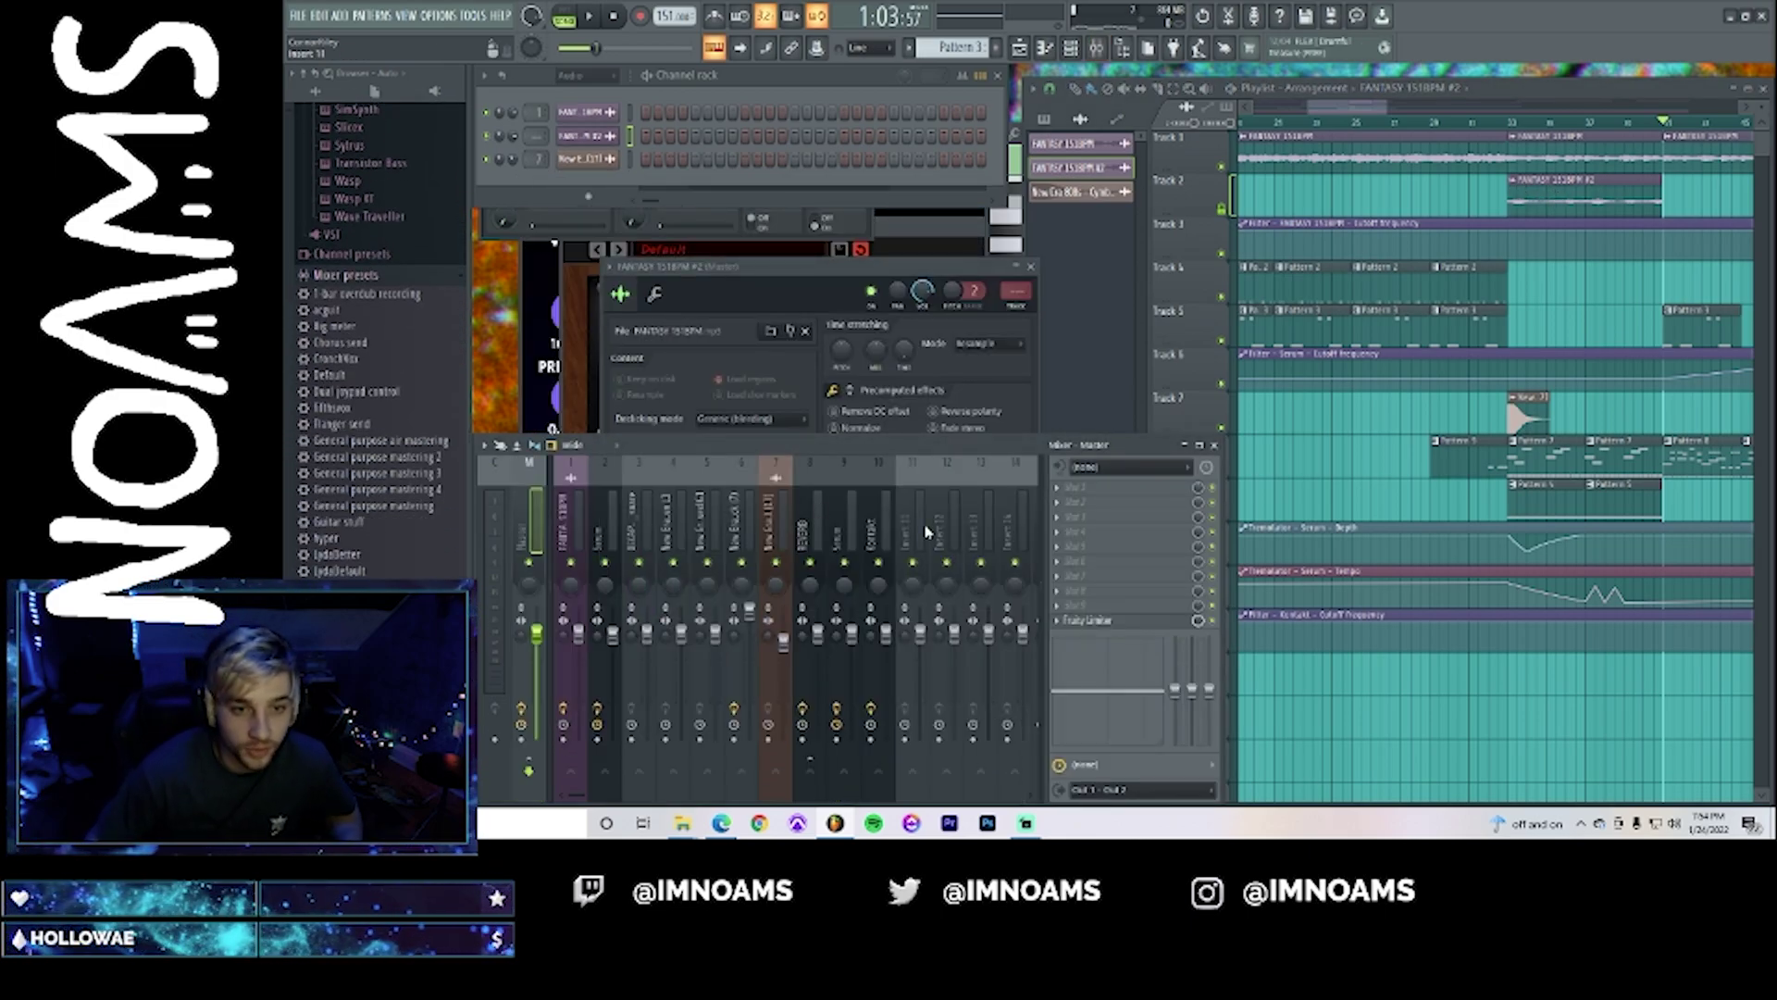
{"action": "right_click", "coordinate": [912, 528]}
{"action": "mouse_move", "coordinate": [1083, 511]}
{"action": "left_click", "coordinate": [1157, 516]}
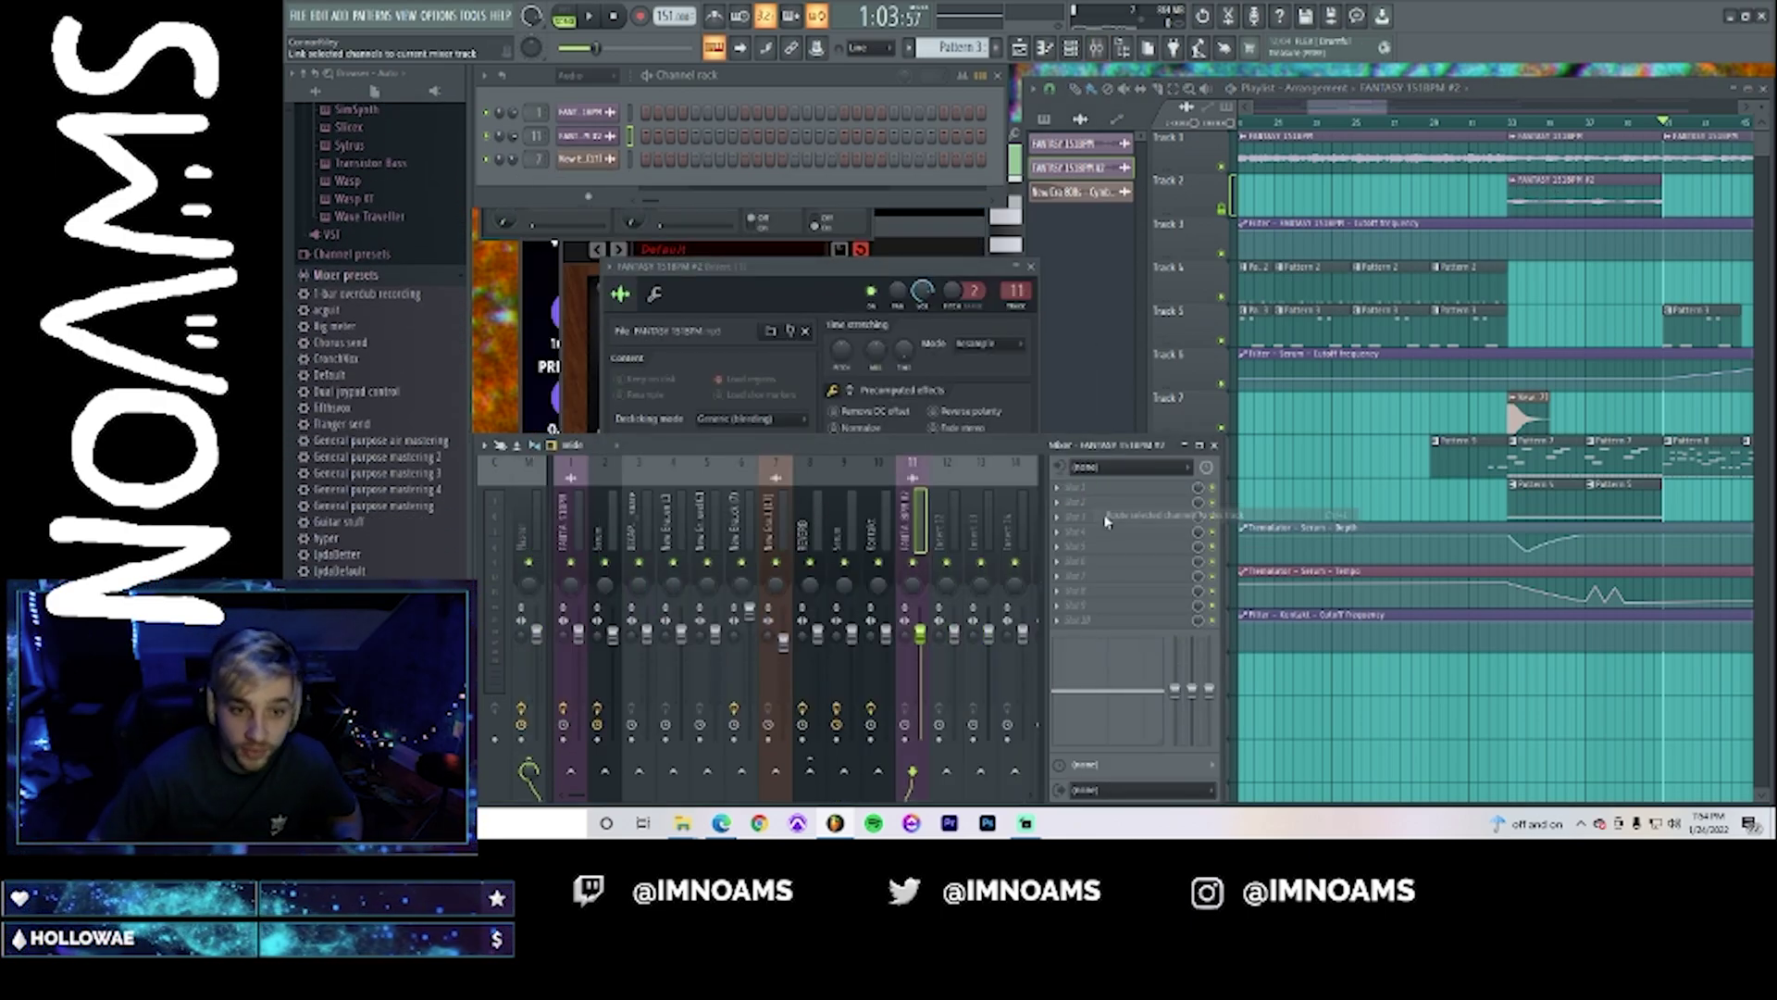
{"action": "left_click", "coordinate": [810, 770]}
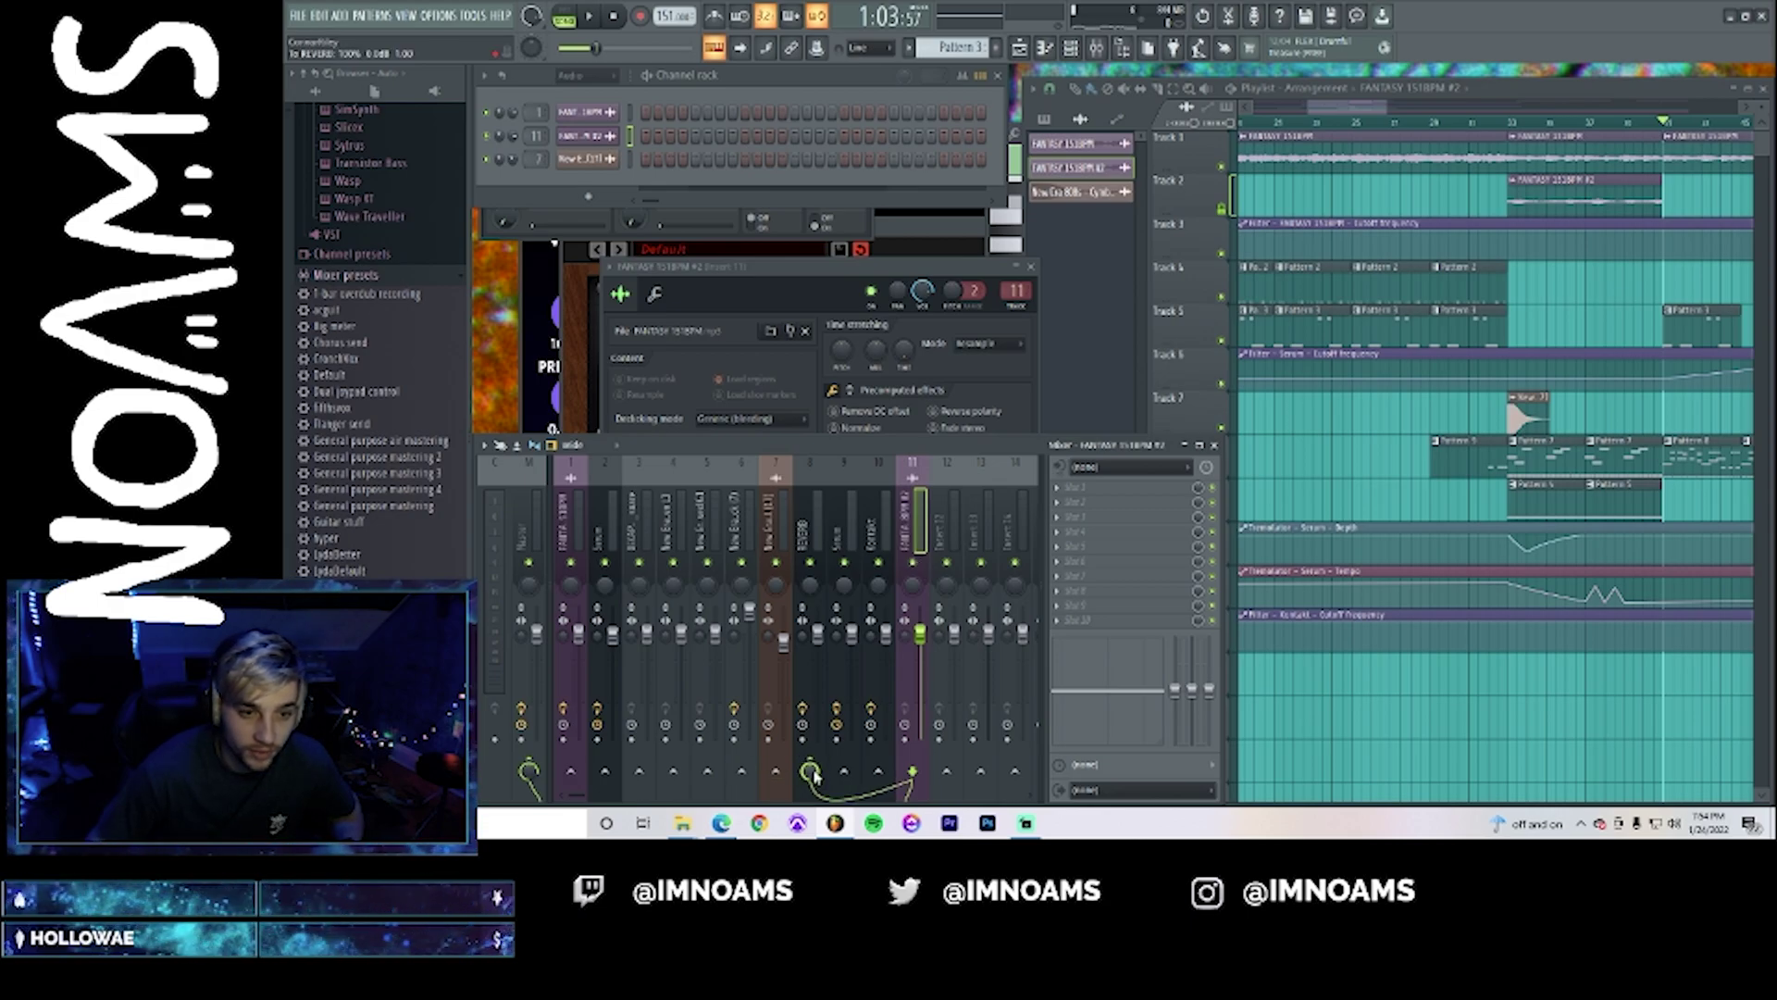
- Play the song from bar 33 and lower the volume of mixer insert 11 slightly
{"action": "key", "text": "space"}
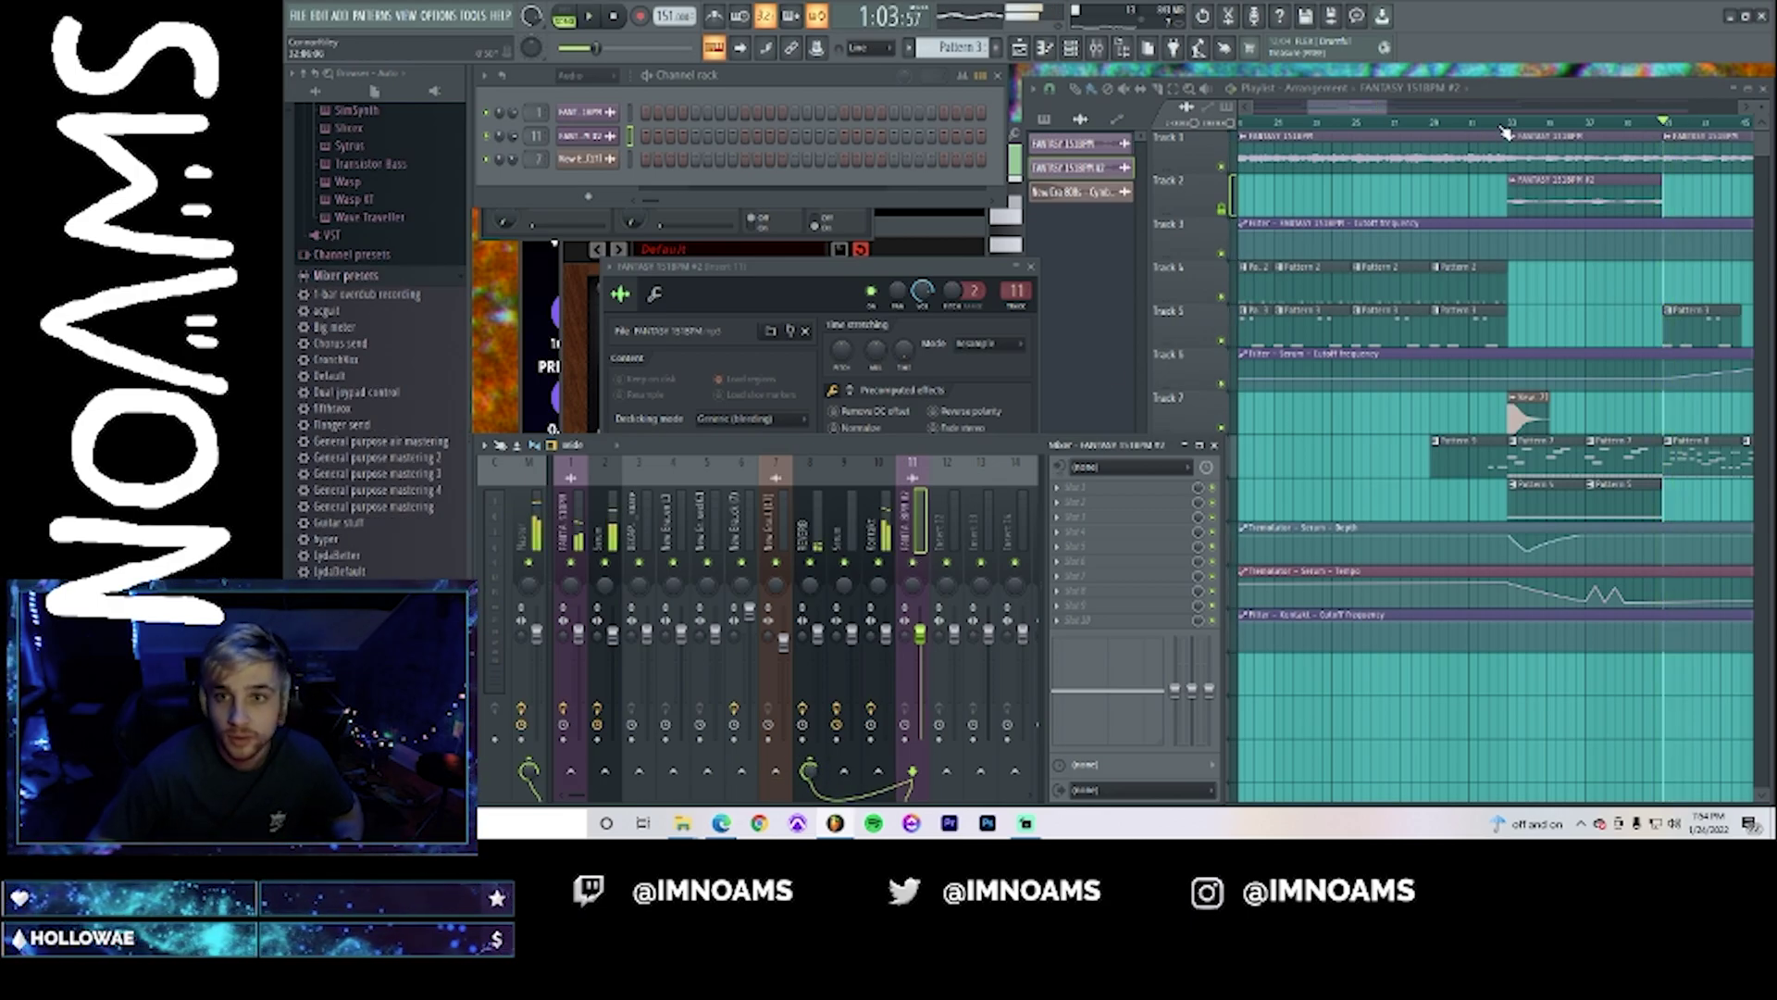
{"action": "left_click", "coordinate": [1510, 123]}
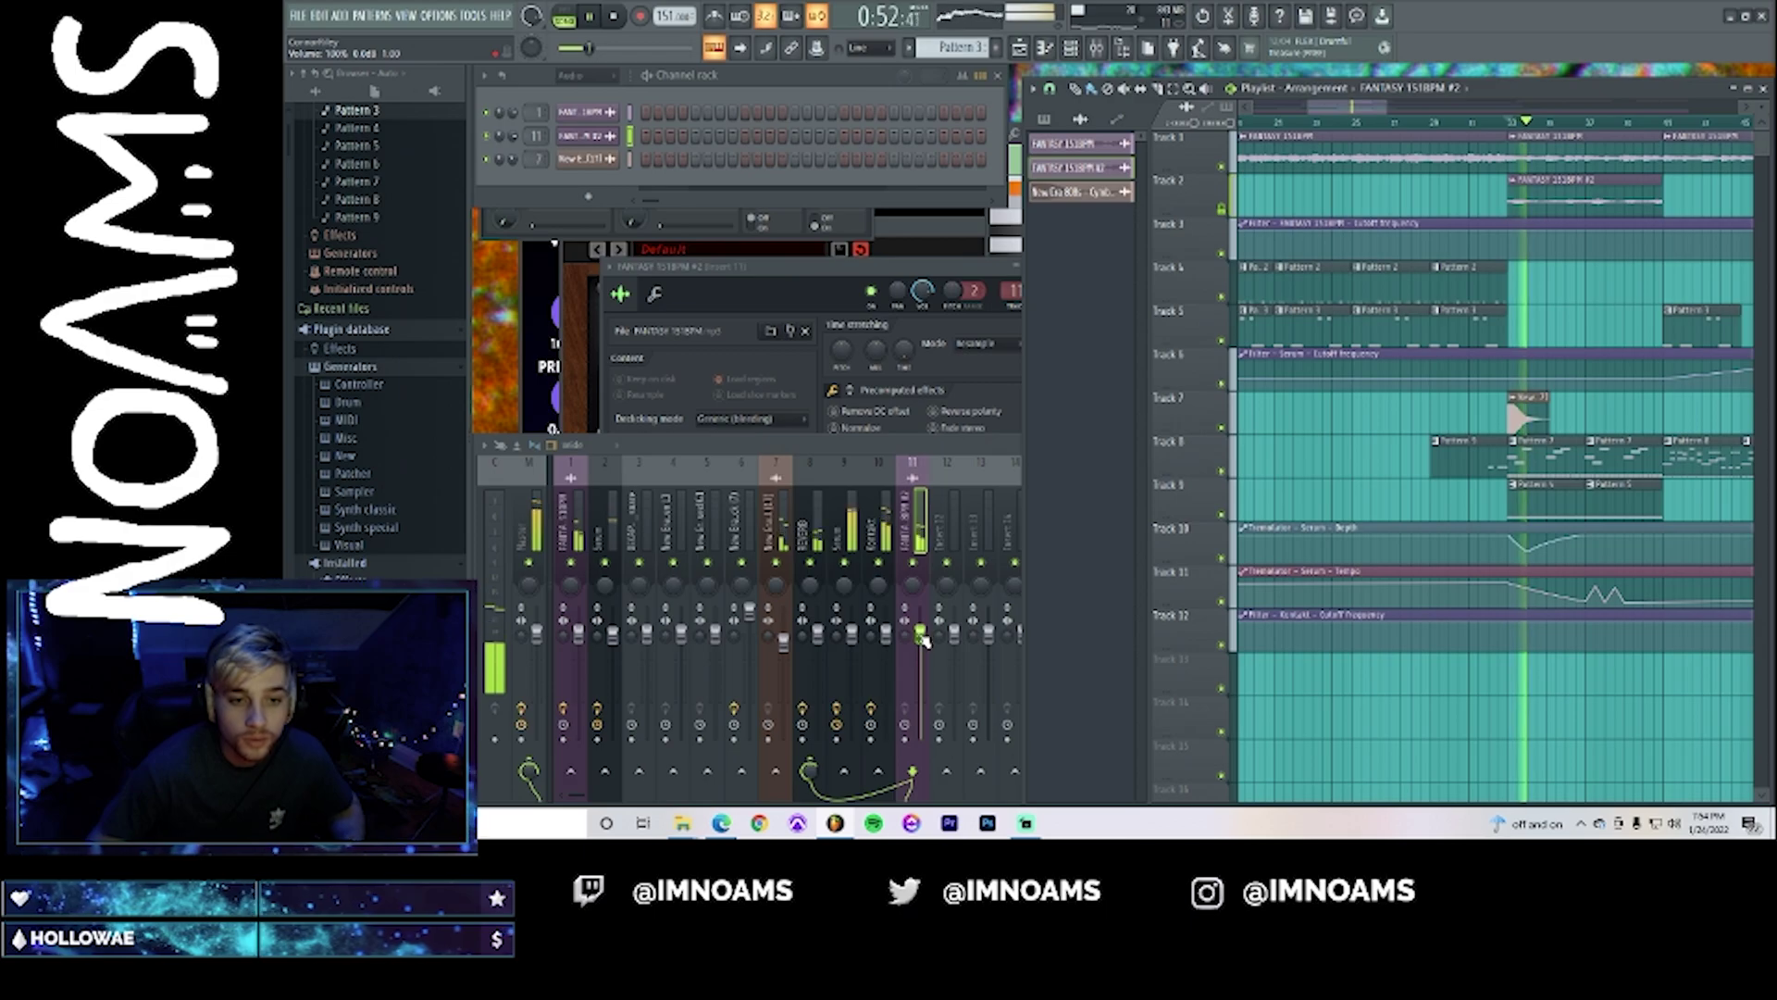
{"action": "left_click_drag", "start_coordinate": [920, 634], "coordinate": [920, 638]}
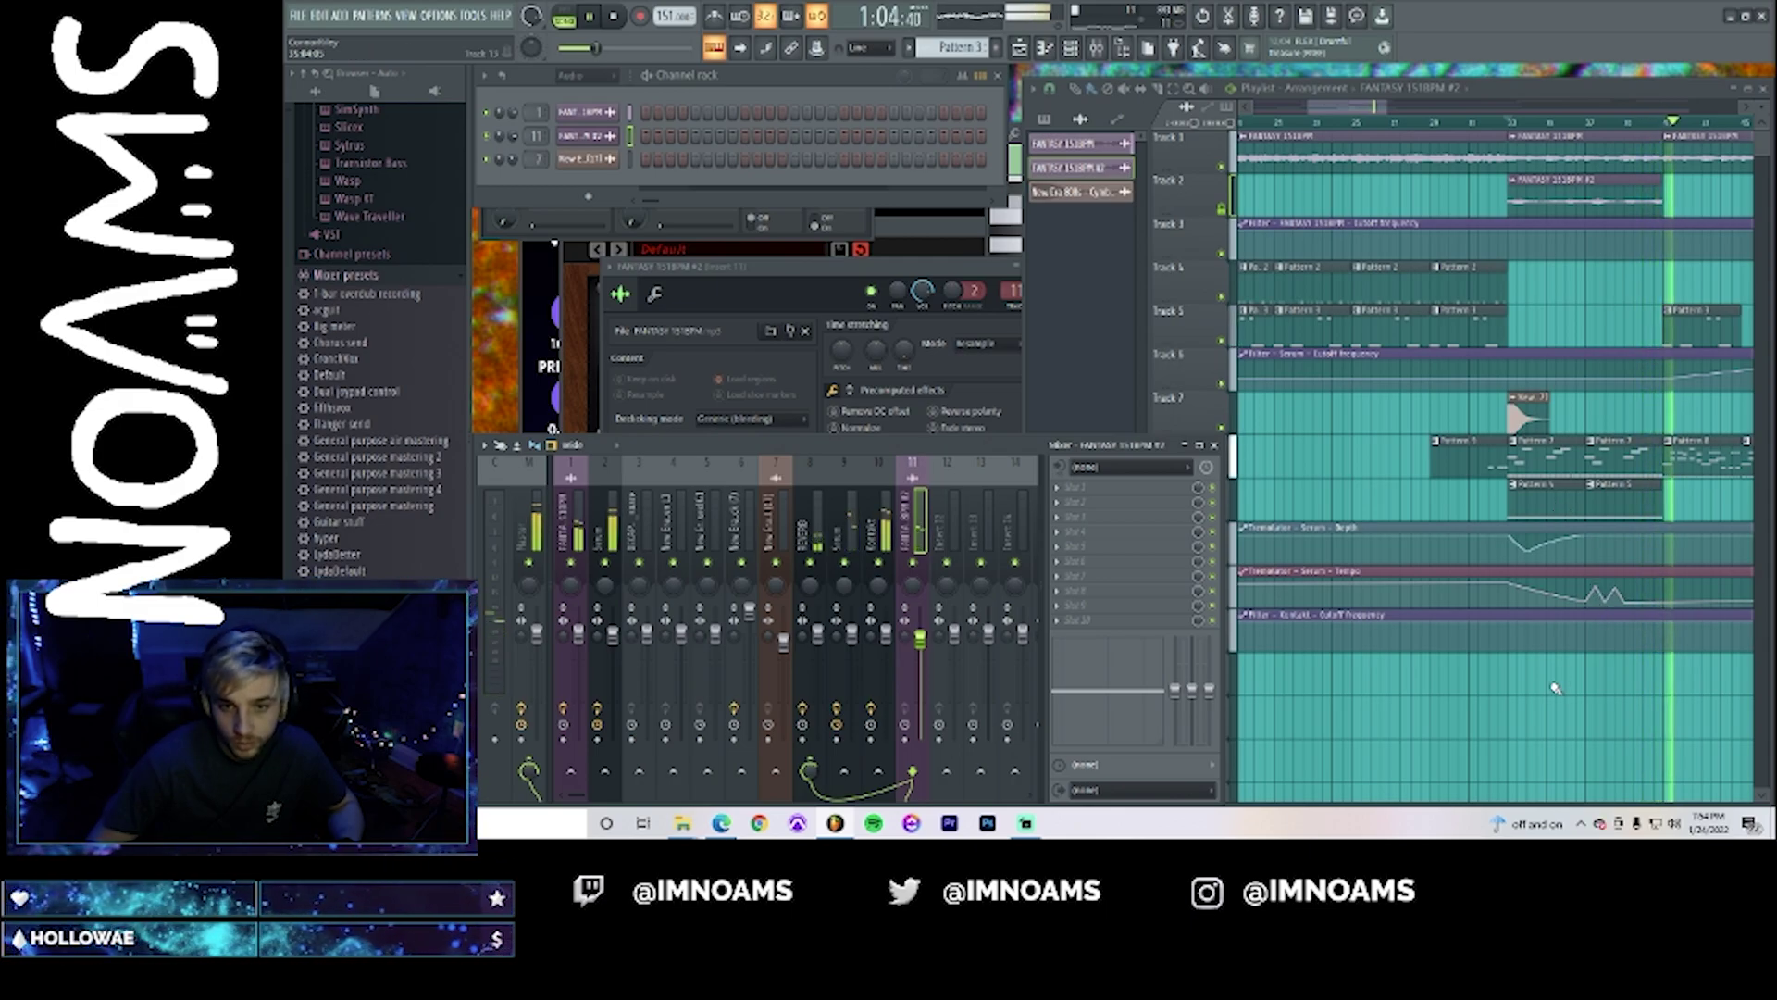
- Make the Track 5 pattern clip at bar 41 unique and open its notes for editing
{"action": "left_click", "coordinate": [1329, 110]}
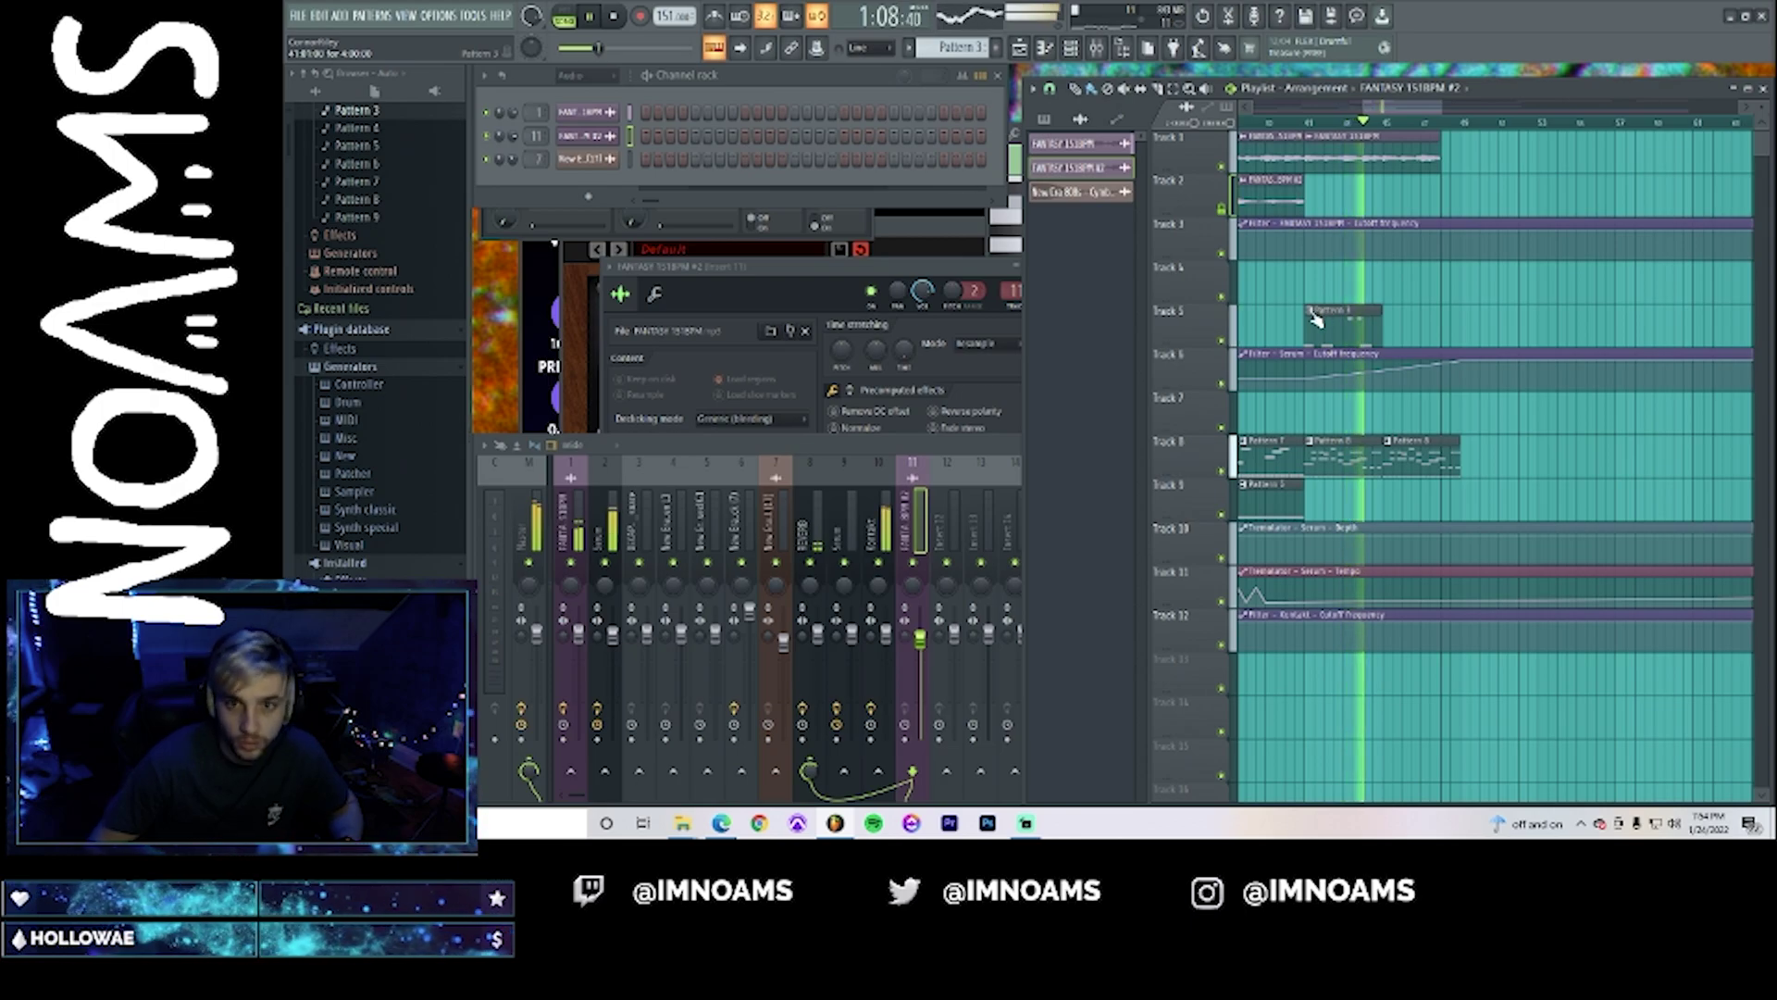
{"action": "left_click", "coordinate": [1310, 311]}
{"action": "left_click", "coordinate": [1349, 412]}
{"action": "key", "text": "space"}
{"action": "double_click", "coordinate": [1338, 320]}
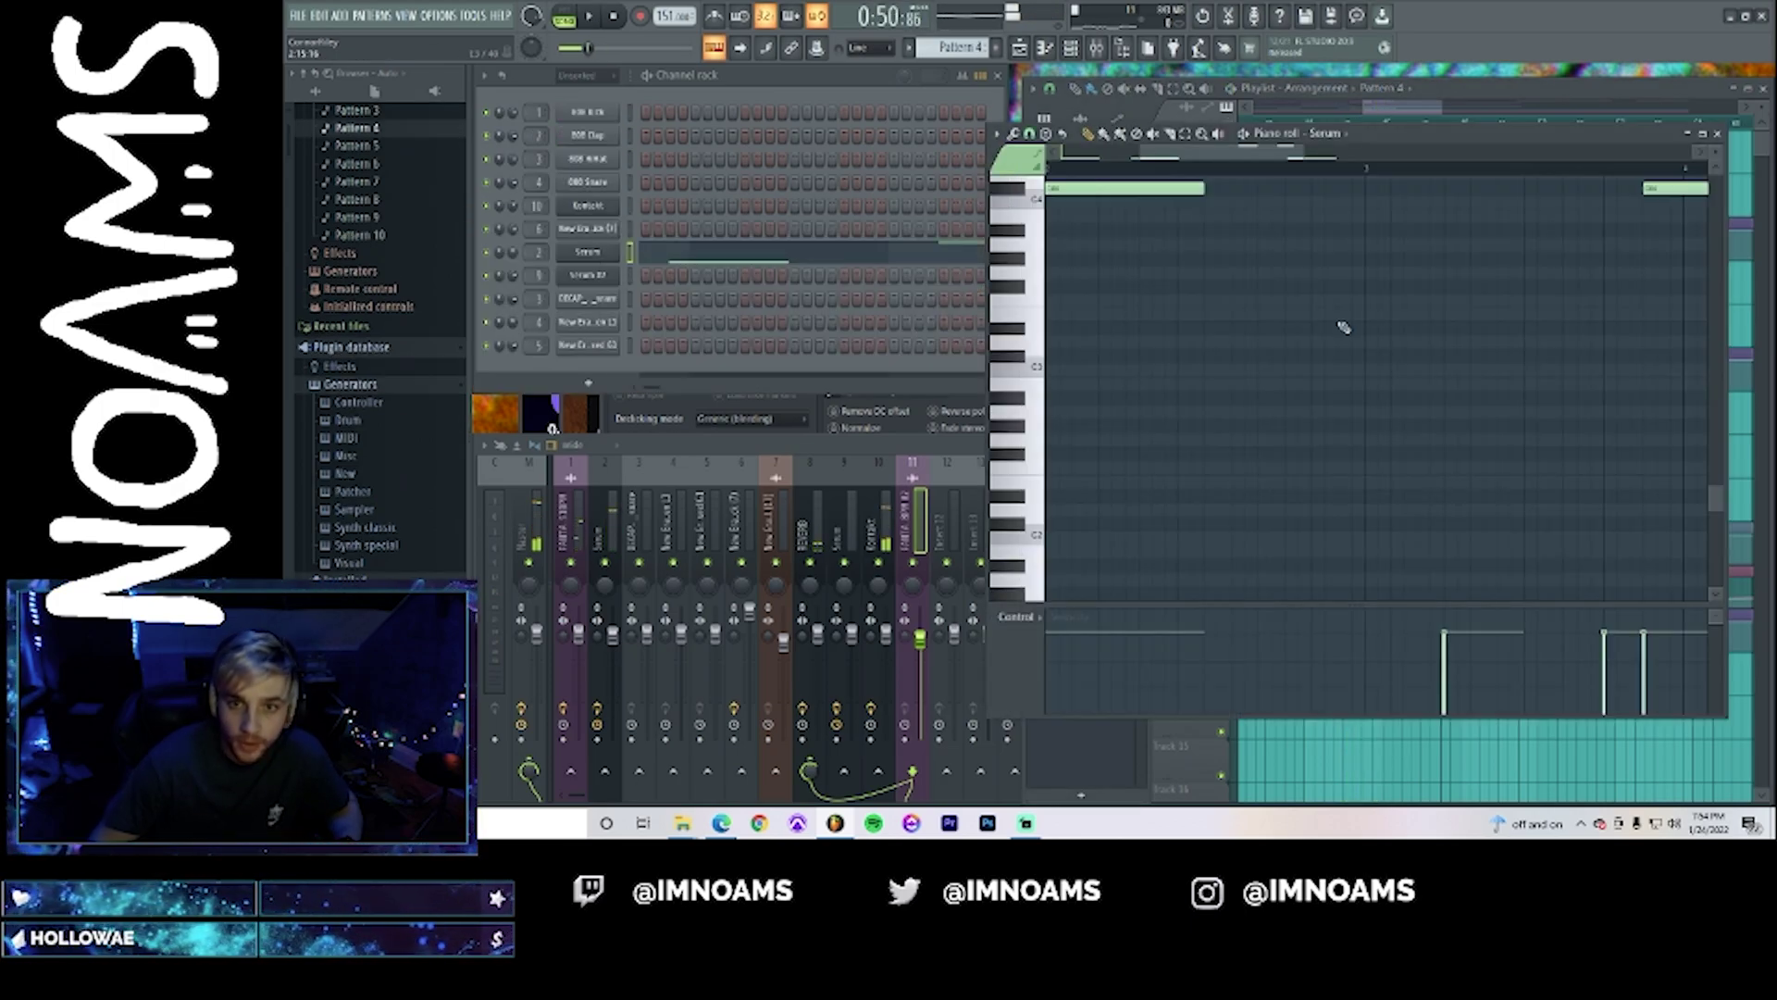
- Add two Serum notes at the start and middle of bar 5, level with the low notes, and play them back
{"action": "left_click_drag", "start_coordinate": [1210, 166], "coordinate": [1074, 171]}
{"action": "scroll", "coordinate": [1331, 348], "scroll_direction": "up", "scroll_amount": 3}
{"action": "scroll", "coordinate": [1334, 350], "scroll_direction": "up", "scroll_amount": 2}
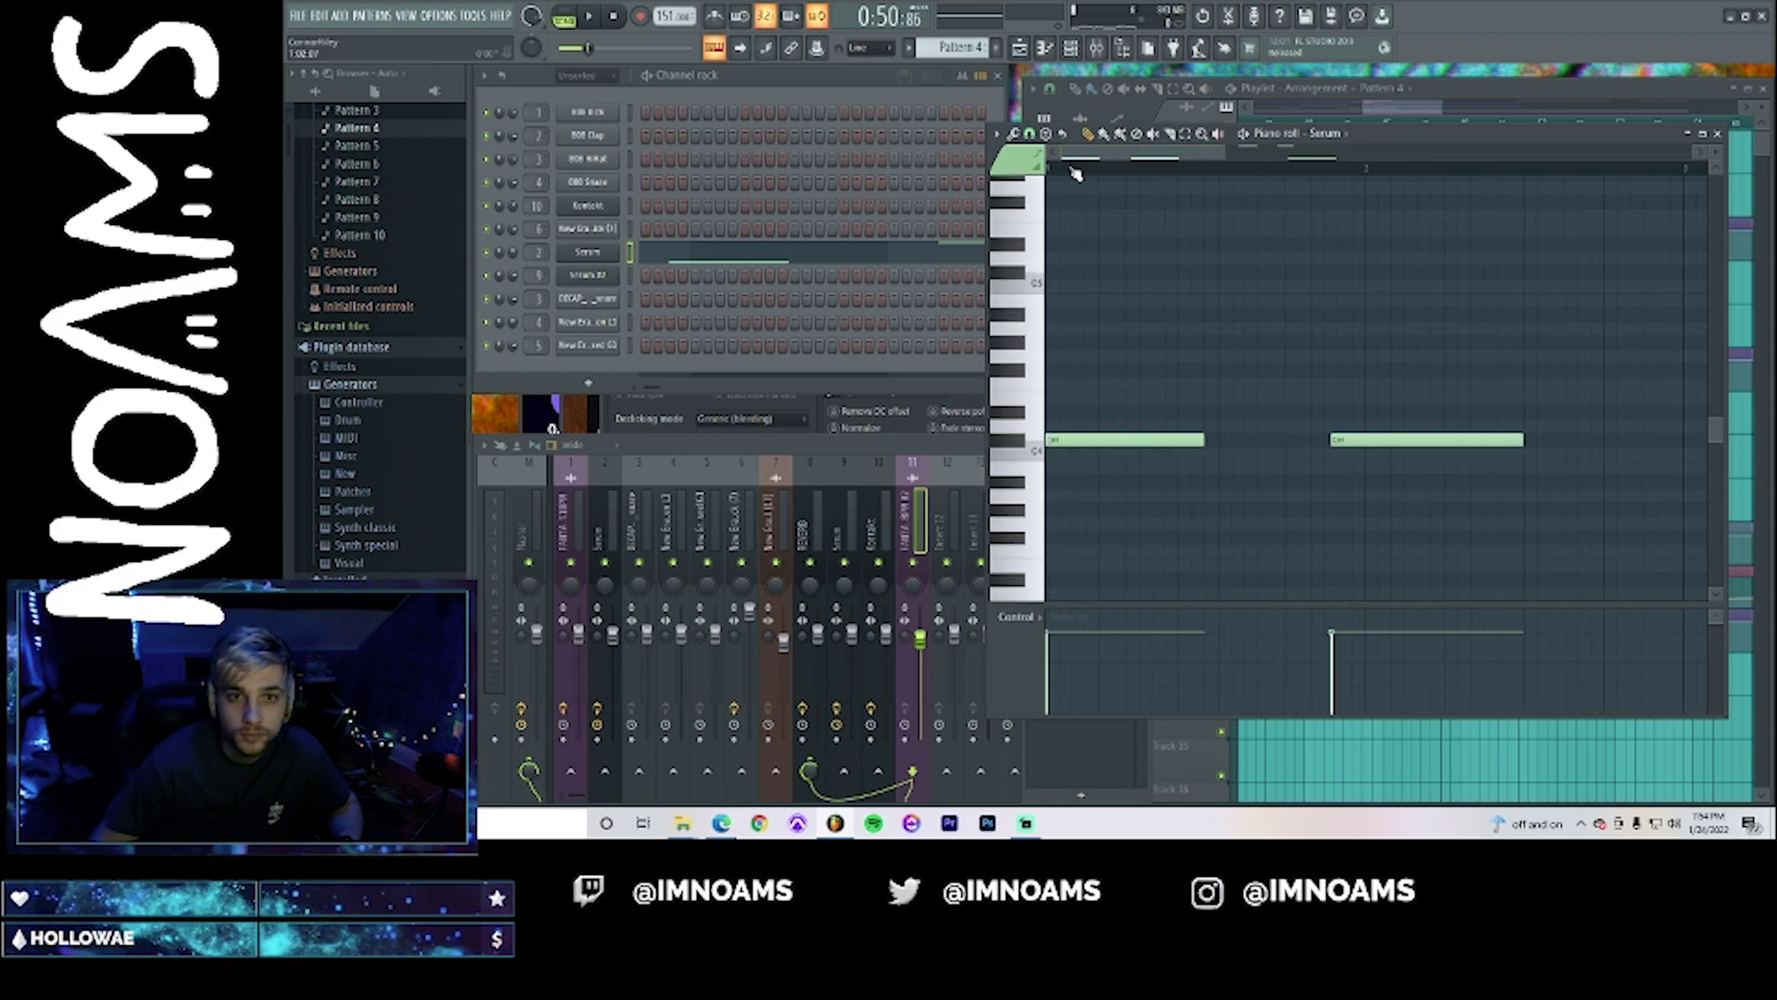
{"action": "key", "text": "space"}
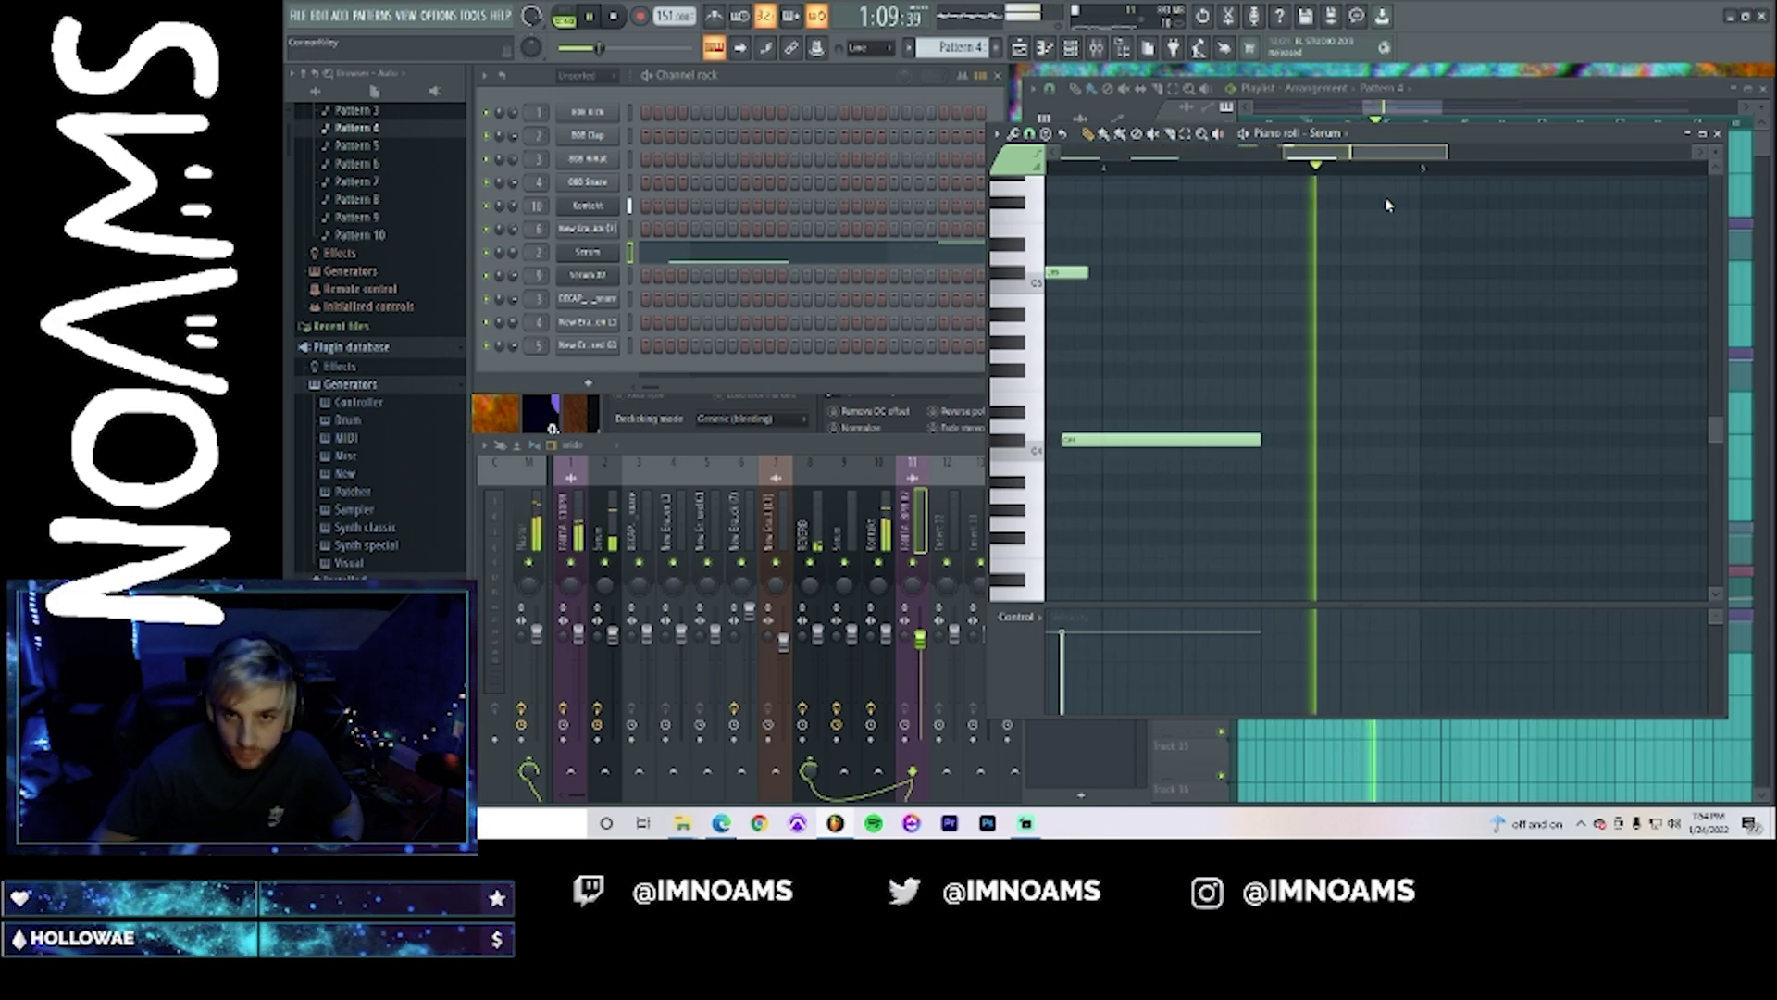
{"action": "key", "text": "space"}
{"action": "left_click", "coordinate": [1340, 440]}
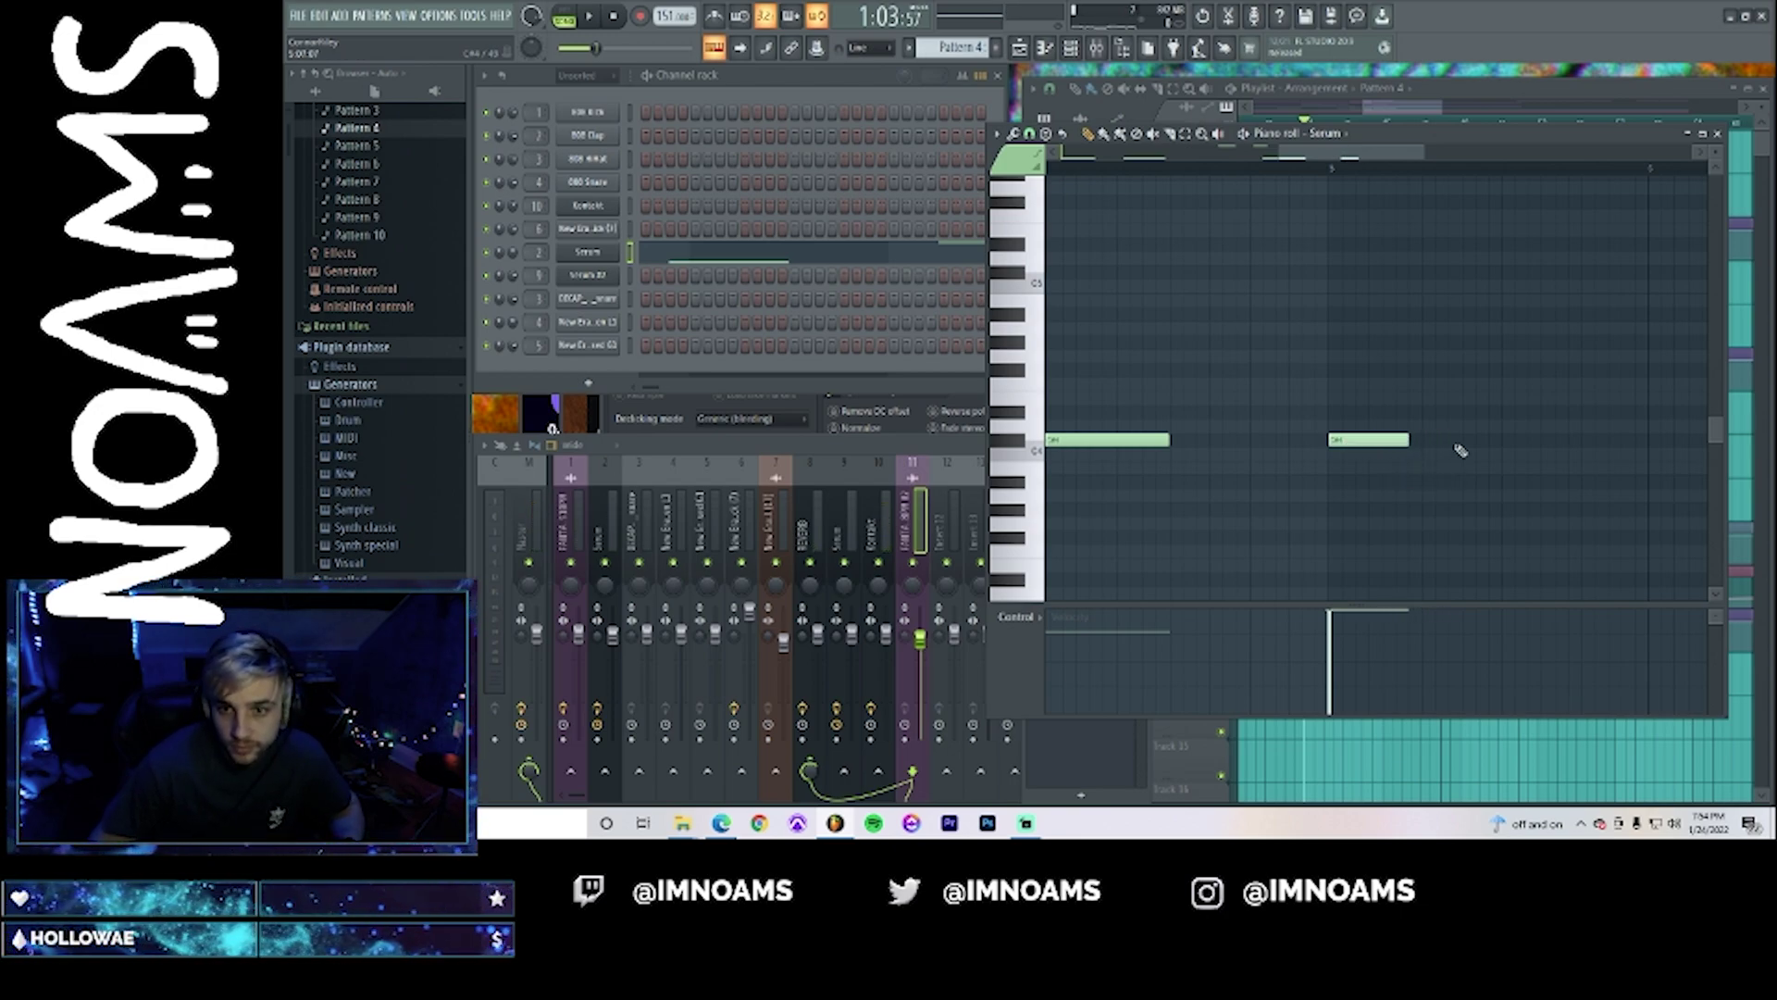
{"action": "left_click", "coordinate": [1493, 440]}
{"action": "key", "text": "space"}
{"action": "left_click_drag", "start_coordinate": [1349, 157], "coordinate": [1356, 157]}
{"action": "left_click", "coordinate": [1300, 168]}
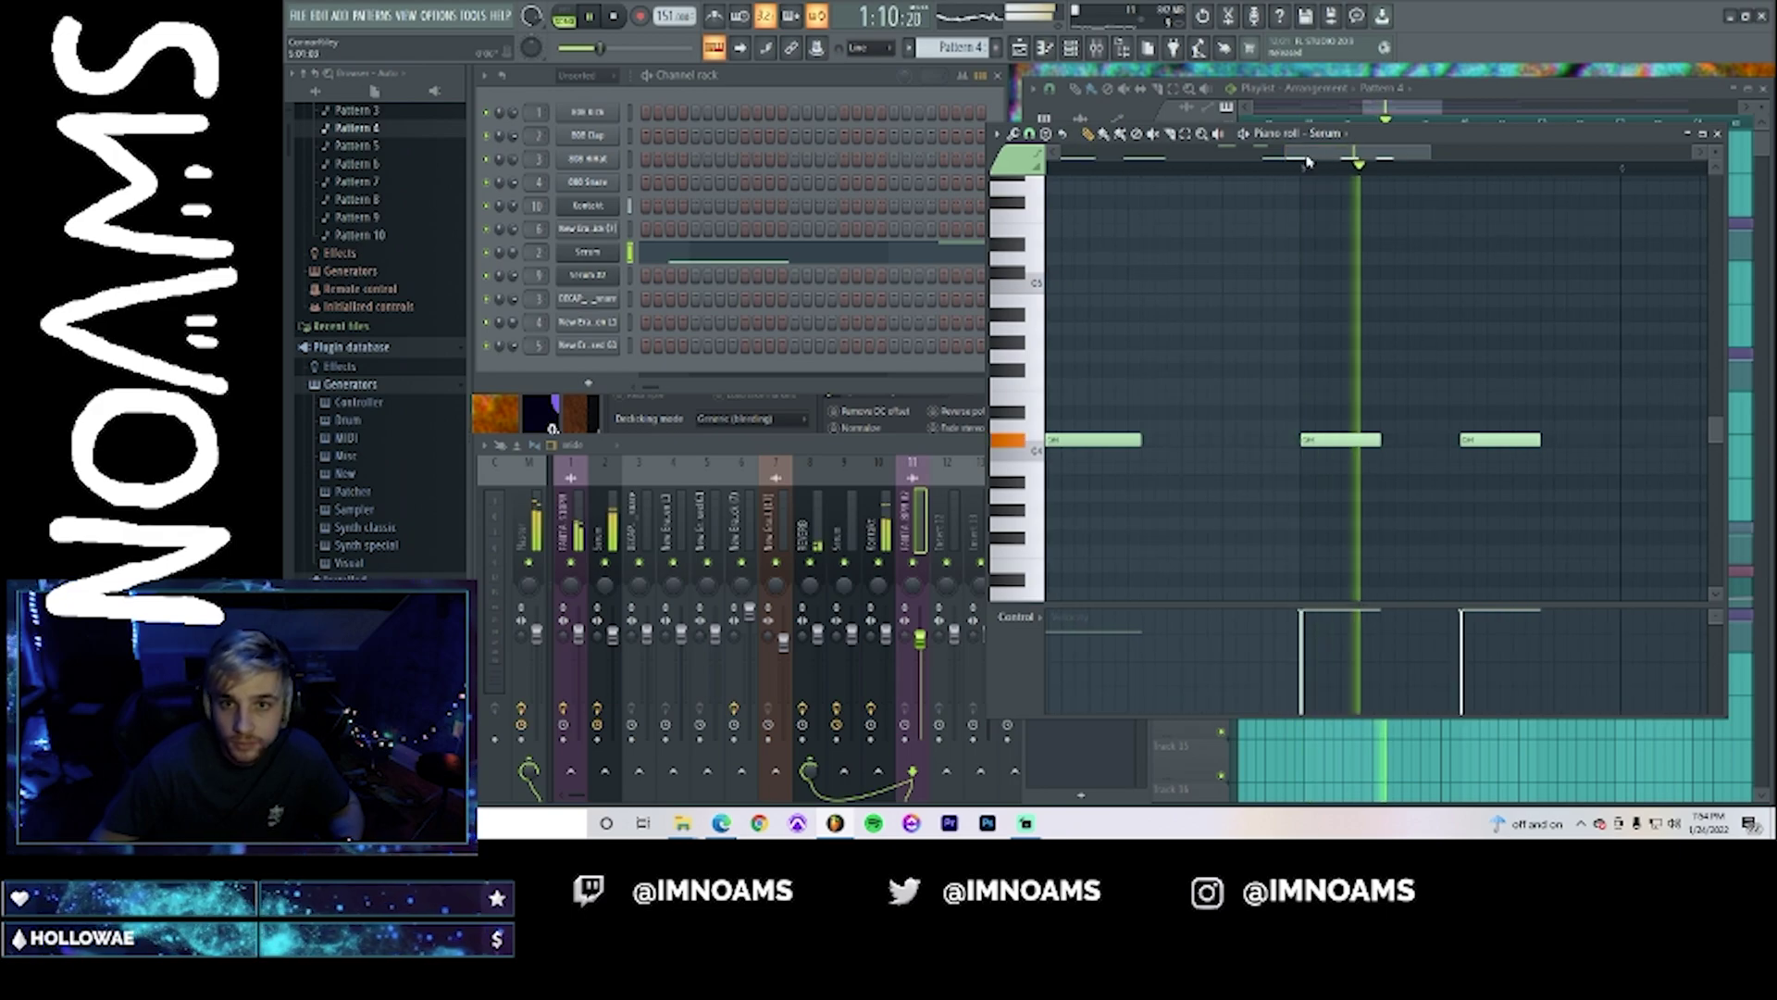
- Add matching notes at the start and middle of bar 6 and undo the surplus edits
{"action": "left_click", "coordinate": [1427, 439]}
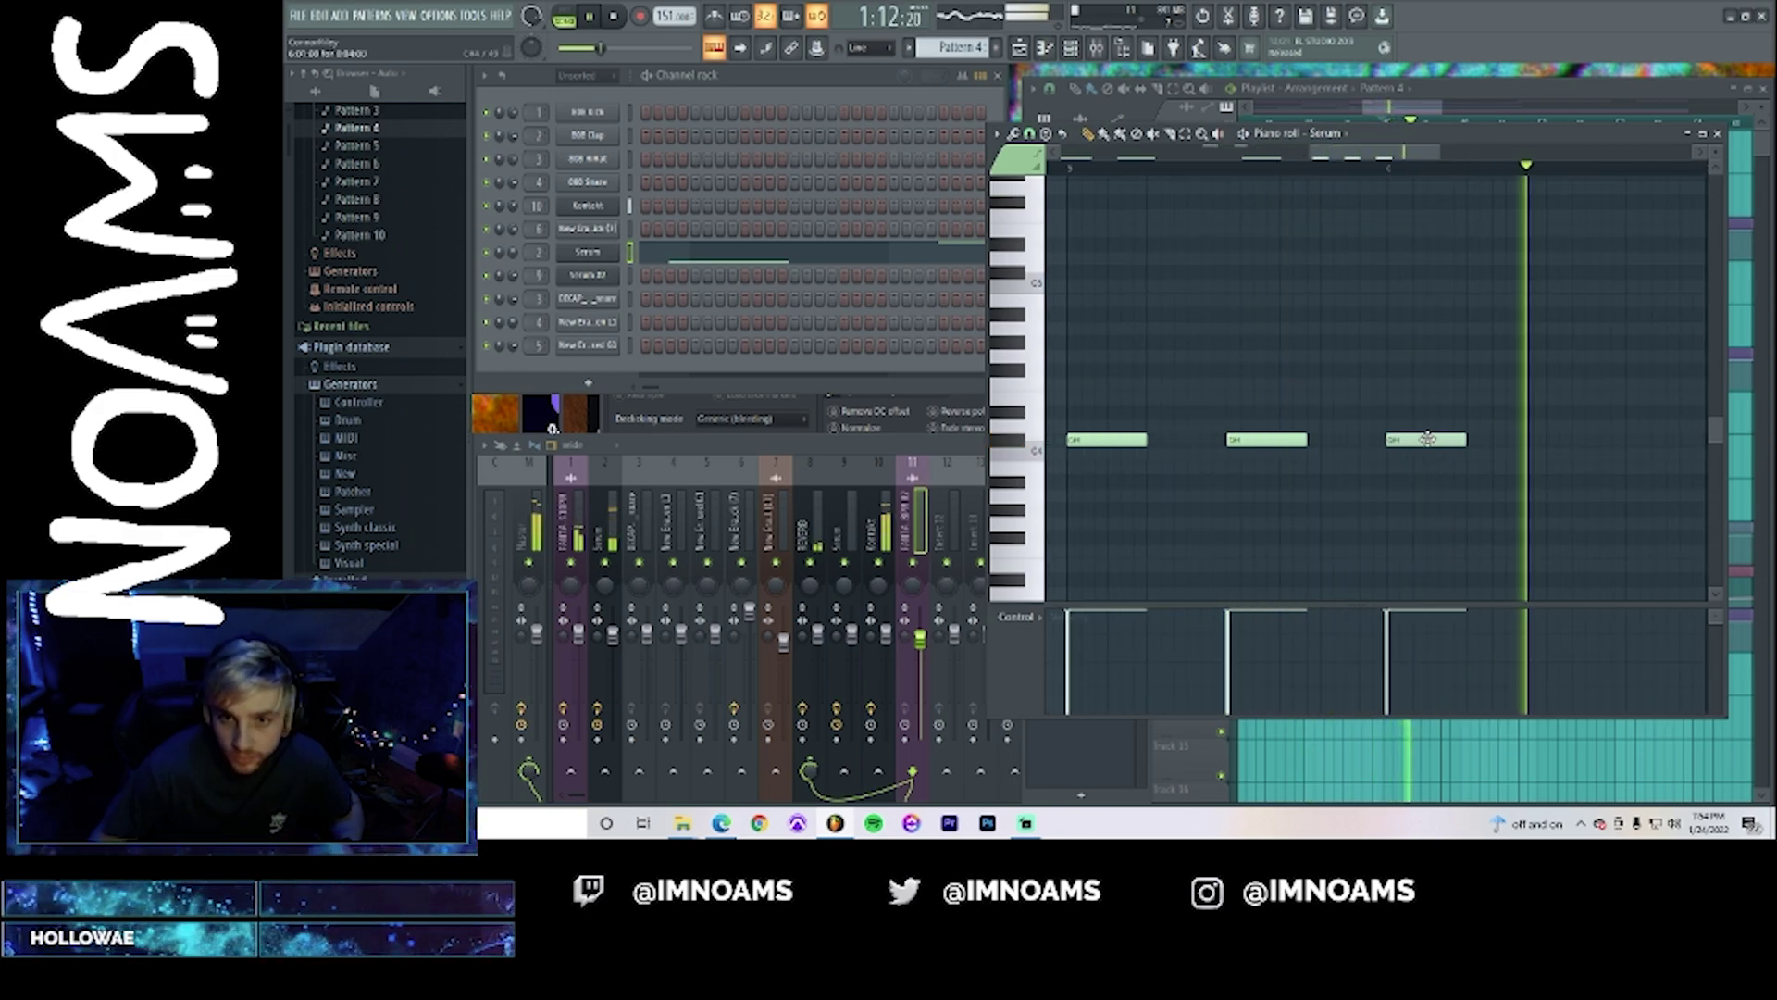
{"action": "left_click", "coordinate": [1557, 439]}
{"action": "key", "text": "ctrl+z"}
{"action": "key", "text": "ctrl+z"}
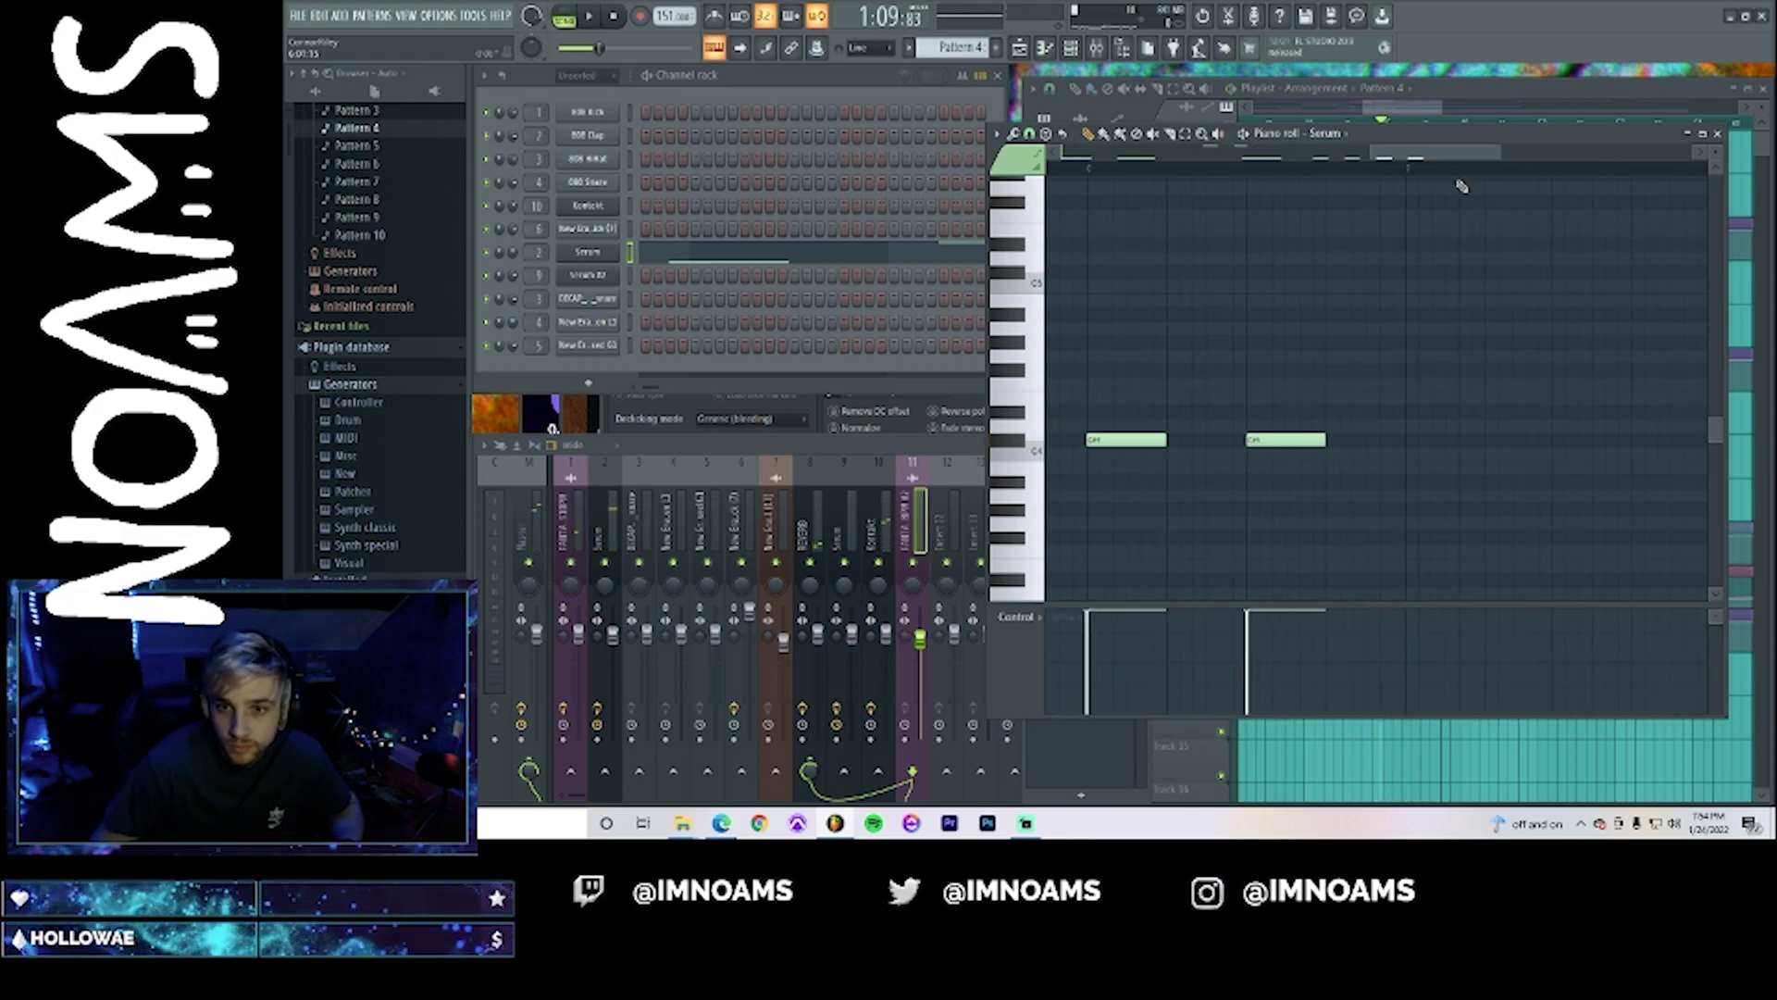
- Fill bar 7 with six shorter, evenly spaced Serum notes on the same pitch
{"action": "left_click", "coordinate": [1407, 439]}
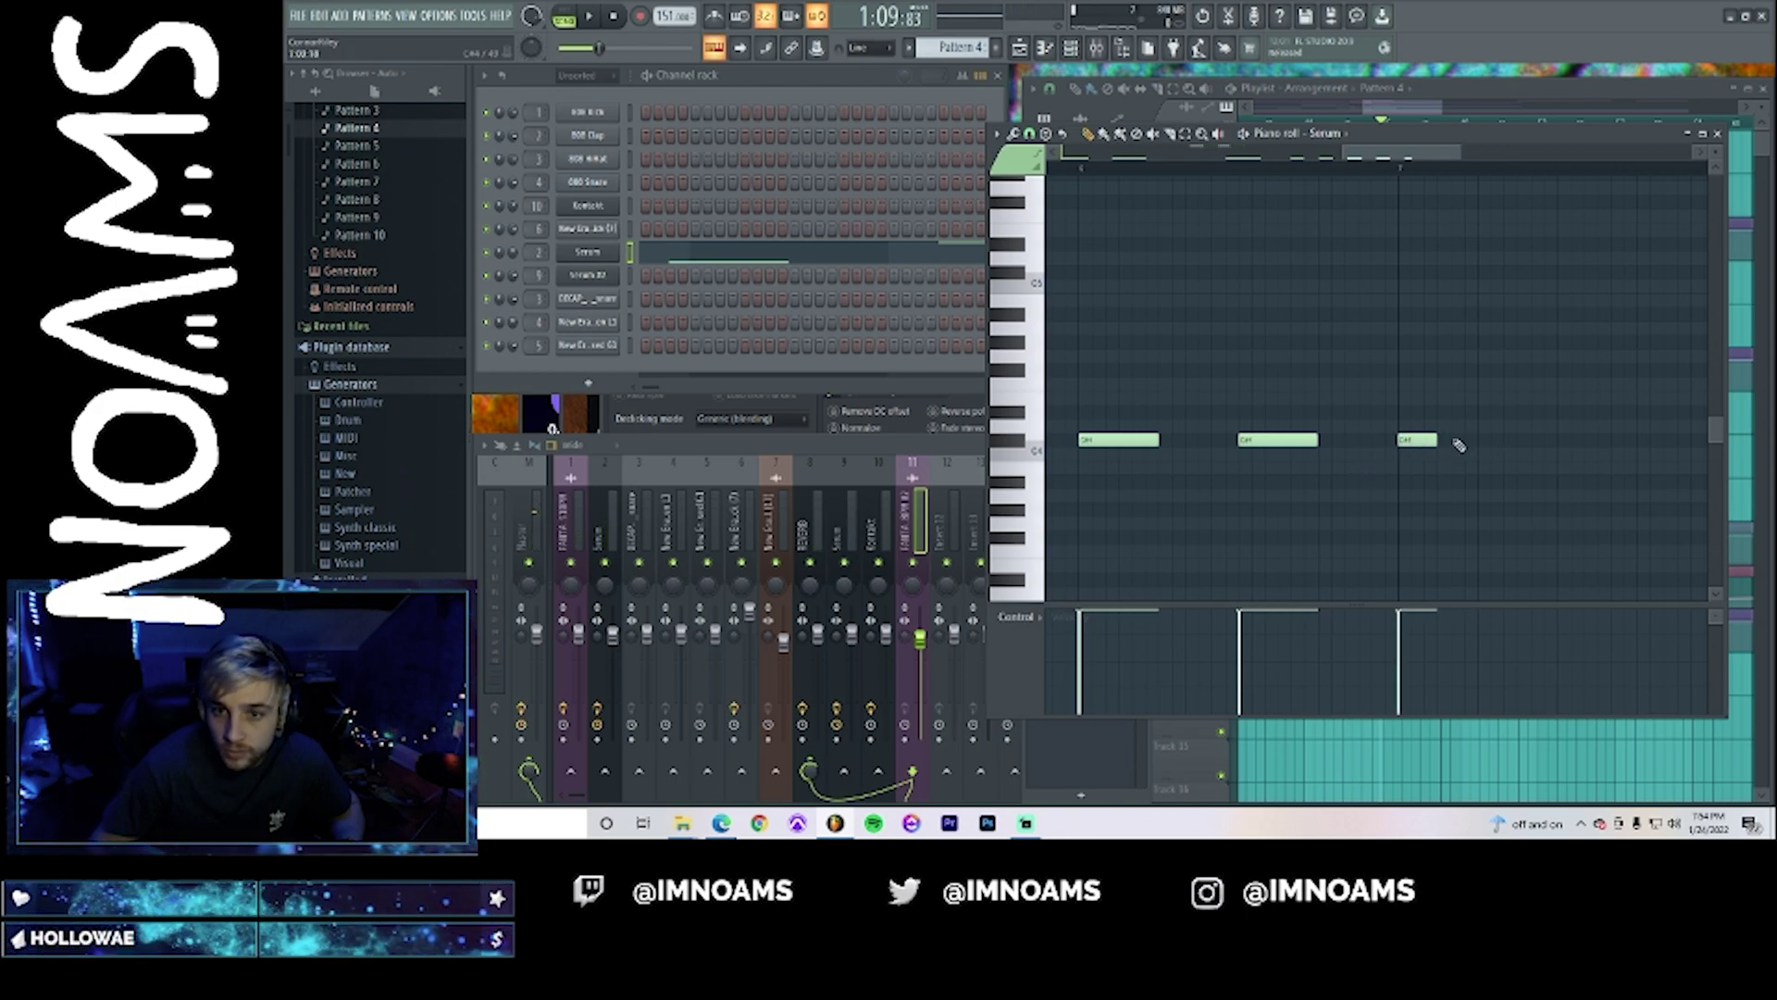
{"action": "left_click", "coordinate": [1461, 439]}
{"action": "key", "text": "space"}
{"action": "left_click", "coordinate": [1513, 440]}
{"action": "left_click", "coordinate": [1563, 439]}
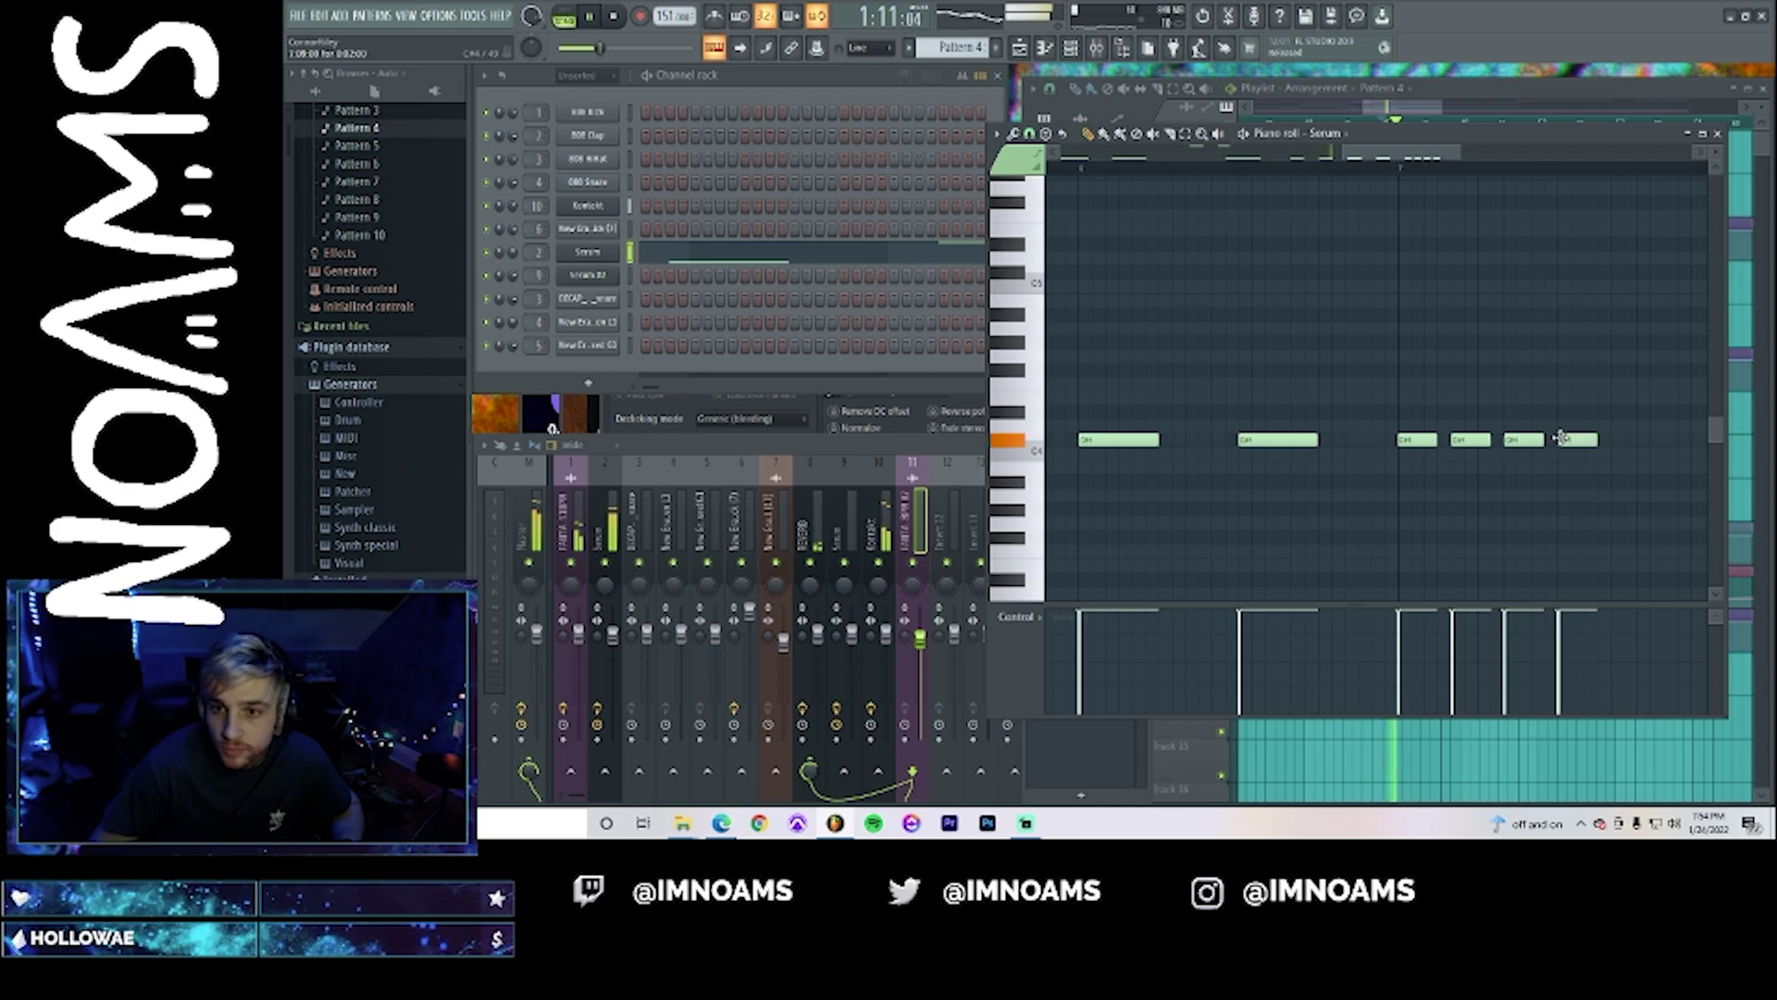
{"action": "left_click", "coordinate": [1616, 440]}
{"action": "left_click", "coordinate": [1668, 440]}
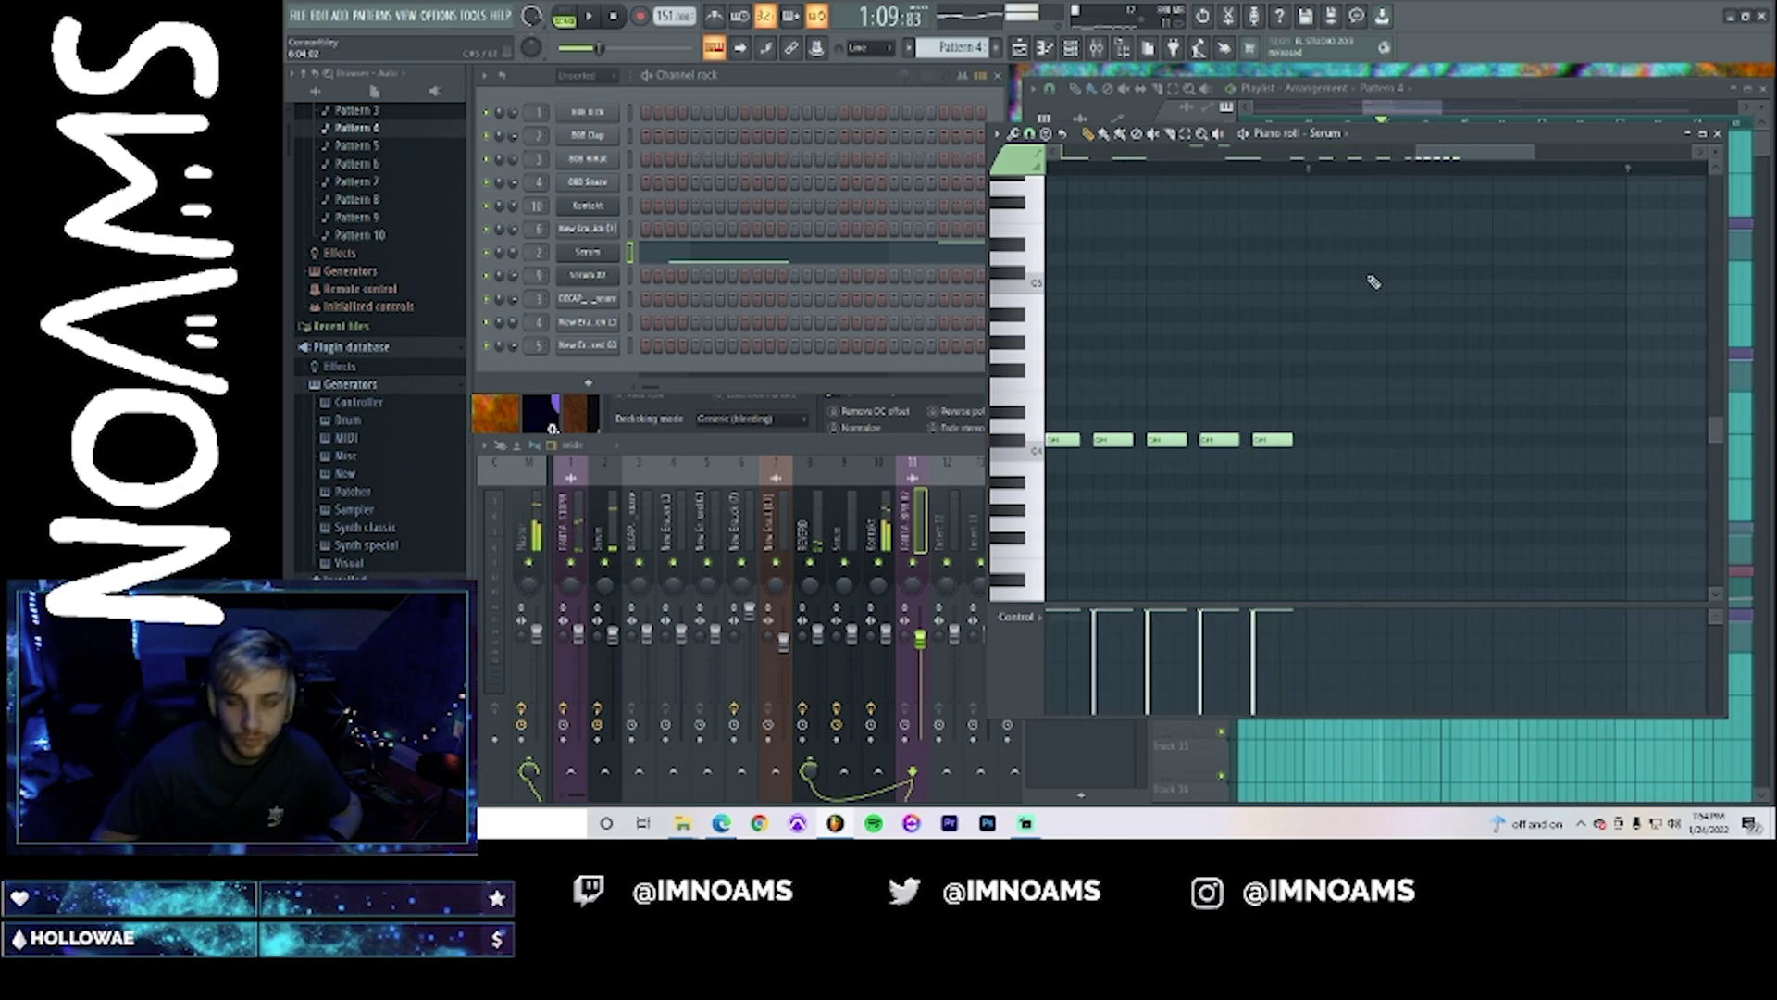
- Play the section from bar 45 in the playlist and trim the last Track 8 clip to end around bar 48
{"action": "left_click", "coordinate": [1403, 118]}
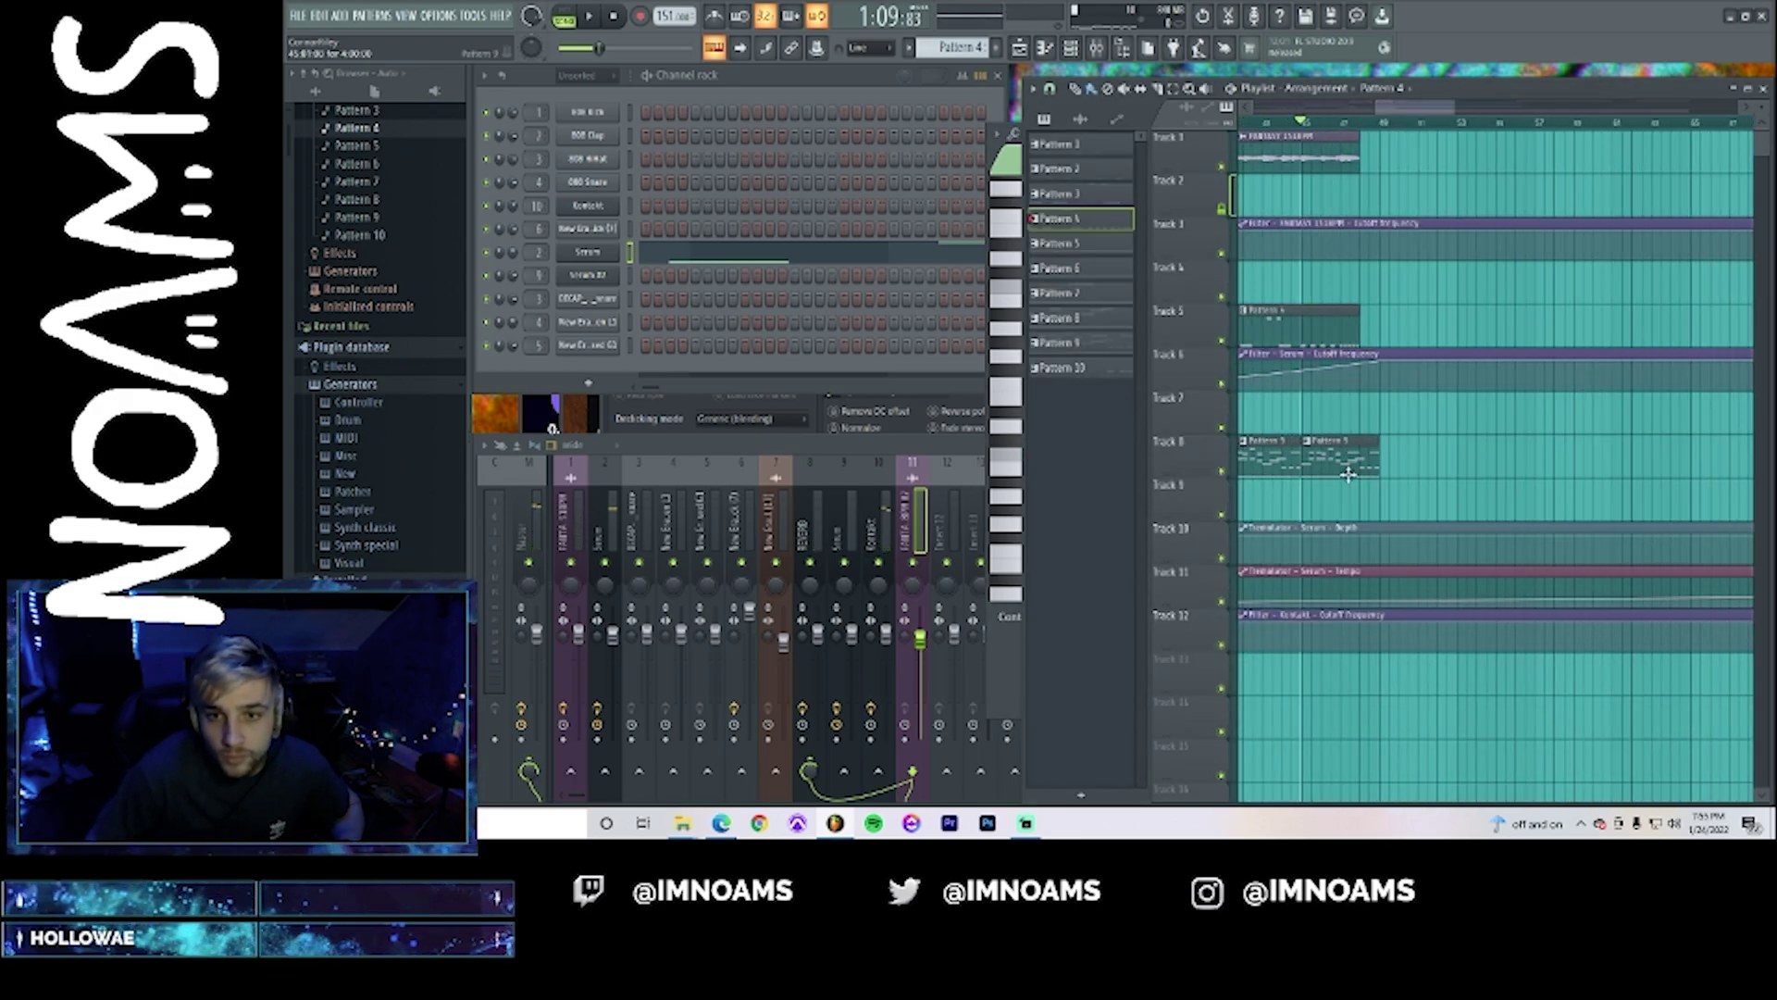
{"action": "key", "text": "space"}
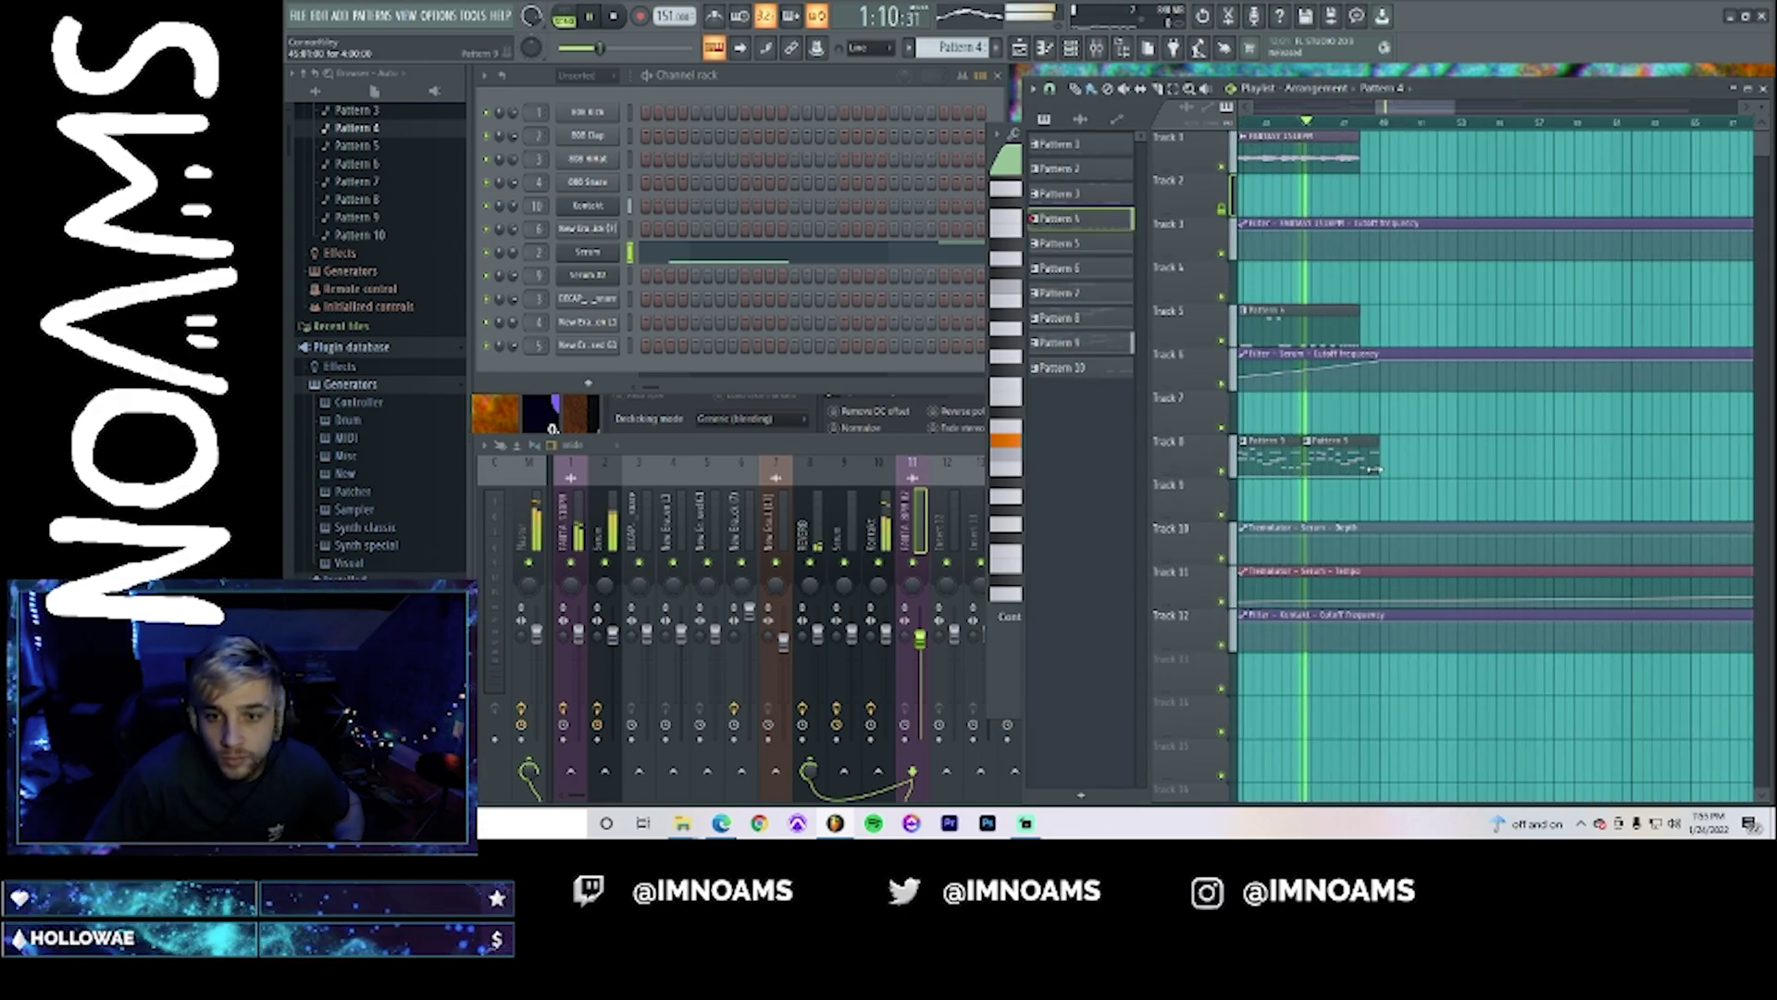
{"action": "left_click_drag", "start_coordinate": [1378, 470], "coordinate": [1360, 487]}
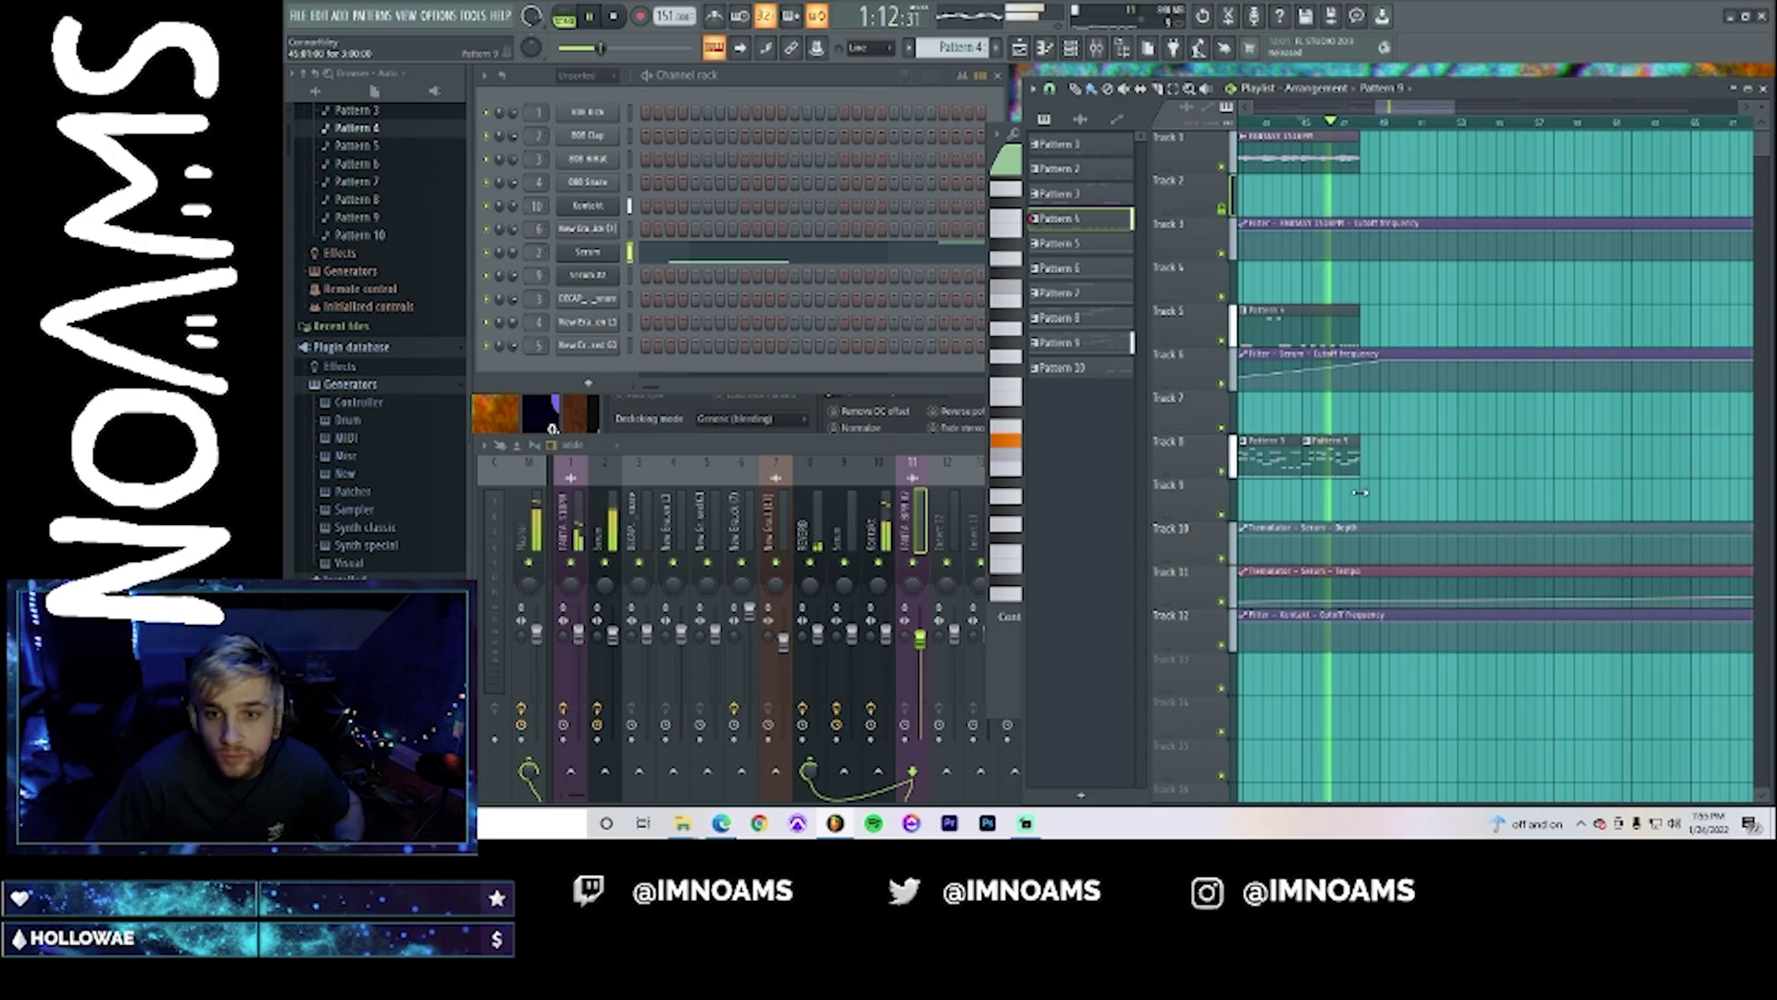
{"action": "left_click_drag", "start_coordinate": [1451, 108], "coordinate": [1407, 108]}
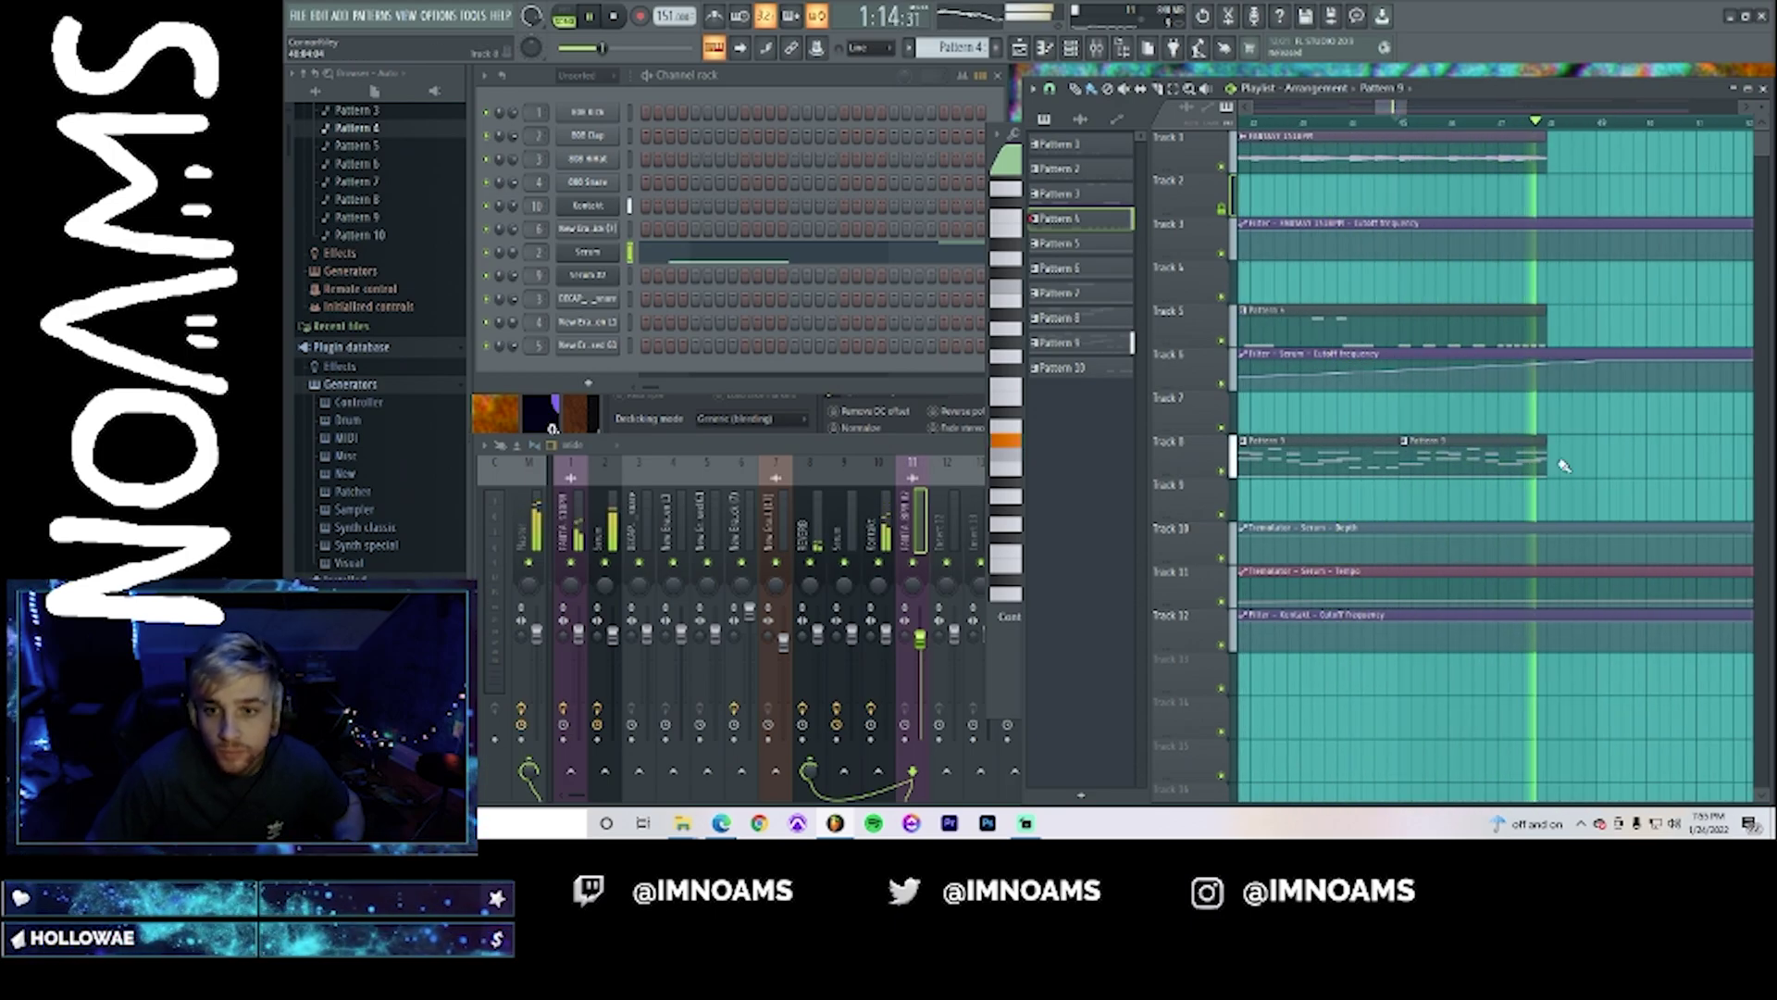
{"action": "key", "text": "space"}
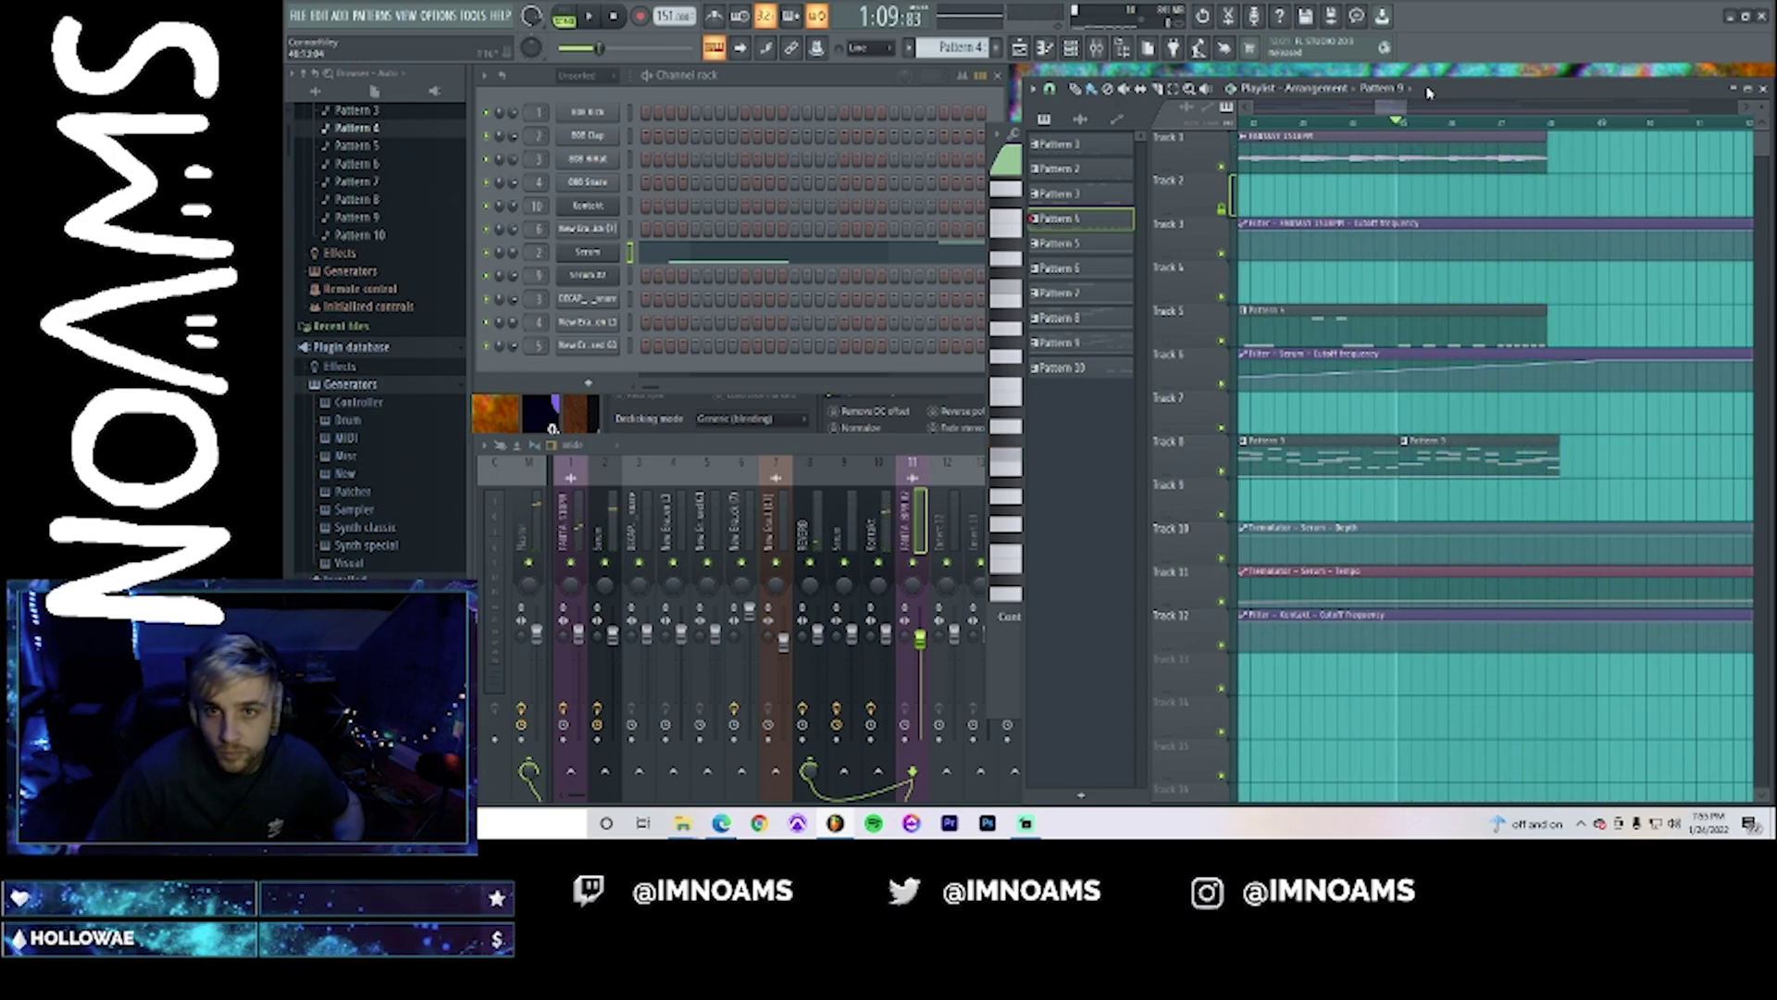
- Place a 7-bar Pattern 4 clip on Track 5 at bar 49
{"action": "scroll", "coordinate": [1434, 111], "scroll_direction": "up", "scroll_amount": 2}
{"action": "left_click_drag", "start_coordinate": [1417, 109], "coordinate": [1502, 110]}
{"action": "left_click_drag", "start_coordinate": [1491, 110], "coordinate": [1429, 112]}
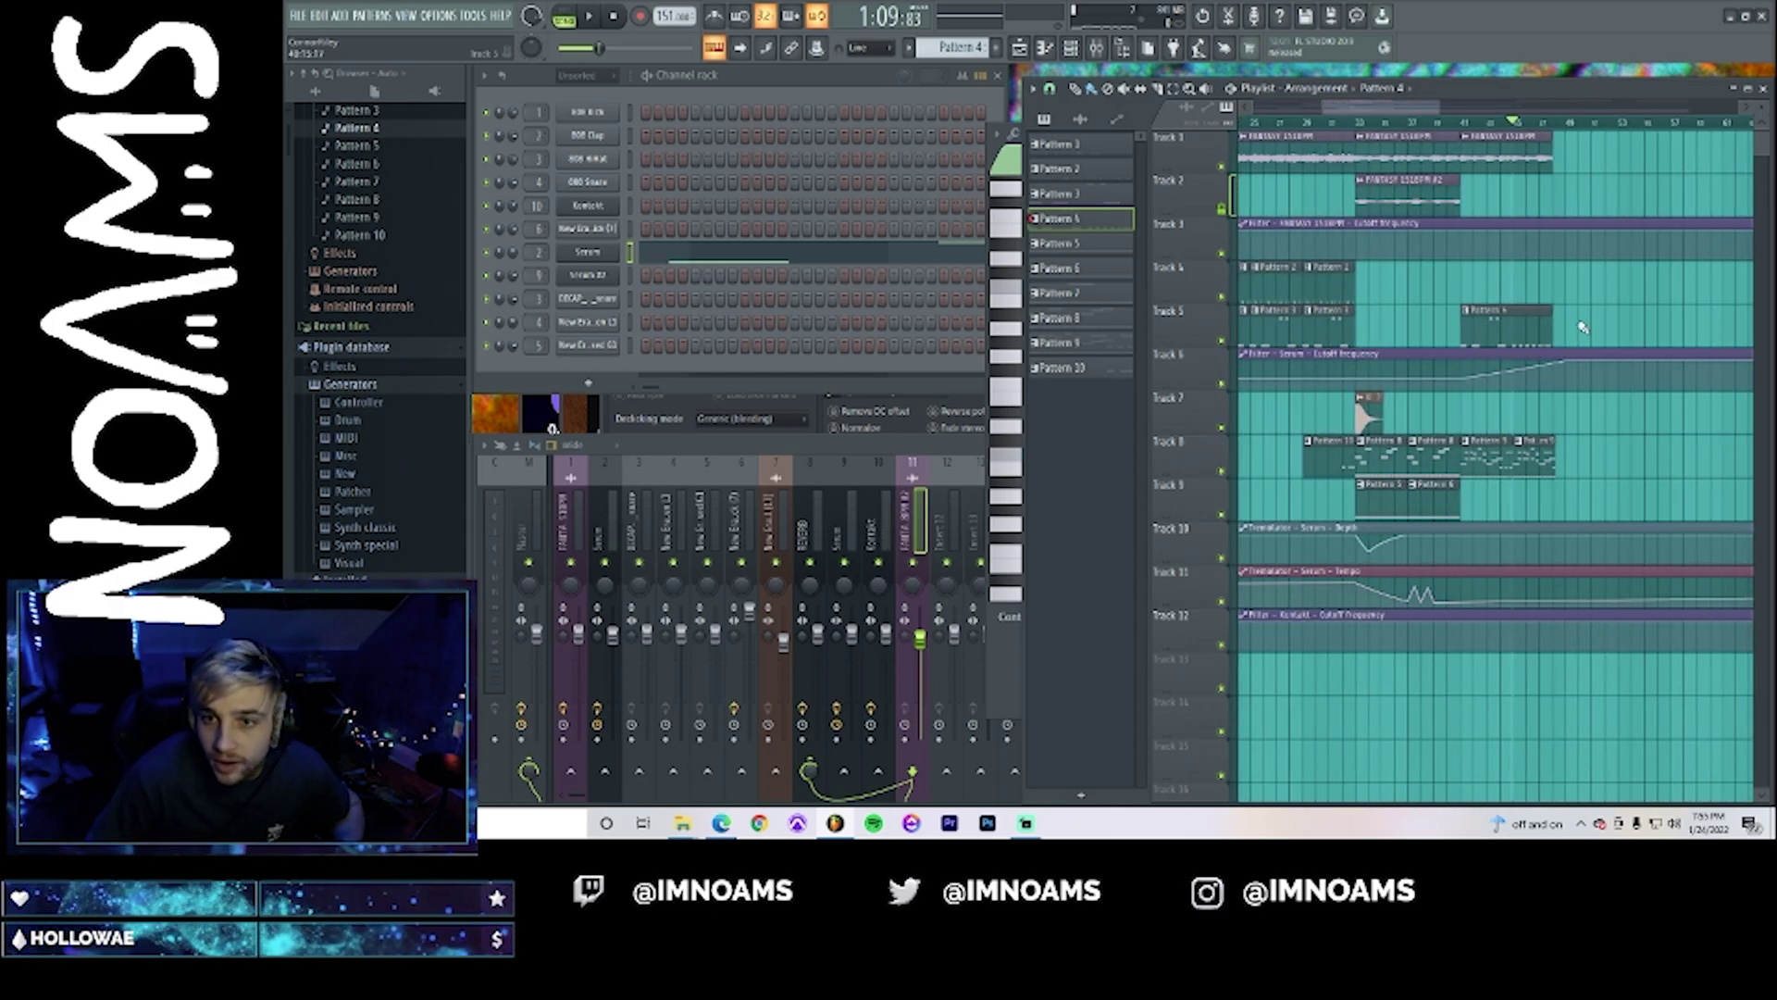
{"action": "scroll", "coordinate": [1569, 573], "scroll_direction": "down", "scroll_amount": 2}
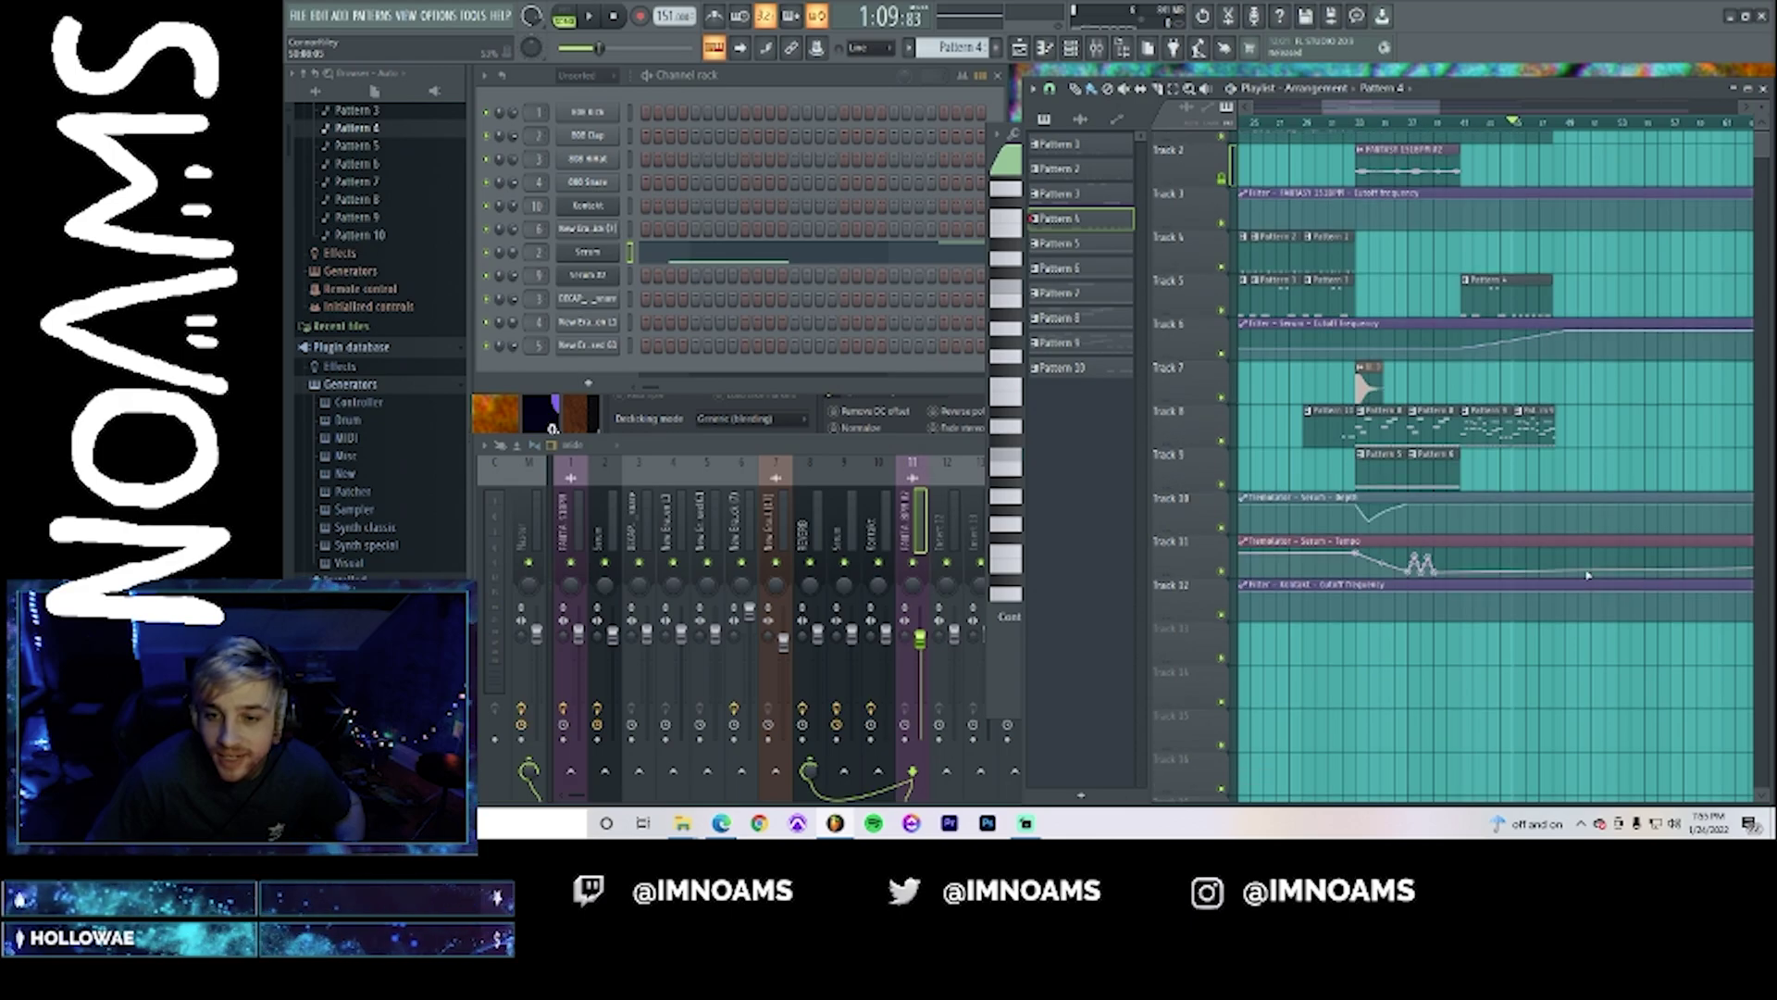
{"action": "left_click", "coordinate": [1583, 238]}
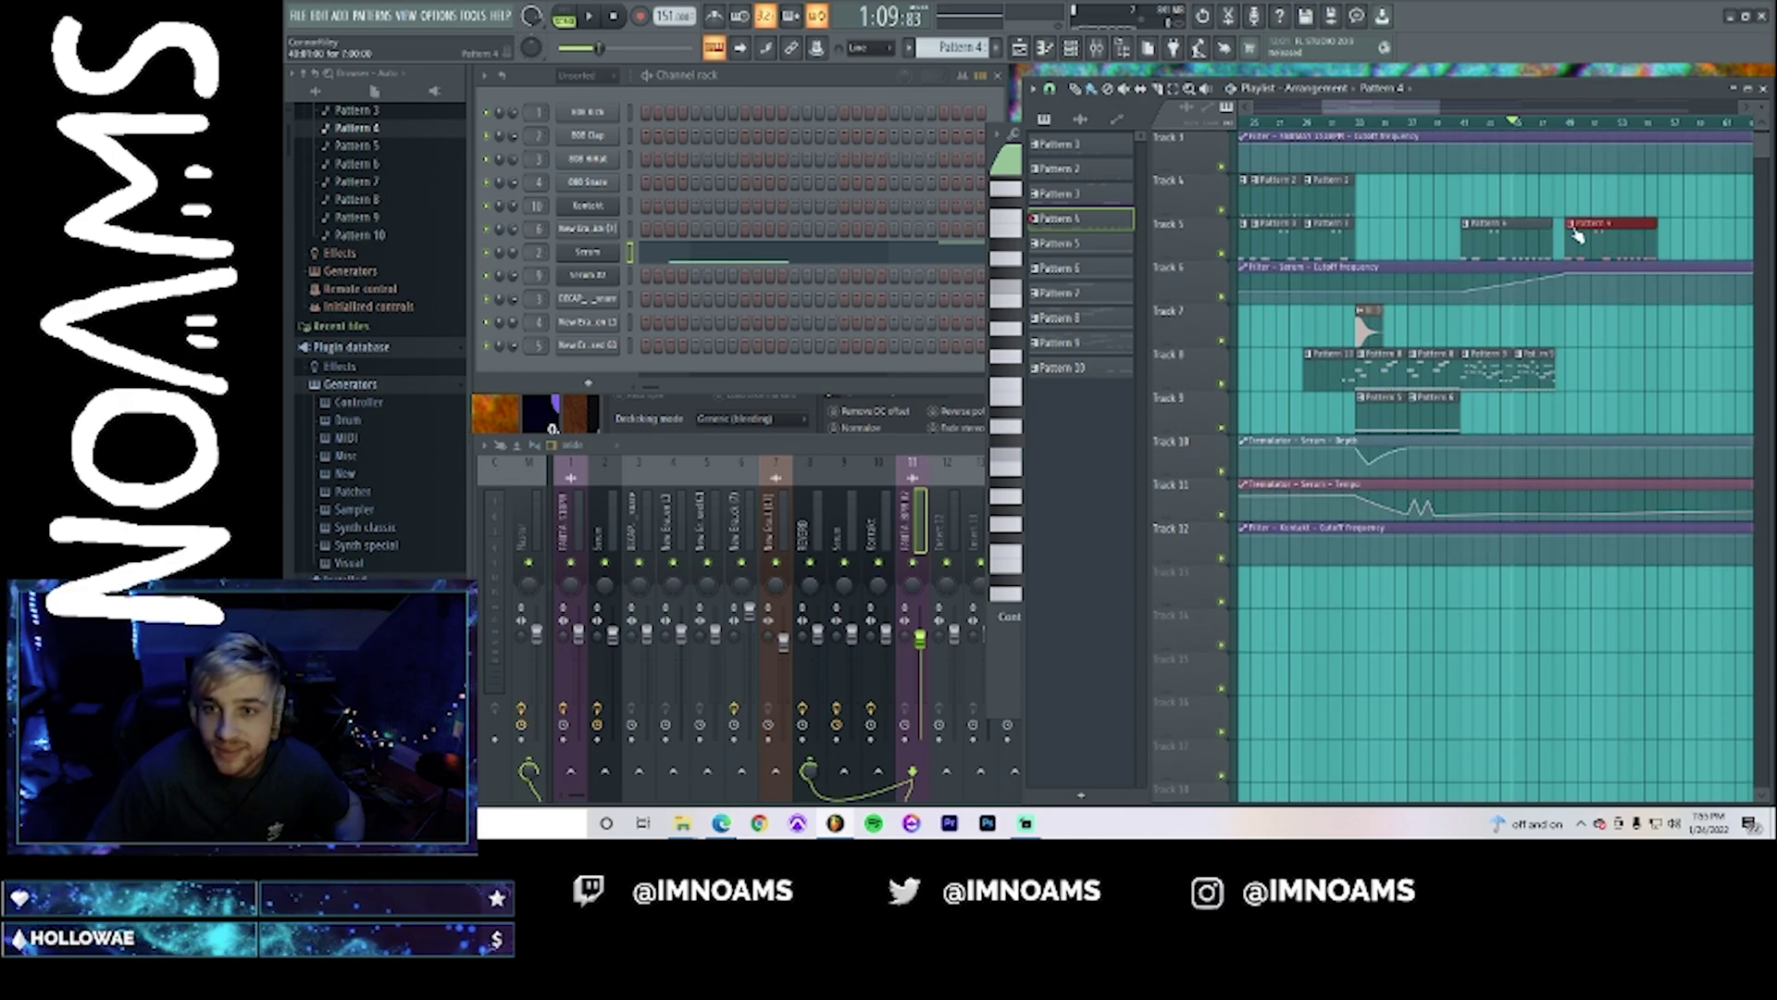
- Make the Track 5 Pattern 4 clip at bar 49 unique and reduce its Serum part to a single note
{"action": "left_click", "coordinate": [1572, 224]}
{"action": "left_click", "coordinate": [1611, 326]}
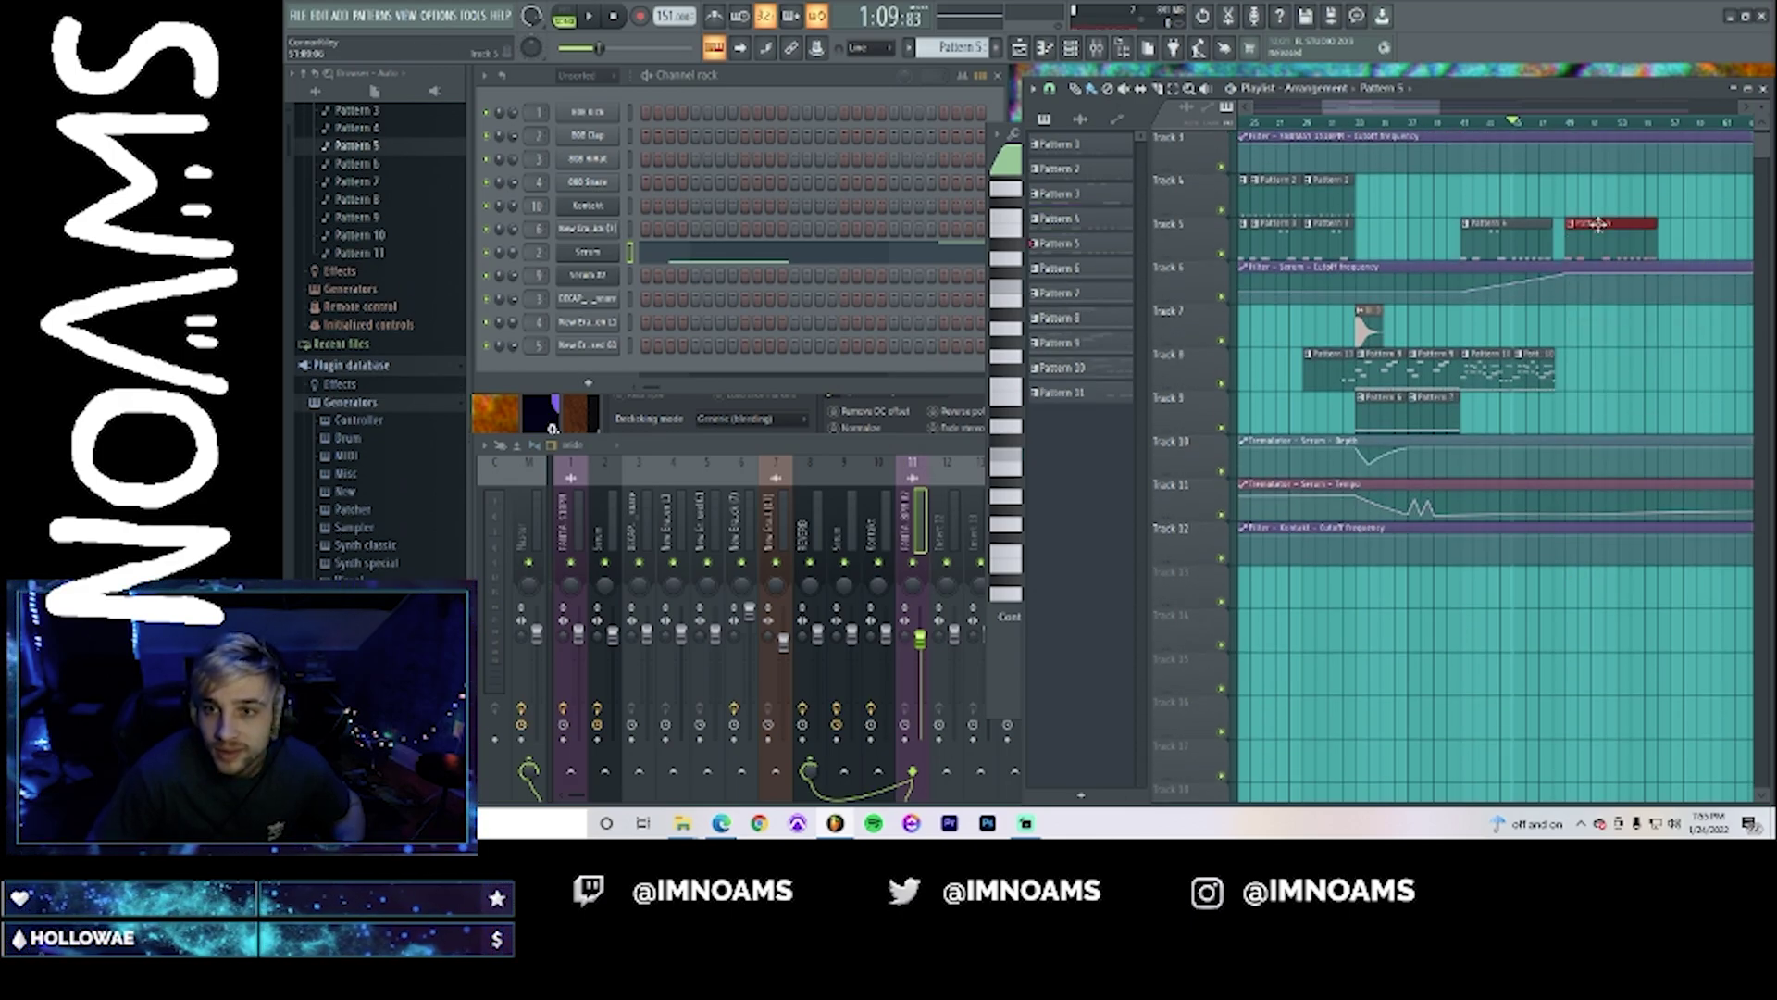
{"action": "double_click", "coordinate": [1598, 224]}
{"action": "mouse_move", "coordinate": [1239, 155]}
{"action": "left_mouse_down"}
{"action": "mouse_move", "coordinate": [1091, 157]}
{"action": "mouse_move", "coordinate": [1532, 241]}
{"action": "left_mouse_up"}
{"action": "mouse_move", "coordinate": [1625, 440]}
{"action": "left_mouse_down"}
{"action": "mouse_move", "coordinate": [1403, 441]}
{"action": "mouse_move", "coordinate": [1263, 339]}
{"action": "mouse_move", "coordinate": [1240, 274]}
{"action": "mouse_move", "coordinate": [1258, 344]}
{"action": "mouse_move", "coordinate": [1041, 451]}
{"action": "mouse_move", "coordinate": [1219, 442]}
{"action": "mouse_move", "coordinate": [1191, 448]}
{"action": "left_mouse_up"}
{"action": "key", "text": "space"}
- Set the piano roll snap to Step and stretch the Serum note from step 13 of bar 1 to about 1 bar 6 steps
{"action": "left_click", "coordinate": [1030, 133]}
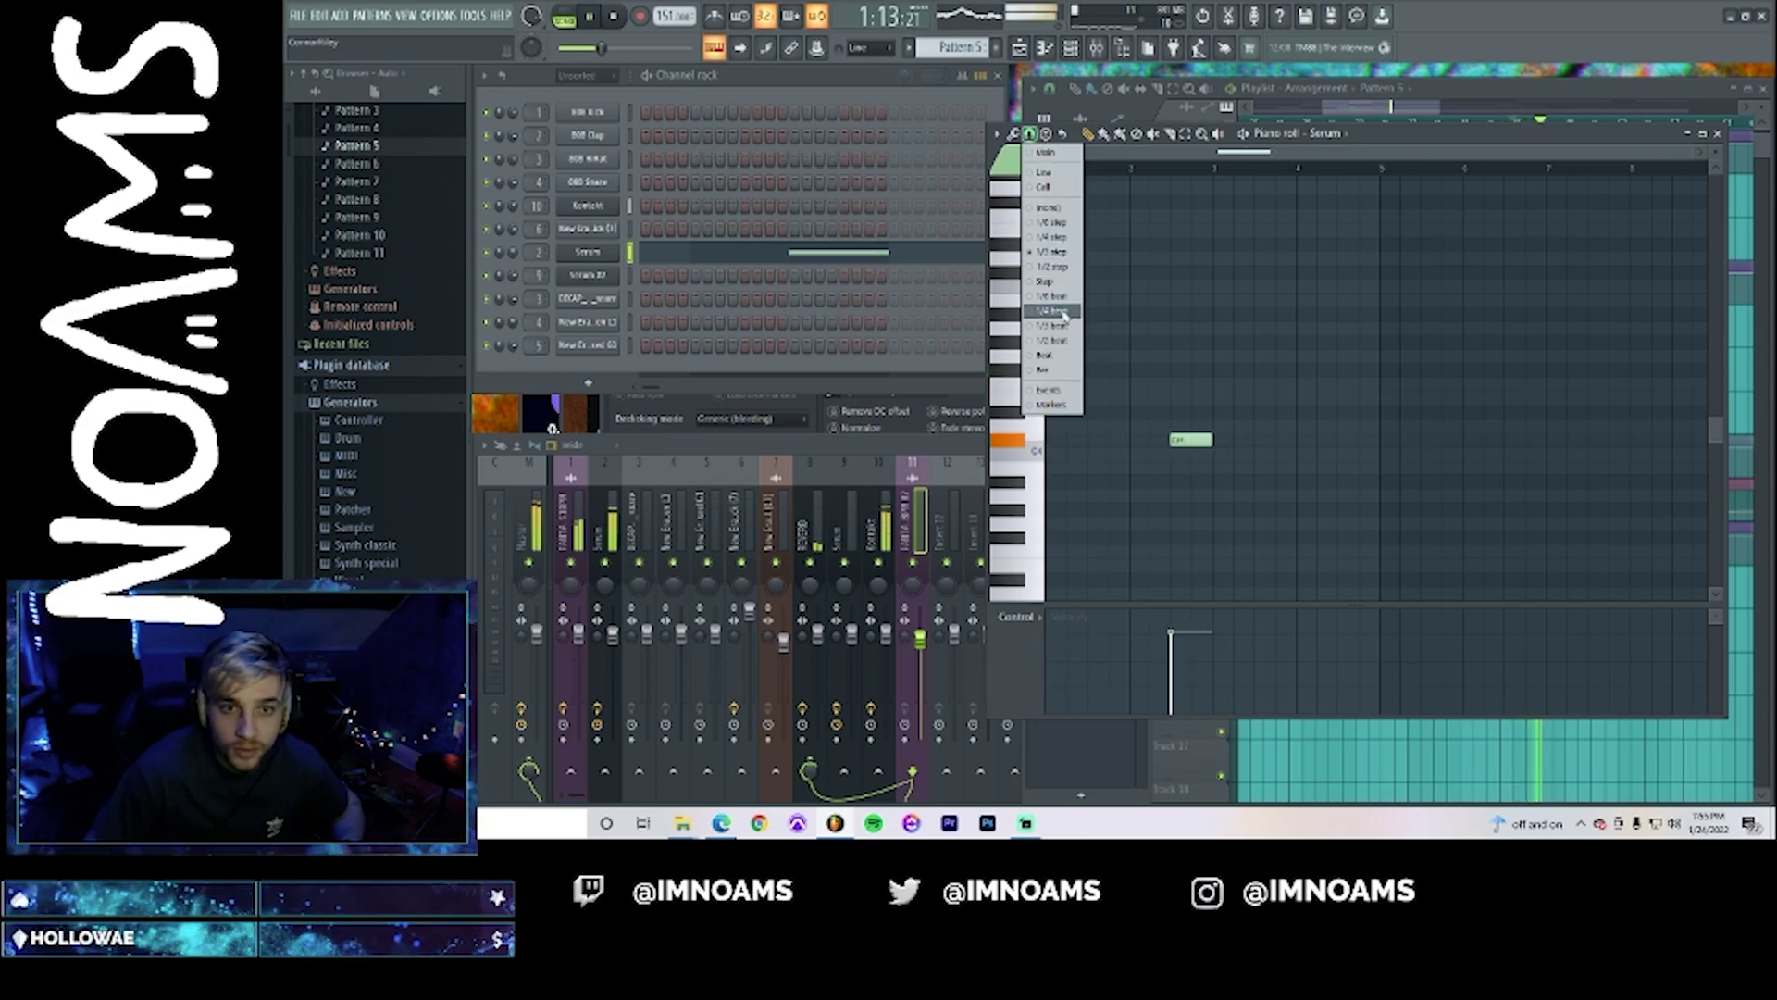
{"action": "left_click", "coordinate": [1049, 283]}
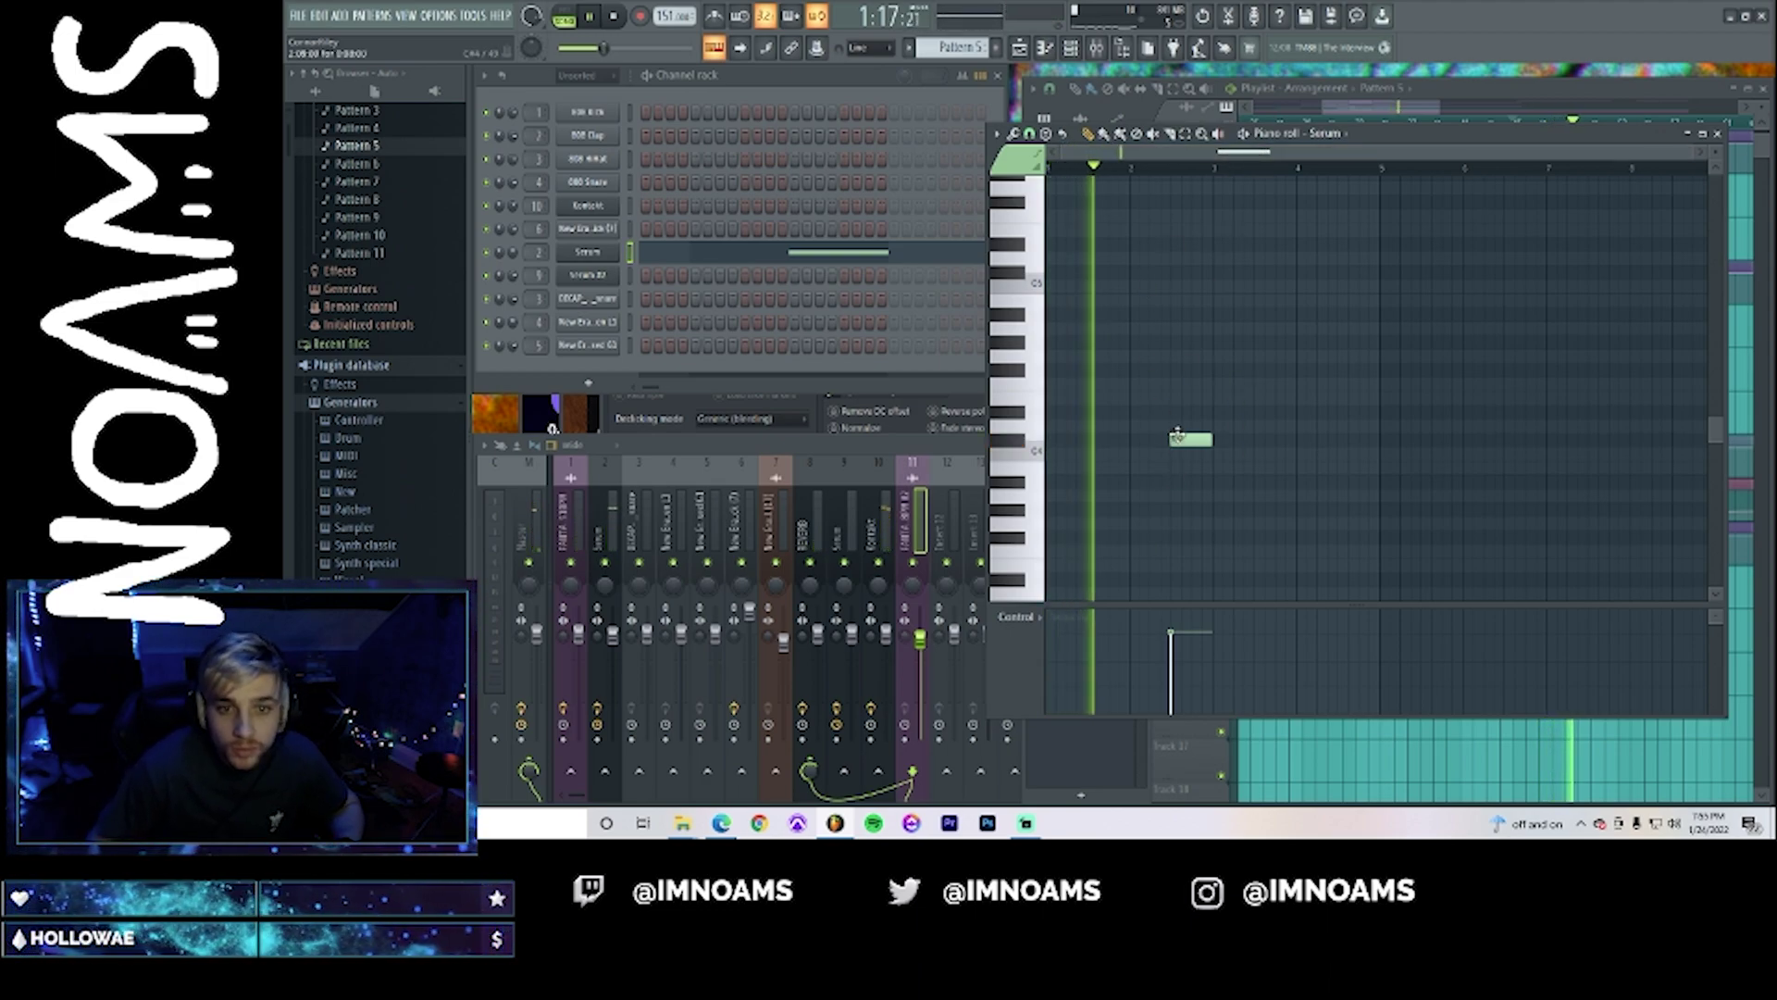
{"action": "left_click_drag", "start_coordinate": [1177, 442], "coordinate": [1216, 458]}
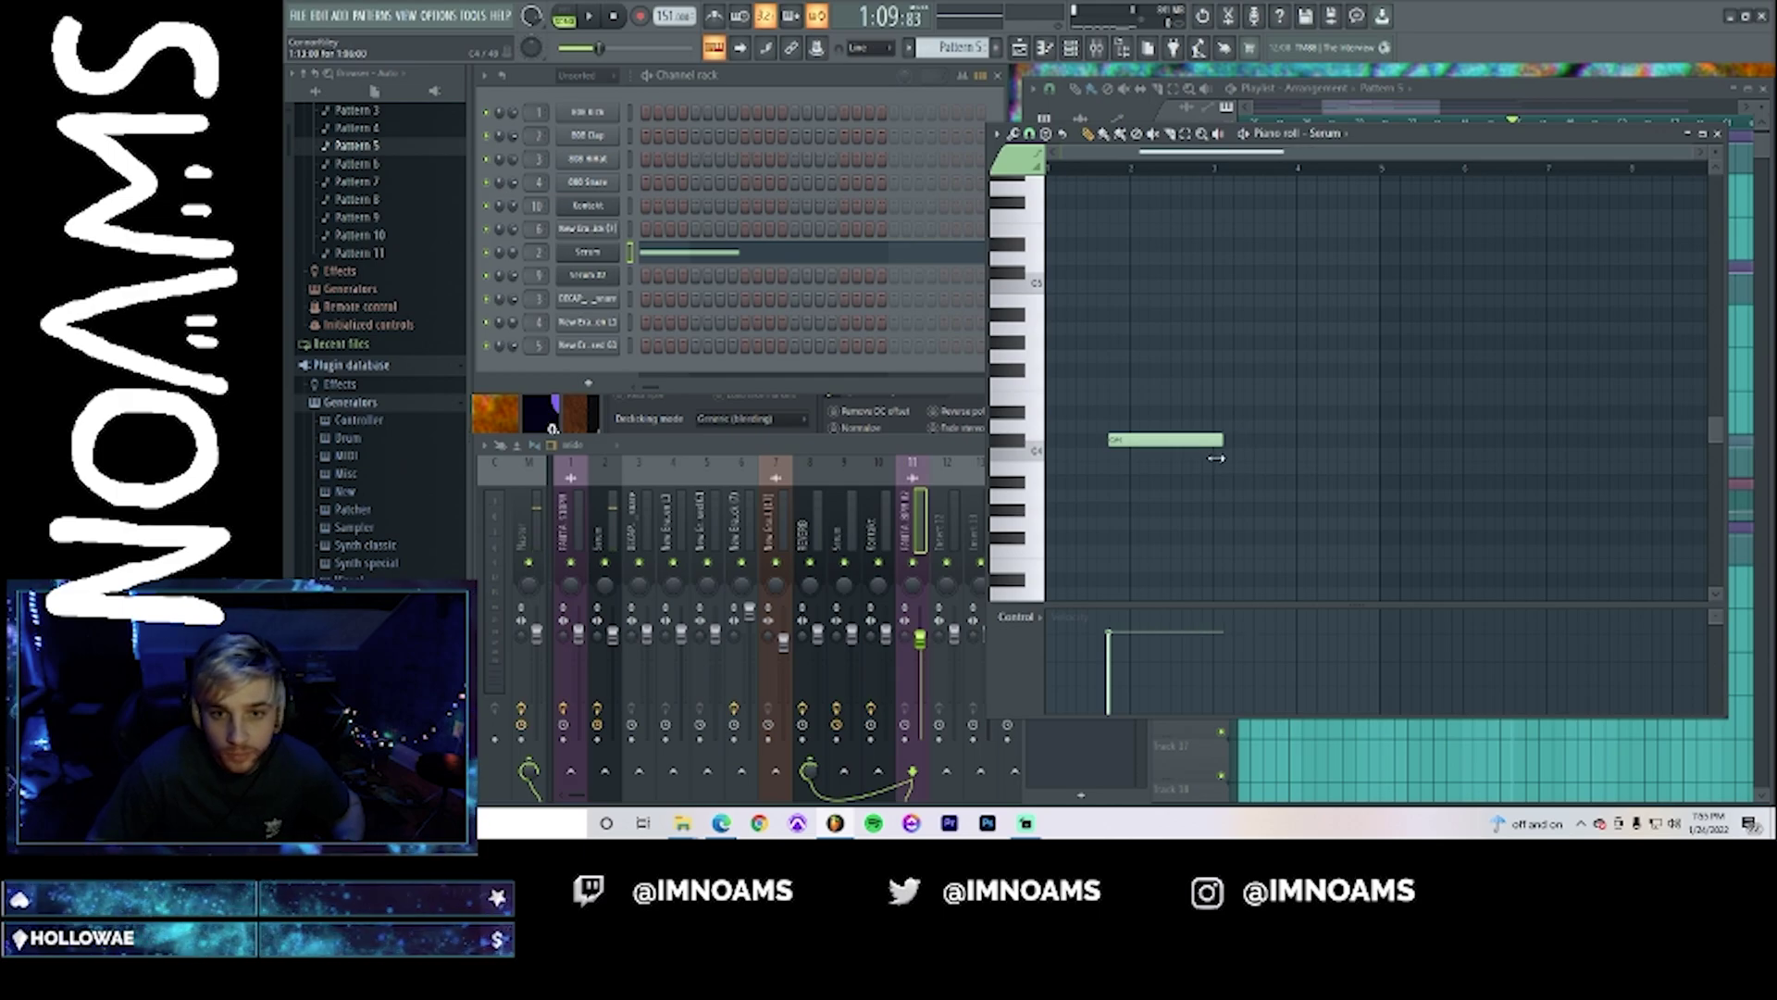
{"action": "left_click", "coordinate": [1472, 108]}
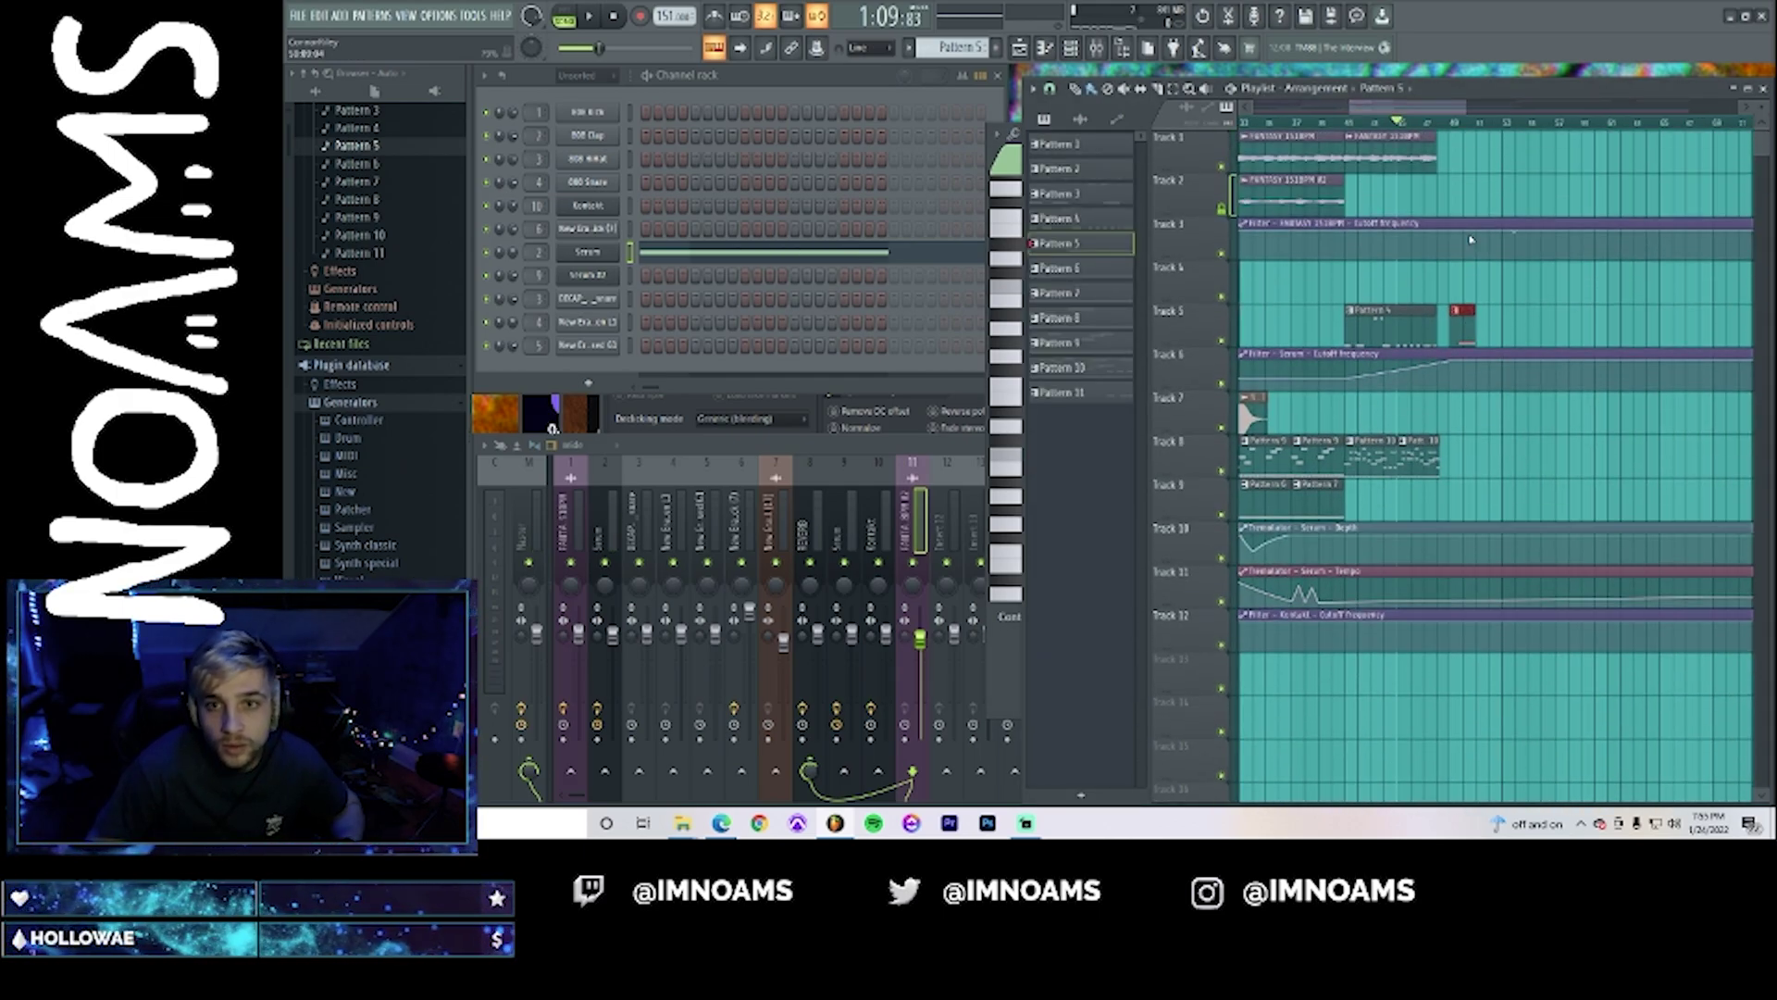
- Play the playlist from bar 33 and make the FANTASY 151BPM #2 audio clip on Track 2 unique
{"action": "left_click_drag", "start_coordinate": [1472, 239], "coordinate": [1447, 139]}
{"action": "left_click", "coordinate": [1422, 123]}
{"action": "key", "text": "space"}
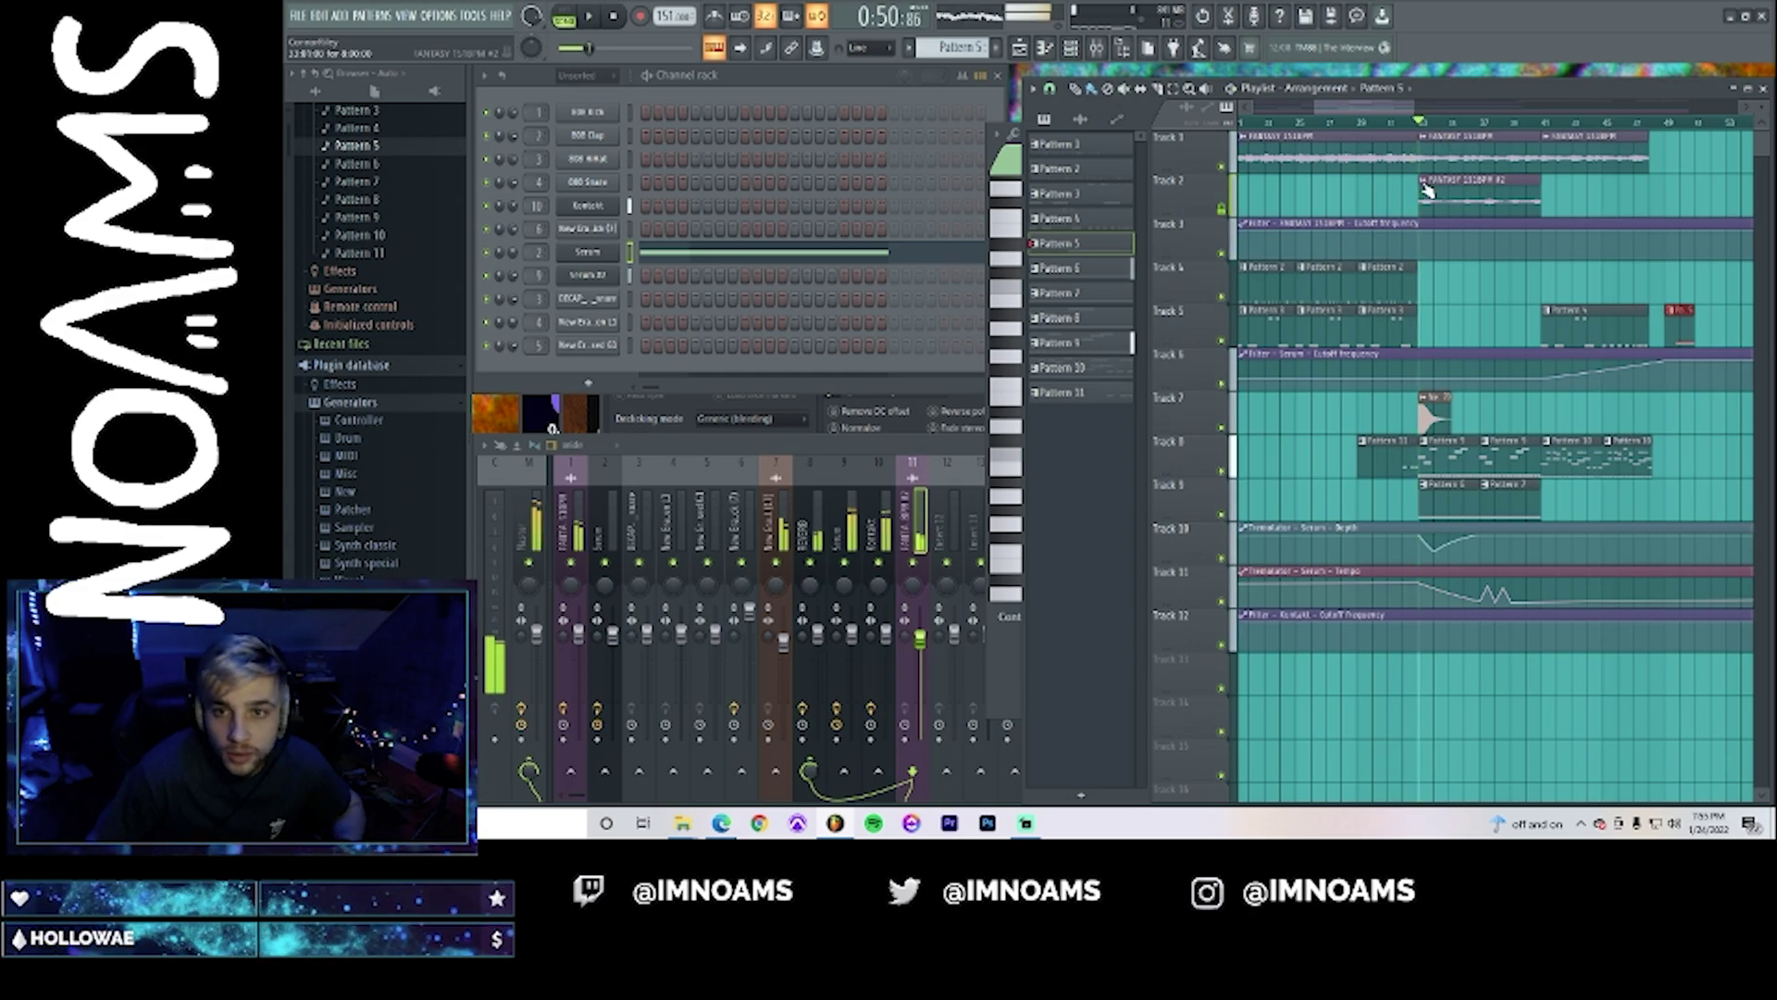
{"action": "left_click", "coordinate": [1427, 188]}
{"action": "left_click", "coordinate": [1472, 294]}
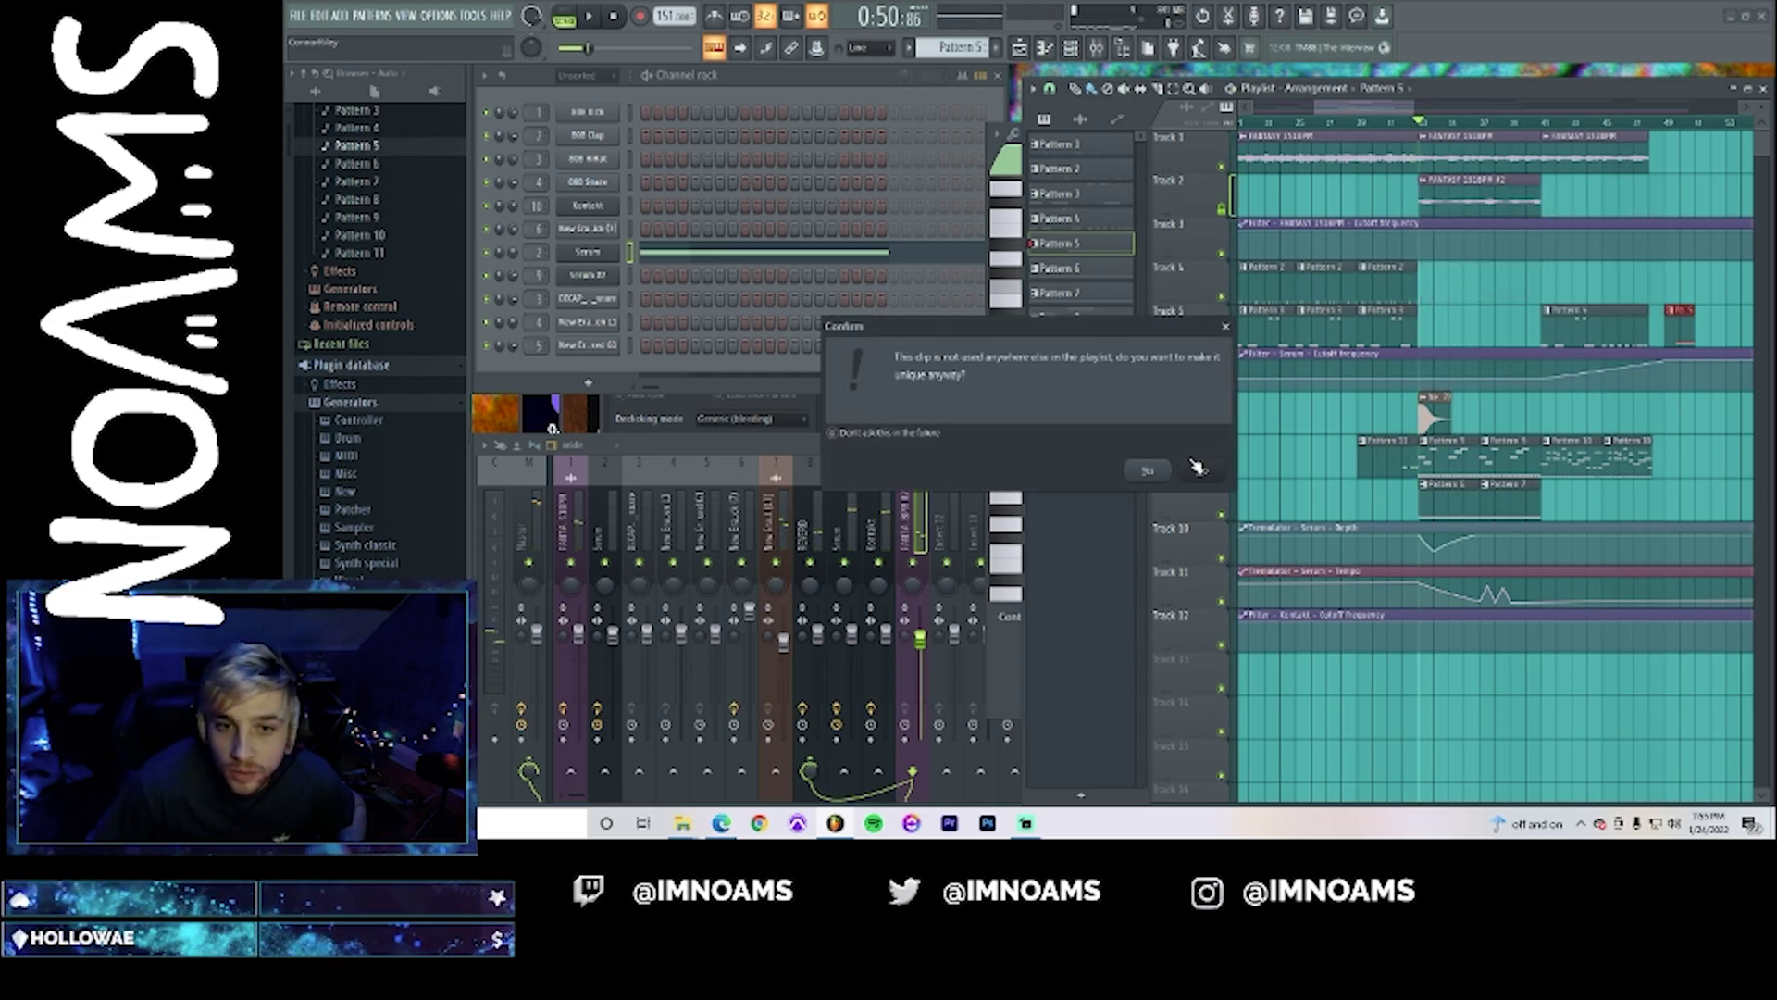
{"action": "left_click", "coordinate": [1150, 472]}
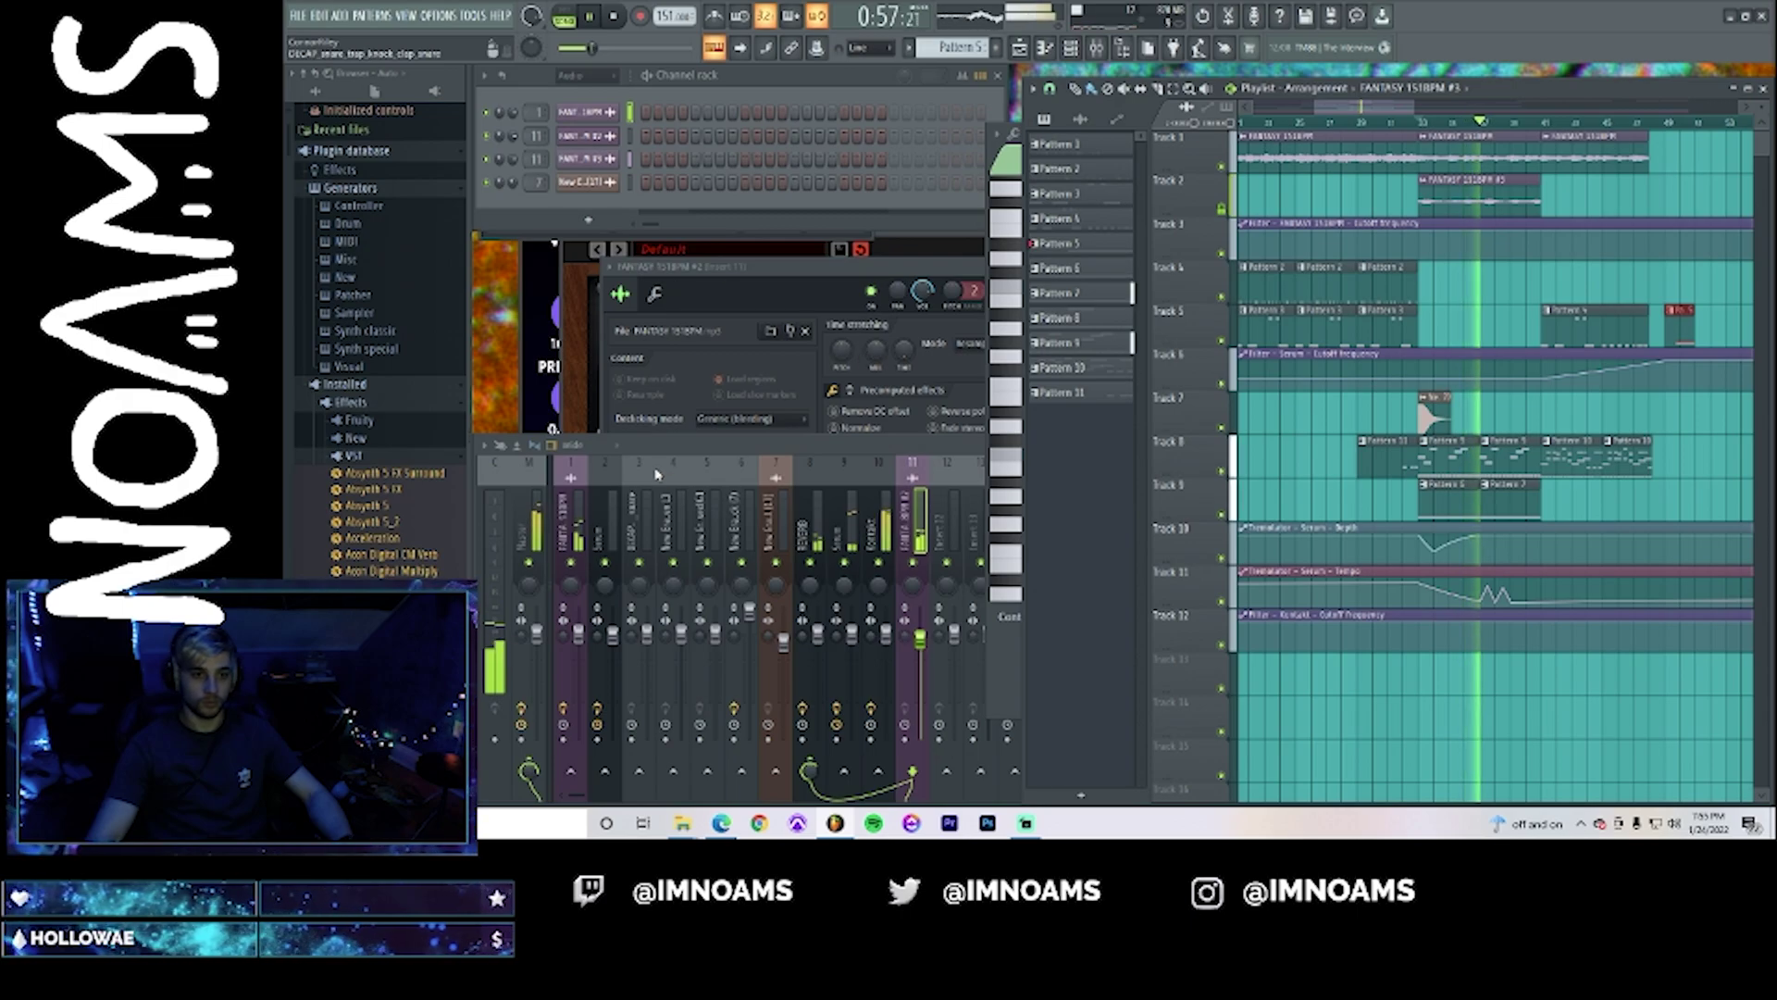
- Show all channels in the channel rack and open Serum #2 from the Track 9 Pattern 6 clip while playing from bar 33
{"action": "left_click", "coordinate": [583, 75]}
{"action": "left_click", "coordinate": [578, 93]}
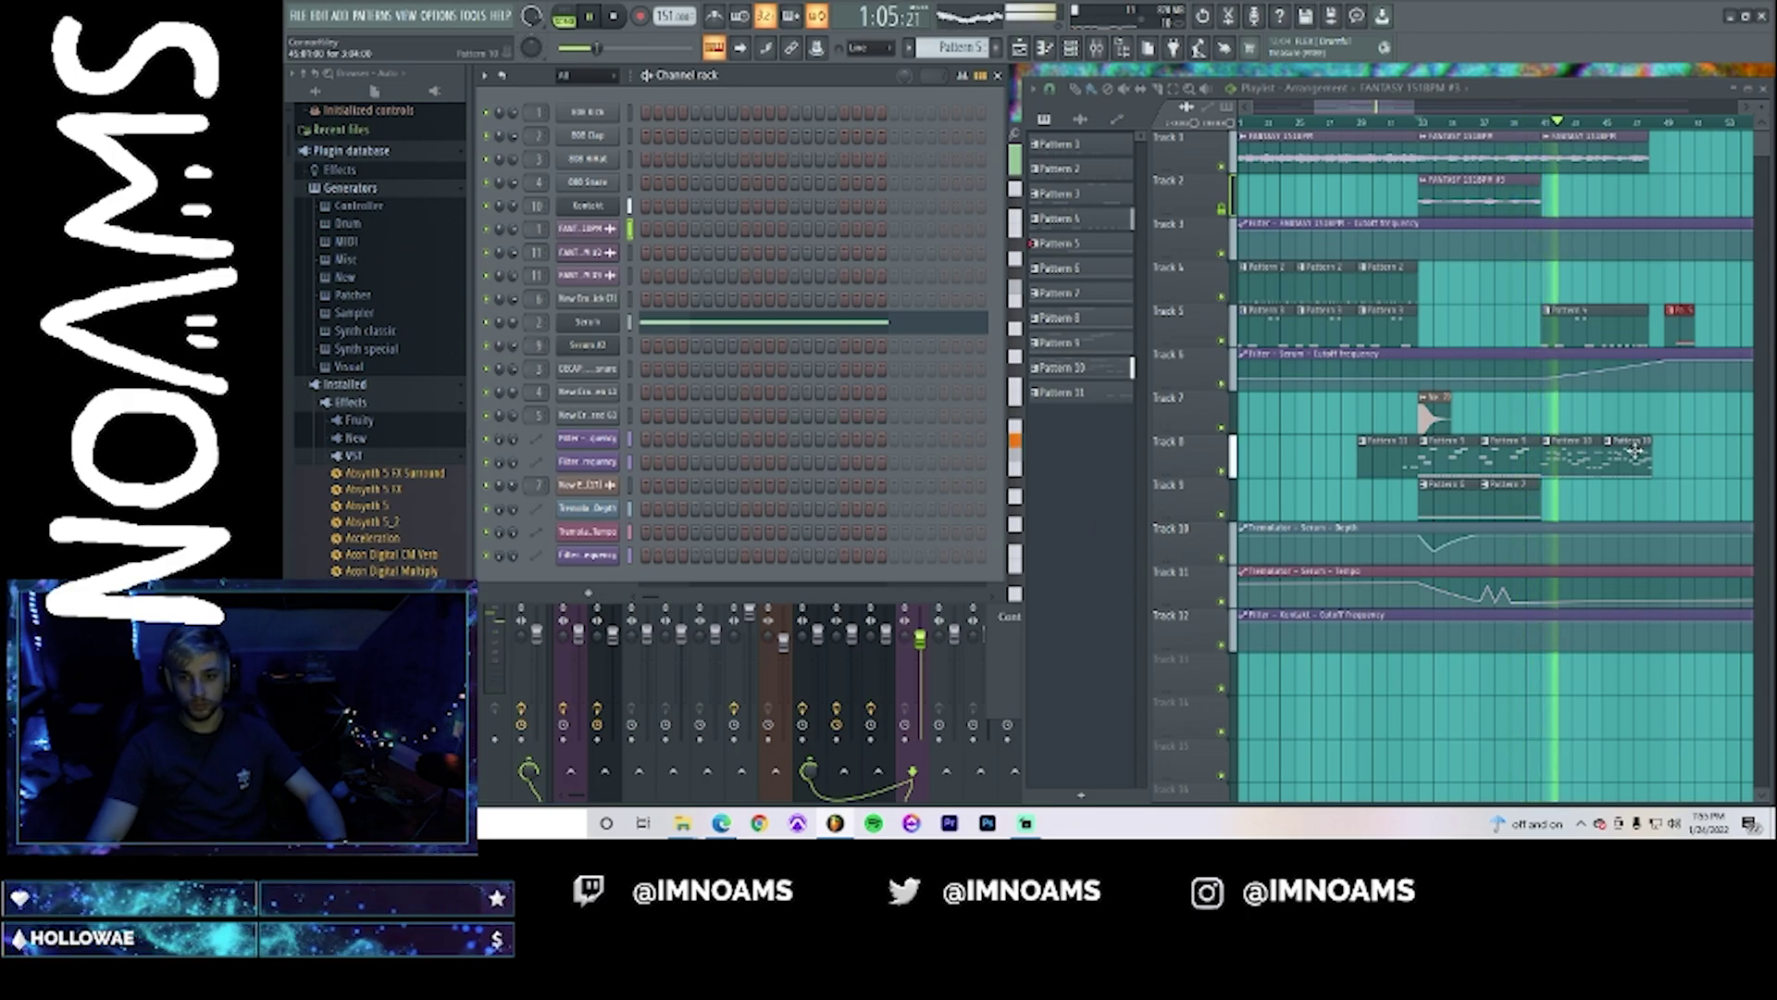
{"action": "left_click", "coordinate": [1424, 122]}
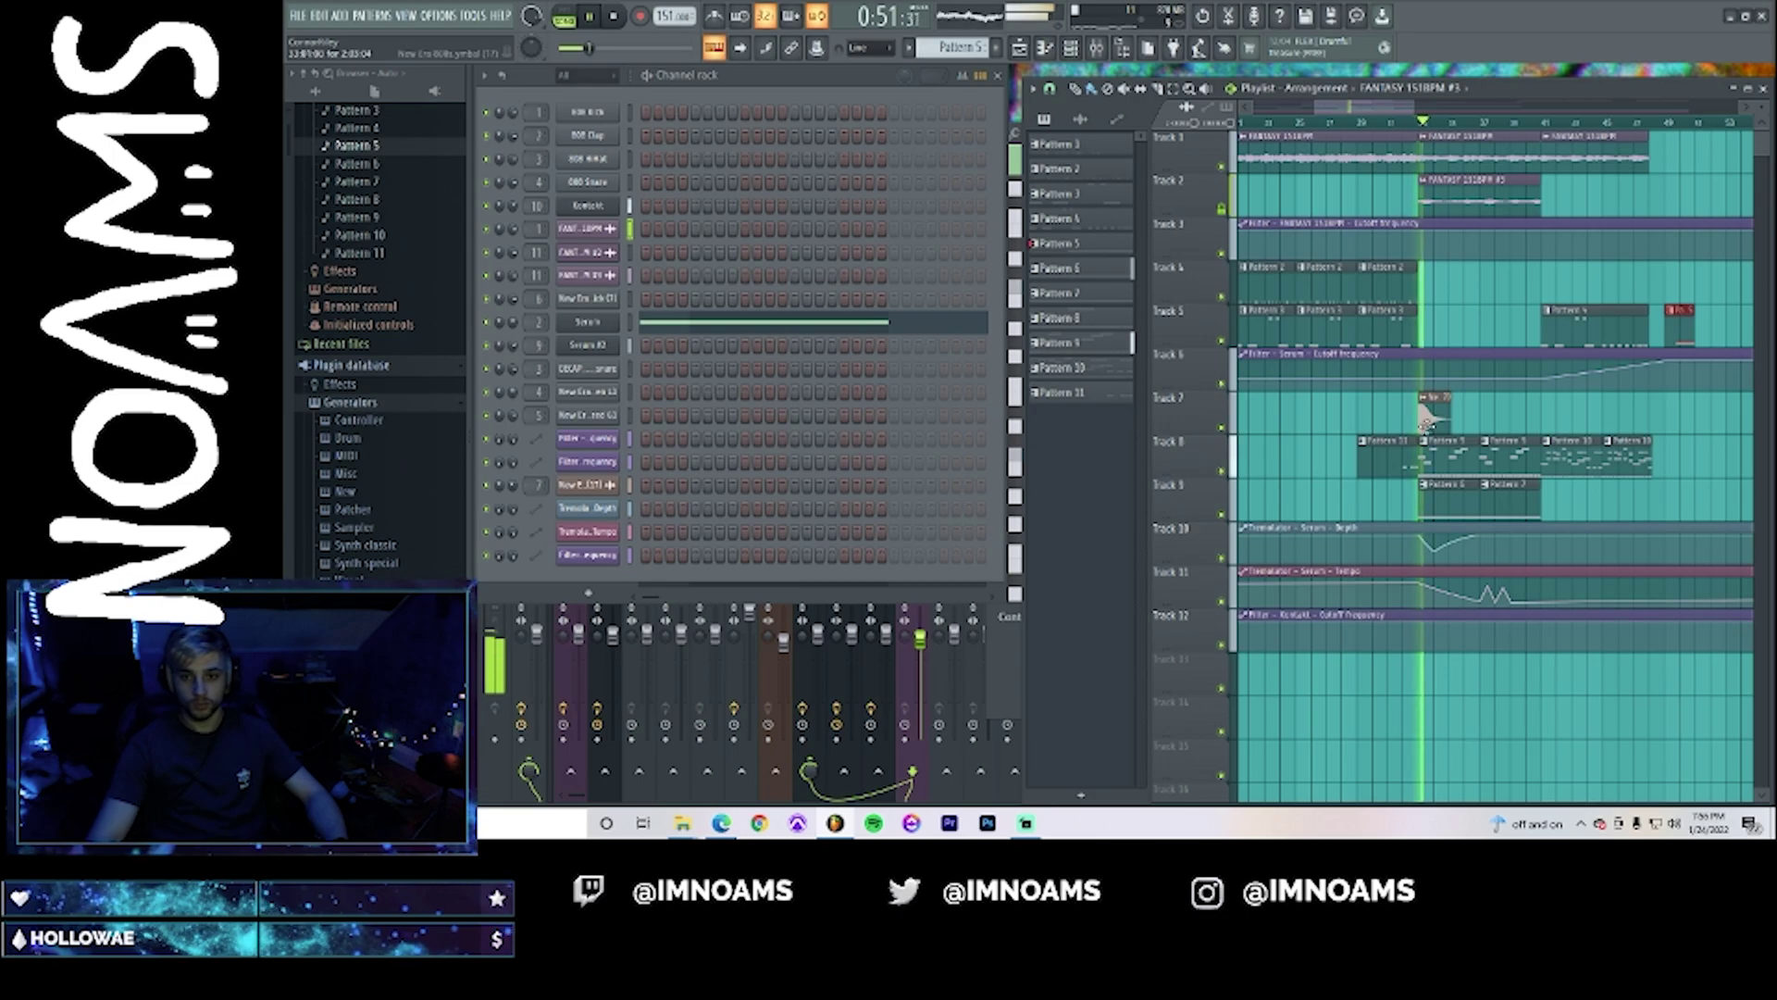
{"action": "double_click", "coordinate": [1436, 507]}
{"action": "left_click", "coordinate": [588, 344]}
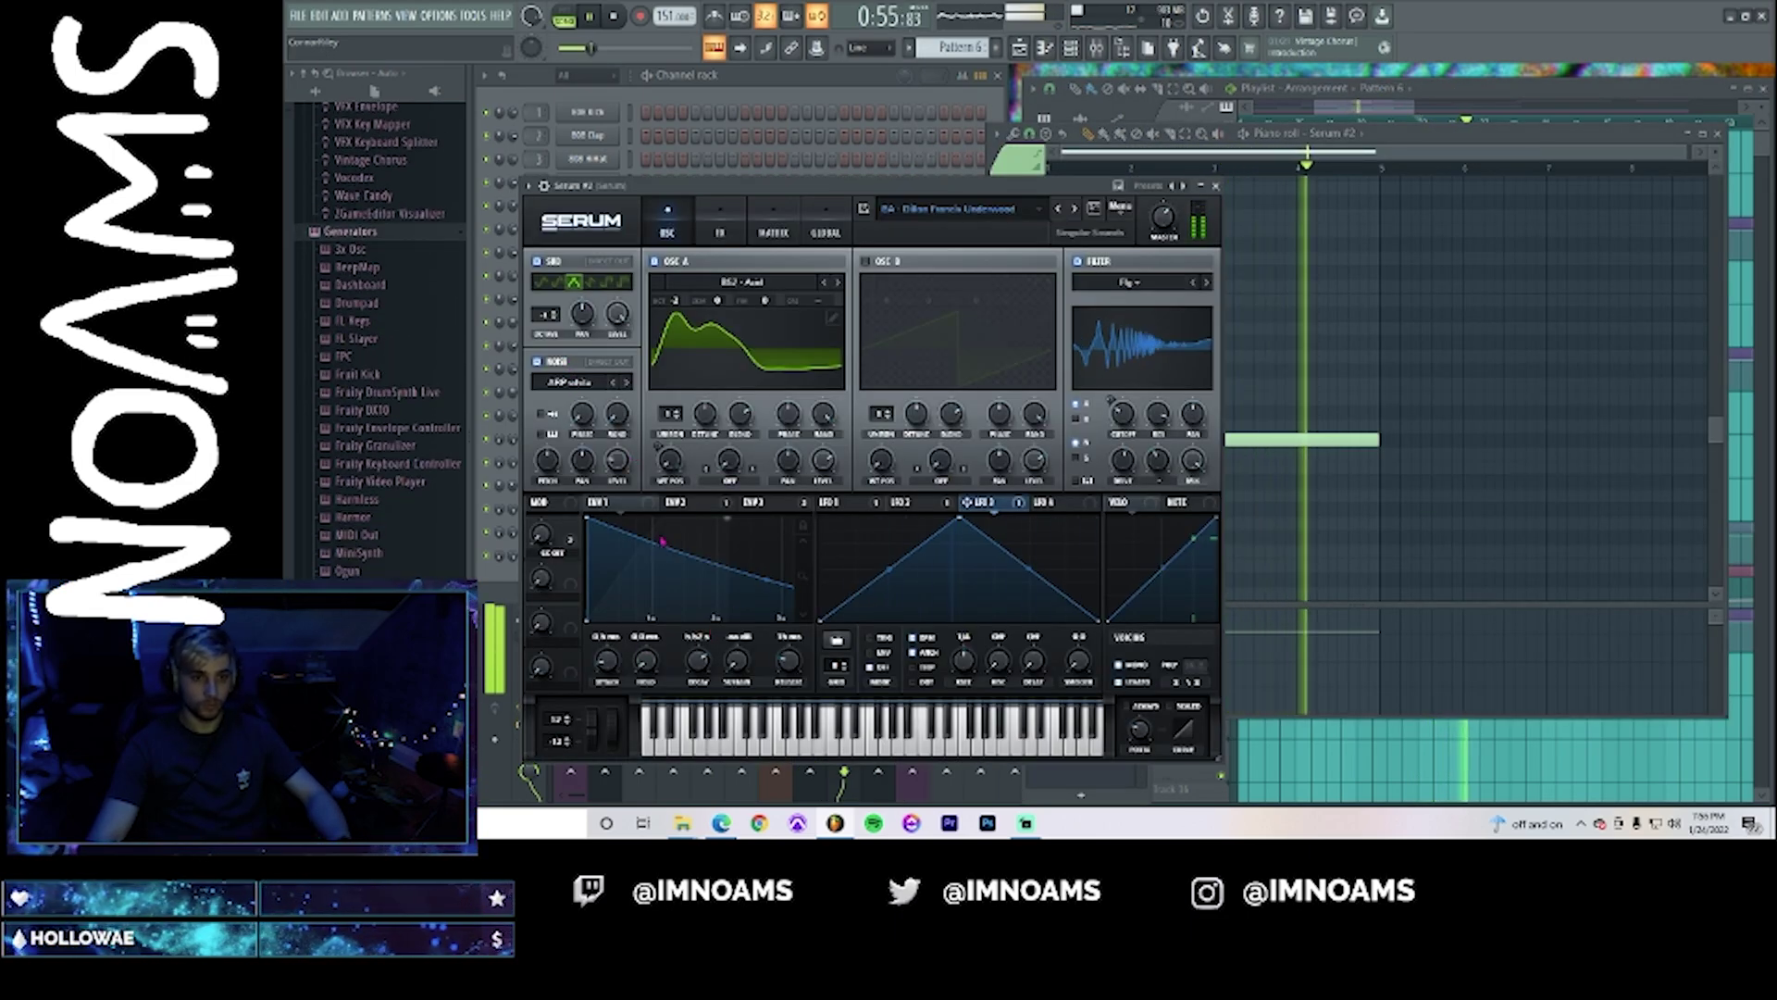
{"action": "key", "text": "F9"}
{"action": "key", "text": "space"}
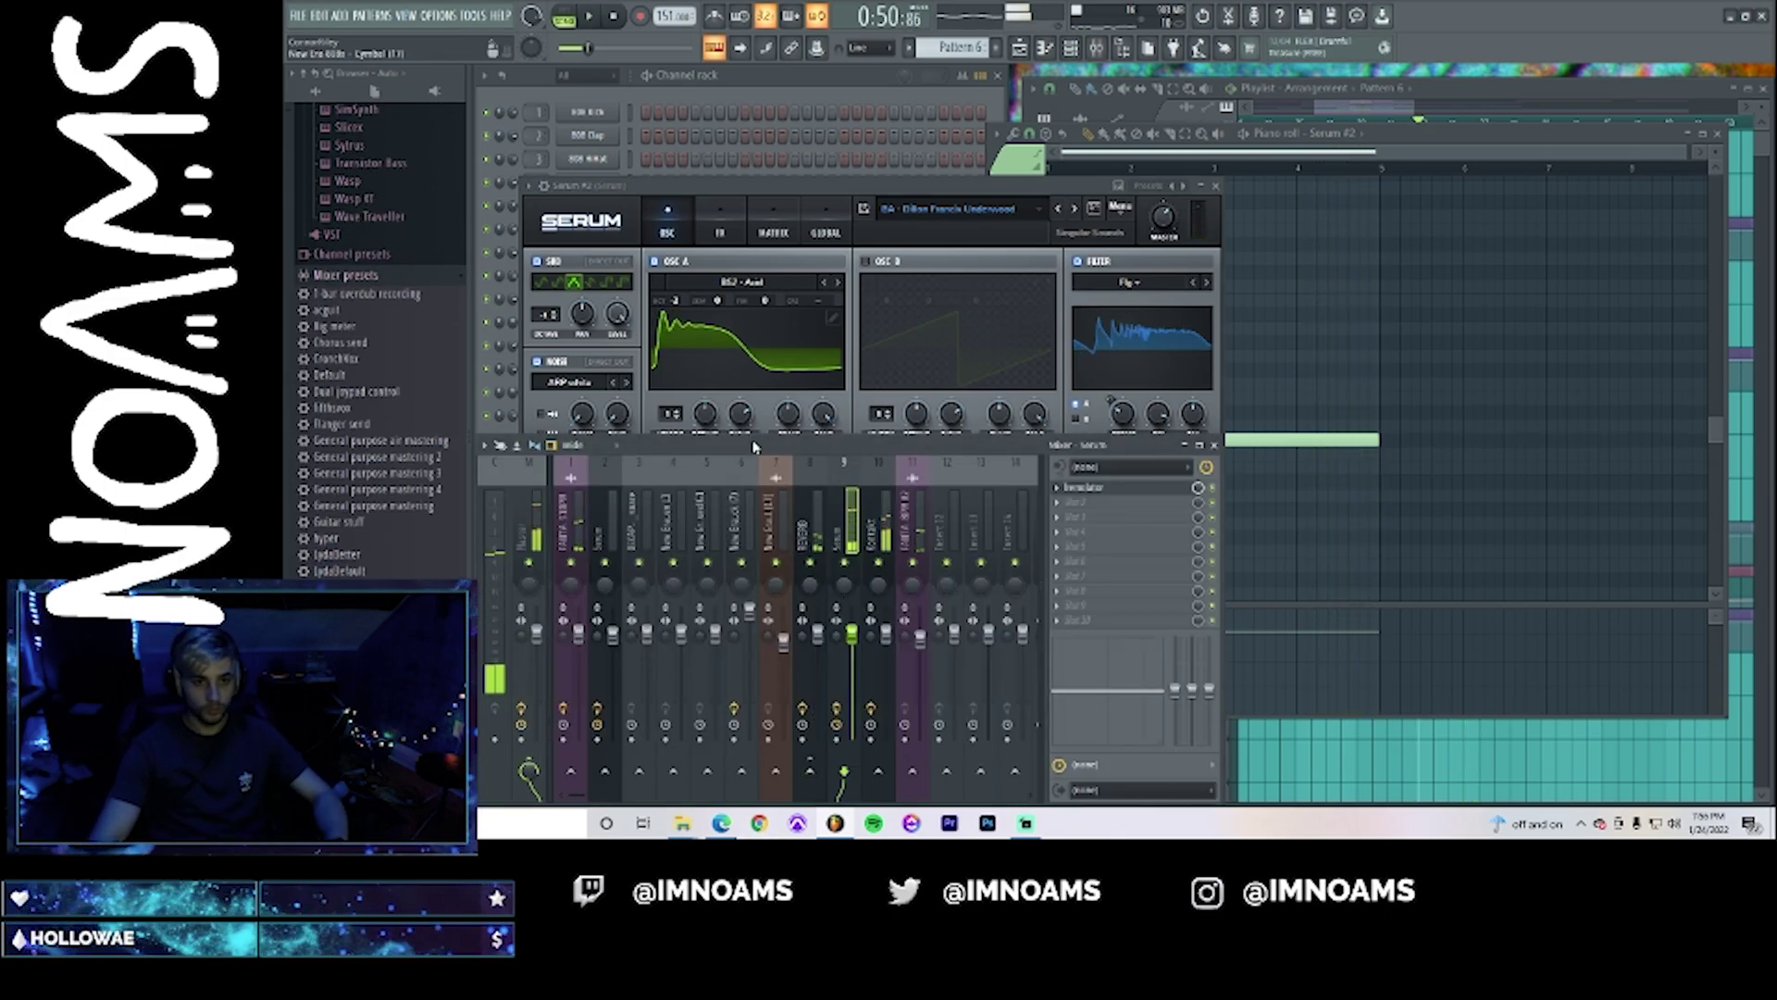
- Set the envelope 1 decay of Serum #2 to 6.43 s
{"action": "left_click", "coordinate": [745, 188]}
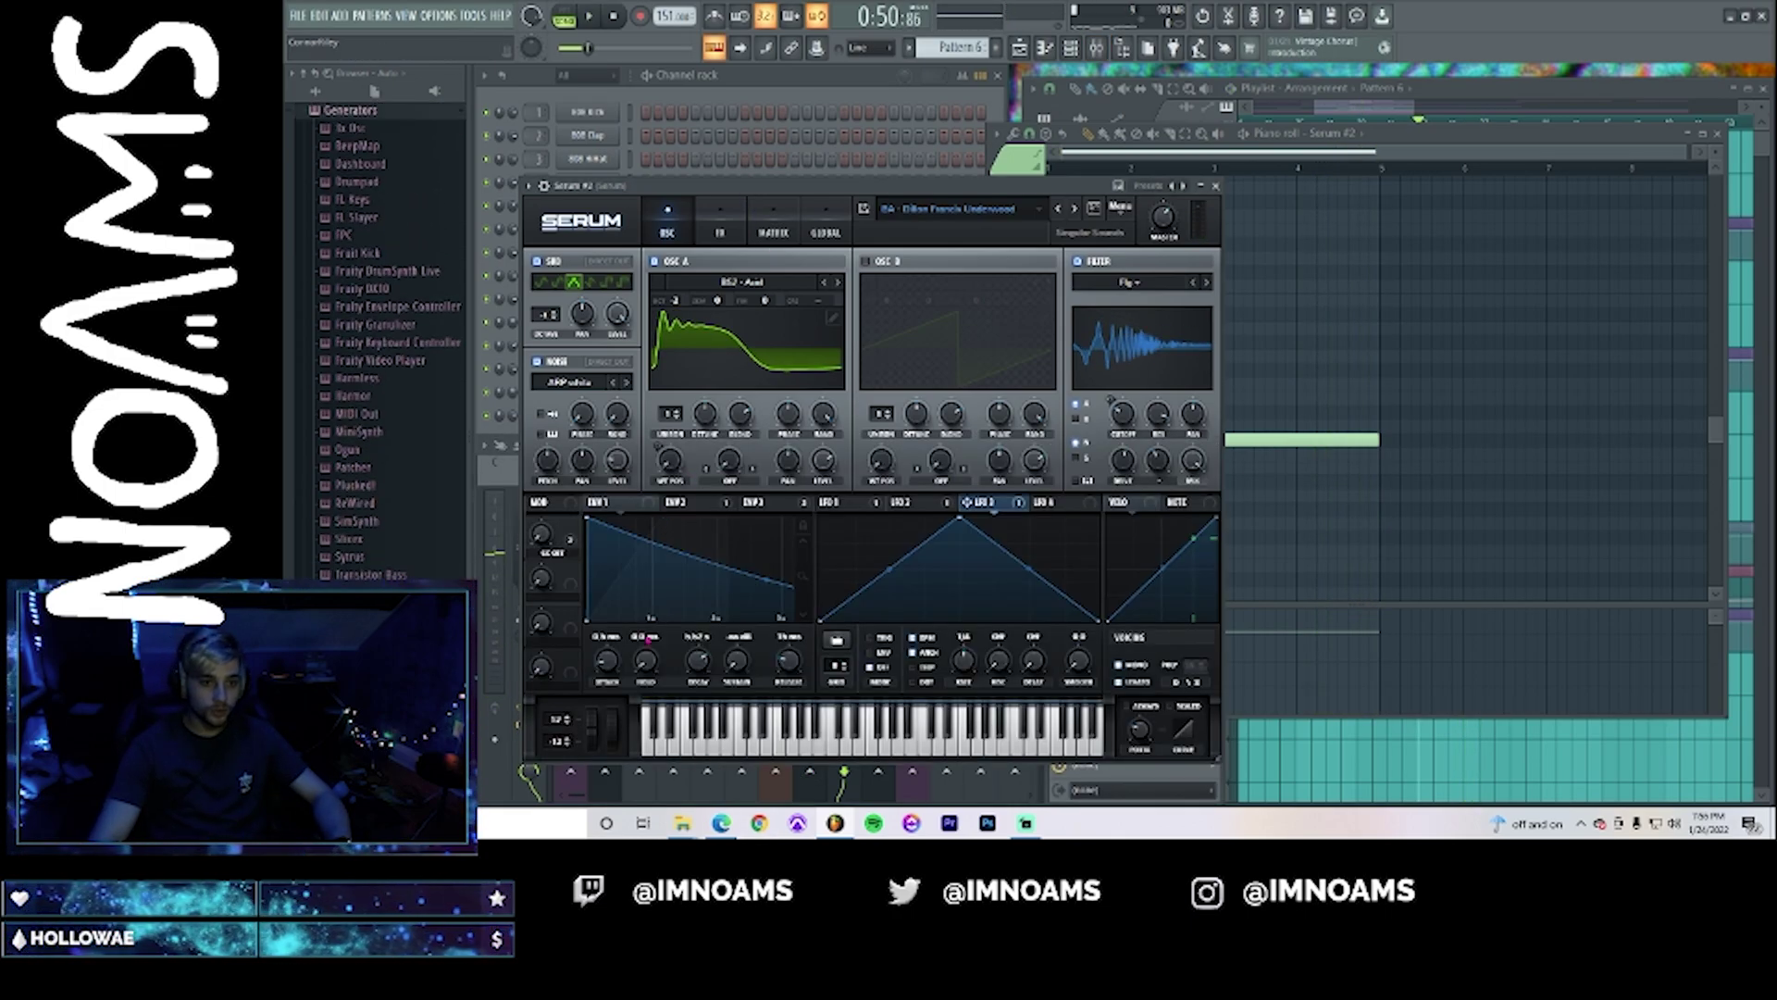
{"action": "left_click_drag", "start_coordinate": [697, 660], "coordinate": [697, 639]}
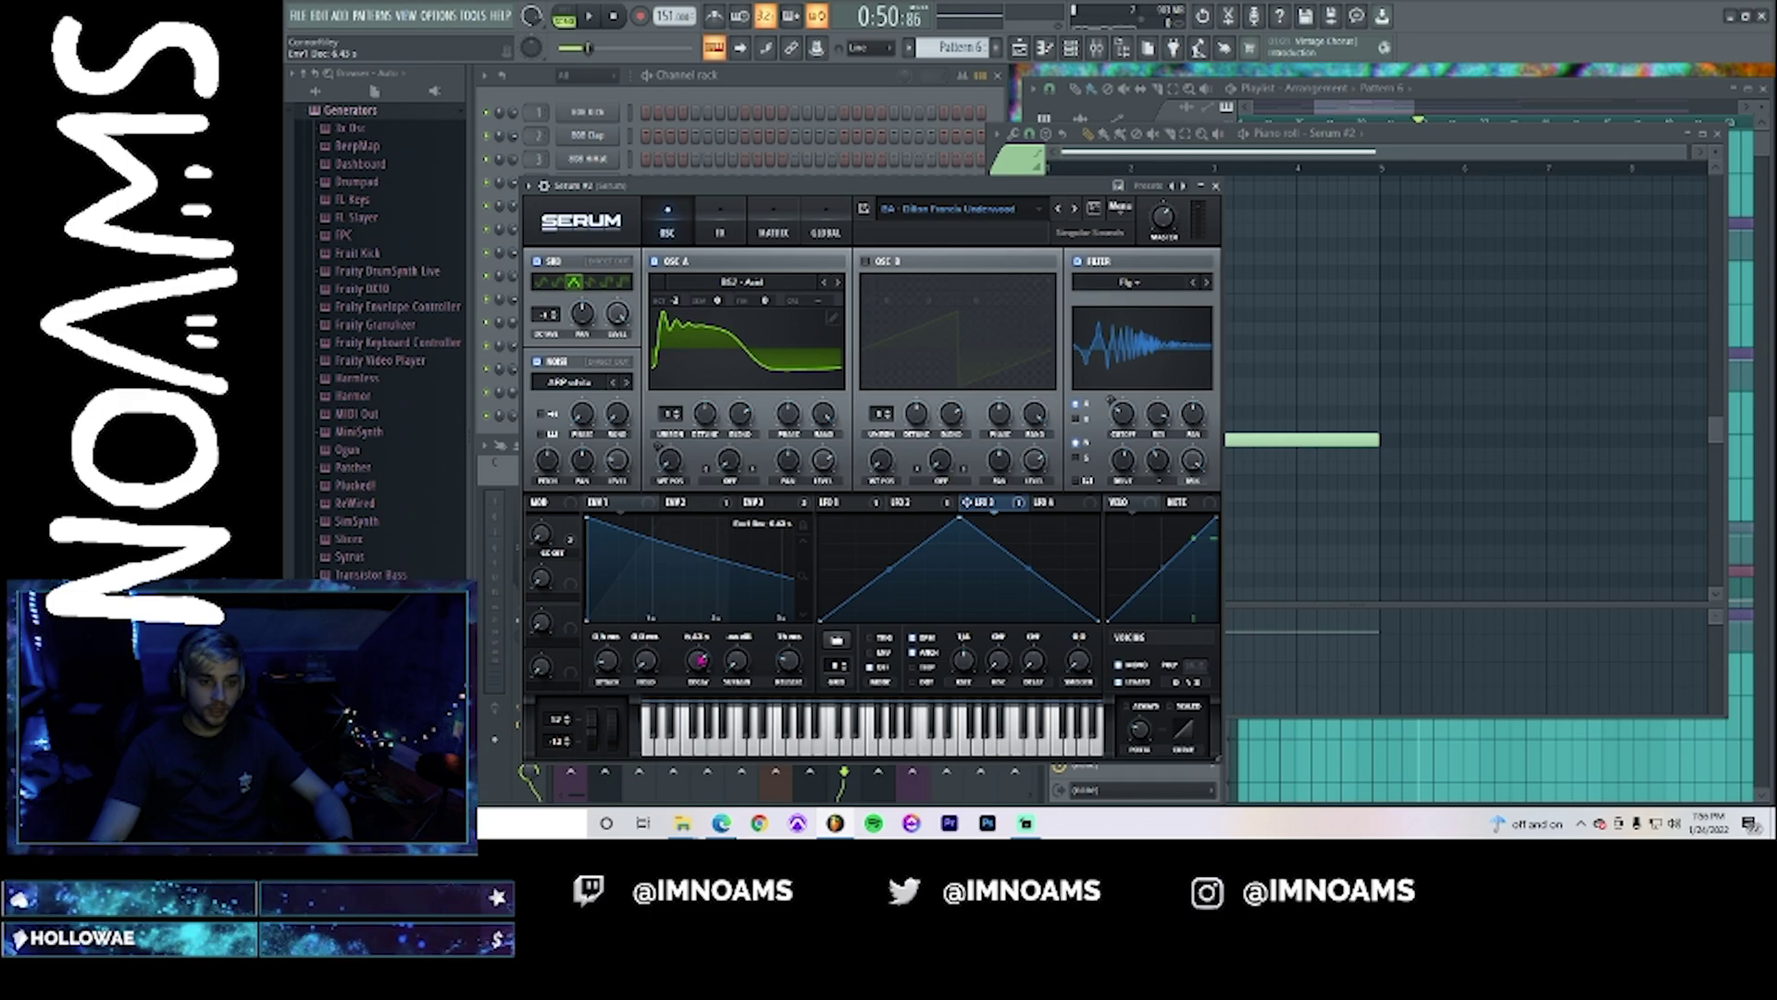
{"action": "key", "text": "F9"}
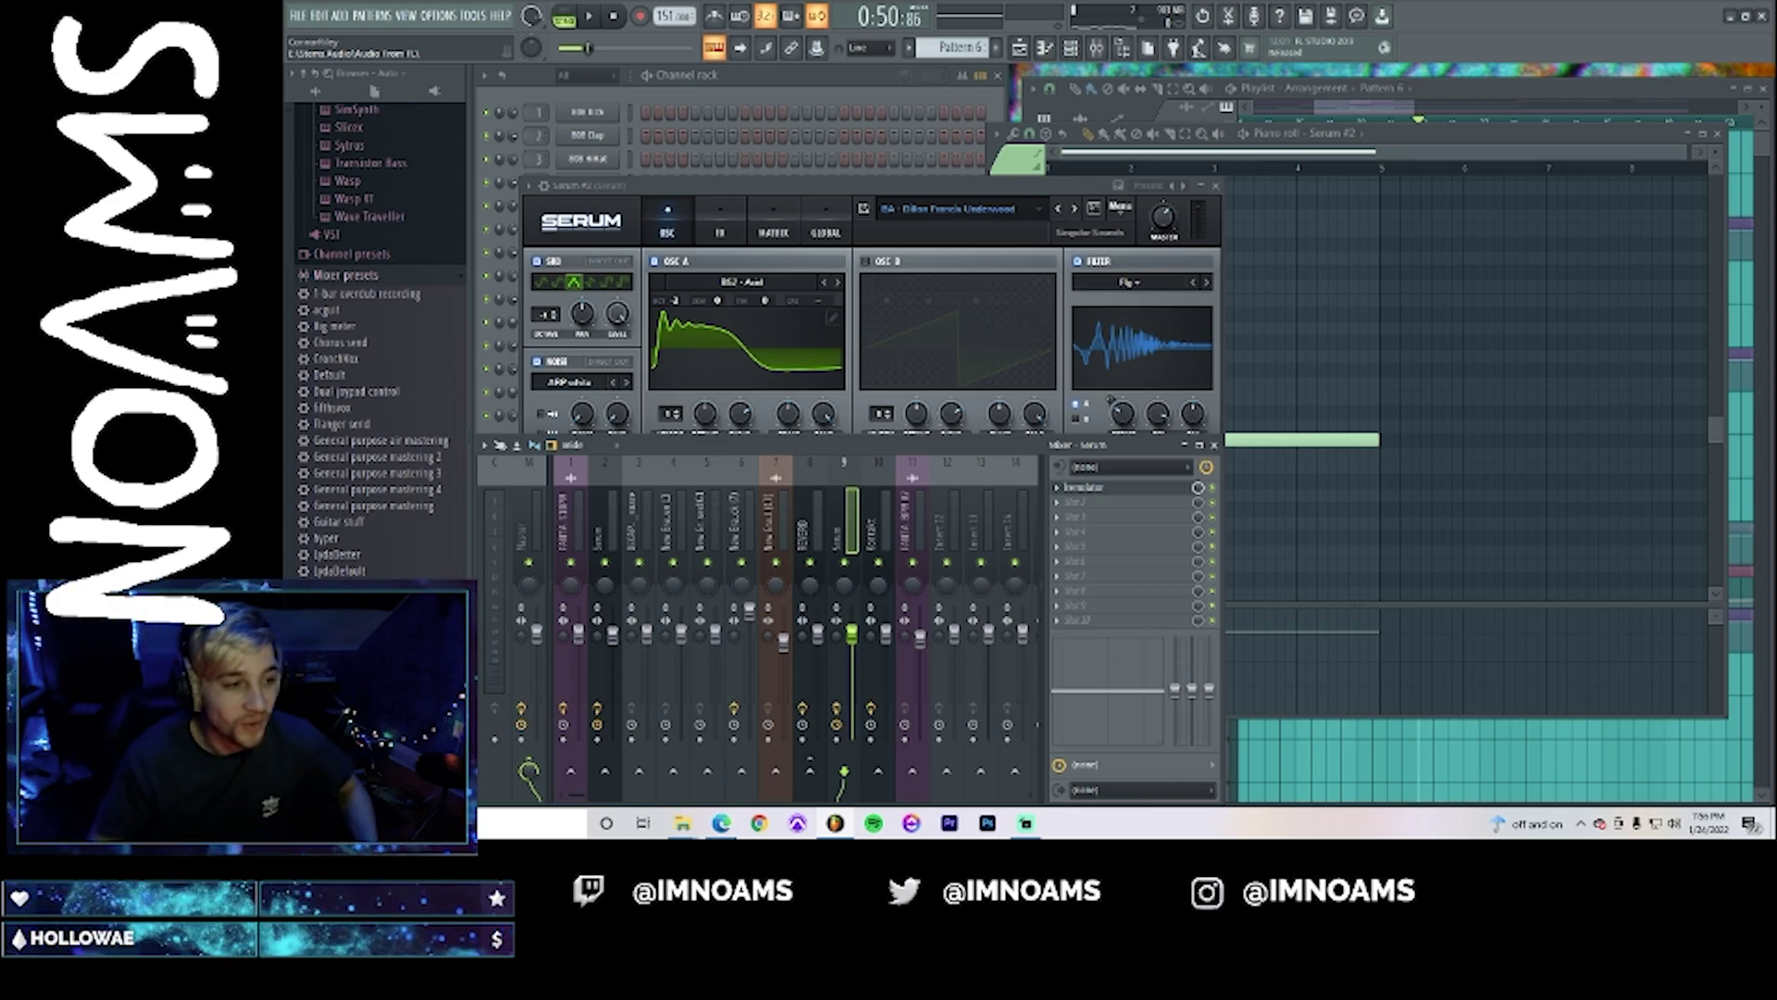
- Switch to Splice and search its sounds for "tapestop"
{"action": "key", "text": "super"}
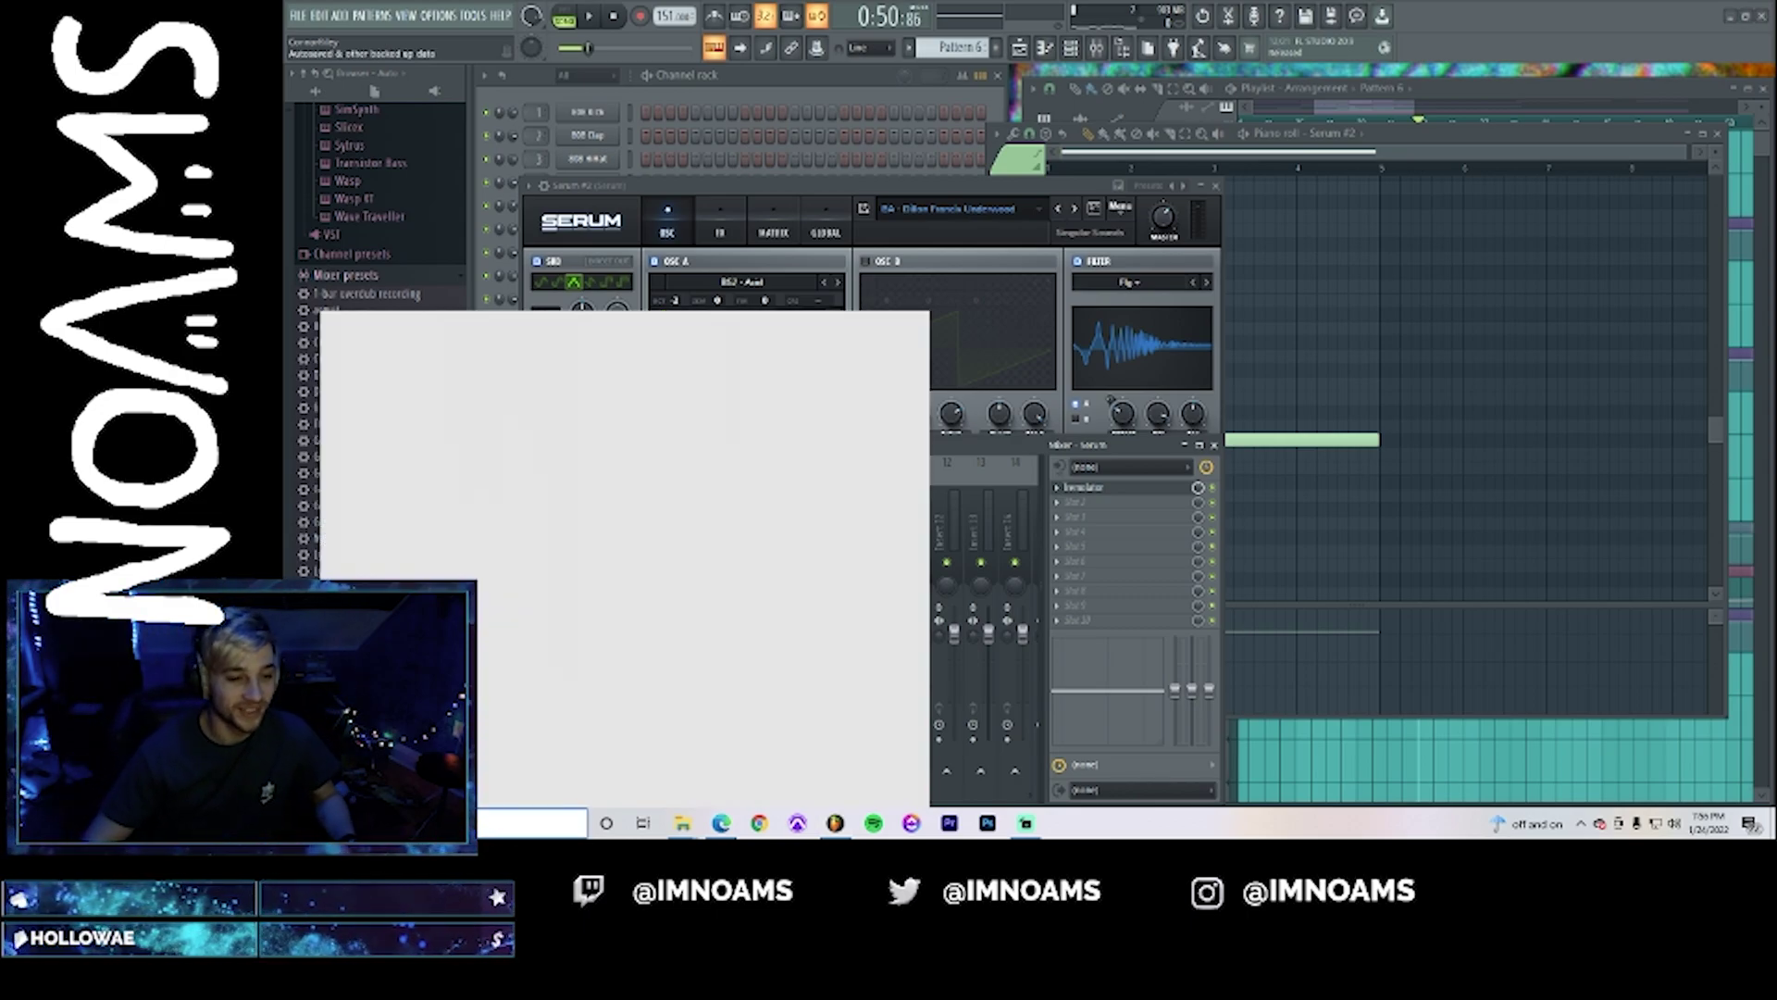
{"action": "type", "text": "splice"}
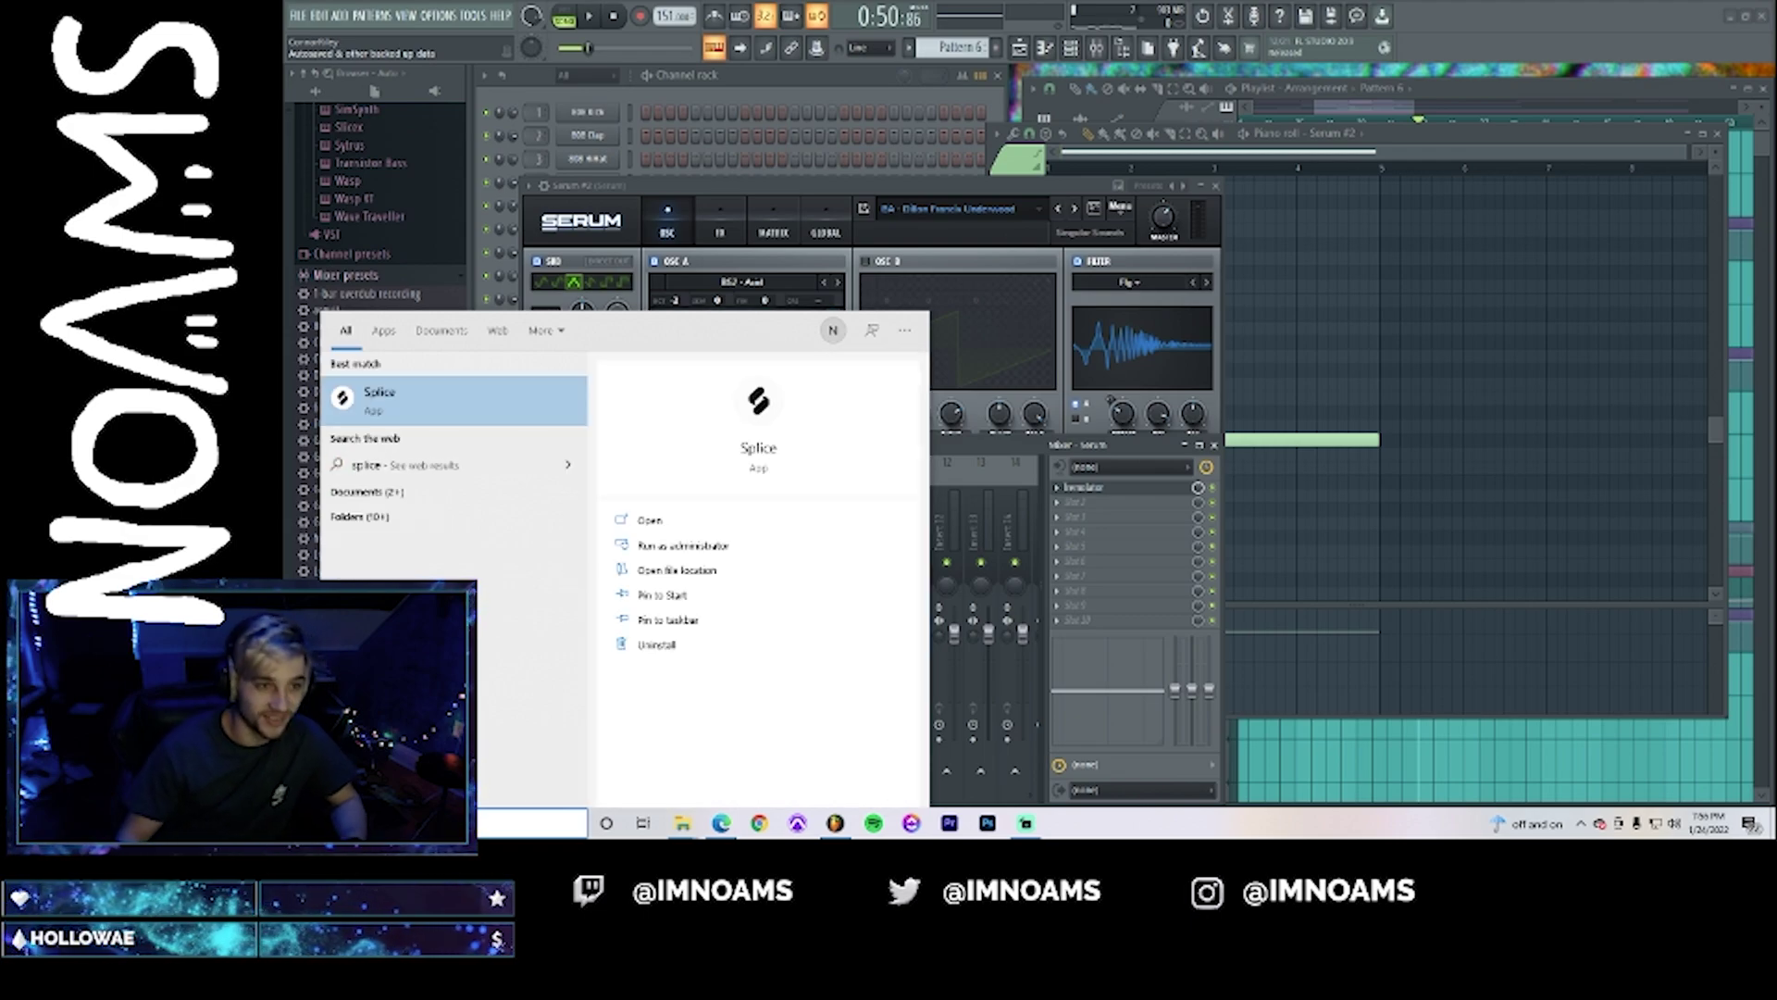
{"action": "left_click", "coordinate": [429, 389]}
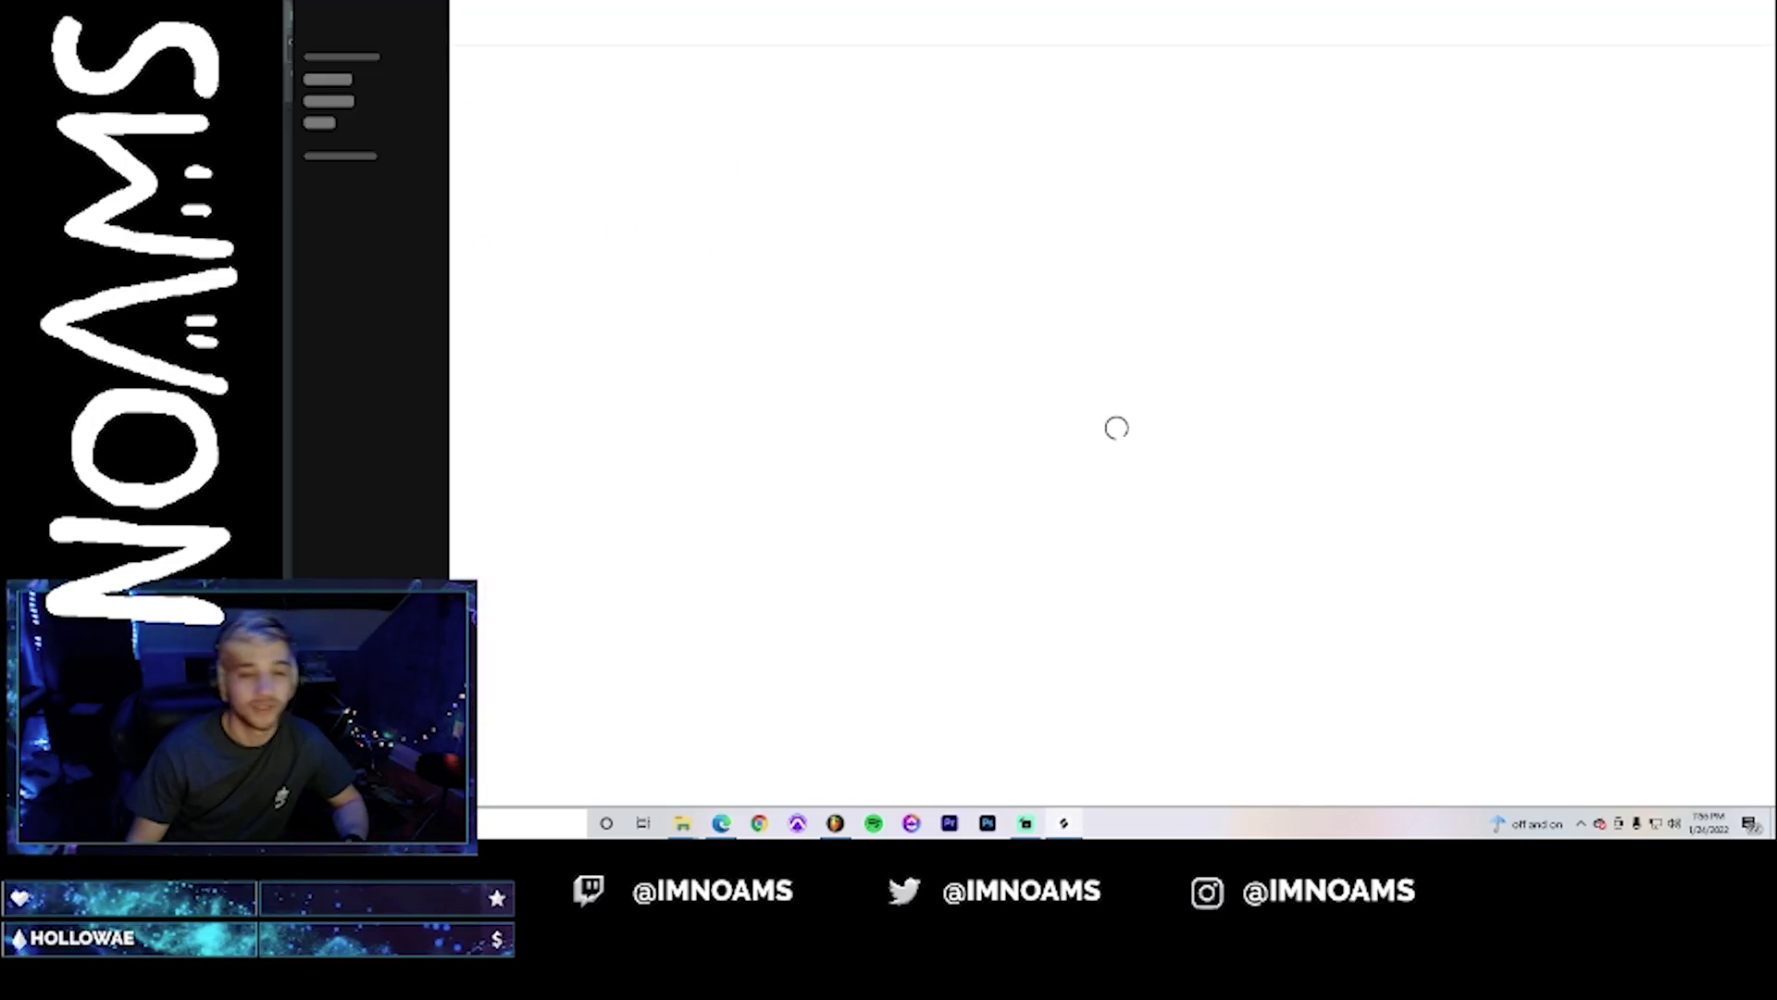
{"action": "left_click", "coordinate": [548, 50]}
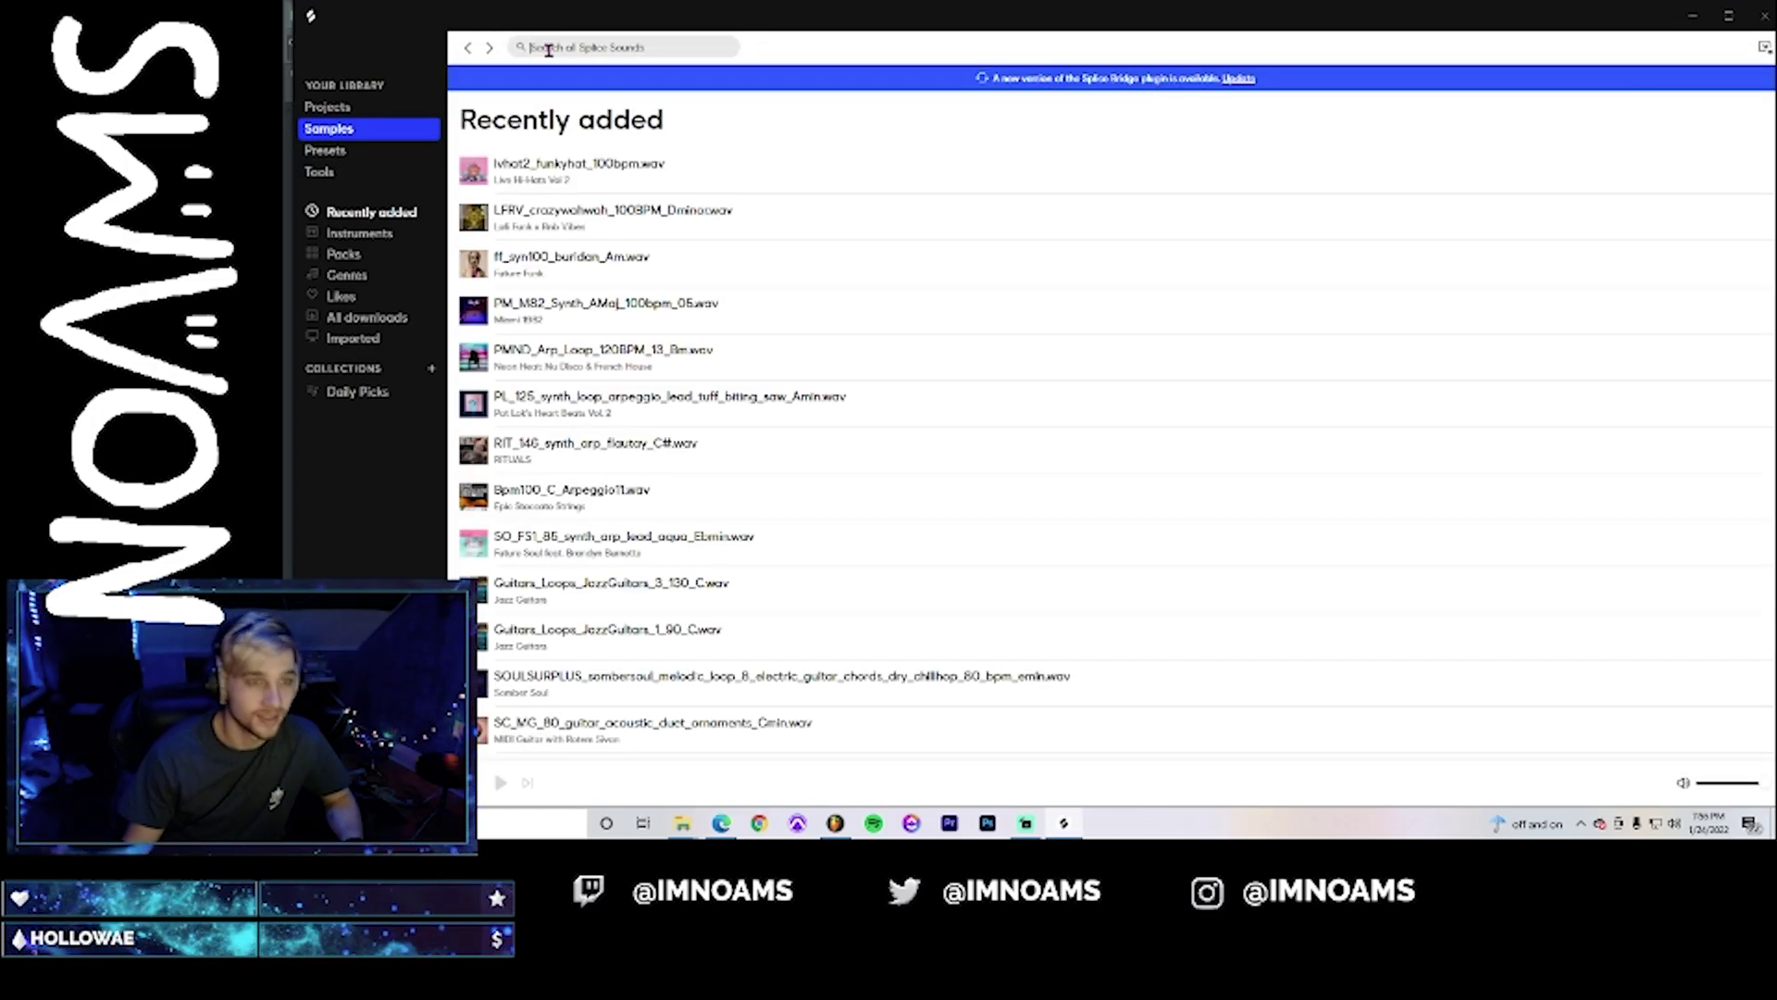
{"action": "type", "text": "tapestop"}
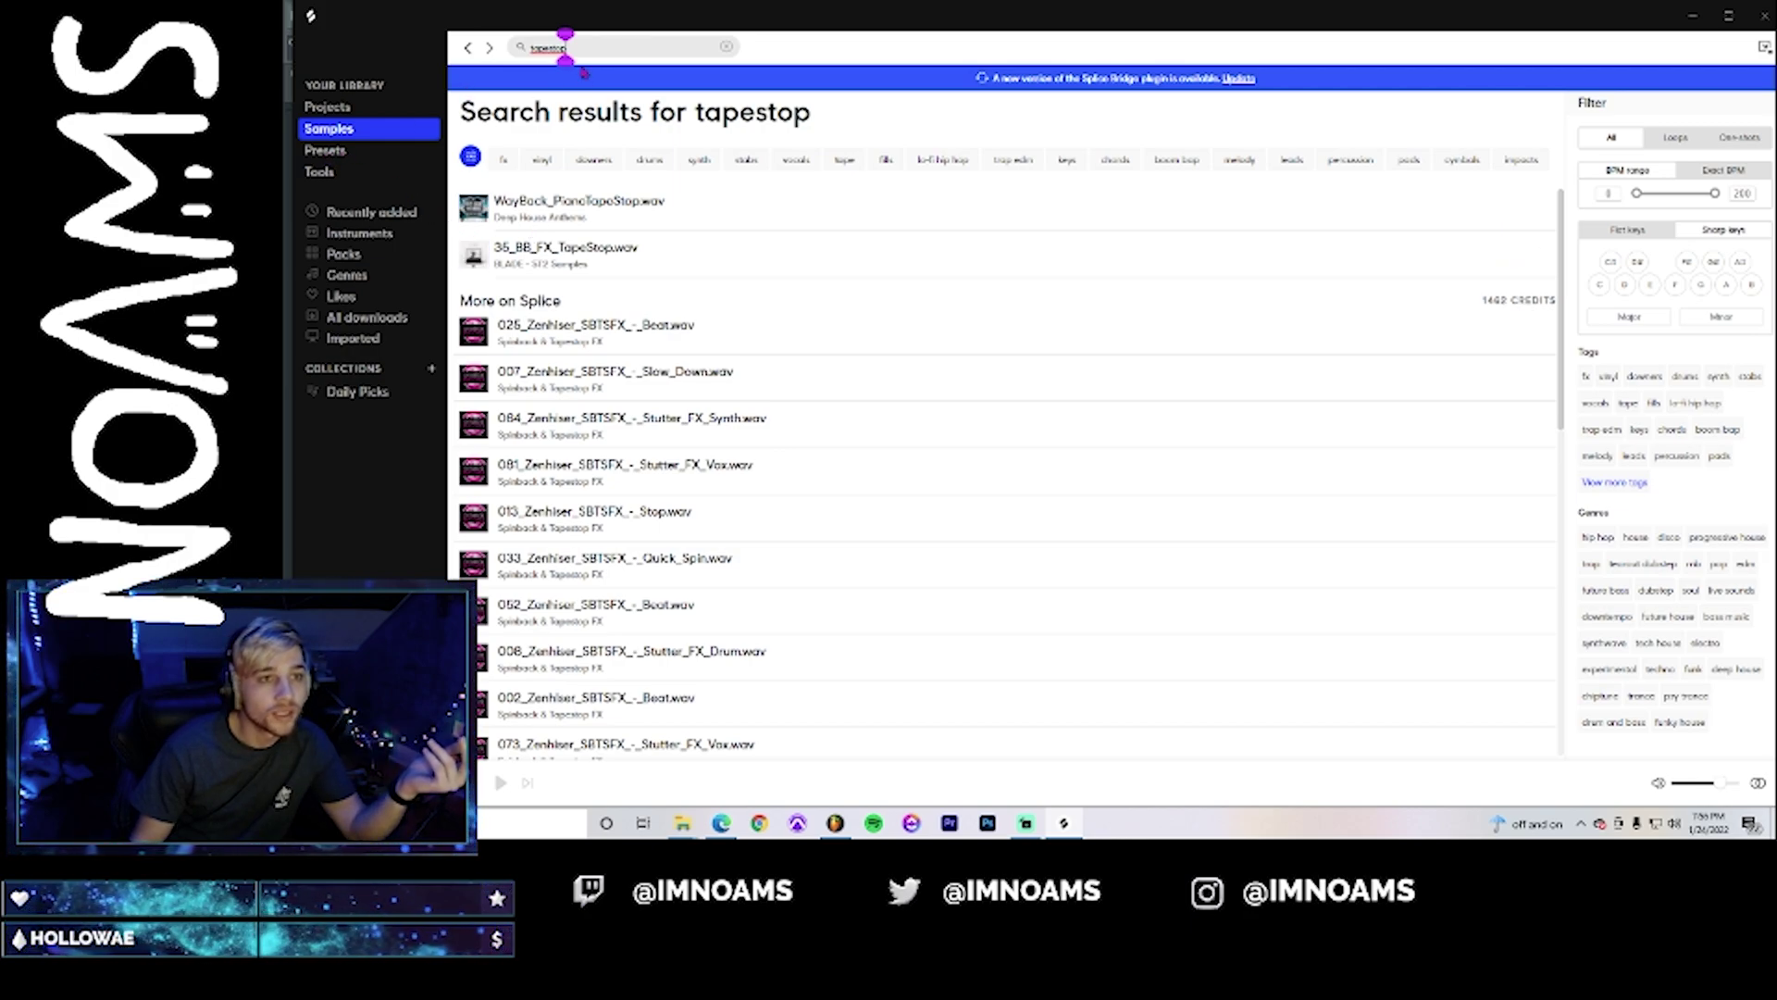
- Preview the WayBack_PianoTapeStop.wav and 35_BB_FX_TapeStop.wav samples
{"action": "left_click_drag", "start_coordinate": [595, 50], "coordinate": [515, 56]}
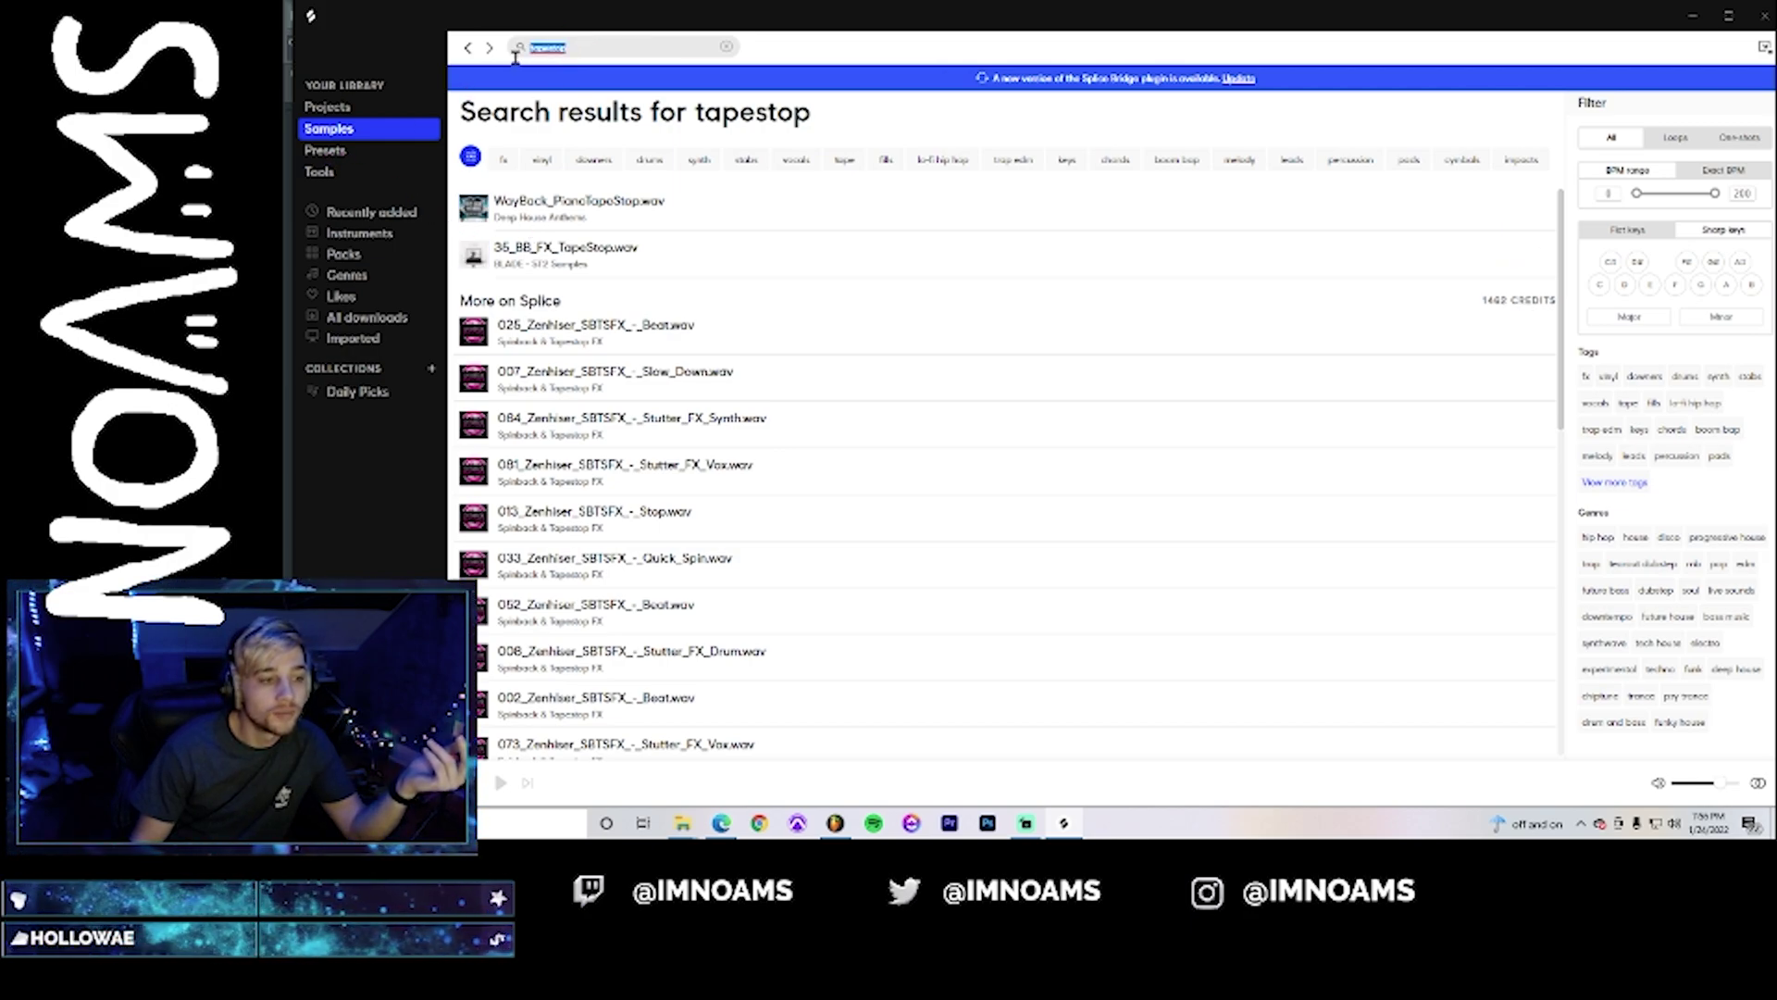
{"action": "left_click", "coordinate": [478, 213]}
{"action": "left_click", "coordinate": [474, 259]}
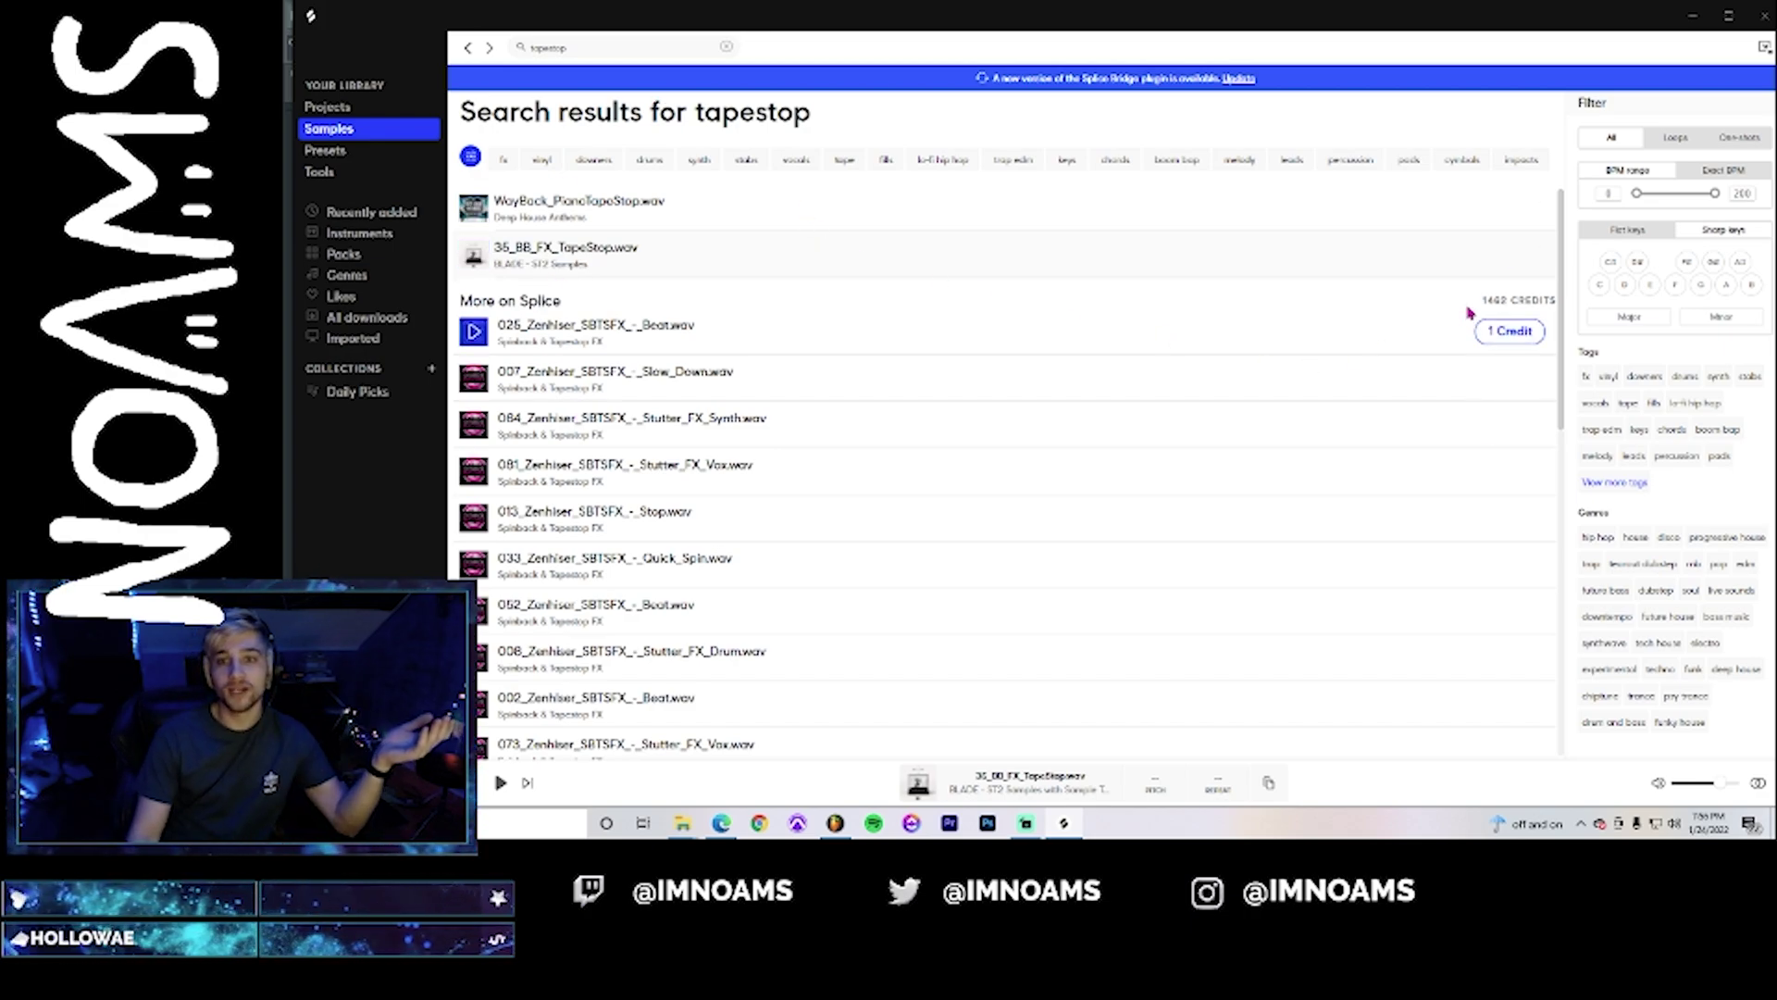
- Replace the sample search with "spinout" and clear it again
{"action": "left_click", "coordinate": [499, 46]}
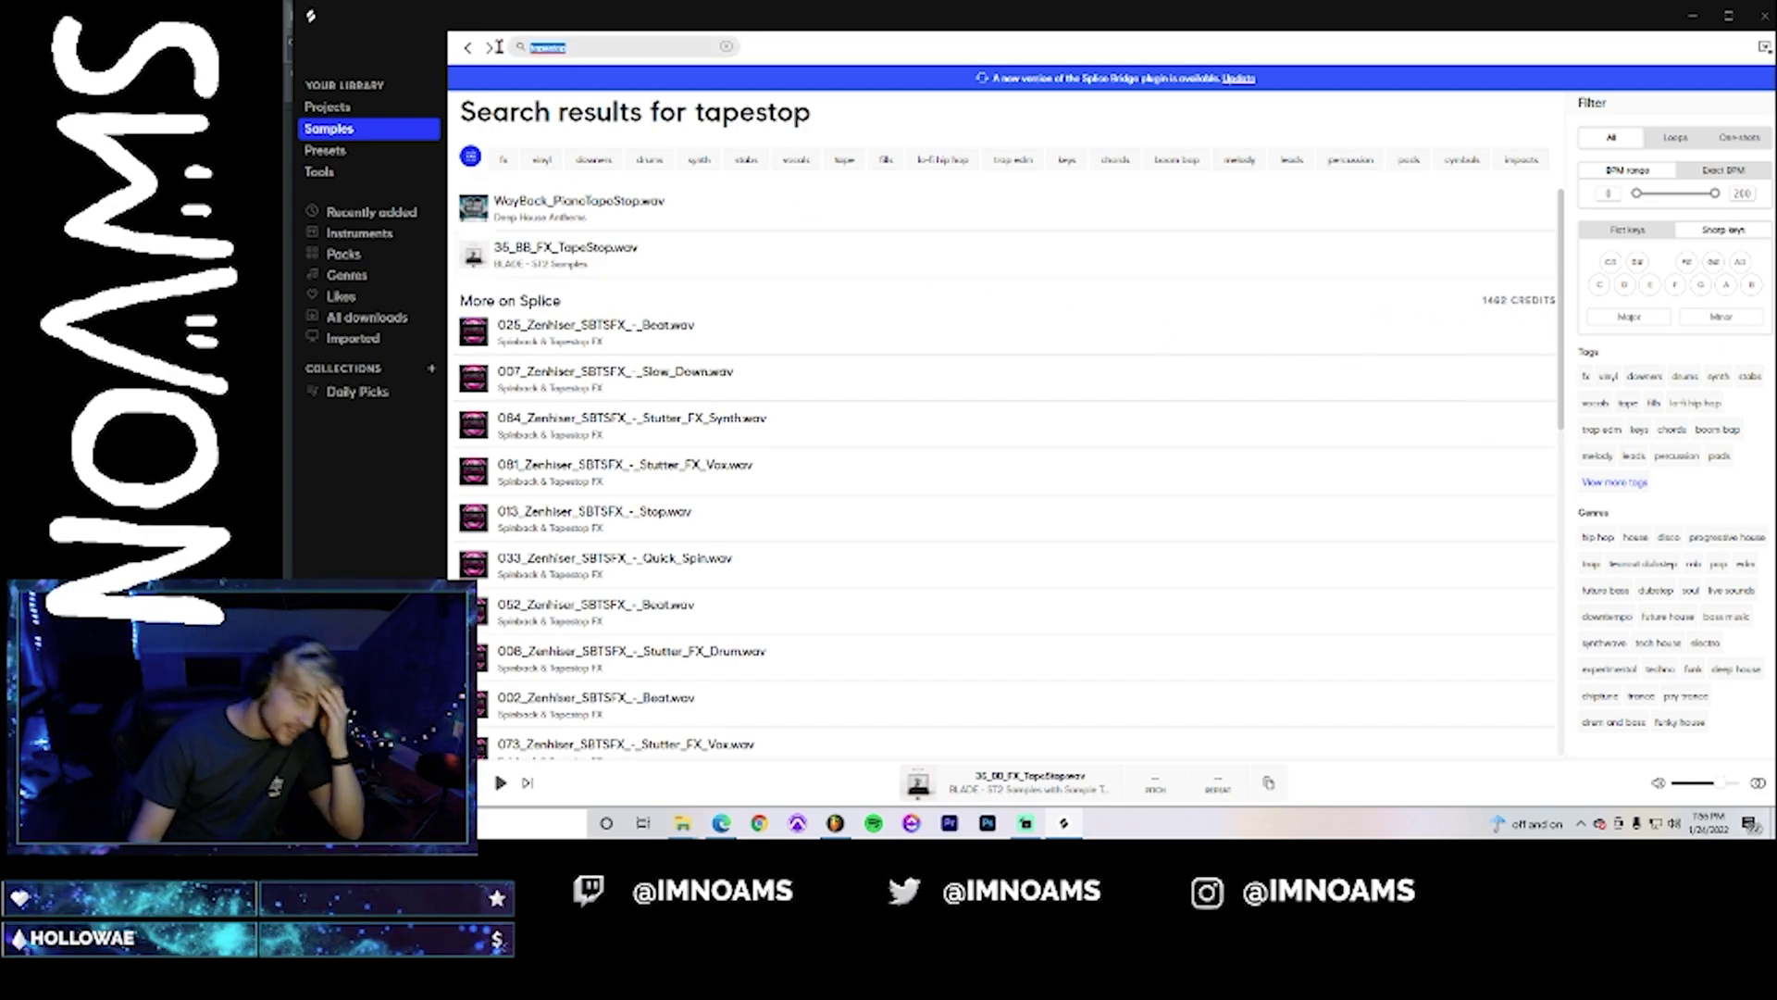
{"action": "key", "text": "BackSpace"}
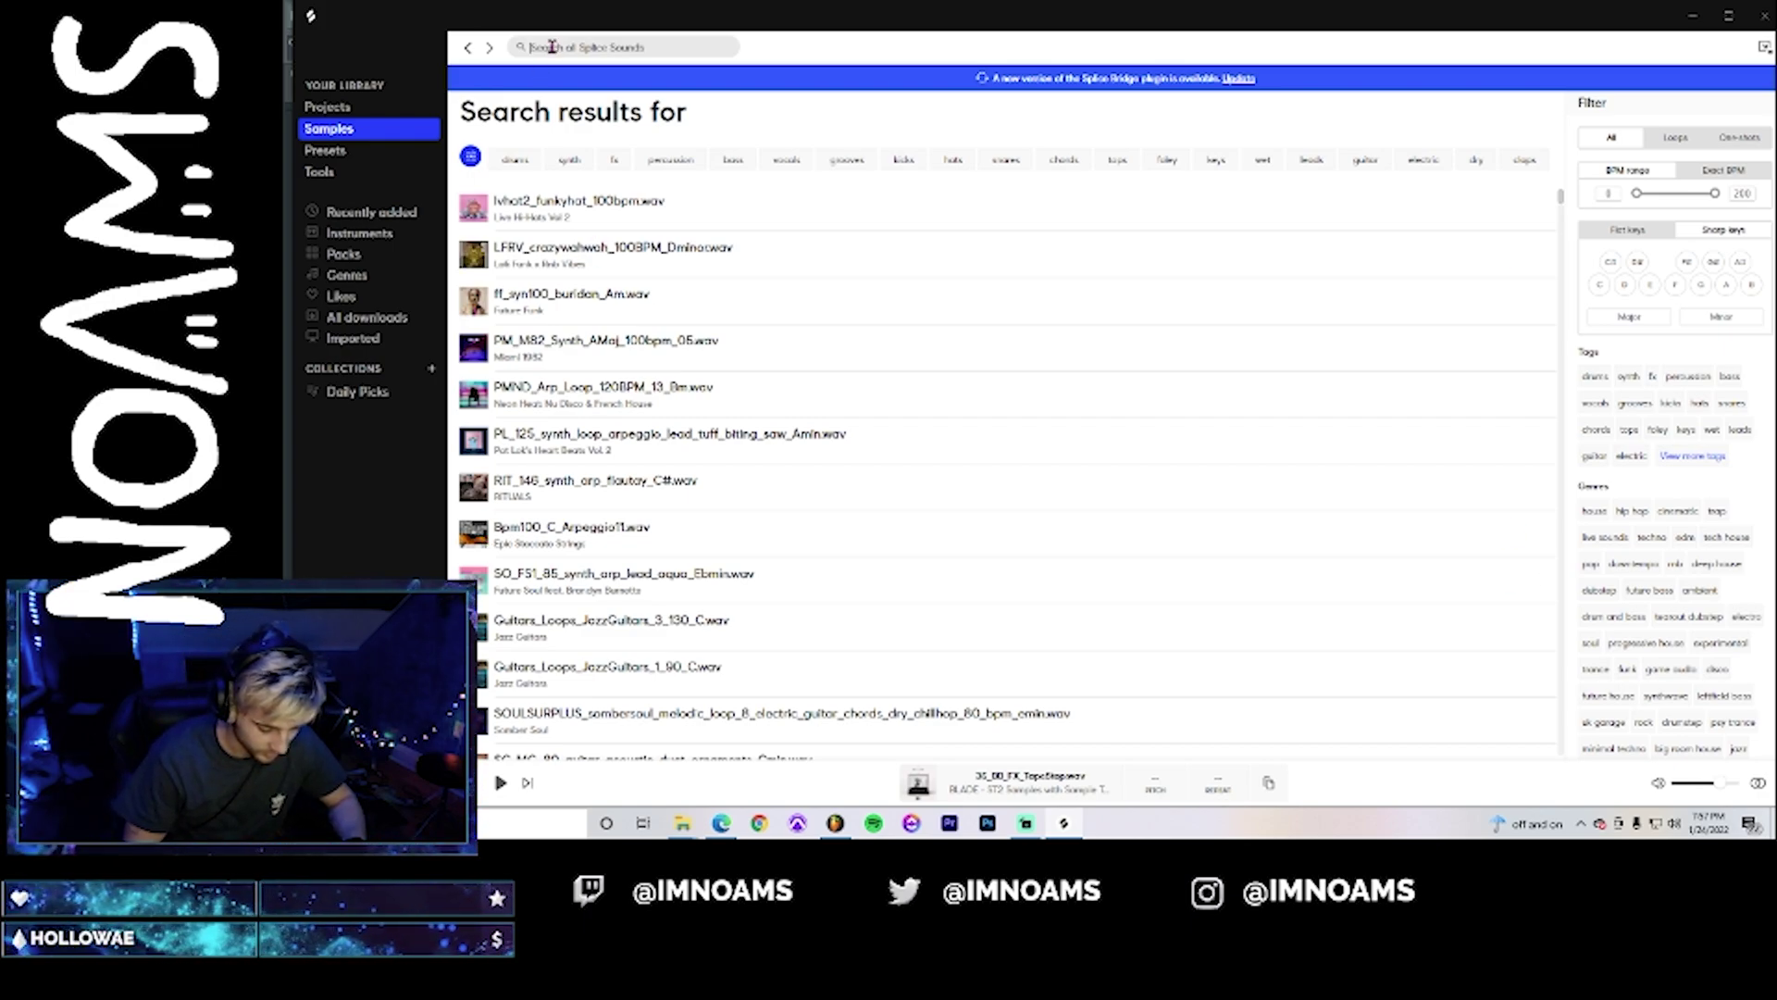
{"action": "type", "text": "spinout"}
{"action": "key", "text": "Return"}
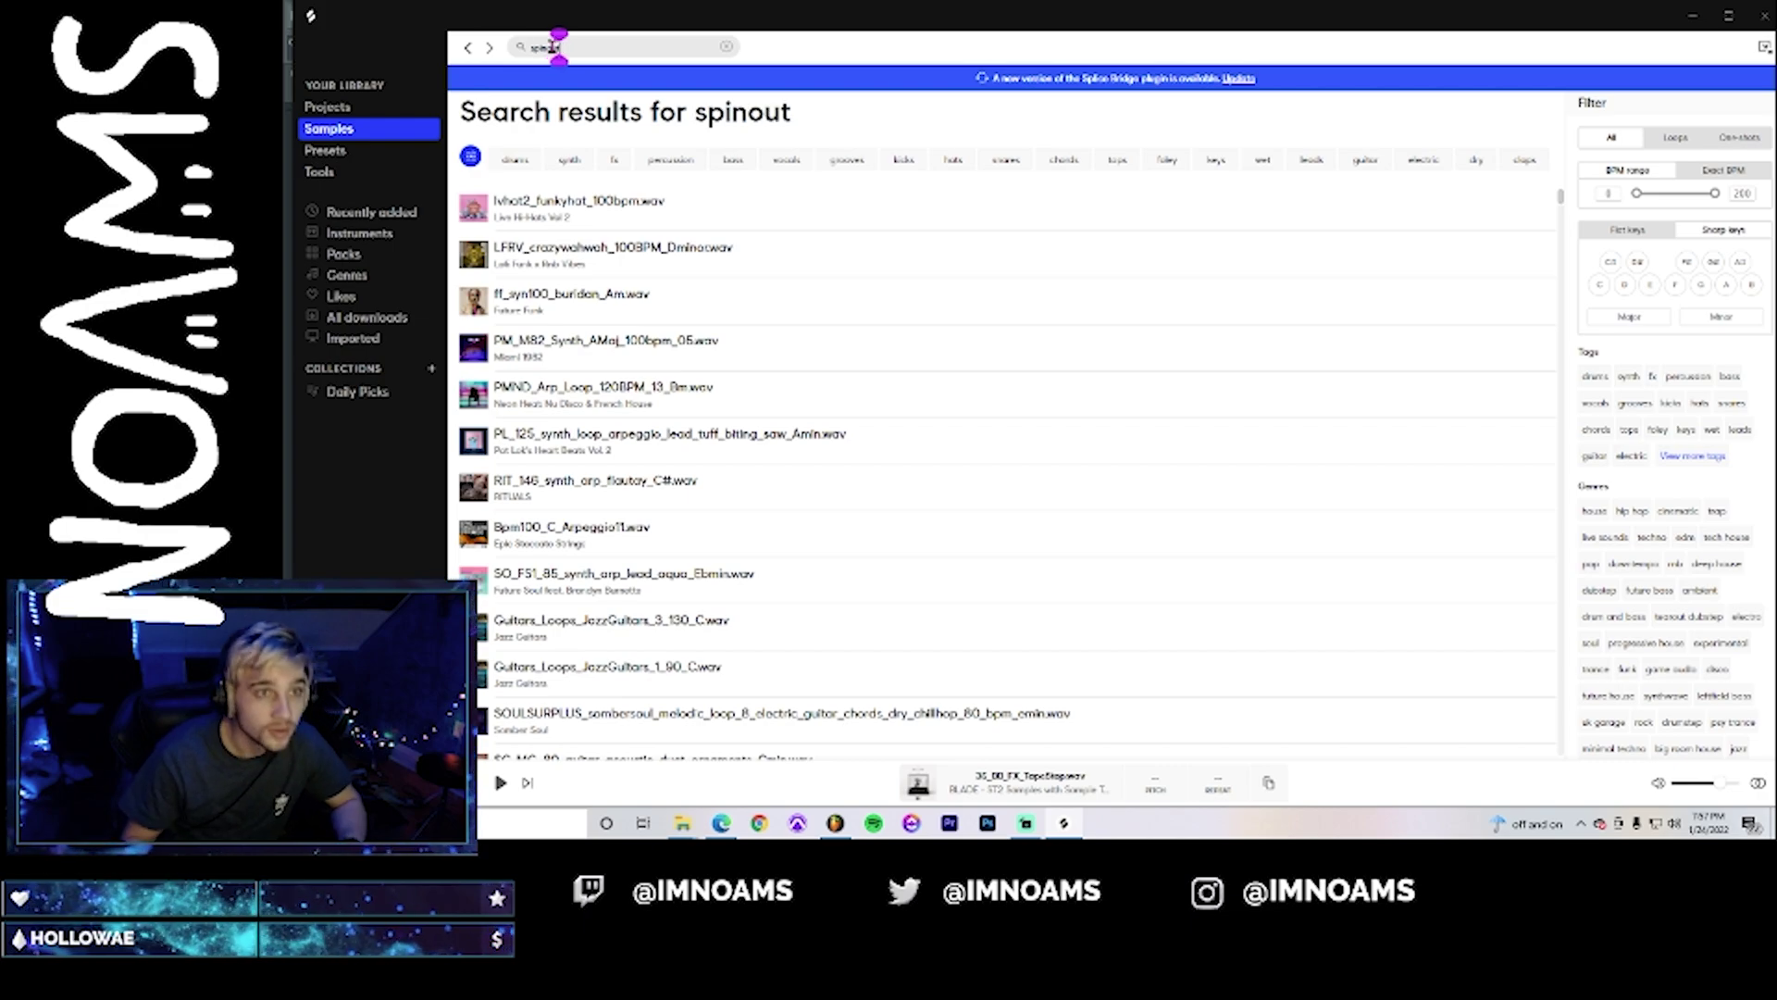
{"action": "left_click", "coordinate": [728, 49]}
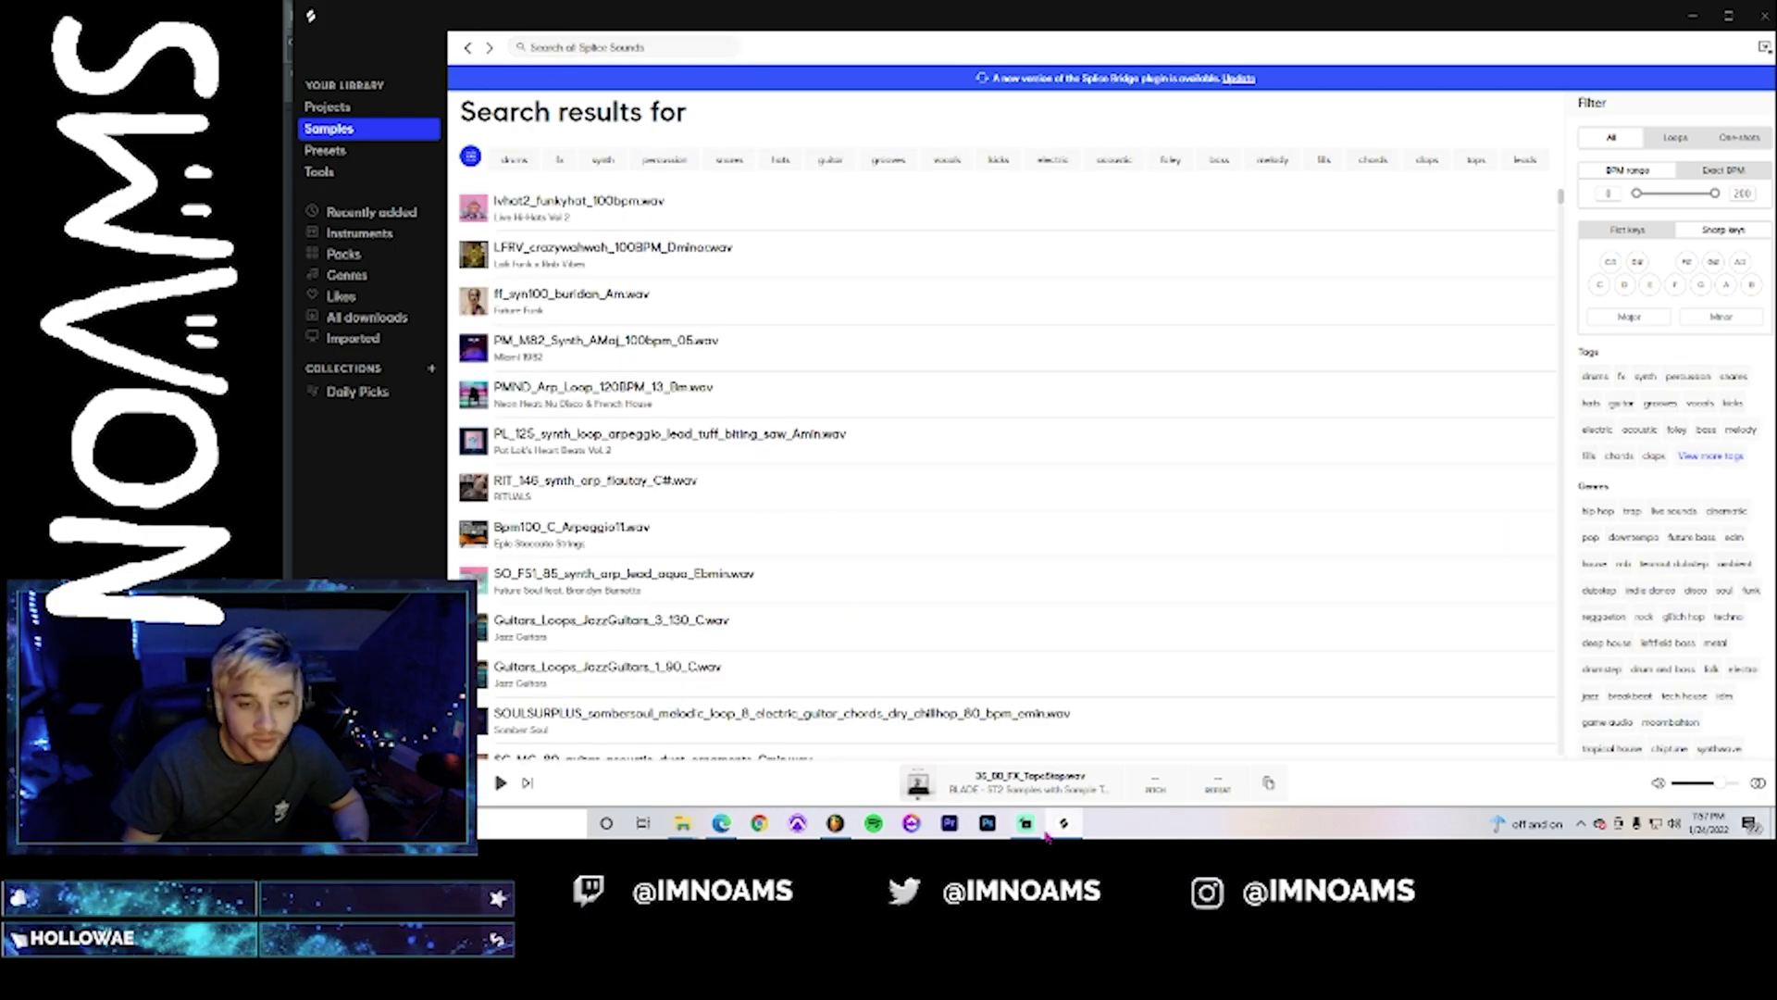
- Listen to the drop from bar 33 in FL Studio, and search Splice for "backspin"
{"action": "left_click", "coordinate": [835, 823]}
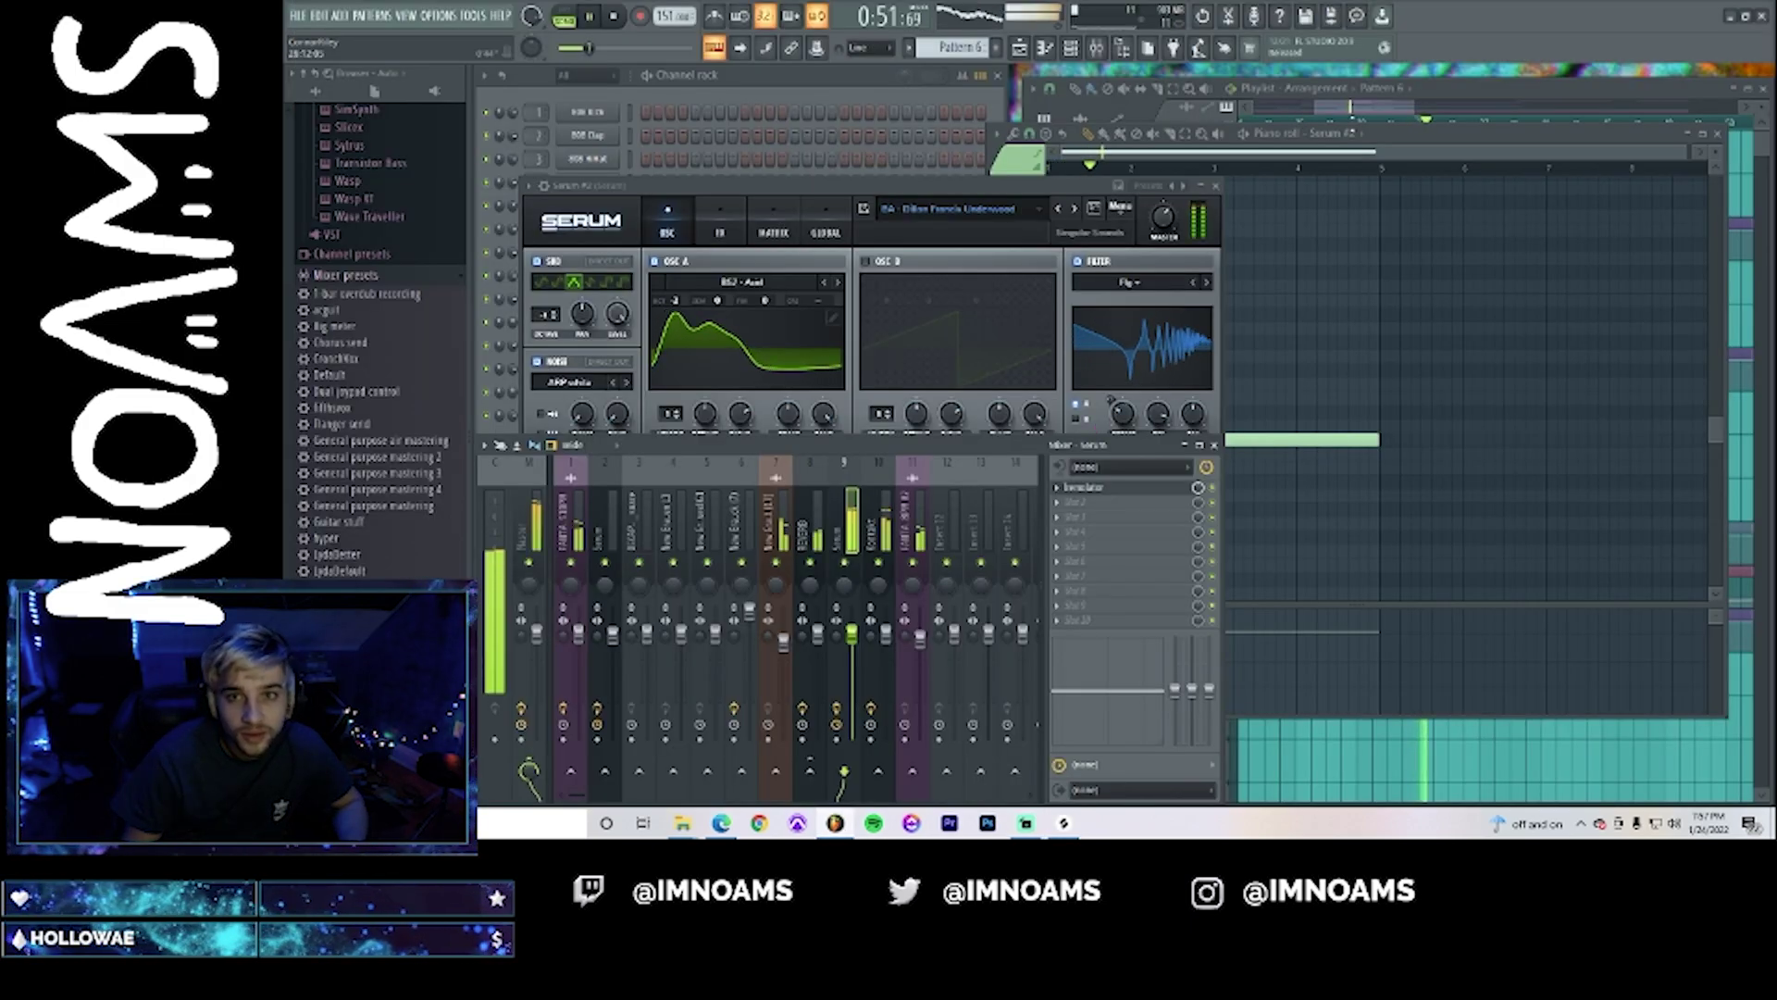
{"action": "left_click", "coordinate": [1063, 826]}
{"action": "left_click", "coordinate": [632, 48]}
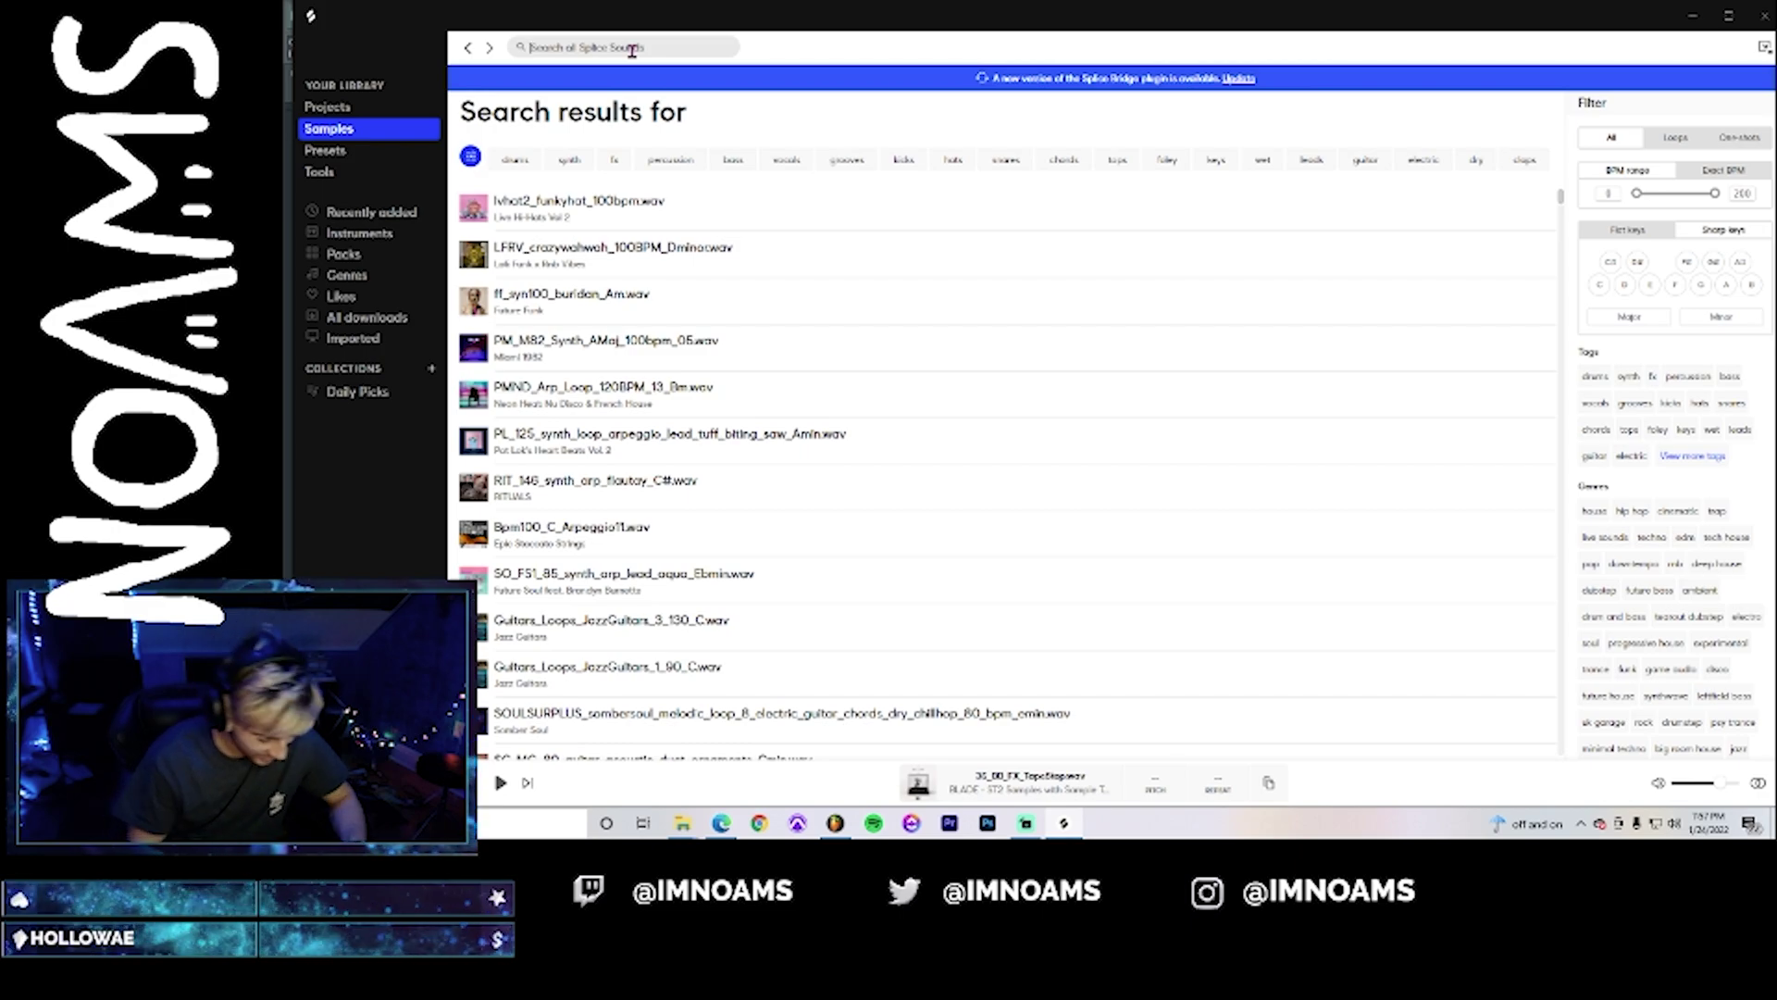
{"action": "type", "text": "backsp"}
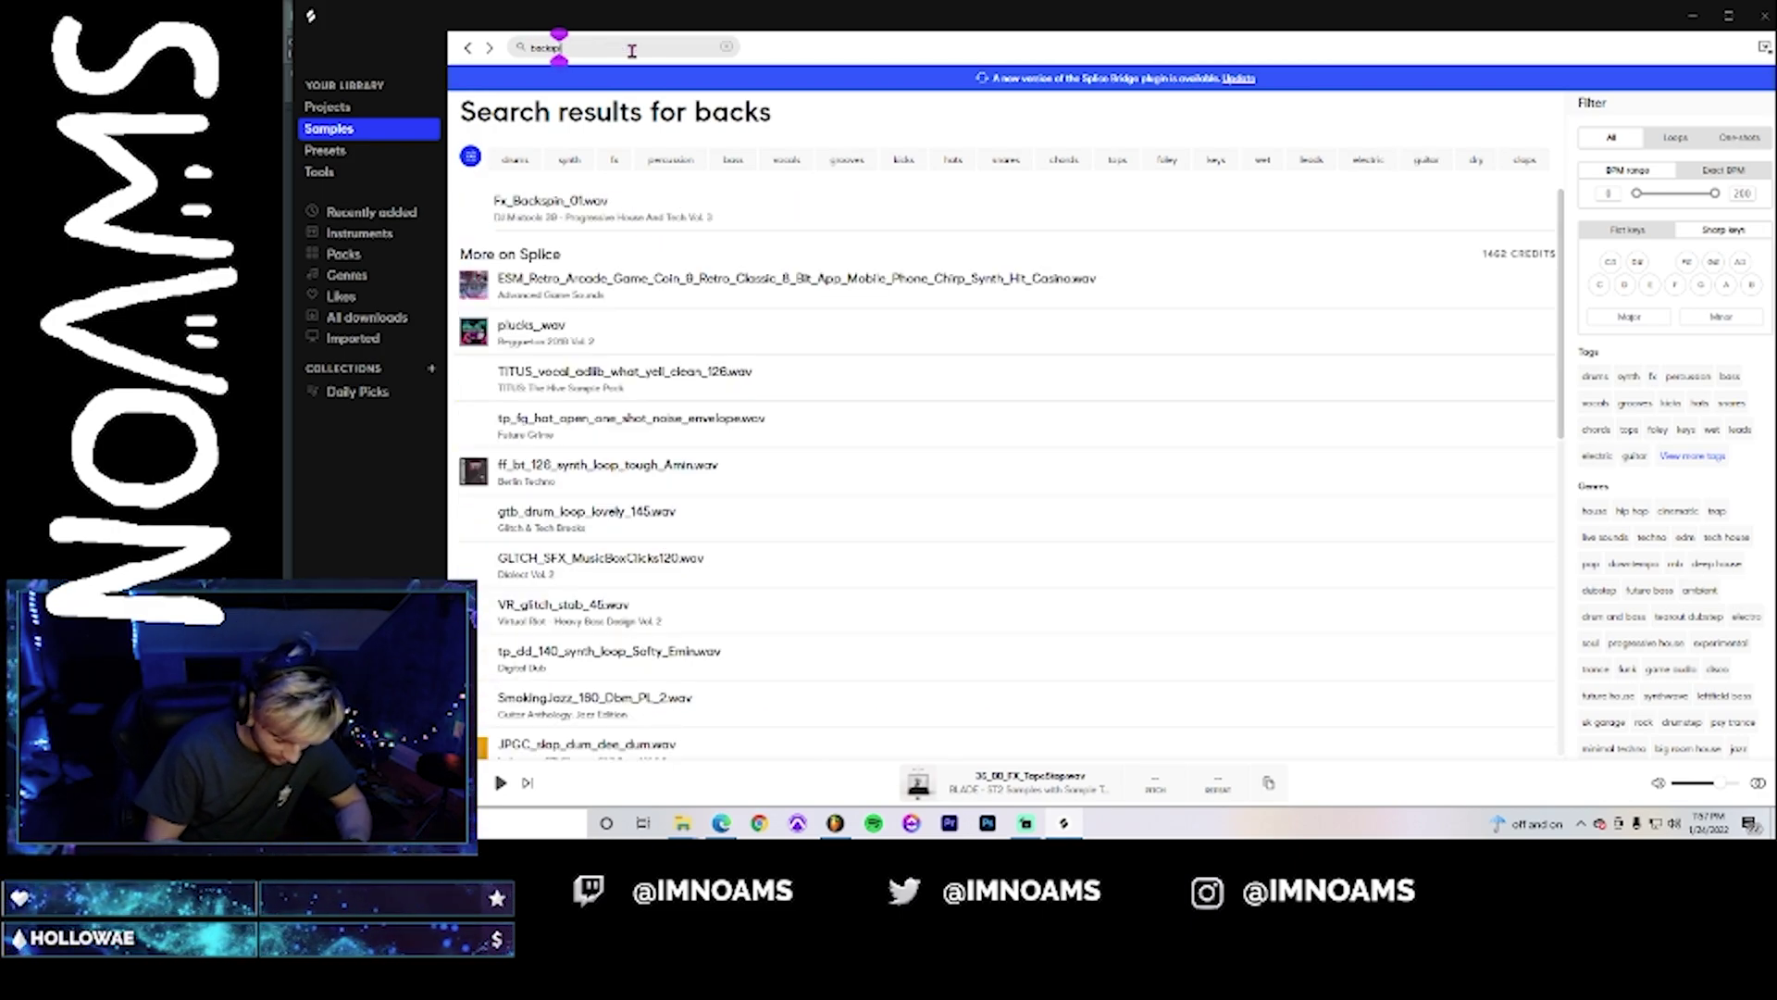
{"action": "type", "text": "in"}
- Preview the backspin samples from Fx_Backspin_01.wav through KSHMR_Backspin_04.wav in the result list
{"action": "left_click", "coordinate": [474, 214]}
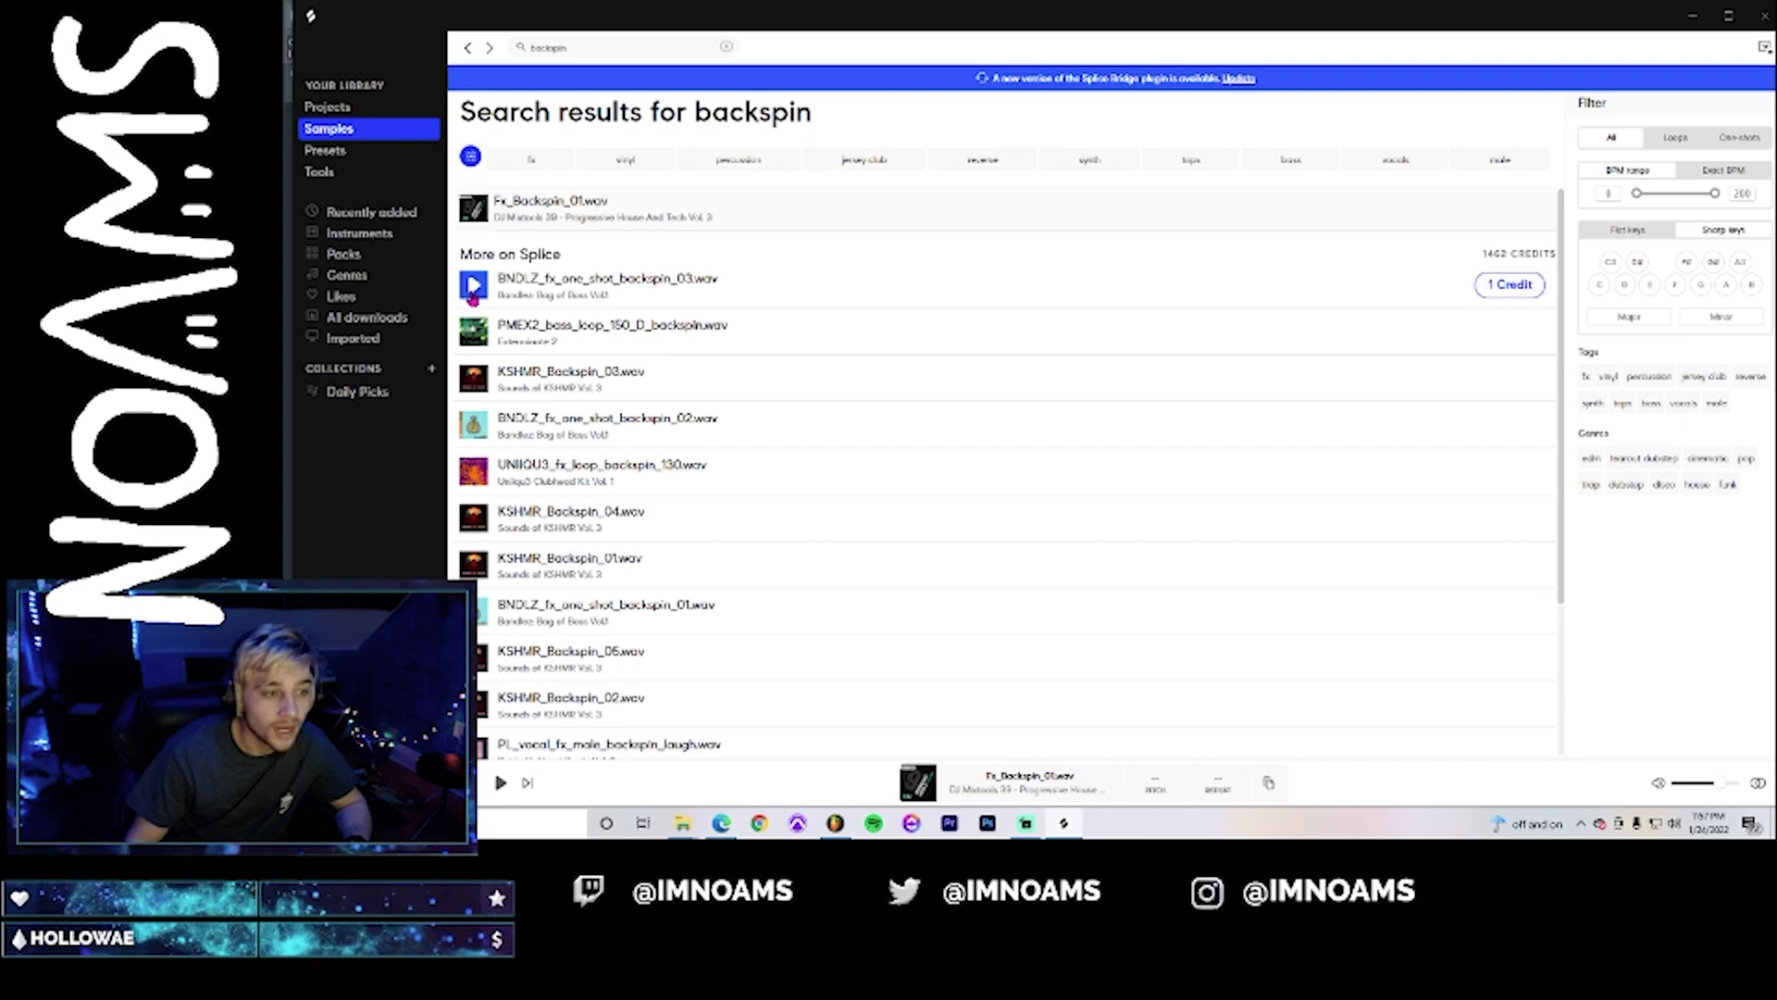
{"action": "left_click", "coordinate": [473, 289]}
{"action": "left_click", "coordinate": [473, 333]}
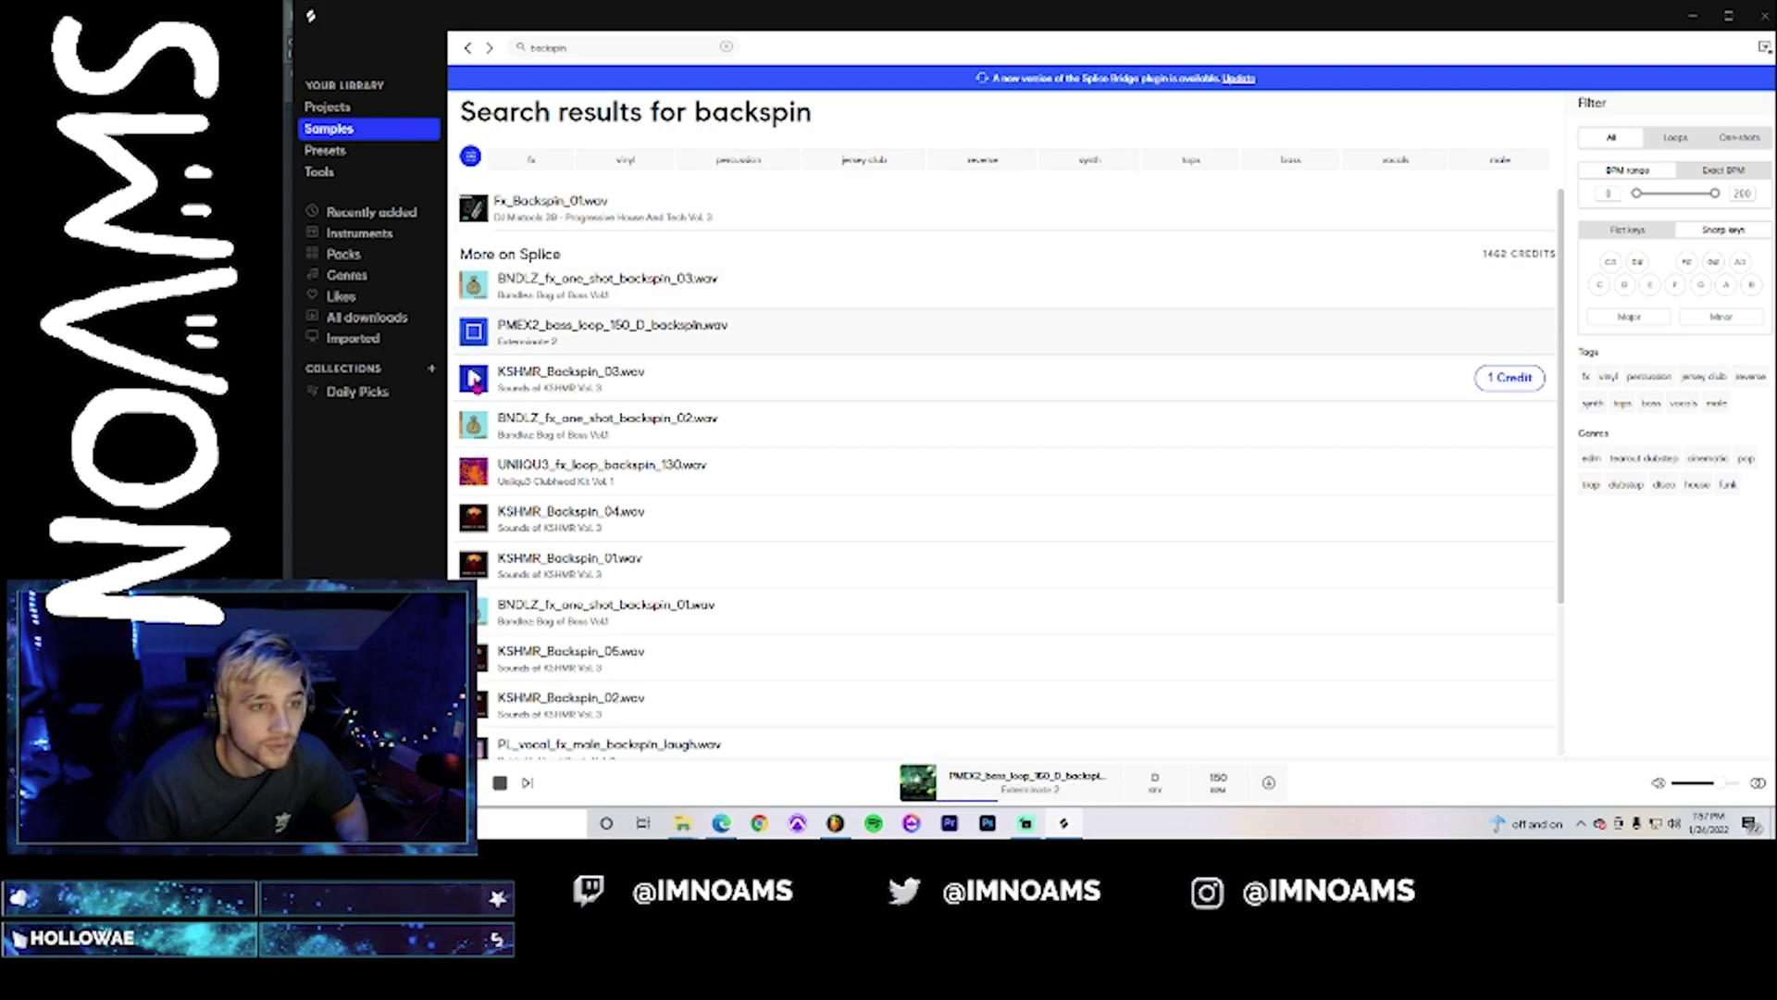
{"action": "left_click", "coordinate": [474, 379]}
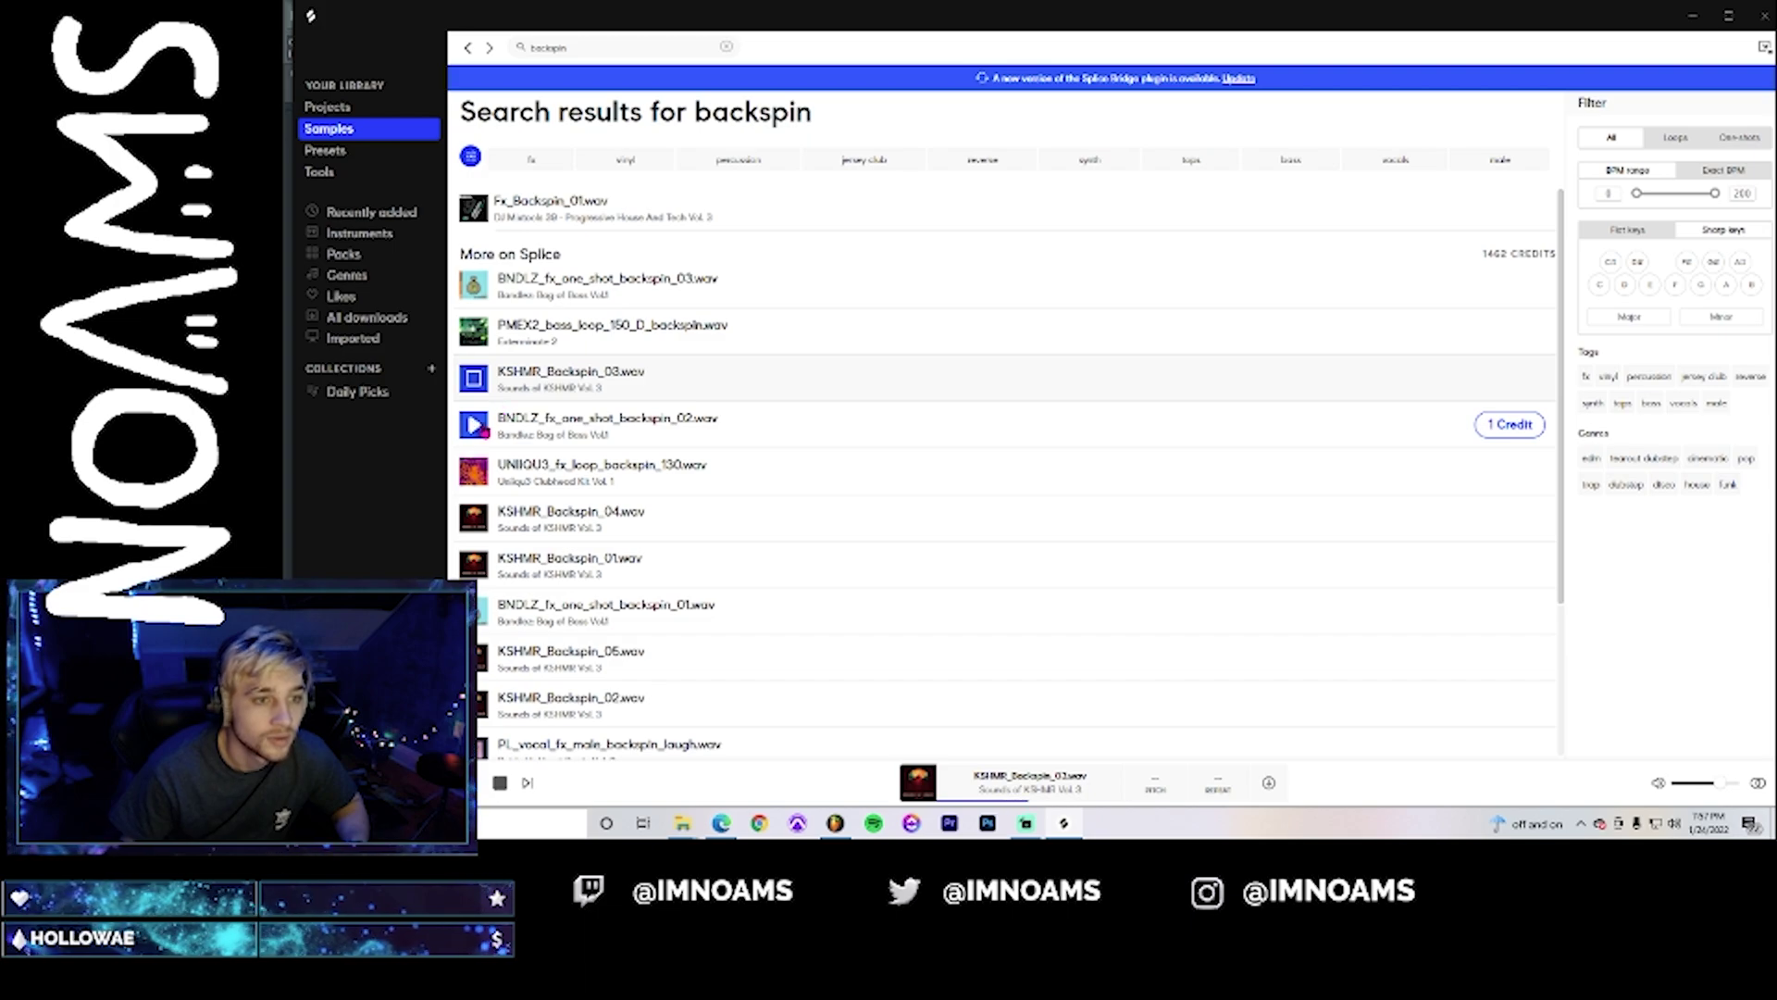
{"action": "left_click", "coordinate": [473, 424]}
{"action": "left_click", "coordinate": [474, 471]}
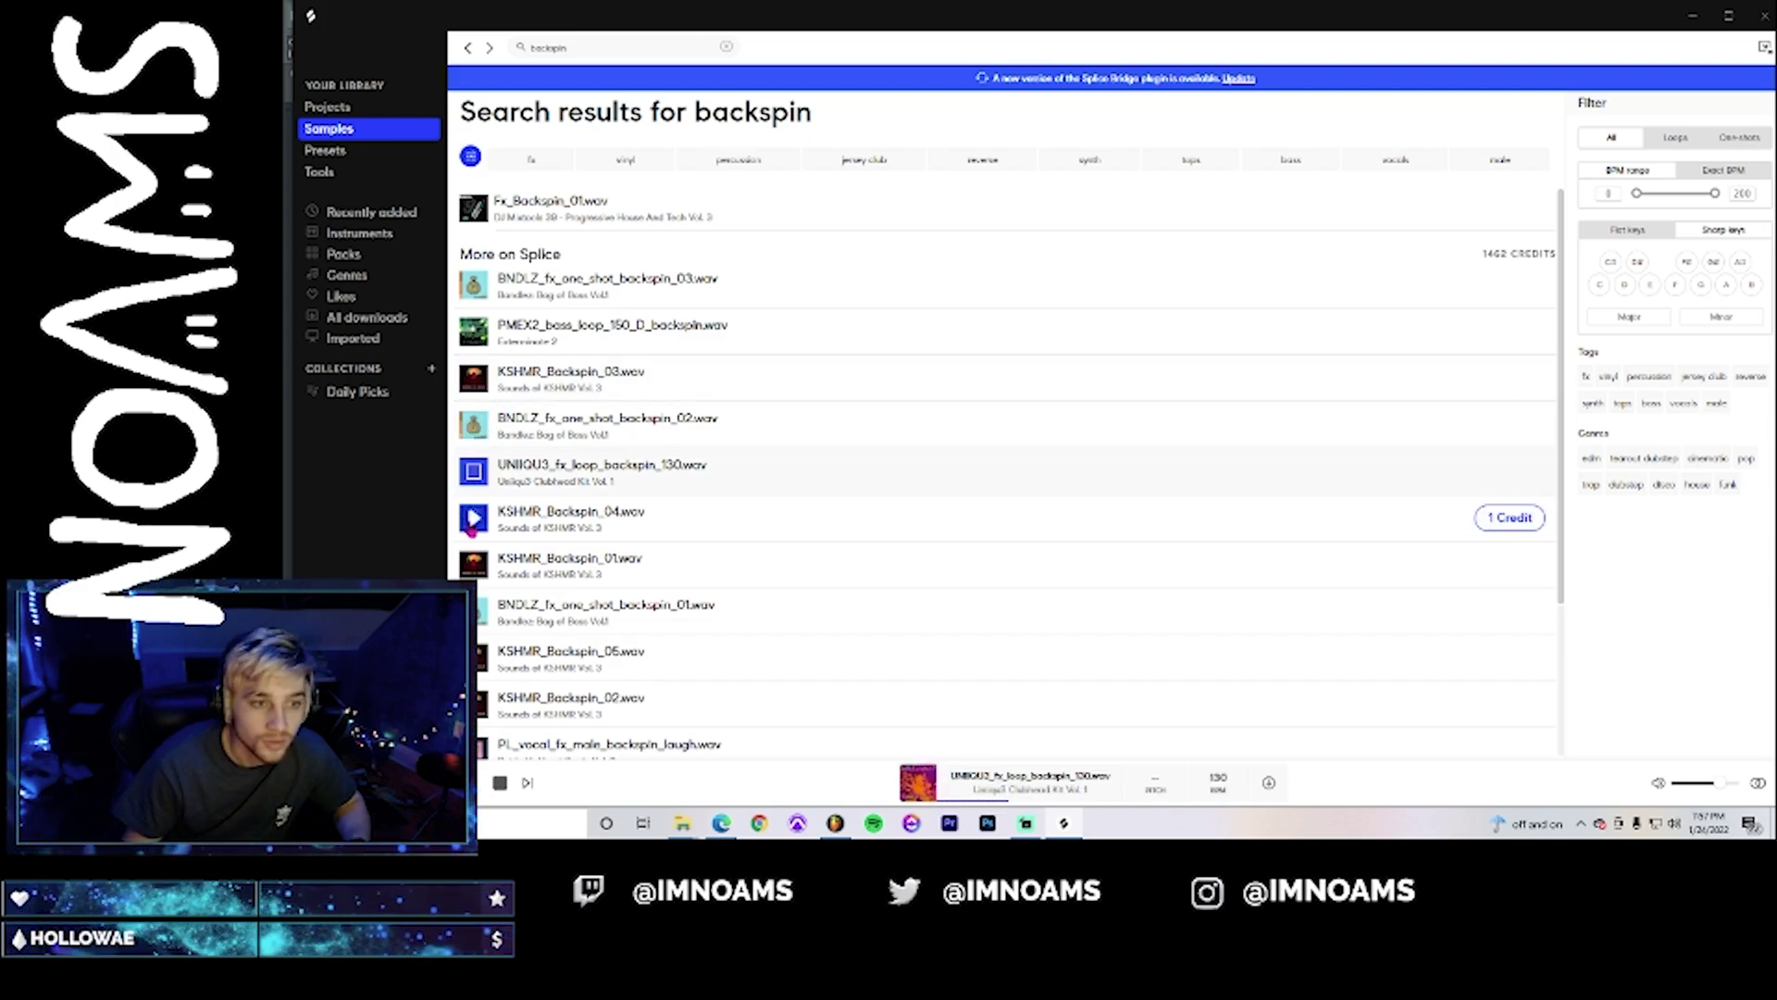
{"action": "left_click", "coordinate": [473, 518]}
- Preview Fx_Backspin_01.wav in the Splice results and bring it into the FL Studio playlist on Track 14
{"action": "left_click", "coordinate": [473, 209]}
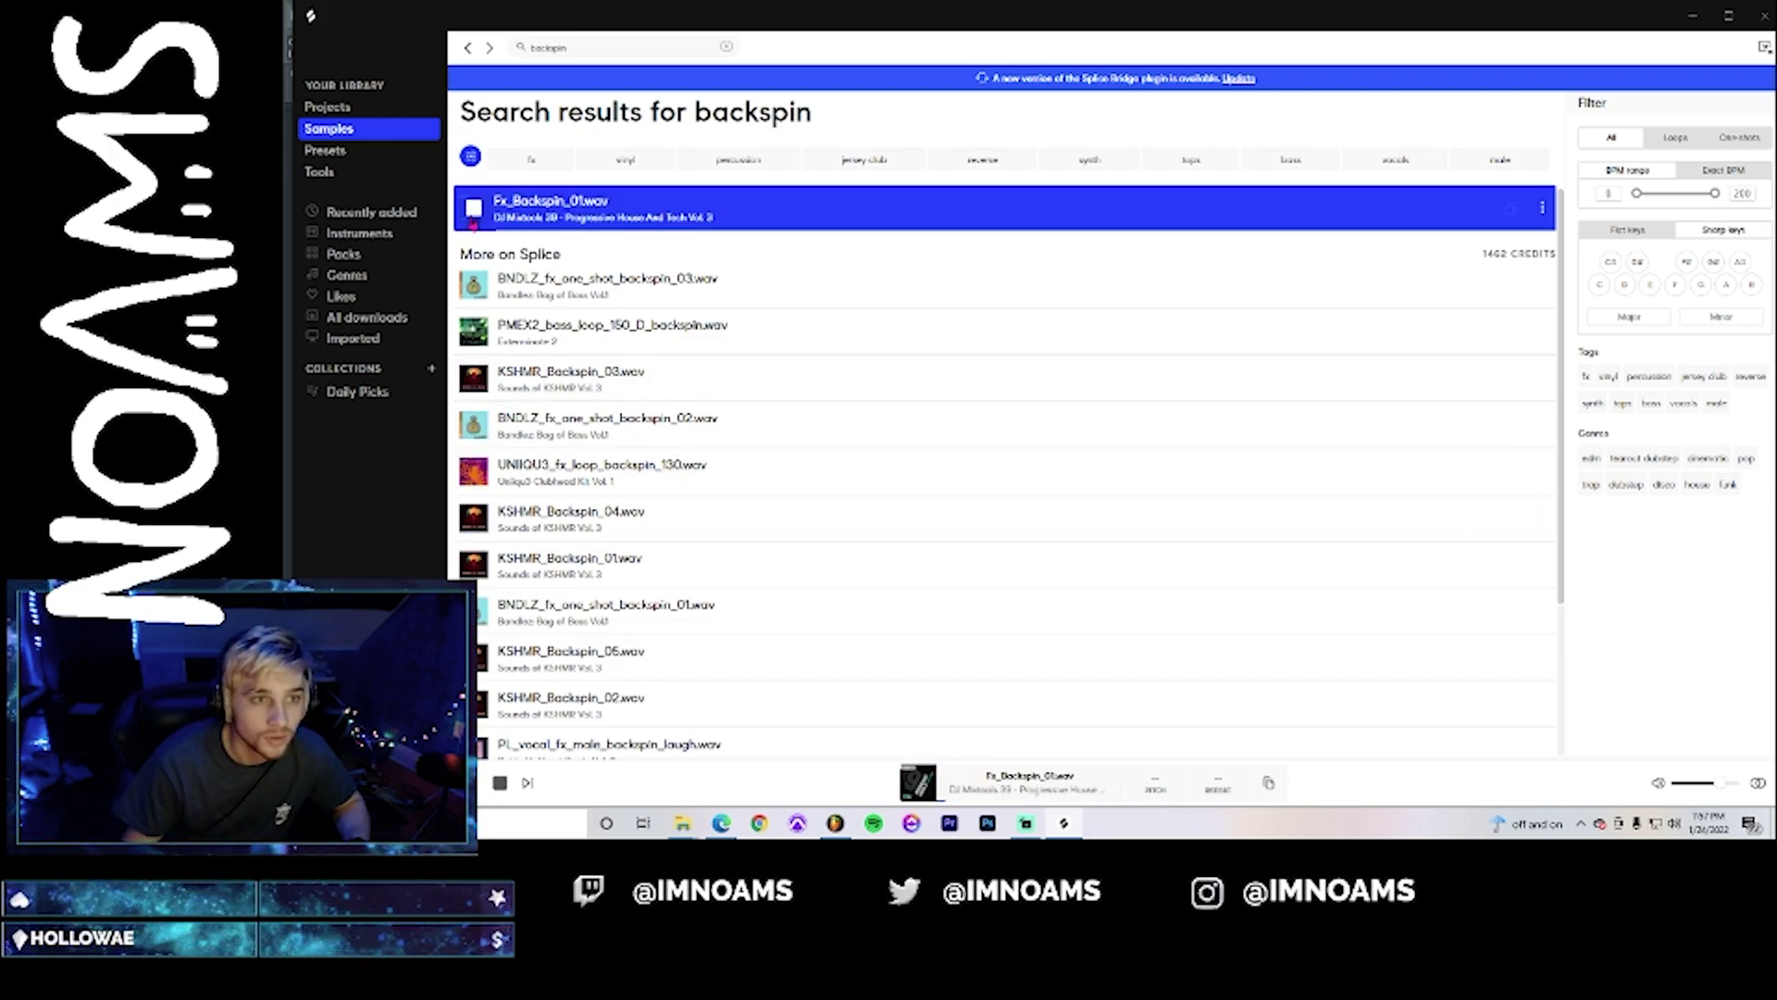
{"action": "left_click_drag", "start_coordinate": [1492, 211], "coordinate": [1475, 666]}
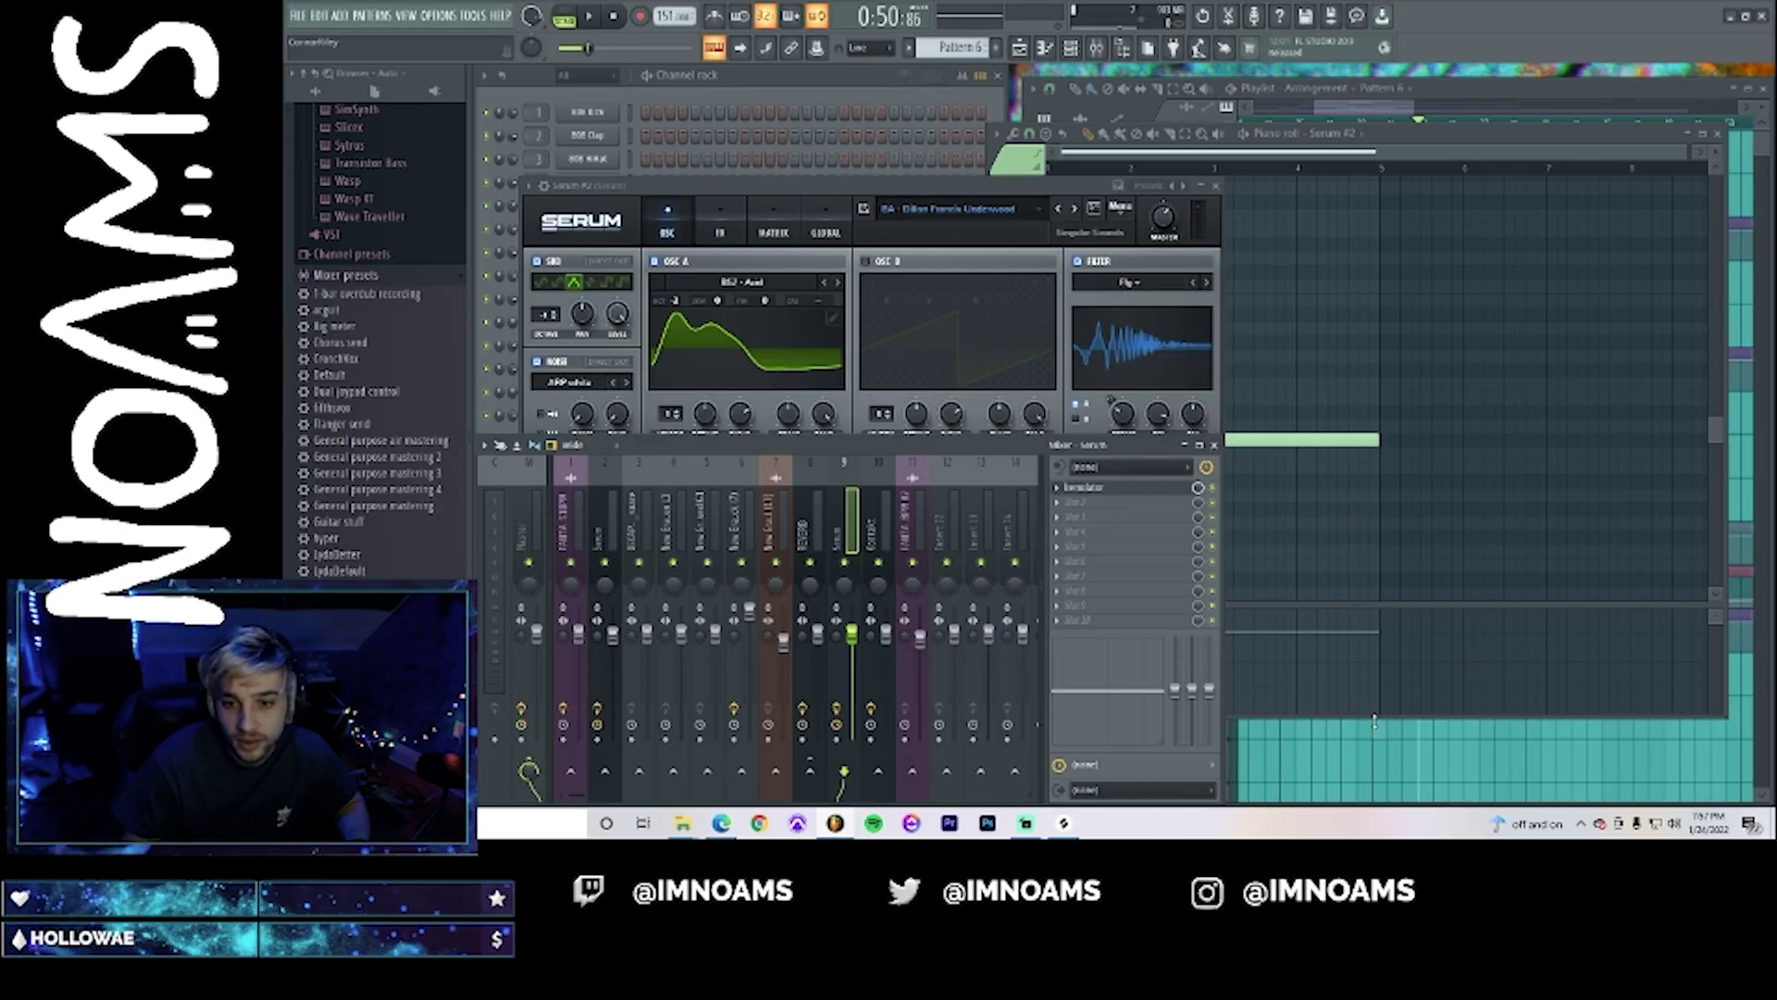
{"action": "left_click_drag", "start_coordinate": [1373, 720], "coordinate": [1466, 731]}
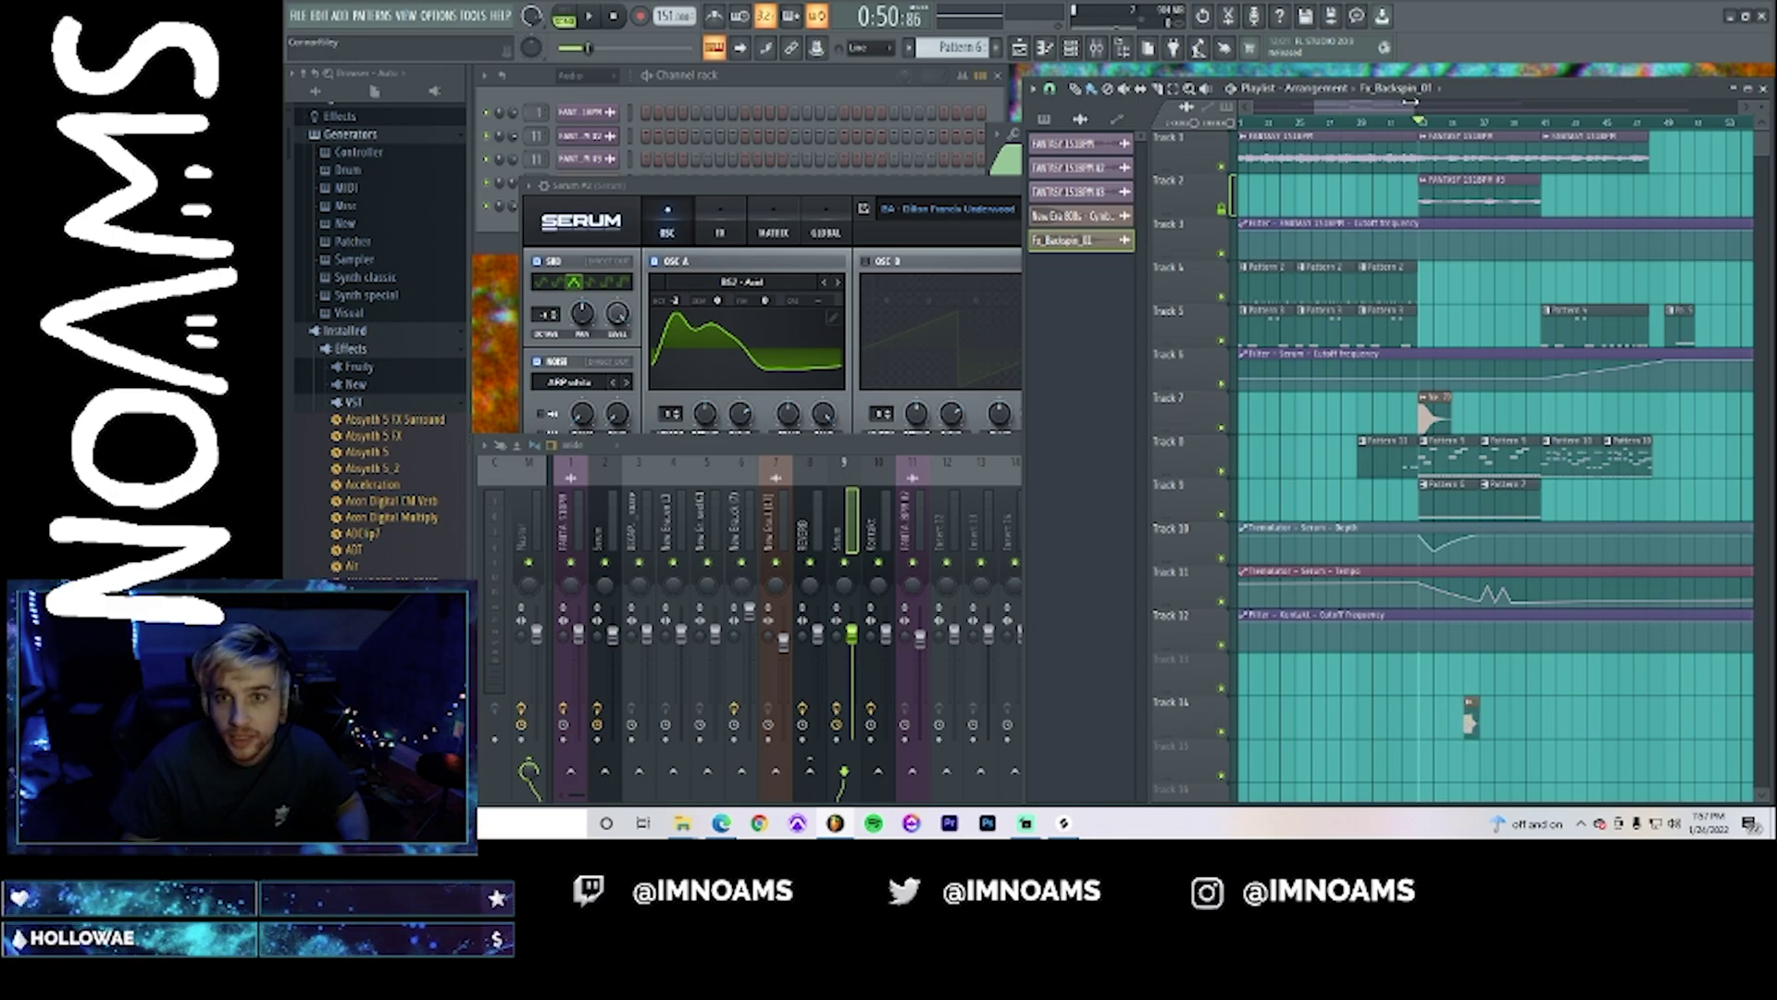
- Shorten the backspin clip at bar 36 on Track 14 to about three quarters of a bar and play from there
{"action": "left_click_drag", "start_coordinate": [1410, 100], "coordinate": [1375, 136]}
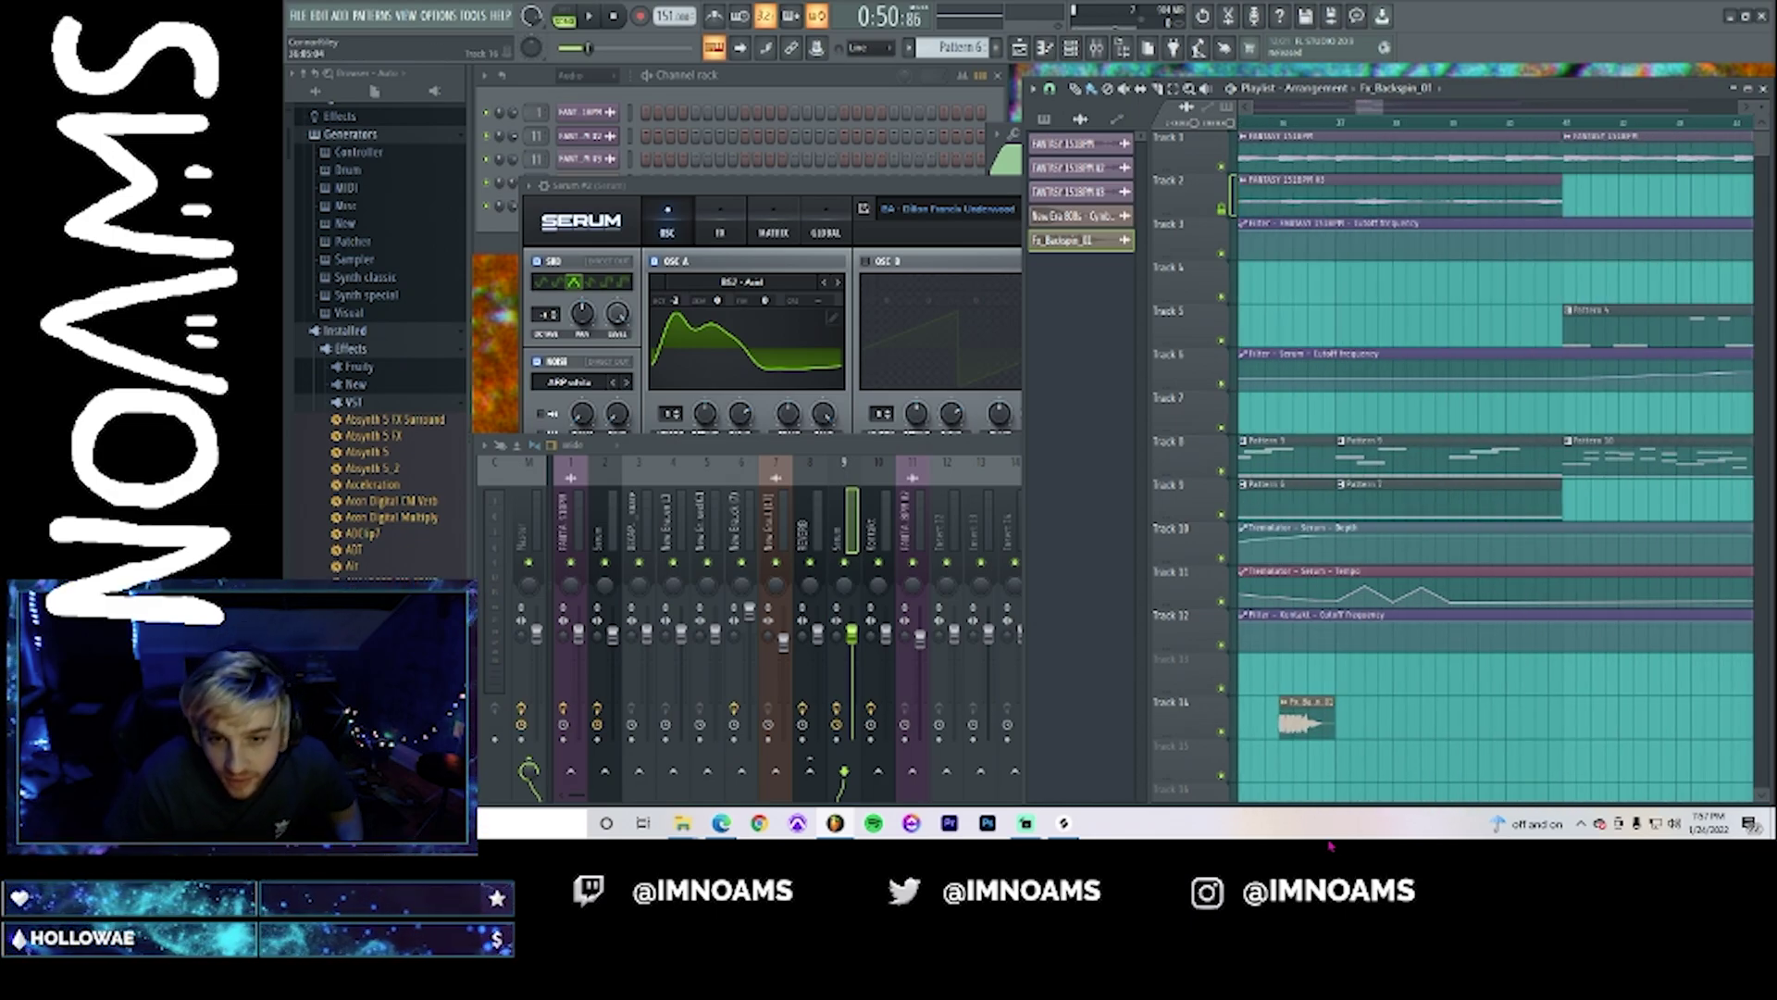
{"action": "left_click_drag", "start_coordinate": [1282, 721], "coordinate": [1289, 731]}
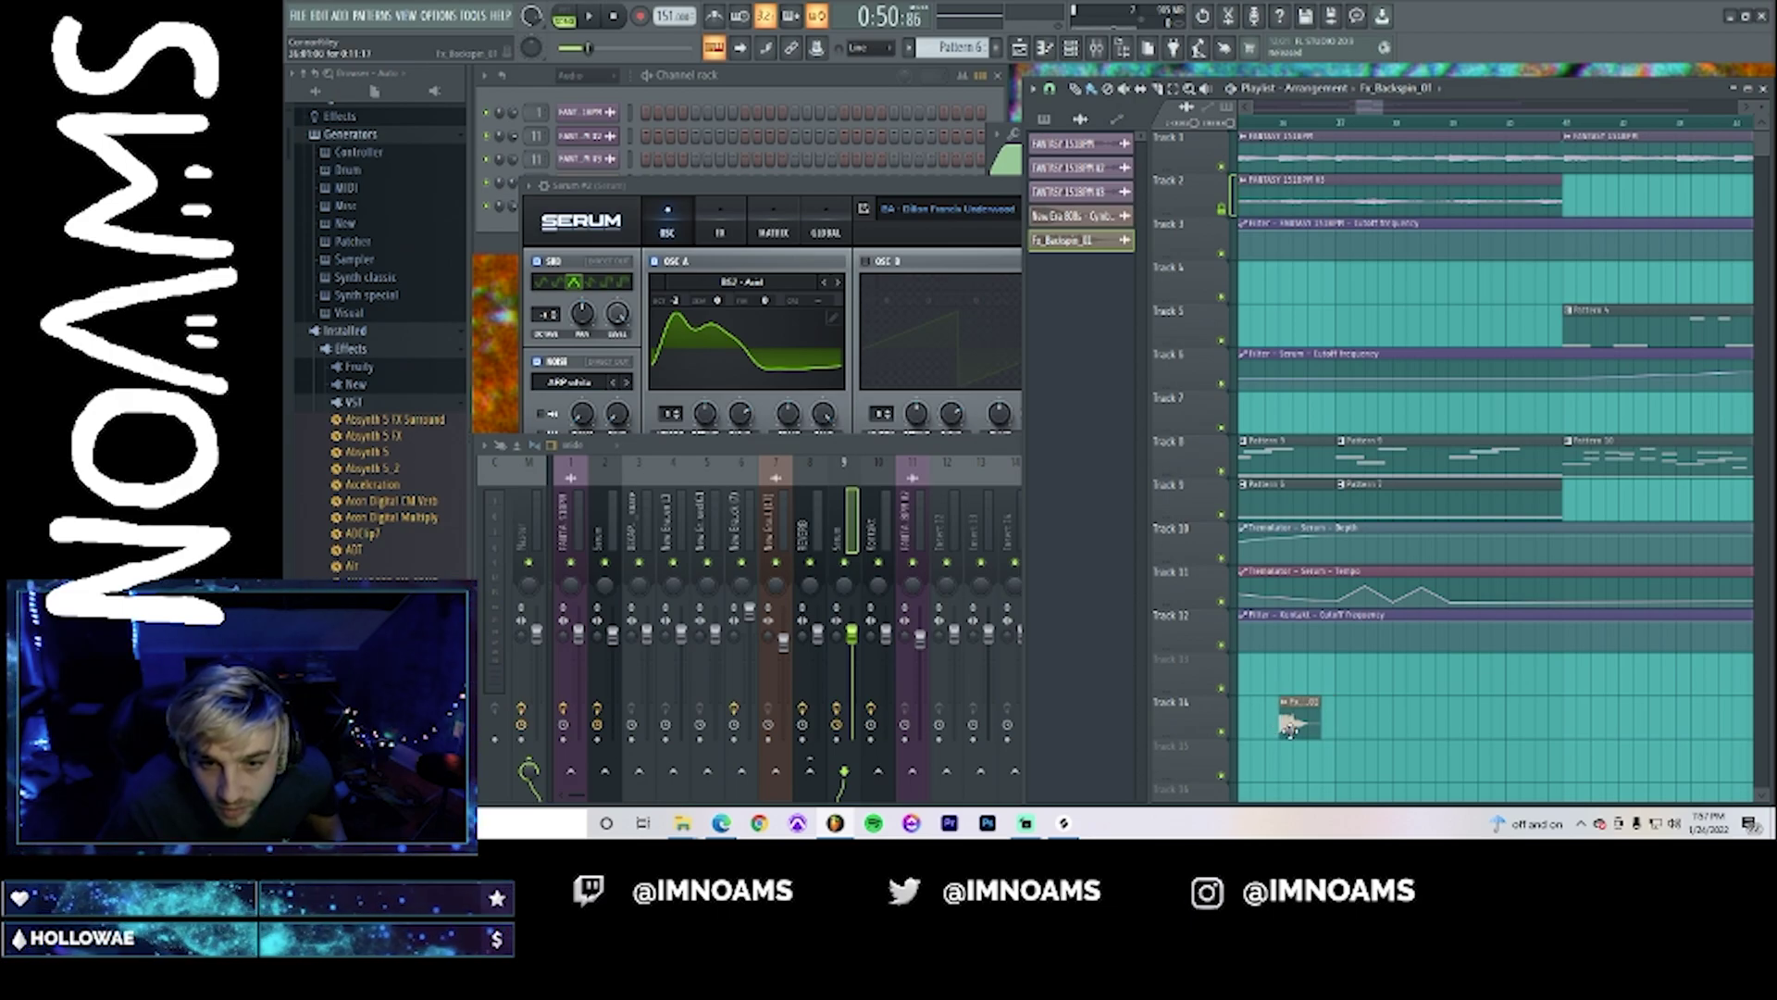
{"action": "double_click", "coordinate": [1293, 725]}
{"action": "key", "text": "space"}
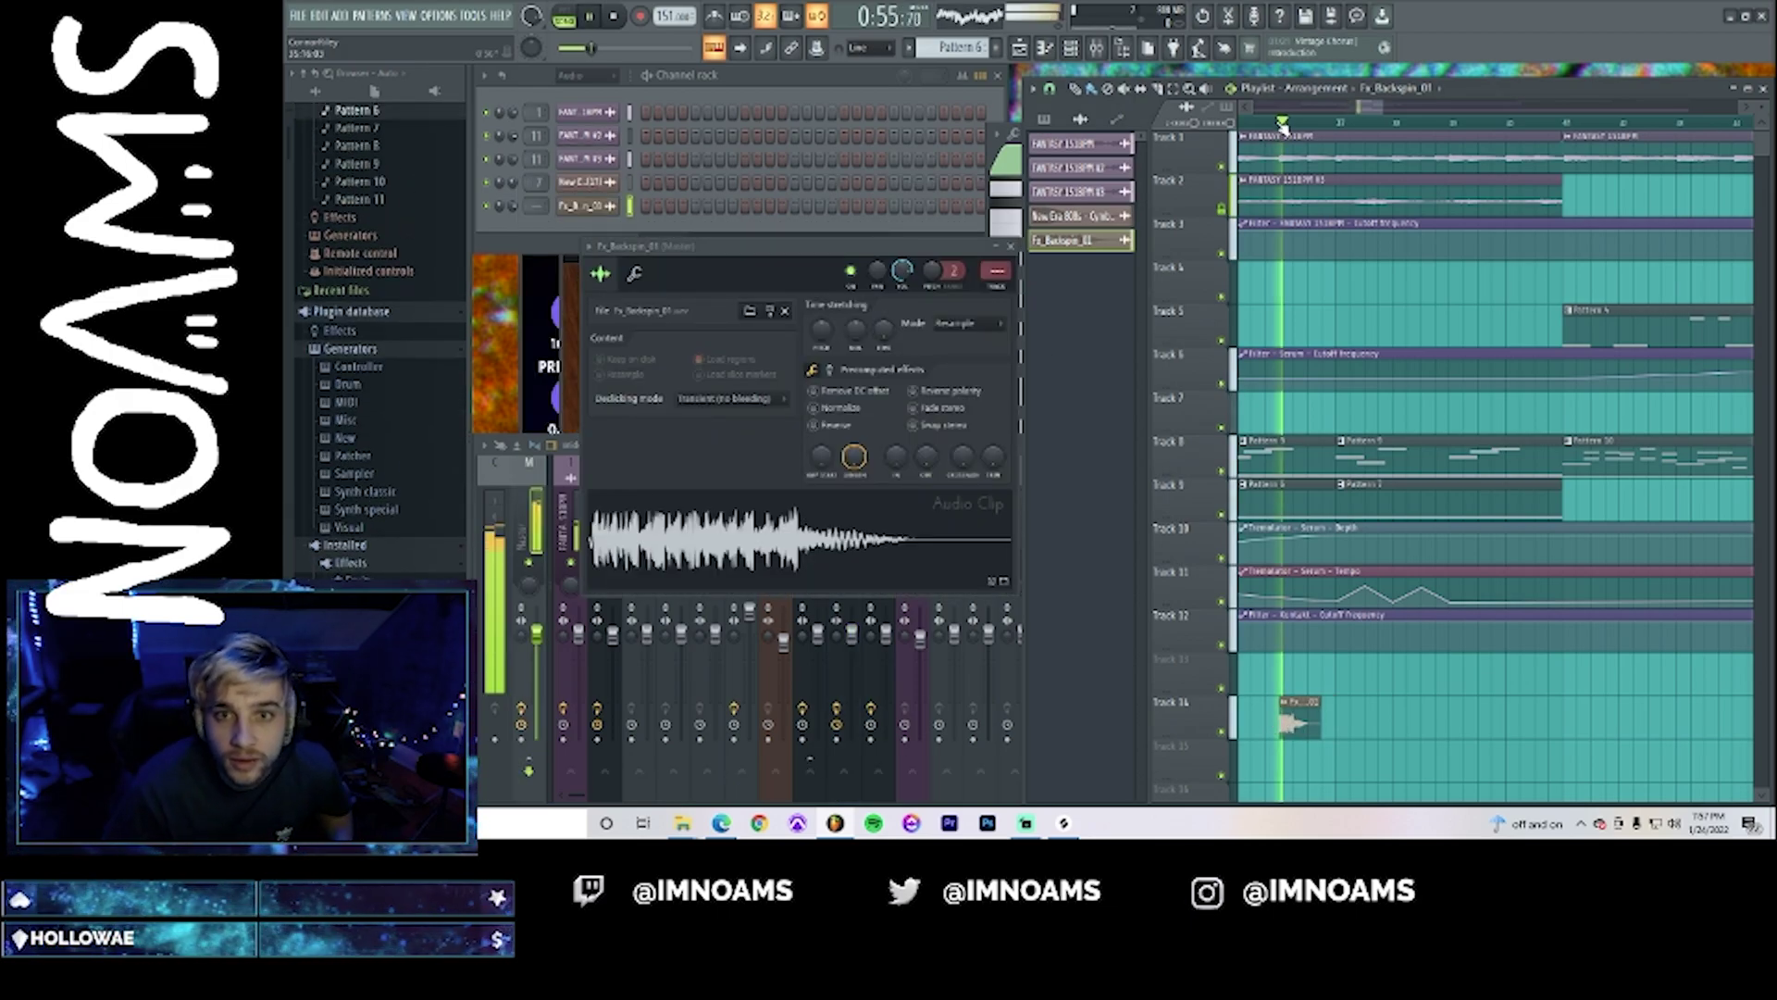
{"action": "key", "text": "space"}
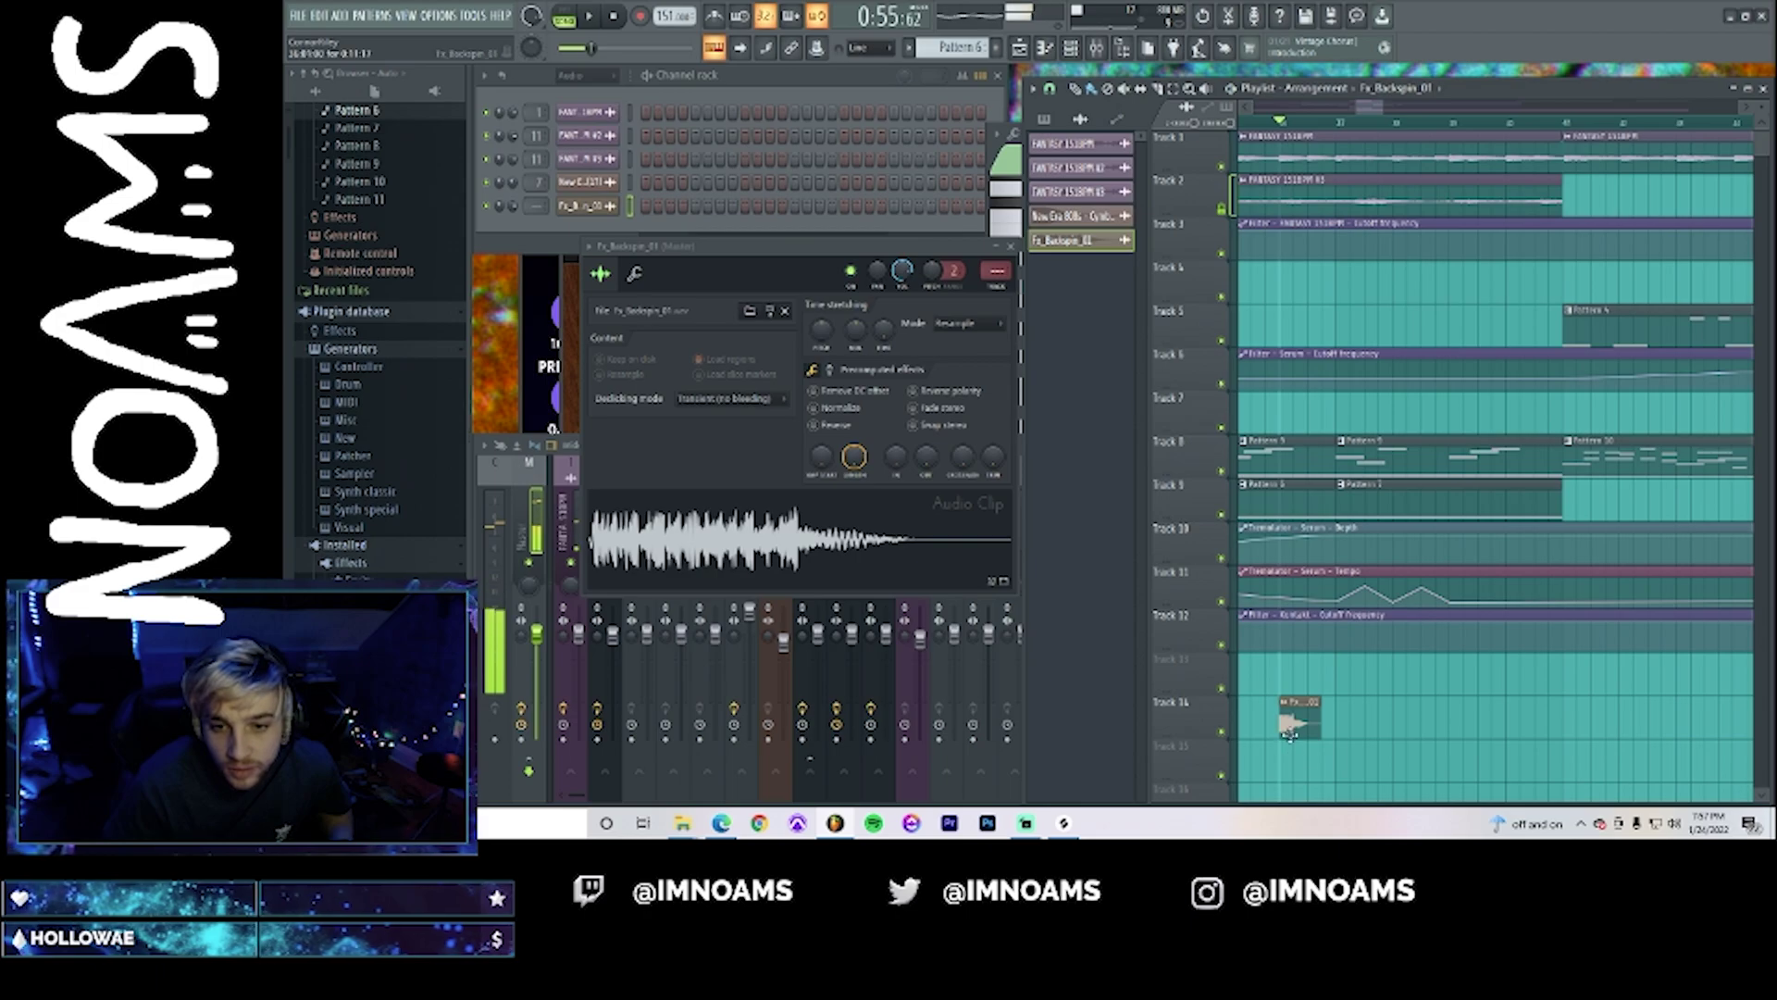
- Move the backspin clip to the middle of bar 40 and shorten the clips on Tracks 1, 2, 8 and 9 to end where it starts
{"action": "left_click_drag", "start_coordinate": [1285, 730], "coordinate": [1313, 731]}
{"action": "left_click_drag", "start_coordinate": [1324, 488], "coordinate": [1306, 457]}
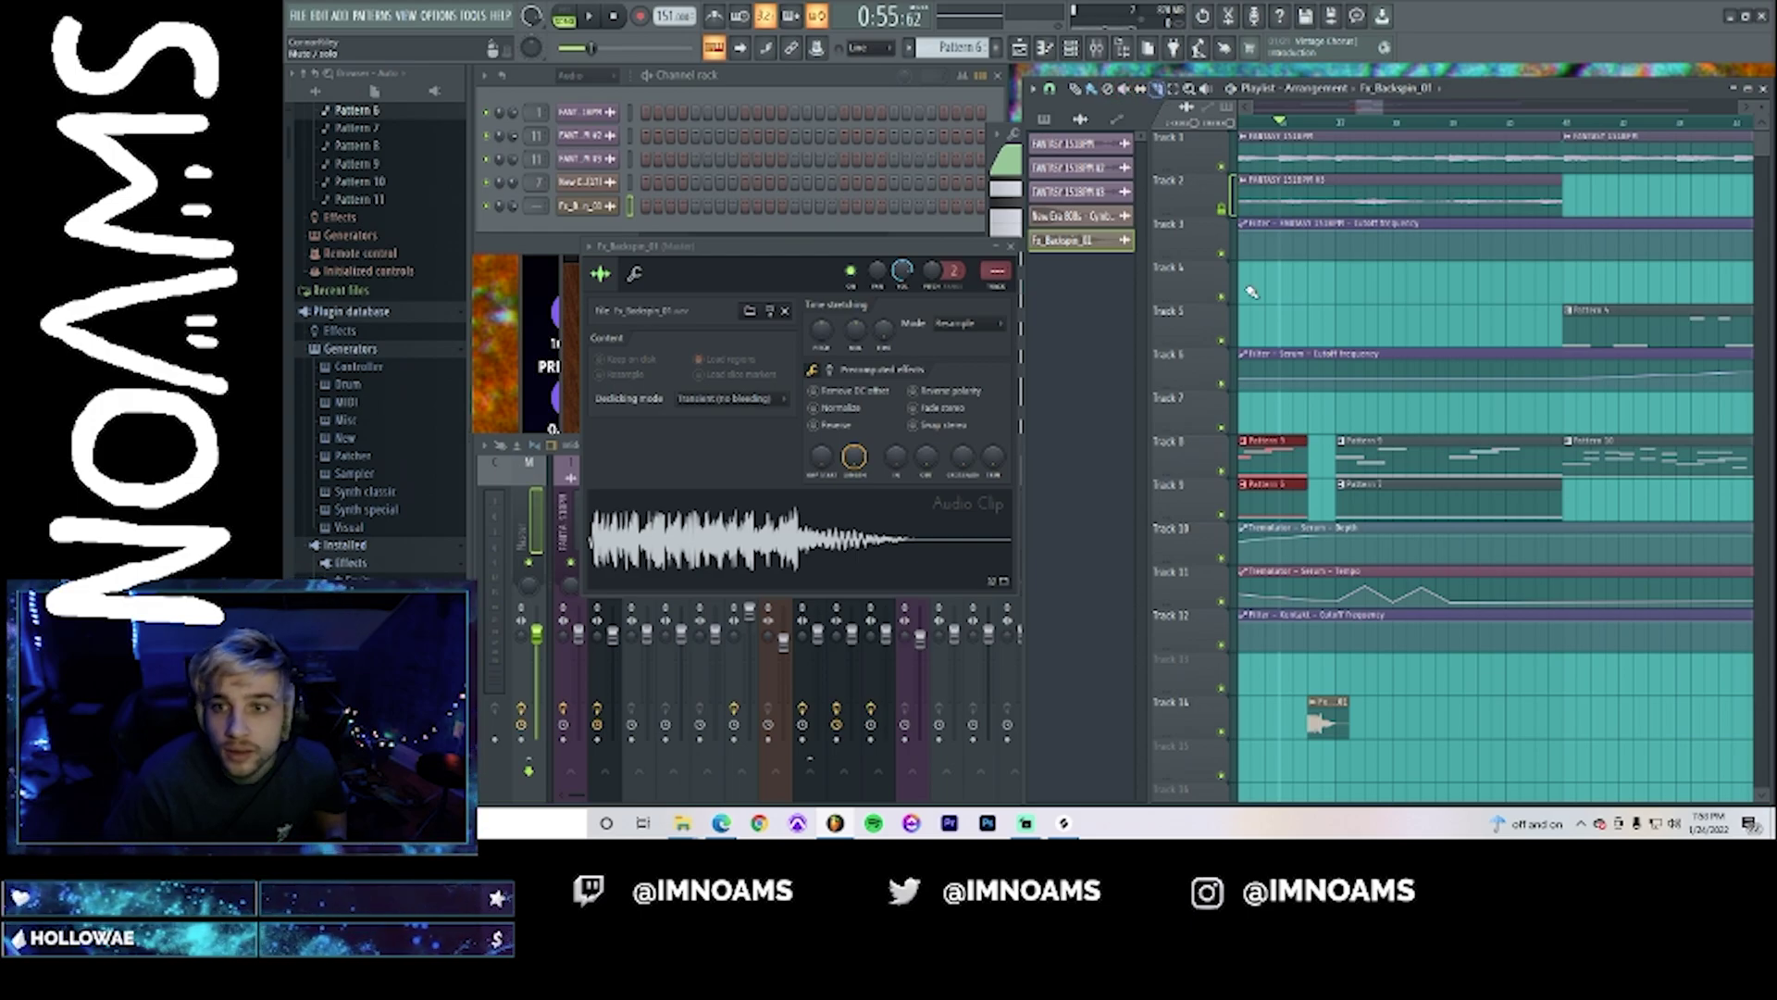
{"action": "left_click_drag", "start_coordinate": [1331, 727], "coordinate": [1558, 730]}
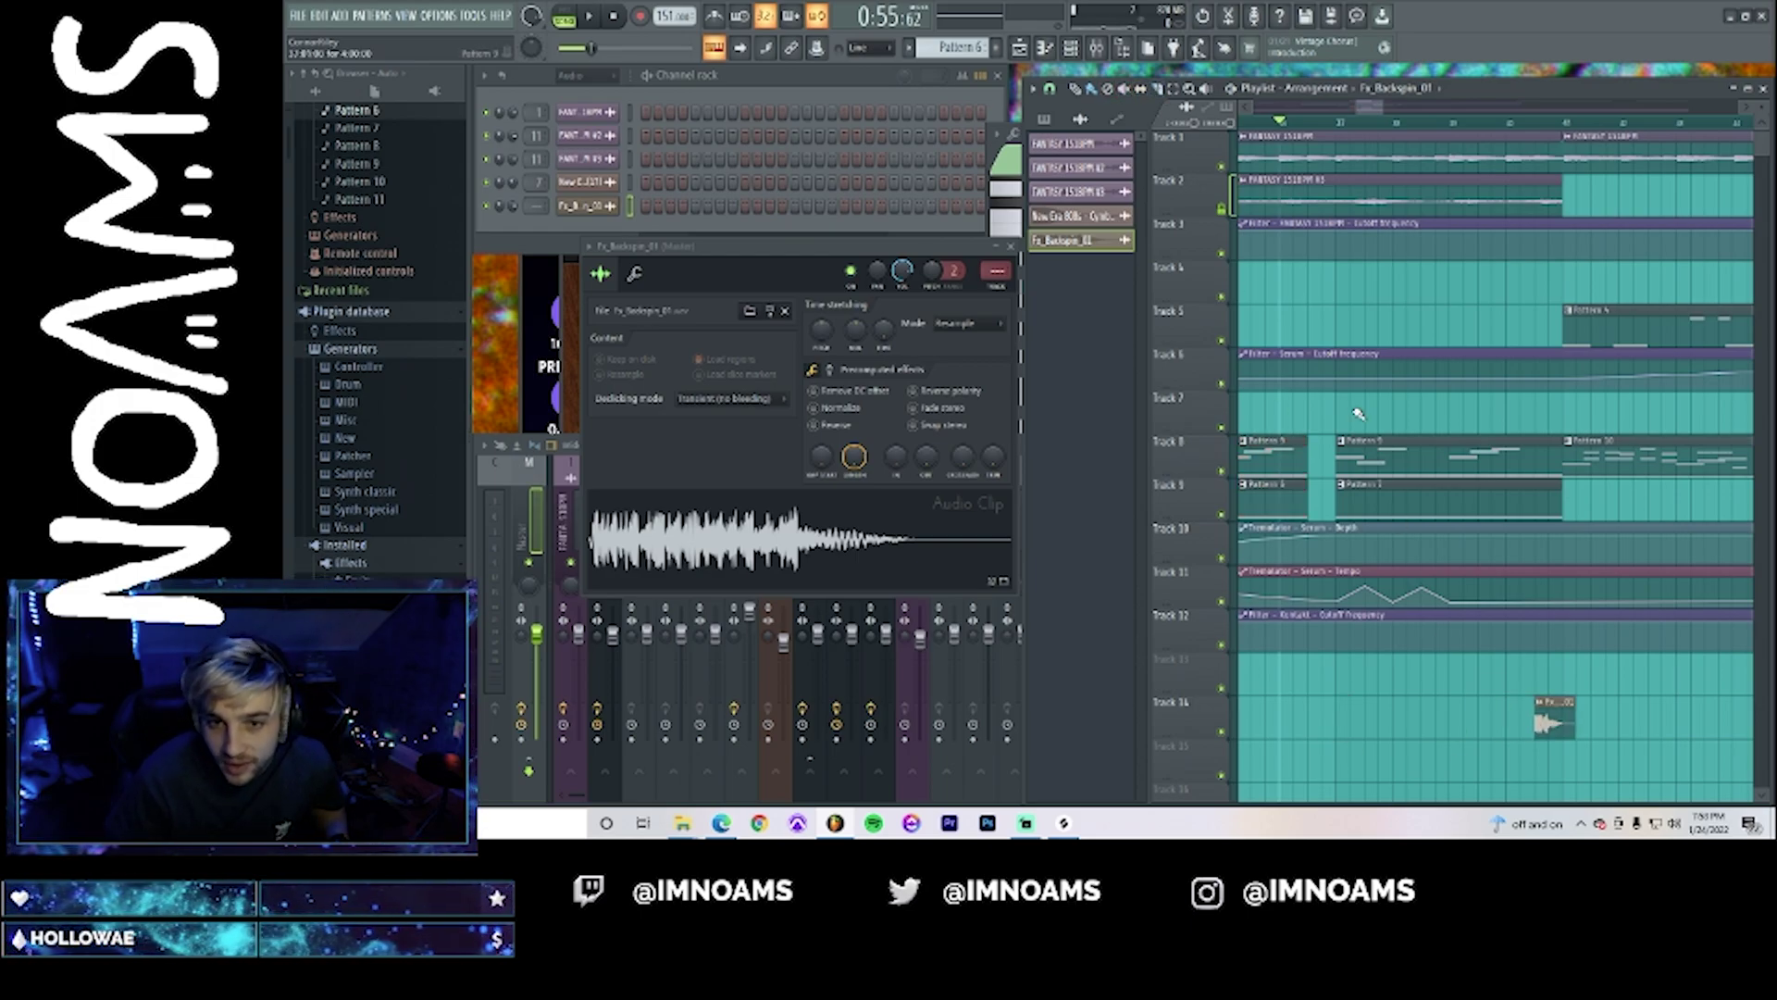
{"action": "left_click_drag", "start_coordinate": [1319, 450], "coordinate": [1332, 503]}
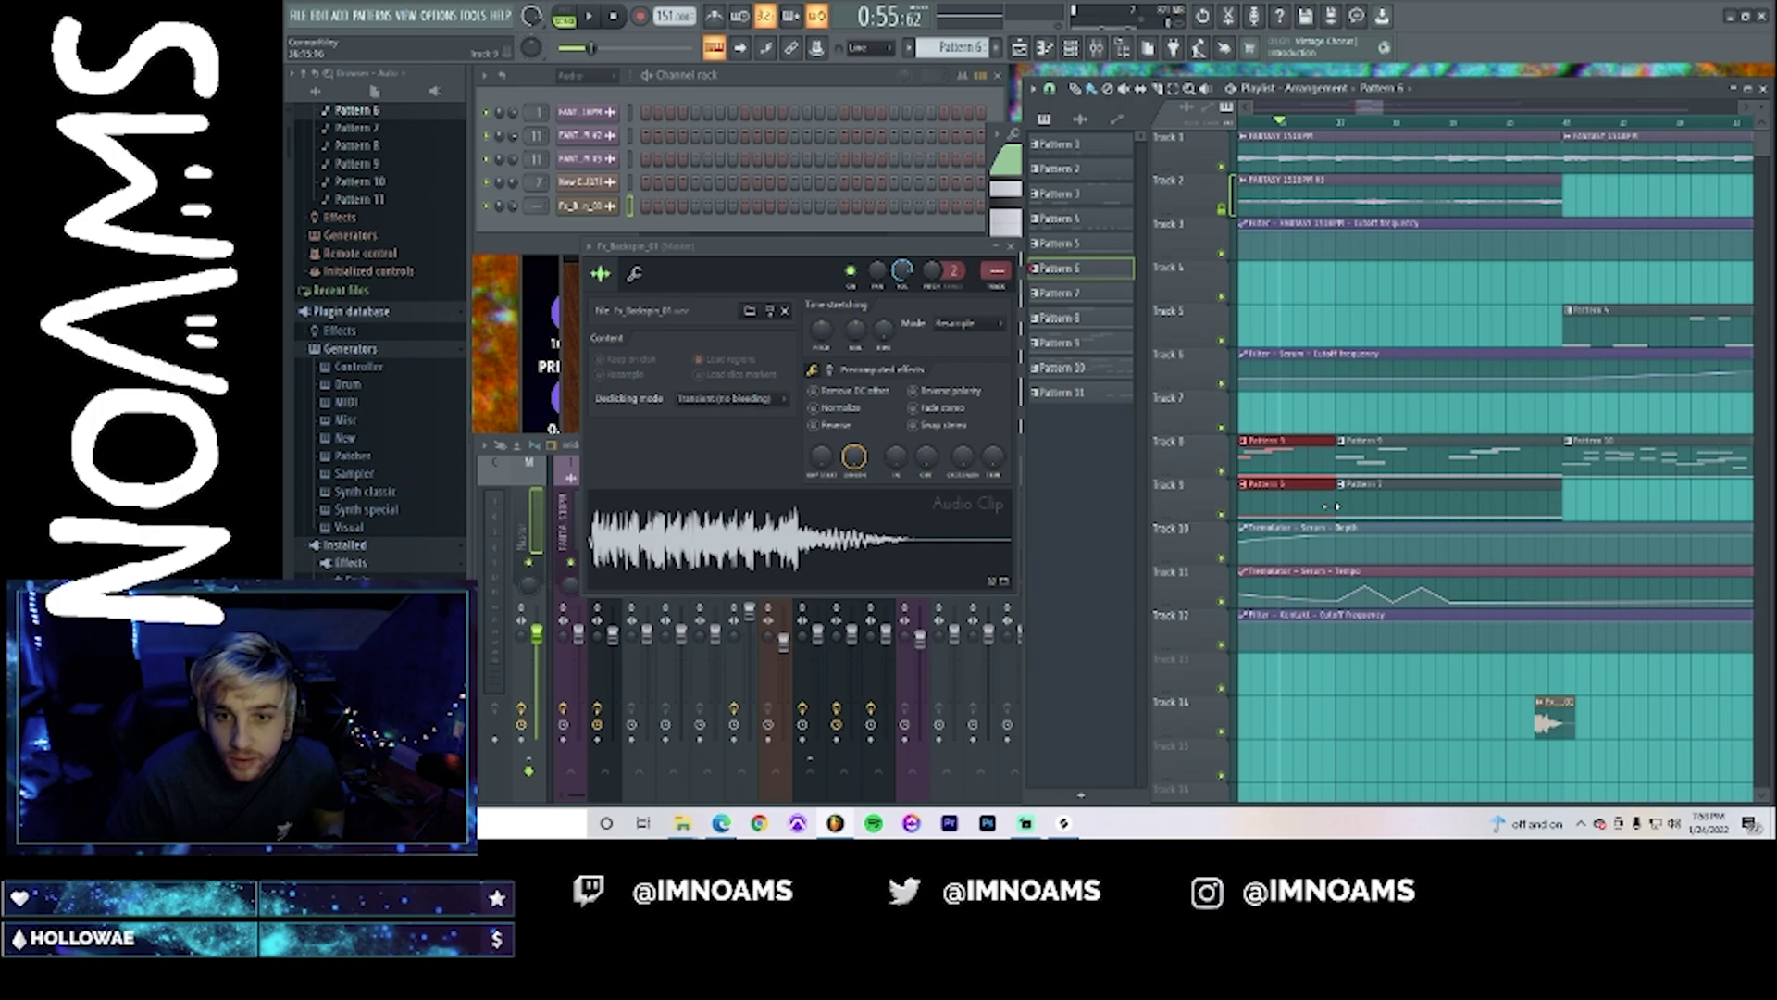
{"action": "left_click_drag", "start_coordinate": [1508, 460], "coordinate": [1530, 493]}
{"action": "mouse_move", "coordinate": [1548, 156]}
{"action": "left_mouse_down"}
{"action": "mouse_move", "coordinate": [1553, 192]}
{"action": "mouse_move", "coordinate": [1530, 178]}
{"action": "left_mouse_up"}
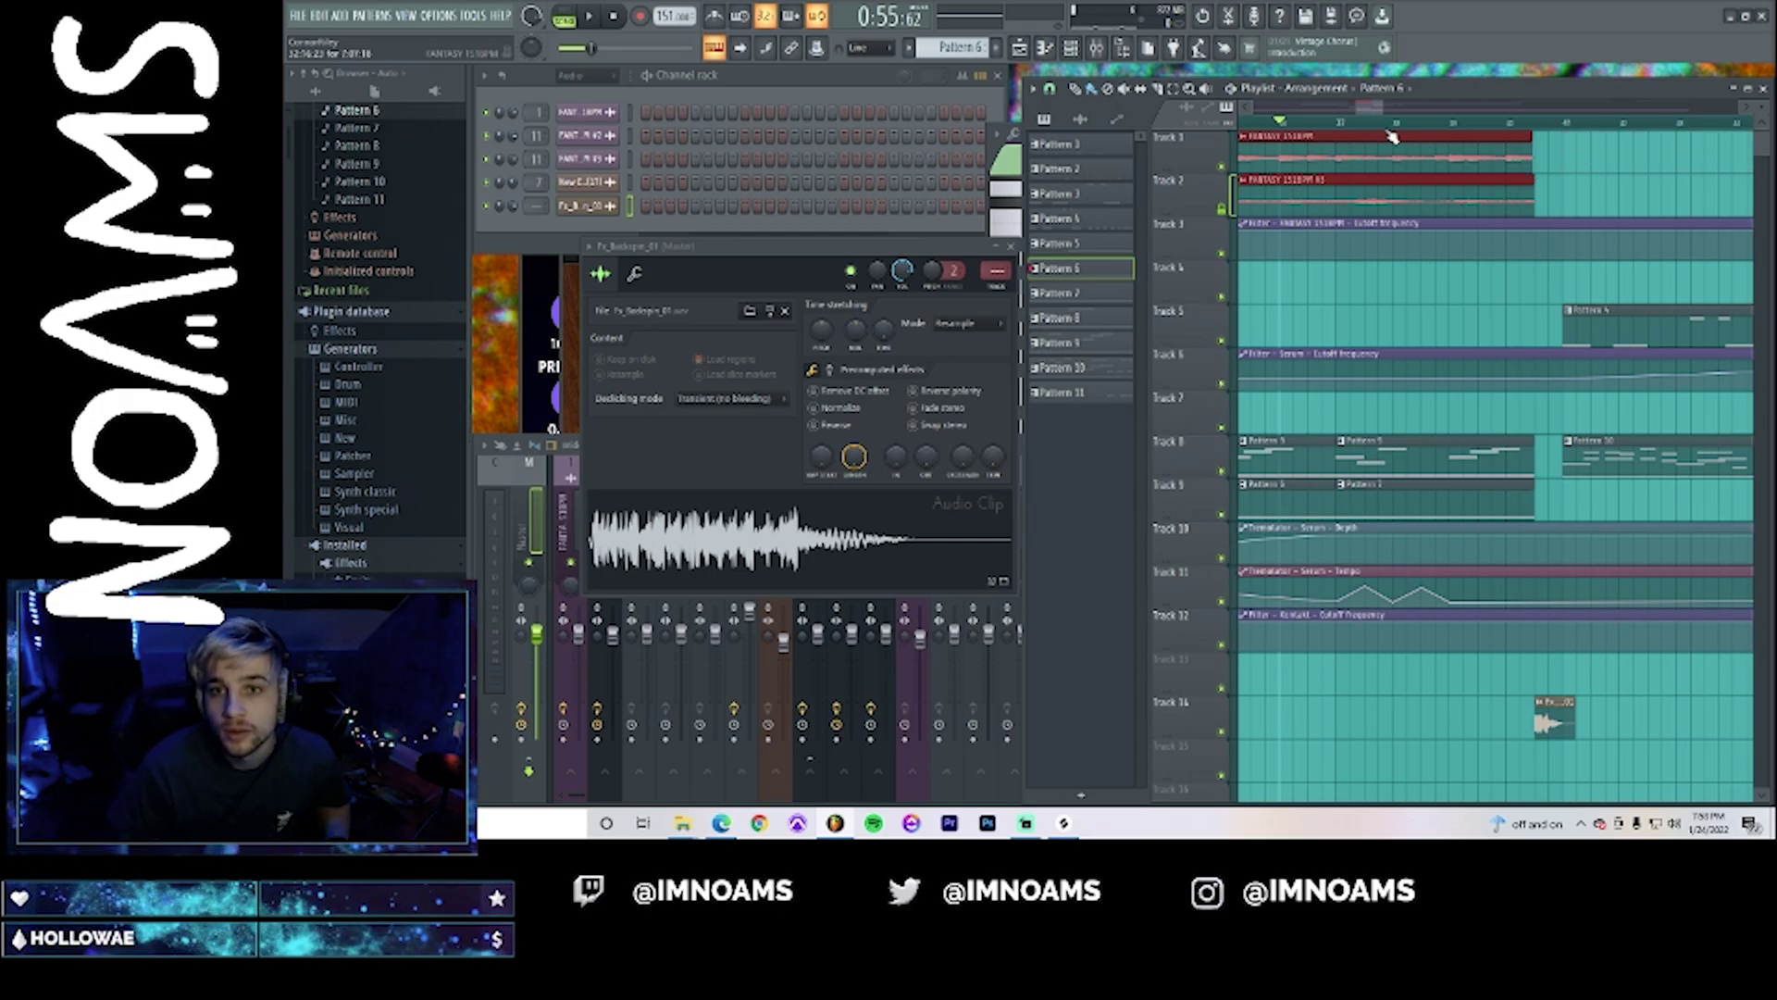
- Copy the FANTASY 151BPM clip from bar 33 on Track 1 to bar 41, leaving a gap for the backspin
{"action": "scroll", "coordinate": [1479, 200], "scroll_direction": "left", "scroll_amount": 4}
{"action": "left_click", "coordinate": [1589, 160]}
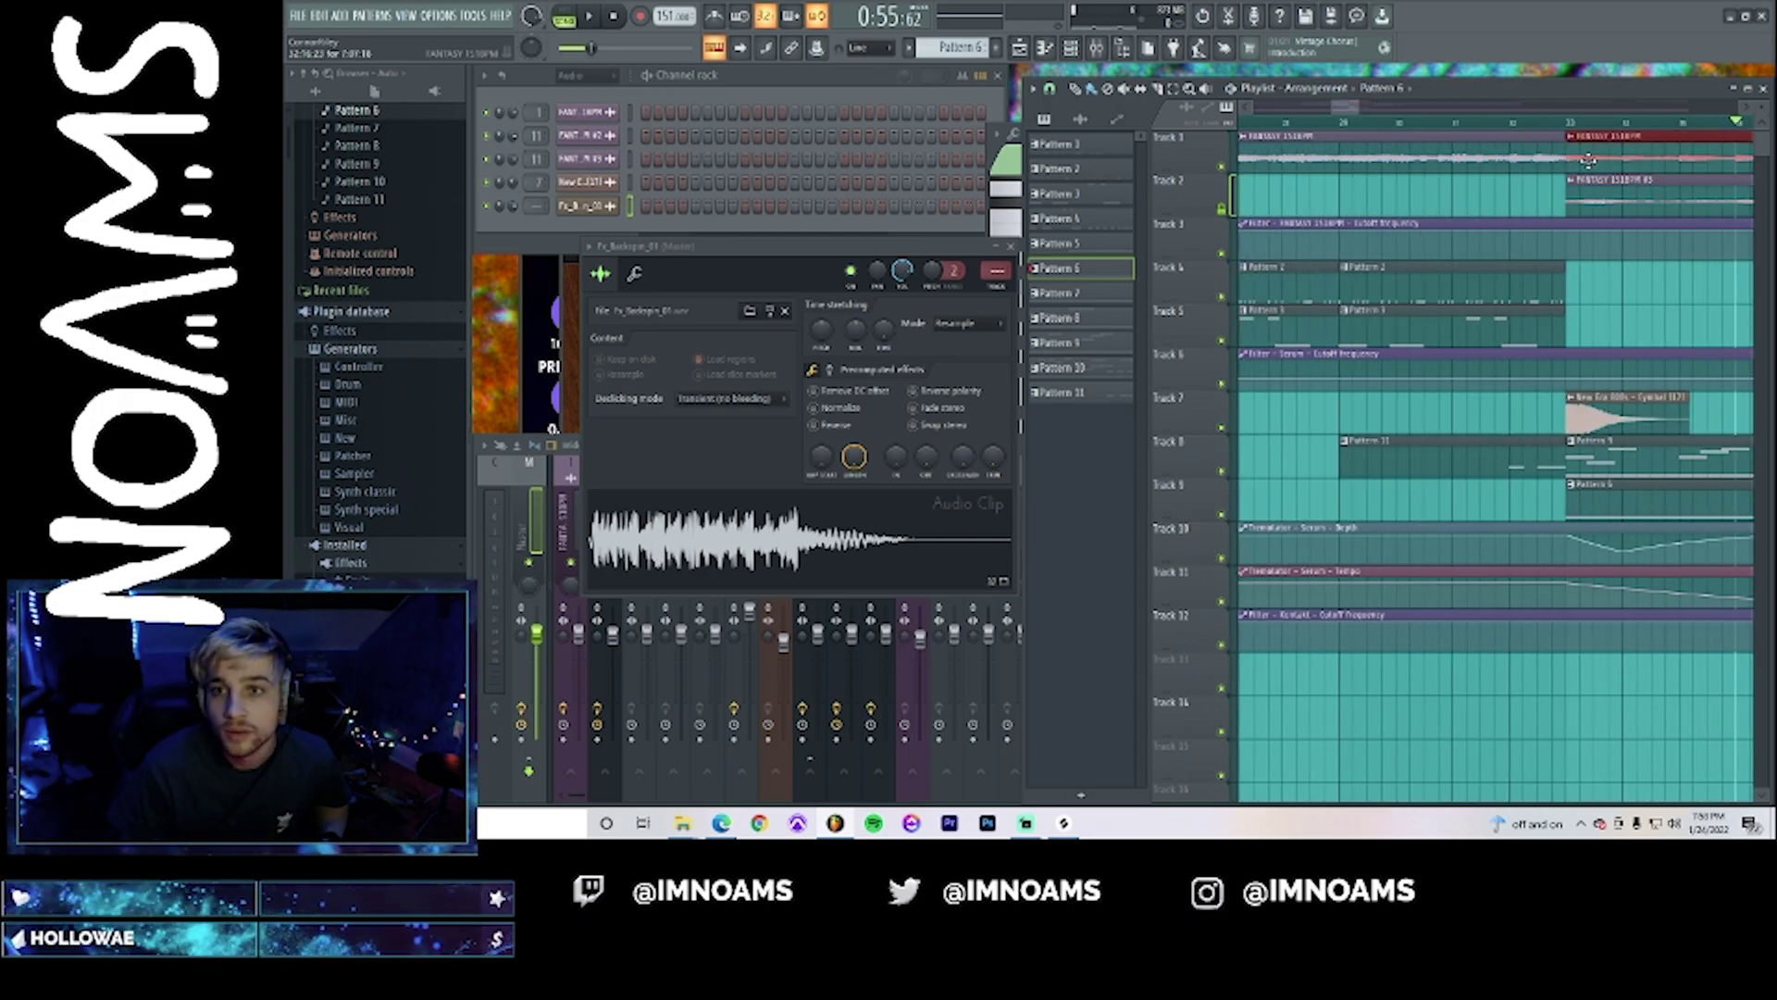
{"action": "left_click_drag", "start_coordinate": [1581, 159], "coordinate": [1683, 103]}
{"action": "left_click_drag", "start_coordinate": [1353, 108], "coordinate": [1362, 108]}
{"action": "left_click_drag", "start_coordinate": [1614, 155], "coordinate": [1677, 153]}
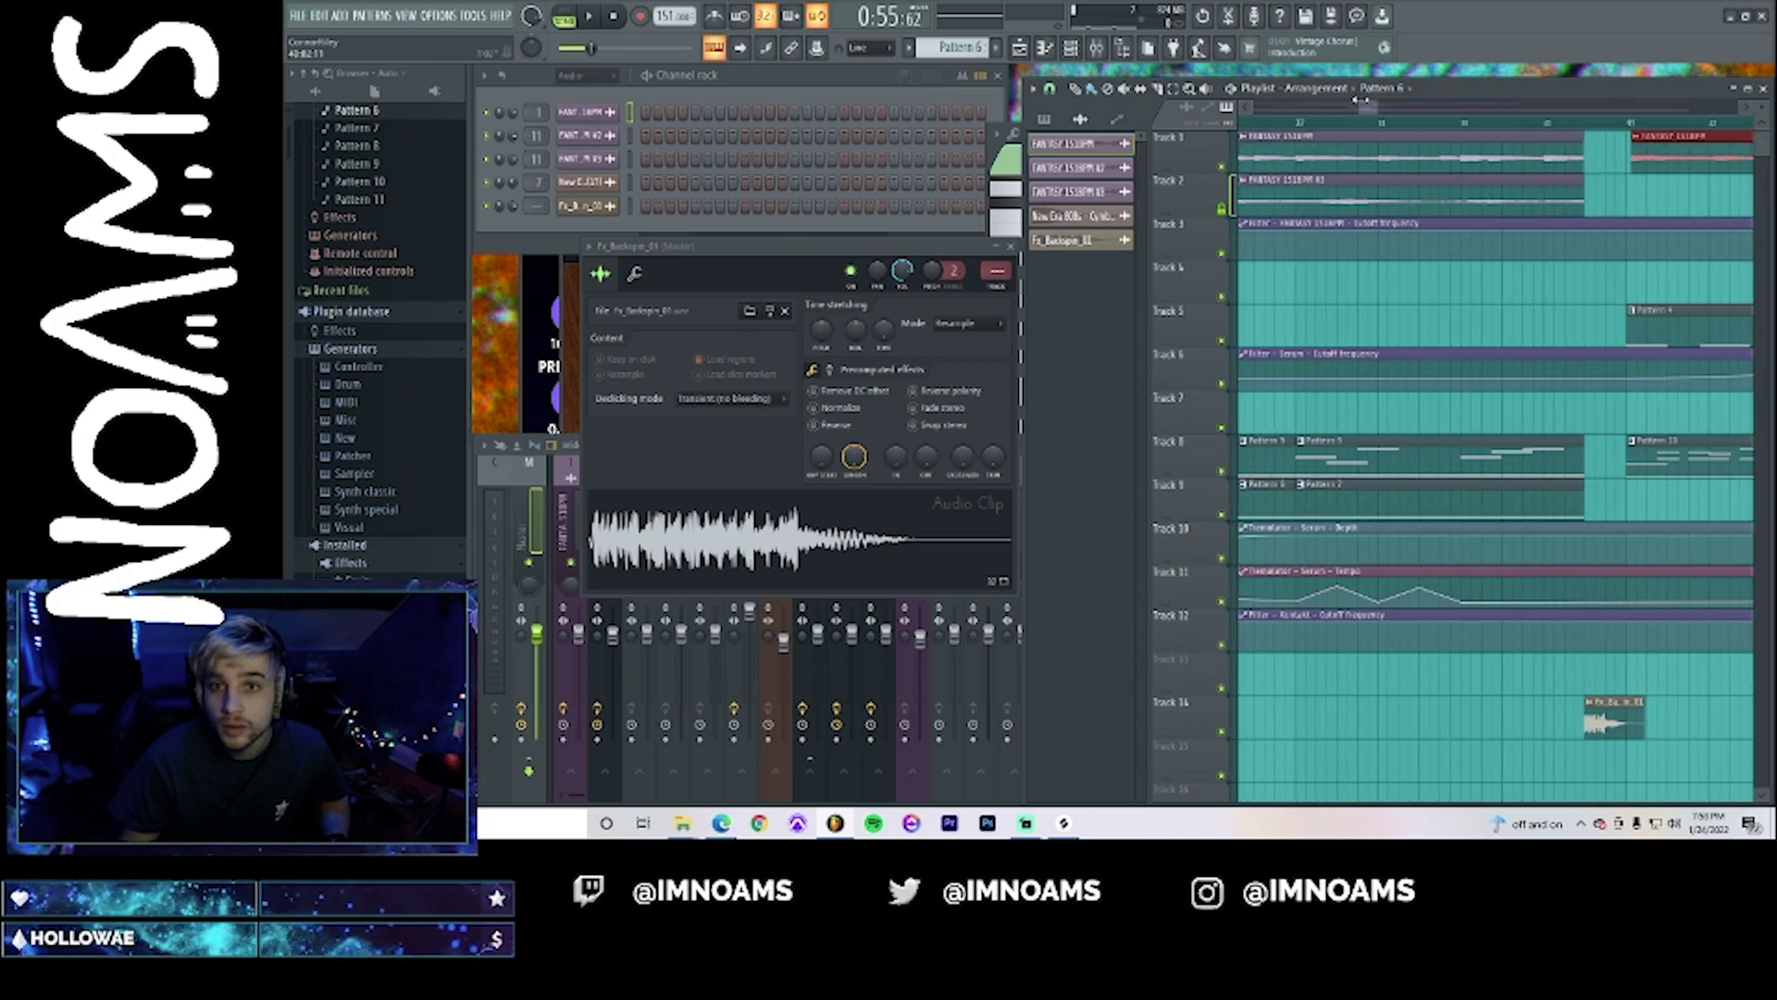
{"action": "left_click_drag", "start_coordinate": [1361, 107], "coordinate": [1374, 107]}
{"action": "left_click_drag", "start_coordinate": [1486, 162], "coordinate": [1469, 164]}
- Play the arrangement from bar 36 through the backspin transition into bar 41
{"action": "key", "text": "space"}
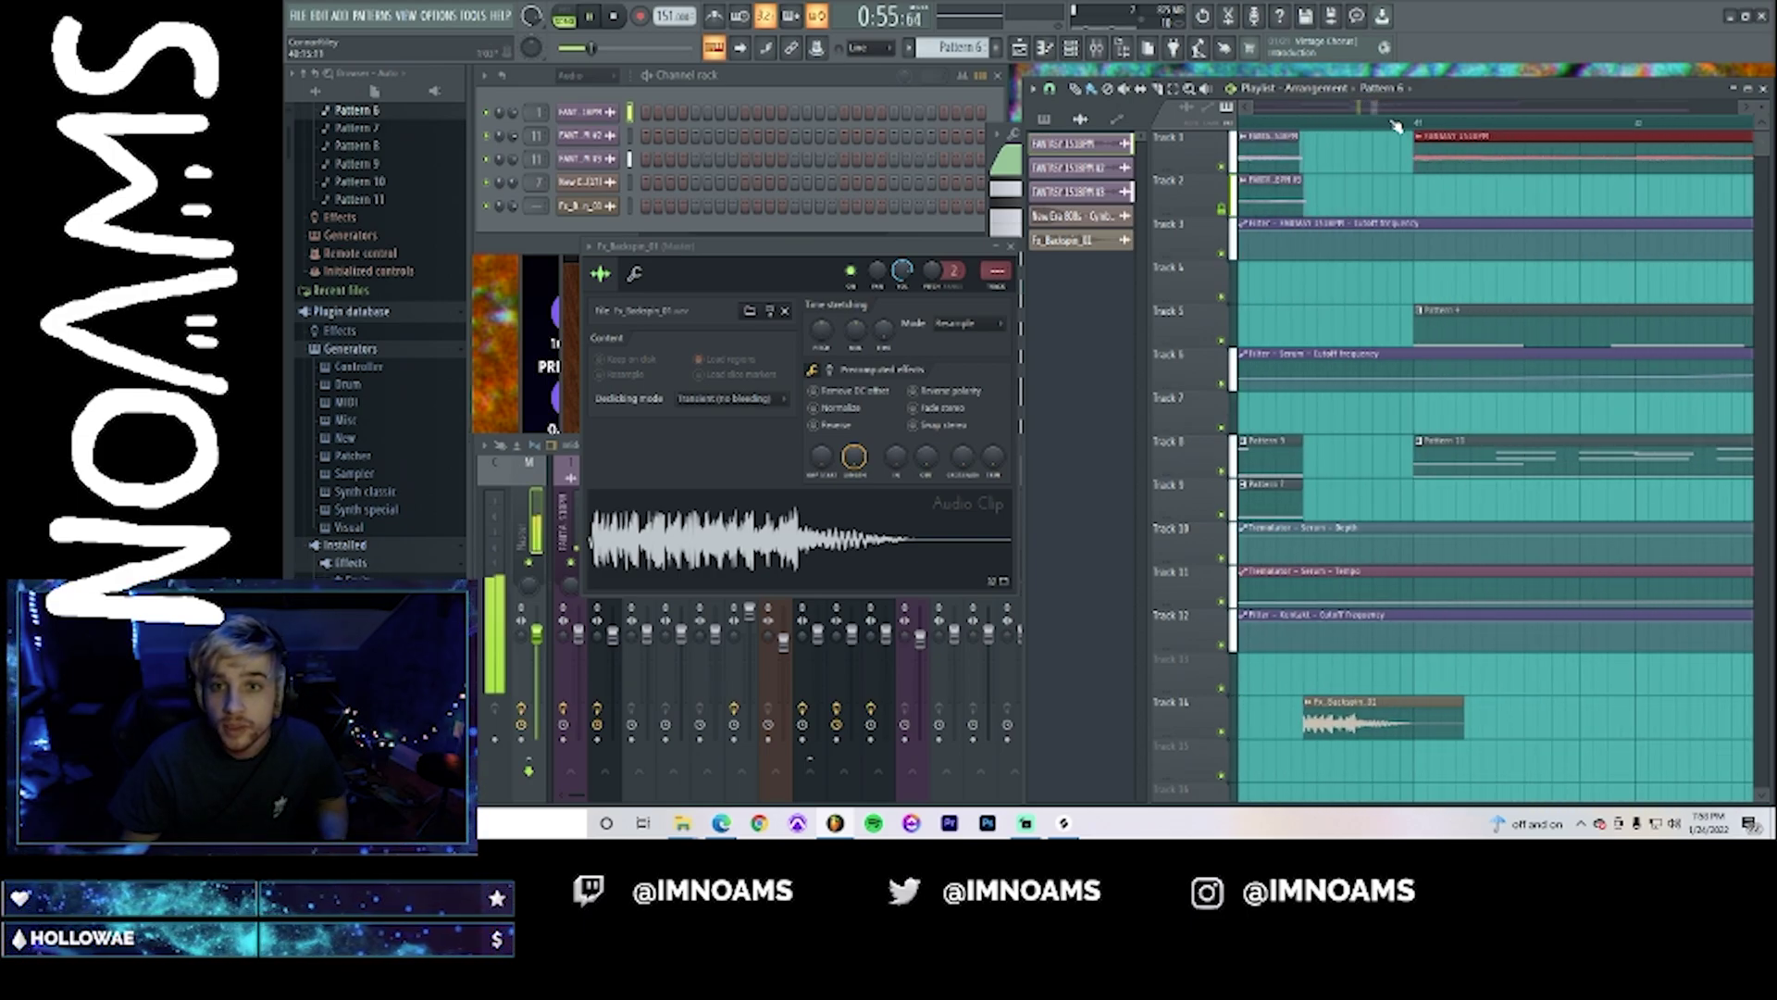
{"action": "scroll", "coordinate": [1396, 115], "scroll_direction": "down", "scroll_amount": 3}
{"action": "scroll", "coordinate": [1396, 116], "scroll_direction": "down", "scroll_amount": 2}
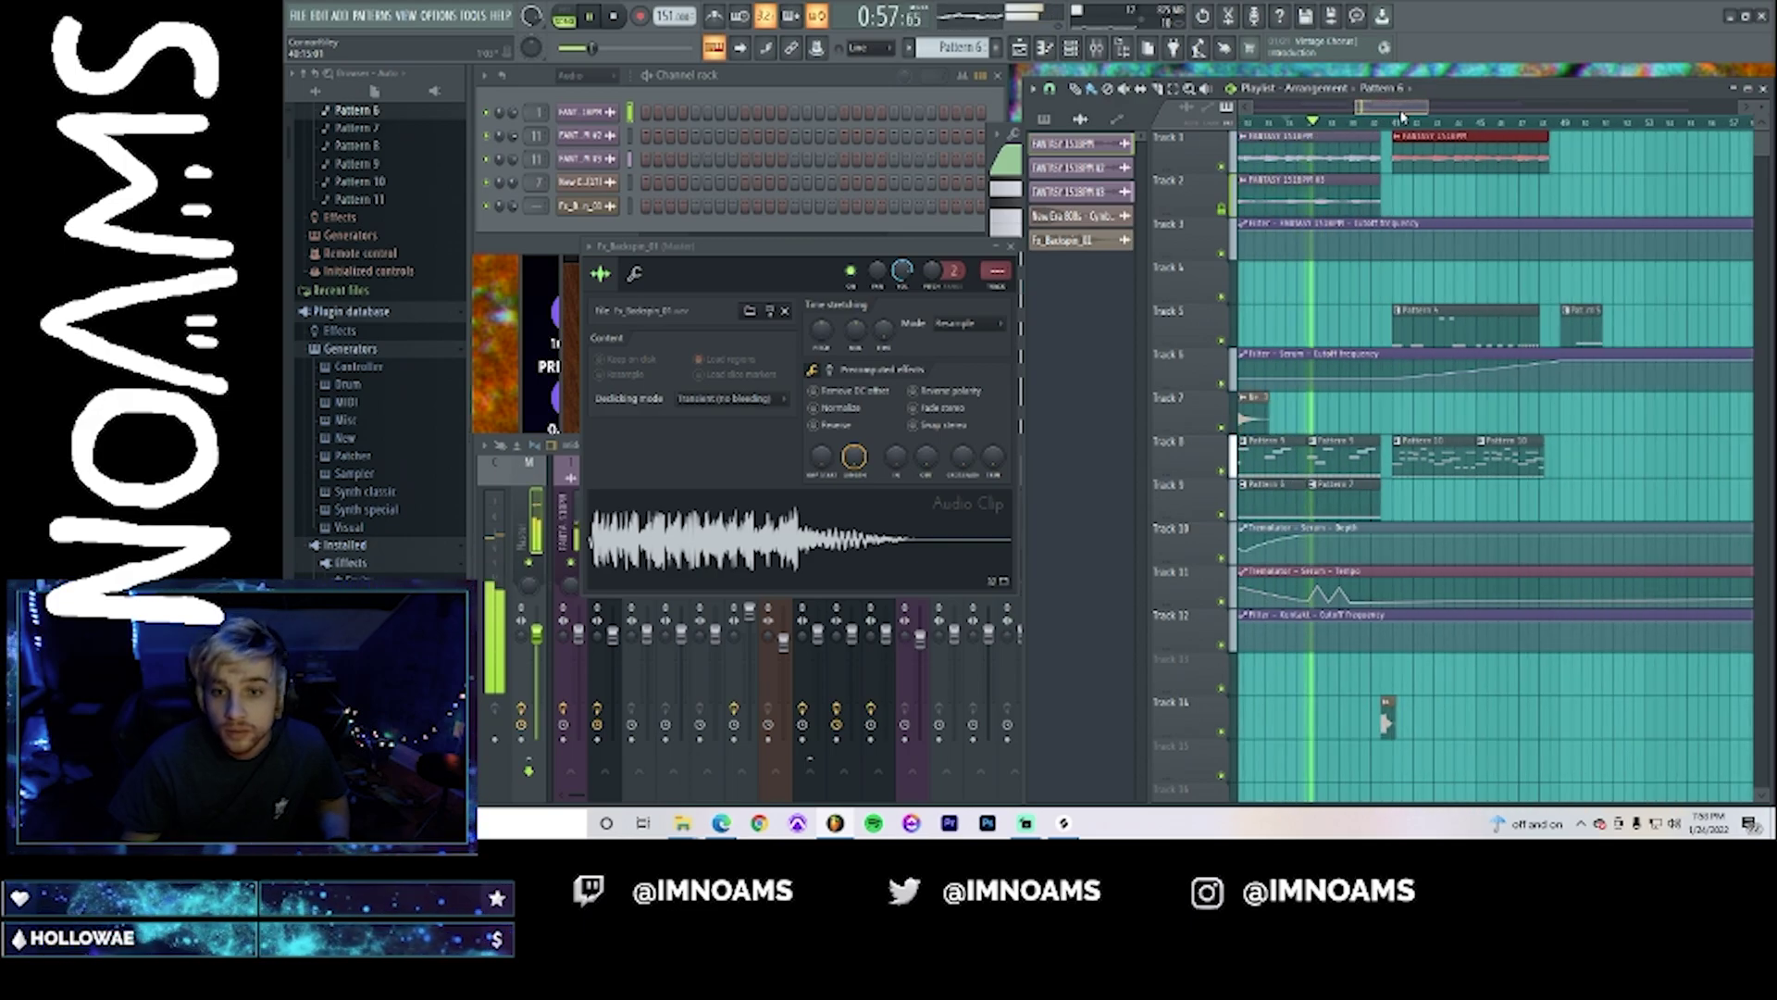
{"action": "left_click_drag", "start_coordinate": [1394, 106], "coordinate": [1392, 110]}
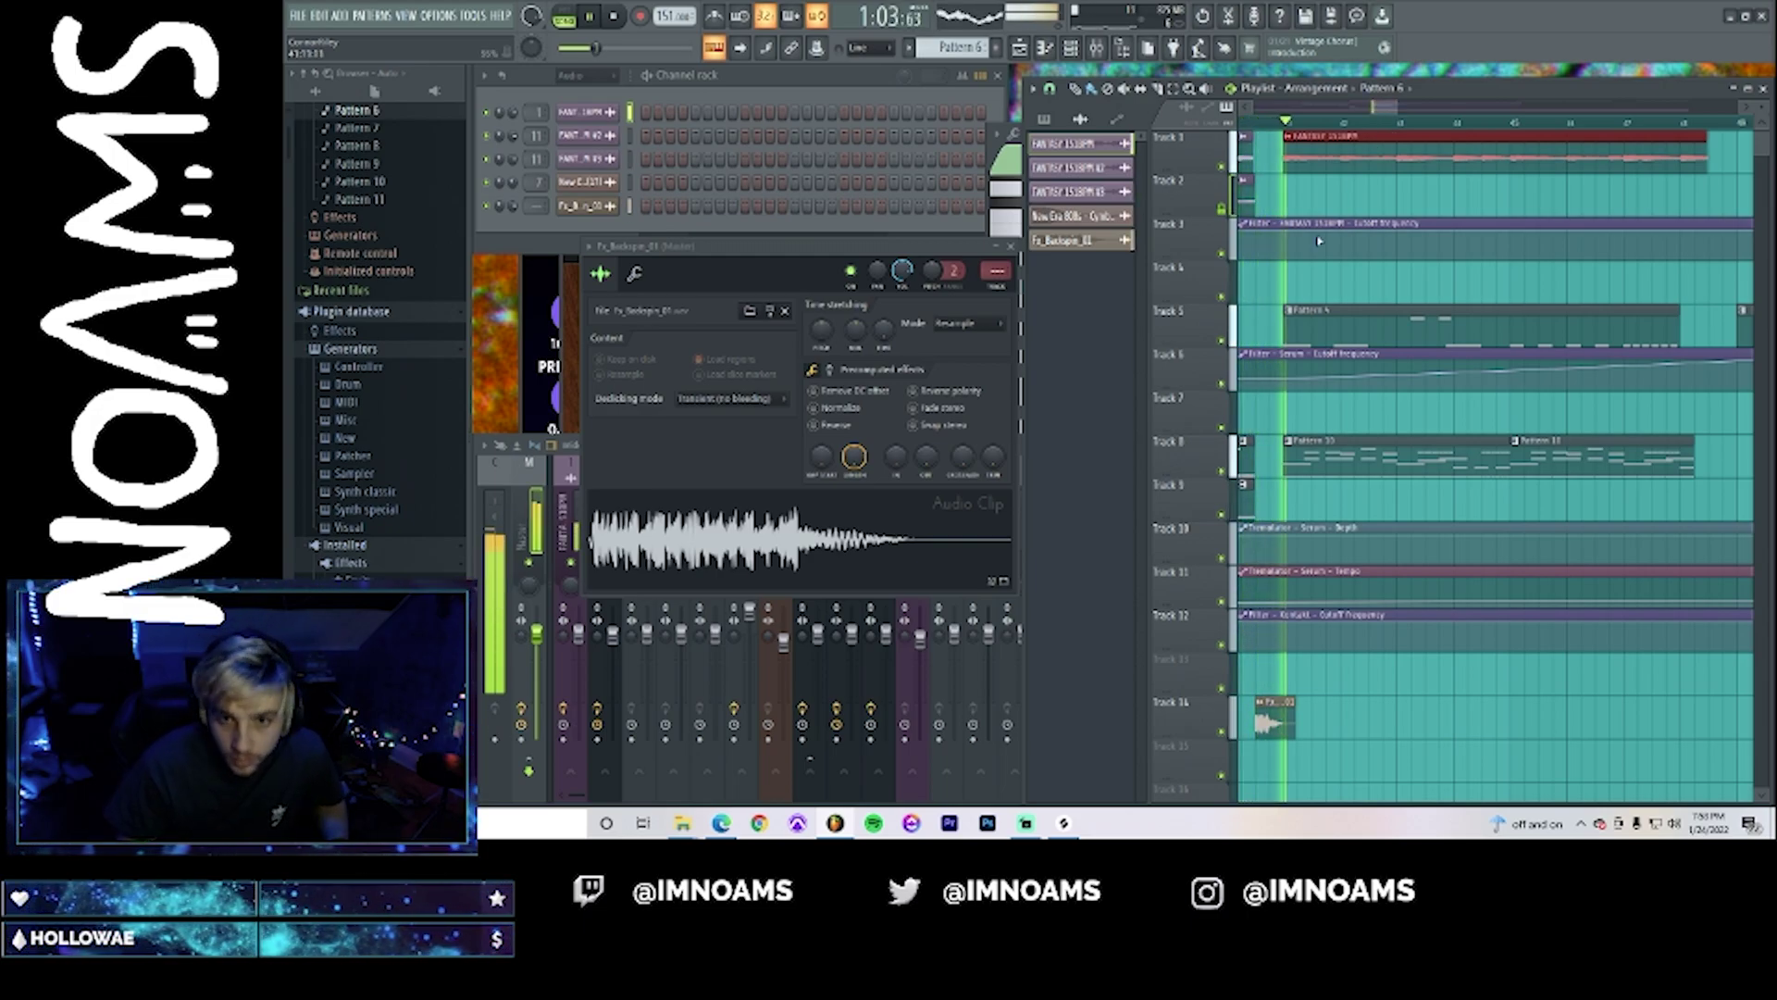
{"action": "key", "text": "space"}
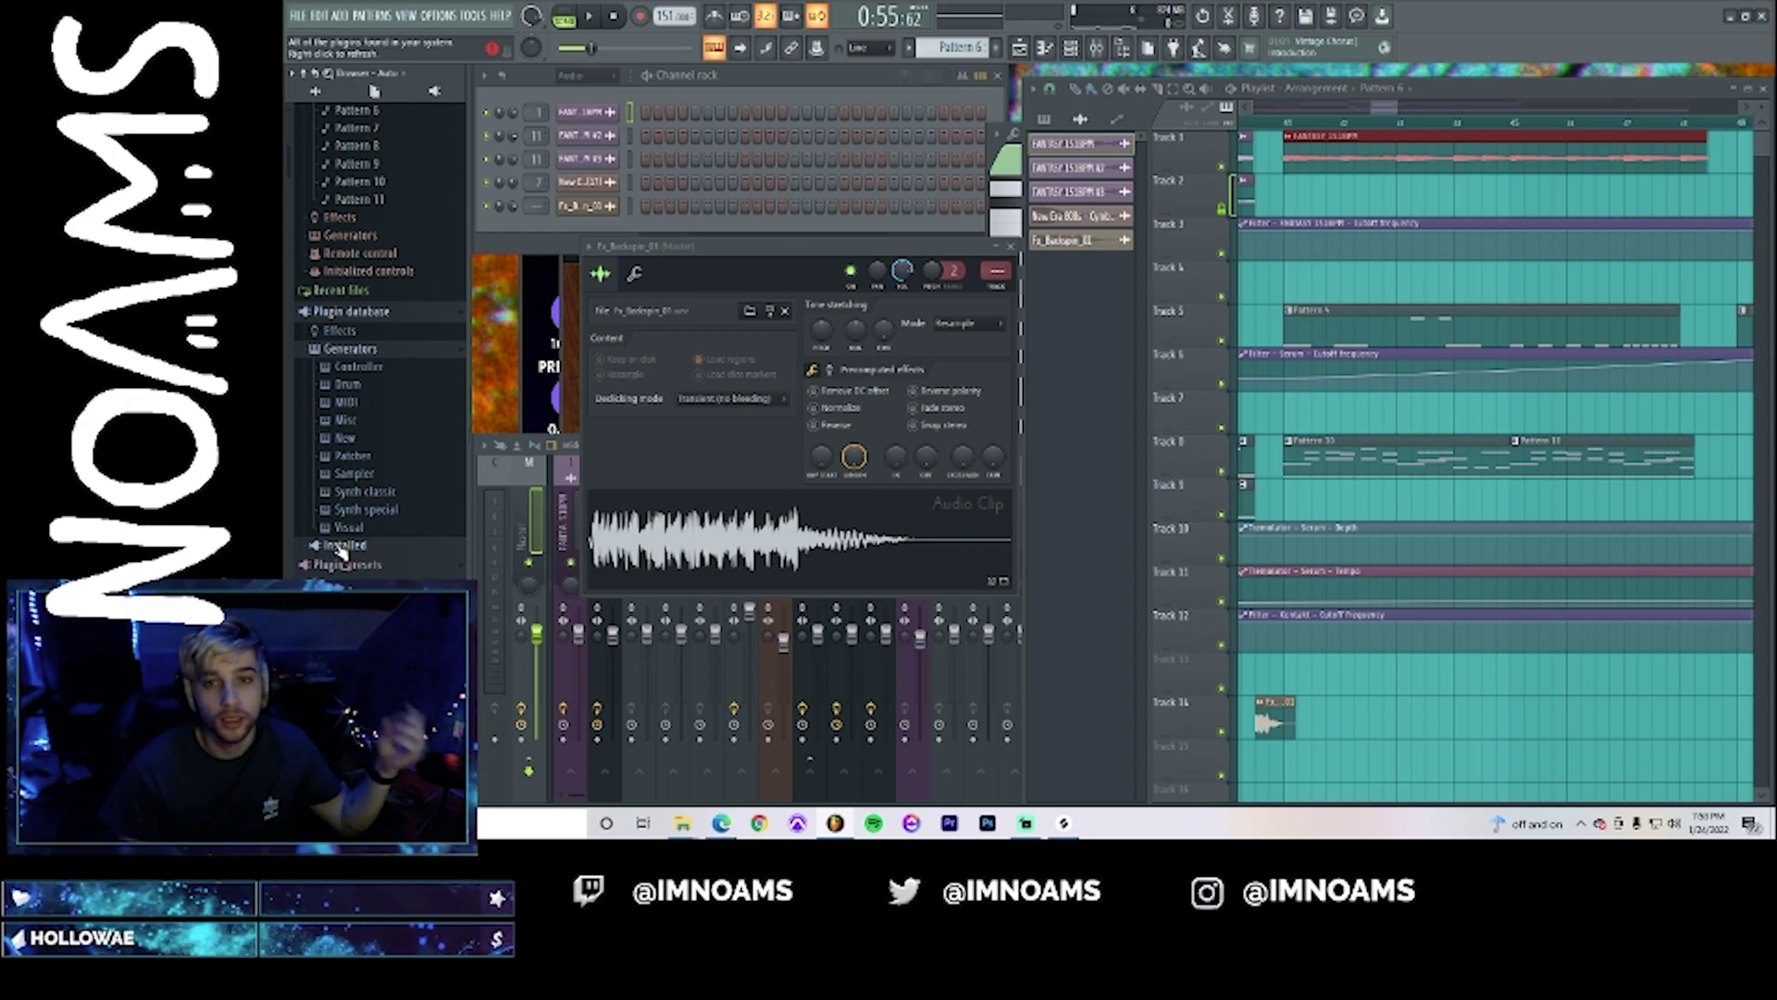
- Place a copy of the New Era 808s cymbal clip on Track 7 at bar 41
{"action": "mouse_move", "coordinate": [1397, 108]}
{"action": "left_mouse_down"}
{"action": "mouse_move", "coordinate": [1414, 108]}
{"action": "mouse_move", "coordinate": [1385, 107]}
{"action": "left_mouse_up"}
{"action": "left_click", "coordinate": [1267, 420]}
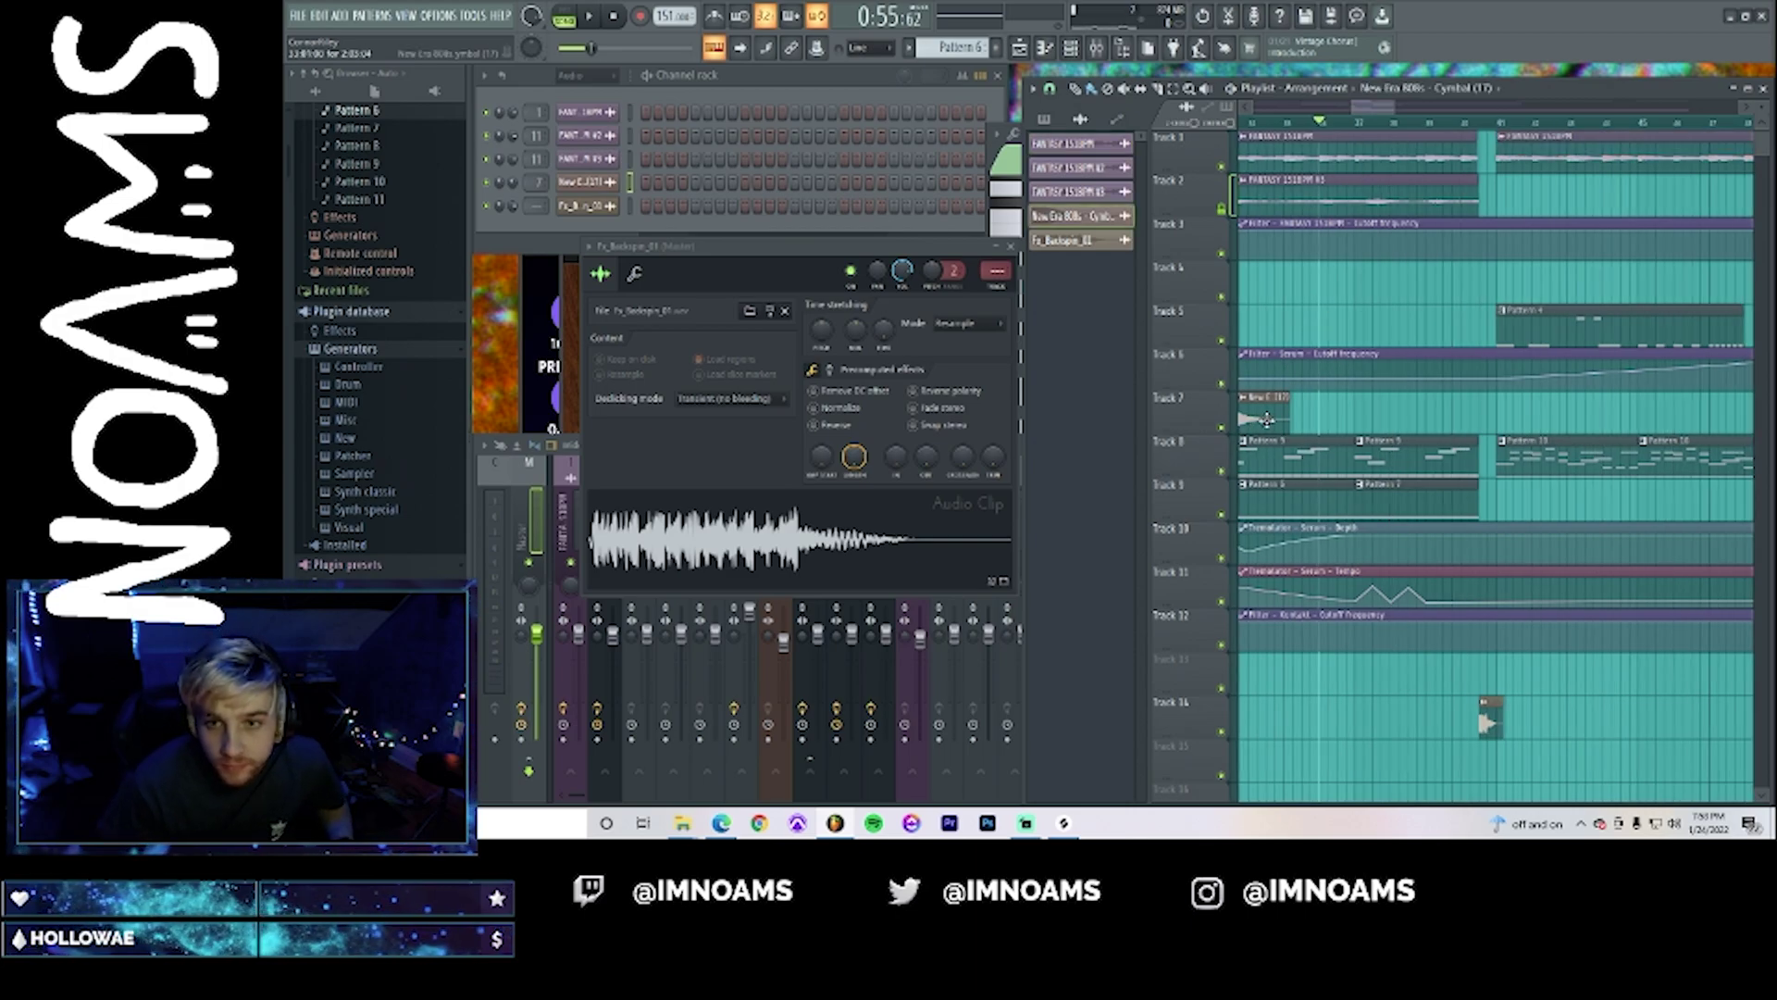
{"action": "left_click", "coordinate": [1497, 423]}
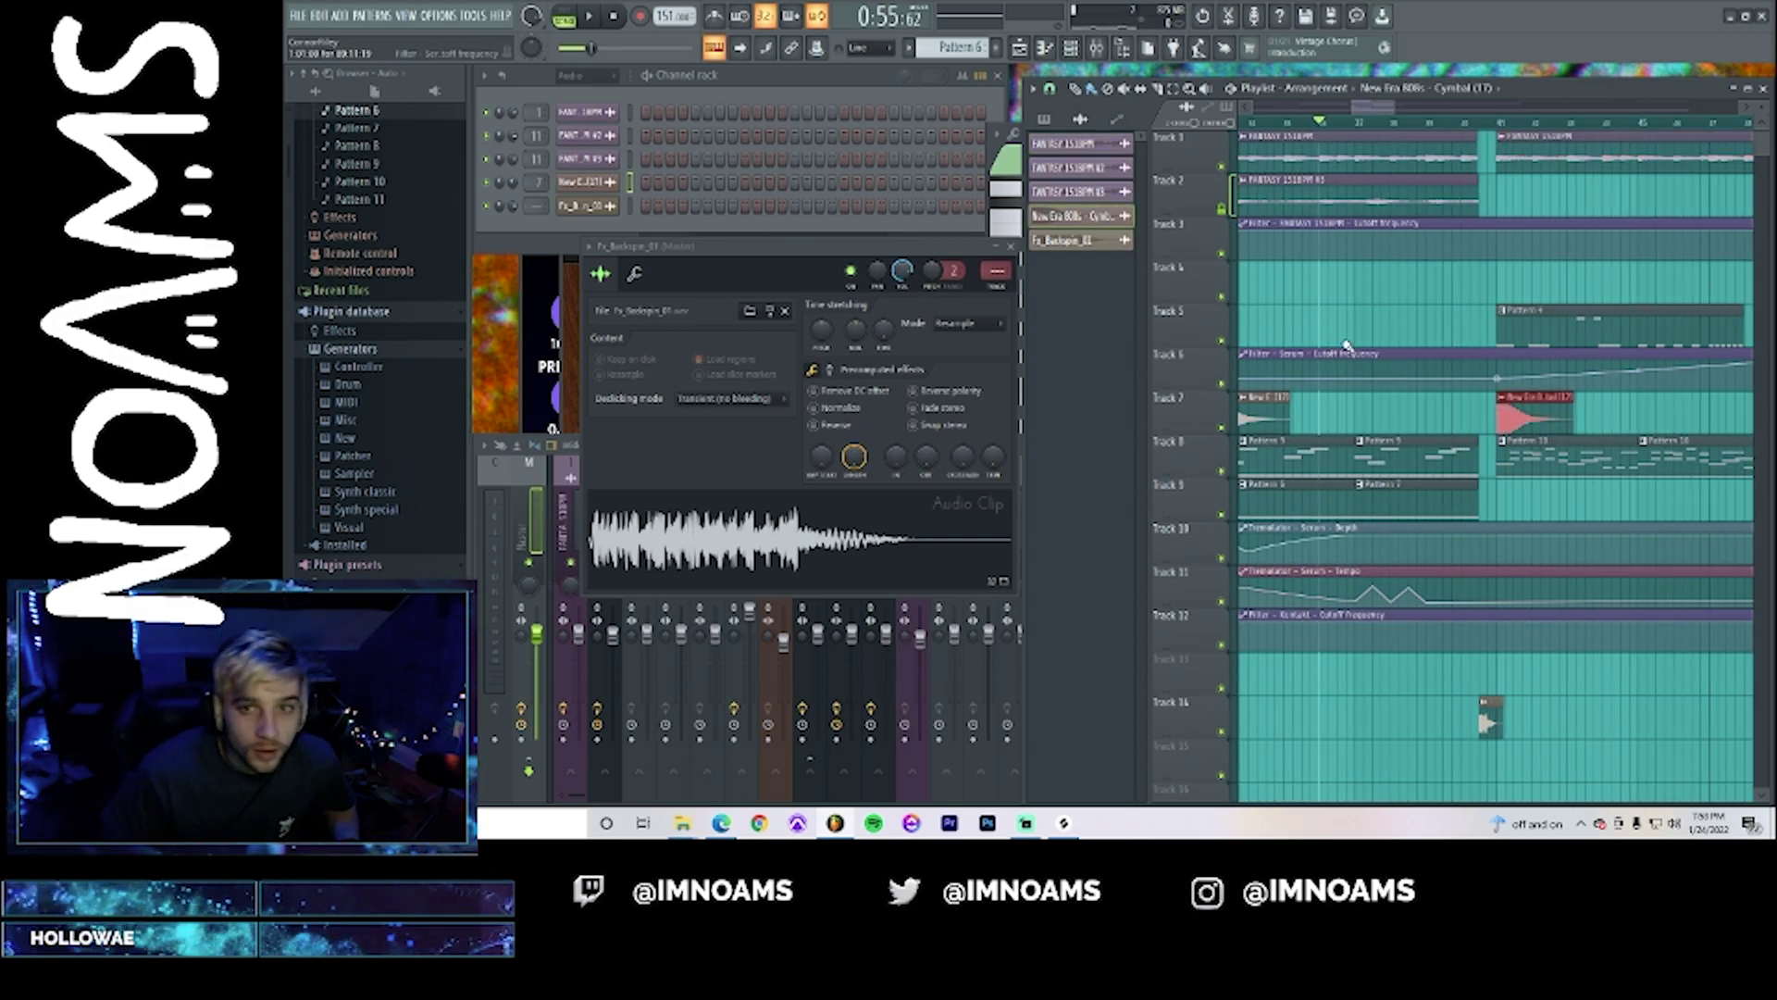
- Listen to the FANTASY 151BPM clip at bar 89 on Track 1
{"action": "left_click_drag", "start_coordinate": [1376, 107], "coordinate": [1532, 112]}
{"action": "left_click", "coordinate": [1330, 136]}
{"action": "left_click", "coordinate": [1302, 124]}
{"action": "key", "text": "space"}
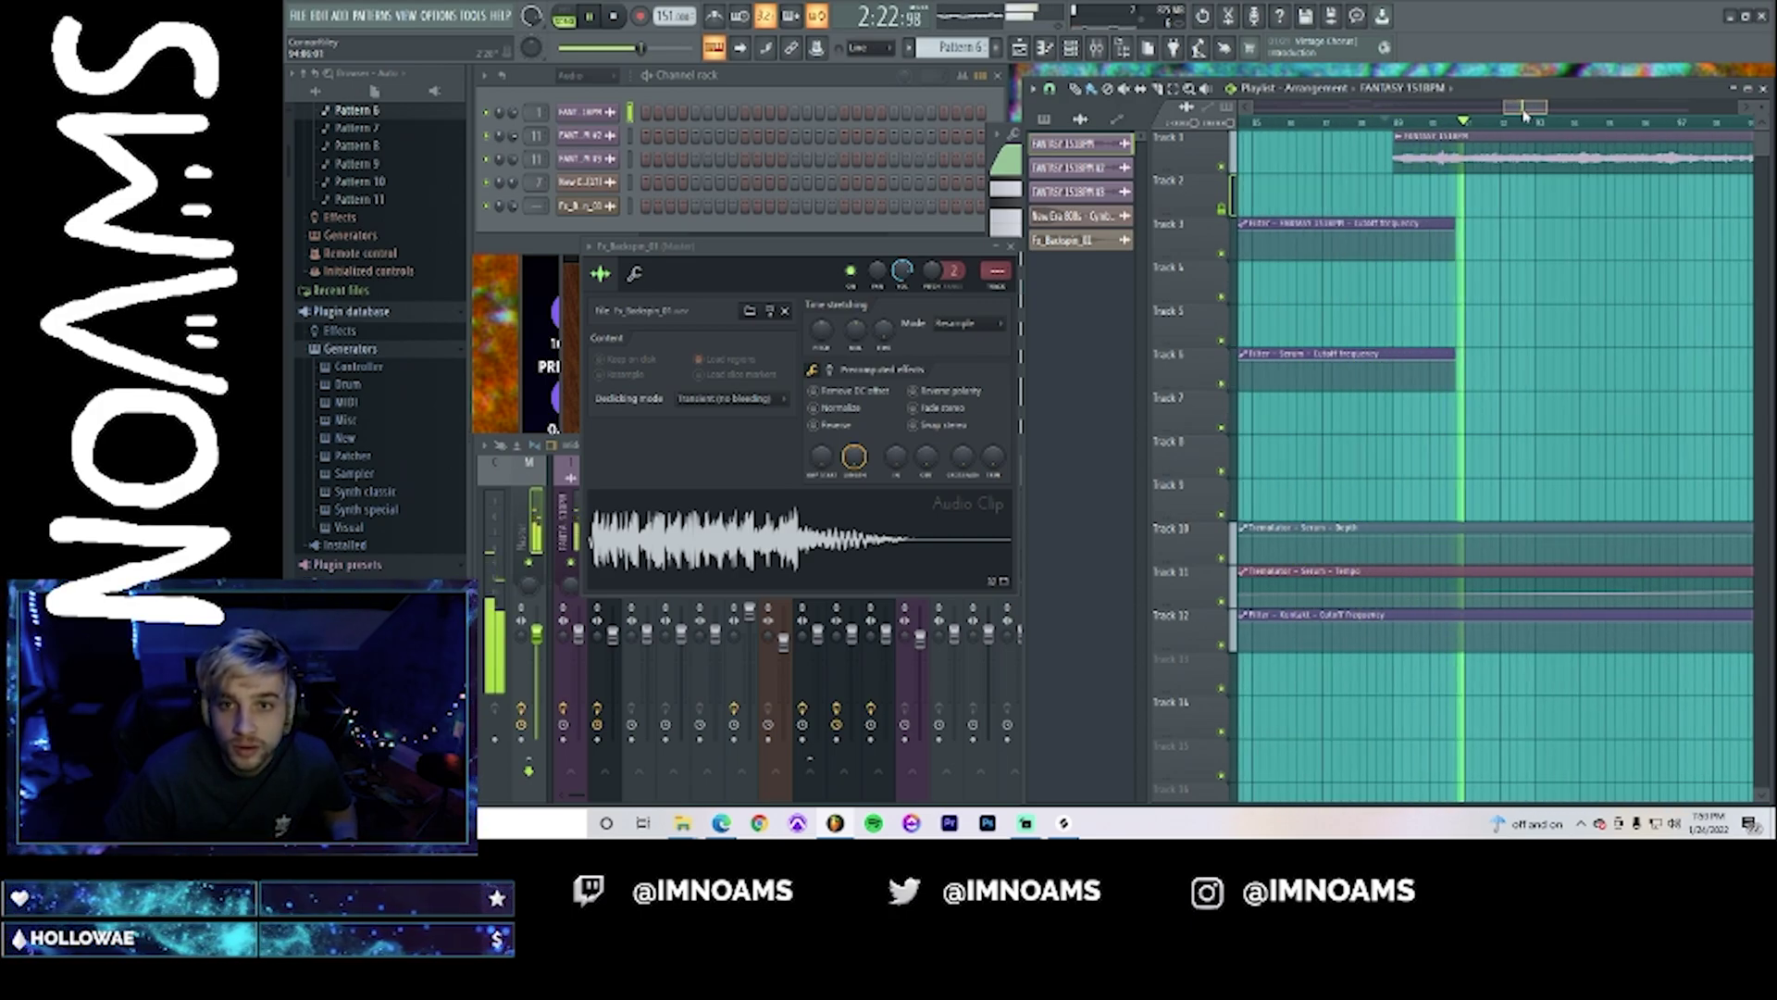
{"action": "key", "text": "space"}
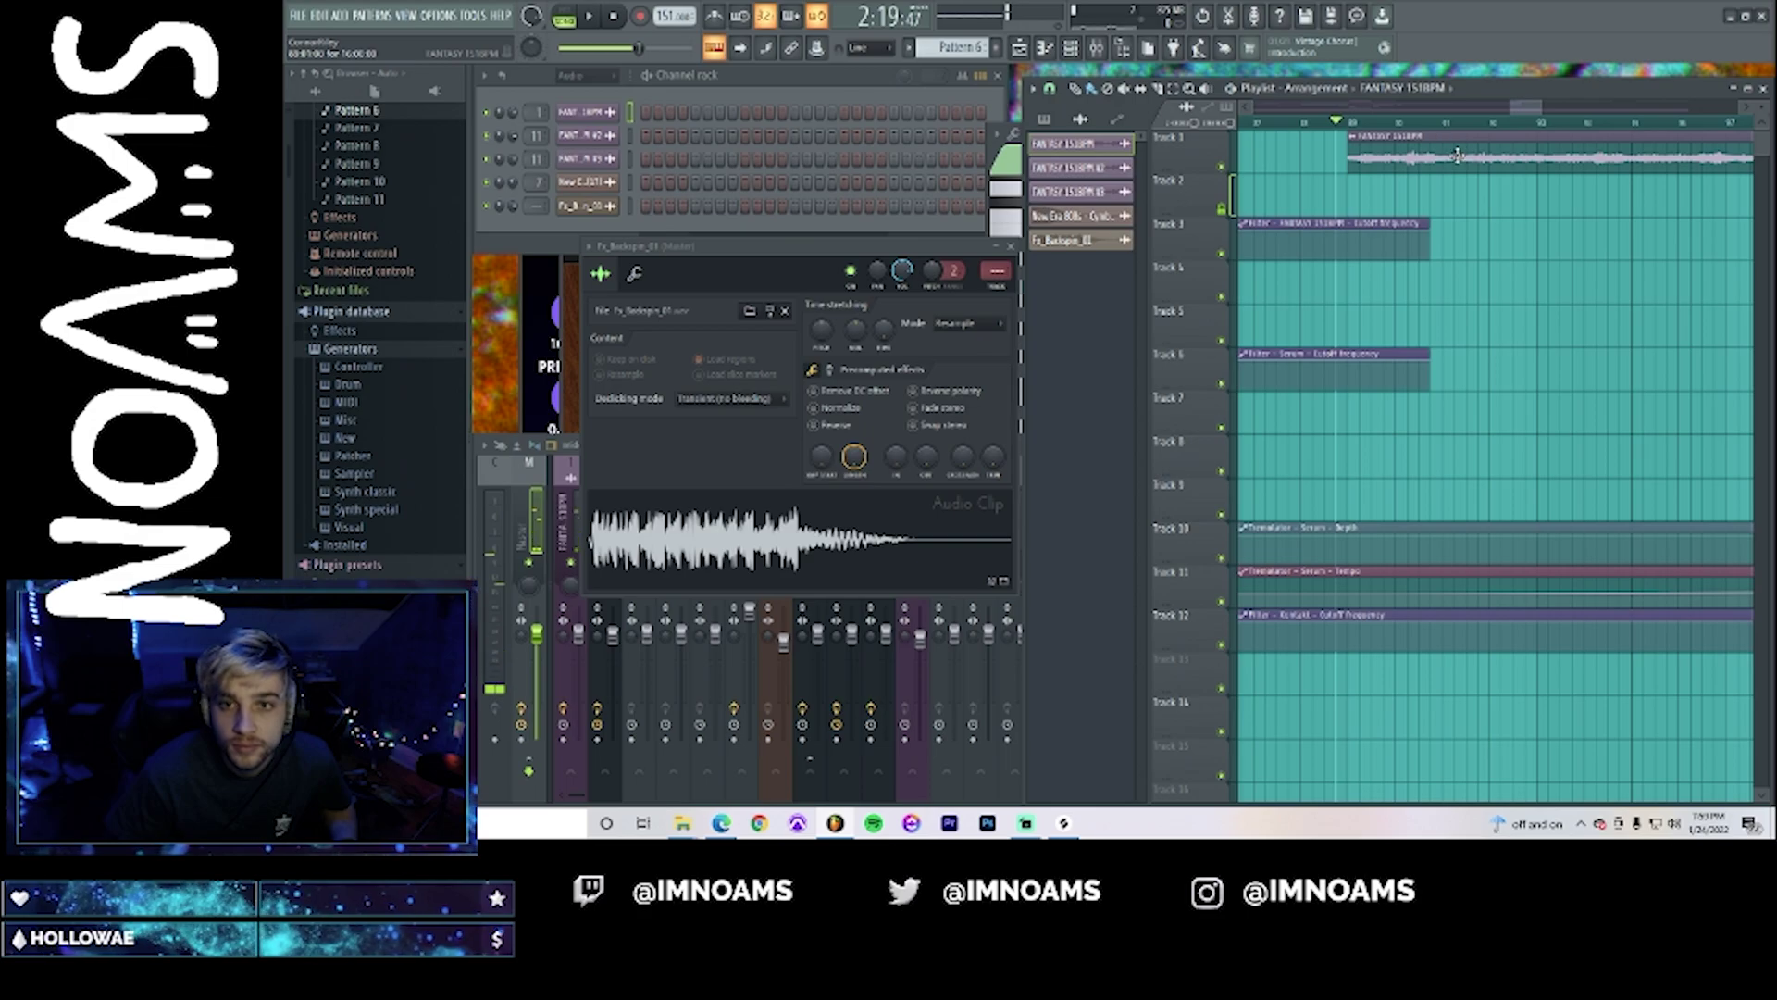
- Place the 16-bar FANTASY 151BPM clip on Track 1 at bar 49 and play back from there
{"action": "mouse_move", "coordinate": [1454, 151]}
{"action": "left_mouse_down"}
{"action": "mouse_move", "coordinate": [1042, 148]}
{"action": "mouse_move", "coordinate": [1609, 216]}
{"action": "mouse_move", "coordinate": [1773, 206]}
{"action": "mouse_move", "coordinate": [1721, 162]}
{"action": "mouse_move", "coordinate": [1468, 157]}
{"action": "left_mouse_up"}
{"action": "left_click", "coordinate": [1322, 124]}
{"action": "key", "text": "space"}
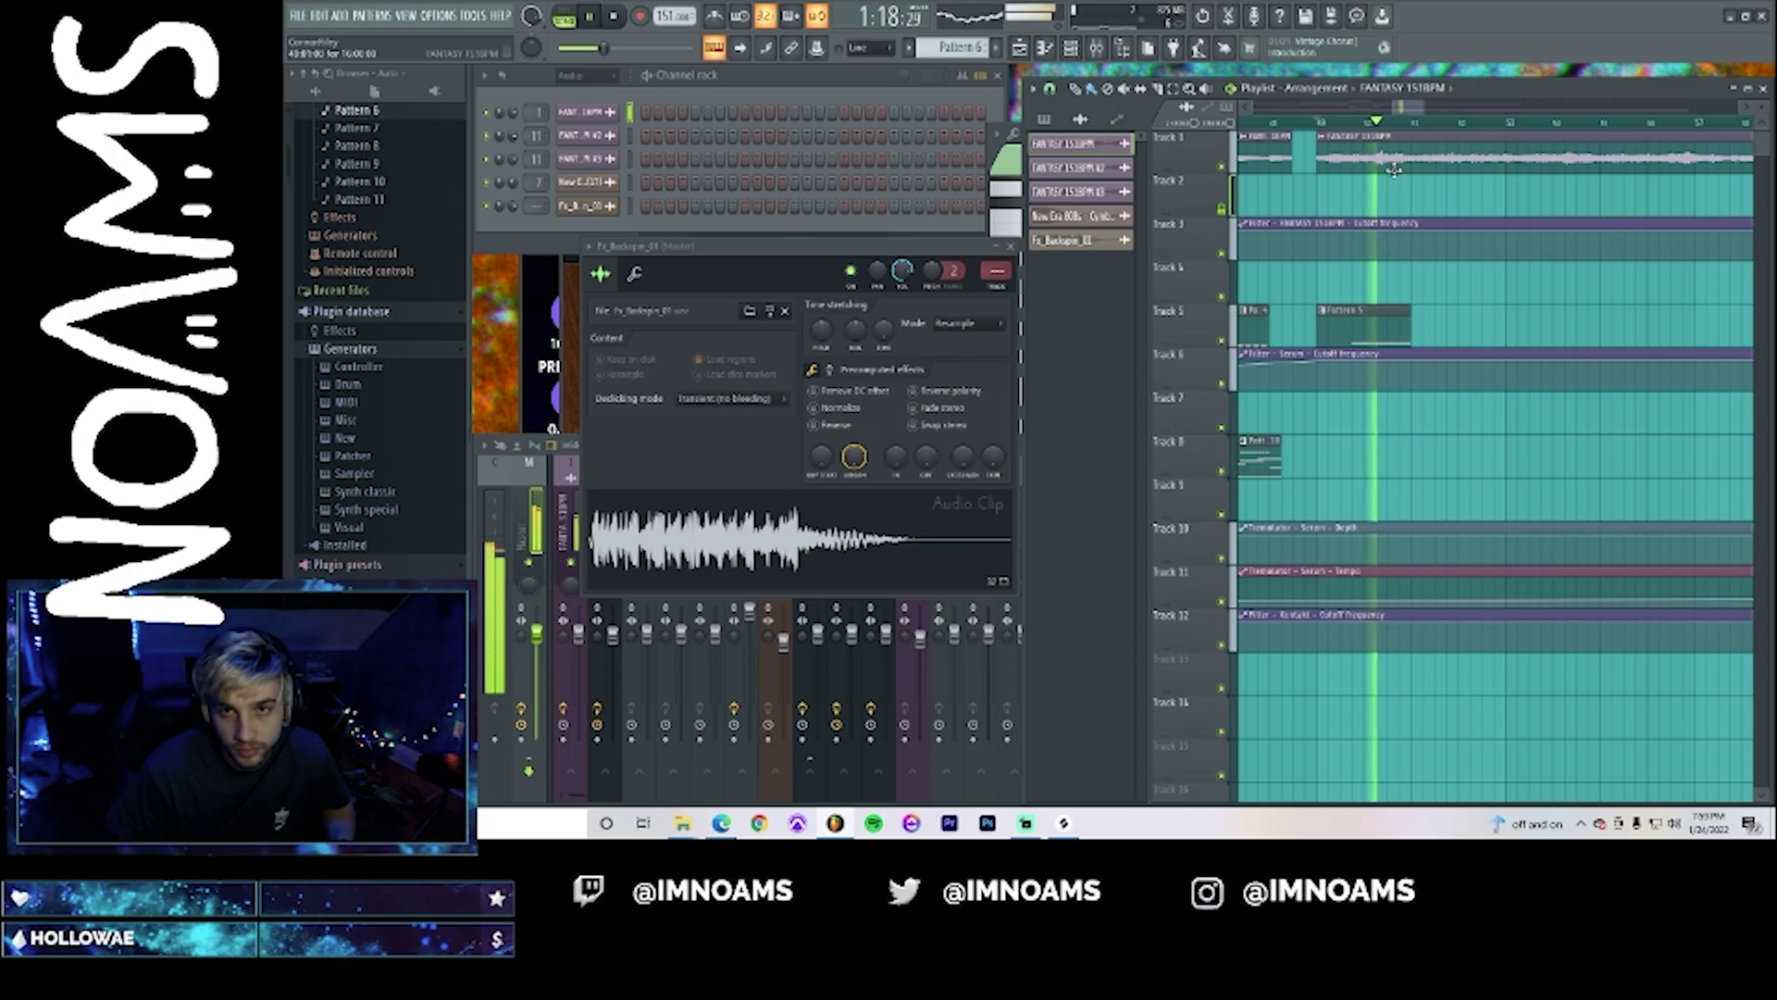
{"action": "key", "text": "space"}
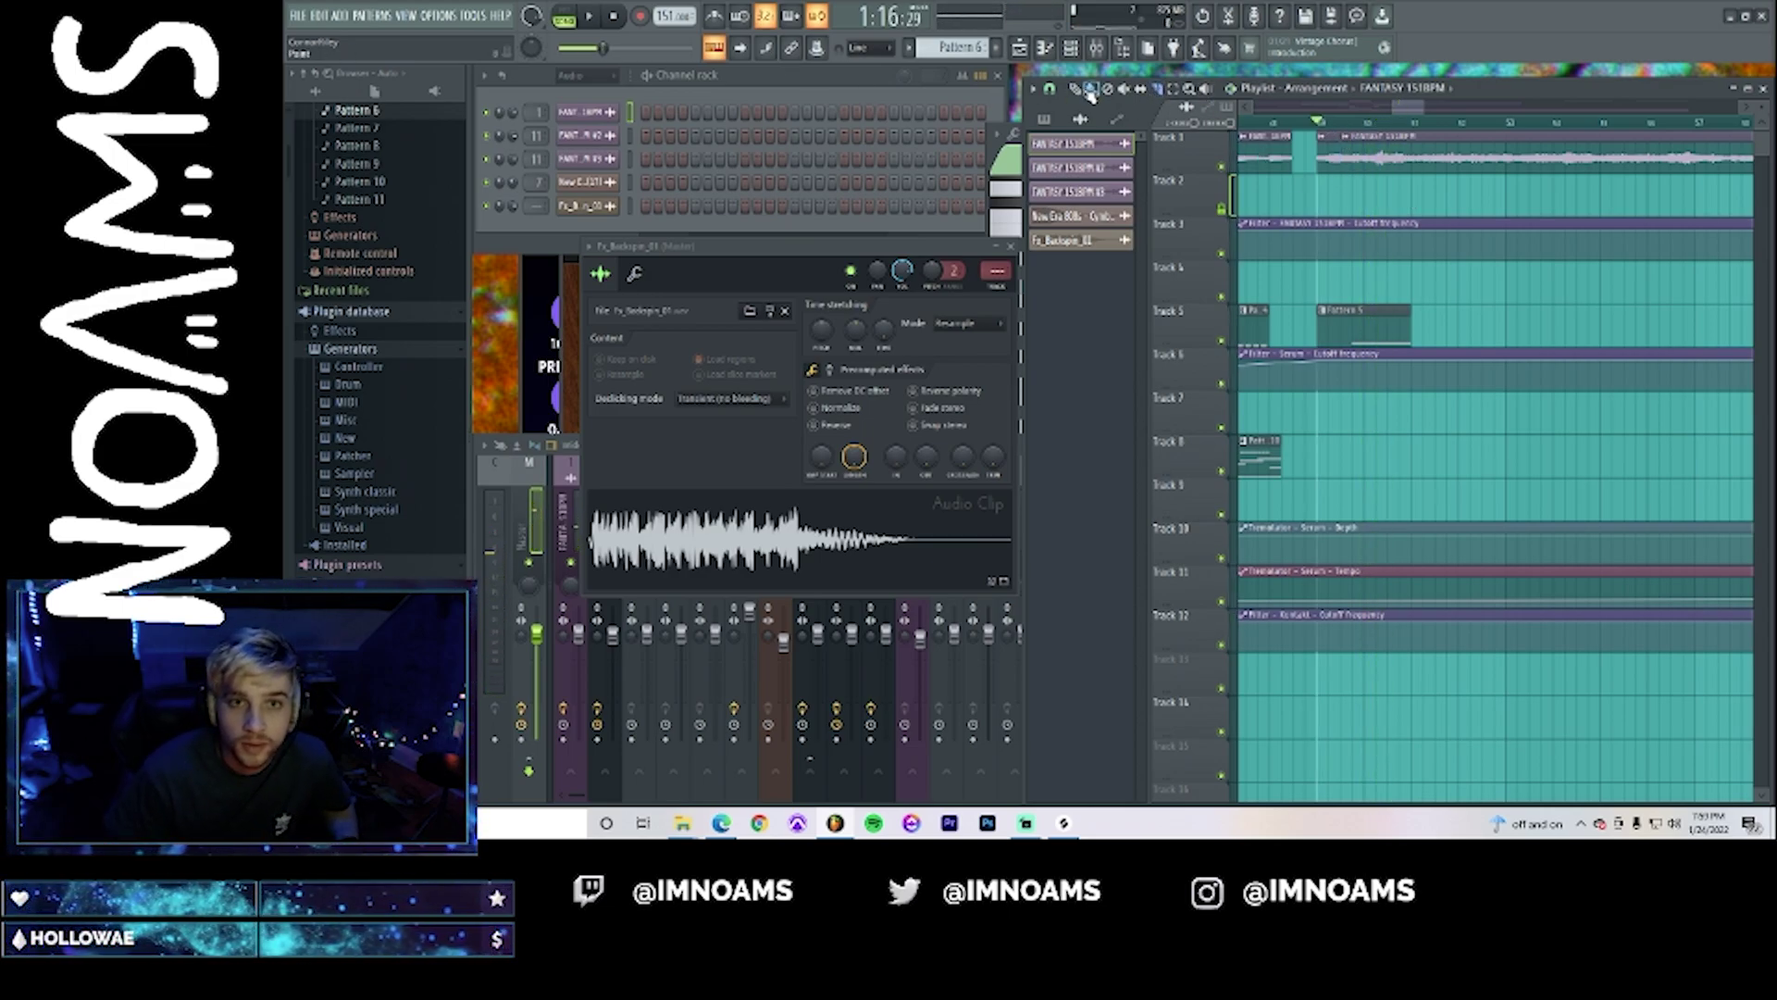
{"action": "key", "text": "space"}
{"action": "key", "text": "space"}
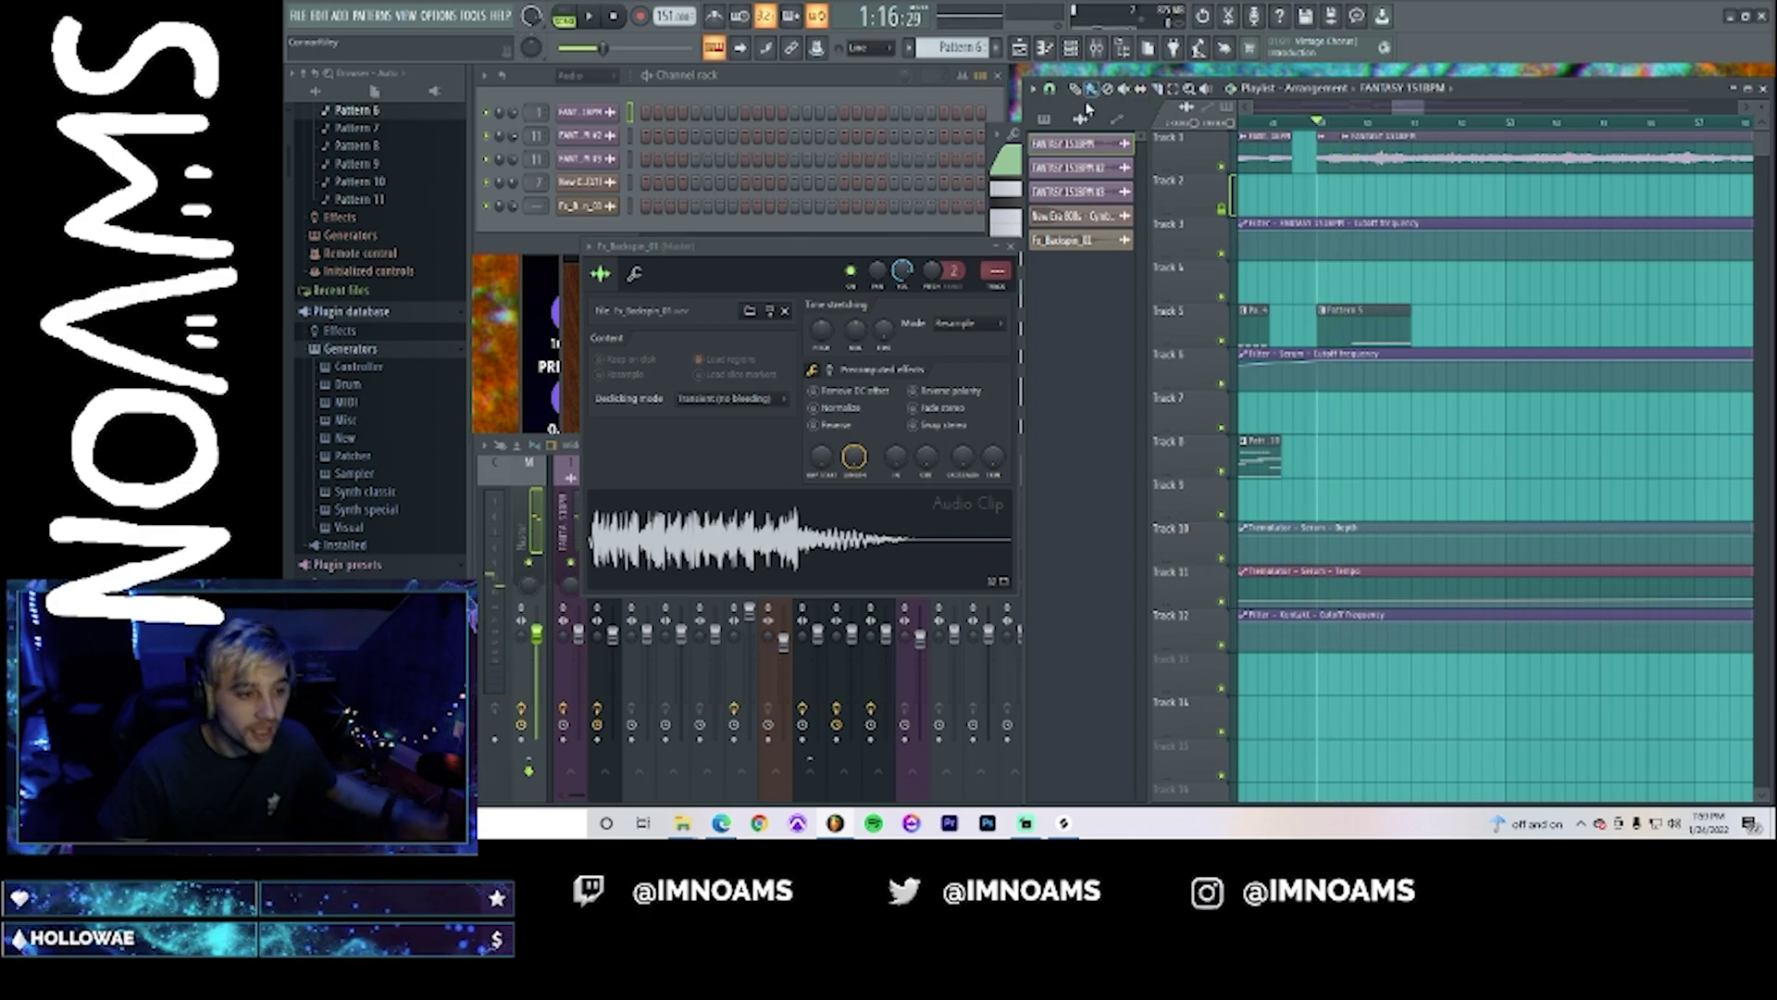
- Cut out the part of the bar 49 FANTASY clip between mid-bar 49 and bar 51, and listen to the gap
{"action": "left_click_drag", "start_coordinate": [1345, 170], "coordinate": [1415, 180]}
{"action": "key", "text": "space"}
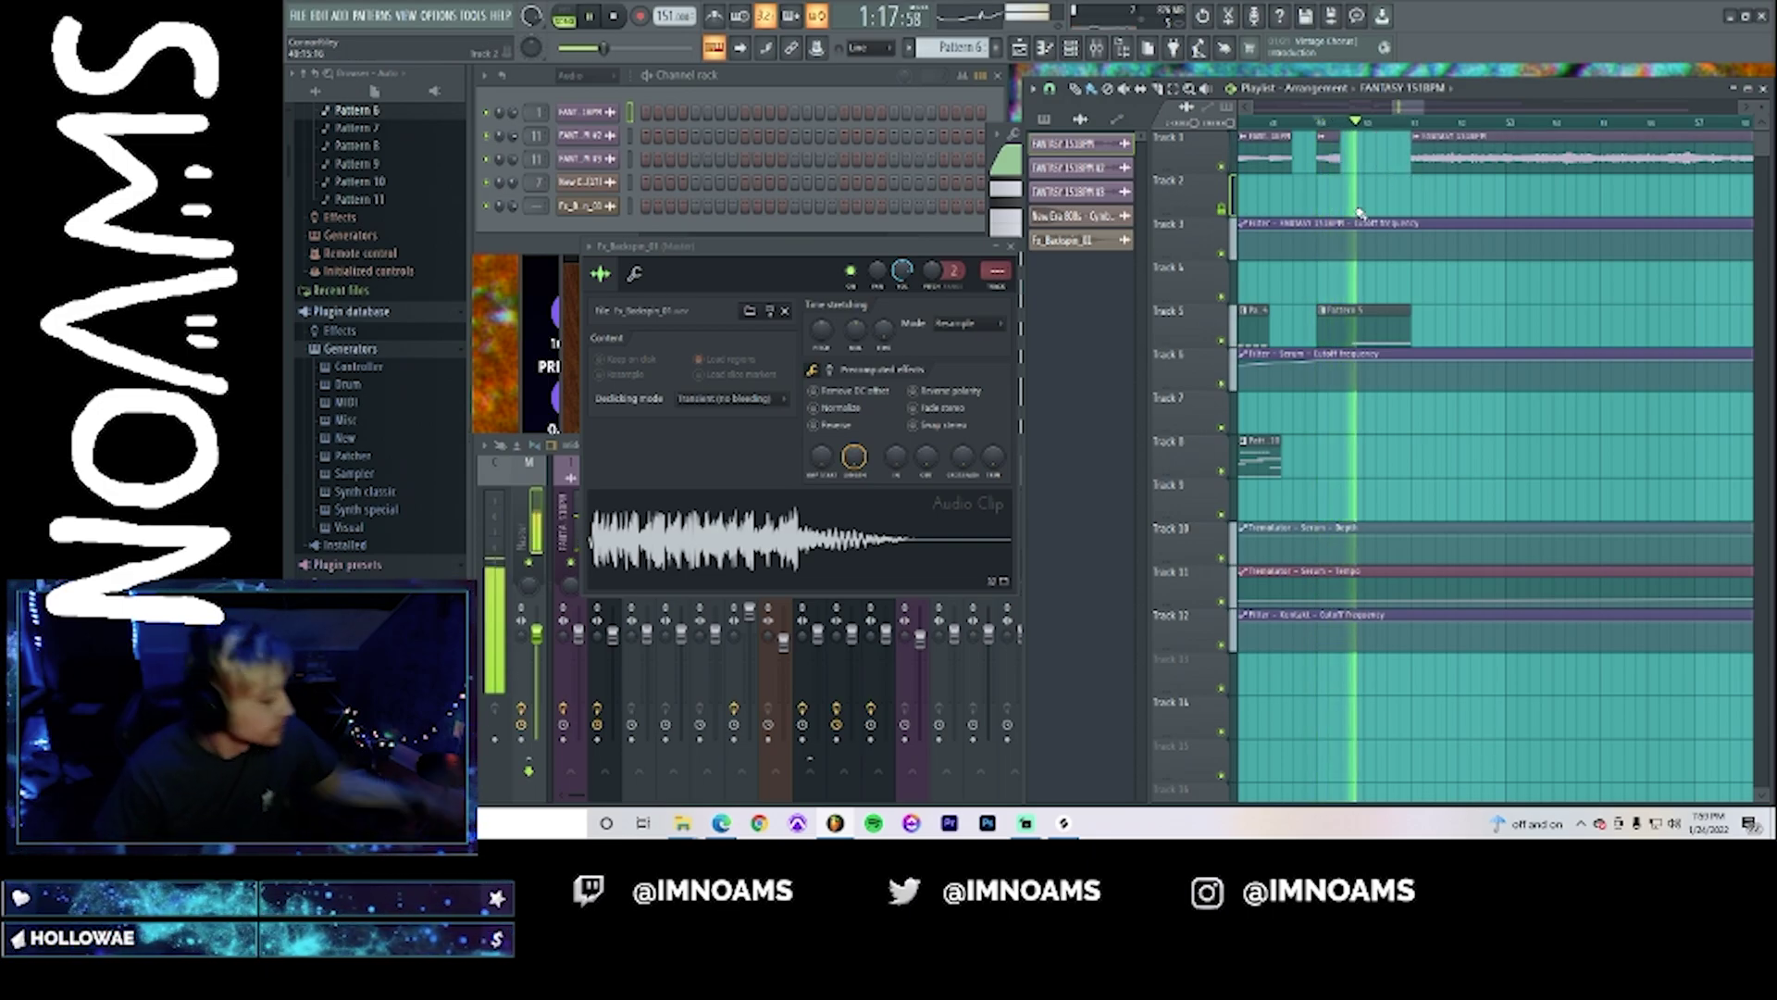
{"action": "key", "text": "space"}
- Collapse the cymbal, hi-hat and one-shot folders and the whole New Era 808 library in the sample browser
{"action": "scroll", "coordinate": [1369, 463], "scroll_direction": "down", "scroll_amount": 4}
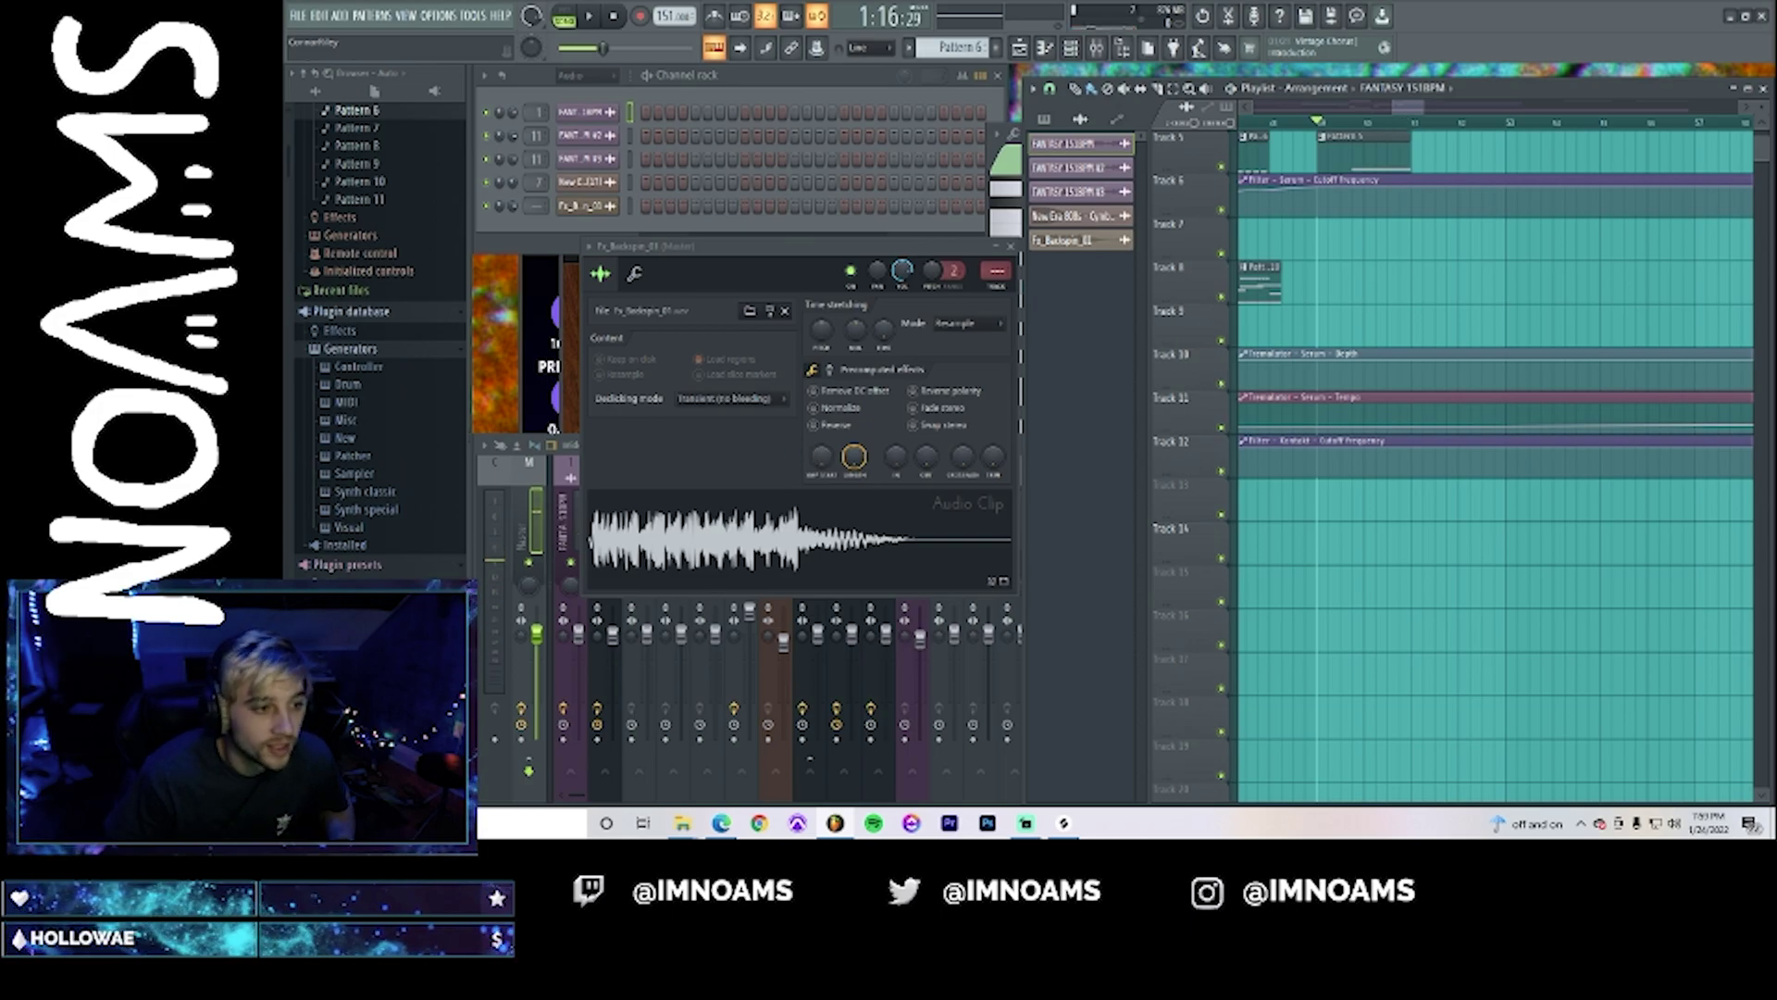
{"action": "scroll", "coordinate": [413, 401], "scroll_direction": "down", "scroll_amount": 15}
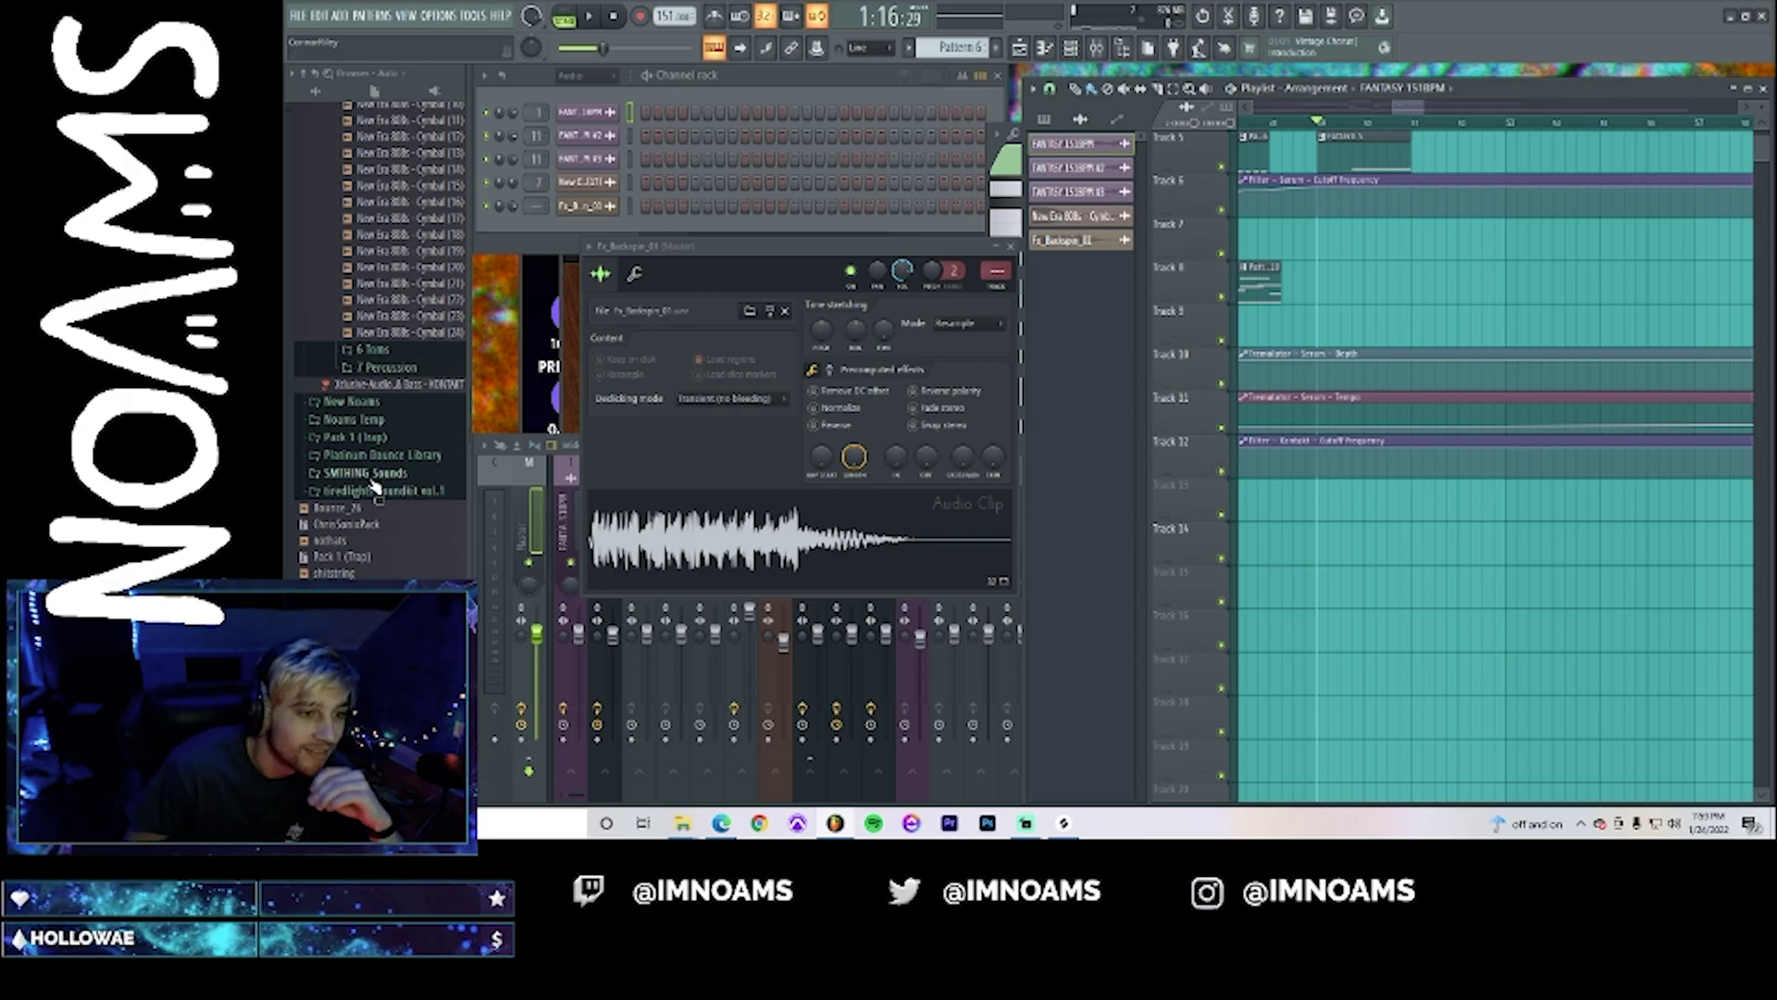
{"action": "scroll", "coordinate": [389, 393], "scroll_direction": "up", "scroll_amount": 10}
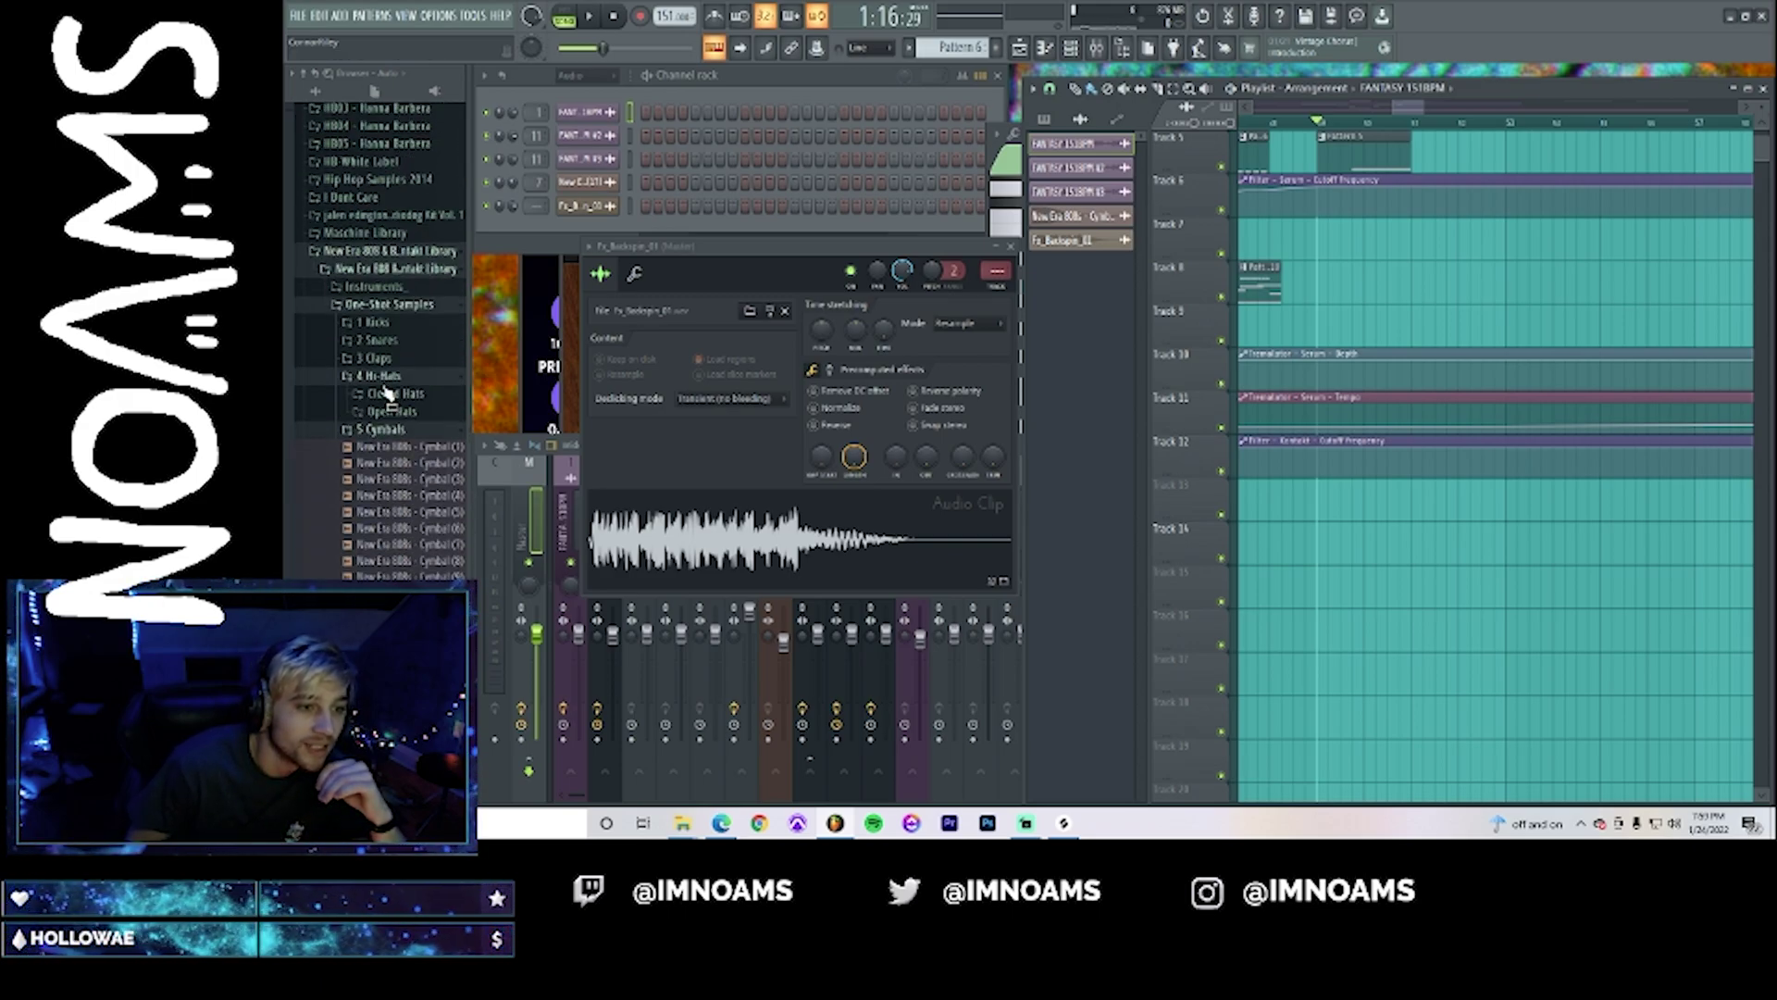
{"action": "left_click", "coordinate": [382, 430]}
{"action": "left_click", "coordinate": [380, 376]}
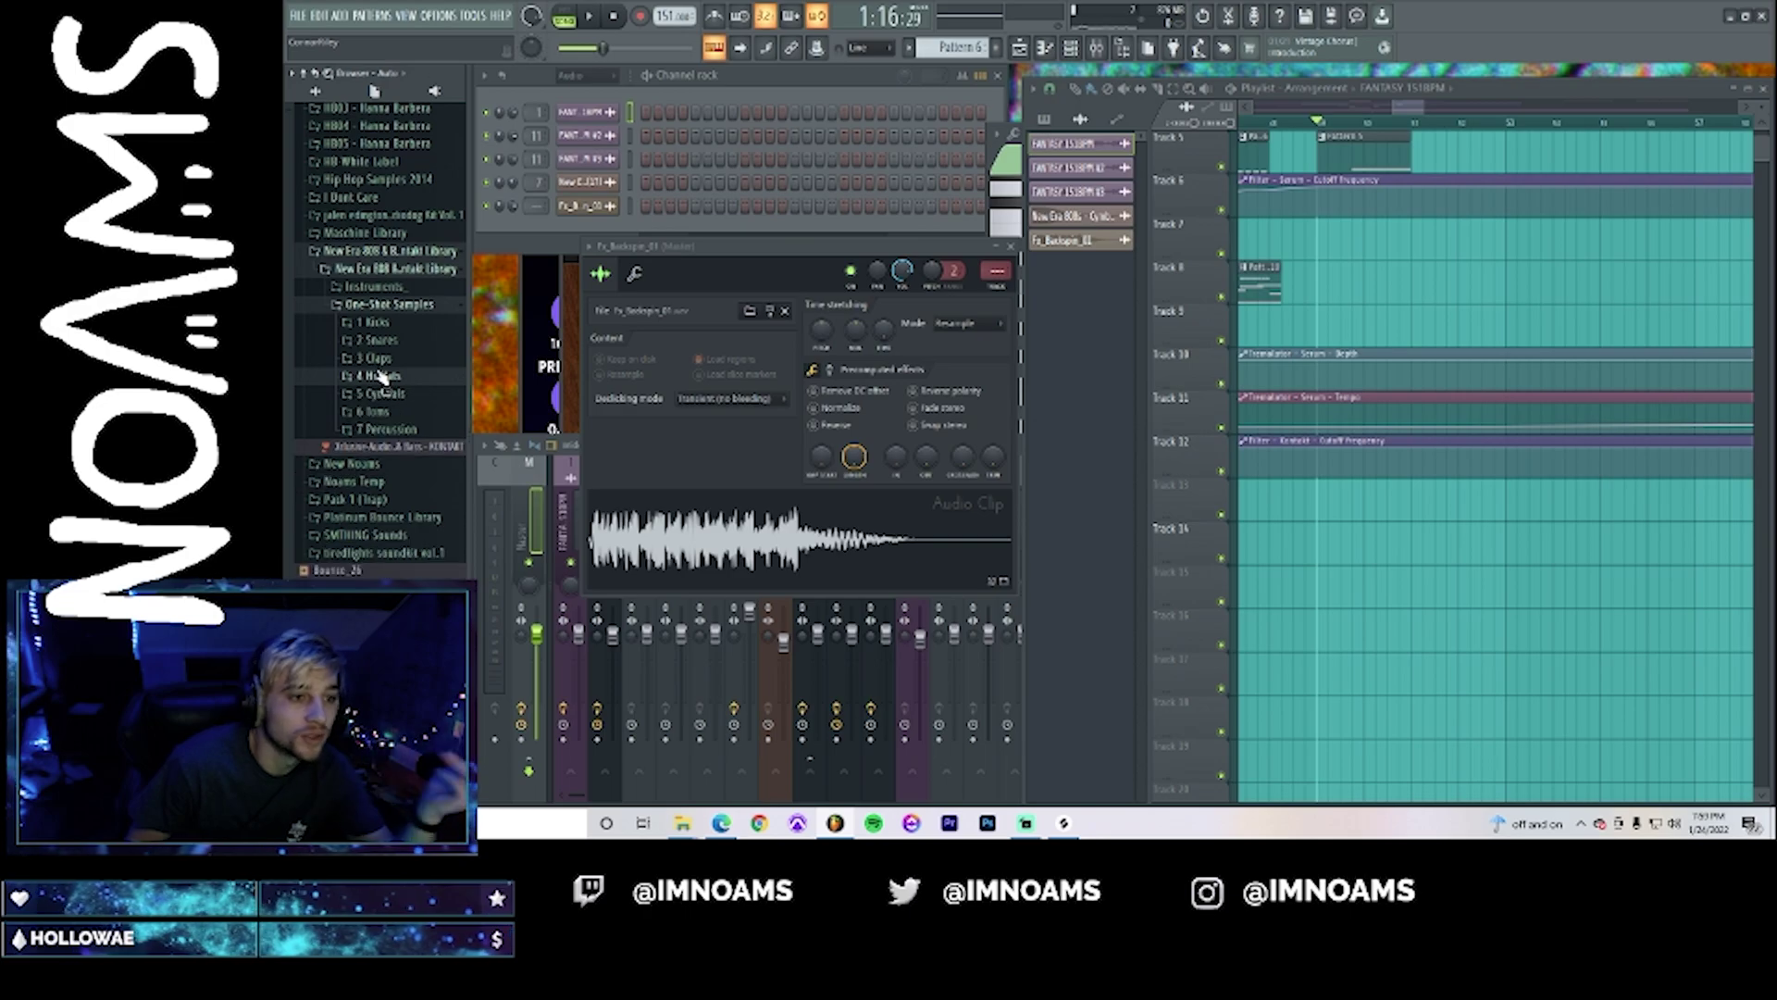
{"action": "left_click", "coordinate": [374, 308]}
{"action": "left_click", "coordinate": [370, 332]}
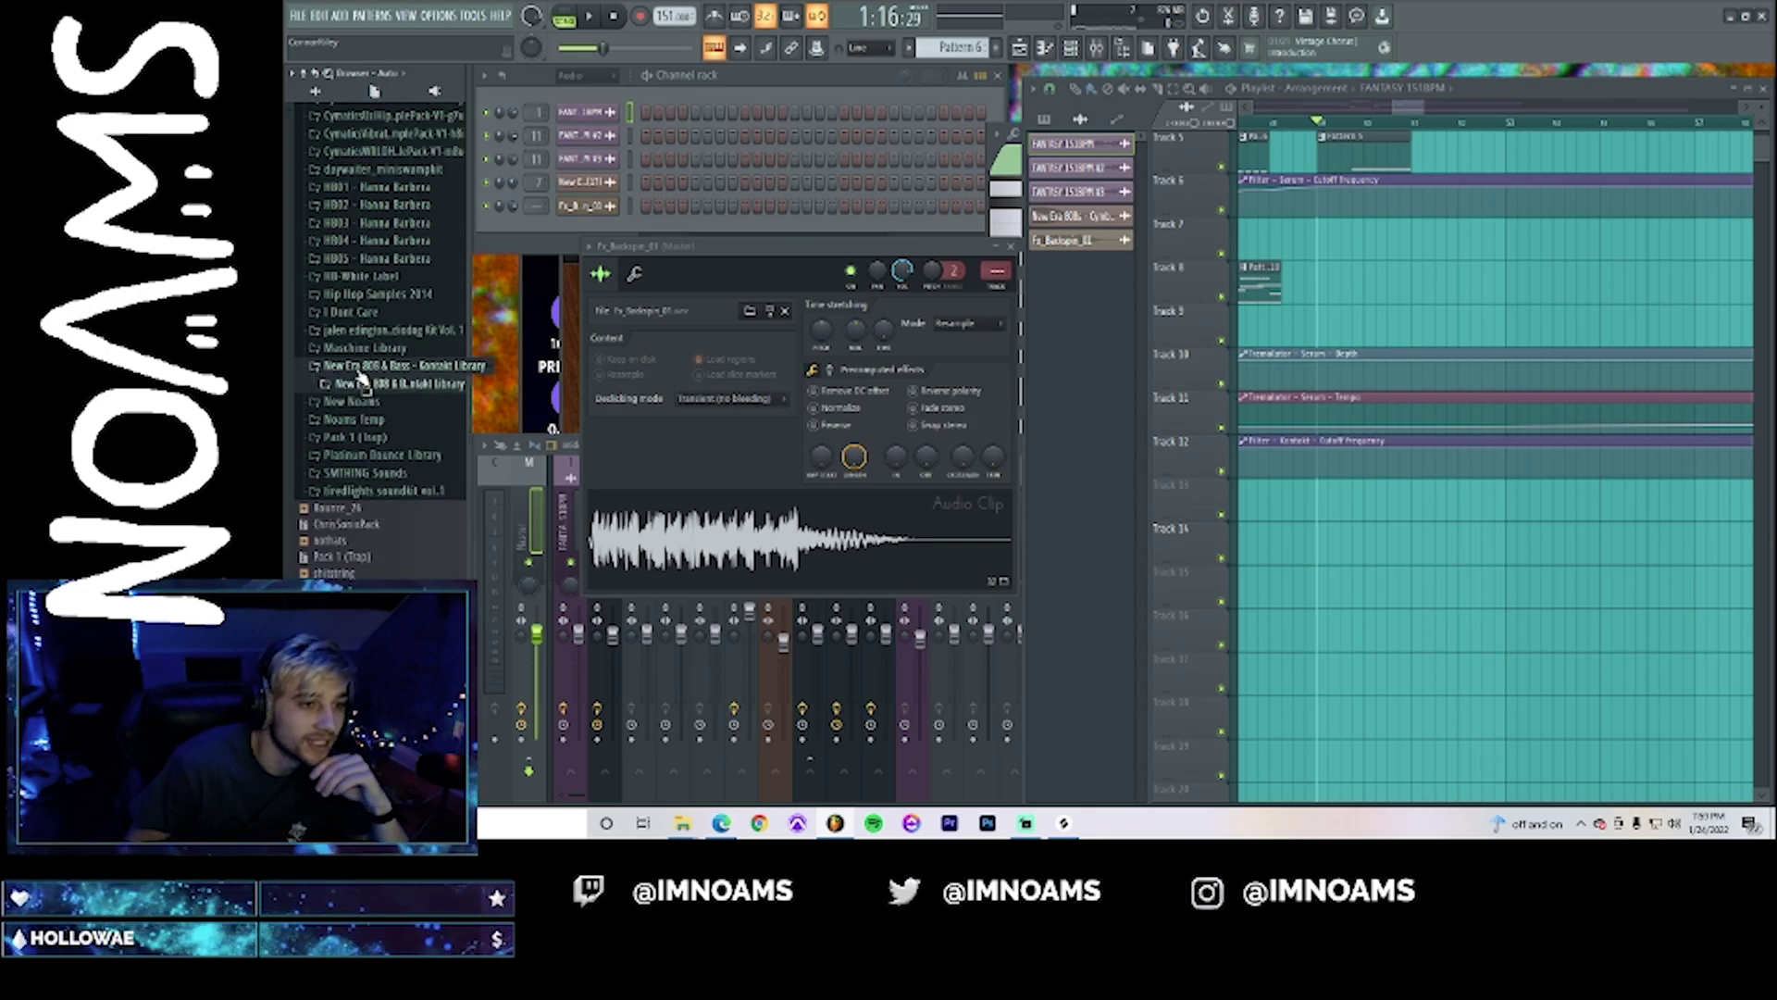
{"action": "left_click", "coordinate": [361, 349]}
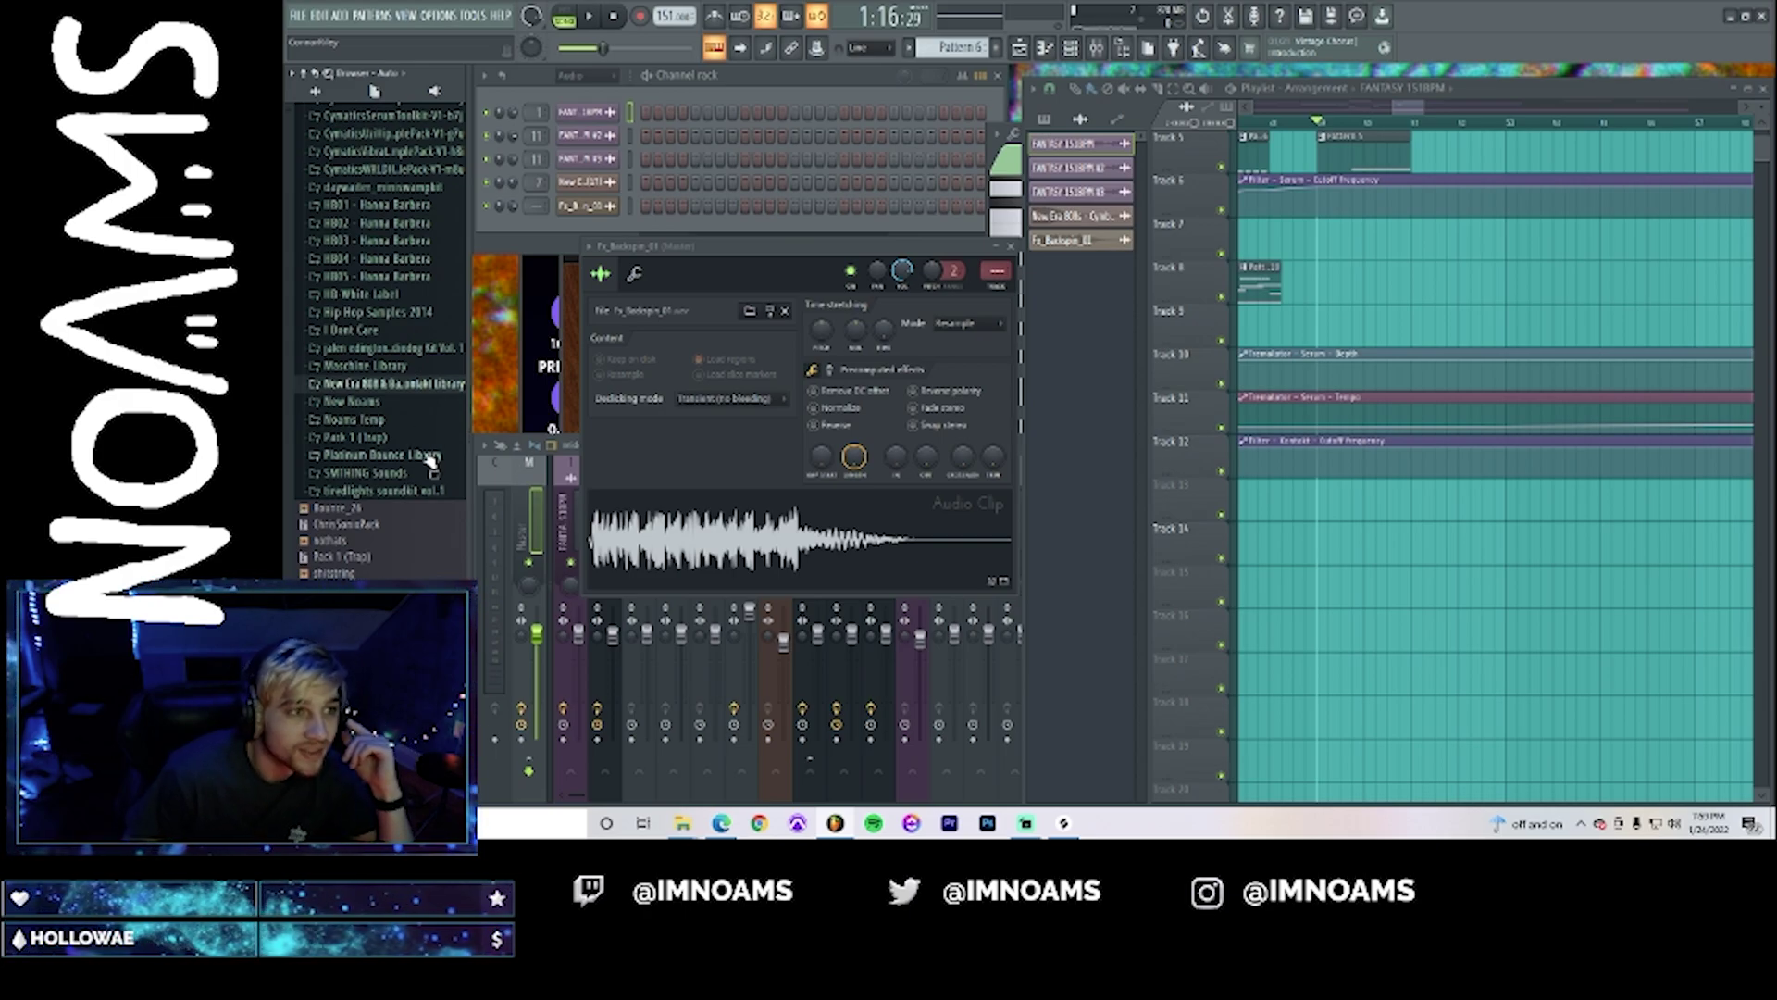
- Look through the sample folders, open pellet project inside SMTHING Sounds and preview sounds from it
{"action": "scroll", "coordinate": [431, 461], "scroll_direction": "up", "scroll_amount": 2}
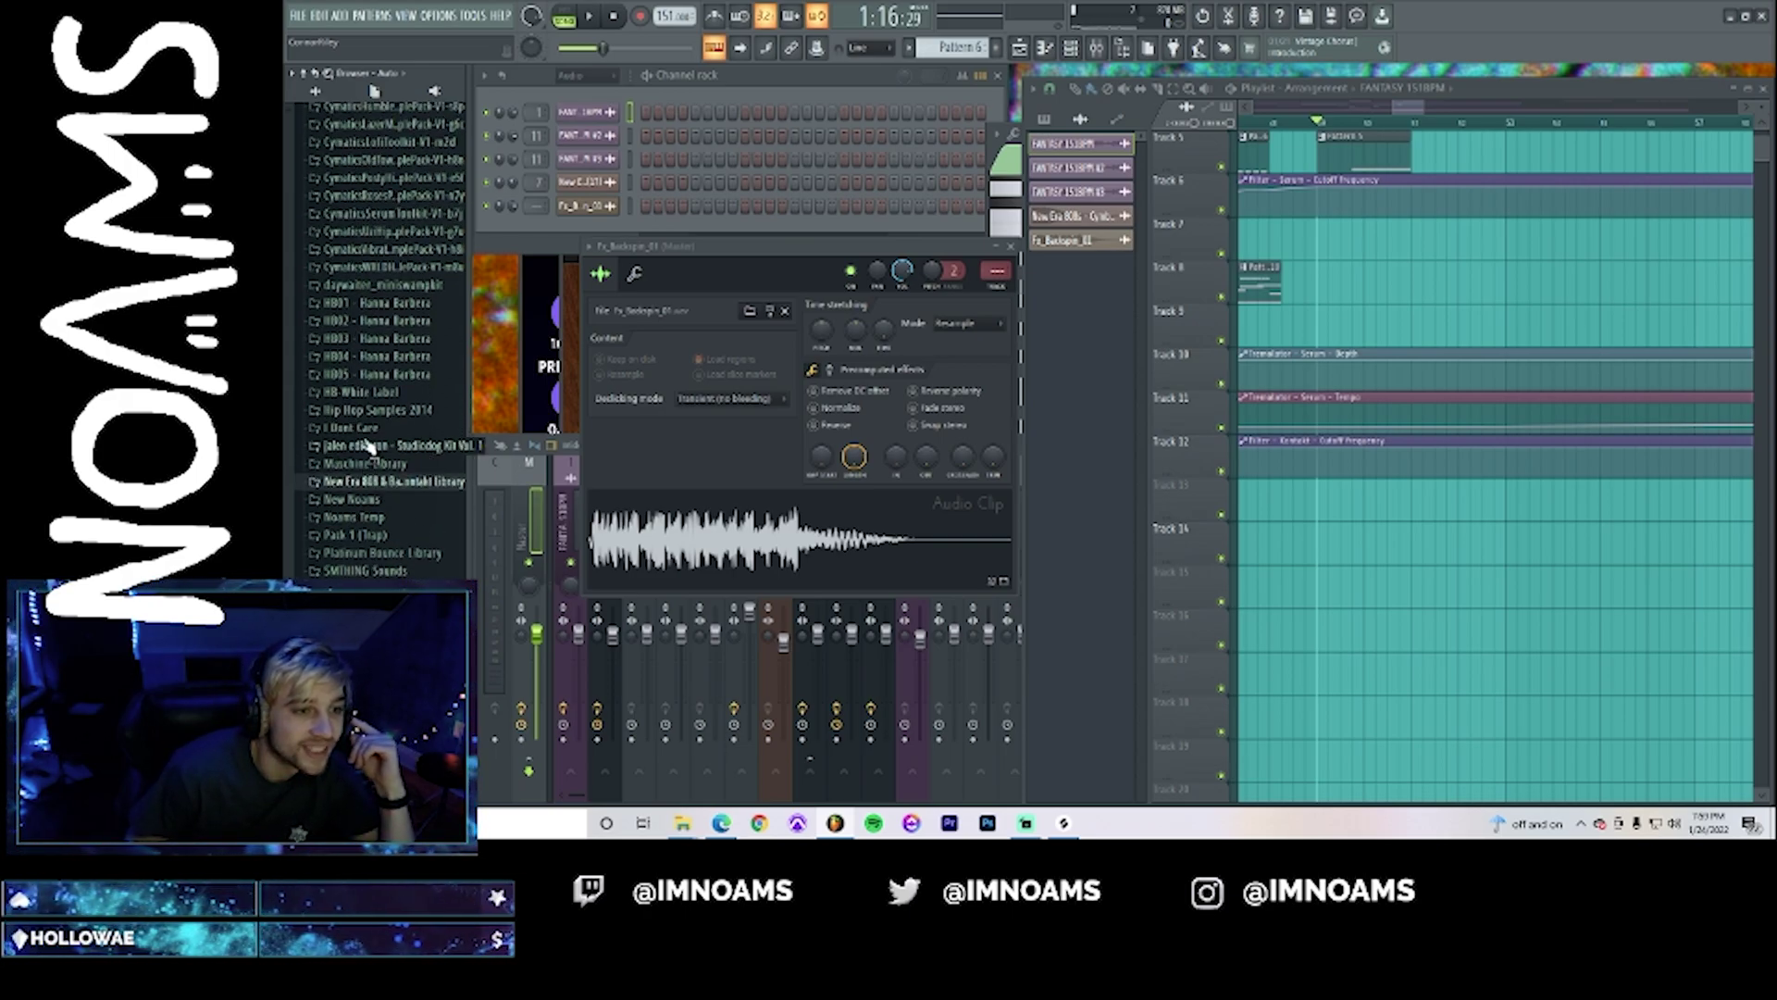
{"action": "scroll", "coordinate": [355, 421], "scroll_direction": "up", "scroll_amount": 3}
{"action": "scroll", "coordinate": [362, 550], "scroll_direction": "down", "scroll_amount": 4}
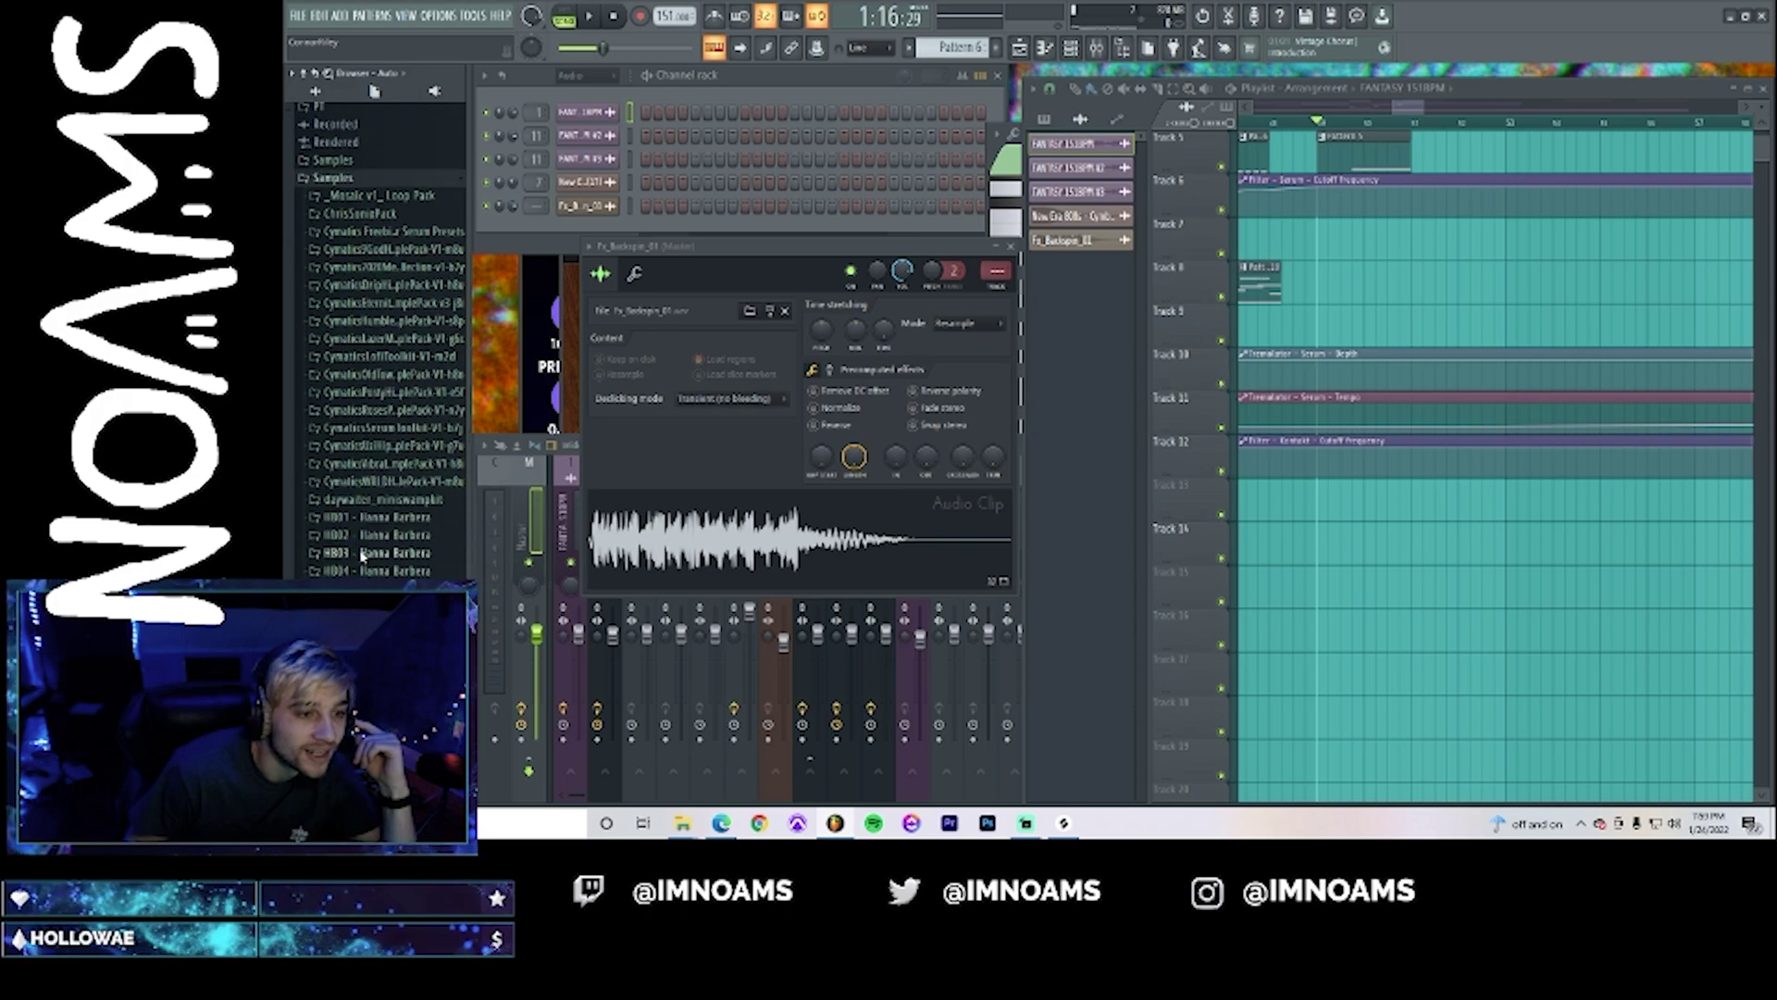
{"action": "left_click", "coordinate": [362, 473]}
{"action": "left_click", "coordinate": [381, 526]}
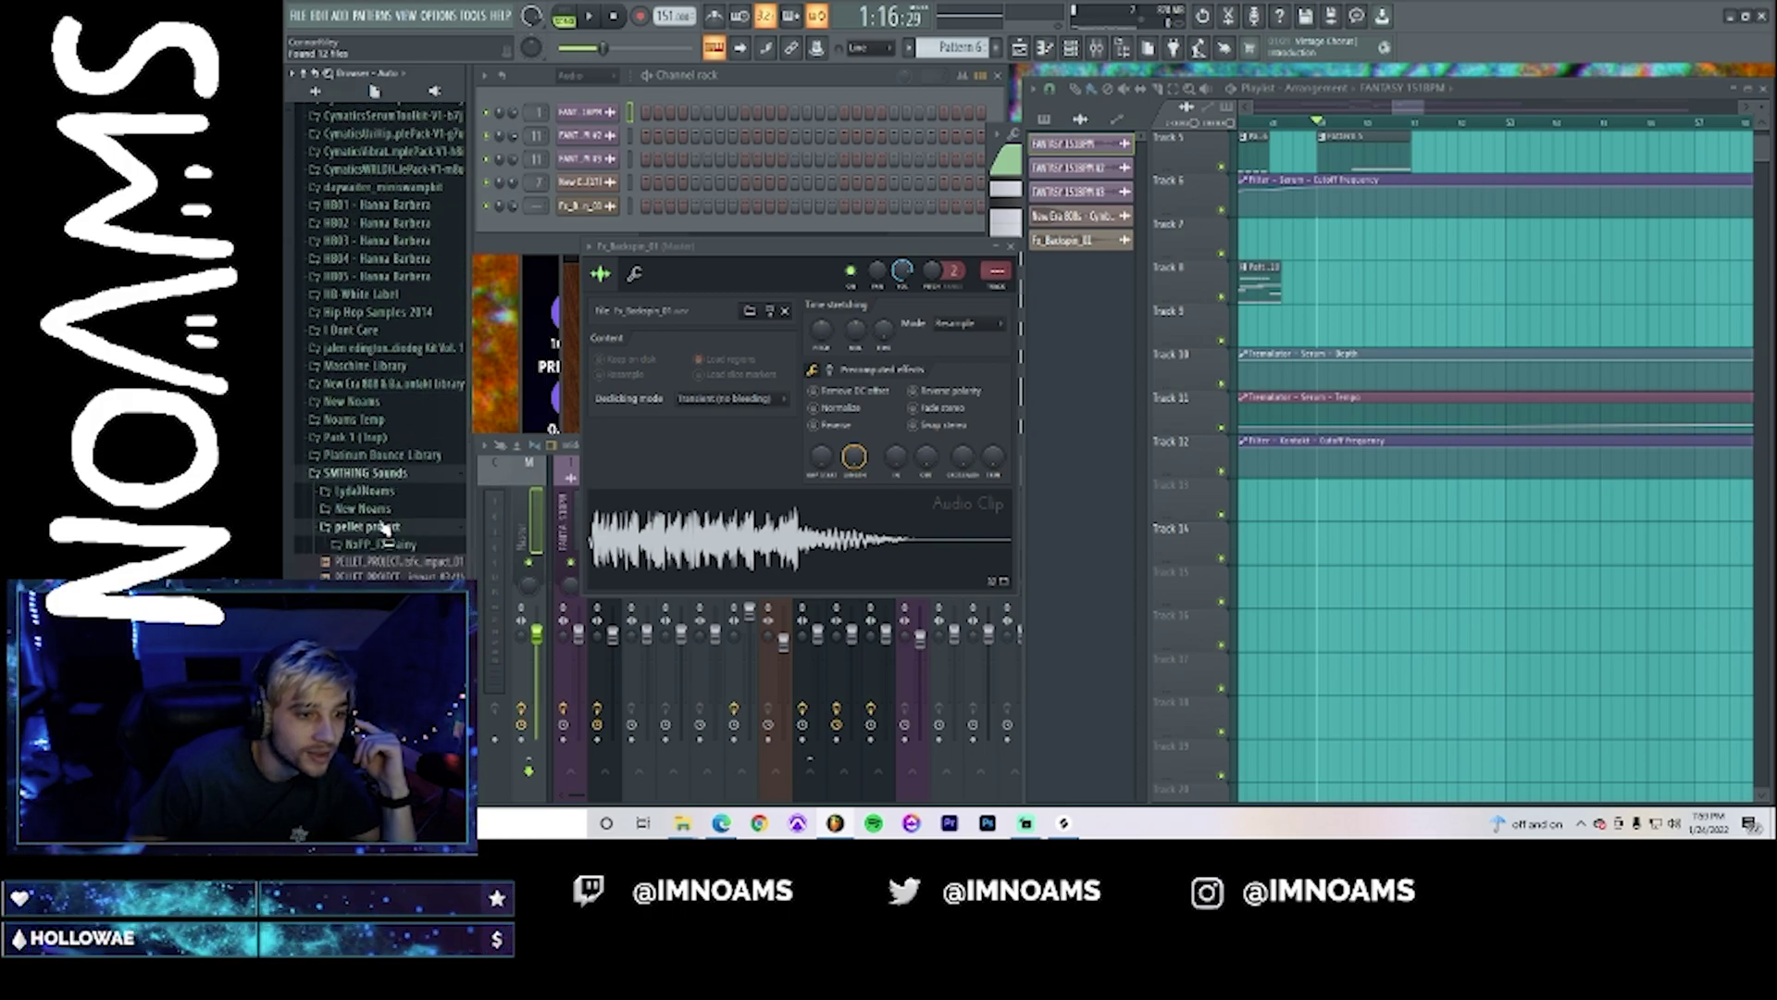
{"action": "left_click", "coordinate": [398, 628]}
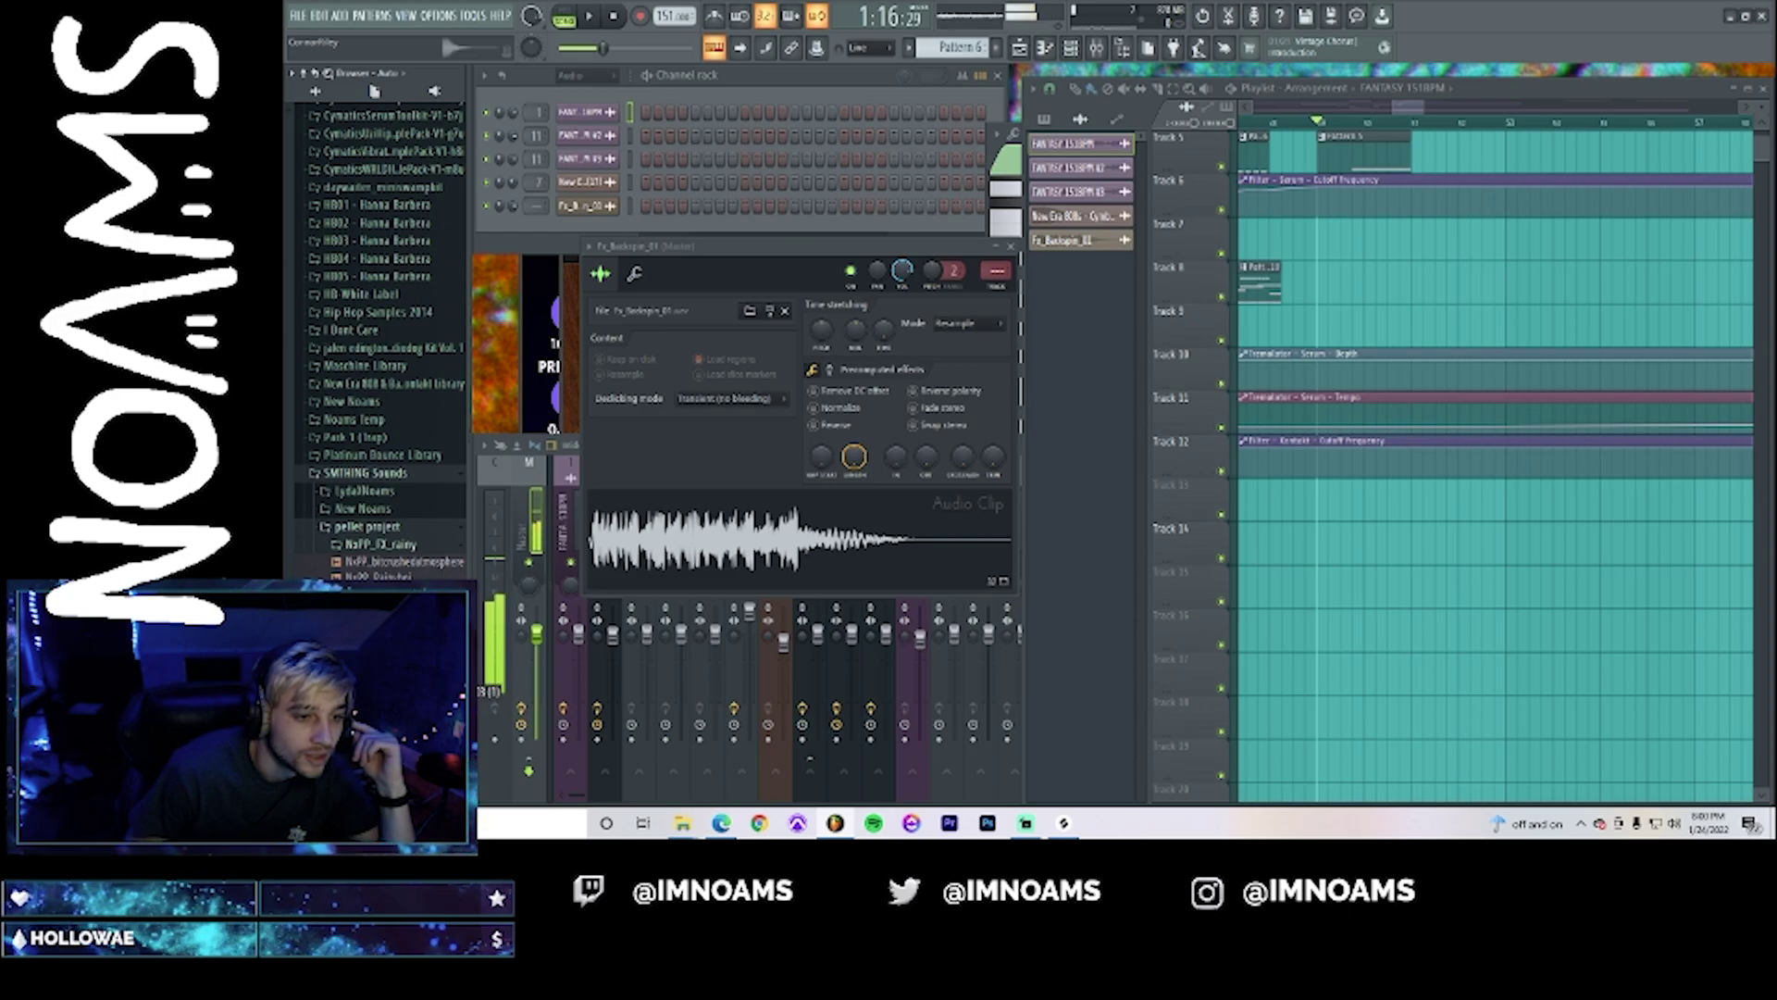
- Place the PELLET_PROJECT_testsnare_trap_03 sample on Track 13 in the middle of bar 49
{"action": "left_click_drag", "start_coordinate": [389, 704], "coordinate": [1342, 506]}
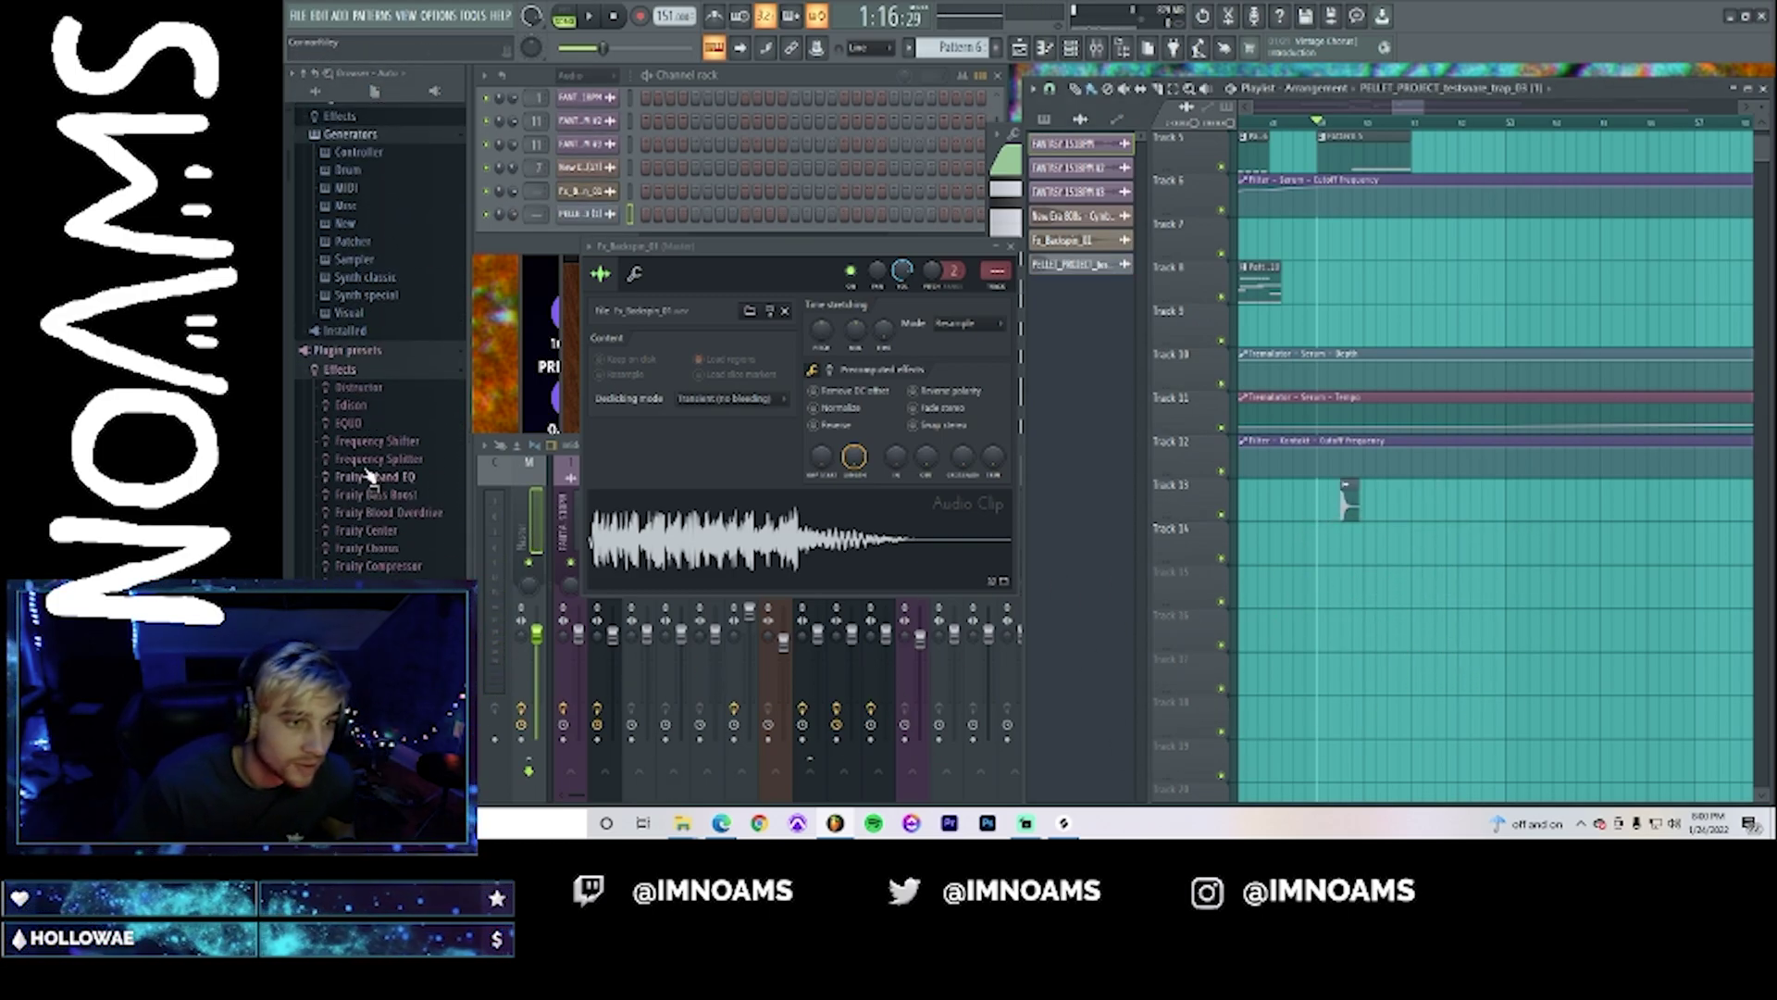
- Preview the pellet project kicks and other drum samples, and add PelletProject_Drum_Kick_BlockOff as a new channel
{"action": "scroll", "coordinate": [365, 462], "scroll_direction": "down", "scroll_amount": 12}
{"action": "left_click", "coordinate": [359, 407]}
{"action": "left_click", "coordinate": [359, 378]}
{"action": "left_click", "coordinate": [353, 388]}
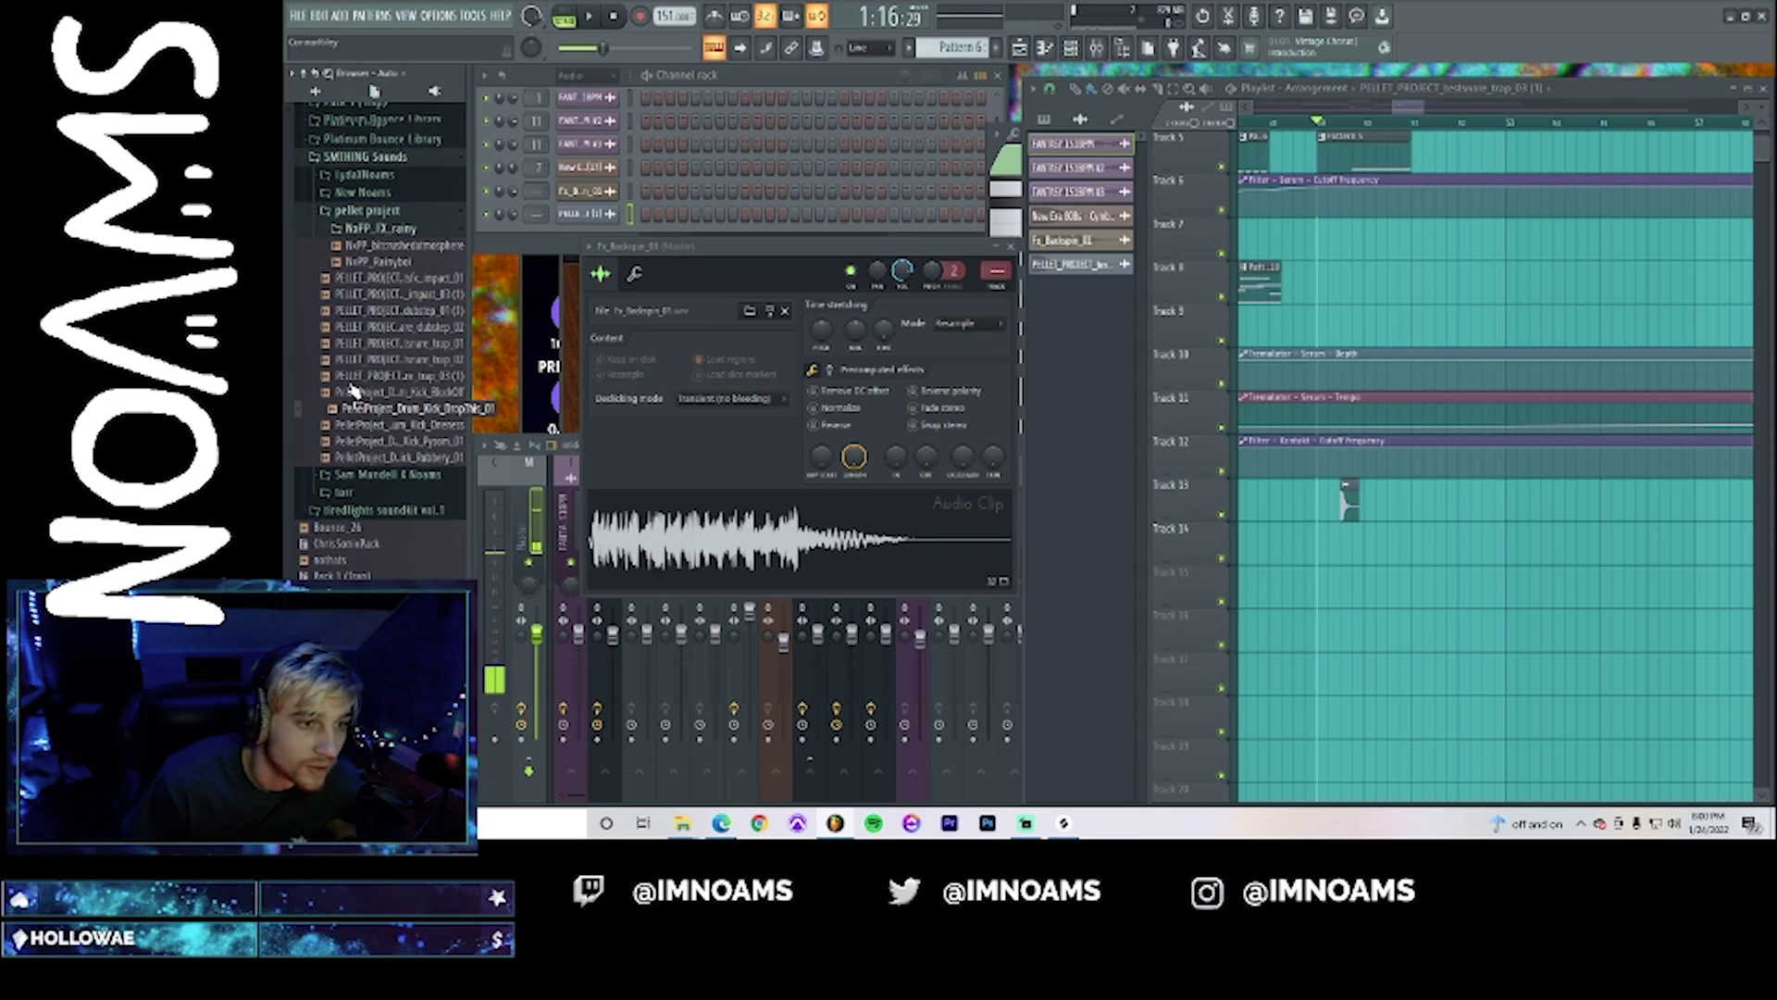
{"action": "scroll", "coordinate": [353, 389], "scroll_direction": "up", "scroll_amount": 2}
{"action": "left_click", "coordinate": [369, 472]}
{"action": "left_click", "coordinate": [380, 522]}
{"action": "left_click", "coordinate": [381, 541]}
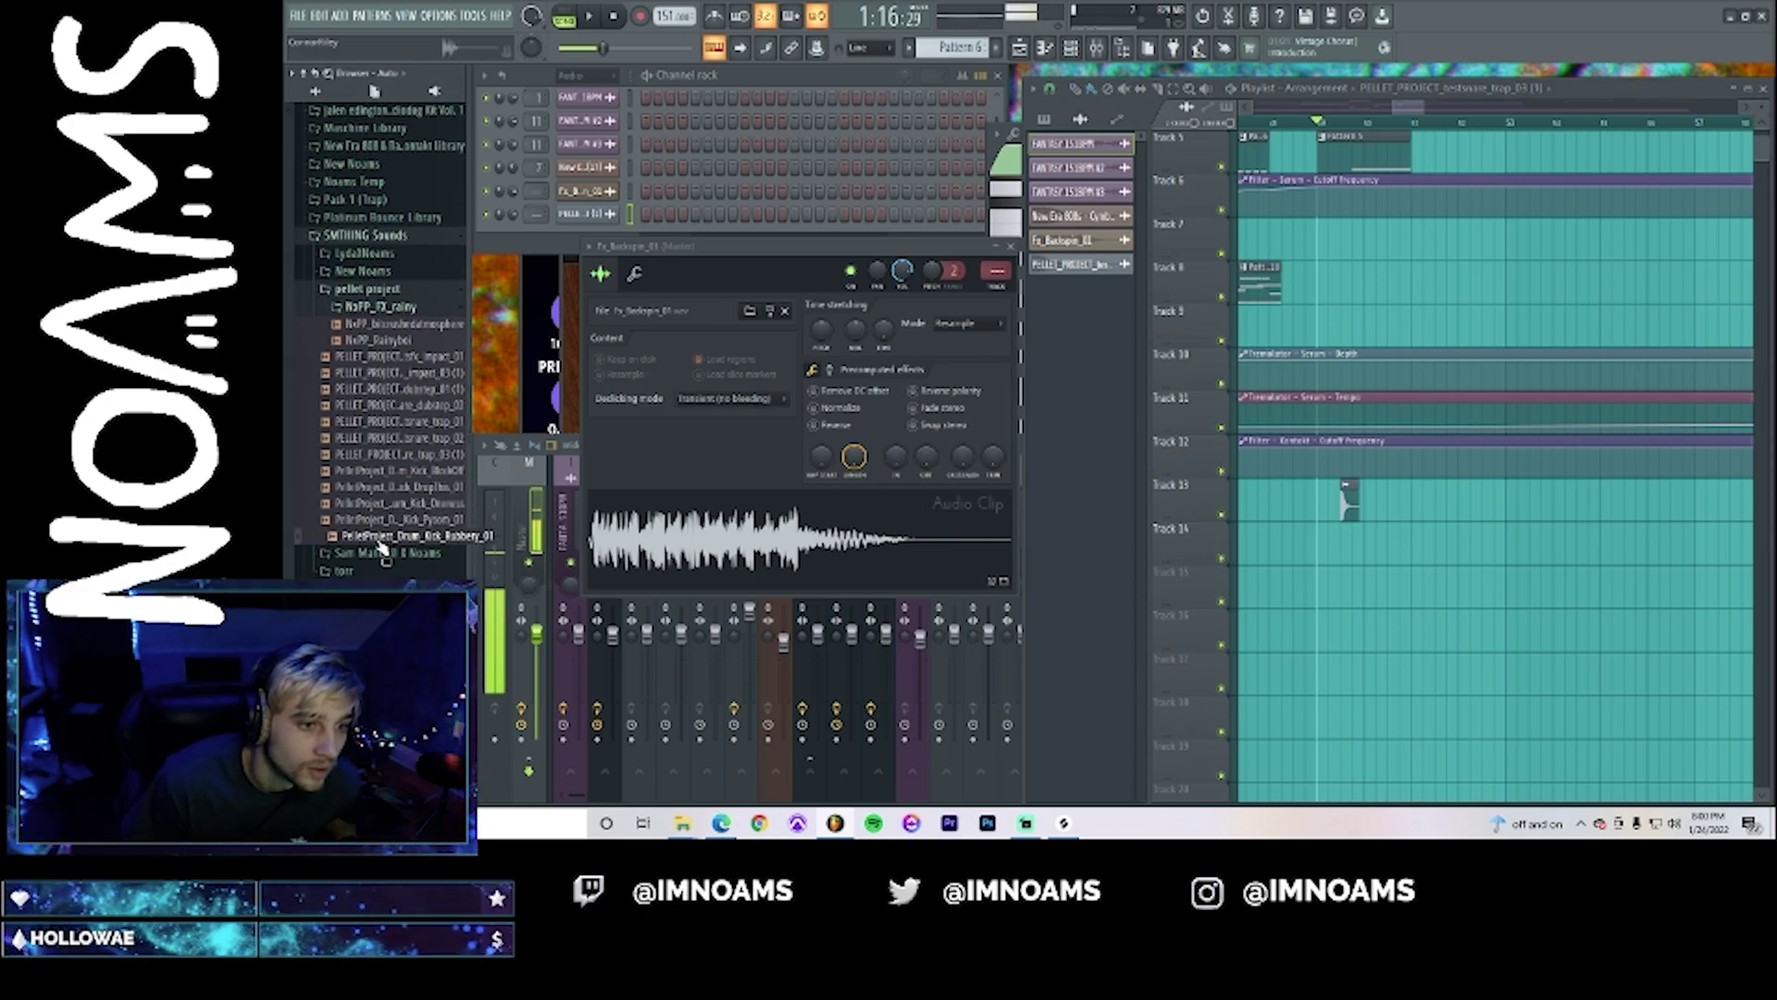
{"action": "left_click", "coordinate": [381, 489]}
{"action": "left_click", "coordinate": [373, 474]}
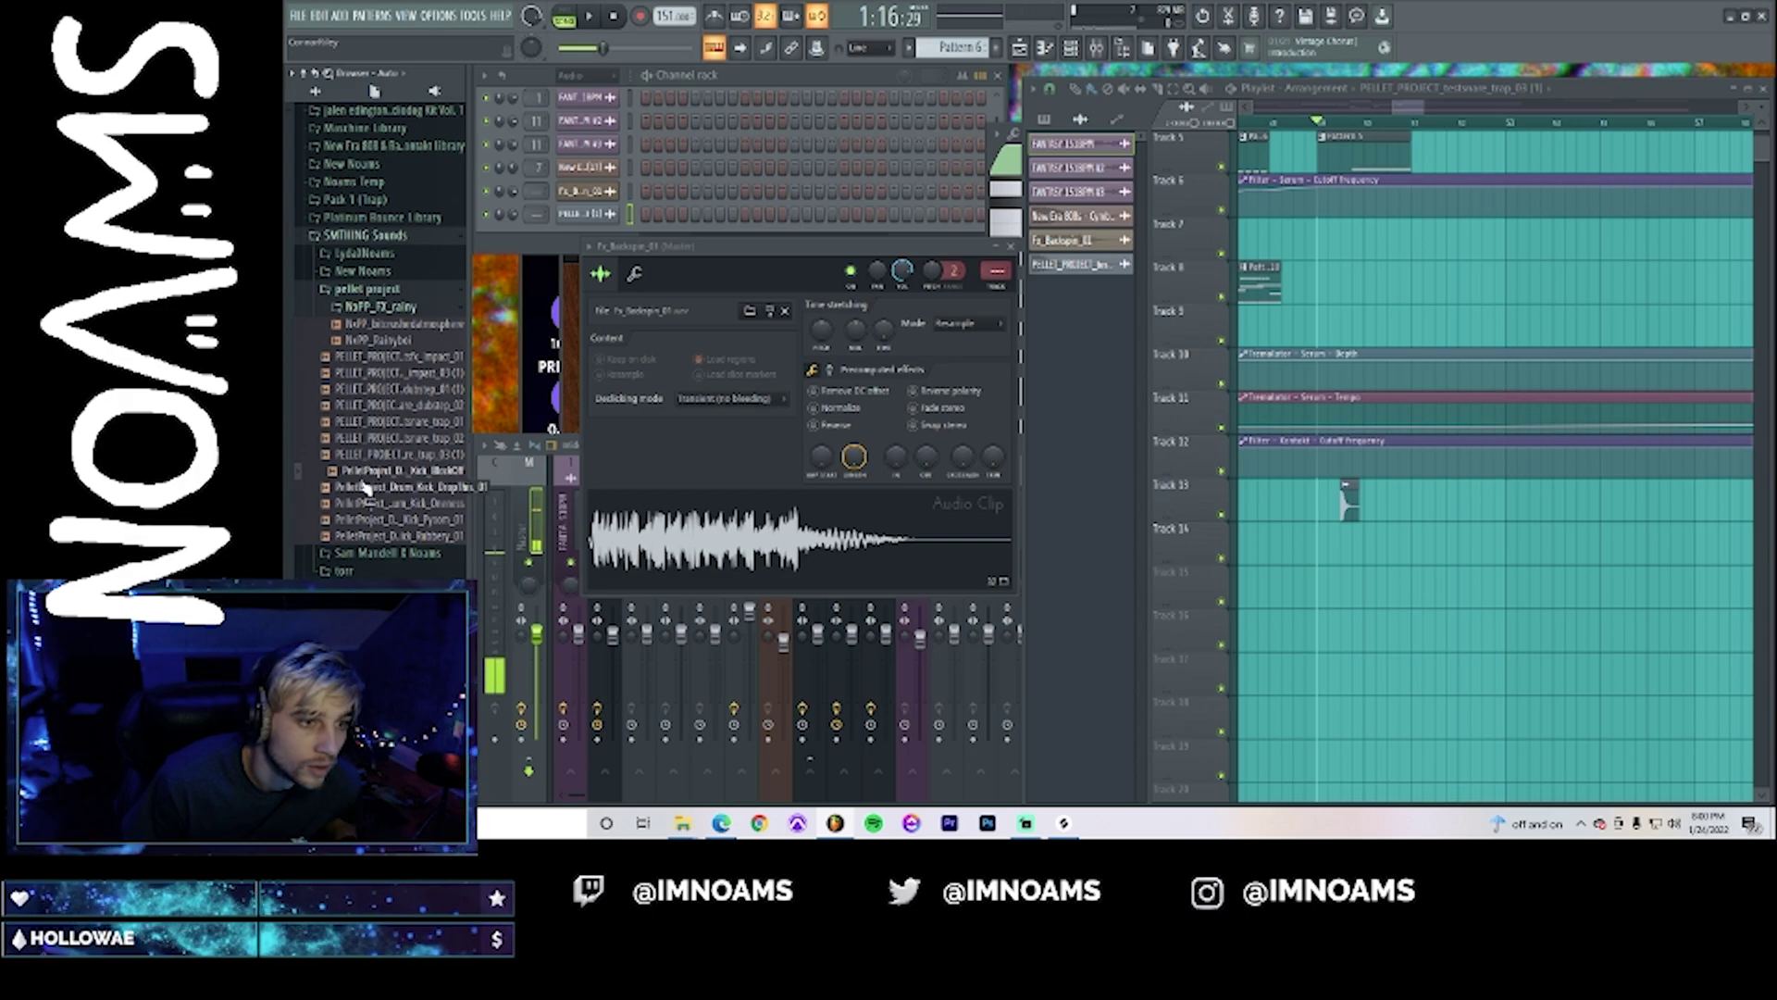
{"action": "left_click", "coordinate": [366, 487]}
{"action": "left_click", "coordinate": [362, 474]}
{"action": "left_click", "coordinate": [363, 426]}
{"action": "left_click", "coordinate": [368, 392]}
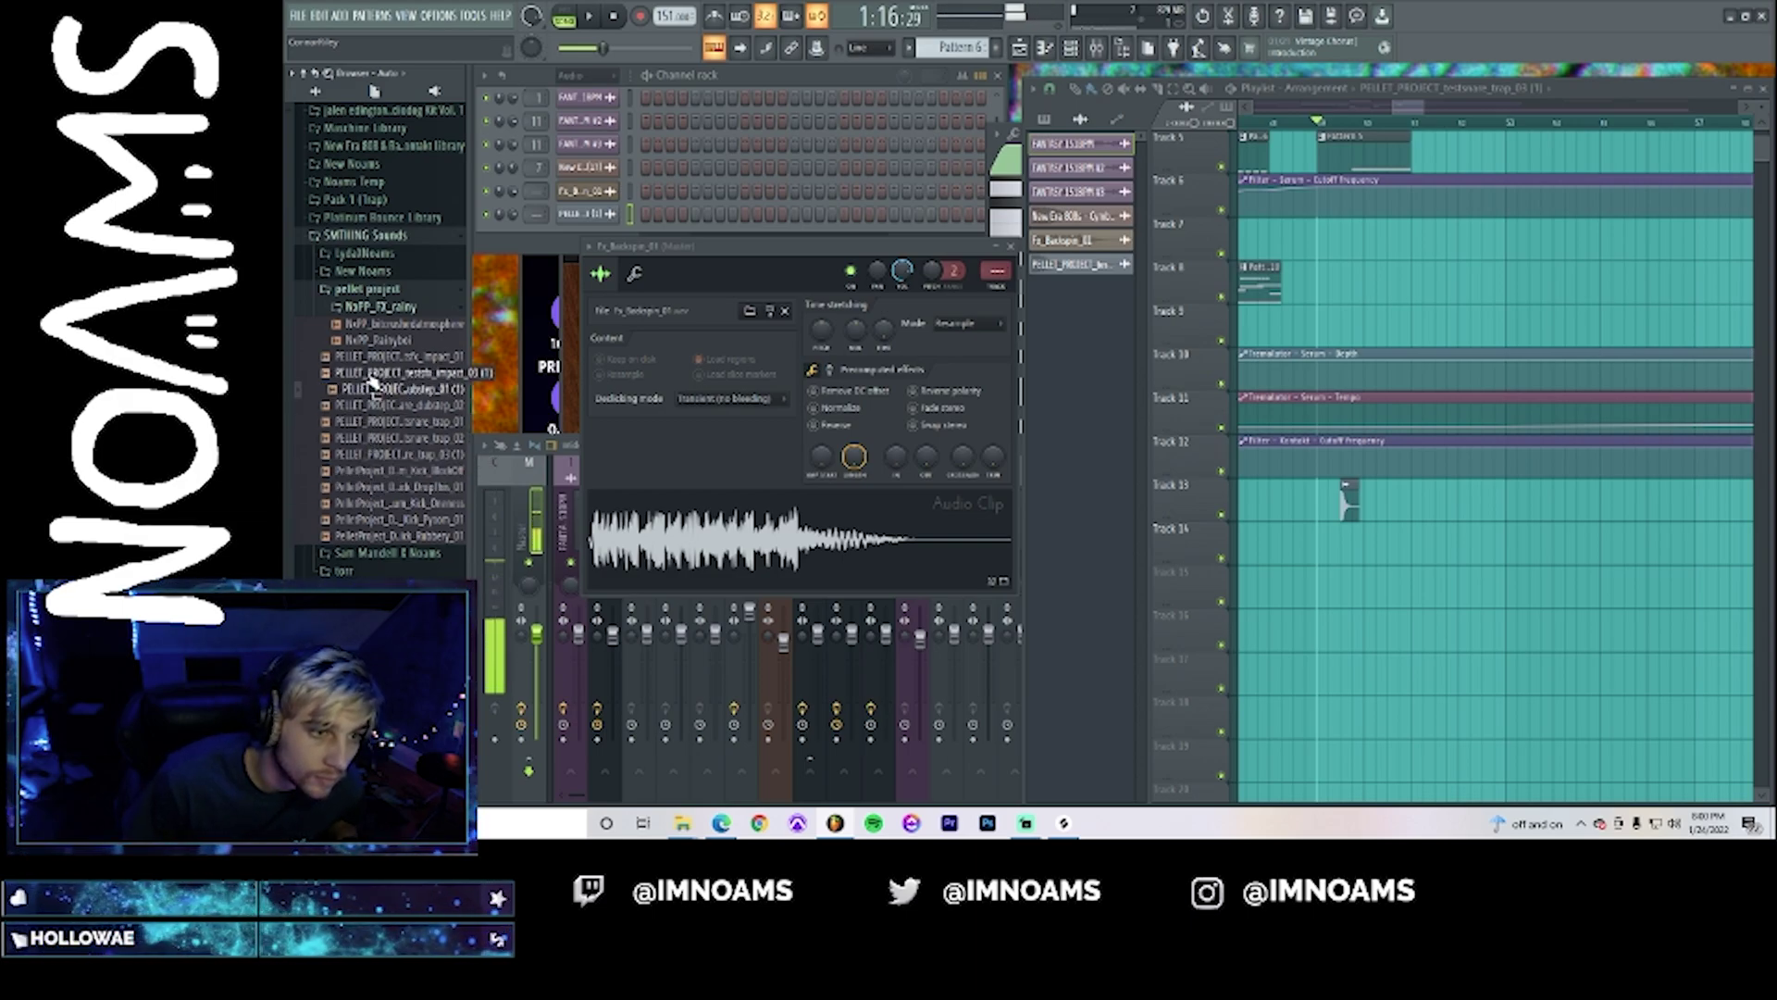
{"action": "left_click", "coordinate": [373, 376]}
{"action": "left_click", "coordinate": [369, 470]}
{"action": "left_click_drag", "start_coordinate": [369, 471], "coordinate": [564, 235]}
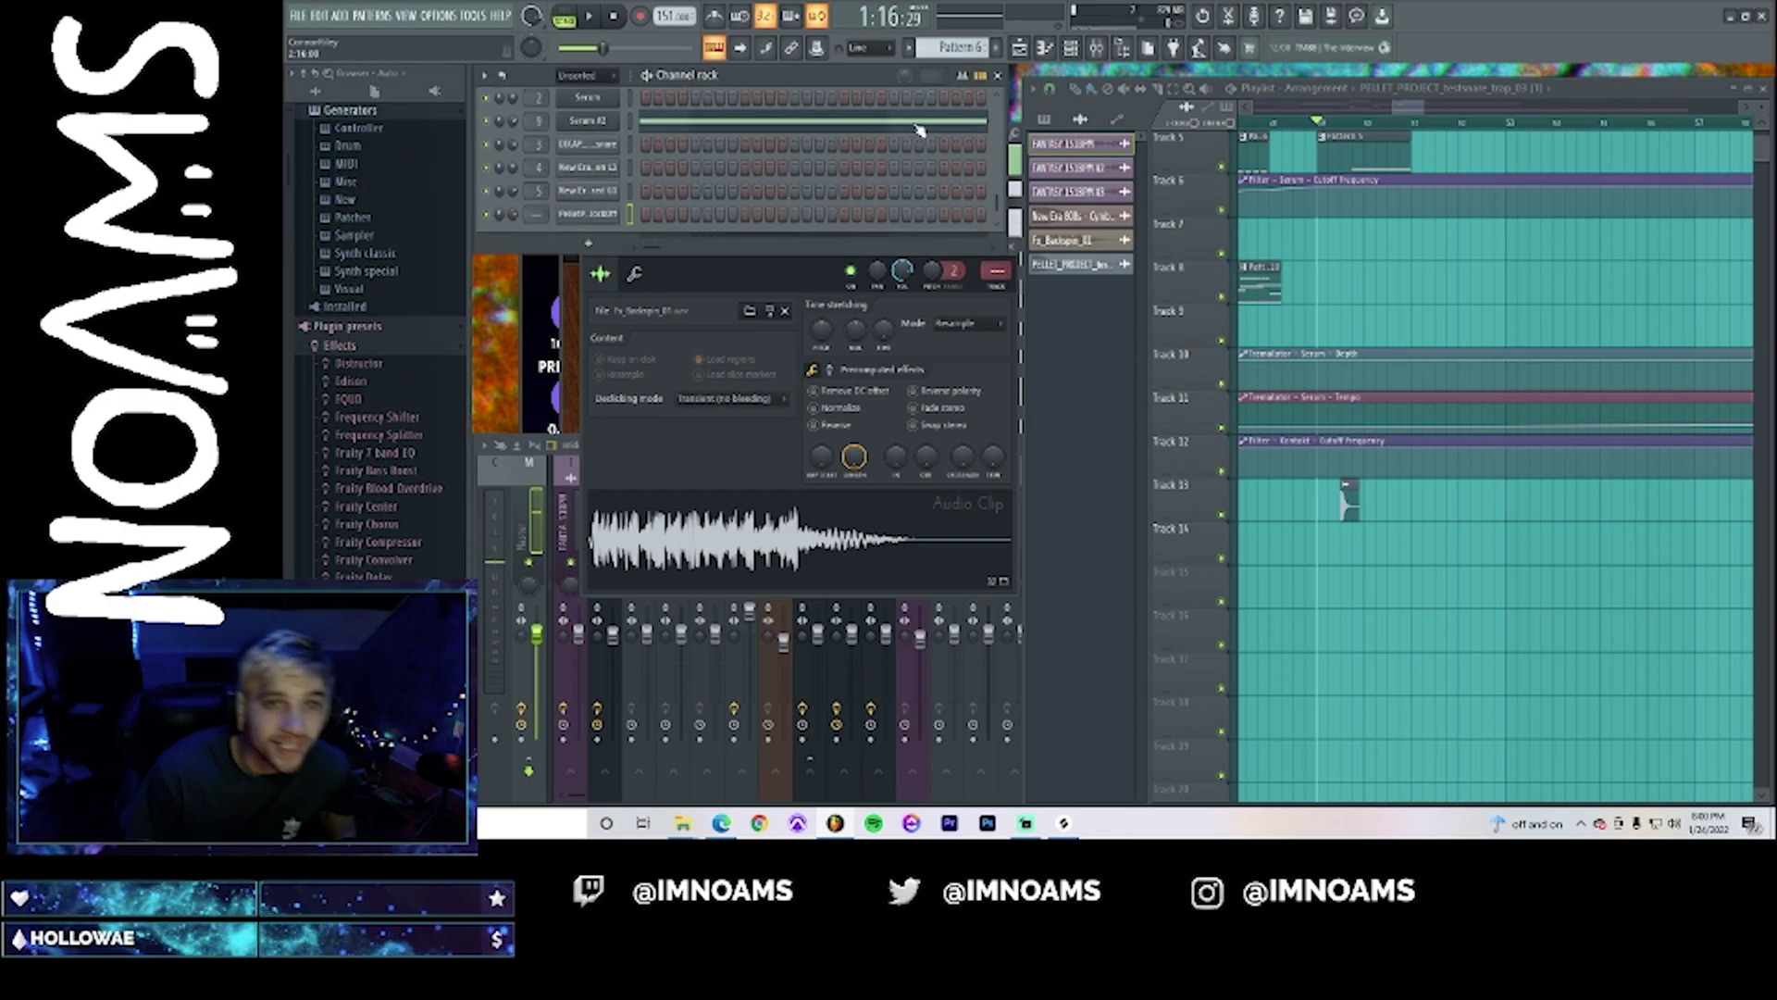
- Create Pattern 12 with a BlockOff kick on the first step, place it on Track 14 at bar 49, and play it
{"action": "left_click", "coordinate": [987, 48]}
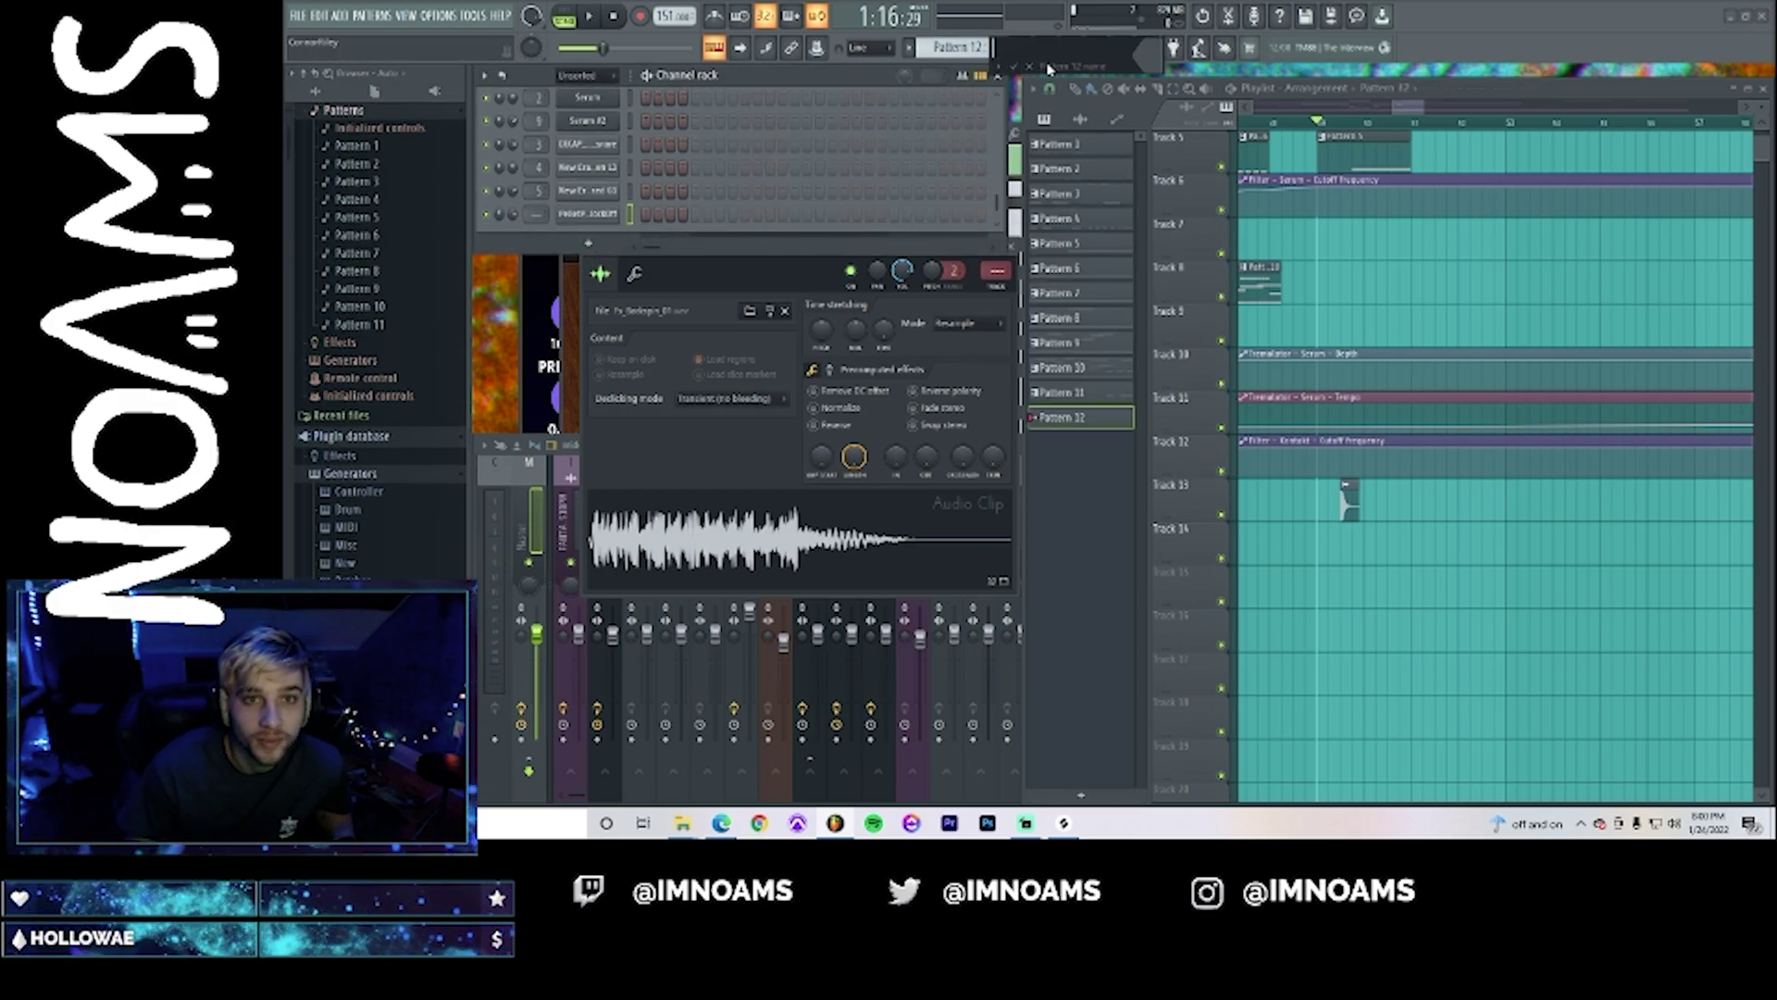
{"action": "scroll", "coordinate": [690, 183], "scroll_direction": "down", "scroll_amount": 1}
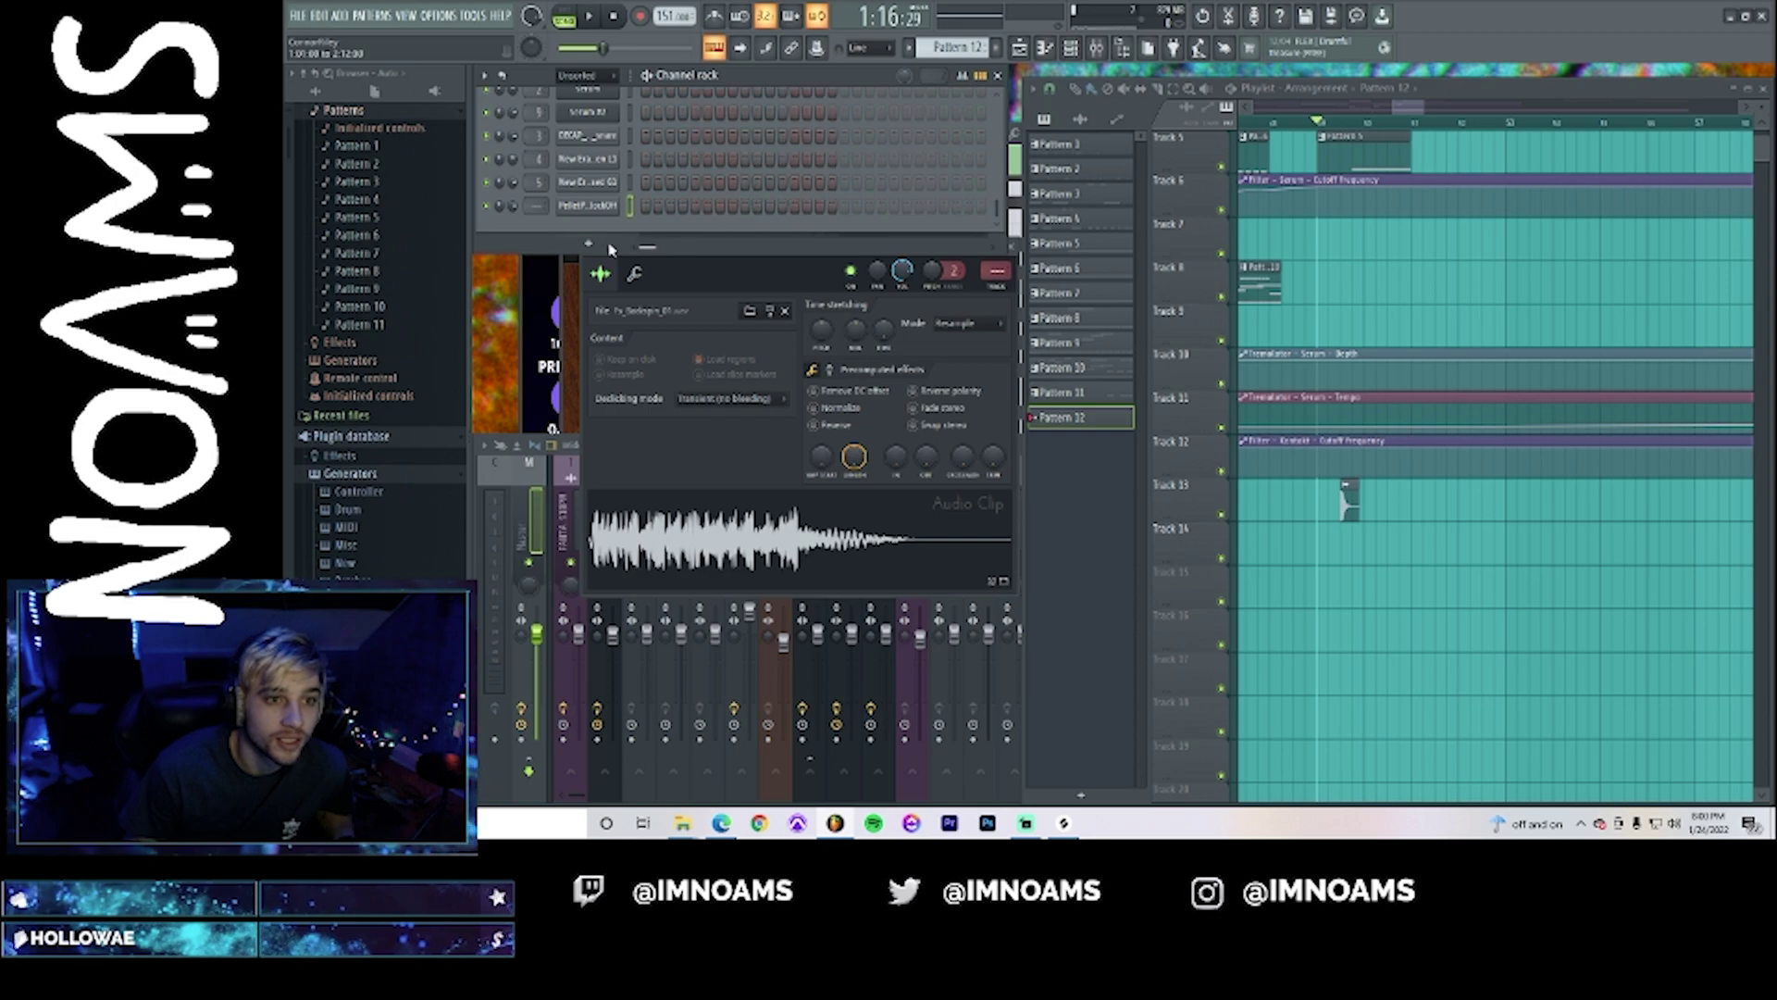
{"action": "left_click", "coordinate": [1333, 561]}
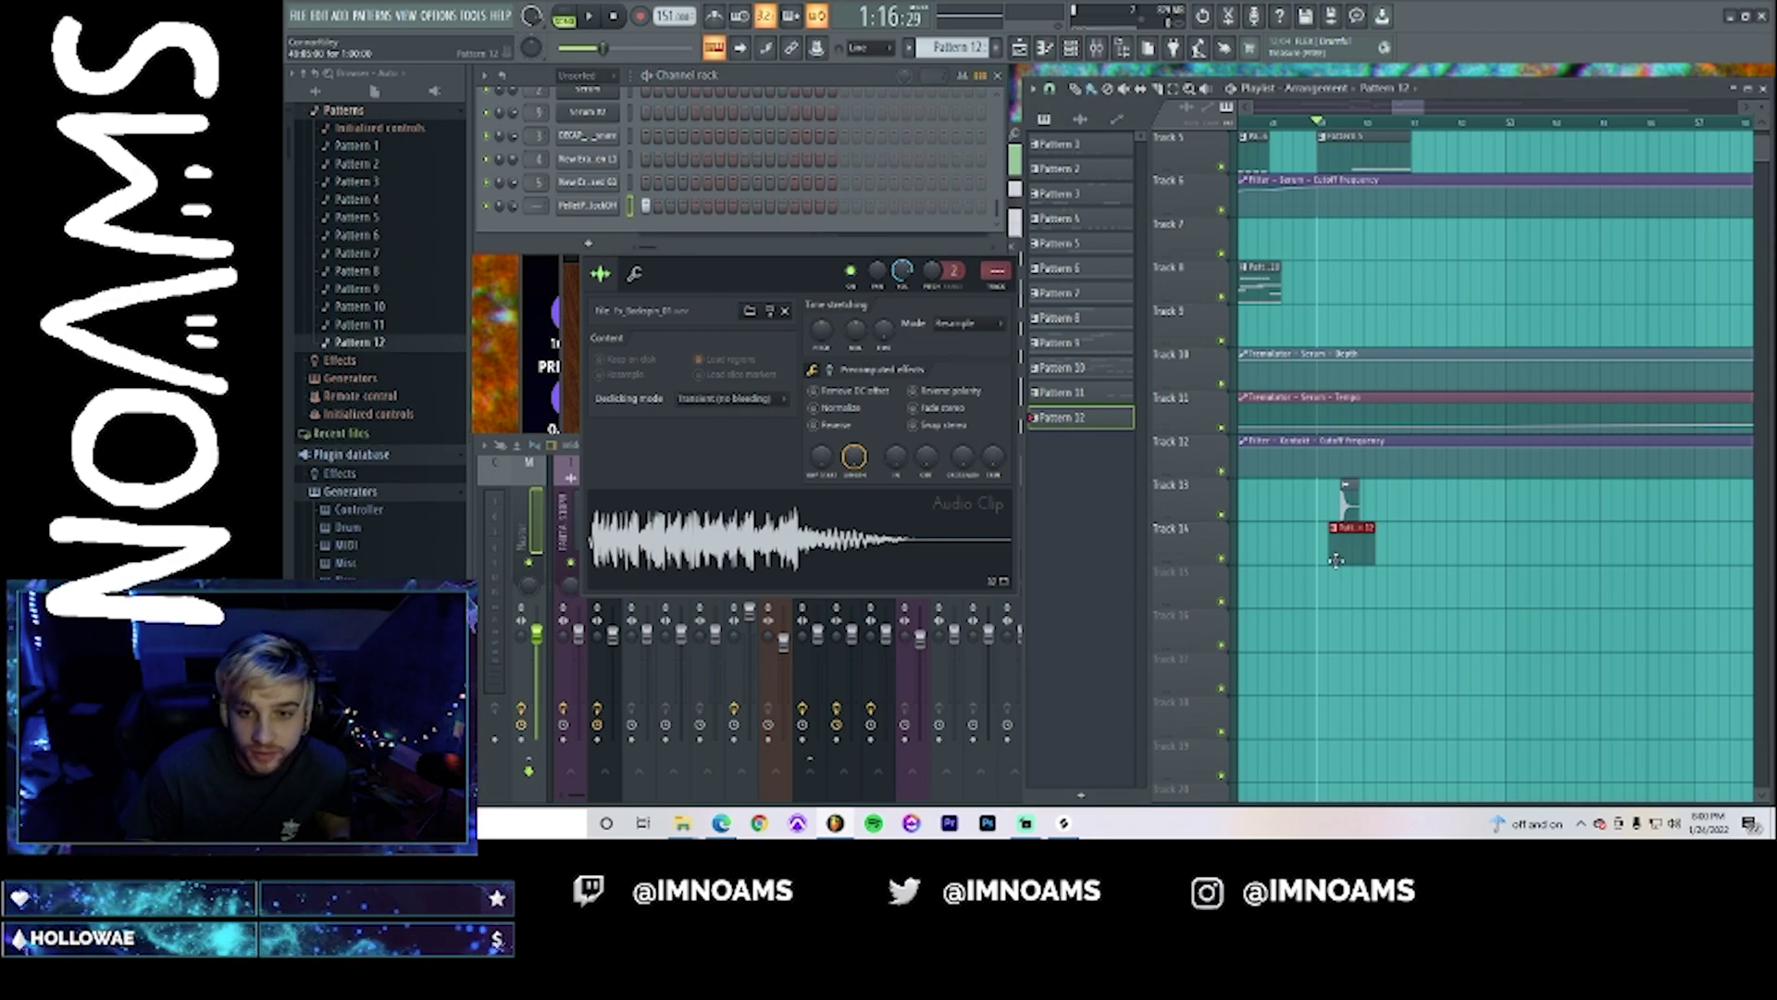
{"action": "left_click_drag", "start_coordinate": [1338, 547], "coordinate": [1325, 546]}
{"action": "key", "text": "space"}
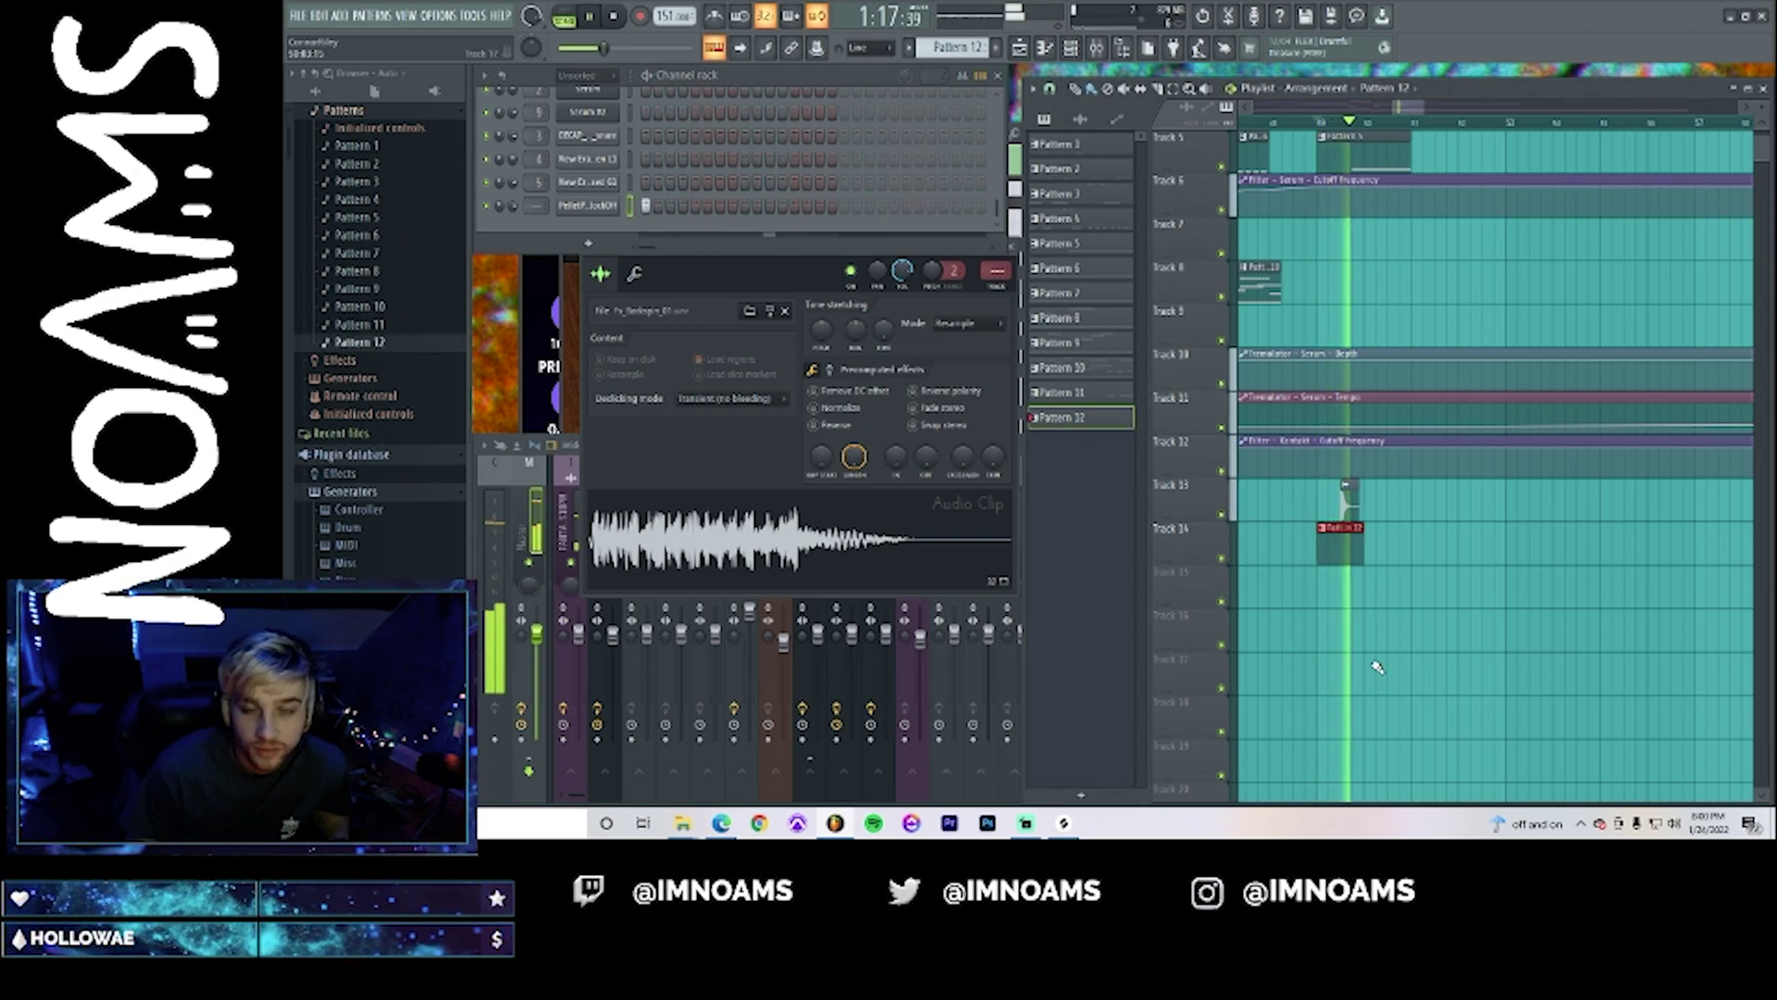
{"action": "key", "text": "space"}
- Add a one-beat C5 kick note on beat 4 of Pattern 12's first bar and listen to it
{"action": "double_click", "coordinate": [1360, 562]}
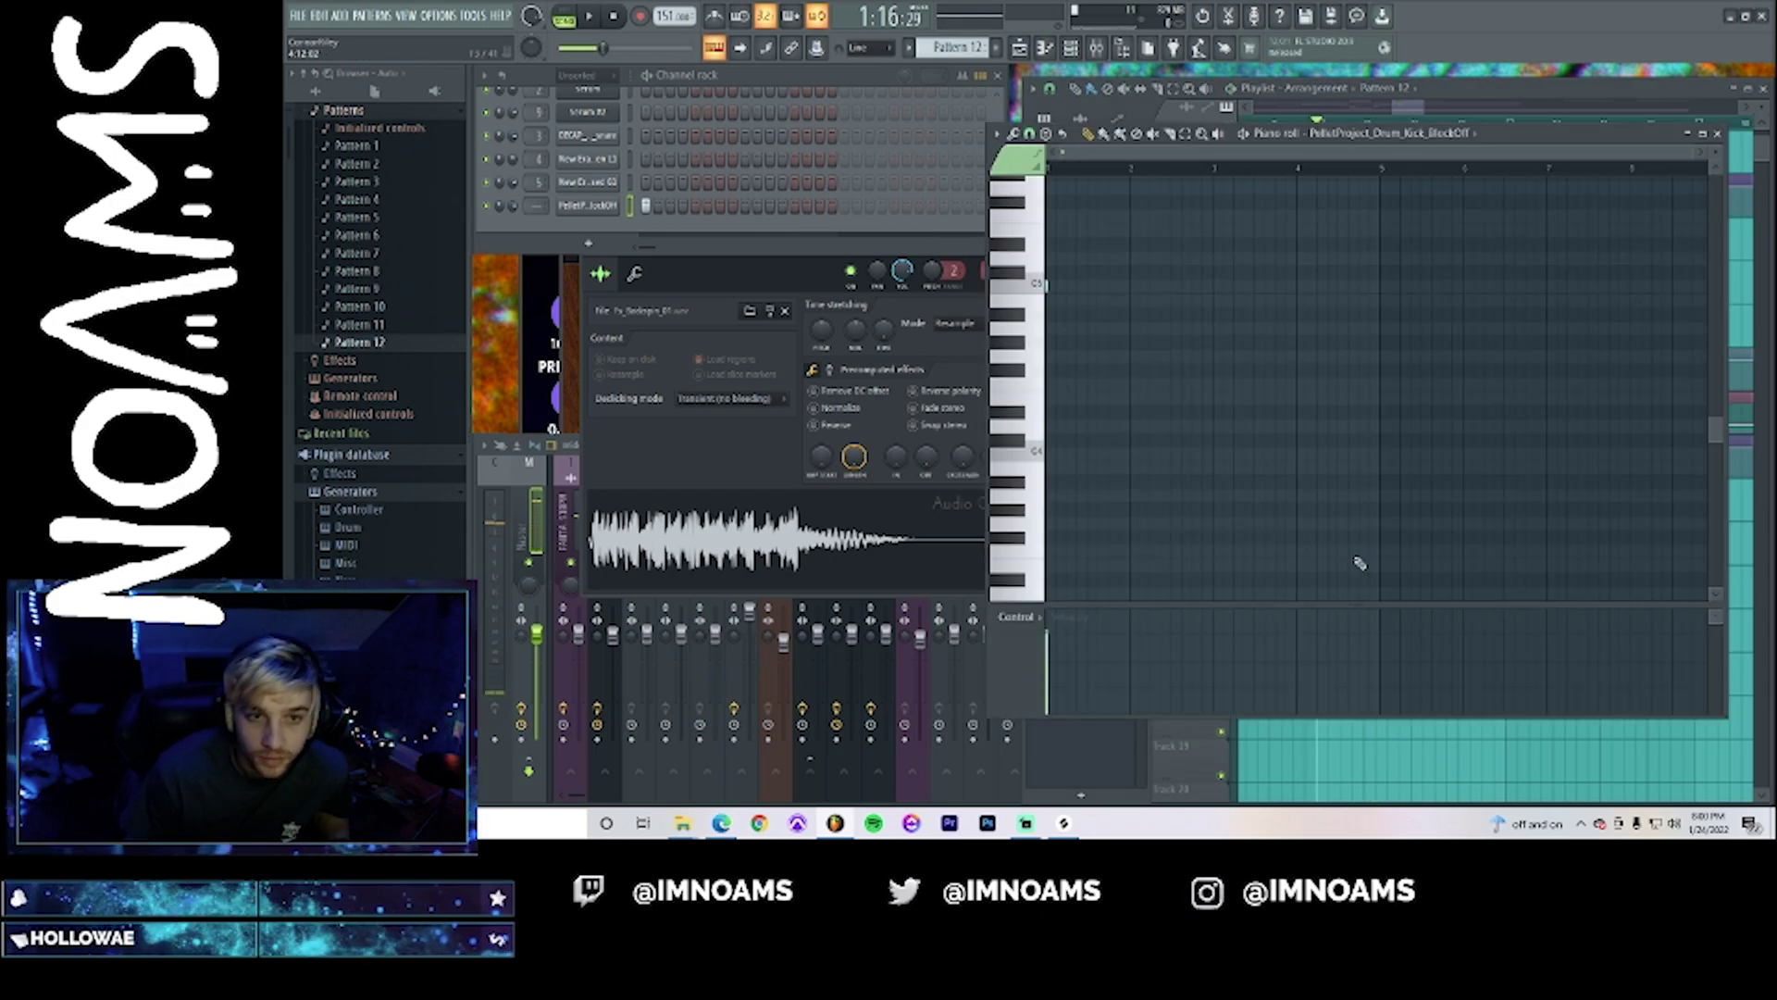
{"action": "left_click", "coordinate": [1117, 287]}
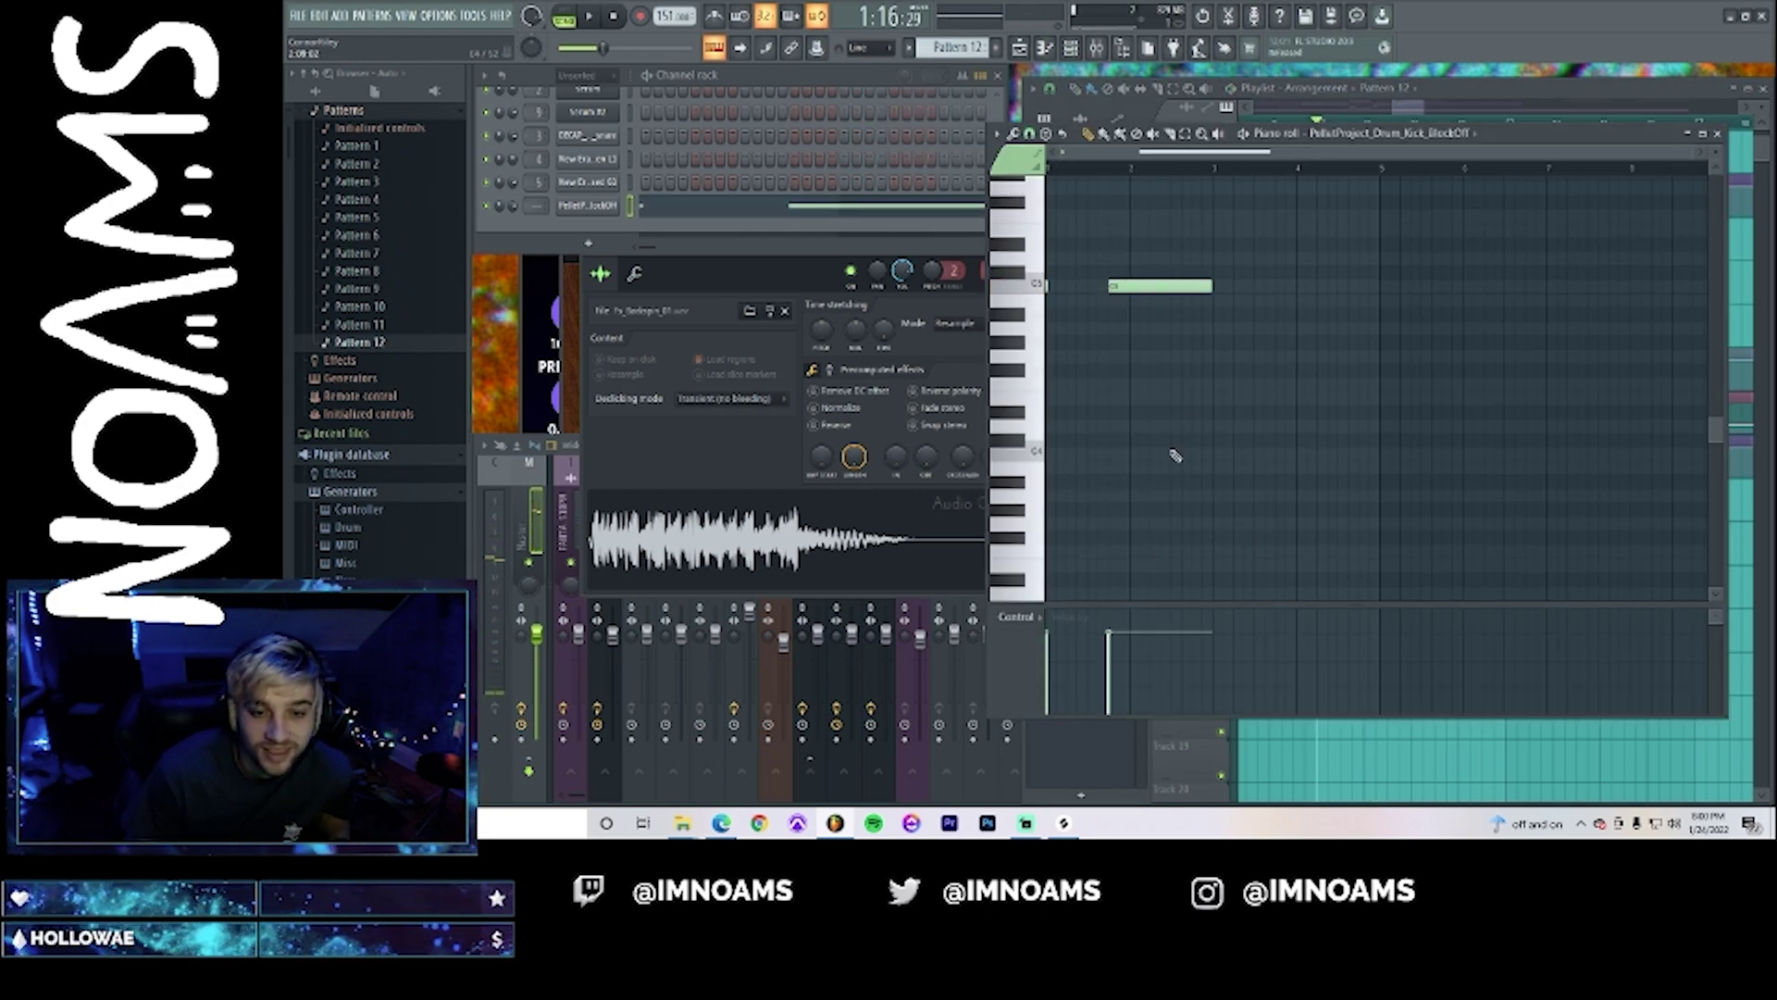
{"action": "key", "text": "space"}
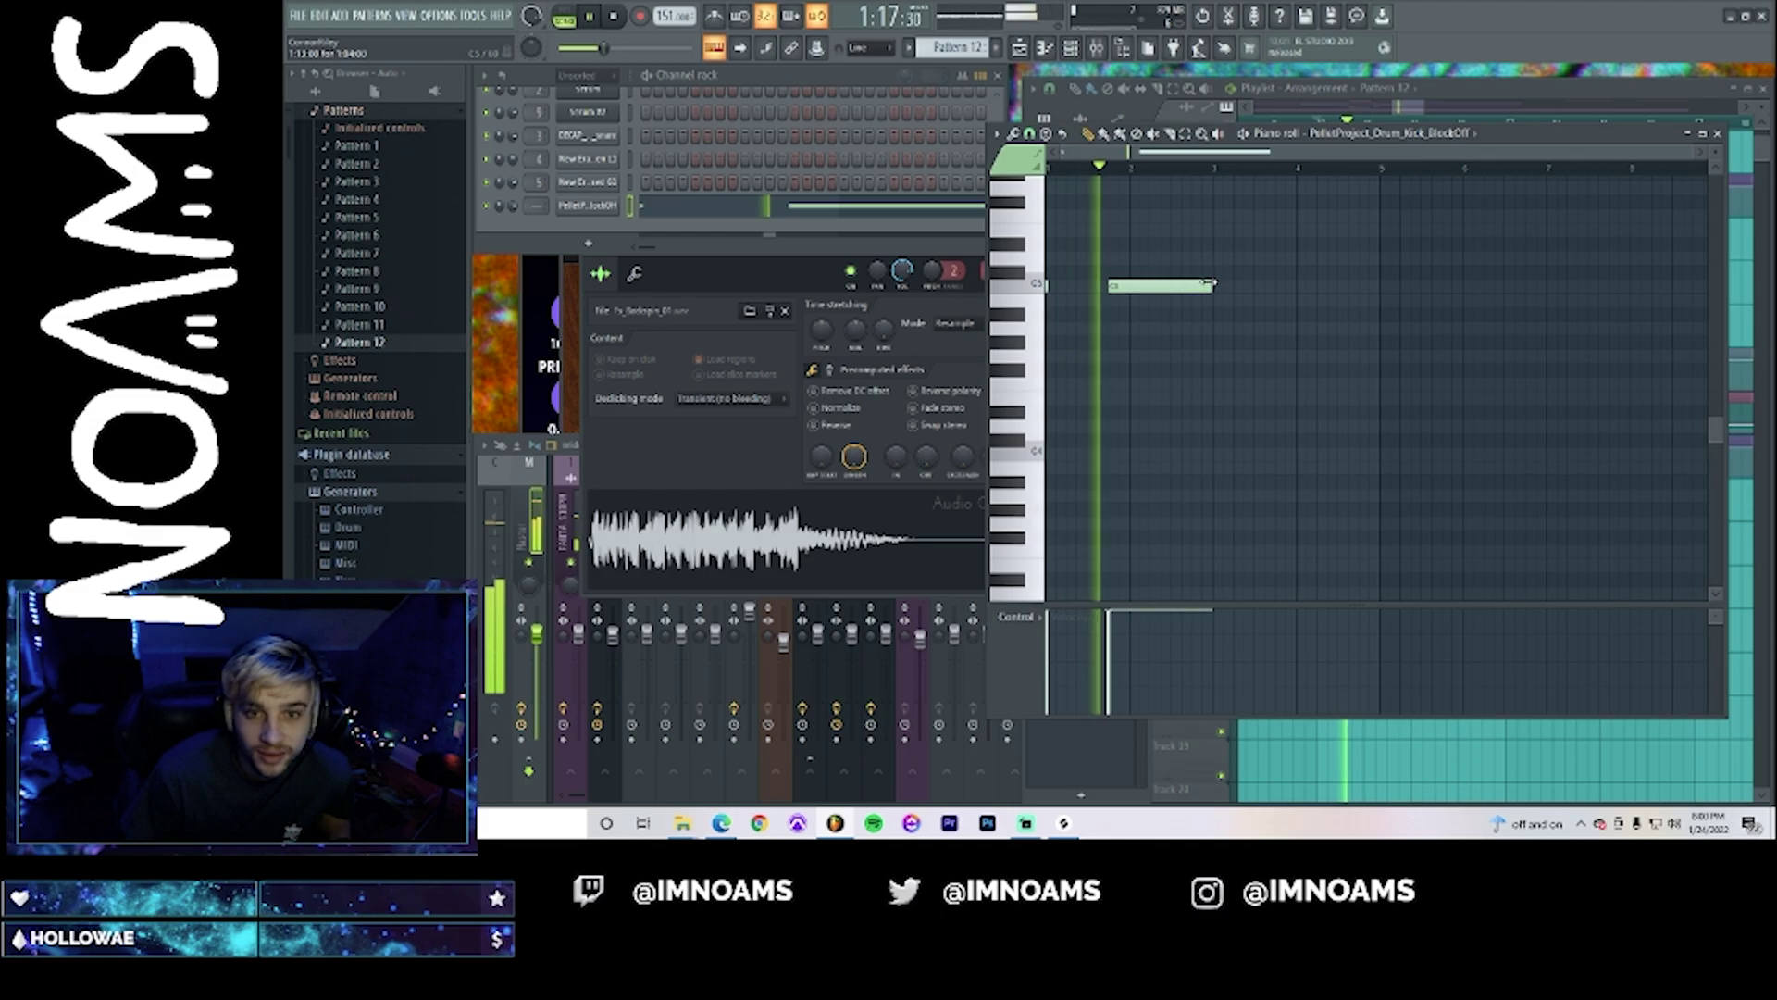
{"action": "left_click_drag", "start_coordinate": [1211, 287], "coordinate": [1136, 293]}
{"action": "key", "text": "space"}
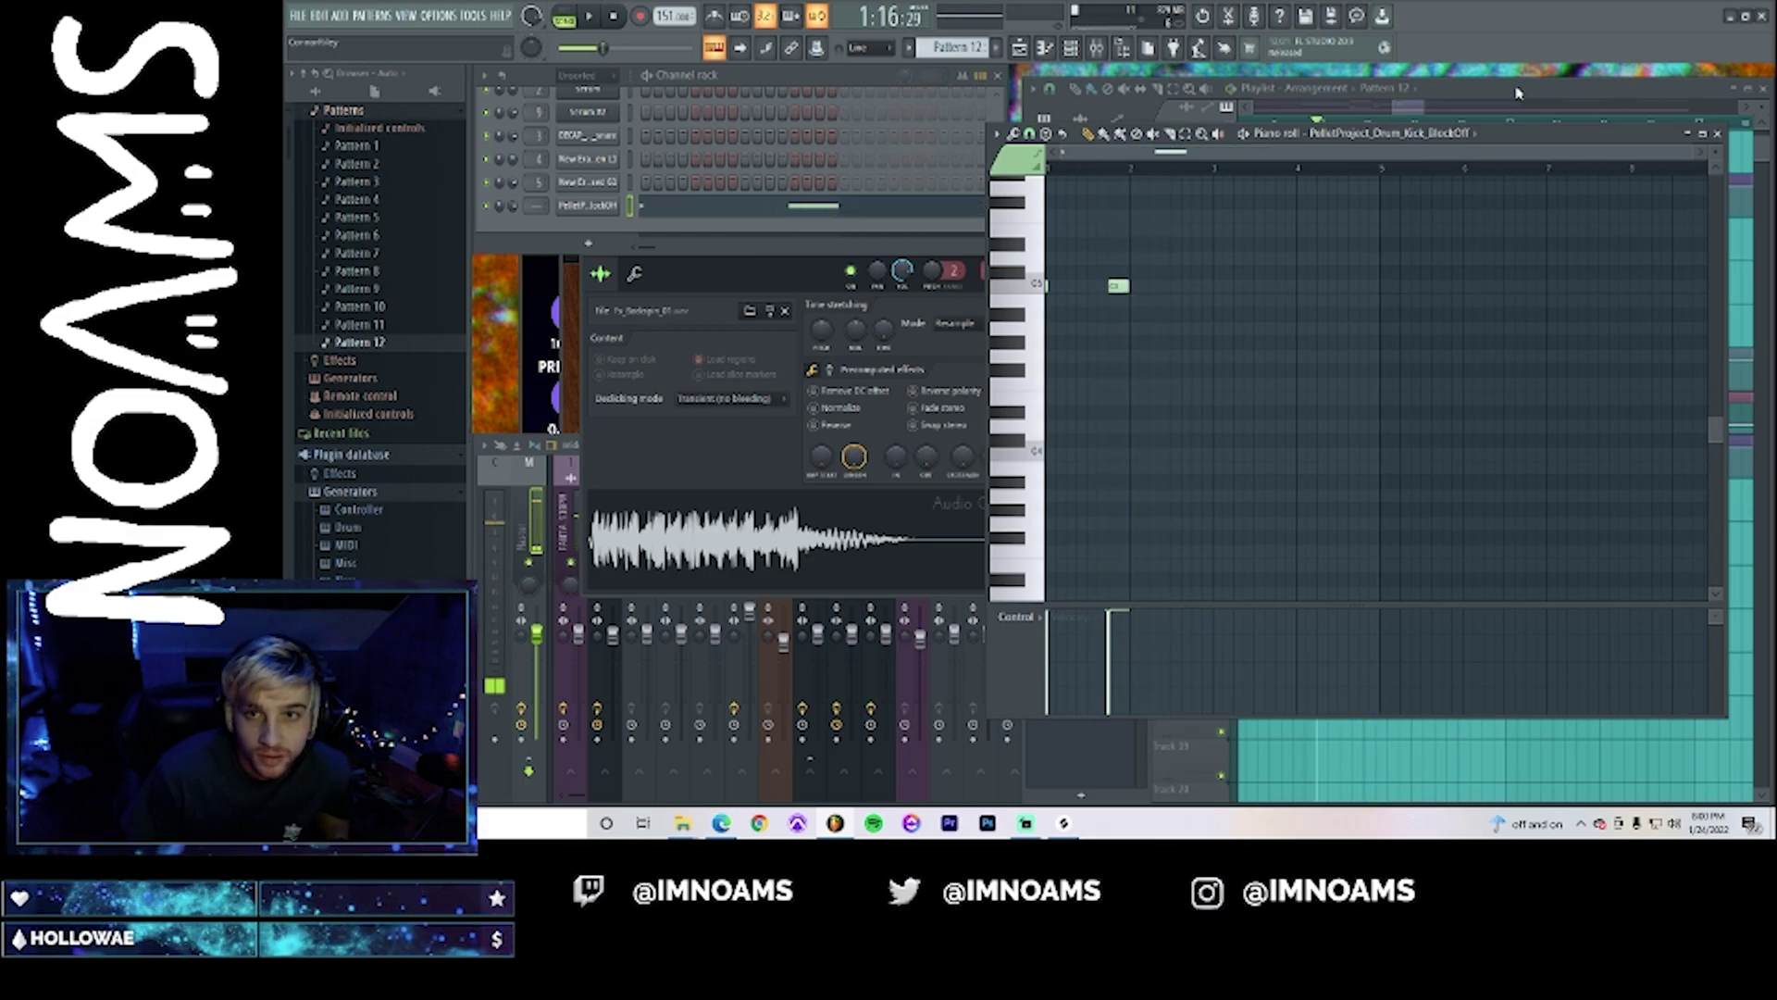
- Play back the arrangement from around bar 41 to hear the section leading up to bar 49
{"action": "left_click_drag", "start_coordinate": [1426, 114], "coordinate": [1387, 113]}
{"action": "key", "text": "space"}
{"action": "scroll", "coordinate": [1390, 113], "scroll_direction": "down", "scroll_amount": 5}
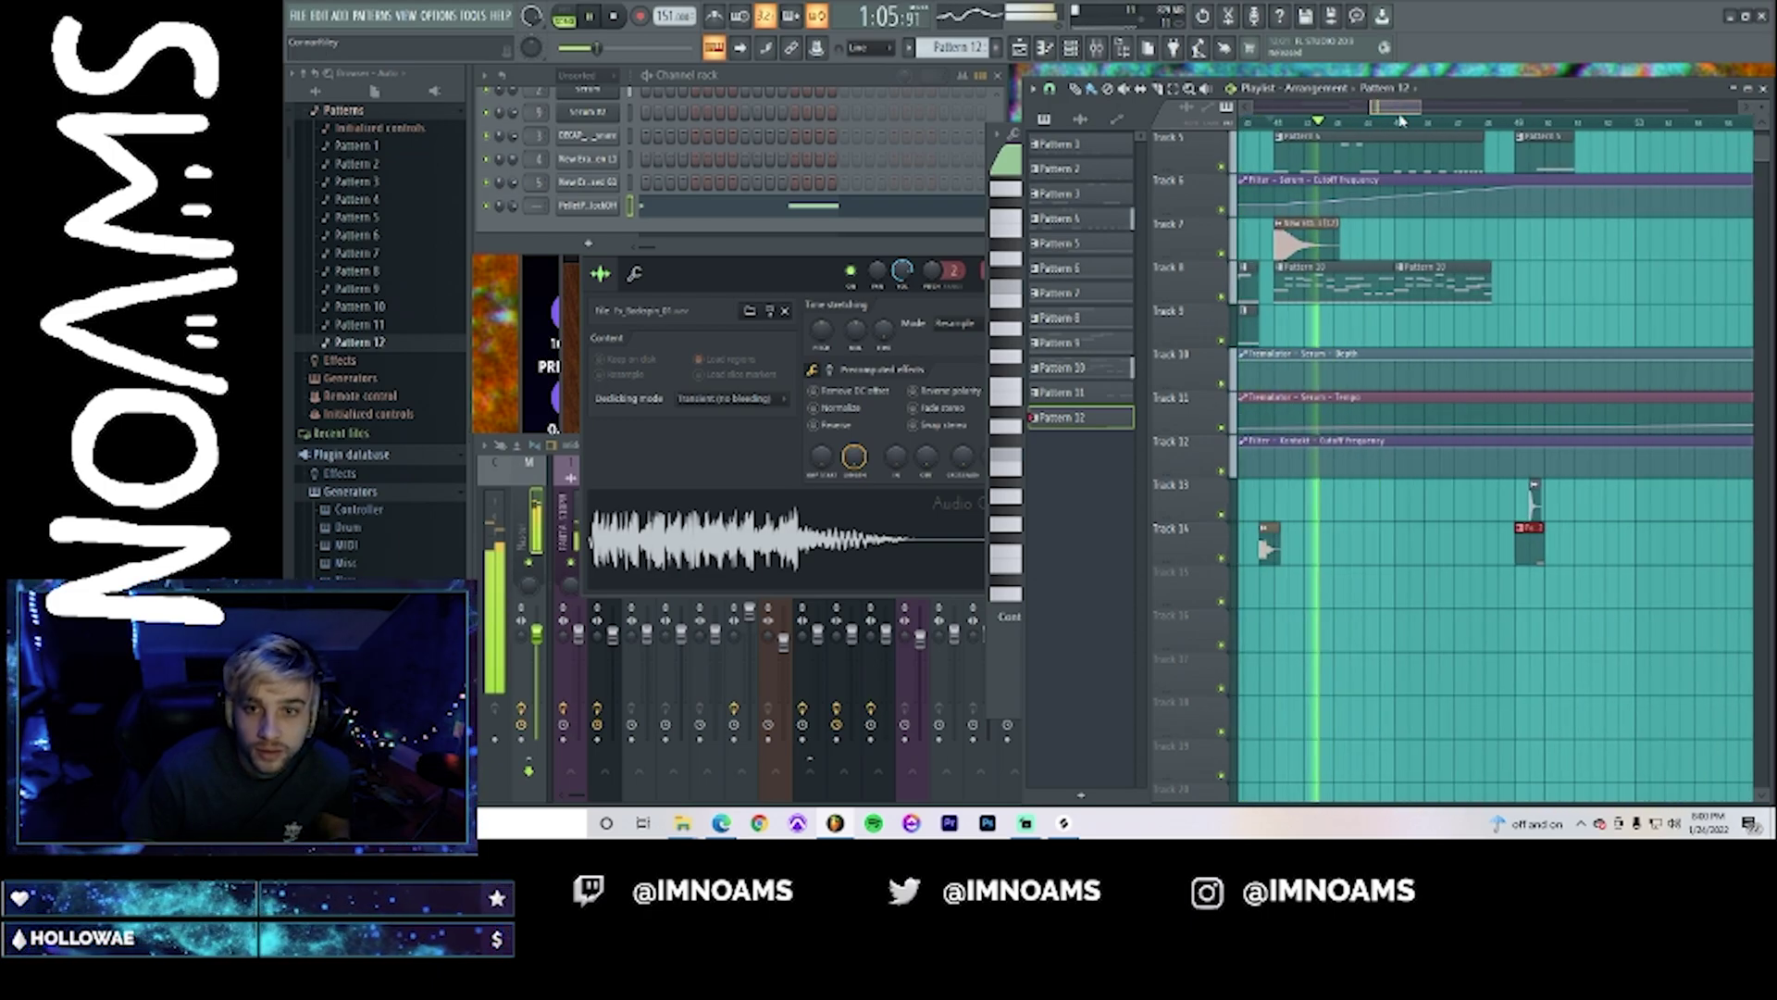
{"action": "scroll", "coordinate": [1386, 255], "scroll_direction": "down", "scroll_amount": 2}
{"action": "scroll", "coordinate": [1366, 284], "scroll_direction": "up", "scroll_amount": 2}
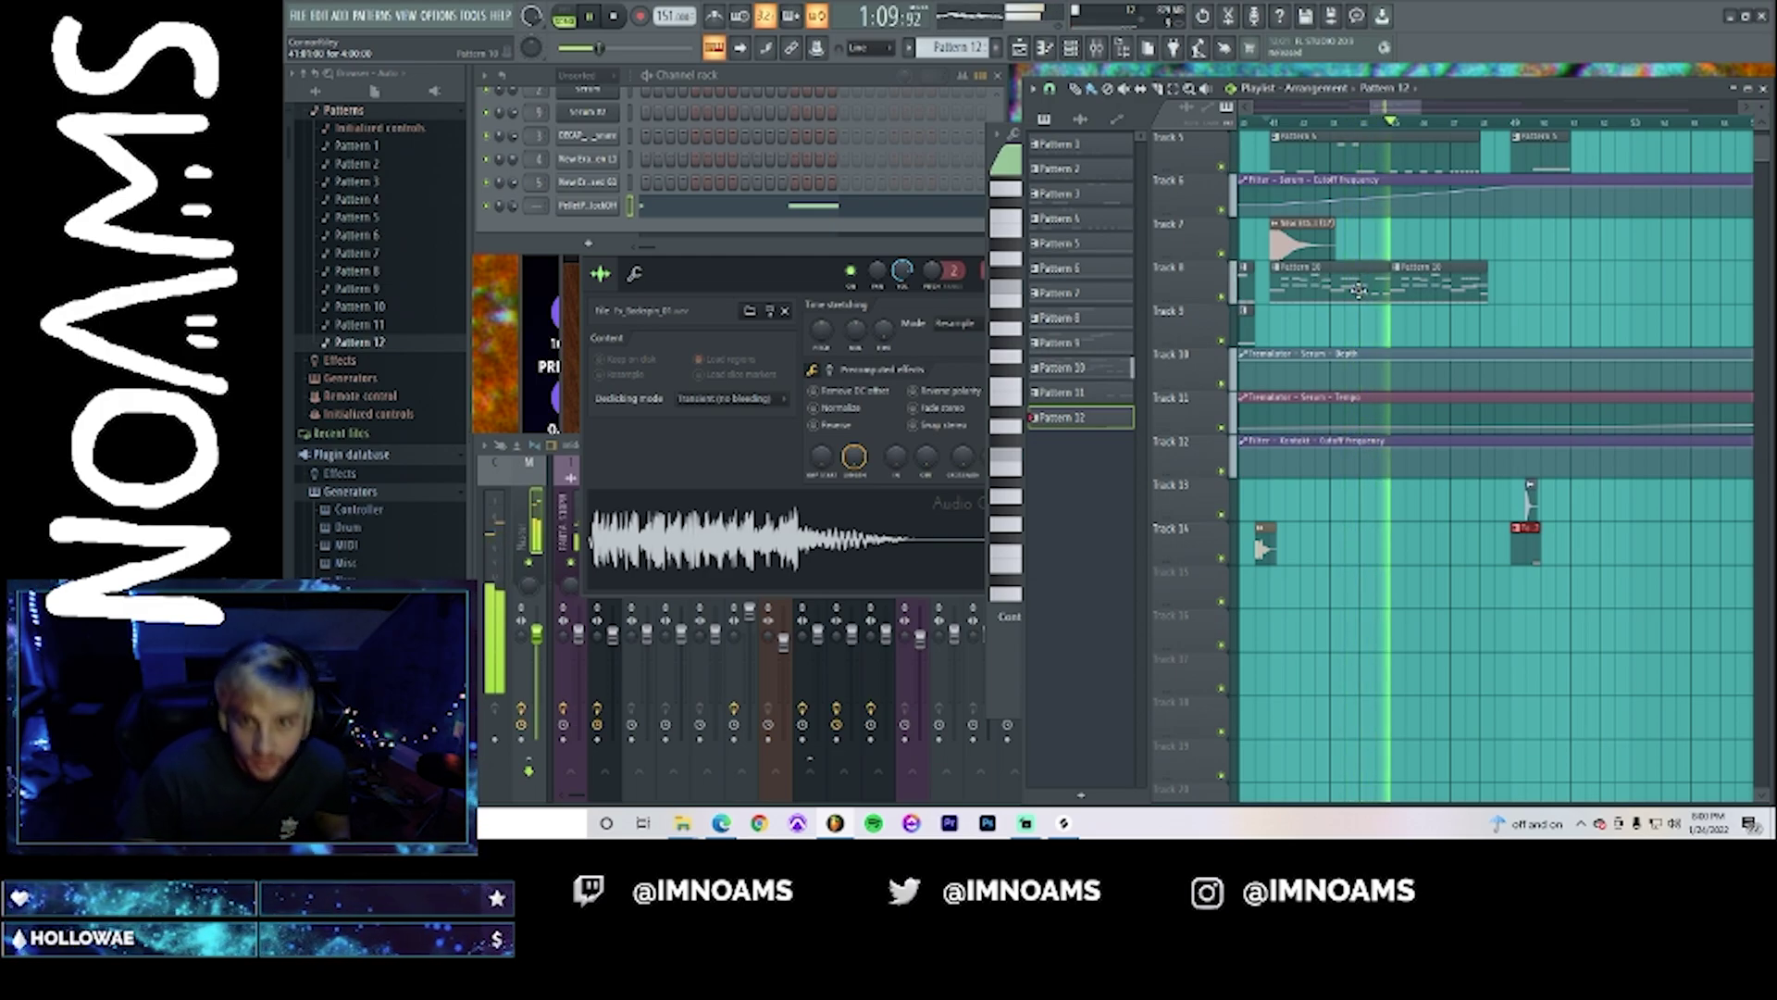
{"action": "key", "text": "space"}
- Make the Track 8 pattern clip at bar 45 unique and move its first pair of Kontakt notes to the pattern's start
{"action": "right_click", "coordinate": [1392, 270]}
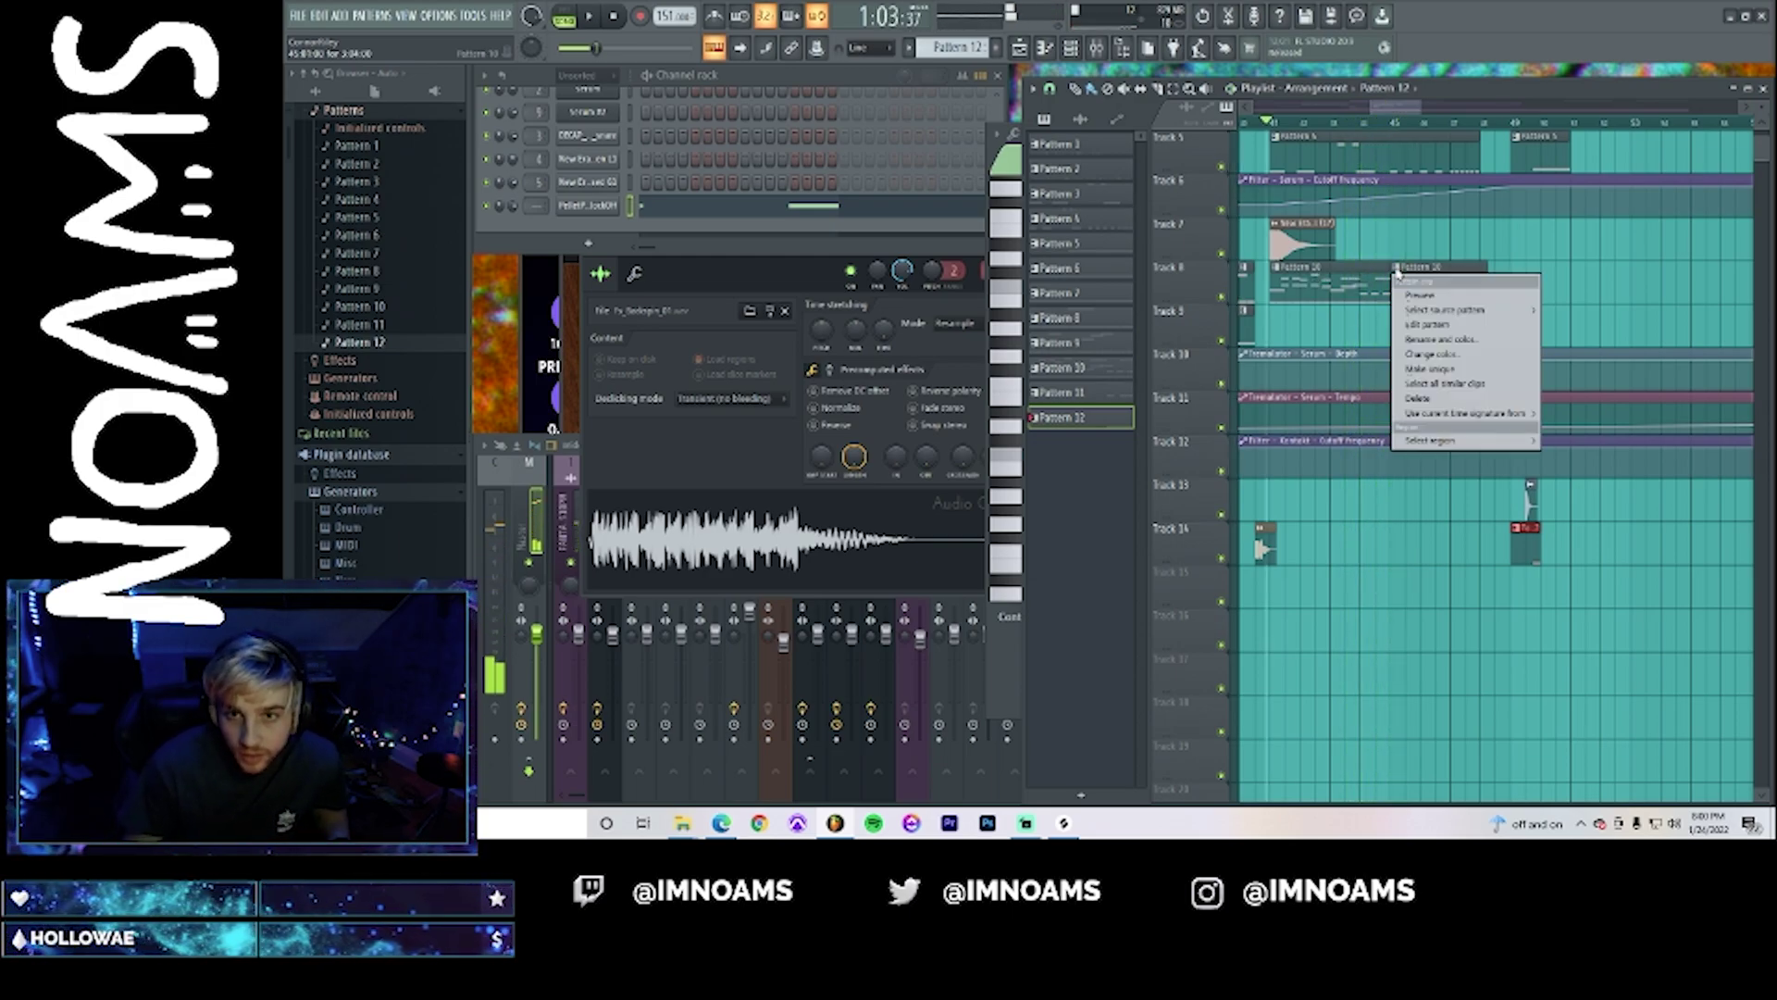
{"action": "left_click", "coordinate": [1414, 366]}
{"action": "double_click", "coordinate": [1410, 281]}
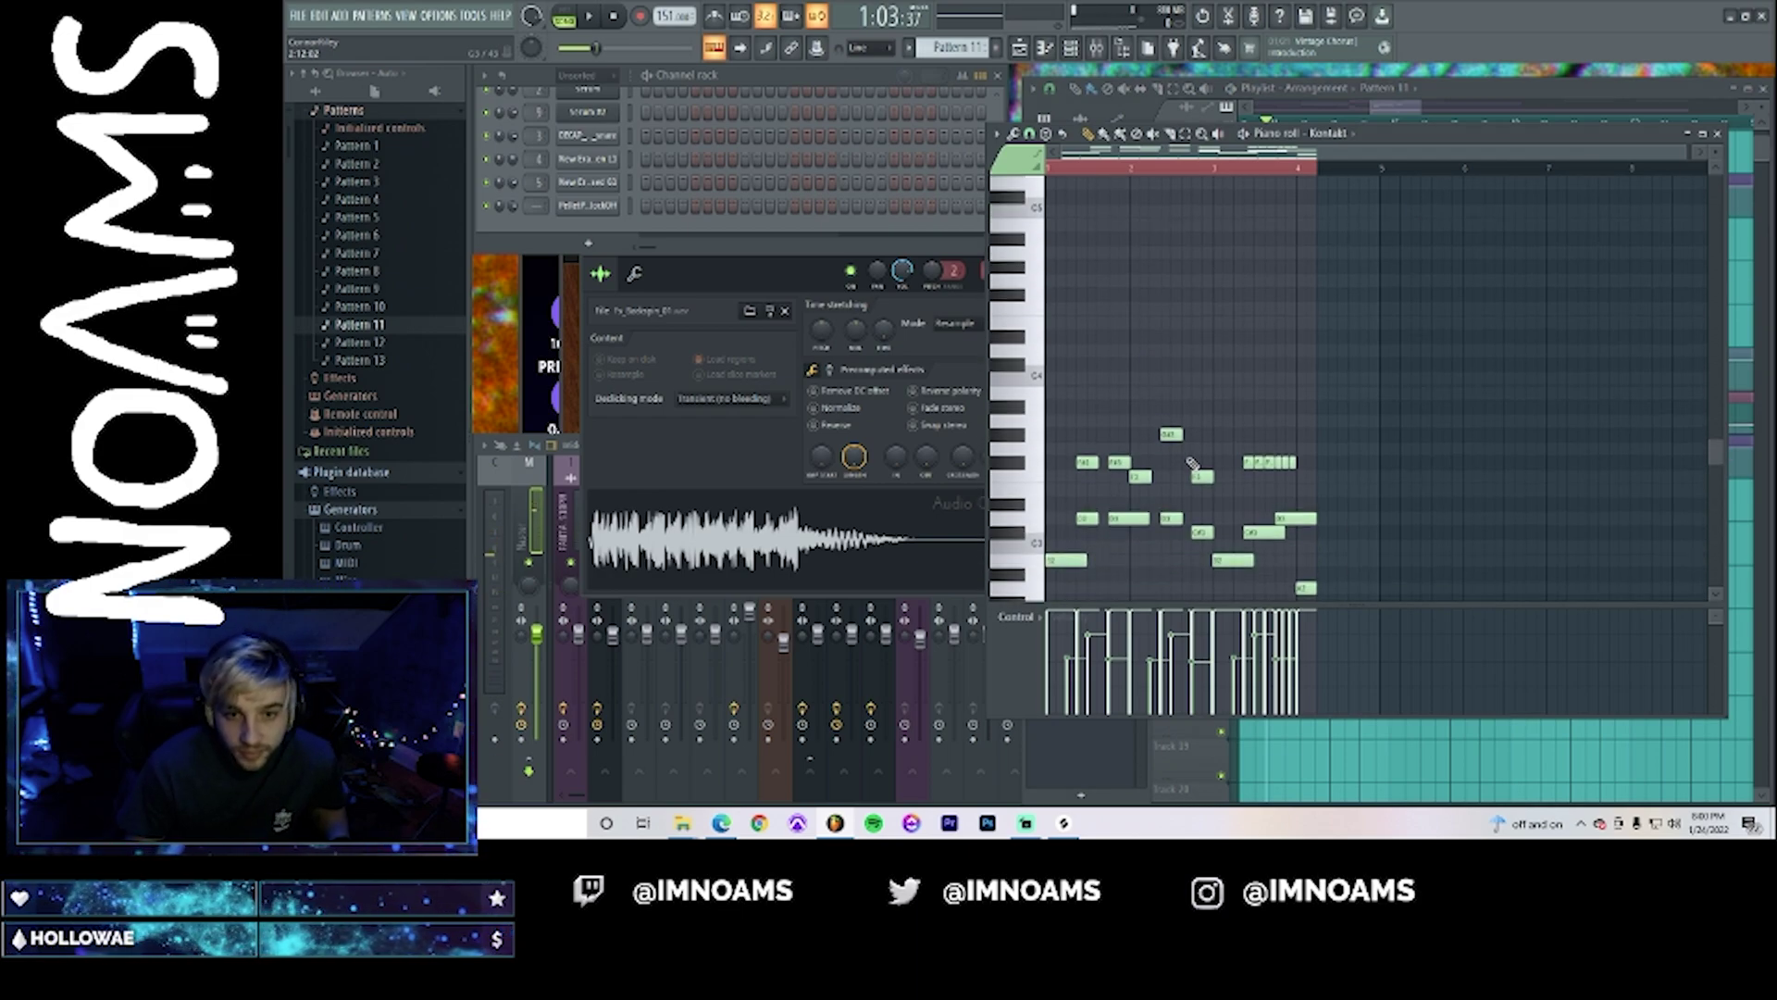
{"action": "left_click_drag", "start_coordinate": [1687, 151], "coordinate": [1342, 152]}
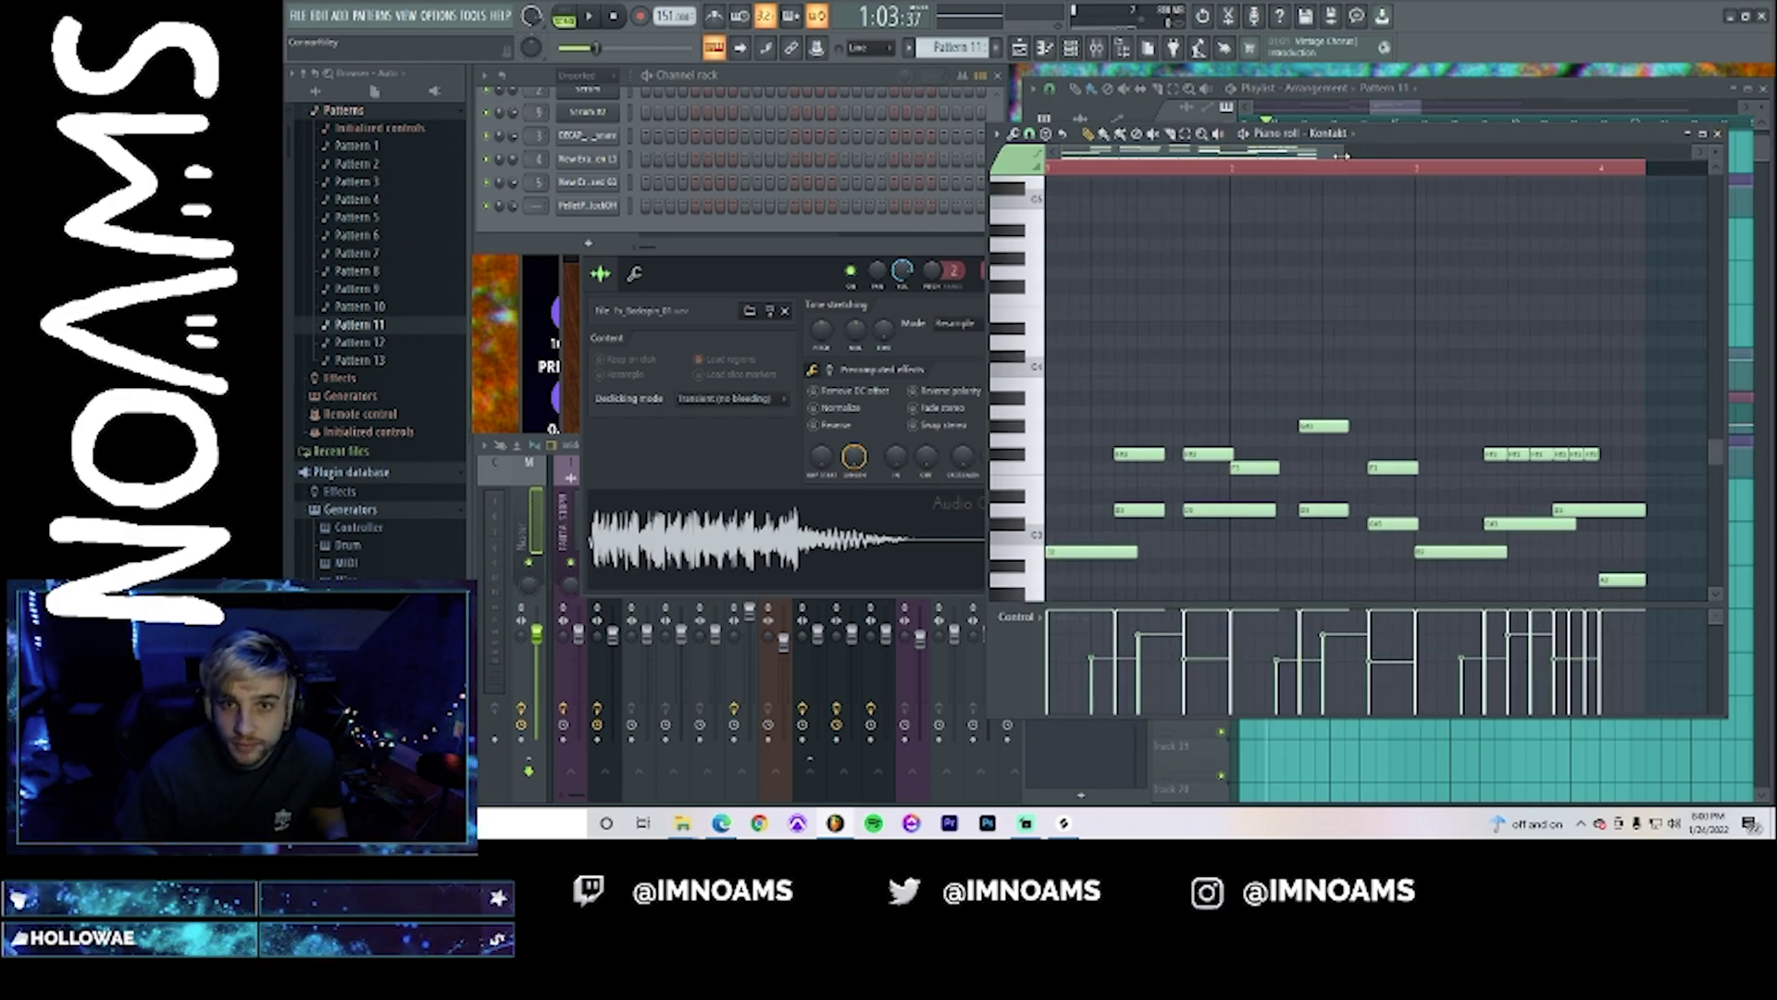
{"action": "left_click_drag", "start_coordinate": [1130, 405], "coordinate": [1041, 453]}
{"action": "left_click", "coordinate": [1055, 511]}
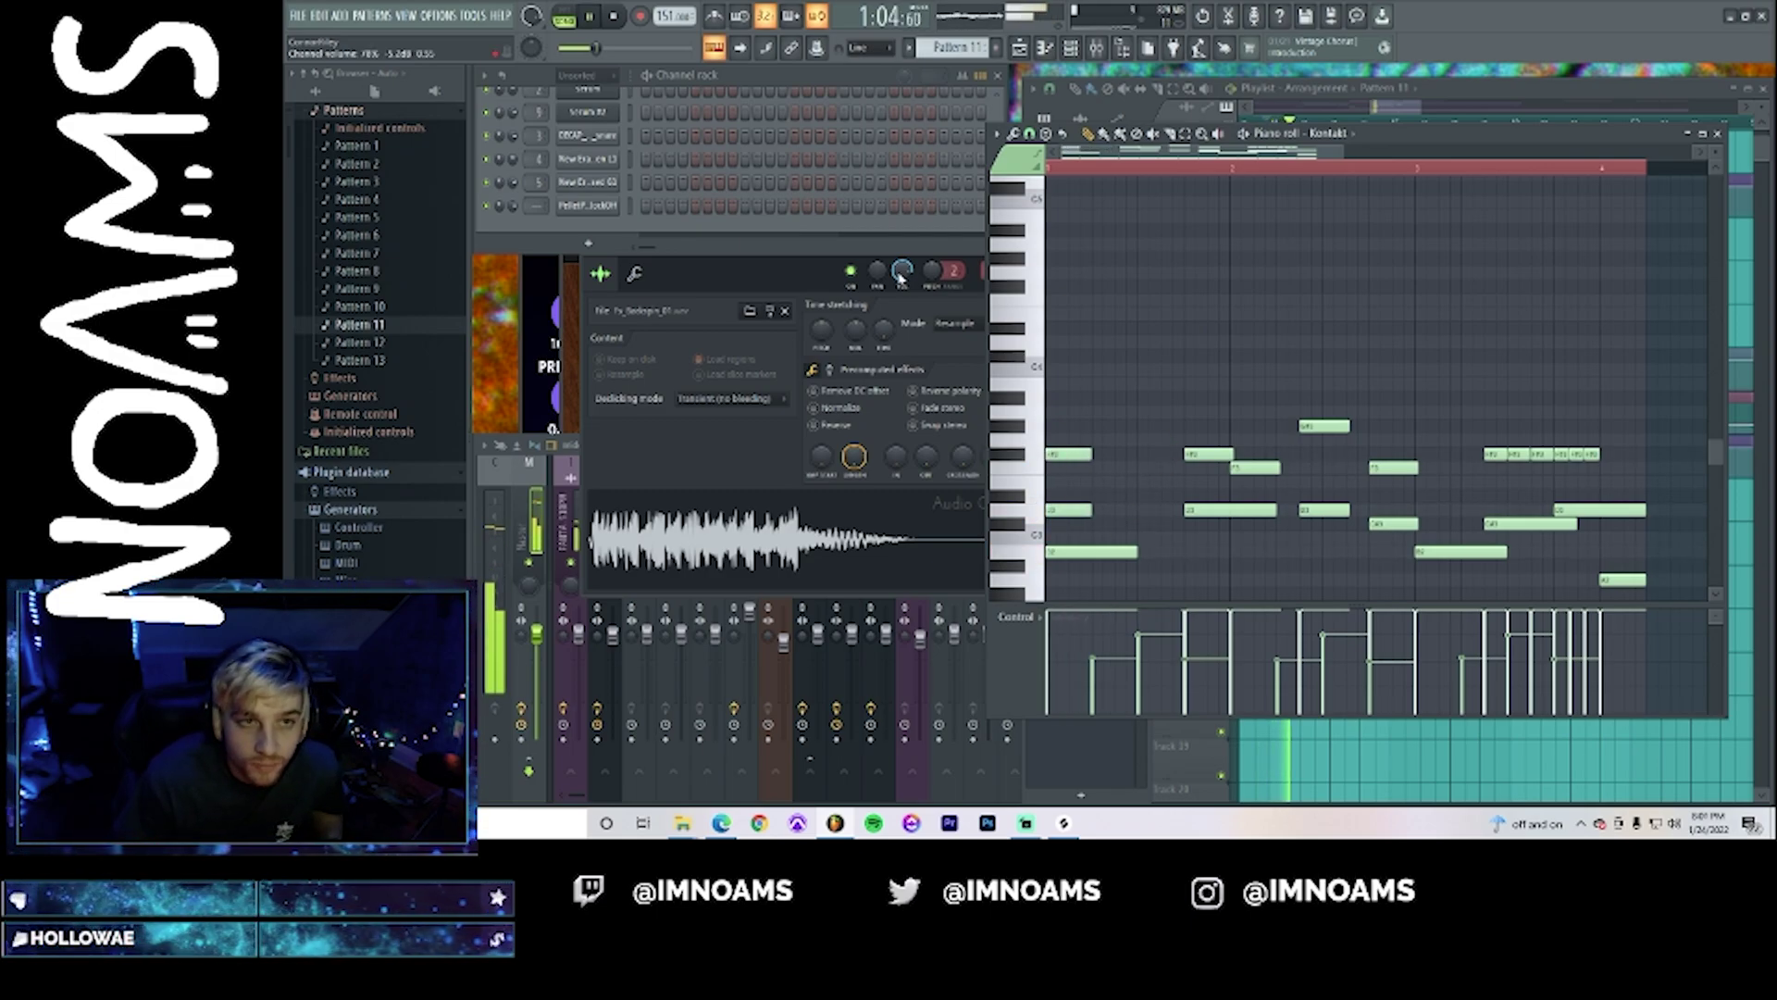
- Open the Kontakt channel's instrument and lower its Release amount during playback
{"action": "left_click", "coordinate": [653, 77]}
{"action": "scroll", "coordinate": [682, 161], "scroll_direction": "up", "scroll_amount": 5}
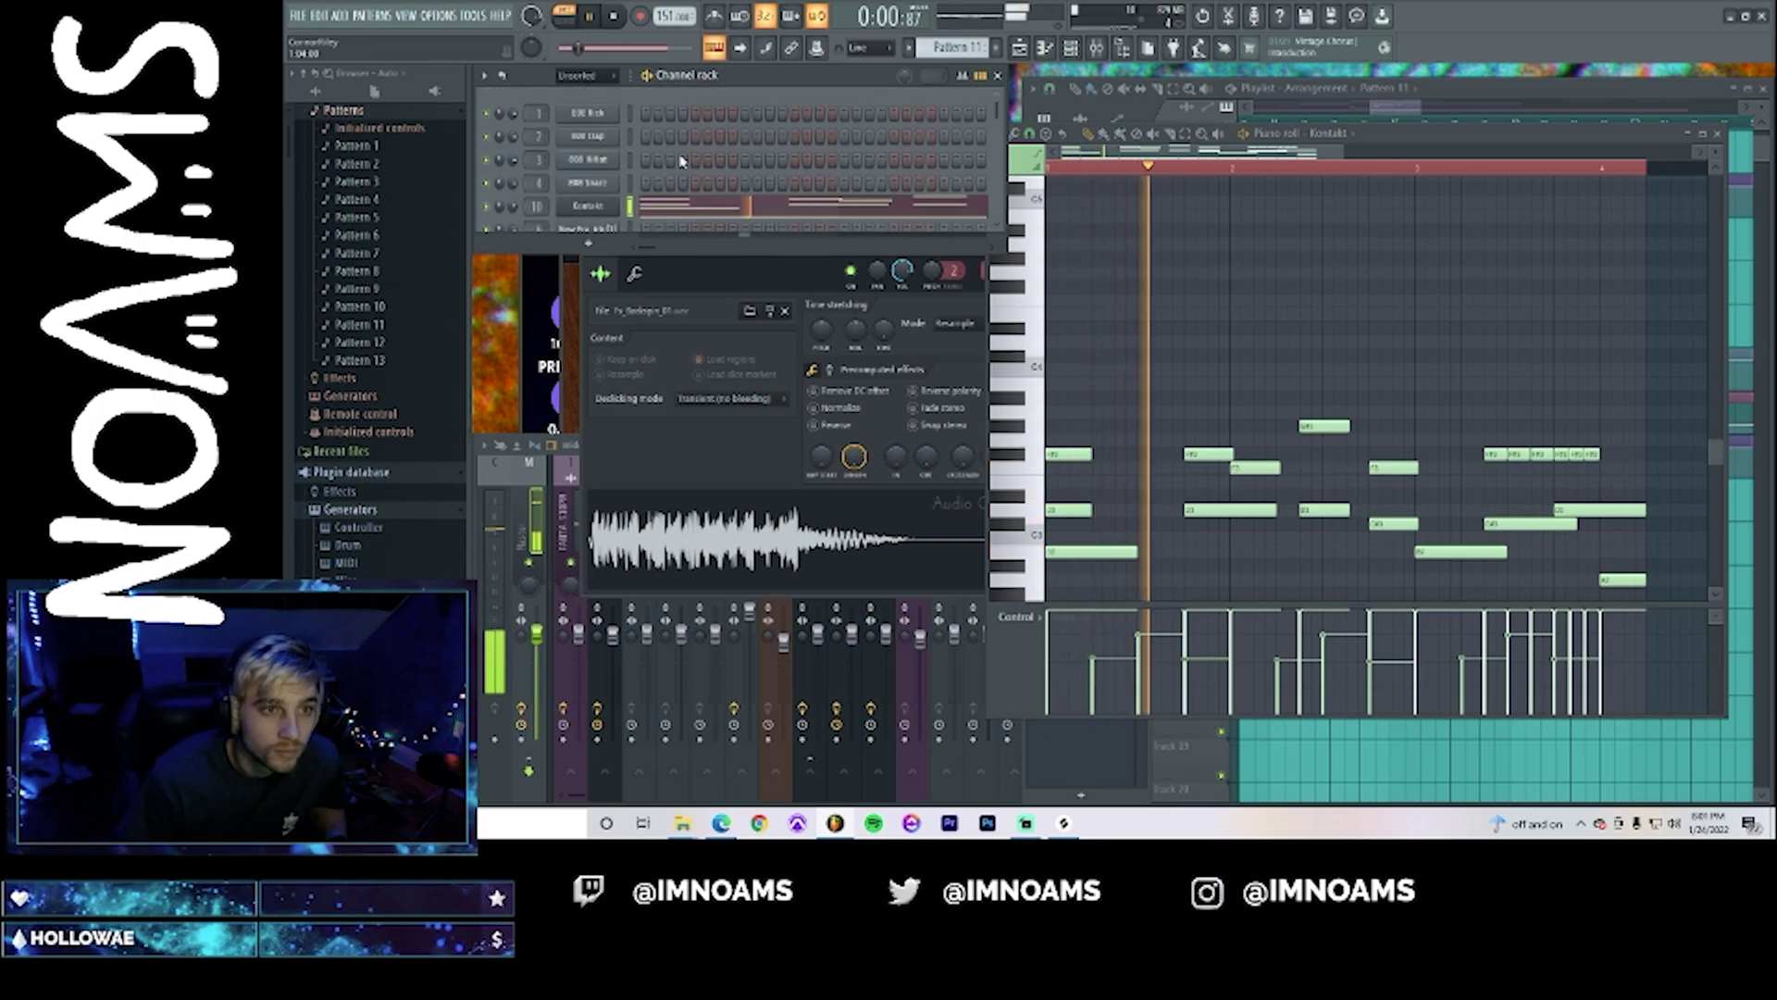
{"action": "left_click", "coordinate": [599, 204]}
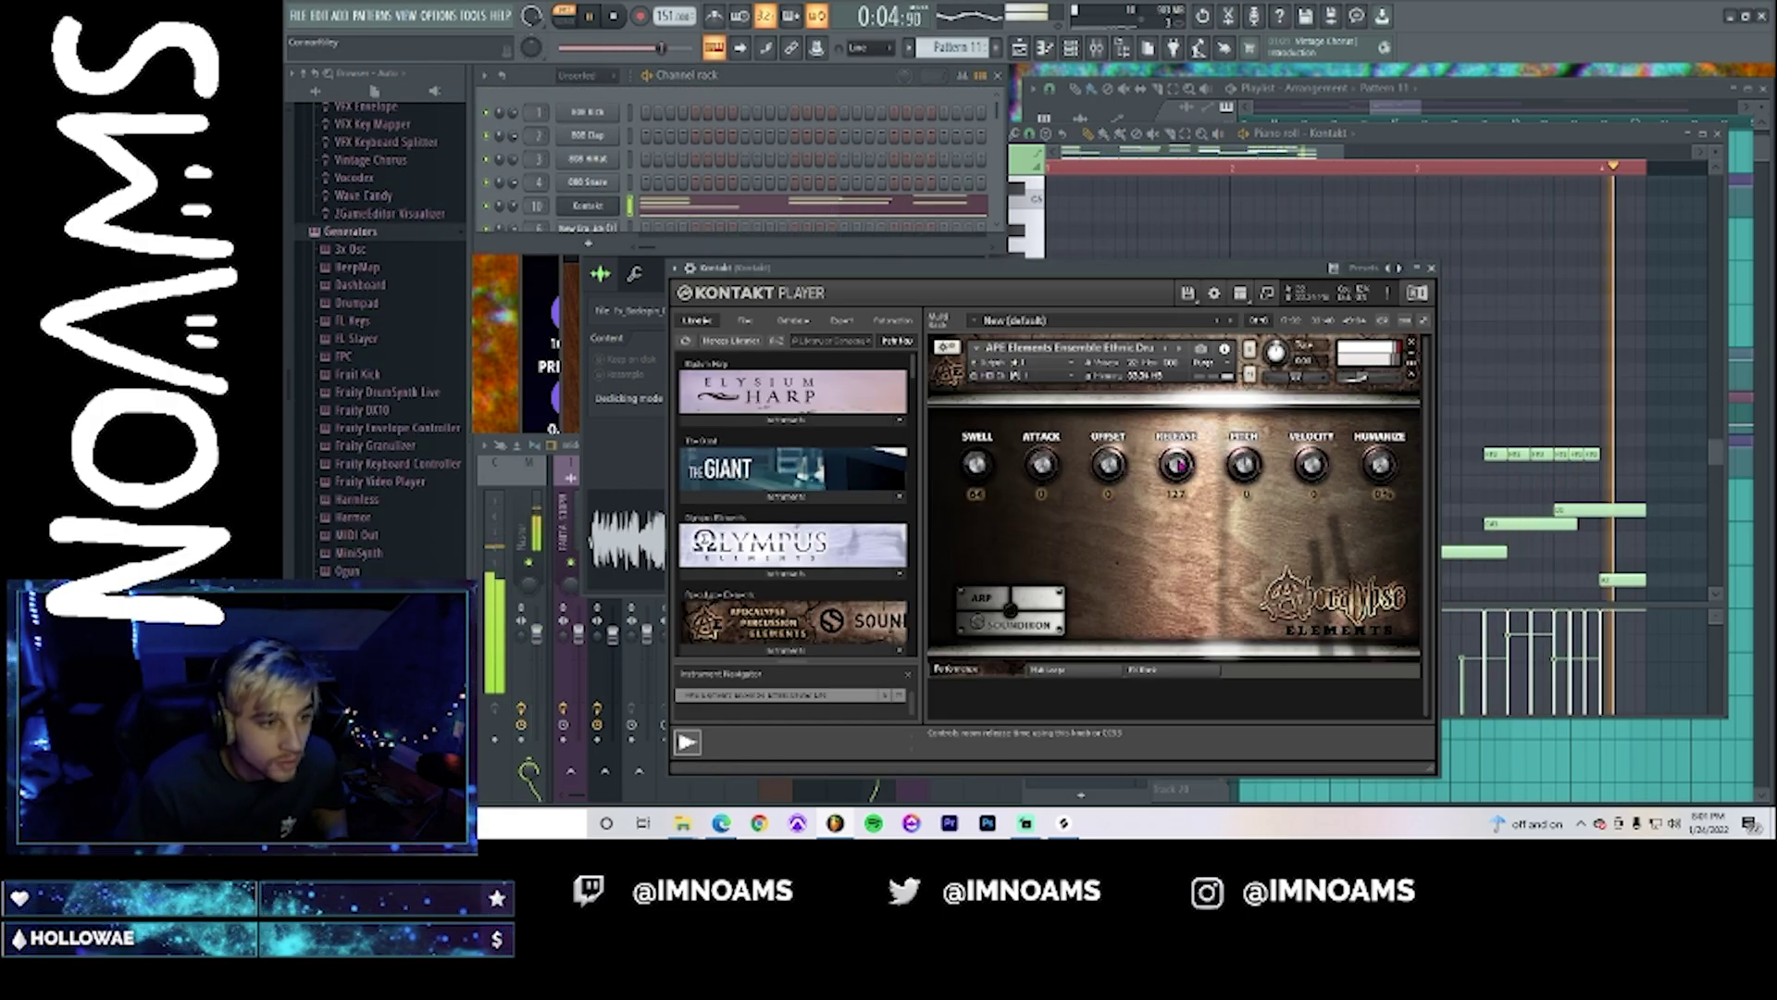
{"action": "left_click_drag", "start_coordinate": [1179, 463], "coordinate": [1159, 525]}
{"action": "key", "text": "F9"}
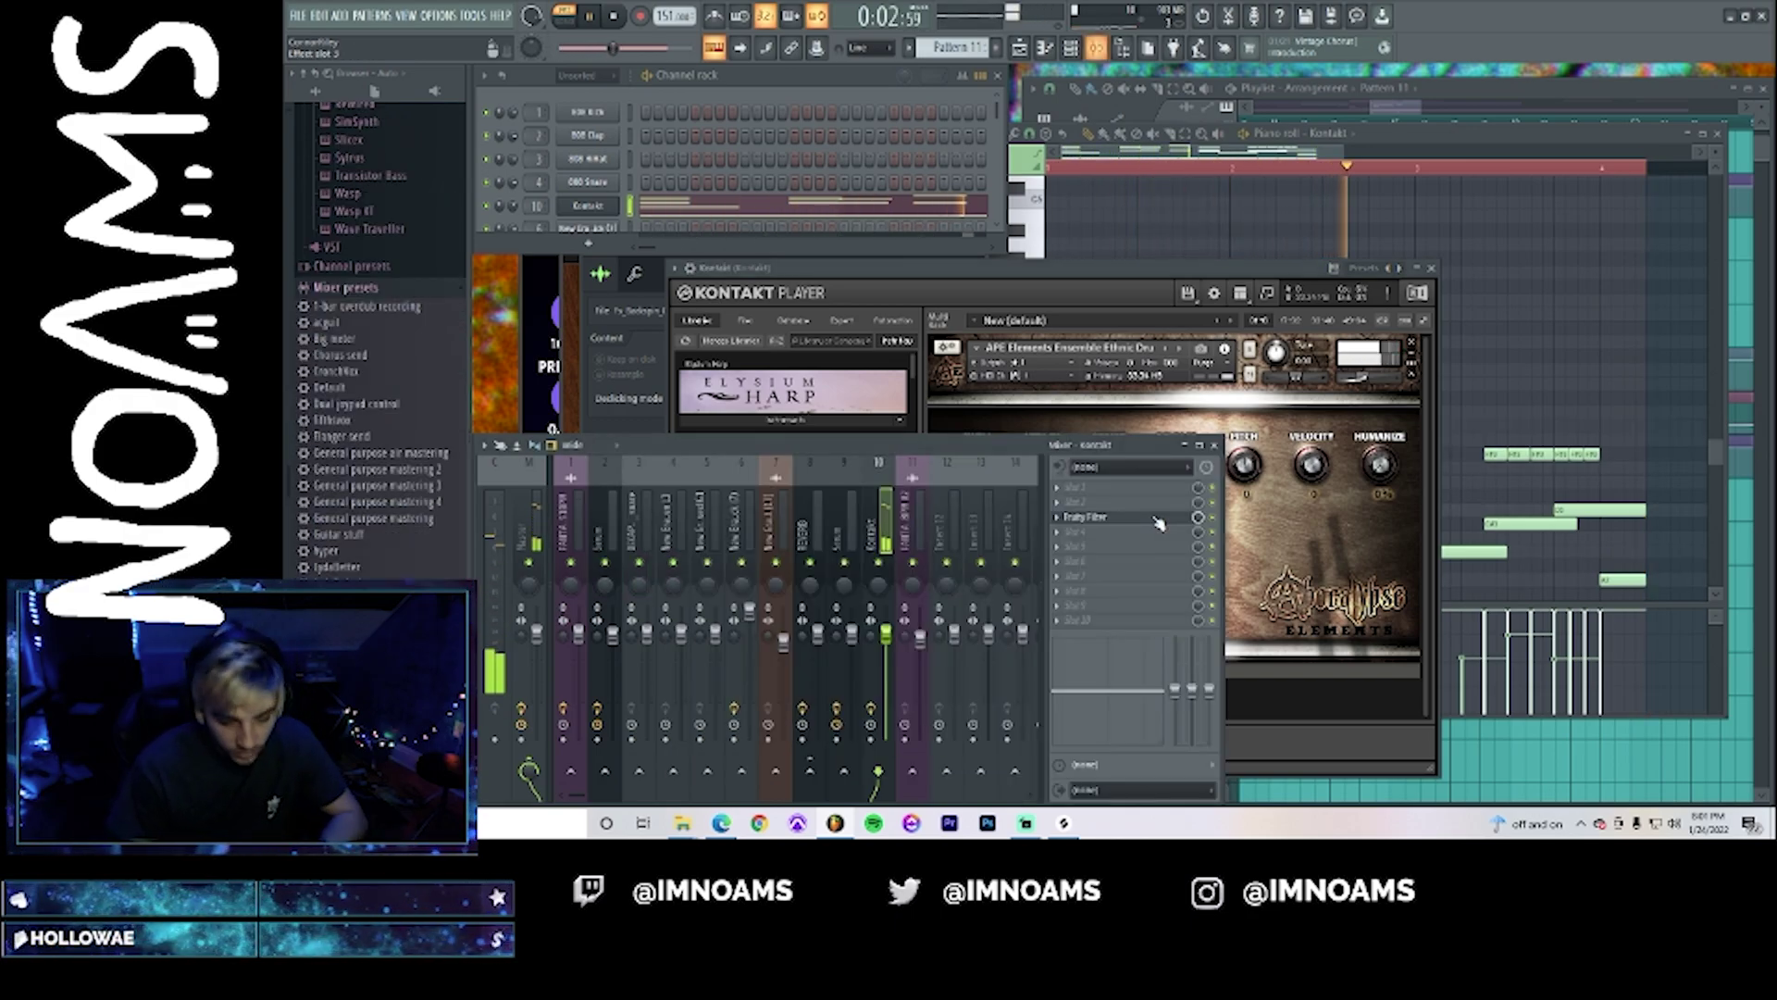
{"action": "left_click", "coordinate": [1229, 447]}
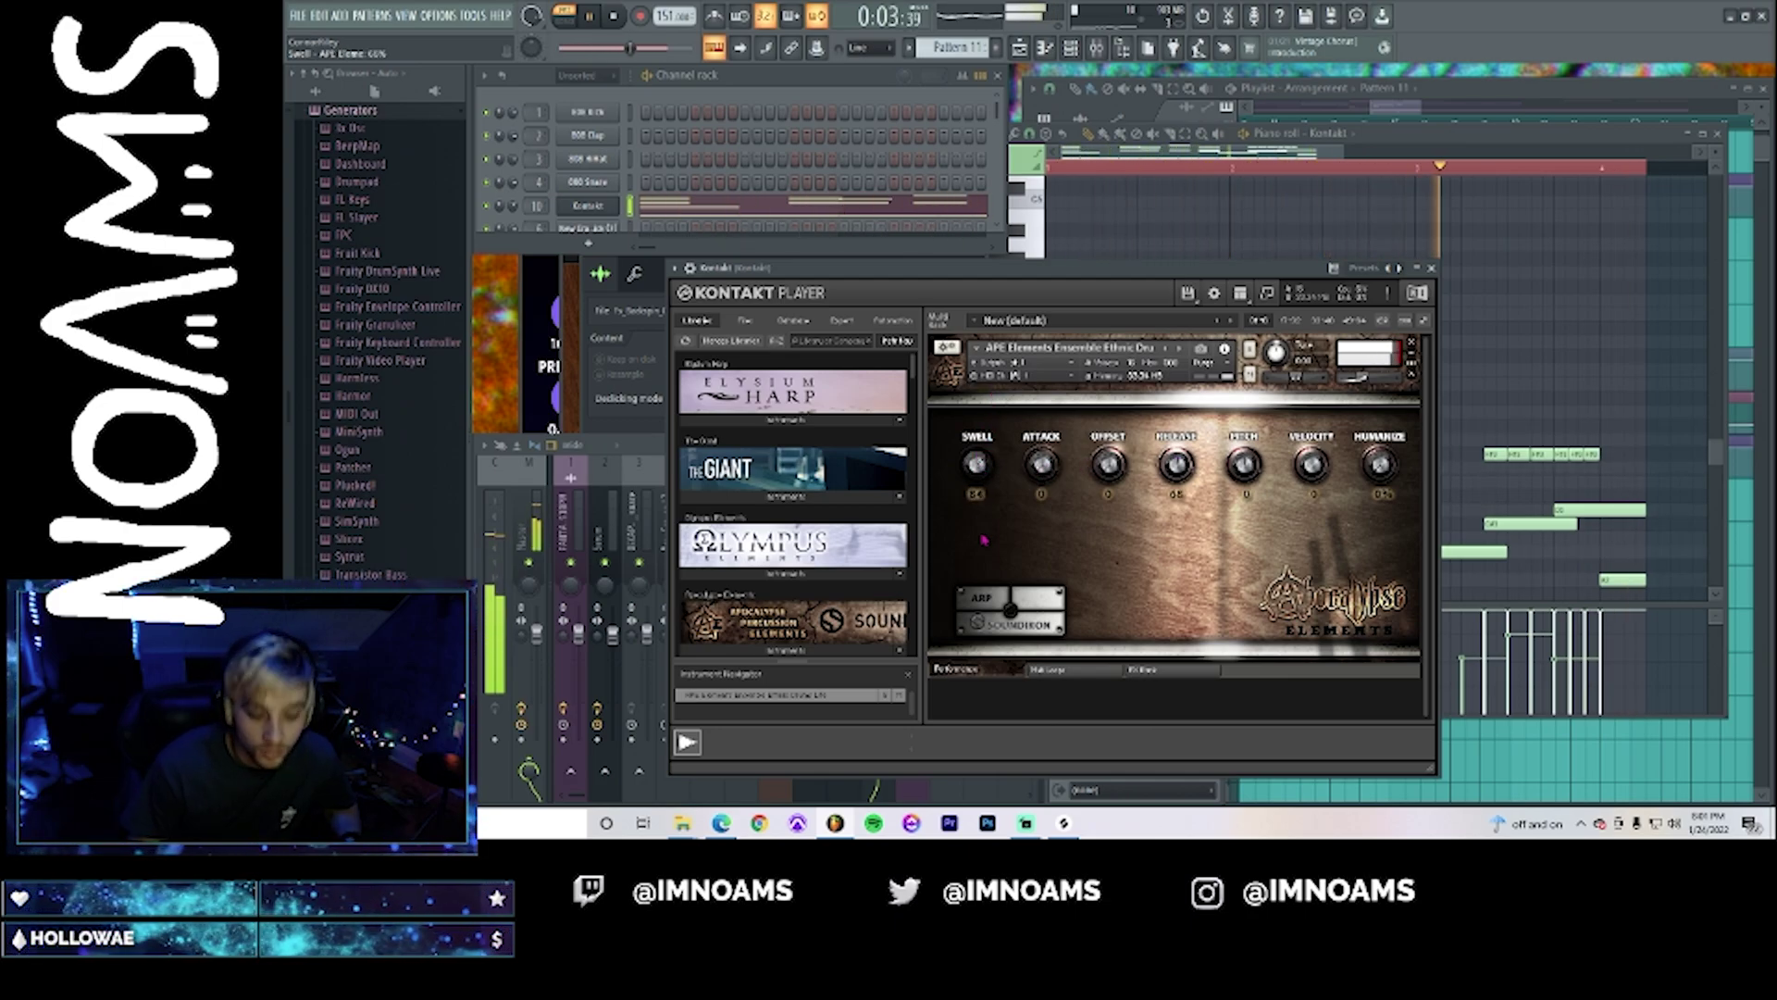
- Lower the Kontakt mixer track's volume and send it to mixer track 8 at a reduced level
{"action": "key", "text": "F9"}
{"action": "left_click_drag", "start_coordinate": [891, 657], "coordinate": [891, 678]}
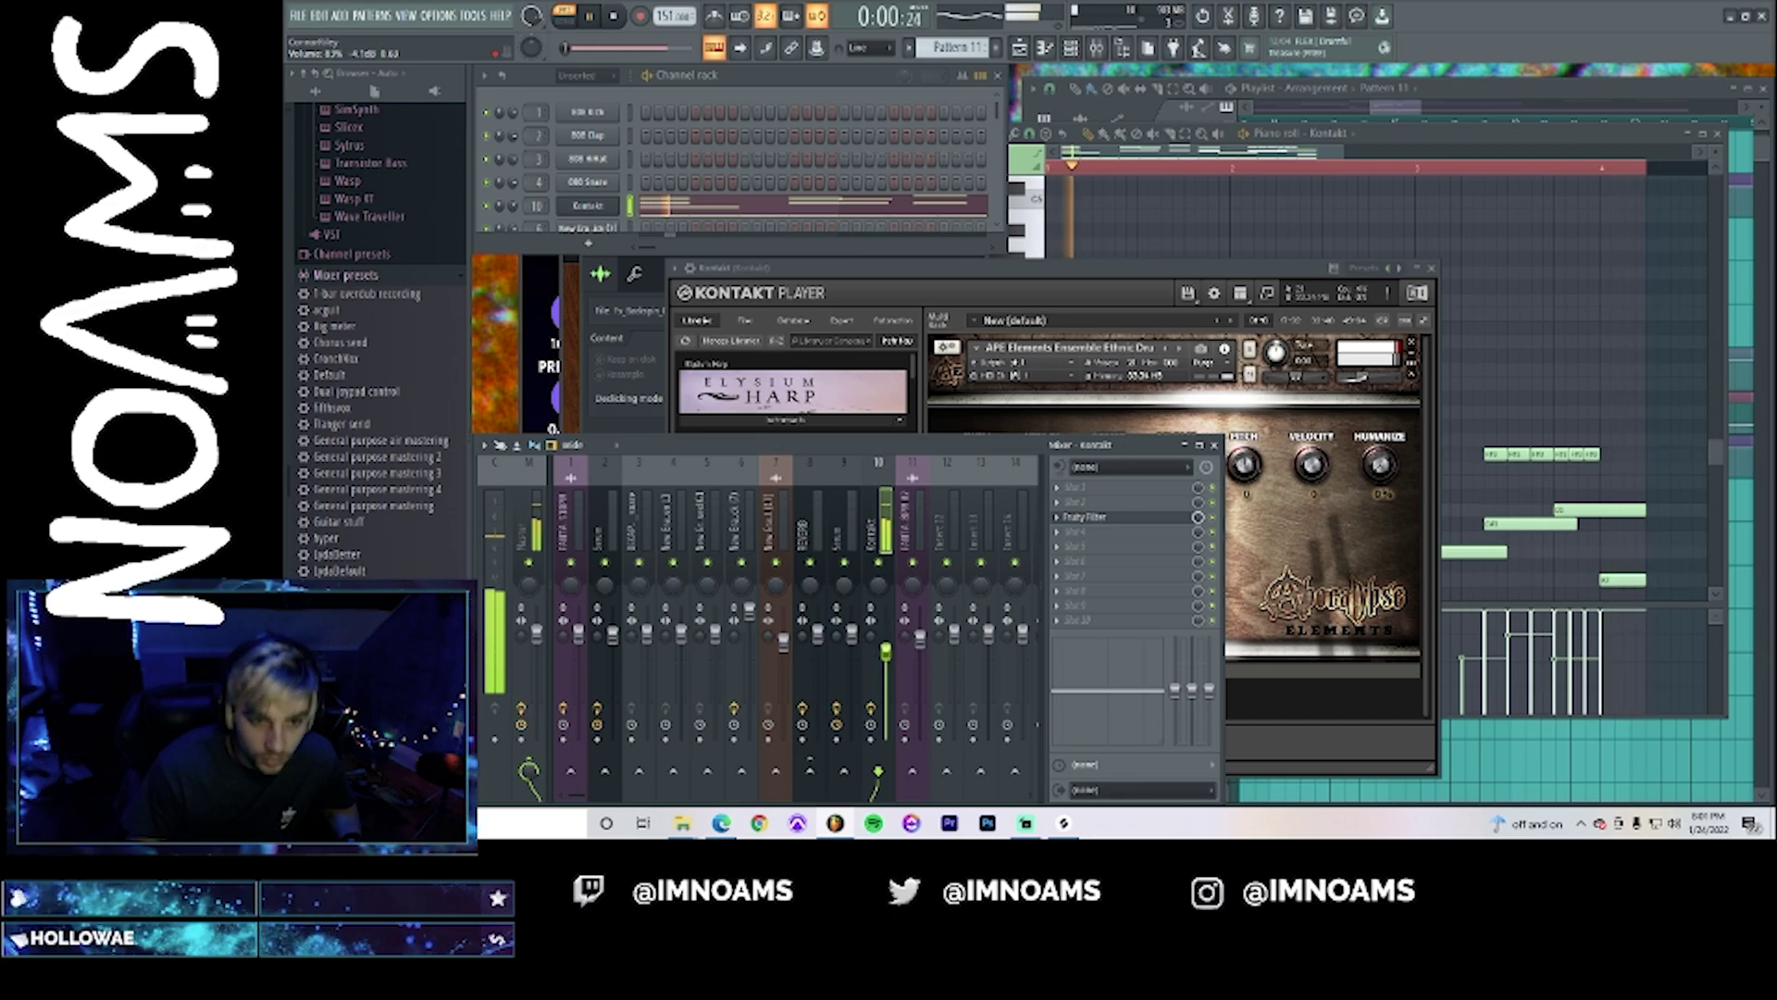
{"action": "left_click", "coordinate": [809, 772]}
{"action": "left_click_drag", "start_coordinate": [809, 772], "coordinate": [809, 802]}
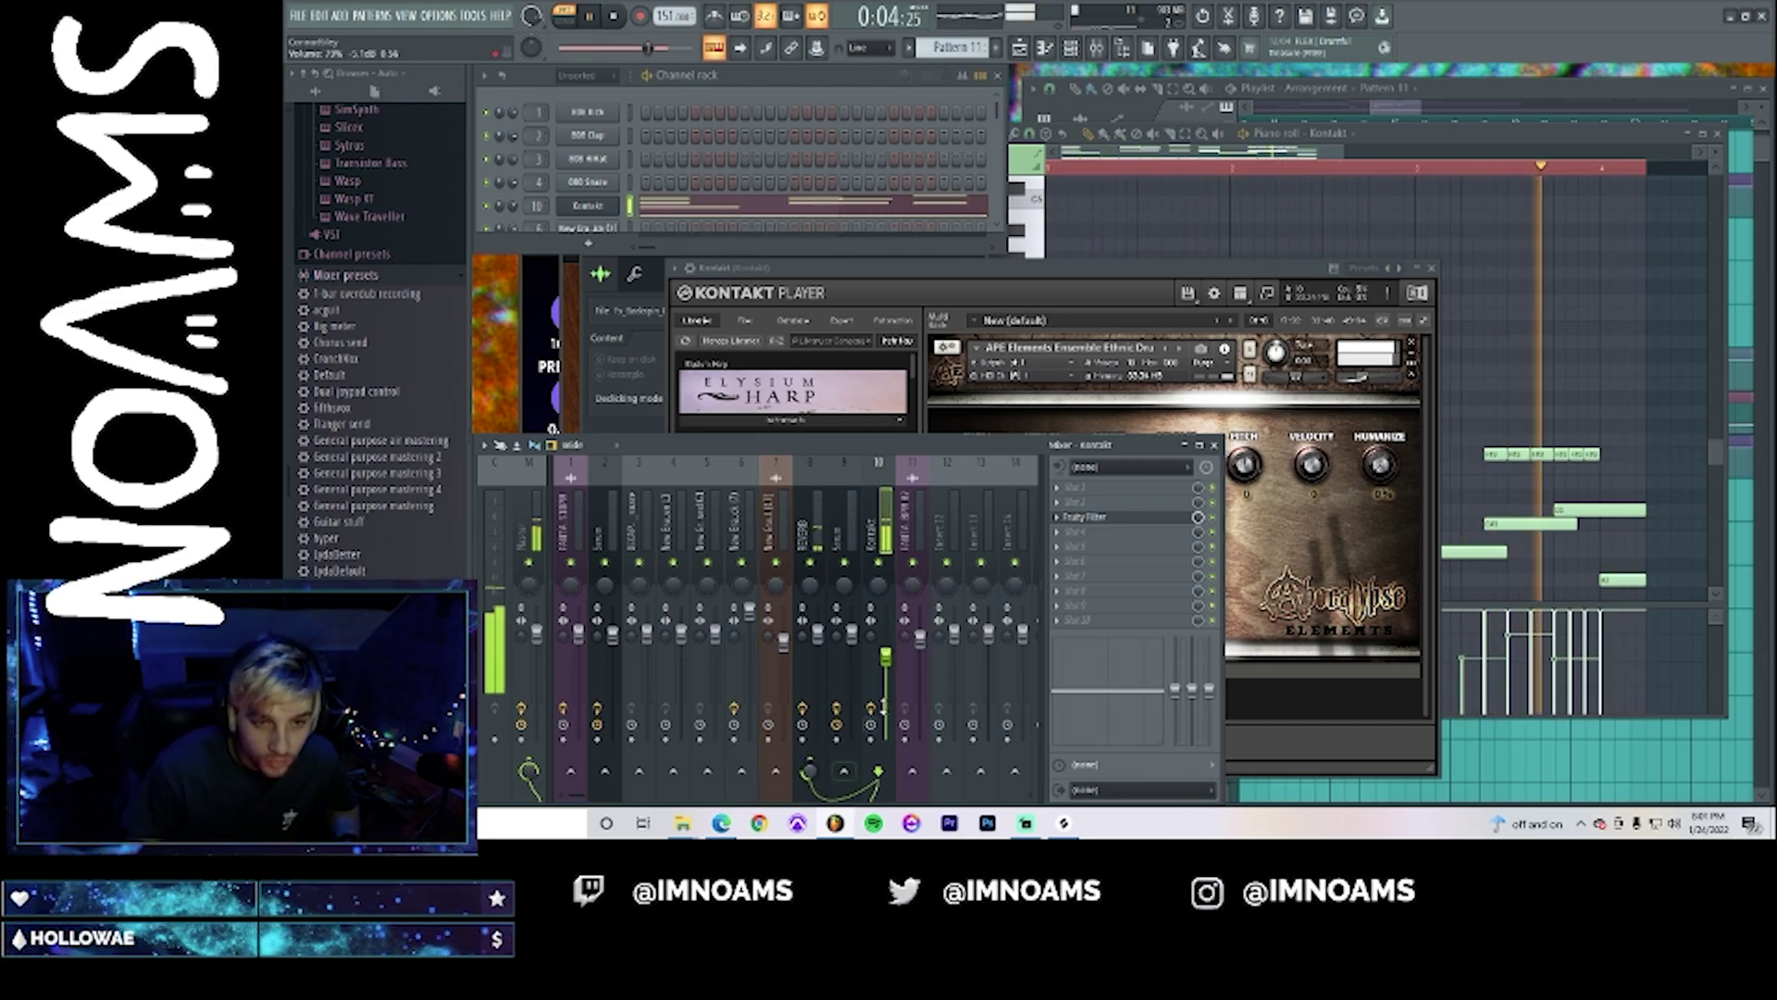
- Return to the playlist and listen to the Track 8 patterns around bar 45
{"action": "left_click", "coordinate": [1408, 106]}
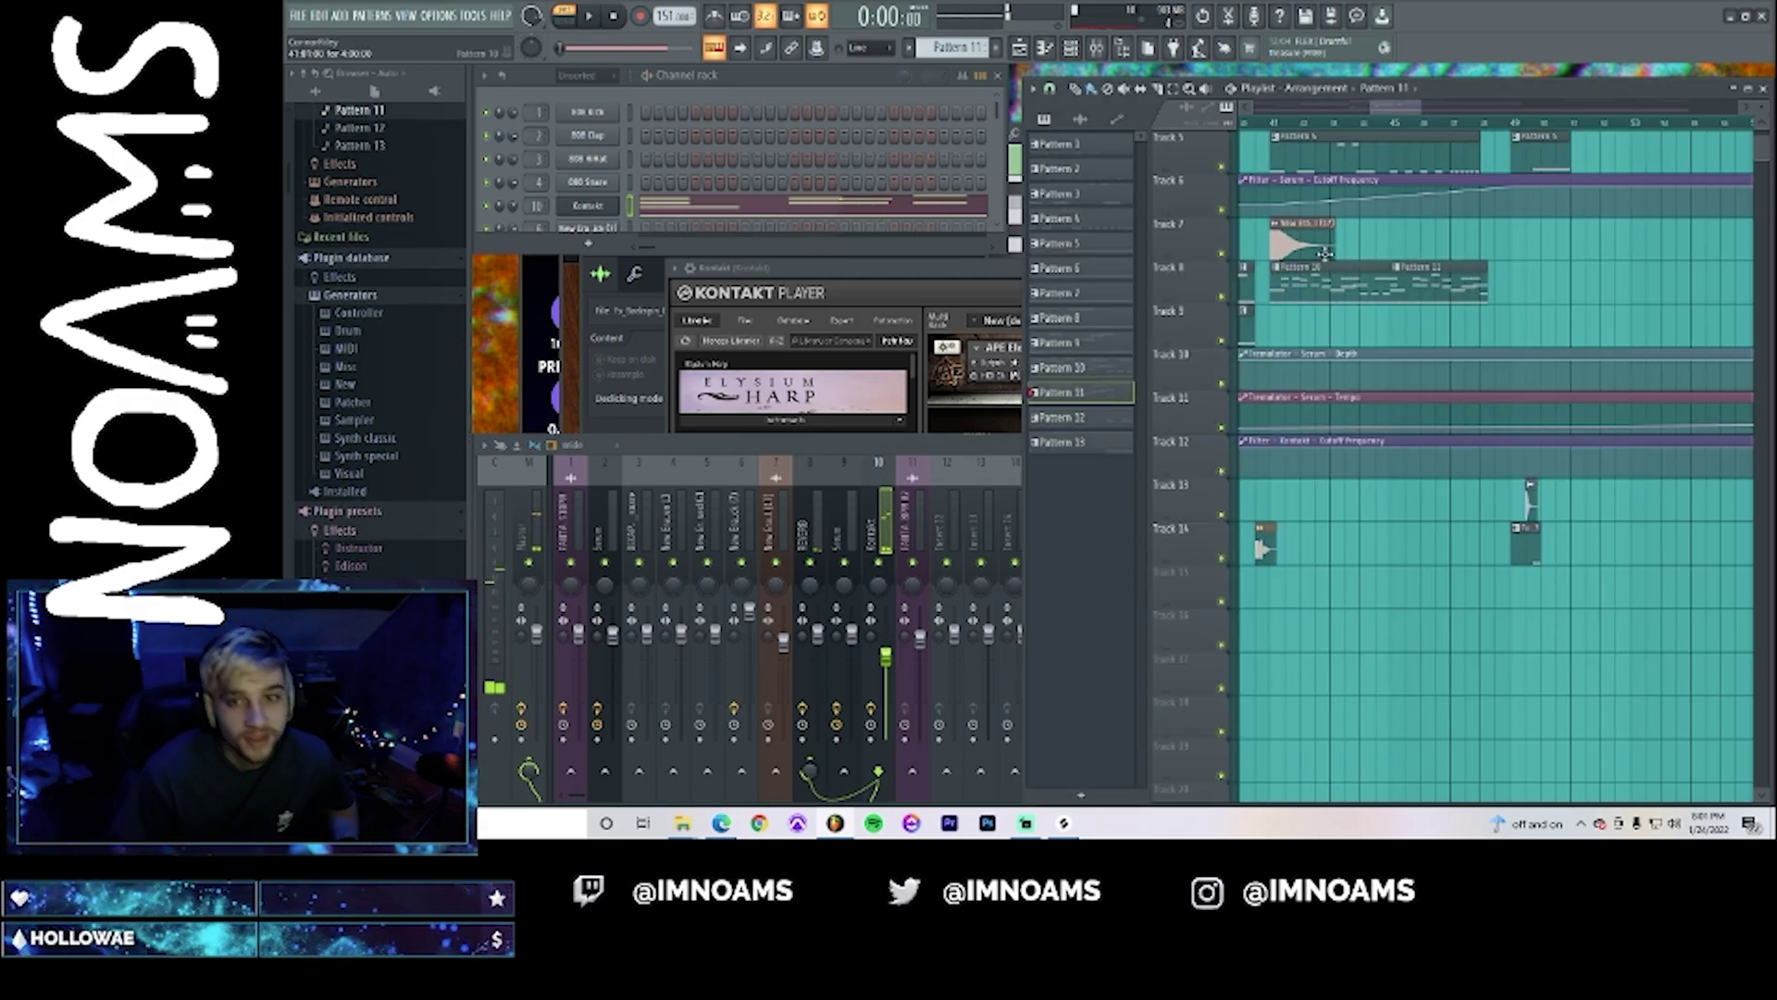
{"action": "scroll", "coordinate": [1435, 130], "scroll_direction": "left", "scroll_amount": 4}
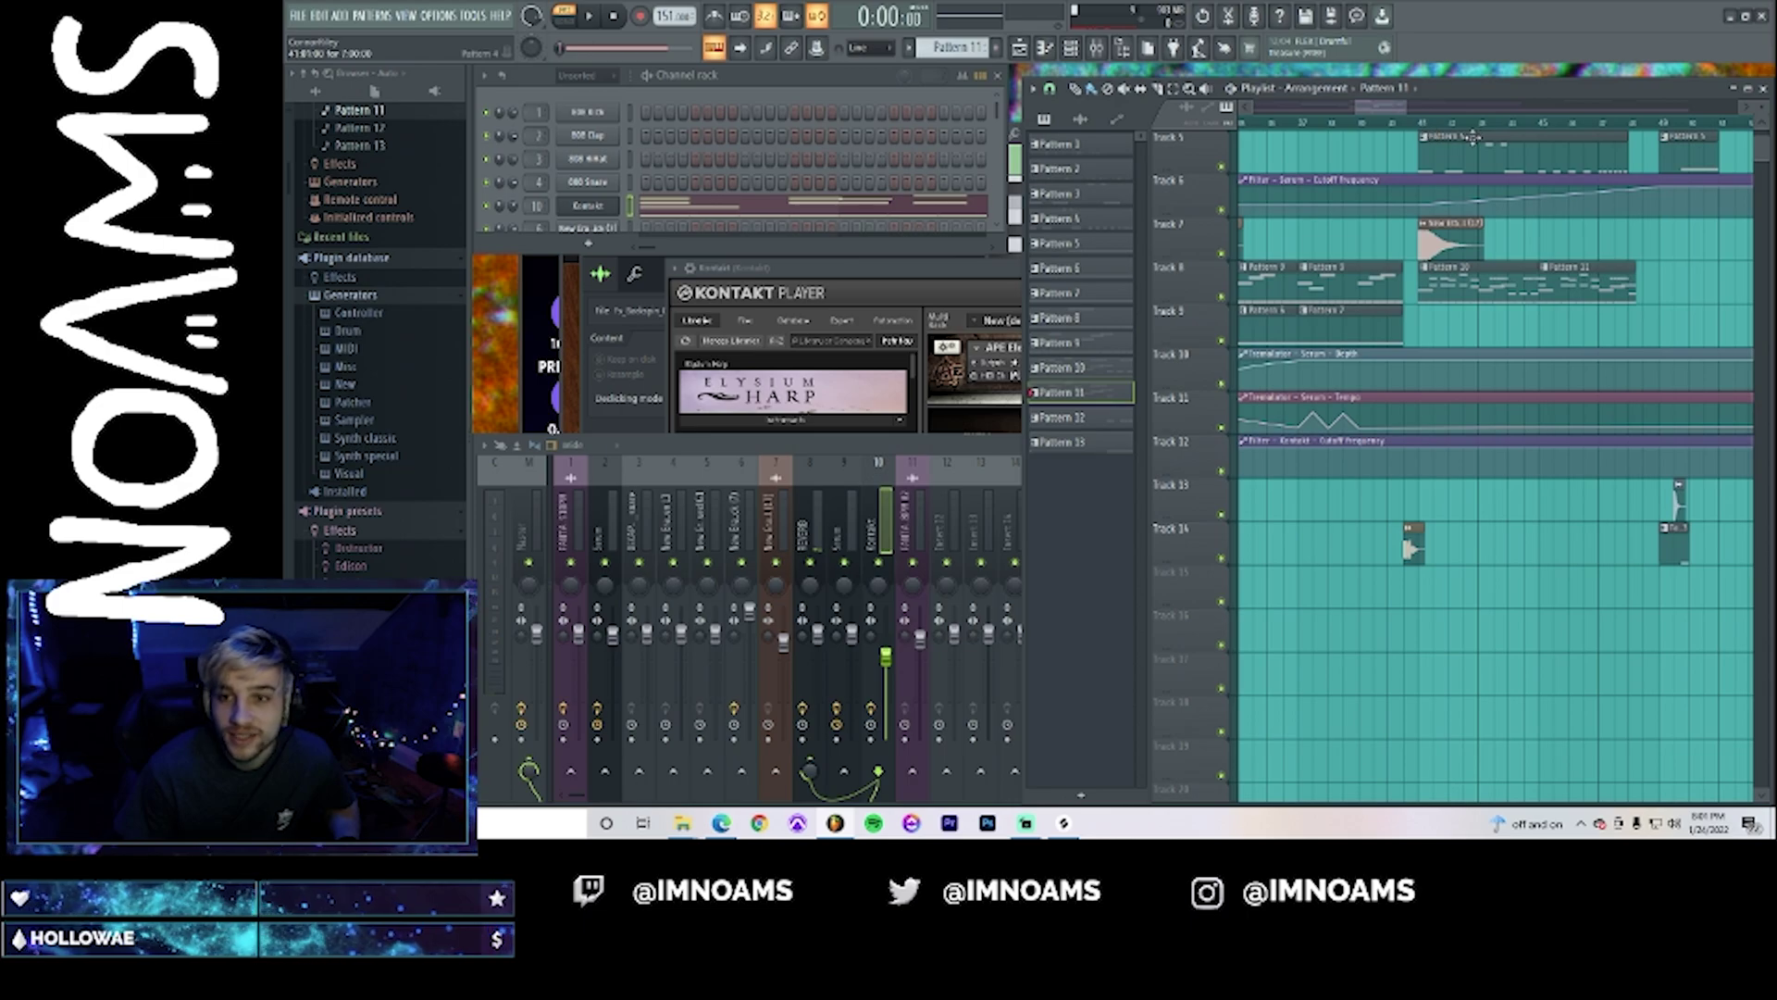
{"action": "key", "text": "space"}
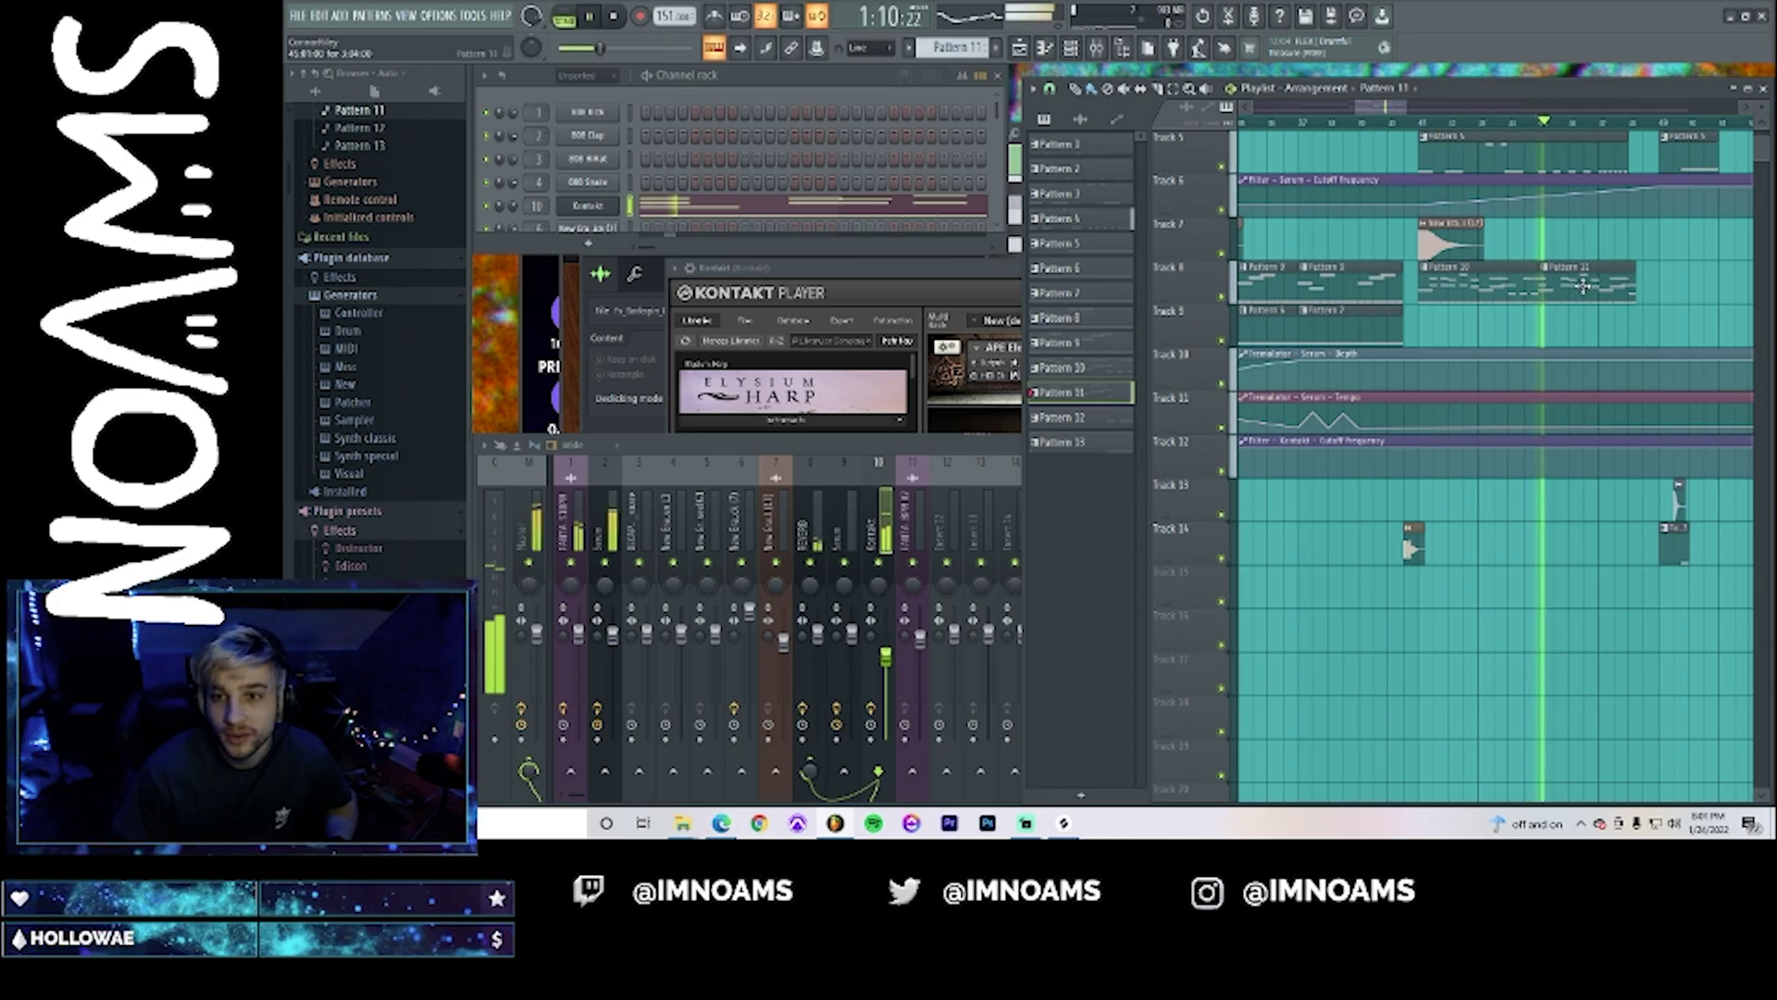
- Repeat the opening Kontakt note pair twice across bar 1 of Pattern 11, and erase the old notes in bar 2 and beyond except the ending fill
{"action": "key", "text": "F7"}
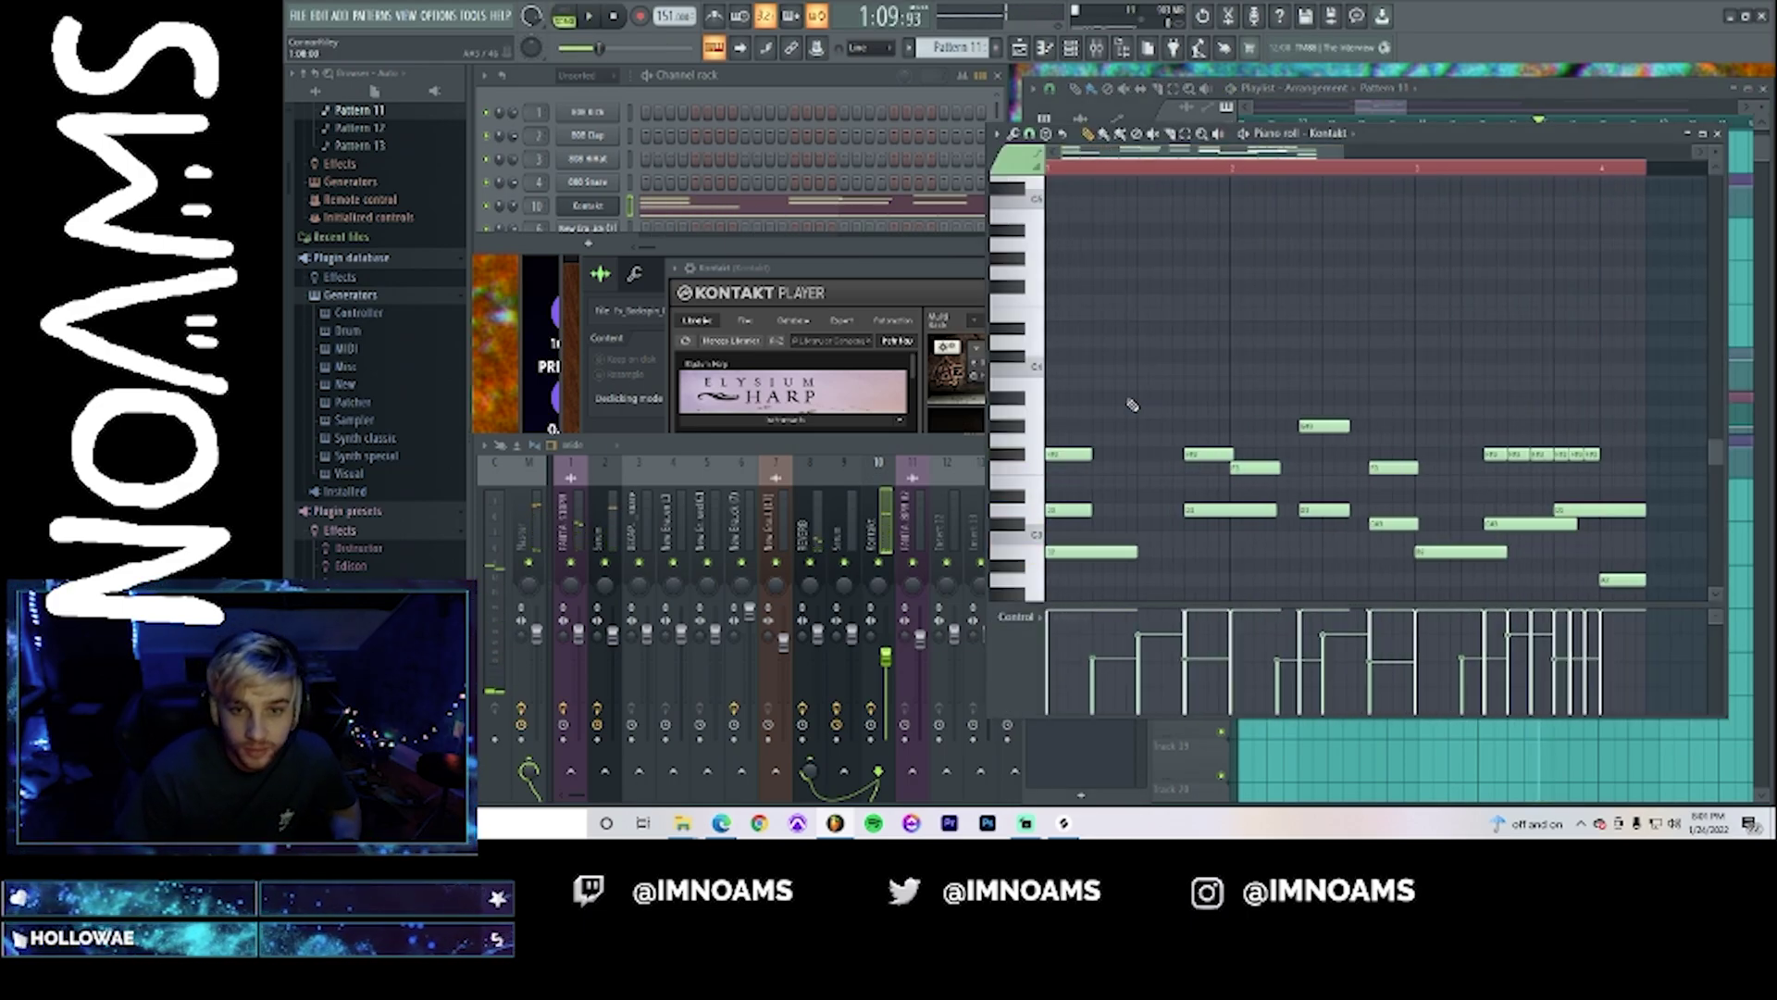
{"action": "left_click_drag", "start_coordinate": [1192, 420], "coordinate": [1120, 528]}
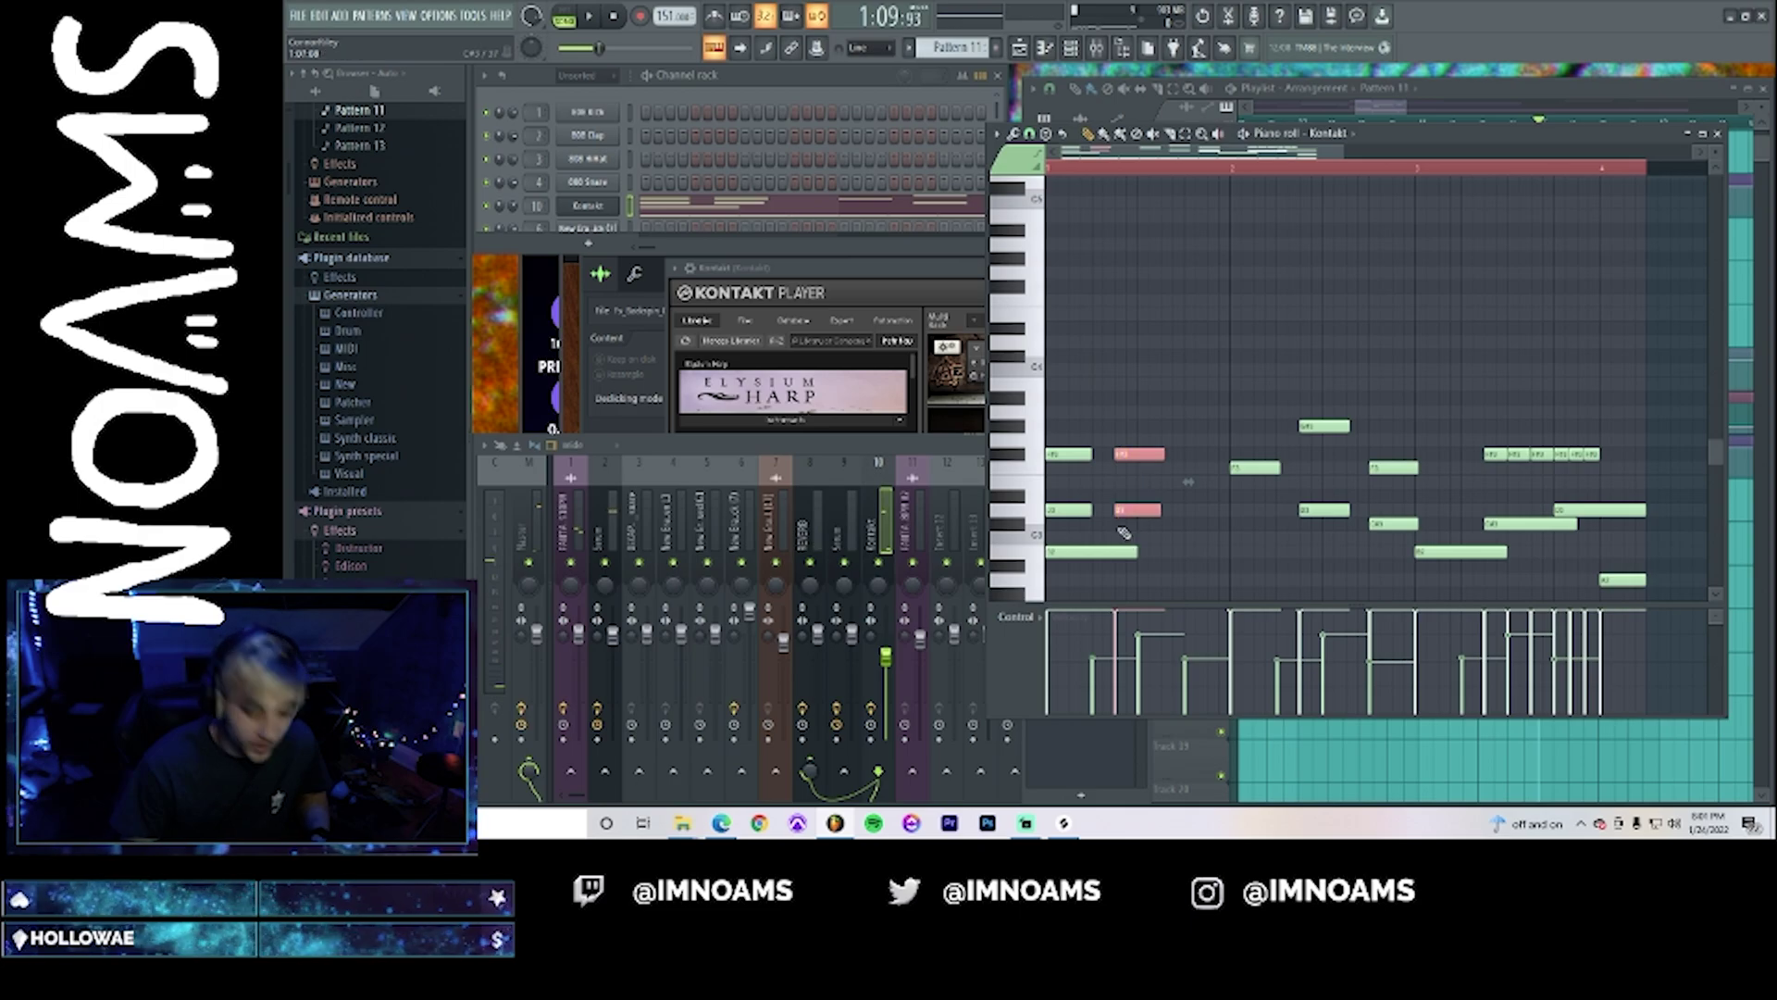
{"action": "left_click_drag", "start_coordinate": [1145, 454], "coordinate": [1192, 460]}
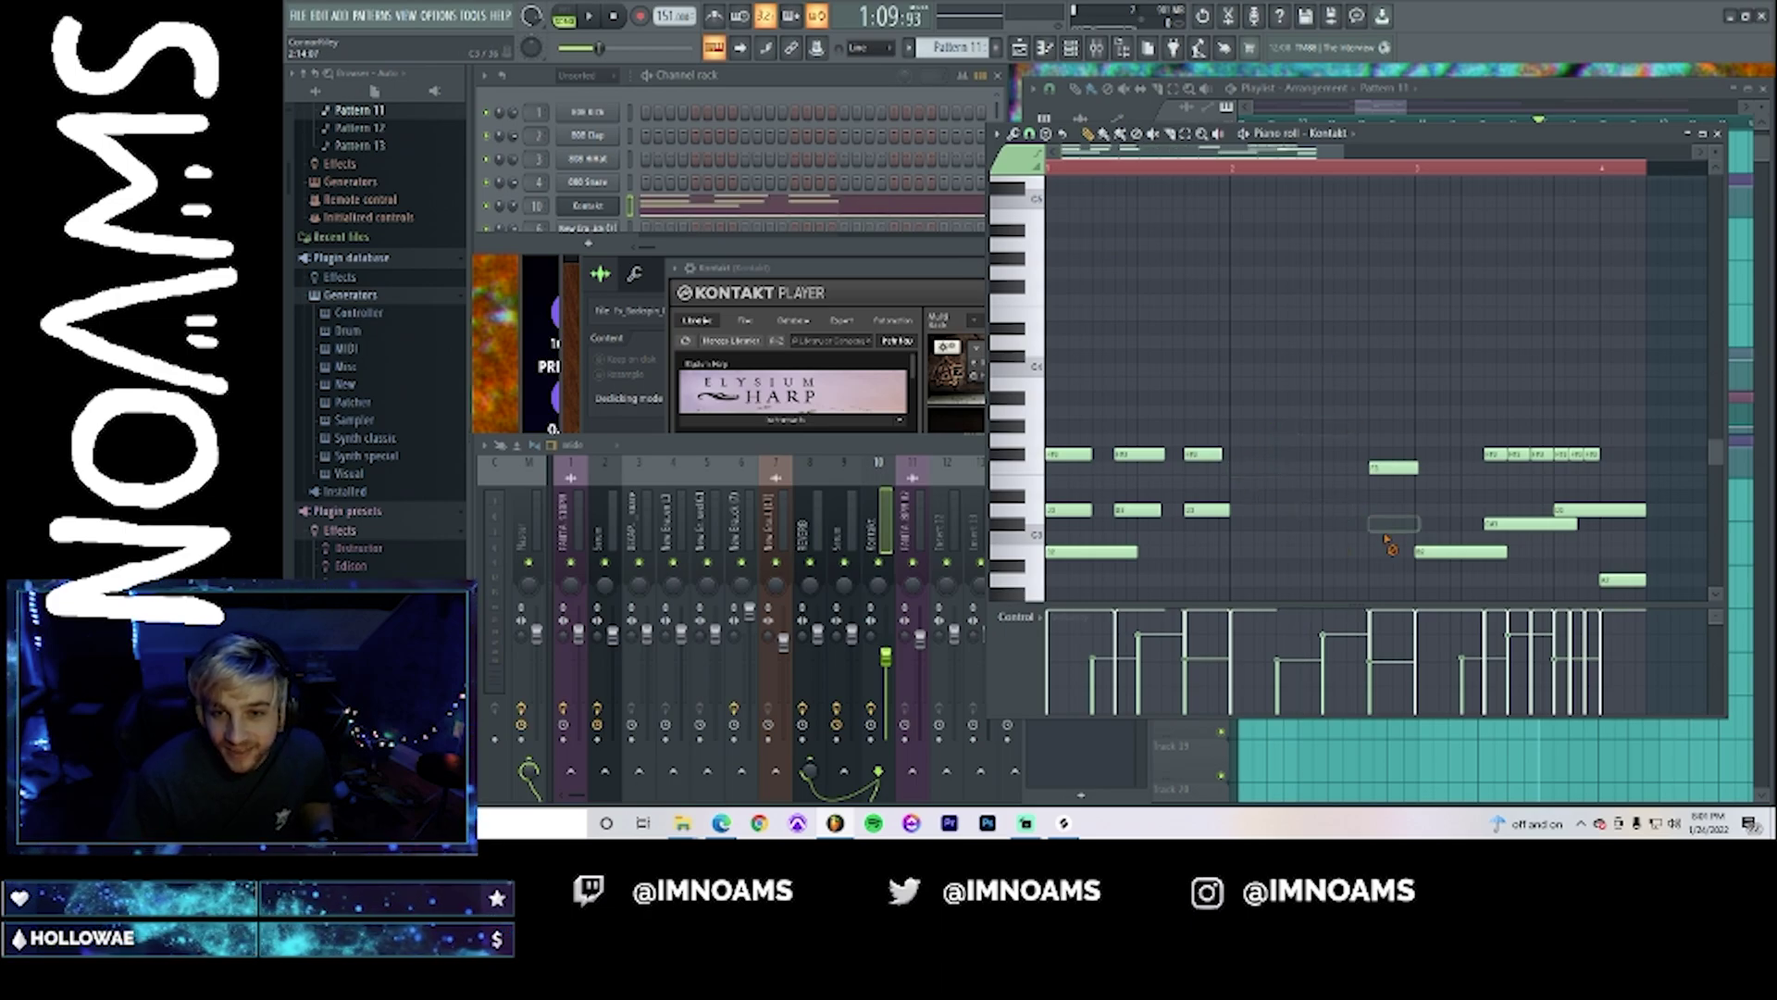
{"action": "right_click", "coordinate": [1572, 524]}
- Duplicate the three note pairs of bar 1 into bar 2 of Pattern 11 and play the result
{"action": "left_click_drag", "start_coordinate": [1363, 405], "coordinate": [1049, 514]}
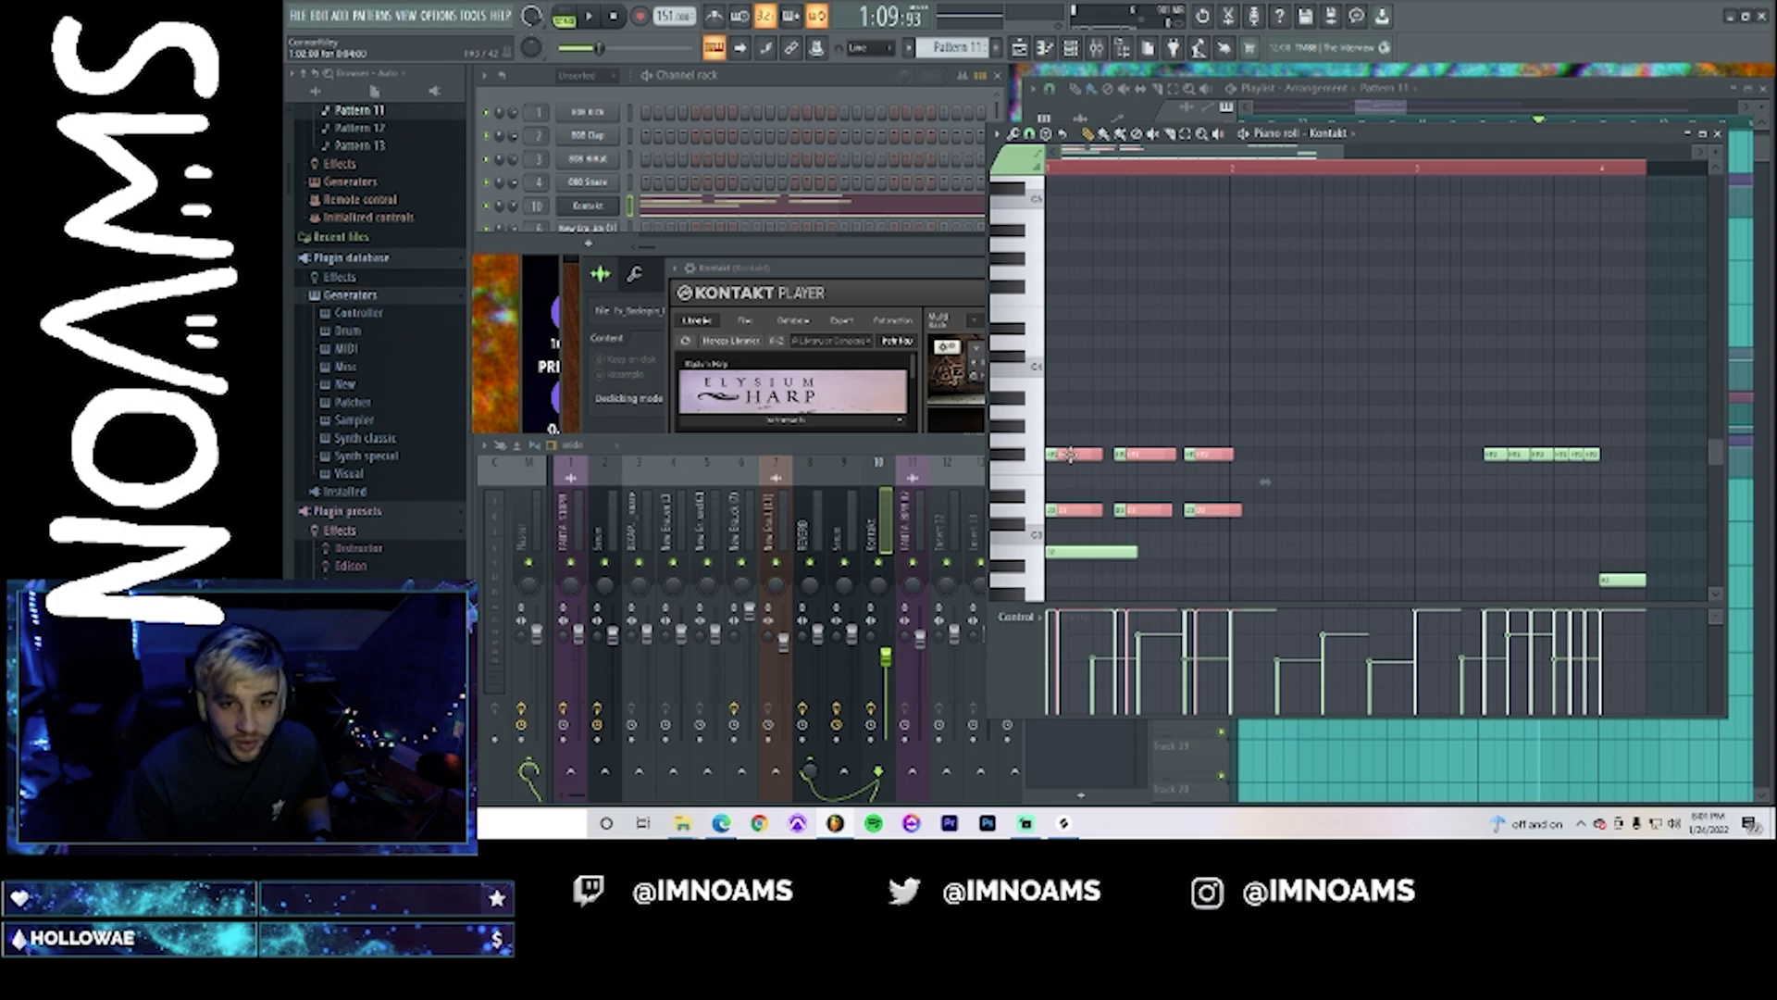
{"action": "key", "text": "ctrl+b"}
{"action": "key", "text": "space"}
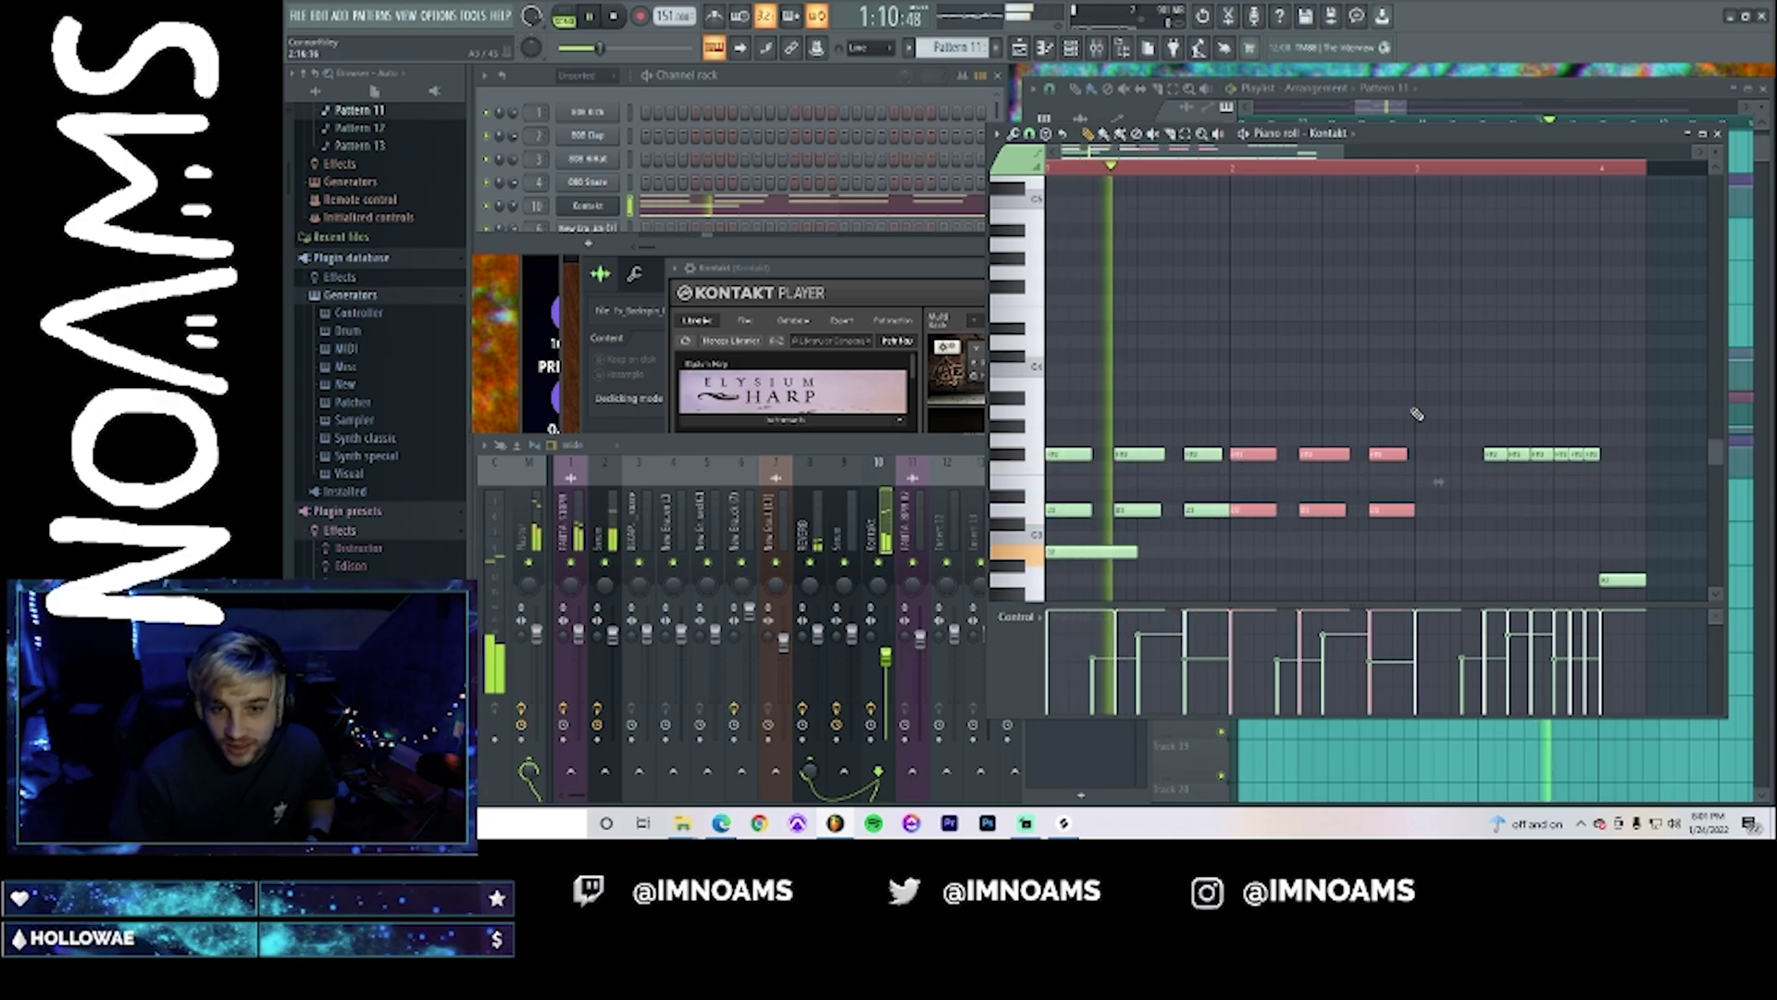
{"action": "left_click_drag", "start_coordinate": [1417, 406], "coordinate": [1256, 518]}
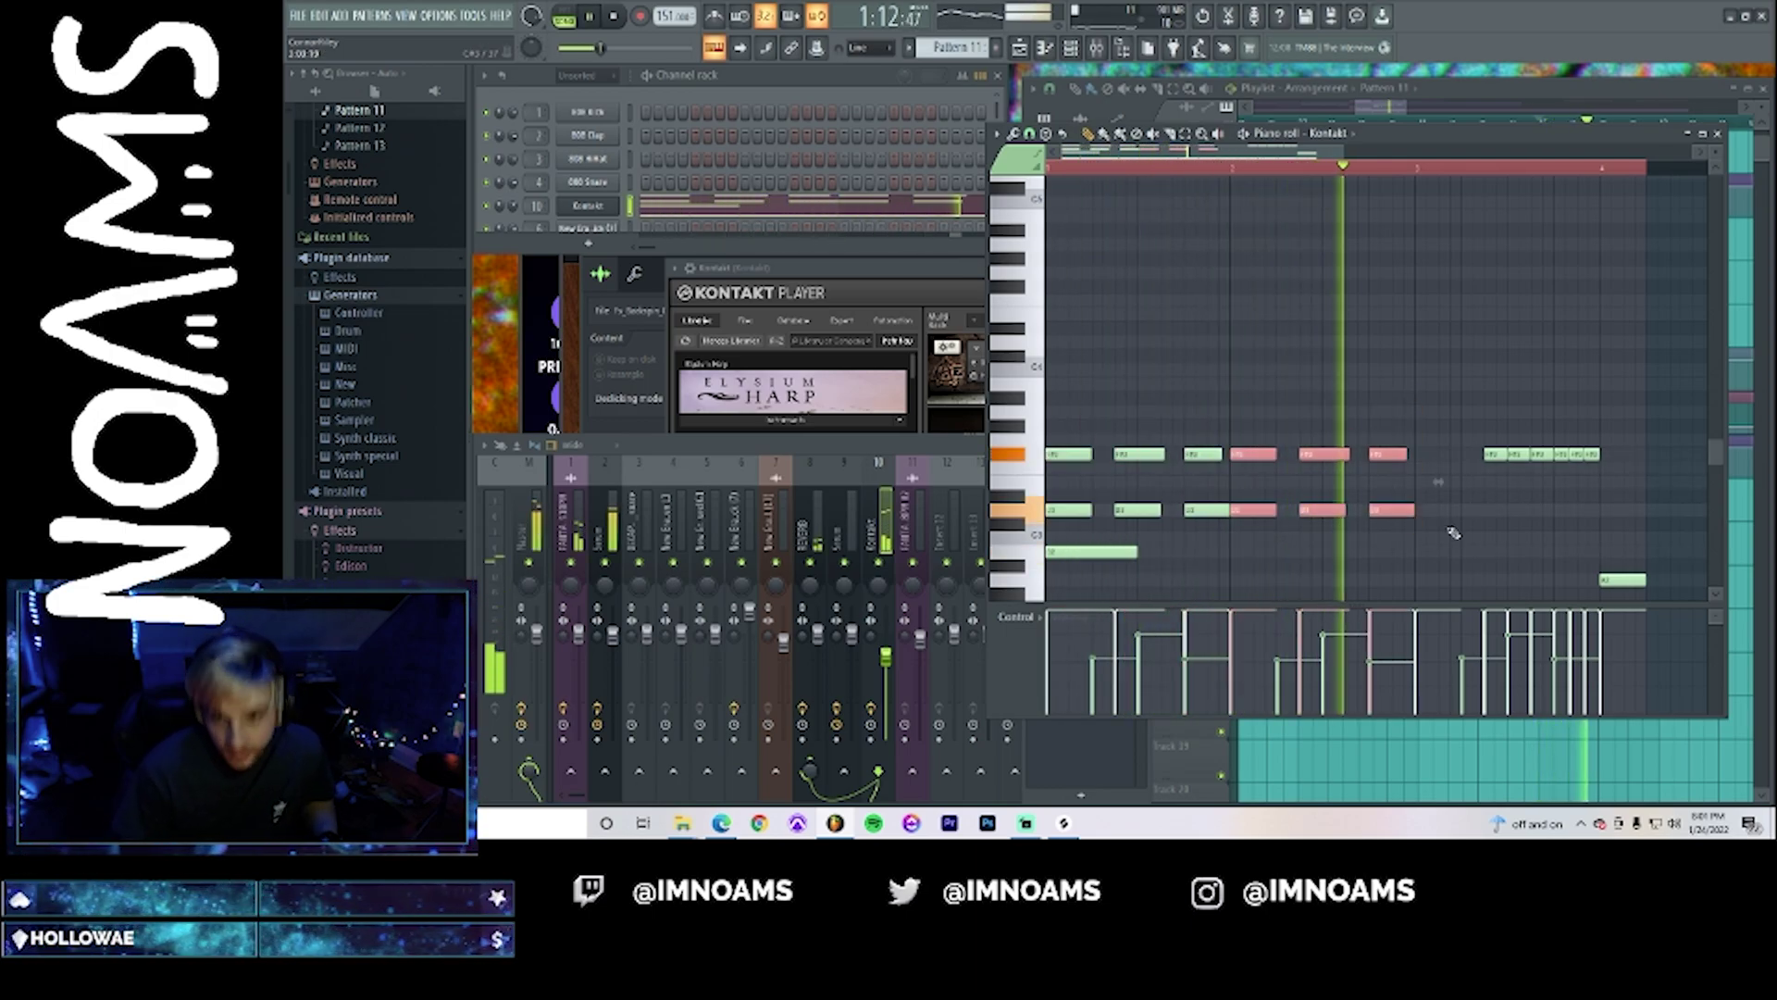
- Add a short Kontakt note on both upper rows at the start of bar 3 and set the piano roll snap to 1/3 step
{"action": "left_click", "coordinate": [1430, 511]}
{"action": "key", "text": "space"}
{"action": "left_click", "coordinate": [1438, 455]}
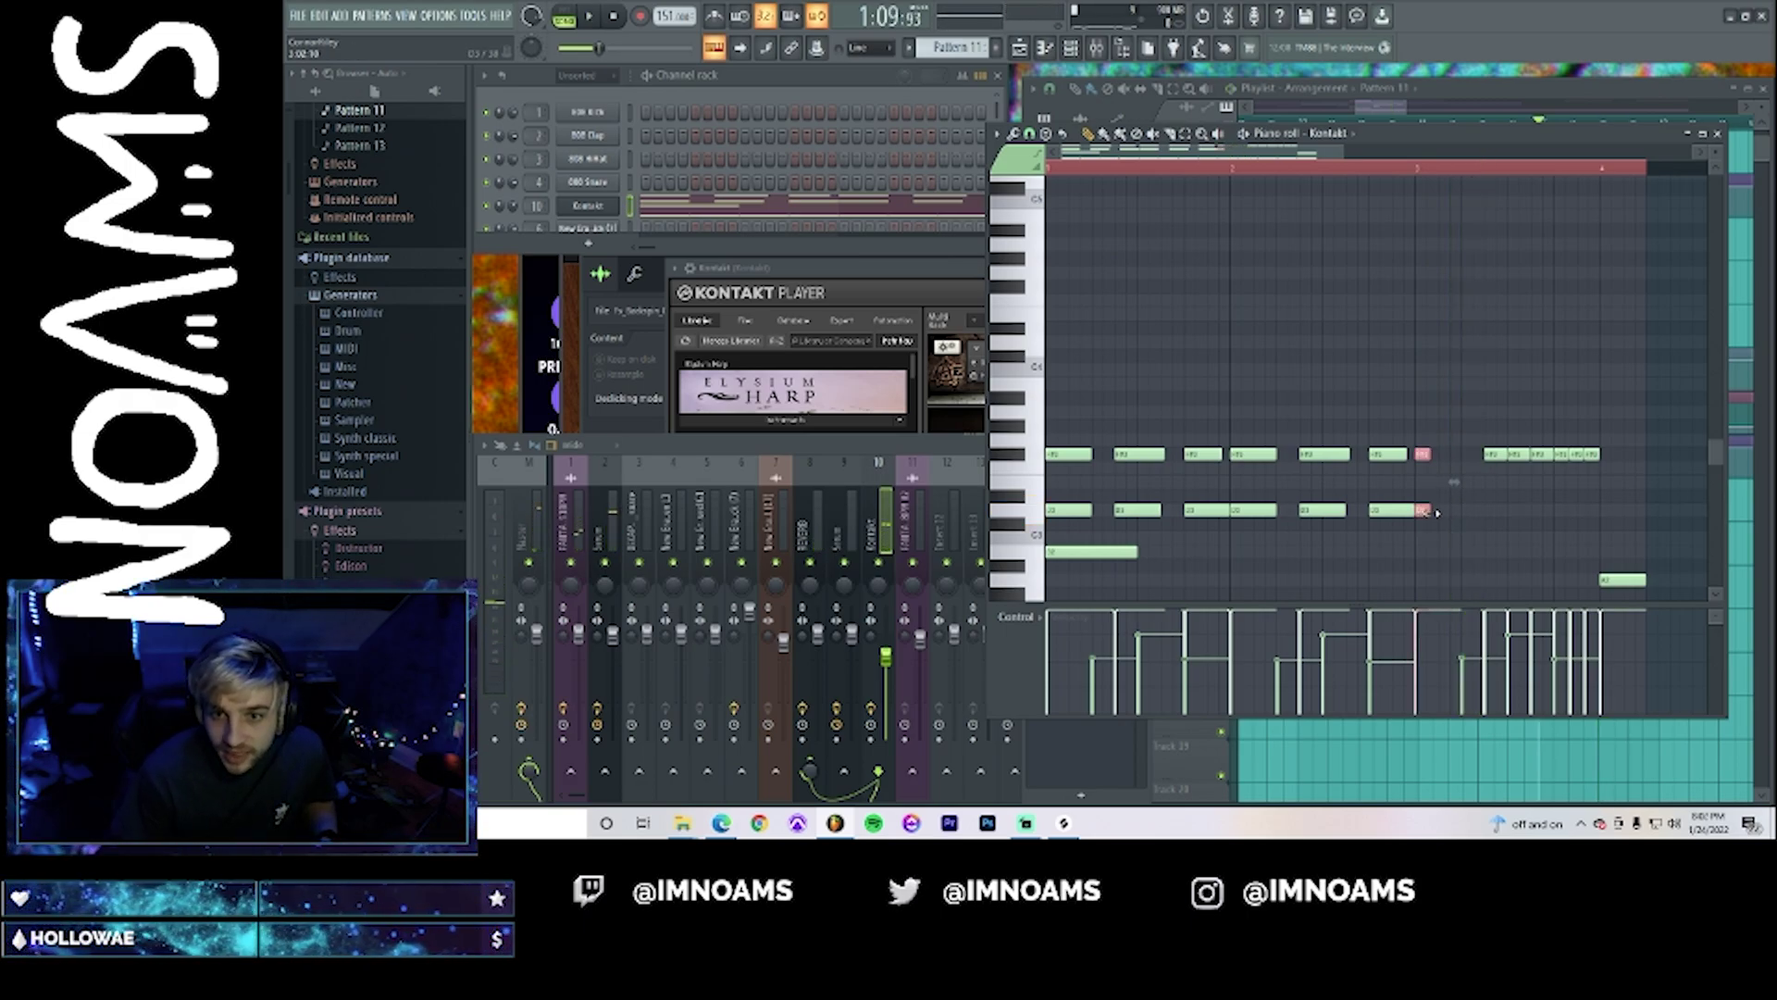
{"action": "left_click", "coordinate": [1034, 135]}
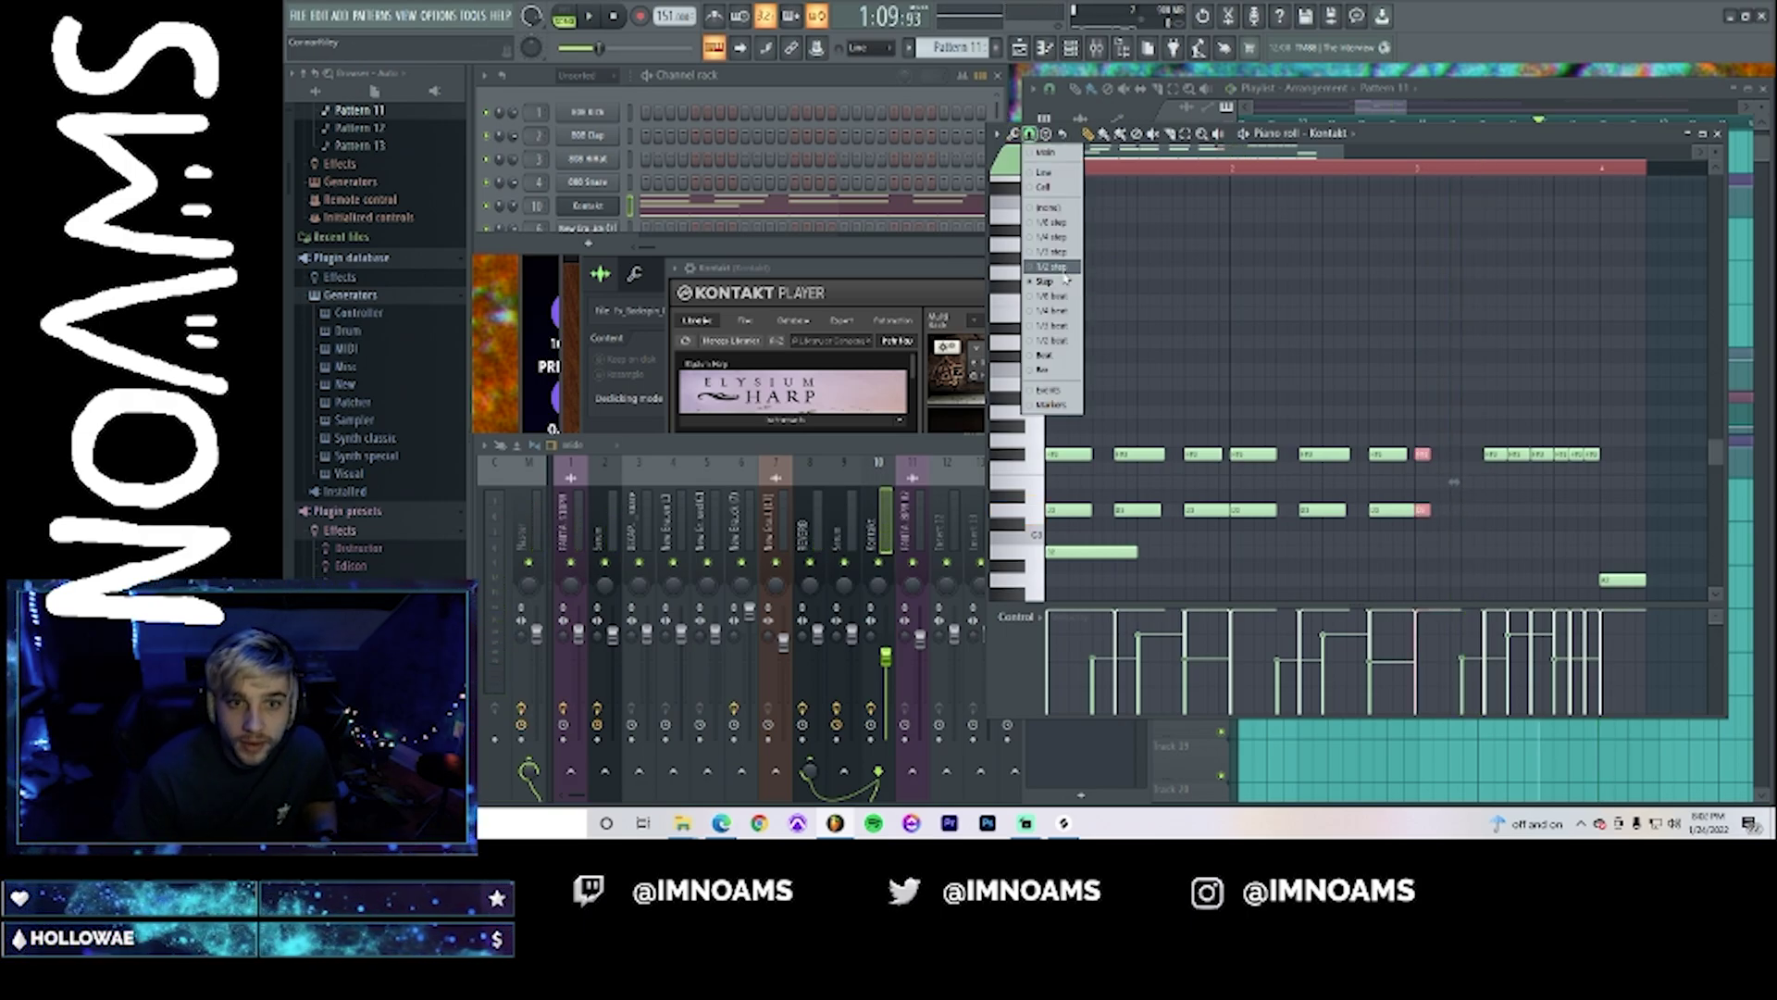
{"action": "left_click", "coordinate": [1061, 257]}
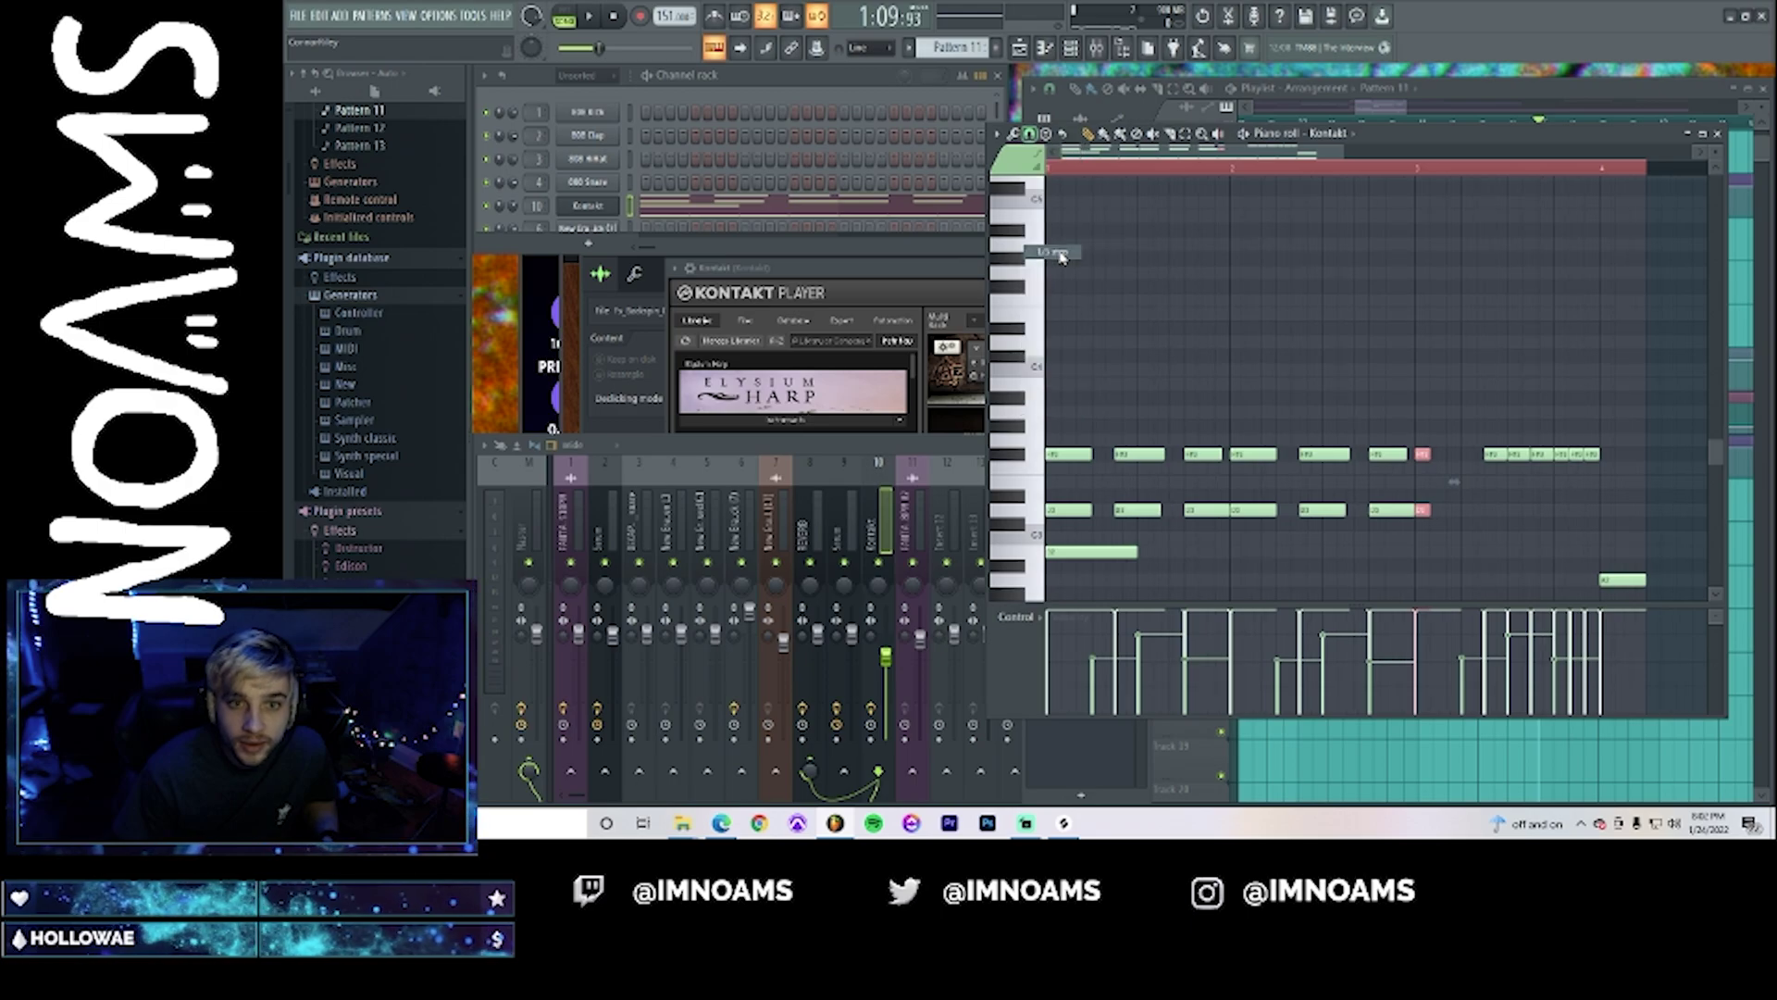
{"action": "left_click", "coordinate": [1437, 455]}
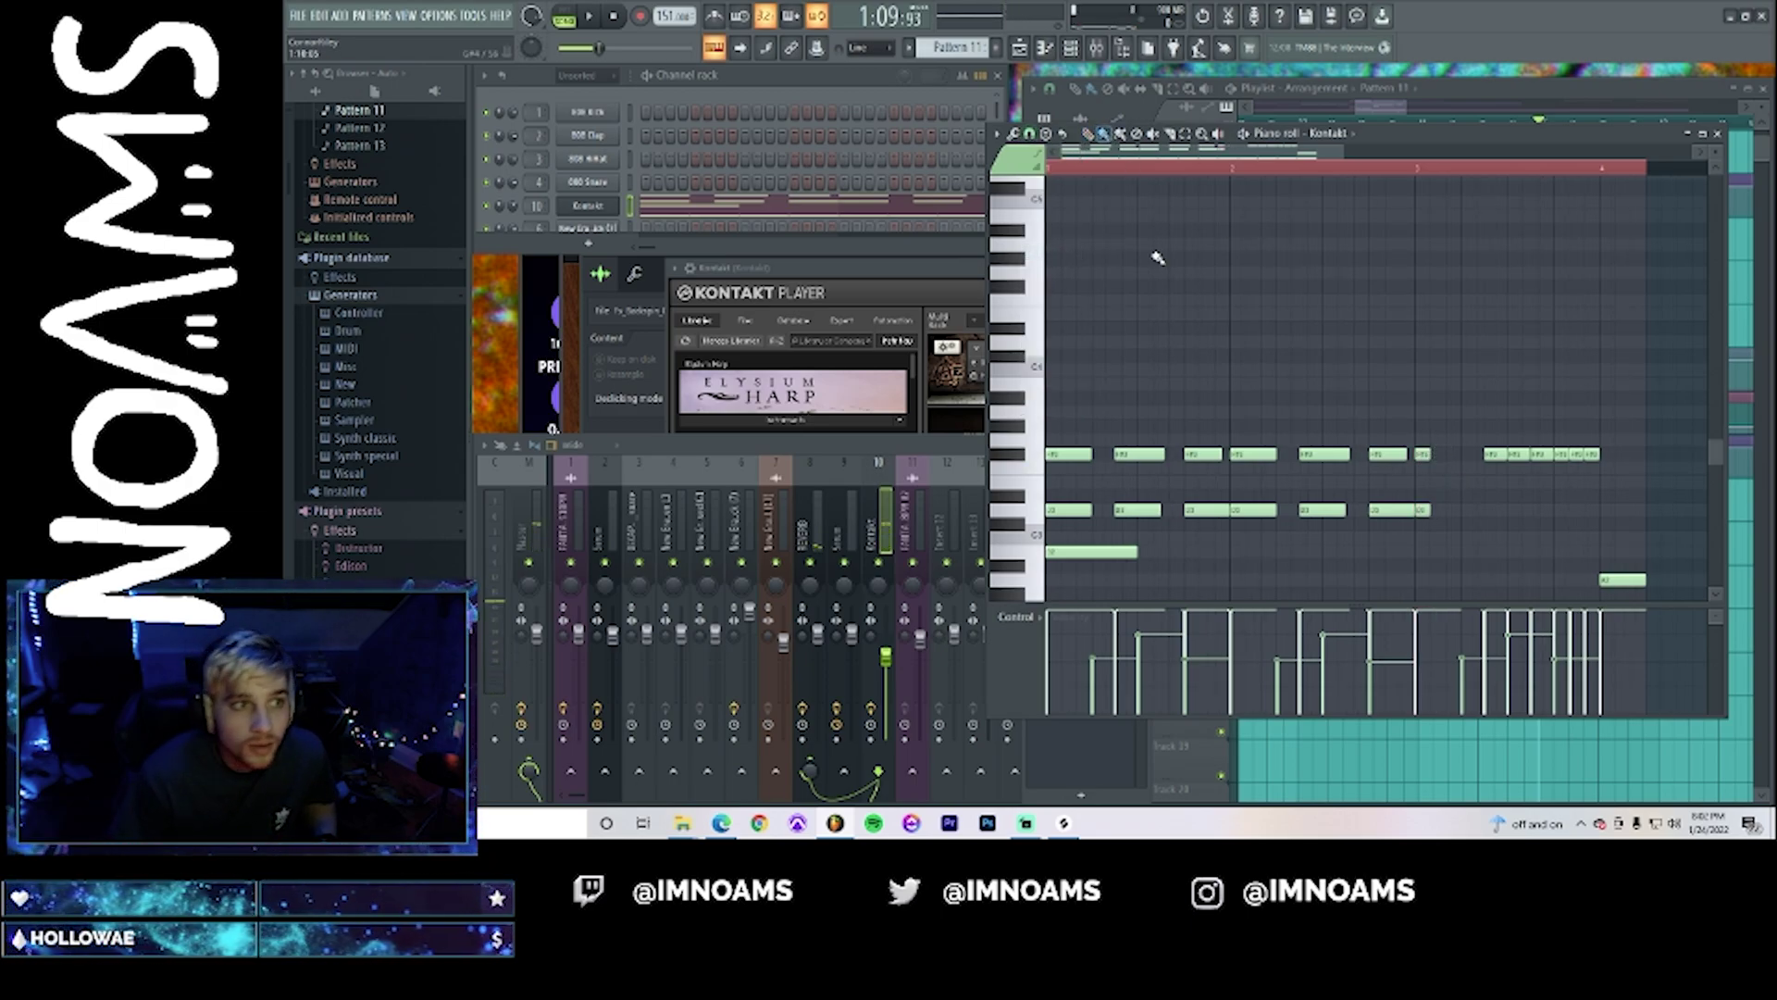
- Fill bar 3 with a continuous run of short notes on both rows, replacing the old fill and erasing any excess past bar 4
{"action": "key", "text": "space"}
{"action": "left_click_drag", "start_coordinate": [1472, 455], "coordinate": [1602, 456]}
{"action": "right_click", "coordinate": [1491, 455]}
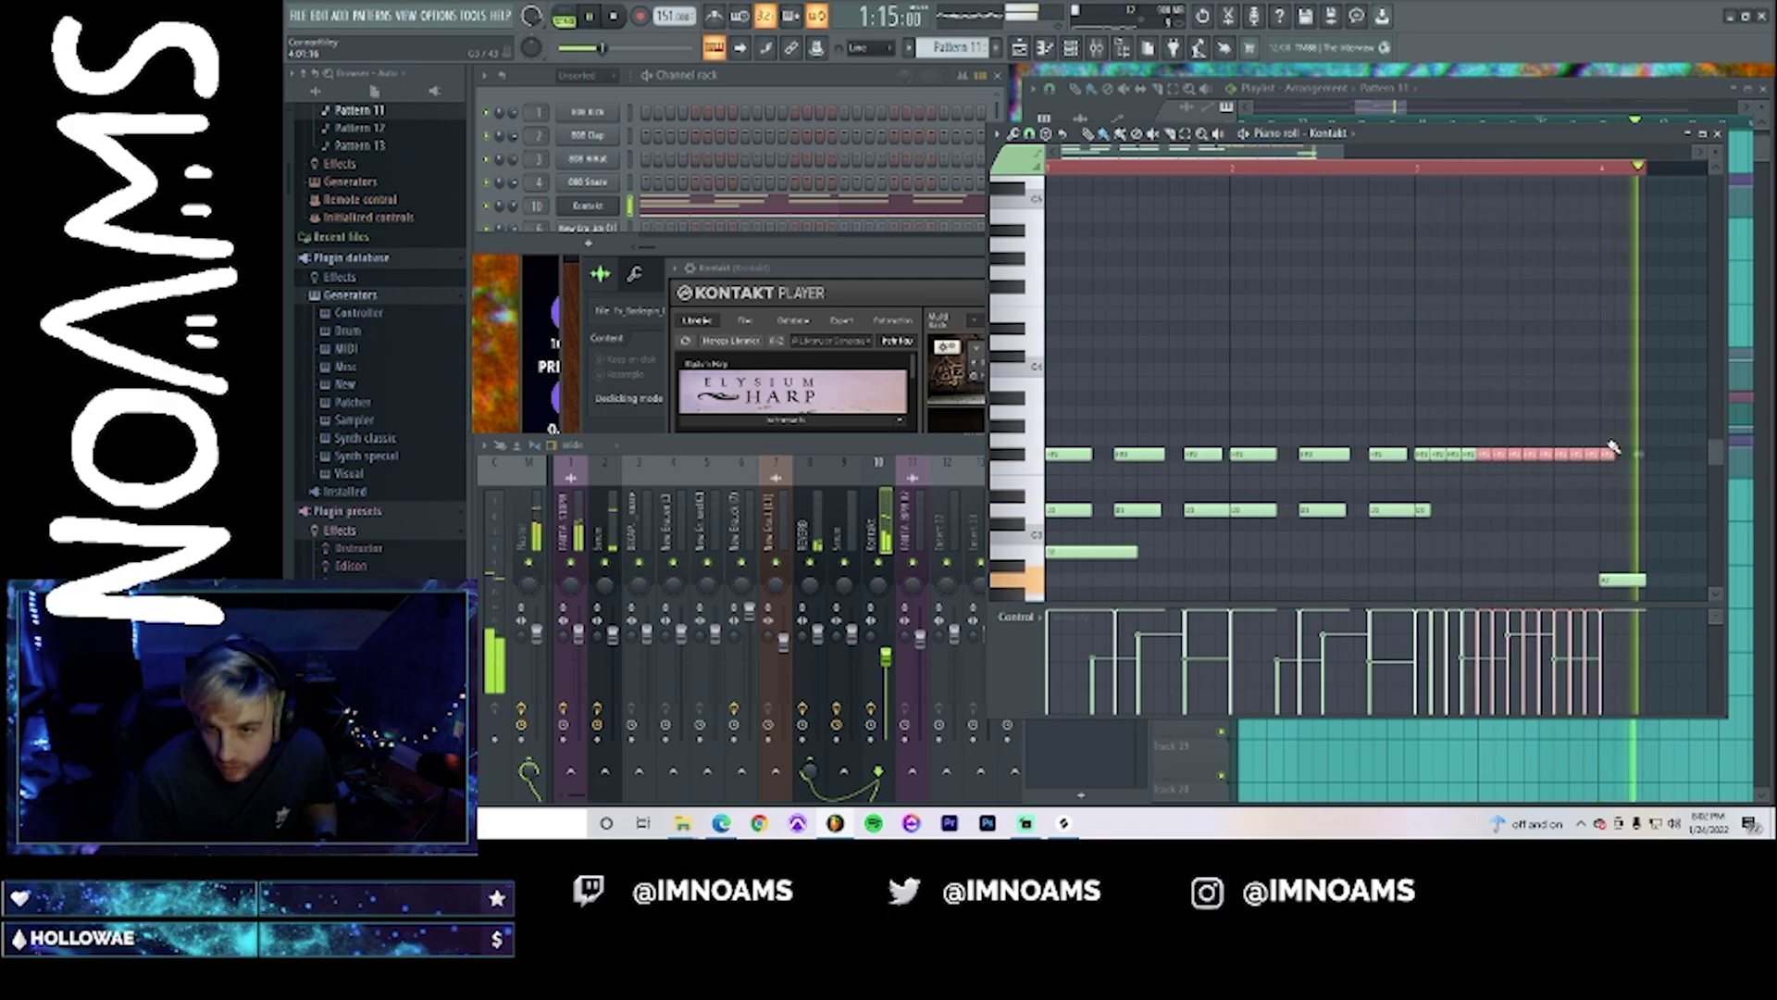
{"action": "right_click", "coordinate": [1609, 455]}
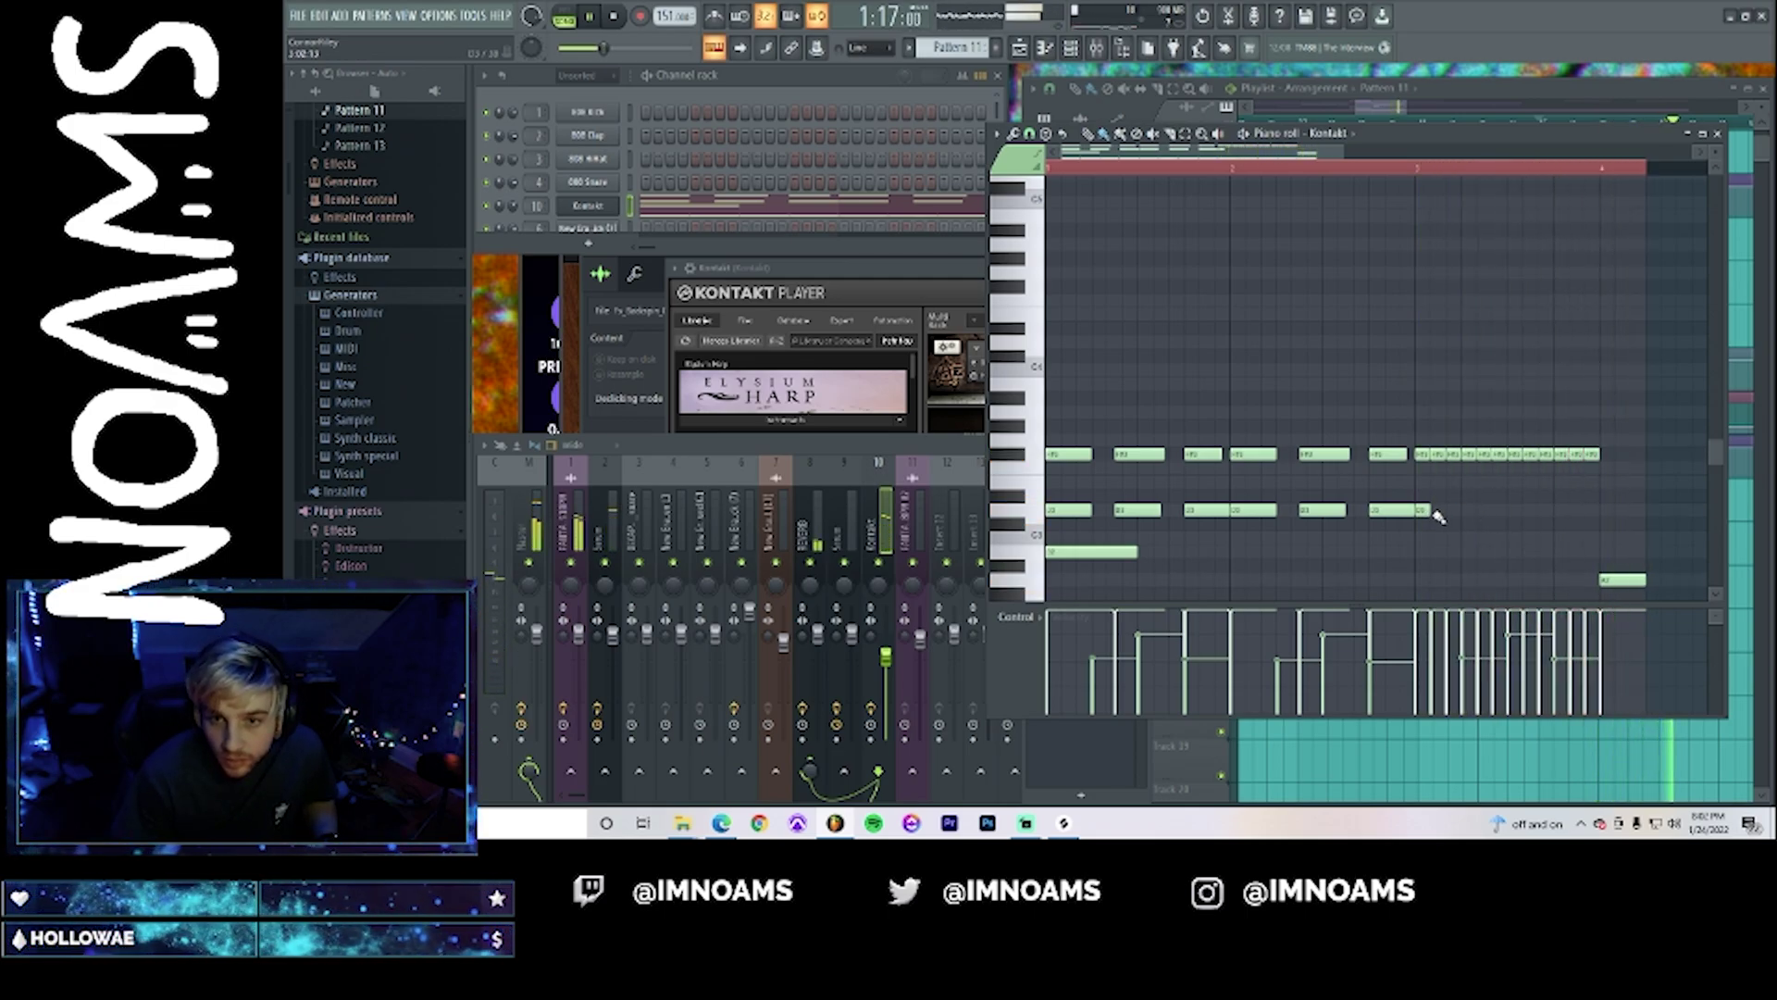
{"action": "left_click_drag", "start_coordinate": [1437, 516], "coordinate": [1592, 511]}
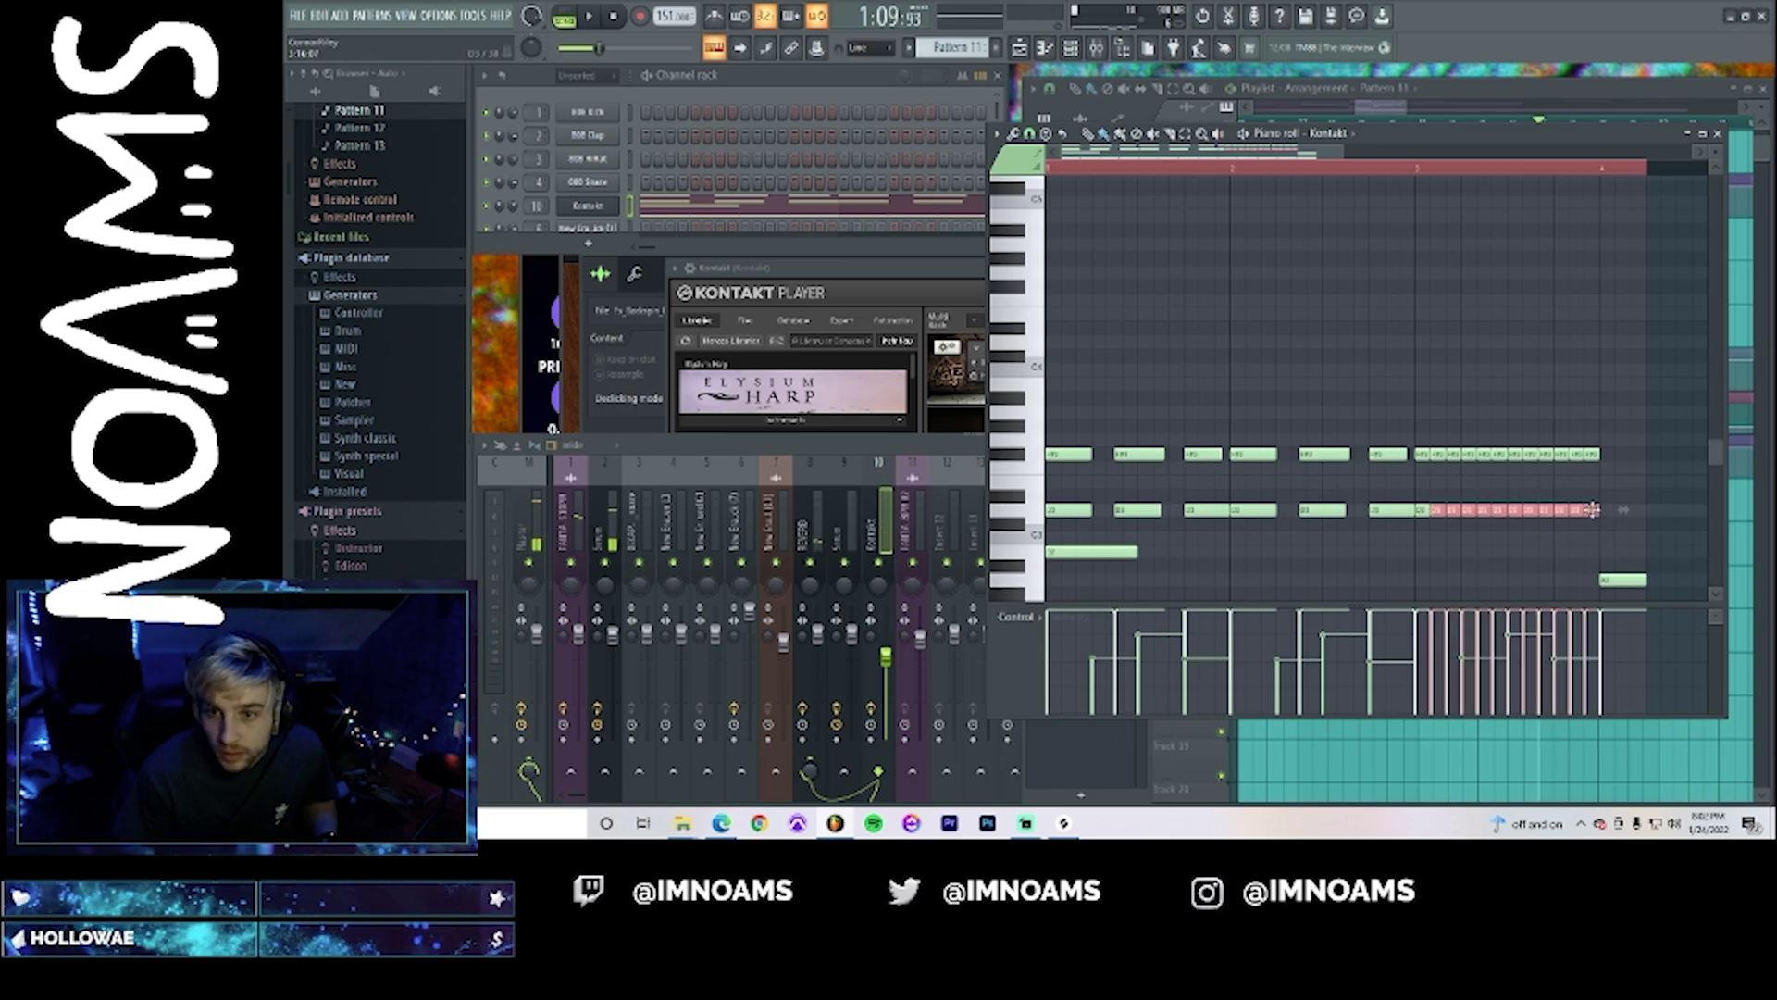
- Shorten the opening low note below the chords and repeat it under every chord in bars 1 and 2
{"action": "scroll", "coordinate": [1422, 550], "scroll_direction": "down", "scroll_amount": 3}
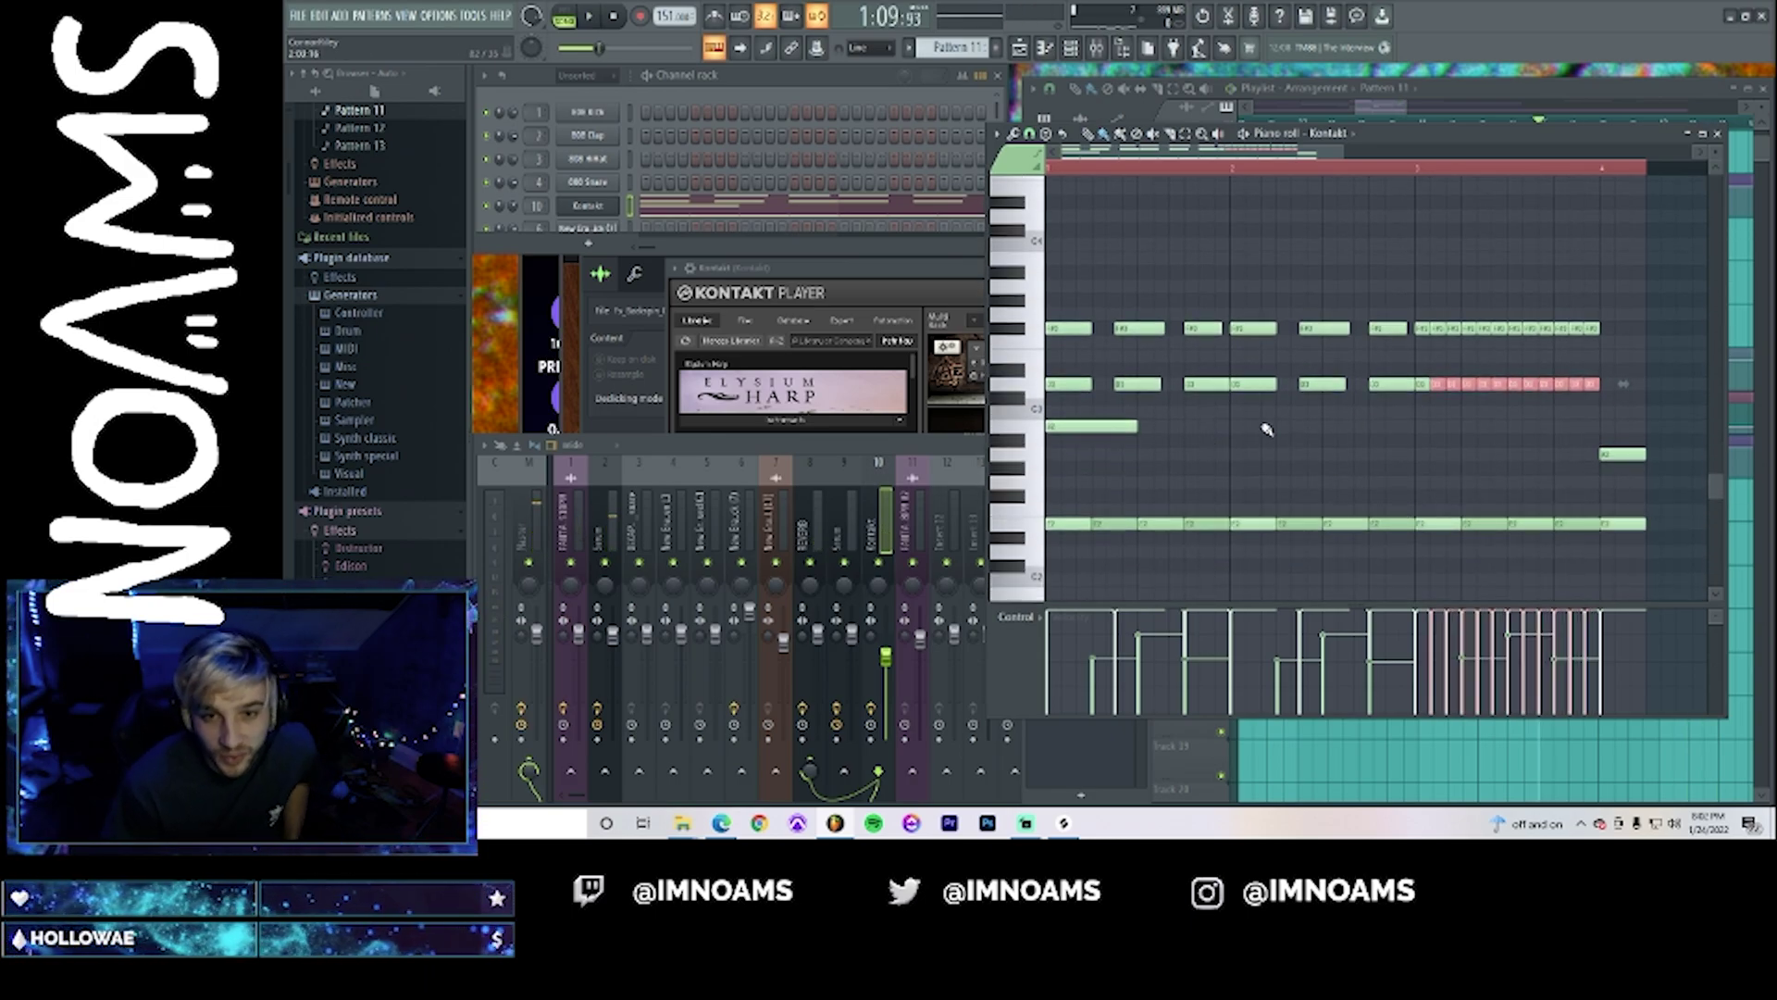
{"action": "left_click_drag", "start_coordinate": [1141, 428], "coordinate": [1089, 430]}
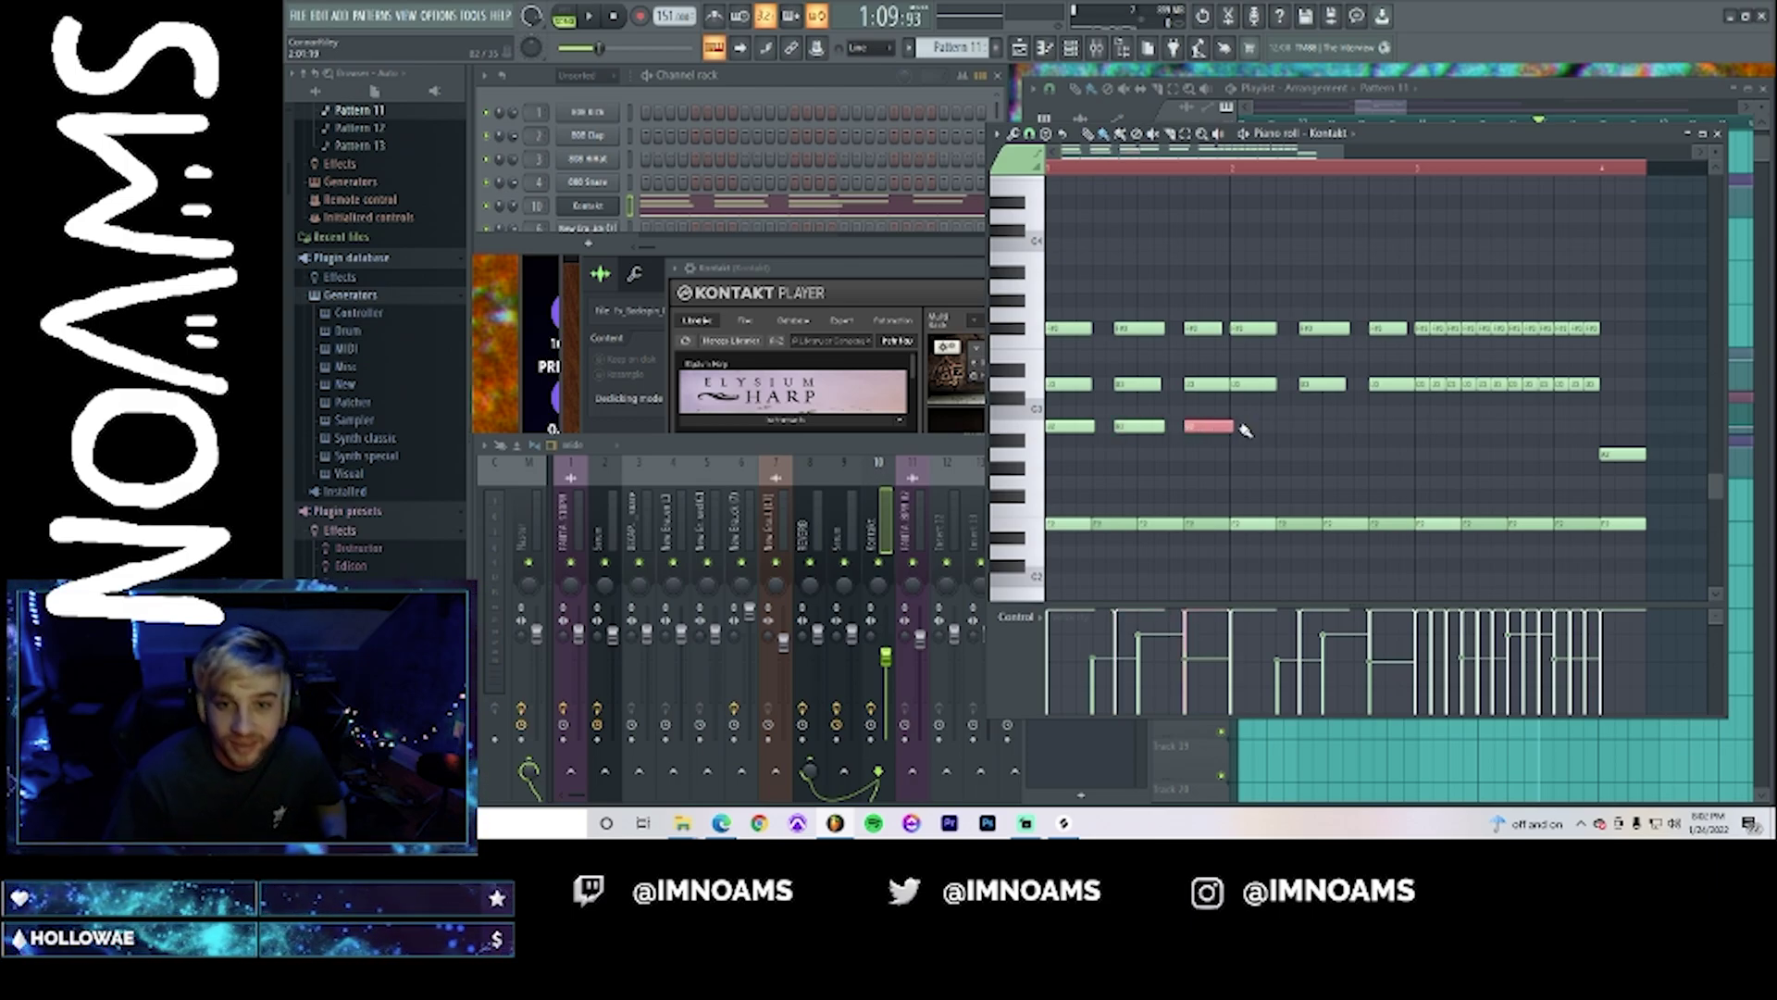
{"action": "key", "text": "space"}
{"action": "left_click", "coordinate": [1252, 427]}
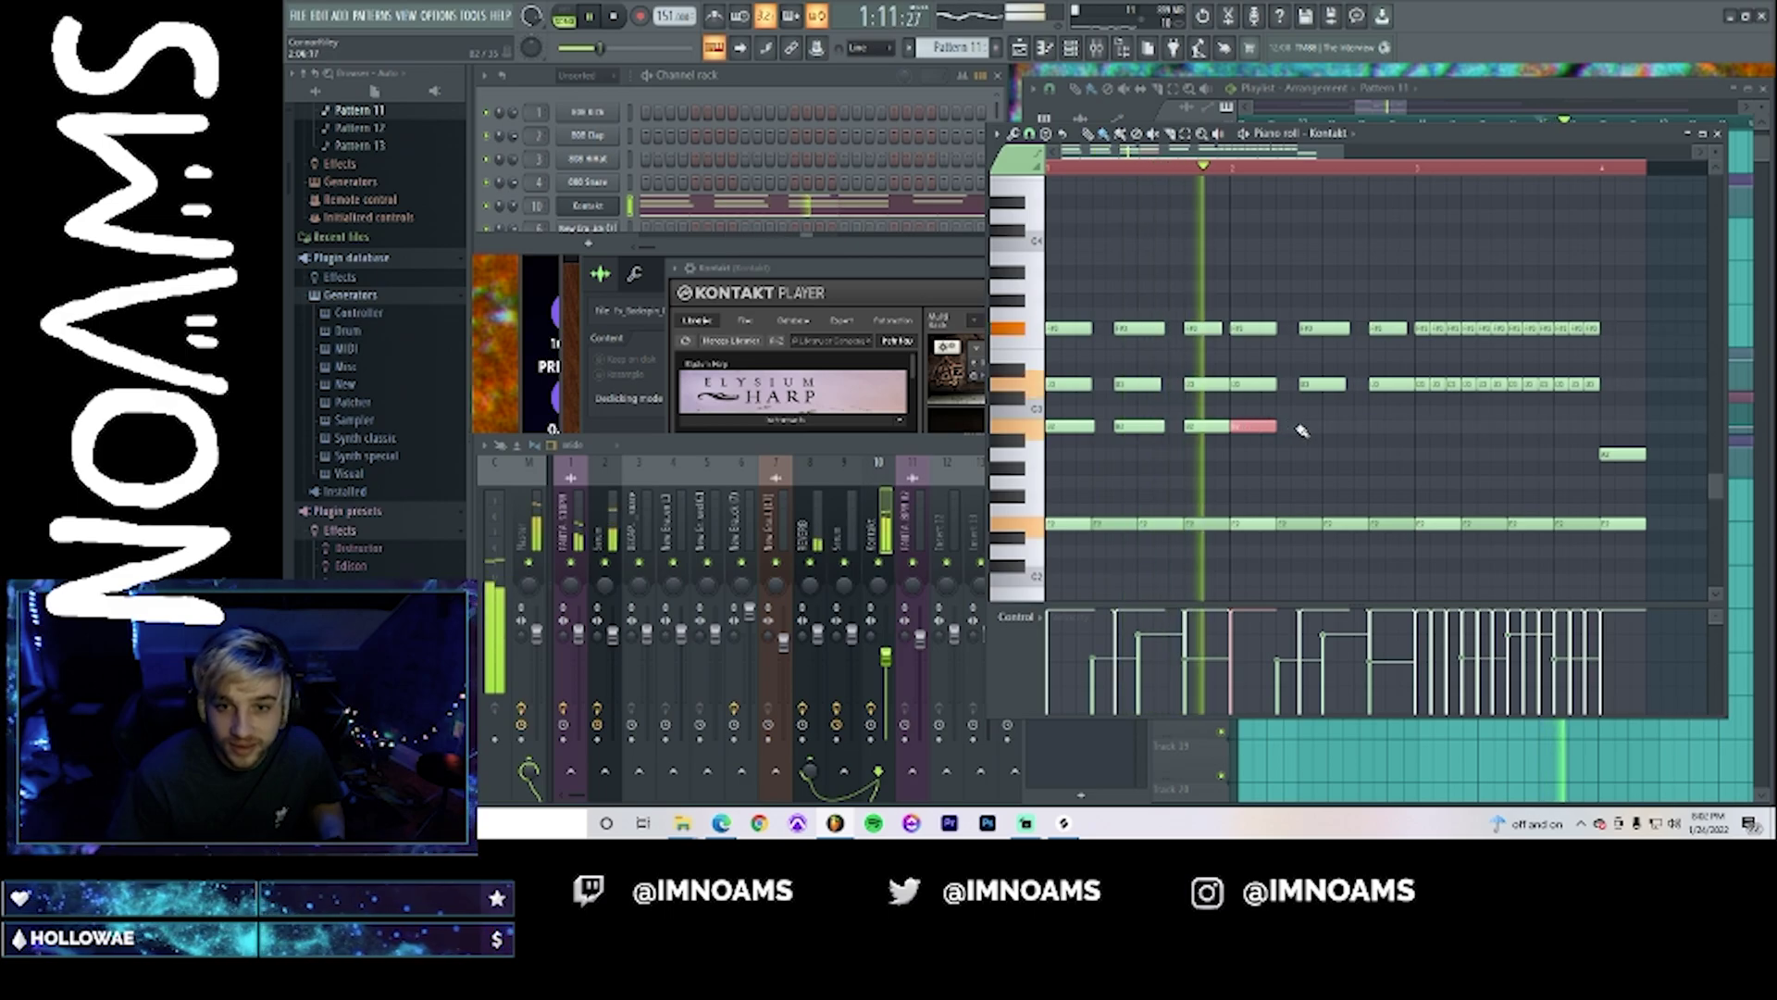
{"action": "left_click_drag", "start_coordinate": [1301, 429], "coordinate": [1319, 429]}
{"action": "left_click", "coordinate": [1394, 426]}
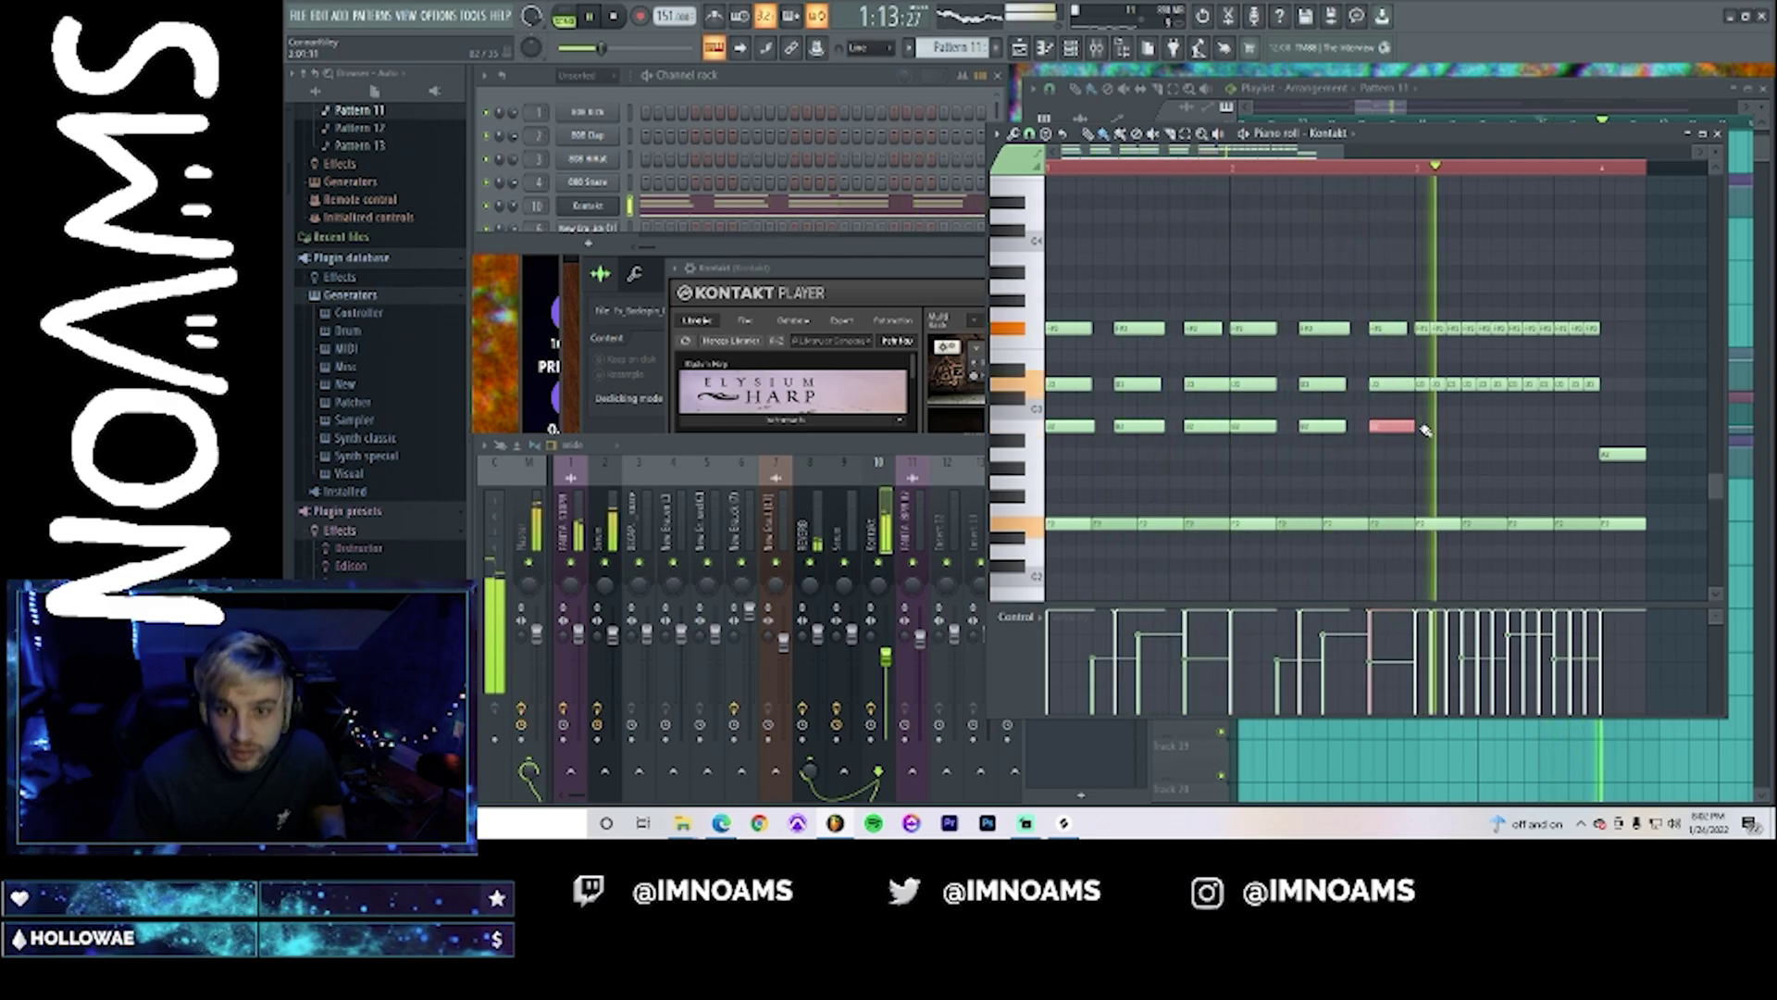
{"action": "left_click", "coordinate": [1442, 426]}
{"action": "right_click", "coordinate": [1444, 428]}
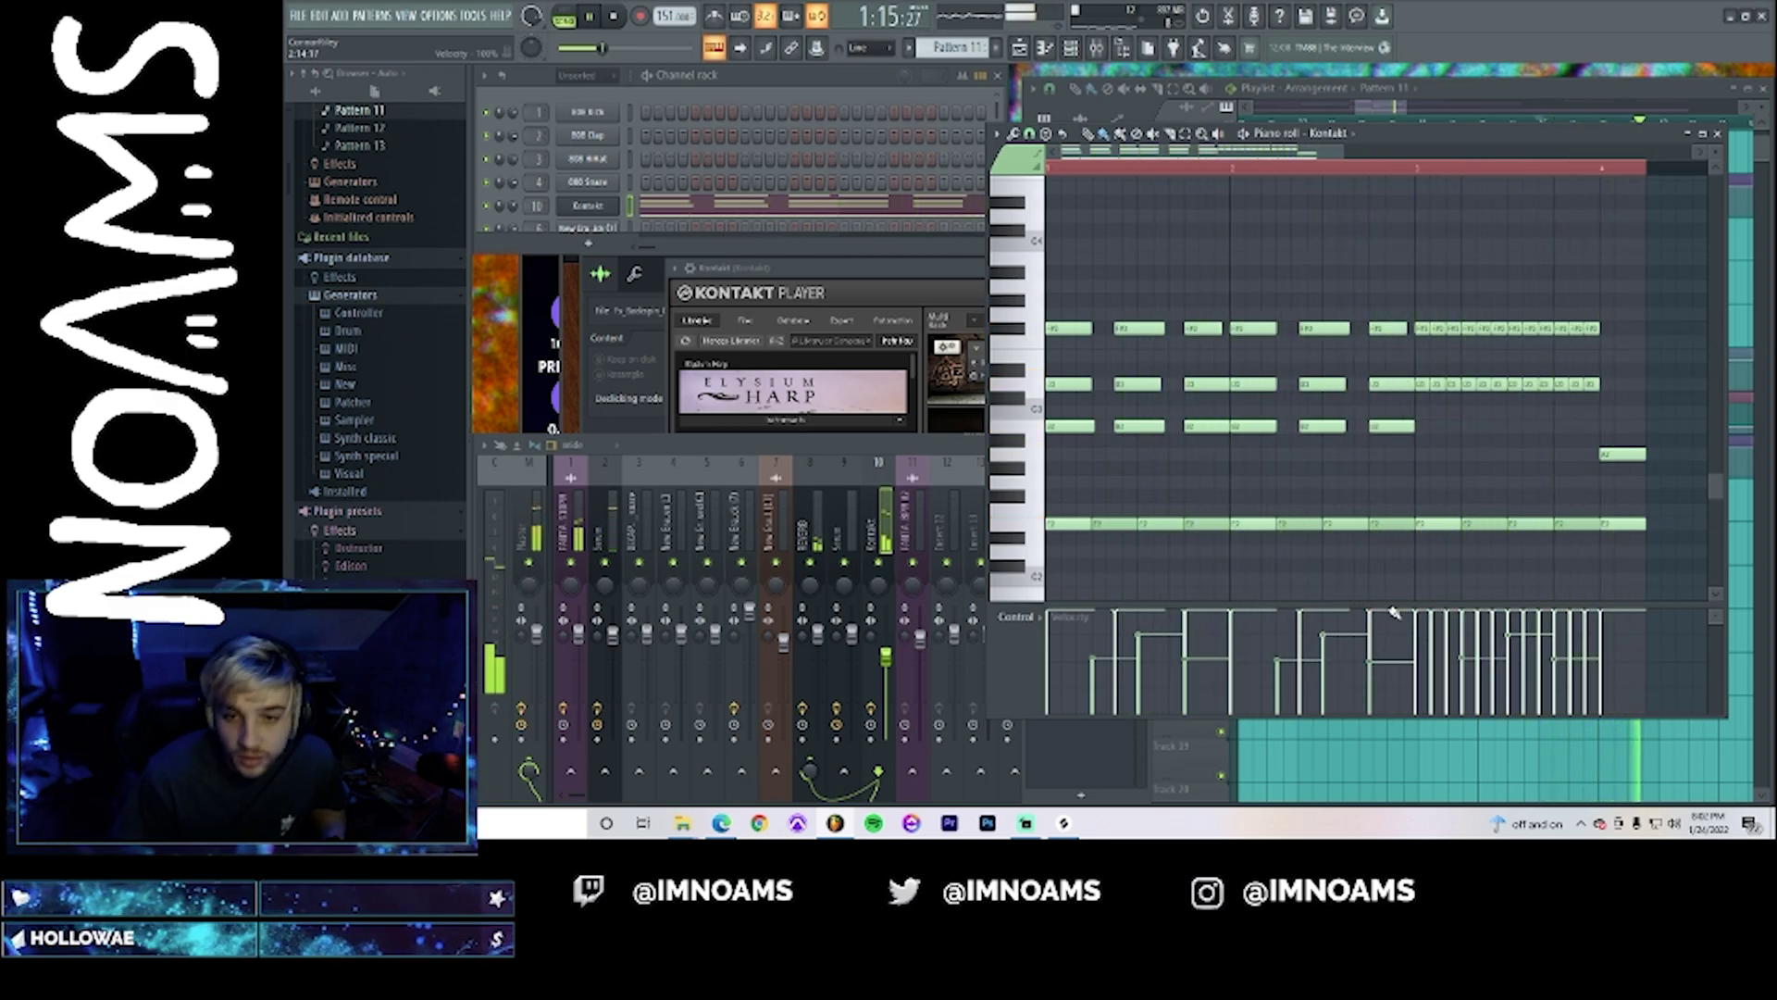
- Draw rising velocities for the selected chord notes in bars 1 and 2 and for the rapid notes in bar 3
{"action": "left_click_drag", "start_coordinate": [1405, 315], "coordinate": [1060, 440]}
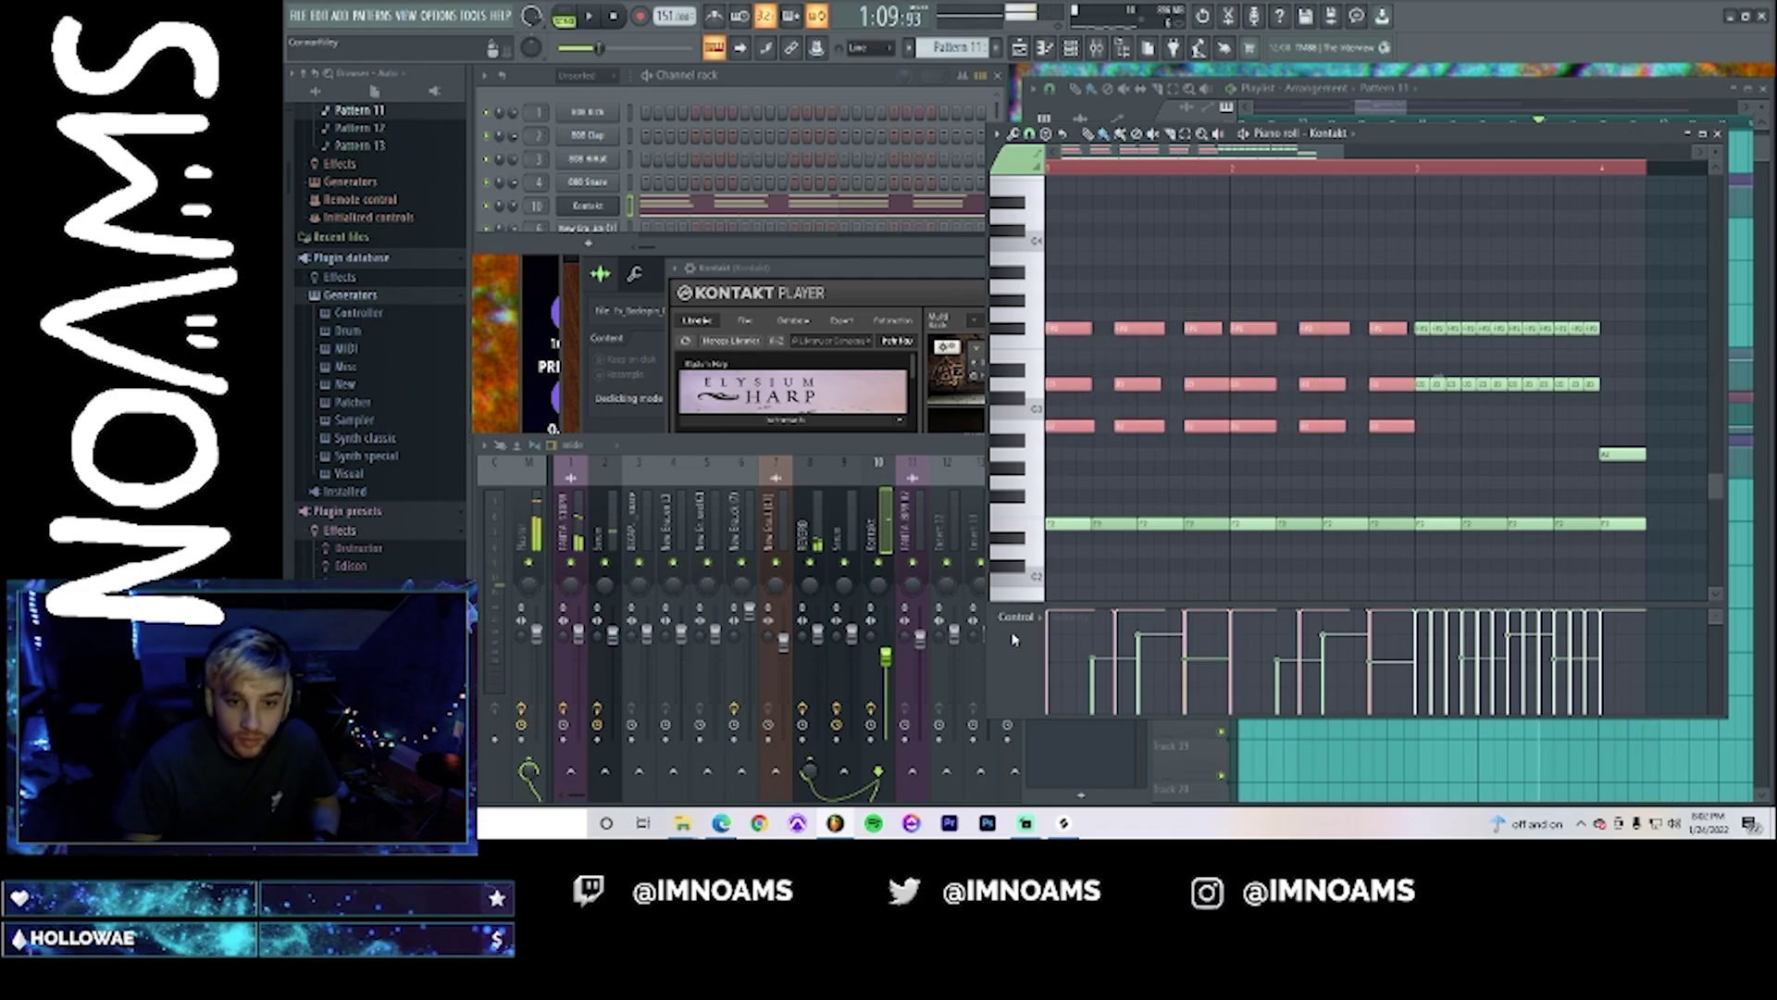
{"action": "left_click_drag", "start_coordinate": [1408, 622], "coordinate": [945, 685]}
{"action": "key", "text": "space"}
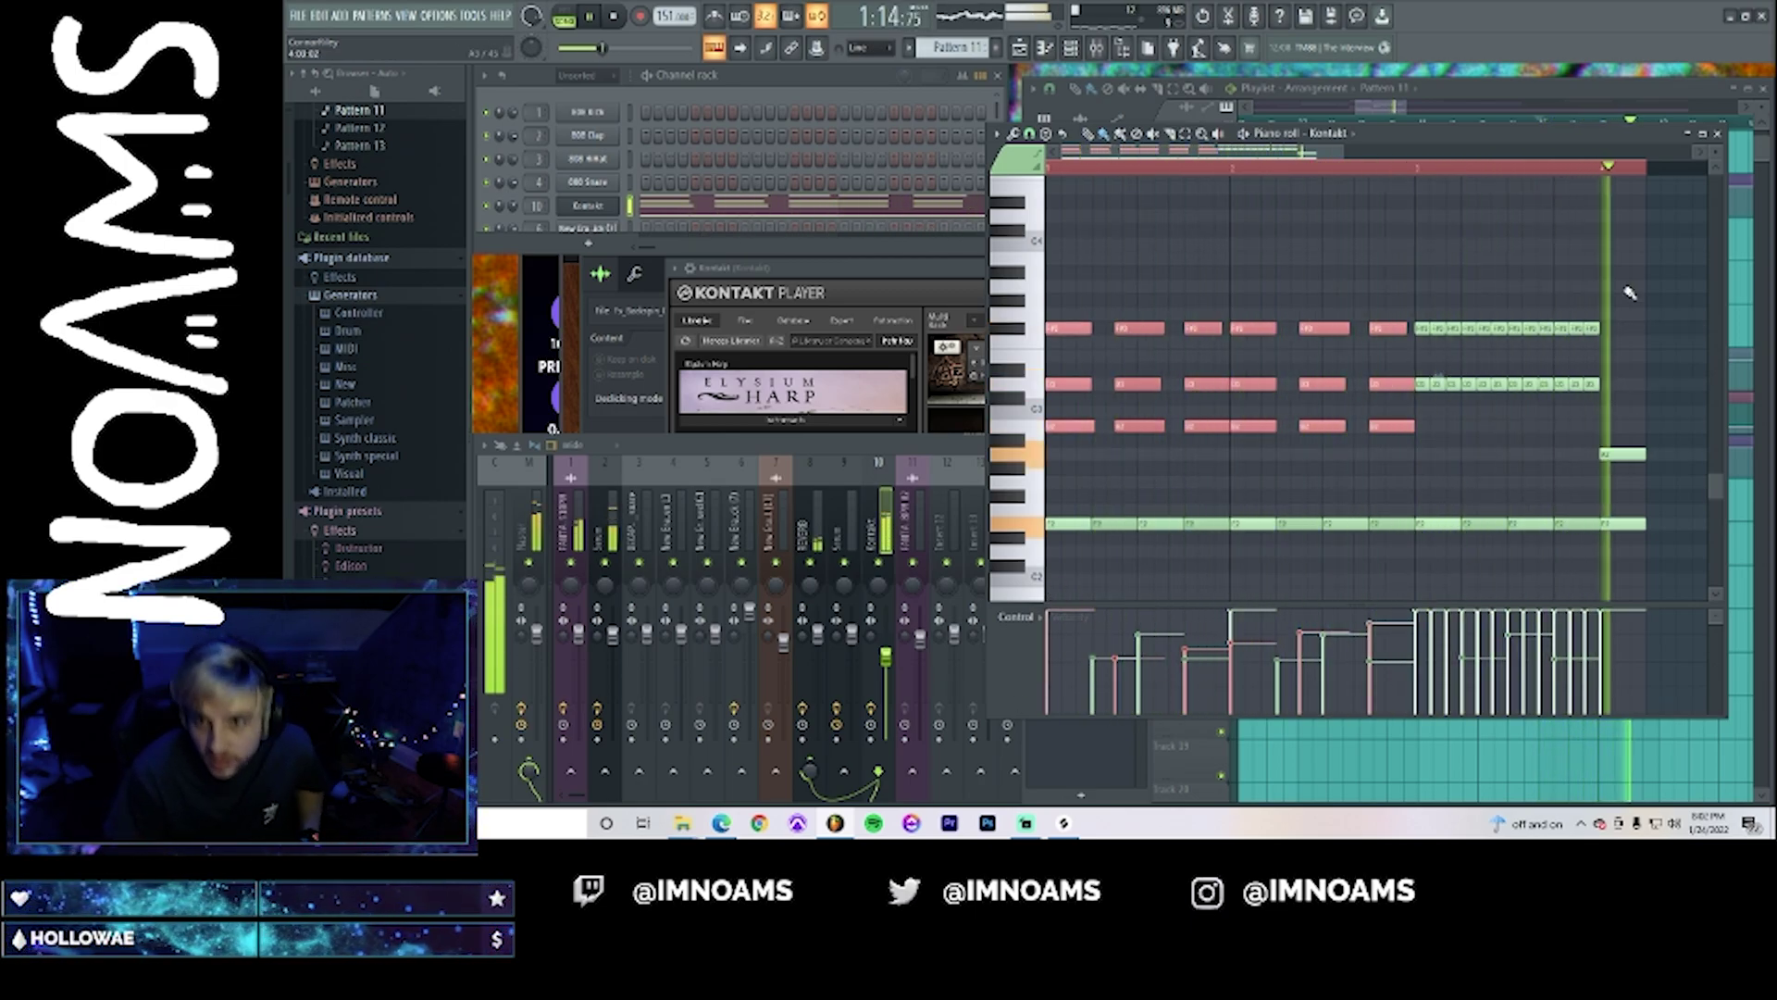
{"action": "left_click_drag", "start_coordinate": [1426, 277], "coordinate": [1625, 415]}
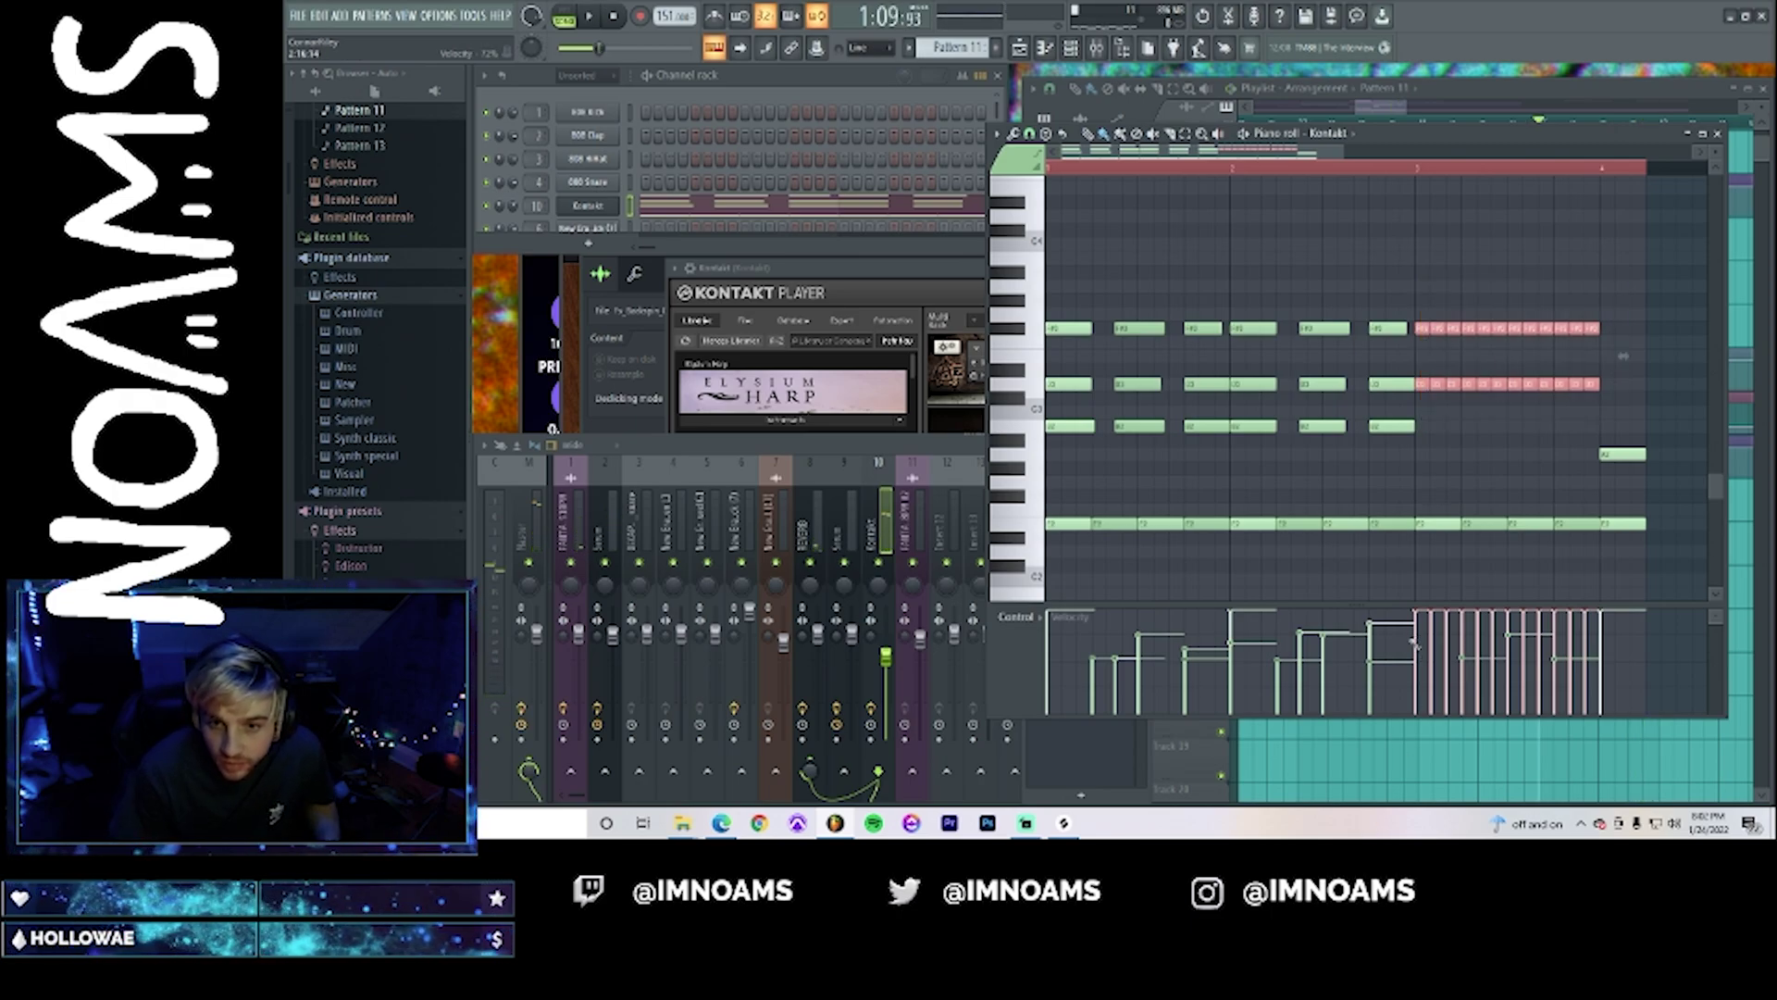
{"action": "left_click_drag", "start_coordinate": [1415, 645], "coordinate": [1615, 630]}
- Play the edited pattern and raise the Kontakt mixer track's volume
{"action": "key", "text": "space"}
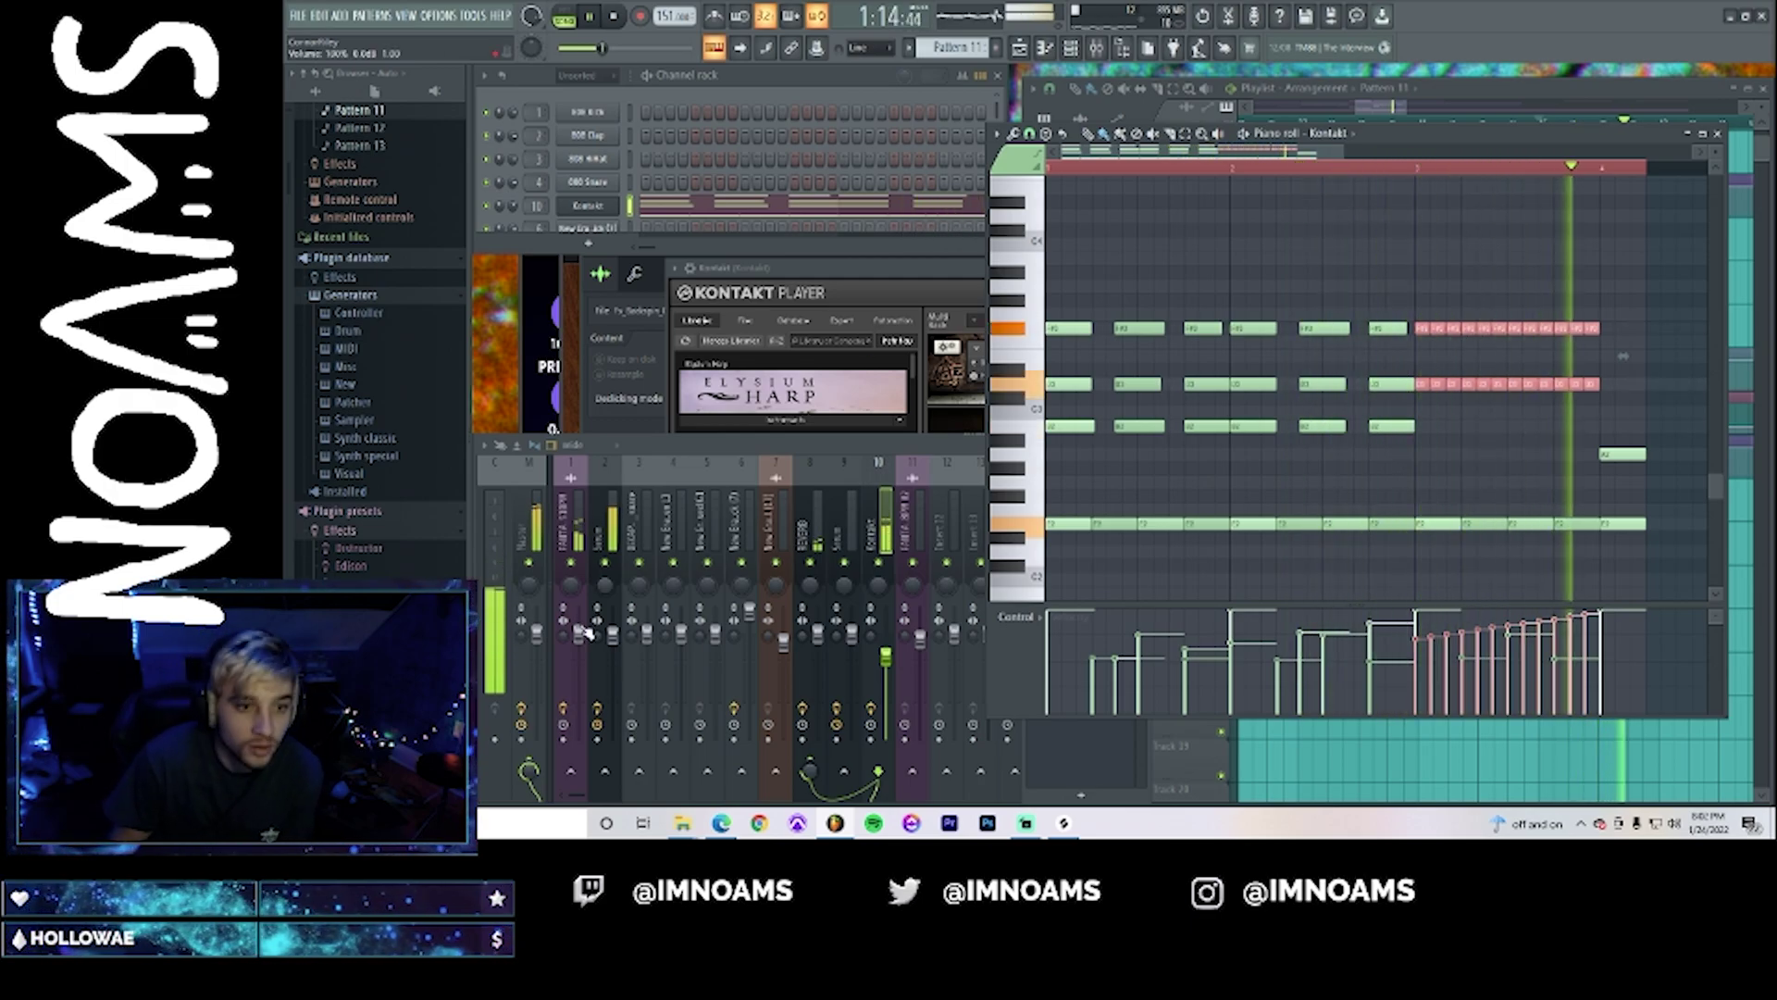
{"action": "left_click_drag", "start_coordinate": [890, 659], "coordinate": [890, 641]}
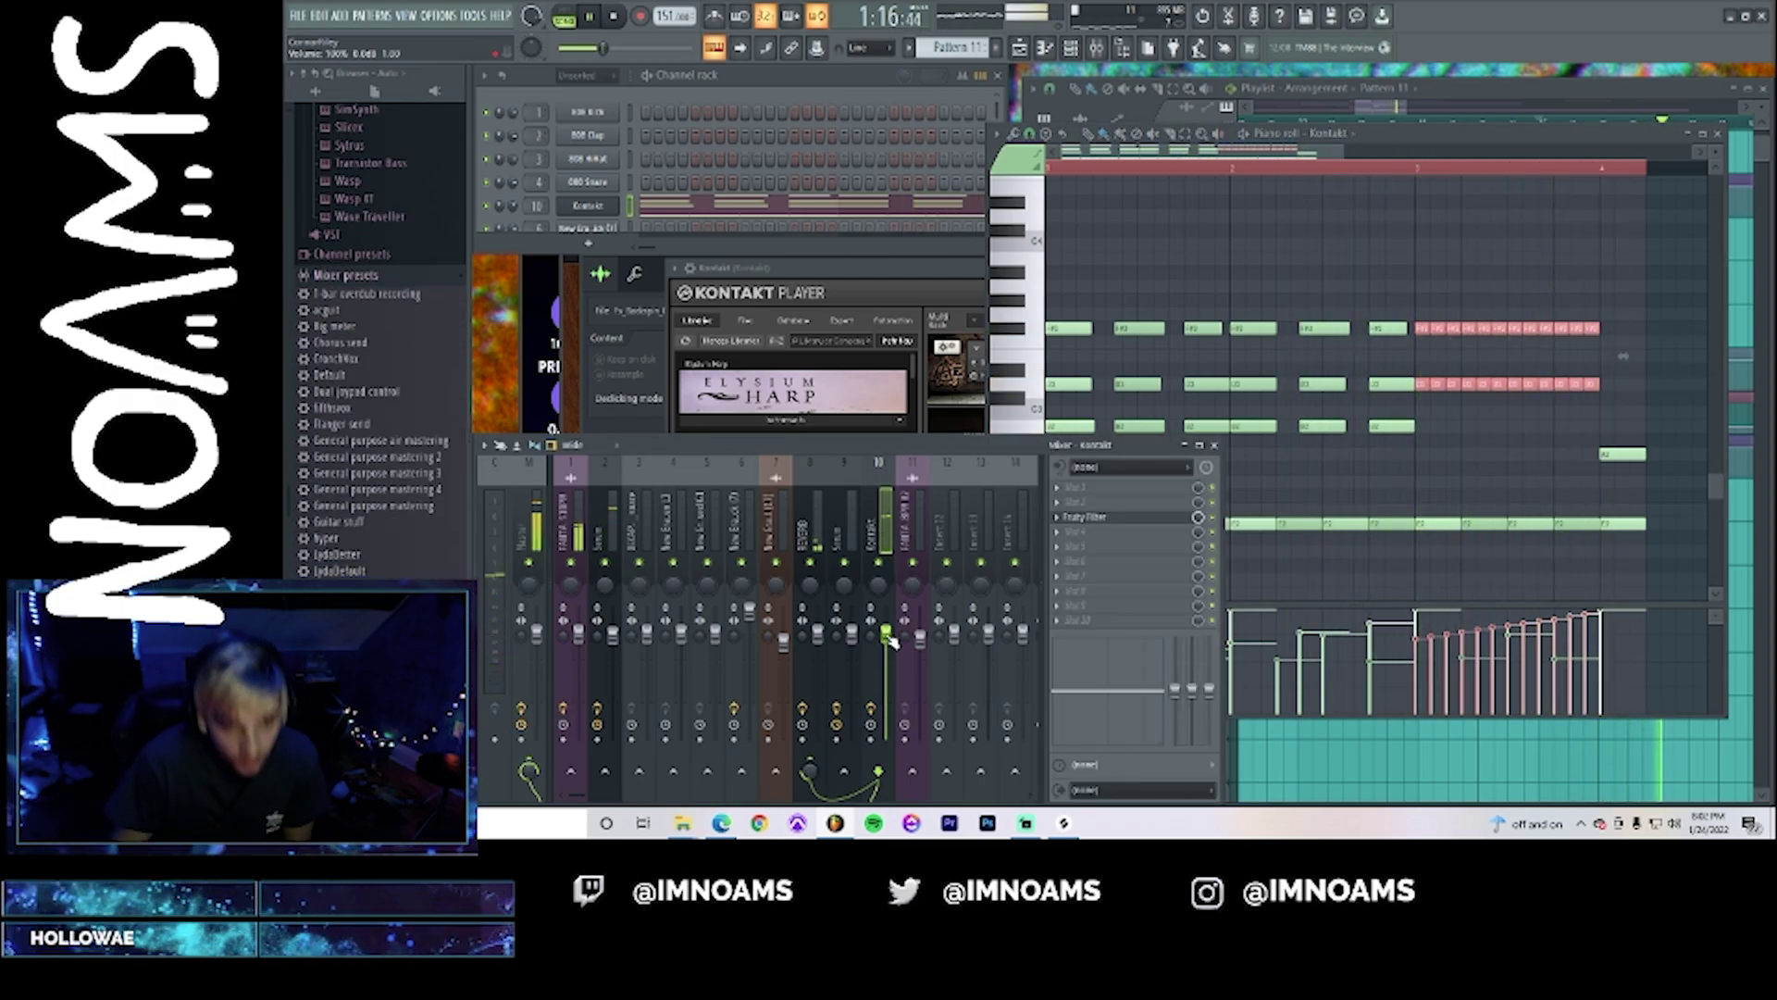
- Return to the playlist and open the settings of the snare sample clip on Track 13 near bar 49
{"action": "left_click_drag", "start_coordinate": [1384, 111], "coordinate": [1420, 112]}
{"action": "scroll", "coordinate": [1316, 215], "scroll_direction": "up", "scroll_amount": 2}
{"action": "scroll", "coordinate": [1315, 215], "scroll_direction": "up", "scroll_amount": 1}
{"action": "scroll", "coordinate": [1314, 326], "scroll_direction": "down", "scroll_amount": 3}
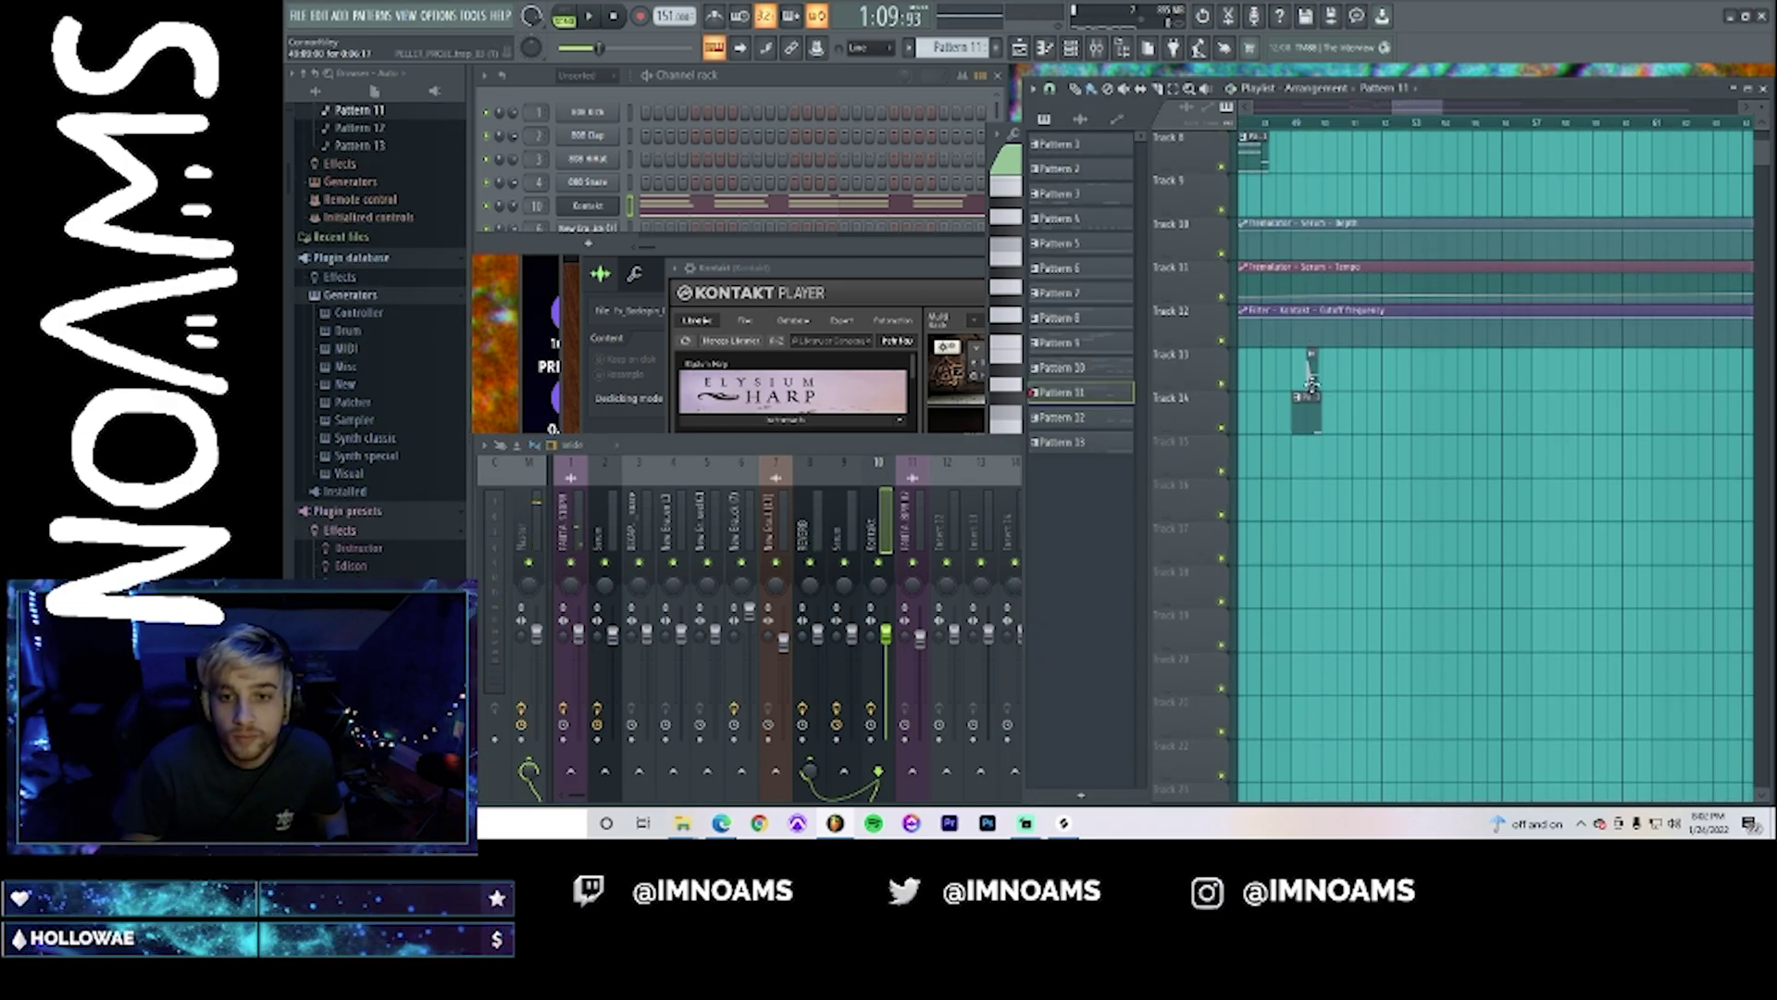
{"action": "key", "text": "space"}
{"action": "double_click", "coordinate": [1311, 367]}
{"action": "key", "text": "space"}
- Preview the impact, dubstep and snare samples in the pellet project folder, and collapse its NaPP_FX_rainy subfolder
{"action": "scroll", "coordinate": [358, 462], "scroll_direction": "down", "scroll_amount": 10}
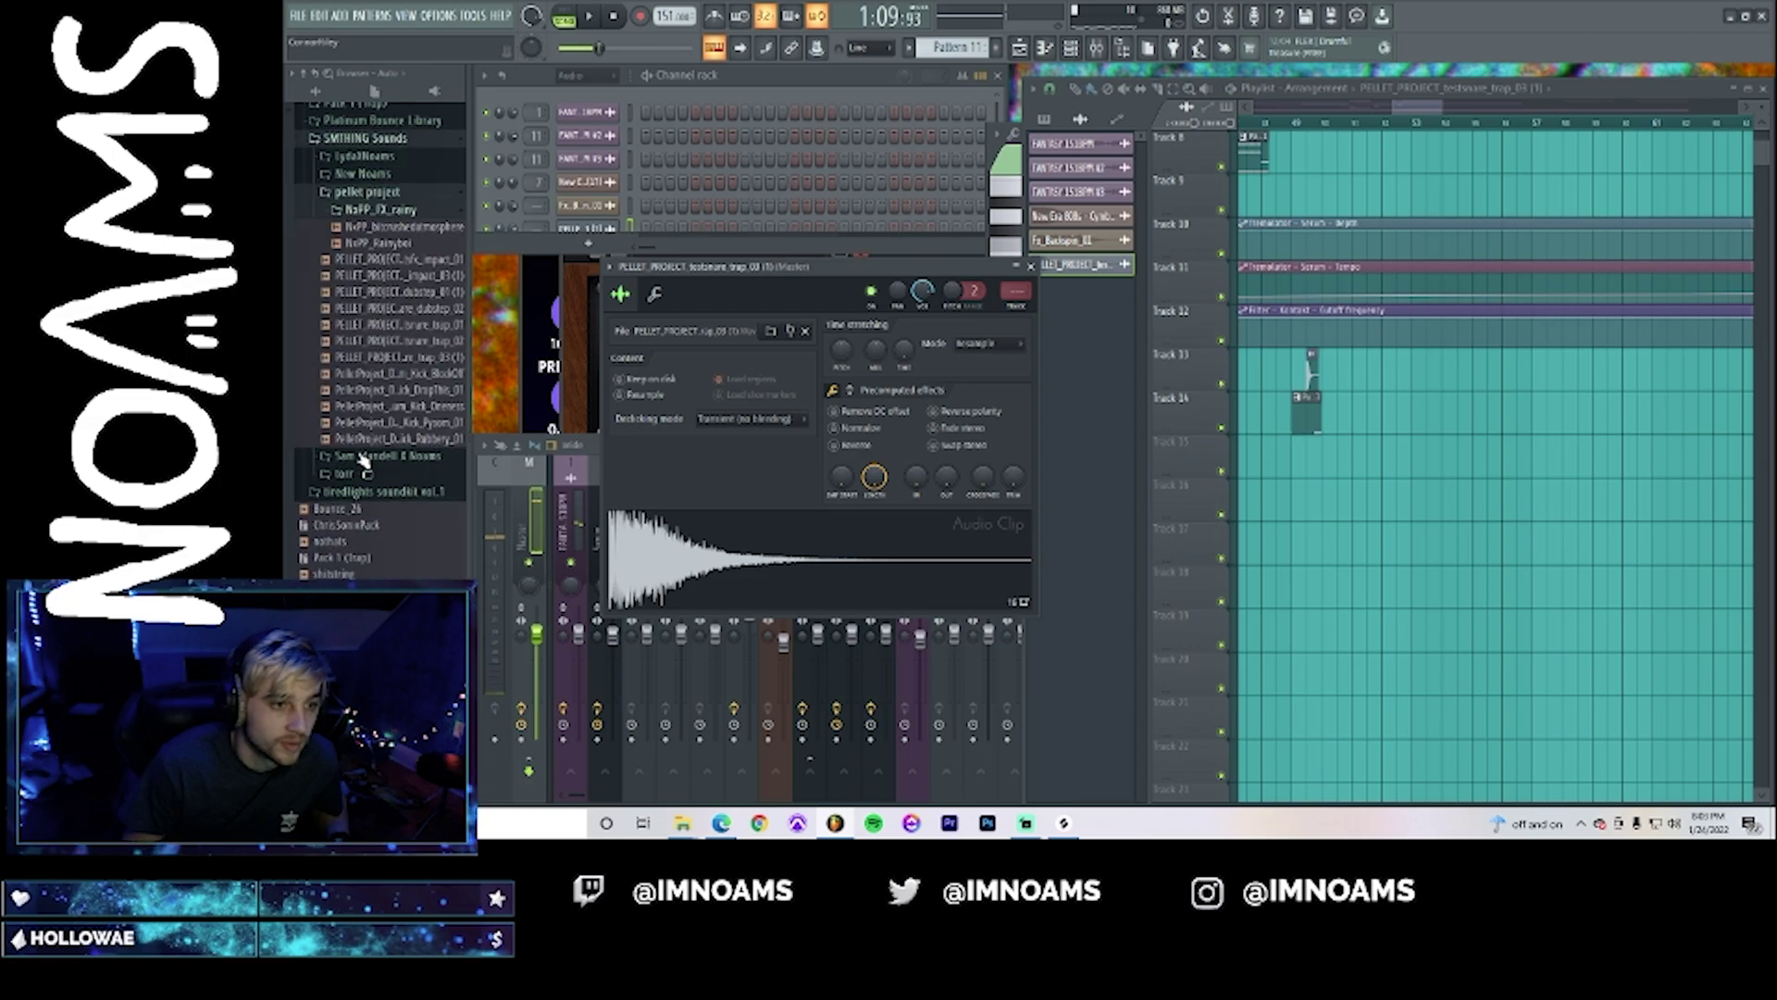
{"action": "left_click", "coordinate": [384, 278]}
{"action": "left_click", "coordinate": [389, 293]}
{"action": "left_click", "coordinate": [387, 307]}
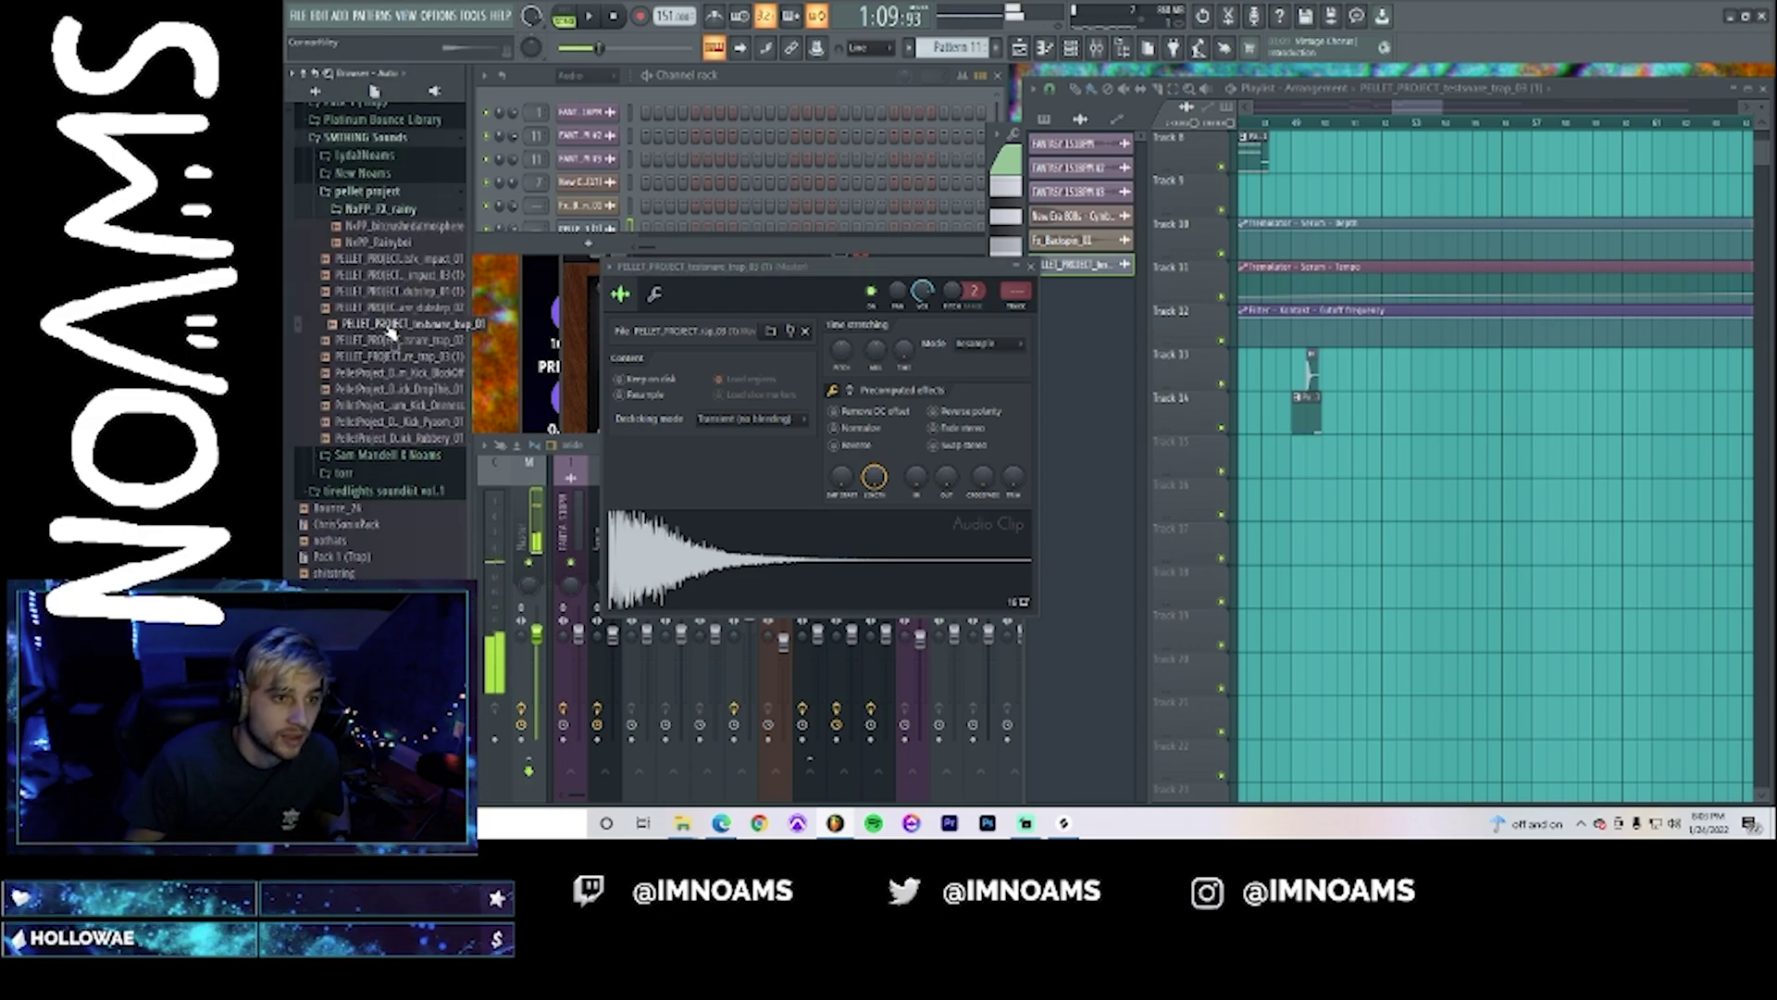
{"action": "left_click", "coordinate": [382, 323]}
{"action": "left_click", "coordinate": [376, 339]}
{"action": "left_click", "coordinate": [401, 276]}
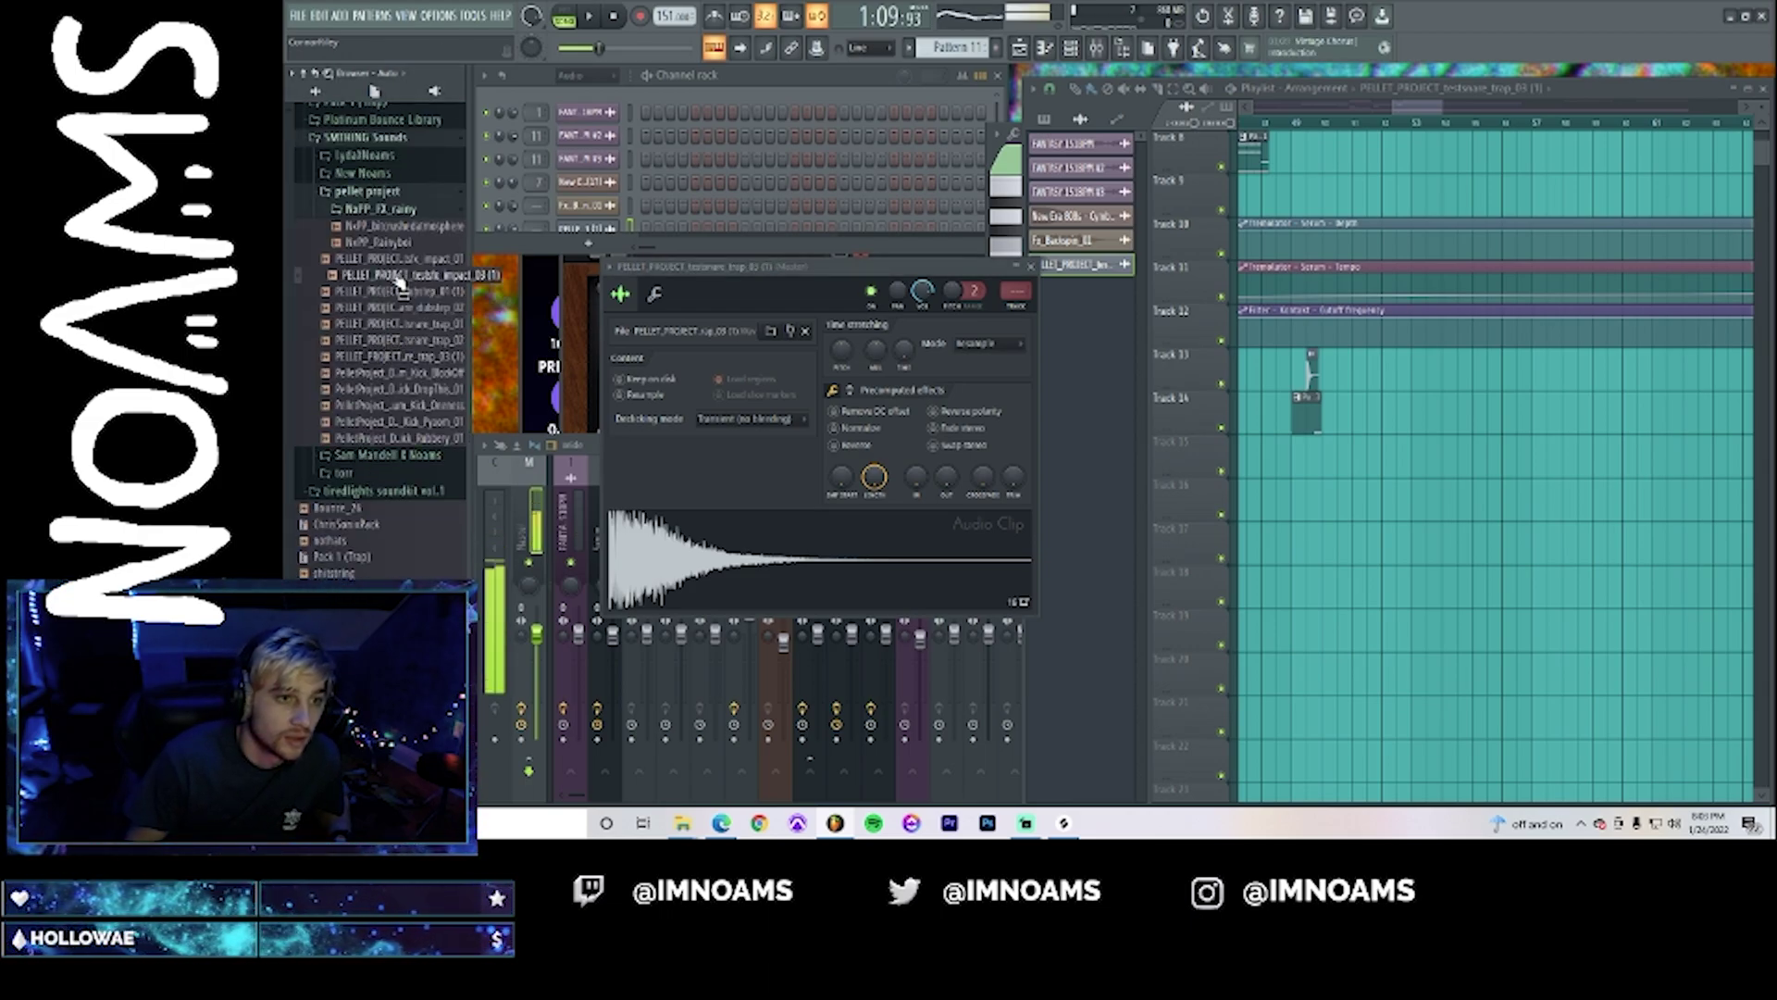
{"action": "left_click", "coordinate": [402, 260]}
{"action": "left_click", "coordinate": [395, 208]}
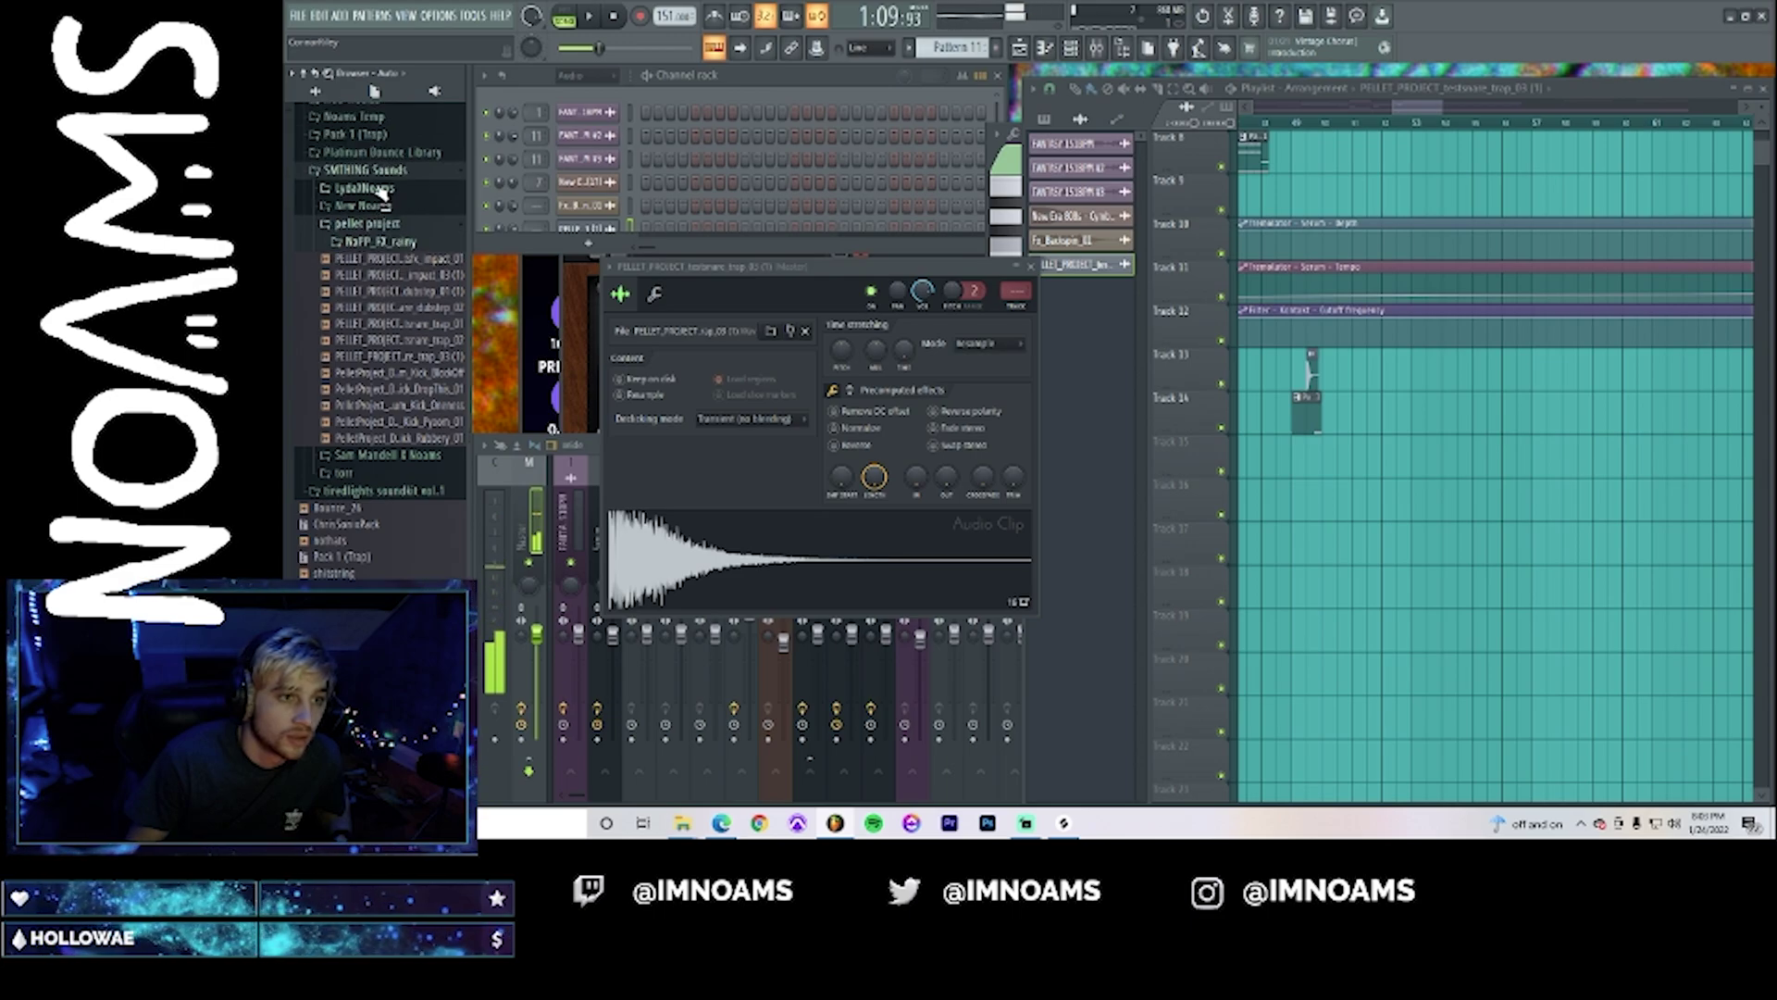
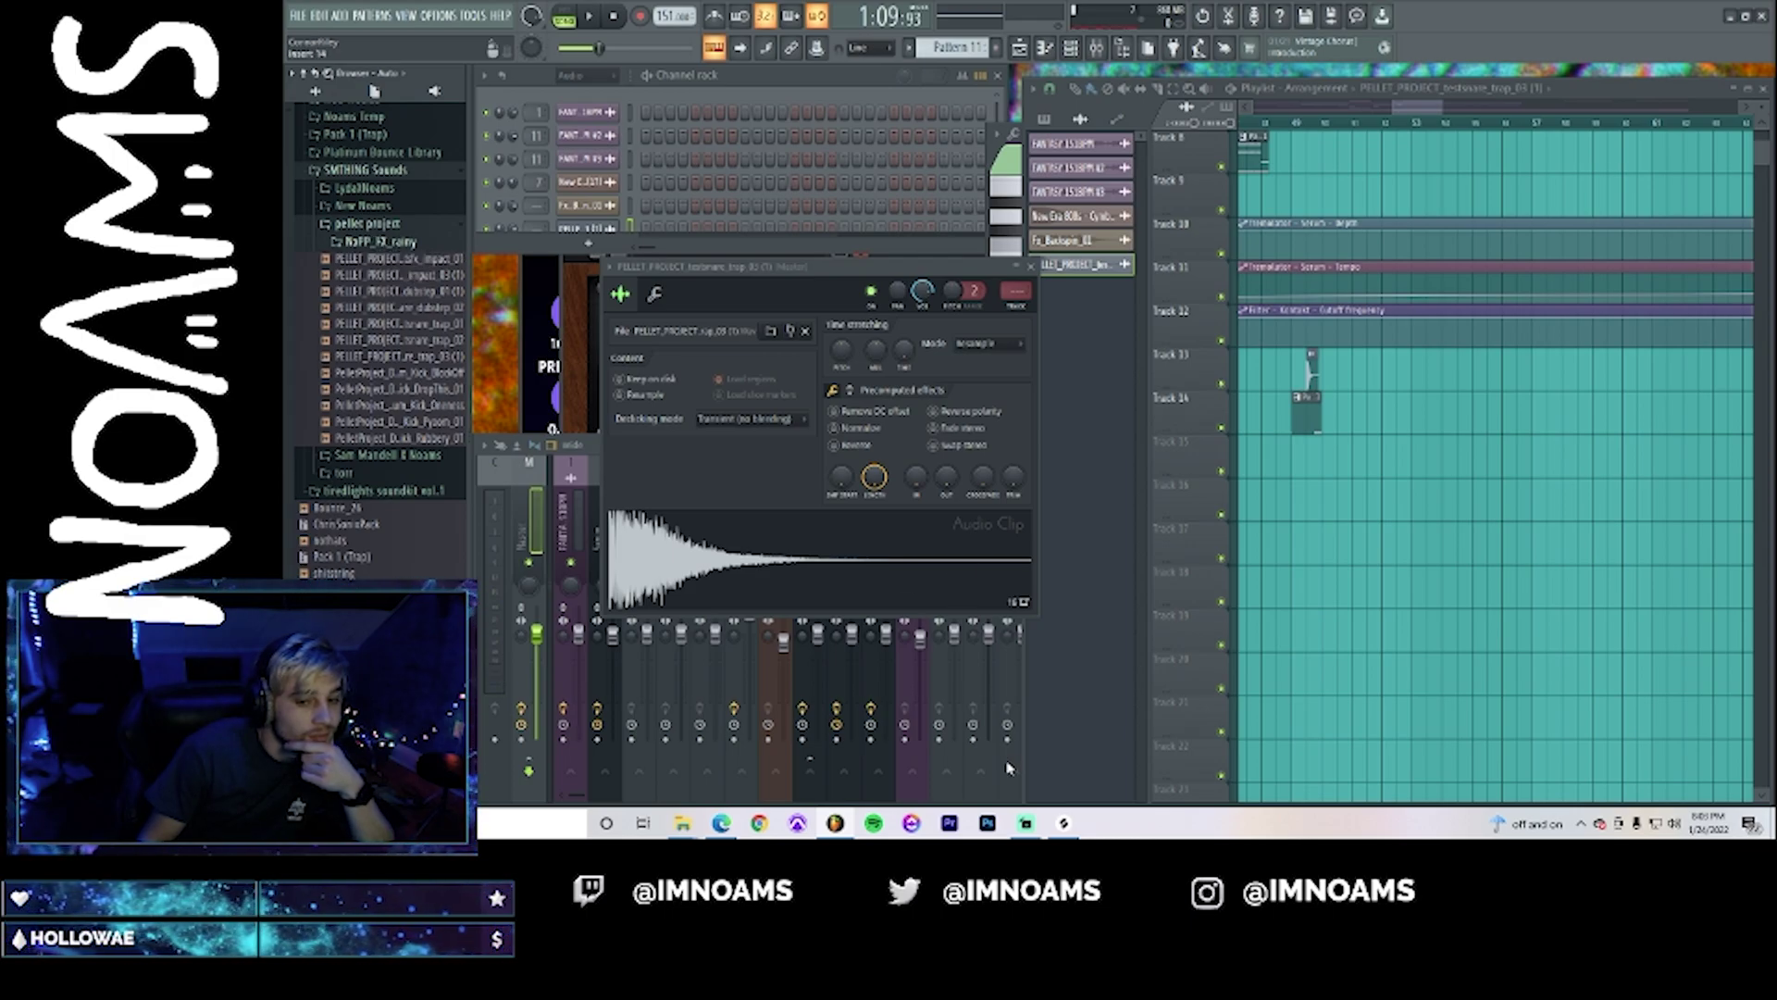
- Switch to Splice and search the samples for "snare trap"
{"action": "left_click", "coordinate": [1066, 825]}
{"action": "left_click", "coordinate": [587, 48]}
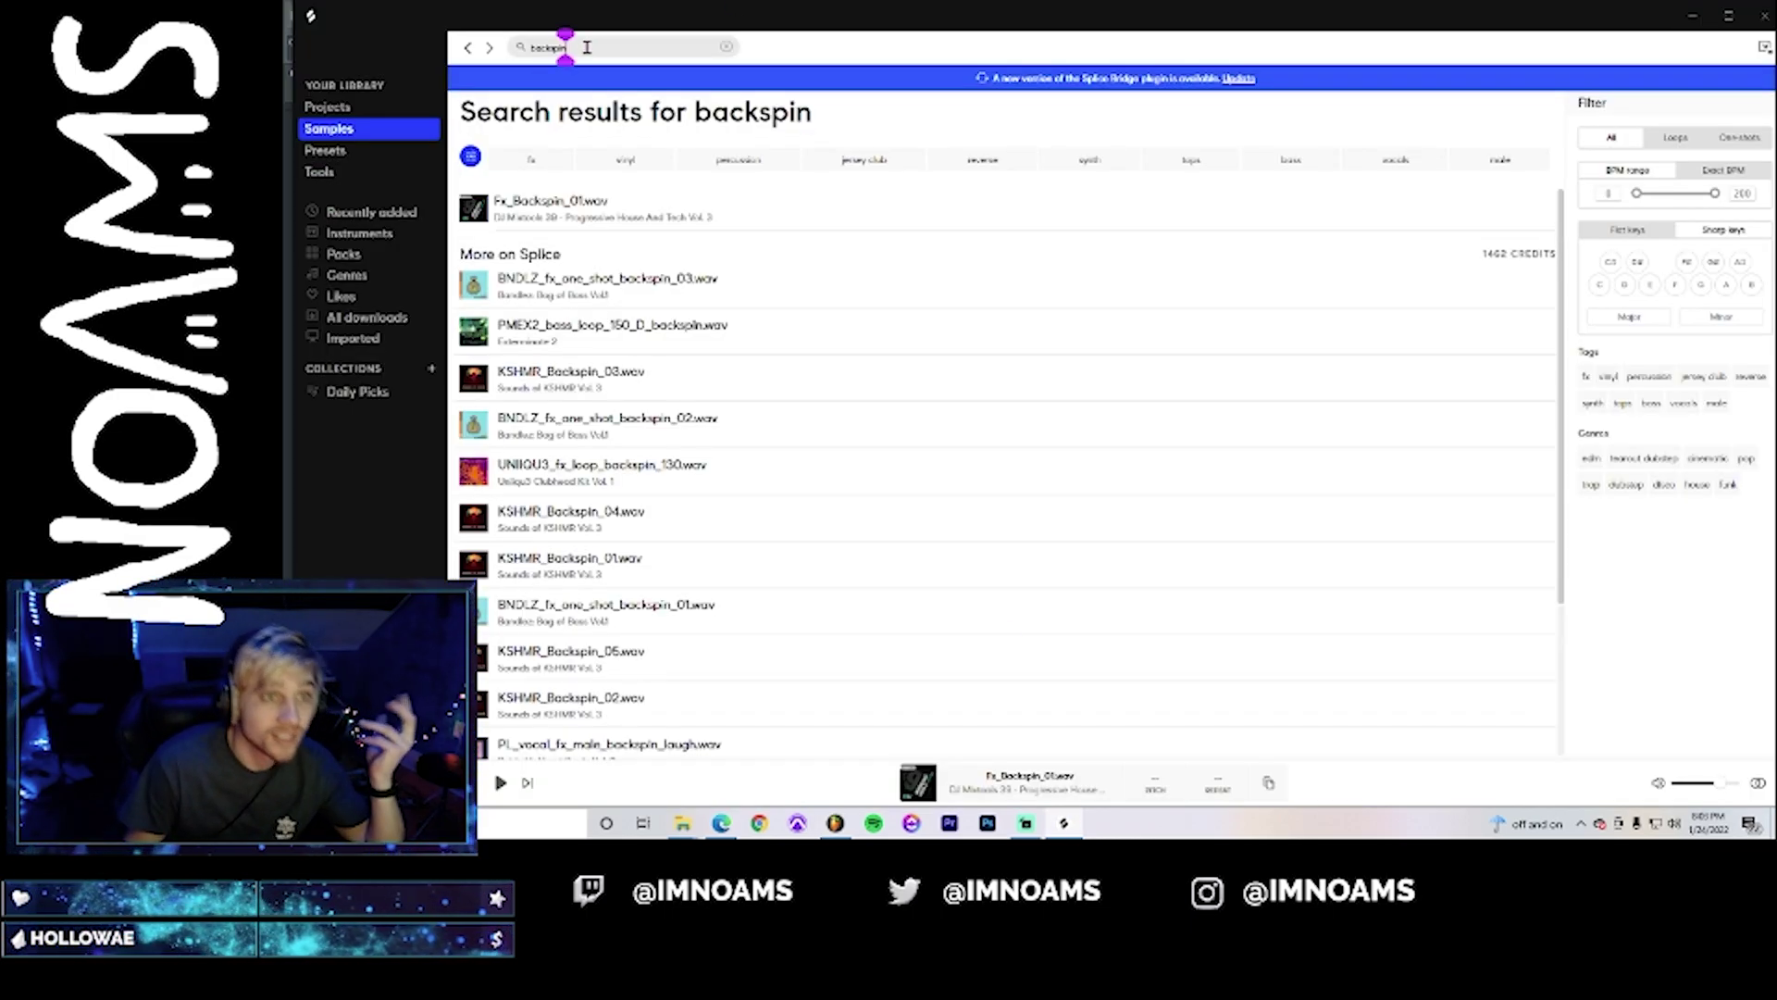
{"action": "type", "text": "snare t"}
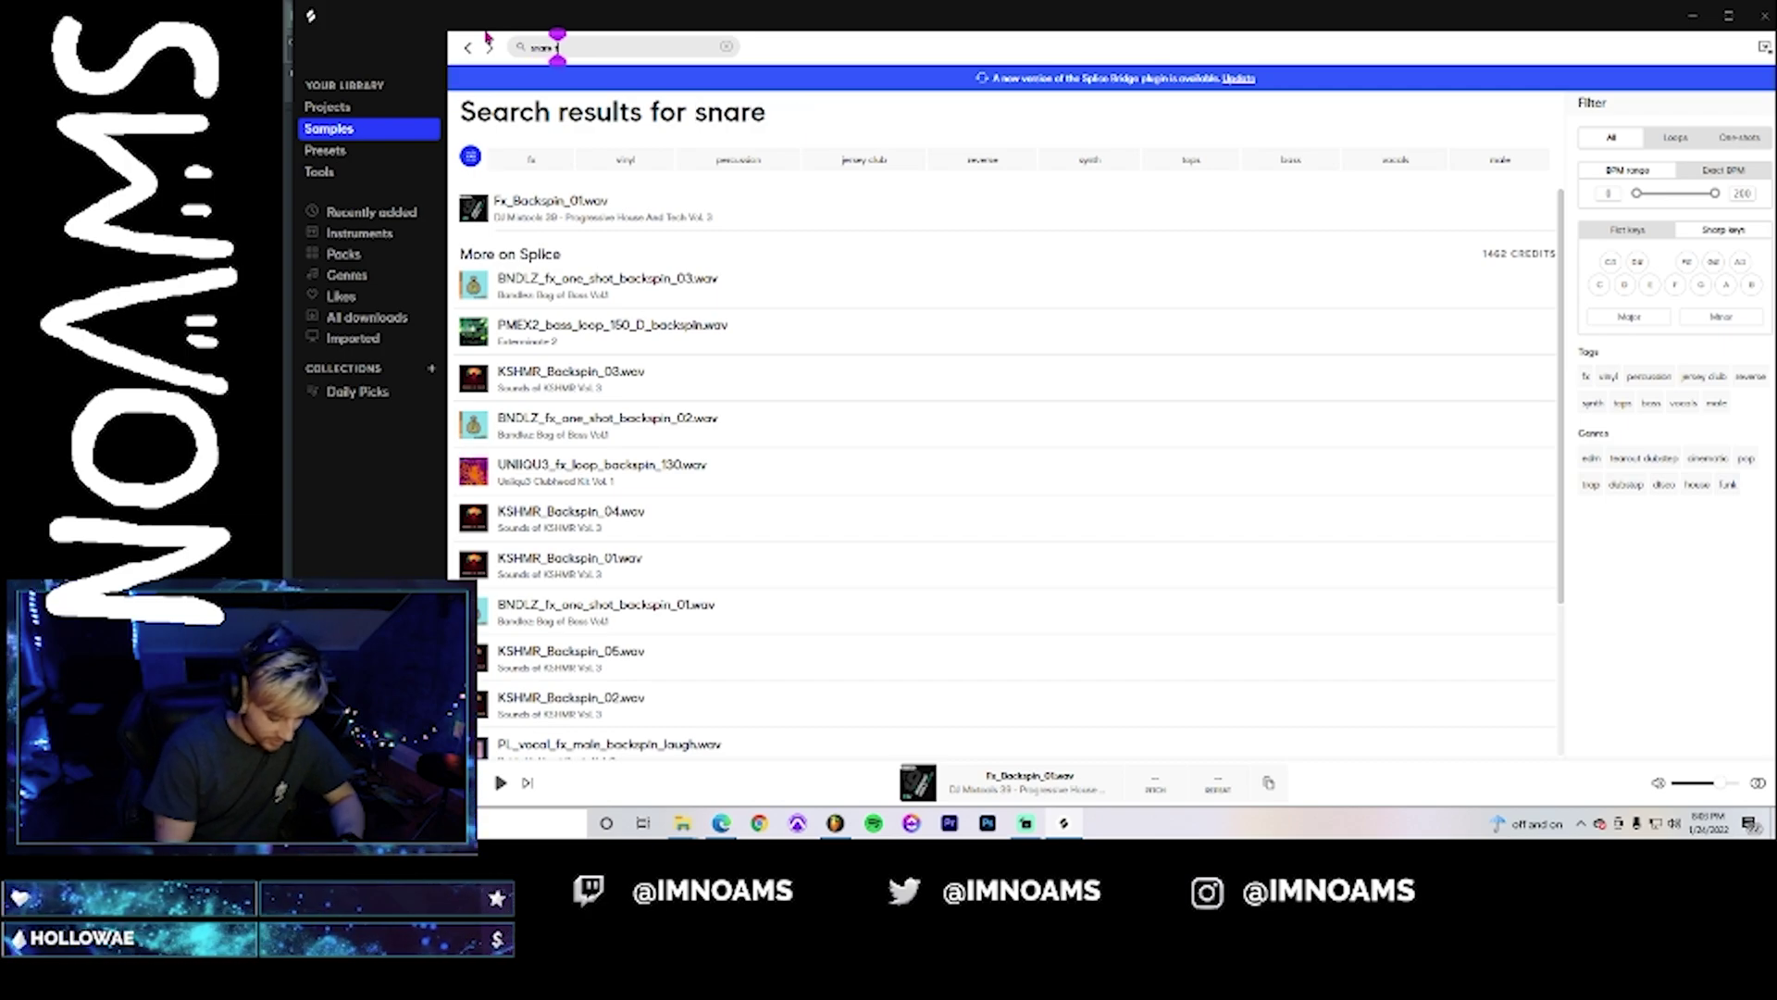
{"action": "type", "text": "rapo"}
{"action": "key", "text": "BackSpace"}
{"action": "key", "text": "BackSpace"}
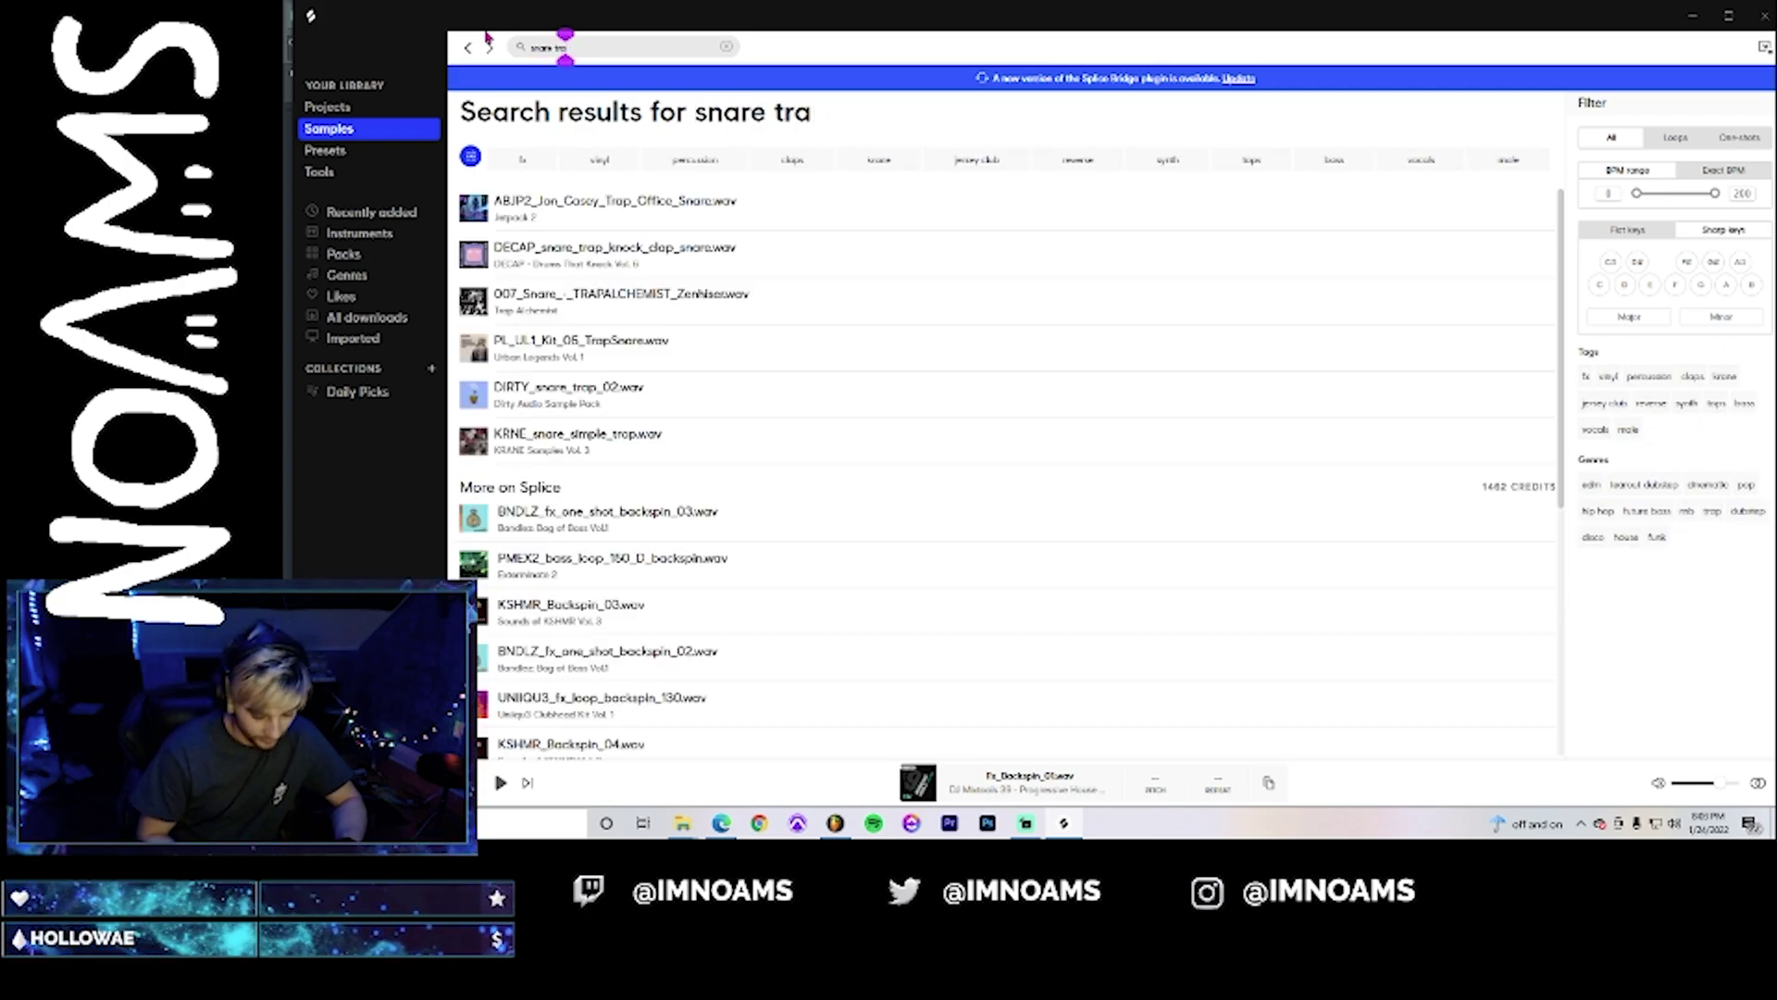
- Audition the snare trap search results one after another, from the owned samples through the Splice suggestions
{"action": "left_click", "coordinate": [475, 210]}
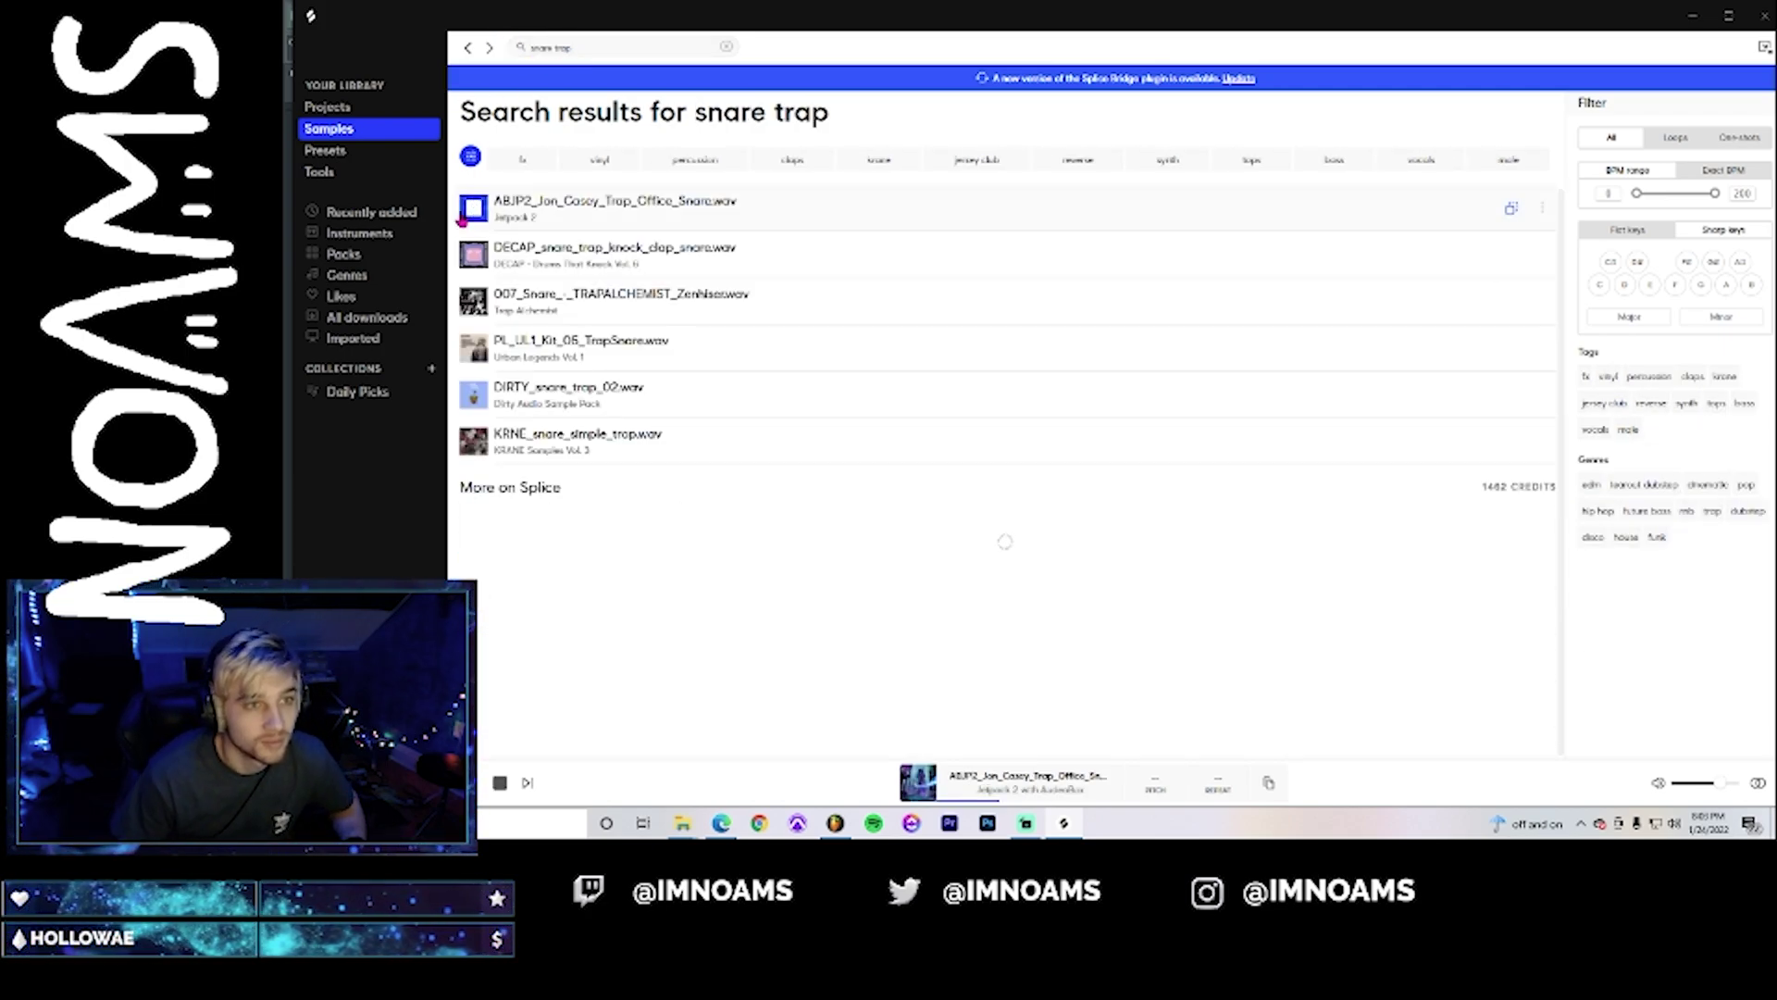
{"action": "left_click", "coordinate": [476, 257]}
{"action": "left_click", "coordinate": [477, 303]}
{"action": "left_click", "coordinate": [474, 349]}
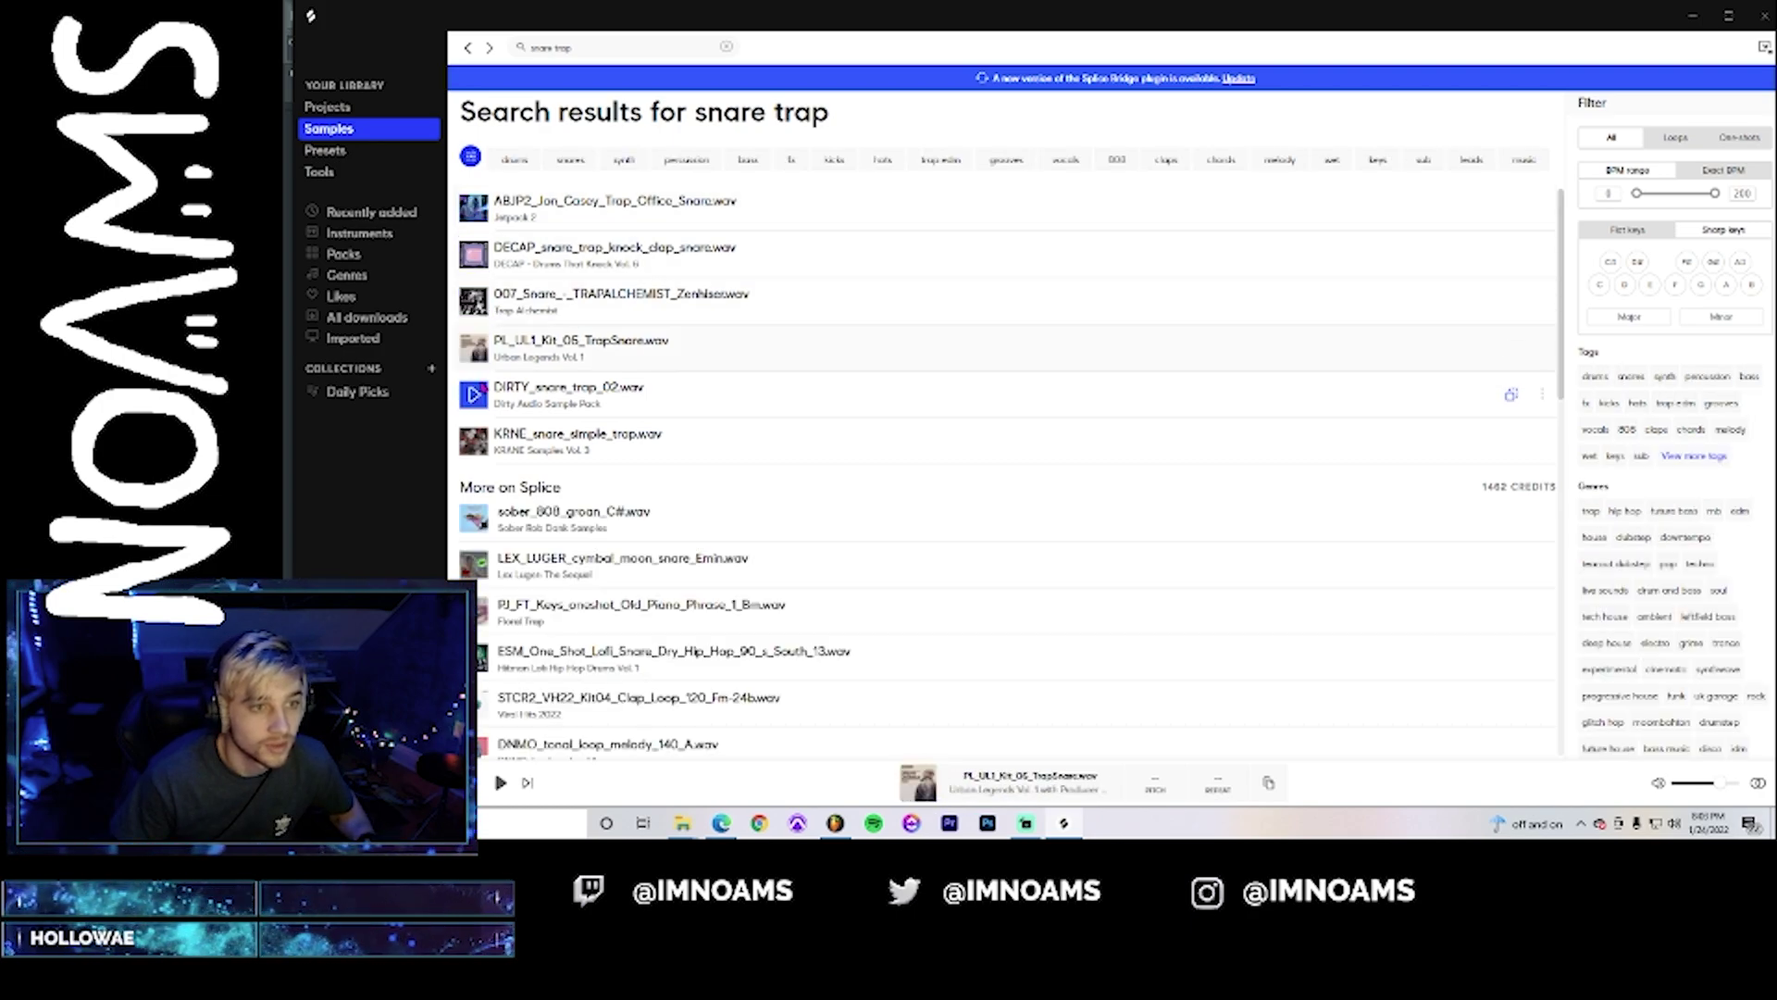
{"action": "left_click", "coordinate": [475, 396]}
{"action": "left_click", "coordinate": [474, 441]}
{"action": "left_click", "coordinate": [474, 519]}
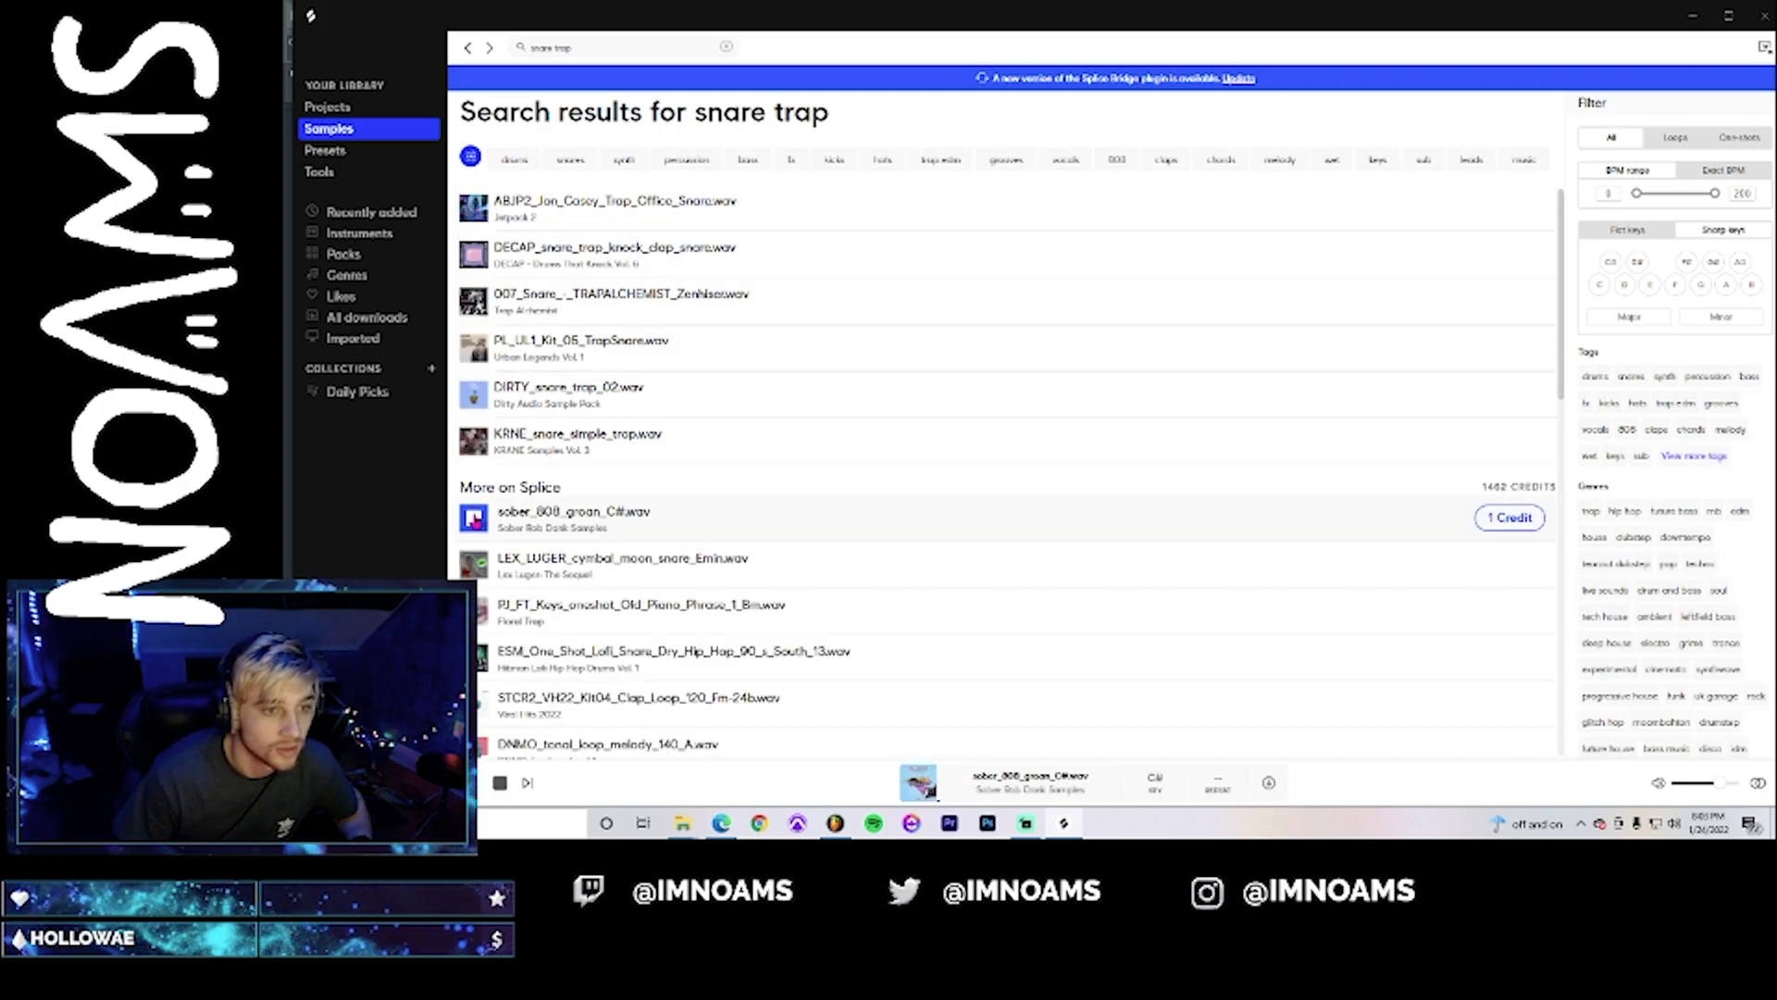
{"action": "left_click", "coordinate": [474, 564]}
{"action": "left_click", "coordinate": [474, 611]}
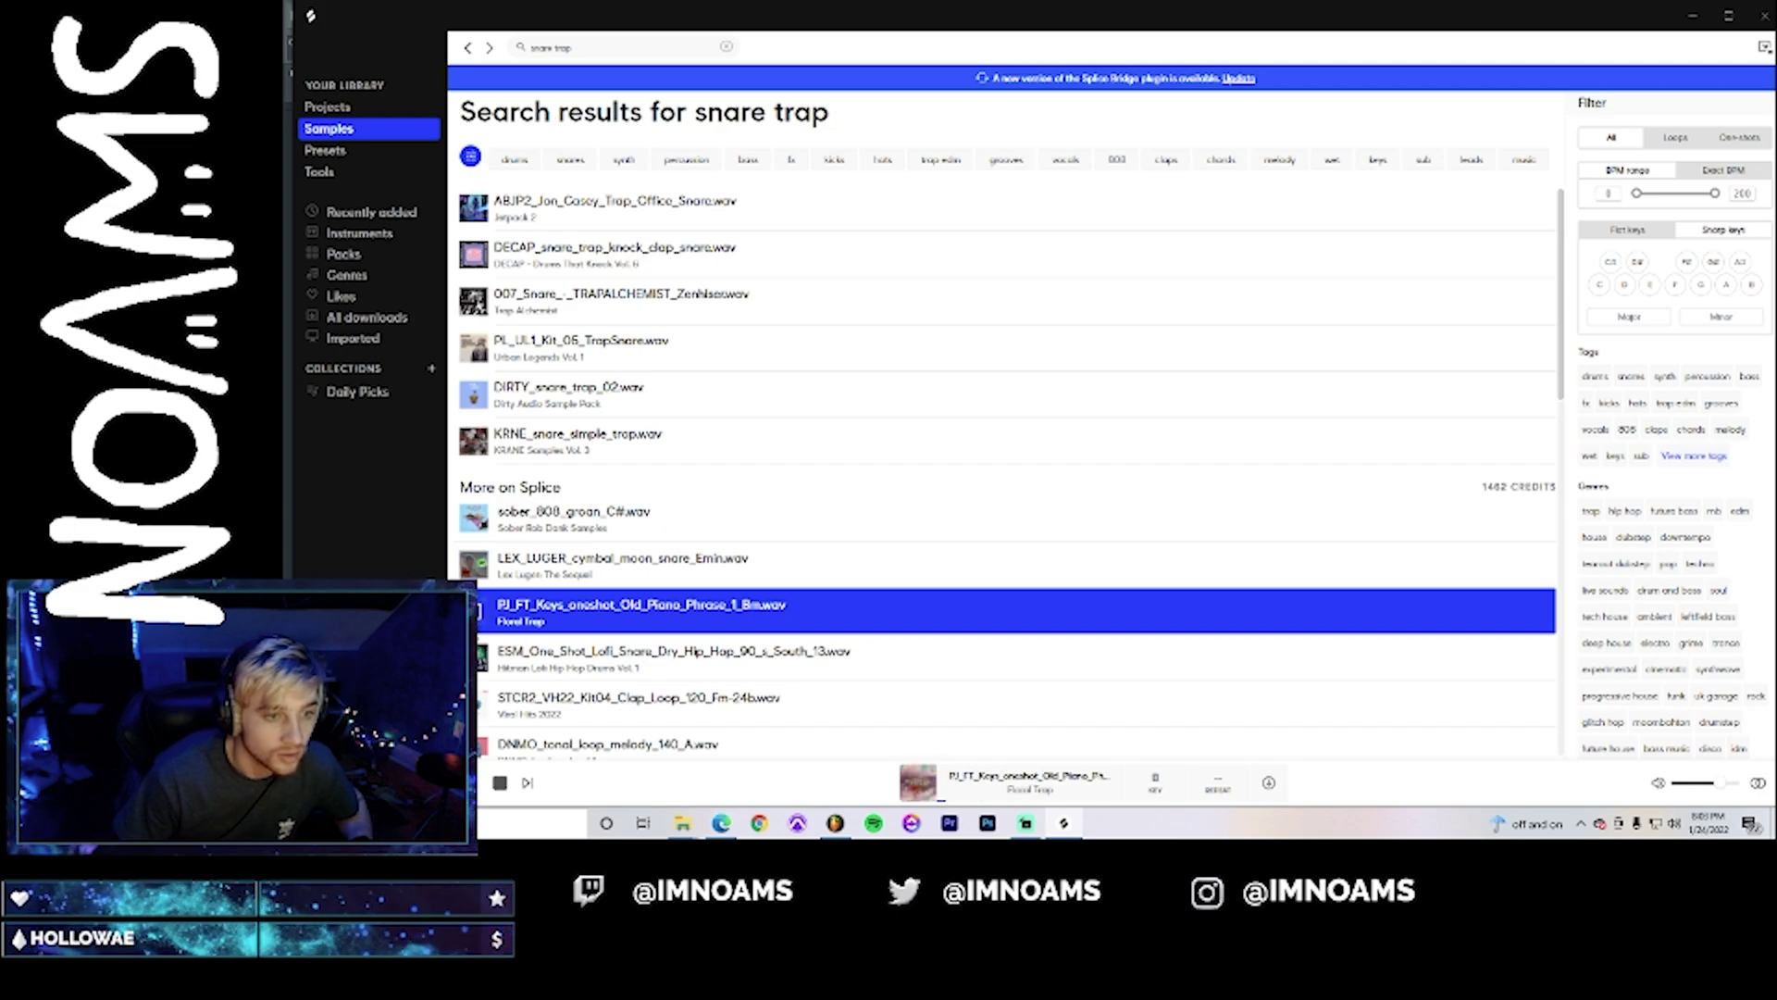
{"action": "left_click", "coordinate": [474, 657]}
{"action": "left_click", "coordinate": [474, 704]}
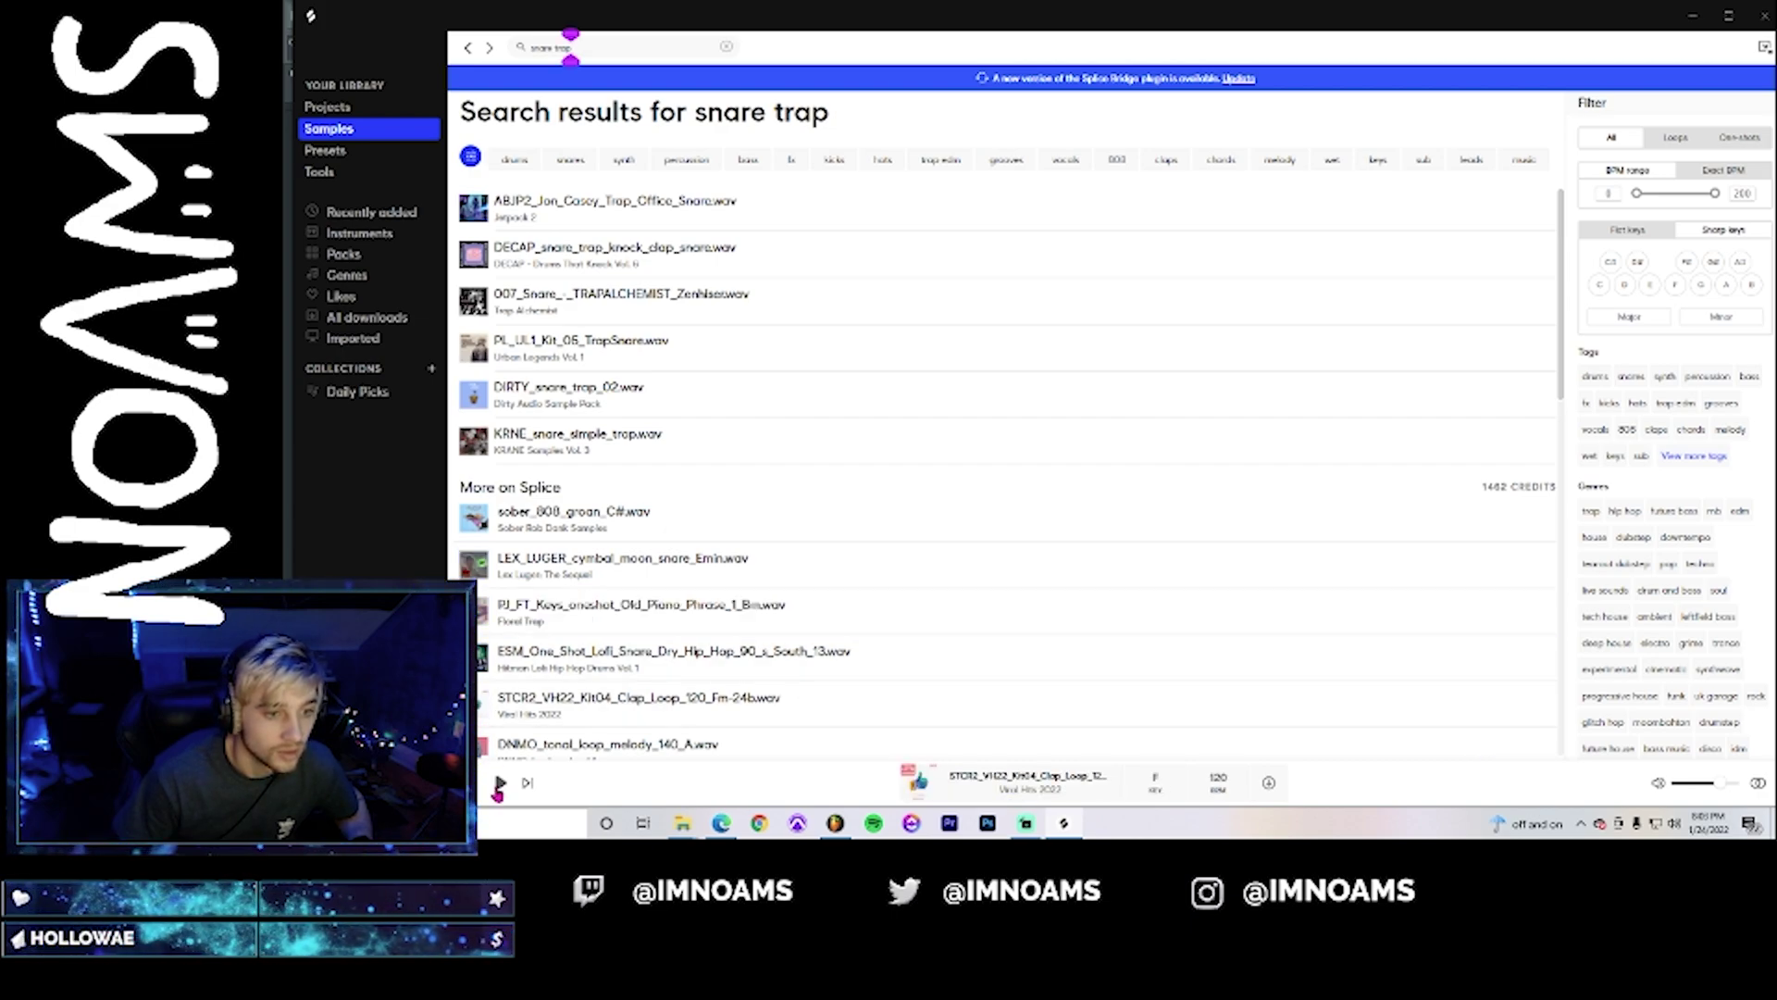
{"action": "left_click", "coordinate": [474, 750]}
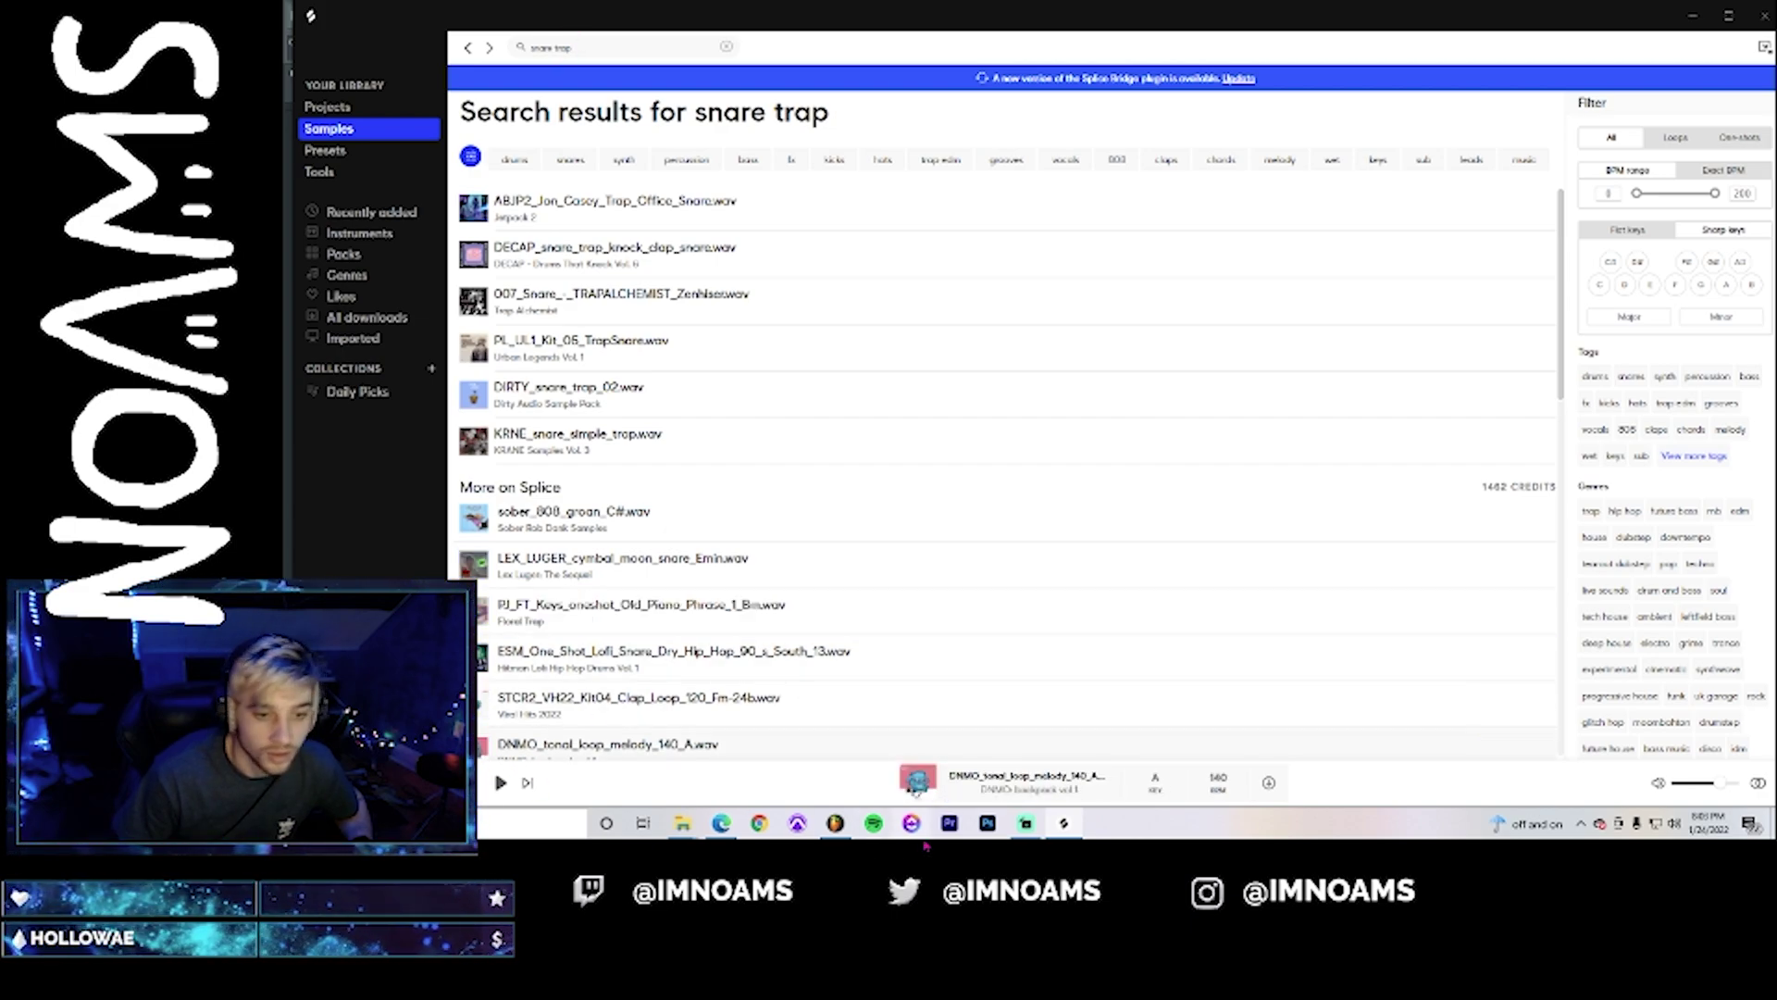
- Switch back to FL Studio, collapse the SMTHING Sounds folder and expand the Pack 1 (Trap) sample folder
{"action": "left_click", "coordinate": [839, 829]}
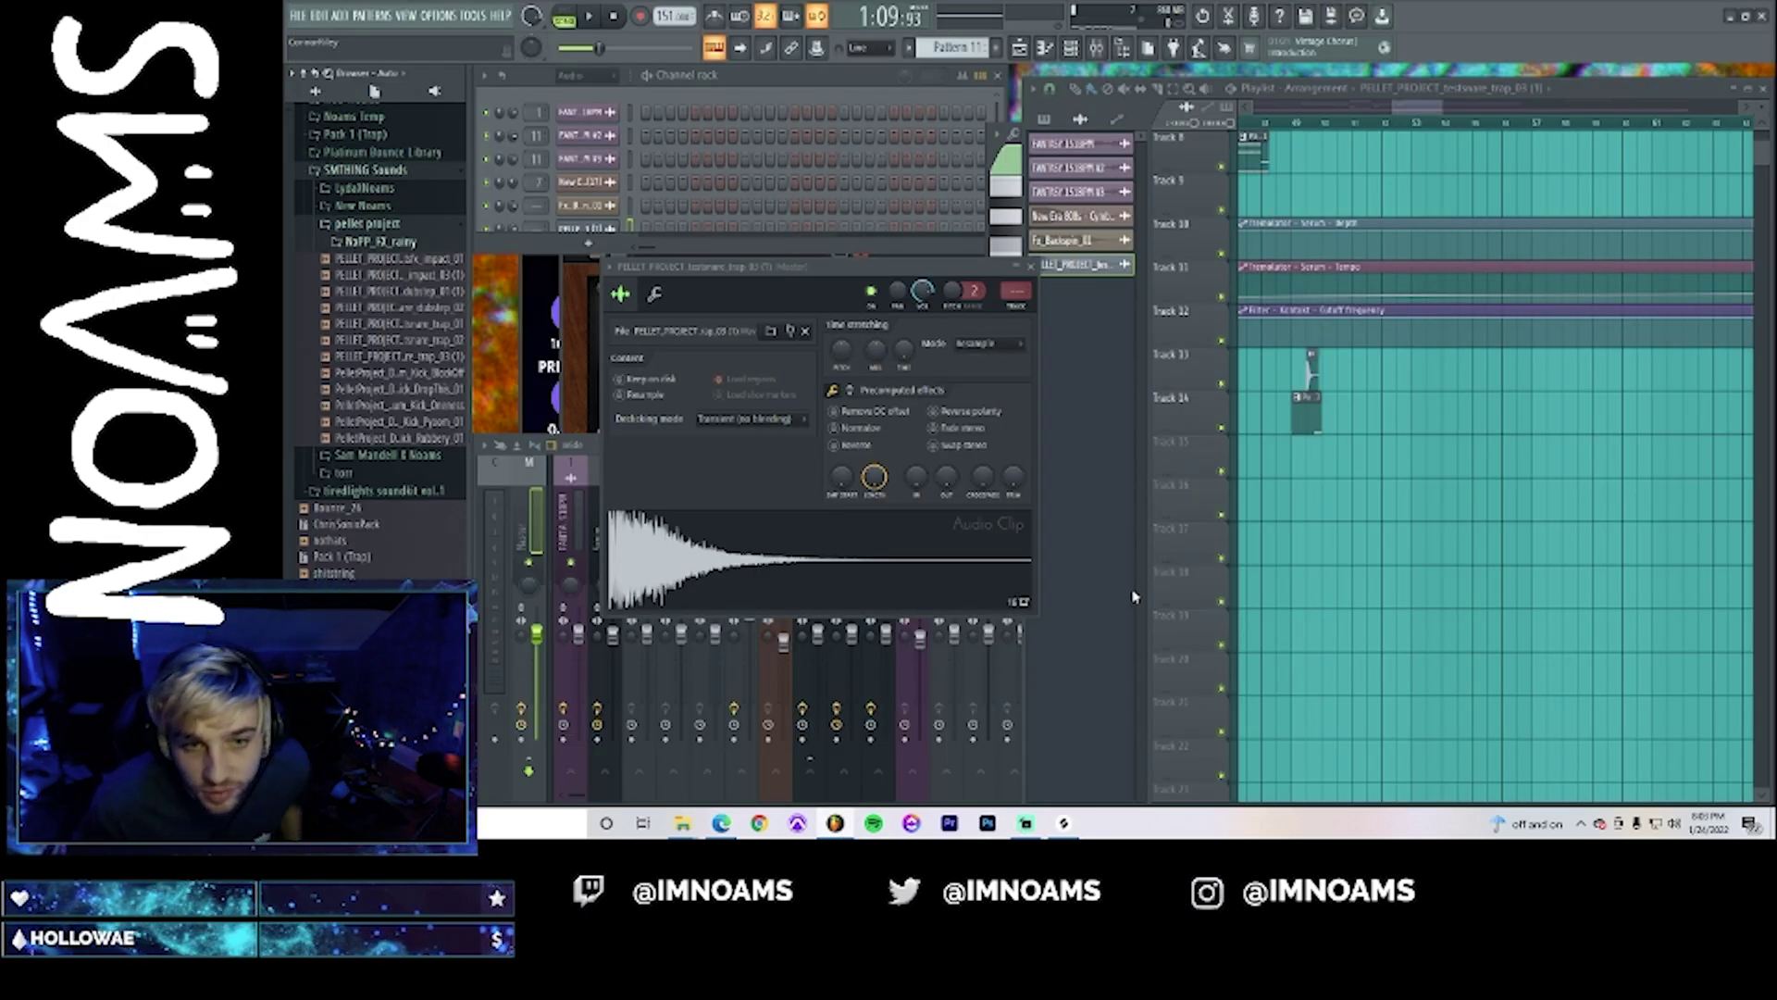
{"action": "scroll", "coordinate": [384, 481], "scroll_direction": "up", "scroll_amount": 5}
{"action": "left_click", "coordinate": [361, 465]}
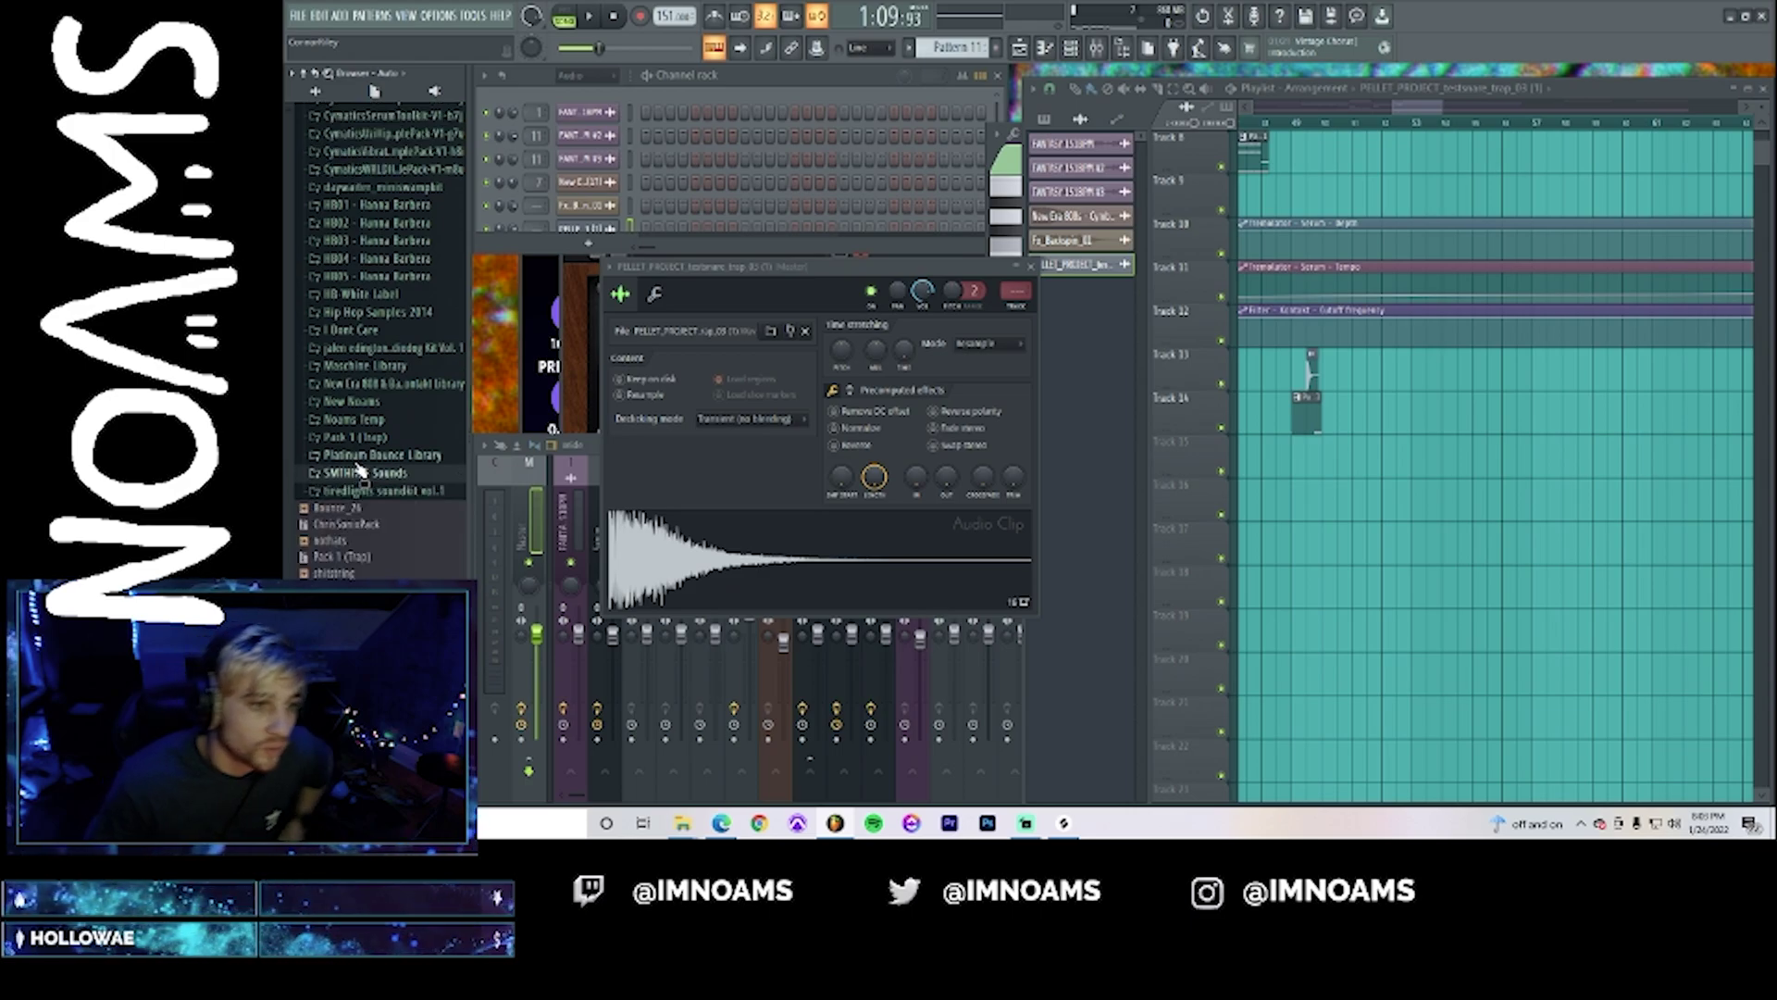
{"action": "left_click", "coordinate": [370, 437]}
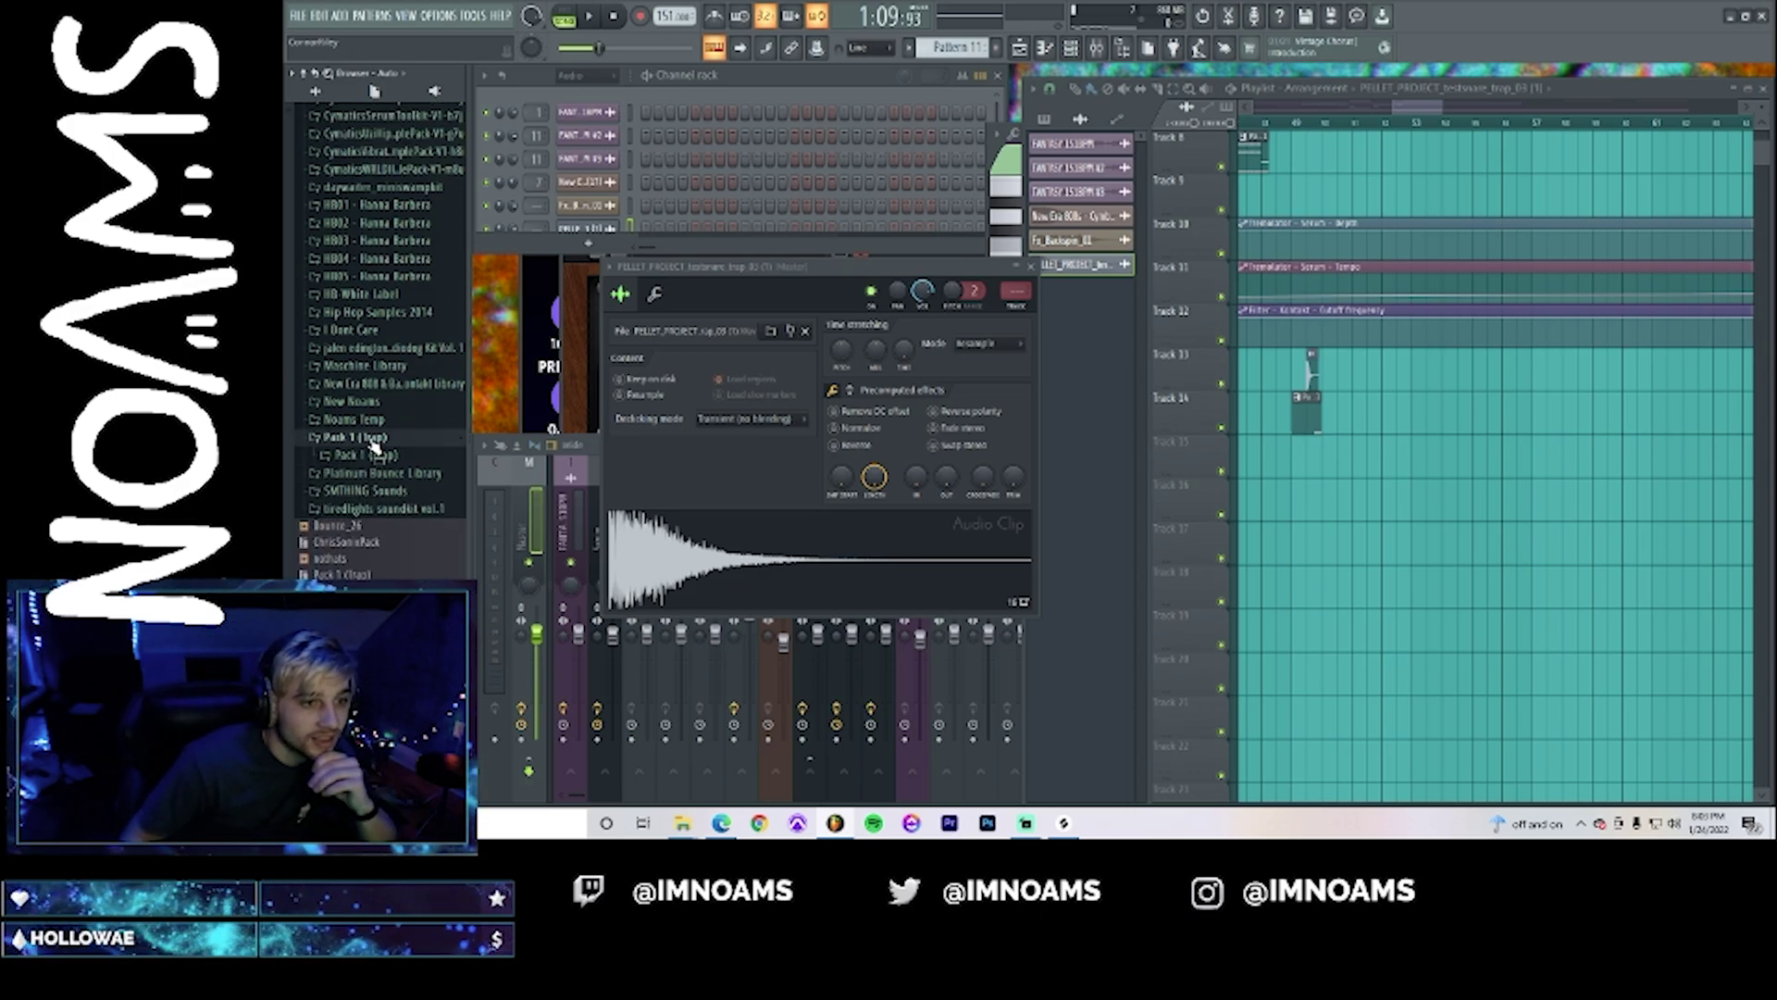
- Open the Claps n Snares folder inside Pack 1 (Trap) and audition its claps, including Clap_Fish Bowl
{"action": "left_click", "coordinate": [368, 454]}
{"action": "left_click", "coordinate": [380, 492]}
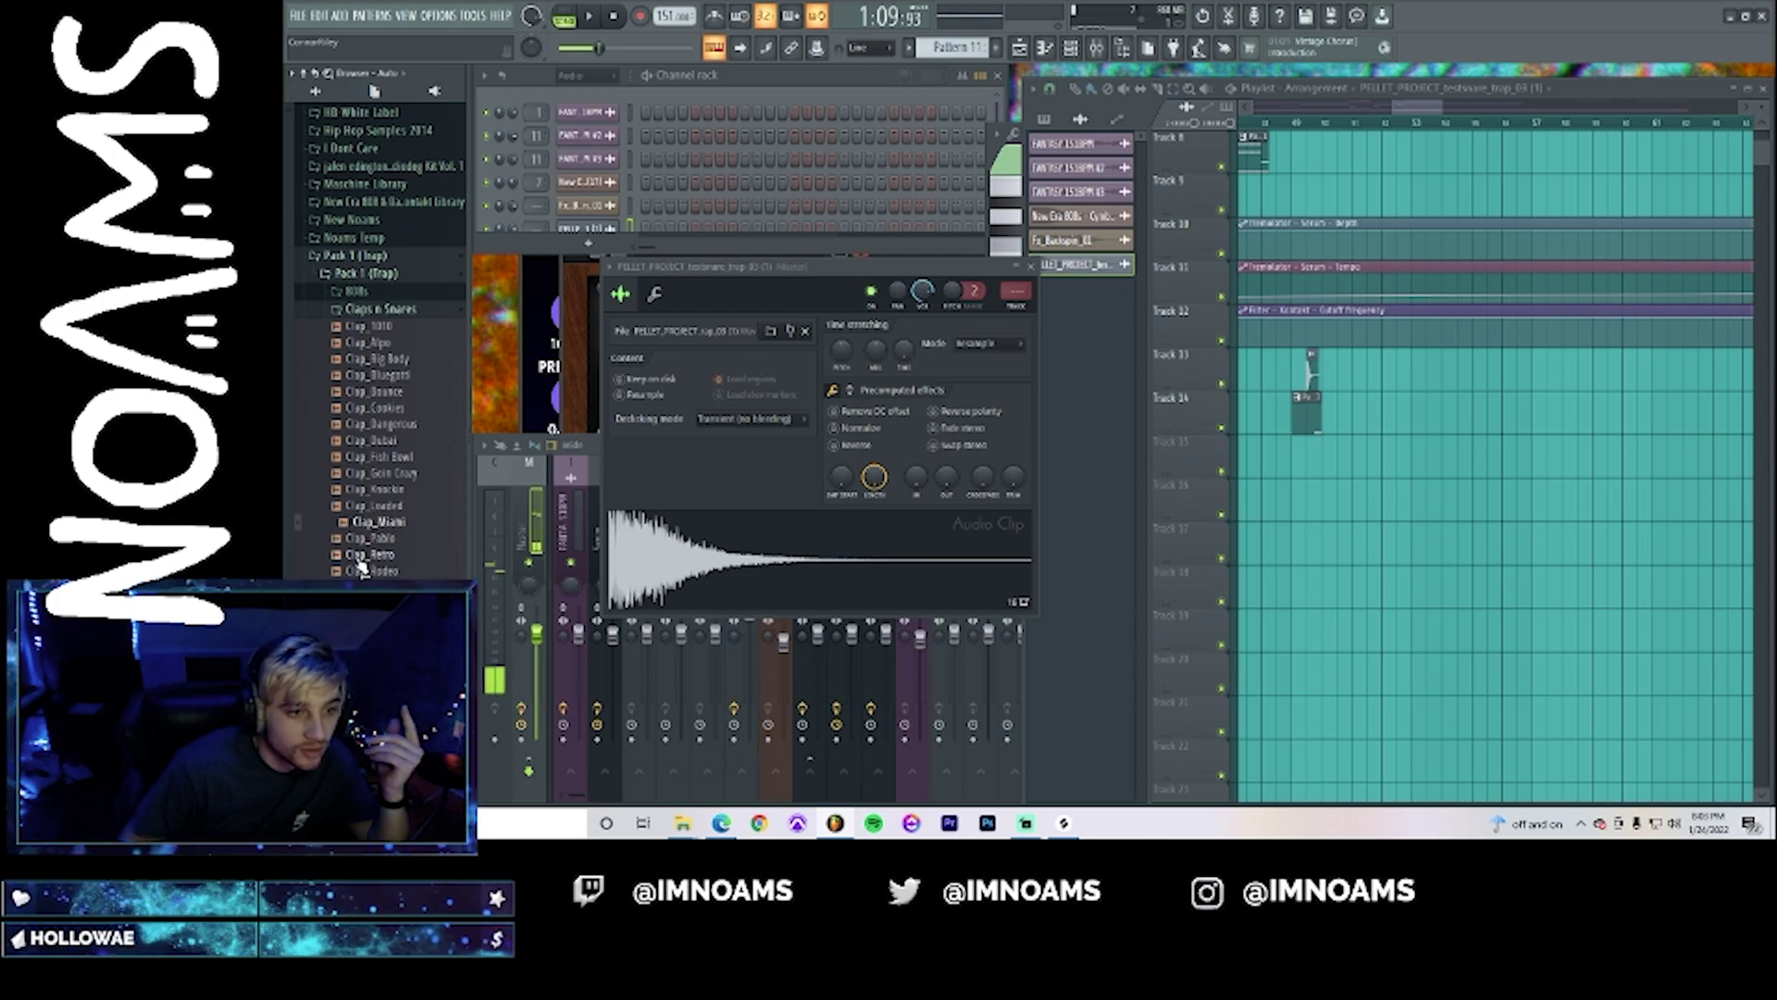
{"action": "left_click", "coordinate": [381, 443]}
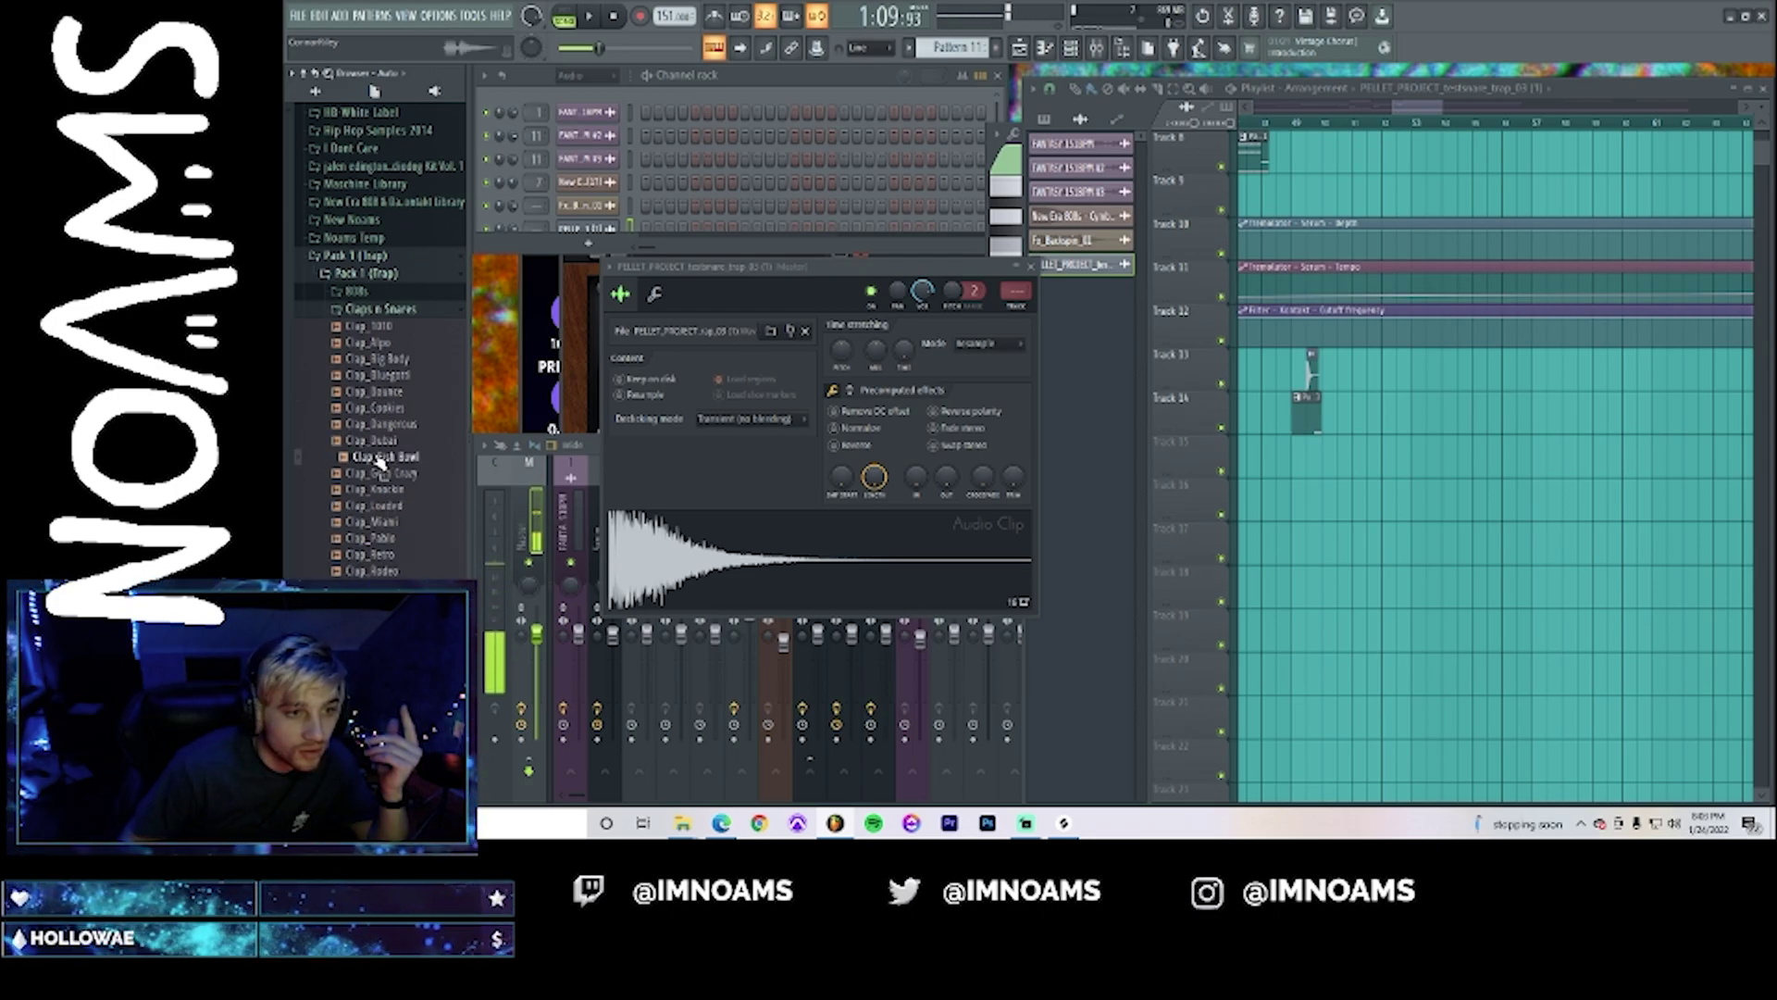
{"action": "left_click", "coordinate": [381, 425]}
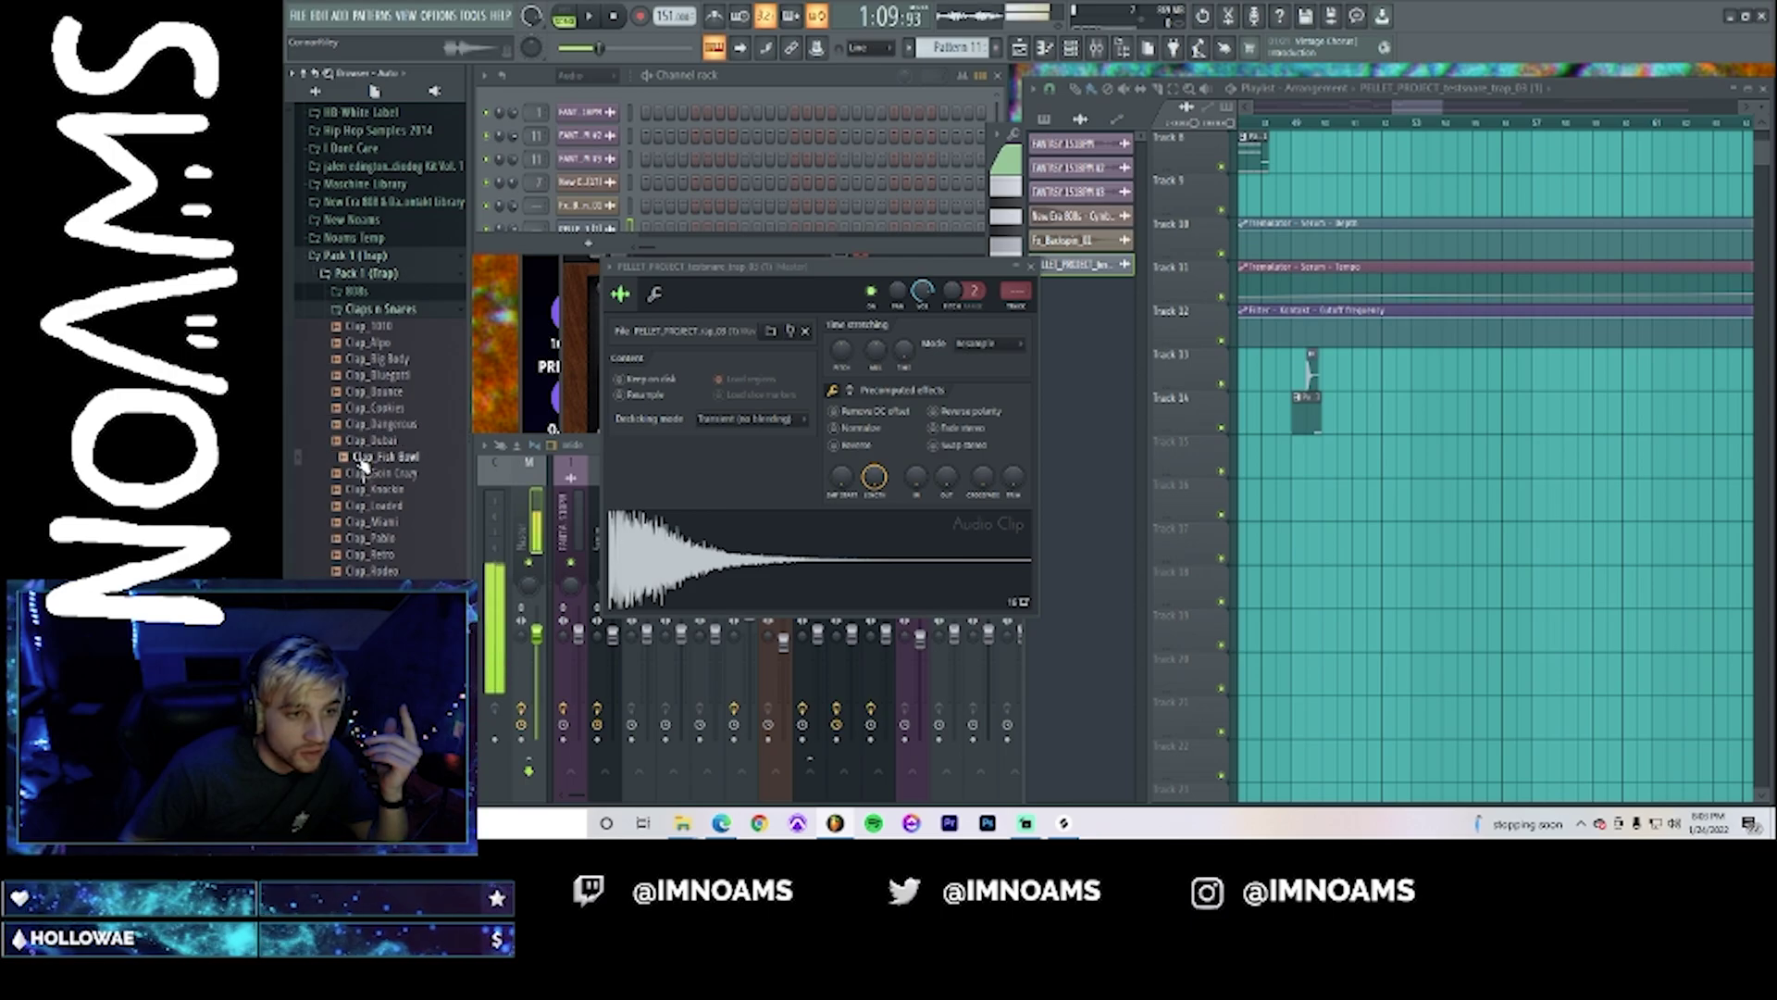
- Replace the bar 49 hit's sample with Clap_Fish Bowl and play the arrangement from bar 49
{"action": "left_click_drag", "start_coordinate": [363, 463], "coordinate": [687, 565]}
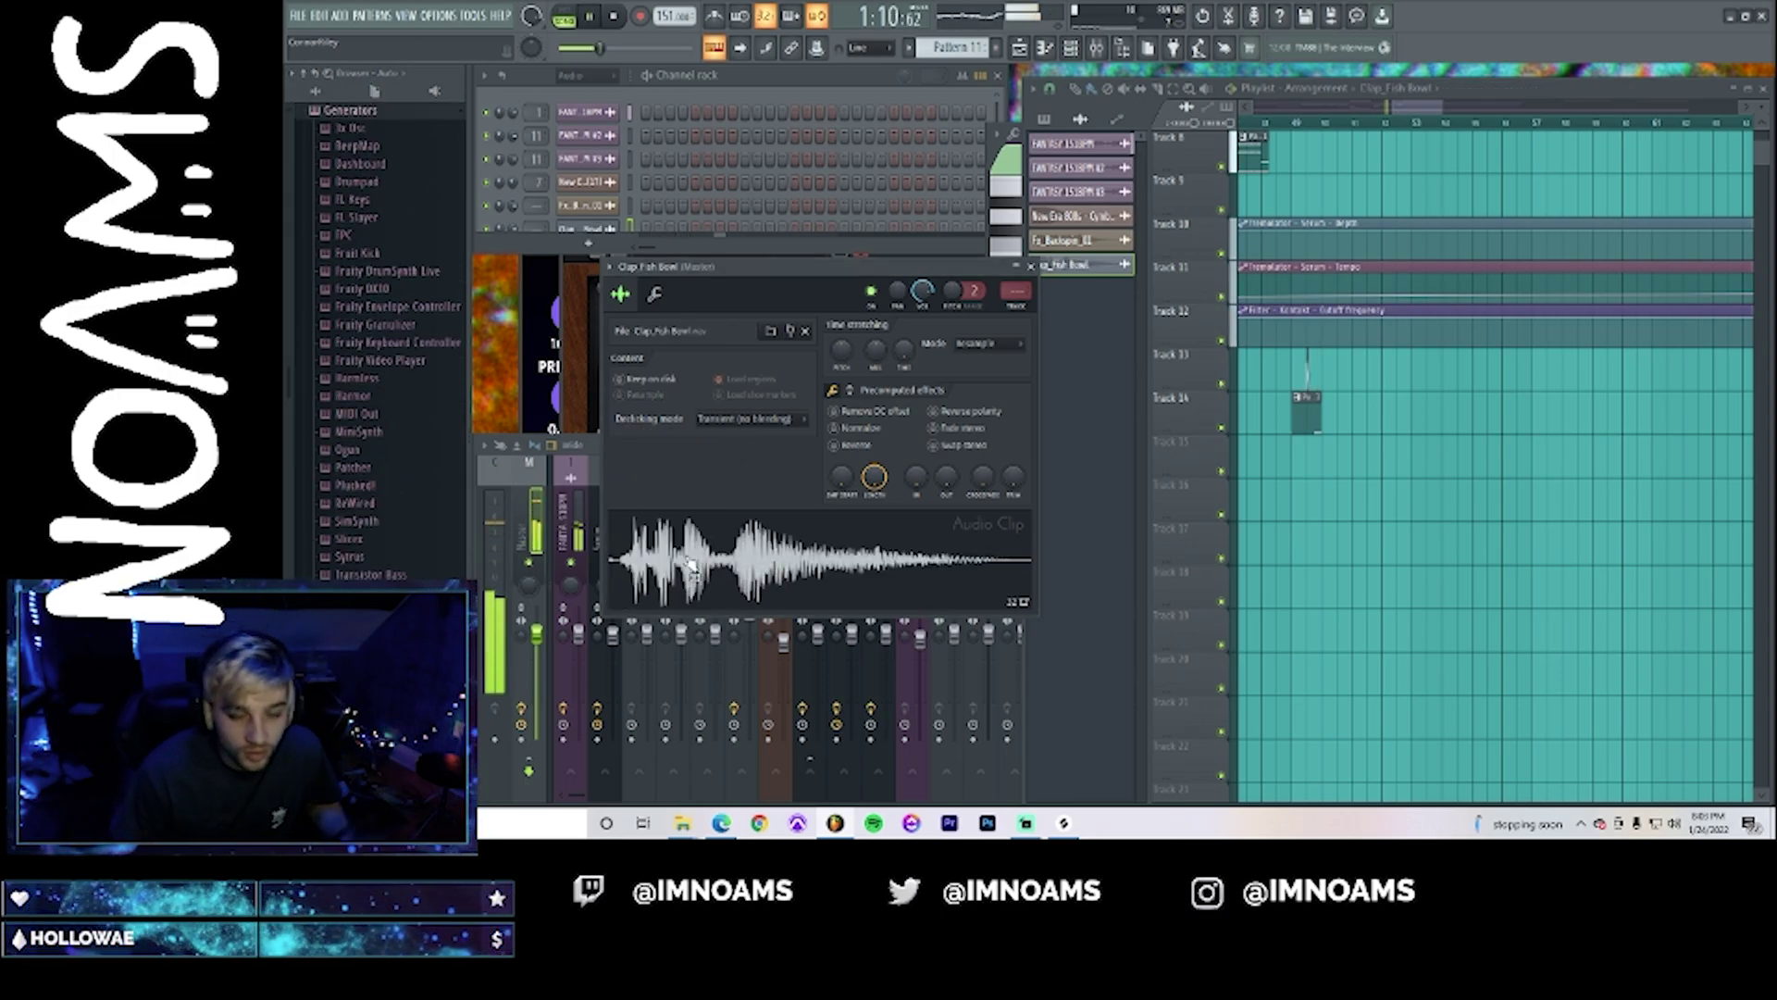
{"action": "left_click", "coordinate": [1293, 123]}
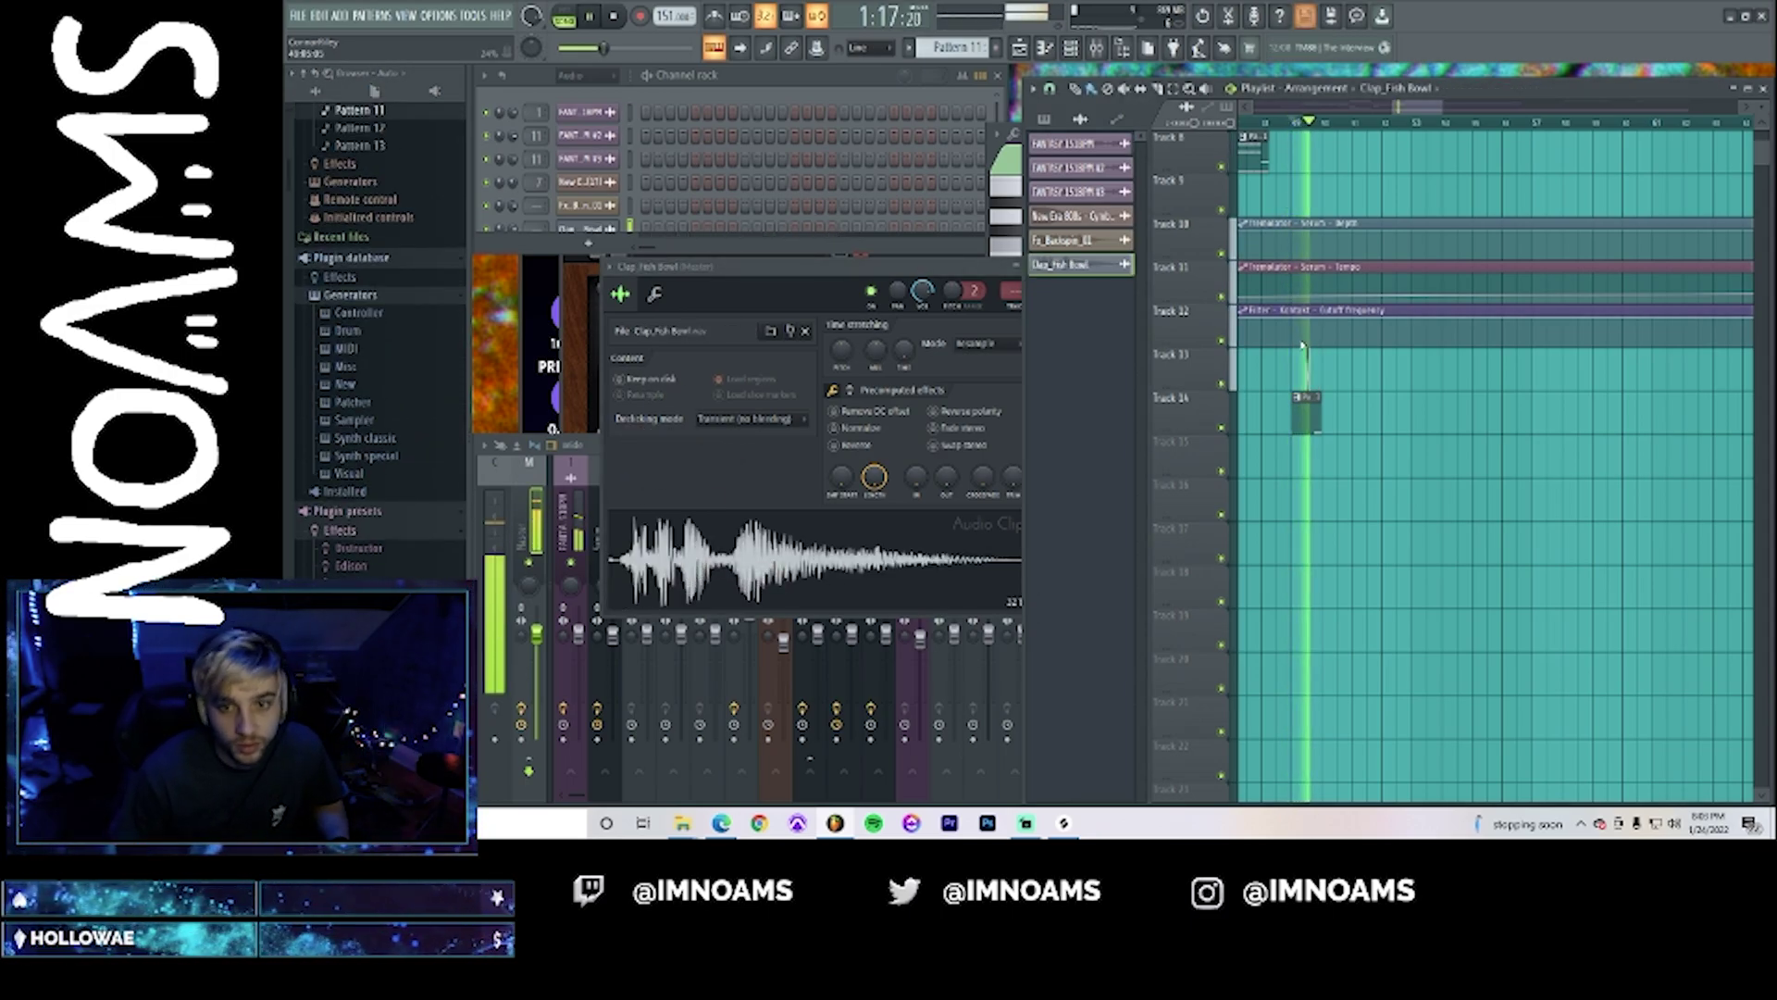
{"action": "key", "text": "space"}
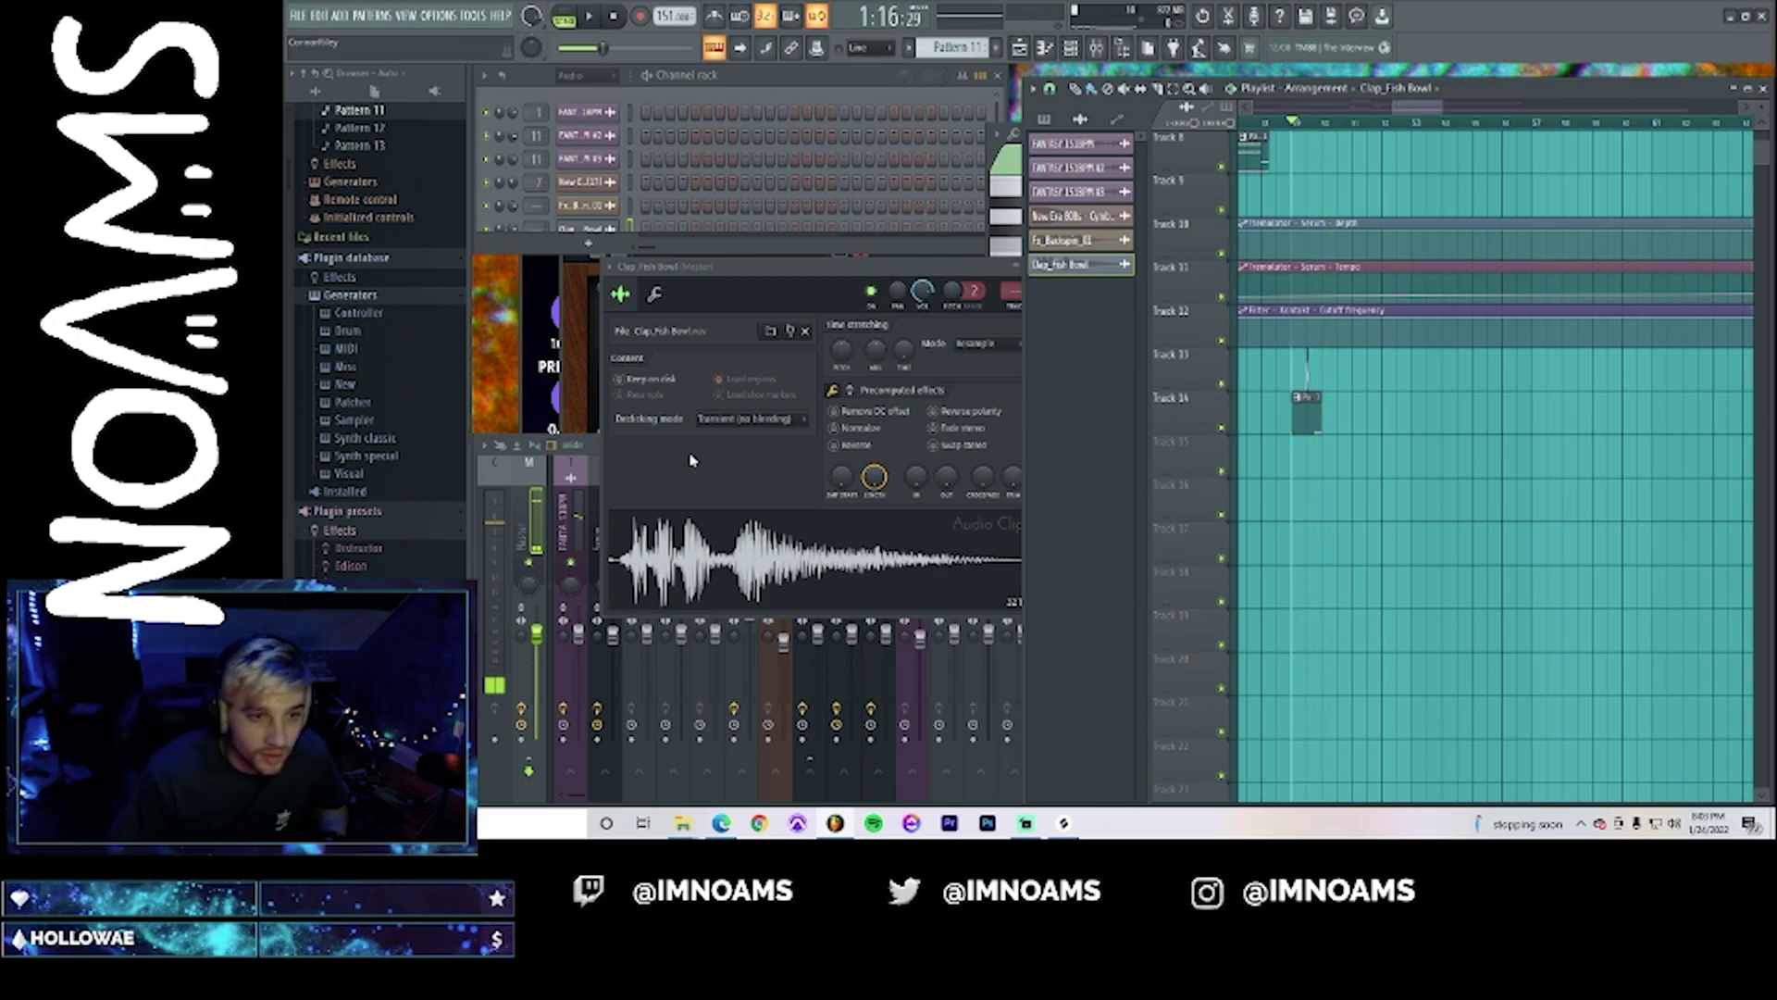
- Audition more samples in the Claps n Snares folder, including Clap_Big Body and Clap_Dubai
{"action": "scroll", "coordinate": [374, 462], "scroll_direction": "down", "scroll_amount": 15}
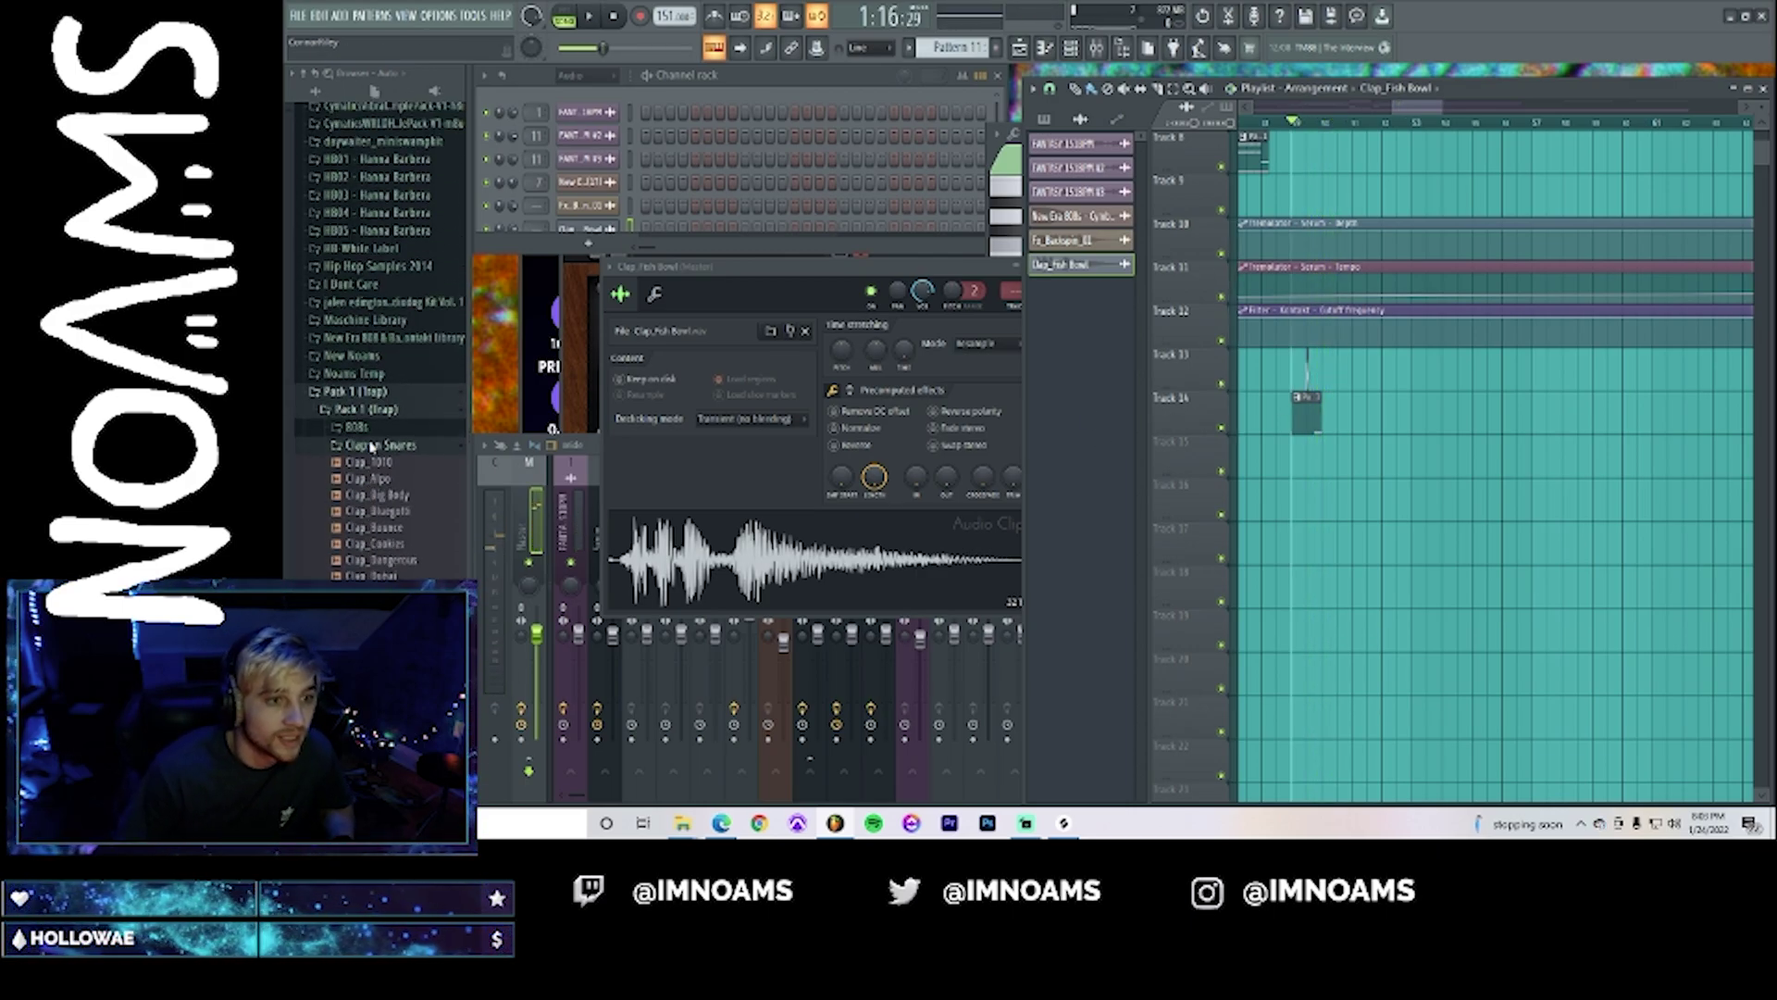
{"action": "left_click", "coordinate": [374, 447]}
{"action": "left_click", "coordinate": [387, 356]}
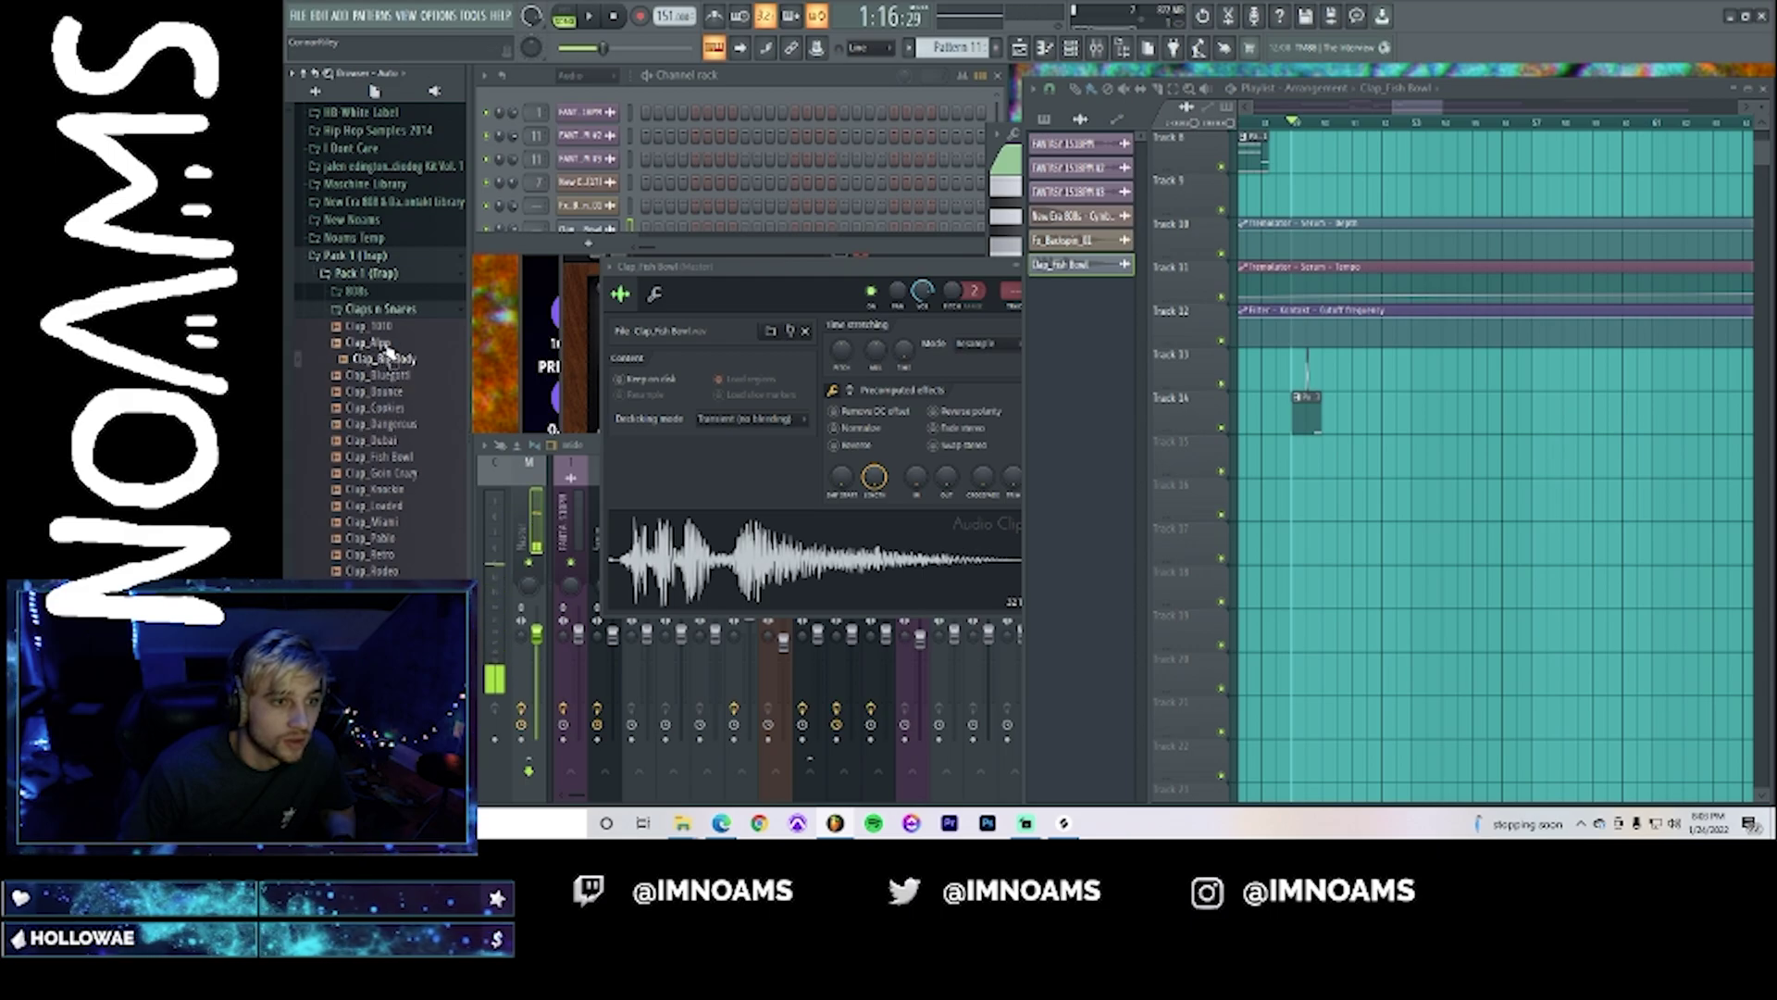
{"action": "left_click", "coordinate": [368, 440]}
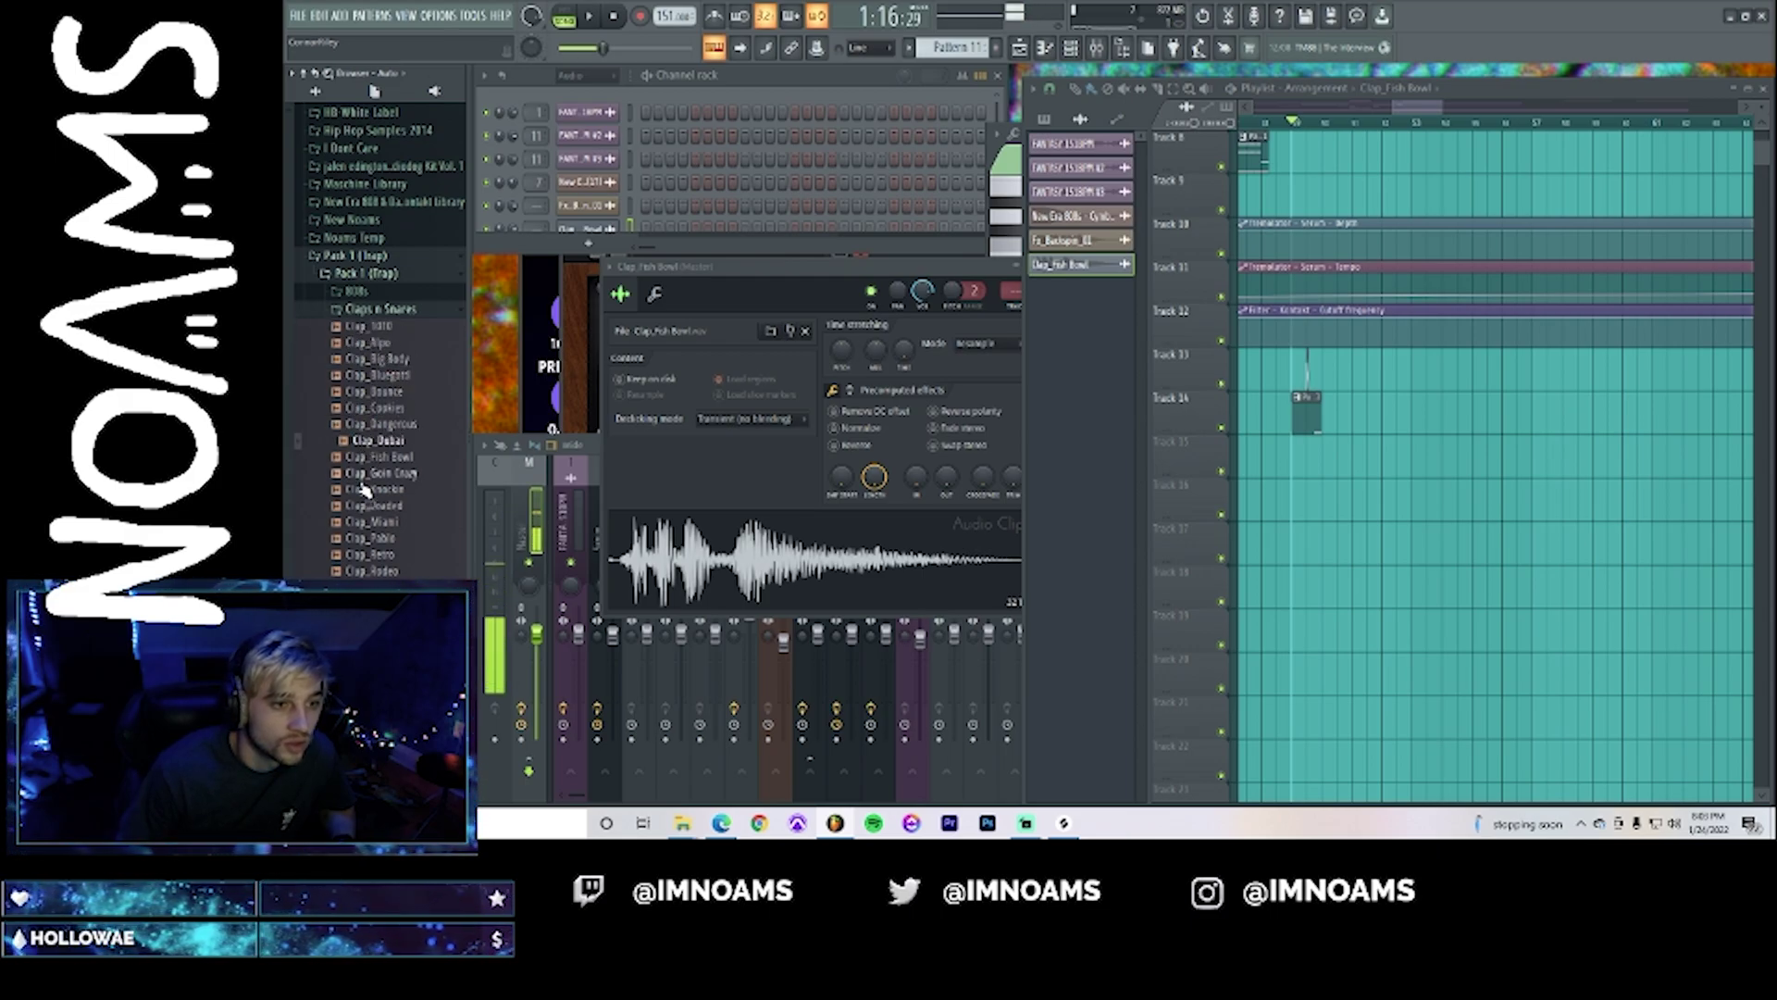
{"action": "left_click", "coordinate": [366, 571]}
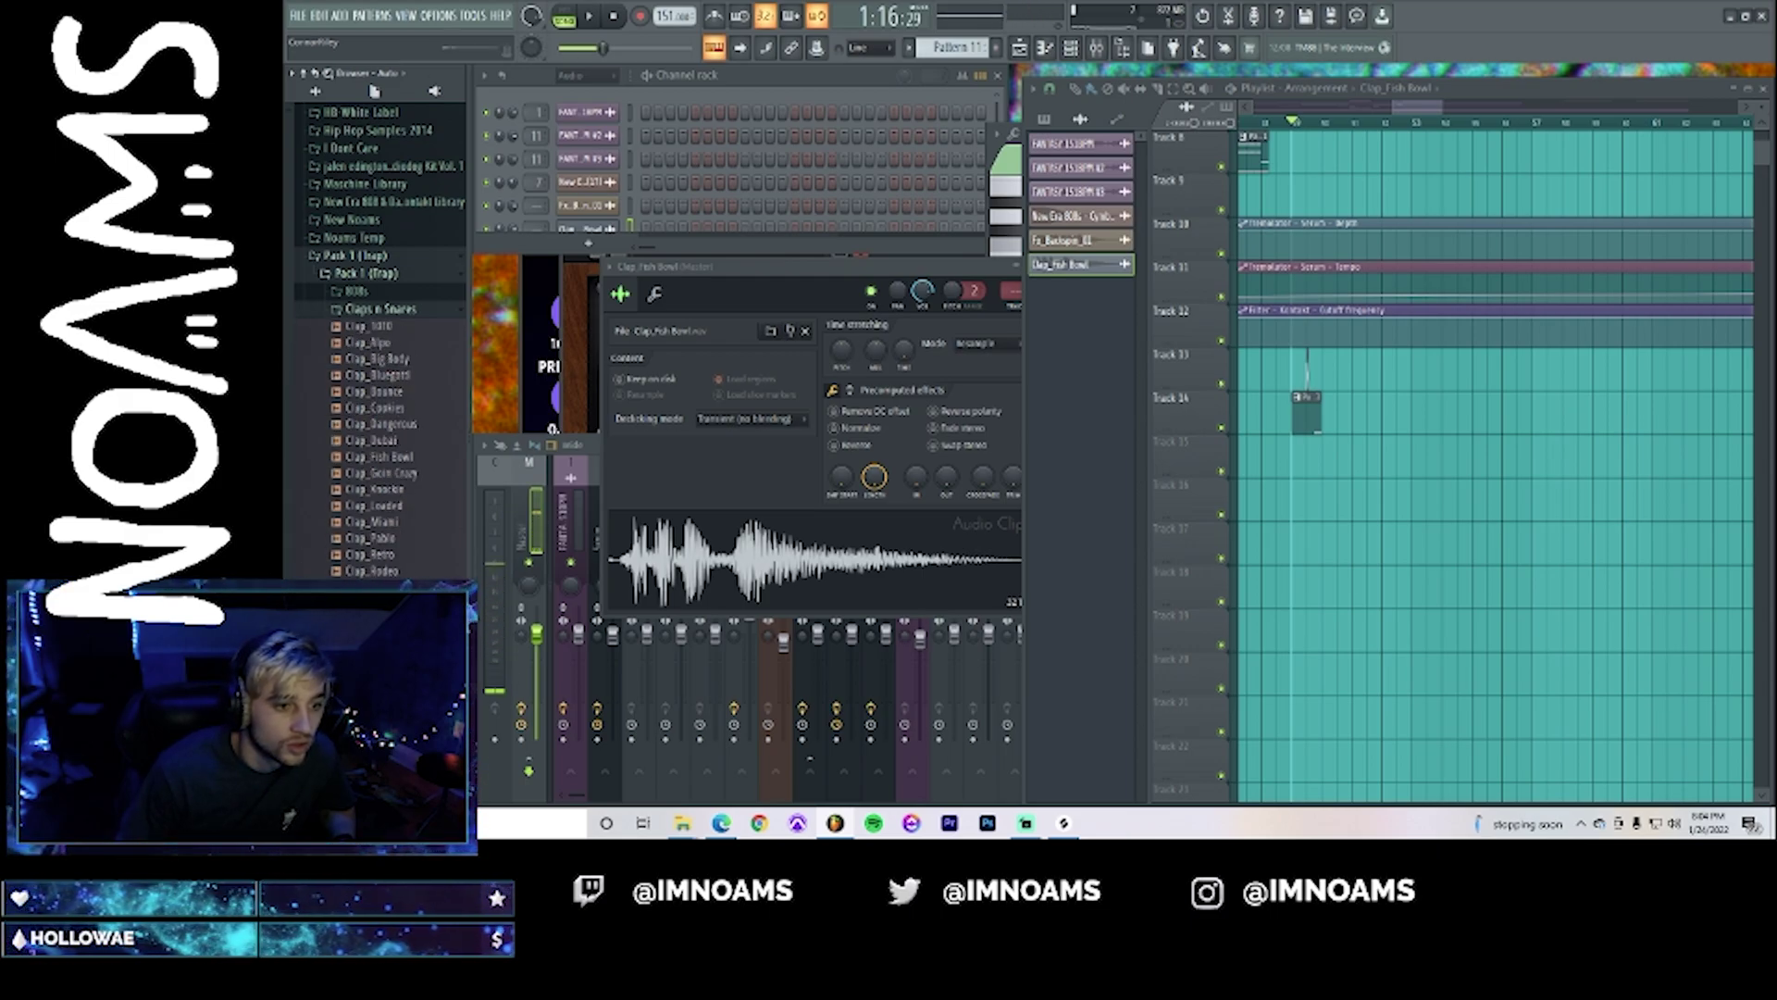
- Replace the bar 49 hit's sample with Snare_Chase, normalize it and play it in the arrangement
{"action": "left_click_drag", "start_coordinate": [371, 685], "coordinate": [683, 579]}
{"action": "key", "text": "space"}
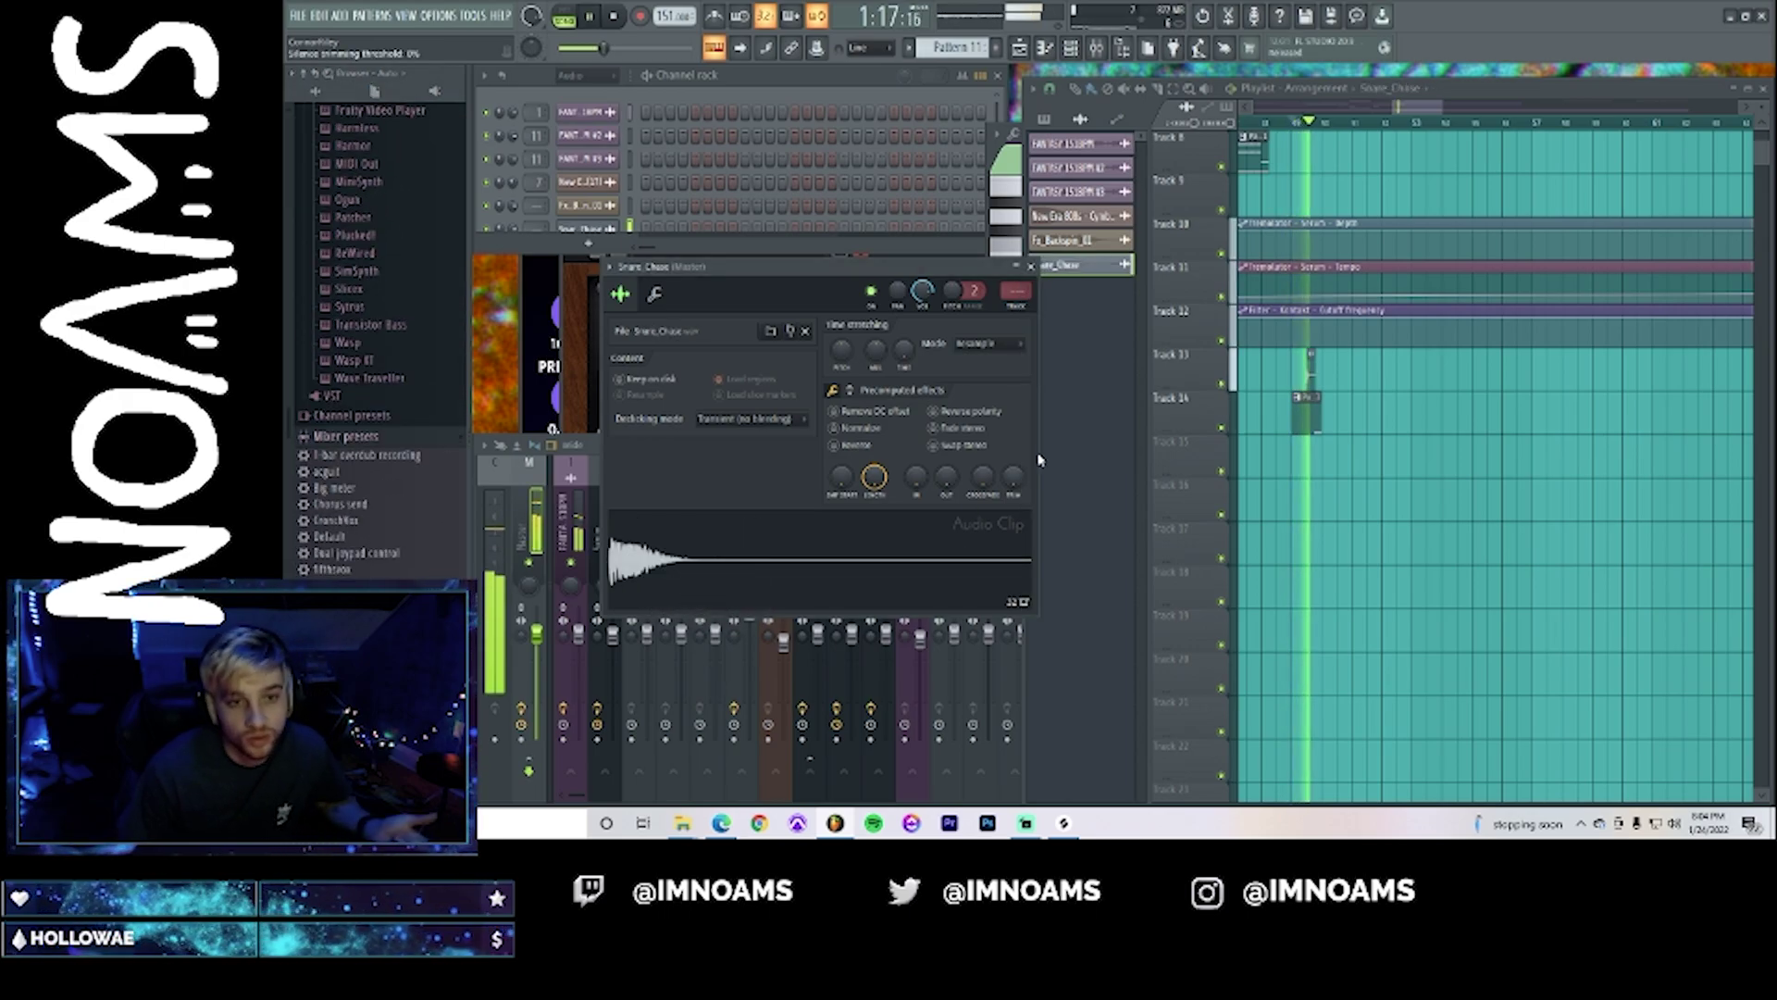
{"action": "left_click", "coordinate": [834, 427]}
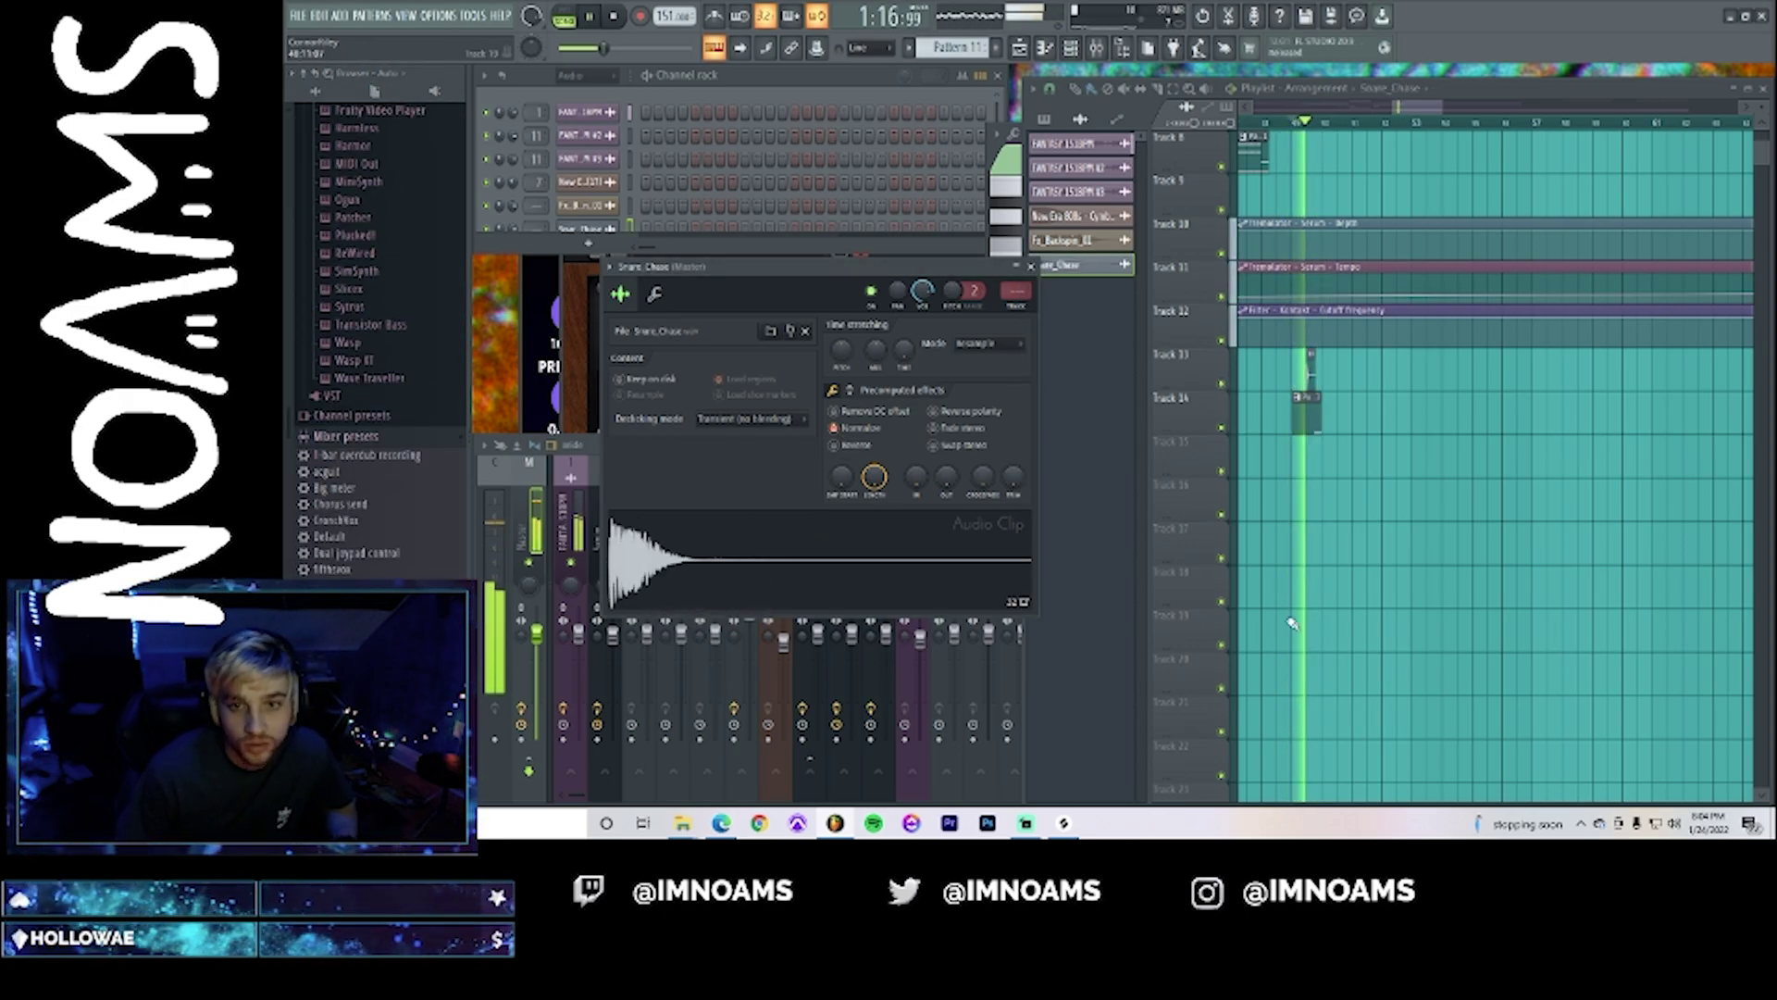
- Play the arrangement from bar 33 to review the earlier section
{"action": "scroll", "coordinate": [1324, 324], "scroll_direction": "up", "scroll_amount": 5}
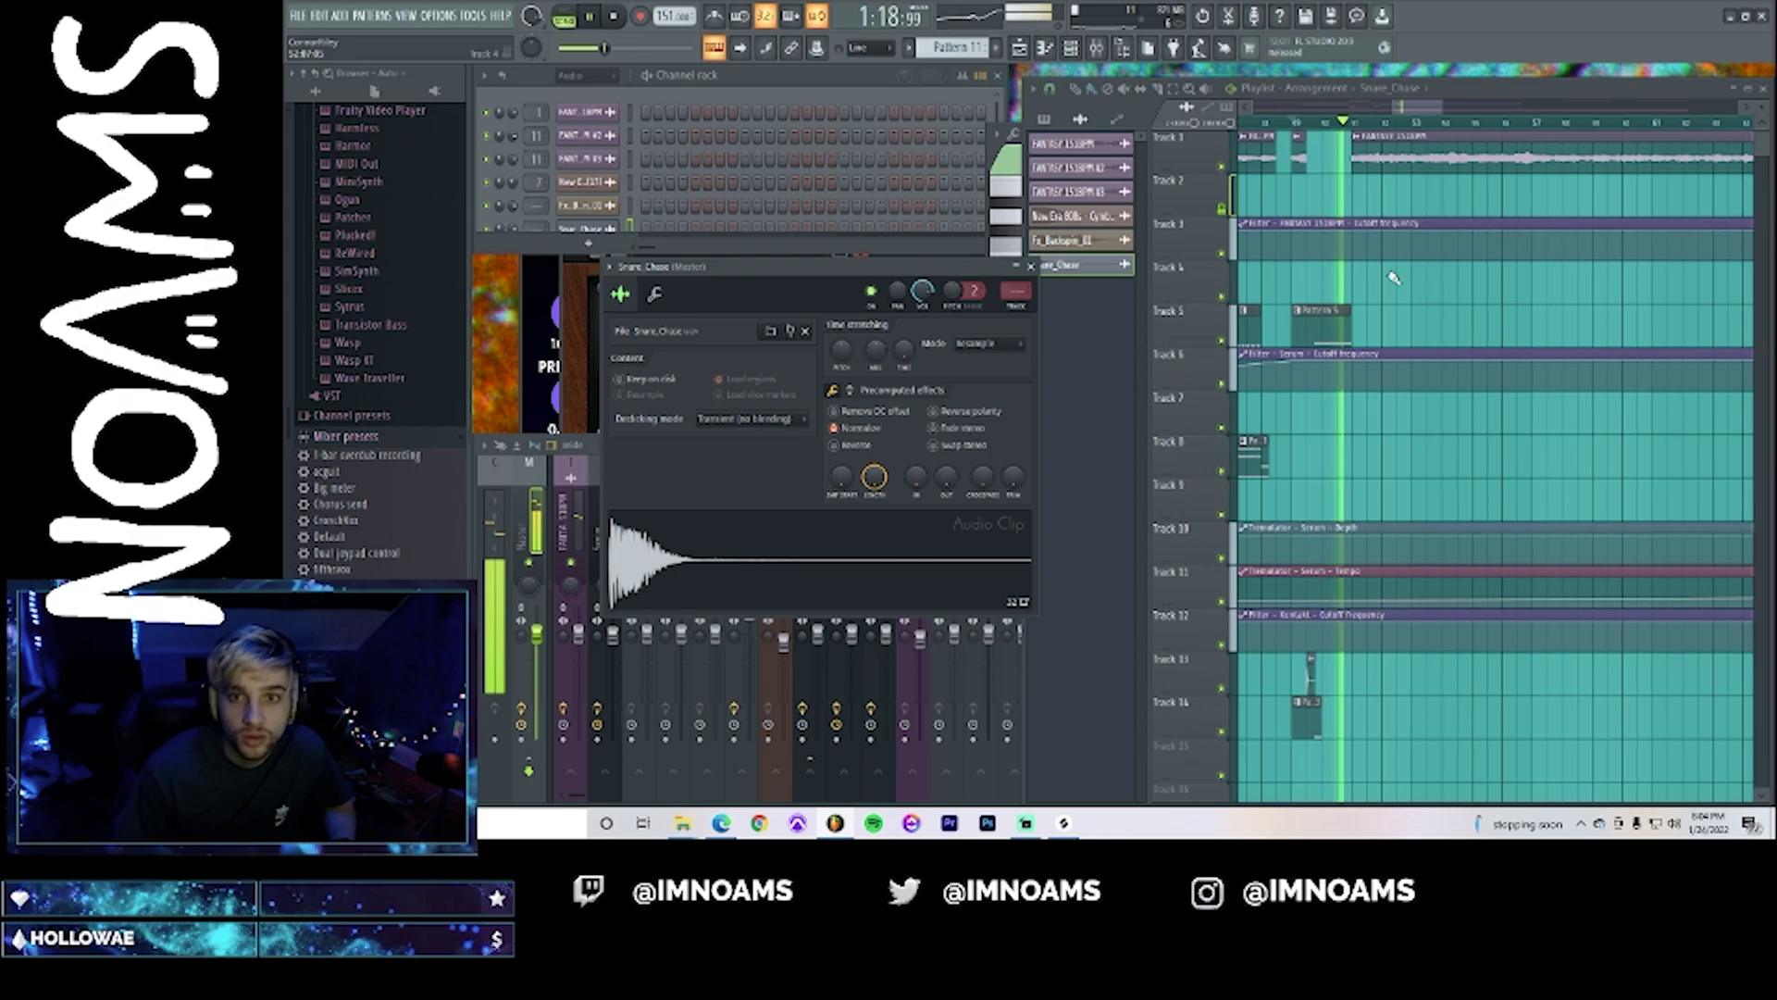
{"action": "left_click_drag", "start_coordinate": [1413, 106], "coordinate": [1371, 109]}
{"action": "left_click", "coordinate": [1412, 124]}
{"action": "left_click", "coordinate": [1412, 124]}
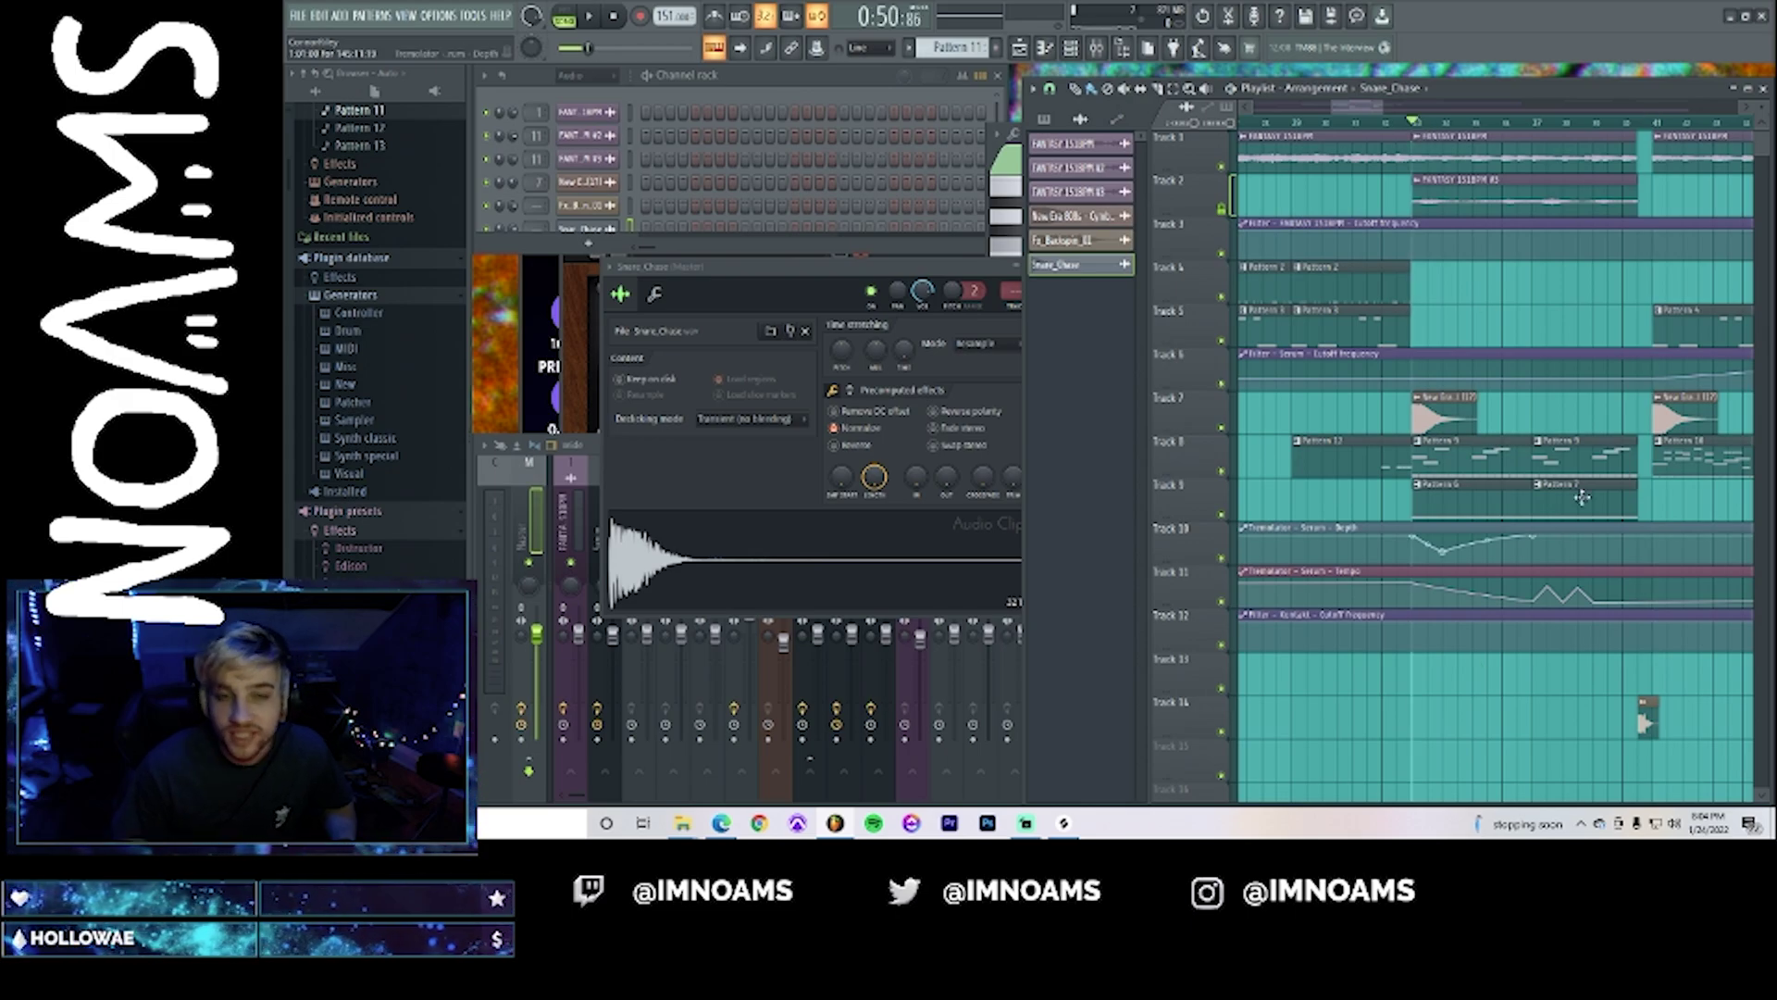
{"action": "key", "text": "space"}
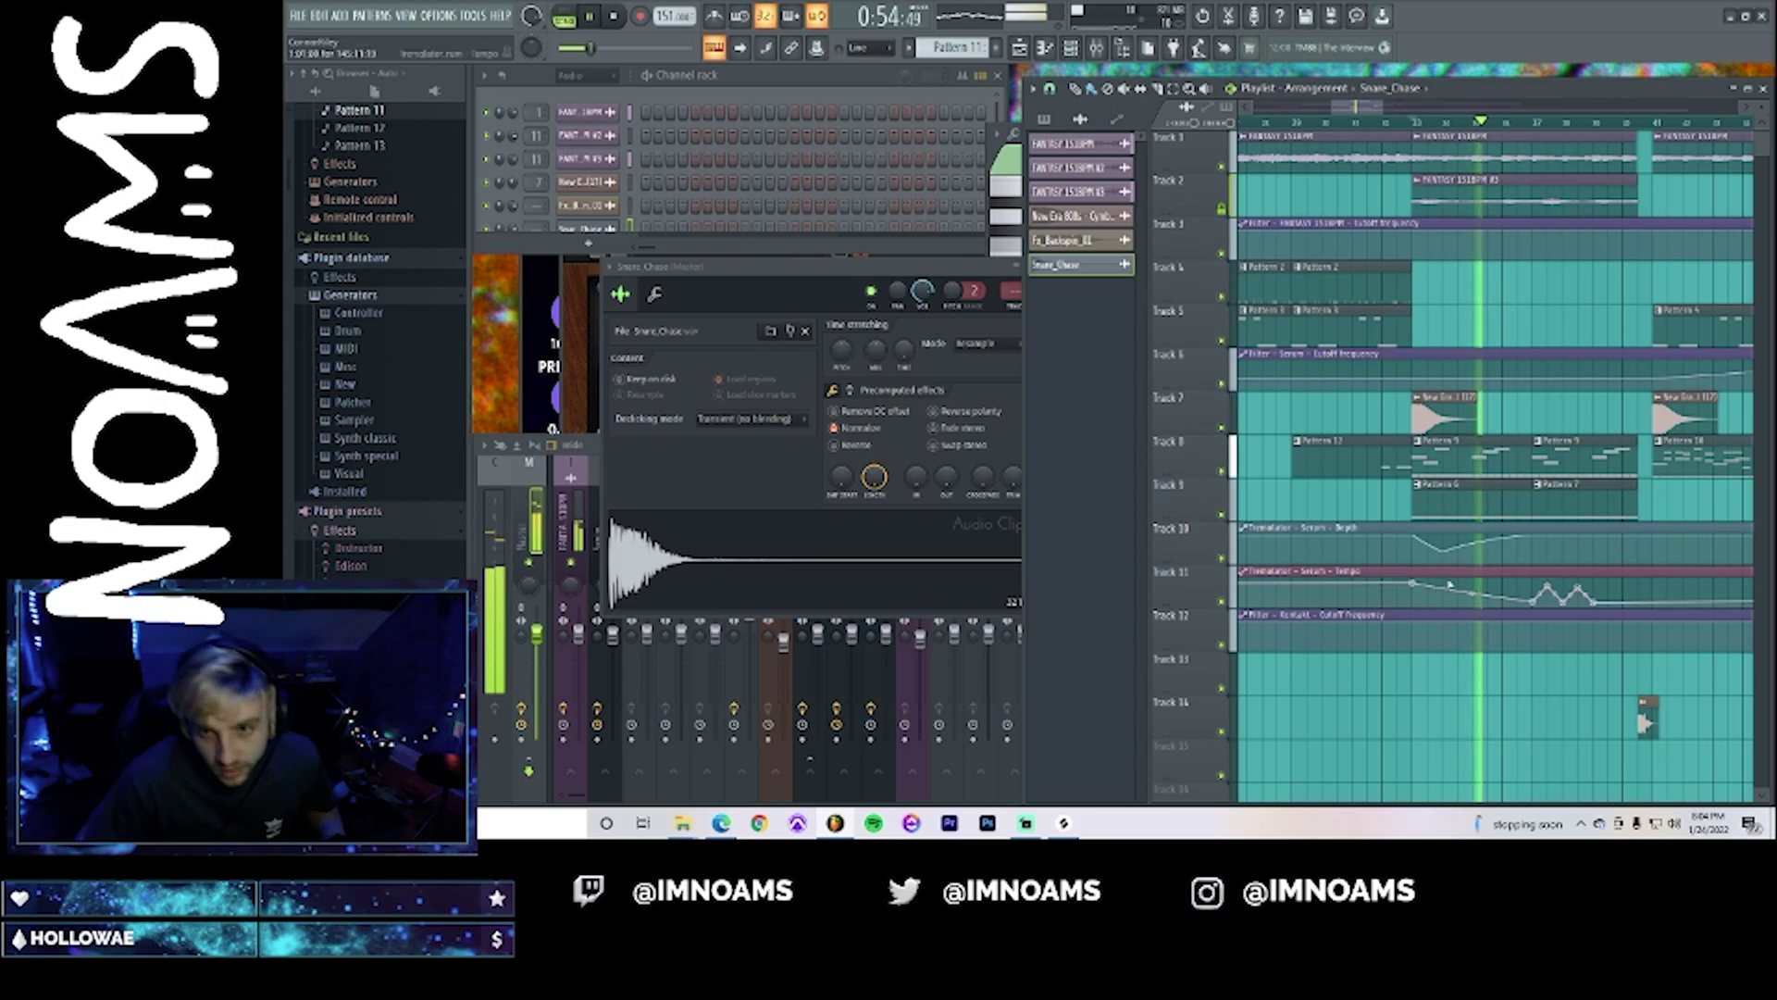
- Shorten the Track 9 clips to about one bar for Pattern 6 and half a bar for Pattern 7, and play the section
{"action": "left_click", "coordinate": [1567, 505]}
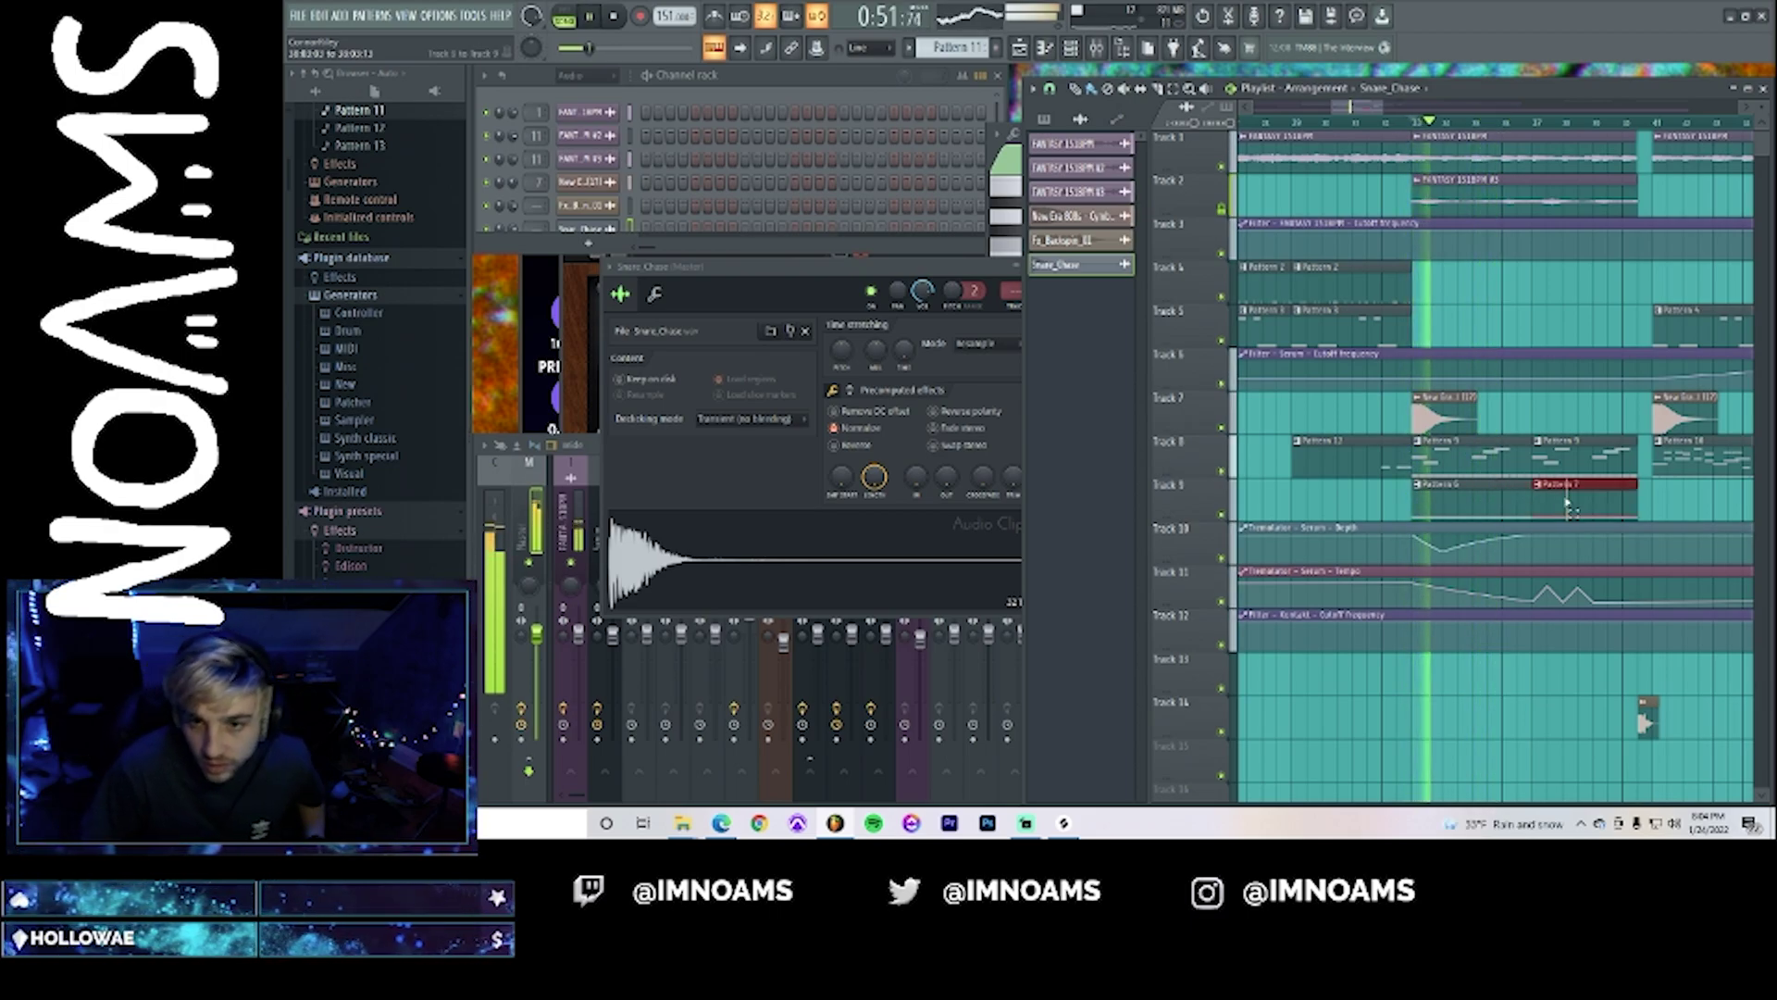
{"action": "left_click_drag", "start_coordinate": [1567, 505], "coordinate": [1441, 512]}
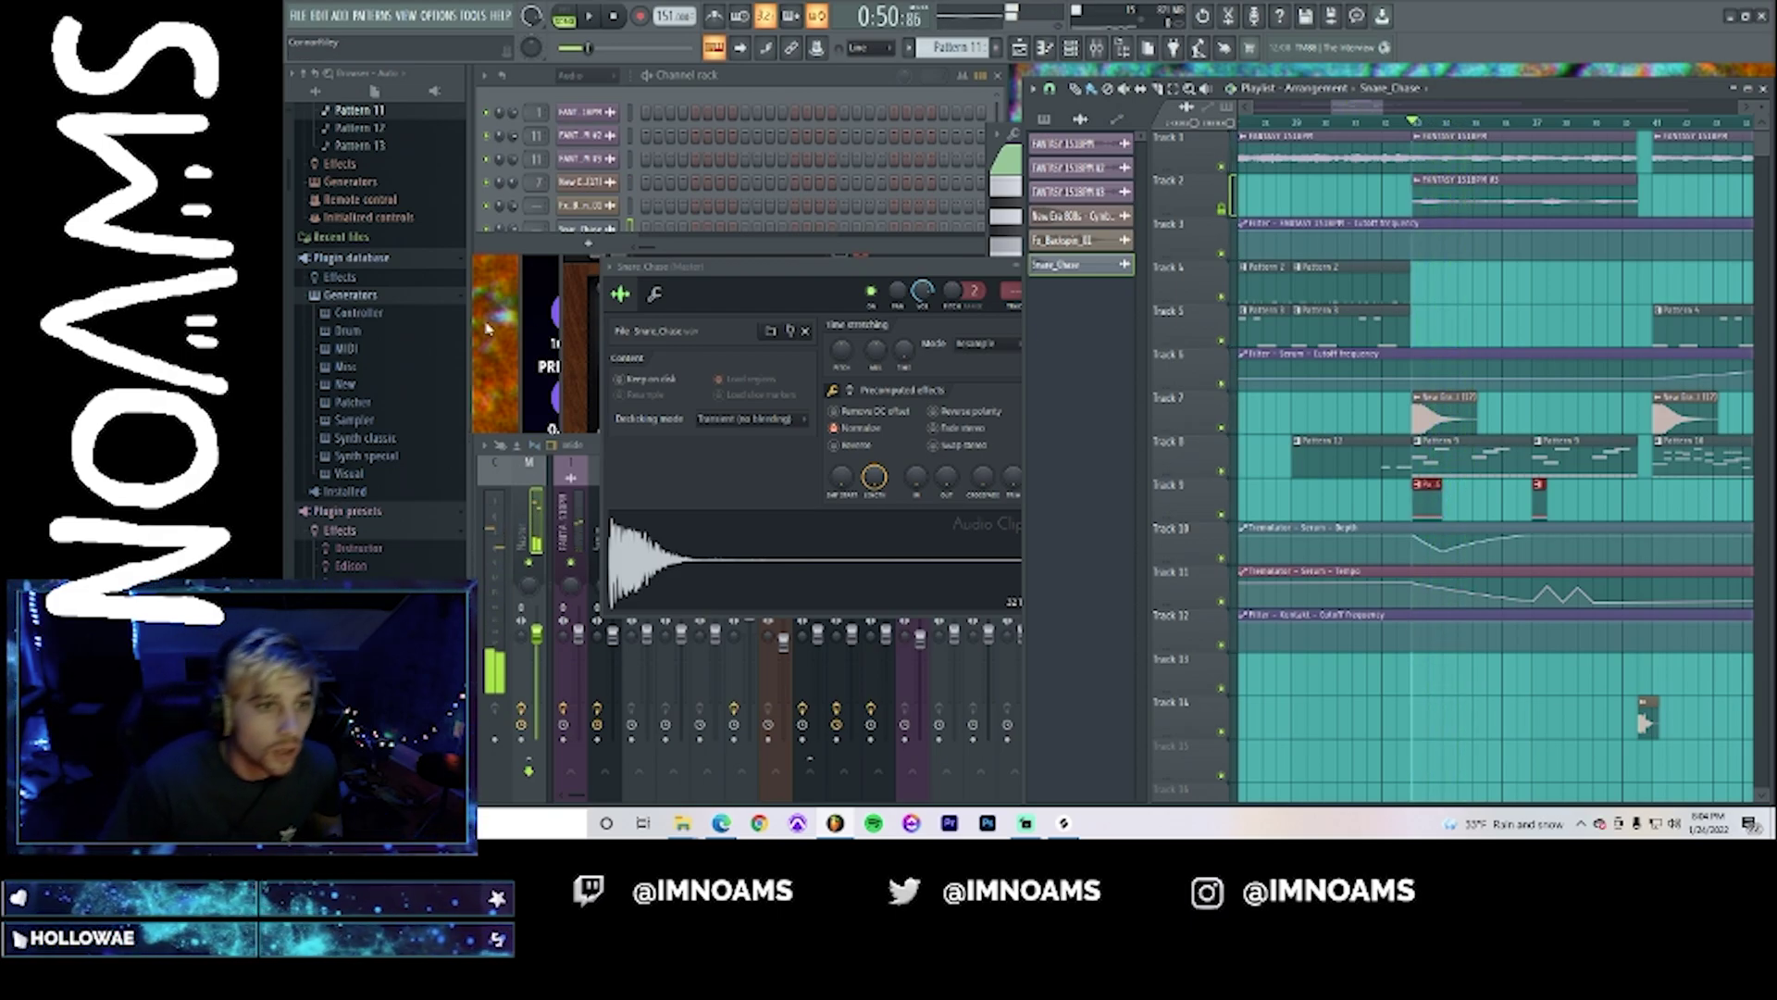
{"action": "key", "text": "space"}
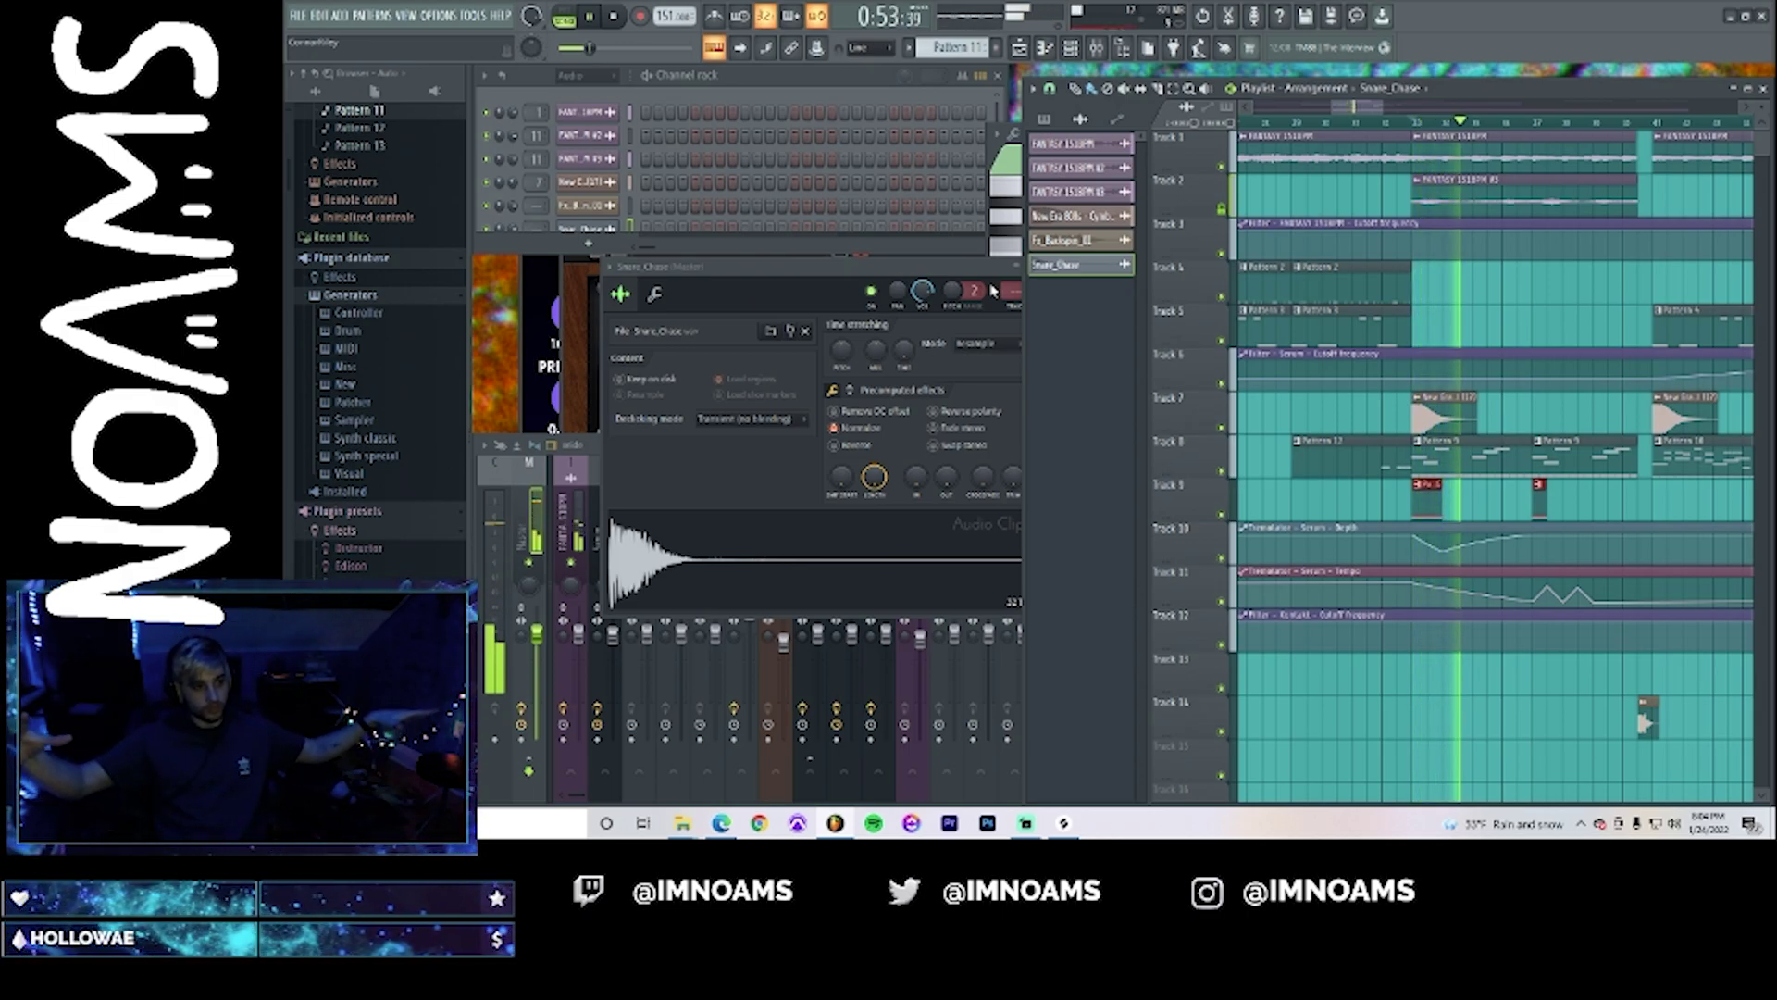
{"action": "key", "text": "space"}
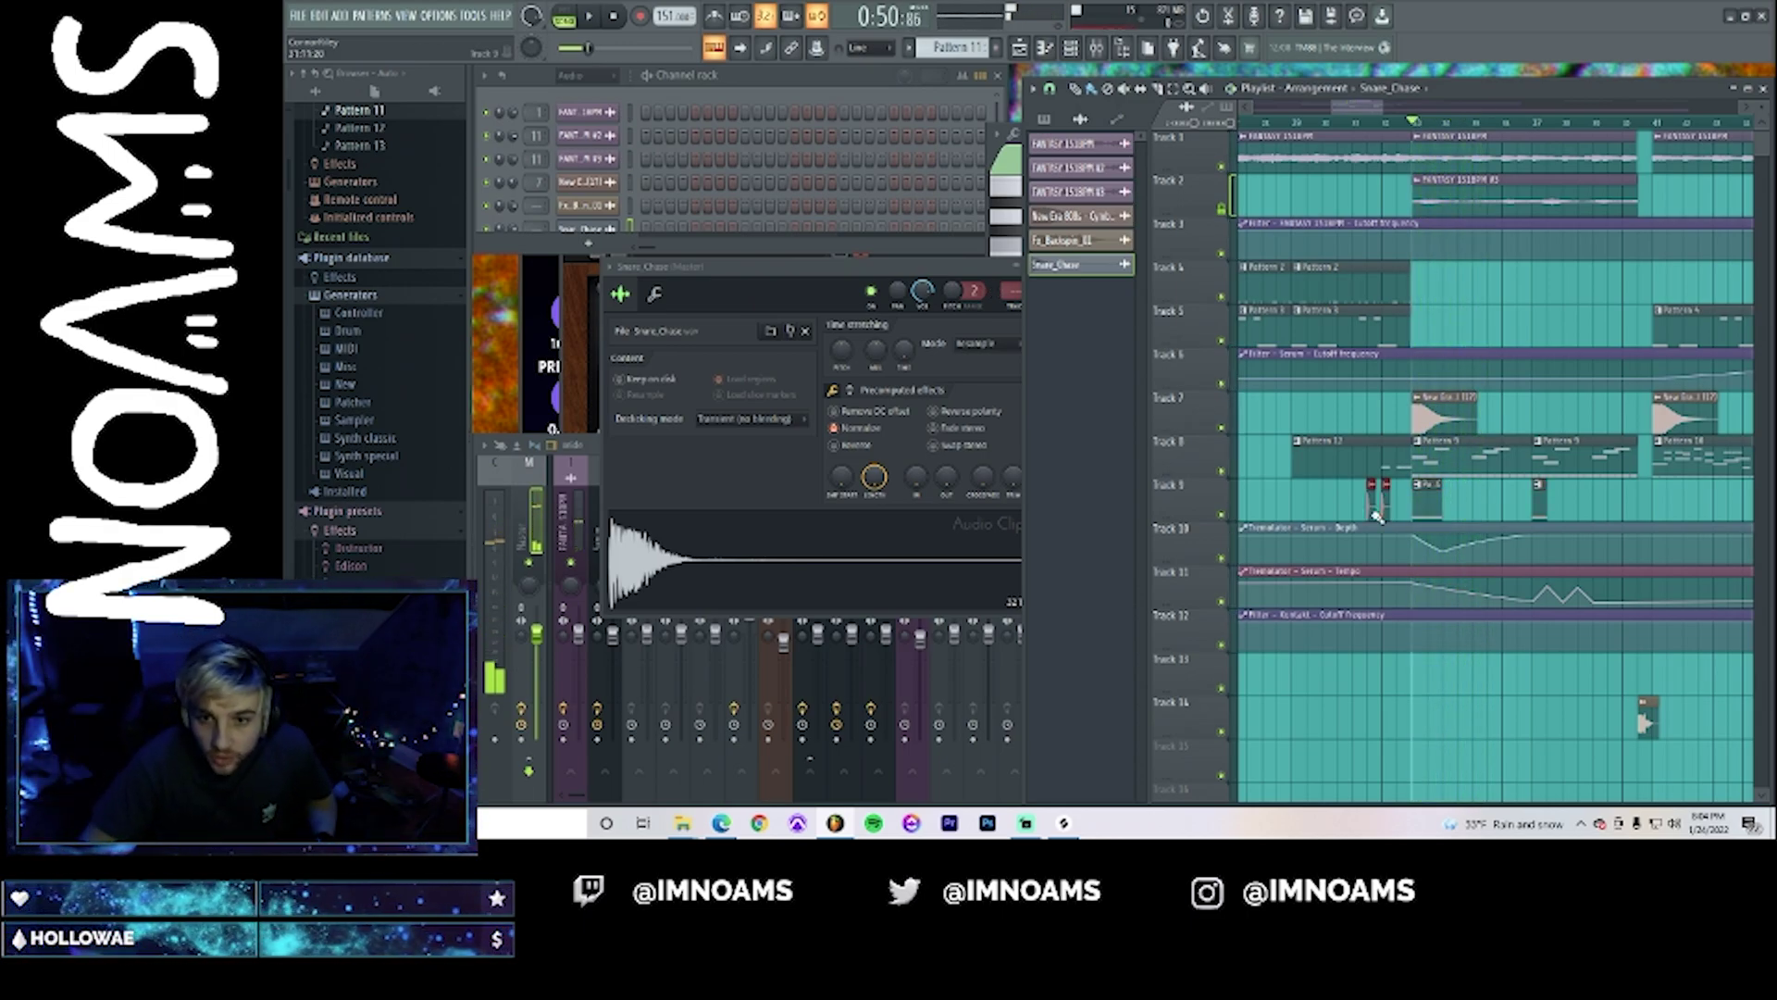
- Place a short Pattern 6 clip at bar 35 on Track 9 and reshape the Tremolator Serum Depth automation to rise sharply after its dip
{"action": "key", "text": "space"}
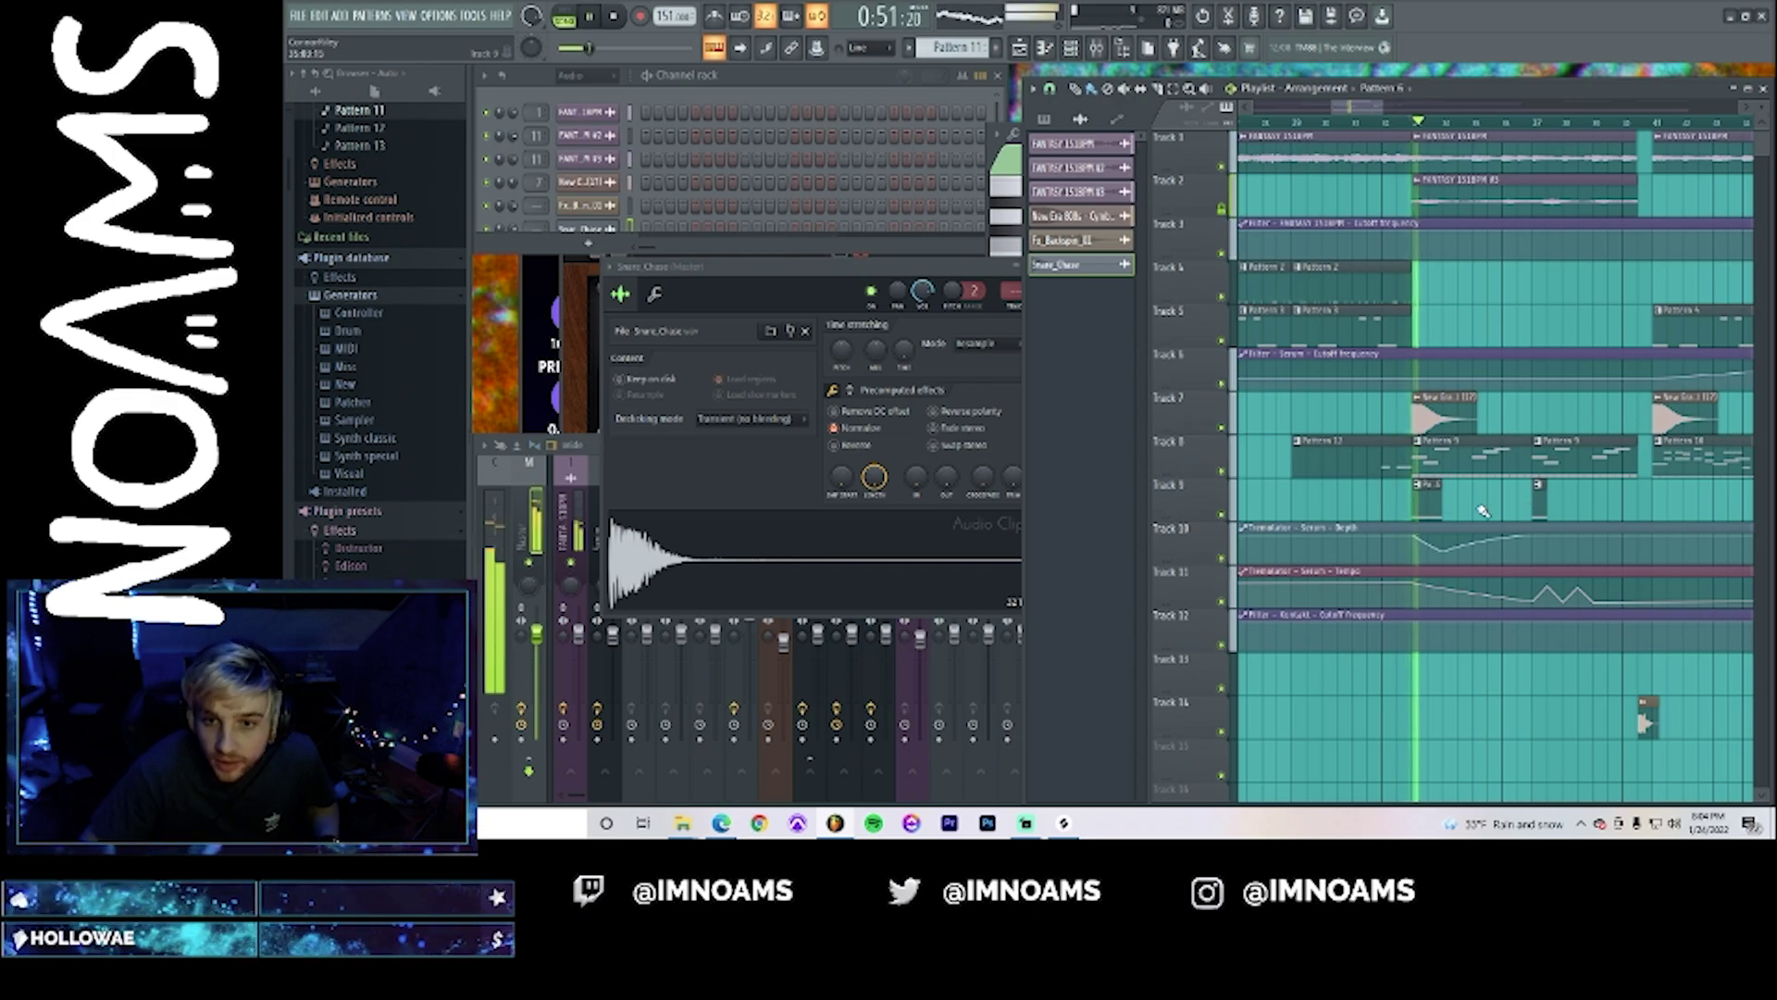
{"action": "left_click", "coordinate": [1482, 504]}
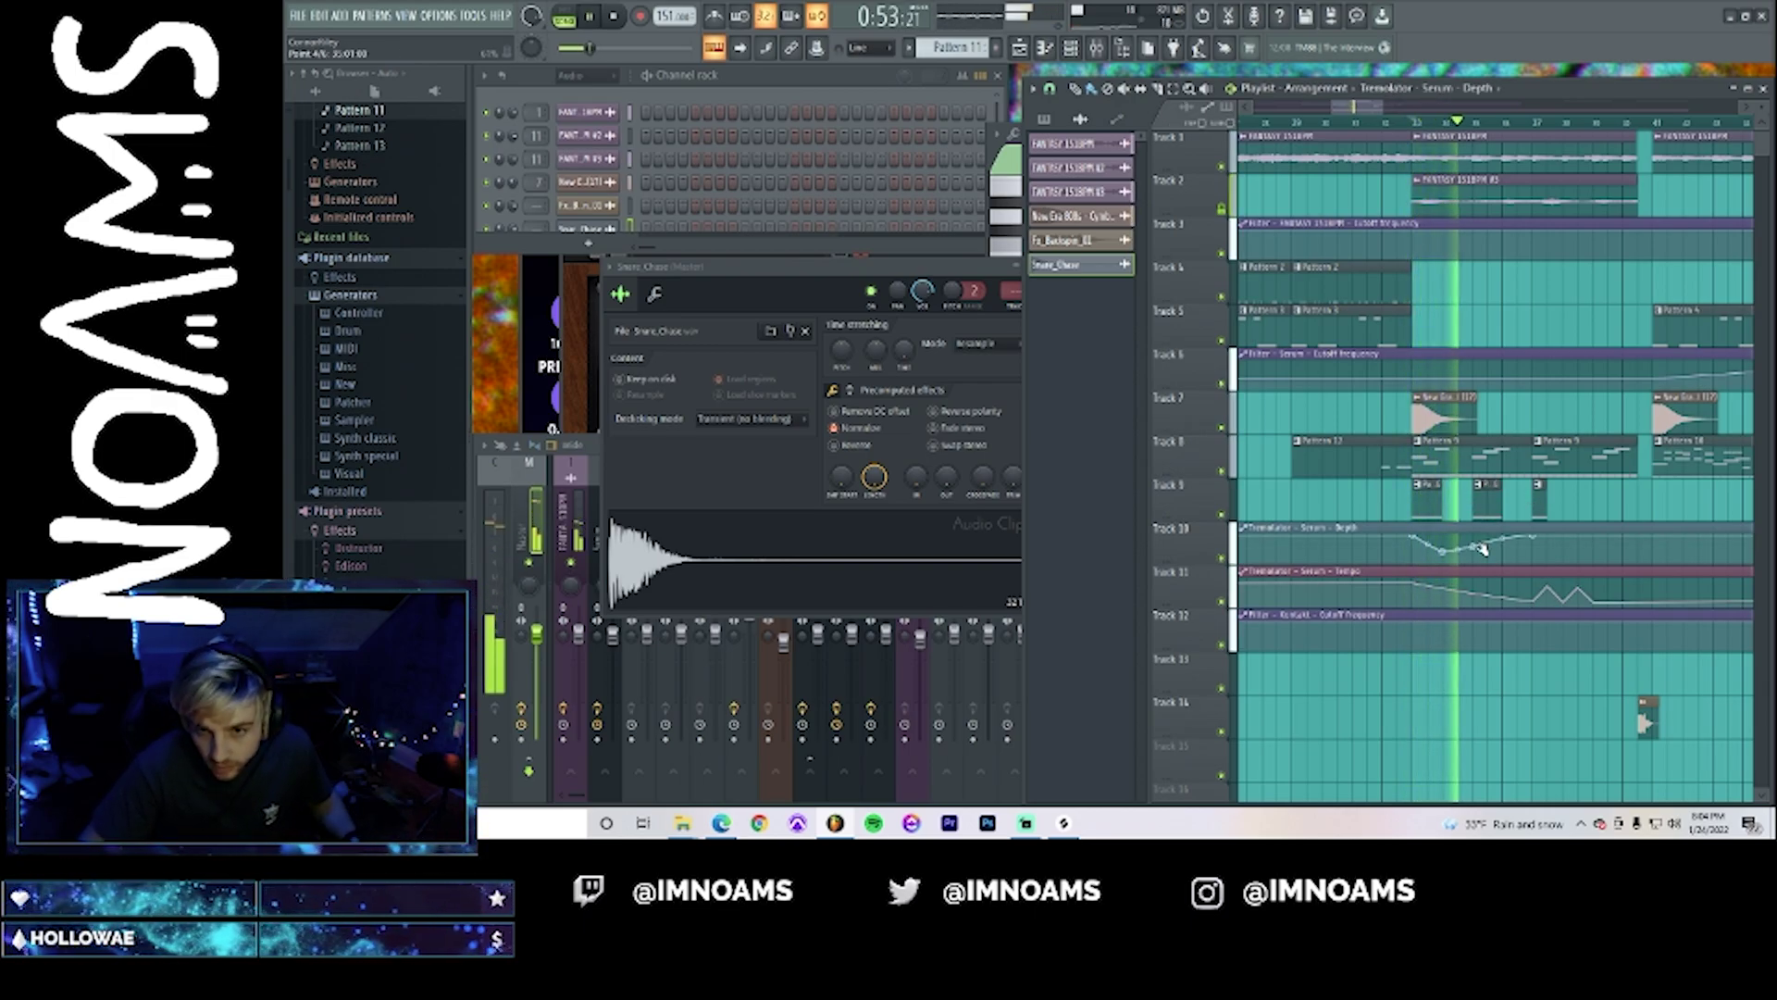
{"action": "left_click_drag", "start_coordinate": [1489, 562], "coordinate": [1496, 552]}
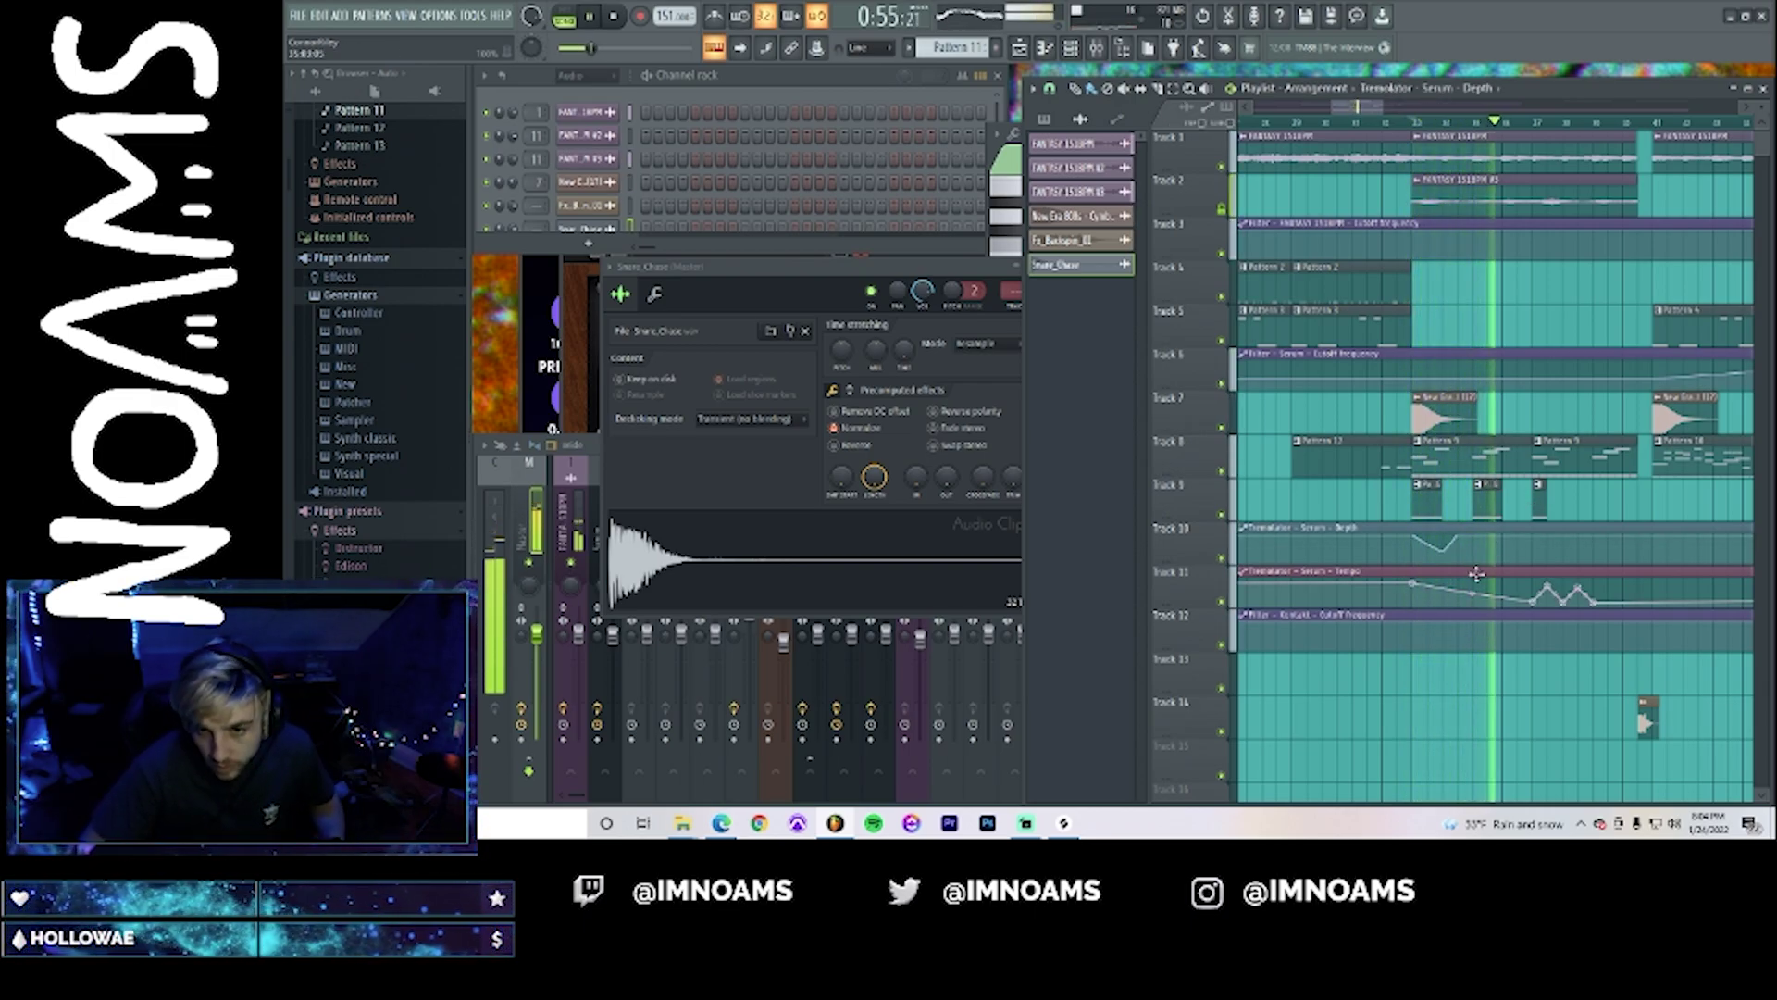
{"action": "key", "text": "space"}
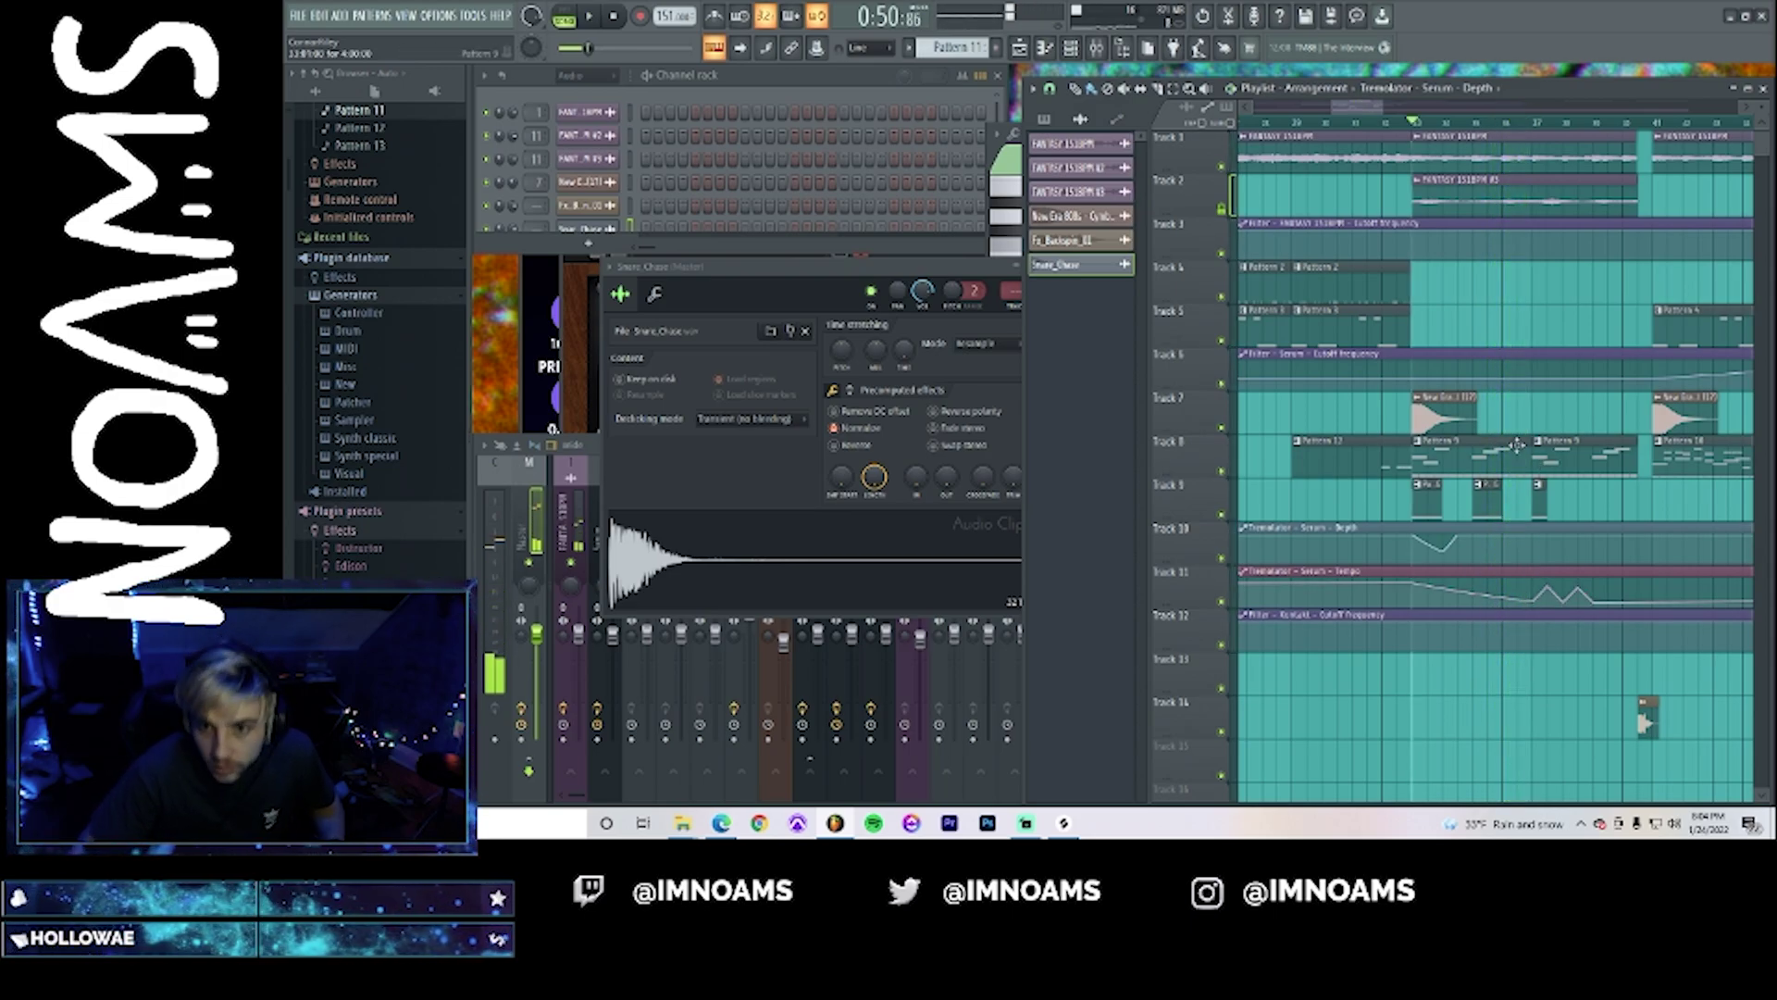
- Collapse the plugin database and the Pack 1 (Trap) sample folder in the browser
{"action": "scroll", "coordinate": [1493, 407], "scroll_direction": "down", "scroll_amount": 5}
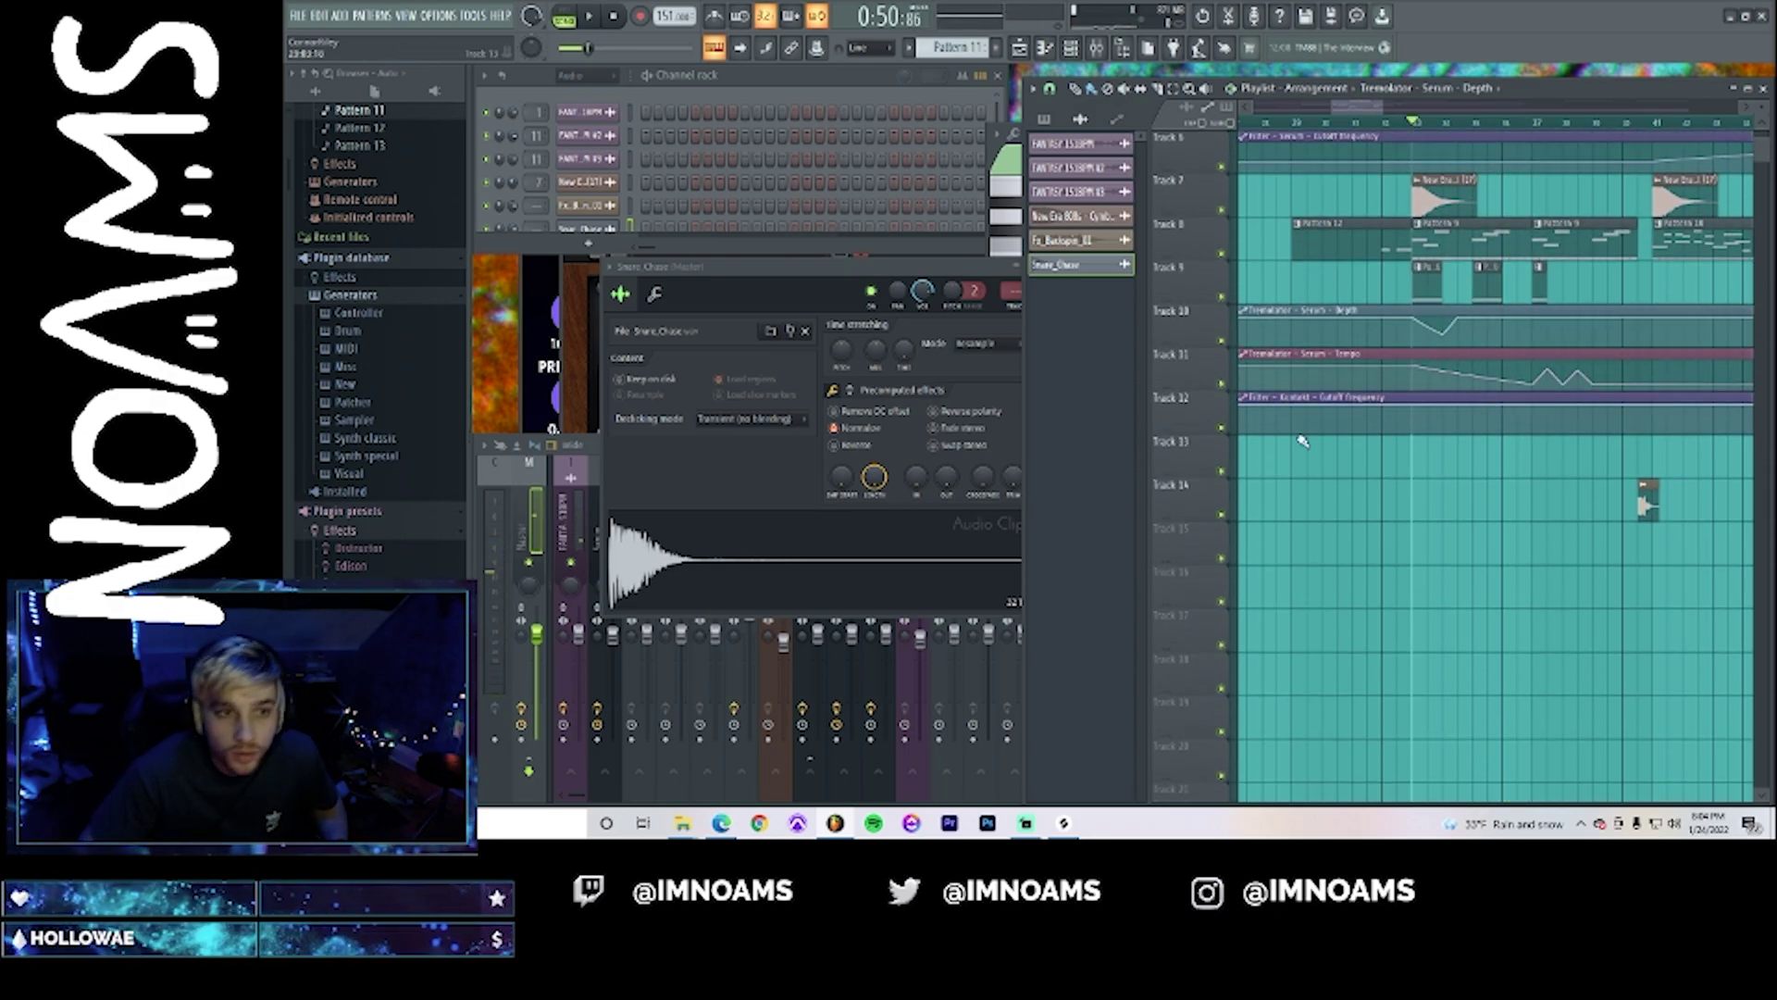
{"action": "left_click", "coordinate": [359, 294]}
{"action": "left_click", "coordinate": [352, 259]}
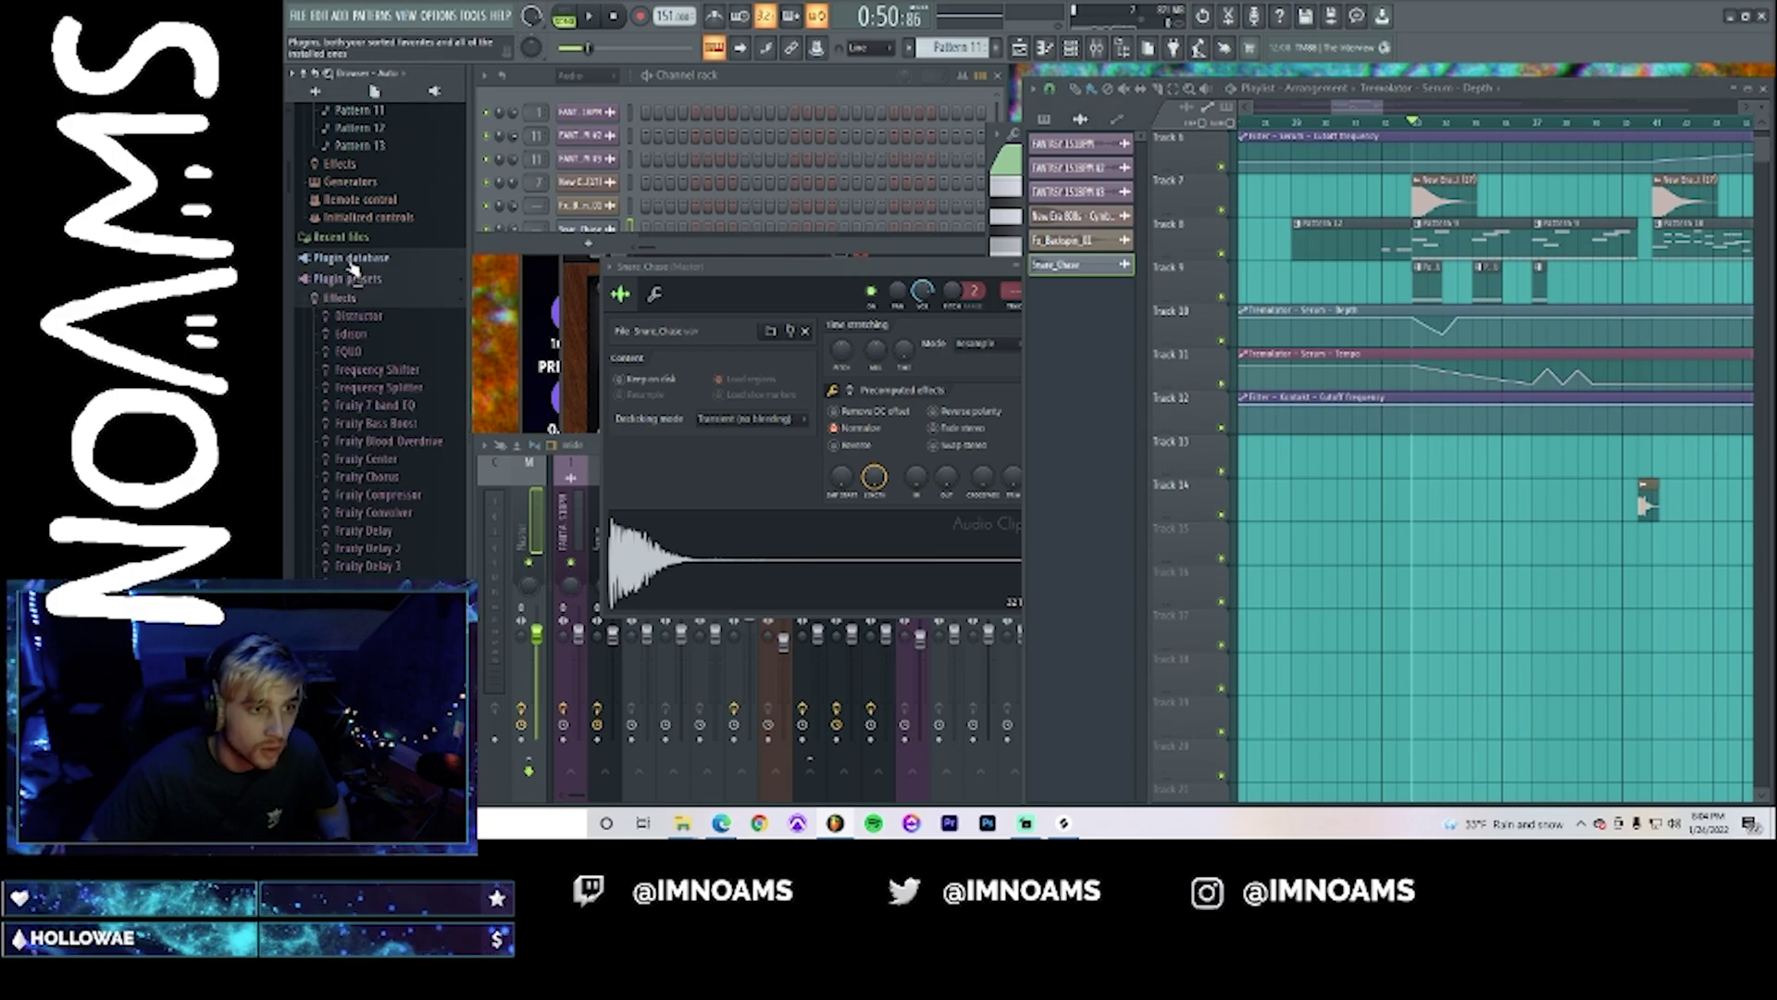
{"action": "scroll", "coordinate": [412, 403], "scroll_direction": "down", "scroll_amount": 15}
{"action": "scroll", "coordinate": [418, 400], "scroll_direction": "down", "scroll_amount": 5}
{"action": "left_click", "coordinate": [404, 338]}
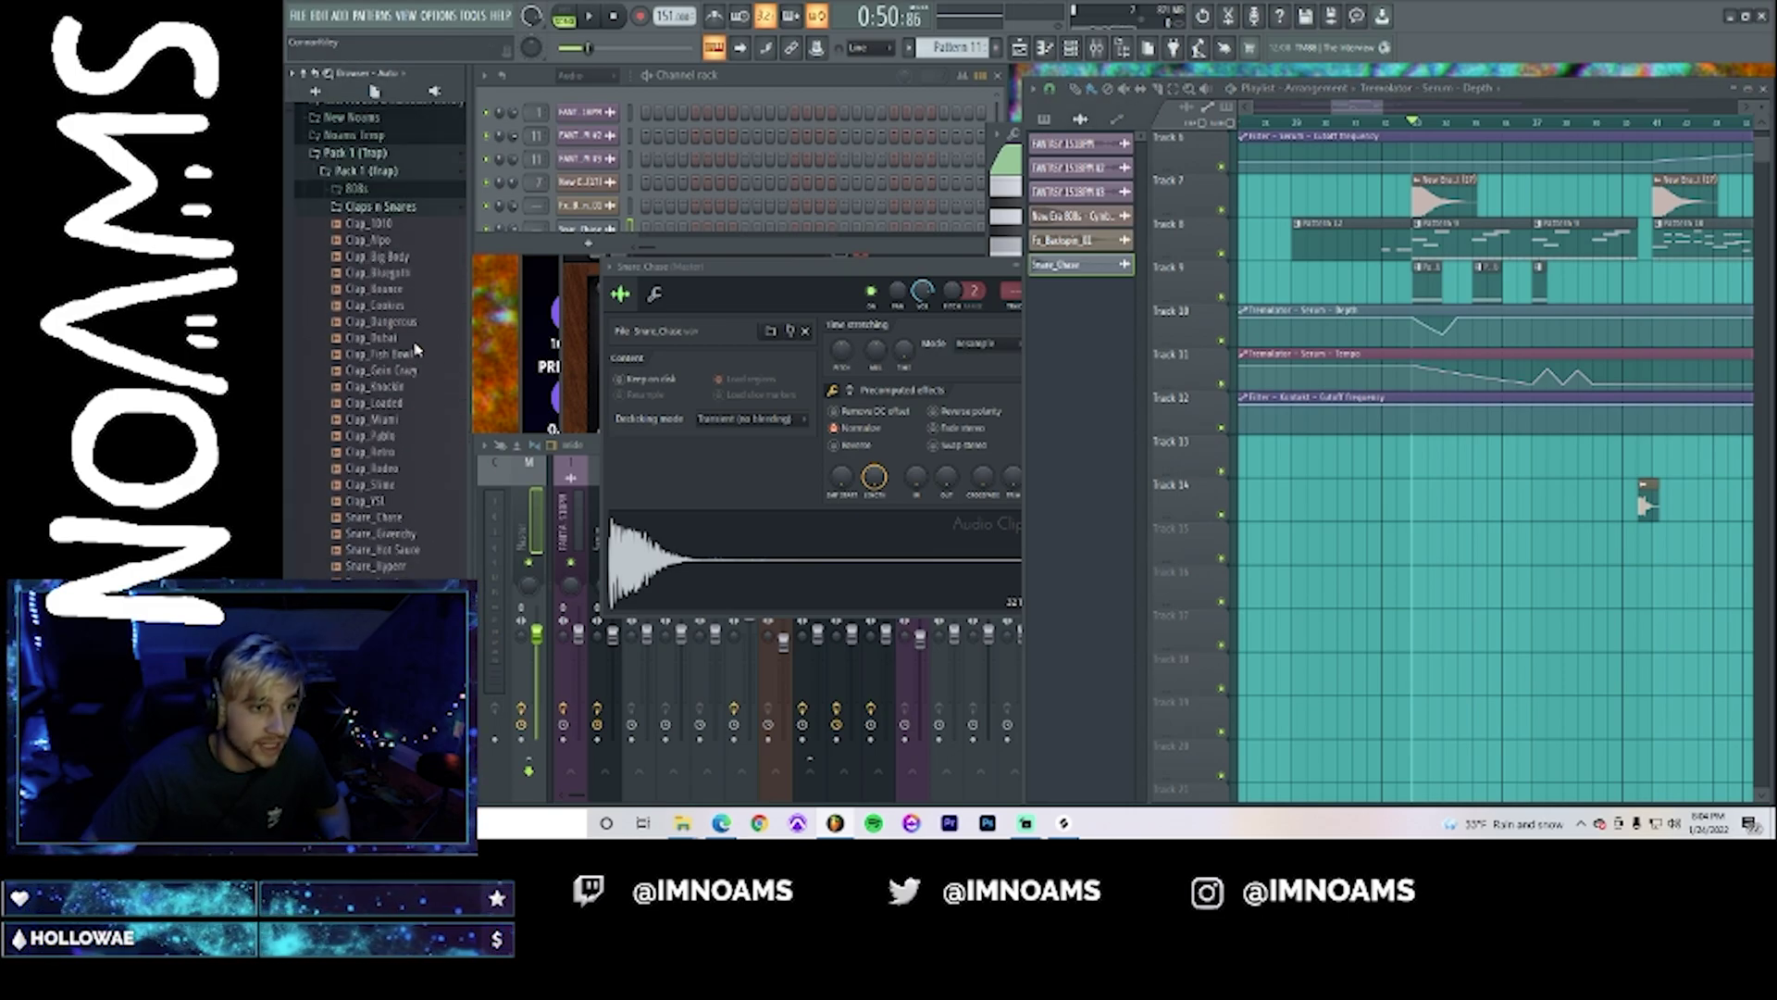
{"action": "left_click", "coordinate": [353, 341]}
{"action": "scroll", "coordinate": [375, 393], "scroll_direction": "up", "scroll_amount": 2}
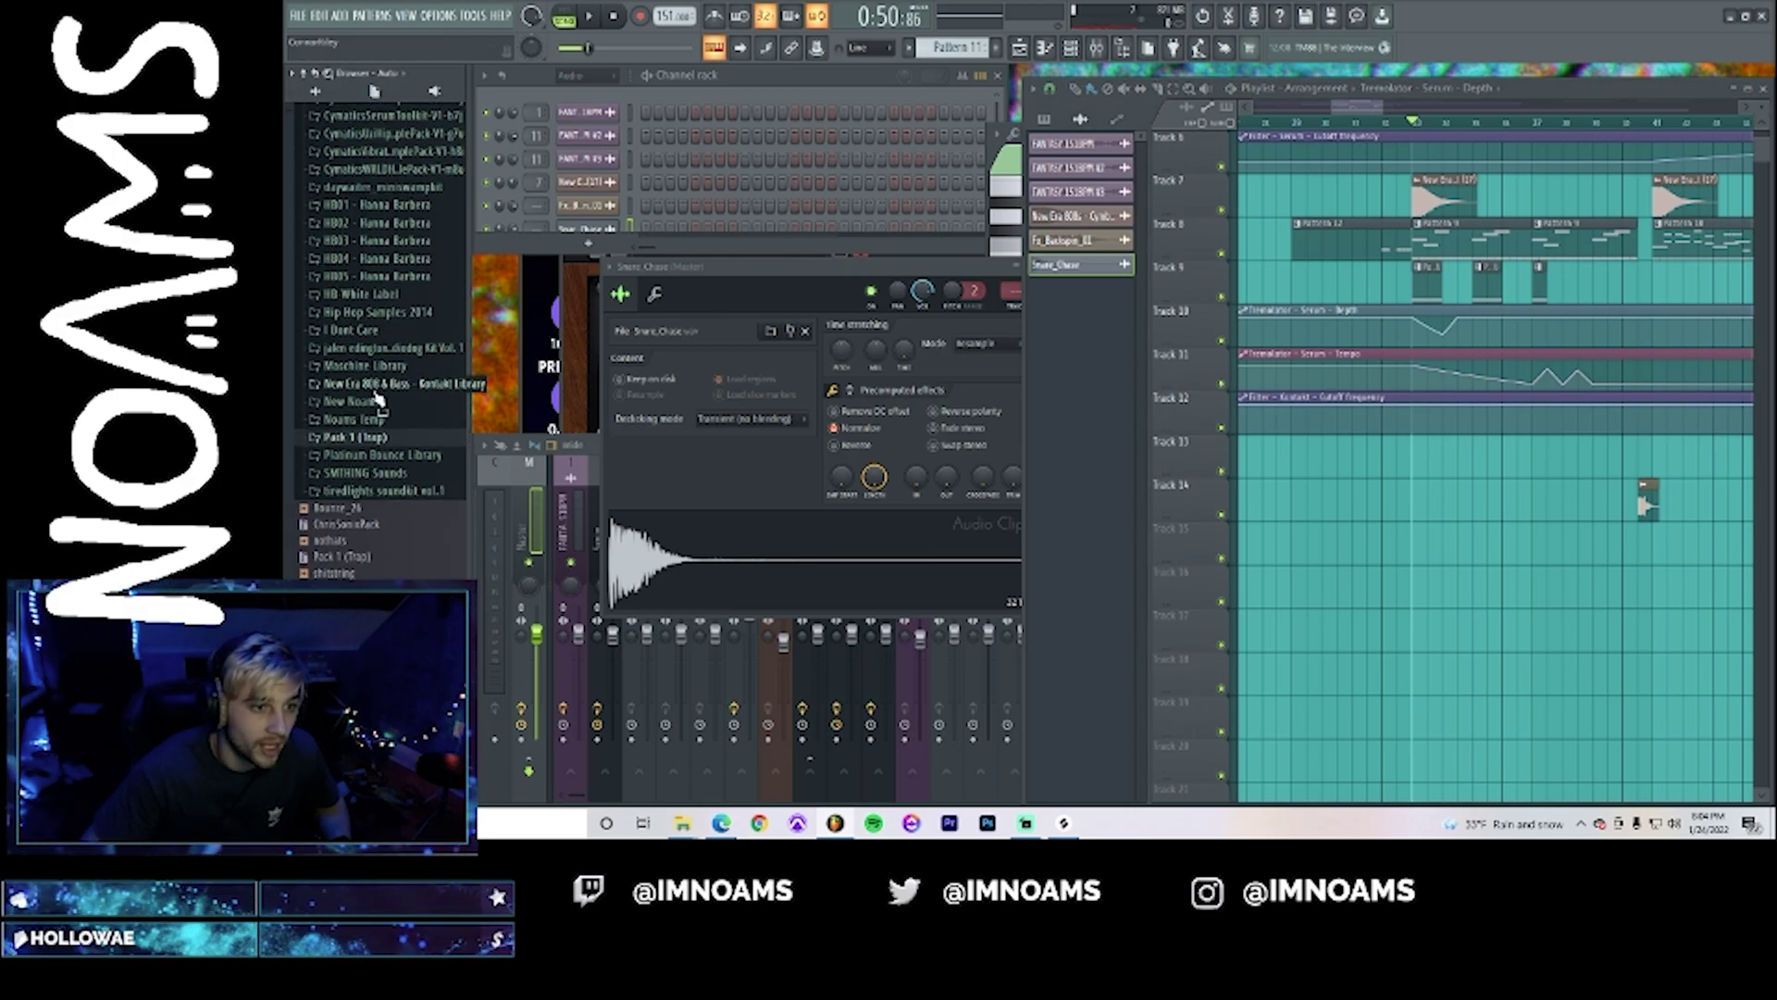
- Open the Snares folder of pack of noams, under SMTHING Sounds and New Noams
{"action": "left_click", "coordinate": [368, 472]}
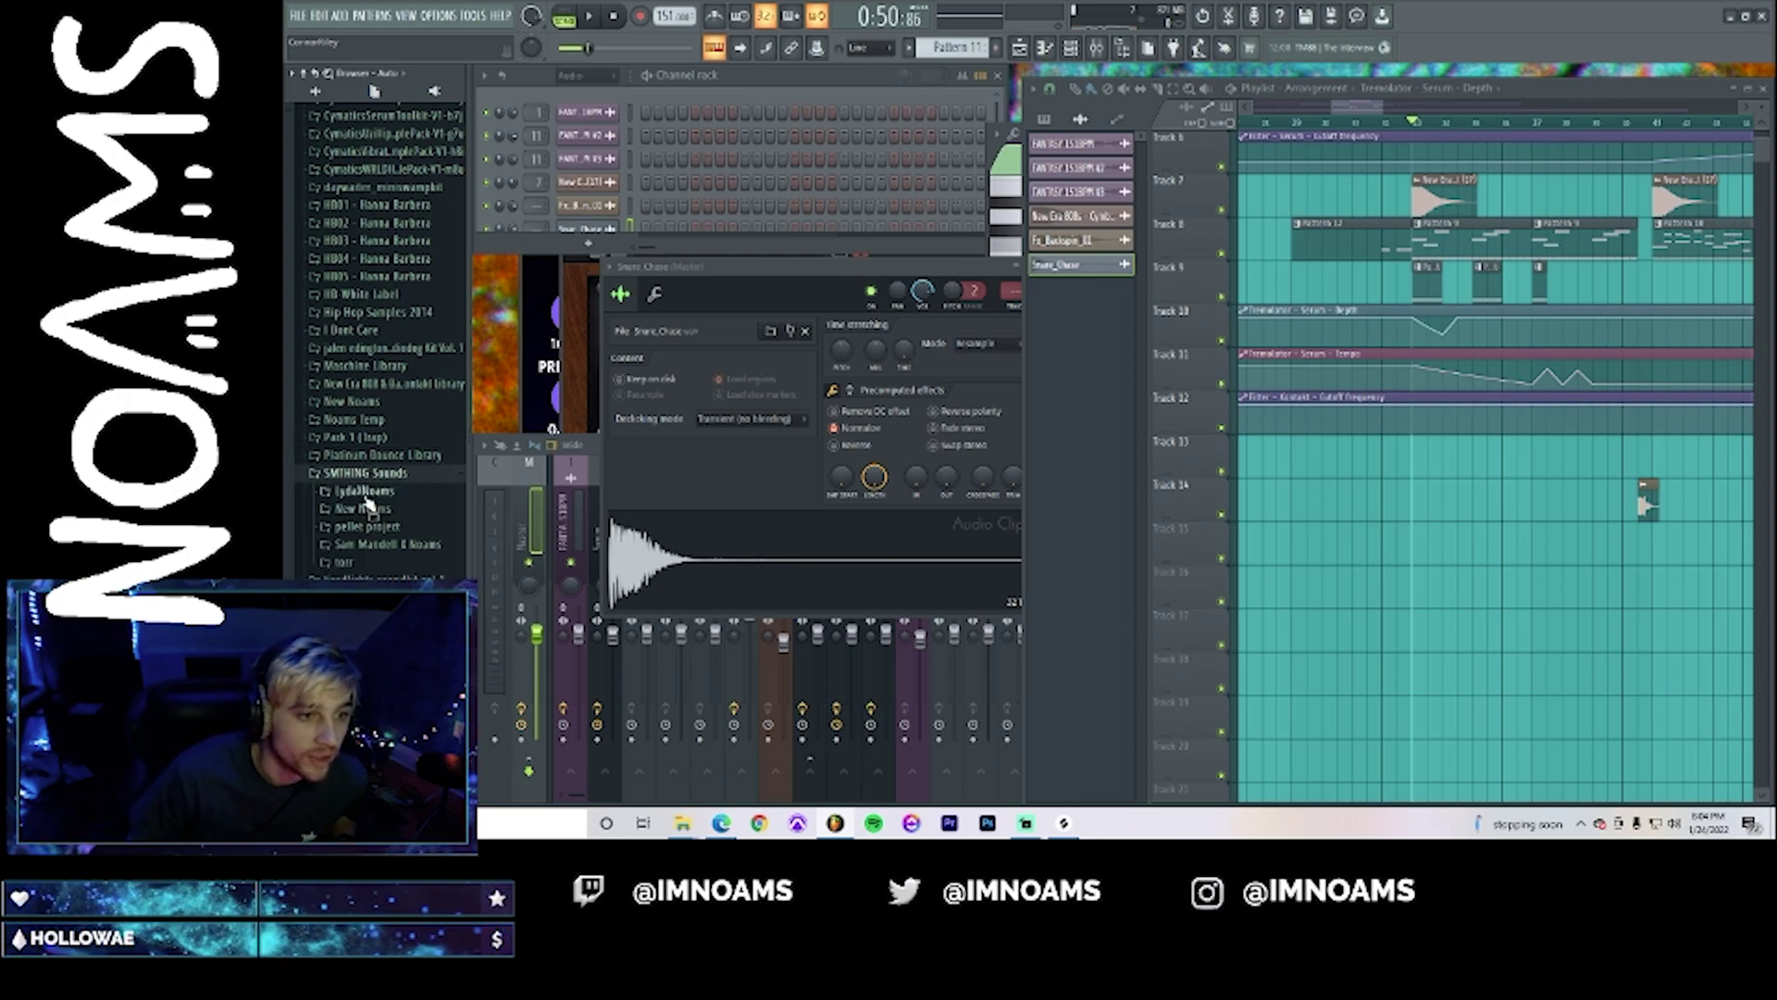
{"action": "left_click", "coordinate": [366, 494]}
{"action": "left_click", "coordinate": [365, 526]}
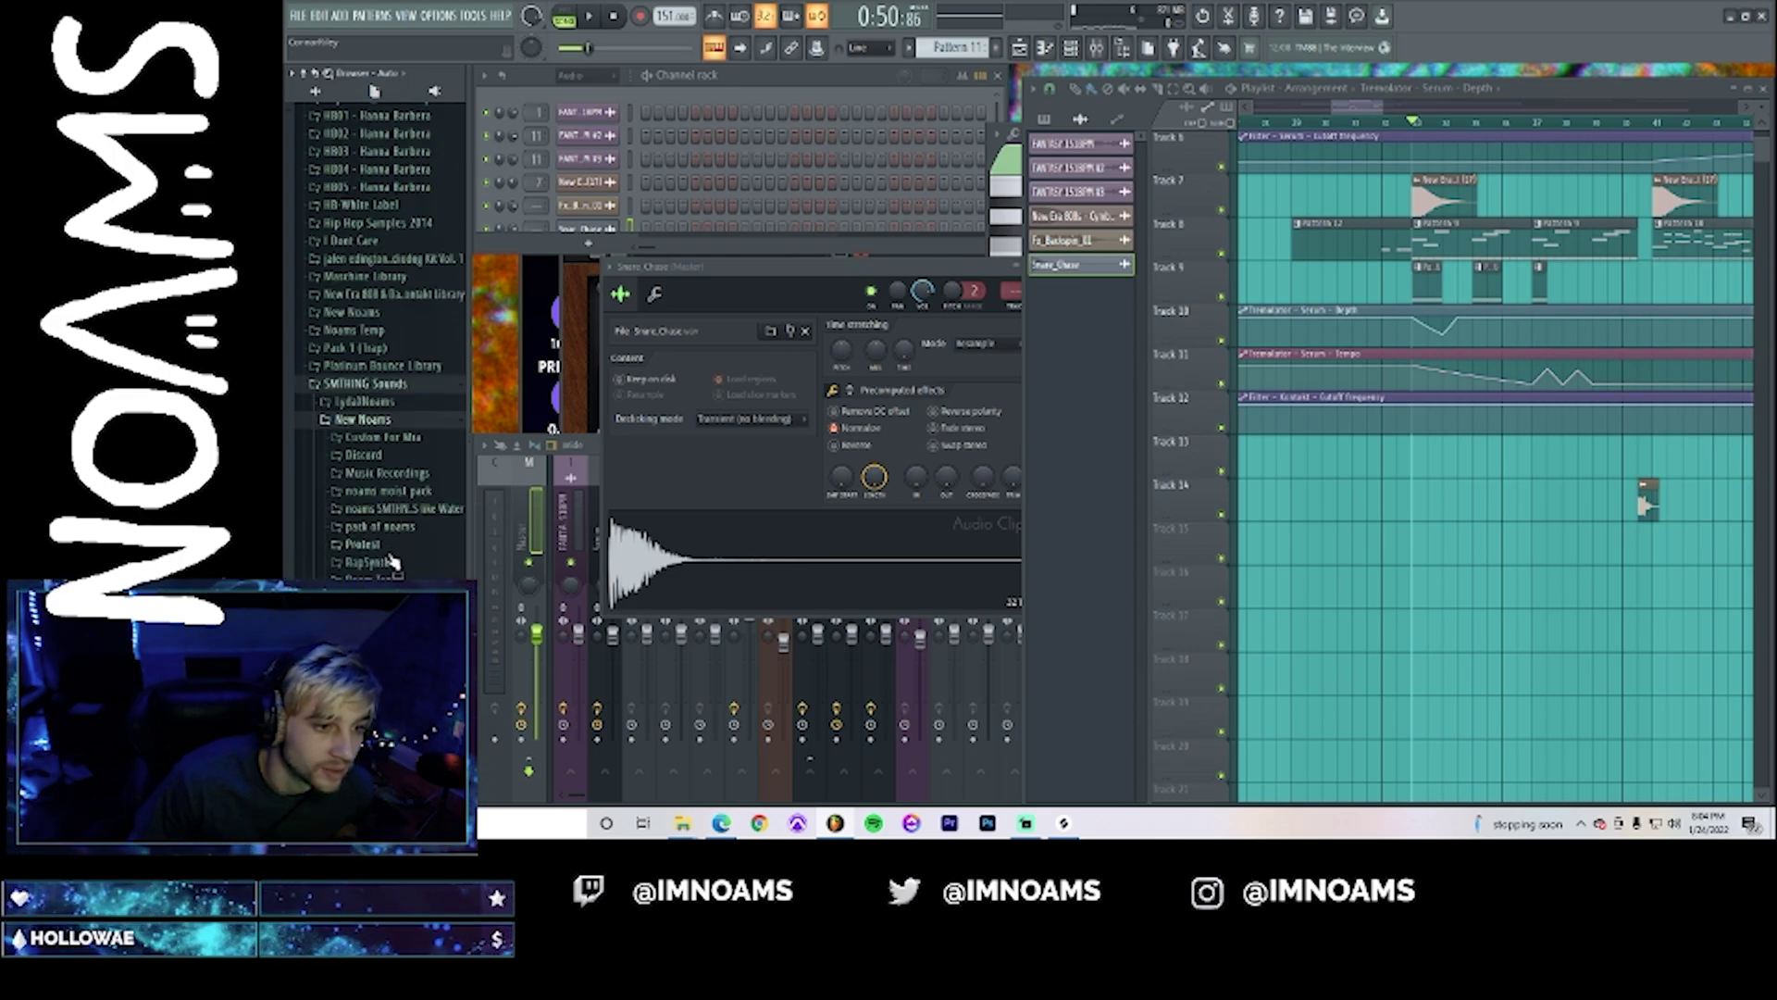
{"action": "left_click", "coordinate": [388, 525]}
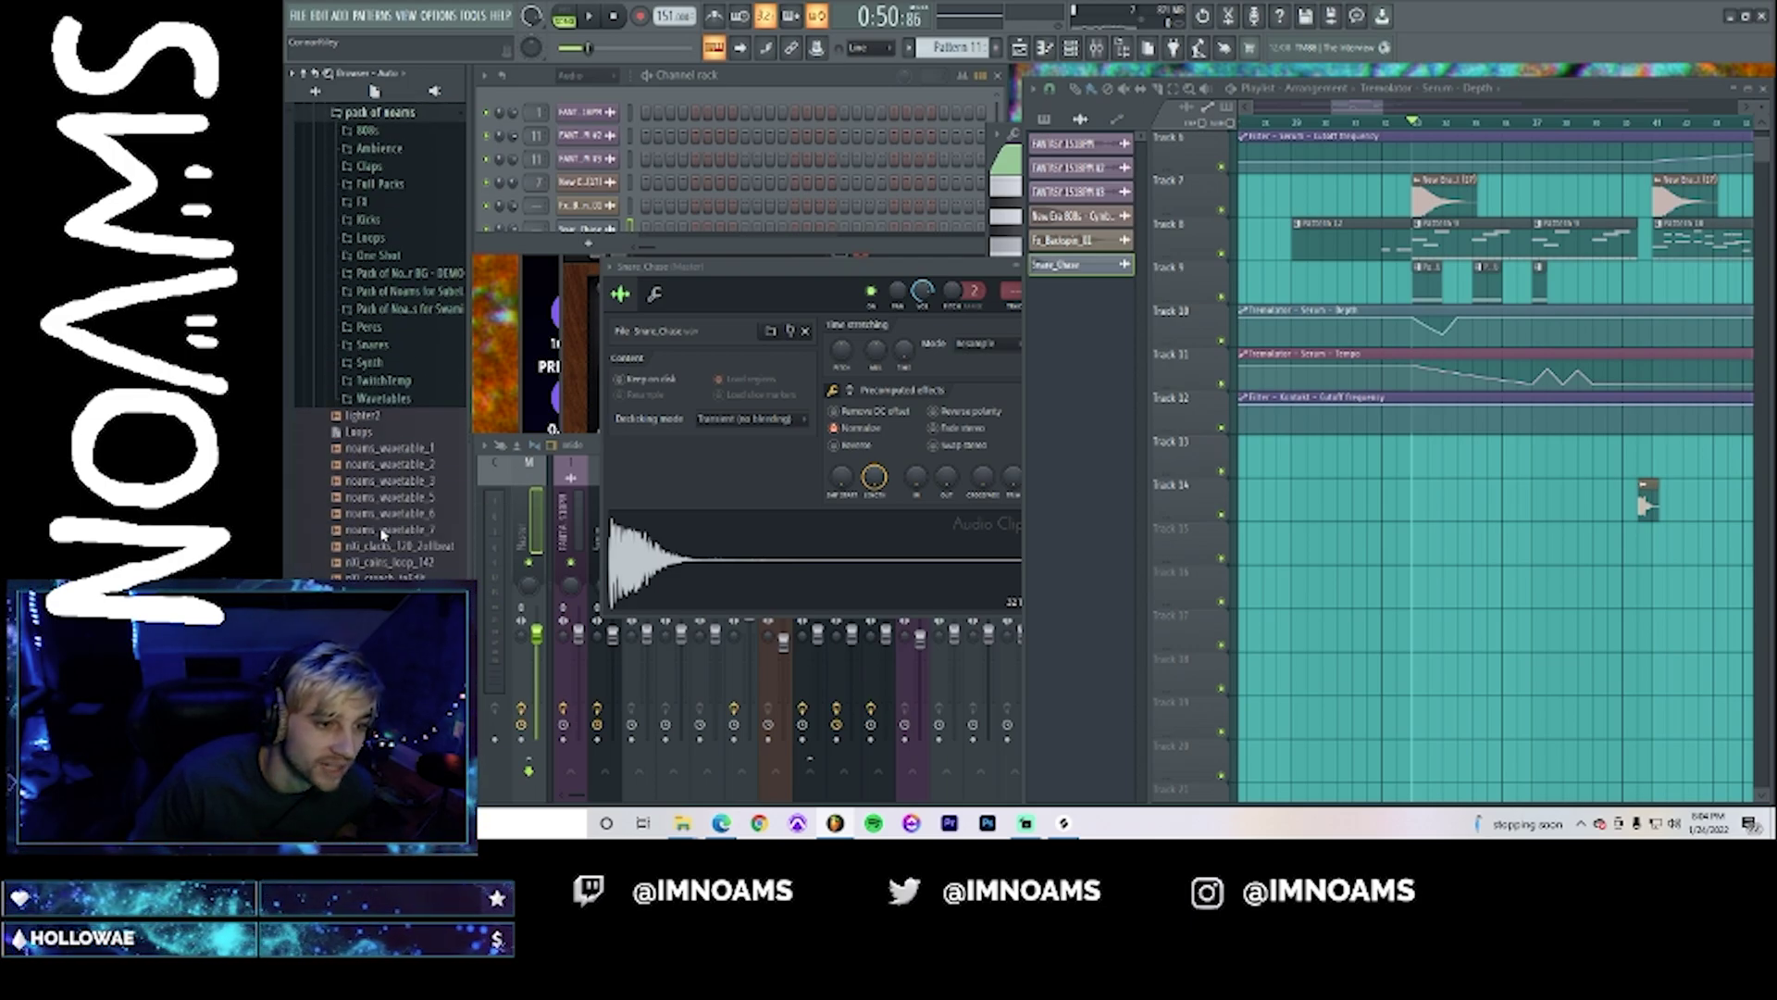
{"action": "left_click", "coordinate": [373, 344]}
- Audition the snares in the pack of noams folder and add n8i_snare_snappy_120 to the project as a new channel
{"action": "scroll", "coordinate": [381, 343], "scroll_direction": "down", "scroll_amount": 3}
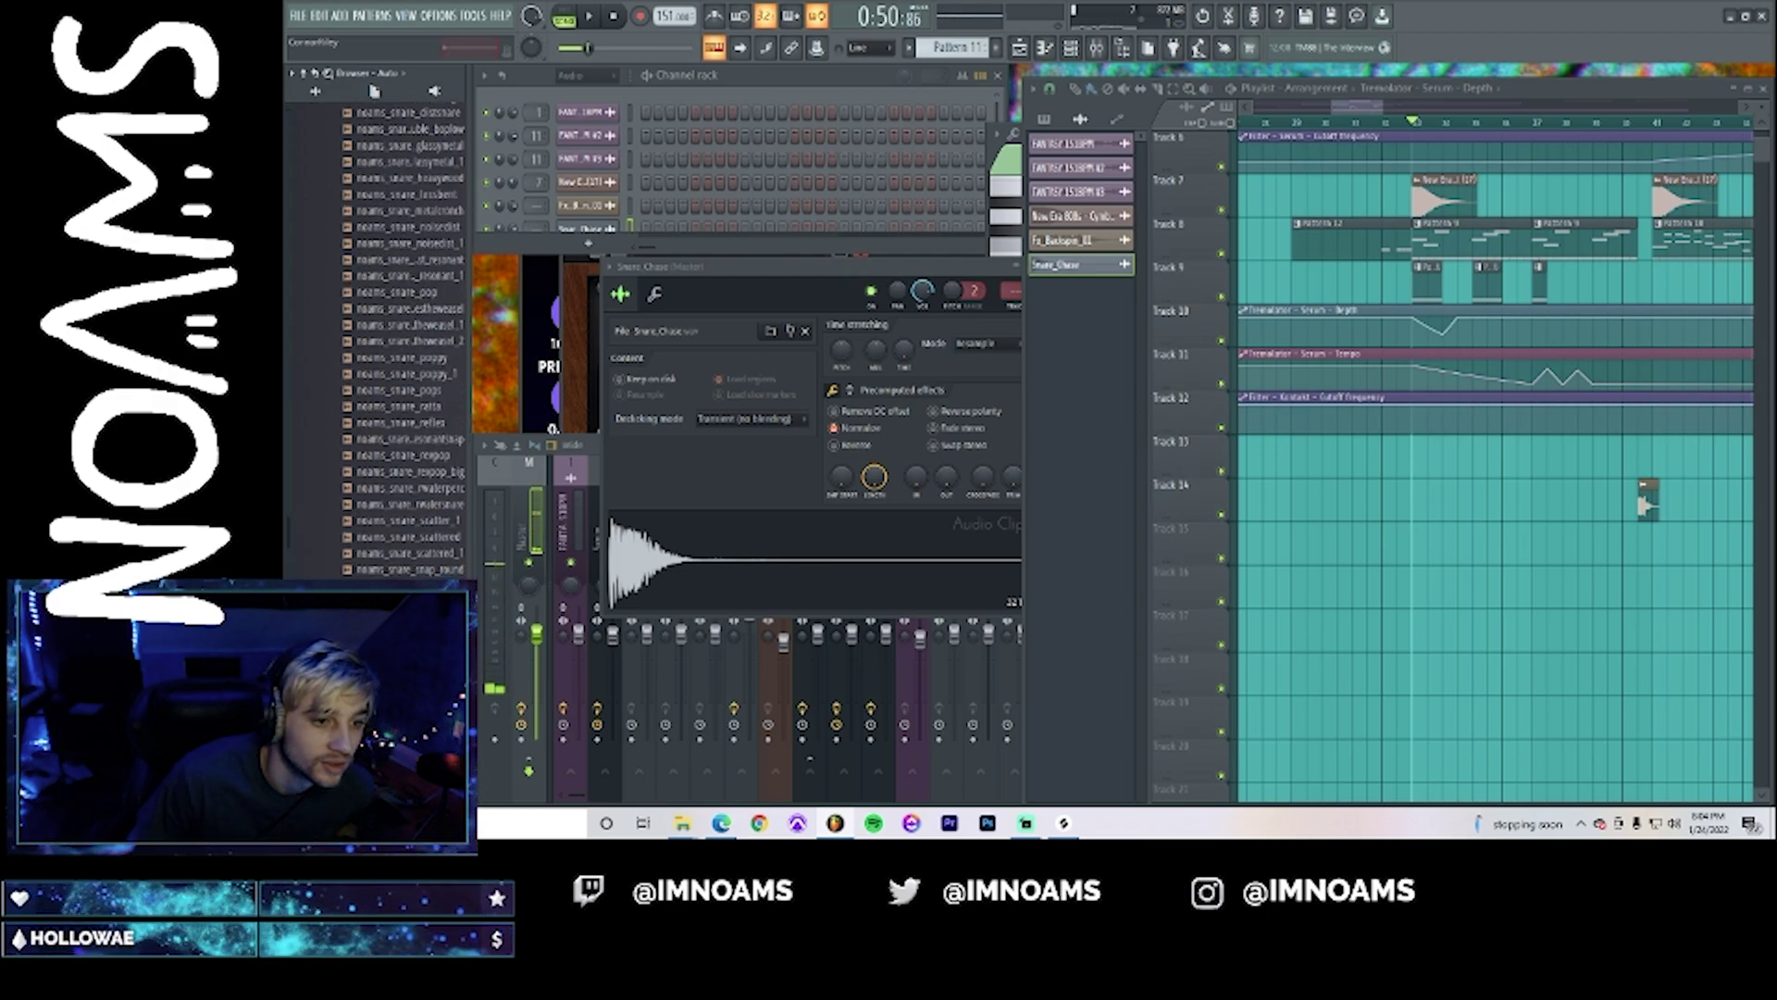
{"action": "scroll", "coordinate": [398, 373], "scroll_direction": "down", "scroll_amount": 6}
{"action": "scroll", "coordinate": [404, 504], "scroll_direction": "down", "scroll_amount": 10}
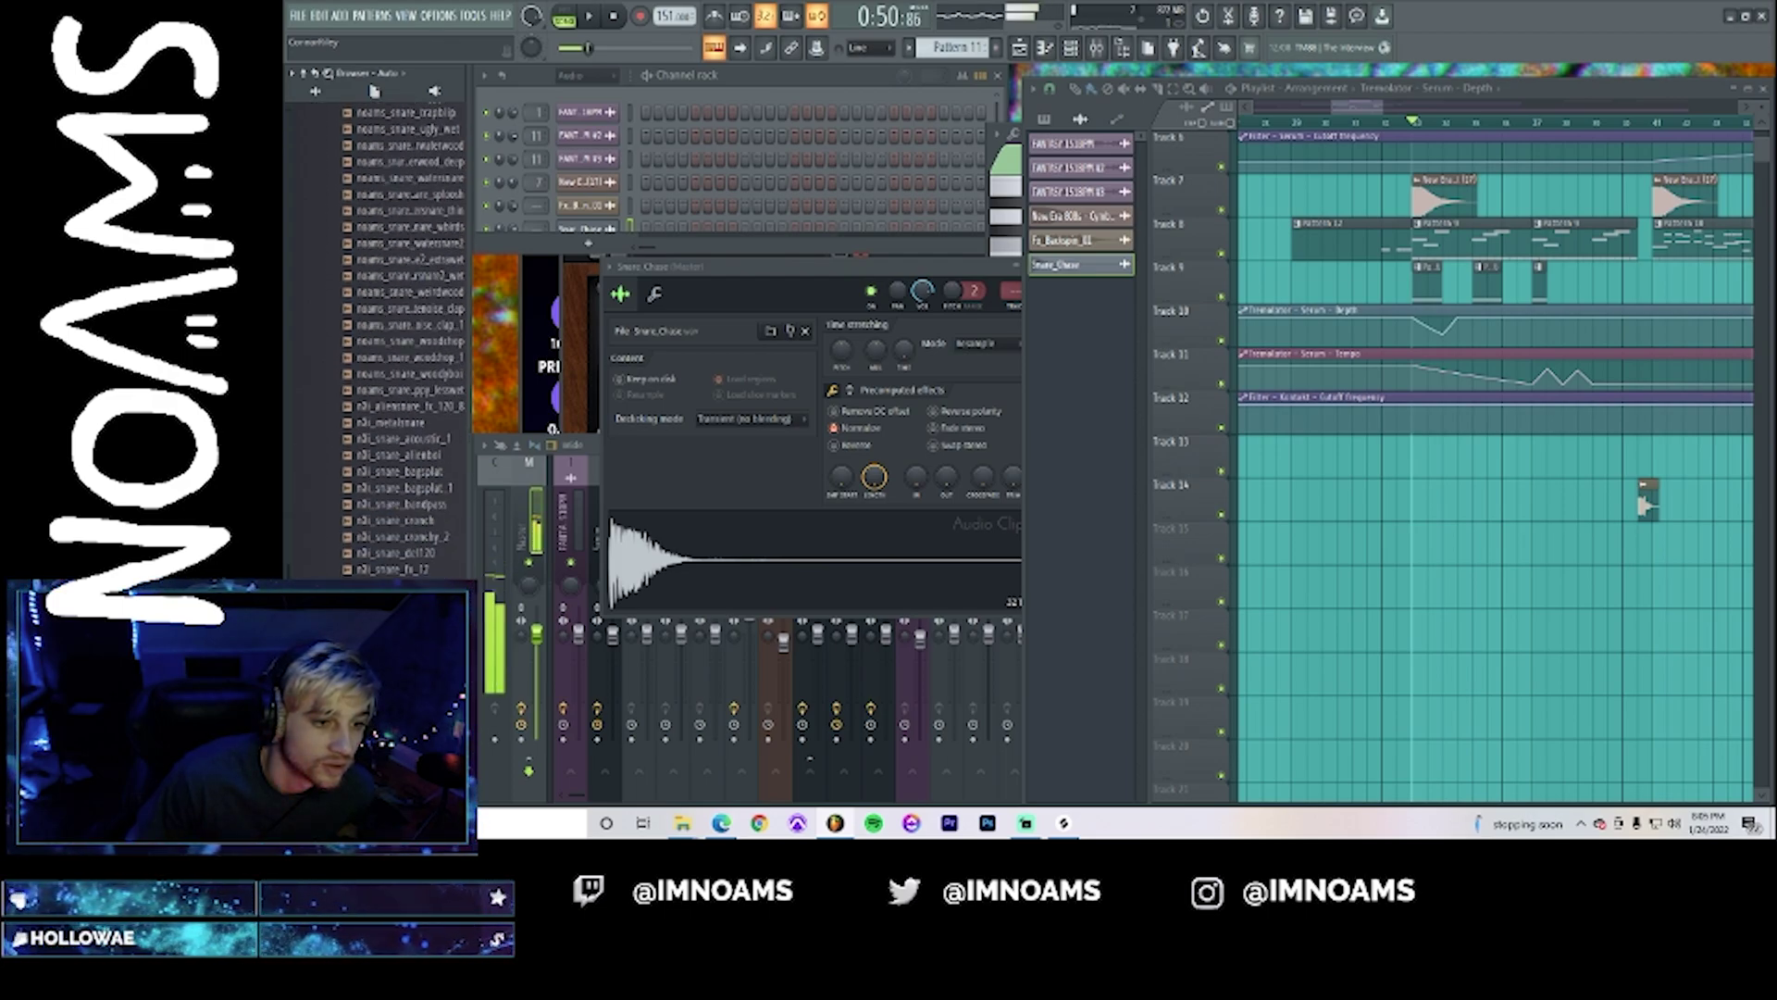
{"action": "left_click", "coordinate": [404, 456]}
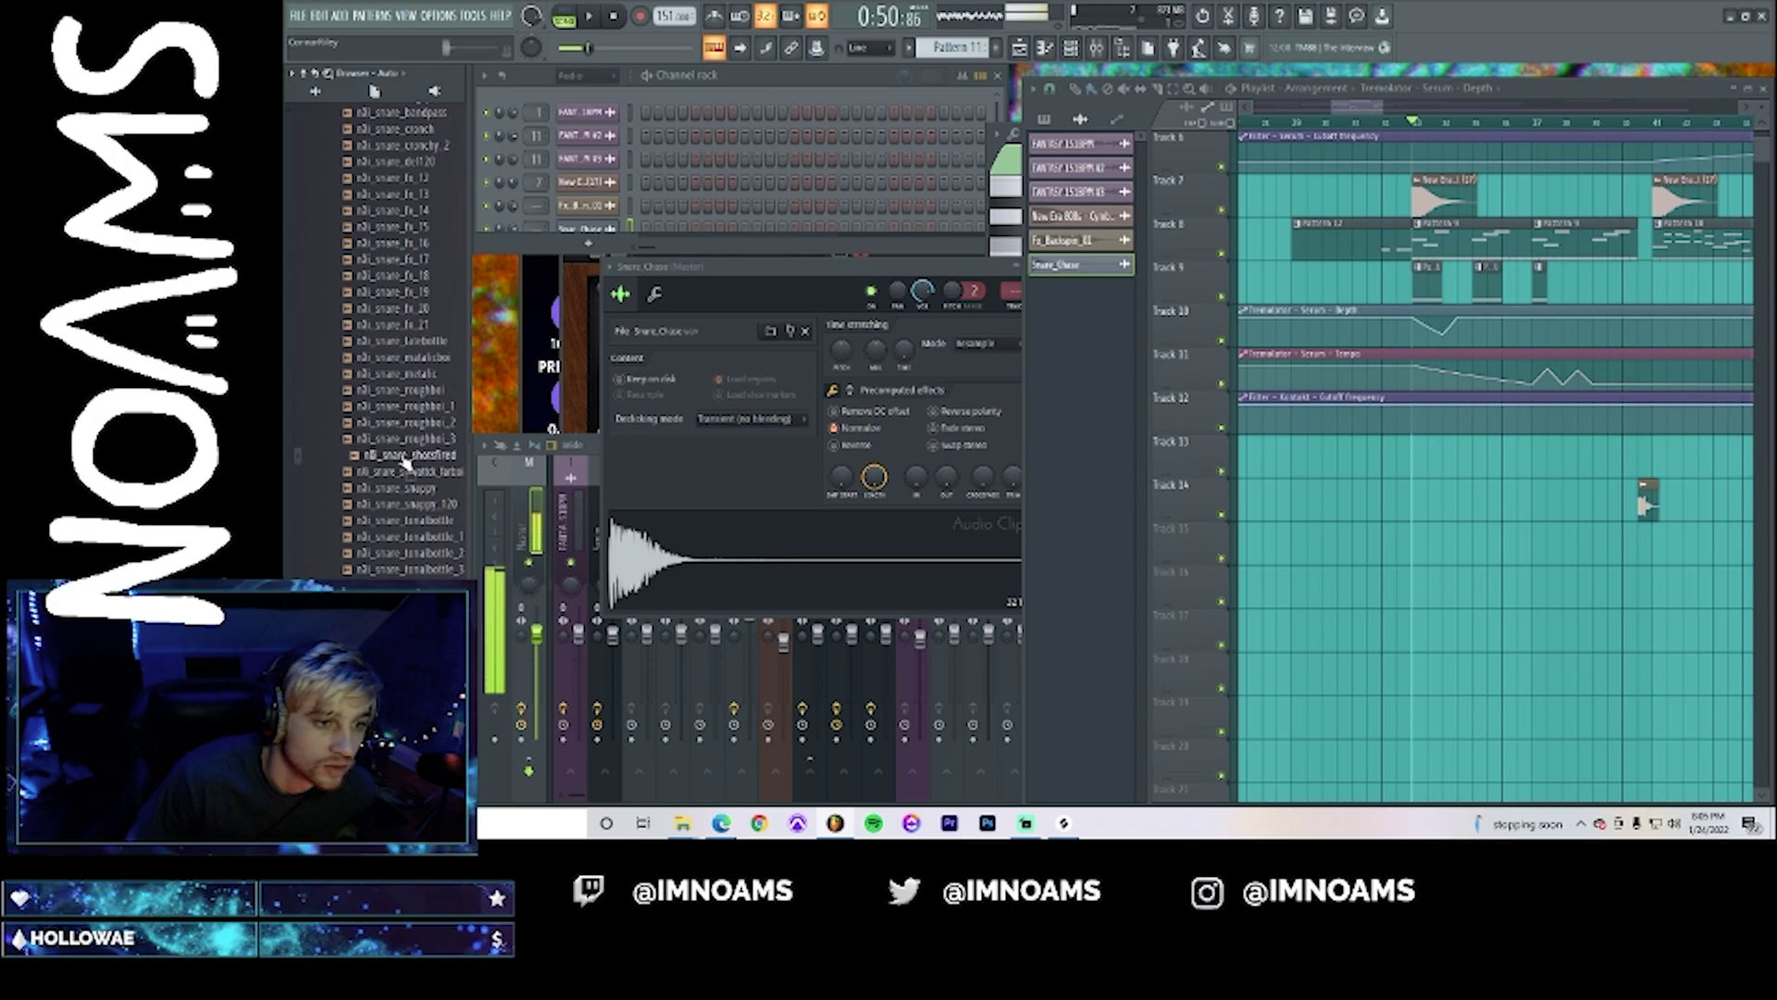
{"action": "left_click", "coordinate": [404, 489]}
{"action": "left_click", "coordinate": [407, 506]}
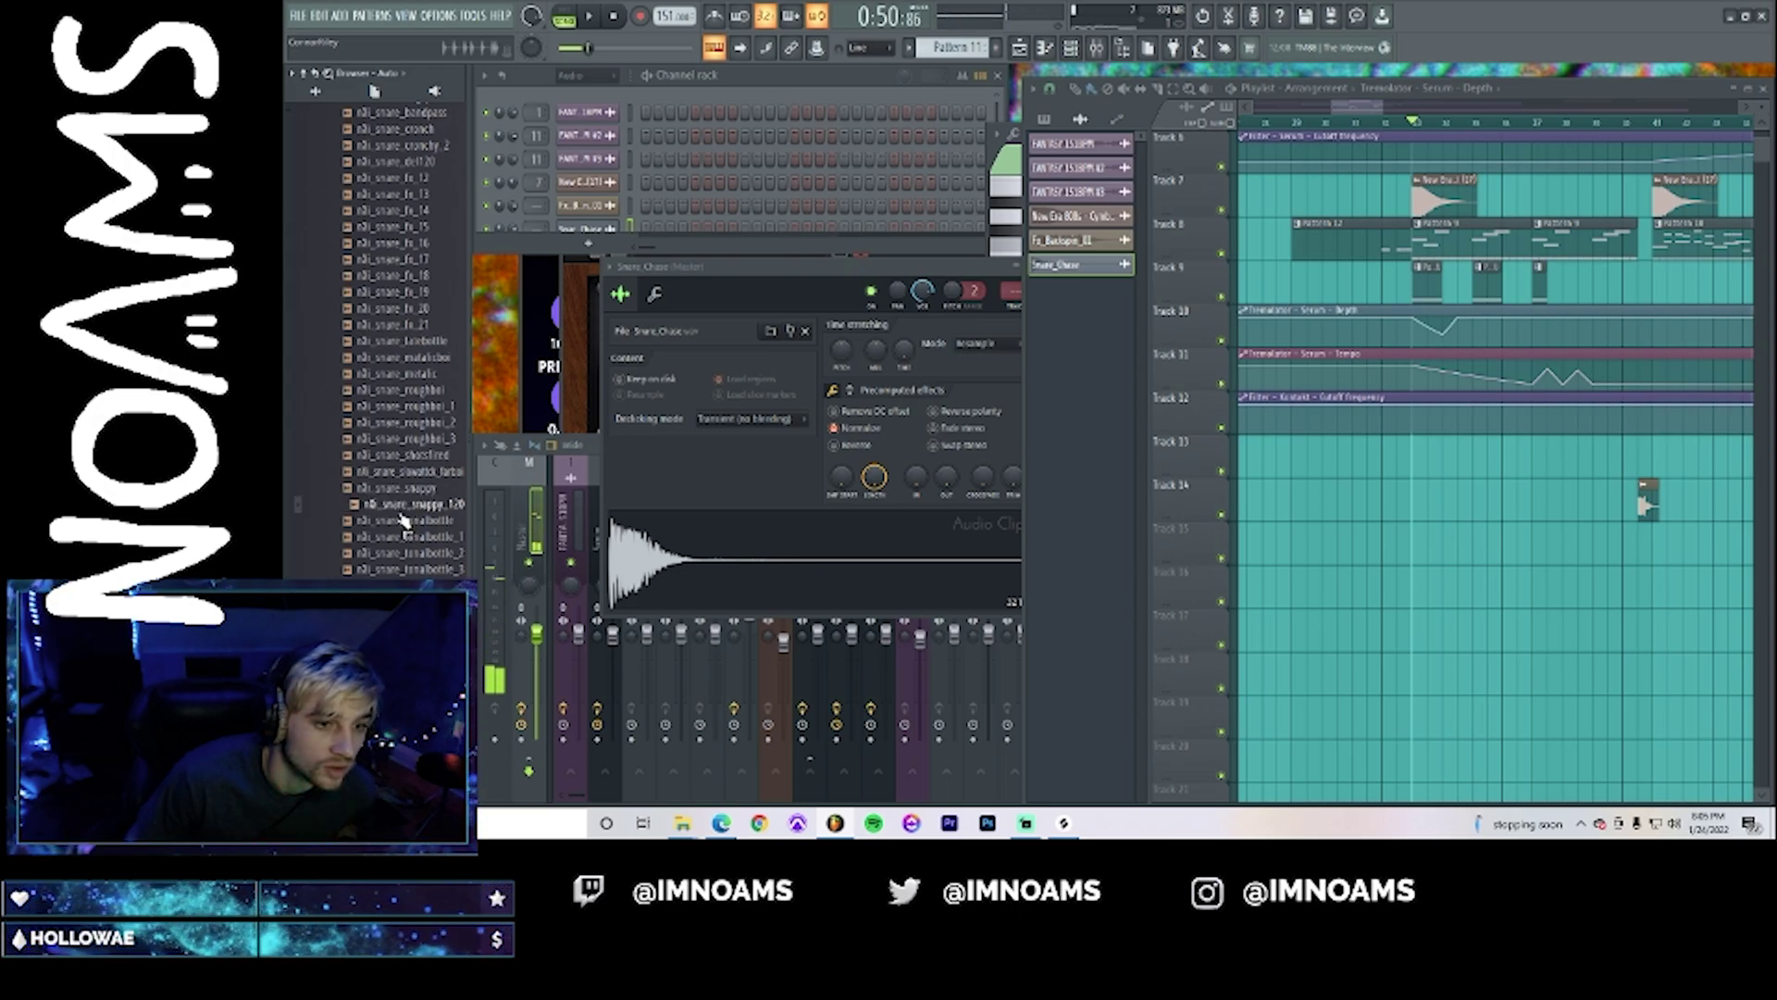
{"action": "left_click_drag", "start_coordinate": [408, 515], "coordinate": [1456, 559]}
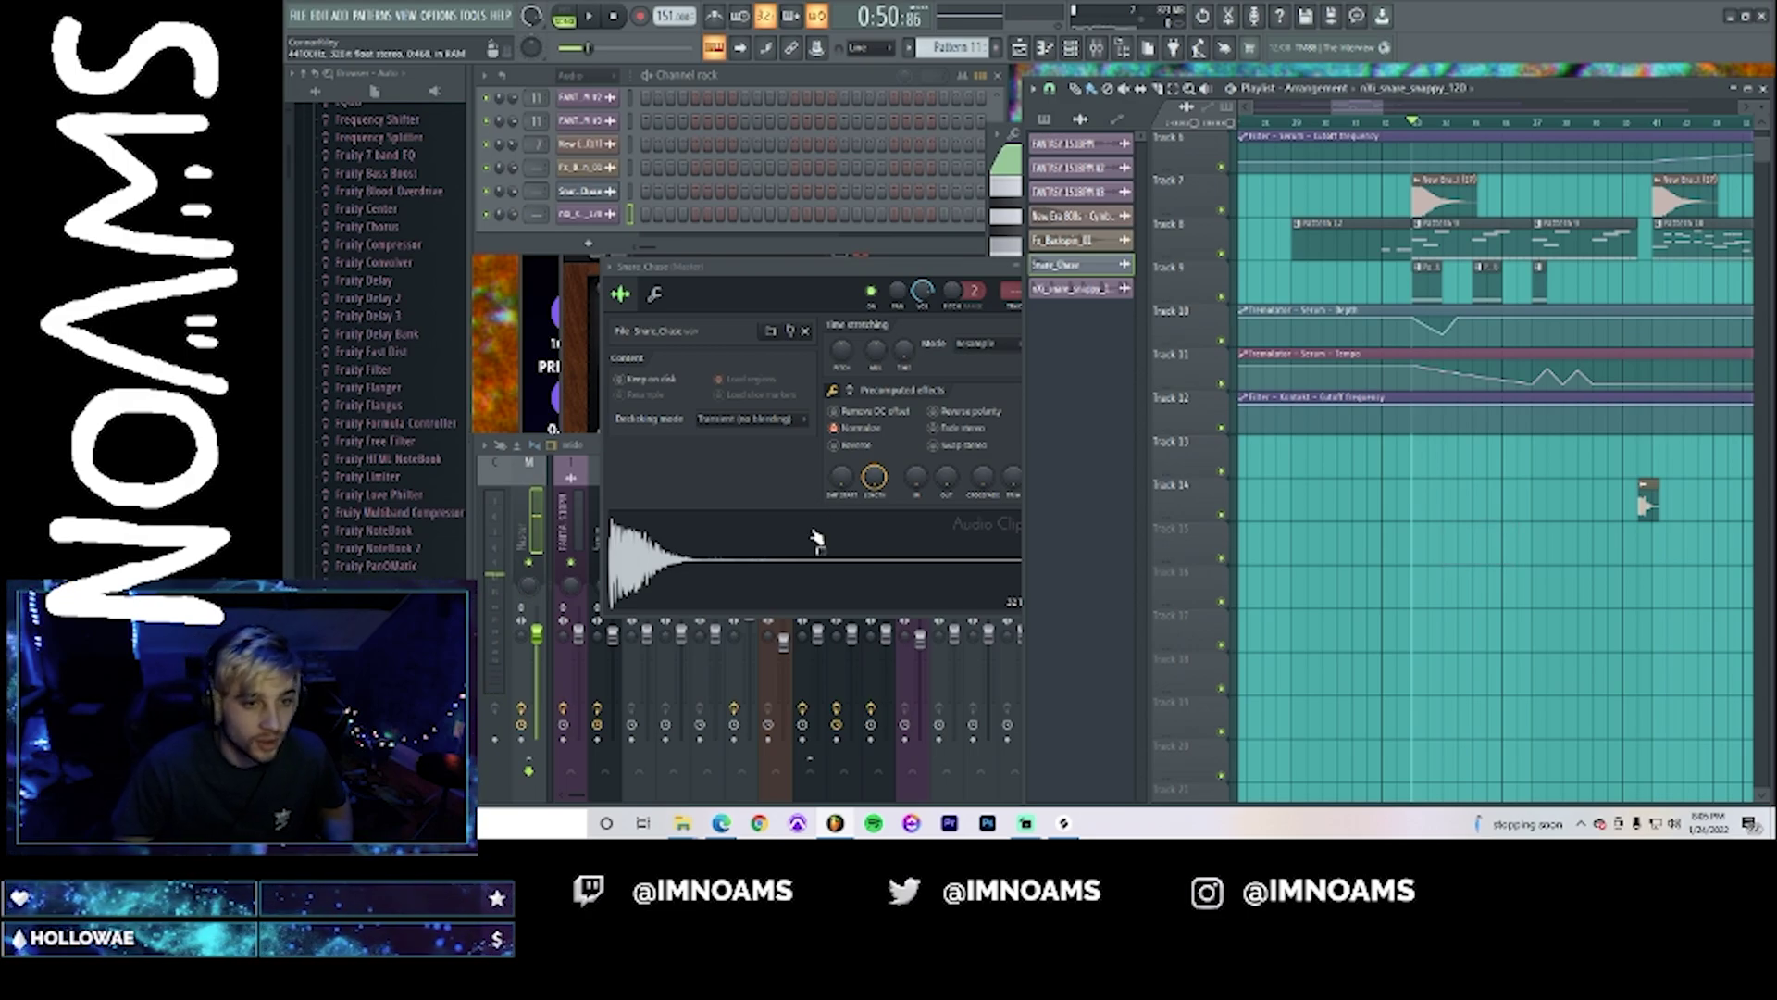
- Audition more snares in the pack of noams folder and place n8i_tubesnare_2 on Track 15 shortly after bar 45
{"action": "scroll", "coordinate": [384, 333], "scroll_direction": "down", "scroll_amount": 10}
{"action": "scroll", "coordinate": [379, 343], "scroll_direction": "down", "scroll_amount": 10}
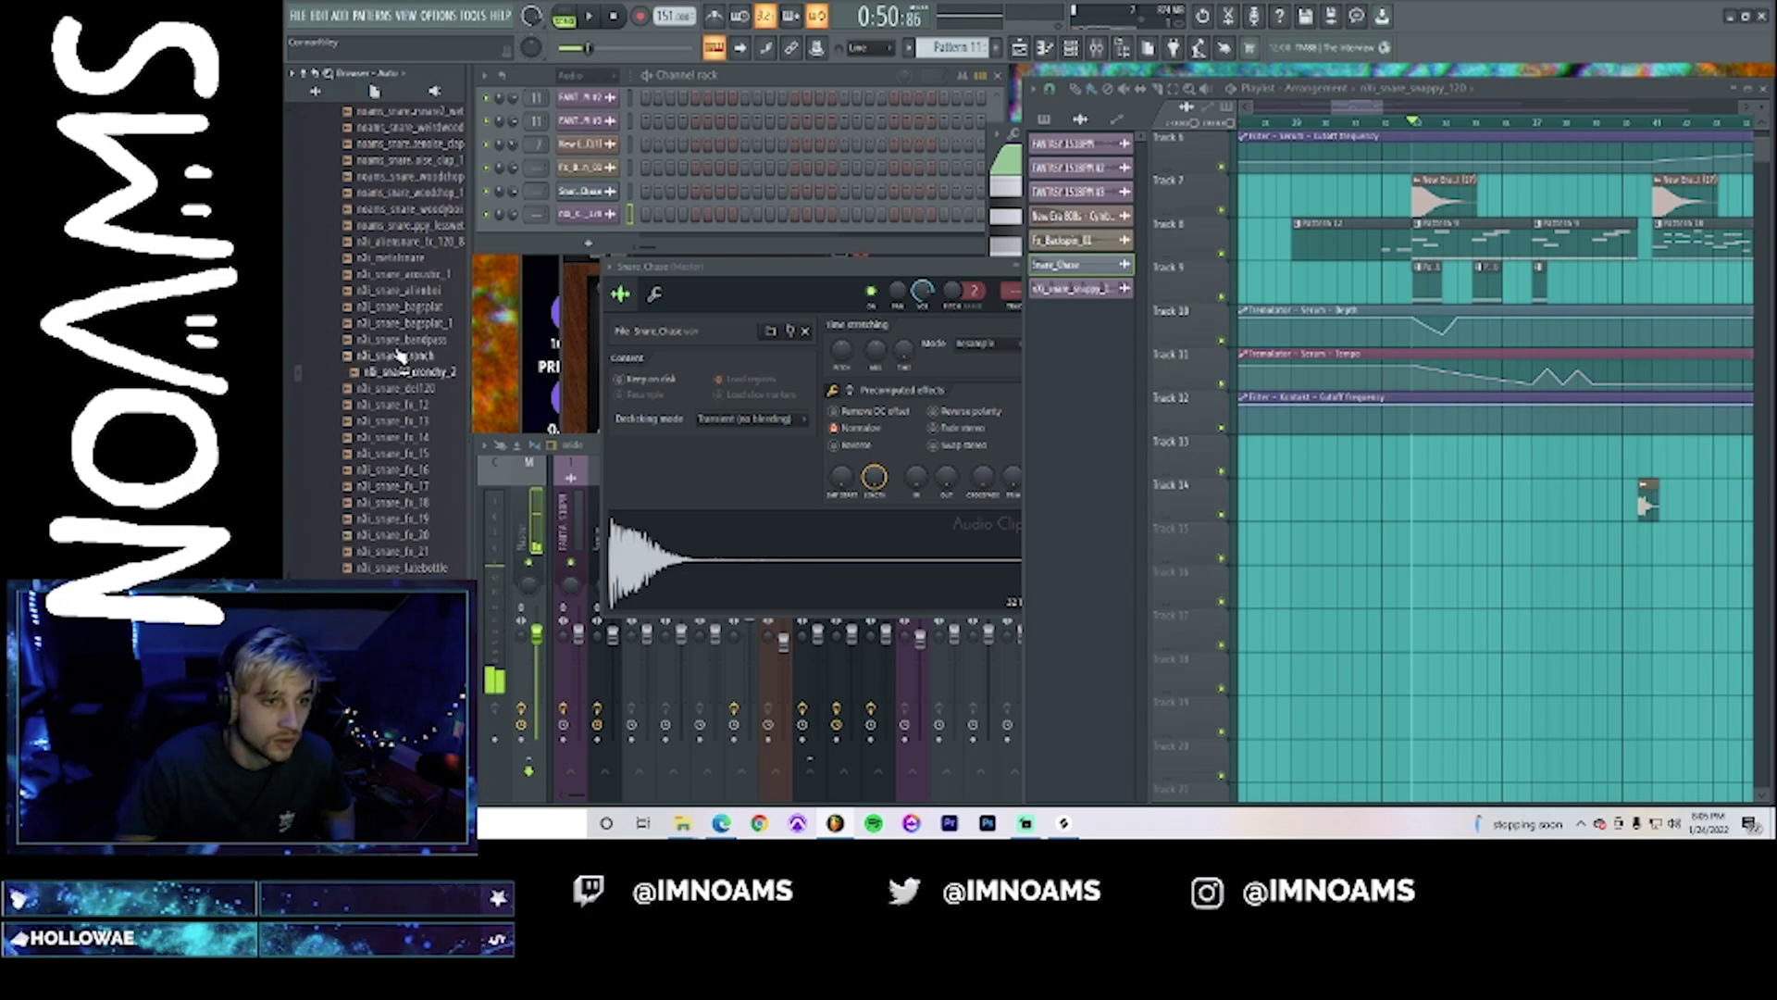
{"action": "scroll", "coordinate": [393, 546], "scroll_direction": "down", "scroll_amount": 4}
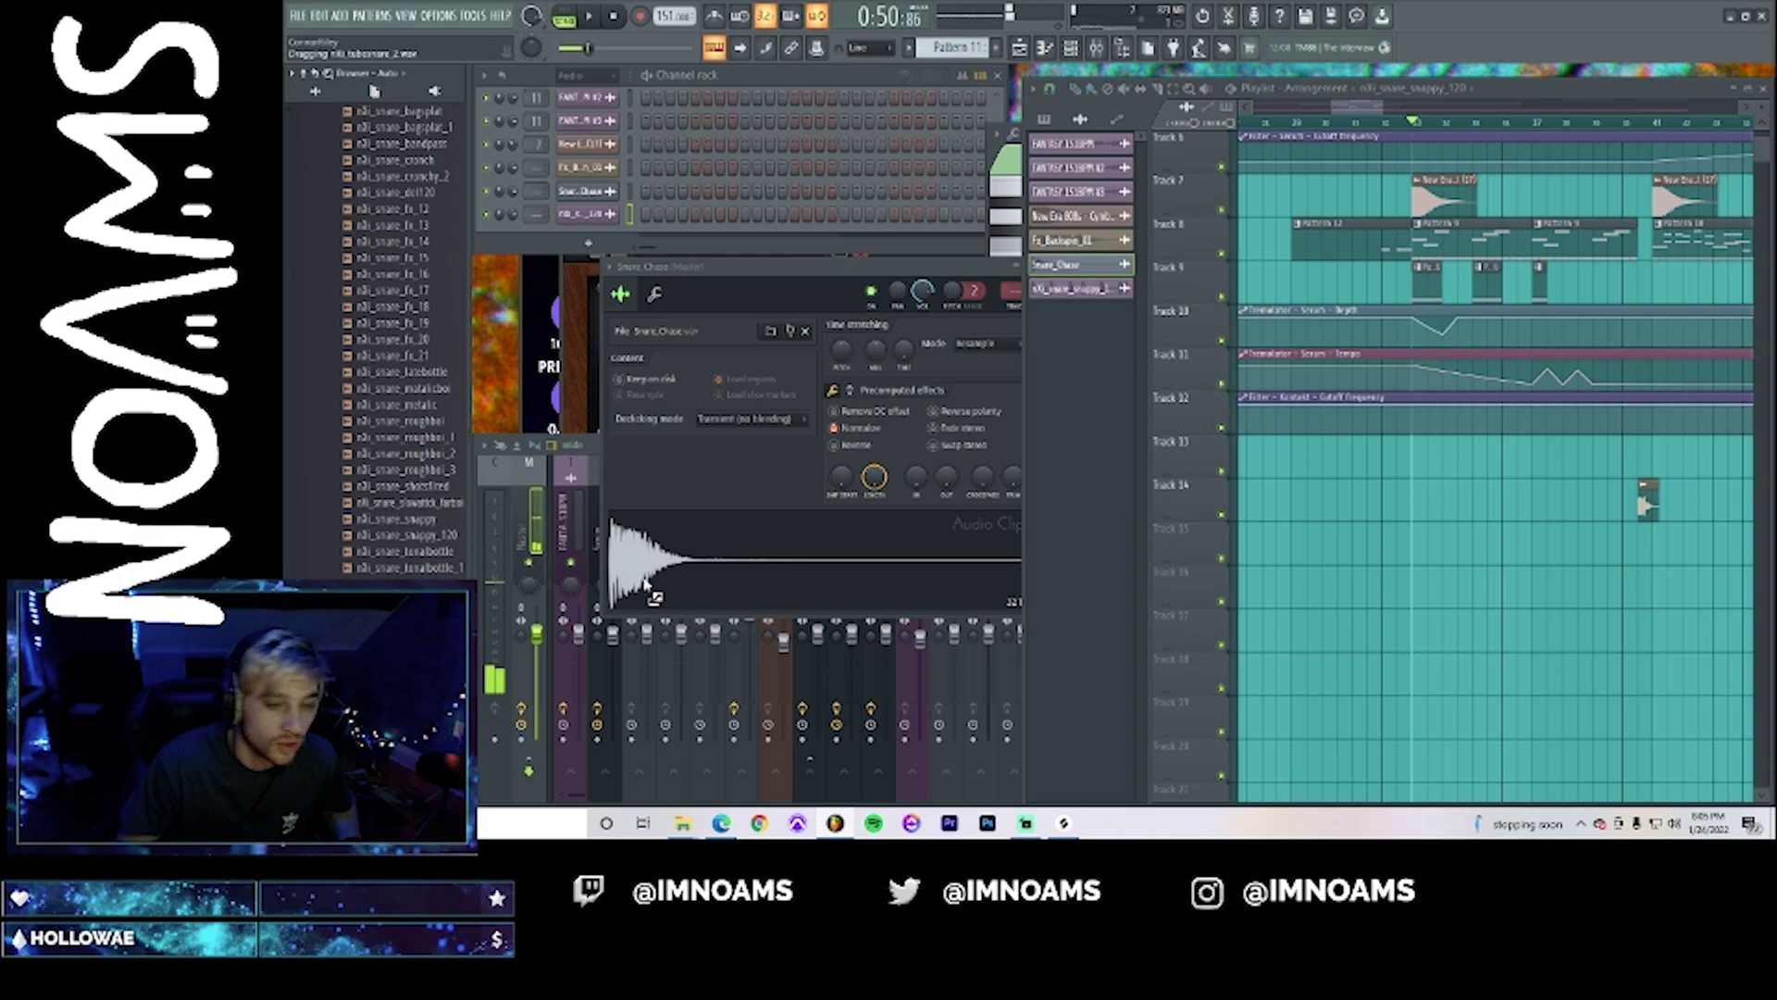
{"action": "left_click_drag", "start_coordinate": [1552, 484], "coordinate": [1694, 555]}
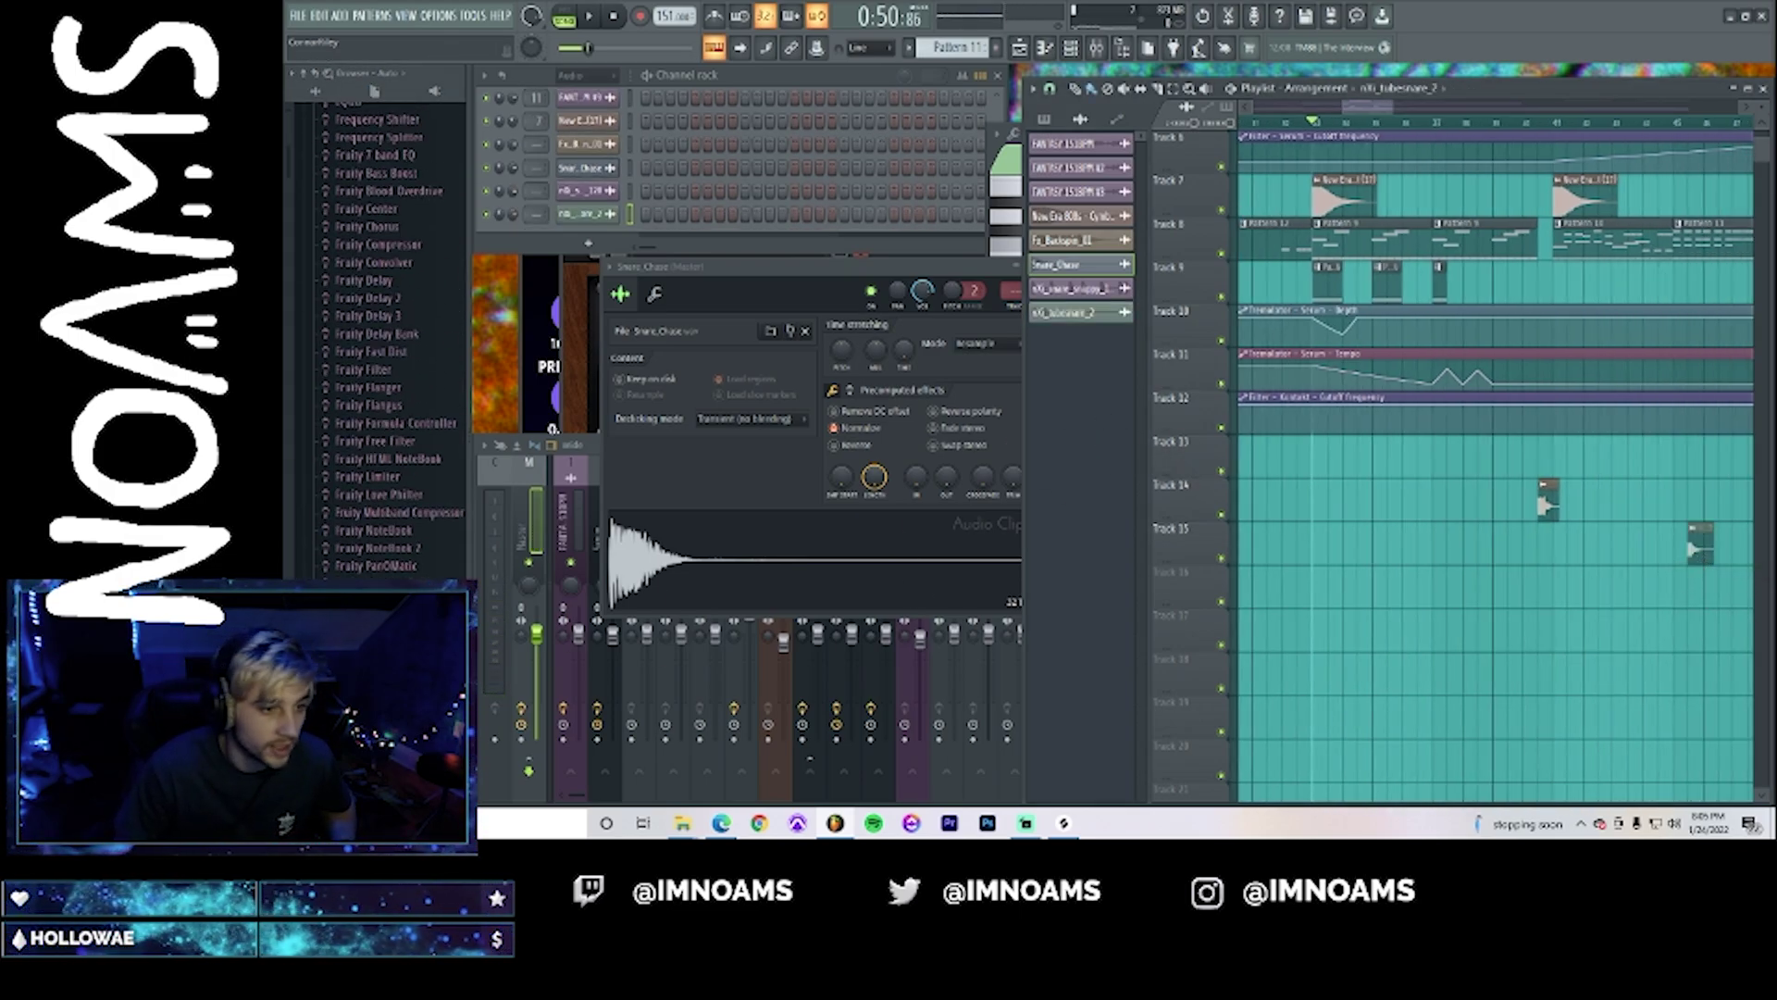
- Add the n8i_snare_cronchy_2 sample to Track 17 at bar 34 and play the section
{"action": "scroll", "coordinate": [393, 565], "scroll_direction": "down", "scroll_amount": 15}
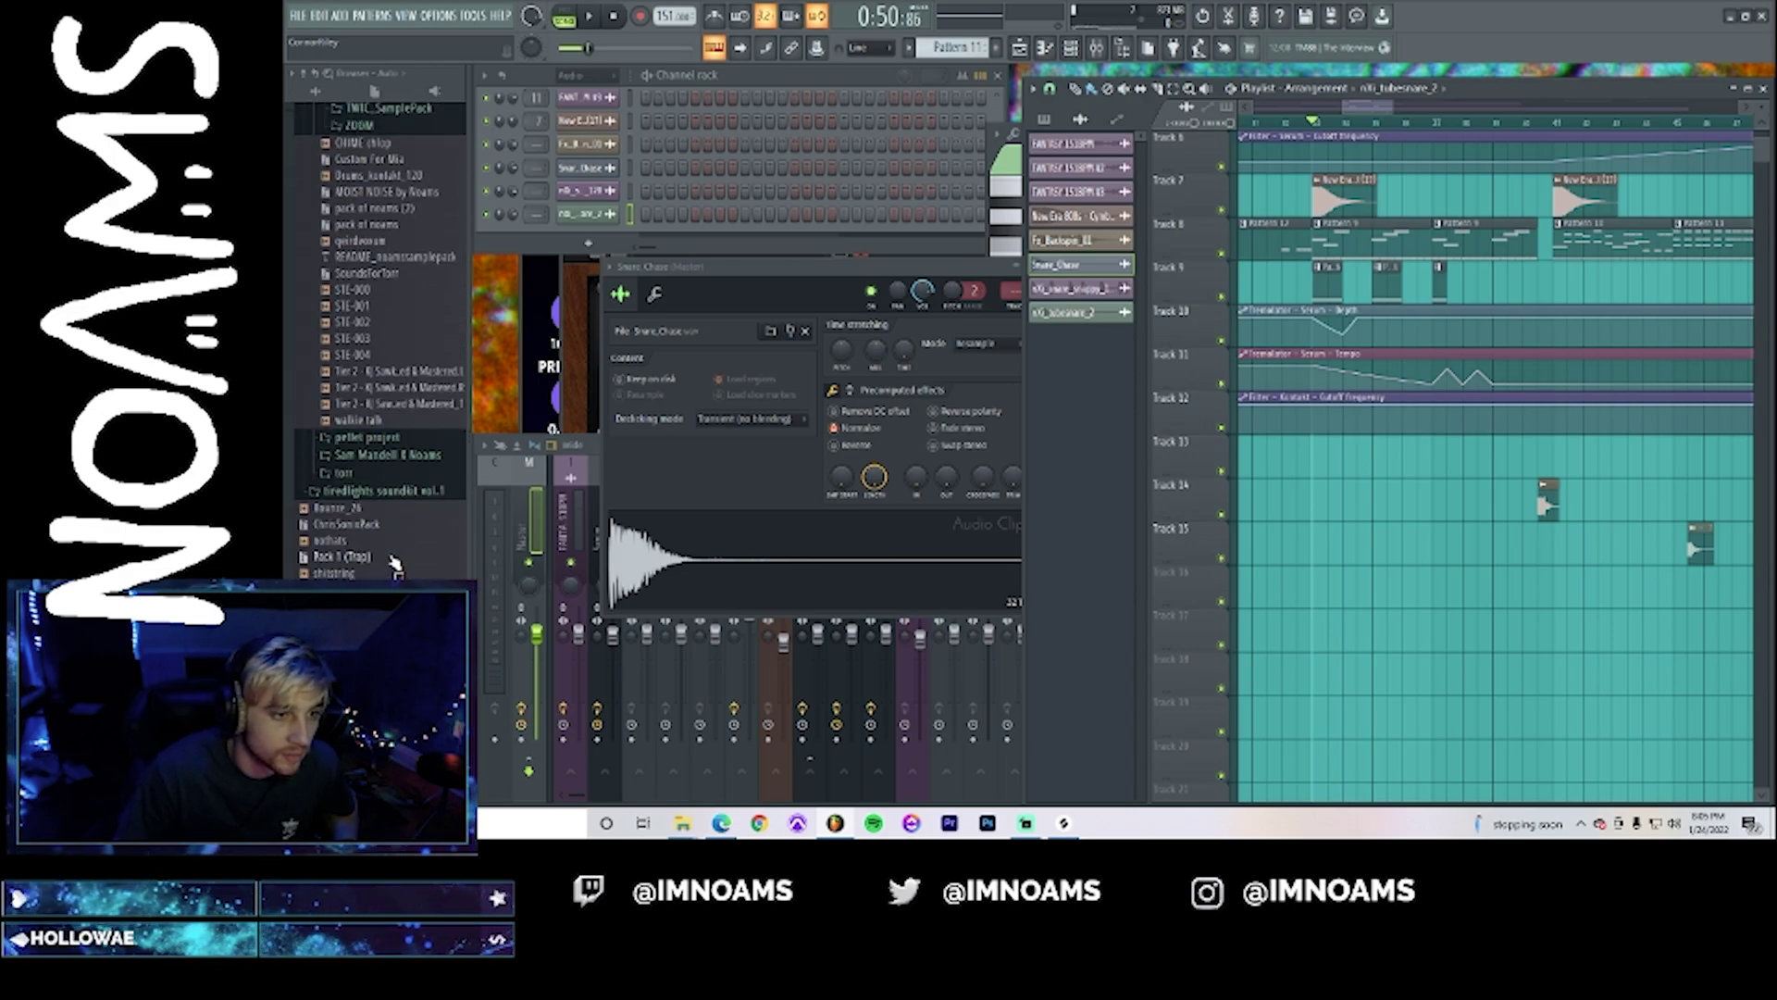
{"action": "scroll", "coordinate": [394, 563], "scroll_direction": "down", "scroll_amount": 10}
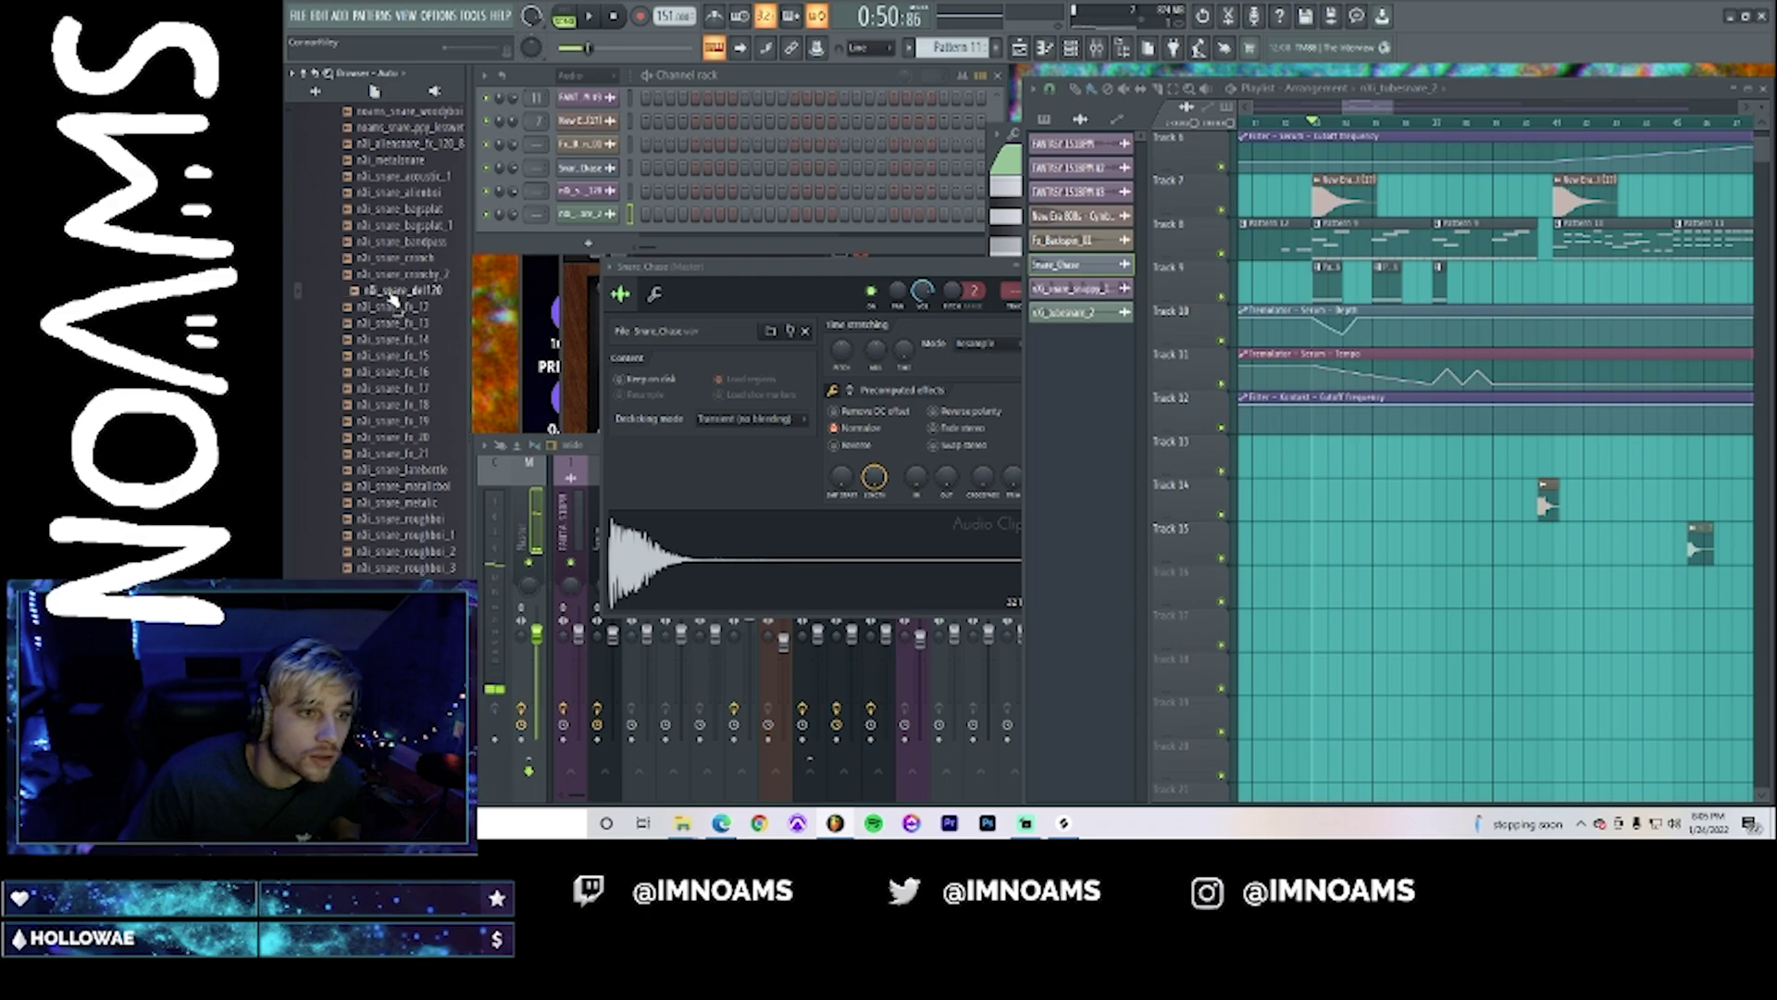
{"action": "left_click_drag", "start_coordinate": [400, 280], "coordinate": [1590, 14]}
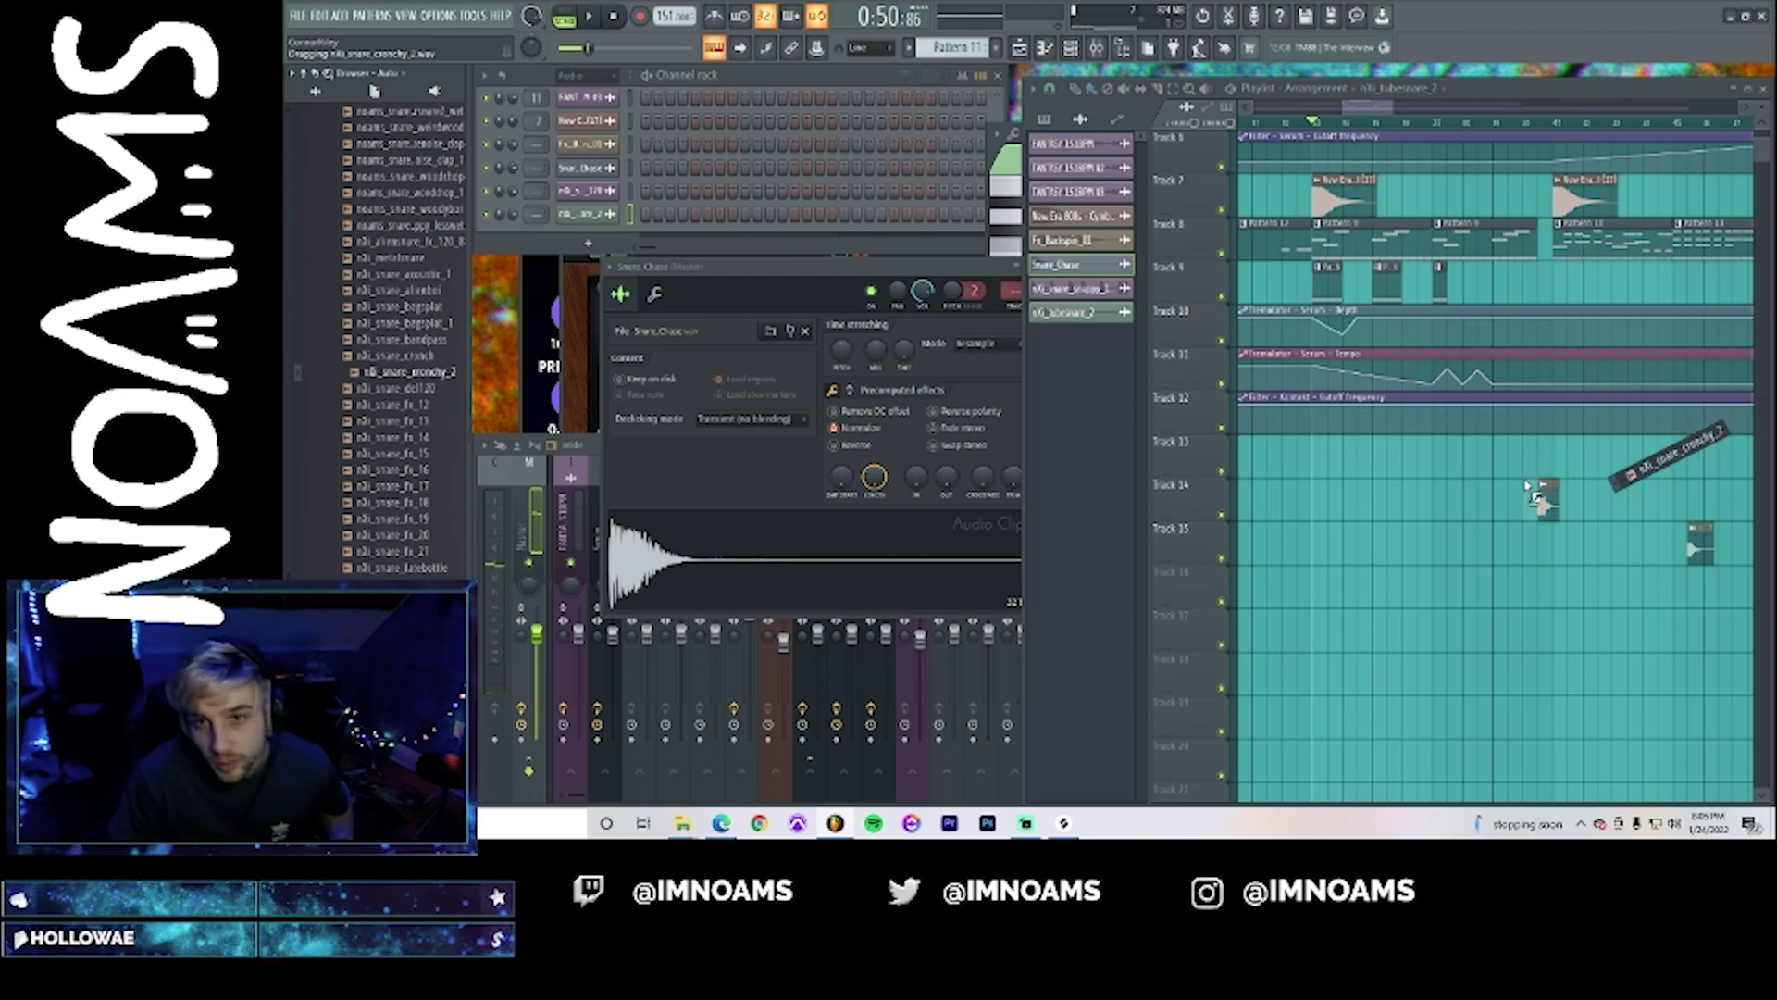
{"action": "left_click_drag", "start_coordinate": [1356, 634], "coordinate": [1351, 633]}
{"action": "key", "text": "space"}
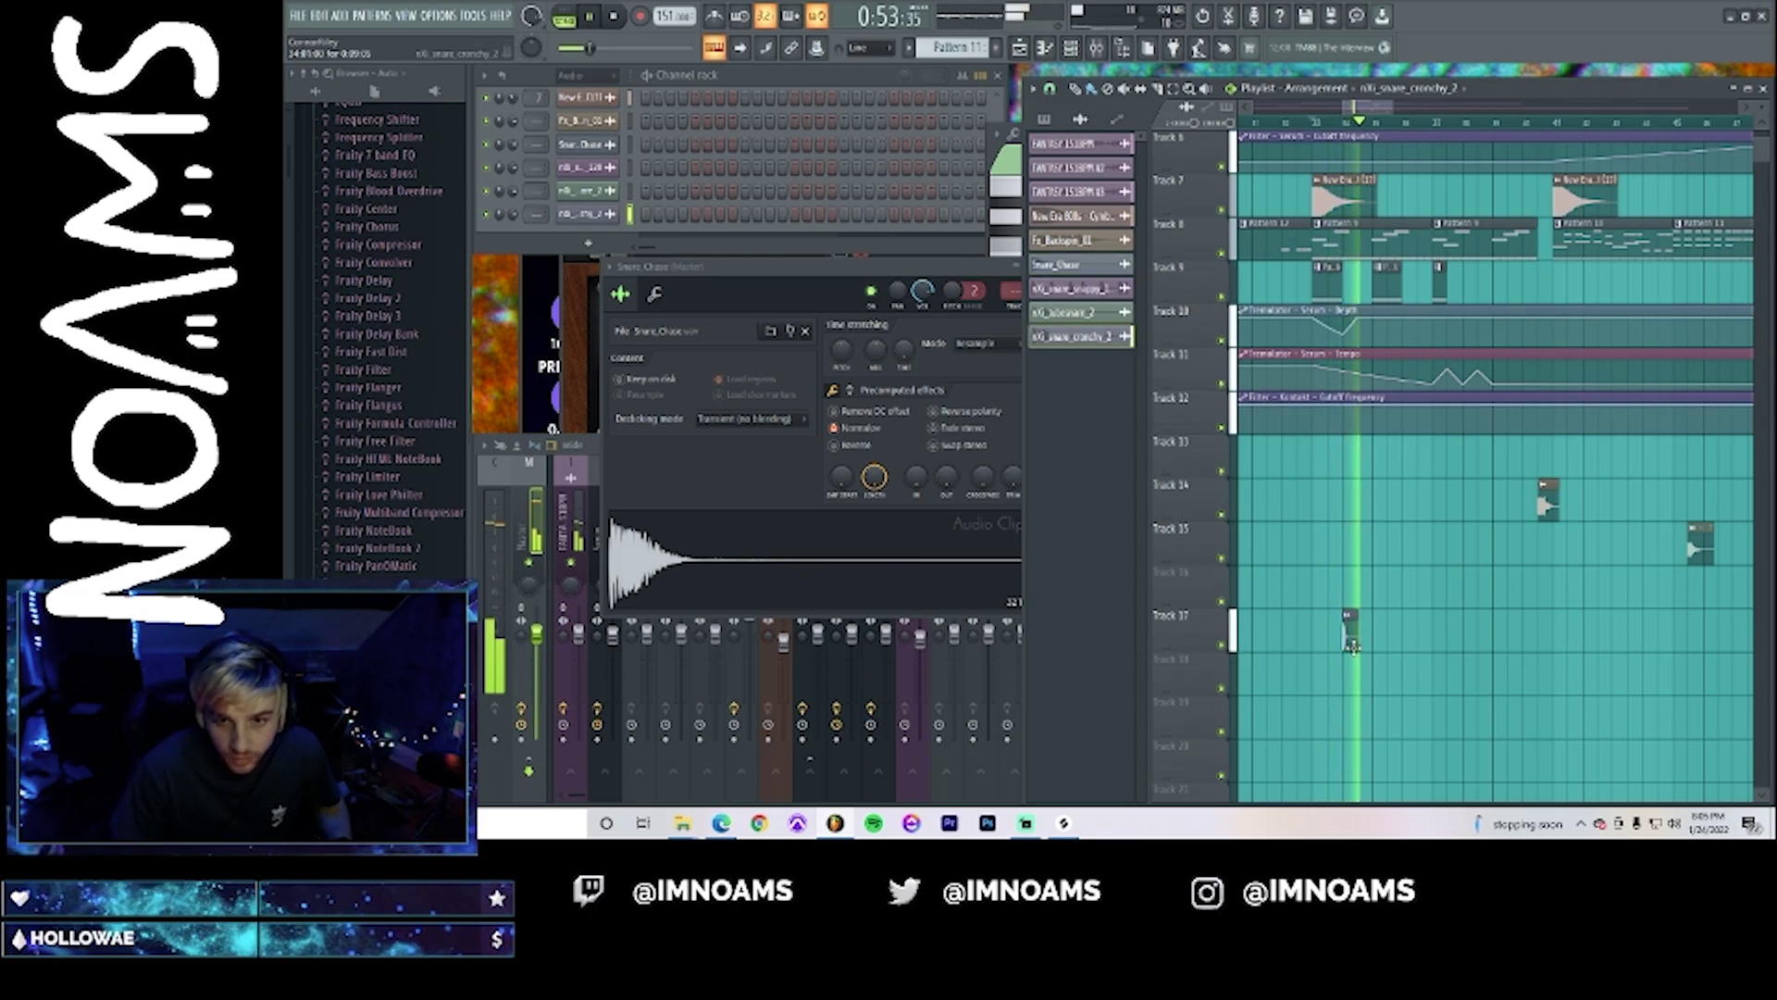
- Repeat the n8i_snare_cronchy_2 clip on Track 17 at bars 36, 38 and 40
{"action": "double_click", "coordinate": [1351, 633]}
{"action": "left_click", "coordinate": [1407, 631]}
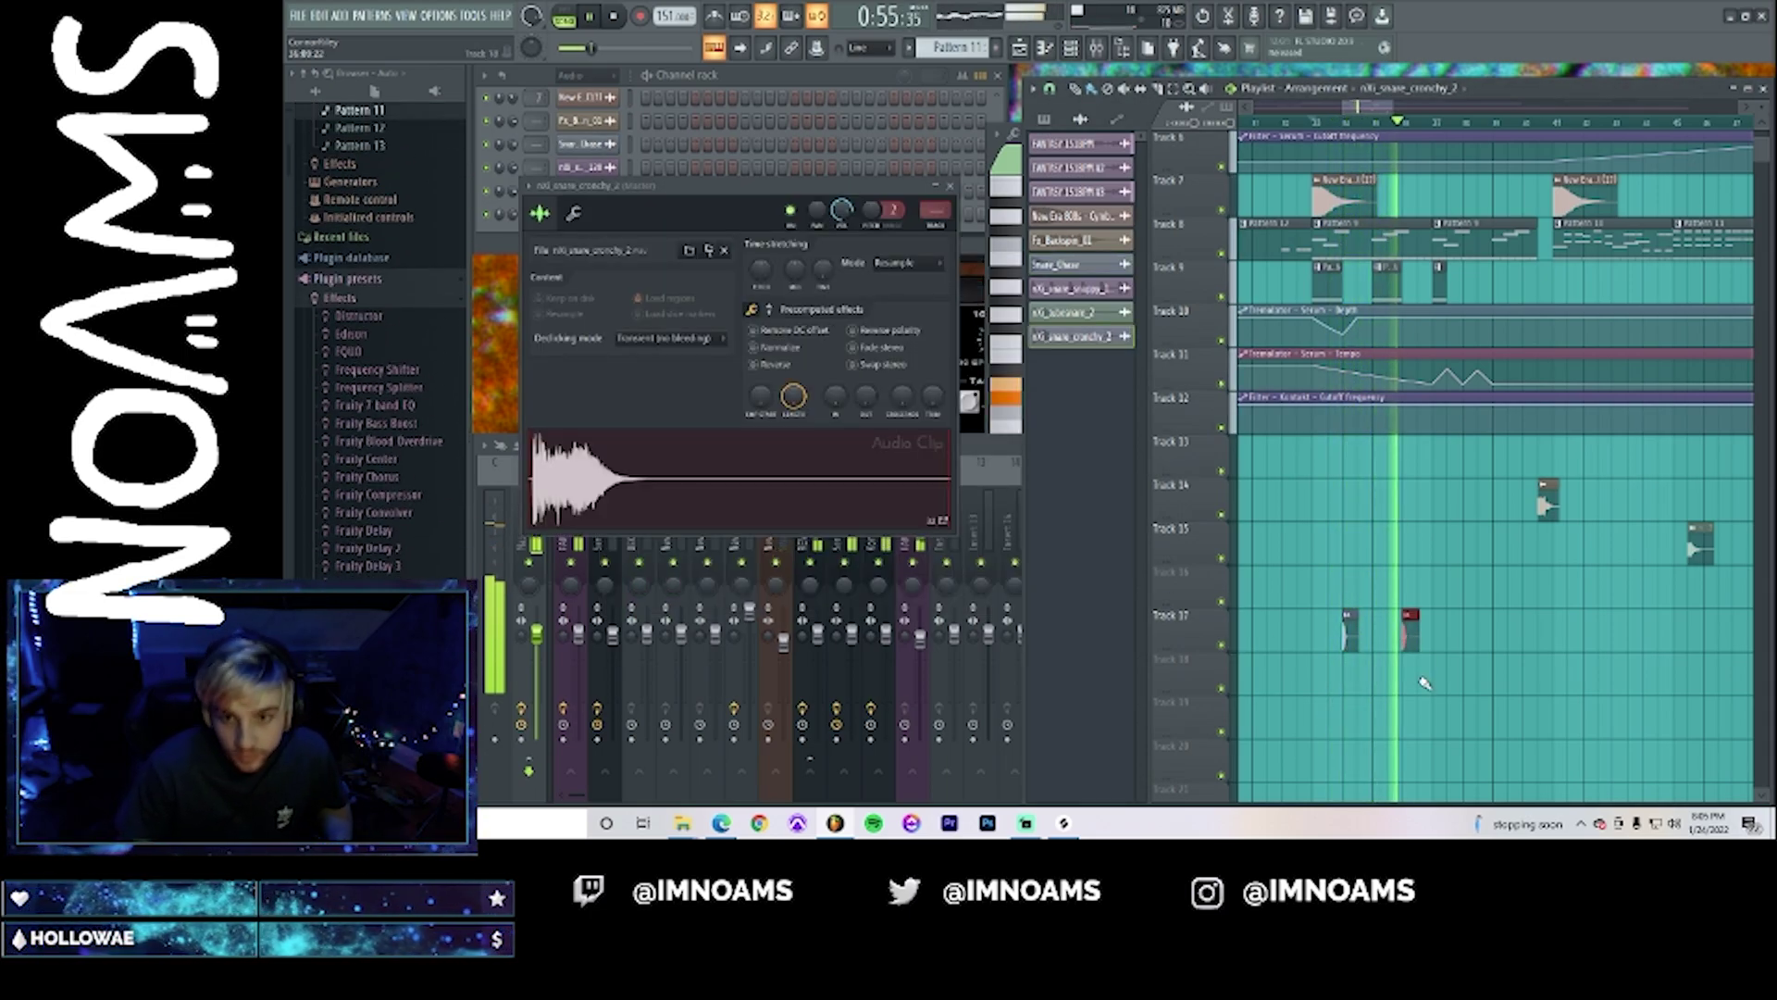
{"action": "left_click", "coordinate": [1470, 632]}
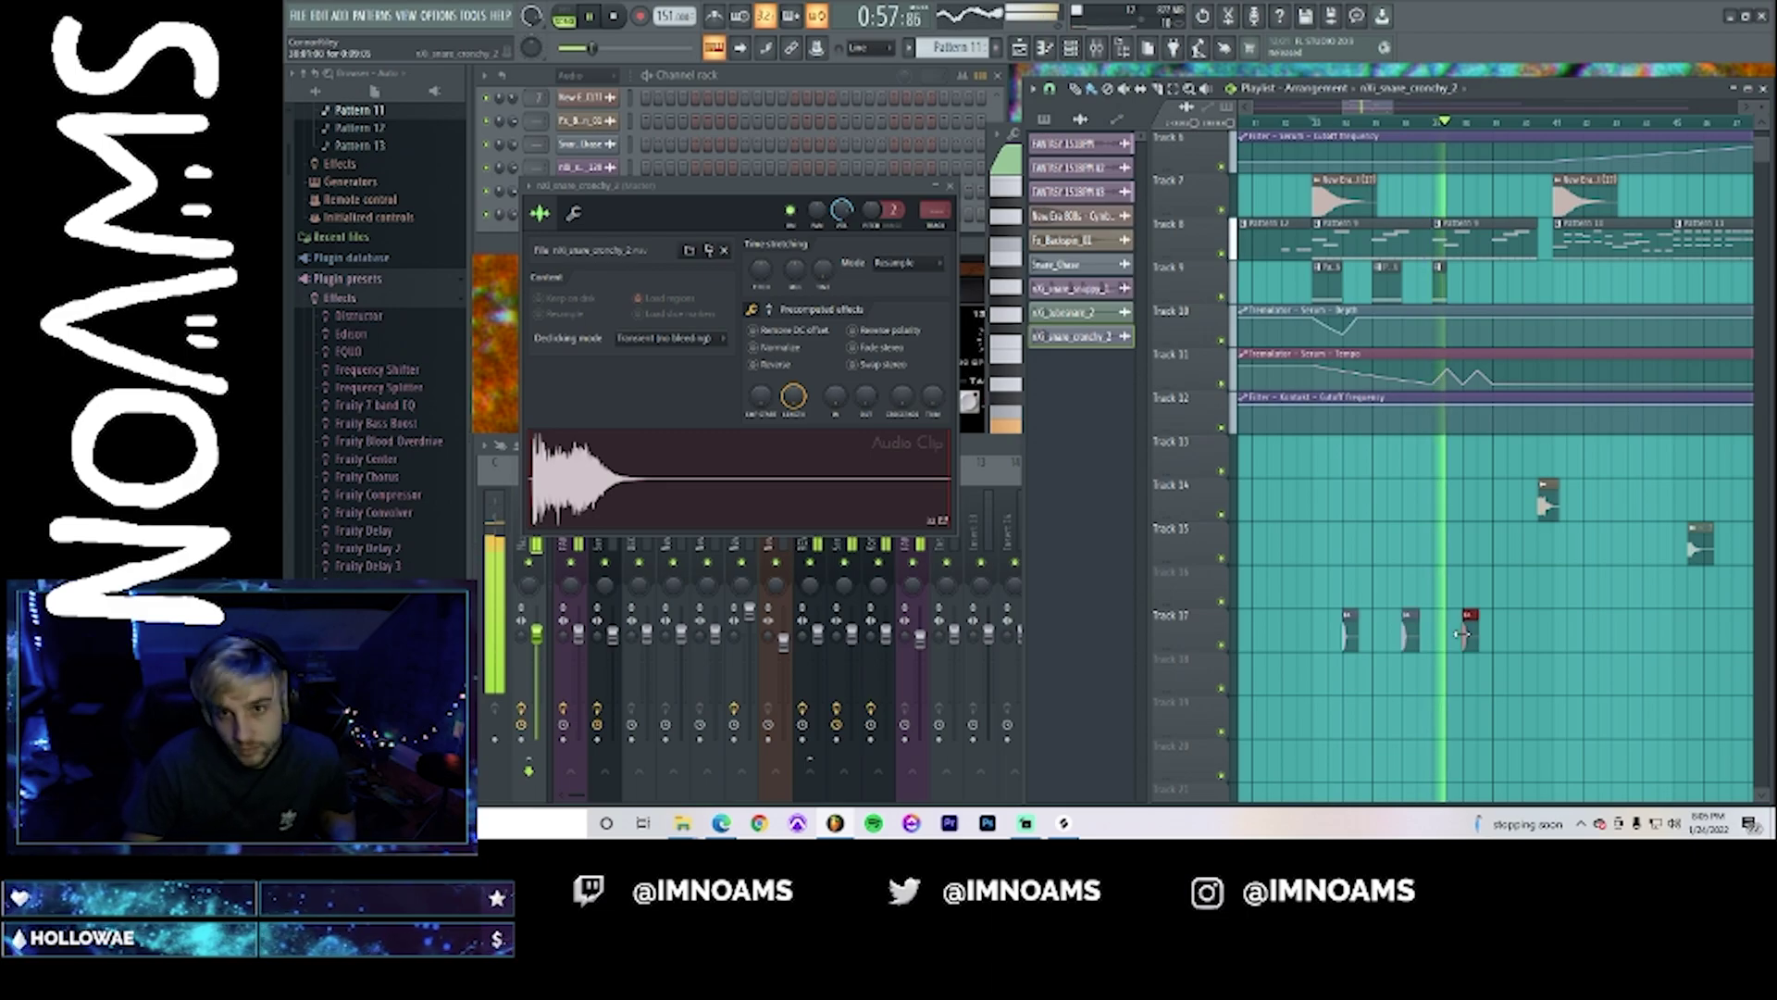
{"action": "left_click", "coordinate": [1530, 632]}
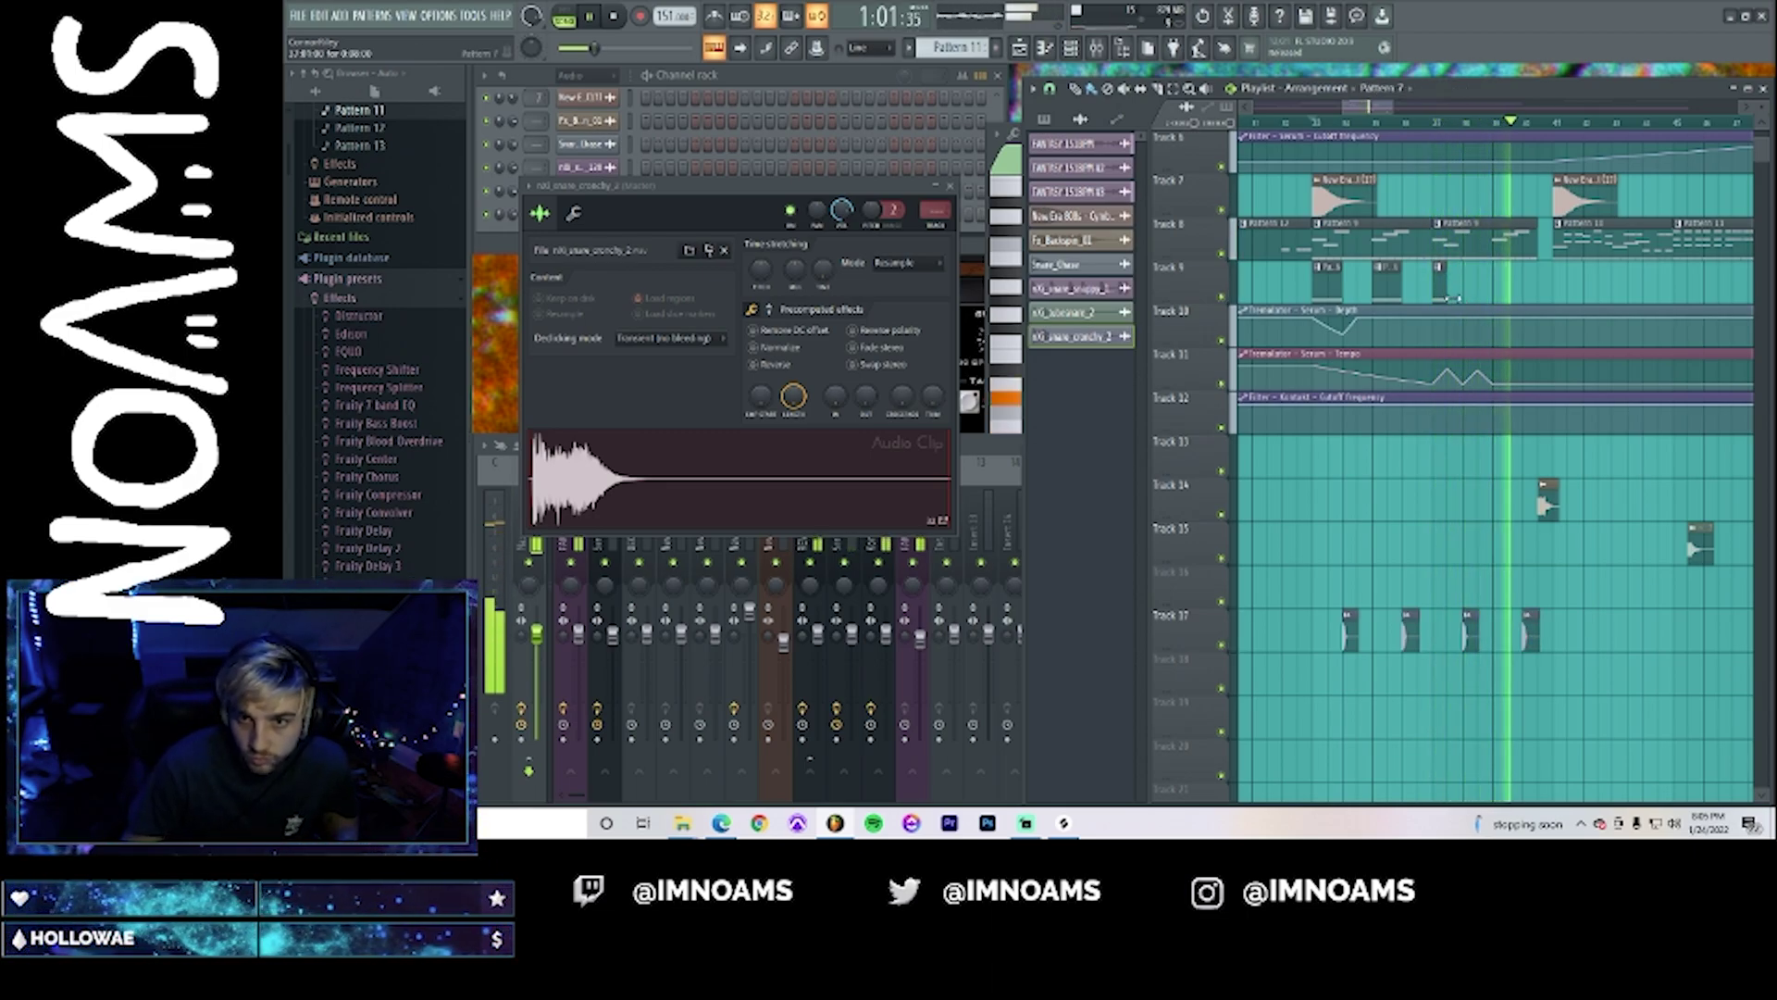
- Fill out Track 9 with Pattern 7 clips at bars 37 and 39, and repeat the Fx_Backspin_01 clip on Track 14 just before bar 45
{"action": "left_click_drag", "start_coordinate": [1446, 292], "coordinate": [1461, 291]}
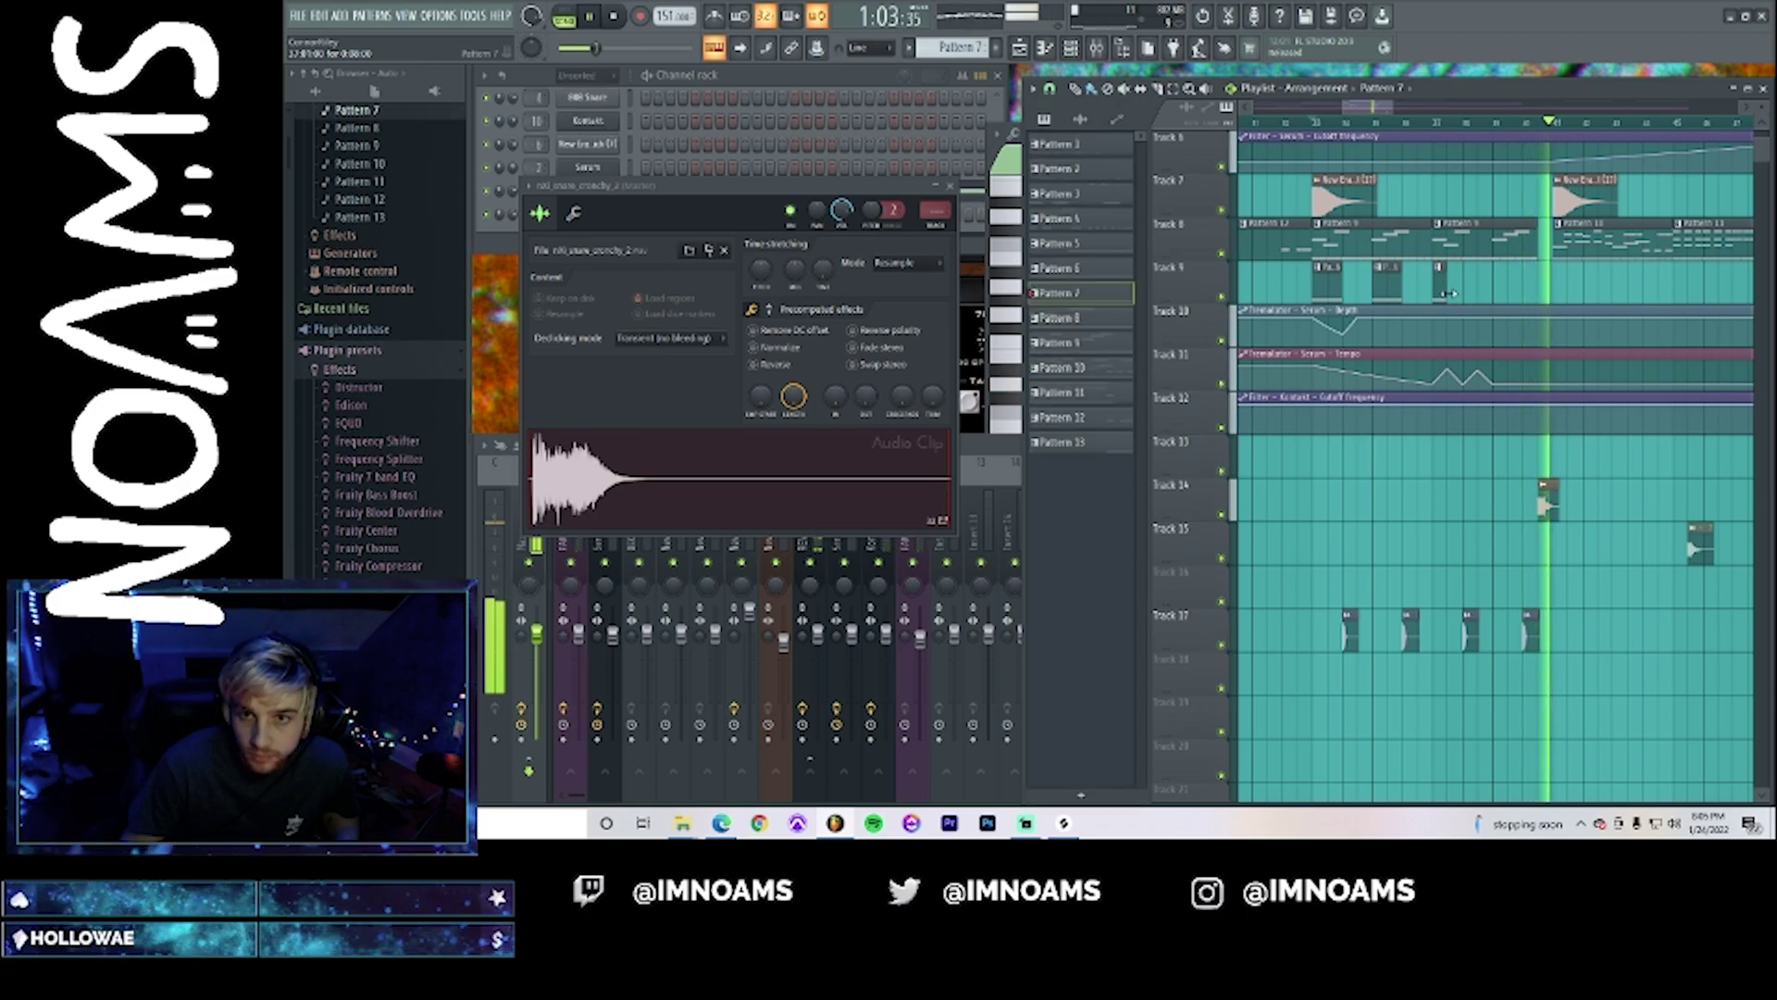
{"action": "left_click", "coordinate": [1500, 282]}
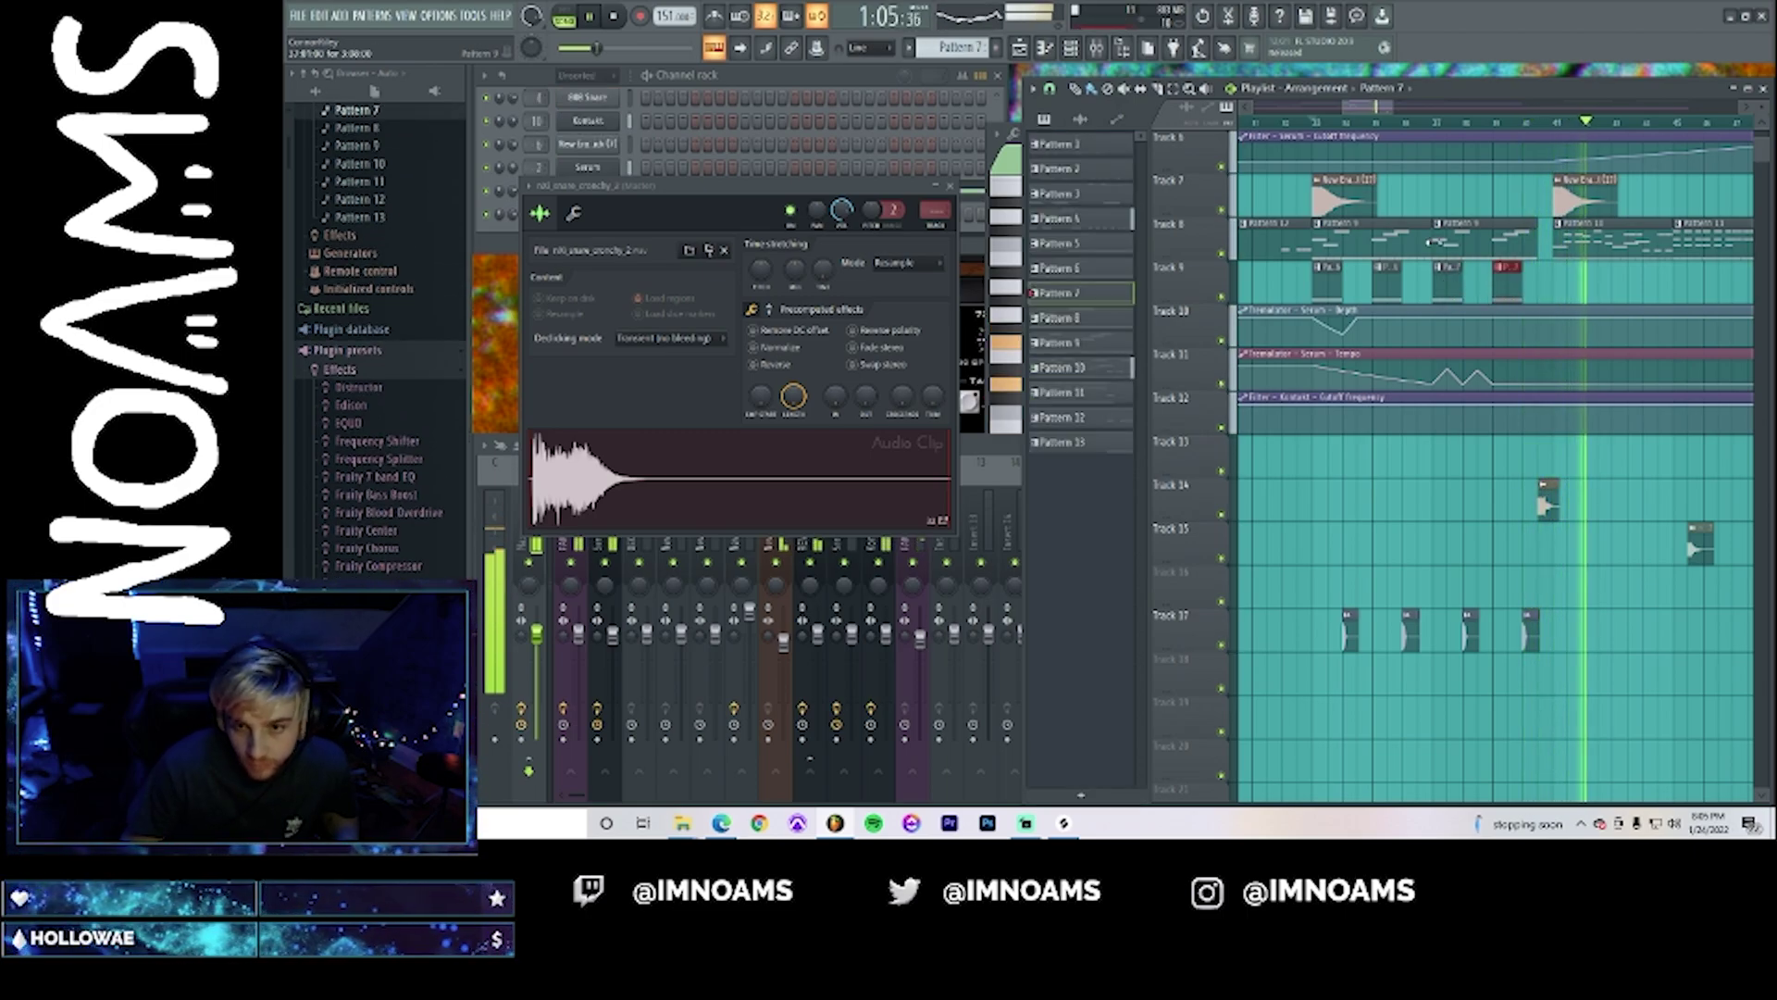
{"action": "left_click_drag", "start_coordinate": [1367, 109], "coordinate": [1394, 112]}
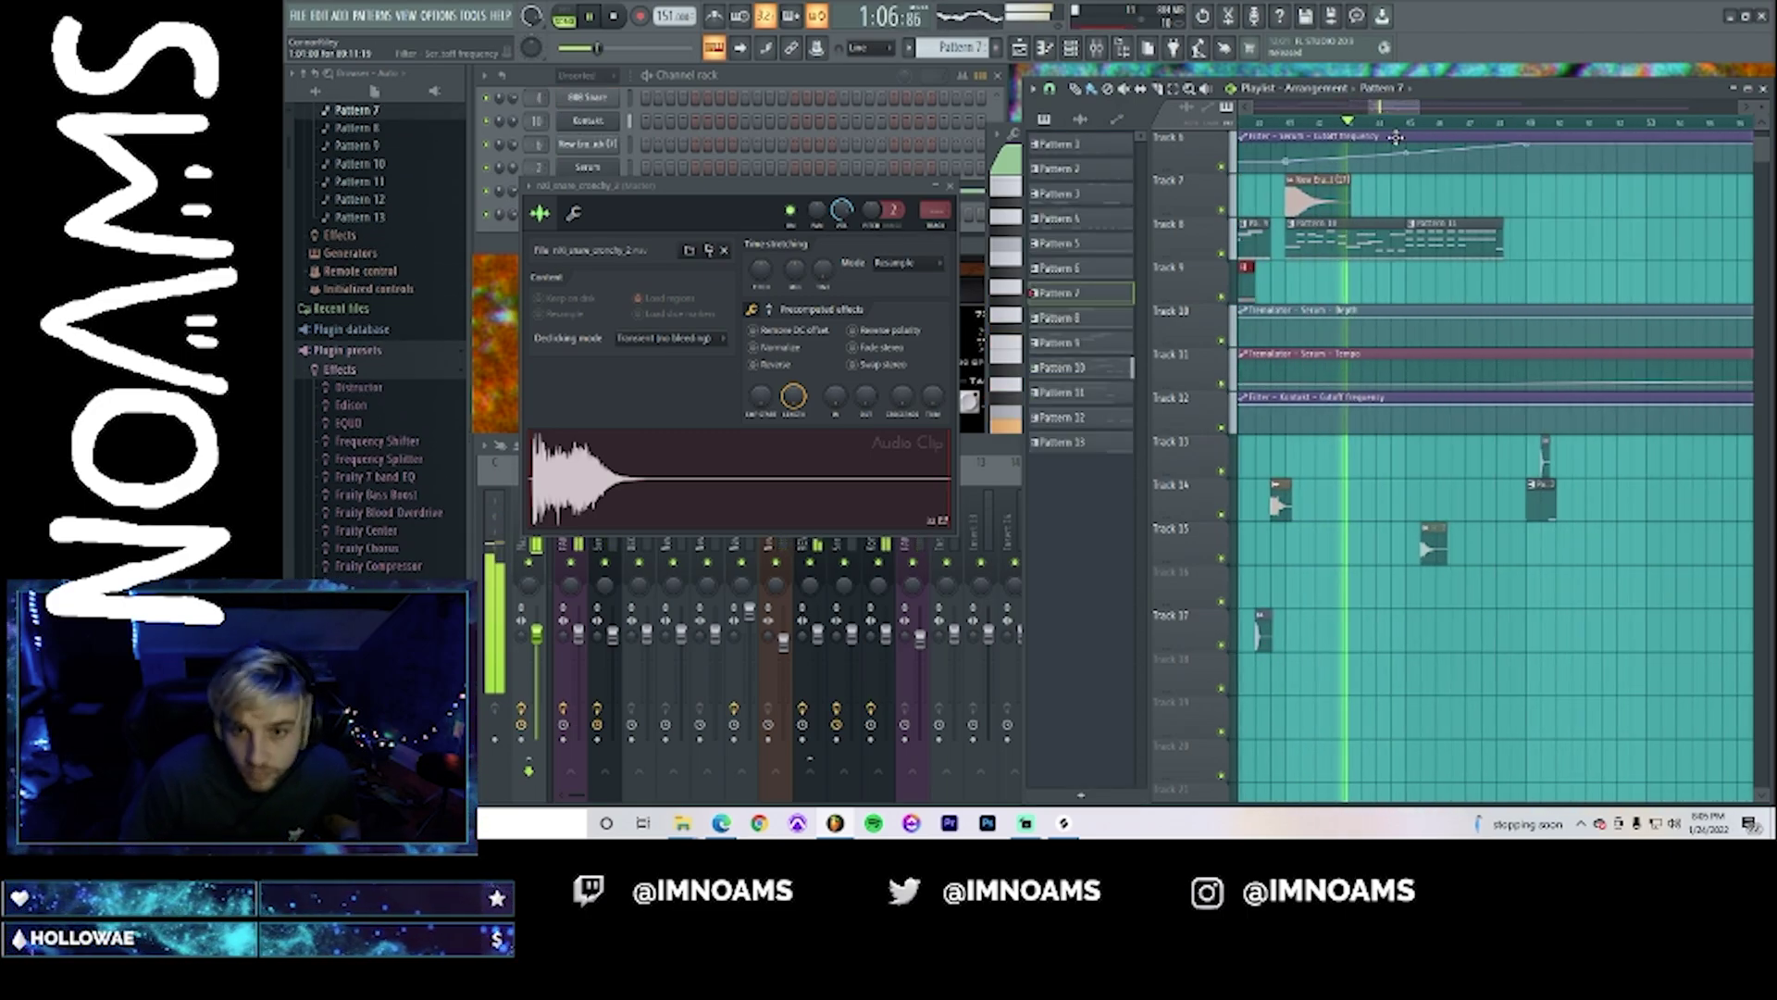
{"action": "left_click", "coordinate": [1400, 504]}
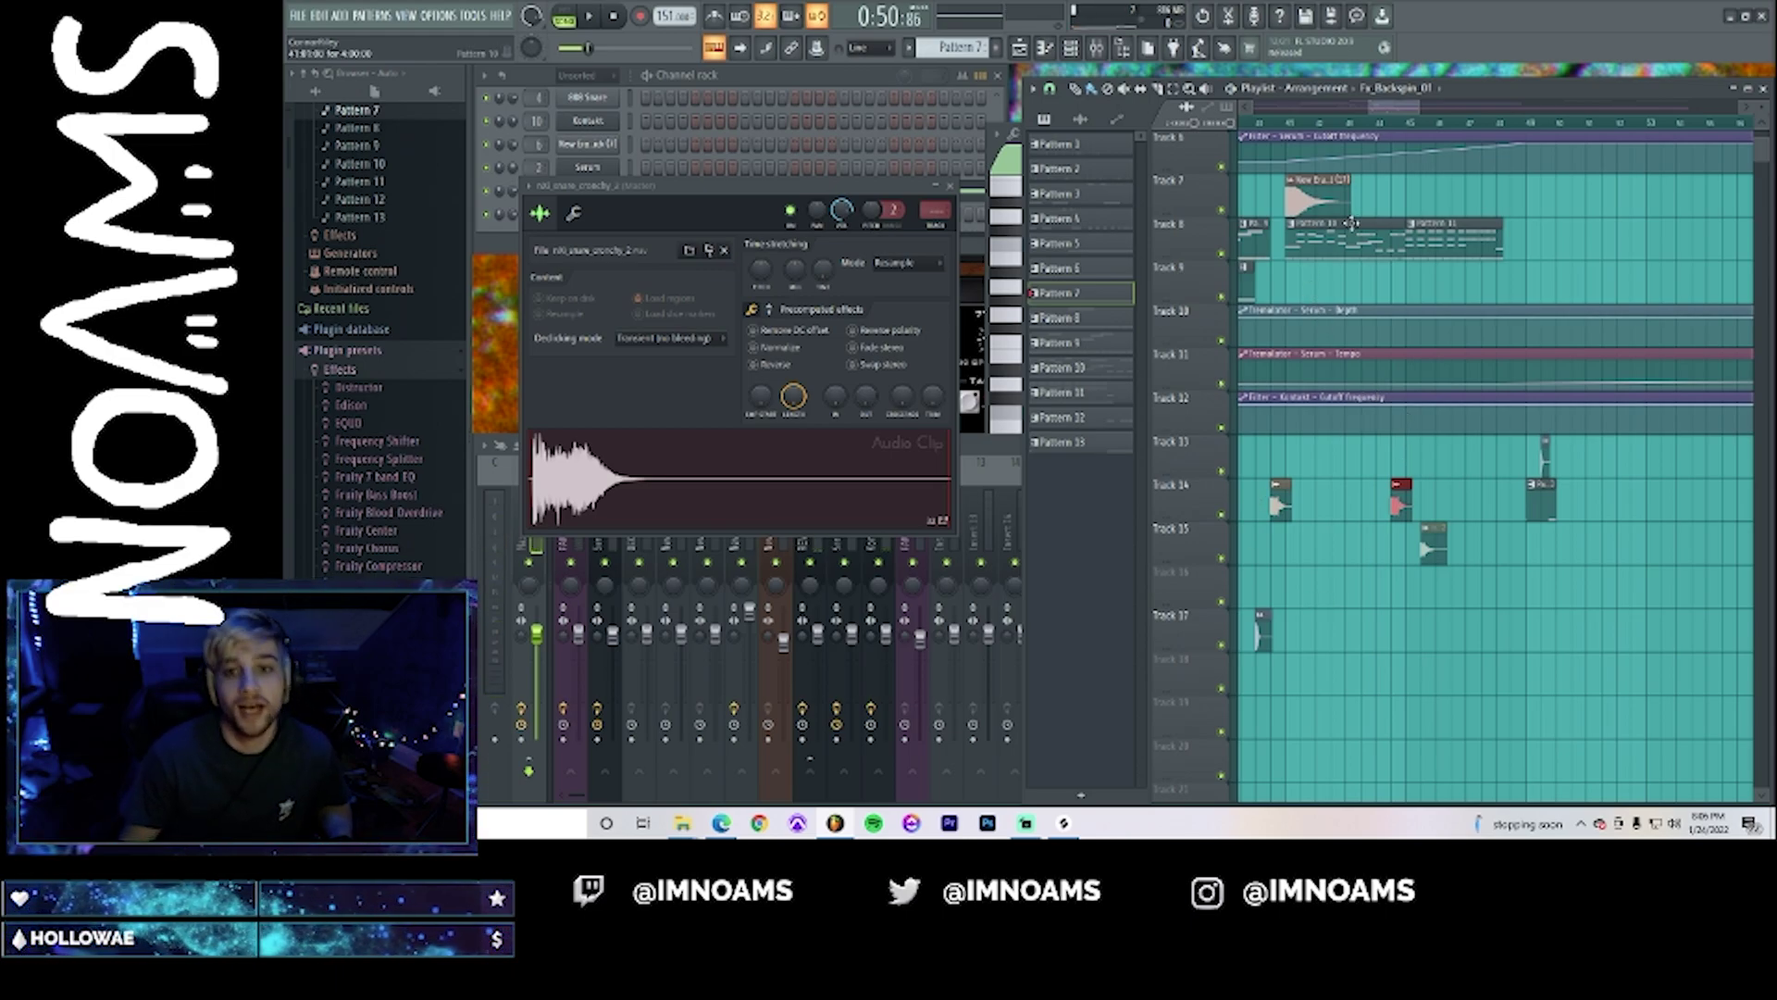
{"action": "key", "text": "space"}
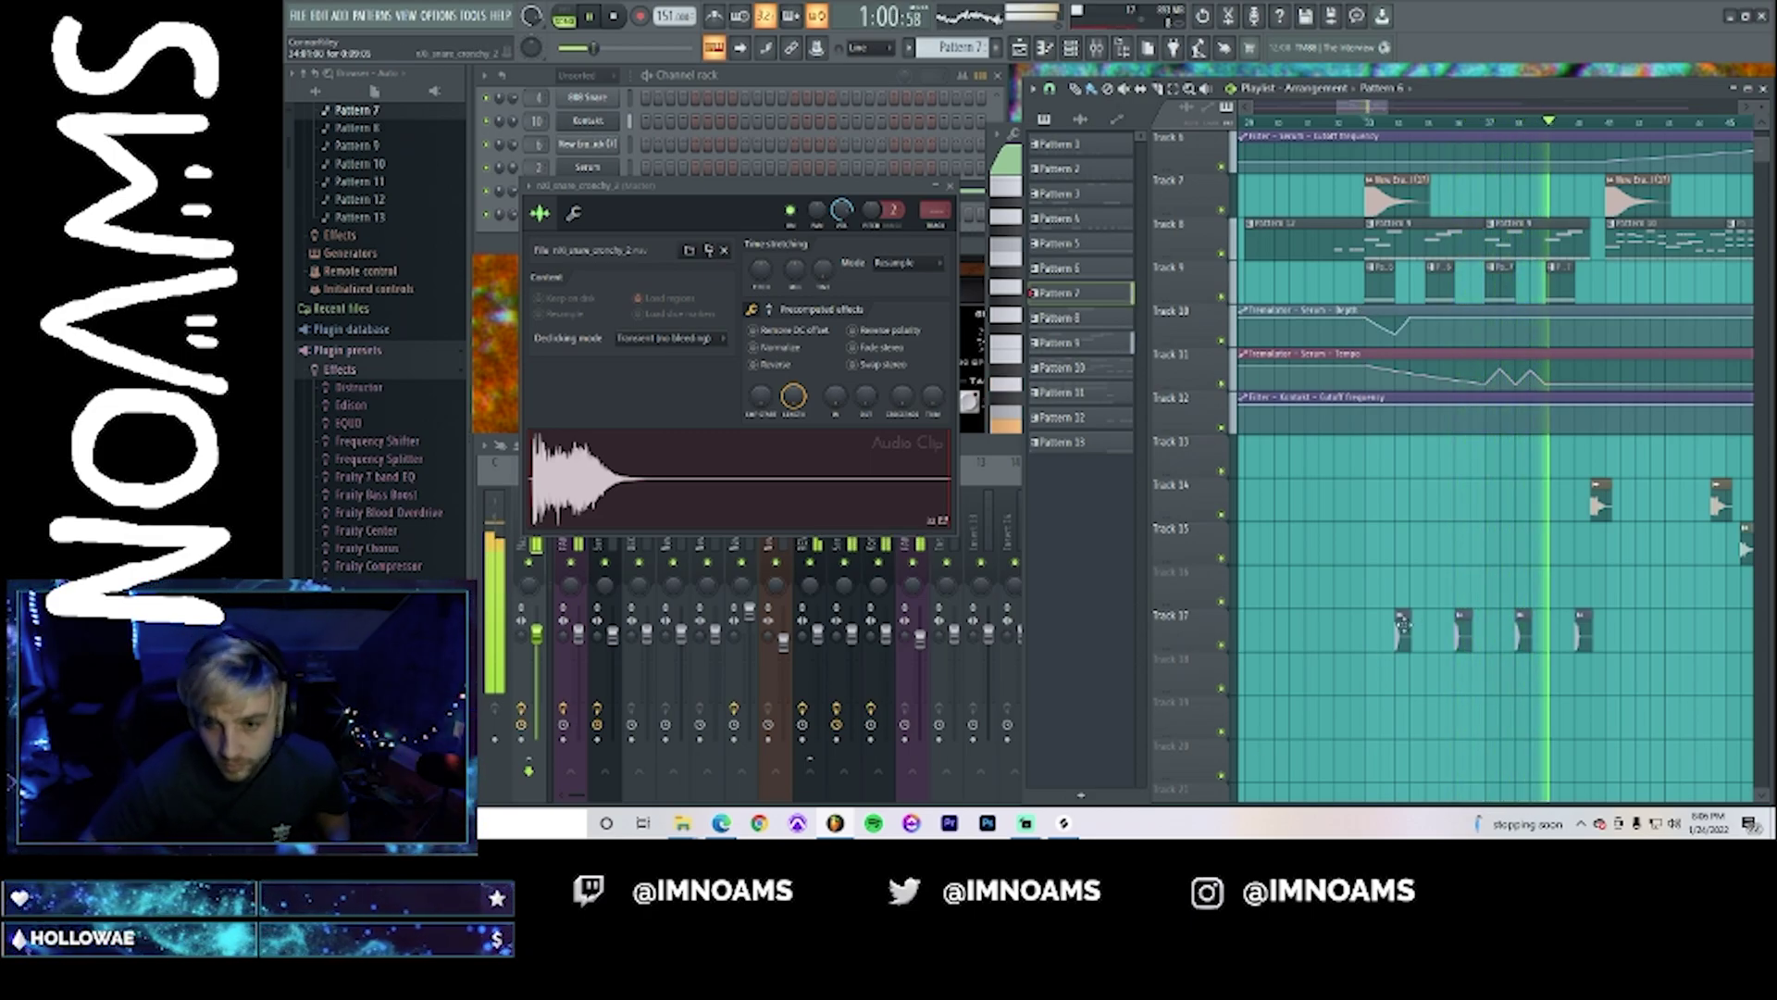
{"action": "key", "text": "space"}
- Shift the pitch of n8i_snare_cronchy_2 by +100 cents with Auto time stretching and listen to it in the bar 33 section
{"action": "left_click", "coordinate": [701, 358]}
{"action": "left_click_drag", "start_coordinate": [766, 270], "coordinate": [766, 263]}
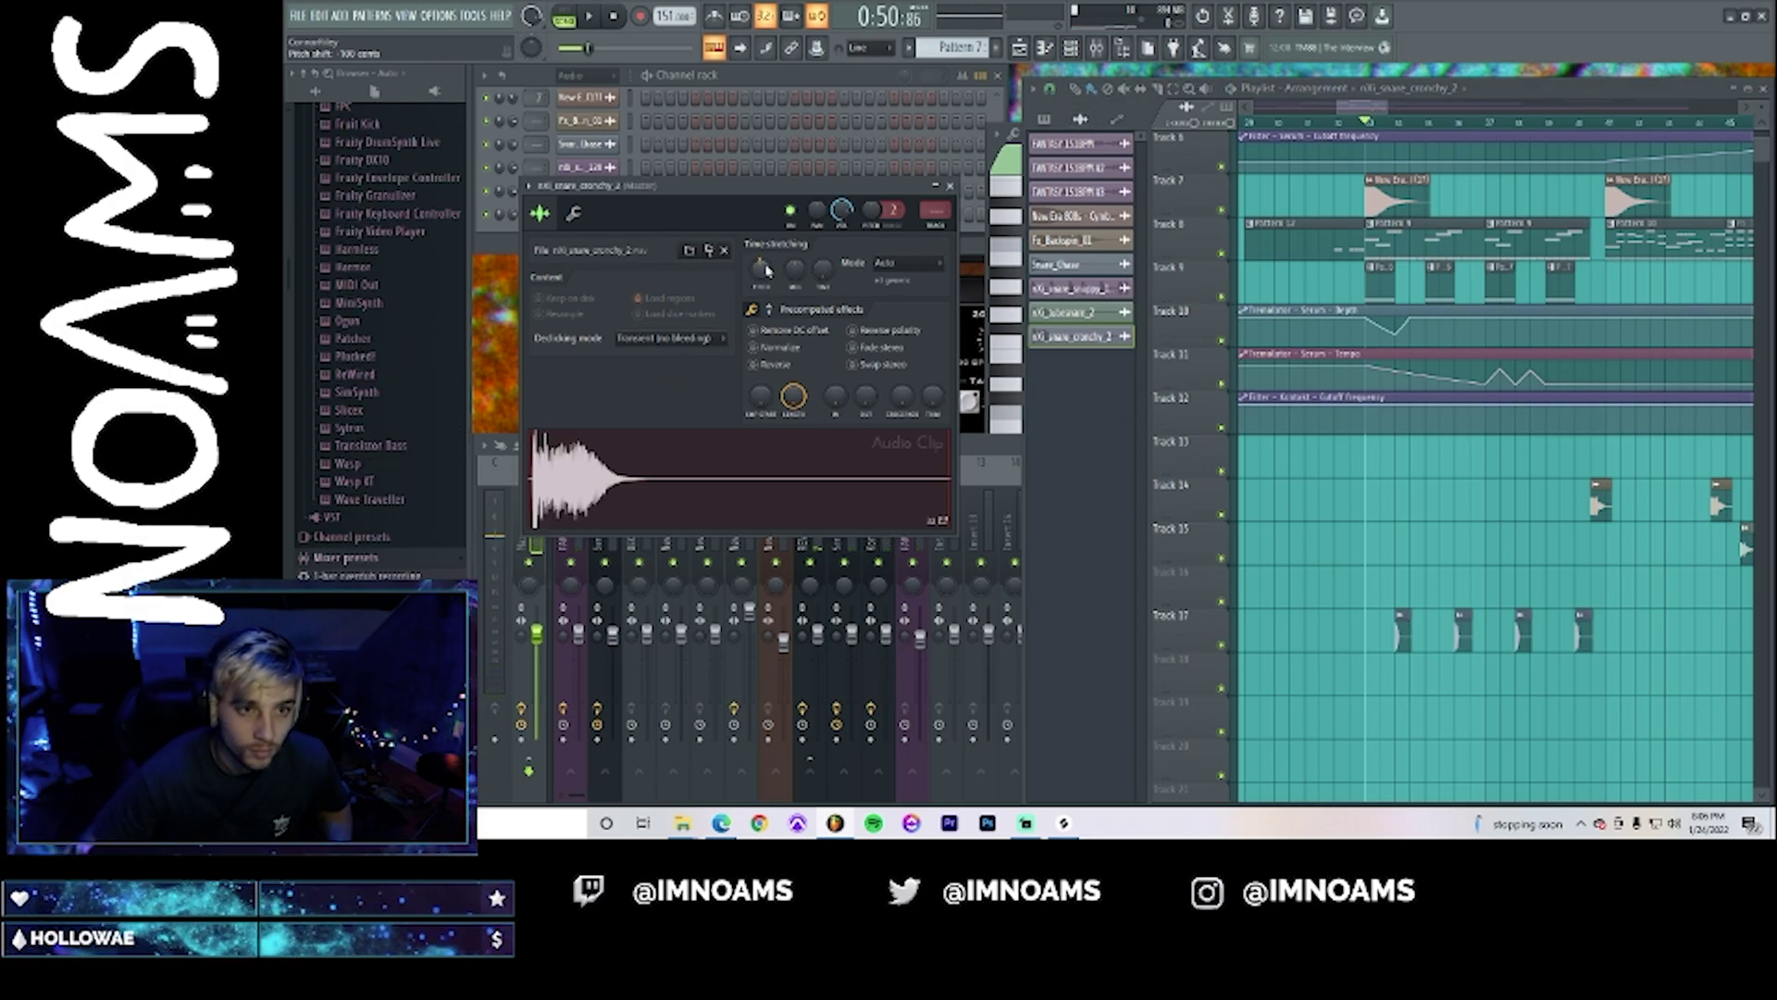
{"action": "key", "text": "space"}
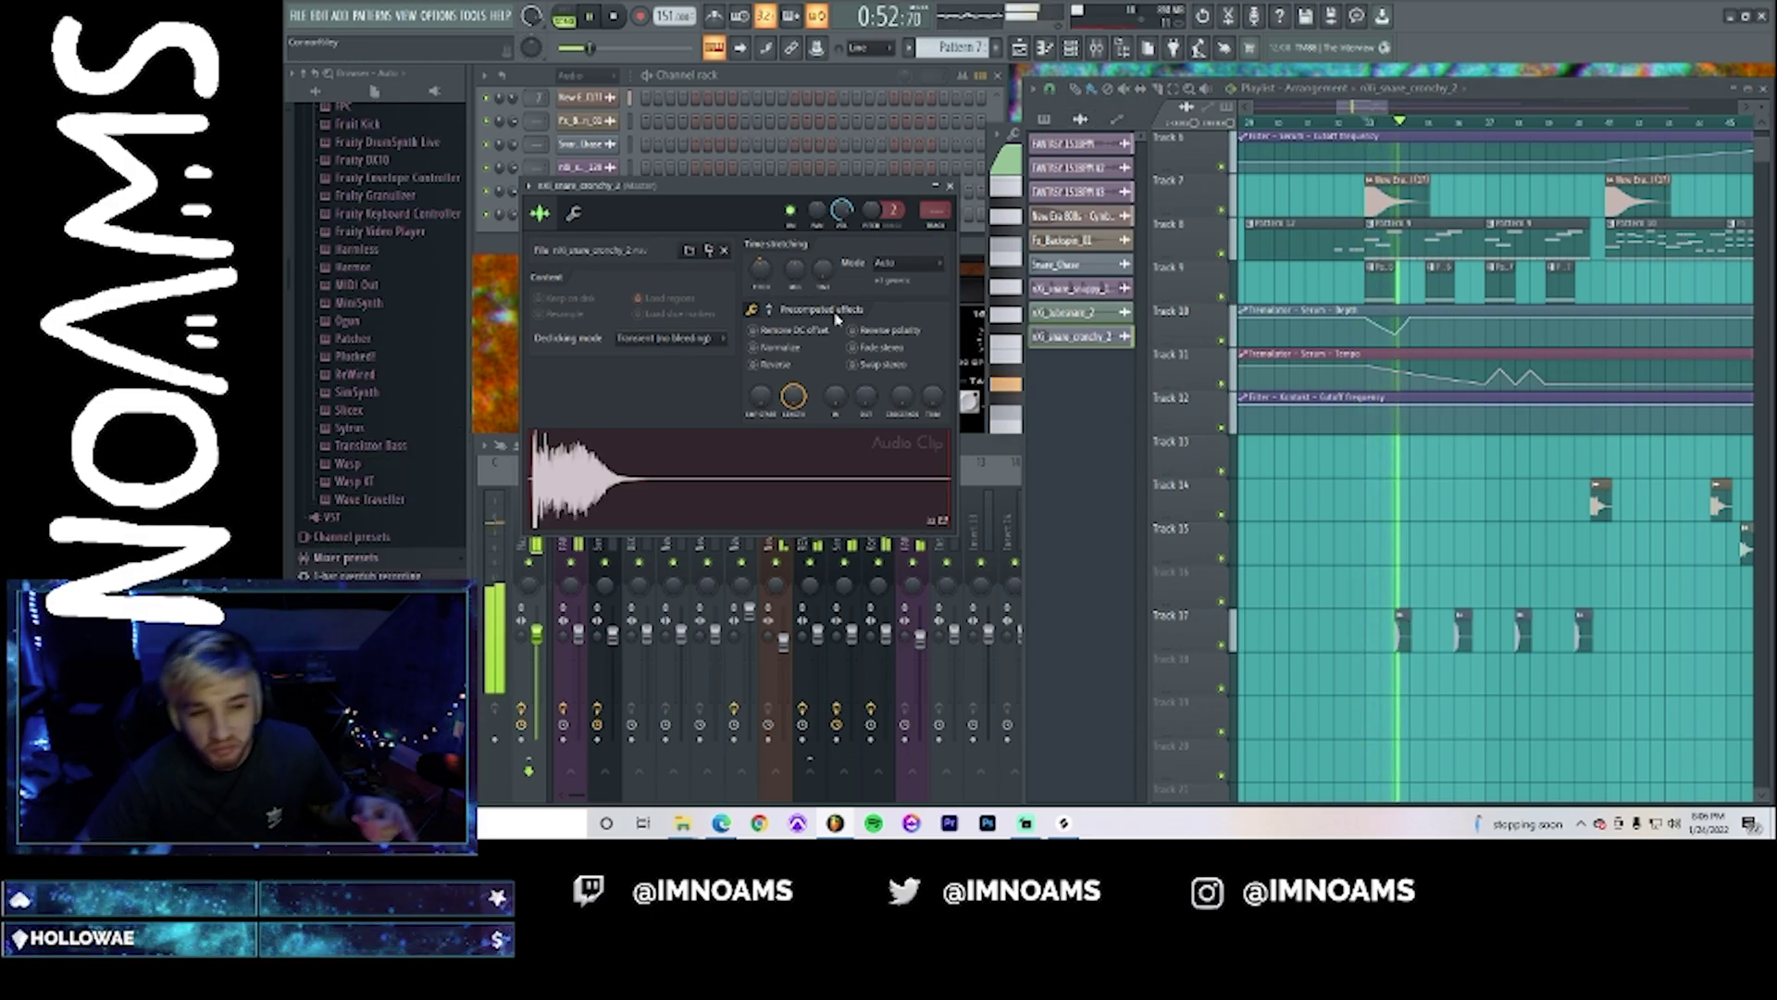
{"action": "key", "text": "space"}
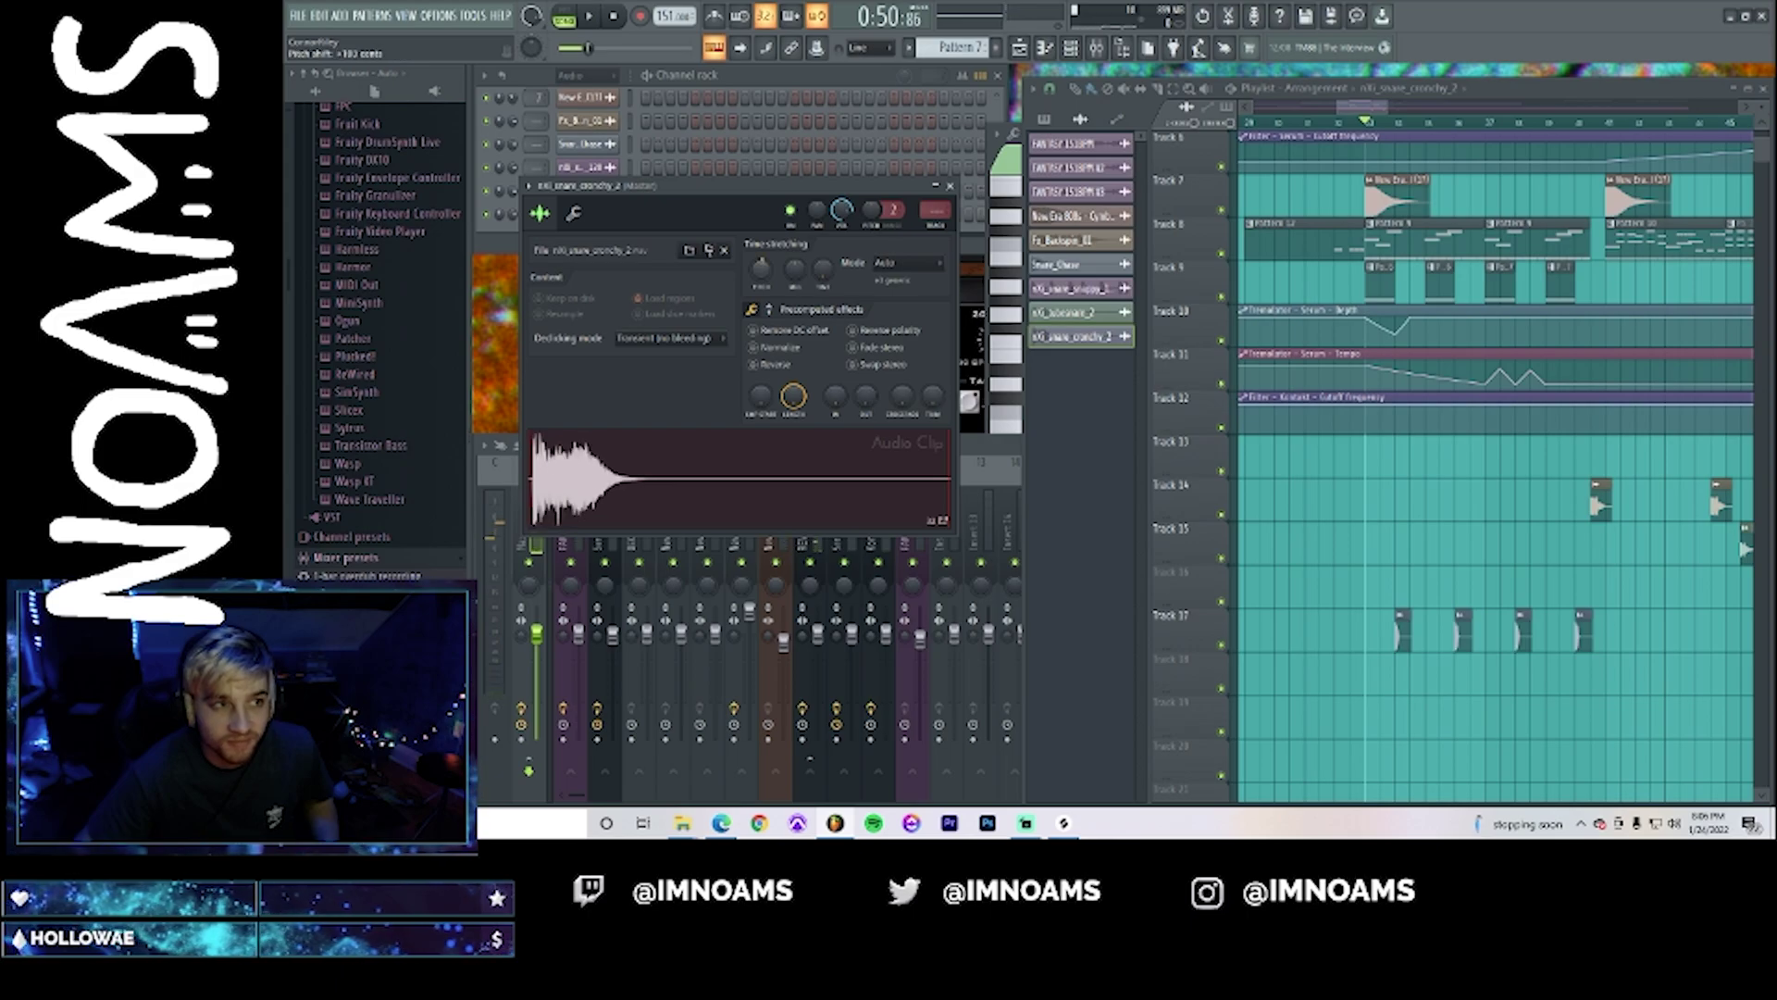
{"action": "key", "text": "space"}
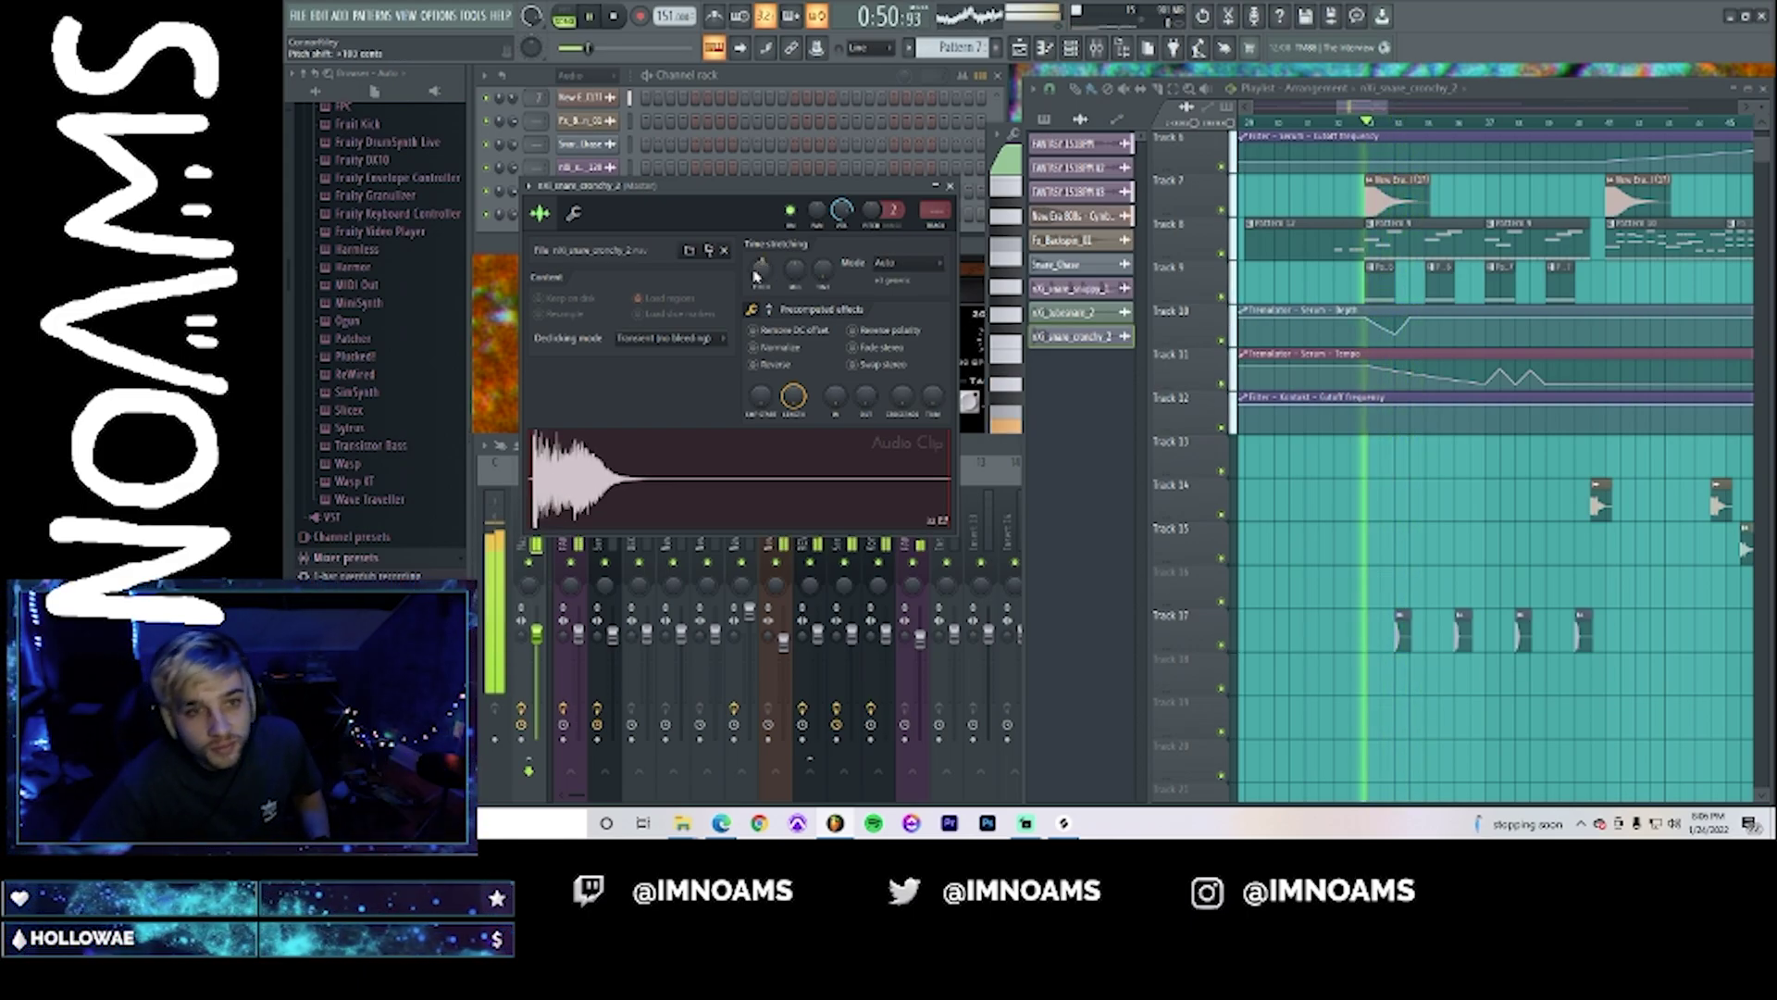
{"action": "scroll", "coordinate": [763, 267], "scroll_direction": "up", "scroll_amount": 1}
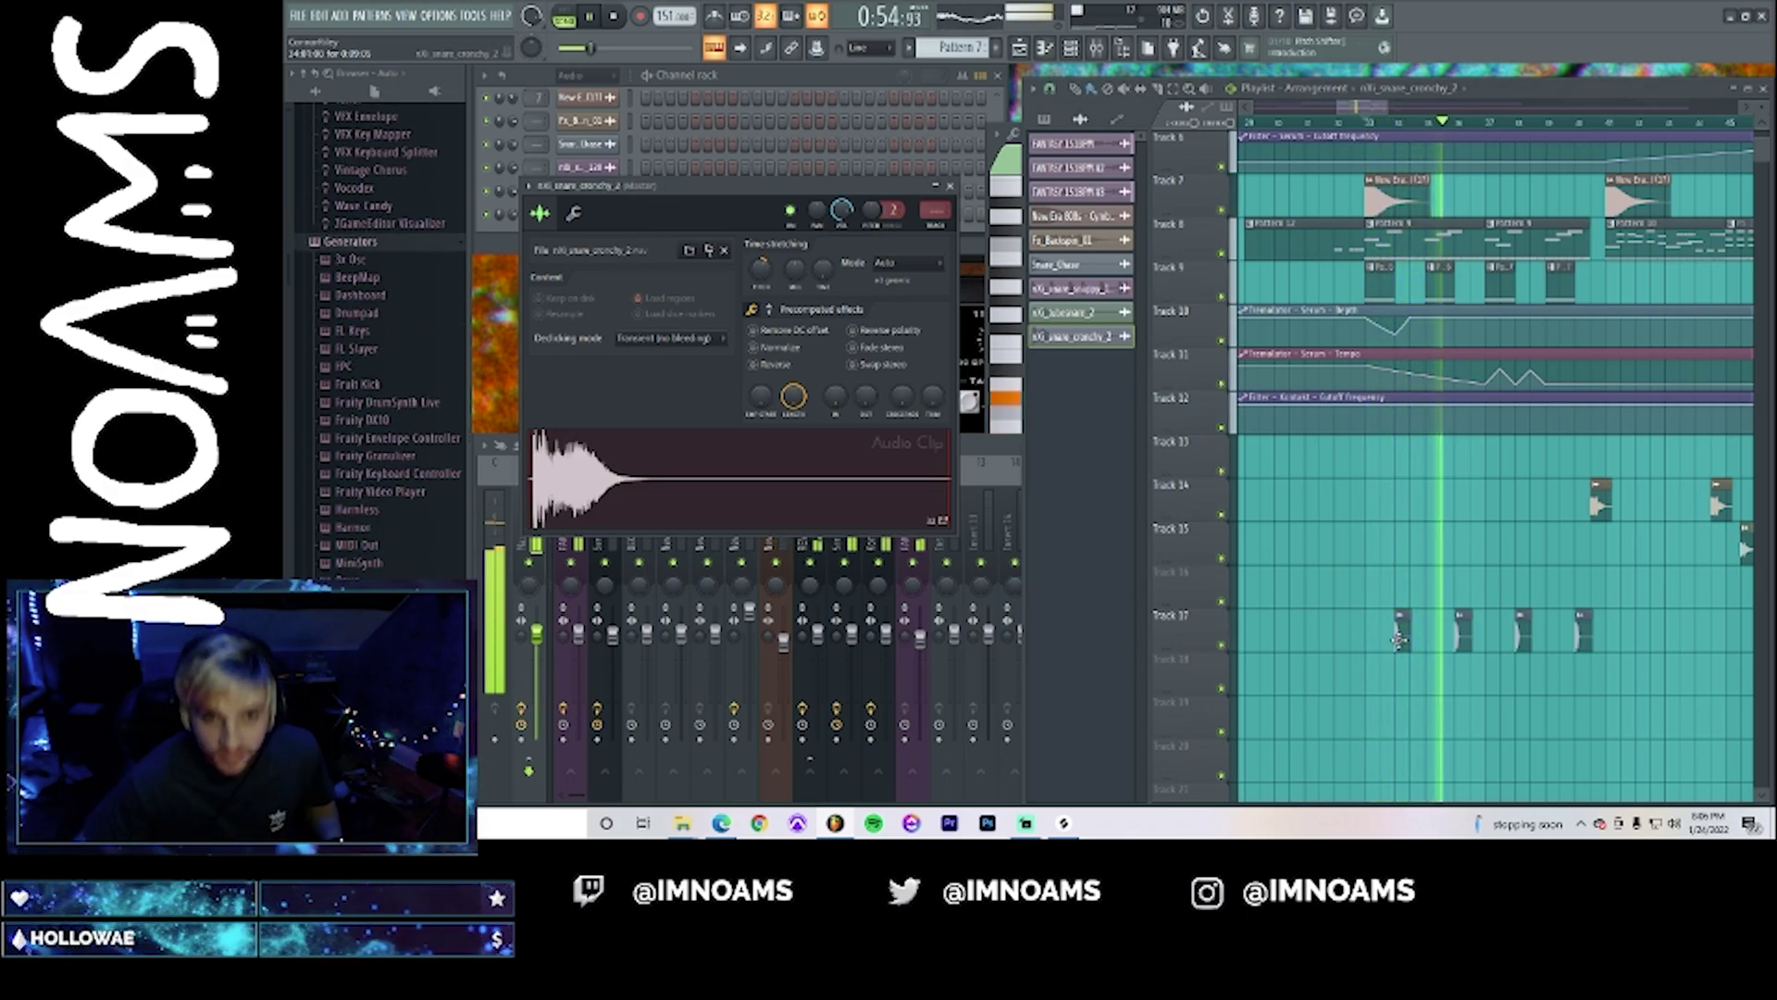
- Try placing a Pattern 2 clip on Track 4 at bar 33
{"action": "scroll", "coordinate": [1485, 567], "scroll_direction": "up", "scroll_amount": 3}
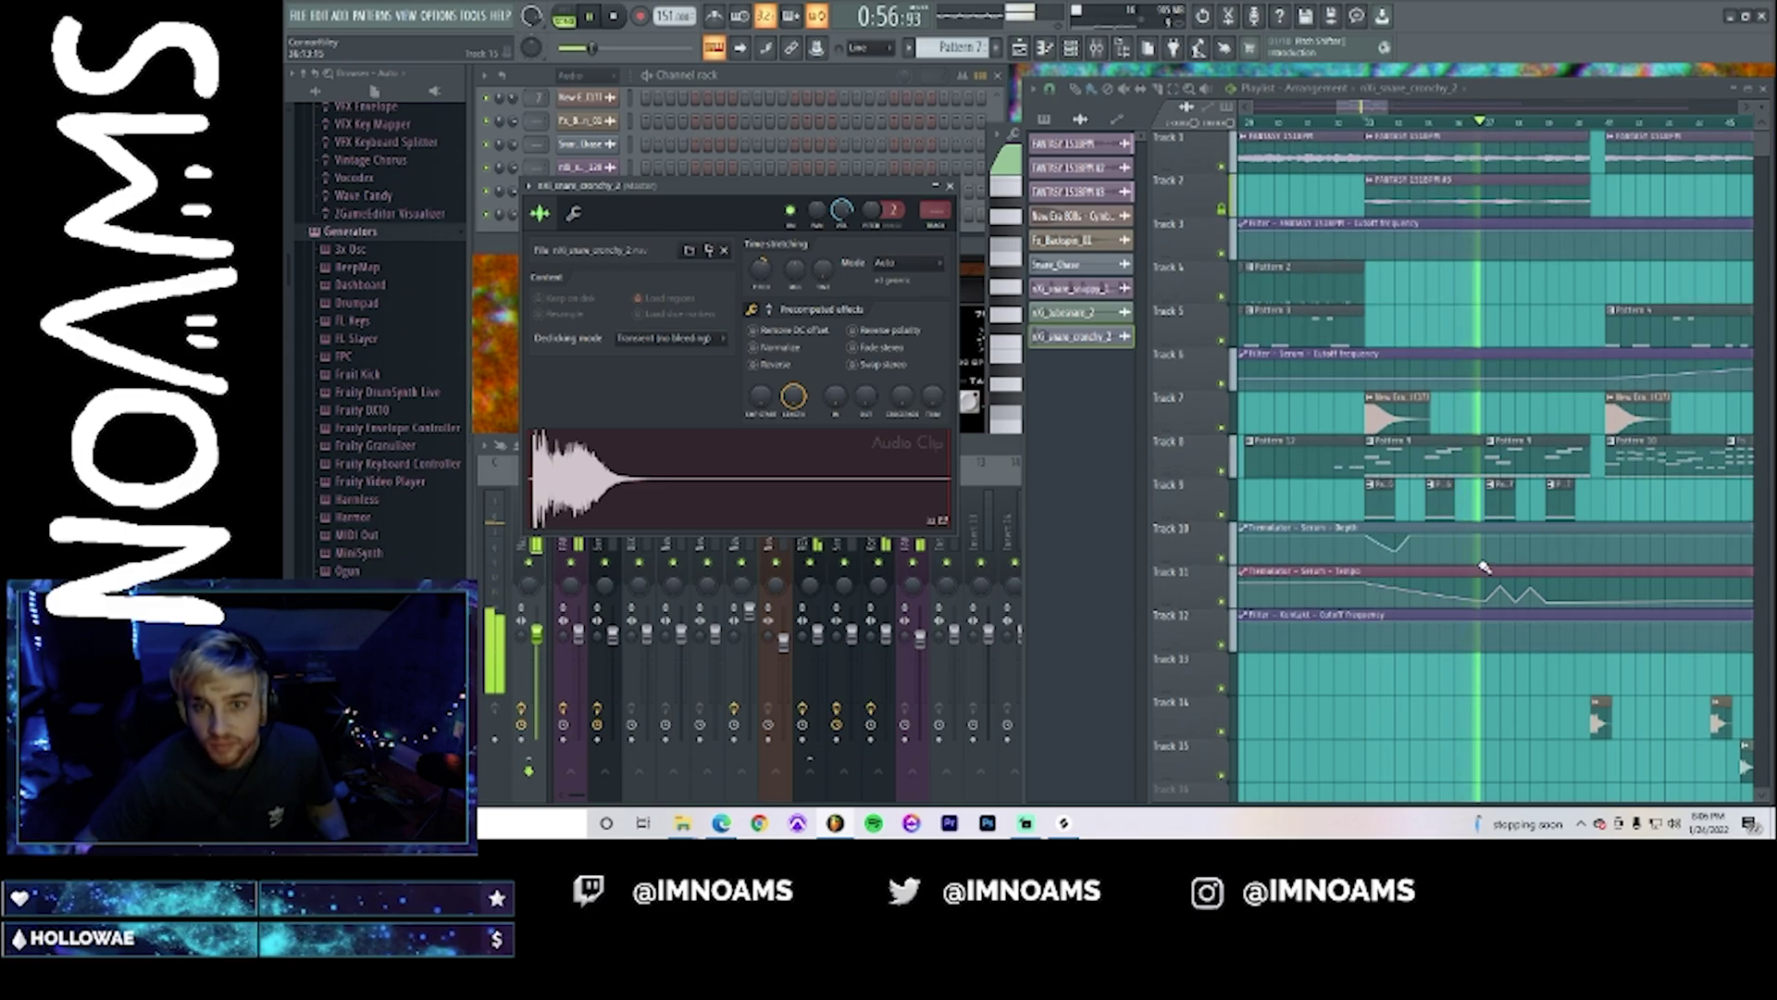
{"action": "key", "text": "space"}
{"action": "left_click", "coordinate": [1319, 284]}
{"action": "left_click", "coordinate": [1377, 284]}
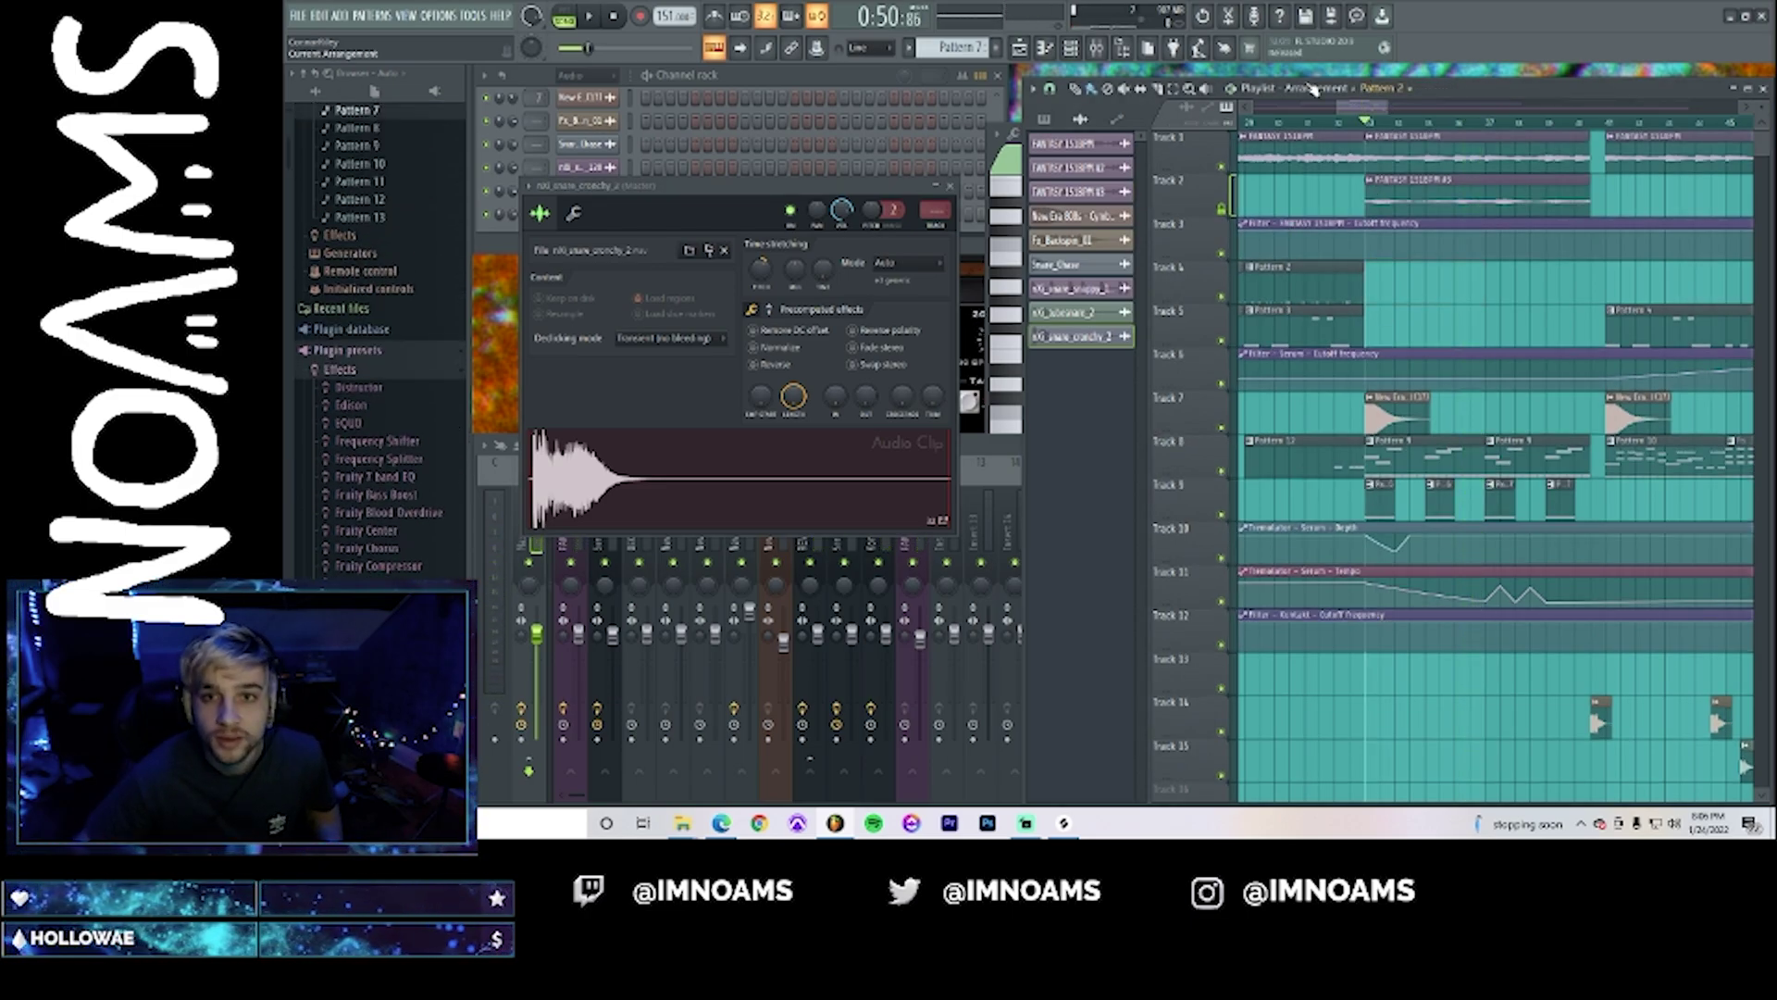
- Create a new empty pattern and show all channels in the channel rack
{"action": "left_click", "coordinate": [1018, 50]}
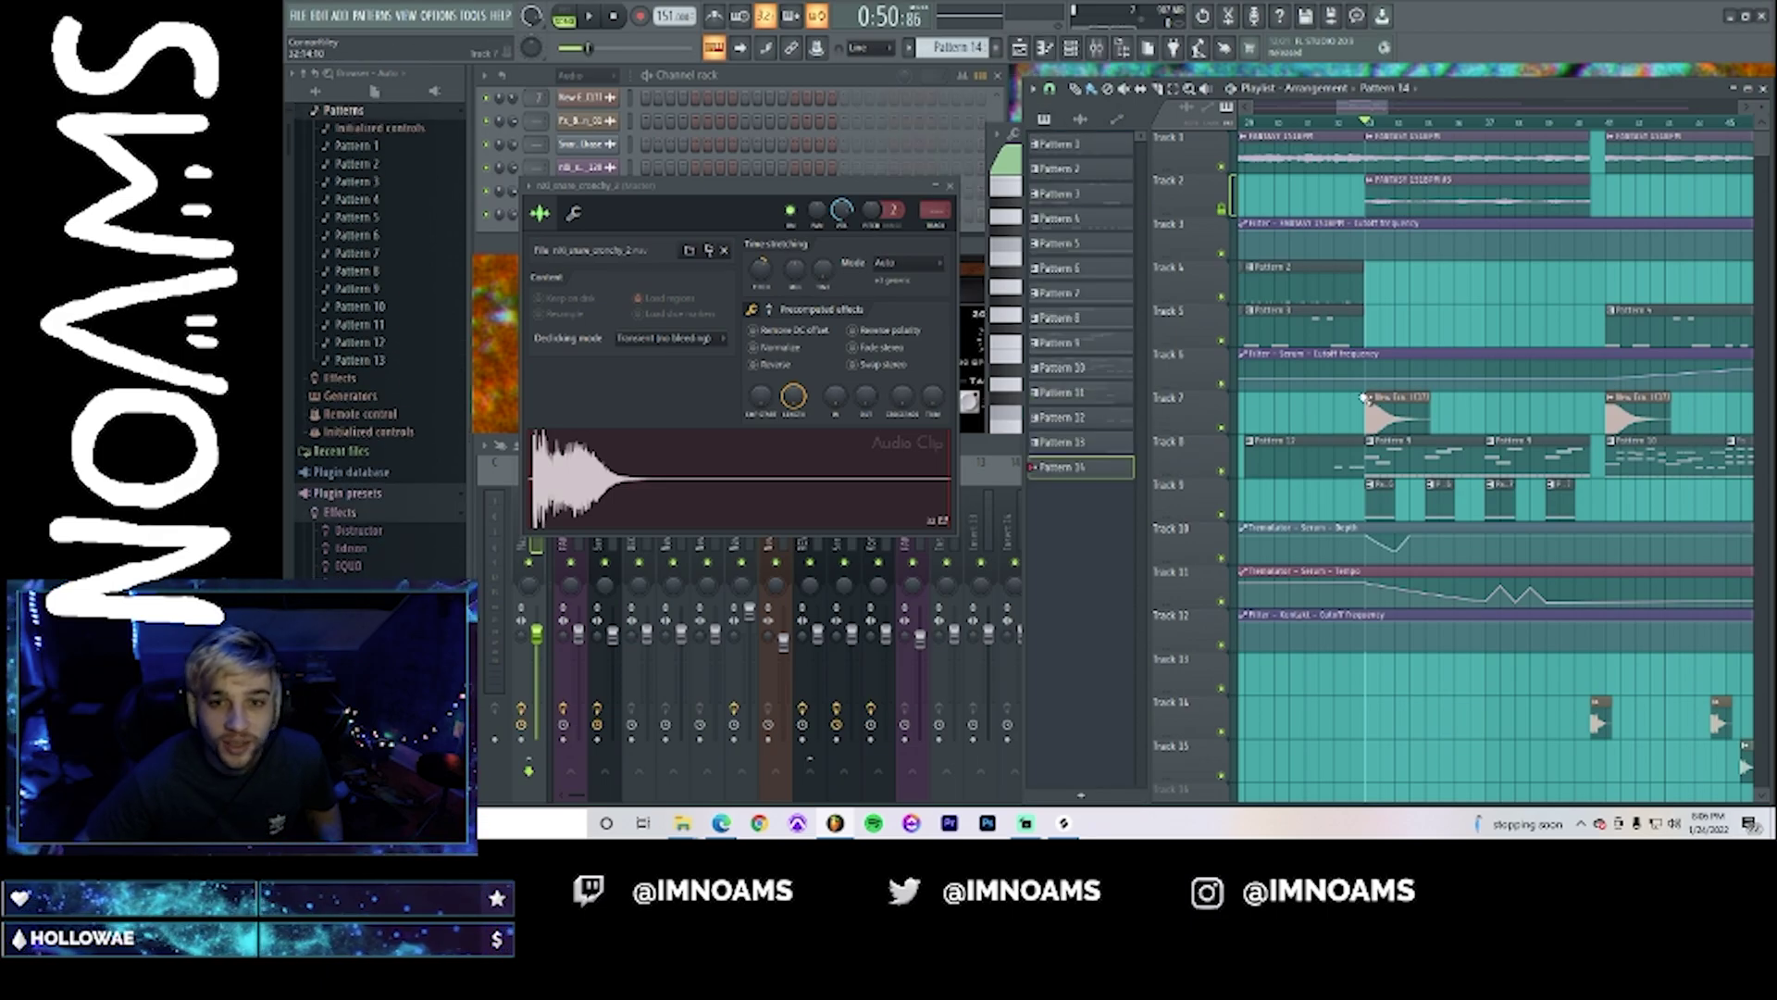
{"action": "scroll", "coordinate": [1364, 398], "scroll_direction": "down", "scroll_amount": 5}
{"action": "left_click", "coordinate": [583, 112]}
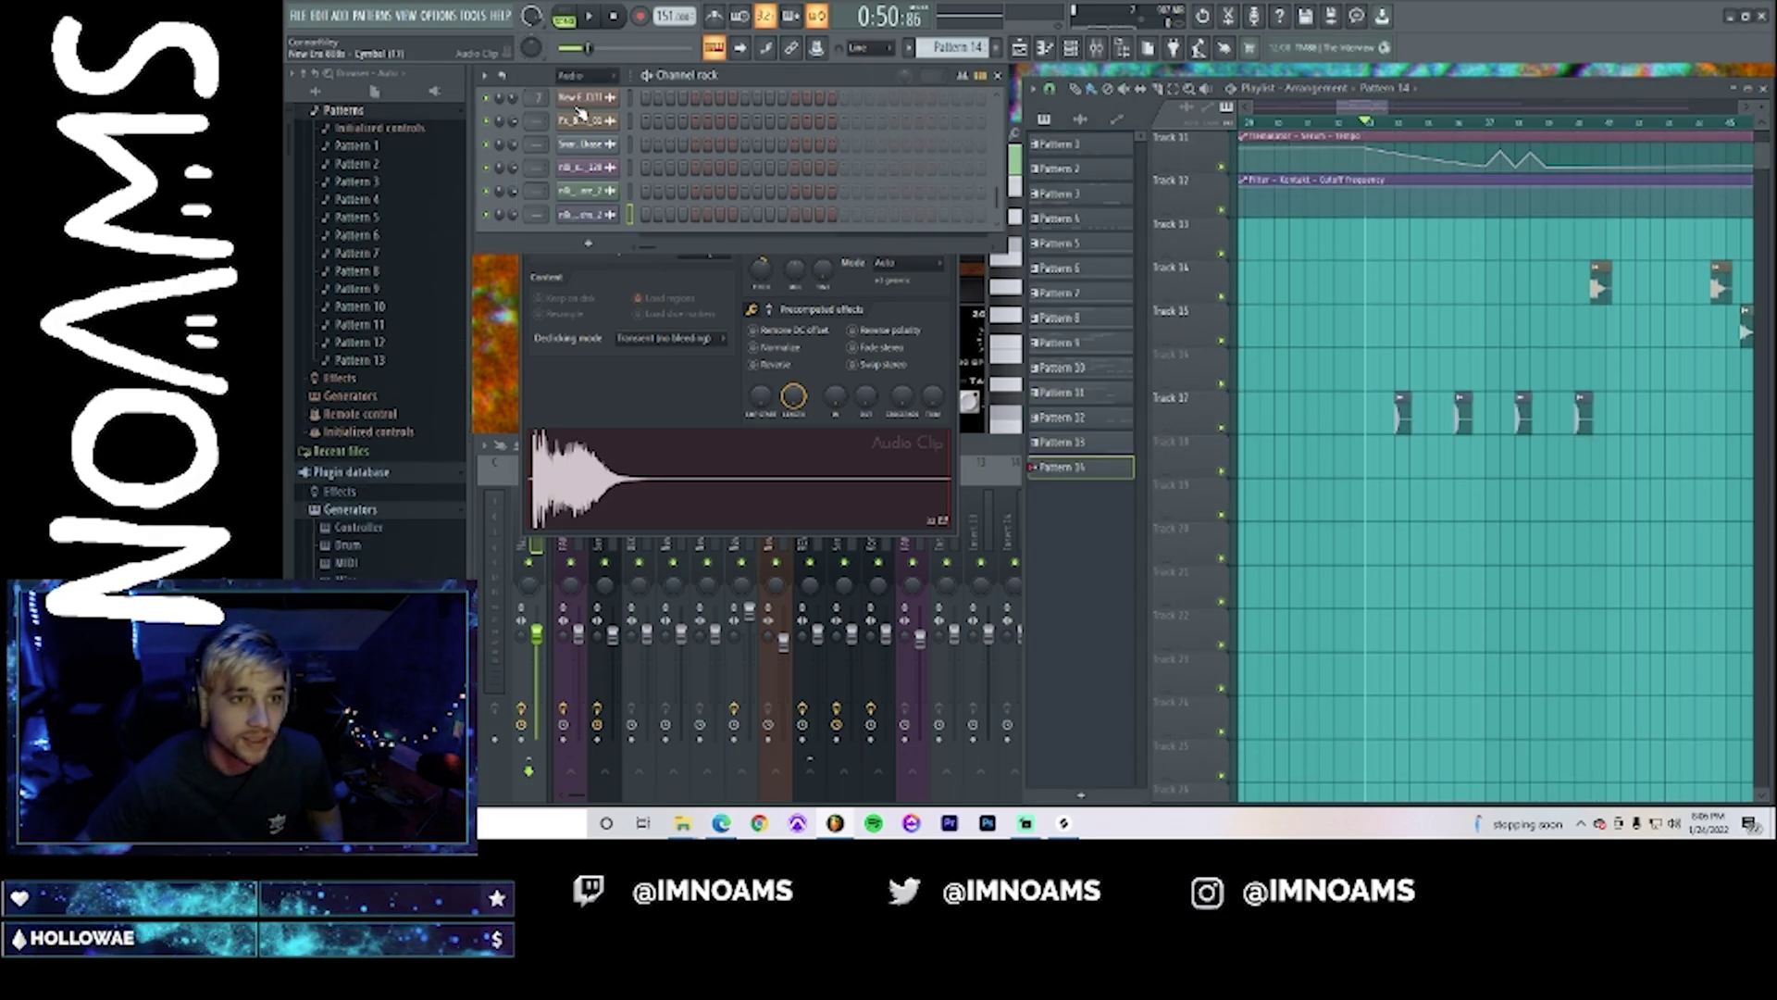
{"action": "scroll", "coordinate": [666, 210], "scroll_direction": "down", "scroll_amount": 4}
{"action": "left_click", "coordinate": [598, 81]}
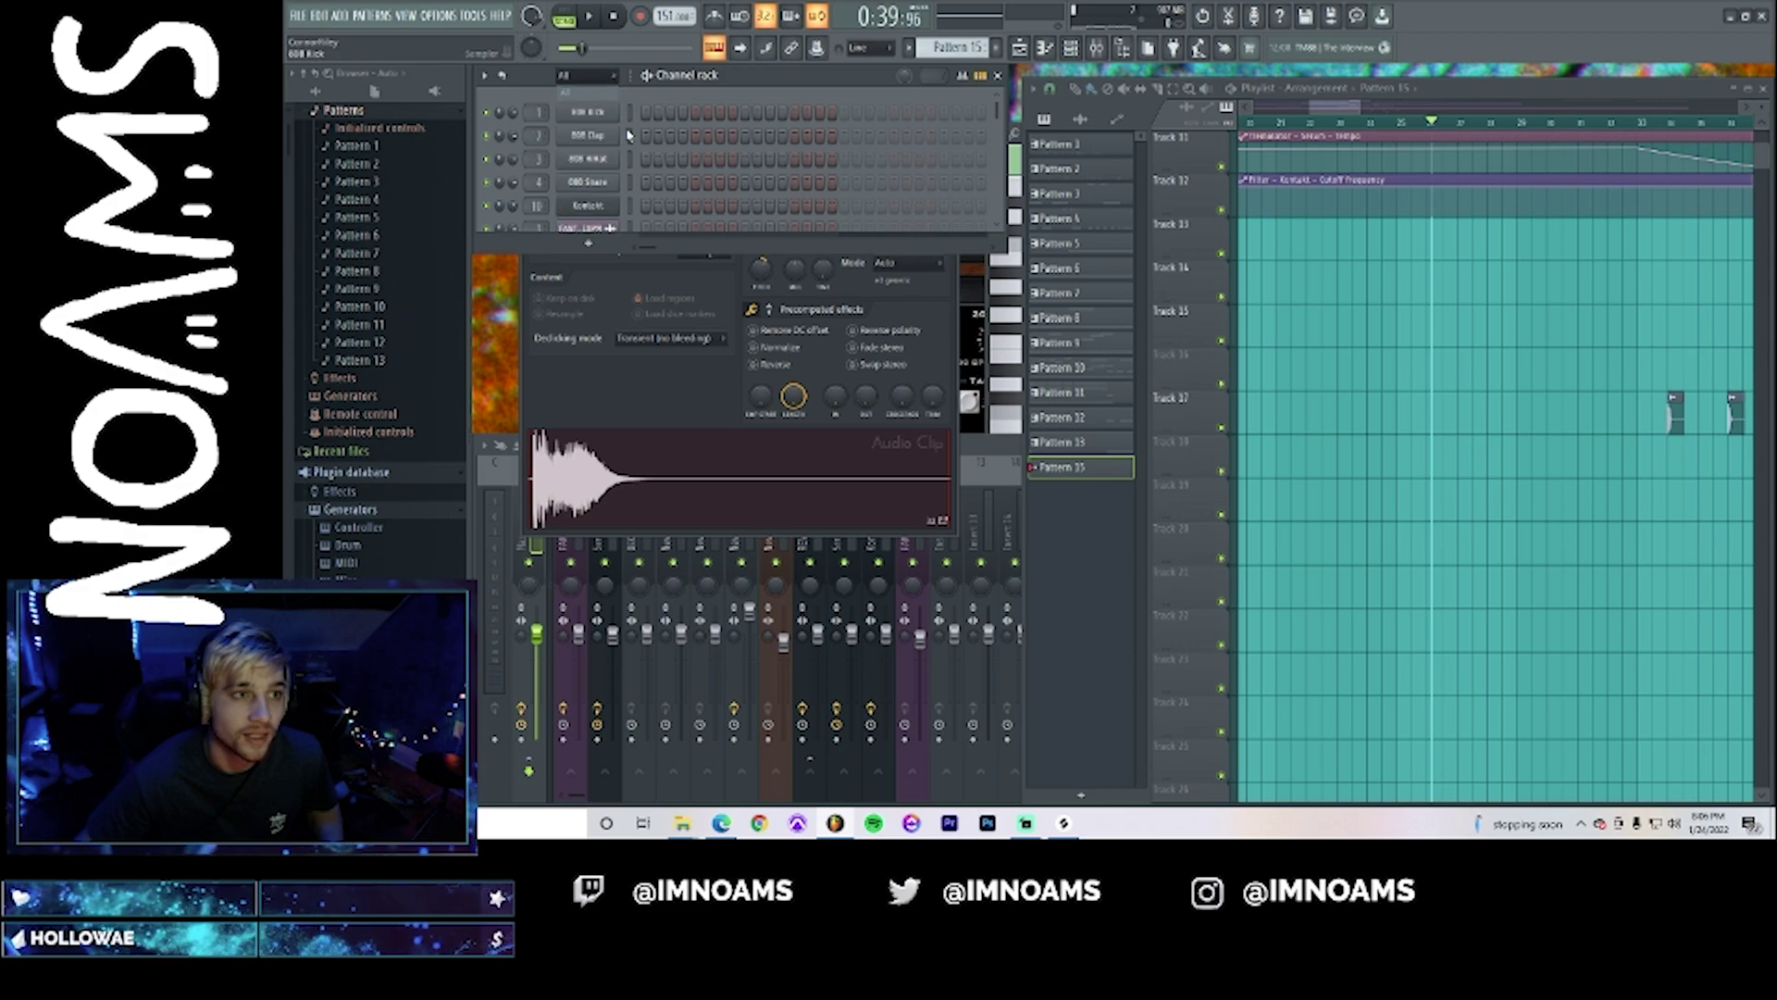
- Put a New Era 808s kick hit on the first step of the new pattern
{"action": "scroll", "coordinate": [629, 136], "scroll_direction": "down", "scroll_amount": 5}
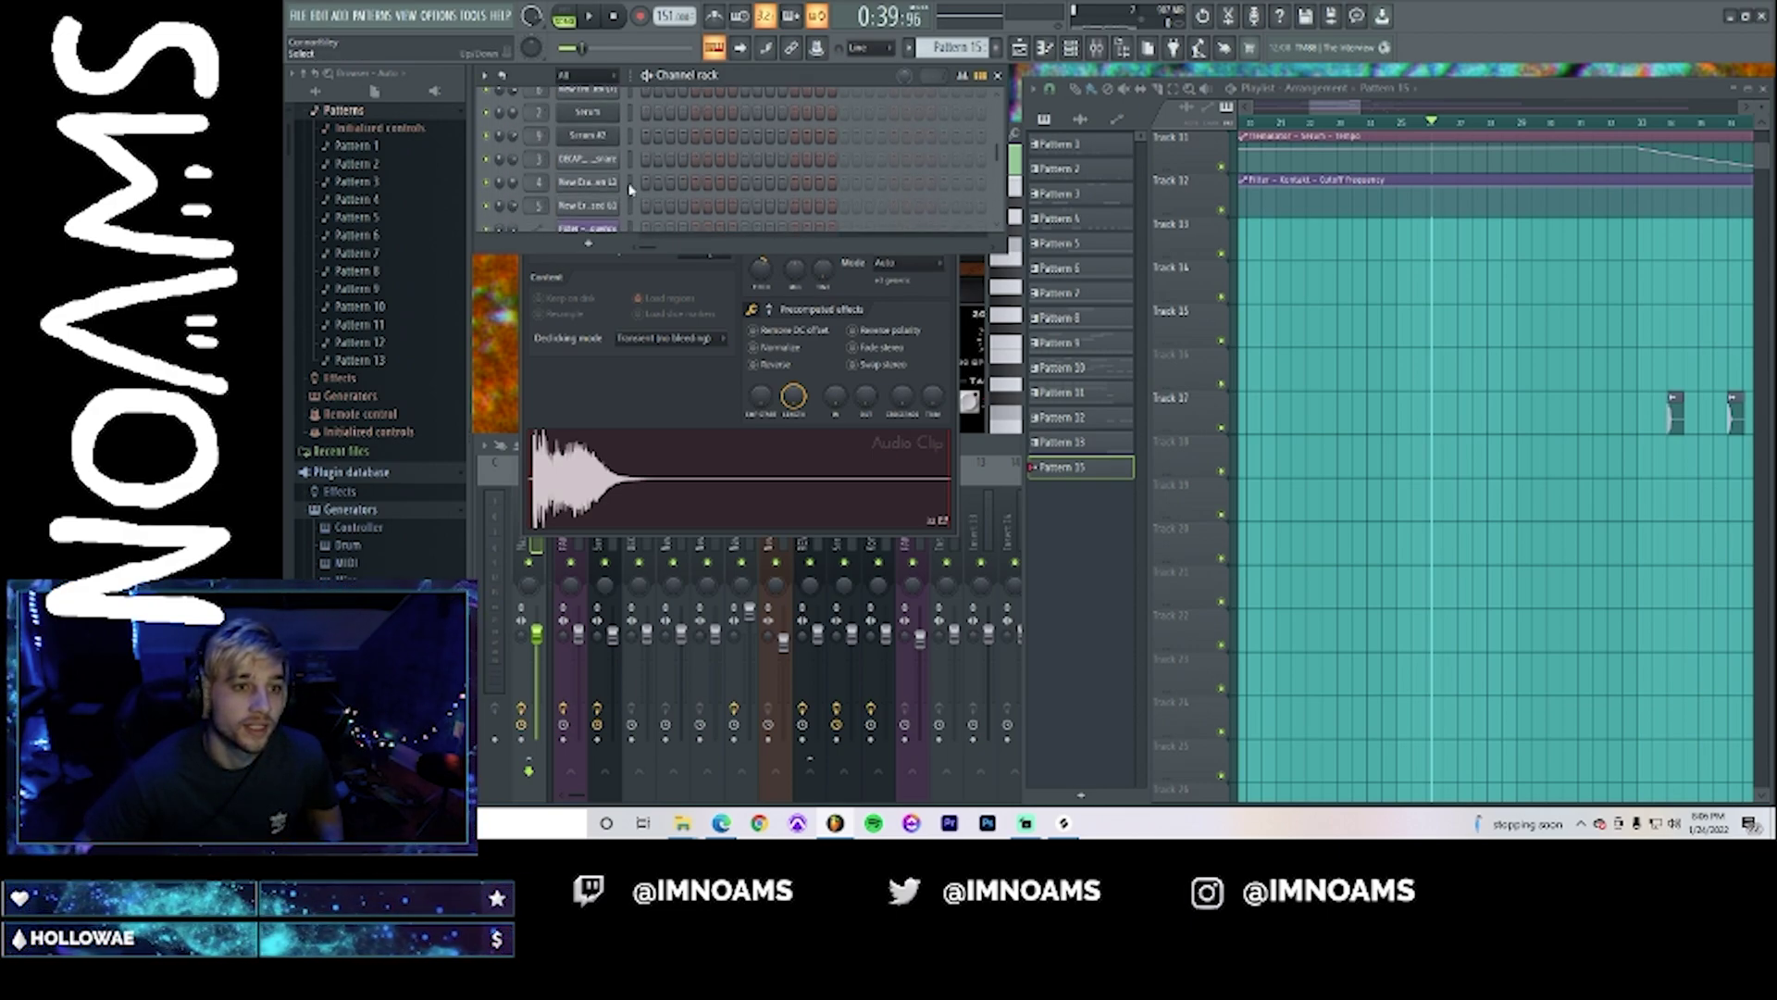
{"action": "left_click", "coordinate": [598, 158]}
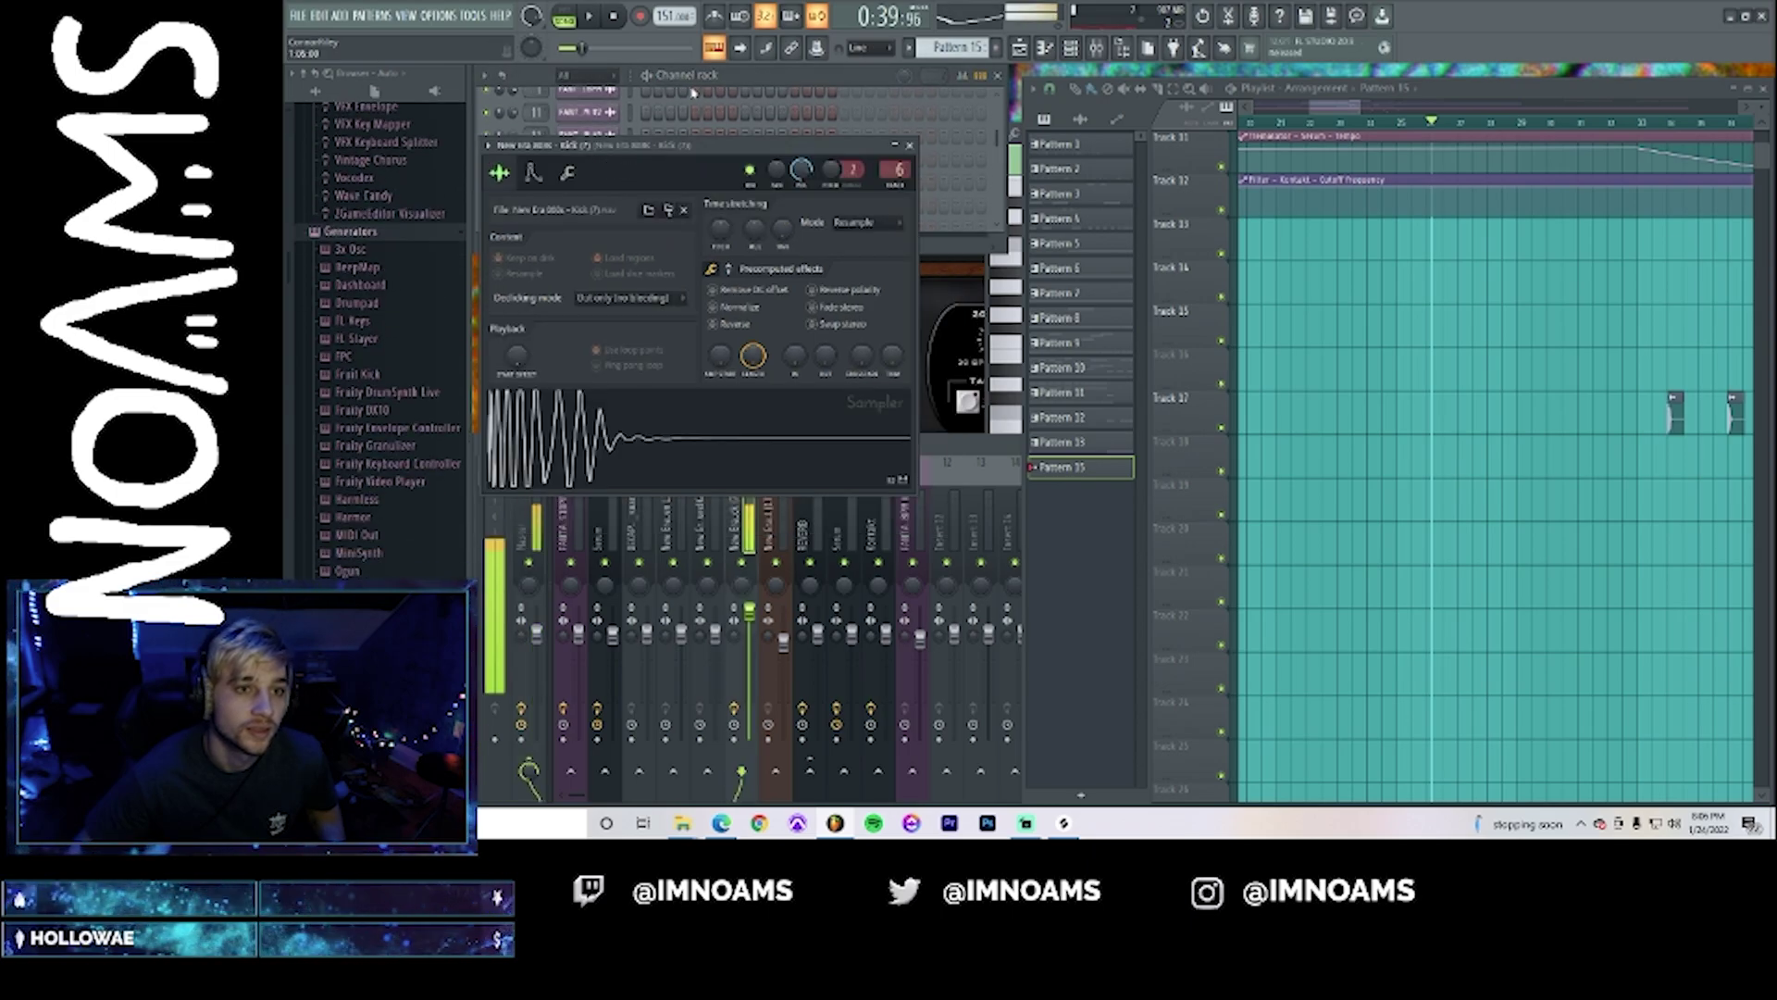
{"action": "left_click", "coordinate": [730, 86]}
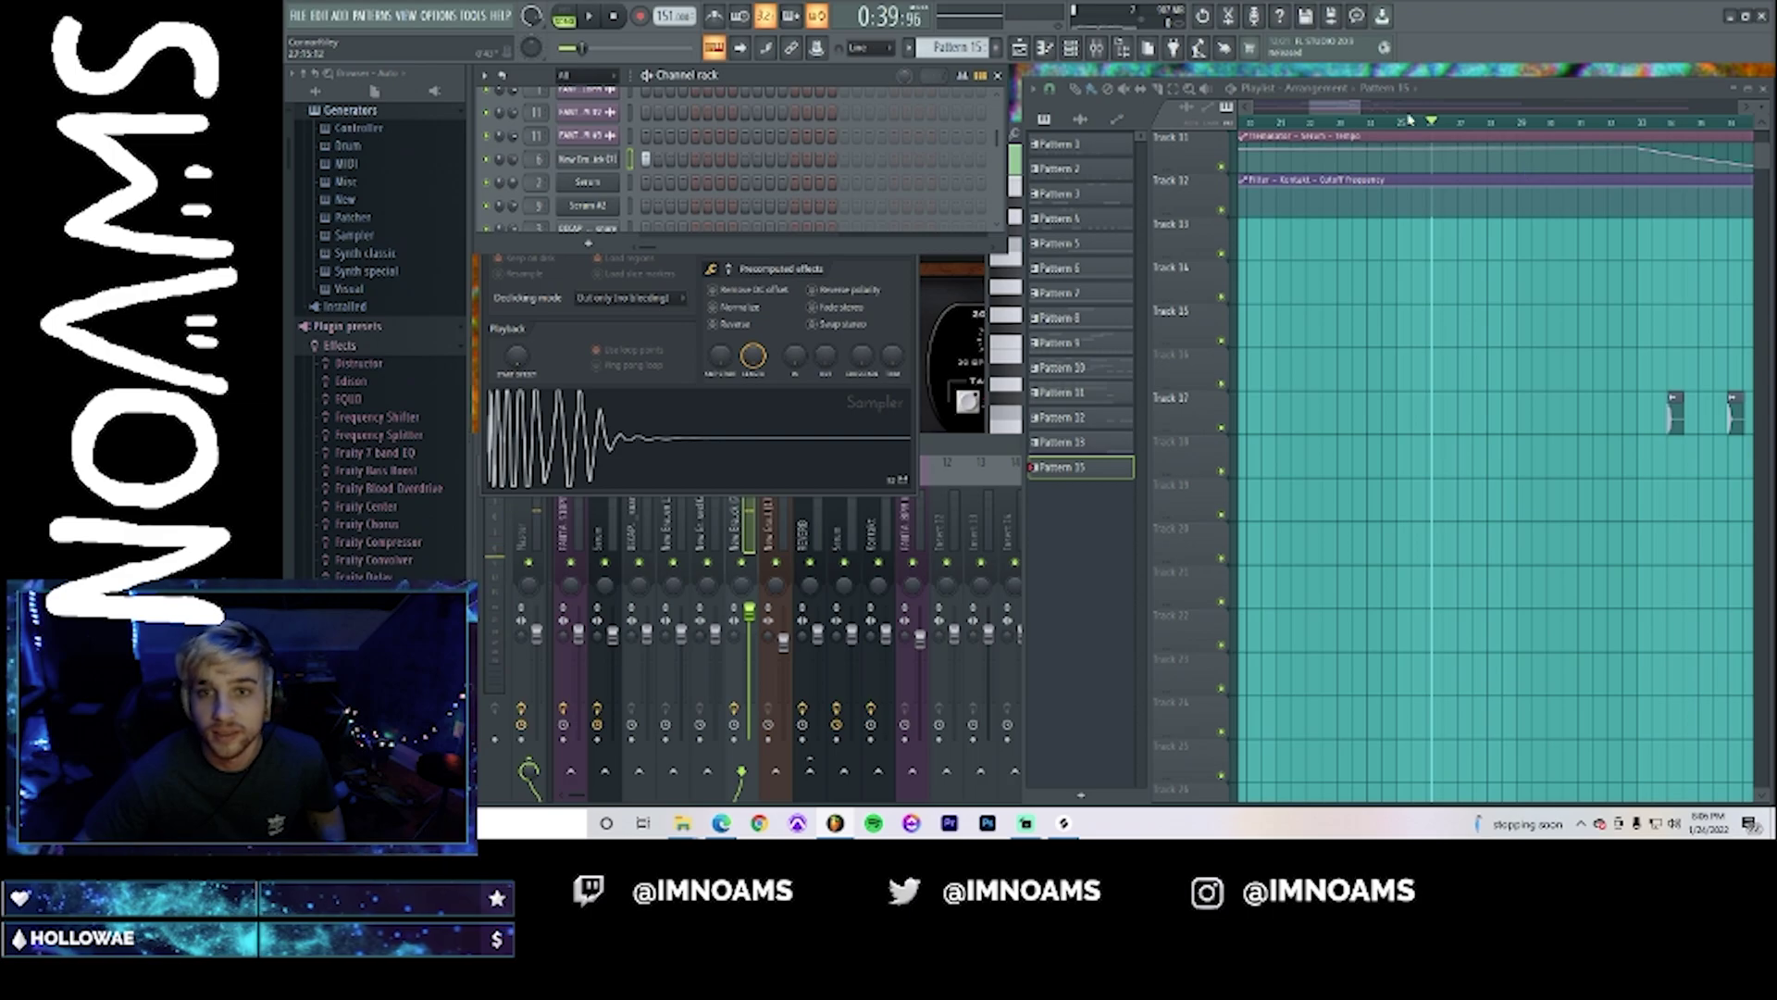
- Place the new kick pattern on Track 18 at bars 33, 35, 37, 39 and 41 and play the section
{"action": "left_click_drag", "start_coordinate": [1341, 108], "coordinate": [1371, 109]}
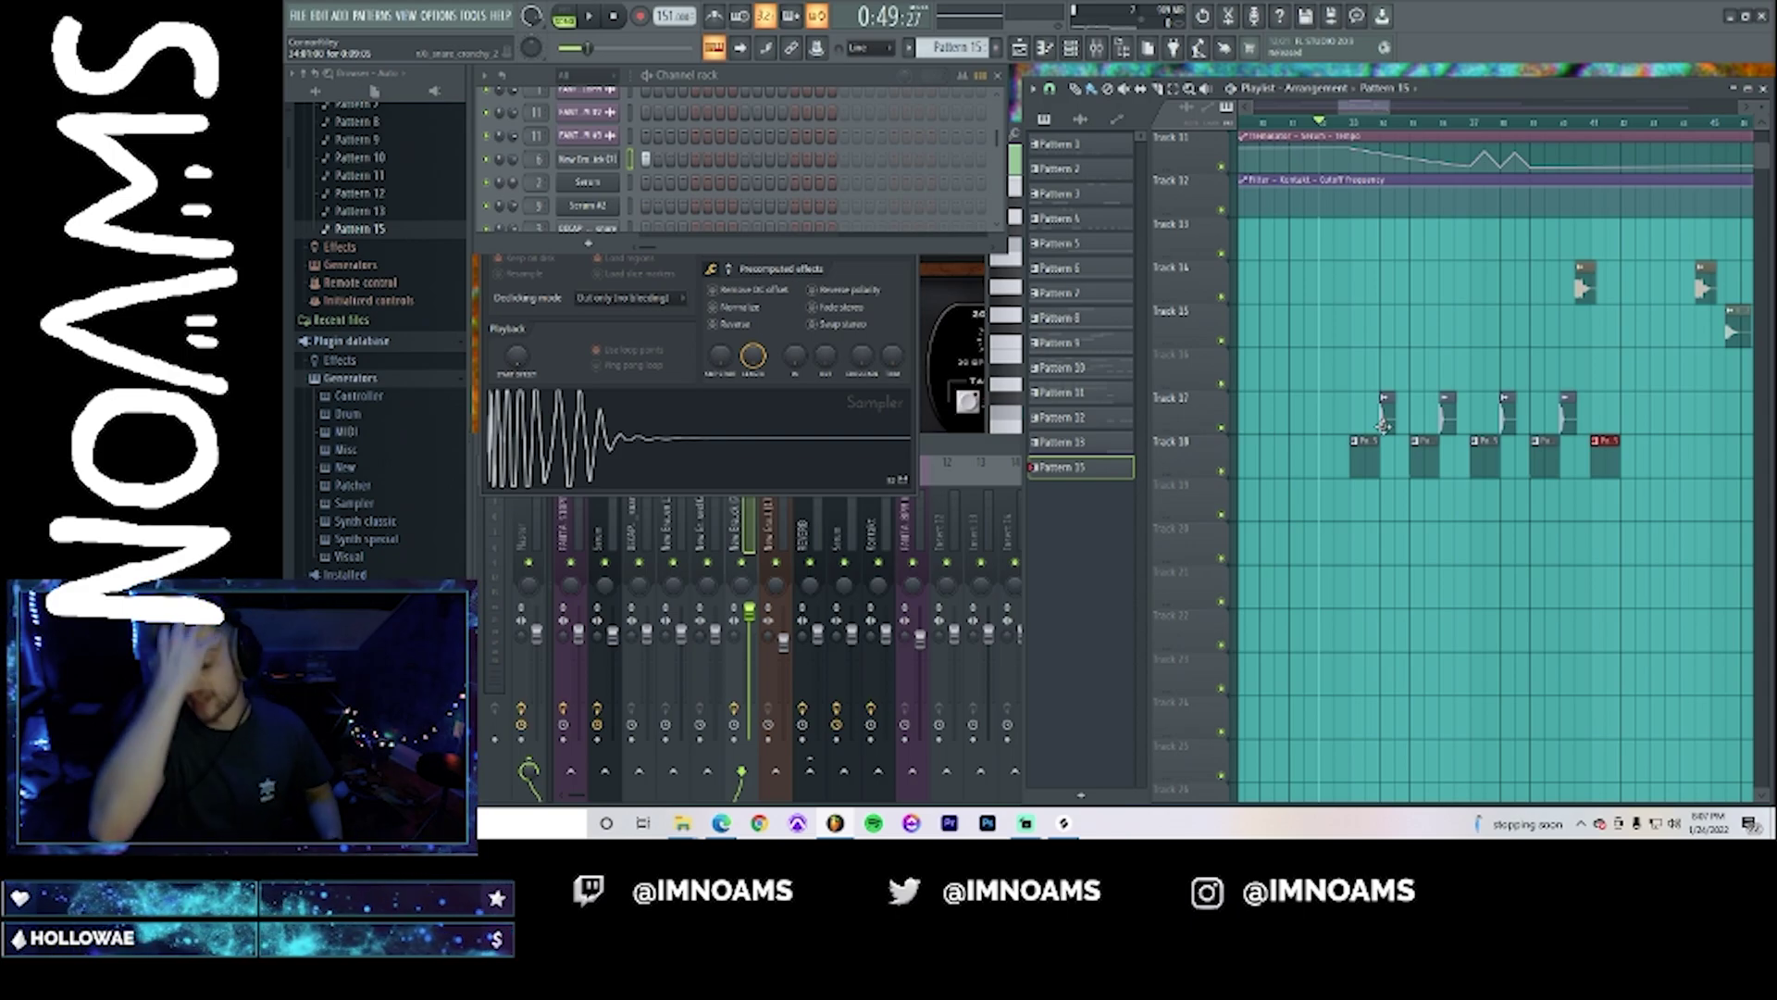
{"action": "key", "text": "space"}
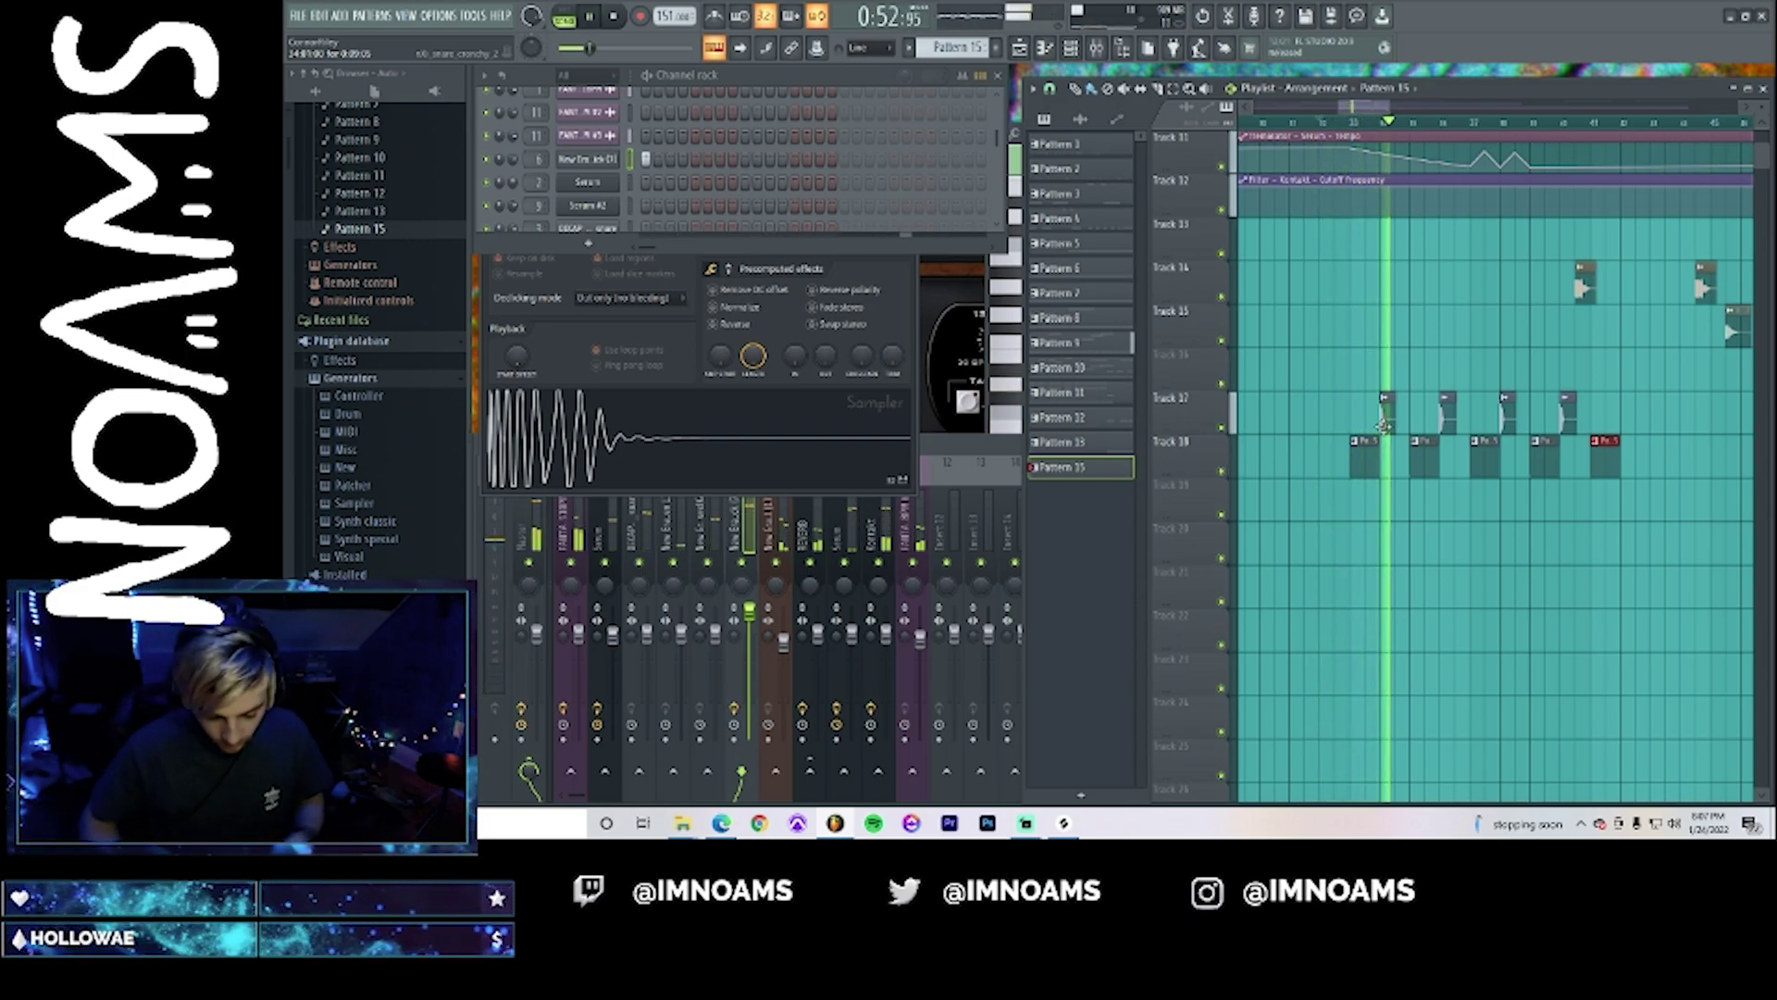
{"action": "key", "text": "space"}
- Open the sample settings of n8i_snare_cronchy_2 and listen to the snare against the kicks around bar 33
{"action": "double_click", "coordinate": [1383, 417]}
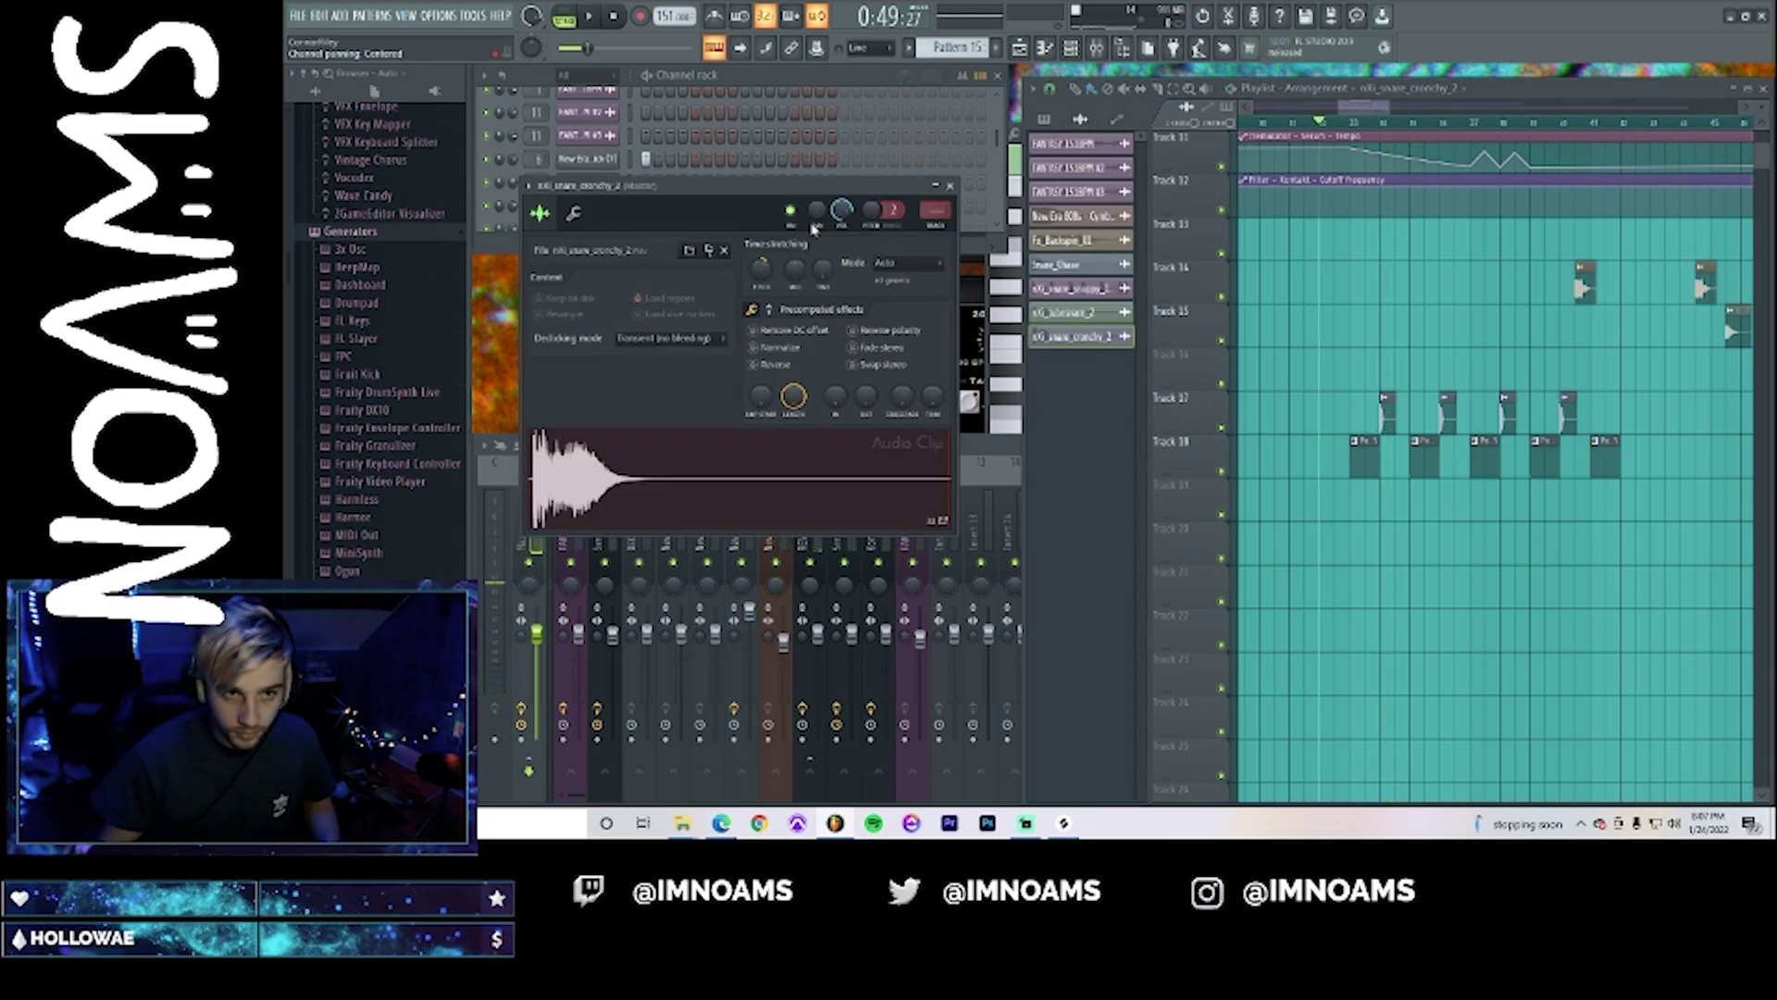
{"action": "key", "text": "space"}
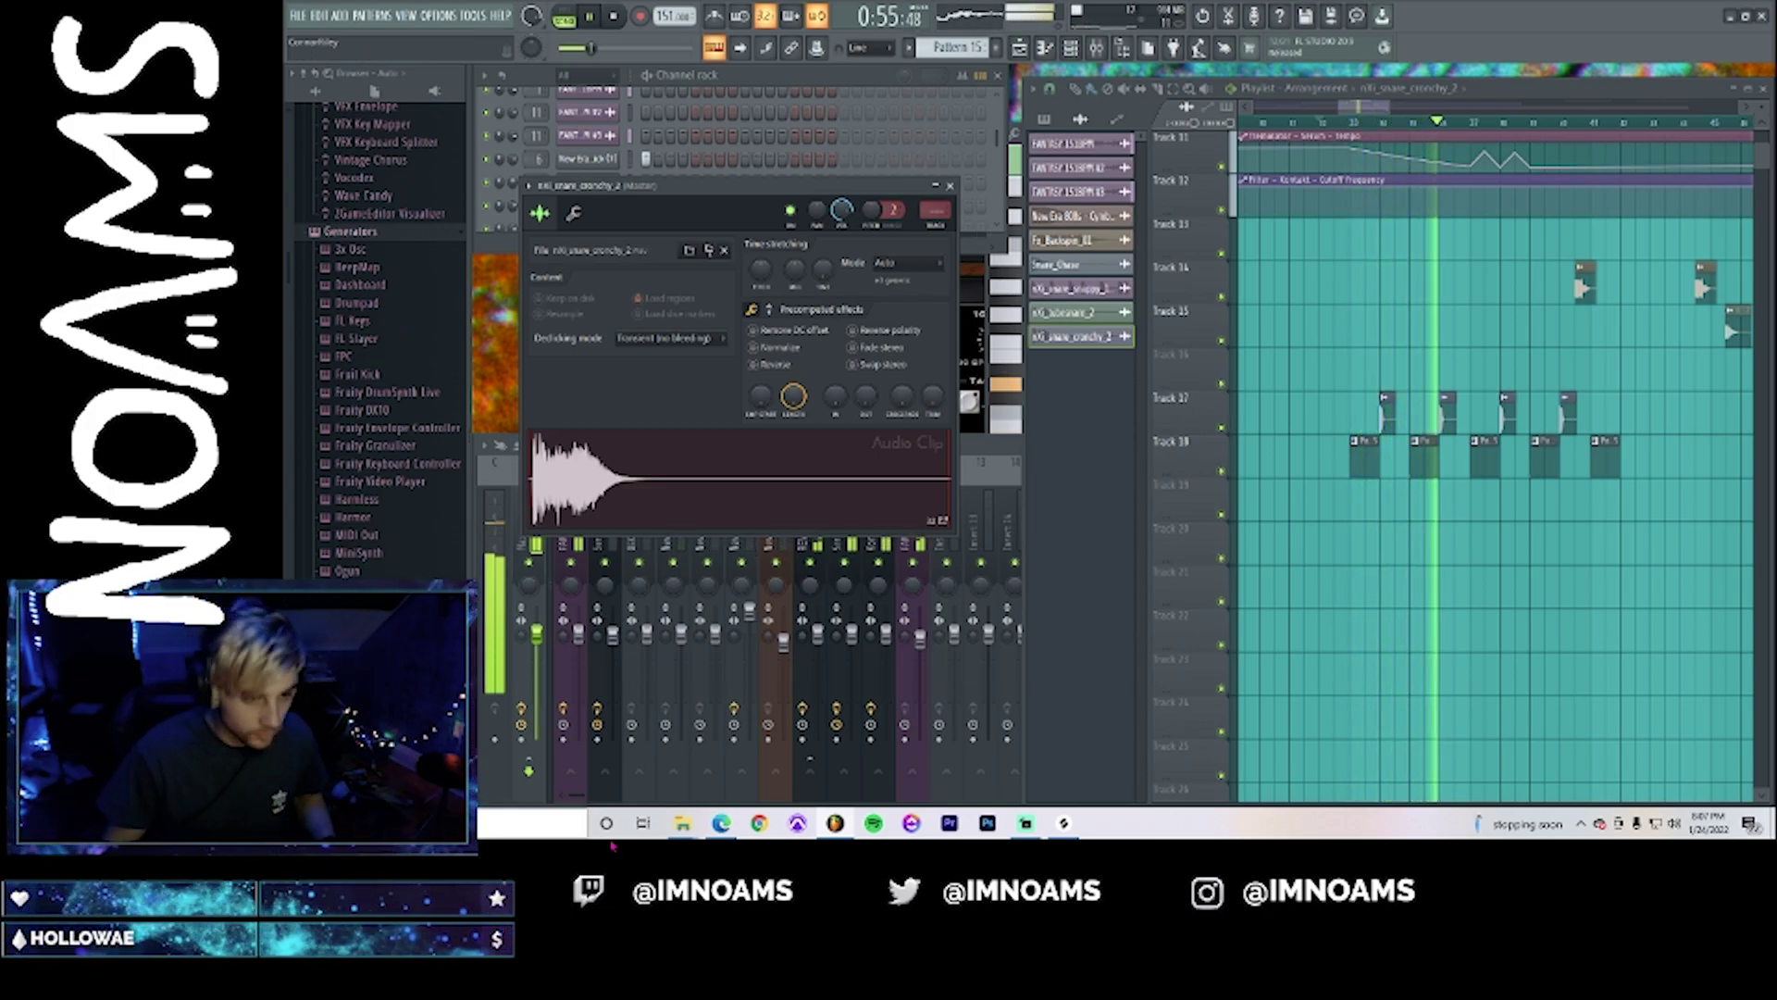
{"action": "key", "text": "space"}
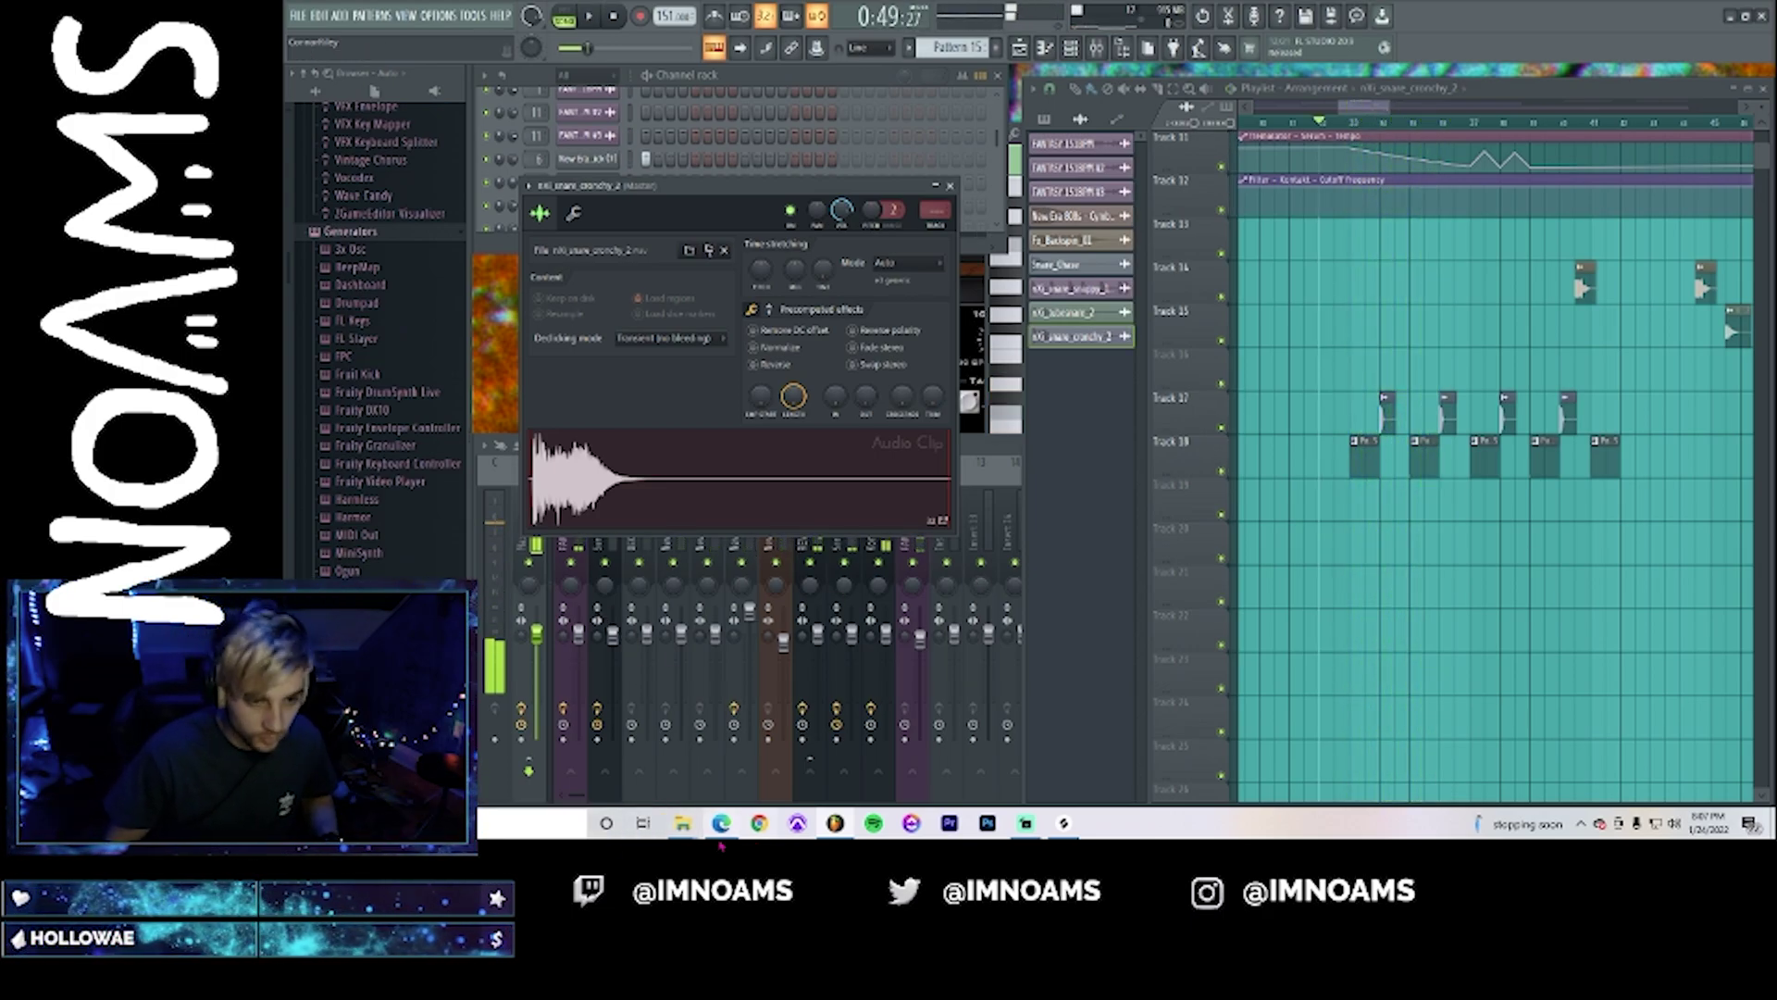
- Look through the sample folders and open Claps inside pack of noams to check its sounds
{"action": "scroll", "coordinate": [389, 363], "scroll_direction": "down", "scroll_amount": 10}
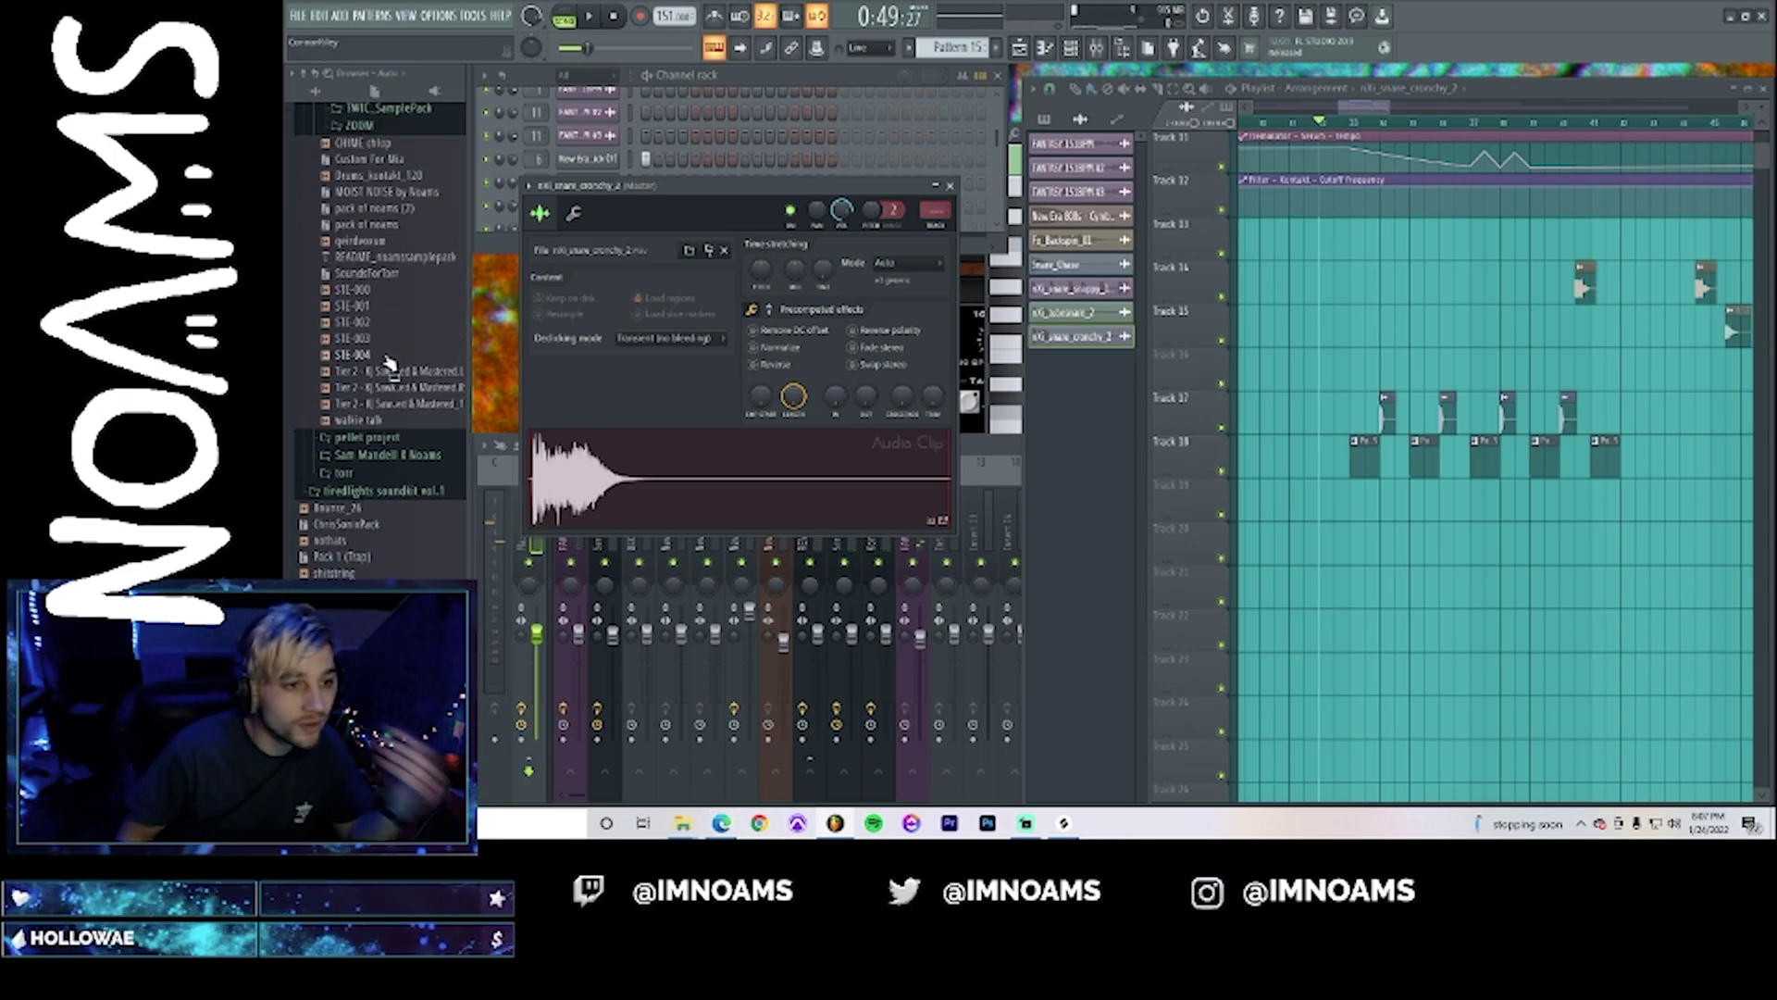
{"action": "scroll", "coordinate": [380, 364], "scroll_direction": "up", "scroll_amount": 20}
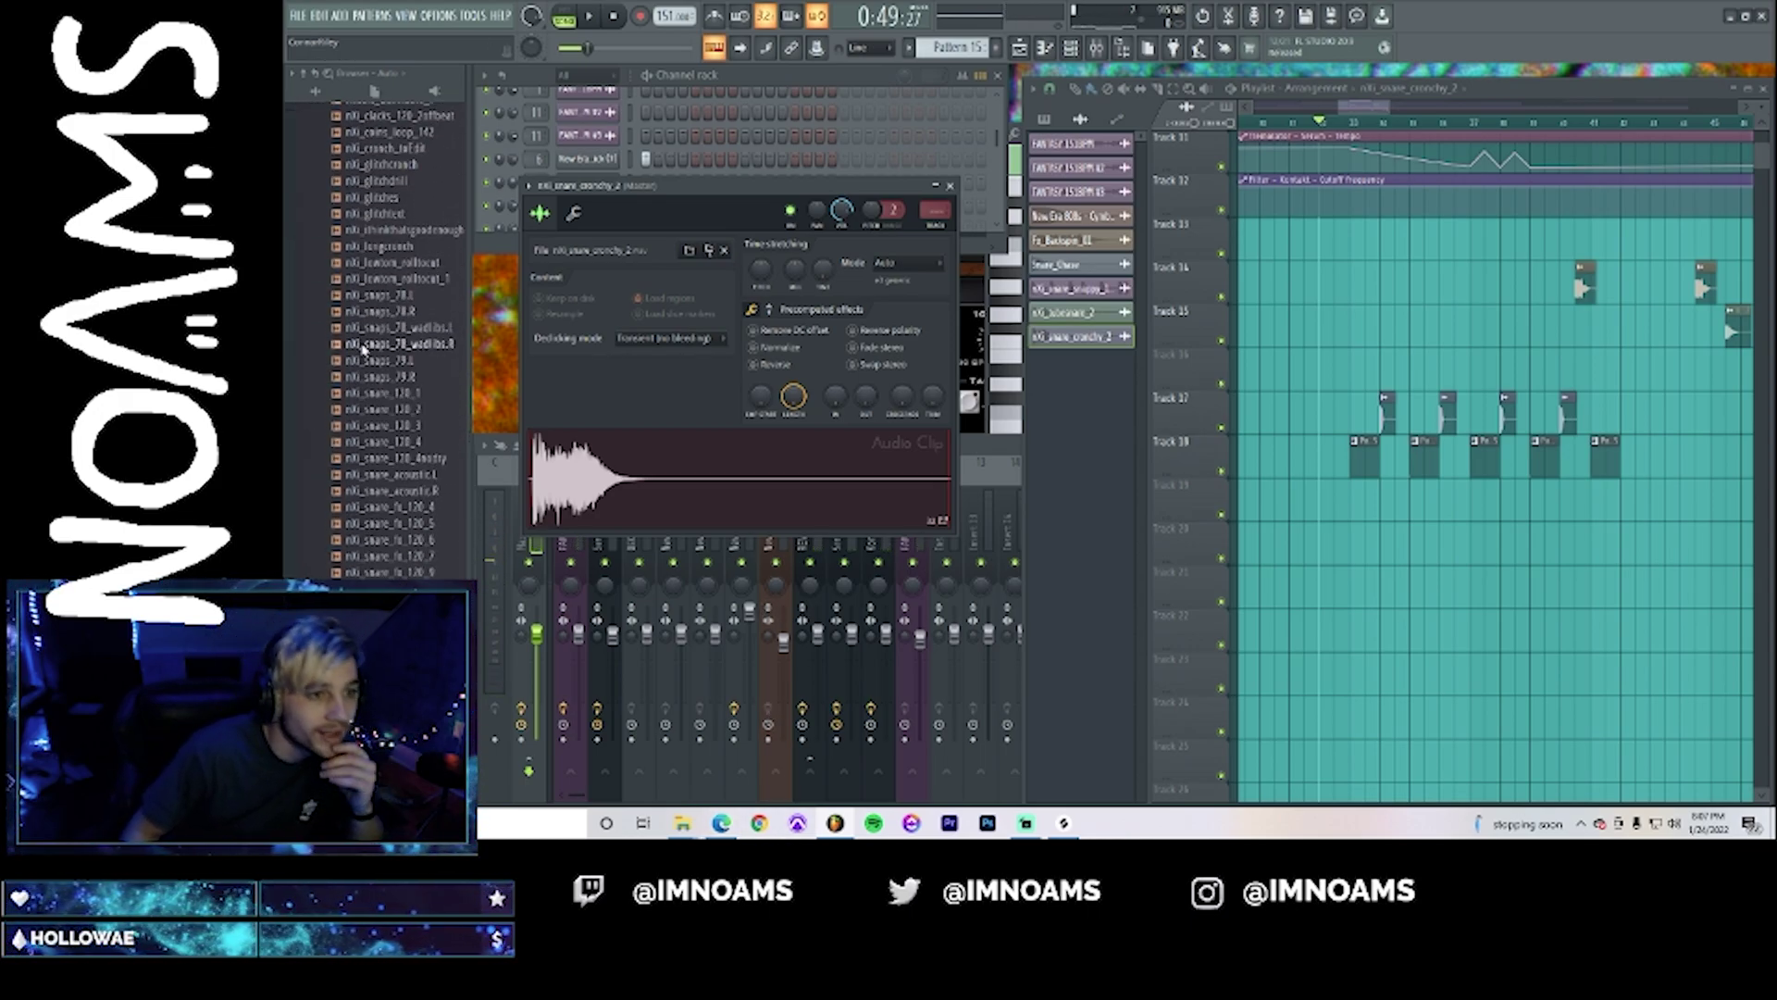
{"action": "scroll", "coordinate": [363, 350], "scroll_direction": "up", "scroll_amount": 15}
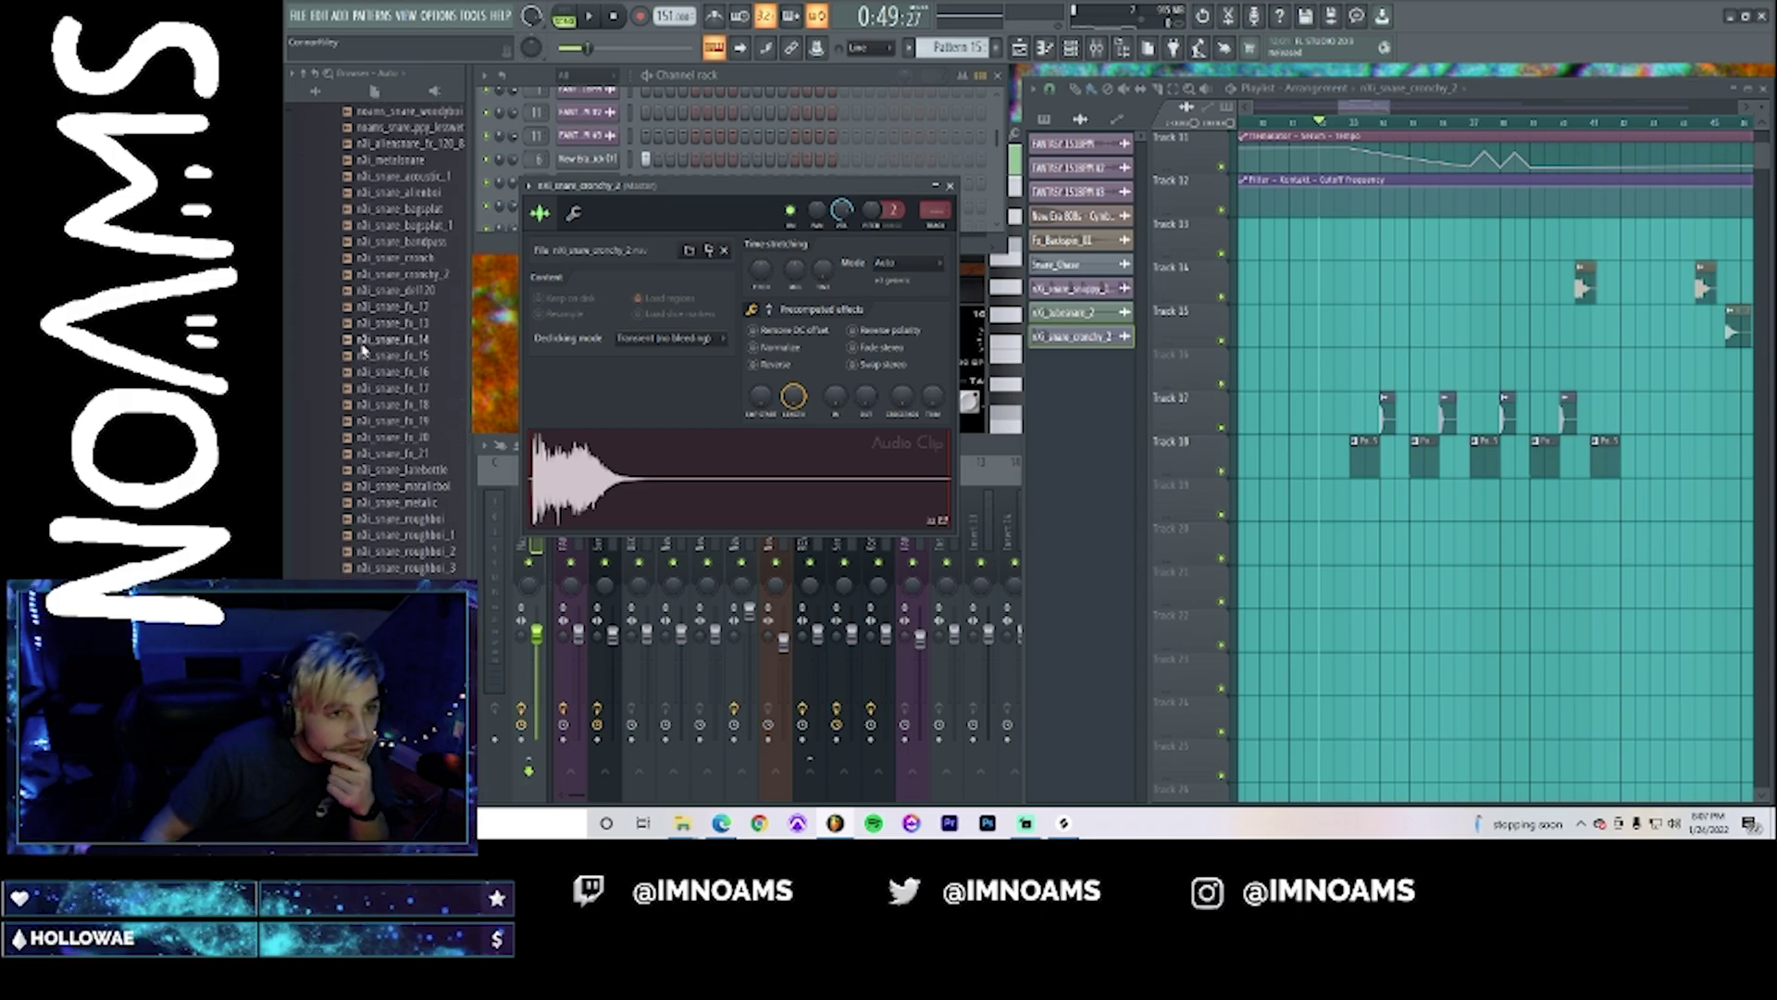
{"action": "scroll", "coordinate": [364, 350], "scroll_direction": "up", "scroll_amount": 15}
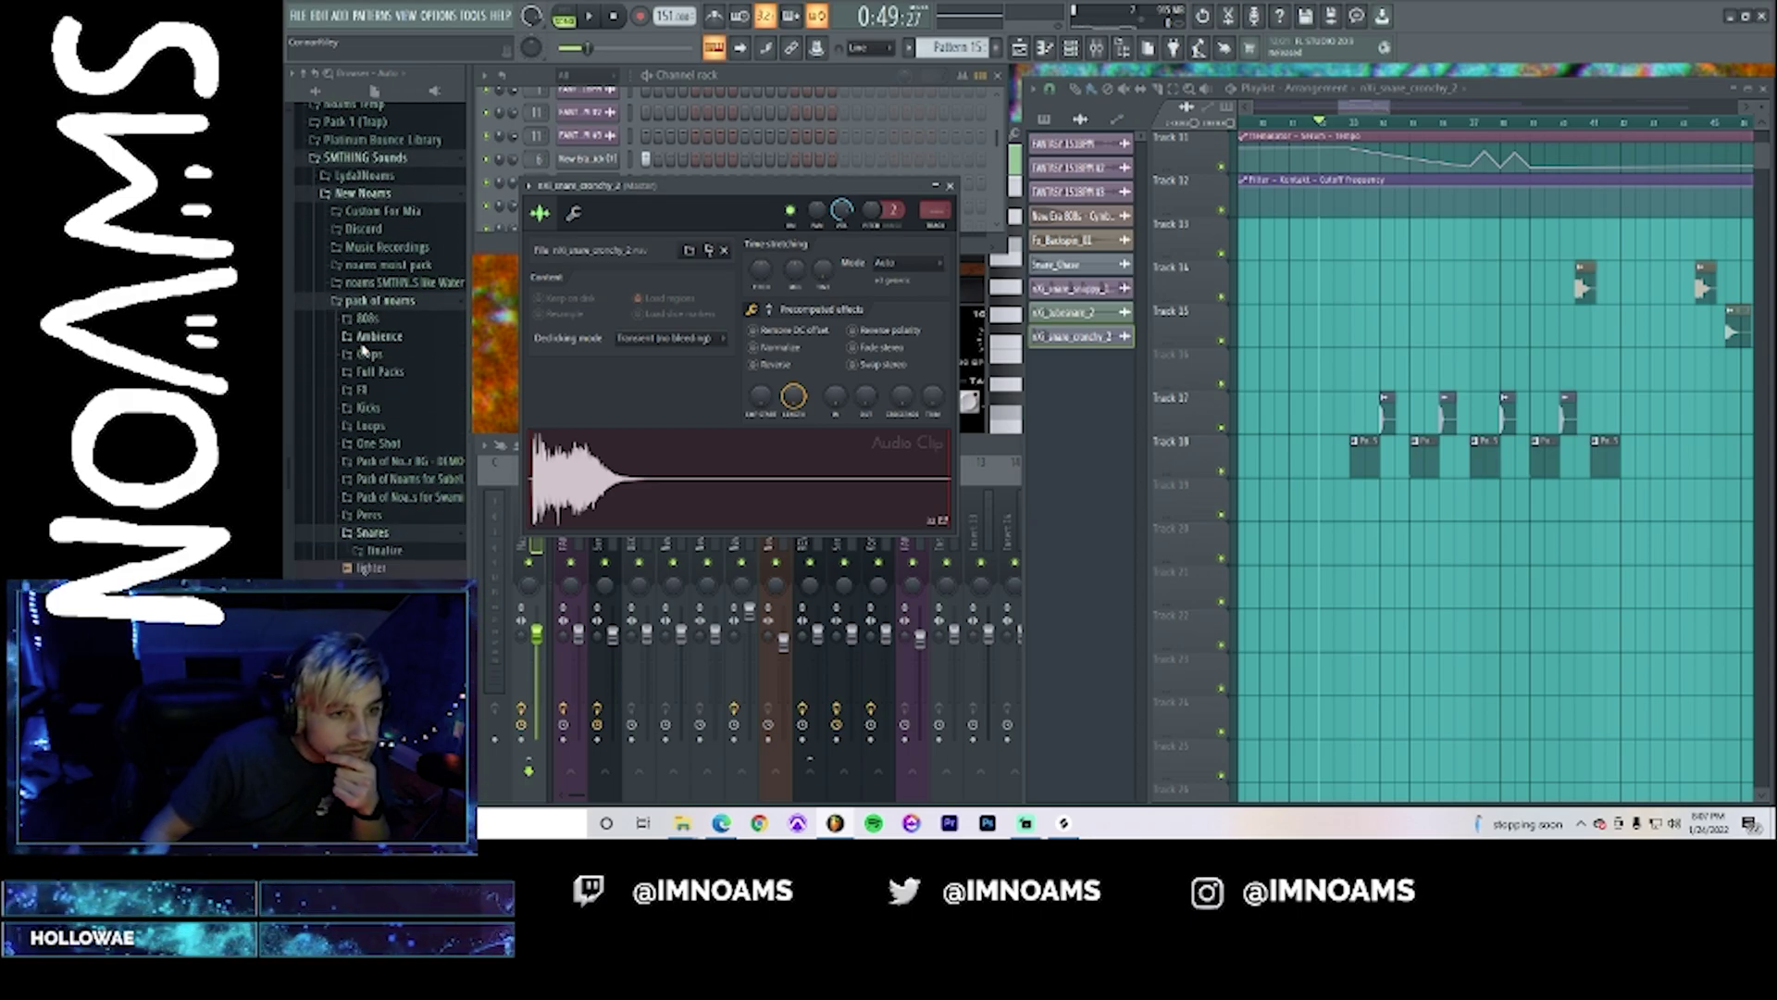
{"action": "left_click", "coordinate": [375, 360]}
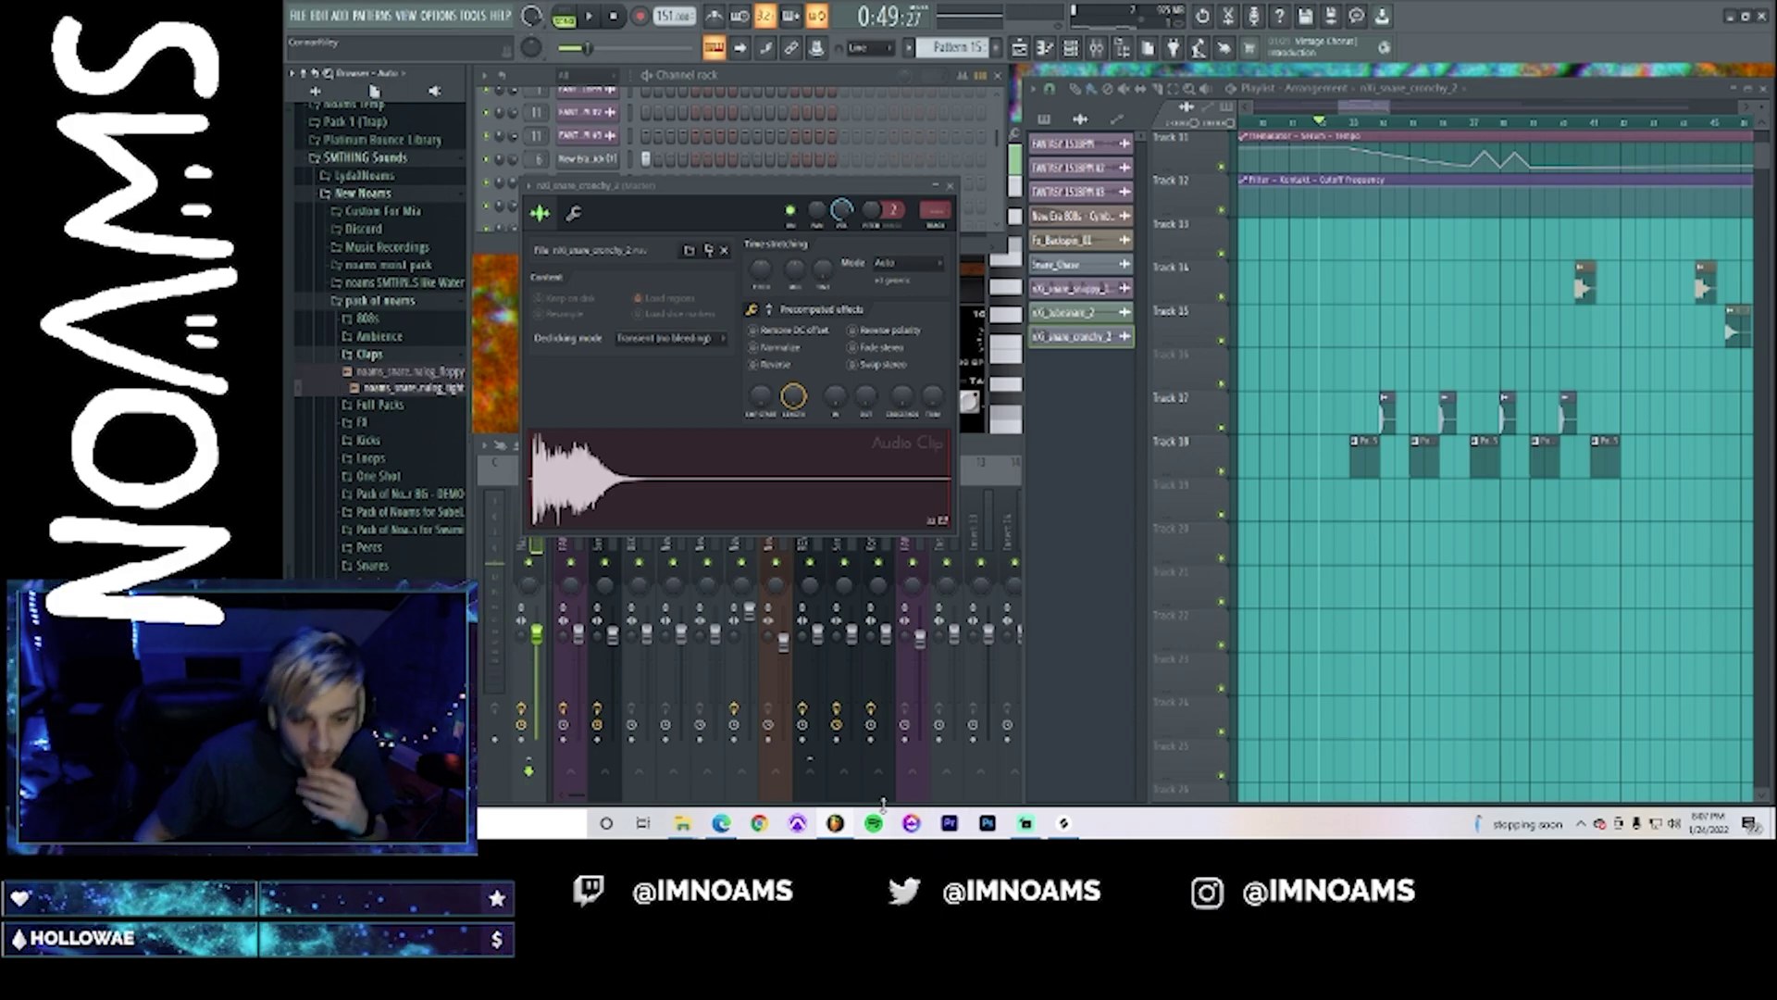
- Search Splice for "group clap", preview TS_ELEMENTS_VOL1_clap_one_shot_group_stack_3 and place it on Track 19 at bar 34 in the FL Studio playlist
{"action": "left_click", "coordinate": [1060, 826]}
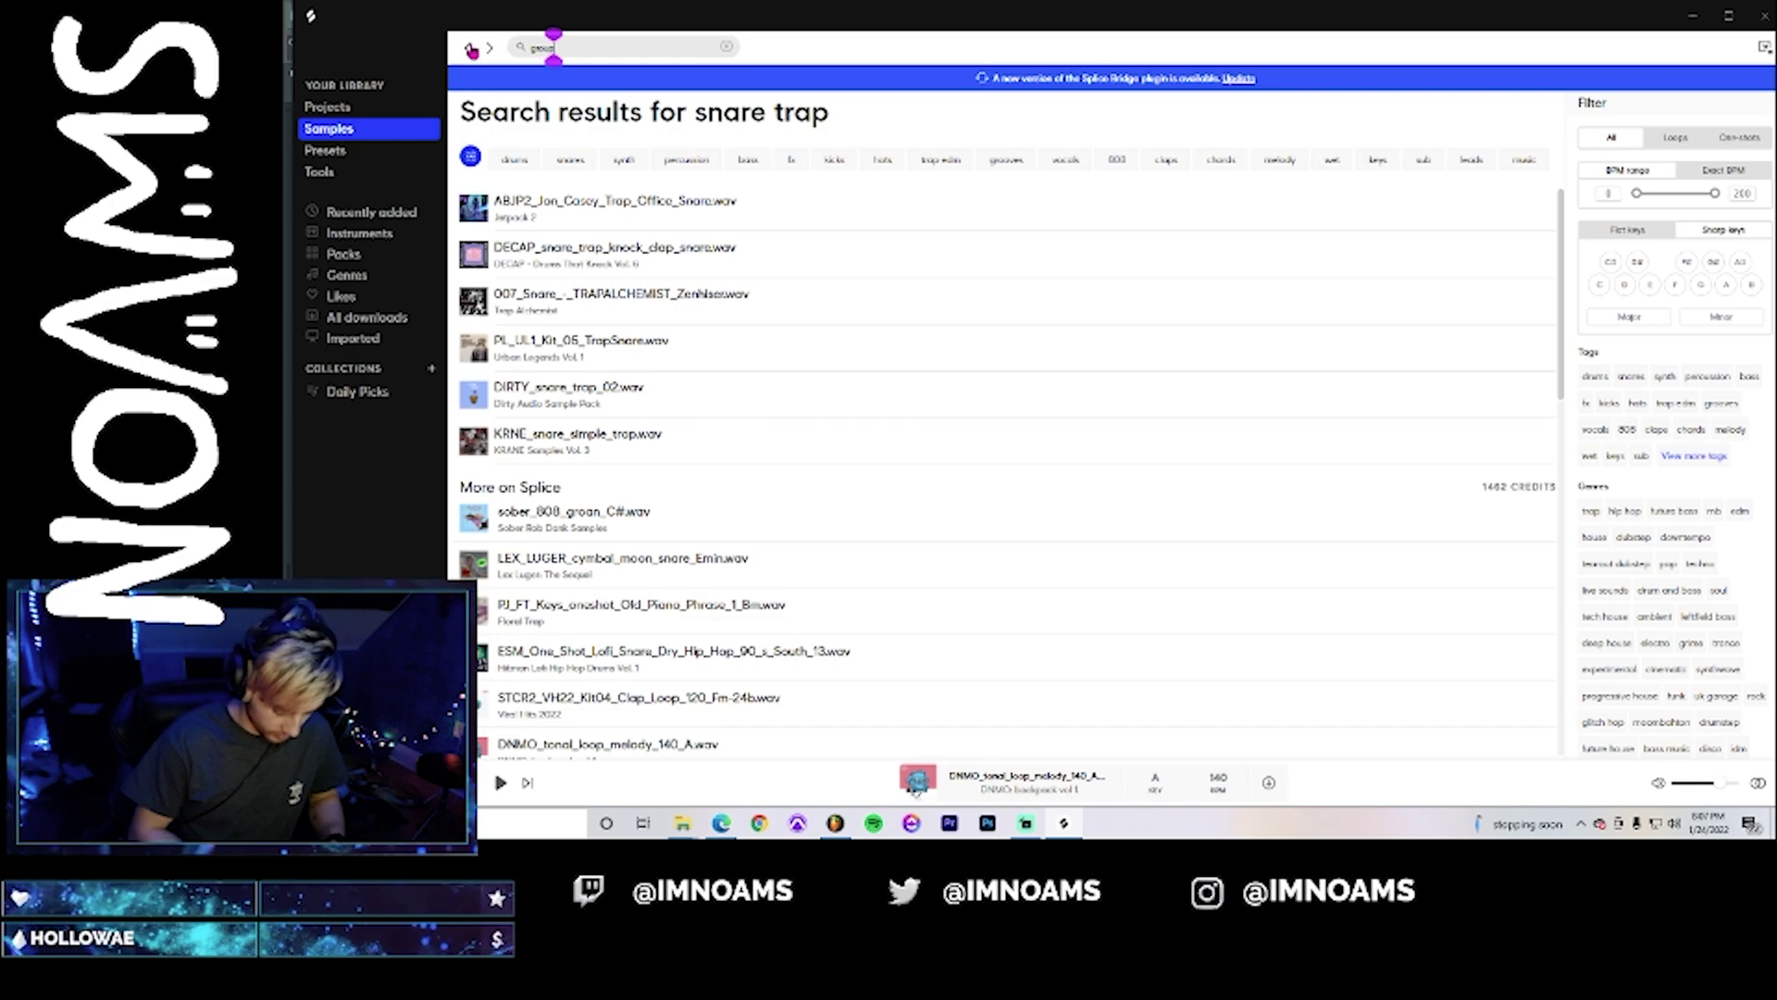
{"action": "left_click", "coordinate": [573, 47]}
{"action": "type", "text": "group clap"}
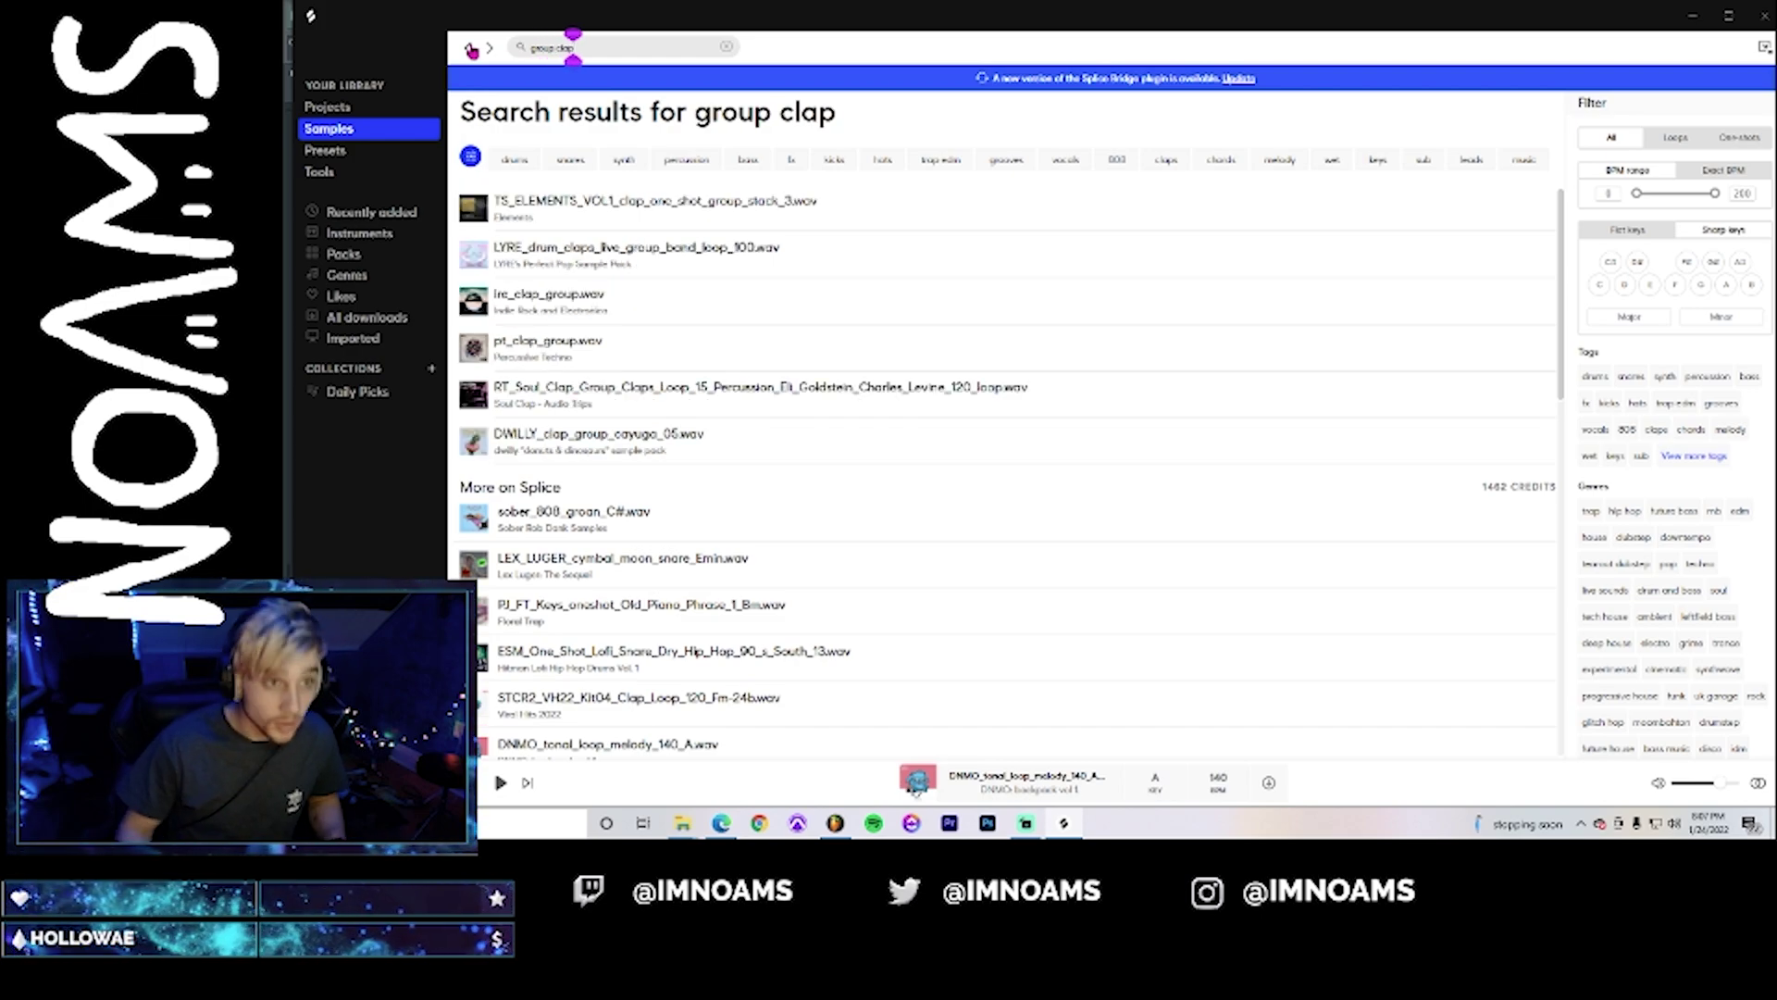
{"action": "left_click", "coordinate": [472, 211]}
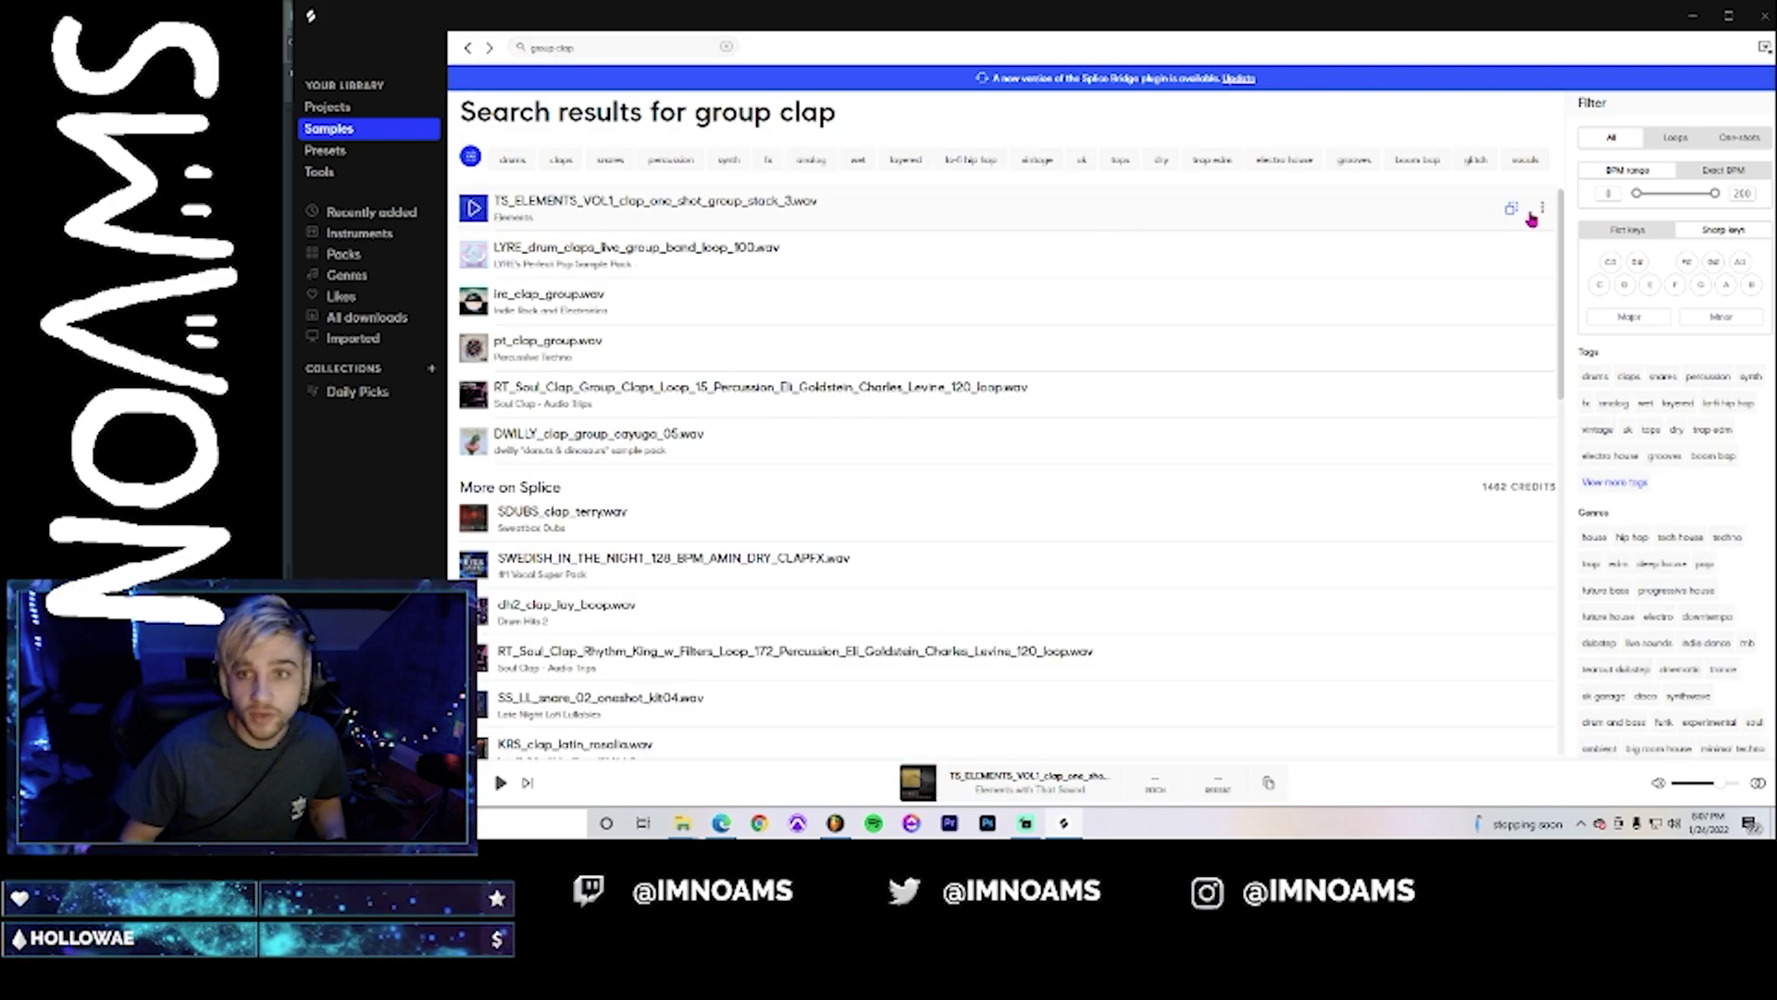
{"action": "left_click_drag", "start_coordinate": [1529, 215], "coordinate": [1039, 722]}
{"action": "left_click_drag", "start_coordinate": [841, 813], "coordinate": [1430, 553]}
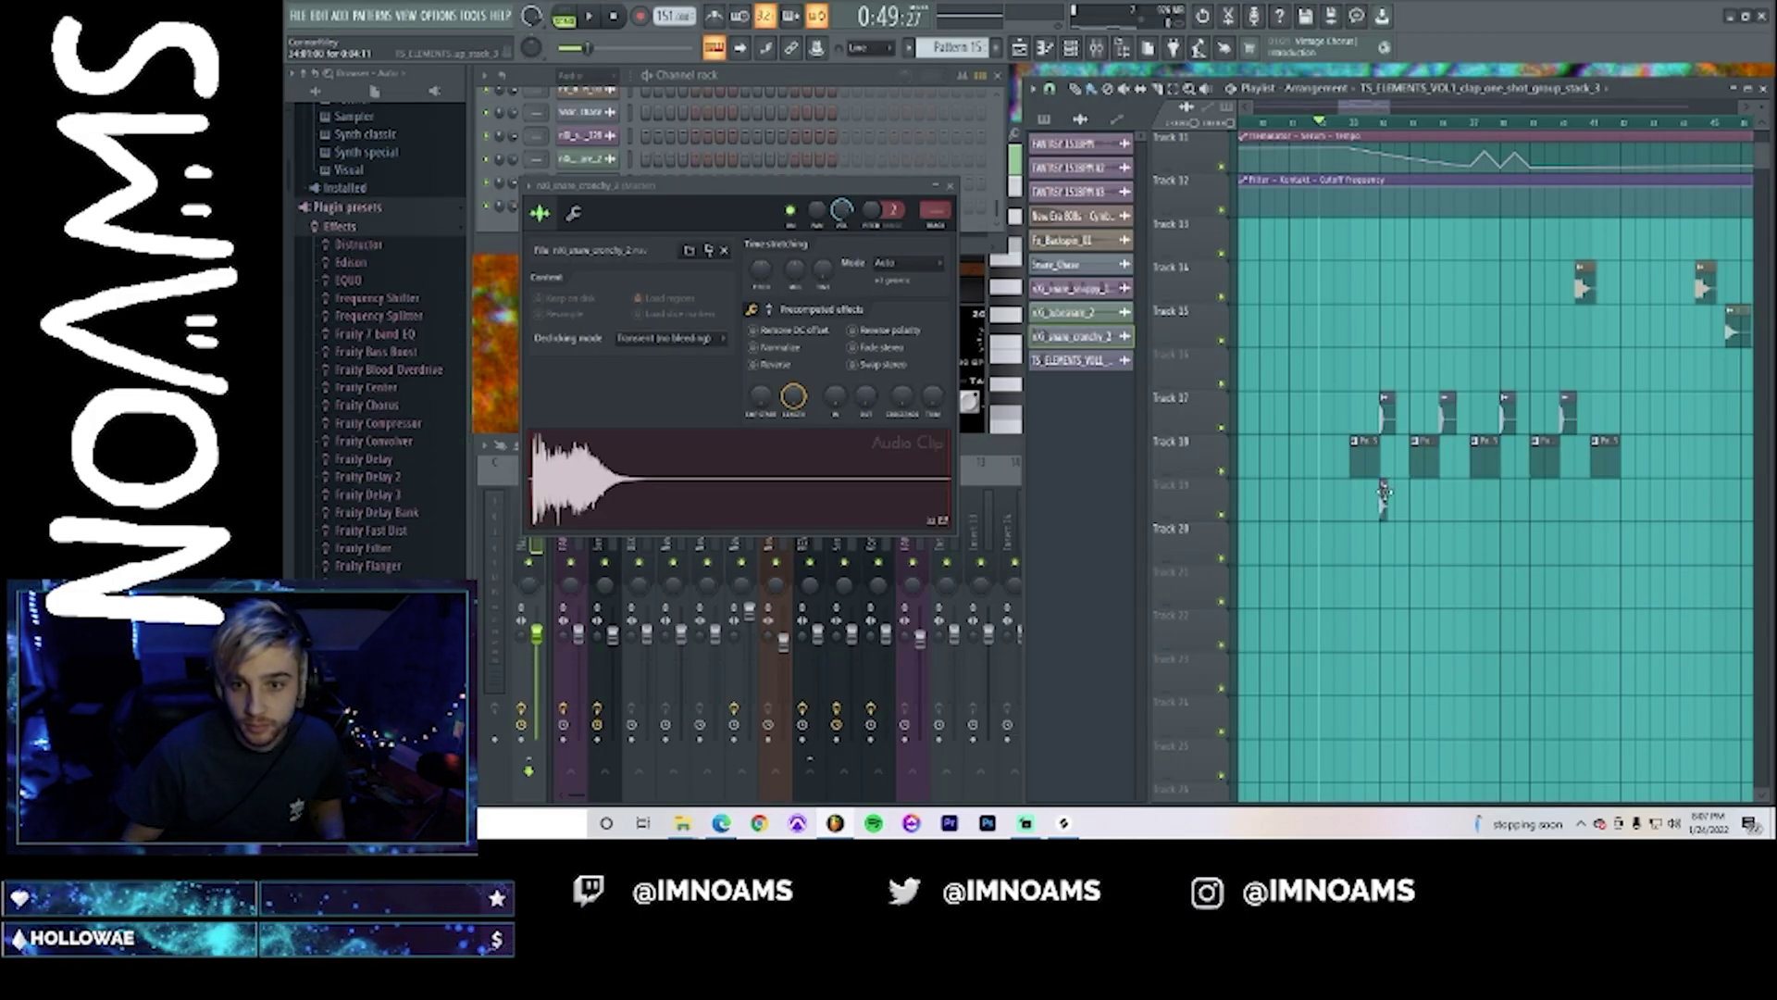
- Lower the crunchy snare's channel volume to 50% and copy the group clap to bar 36 on Track 19 during playback
{"action": "double_click", "coordinate": [1387, 410]}
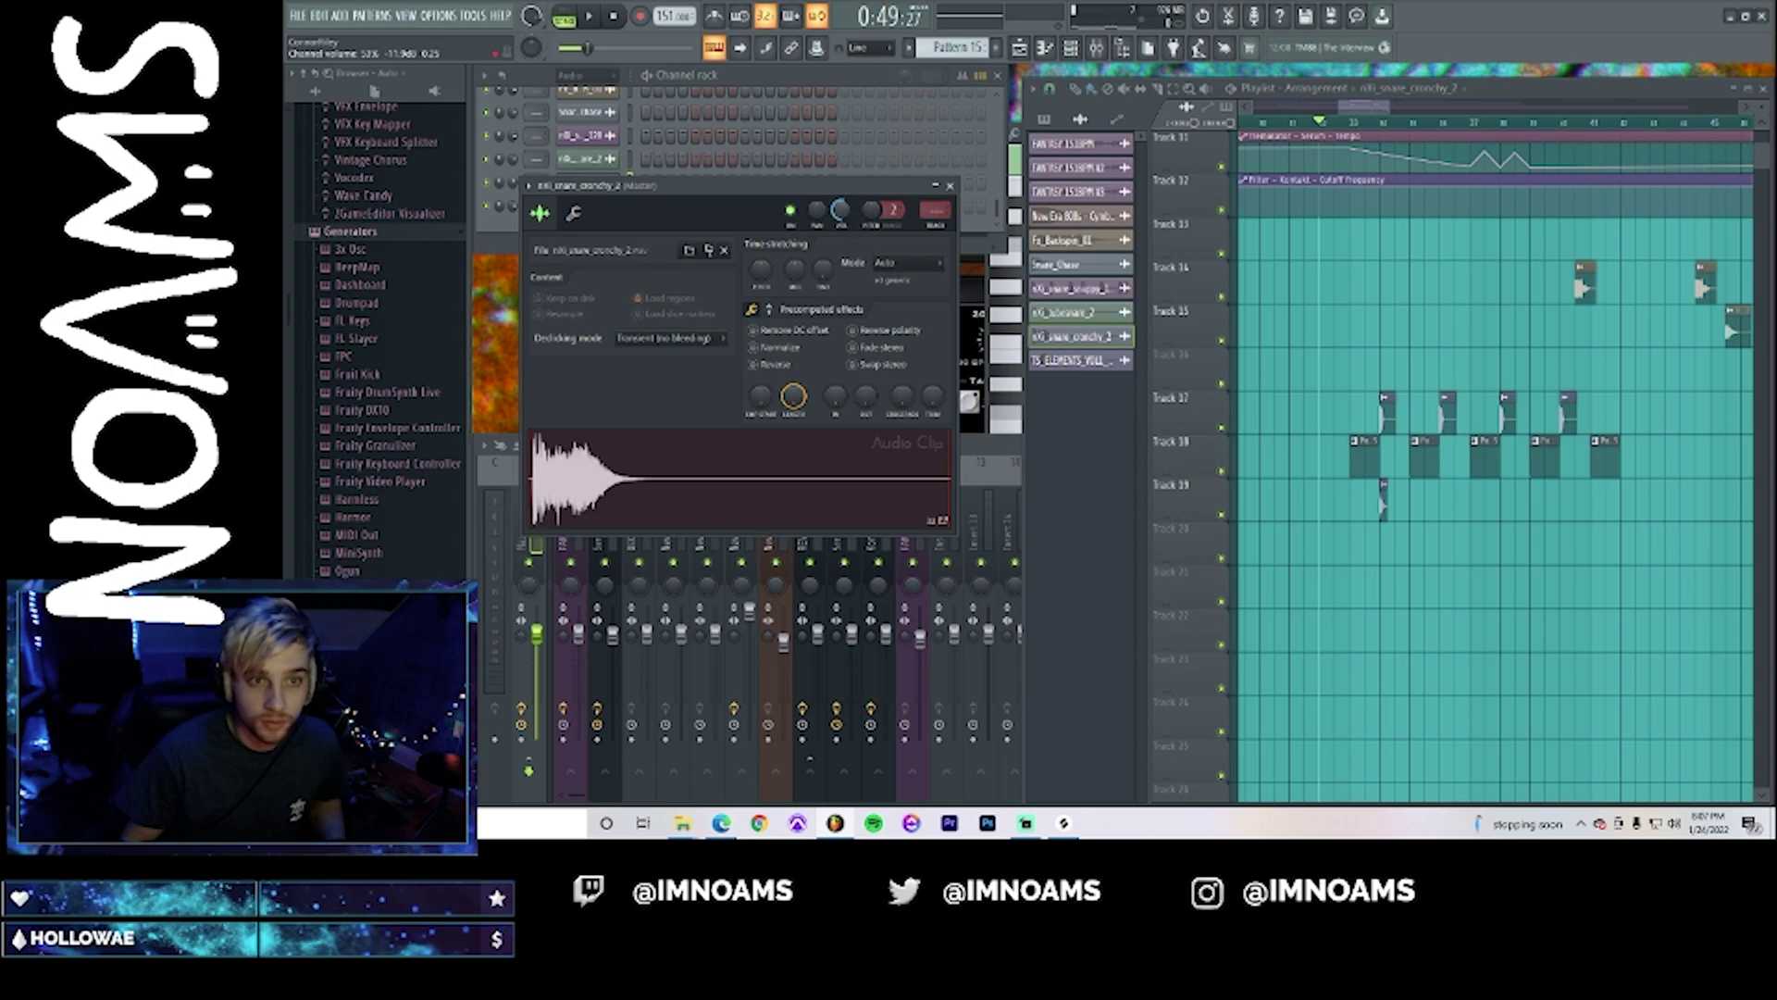
{"action": "key", "text": "space"}
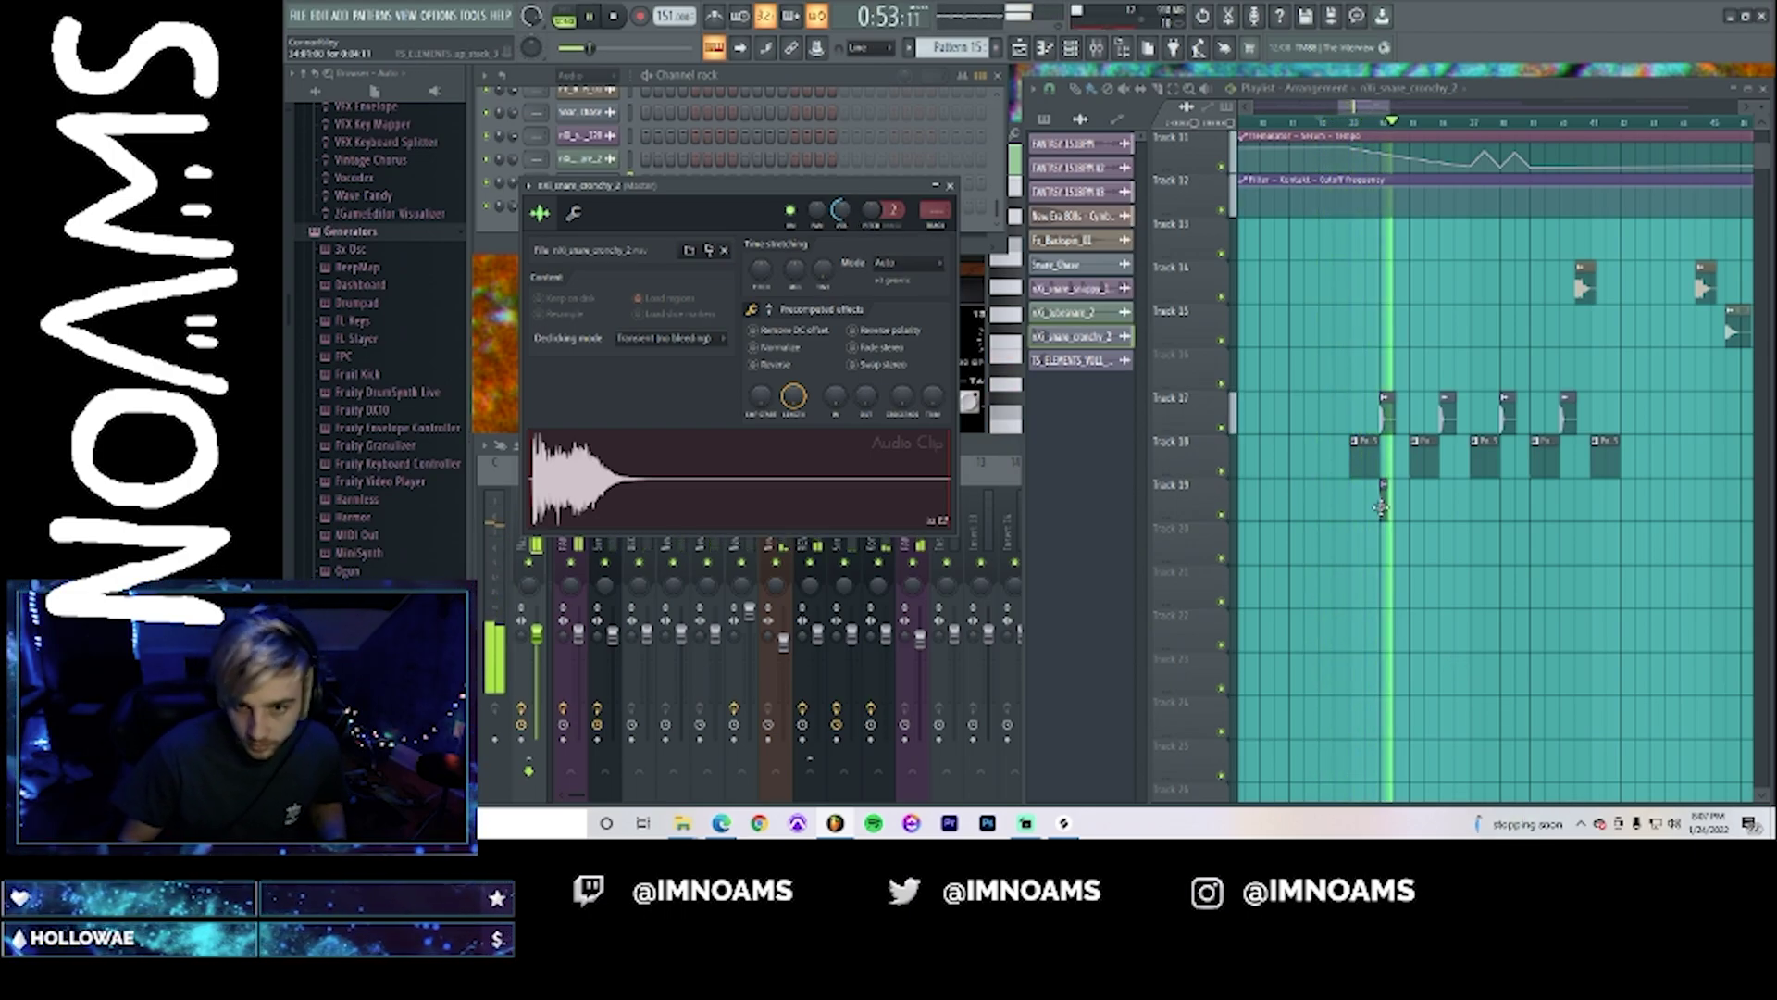
{"action": "left_click", "coordinate": [1381, 507]}
{"action": "left_click", "coordinate": [1444, 501]}
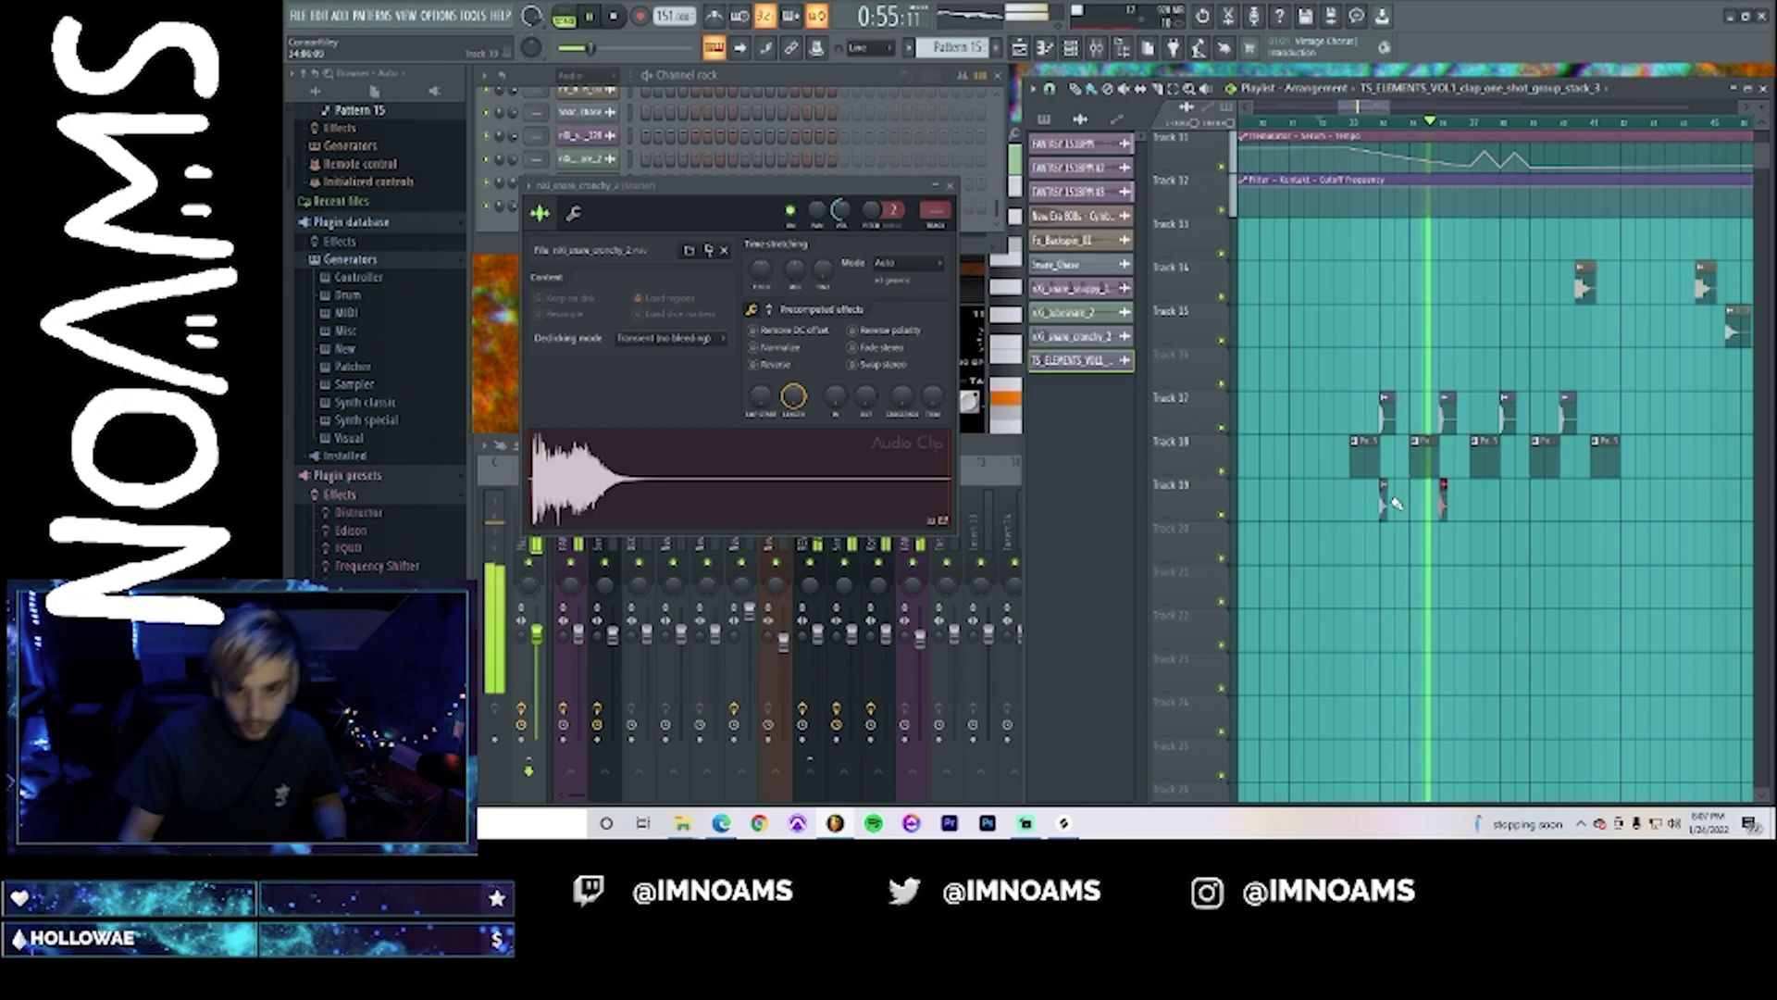
- Add a point to the Tremolator tempo automation on Track 11 near bar 39 so the value jumps up there
{"action": "scroll", "coordinate": [1481, 580], "scroll_direction": "up", "scroll_amount": 3}
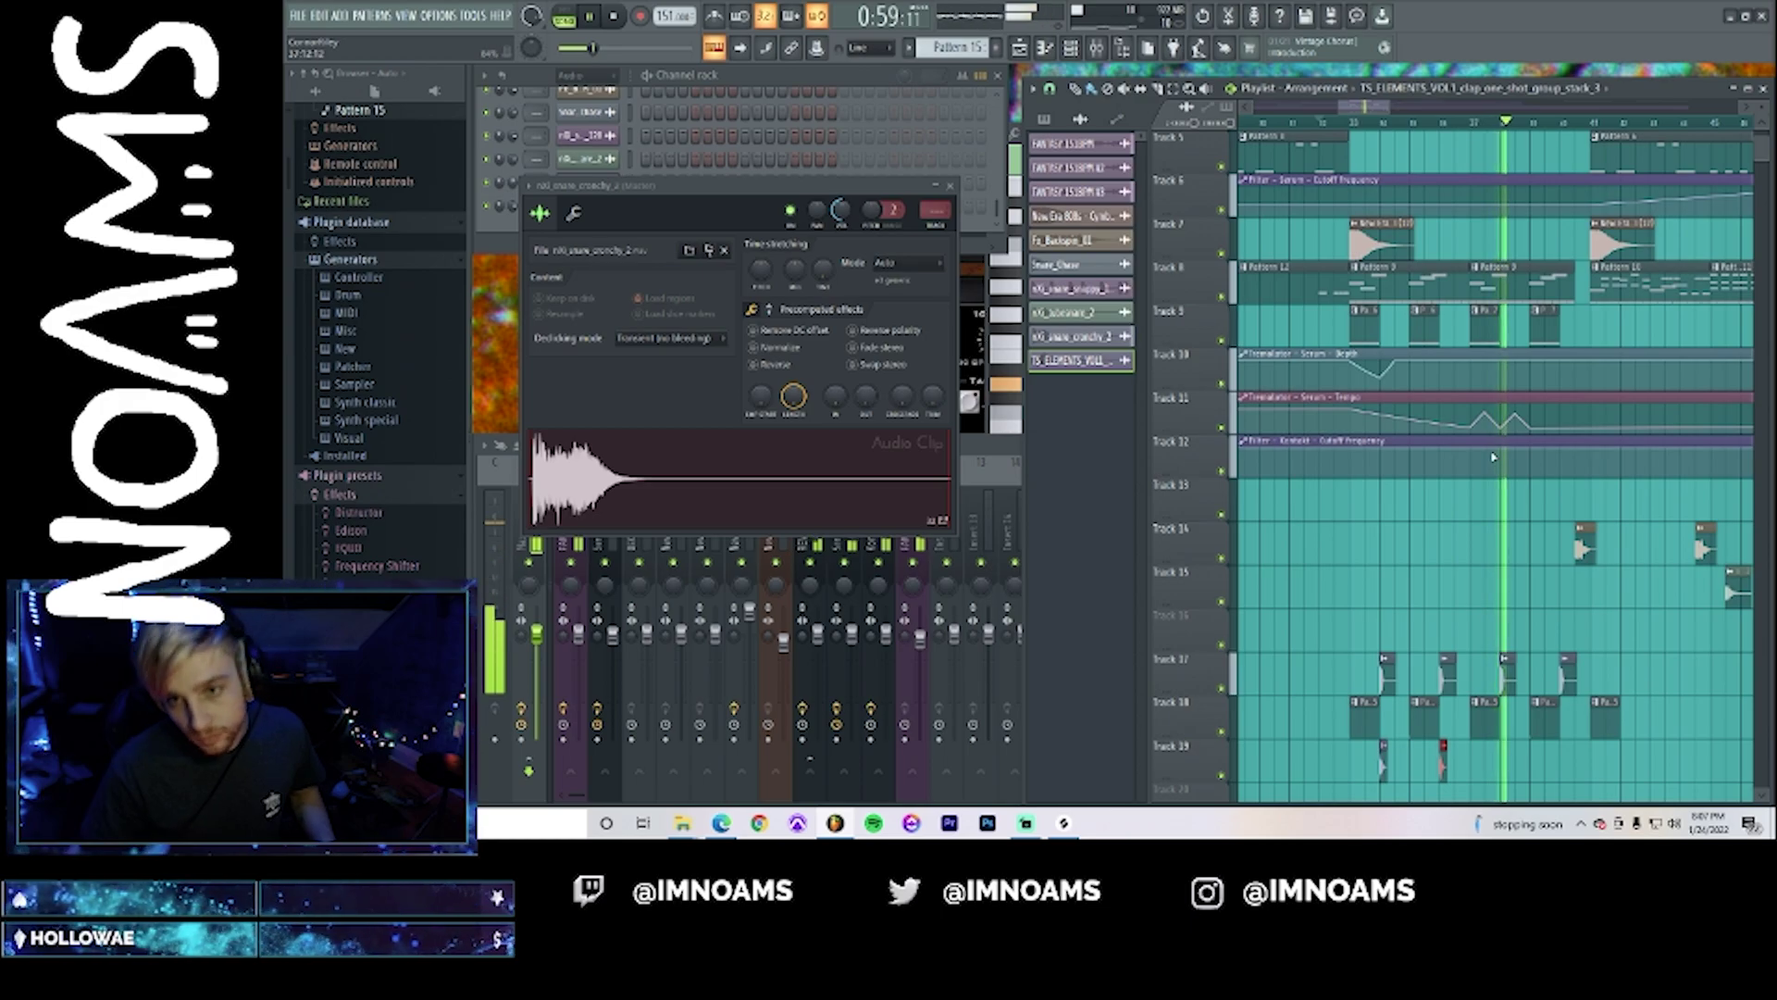
{"action": "left_click", "coordinate": [1534, 398]}
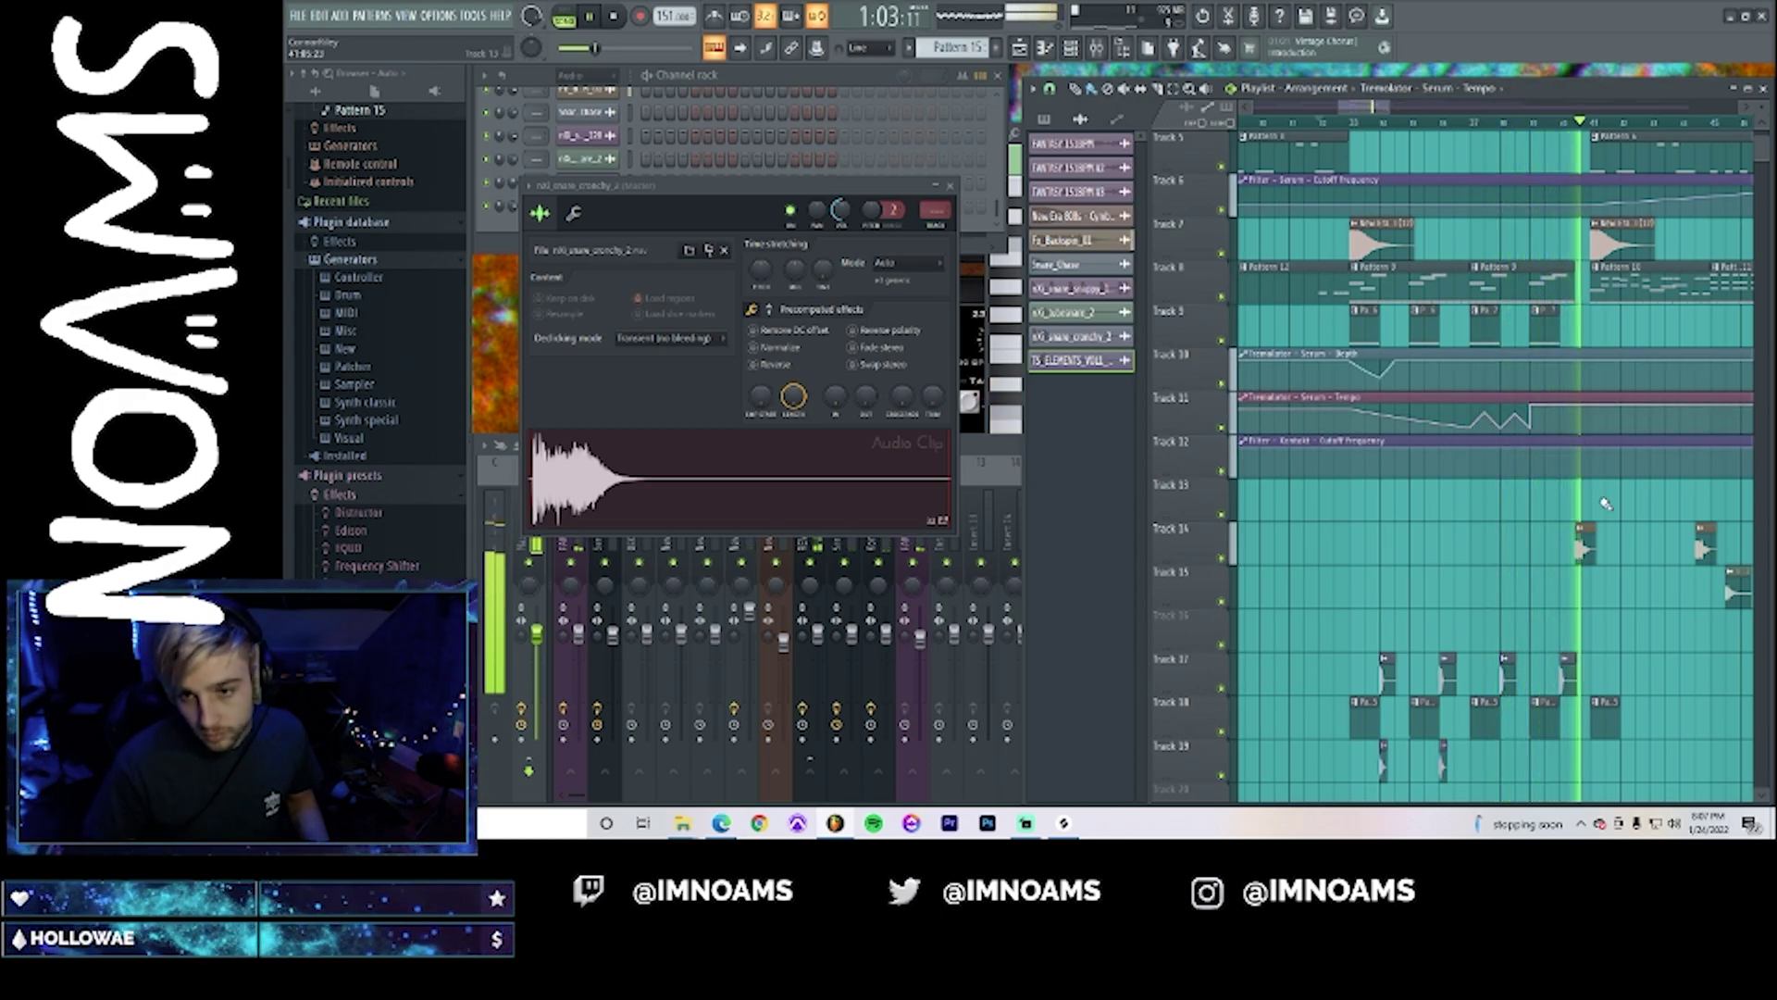
- Copy the group clap to bars 38 and 40 on Track 19, in line with the snares
{"action": "scroll", "coordinate": [1537, 648], "scroll_direction": "down", "scroll_amount": 2}
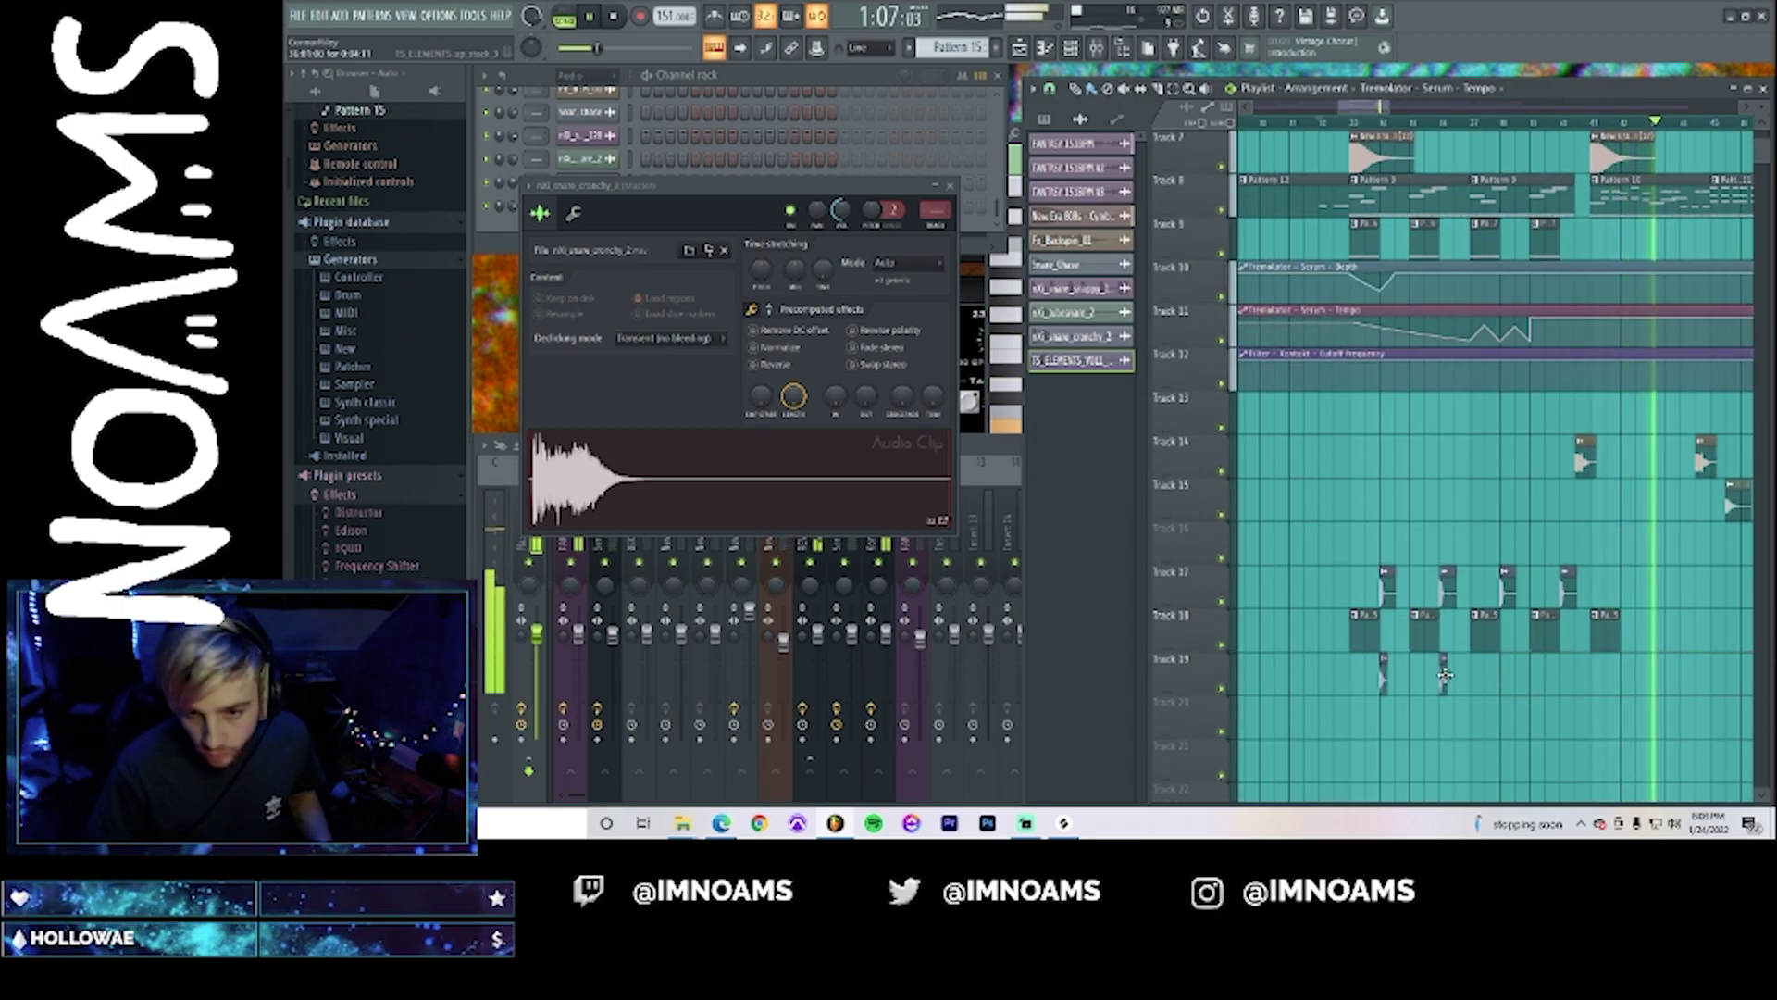
{"action": "left_click", "coordinate": [1504, 681]}
{"action": "left_click", "coordinate": [1564, 670]}
{"action": "scroll", "coordinate": [1563, 669], "scroll_direction": "up", "scroll_amount": 2}
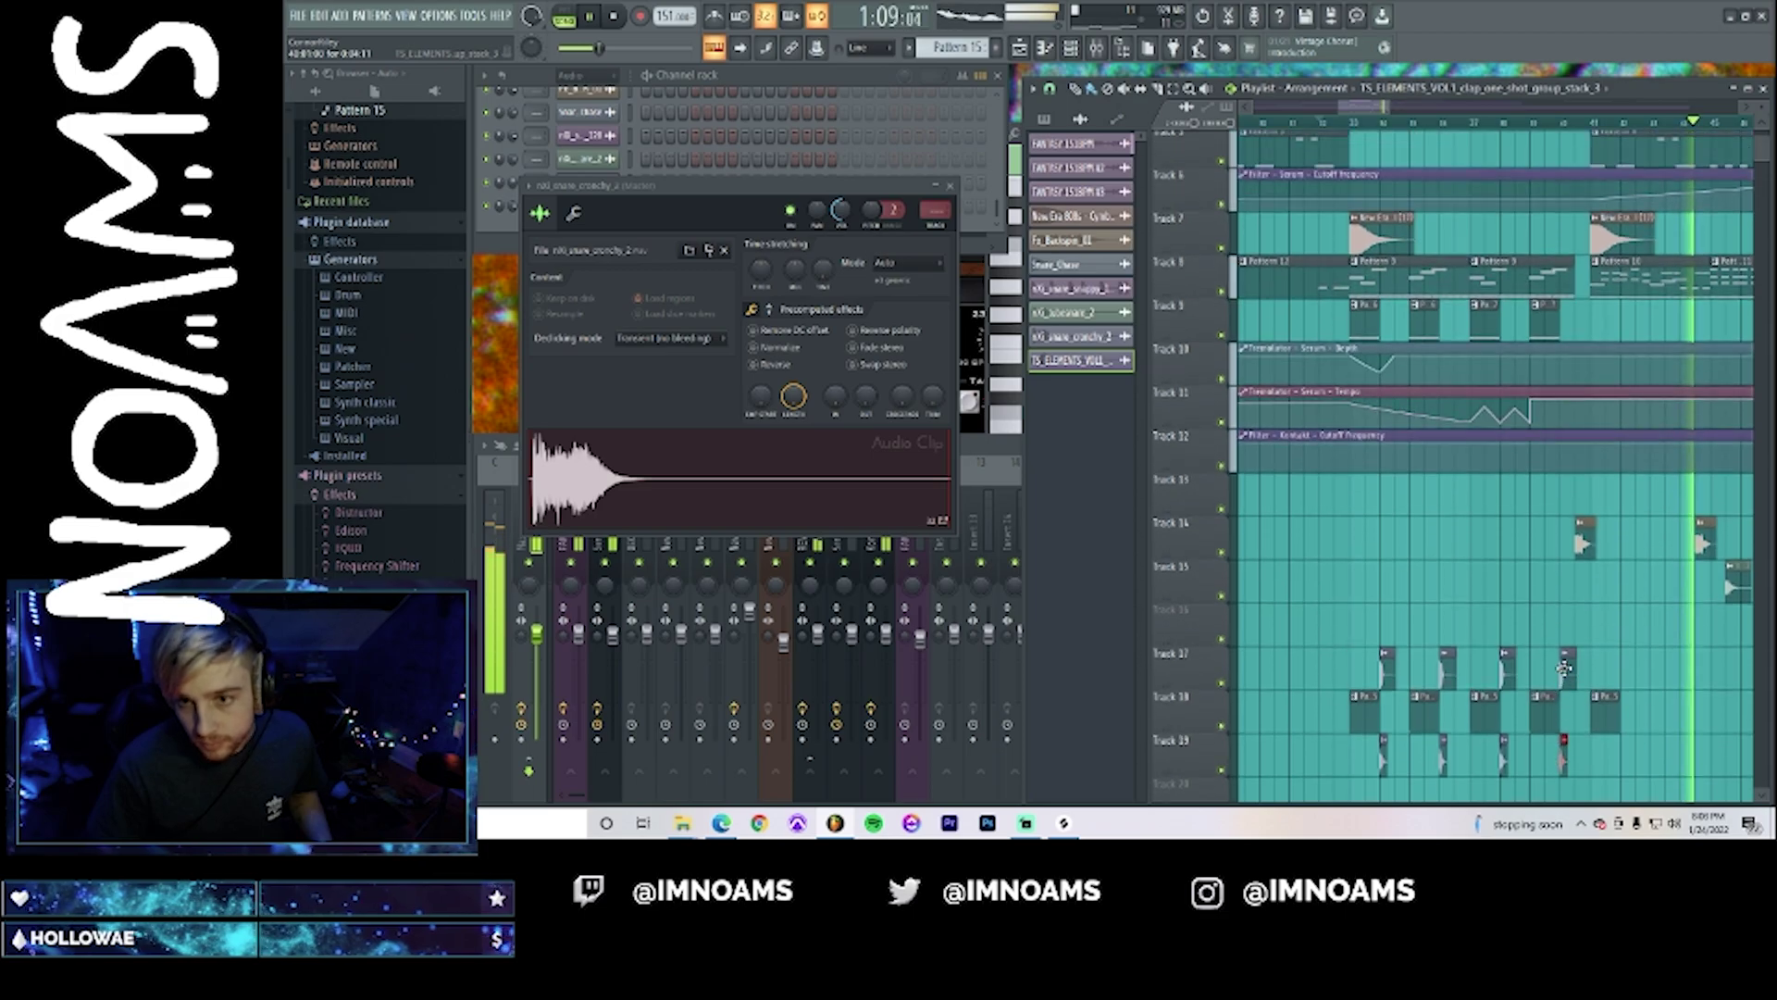
{"action": "scroll", "coordinate": [1564, 669], "scroll_direction": "down", "scroll_amount": 2}
{"action": "scroll", "coordinate": [1563, 668], "scroll_direction": "down", "scroll_amount": 2}
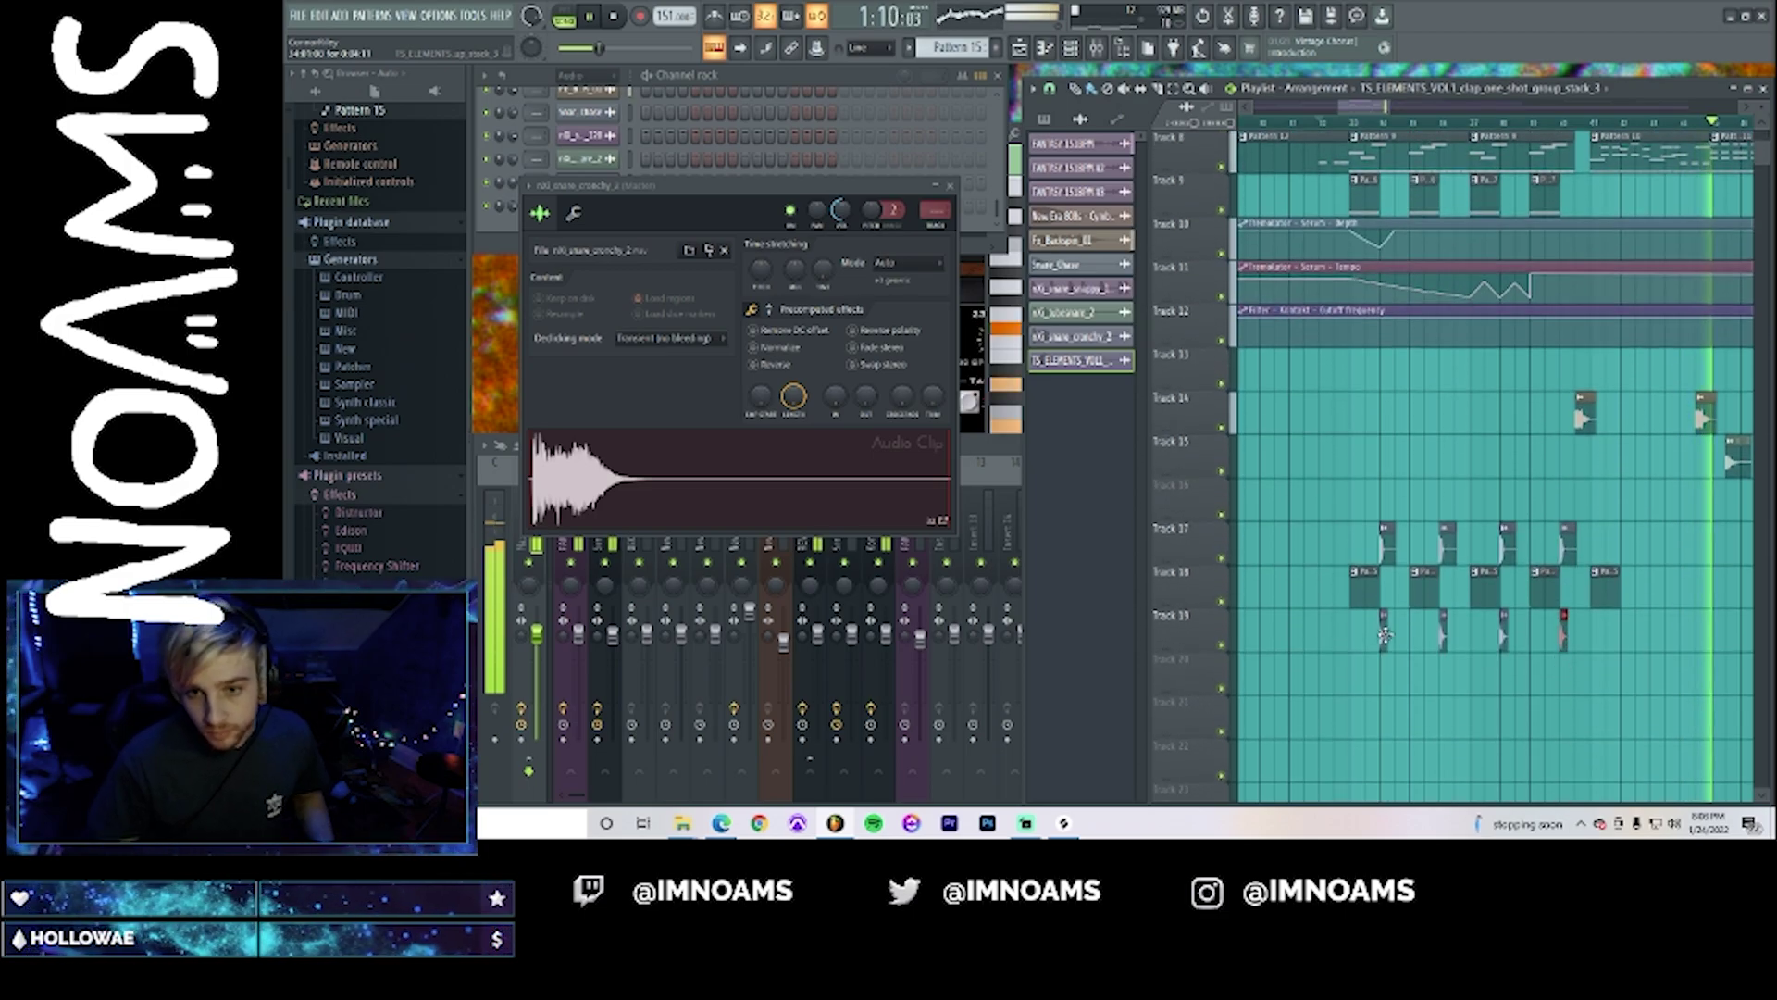
- Fill Track 18 with the Pattern 15 kick on every bar from bar 42 onward while playing from bar 41
{"action": "left_click", "coordinate": [1608, 593]}
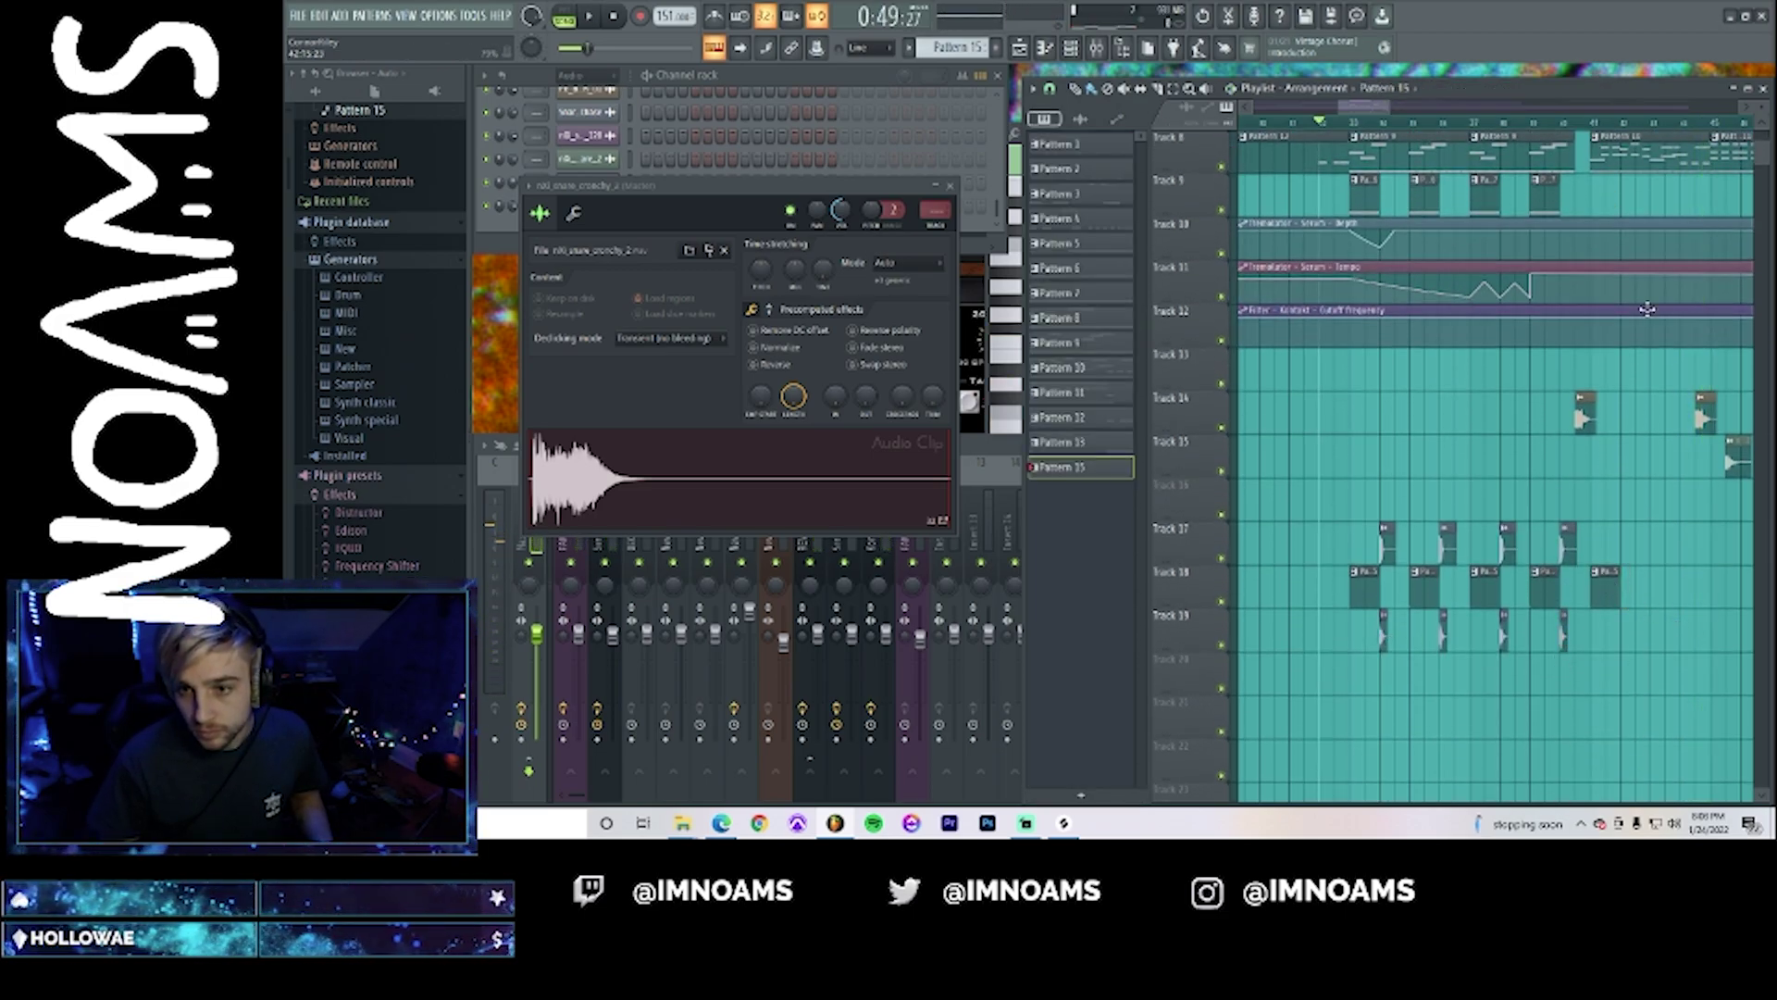
{"action": "left_click", "coordinate": [1591, 124]}
{"action": "key", "text": "space"}
{"action": "left_click_drag", "start_coordinate": [1630, 595], "coordinate": [1751, 596]}
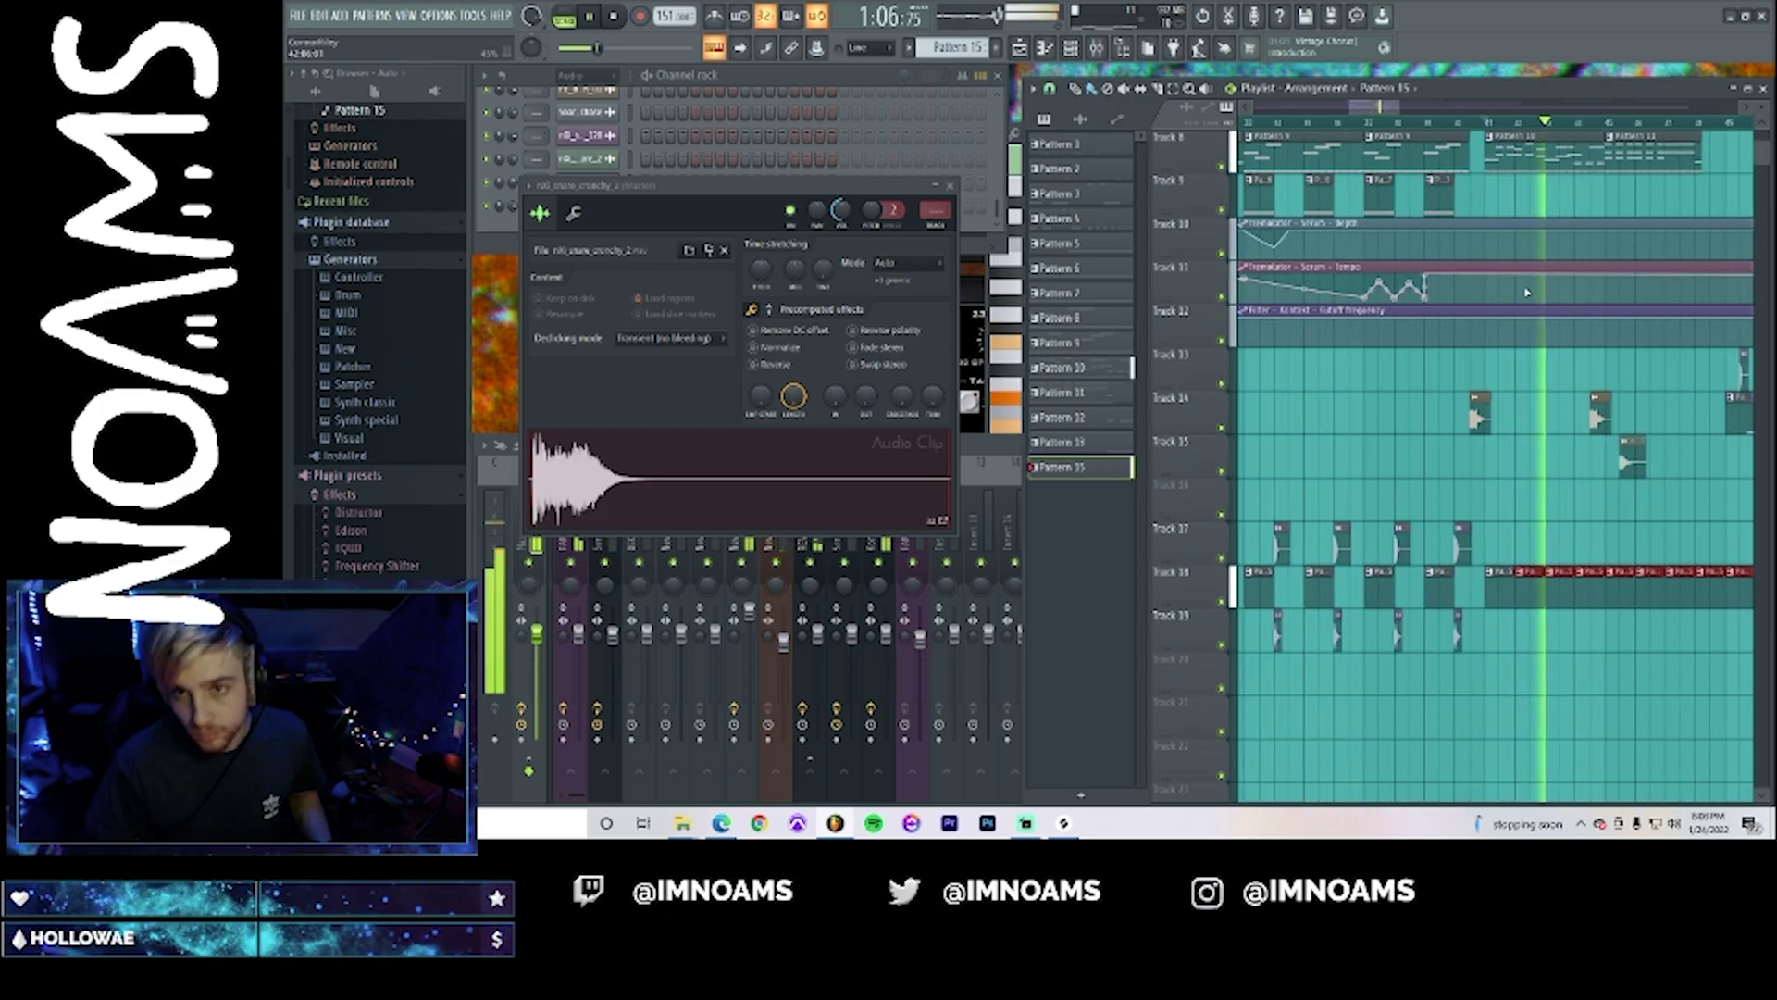
{"action": "scroll", "coordinate": [1470, 441], "scroll_direction": "up", "scroll_amount": 5}
{"action": "scroll", "coordinate": [1470, 440], "scroll_direction": "up", "scroll_amount": 2}
{"action": "key", "text": "space"}
{"action": "right_click", "coordinate": [1488, 320]}
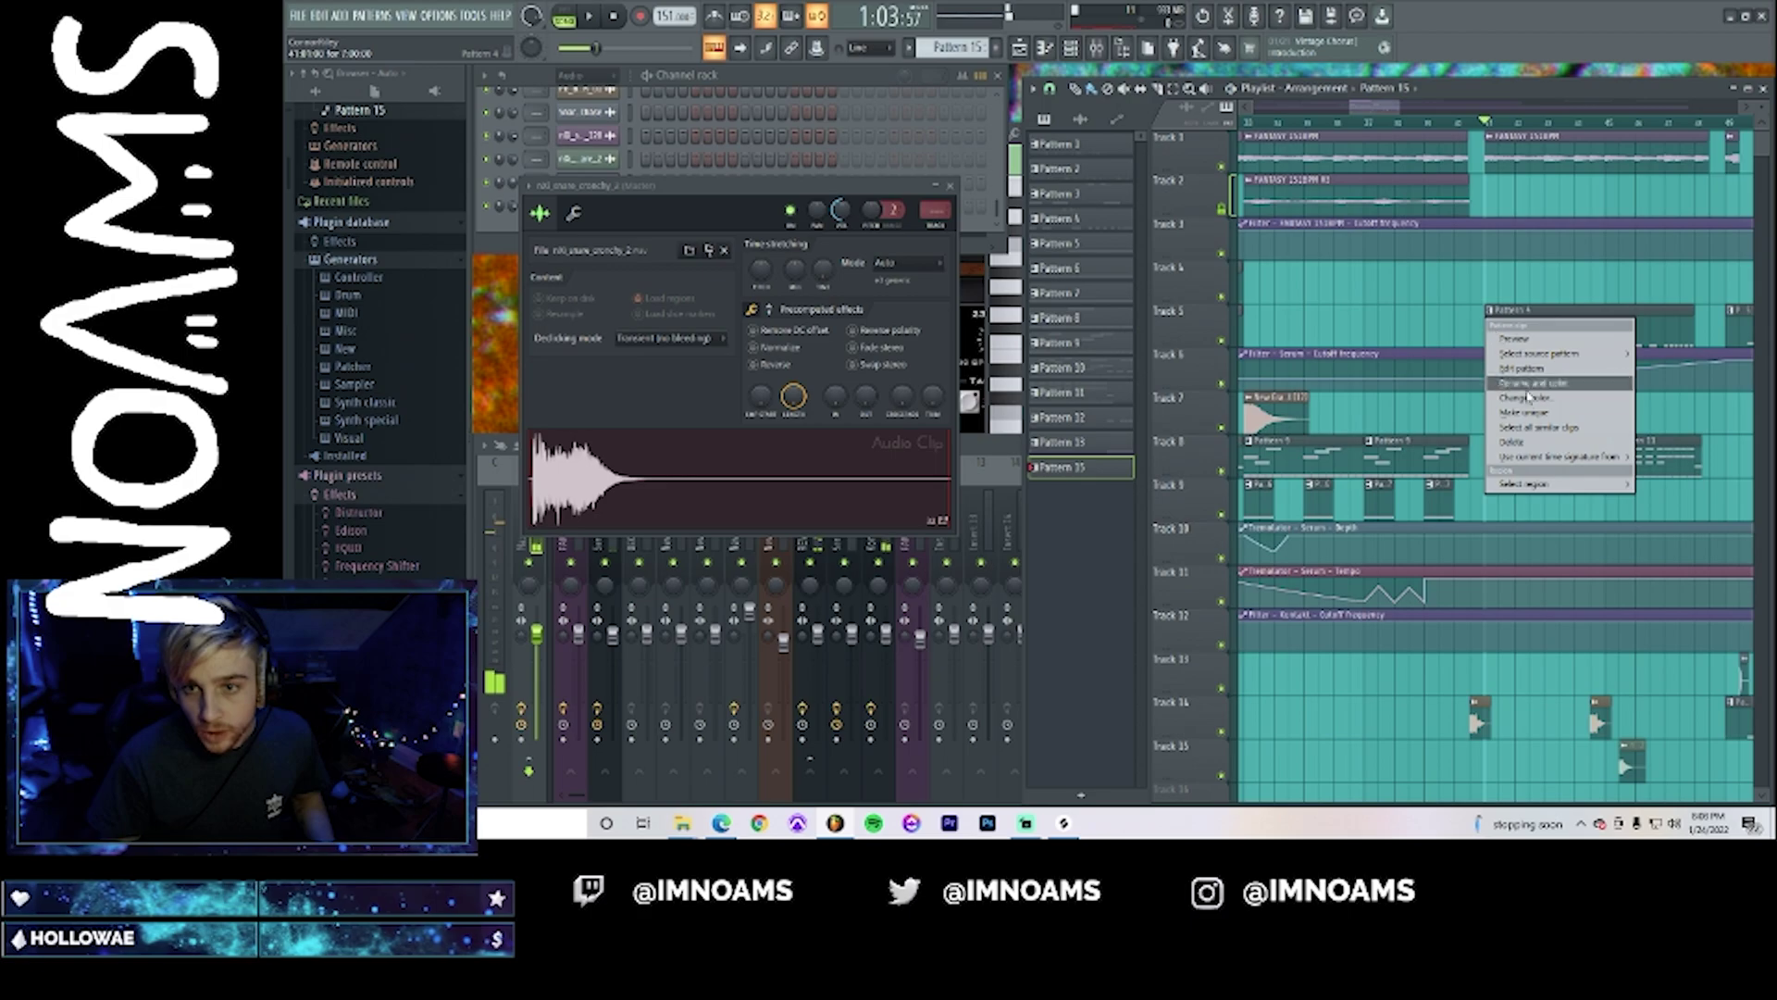
{"action": "left_click", "coordinate": [1543, 412]}
{"action": "left_click", "coordinate": [1203, 470]}
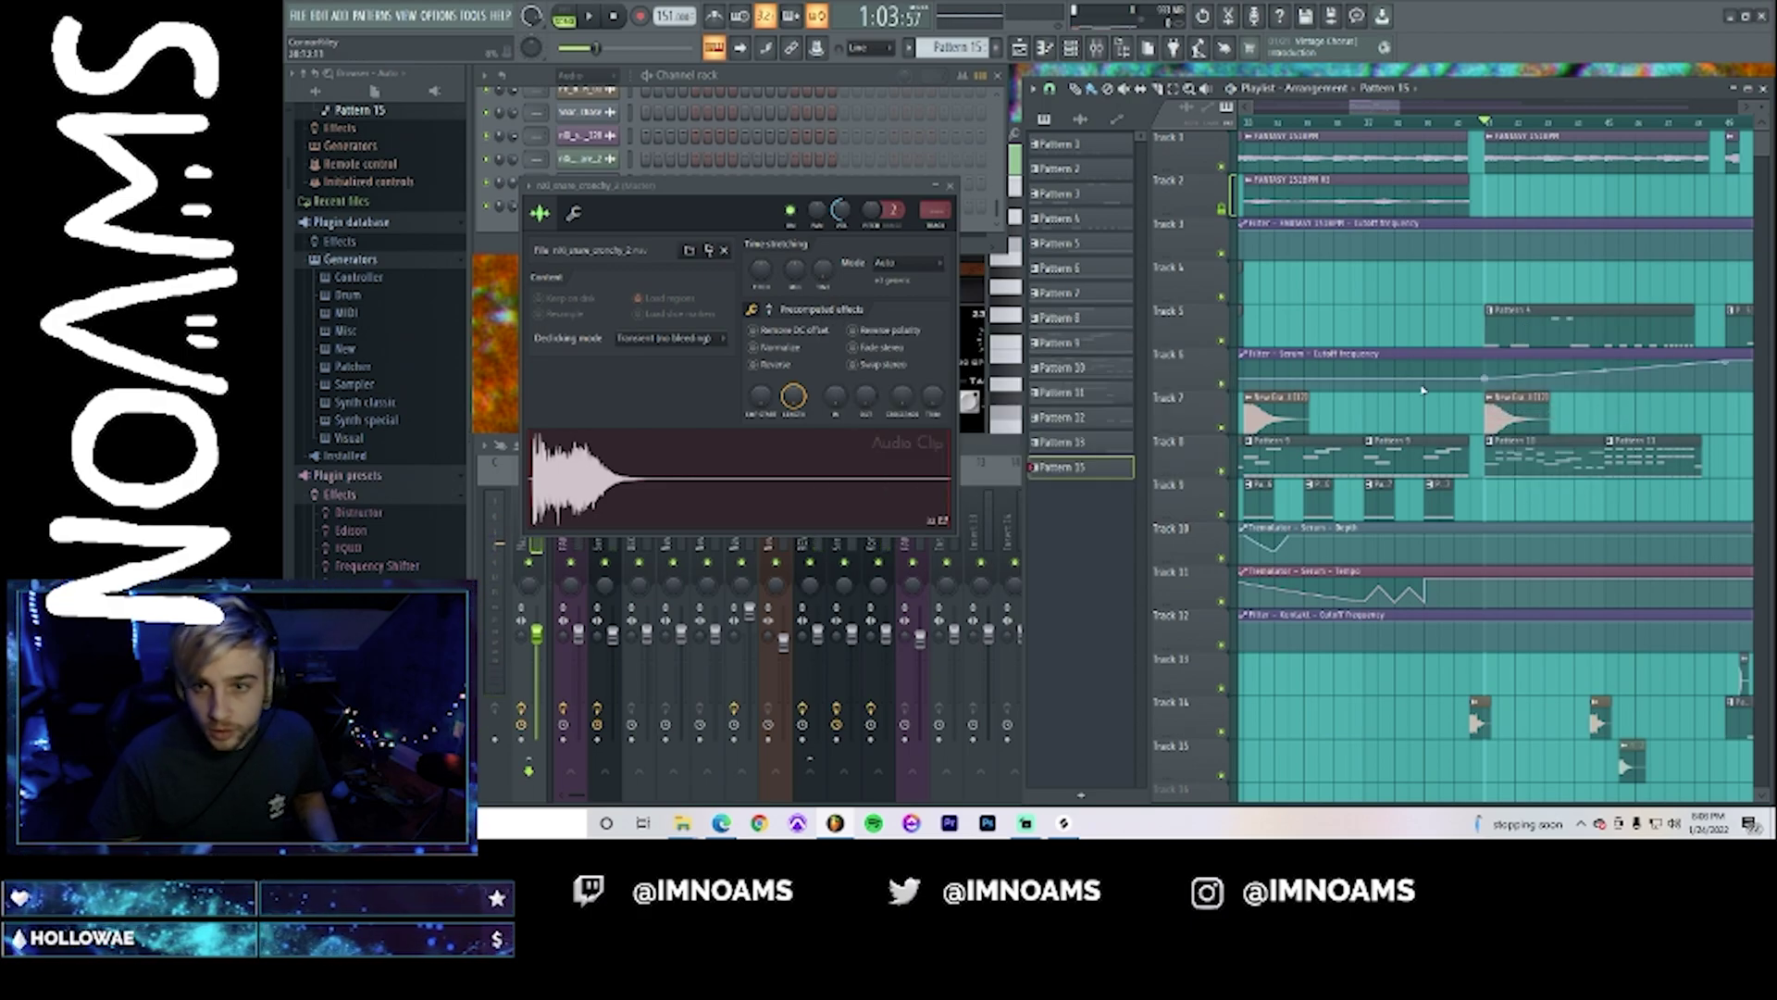
- Shift the two slightly early lower Serum notes in Pattern 4 onto the starts of bars 2 and 4 and play it back
{"action": "double_click", "coordinate": [1522, 338]}
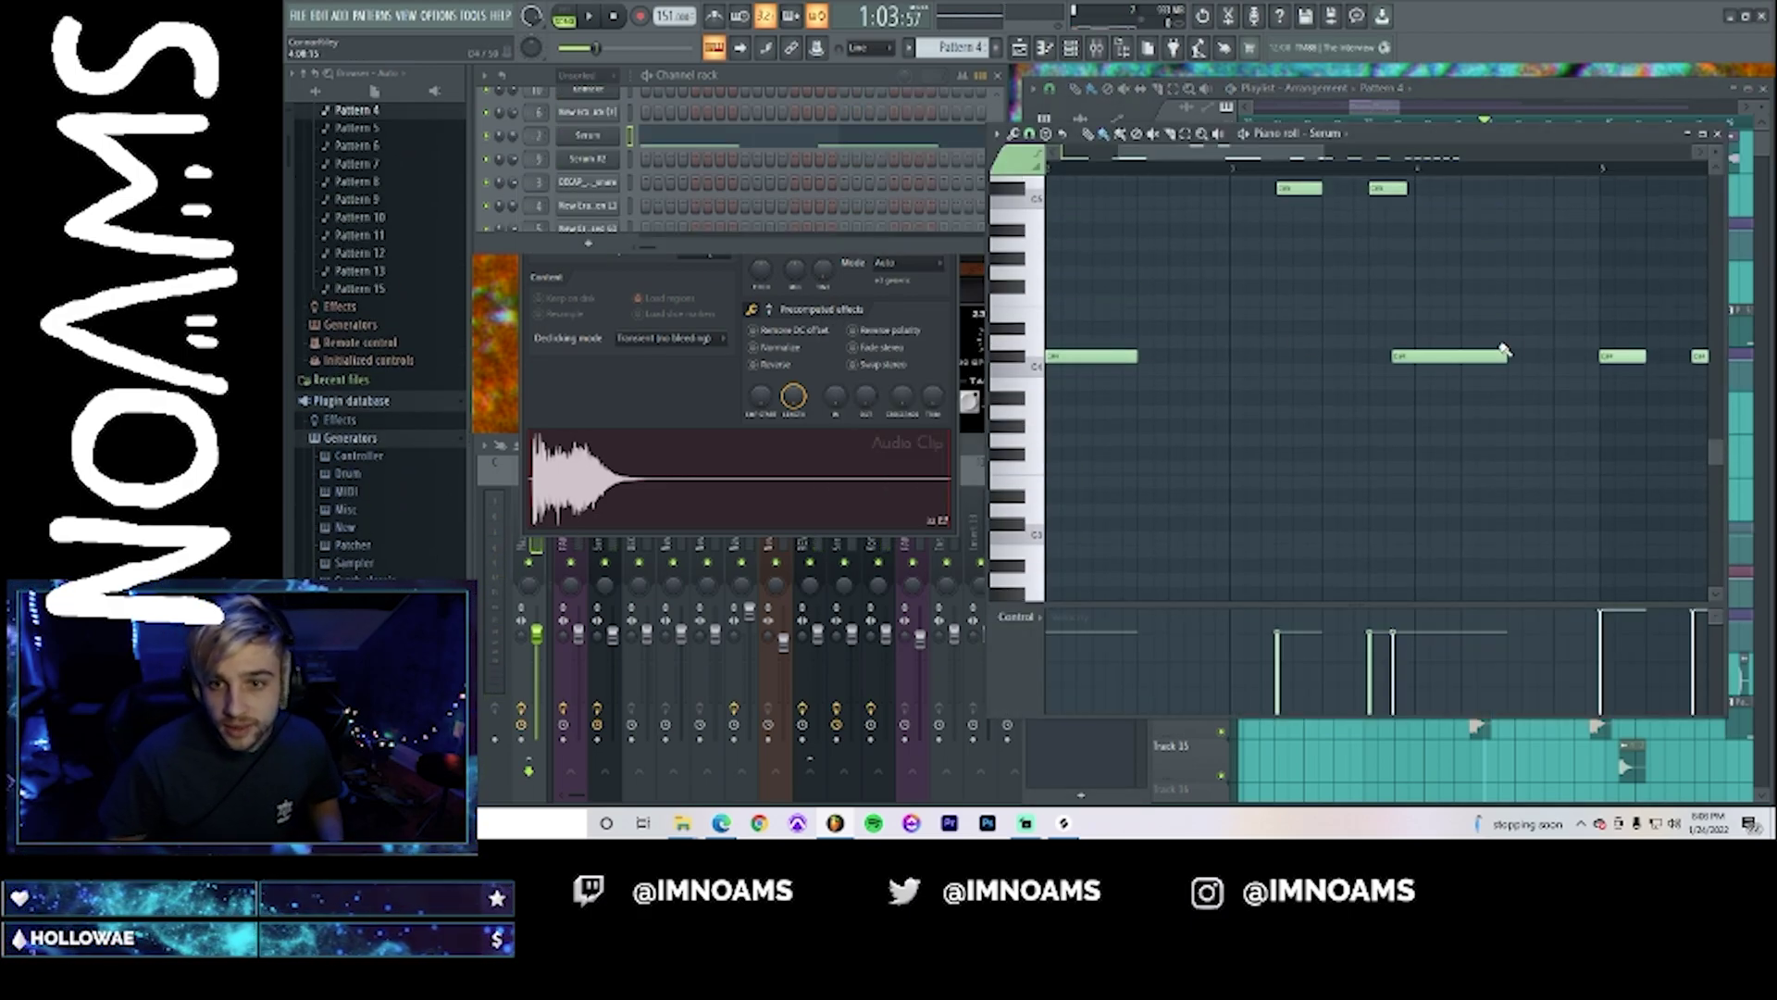
{"action": "scroll", "coordinate": [1311, 335], "scroll_direction": "left", "scroll_amount": 3}
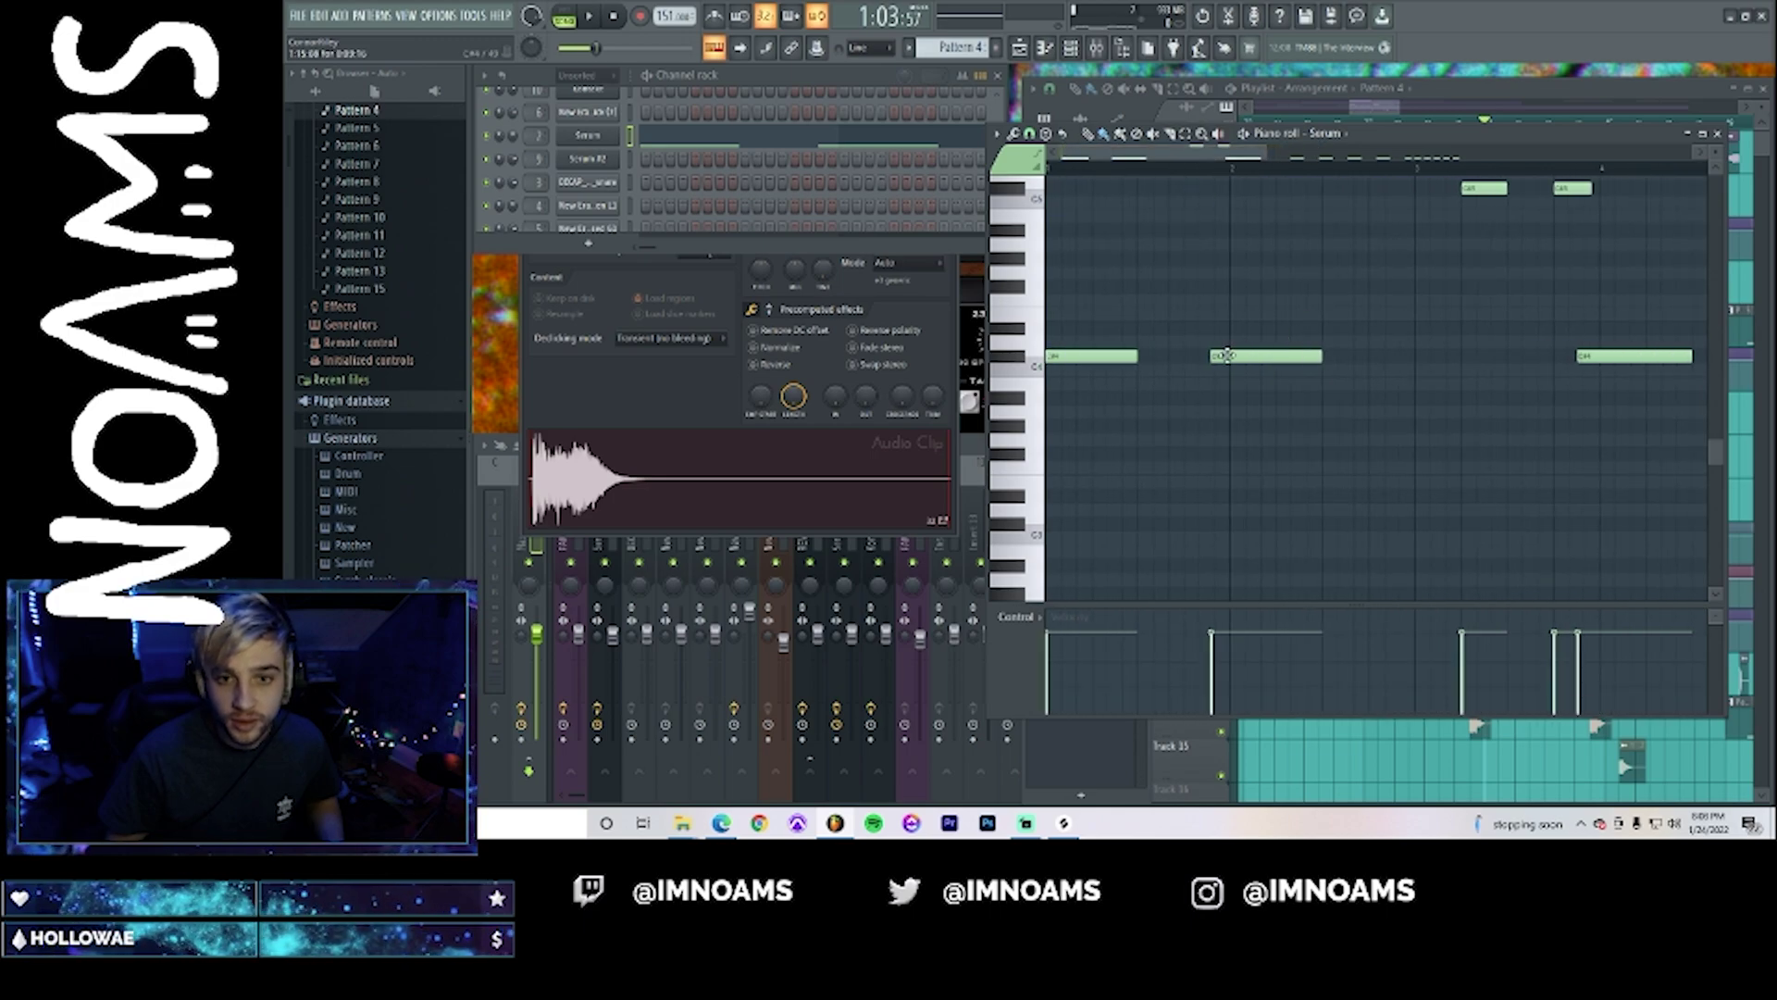
{"action": "key", "text": "space"}
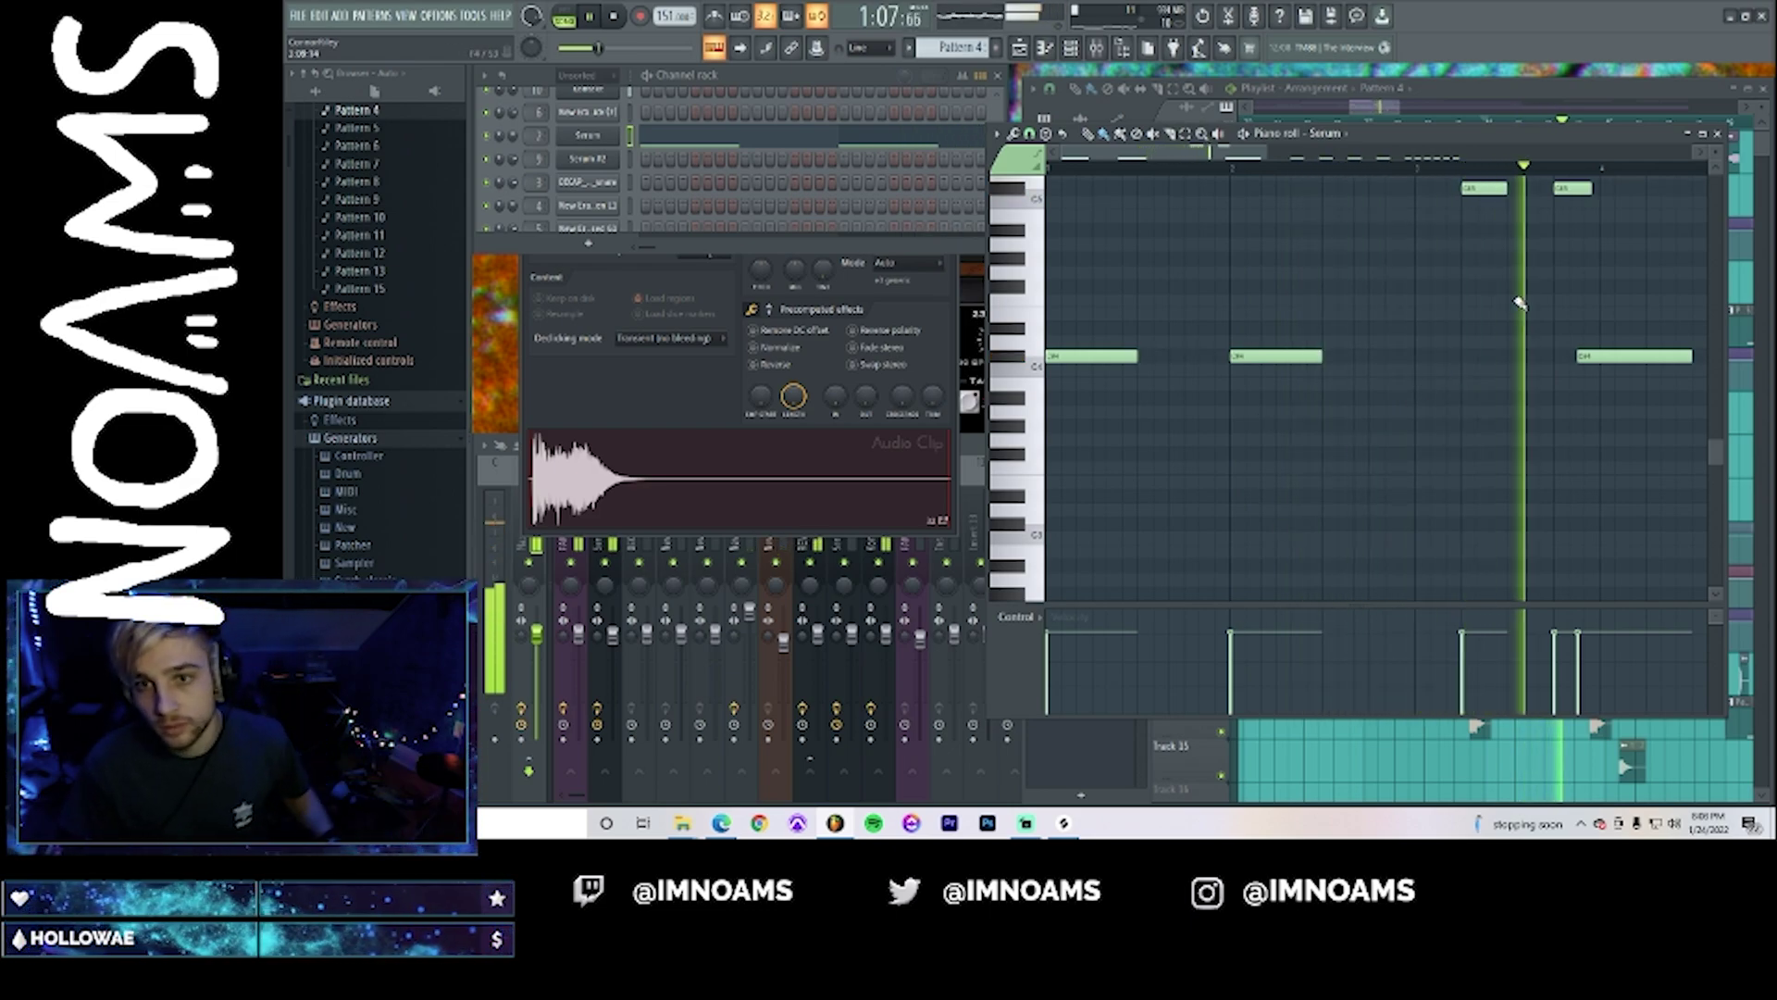
{"action": "left_click_drag", "start_coordinate": [1595, 357], "coordinate": [1615, 364]}
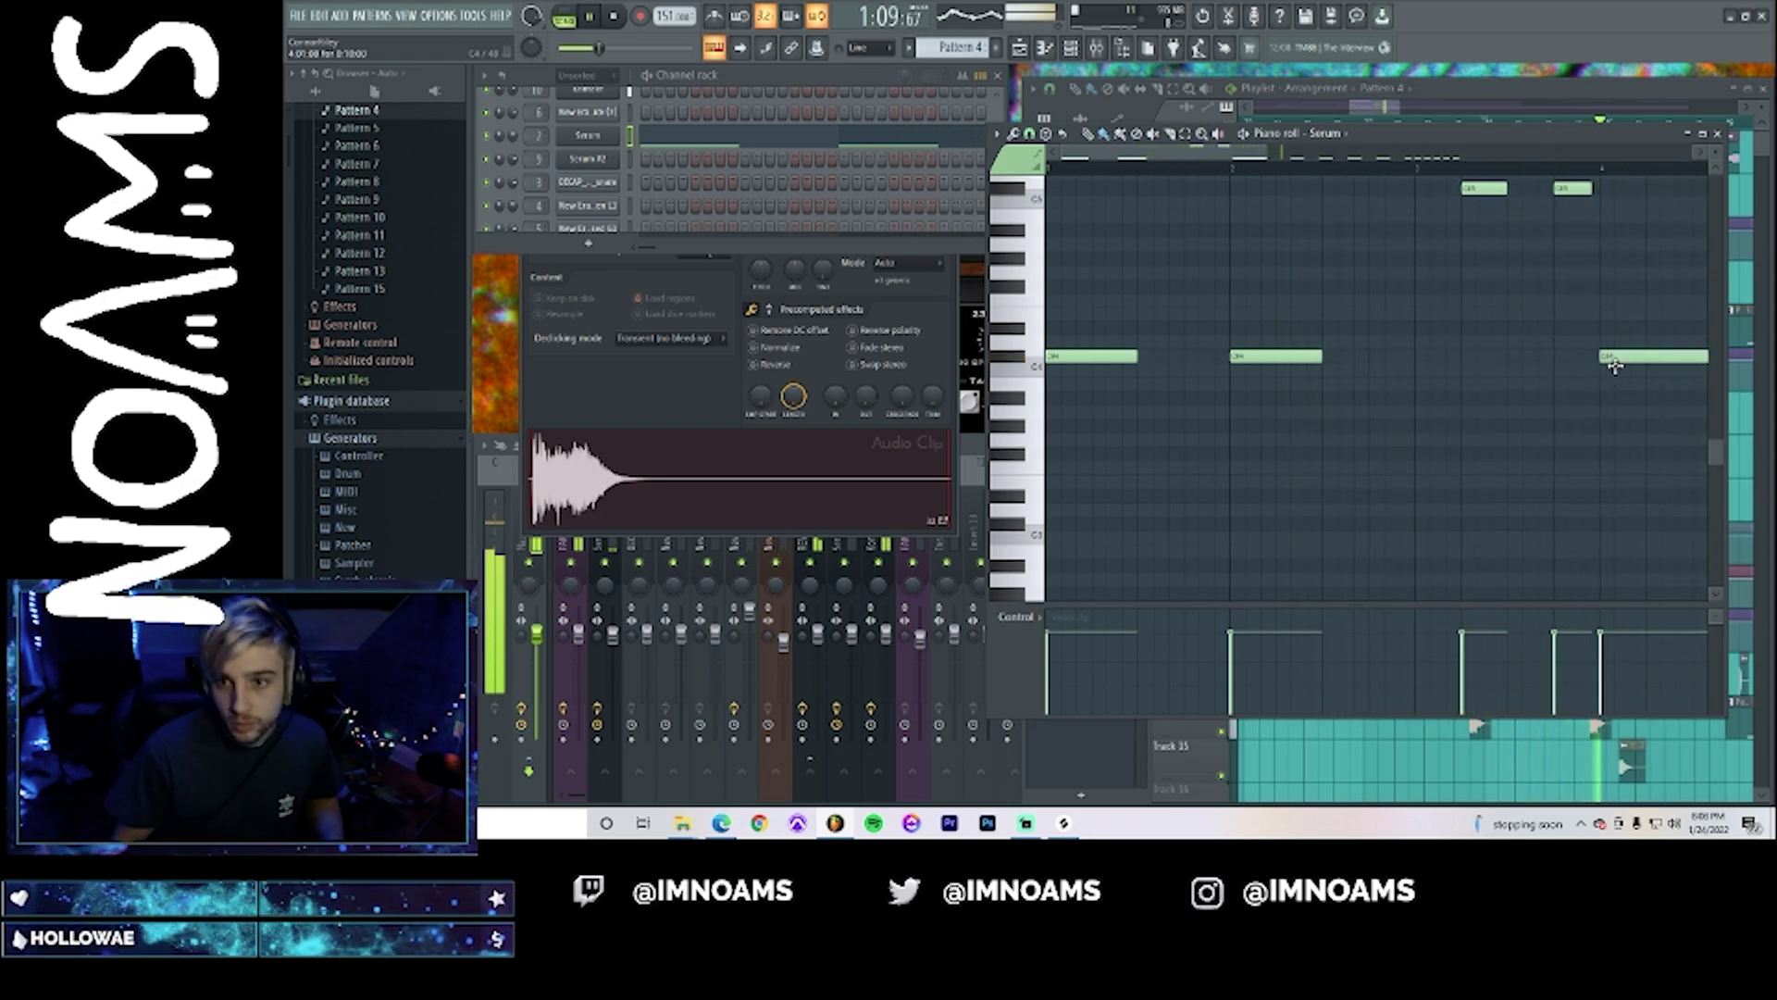
{"action": "left_click_drag", "start_coordinate": [1195, 157], "coordinate": [1255, 157]}
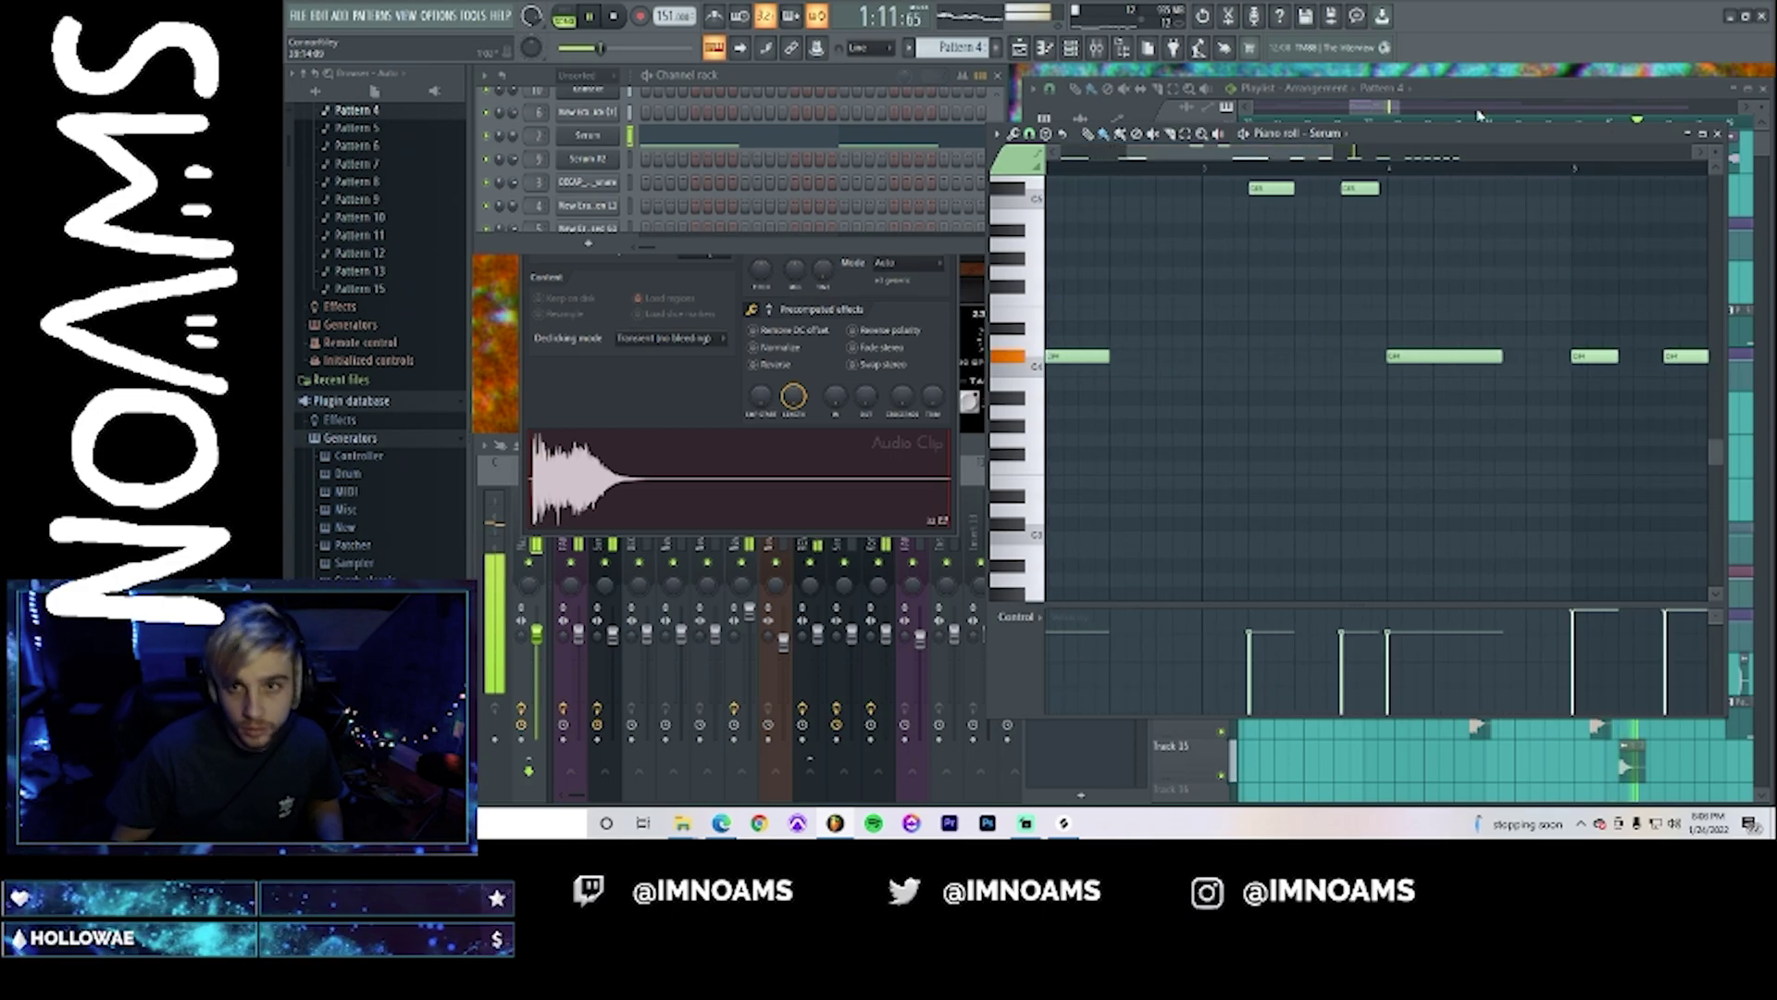
{"action": "key", "text": "space"}
- Shorten the kick pattern clips on Track 18 from bar 45 onward to a quarter bar each
{"action": "left_click_drag", "start_coordinate": [1380, 107], "coordinate": [1409, 108]}
{"action": "scroll", "coordinate": [1411, 260], "scroll_direction": "down", "scroll_amount": 3}
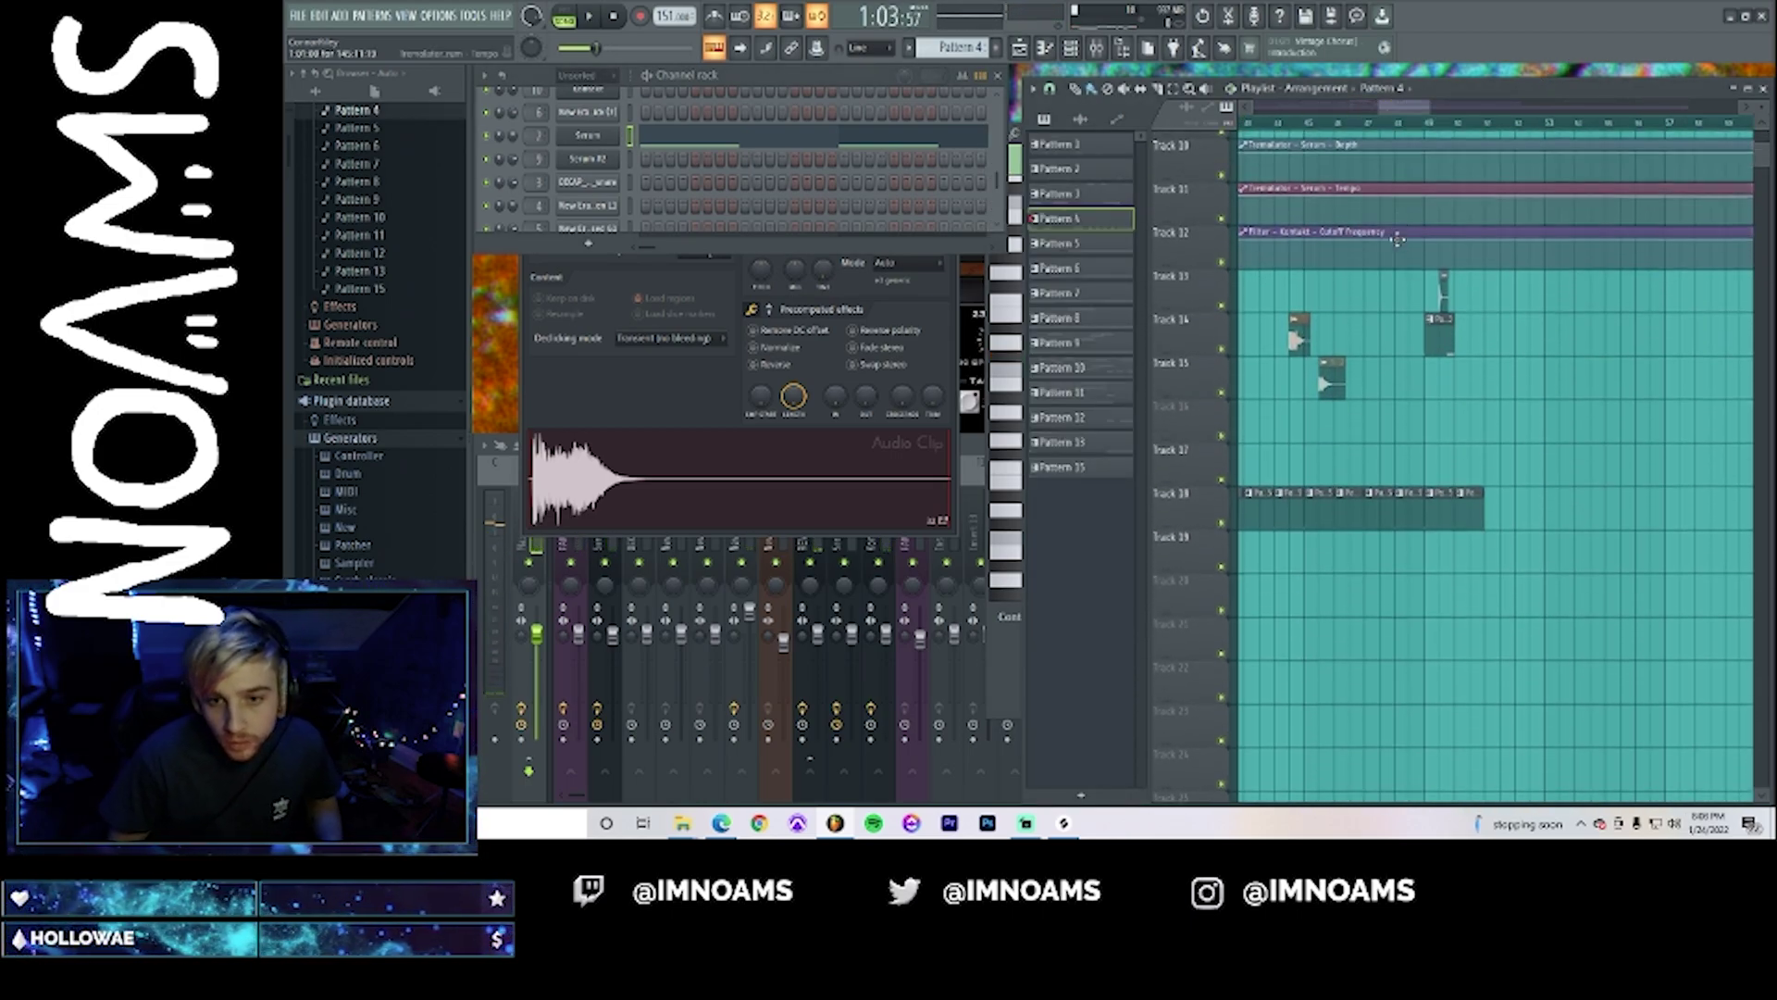
{"action": "left_click_drag", "start_coordinate": [1513, 519], "coordinate": [1320, 505]}
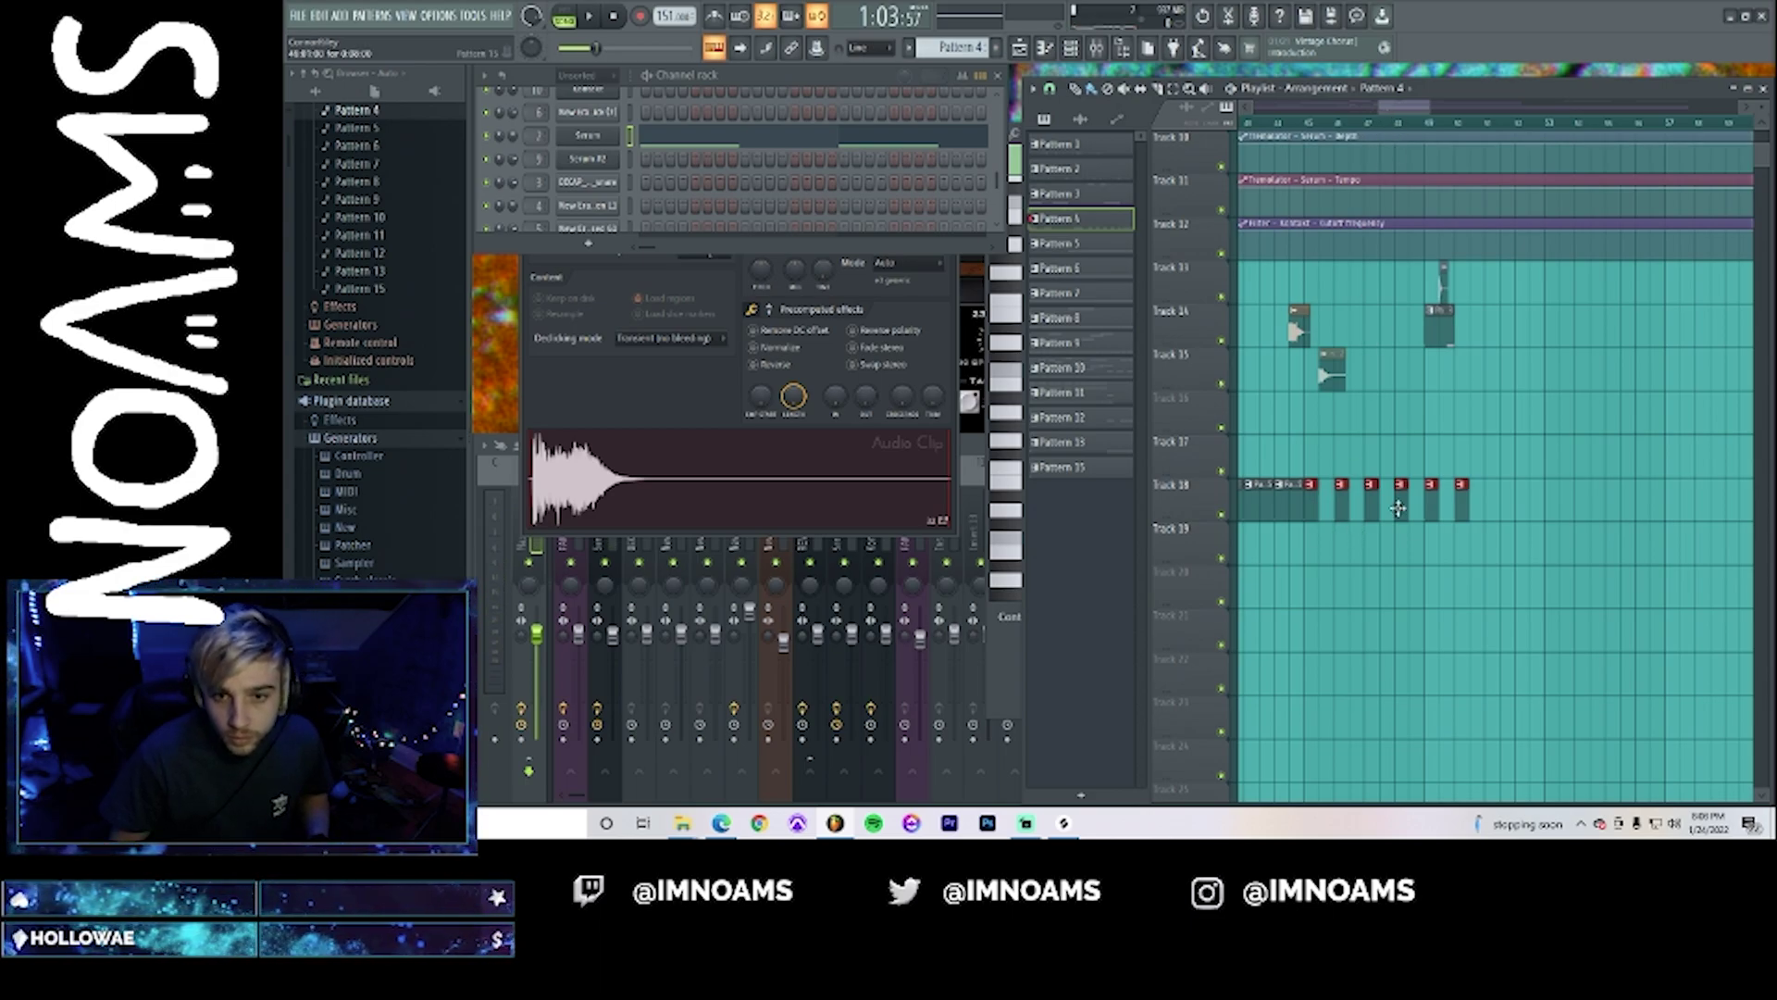
{"action": "left_click_drag", "start_coordinate": [1429, 109], "coordinate": [1397, 108]}
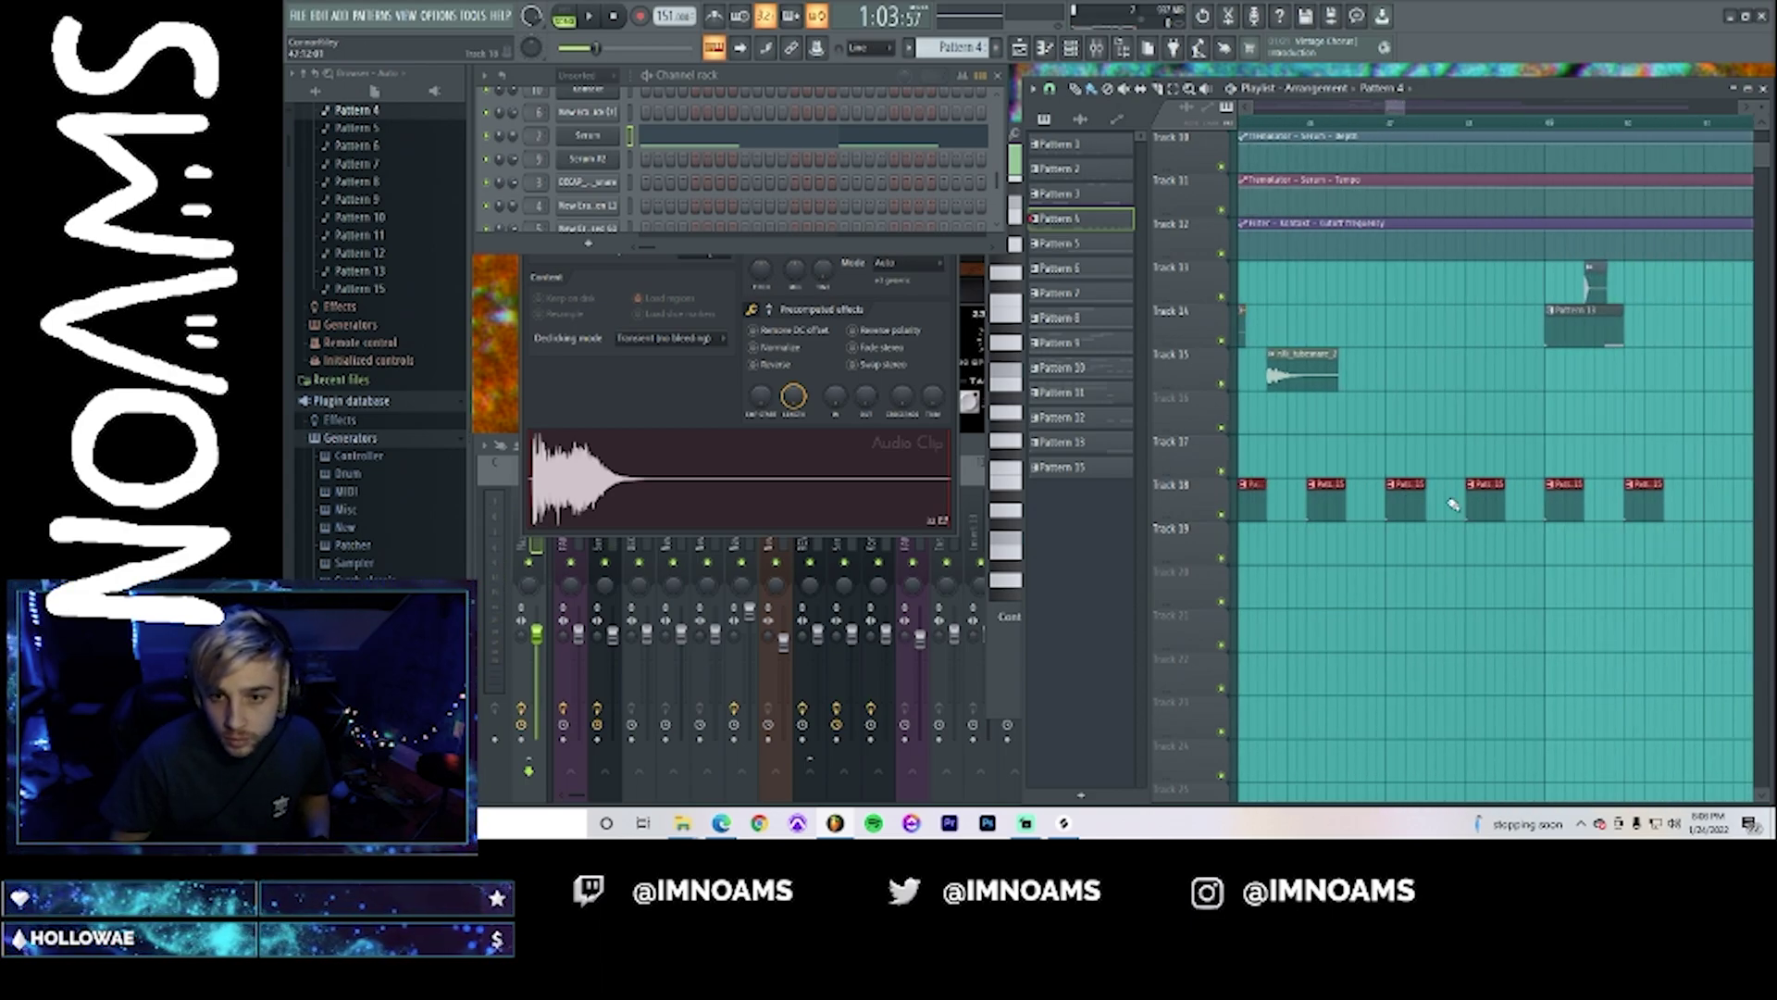
{"action": "left_click_drag", "start_coordinate": [1519, 506], "coordinate": [1162, 508]}
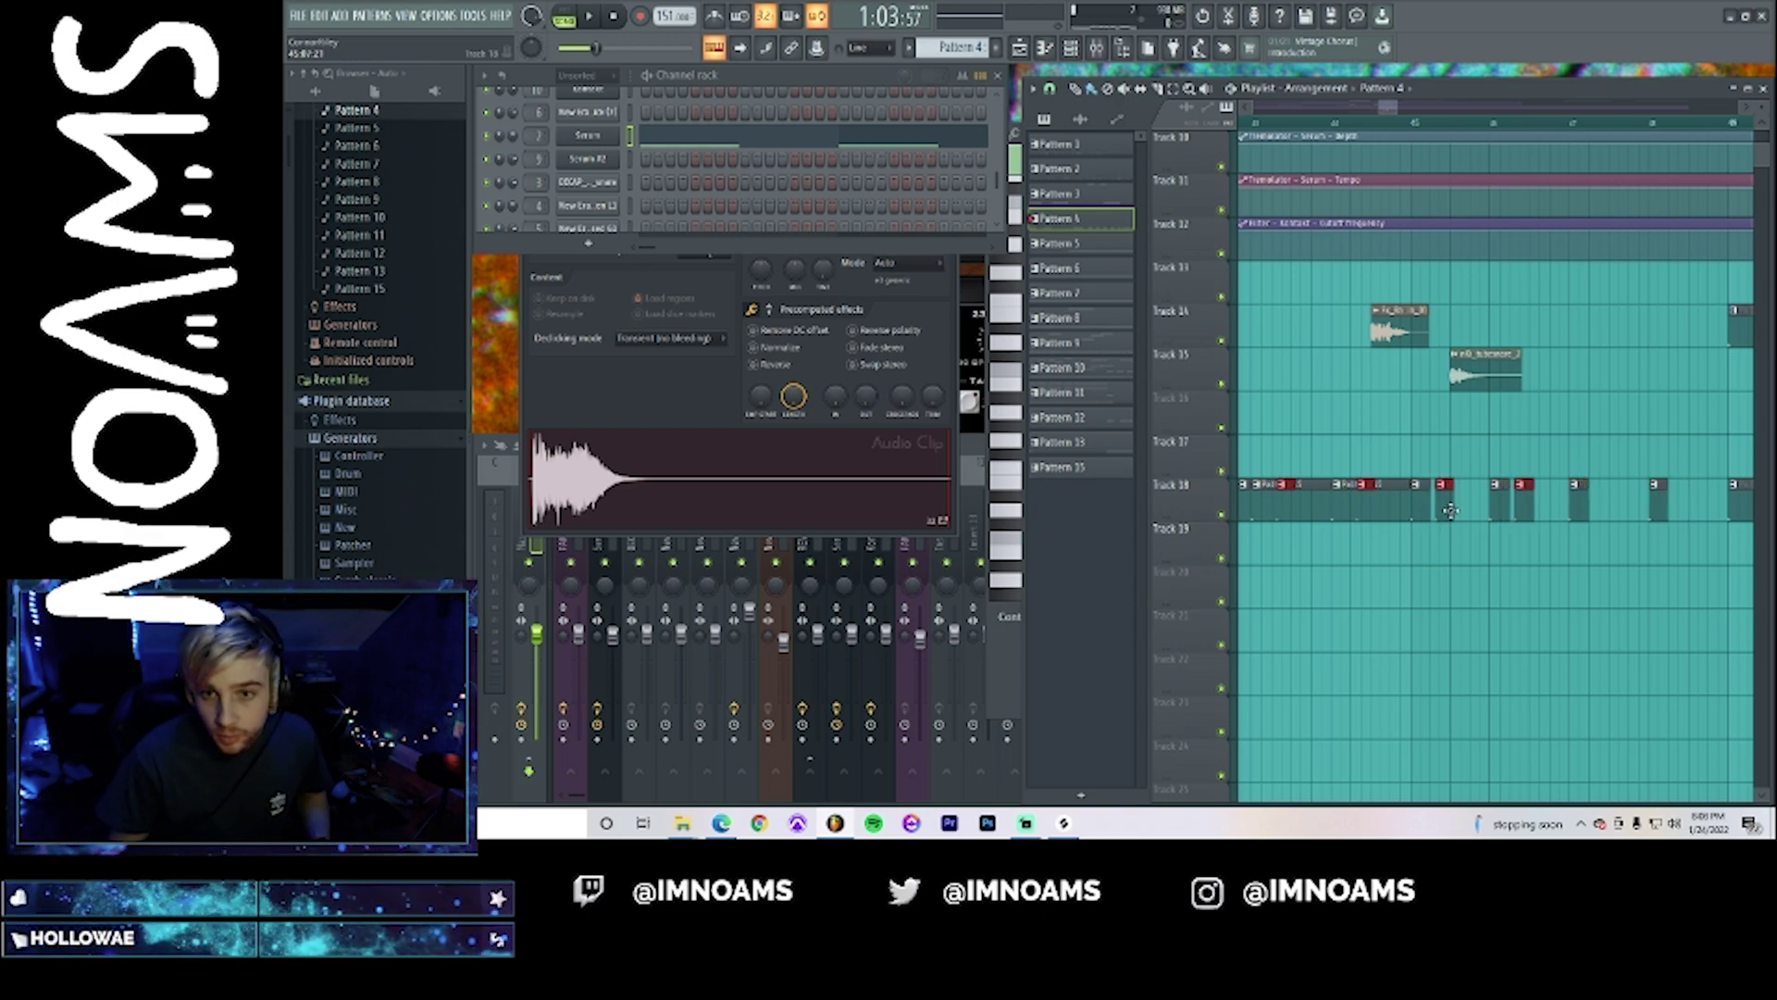
- Duplicate the quarter-bar kick clips on Track 18 so a kick falls on every beat between bars 45 and 49
{"action": "left_click", "coordinate": [1605, 501]}
{"action": "left_click_drag", "start_coordinate": [1400, 110], "coordinate": [1410, 107]}
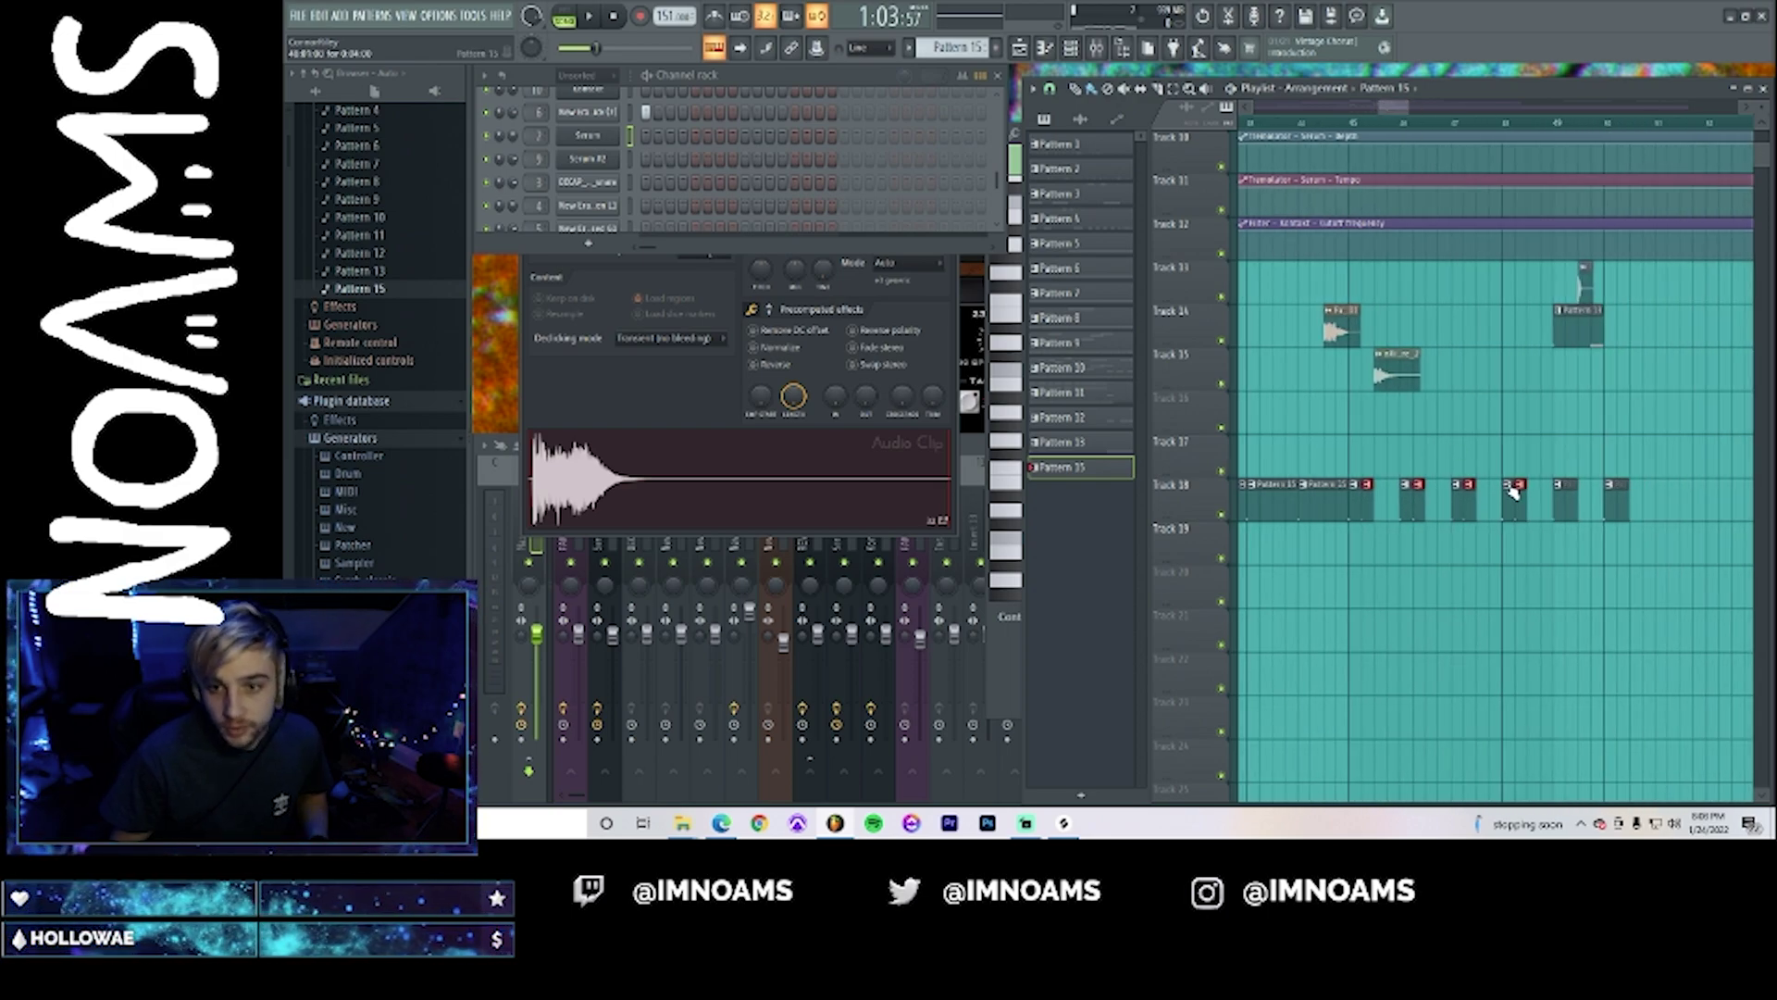
{"action": "left_click_drag", "start_coordinate": [1514, 493], "coordinate": [1446, 506]}
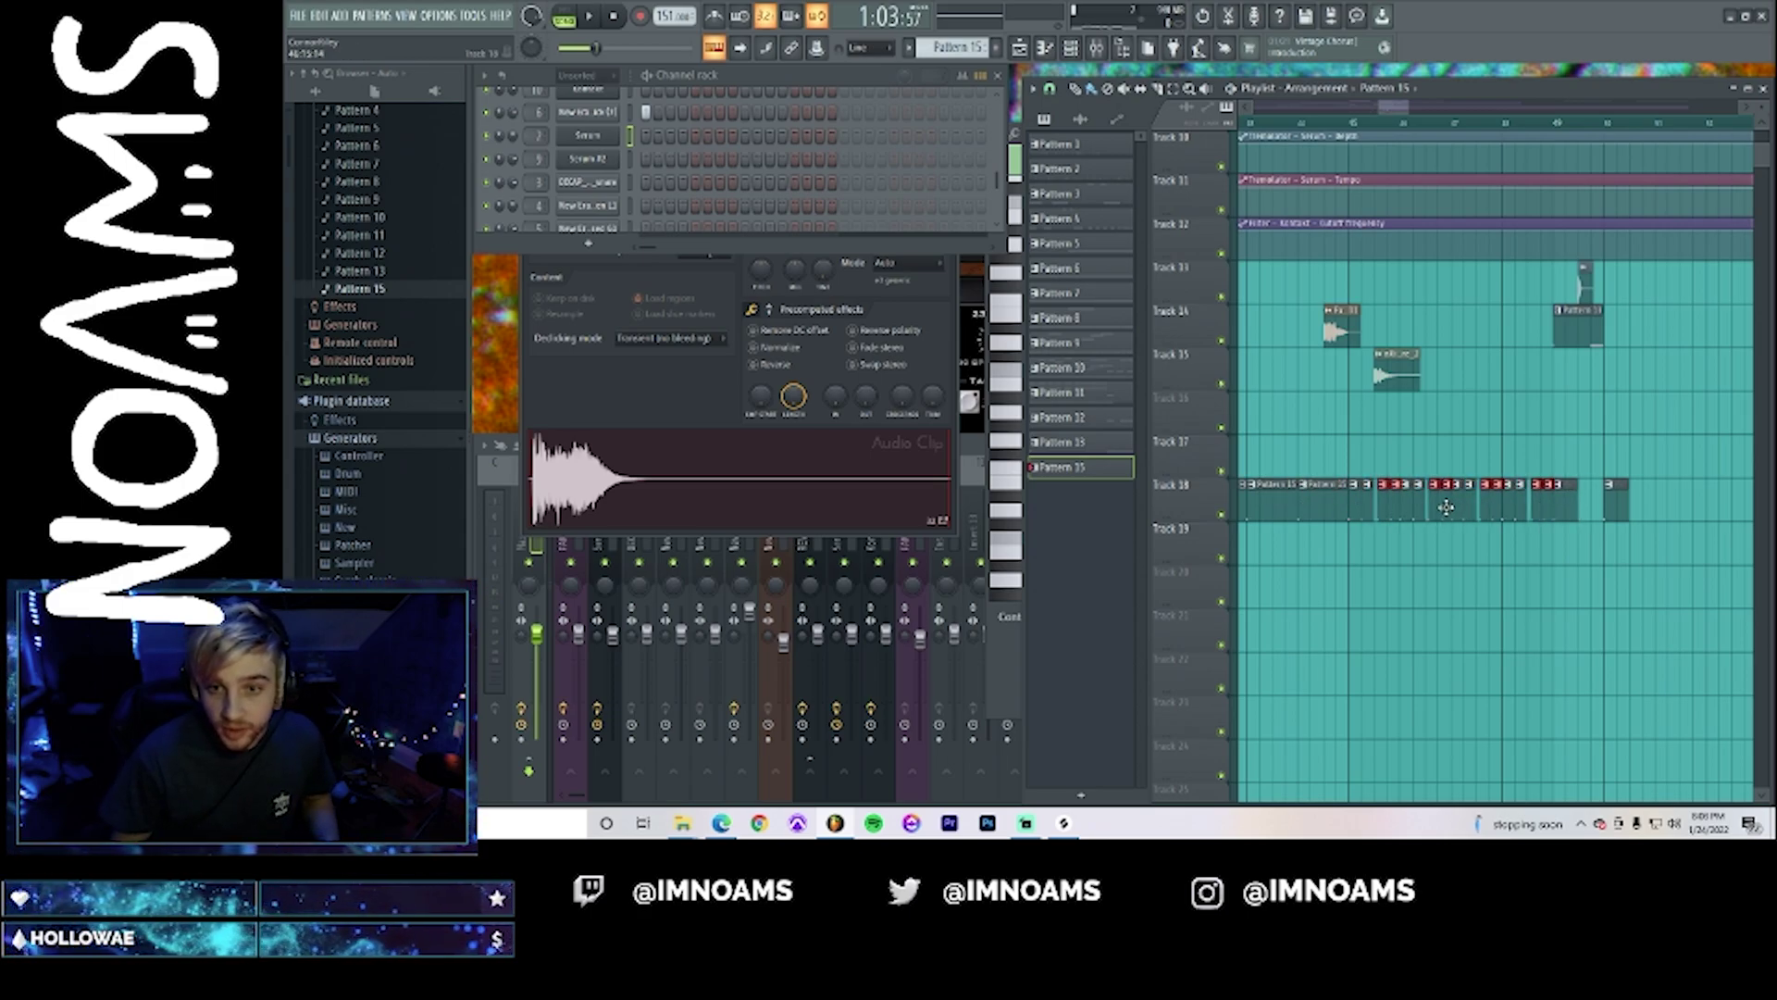
{"action": "scroll", "coordinate": [1398, 127], "scroll_direction": "up", "scroll_amount": 4}
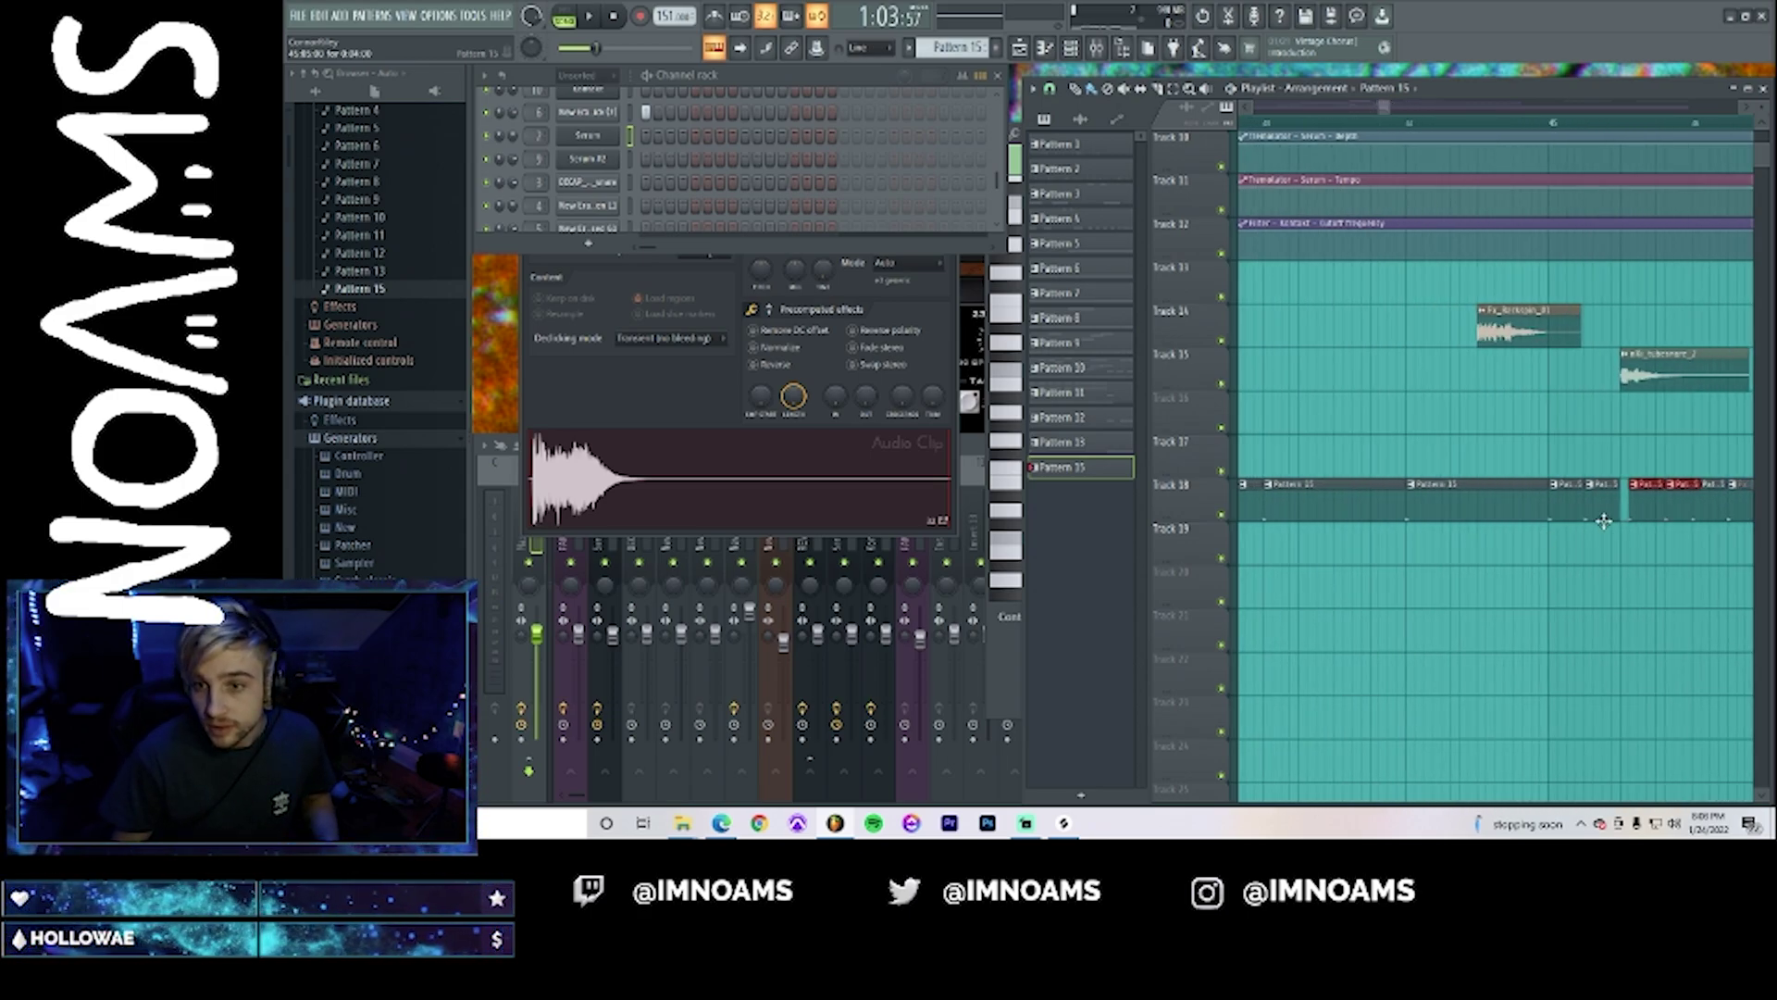
- Play the arrangement from bar 45 and listen to the faster kicks leading up to bar 49
{"action": "left_click", "coordinate": [1554, 127]}
{"action": "key", "text": "space"}
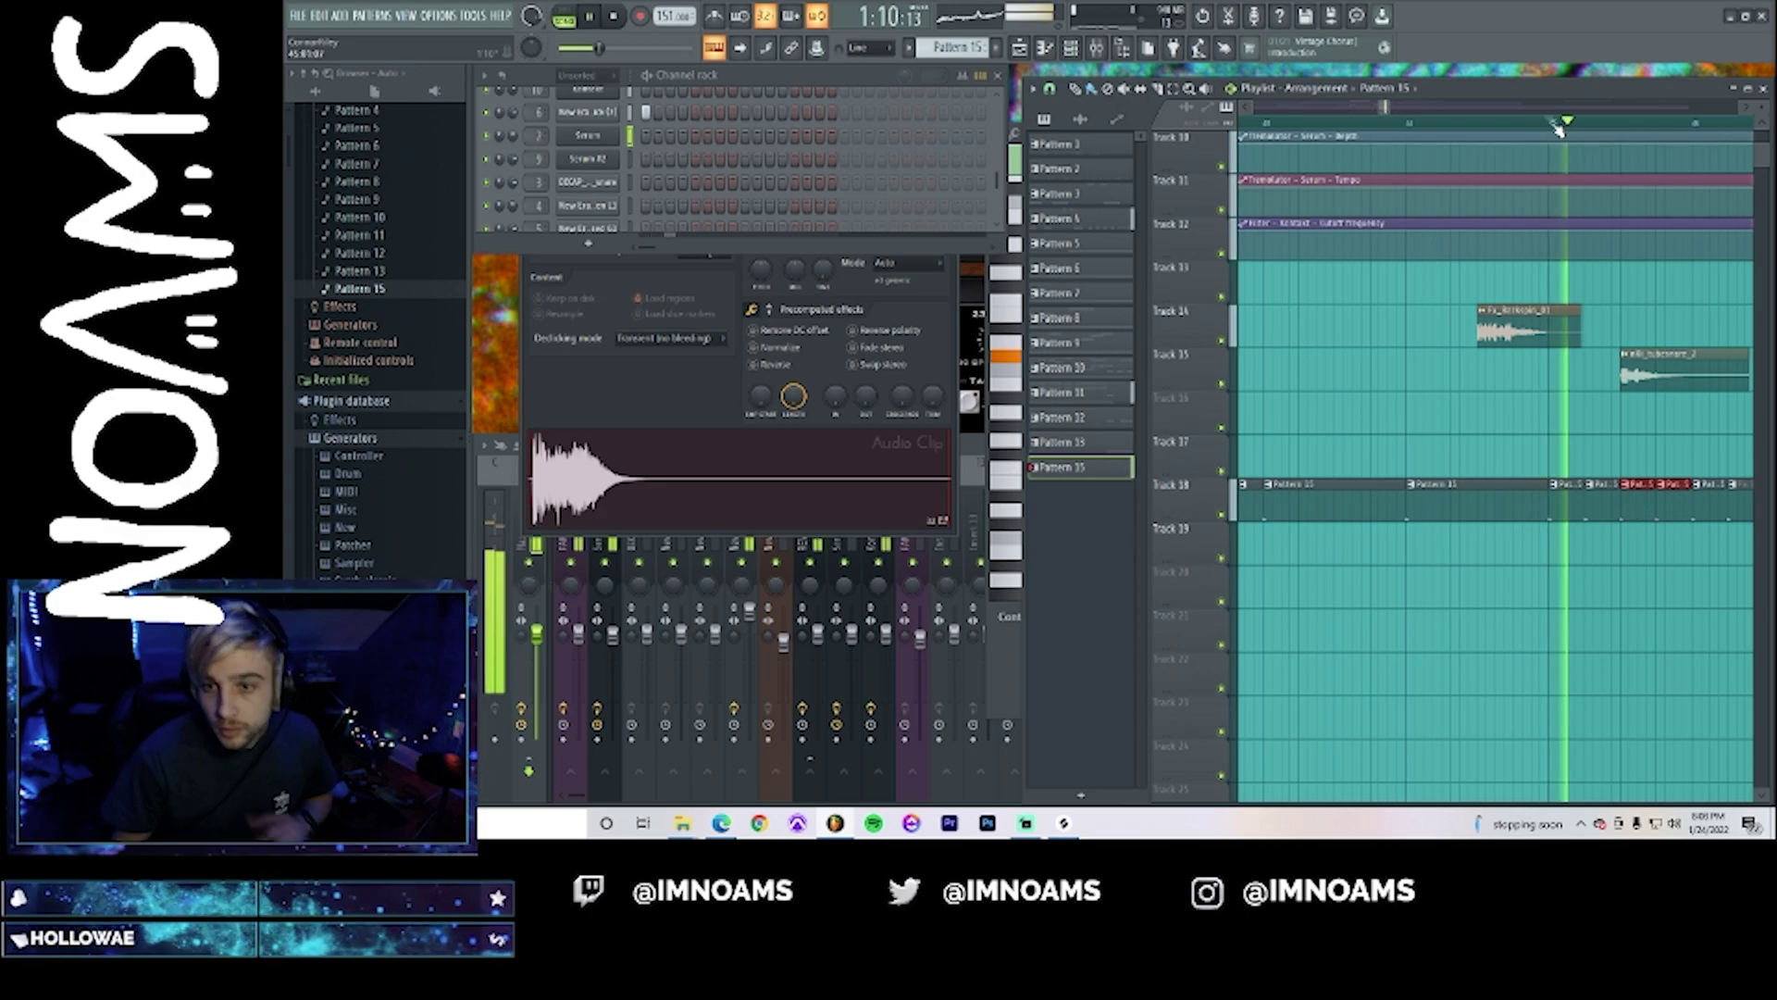
{"action": "mouse_move", "coordinate": [1390, 109]}
{"action": "left_mouse_down"}
{"action": "mouse_move", "coordinate": [1417, 109]}
{"action": "mouse_move", "coordinate": [1397, 109]}
{"action": "left_mouse_up"}
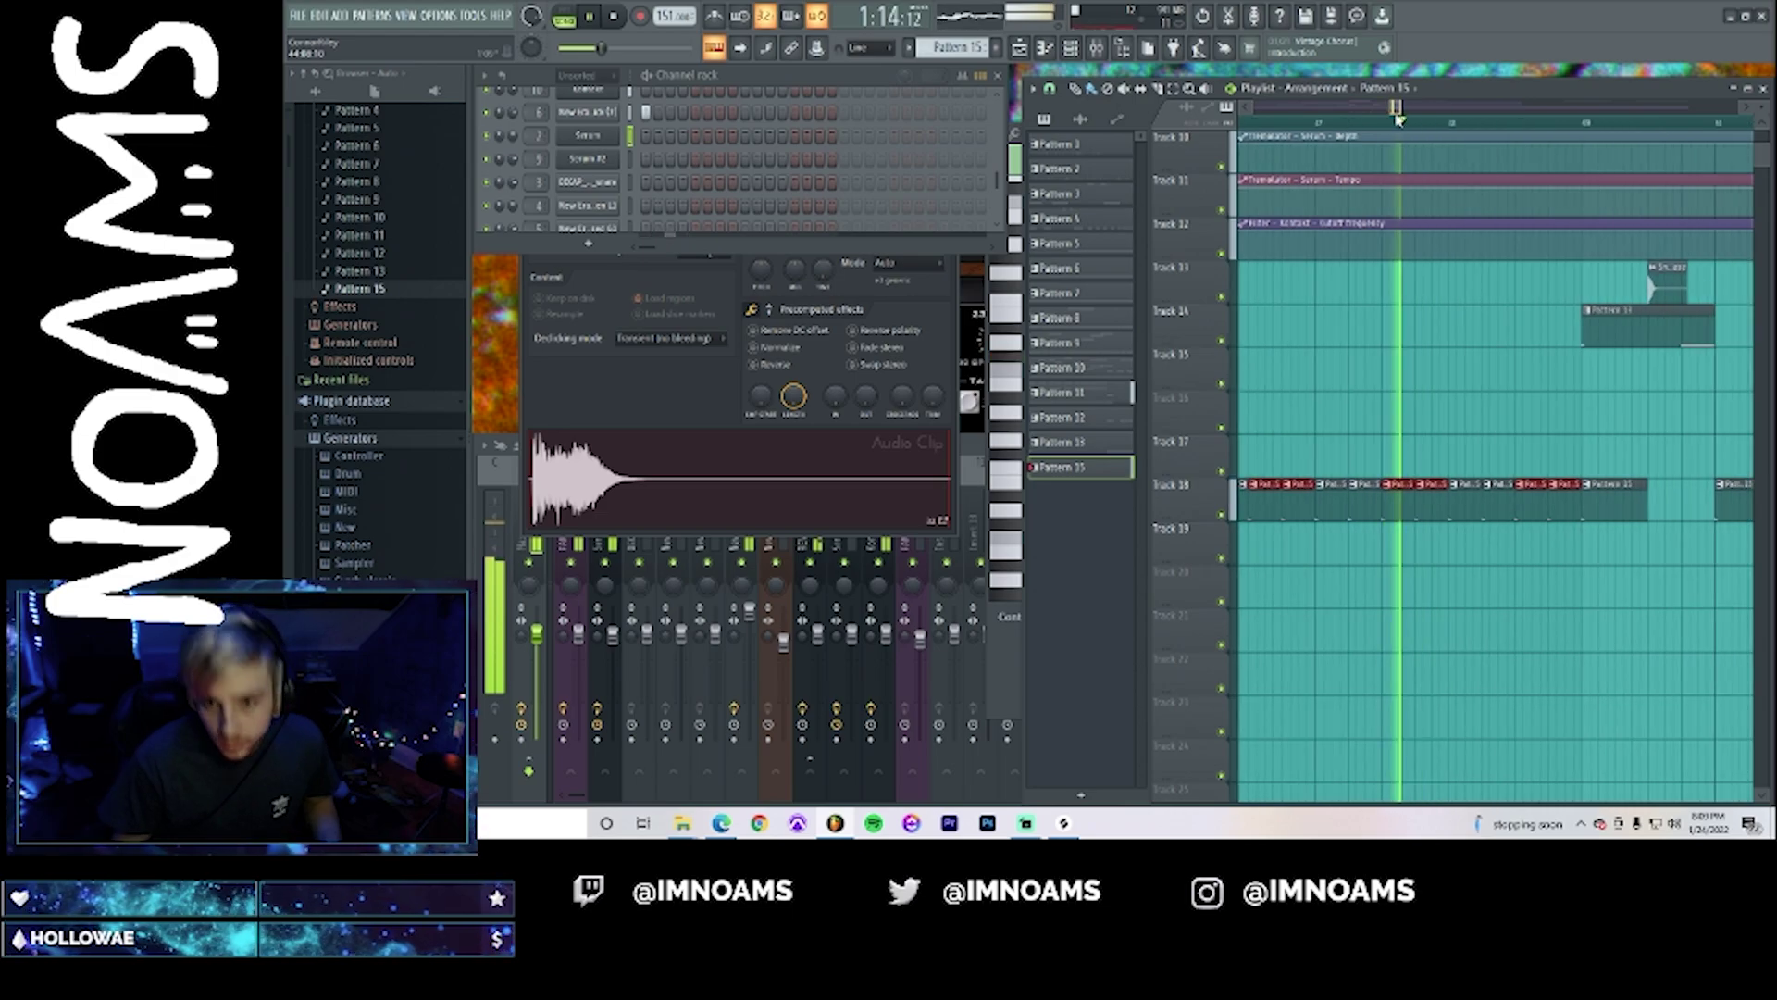
- Remove the last three quarter-bar kicks before bar 49 and the Pattern 15 clips at bars 49 and 50 on Track 18
{"action": "key", "text": "space"}
{"action": "right_click", "coordinate": [1490, 502]}
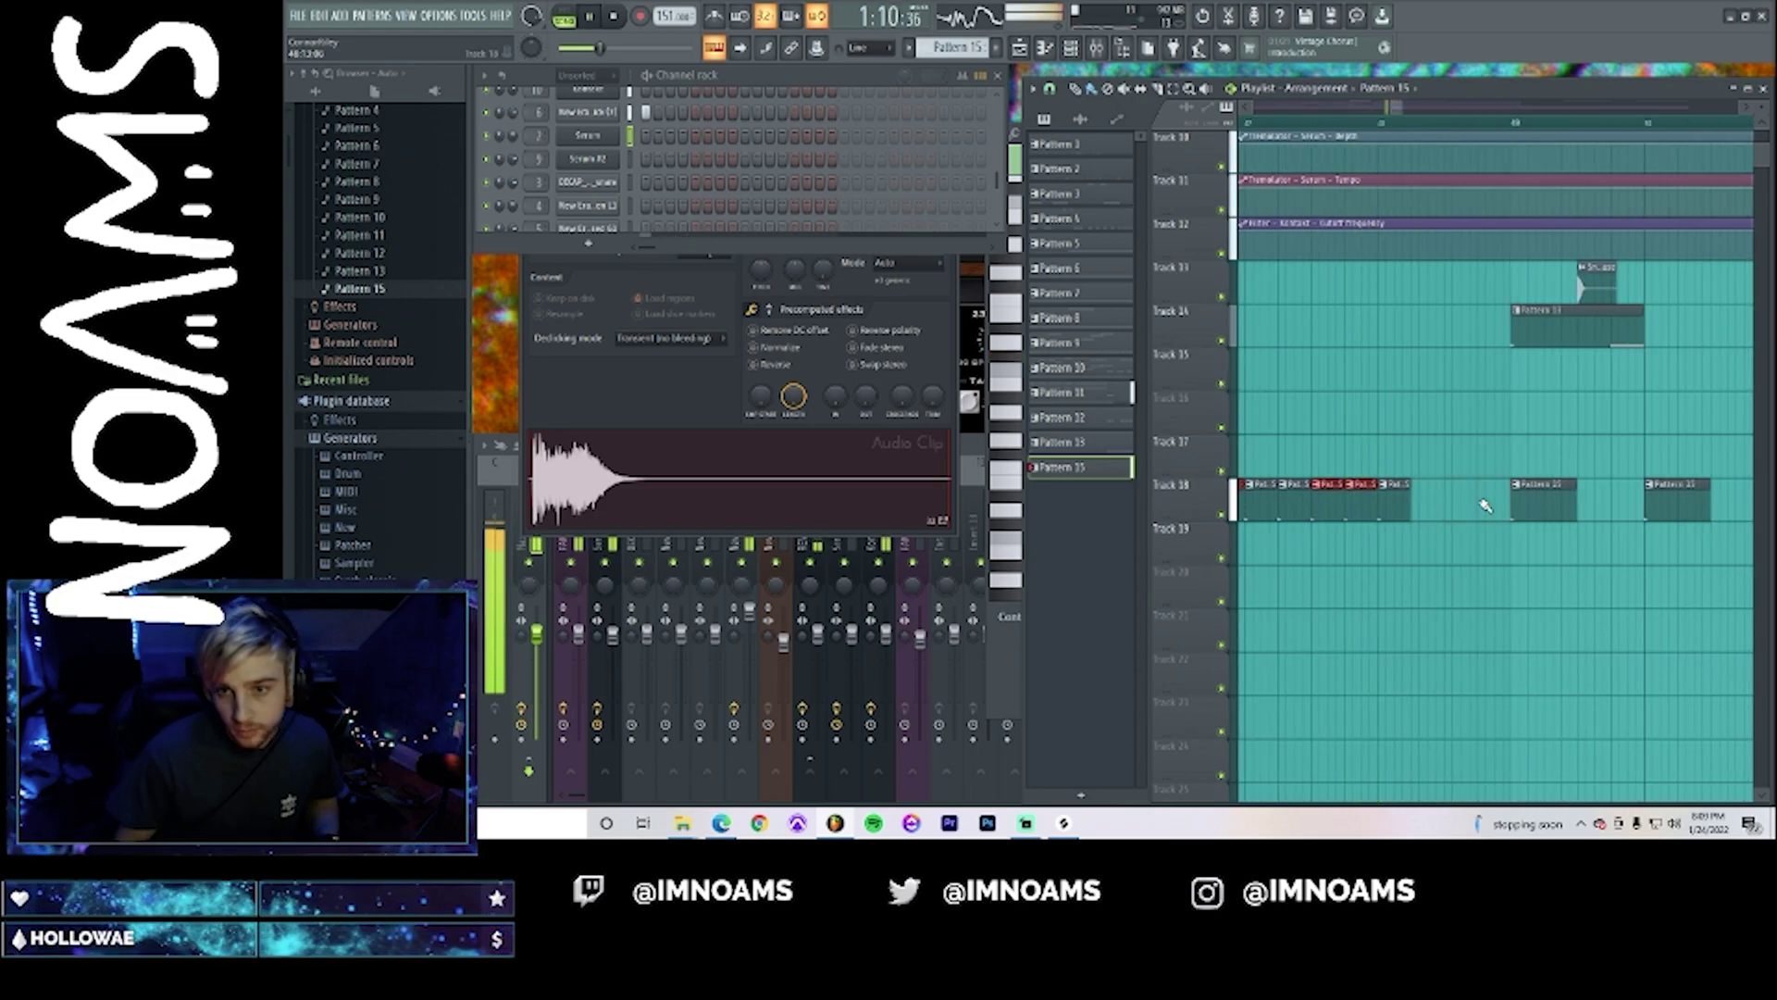
{"action": "key", "text": "space"}
{"action": "right_click", "coordinate": [1541, 501]}
{"action": "right_click", "coordinate": [1671, 504]}
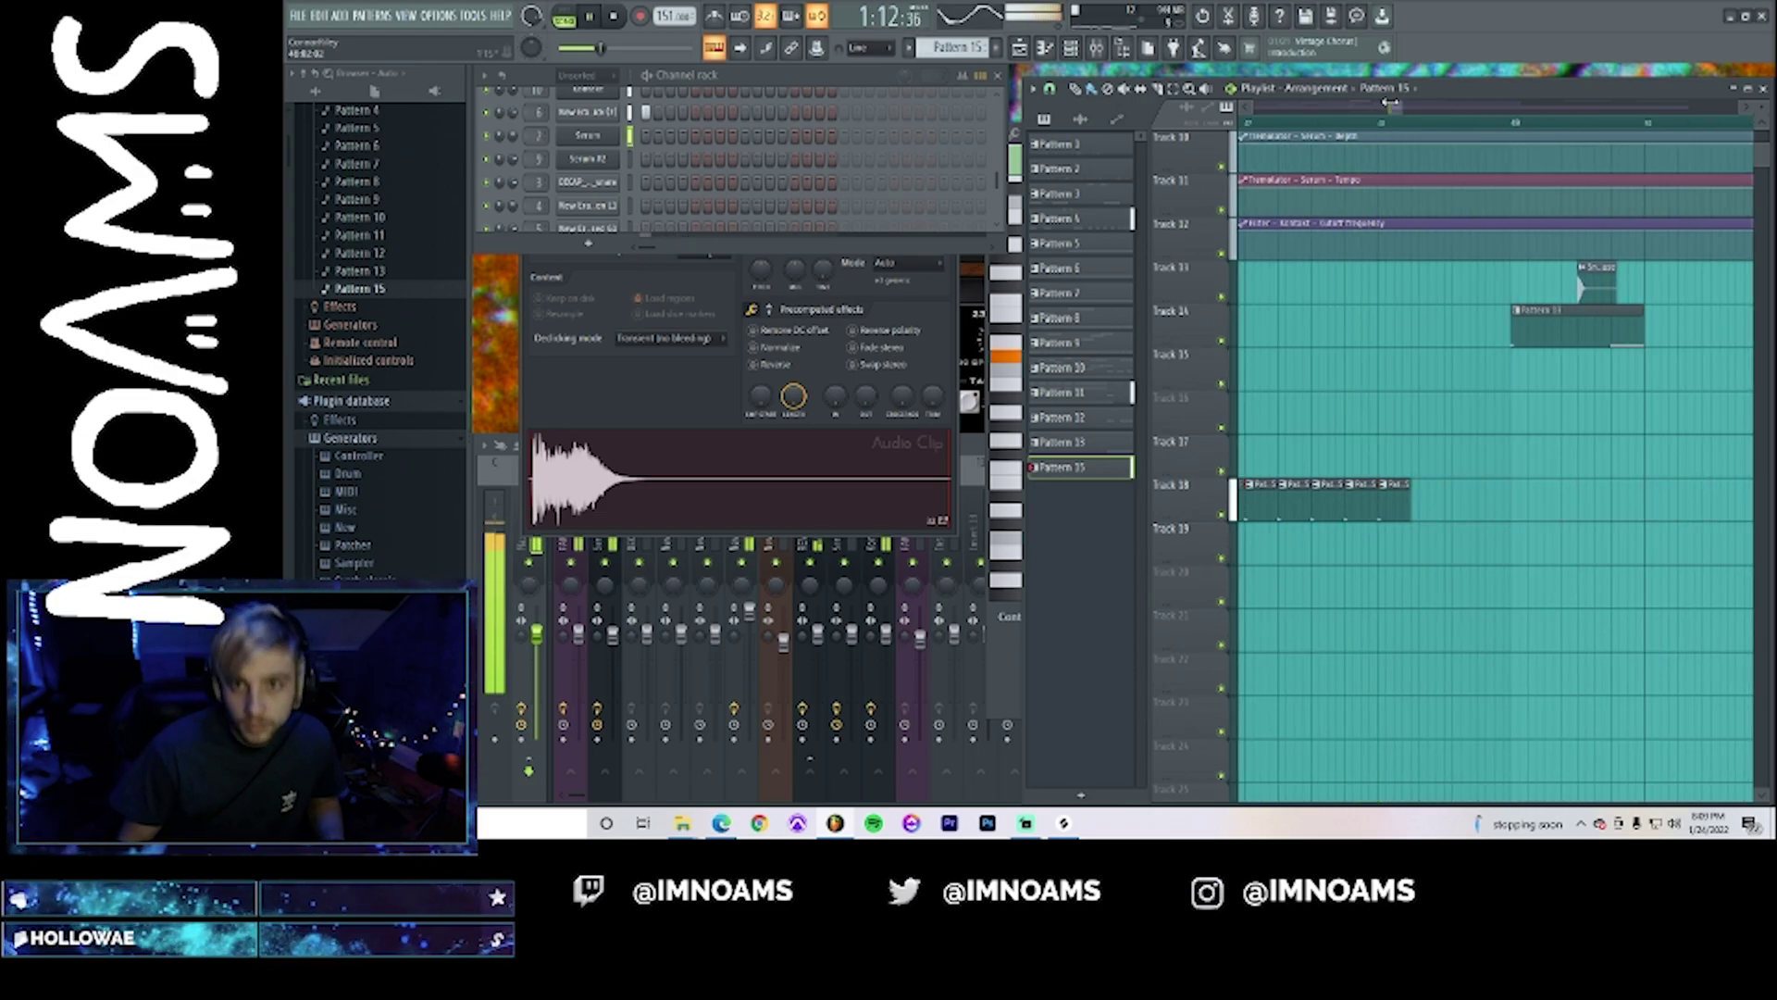
- Play the arrangement around bar 49 and listen to the transition after the kick build-up
{"action": "left_click_drag", "start_coordinate": [1392, 105], "coordinate": [1460, 109]}
{"action": "left_click_drag", "start_coordinate": [1460, 109], "coordinate": [1399, 108]}
{"action": "key", "text": "space"}
{"action": "left_click_drag", "start_coordinate": [1378, 107], "coordinate": [1404, 110]}
{"action": "scroll", "coordinate": [1496, 464], "scroll_direction": "up", "scroll_amount": 5}
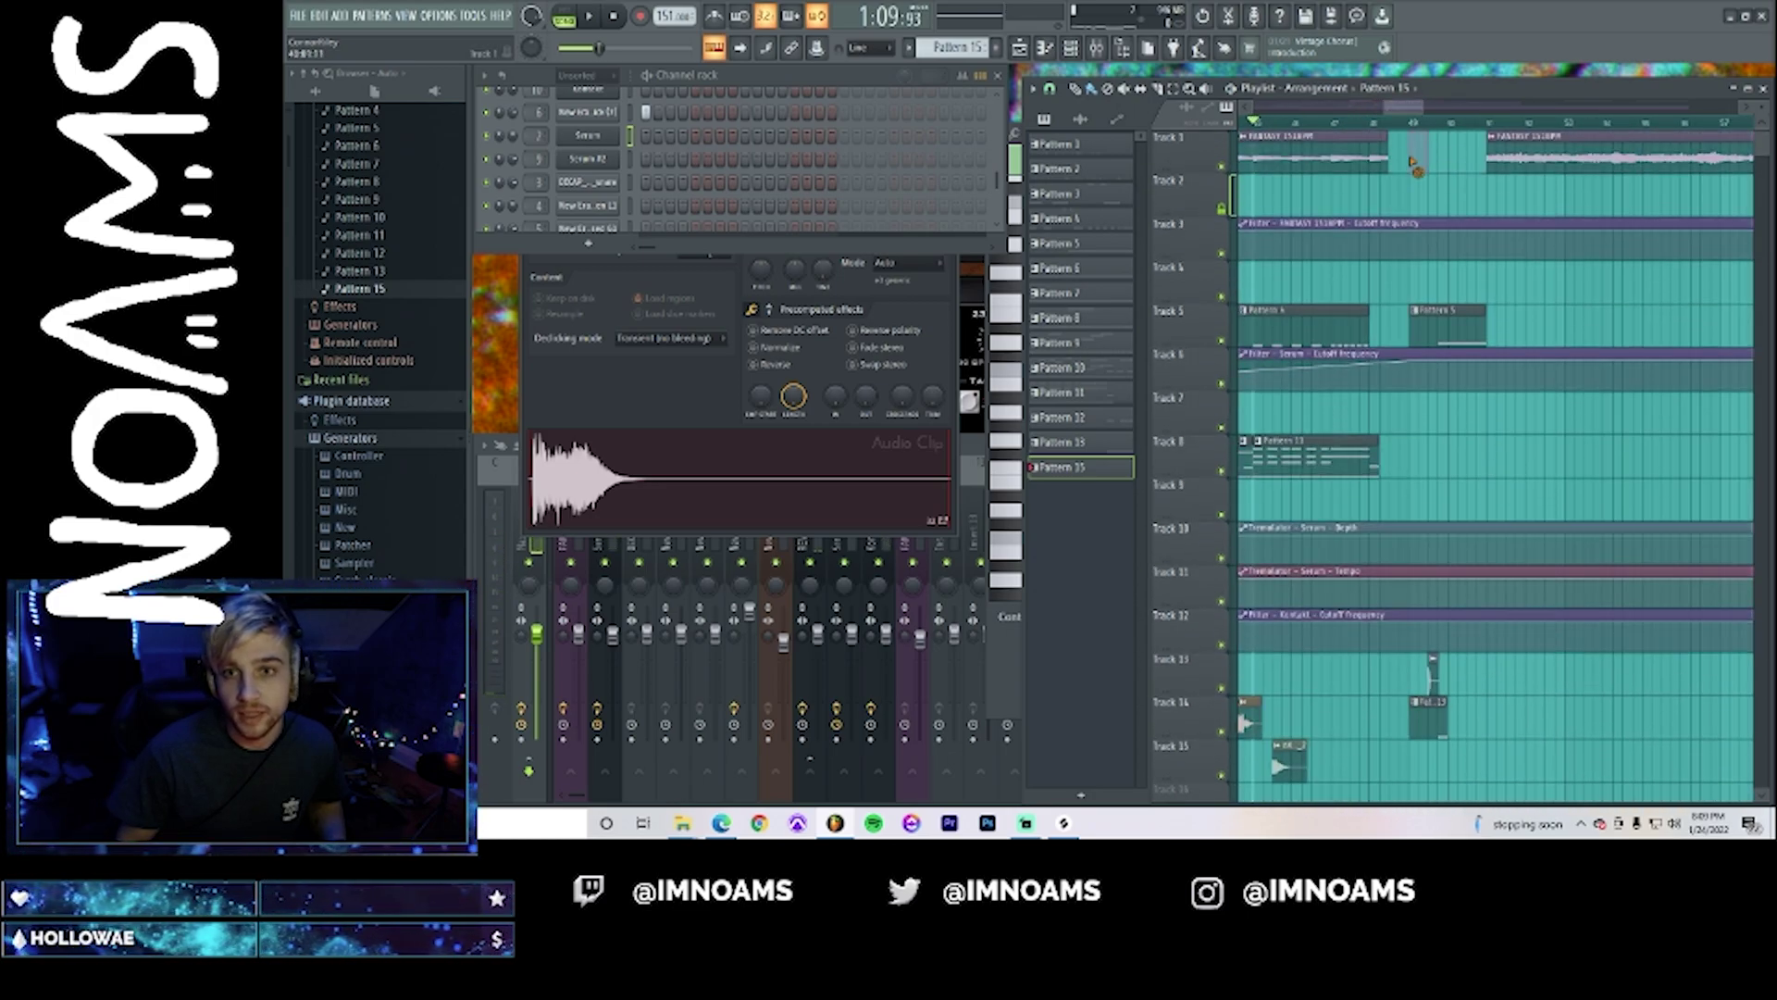
{"action": "key", "text": "space"}
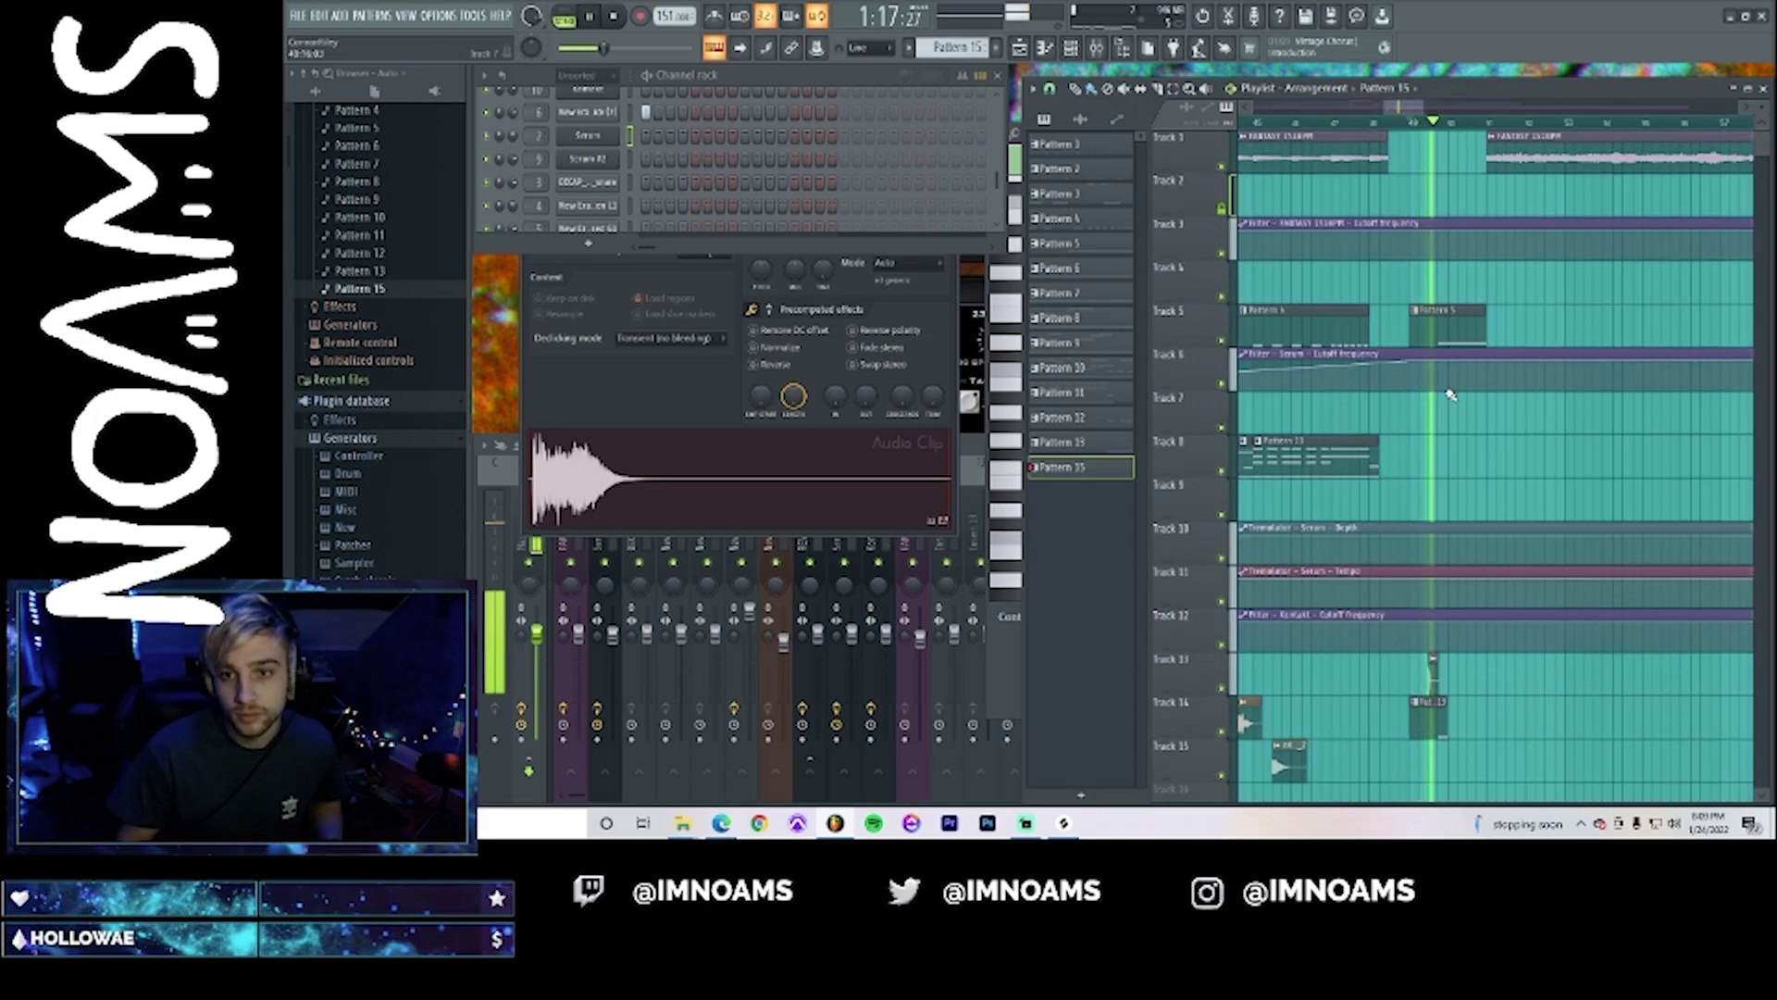
{"action": "key", "text": "space"}
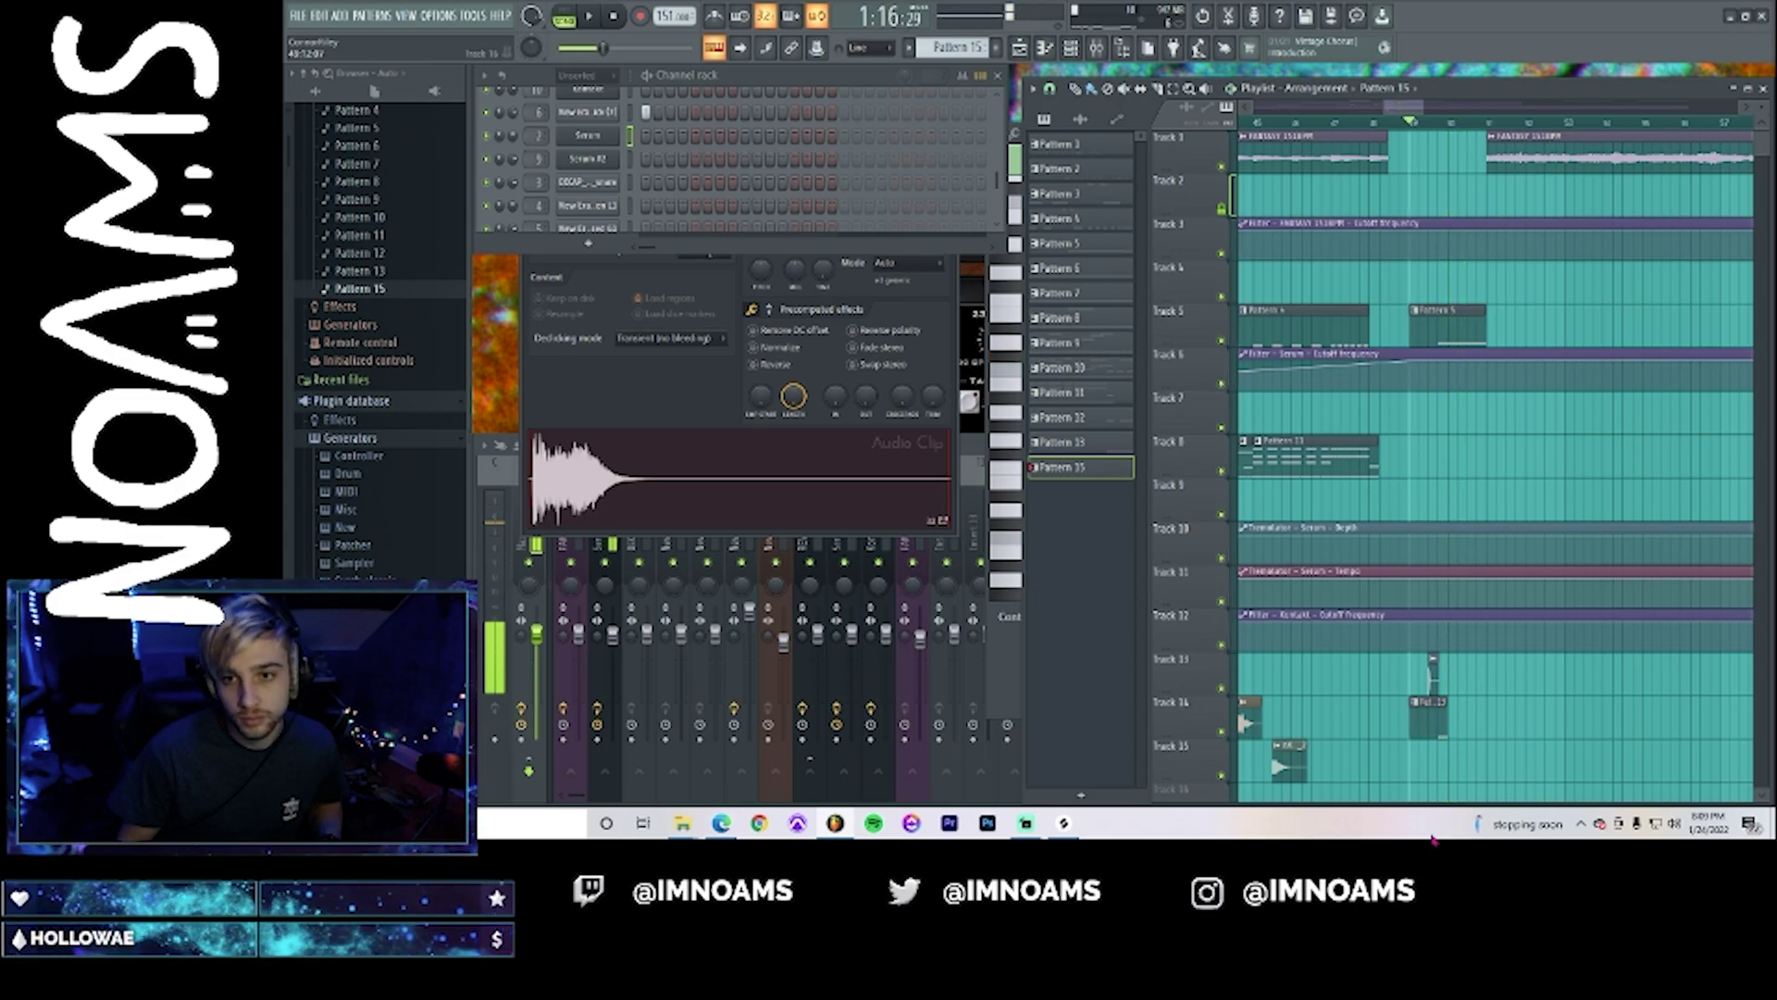
- Repeat the Snare_Chase clip on Track 13 twice at one-bar intervals and duplicate the Pattern 5 clip on Track 5 at bar 51
{"action": "left_click", "coordinate": [1428, 673]}
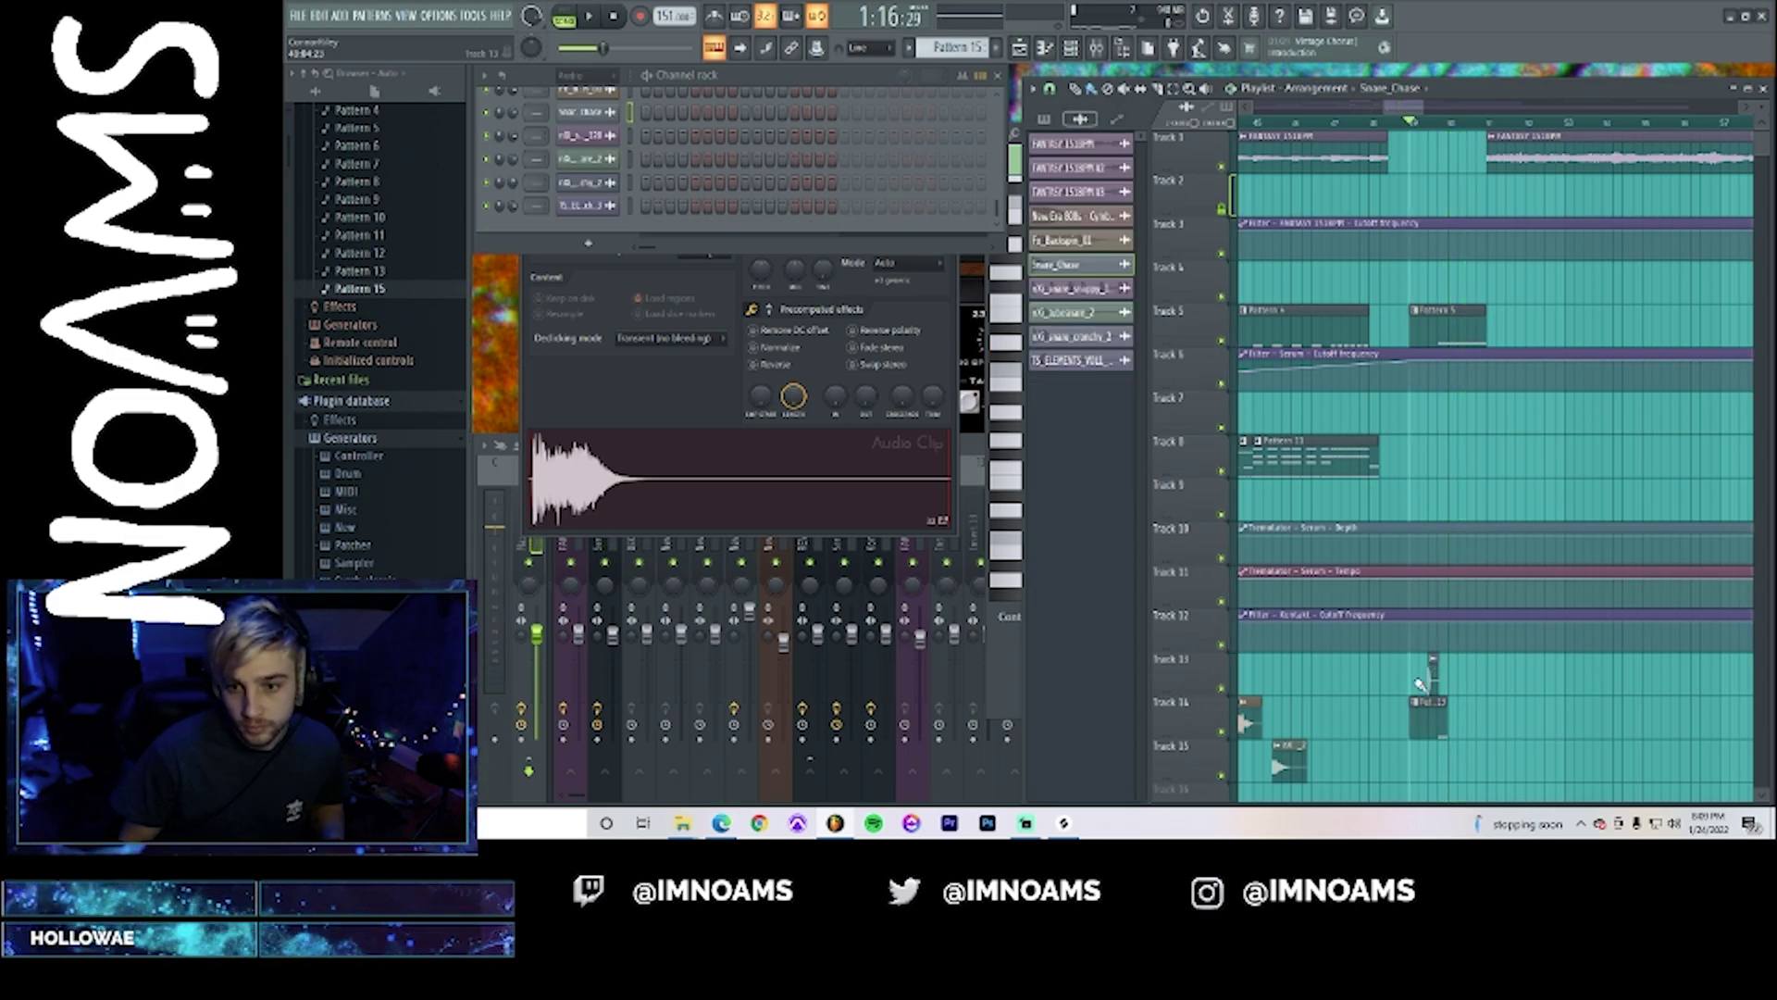
{"action": "left_click", "coordinate": [1475, 678]}
{"action": "key", "text": "space"}
{"action": "double_click", "coordinate": [1431, 681]}
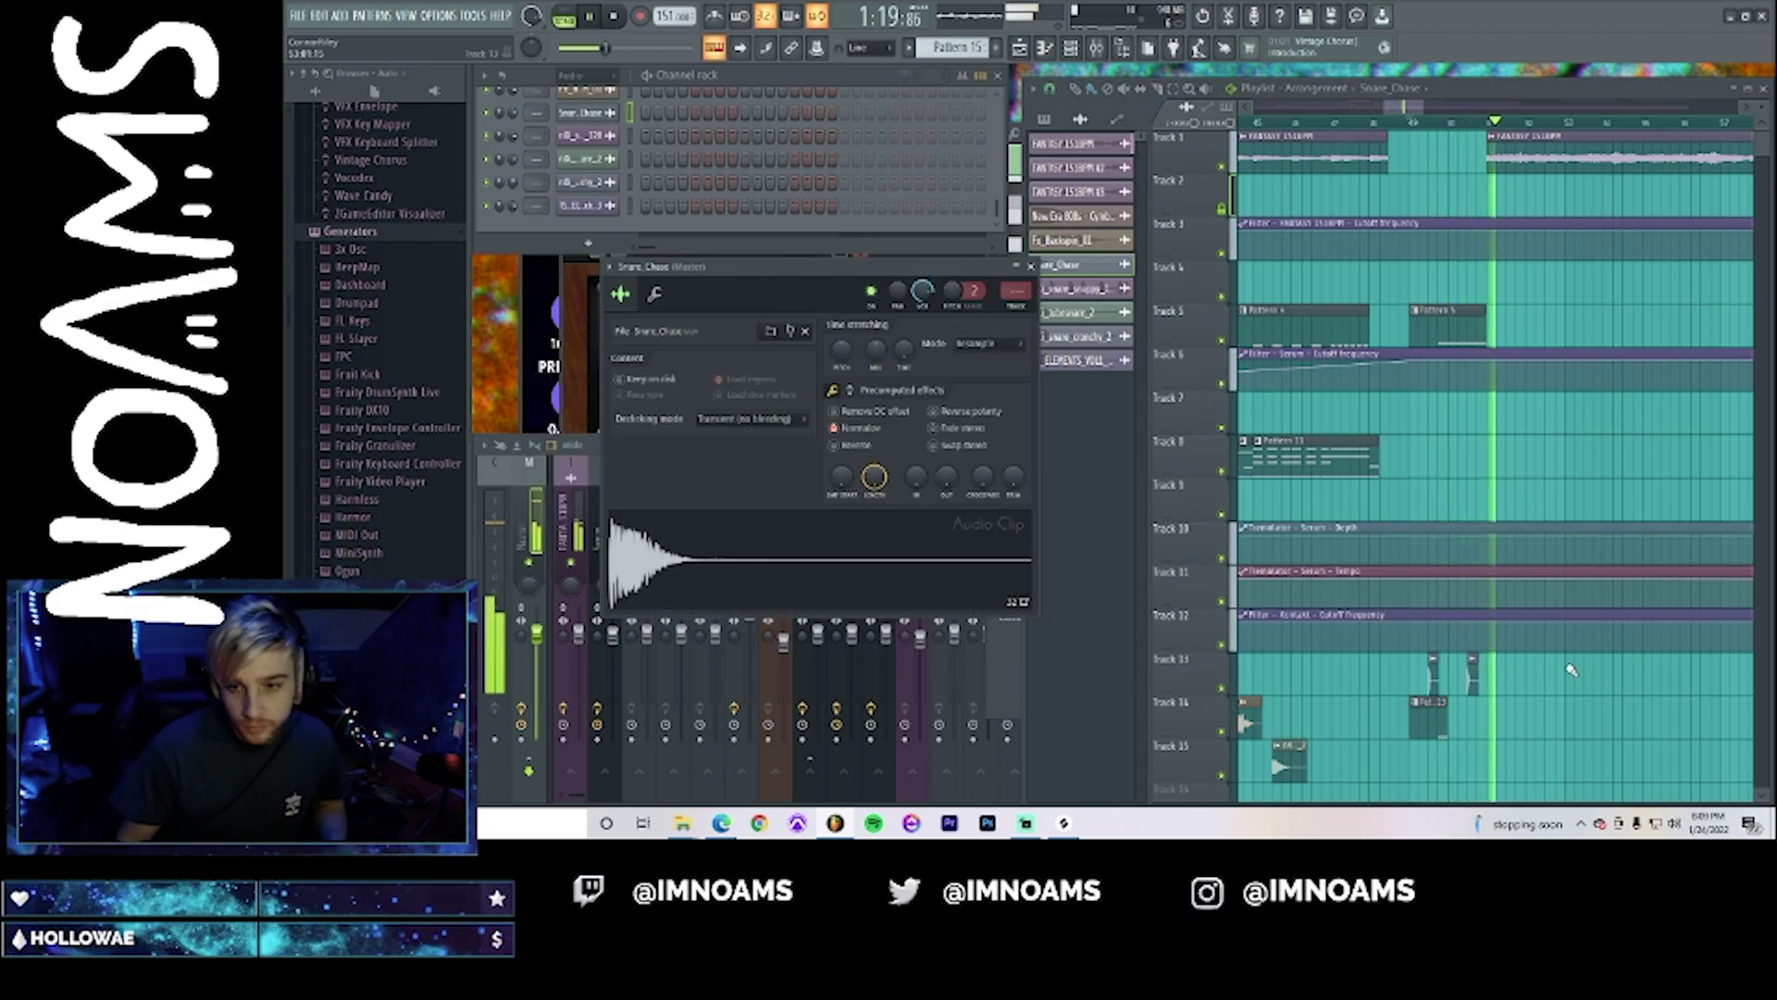
{"action": "left_click", "coordinate": [1511, 680]}
{"action": "key", "text": "space"}
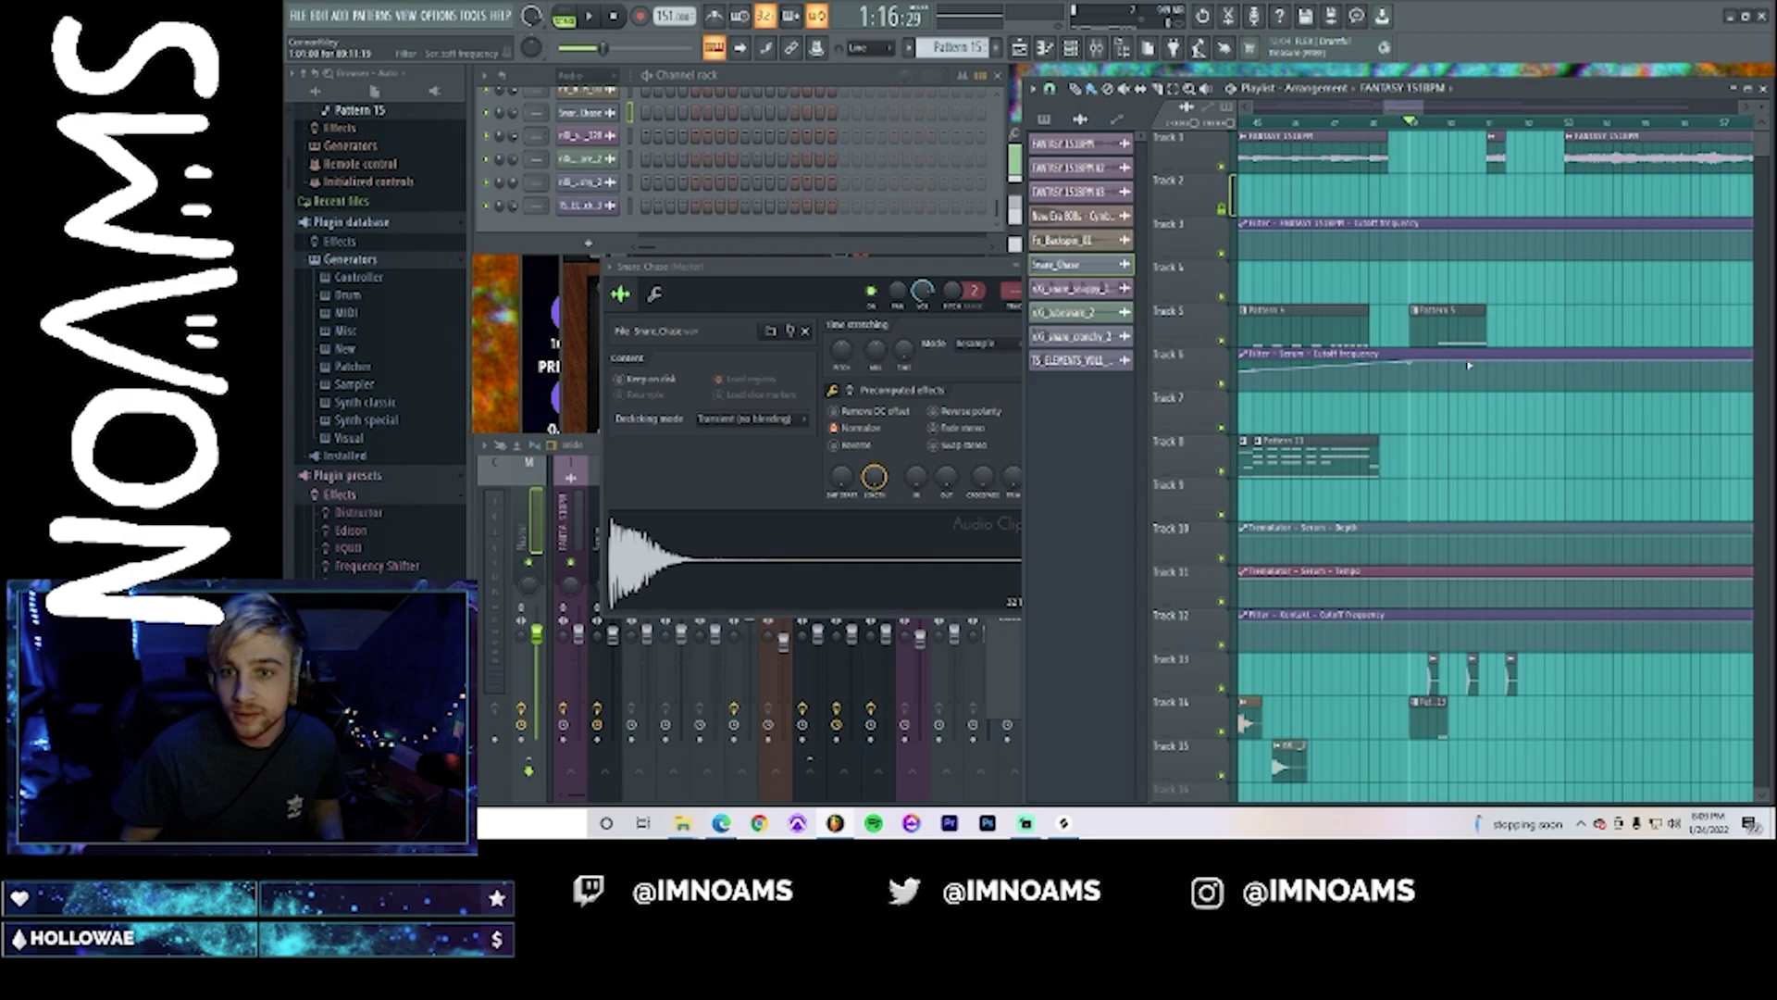
{"action": "left_click", "coordinate": [1479, 336]}
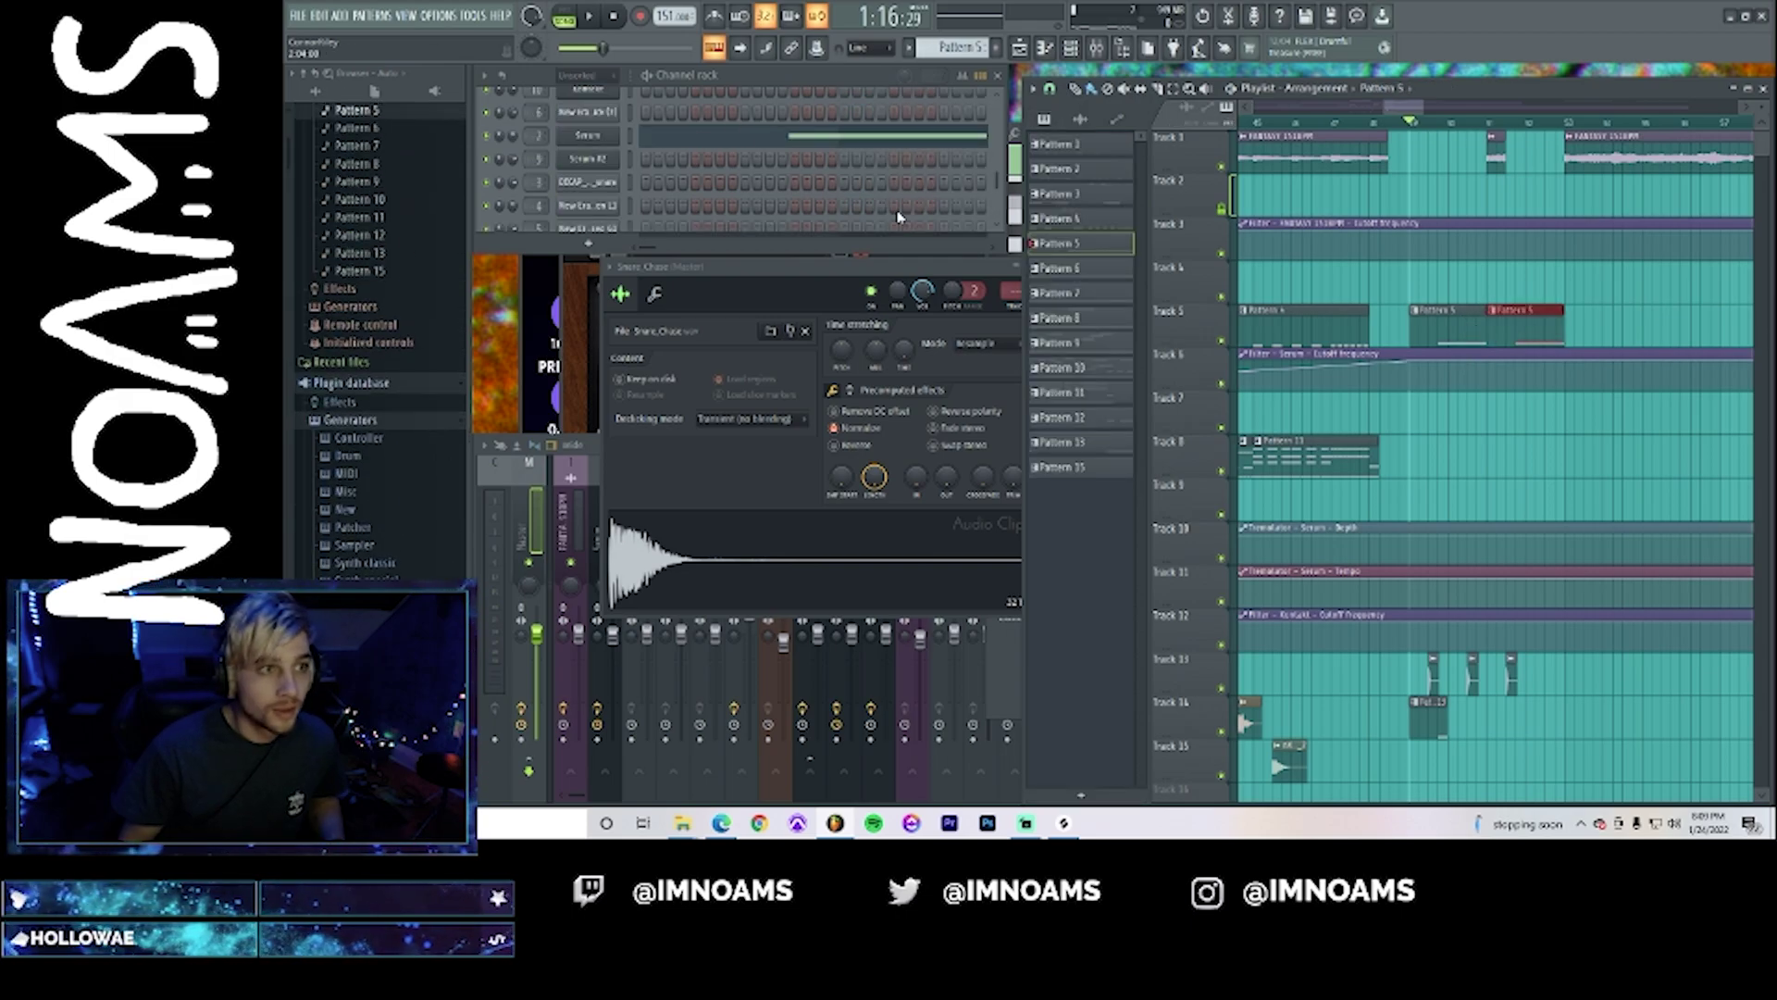
- Play the arrangement from the intro and skip ahead to just before bar 17 to review the first groove
{"action": "scroll", "coordinate": [1419, 139], "scroll_direction": "left", "scroll_amount": 10}
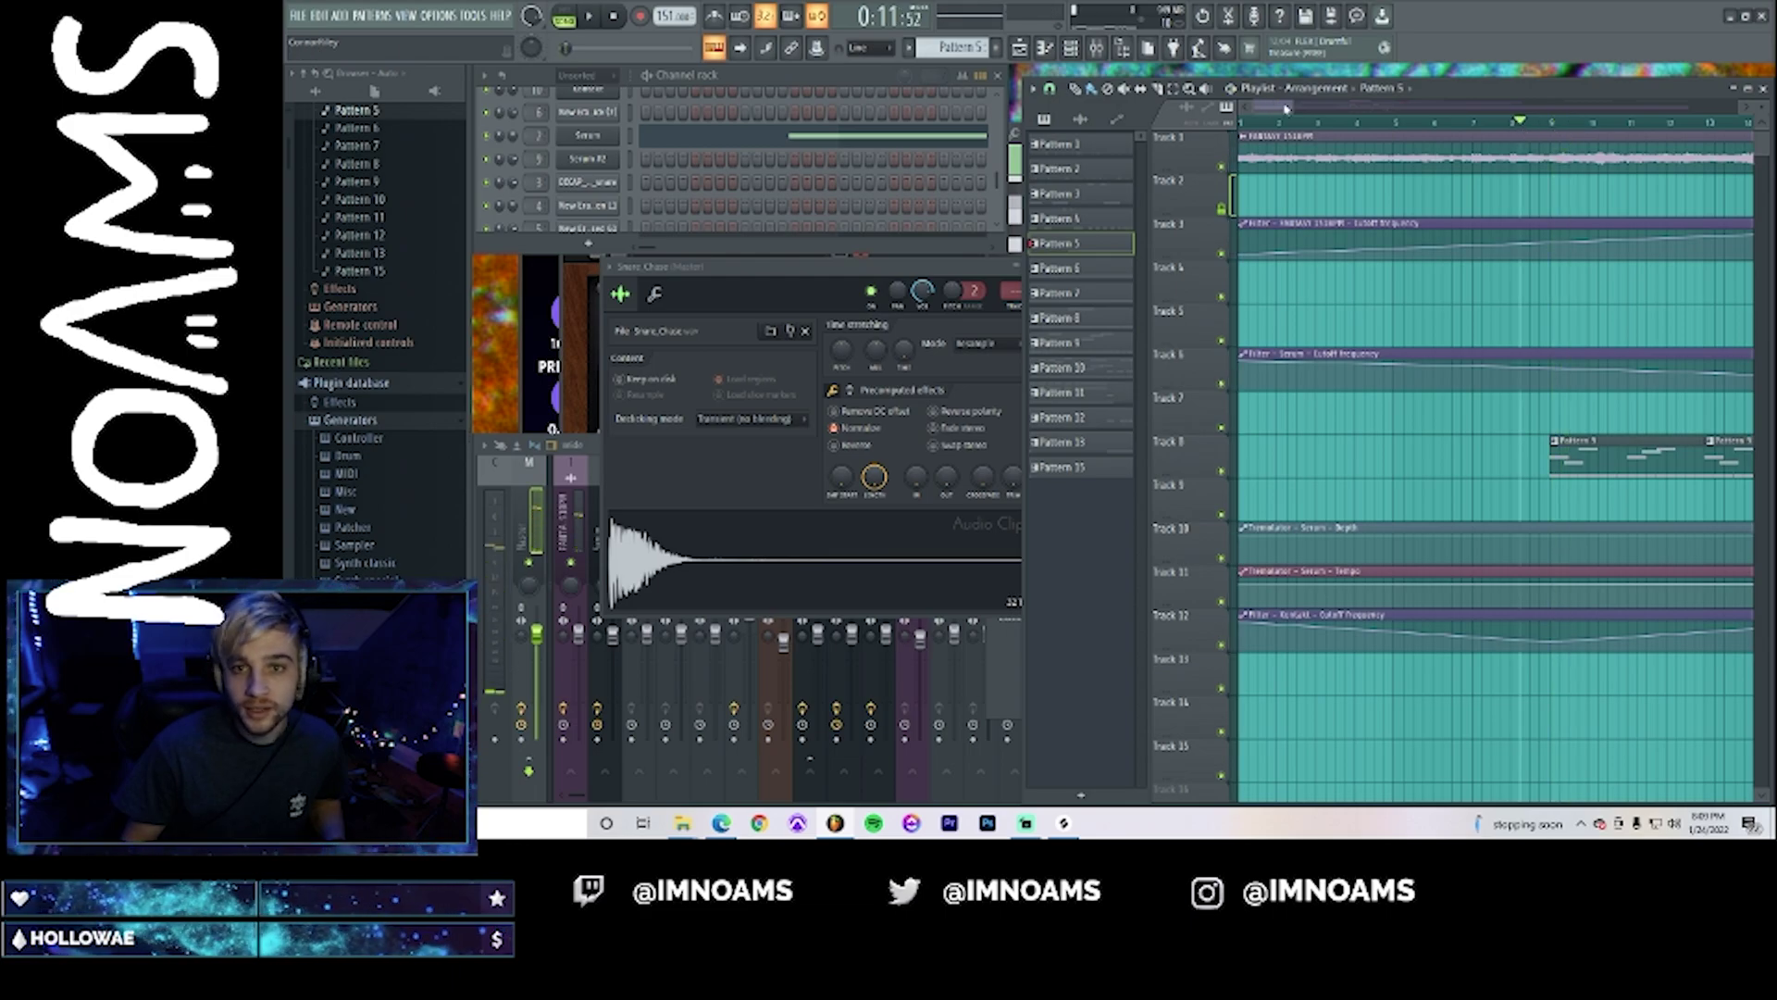
{"action": "left_click_drag", "start_coordinate": [1290, 108], "coordinate": [1424, 112]}
{"action": "key", "text": "space"}
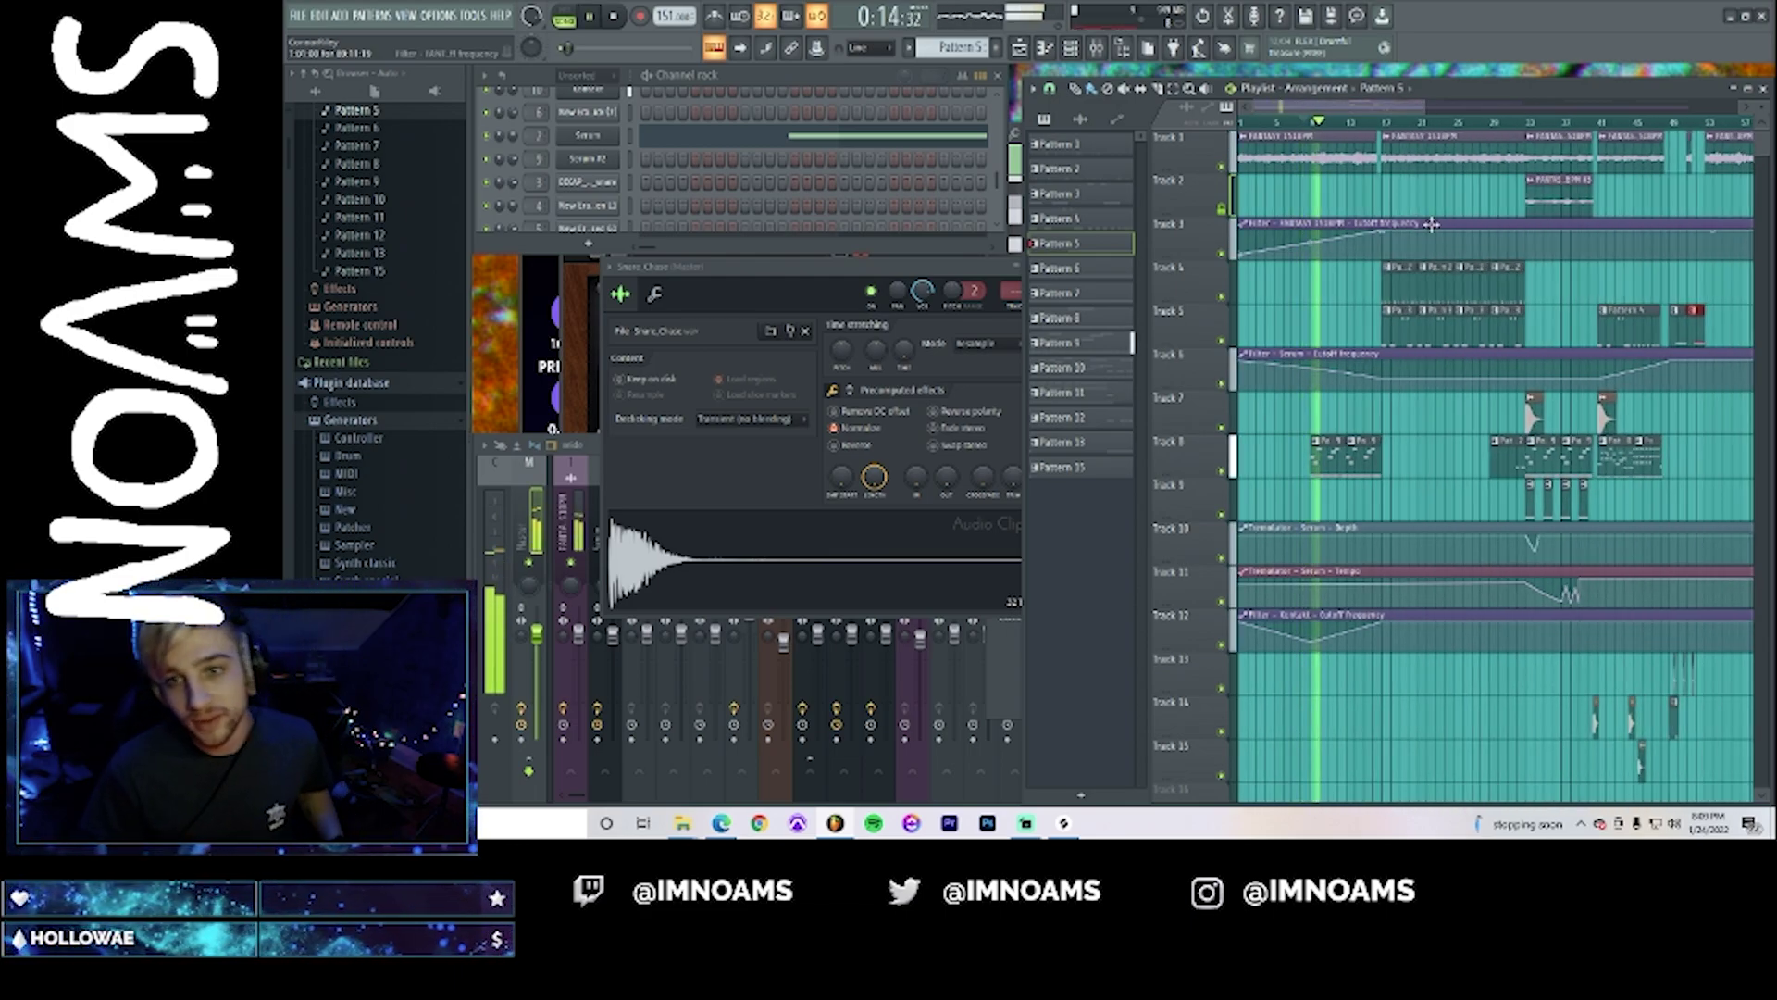
{"action": "left_click", "coordinate": [1379, 123]}
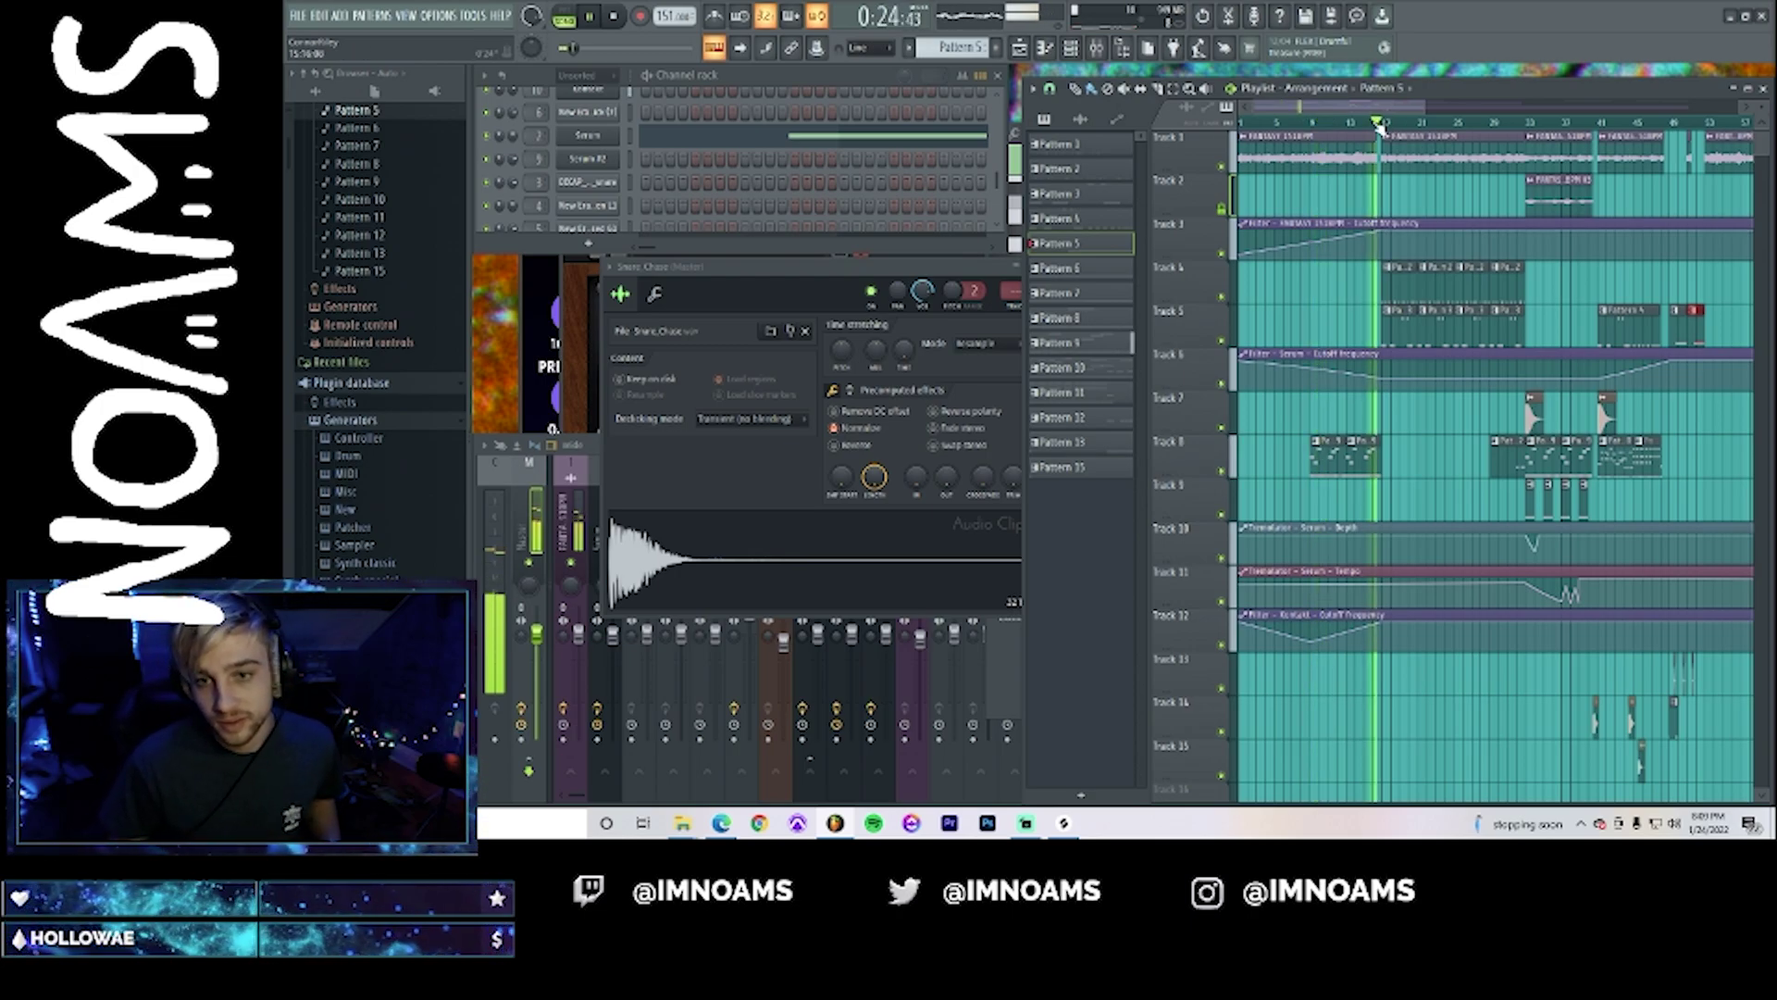
{"action": "scroll", "coordinate": [1373, 115], "scroll_direction": "right", "scroll_amount": 5}
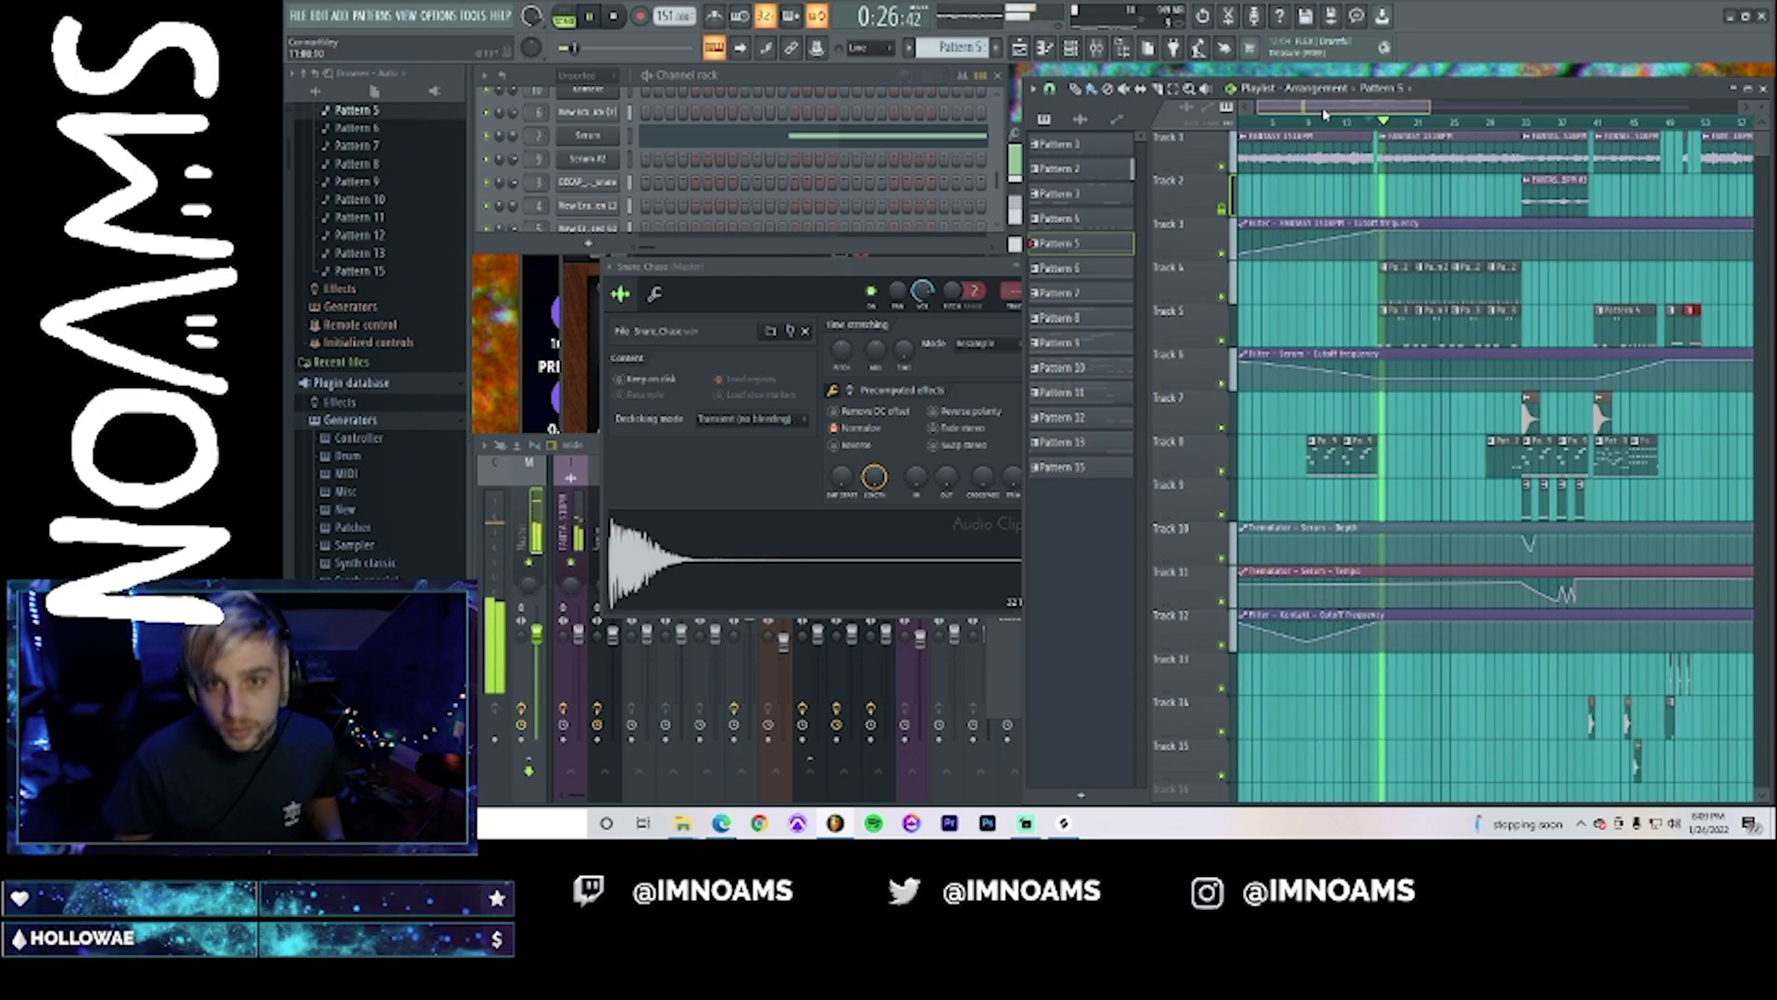
{"action": "scroll", "coordinate": [1376, 117], "scroll_direction": "right", "scroll_amount": 1}
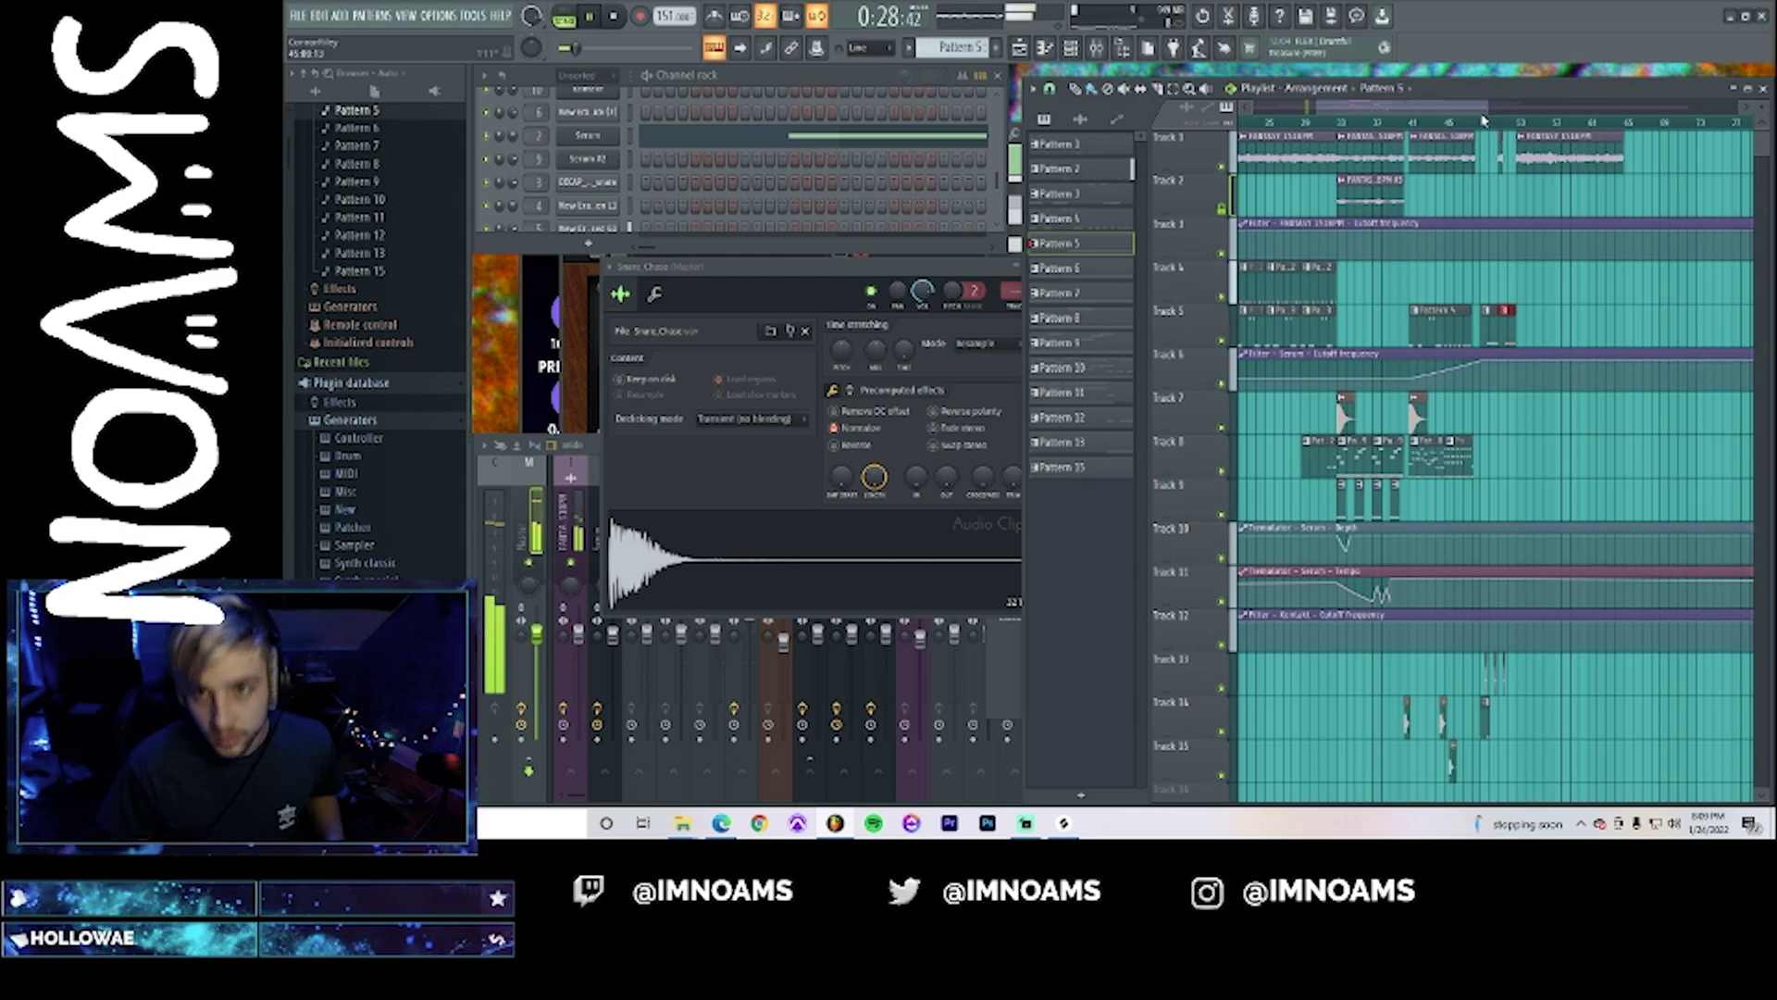
- In Pattern 2's Closed G1 hi-hat sampler, increase the quick fade-out and set the stretching mode to Auto
{"action": "left_click_drag", "start_coordinate": [1491, 109], "coordinate": [1444, 105]}
{"action": "left_click_drag", "start_coordinate": [1423, 108], "coordinate": [1350, 108]}
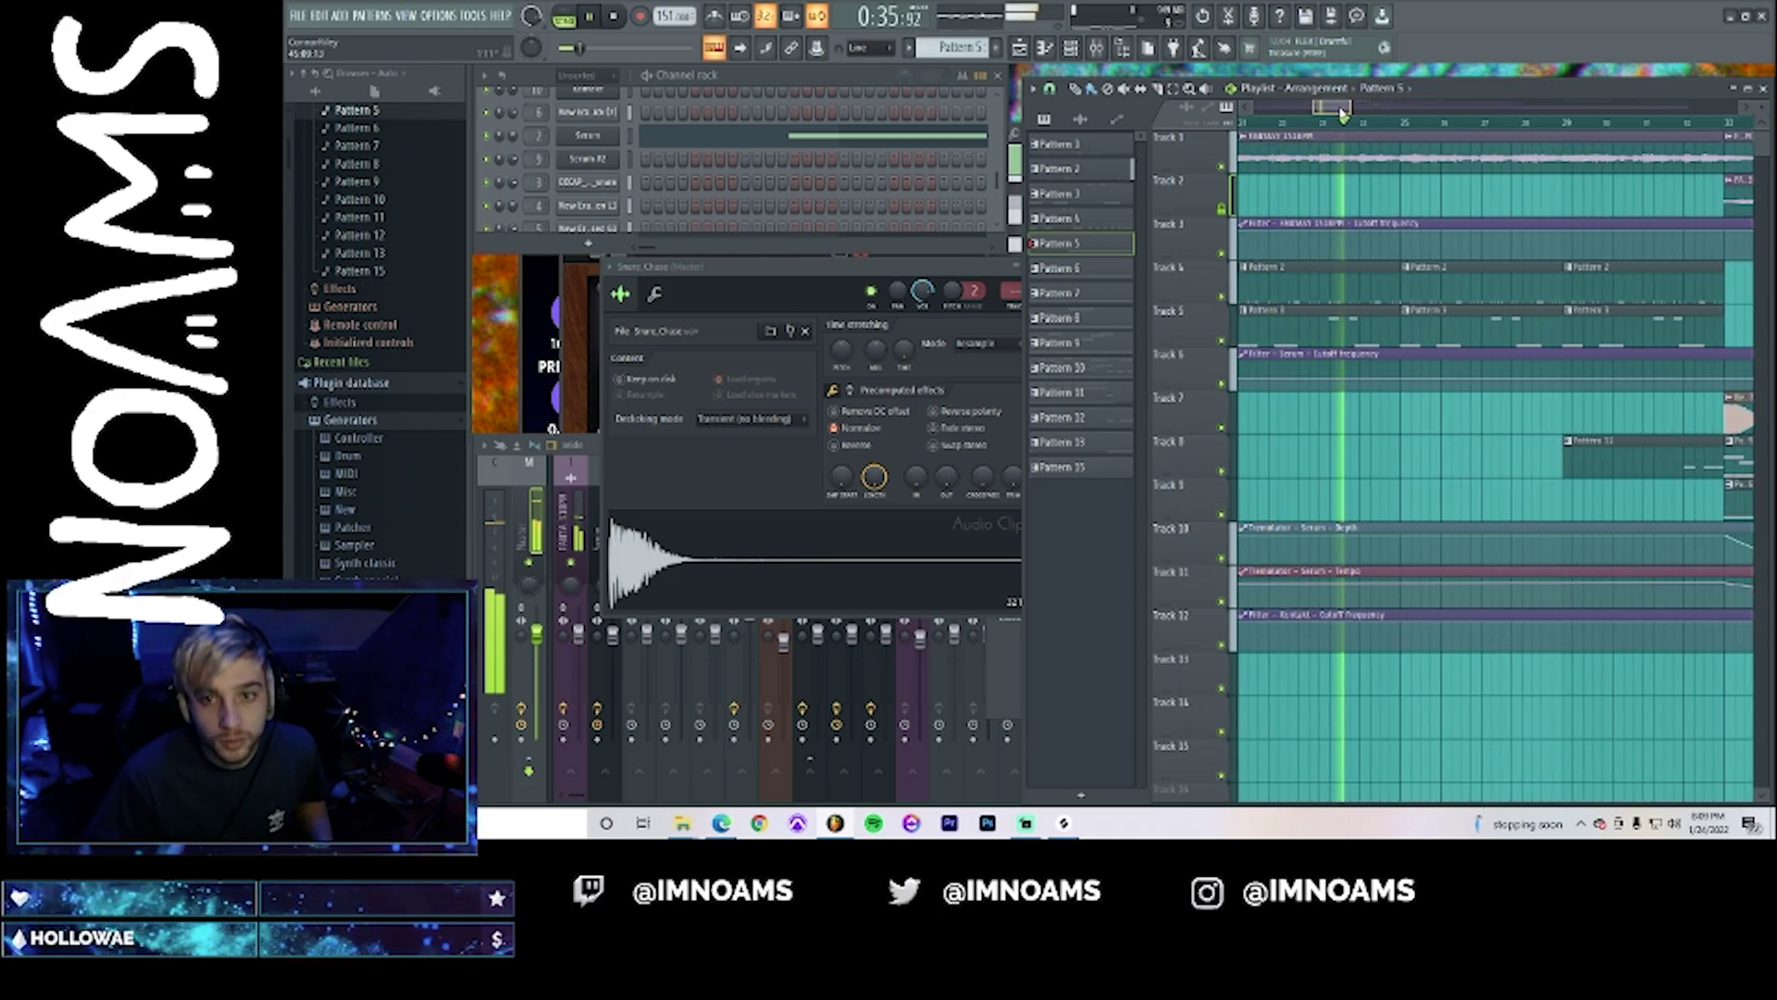
{"action": "double_click", "coordinate": [1331, 288]}
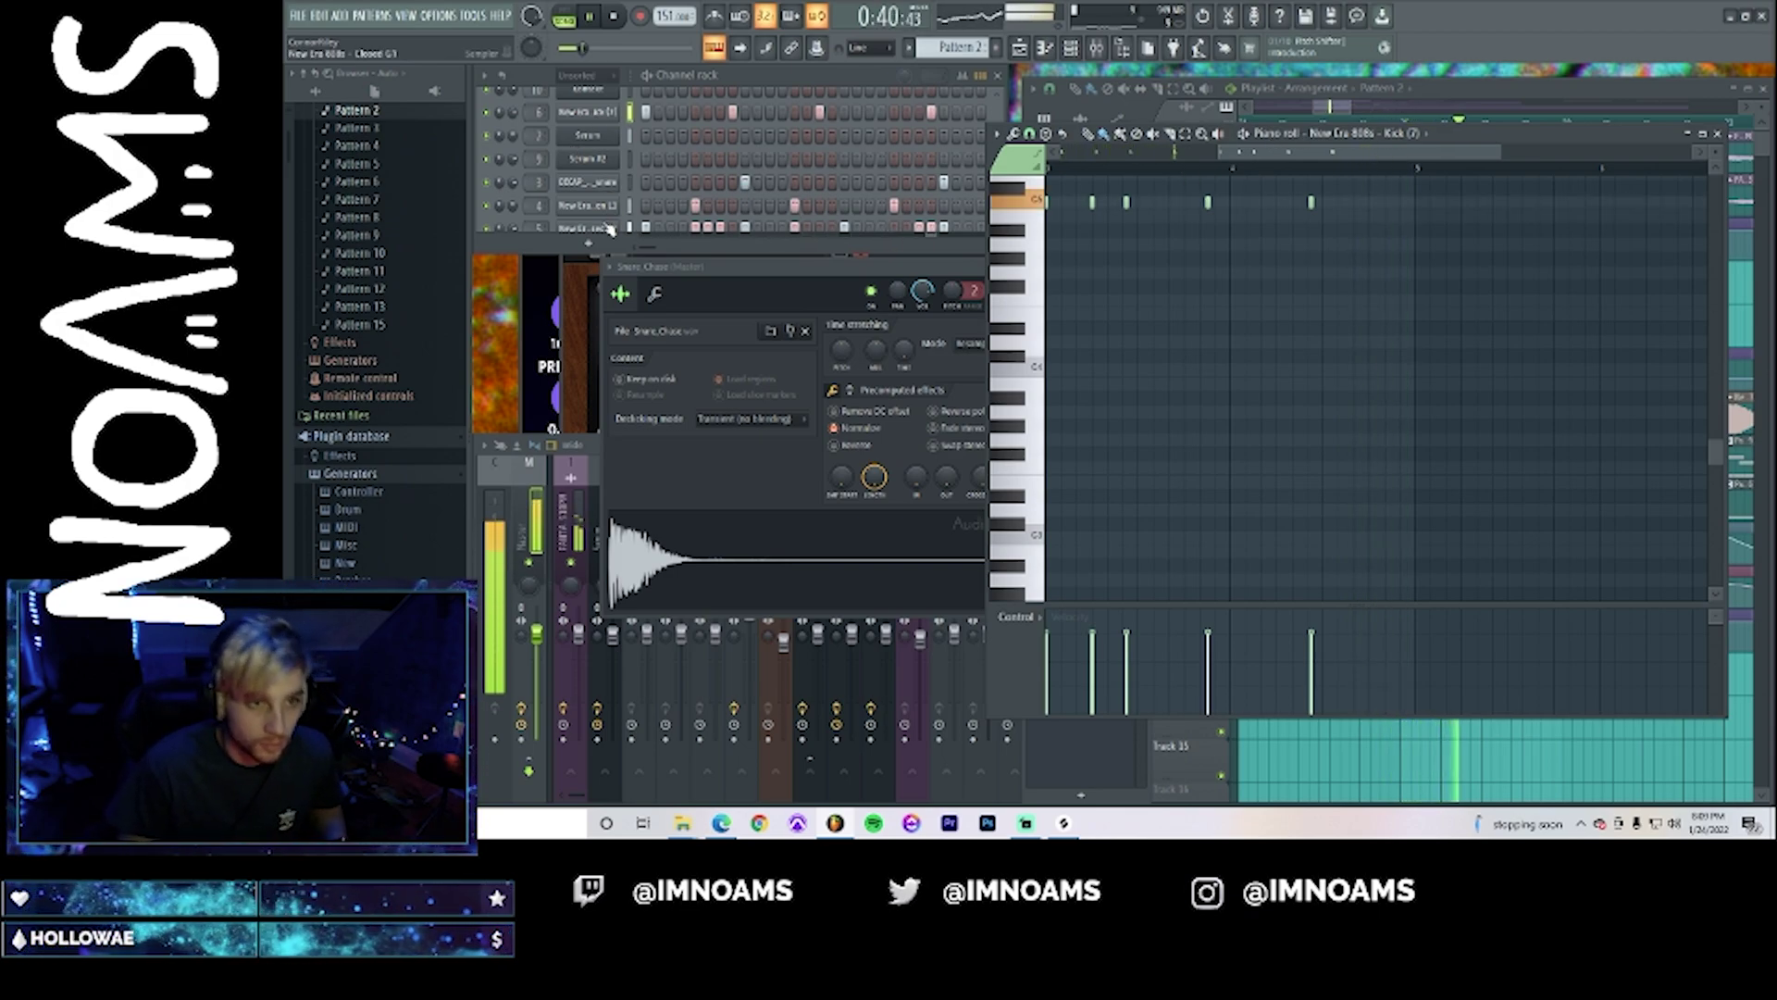
{"action": "left_click", "coordinate": [607, 226]}
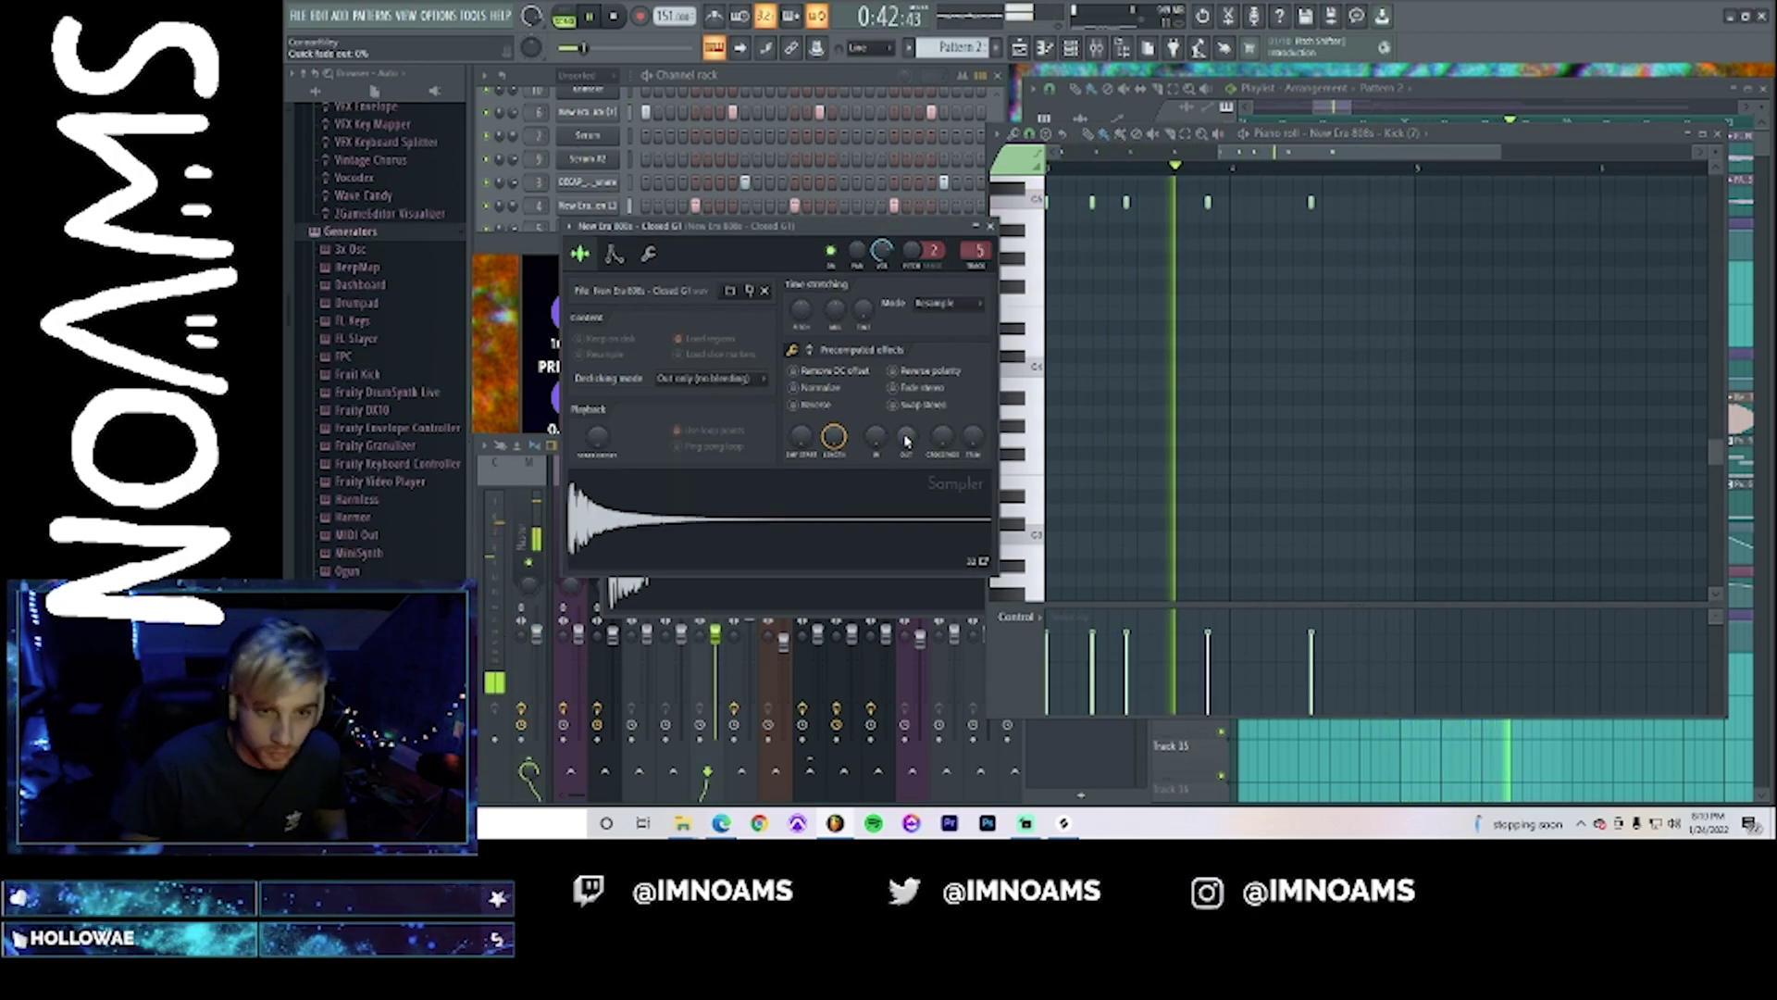
{"action": "left_click_drag", "start_coordinate": [907, 440], "coordinate": [907, 389]}
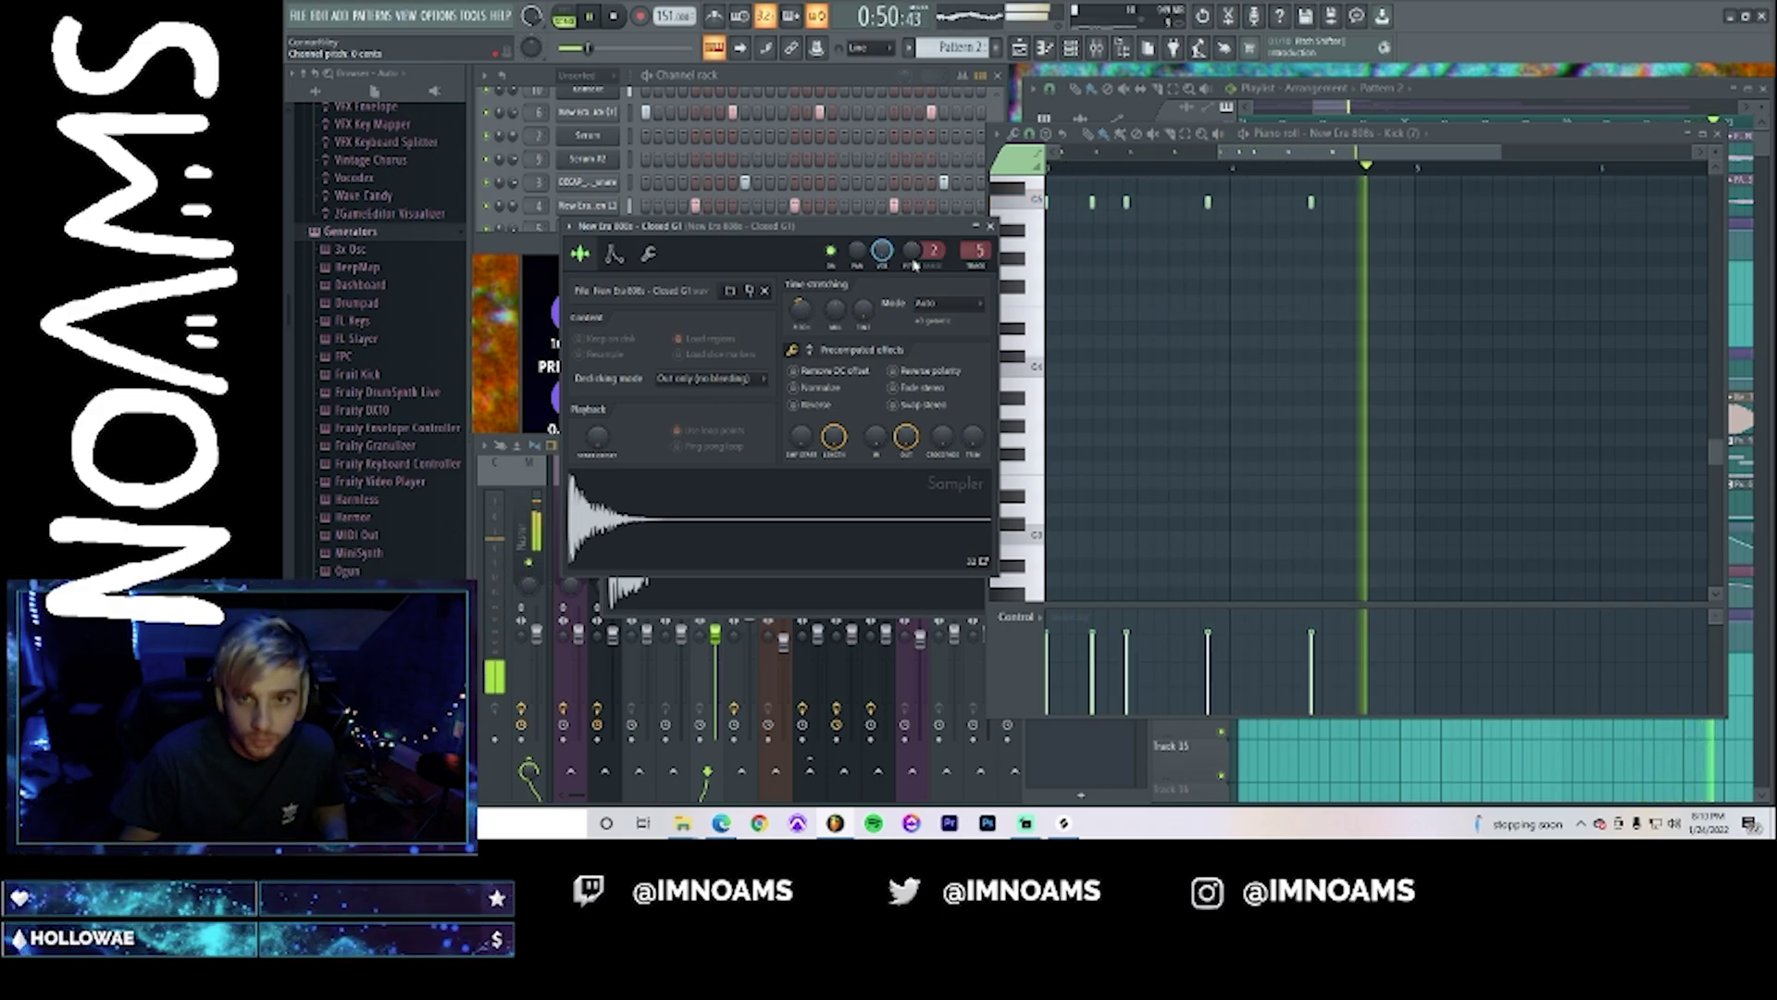
- Lower the volume of the crunchy snare sample used on Track 17
{"action": "left_click", "coordinate": [1344, 111]}
{"action": "left_click_drag", "start_coordinate": [1344, 111], "coordinate": [1380, 119]}
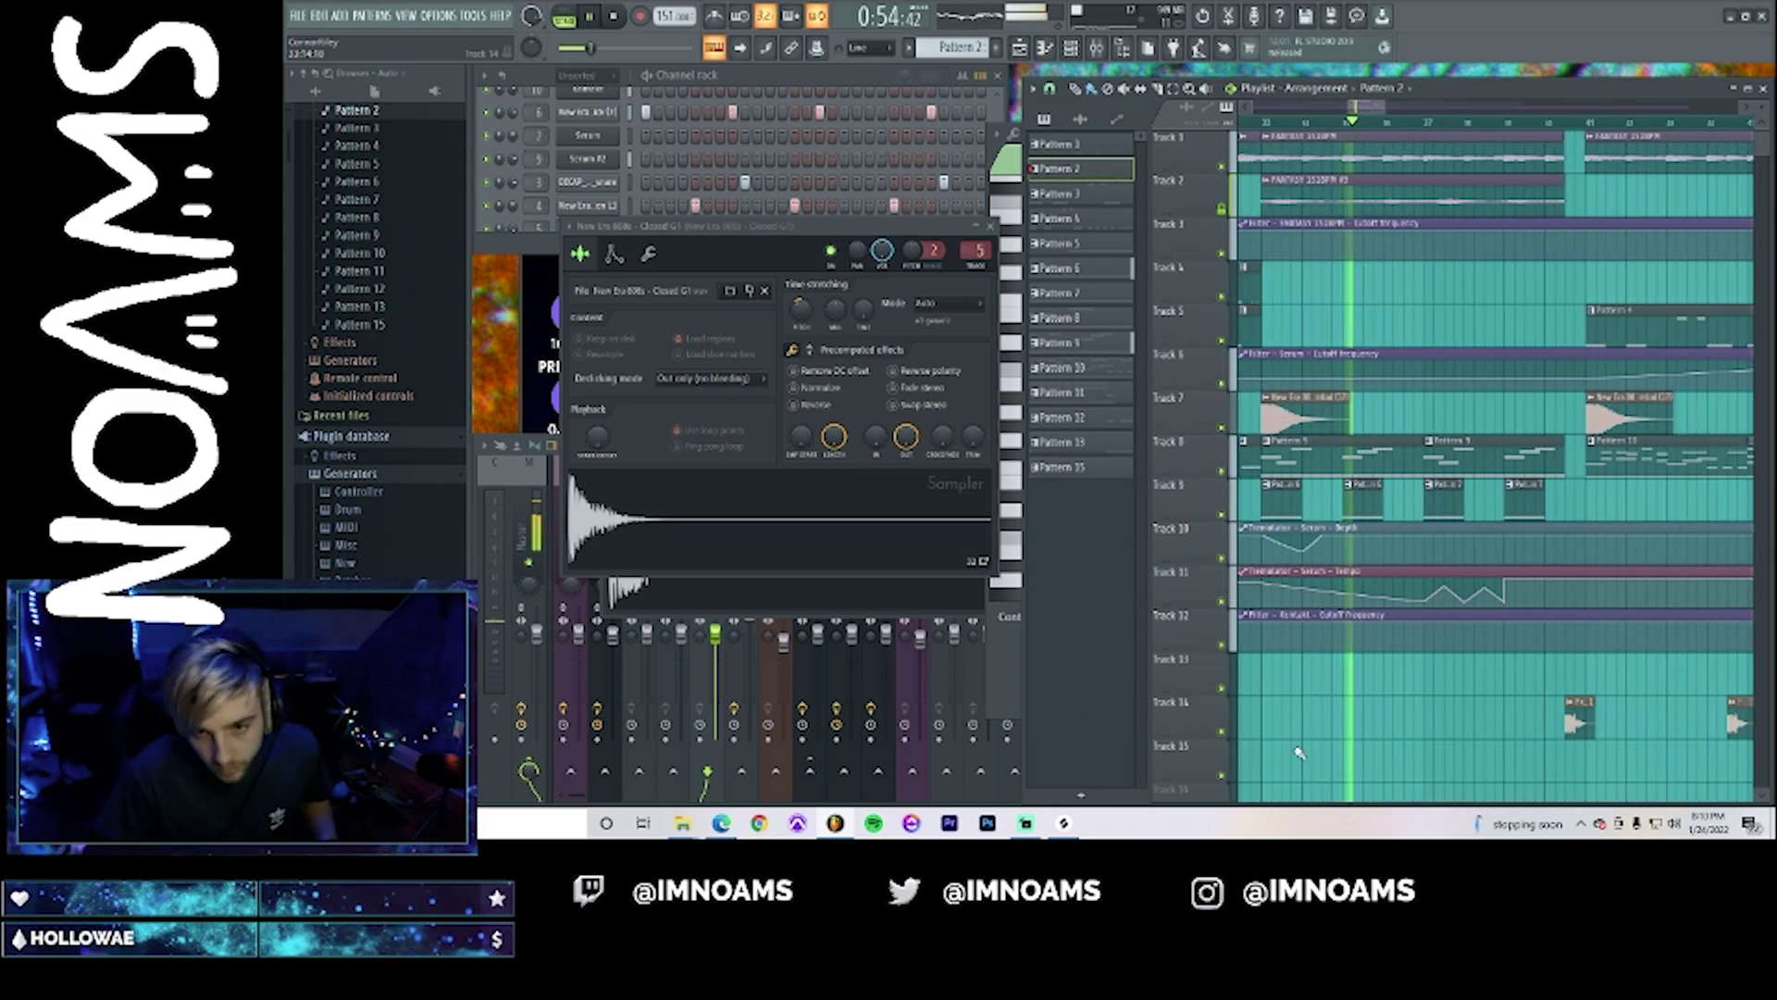
{"action": "scroll", "coordinate": [1338, 601], "scroll_direction": "down", "scroll_amount": 5}
{"action": "double_click", "coordinate": [1313, 630]}
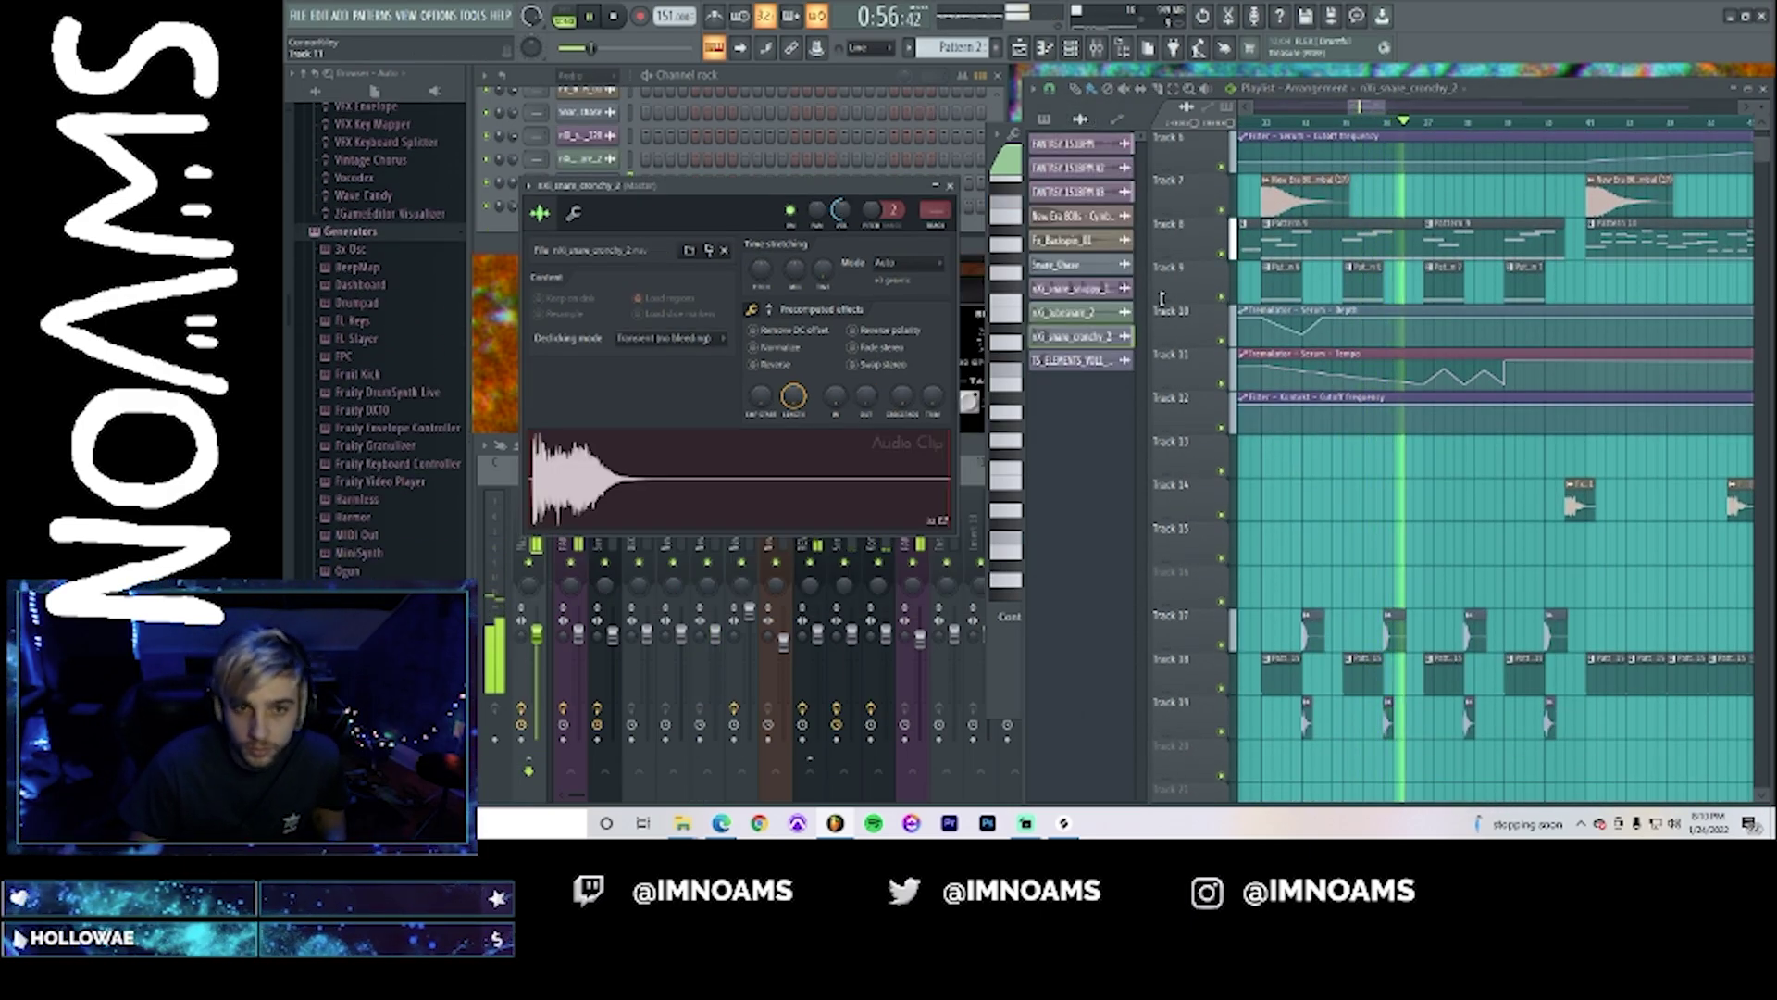
{"action": "left_click_drag", "start_coordinate": [841, 211], "coordinate": [842, 222]}
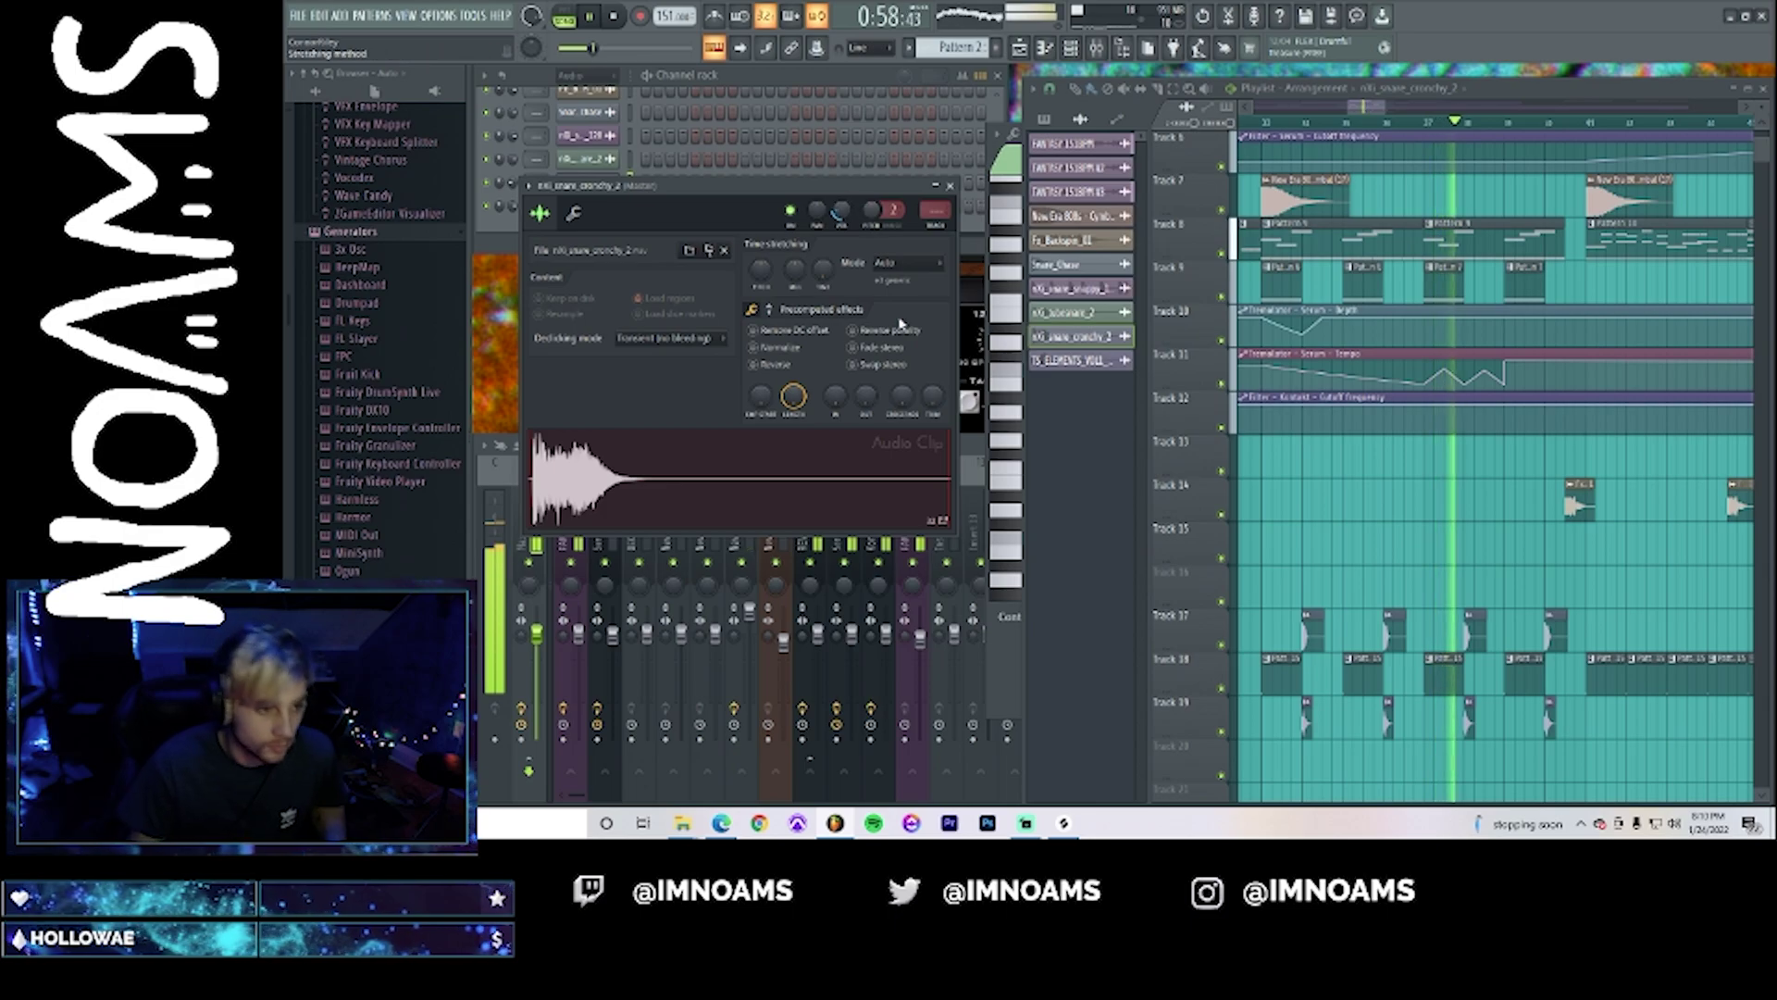
- Pitch down the clap one-shot sample on Track 19 with its stretching mode set to Auto
{"action": "scroll", "coordinate": [1290, 668], "scroll_direction": "down", "scroll_amount": 1}
{"action": "double_click", "coordinate": [1303, 668]}
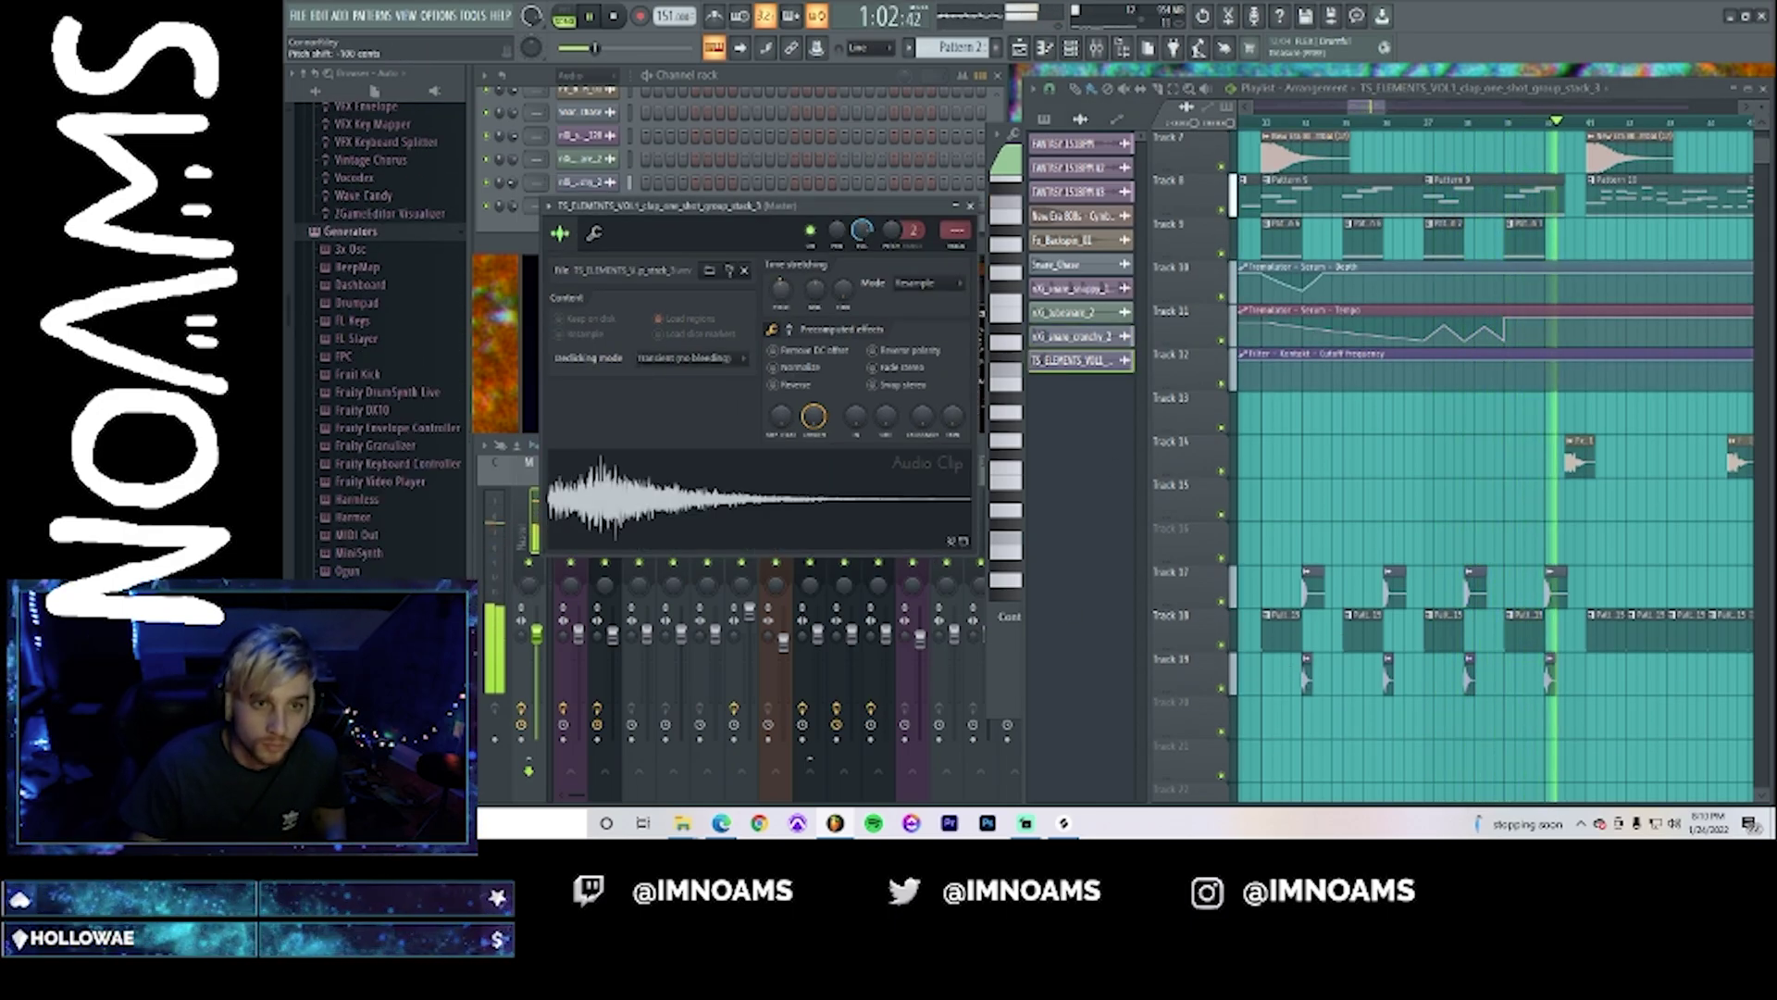
{"action": "left_click_drag", "start_coordinate": [781, 289], "coordinate": [781, 307]}
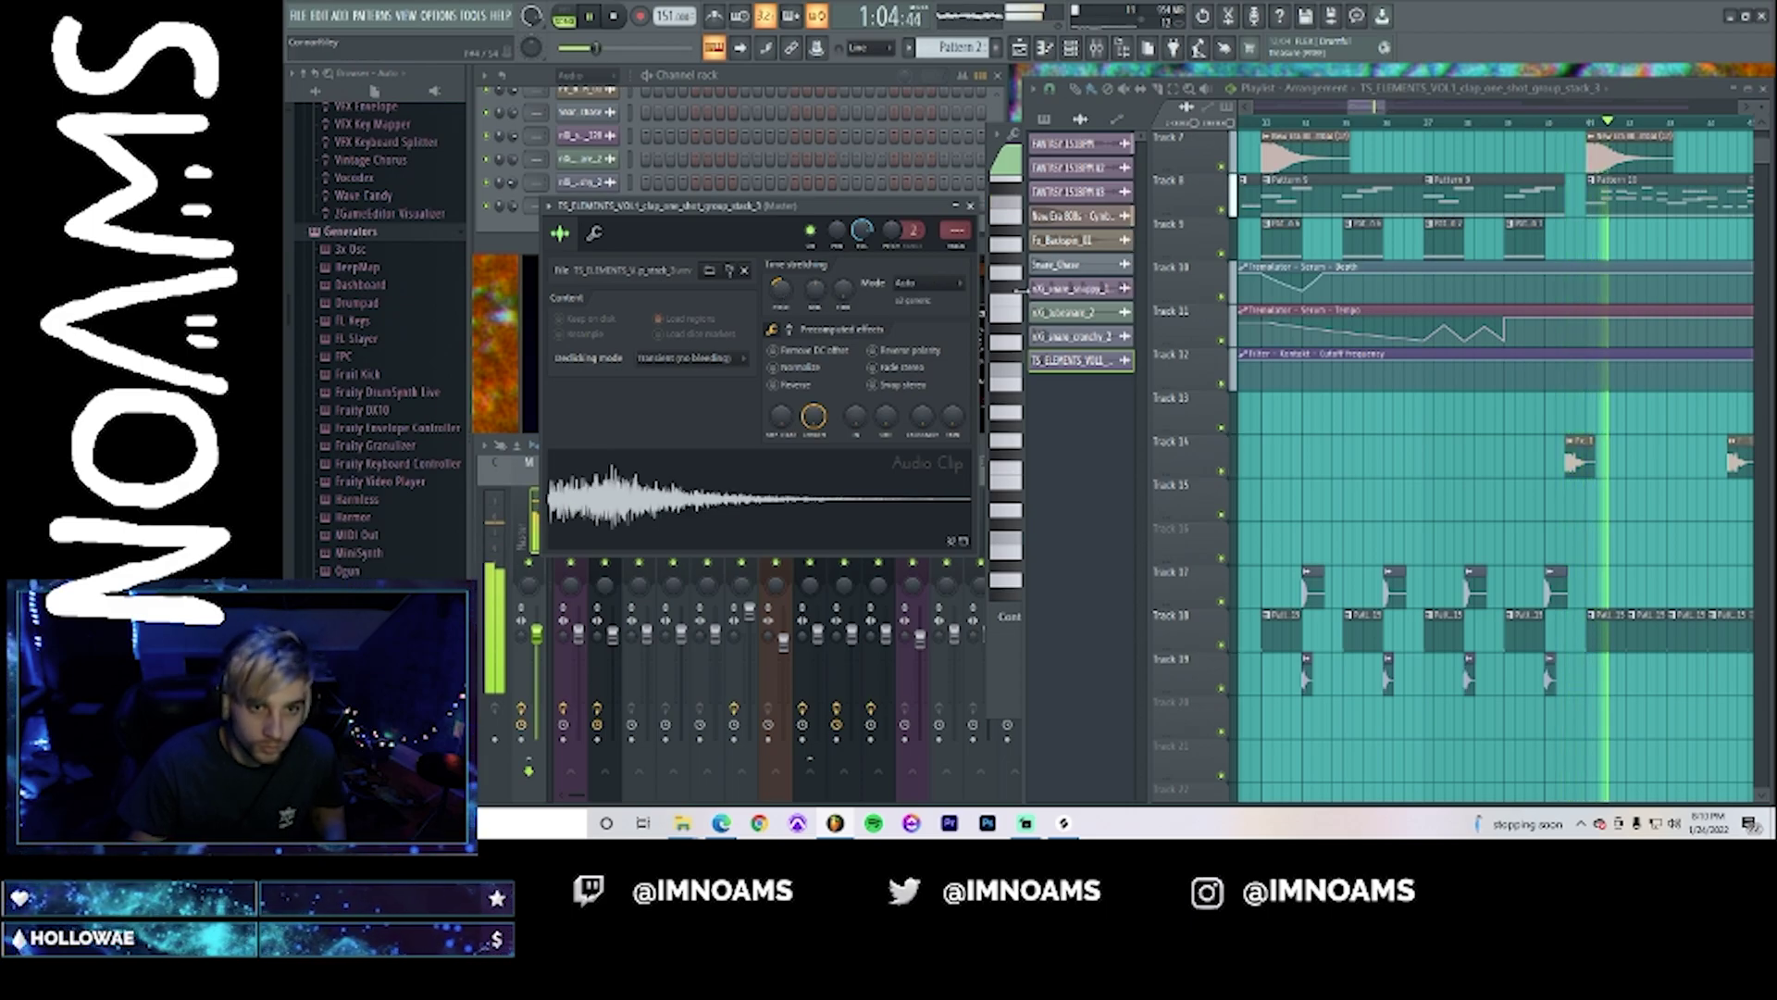
- Copy the FANTASY 151BPM #3 clip on Track 2 to bar 41 and play the arrangement from there
{"action": "left_click_drag", "start_coordinate": [1371, 108], "coordinate": [1388, 109]}
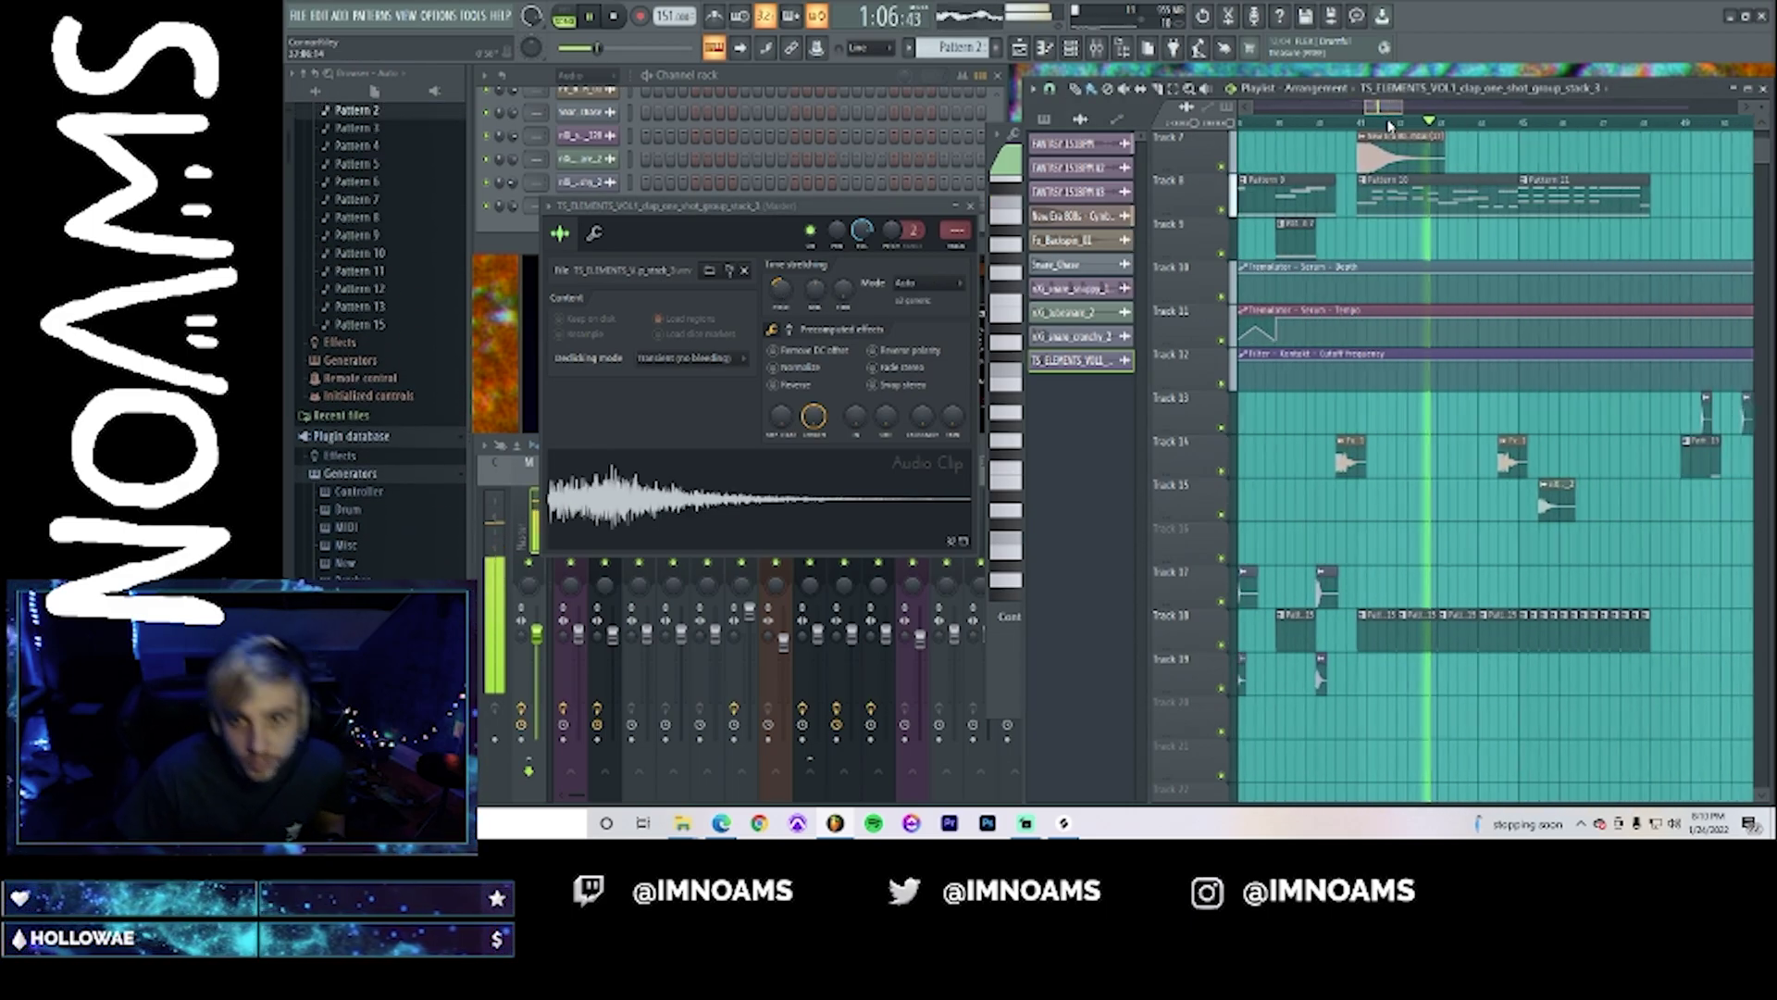
{"action": "scroll", "coordinate": [1452, 522], "scroll_direction": "up", "scroll_amount": 6}
{"action": "left_click", "coordinate": [1307, 198]}
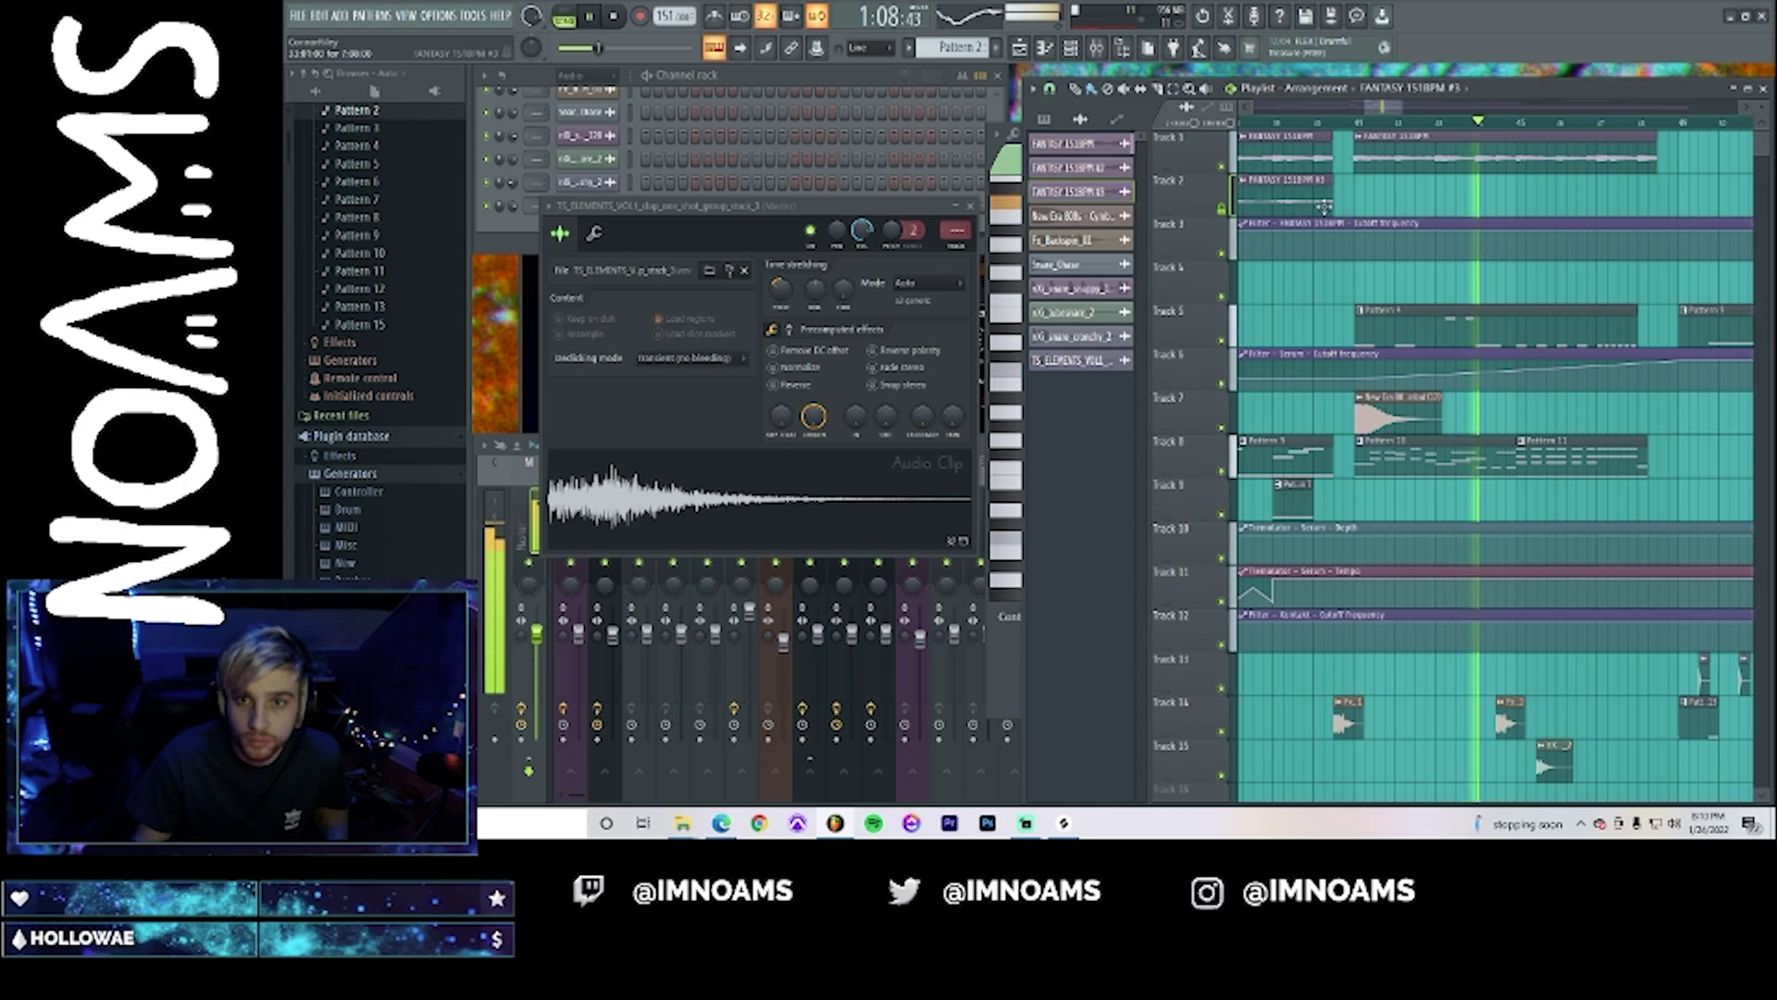
{"action": "left_click", "coordinate": [1360, 199]}
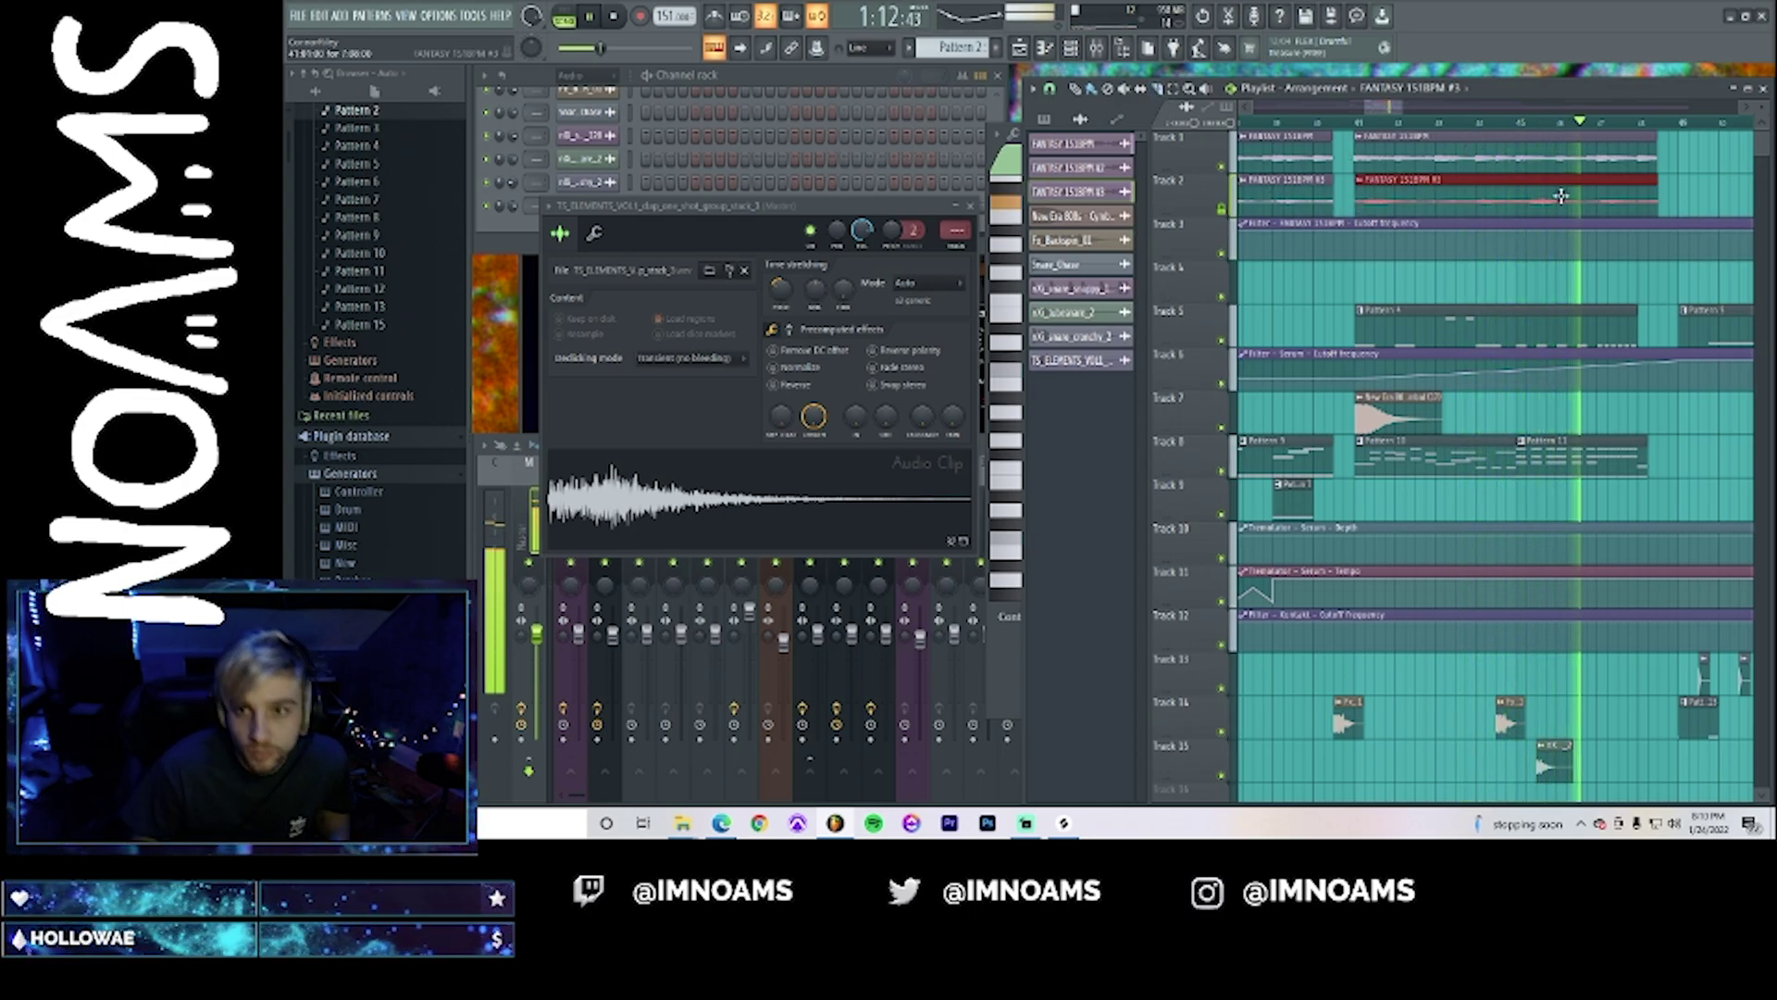
{"action": "key", "text": "space"}
{"action": "key", "text": "space"}
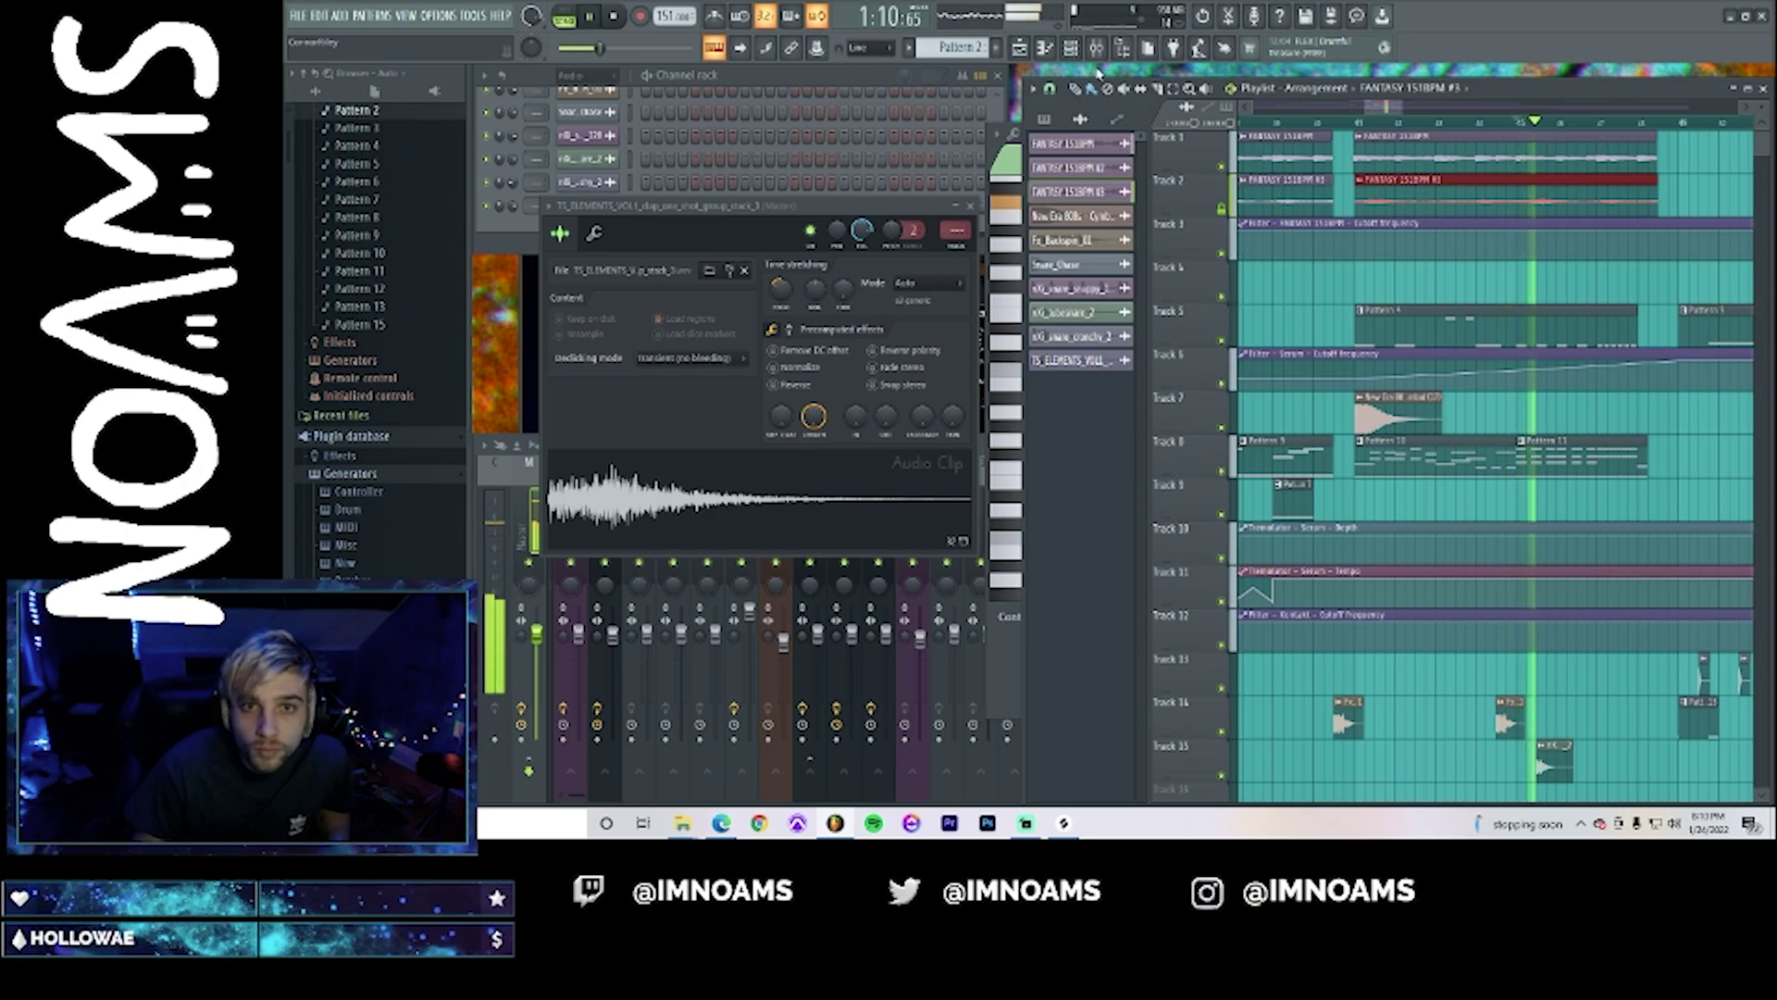
{"action": "left_click", "coordinate": [1359, 122]}
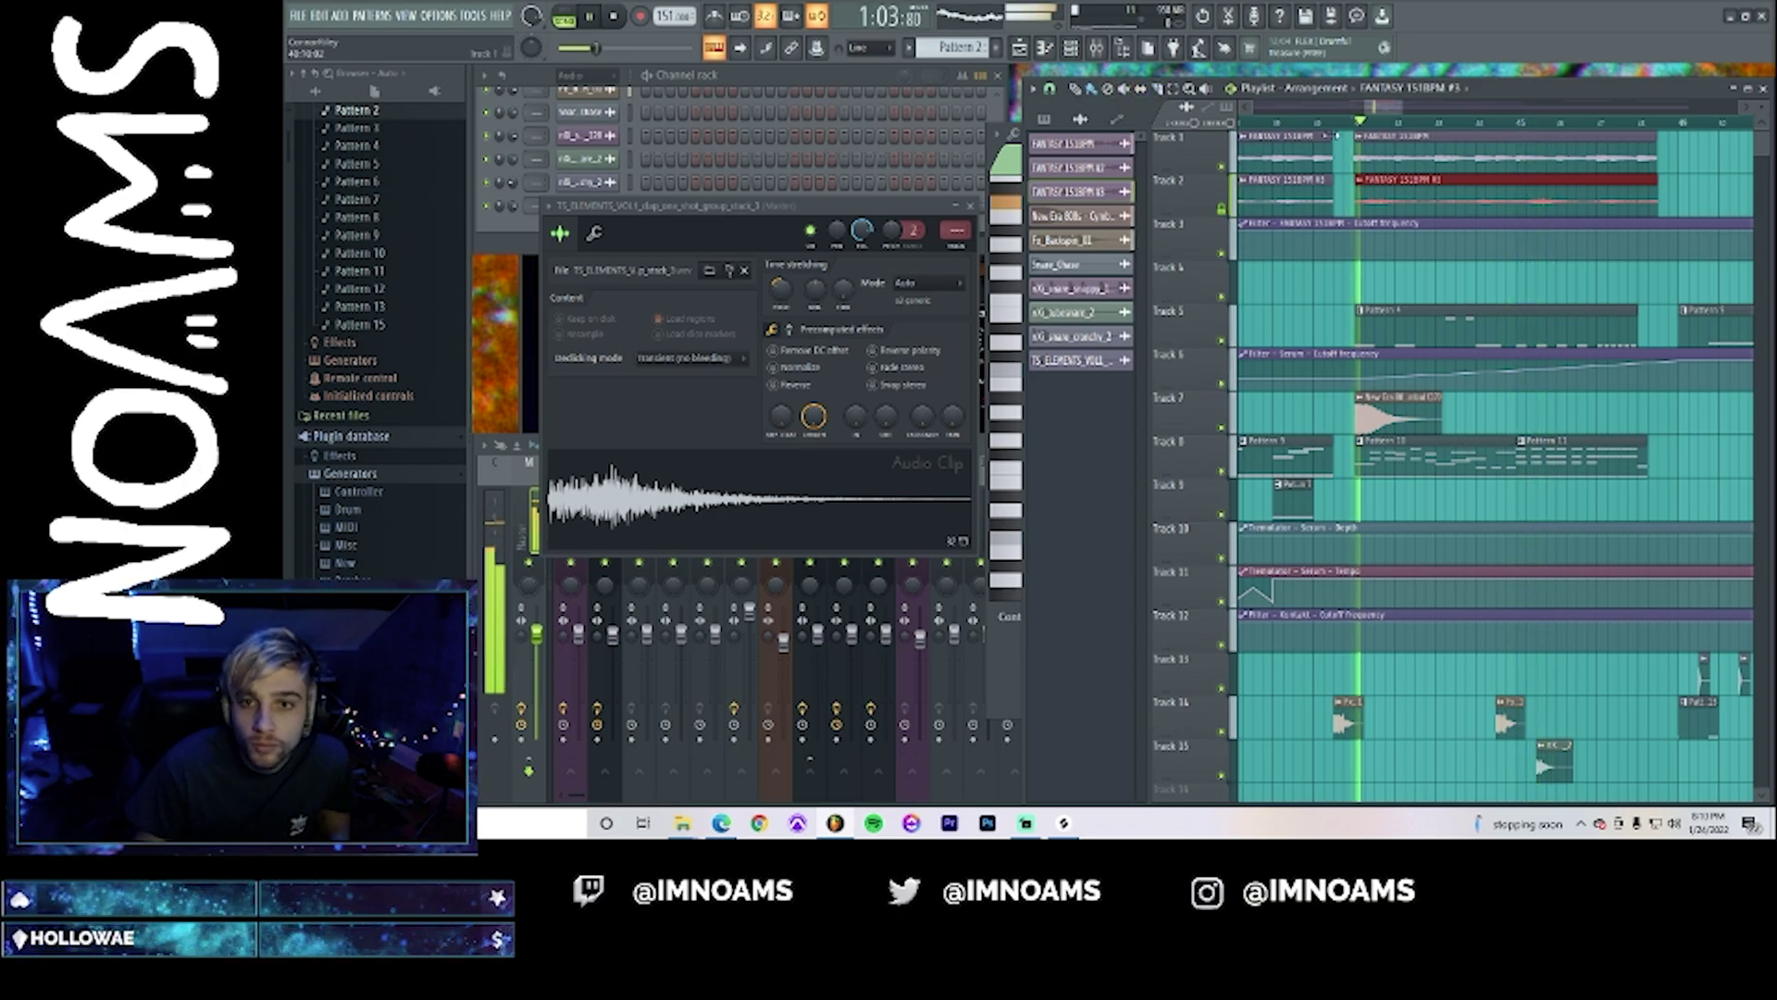
- Slice the new FANTASY 151BPM #3 clip on Track 2 at bar 42 and trim its end back to bar 45
{"action": "left_click", "coordinate": [1159, 91]}
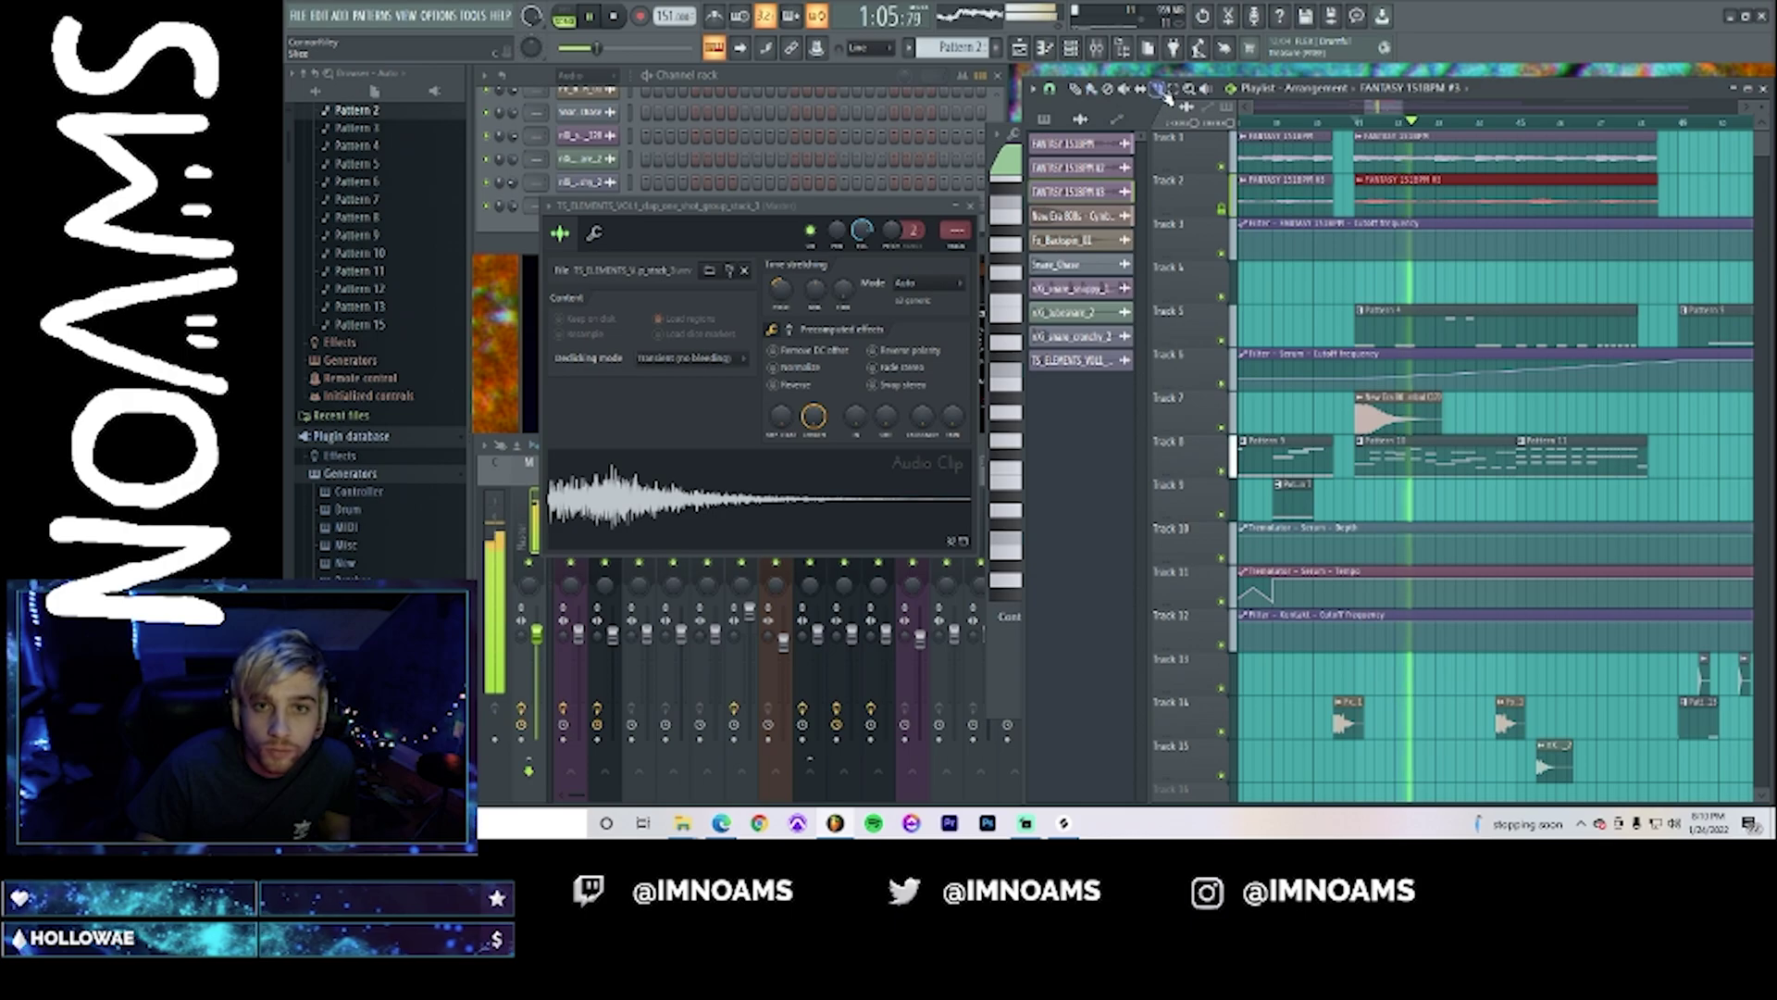
{"action": "left_click", "coordinate": [1404, 187]}
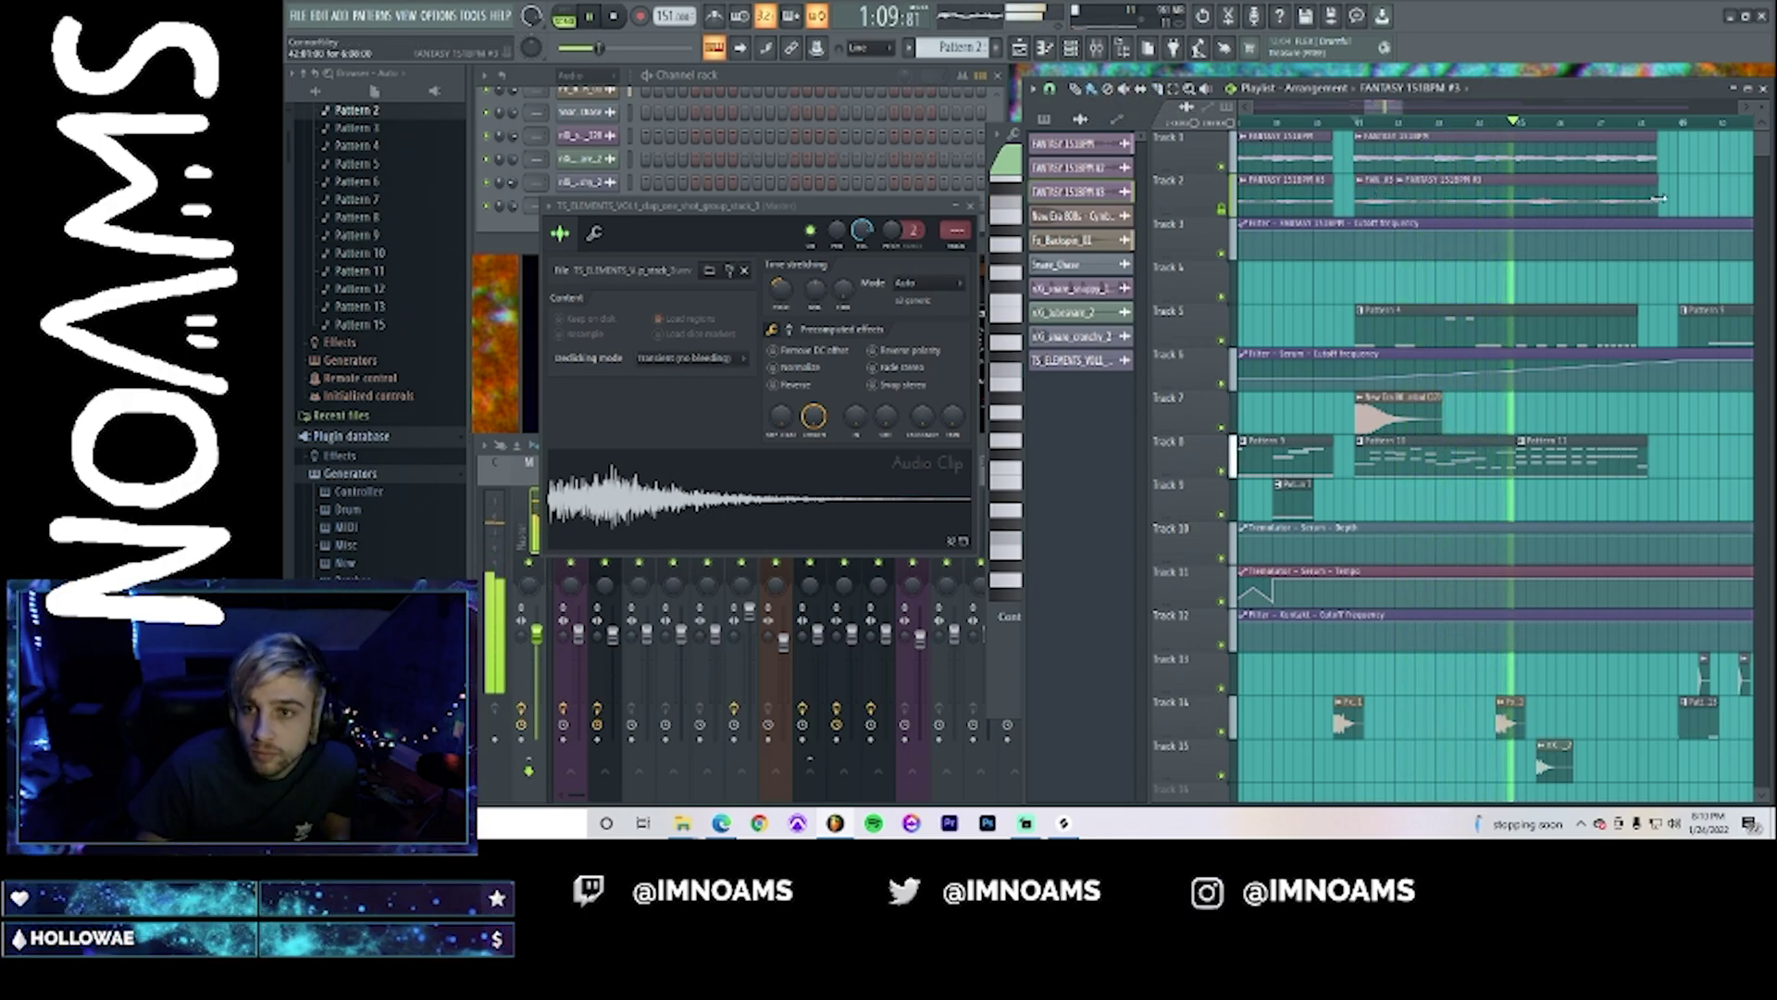
{"action": "left_click_drag", "start_coordinate": [1656, 198], "coordinate": [1517, 196]}
{"action": "key", "text": "space"}
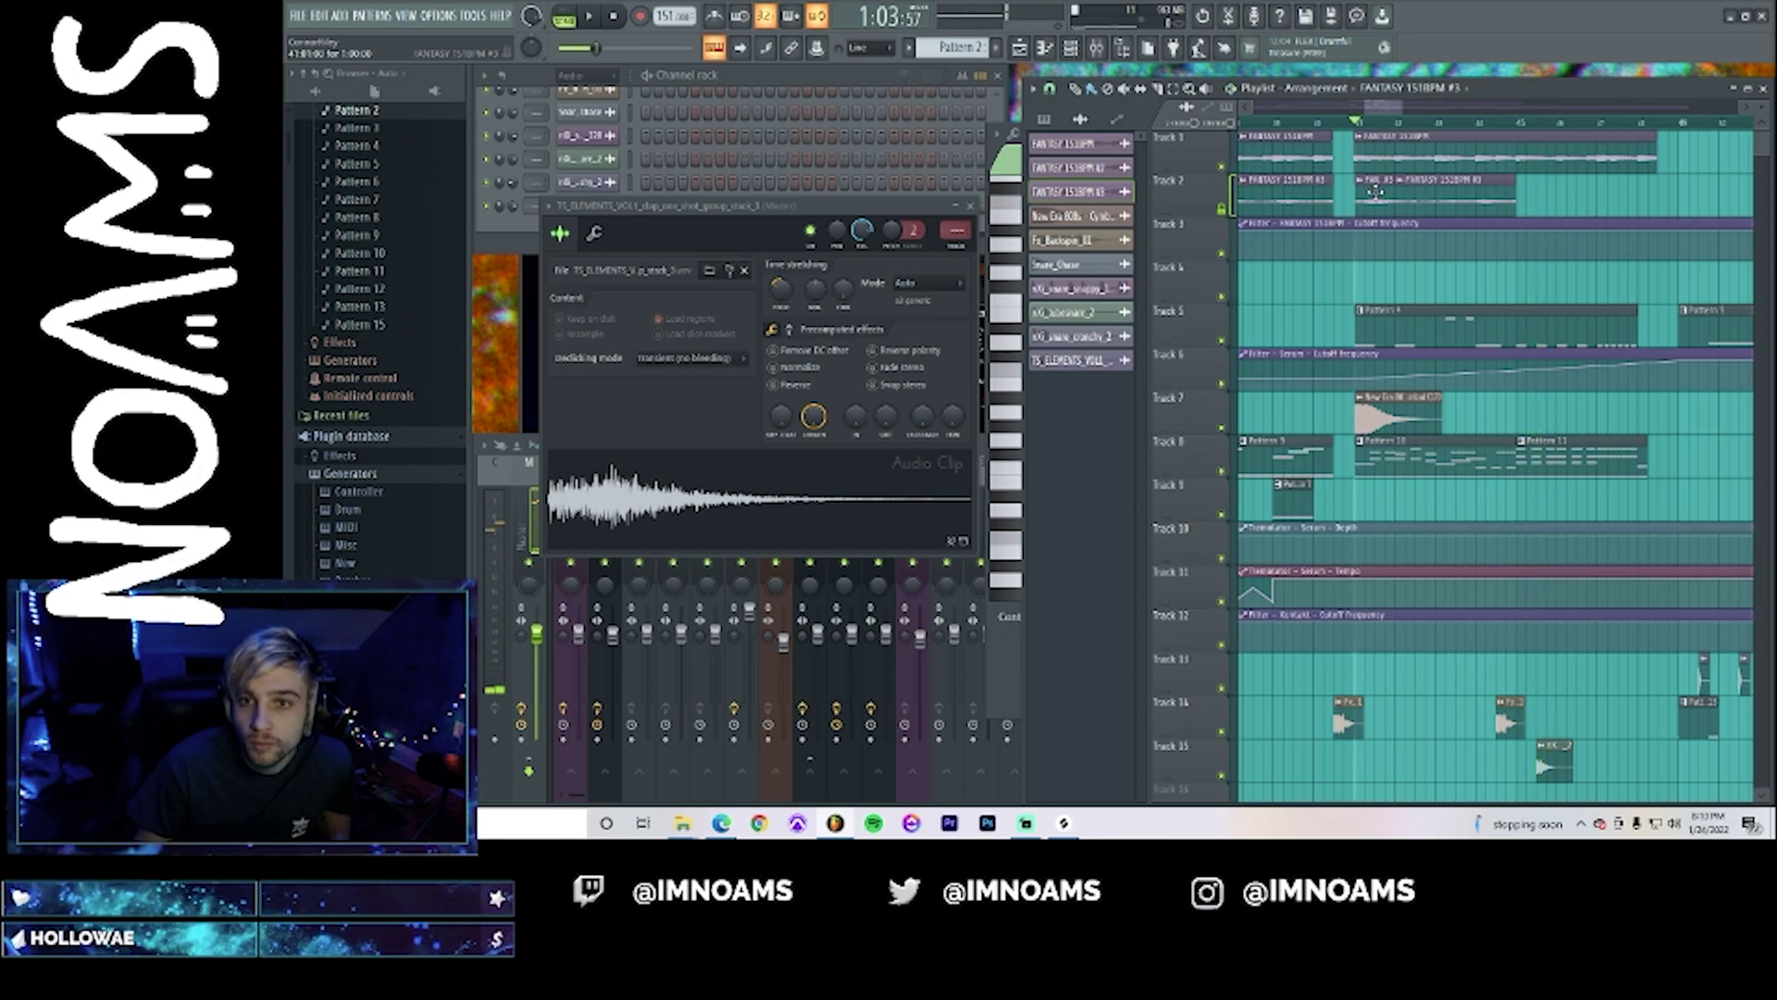
- Place one-bar FANTASY 151BPM #3 segments on Track 2 at bars 45 and 46
{"action": "left_click", "coordinate": [1519, 123]}
{"action": "right_click", "coordinate": [1520, 185]}
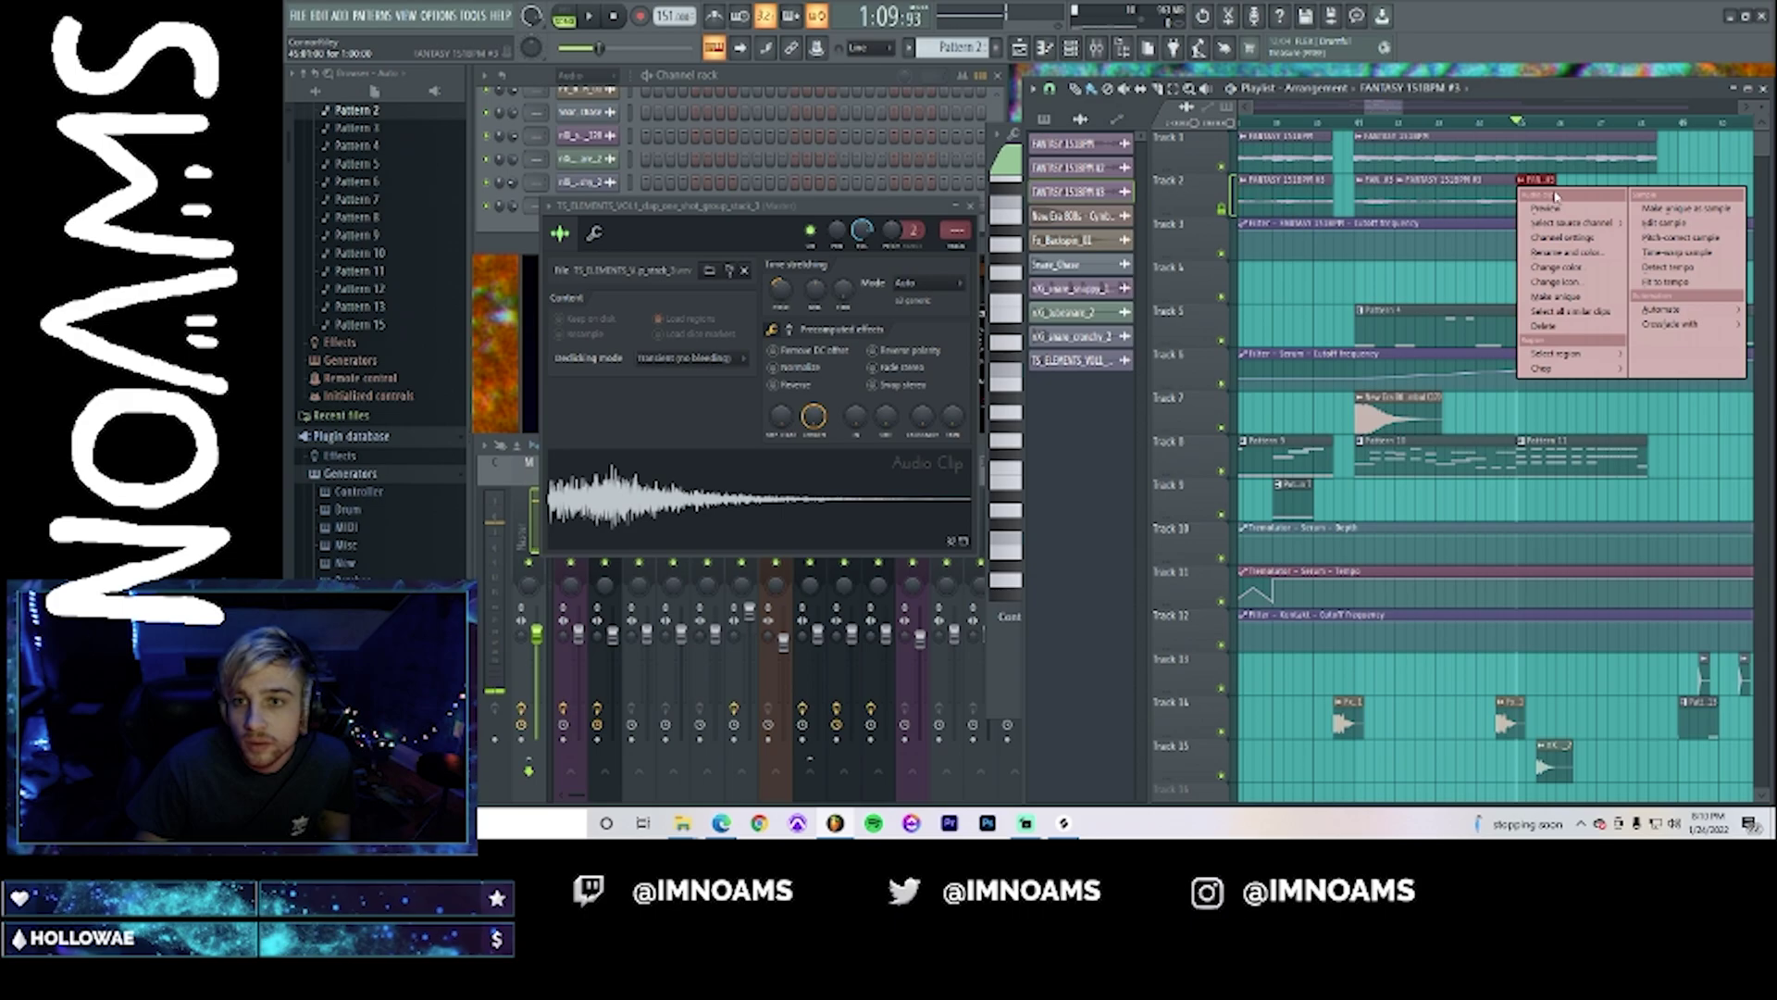
{"action": "left_click", "coordinate": [1546, 183]}
- Make the bar 46 segment on Track 2 unique, set its stretching mode to Auto and play from bar 45
{"action": "right_click", "coordinate": [1567, 191]}
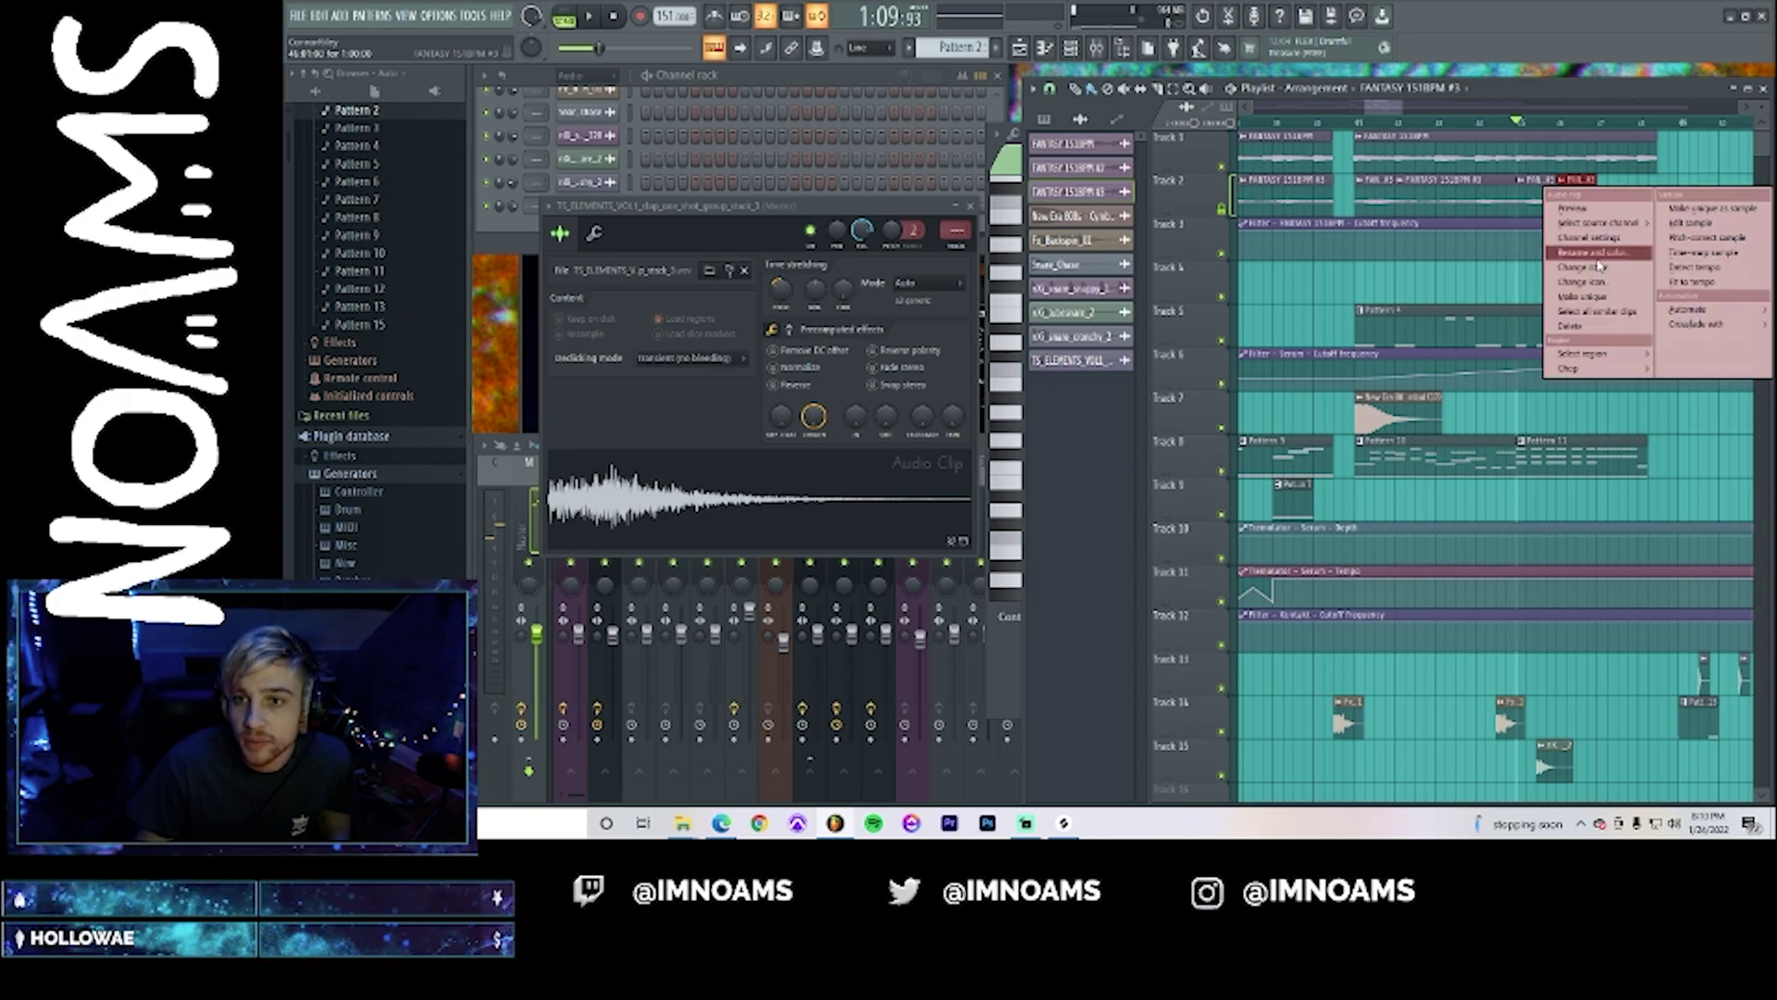
{"action": "left_click", "coordinate": [1599, 296]}
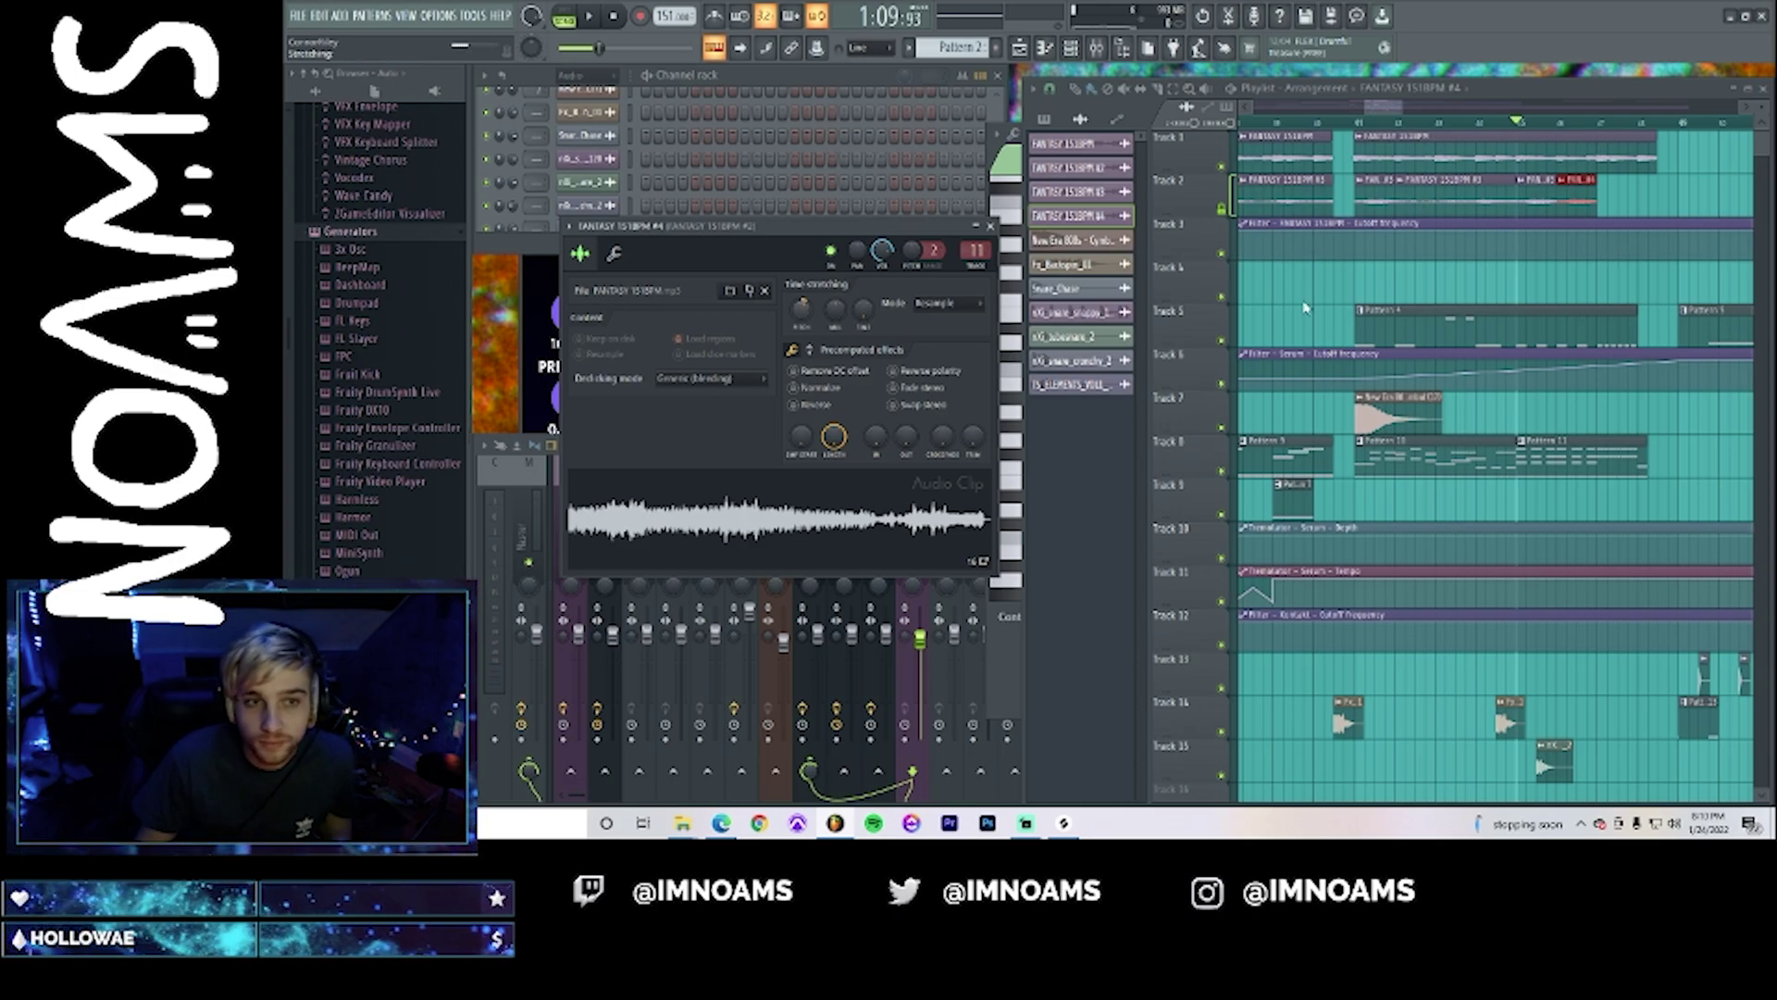
{"action": "key", "text": "space"}
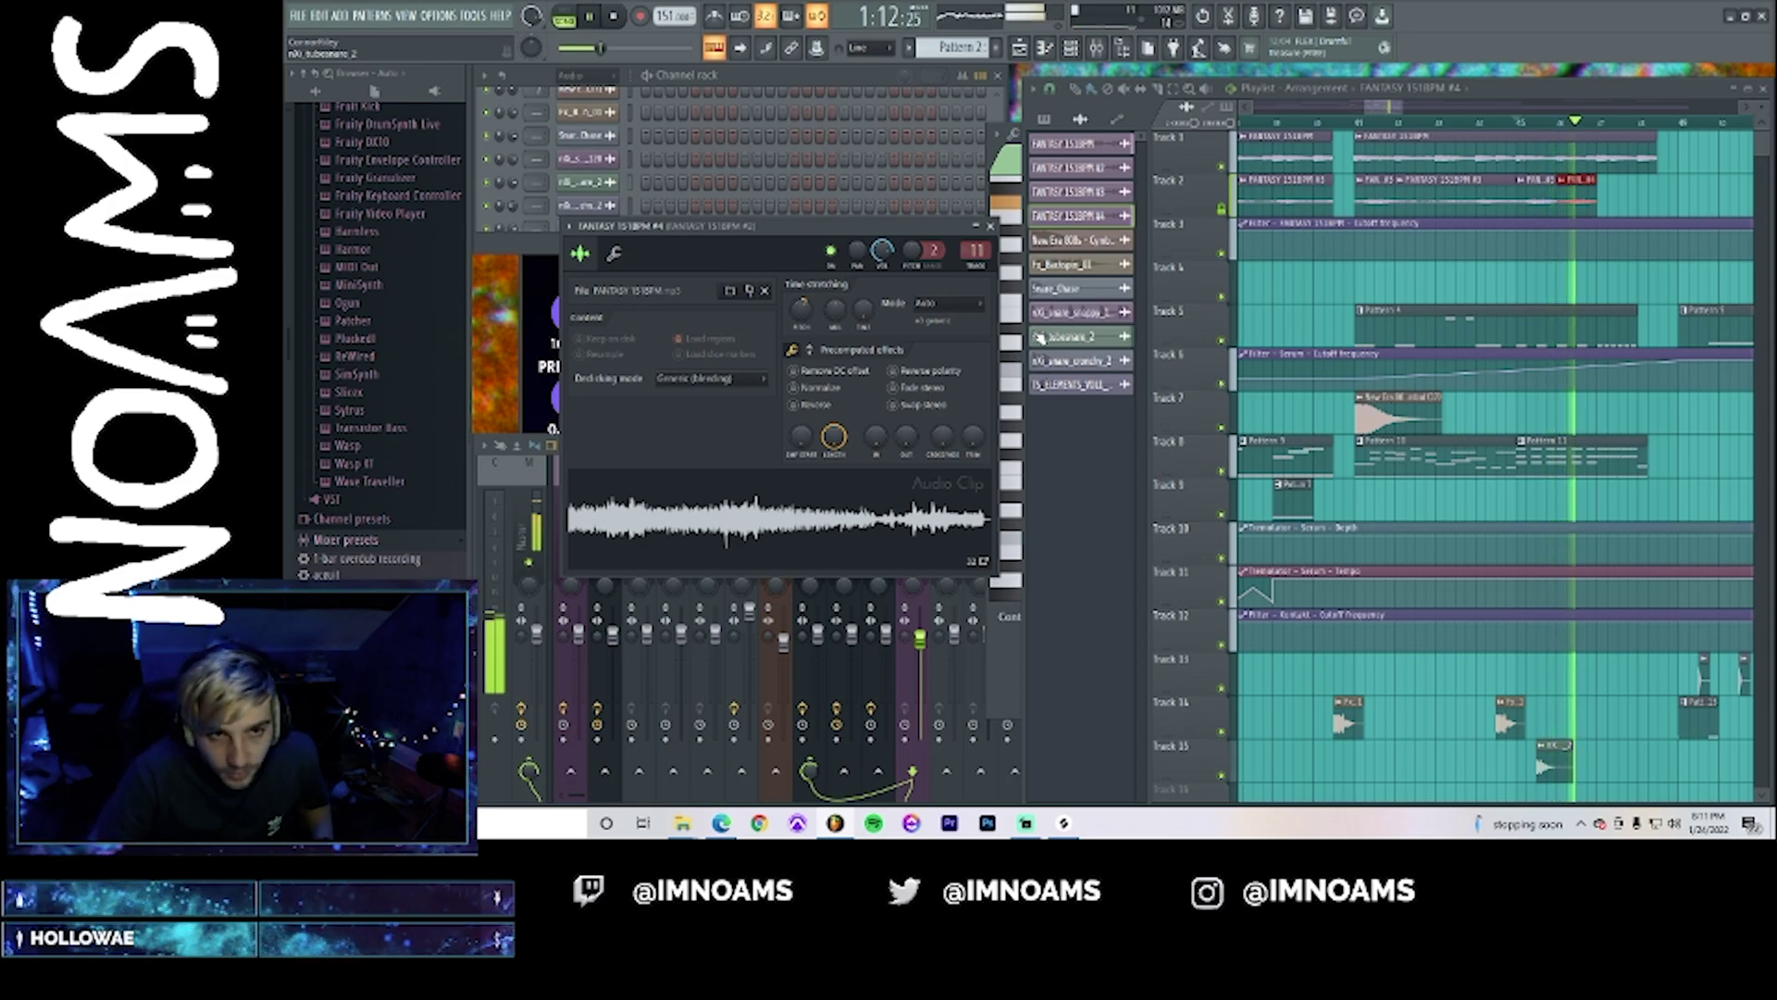
- Shorten the FANTASY 151BPM segments at bars 45 and 46 on Track 2 to about three quarters of a bar and play from bar 45
{"action": "key", "text": "space"}
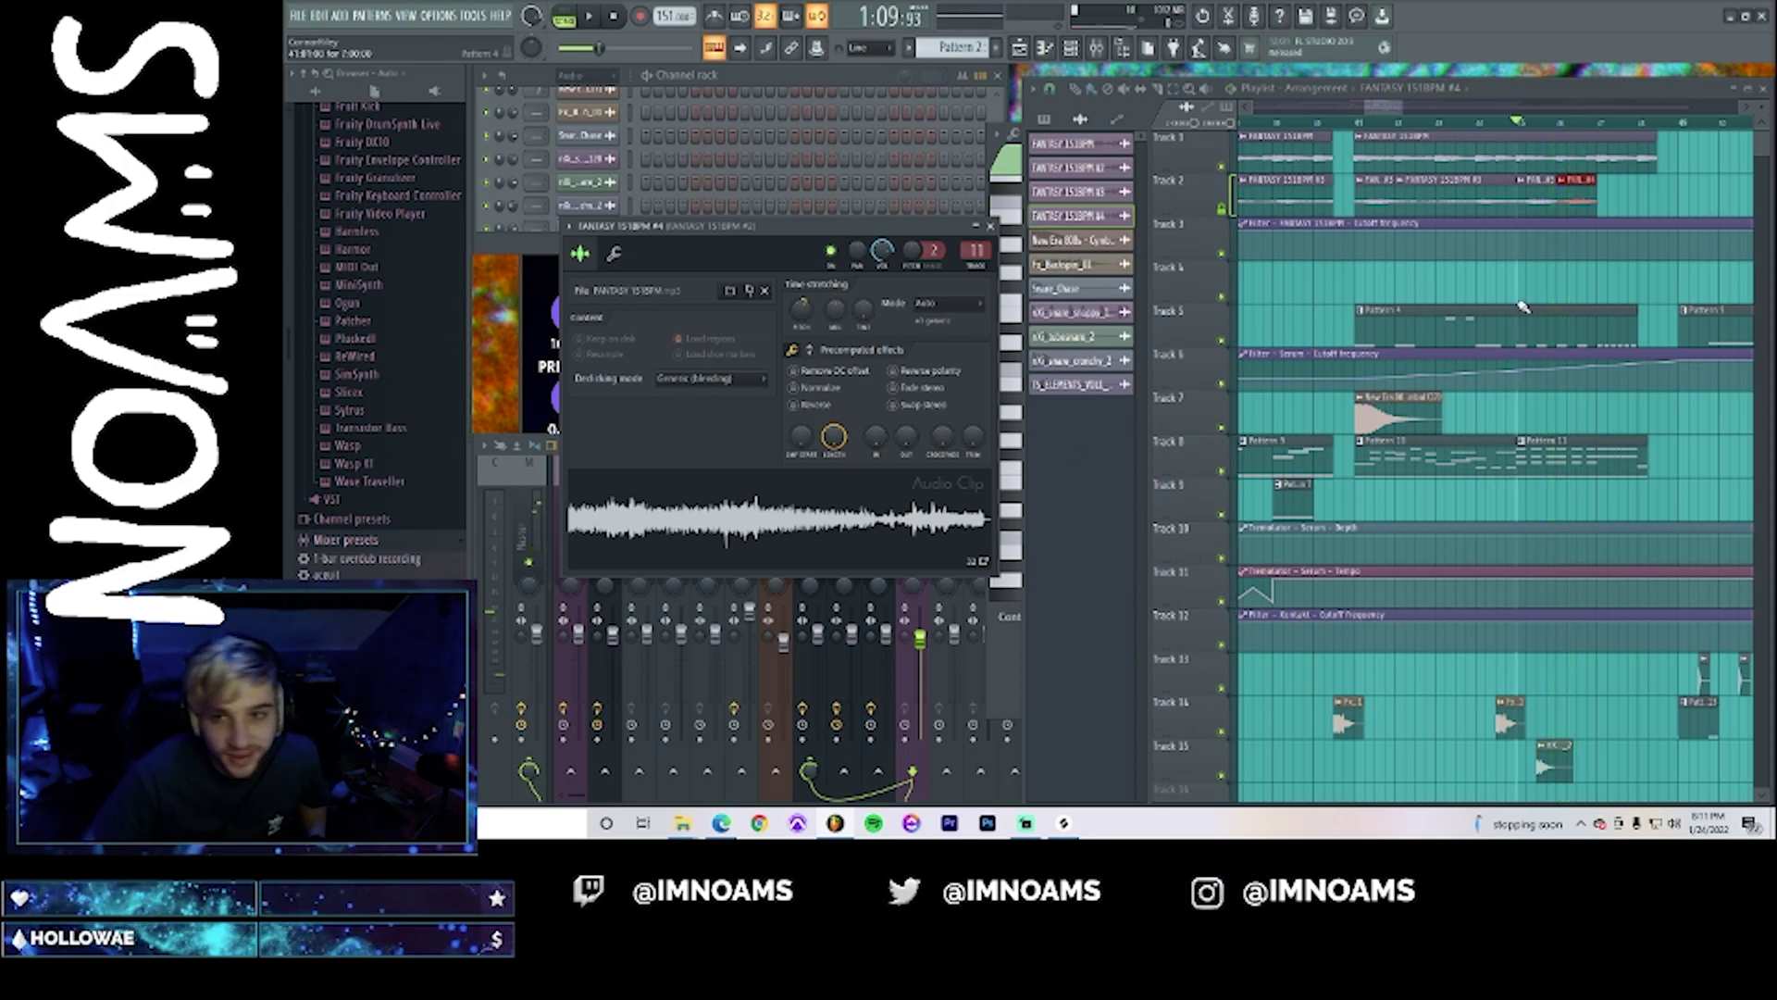
{"action": "left_click_drag", "start_coordinate": [1606, 224], "coordinate": [1553, 219]}
{"action": "key", "text": "space"}
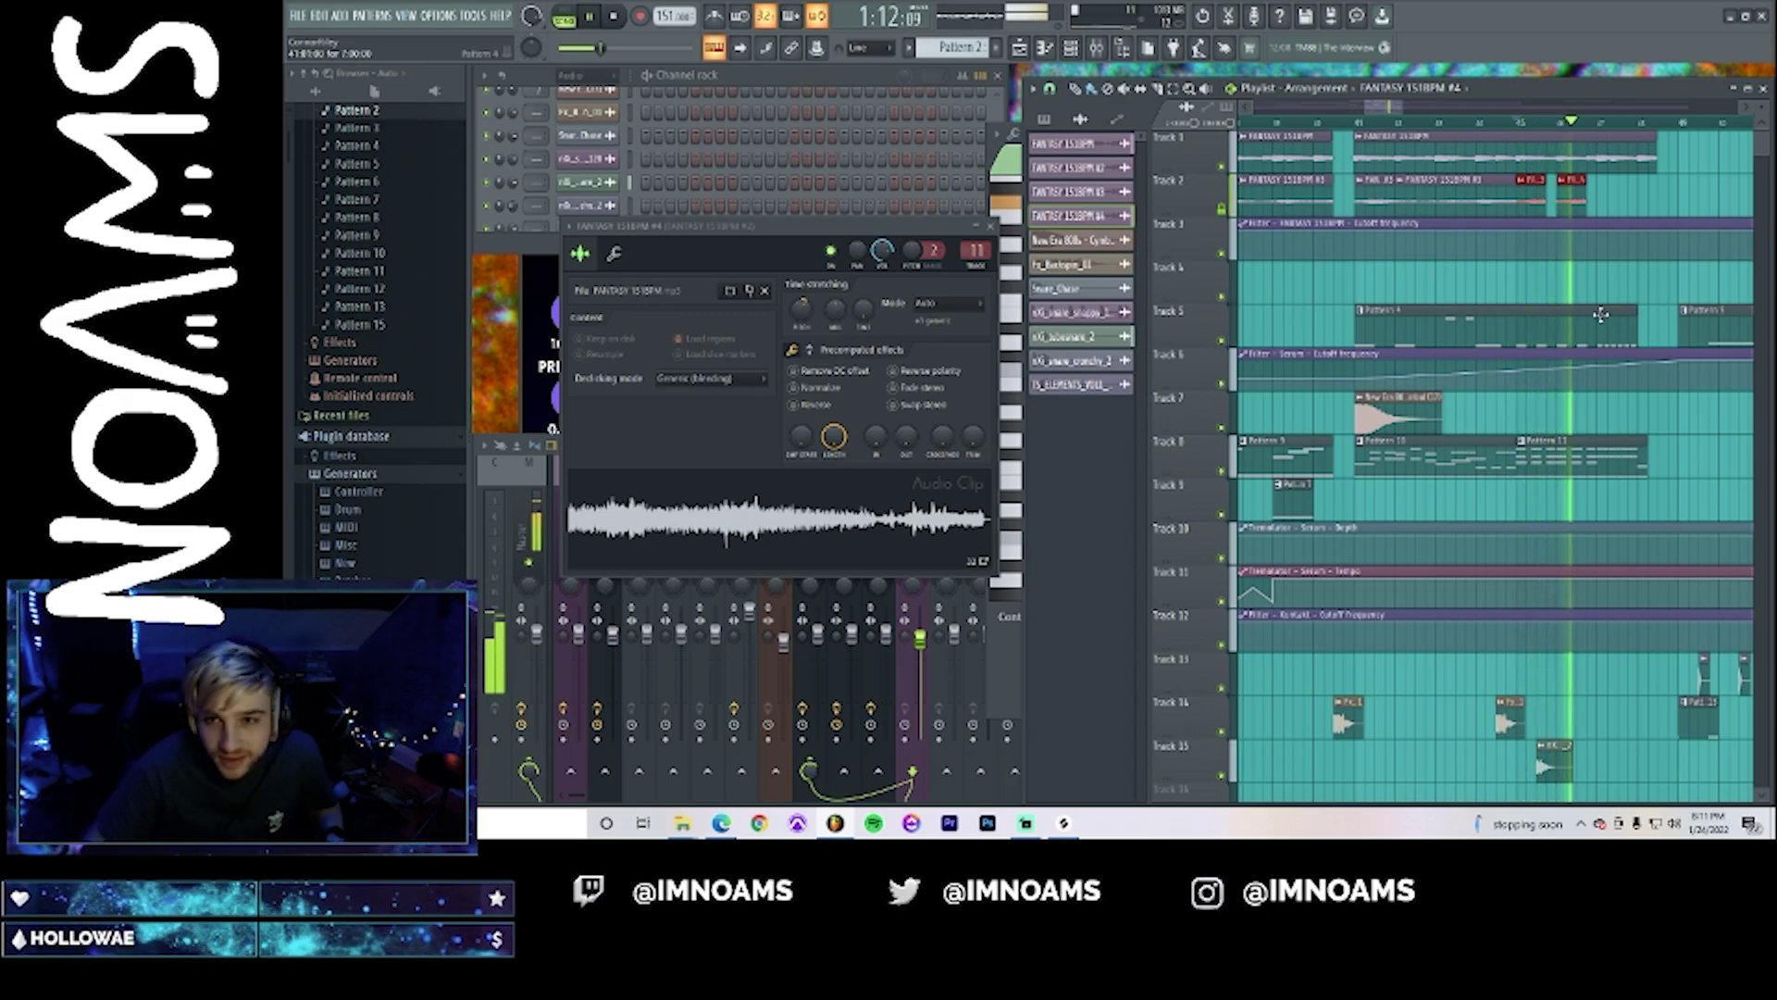
{"action": "key", "text": "space"}
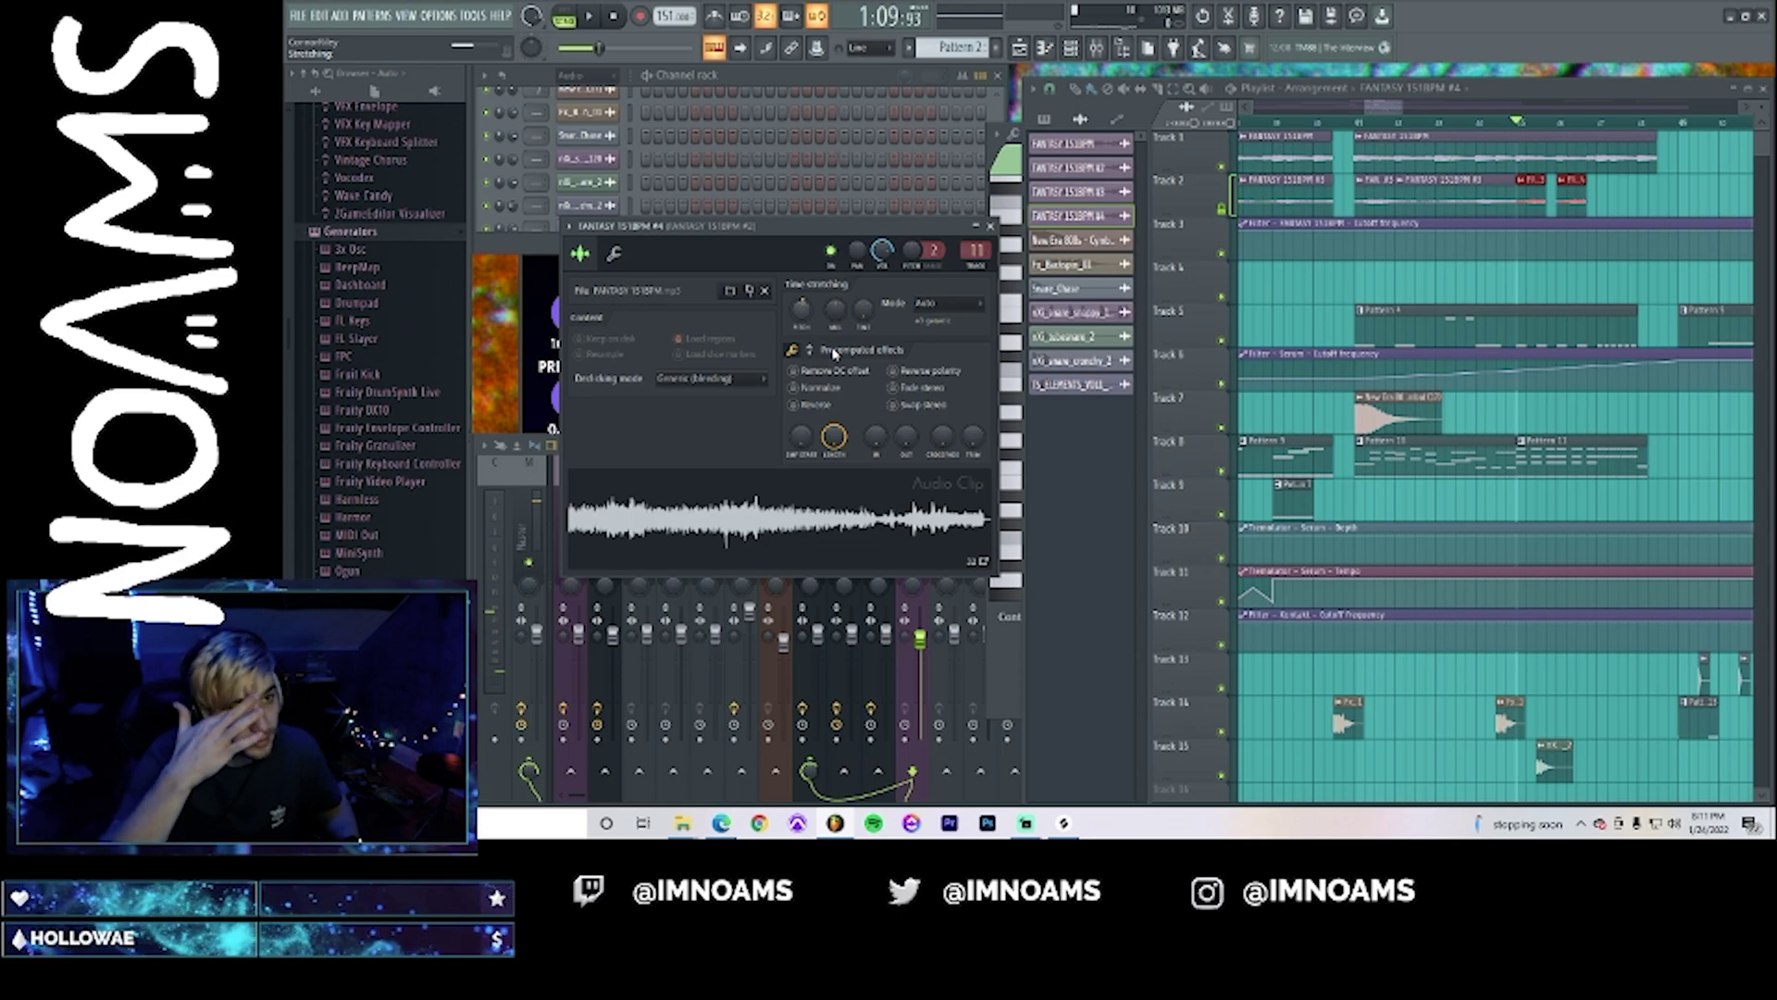
{"action": "key", "text": "space"}
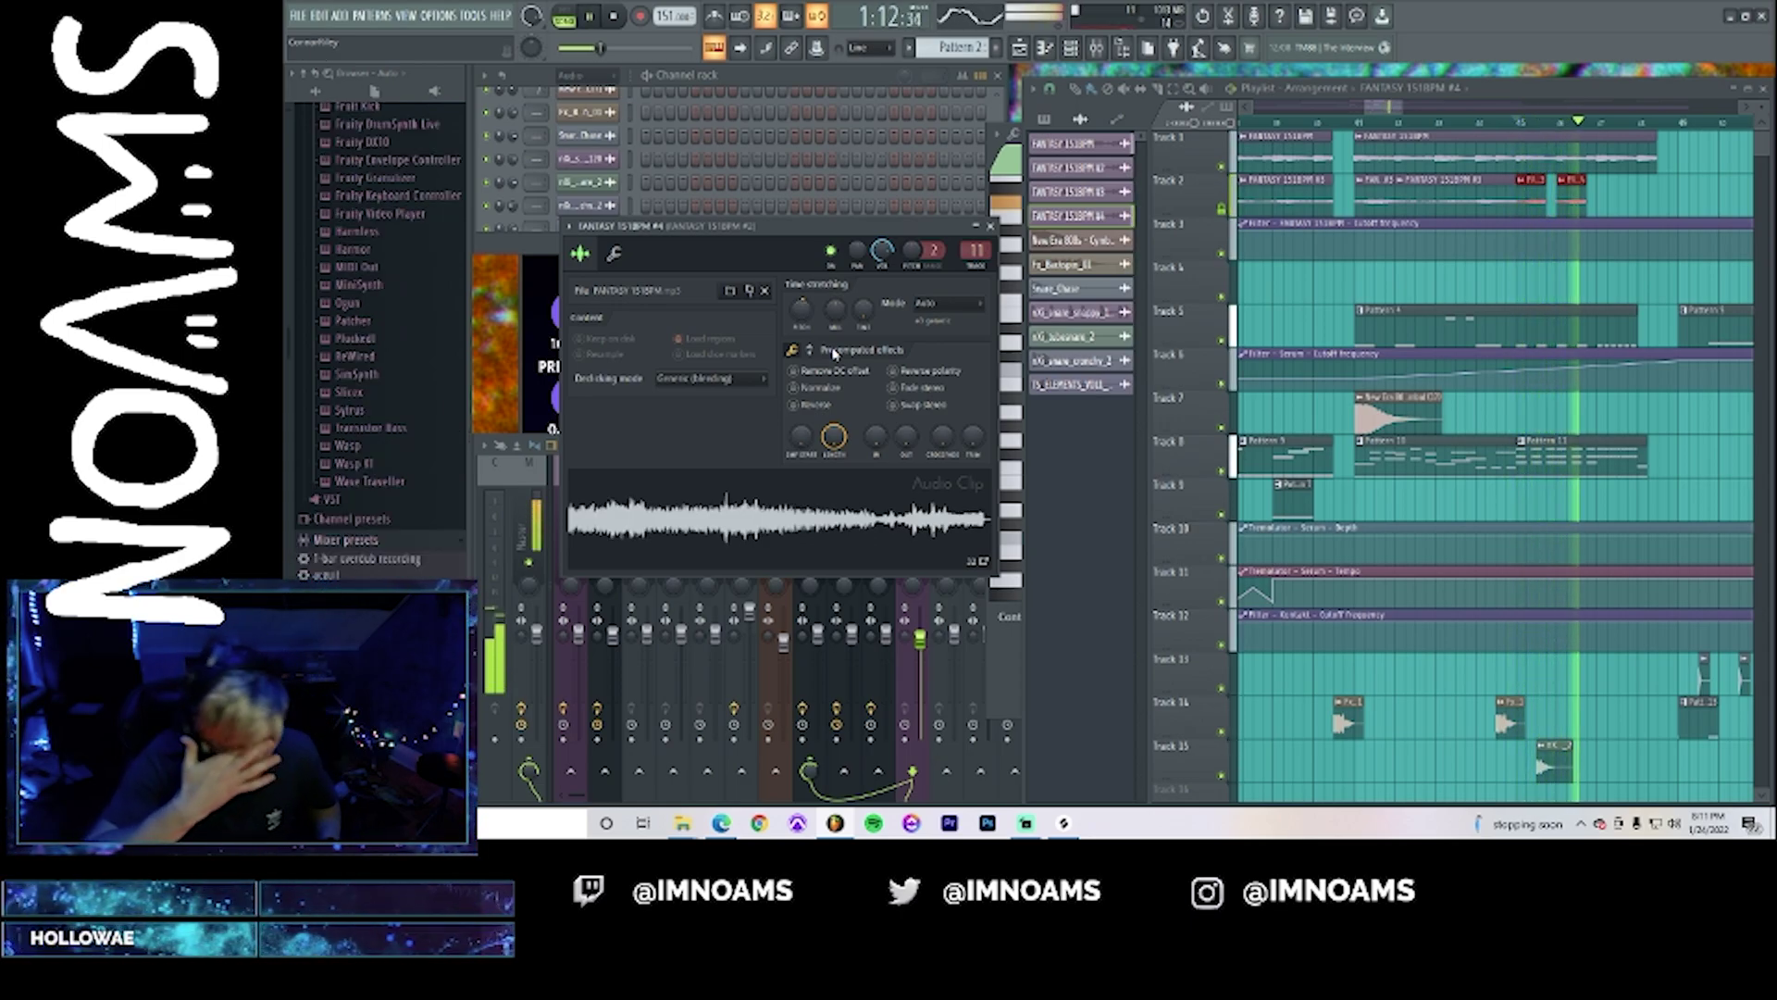
{"action": "key", "text": "space"}
- Place a copy of the short segment at bar 47 on Track 2, make it unique, raise its pitch shift to +200 cents and audition it
{"action": "left_click", "coordinate": [1611, 202]}
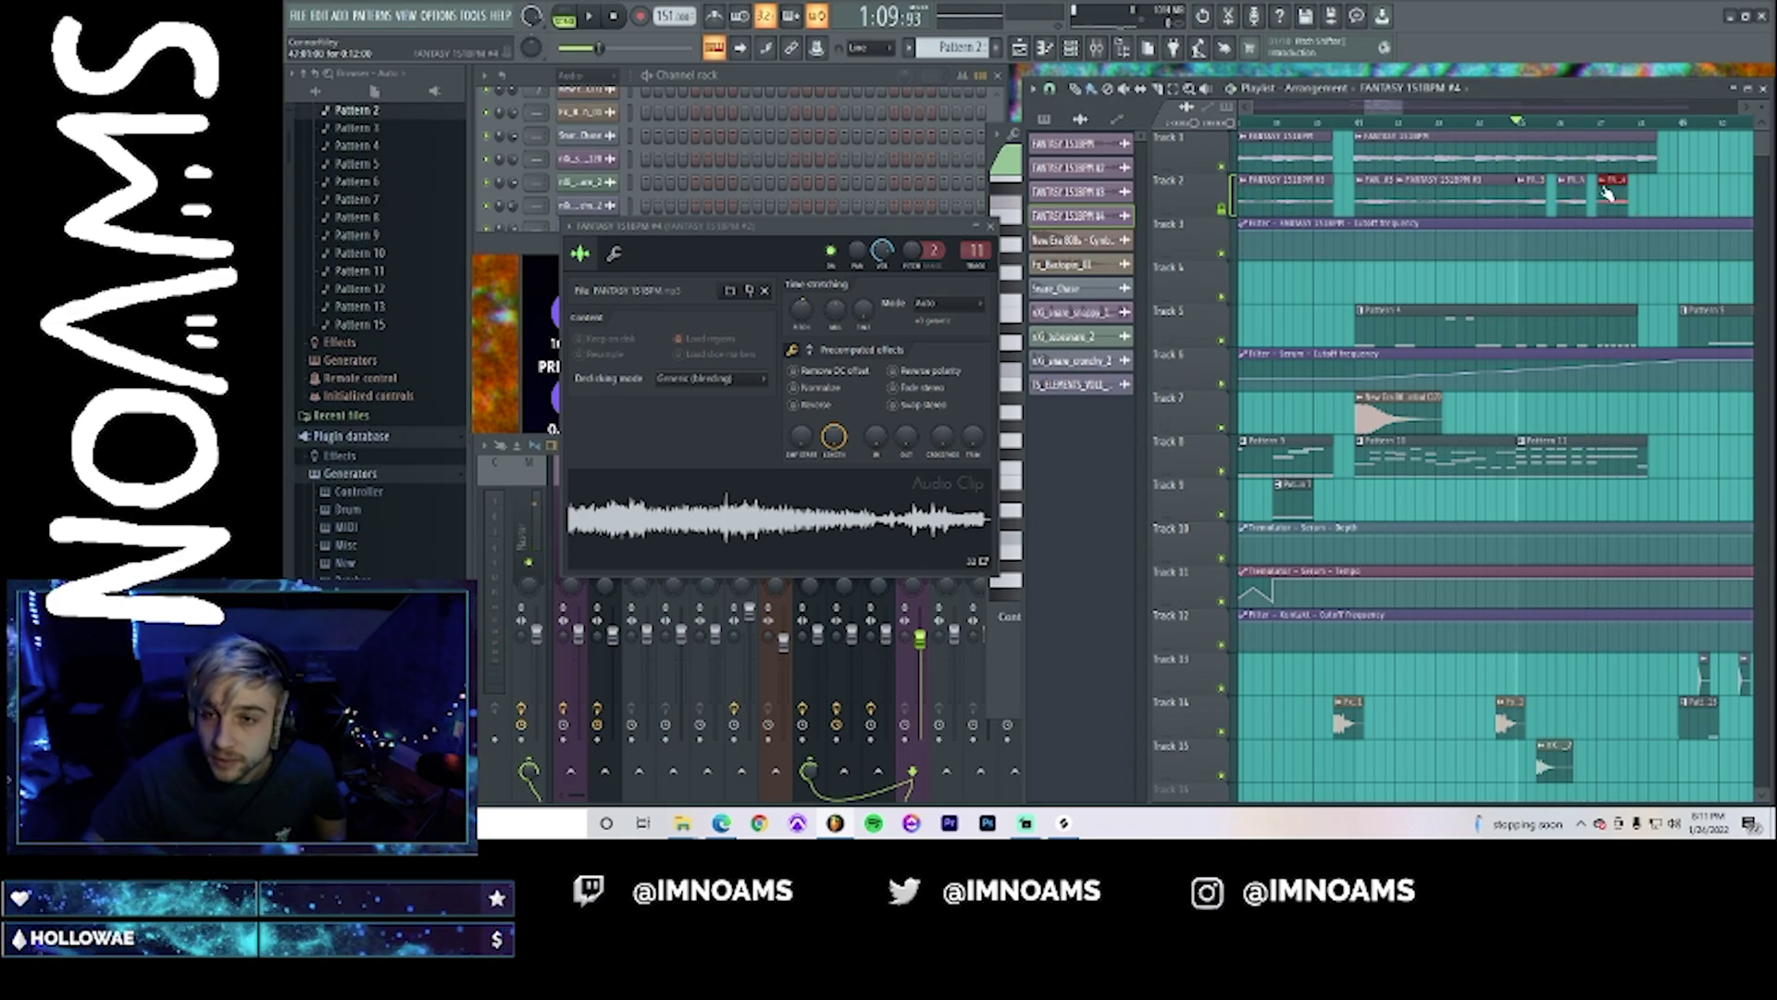
{"action": "left_click", "coordinate": [1608, 193]}
{"action": "left_click", "coordinate": [1620, 297]}
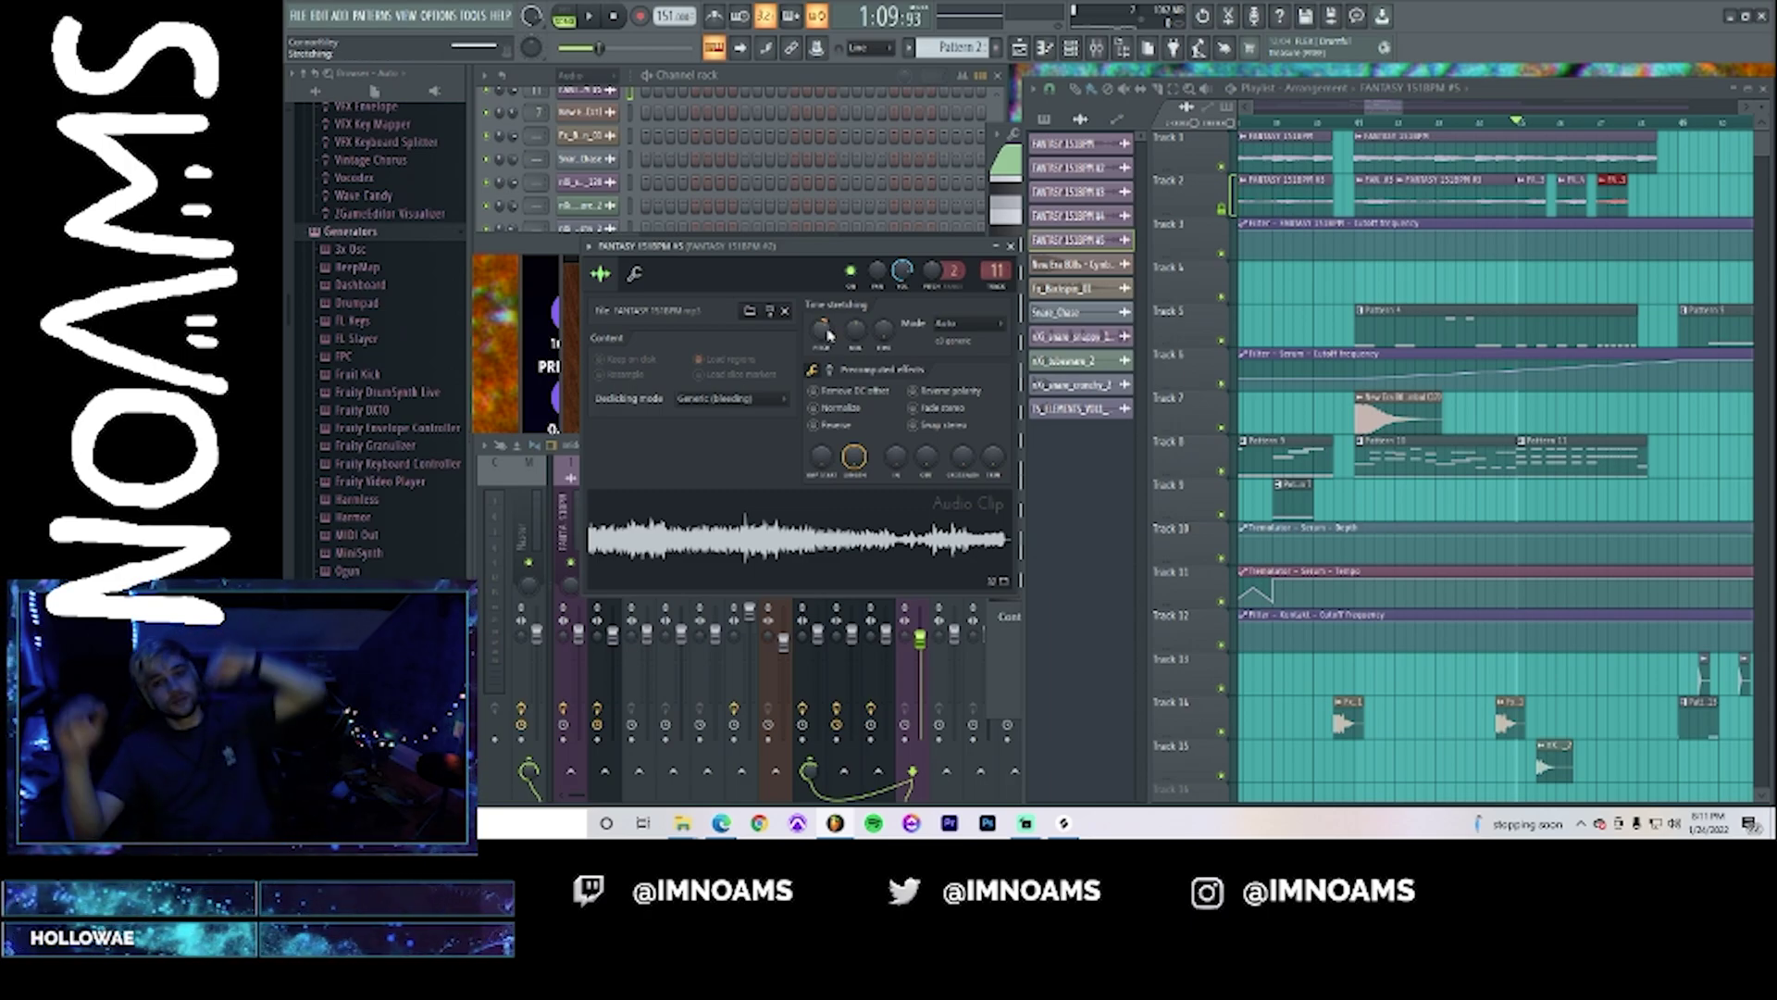
{"action": "key", "text": "space"}
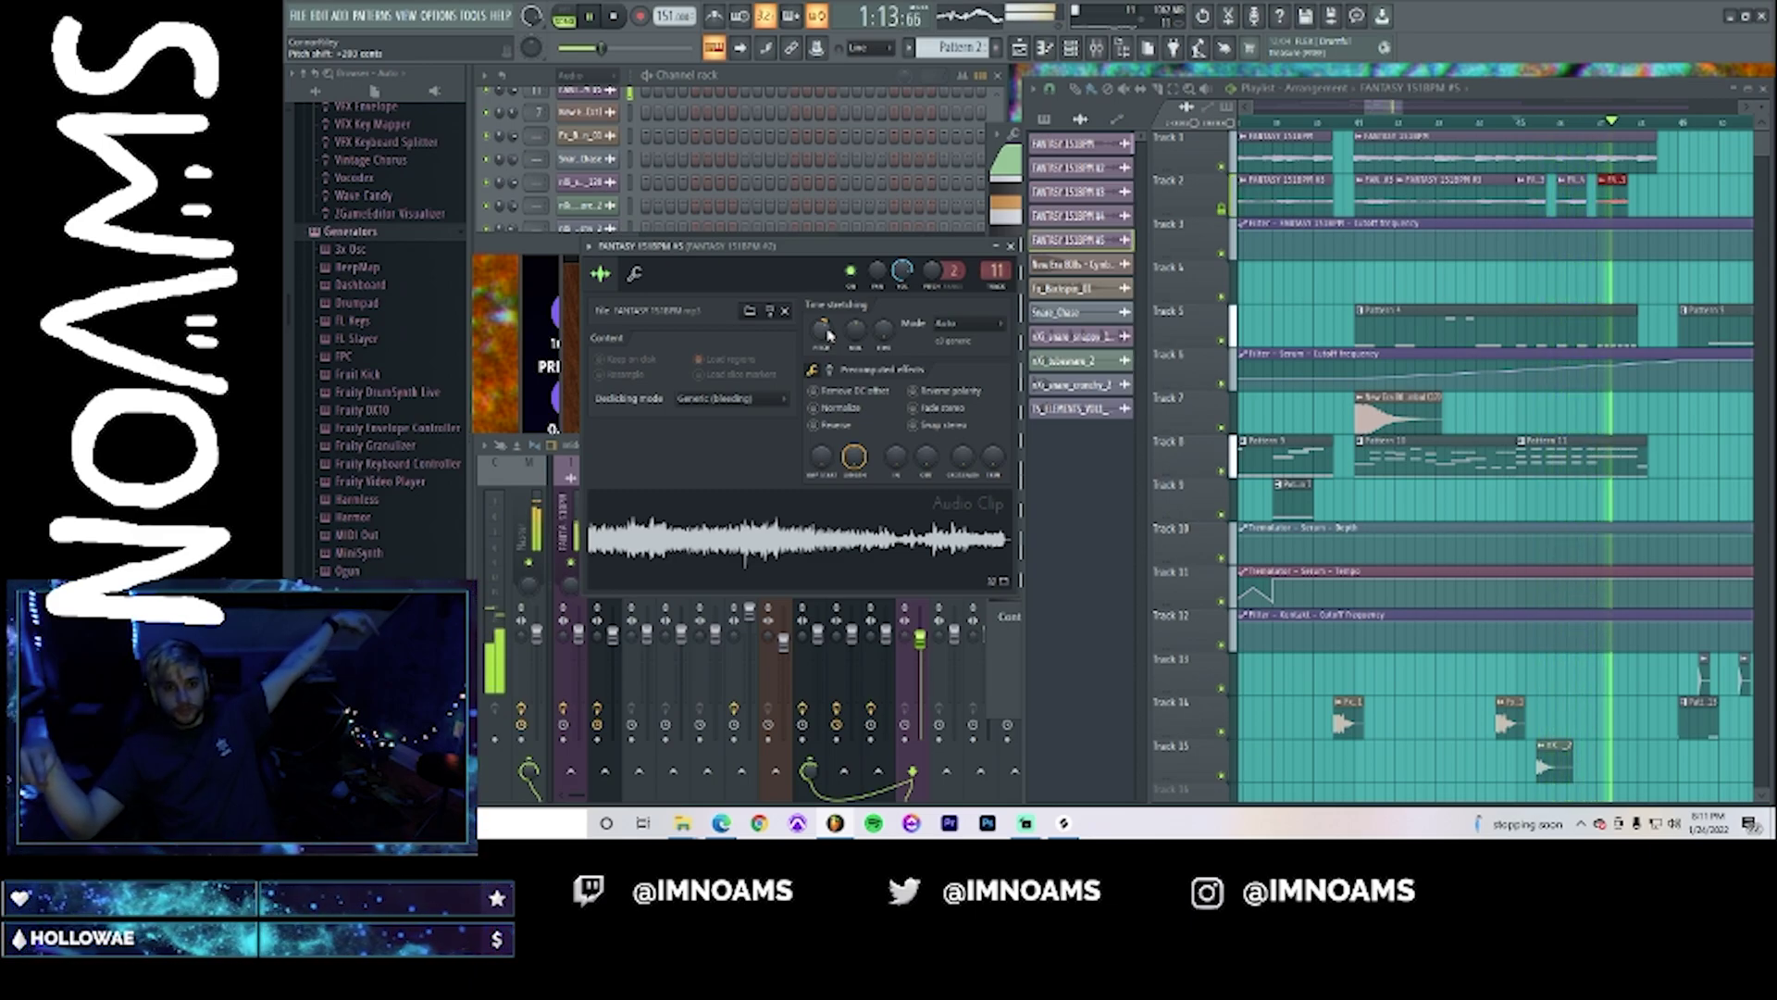
{"action": "key", "text": "space"}
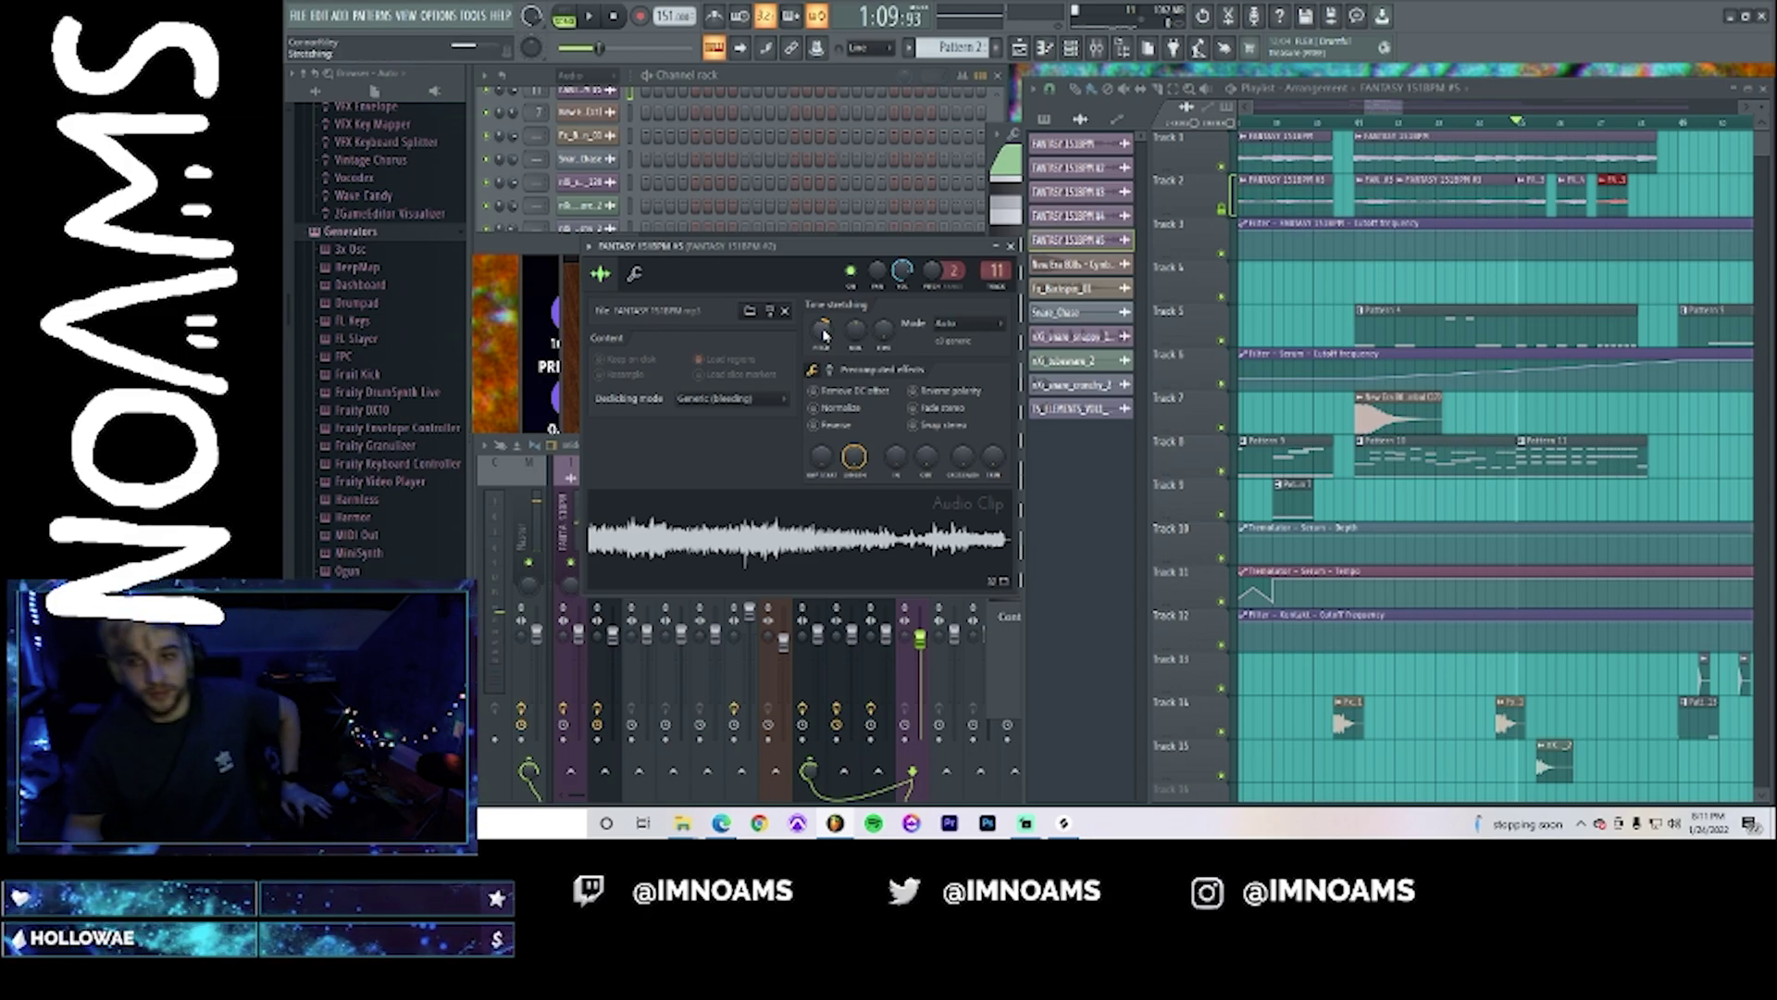
- Copy the short segment to bar 48 on Track 2 and make the copy unique during playback from bar 45
{"action": "left_click", "coordinate": [1647, 185]}
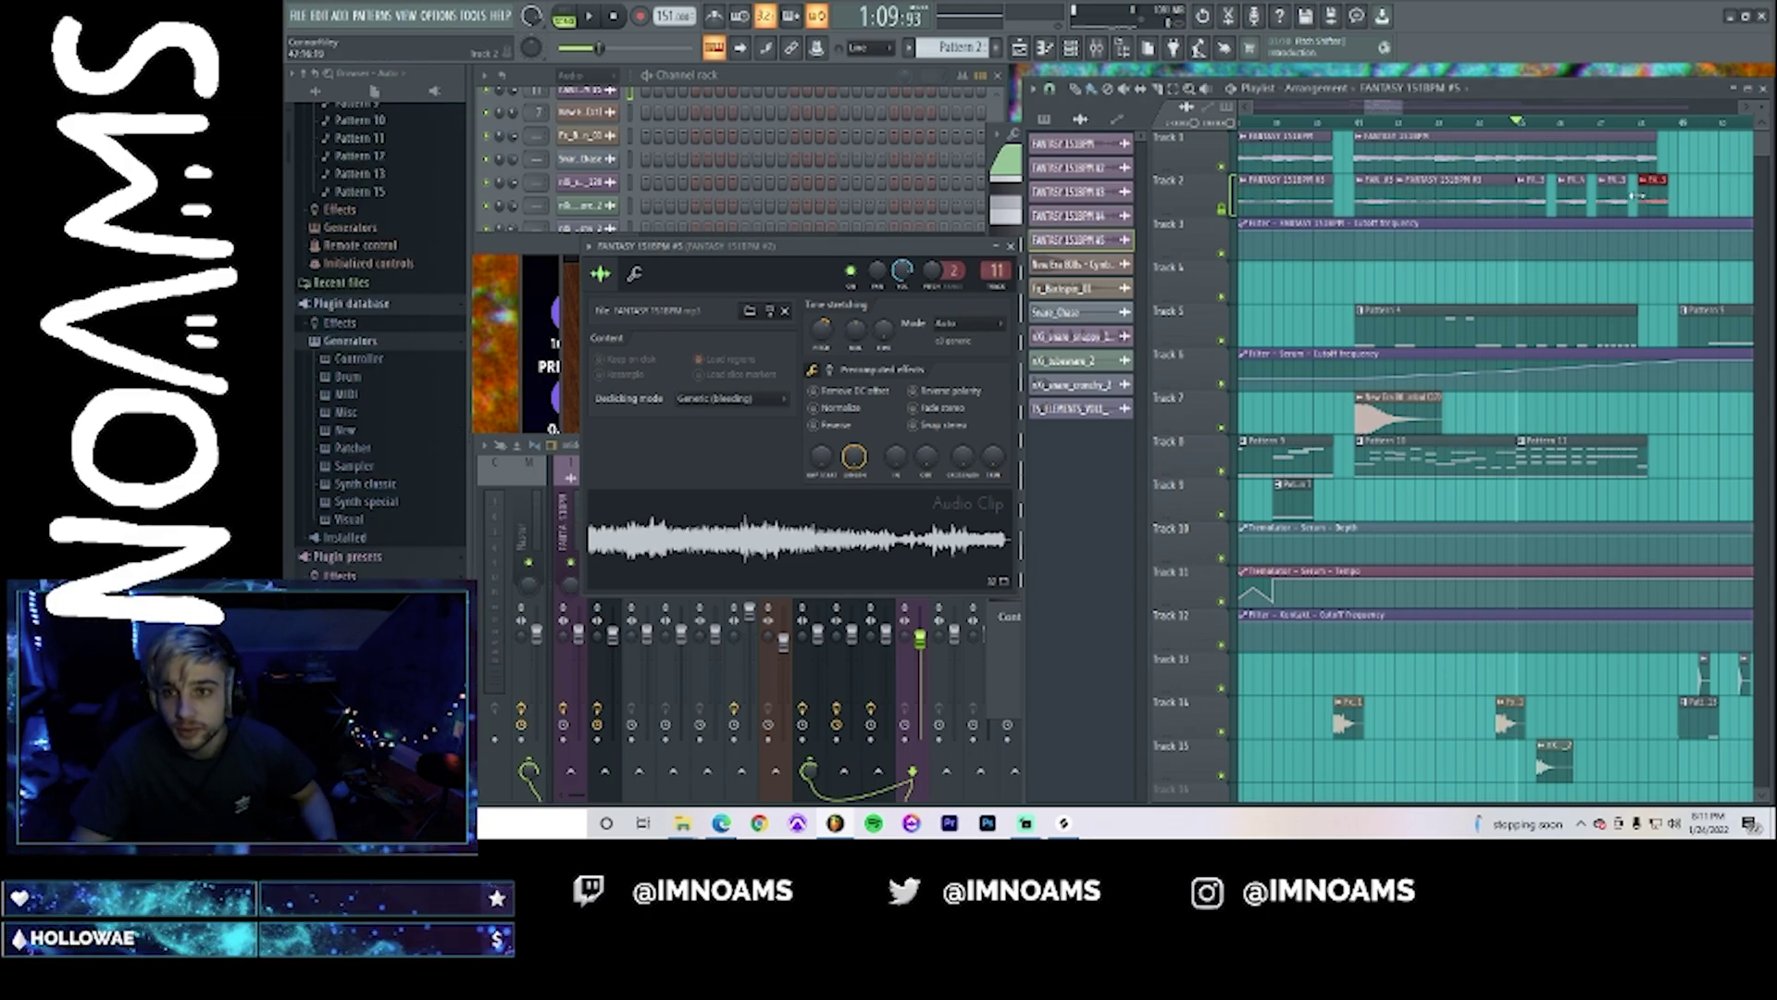
{"action": "key", "text": "space"}
{"action": "right_click", "coordinate": [1647, 185]}
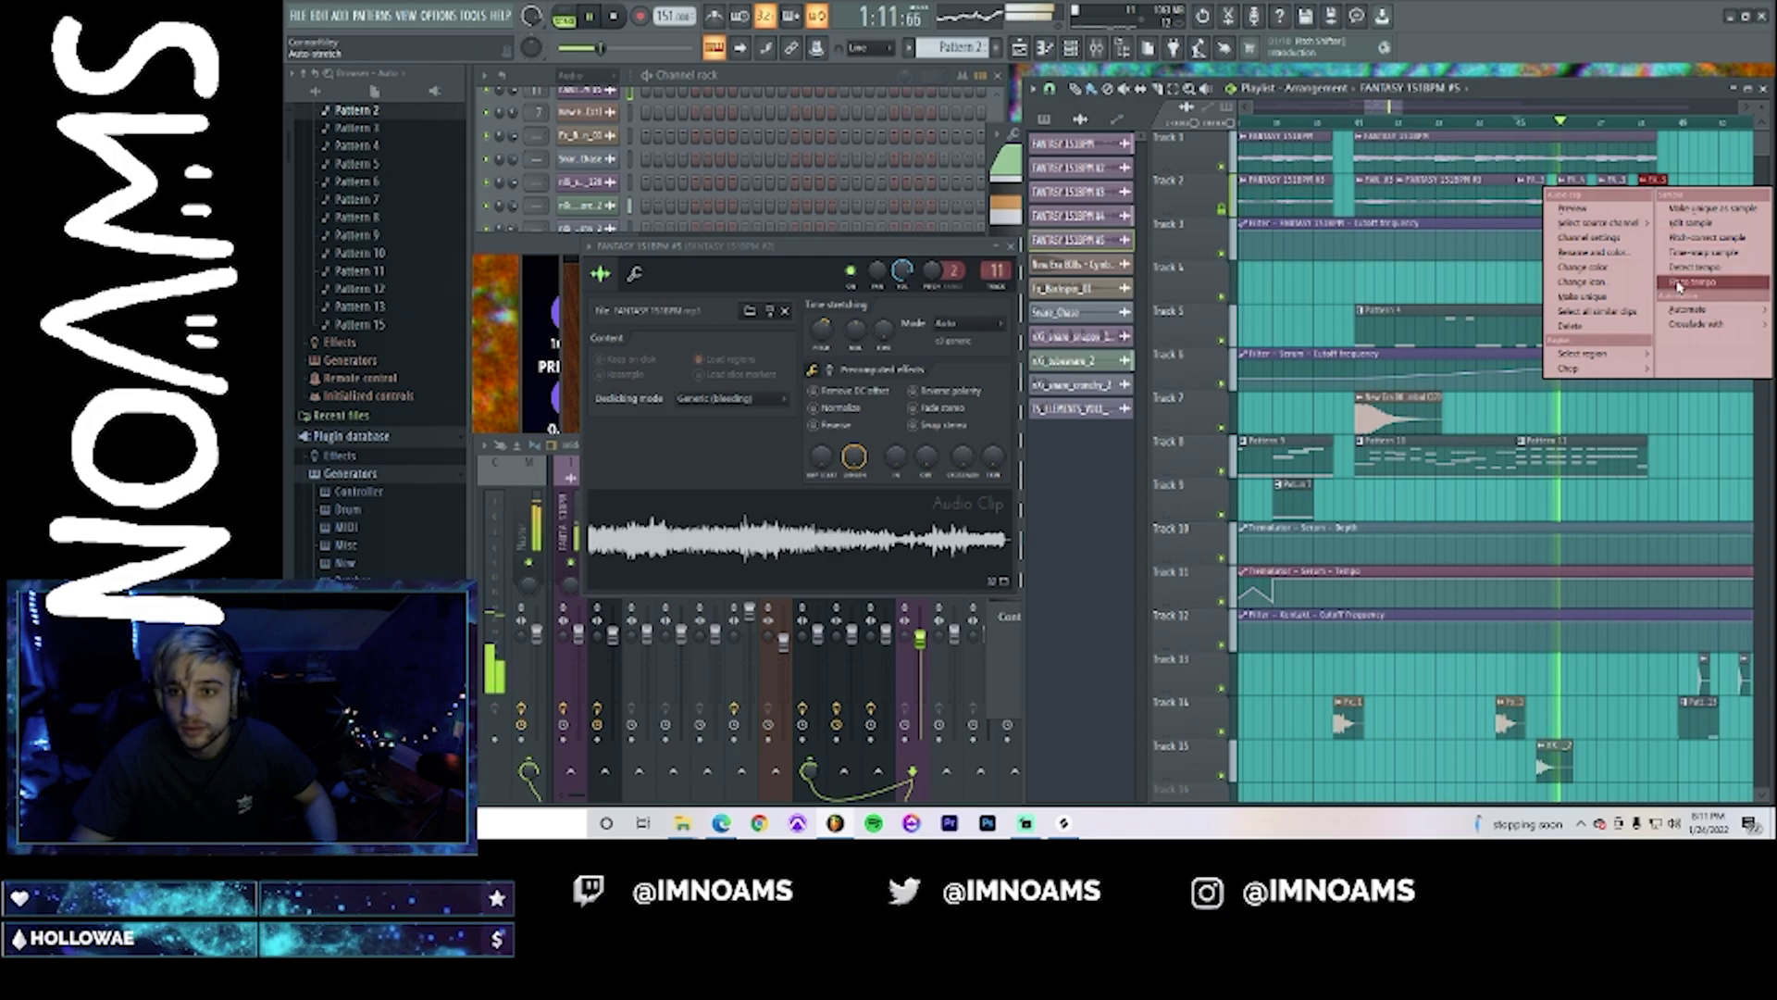
{"action": "left_click", "coordinate": [1579, 298]}
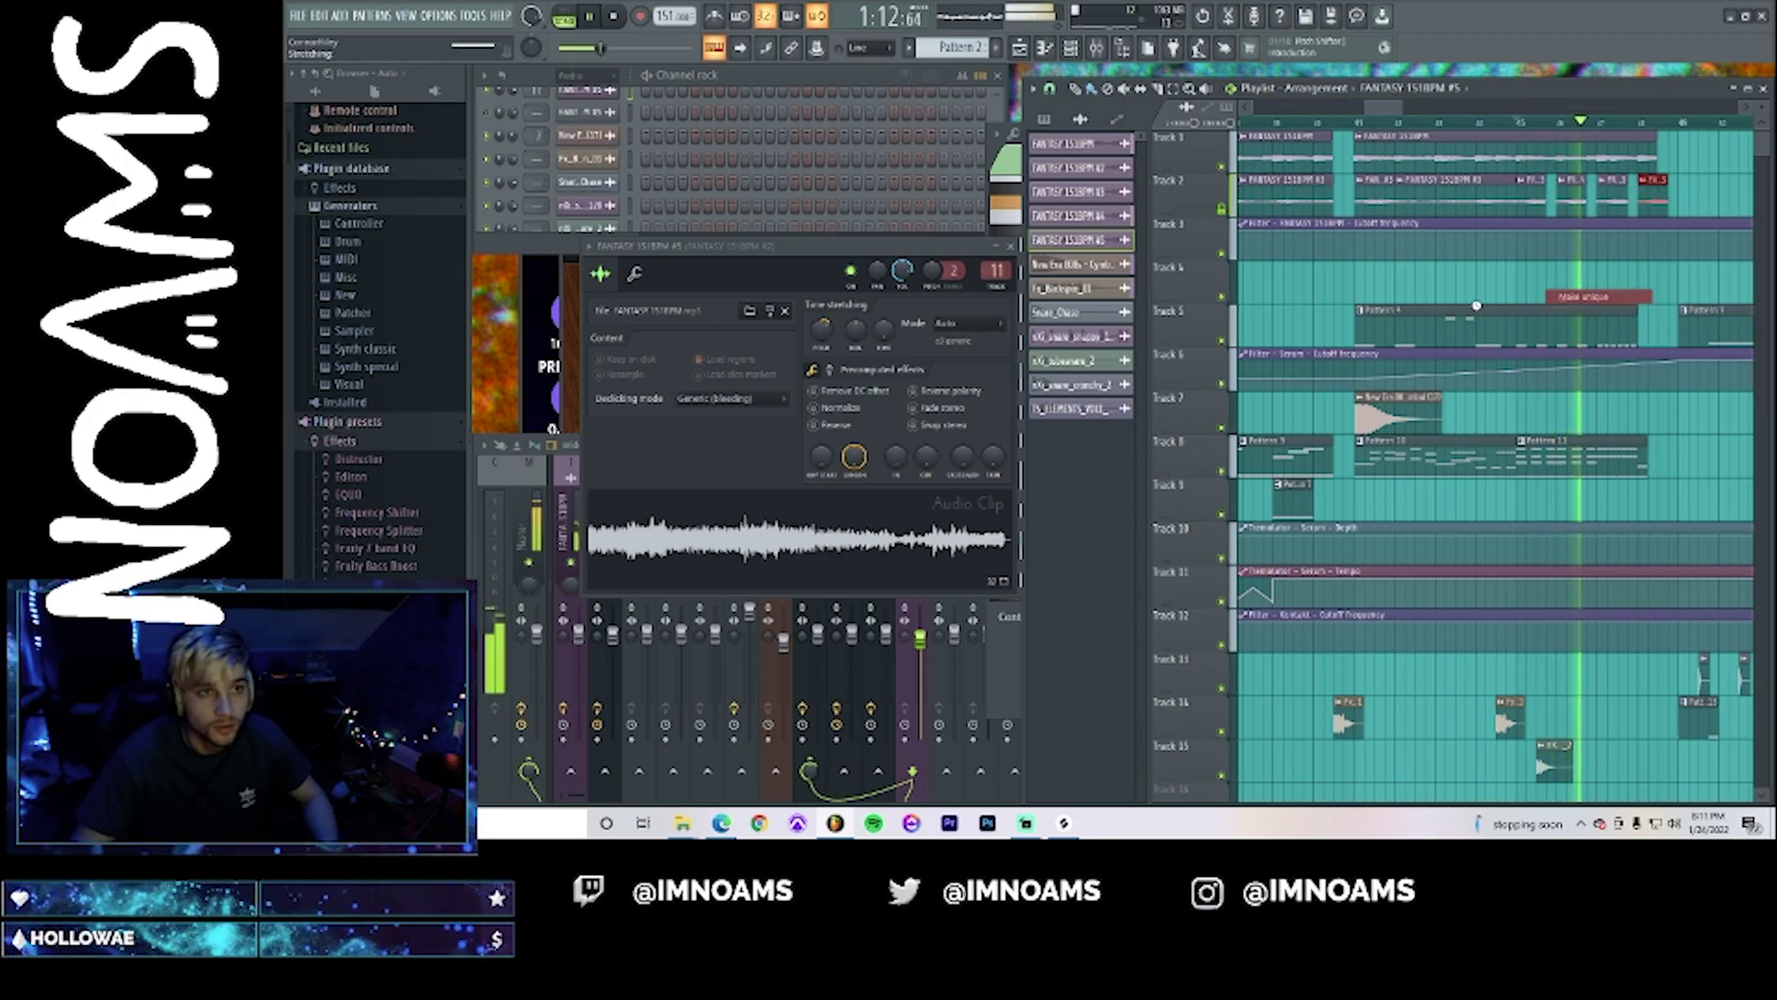
{"action": "key", "text": "space"}
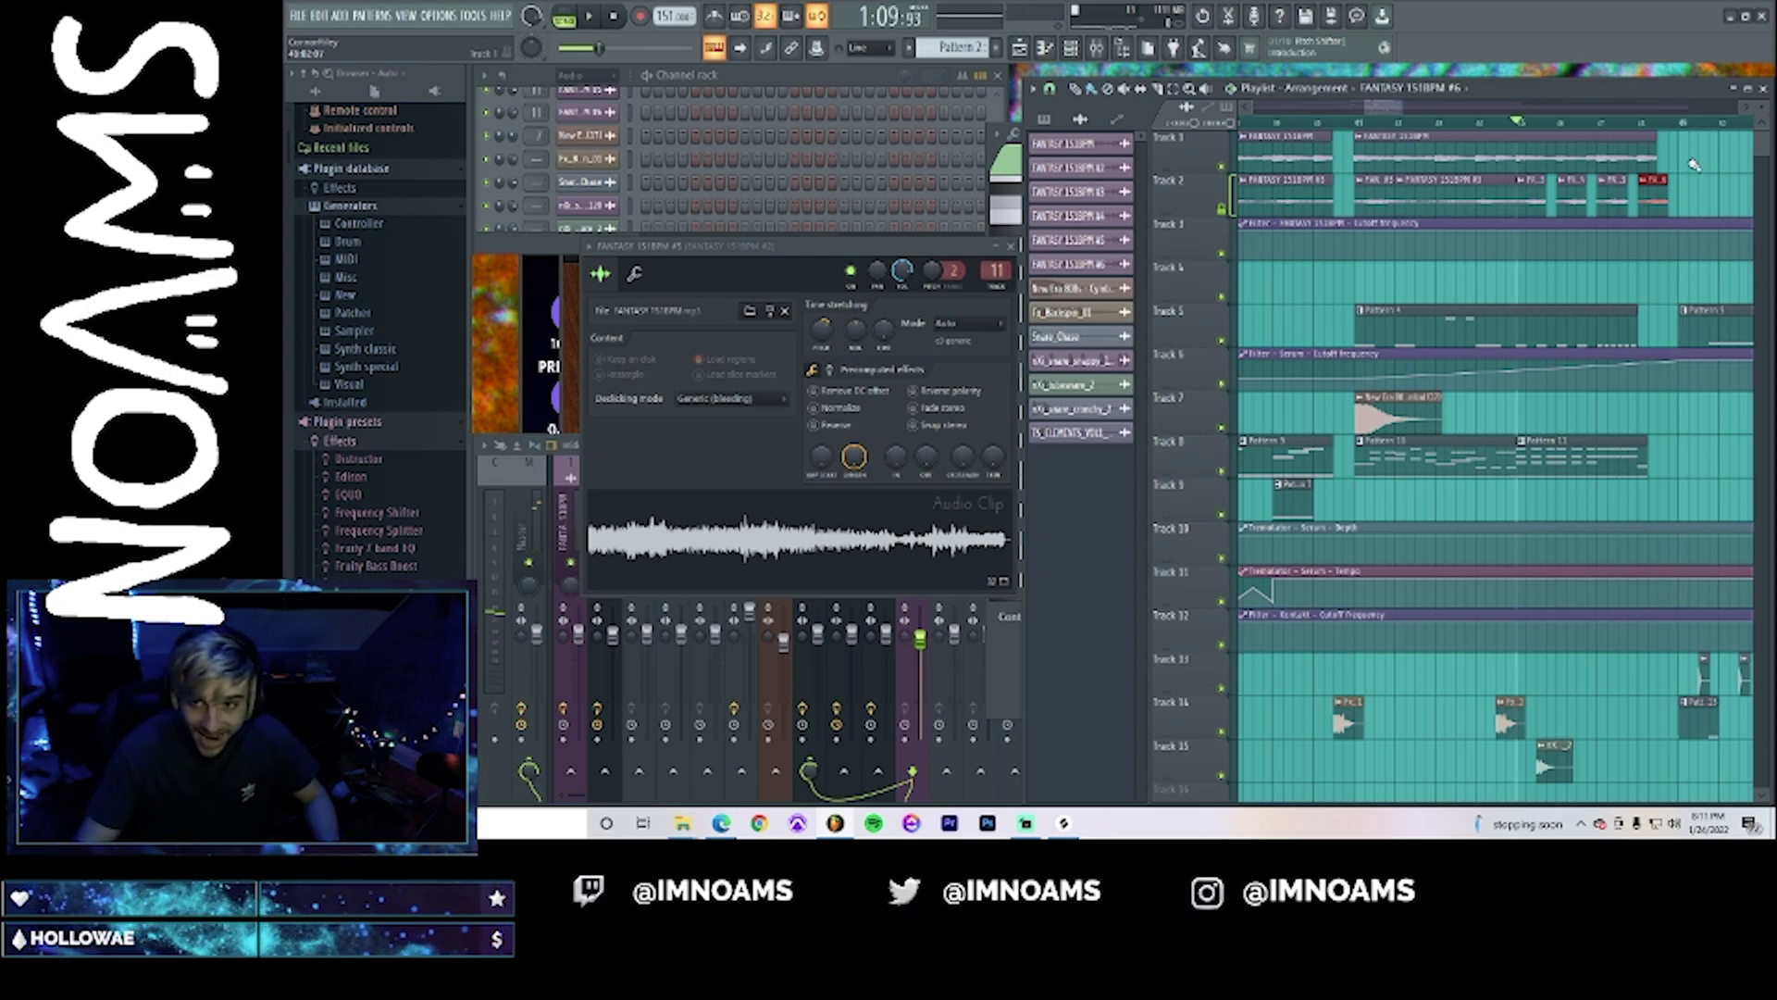
- Raise the time-stretching pitch of the bar 48 segment and play the build-up from bar 45
{"action": "double_click", "coordinate": [1650, 196]}
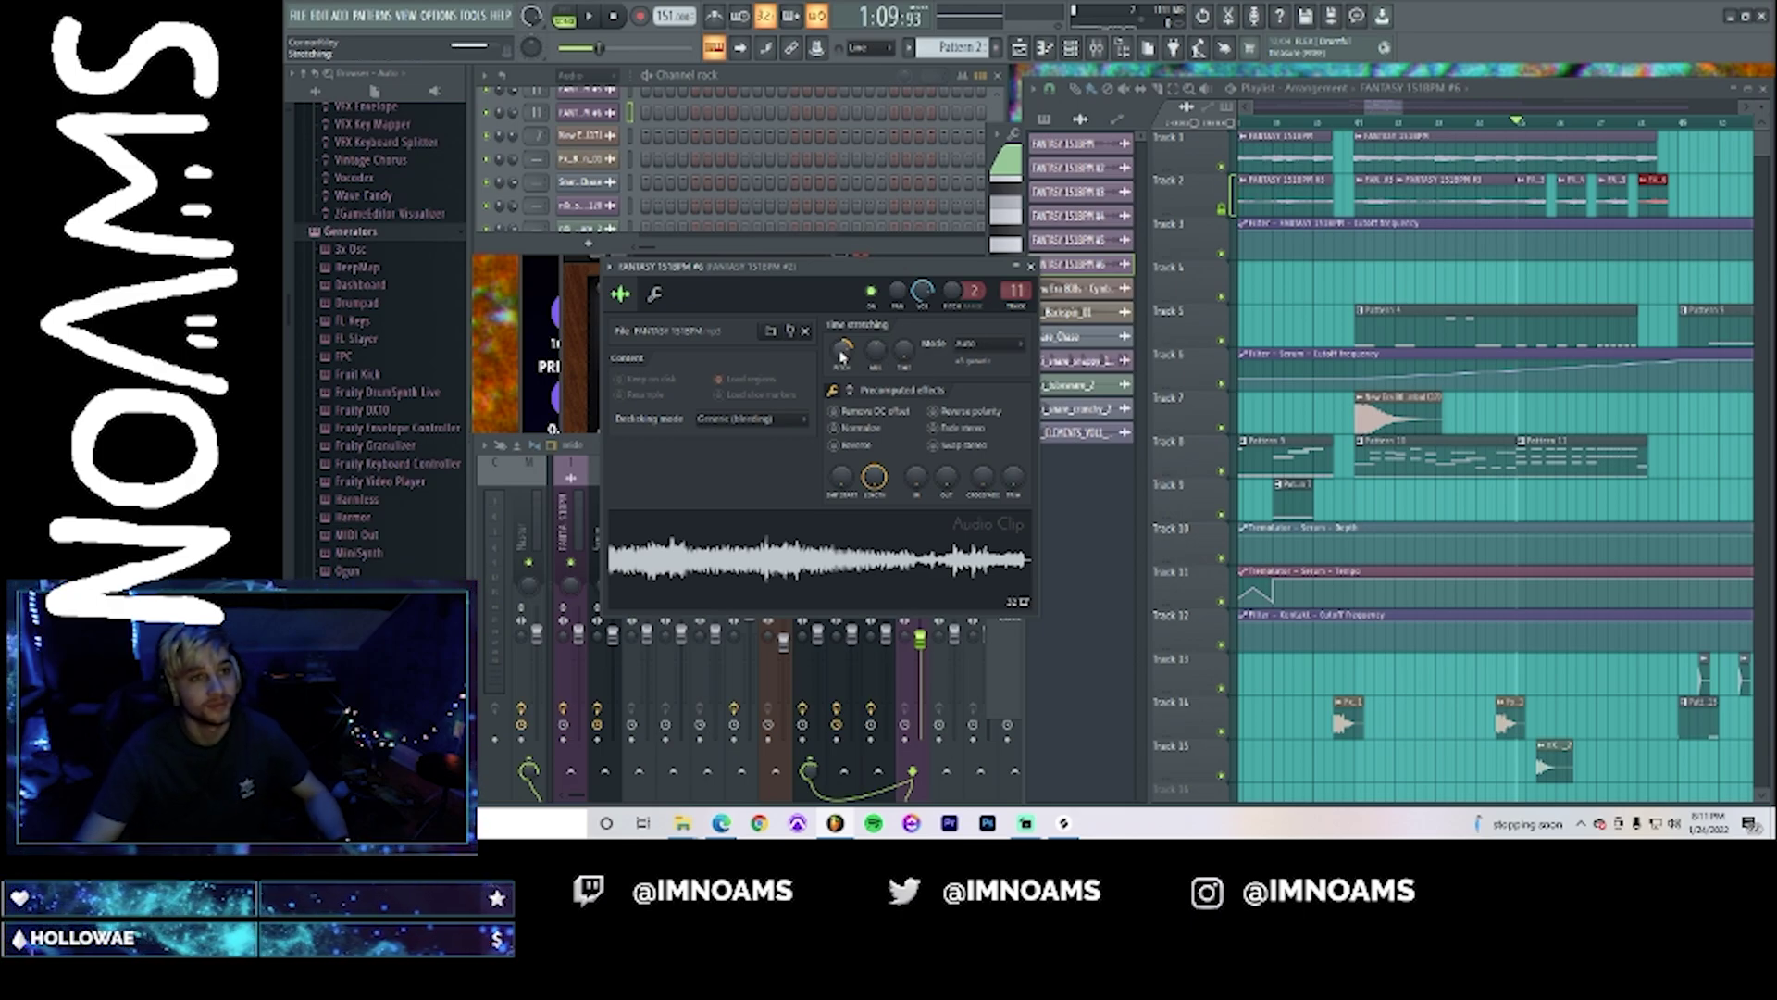
{"action": "key", "text": "space"}
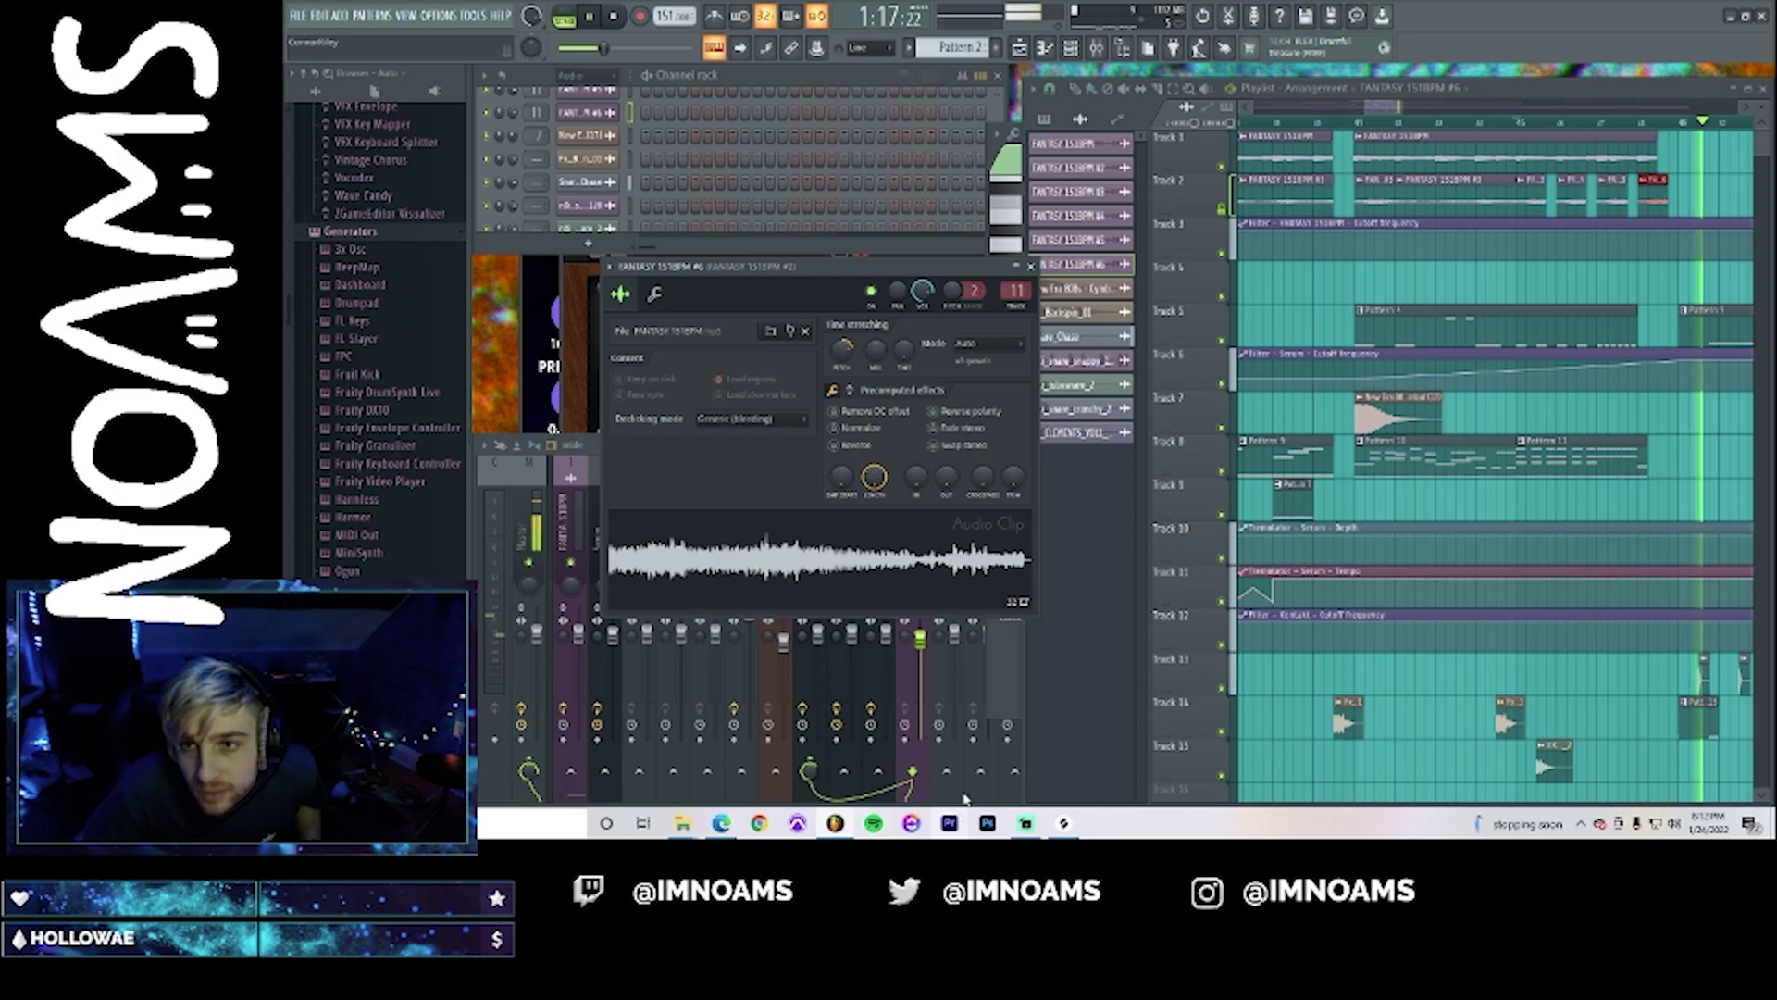
{"action": "key", "text": "space"}
- Extend the end of the bar 48 segment on Track 2 to bar 49
{"action": "left_click", "coordinate": [1669, 205]}
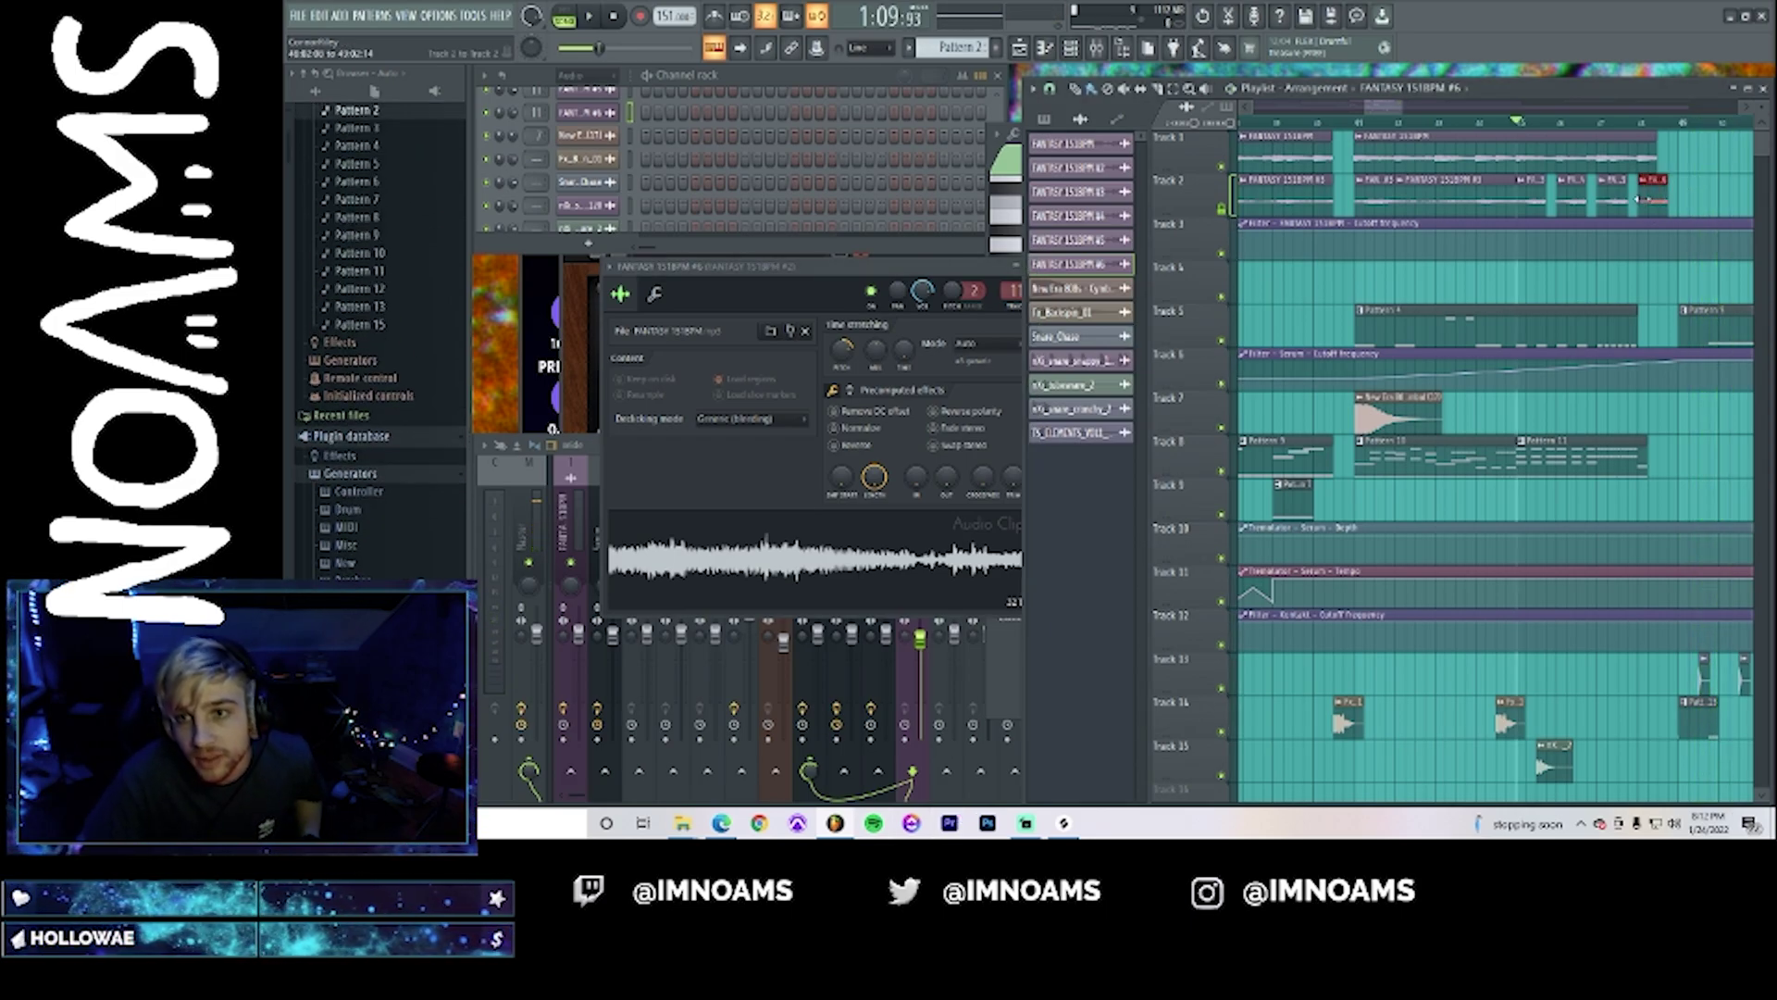
{"action": "left_click_drag", "start_coordinate": [1669, 206], "coordinate": [1679, 206]}
{"action": "left_click_drag", "start_coordinate": [1382, 108], "coordinate": [1407, 120]}
- Set the FANTASY 151BPM #6 channel's pitch range to 12 and create an automation clip for its channel pitch
{"action": "left_click", "coordinate": [902, 310]}
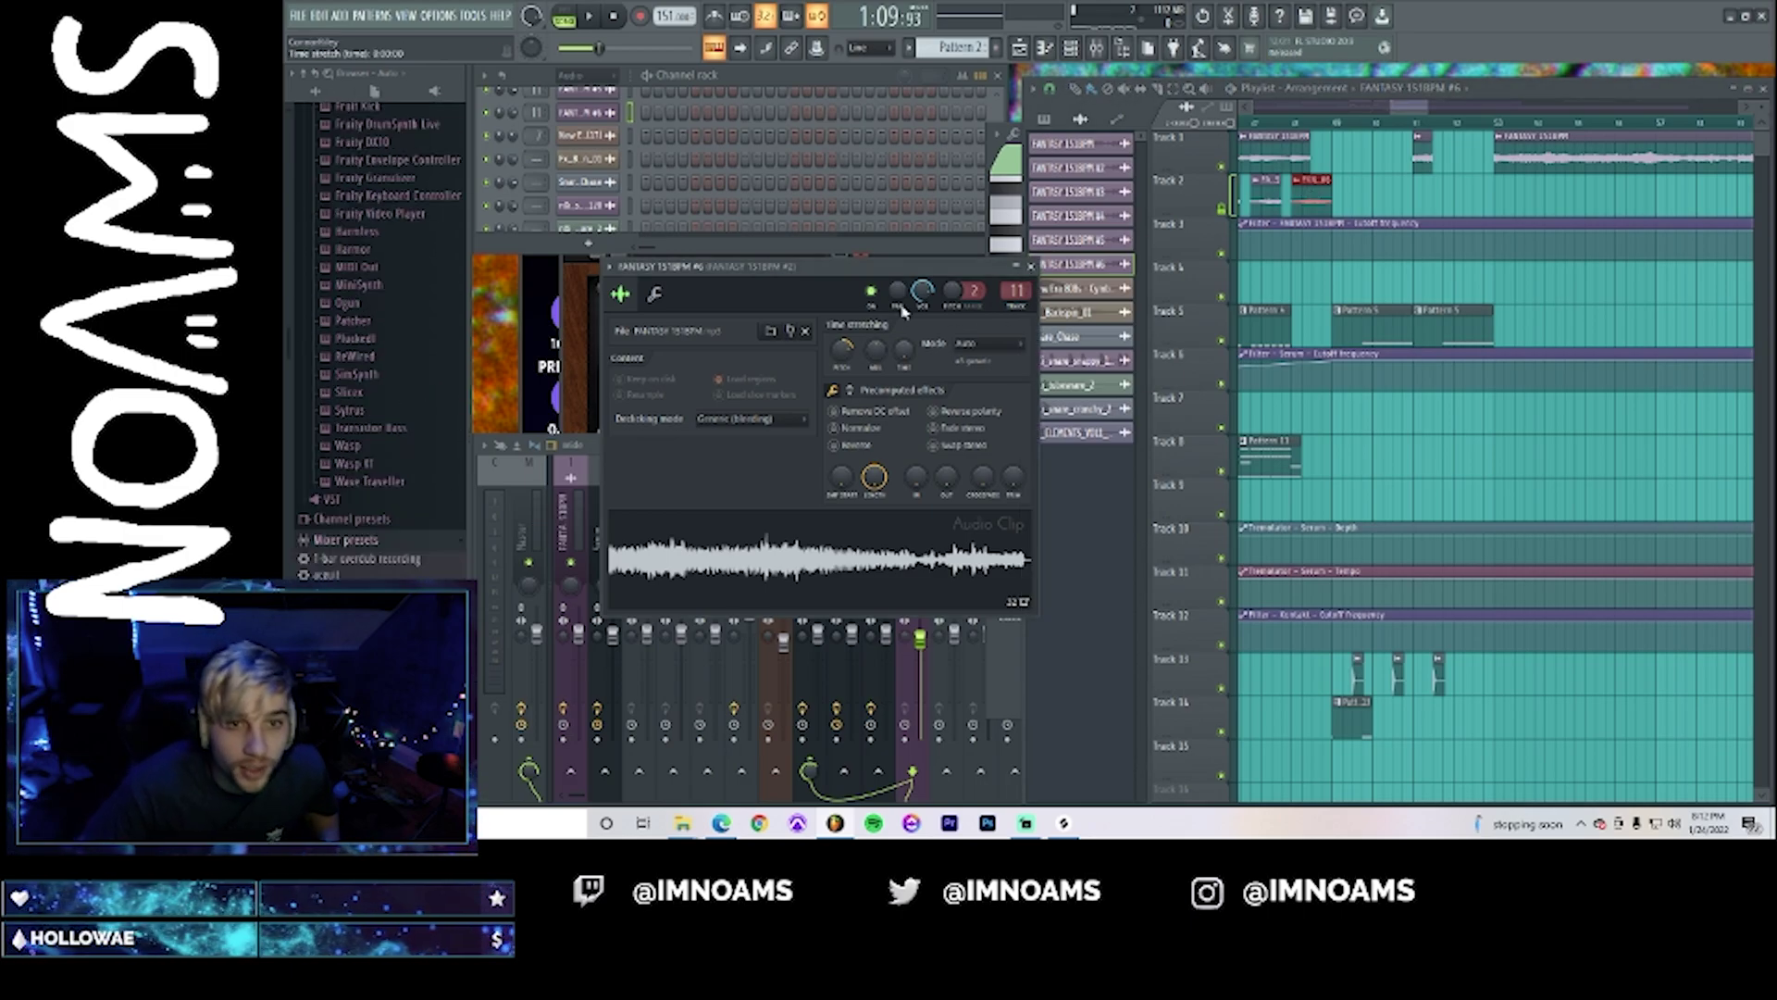
{"action": "right_click", "coordinate": [952, 290]}
{"action": "left_click", "coordinate": [997, 405]}
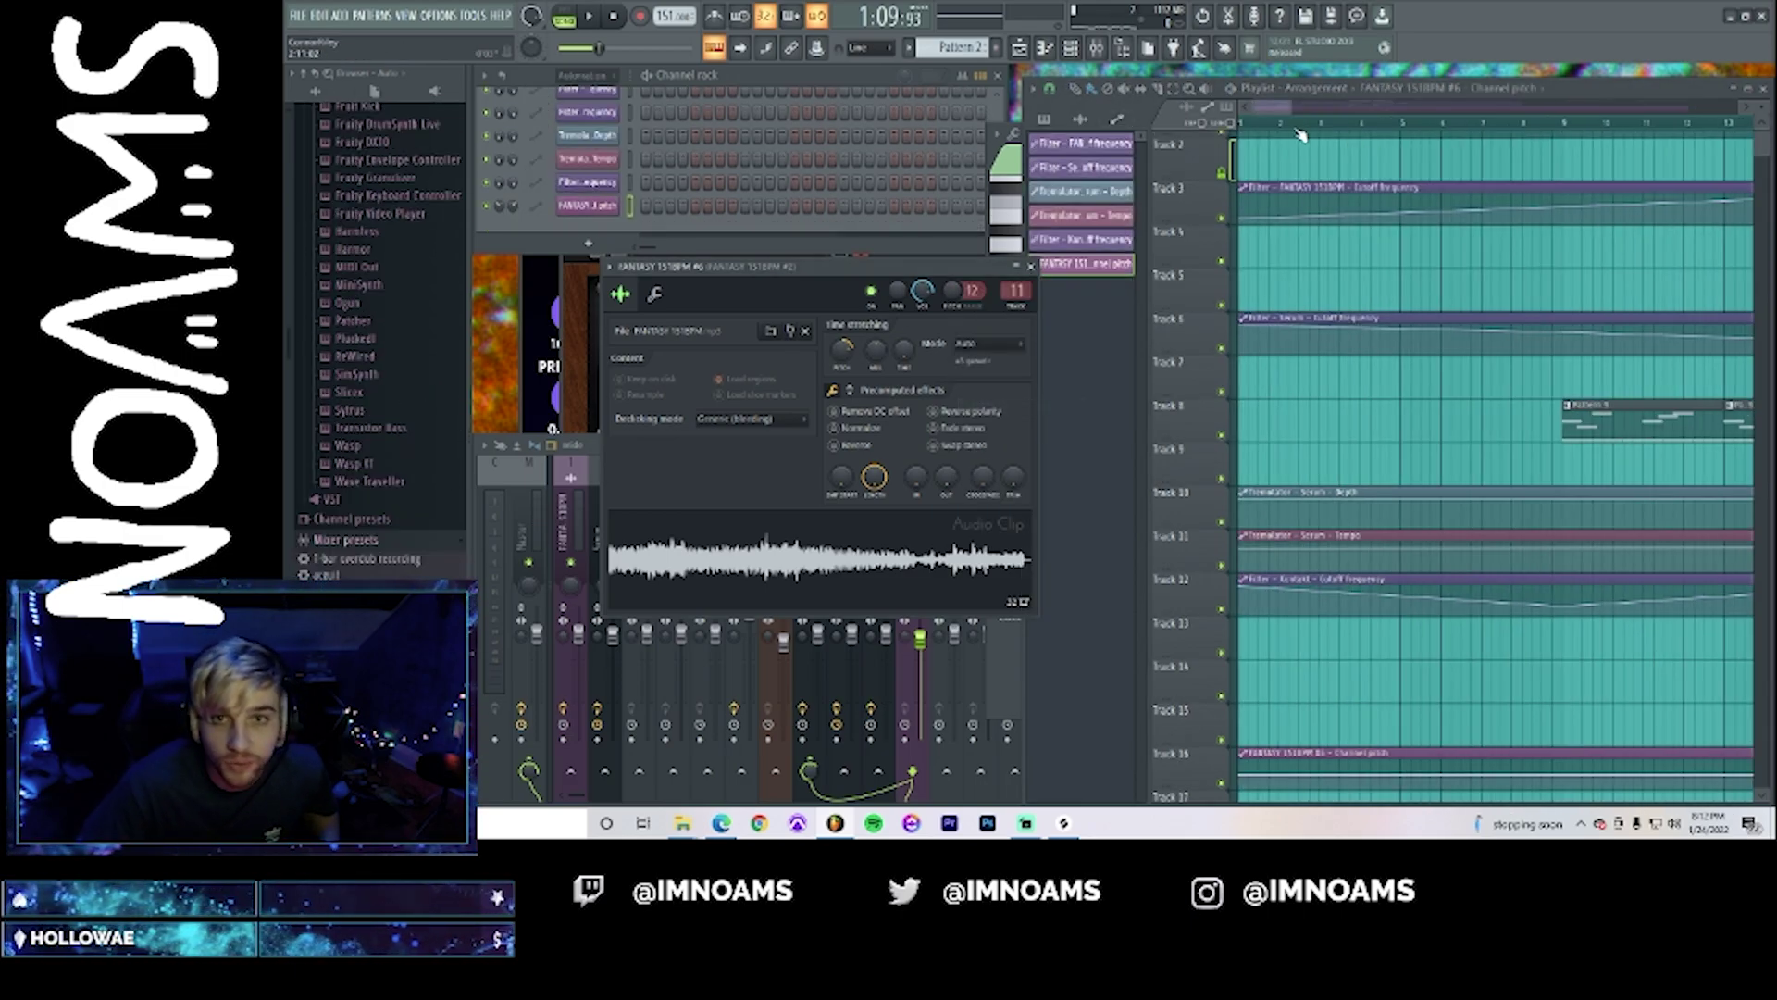
- Add points around mid-bar 48 and bar 49 to the Track 16 channel pitch automation, drop the pitch between them and play it
{"action": "scroll", "coordinate": [1481, 462], "scroll_direction": "down", "scroll_amount": 3}
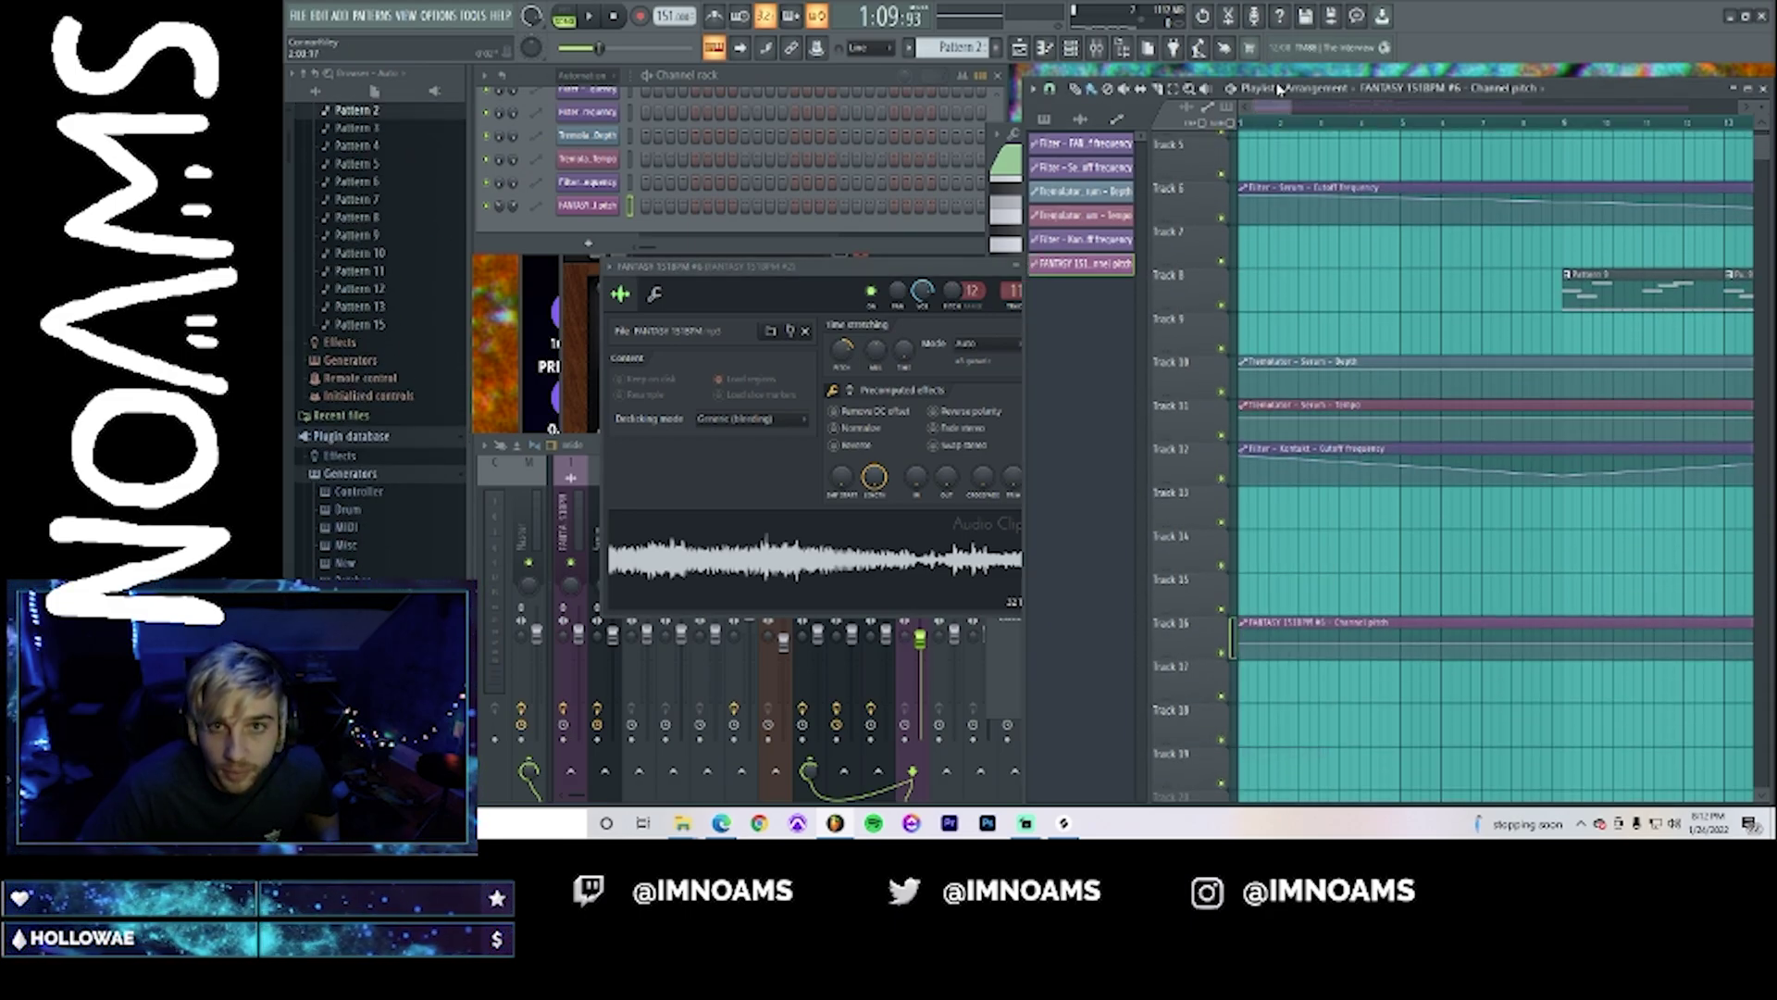
{"action": "key", "text": "space"}
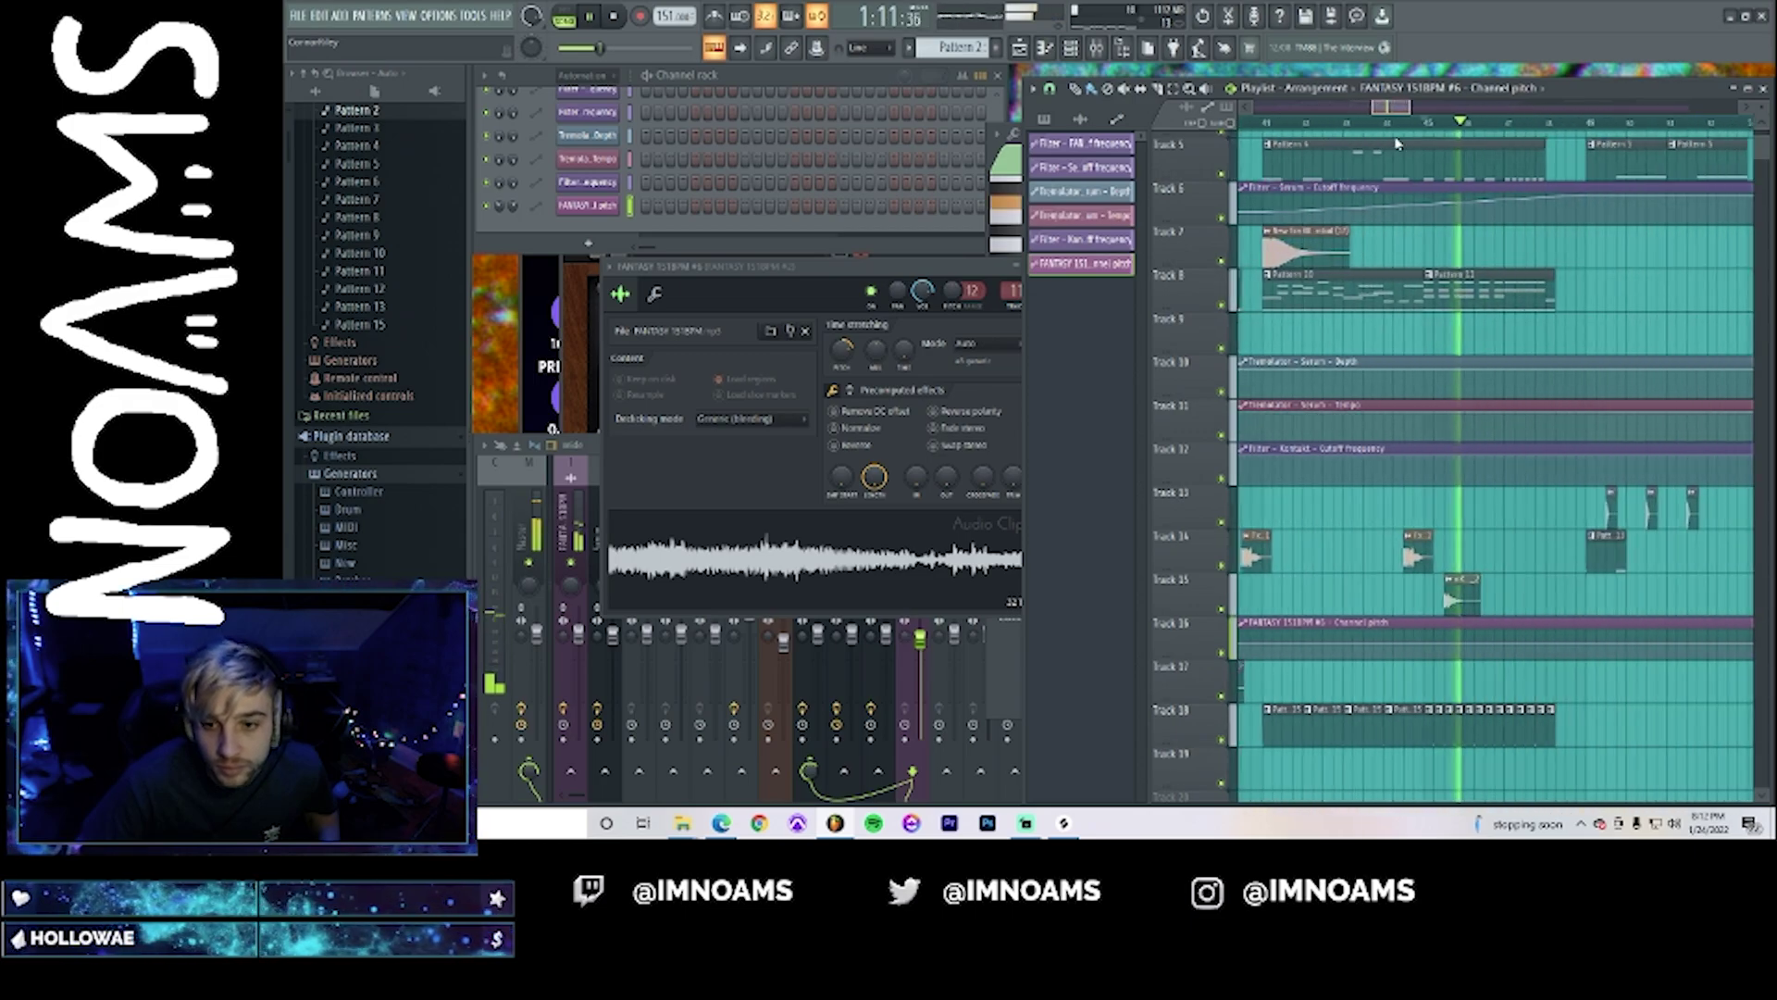
{"action": "right_click", "coordinate": [1429, 643]}
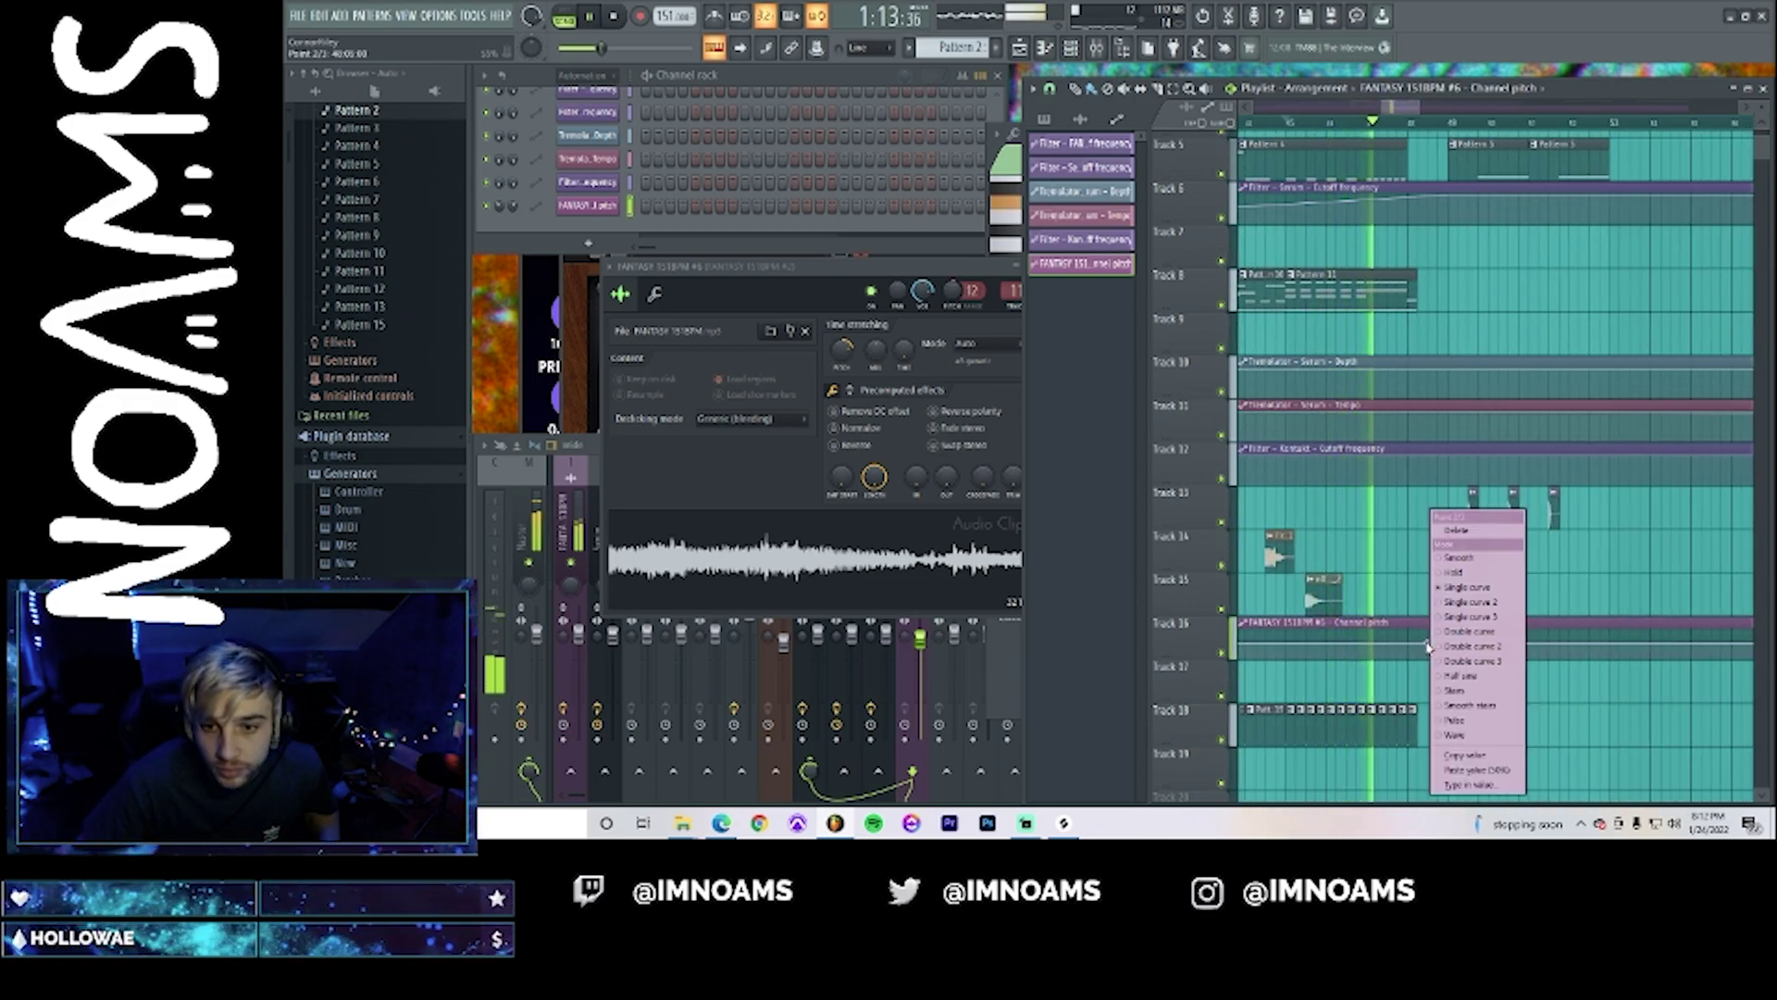
{"action": "left_click", "coordinate": [1476, 770]}
{"action": "key", "text": "space"}
{"action": "right_click", "coordinate": [1451, 647]}
{"action": "left_click_drag", "start_coordinate": [1451, 647], "coordinate": [1452, 661]}
{"action": "key", "text": "space"}
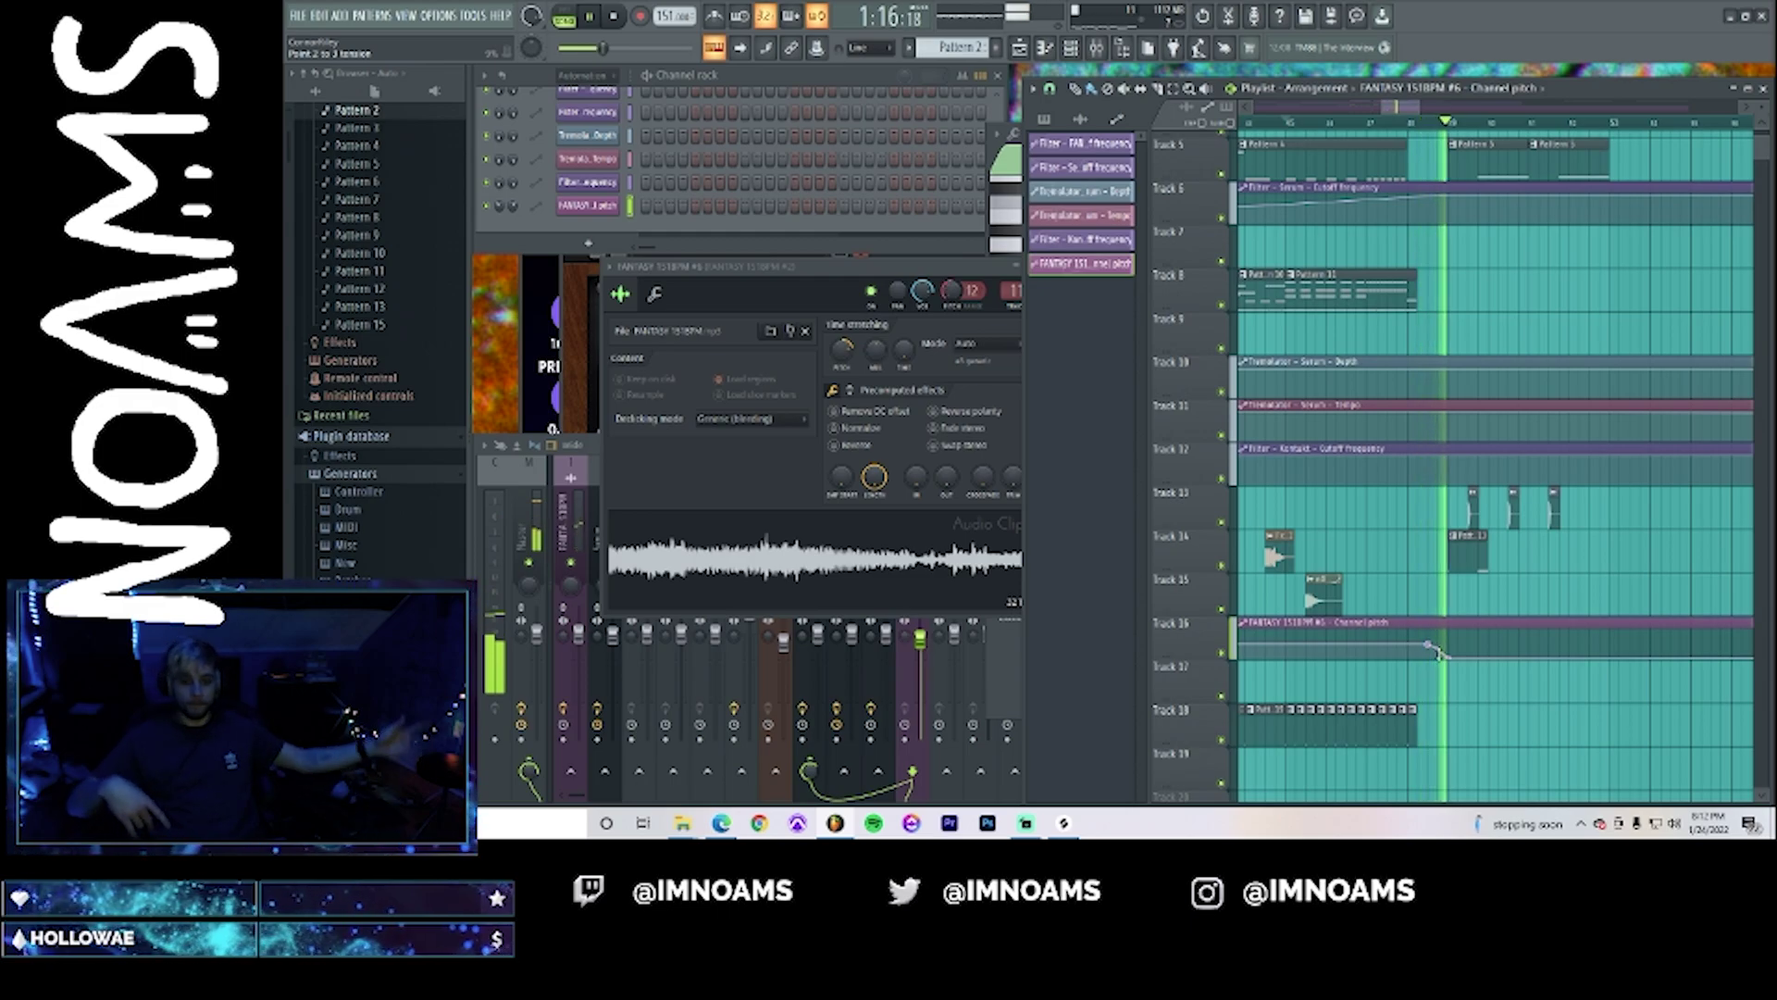
{"action": "key", "text": "space"}
- Trim the end of the bar 48 segment on Track 2 back to bar 49 and play the arrangement
{"action": "scroll", "coordinate": [1487, 599], "scroll_direction": "up", "scroll_amount": 4}
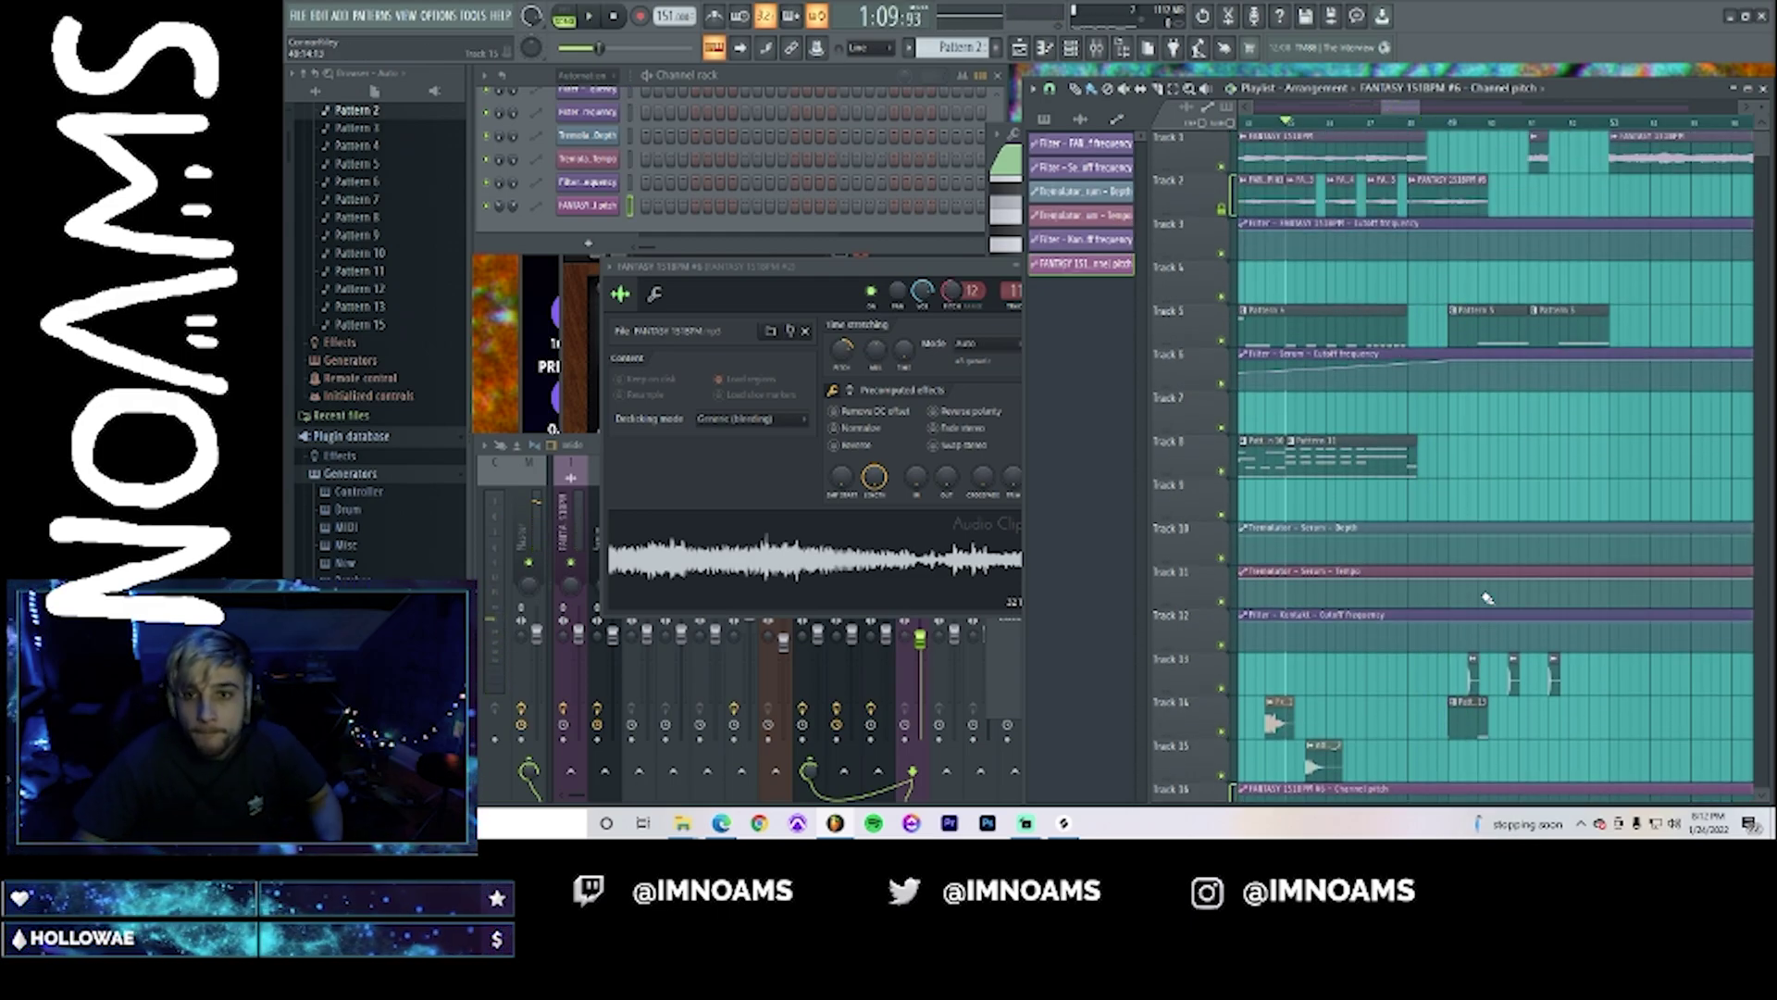
{"action": "left_click_drag", "start_coordinate": [1485, 193], "coordinate": [1427, 202]}
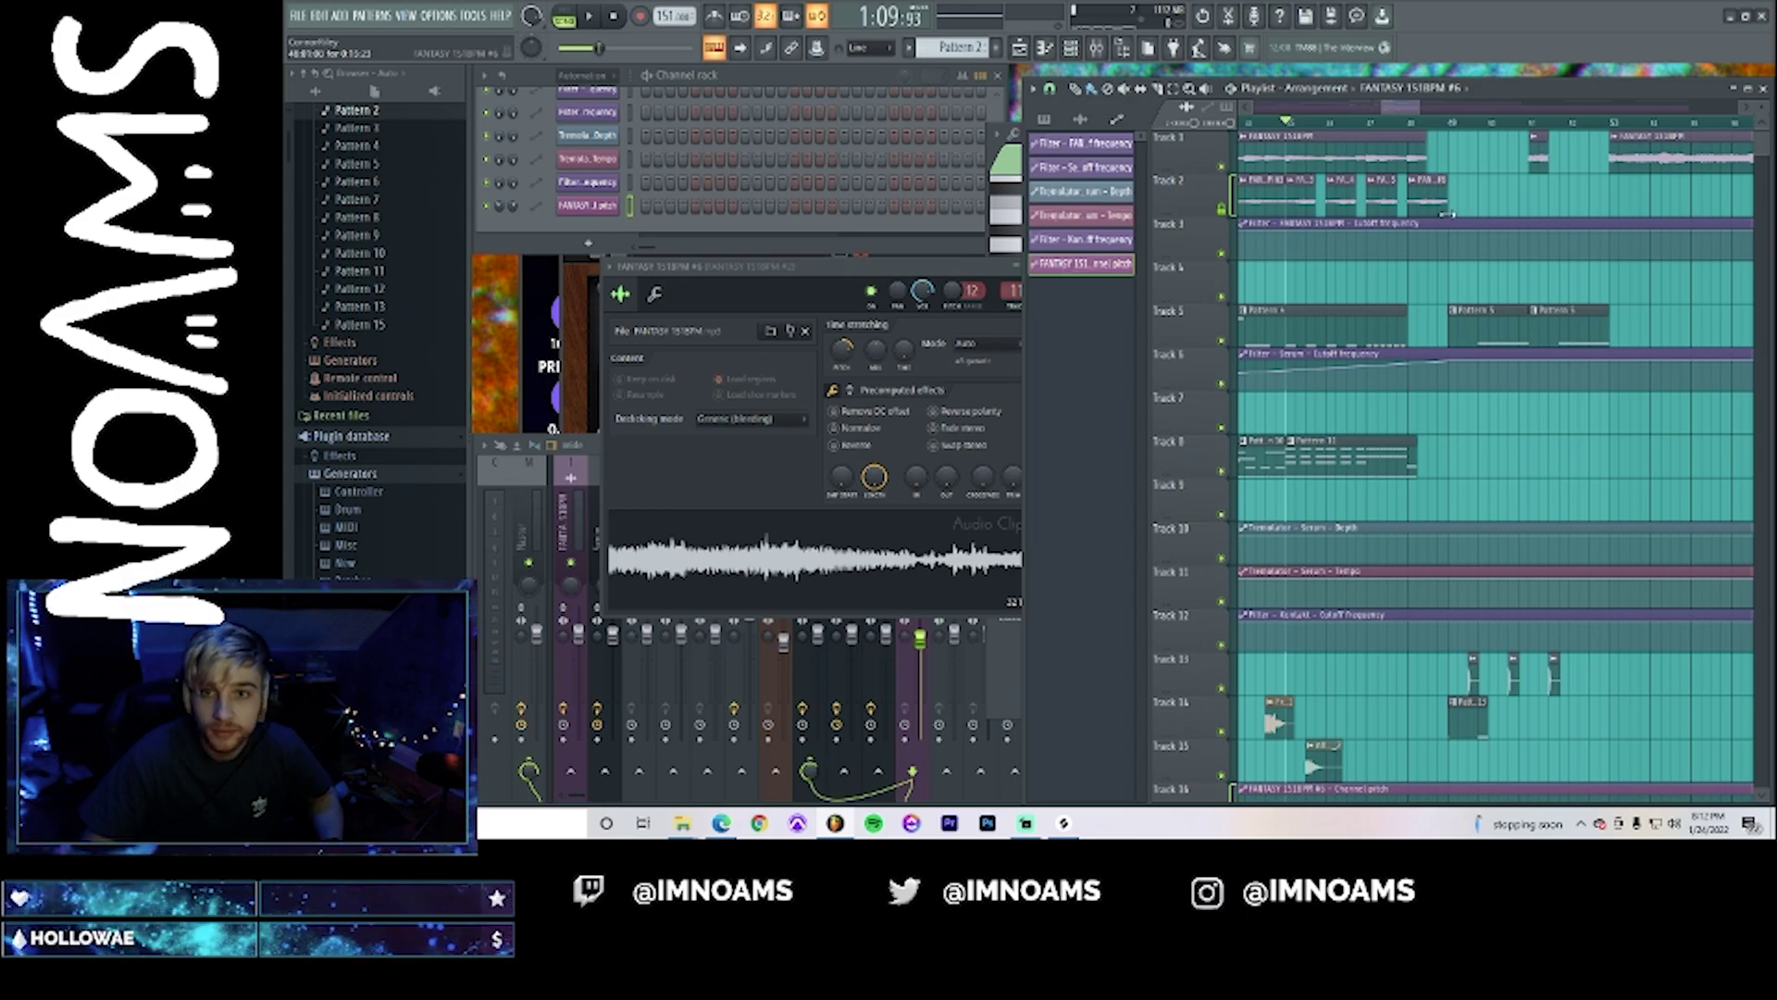
{"action": "key", "text": "space"}
- Play around bar 48 while undoing and redoing the segment's trim to compare both versions
{"action": "left_click", "coordinate": [1419, 123]}
{"action": "key", "text": "ctrl+z"}
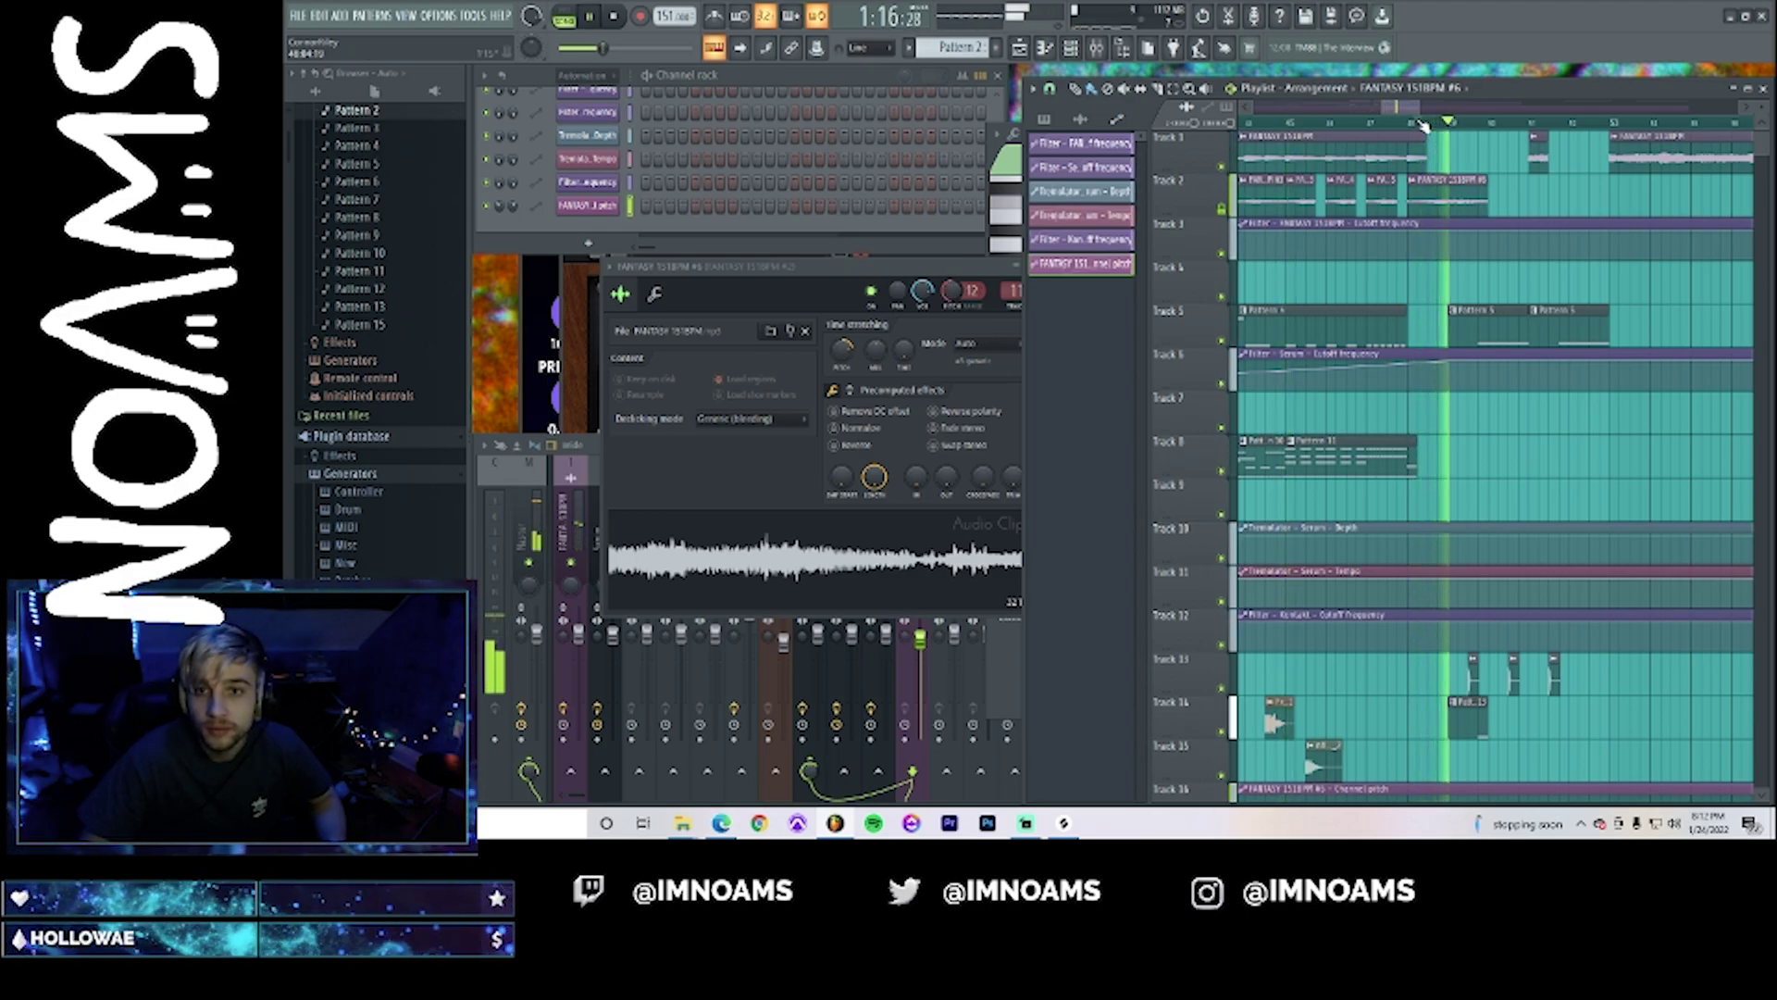
{"action": "key", "text": "ctrl+z"}
{"action": "key", "text": "space"}
{"action": "key", "text": "space"}
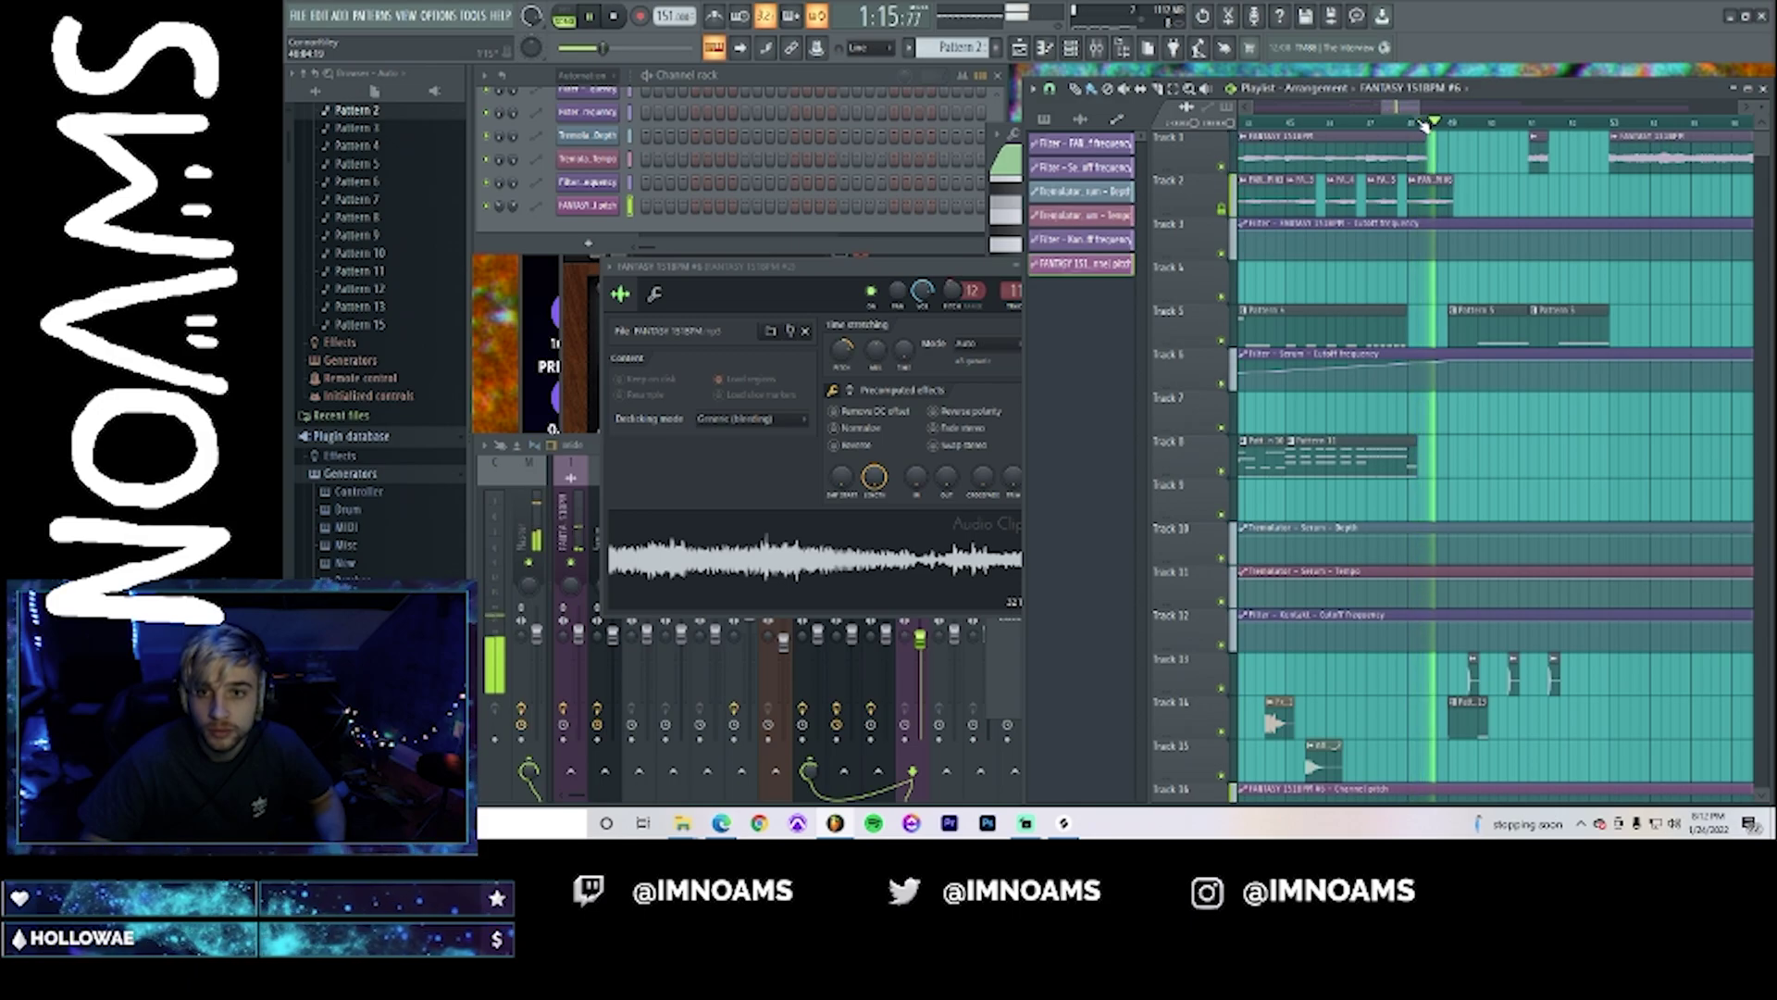
- Set the time-stretching mode of the FANTASY 151BPM #6 audio clip to Stretch and play the passage before bar 49
{"action": "key", "text": "space"}
{"action": "double_click", "coordinate": [1428, 187]}
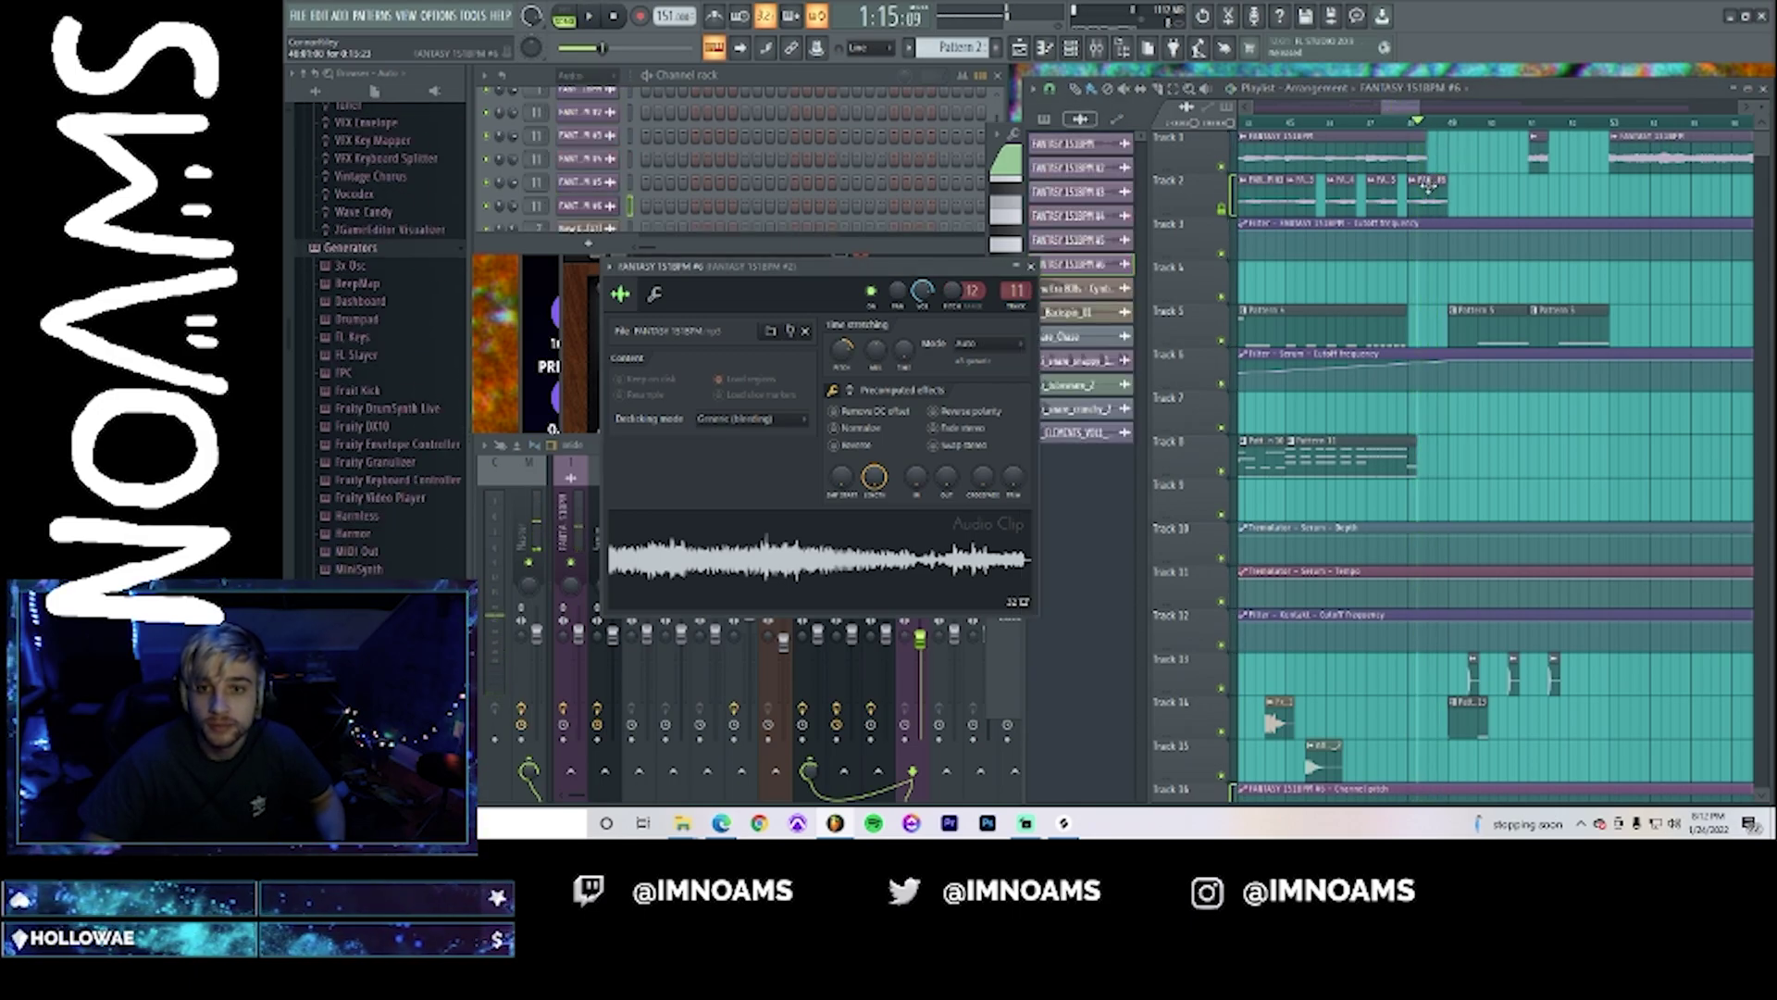
{"action": "left_click", "coordinate": [1011, 340]}
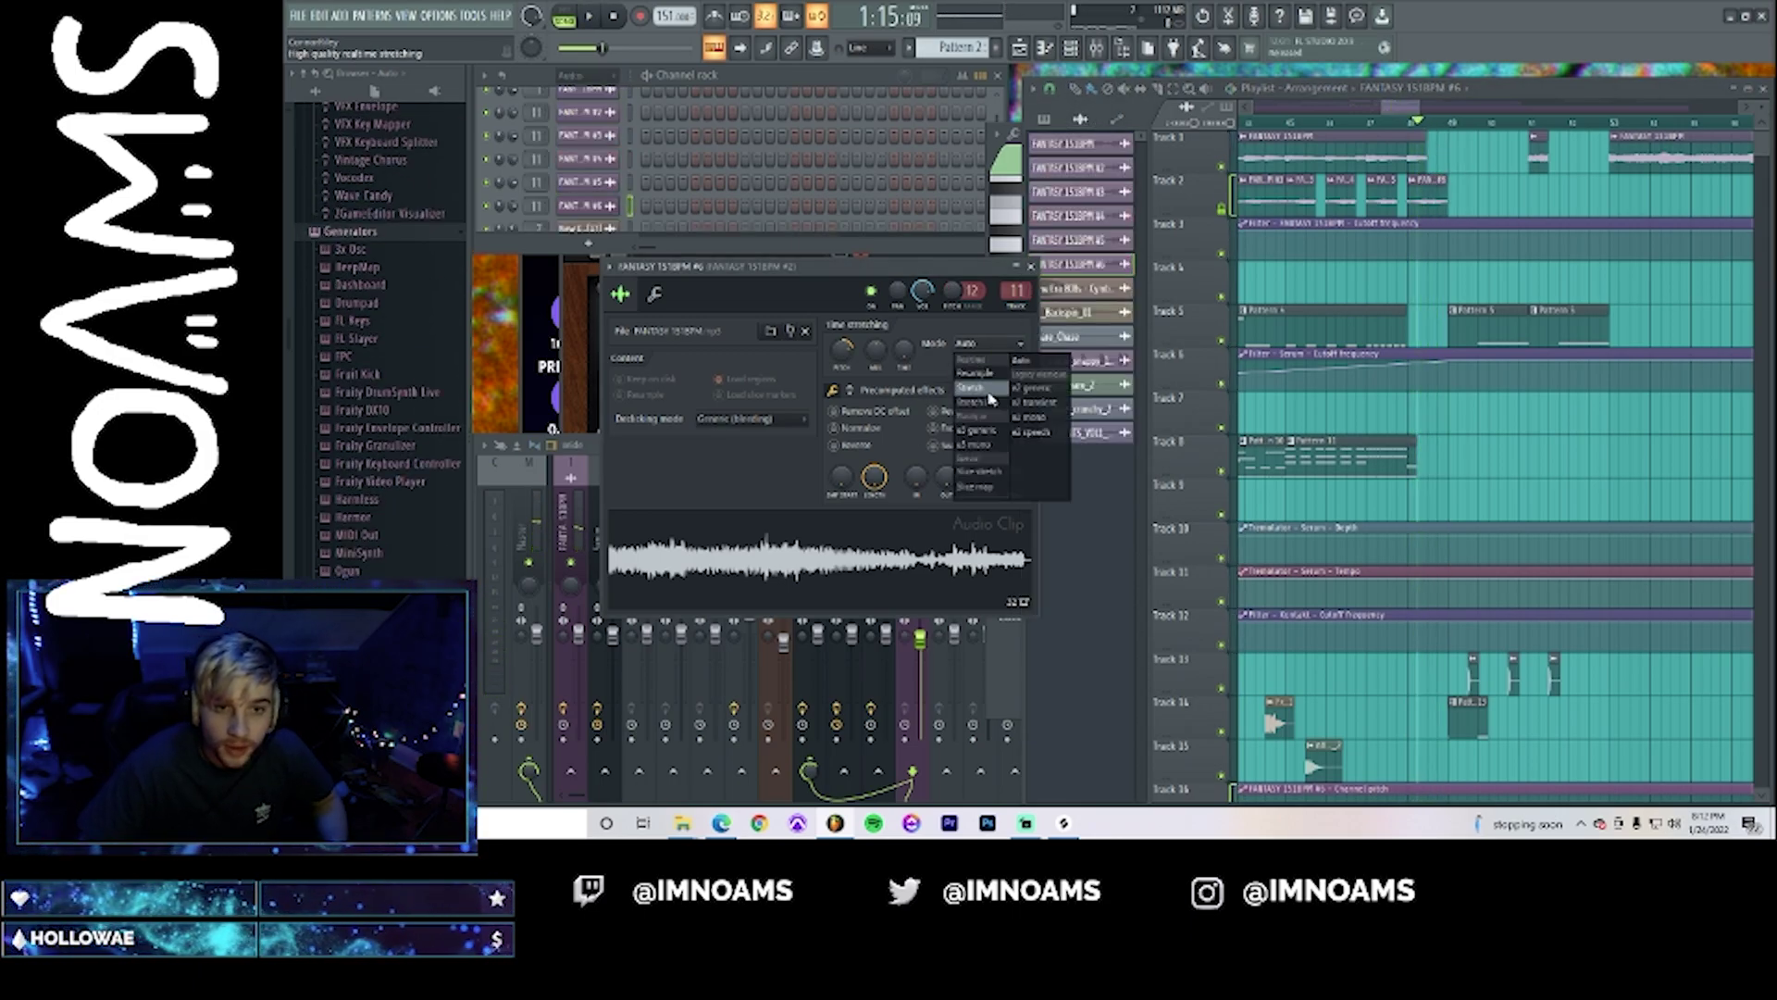
{"action": "left_click", "coordinate": [993, 398]}
{"action": "key", "text": "space"}
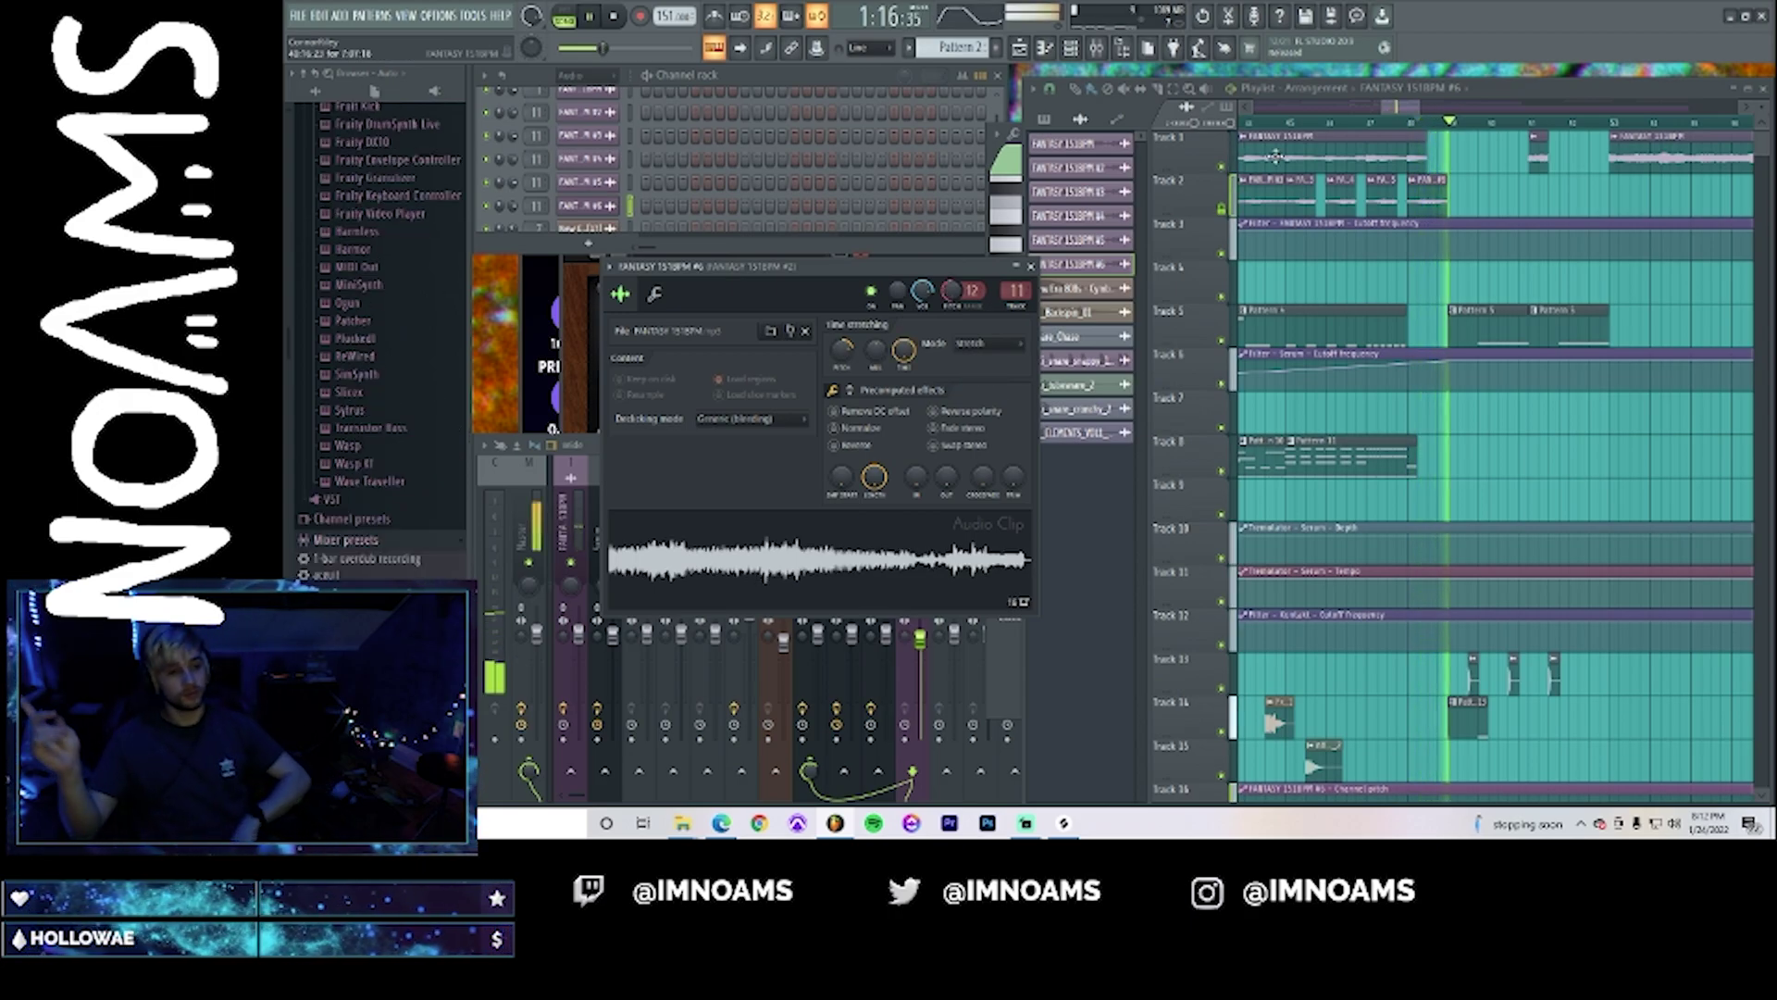
{"action": "key", "text": "space"}
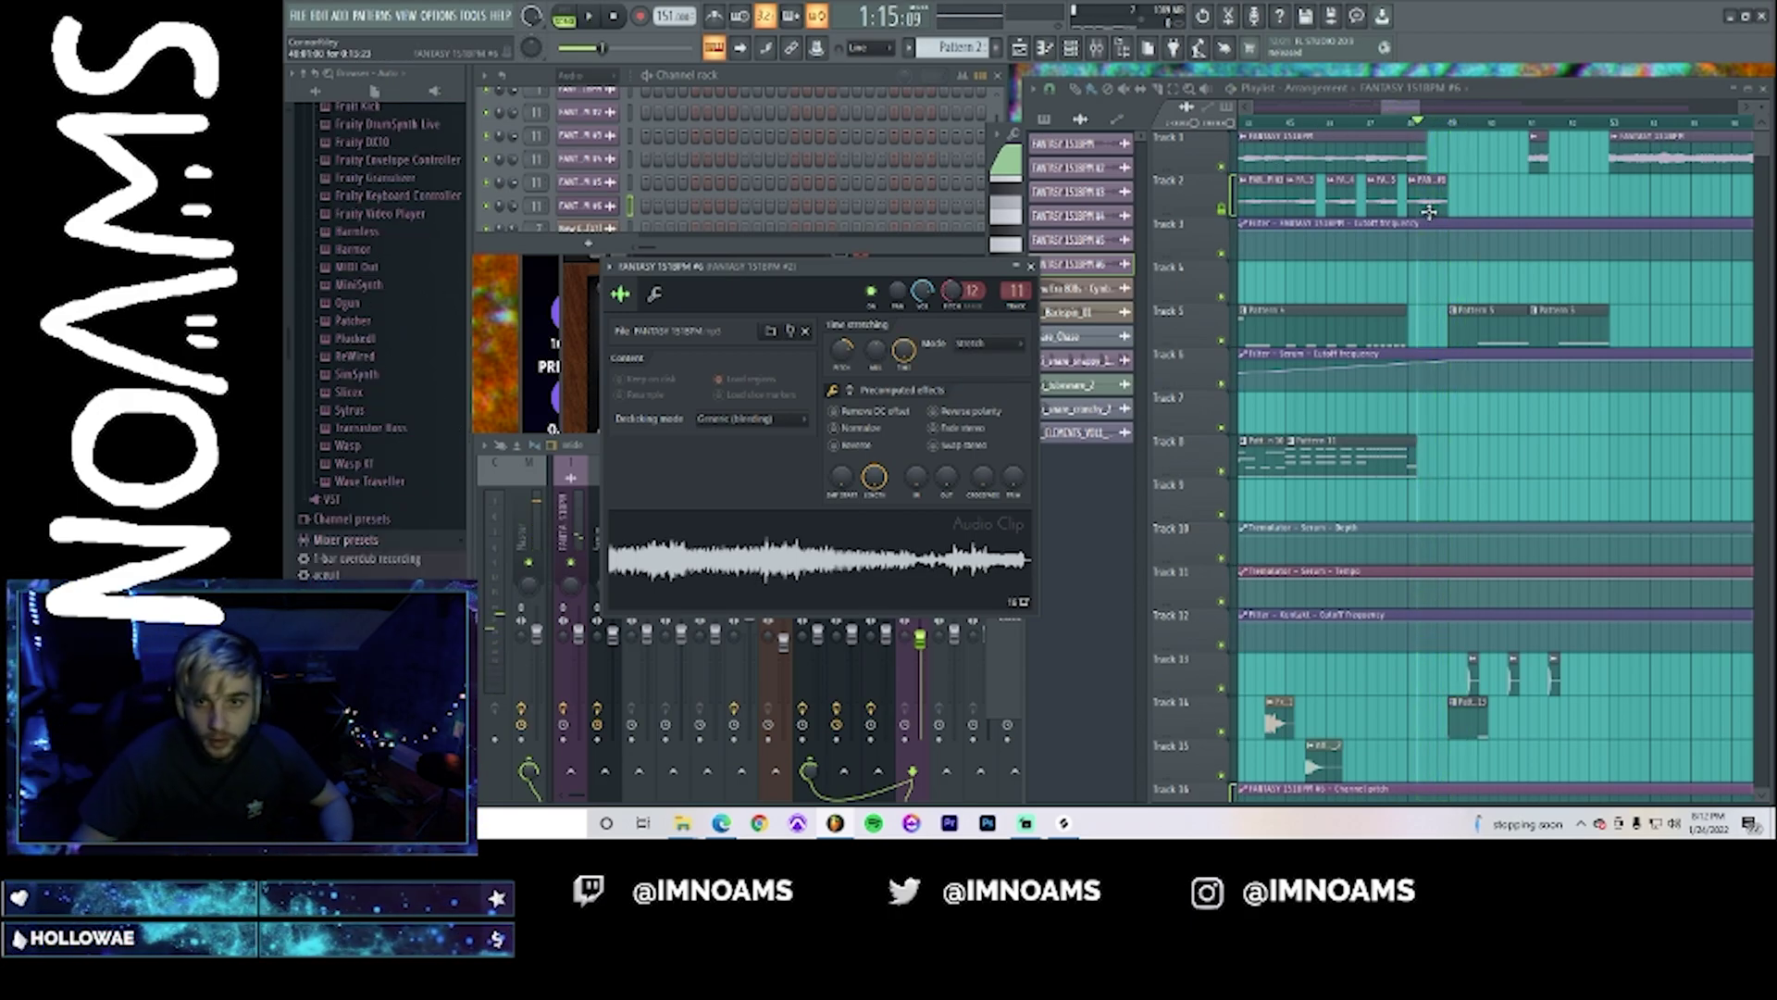
- Place another FANTASY 151BPM audio clip on Track 1 starting at bar 49
{"action": "mouse_move", "coordinate": [1402, 110]}
{"action": "left_mouse_down"}
{"action": "mouse_move", "coordinate": [1360, 113]}
{"action": "mouse_move", "coordinate": [1581, 139]}
{"action": "mouse_move", "coordinate": [1500, 115]}
{"action": "mouse_move", "coordinate": [1398, 131]}
{"action": "left_mouse_up"}
{"action": "left_click", "coordinate": [1441, 139]}
{"action": "left_click", "coordinate": [1435, 192]}
{"action": "right_click", "coordinate": [1481, 196]}
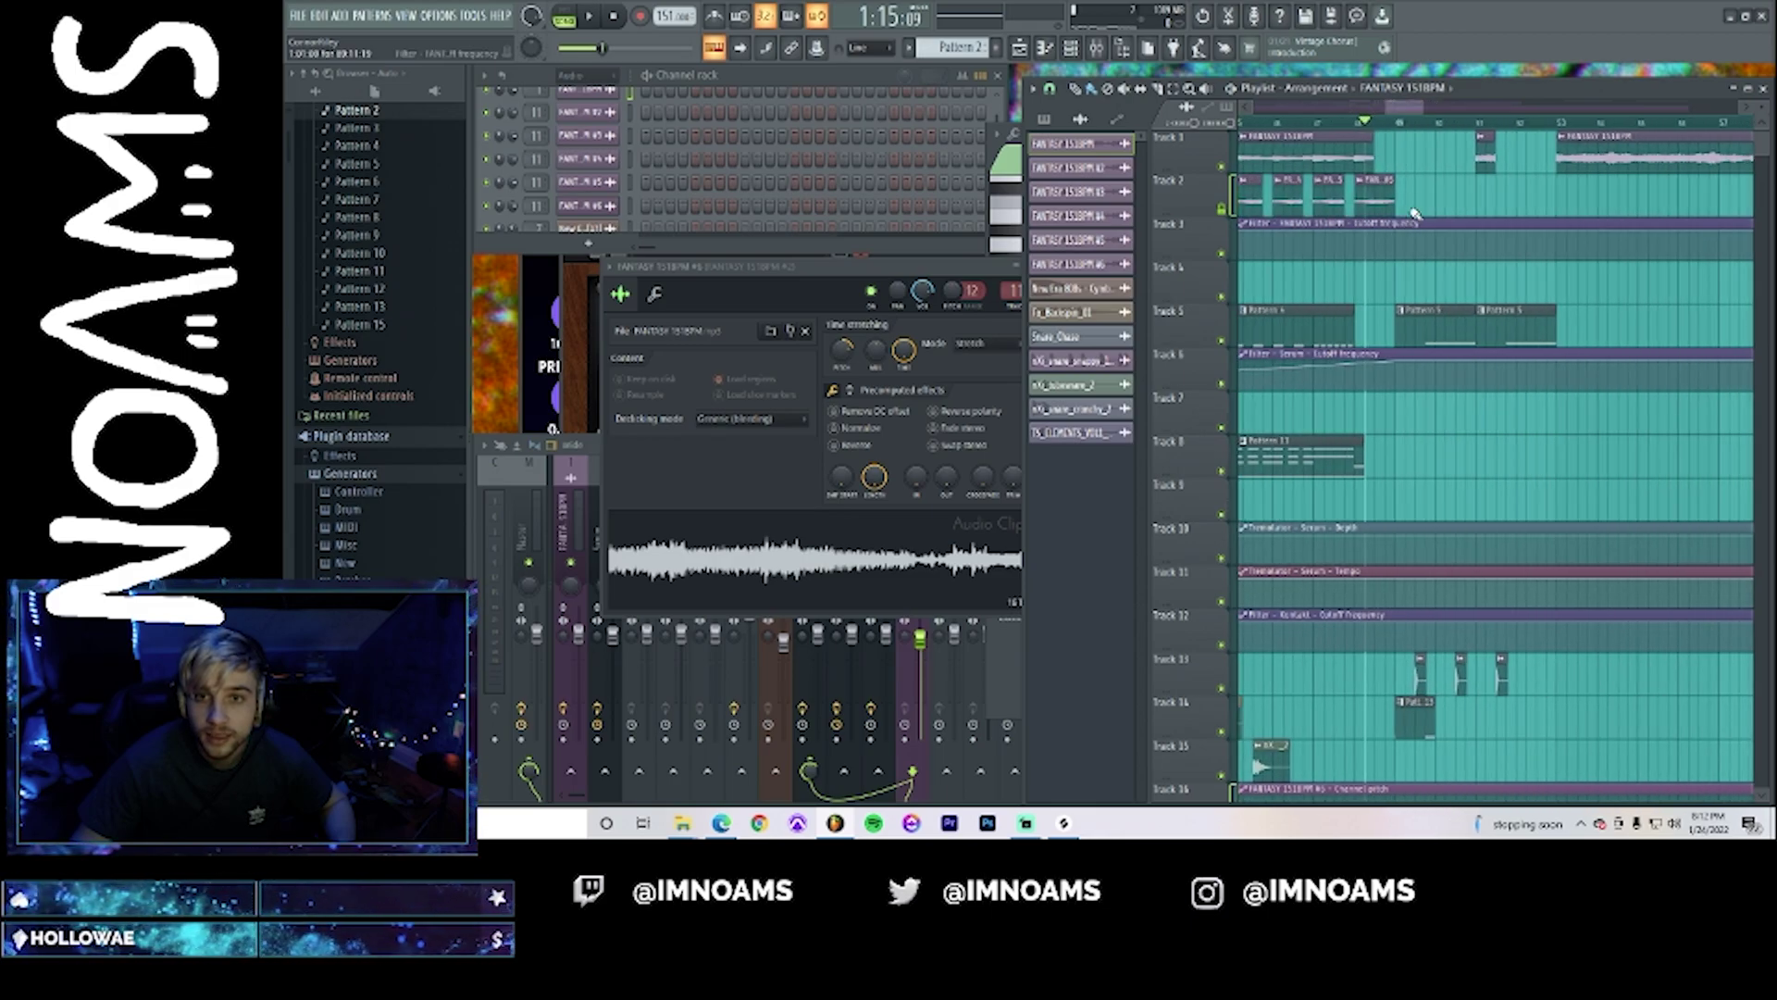
{"action": "left_click", "coordinate": [1423, 198]}
{"action": "left_click_drag", "start_coordinate": [1497, 195], "coordinate": [1478, 195]}
{"action": "left_click_drag", "start_coordinate": [1715, 210], "coordinate": [1398, 110]}
{"action": "key", "text": "space"}
{"action": "key", "text": "space"}
{"action": "left_click", "coordinate": [1248, 109]}
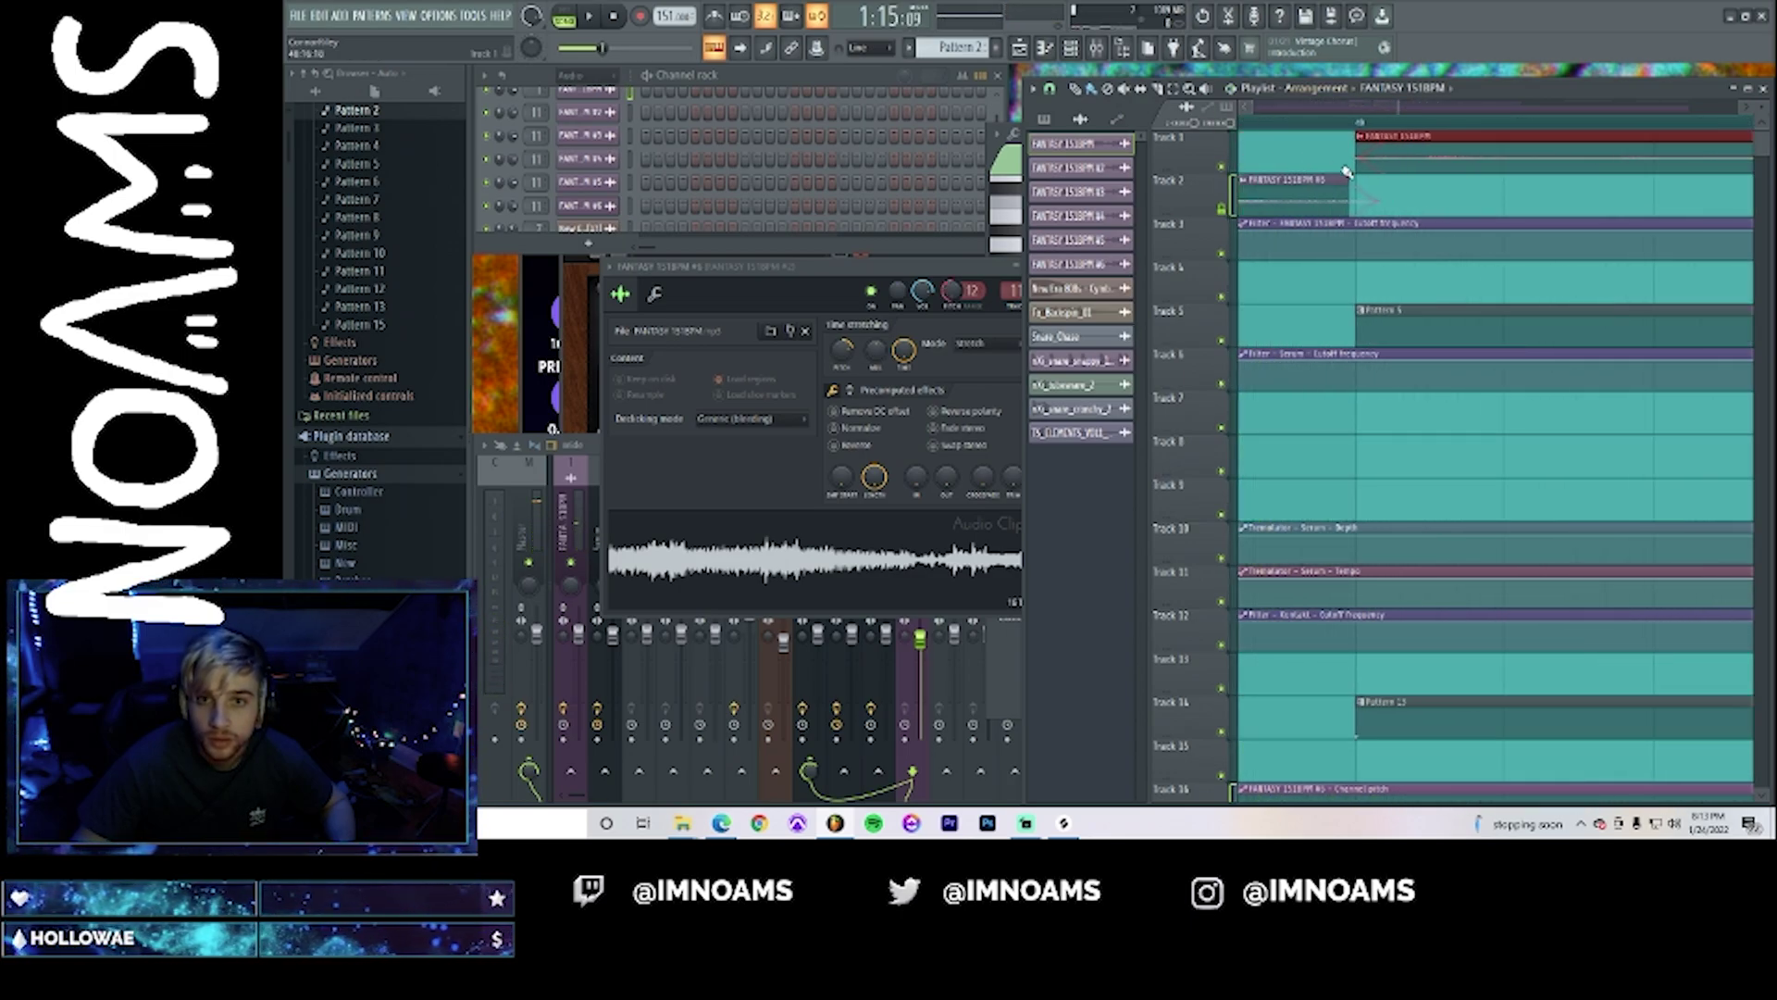
- Try starting the new Track 1 clip slightly before bar 49, play the transition, and undo the shift
{"action": "left_click_drag", "start_coordinate": [1357, 166], "coordinate": [1294, 163]}
{"action": "key", "text": "space"}
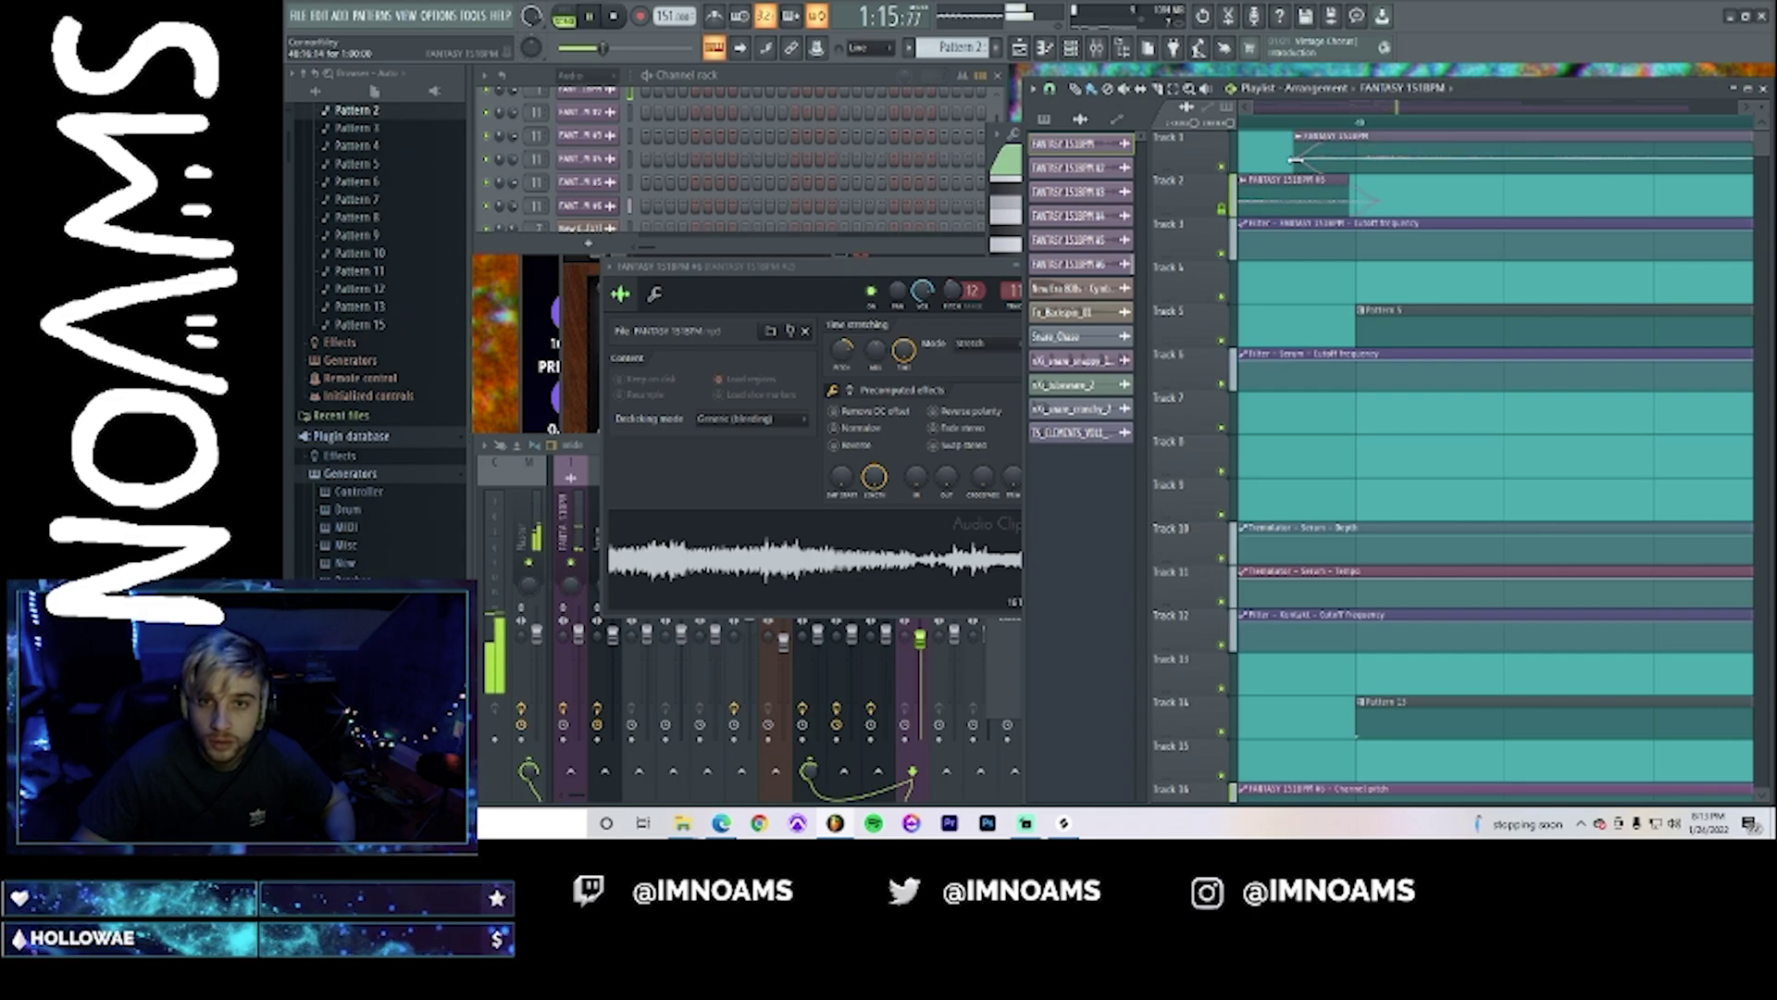
{"action": "key", "text": "ctrl+z"}
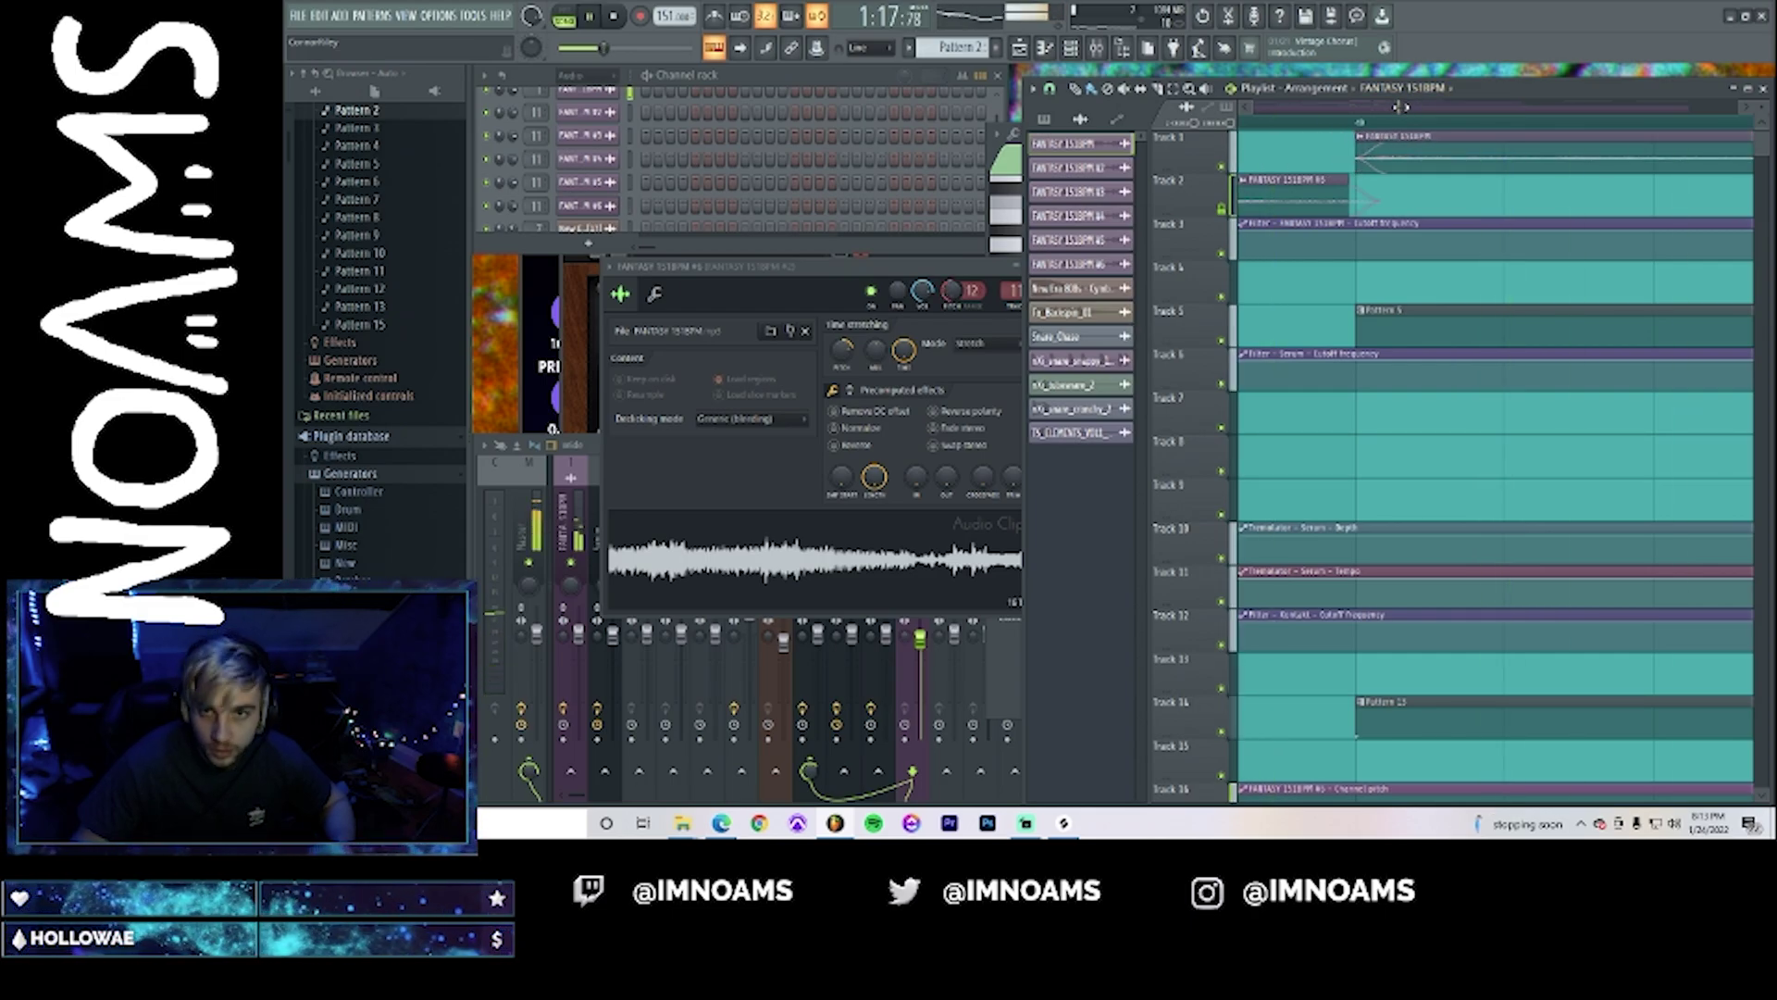
- Extend the new Track 1 clip up to bar 51 and play the section from bar 49
{"action": "left_click_drag", "start_coordinate": [1401, 107], "coordinate": [1452, 108]}
{"action": "key", "text": "space"}
{"action": "key", "text": "space"}
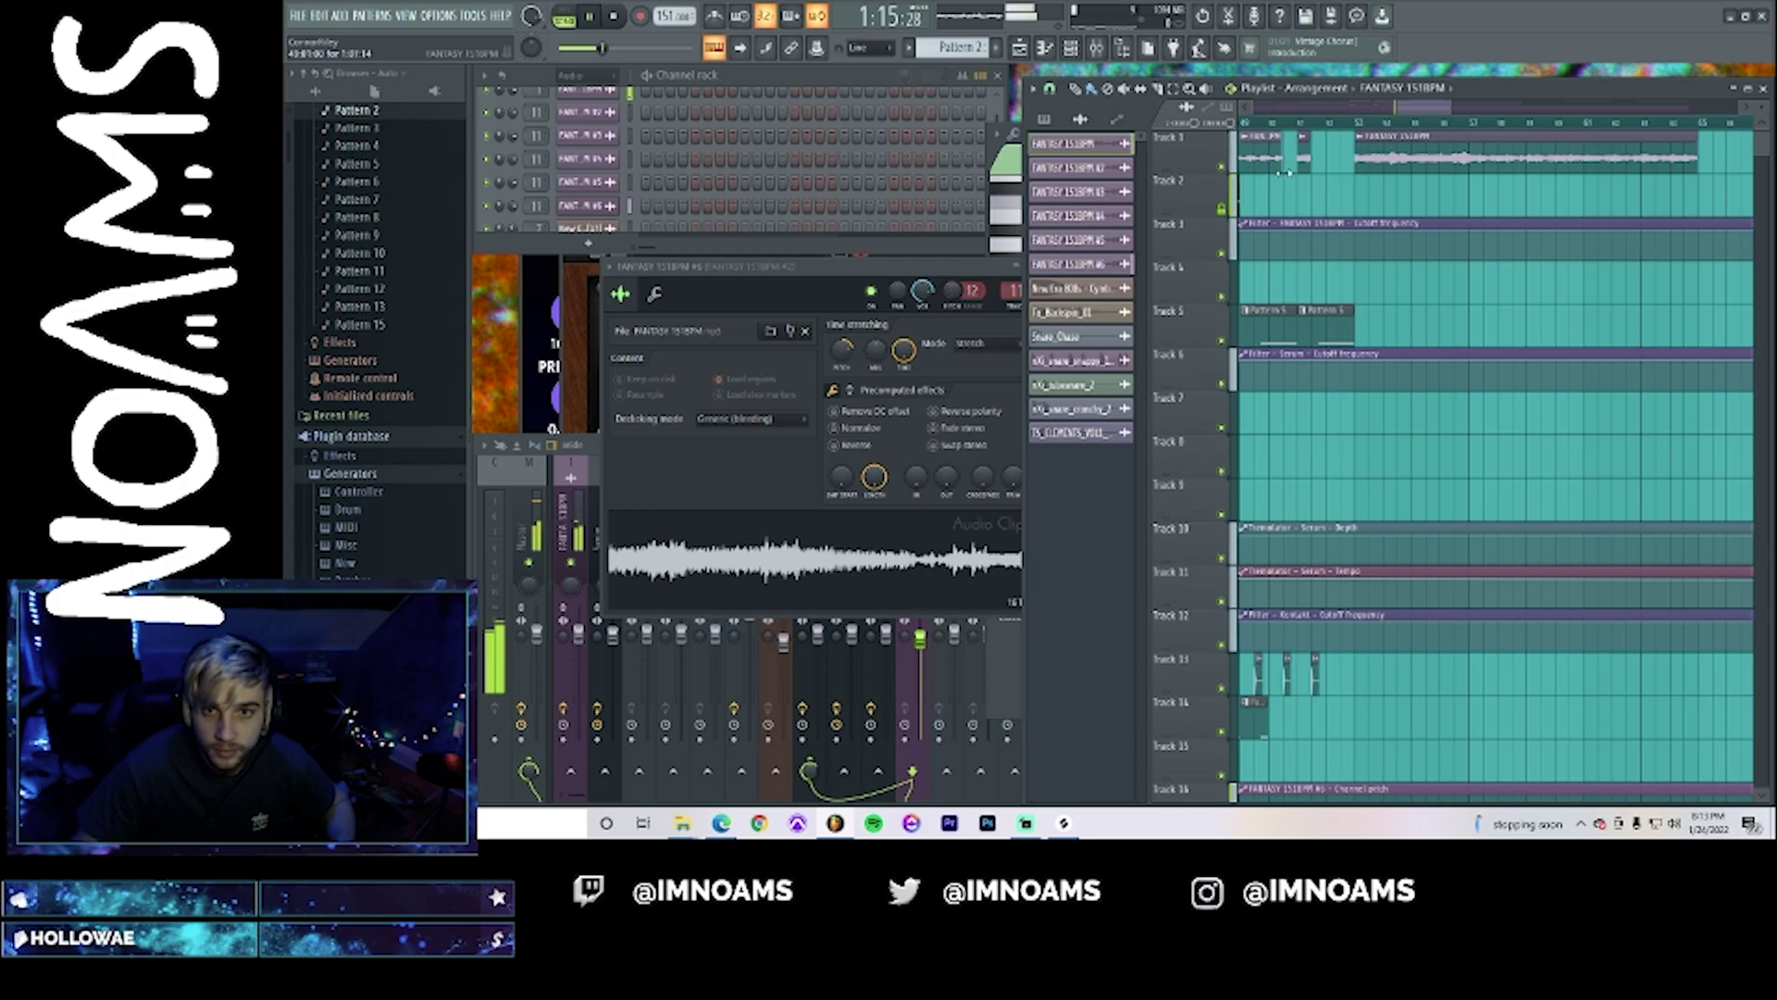
{"action": "key", "text": "space"}
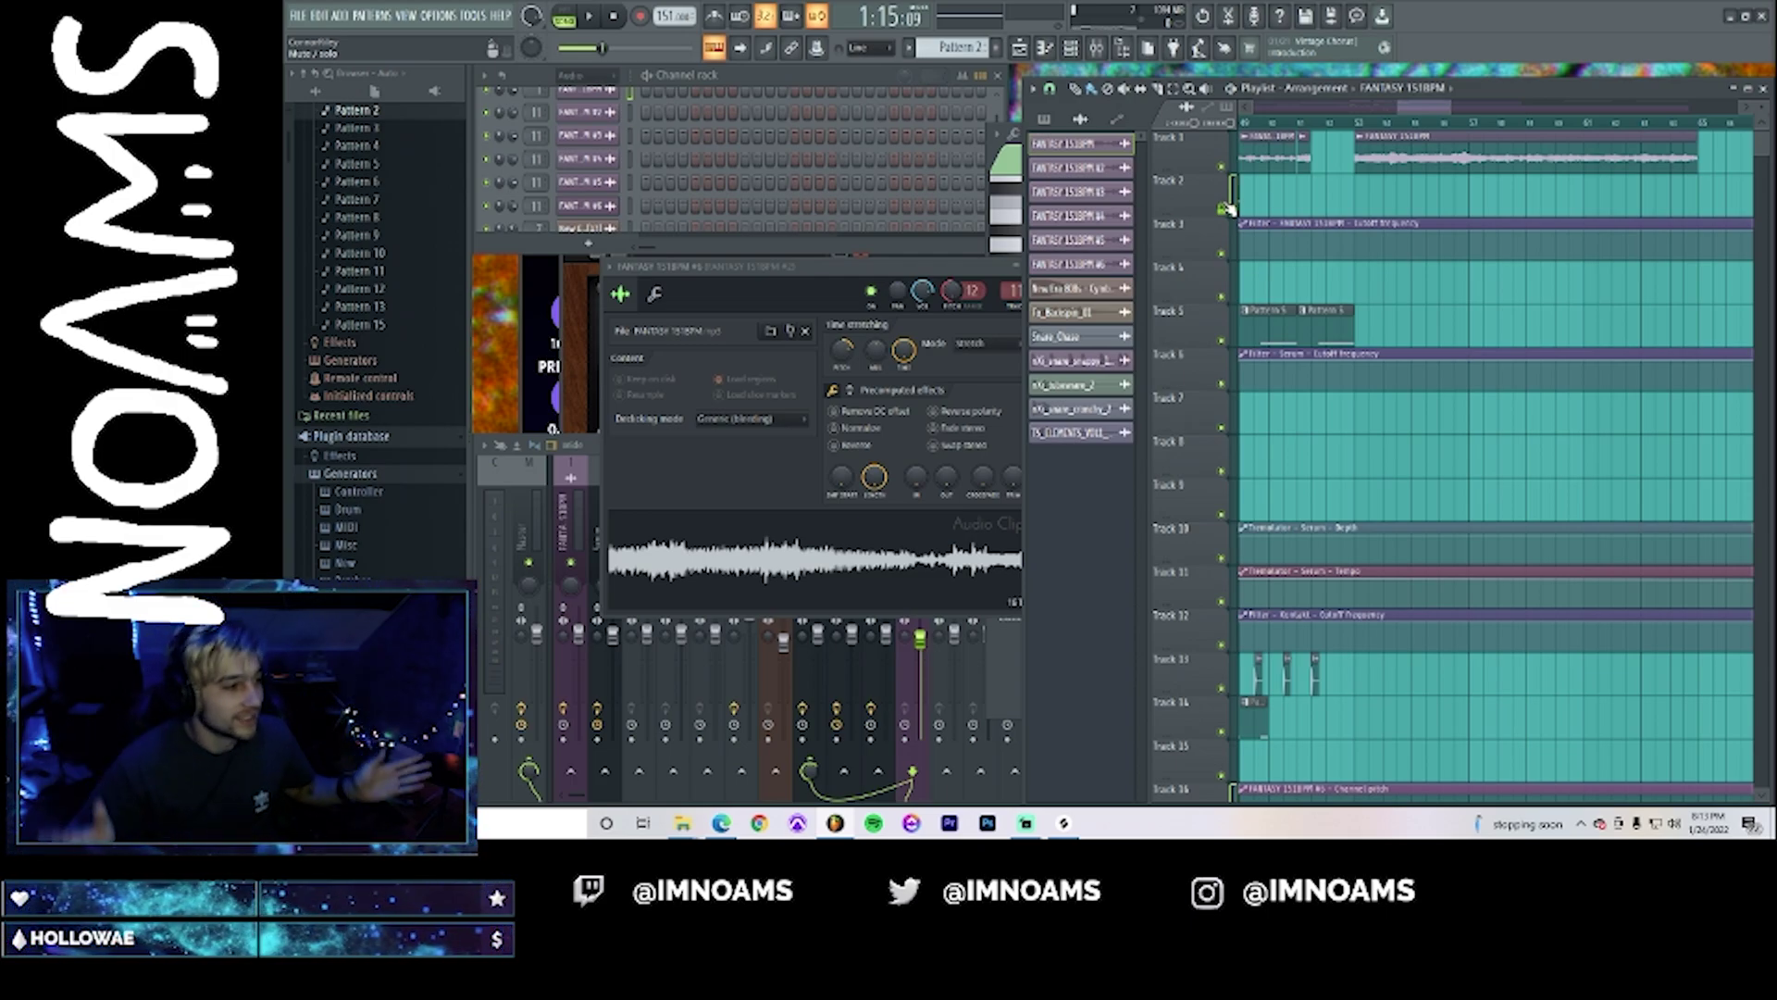
{"action": "key", "text": "space"}
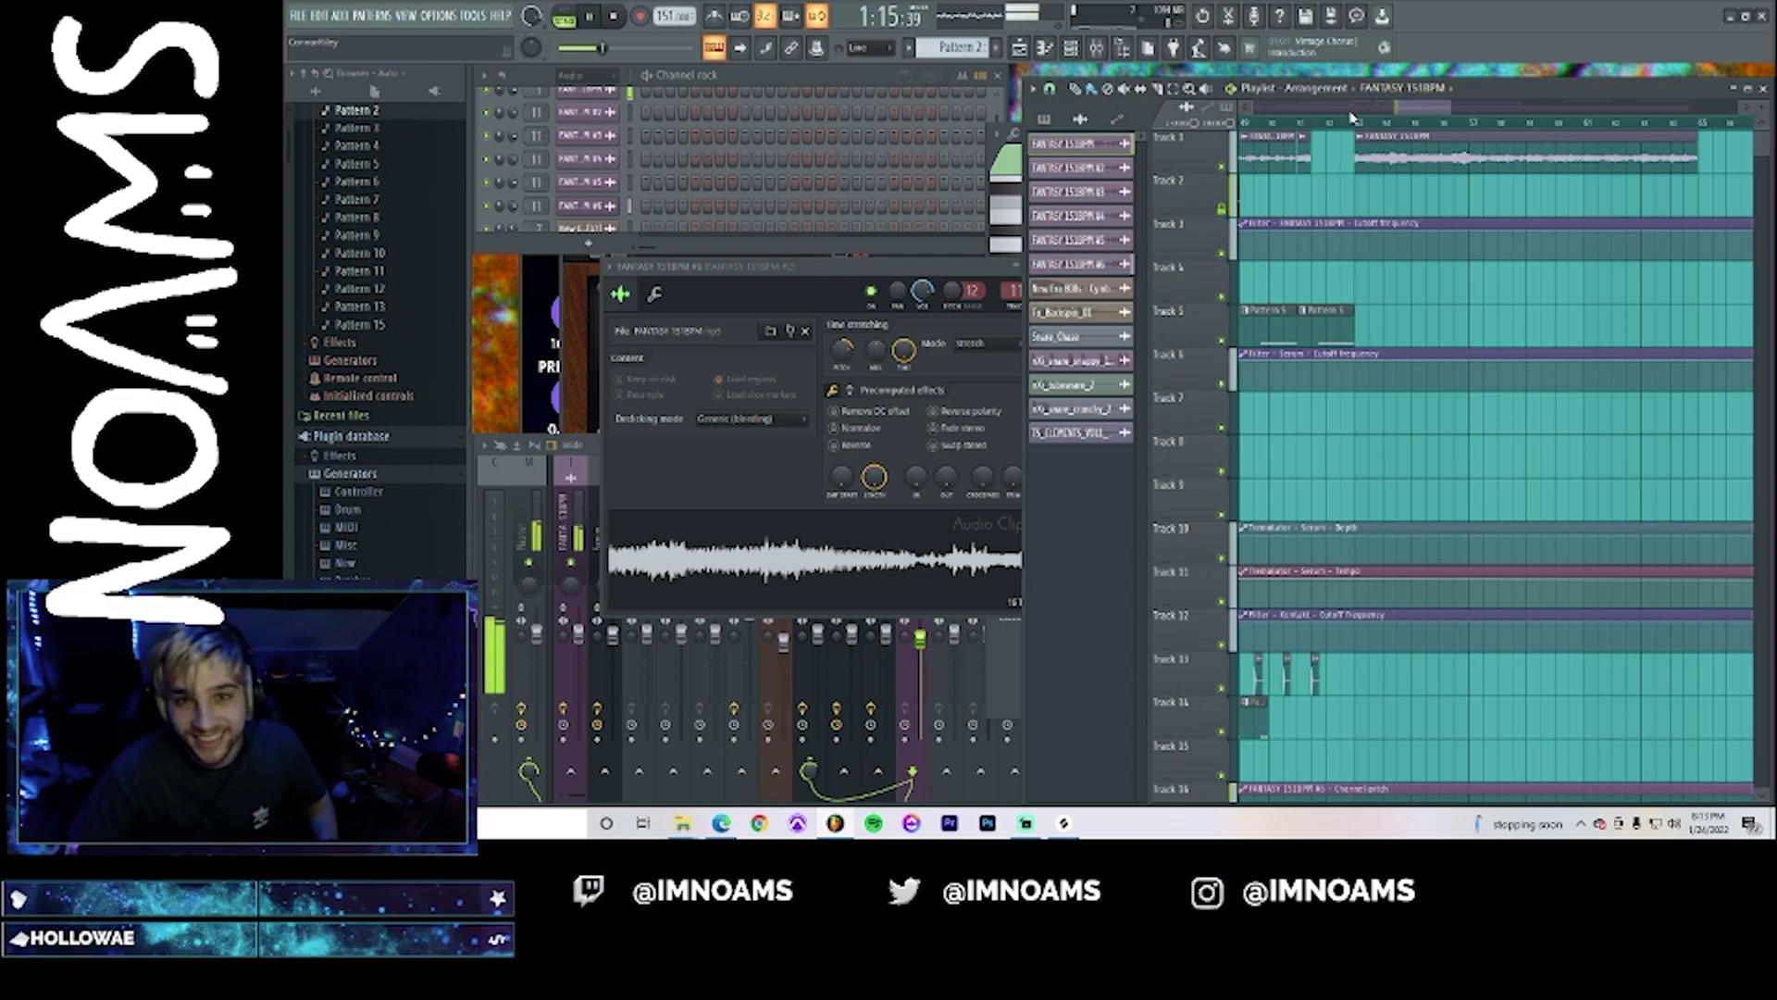
{"action": "left_click_drag", "start_coordinate": [1454, 107], "coordinate": [1414, 109]}
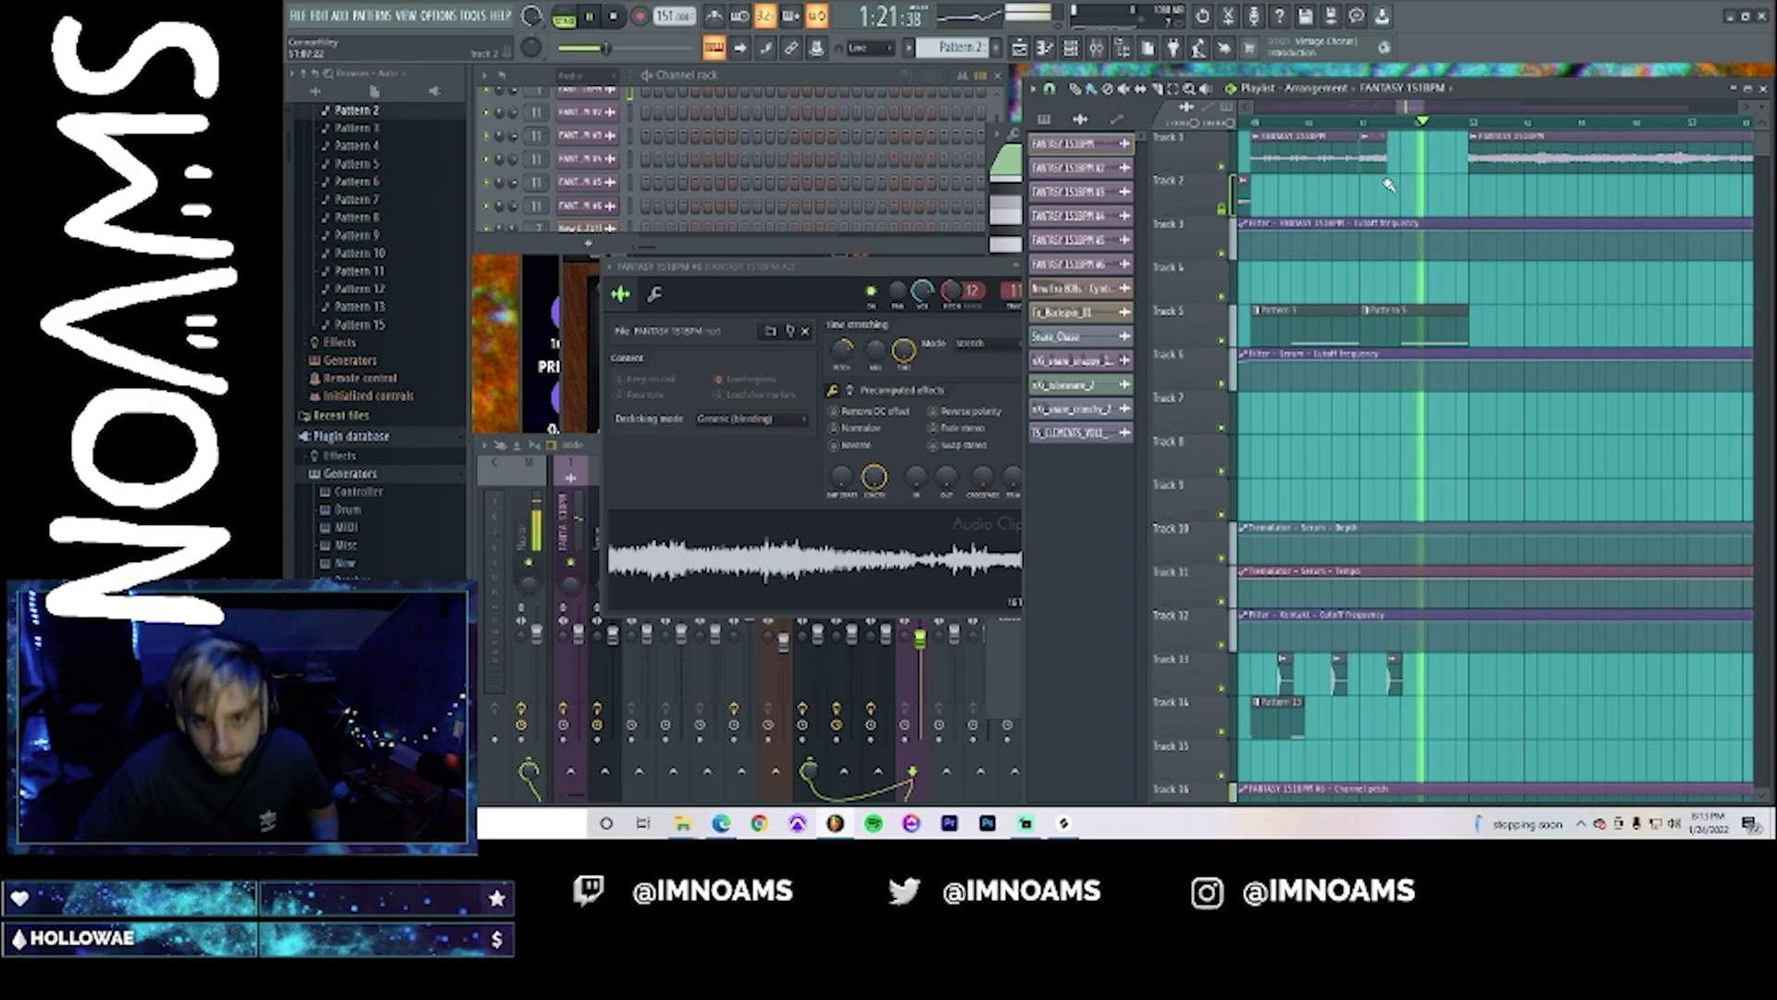
{"action": "key", "text": "space"}
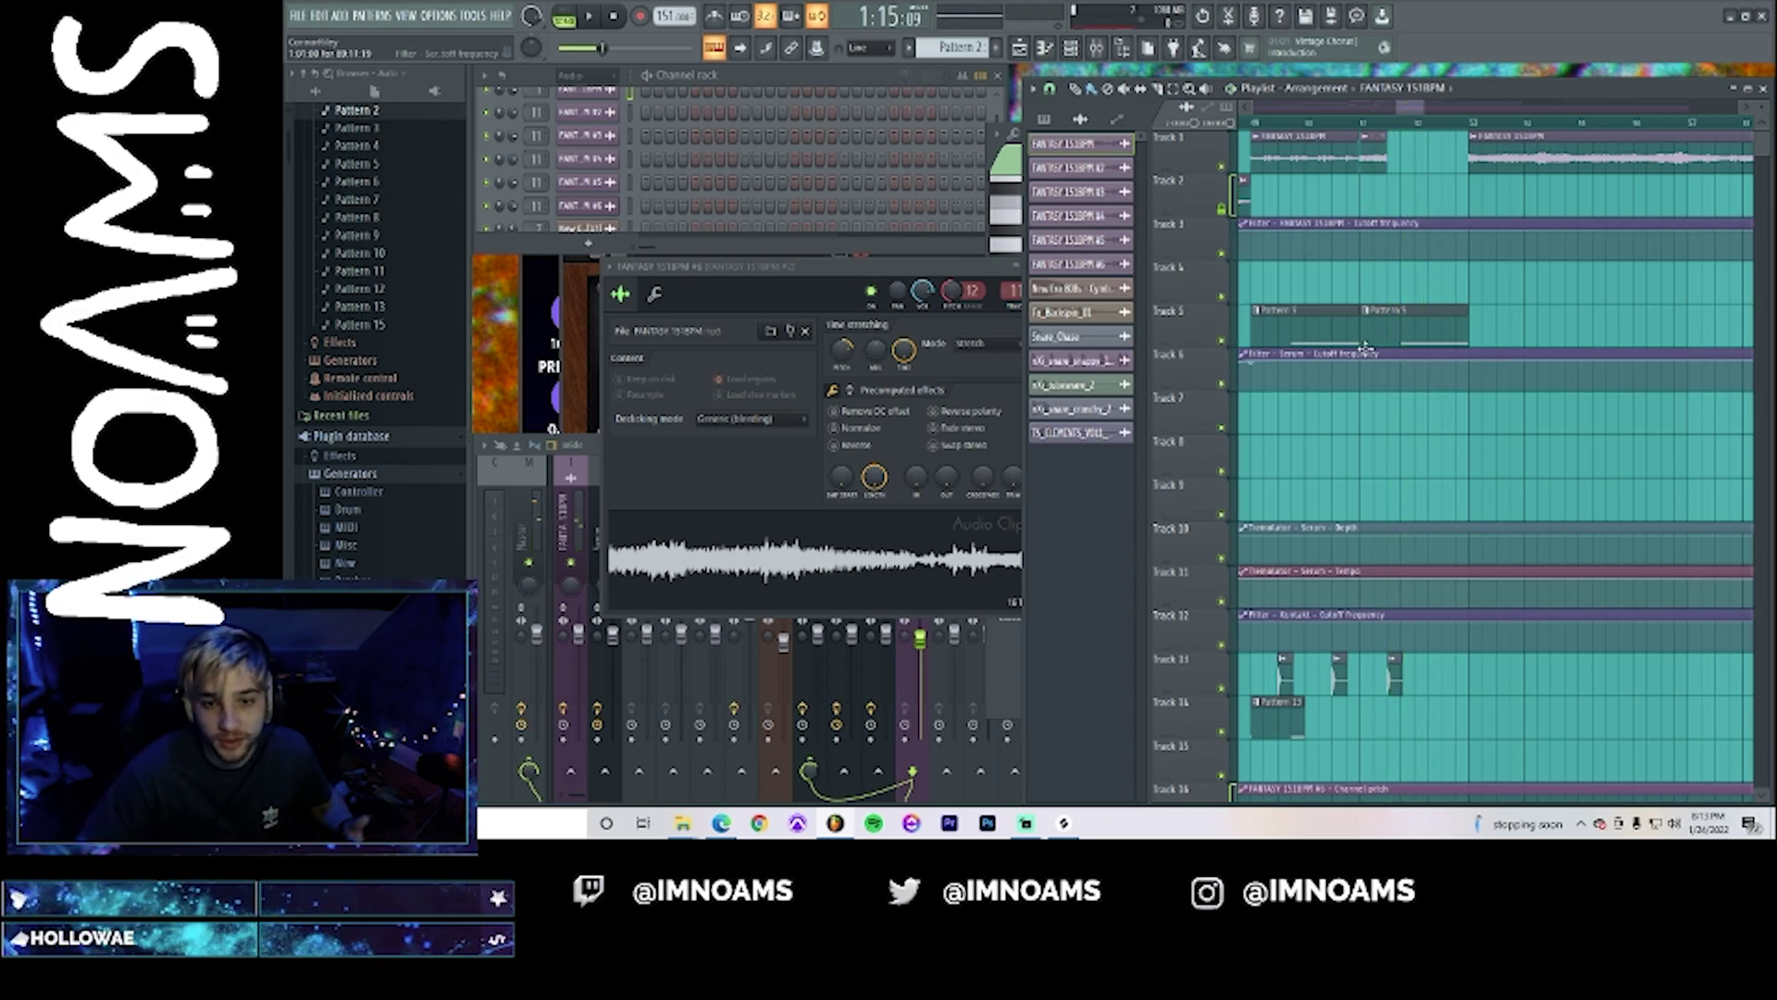
- Place a second copy of Pattern 13 on Track 14 at bar 51
{"action": "scroll", "coordinate": [1263, 576], "scroll_direction": "down", "scroll_amount": 2}
{"action": "left_click", "coordinate": [1291, 645]}
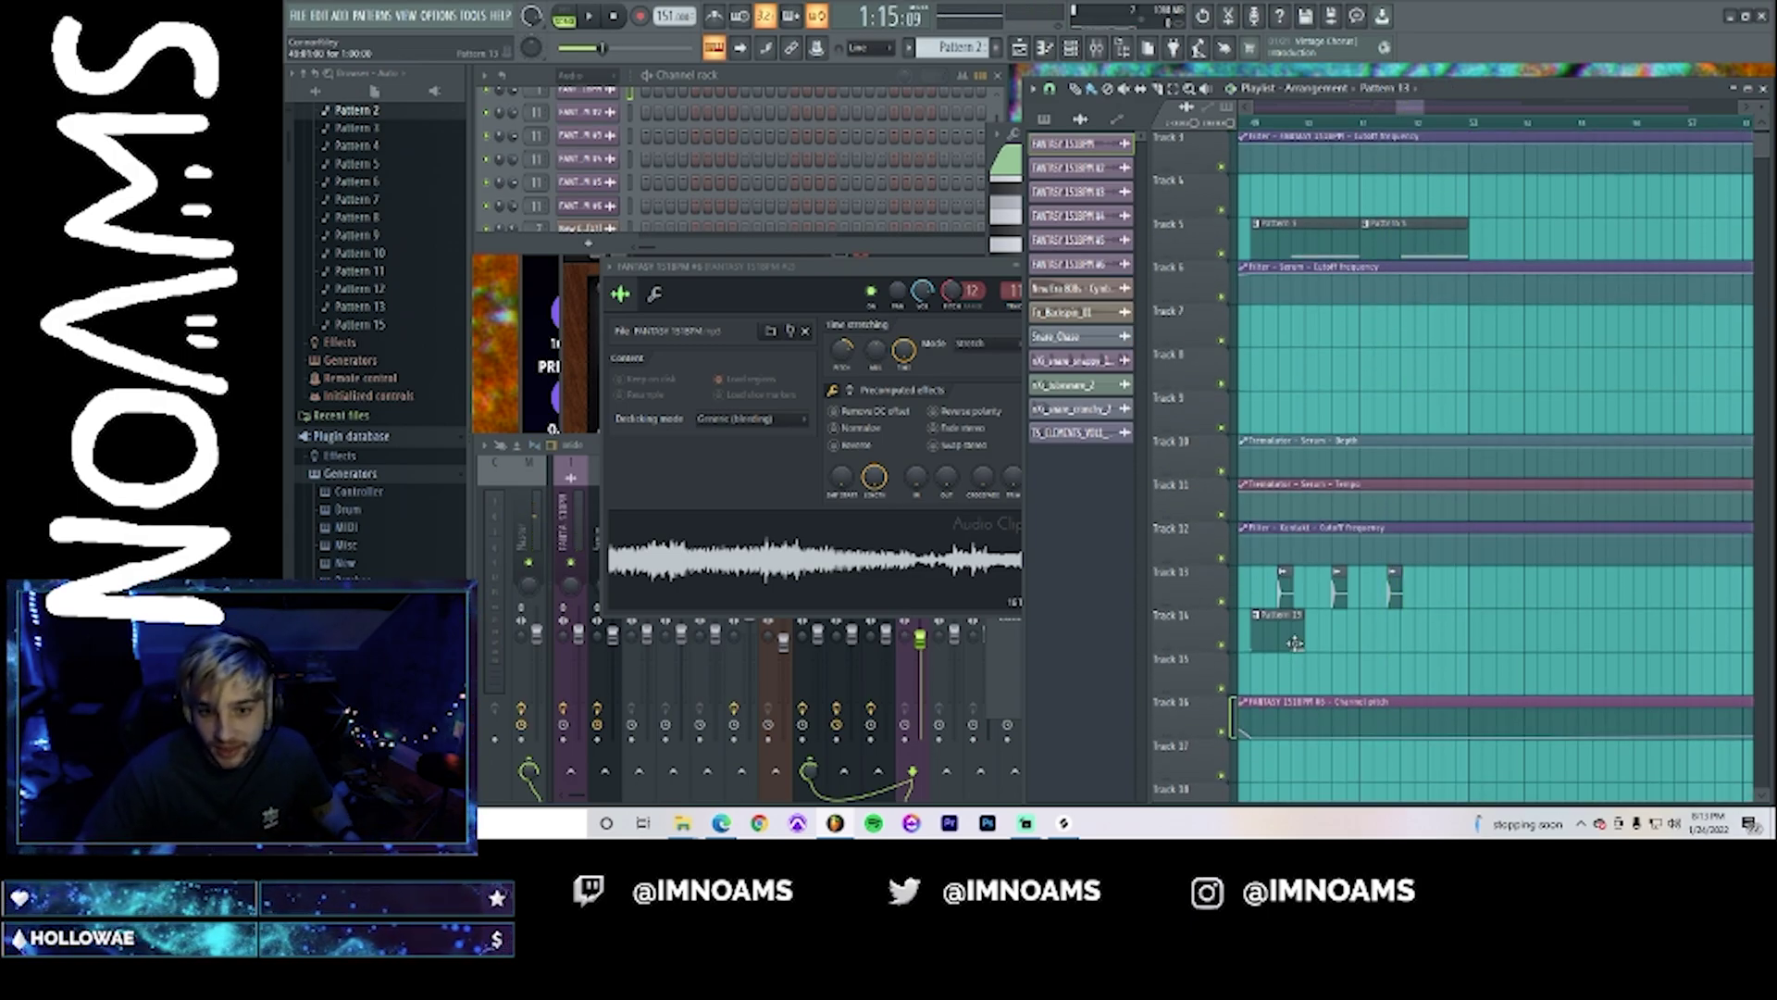
{"action": "left_click", "coordinate": [1370, 645]}
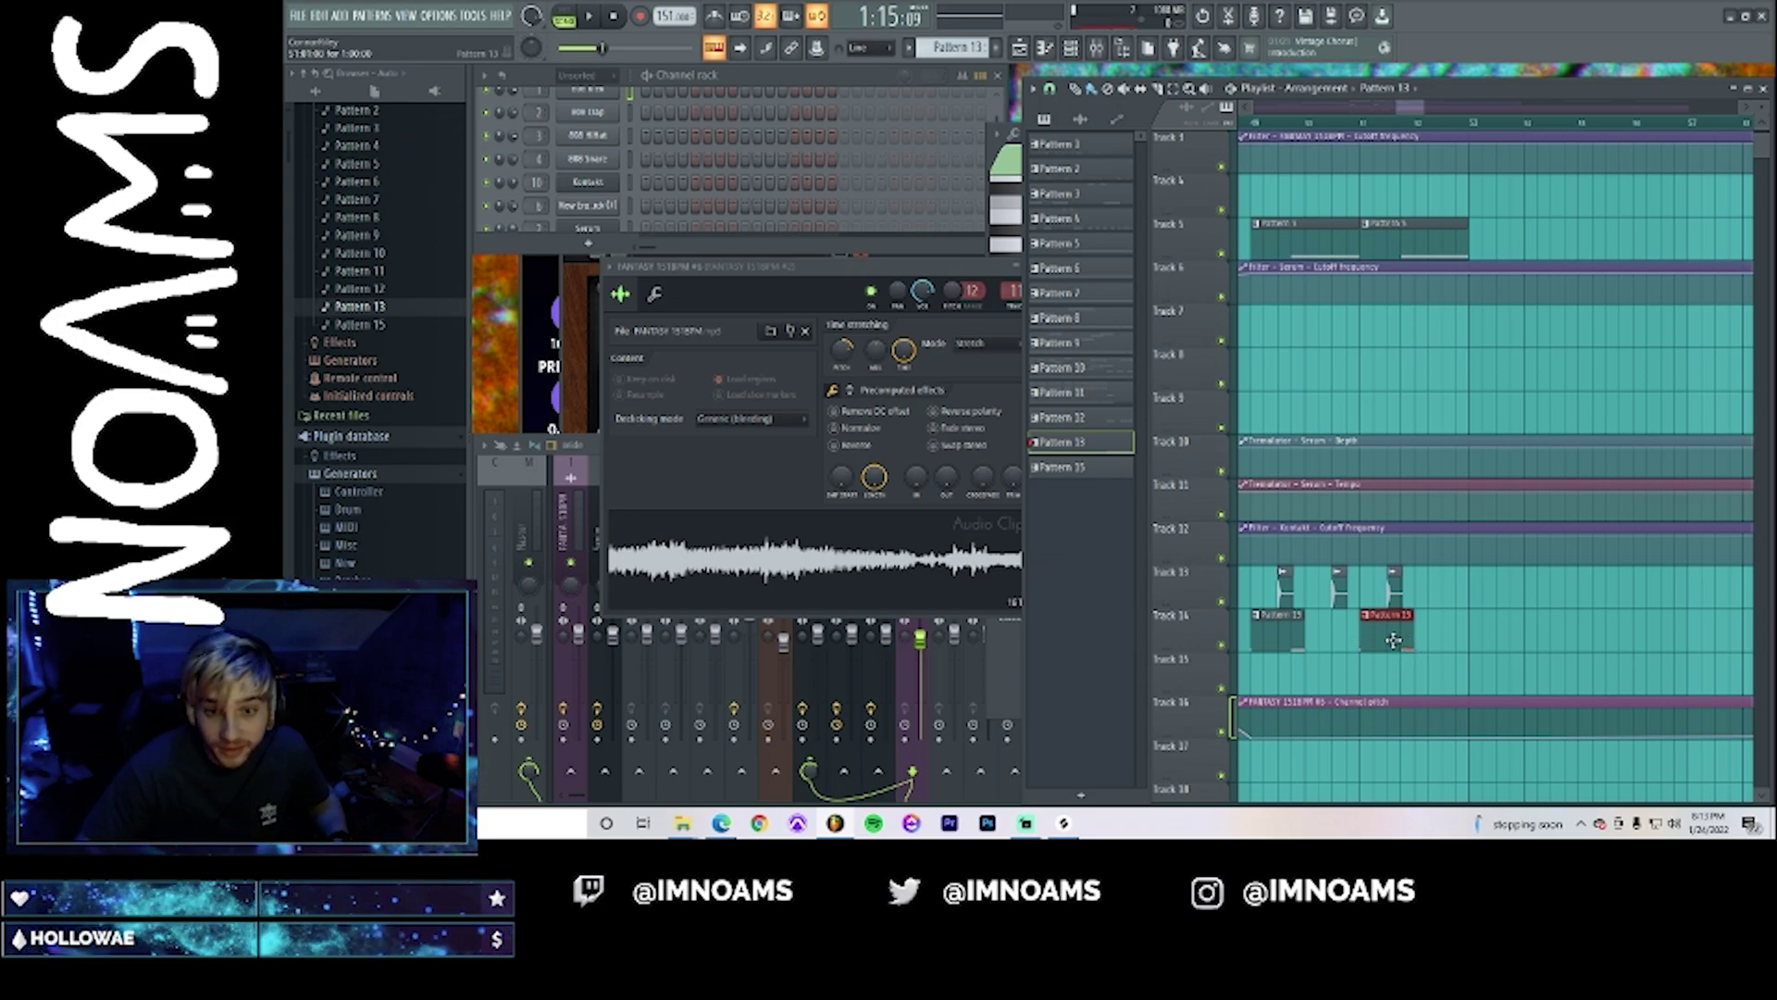
- Switch to Splice, search the samples for "ekali riser", and preview EKALI_fx_fill_blame_riser.wav
{"action": "mouse_move", "coordinate": [1410, 108]}
{"action": "left_mouse_down"}
{"action": "mouse_move", "coordinate": [1355, 111]}
{"action": "mouse_move", "coordinate": [1490, 112]}
{"action": "mouse_move", "coordinate": [1434, 110]}
{"action": "left_mouse_up"}
{"action": "scroll", "coordinate": [1432, 354], "scroll_direction": "down", "scroll_amount": 13}
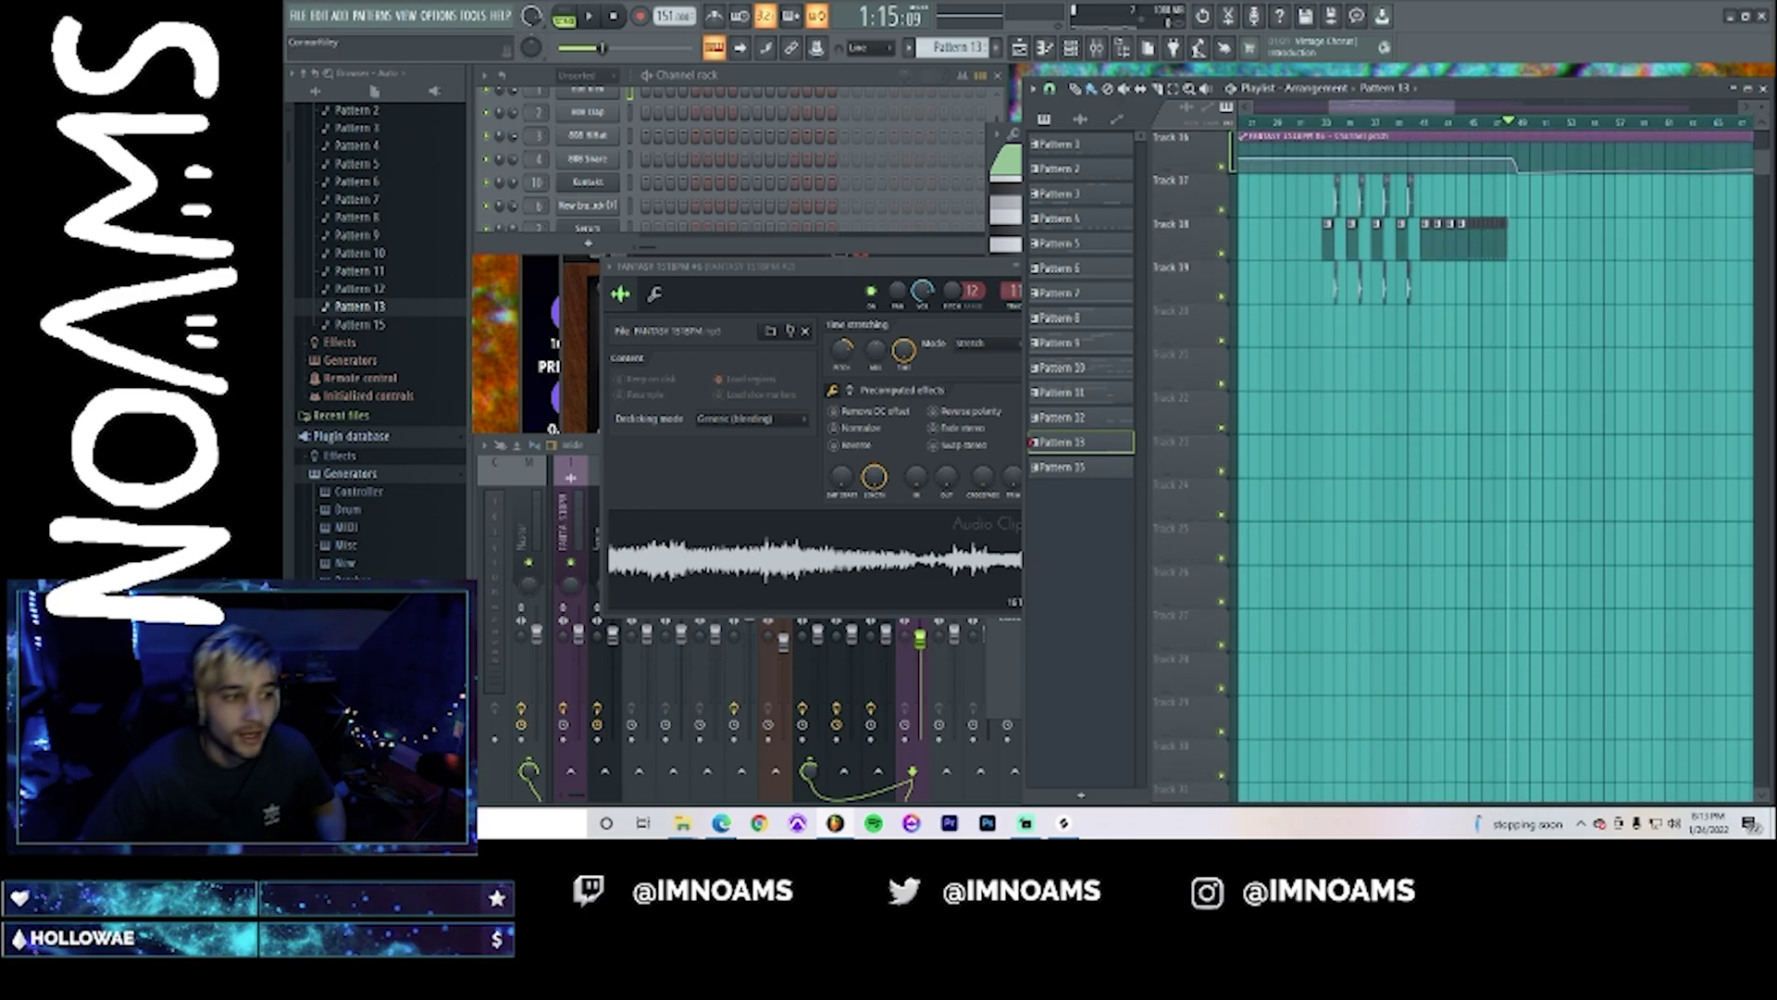
{"action": "left_click", "coordinate": [1064, 823]}
{"action": "left_click", "coordinate": [556, 47]}
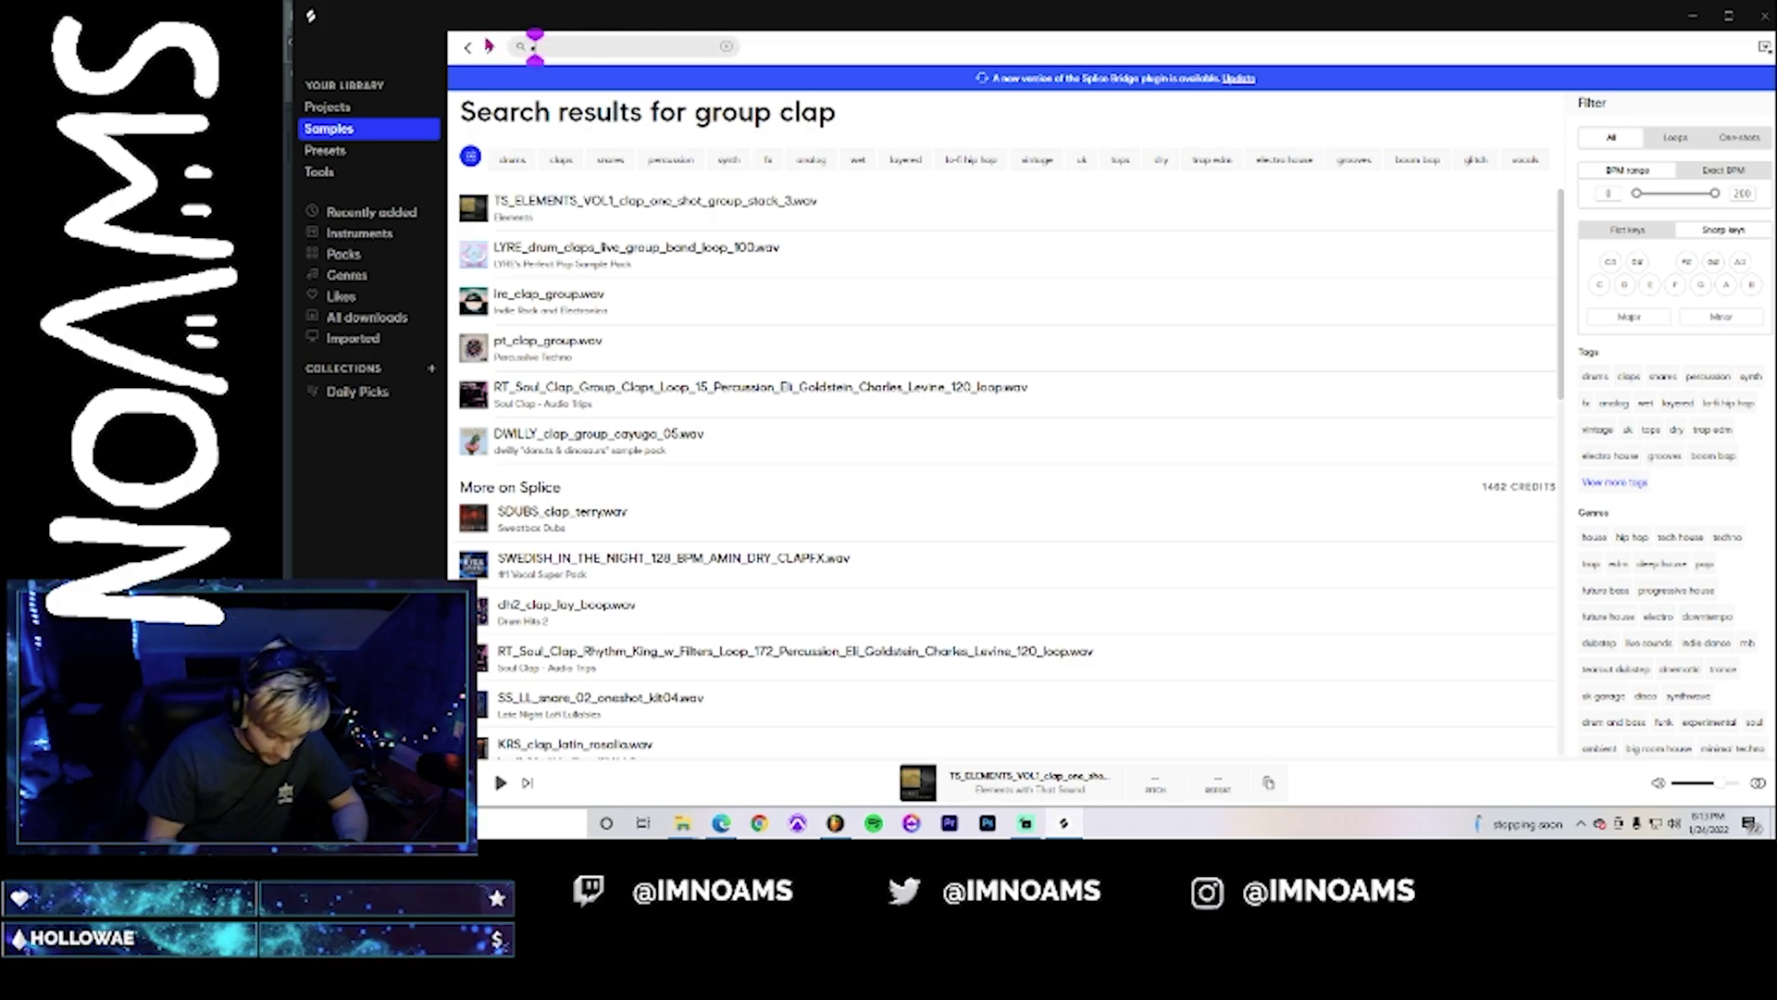
{"action": "type", "text": "elect"}
{"action": "type", "text": " riser"}
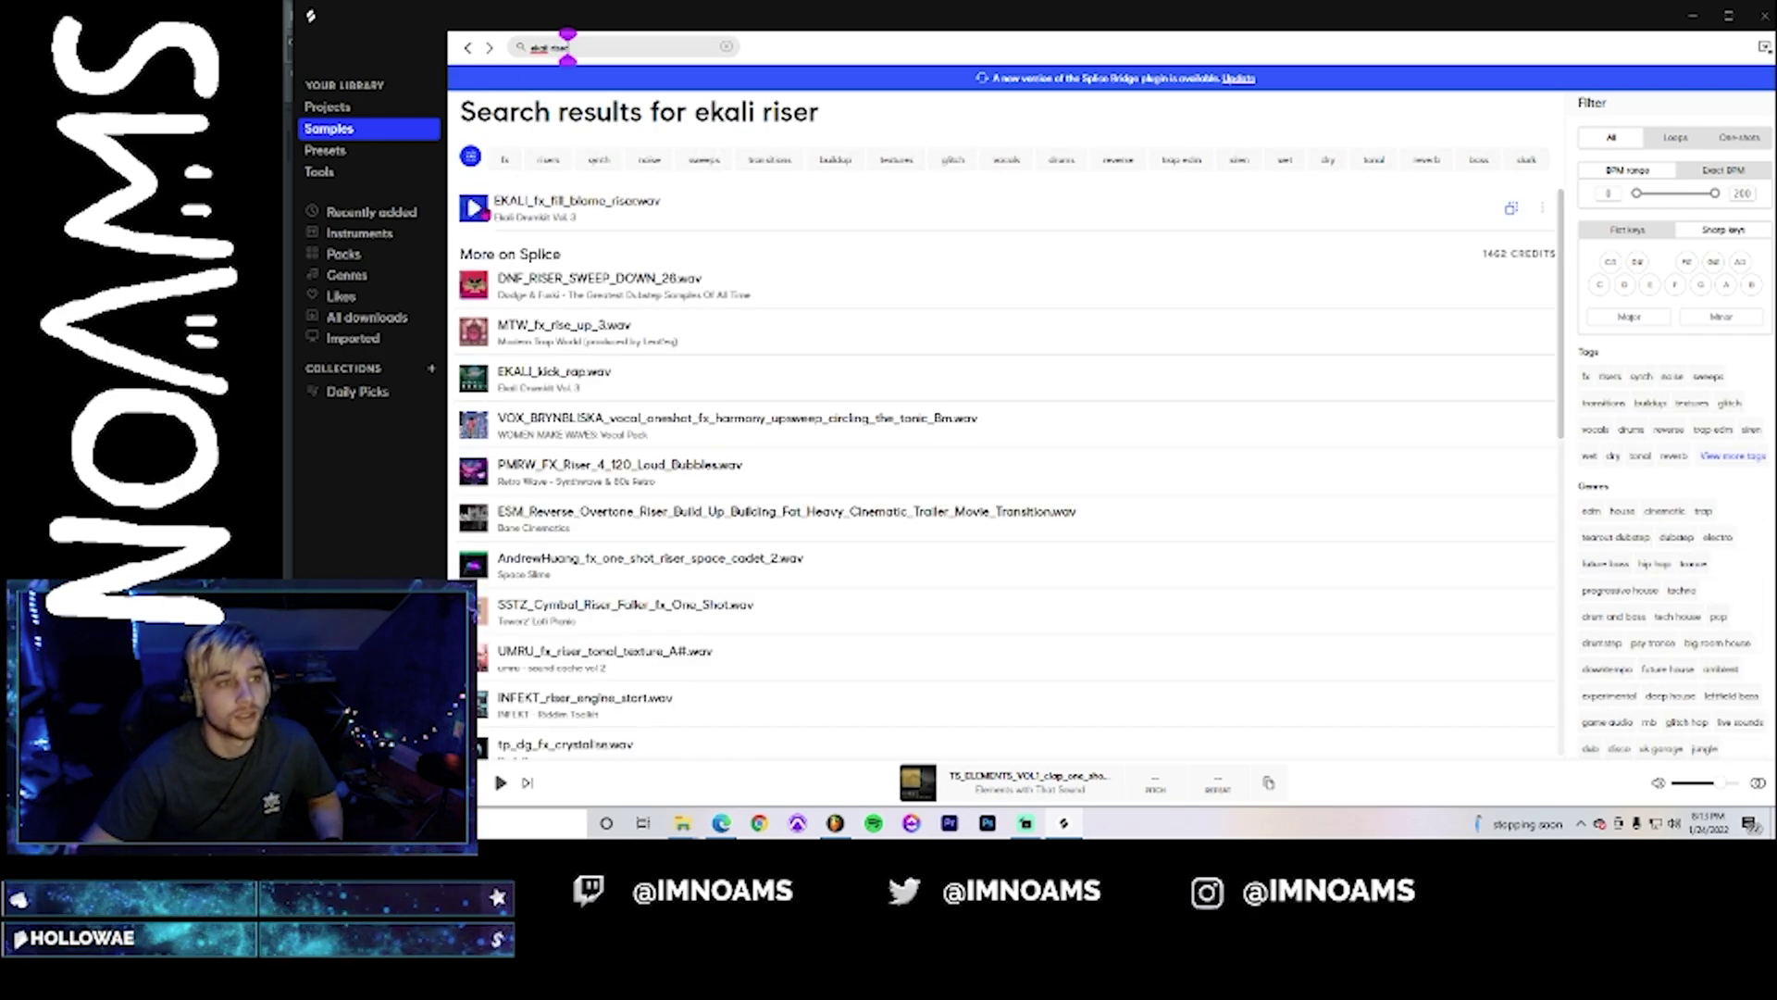
{"action": "left_click", "coordinate": [480, 209]}
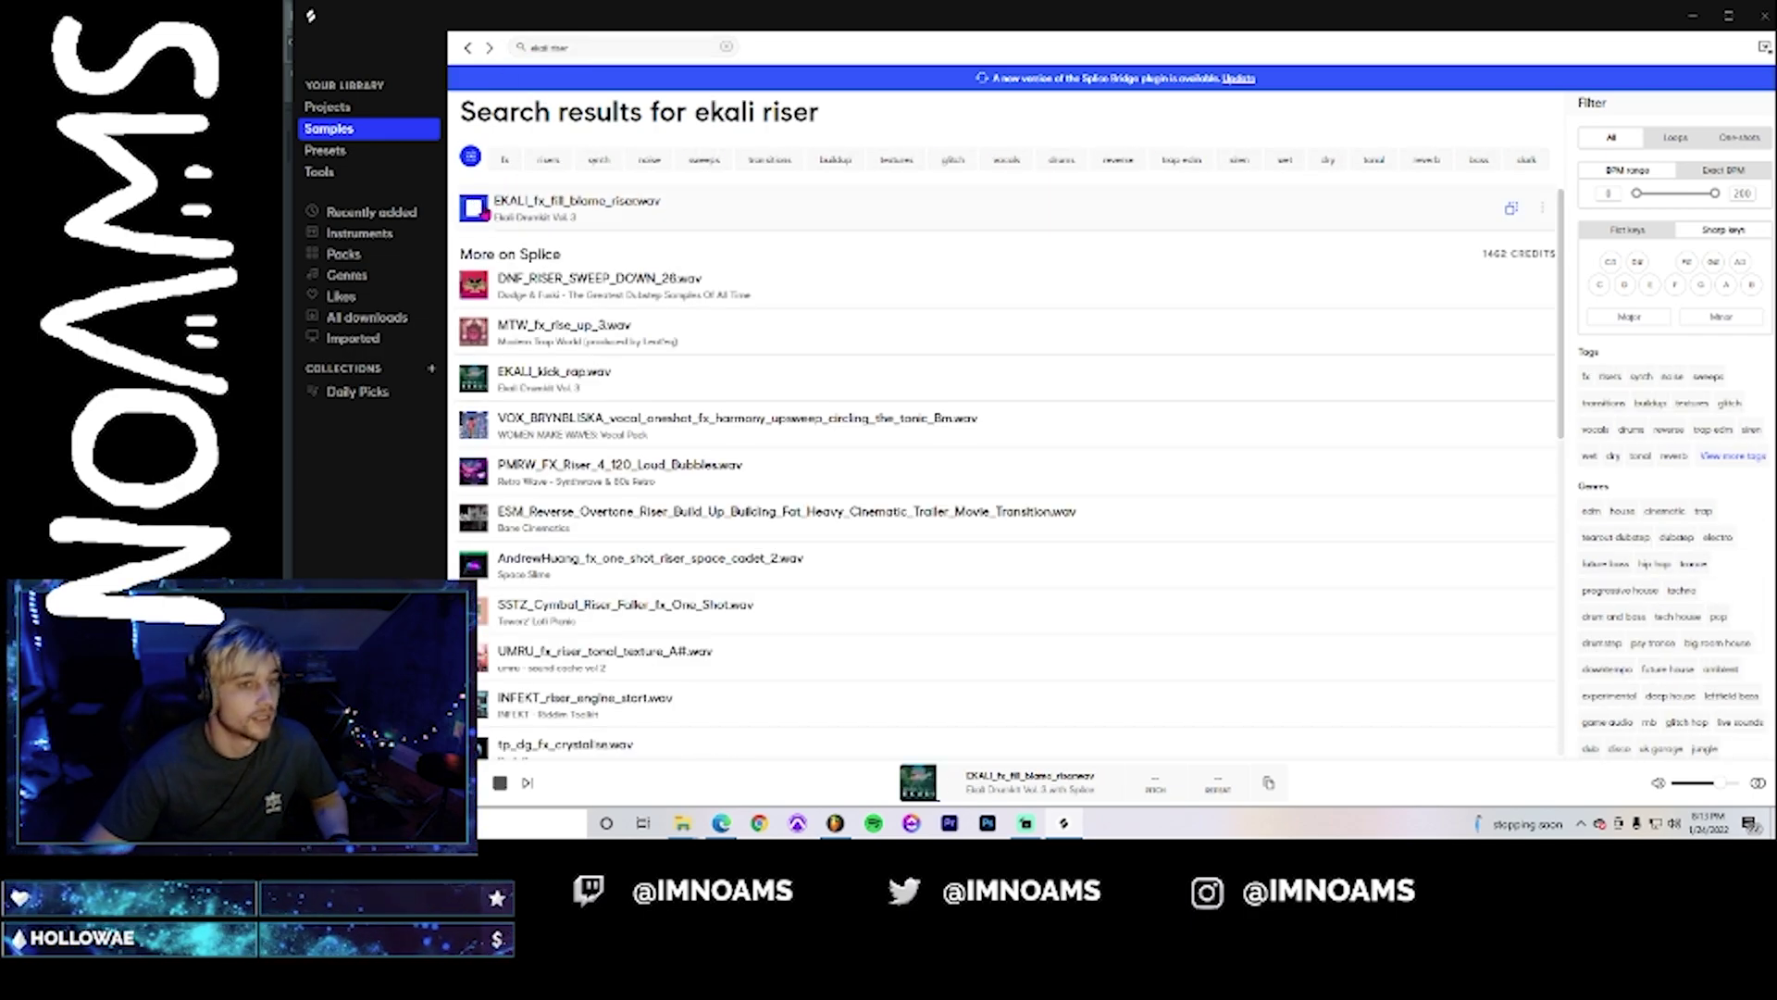
{"action": "left_click", "coordinate": [476, 211]}
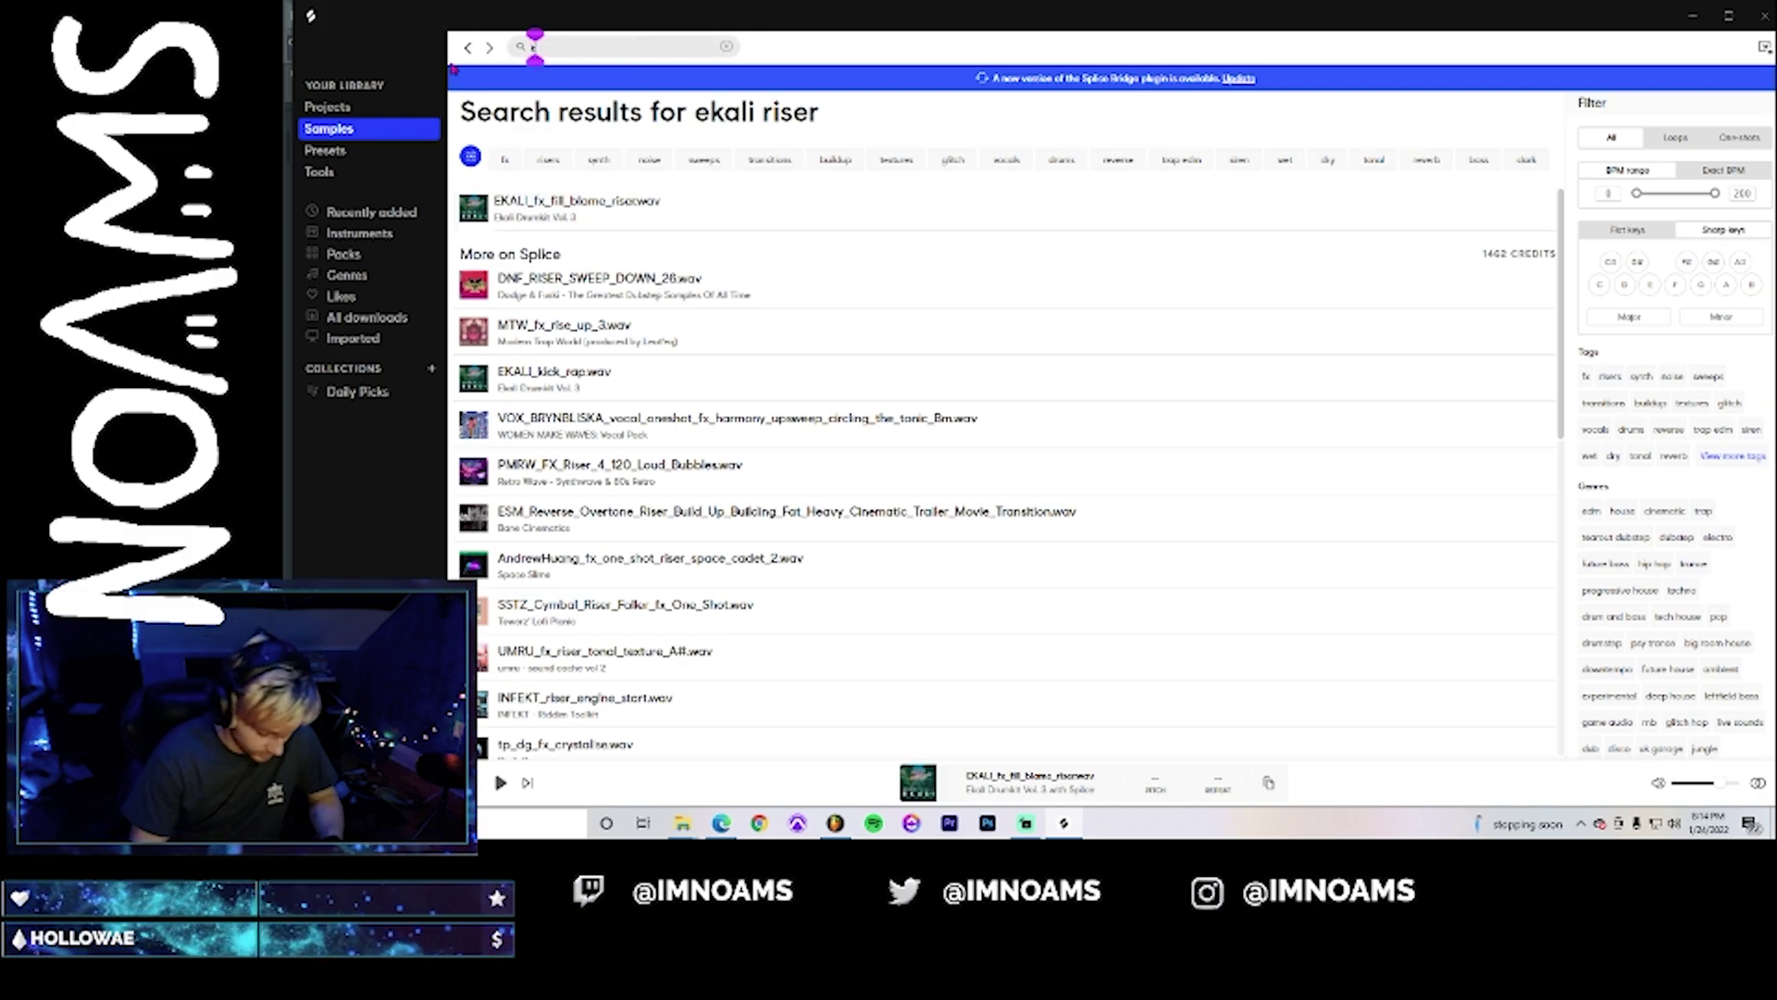
- Search Splice for "krane riser", preview KRANE_Silencio_Tense_Riser.wav, and add it to Track 20 of the FL Studio playlist near bar 49
{"action": "type", "text": "krane riser"}
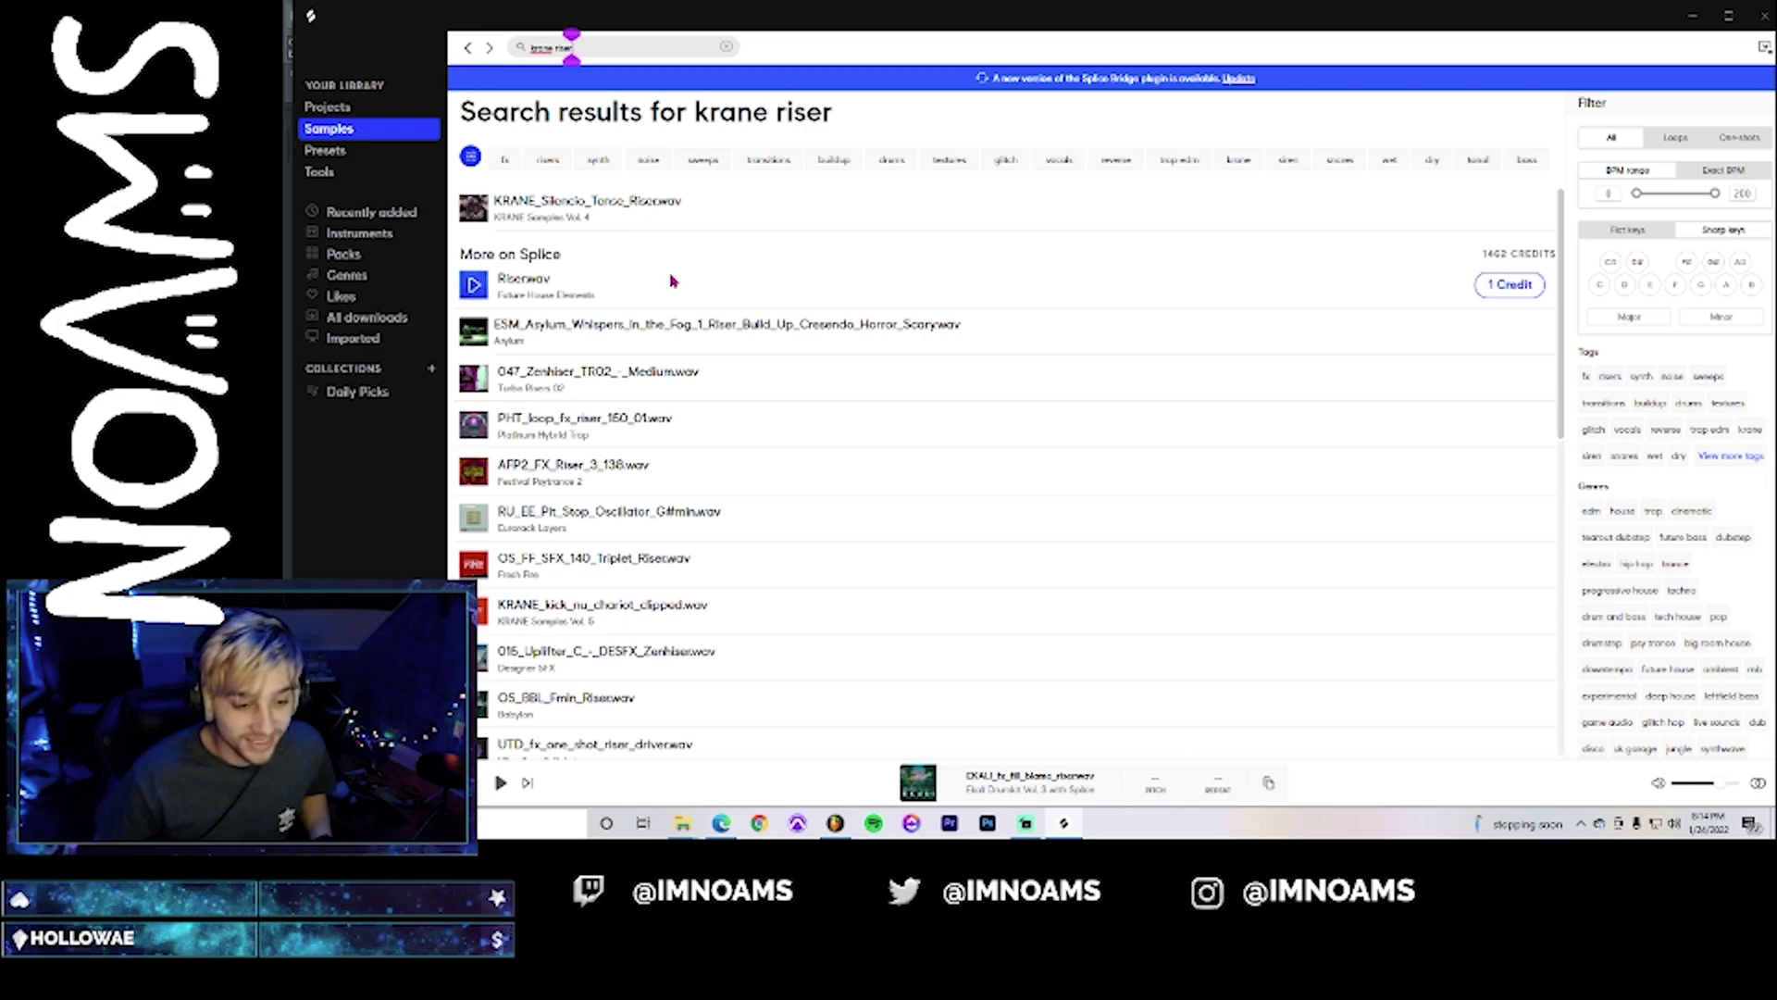
{"action": "left_click", "coordinate": [481, 222]}
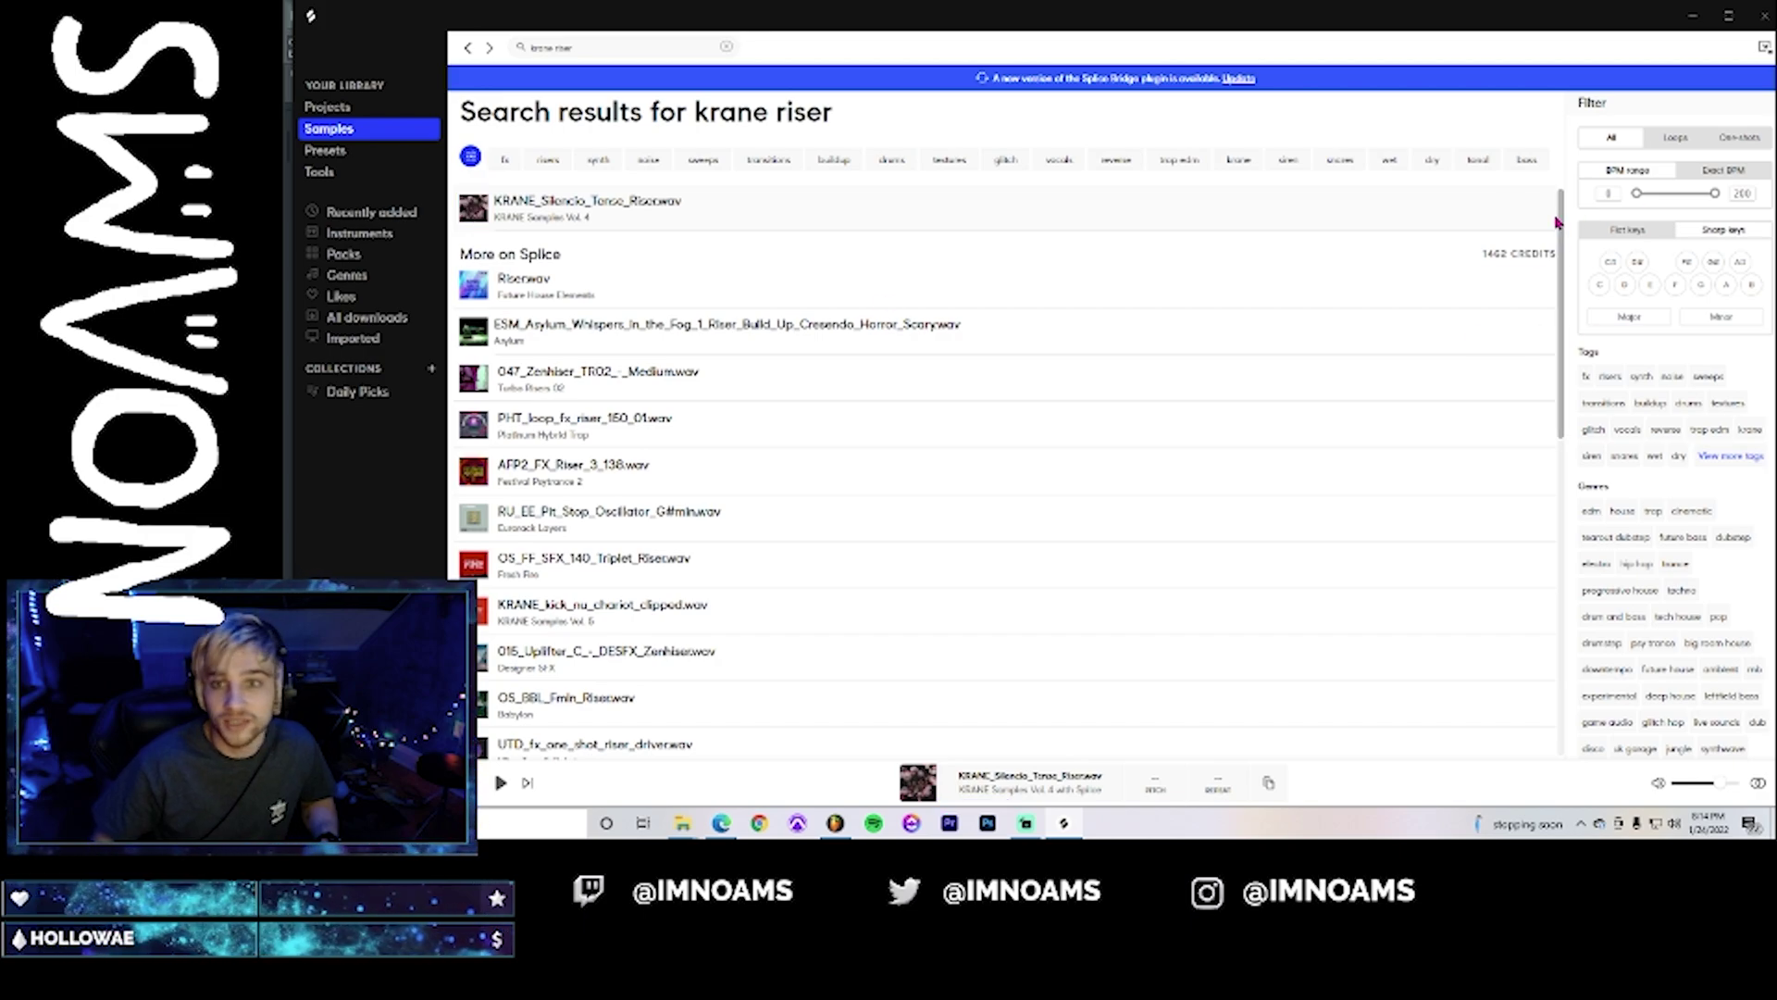
{"action": "left_click_drag", "start_coordinate": [1511, 208], "coordinate": [1479, 317]}
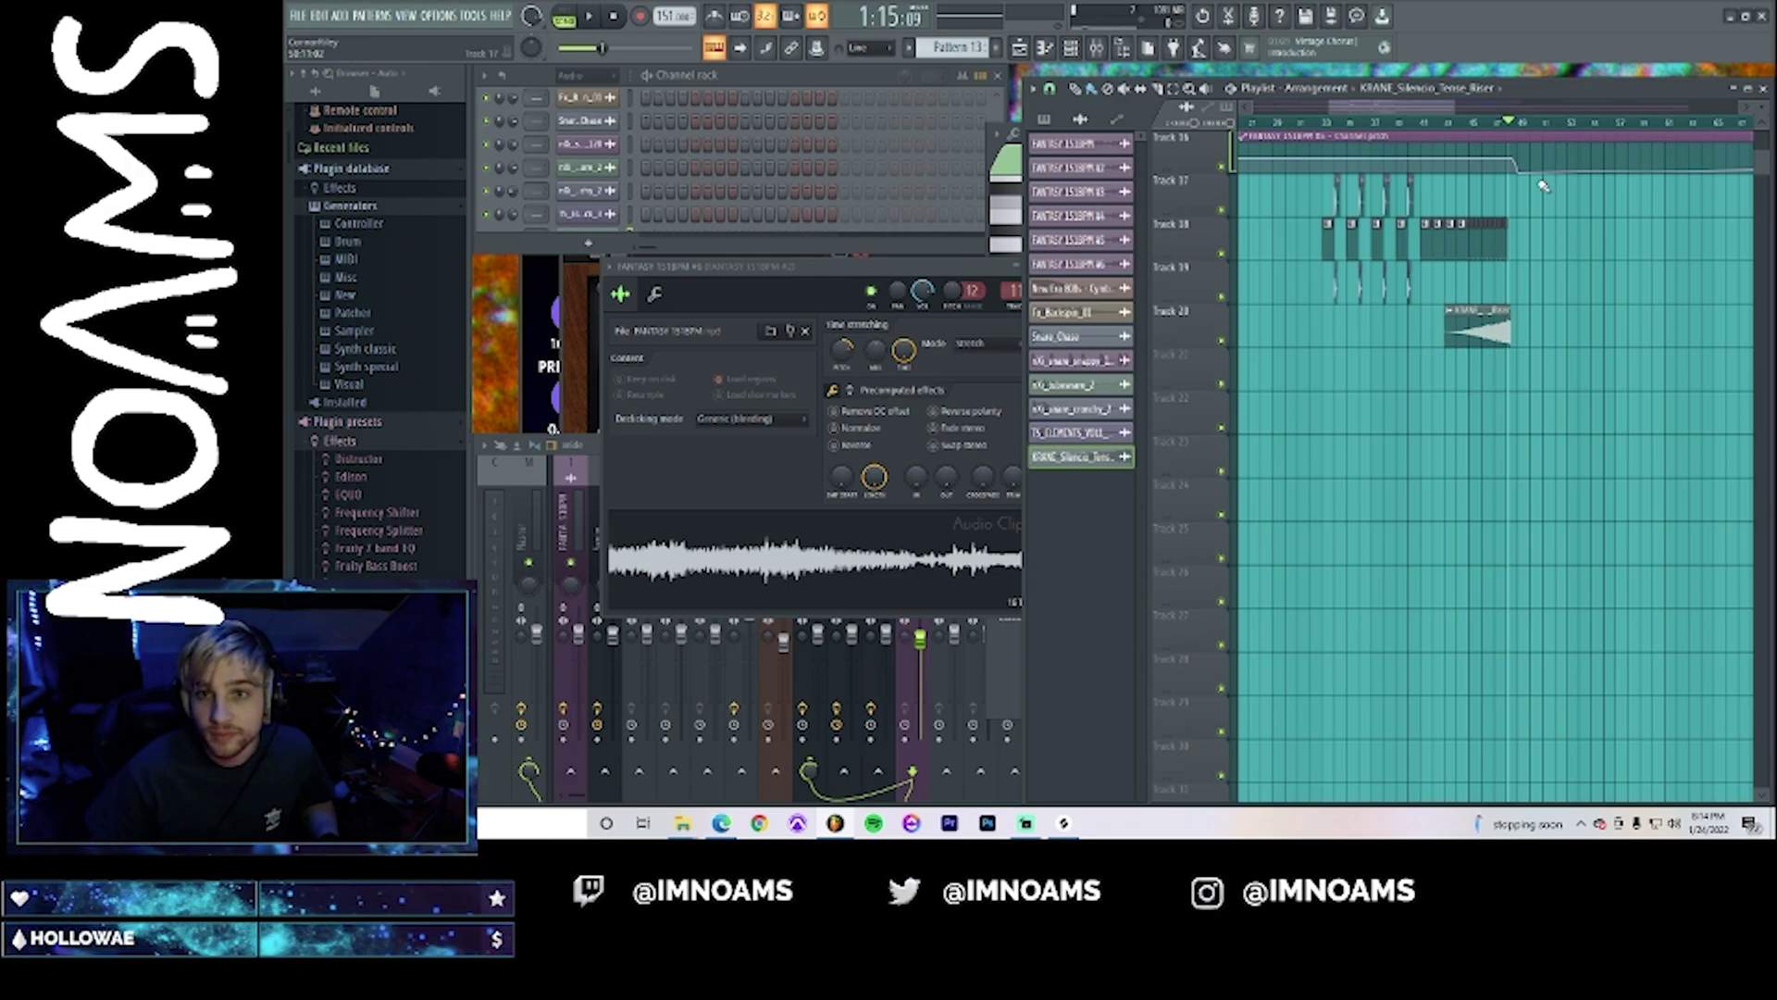
- Adjust the length and position of the KRANE riser clip on Track 20 so it ends at bar 49
{"action": "scroll", "coordinate": [1433, 111], "scroll_direction": "up", "scroll_amount": 4}
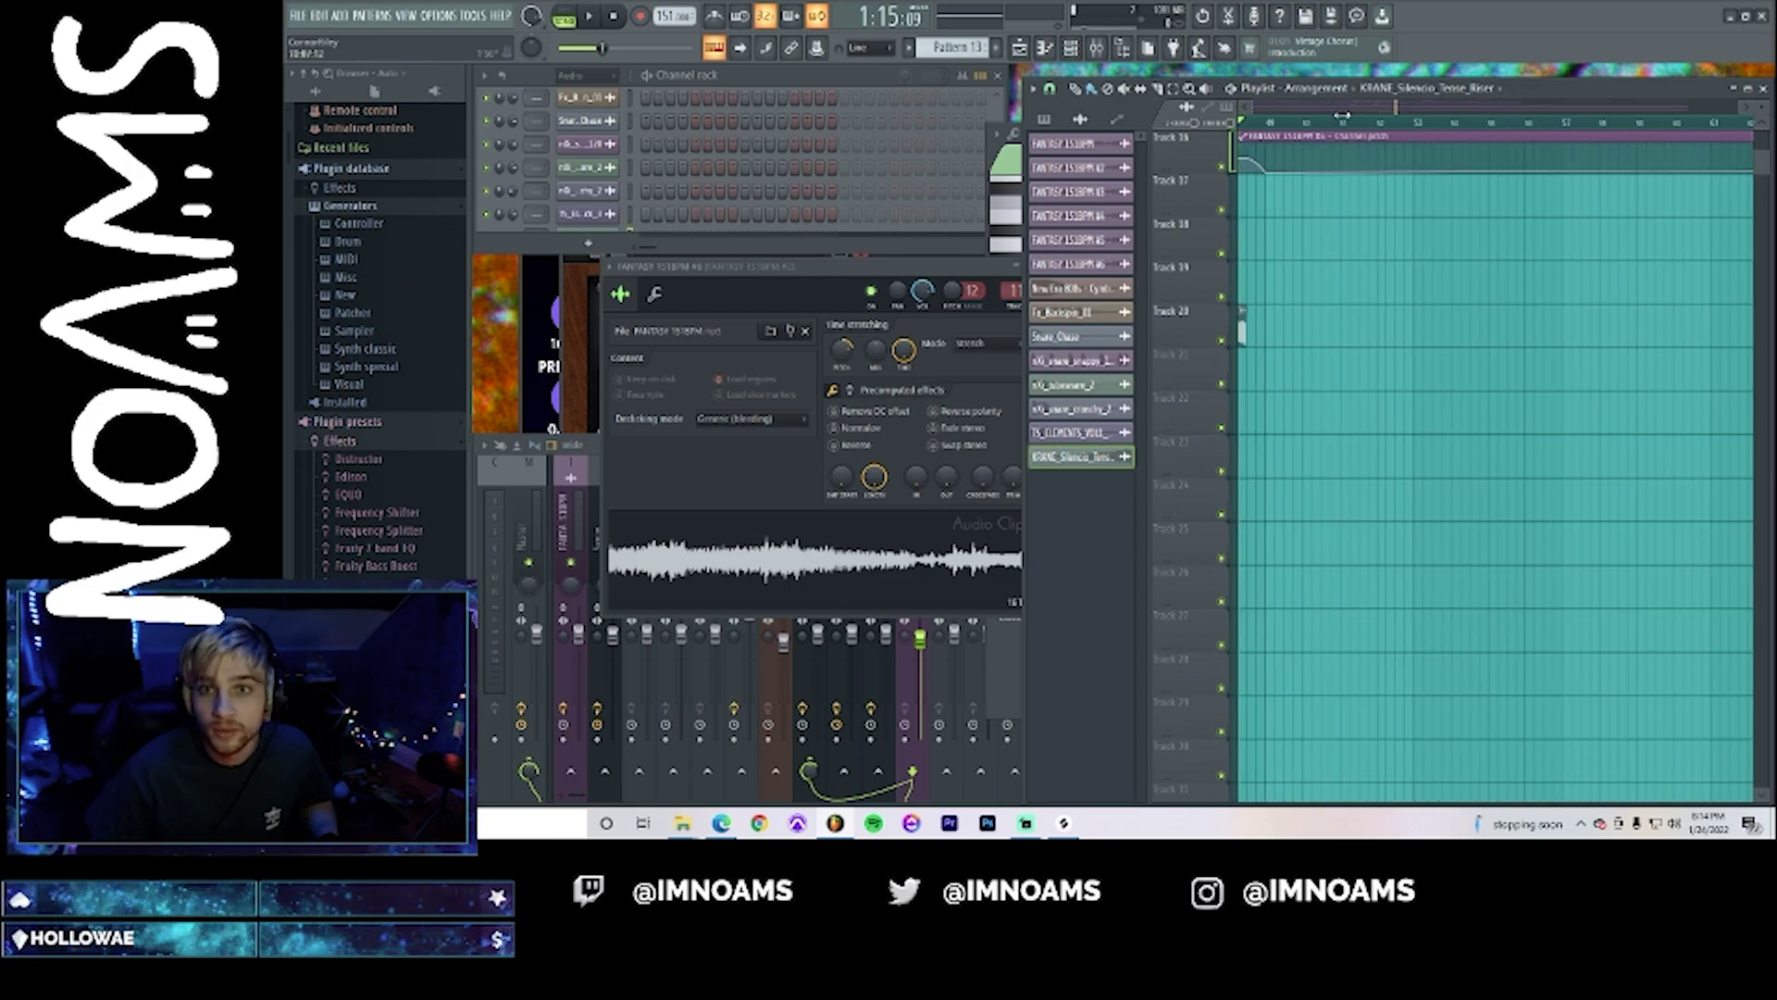
{"action": "scroll", "coordinate": [1633, 313], "scroll_direction": "down", "scroll_amount": 3}
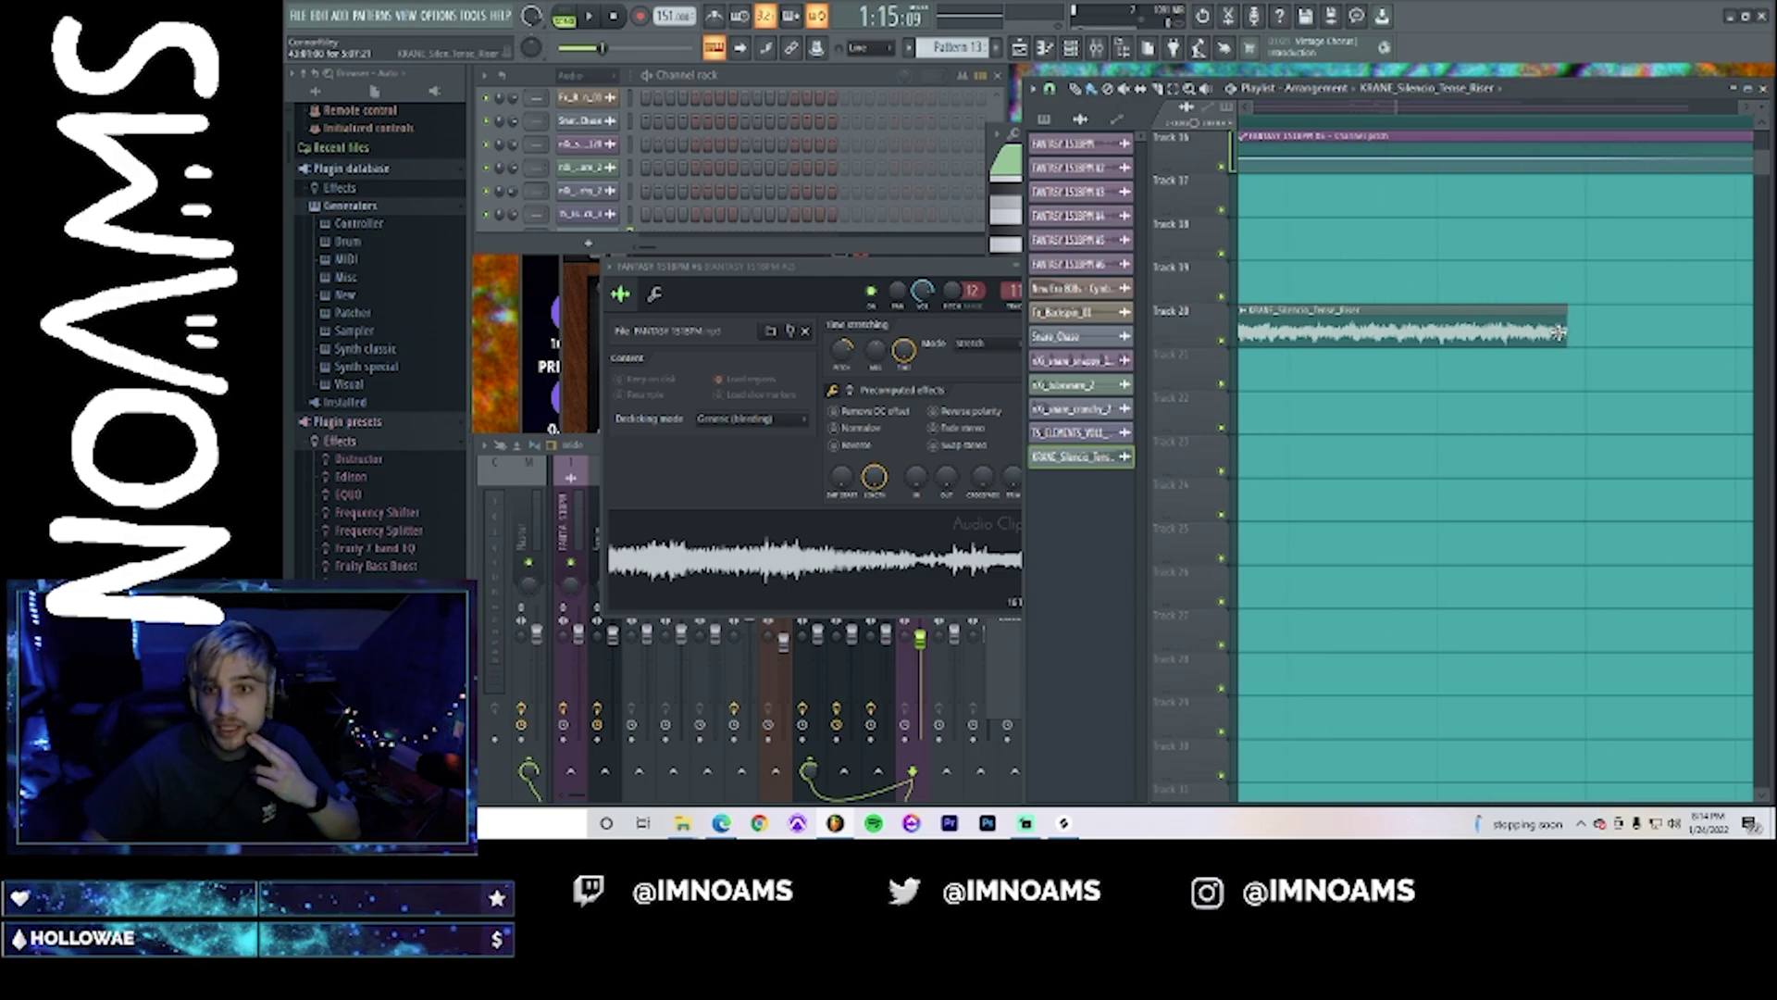
{"action": "left_click_drag", "start_coordinate": [1559, 333], "coordinate": [1586, 342]}
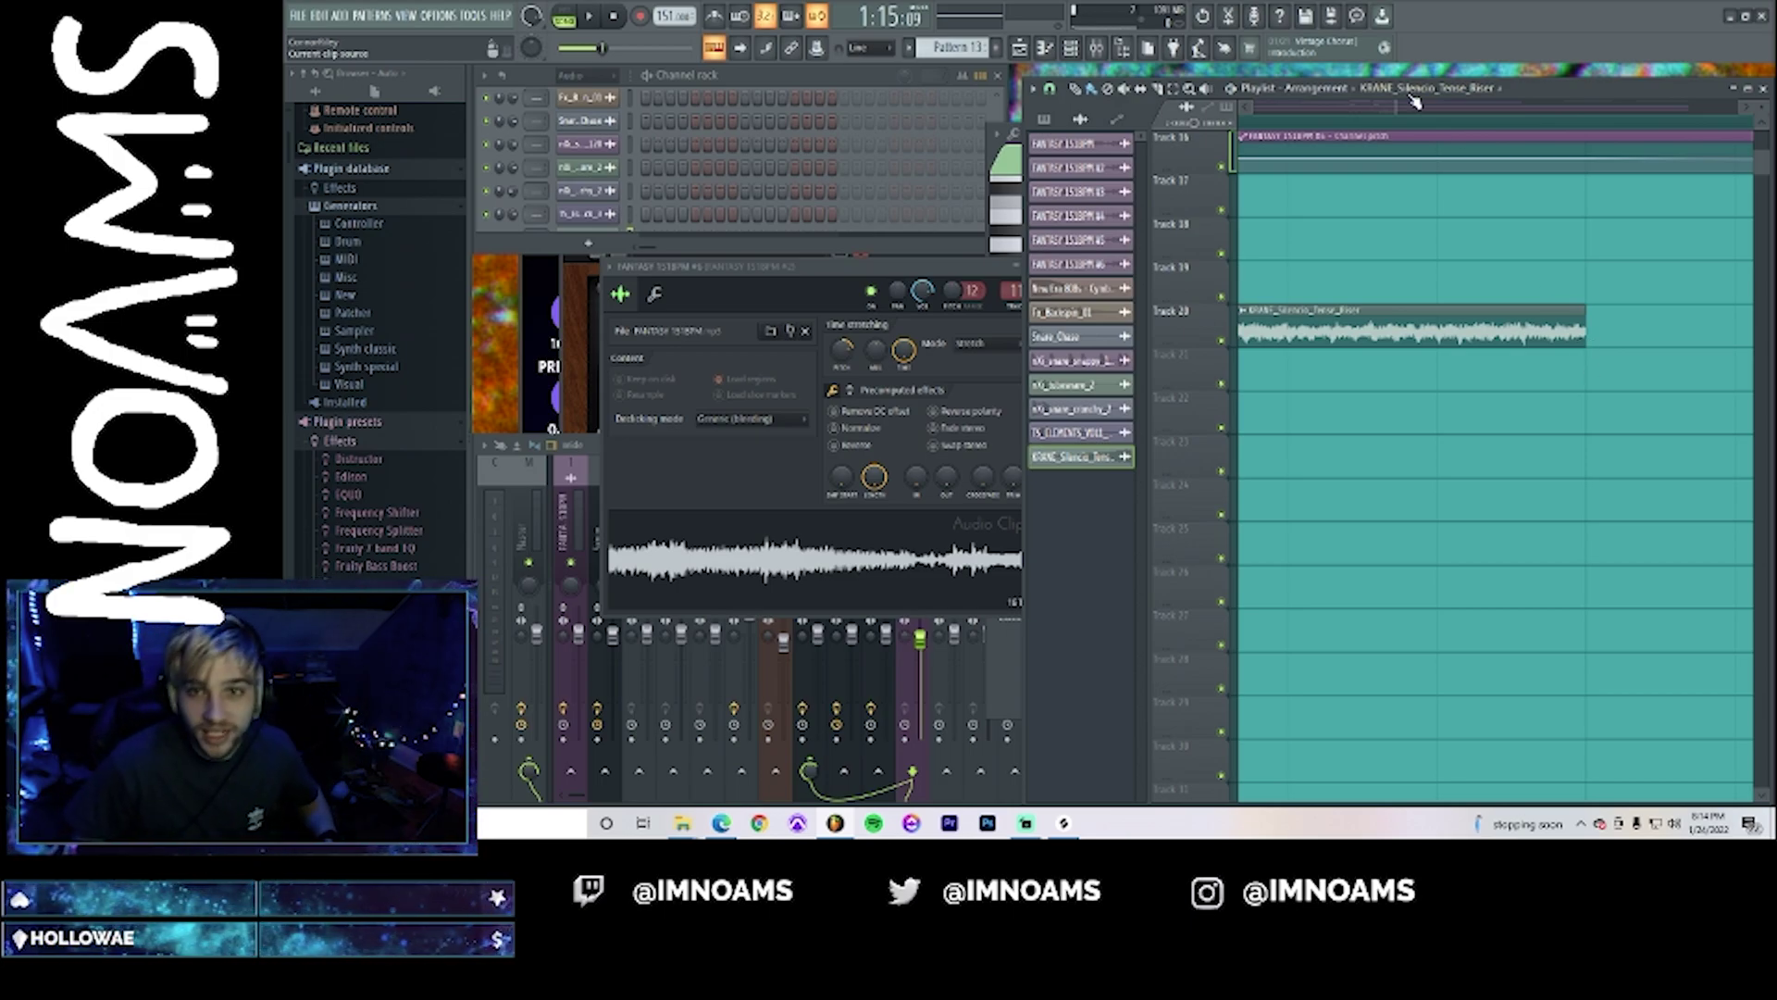
{"action": "left_click_drag", "start_coordinate": [1399, 109], "coordinate": [1474, 108]}
{"action": "left_click_drag", "start_coordinate": [1453, 108], "coordinate": [1434, 108]}
{"action": "left_click_drag", "start_coordinate": [1368, 320], "coordinate": [1361, 326]}
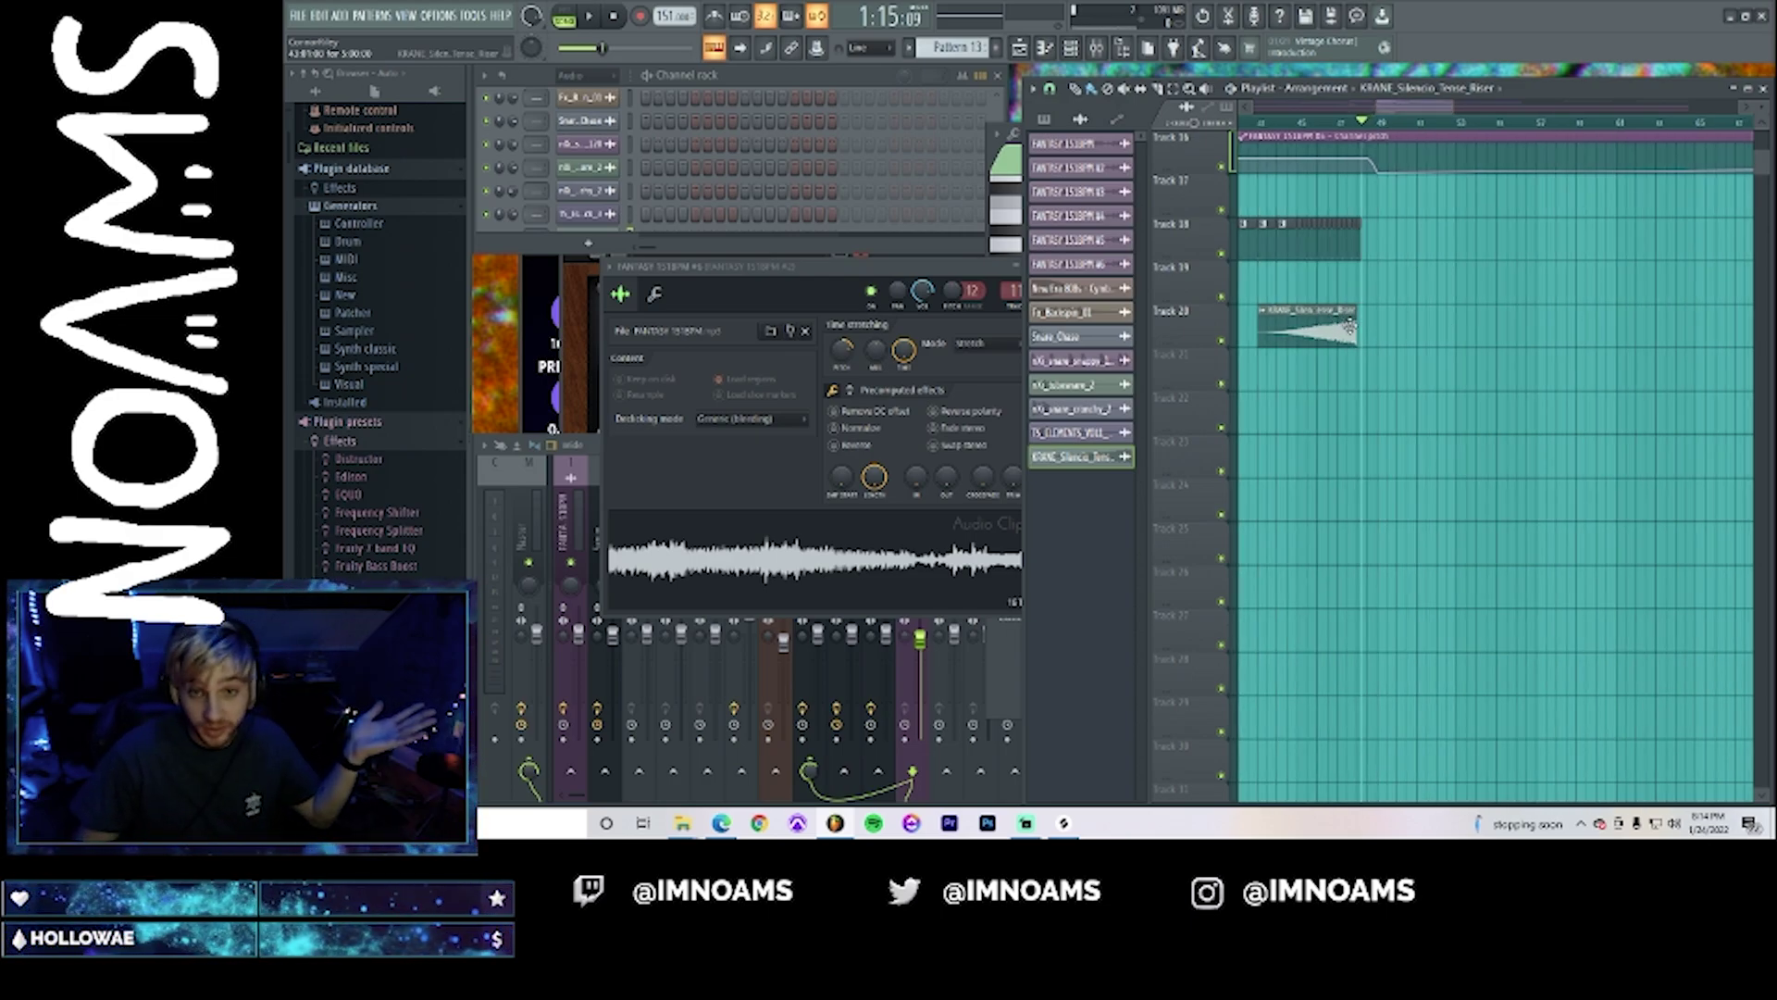
{"action": "left_click_drag", "start_coordinate": [1363, 328], "coordinate": [1348, 335]}
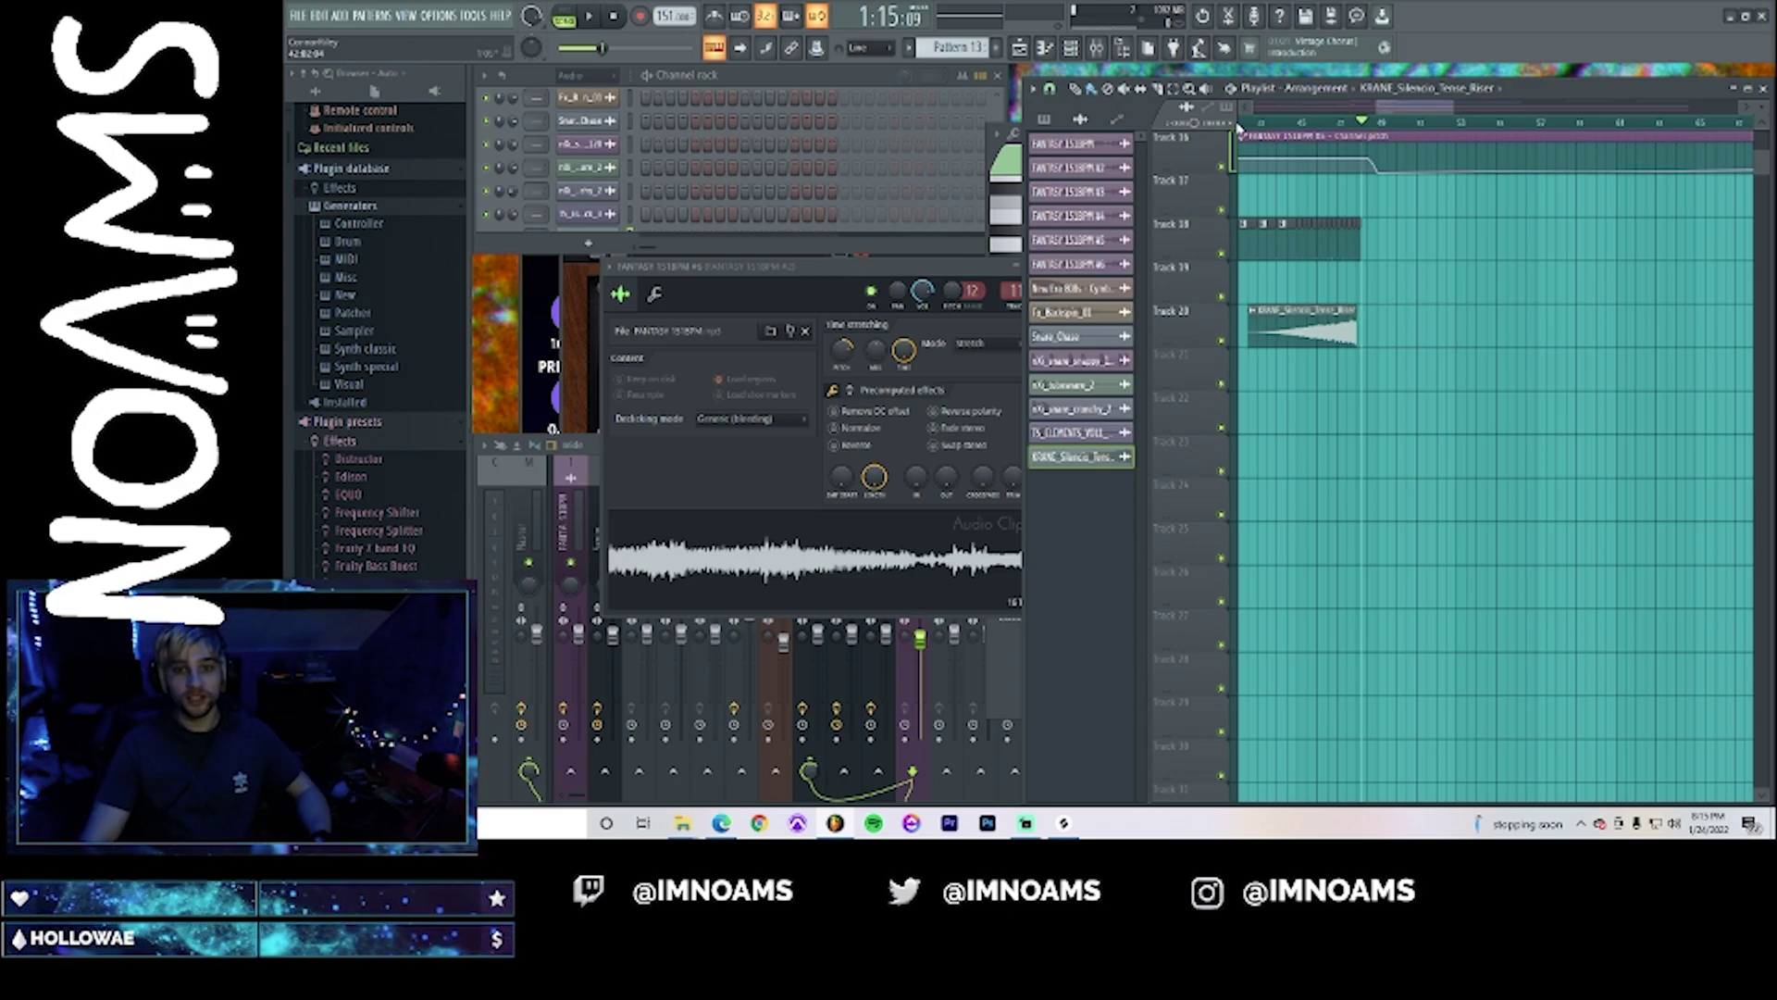
- Lower the KRANE riser's channel volume while playing the buildup into bar 49
{"action": "left_click", "coordinate": [1241, 126]}
{"action": "key", "text": "space"}
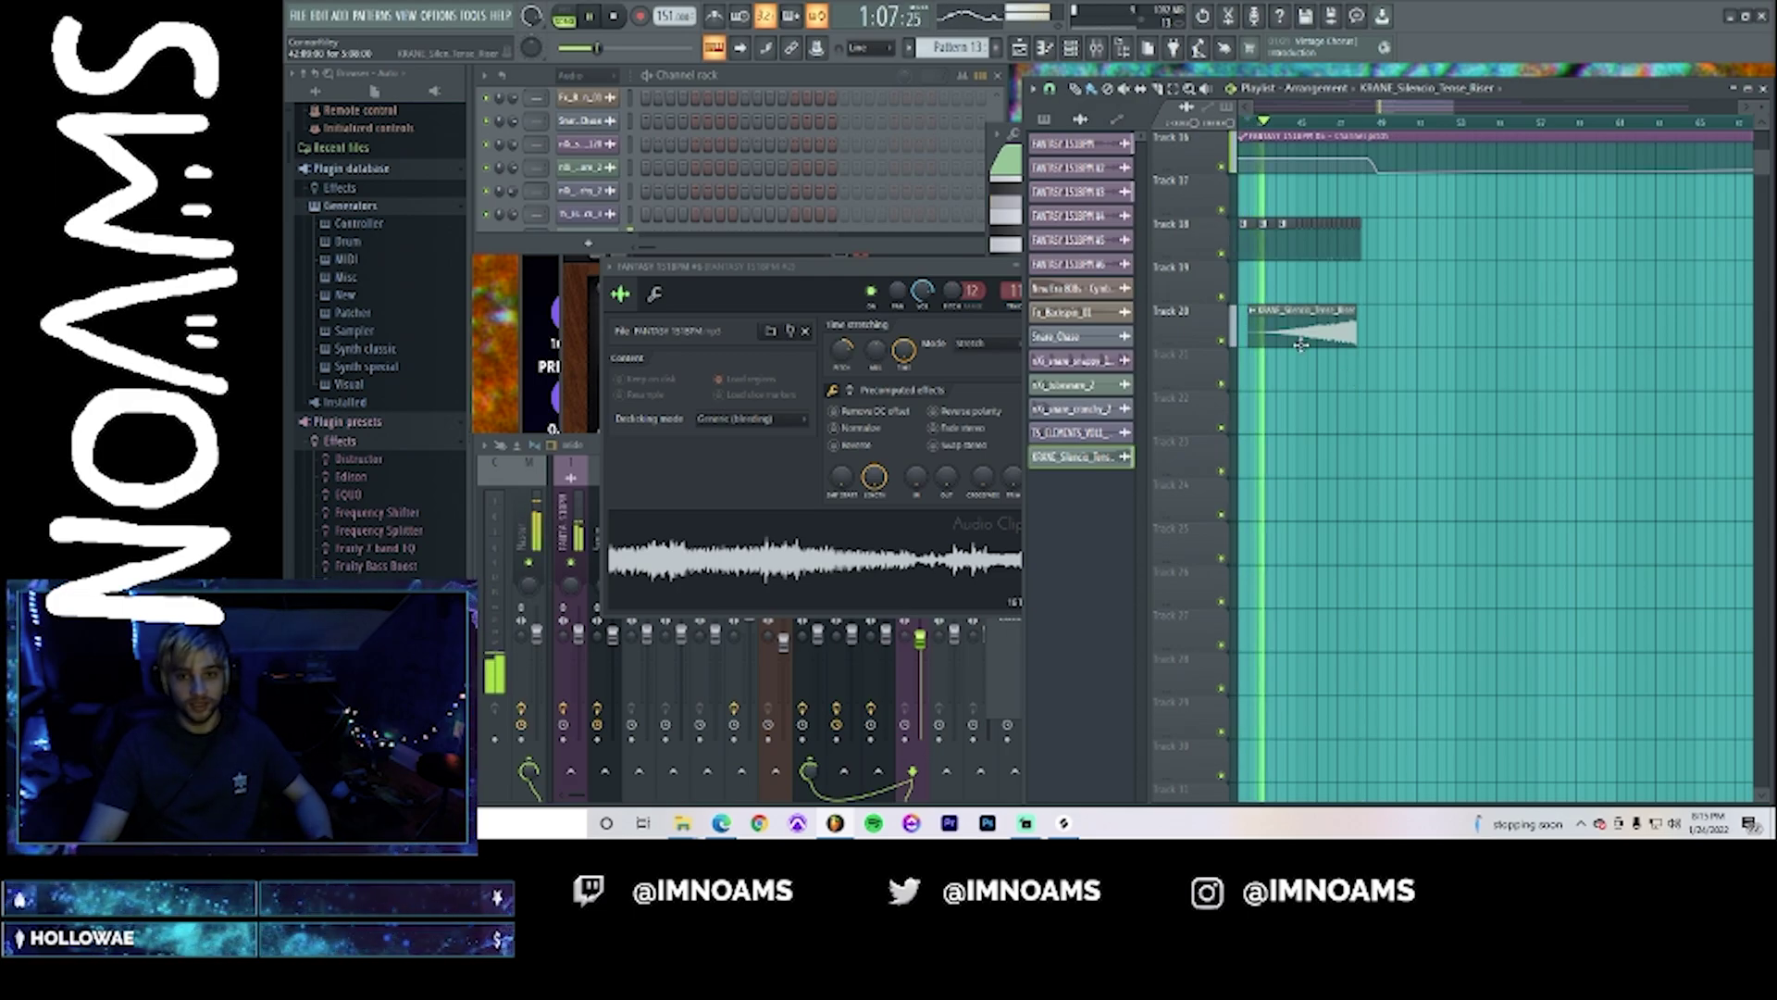
{"action": "double_click", "coordinate": [1300, 345]}
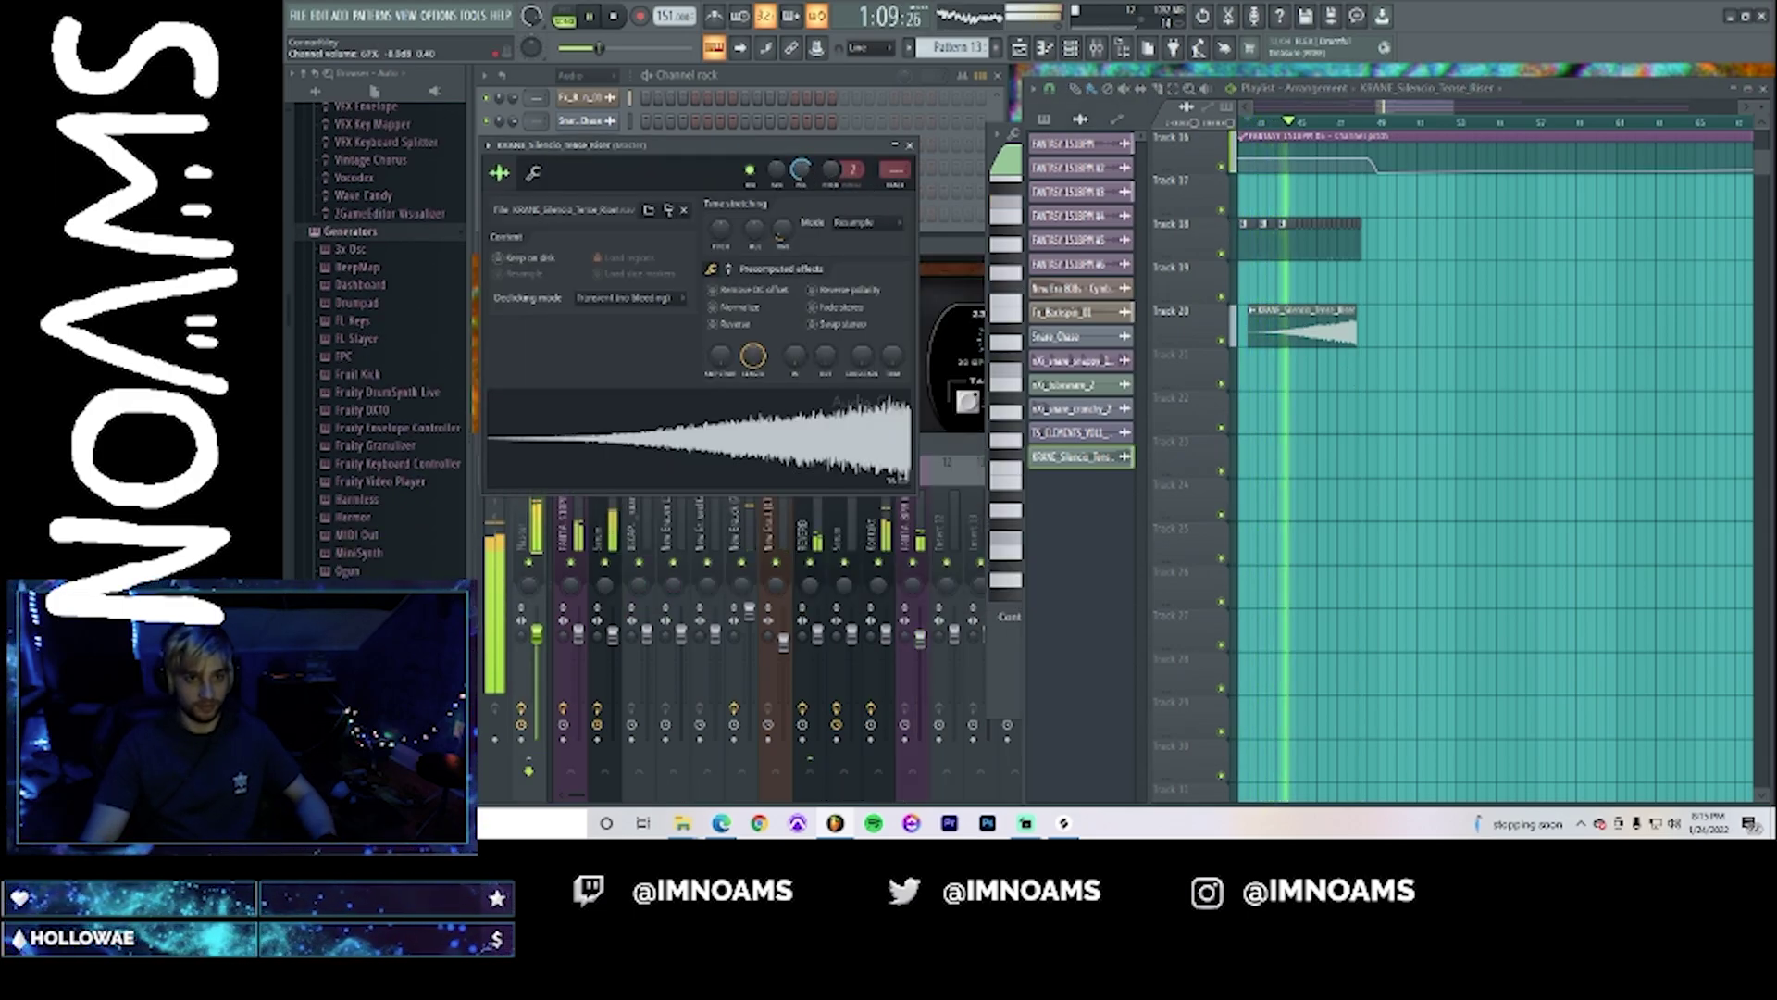
{"action": "scroll", "coordinate": [801, 170], "scroll_direction": "down", "scroll_amount": 2}
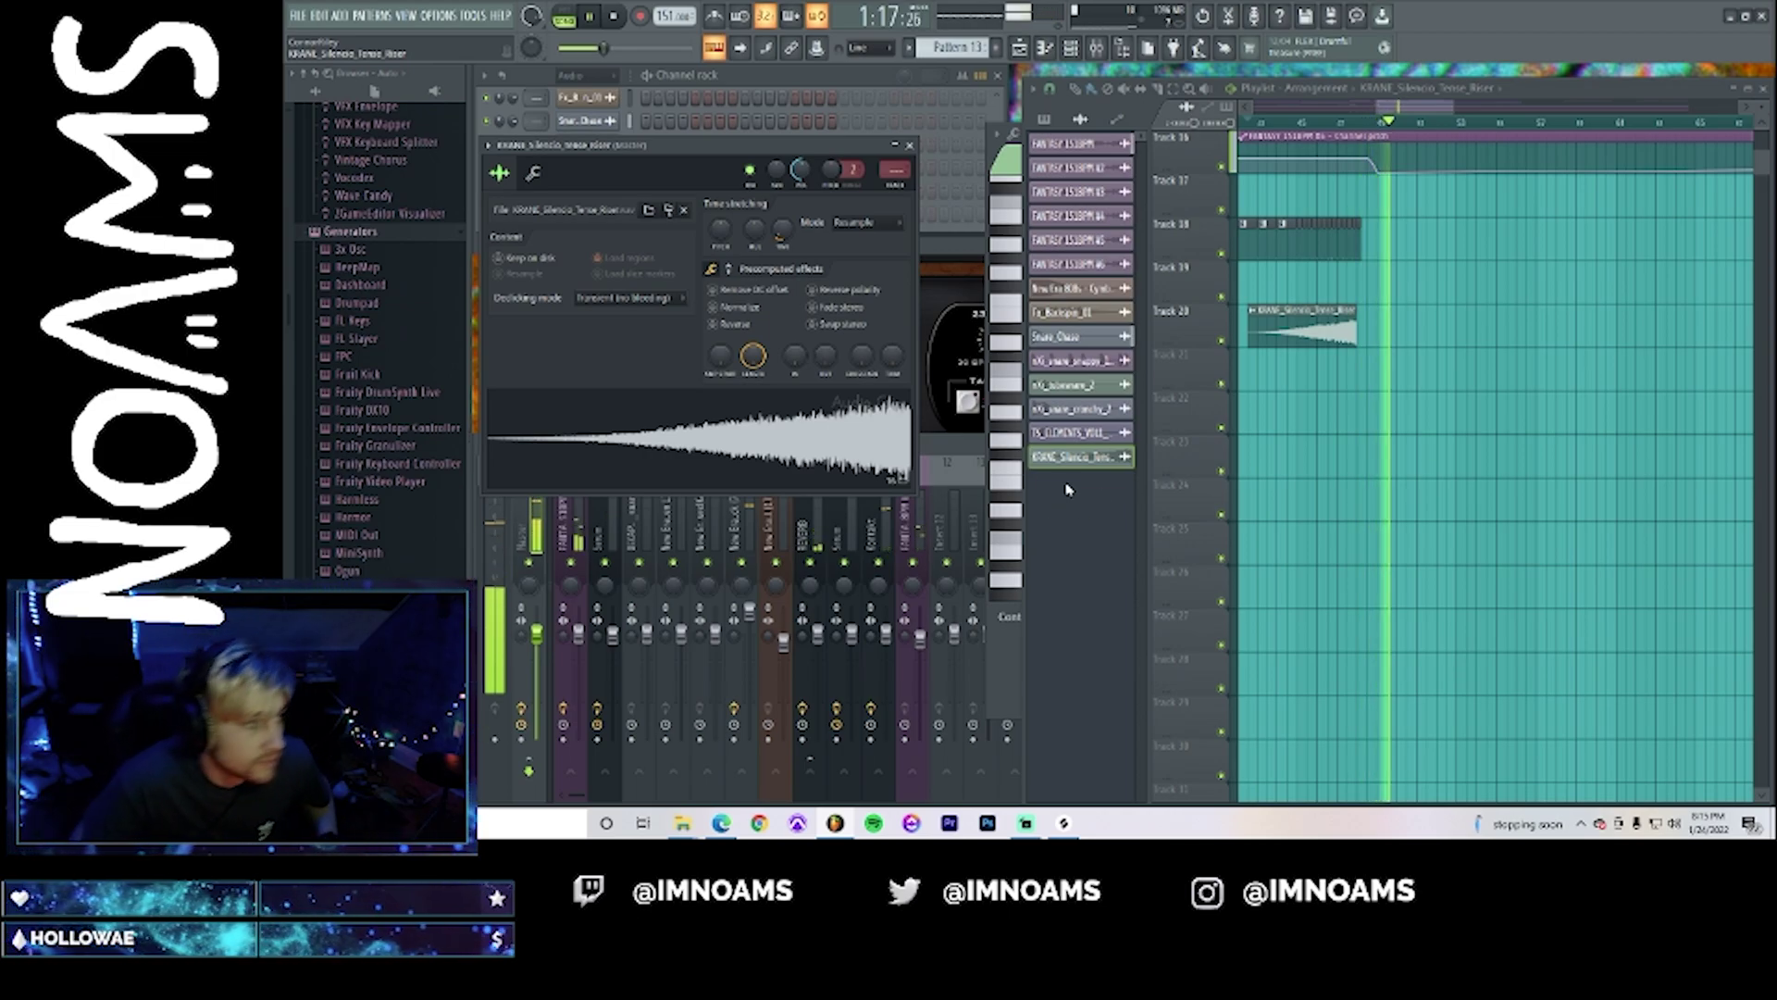
{"action": "key", "text": "space"}
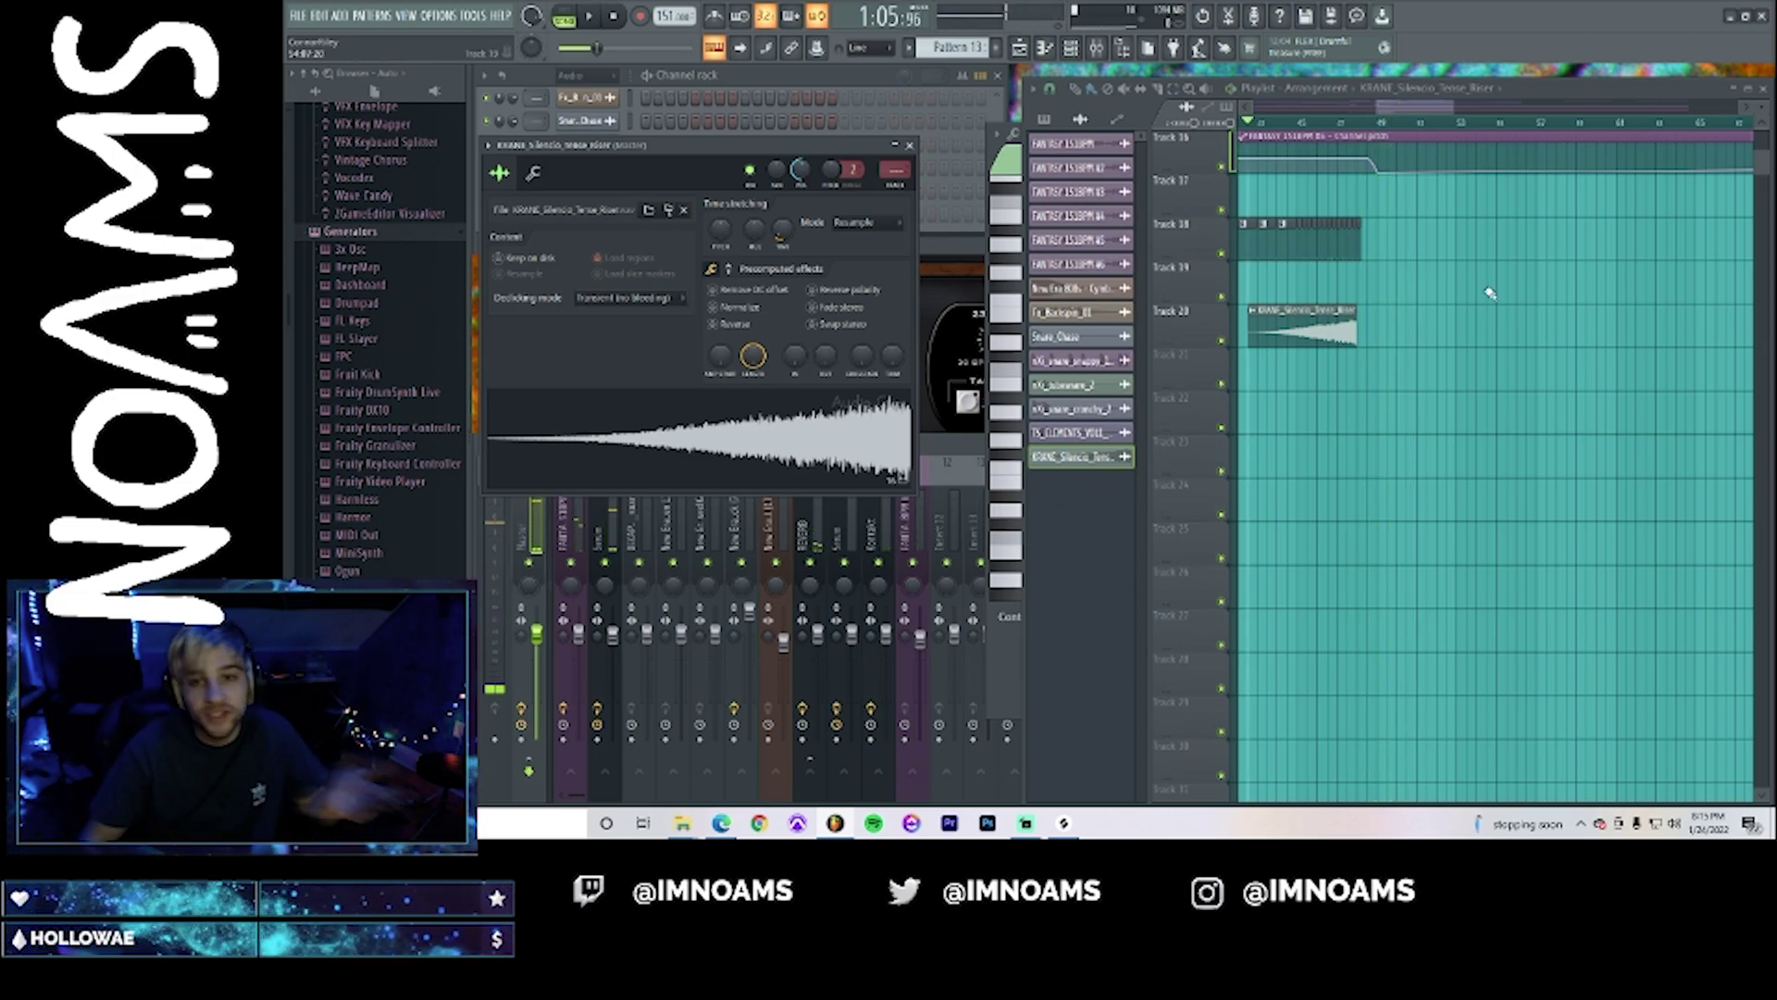
- Delete the short FANTASY 151BPM clip at bar 51 on Track 1, removing the riser copy misplaced on Track 2
{"action": "scroll", "coordinate": [1466, 266], "scroll_direction": "up", "scroll_amount": 5}
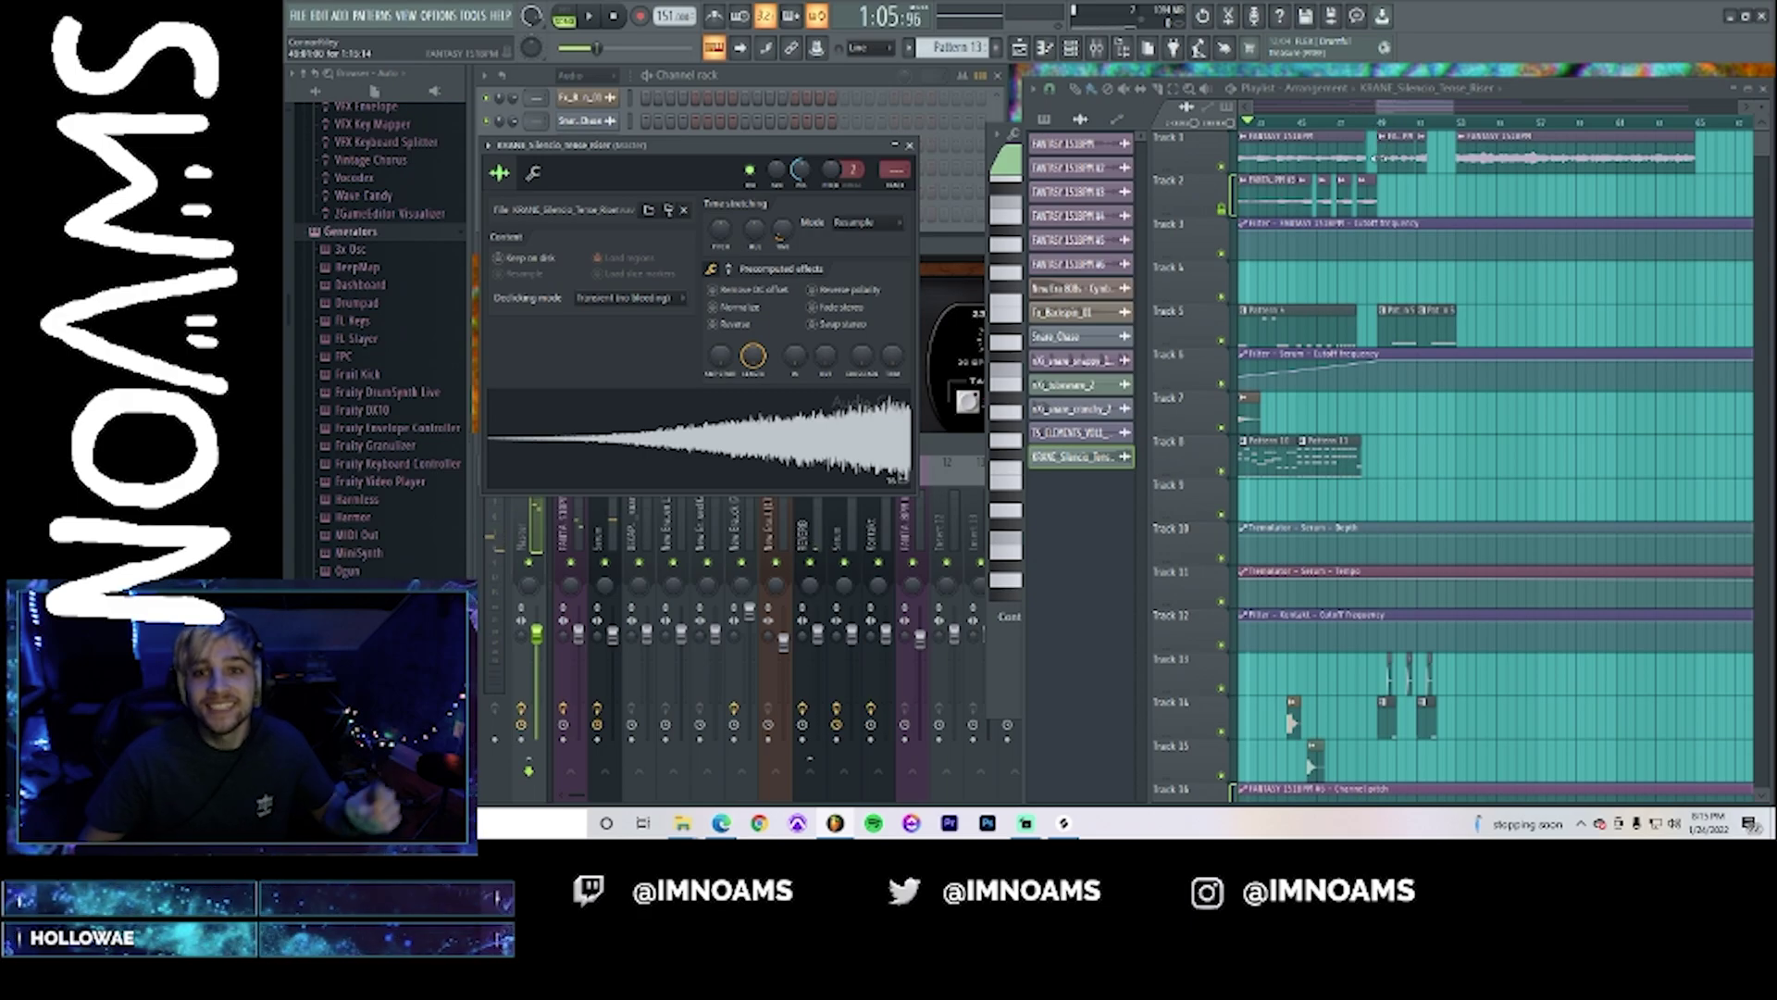
{"action": "left_click", "coordinate": [1382, 158]}
{"action": "left_click", "coordinate": [1411, 196]}
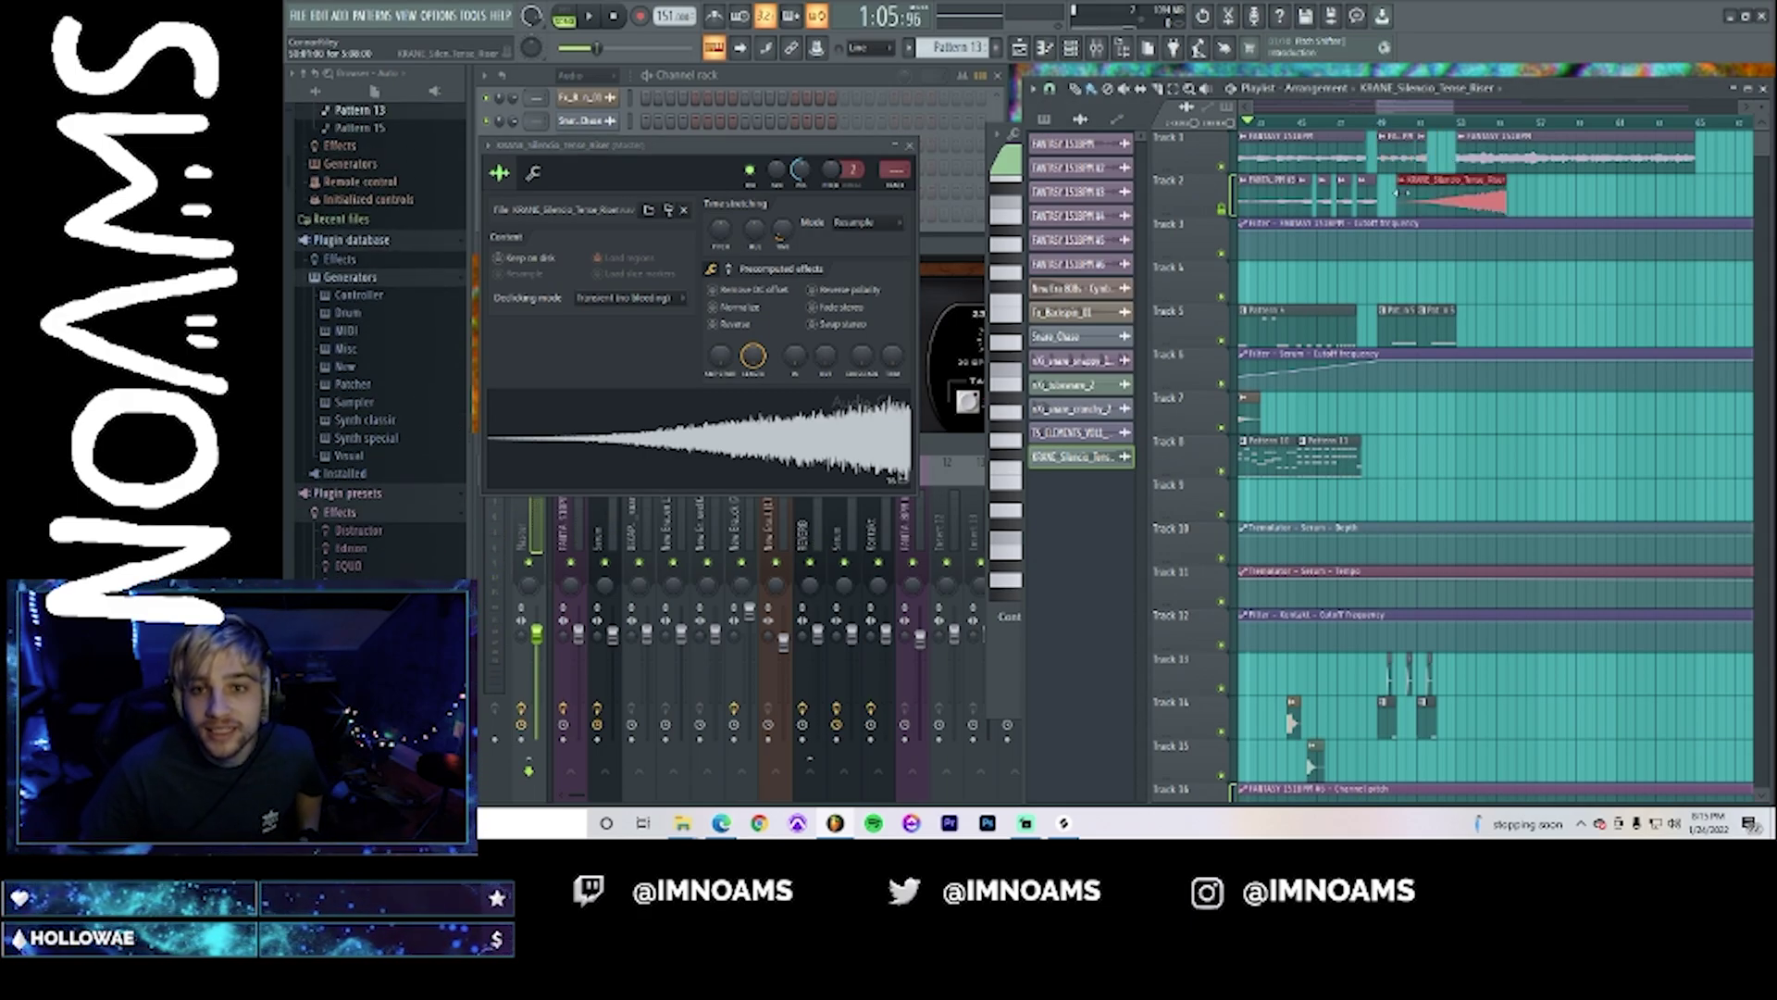
{"action": "right_click", "coordinate": [1411, 197]}
{"action": "right_click", "coordinate": [1421, 157]}
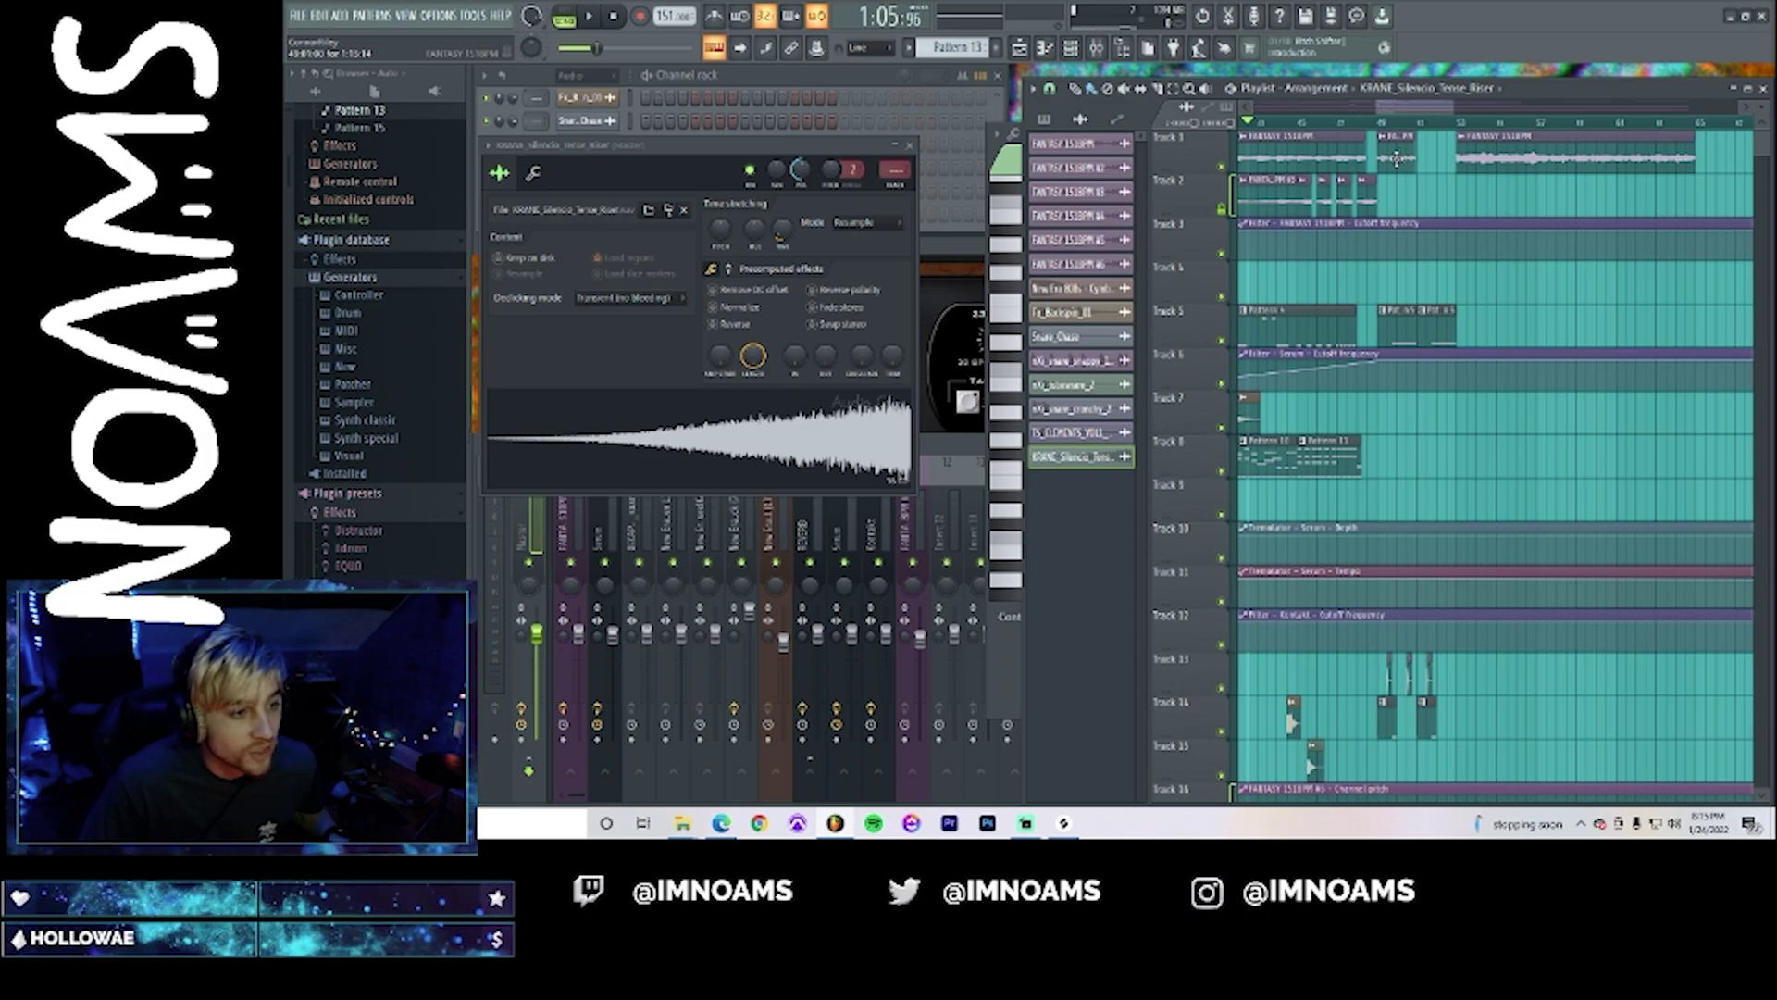
- Move the short FANTASY 151BPM clip near bar 49 from Track 1 to Track 21 and route its channel to mixer insert 12
{"action": "left_click_drag", "start_coordinate": [1396, 158], "coordinate": [1388, 608]}
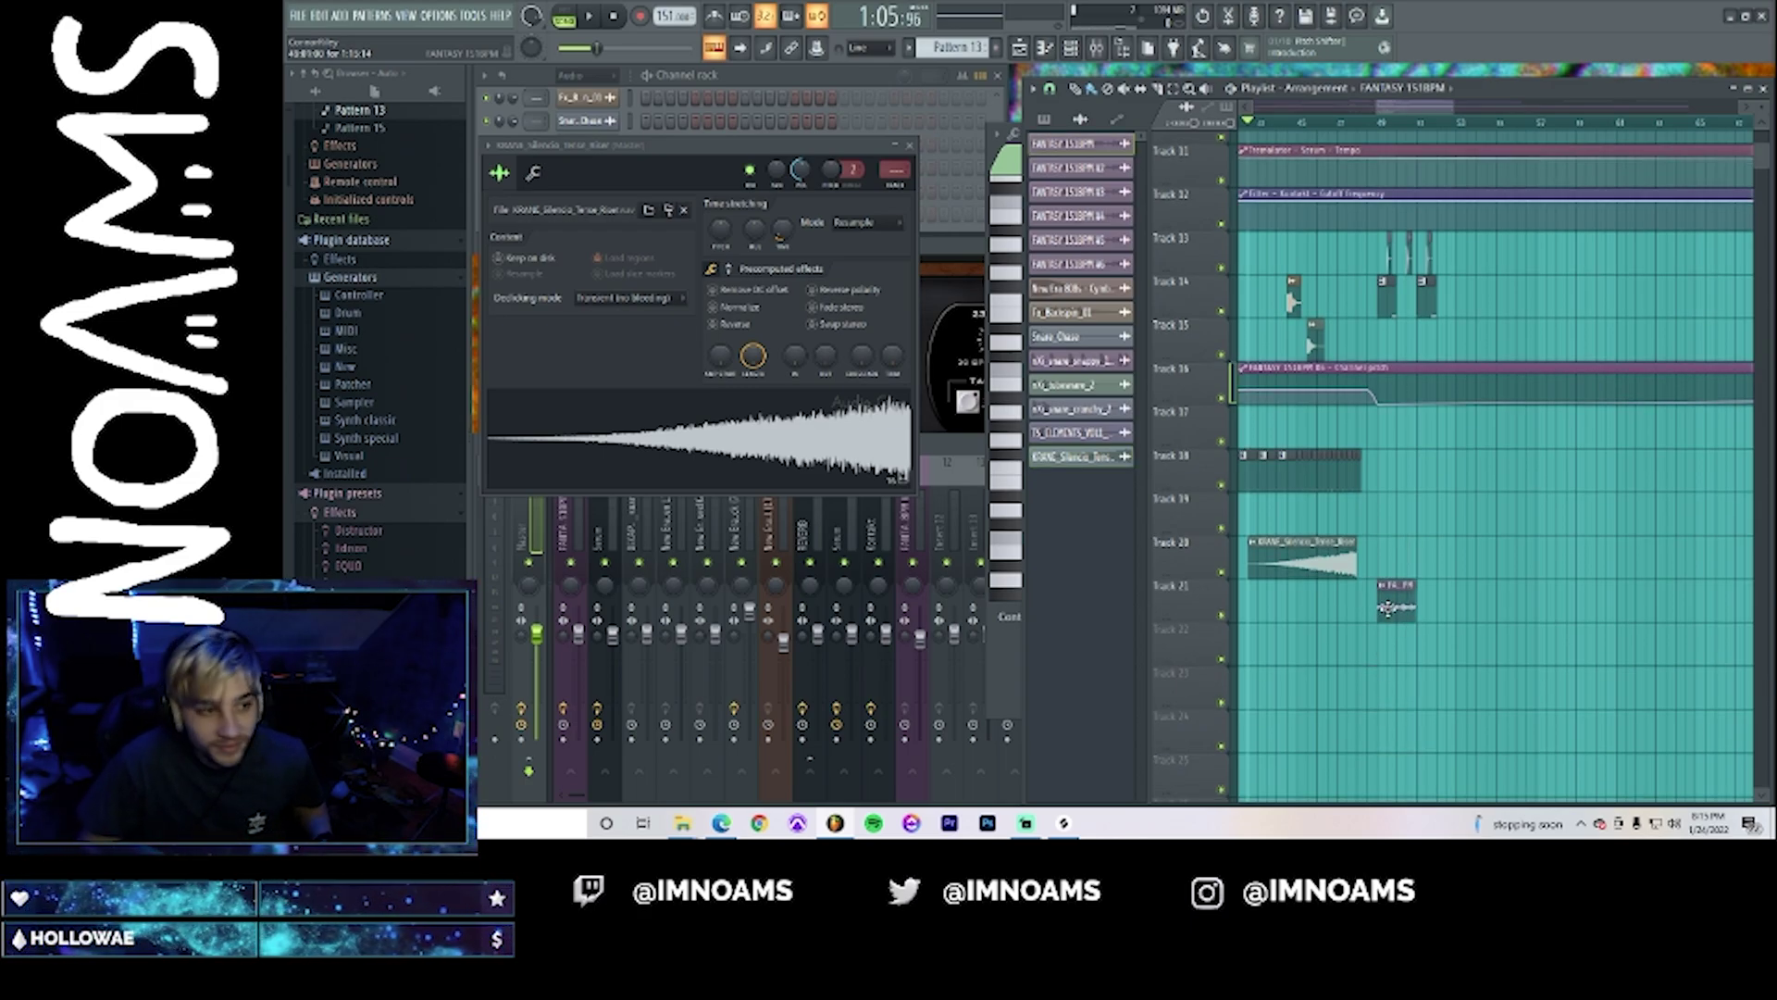
{"action": "double_click", "coordinate": [1387, 608]}
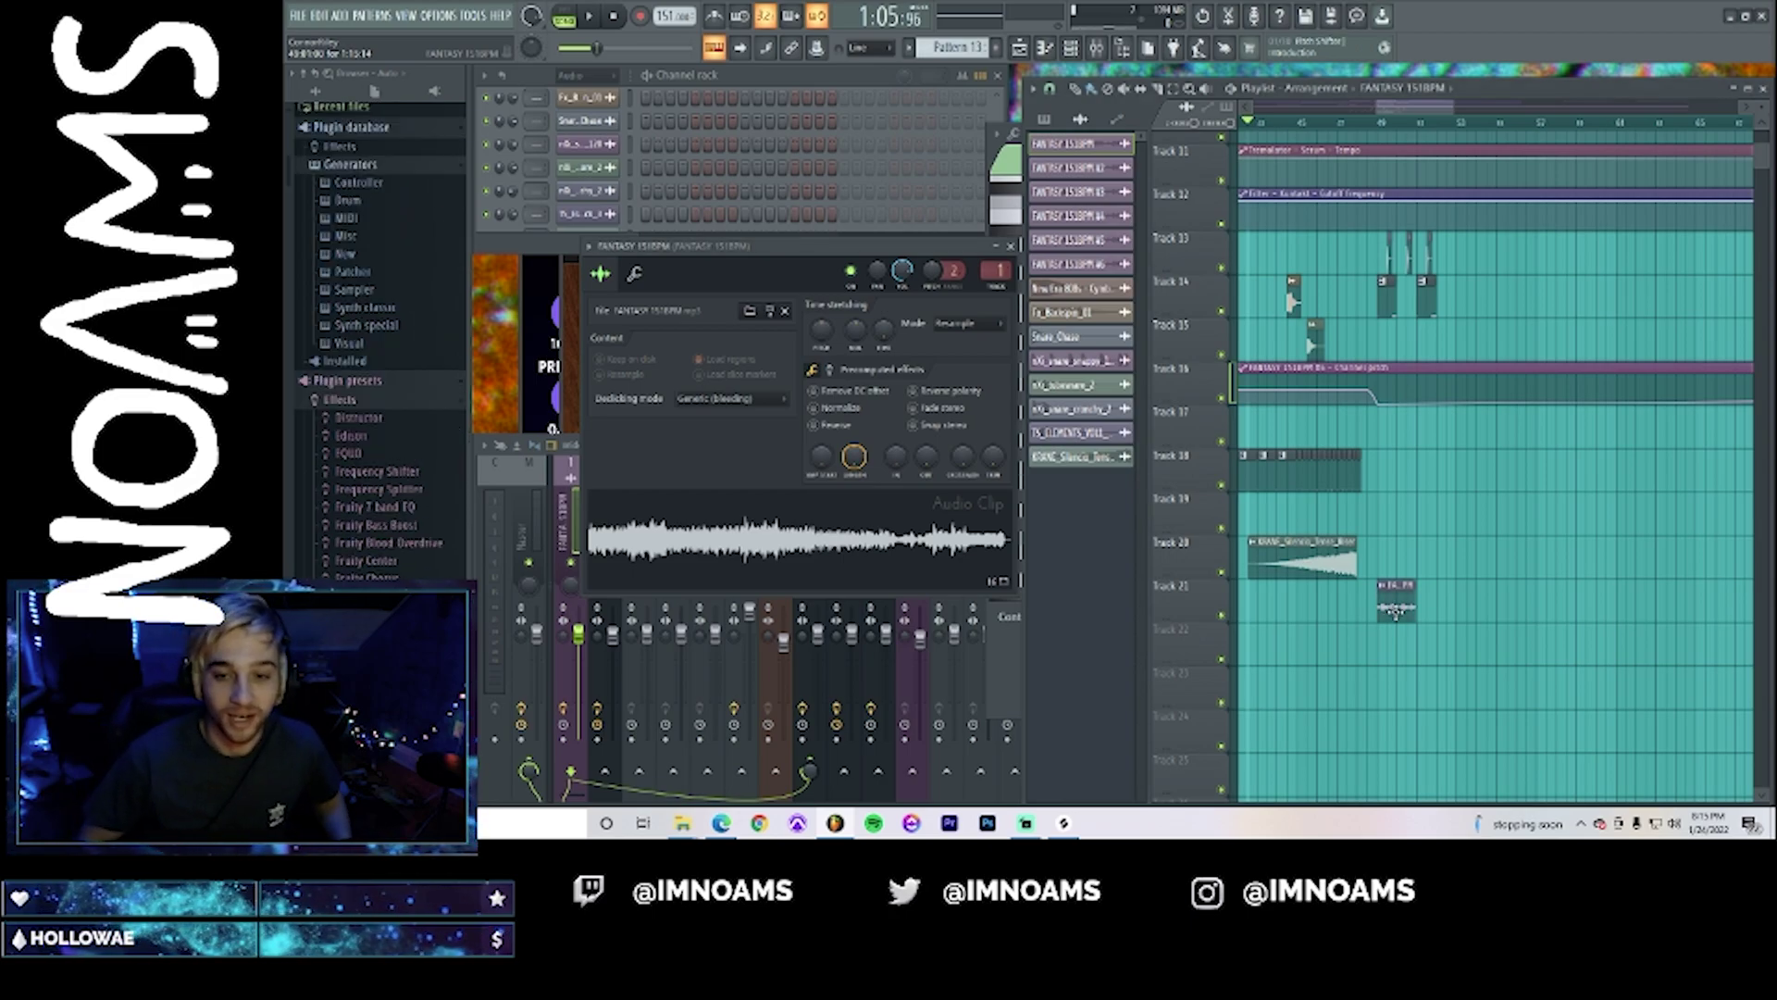
{"action": "key", "text": "F9"}
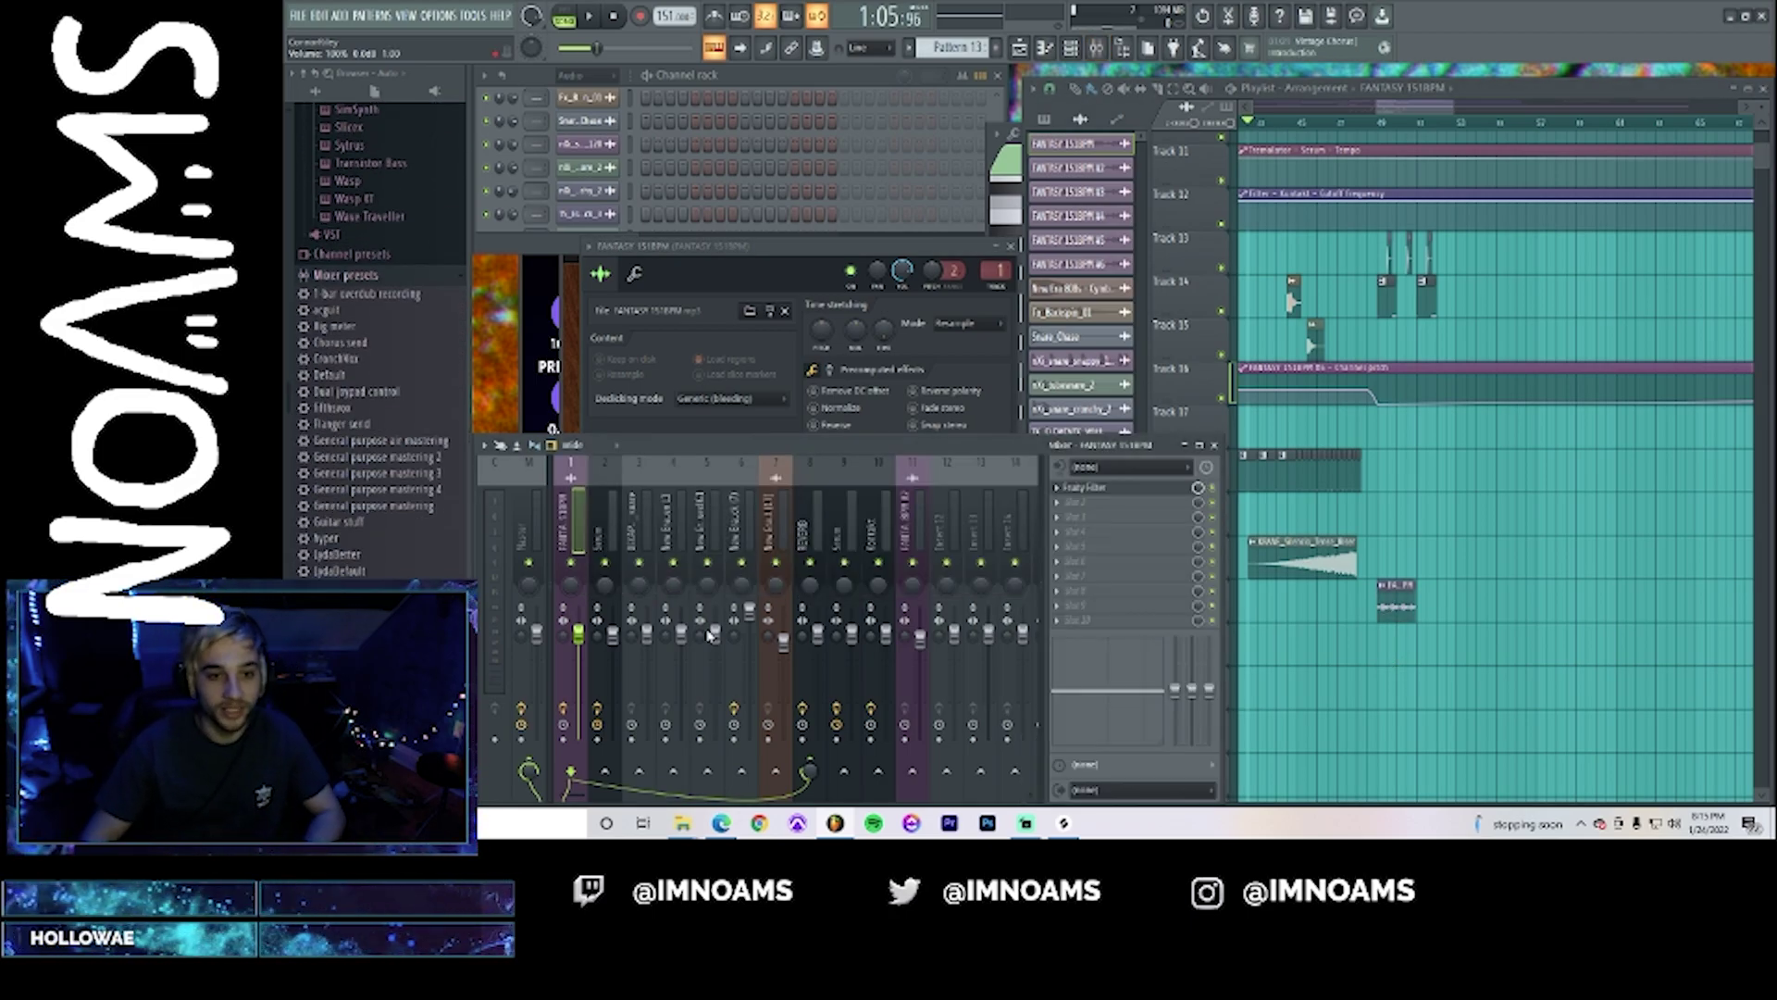
{"action": "right_click", "coordinate": [944, 535]}
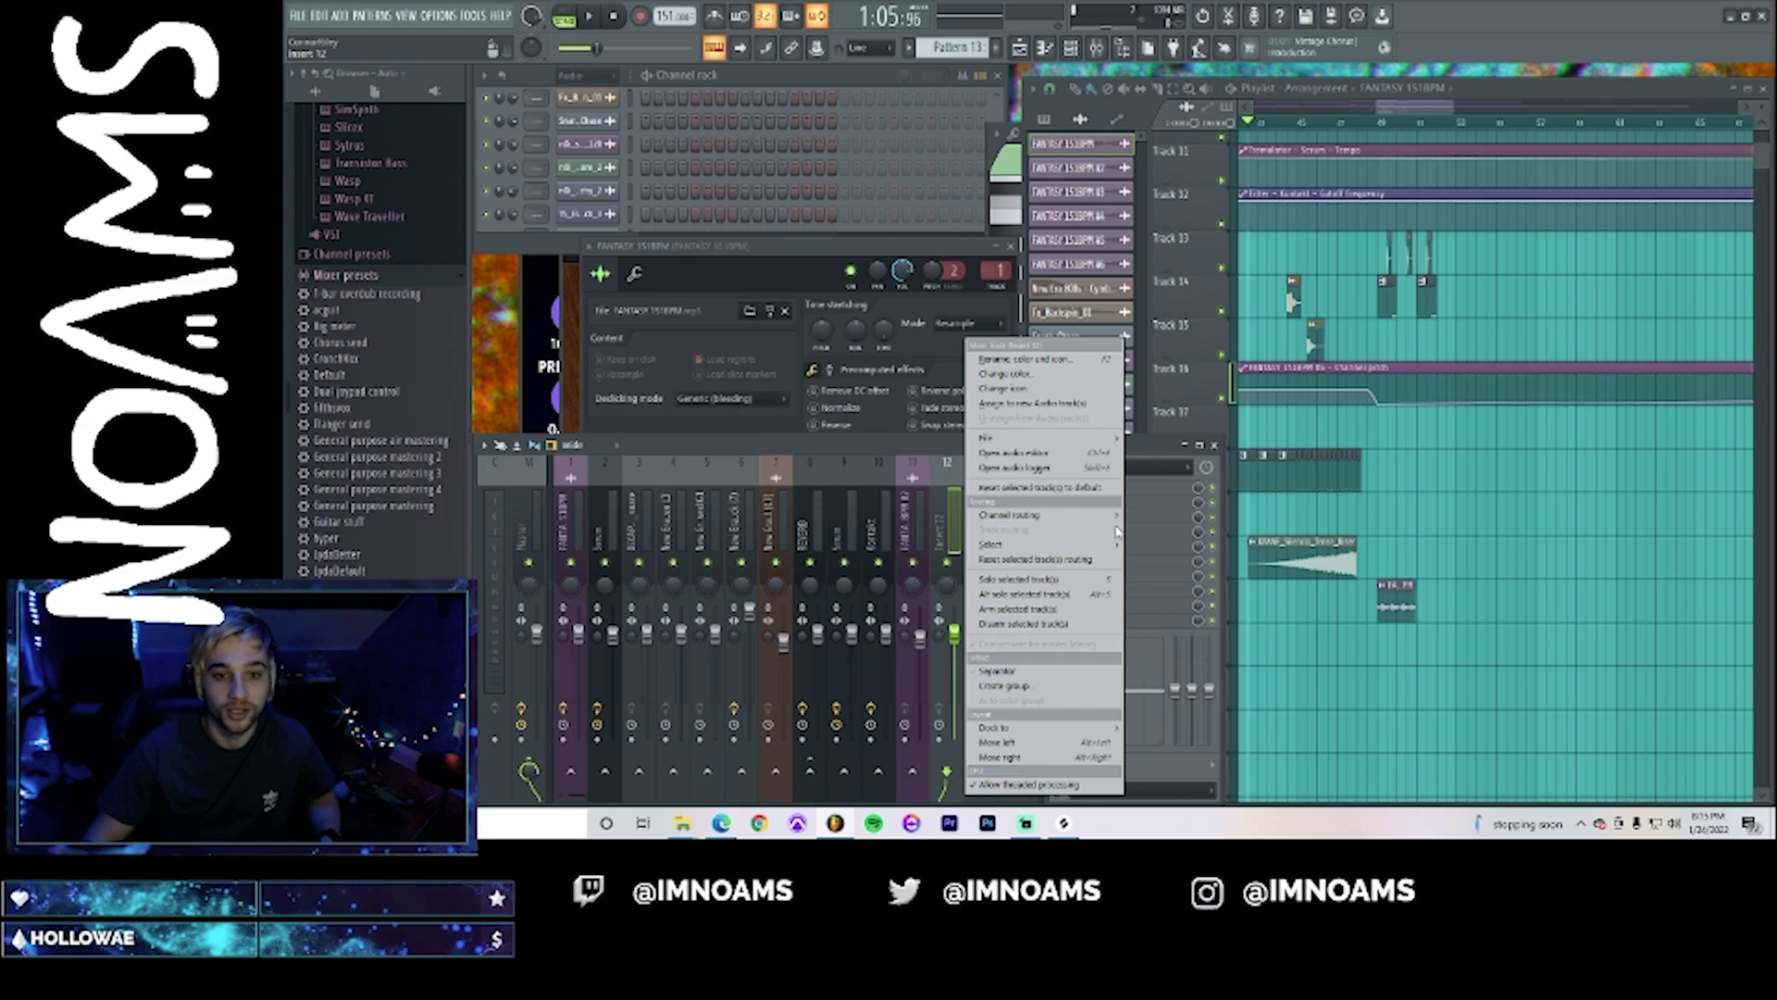
{"action": "left_click", "coordinate": [1168, 516]}
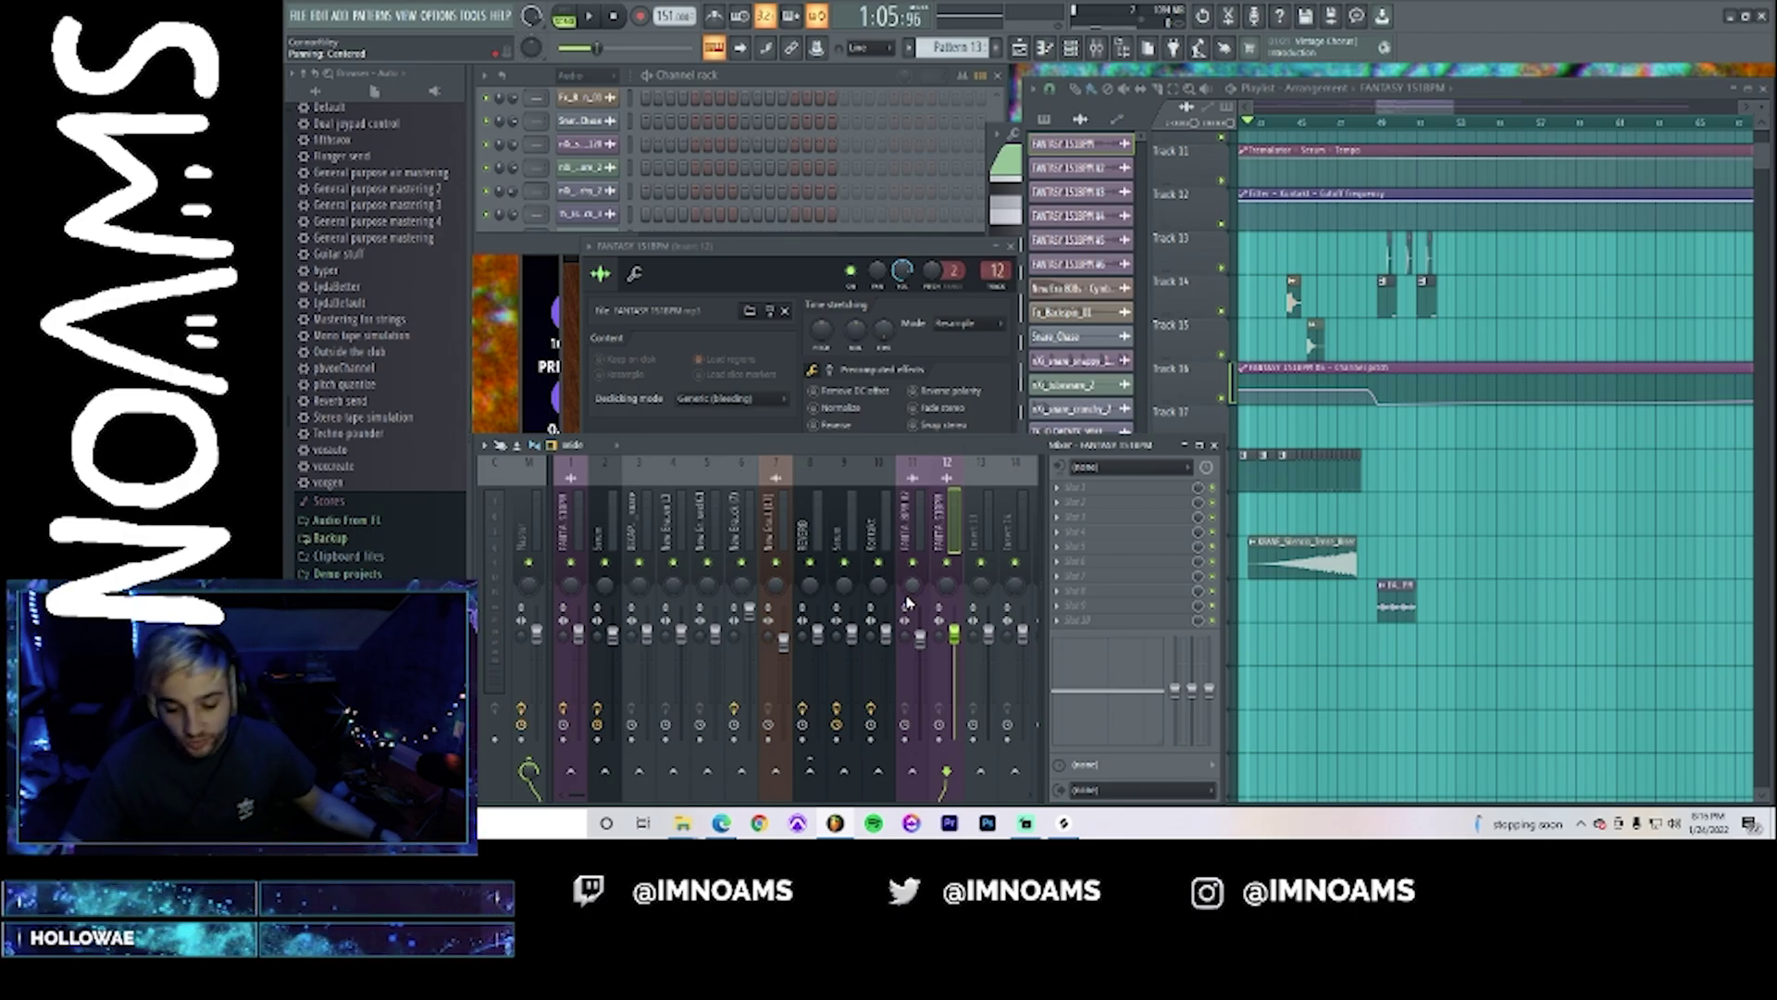
- Switch to Spotify, search for "blast it noams" and open the Blast It single
{"action": "left_click", "coordinate": [873, 823]}
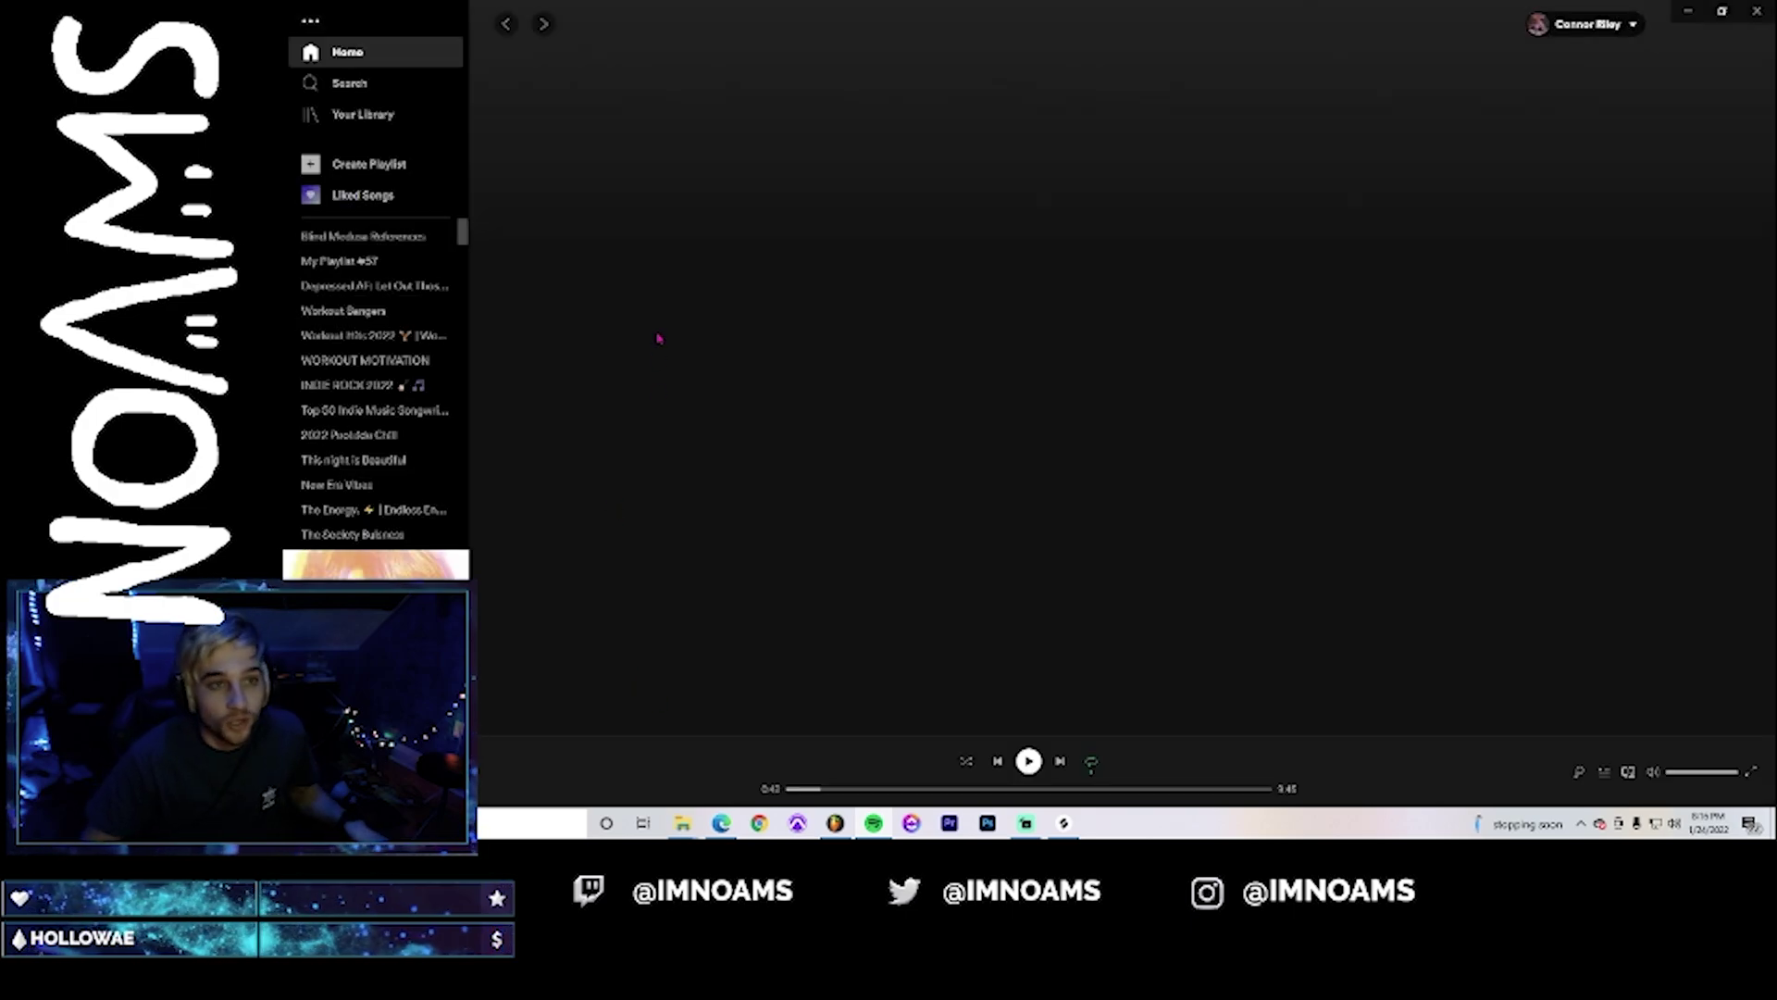
{"action": "left_click", "coordinate": [431, 82]}
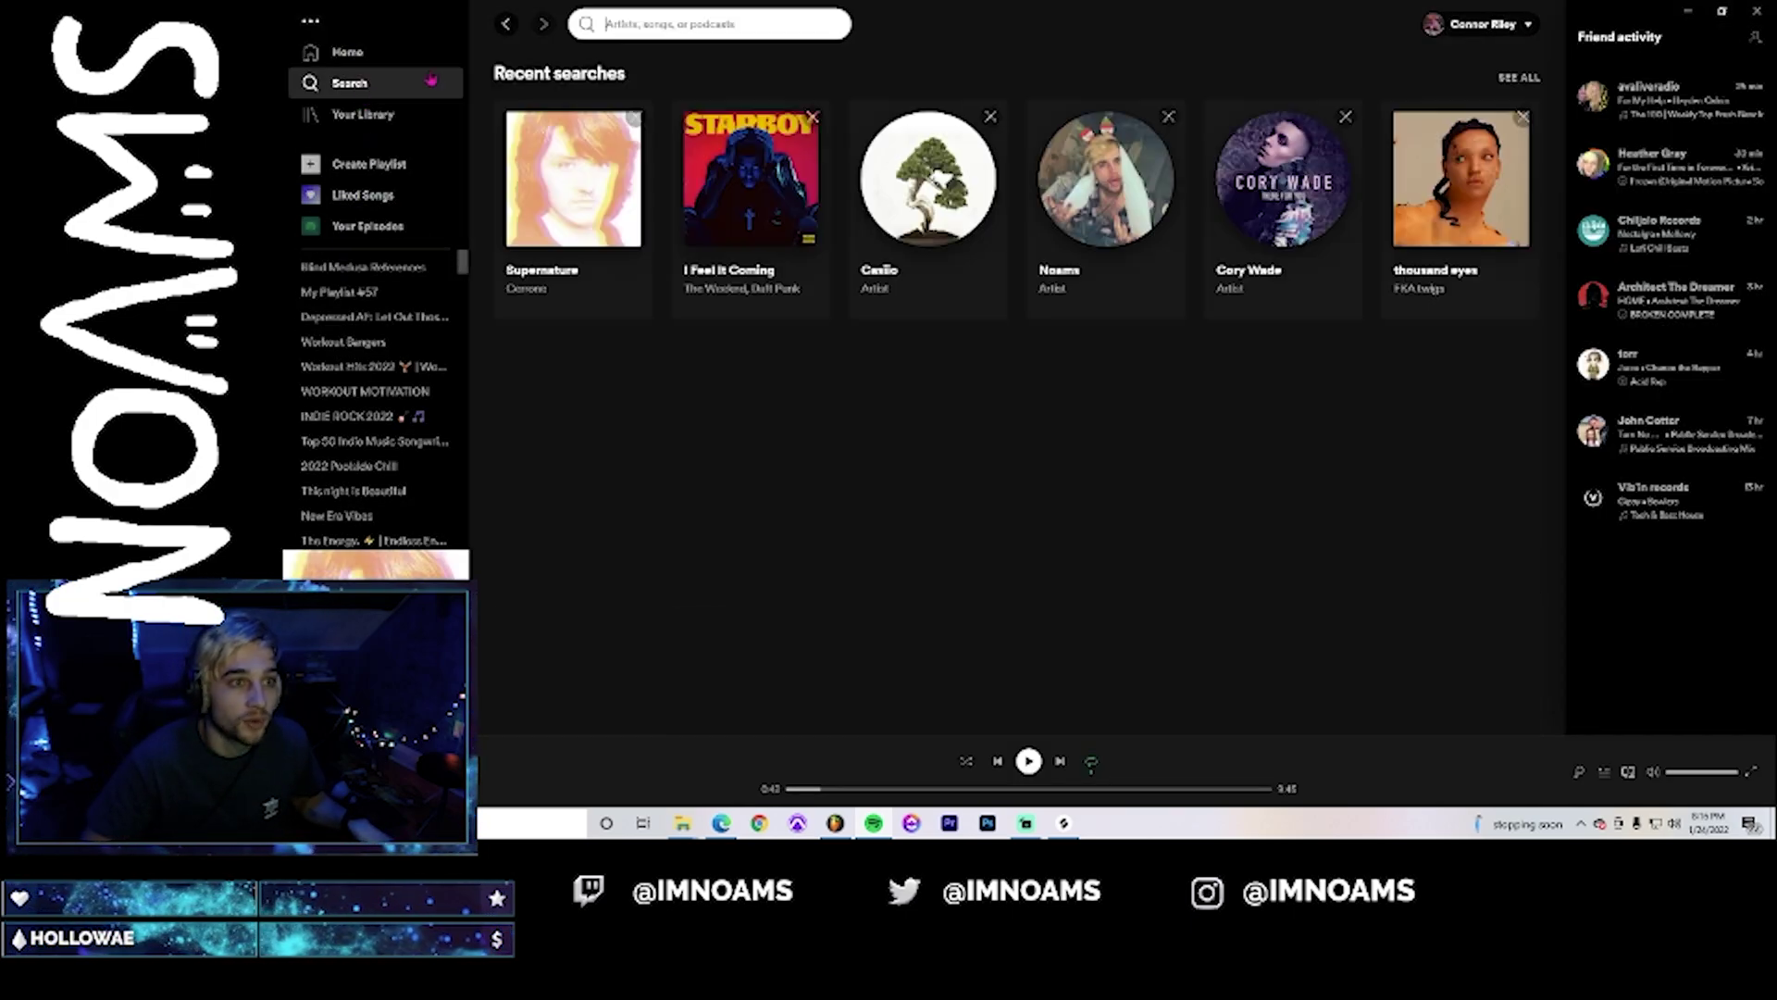
{"action": "left_click", "coordinate": [625, 25]}
{"action": "type", "text": "blac"}
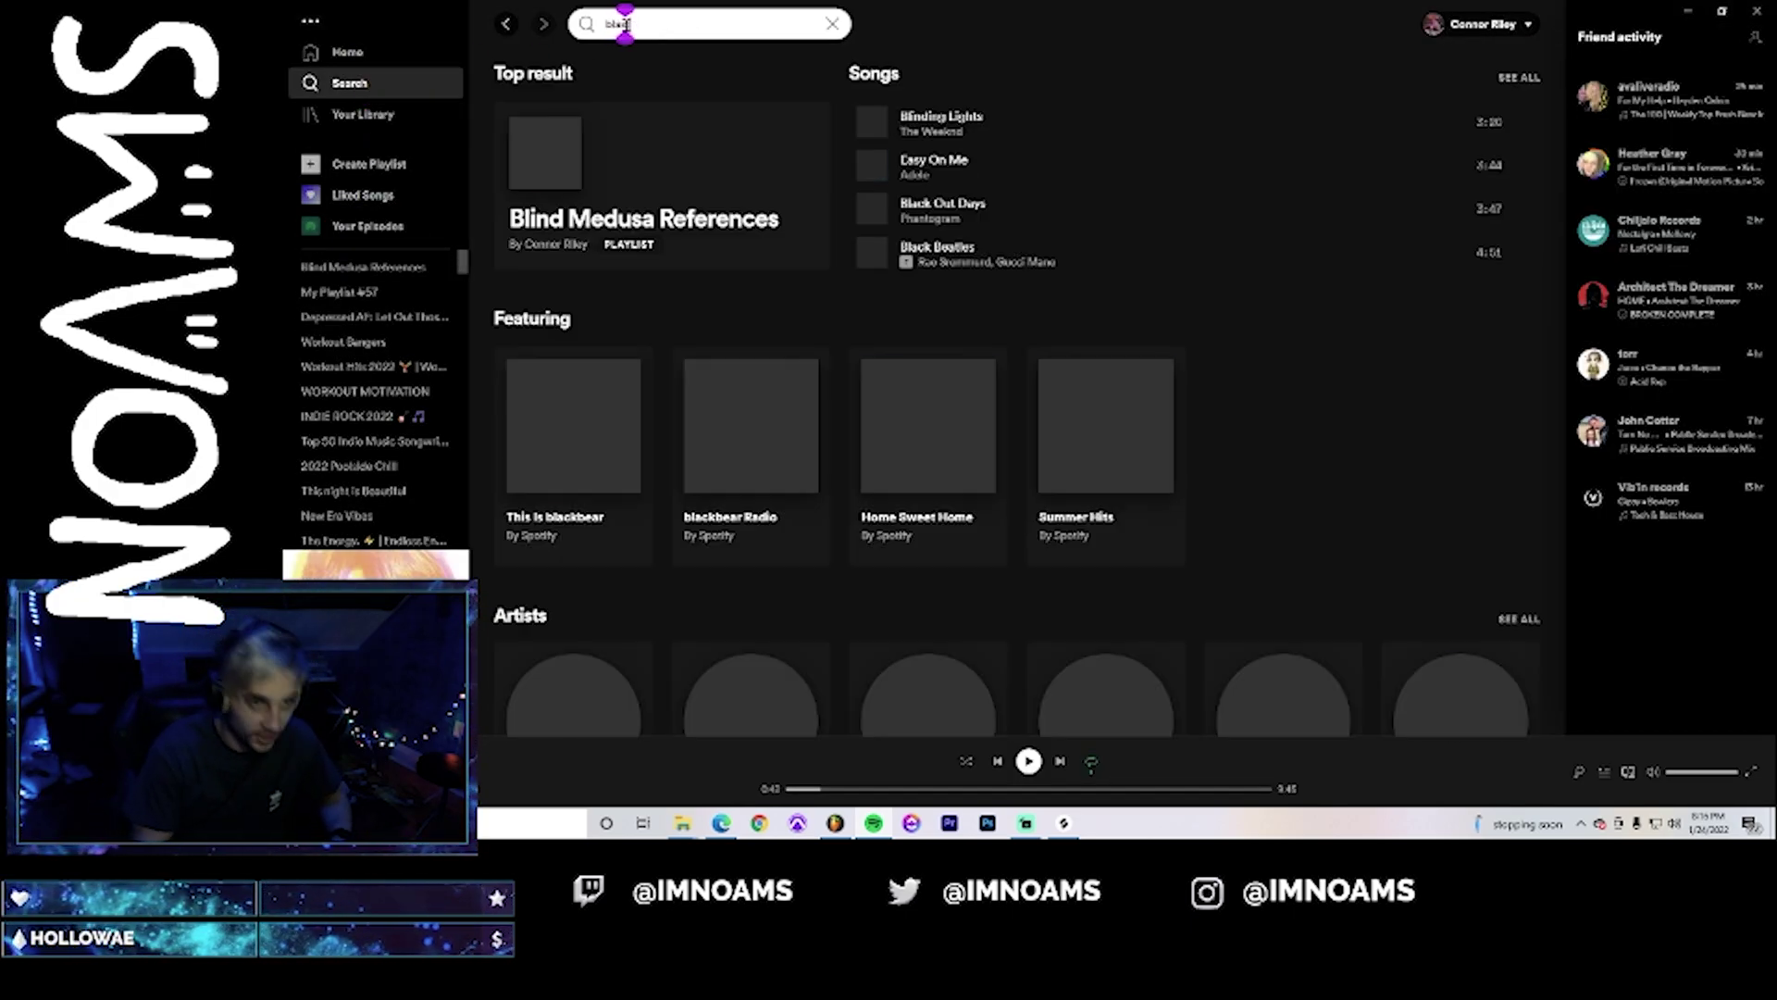
{"action": "key", "text": "BackSpace"}
{"action": "key", "text": "BackSpace"}
{"action": "type", "text": "ast"}
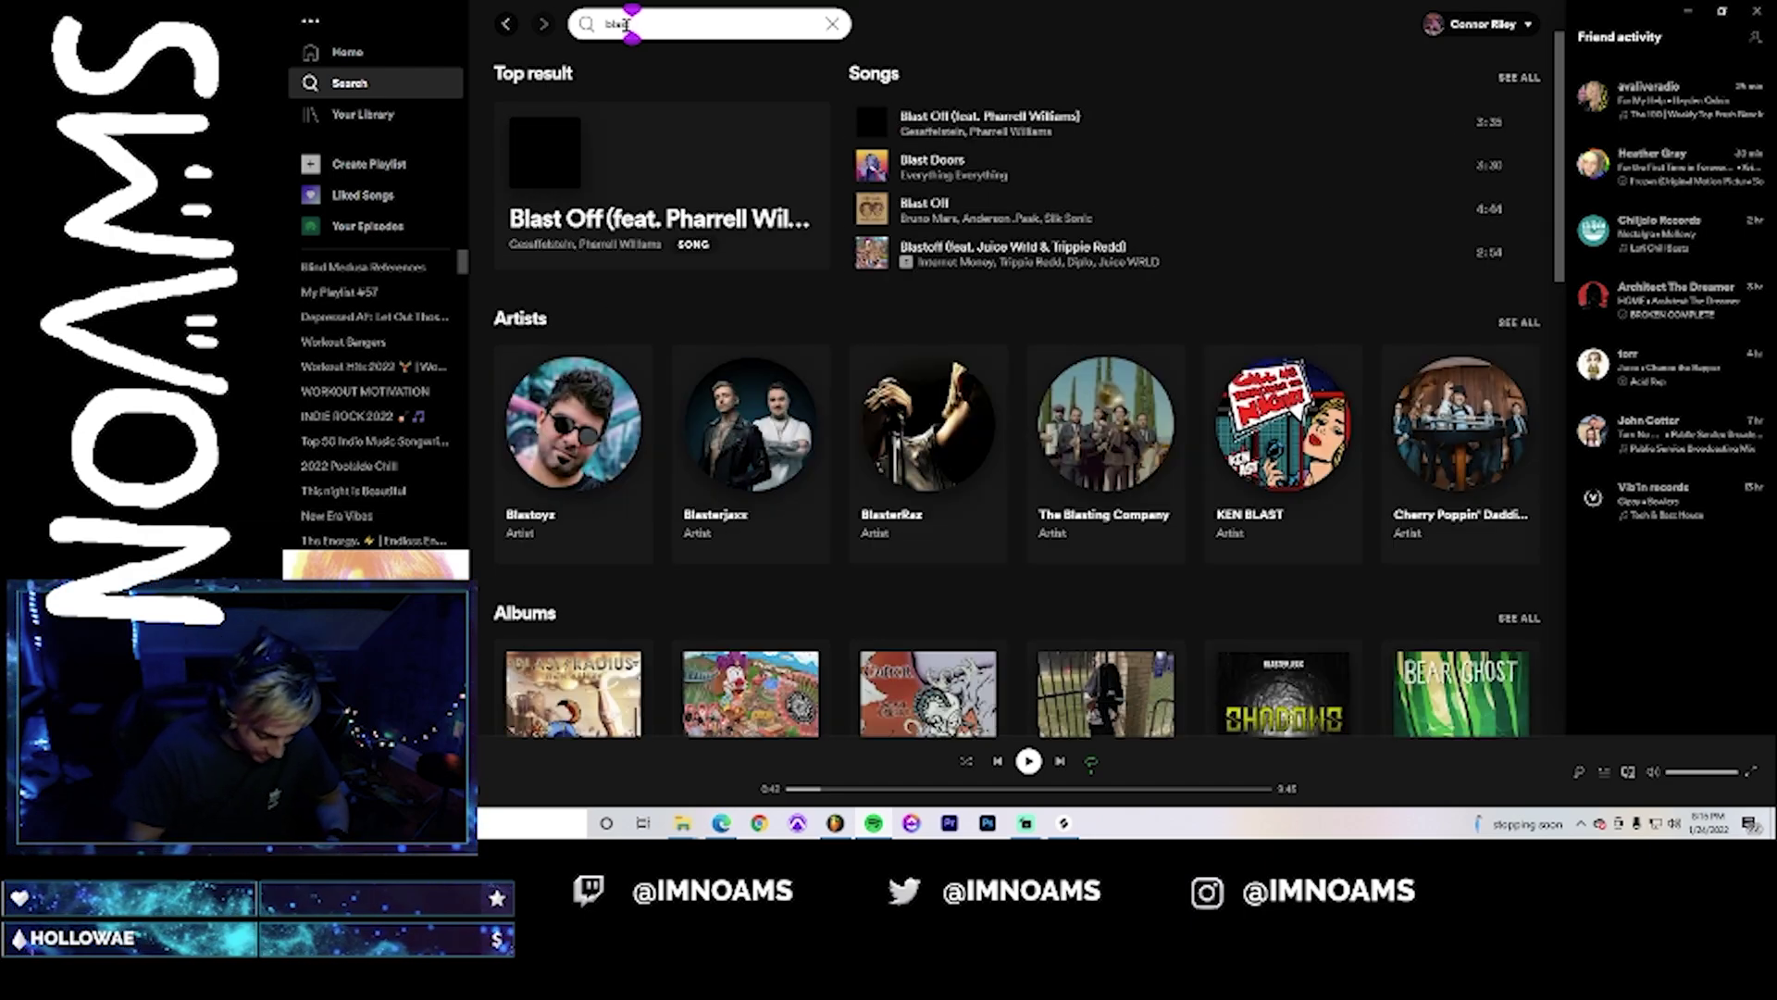
{"action": "type", "text": " it noams"}
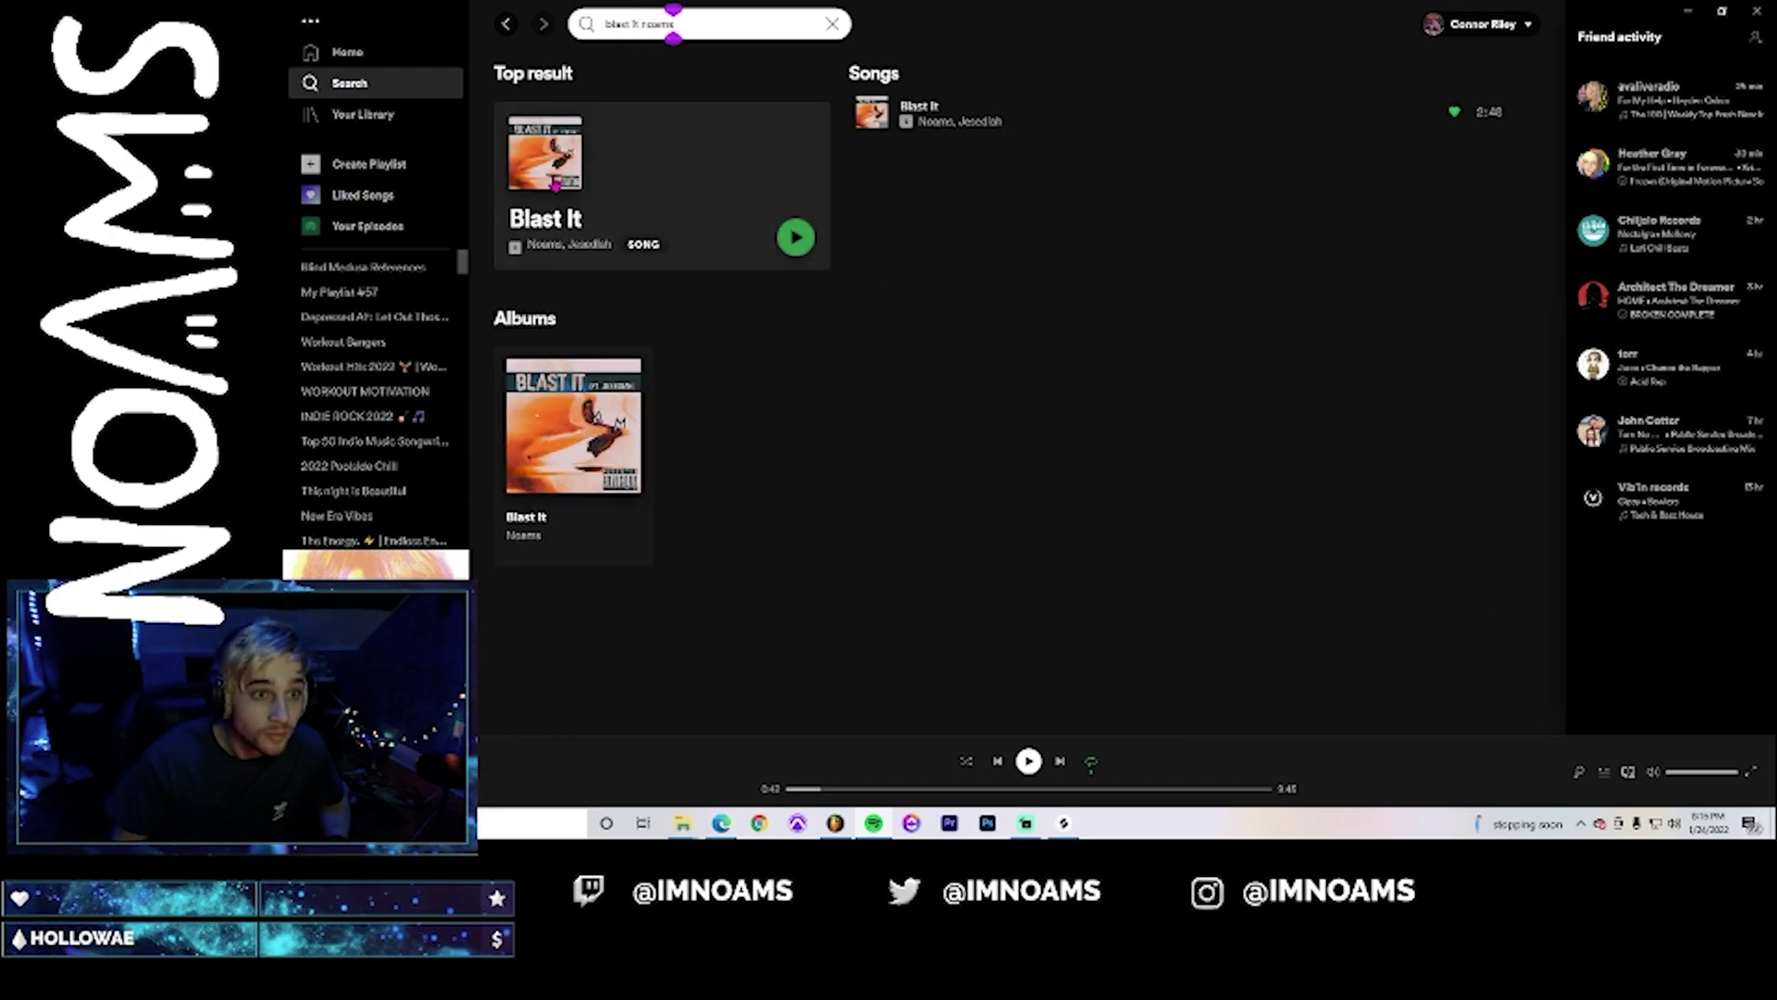
{"action": "left_click", "coordinate": [555, 184]}
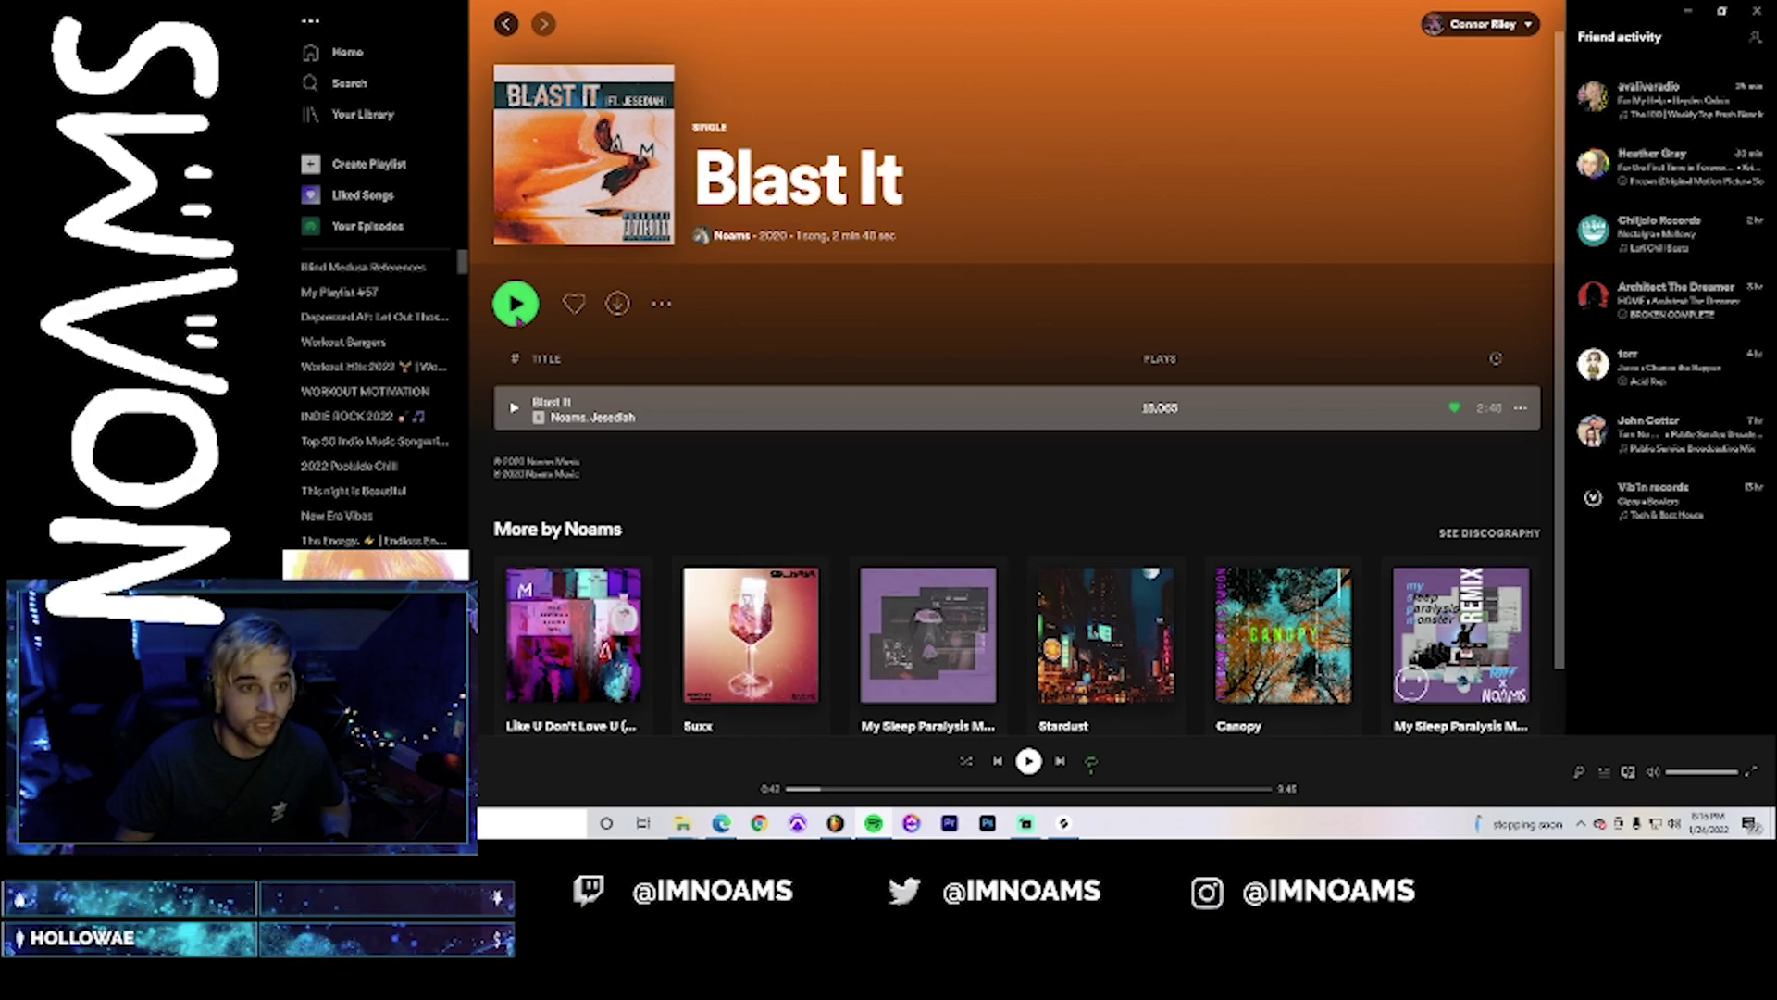
- Play Blast It and skip ahead into the song to listen to it
{"action": "left_click", "coordinate": [516, 306]}
{"action": "left_click", "coordinate": [833, 789]}
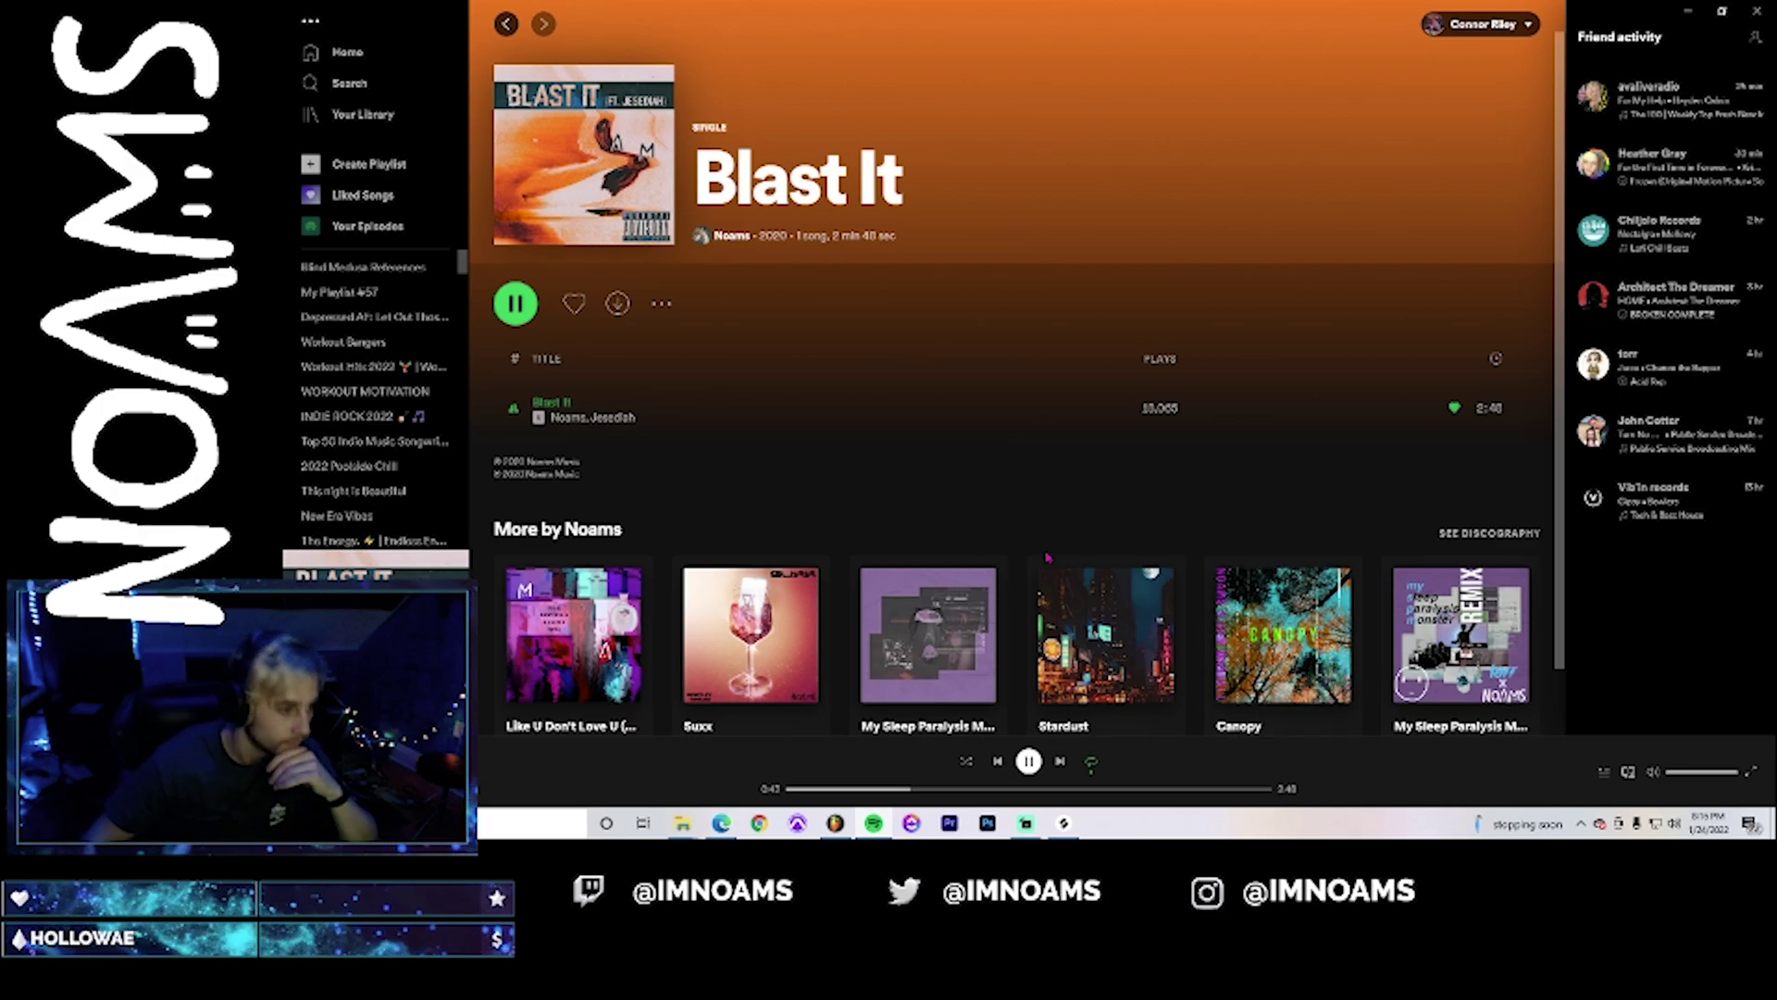
{"action": "mouse_move", "coordinate": [972, 681]}
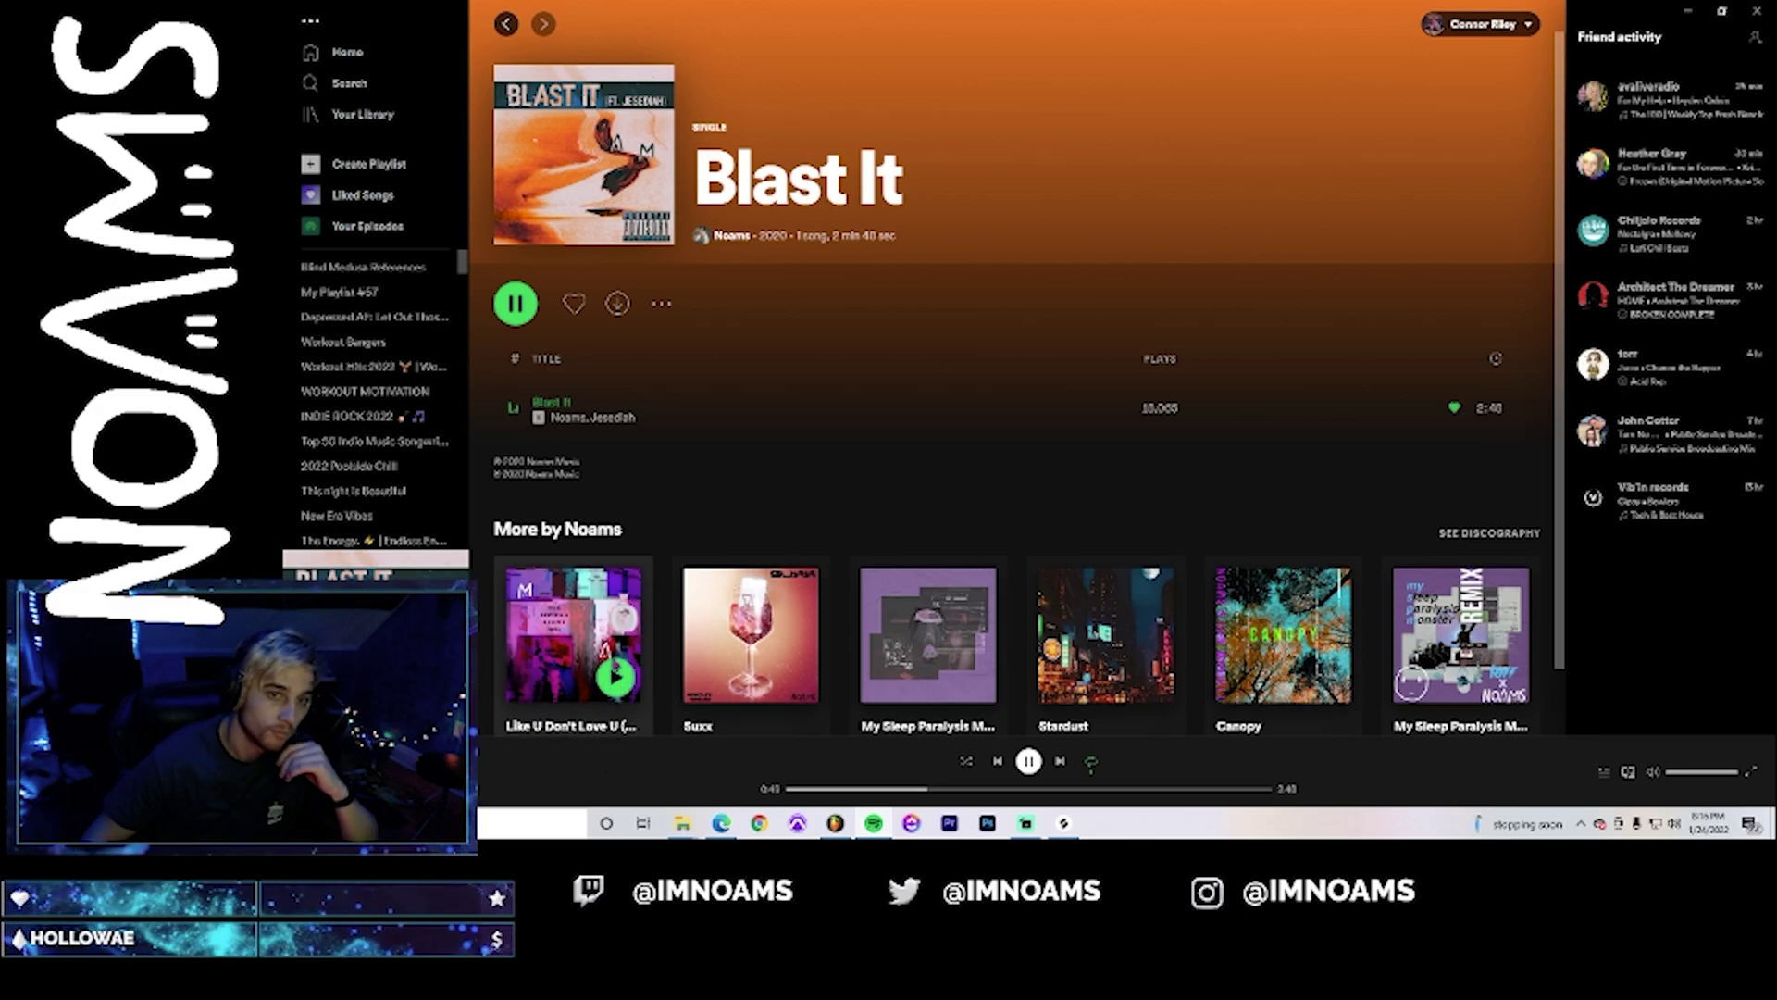
- Search Spotify for the artist Jesediah and open the artist page
{"action": "left_click", "coordinate": [626, 423]}
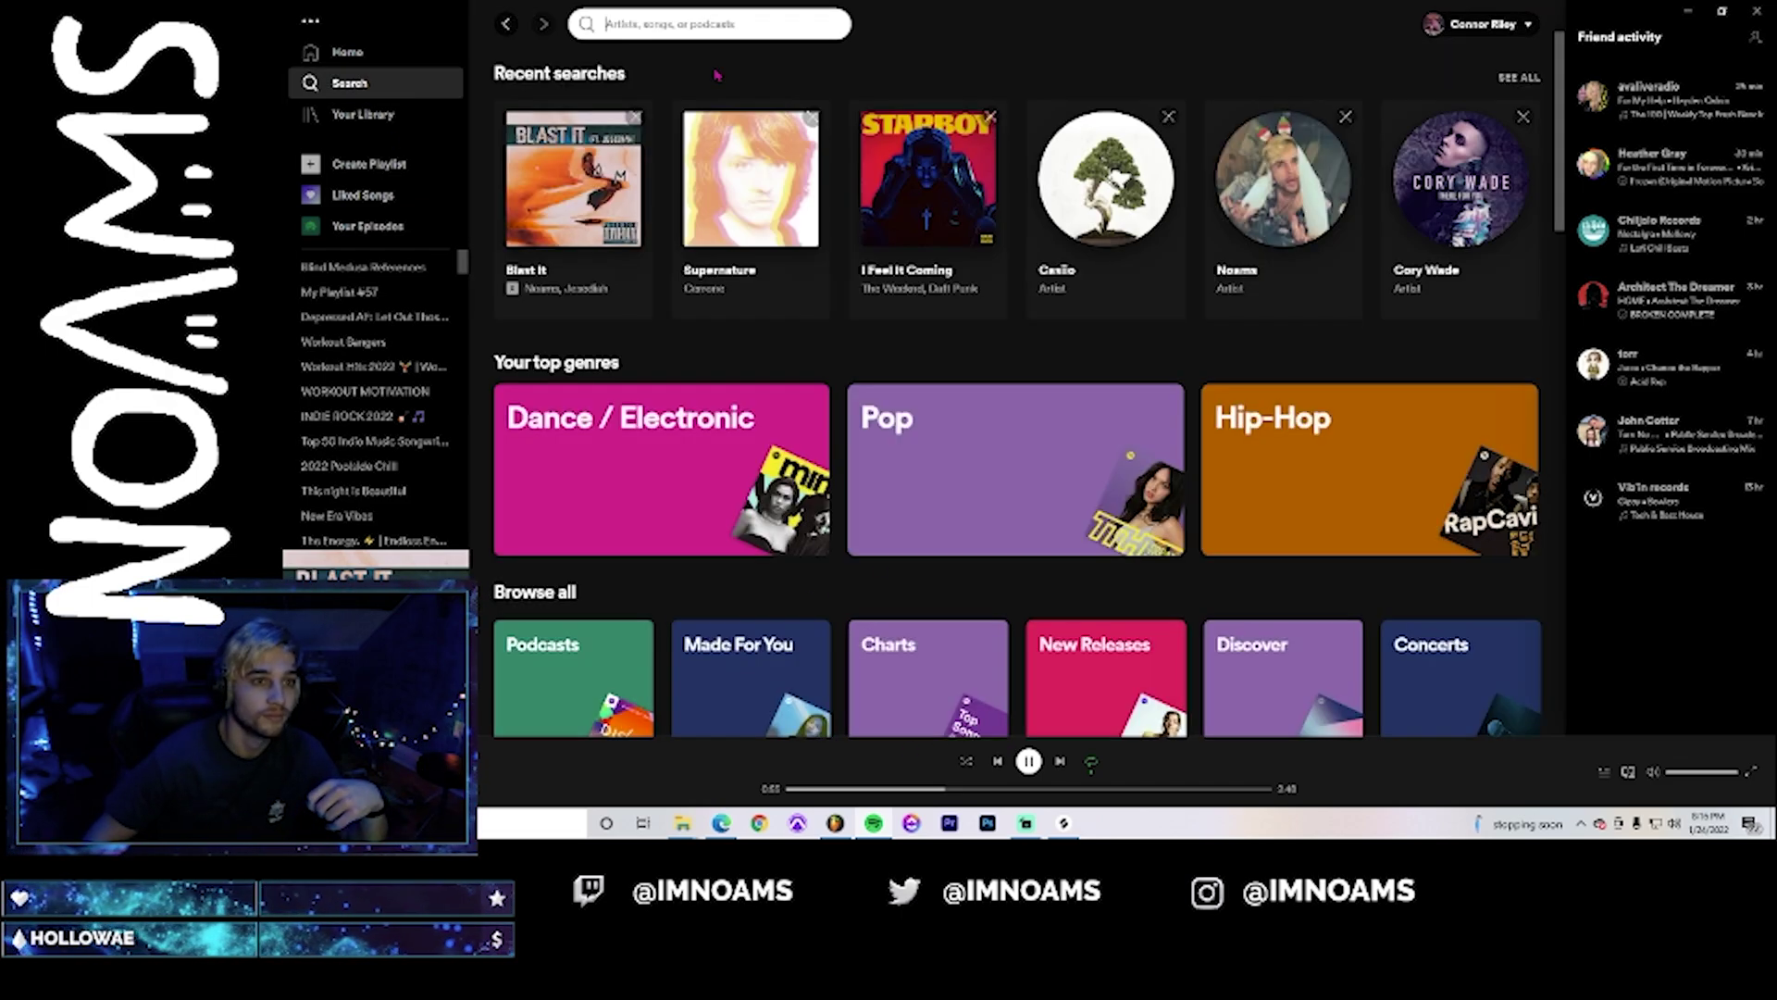
{"action": "left_click", "coordinate": [350, 82]}
{"action": "type", "text": "Jeremiah"}
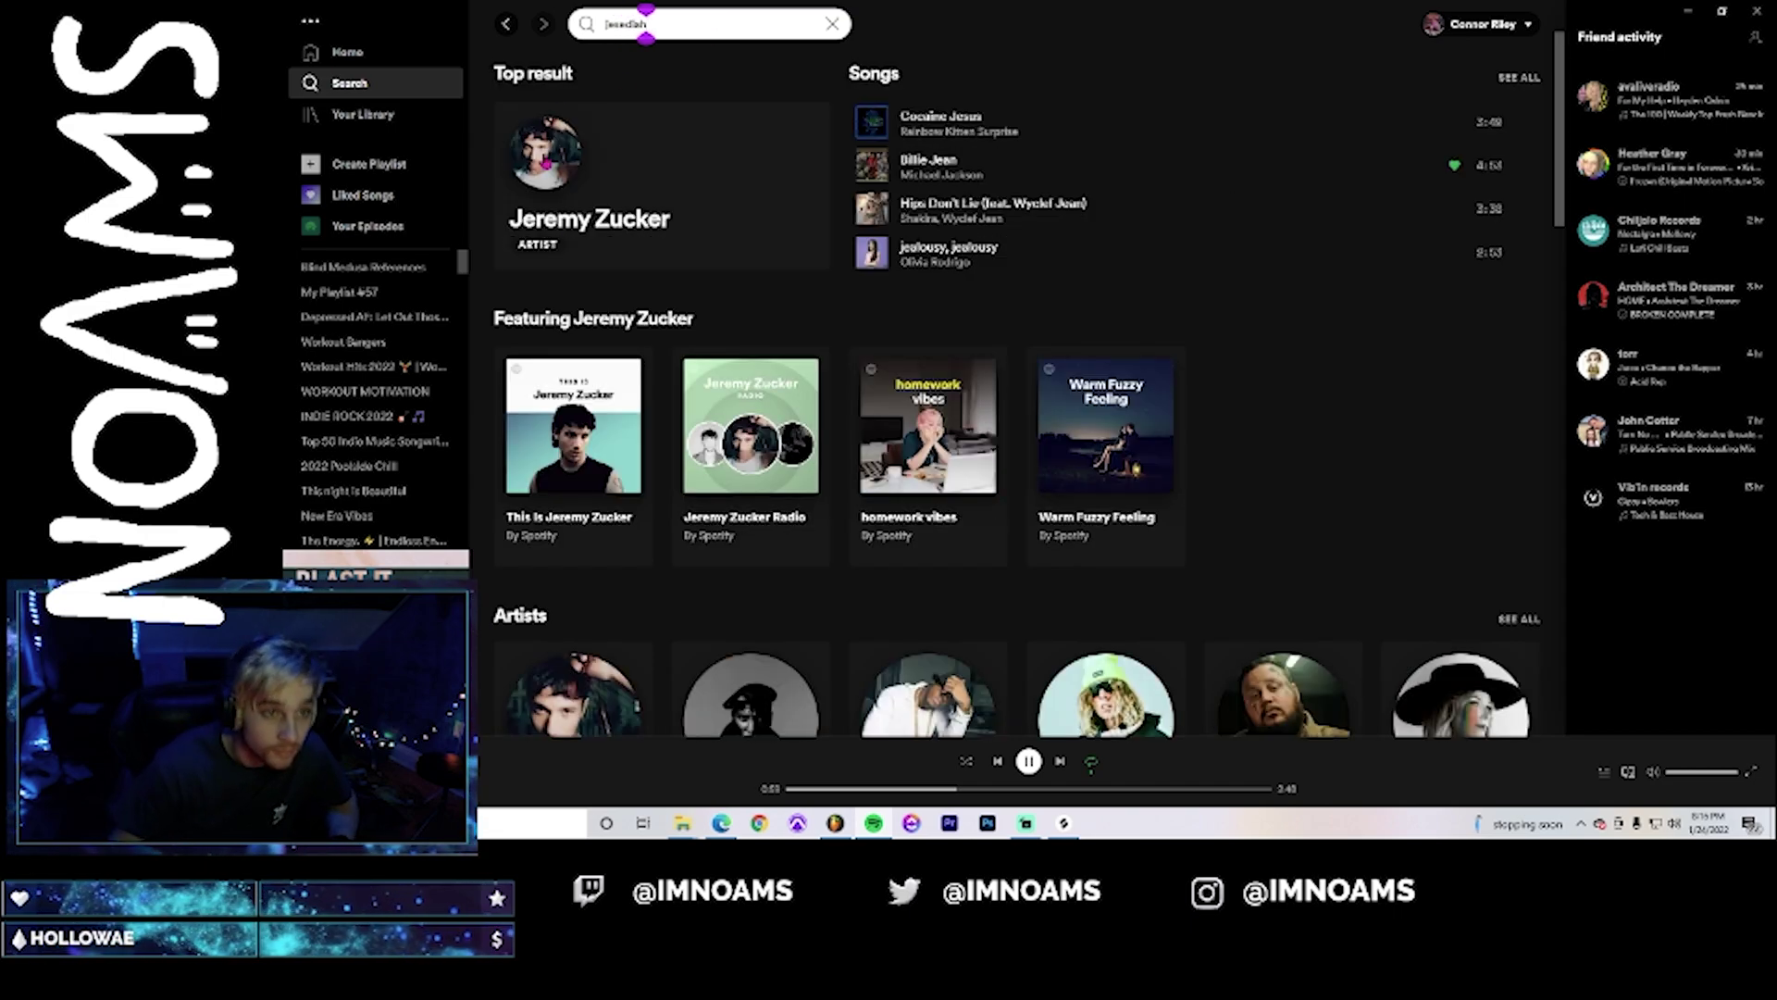
{"action": "left_click", "coordinate": [544, 226]}
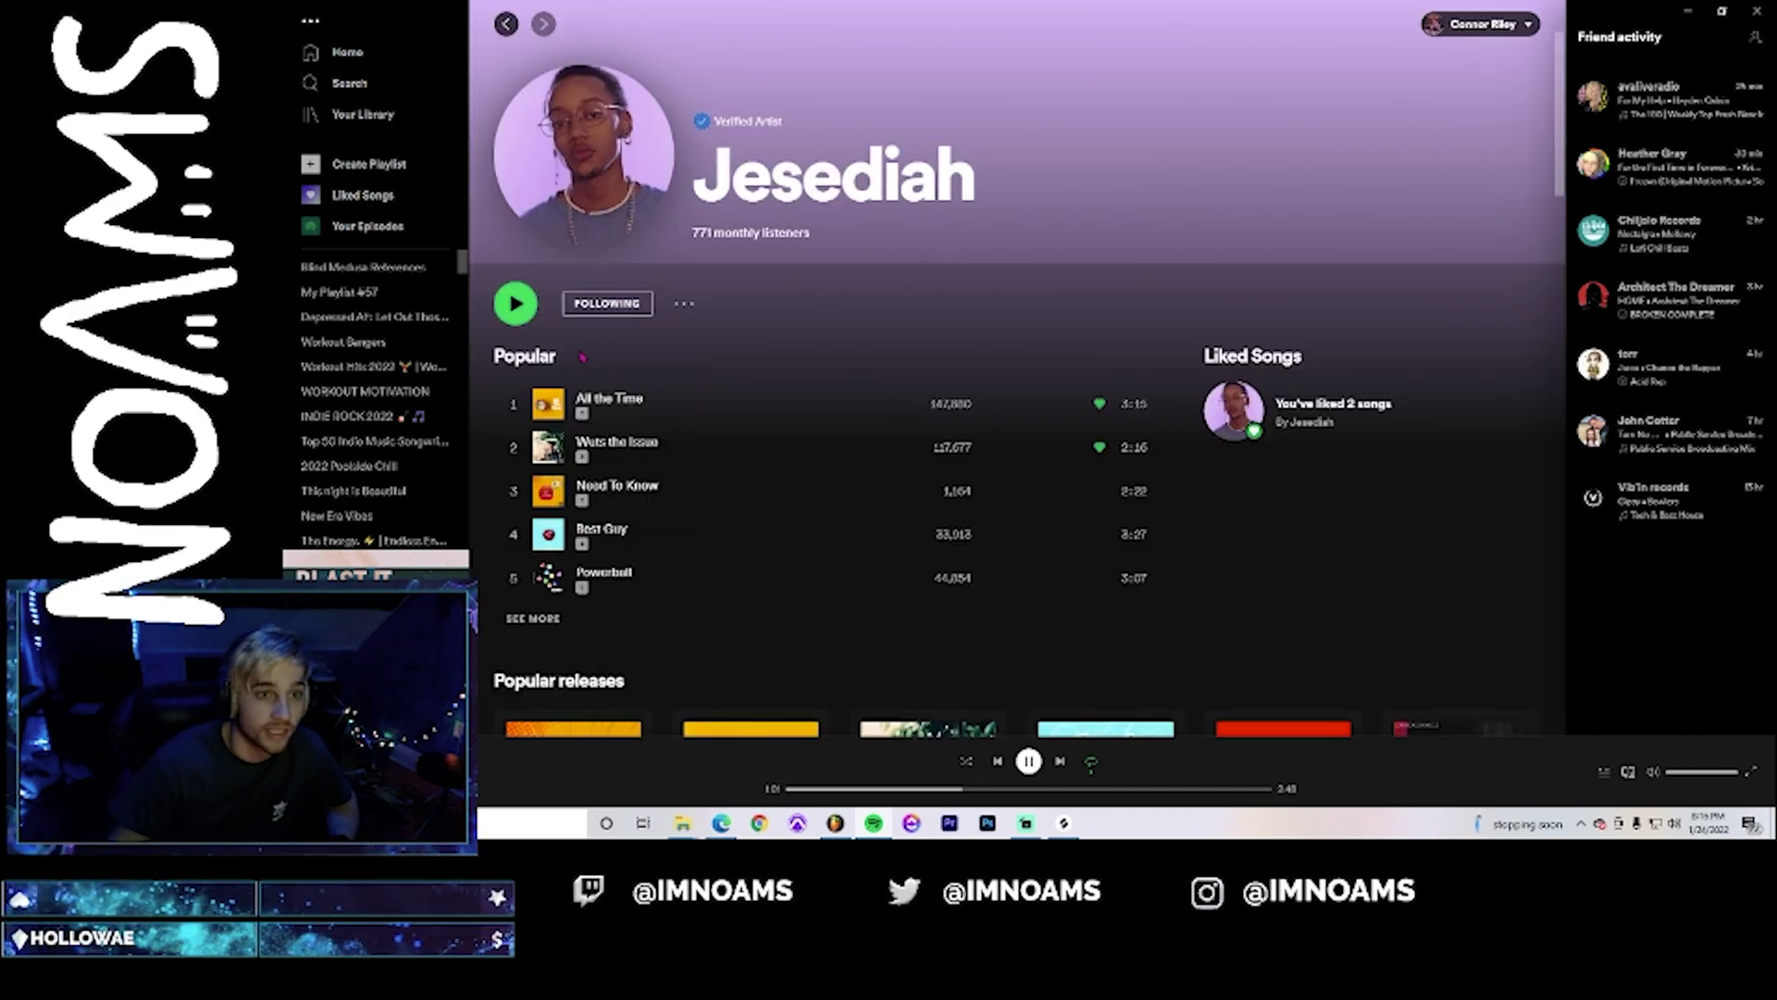
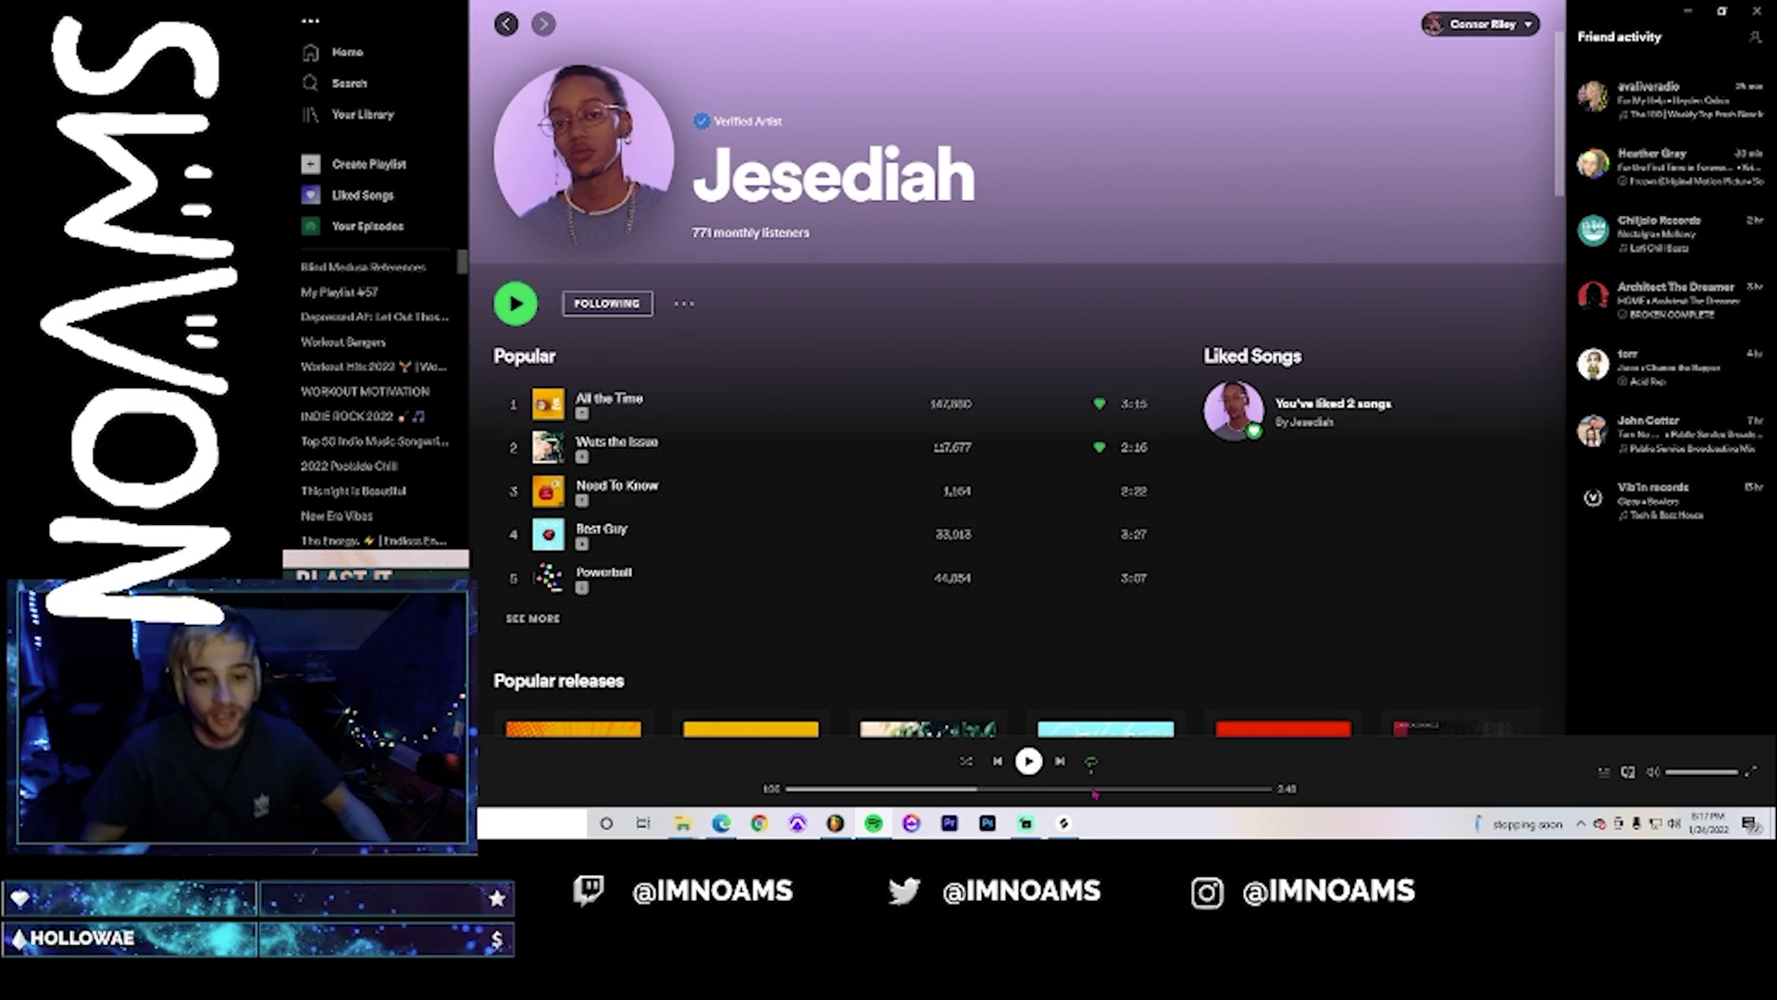
- Switch back to FL Studio and open the FX folder in the pack of noams sample library
{"action": "left_click", "coordinate": [837, 824]}
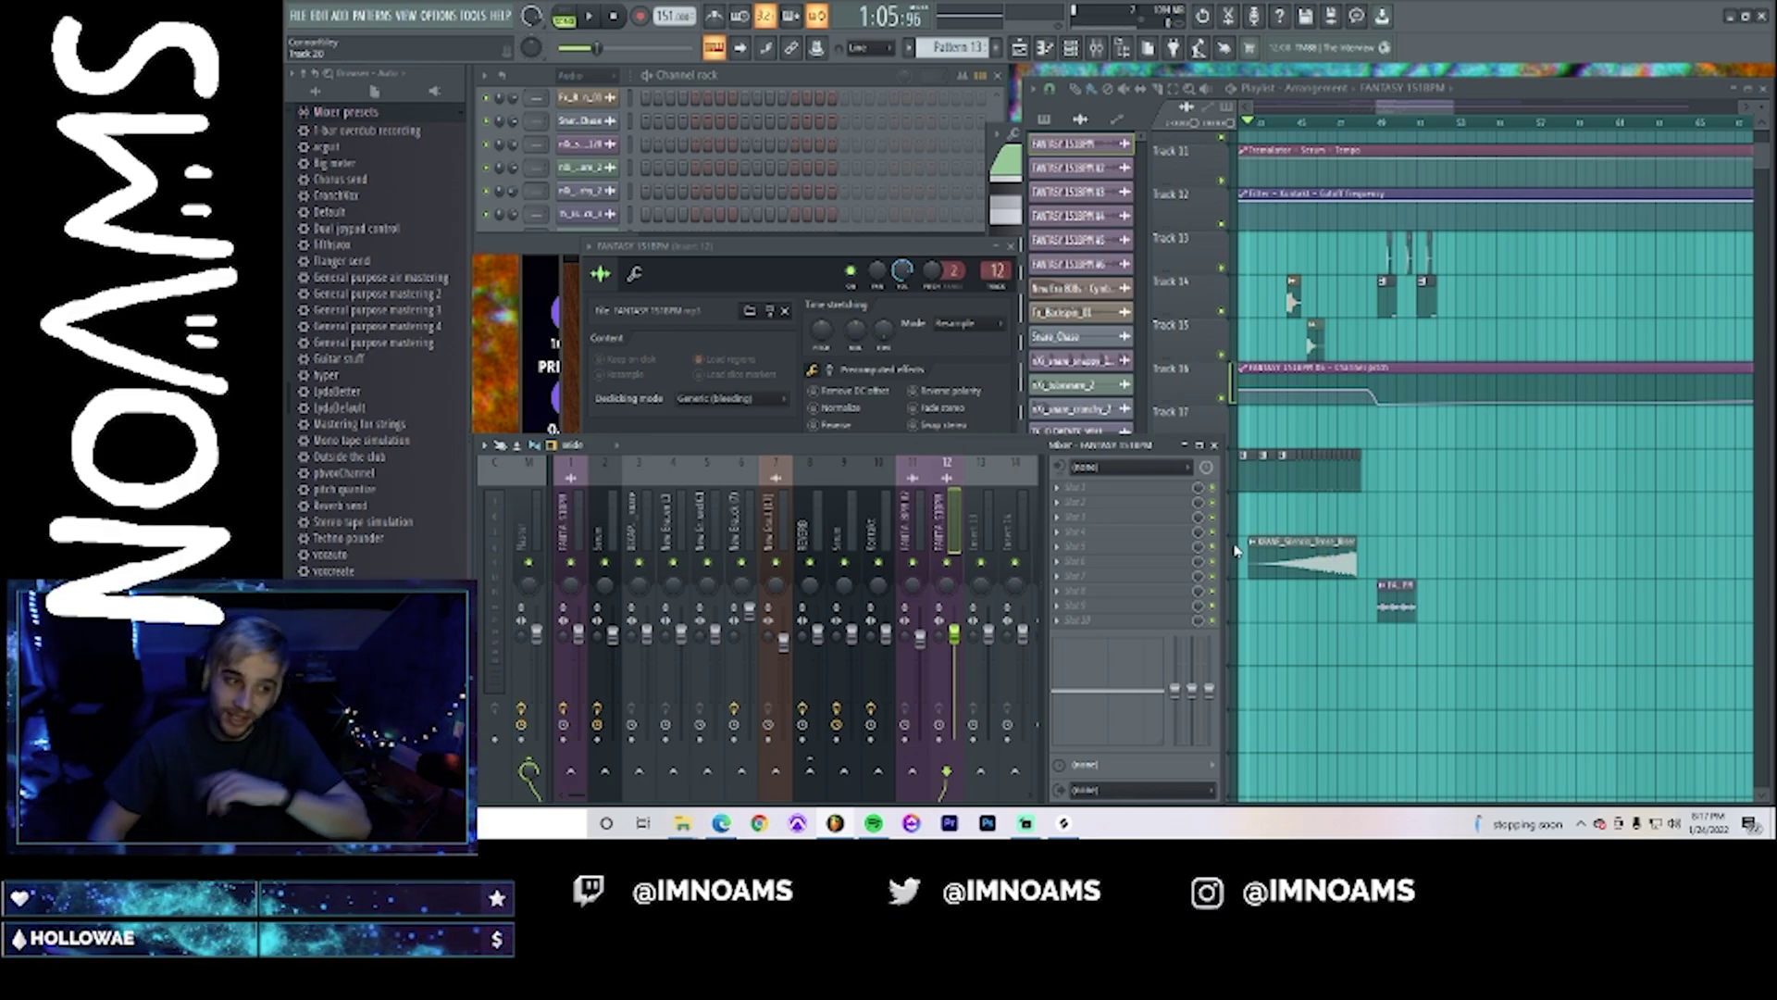
{"action": "mouse_move", "coordinate": [873, 823]}
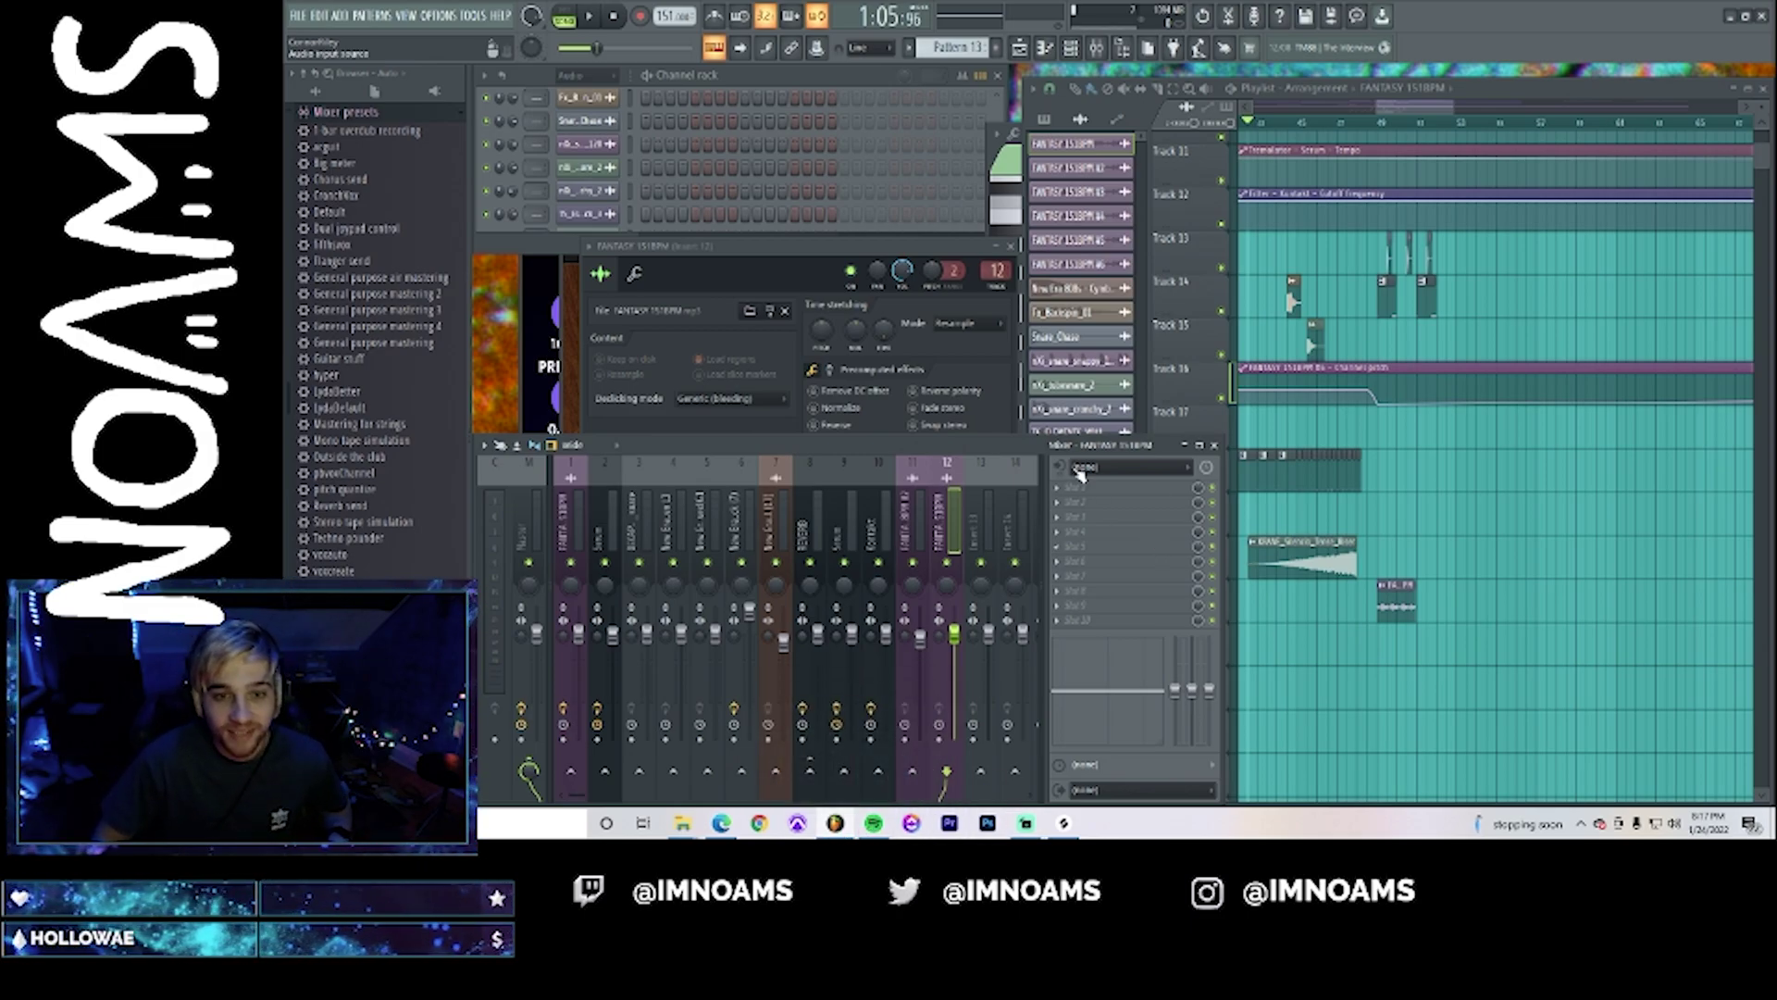
{"action": "left_click", "coordinate": [1408, 117]}
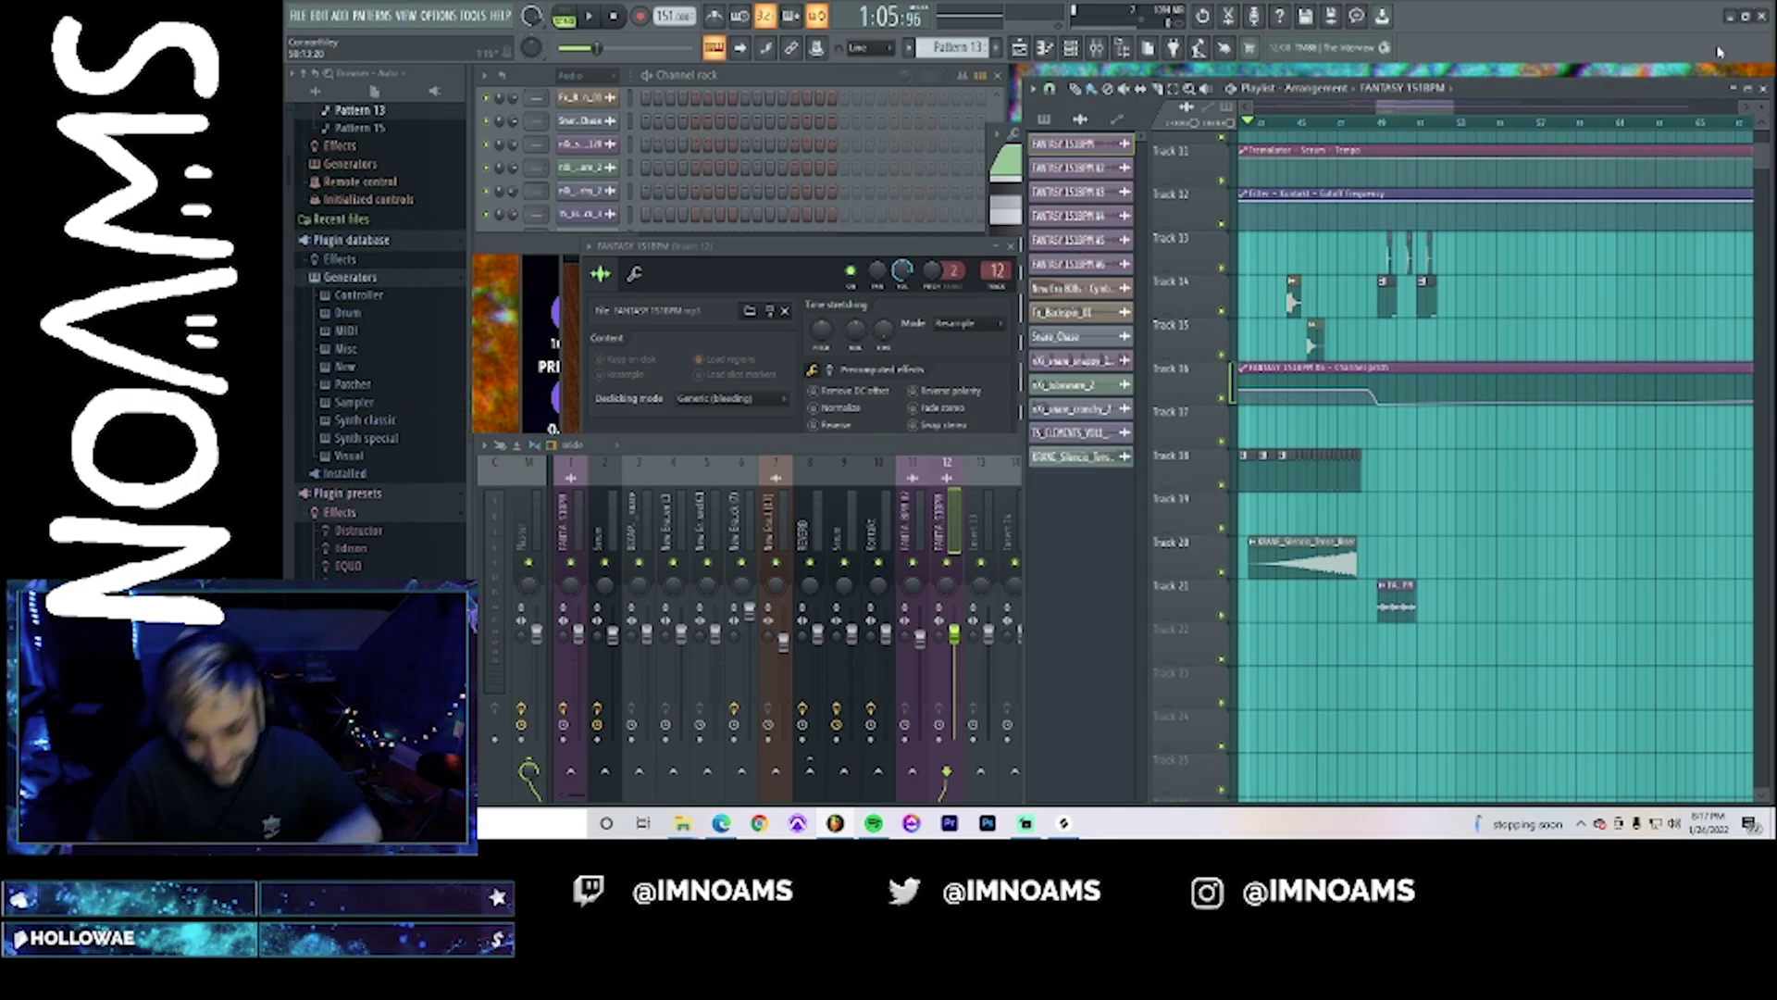
{"action": "scroll", "coordinate": [425, 255], "scroll_direction": "down", "scroll_amount": 10}
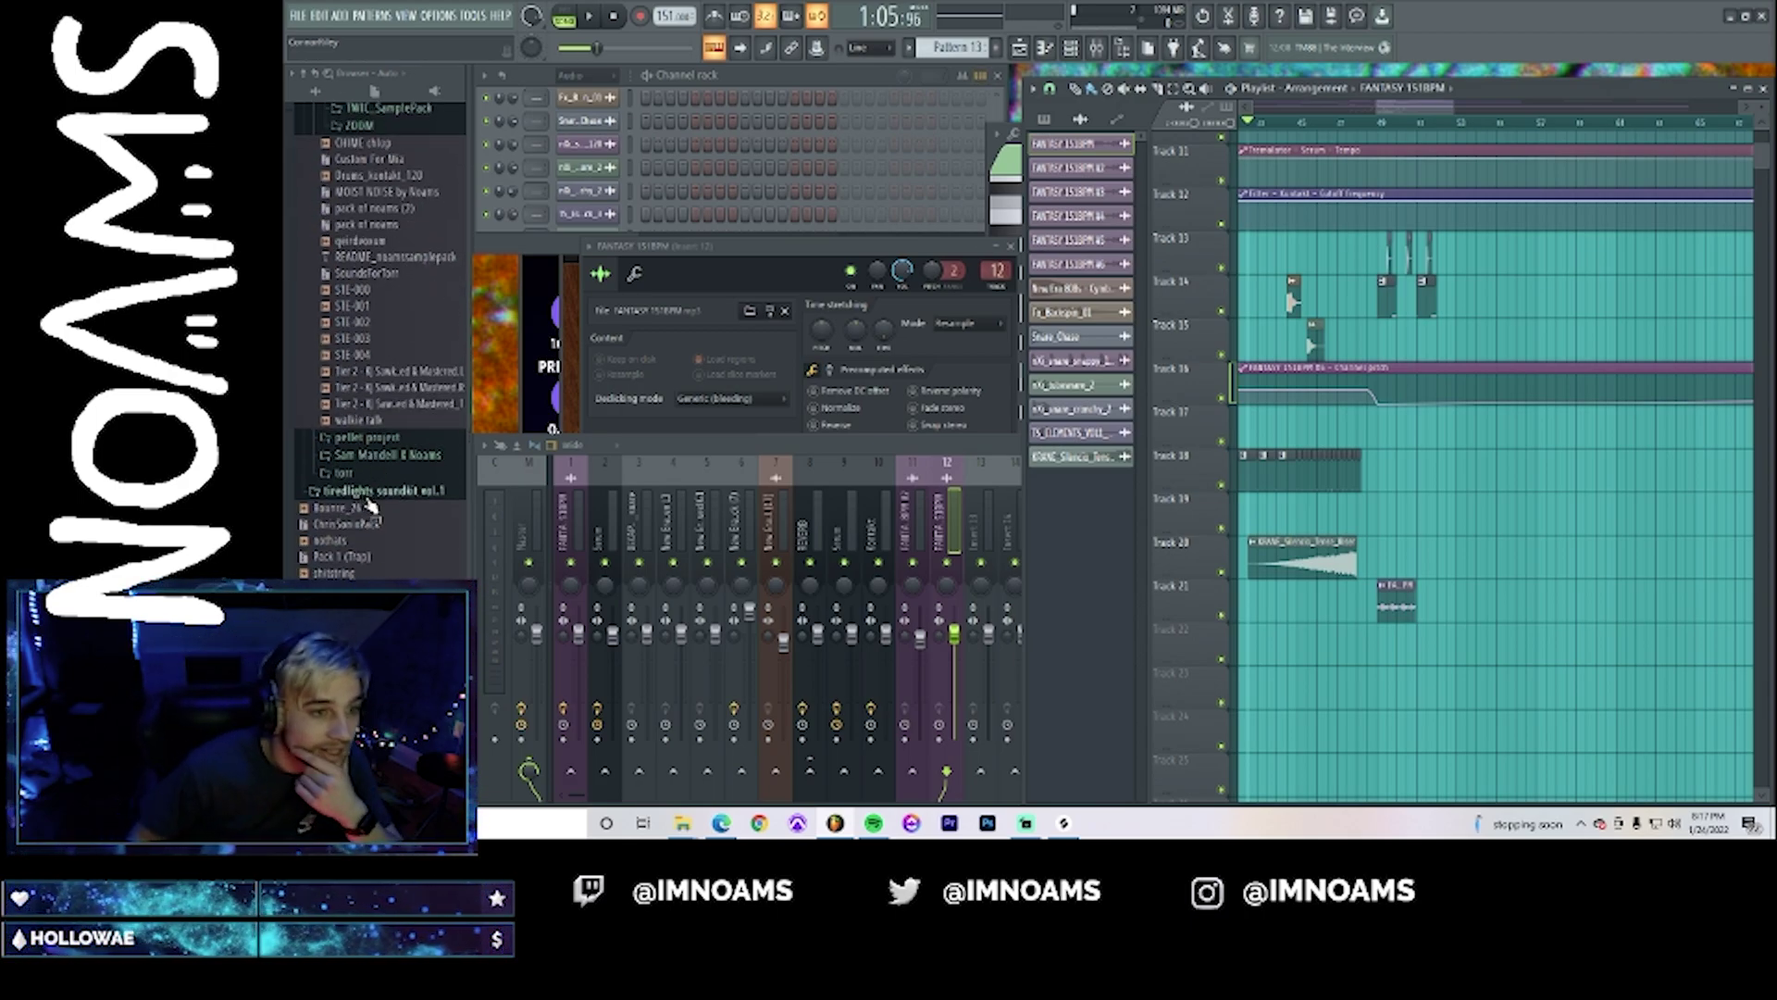
{"action": "scroll", "coordinate": [370, 505], "scroll_direction": "up", "scroll_amount": 20}
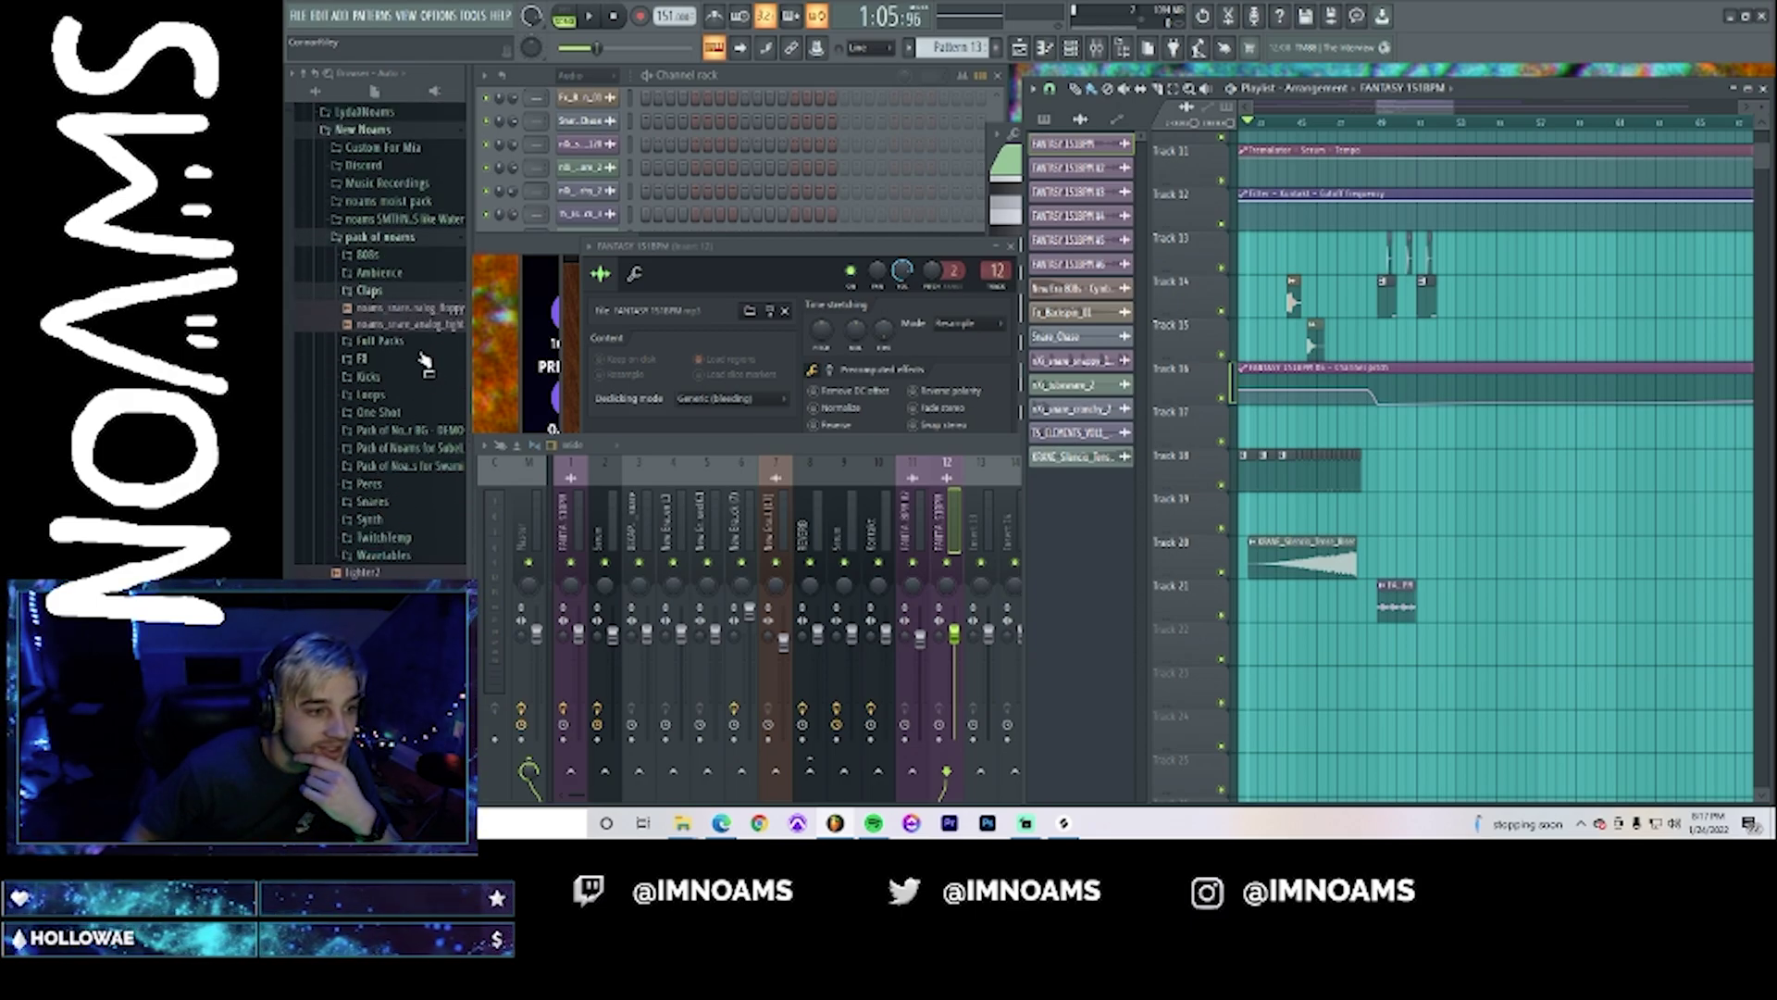
{"action": "scroll", "coordinate": [423, 361], "scroll_direction": "up", "scroll_amount": 2}
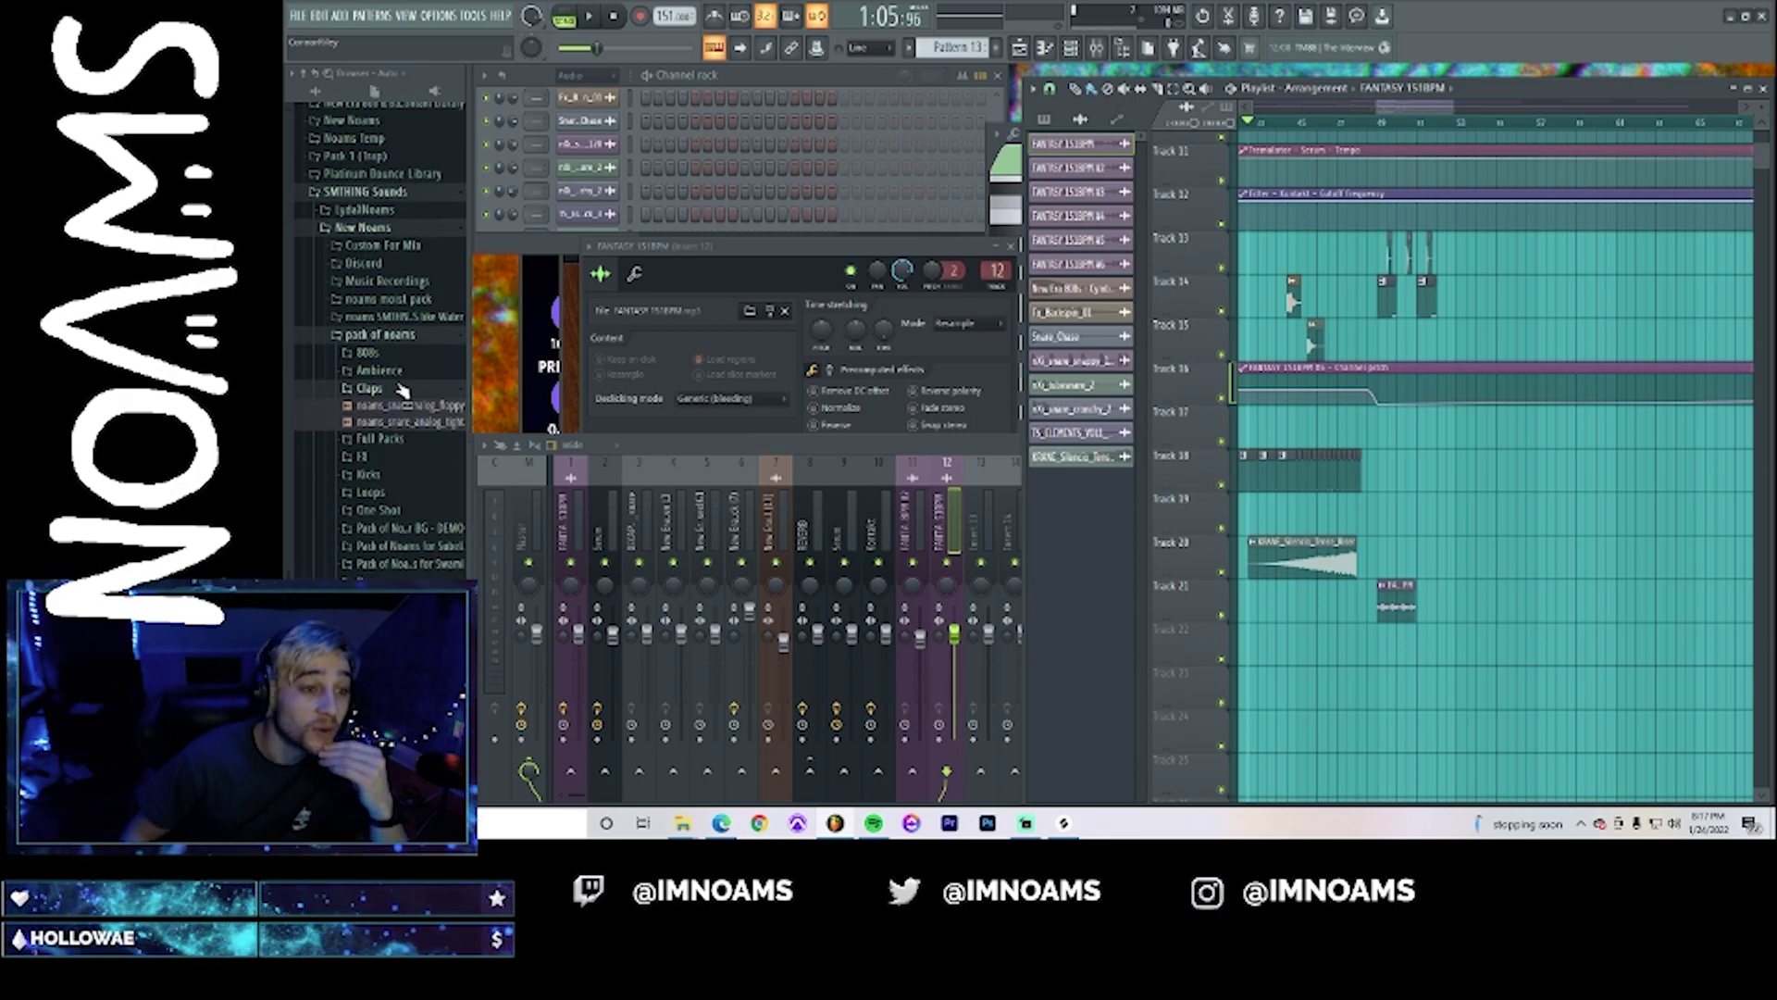
{"action": "left_click", "coordinate": [407, 458]}
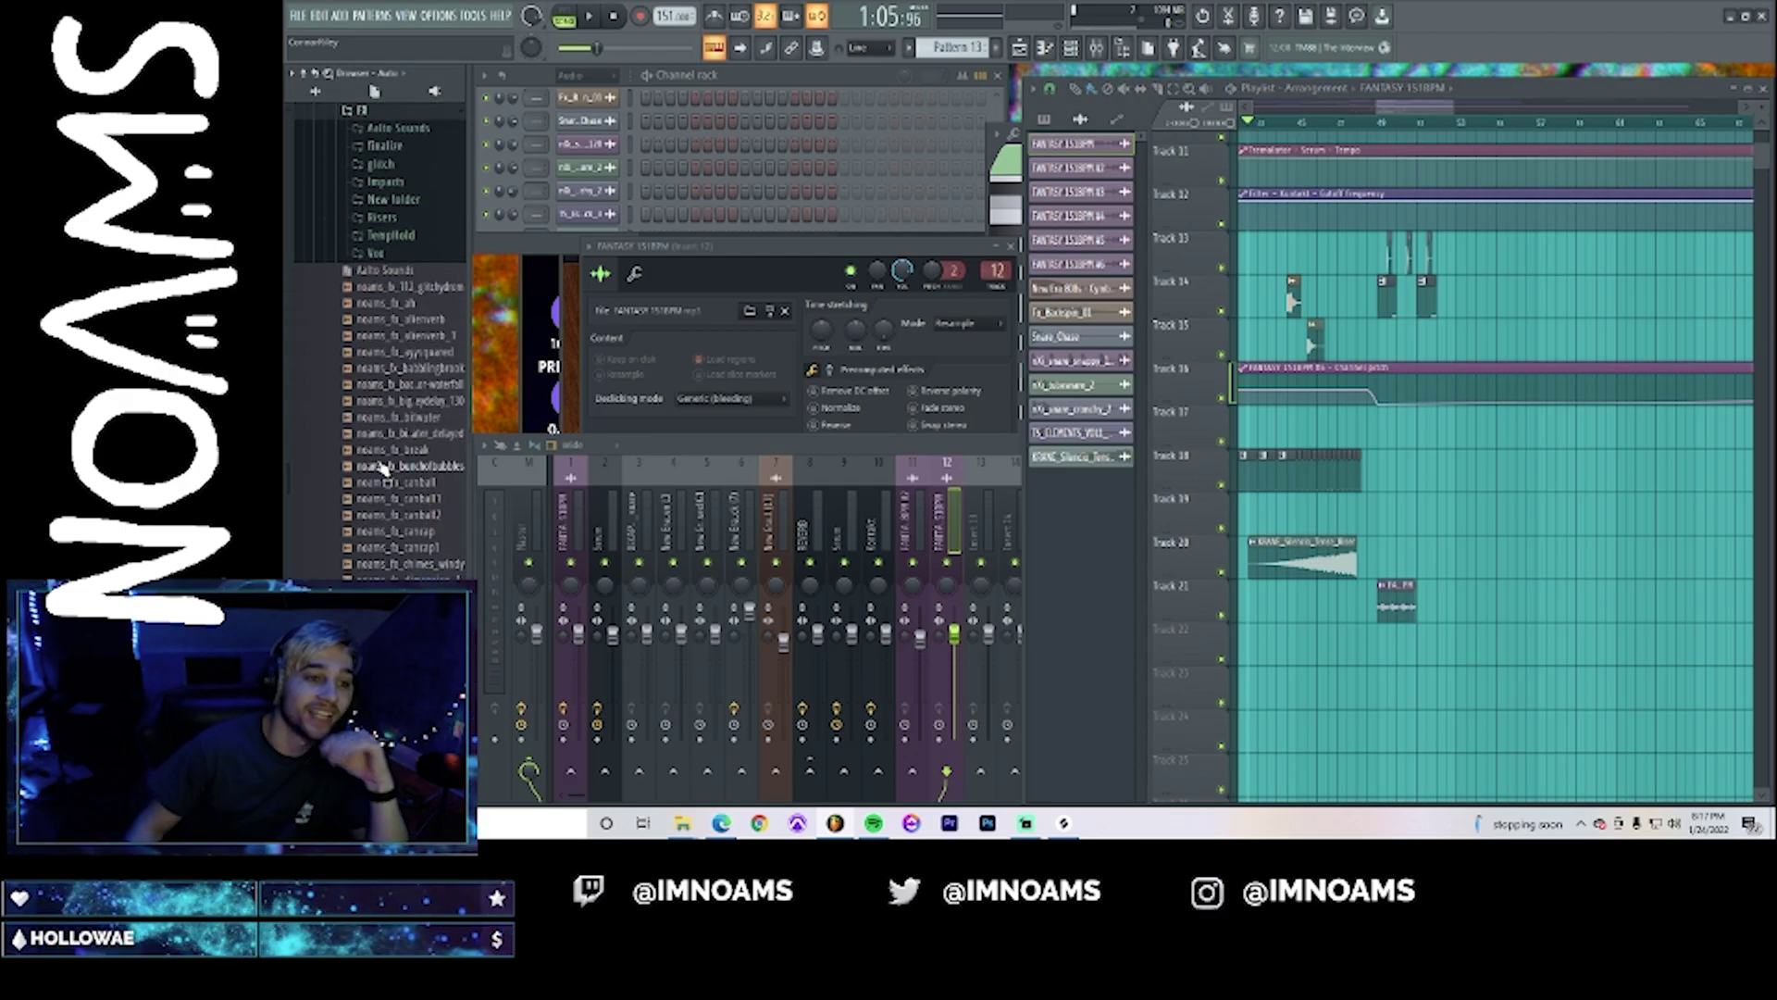
- Open the Risers folder within FX, preview the big riser samples, and place noams_bigriser1_140 on Track 22 from bar 33 to 49
{"action": "scroll", "coordinate": [370, 507], "scroll_direction": "down", "scroll_amount": 4}
{"action": "scroll", "coordinate": [361, 560], "scroll_direction": "down", "scroll_amount": 3}
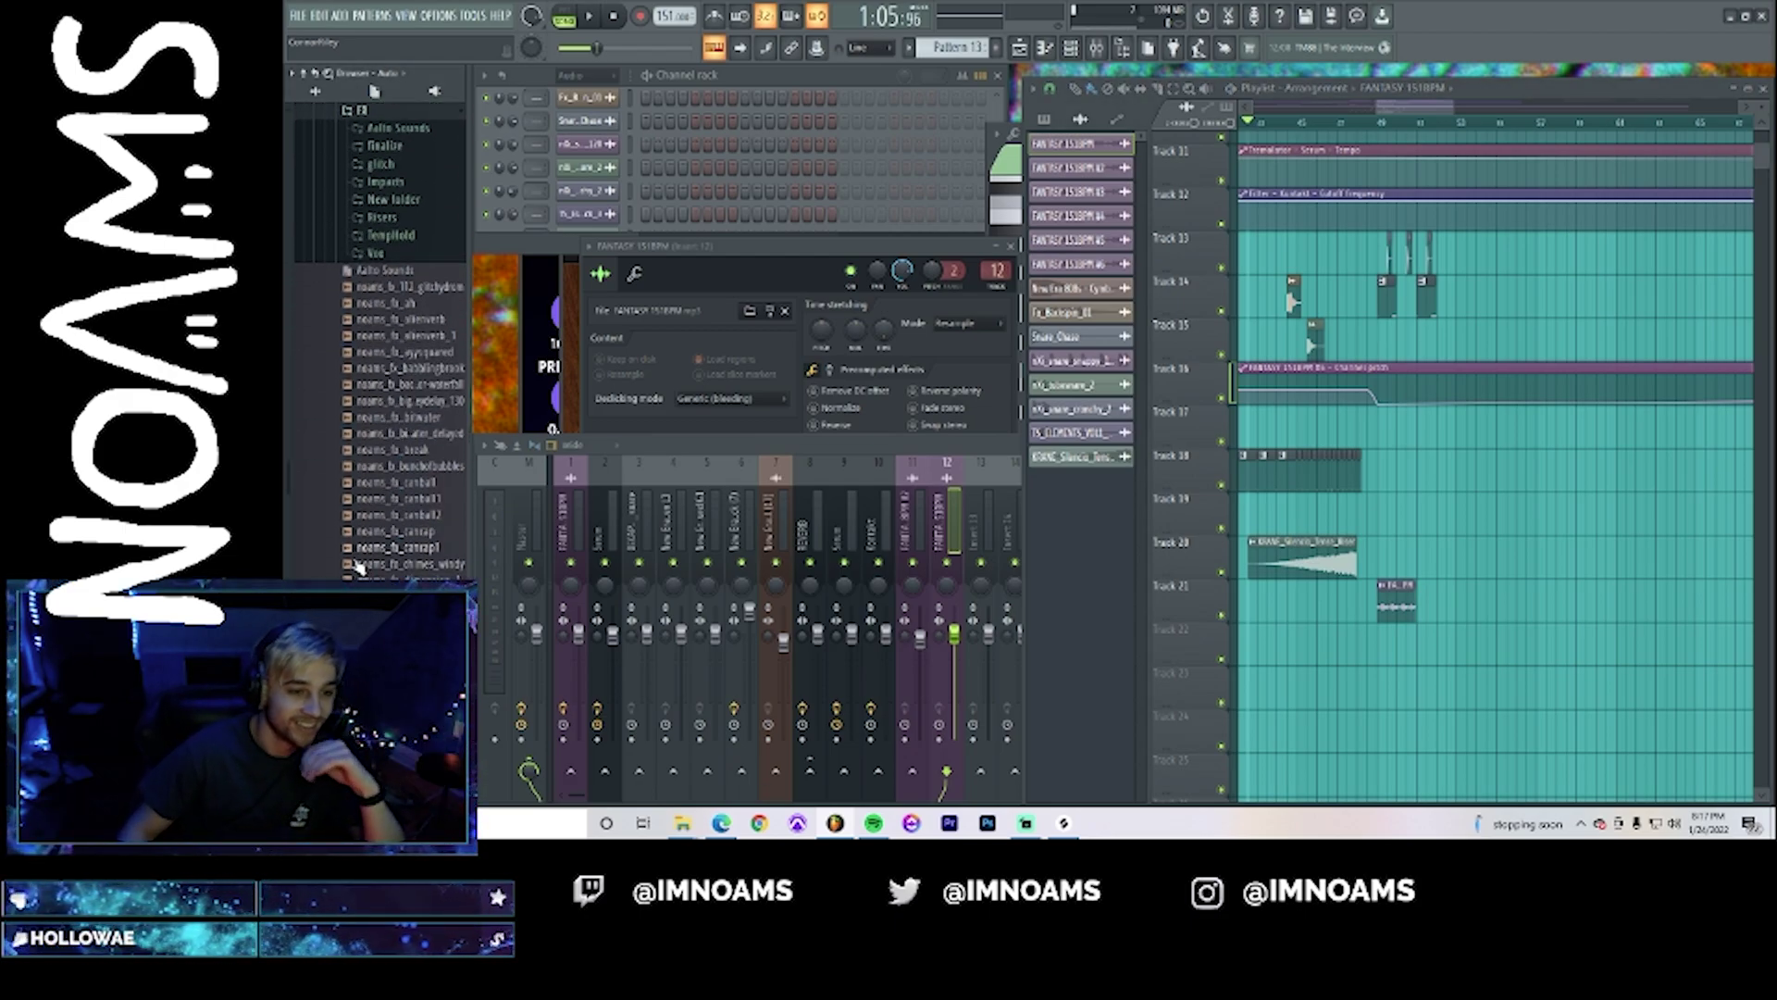
{"action": "scroll", "coordinate": [359, 558], "scroll_direction": "down", "scroll_amount": 3}
{"action": "scroll", "coordinate": [402, 343], "scroll_direction": "down", "scroll_amount": 10}
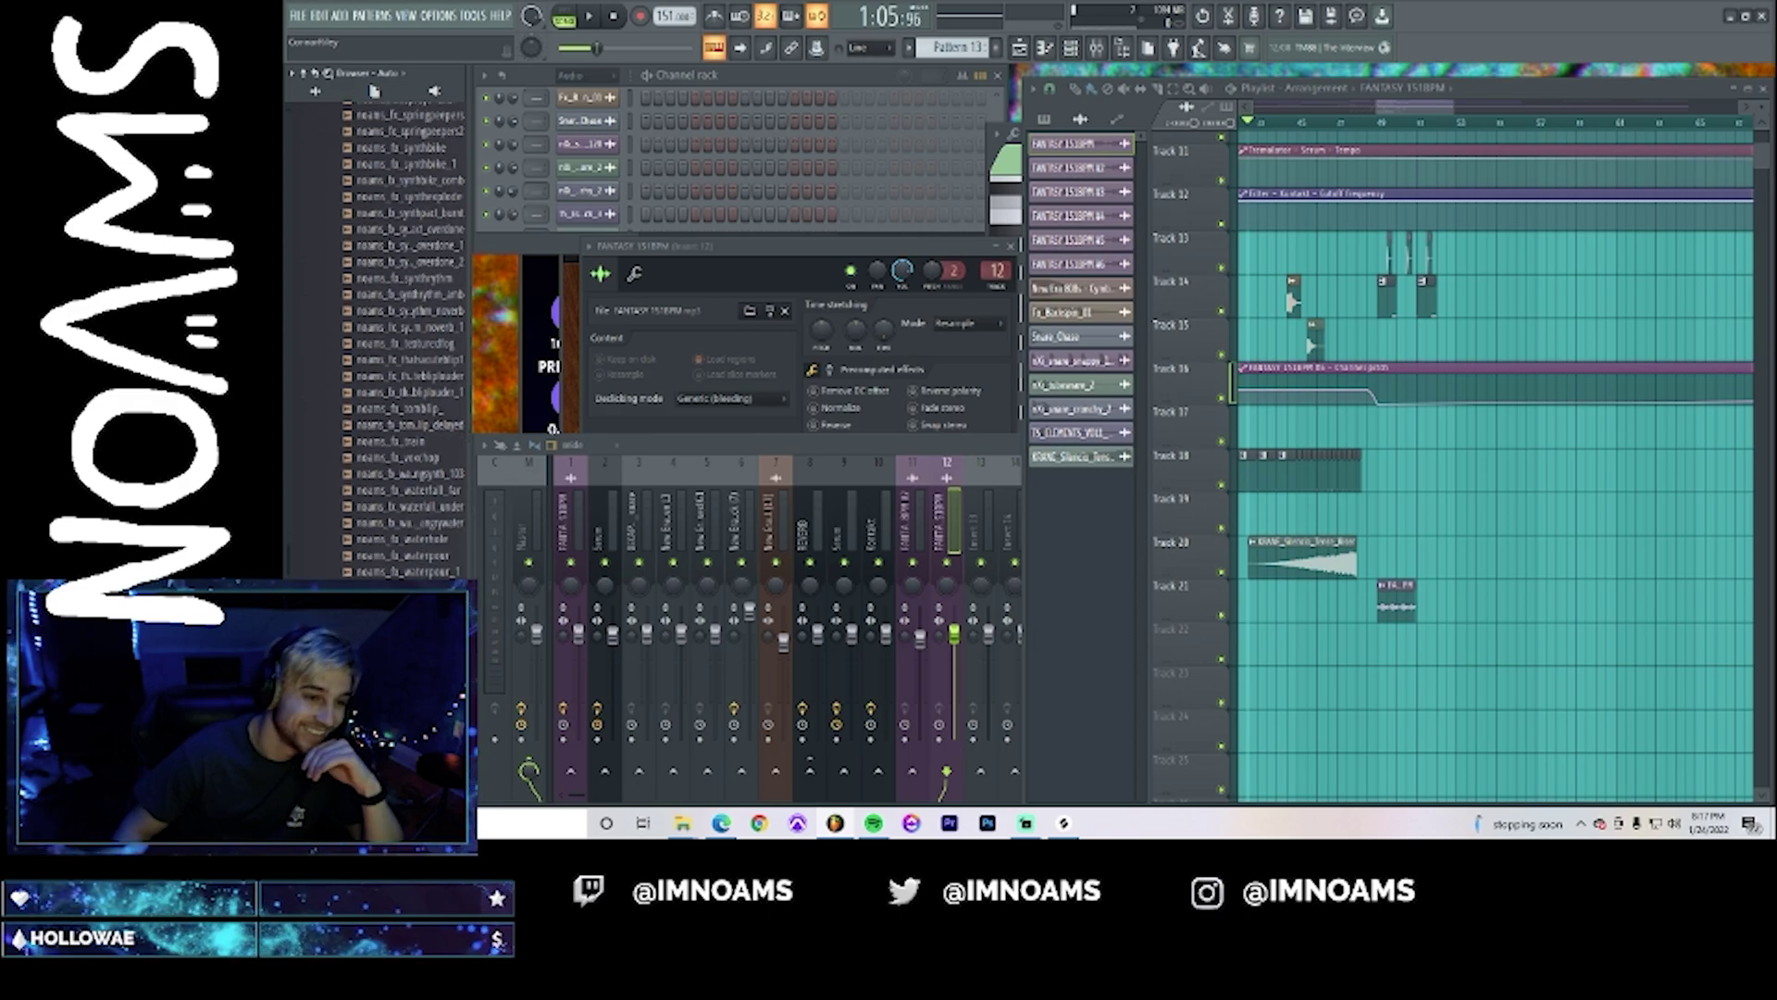
{"action": "scroll", "coordinate": [398, 532], "scroll_direction": "up", "scroll_amount": 20}
{"action": "scroll", "coordinate": [398, 532], "scroll_direction": "down", "scroll_amount": 4}
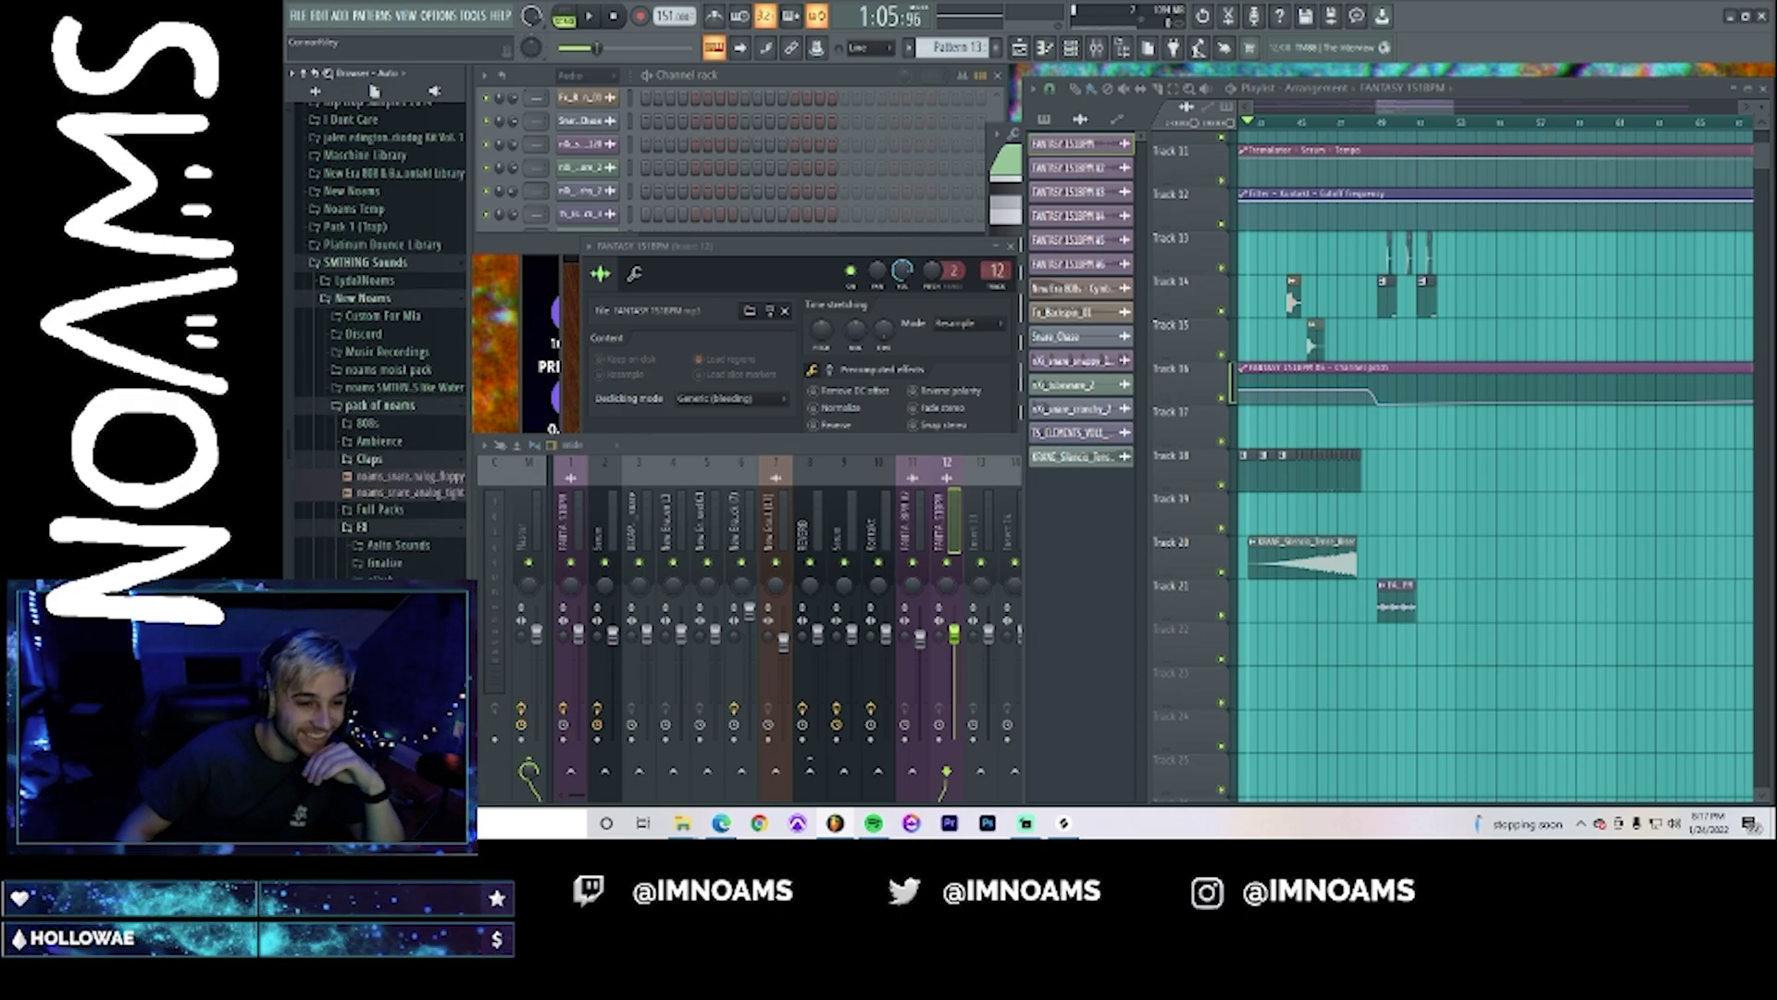
{"action": "left_click", "coordinate": [389, 513]}
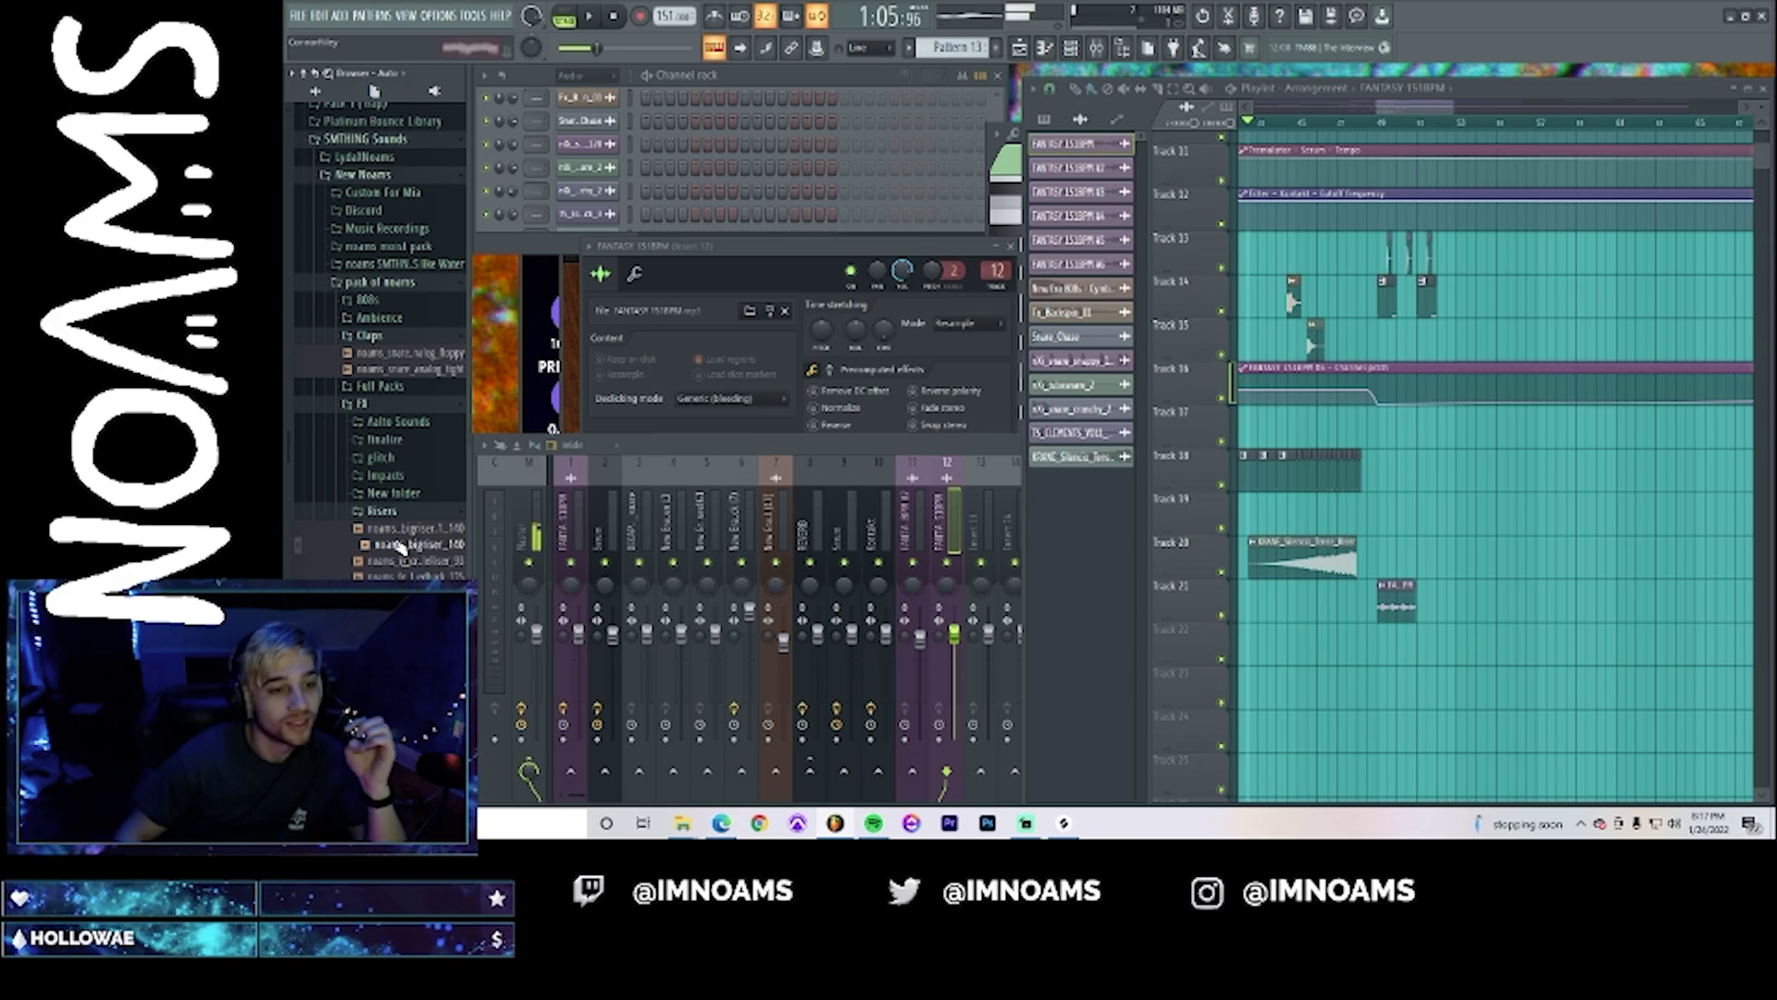
{"action": "left_click_drag", "start_coordinate": [400, 529], "coordinate": [1440, 655]}
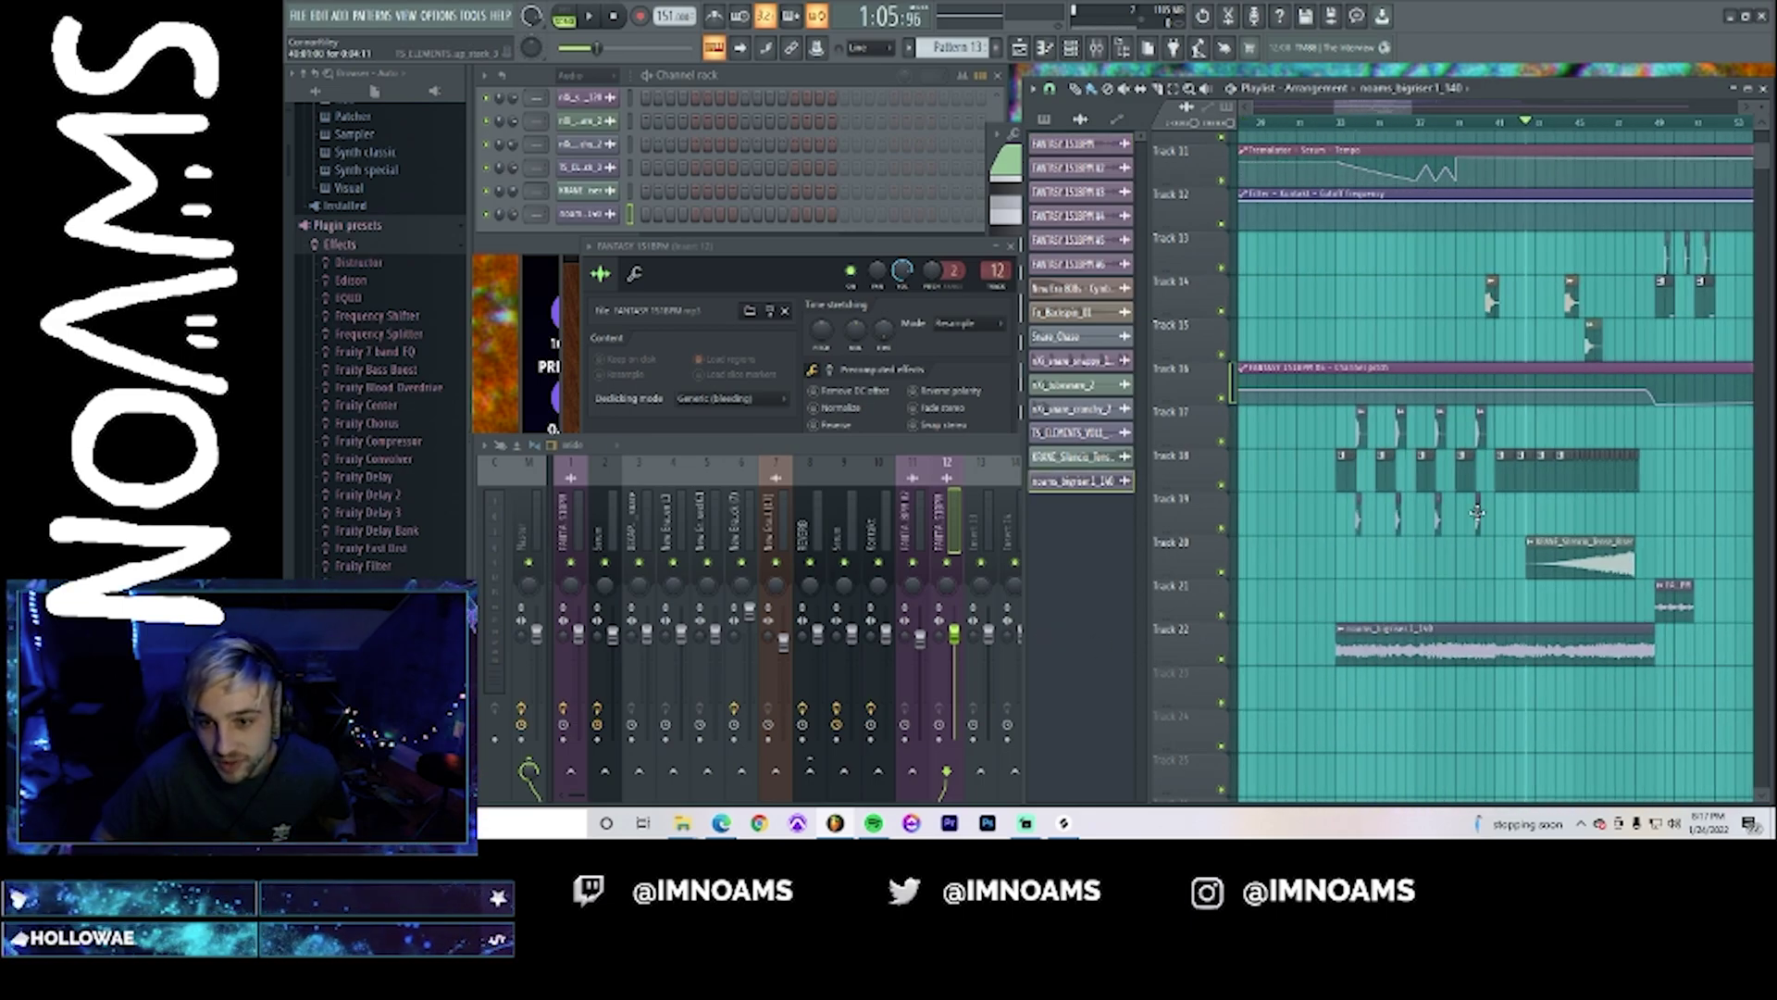
- Slice the noams_bigriser1_140 clip on Track 22 into three parts, leaving short gaps just before bars 41 and 45
{"action": "left_click_drag", "start_coordinate": [1452, 125], "coordinate": [1308, 122]}
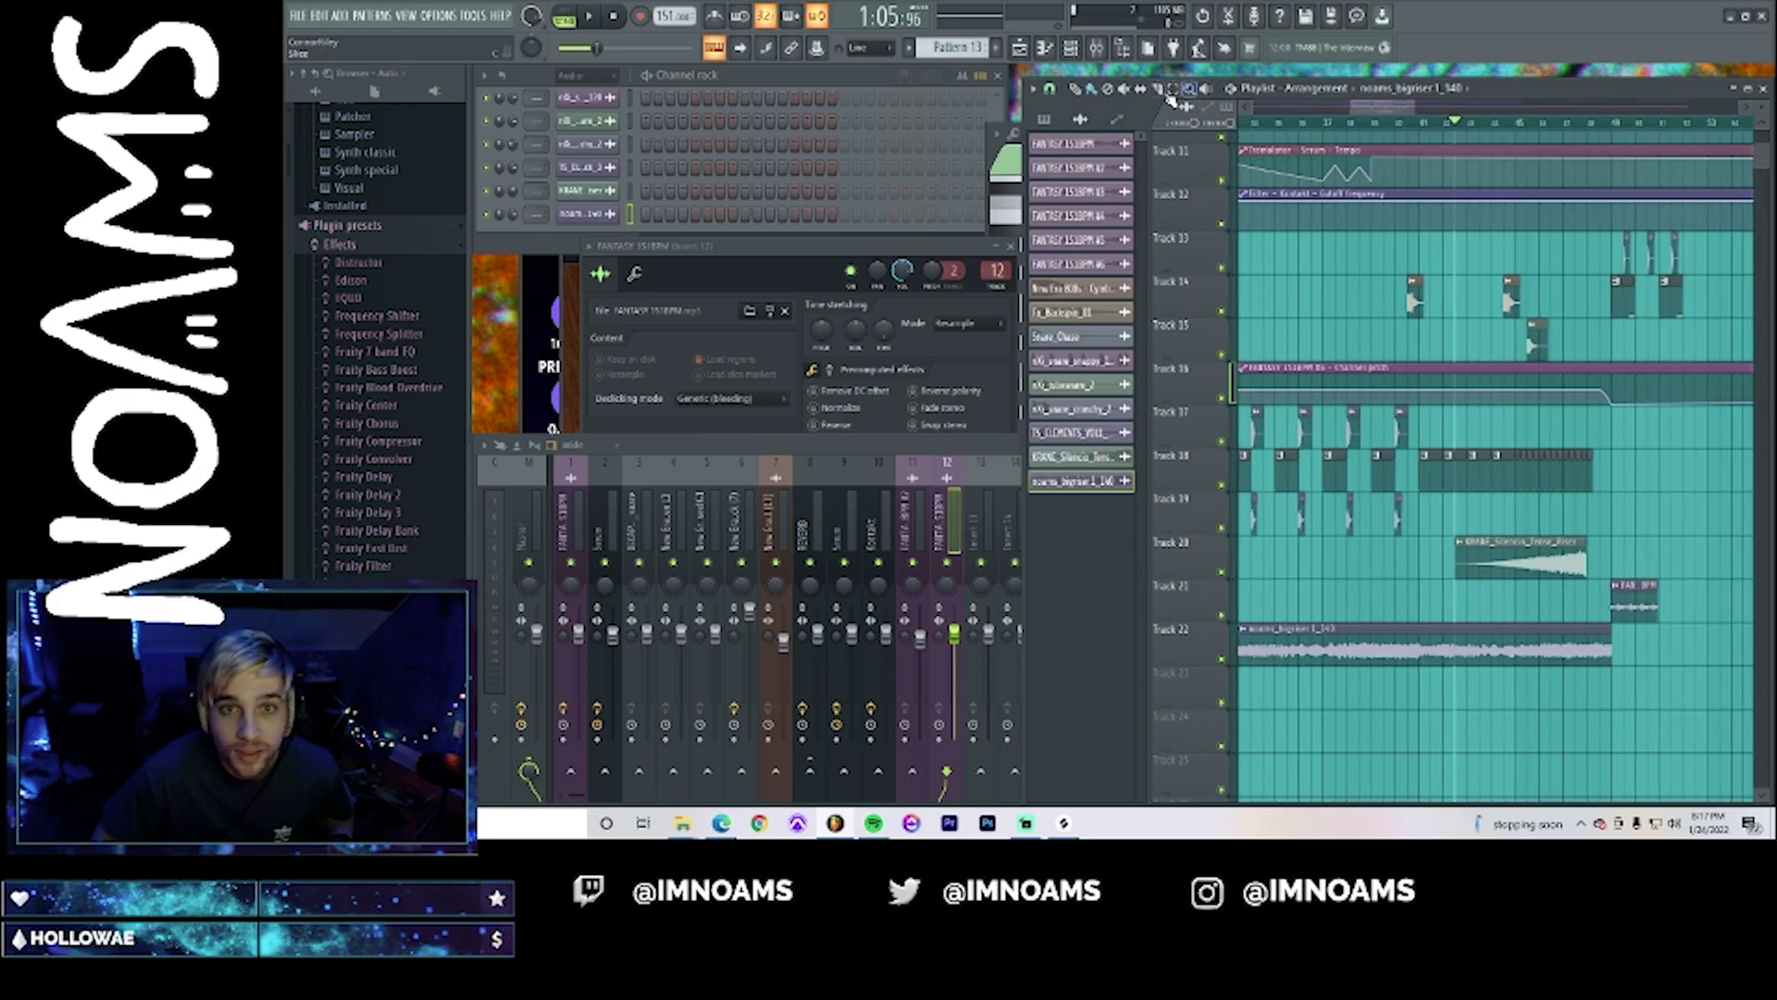
{"action": "left_click", "coordinate": [1412, 629]}
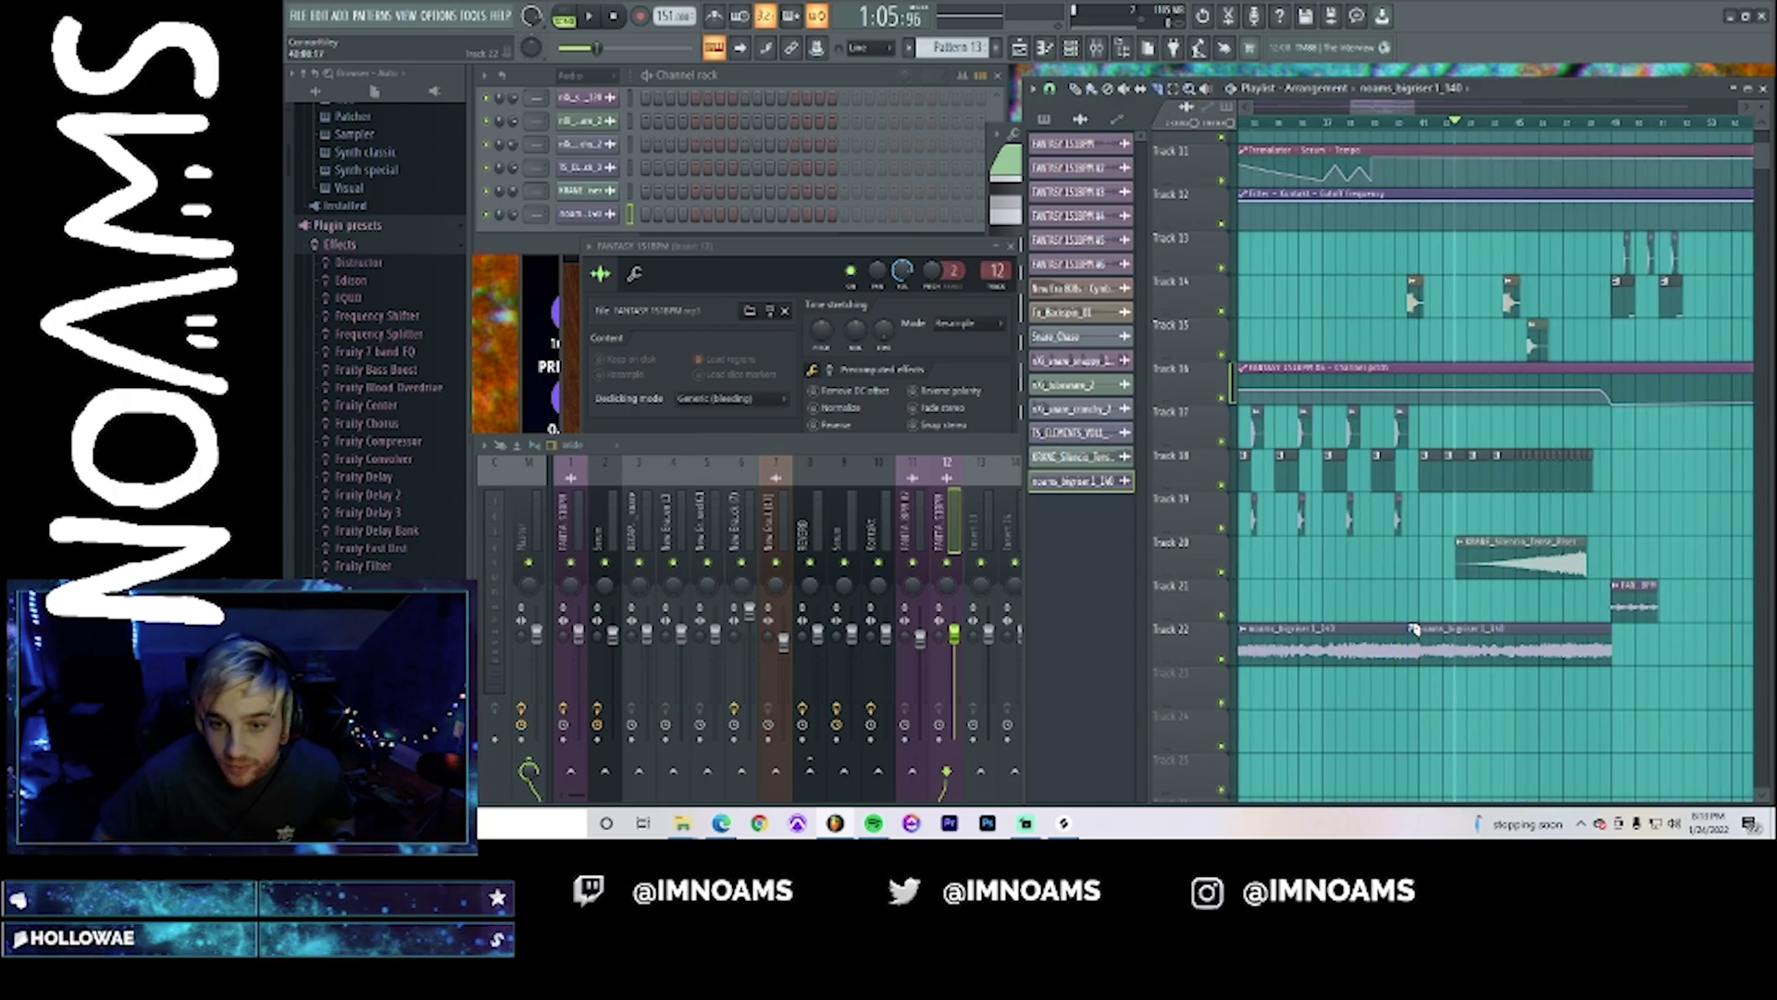
{"action": "left_click", "coordinate": [1559, 630]}
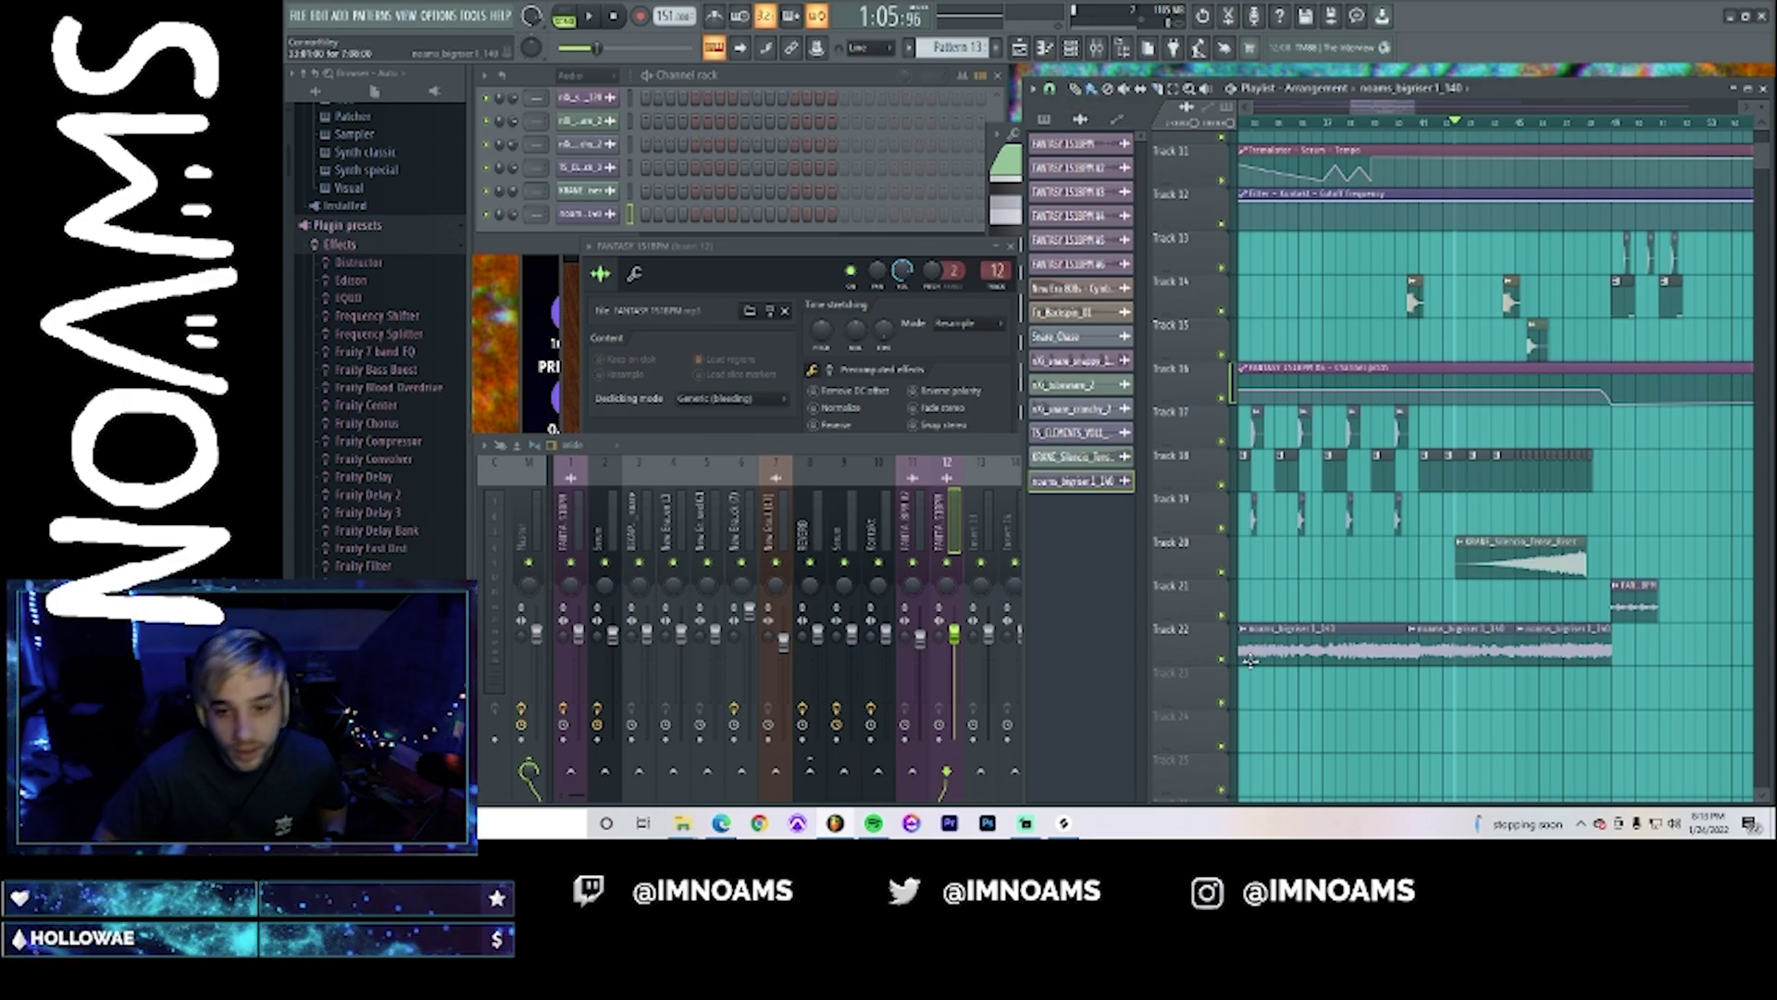
{"action": "left_click_drag", "start_coordinate": [1409, 639], "coordinate": [1501, 641]}
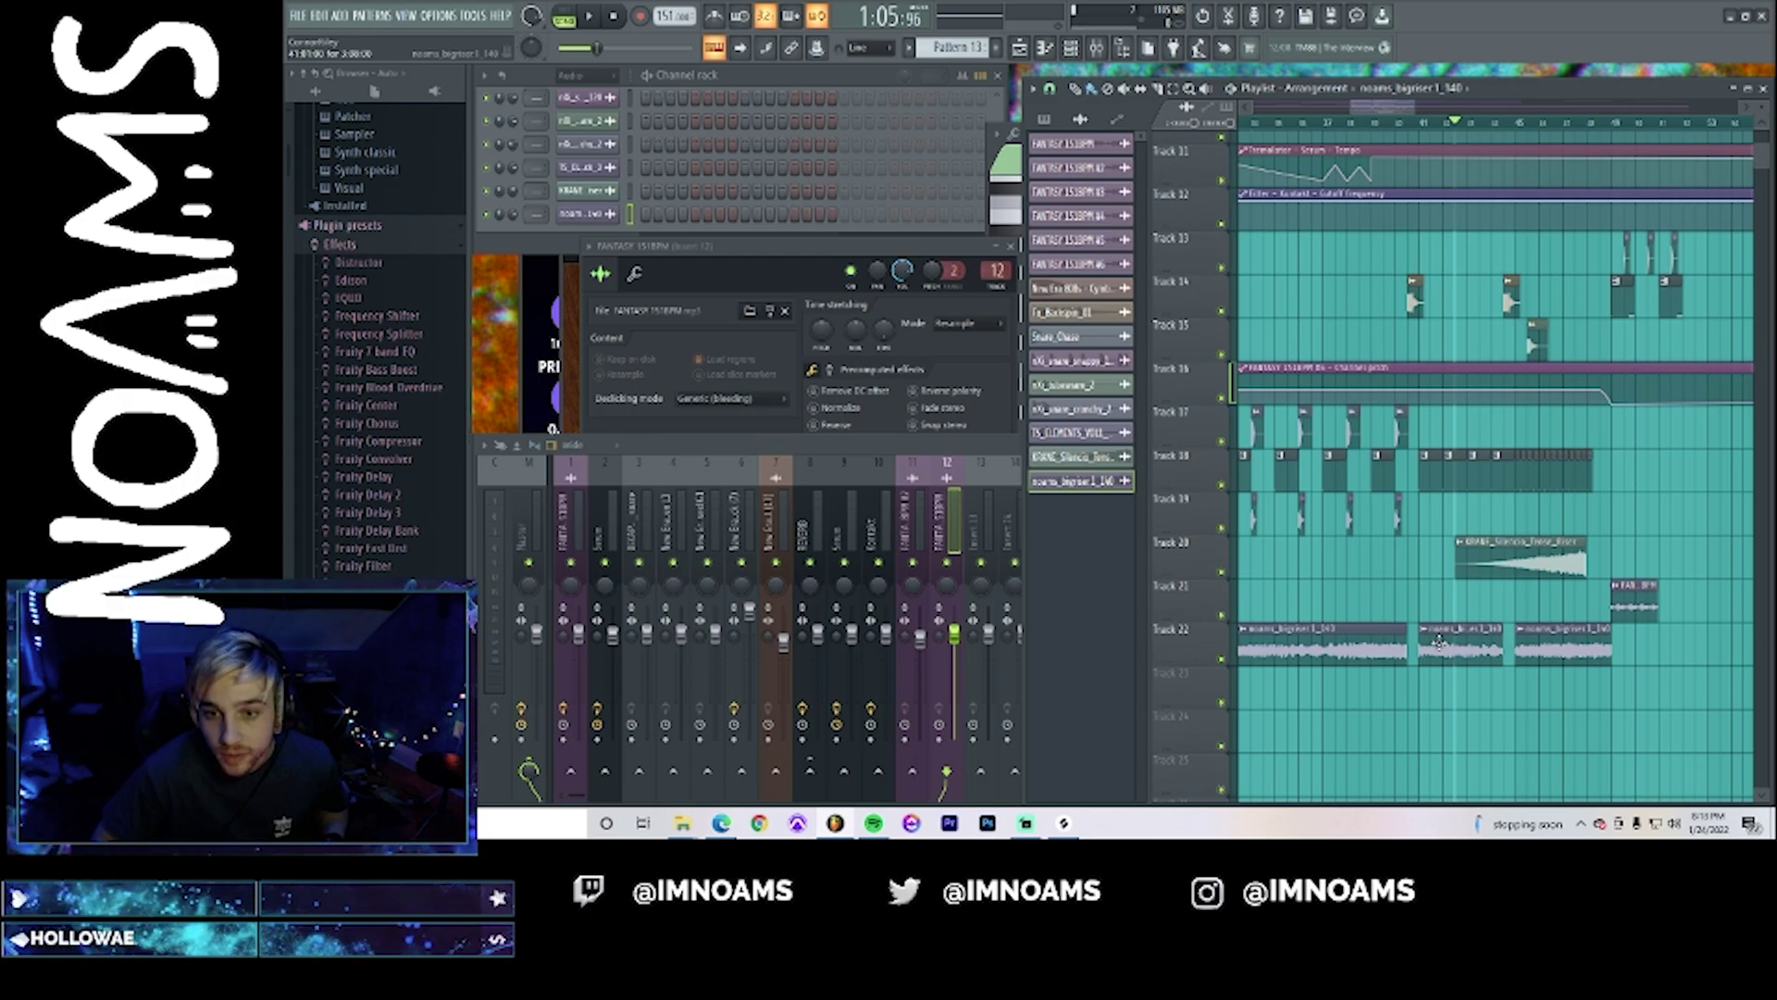
- Set the noams_bigriser1_140 channel's declicking mode to Generic (bleeding) and move the playback position back to about bar 38
{"action": "double_click", "coordinate": [1352, 638]}
{"action": "left_click", "coordinate": [660, 322]}
{"action": "left_click", "coordinate": [653, 379]}
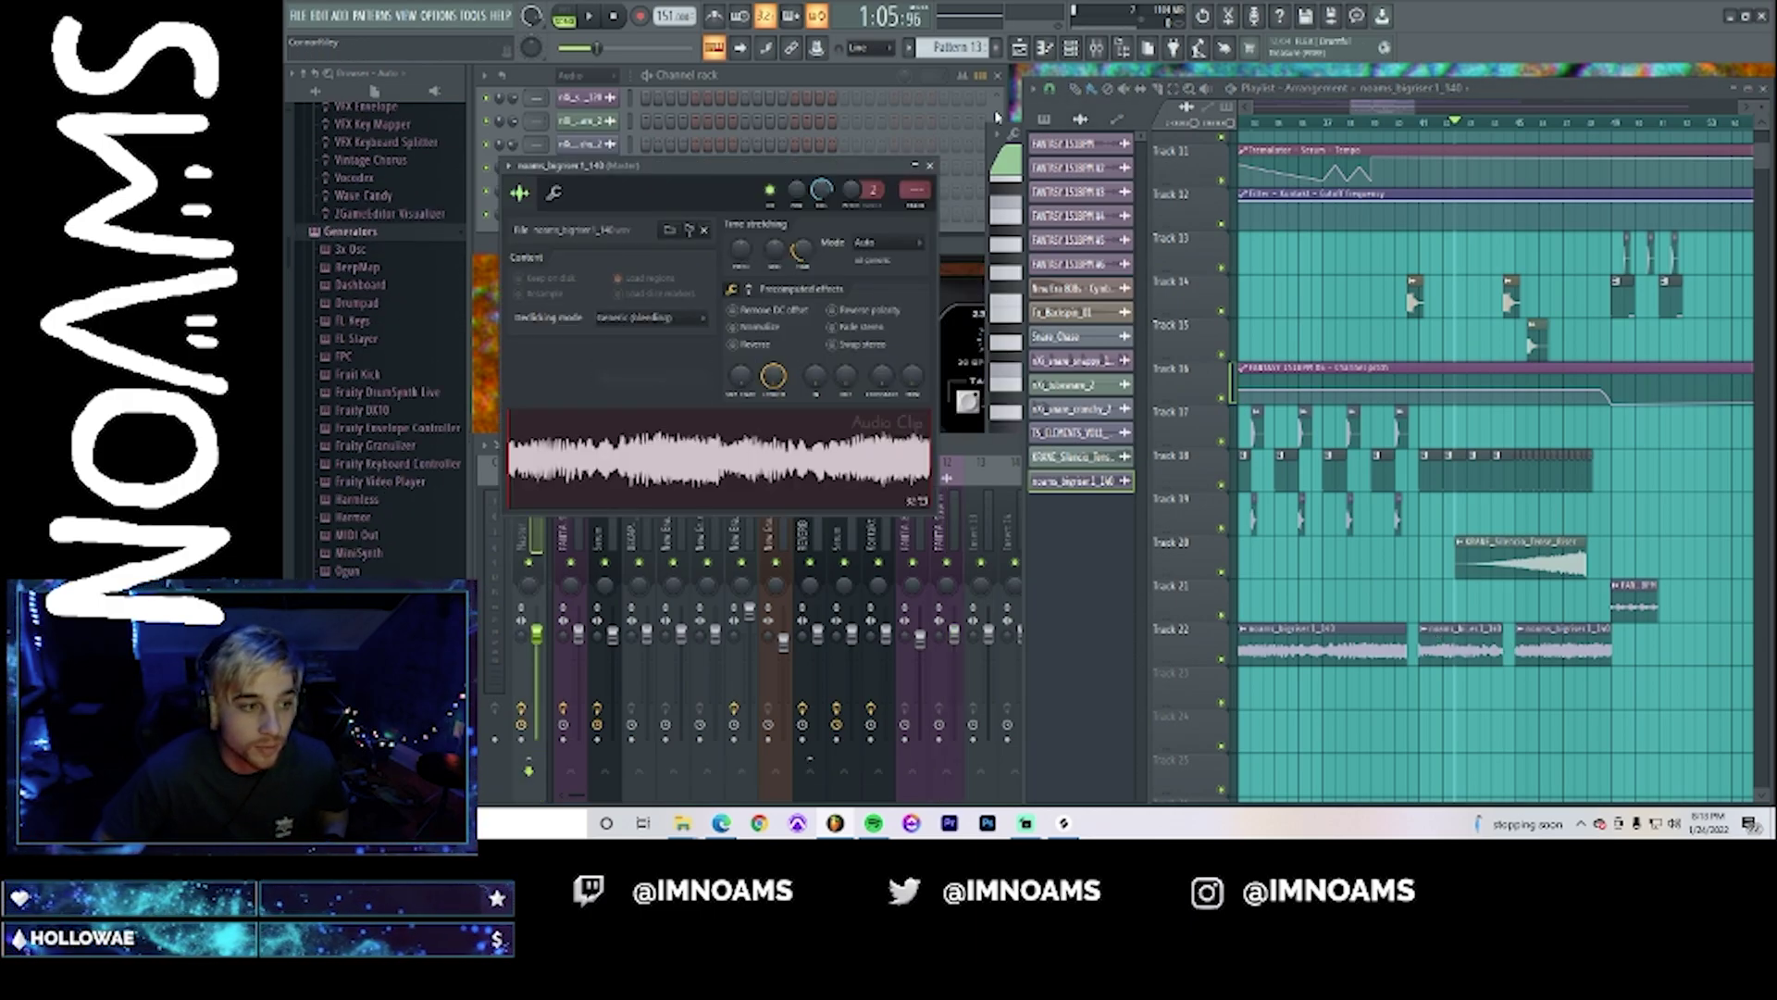
{"action": "left_click", "coordinate": [1351, 113]}
{"action": "left_click_drag", "start_coordinate": [1352, 113], "coordinate": [1345, 113]}
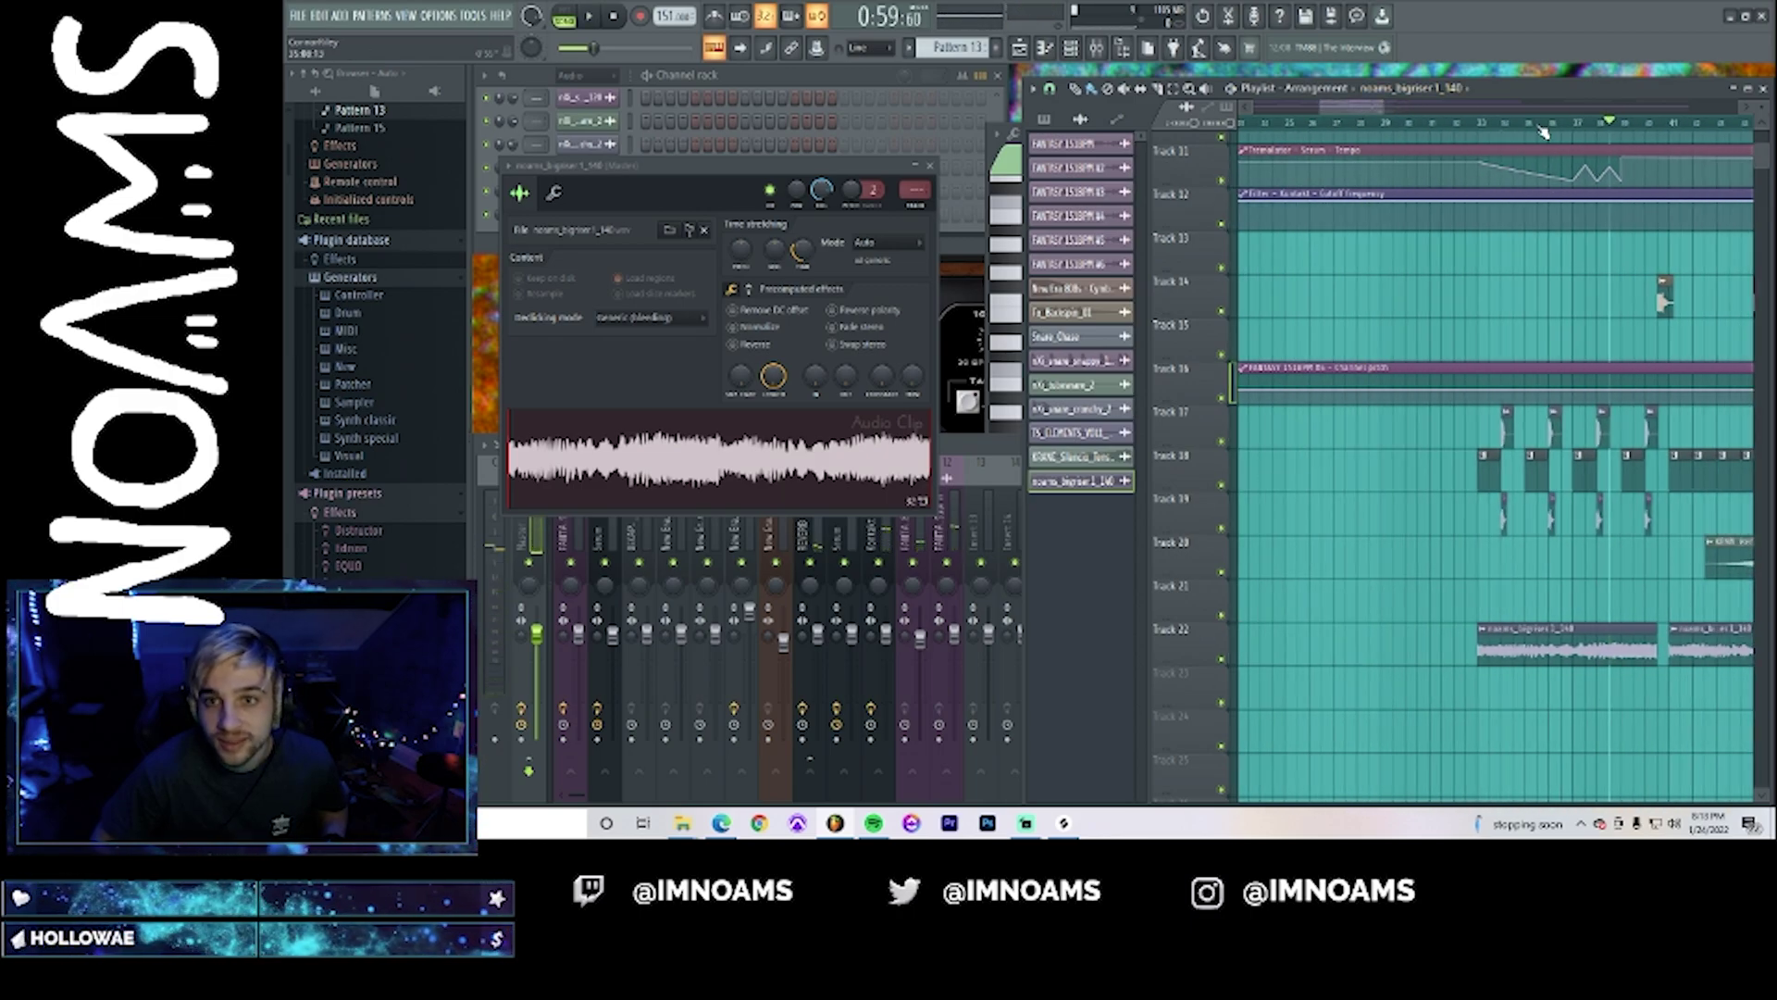
- Lower the noams_bigriser1_140 channel's volume during playback from bar 33, and move the first riser slice on Track 22 to bar 41
{"action": "left_click", "coordinate": [1481, 125]}
{"action": "key", "text": "space"}
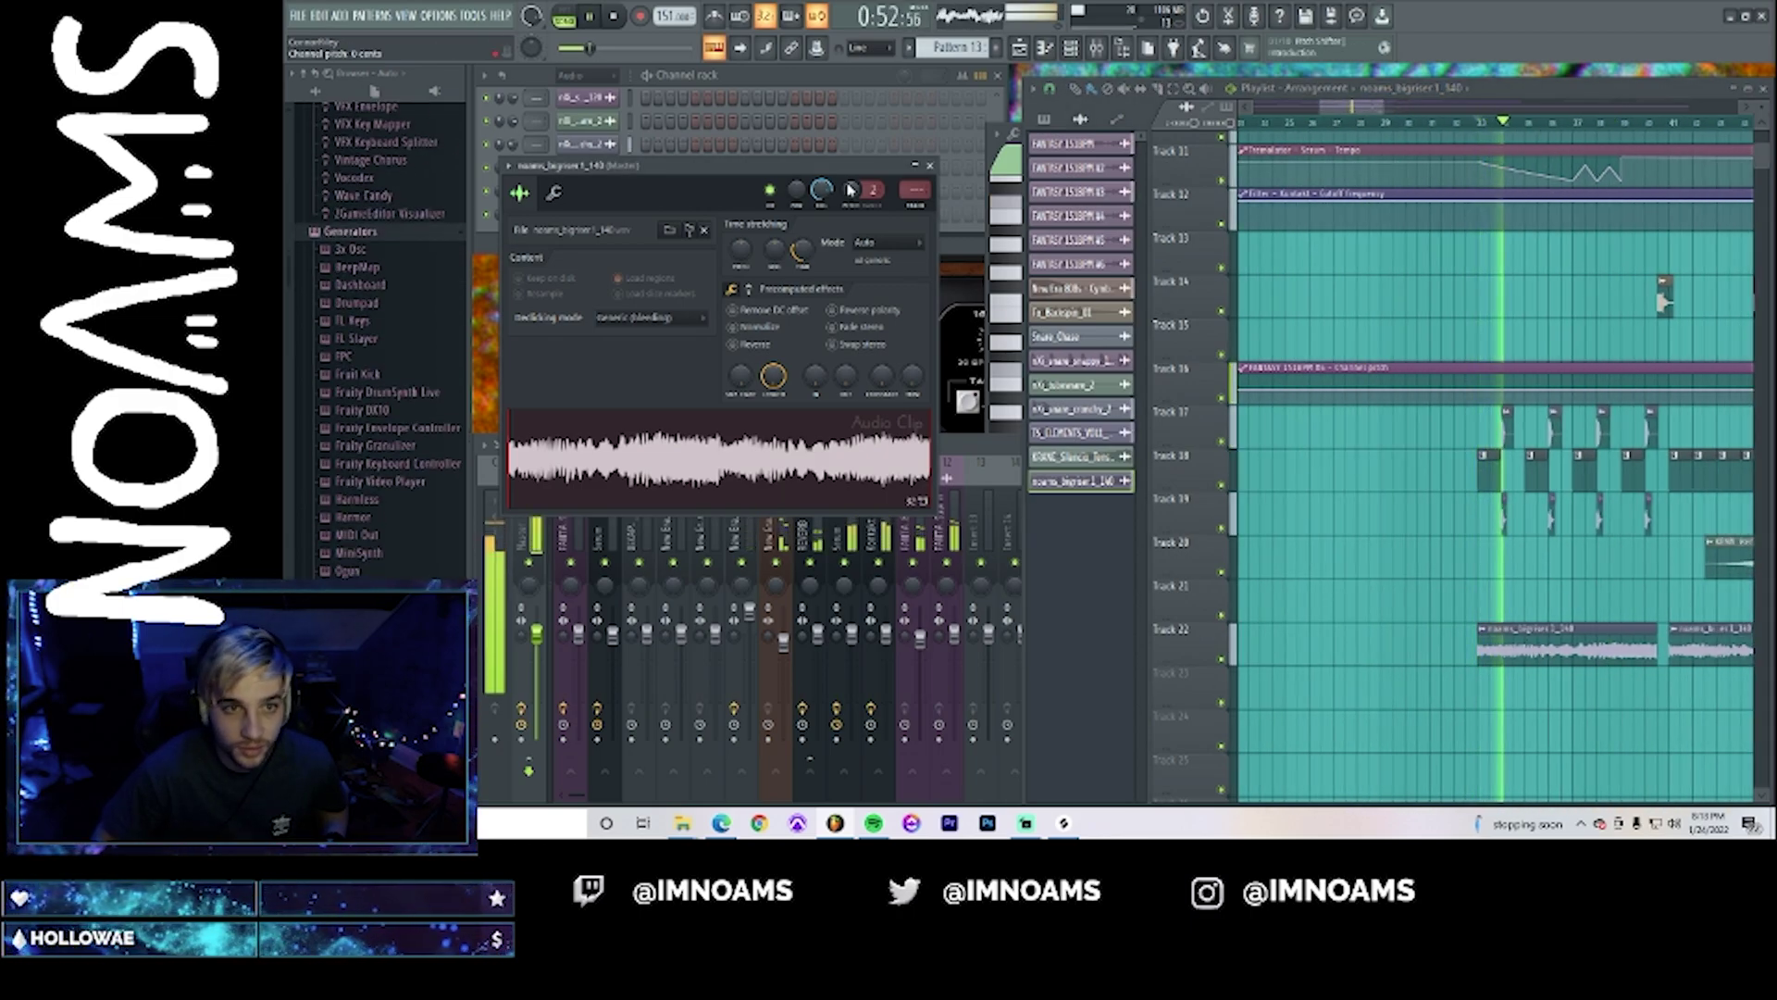
{"action": "left_click_drag", "start_coordinate": [821, 190], "coordinate": [821, 233]}
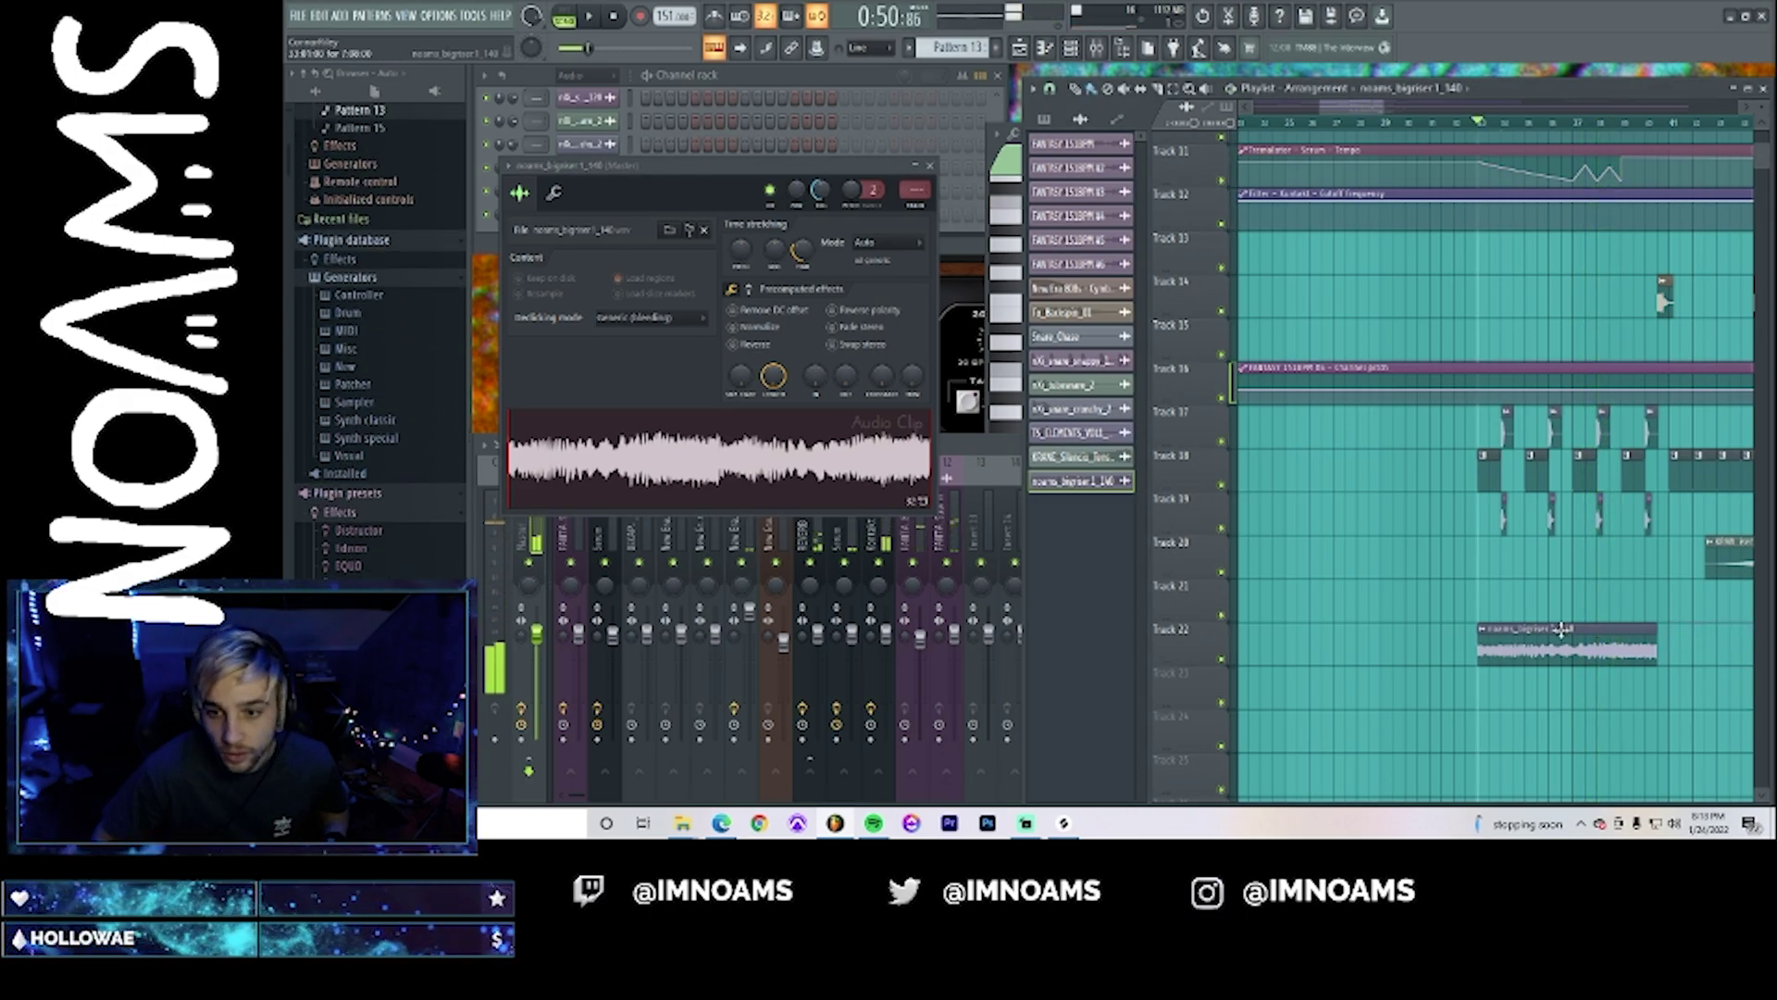
{"action": "left_click_drag", "start_coordinate": [1541, 653], "coordinate": [1730, 673]}
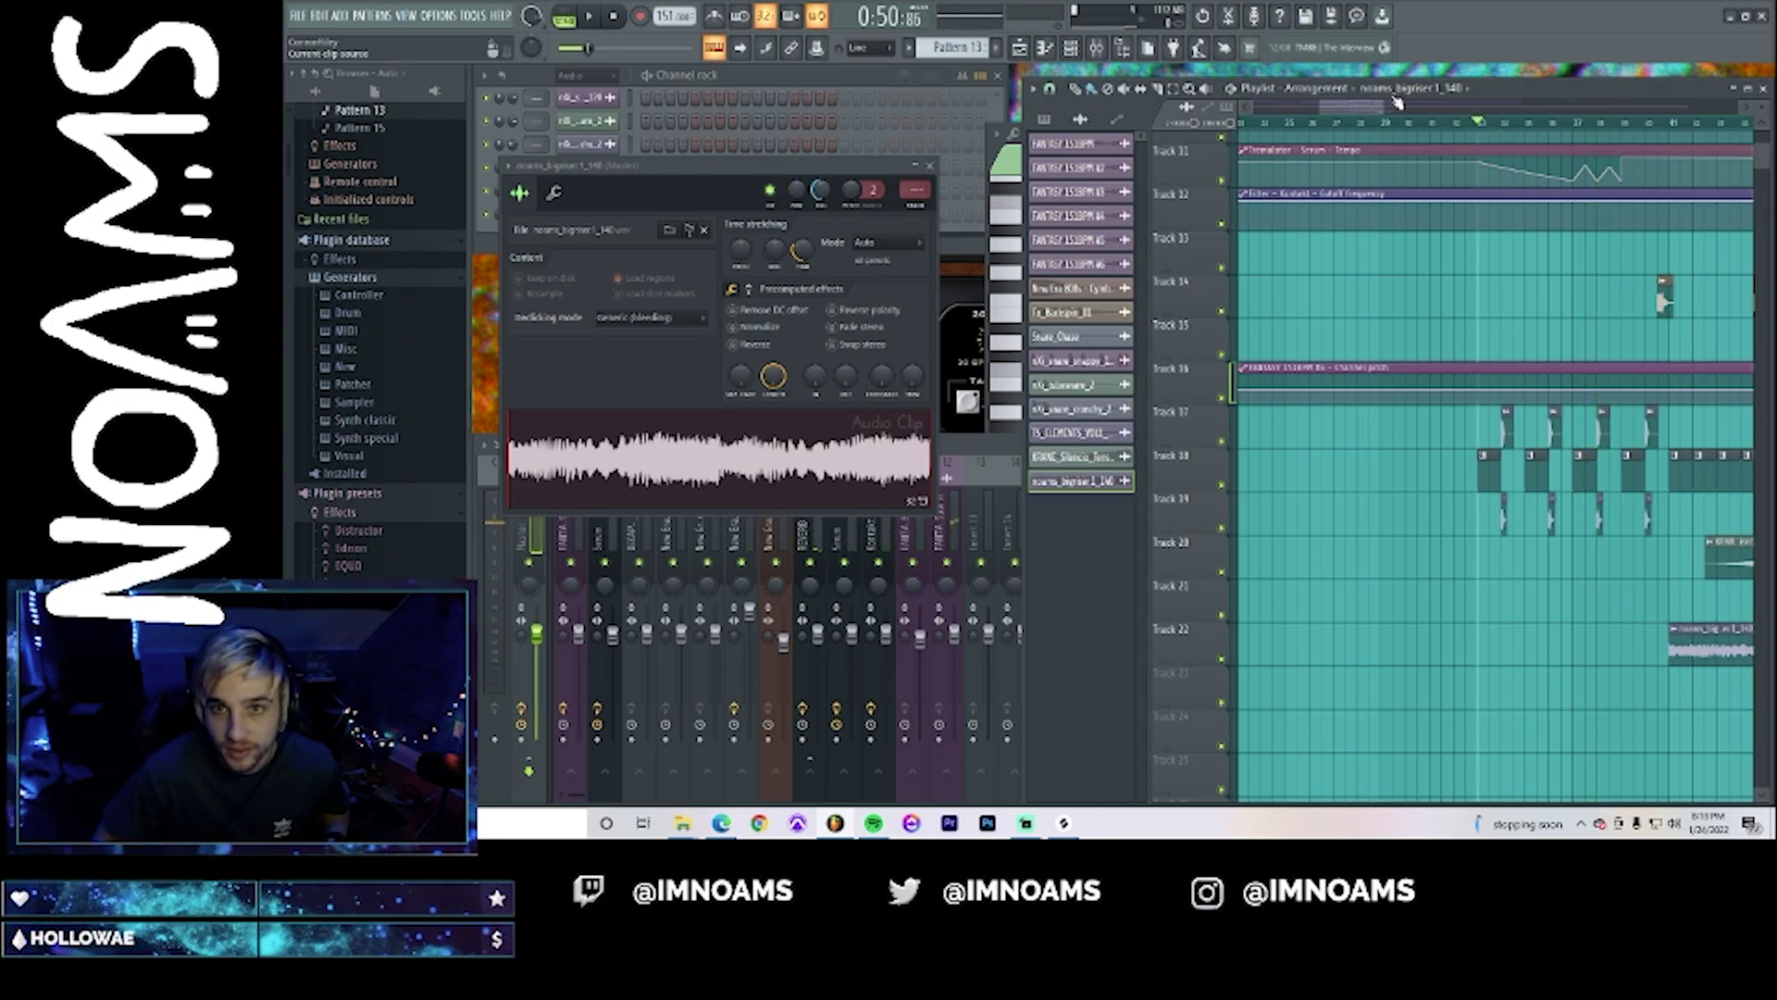
{"action": "left_click_drag", "start_coordinate": [1350, 91], "coordinate": [1390, 120]}
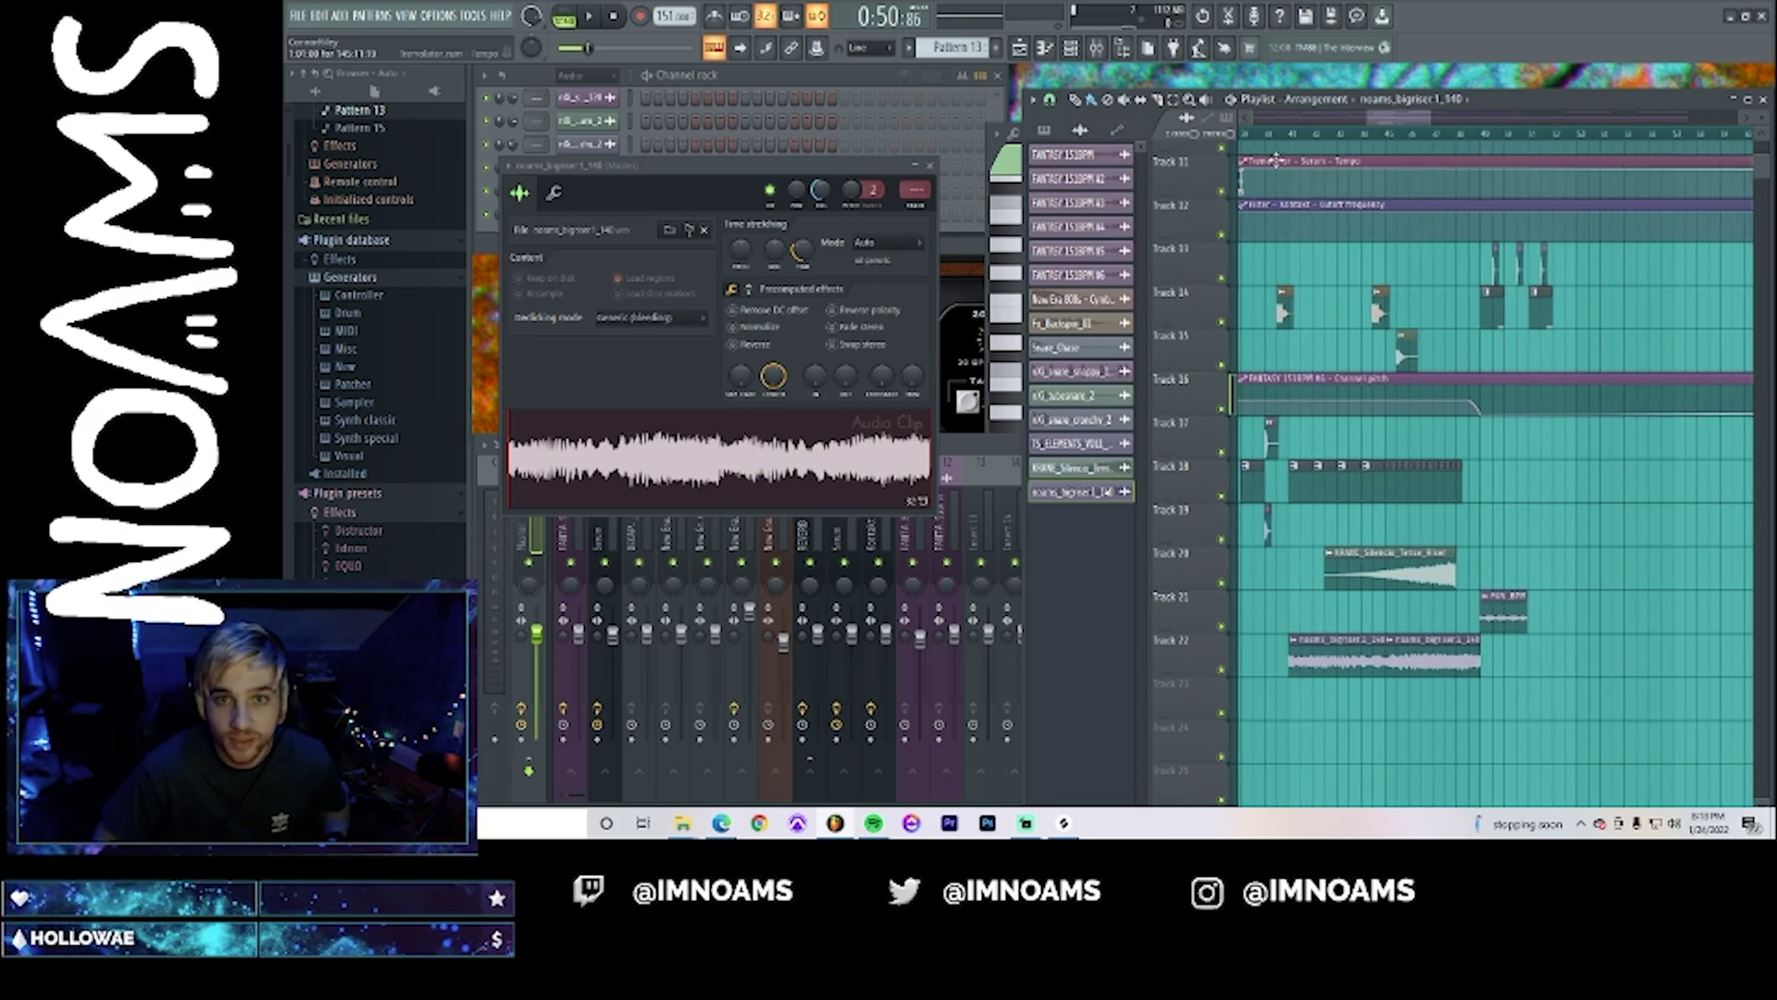
- Trim the first riser clip on Track 22 to leave a short gap before bar 45 and lower the riser channel's volume slightly
{"action": "key", "text": "space"}
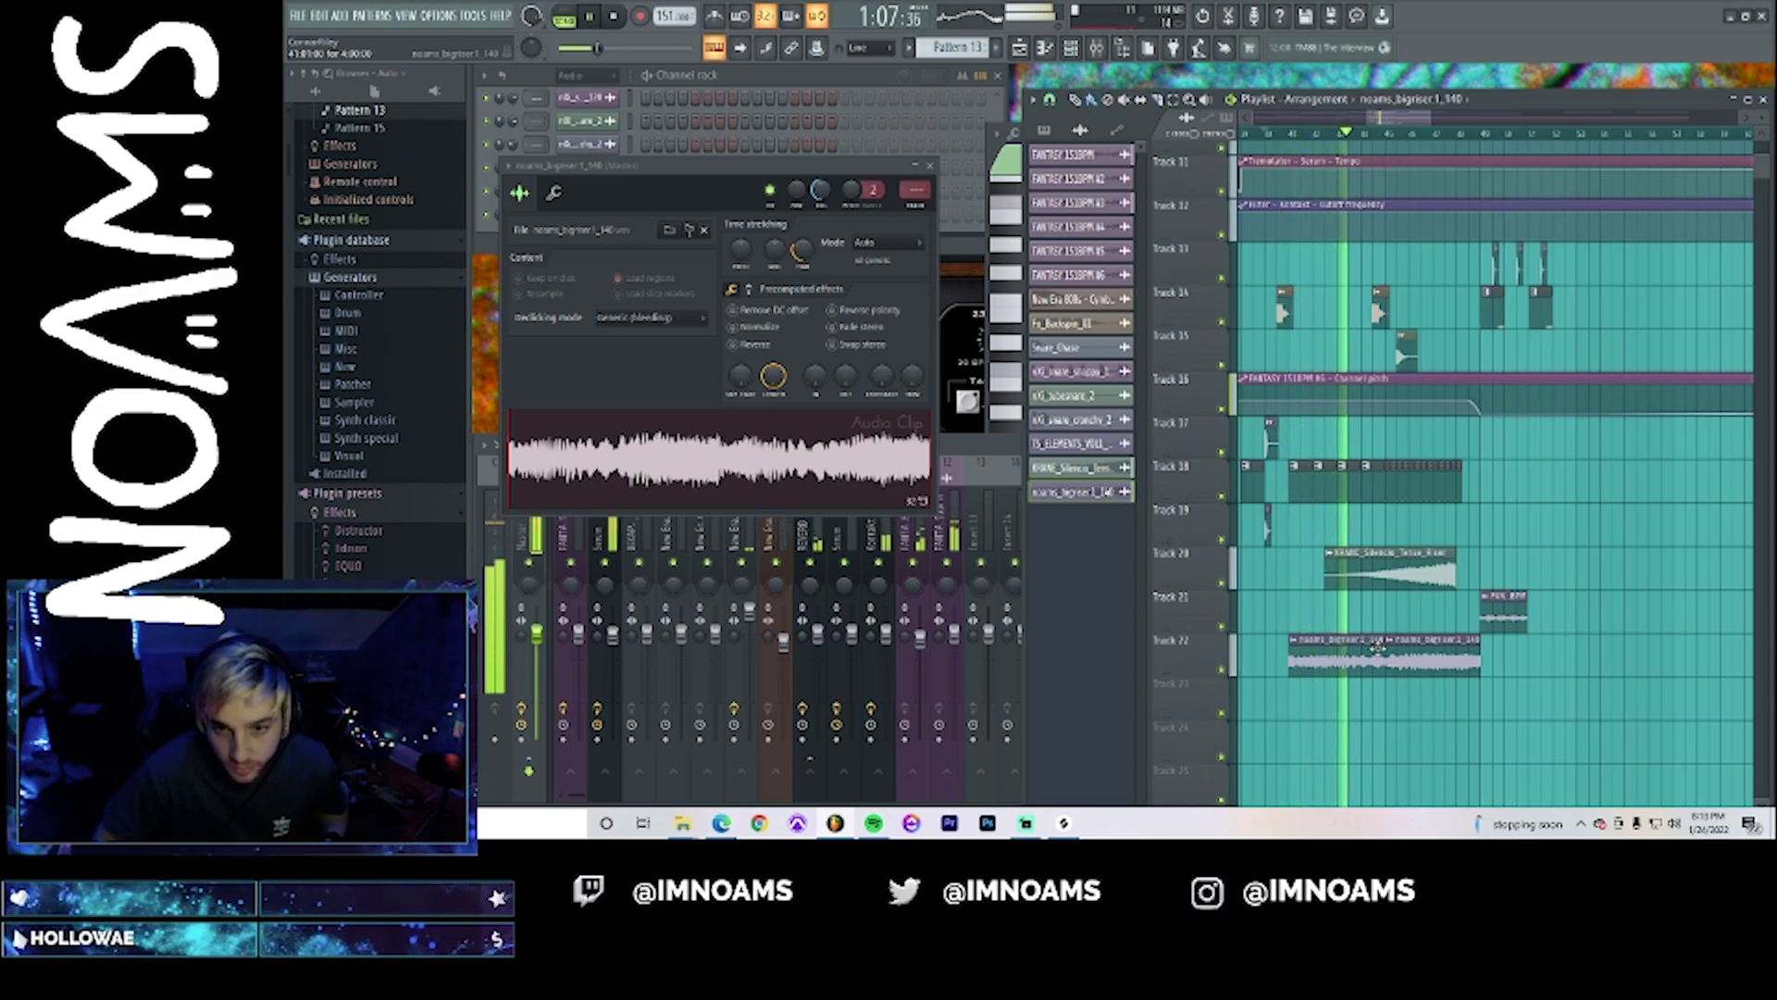
{"action": "left_click_drag", "start_coordinate": [1378, 656], "coordinate": [1366, 656]}
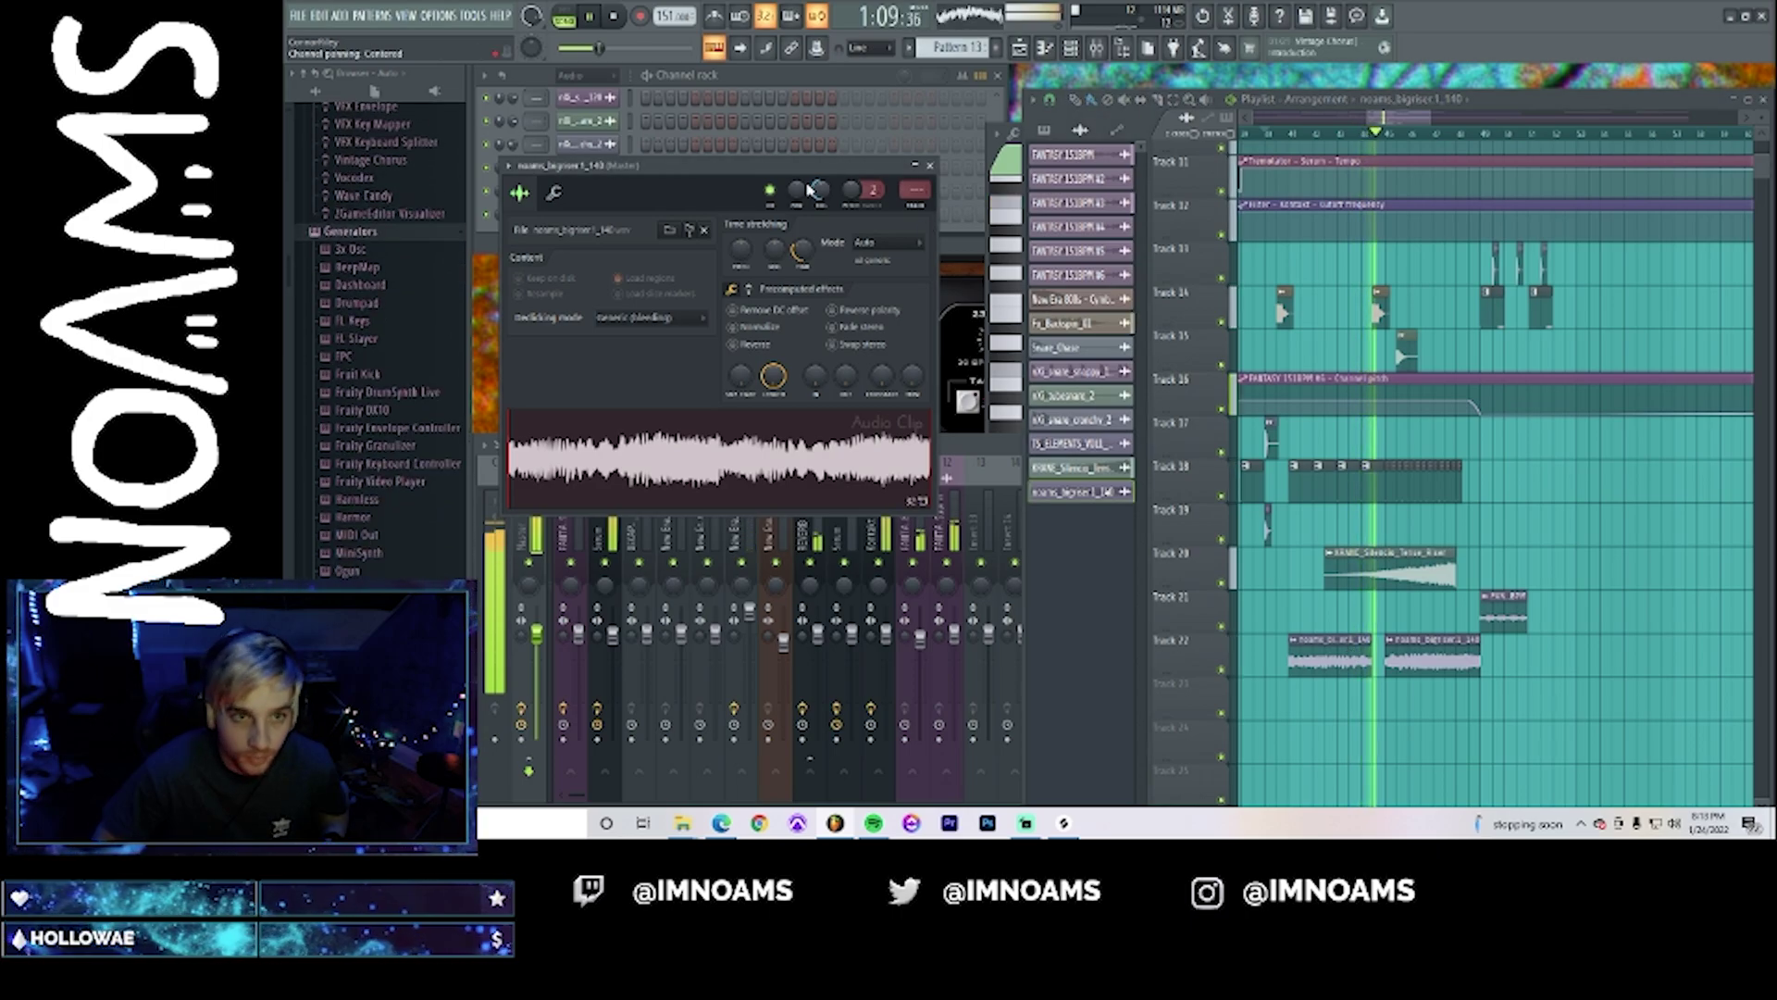
{"action": "left_click_drag", "start_coordinate": [820, 190], "coordinate": [820, 200]}
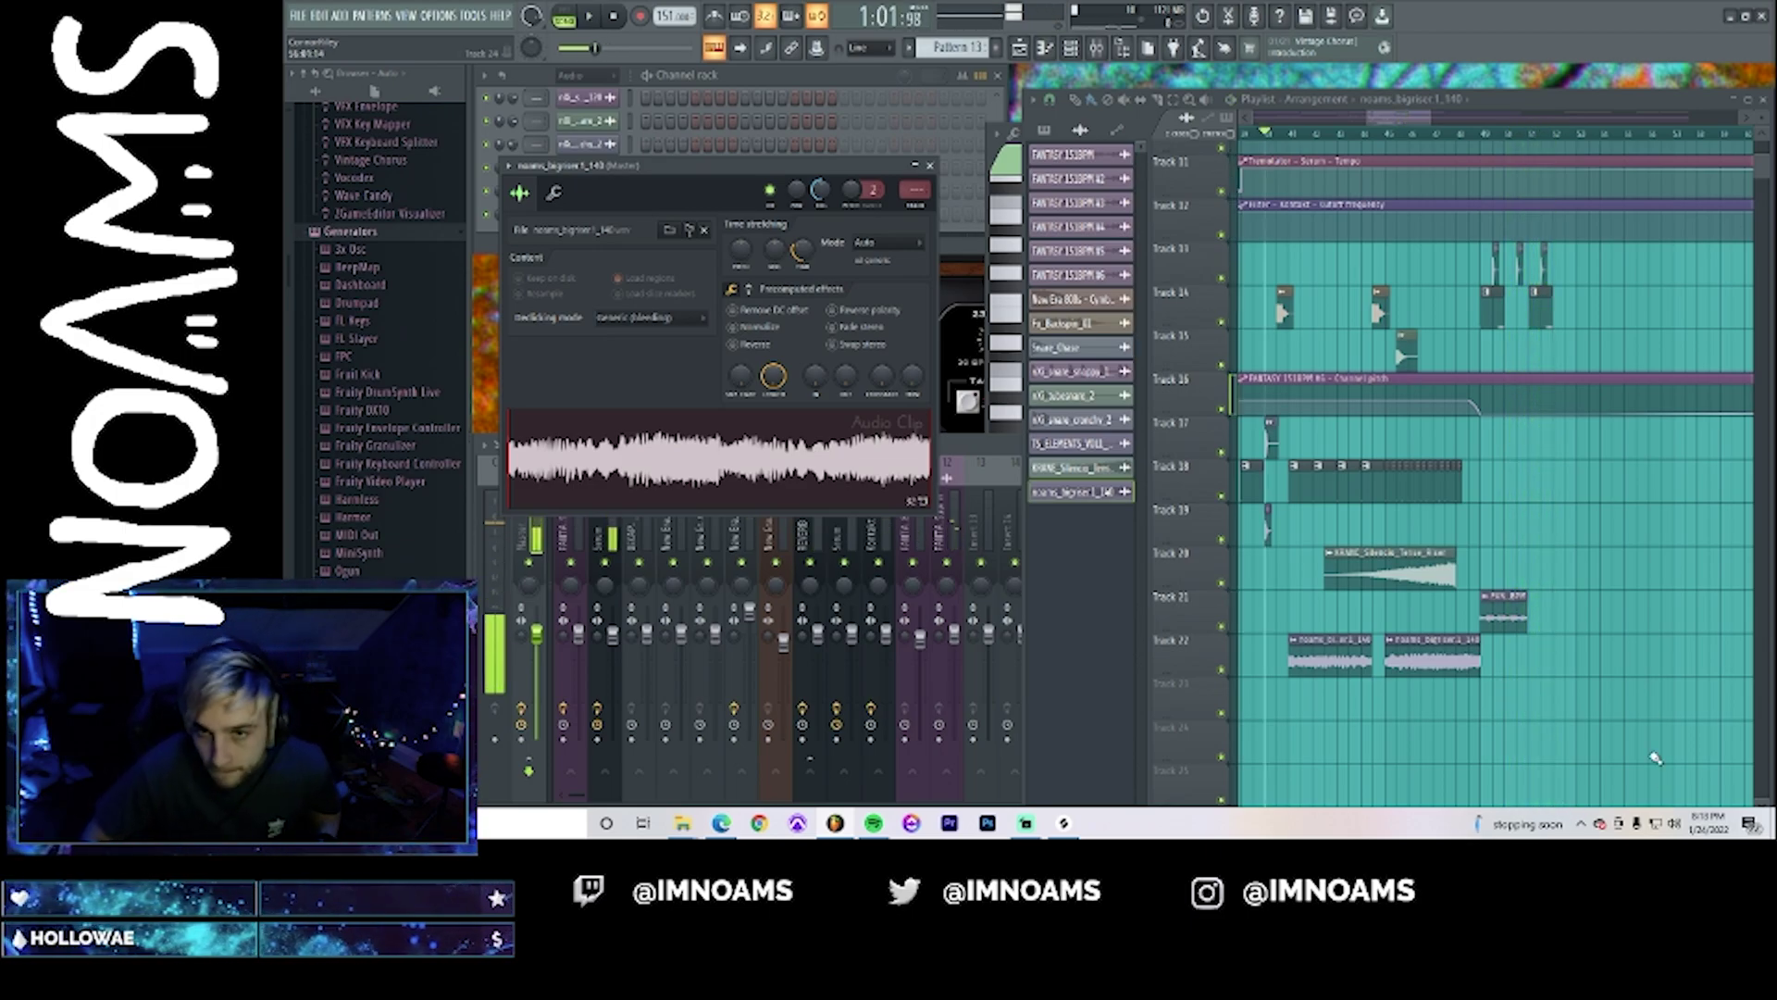
- Open the FANTASY 151BPM vocal clip on Track 21, turn on Normalize, and bring up its mixer insert 12
{"action": "scroll", "coordinate": [1672, 617], "scroll_direction": "up", "scroll_amount": 5}
{"action": "scroll", "coordinate": [1666, 434], "scroll_direction": "down", "scroll_amount": 6}
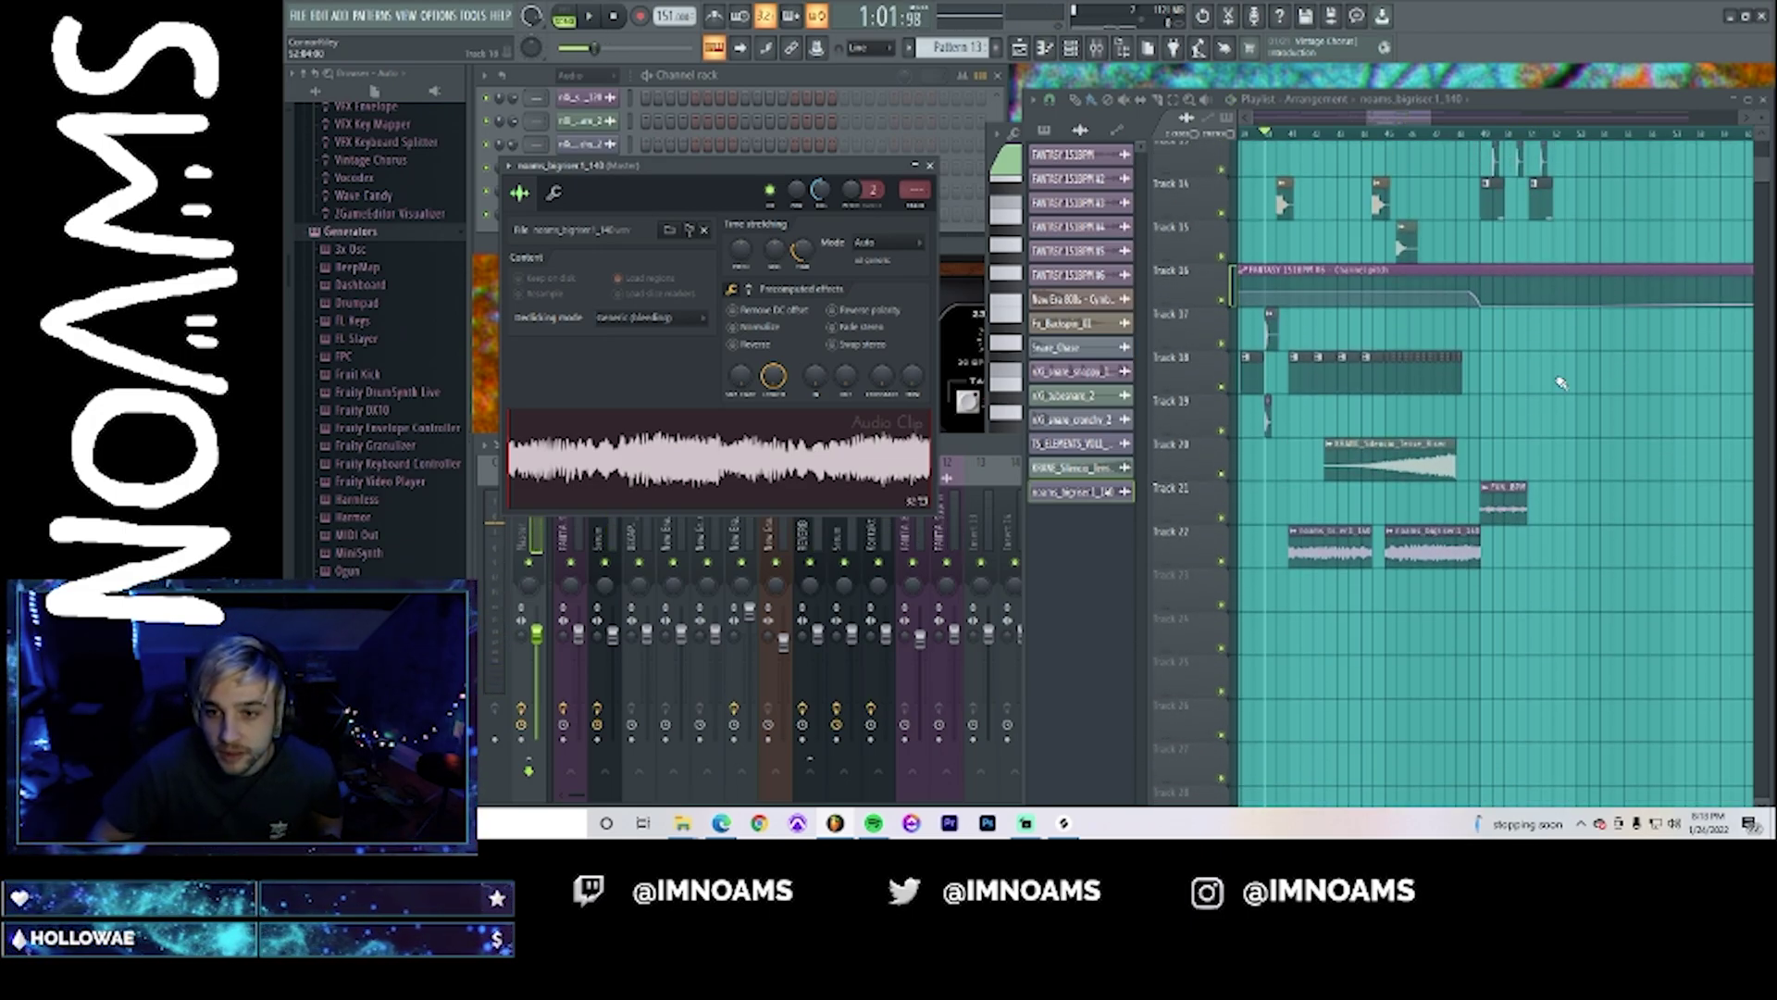
{"action": "double_click", "coordinate": [1495, 504]}
{"action": "key", "text": "F9"}
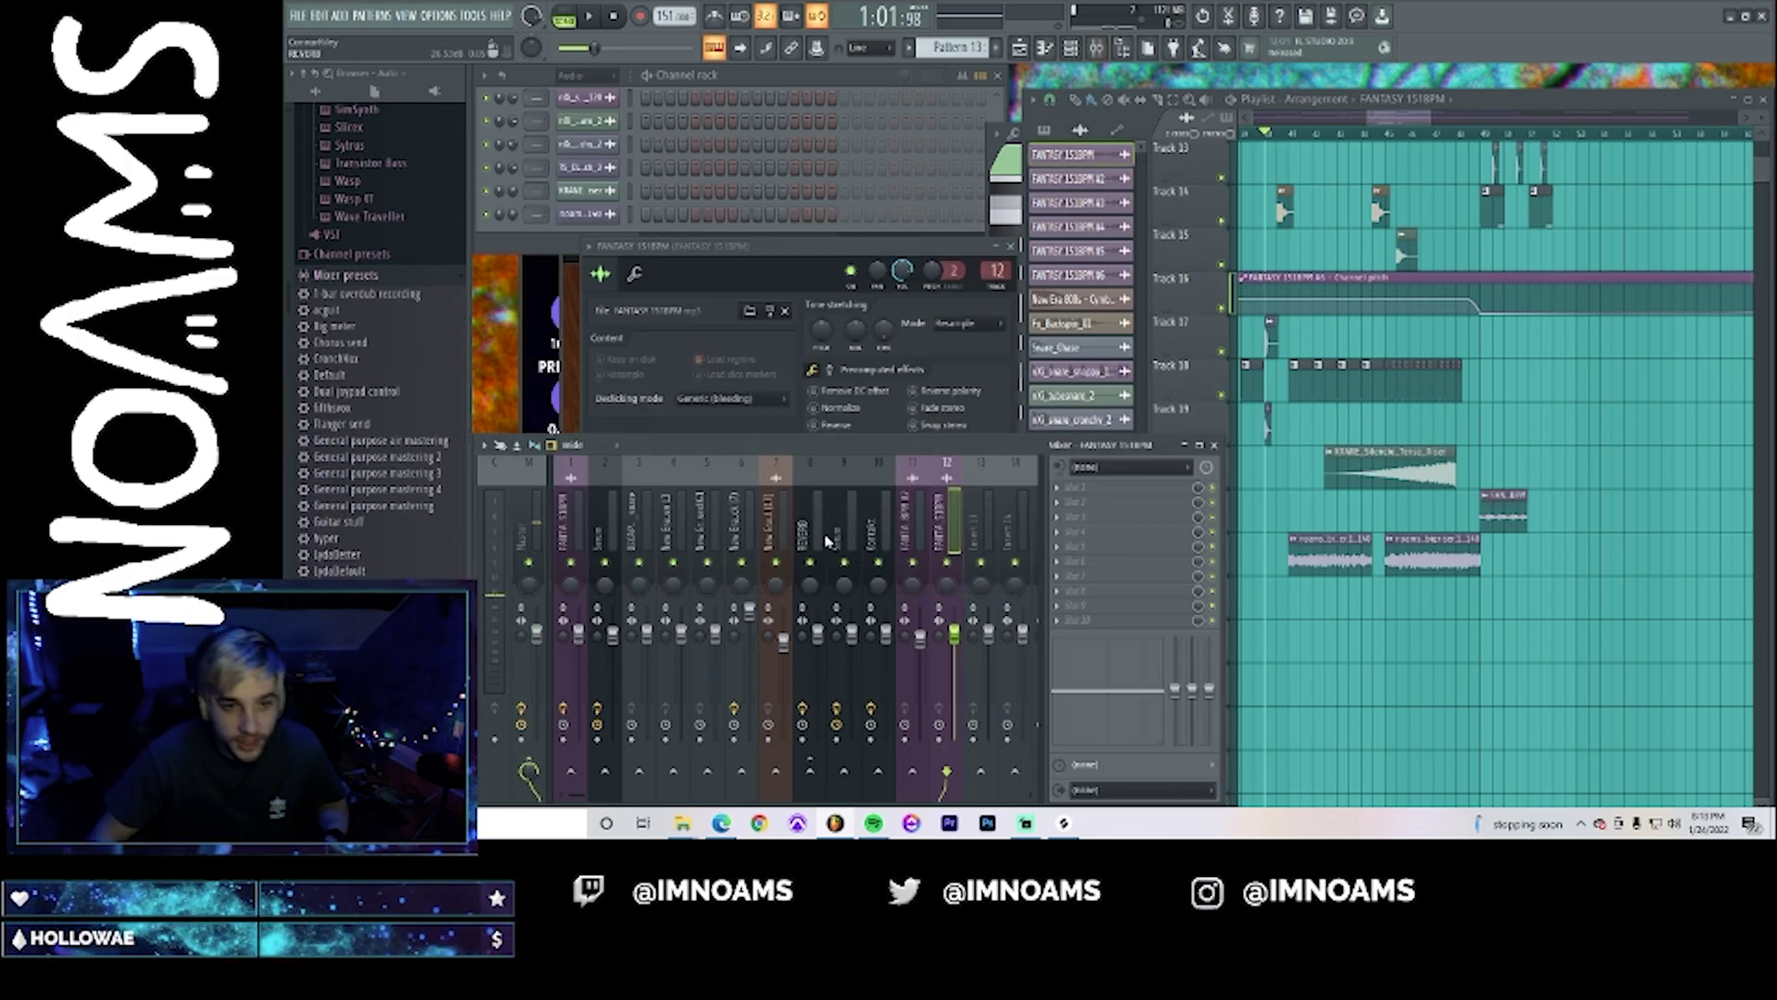
{"action": "double_click", "coordinate": [1518, 518]}
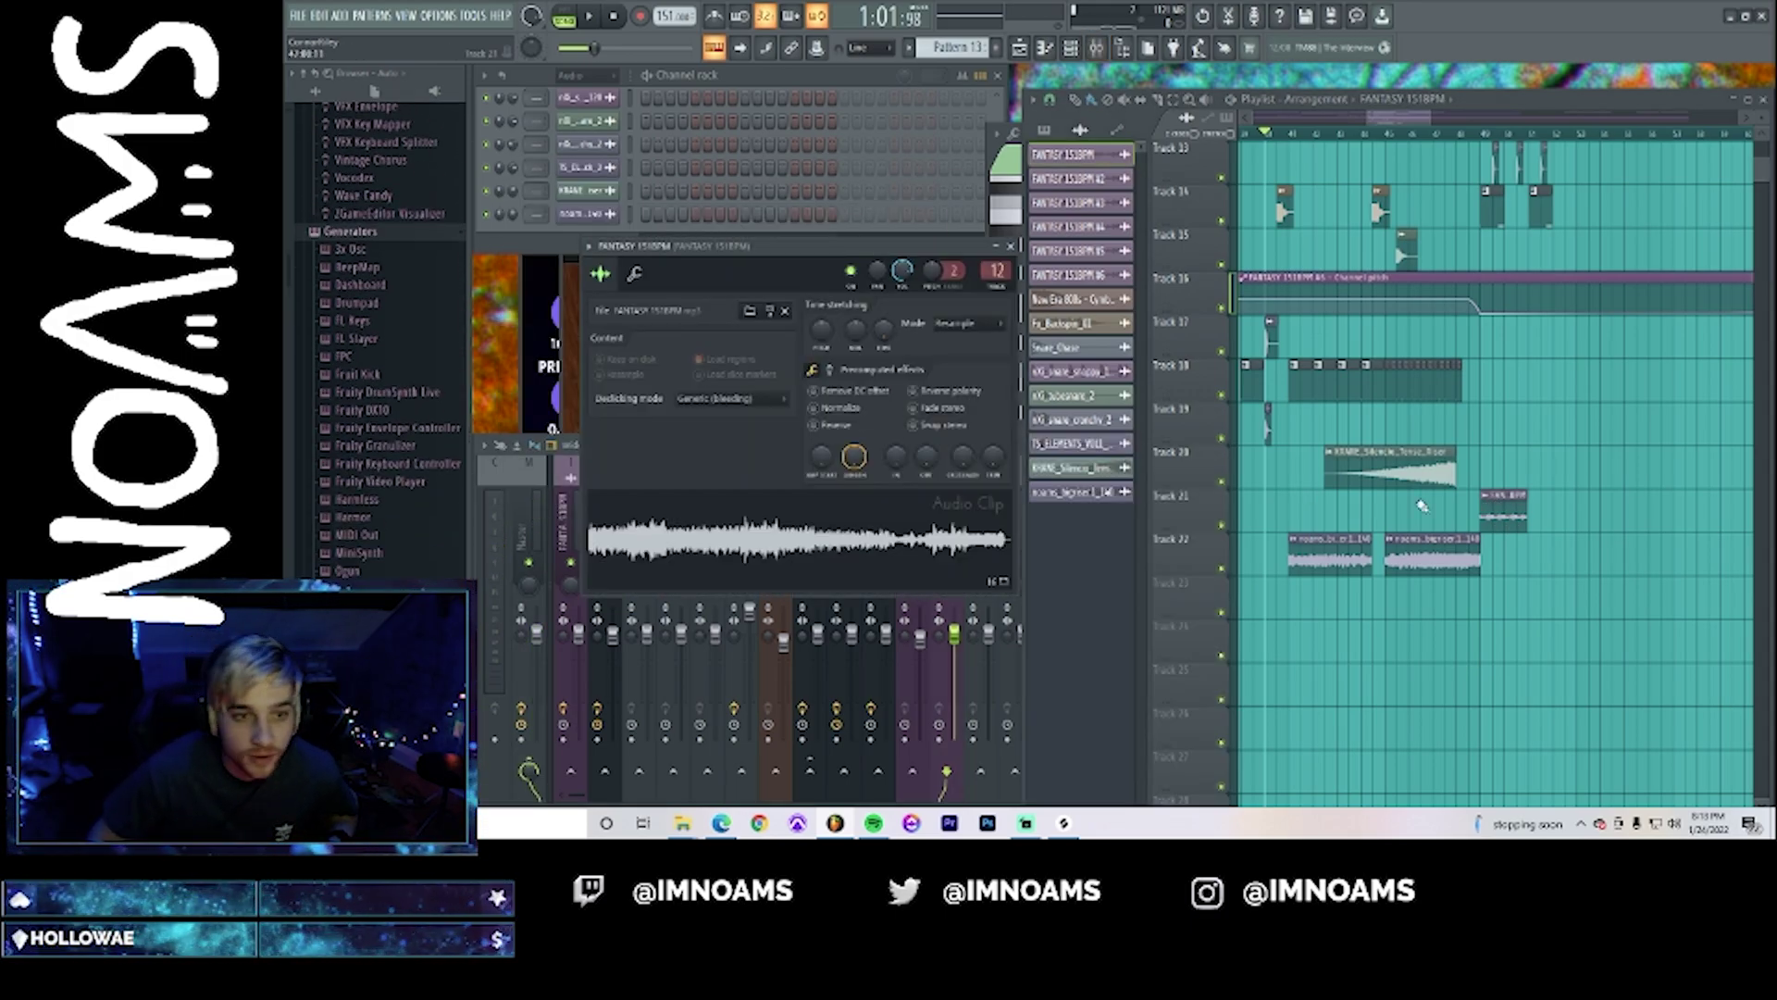
{"action": "left_click", "coordinate": [949, 625]}
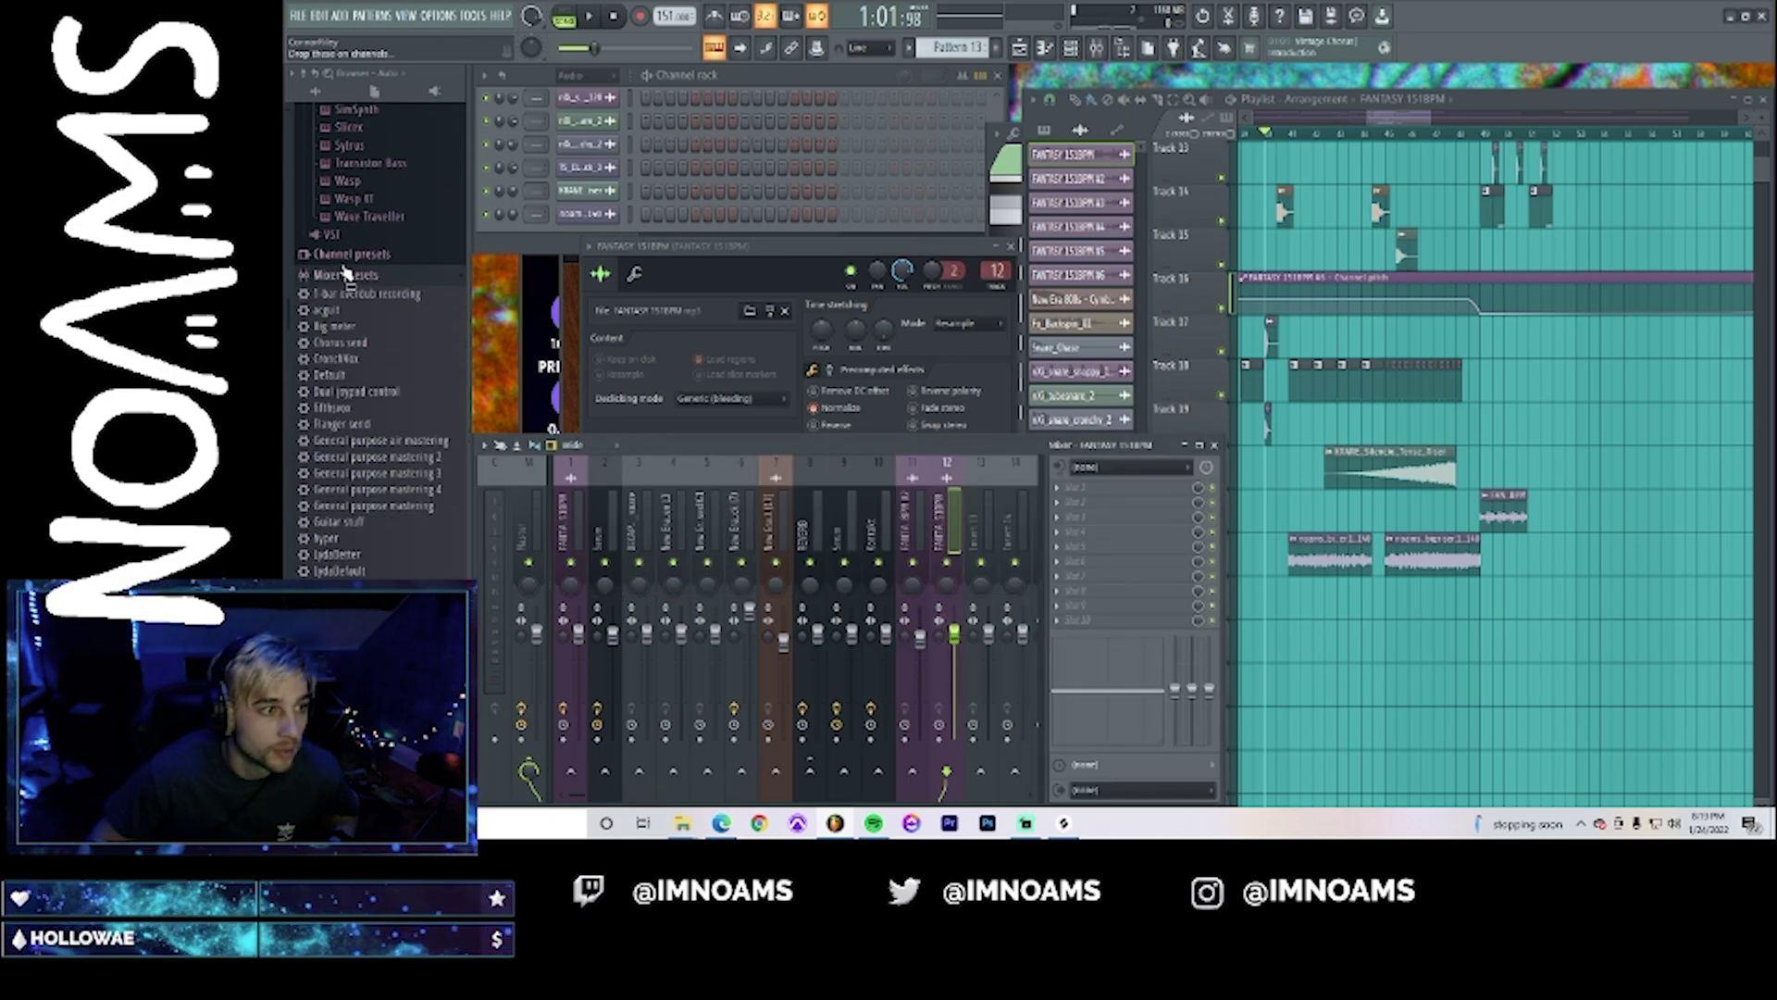
- Collapse the open project and plugin folders in the browser and open the installed VST3 effects list
{"action": "scroll", "coordinate": [448, 318], "scroll_direction": "up", "scroll_amount": 15}
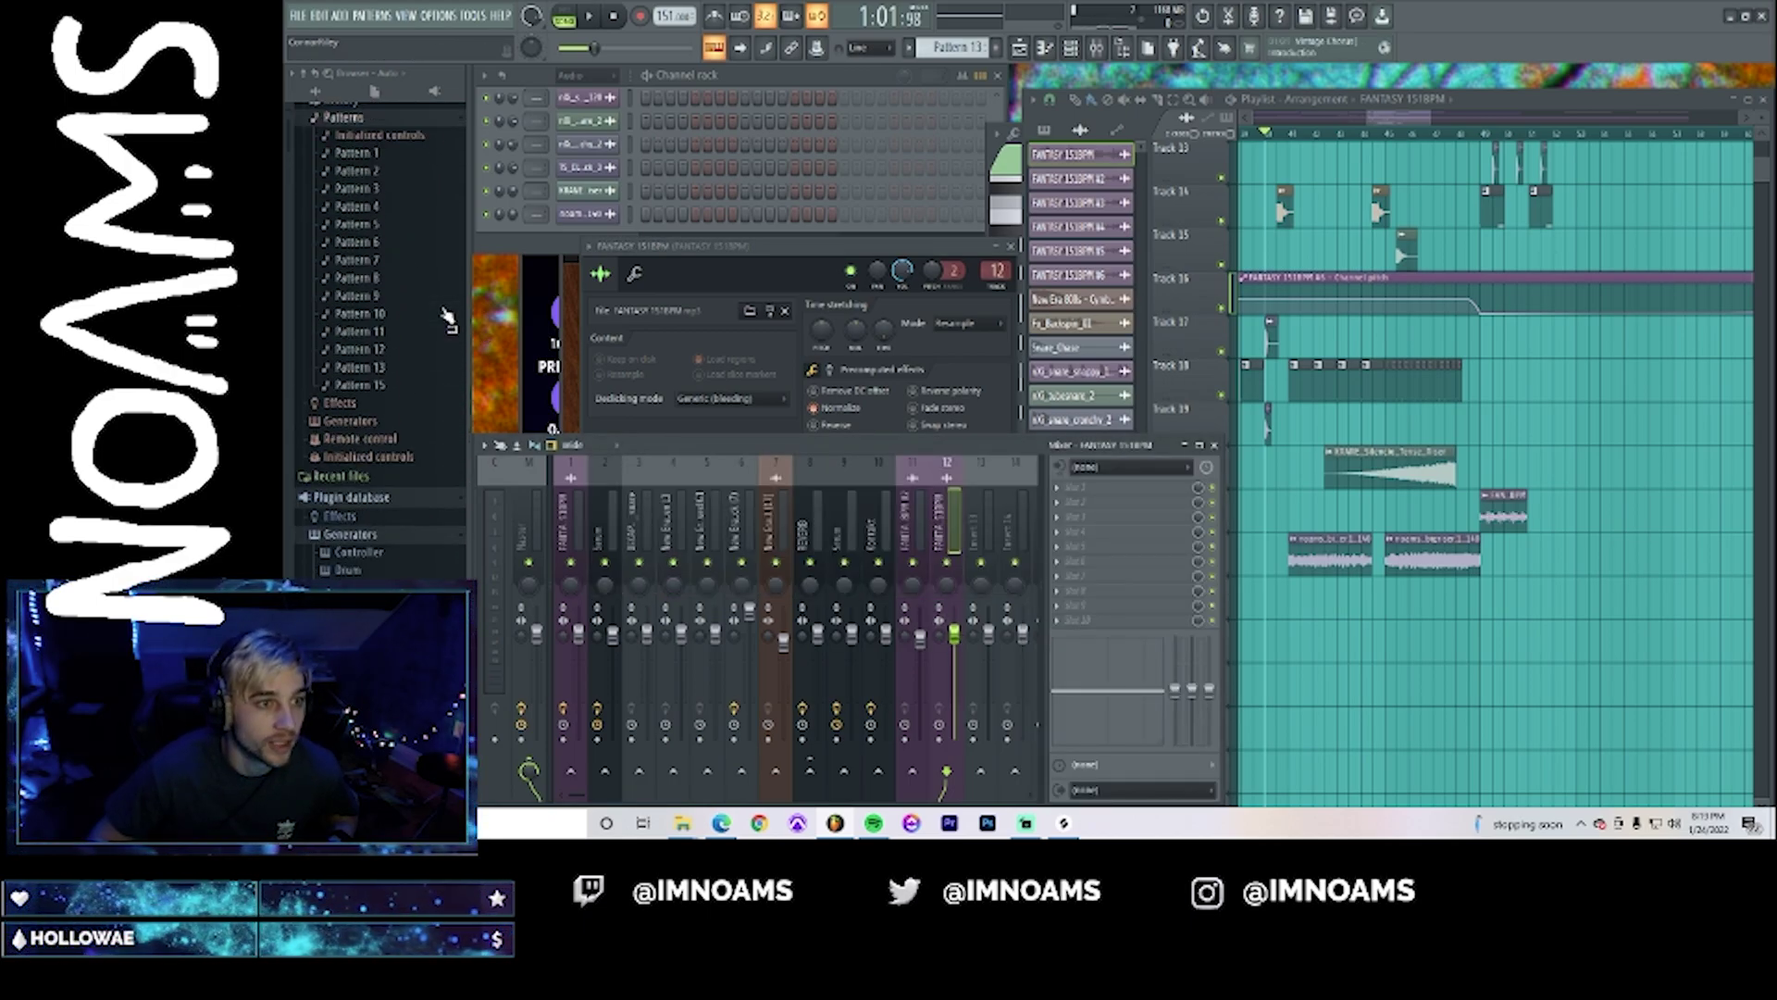
{"action": "left_click", "coordinate": [343, 148]}
{"action": "left_click", "coordinate": [345, 112]}
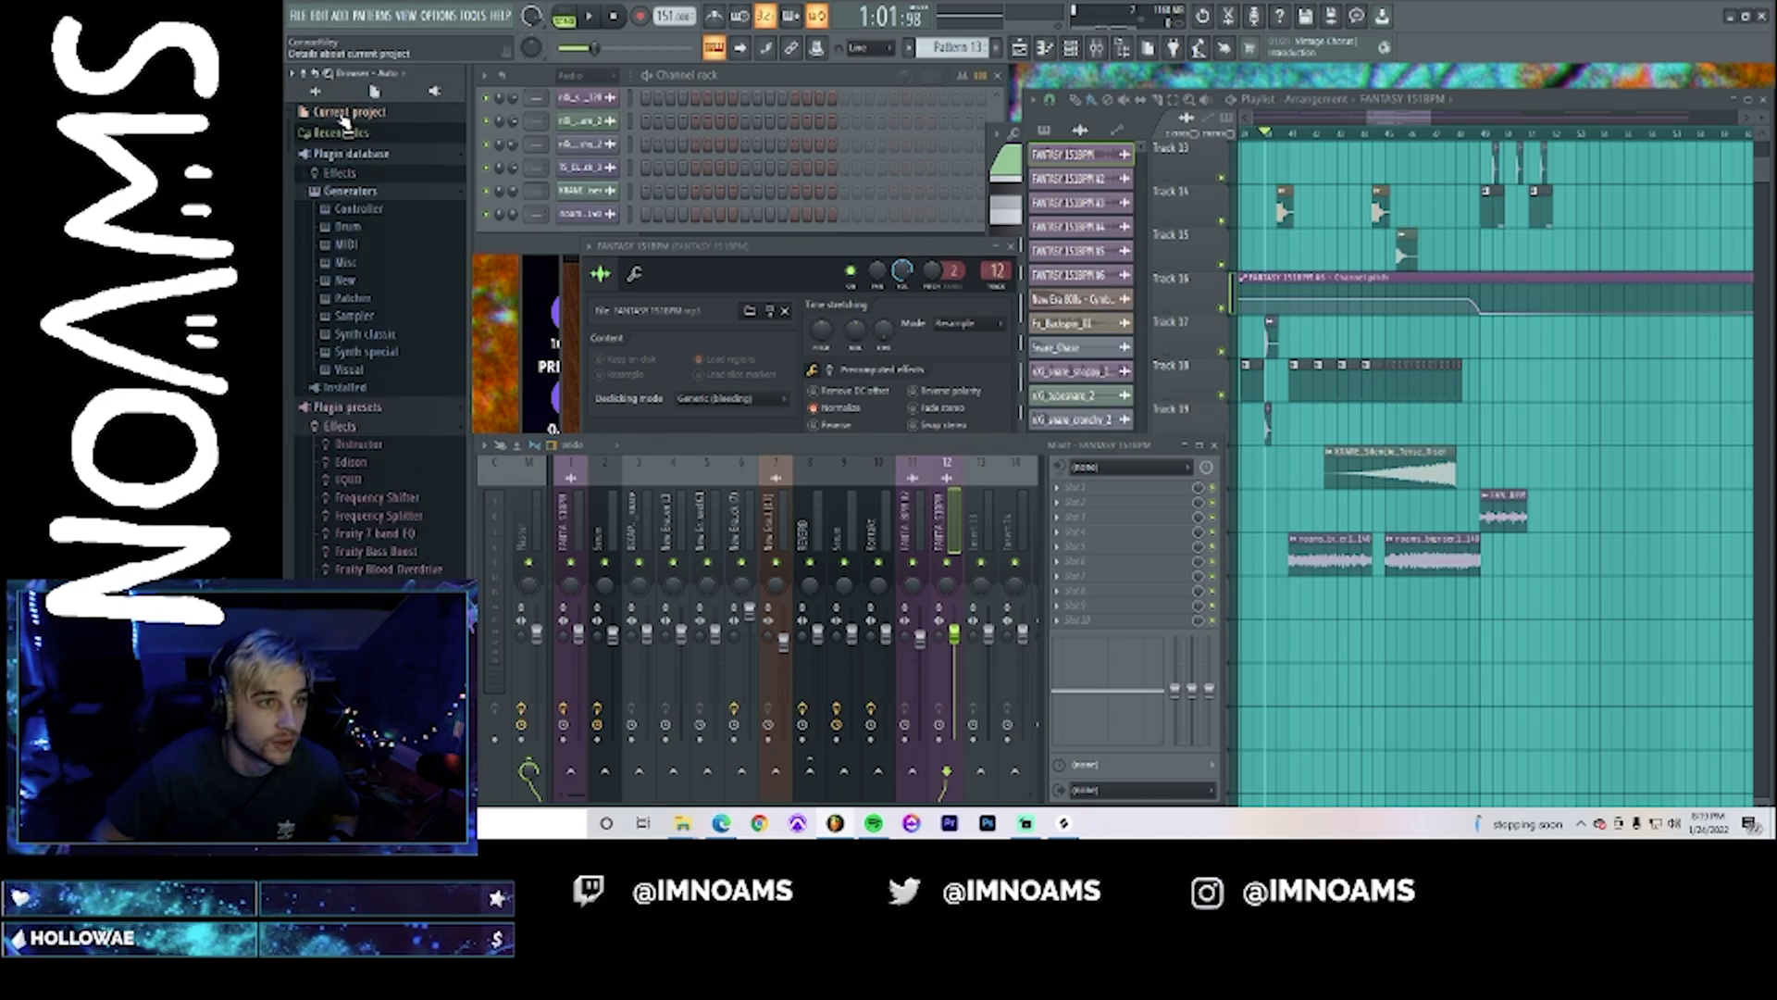
{"action": "left_click", "coordinate": [355, 193]}
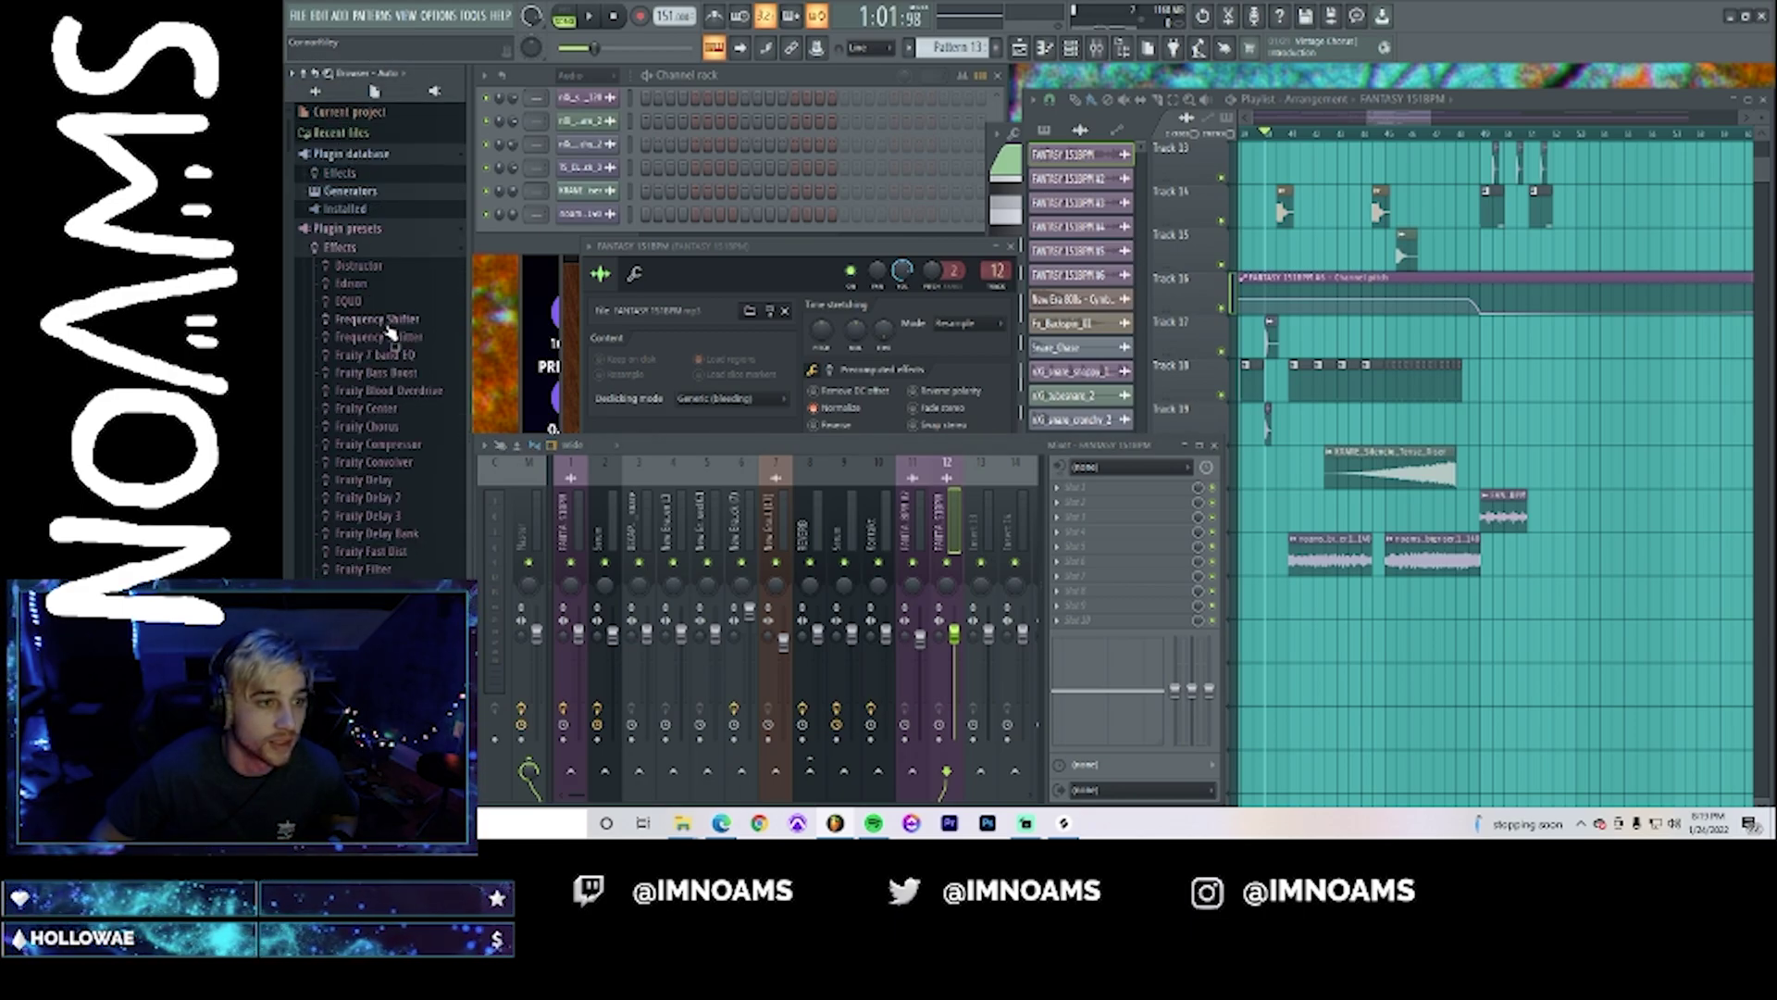
{"action": "left_click", "coordinate": [356, 248]}
{"action": "left_click", "coordinate": [347, 228]}
{"action": "left_click", "coordinate": [338, 209]}
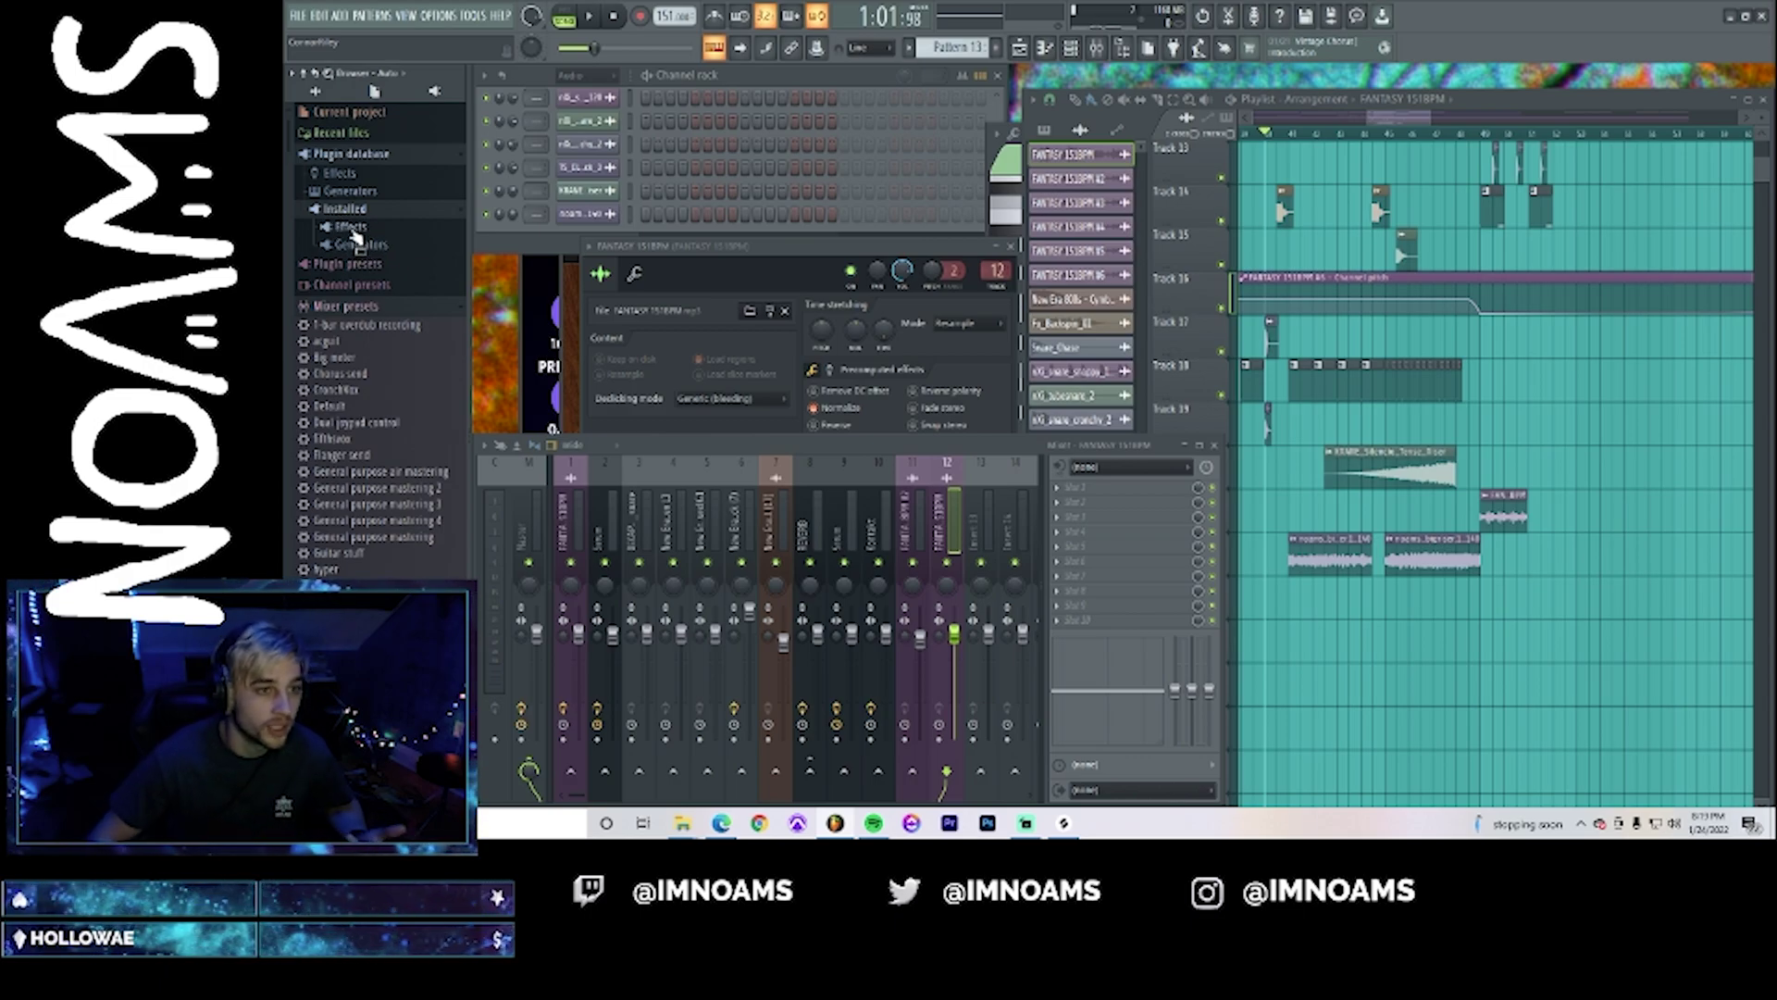
{"action": "left_click", "coordinate": [358, 229]}
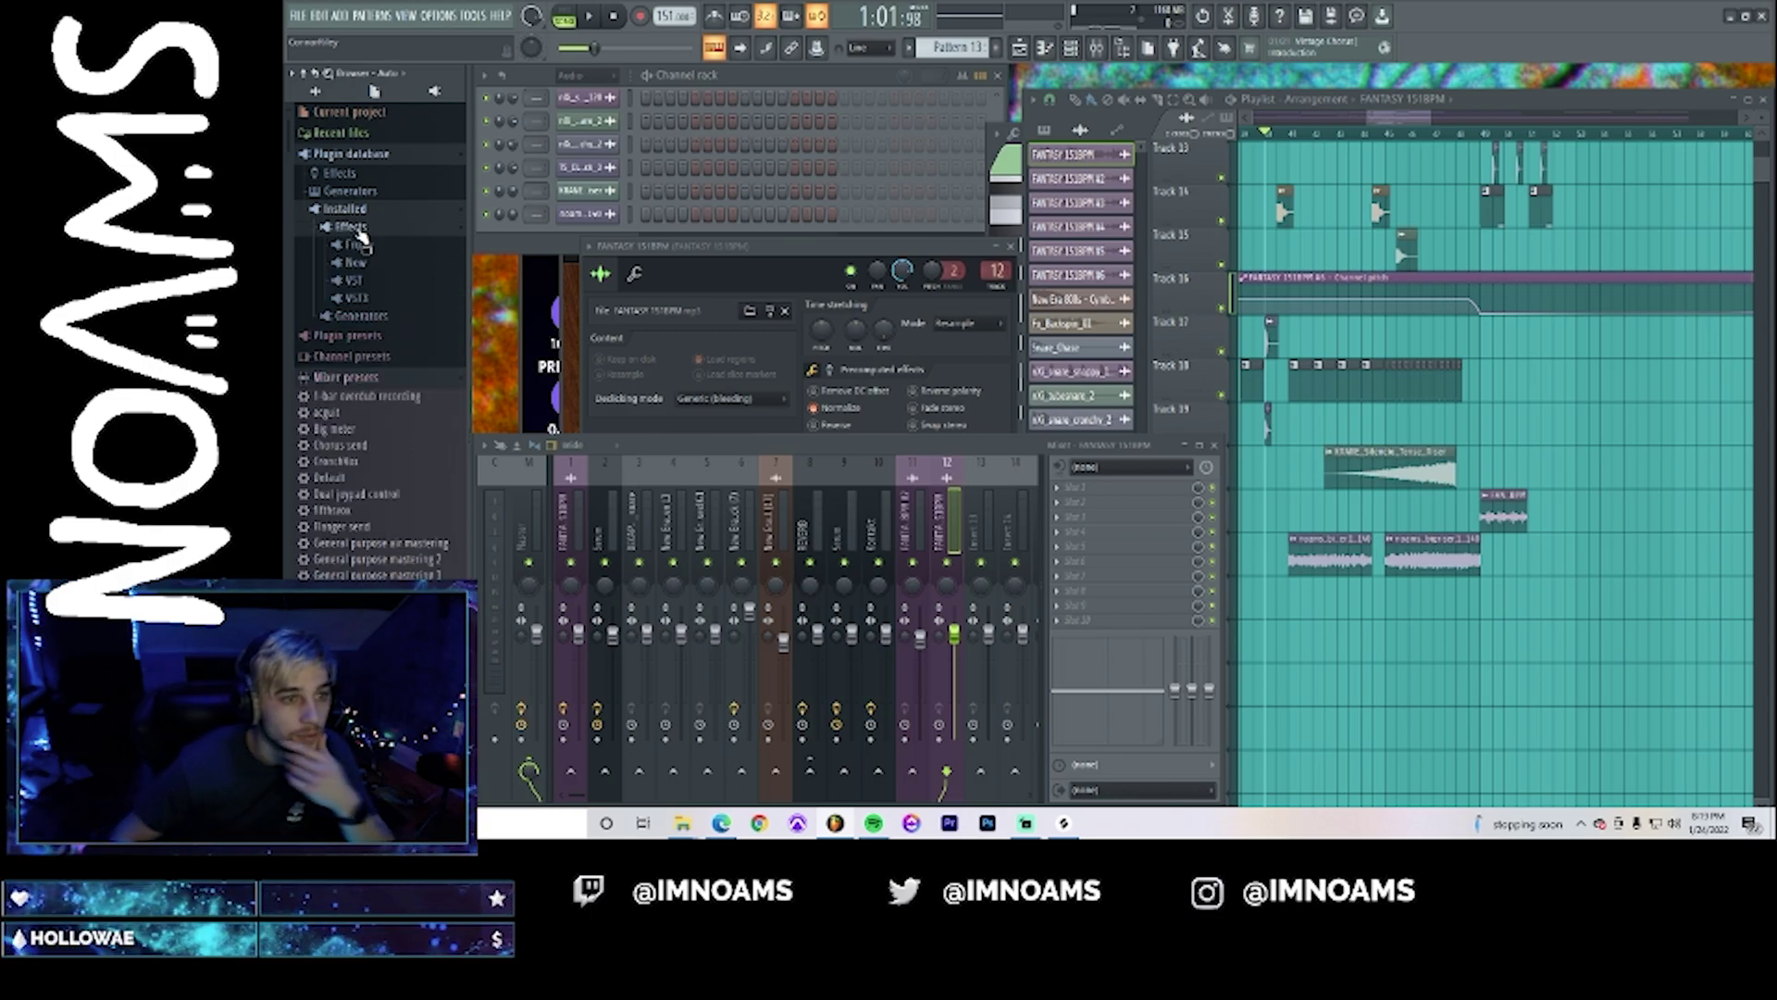
{"action": "left_click", "coordinate": [355, 299]}
- Find iZotope Trash 2 among the VST3 effects and load it into the first effect slot of mixer insert 12
{"action": "scroll", "coordinate": [371, 310], "scroll_direction": "down", "scroll_amount": 10}
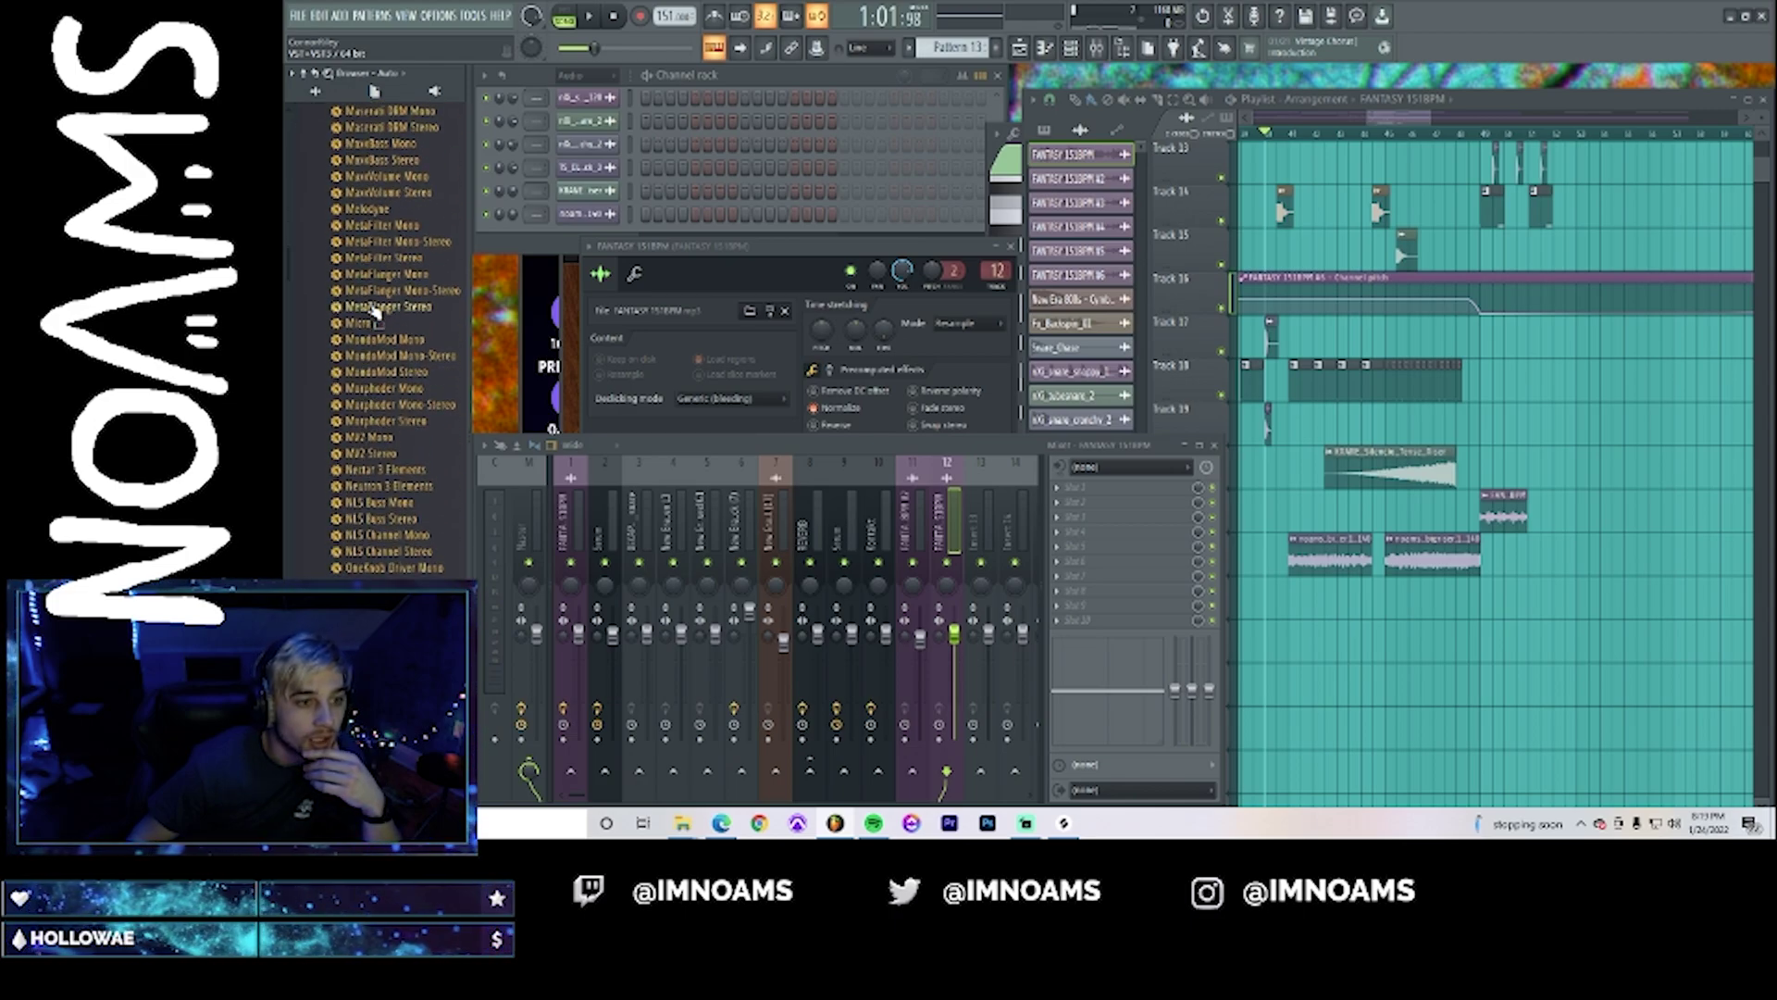
{"action": "scroll", "coordinate": [375, 313], "scroll_direction": "down", "scroll_amount": 10}
{"action": "scroll", "coordinate": [370, 310], "scroll_direction": "up", "scroll_amount": 15}
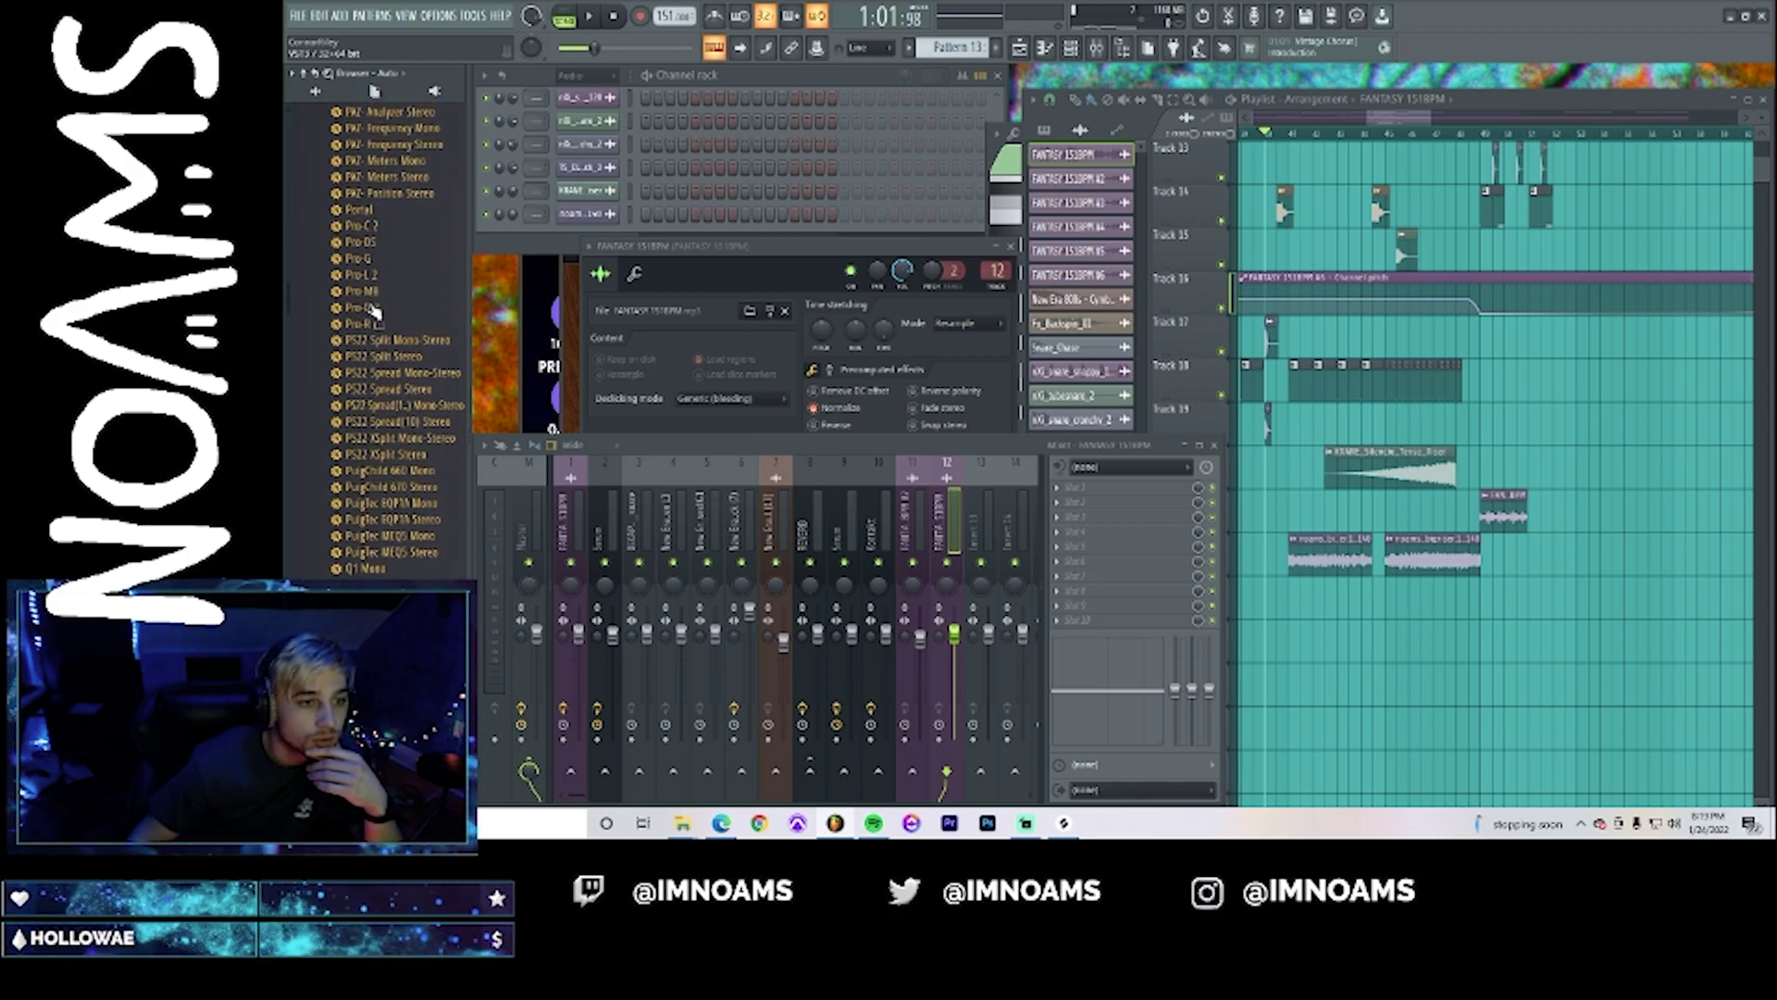
{"action": "scroll", "coordinate": [375, 311], "scroll_direction": "up", "scroll_amount": 10}
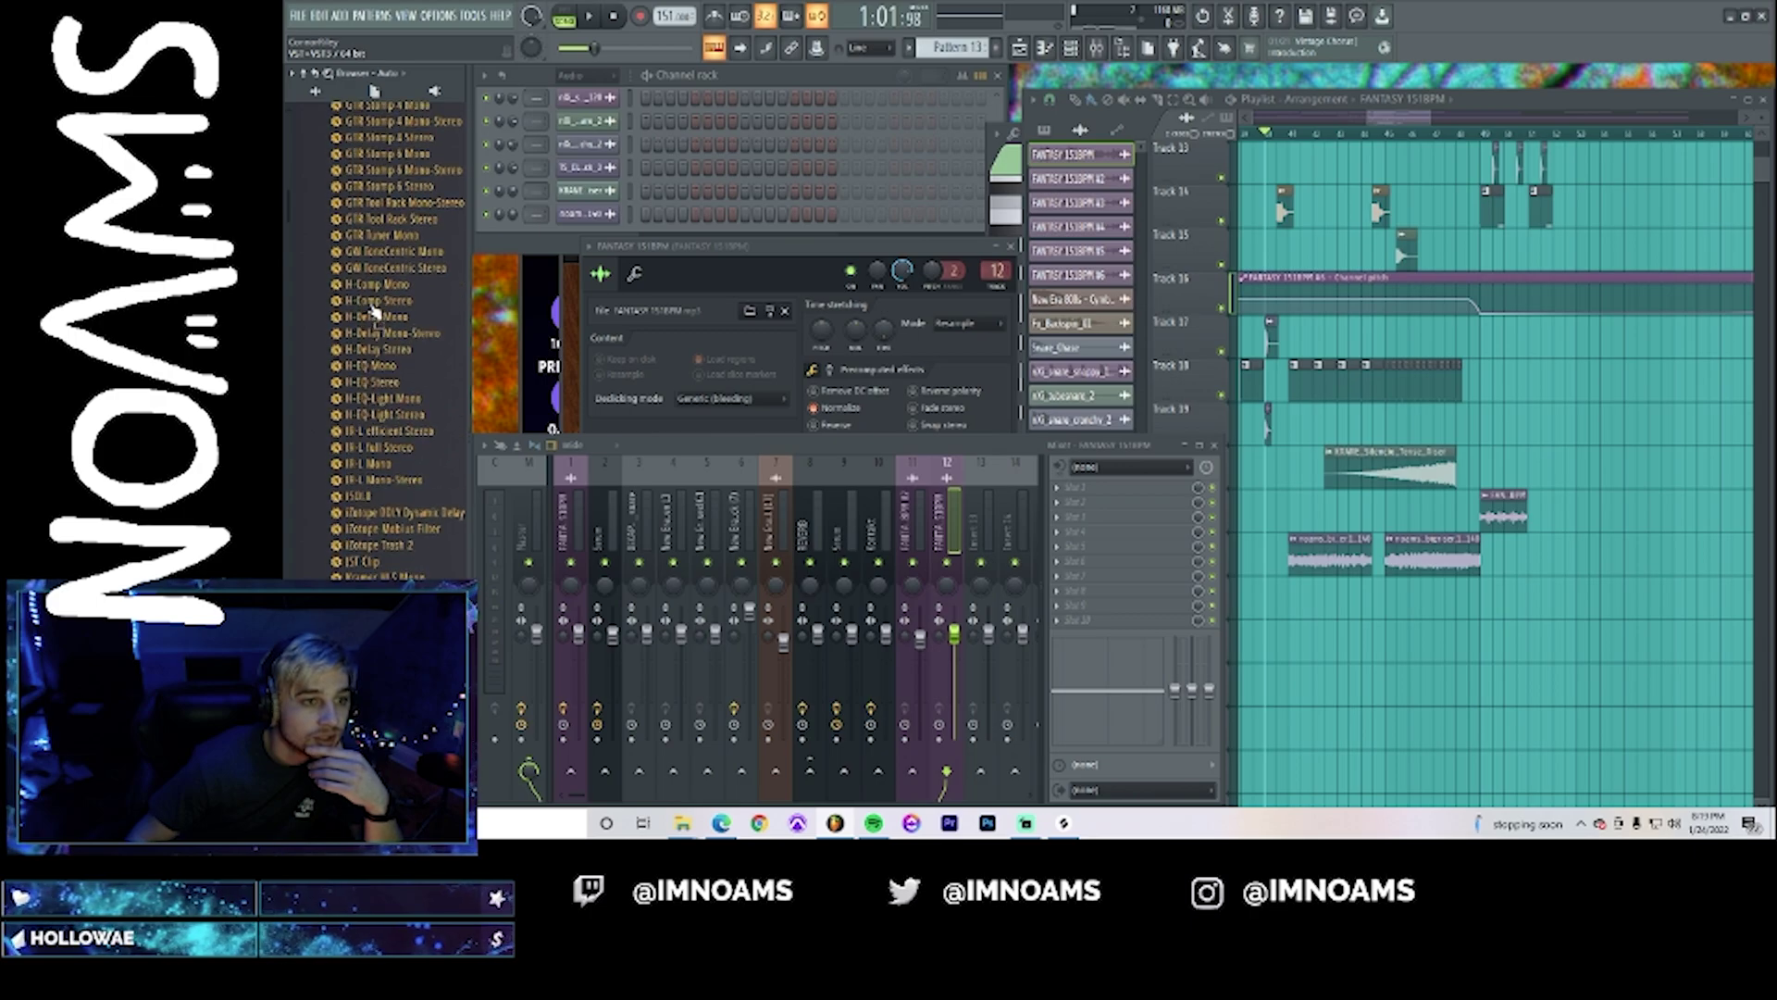
{"action": "scroll", "coordinate": [375, 313], "scroll_direction": "down", "scroll_amount": 5}
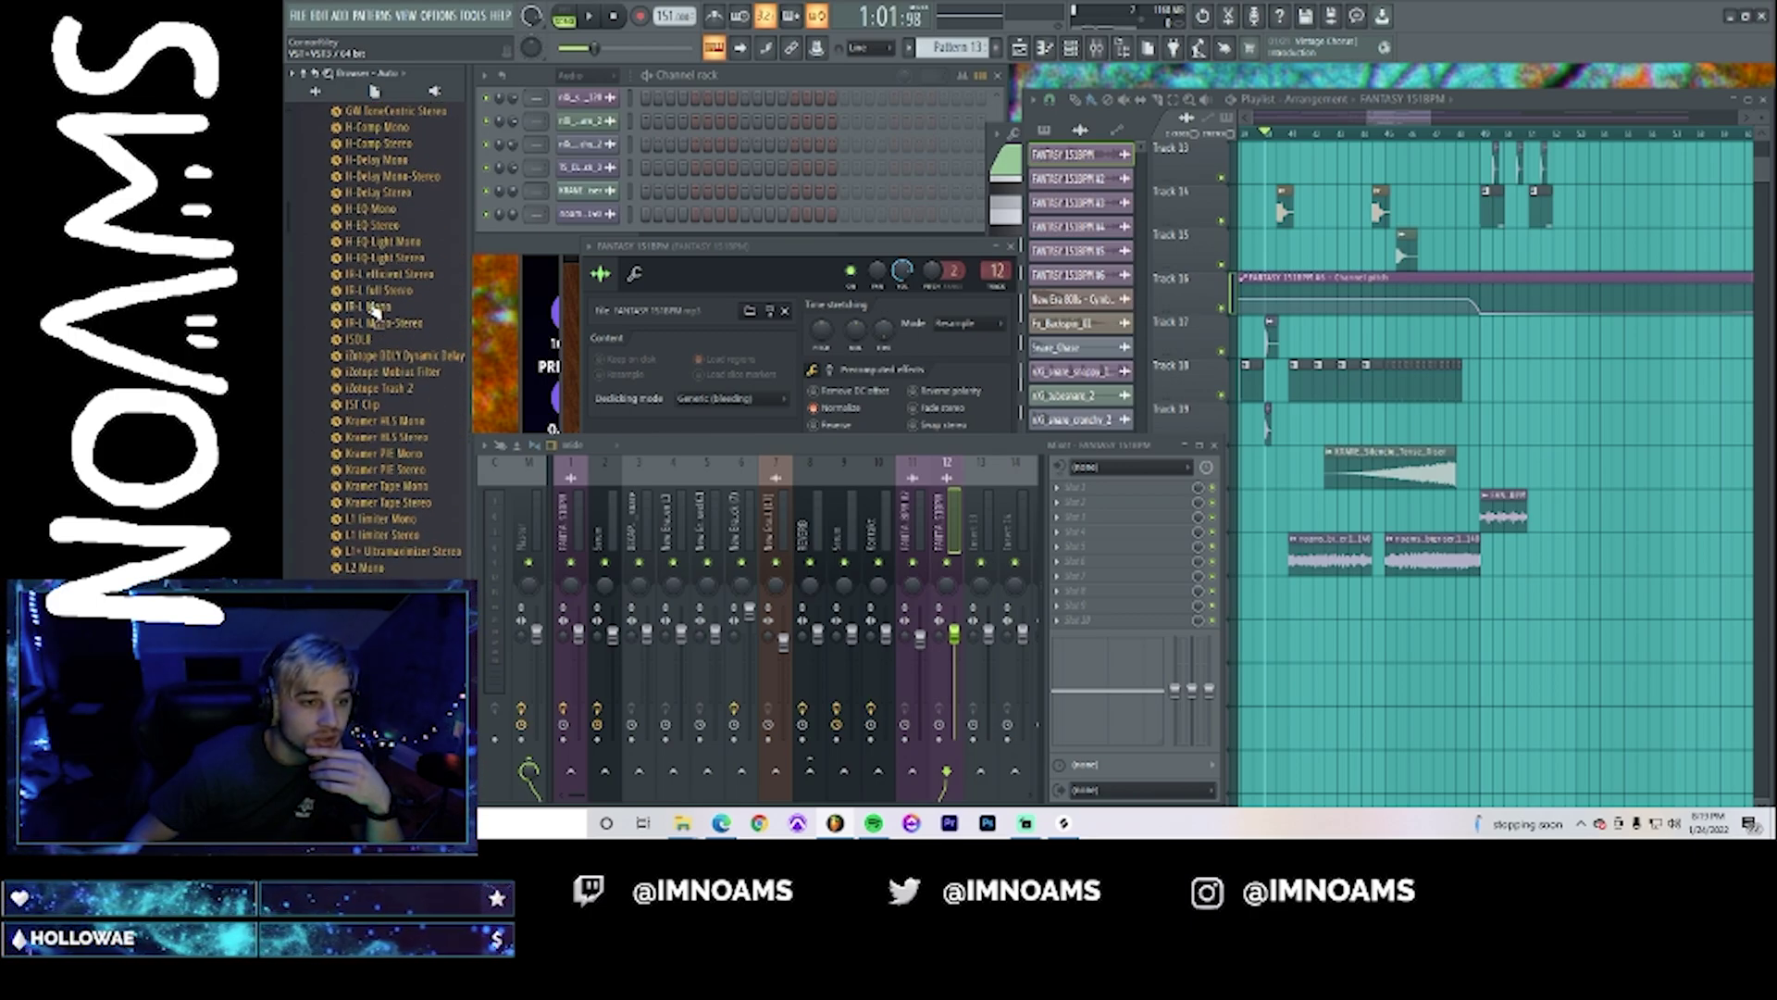
{"action": "left_click_drag", "start_coordinate": [1100, 424], "coordinate": [1115, 482]}
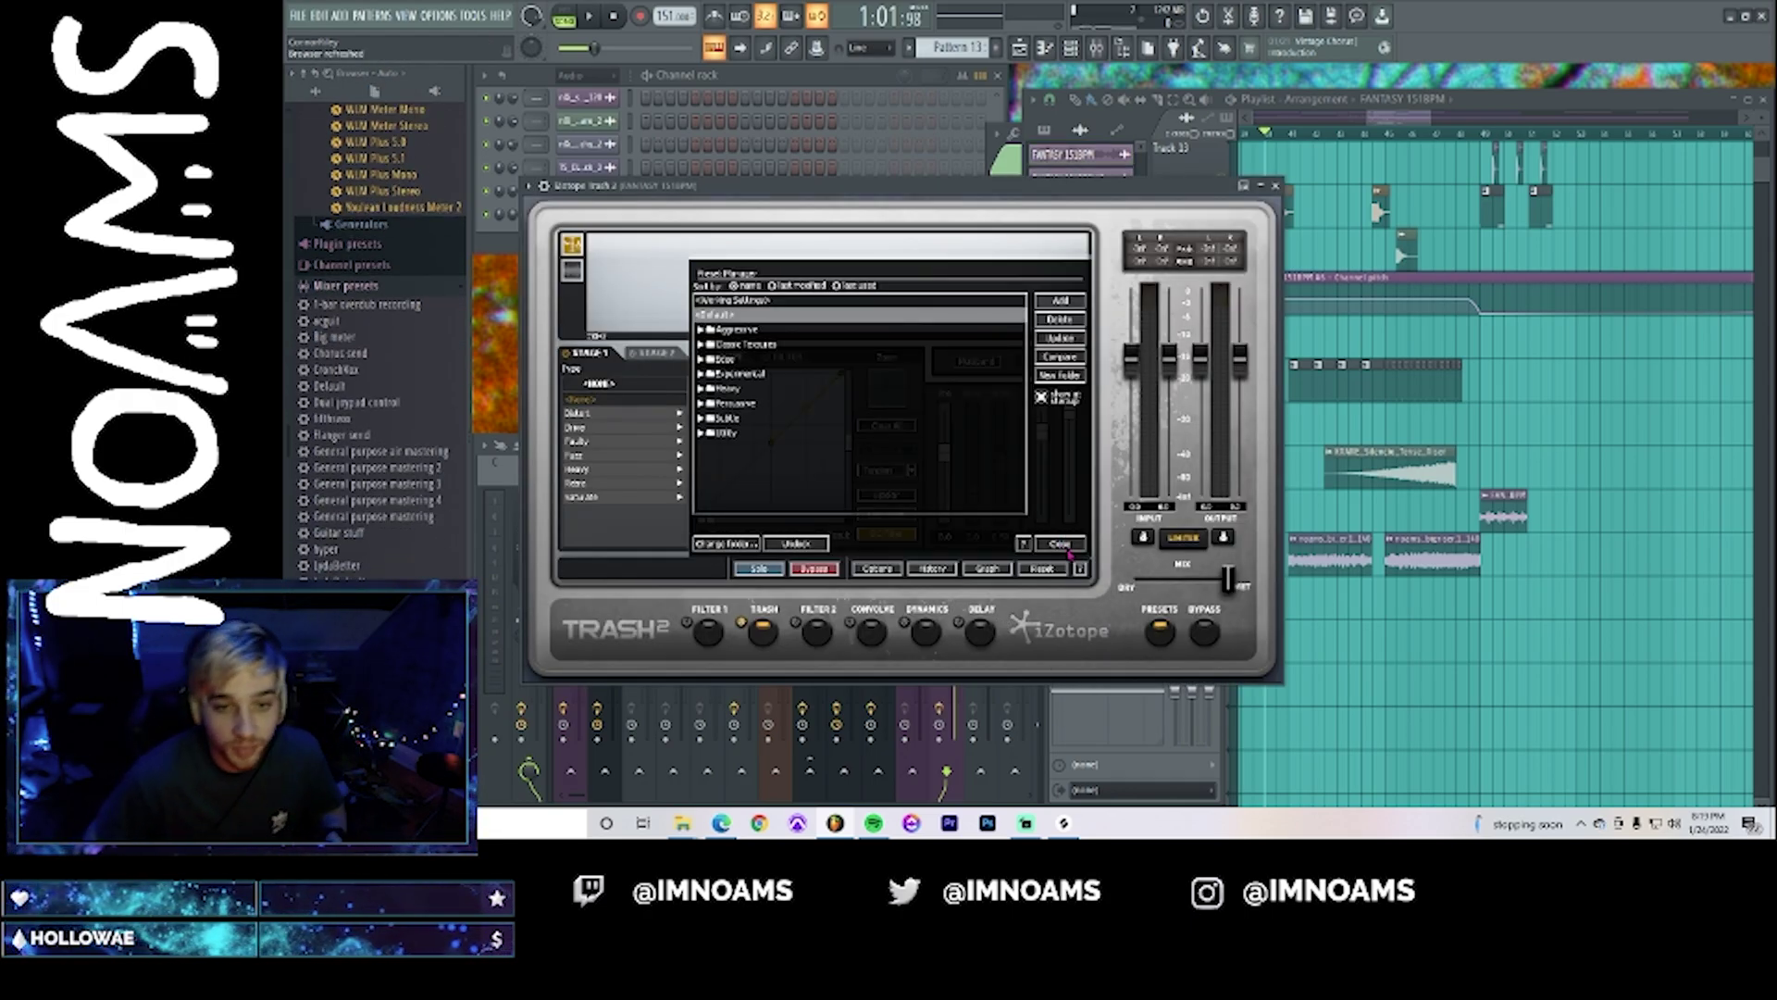
- Close Trash 2's Preset Manager, then enable Convolve with the Body - Intimate impulse response and audition it in playback
{"action": "left_click", "coordinate": [1063, 547]}
{"action": "left_click", "coordinate": [871, 629]}
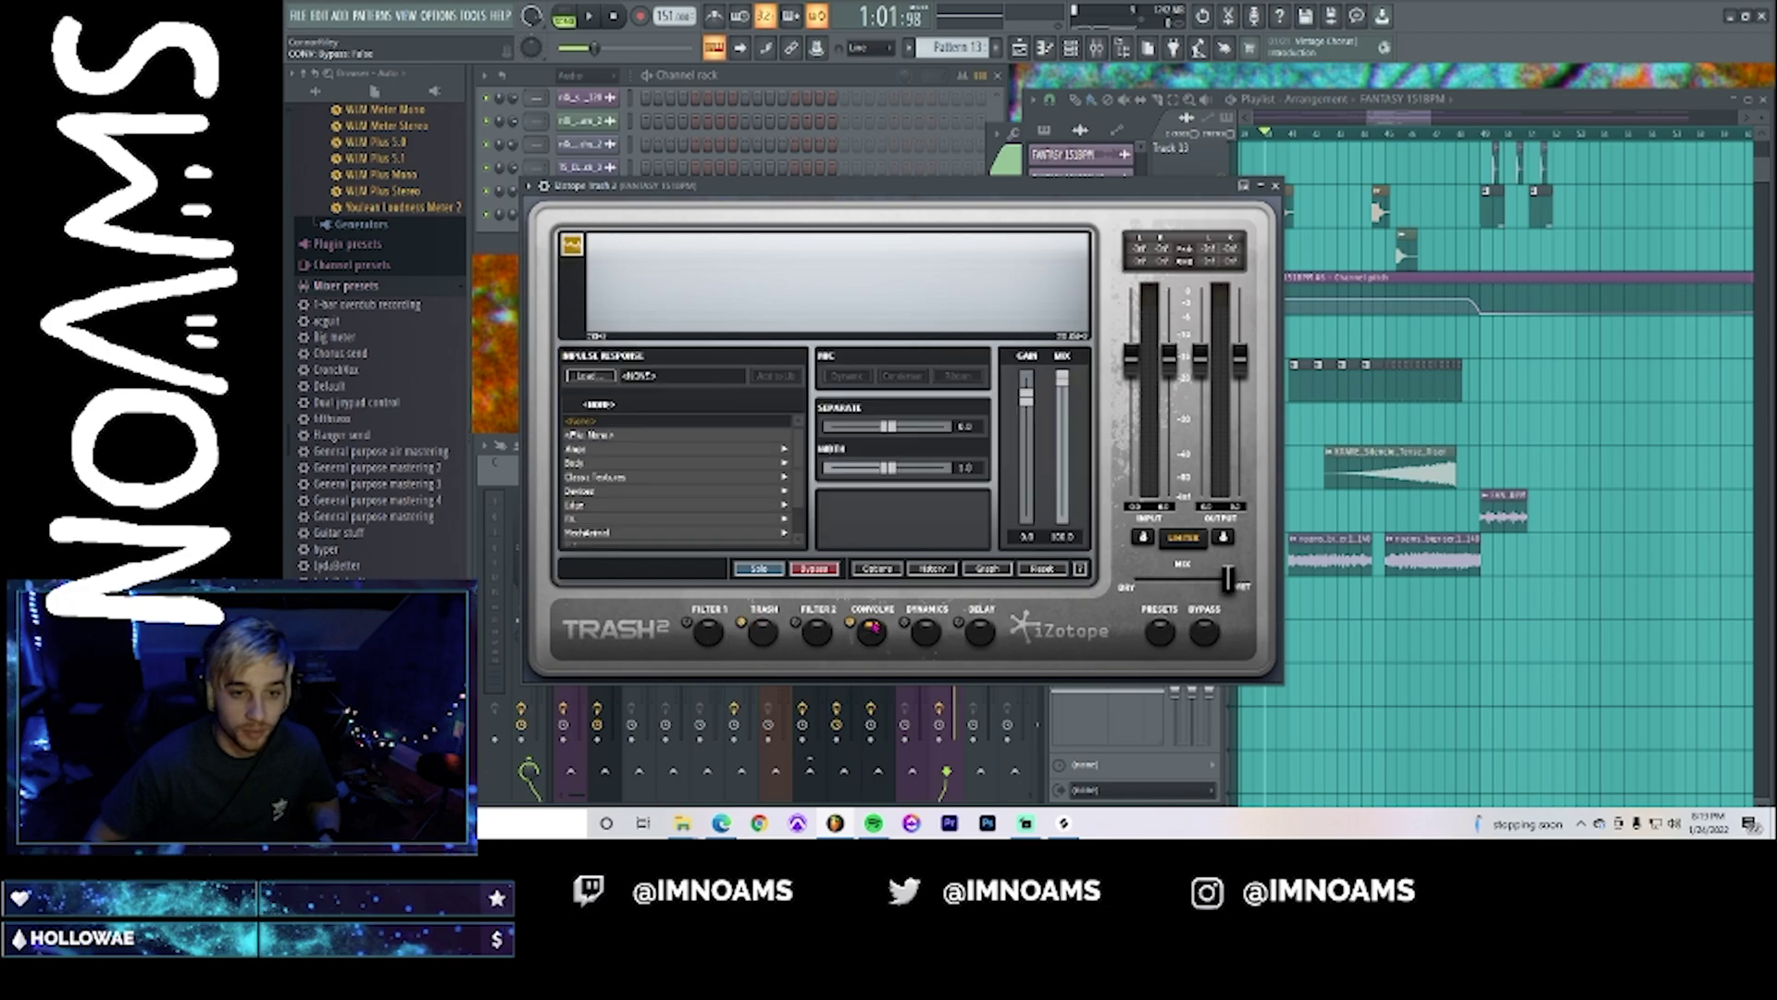
{"action": "left_click", "coordinate": [601, 462]}
{"action": "left_click", "coordinate": [592, 462]}
{"action": "key", "text": "space"}
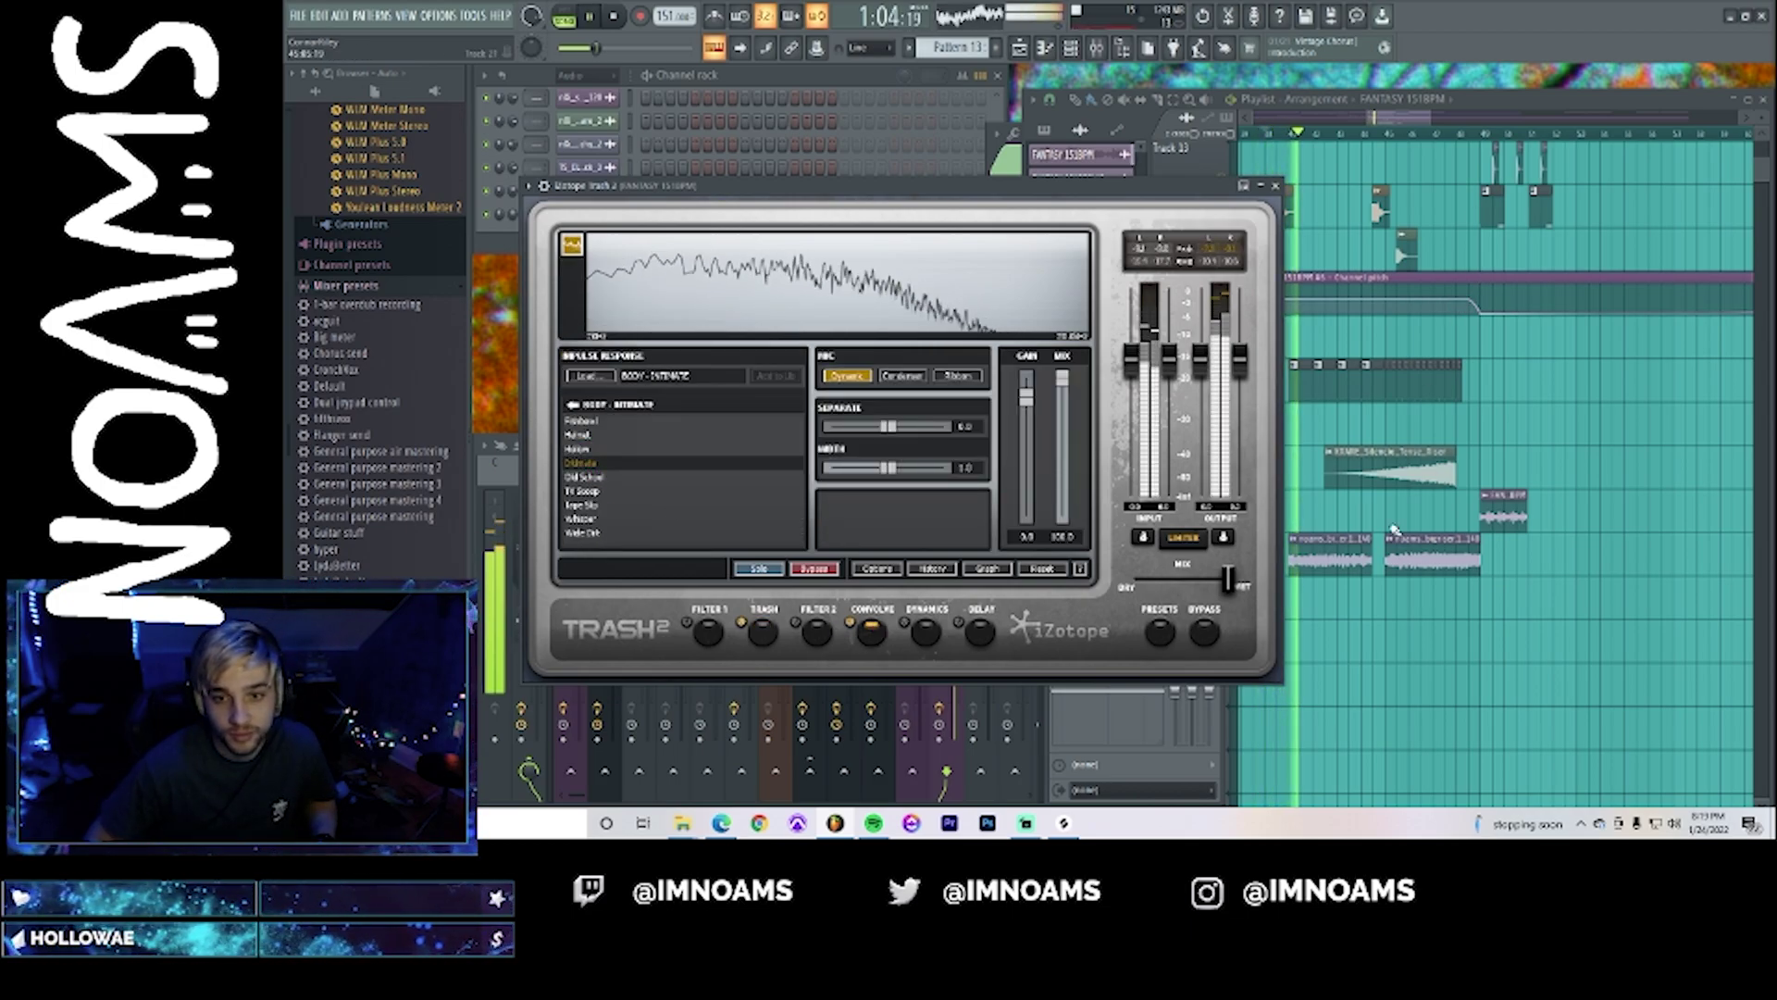
{"action": "left_click", "coordinate": [1275, 186]}
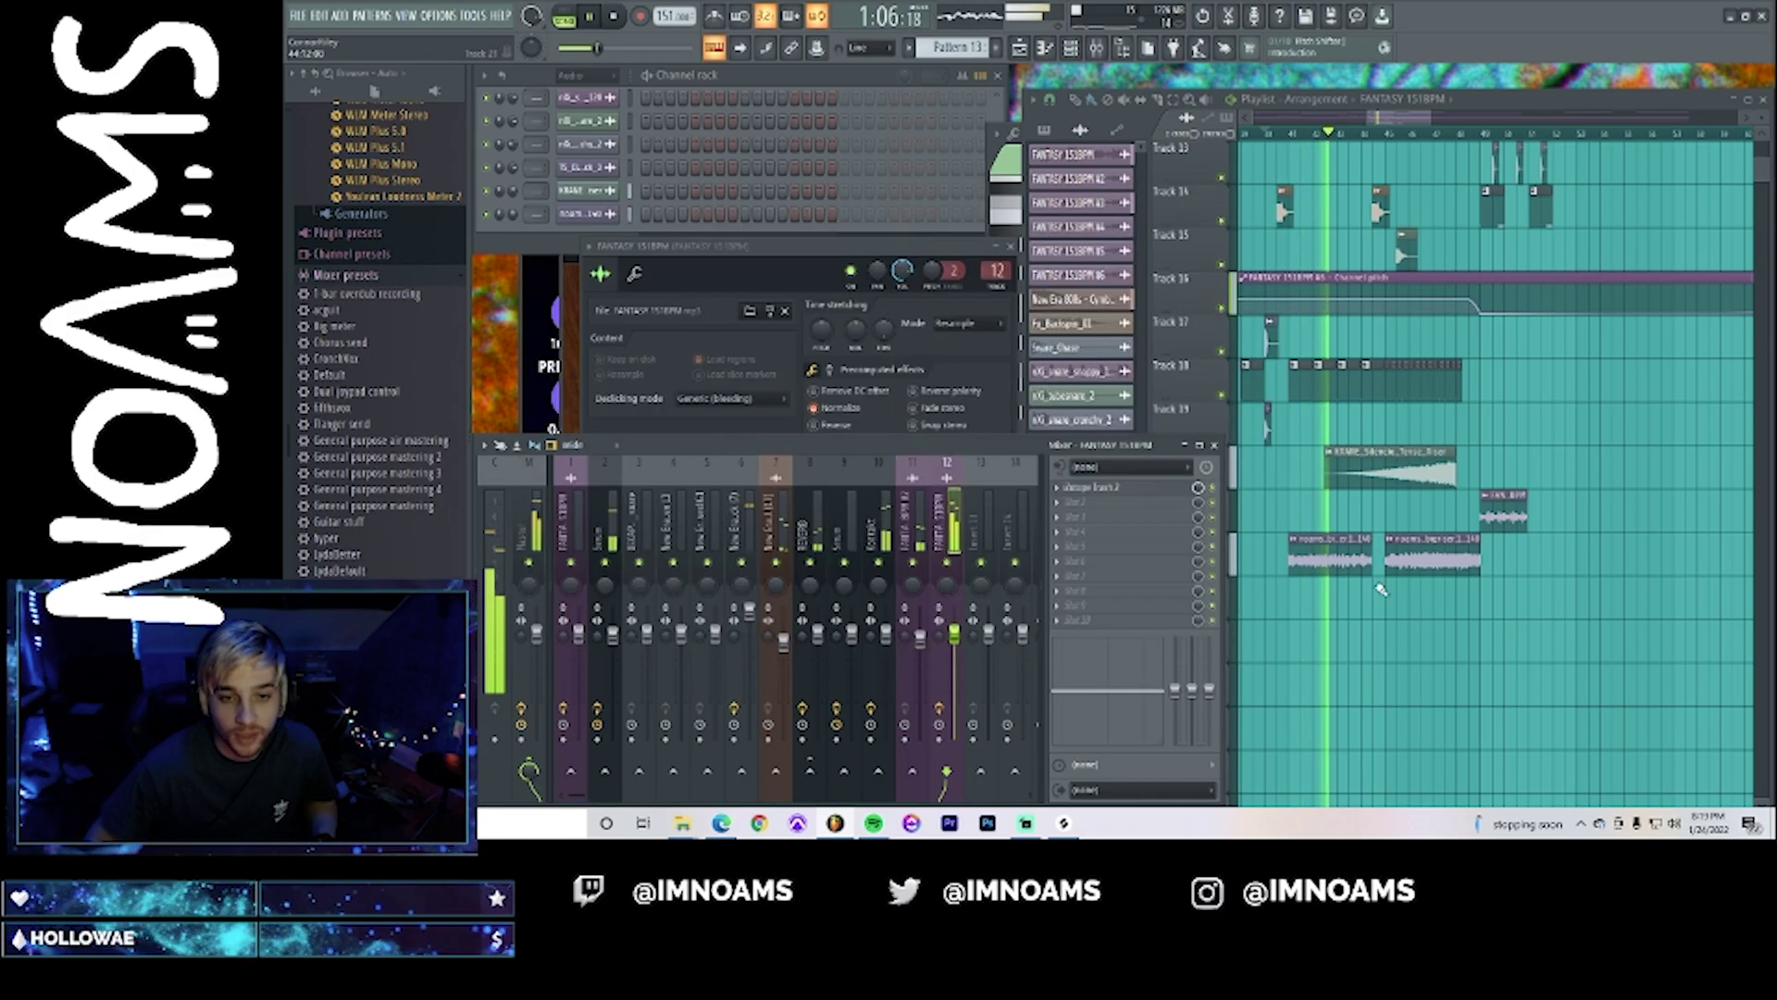
{"action": "key", "text": "space"}
- Route the FANTASY 151BPM channel to mixer insert 1
{"action": "scroll", "coordinate": [1371, 629], "scroll_direction": "up", "scroll_amount": 5}
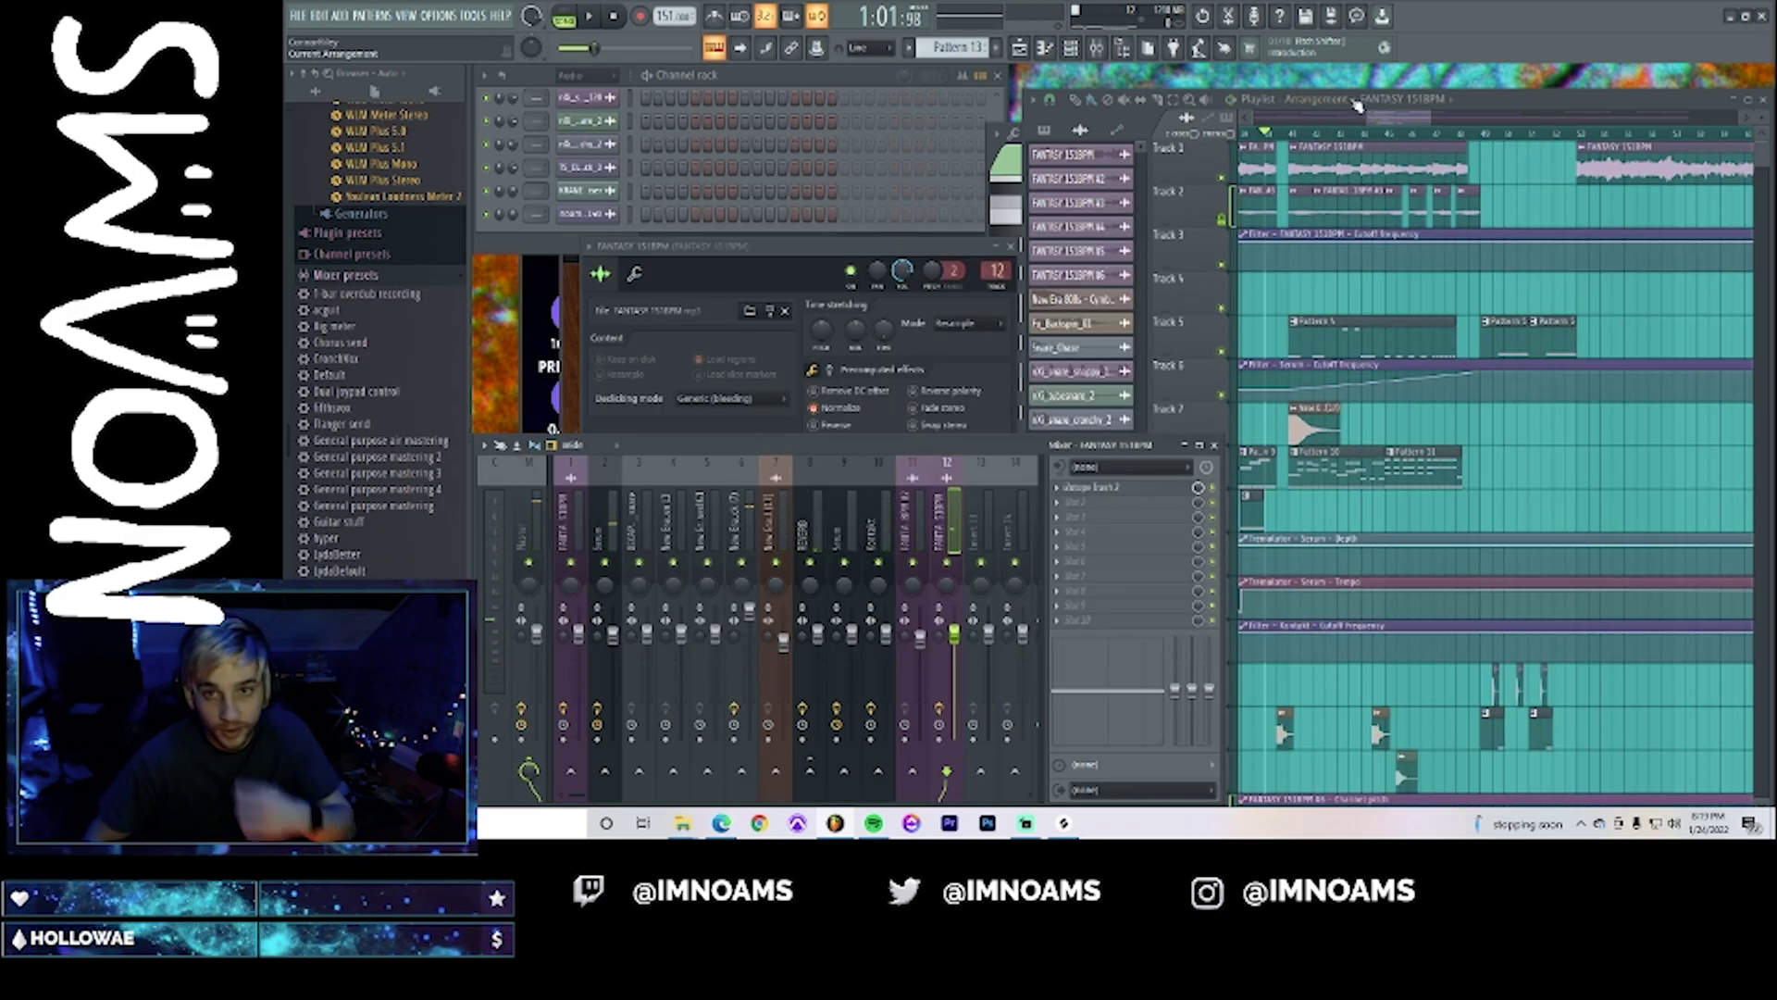
{"action": "double_click", "coordinate": [1074, 155]}
{"action": "key", "text": "F9"}
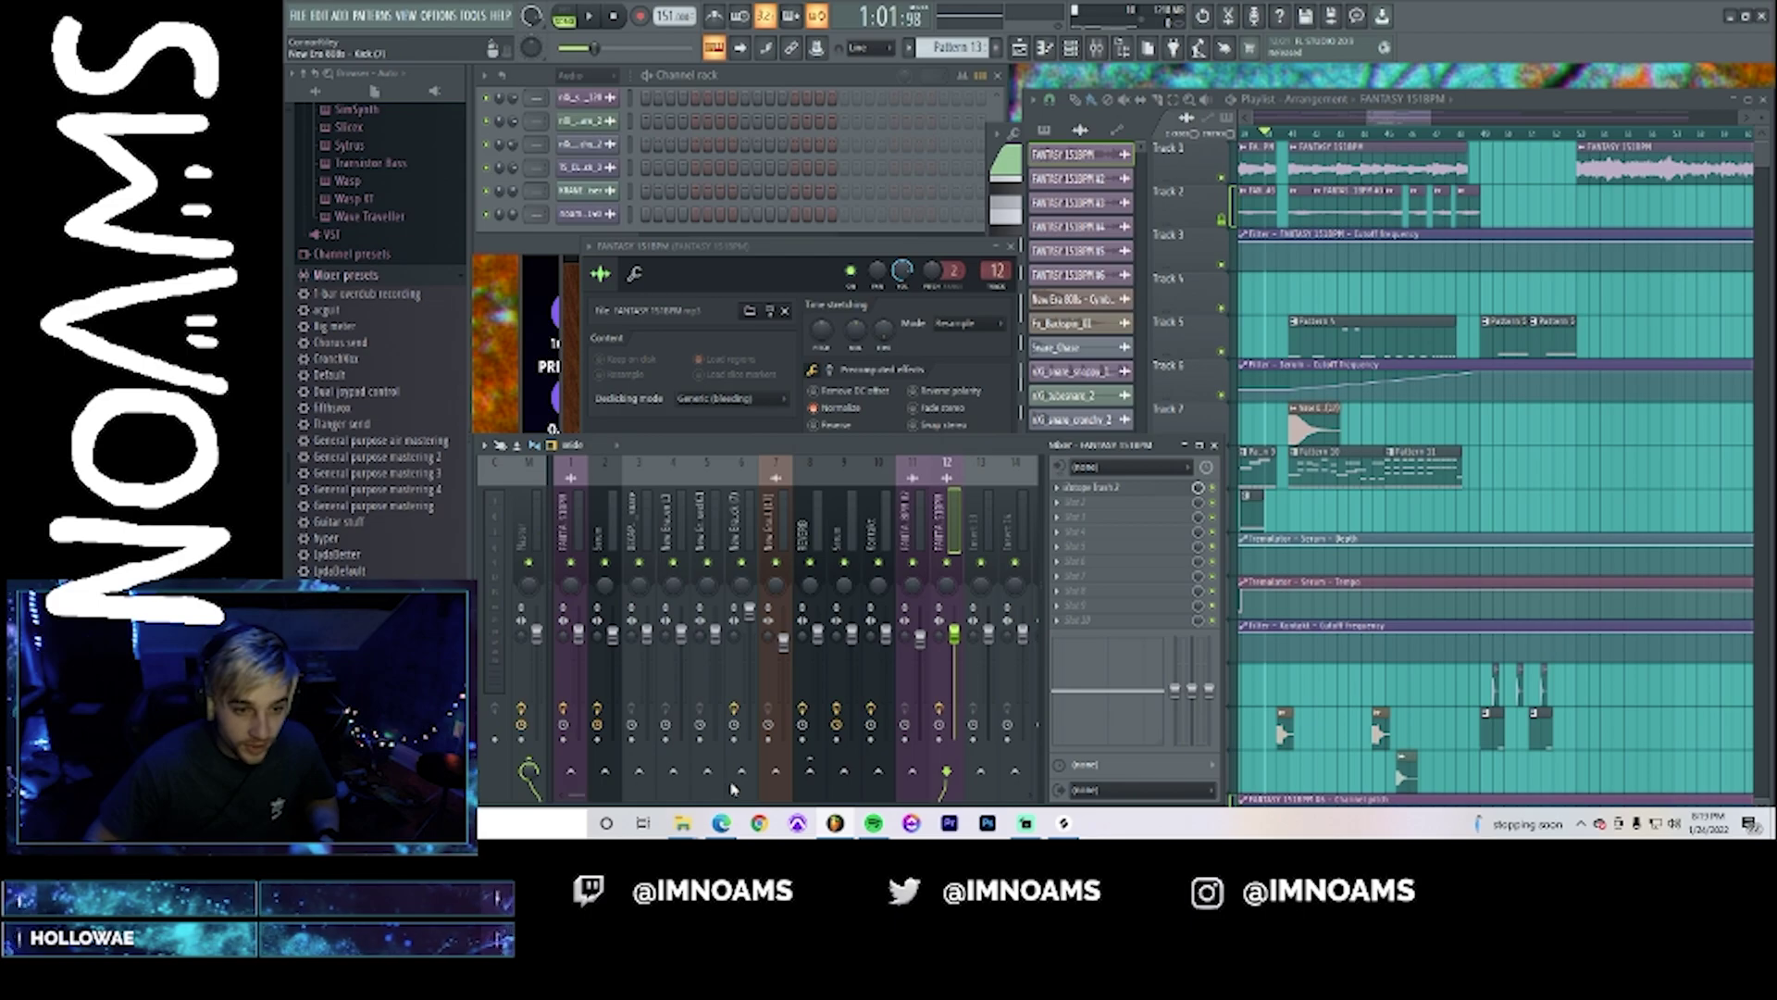
{"action": "right_click", "coordinate": [569, 523]}
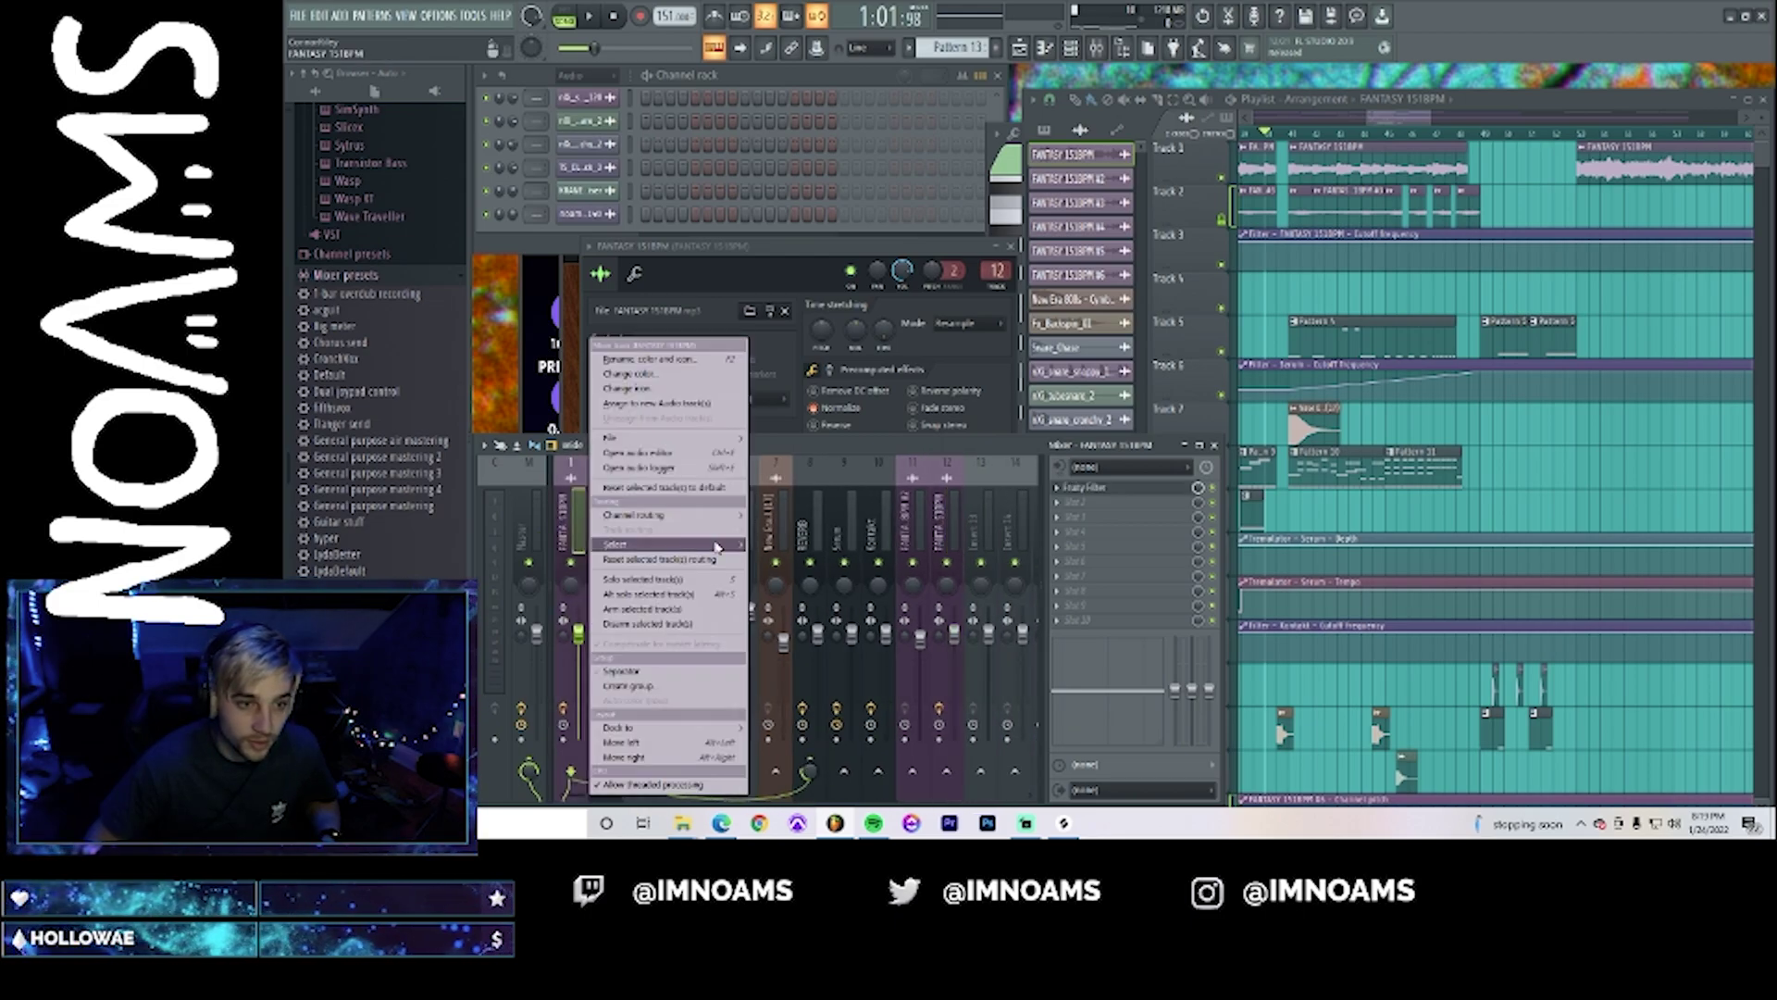
{"action": "left_click", "coordinate": [796, 518]}
- Select the FANTASY 151BPM #2 to #6 channels in the channel rack and route them all to mixer insert 1
{"action": "scroll", "coordinate": [625, 188], "scroll_direction": "down", "scroll_amount": 3}
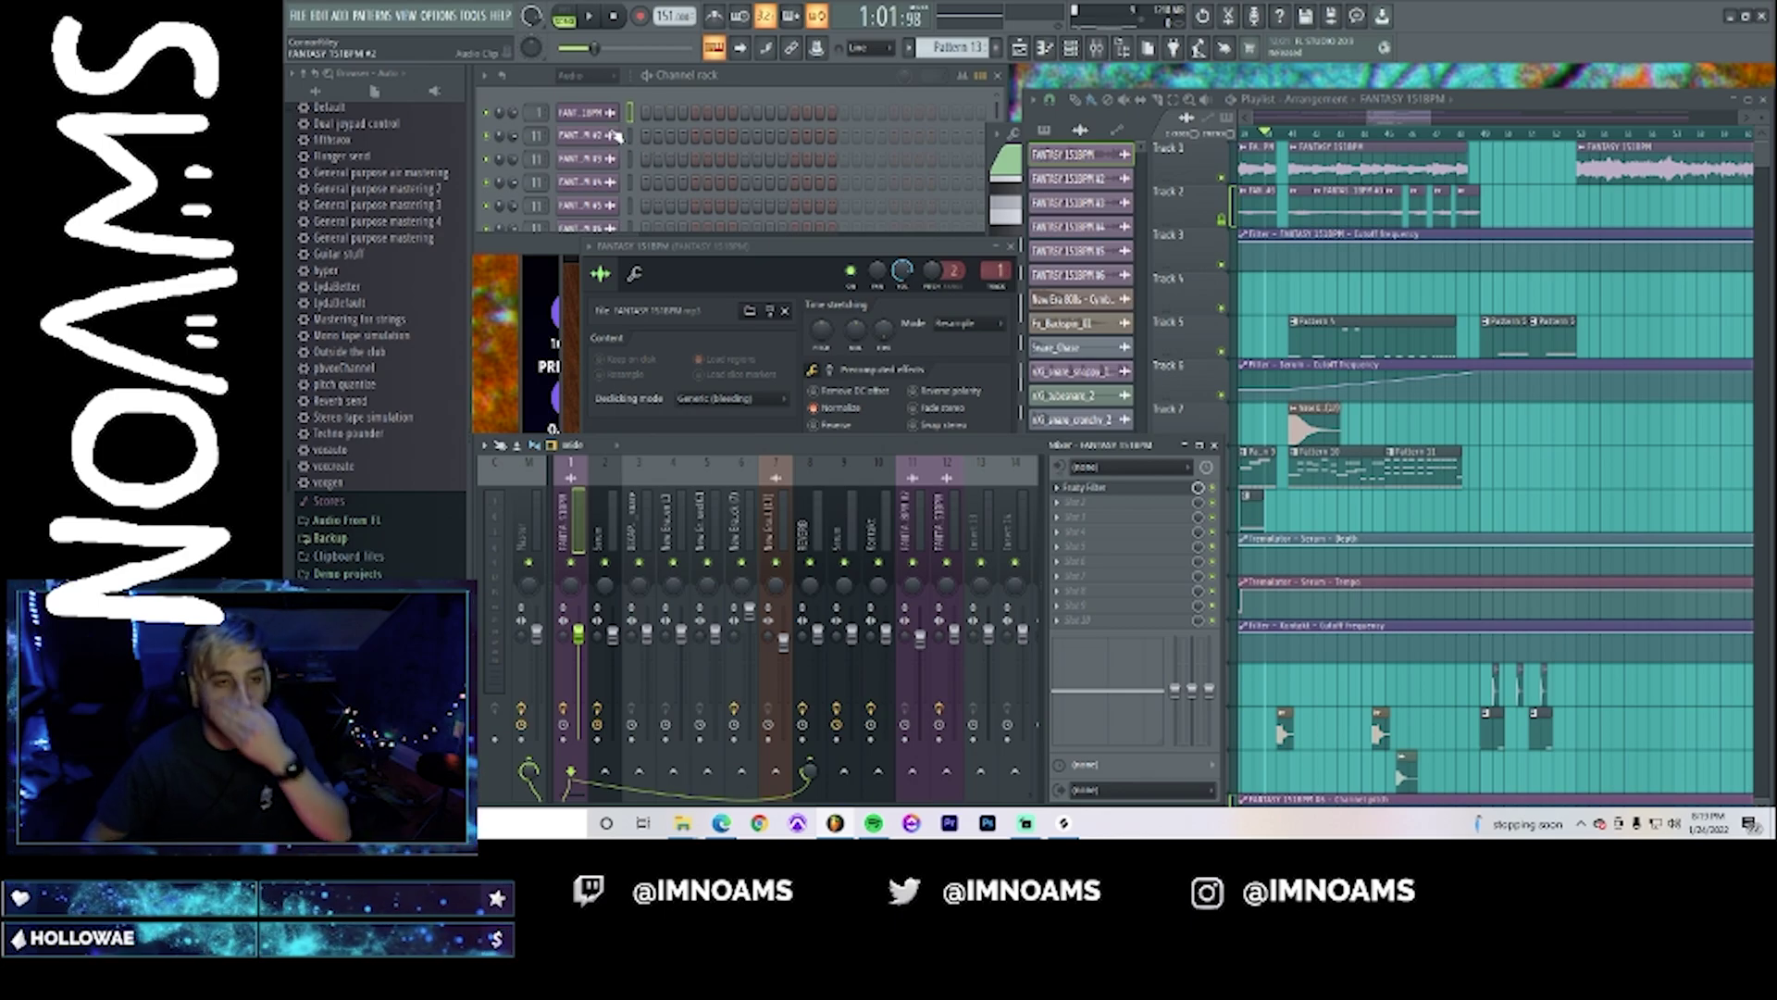
{"action": "left_click_drag", "start_coordinate": [632, 141], "coordinate": [635, 212]}
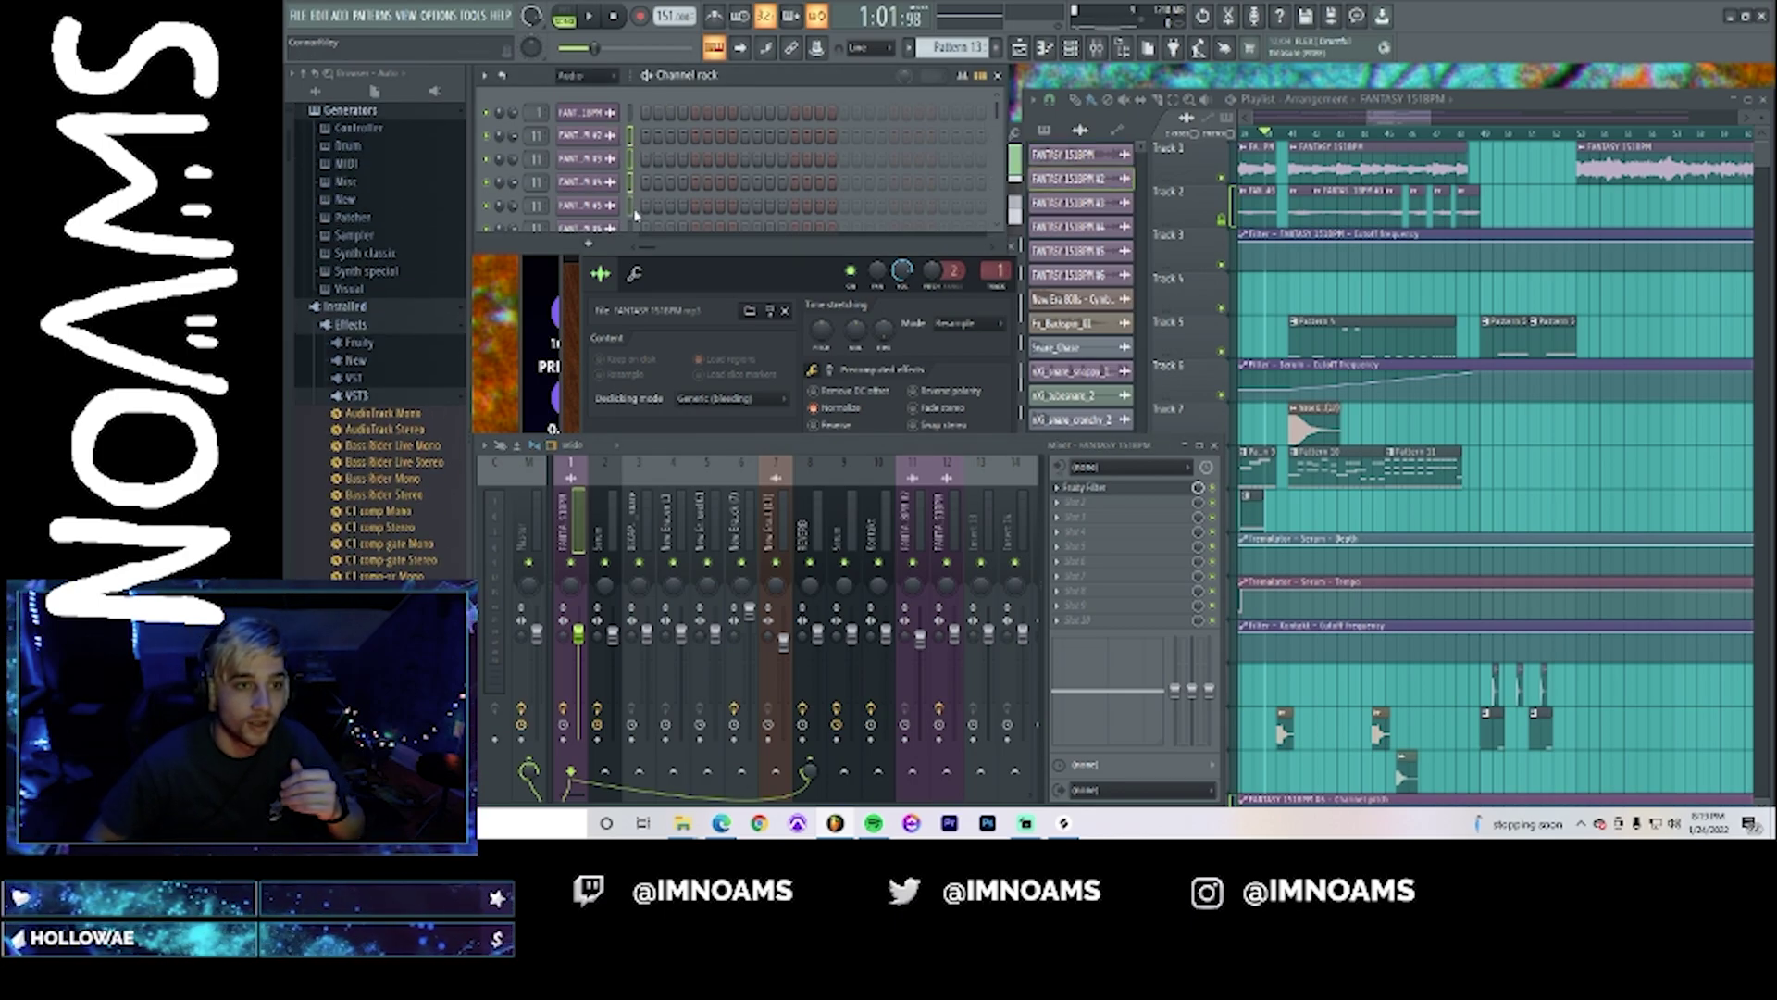
{"action": "scroll", "coordinate": [722, 191], "scroll_direction": "down", "scroll_amount": 3}
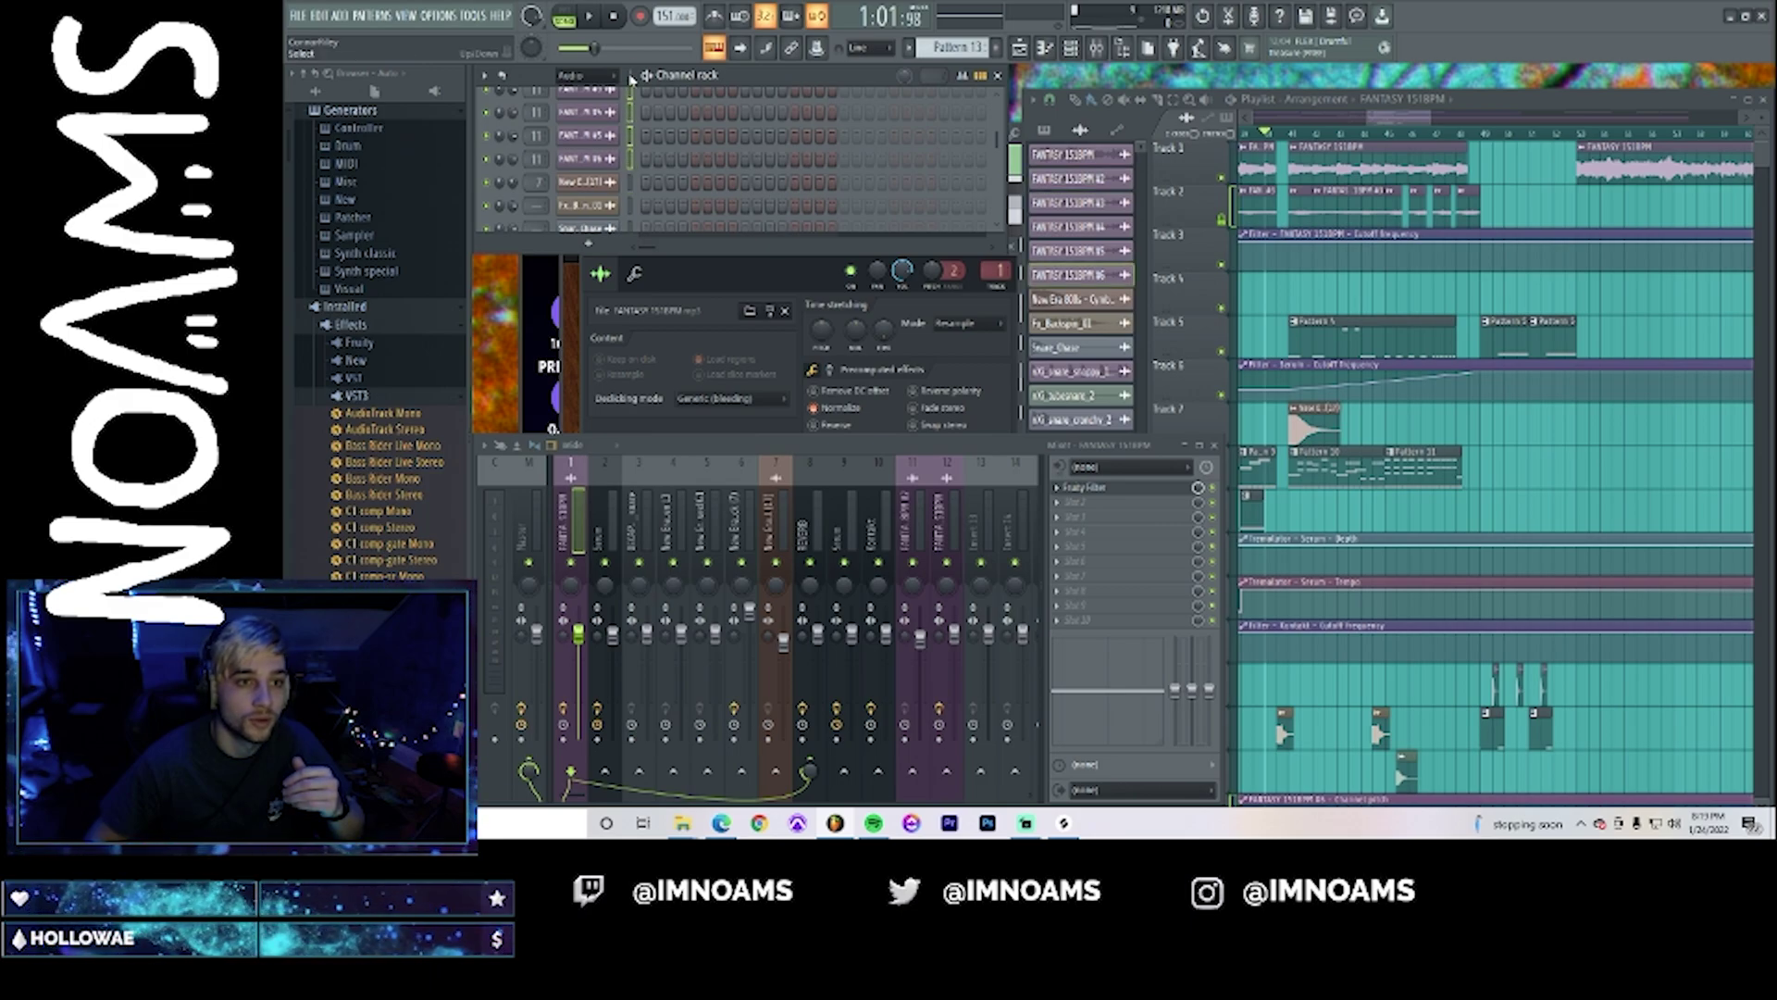
{"action": "scroll", "coordinate": [688, 176], "scroll_direction": "up", "scroll_amount": 1}
{"action": "key", "text": "F9"}
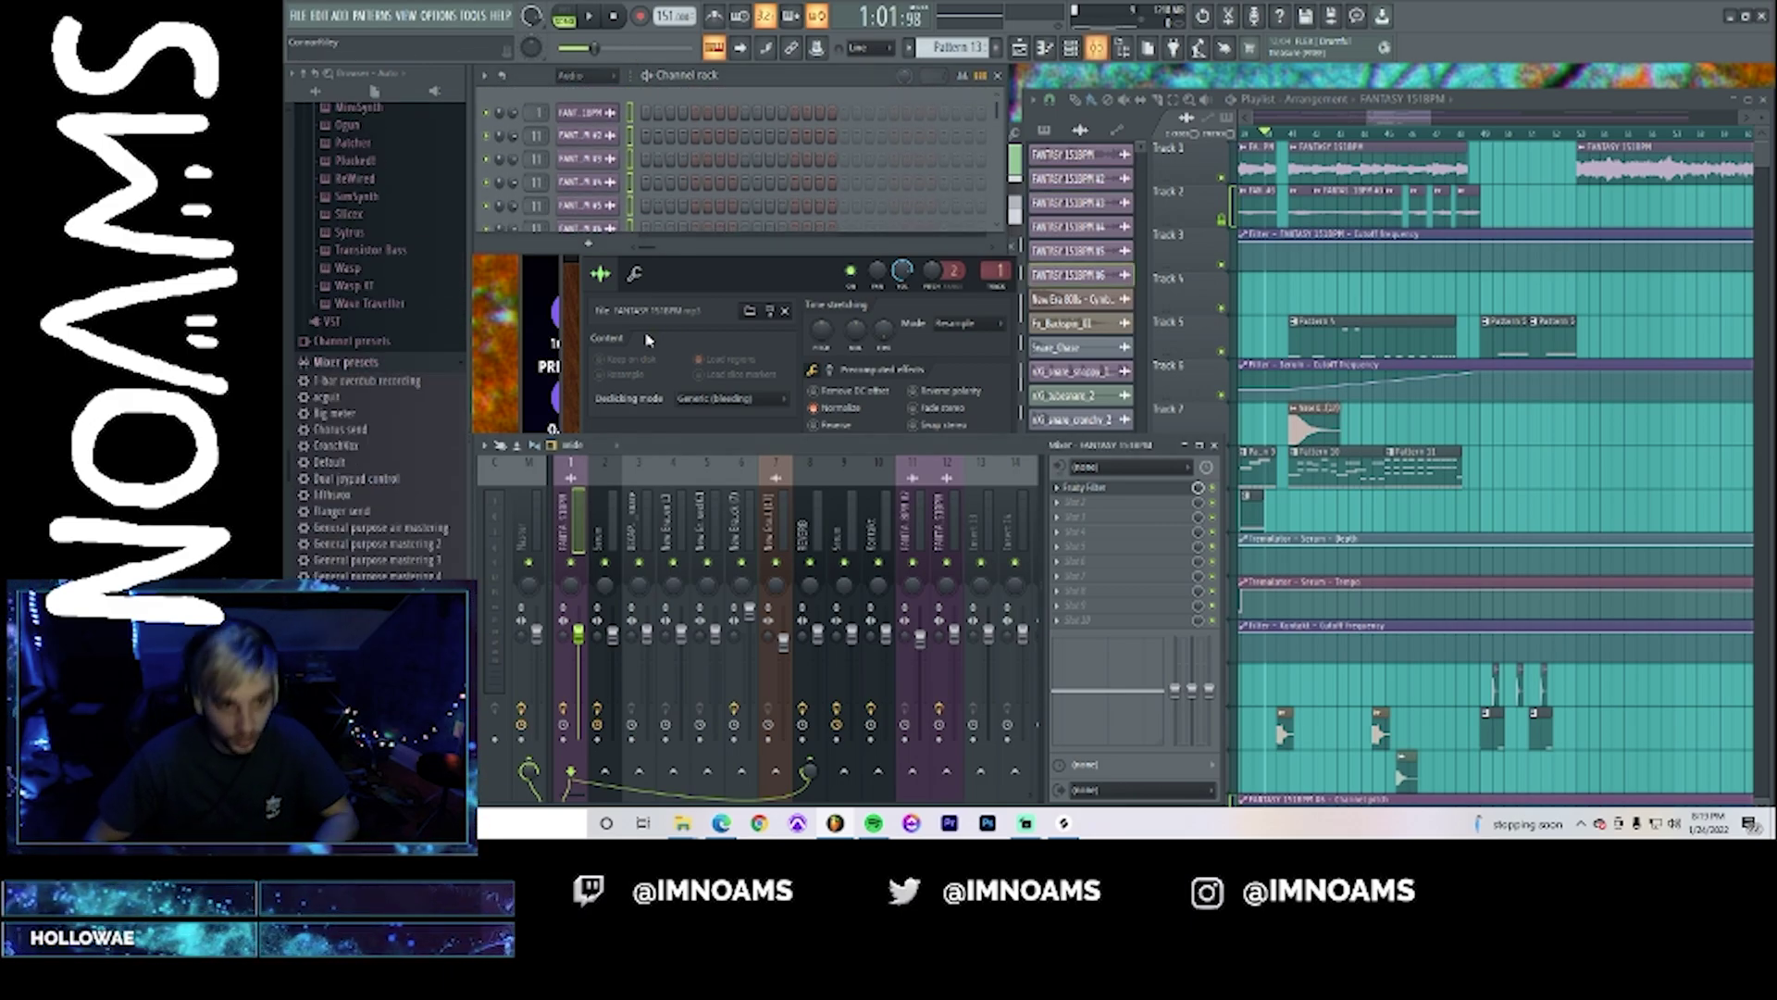
{"action": "right_click", "coordinate": [573, 535]}
{"action": "mouse_move", "coordinate": [703, 511]}
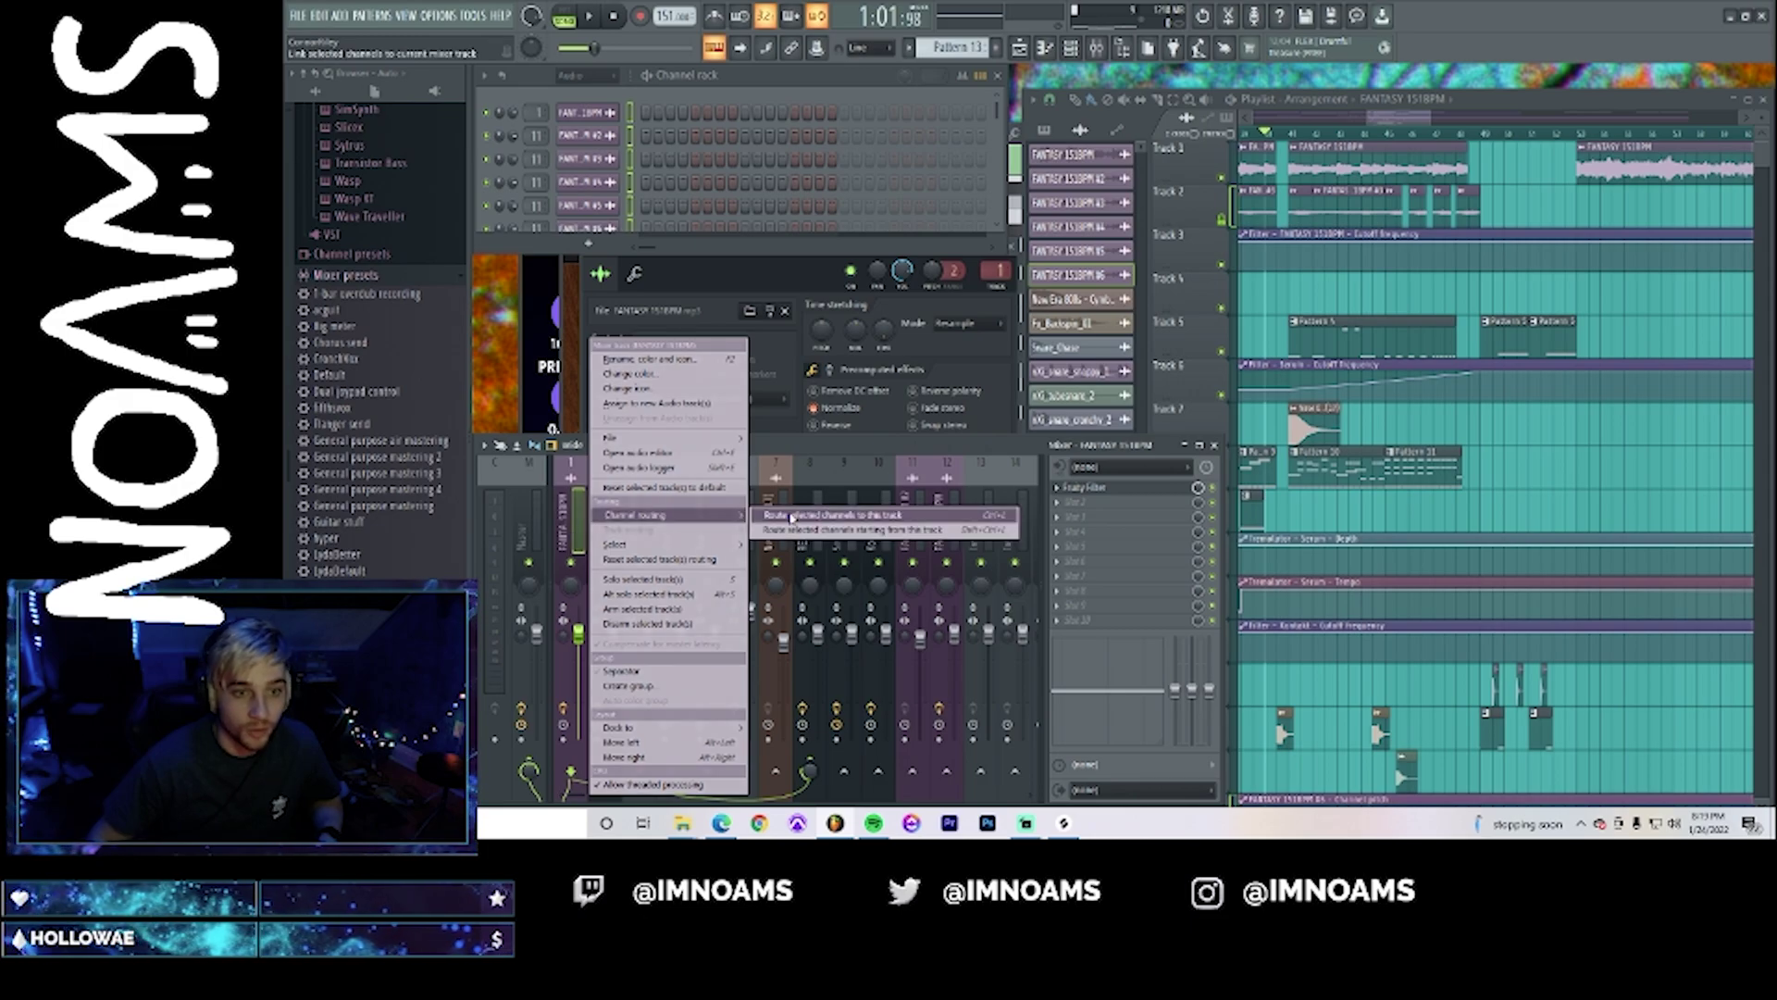
{"action": "left_click", "coordinate": [795, 516]}
- Open the short FANTASY 151BPM clip's channel on Track 21, route it to mixer insert 12, and start playback
{"action": "scroll", "coordinate": [1551, 644], "scroll_direction": "down", "scroll_amount": 5}
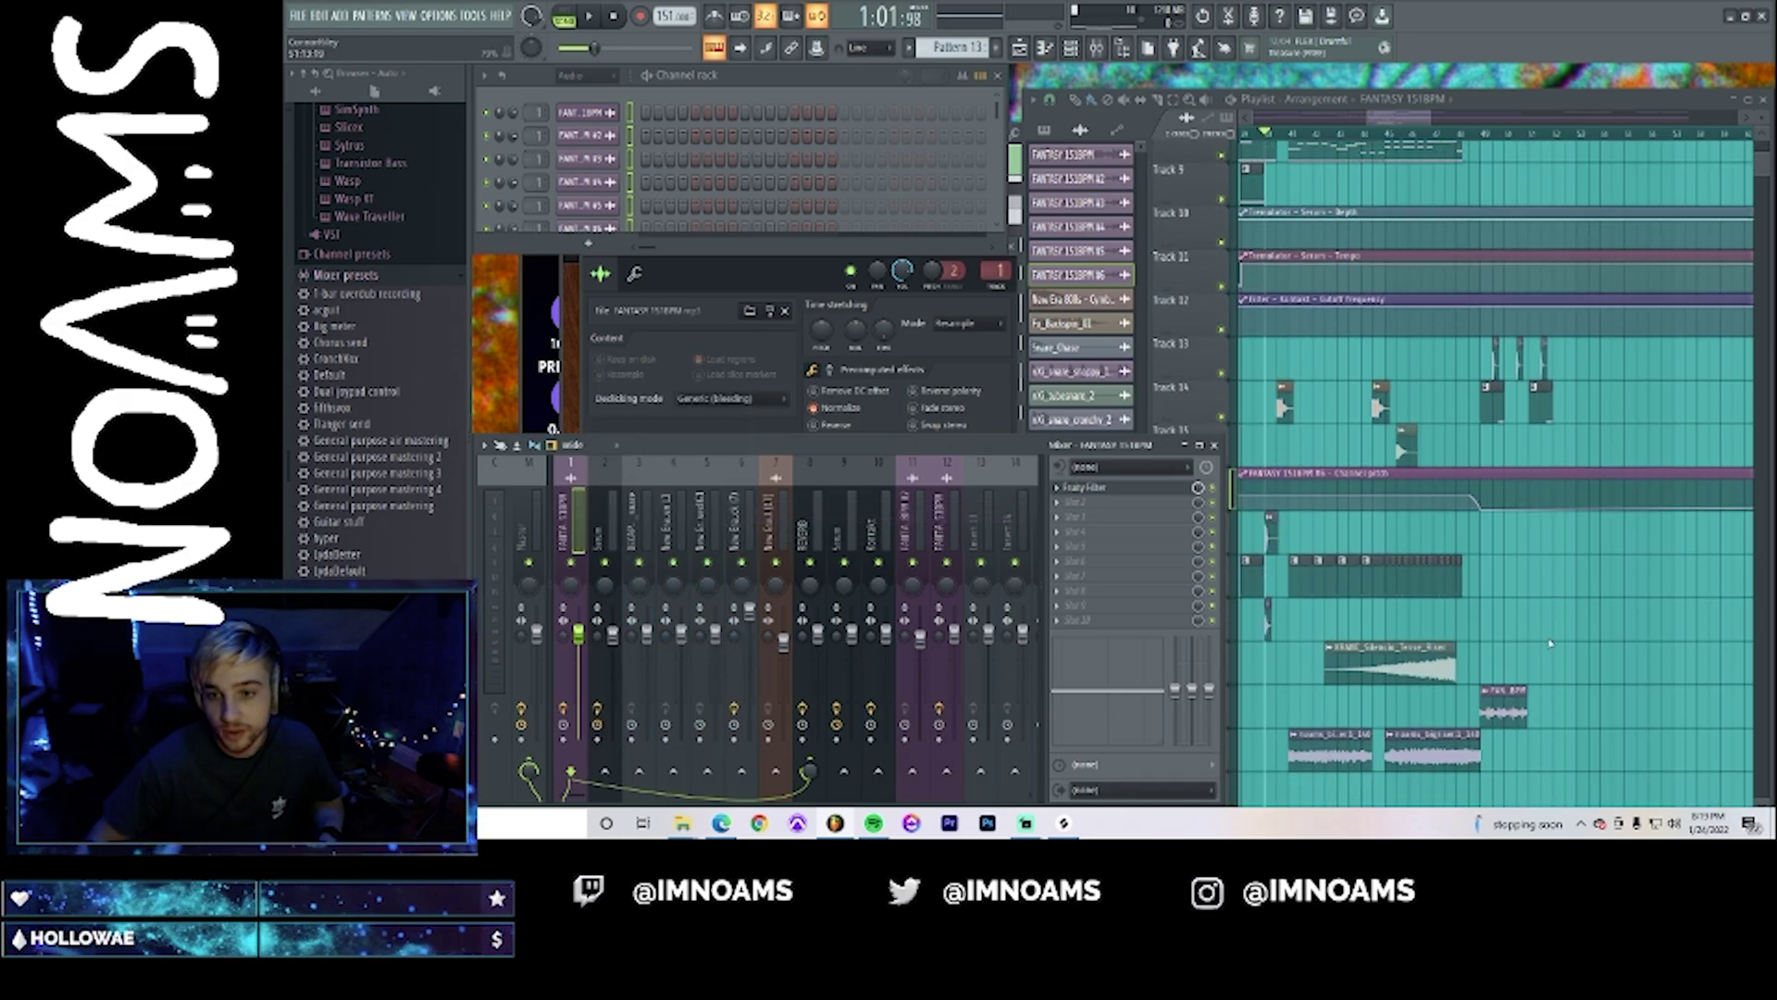
{"action": "double_click", "coordinate": [1516, 593]}
{"action": "left_click", "coordinate": [961, 657]}
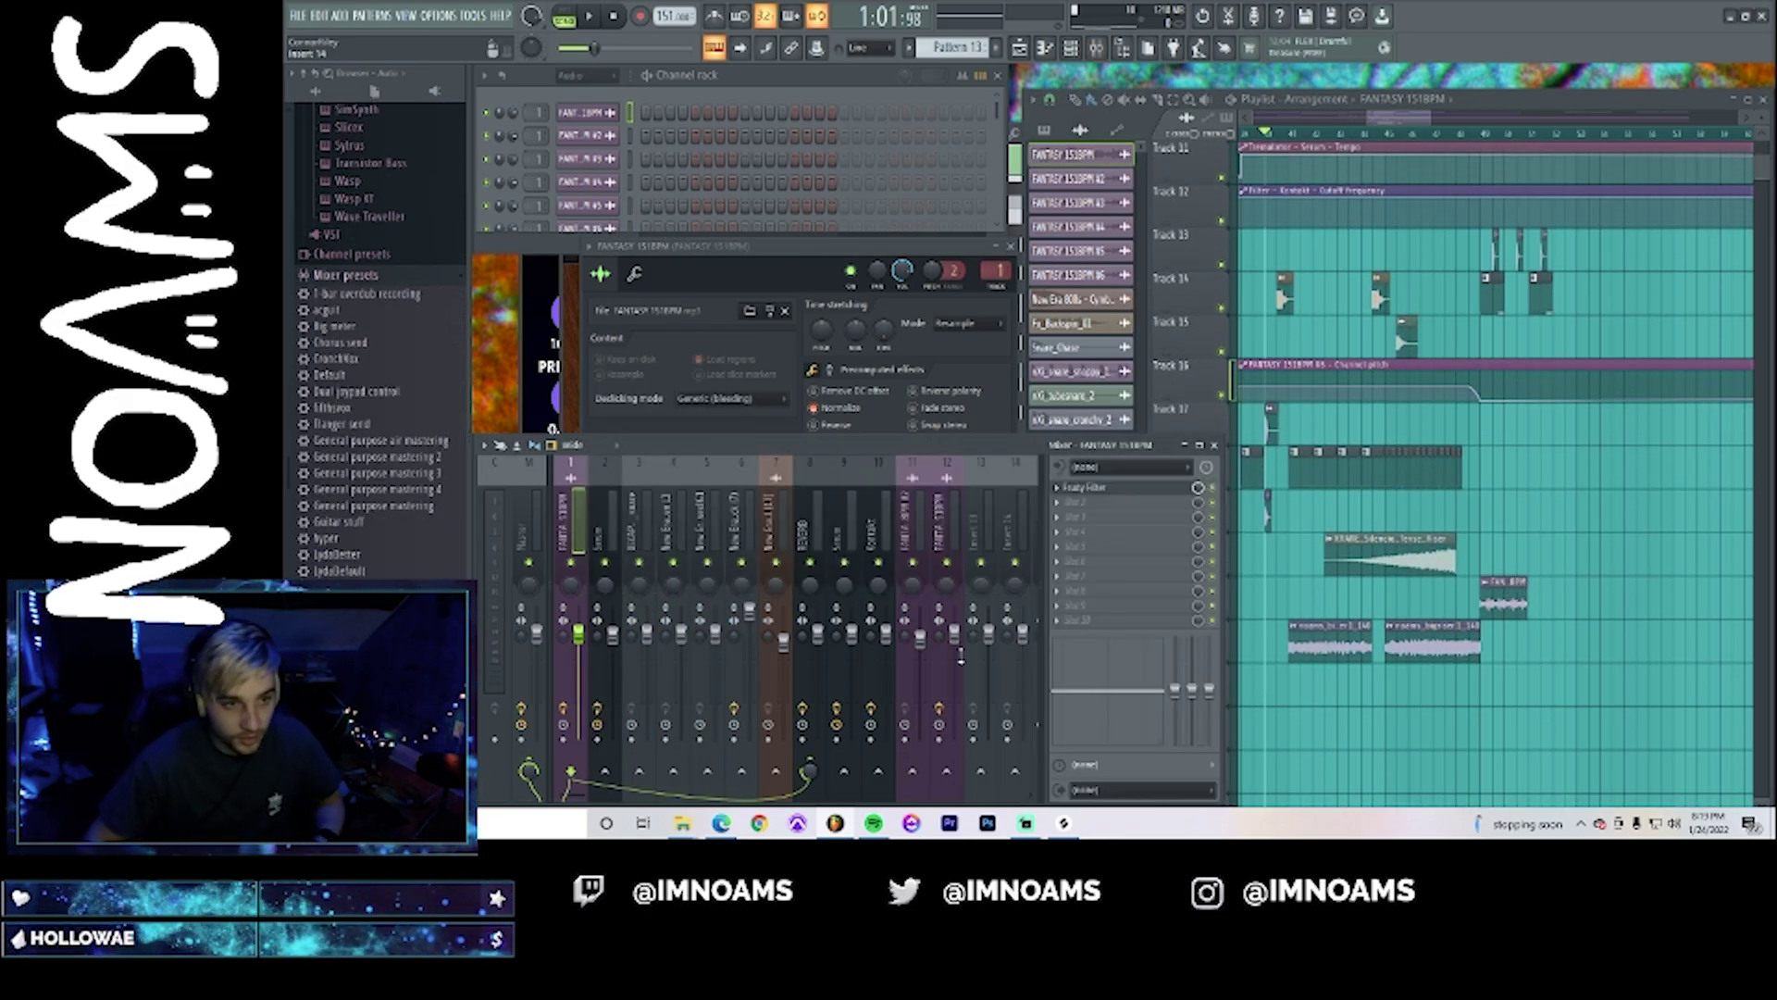
{"action": "right_click", "coordinate": [944, 515]}
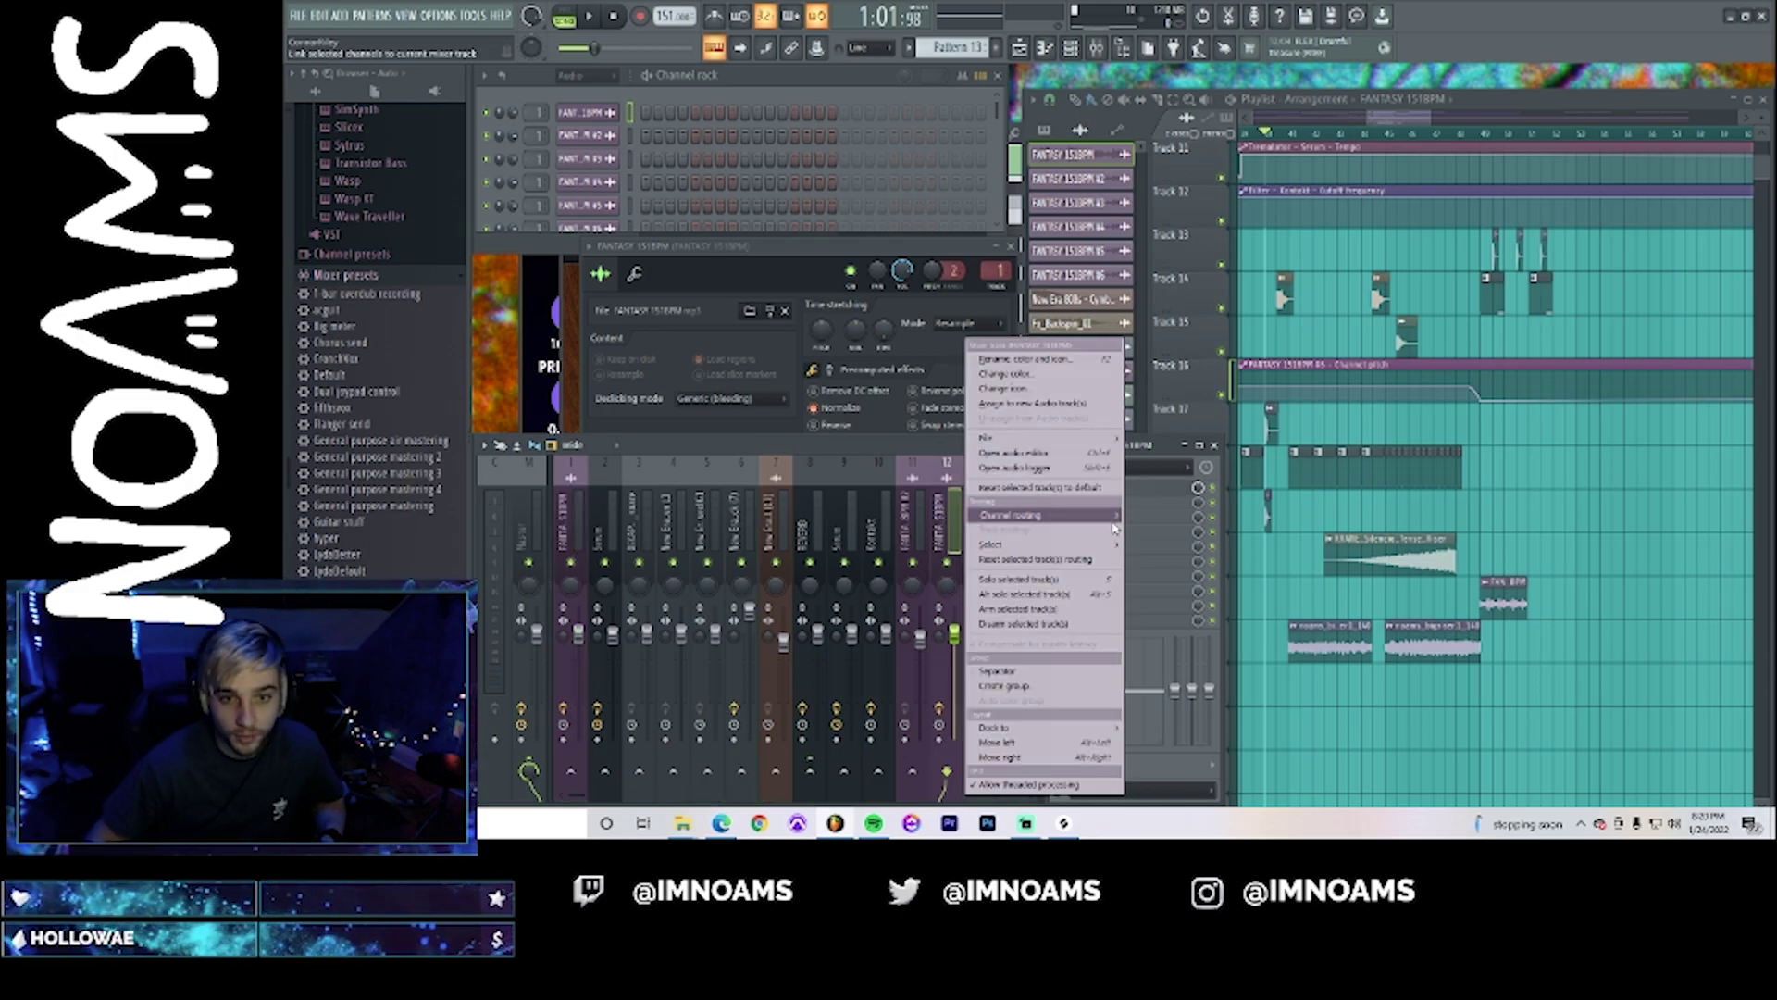
{"action": "left_click", "coordinate": [1152, 512]}
{"action": "key", "text": "space"}
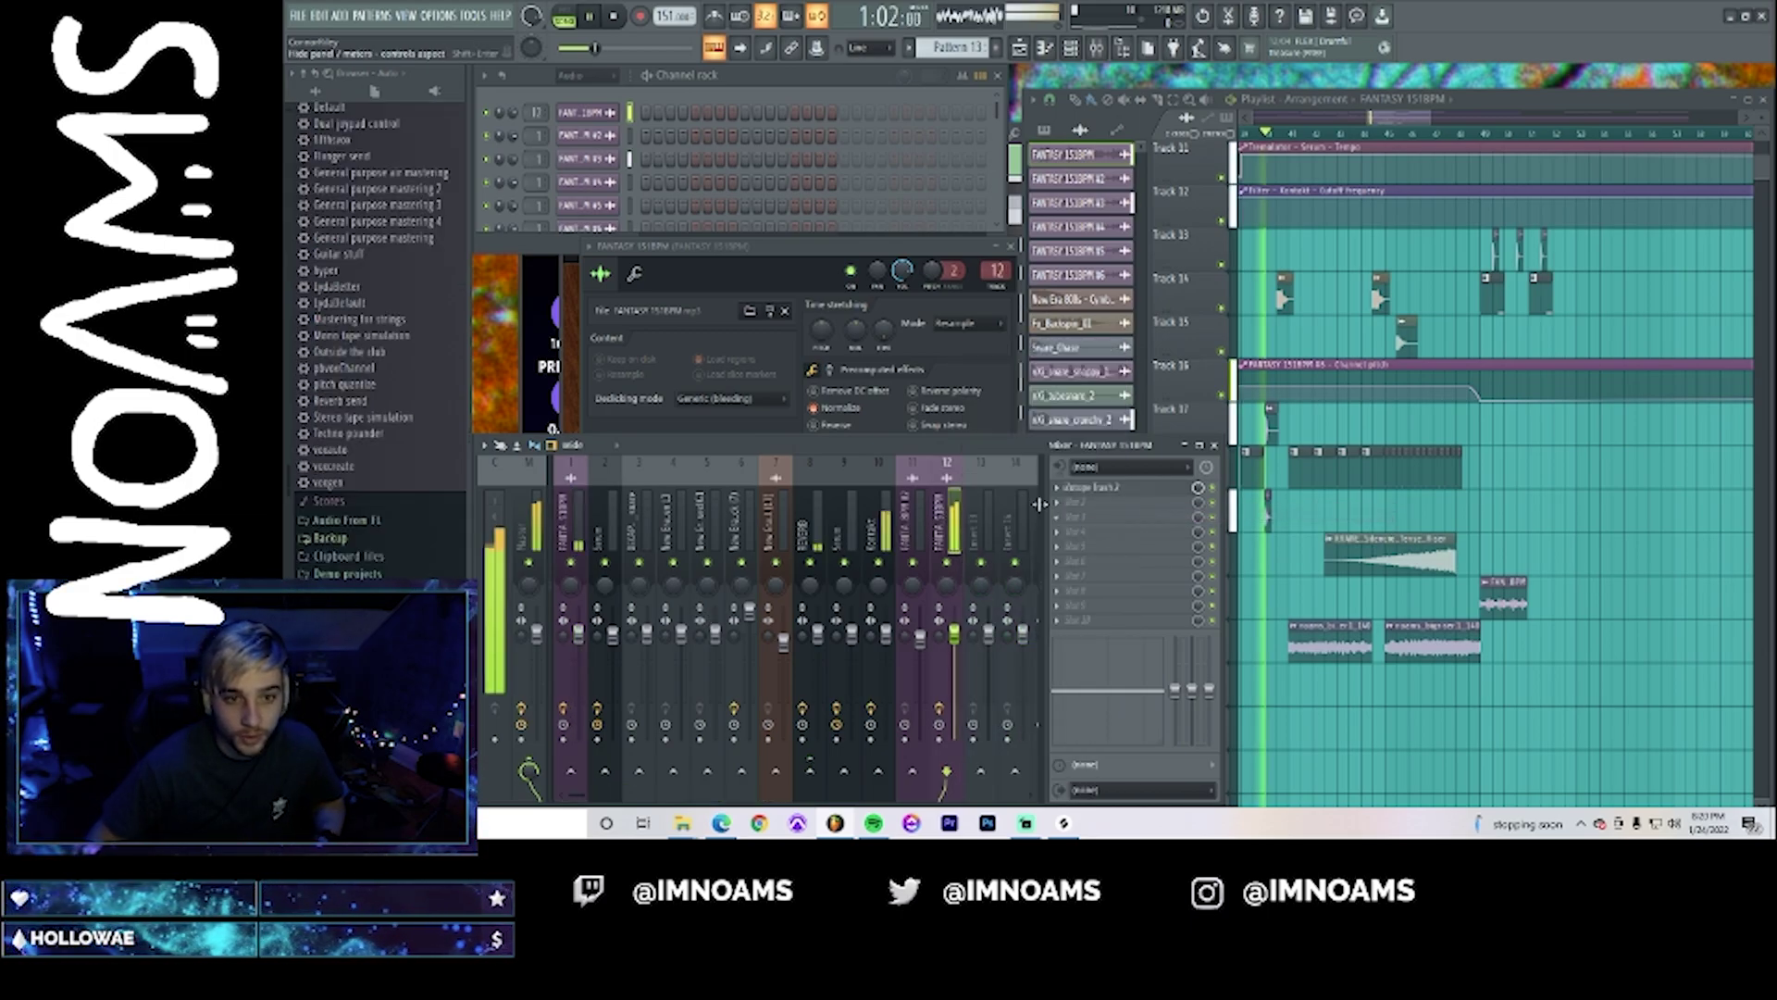
- In insert 12's Trash 2, enable the Trash module with the Crungey Grunch distortion and set its drive to about 6
{"action": "left_click", "coordinate": [1134, 489]}
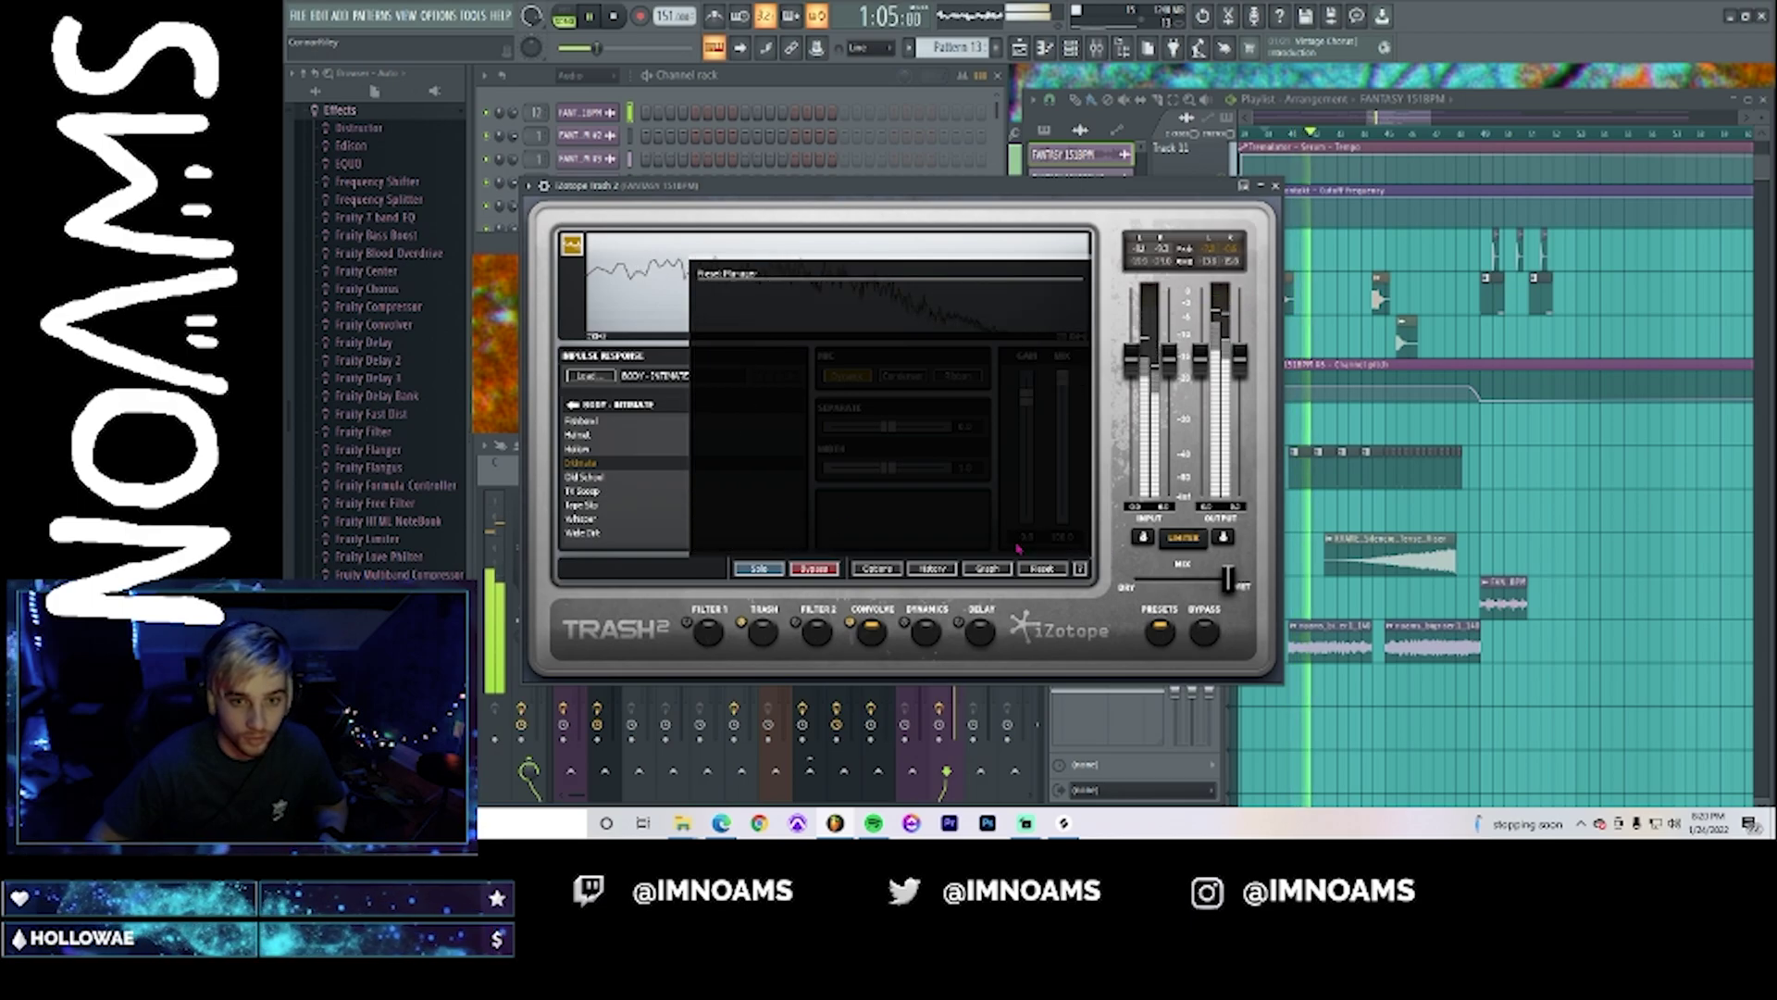
{"action": "left_click", "coordinate": [763, 632]}
{"action": "left_click", "coordinate": [590, 428]}
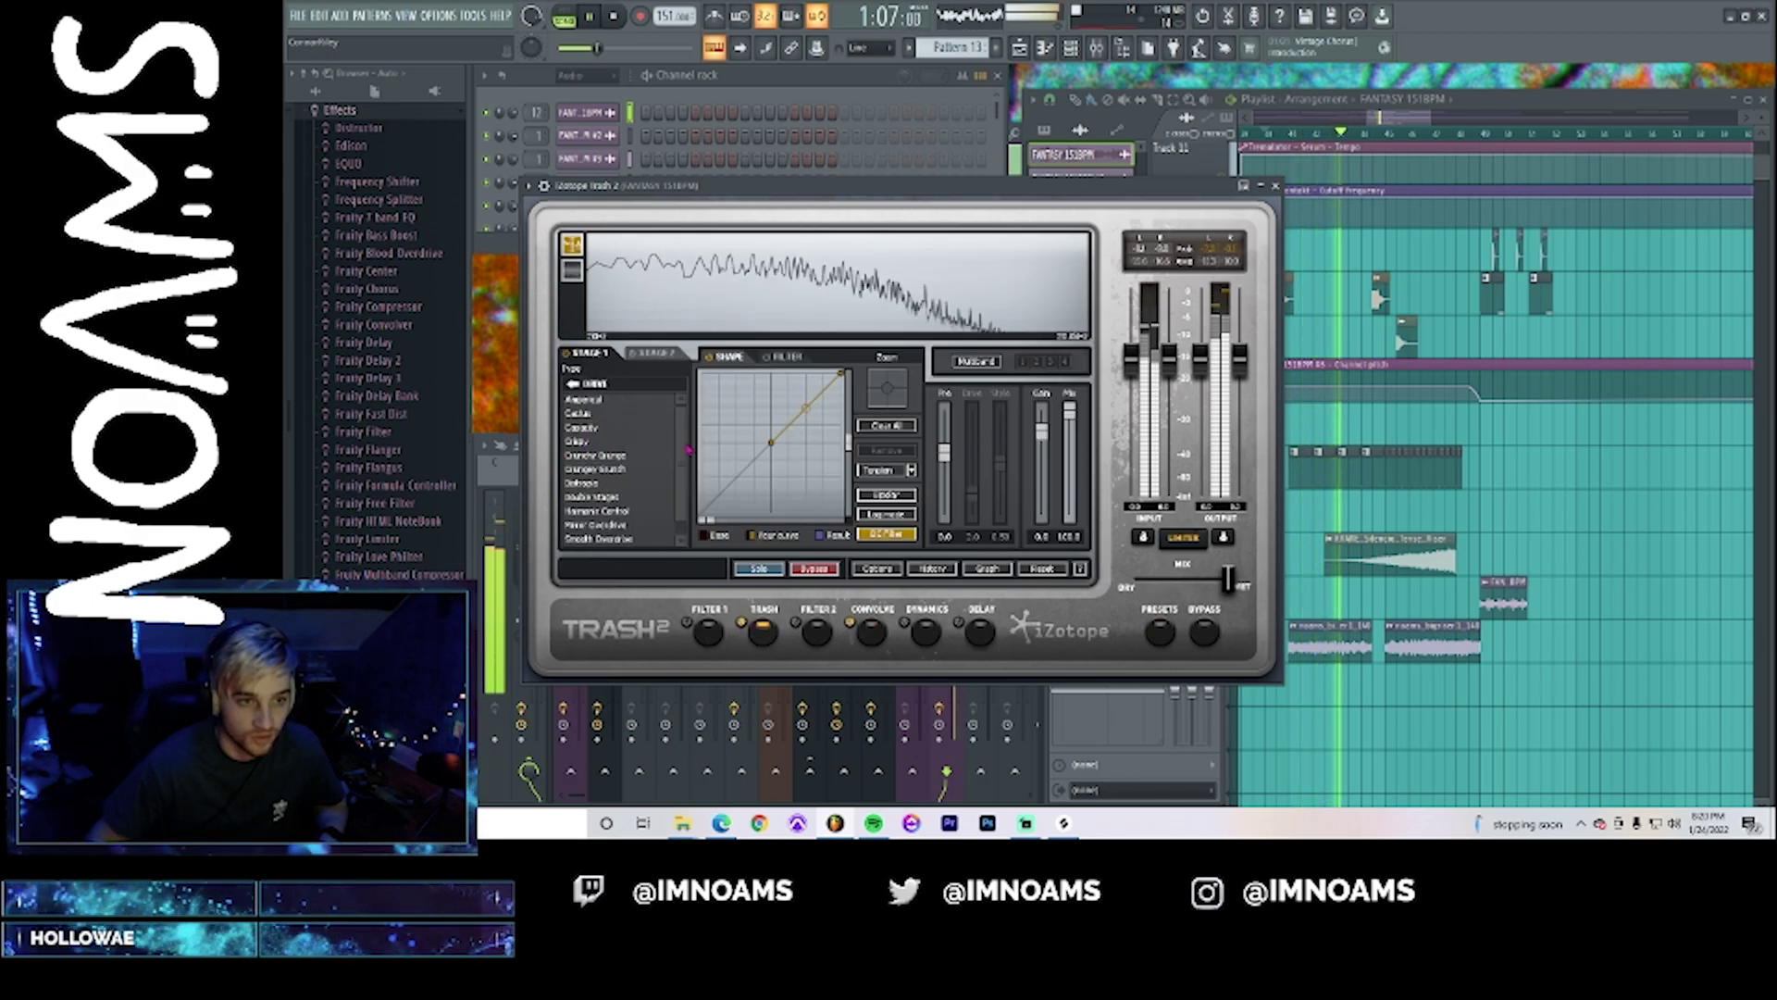
{"action": "left_click", "coordinate": [595, 469]}
{"action": "left_click_drag", "start_coordinate": [972, 491], "coordinate": [973, 451]}
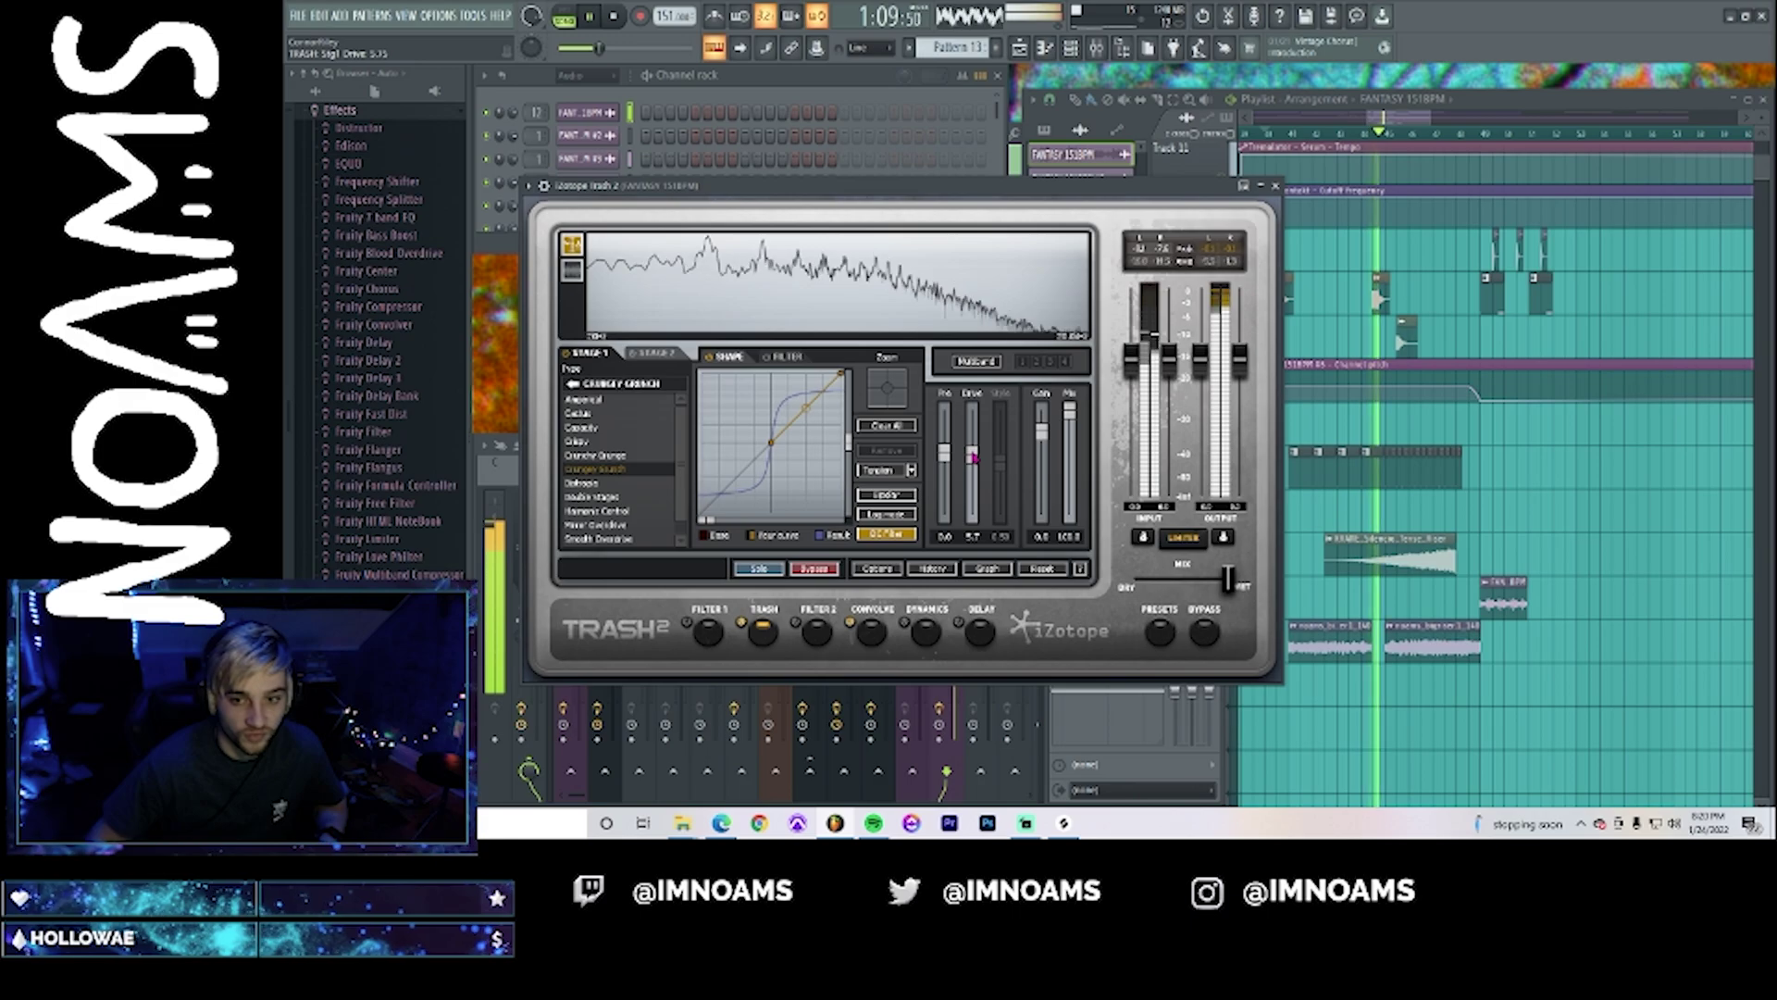
- Select the FANTASY 151BPM channel and route it back to mixer insert 1
{"action": "double_click", "coordinate": [1421, 653]}
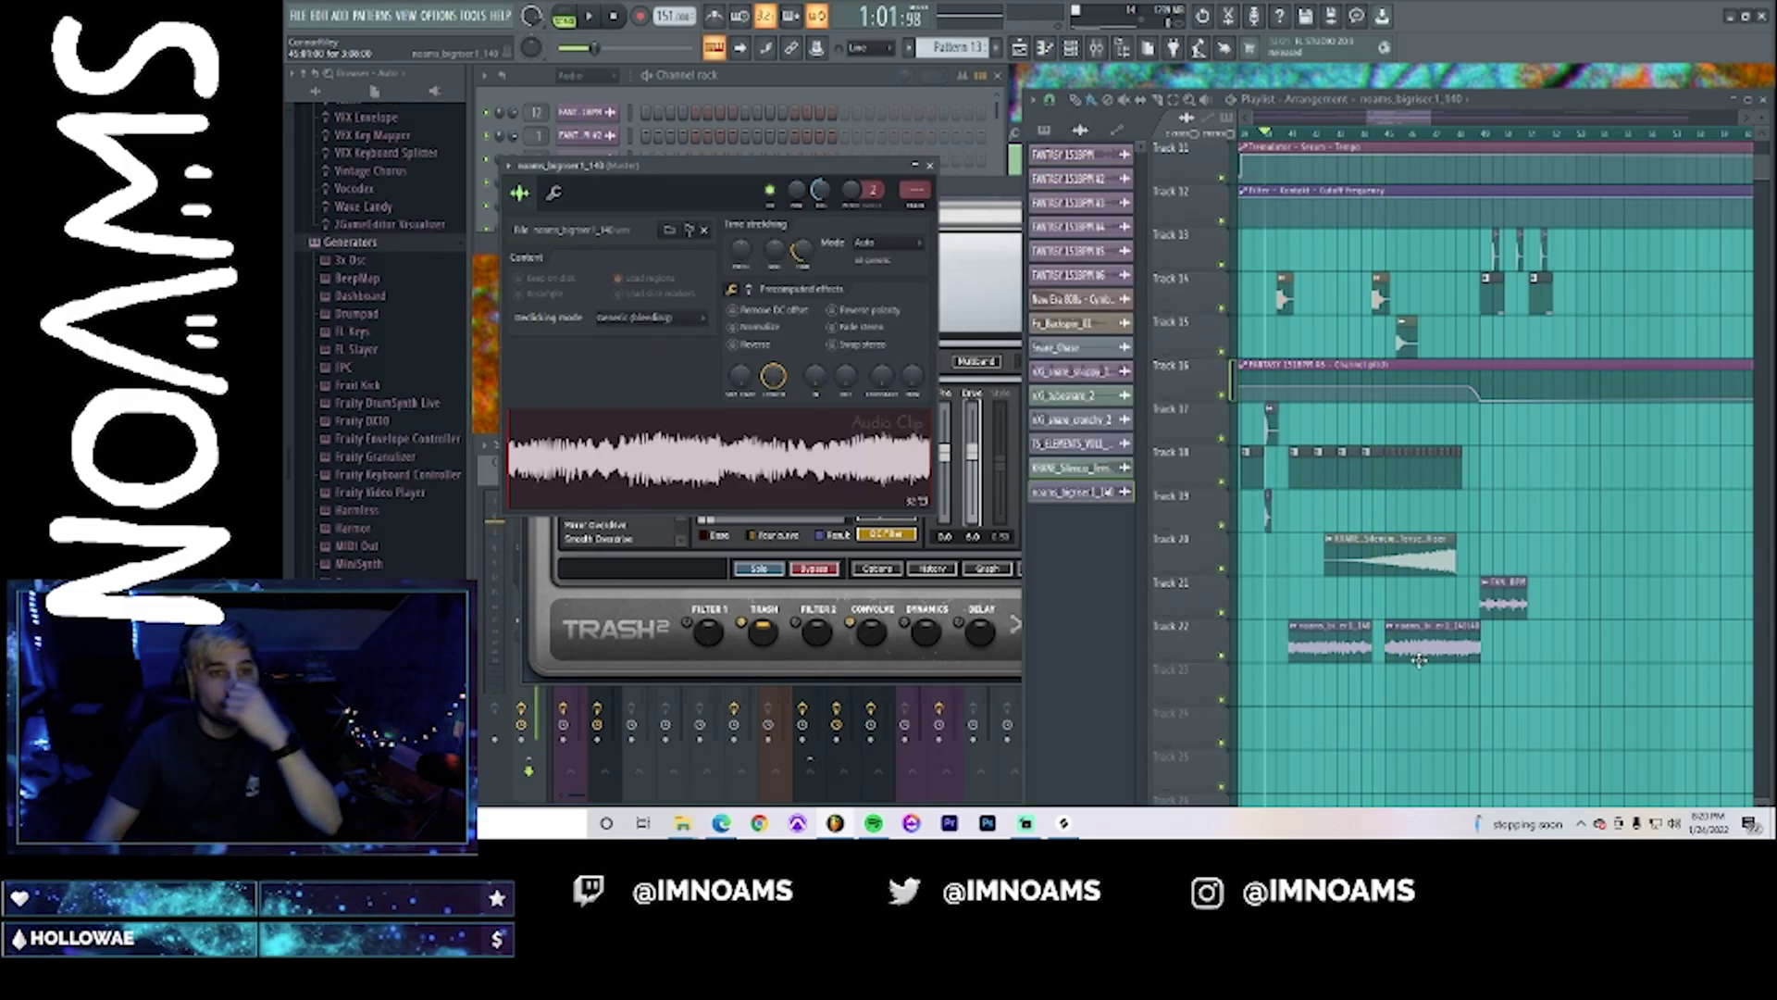
{"action": "left_click", "coordinate": [600, 114]}
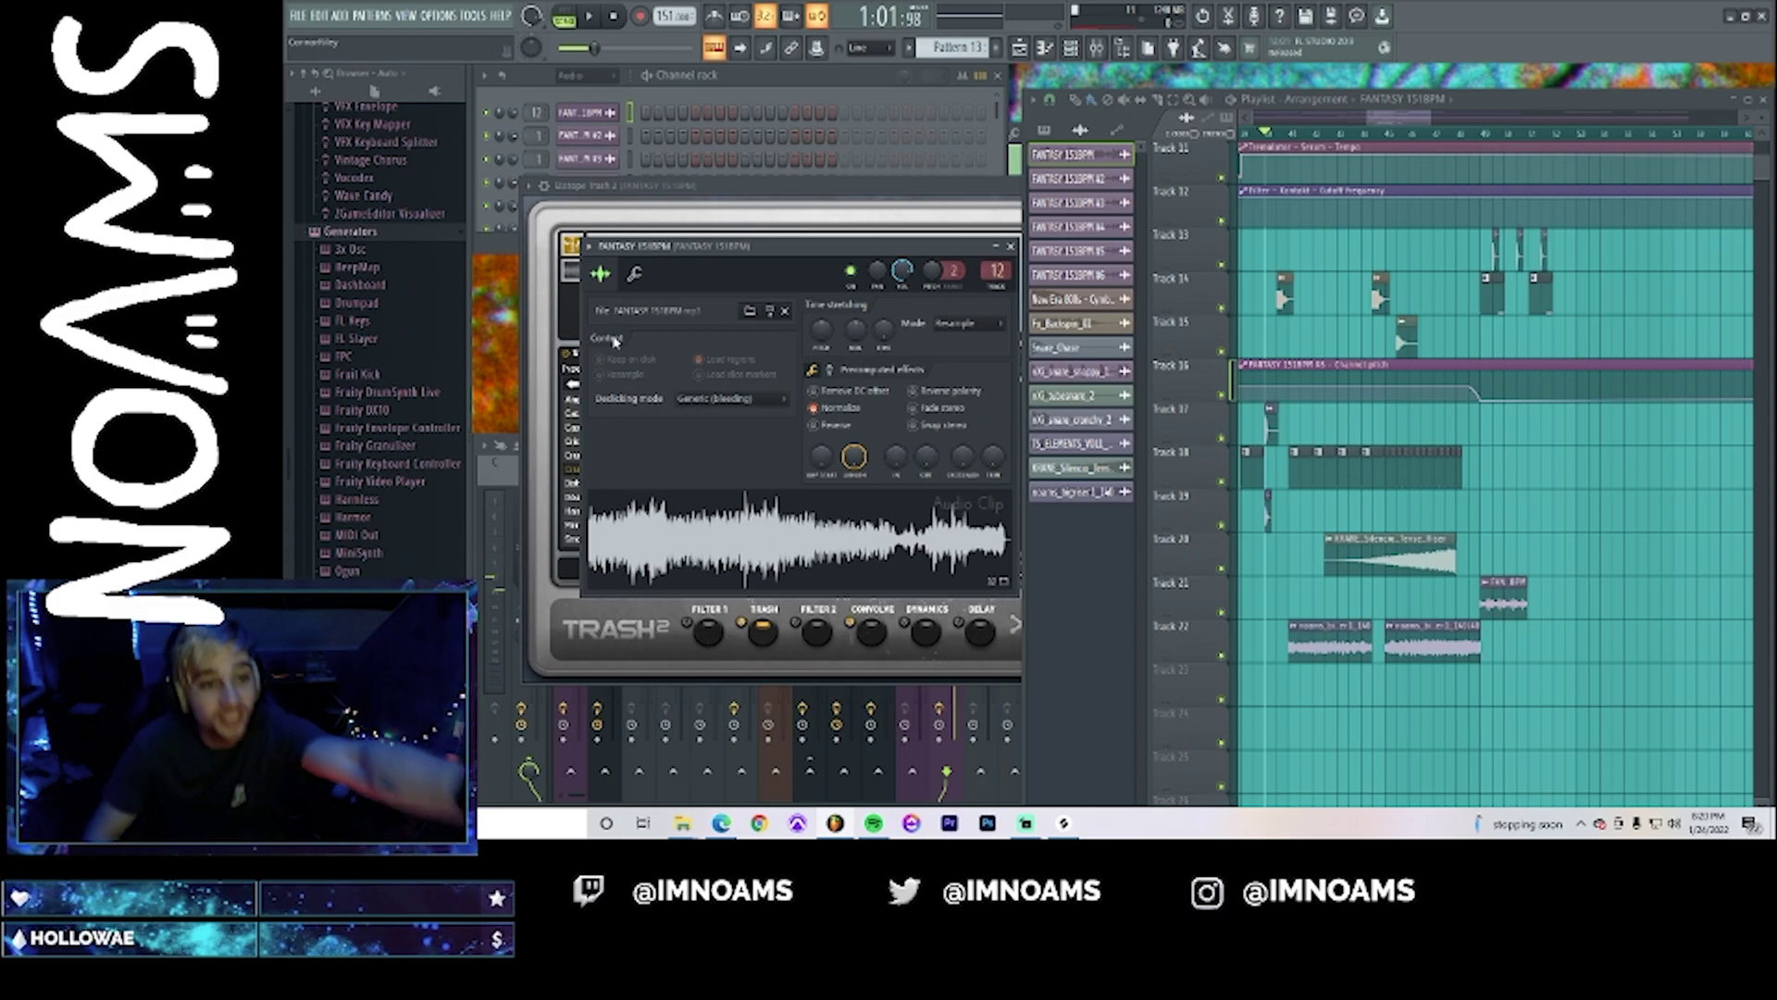
{"action": "left_click", "coordinate": [521, 525]}
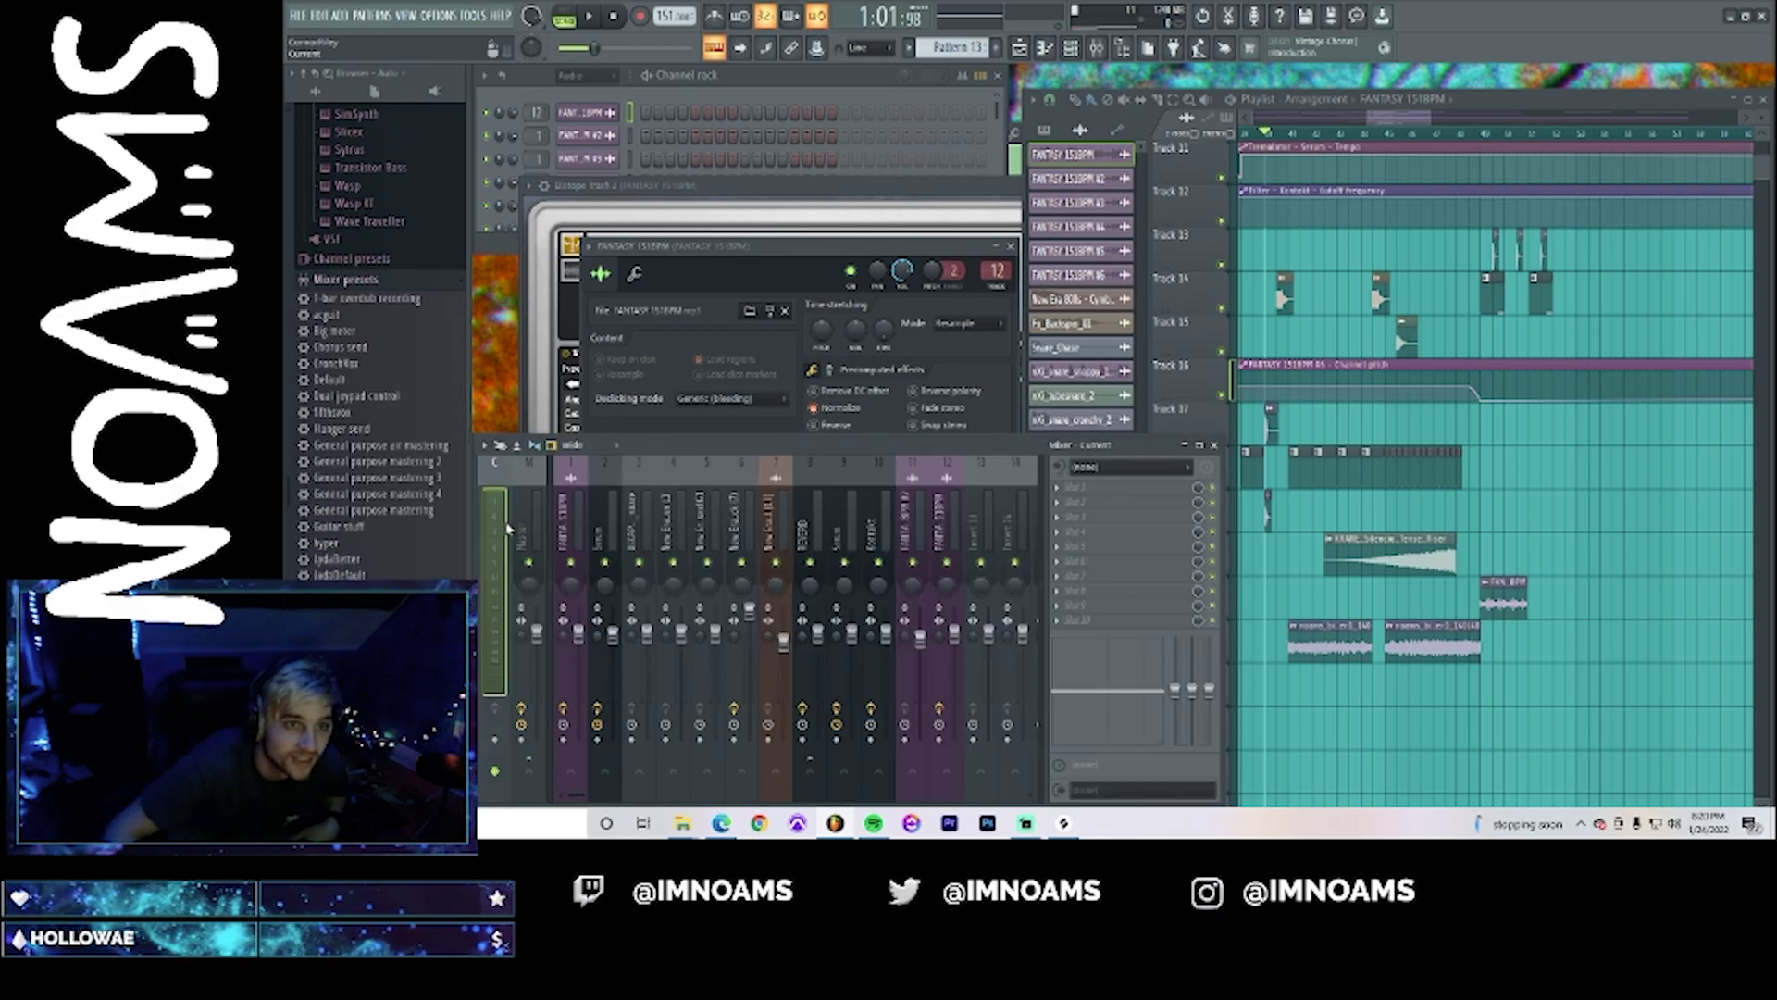
{"action": "right_click", "coordinate": [560, 529]}
{"action": "mouse_move", "coordinate": [662, 515]}
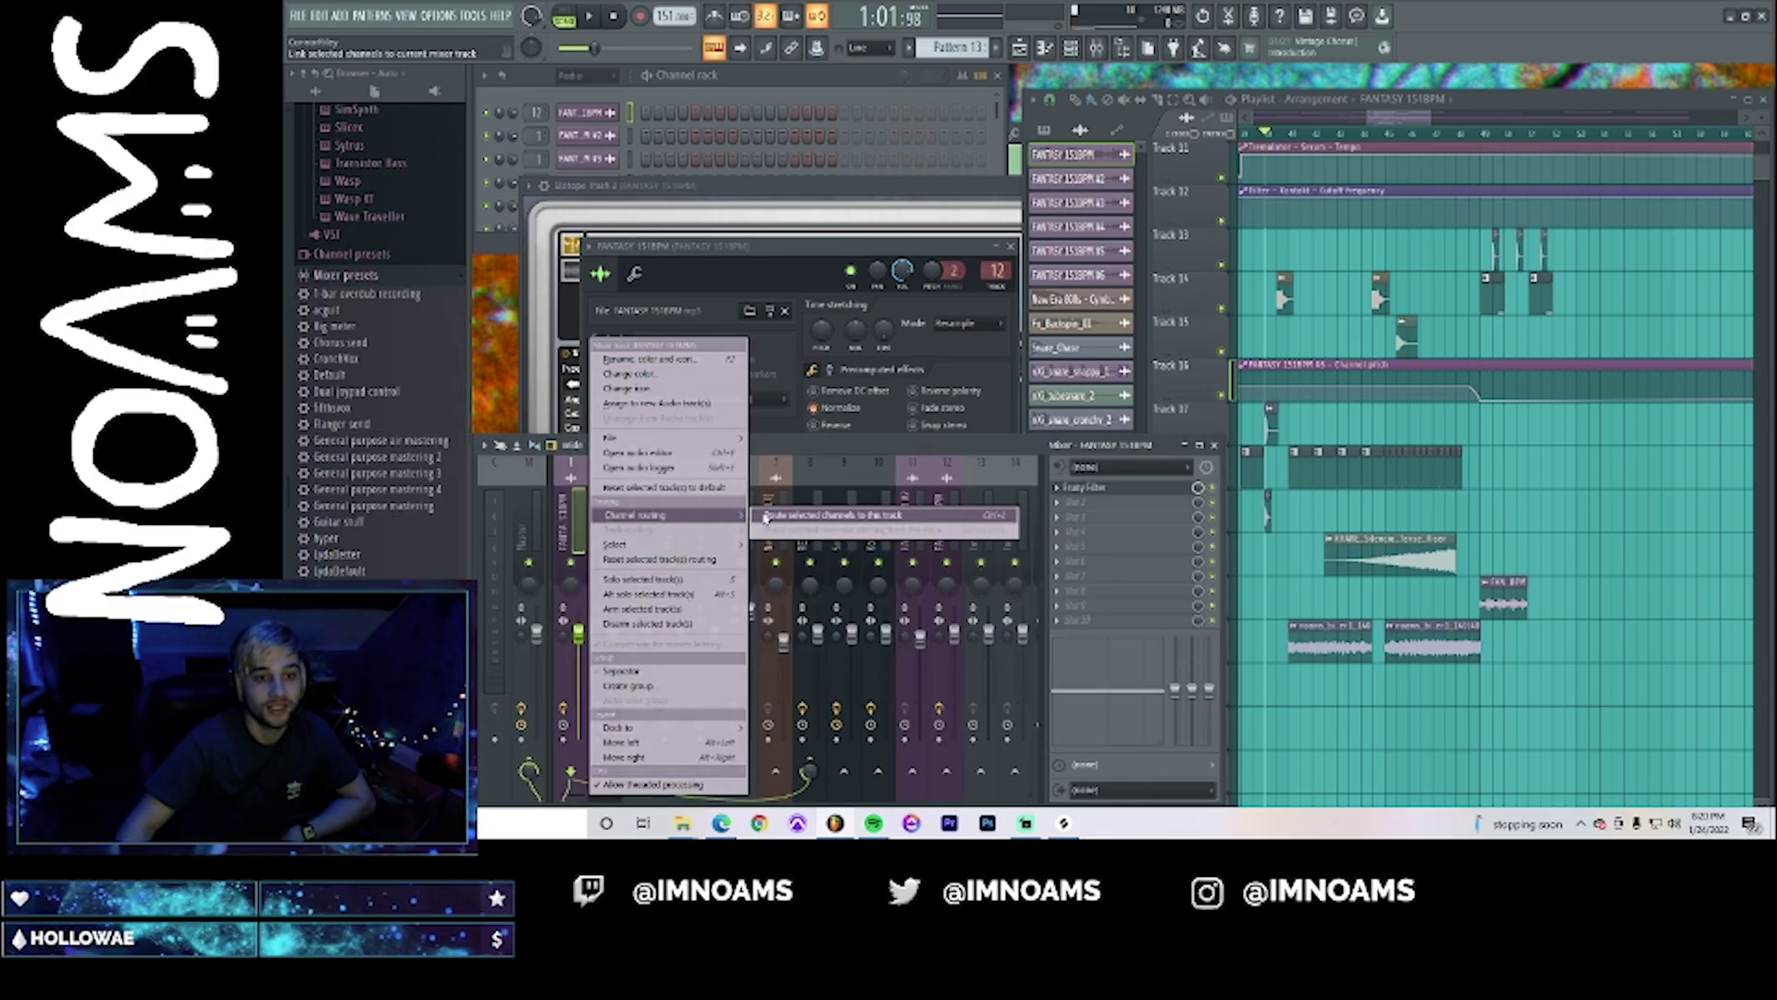
{"action": "left_click", "coordinate": [785, 517]}
- Make the short FANTASY 151BPM clip on Track 21 unique, and open the Track 1 clip's channel settings to check its routing
{"action": "left_click", "coordinate": [1502, 597]}
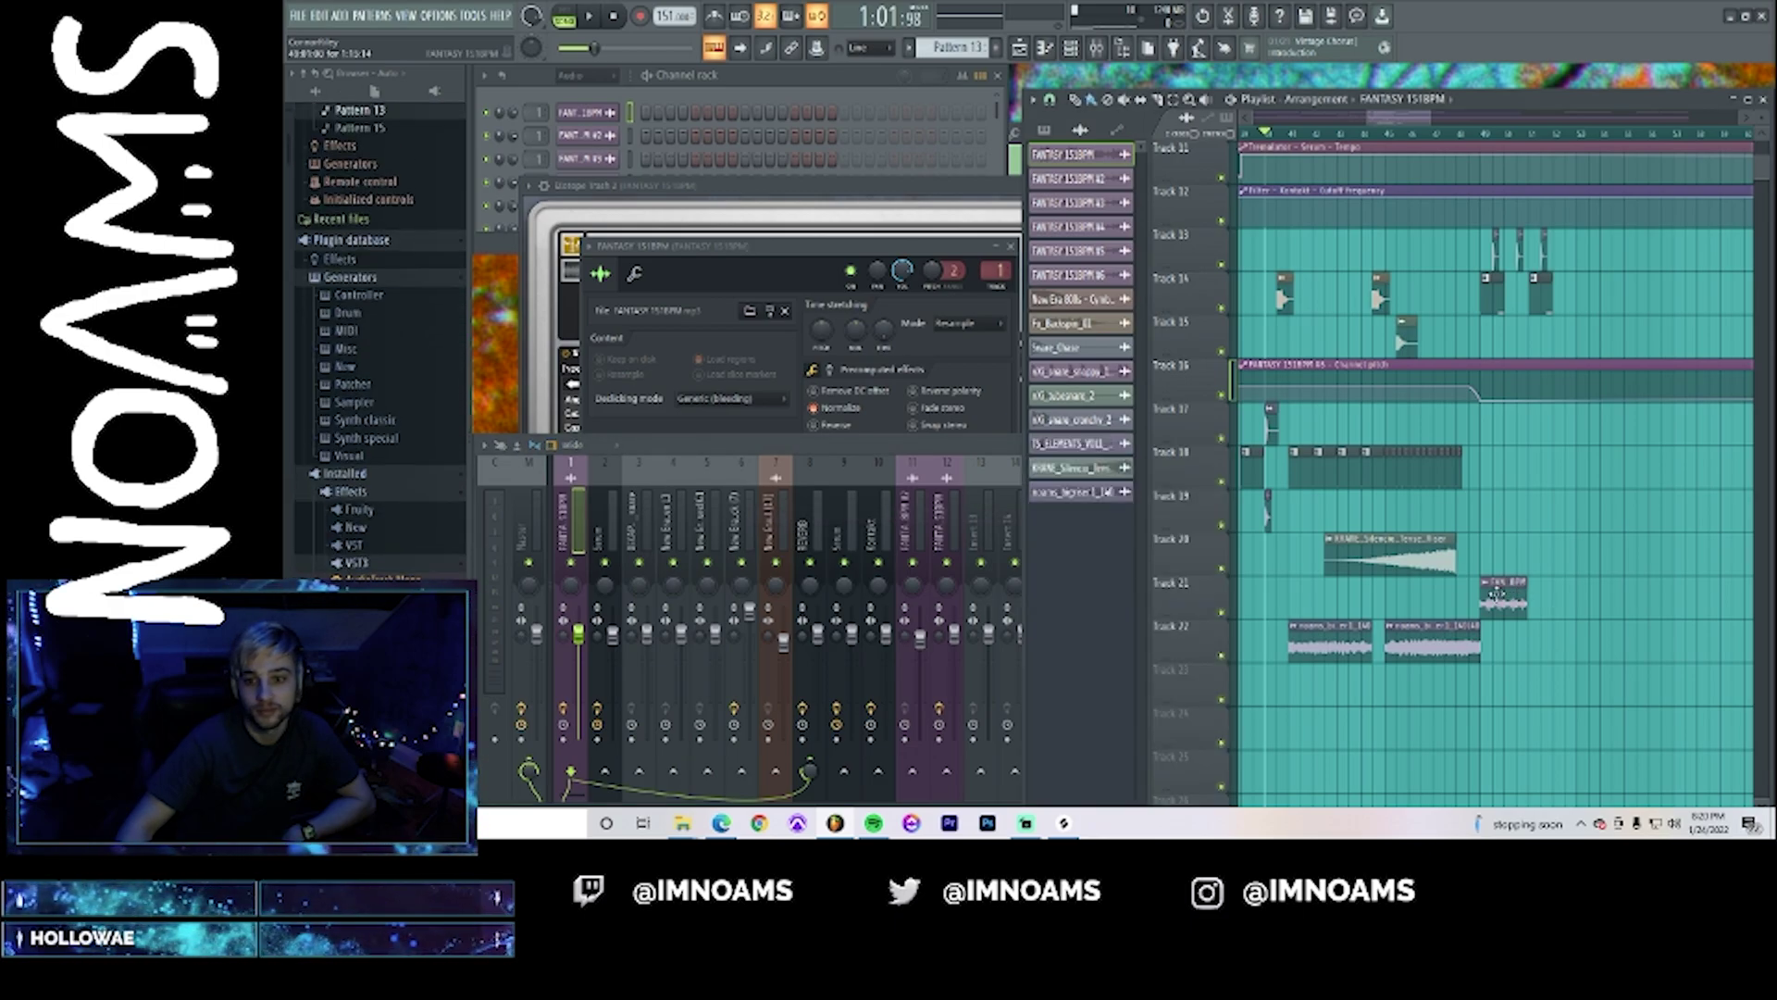
{"action": "left_click", "coordinate": [1485, 591]}
{"action": "left_click", "coordinate": [1523, 698]}
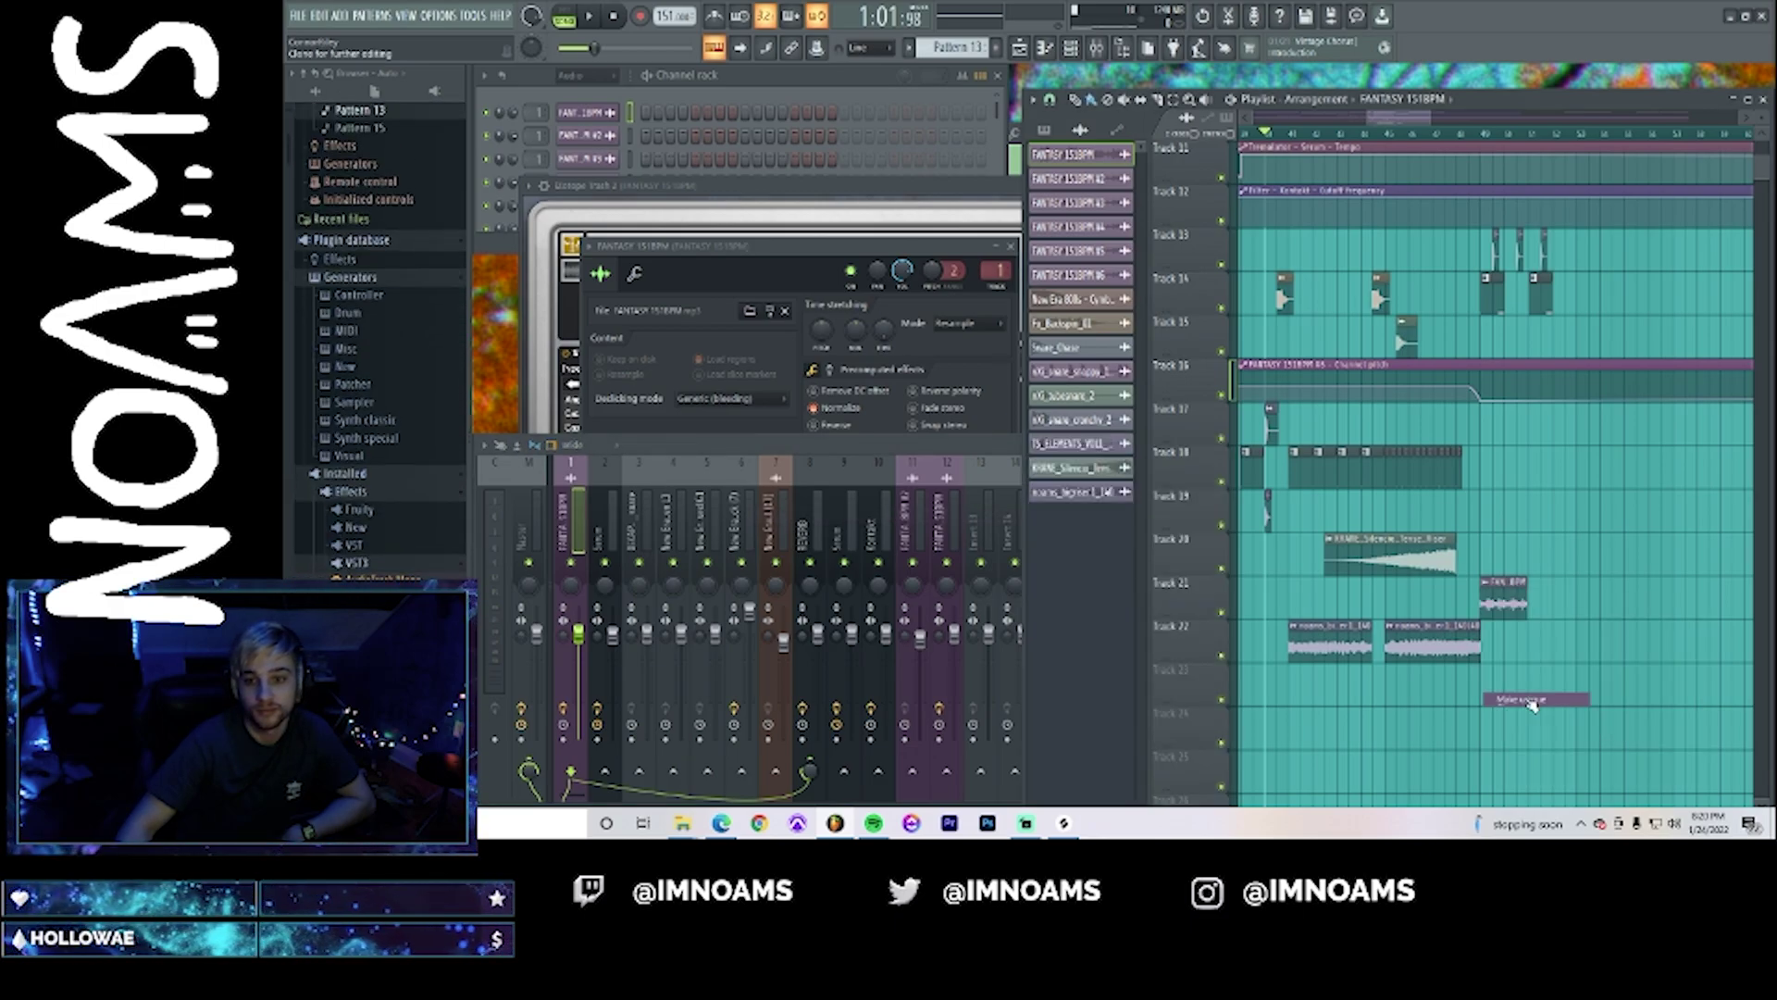
{"action": "scroll", "coordinate": [1496, 594], "scroll_direction": "up", "scroll_amount": 3}
{"action": "scroll", "coordinate": [1496, 593], "scroll_direction": "up", "scroll_amount": 1}
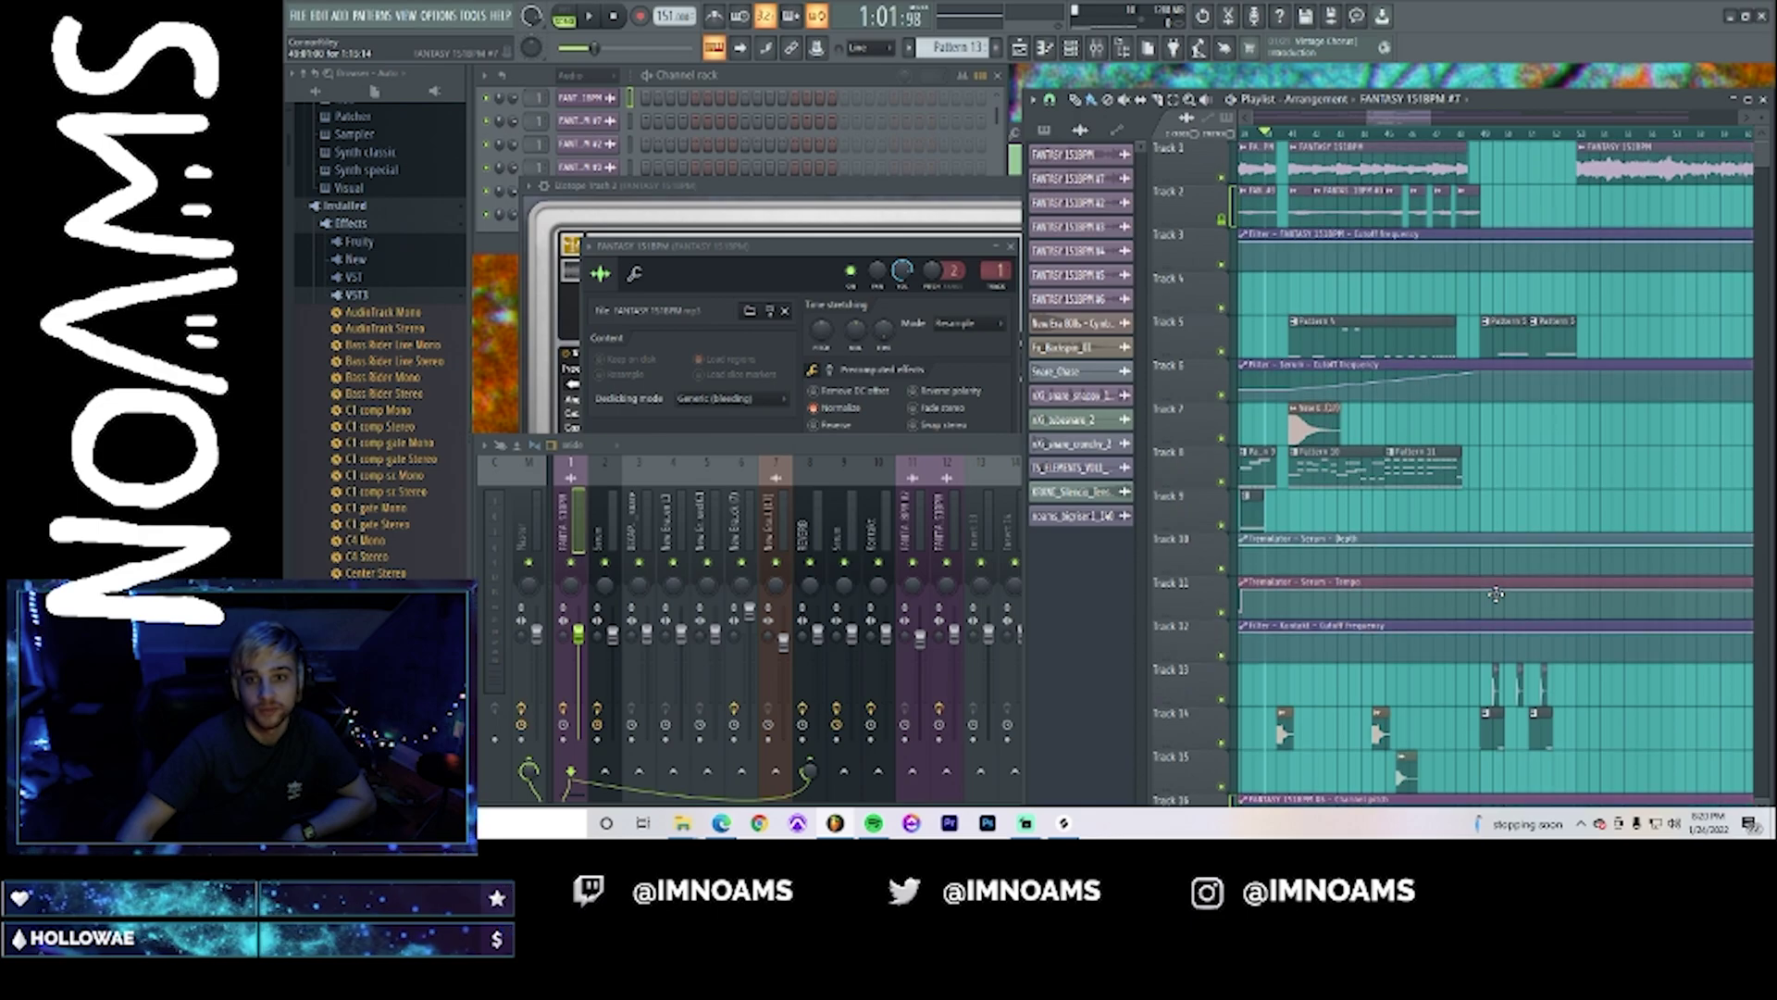
{"action": "double_click", "coordinate": [1321, 160]}
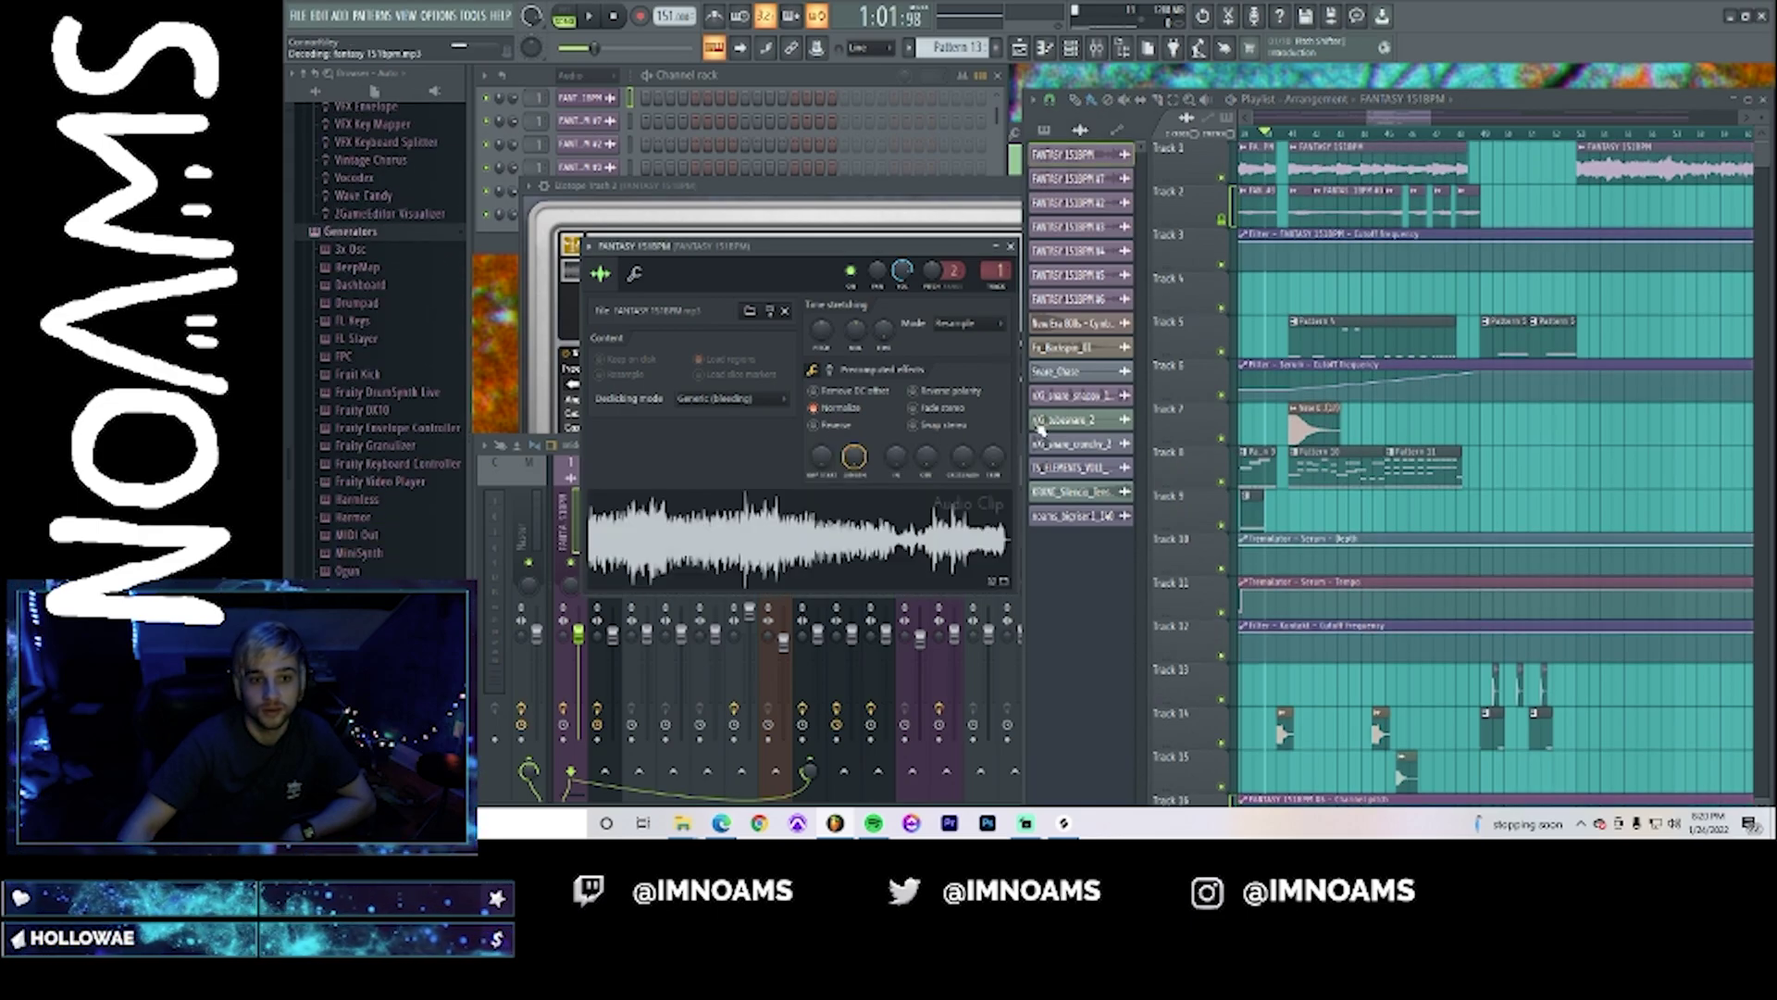
- Open the unique FANTASY 151BPM #7 clip's channel, route it to mixer insert 12, and play the arrangement
{"action": "scroll", "coordinate": [1397, 536], "scroll_direction": "down", "scroll_amount": 5}
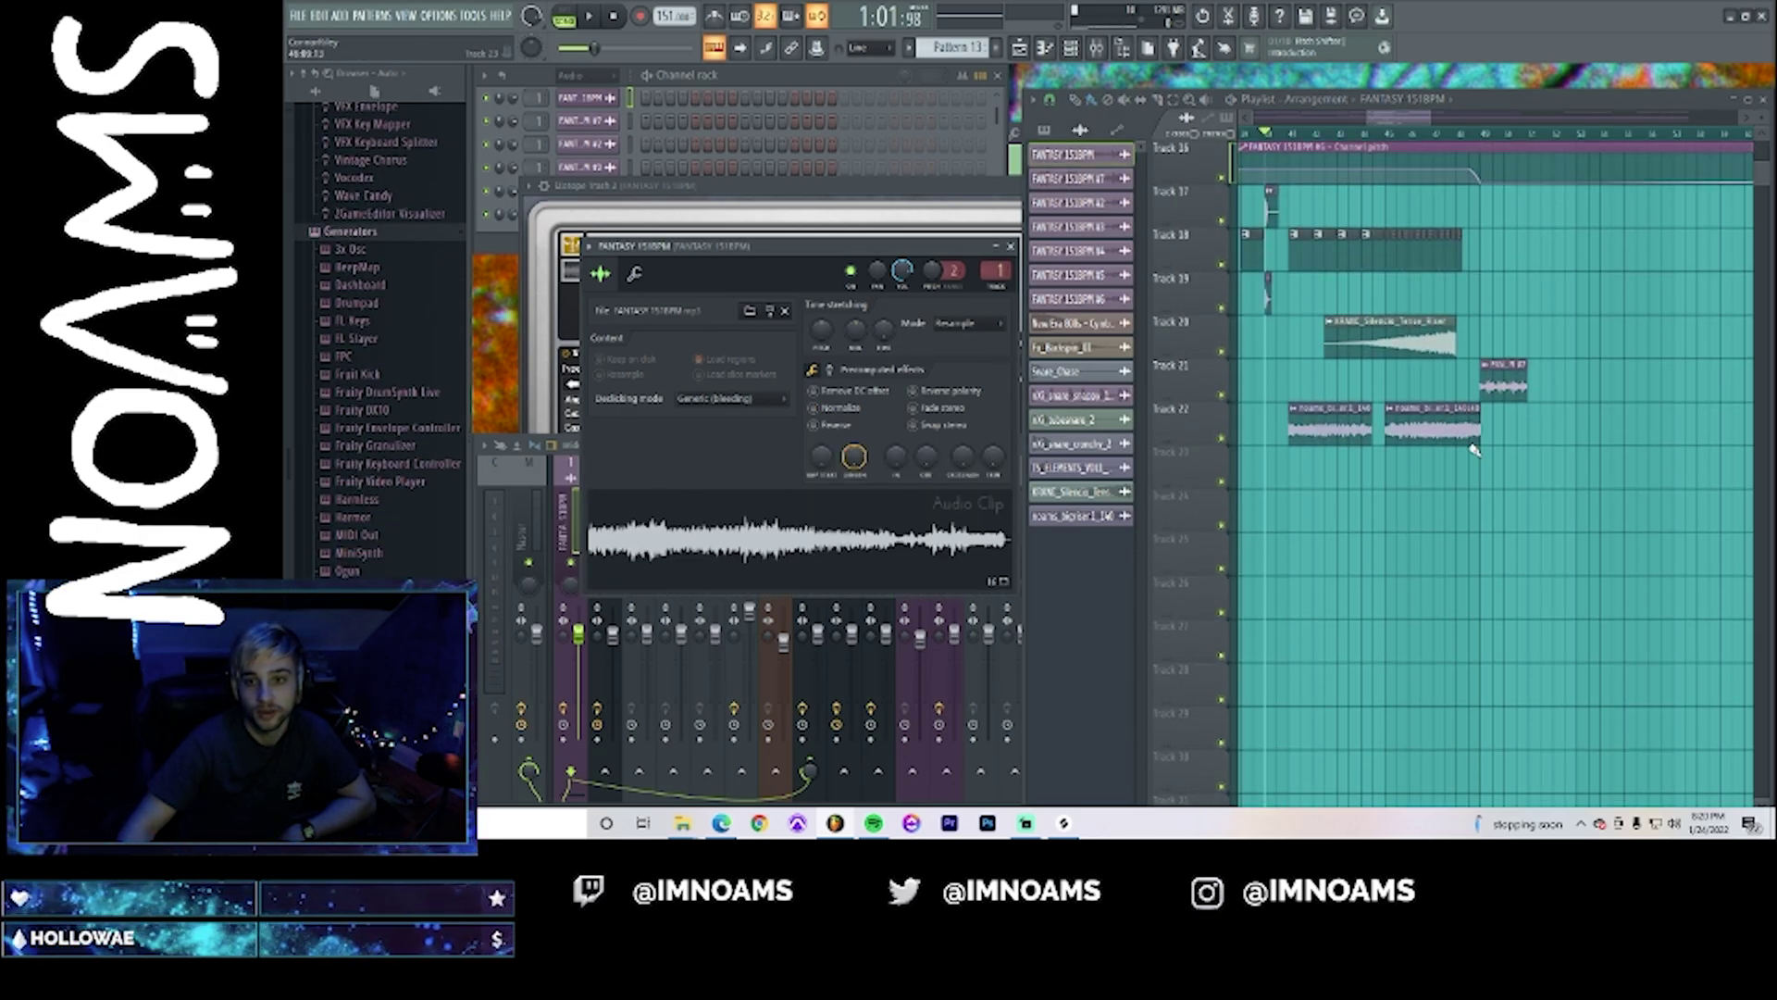
{"action": "double_click", "coordinate": [1516, 370]}
{"action": "key", "text": "F9"}
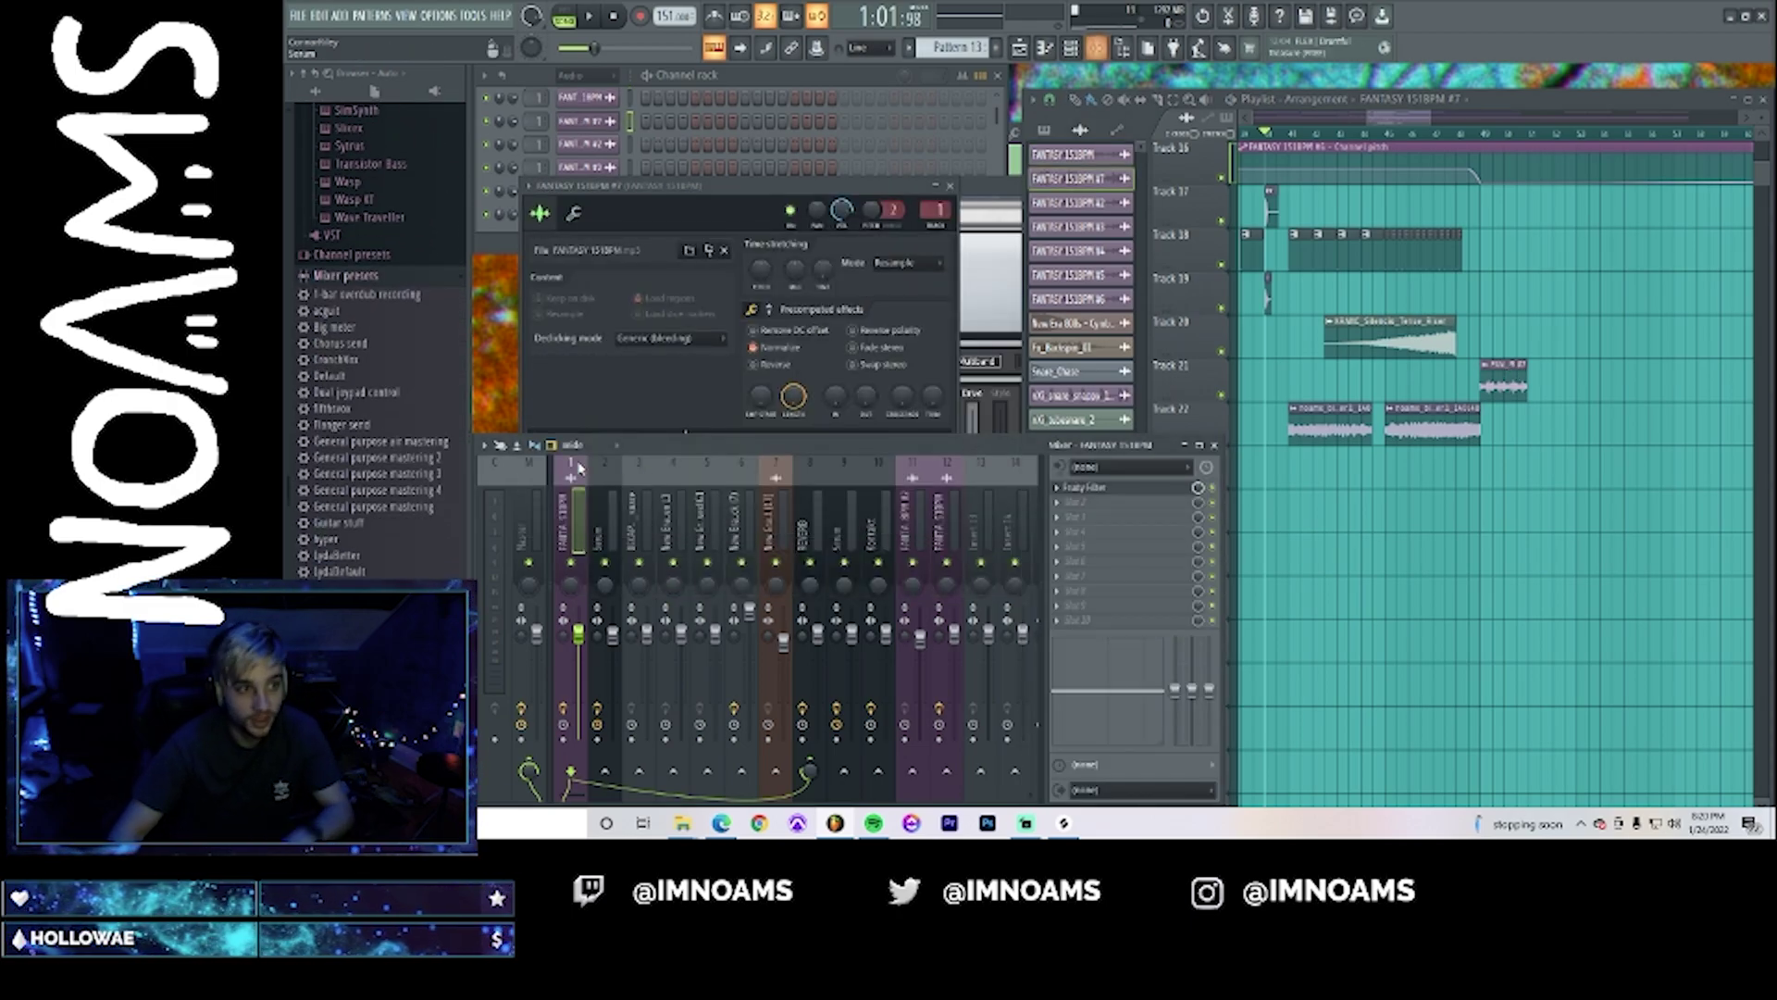
{"action": "right_click", "coordinate": [940, 521]}
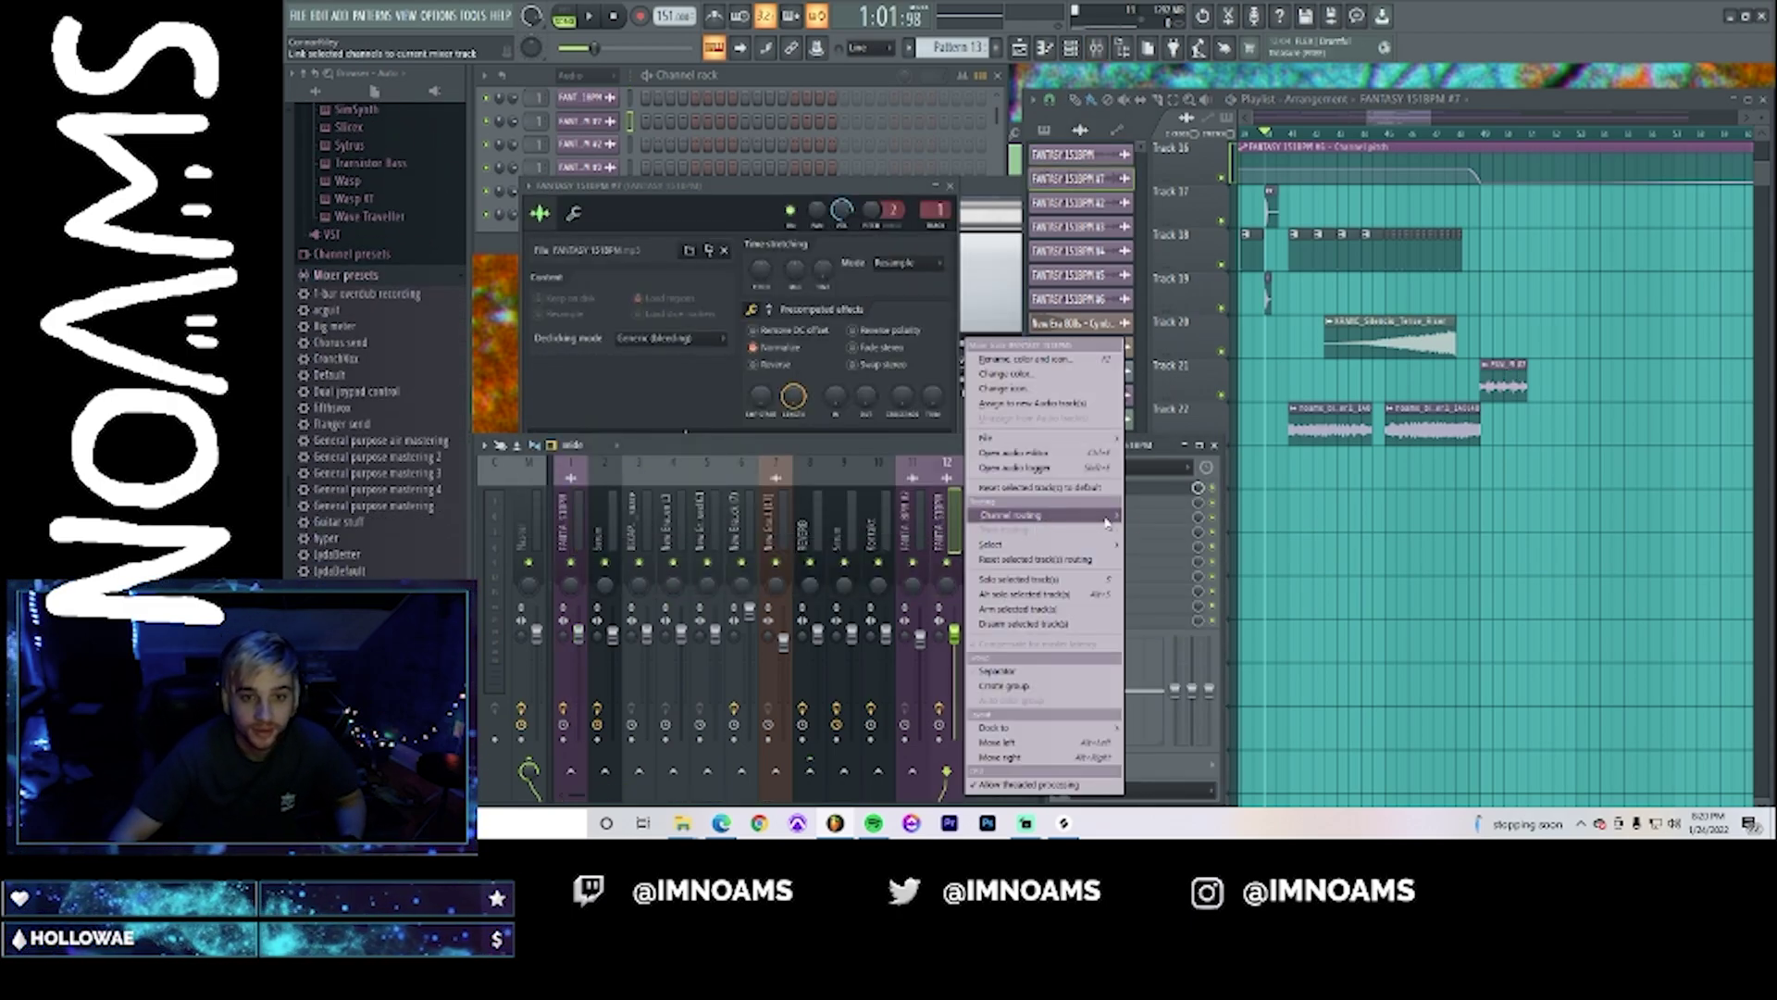
{"action": "left_click", "coordinate": [1153, 532]}
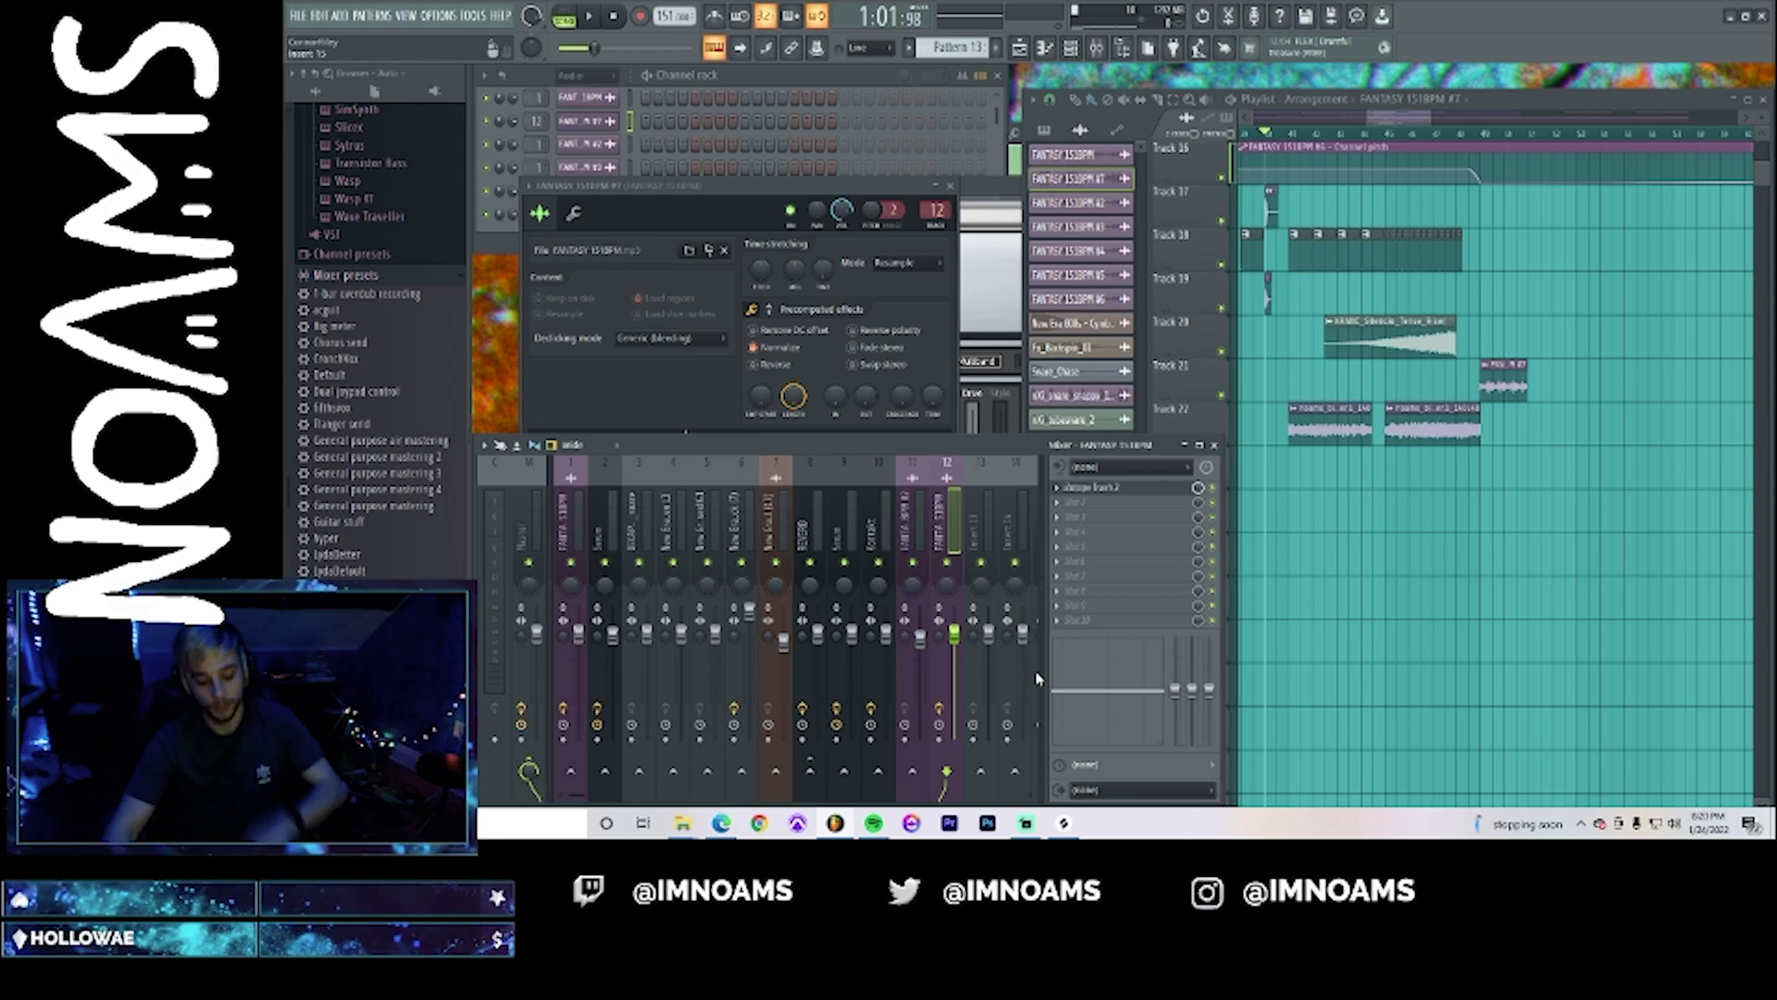
{"action": "key", "text": "space"}
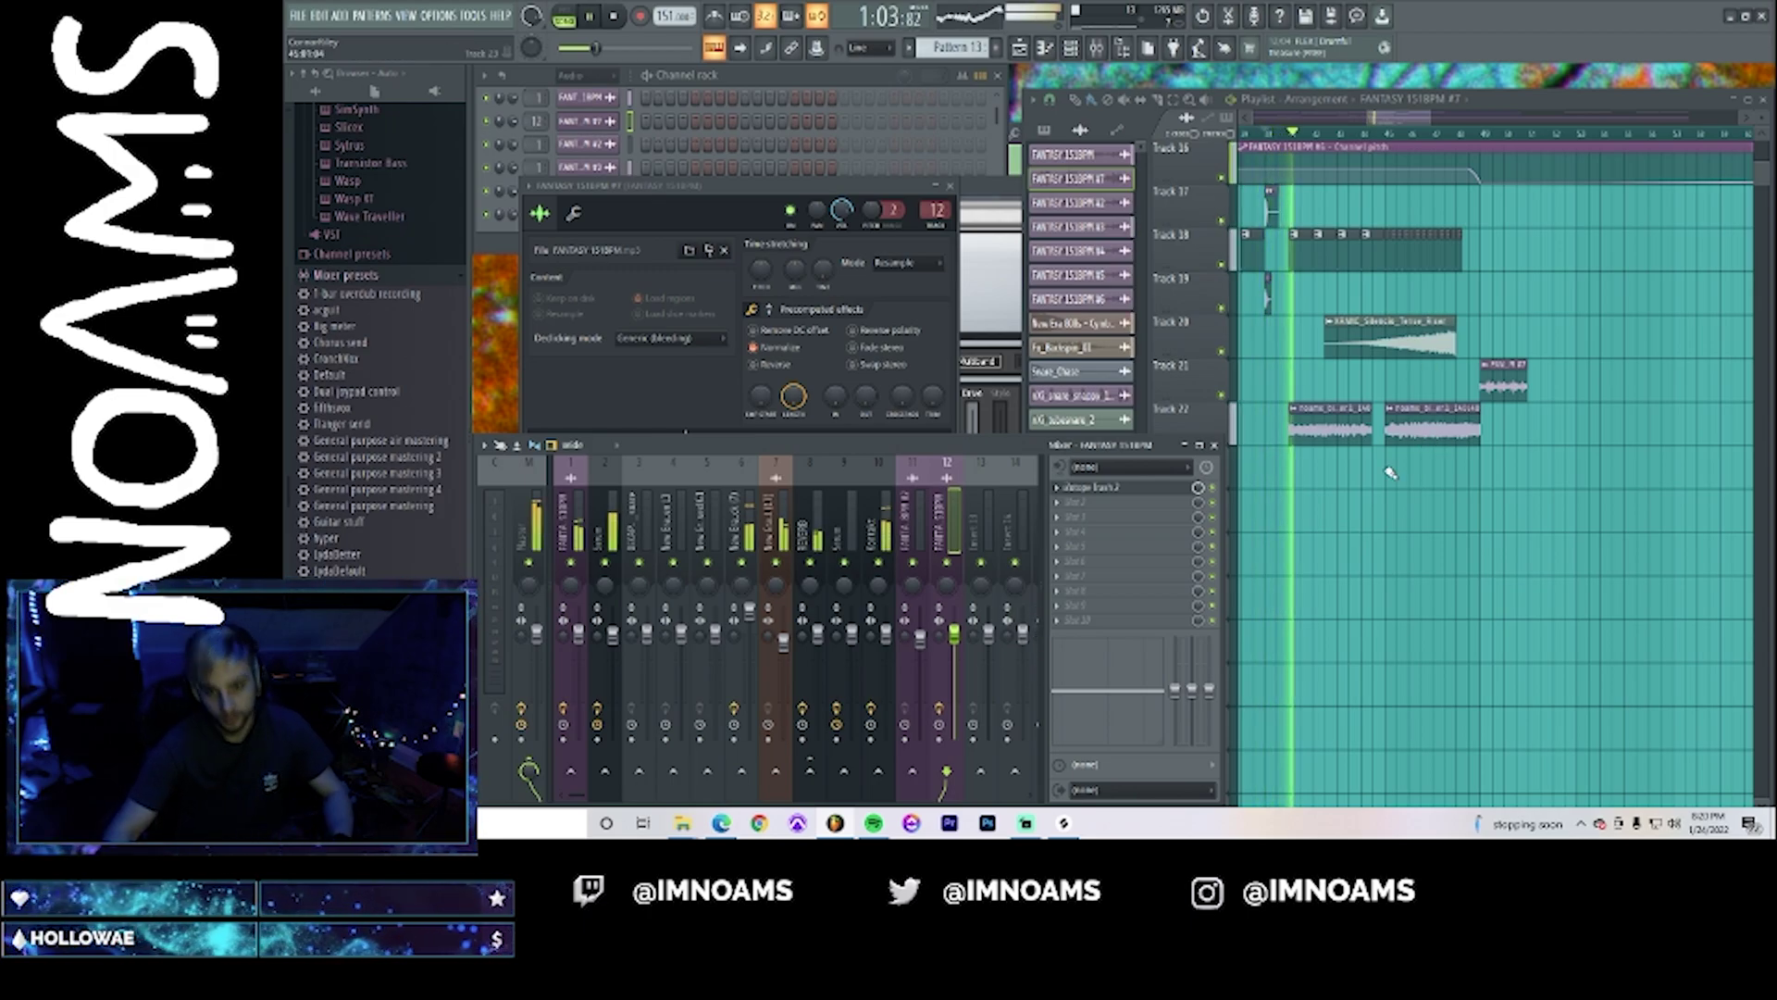
- Stop playback, solo mixer insert 12, and lower its volume fader
{"action": "double_click", "coordinate": [1395, 417]}
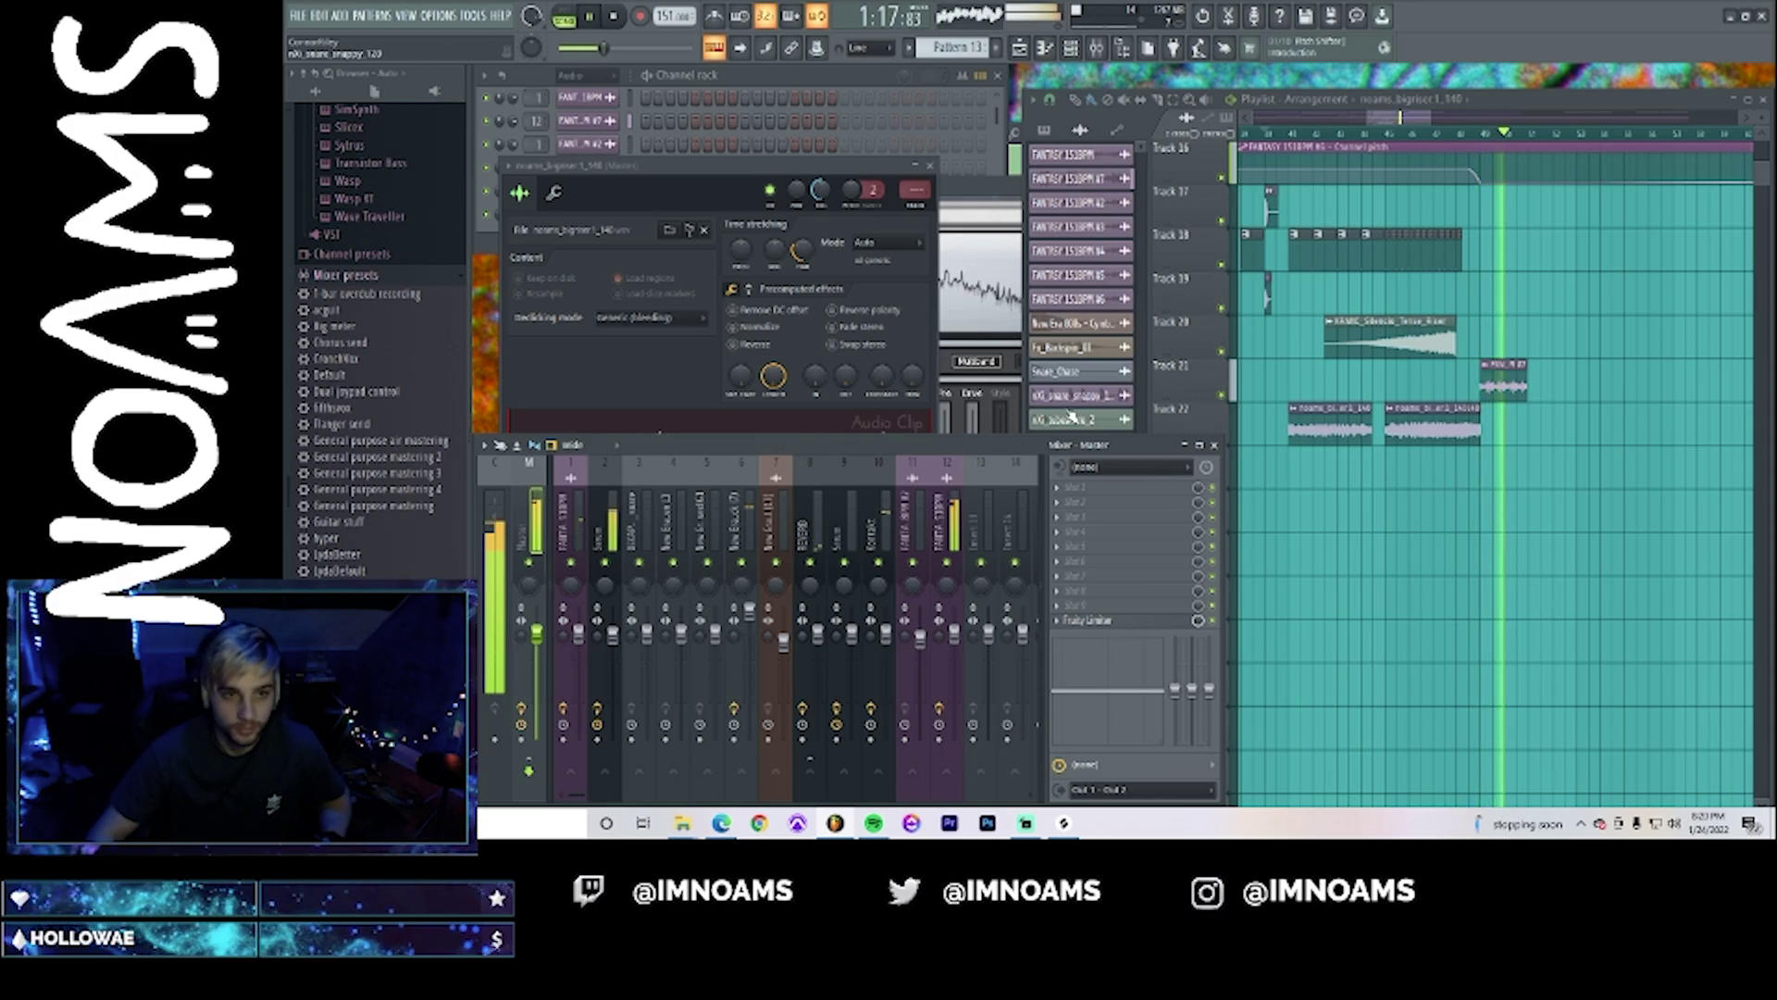
{"action": "key", "text": "space"}
{"action": "right_click", "coordinate": [946, 562]}
{"action": "left_click_drag", "start_coordinate": [954, 635], "coordinate": [954, 645]}
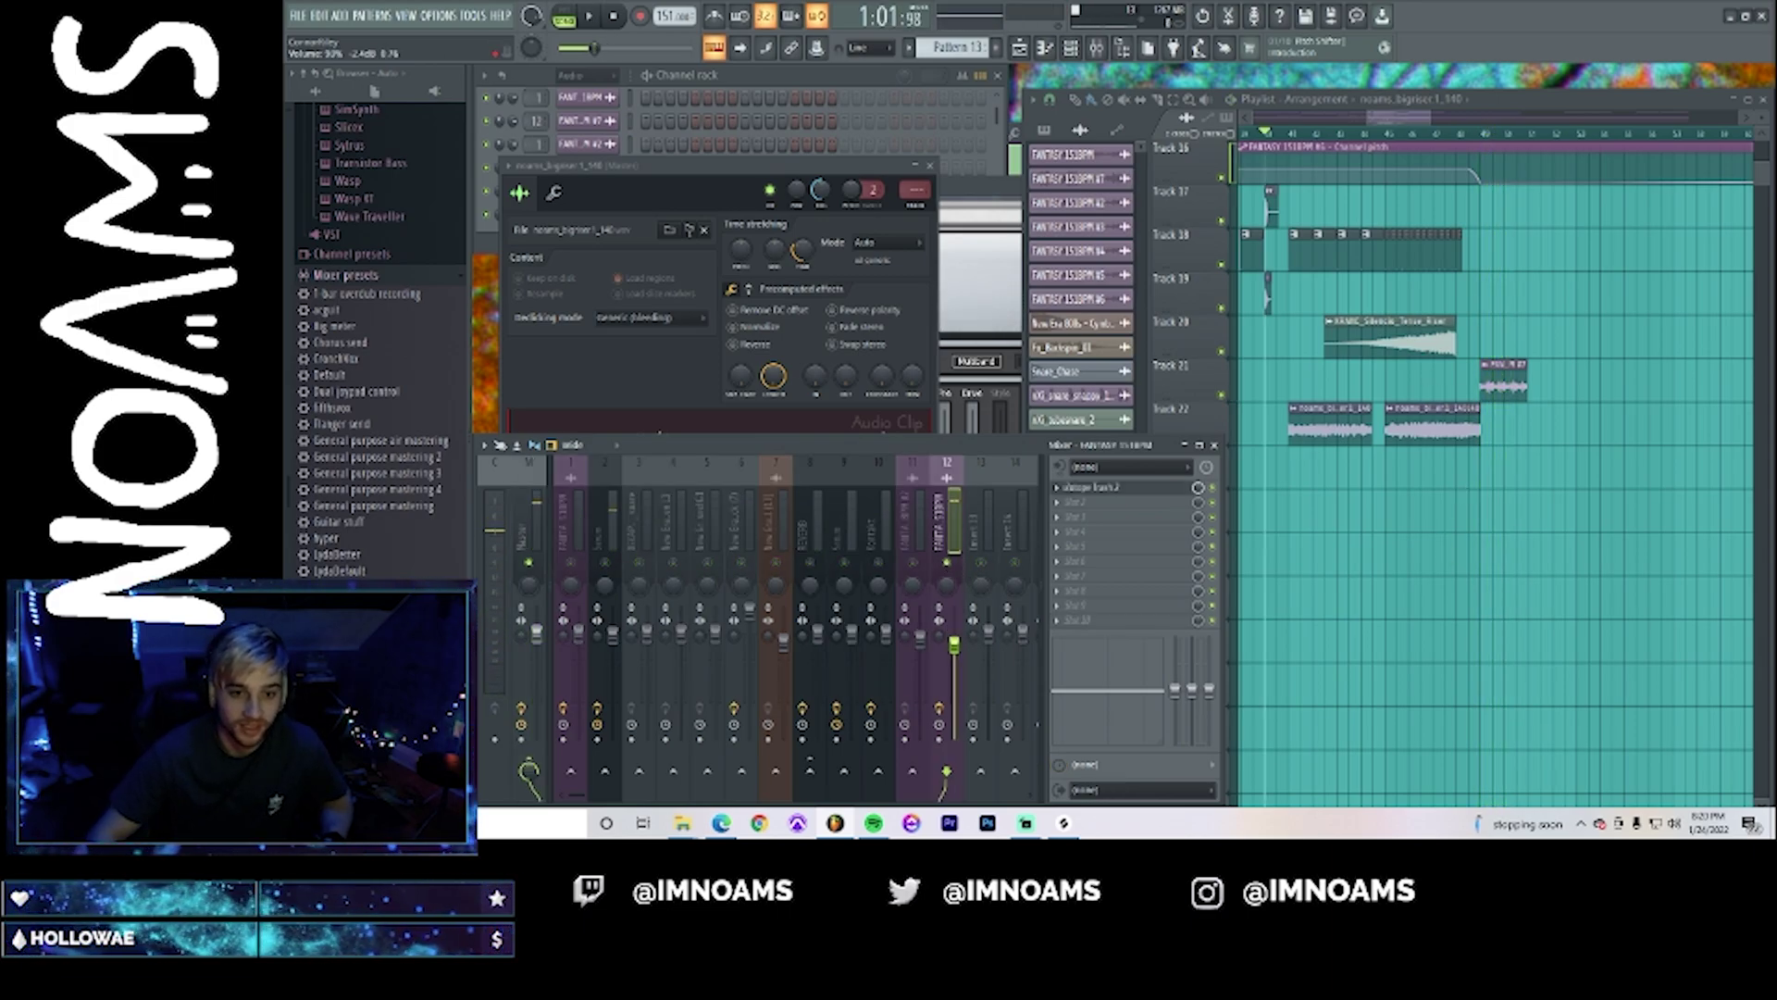
{"action": "key", "text": "space"}
{"action": "key", "text": "space"}
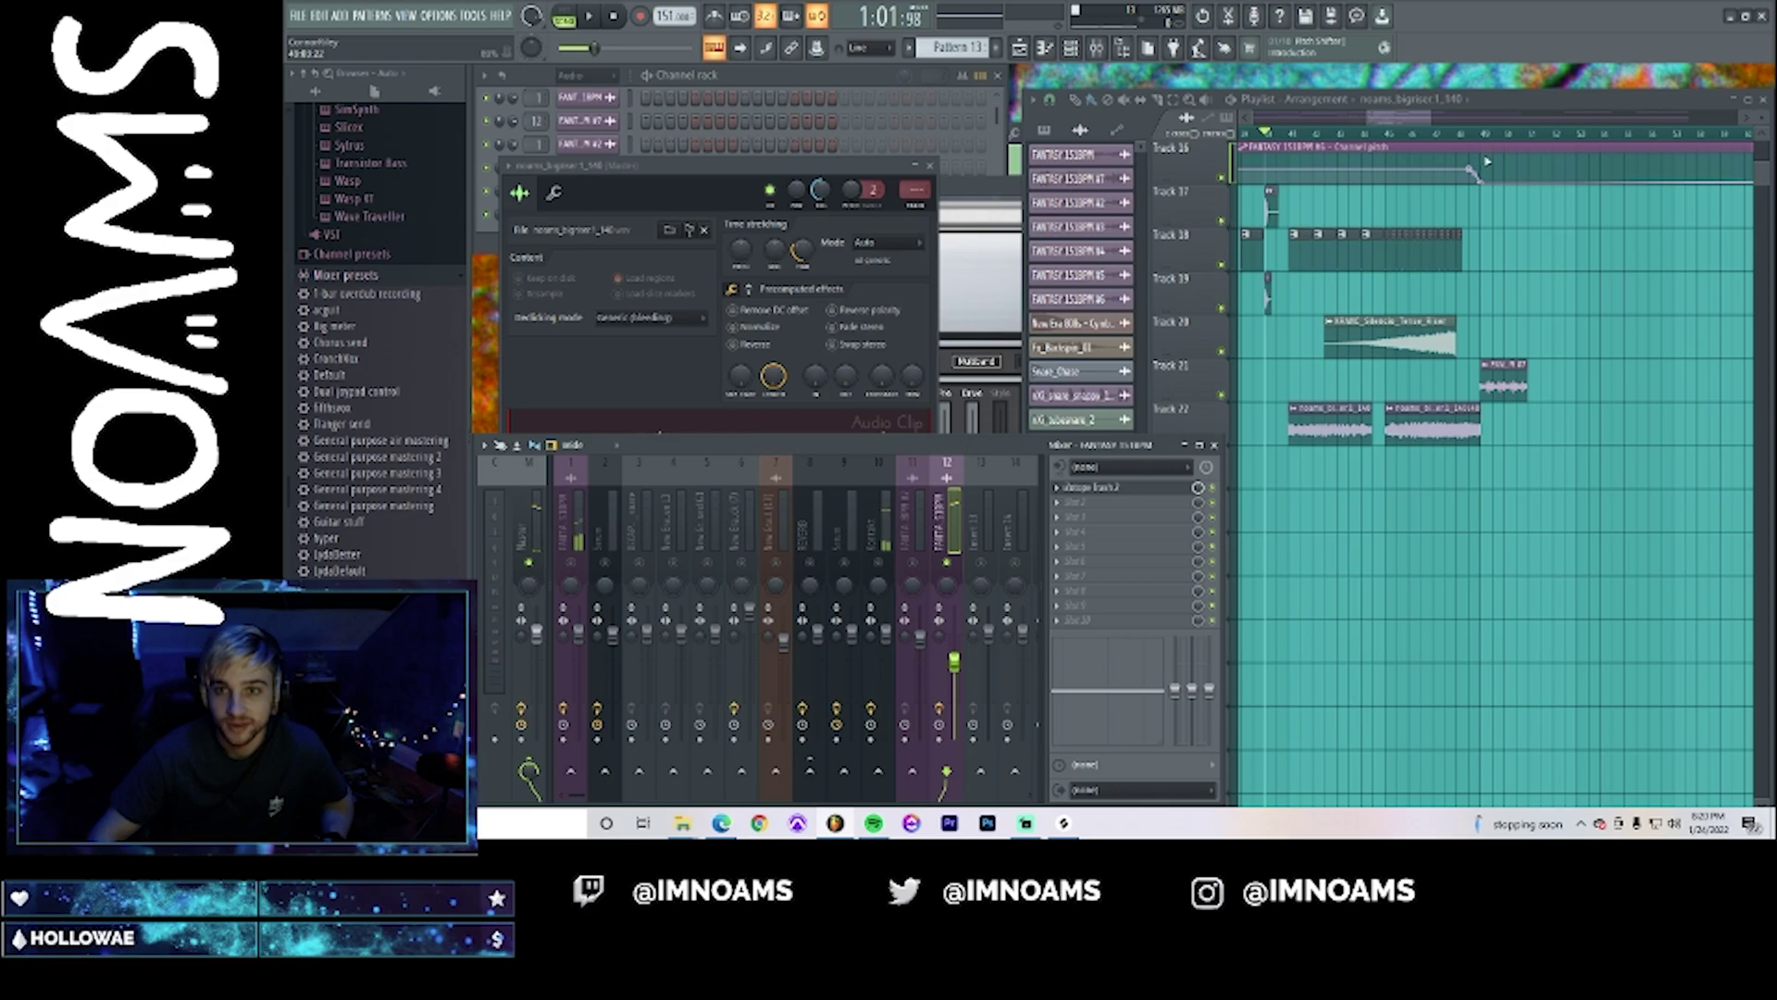
- Audition the soloed FANTASY 151BPM #7 clip from just before its start on Track 21
{"action": "left_click", "coordinate": [1476, 133]}
{"action": "key", "text": "space"}
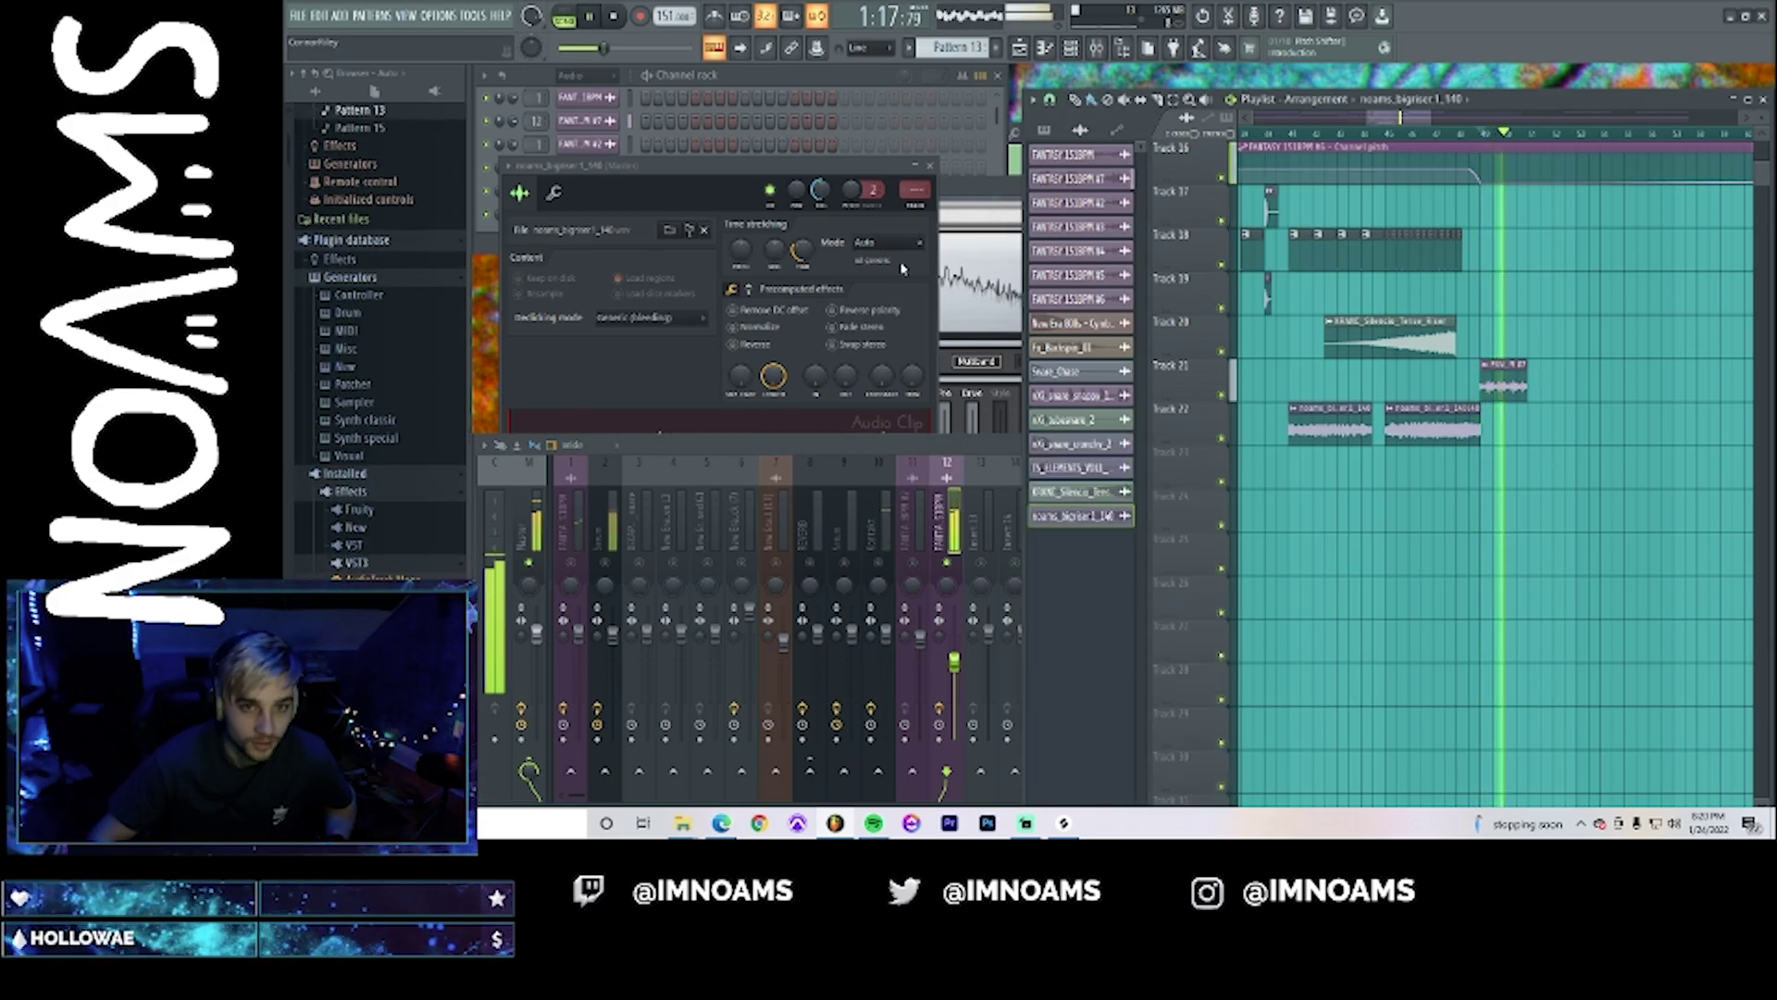
{"action": "key", "text": "space"}
- Open Trash 2's Convolve module and audition the Body impulse responses from Old School through Whisper during playback
{"action": "left_click", "coordinate": [964, 377]}
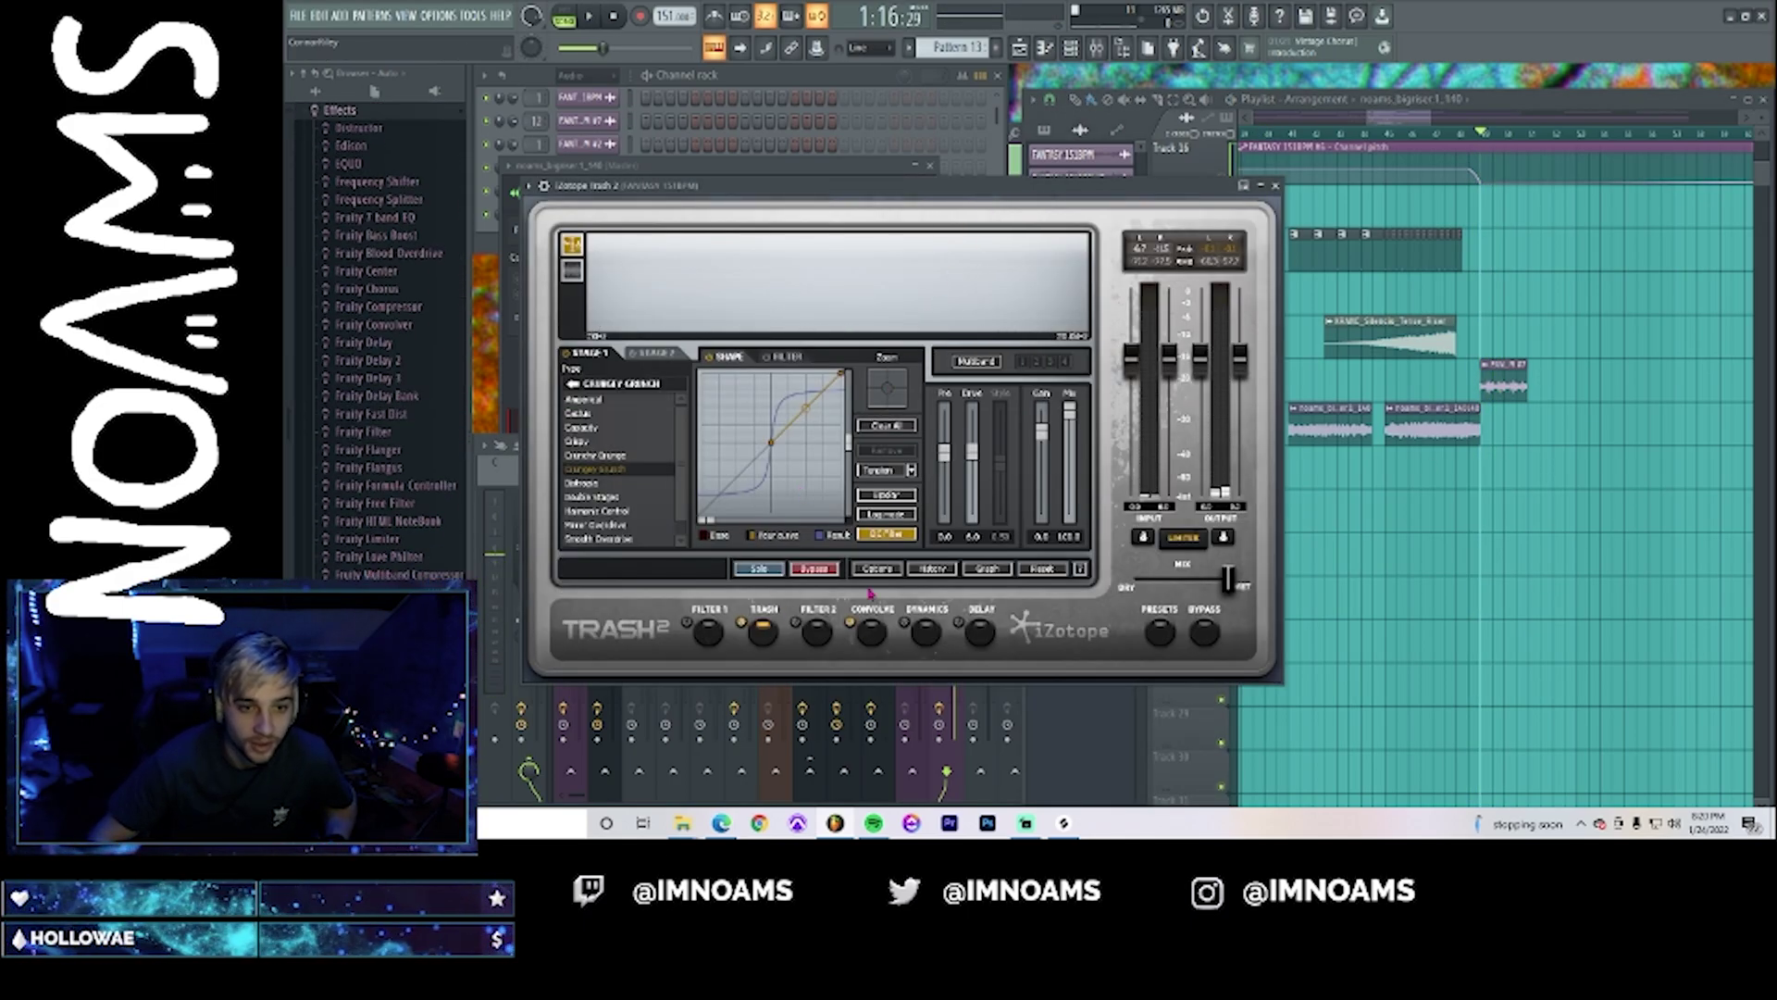
{"action": "left_click", "coordinate": [871, 635]}
{"action": "left_click", "coordinate": [634, 480]}
{"action": "key", "text": "space"}
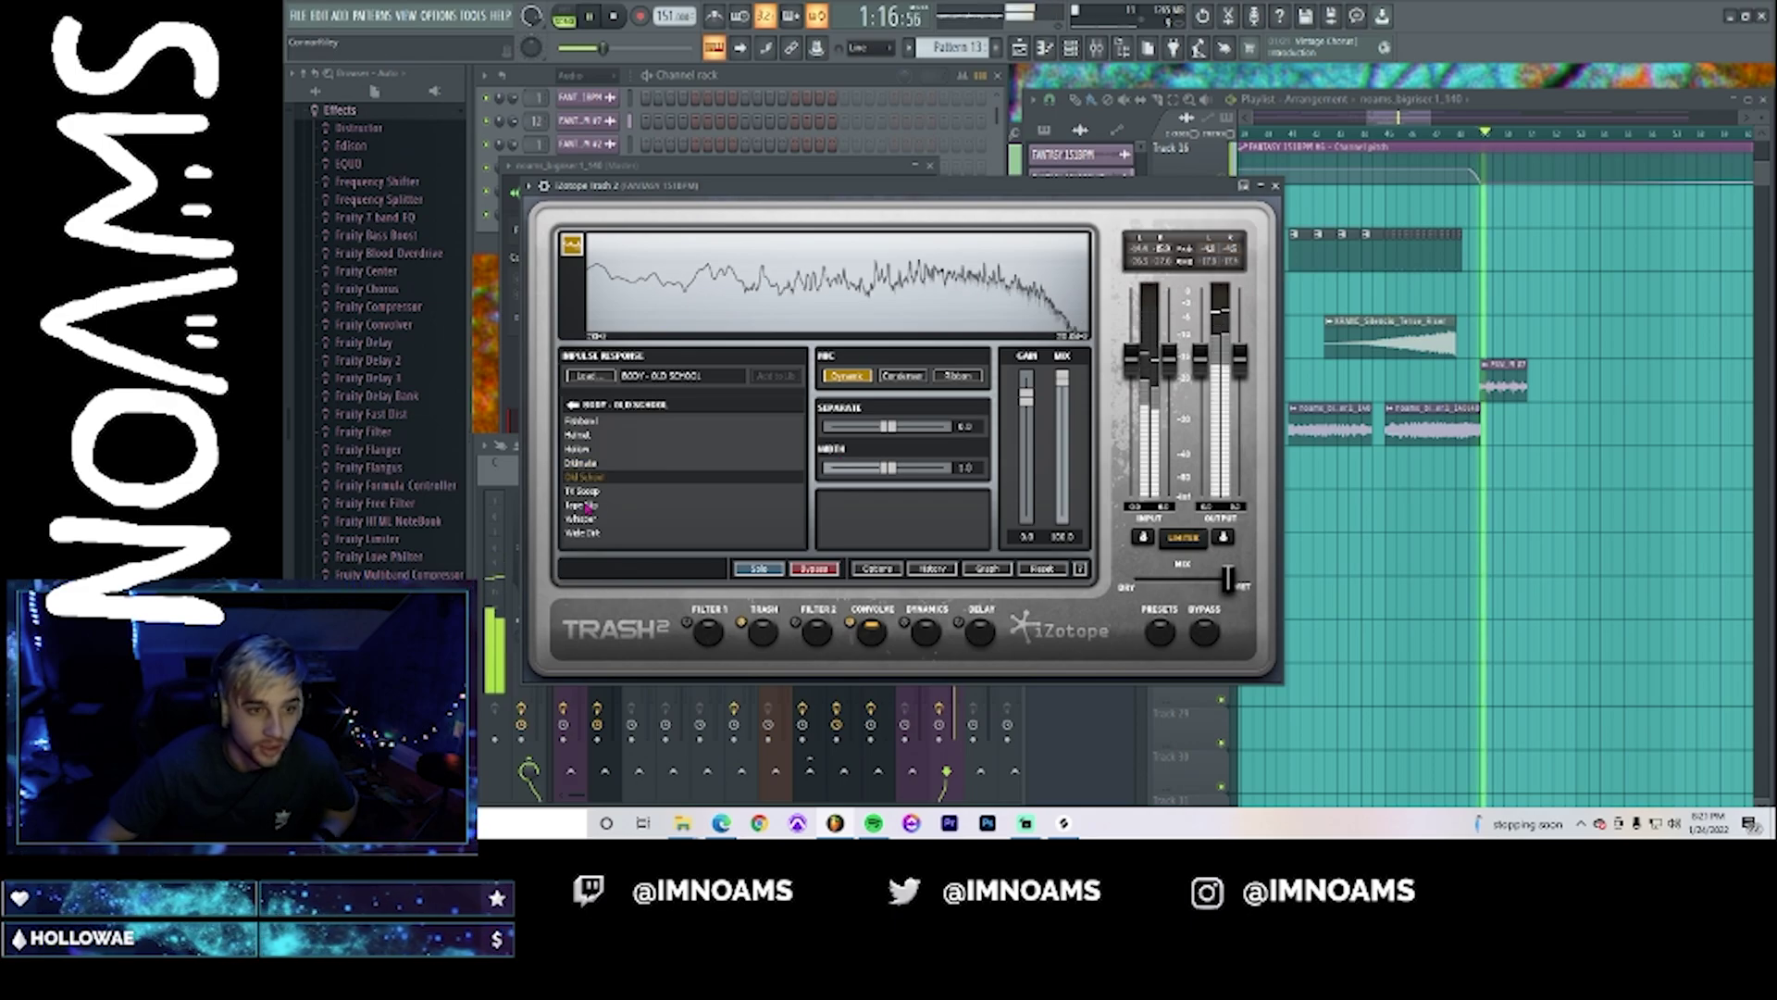
{"action": "left_click", "coordinate": [624, 505]}
{"action": "left_click", "coordinate": [614, 519]}
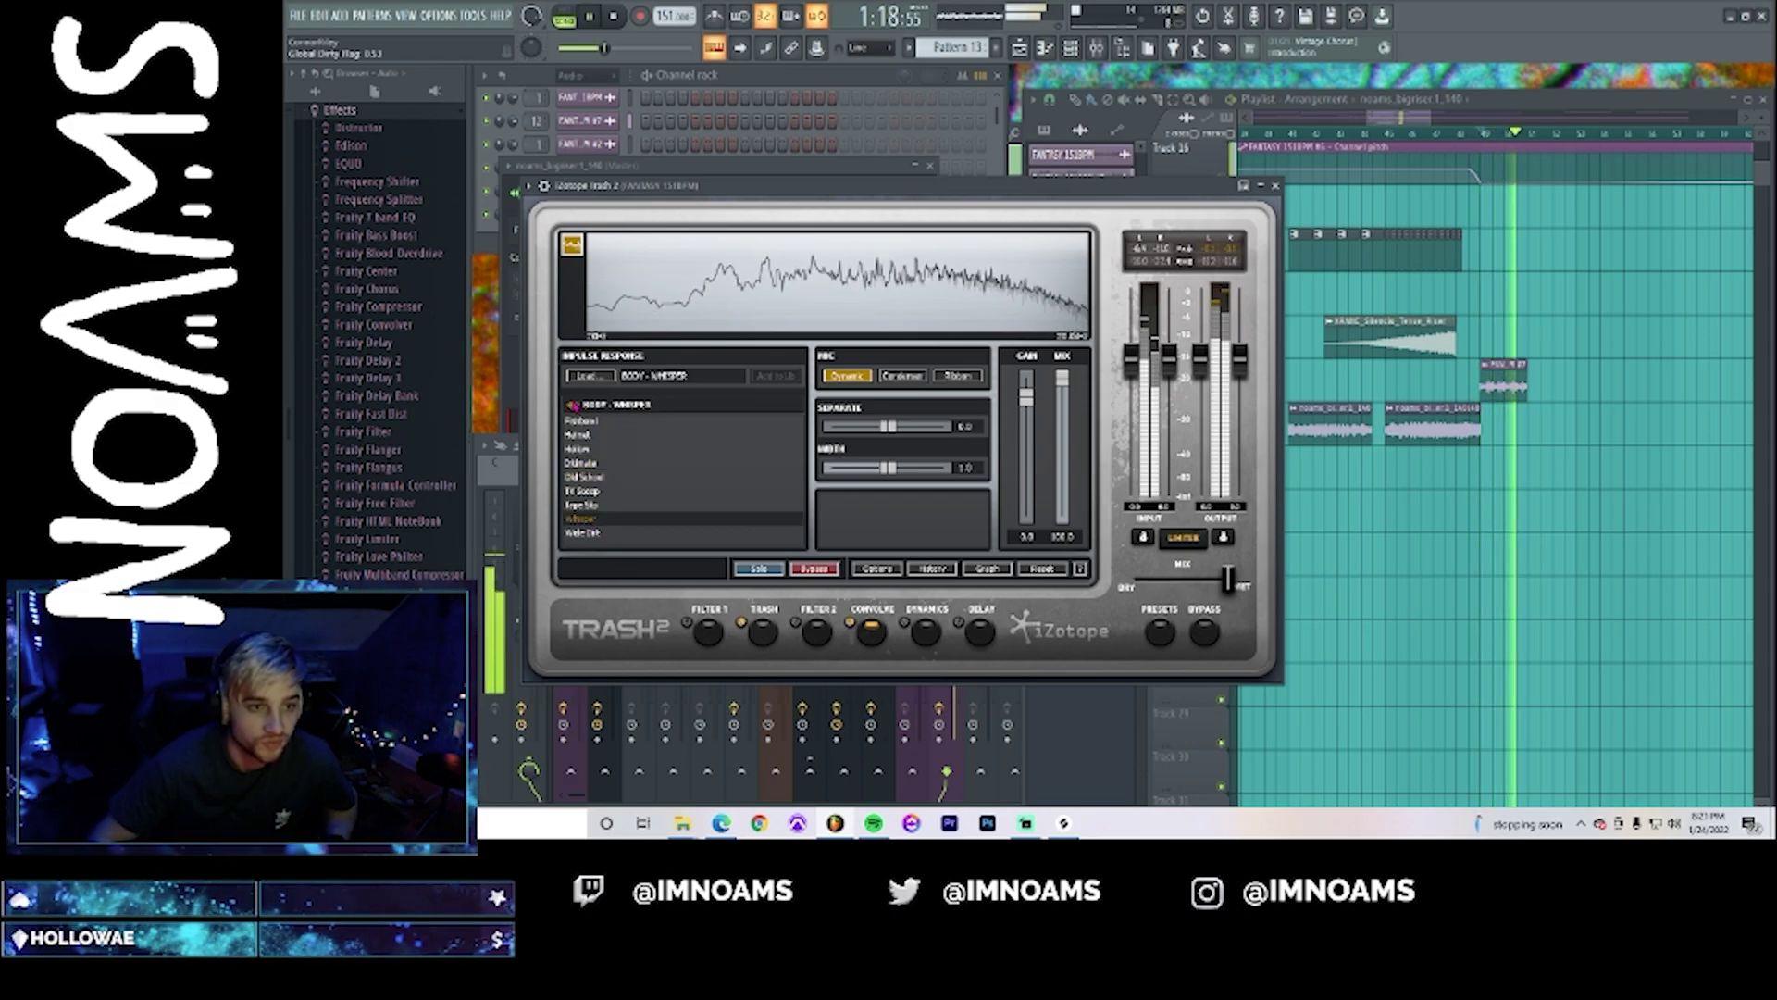
- Switch the Convolve impulse responses to the Edge category and audition Curbside and Ether
{"action": "left_click", "coordinate": [574, 404]}
{"action": "left_click", "coordinate": [586, 506]}
{"action": "left_click", "coordinate": [607, 505]}
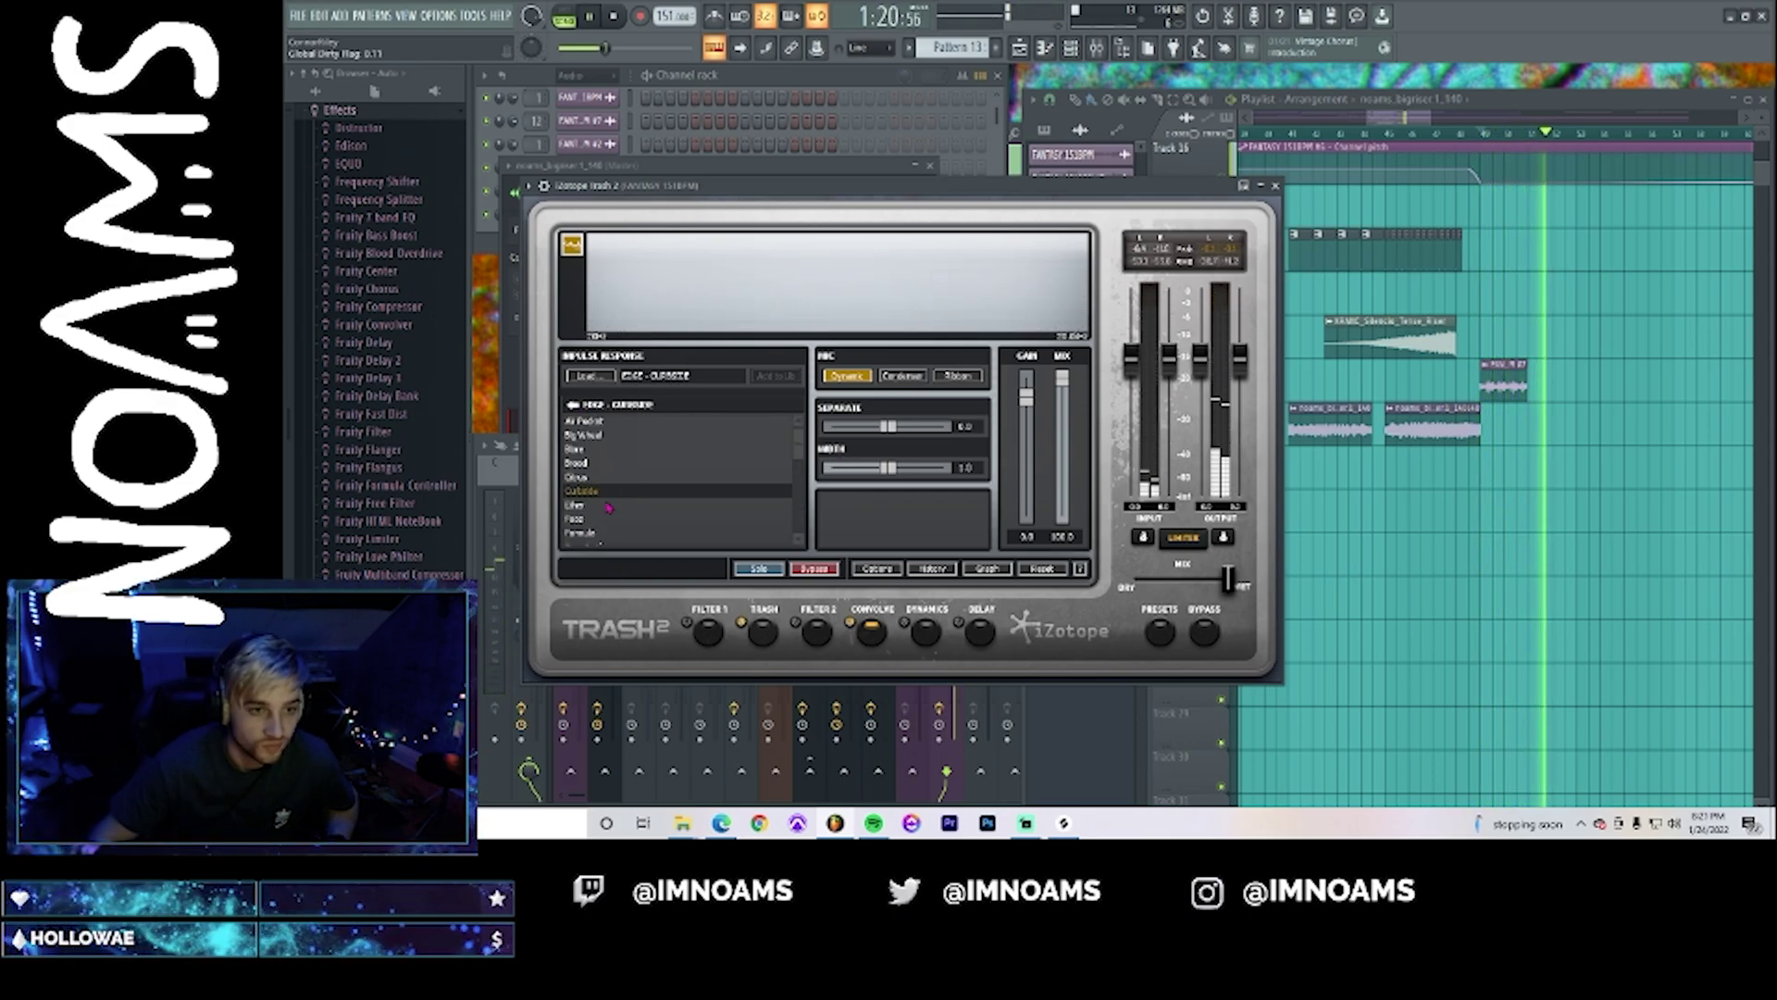
{"action": "key", "text": "space"}
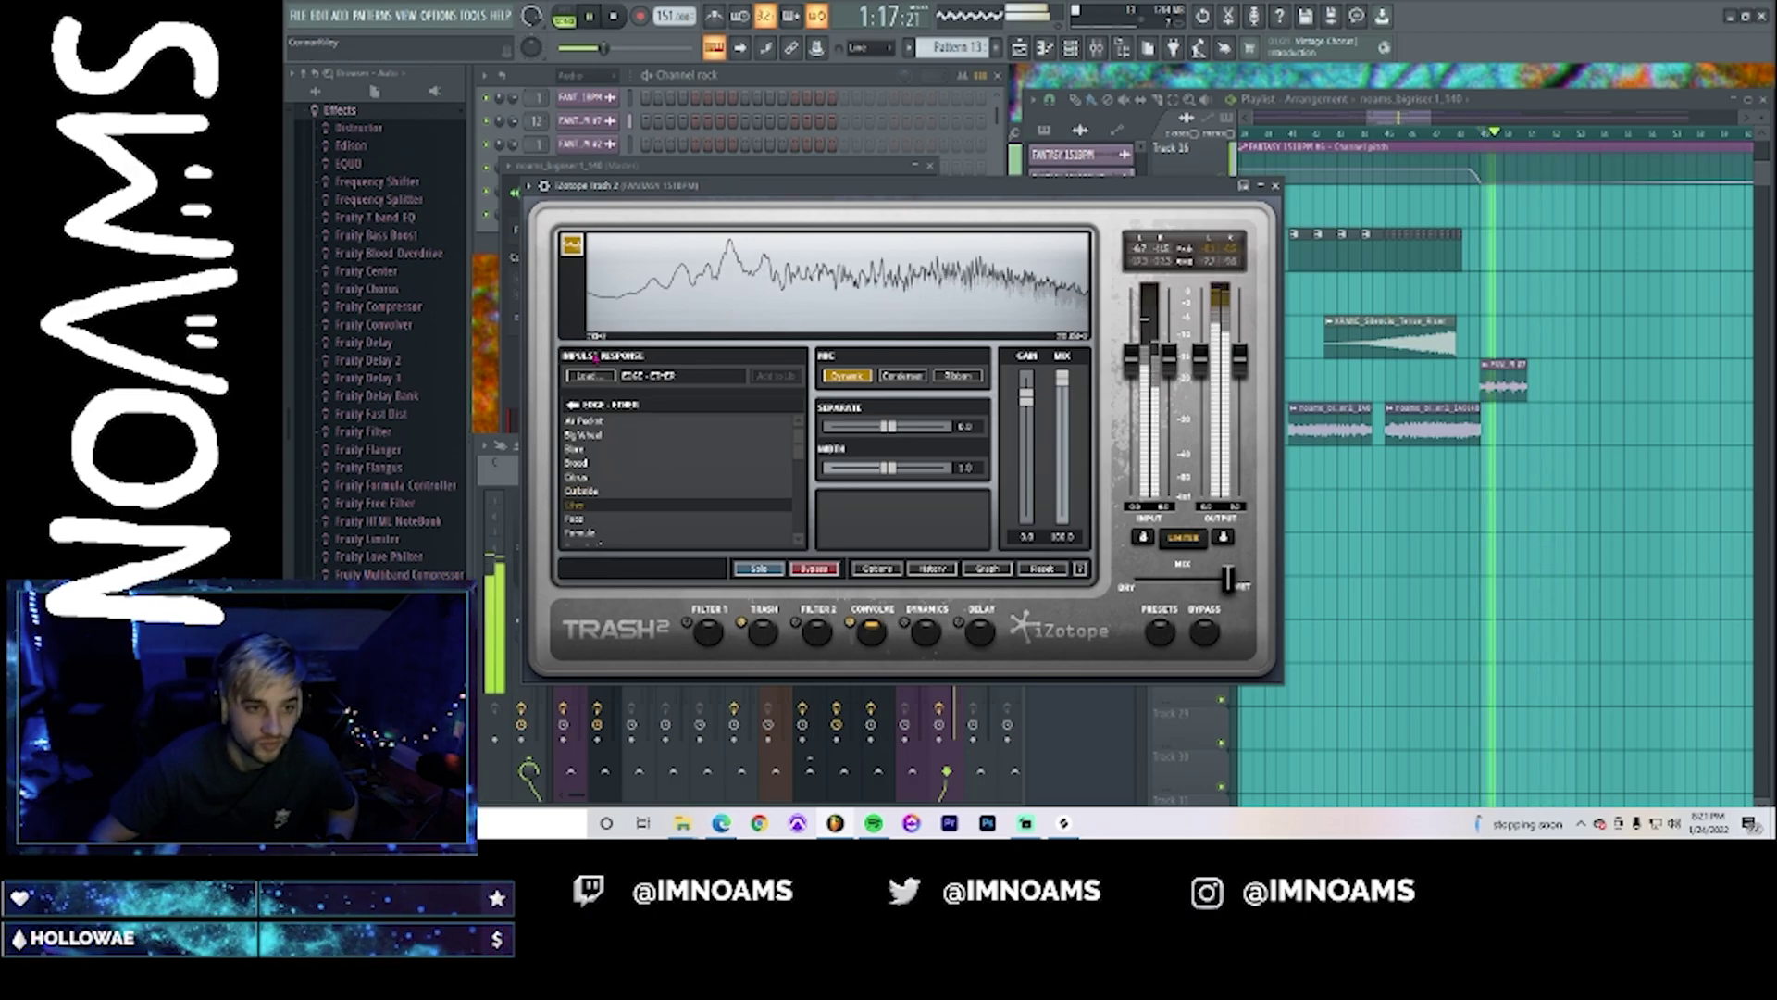
- Loop playback over the short Track 21 clip and audition the Edge impulse responses Citrus, Garden and Gravel
{"action": "left_click", "coordinate": [1483, 146]}
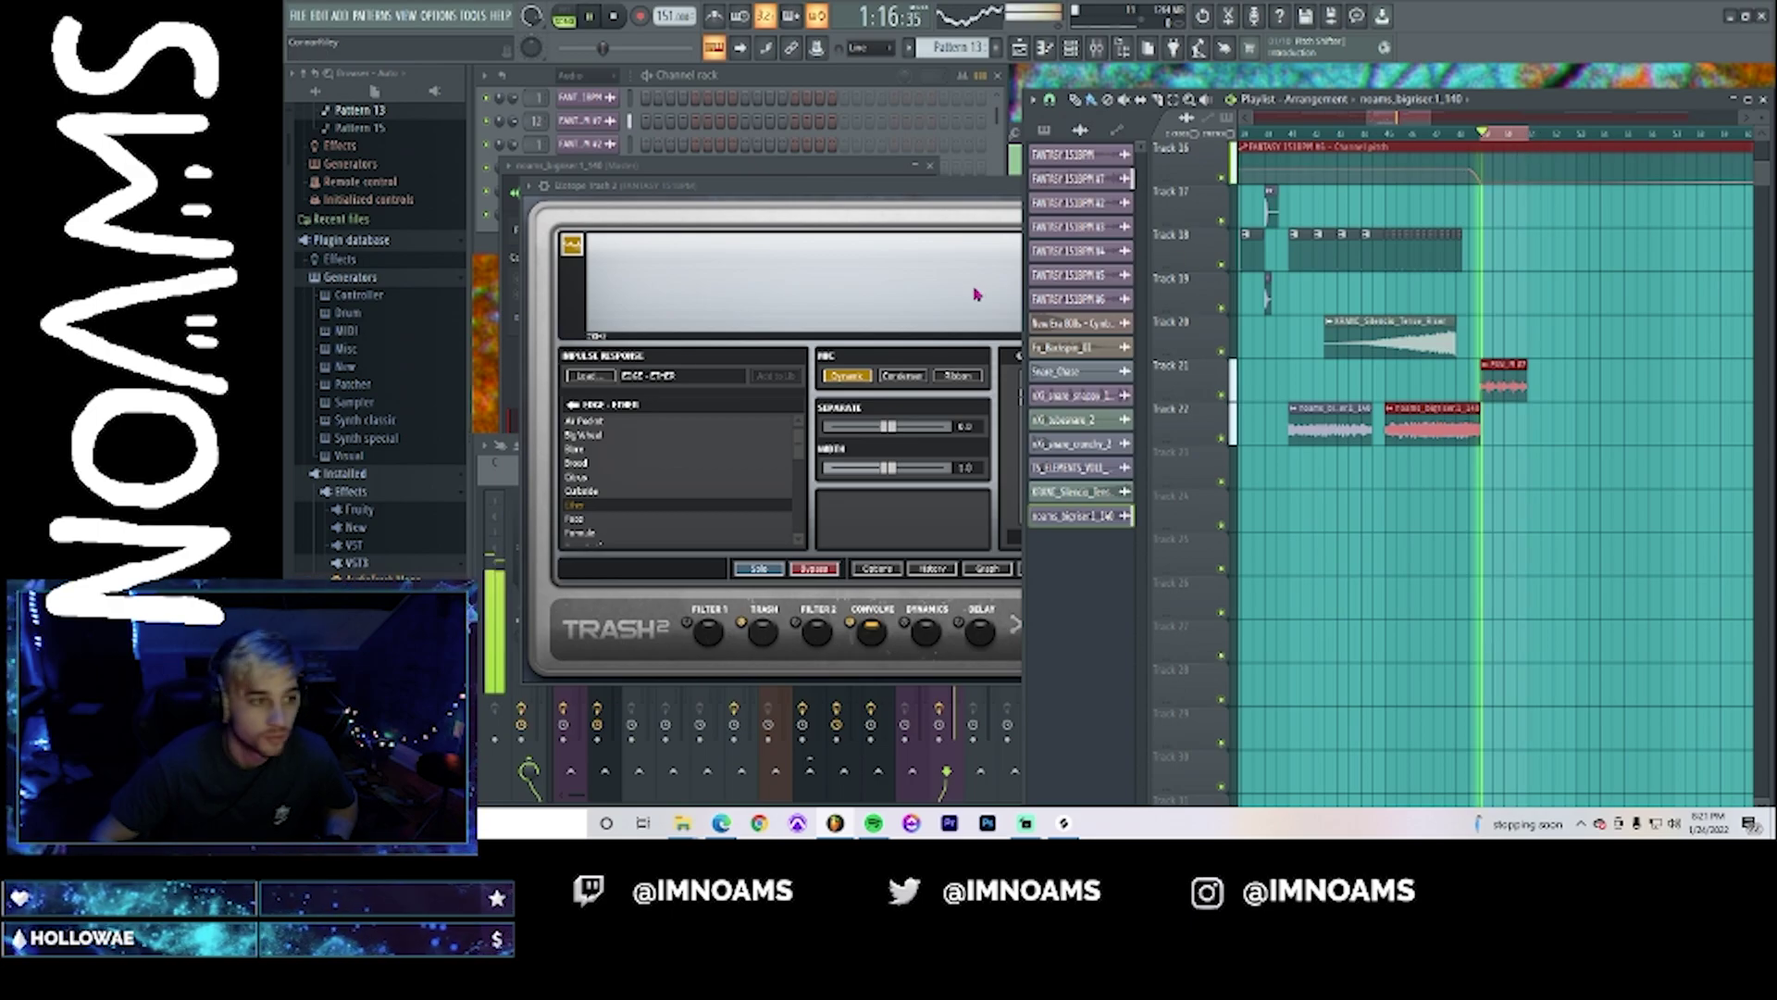
{"action": "left_click", "coordinate": [616, 480]}
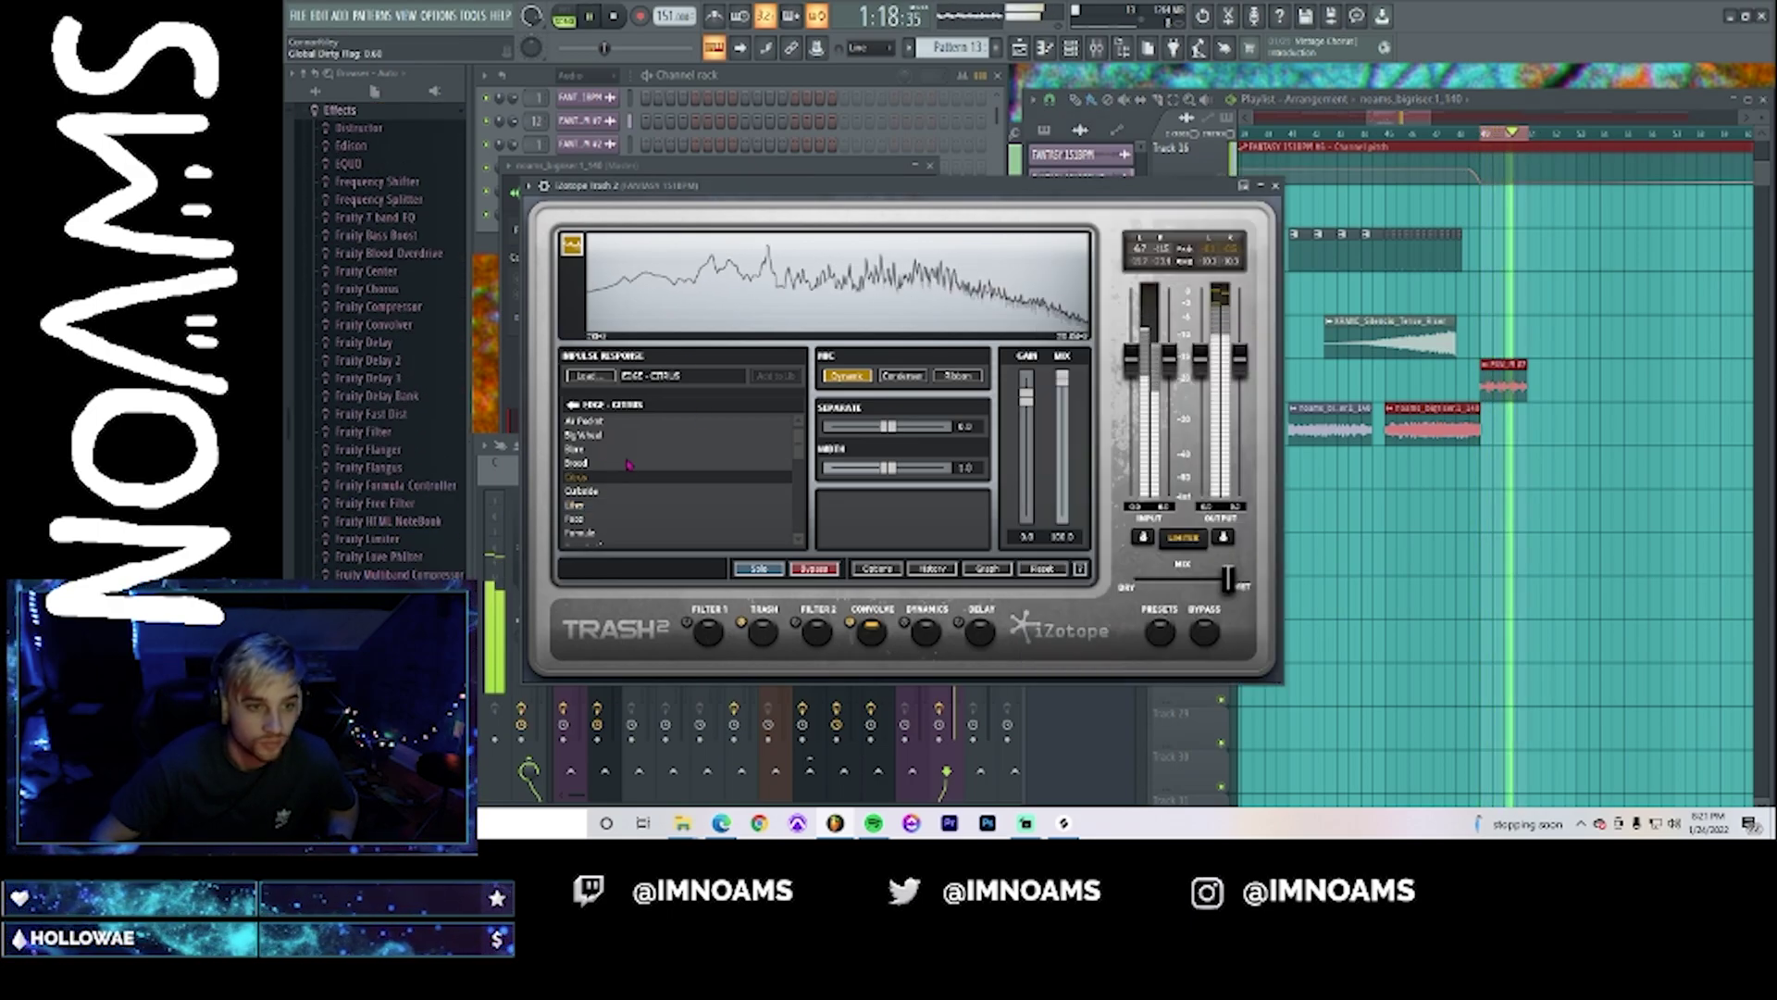
{"action": "scroll", "coordinate": [611, 481], "scroll_direction": "down", "scroll_amount": 1}
{"action": "left_click", "coordinate": [596, 509]}
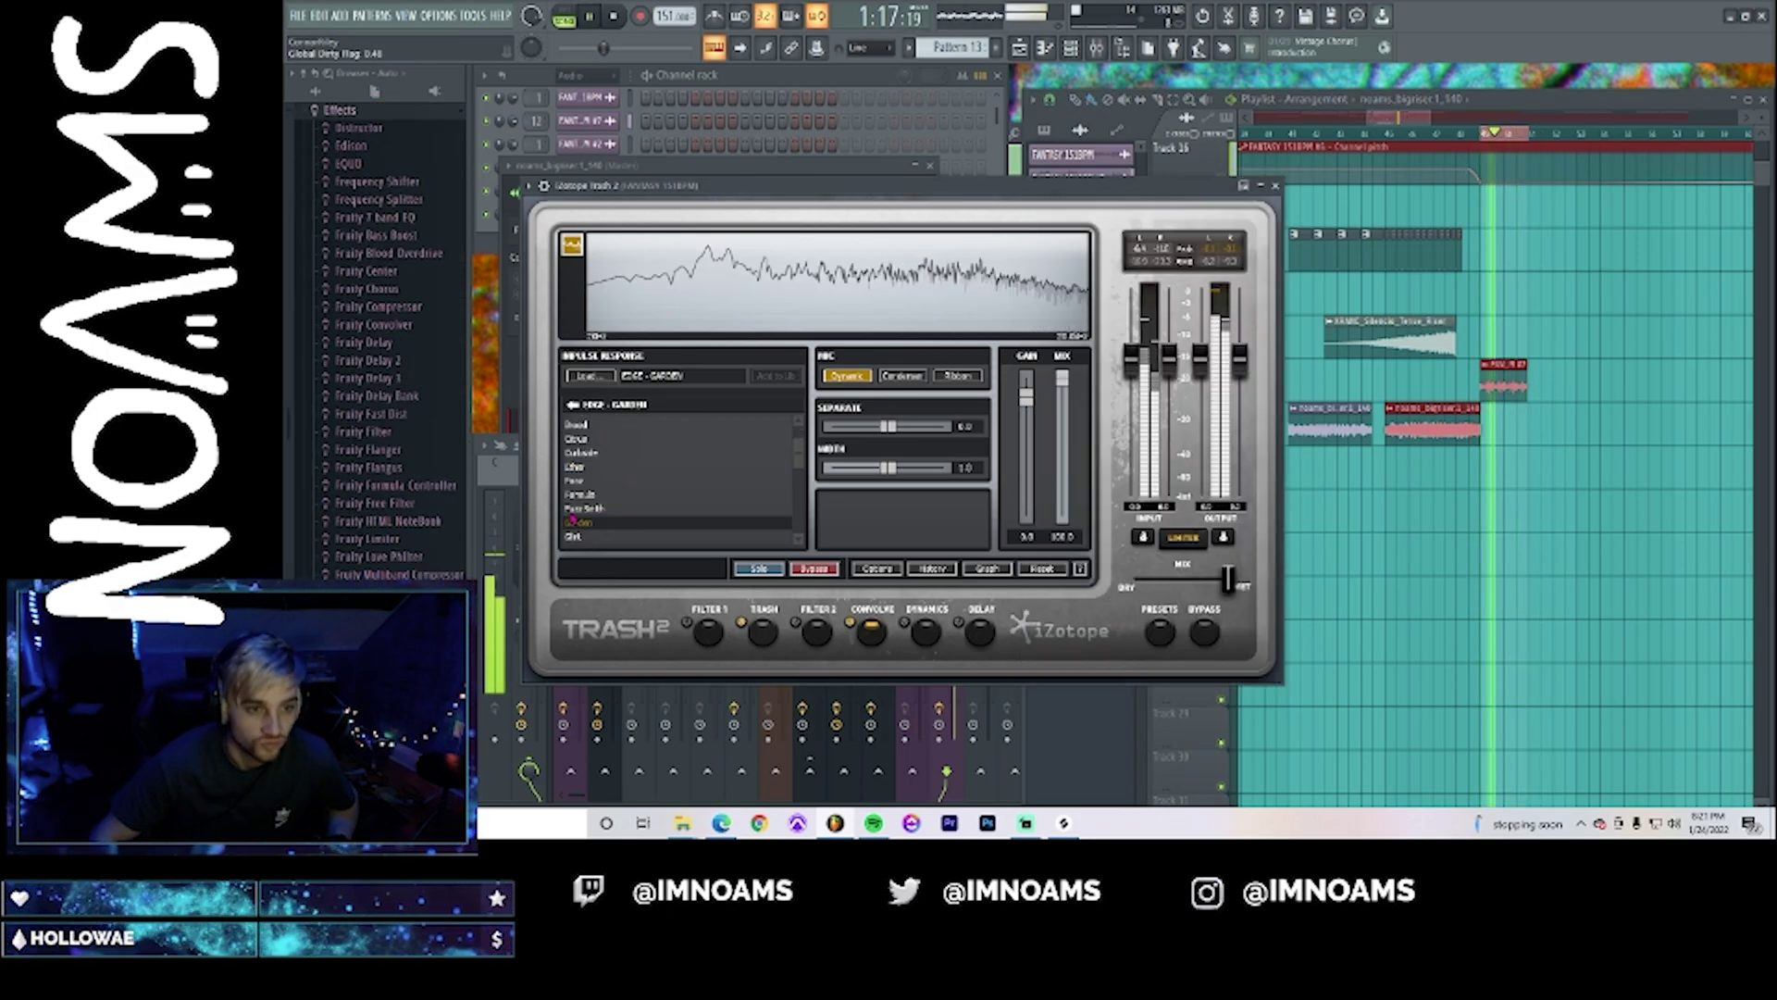
{"action": "scroll", "coordinate": [604, 519], "scroll_direction": "down", "scroll_amount": 2}
{"action": "left_click", "coordinate": [600, 498]}
{"action": "scroll", "coordinate": [637, 489], "scroll_direction": "down", "scroll_amount": 1}
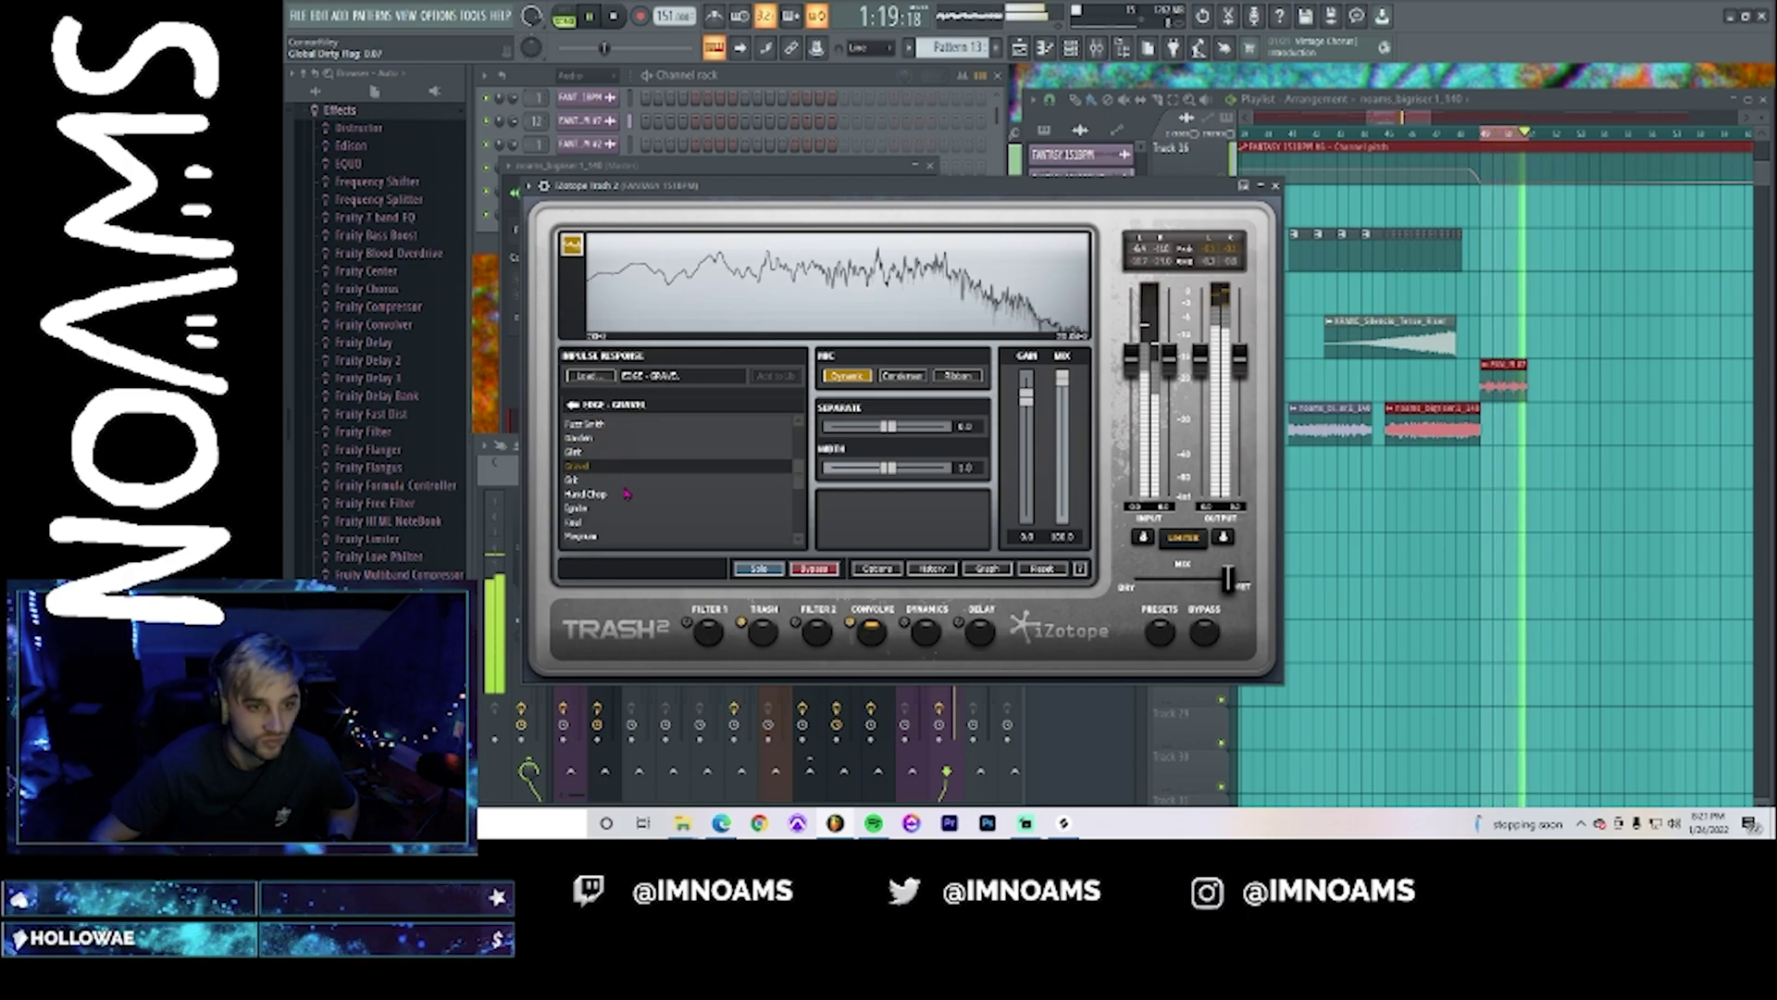
- Audition the Edge impulse responses from Grit and Hand Chop through Mop to Powerman over the looped clip
{"action": "left_click", "coordinate": [622, 481]}
{"action": "left_click", "coordinate": [621, 496]}
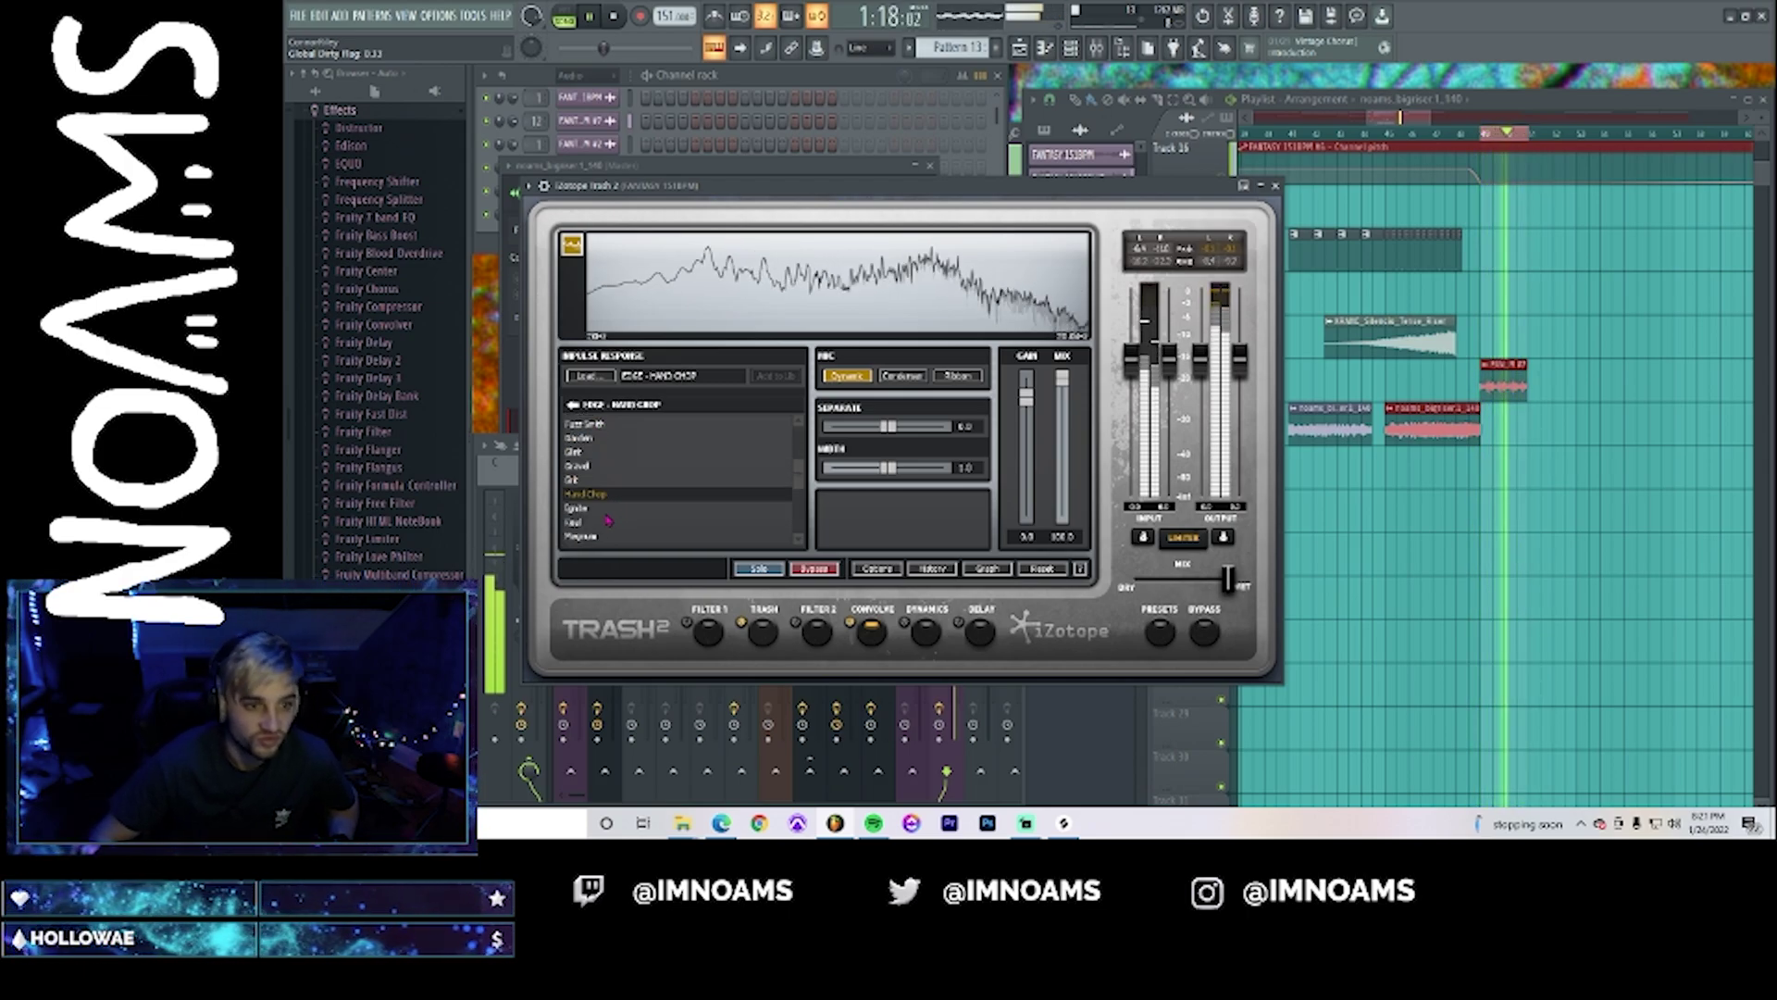
{"action": "left_click", "coordinate": [608, 521]}
{"action": "scroll", "coordinate": [611, 519], "scroll_direction": "down", "scroll_amount": 2}
{"action": "left_click", "coordinate": [616, 503]}
{"action": "scroll", "coordinate": [616, 504], "scroll_direction": "down", "scroll_amount": 1}
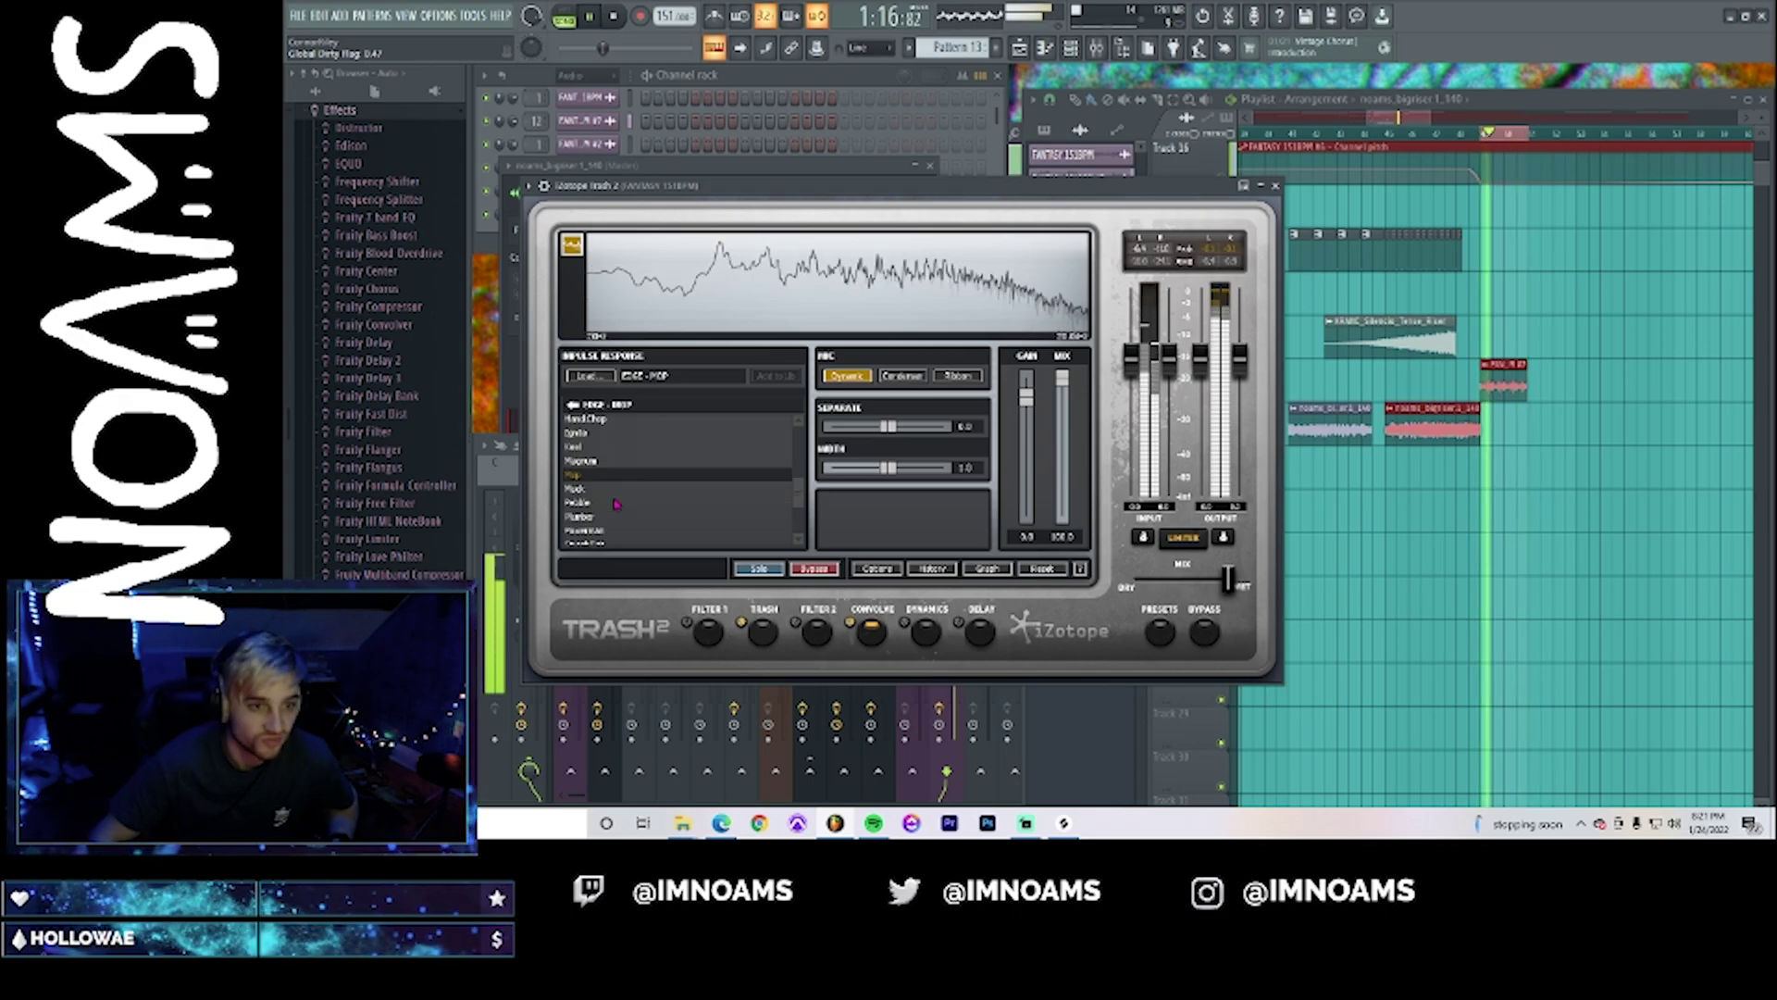
{"action": "left_click", "coordinate": [613, 503]}
{"action": "left_click", "coordinate": [609, 518]}
{"action": "left_click", "coordinate": [613, 532]}
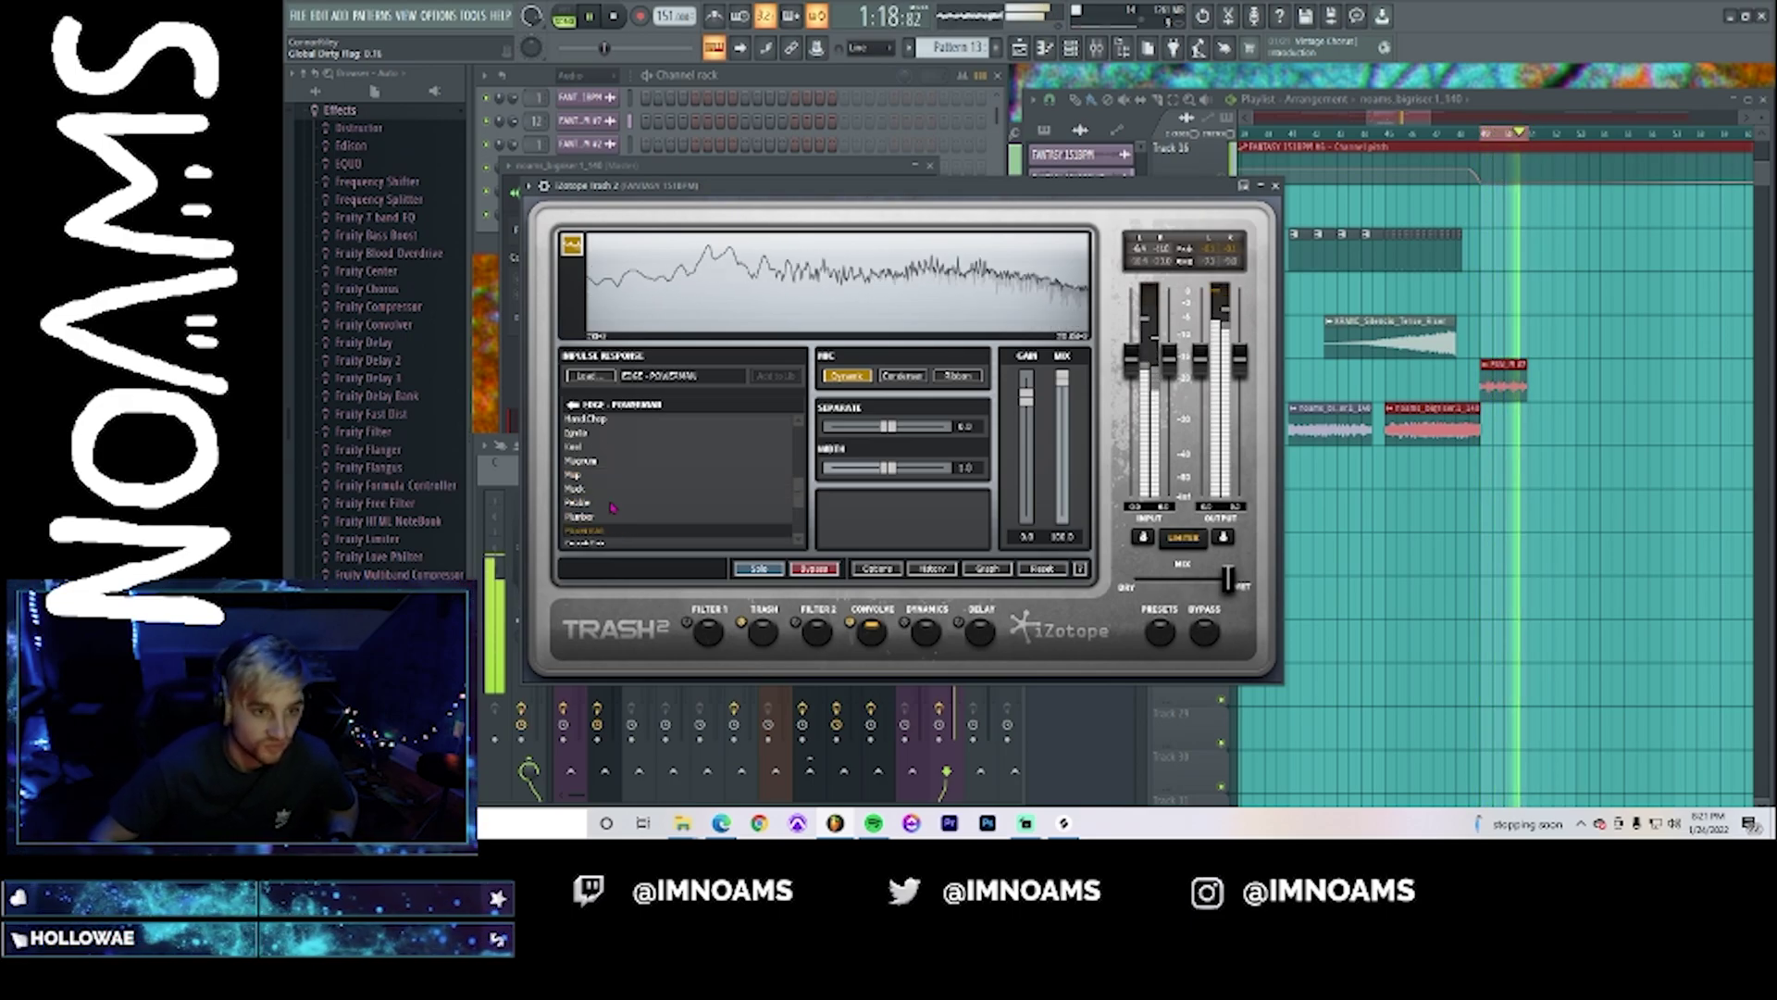
- Choose an Edge impulse response further down the list and raise Separate and Width, with Width at about 1.6
{"action": "scroll", "coordinate": [616, 518], "scroll_direction": "down", "scroll_amount": 2}
{"action": "left_click", "coordinate": [617, 503]}
{"action": "left_click", "coordinate": [604, 517]}
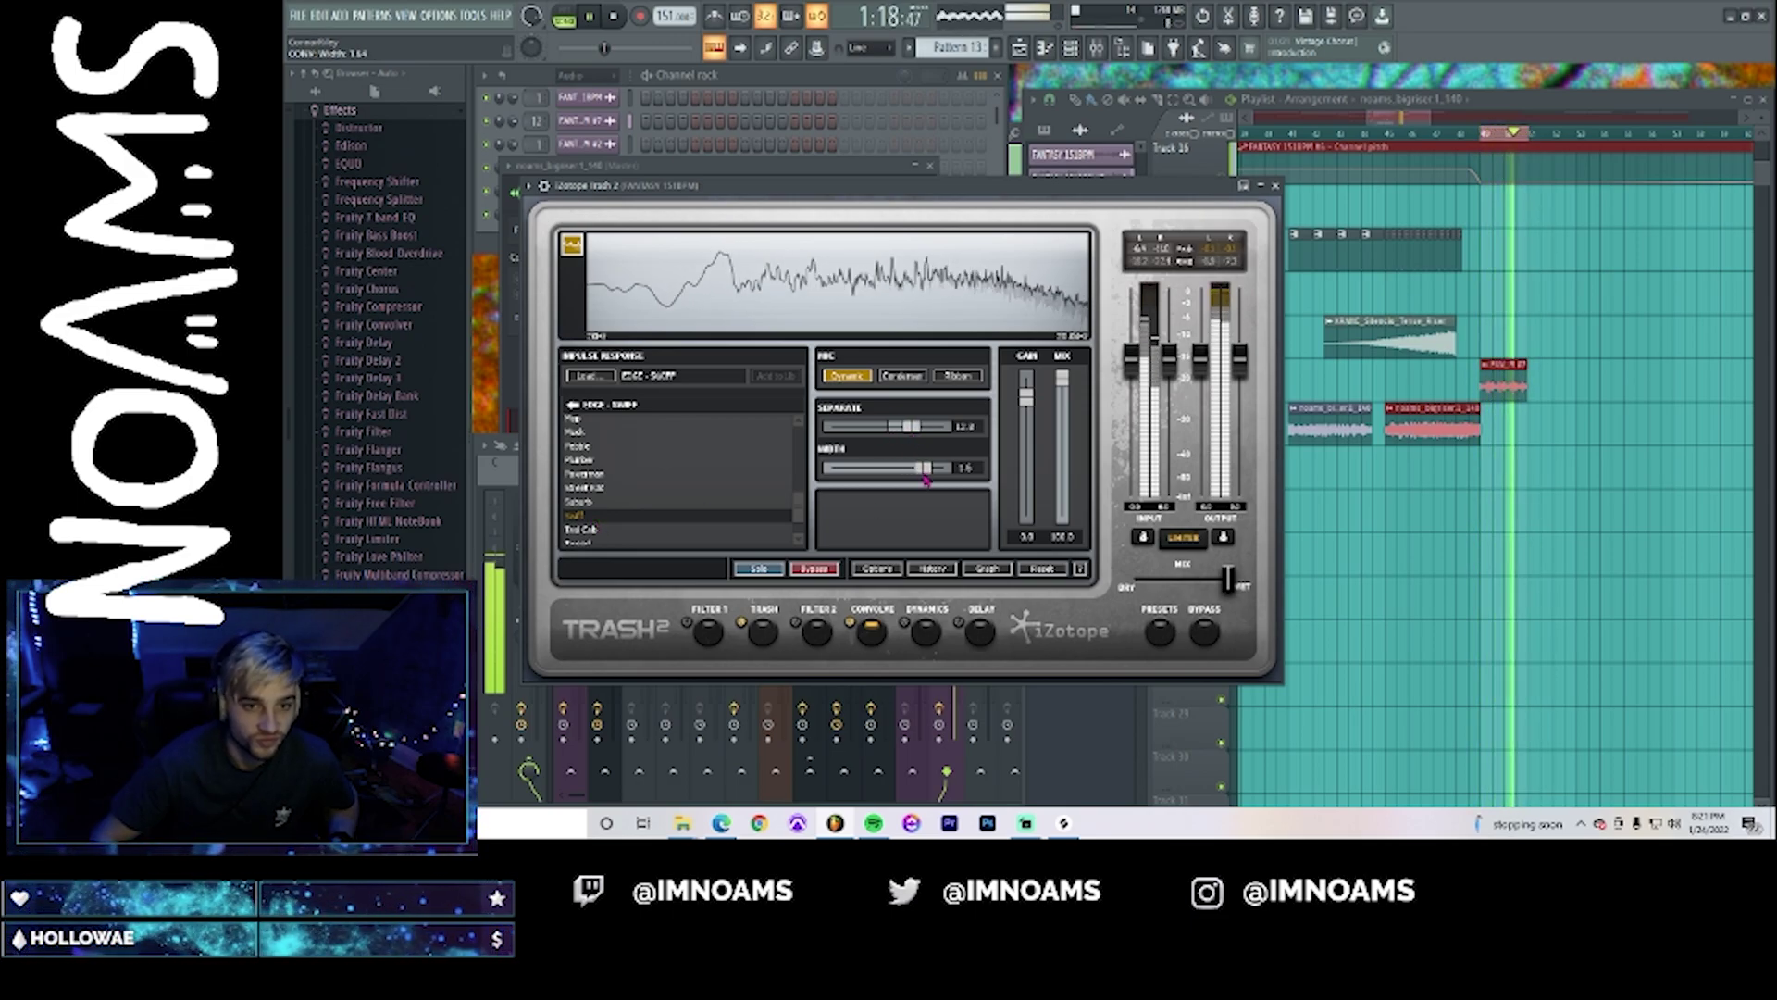
- Switch the Trash module's Stage 1 distortion from Harmonic Control to Fuzz's Garage type and set its drive to 3.7
{"action": "left_click", "coordinate": [760, 632]}
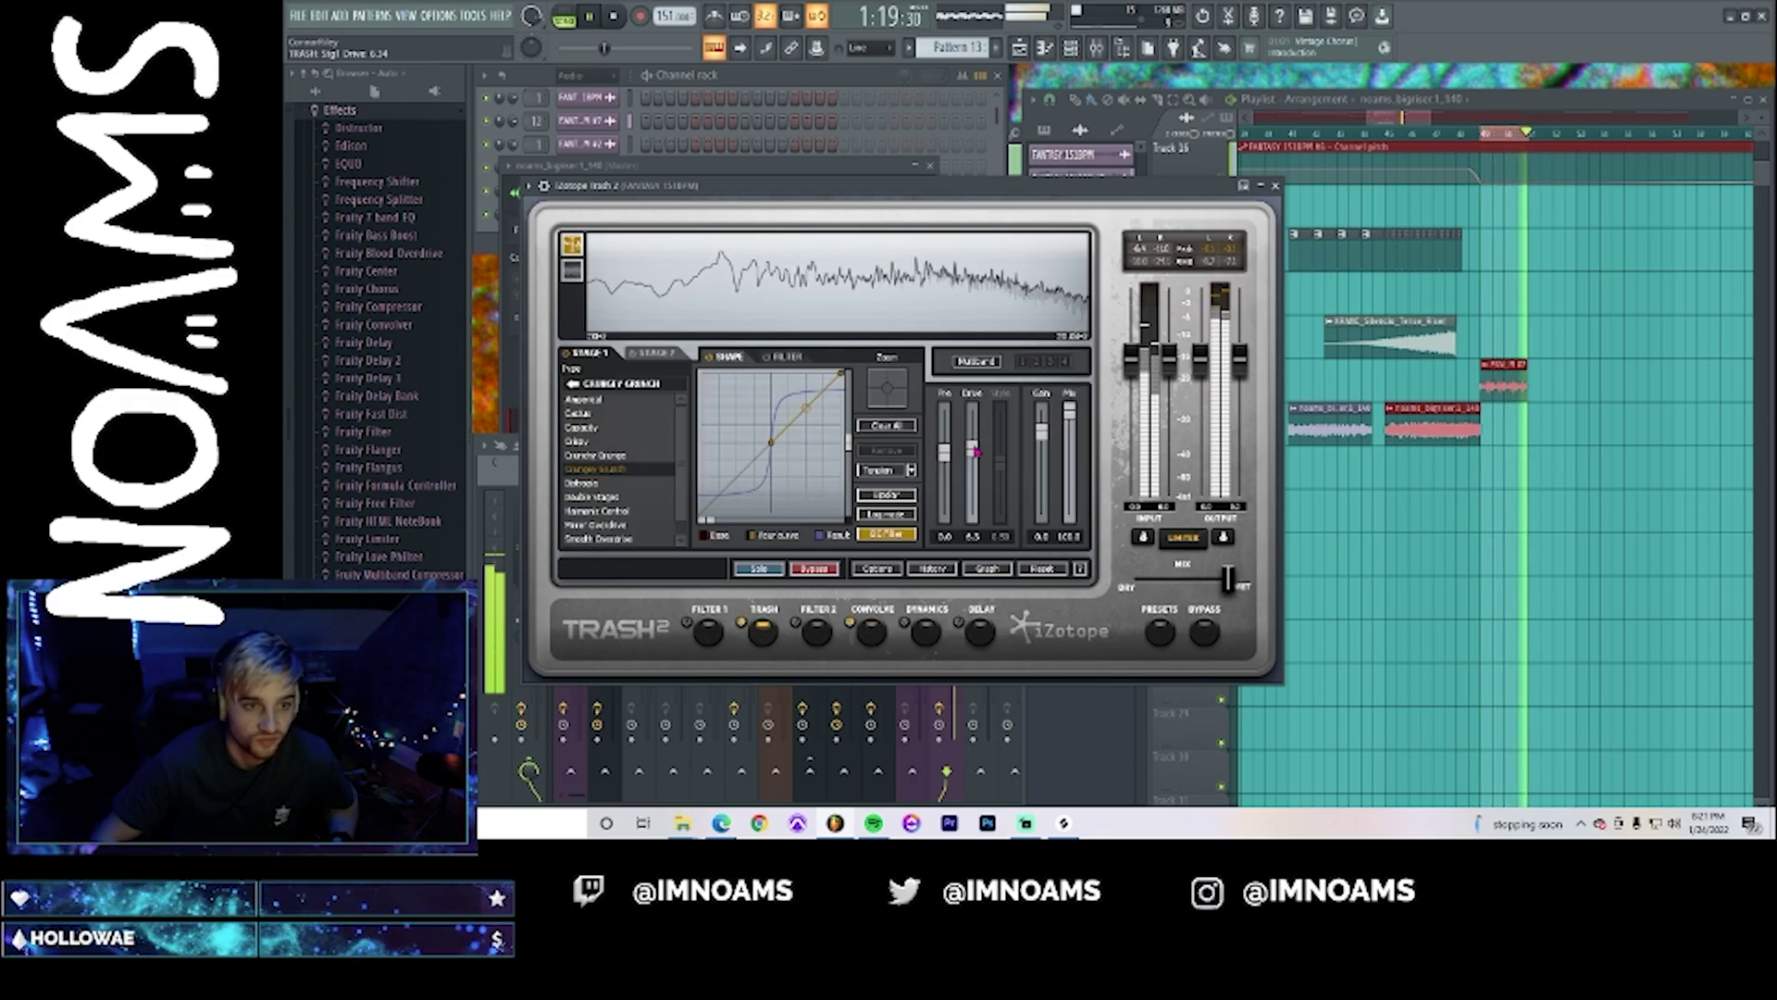
{"action": "left_click", "coordinate": [616, 513]}
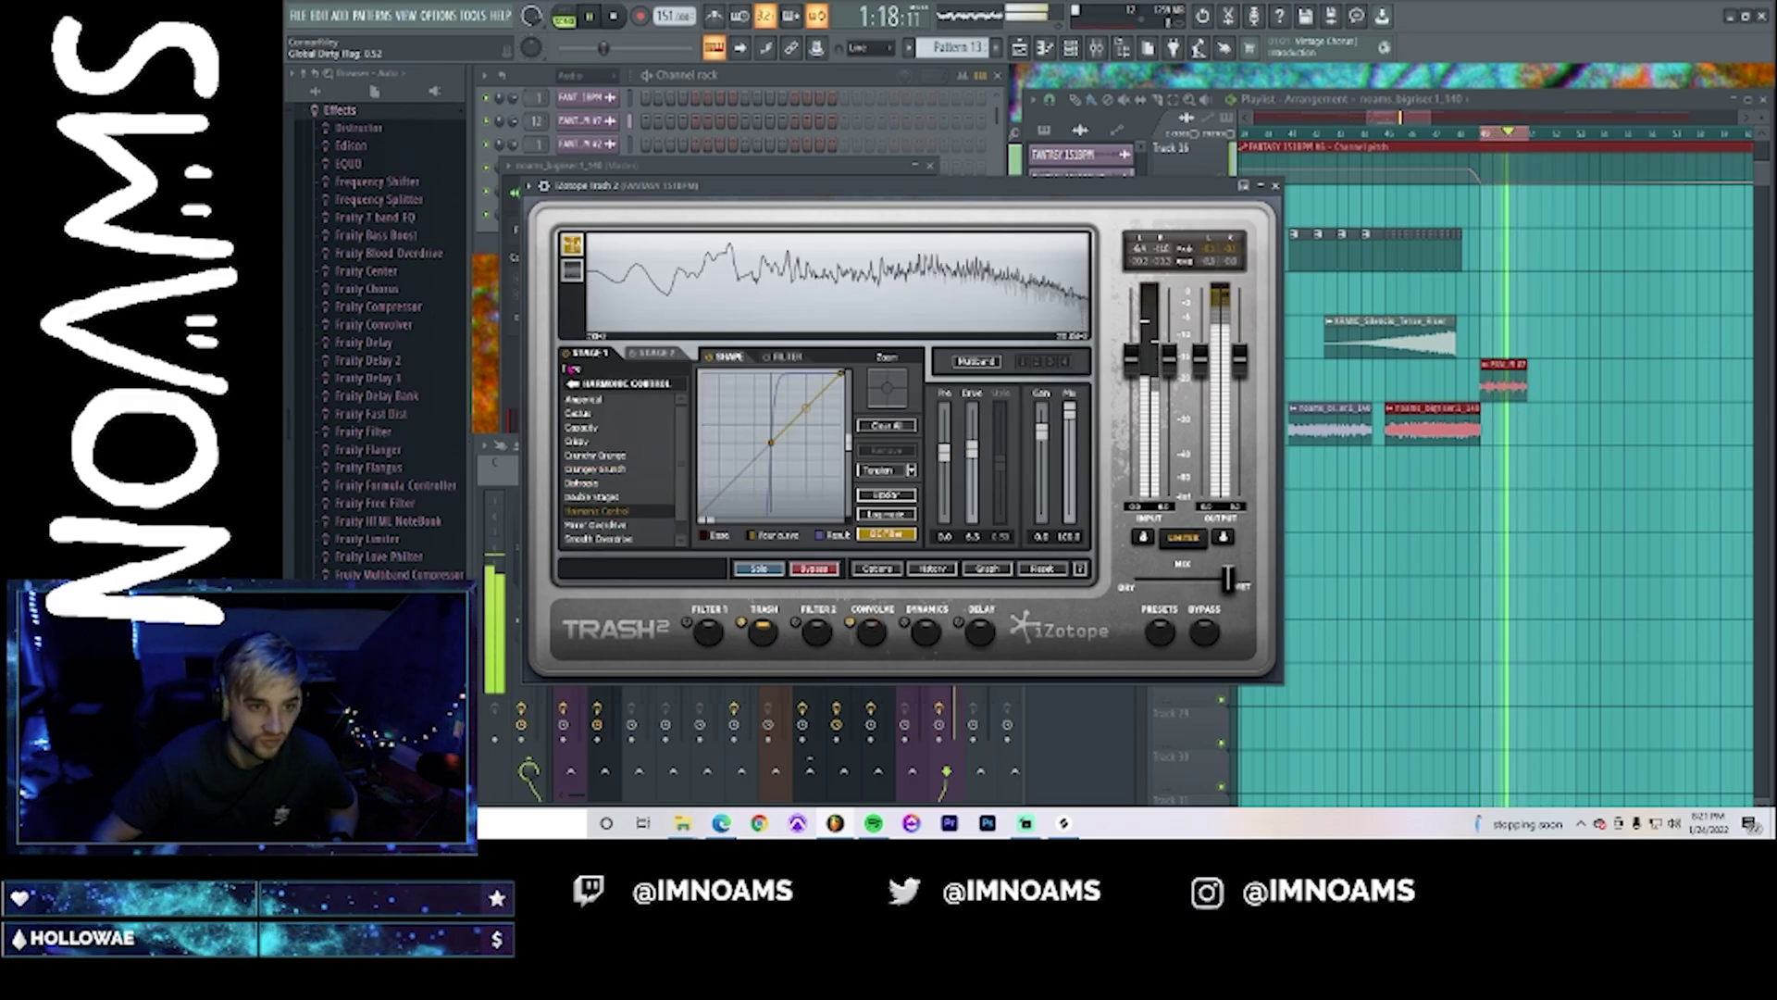
{"action": "left_click", "coordinate": [573, 384]}
{"action": "left_click", "coordinate": [585, 458]}
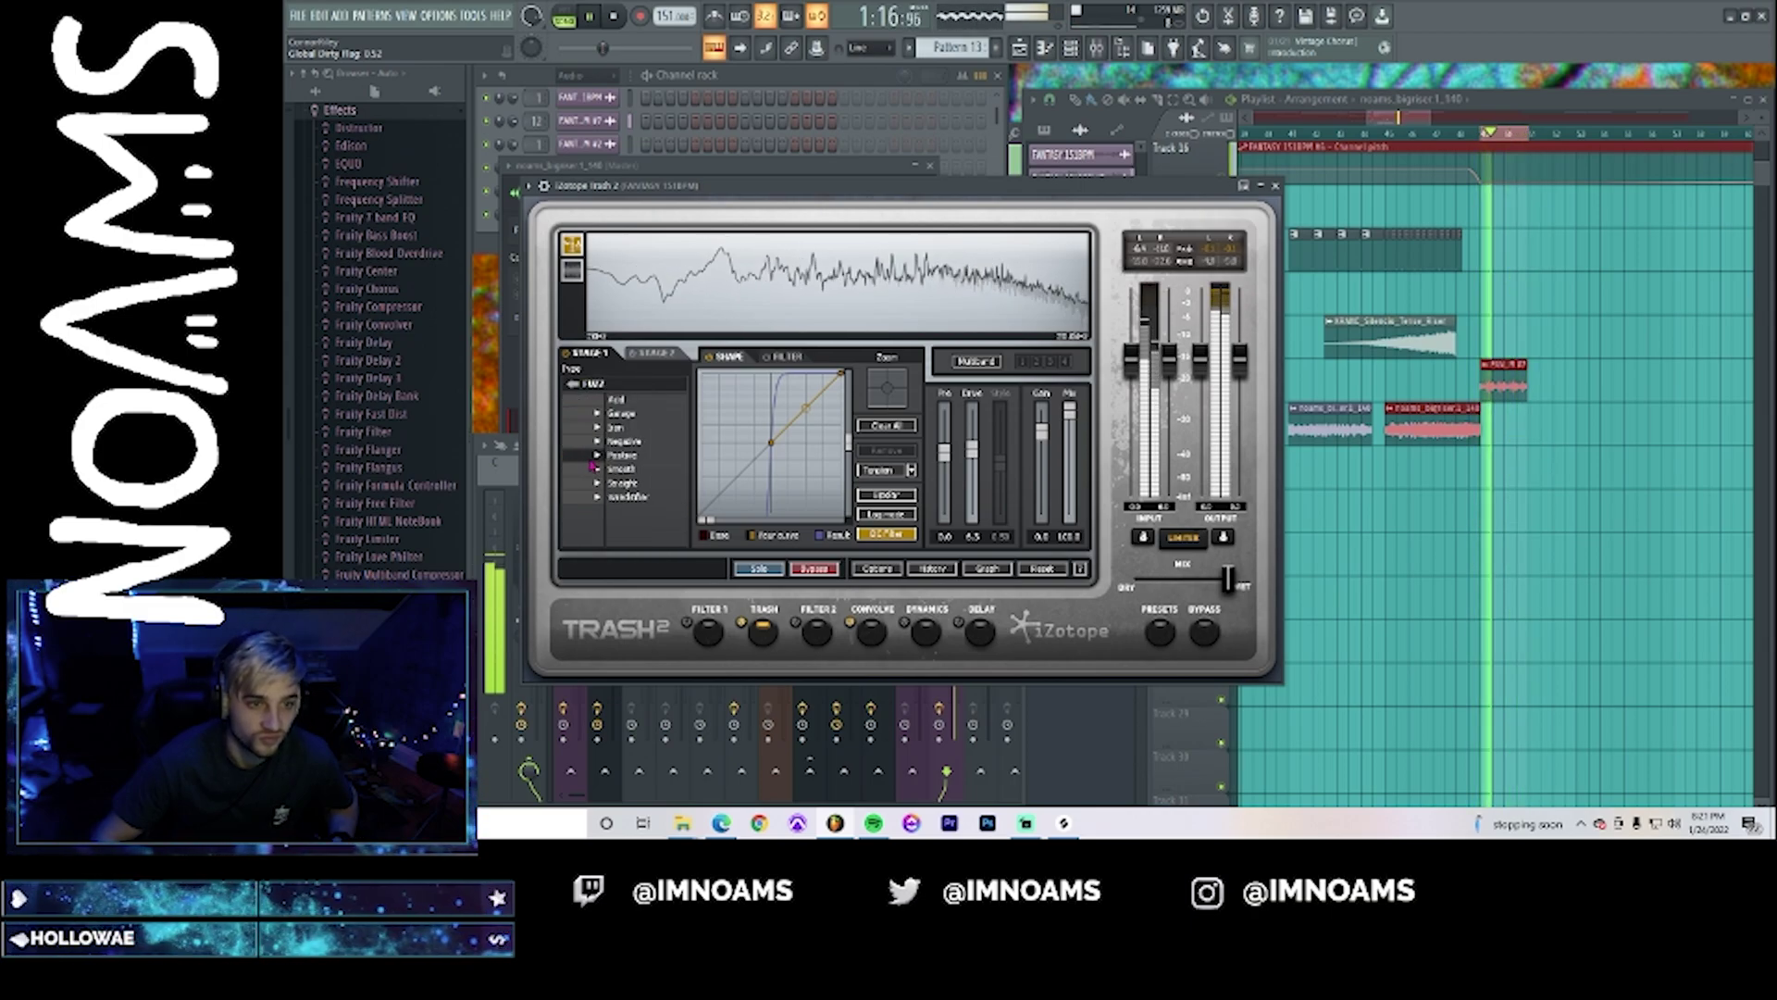
{"action": "left_click", "coordinate": [597, 414]}
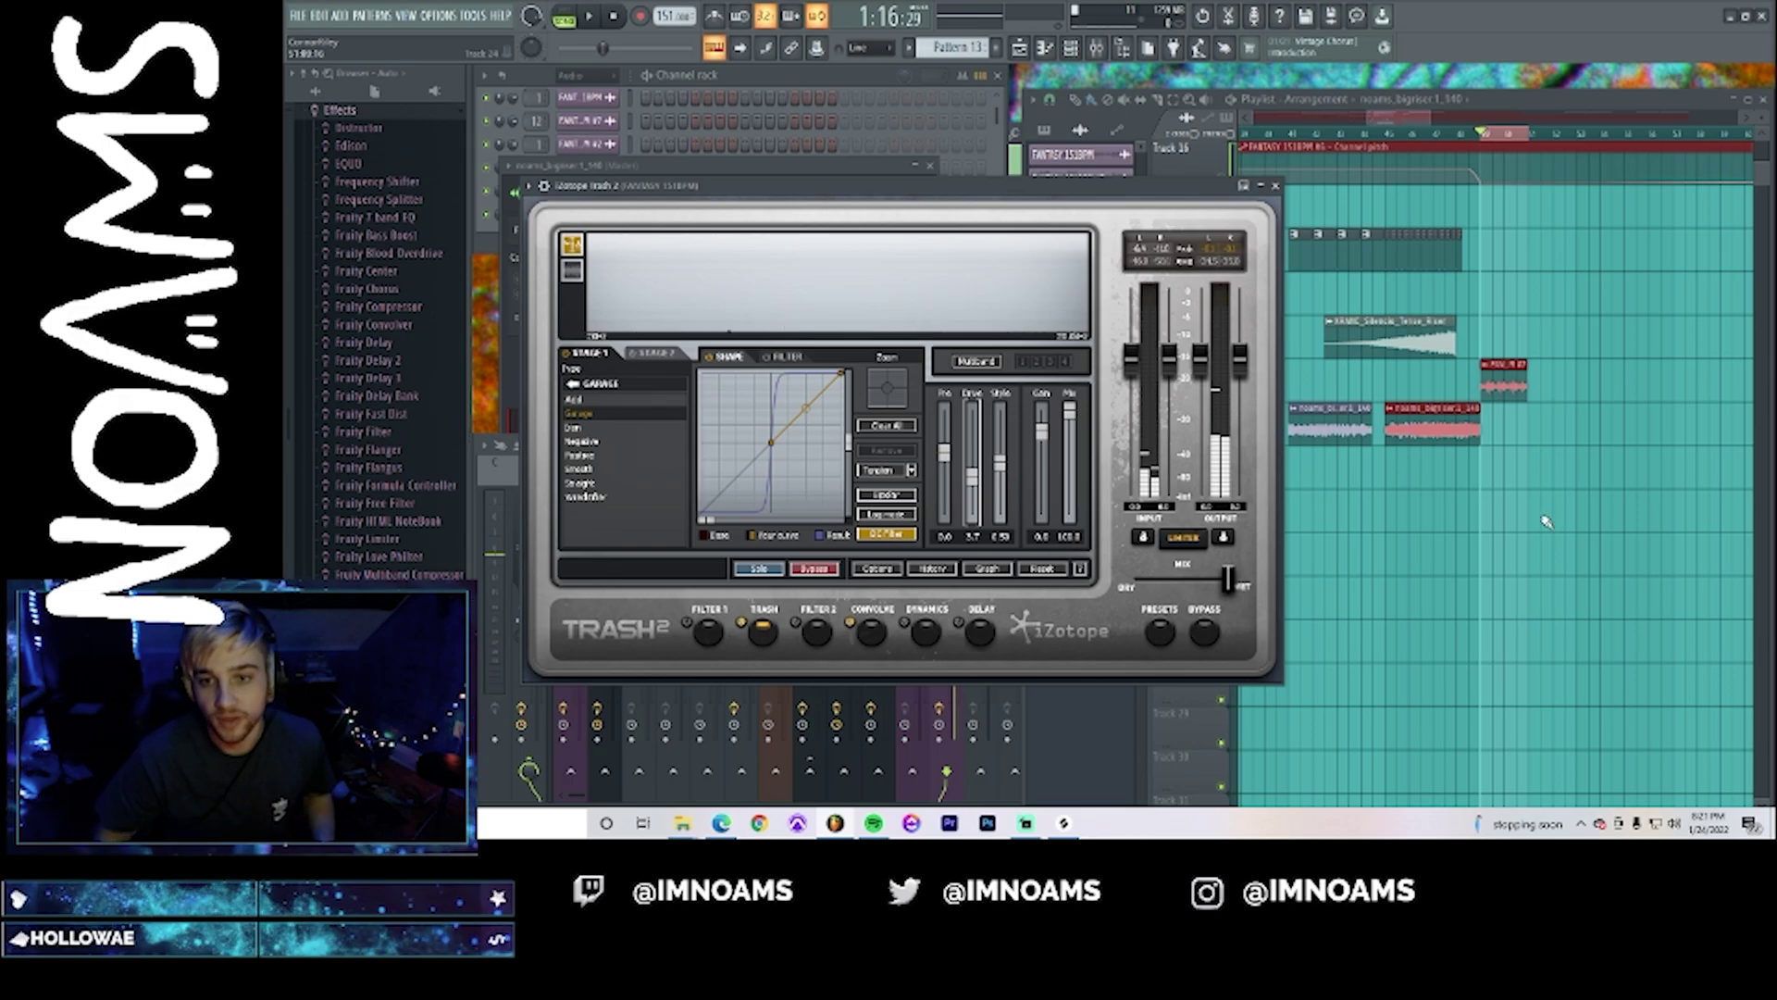
- Replay the looped Track 21 clip with the other tracks unmuted and lower the volume of its mixer insert 12
{"action": "left_click", "coordinate": [1584, 521]}
{"action": "scroll", "coordinate": [1564, 314], "scroll_direction": "up", "scroll_amount": 10}
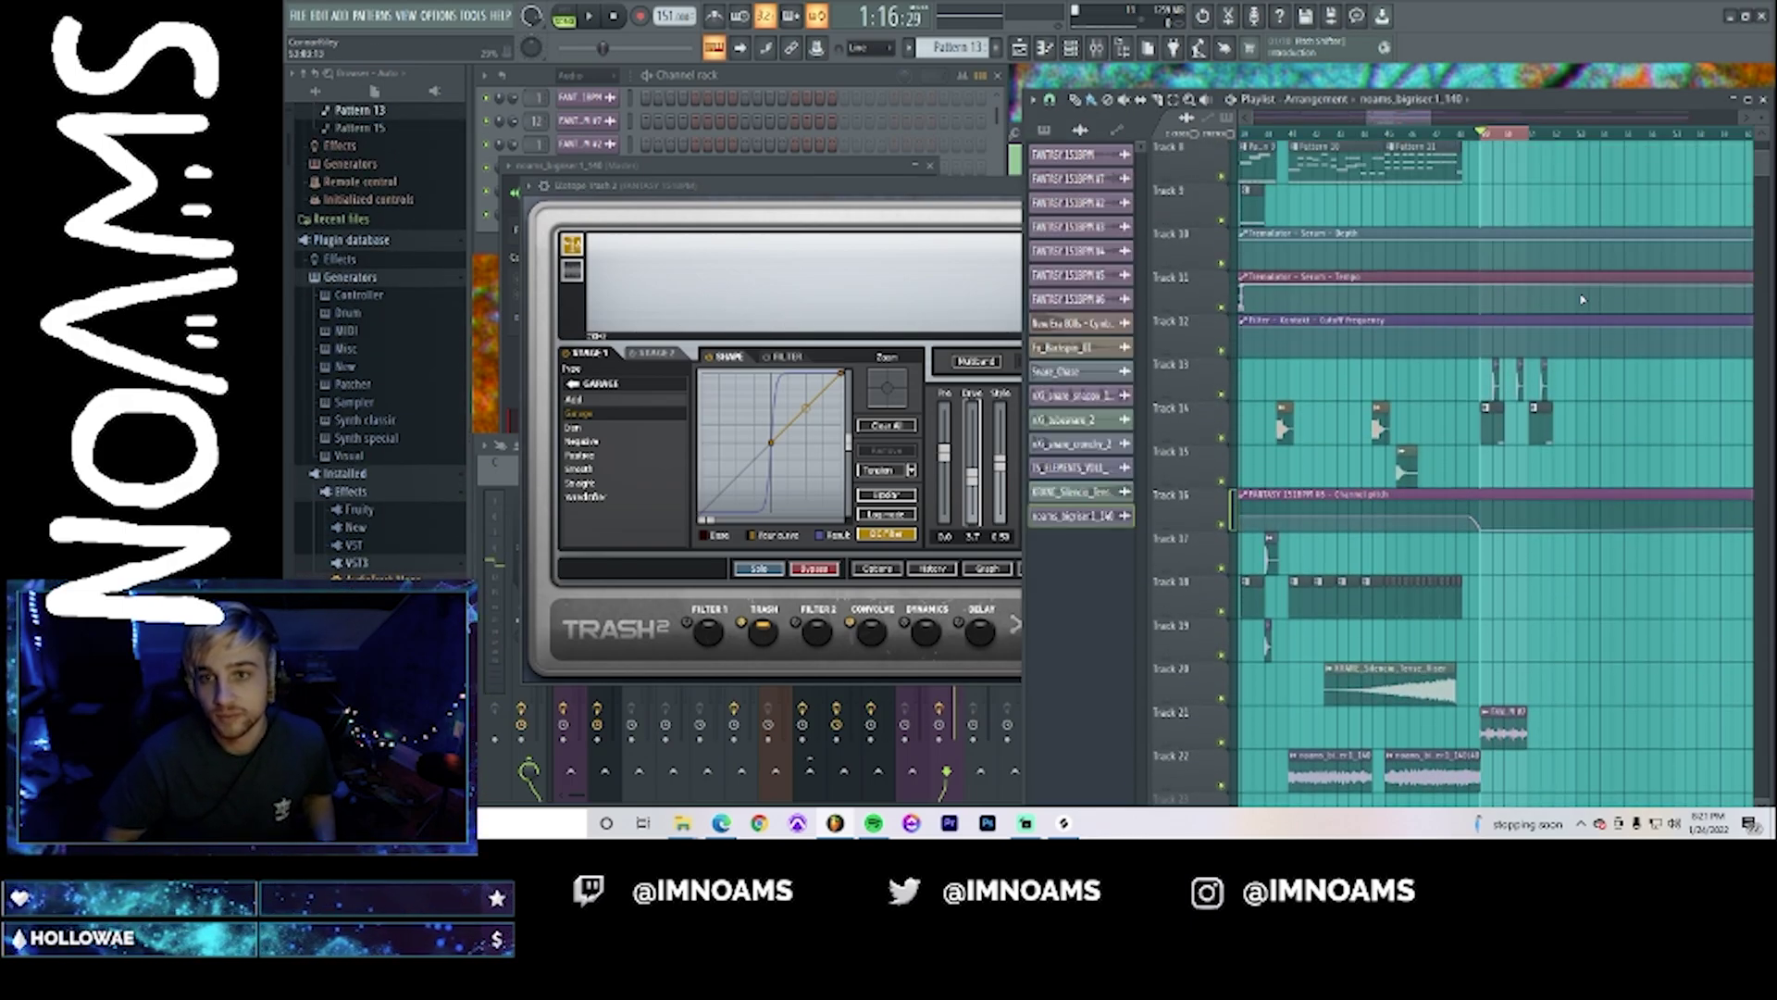
{"action": "scroll", "coordinate": [1578, 299], "scroll_direction": "down", "scroll_amount": 8}
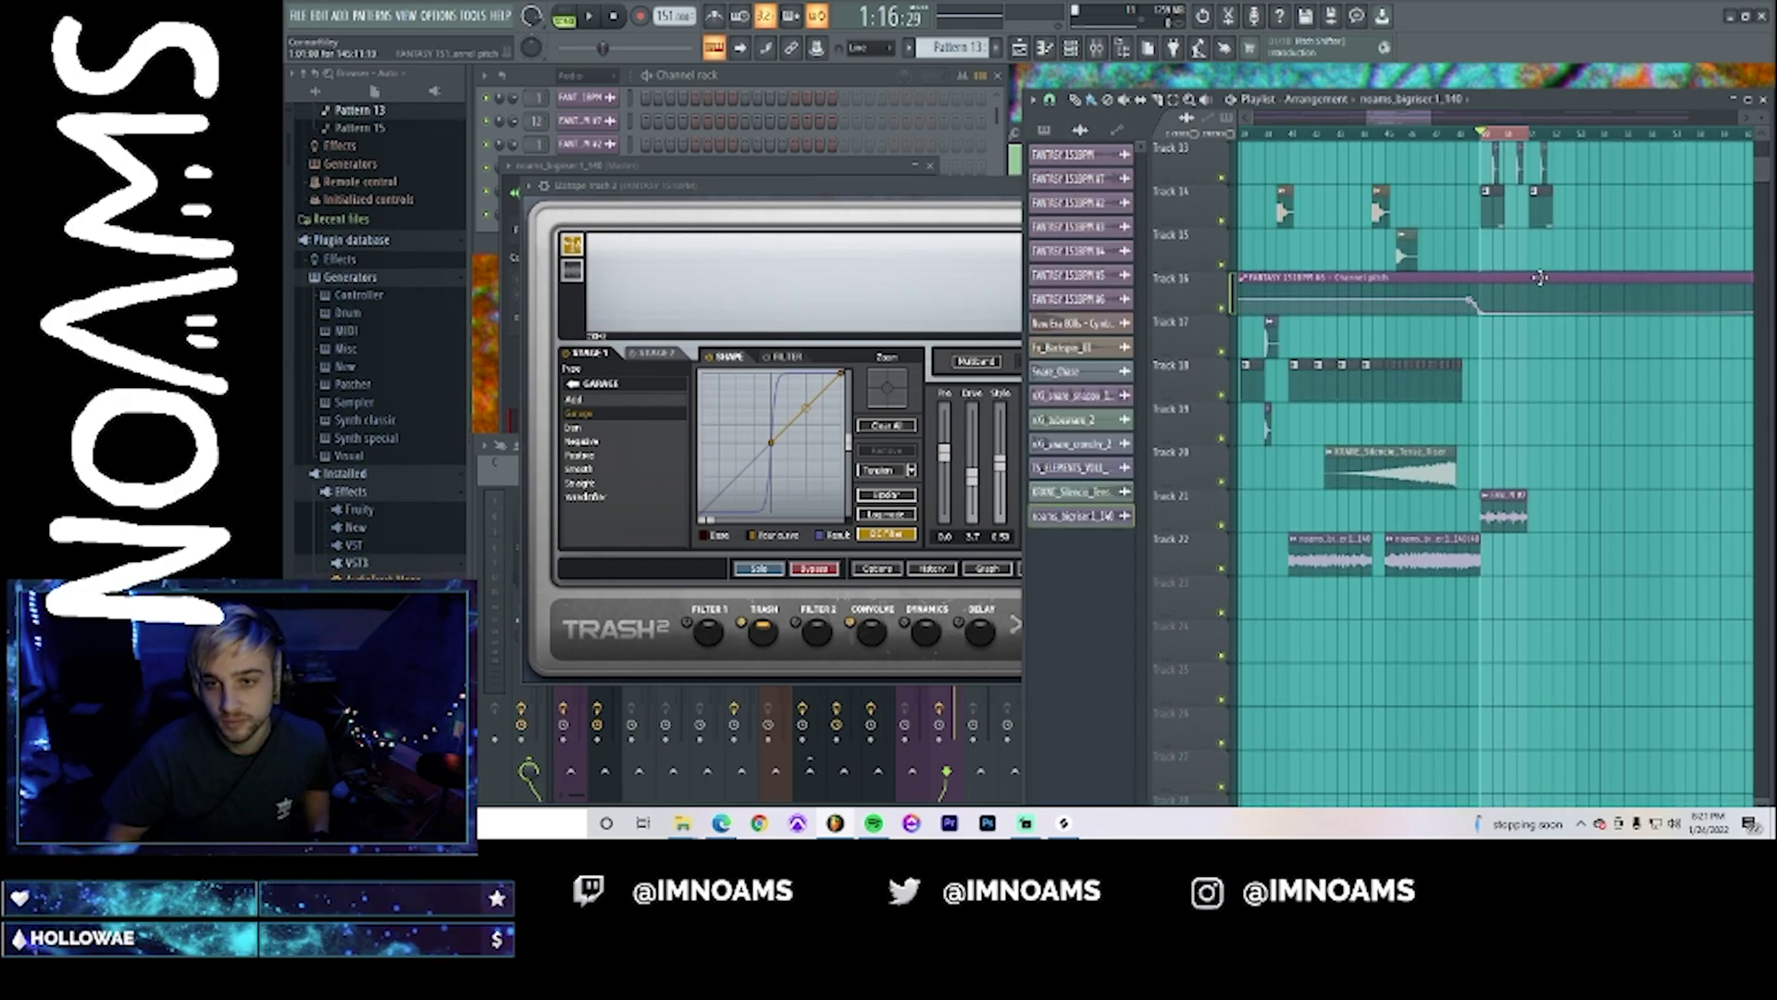
{"action": "scroll", "coordinate": [1619, 183], "scroll_direction": "up", "scroll_amount": 5}
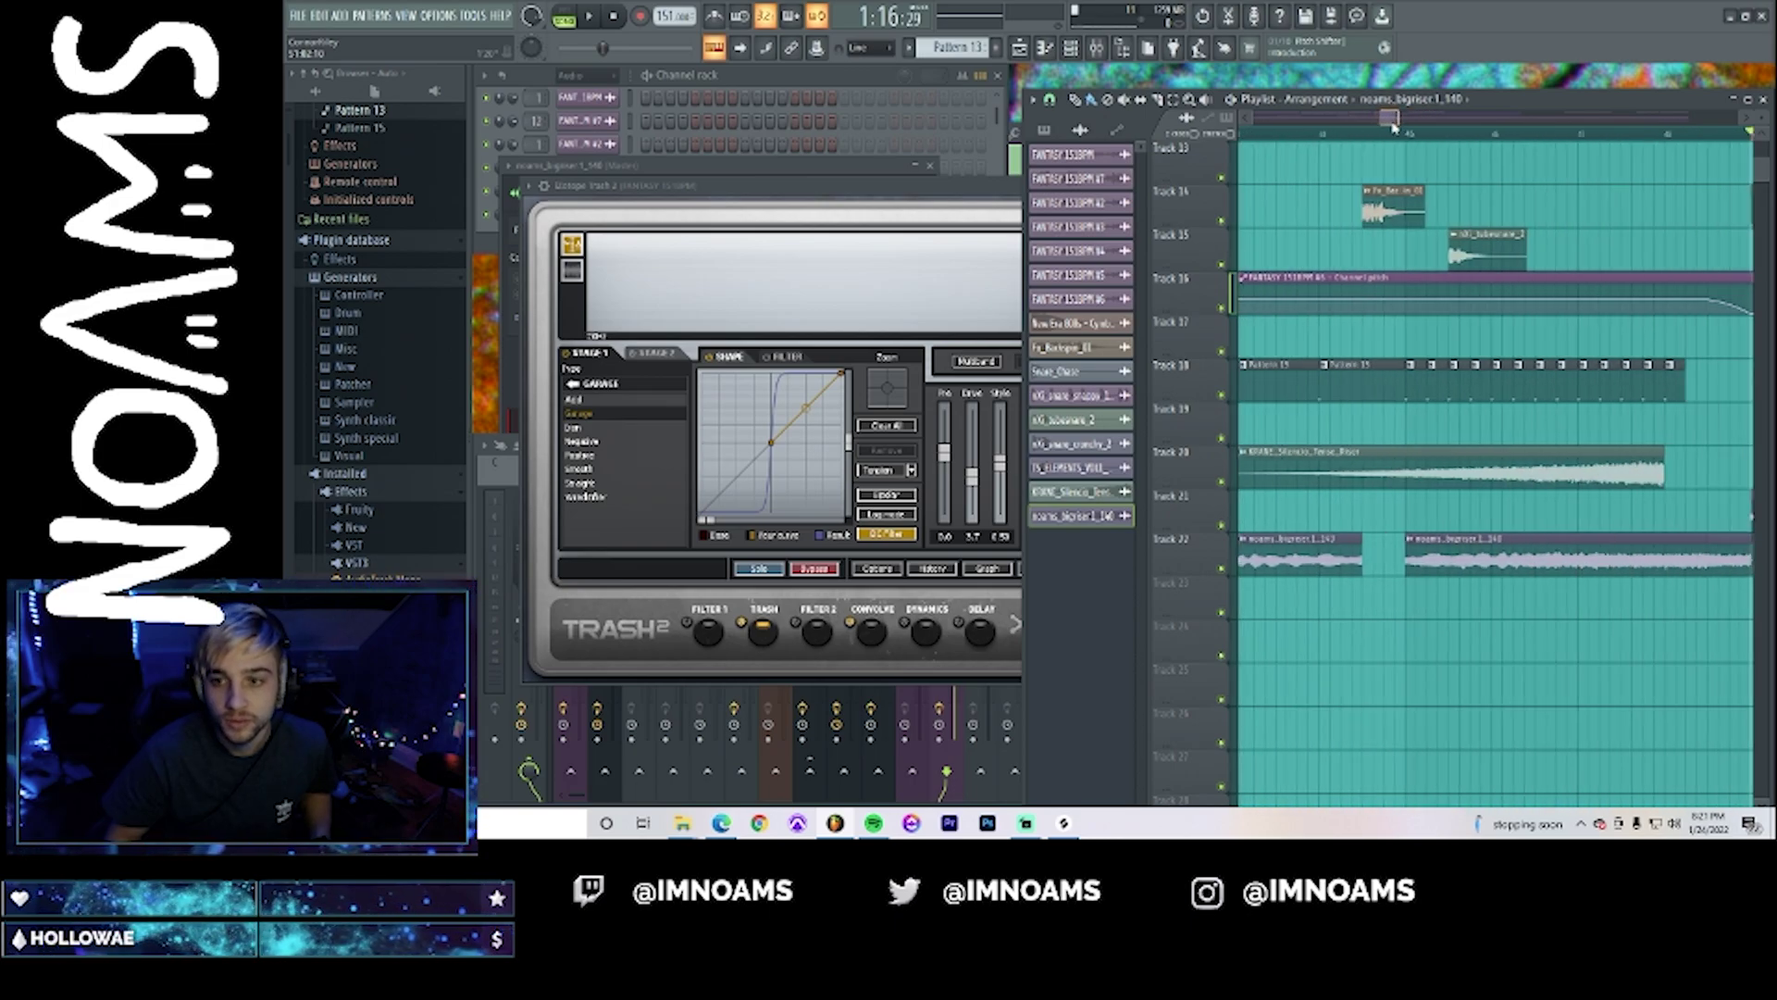
{"action": "left_click_drag", "start_coordinate": [1388, 120], "coordinate": [1425, 118]}
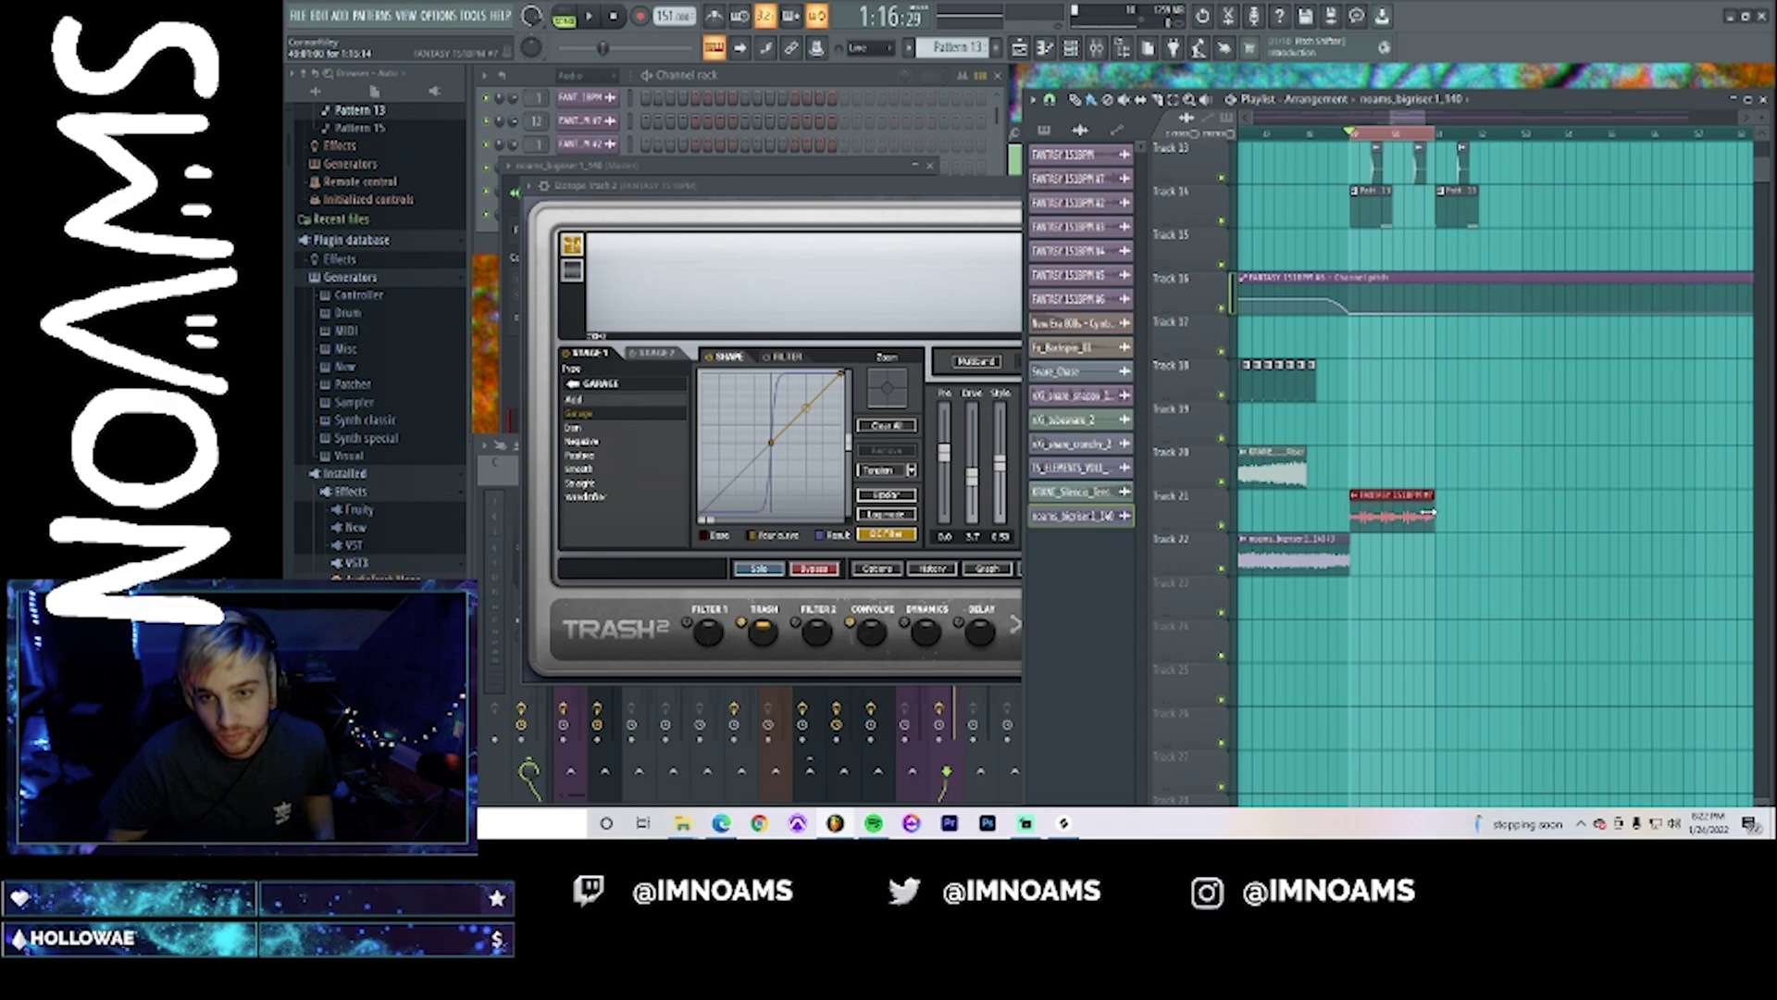
{"action": "key", "text": "space"}
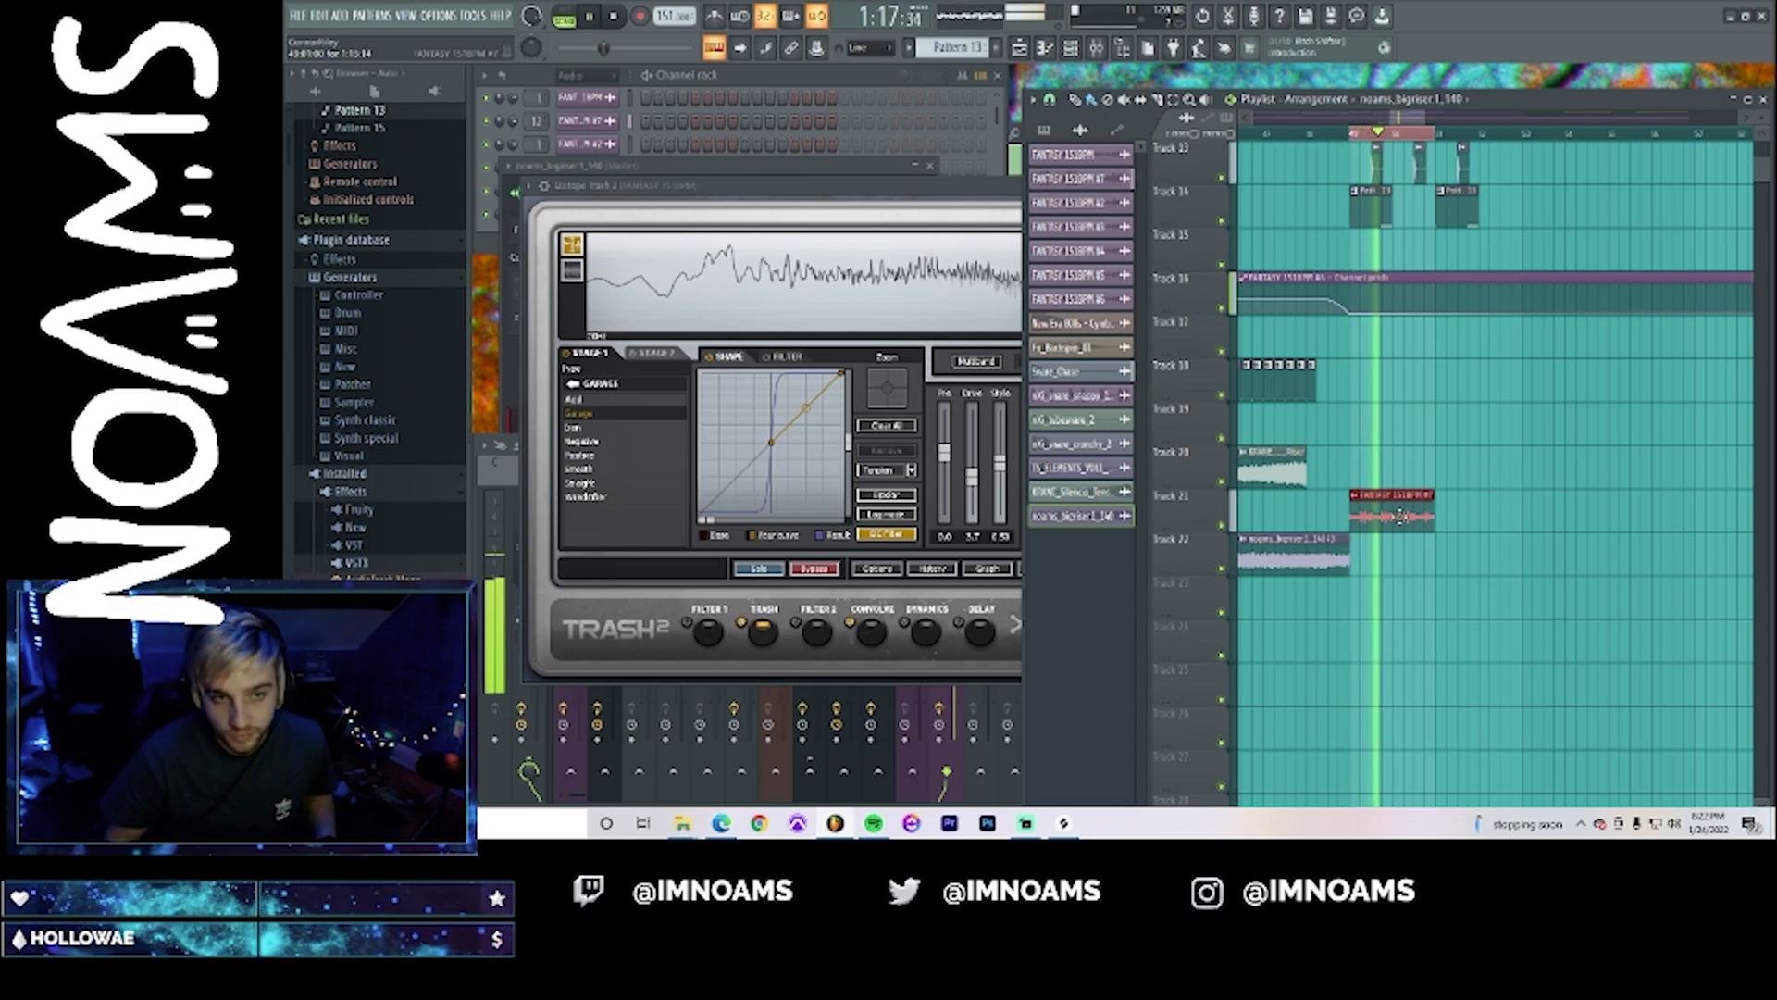
{"action": "key", "text": "F9"}
{"action": "key", "text": "space"}
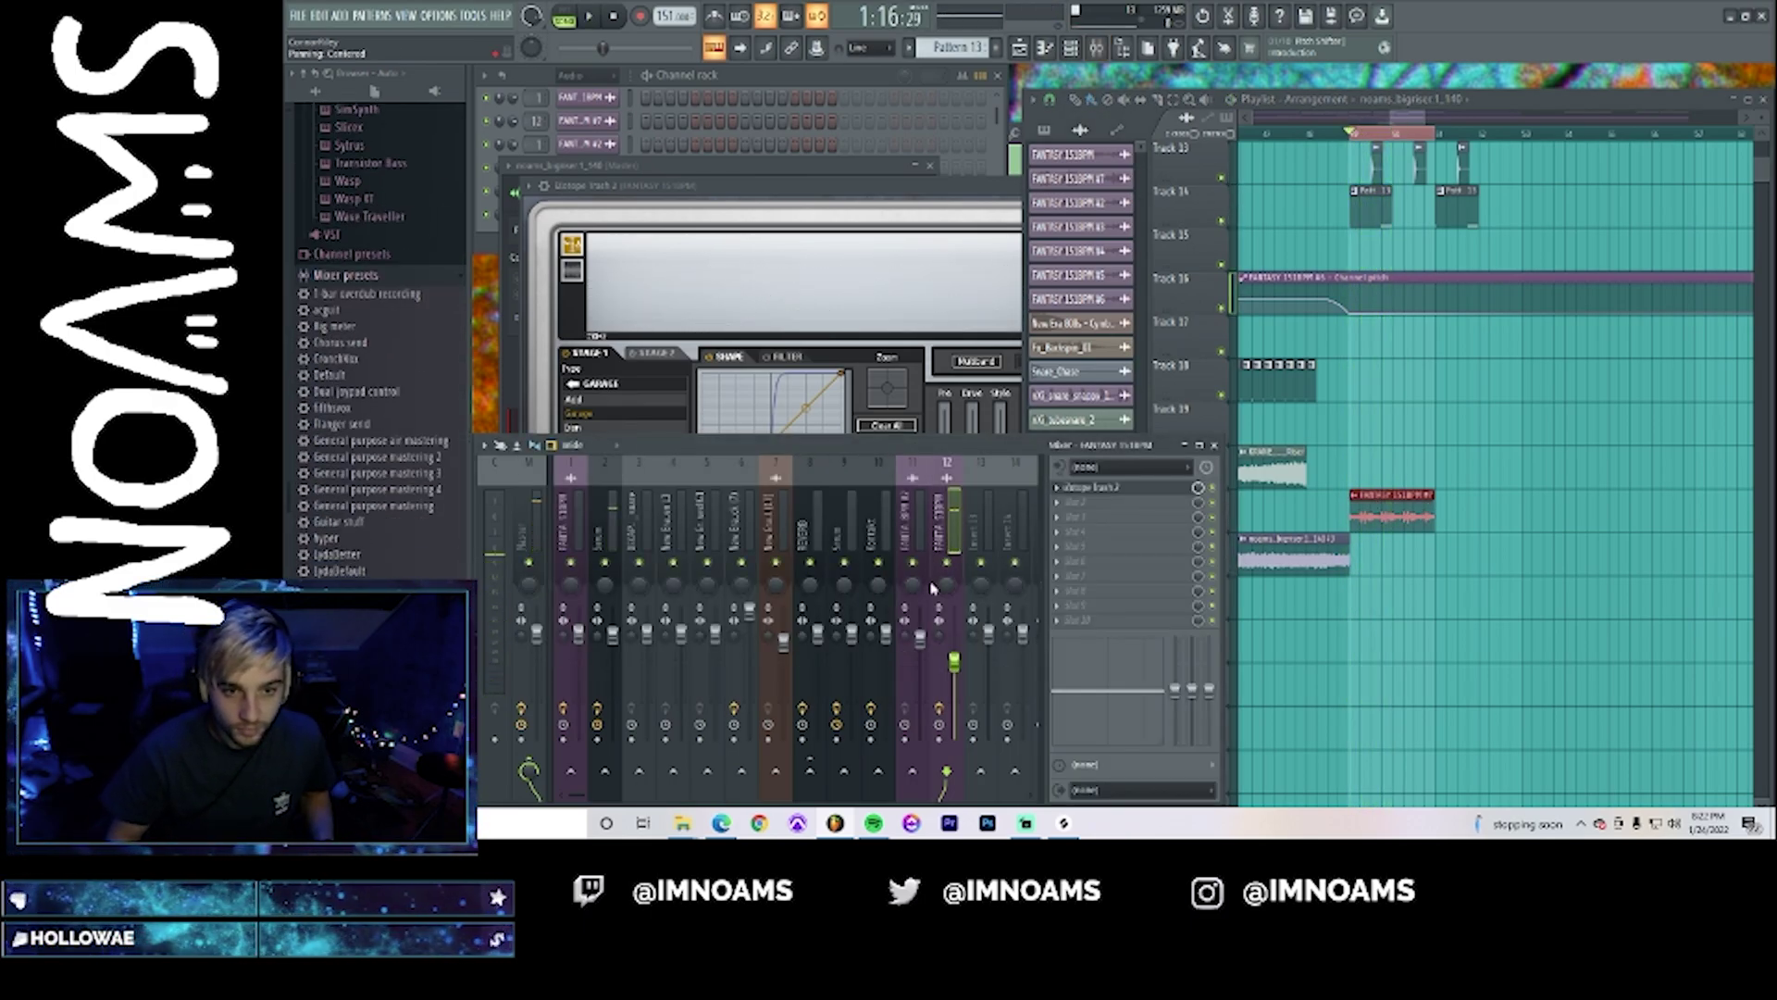
{"action": "key", "text": "space"}
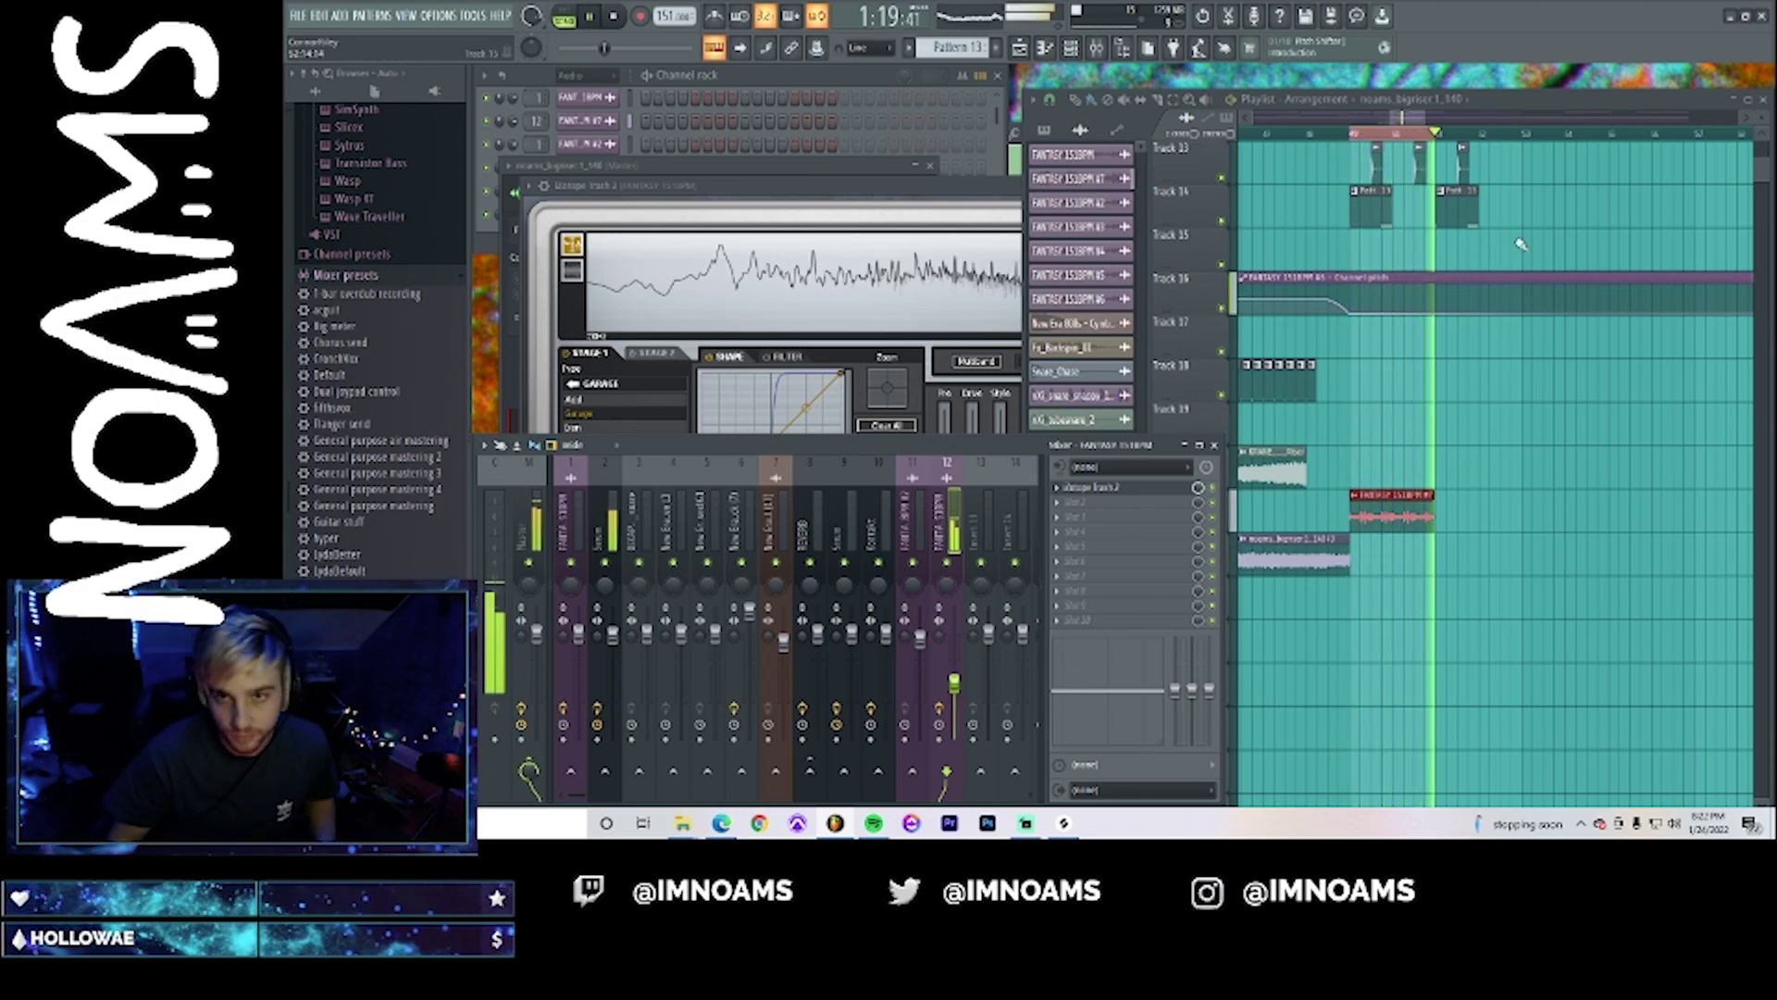
- Extend the loop to twice its length and duplicate the Track 21 vocal clip directly after itself
{"action": "left_click", "coordinate": [1530, 137], "text": "ctrl+shift"}
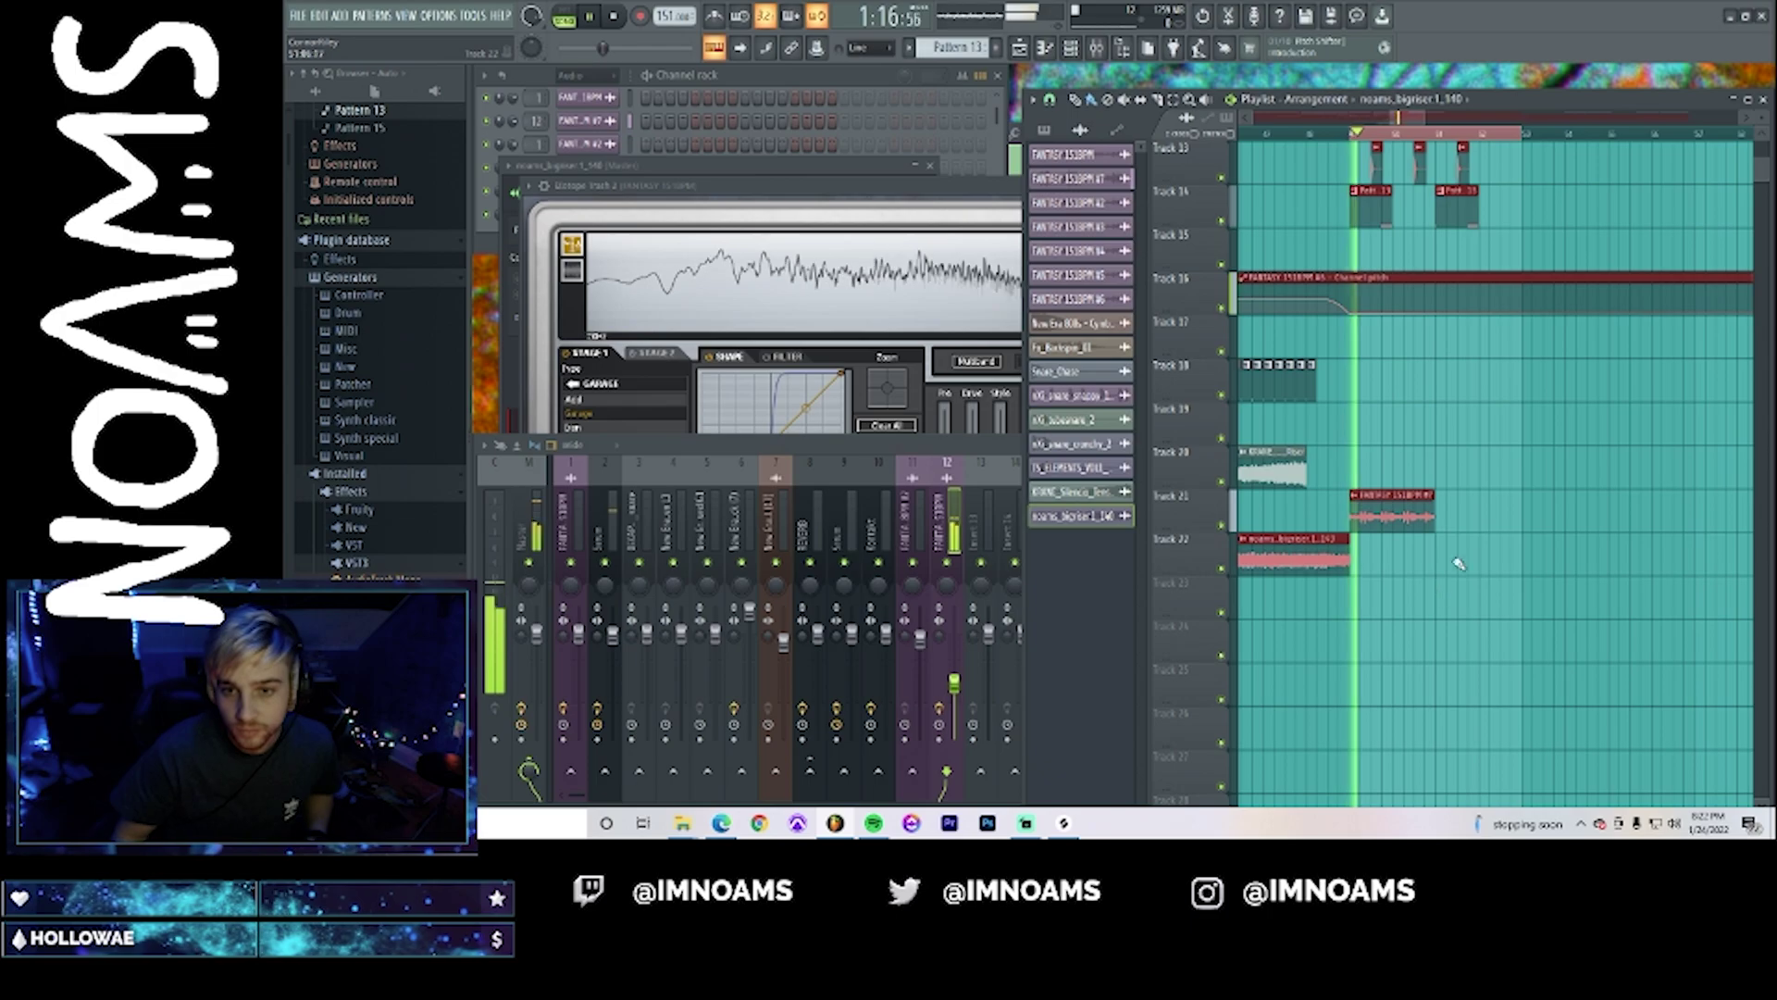
{"action": "left_click_drag", "start_coordinate": [1456, 559], "coordinate": [1380, 508]}
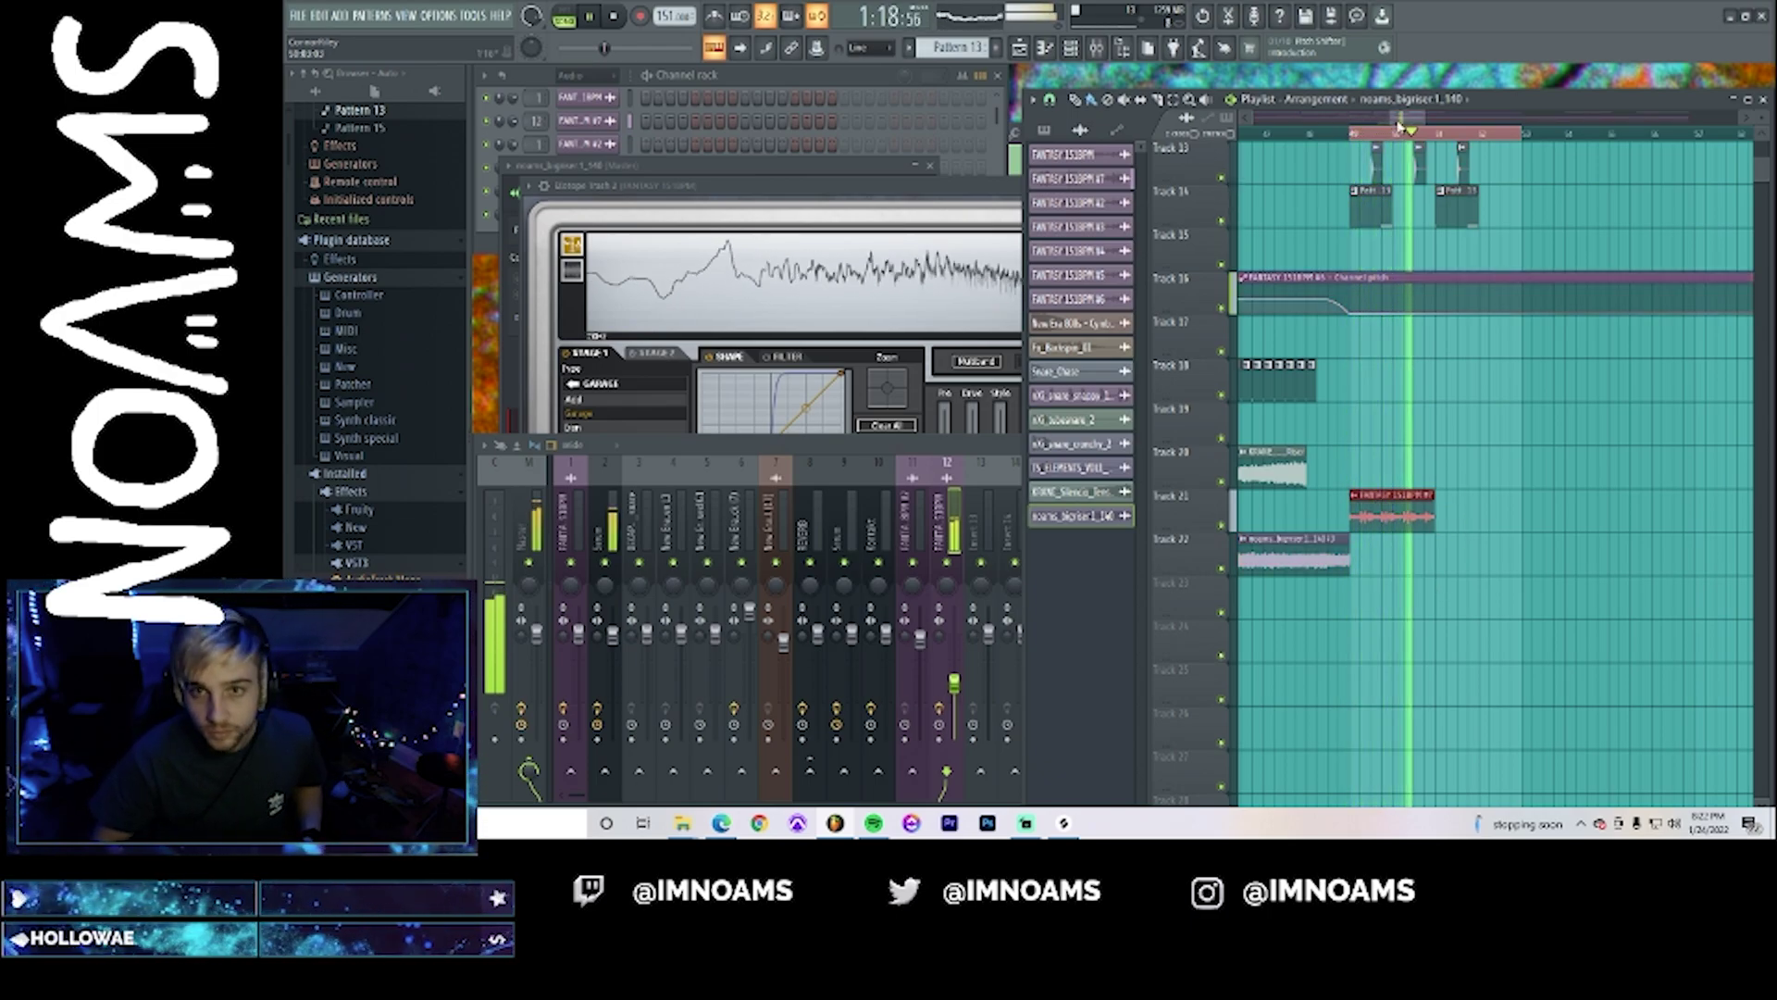
{"action": "left_click_drag", "start_coordinate": [1398, 120], "coordinate": [1282, 121]}
{"action": "key", "text": "ctrl+b"}
{"action": "key", "text": "space"}
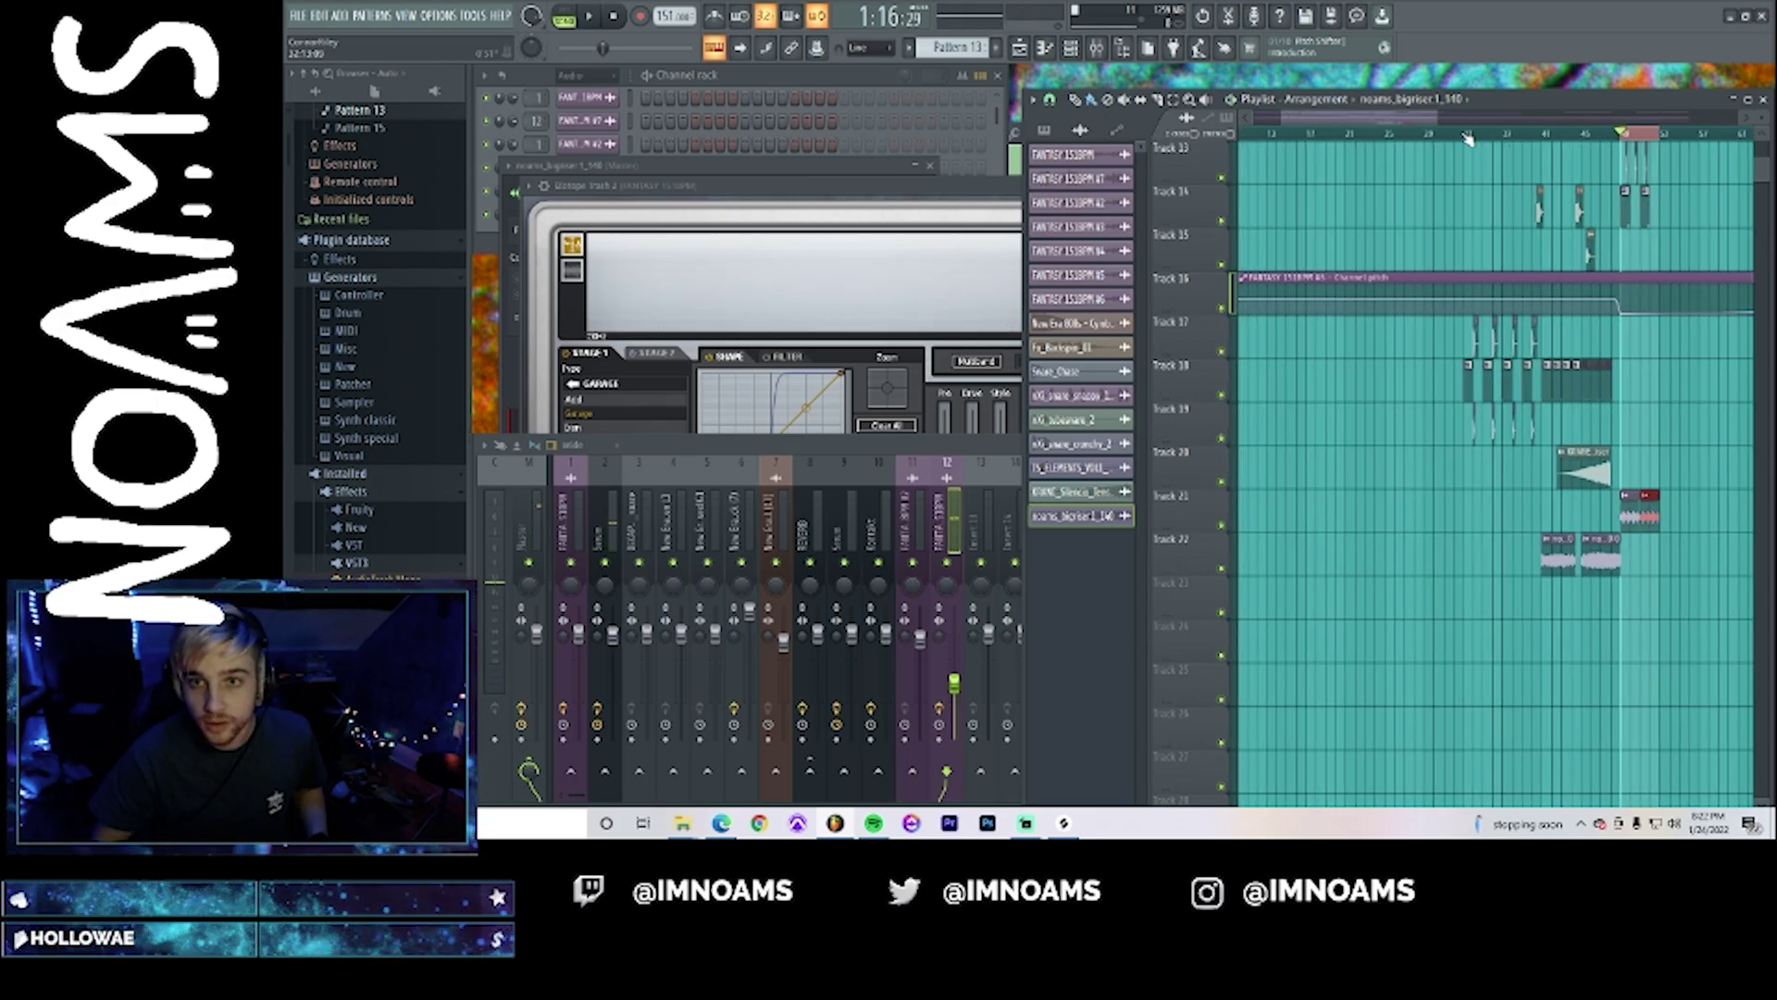
- Play the arrangement from the start of the buildup and clear the loop selection
{"action": "left_click", "coordinate": [1468, 138]}
{"action": "key", "text": "space"}
{"action": "left_click", "coordinate": [1467, 138], "text": "ctrl+shift"}
{"action": "left_click", "coordinate": [1468, 139]}
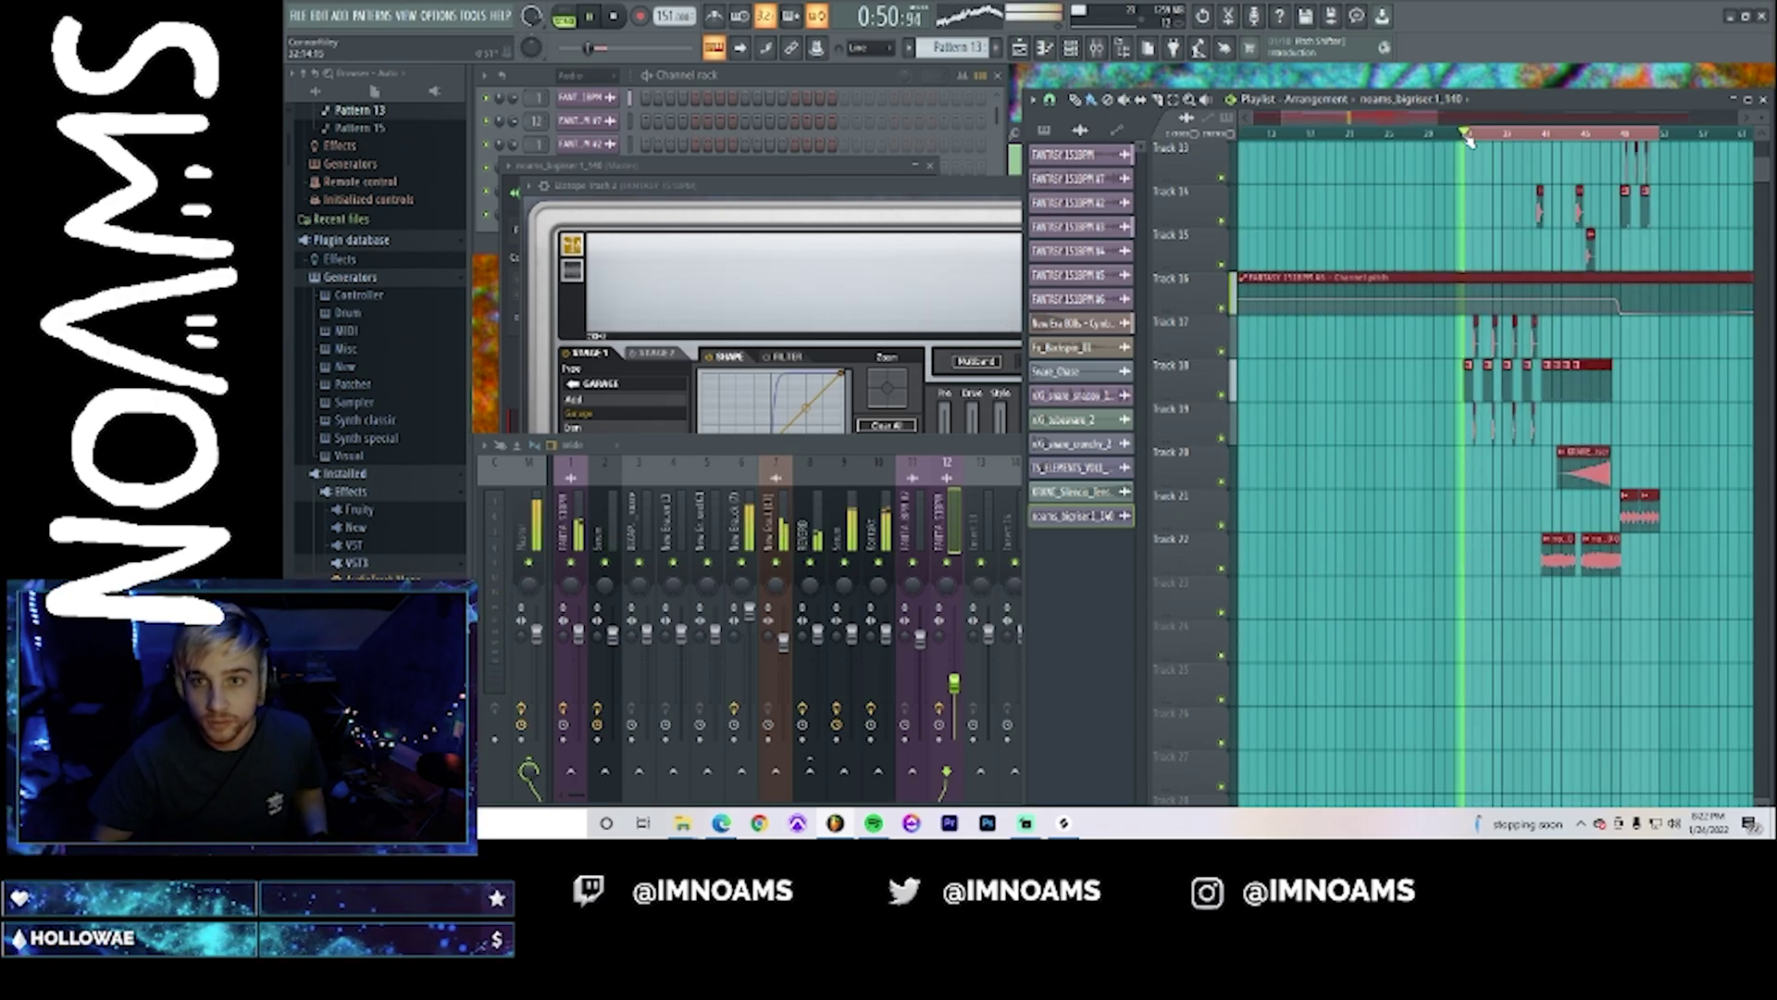
{"action": "left_click", "coordinate": [1468, 139]}
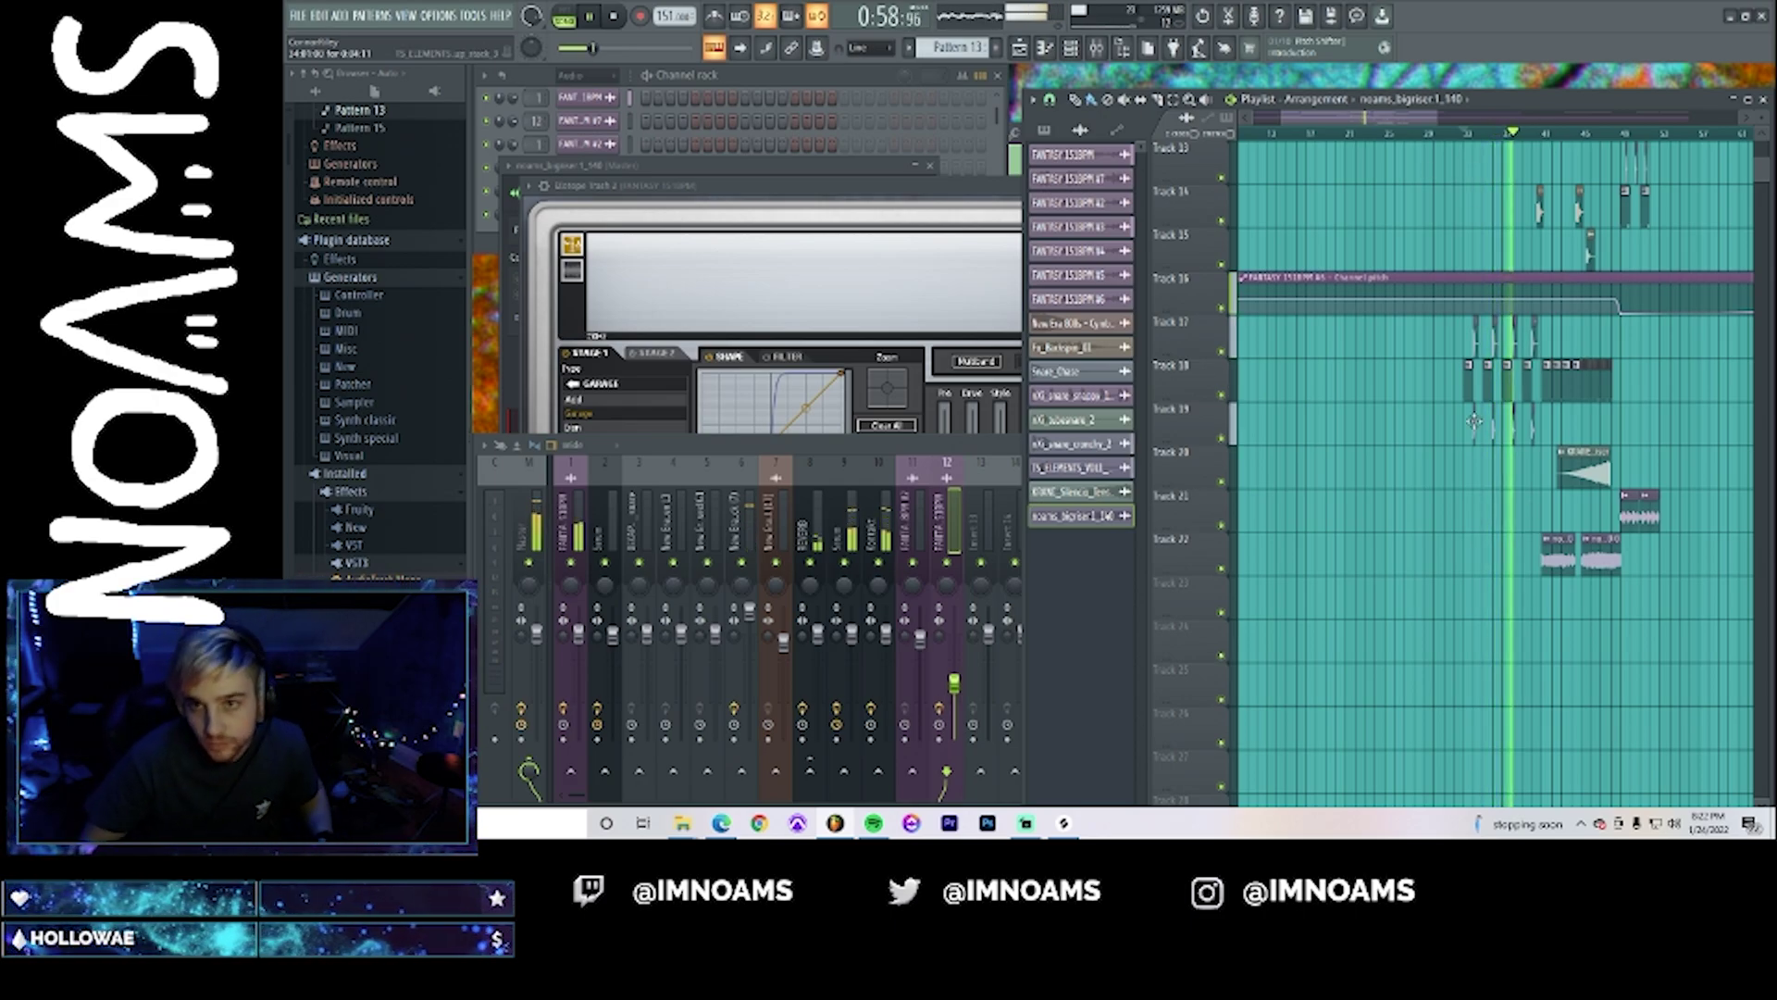
- Add a dip to the Tremolator - Serum - Depth automation that curves back up to full at the drop
{"action": "scroll", "coordinate": [1475, 422], "scroll_direction": "up", "scroll_amount": 6}
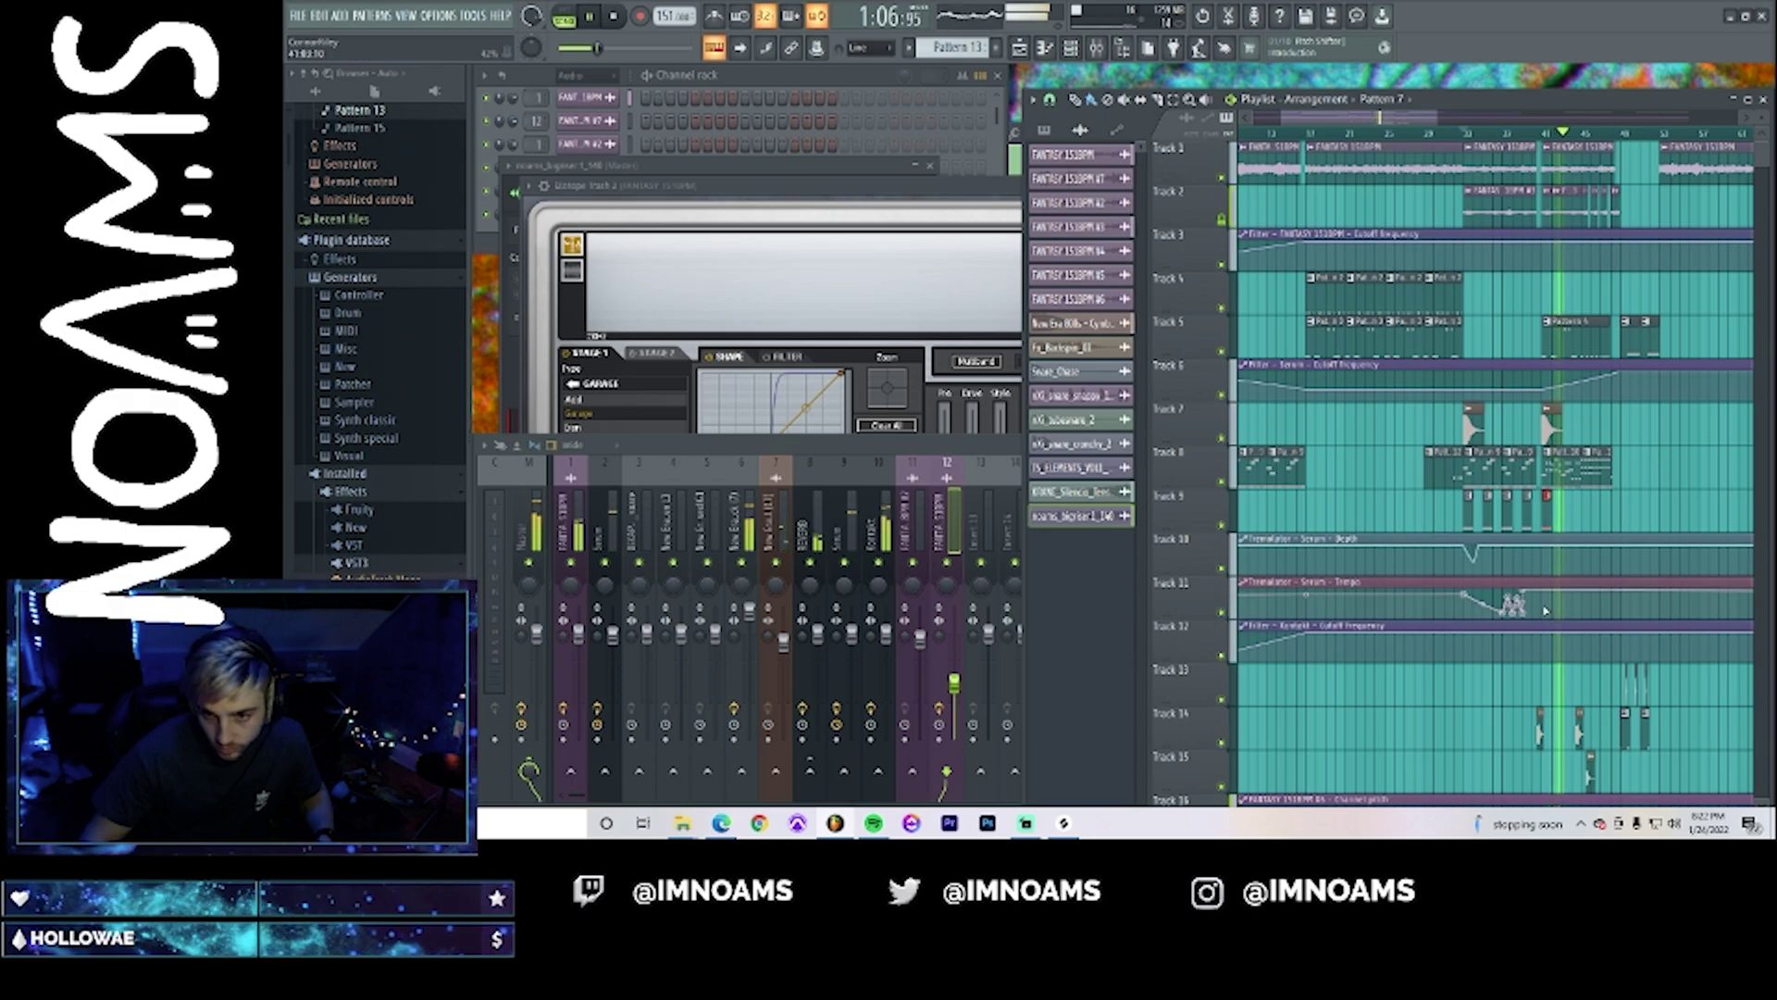
{"action": "left_click_drag", "start_coordinate": [1543, 548], "coordinate": [1622, 552]}
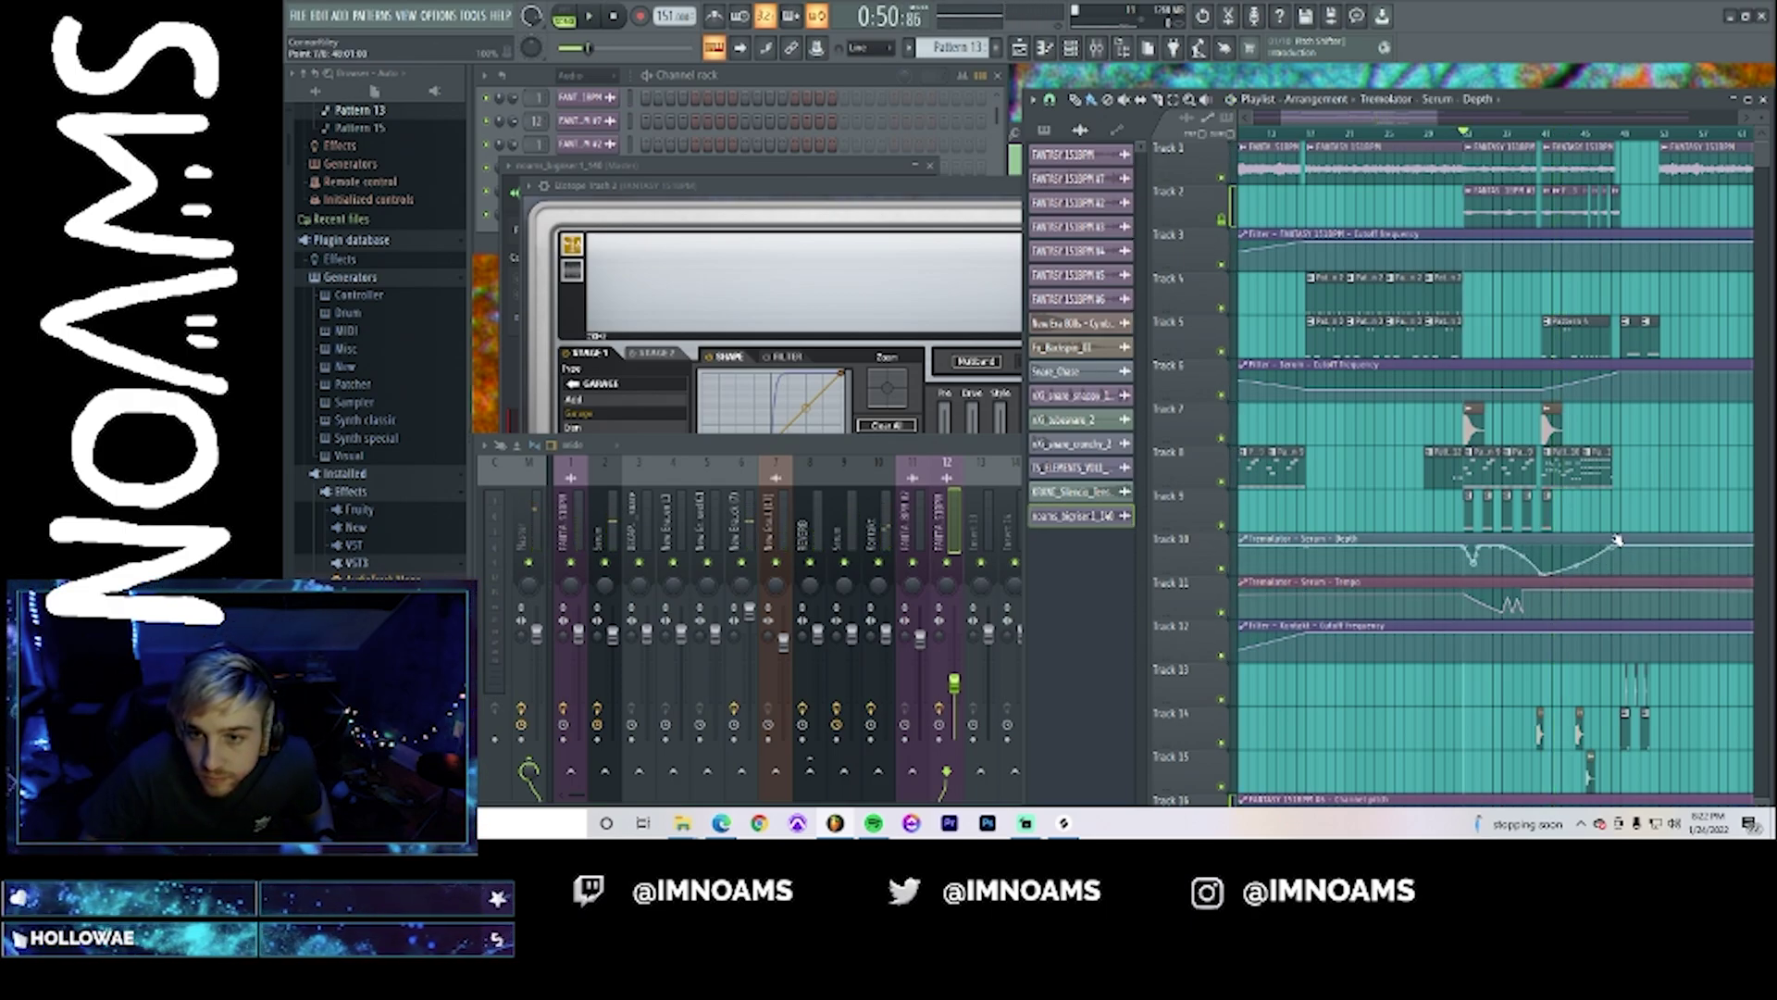
- Open Pattern 7's Serum channel and bring up its mixer insert 9
{"action": "double_click", "coordinate": [1547, 521]}
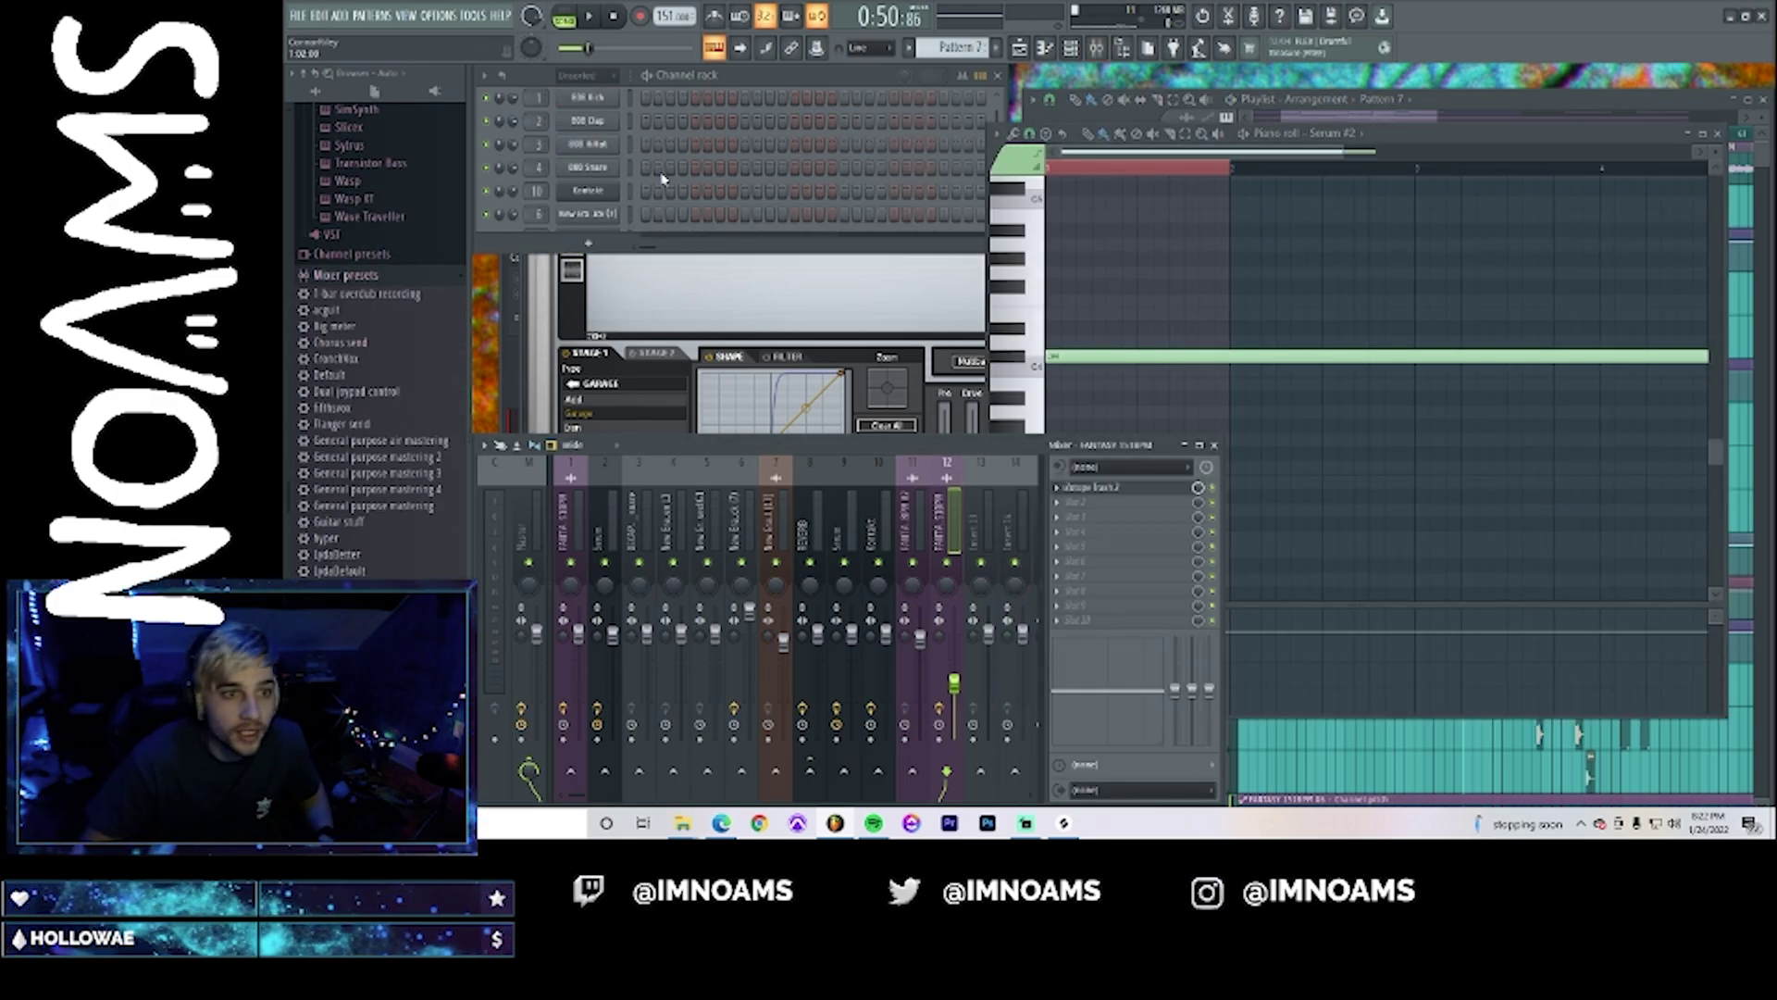
{"action": "scroll", "coordinate": [648, 176], "scroll_direction": "down", "scroll_amount": 3}
{"action": "left_click", "coordinate": [587, 181]}
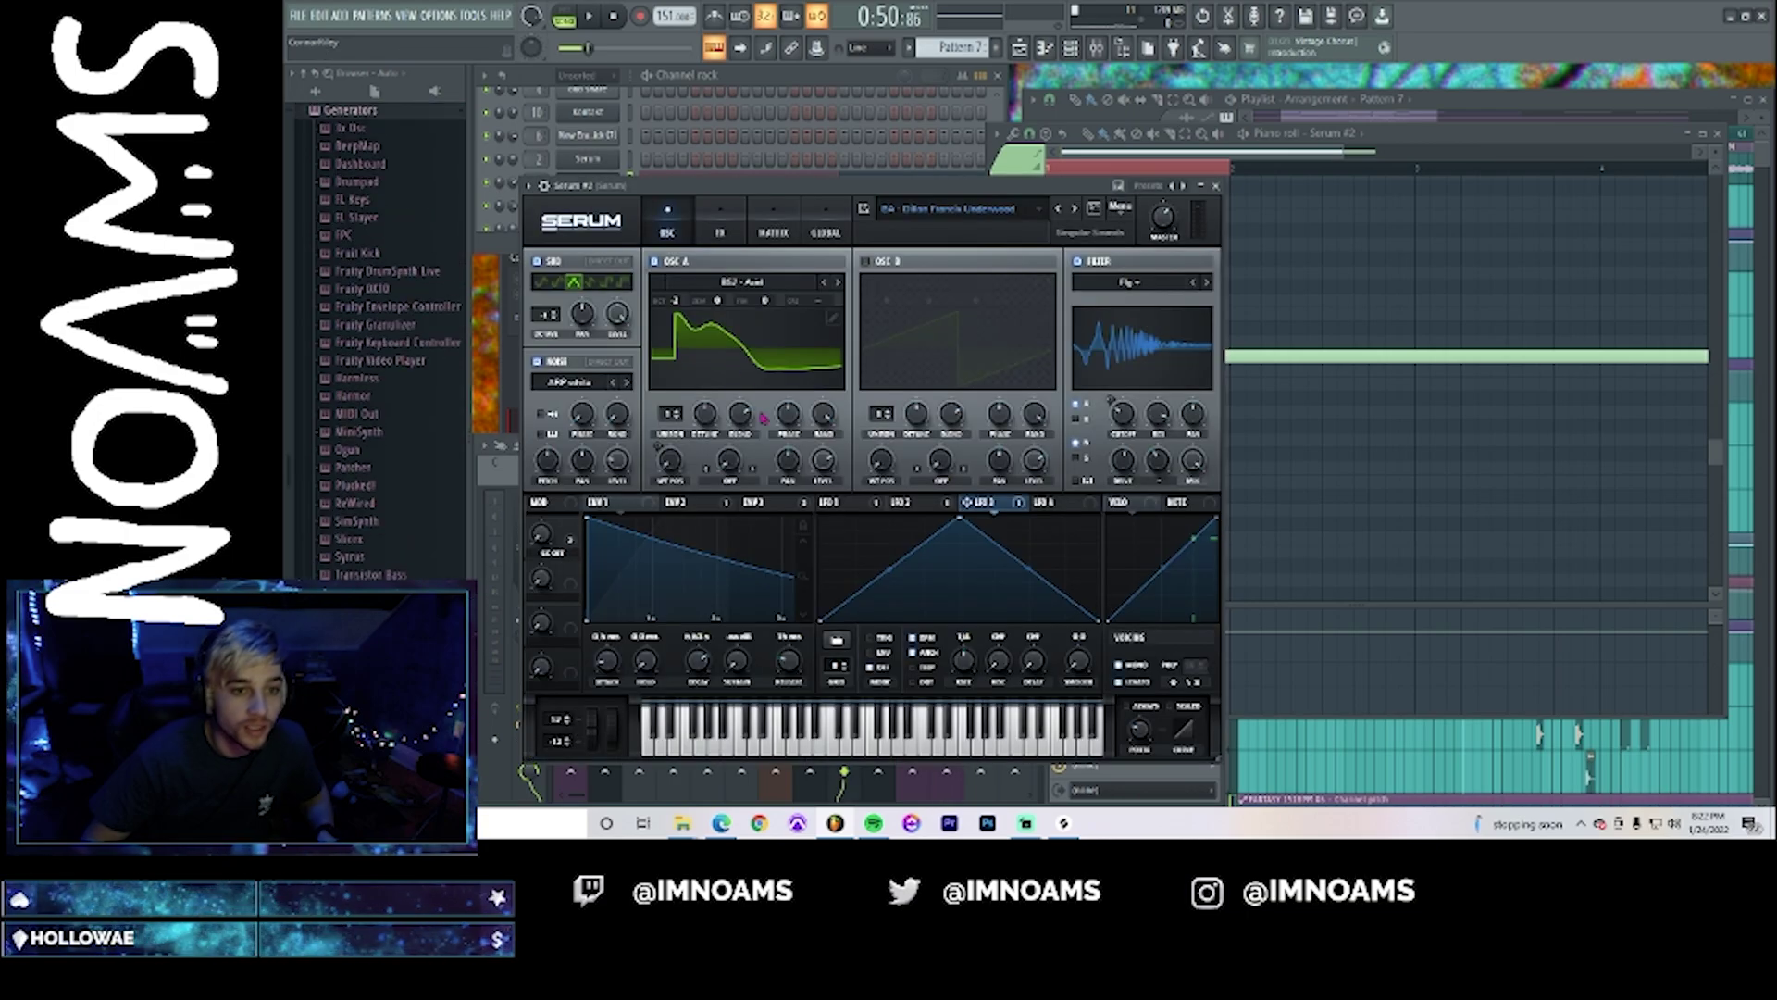
{"action": "key", "text": "F9"}
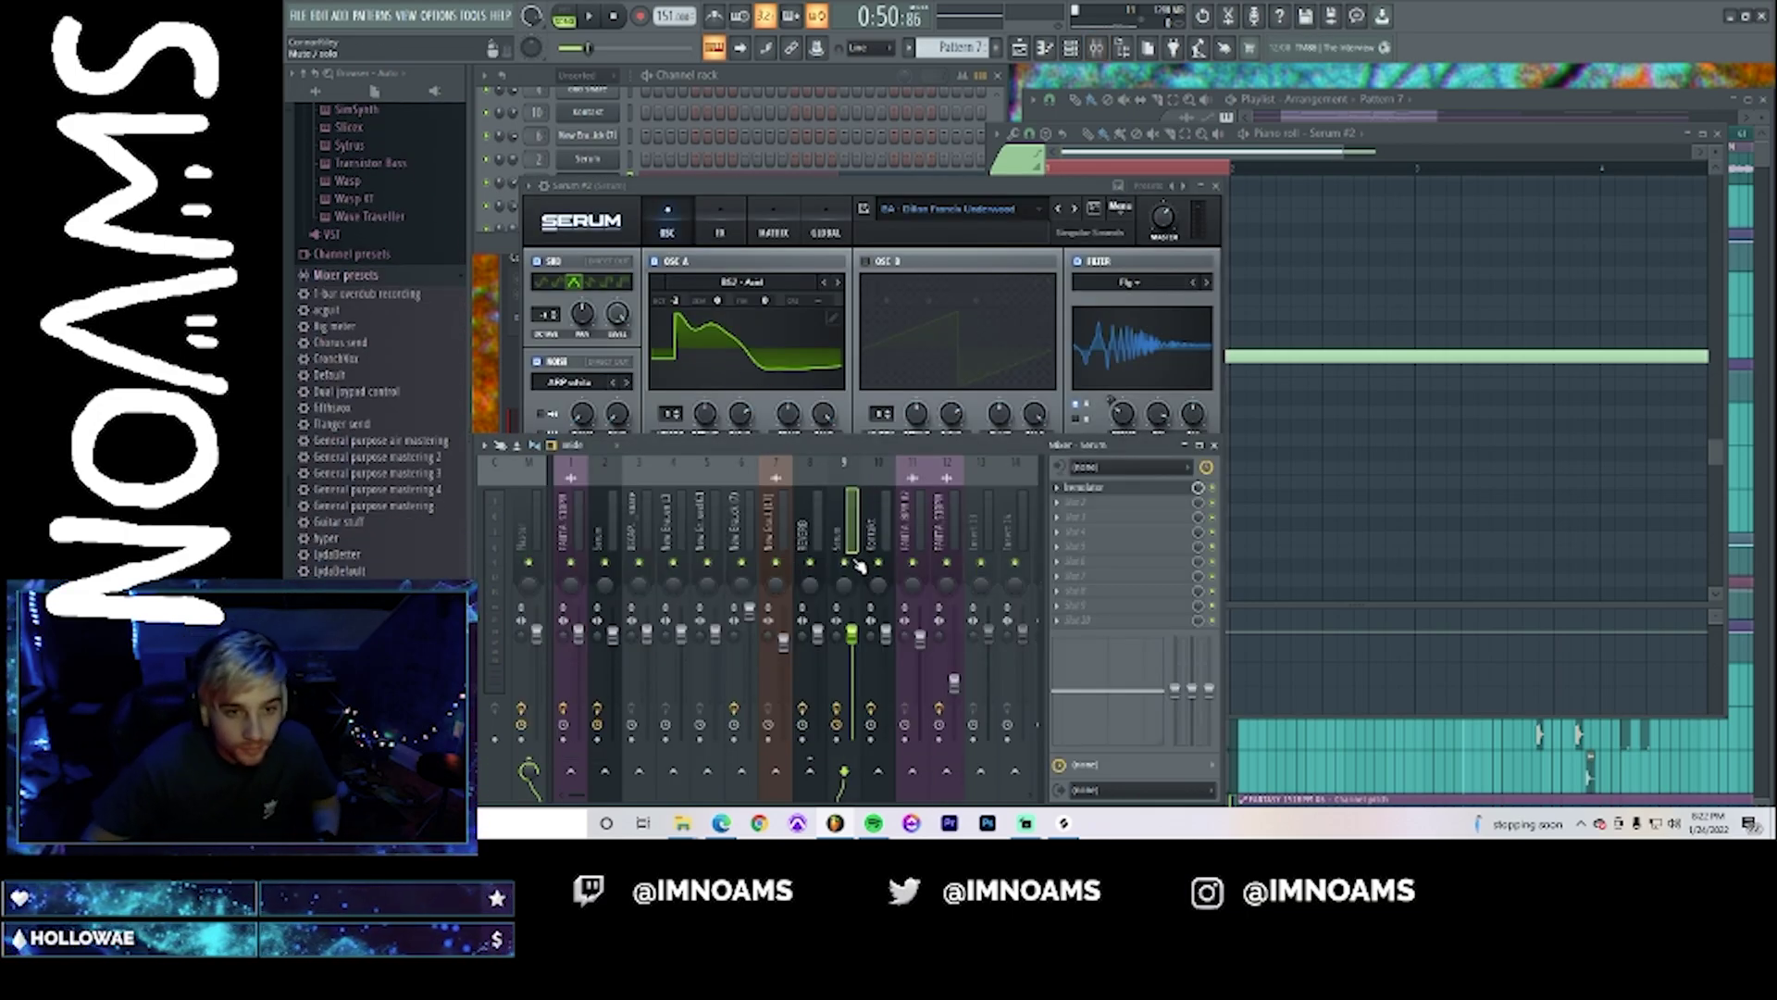
- Load Fruity Filter into slot 5 of the Serum insert, lower its cutoff frequency and turn up its high pass
{"action": "left_click", "coordinate": [1071, 527]}
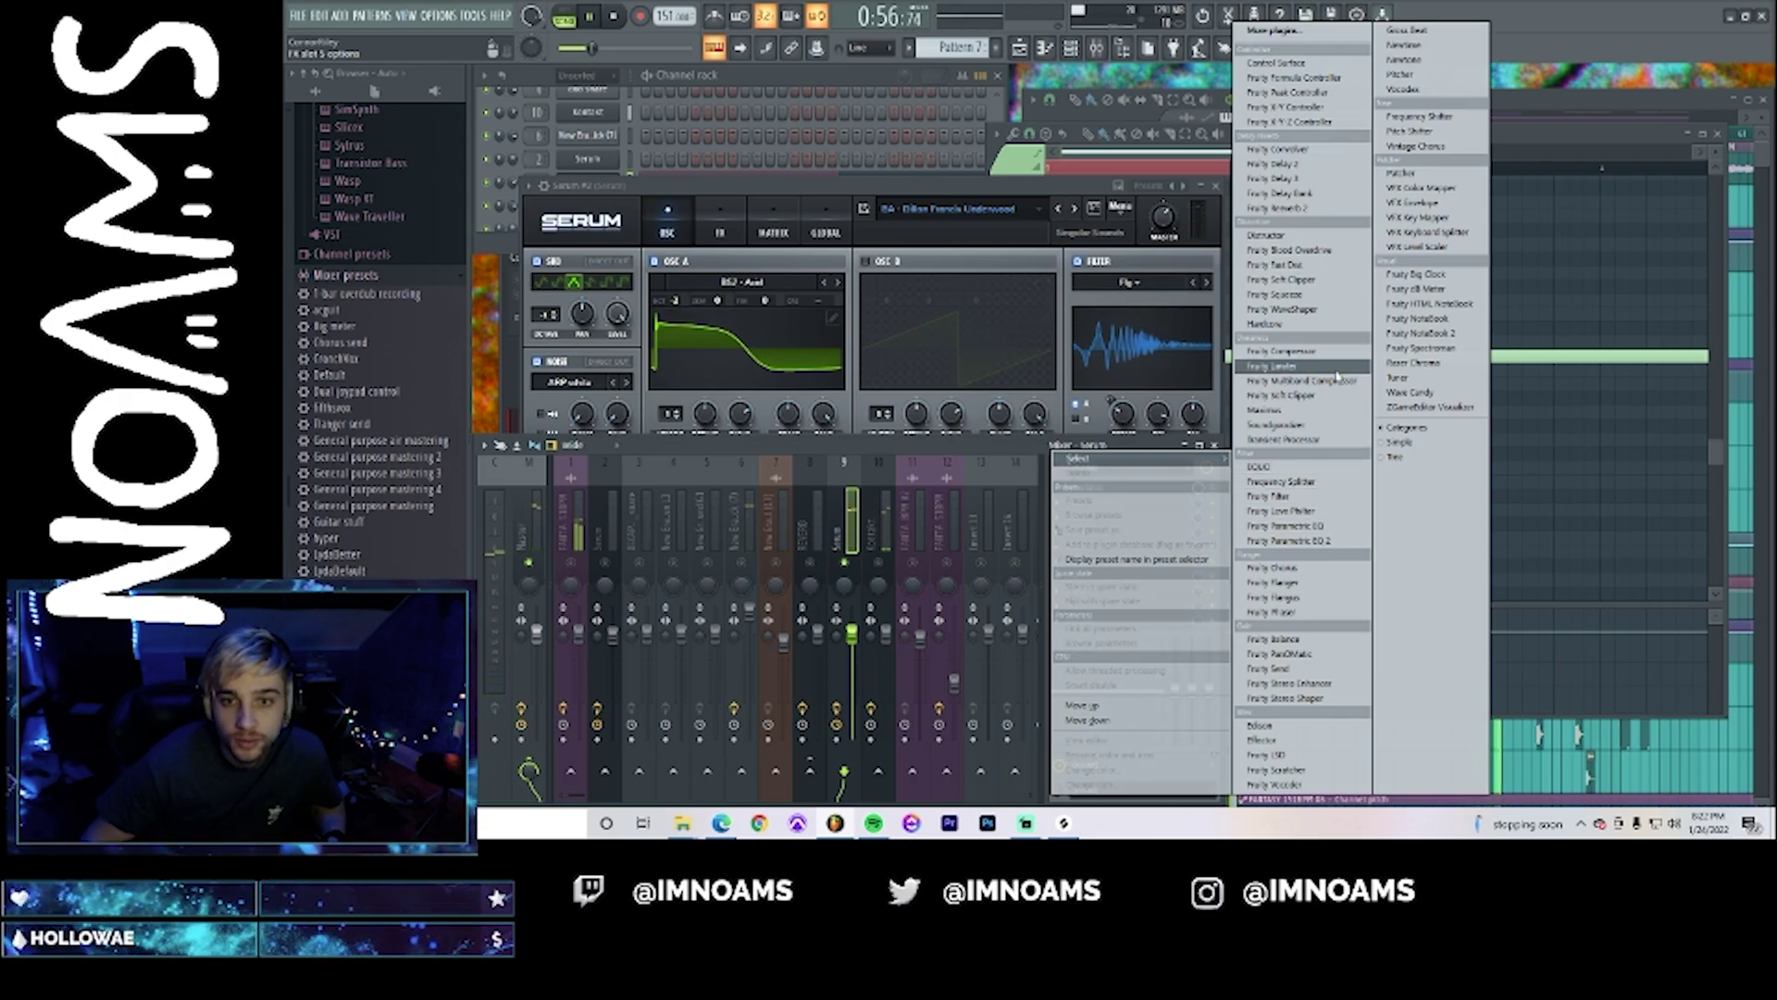
{"action": "left_click", "coordinate": [1282, 496]}
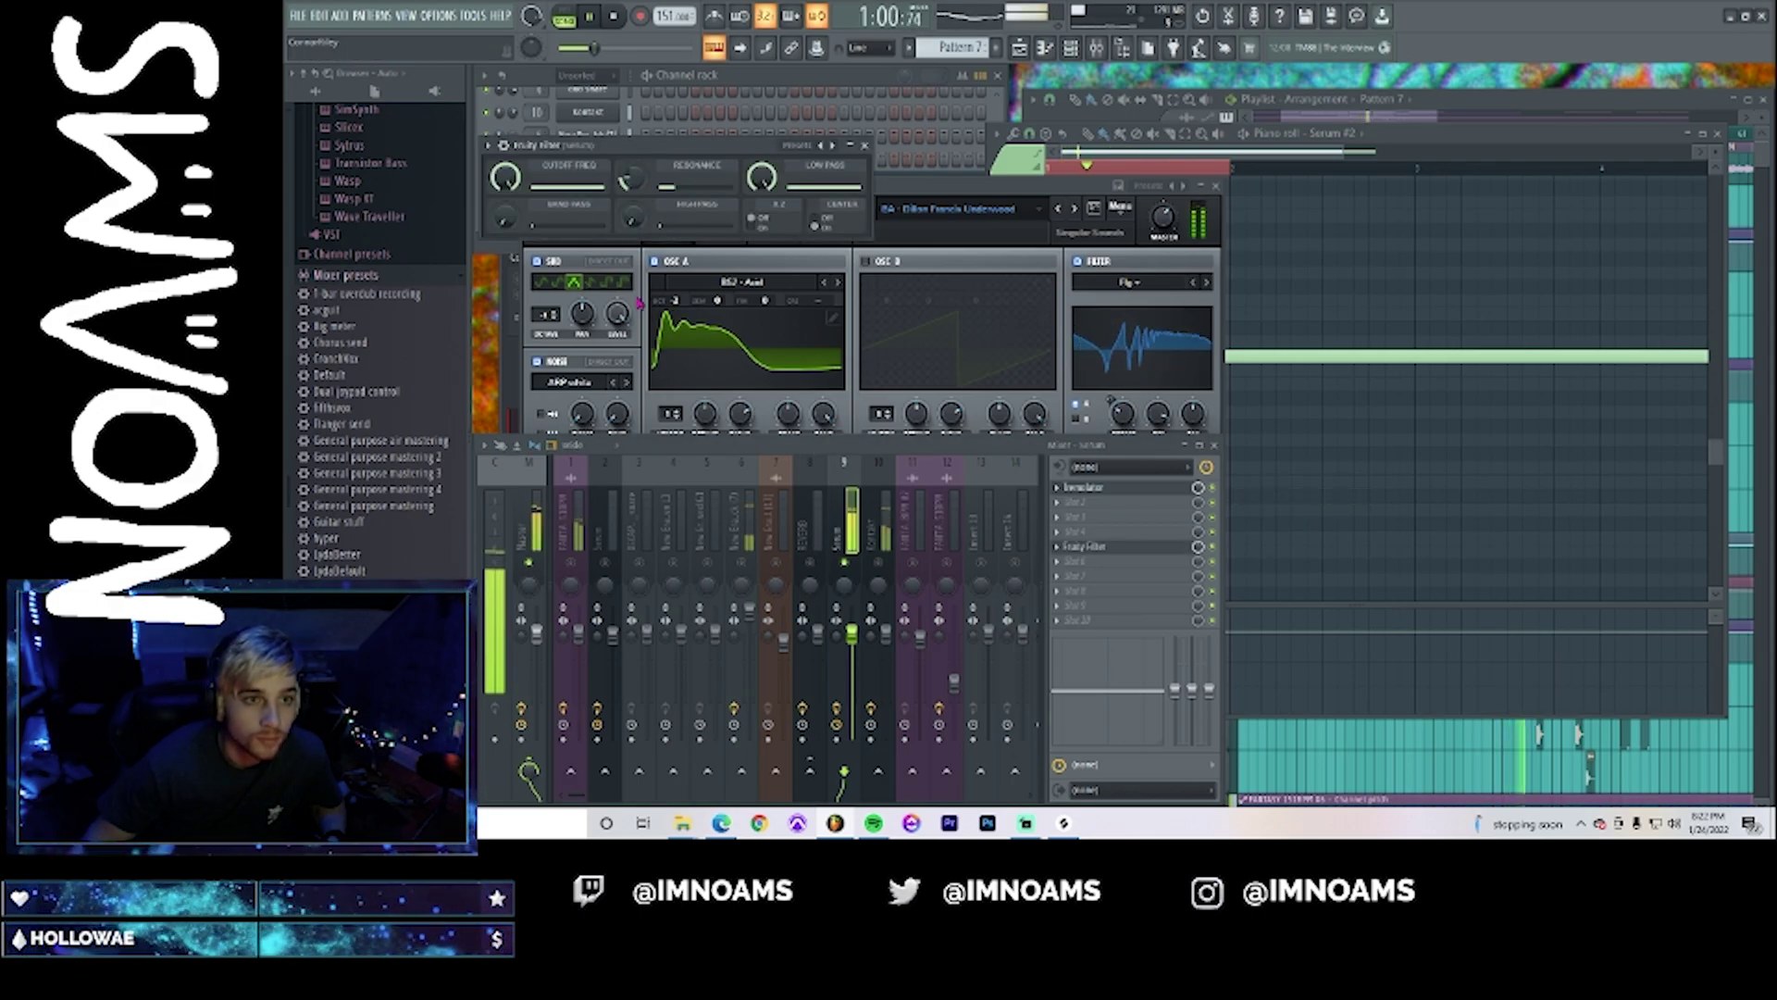
{"action": "right_click", "coordinate": [506, 177]}
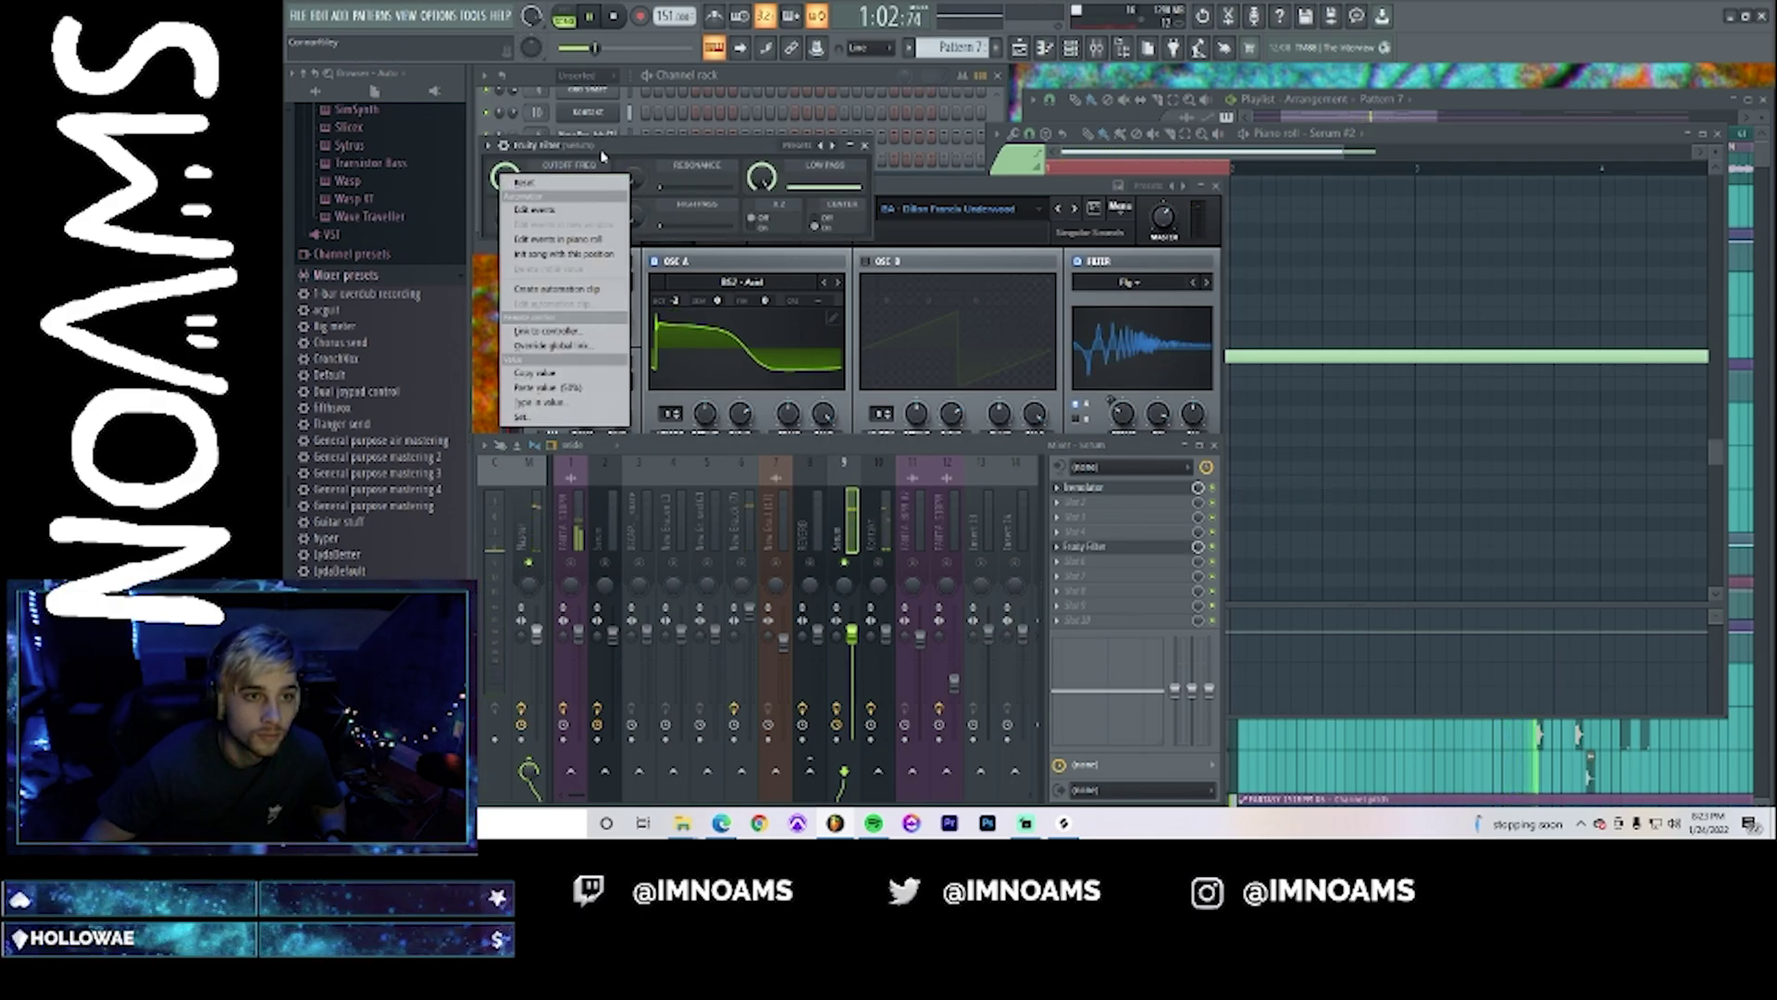
{"action": "left_click", "coordinate": [603, 157]}
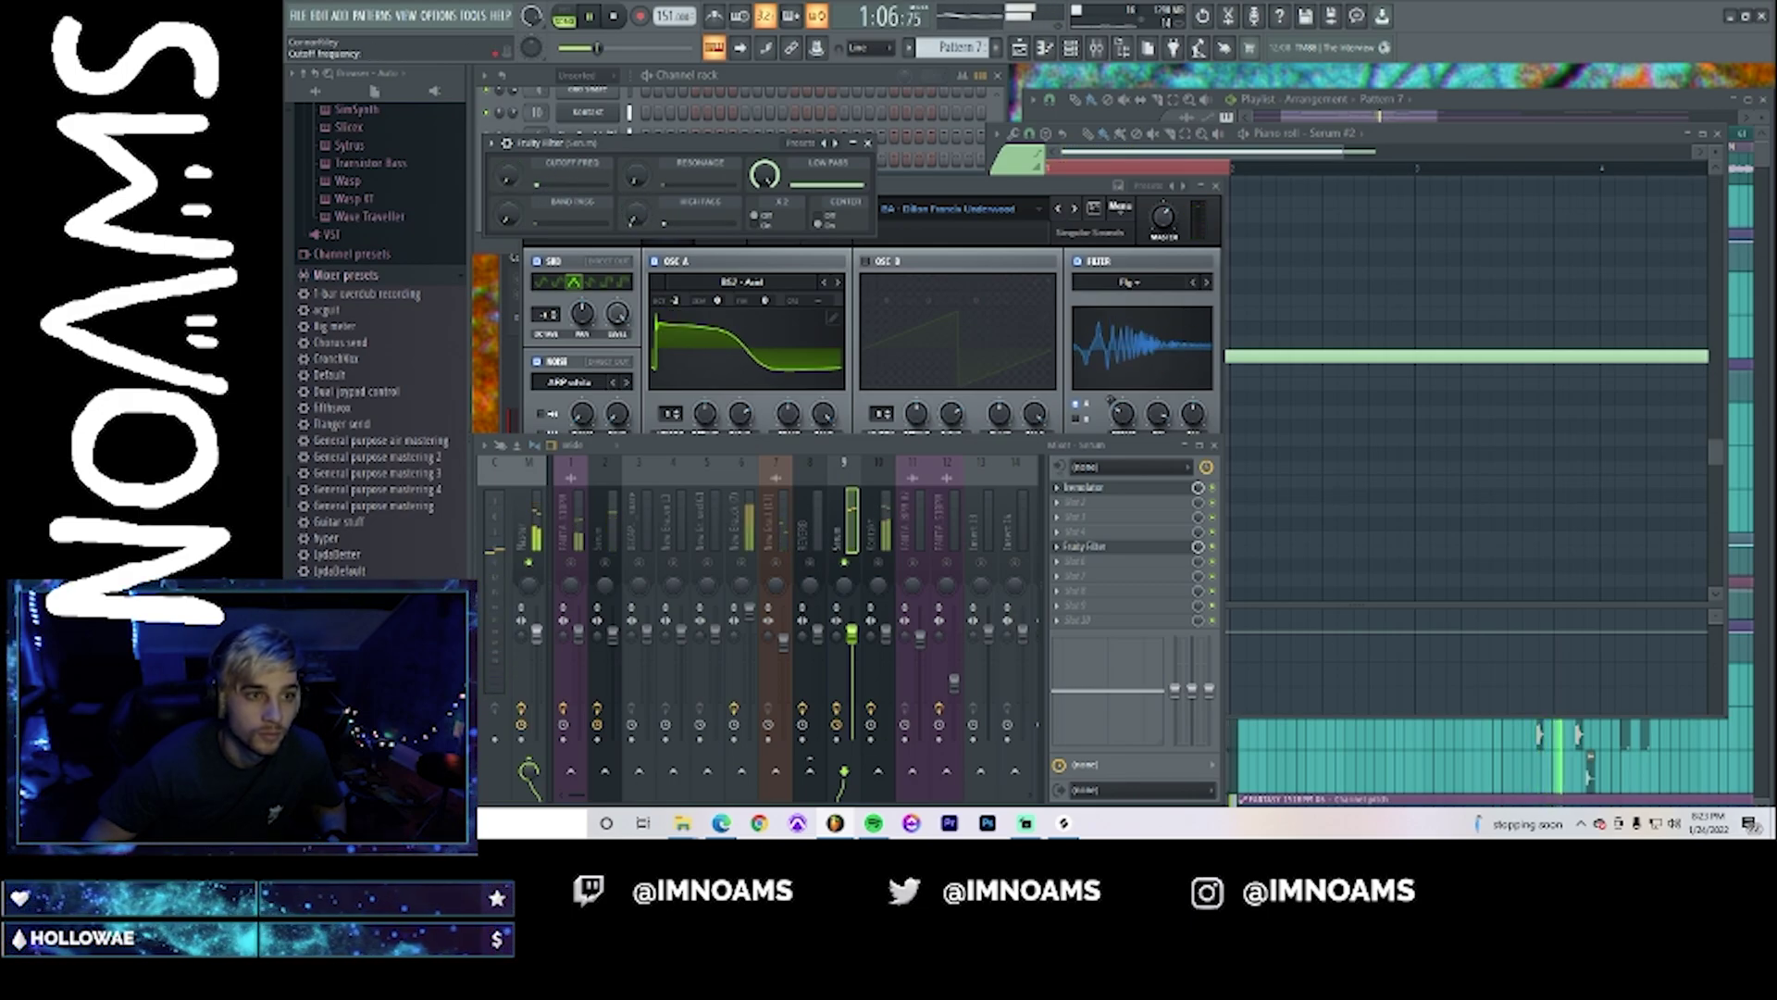
{"action": "left_click_drag", "start_coordinate": [636, 213], "coordinate": [636, 152]}
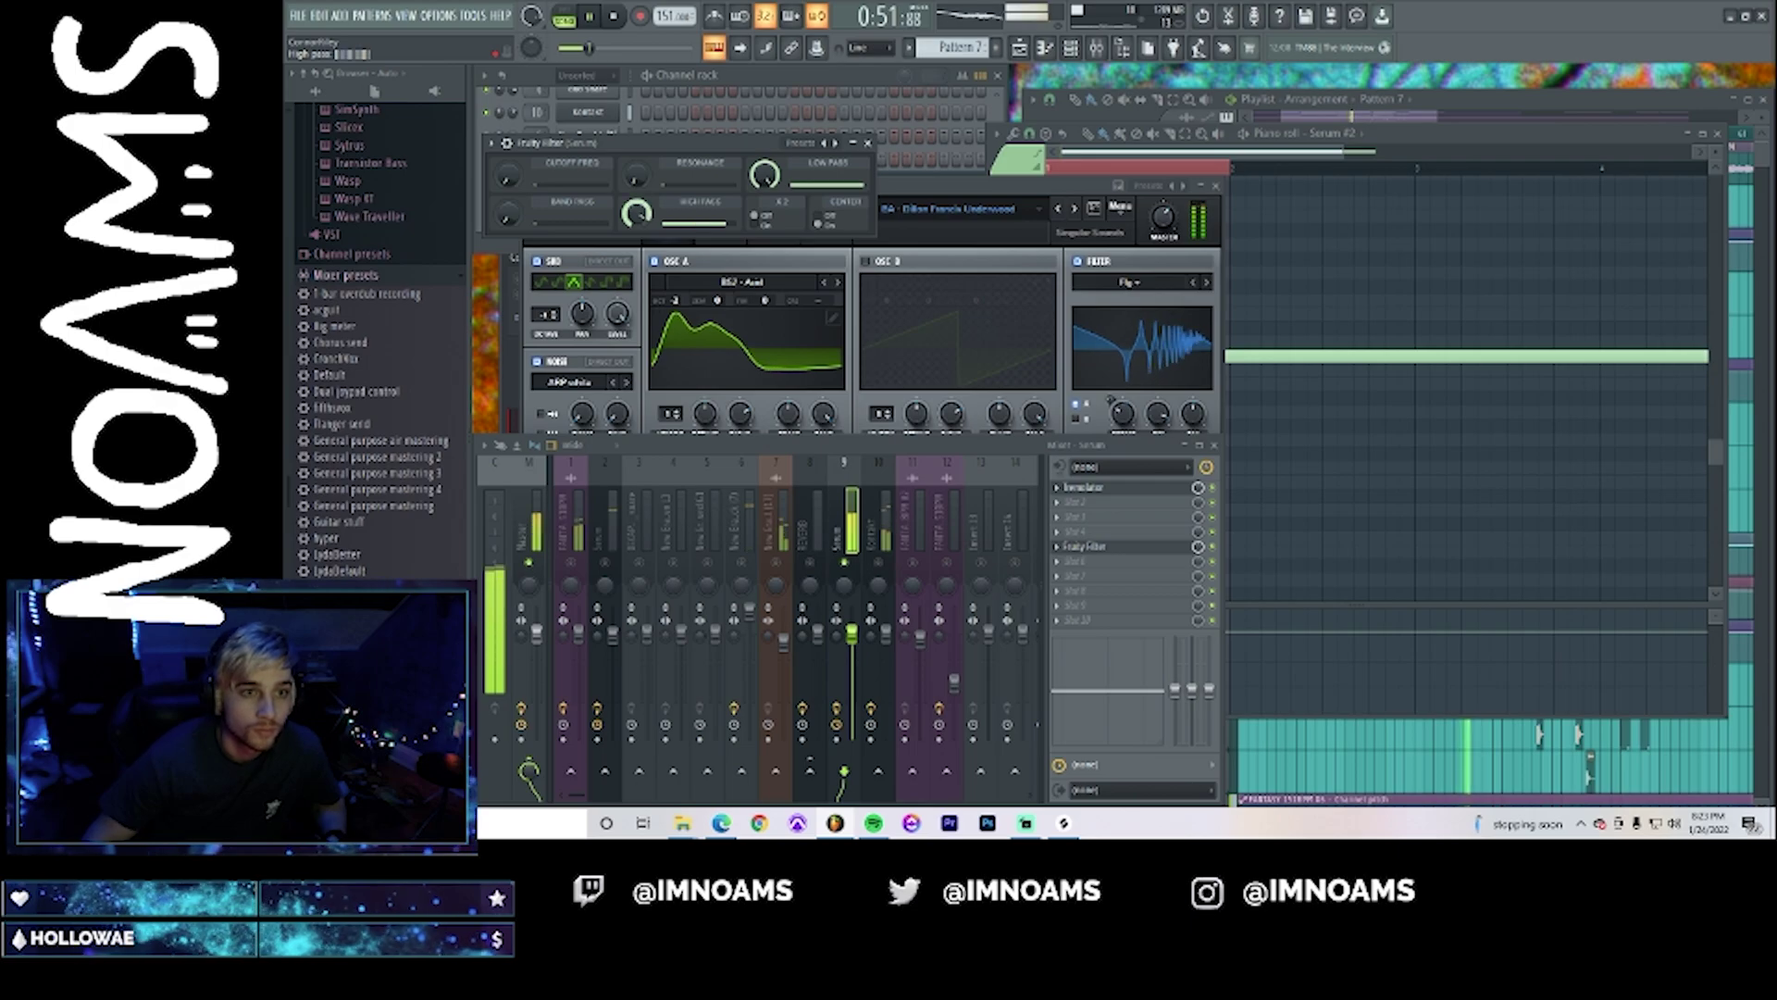
- Create an automation clip for the filter's high pass and curve it from full down to minimum just before the drop
{"action": "right_click", "coordinate": [636, 214]}
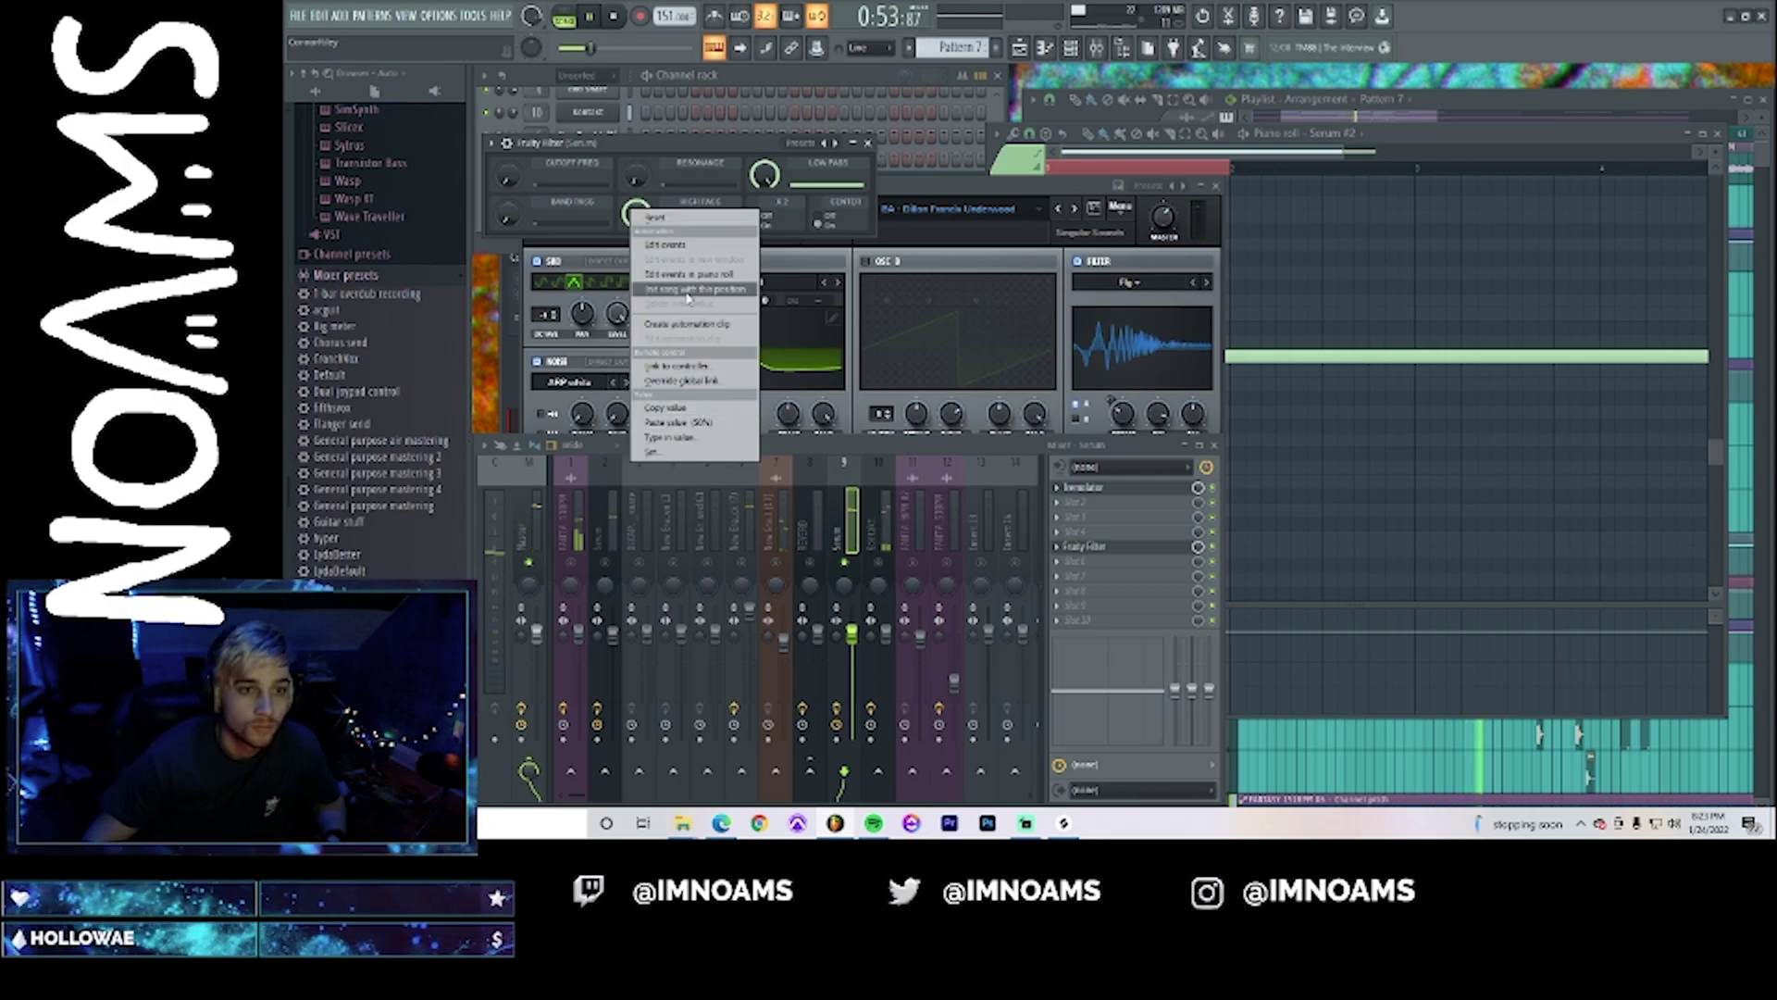
{"action": "left_click", "coordinate": [686, 324]}
{"action": "left_click", "coordinate": [1377, 107]}
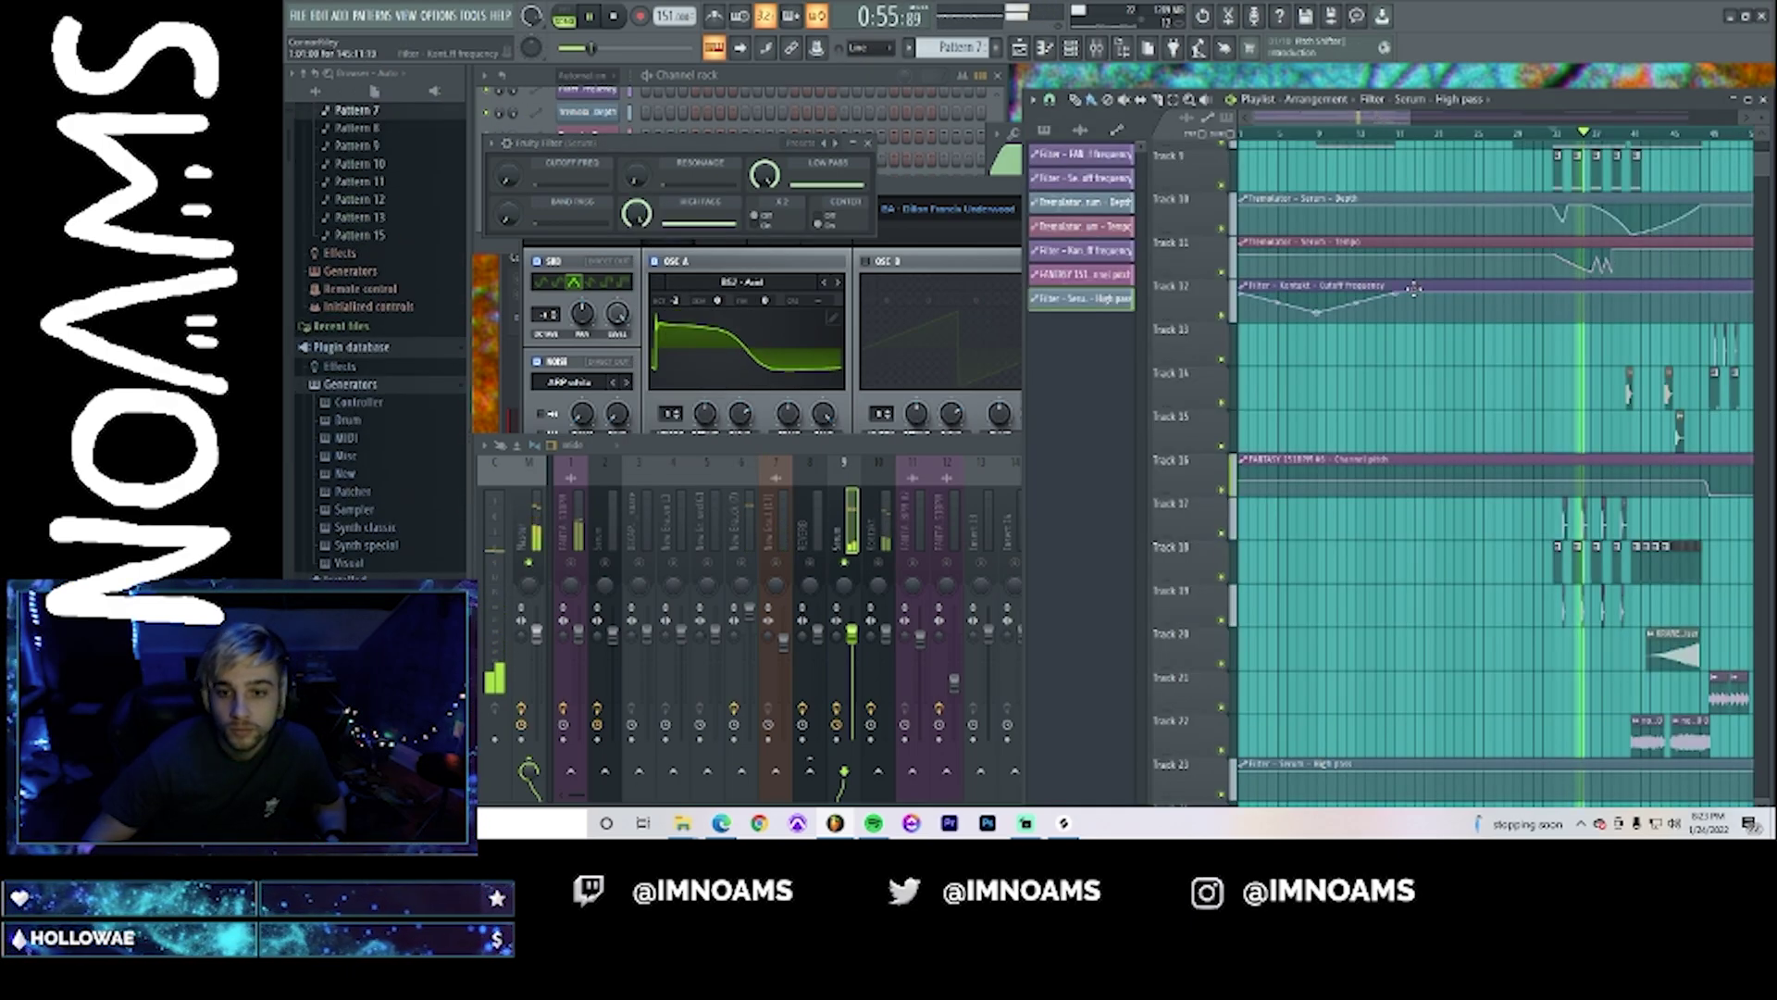
{"action": "scroll", "coordinate": [1556, 408], "scroll_direction": "down", "scroll_amount": 4}
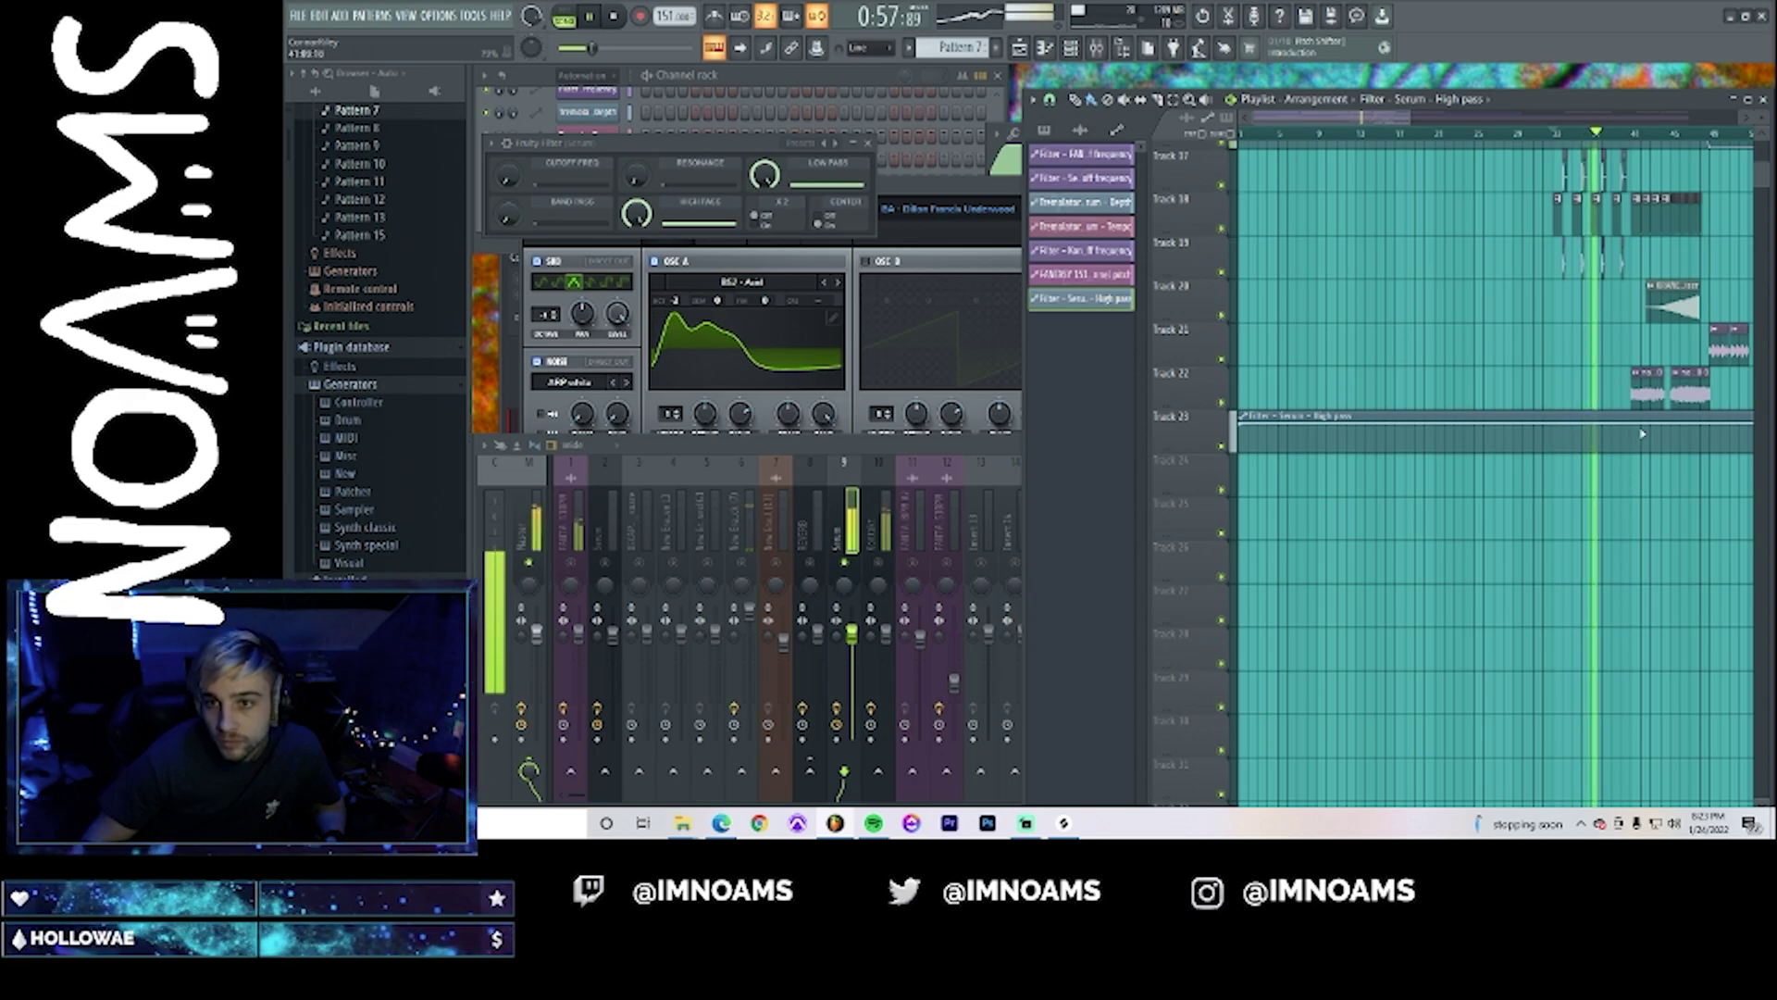
{"action": "right_click", "coordinate": [1709, 439]}
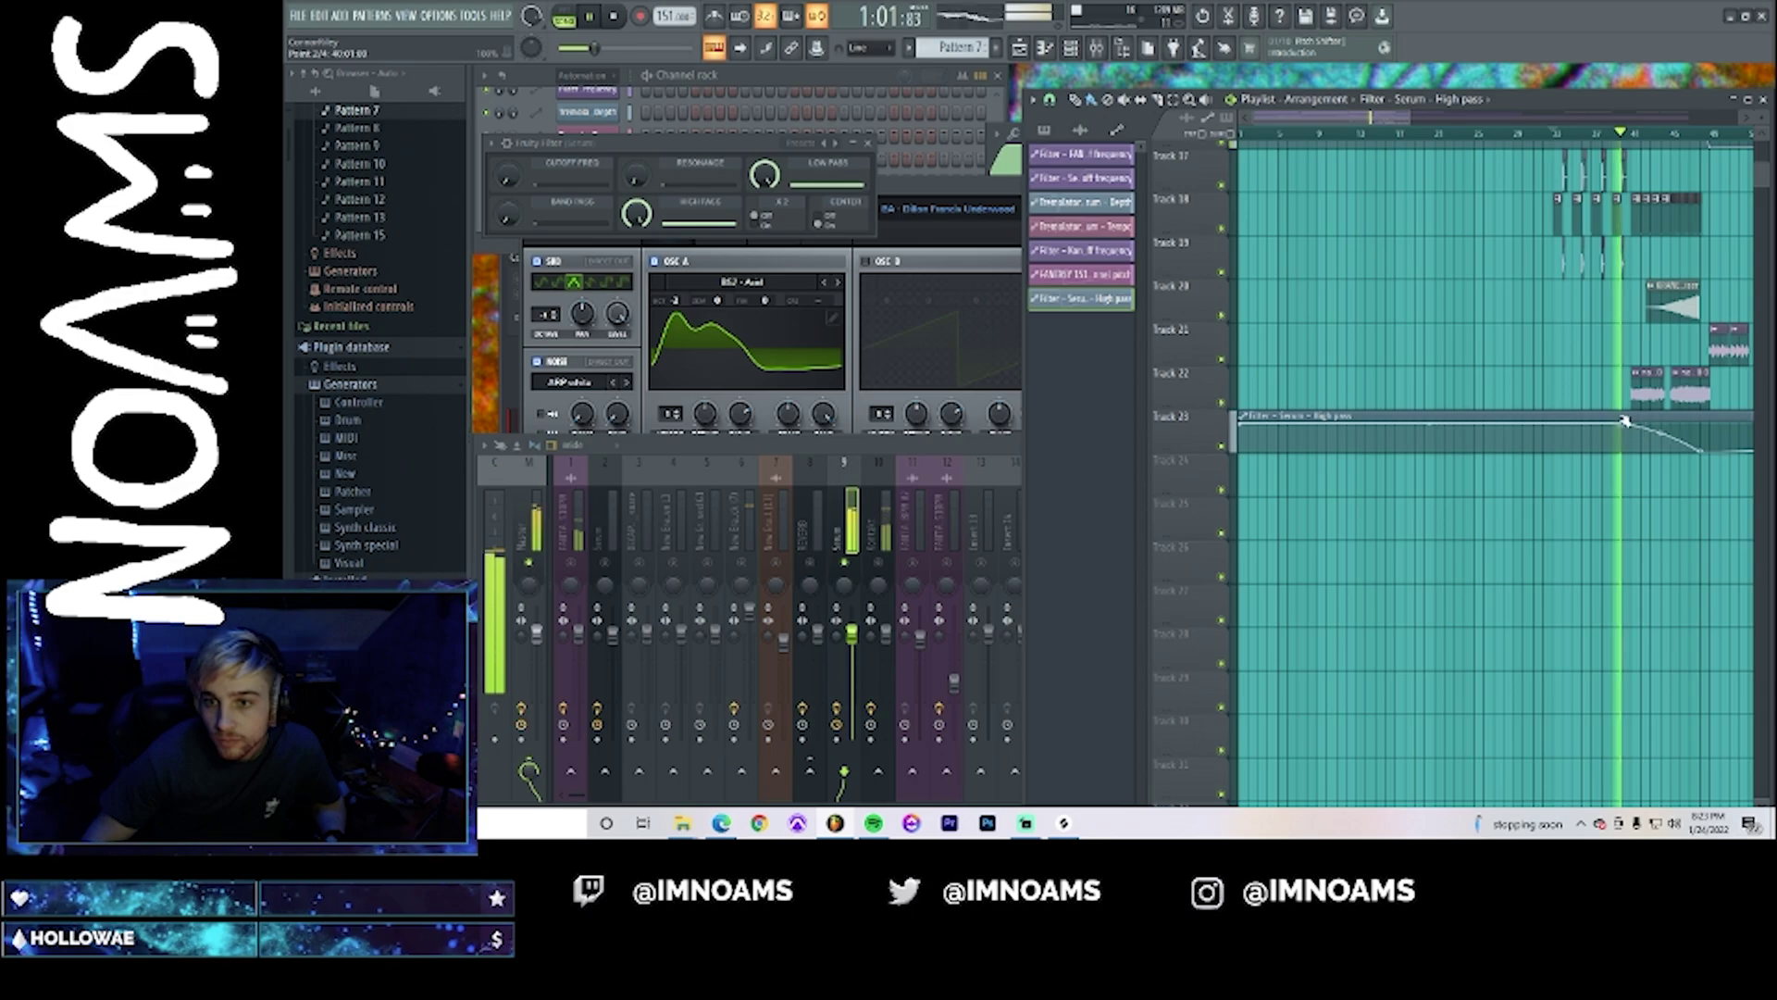
{"action": "left_click_drag", "start_coordinate": [1652, 433], "coordinate": [1652, 445]}
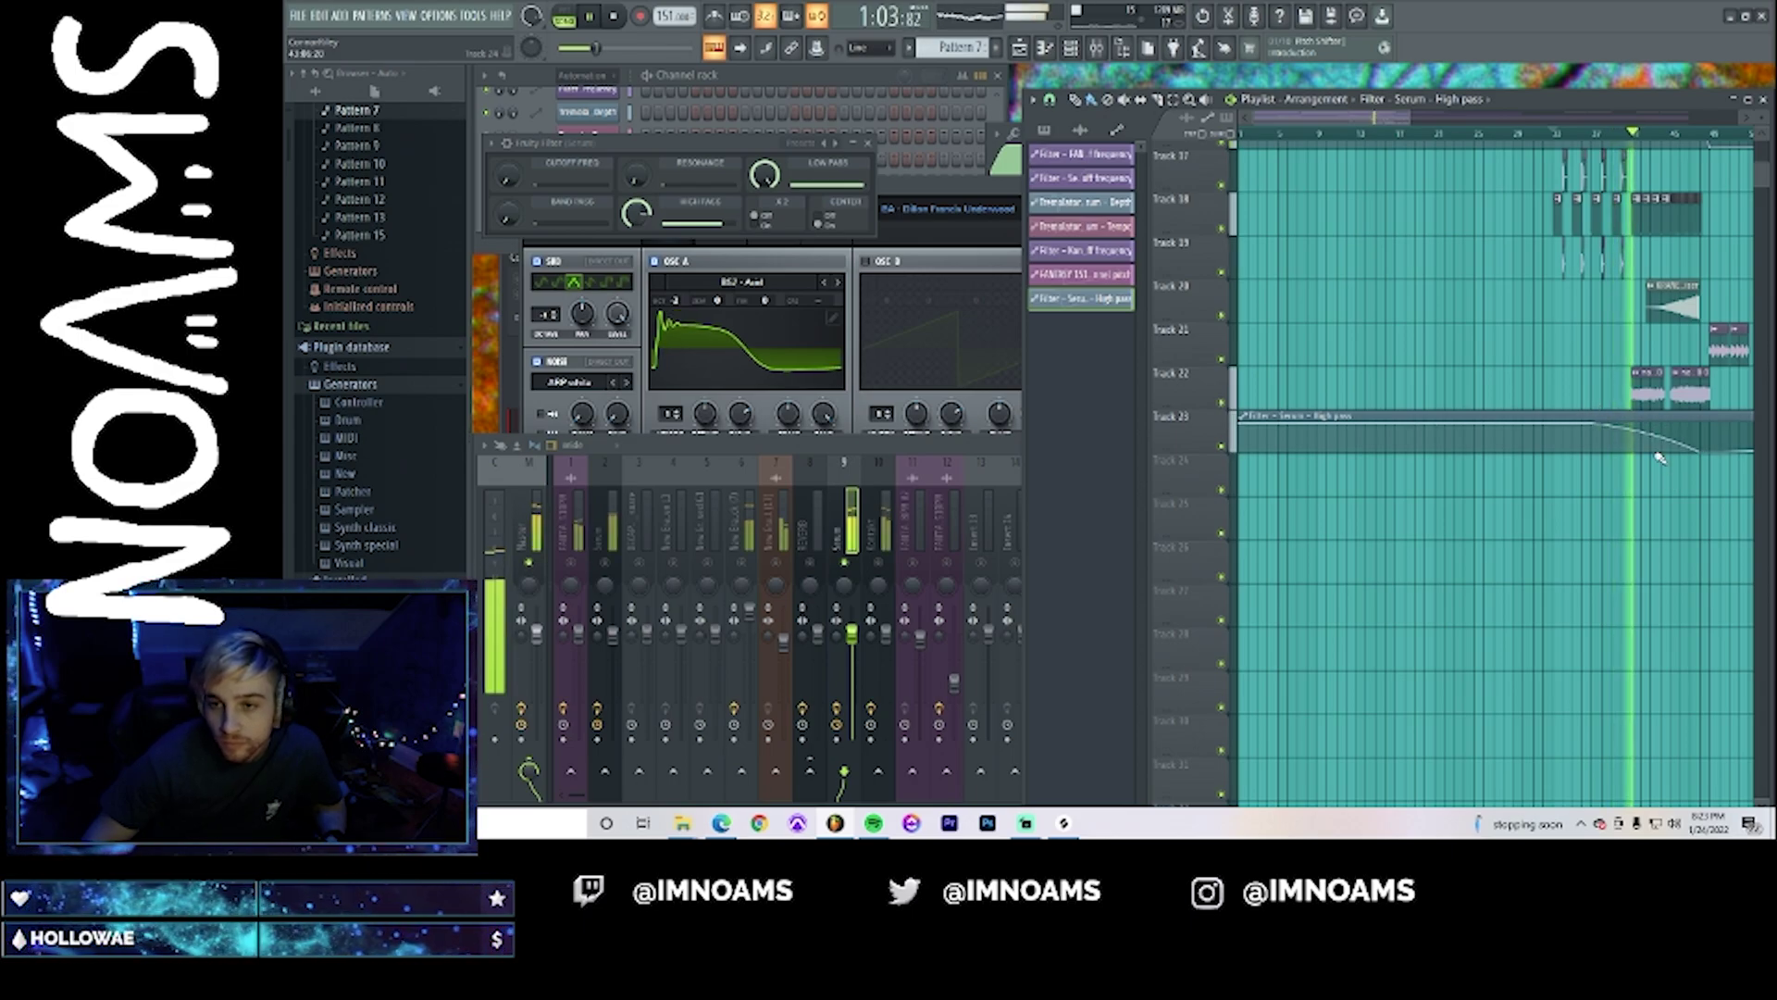
- Extend the last Pattern 7 clip on Track 9 to the end of the buildup and make it a unique pattern
{"action": "scroll", "coordinate": [1640, 407], "scroll_direction": "up", "scroll_amount": 3}
{"action": "scroll", "coordinate": [1639, 383], "scroll_direction": "up", "scroll_amount": 5}
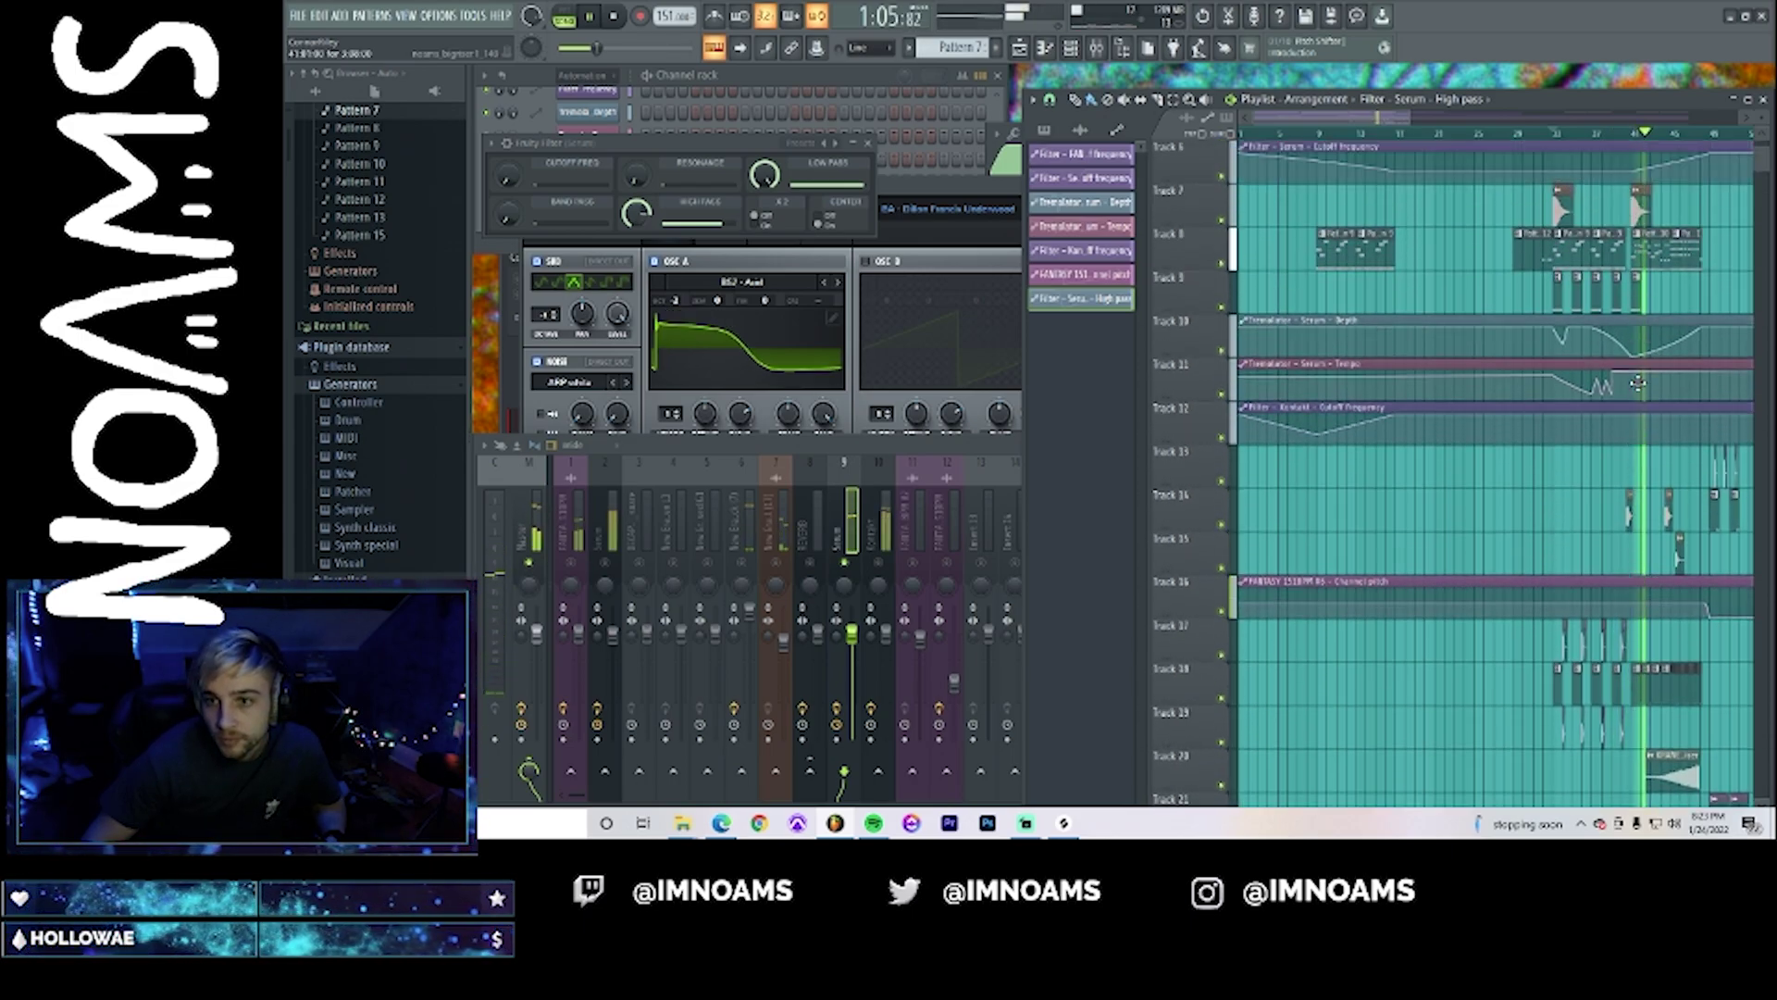
{"action": "key", "text": "space"}
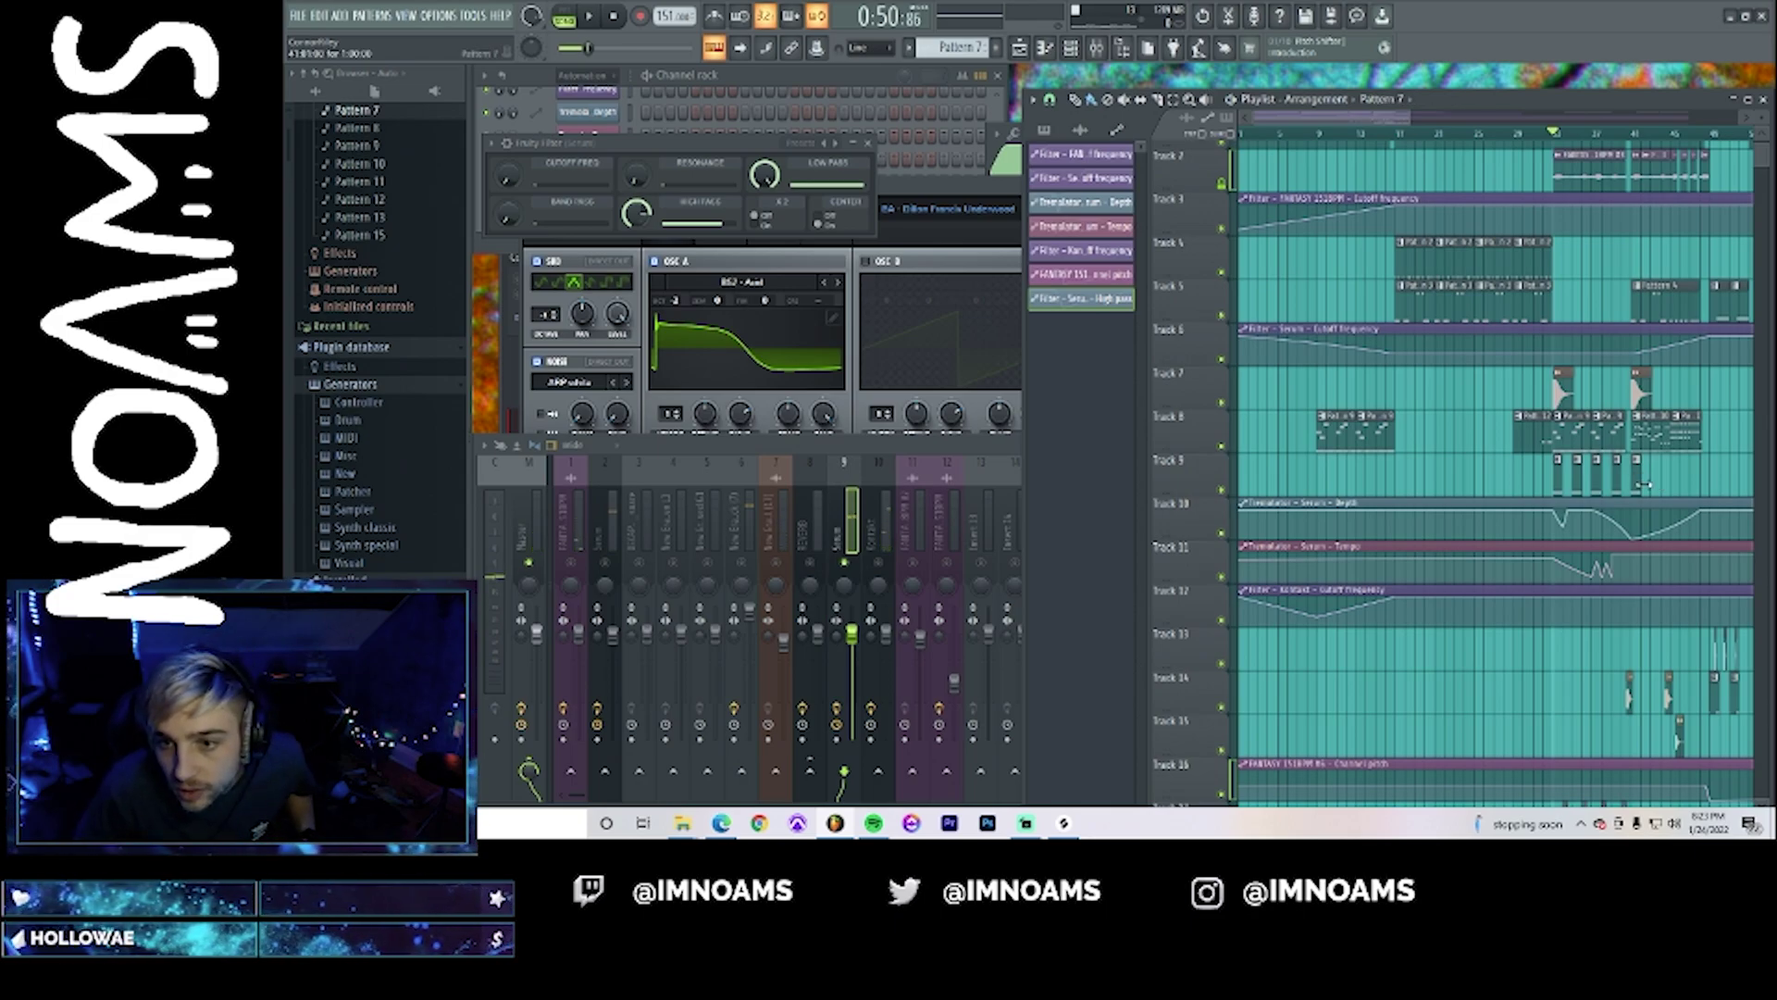
{"action": "left_click_drag", "start_coordinate": [1644, 484], "coordinate": [1704, 498]}
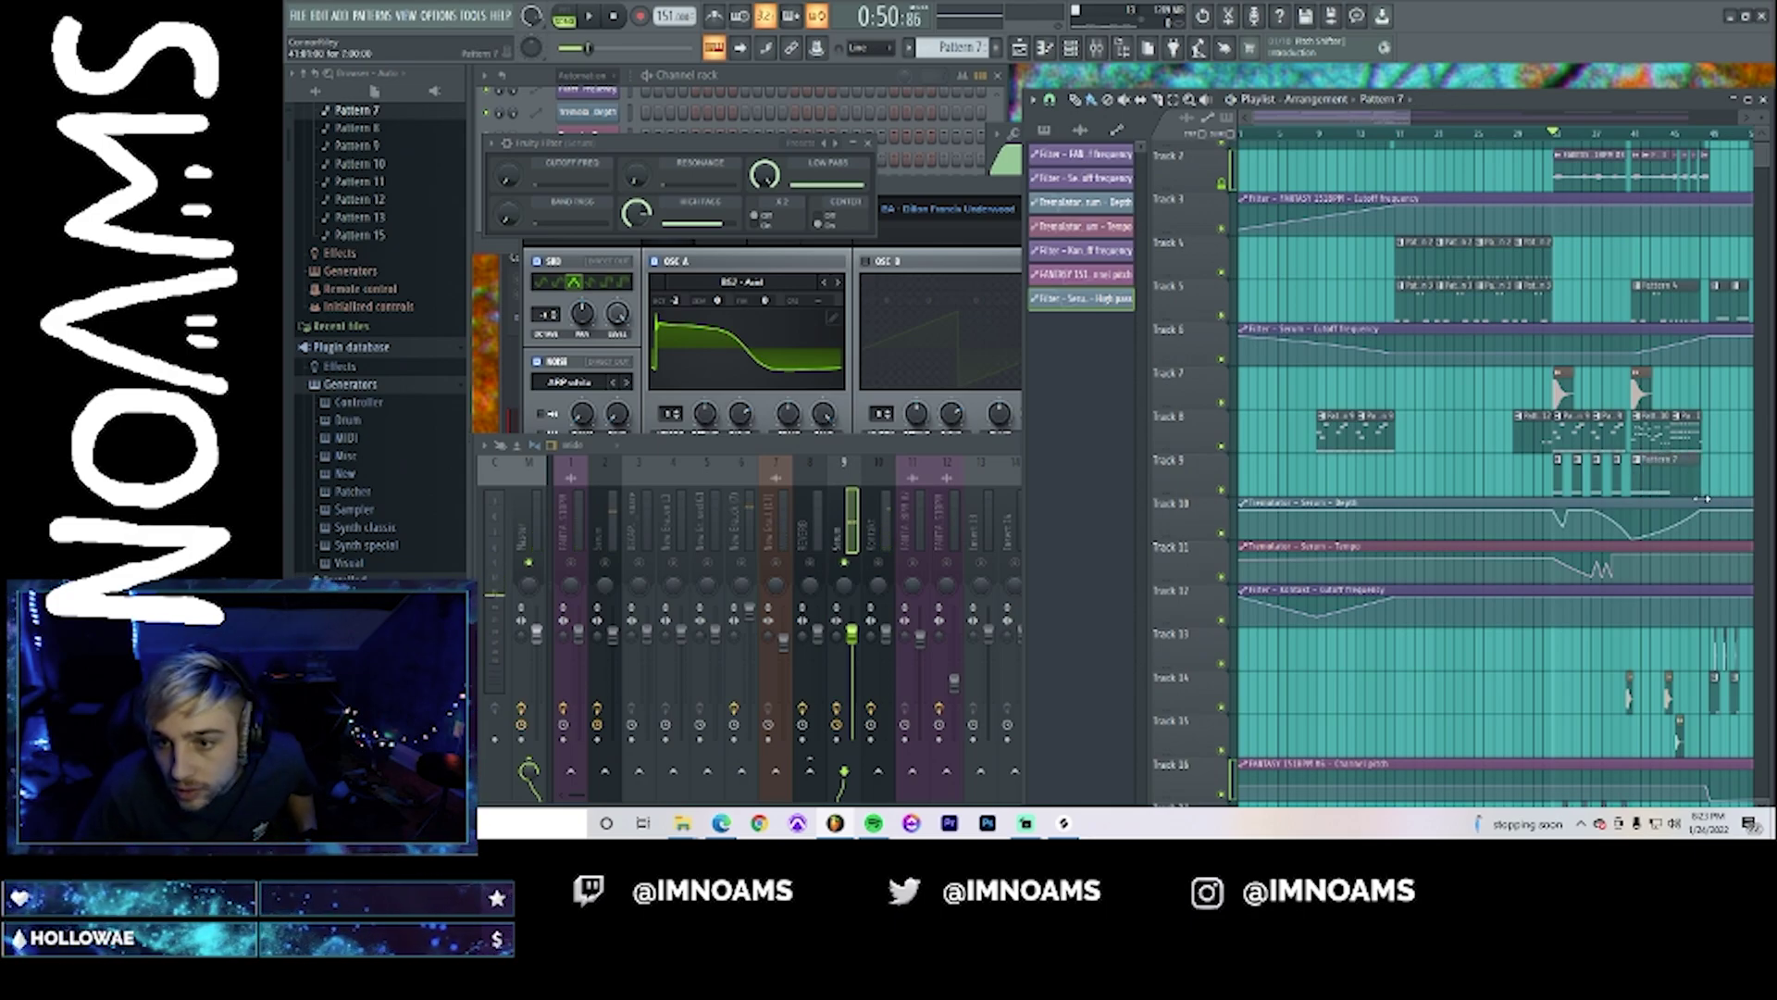
{"action": "left_click", "coordinate": [1635, 460]}
{"action": "left_click", "coordinate": [1665, 545]}
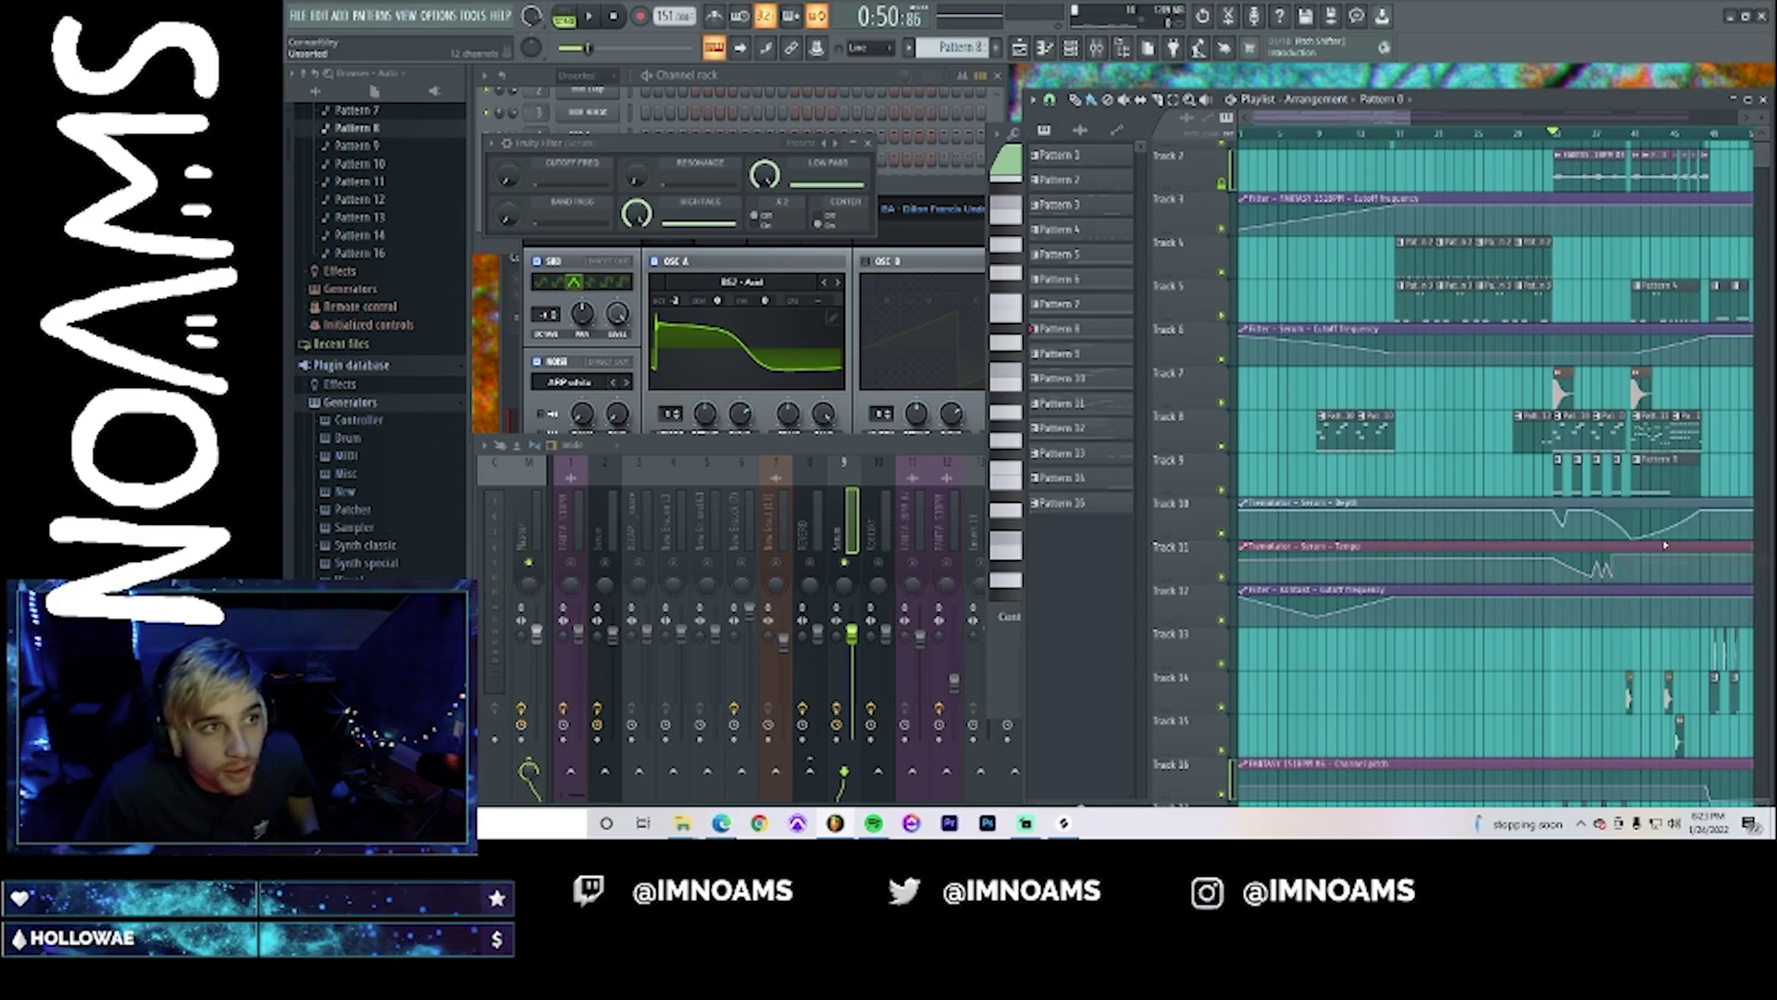
- Open the new unique pattern in the piano roll and lengthen its note to fill the extended clip
{"action": "double_click", "coordinate": [1678, 459]}
{"action": "left_click_drag", "start_coordinate": [1228, 356], "coordinate": [1415, 422]}
{"action": "key", "text": "F7"}
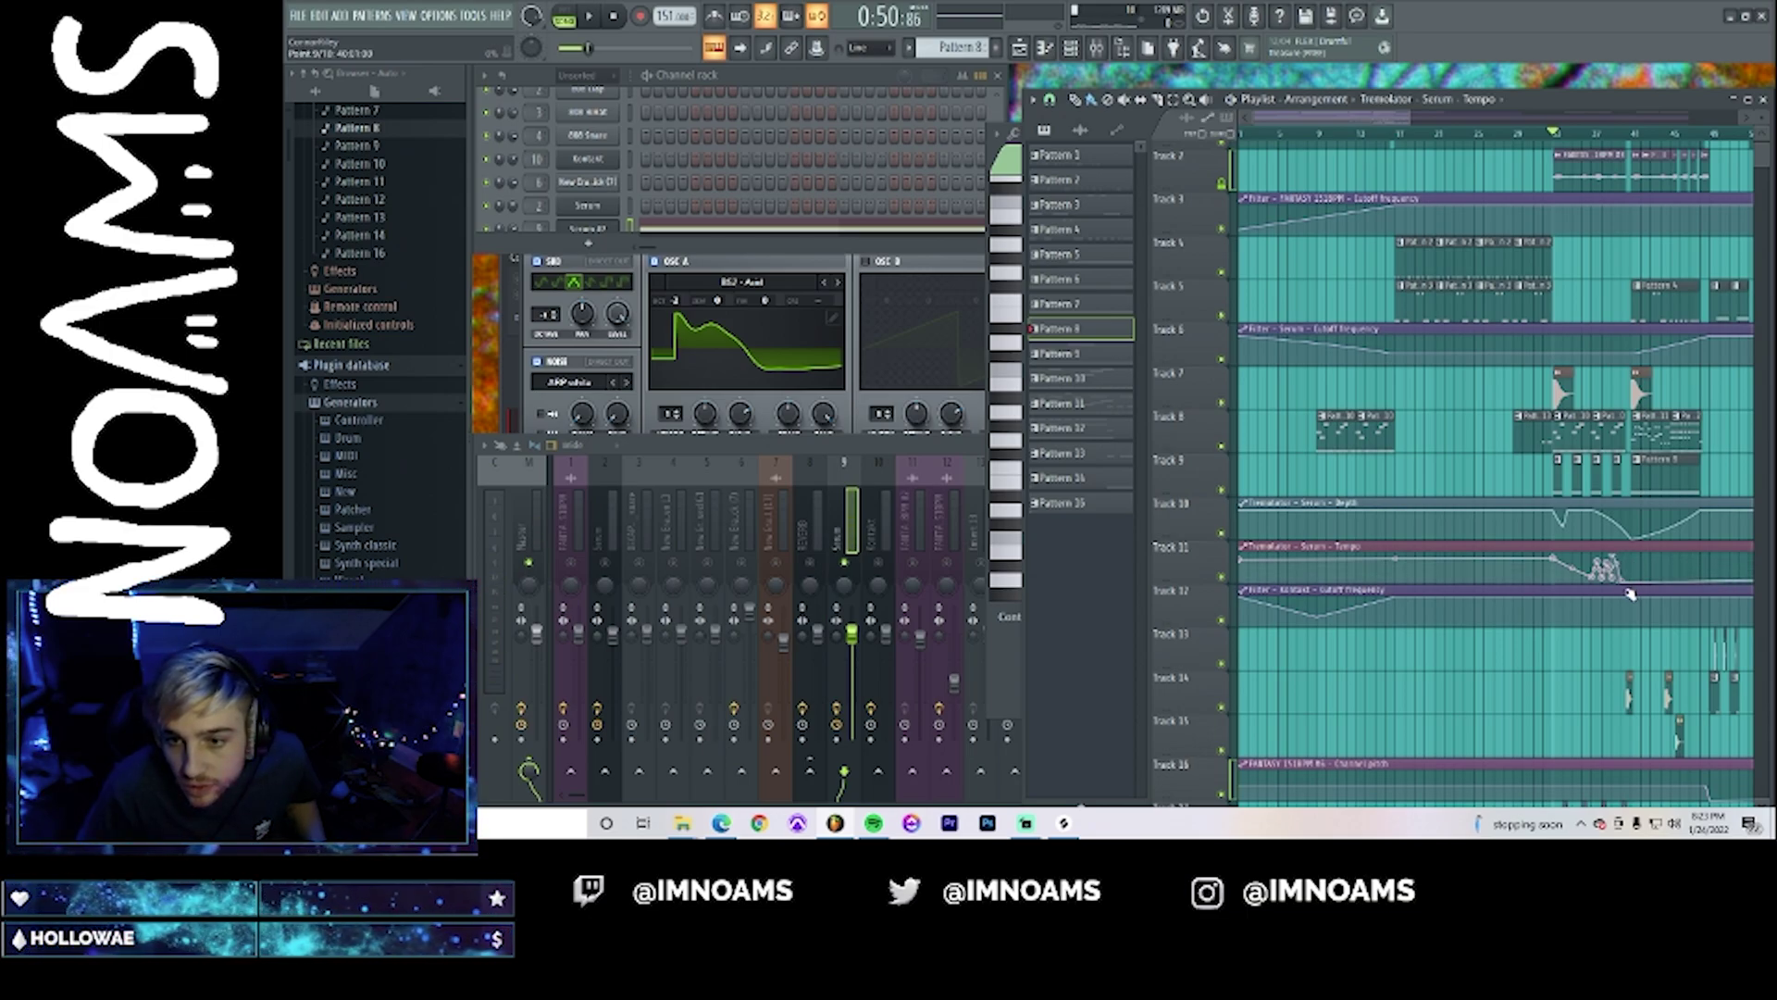
- Reshape the Tremolator - Serum - Tempo automation with a dip around bar 41 that curves back up toward the drop
{"action": "key", "text": "space"}
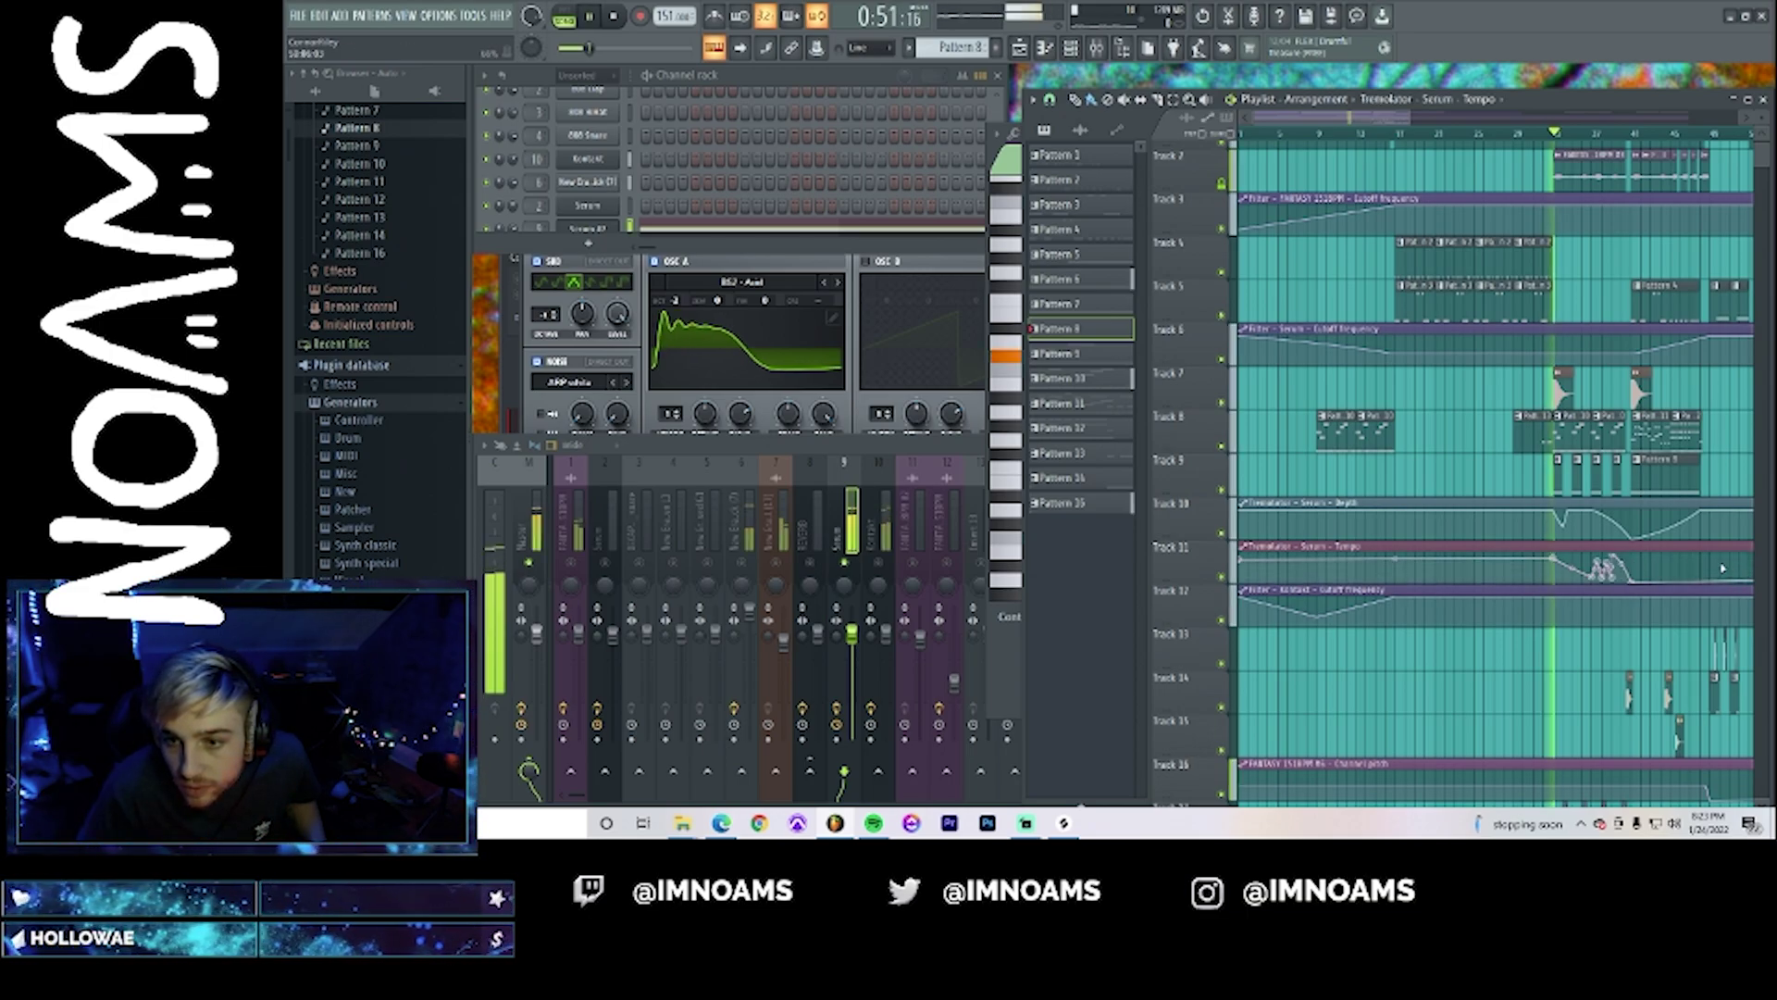
{"action": "left_click", "coordinate": [1631, 133]}
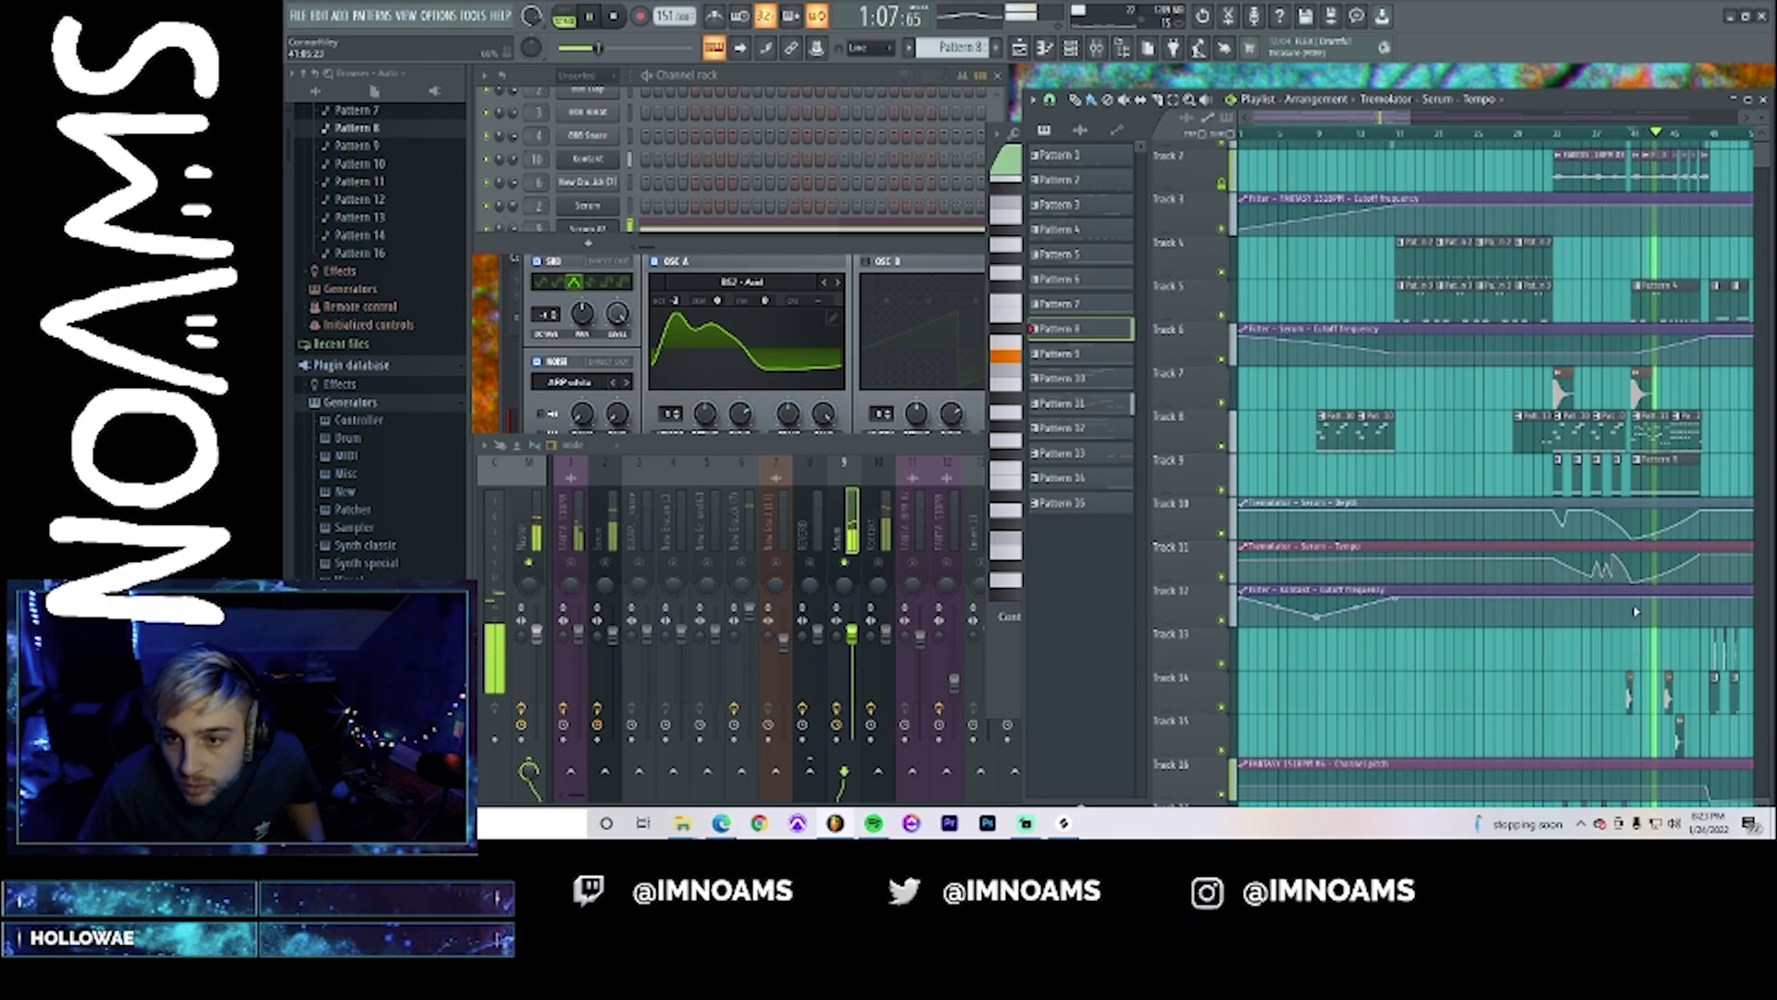
{"action": "left_click", "coordinate": [1664, 531]}
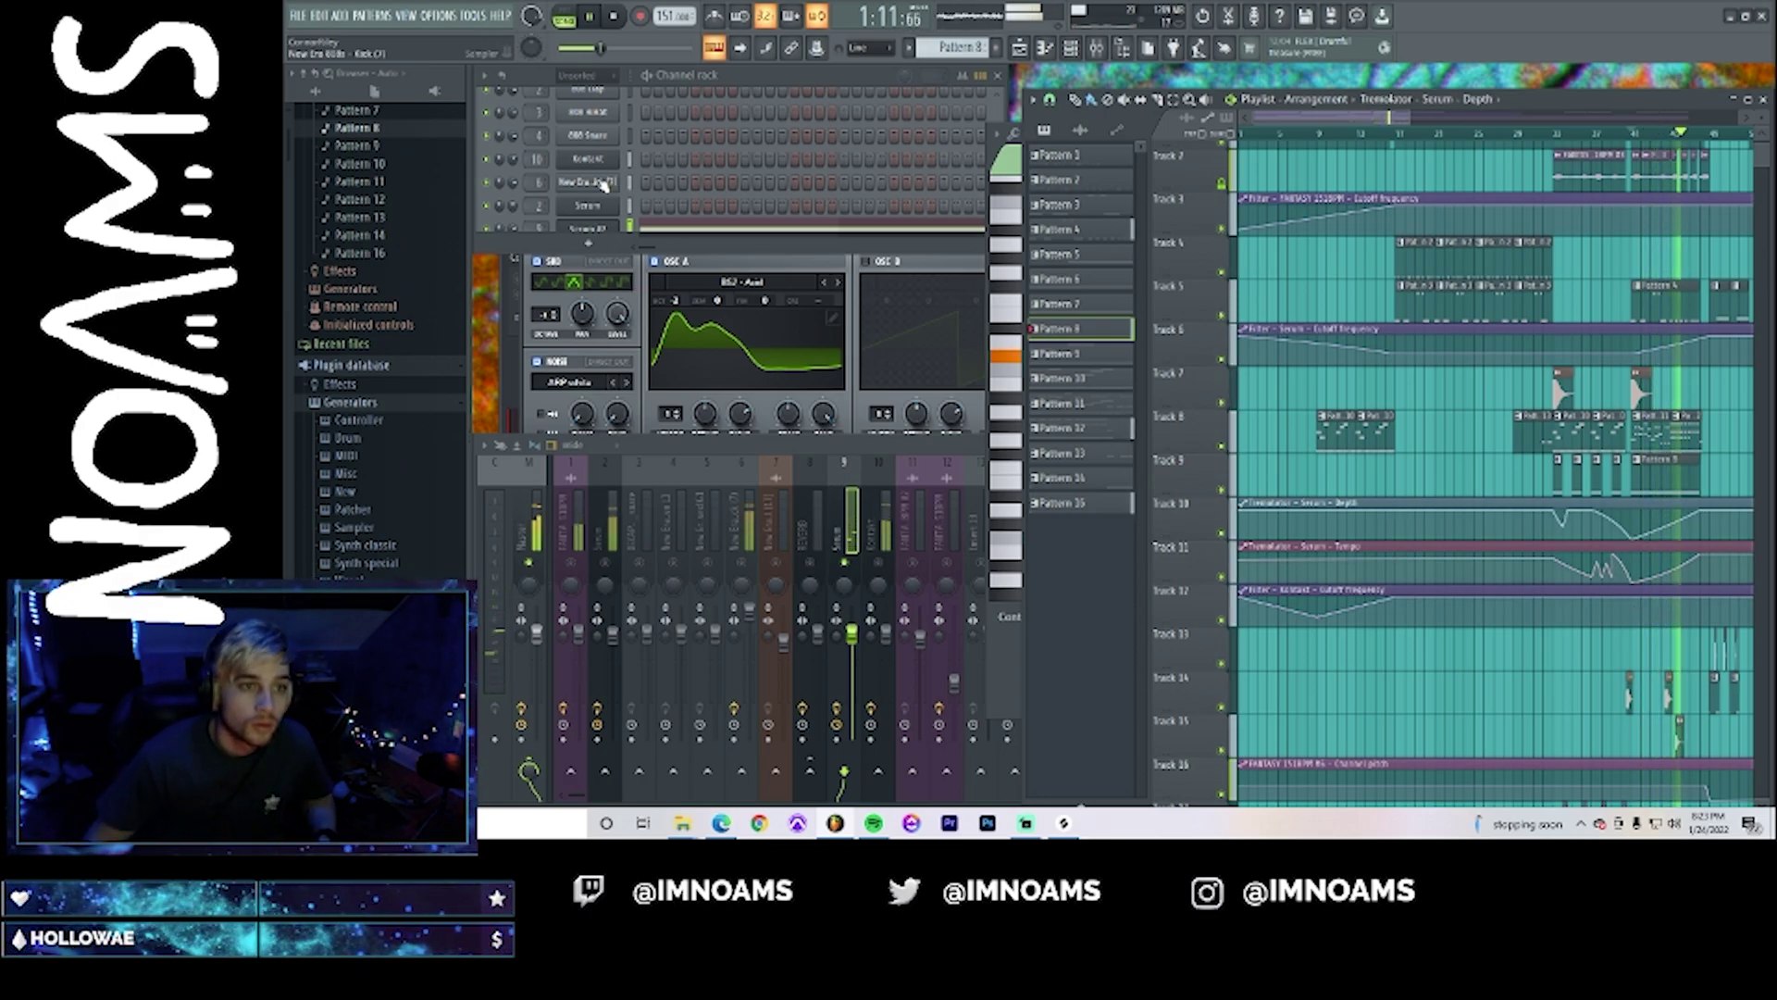
- Shorten the Env 1 decay and raise its sustain to full in Serum #2, and replay from bar 41
{"action": "key", "text": "space"}
{"action": "left_click", "coordinate": [592, 229]}
{"action": "left_click", "coordinate": [595, 230]}
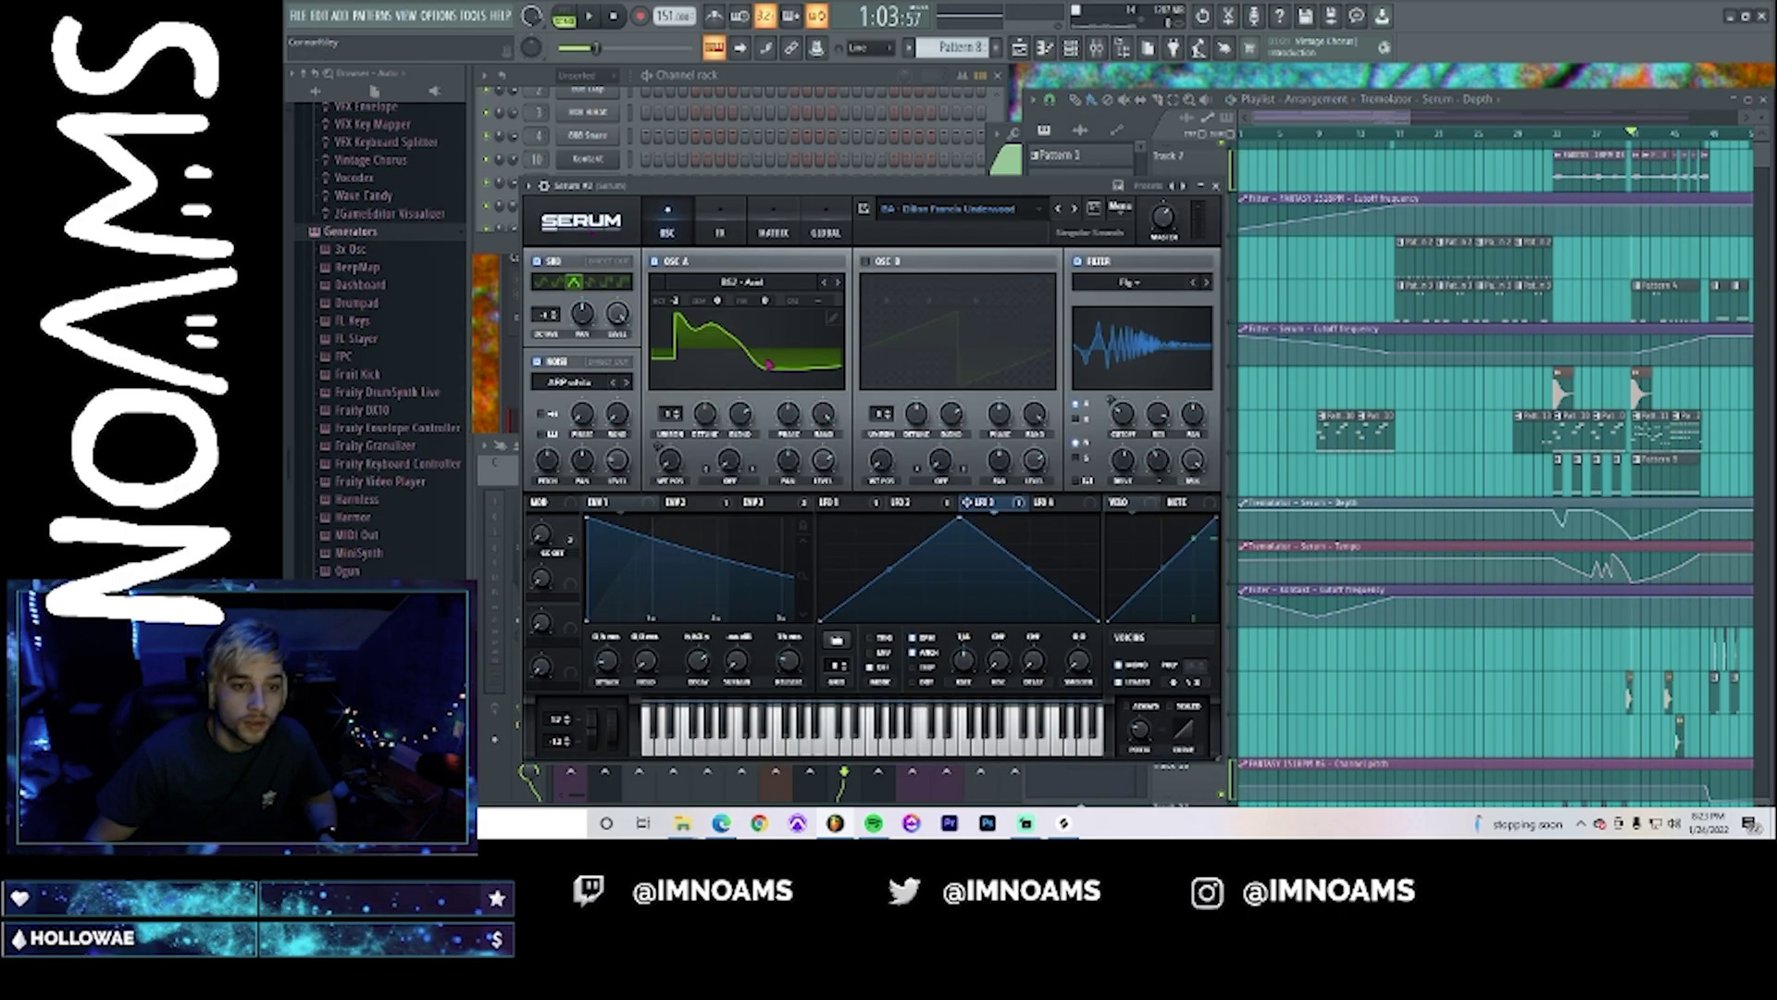
{"action": "left_click_drag", "start_coordinate": [705, 662], "coordinate": [690, 228]}
{"action": "key", "text": "space"}
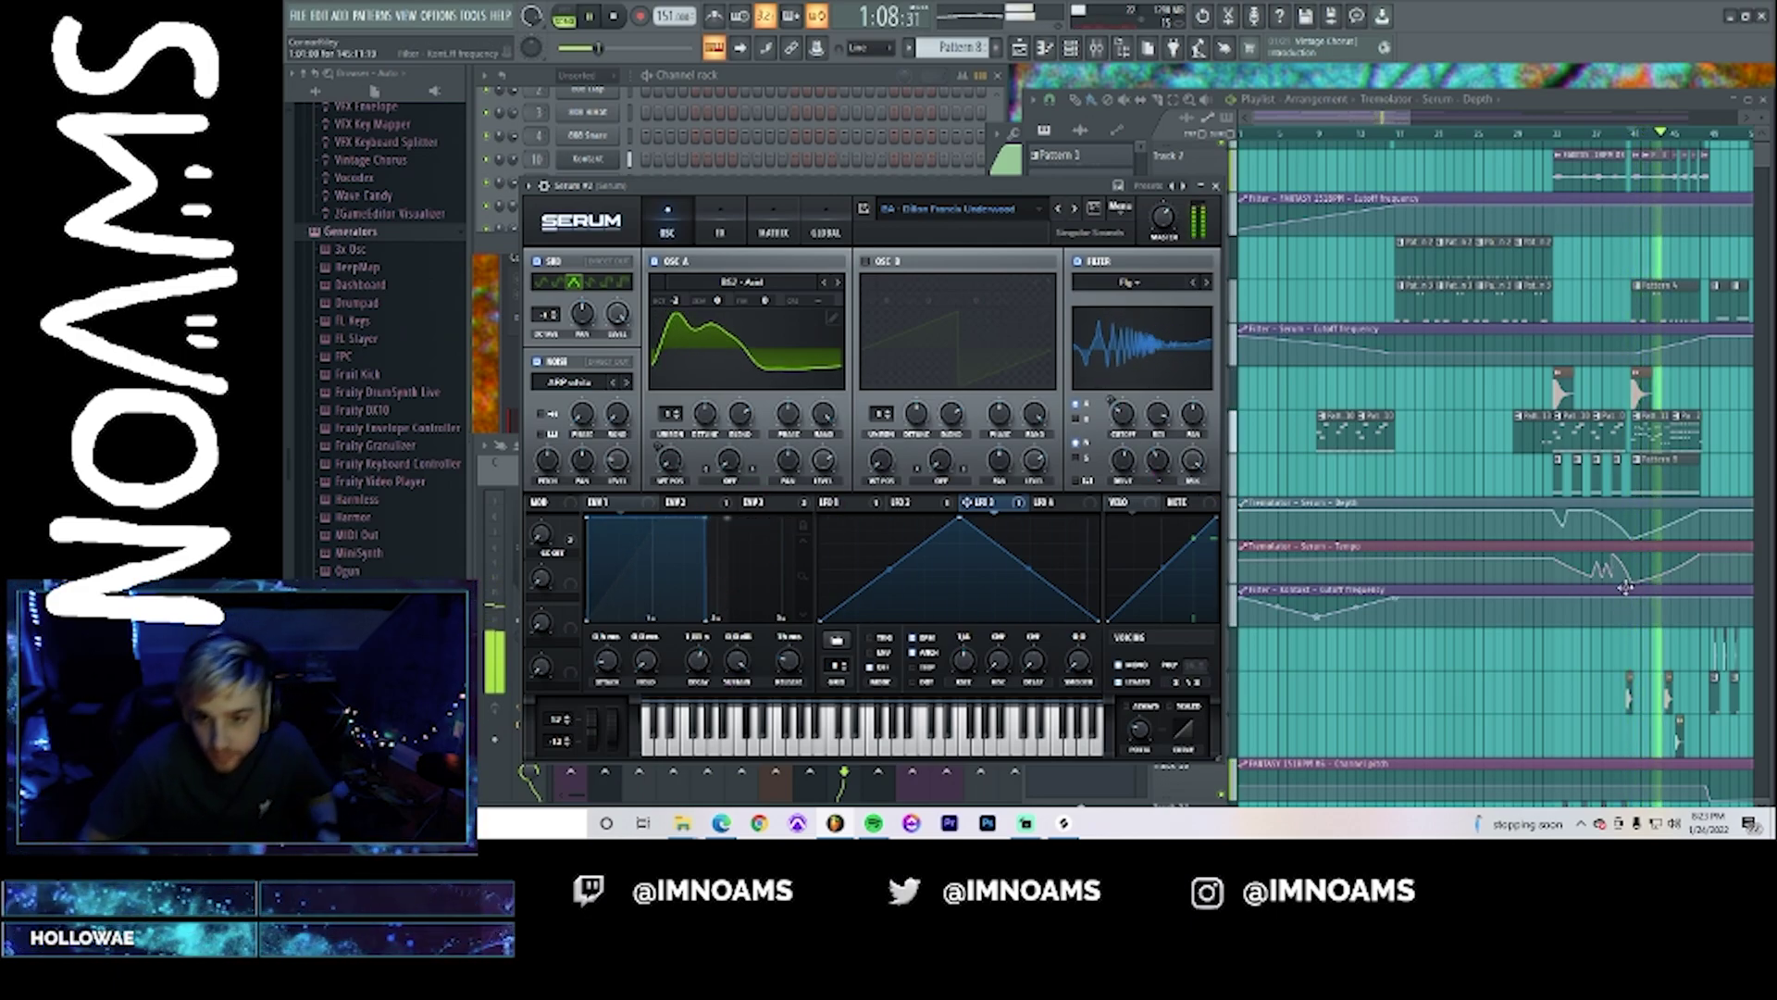
- Make the Tremolator Depth dip shallower and hold the Serum filter's High pass automation high until just before the drop
{"action": "left_click", "coordinate": [1637, 516]}
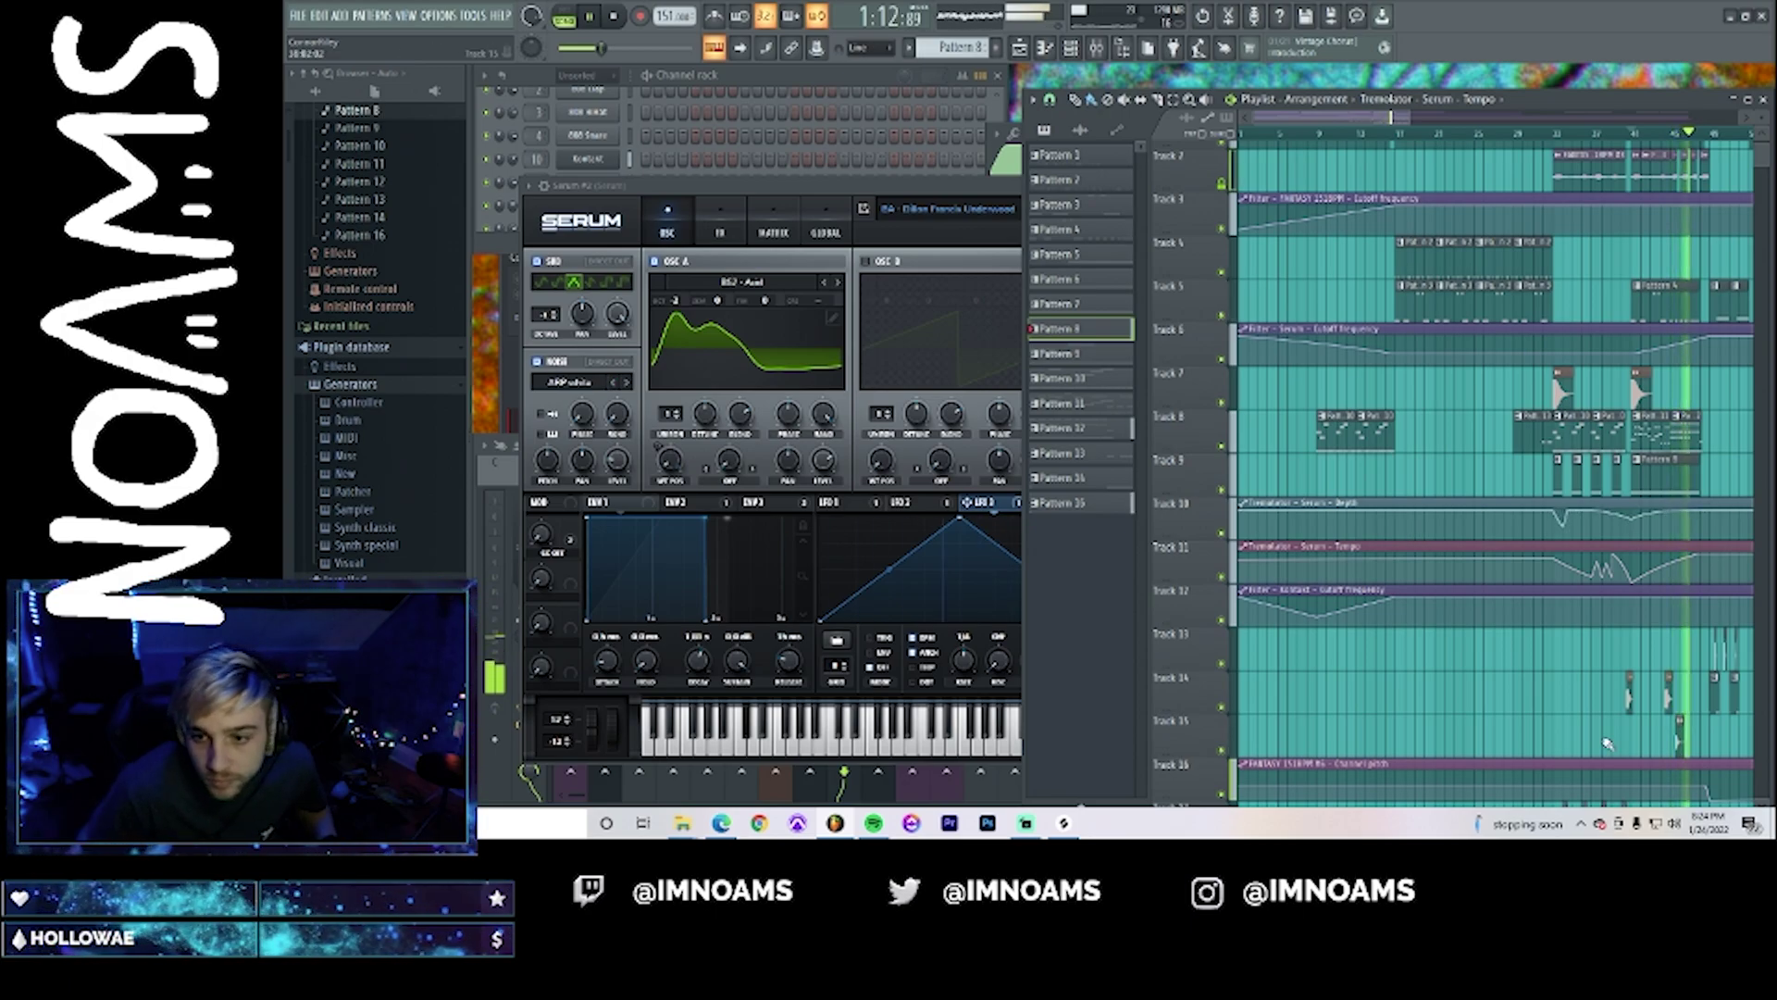
{"action": "scroll", "coordinate": [1608, 743], "scroll_direction": "down", "scroll_amount": 3}
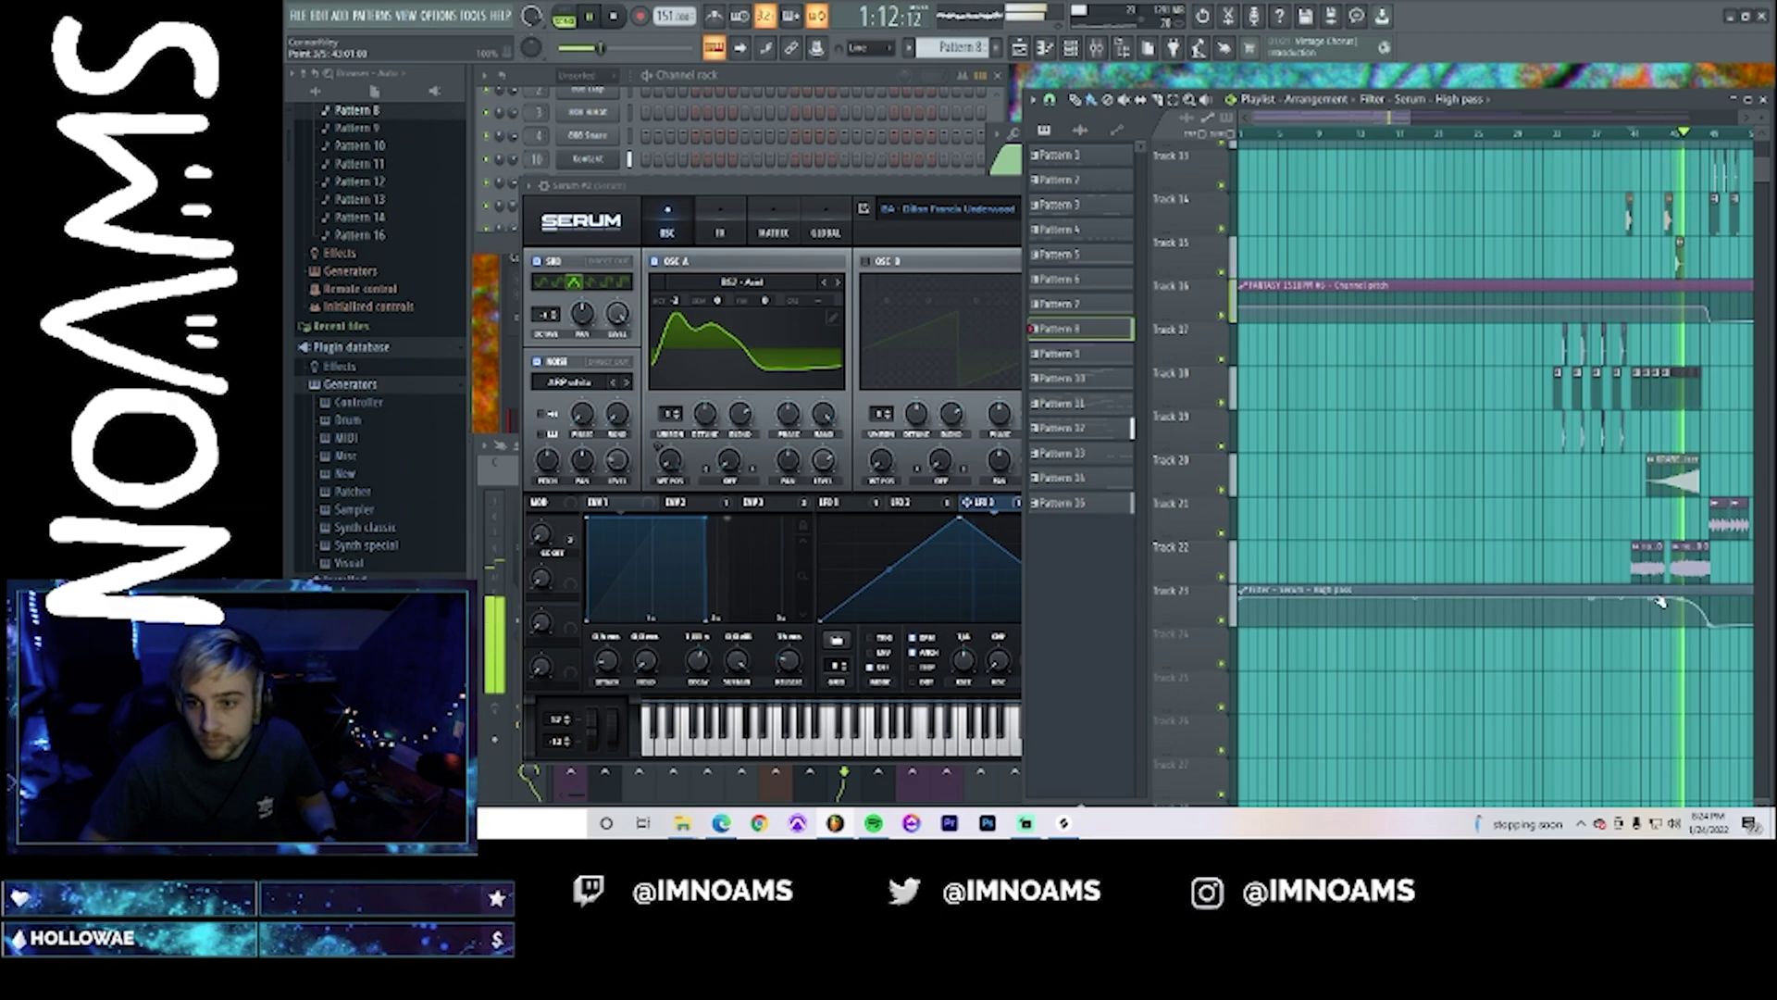
{"action": "scroll", "coordinate": [1660, 601], "scroll_direction": "up", "scroll_amount": 5}
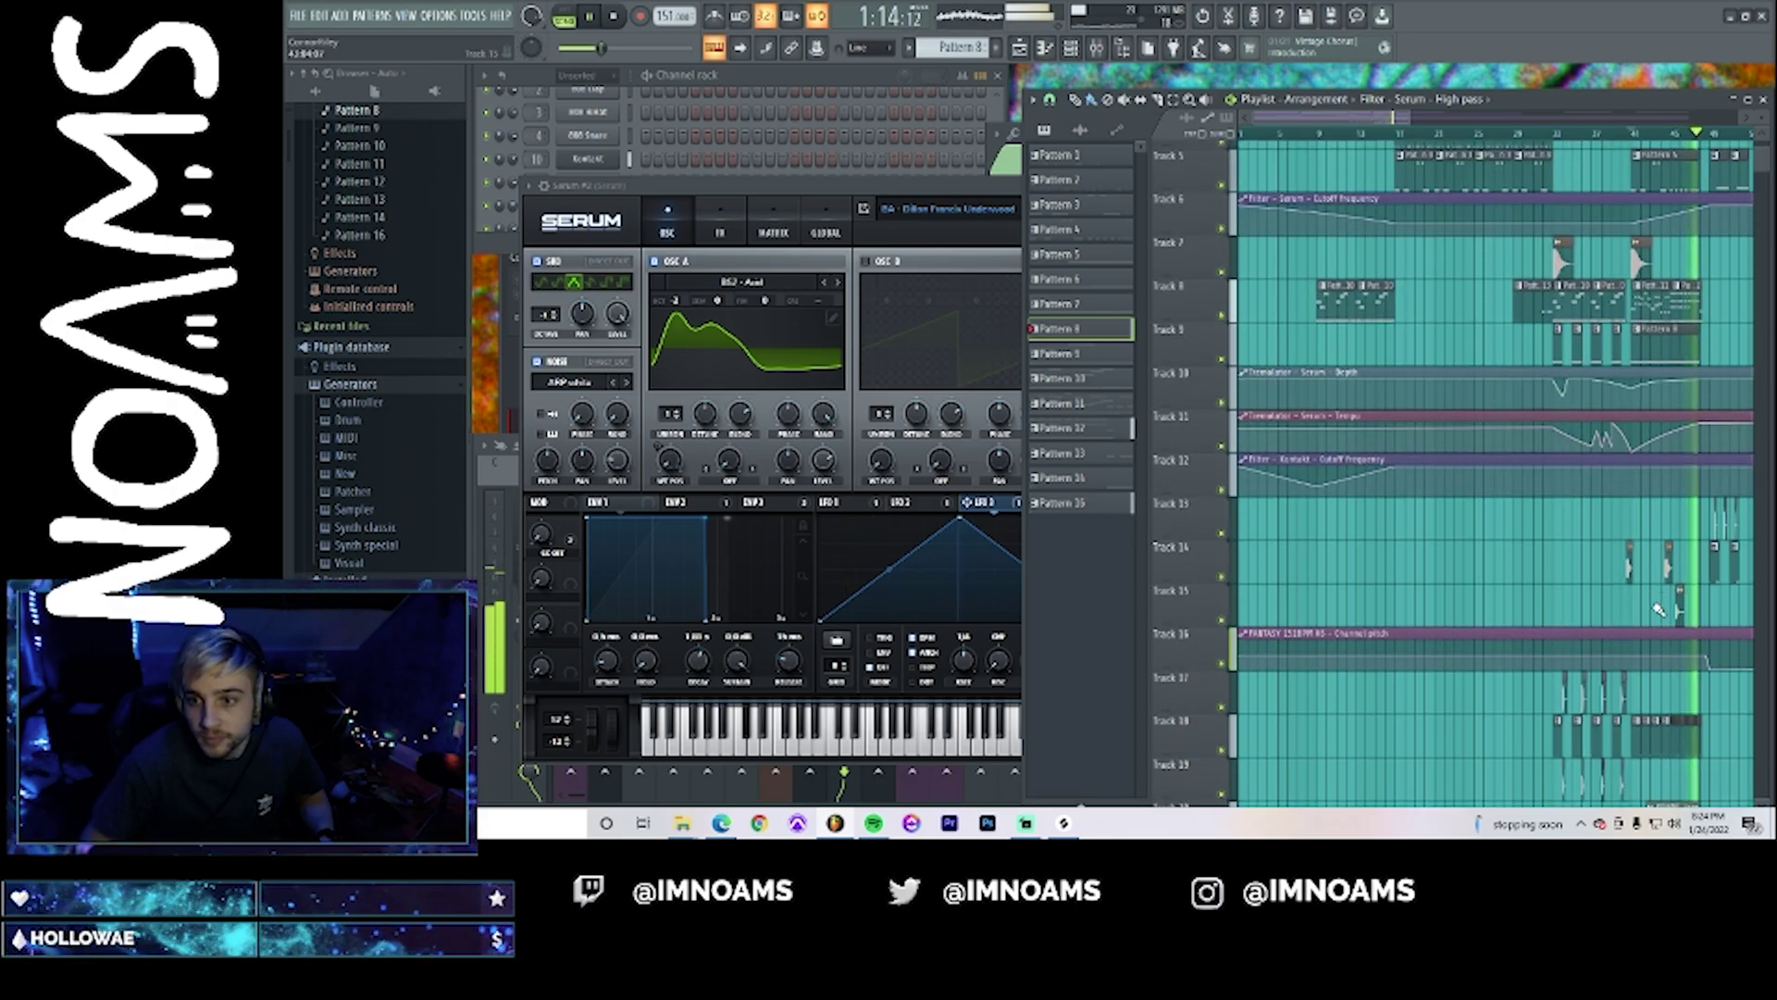
{"action": "scroll", "coordinate": [1661, 611], "scroll_direction": "down", "scroll_amount": 3}
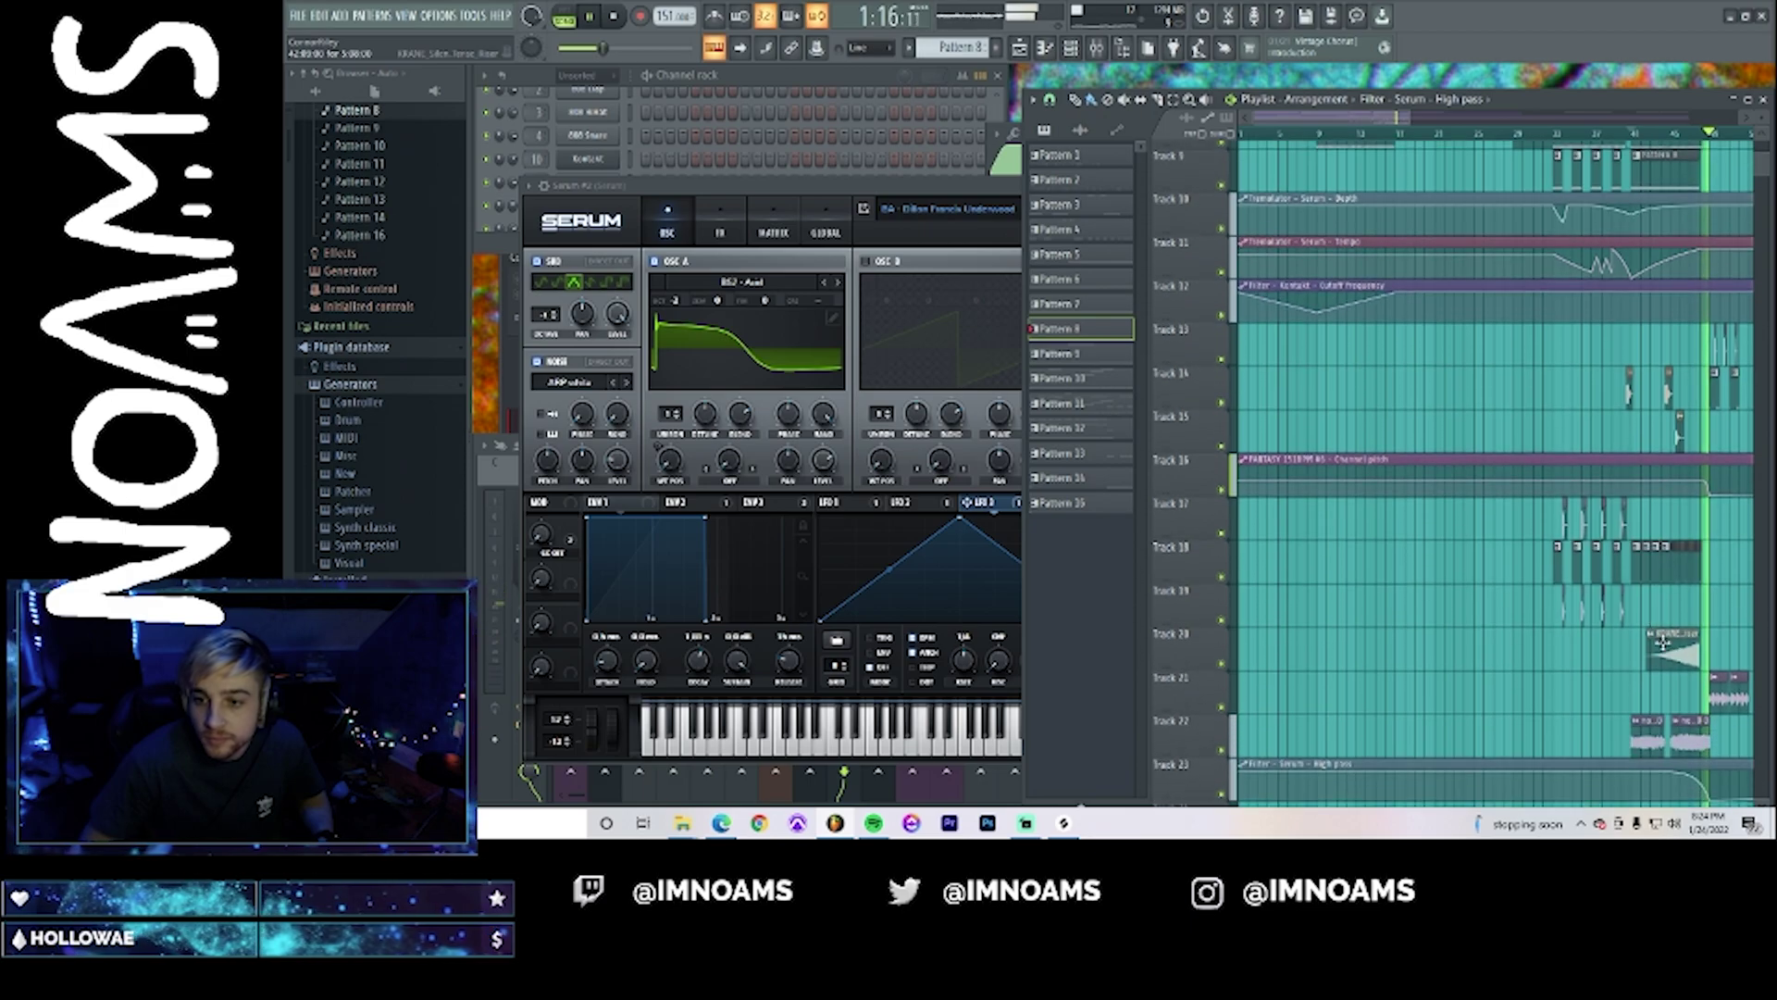
{"action": "scroll", "coordinate": [1662, 641], "scroll_direction": "down", "scroll_amount": 2}
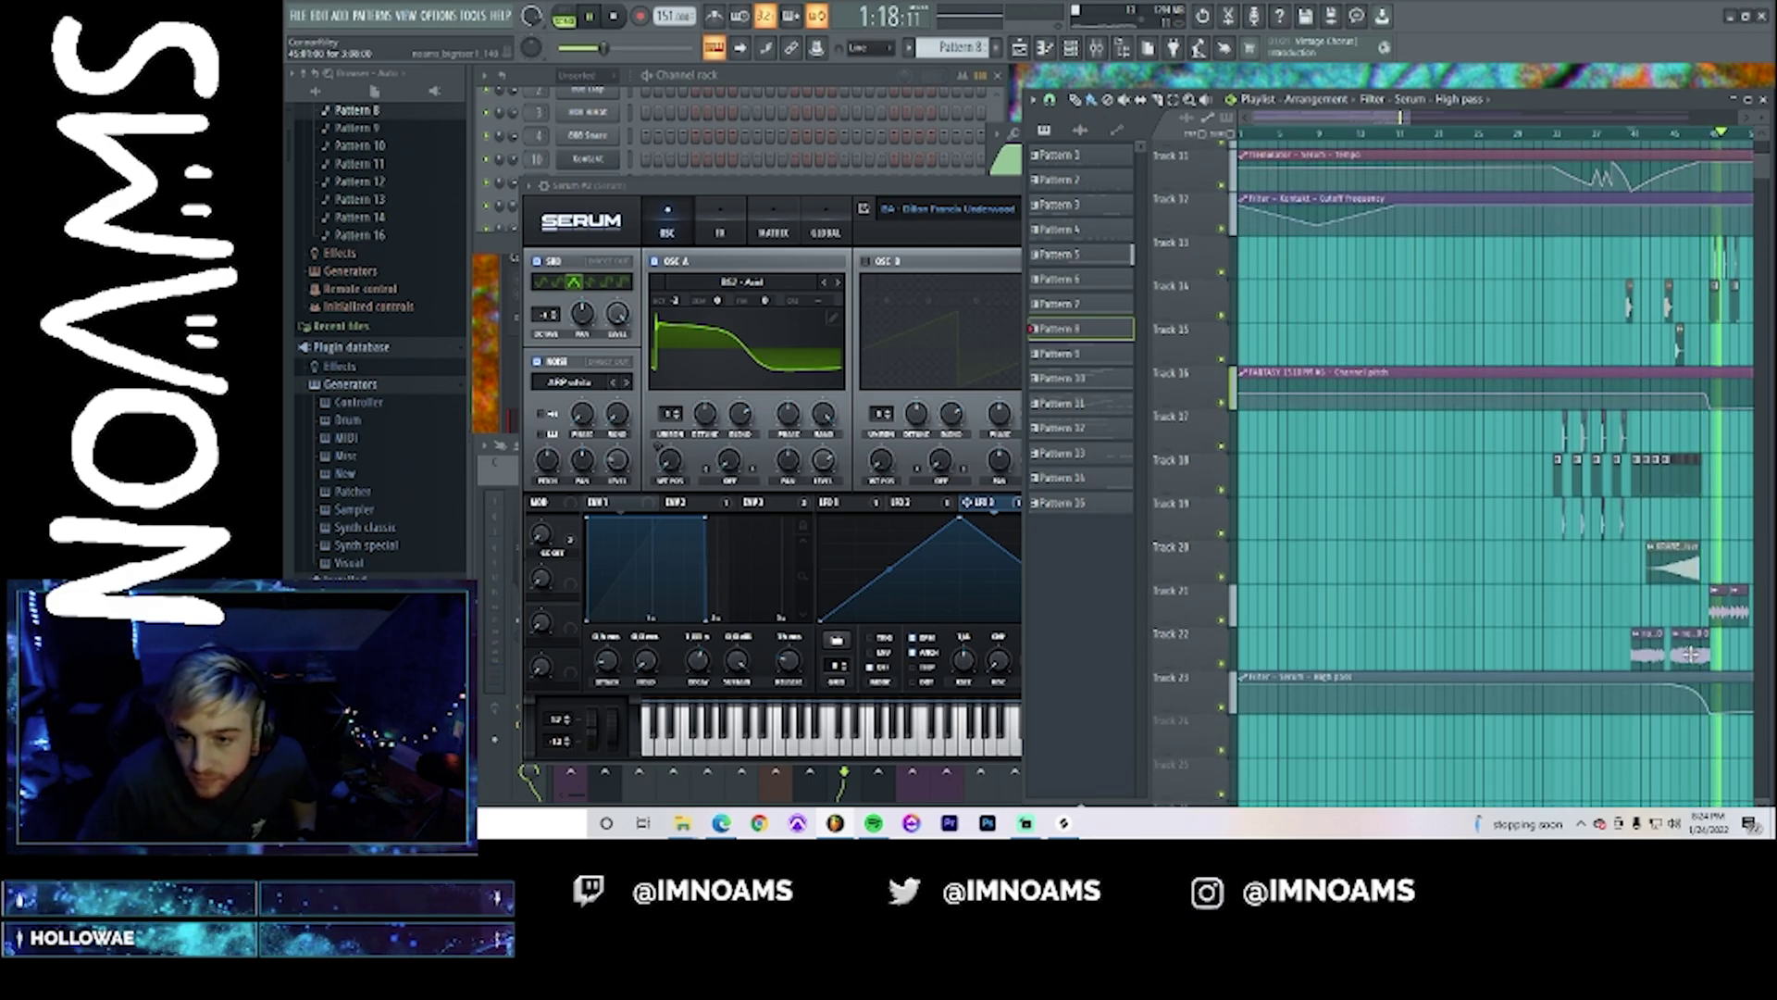
{"action": "left_click_drag", "start_coordinate": [1694, 650], "coordinate": [1653, 655]}
{"action": "key", "text": "space"}
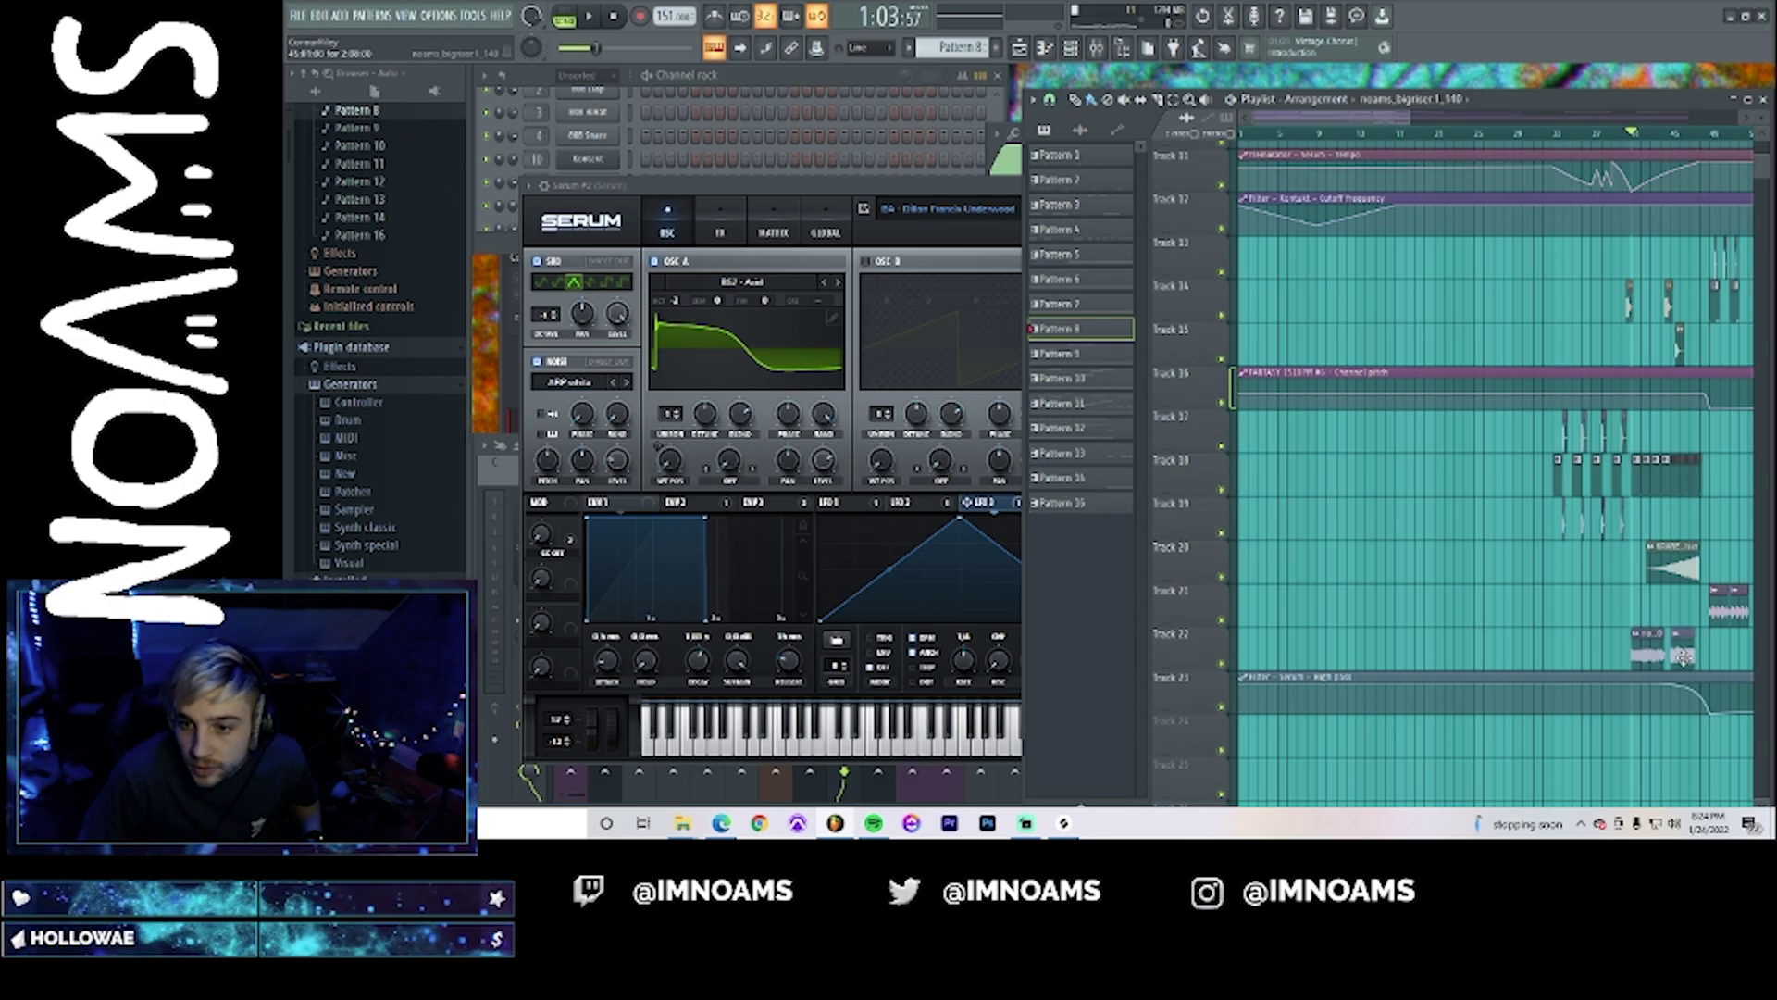
{"action": "key", "text": "ctrl+z"}
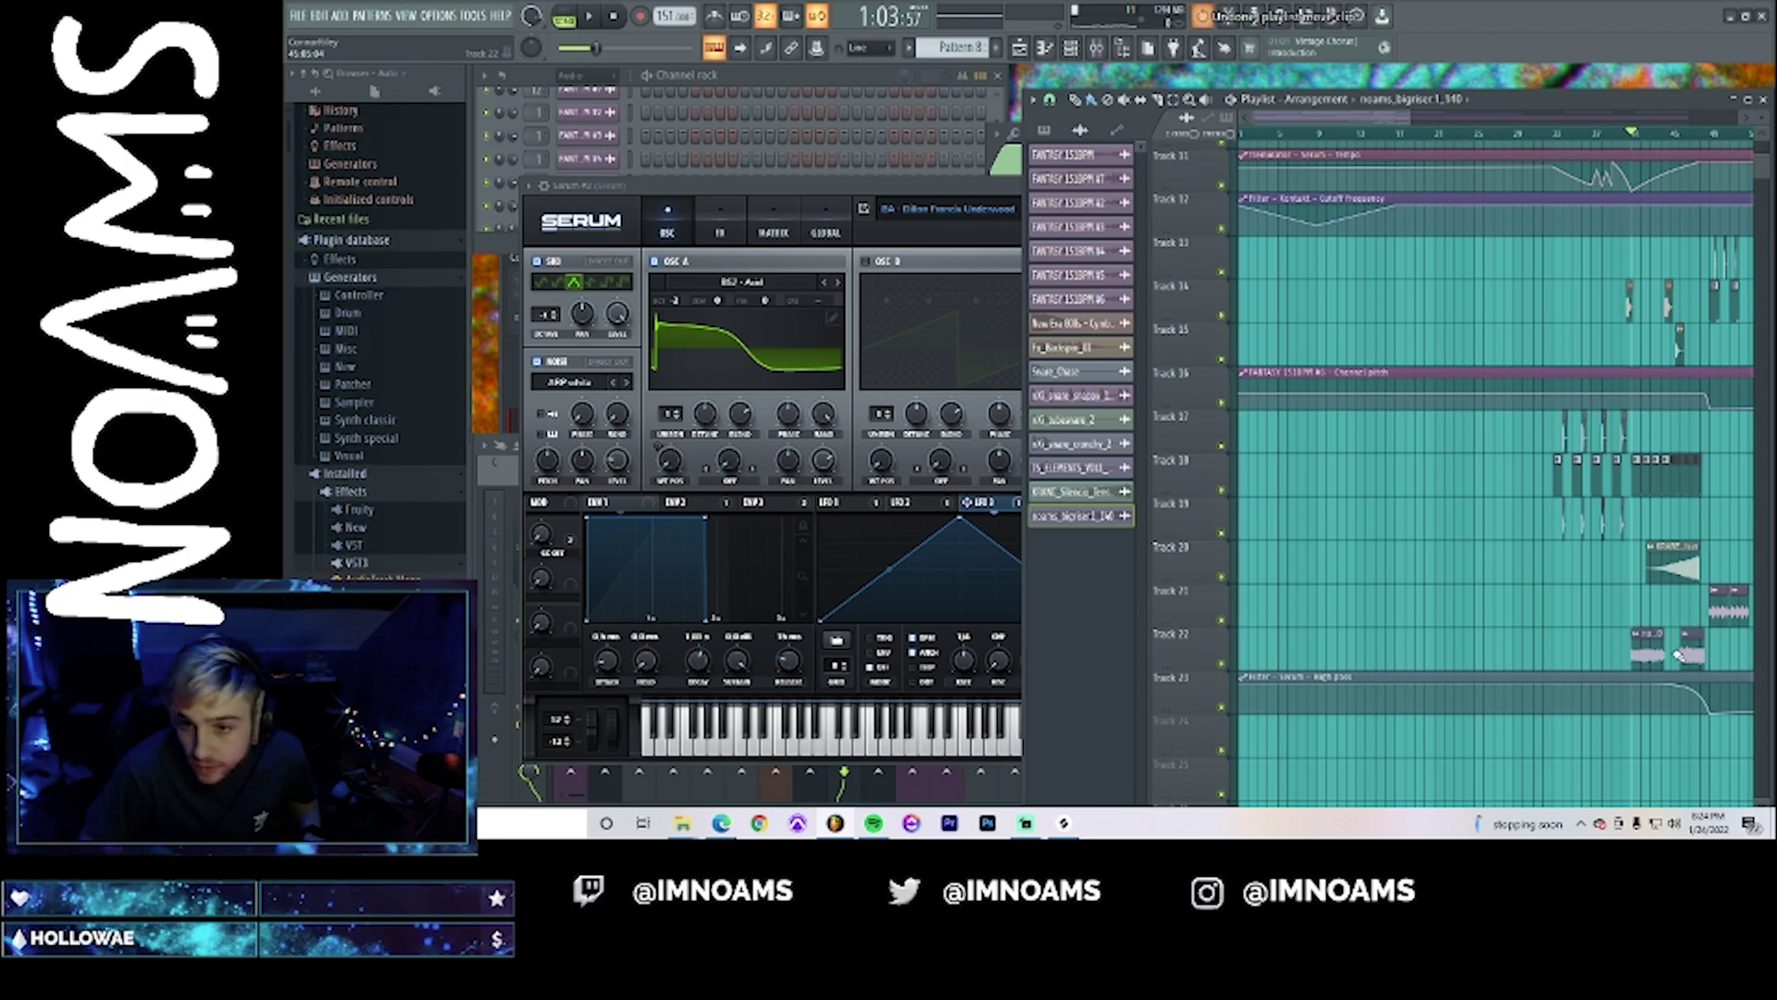
{"action": "left_click", "coordinate": [340, 110]}
{"action": "scroll", "coordinate": [377, 371], "scroll_direction": "down", "scroll_amount": 6}
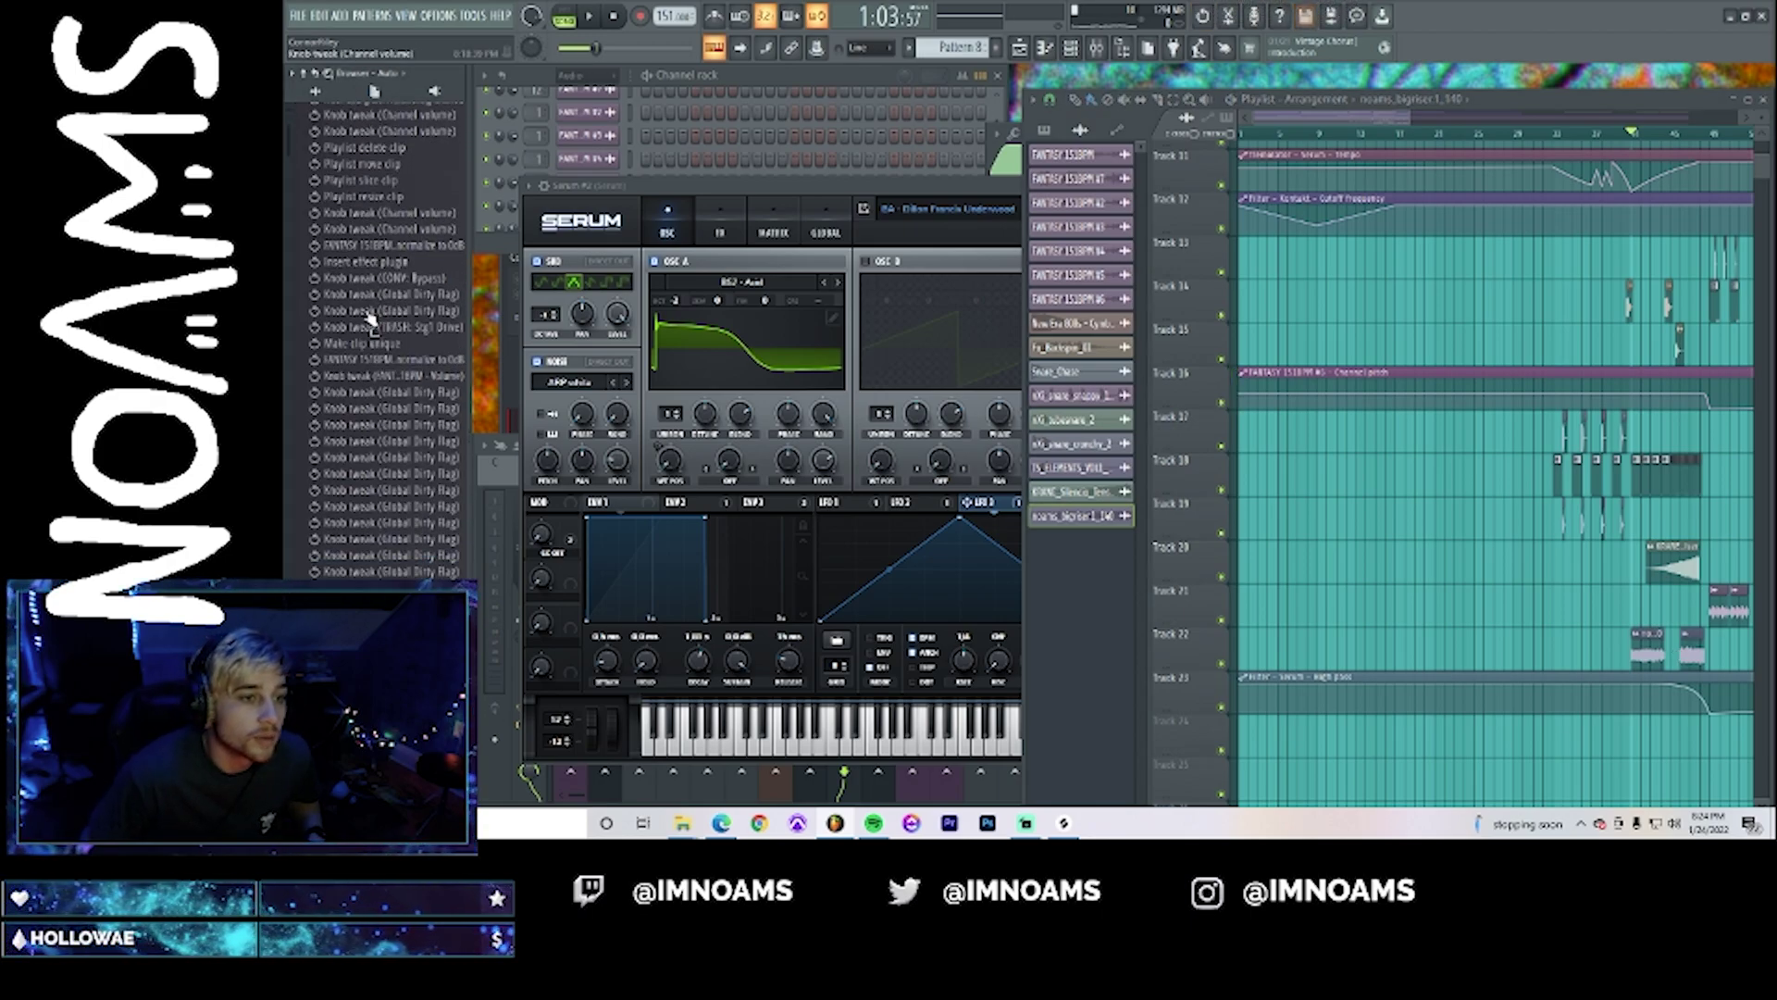
{"action": "scroll", "coordinate": [380, 398], "scroll_direction": "up", "scroll_amount": 1}
{"action": "left_click", "coordinate": [392, 451]}
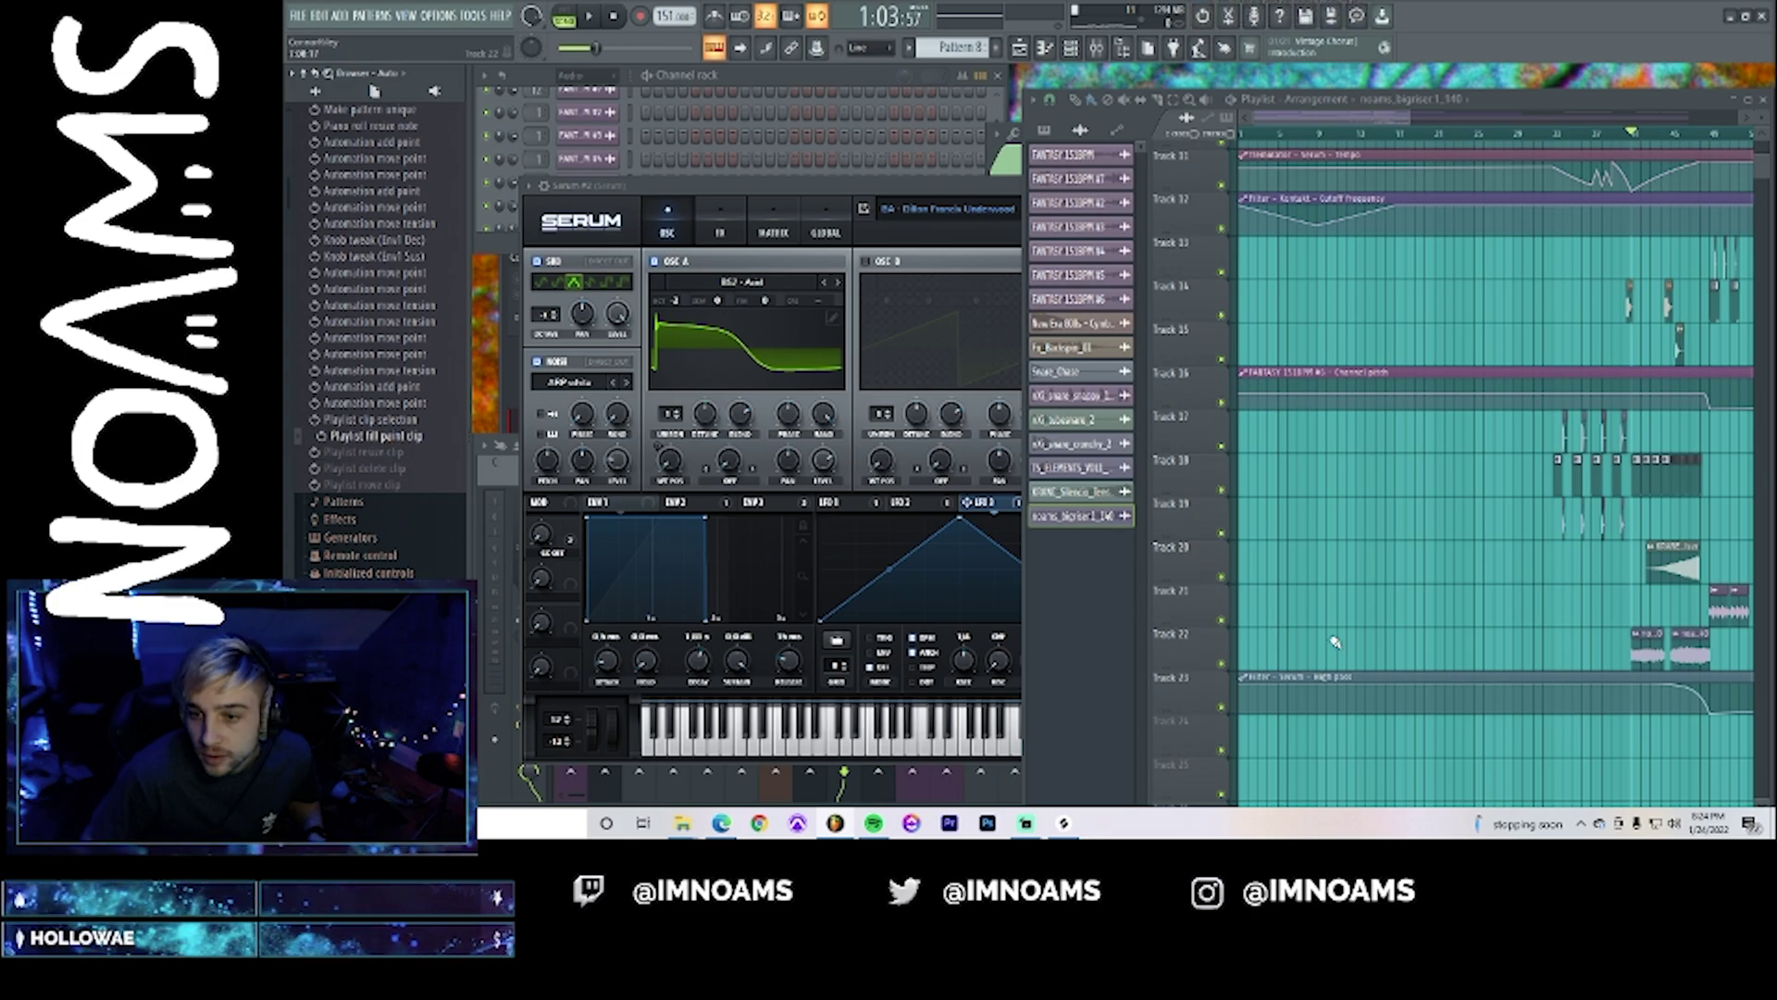
- Replace the second noams_bigriser1_140 clip on Track 22 with a copy that ends together with the Track 20 riser
{"action": "left_click", "coordinate": [1713, 638]}
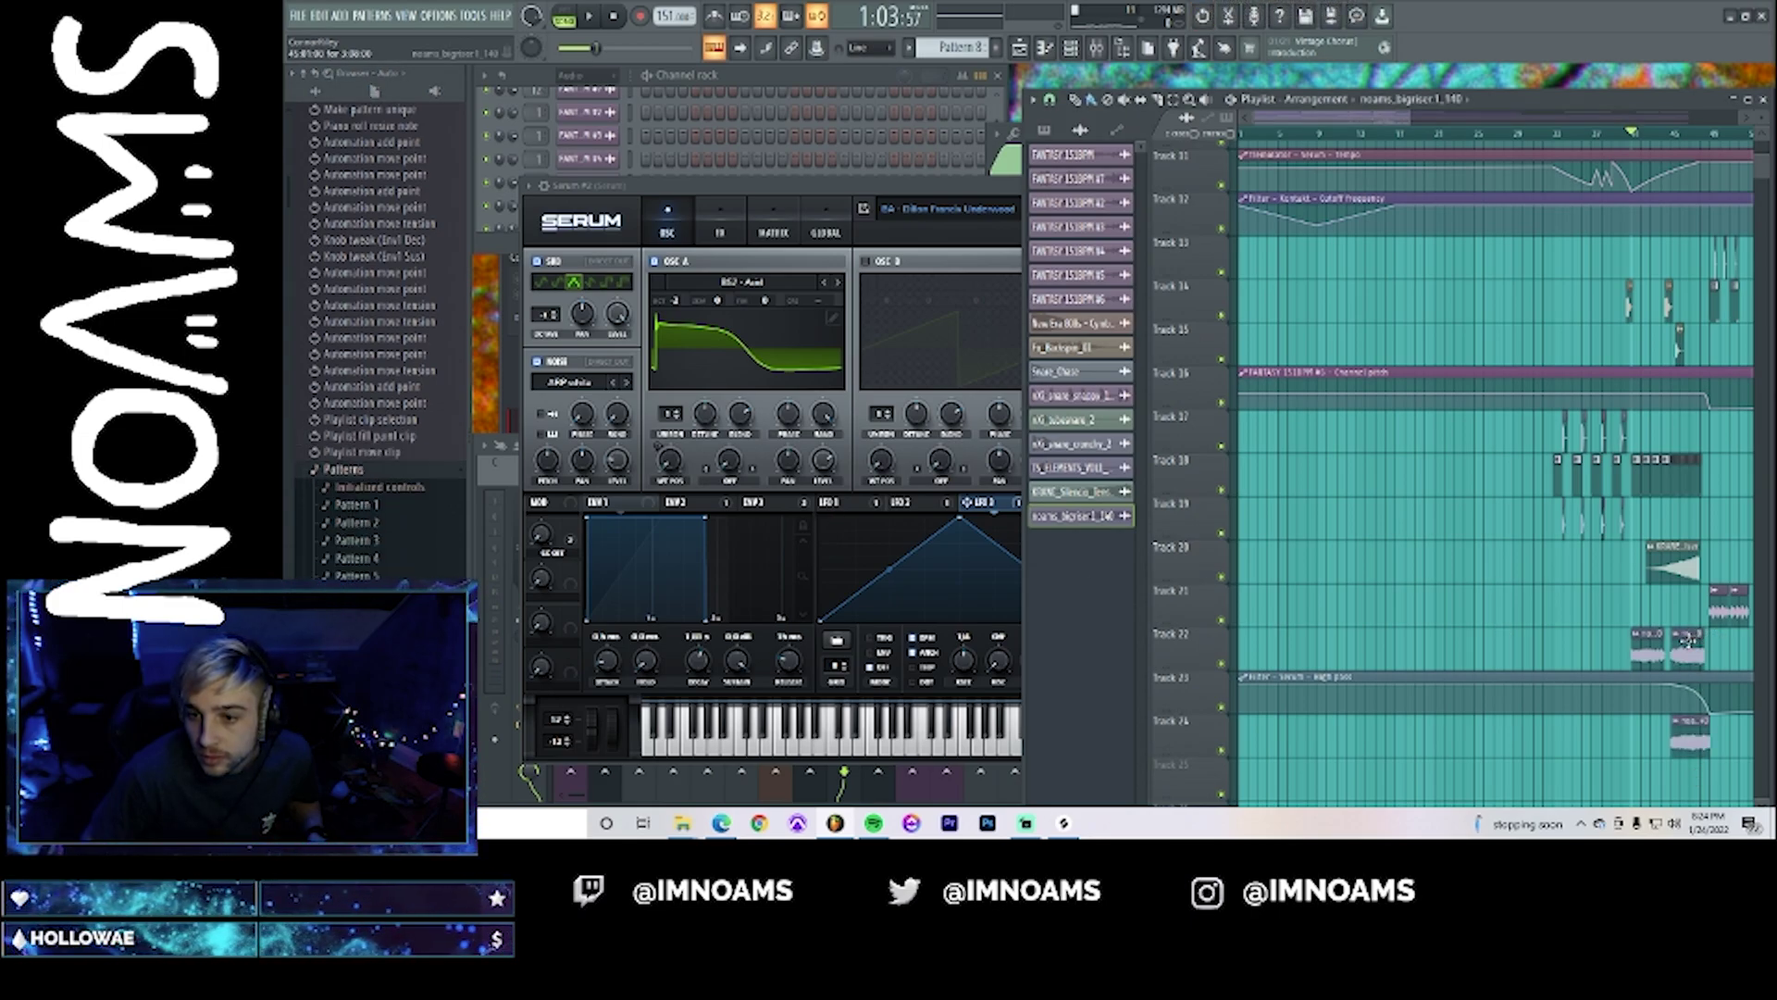
{"action": "right_click", "coordinate": [1692, 648]}
{"action": "left_click_drag", "start_coordinate": [1688, 733], "coordinate": [1676, 646]}
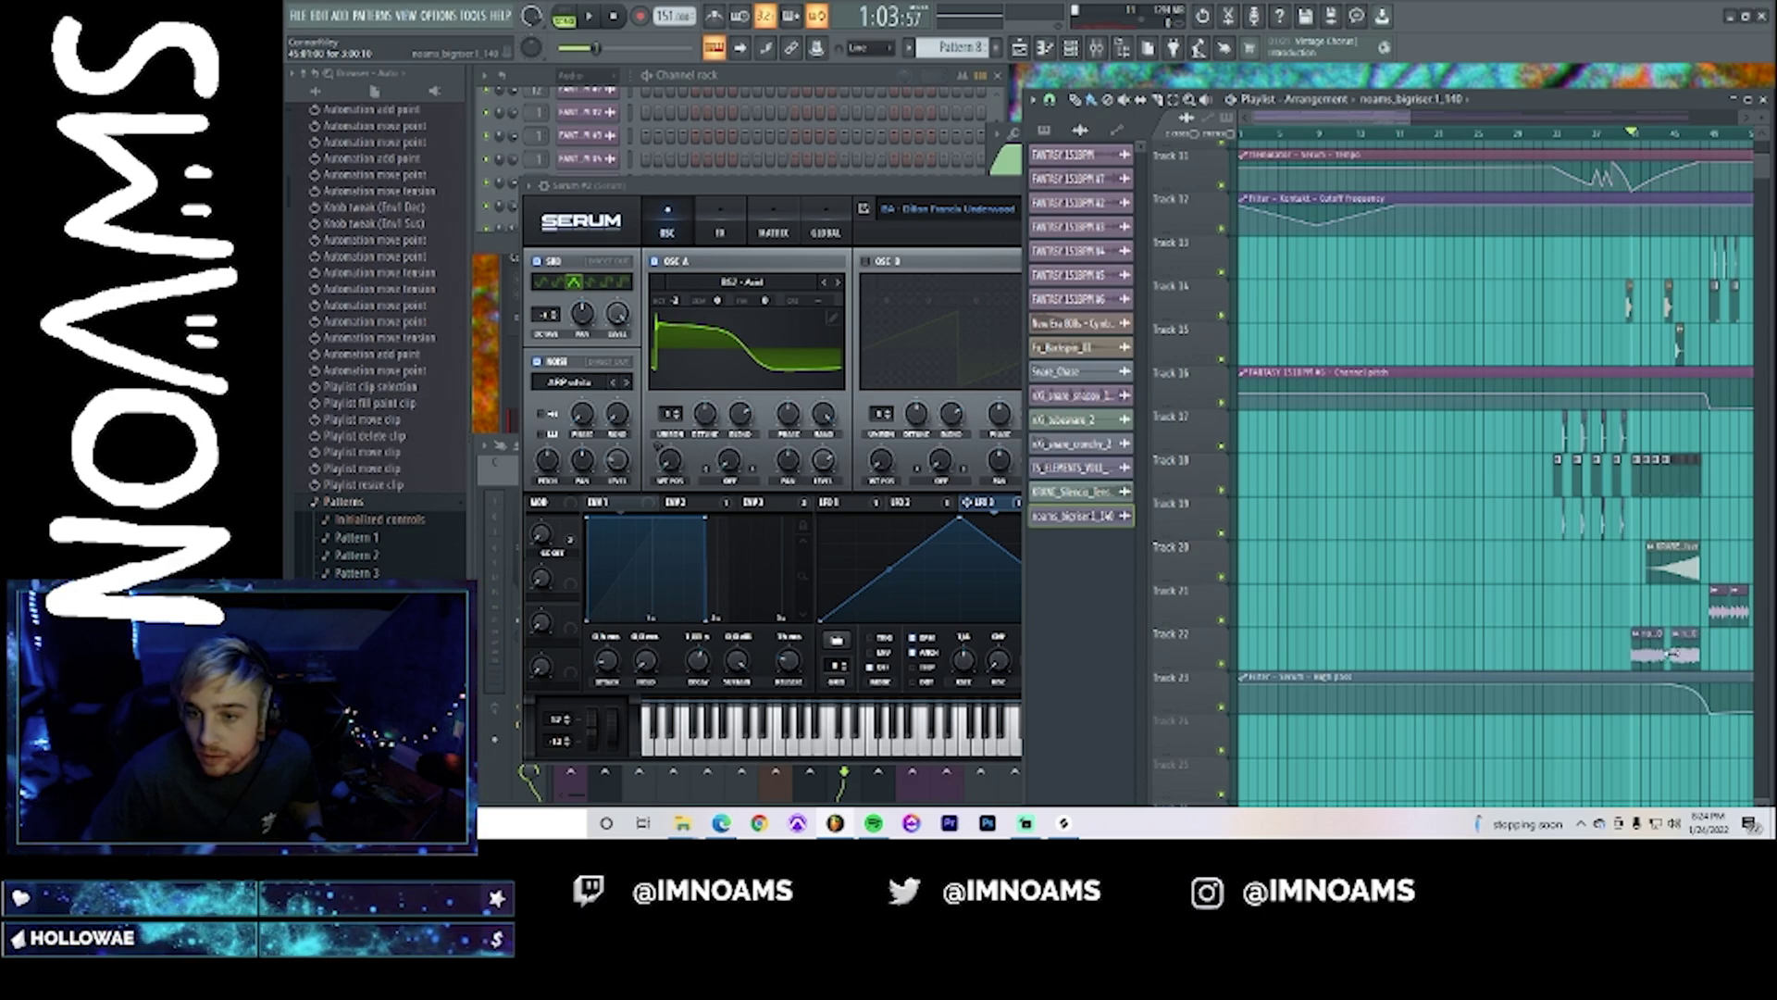
- Play the transition, open the riser clip's channel settings and bring up the Serum's mixer insert 9
{"action": "key", "text": "space"}
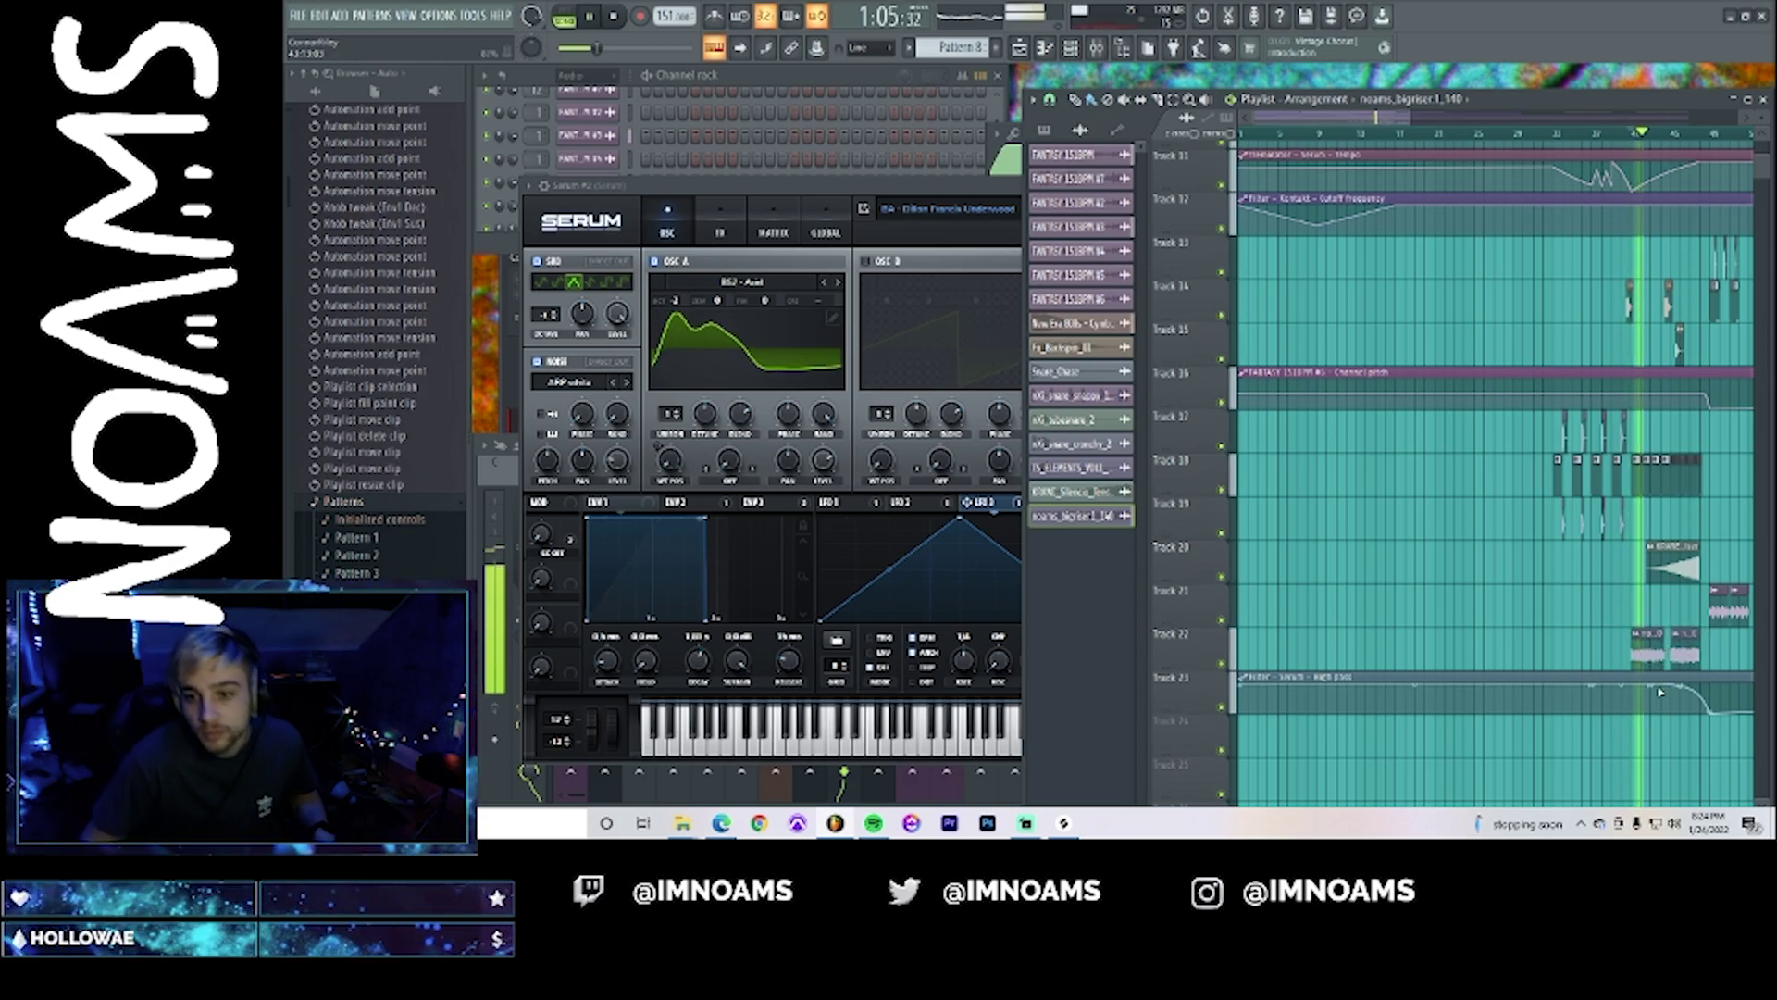
{"action": "double_click", "coordinate": [1647, 651]}
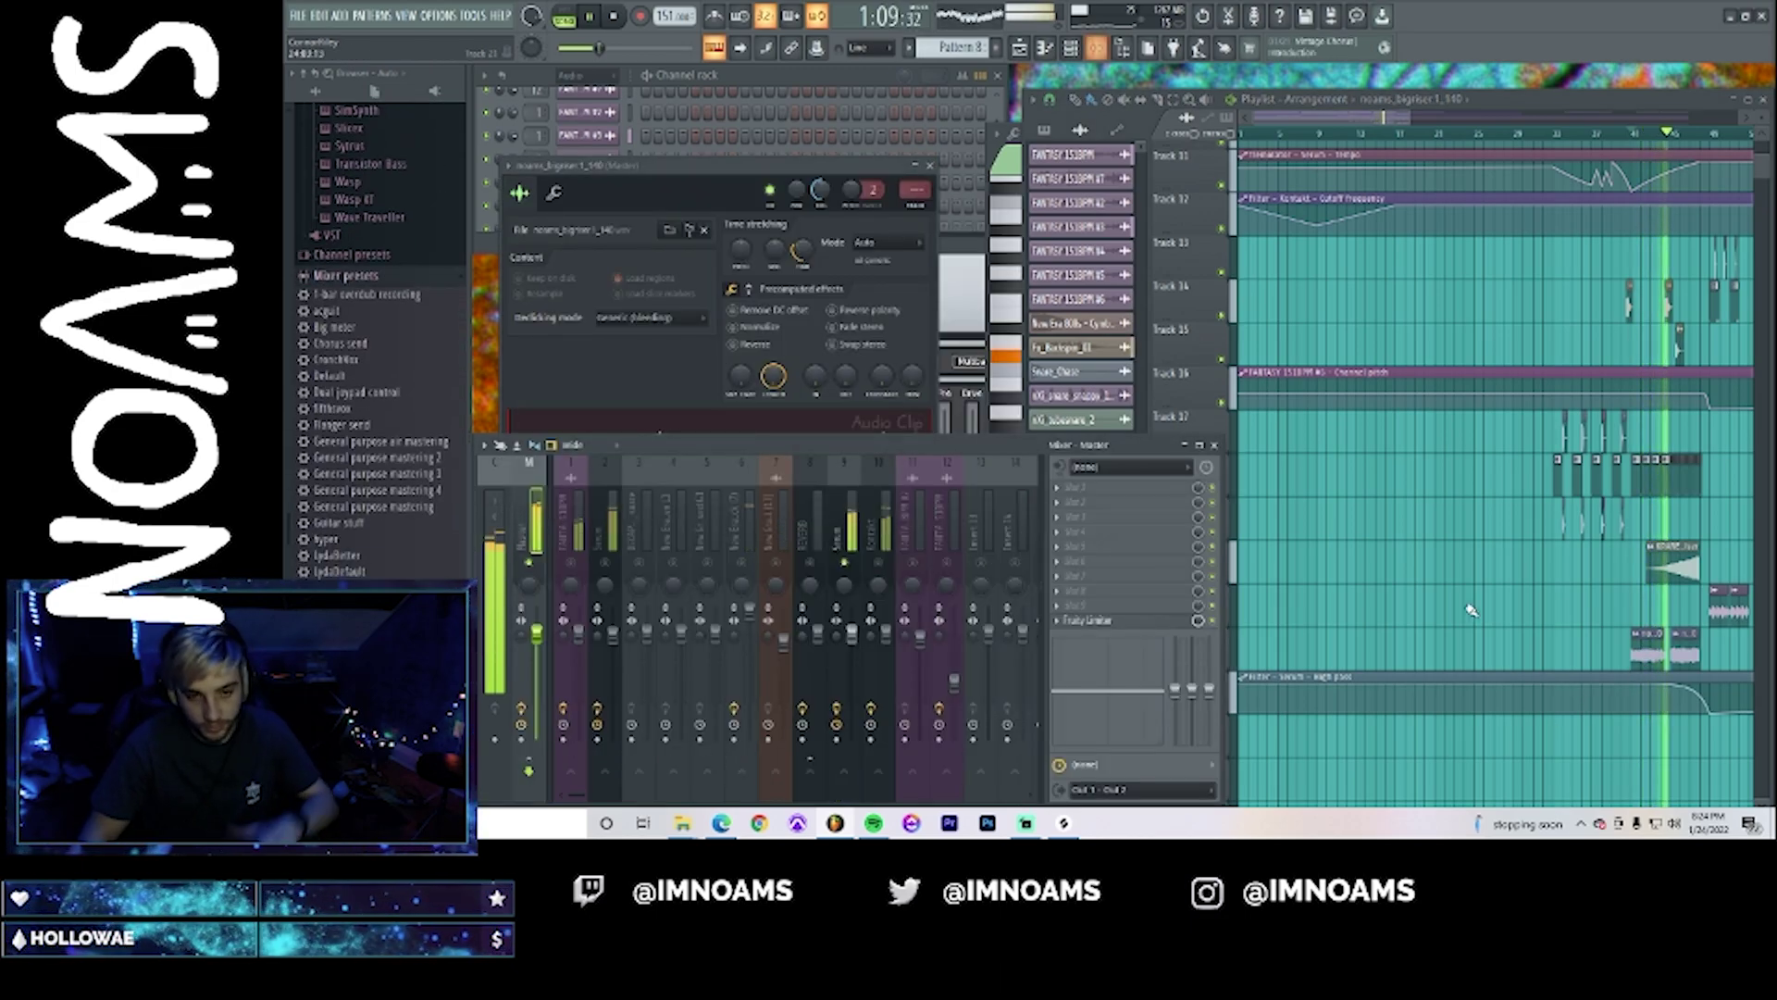
{"action": "key", "text": "F9"}
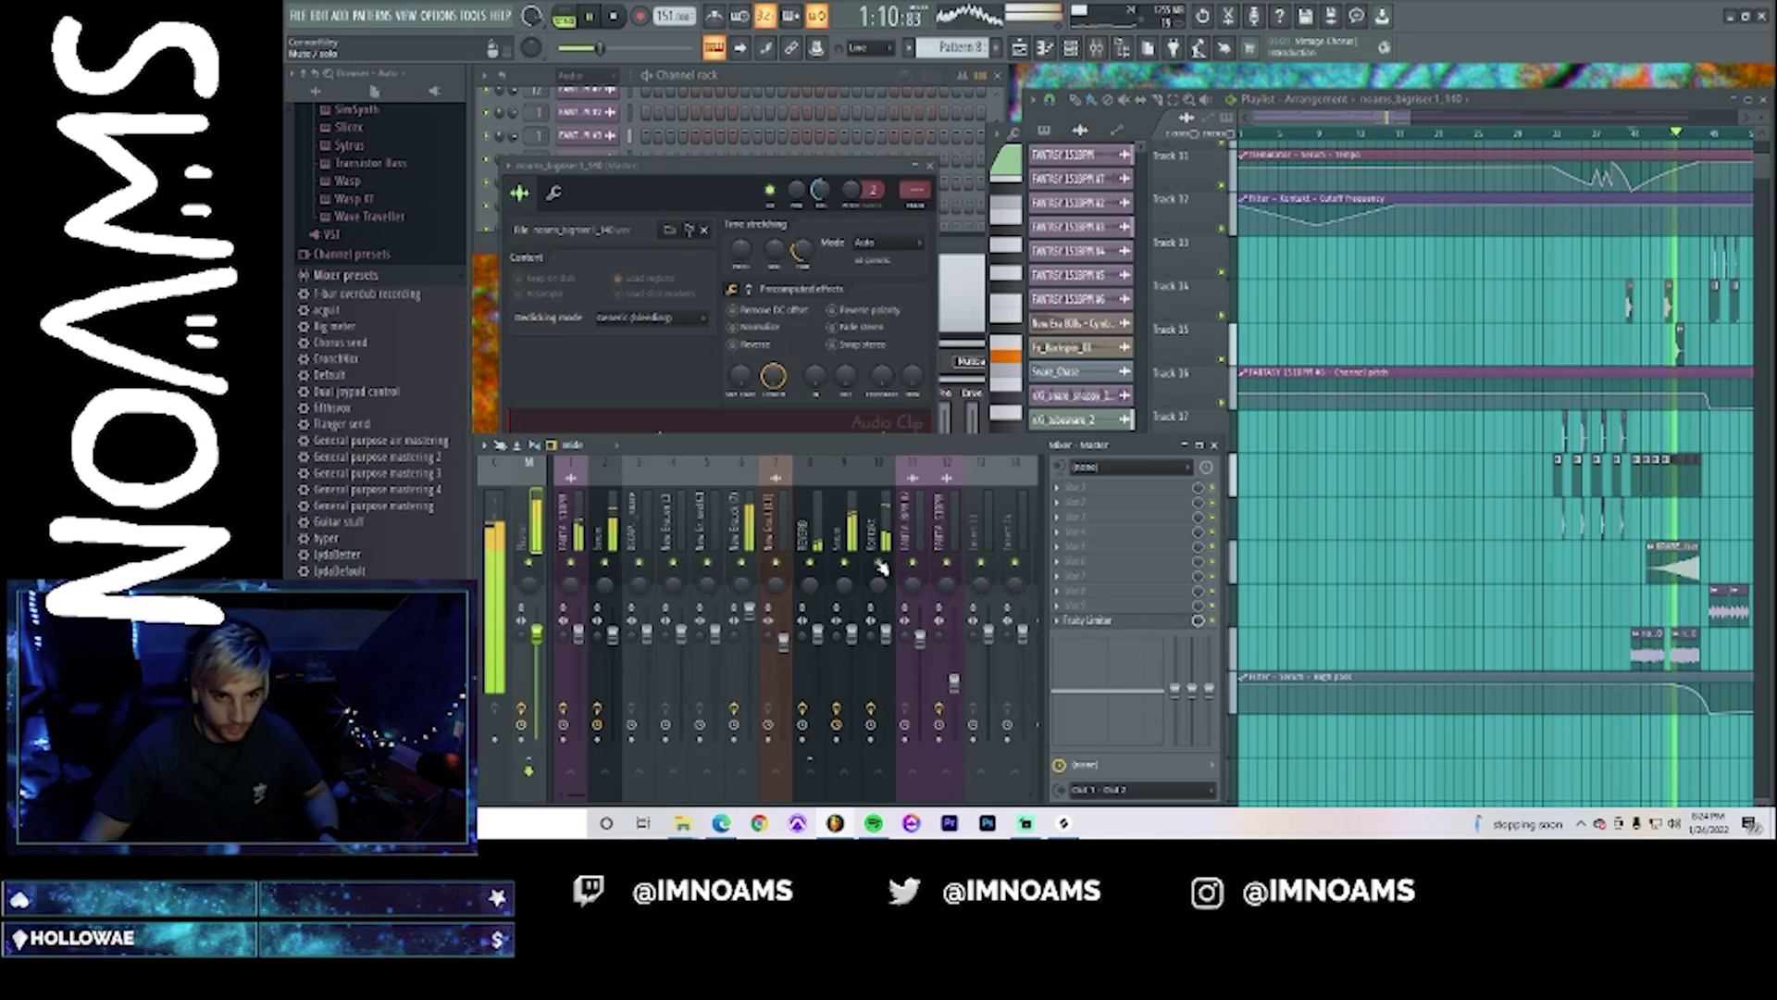
{"action": "left_click", "coordinate": [851, 637]}
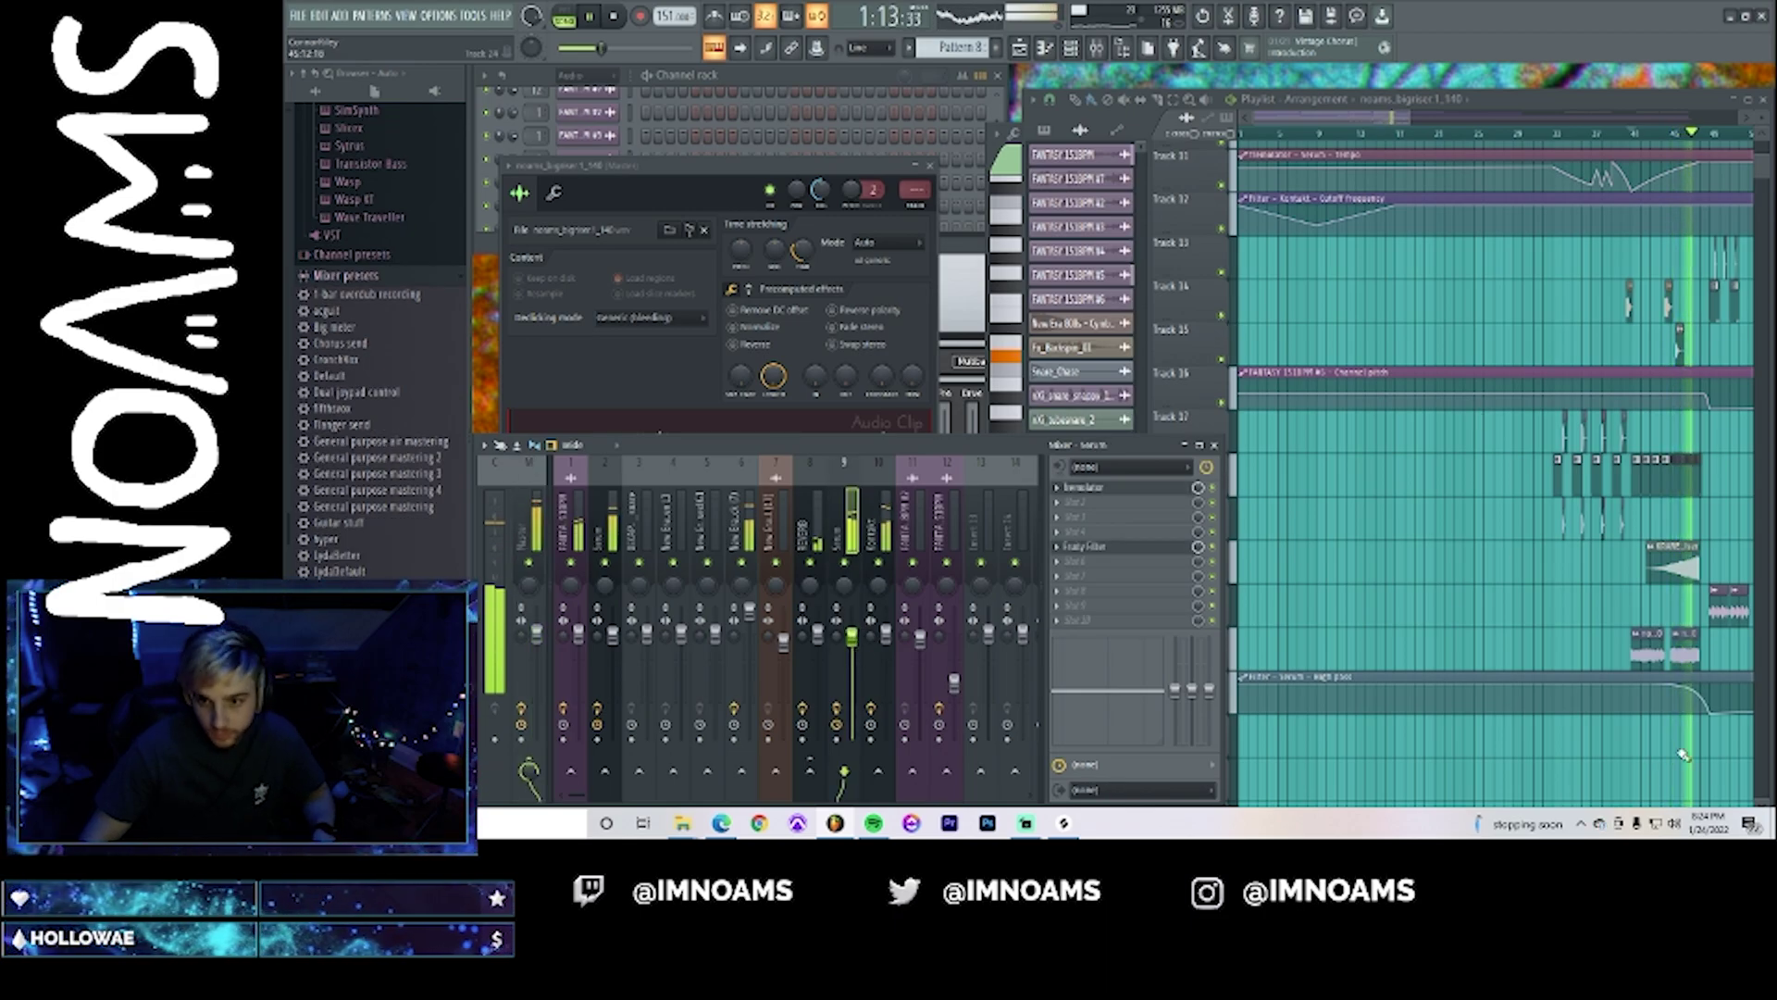
- Listen on through the drop and look over the tracks around it in the playlist
{"action": "scroll", "coordinate": [1662, 713], "scroll_direction": "up", "scroll_amount": 2}
{"action": "scroll", "coordinate": [1662, 713], "scroll_direction": "up", "scroll_amount": 8}
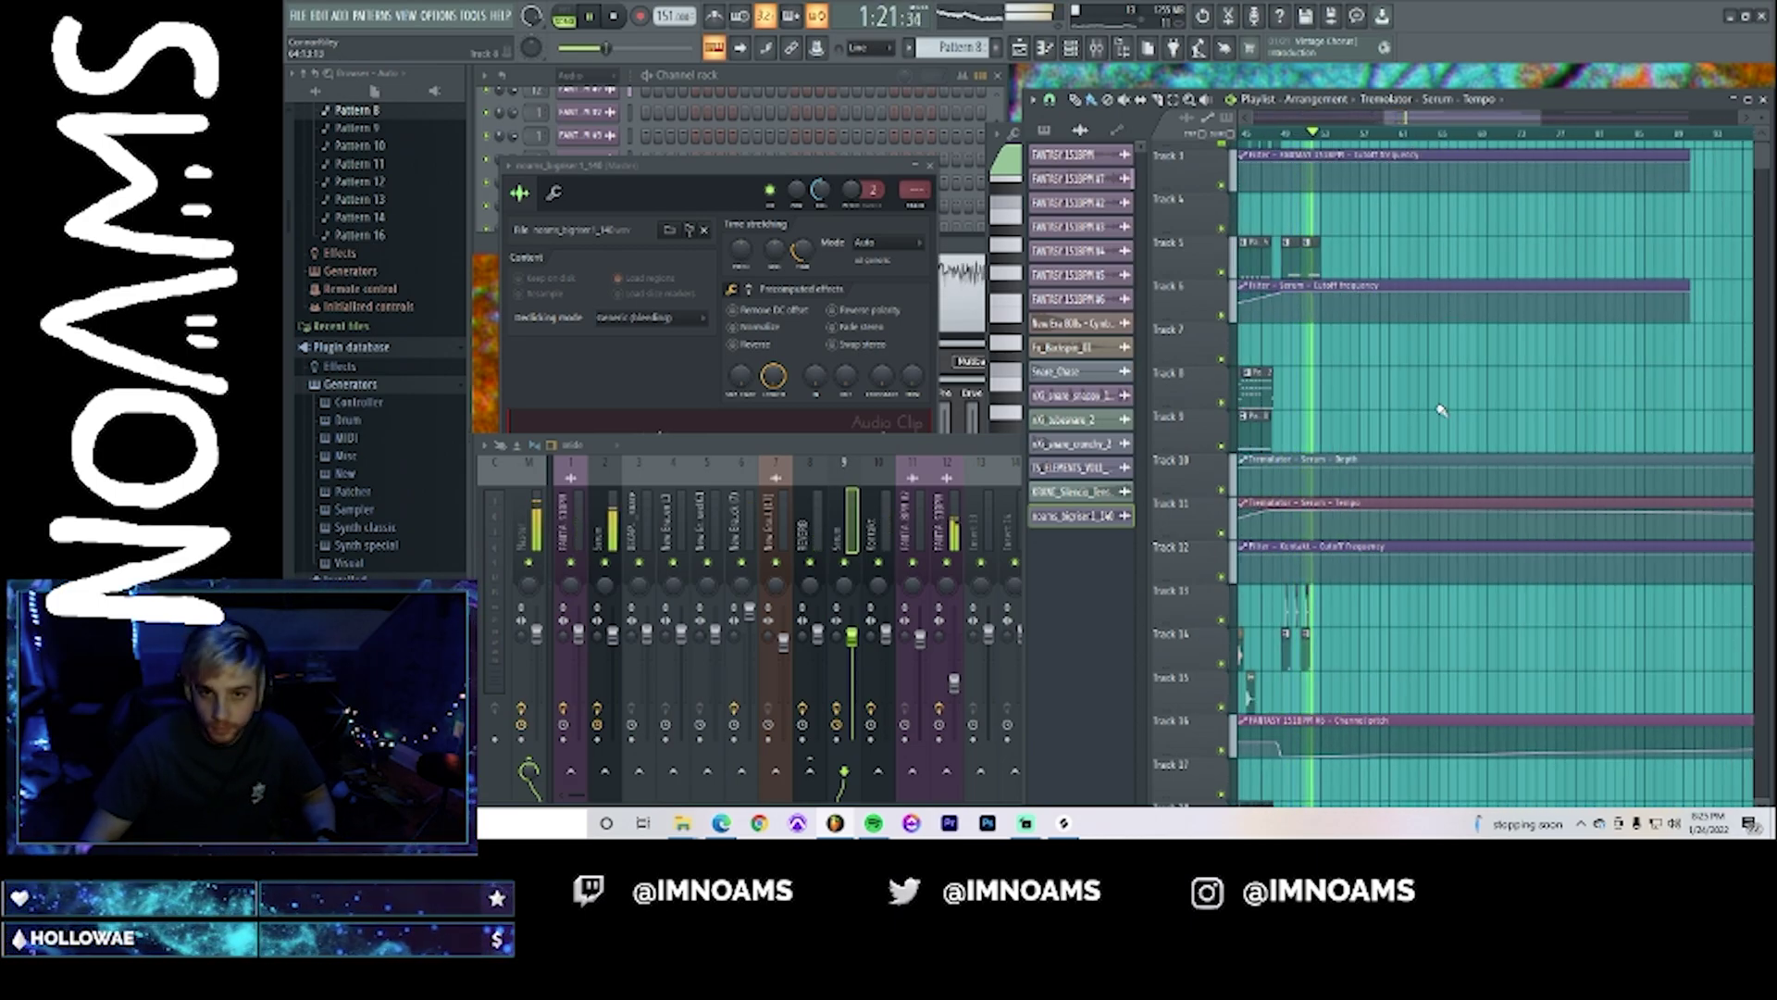
{"action": "scroll", "coordinate": [1437, 403], "scroll_direction": "up", "scroll_amount": 2}
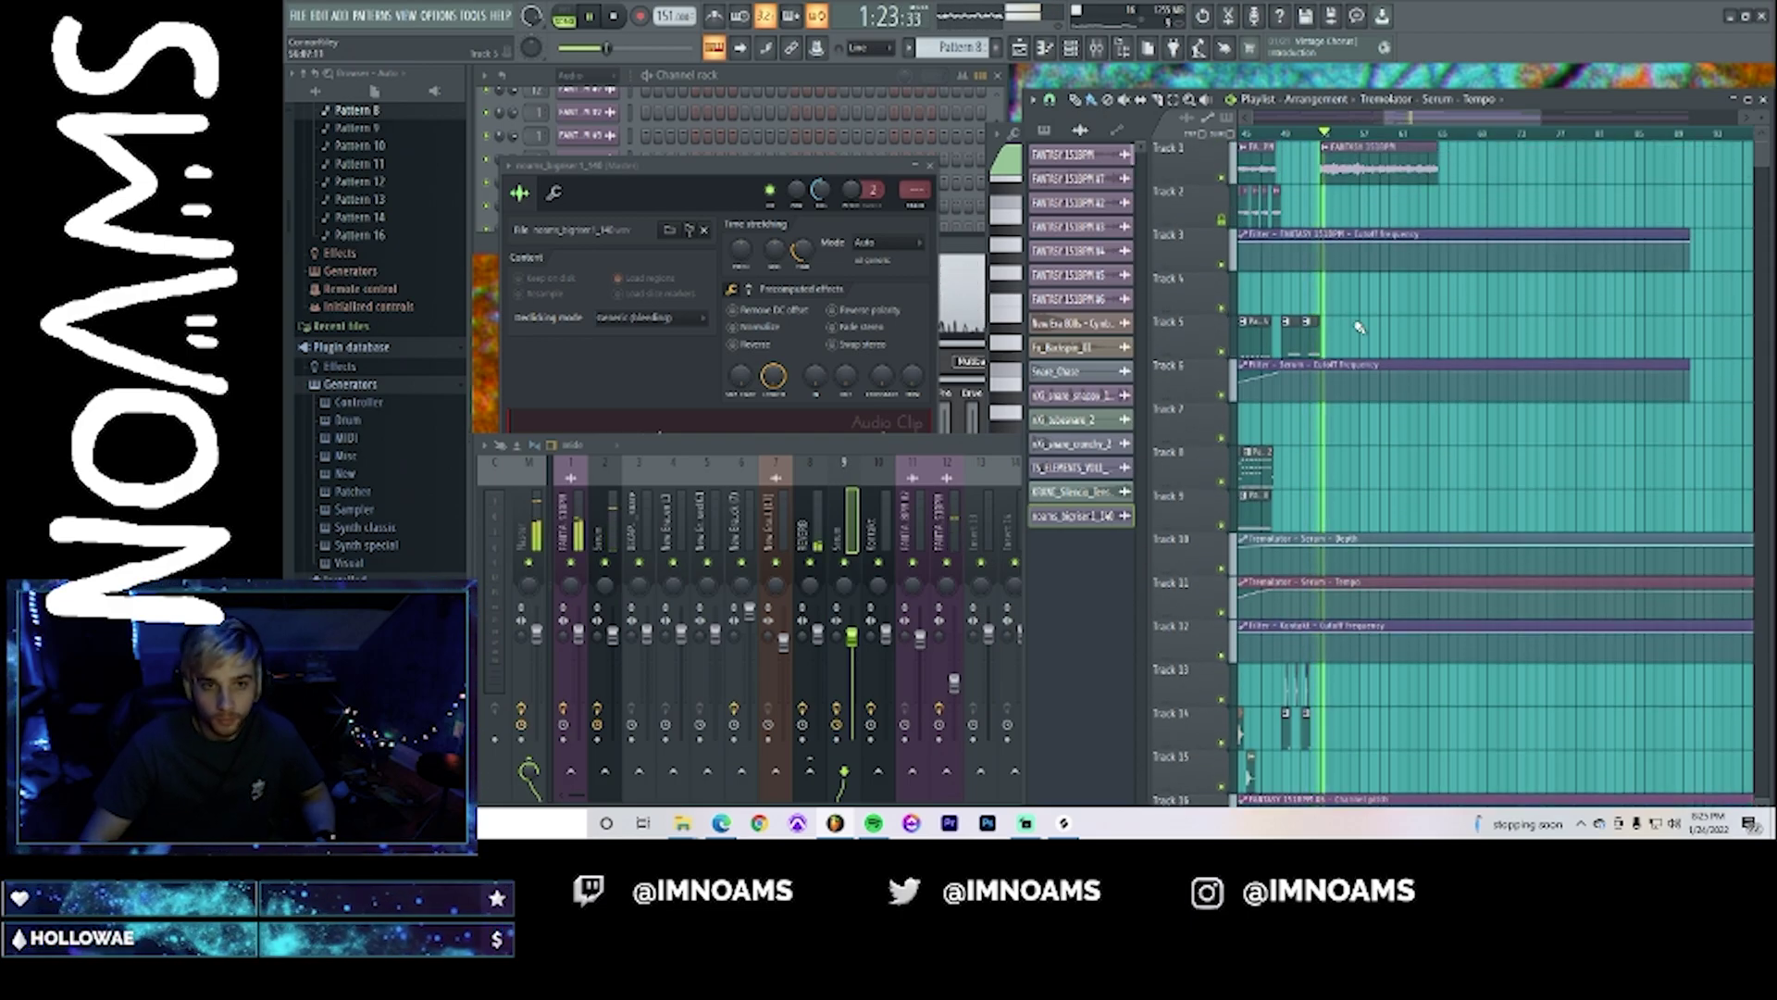
{"action": "left_click_drag", "start_coordinate": [1534, 114], "coordinate": [1413, 123]}
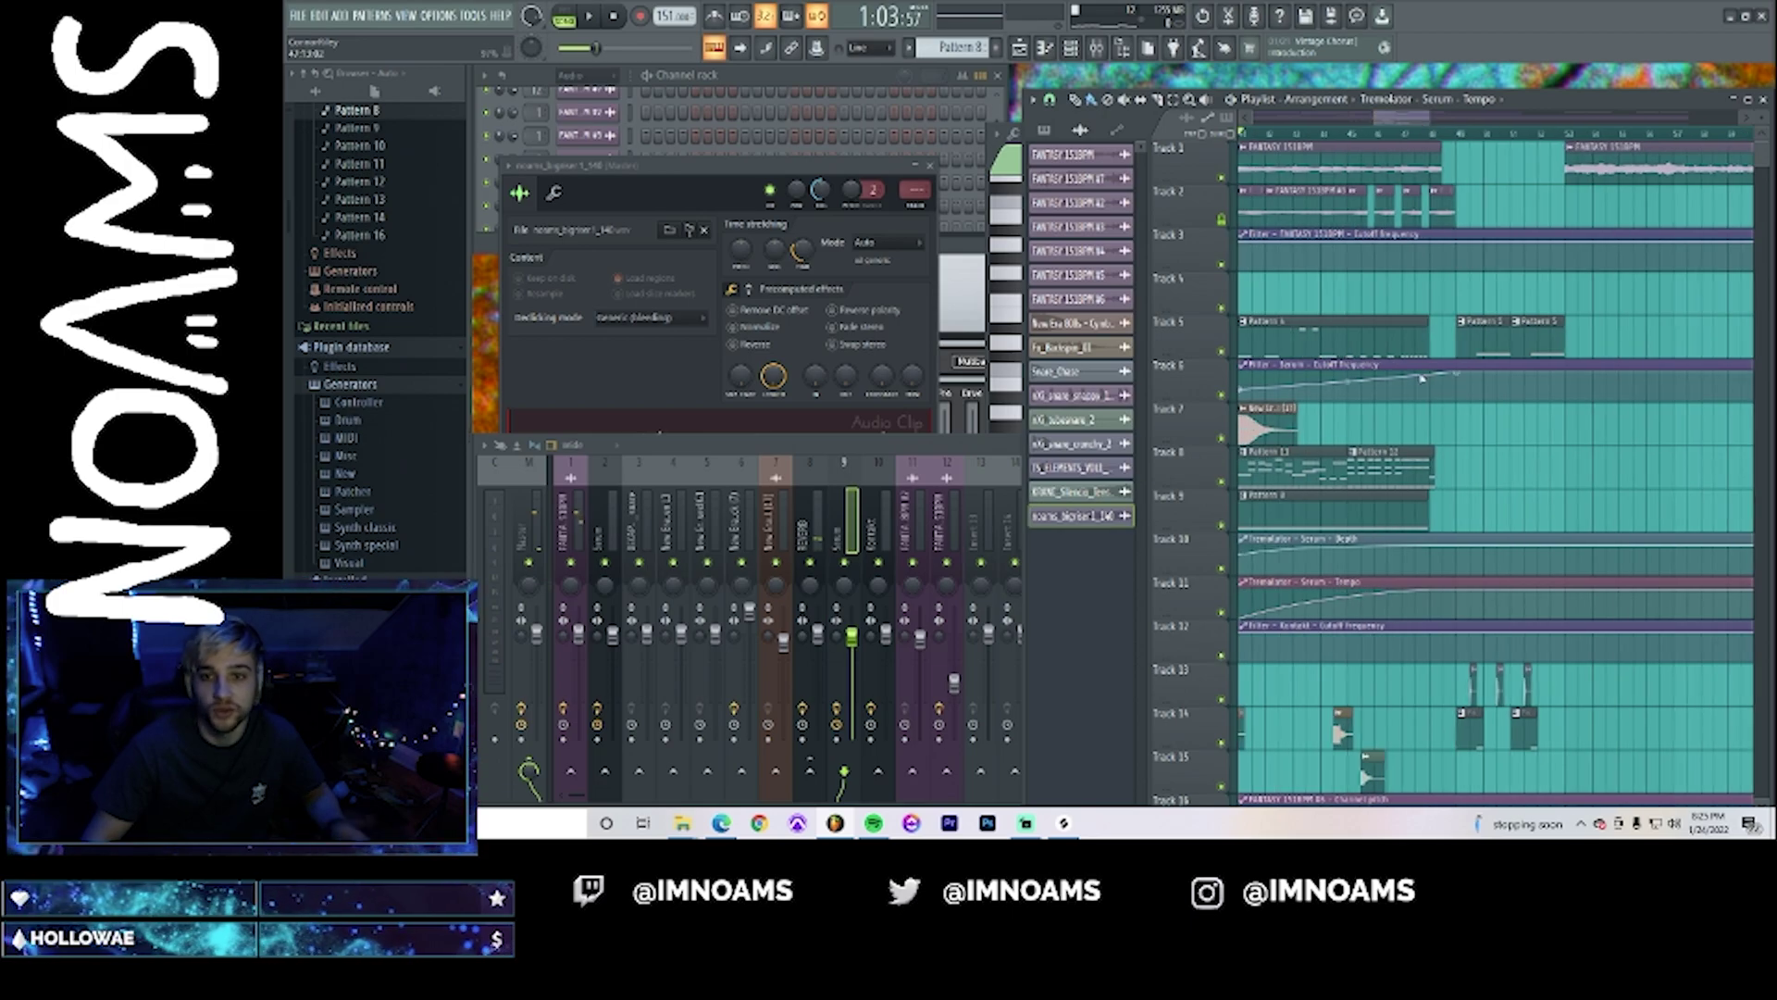
{"action": "scroll", "coordinate": [1447, 438], "scroll_direction": "up", "scroll_amount": 5}
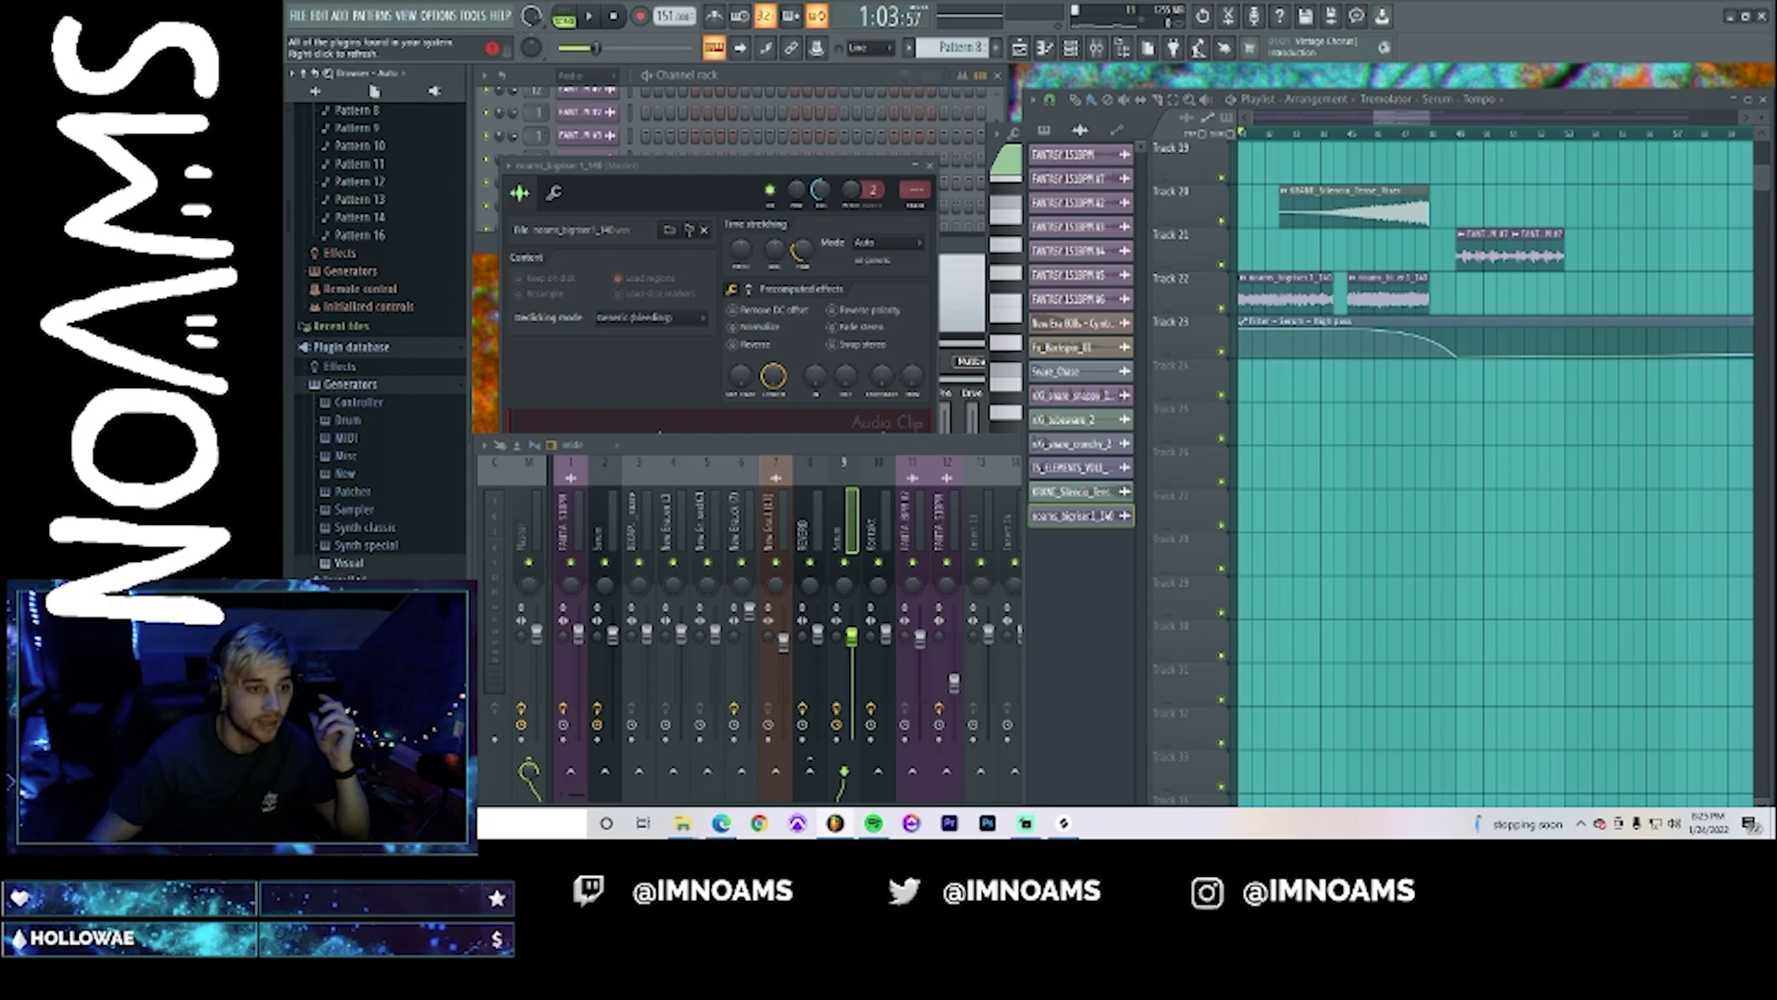
{"action": "left_click", "coordinate": [346, 368]}
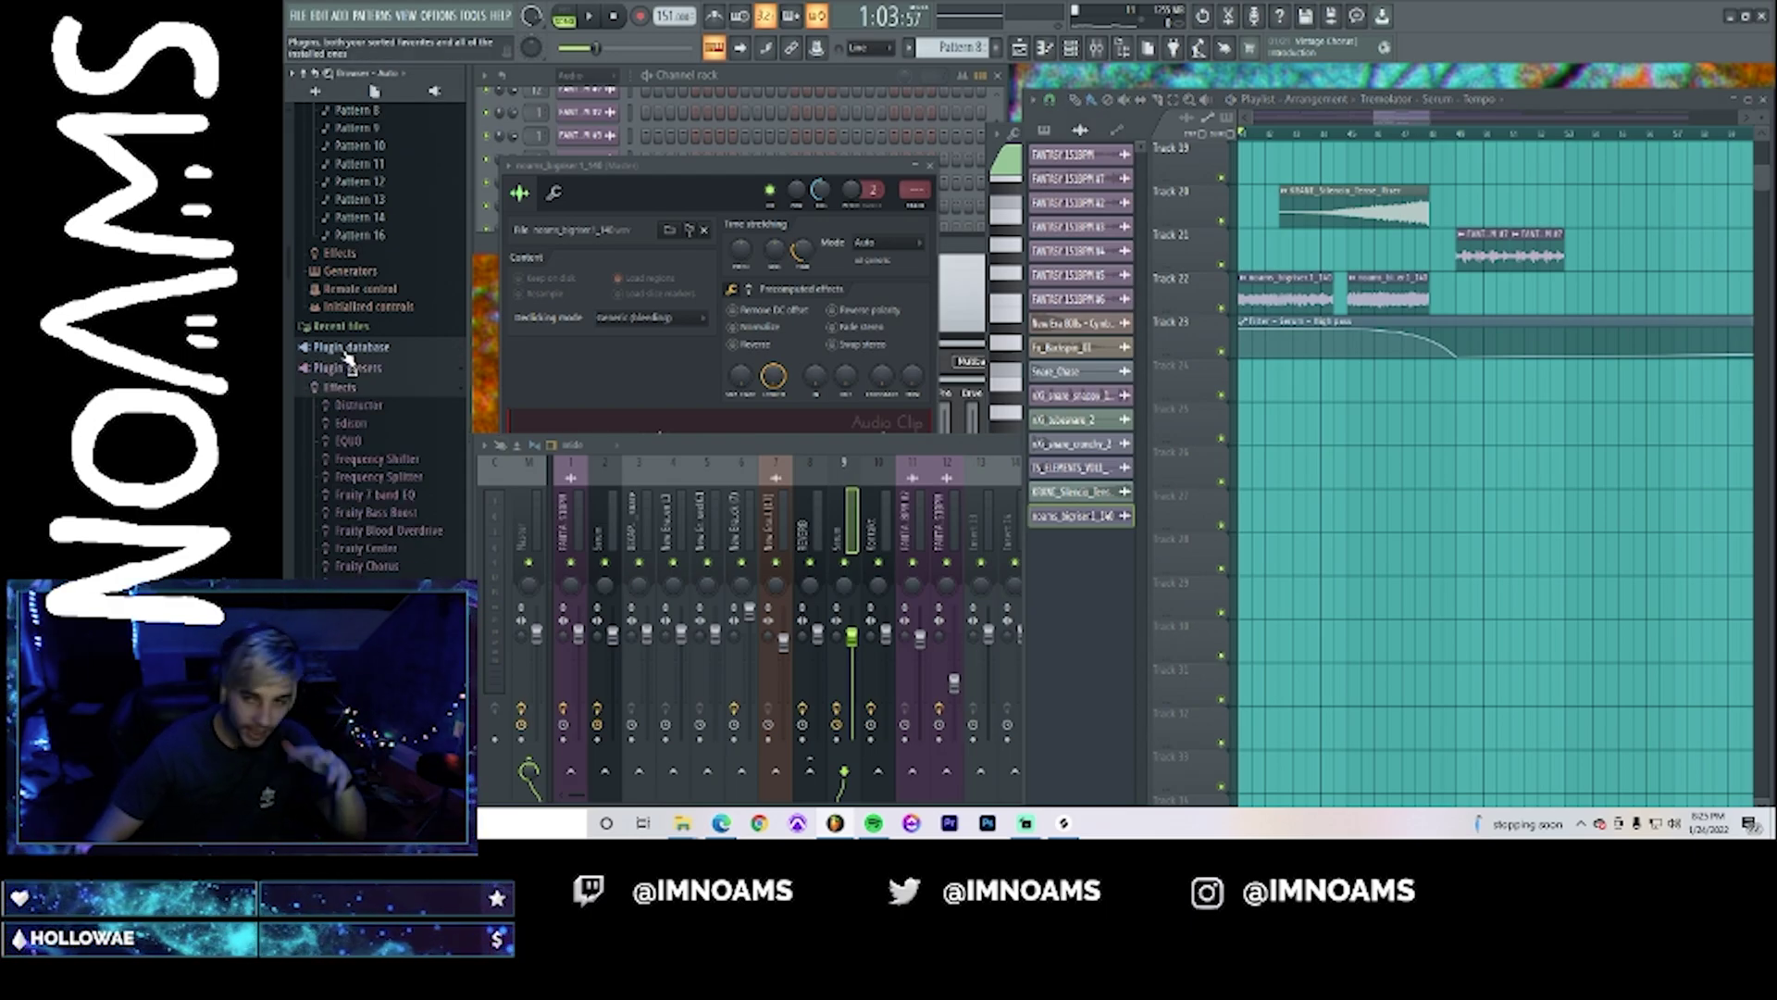
{"action": "scroll", "coordinate": [1514, 428], "scroll_direction": "up", "scroll_amount": 6}
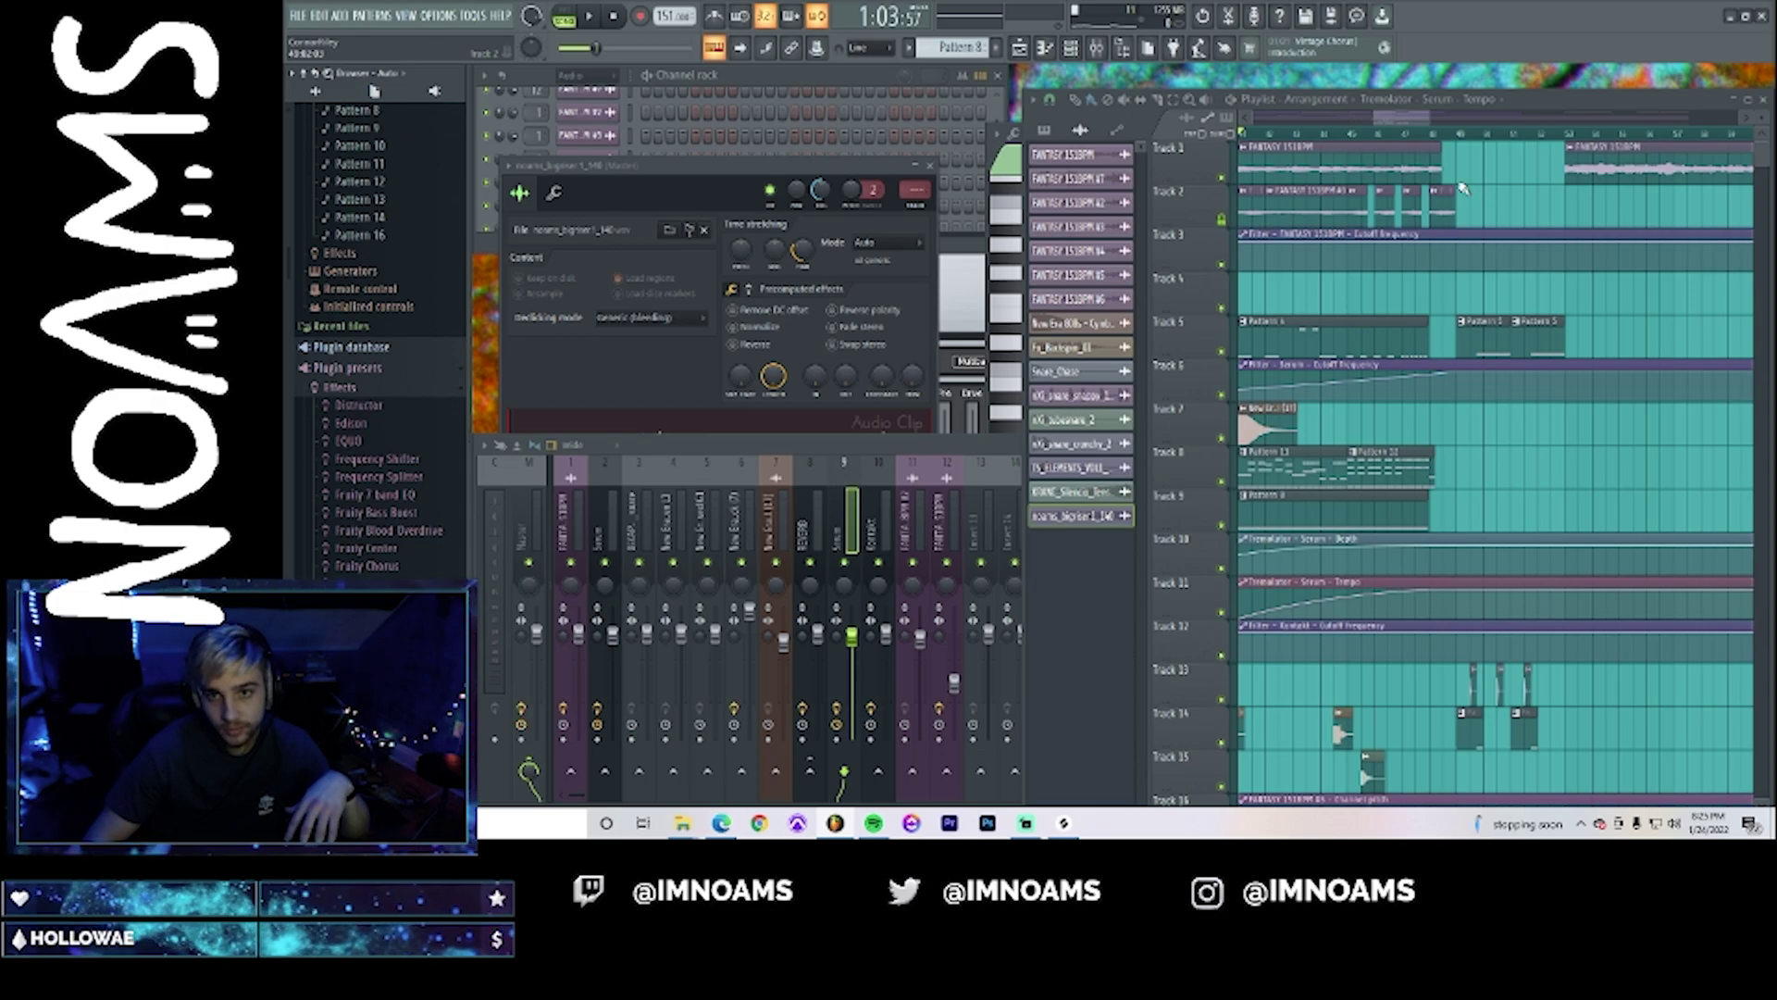
- Place a short FANTASY 151BPM #6 vocal clip on Track 2 at bar 49 and solo the track to audition it
{"action": "left_click", "coordinate": [1250, 205]}
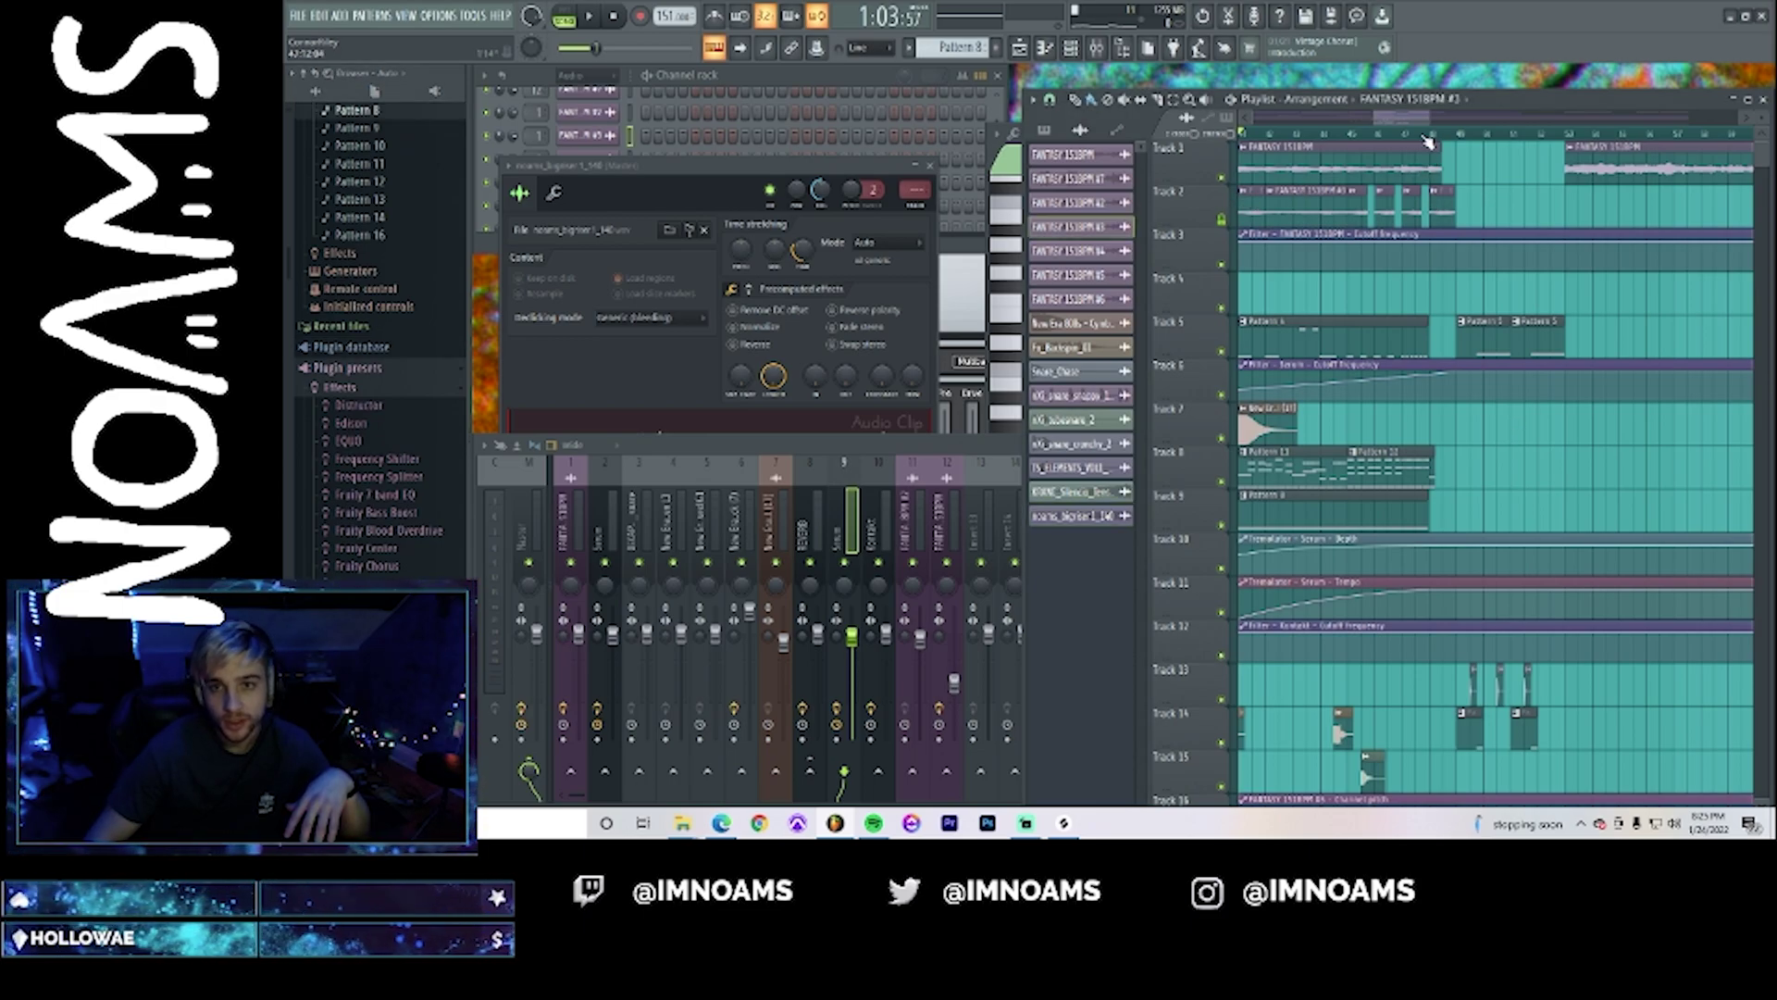
{"action": "mouse_move", "coordinate": [1392, 119]}
{"action": "left_mouse_down"}
{"action": "mouse_move", "coordinate": [1447, 119]}
{"action": "mouse_move", "coordinate": [1413, 120]}
{"action": "left_mouse_up"}
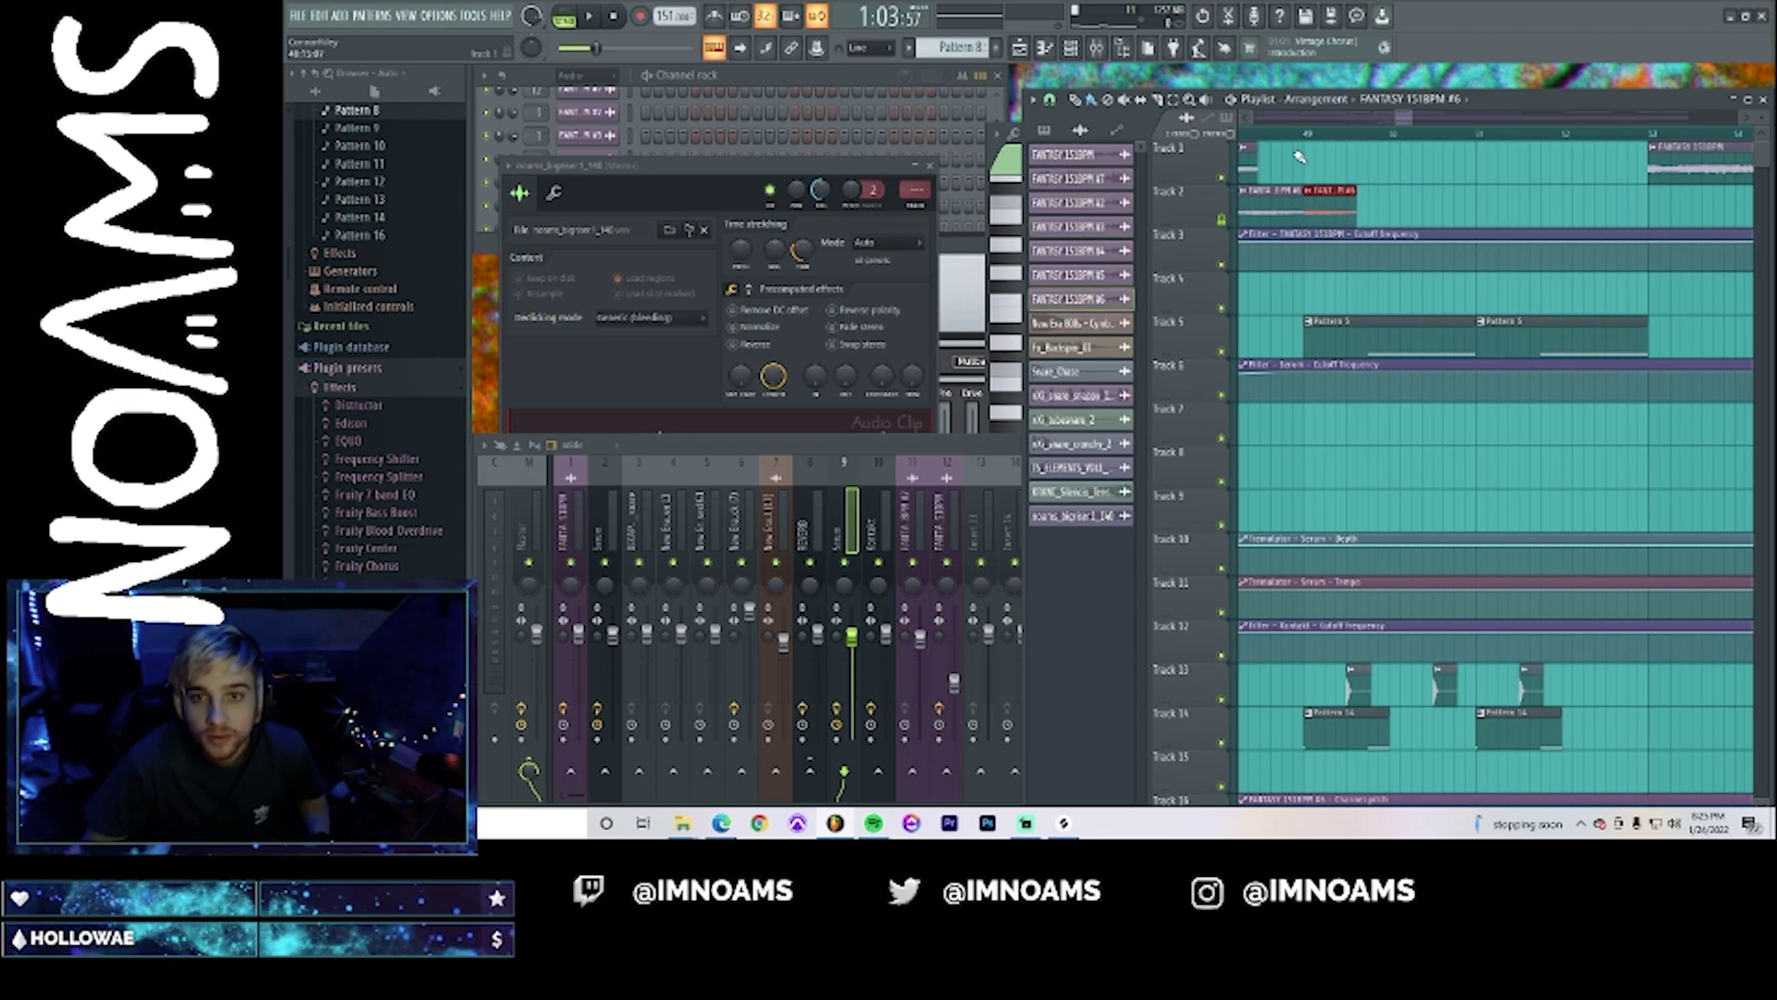
{"action": "double_click", "coordinate": [1322, 202]}
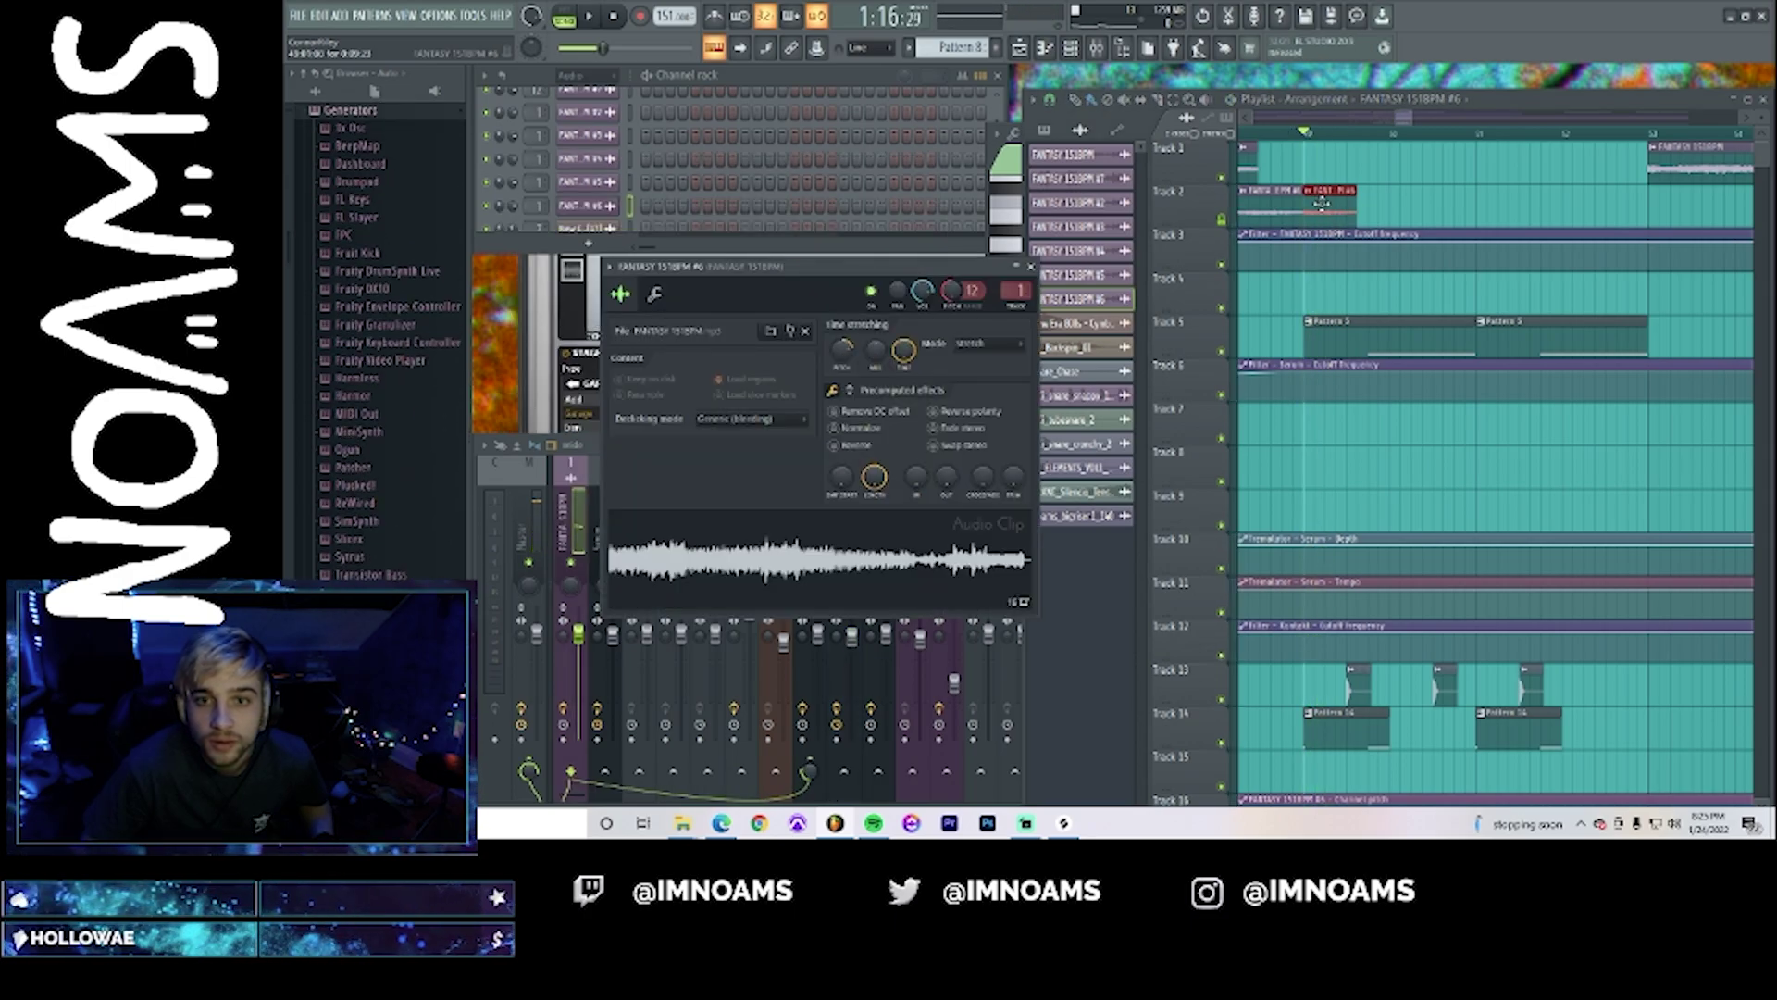
{"action": "right_click", "coordinate": [1222, 219]}
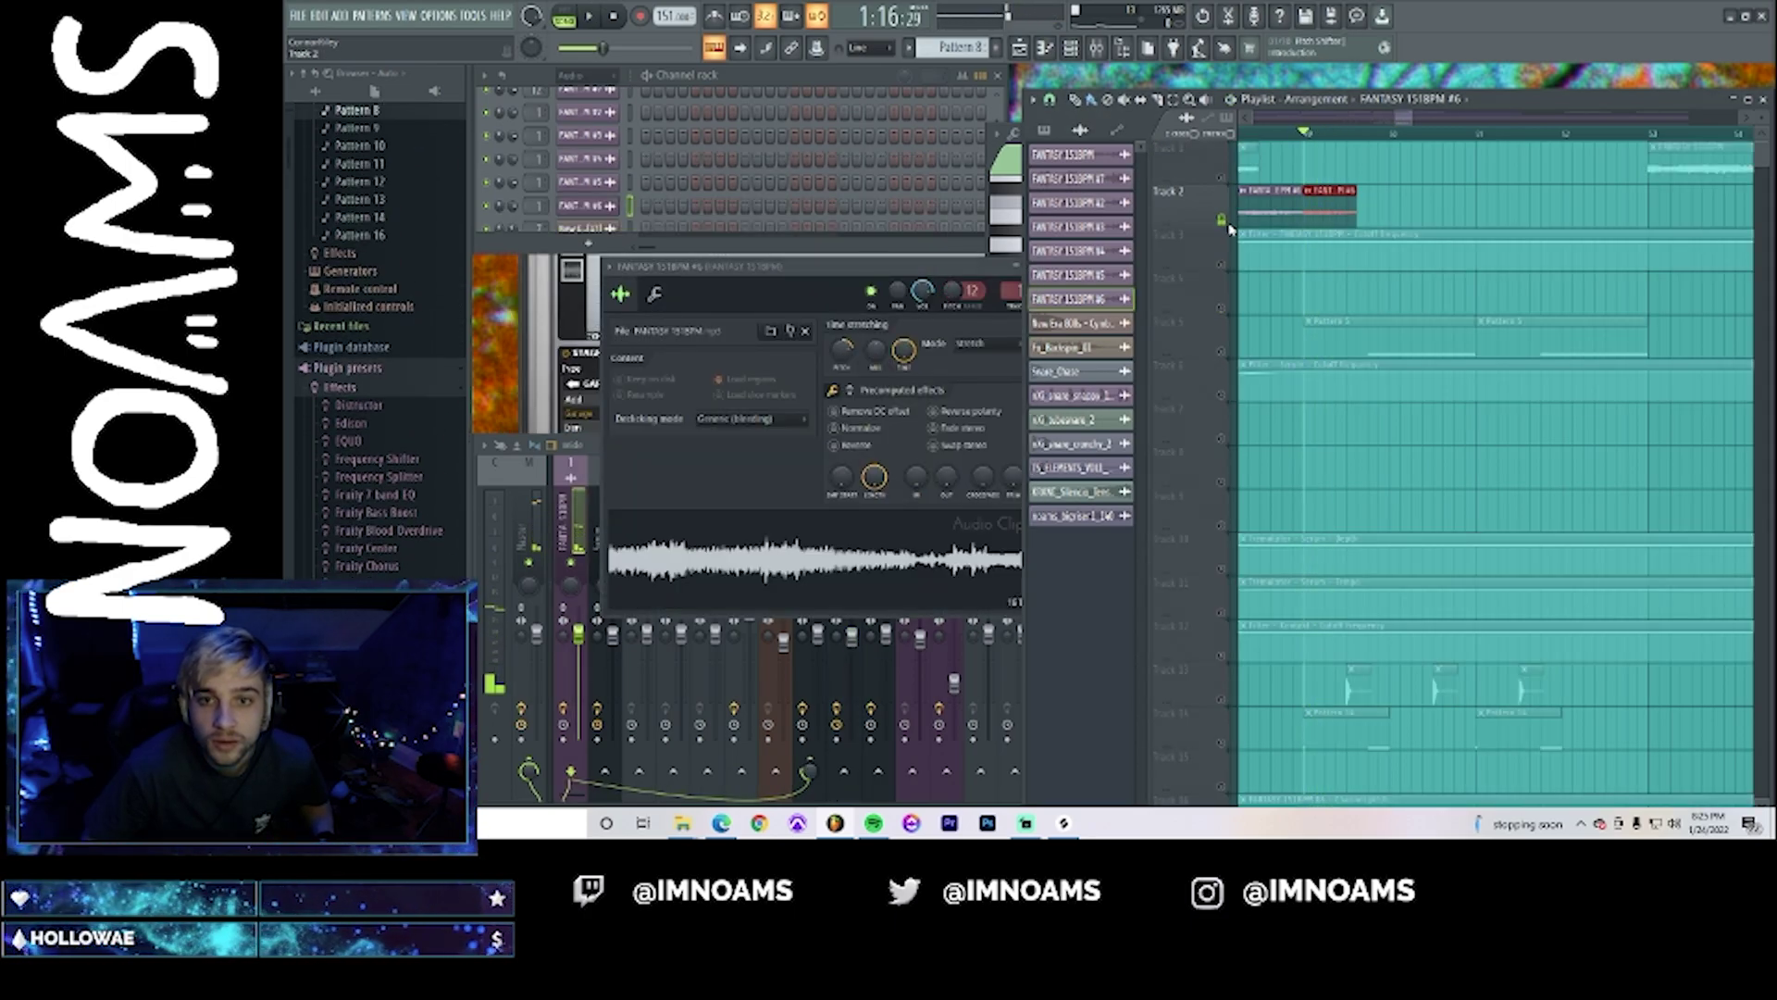
- Add a point at bar 49 in Track 16's FANTASY 151BPM #6 channel pitch automation and paste the 50% value into it
{"action": "scroll", "coordinate": [1329, 404], "scroll_direction": "down", "scroll_amount": 10}
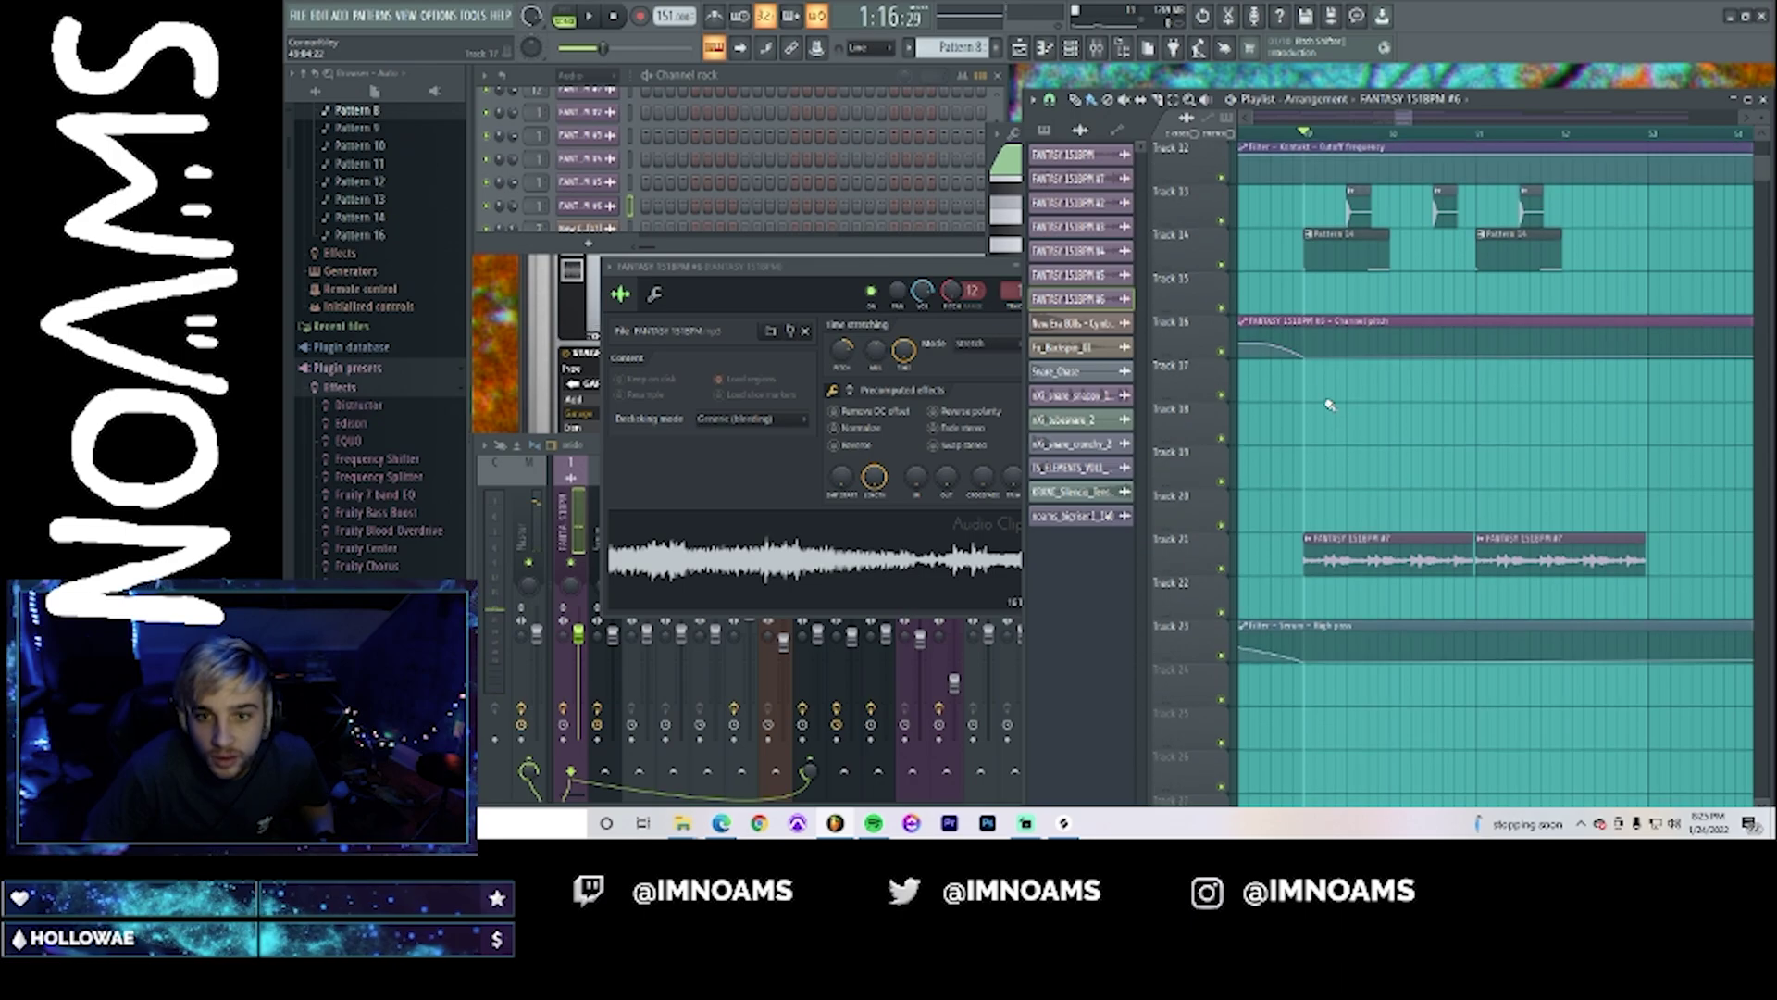
{"action": "right_click", "coordinate": [1304, 349]}
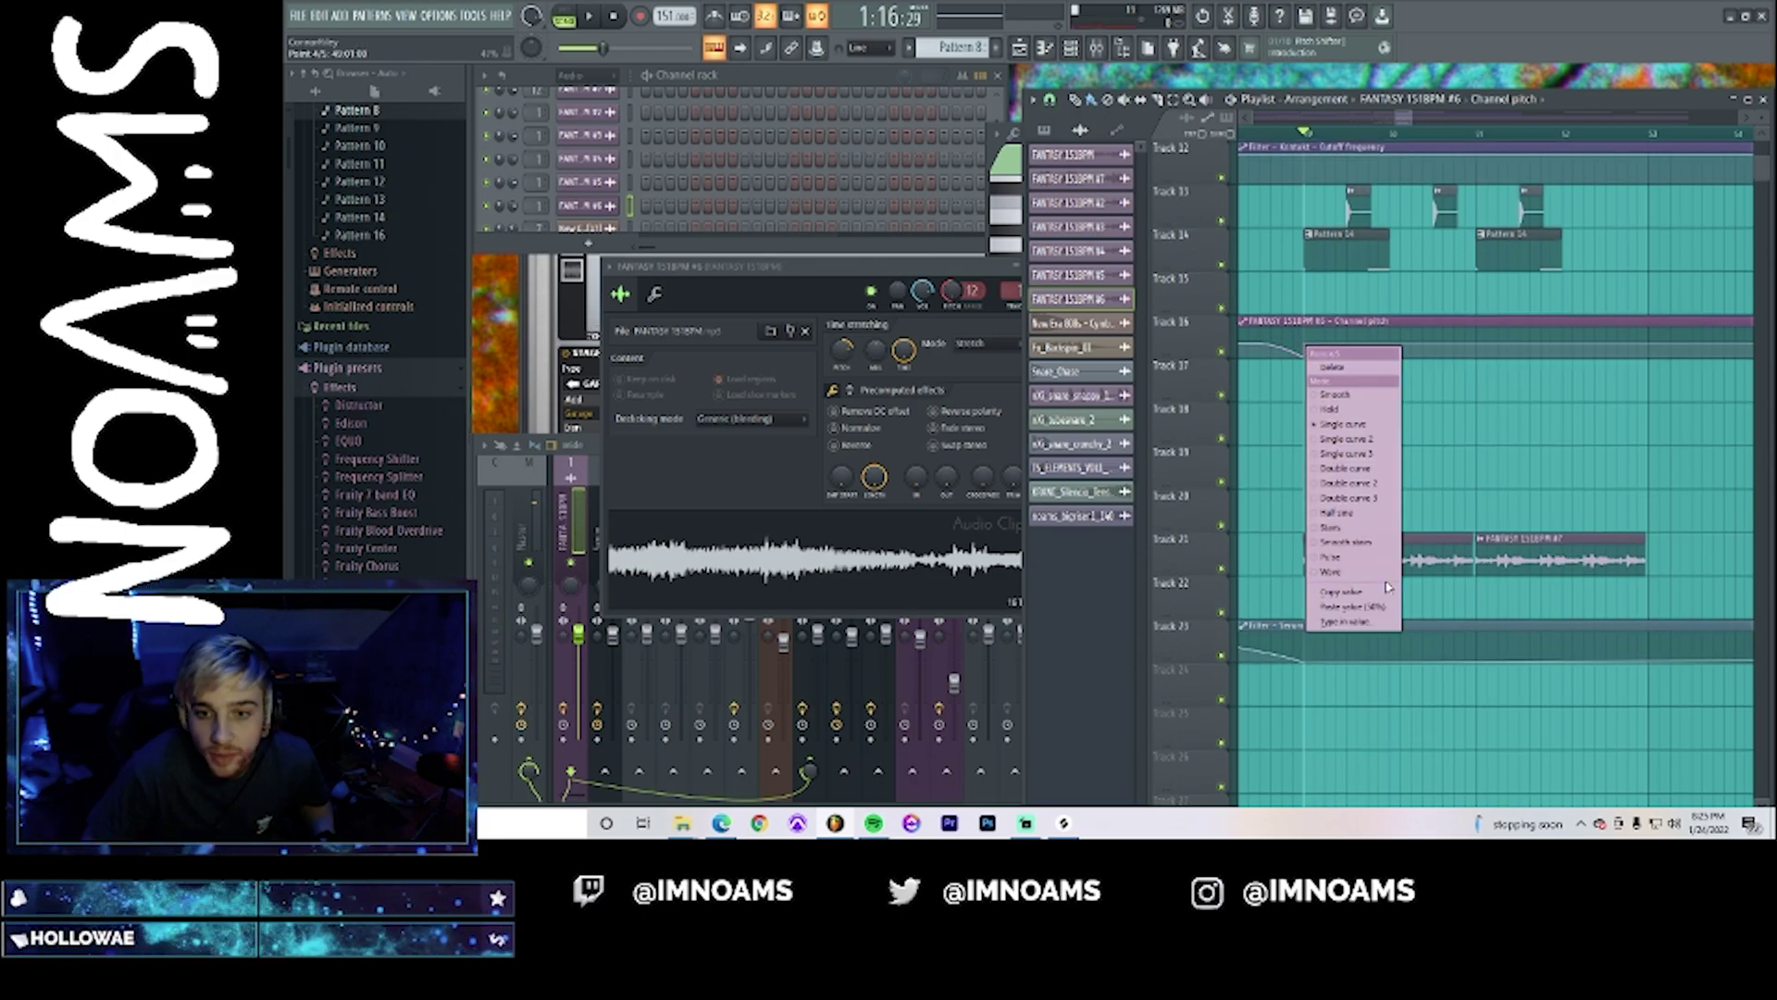
{"action": "left_click", "coordinate": [1373, 608]}
{"action": "scroll", "coordinate": [1343, 426], "scroll_direction": "up", "scroll_amount": 10}
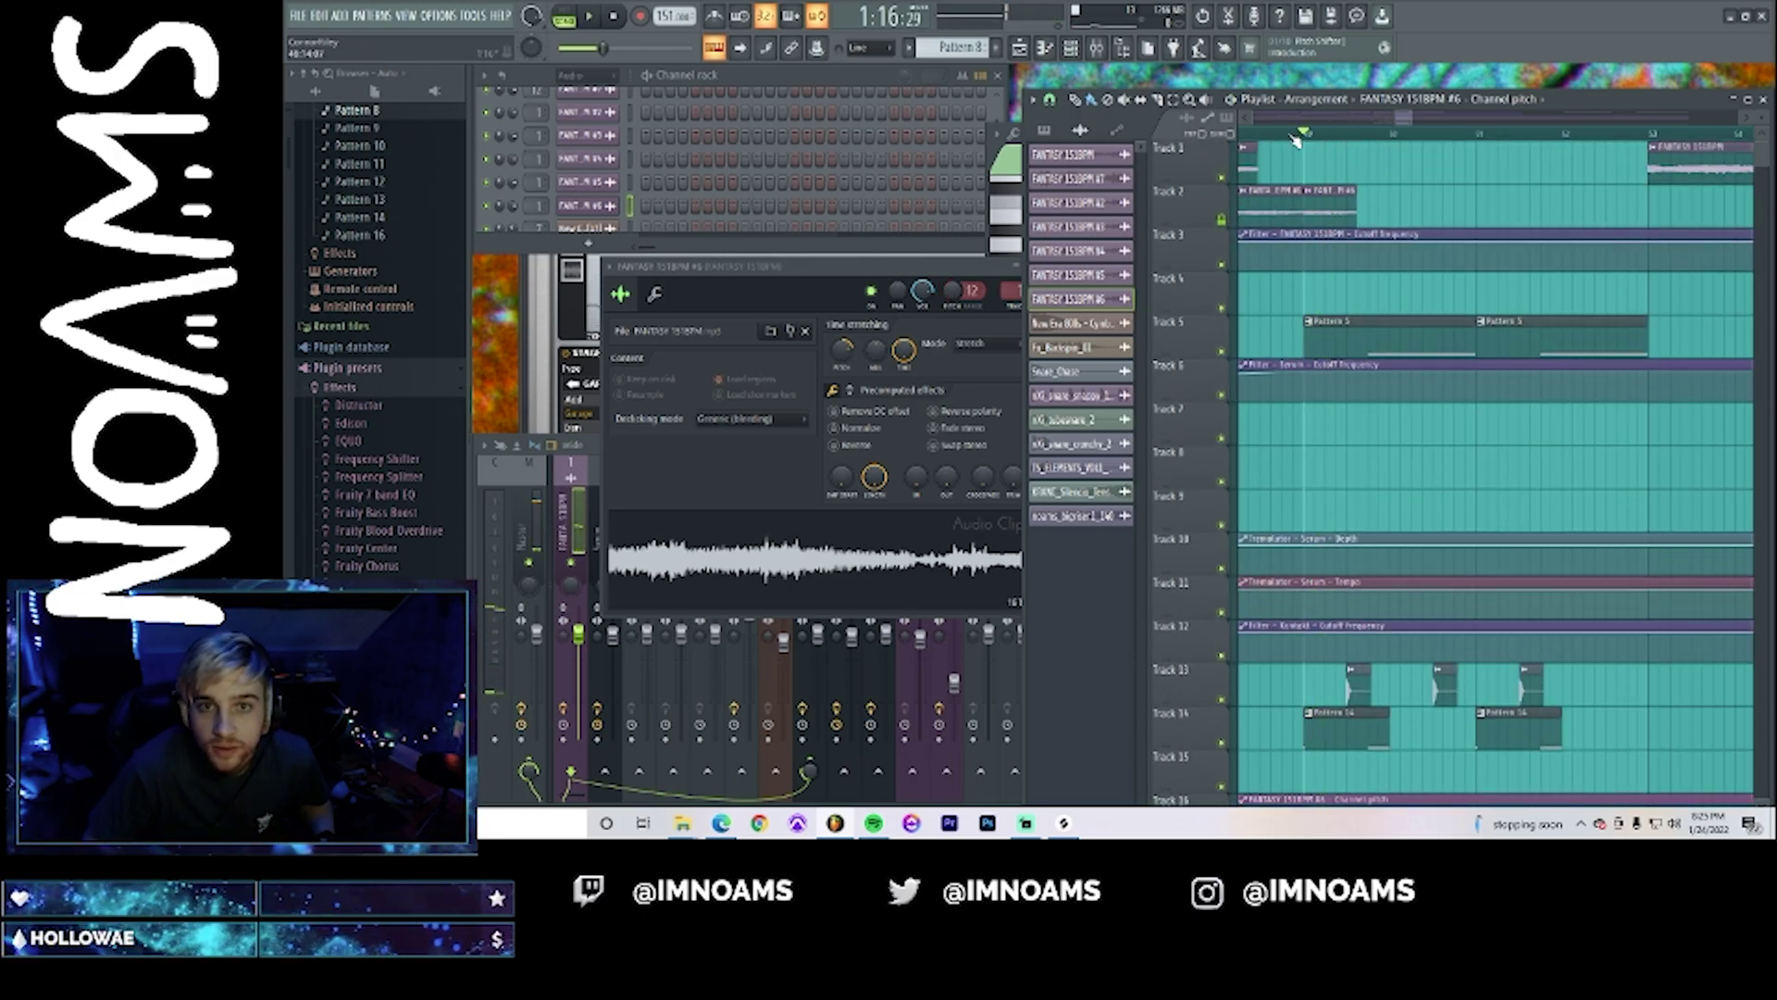
- Remove the extra Track 2 vocal clip after bar 49 and place short FANTASY 151BPM #6 chops on every beat through bars 49 and 50
{"action": "scroll", "coordinate": [1414, 134], "scroll_direction": "up", "scroll_amount": 3}
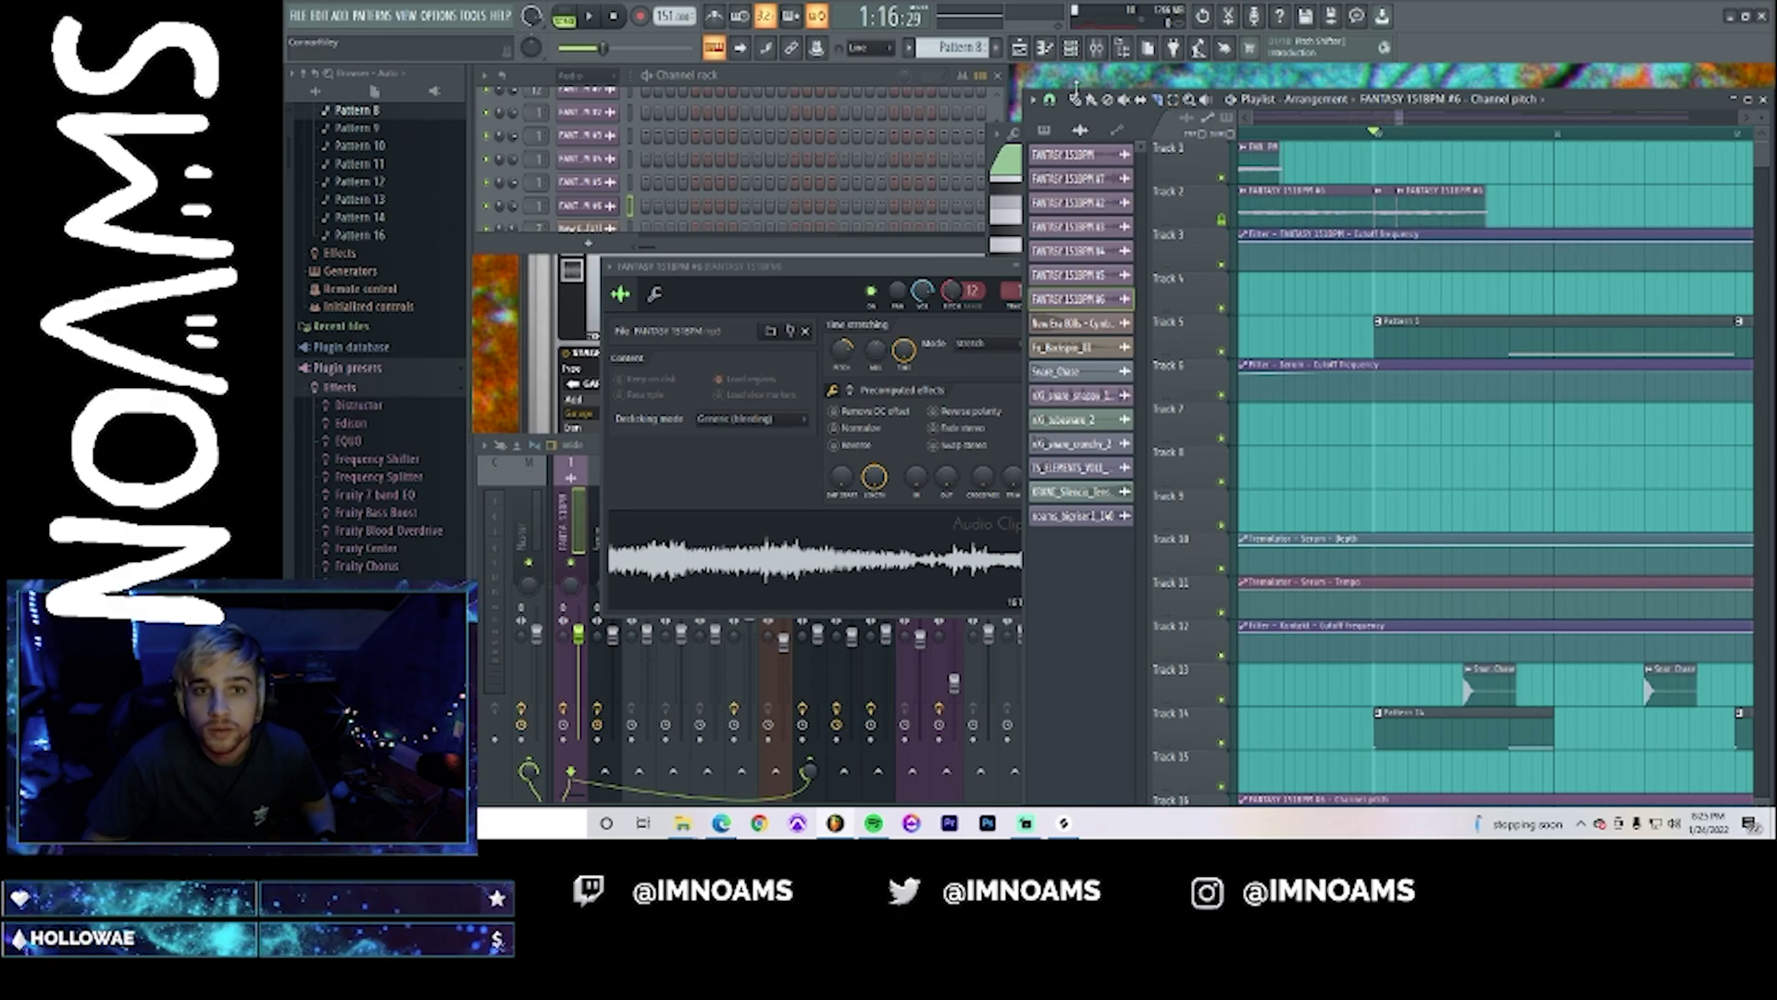
{"action": "right_click", "coordinate": [1449, 201]}
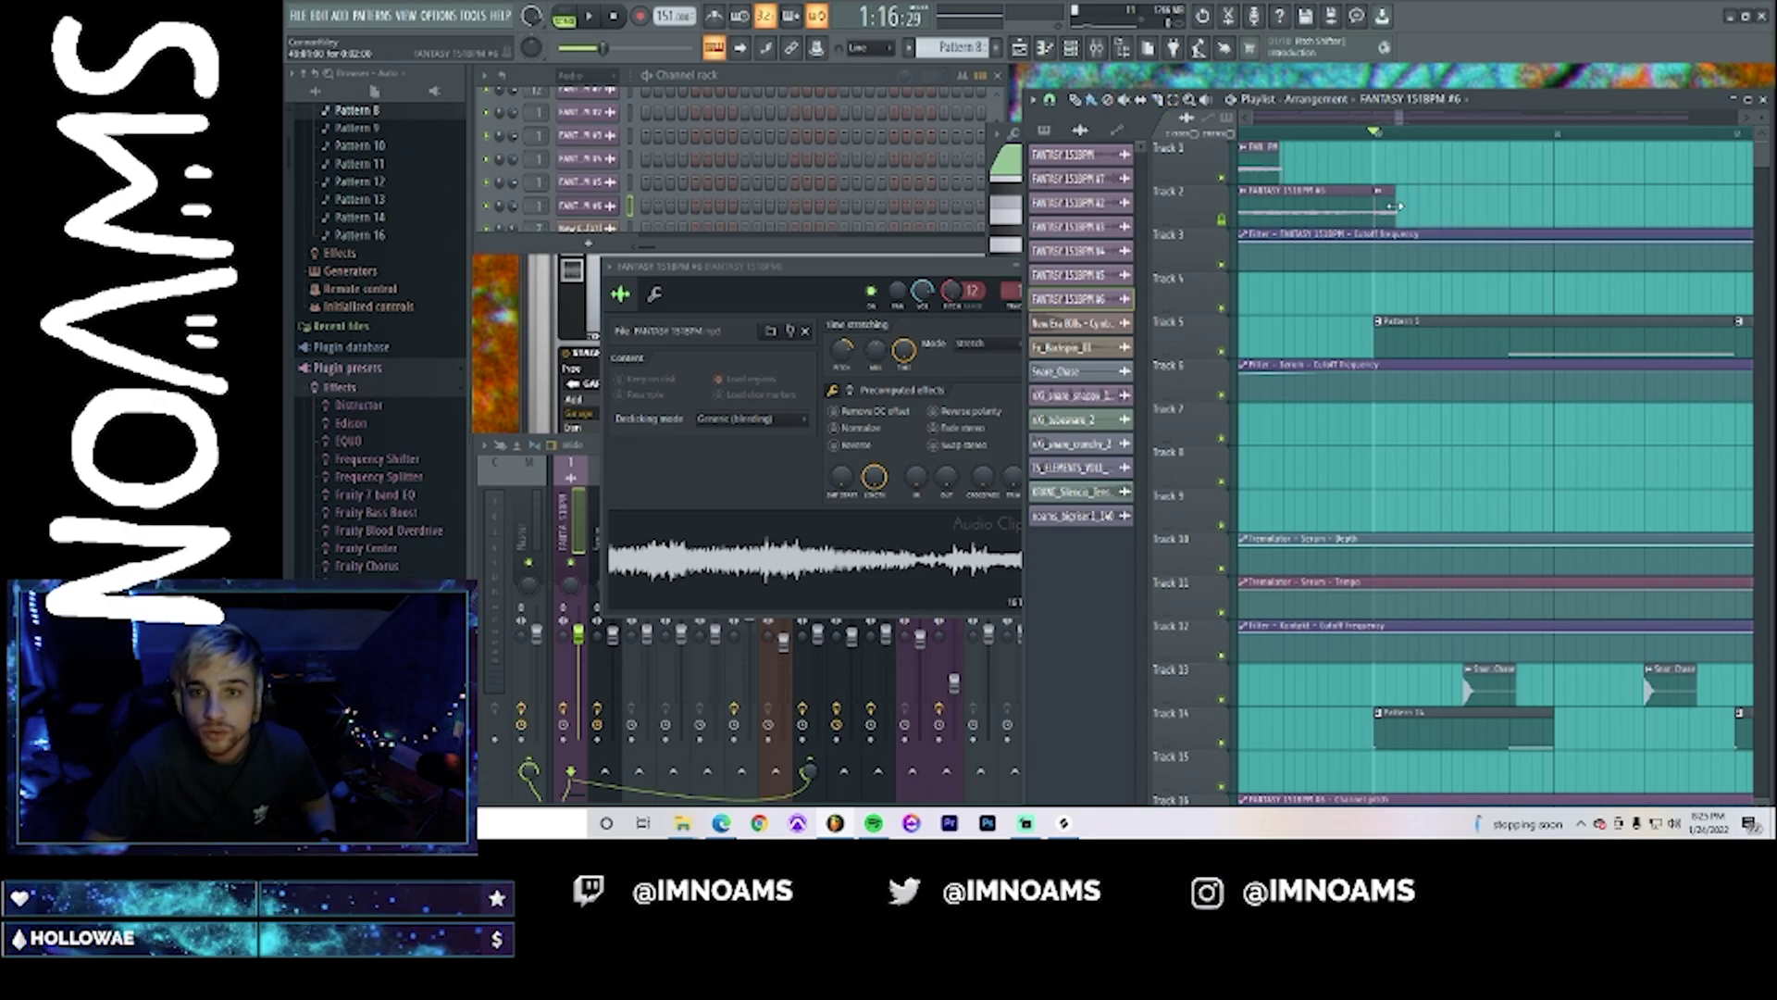
{"action": "key", "text": "space"}
{"action": "left_click", "coordinate": [1472, 199]}
{"action": "left_click", "coordinate": [1520, 199]}
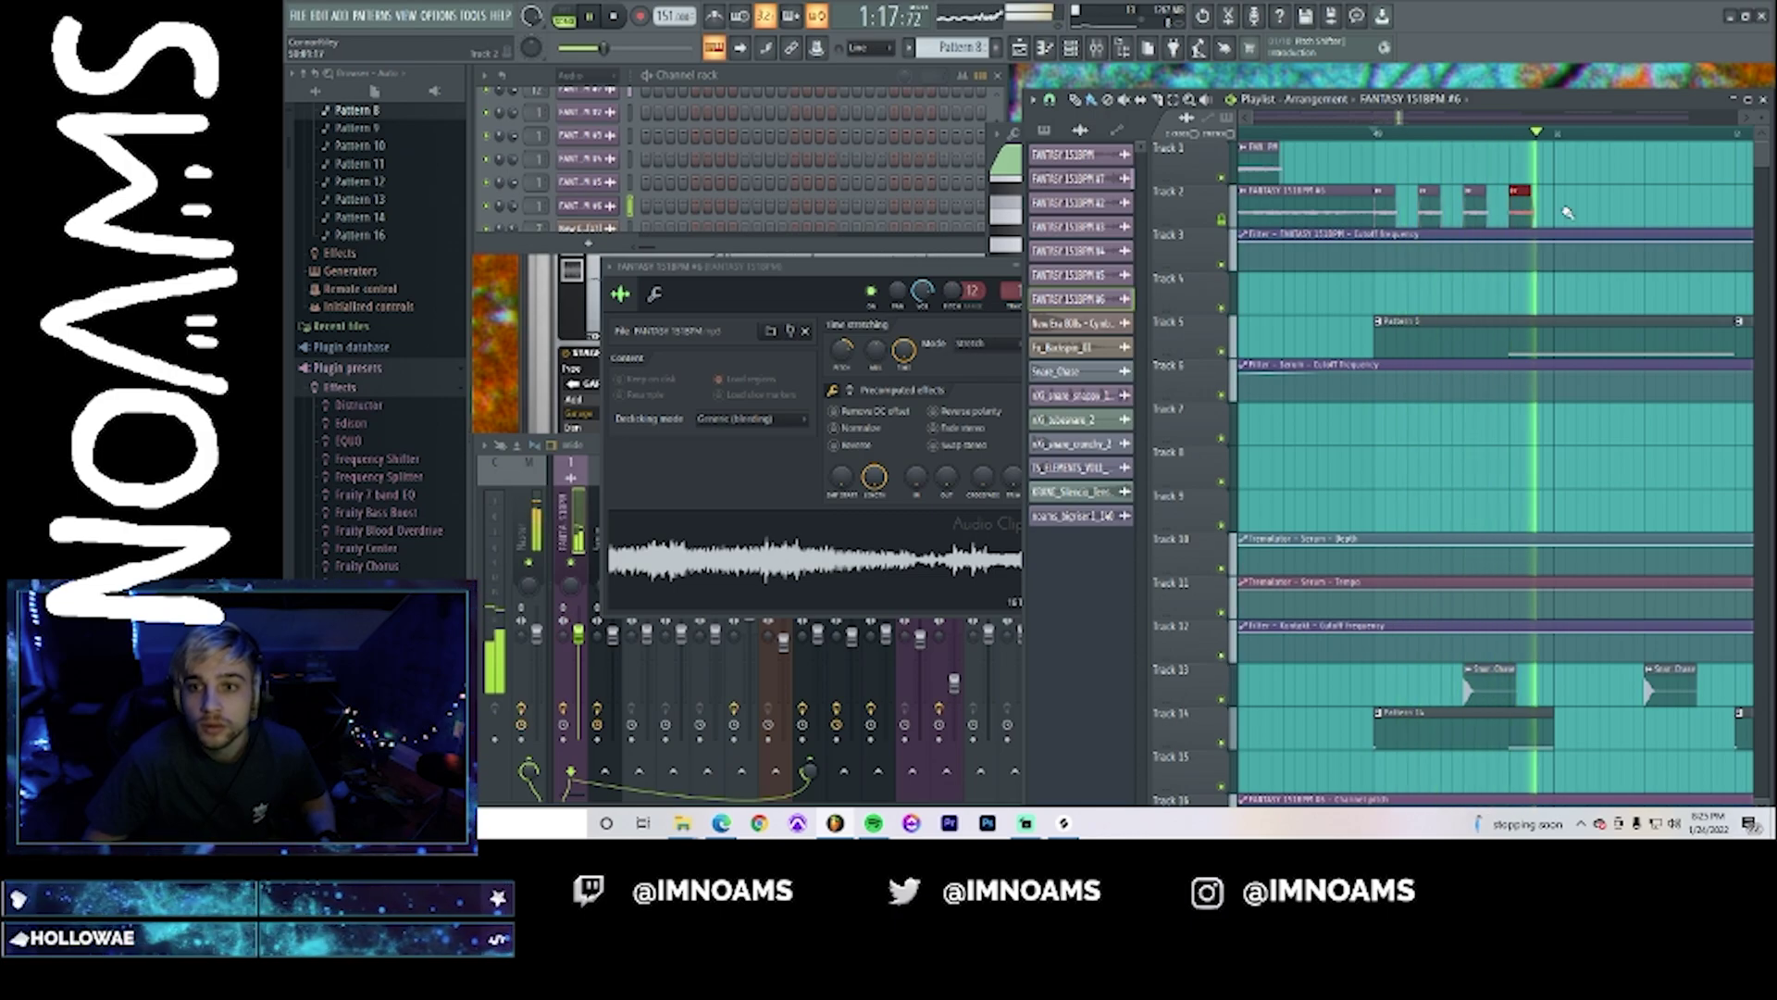
{"action": "left_click", "coordinate": [1574, 199]}
{"action": "left_click", "coordinate": [1613, 199]}
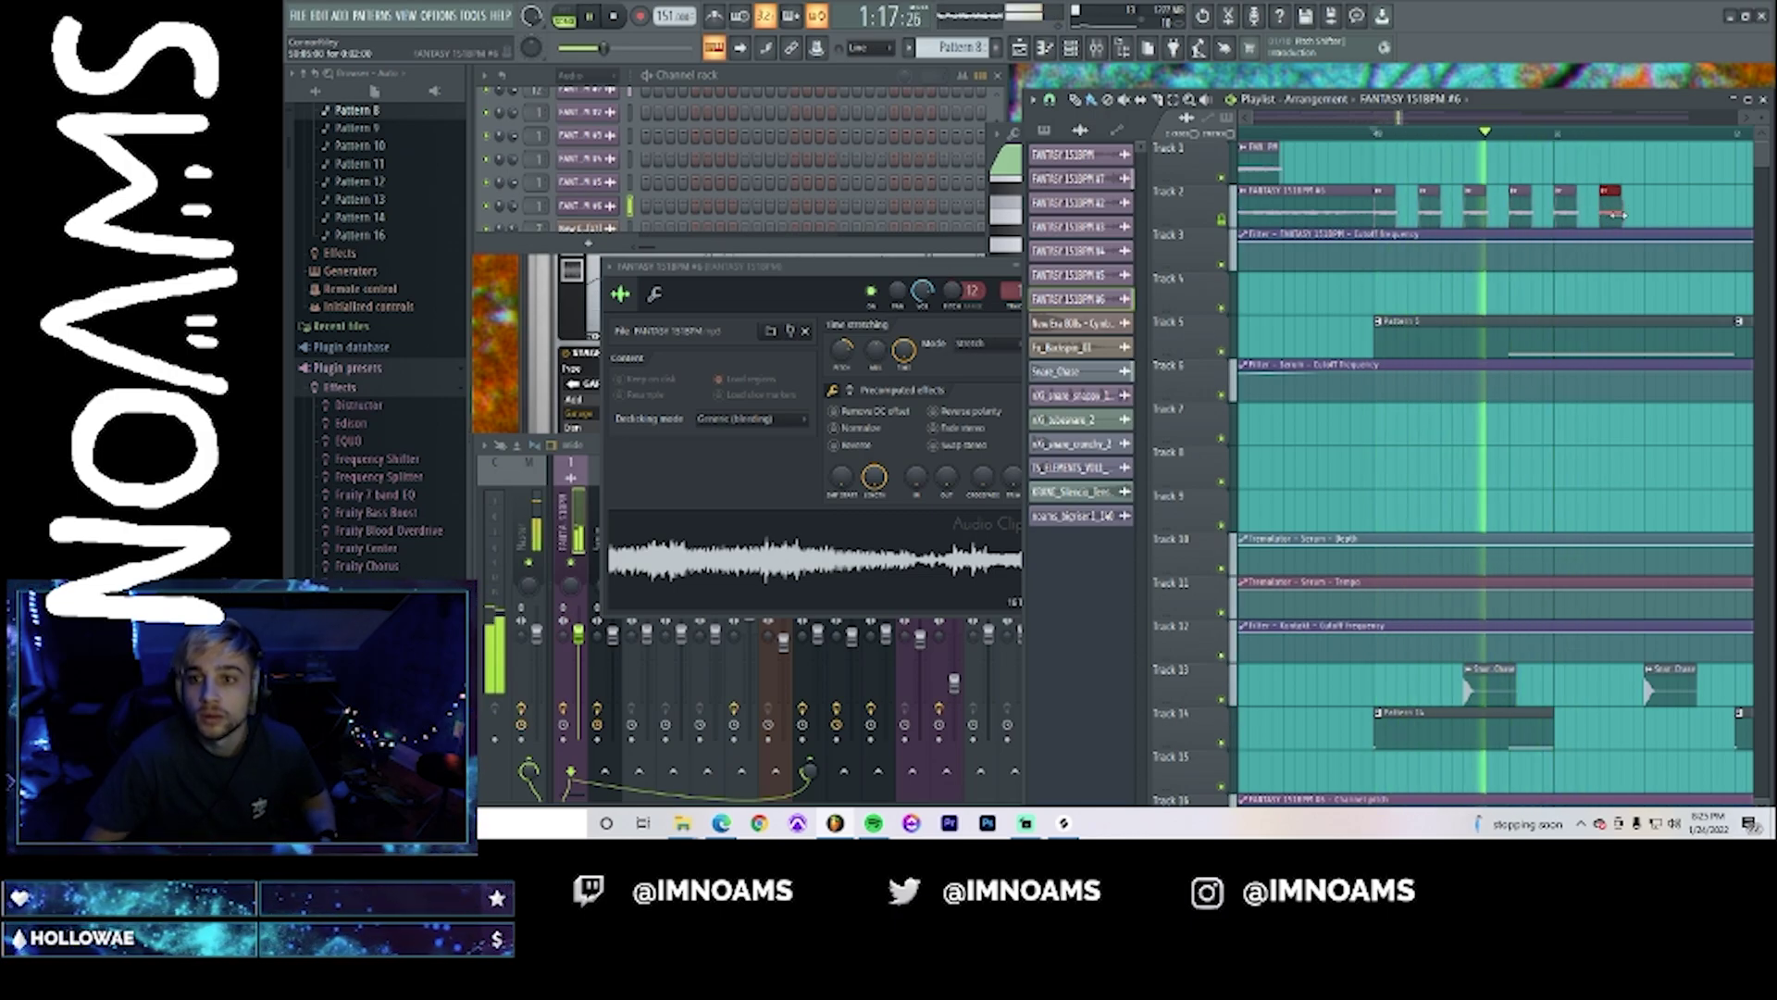
{"action": "left_click", "coordinate": [1655, 199]}
{"action": "key", "text": "space"}
- Add a point halfway through bar 49 in the Track 16 channel pitch automation and set it to the copied 50% value
{"action": "scroll", "coordinate": [1486, 305], "scroll_direction": "down", "scroll_amount": 6}
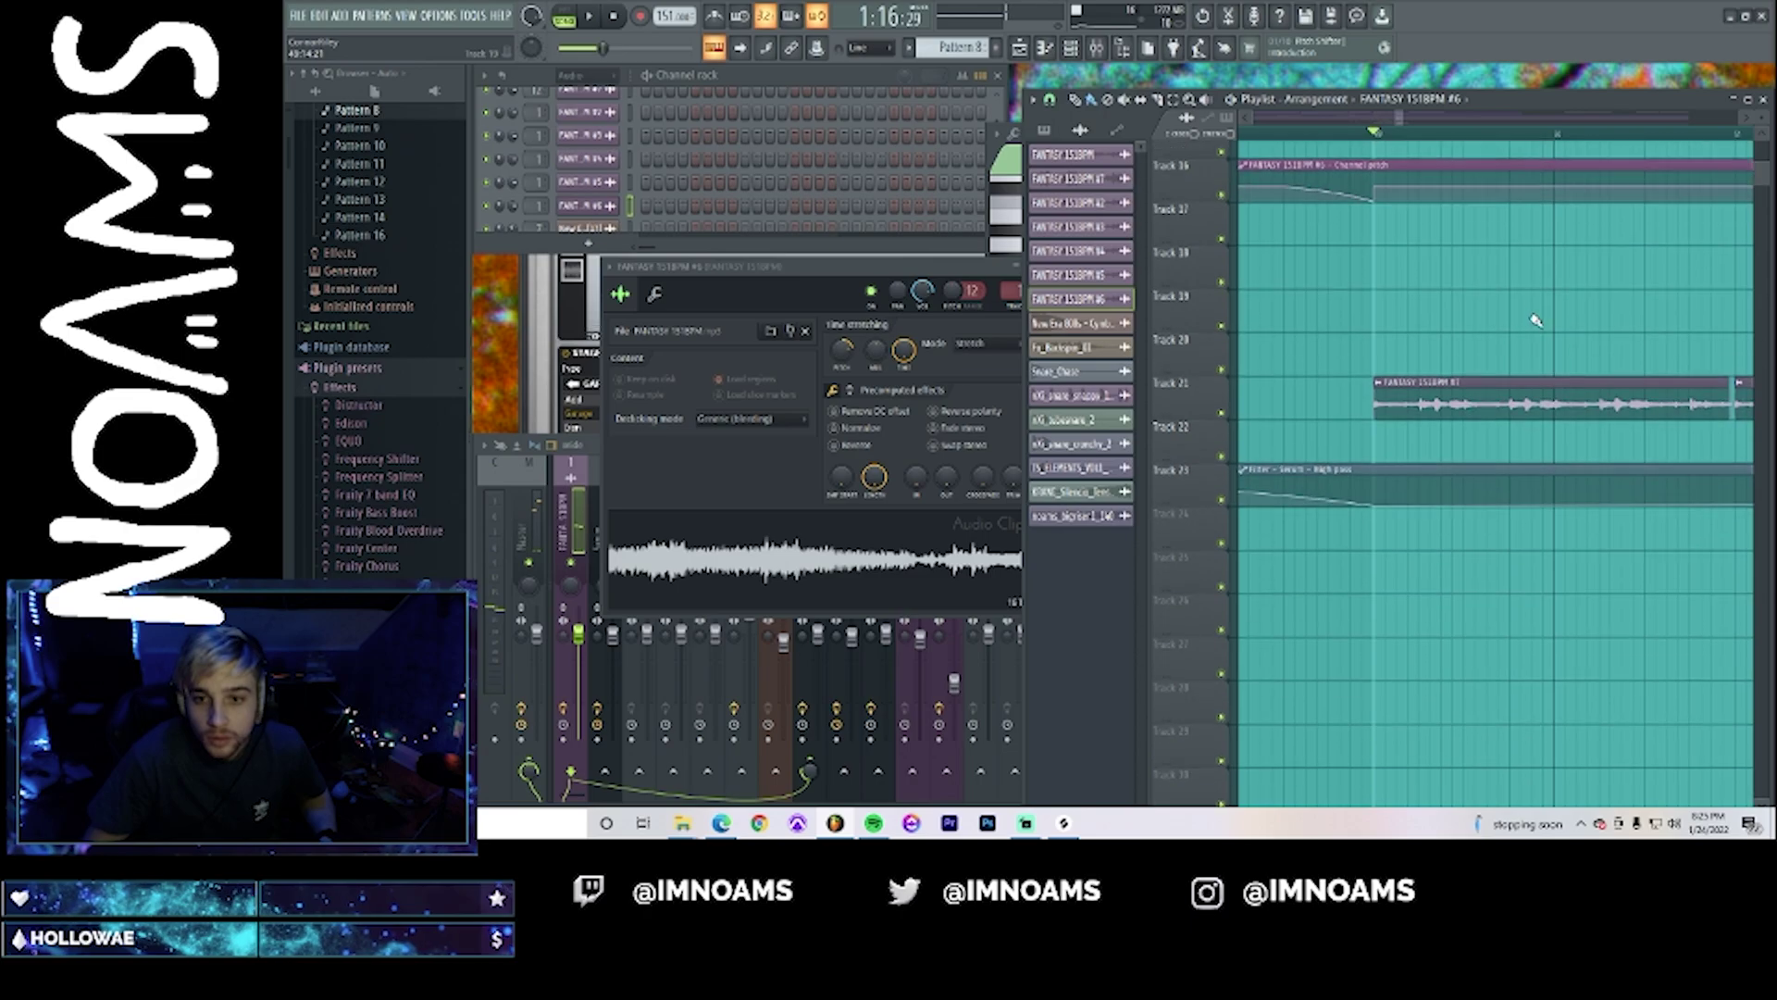
{"action": "key", "text": "space"}
{"action": "right_click", "coordinate": [1467, 302]}
{"action": "key", "text": "space"}
{"action": "right_click", "coordinate": [1466, 303]}
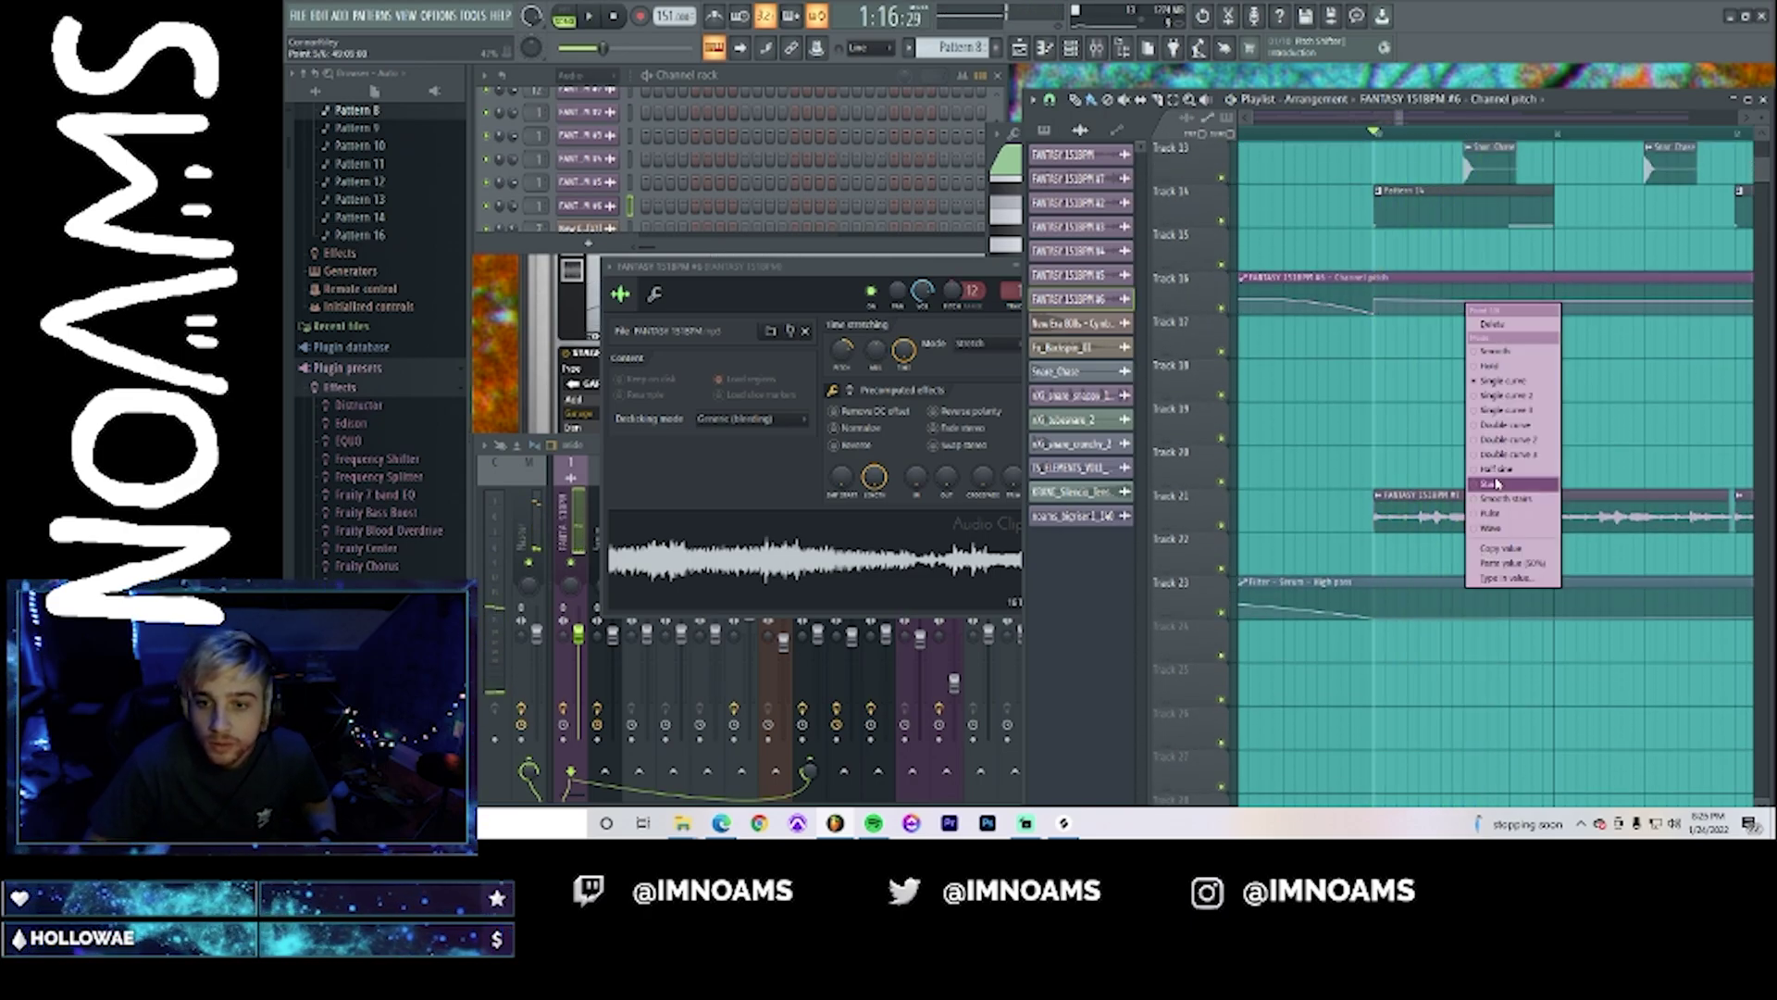
{"action": "left_click", "coordinate": [1491, 564]}
- Raise the pitch curve slightly to a point at bar 50, and add a second point there with the copied 50% value
{"action": "key", "text": "space"}
{"action": "right_click", "coordinate": [1560, 295]}
{"action": "left_click_drag", "start_coordinate": [1561, 293], "coordinate": [1554, 294]}
{"action": "key", "text": "space"}
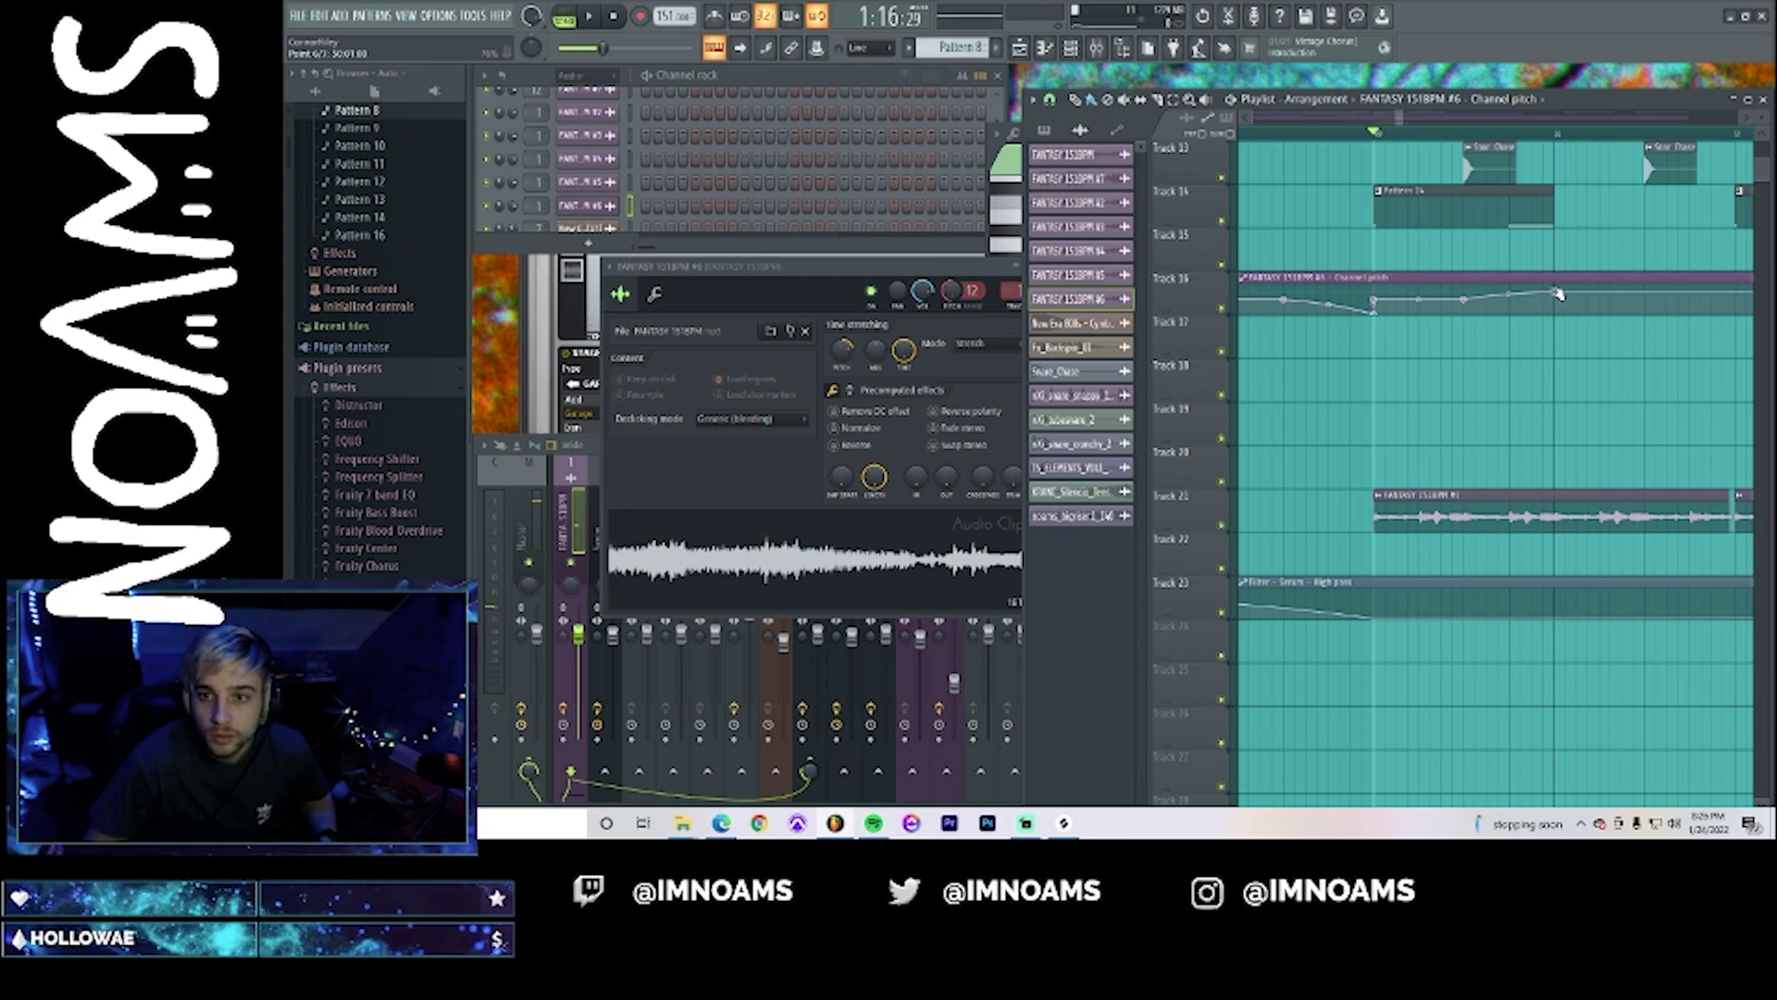
{"action": "key", "text": "space"}
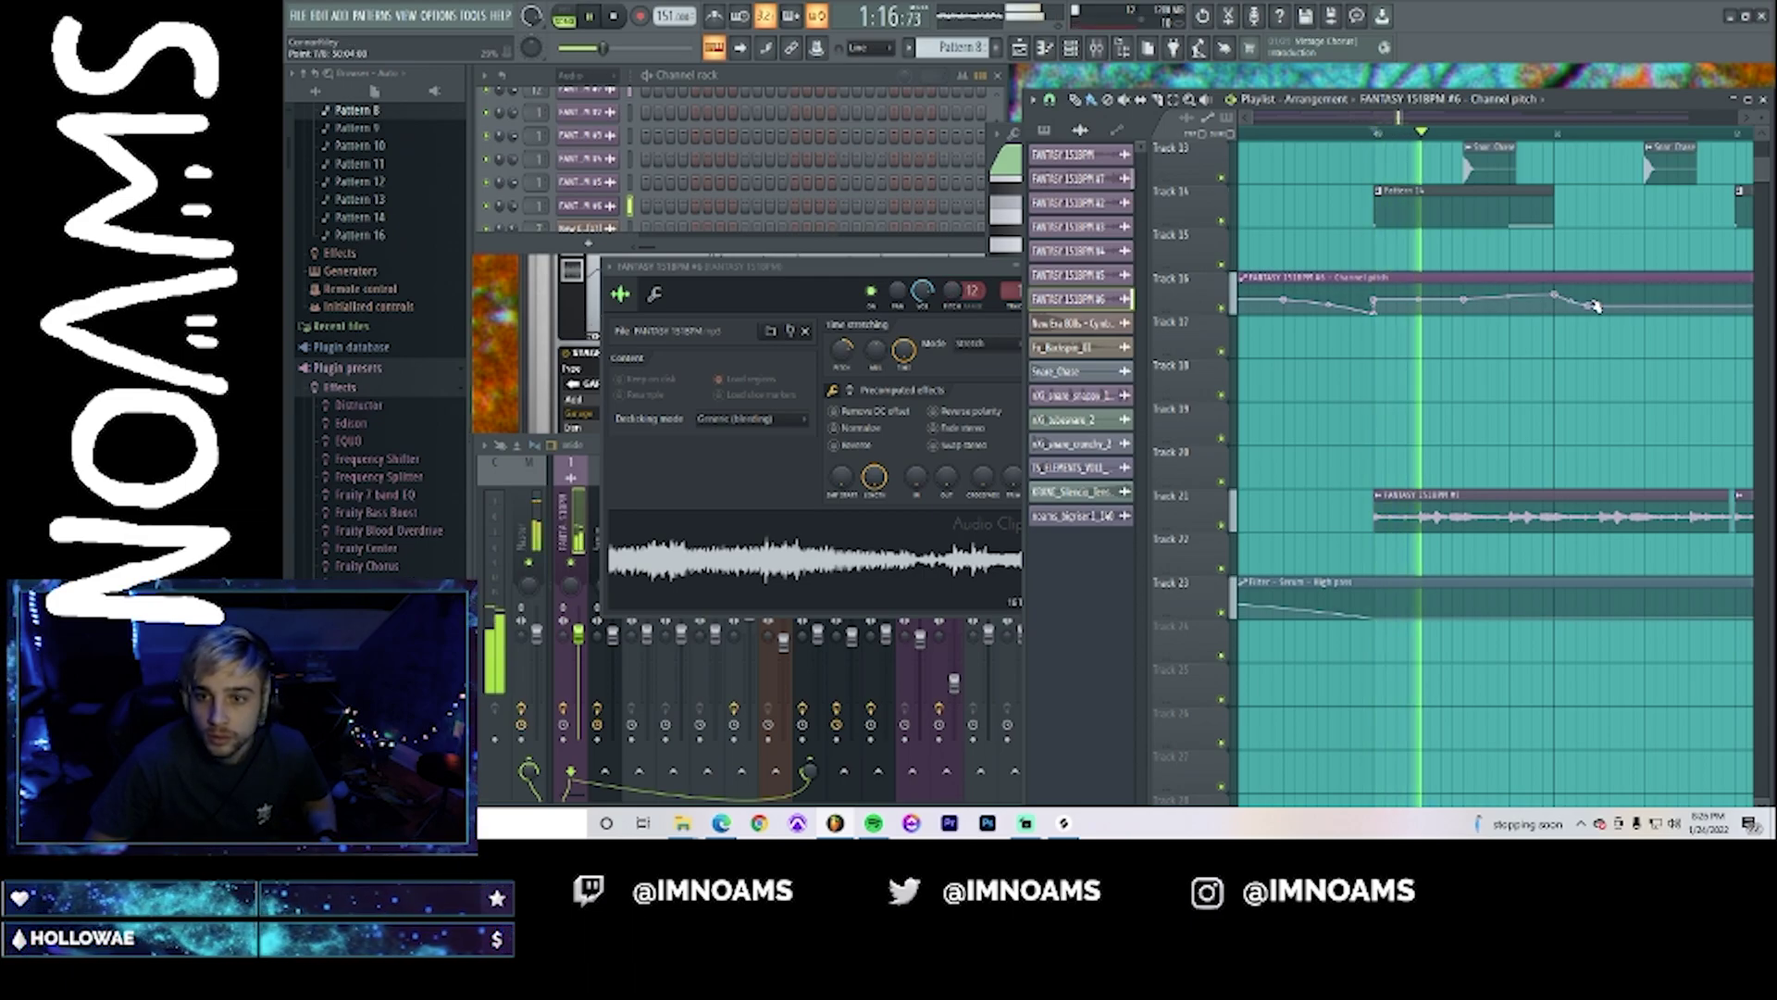
{"action": "key", "text": "space"}
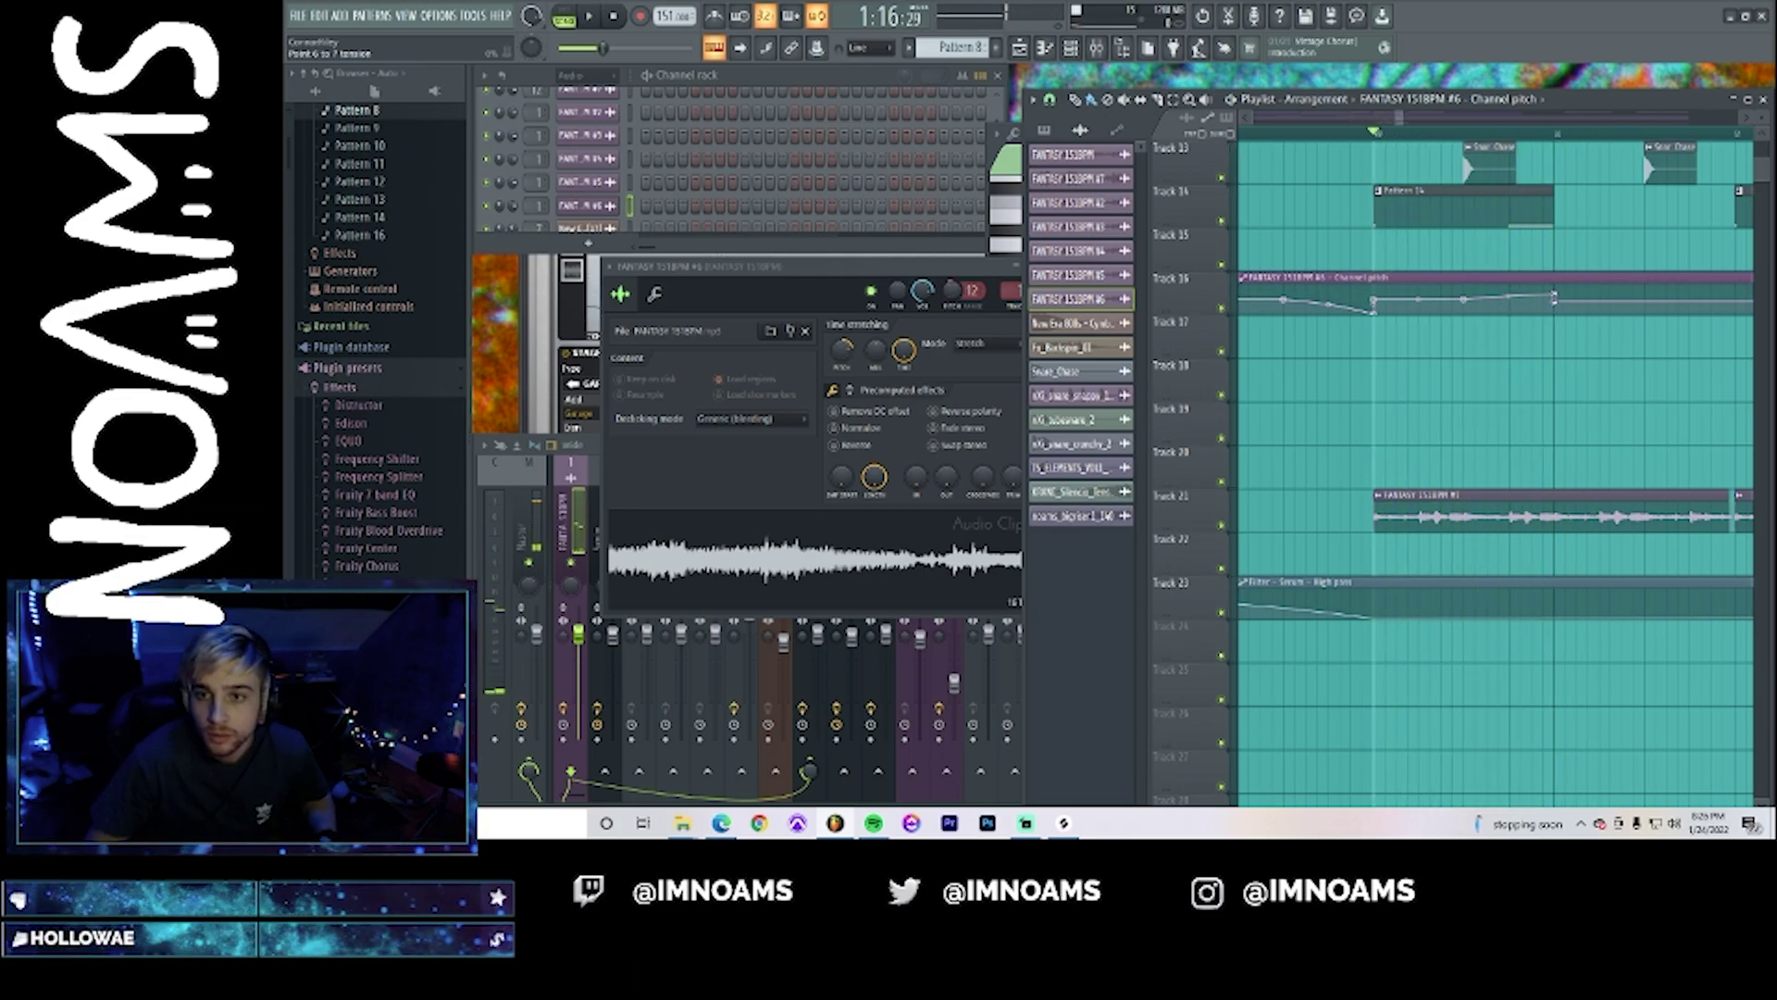
{"action": "right_click", "coordinate": [1555, 300]}
{"action": "left_click", "coordinate": [1623, 572]}
{"action": "key", "text": "space"}
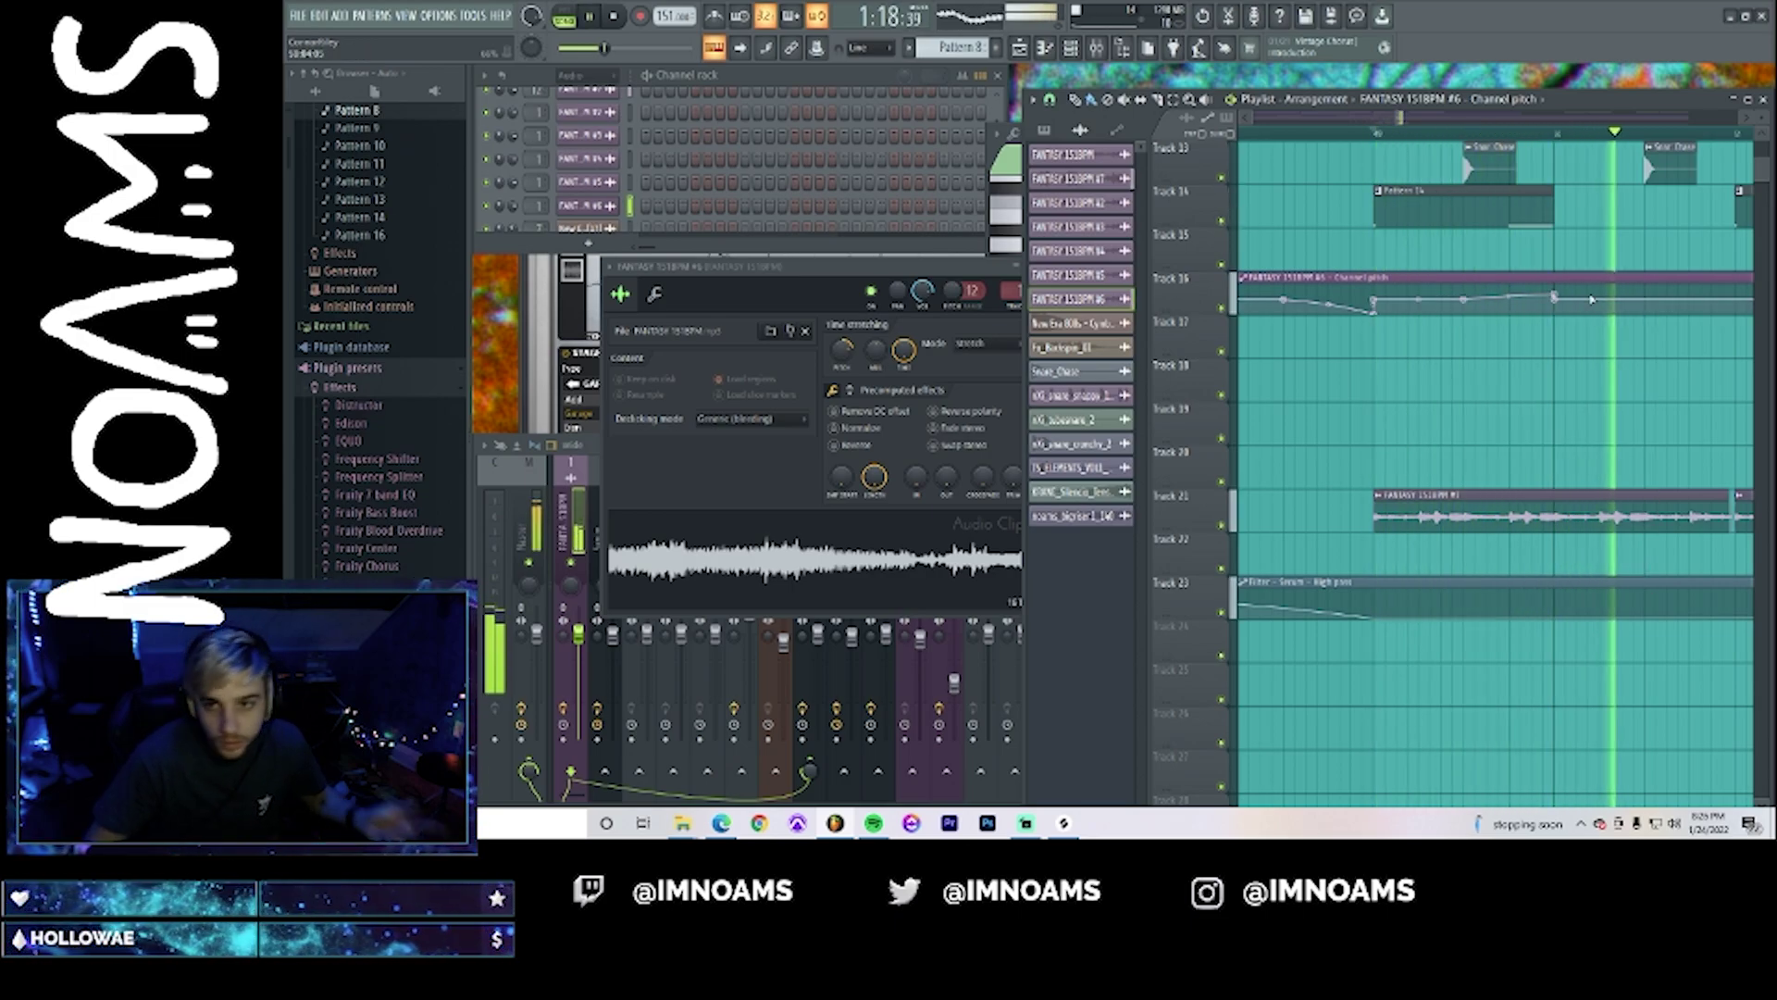
- Add a pitch automation point halfway through bar 50 with the copied 50% value and play the result
{"action": "key", "text": "space"}
{"action": "left_click", "coordinate": [1645, 300]}
{"action": "right_click", "coordinate": [1645, 301]}
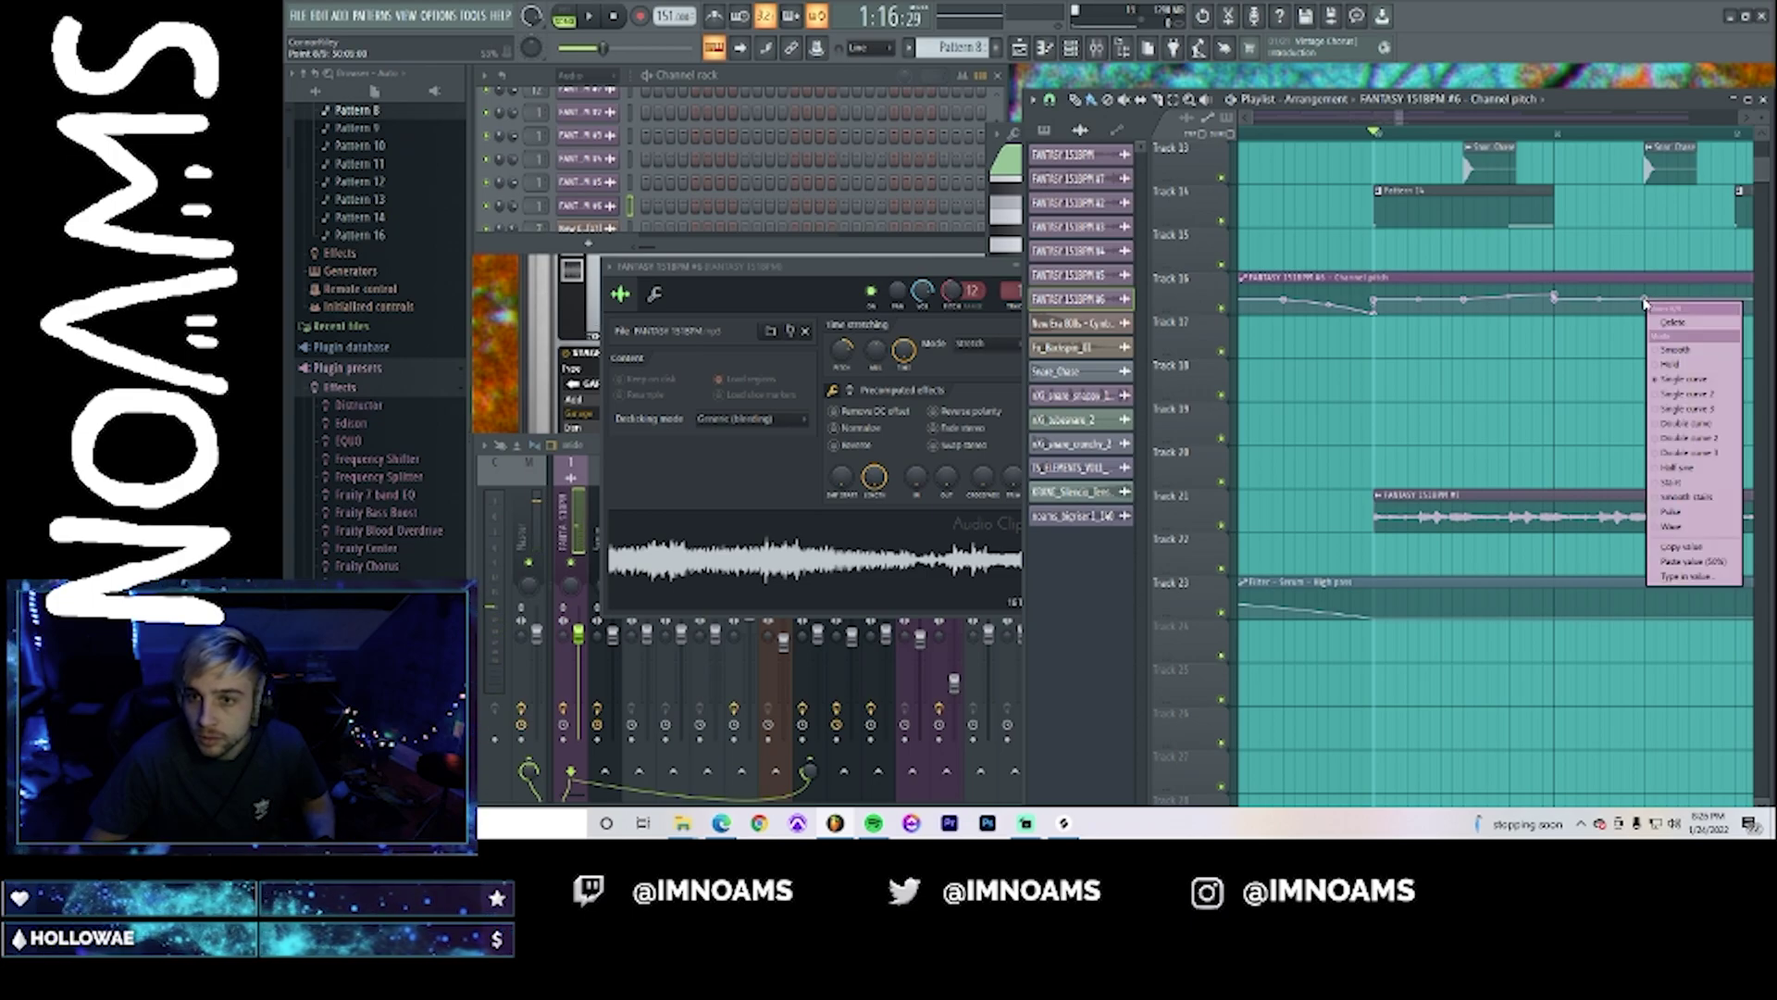
{"action": "left_click", "coordinate": [1707, 565]}
{"action": "key", "text": "space"}
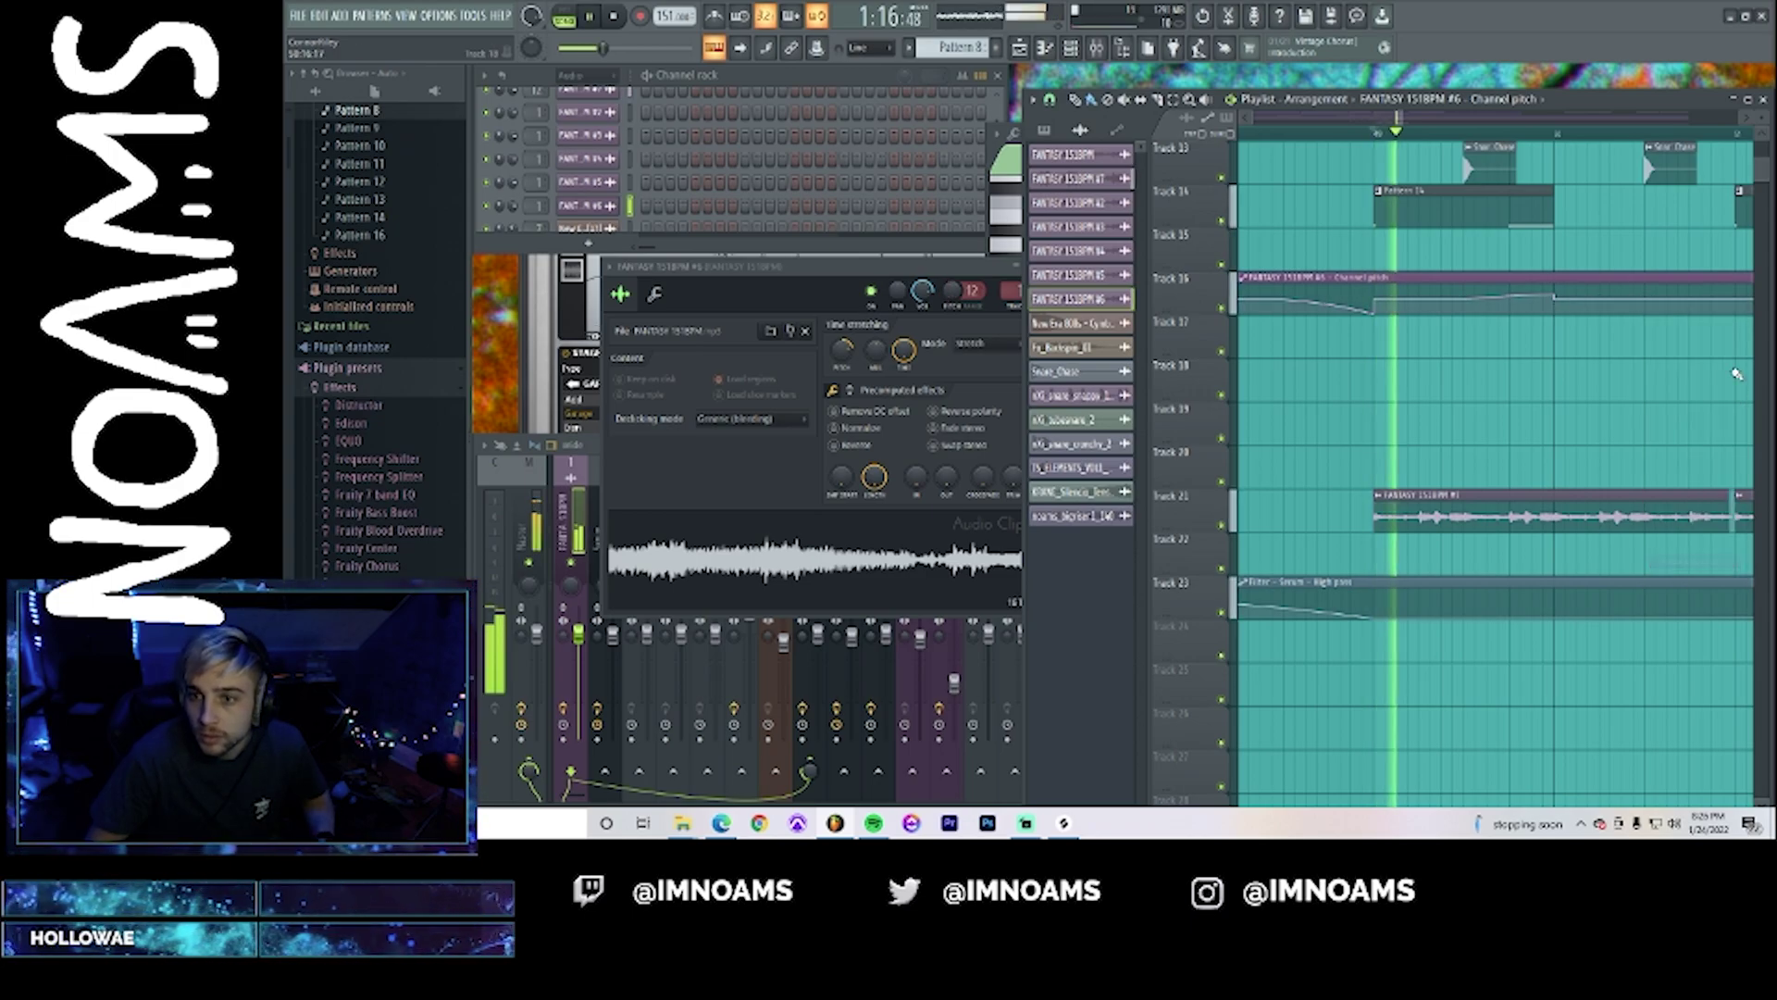
- Dip the pitch curve toward bar 51, return it there with a point at the copied 50% value, and audition the chops
{"action": "right_click", "coordinate": [1737, 297]}
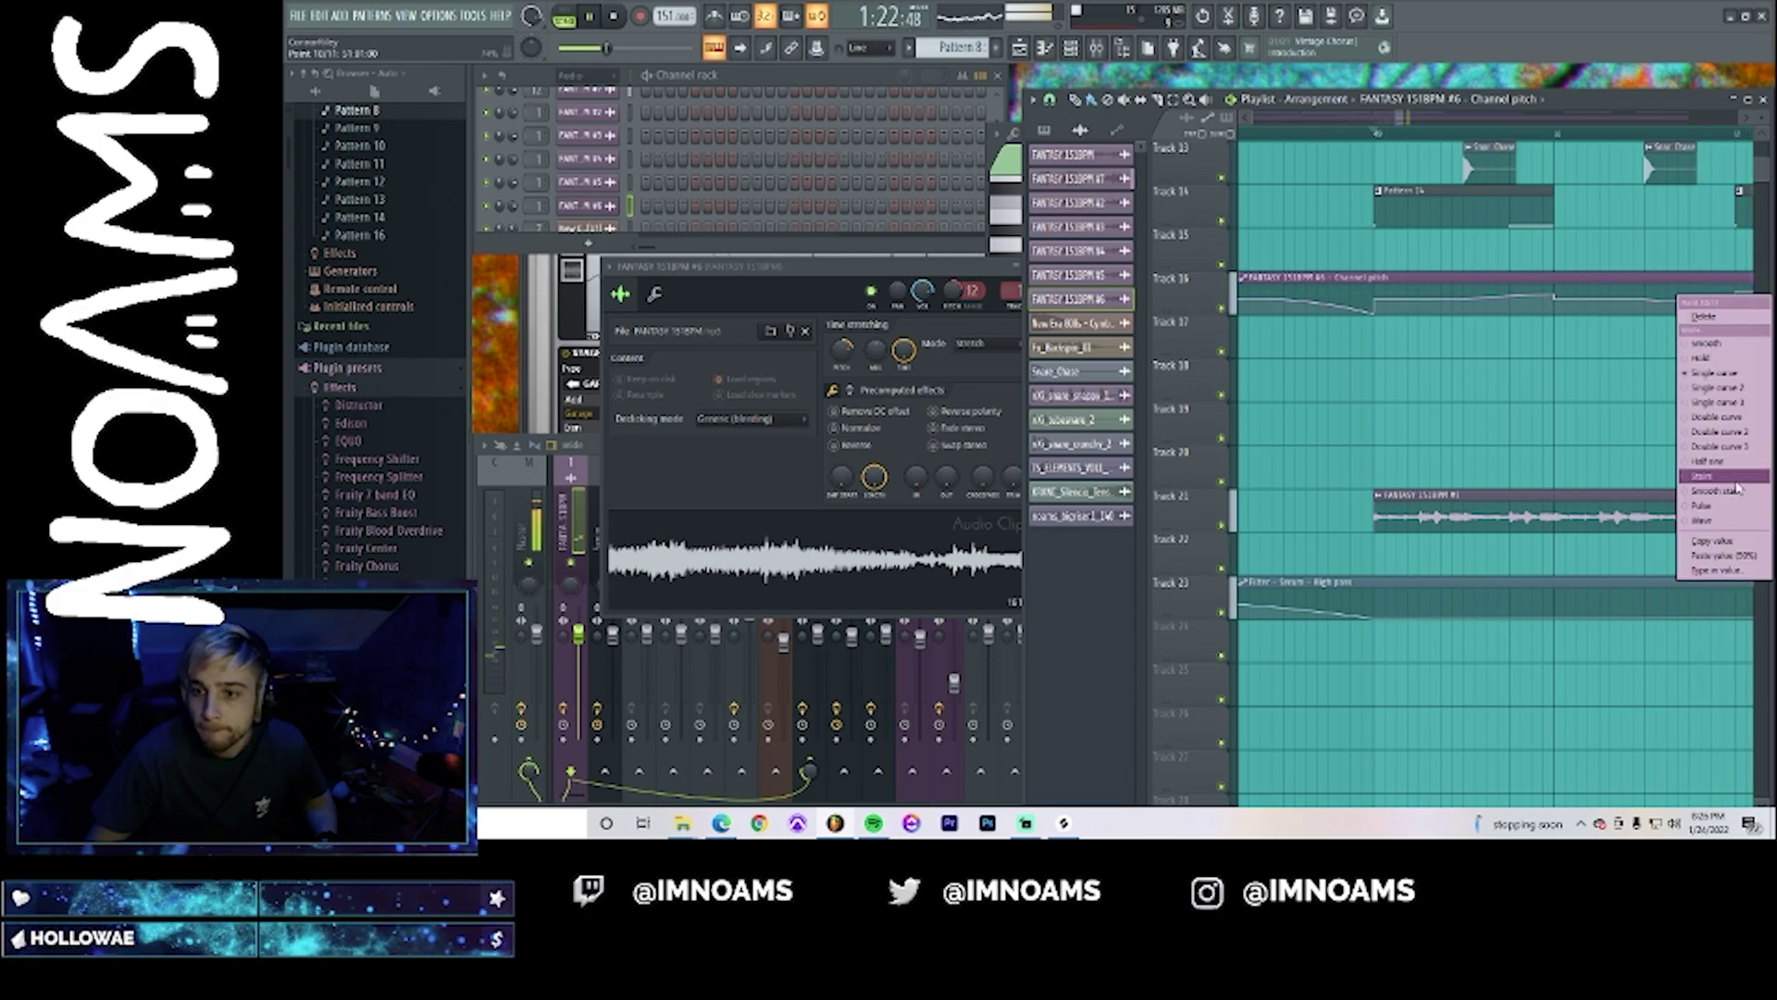
{"action": "left_click", "coordinate": [1723, 556]}
{"action": "key", "text": "space"}
{"action": "key", "text": "space"}
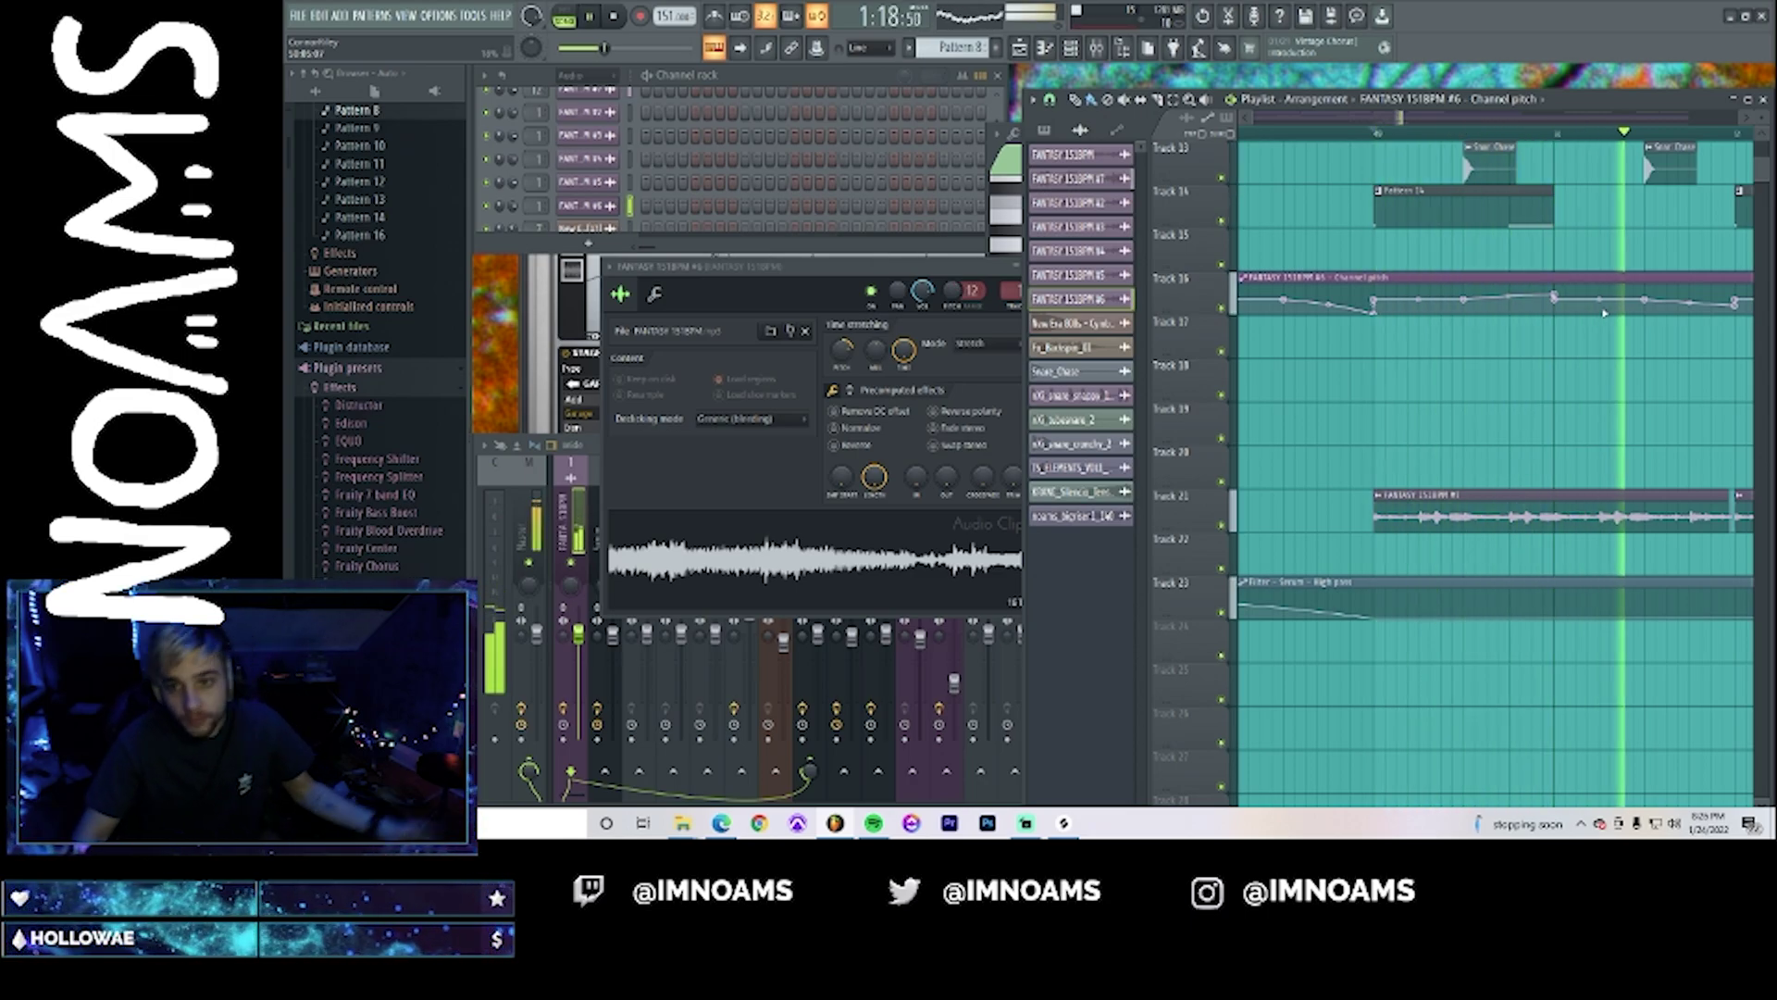
{"action": "key", "text": "space"}
- Try shortening the Track 2 vocal chops and filling the gaps with copies, and undo the change after auditioning it
{"action": "scroll", "coordinate": [1379, 278], "scroll_direction": "up", "scroll_amount": 8}
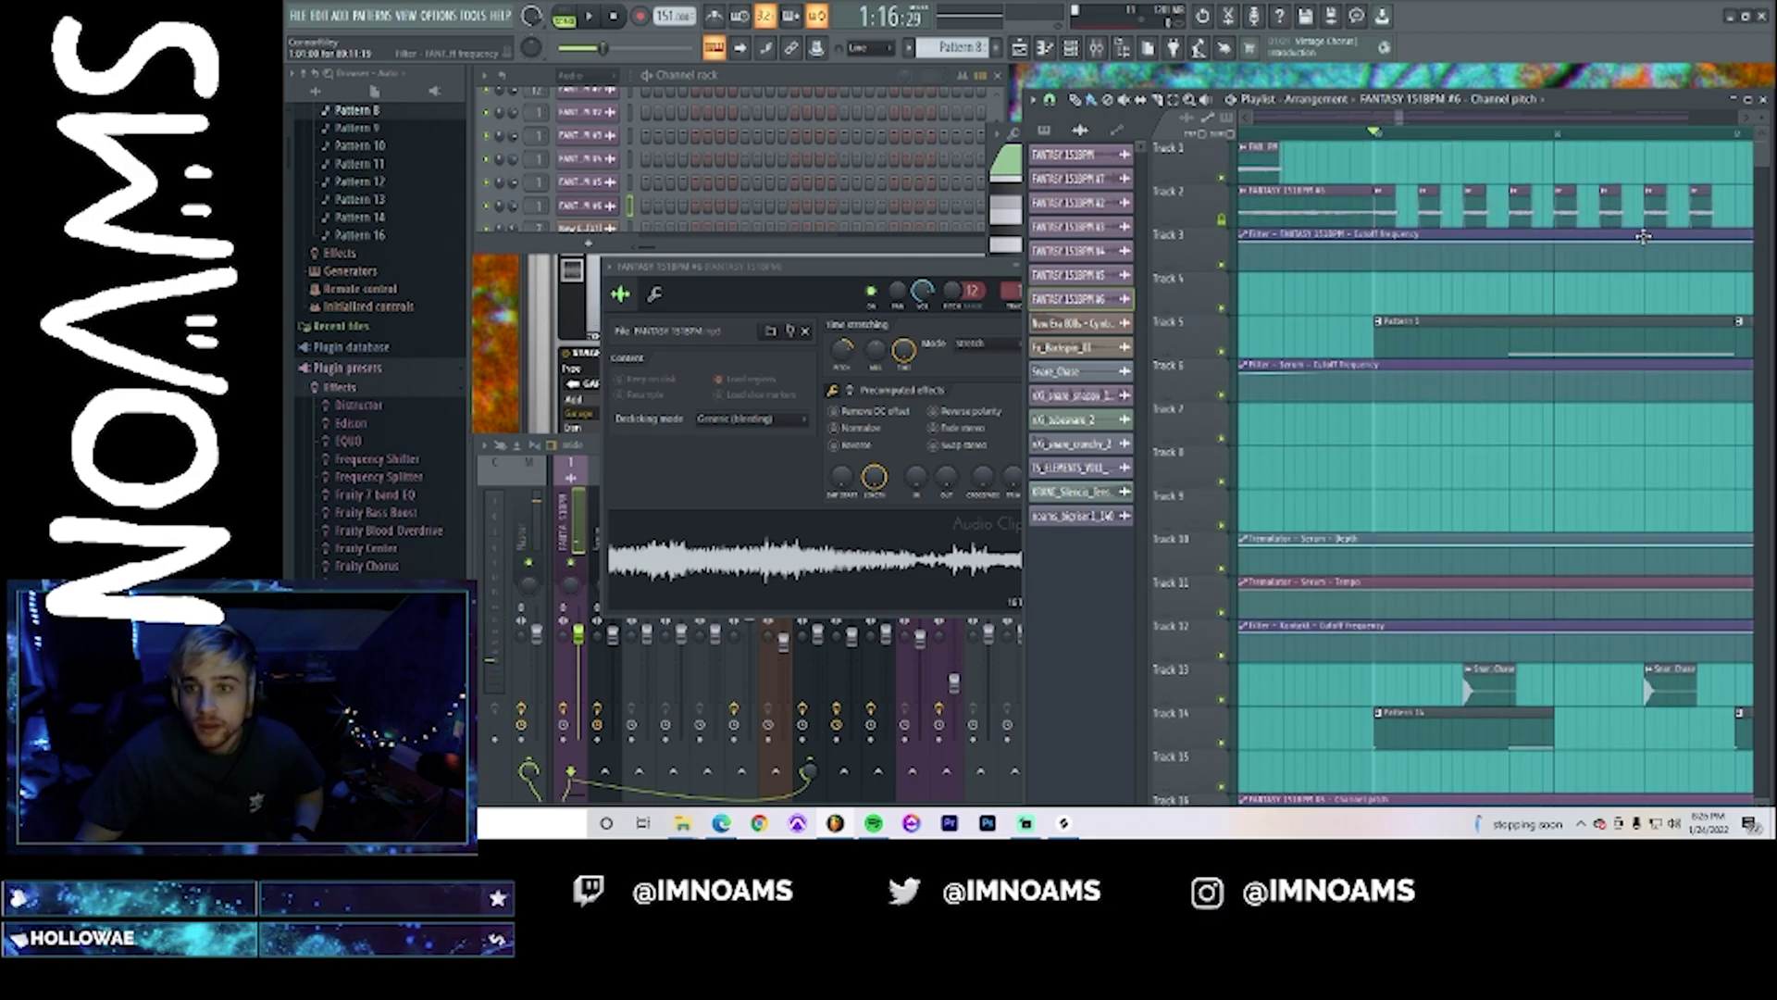
{"action": "left_click_drag", "start_coordinate": [1744, 218], "coordinate": [1385, 212]}
{"action": "left_click_drag", "start_coordinate": [1563, 213], "coordinate": [1584, 213]}
{"action": "key", "text": "space"}
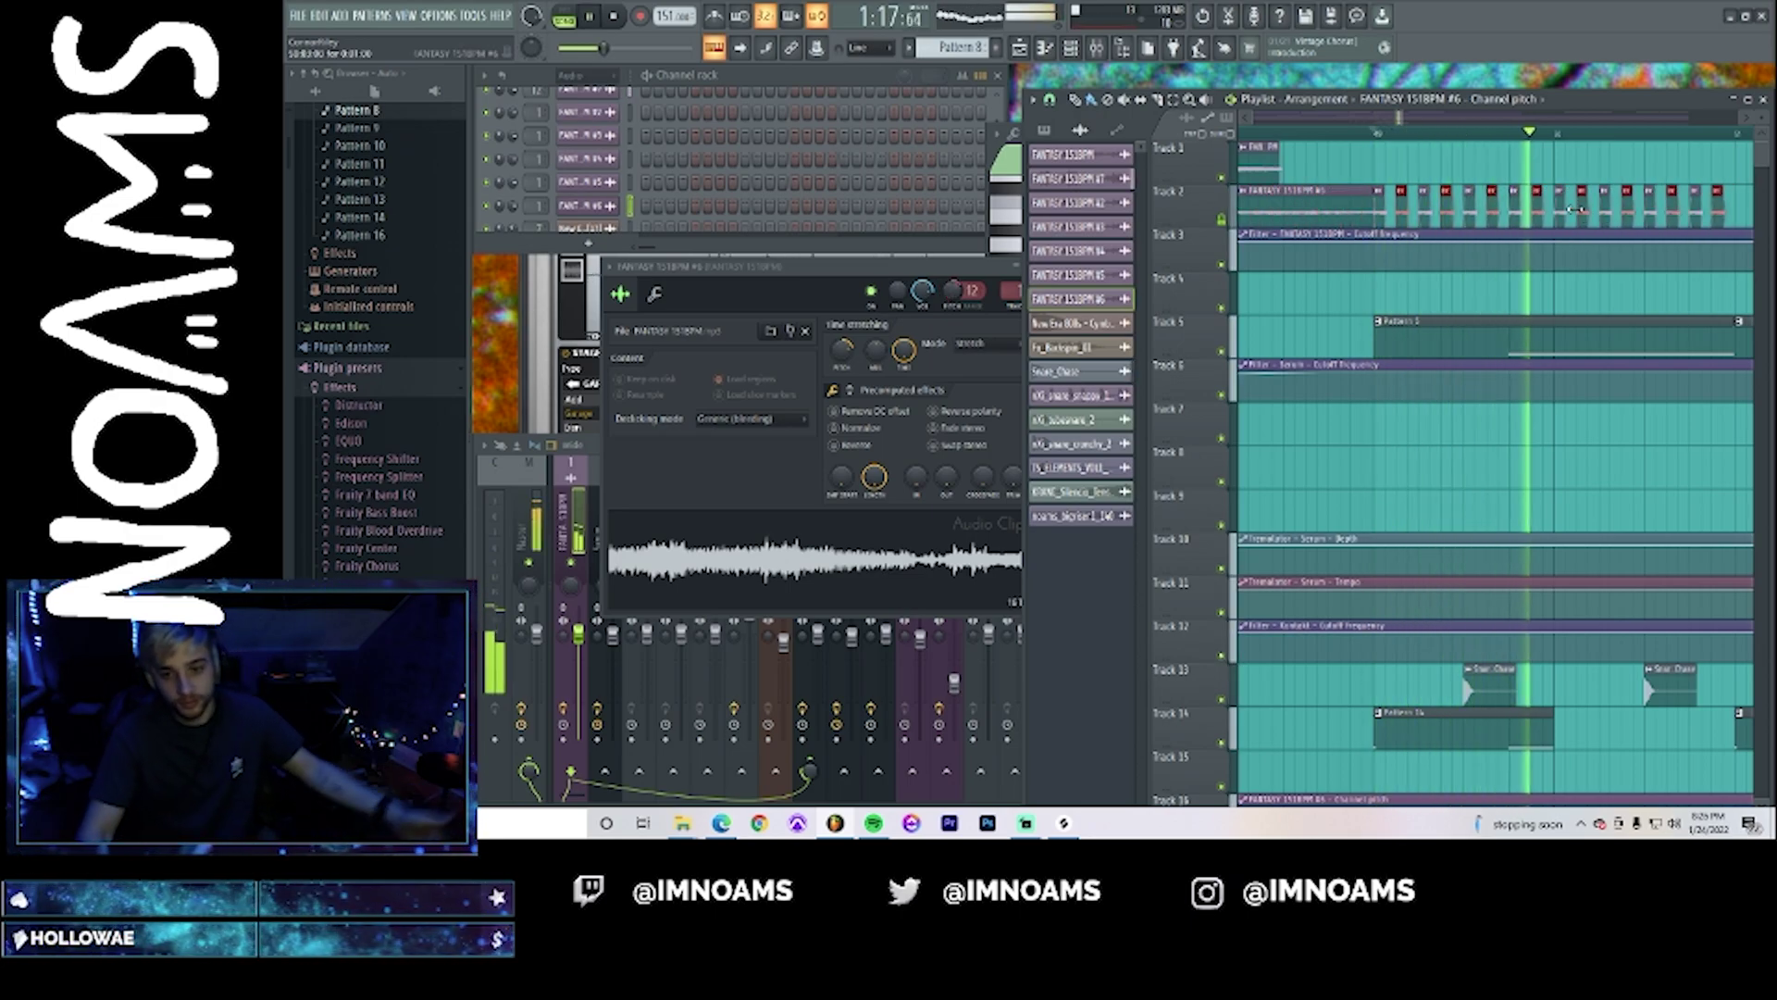
{"action": "key", "text": "space"}
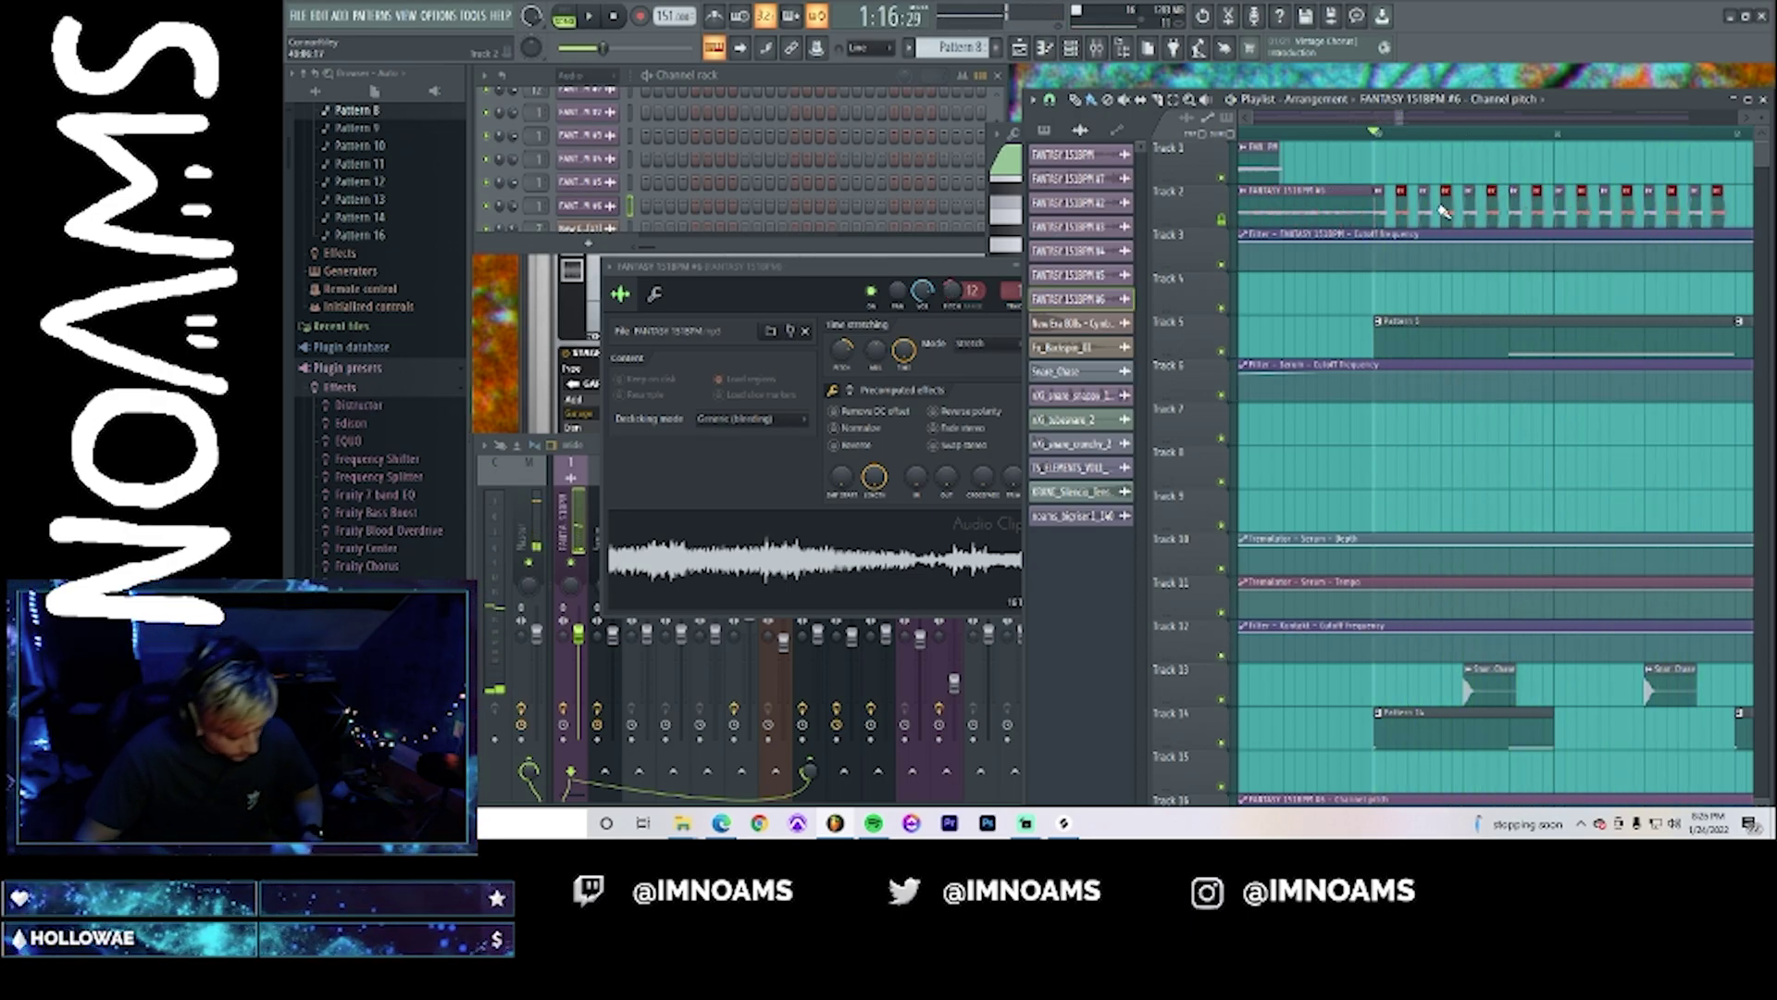
{"action": "key", "text": "ctrl+z"}
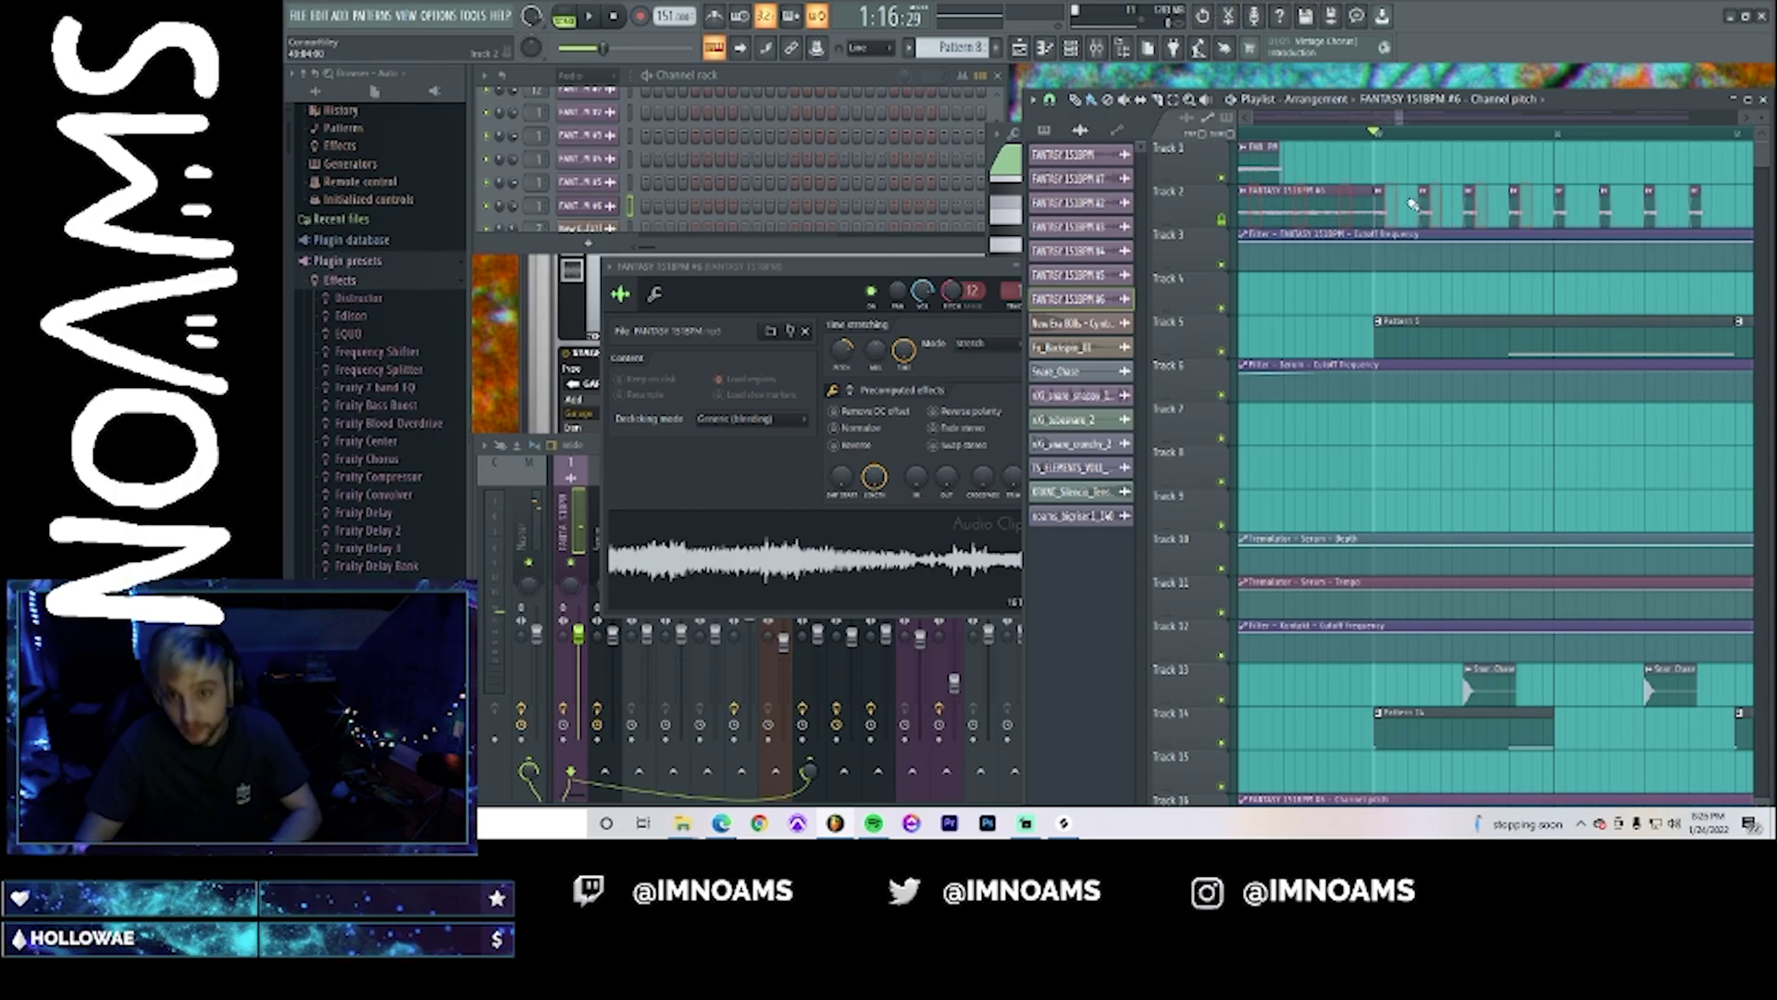
{"action": "left_click_drag", "start_coordinate": [1650, 214], "coordinate": [1392, 213]}
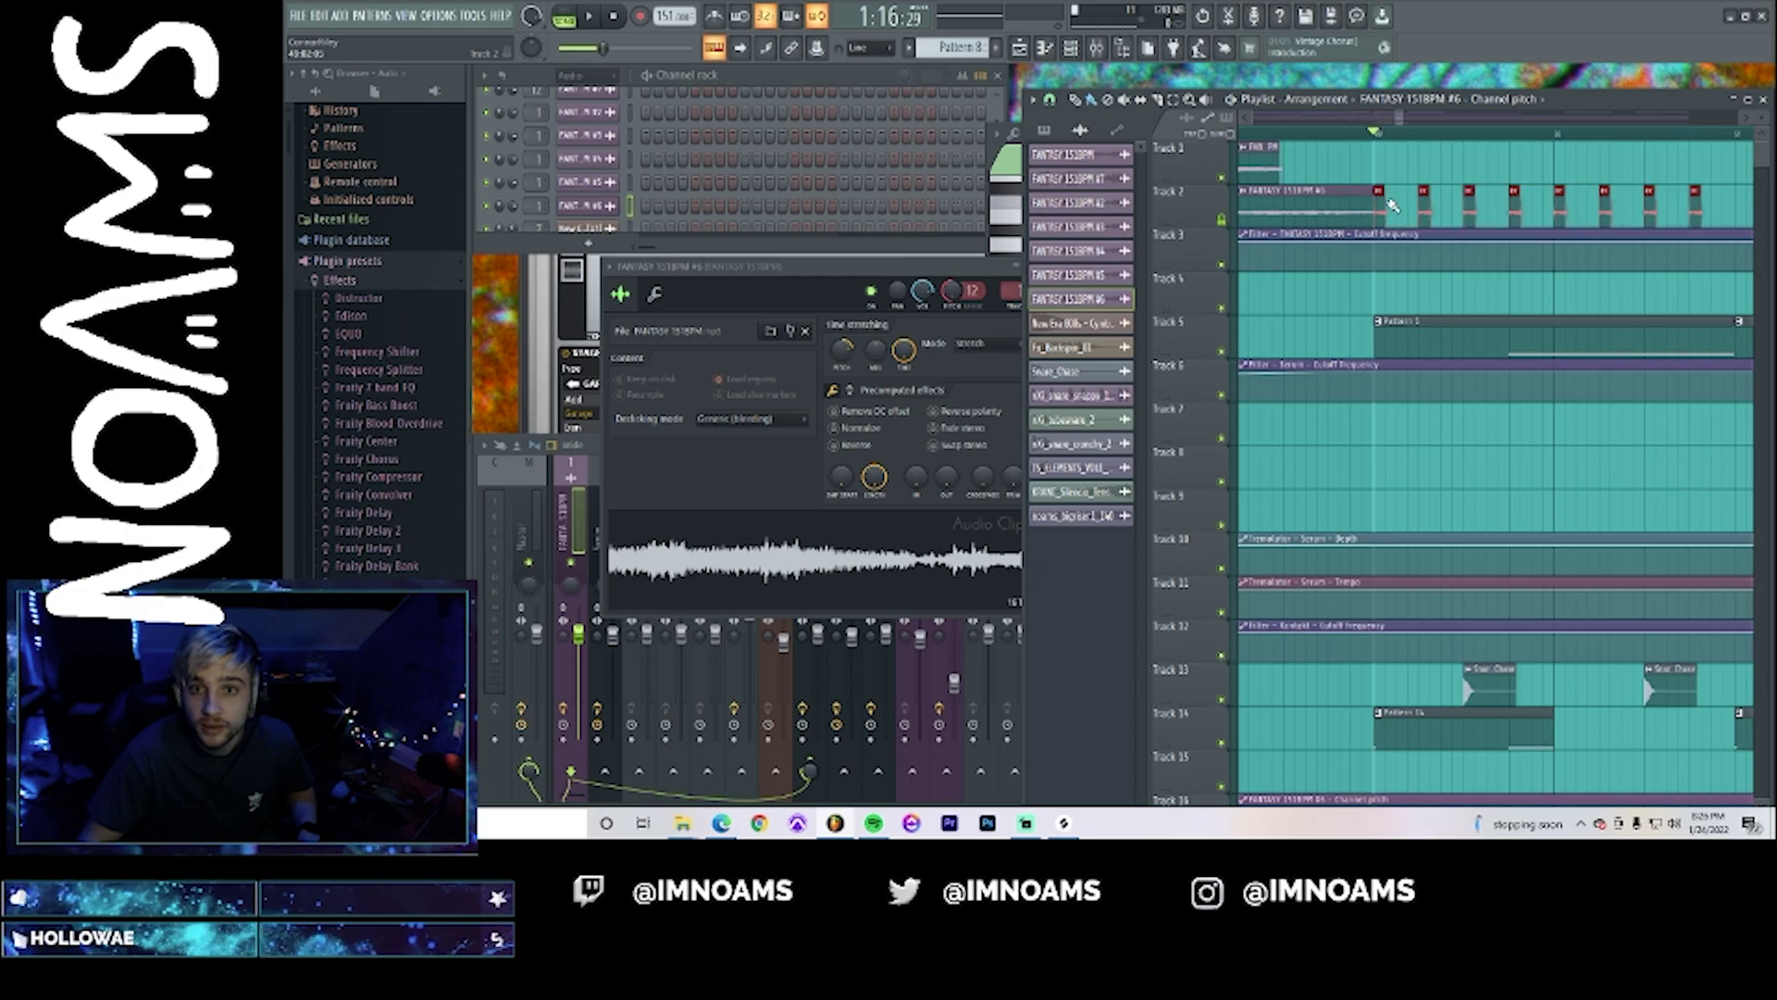
- Play the vocal chops from bar 49 and look over the surrounding tracks further down the playlist
{"action": "scroll", "coordinate": [1425, 222], "scroll_direction": "down", "scroll_amount": 5}
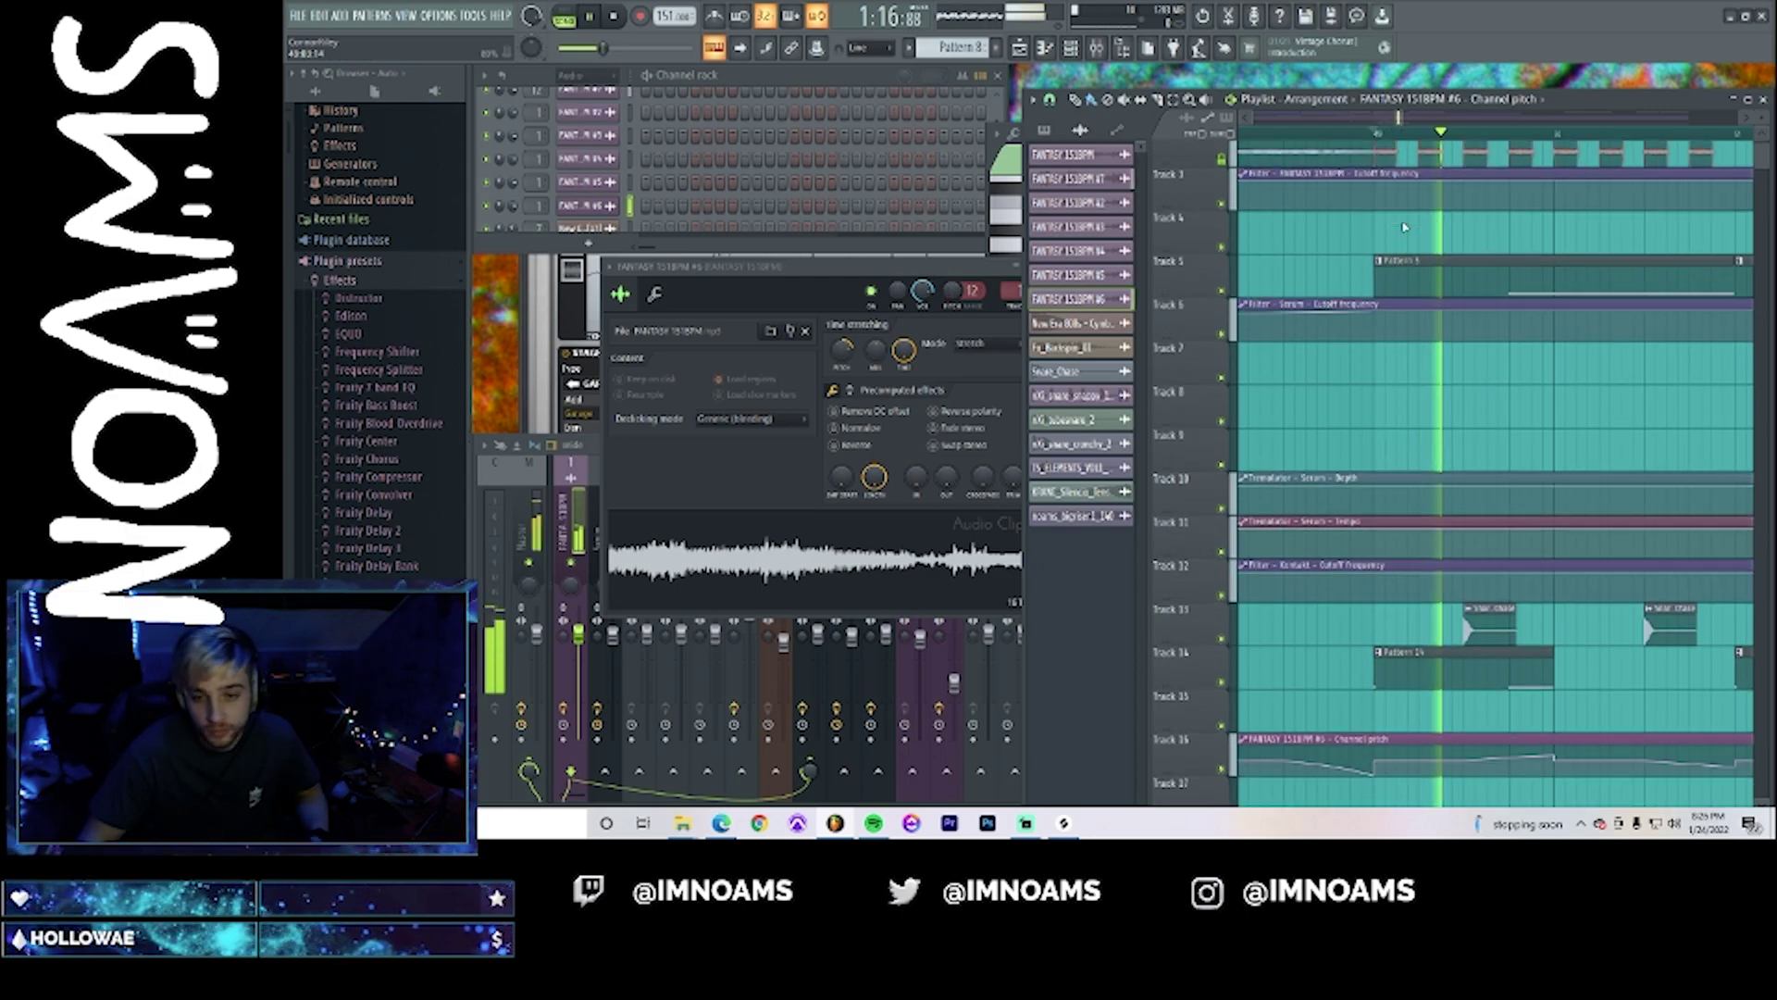
{"action": "scroll", "coordinate": [1427, 225], "scroll_direction": "down", "scroll_amount": 12}
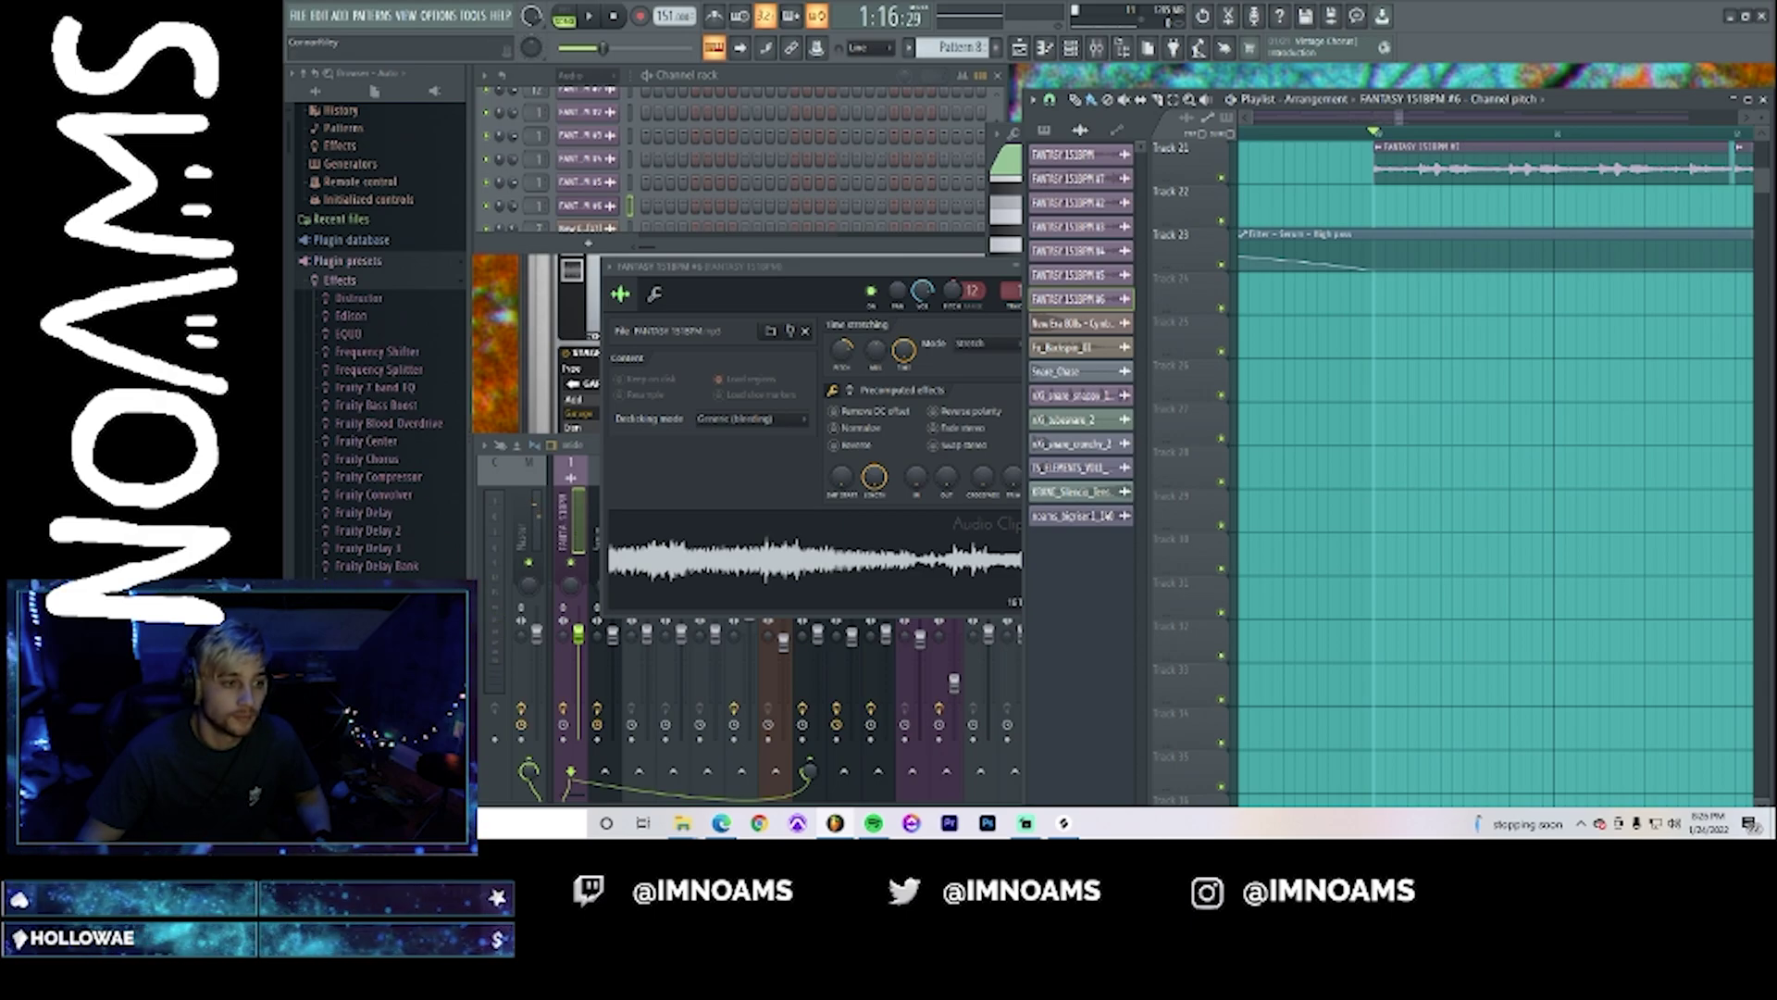
{"action": "left_click", "coordinate": [350, 262]}
{"action": "key", "text": "space"}
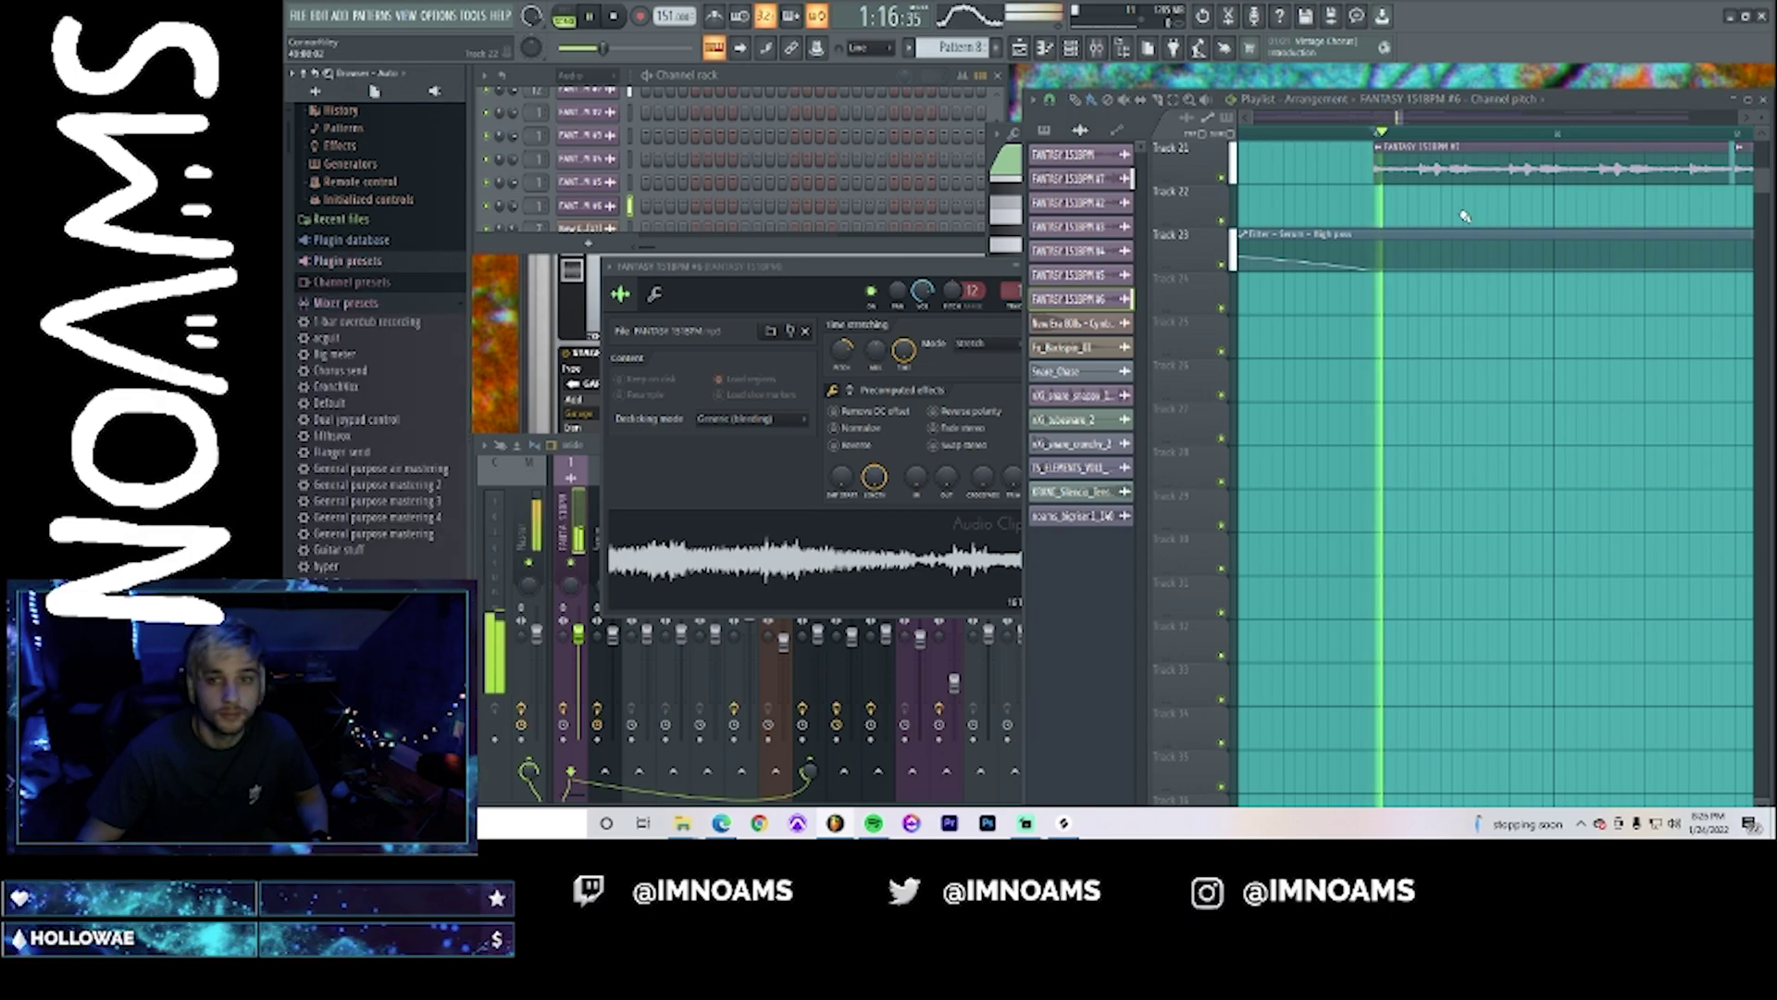
{"action": "left_click_drag", "start_coordinate": [1402, 119], "coordinate": [1446, 123]}
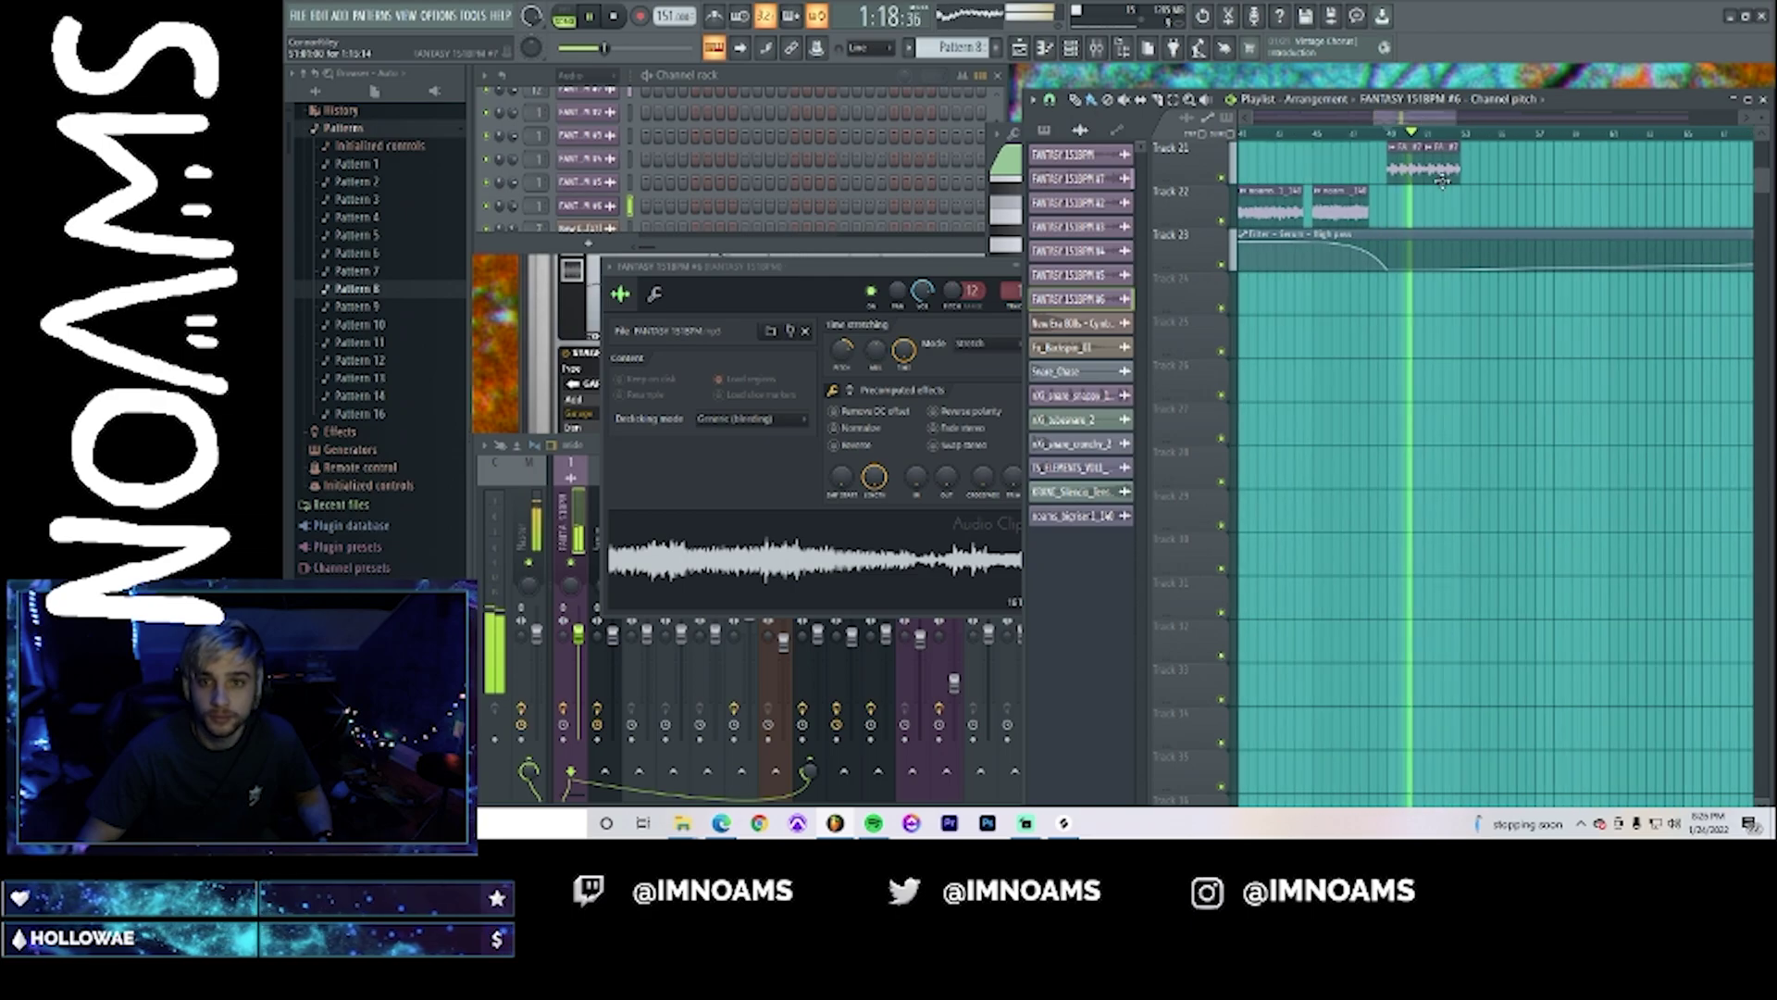
{"action": "scroll", "coordinate": [1453, 239], "scroll_direction": "up", "scroll_amount": 6}
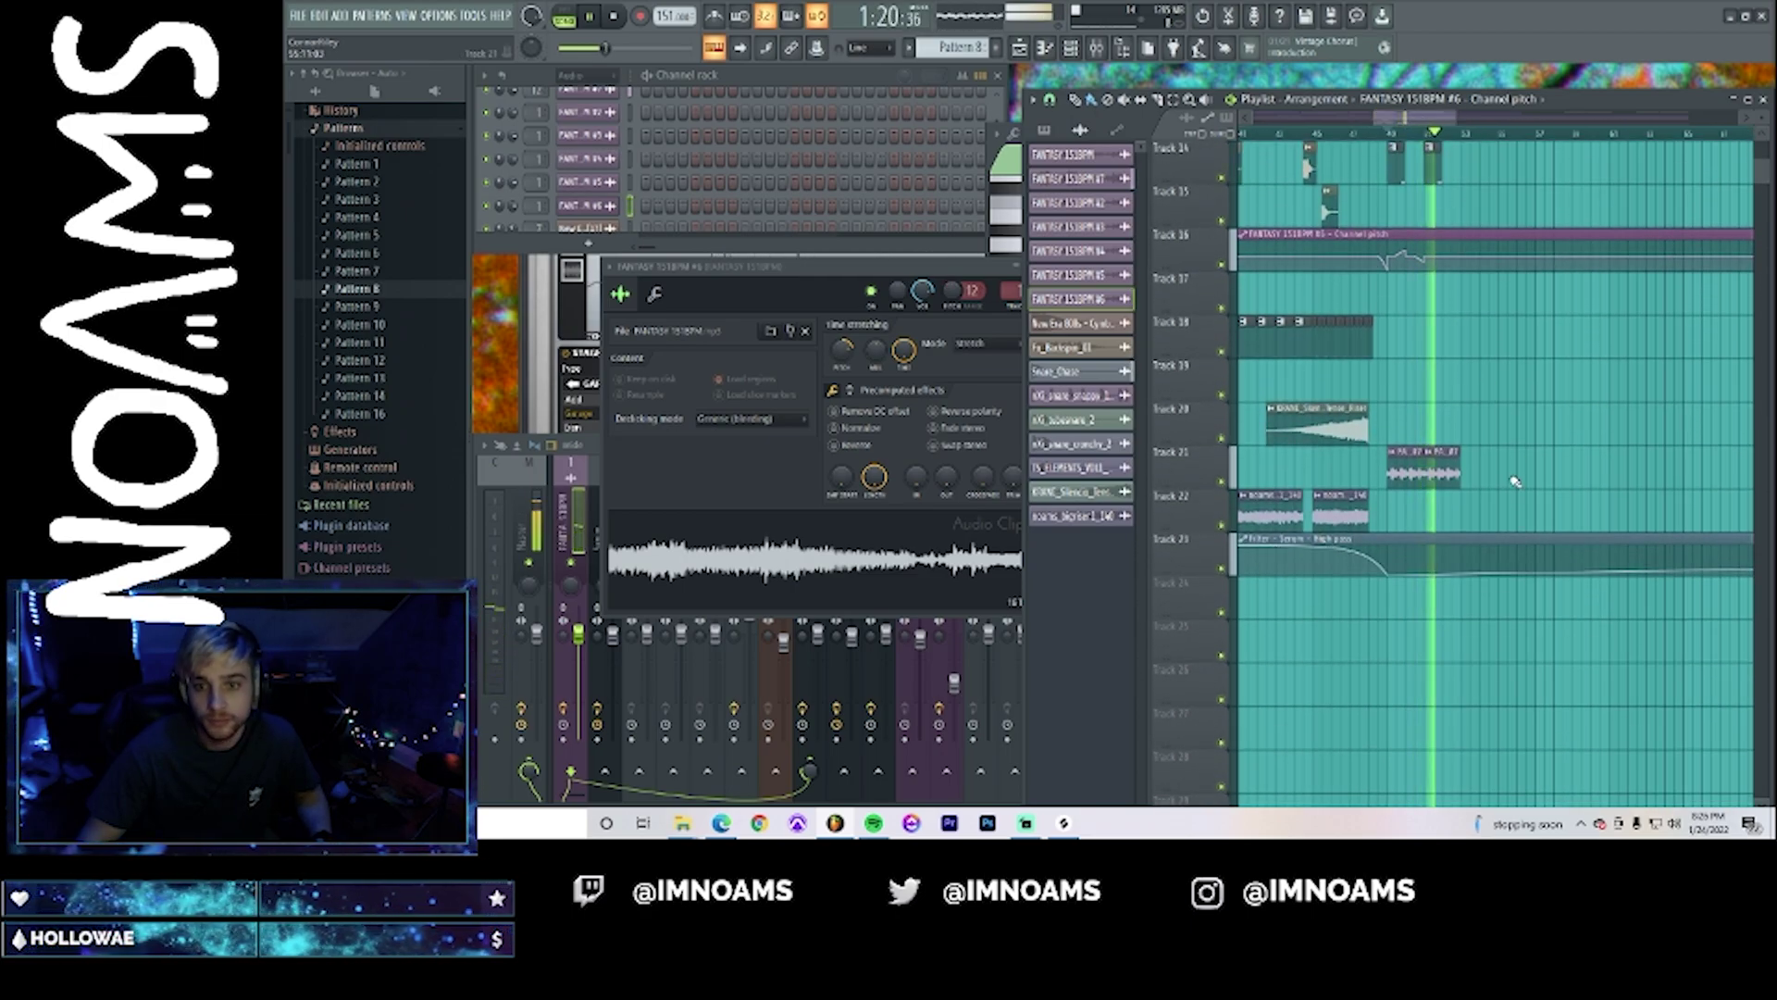
{"action": "left_click", "coordinate": [1387, 133]}
{"action": "key", "text": "space"}
- Shorten the first FANTASY 151BPM #7 clip on Track 21 to about three quarters of a bar and audition it
{"action": "left_click_drag", "start_coordinate": [1420, 470], "coordinate": [1408, 469]}
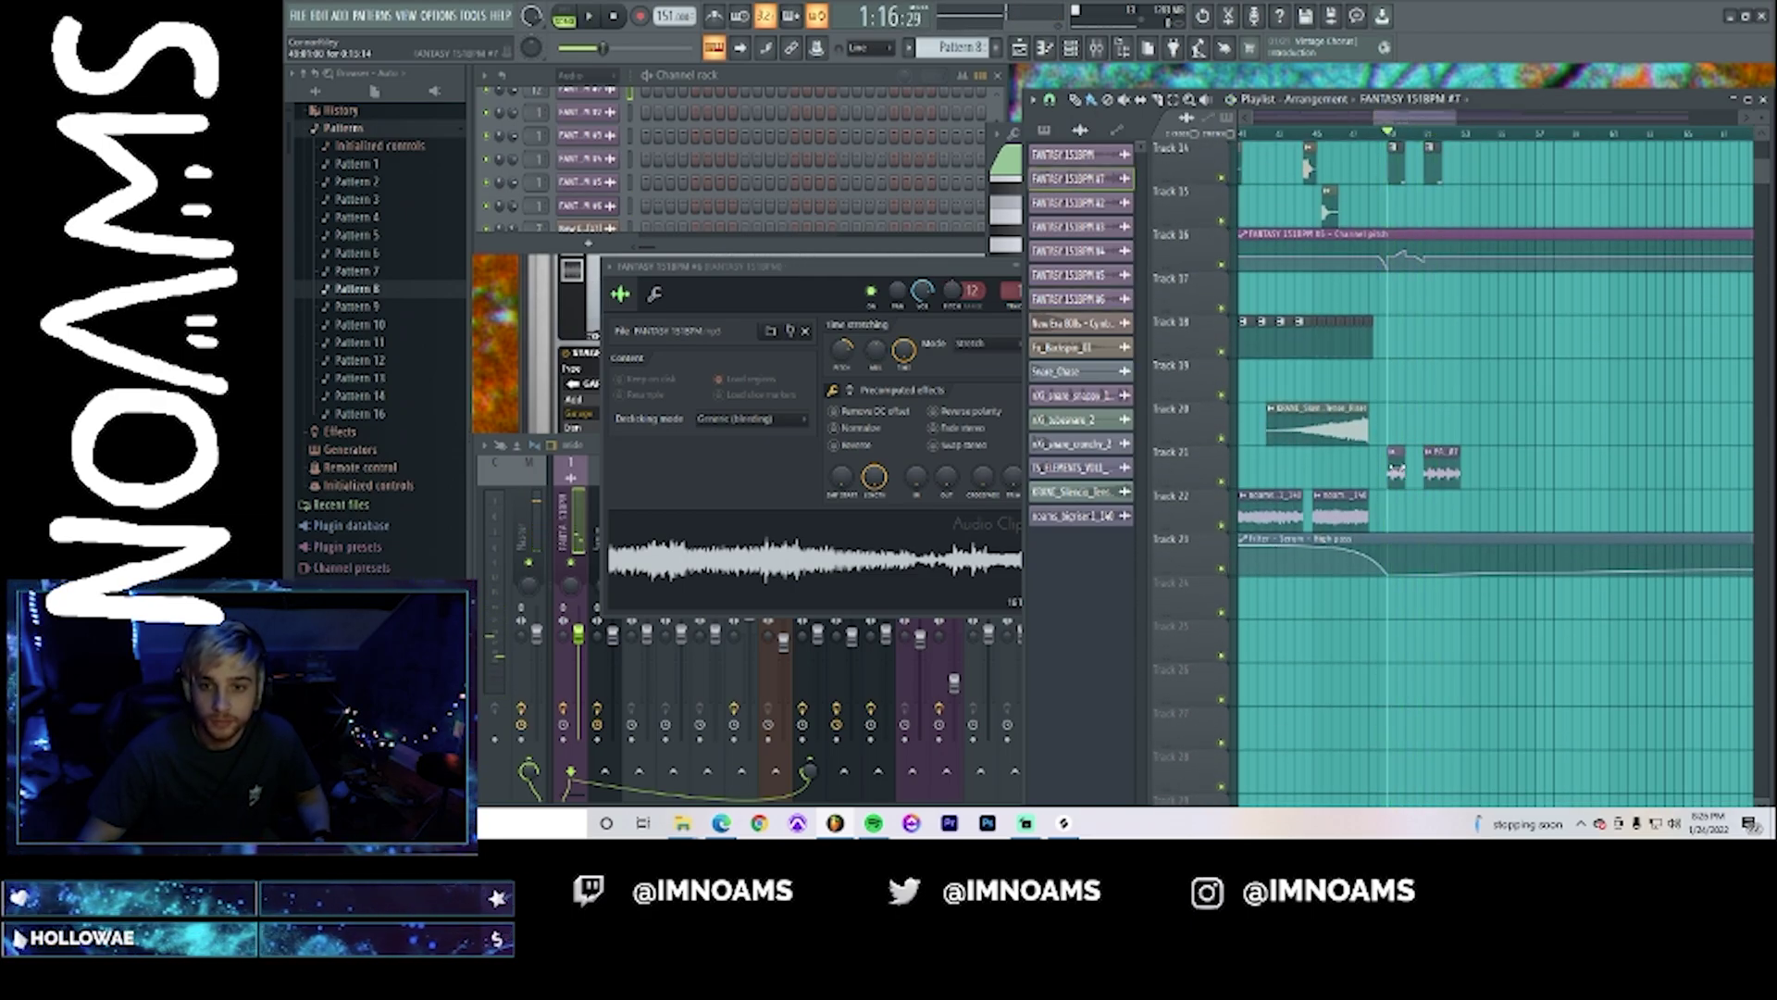
{"action": "key", "text": "space"}
{"action": "left_click_drag", "start_coordinate": [1453, 118], "coordinate": [1400, 120]}
{"action": "left_click_drag", "start_coordinate": [1517, 462], "coordinate": [1505, 462]}
{"action": "key", "text": "space"}
{"action": "key", "text": "space"}
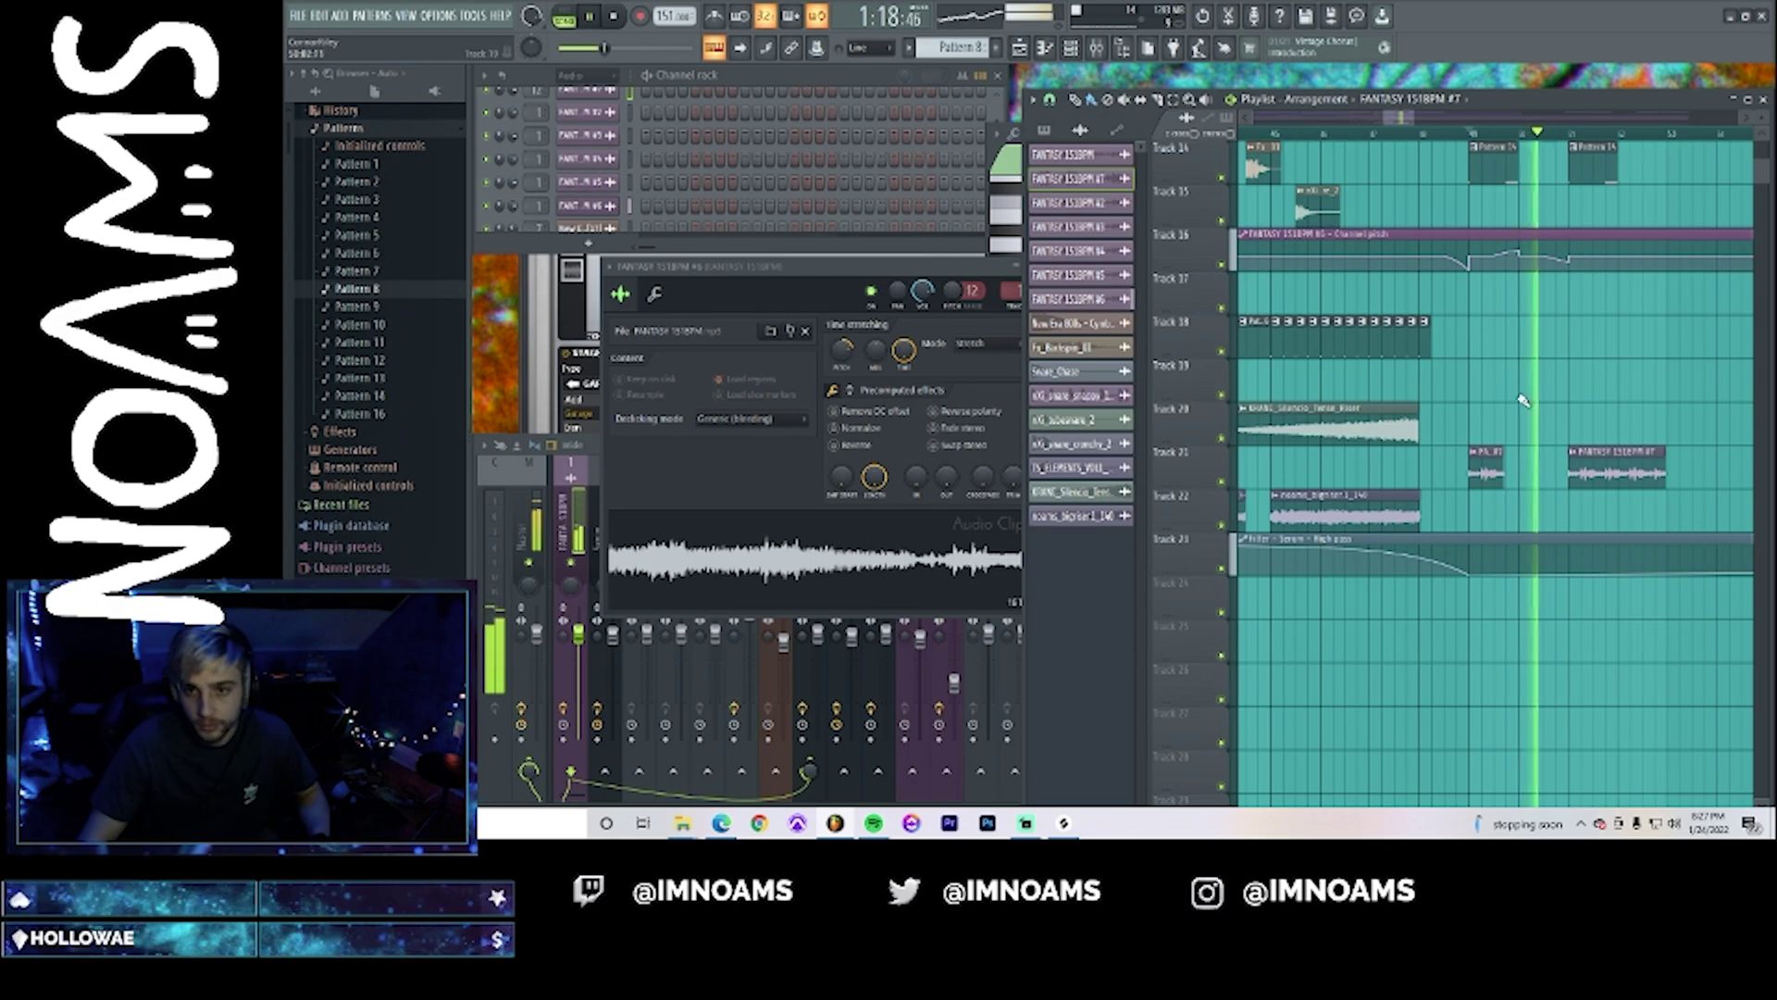
{"action": "key", "text": "space"}
- Open the Serum piano roll of Pattern 5 and delete its long note
{"action": "scroll", "coordinate": [1518, 398], "scroll_direction": "up", "scroll_amount": 10}
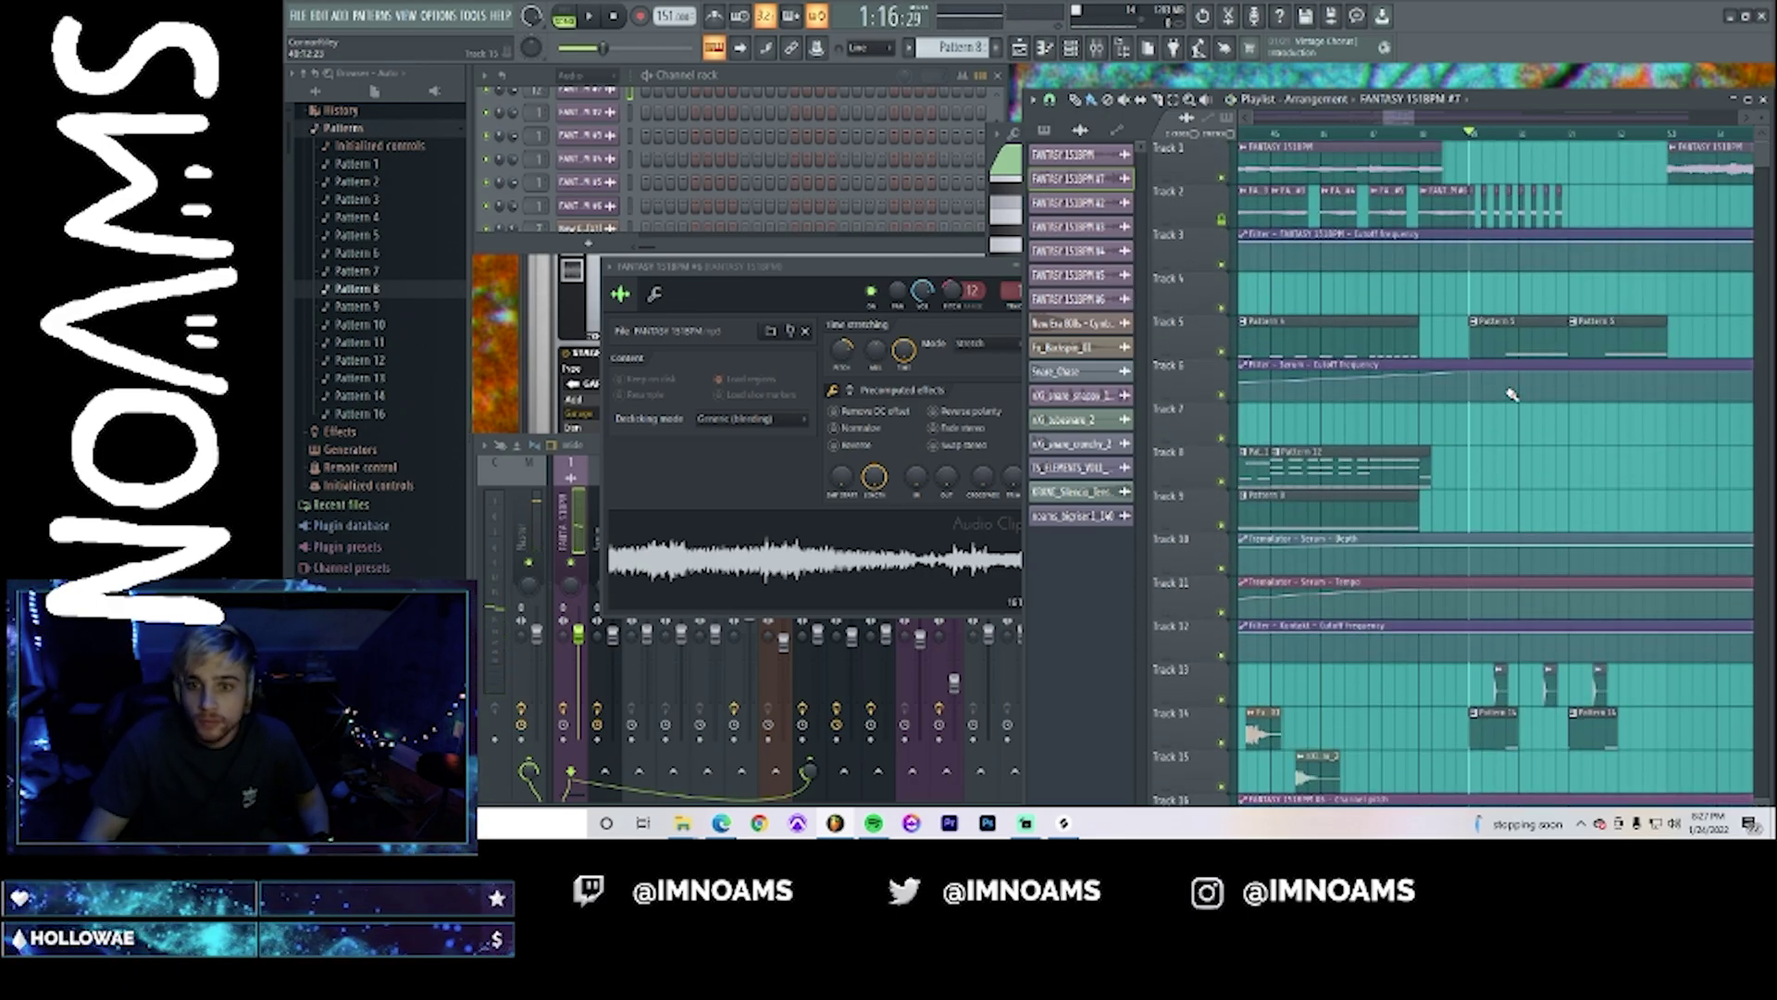
{"action": "double_click", "coordinate": [1498, 340]}
{"action": "key", "text": "F7"}
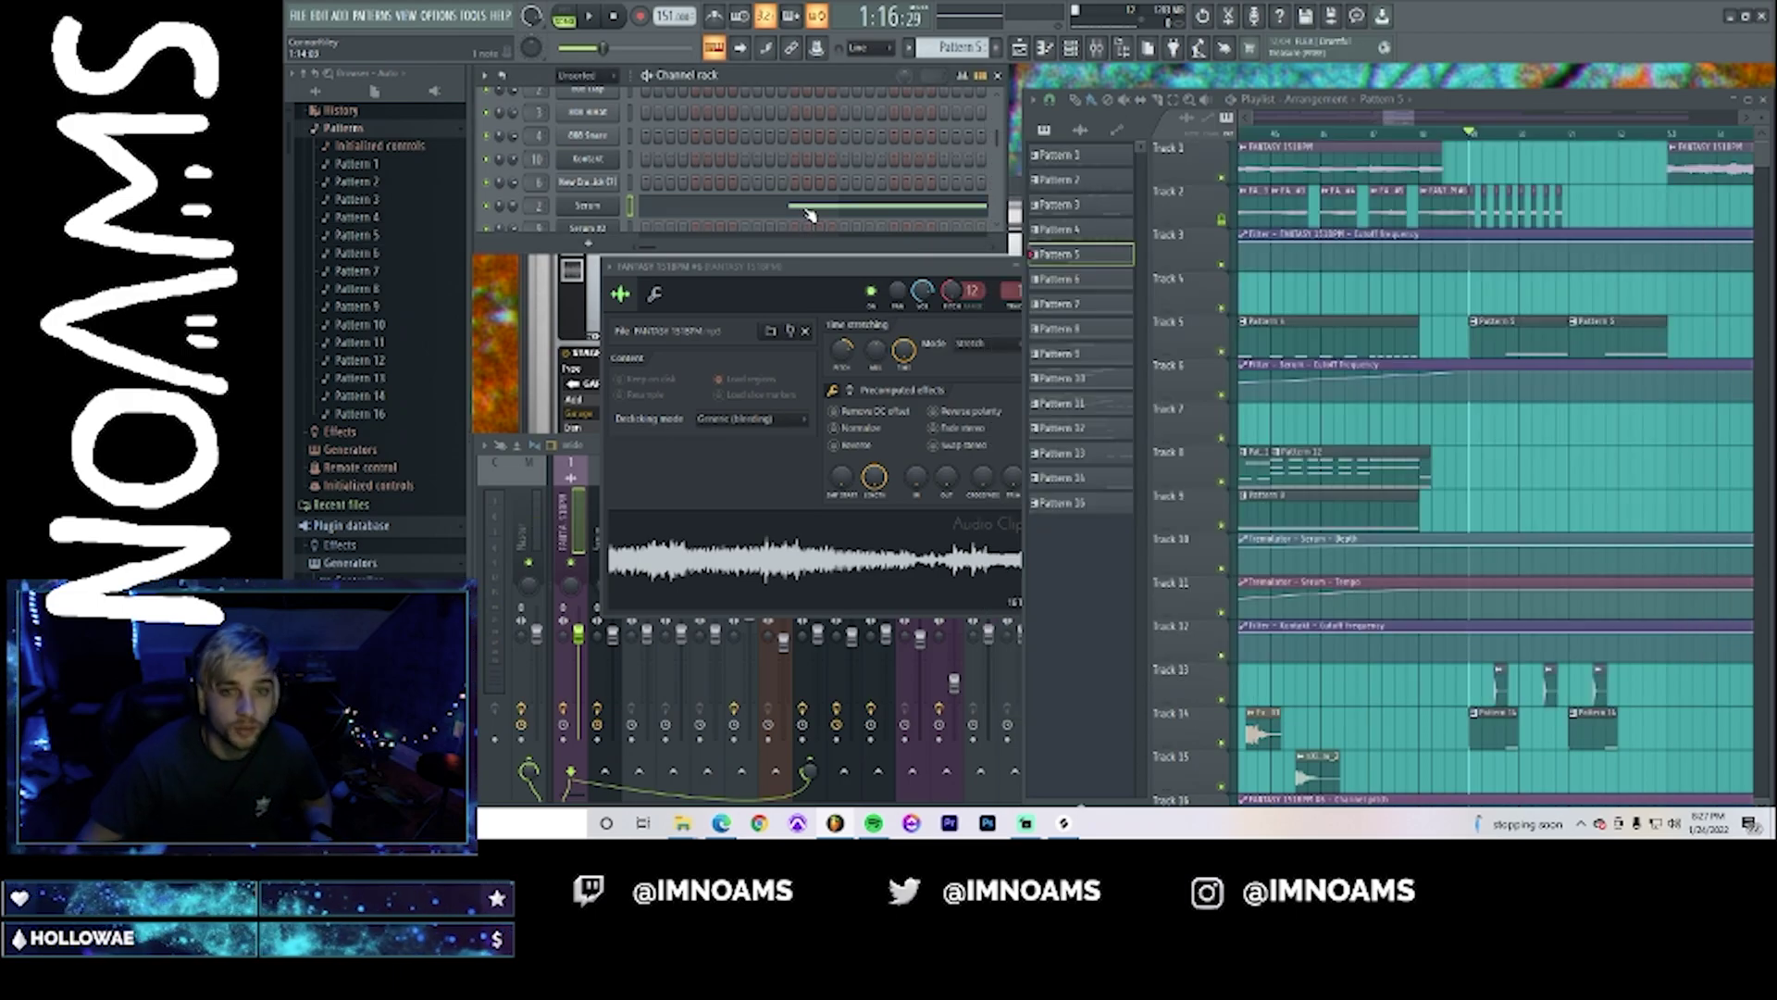
{"action": "left_click", "coordinate": [906, 214]}
{"action": "key", "text": "ctrl+a"}
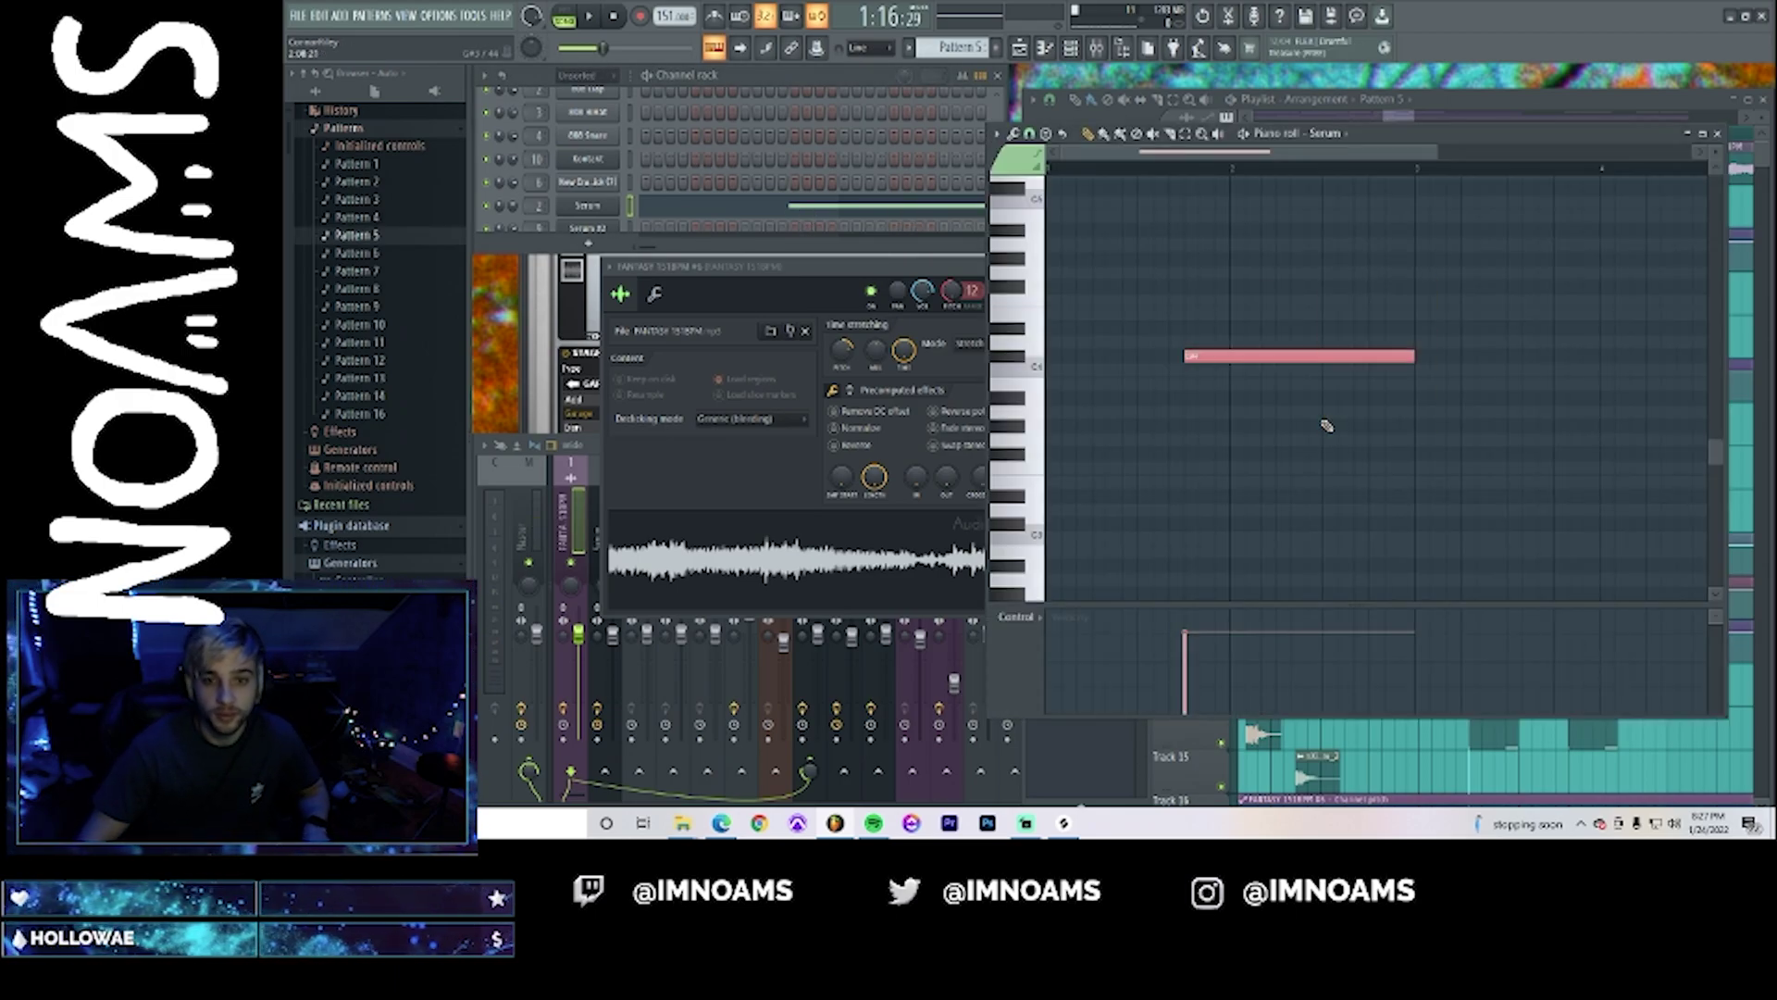
{"action": "key", "text": "Delete"}
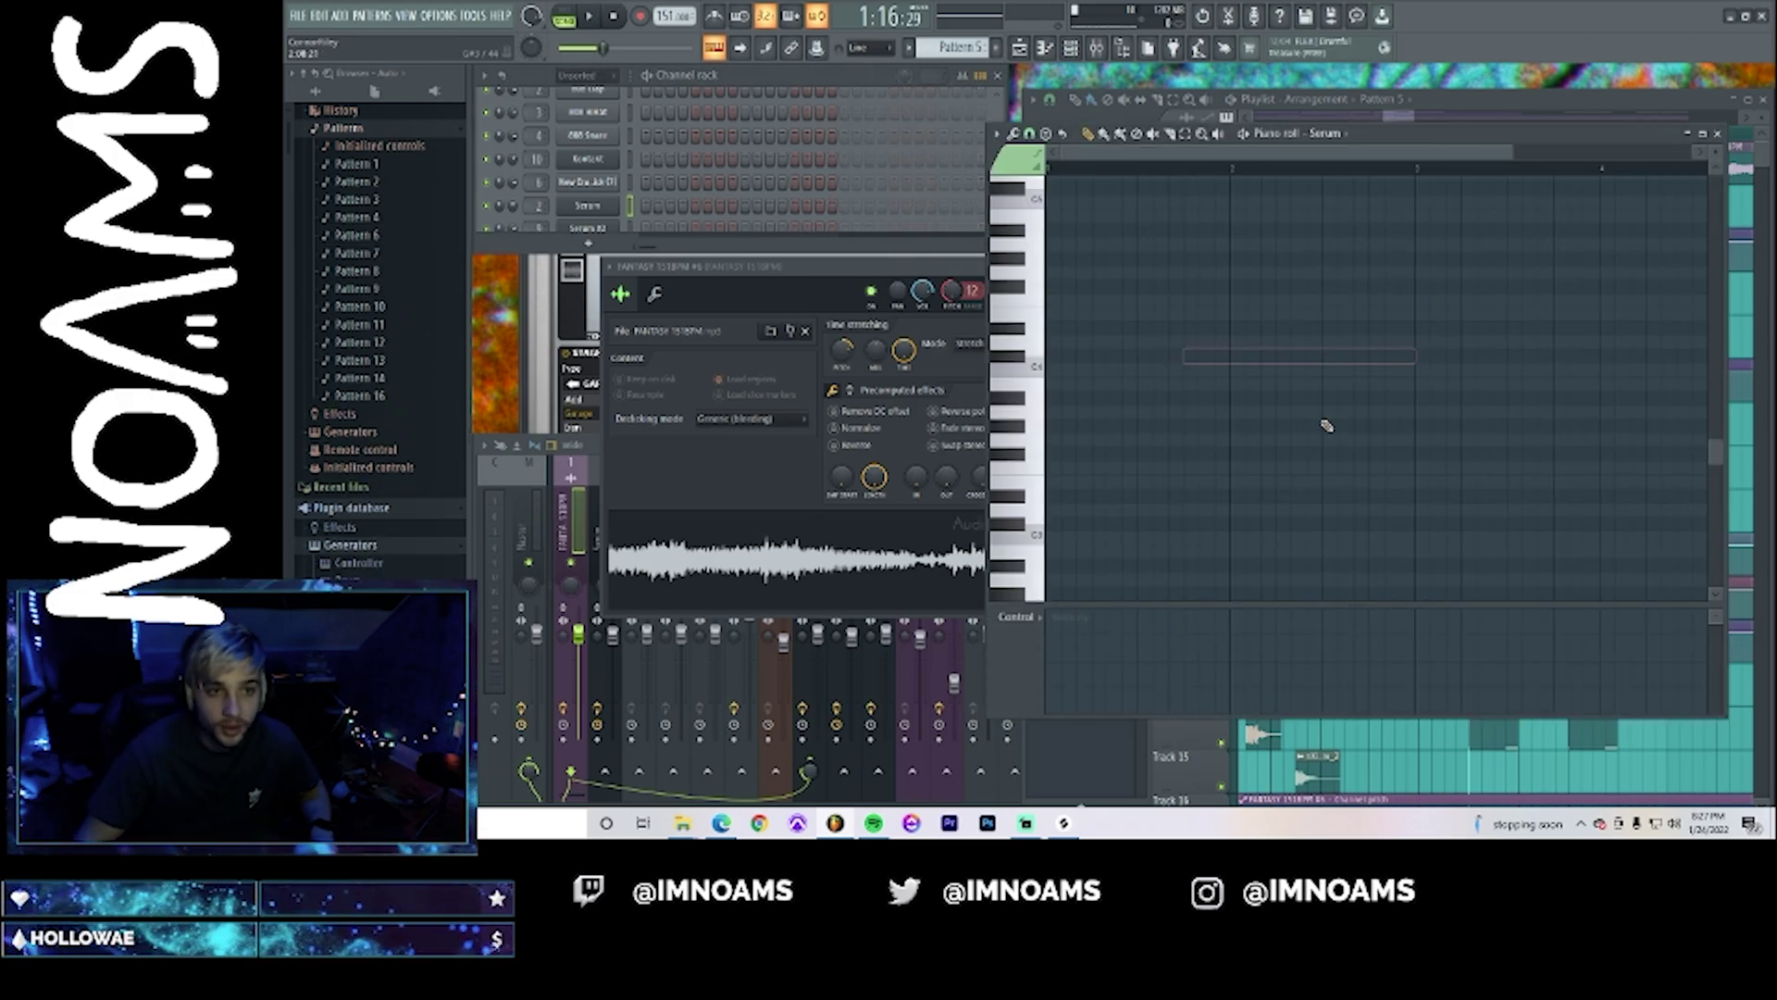
- Clone the Serum channel and route the copy to mixer insert 13
{"action": "right_click", "coordinate": [607, 206]}
{"action": "left_click", "coordinate": [645, 341]}
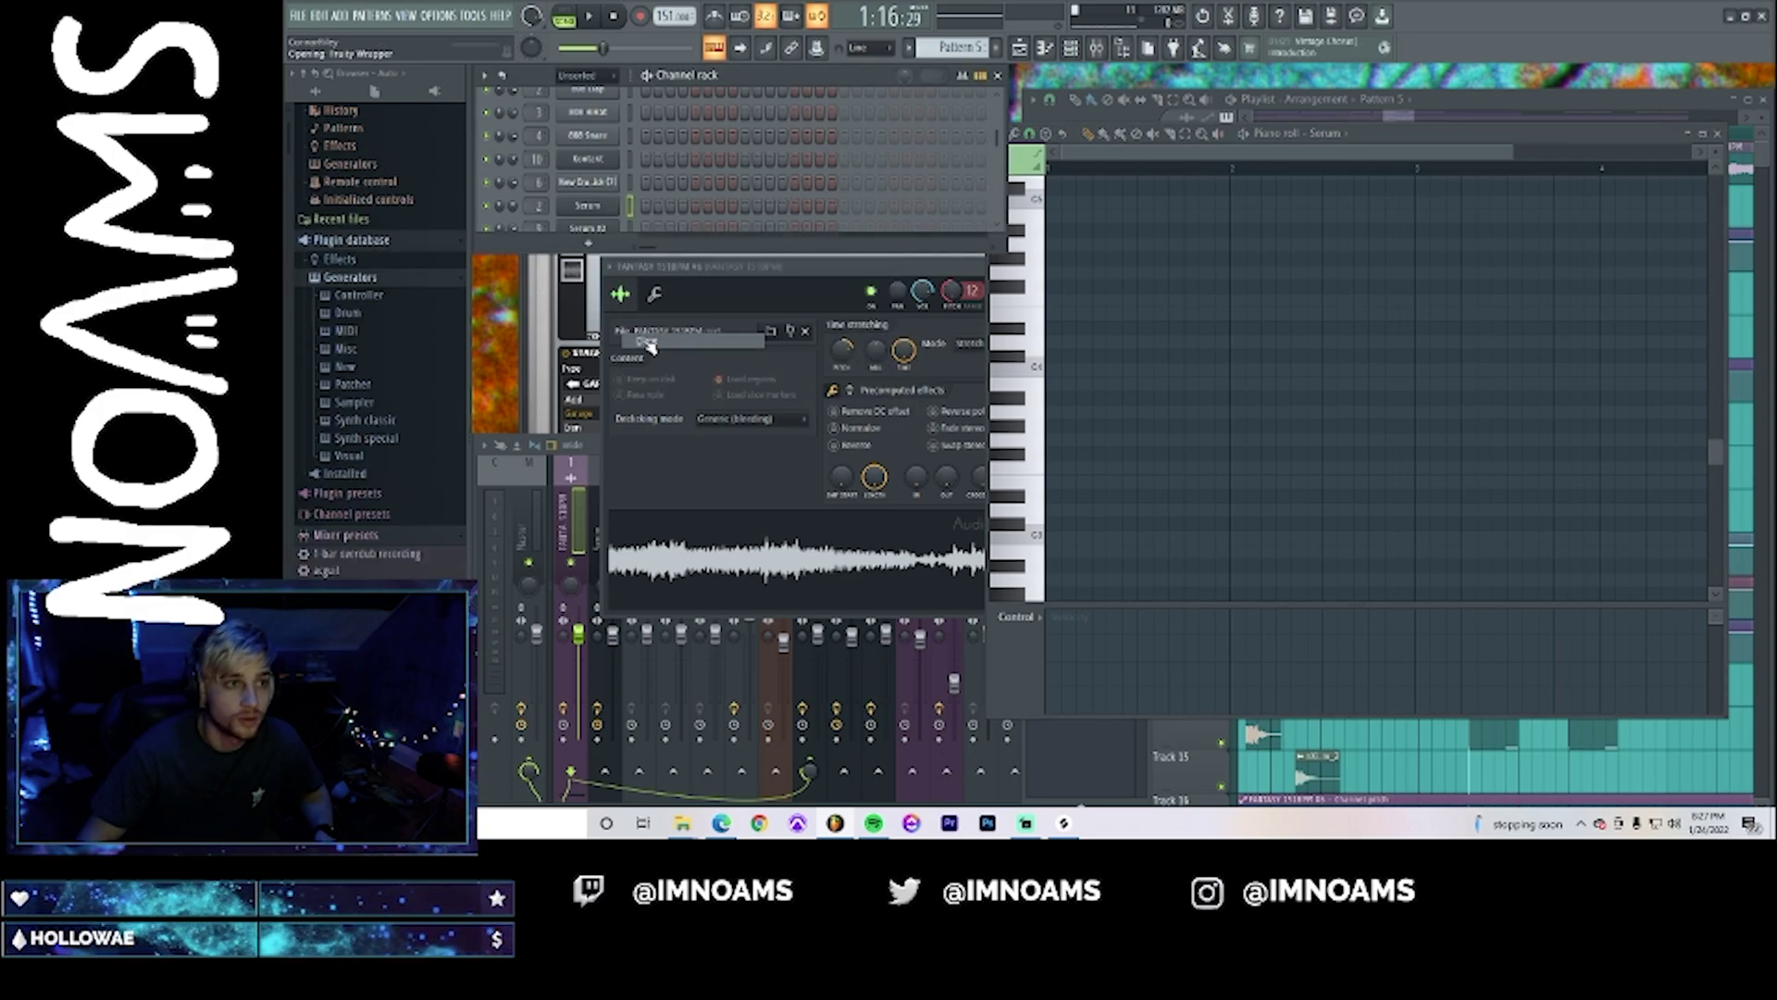
{"action": "key", "text": "F9"}
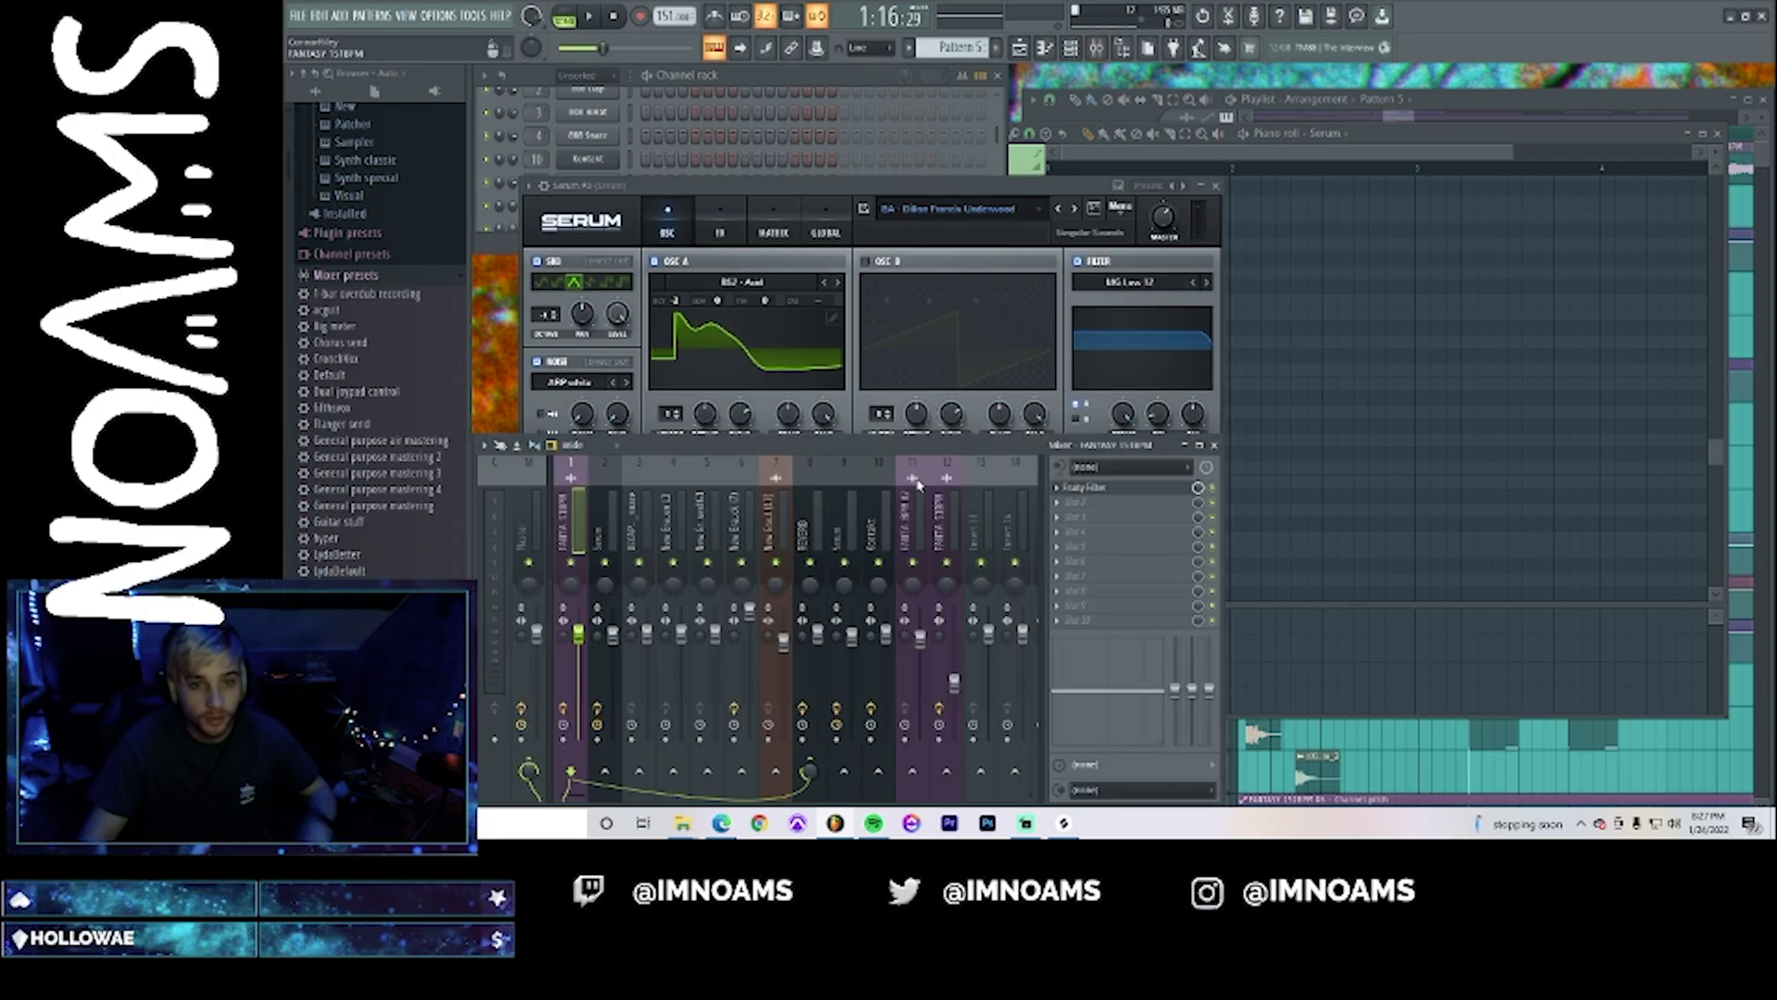
{"action": "right_click", "coordinate": [979, 507]}
{"action": "mouse_move", "coordinate": [1114, 521]}
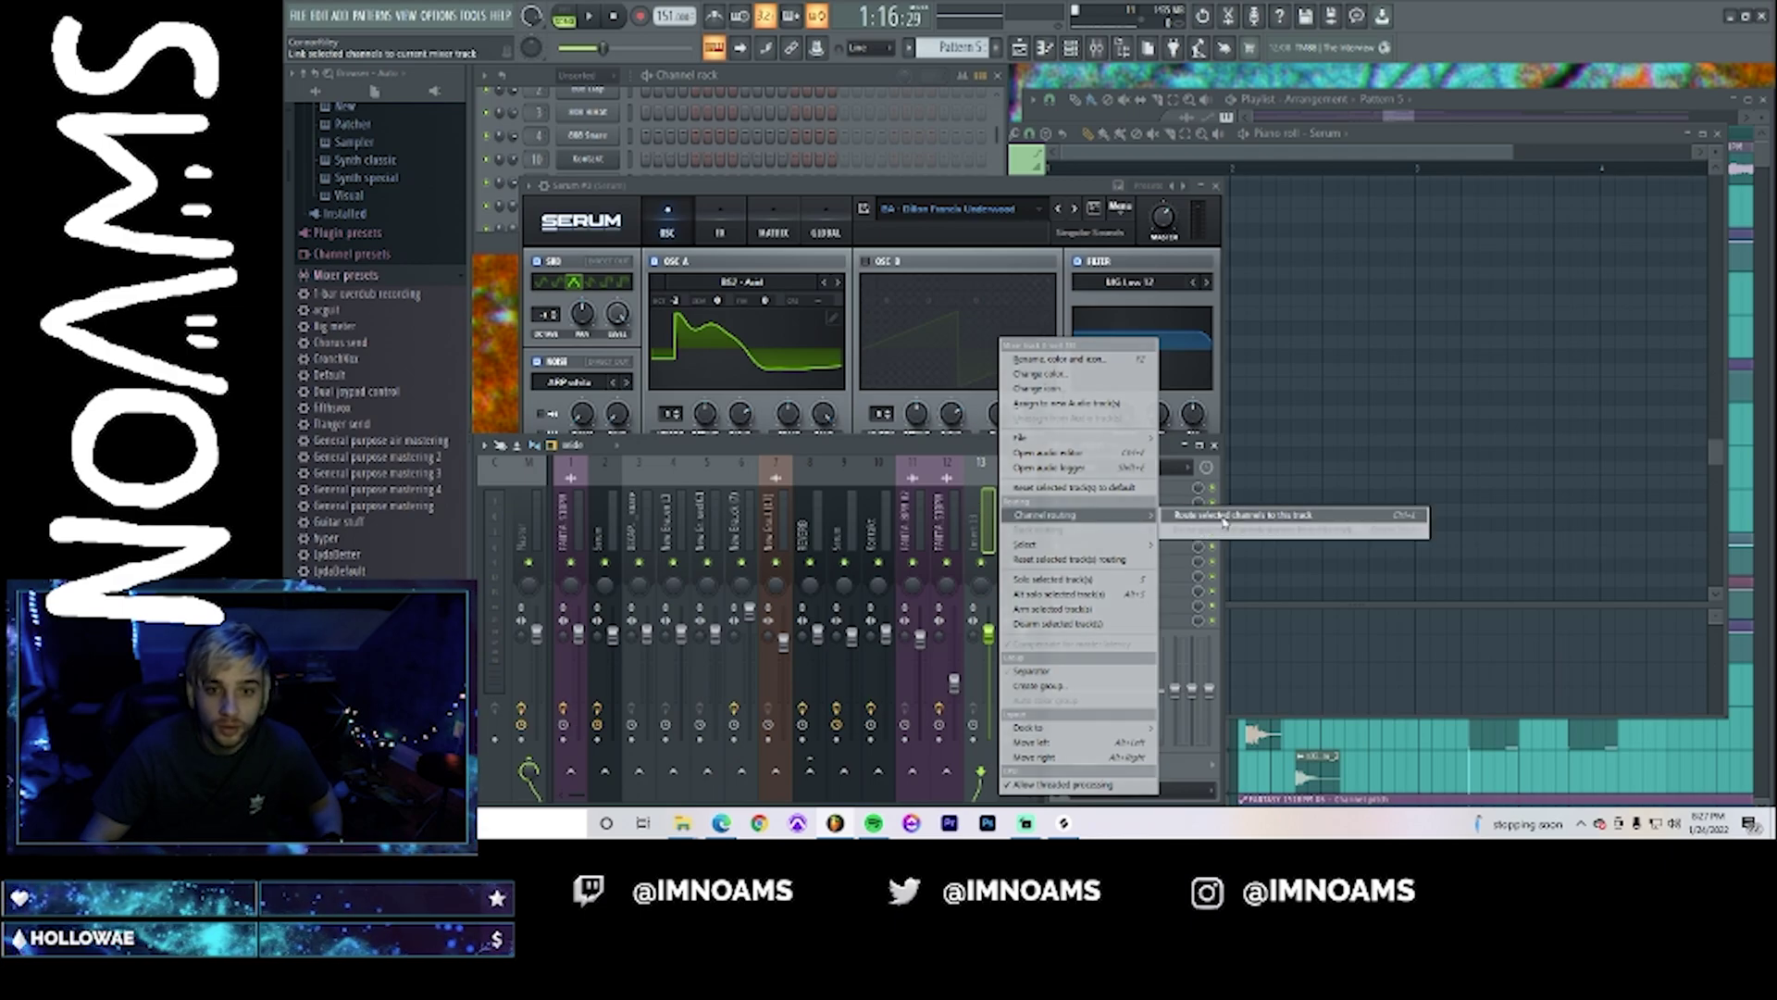
{"action": "left_click", "coordinate": [1232, 515]}
{"action": "key", "text": "space"}
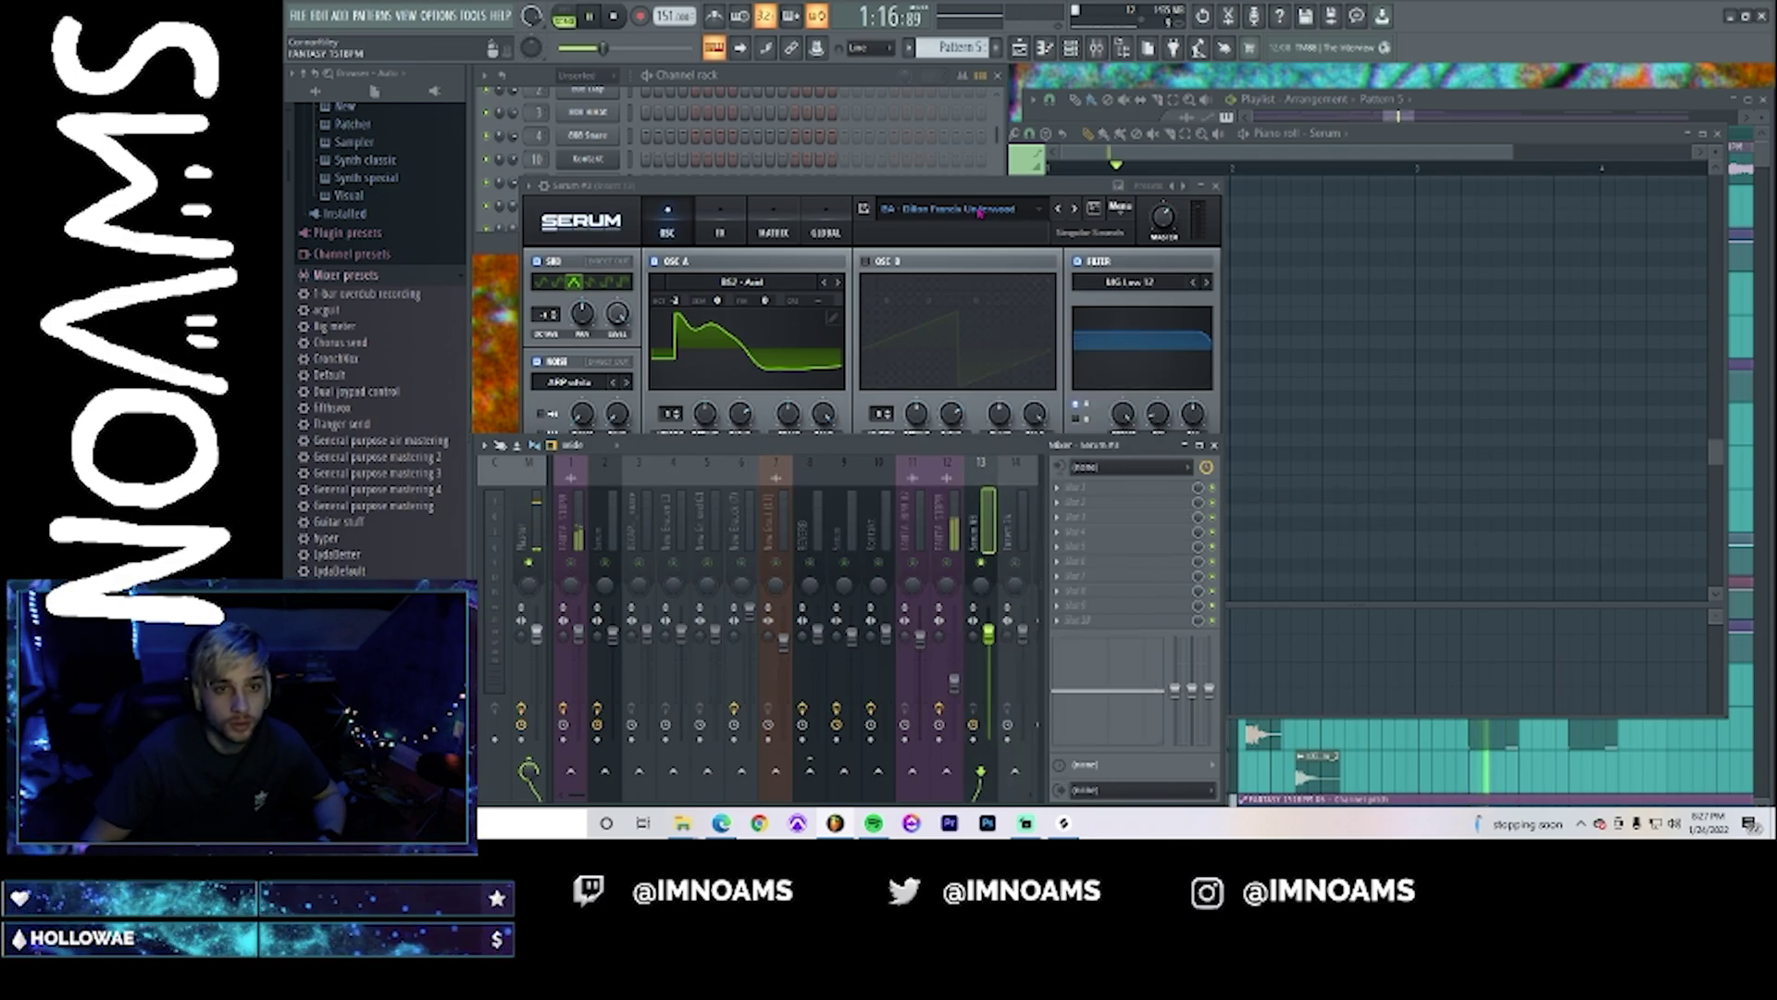
{"action": "left_click", "coordinate": [927, 192]}
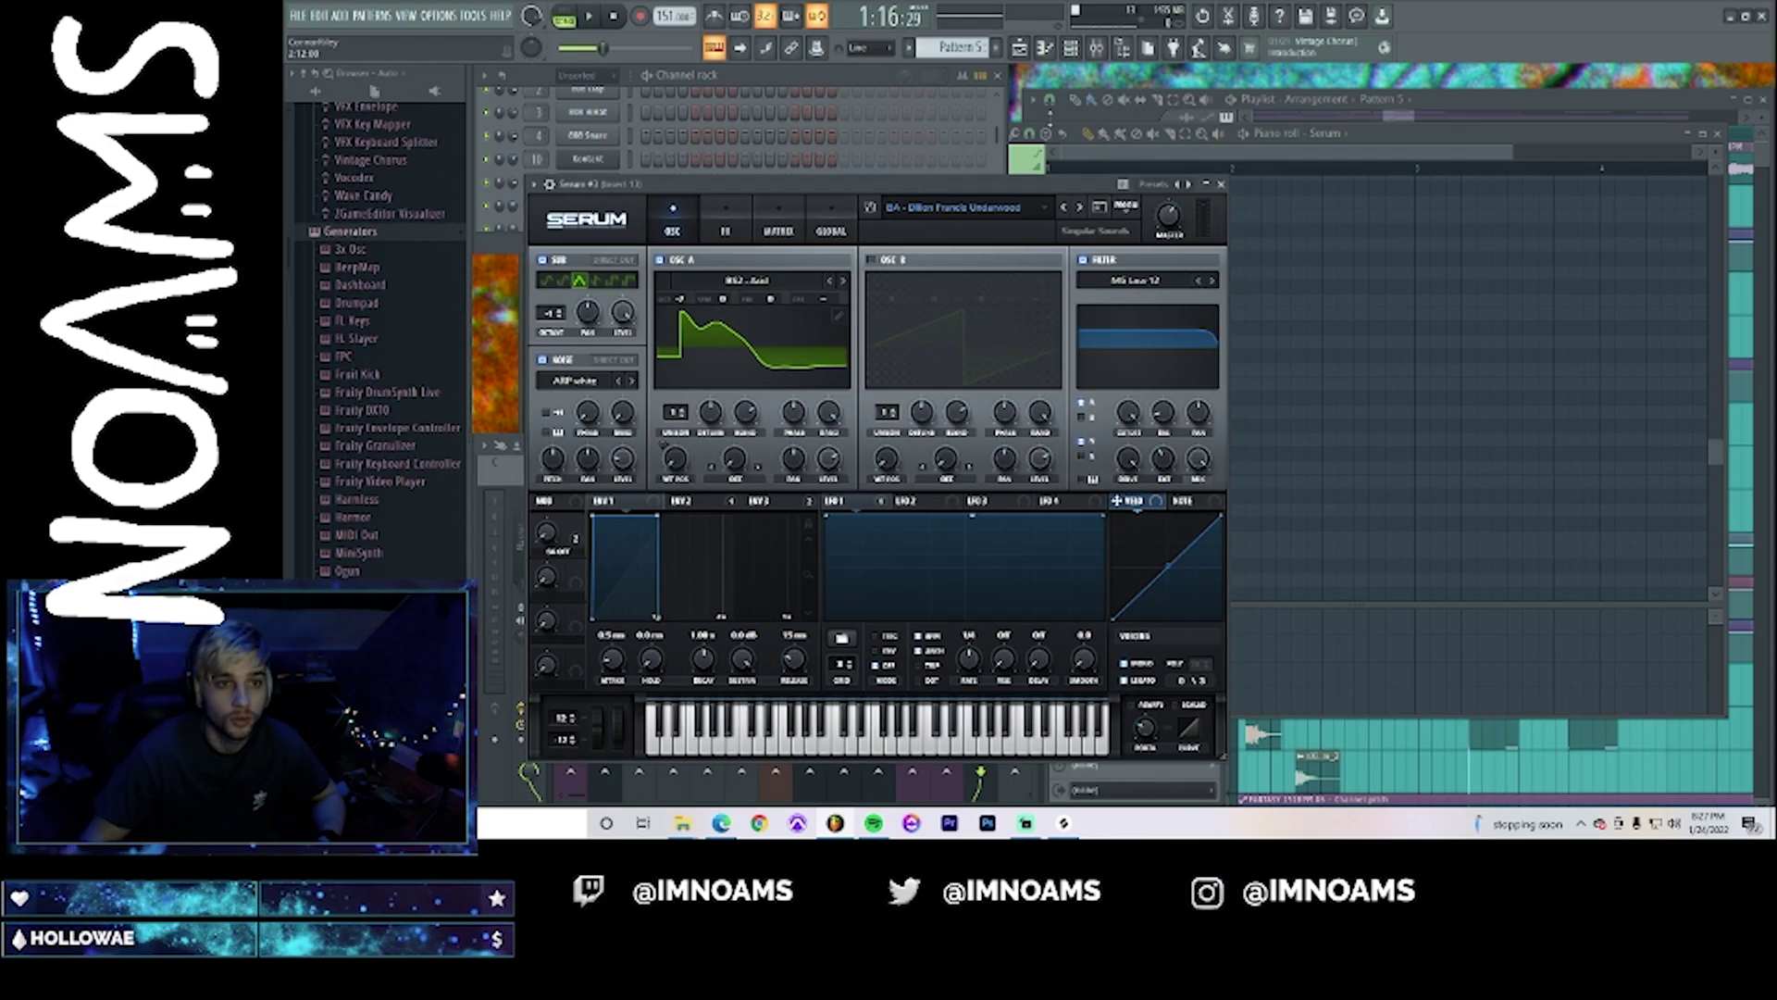
- Return to Pattern 5, draw one long note in the Serum #3 piano roll, and audition it
{"action": "left_click", "coordinate": [1542, 109]}
{"action": "double_click", "coordinate": [1495, 342]}
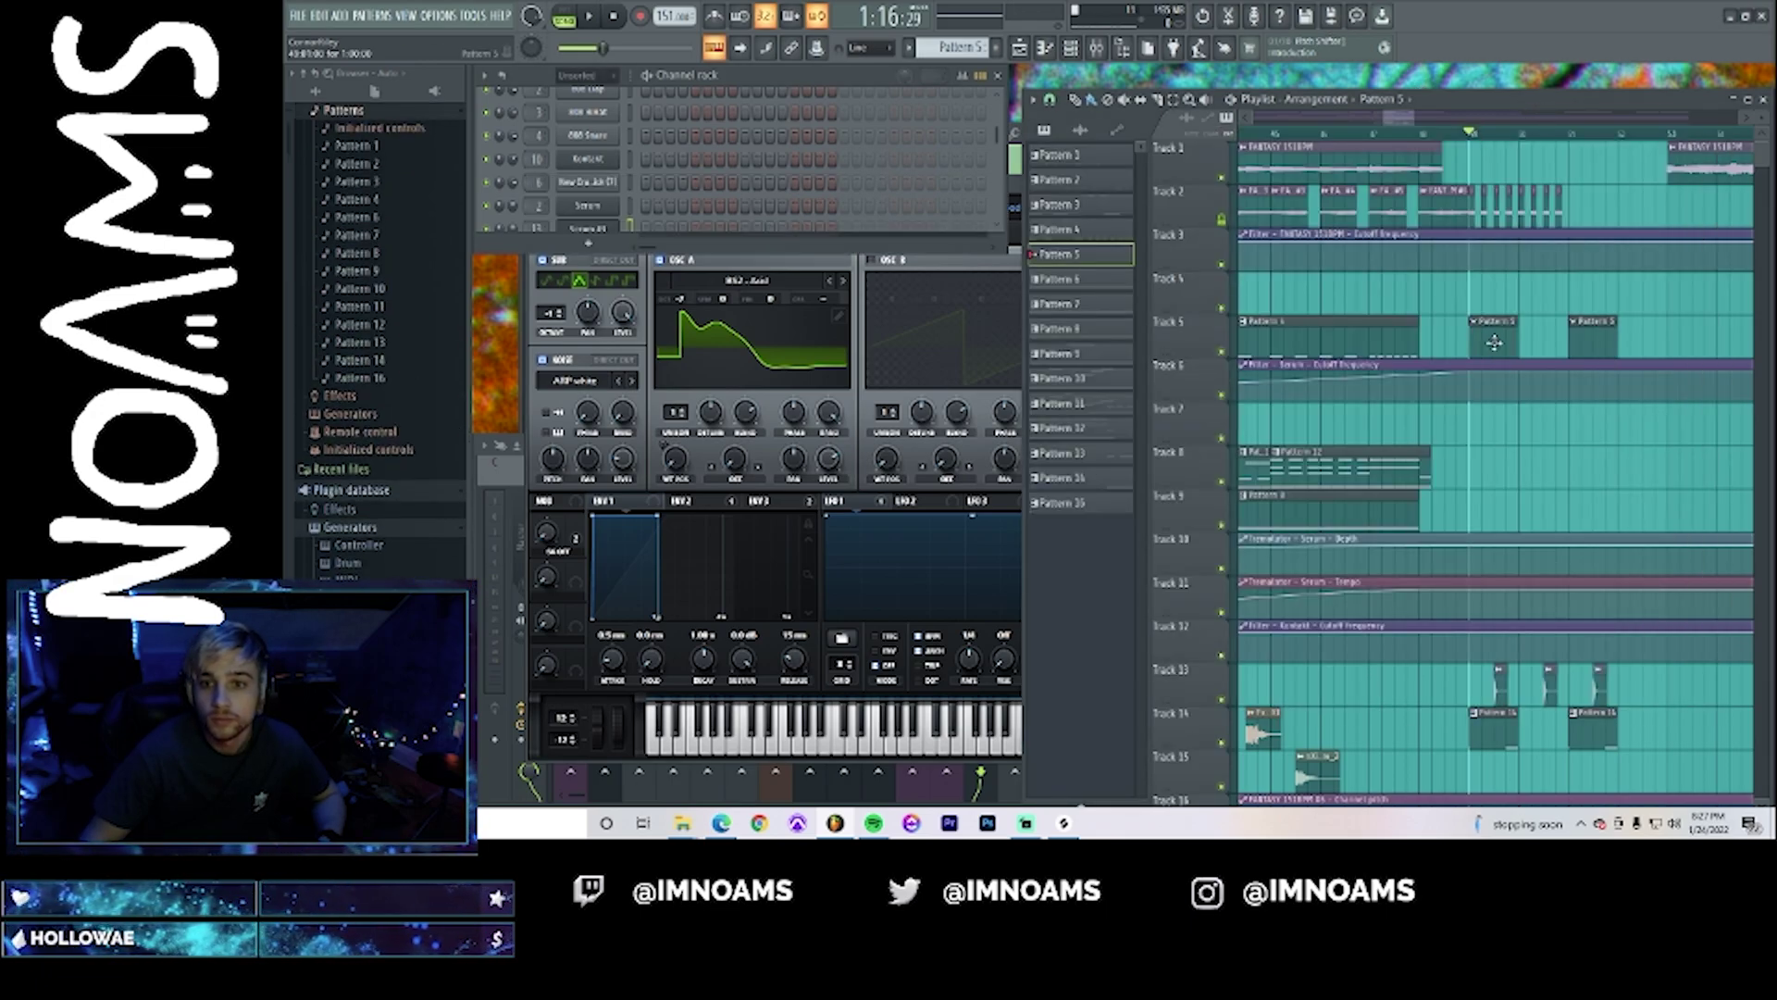
{"action": "scroll", "coordinate": [625, 200], "scroll_direction": "down", "scroll_amount": 3}
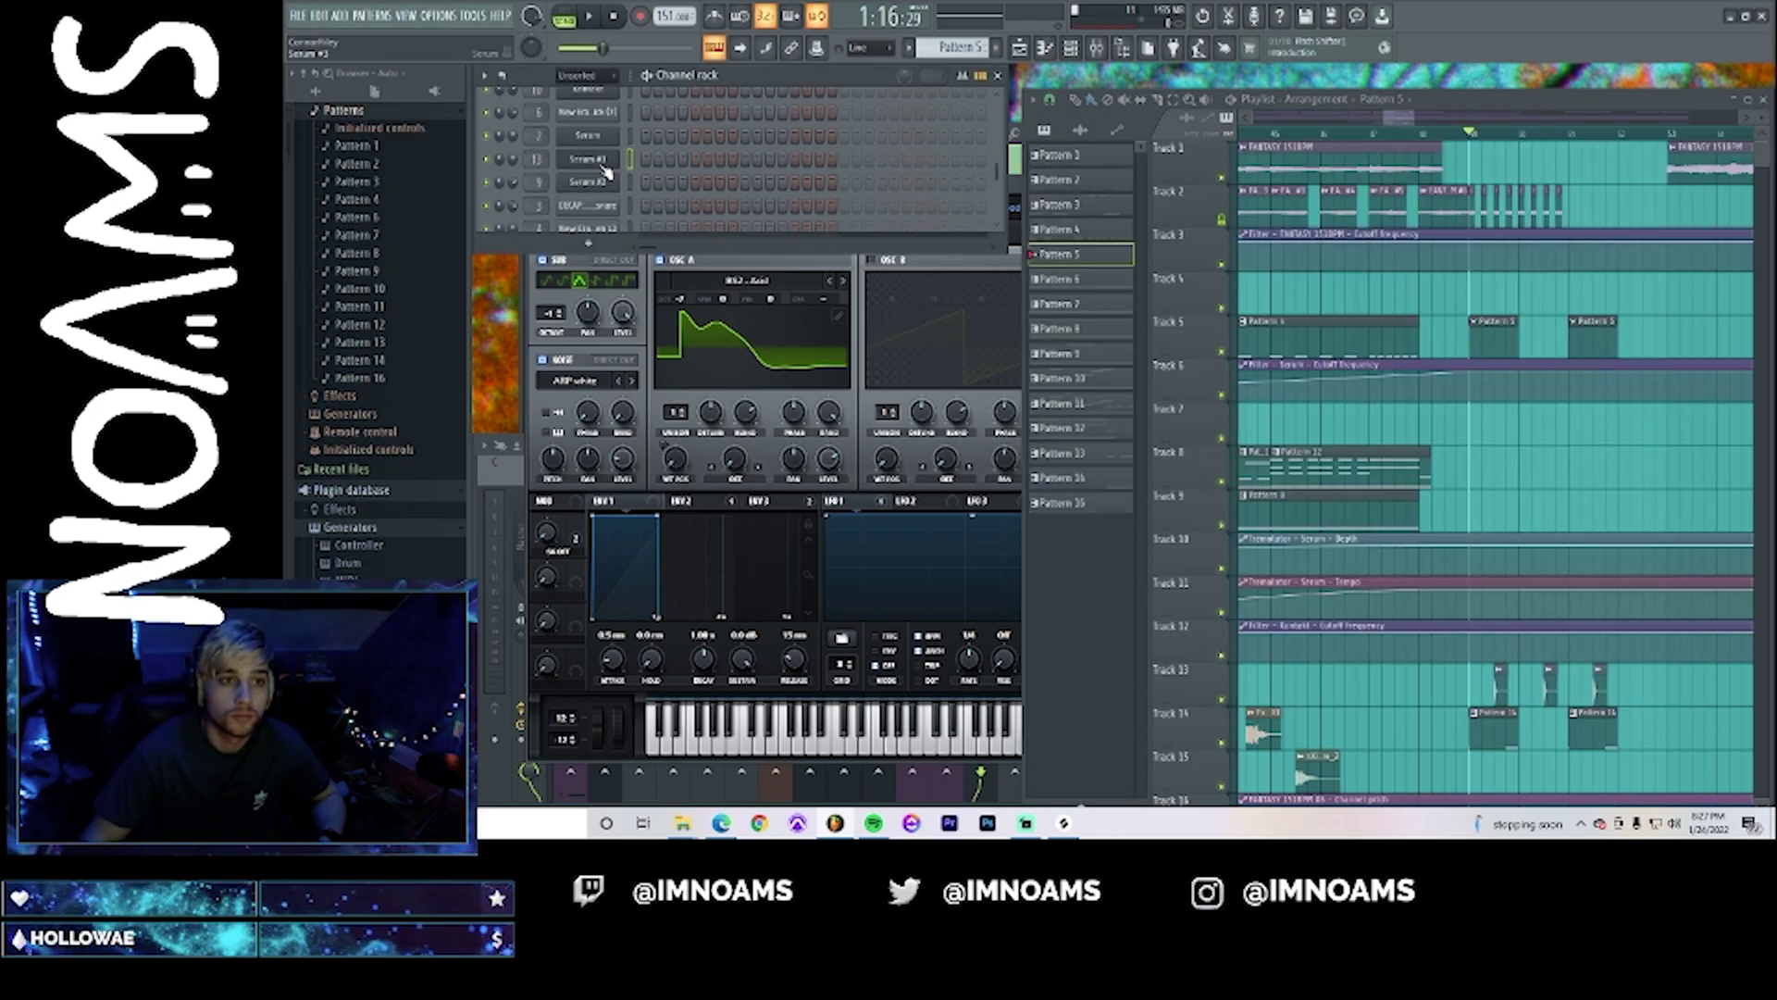
{"action": "right_click", "coordinate": [603, 165]}
{"action": "left_click", "coordinate": [644, 164]}
{"action": "left_click", "coordinate": [1196, 357]}
{"action": "key", "text": "space"}
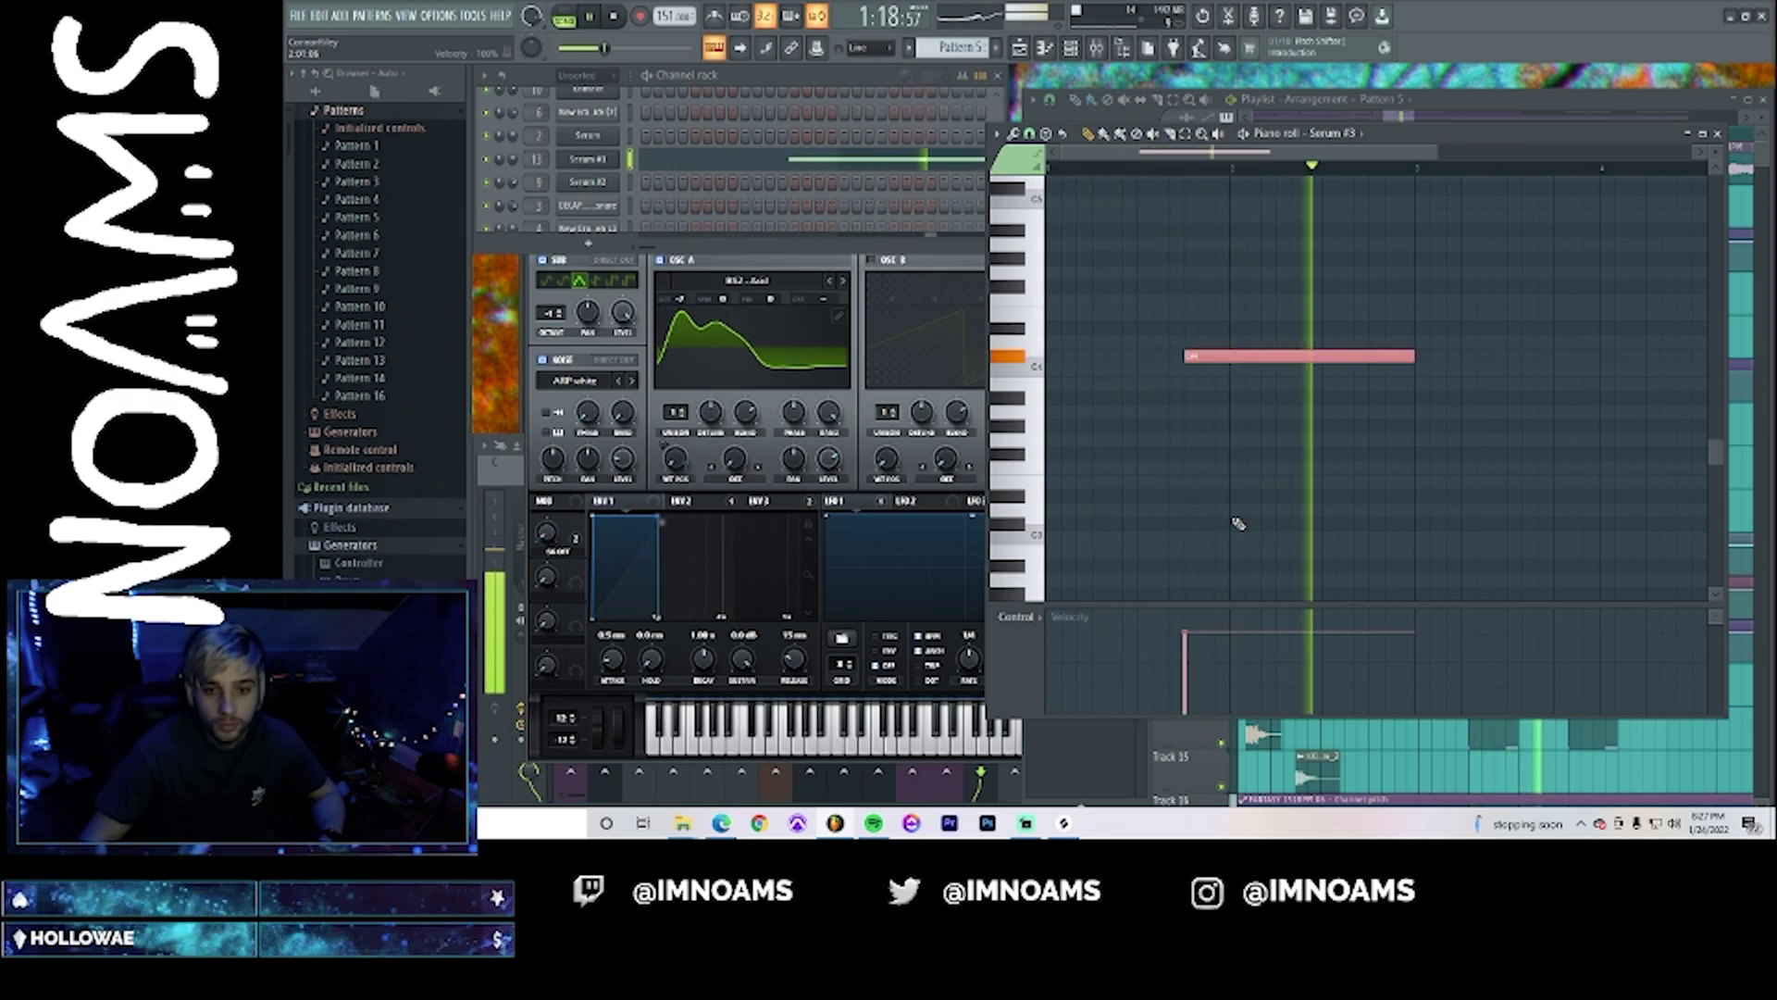
- Try the Phs 24- type on Serum #3's filter, raising the cutoff and comparing the sound with the filter off and on
{"action": "left_click", "coordinate": [684, 379]}
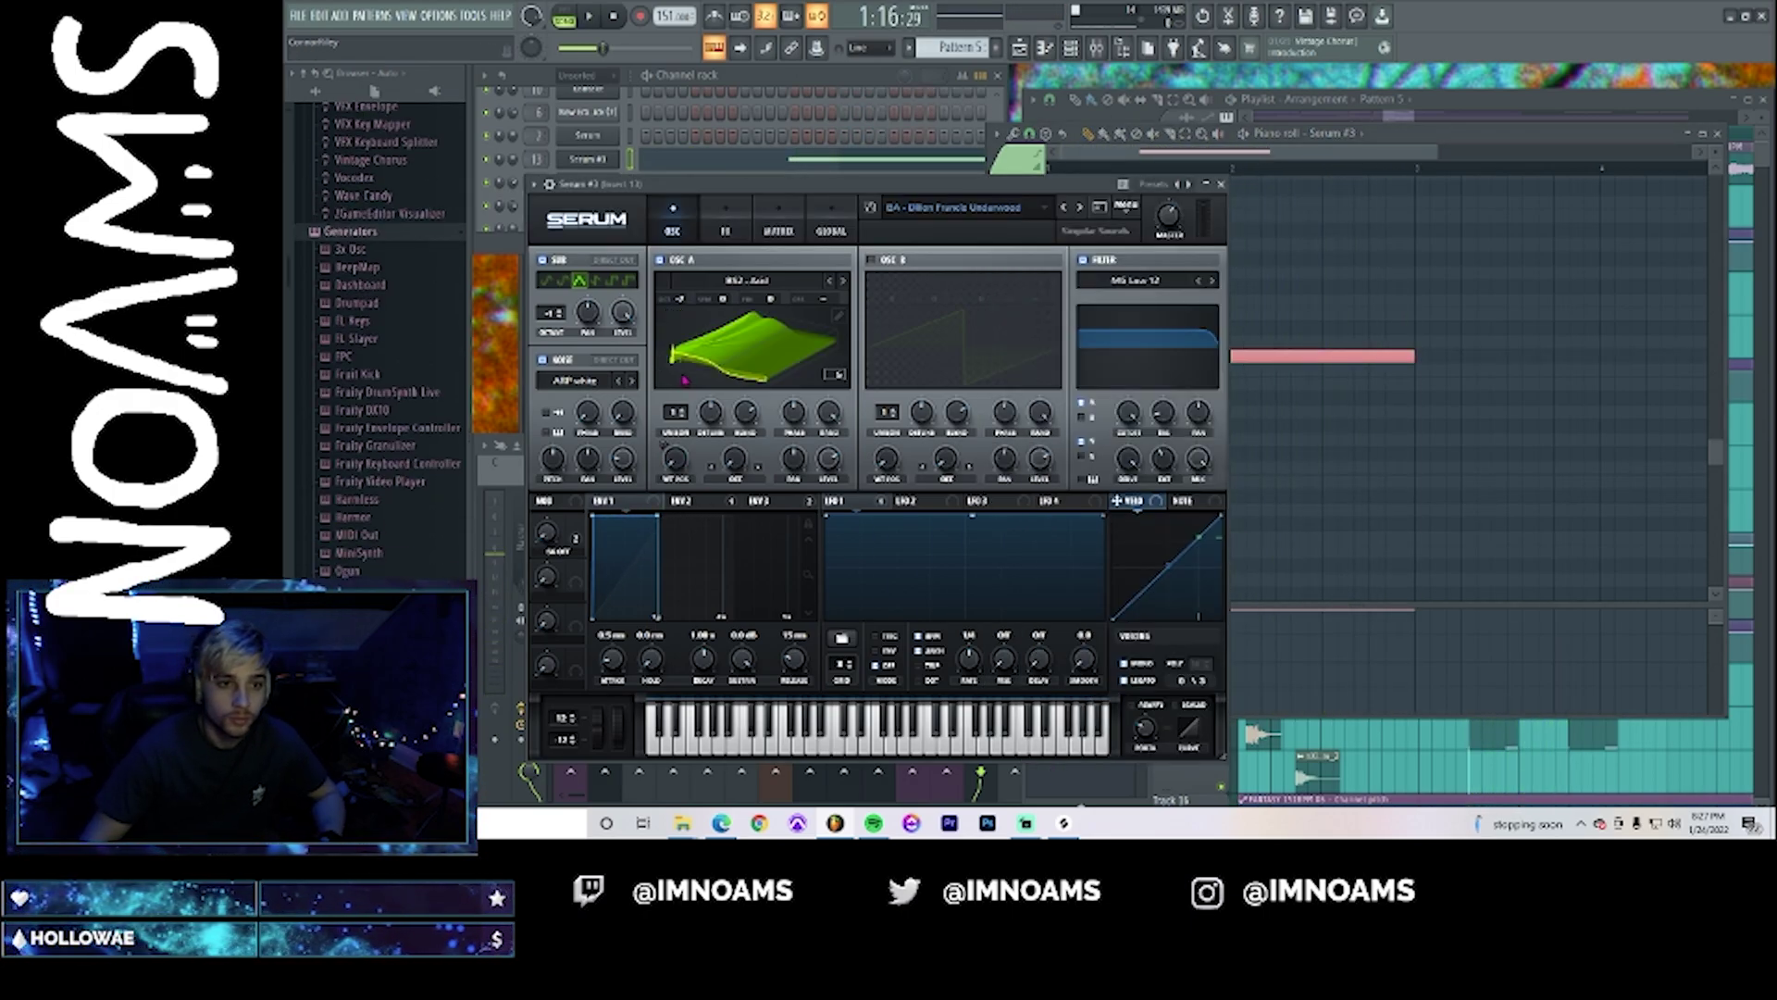
{"action": "left_click", "coordinate": [705, 358]}
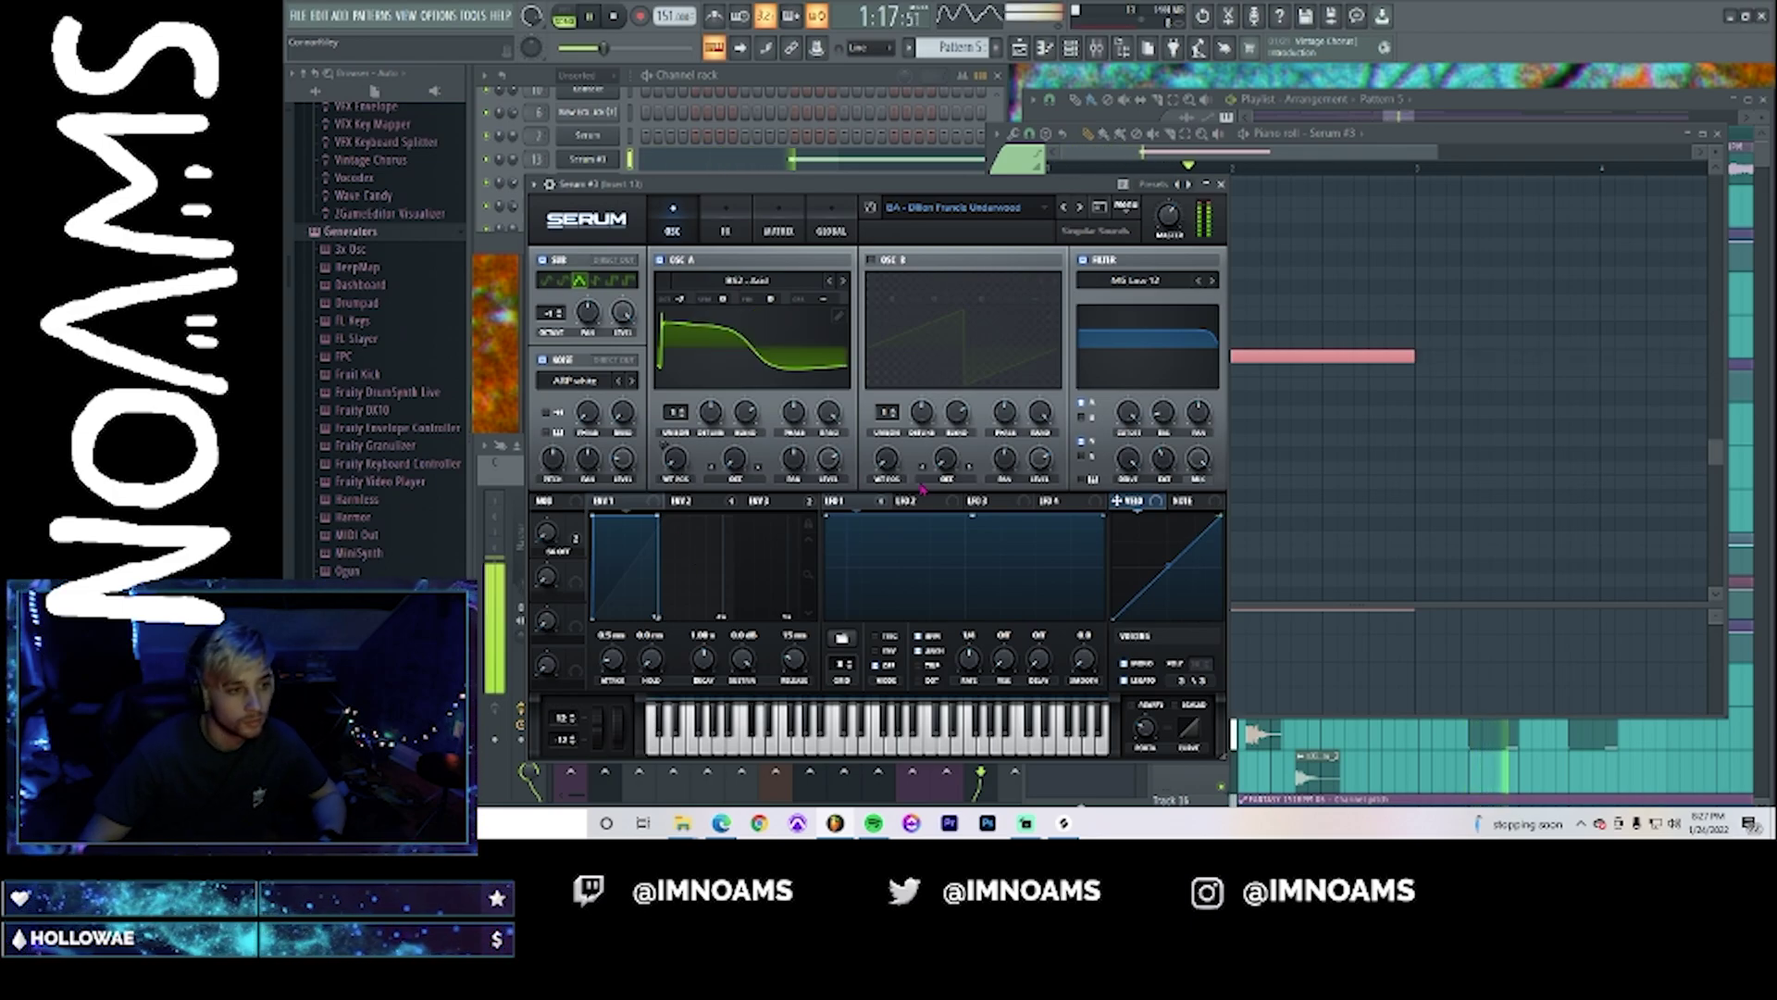
{"action": "left_click", "coordinate": [1135, 285]}
{"action": "mouse_move", "coordinate": [1125, 333]}
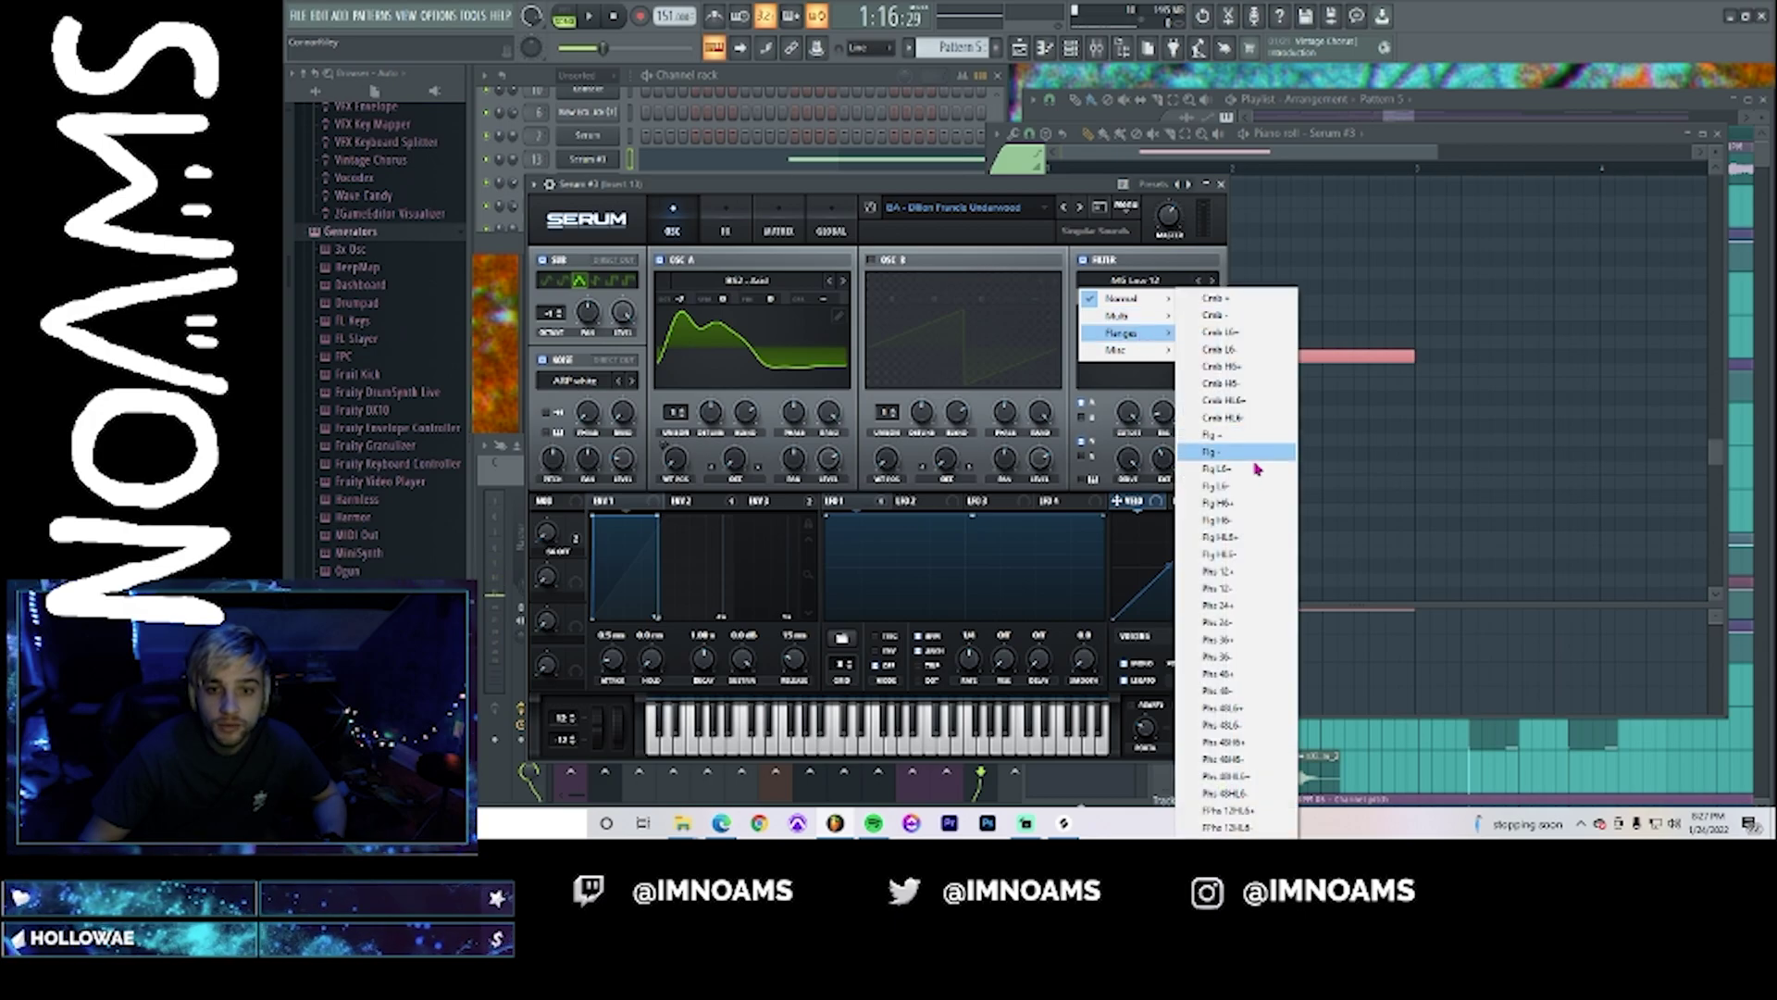
{"action": "left_click", "coordinate": [1262, 630]}
{"action": "left_click_drag", "start_coordinate": [1137, 442], "coordinate": [1128, 313]}
{"action": "key", "text": "space"}
{"action": "left_click", "coordinate": [1082, 260]}
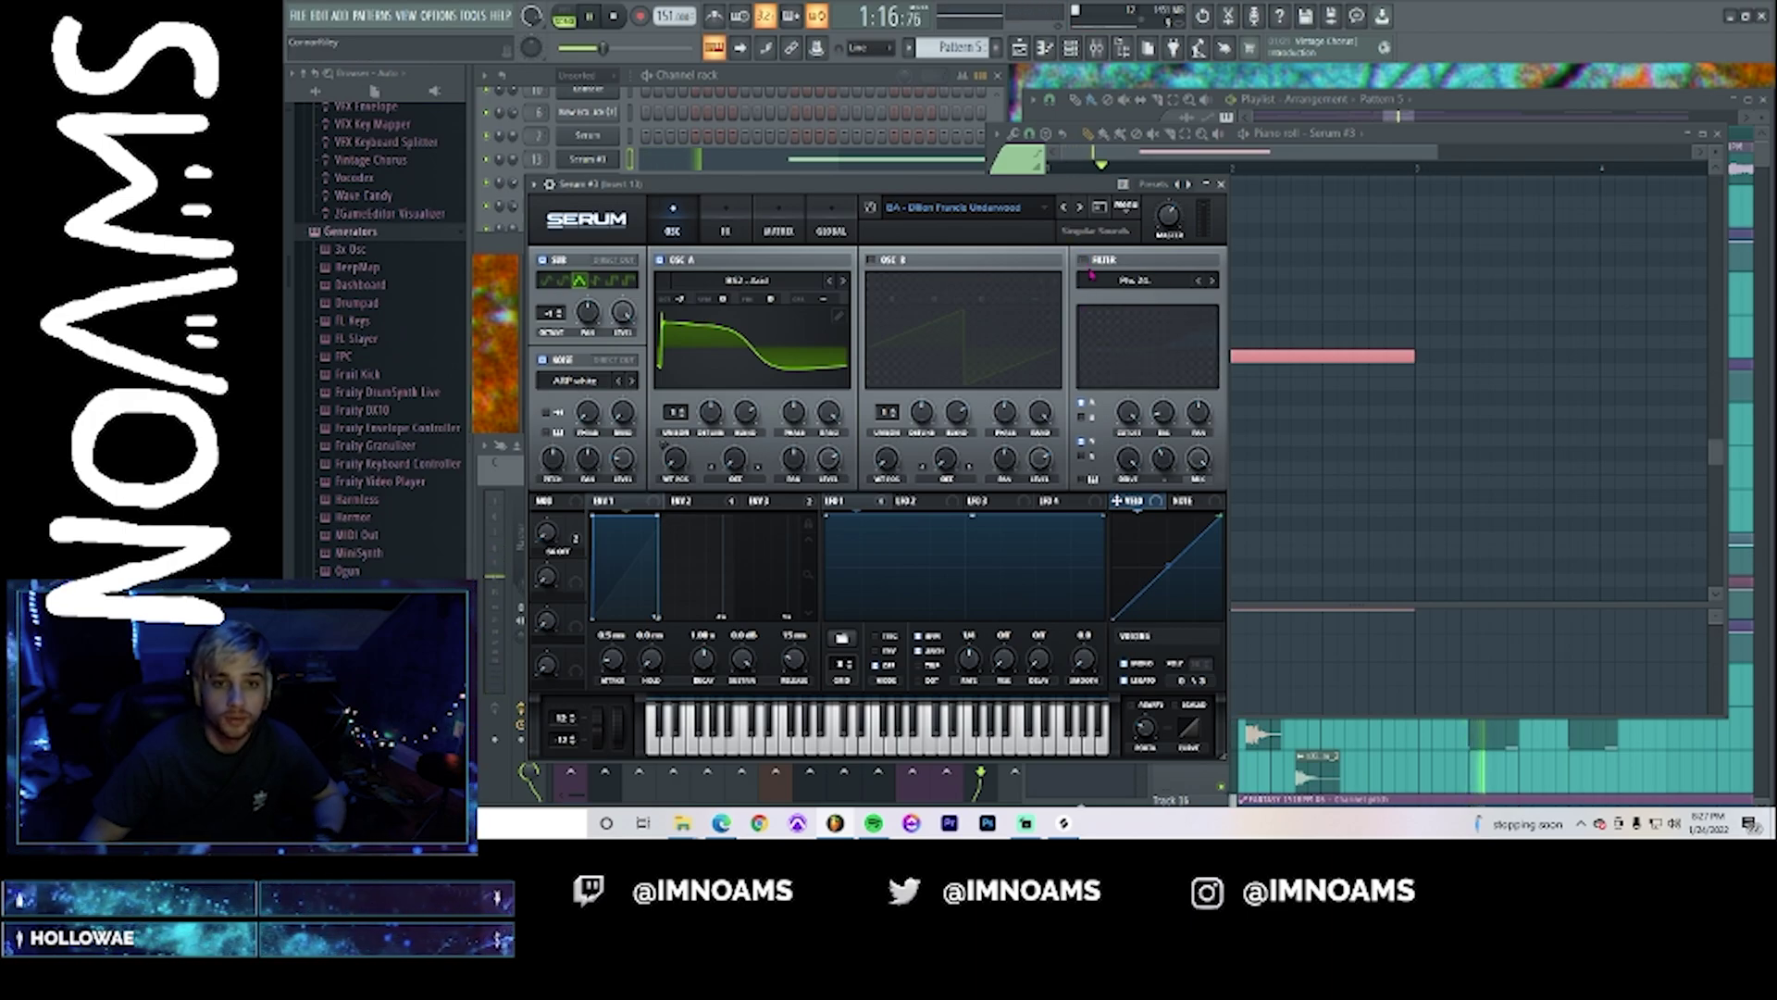
{"action": "left_click", "coordinate": [1082, 259]}
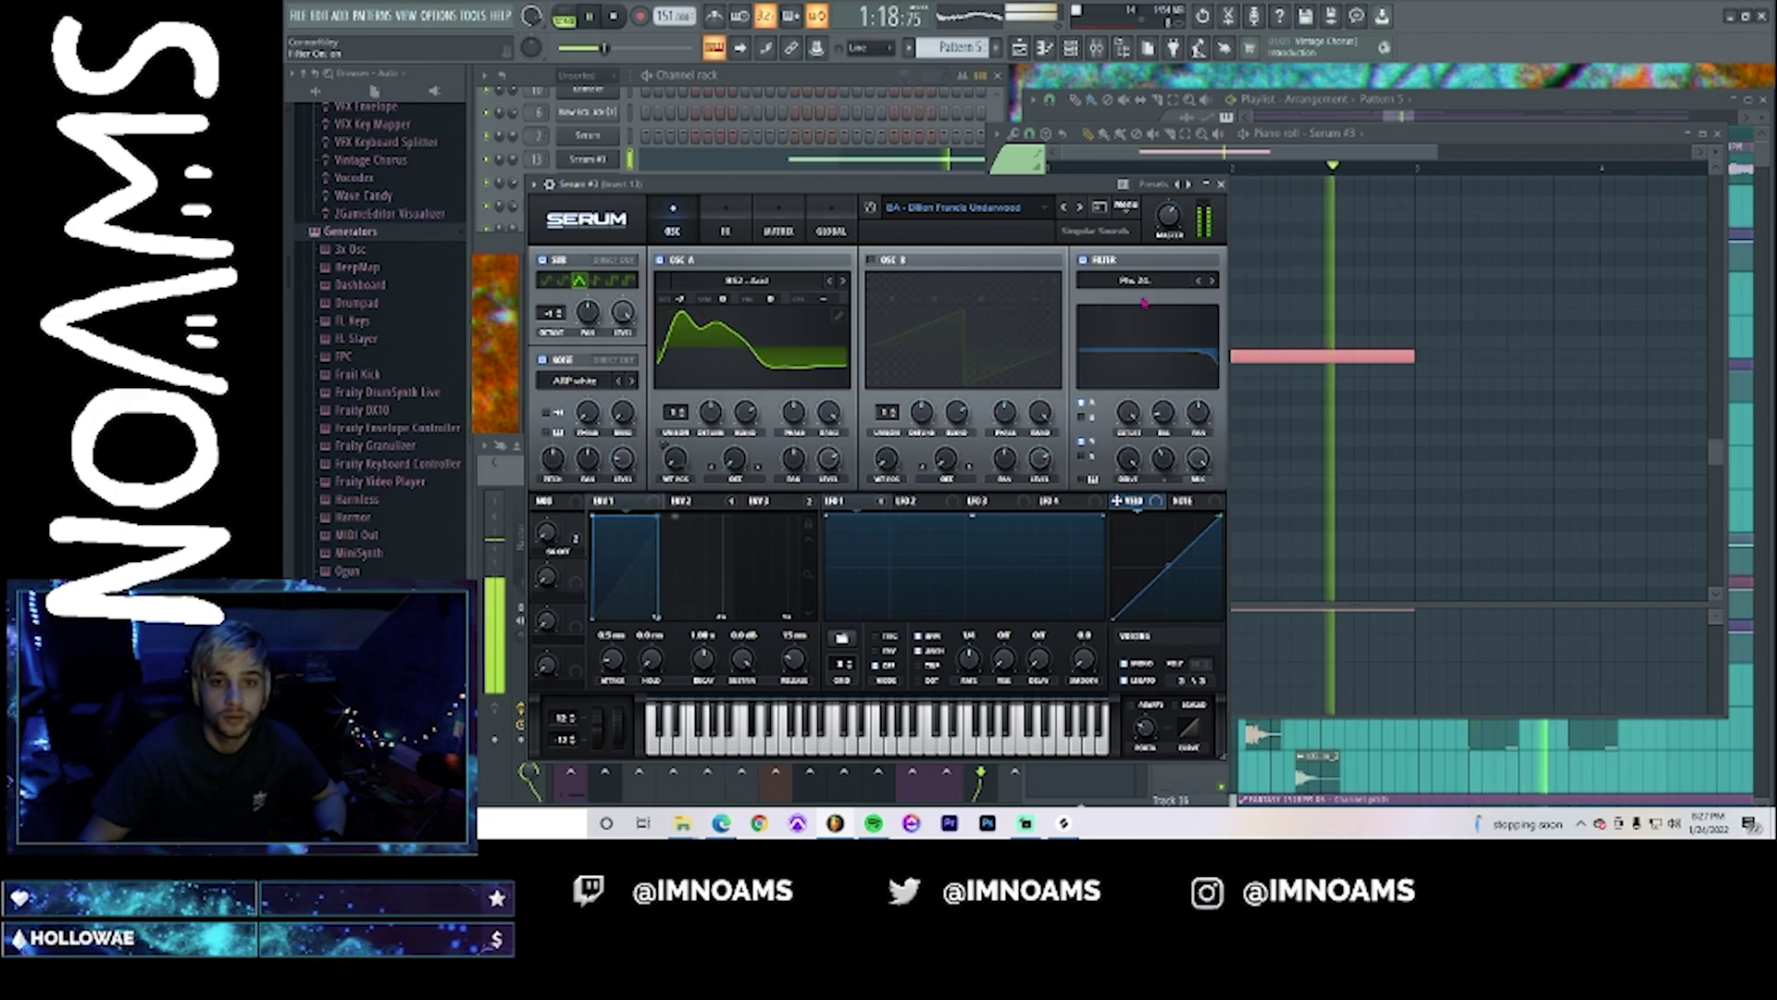
- Switch Serum #3's filter to the Flg HL6- type and sweep its cutoff during playback
{"action": "key", "text": "space"}
{"action": "left_click_drag", "start_coordinate": [1148, 356], "coordinate": [1157, 335]}
{"action": "left_click", "coordinate": [1199, 282]}
{"action": "left_click", "coordinate": [1199, 282]}
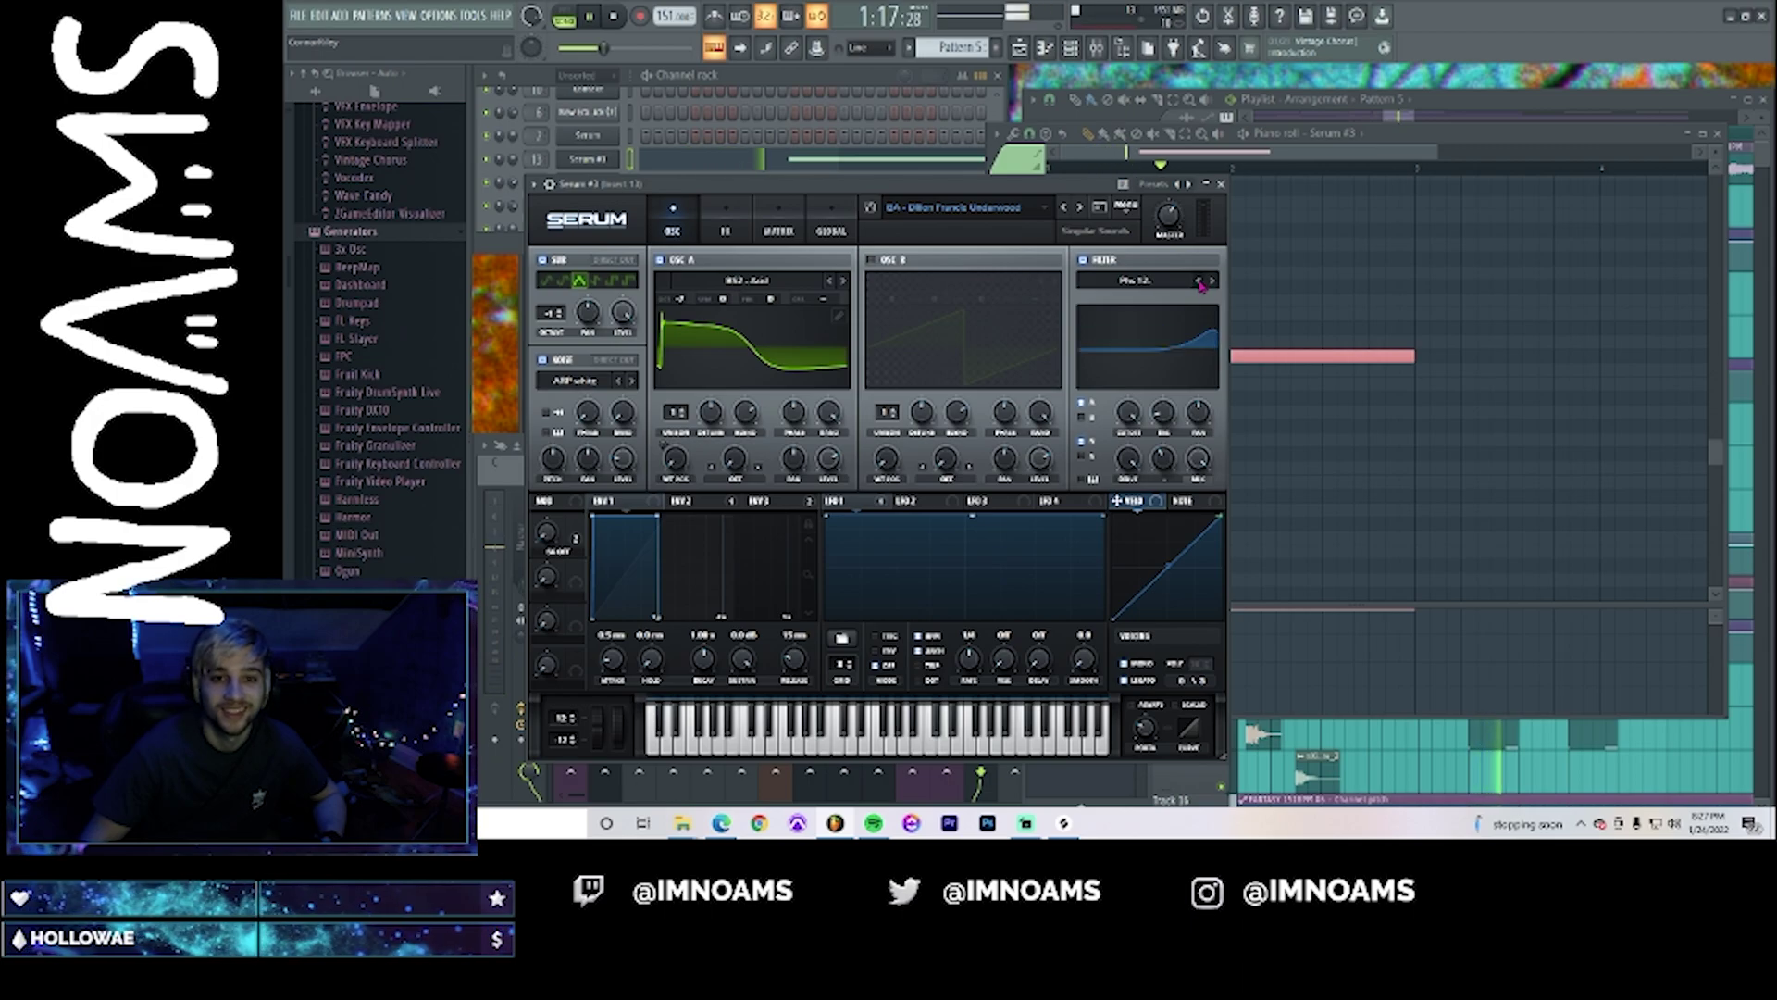
{"action": "left_click", "coordinate": [1200, 281]}
{"action": "left_click", "coordinate": [1200, 281]}
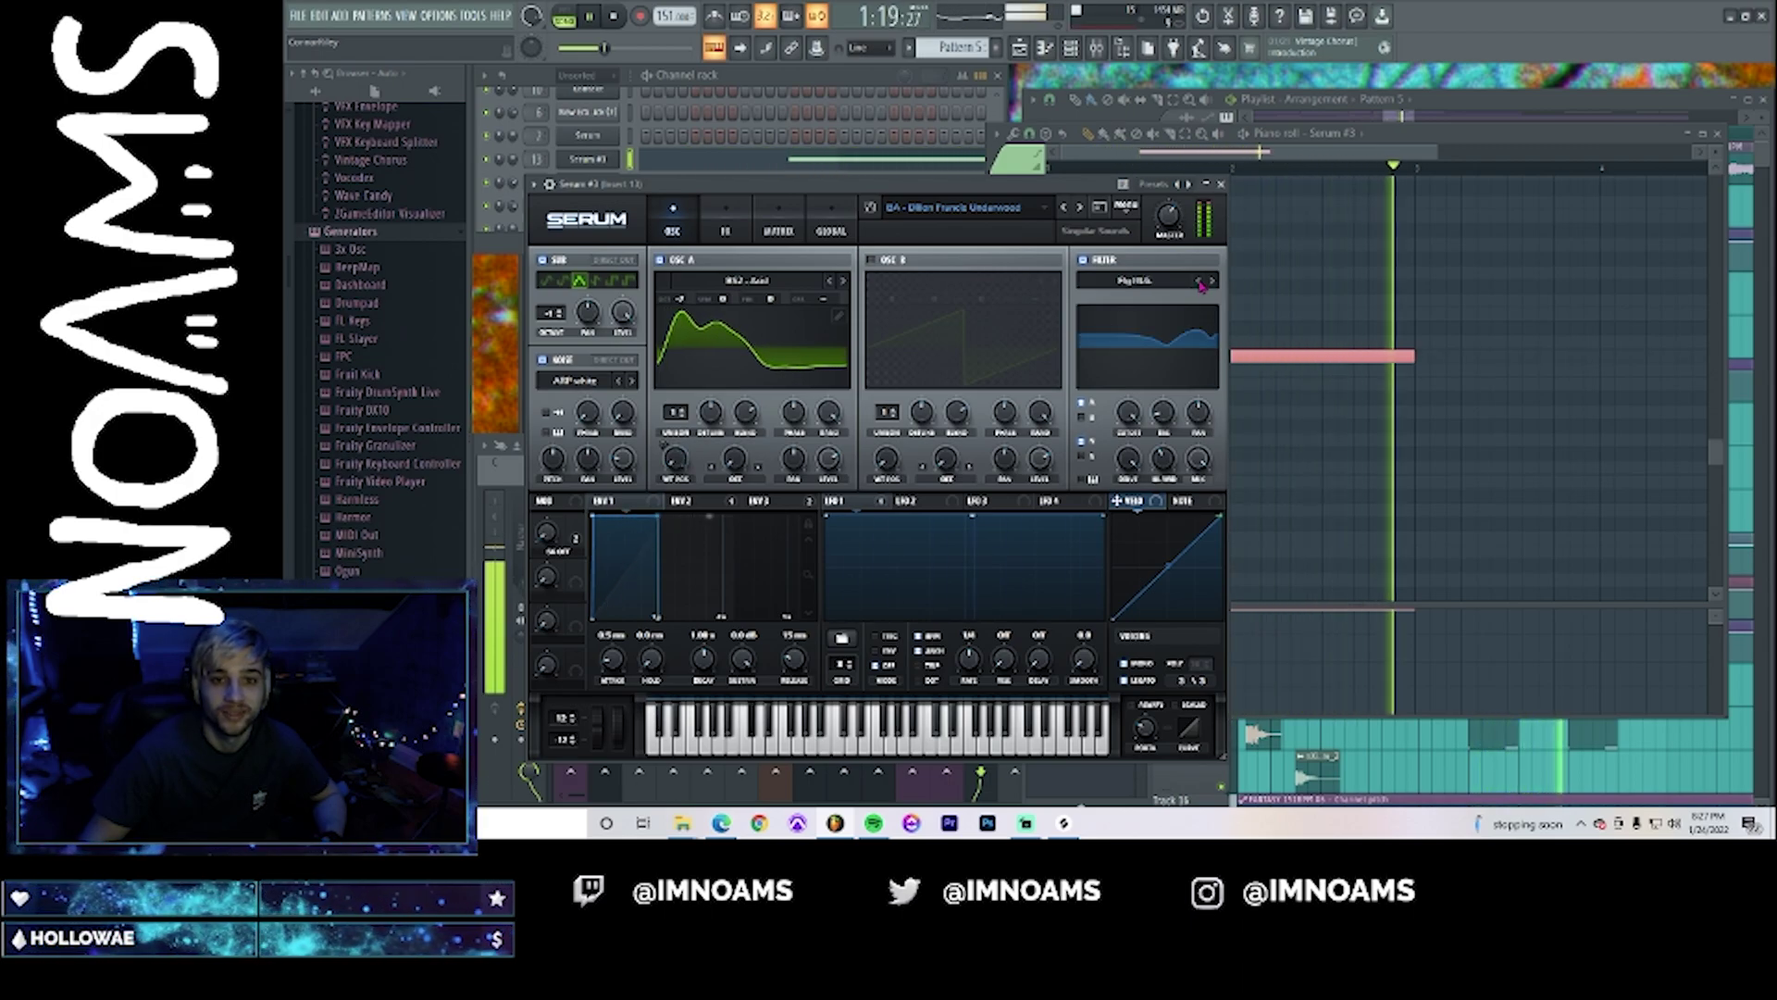
{"action": "mouse_move", "coordinate": [1128, 411]}
{"action": "left_mouse_down"}
{"action": "mouse_move", "coordinate": [1114, 451]}
{"action": "mouse_move", "coordinate": [1128, 411]}
{"action": "mouse_move", "coordinate": [1174, 404]}
{"action": "mouse_move", "coordinate": [1133, 416]}
{"action": "left_mouse_up"}
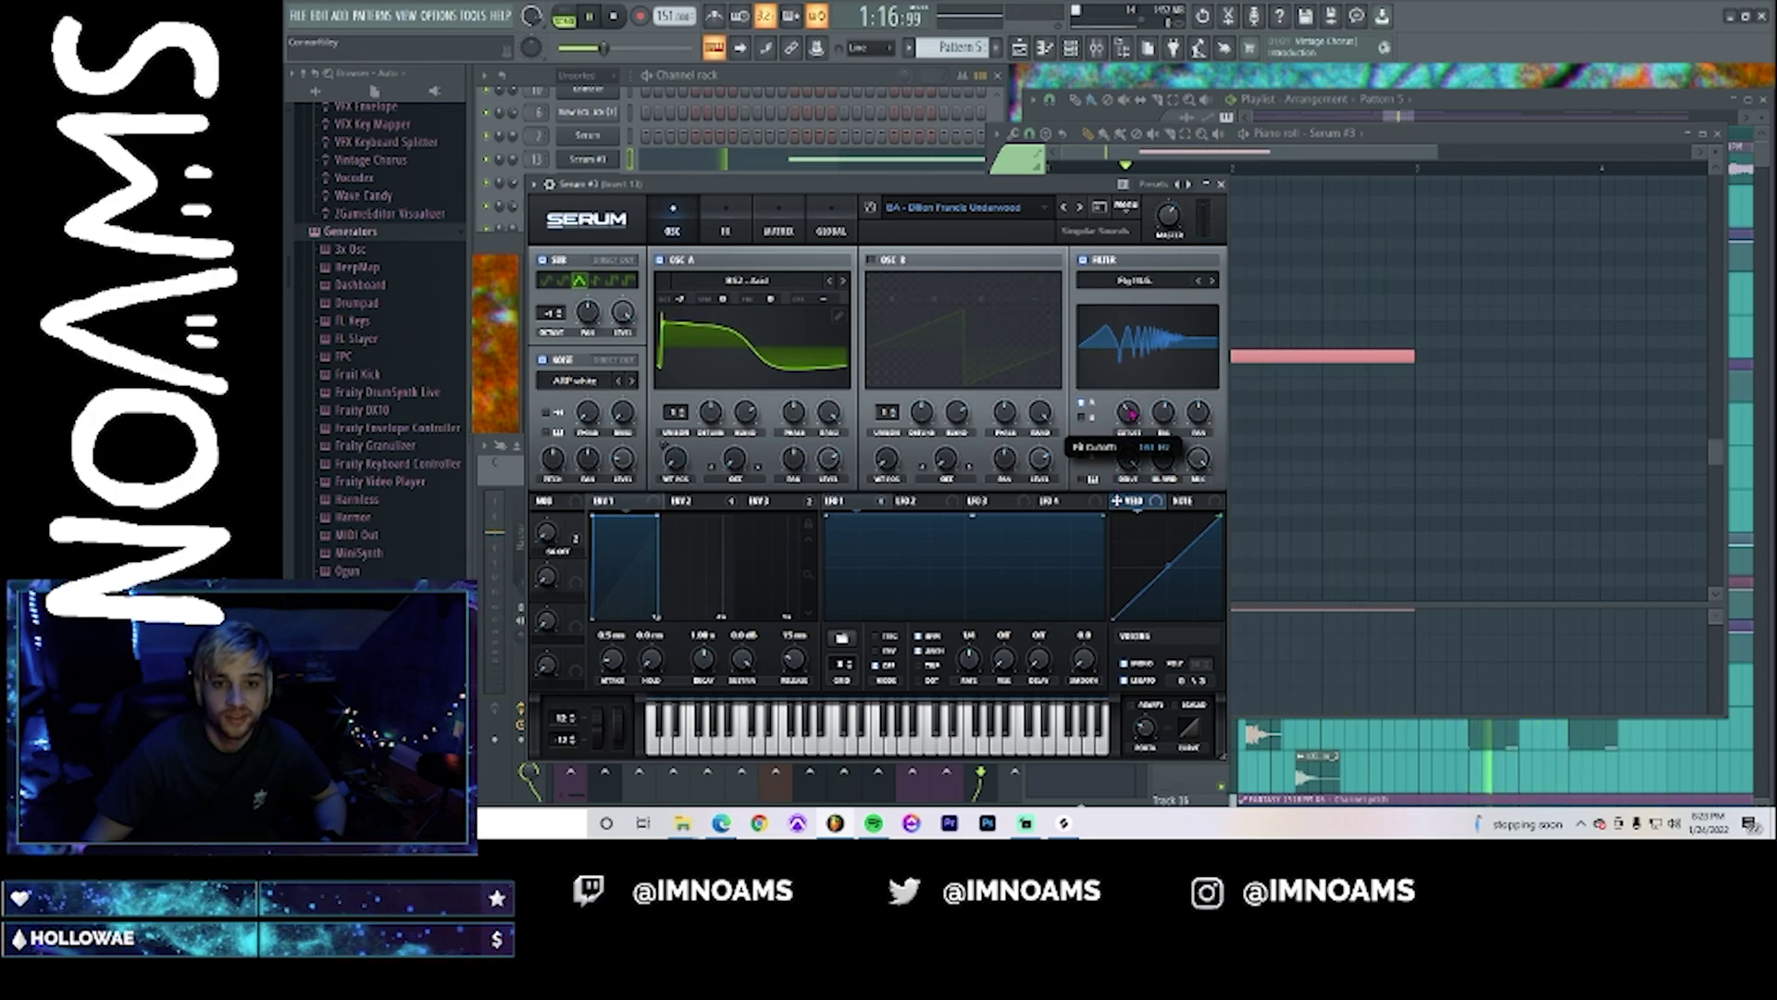
{"action": "left_click_drag", "start_coordinate": [1132, 413], "coordinate": [1130, 418]}
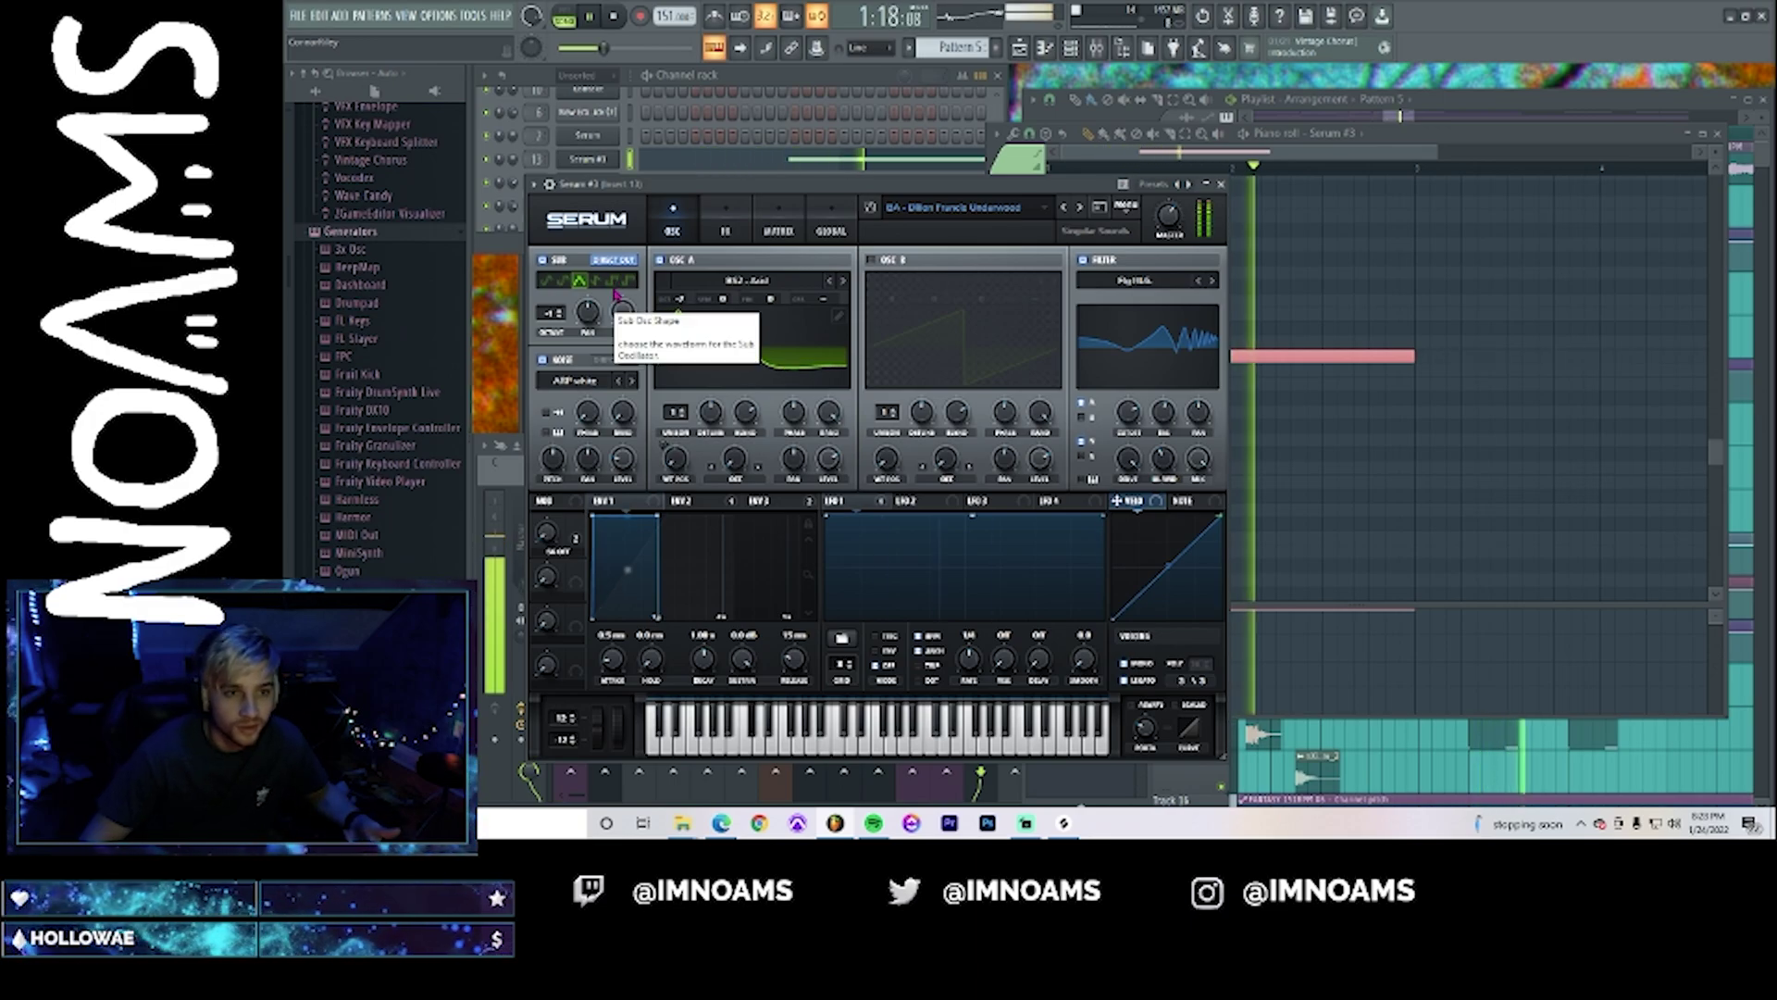
- Enable Serum #3's Hyper/Dimension effect and adjust the Hyper mix to about 27% while auditioning the note
{"action": "left_click", "coordinate": [733, 226]}
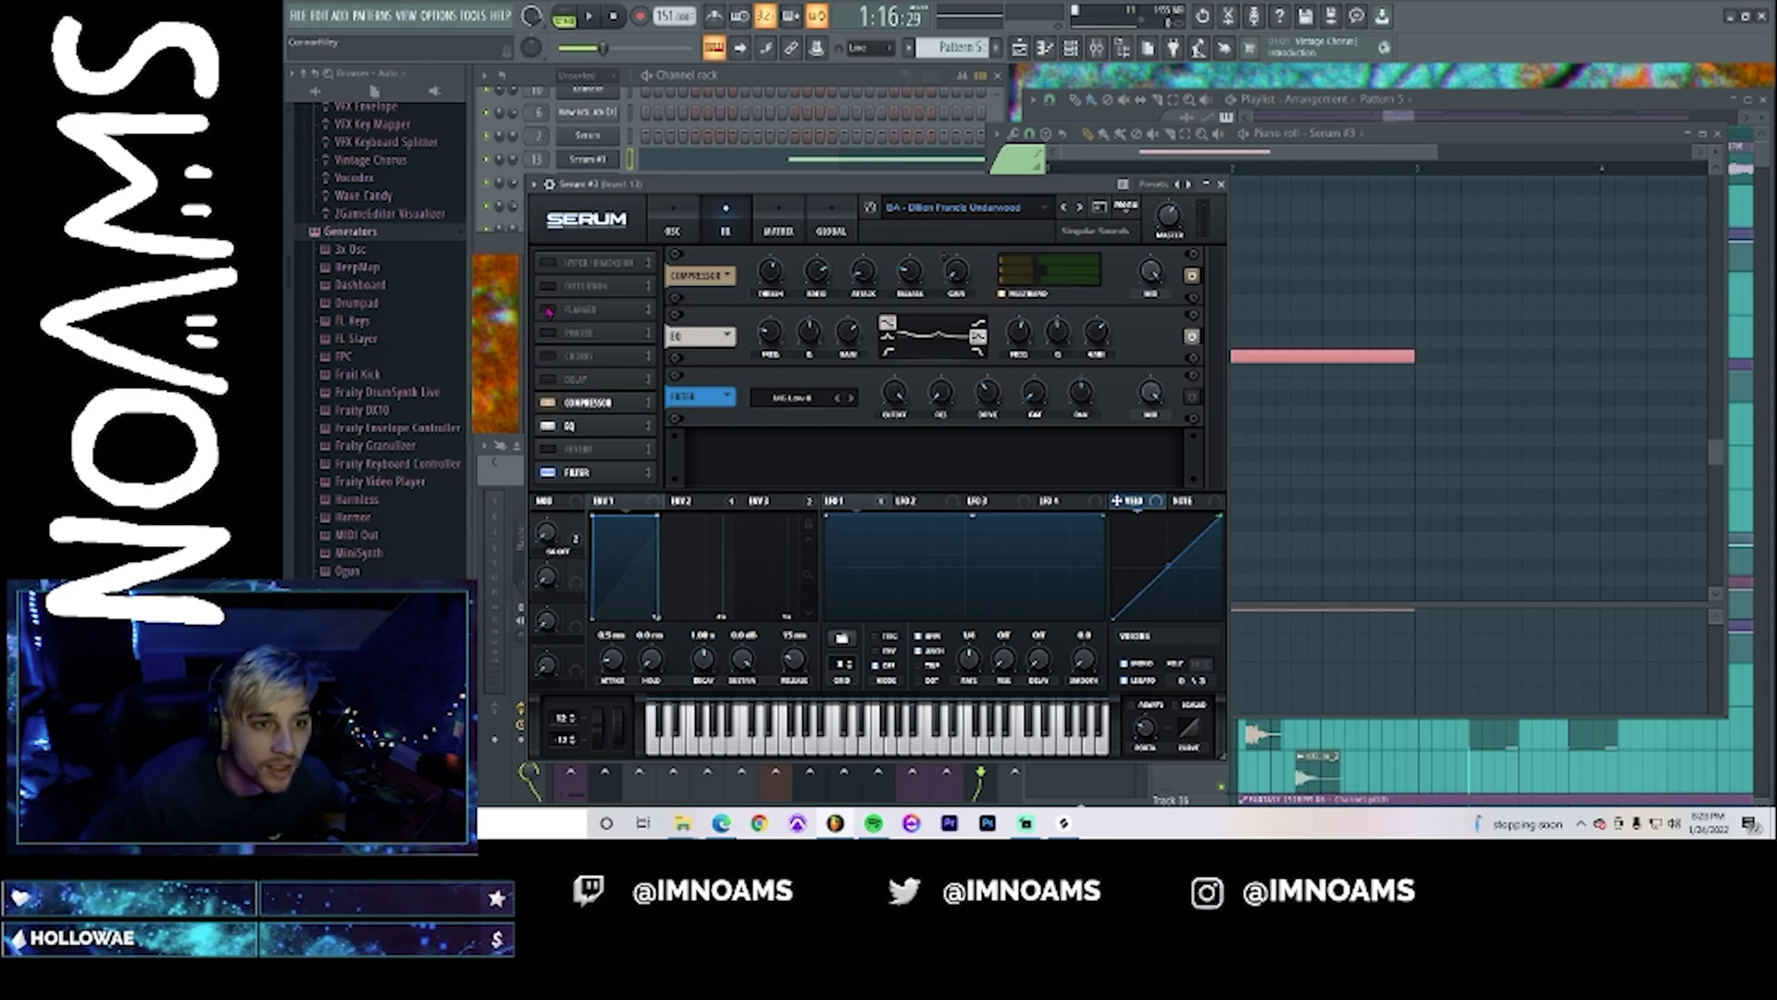
{"action": "left_click", "coordinate": [548, 263]}
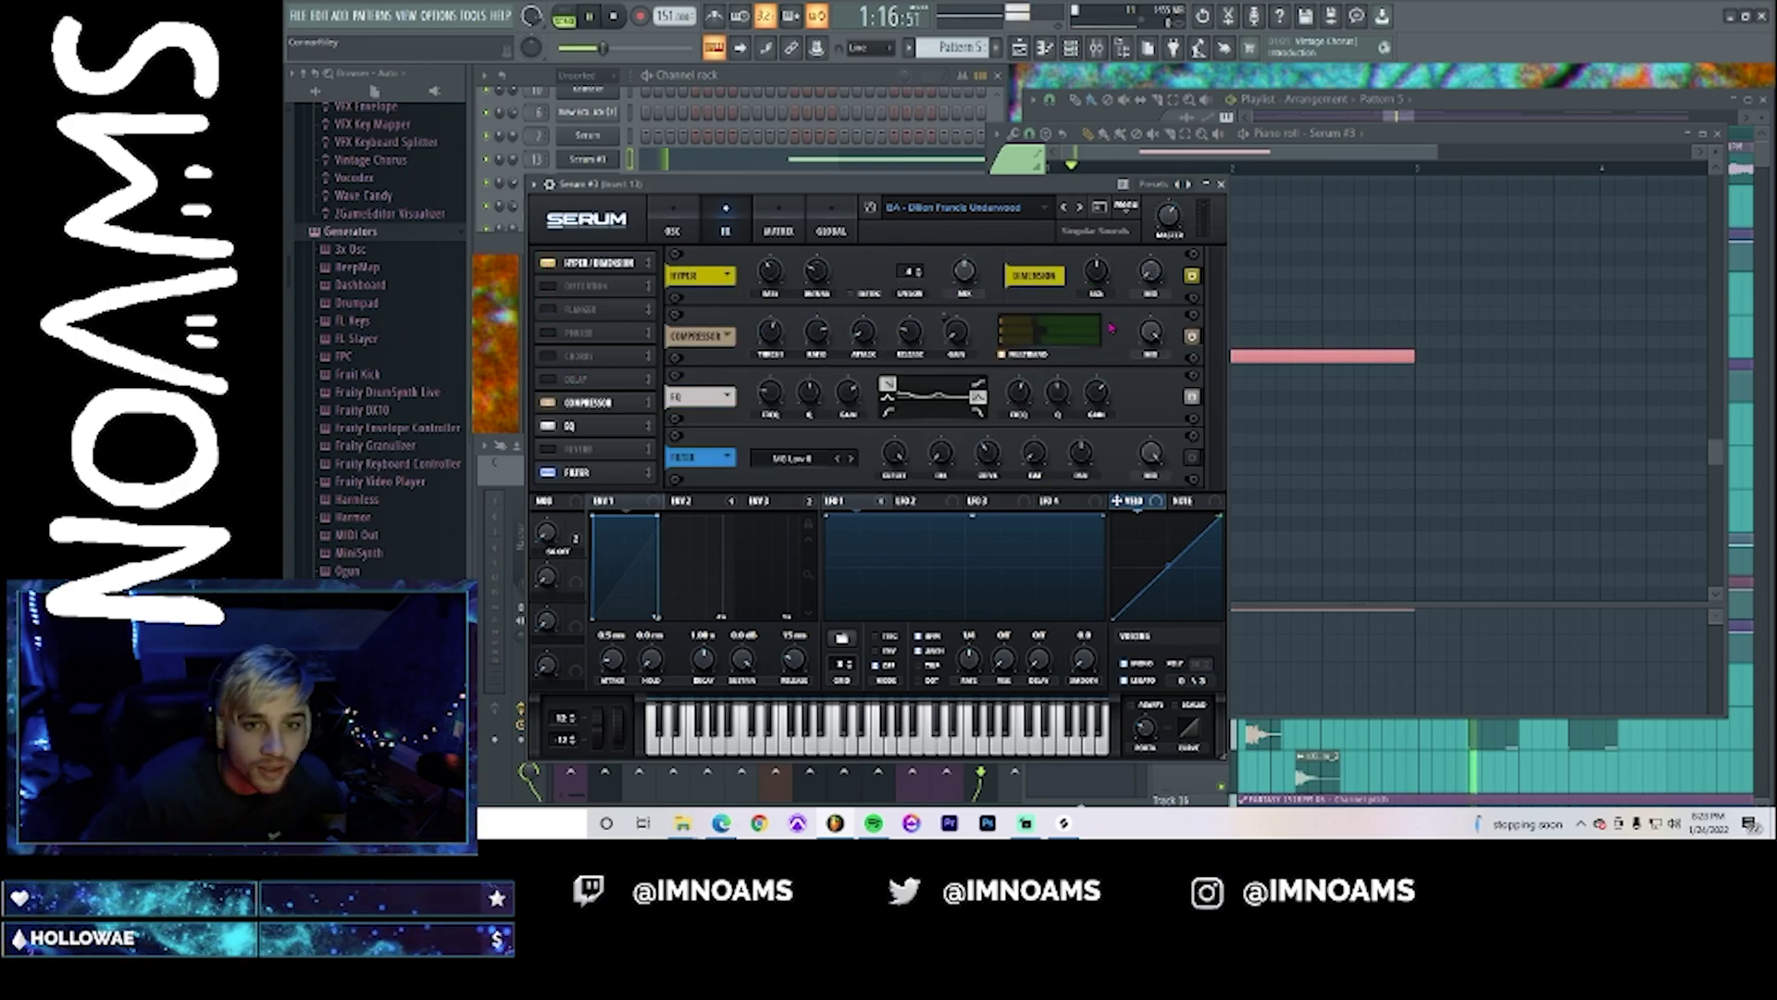
{"action": "key", "text": "space"}
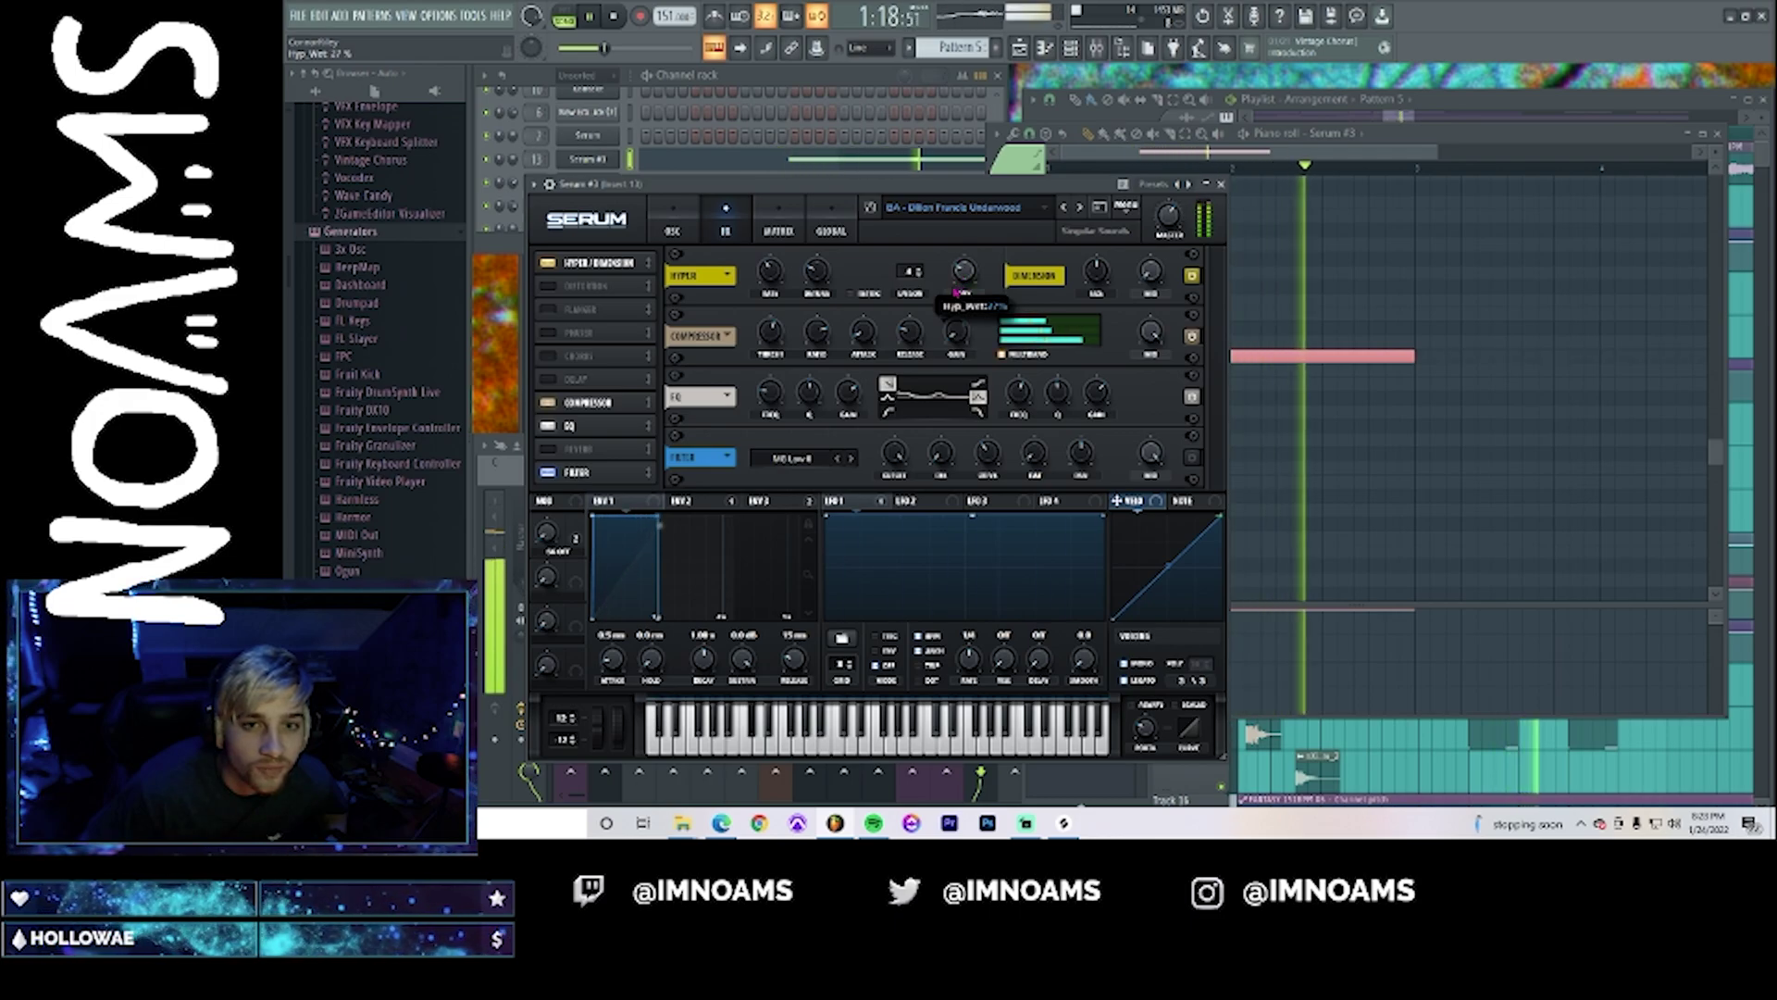
{"action": "key", "text": "space"}
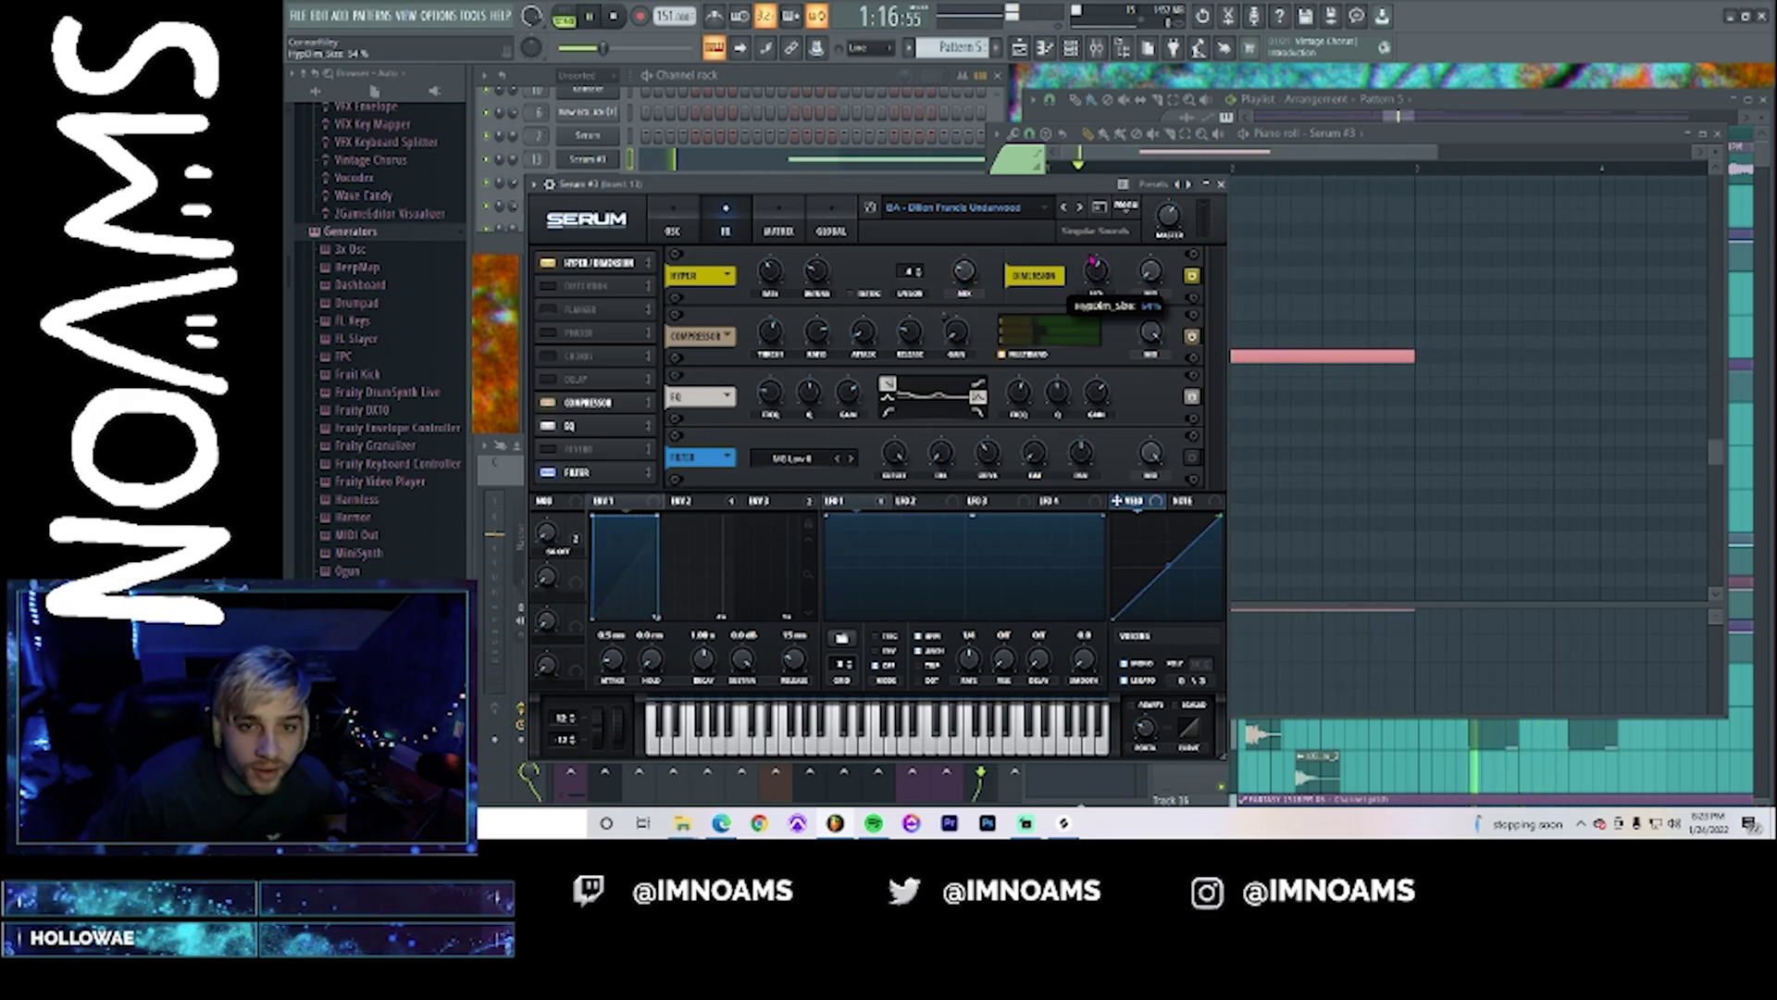
- Lower the Dimension size to about 1% and replay the note to check the sound
{"action": "left_click_drag", "start_coordinate": [1062, 311], "coordinate": [1056, 321]}
{"action": "left_click_drag", "start_coordinate": [1056, 316], "coordinate": [1055, 321]}
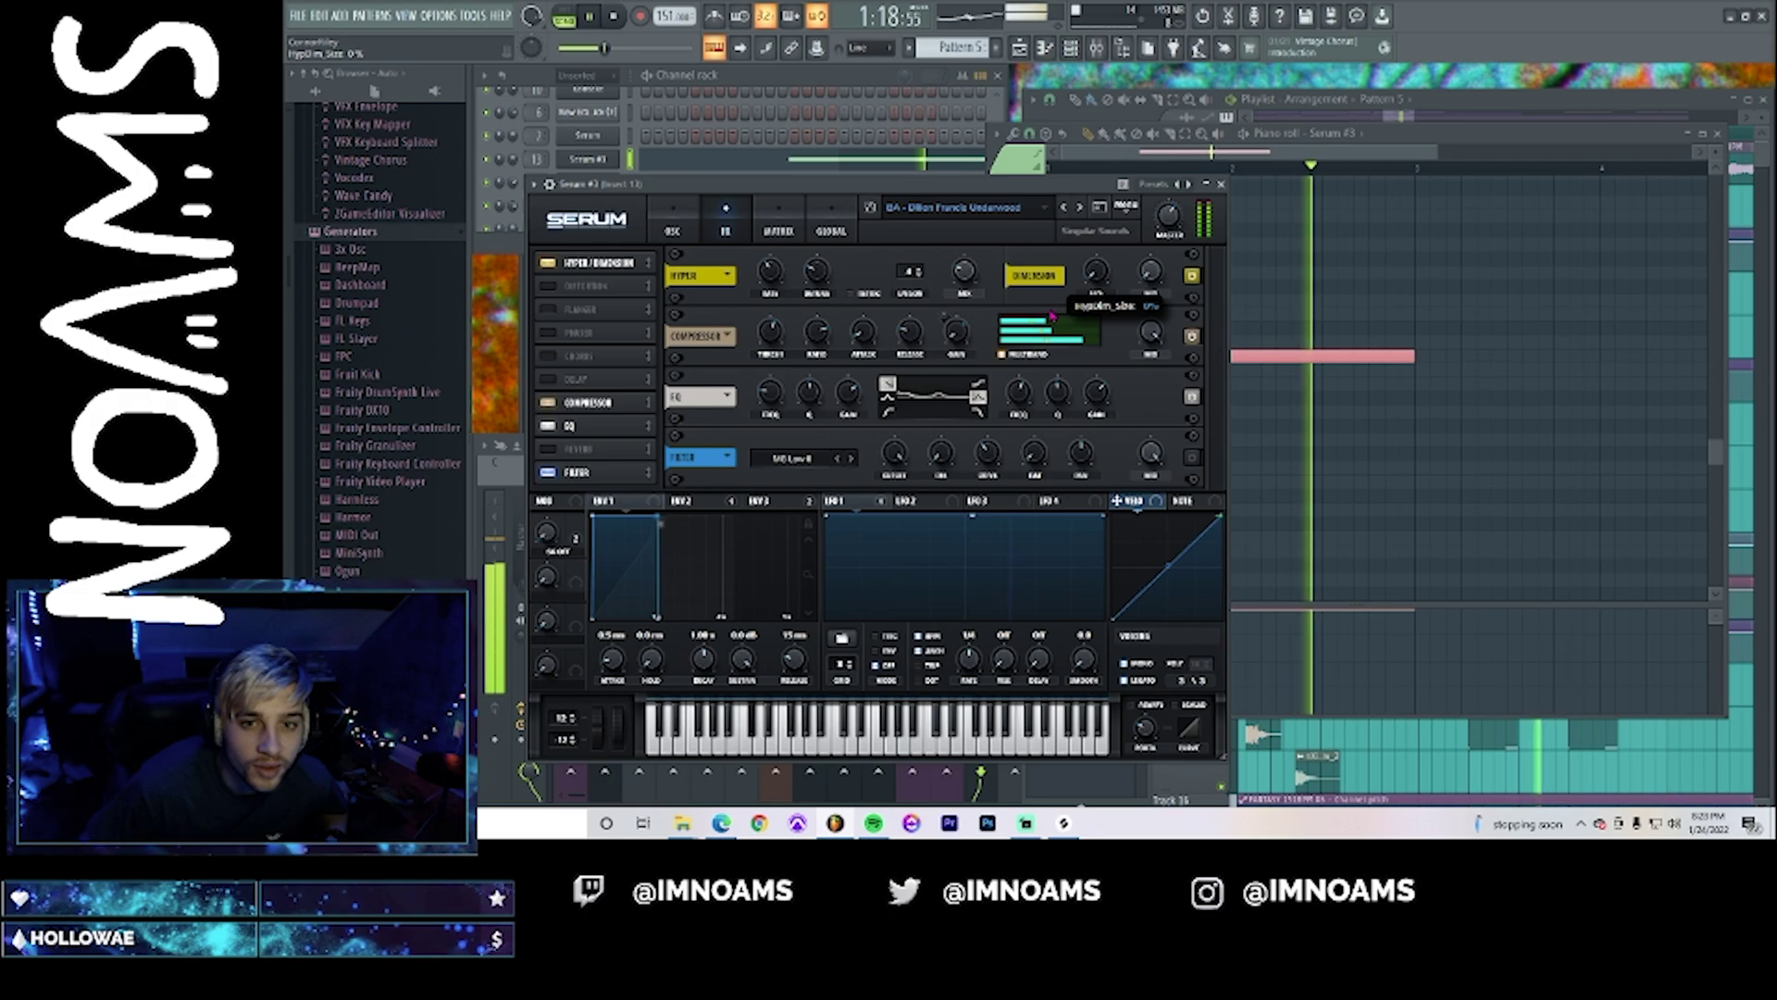
{"action": "key", "text": "space"}
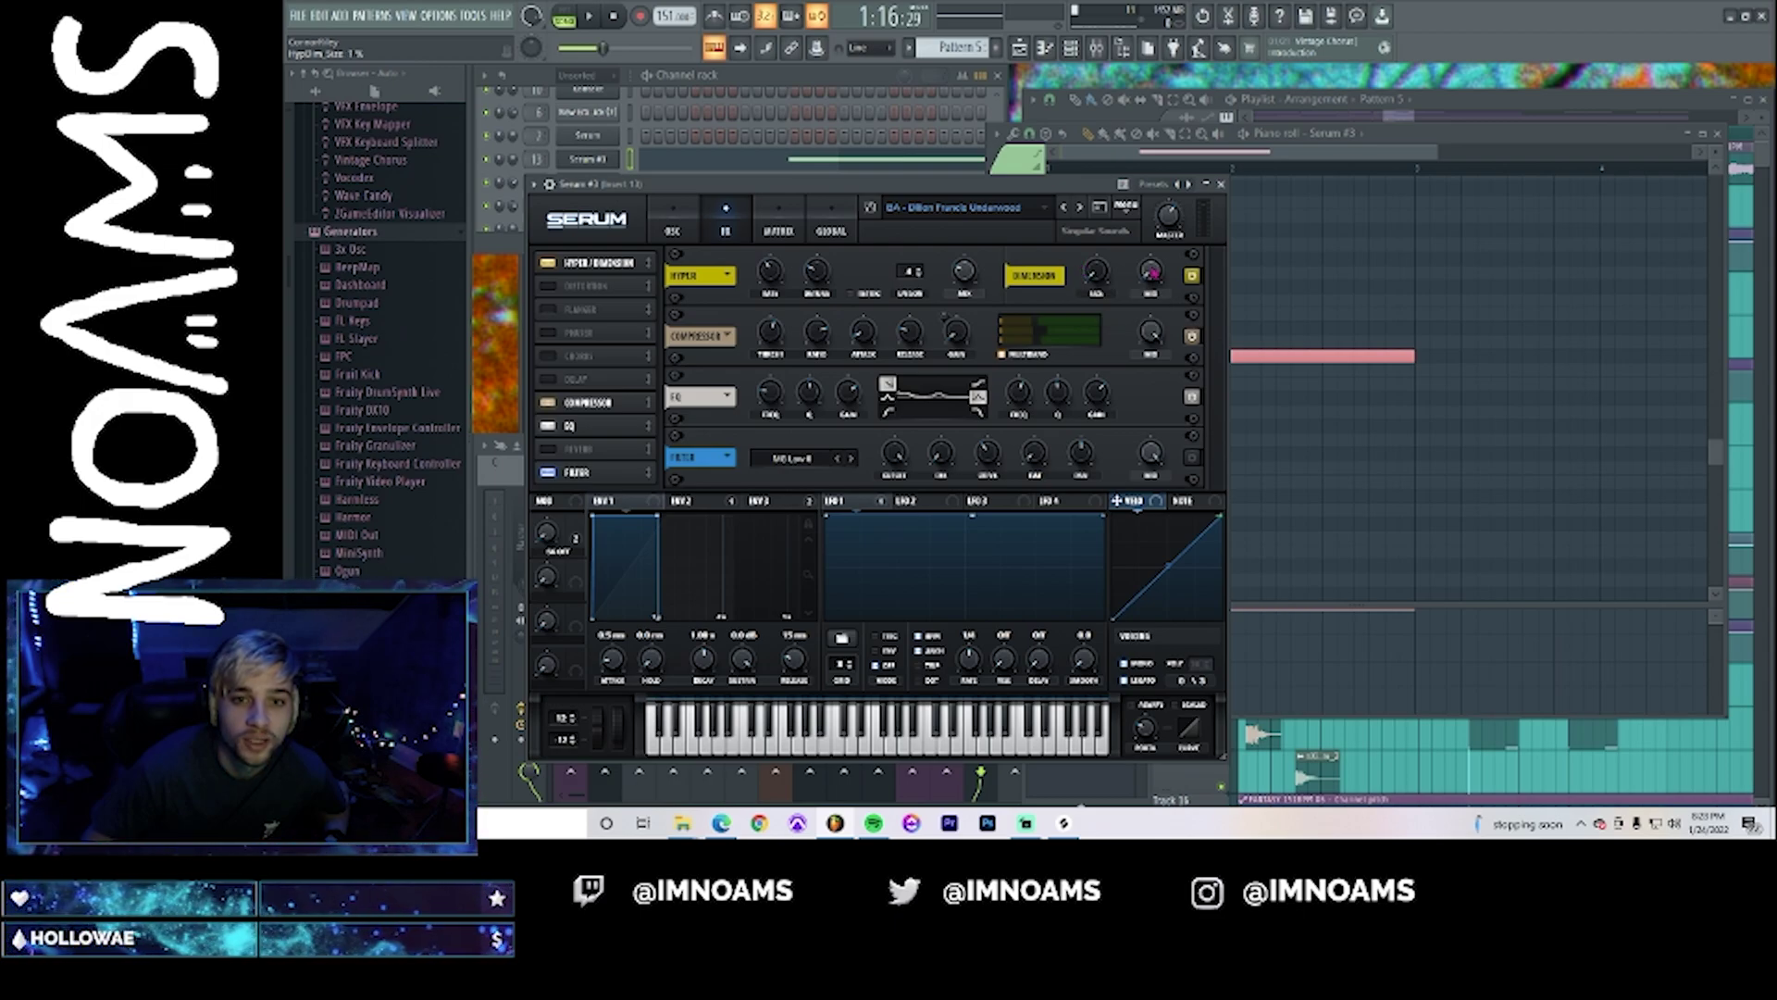
{"action": "key", "text": "space"}
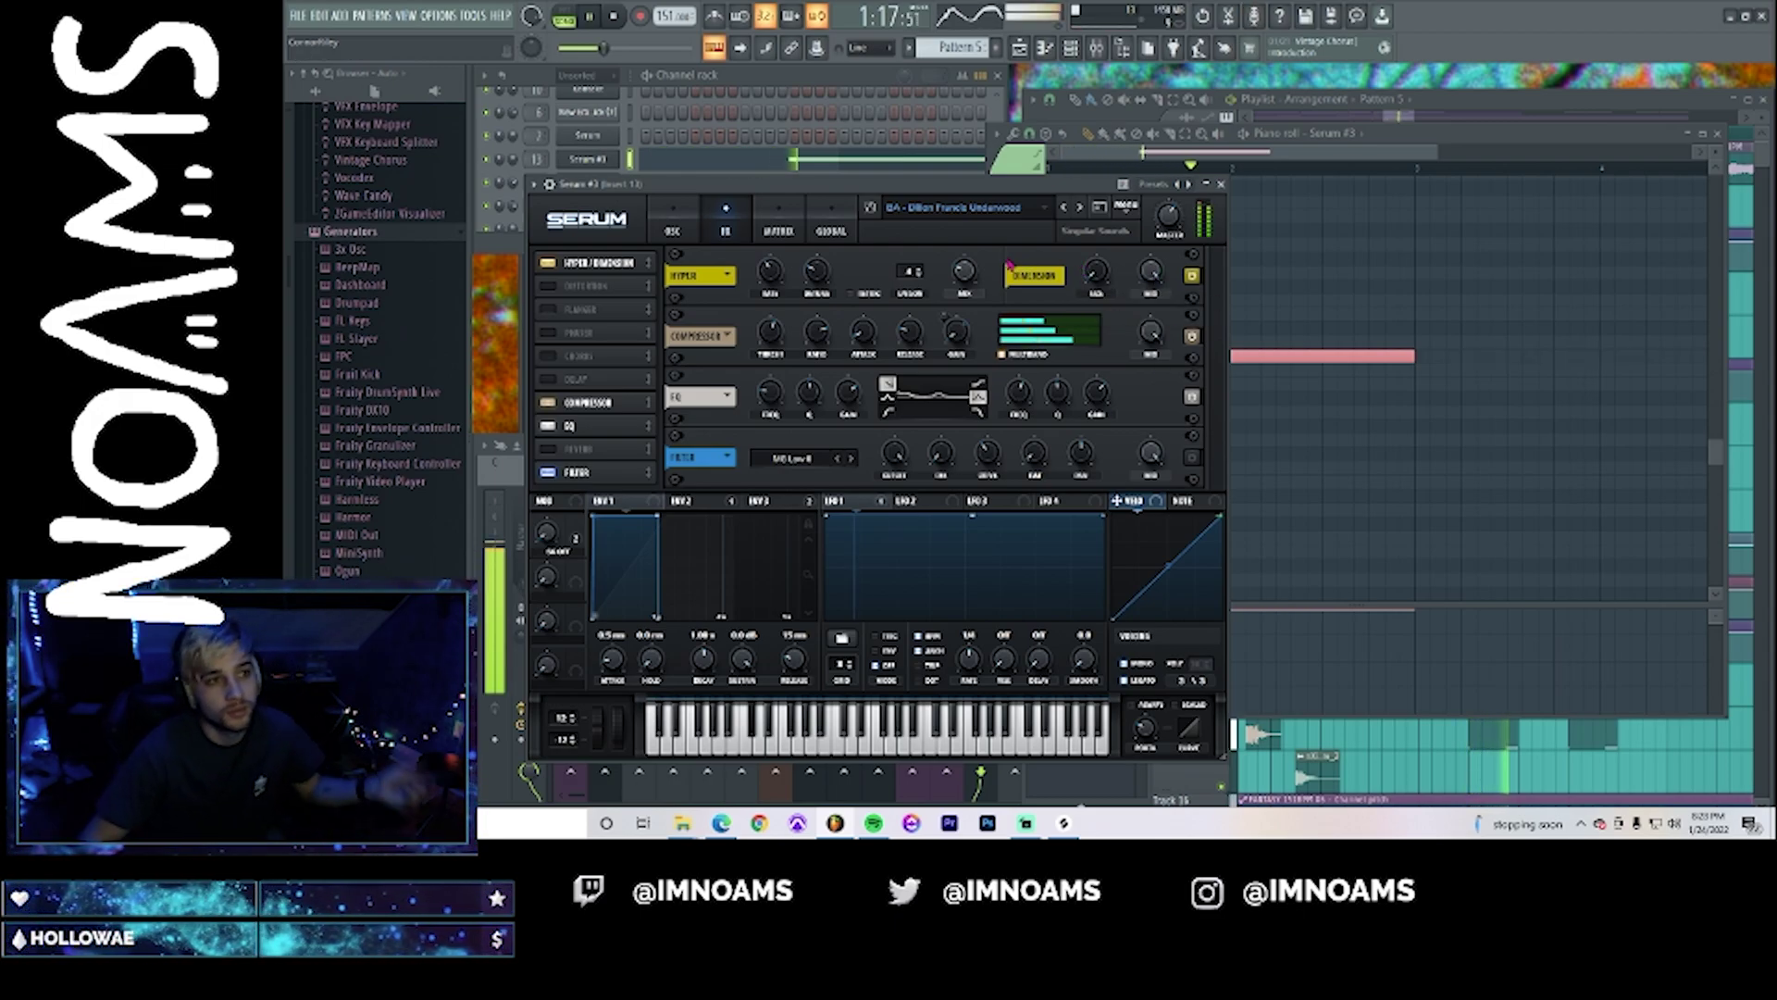
{"action": "key", "text": "space"}
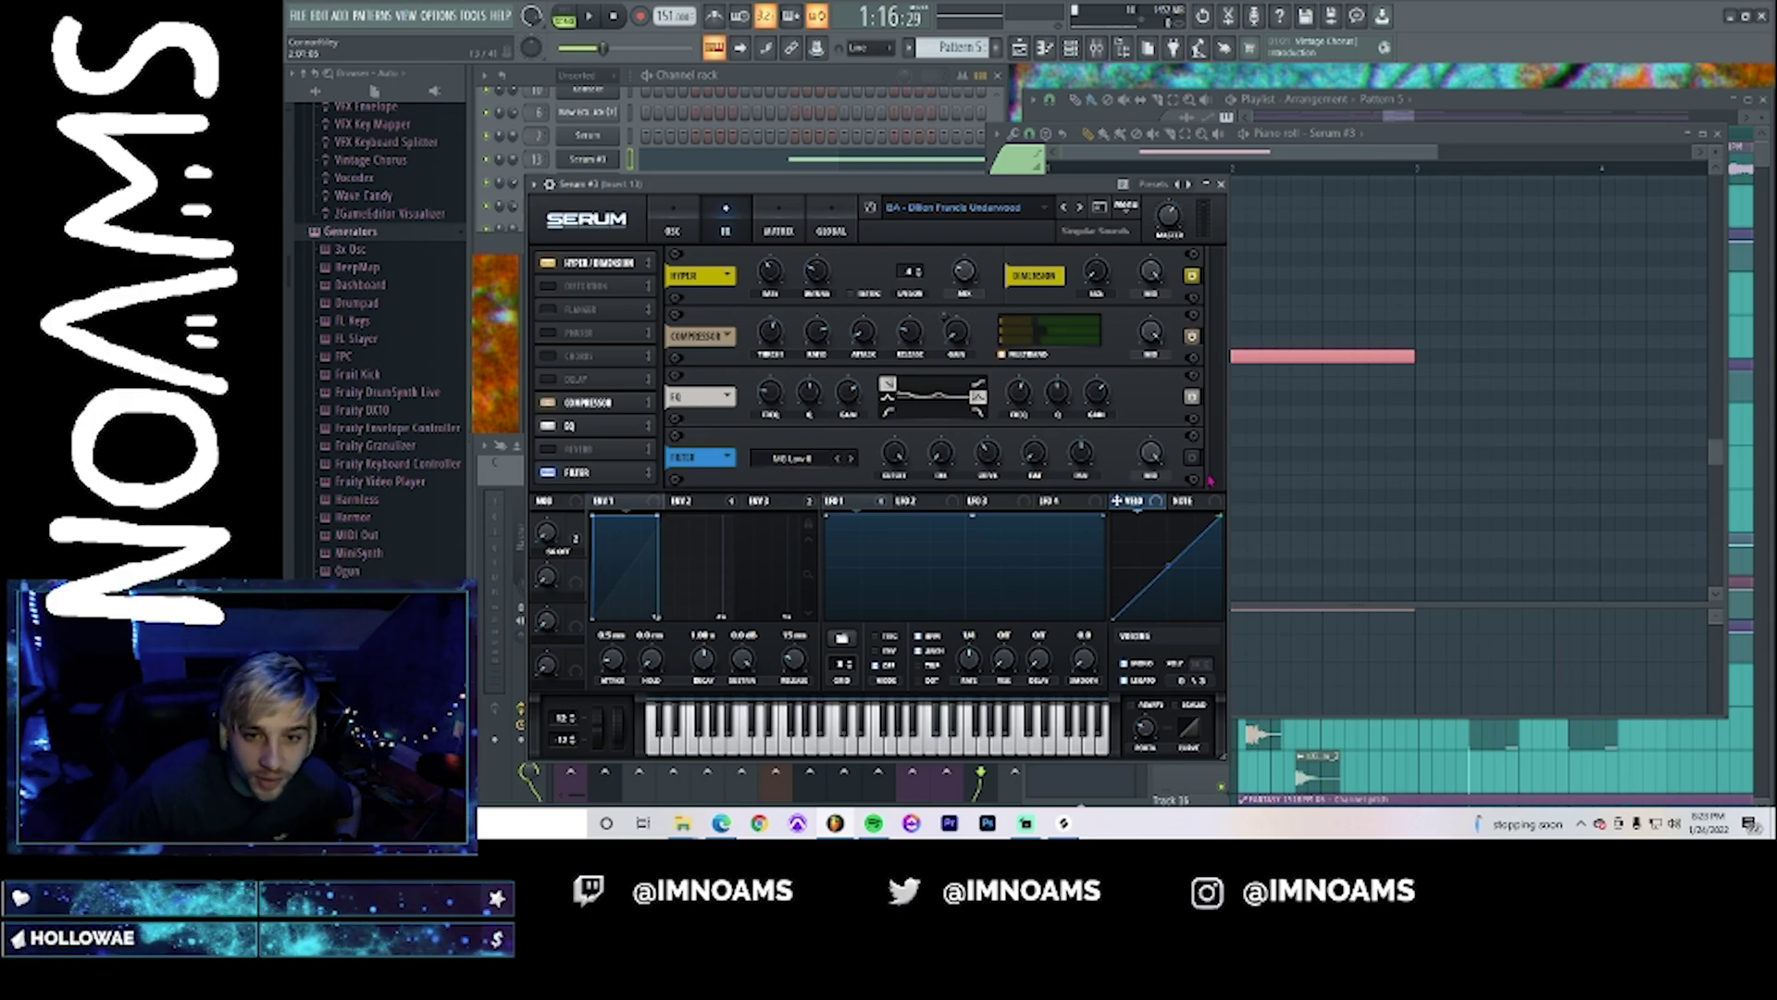
- Enable the filter in the effects chain and try the Dist Comb 2 and Scream types while adjusting its cutoff
{"action": "left_click", "coordinate": [812, 457]}
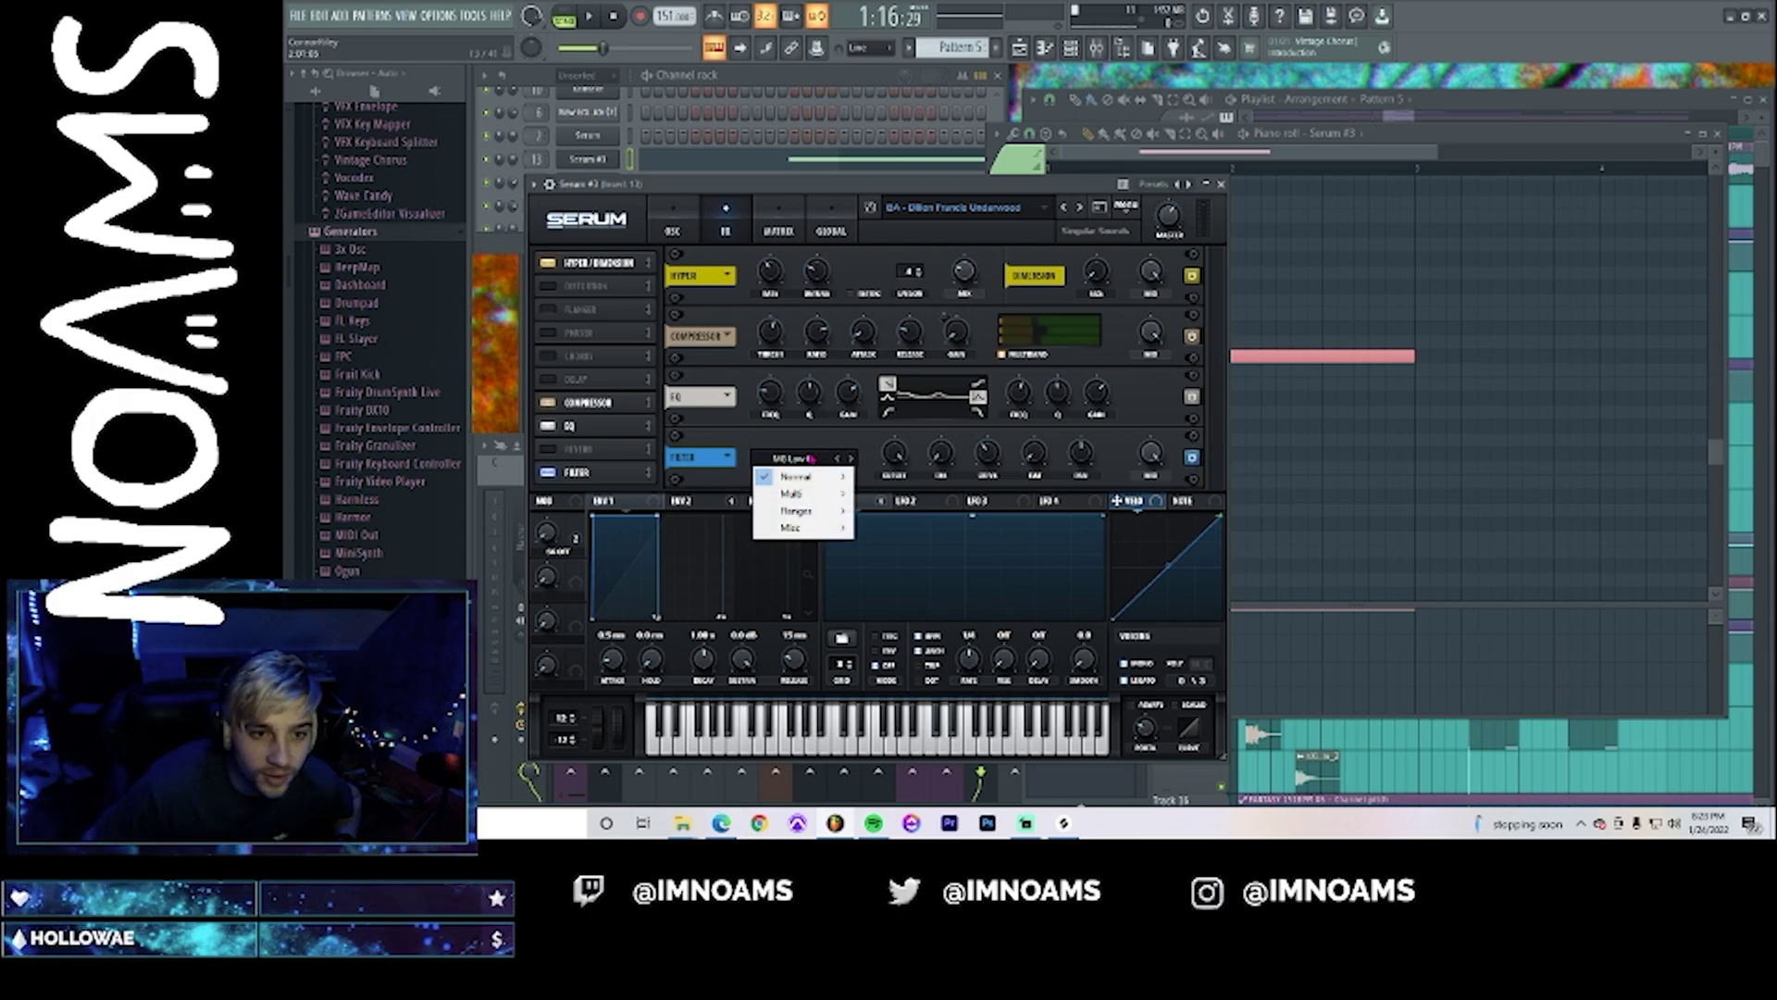
{"action": "mouse_move", "coordinate": [803, 529]}
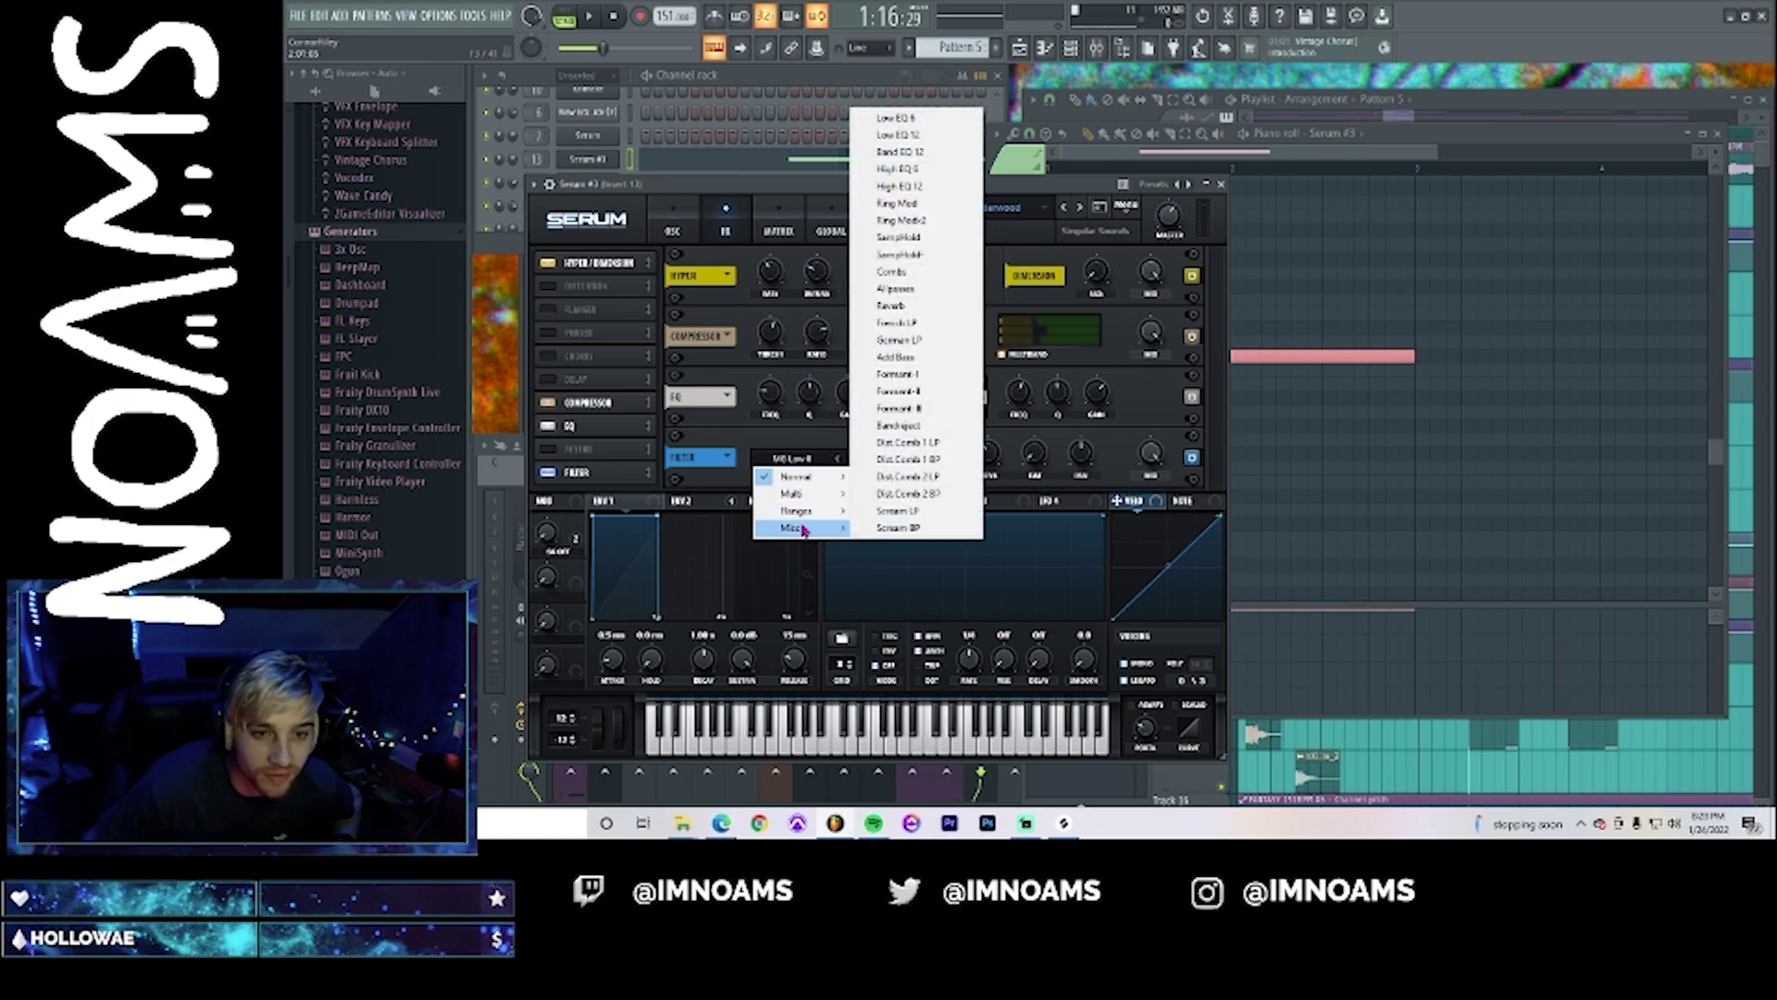
{"action": "left_click", "coordinate": [899, 477]}
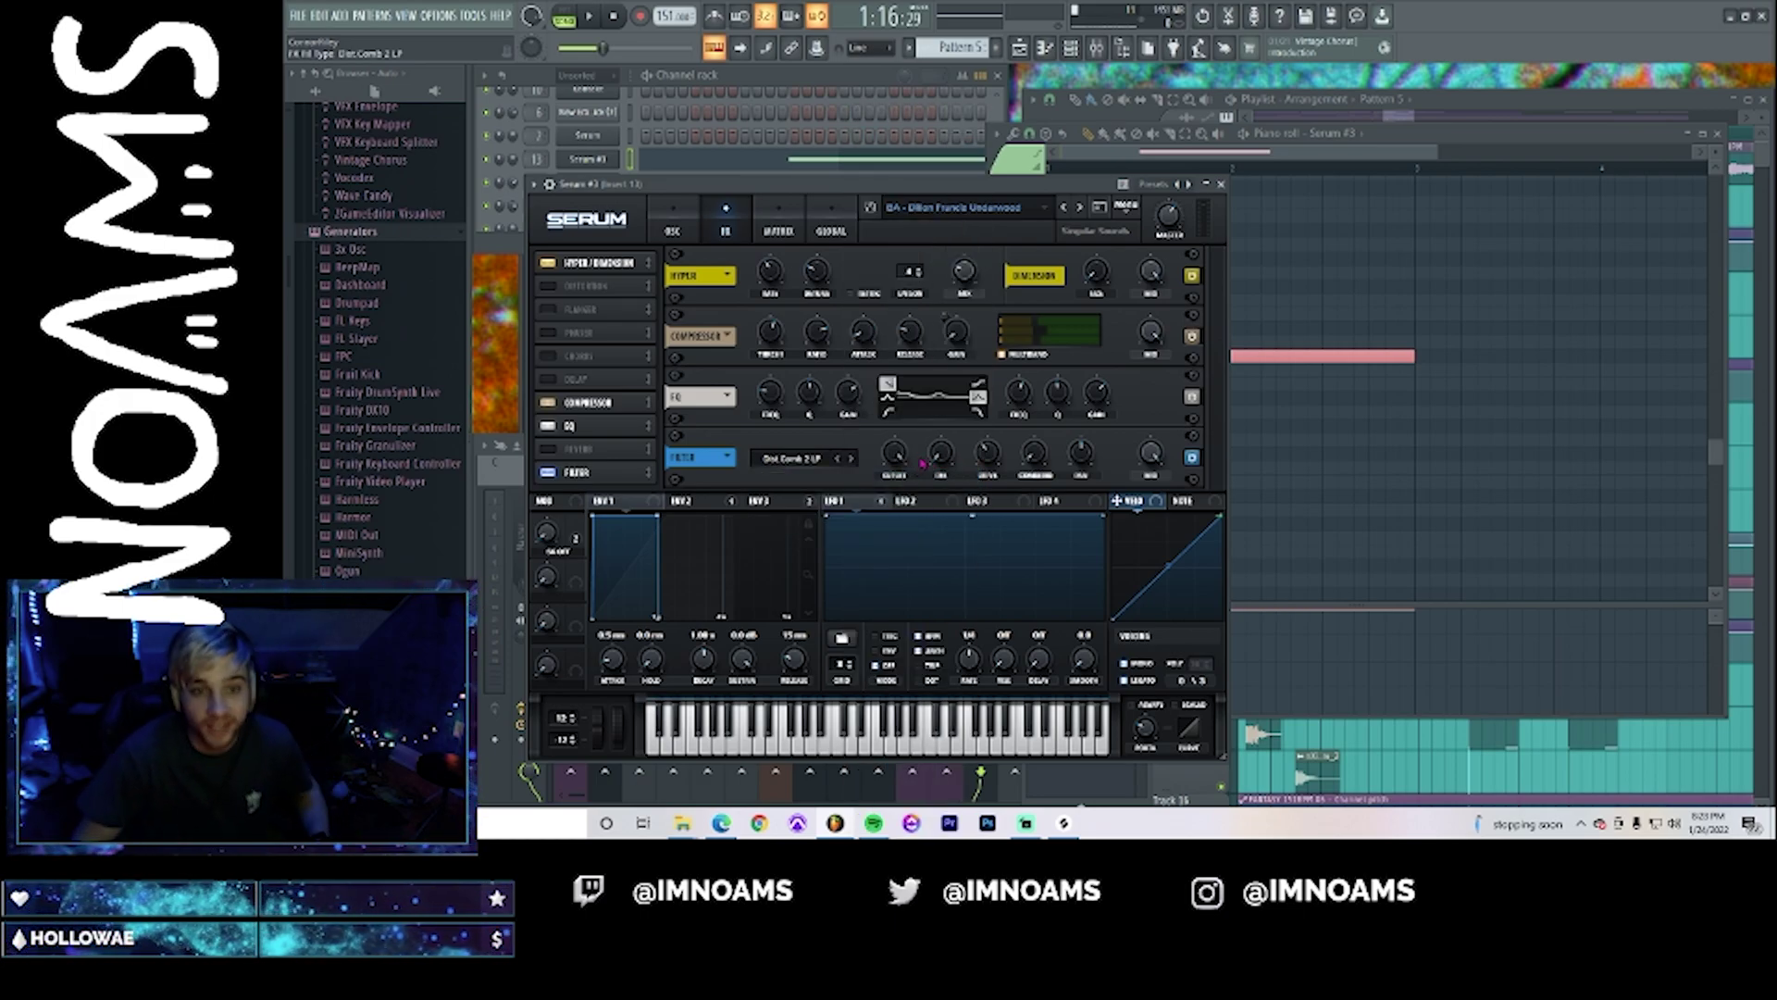
{"action": "left_click_drag", "start_coordinate": [934, 468], "coordinate": [887, 514]}
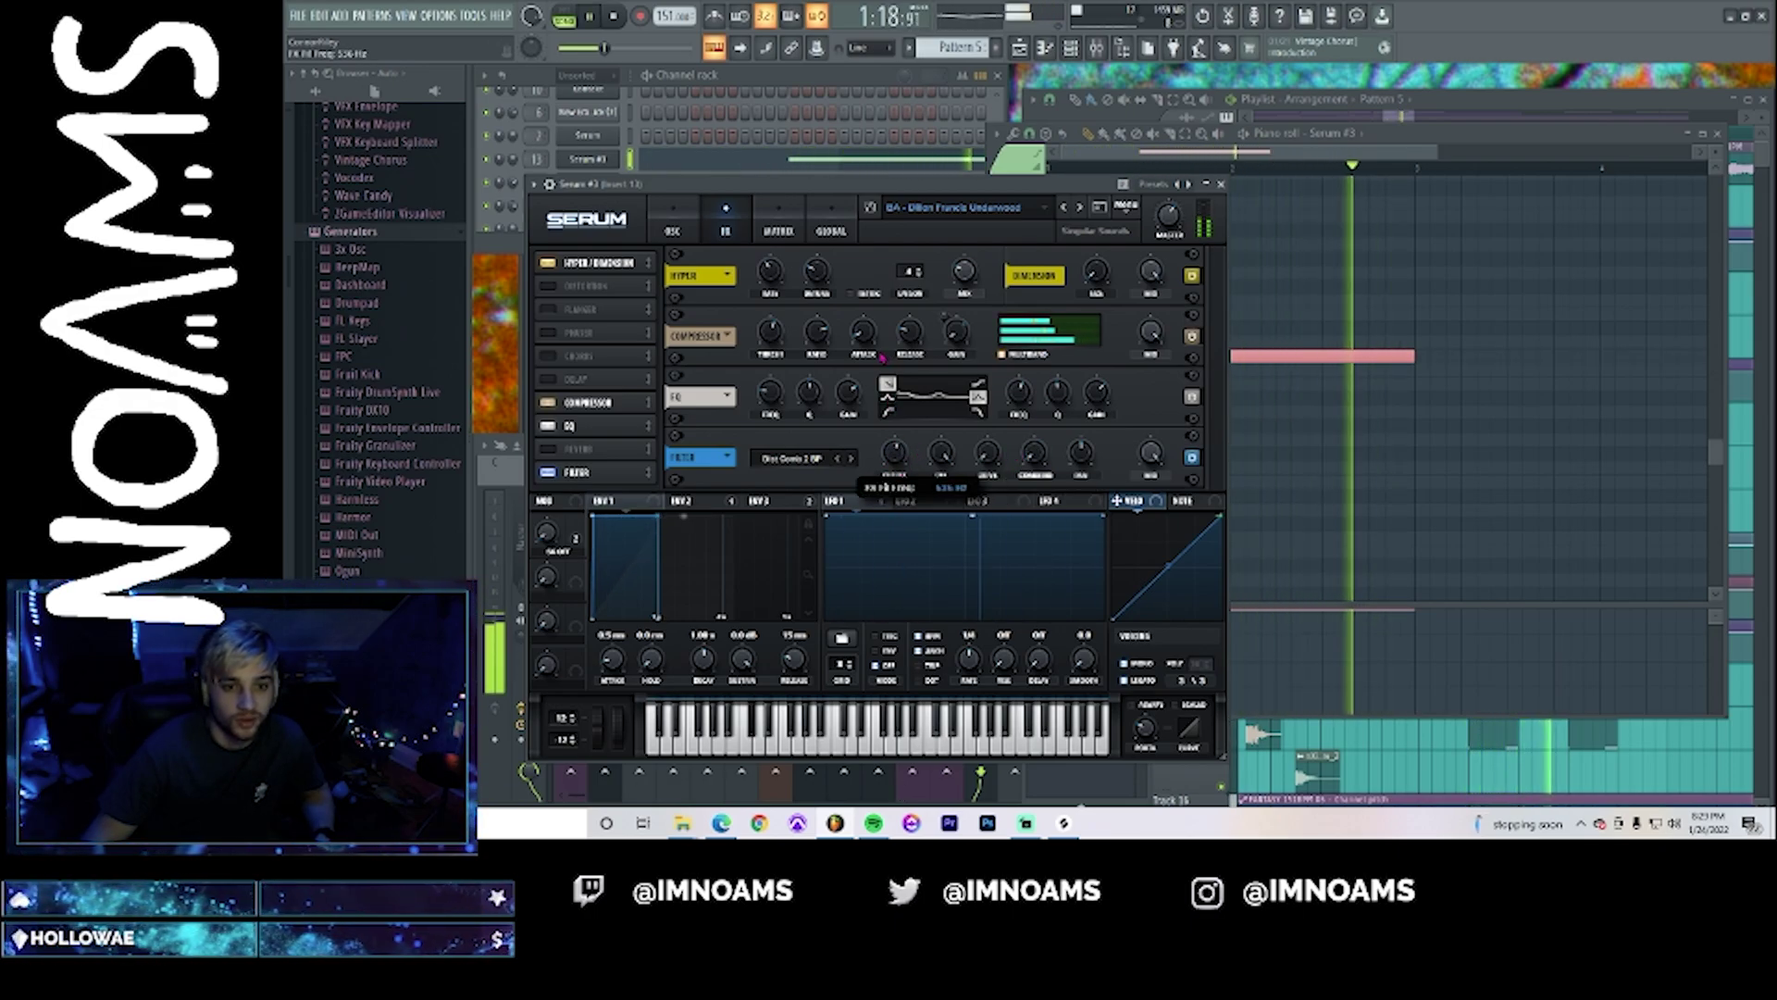
{"action": "left_click", "coordinate": [852, 460]}
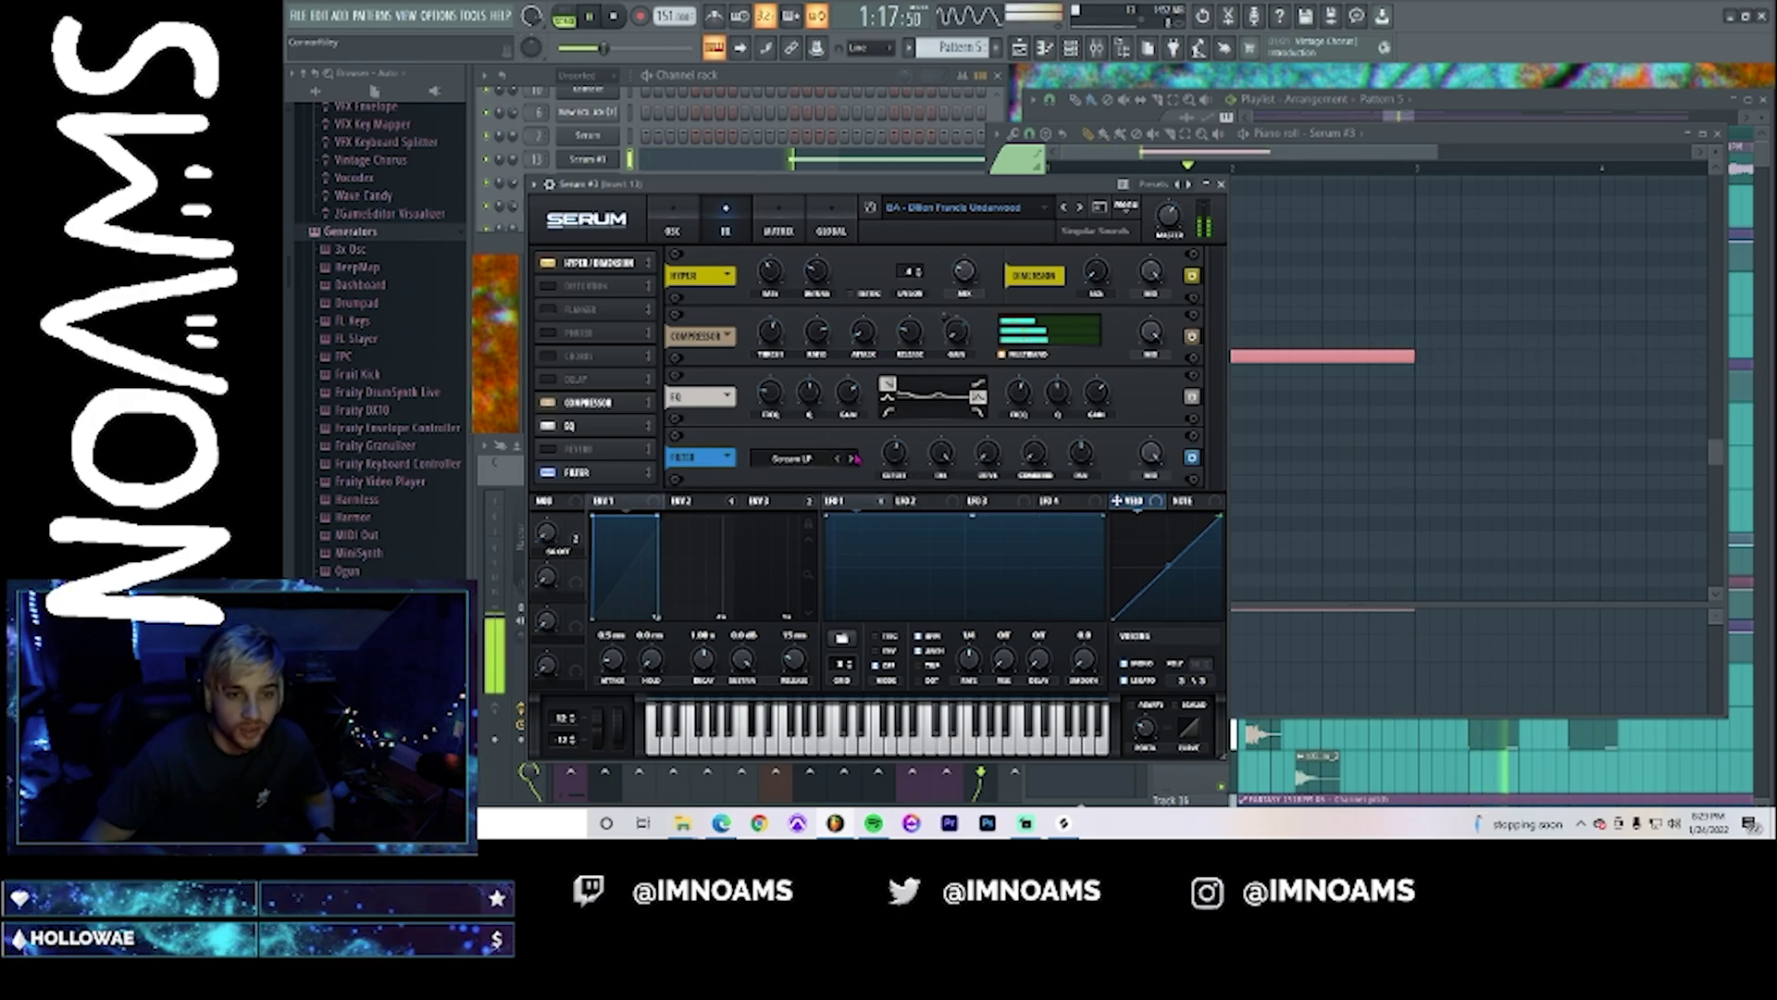
- Set the effects-chain filter to the Cmb HL6+ type and sweep its cutoff during playback
{"action": "left_click", "coordinate": [804, 459]}
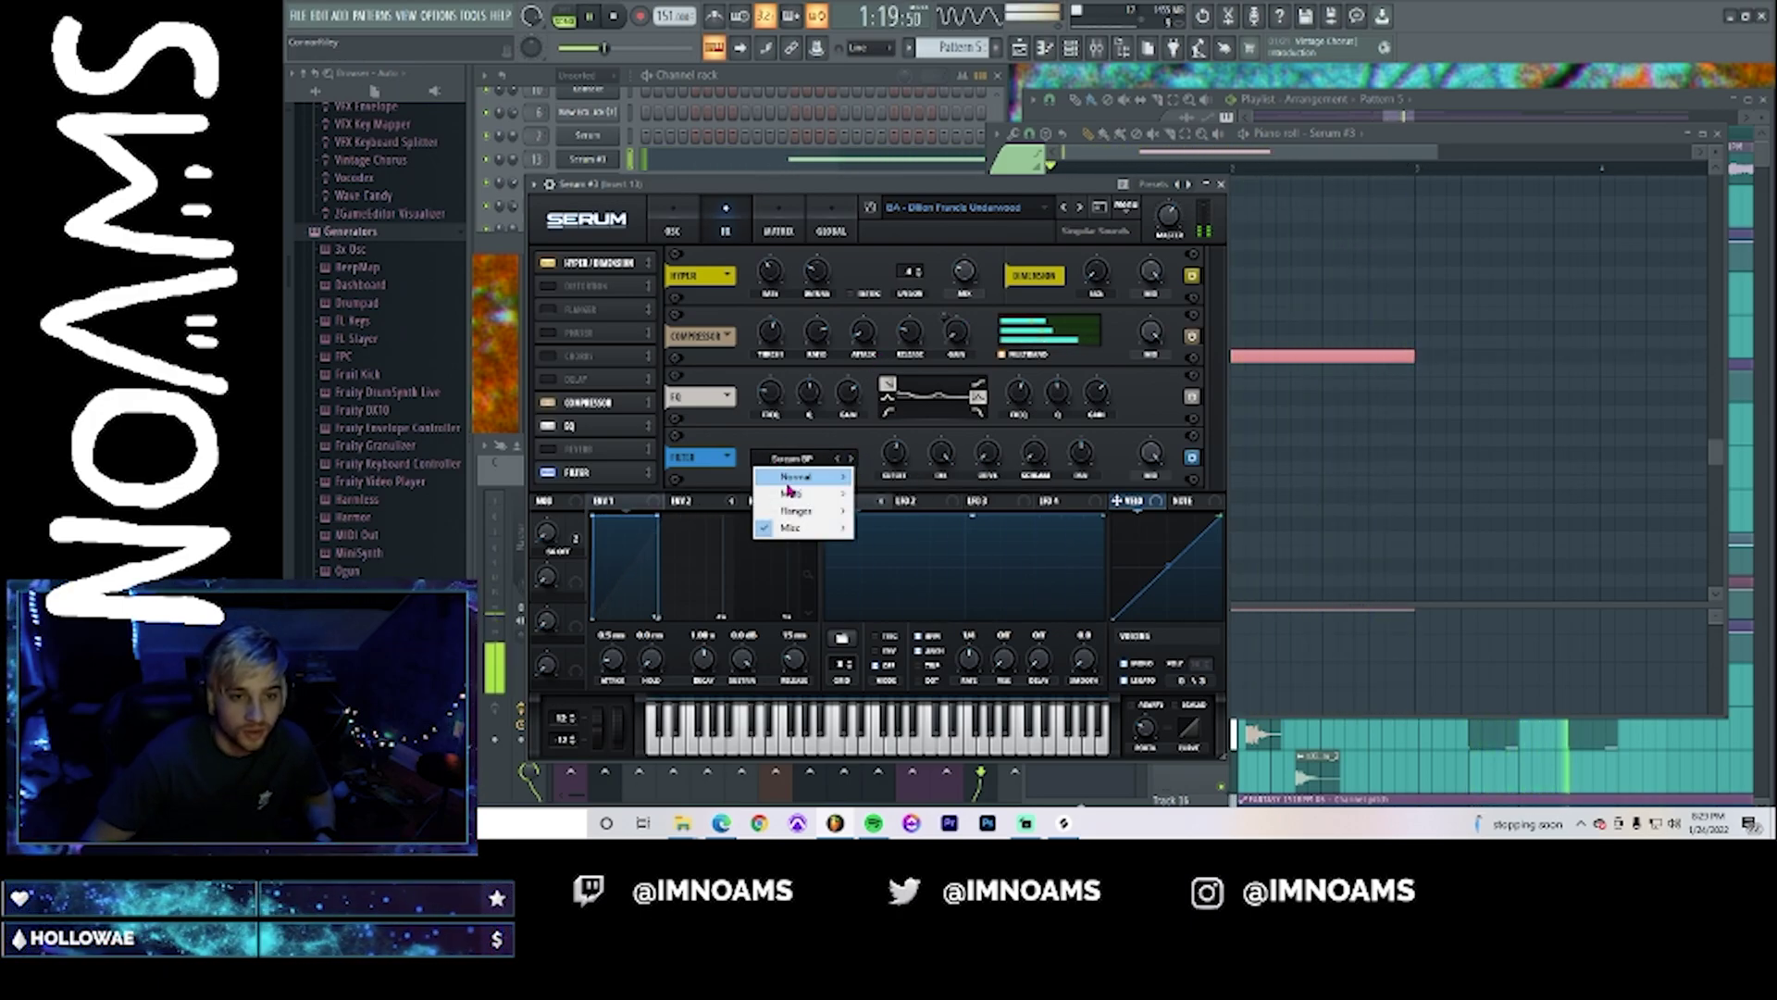
{"action": "mouse_move", "coordinate": [796, 528]}
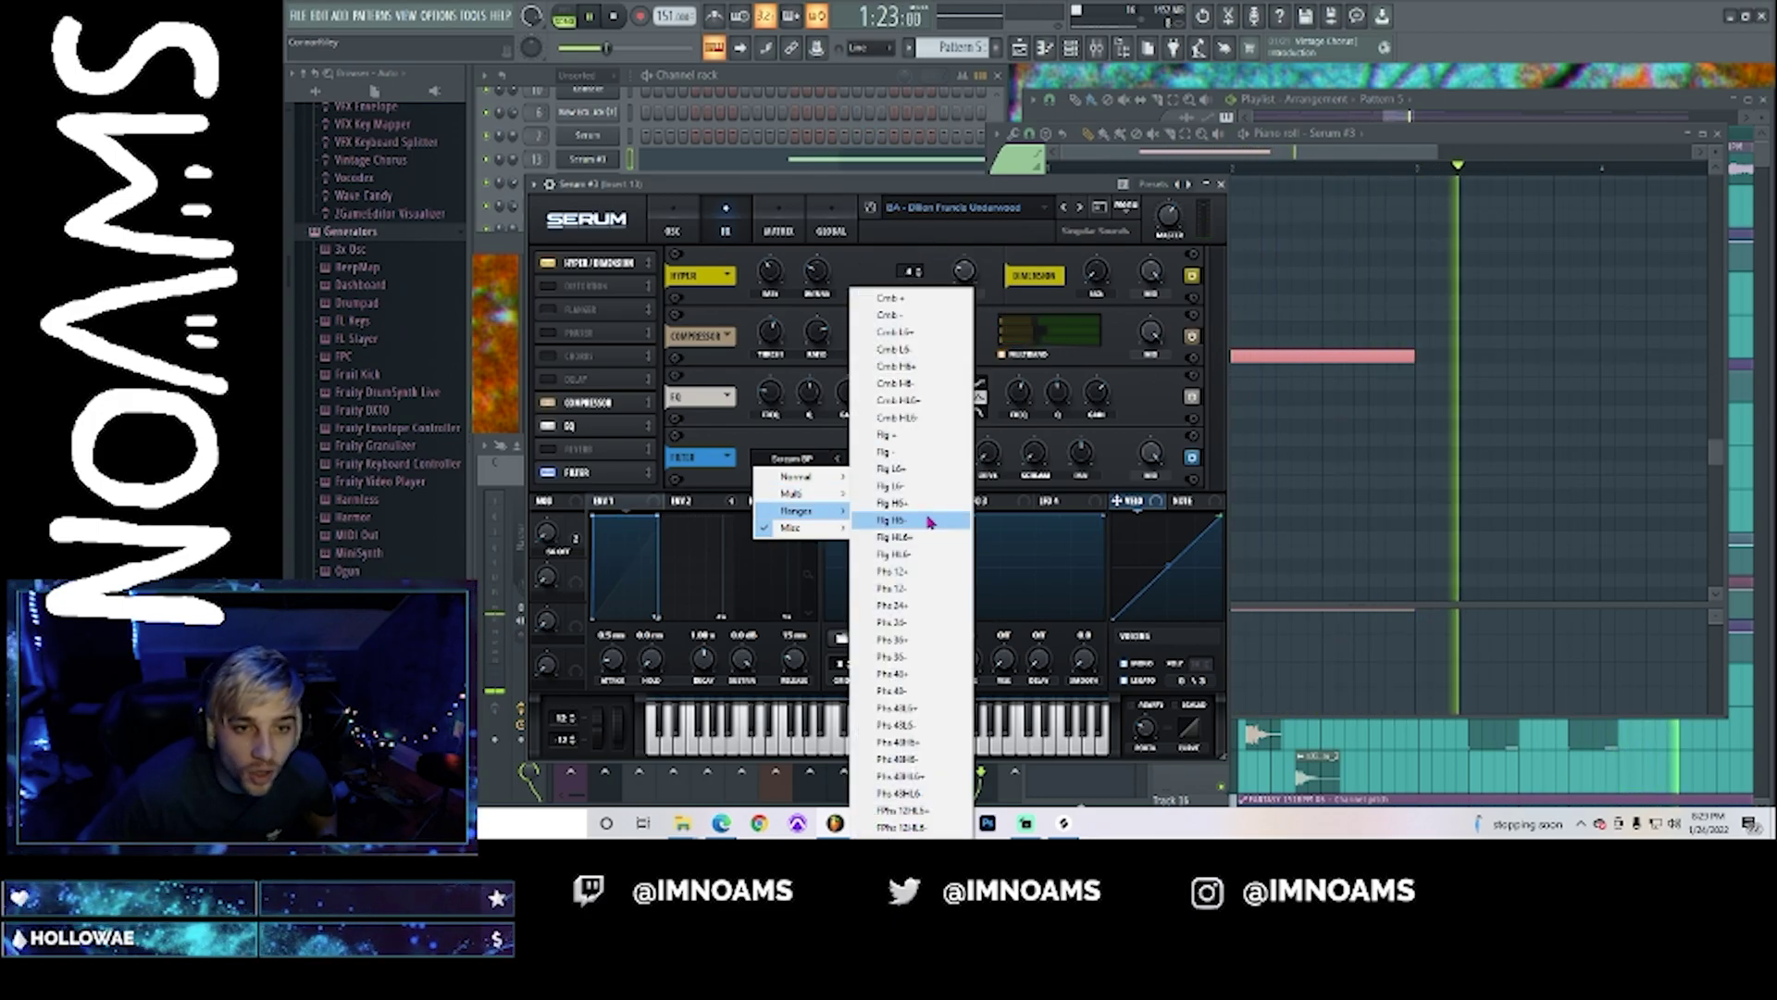
{"action": "left_click", "coordinate": [899, 400]}
{"action": "key", "text": "space"}
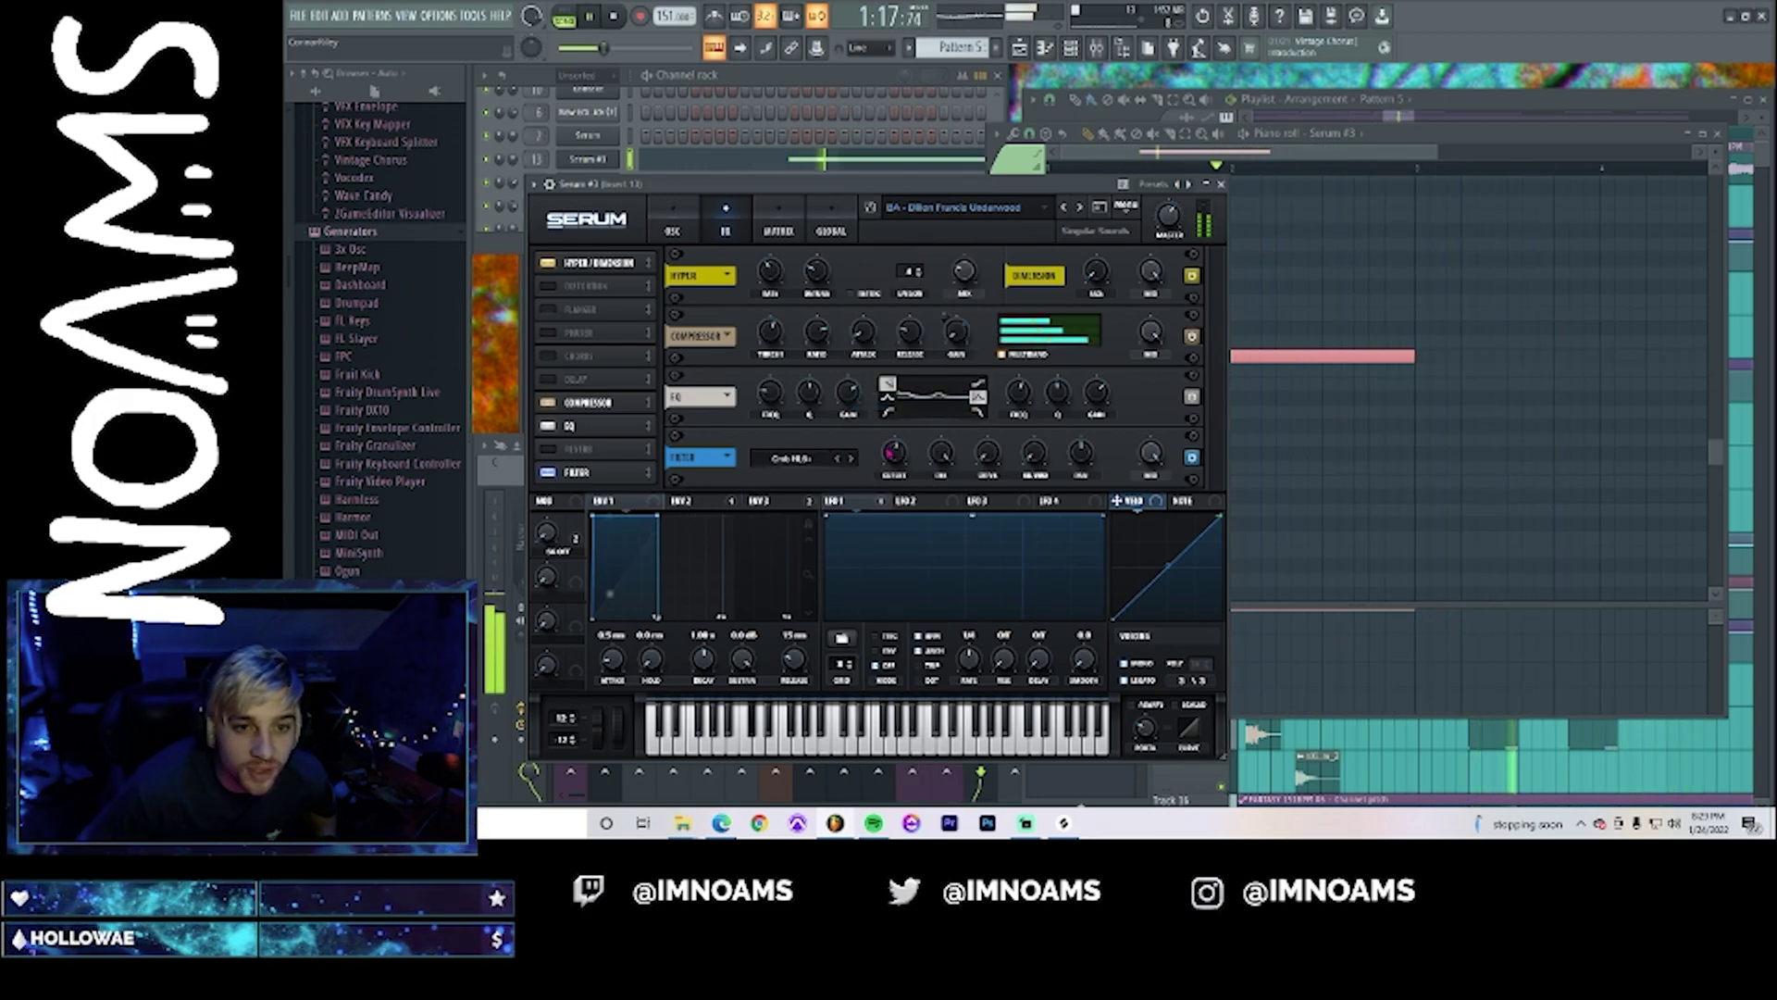
{"action": "left_click_drag", "start_coordinate": [894, 486], "coordinate": [887, 423]}
{"action": "key", "text": "space"}
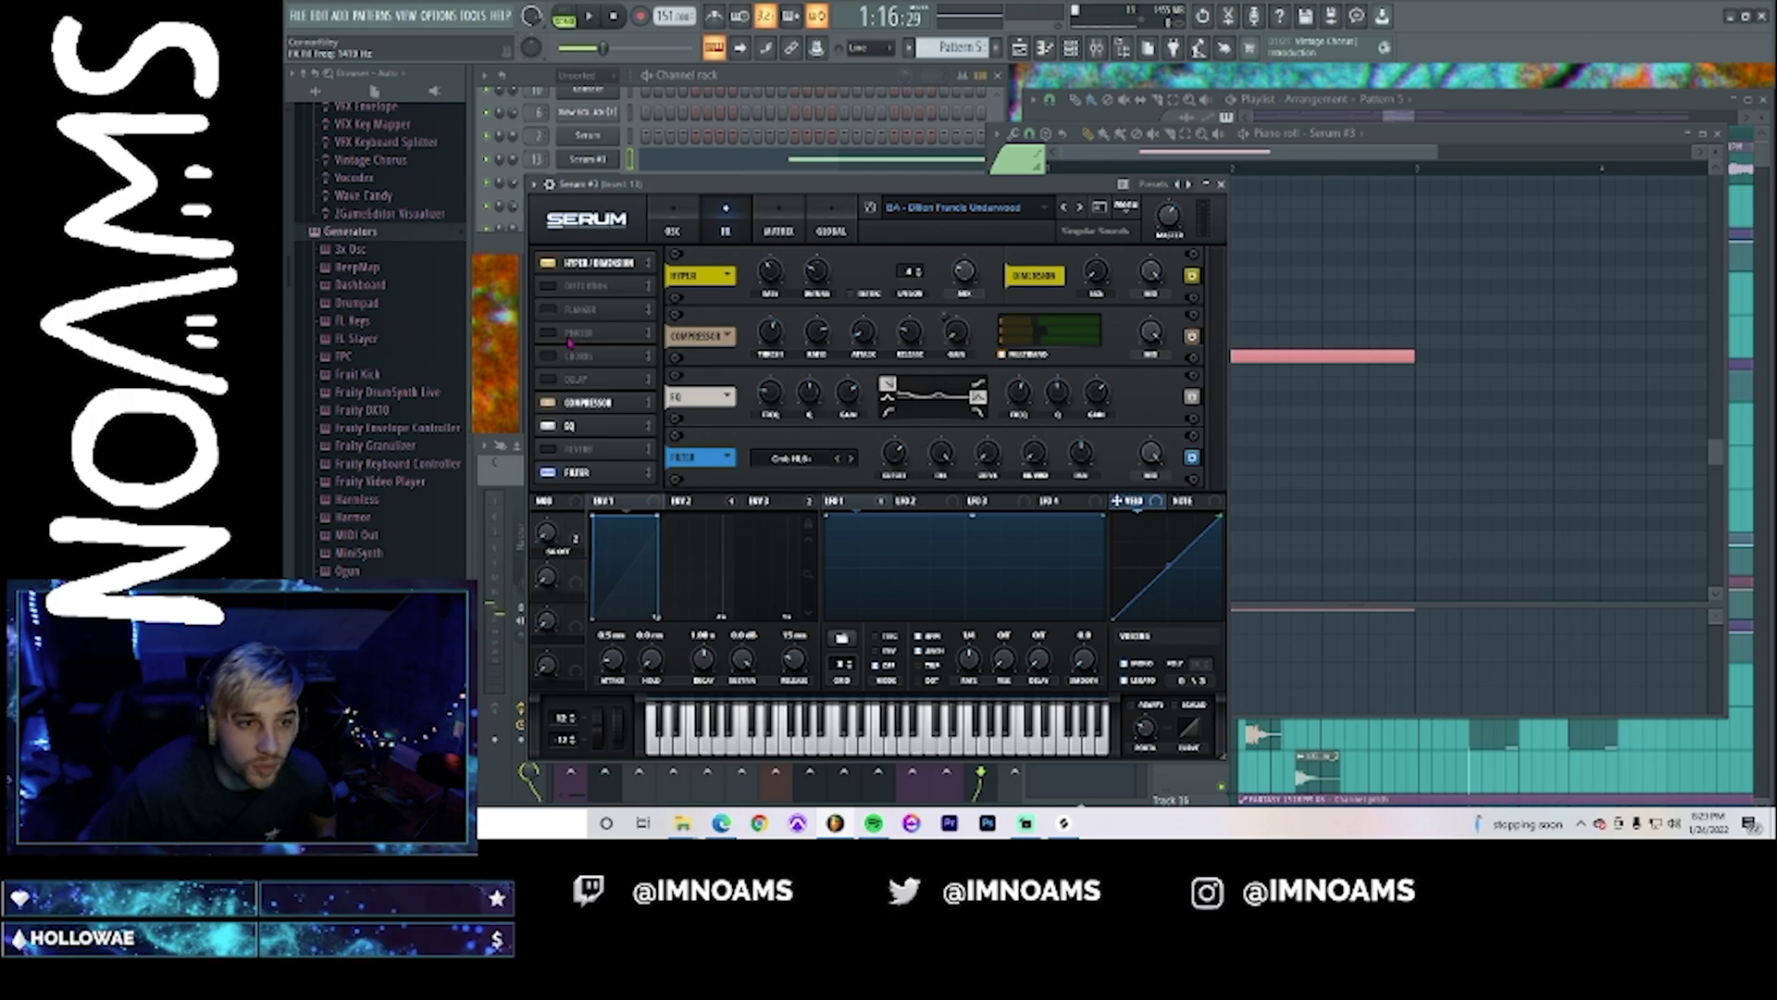
- Move the Compressor below the Filter in the effects chain and sweep the filter cutoff during playback, settling at about 5 kHz
{"action": "left_click_drag", "start_coordinate": [591, 497], "coordinate": [602, 500]}
{"action": "key", "text": "space"}
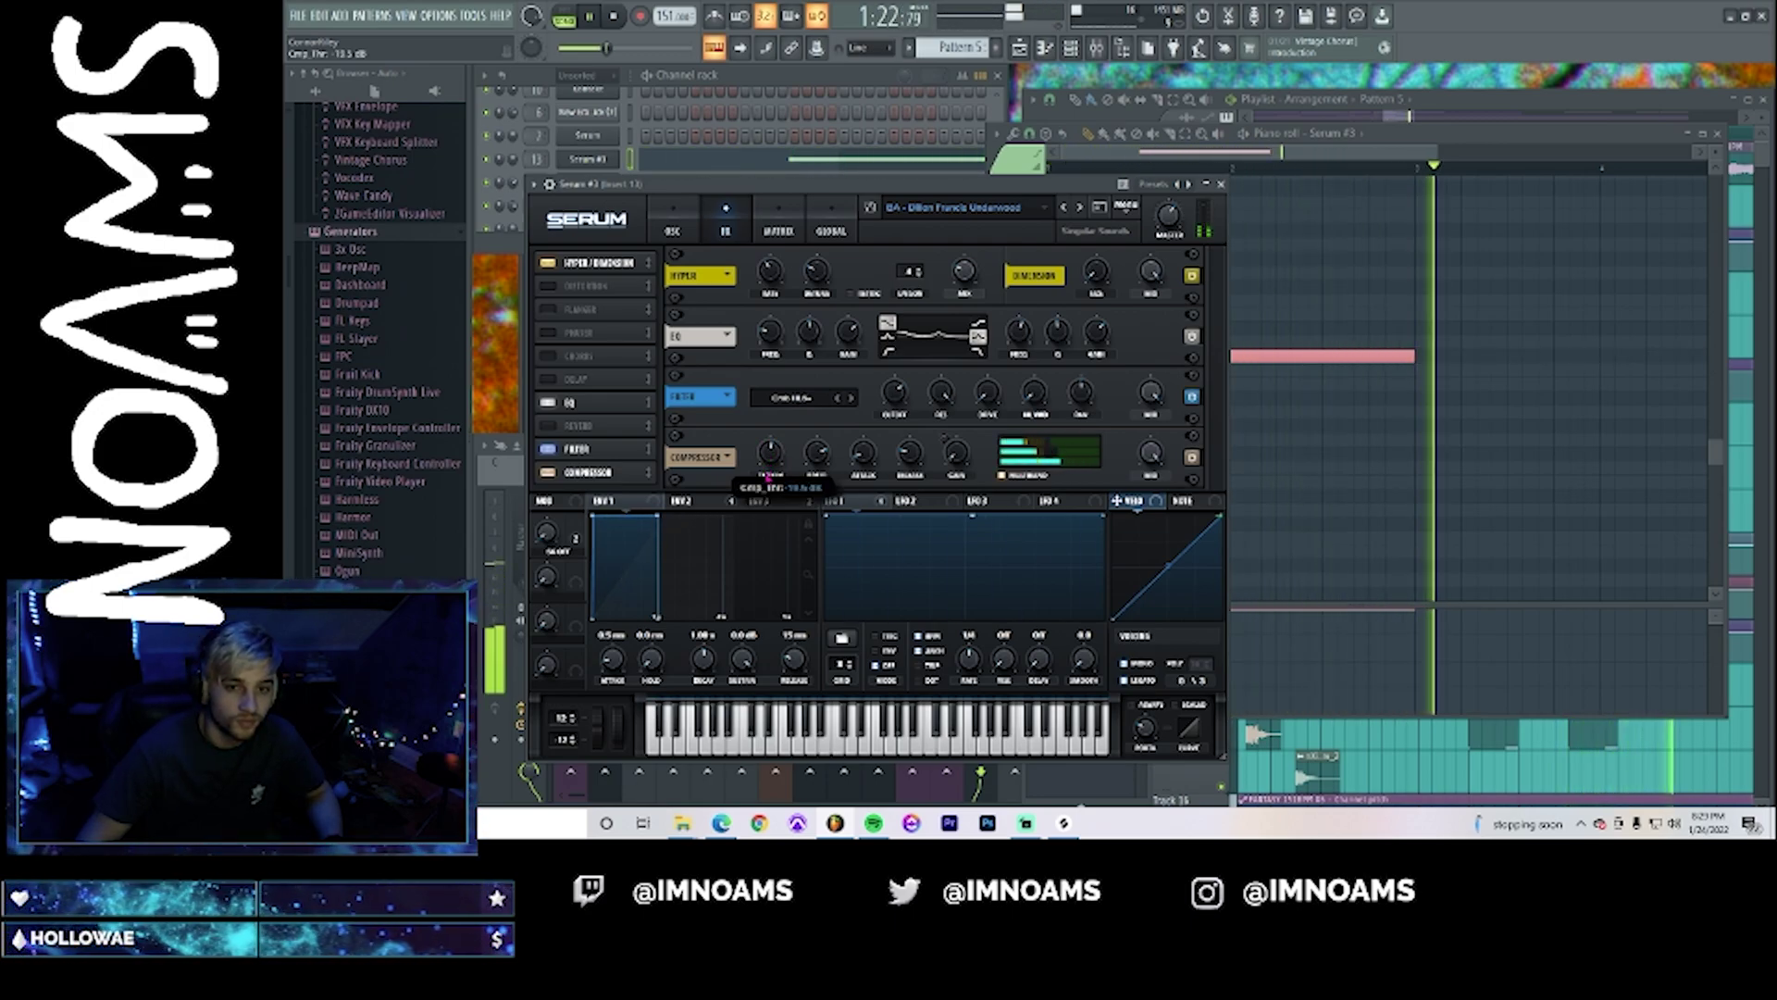
{"action": "key", "text": "space"}
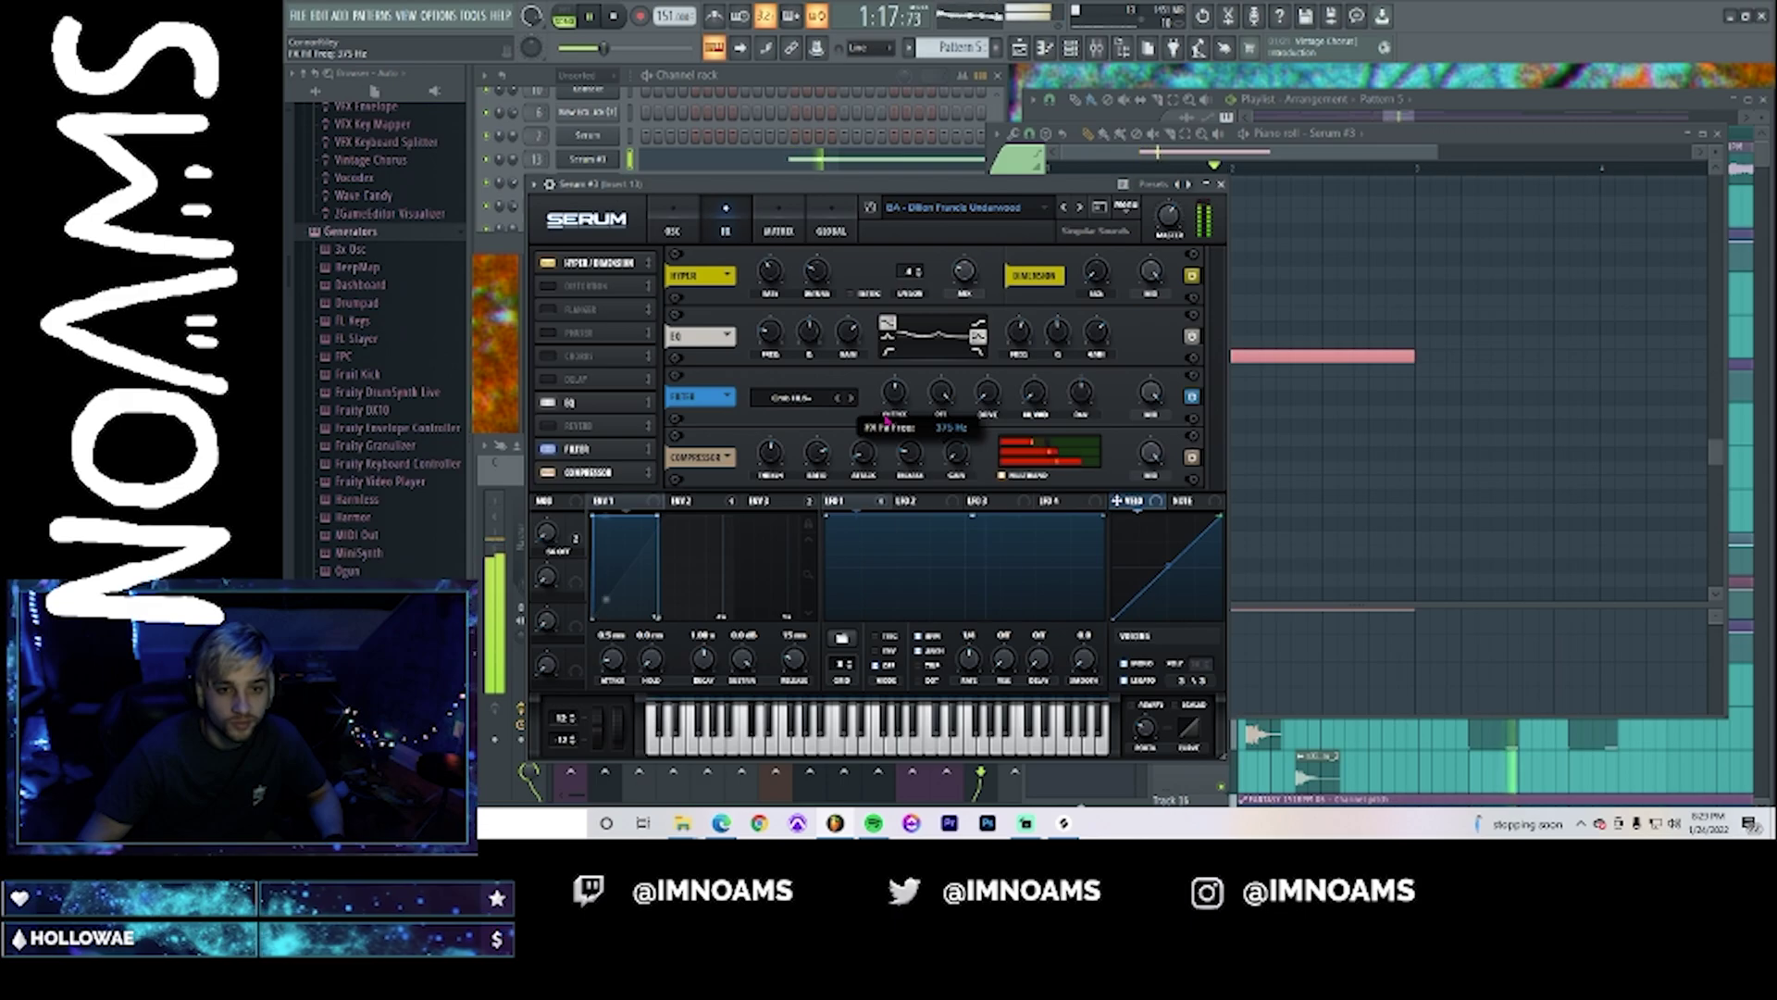
{"action": "left_click_drag", "start_coordinate": [894, 414], "coordinate": [893, 347]}
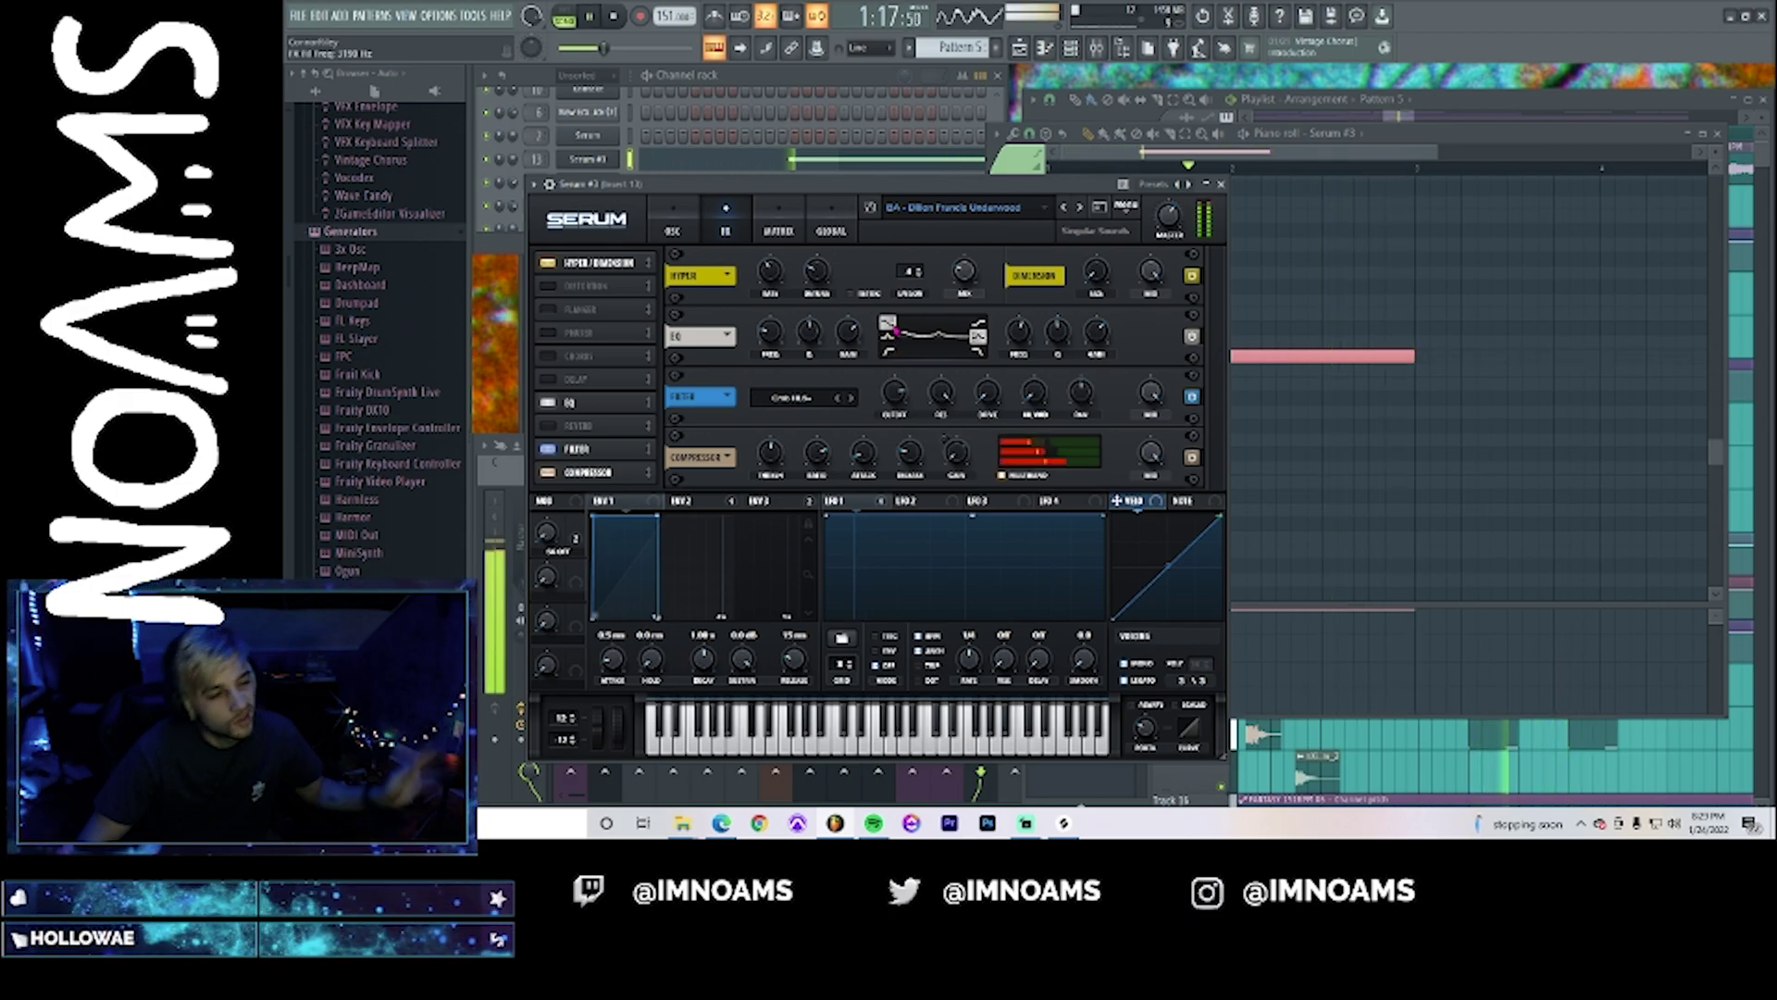
{"action": "left_click_drag", "start_coordinate": [895, 393], "coordinate": [904, 363]}
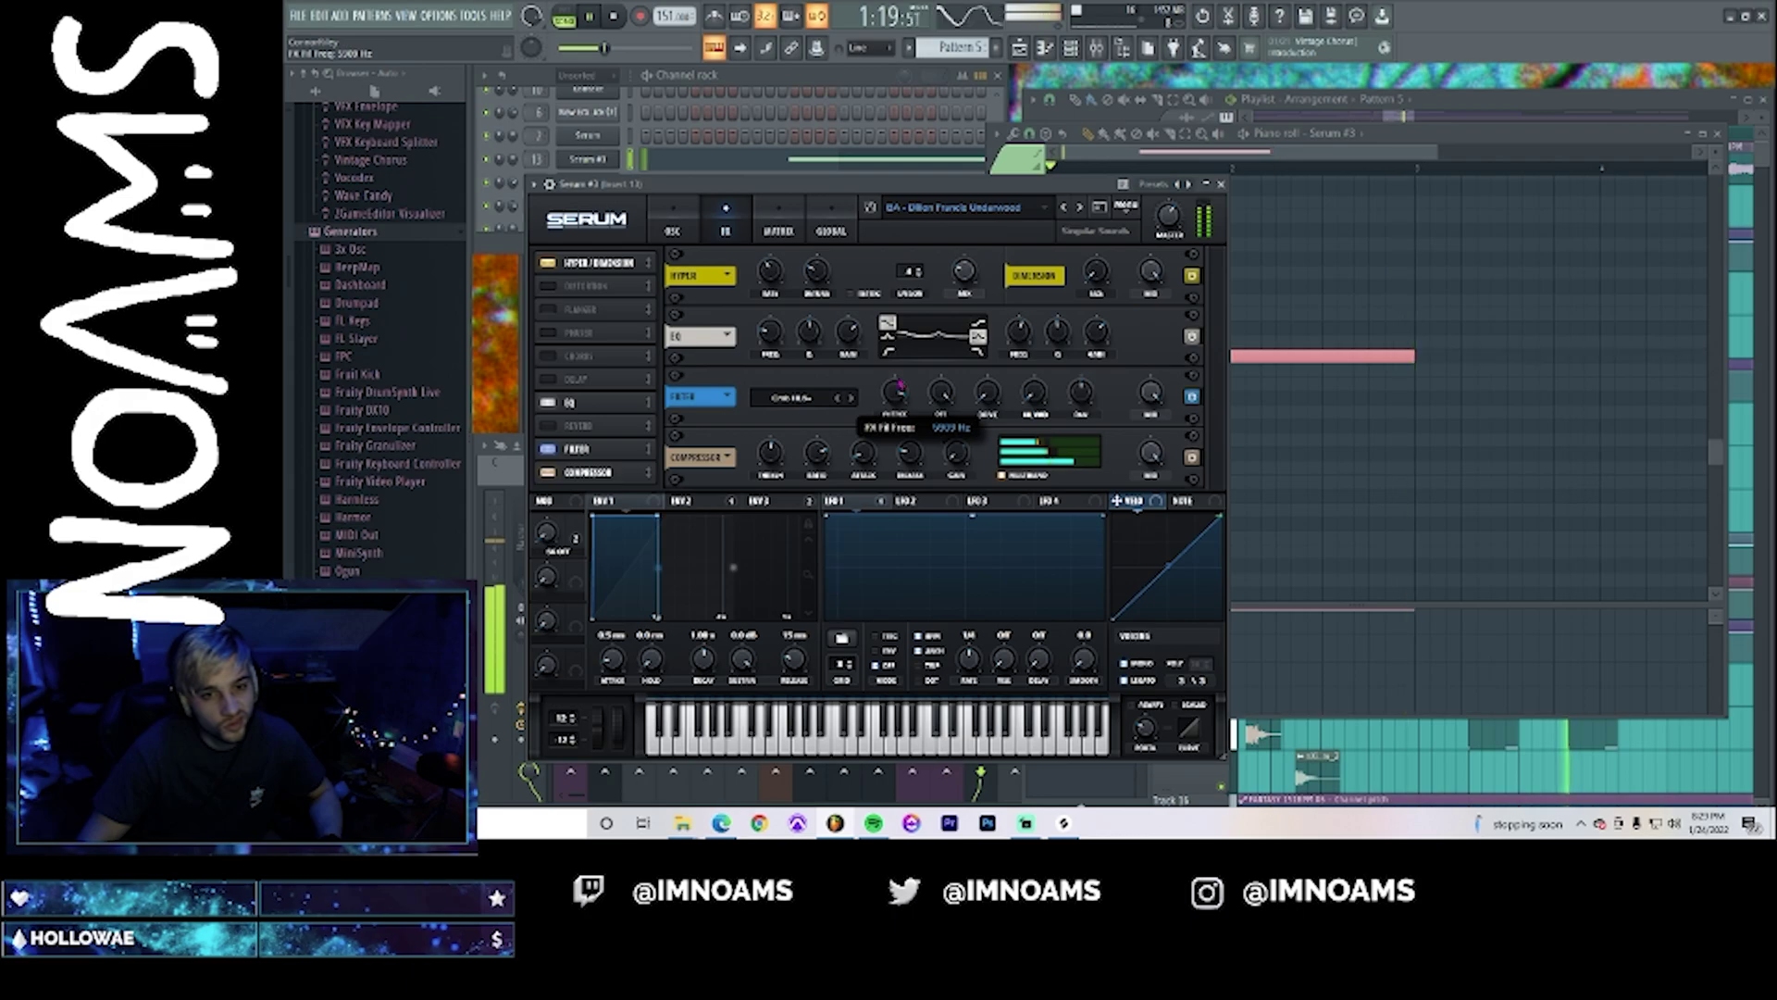
{"action": "key", "text": "space"}
- Route LFO 3 to FX Fil Freq in the modulation matrix with an amount of about 33
{"action": "left_click", "coordinate": [672, 231]}
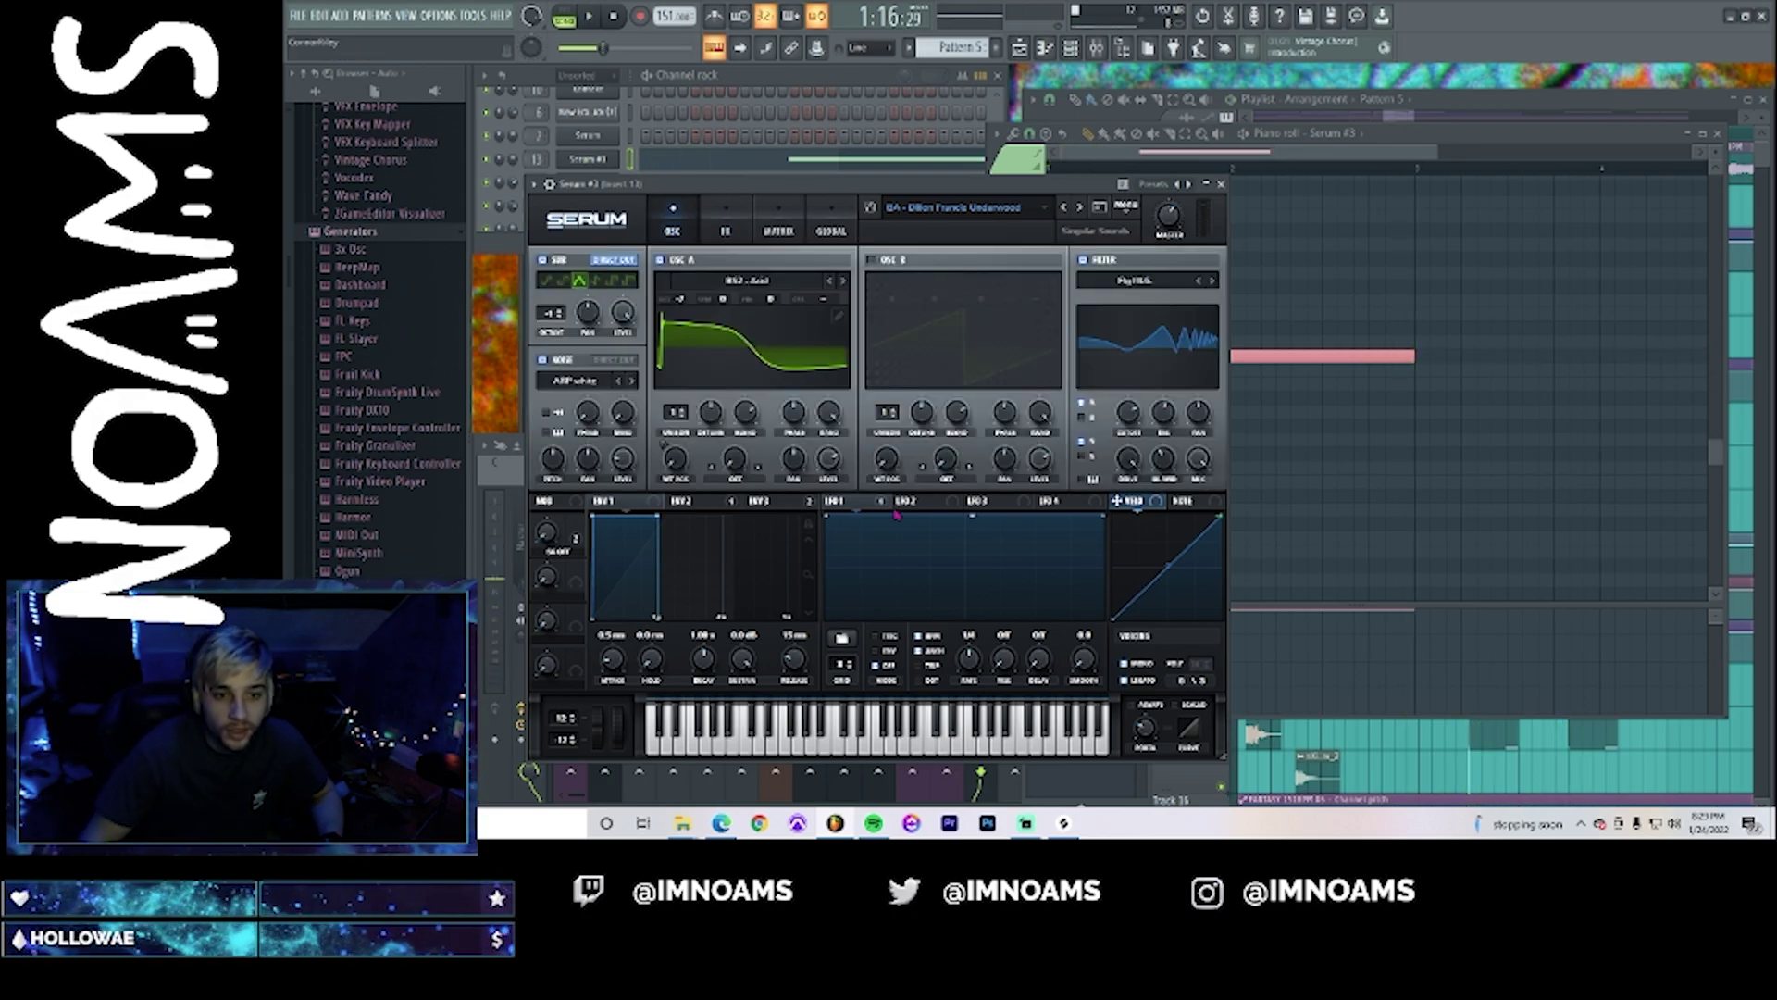
{"action": "left_click", "coordinate": [991, 501]}
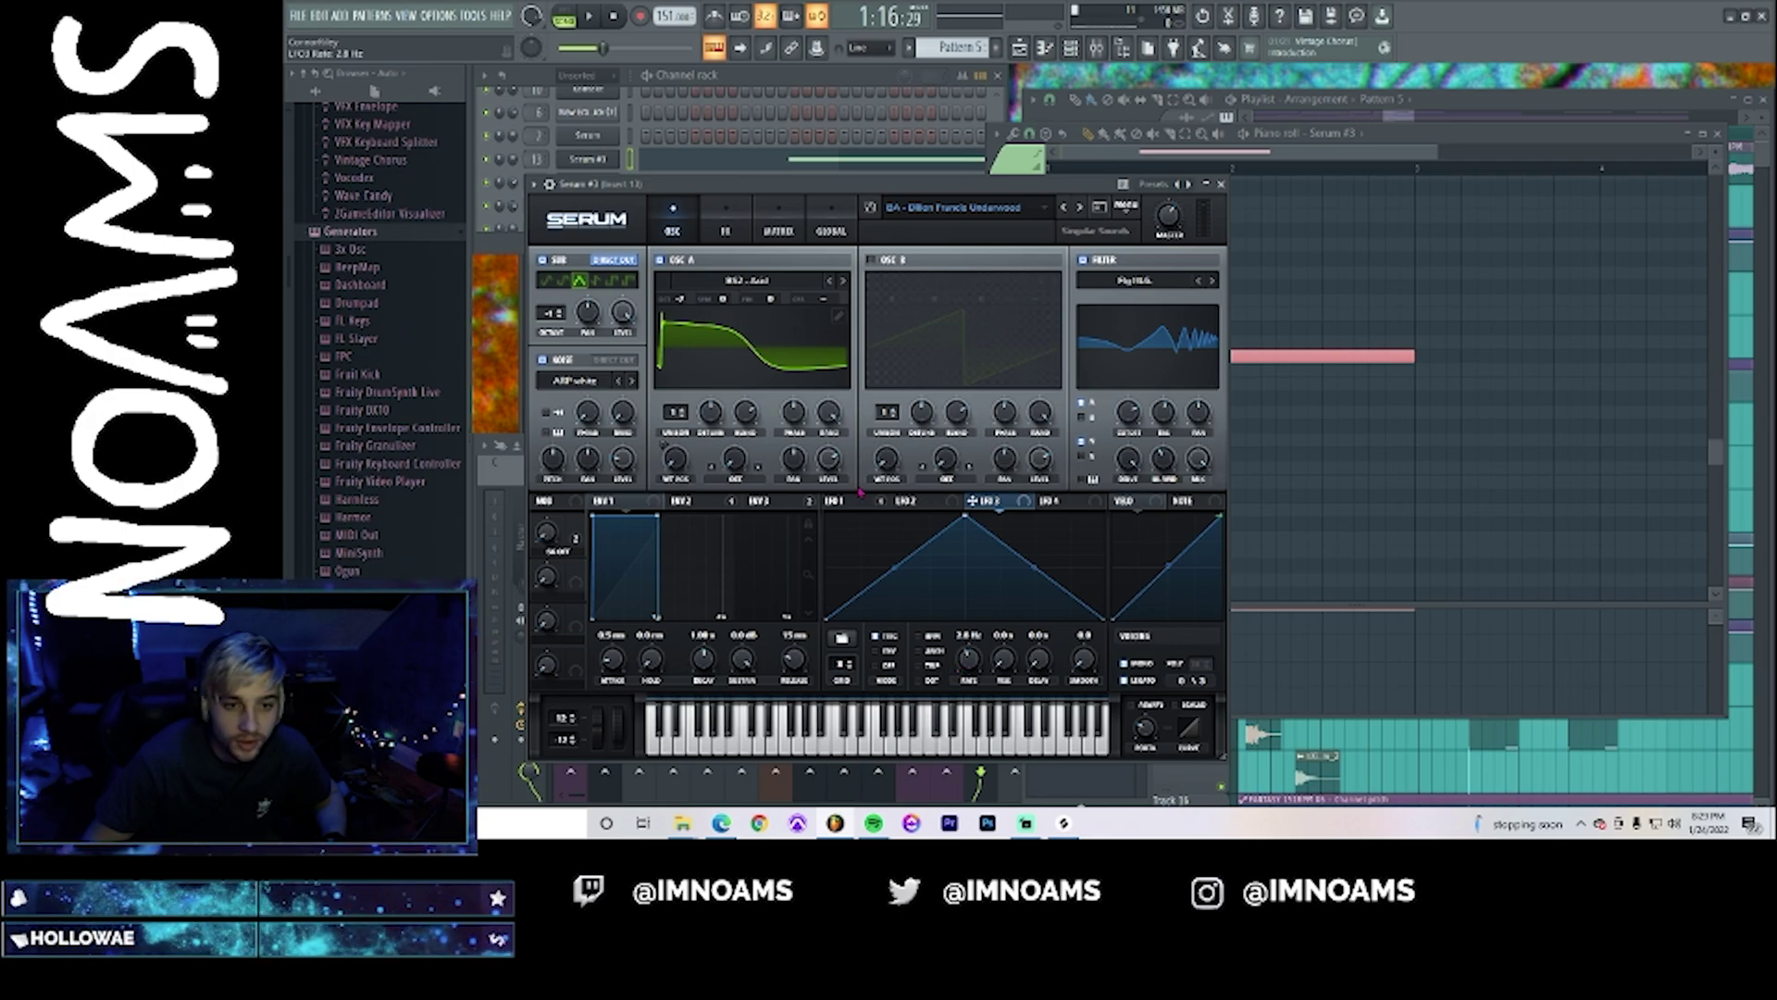
{"action": "left_click", "coordinate": [781, 222]}
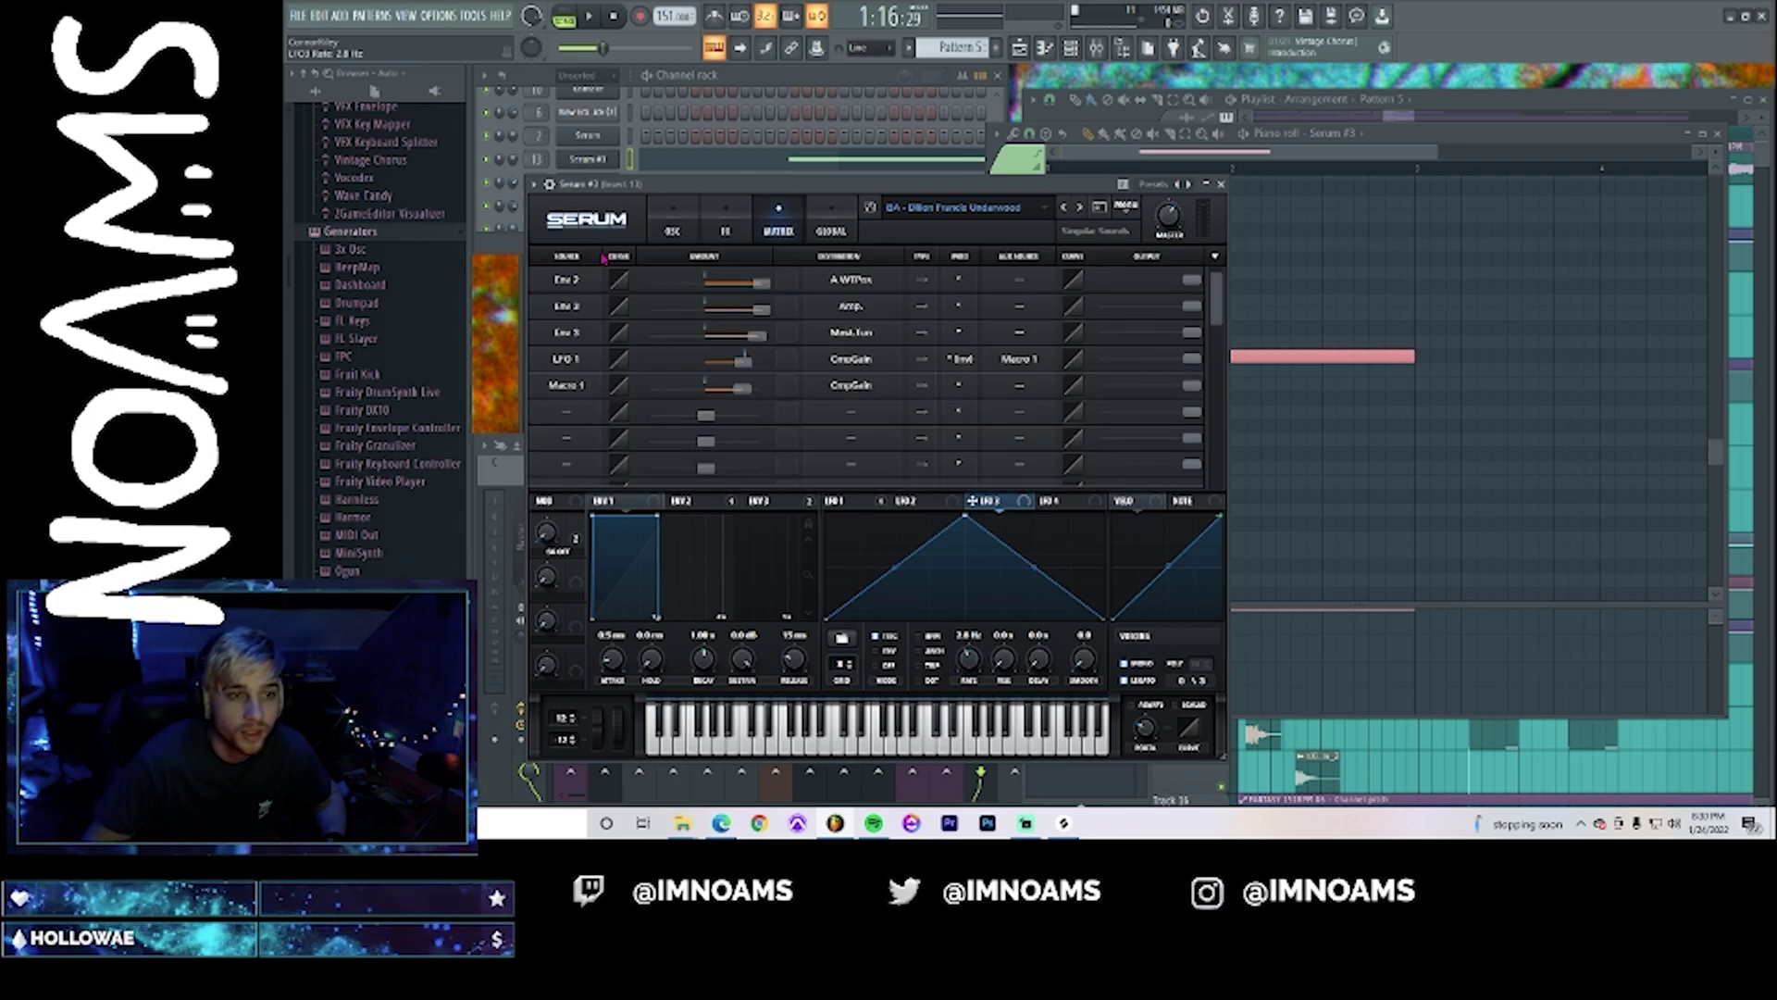
{"action": "left_click", "coordinate": [562, 408]}
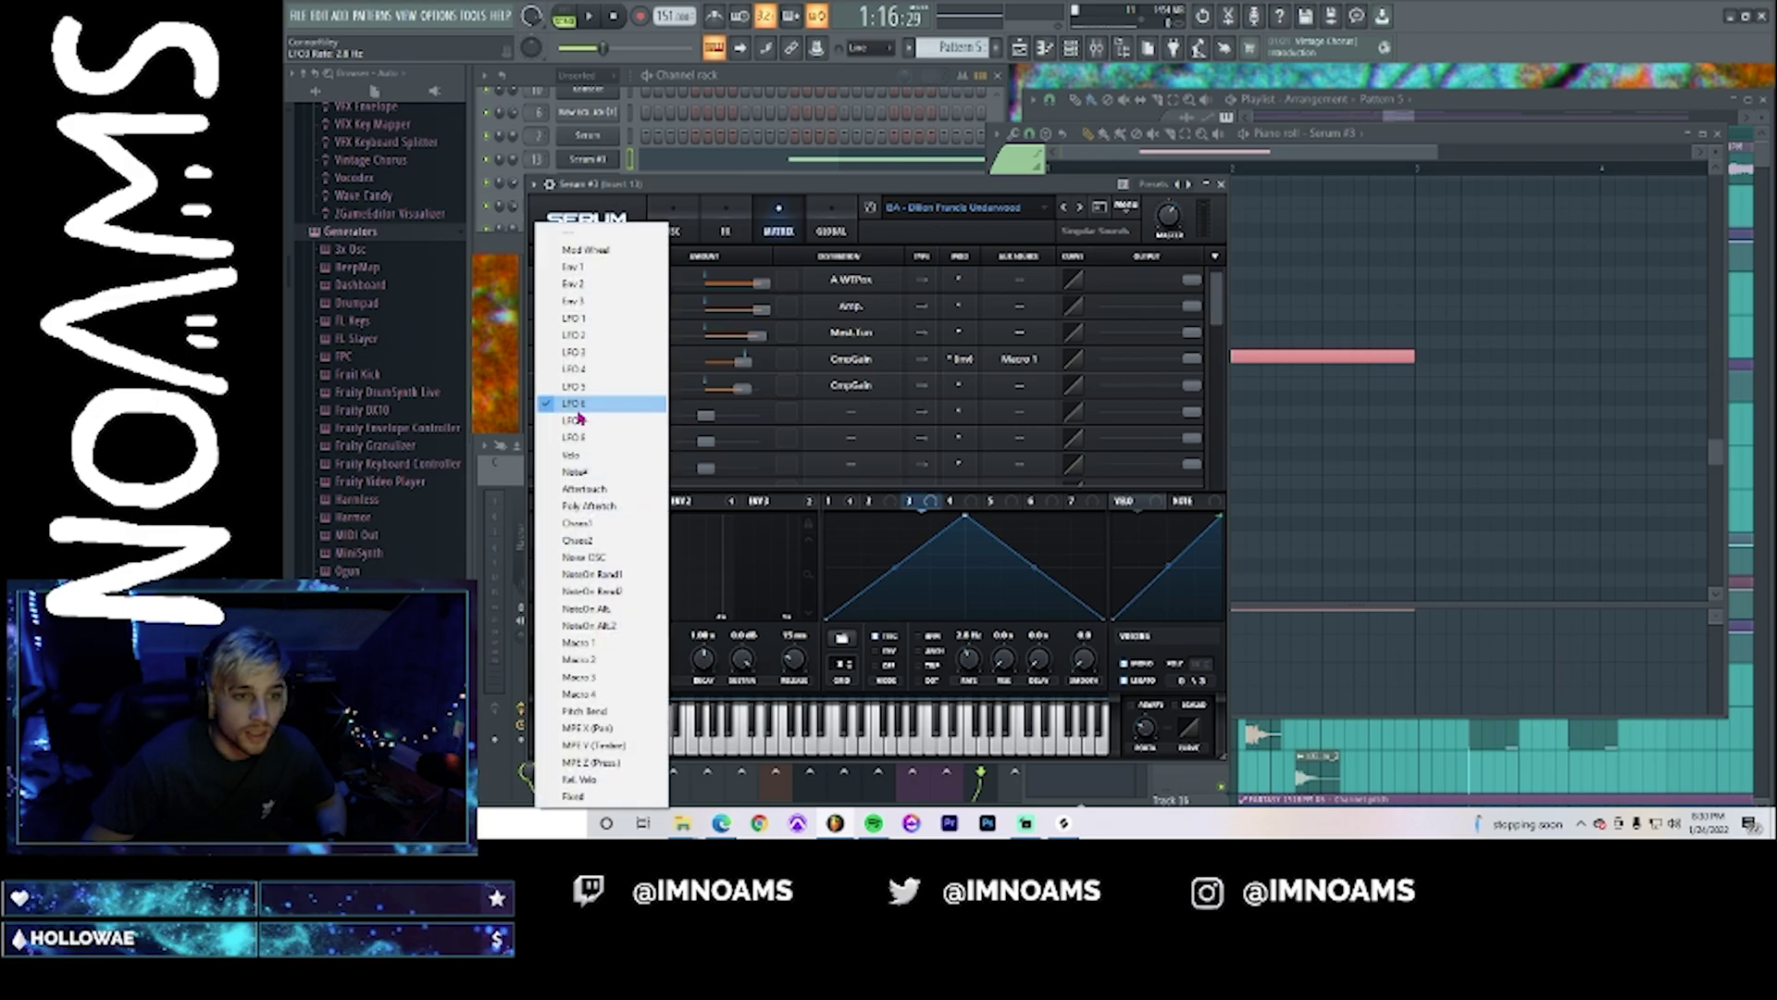
{"action": "left_click", "coordinate": [585, 353]}
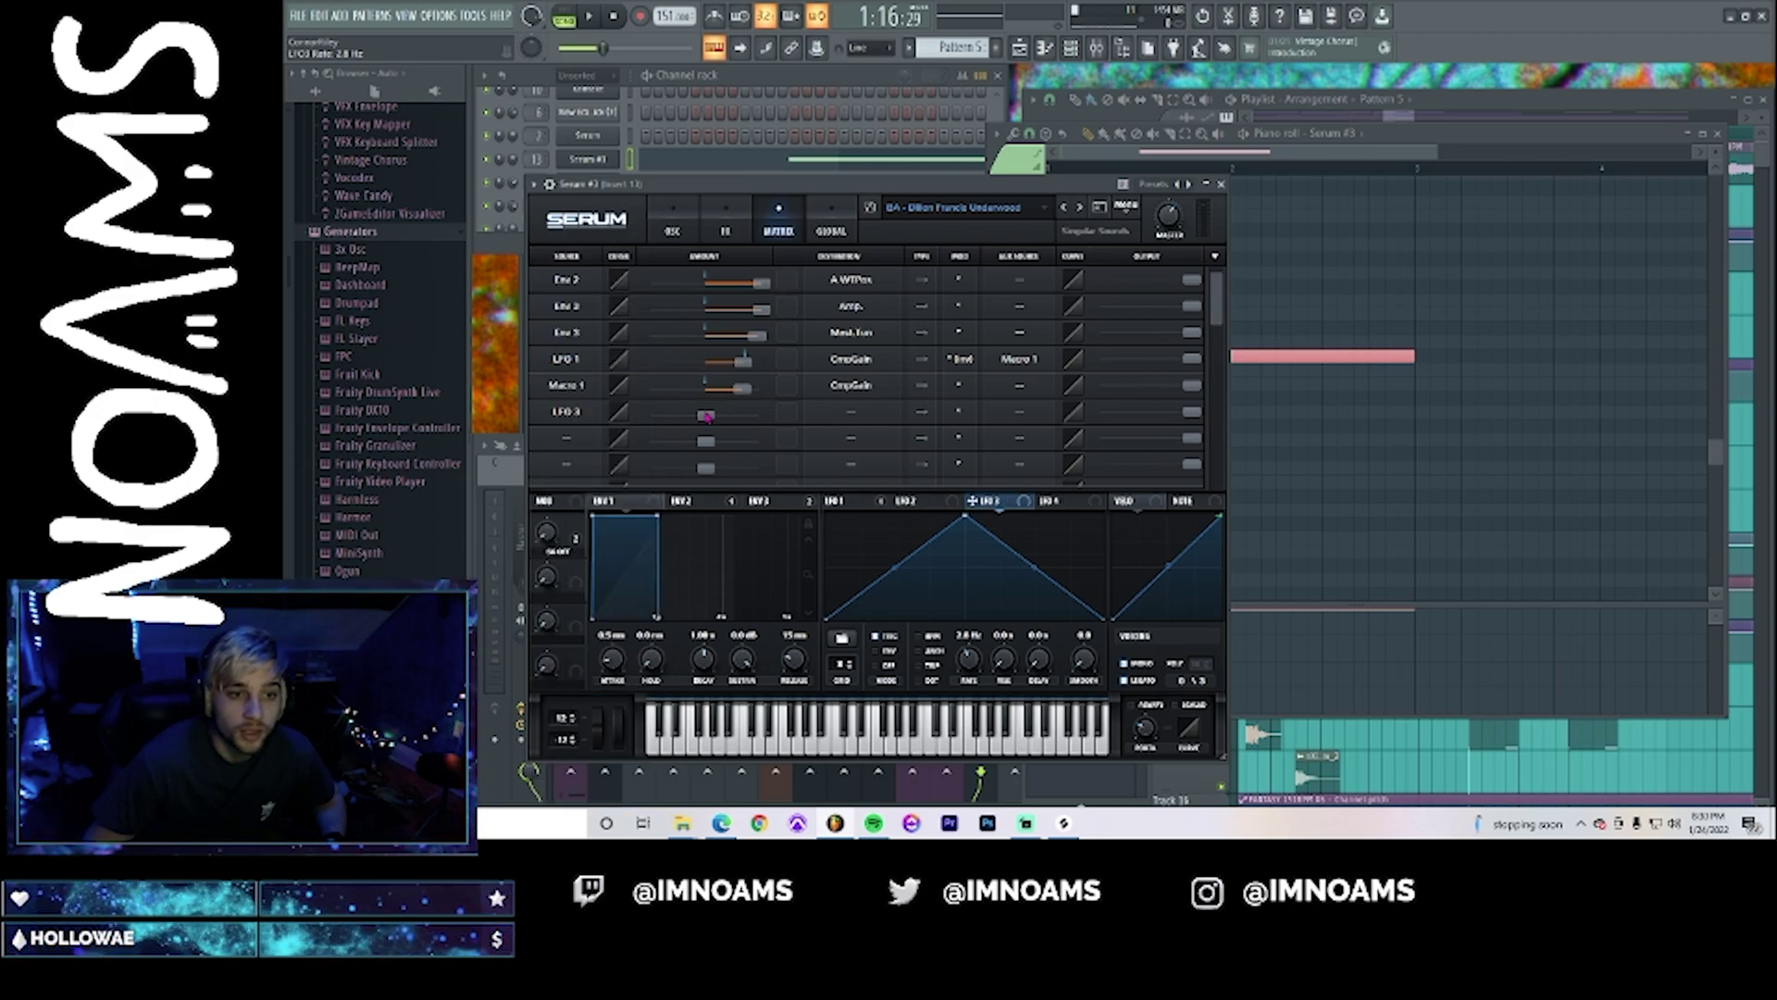
{"action": "left_click", "coordinate": [838, 413]}
{"action": "mouse_move", "coordinate": [866, 566]}
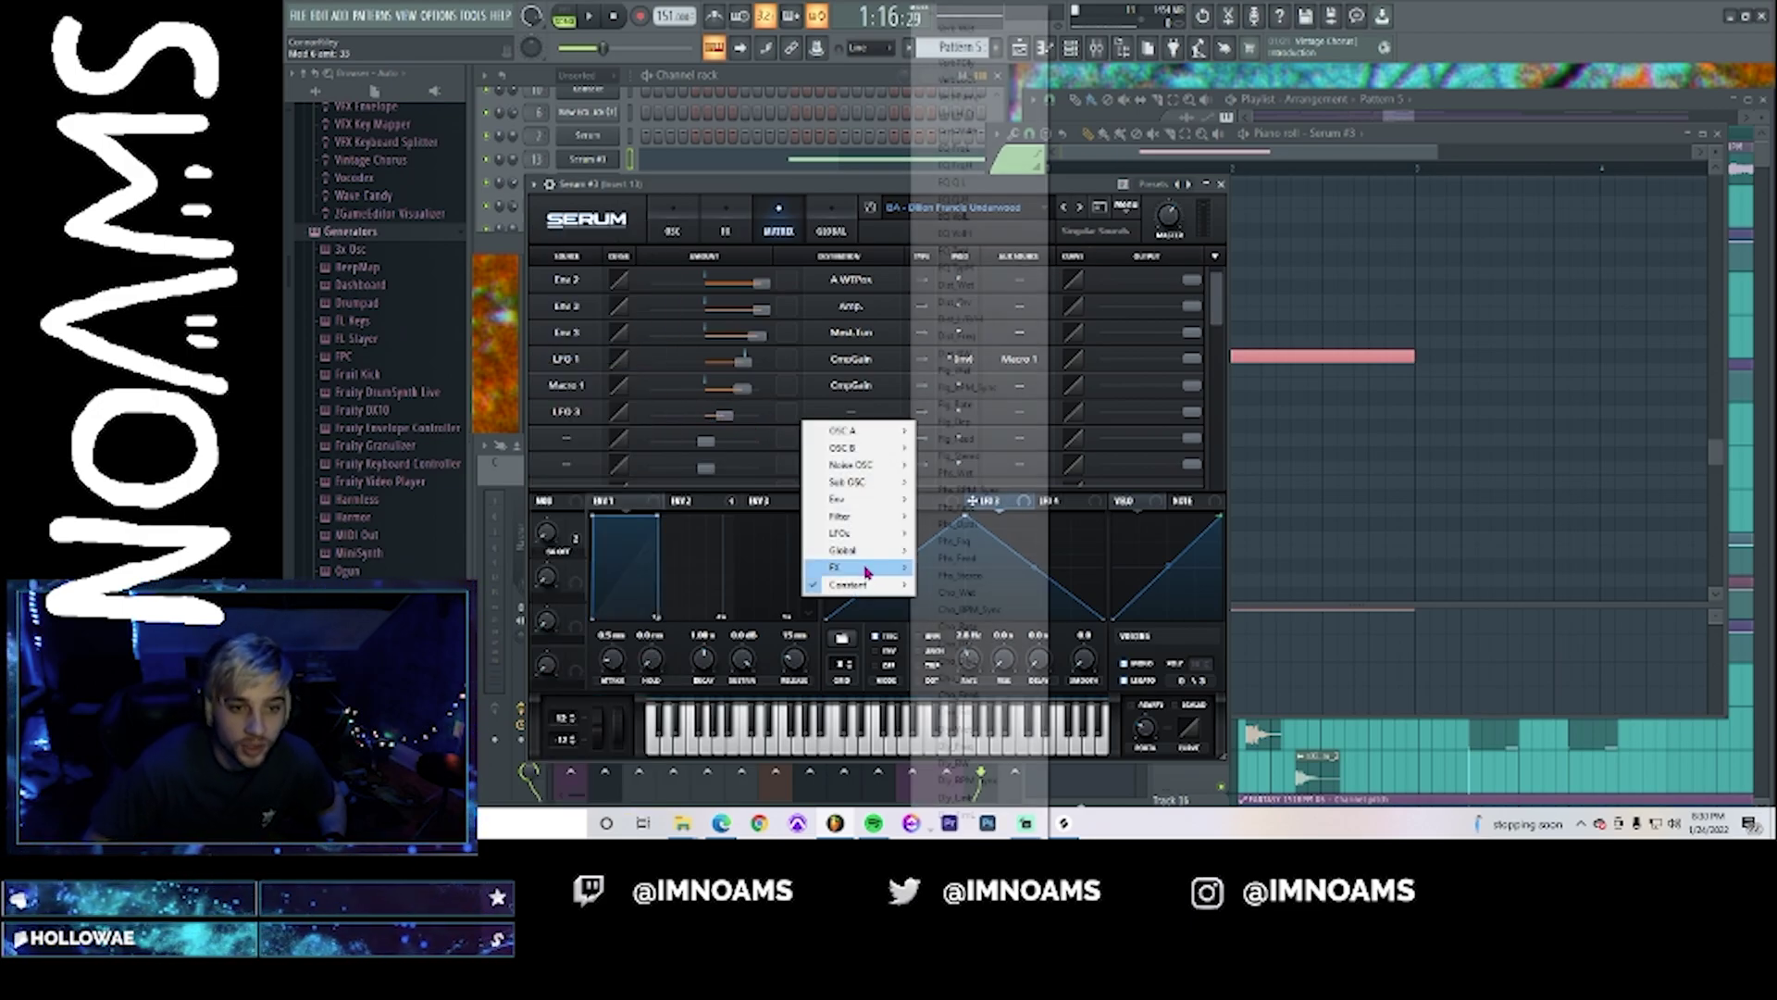
{"action": "mouse_move", "coordinate": [934, 836]}
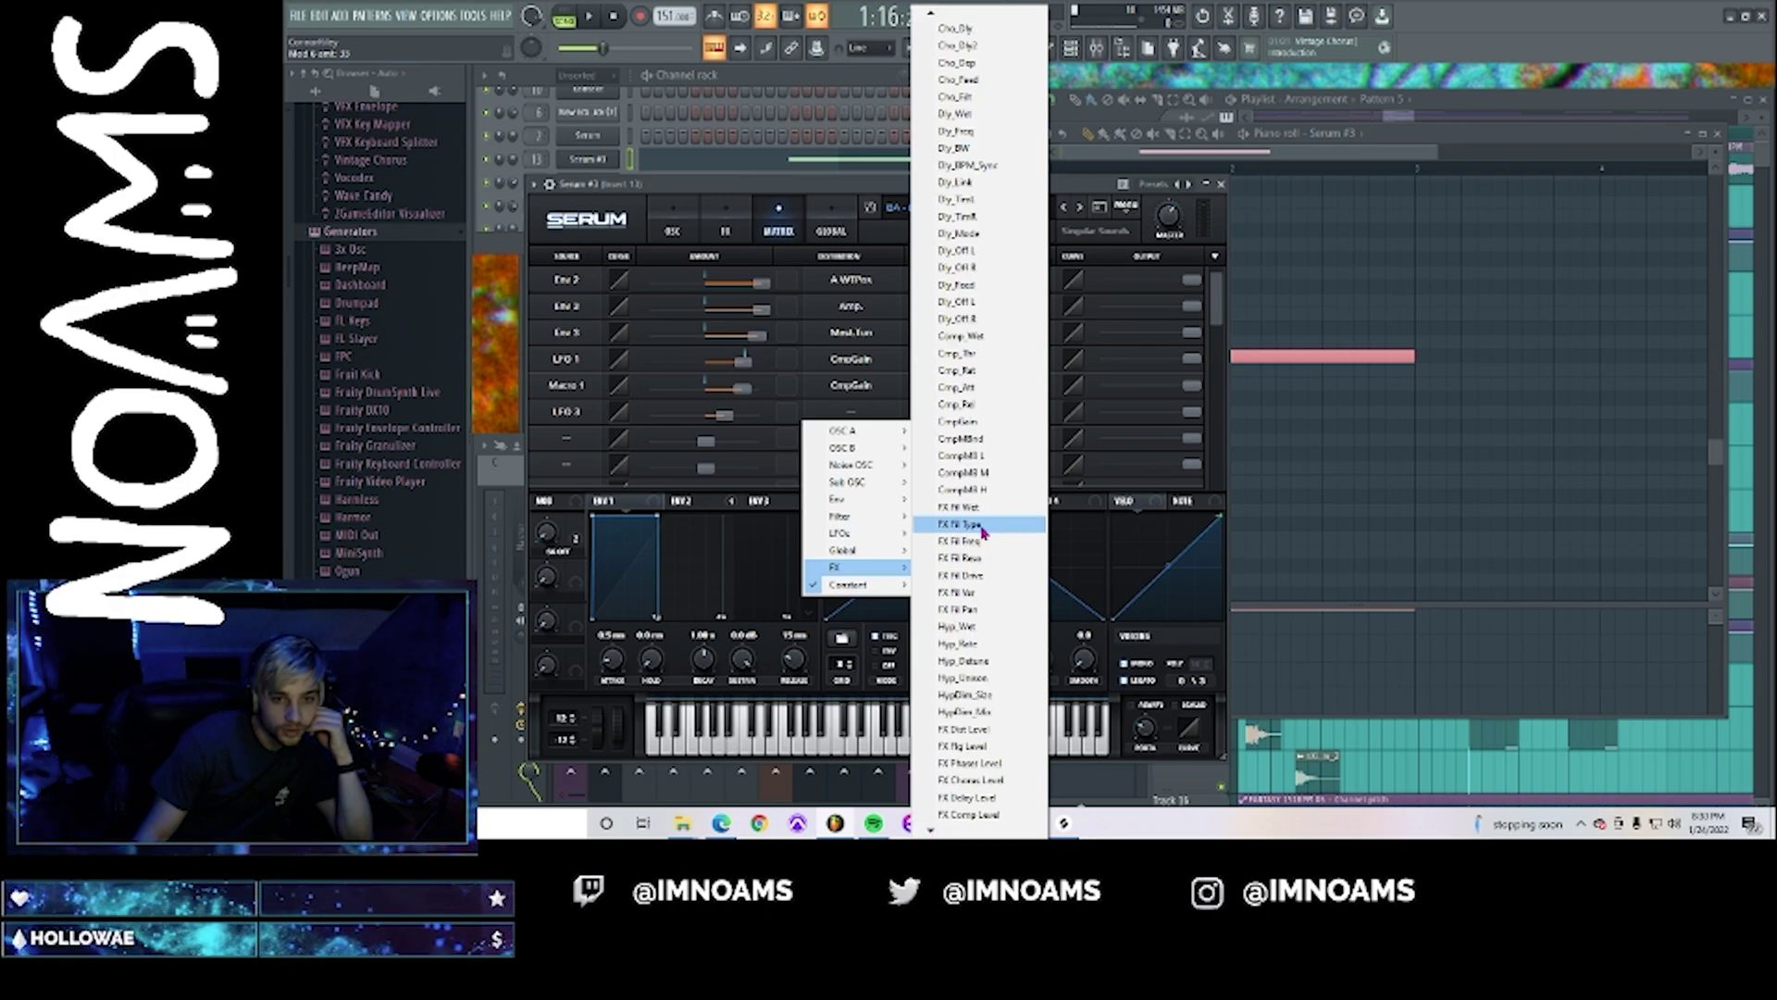
{"action": "left_click", "coordinate": [967, 553]}
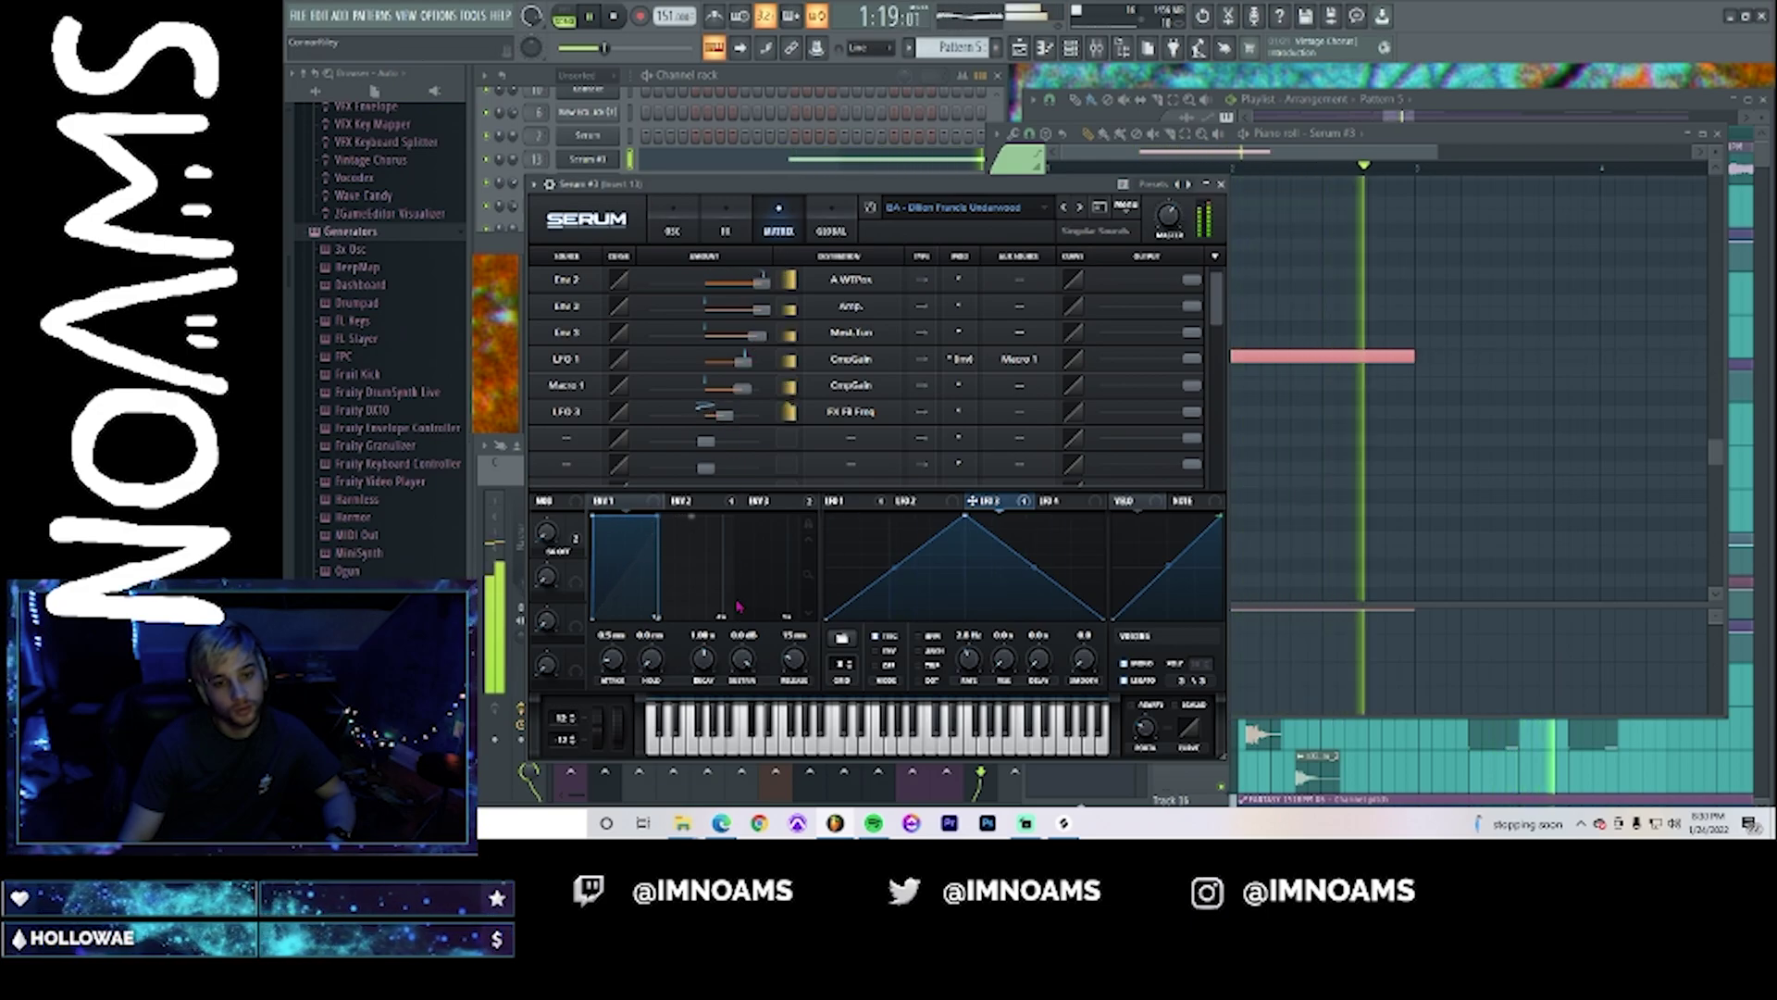
- Adjust the effects filter's drive and slow the LFO 3 rate to 0.009 Hz while auditioning the note
{"action": "left_click_drag", "start_coordinate": [971, 658], "coordinate": [973, 667]}
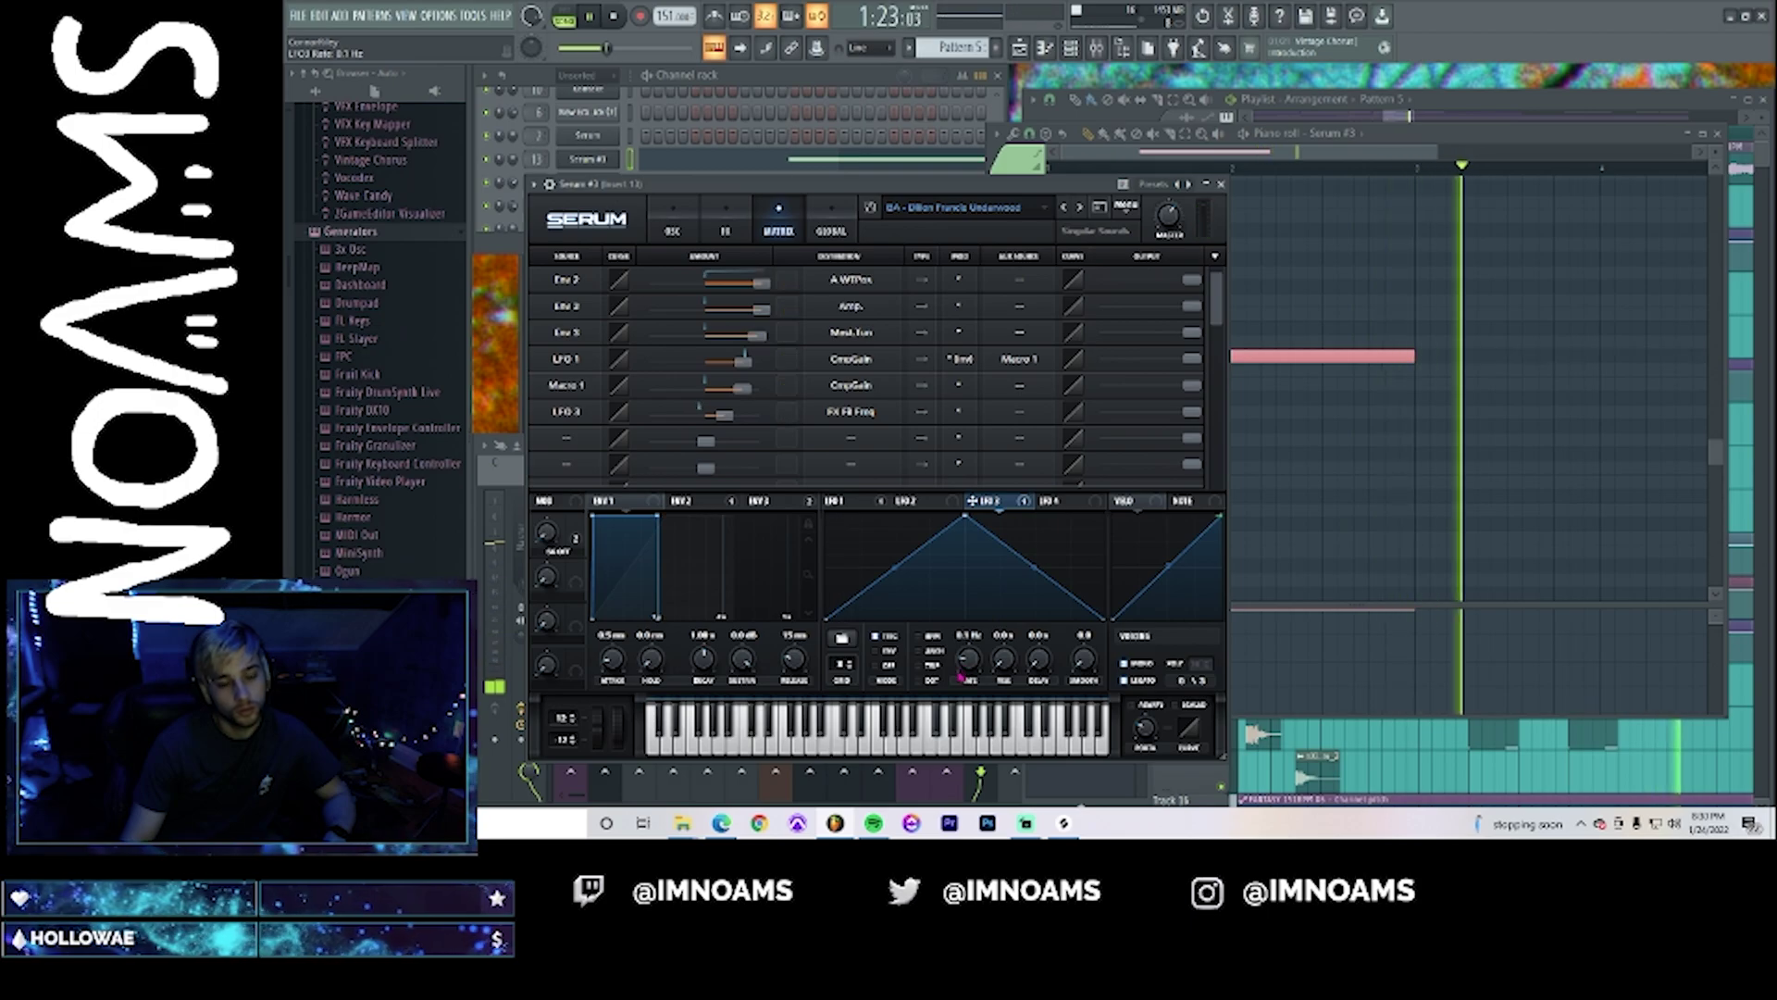
{"action": "key", "text": "space"}
{"action": "left_click", "coordinate": [673, 222]}
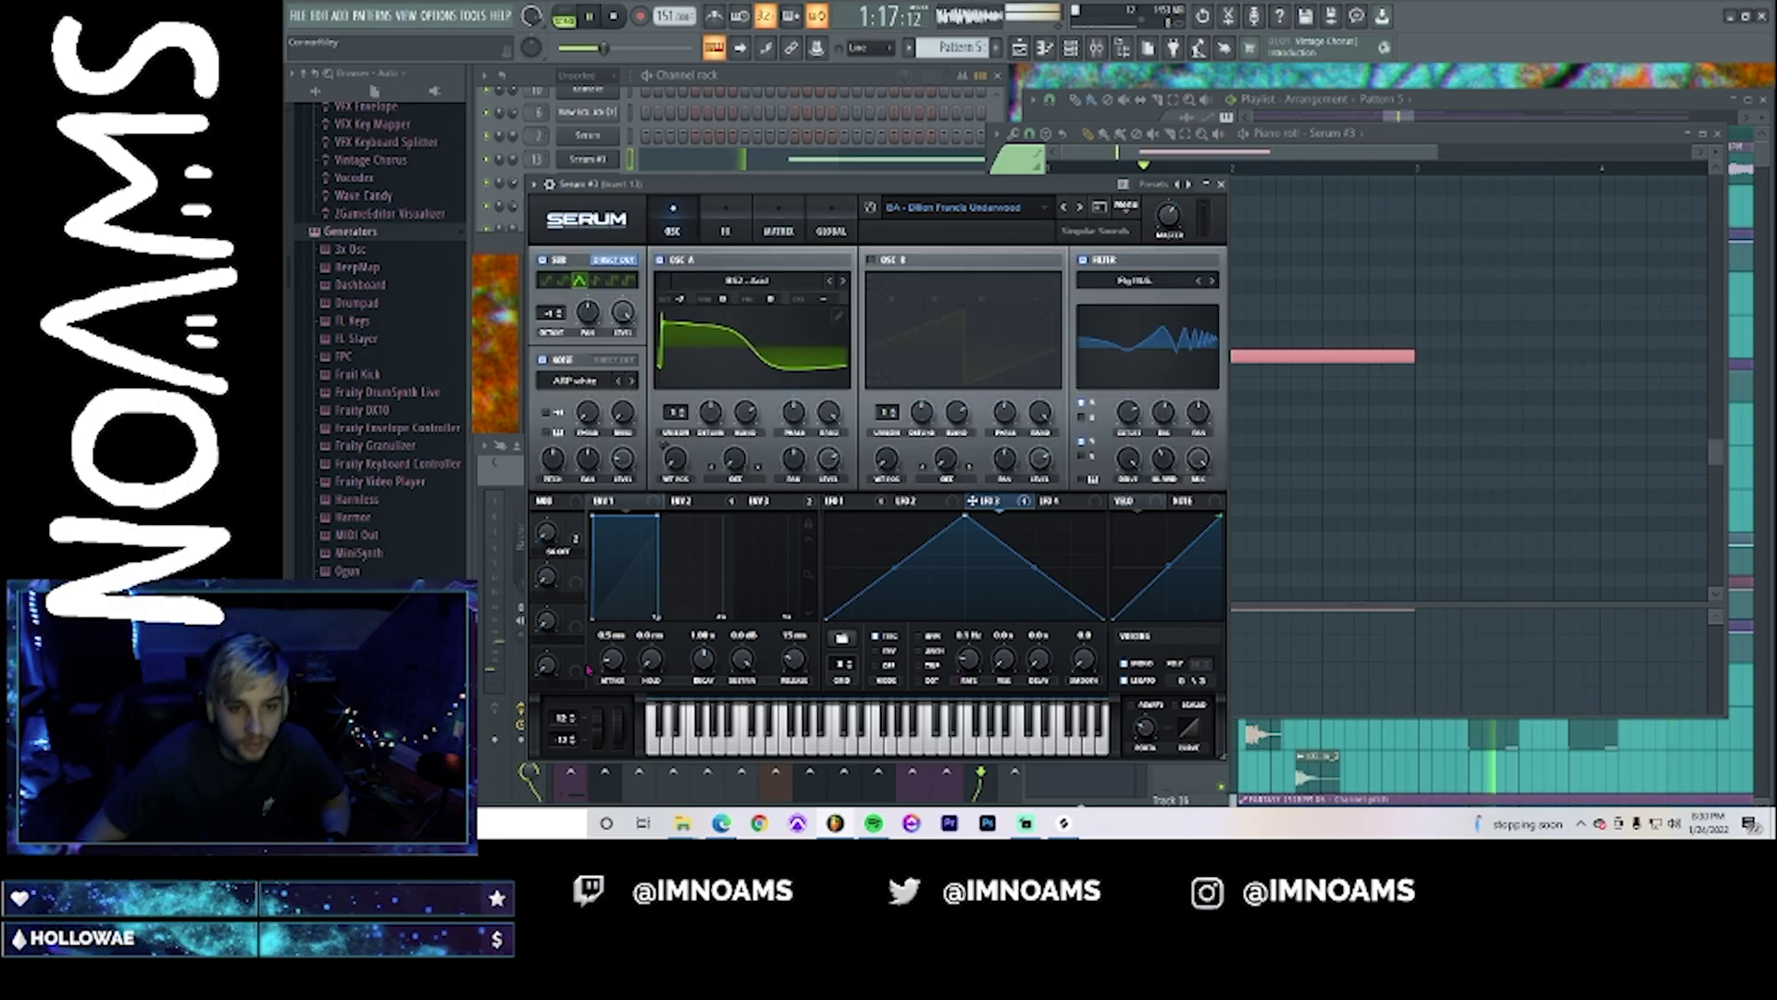
{"action": "left_click", "coordinate": [725, 222]}
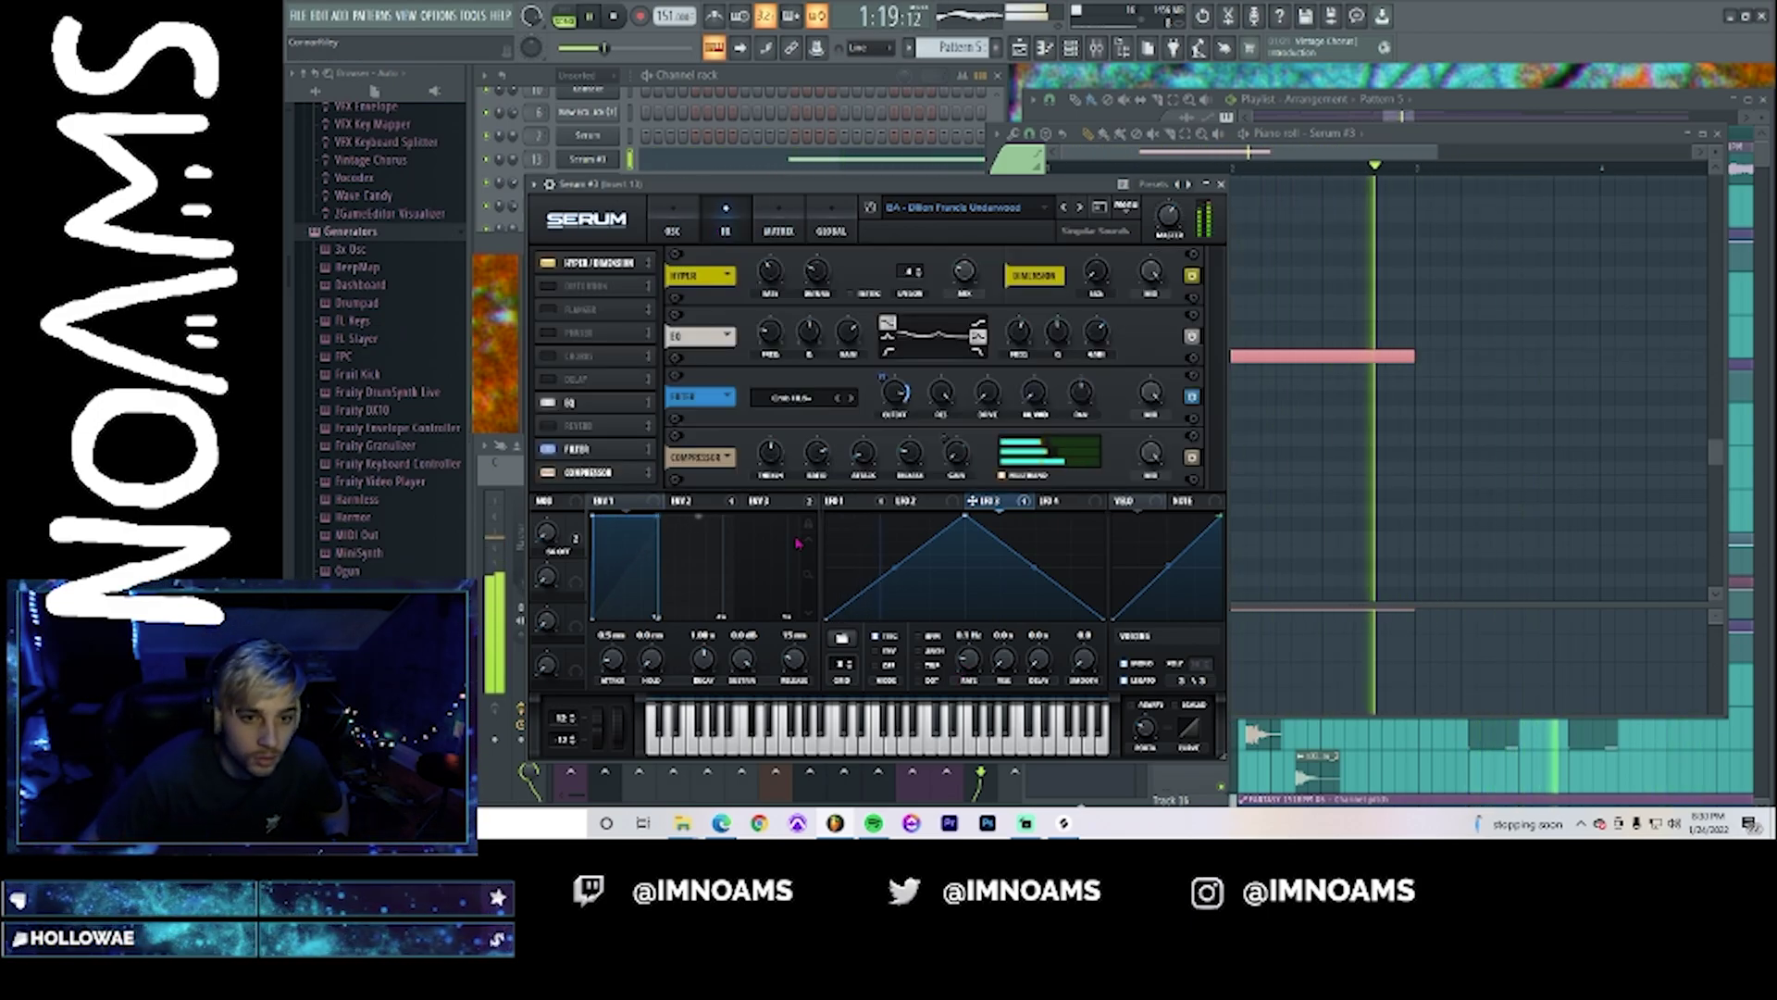
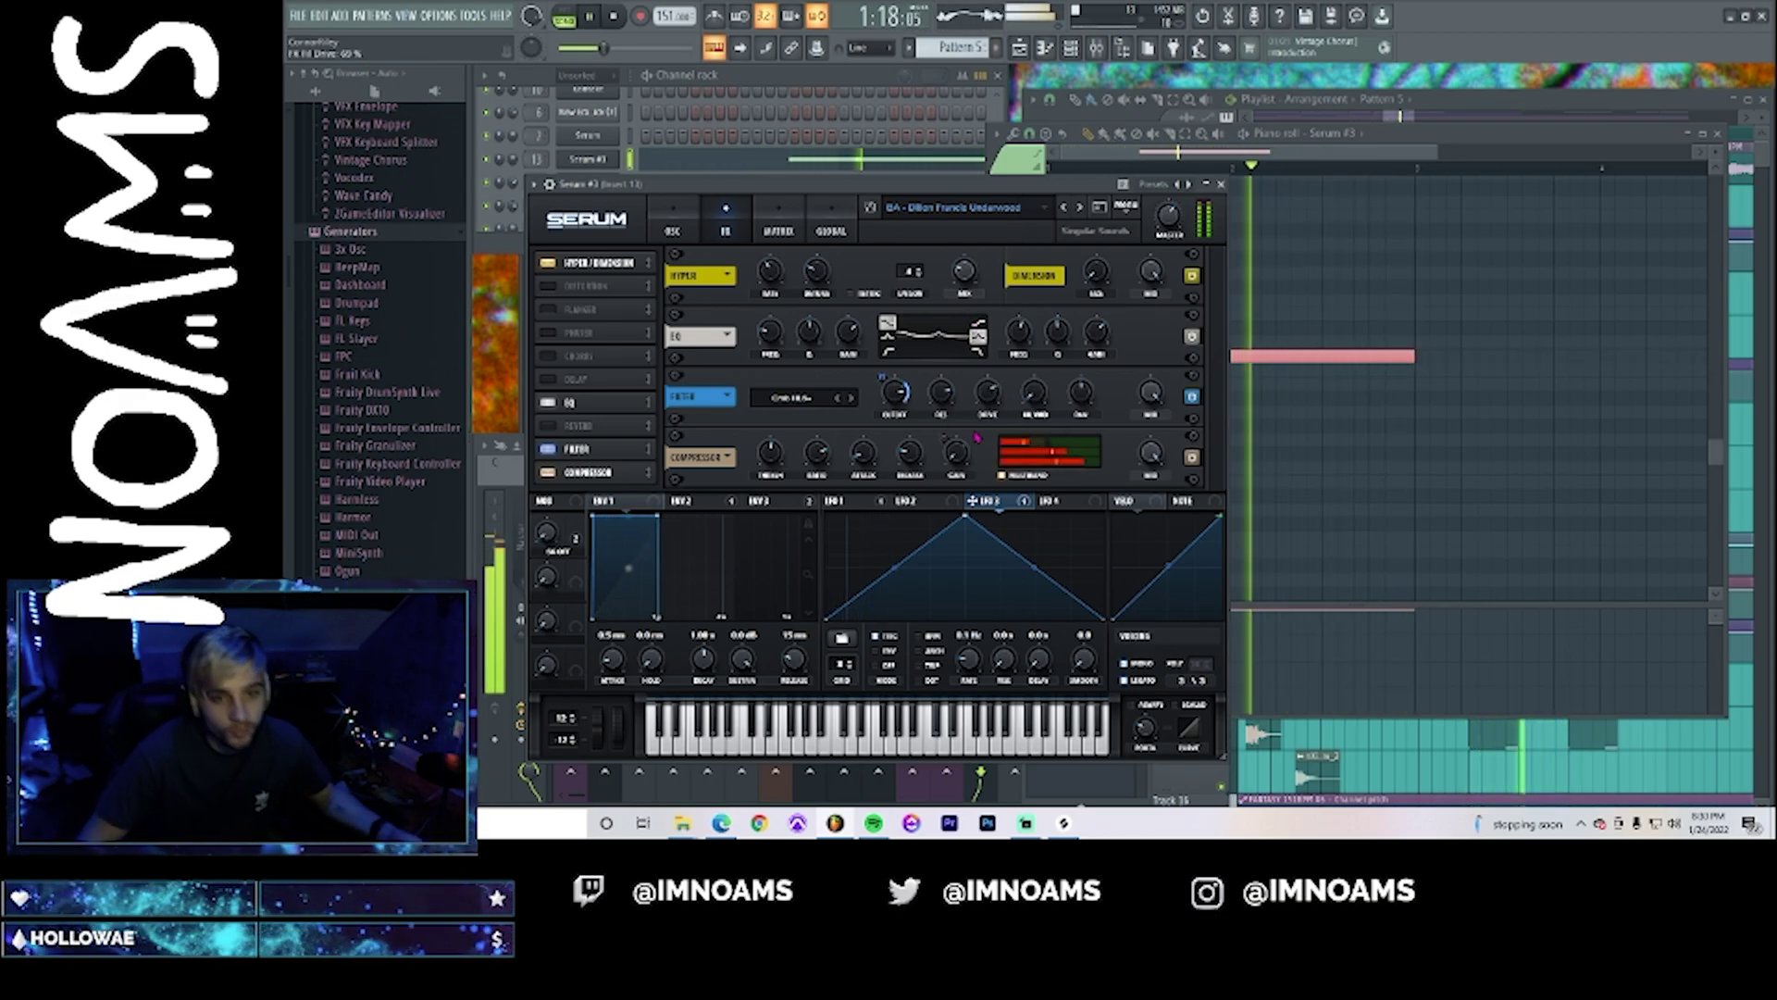
{"action": "left_click_drag", "start_coordinate": [988, 392], "coordinate": [986, 423]}
{"action": "left_click", "coordinate": [1111, 153]}
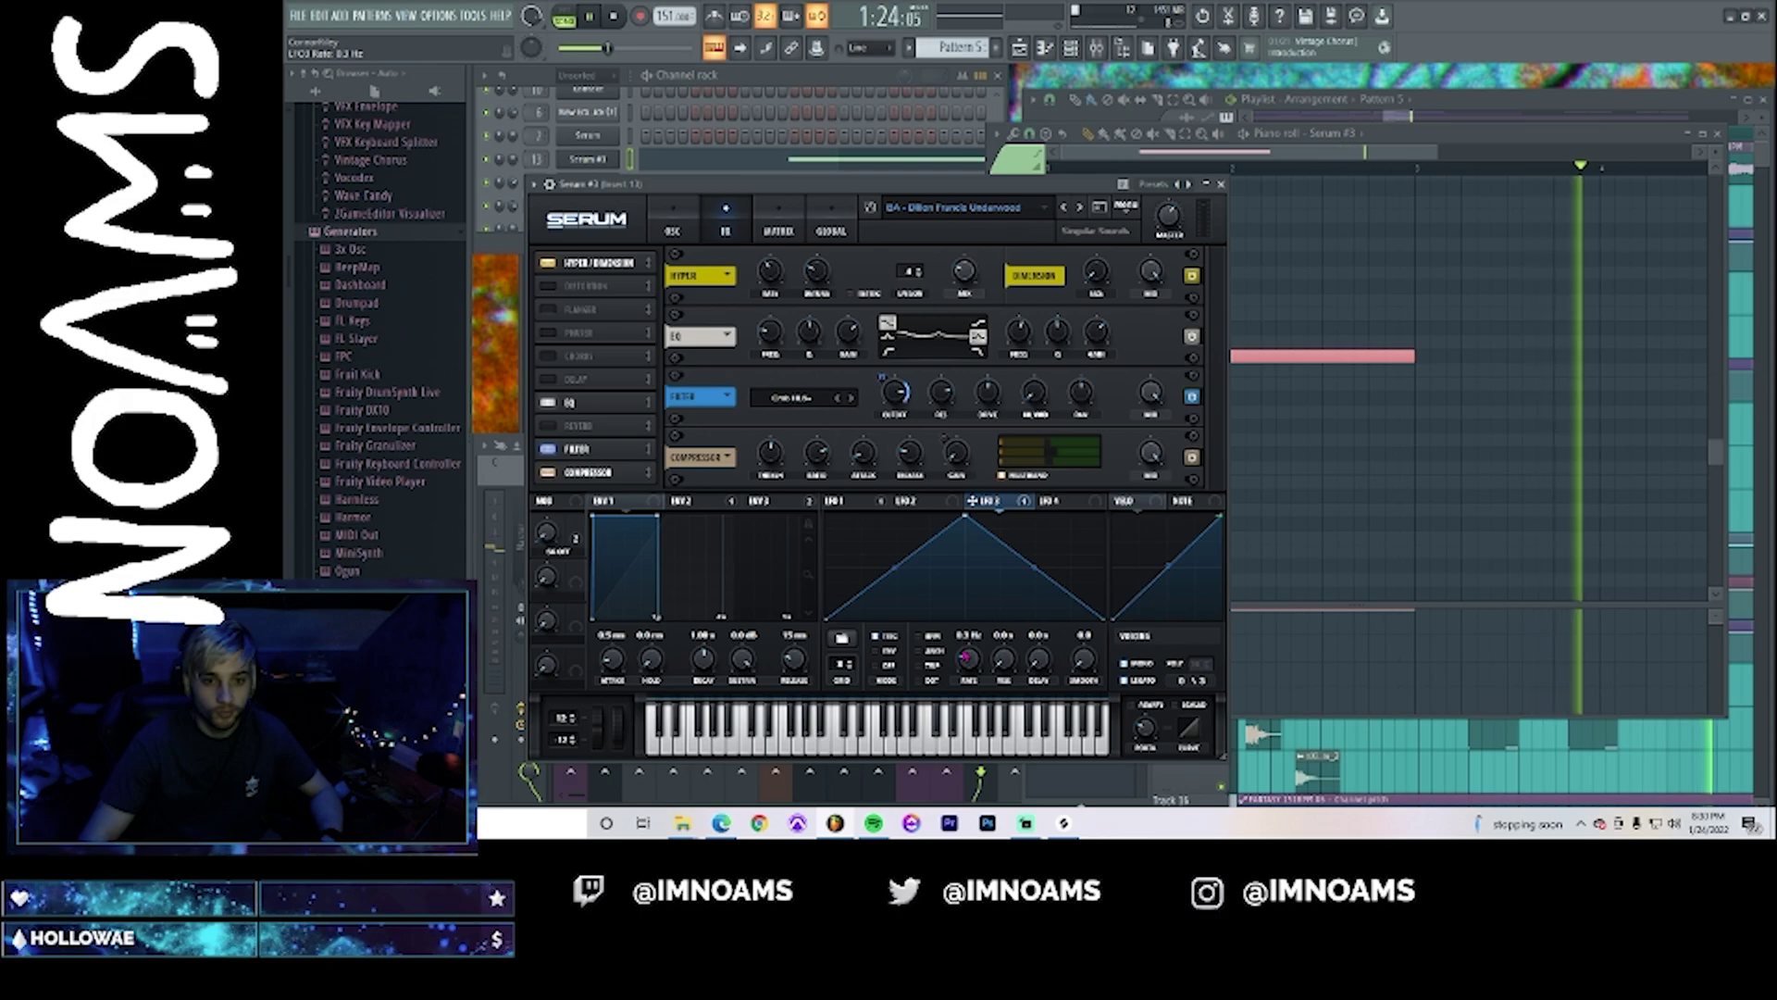
{"action": "key", "text": "space"}
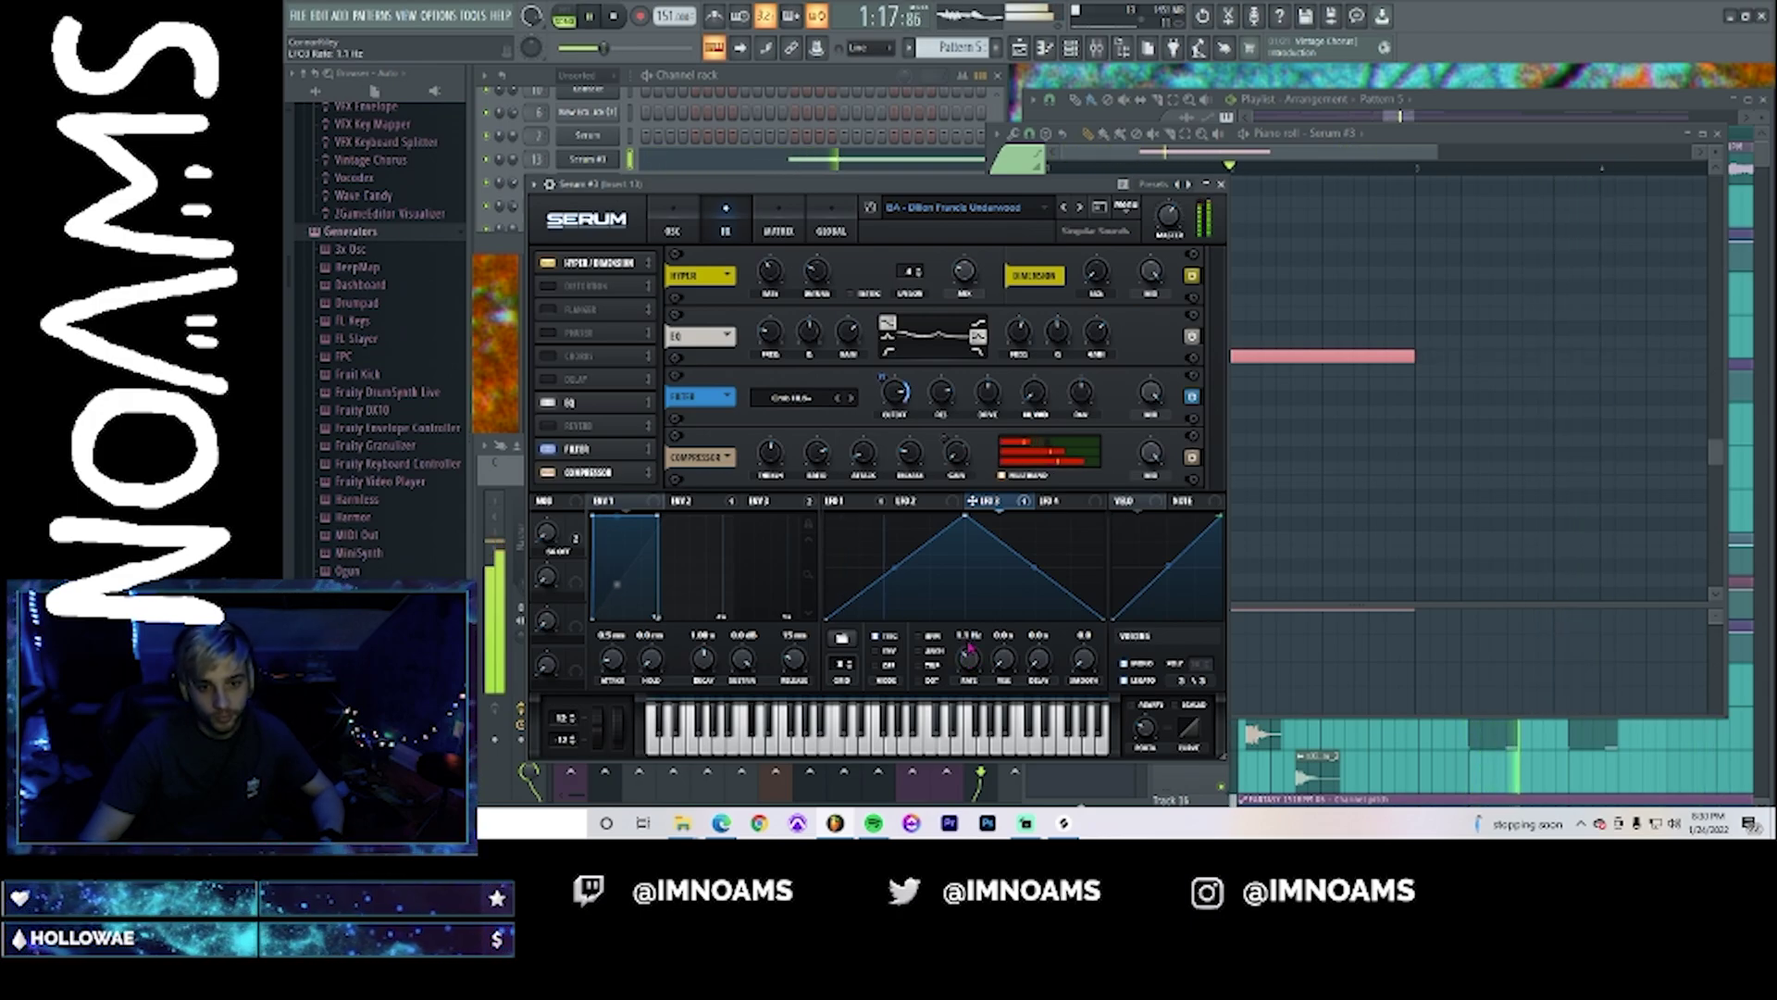
{"action": "mouse_move", "coordinate": [969, 665]}
{"action": "left_mouse_down"}
{"action": "mouse_move", "coordinate": [986, 597]}
{"action": "mouse_move", "coordinate": [969, 685]}
{"action": "left_mouse_up"}
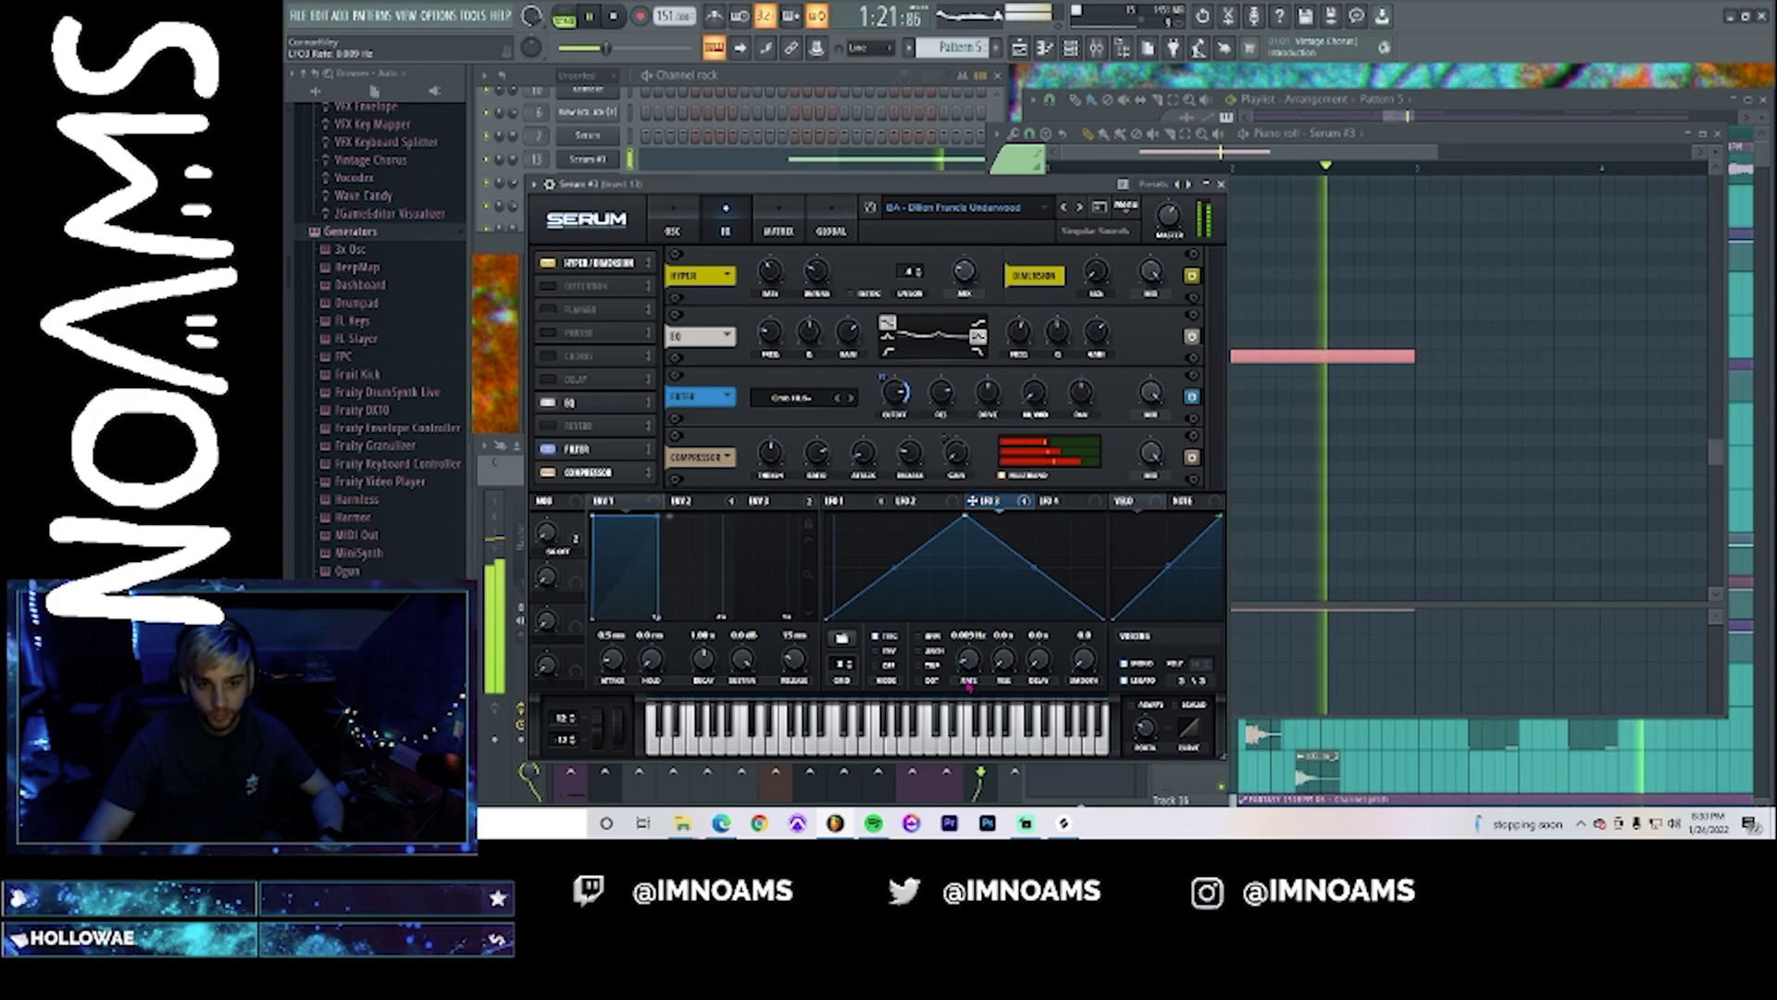
{"action": "key", "text": "space"}
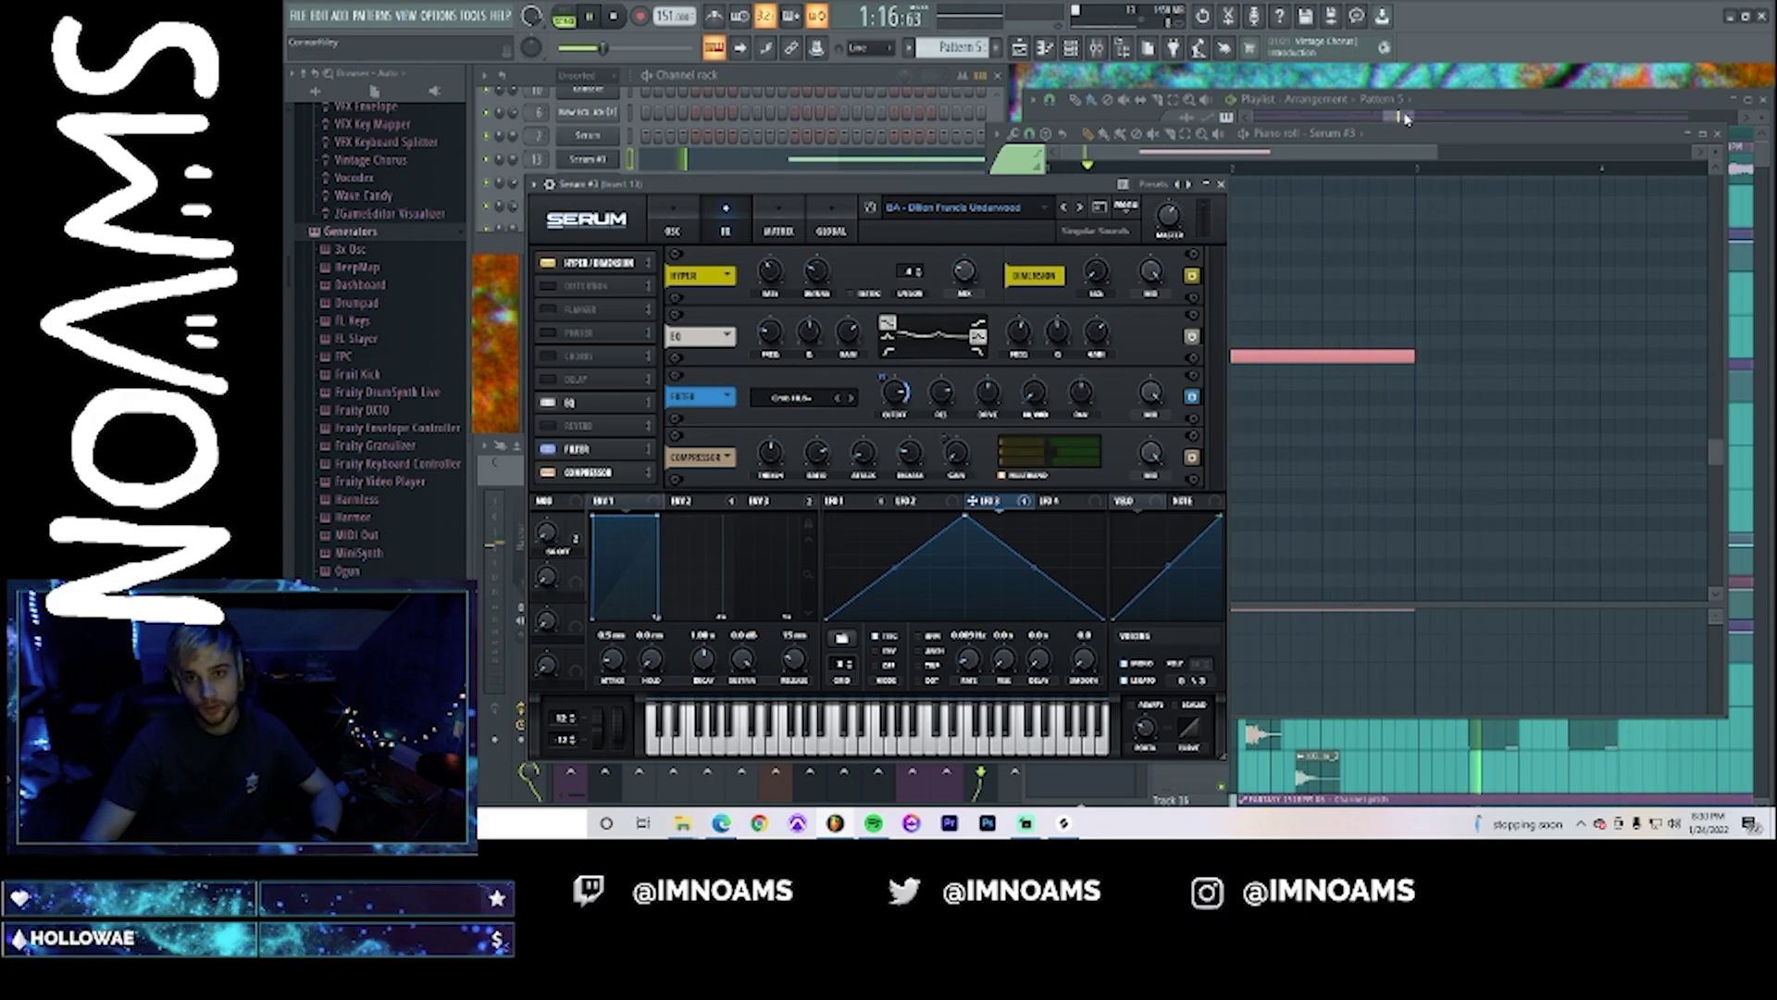
- Play the start of the drop with the playlist and mixer in view to check the Serum #3 bass
{"action": "left_click", "coordinate": [1405, 119]}
{"action": "key", "text": "F9"}
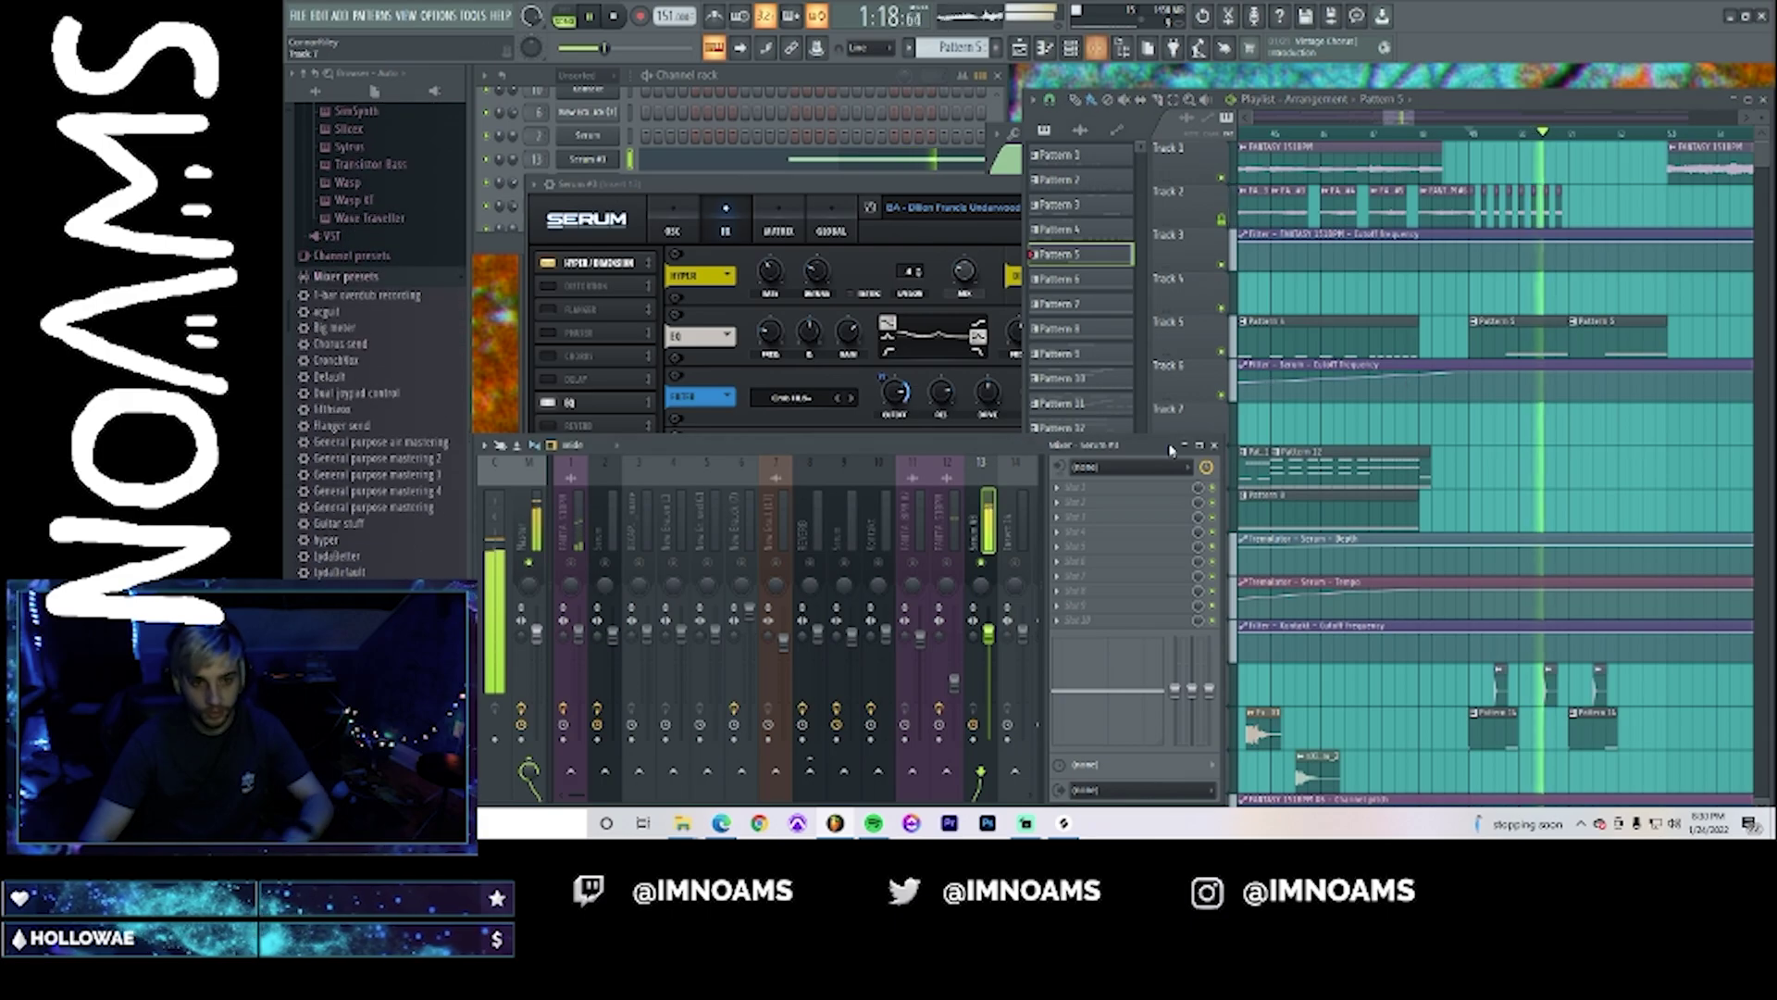
{"action": "key", "text": "space"}
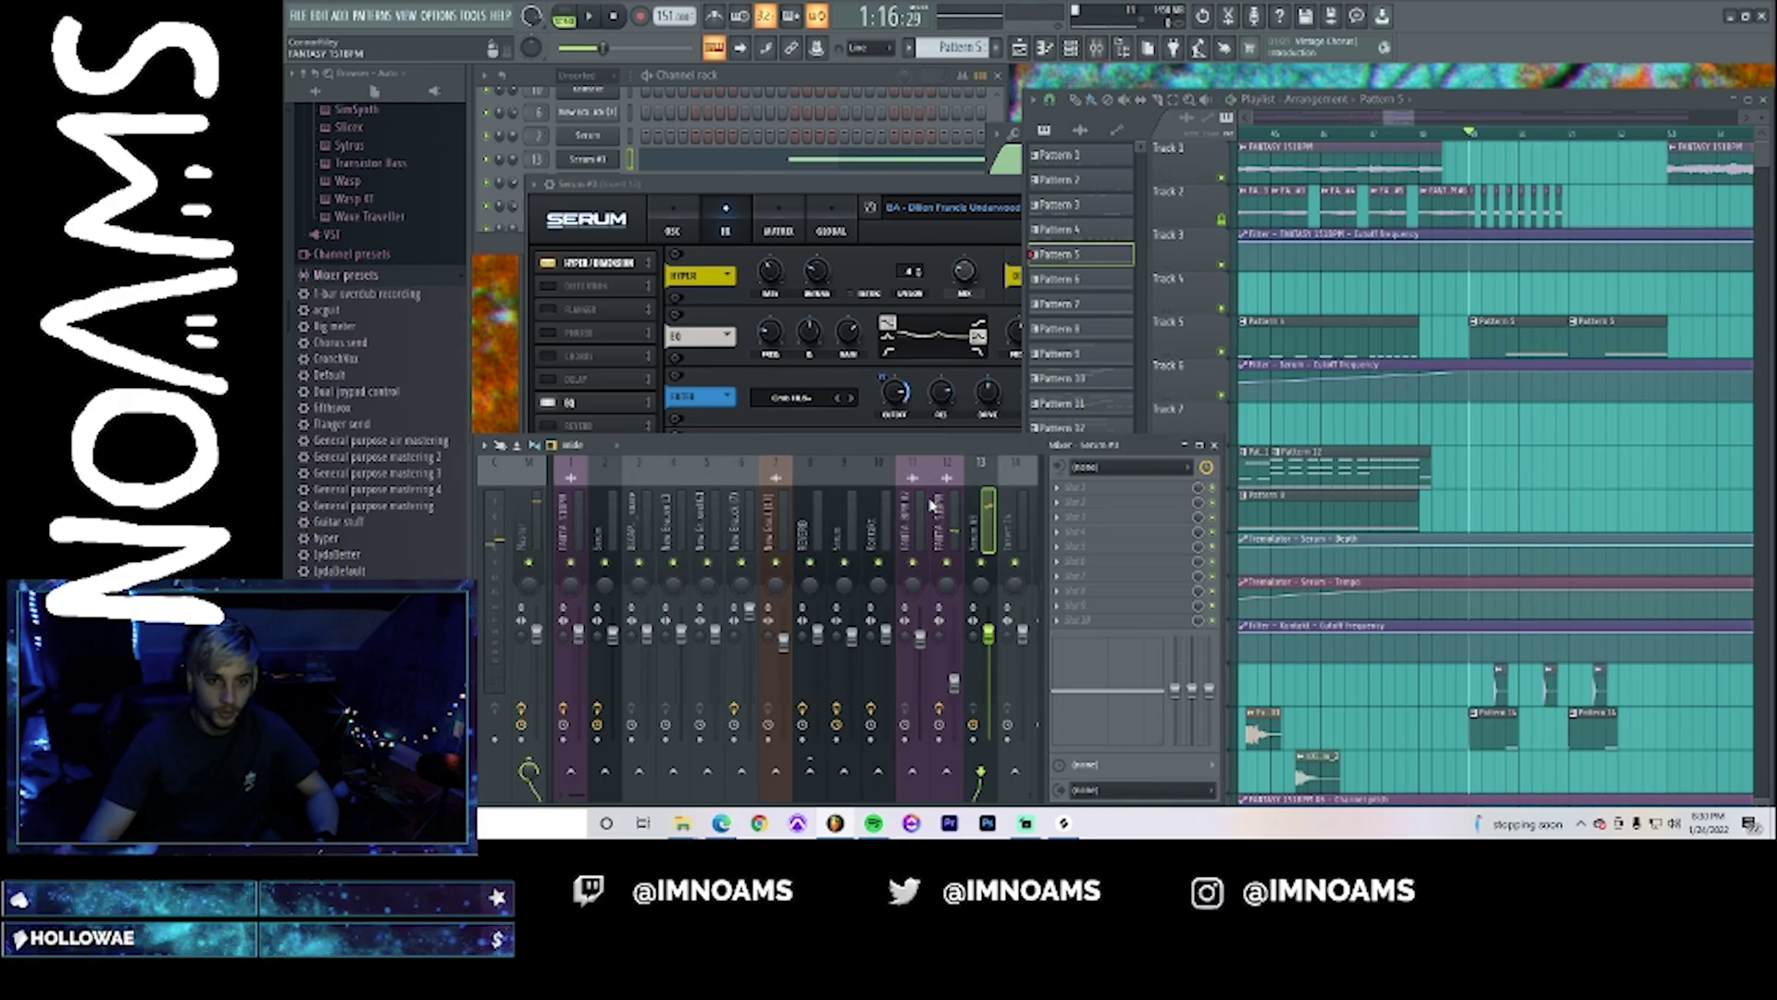
- Create a new pattern and clone the Serum #2 channel
{"action": "left_click", "coordinate": [804, 76]}
{"action": "left_click", "coordinate": [996, 47]}
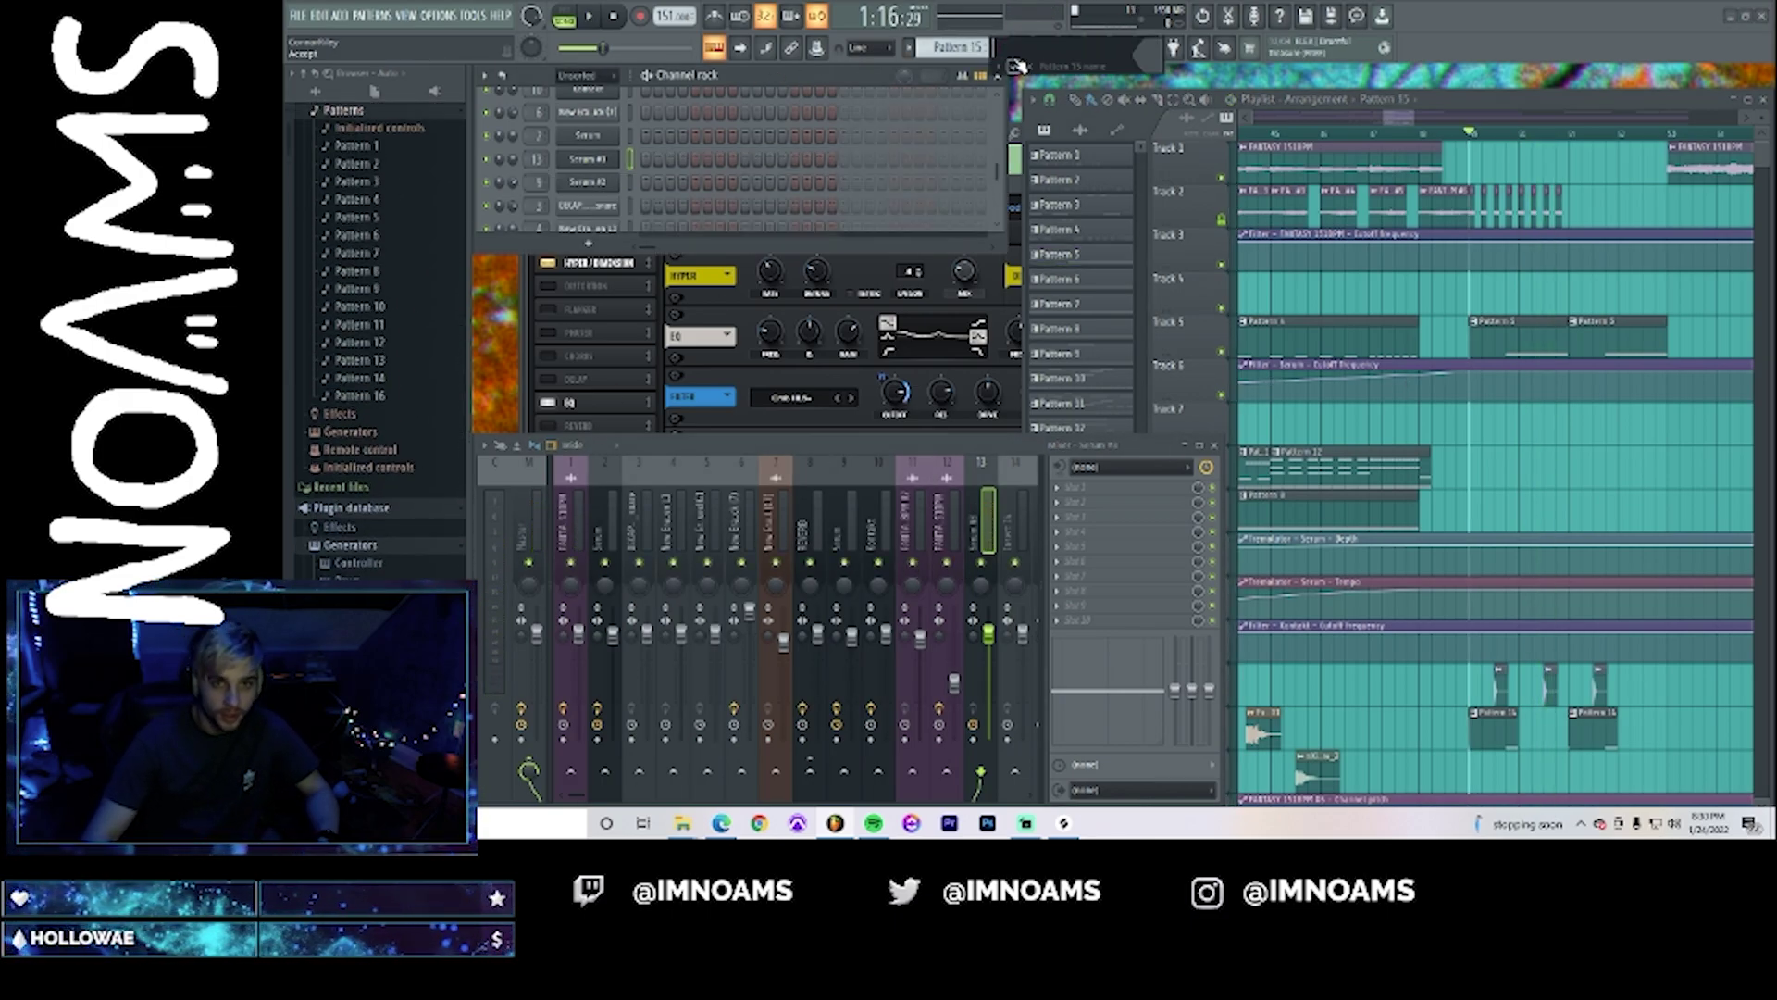
{"action": "key", "text": "Return"}
{"action": "right_click", "coordinate": [597, 181]}
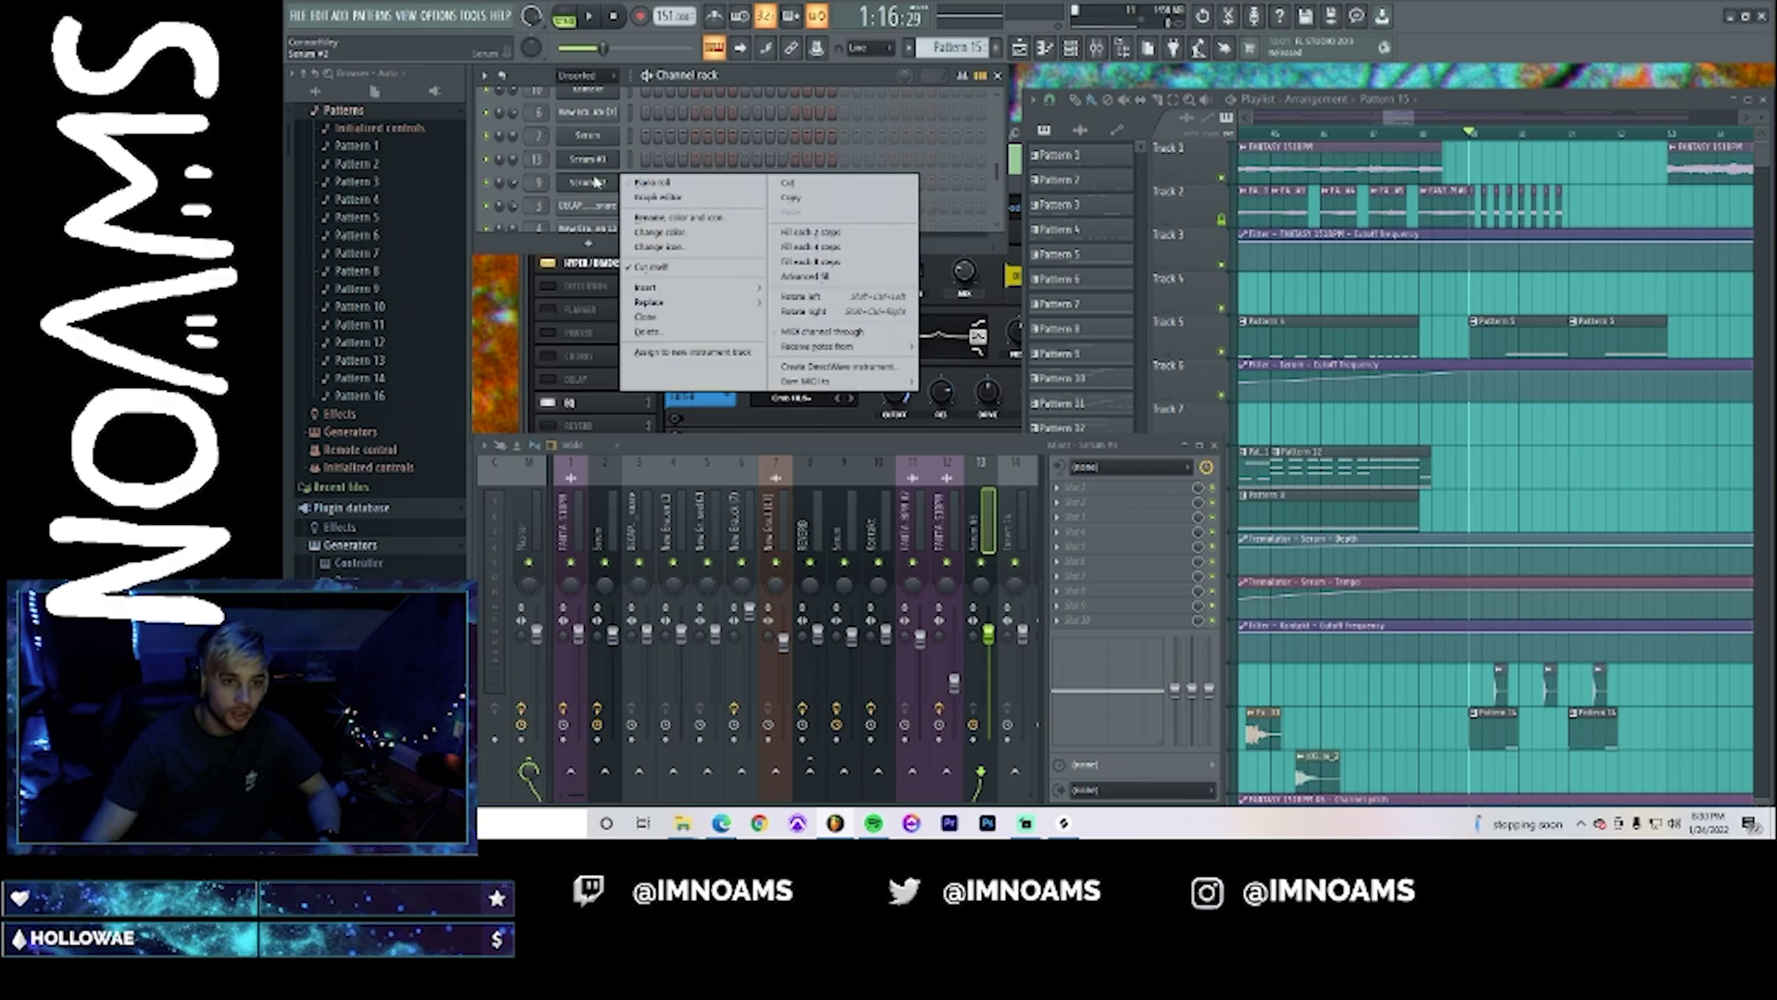
{"action": "left_click", "coordinate": [653, 317]}
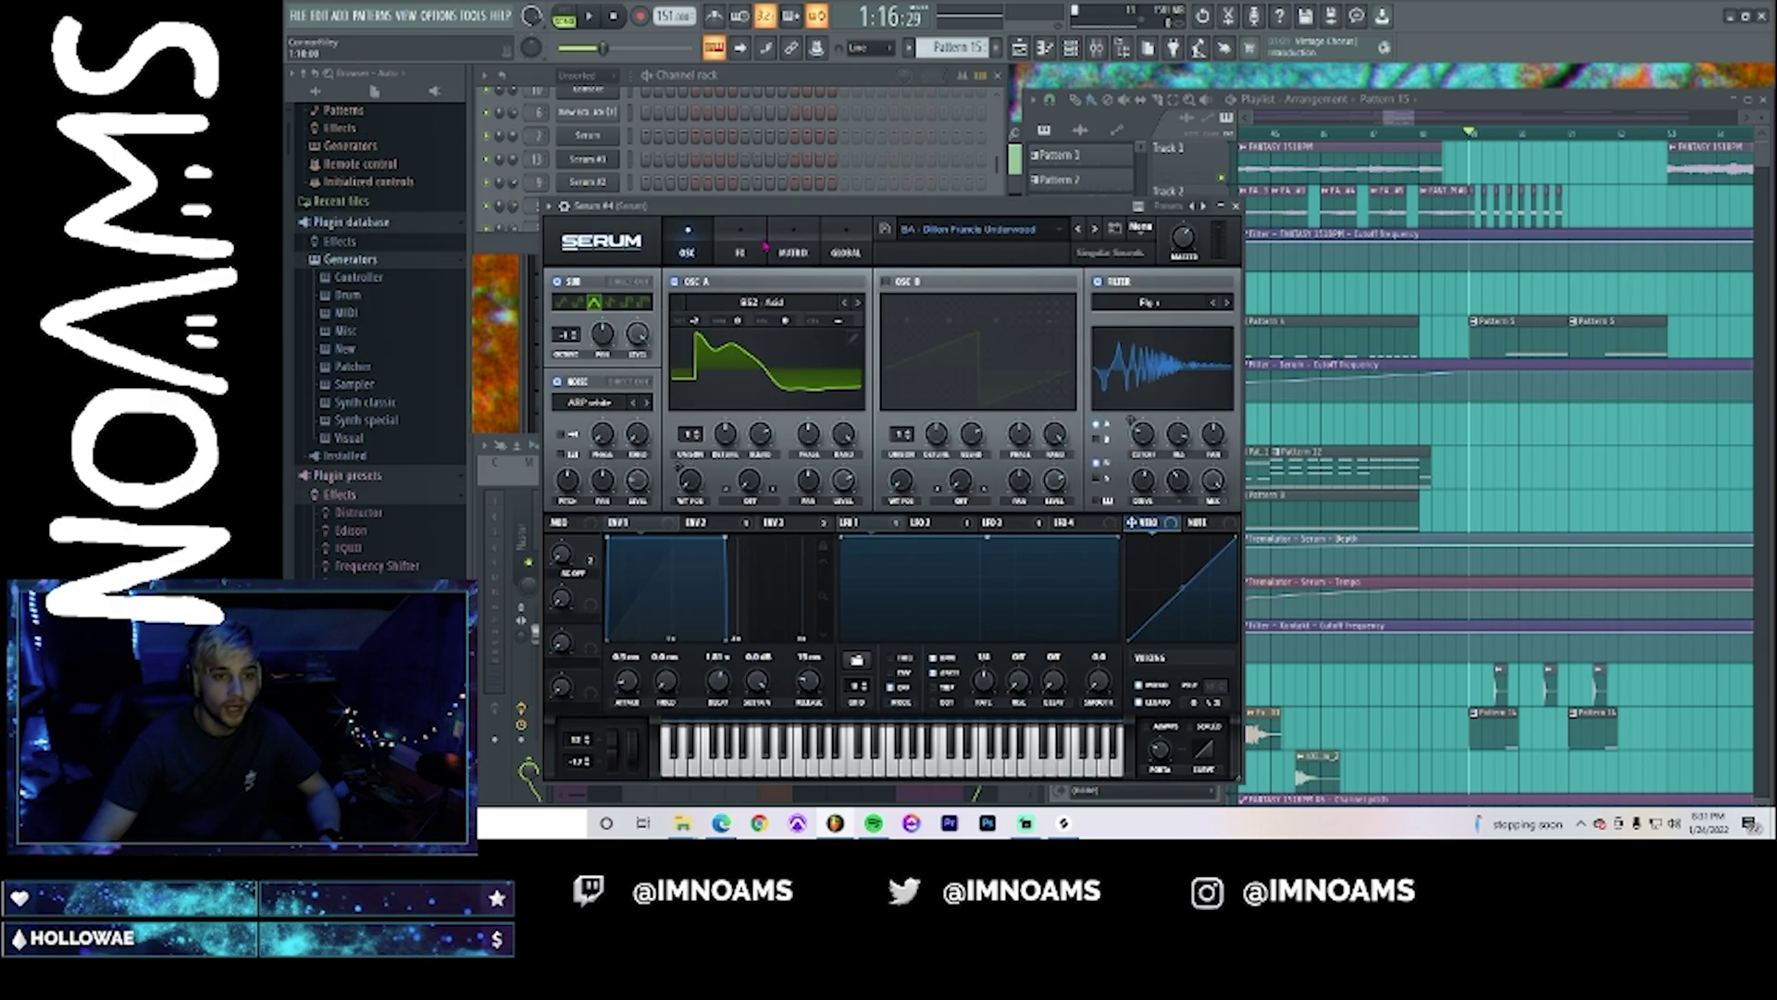
- Load a lead preset from the user Serum FutureLab bank's Leads folder into the cloned Serum #4
{"action": "left_click", "coordinate": [995, 233]}
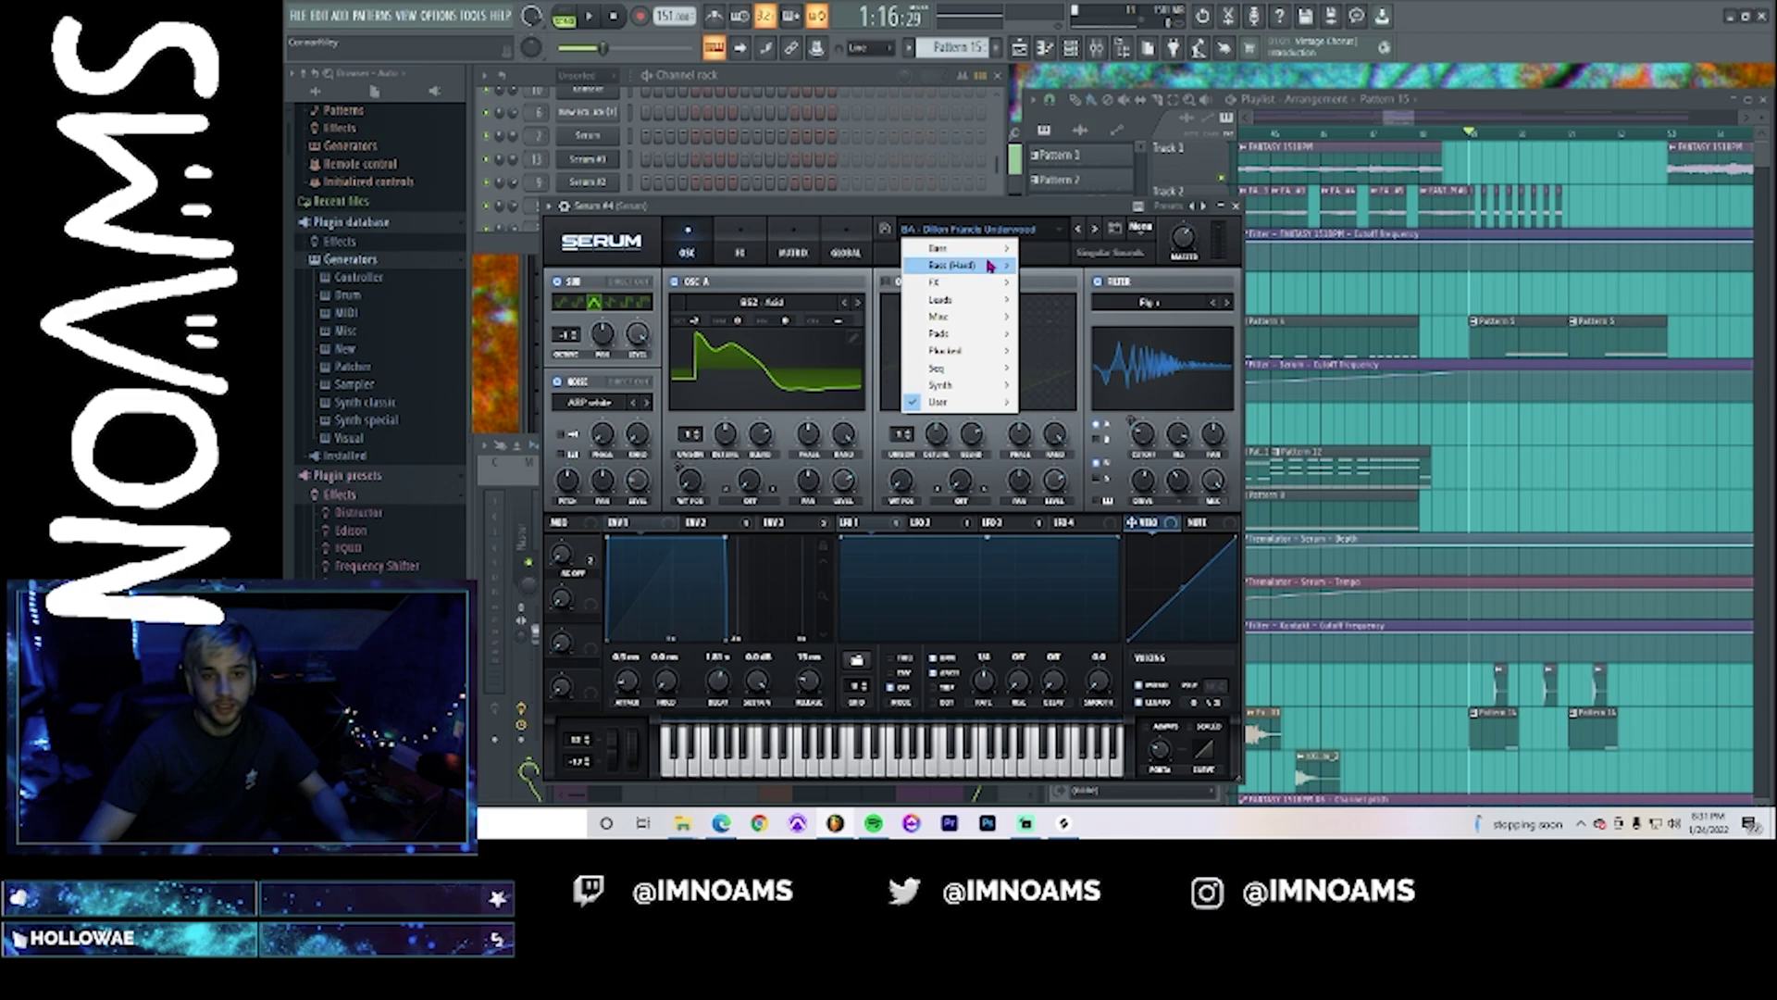
{"action": "mouse_move", "coordinate": [980, 256]}
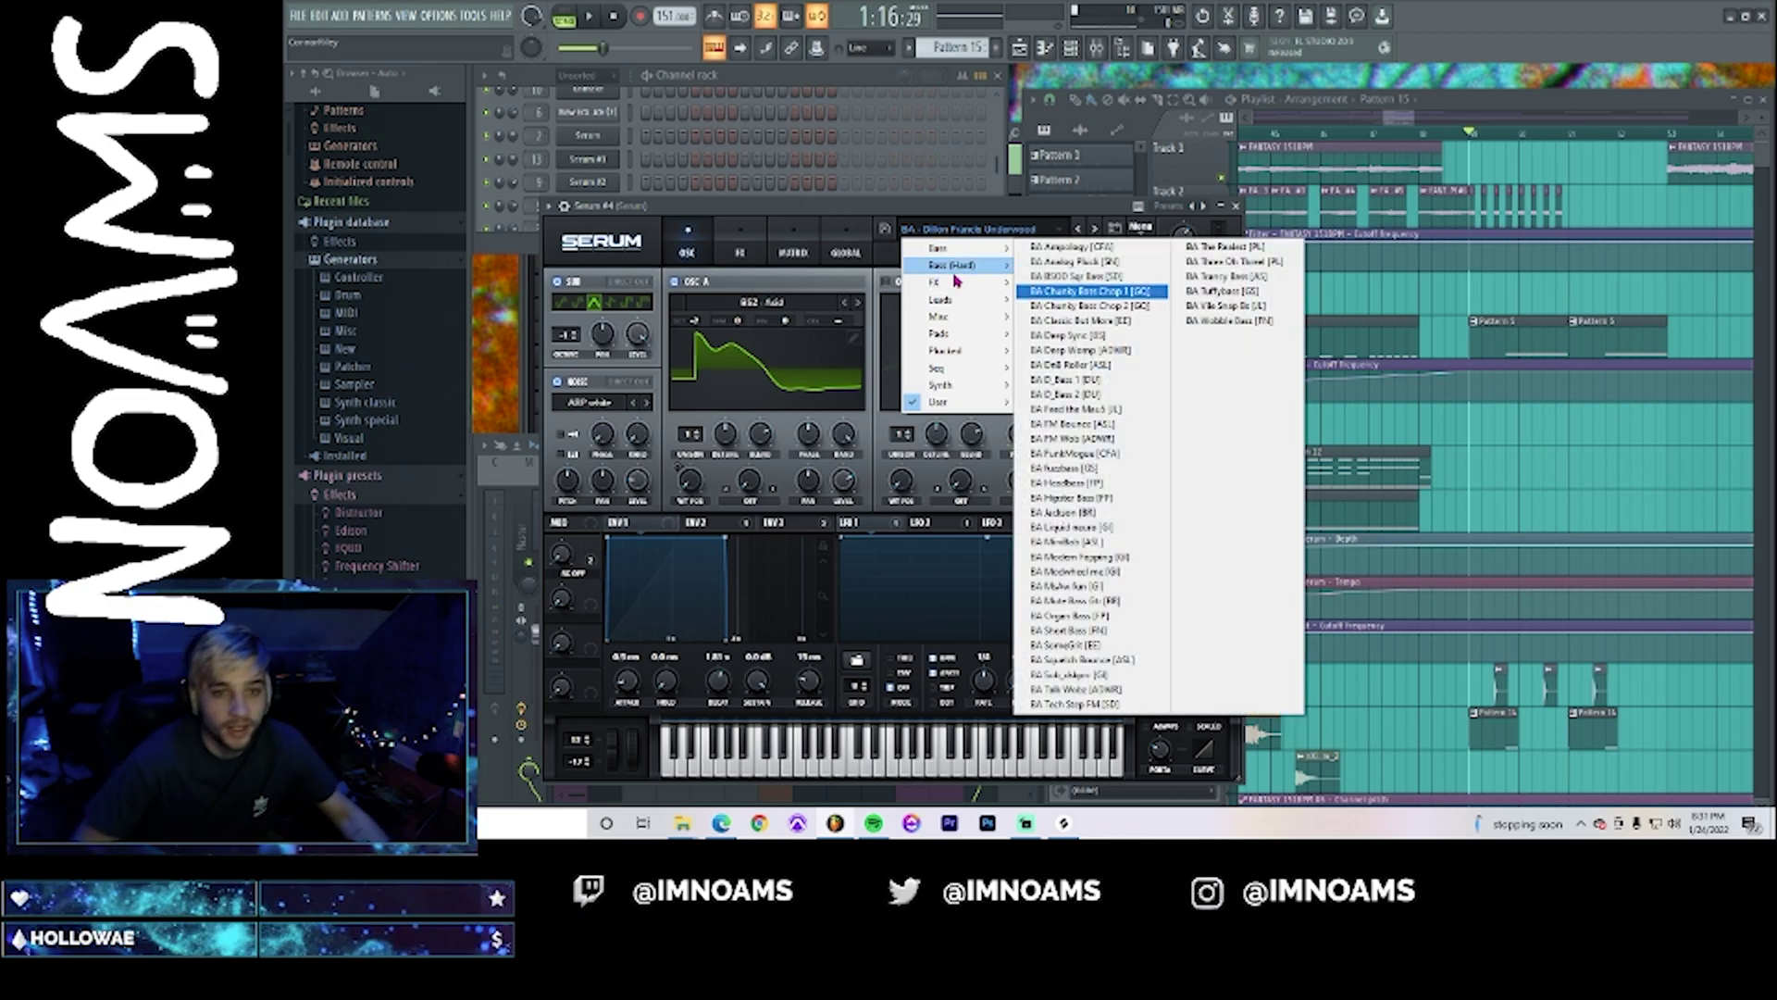
{"action": "mouse_move", "coordinate": [967, 401]}
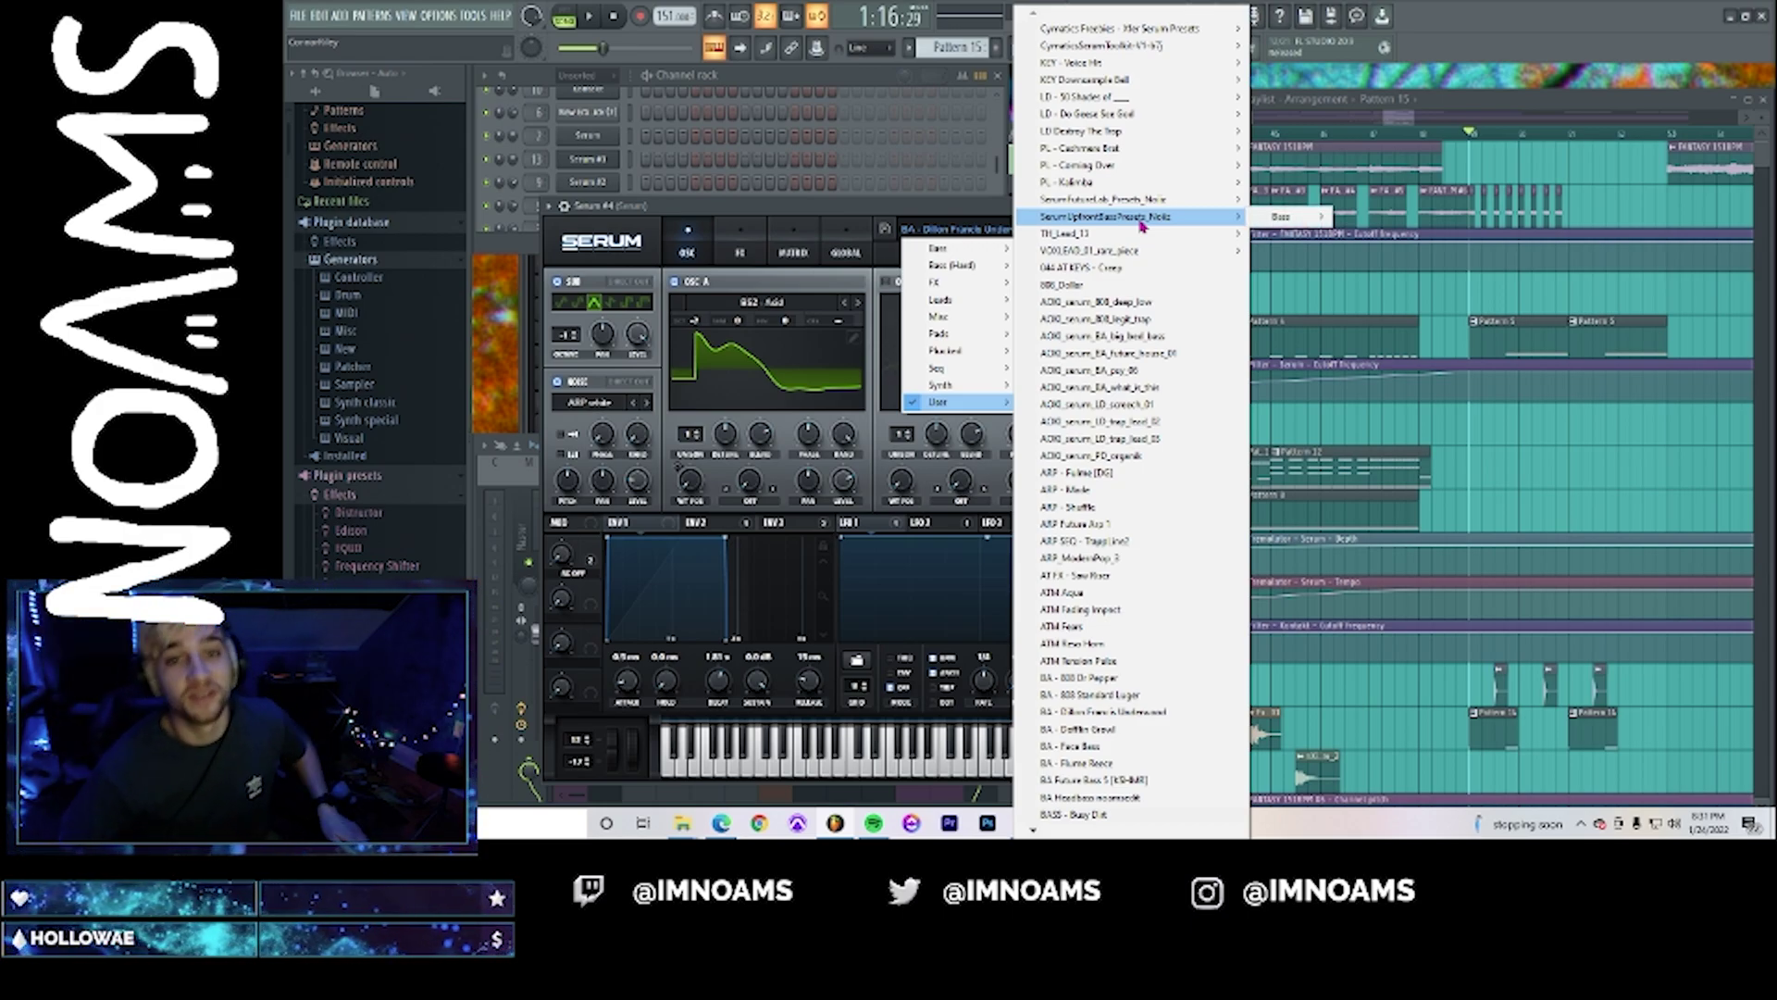
{"action": "mouse_move", "coordinate": [1161, 202]}
{"action": "mouse_move", "coordinate": [1296, 205]}
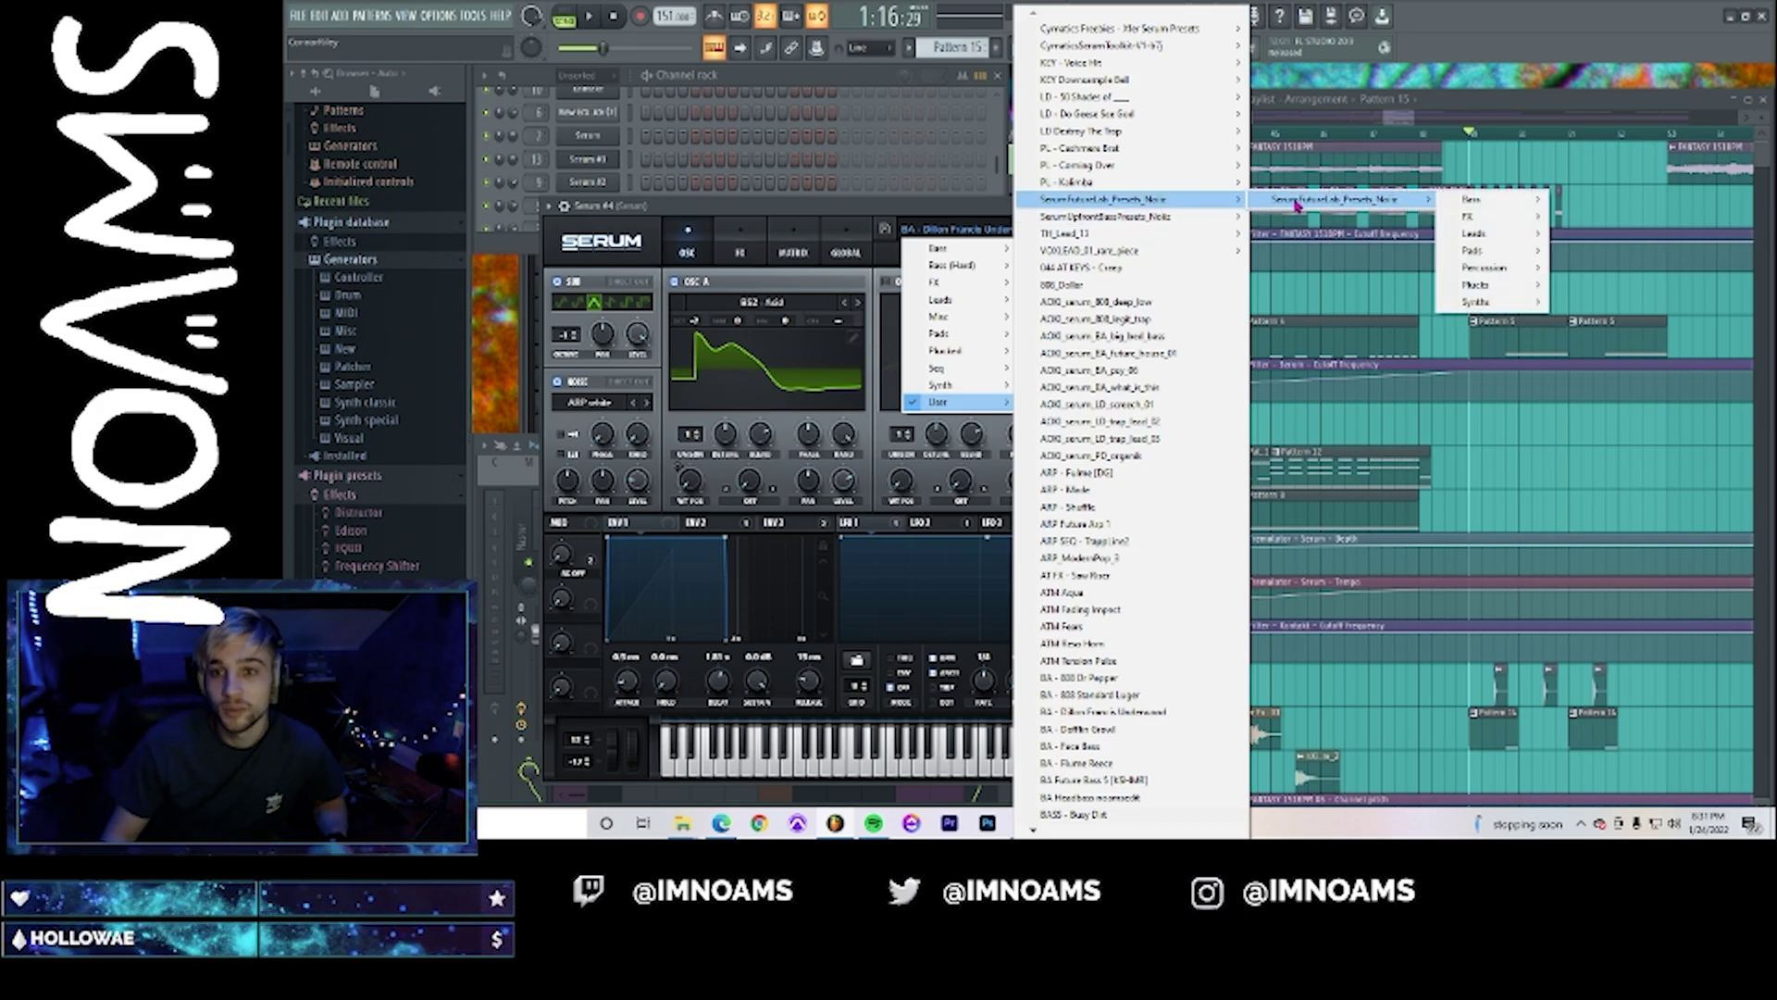
{"action": "mouse_move", "coordinate": [1501, 237]}
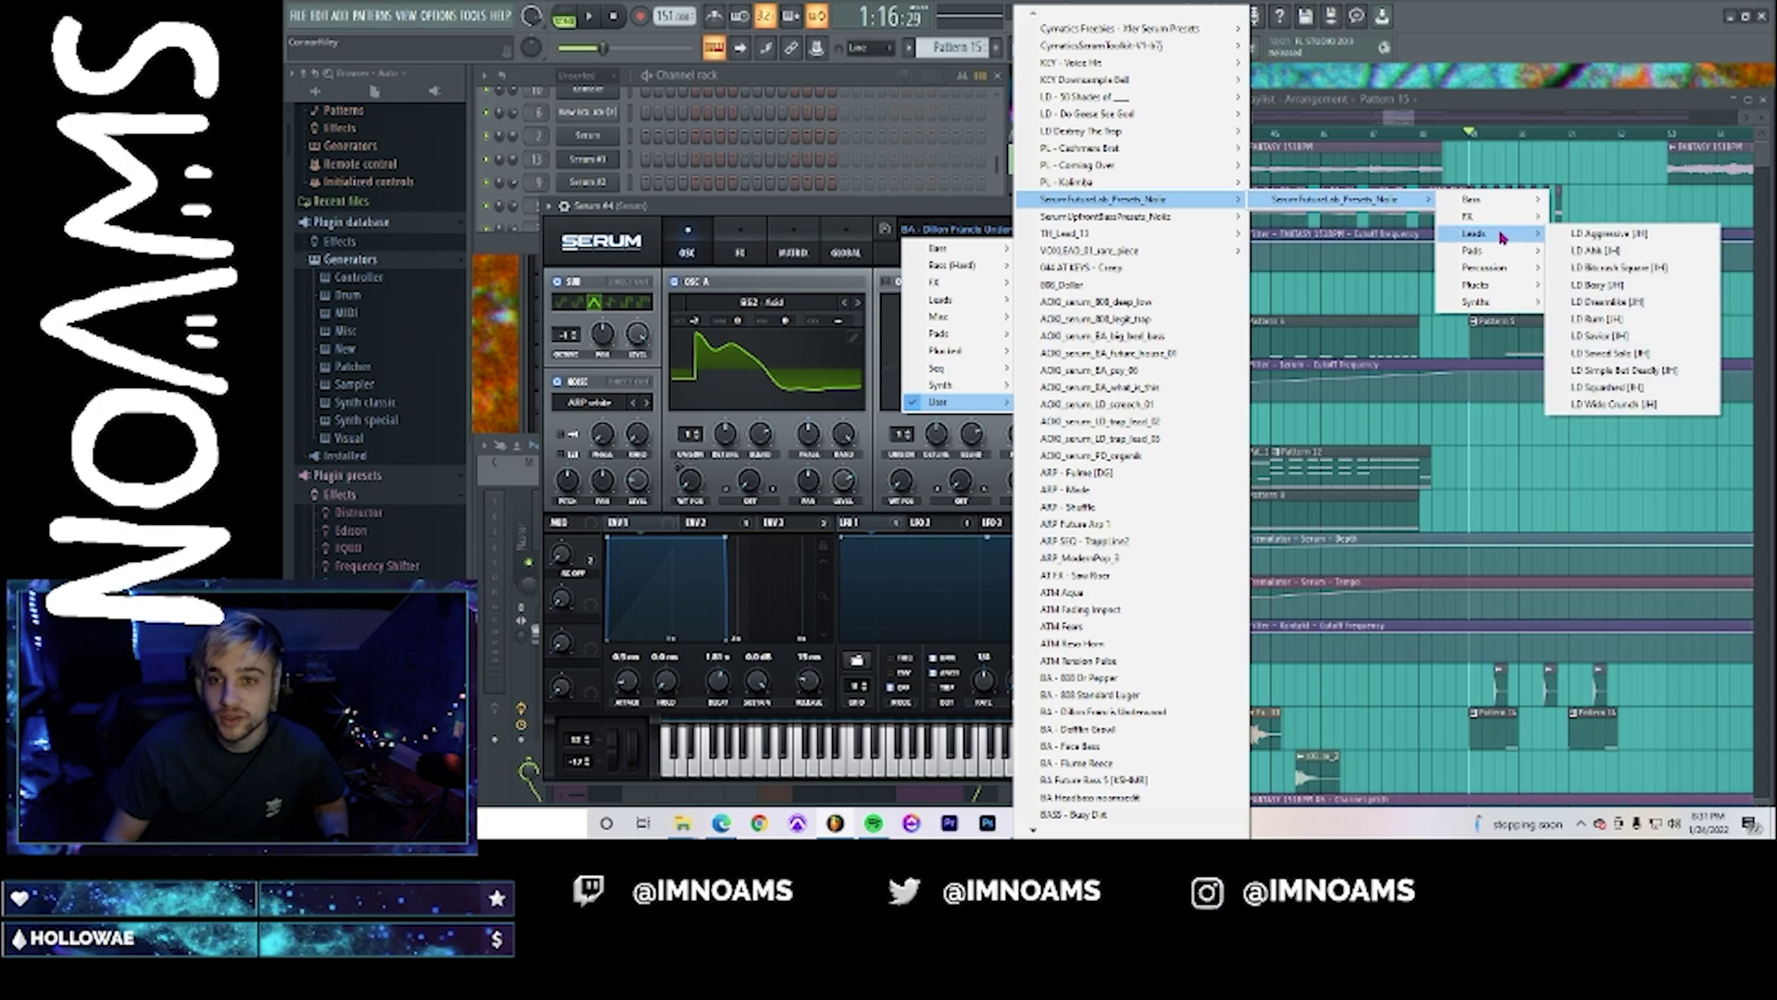
{"action": "left_click", "coordinate": [1631, 319]}
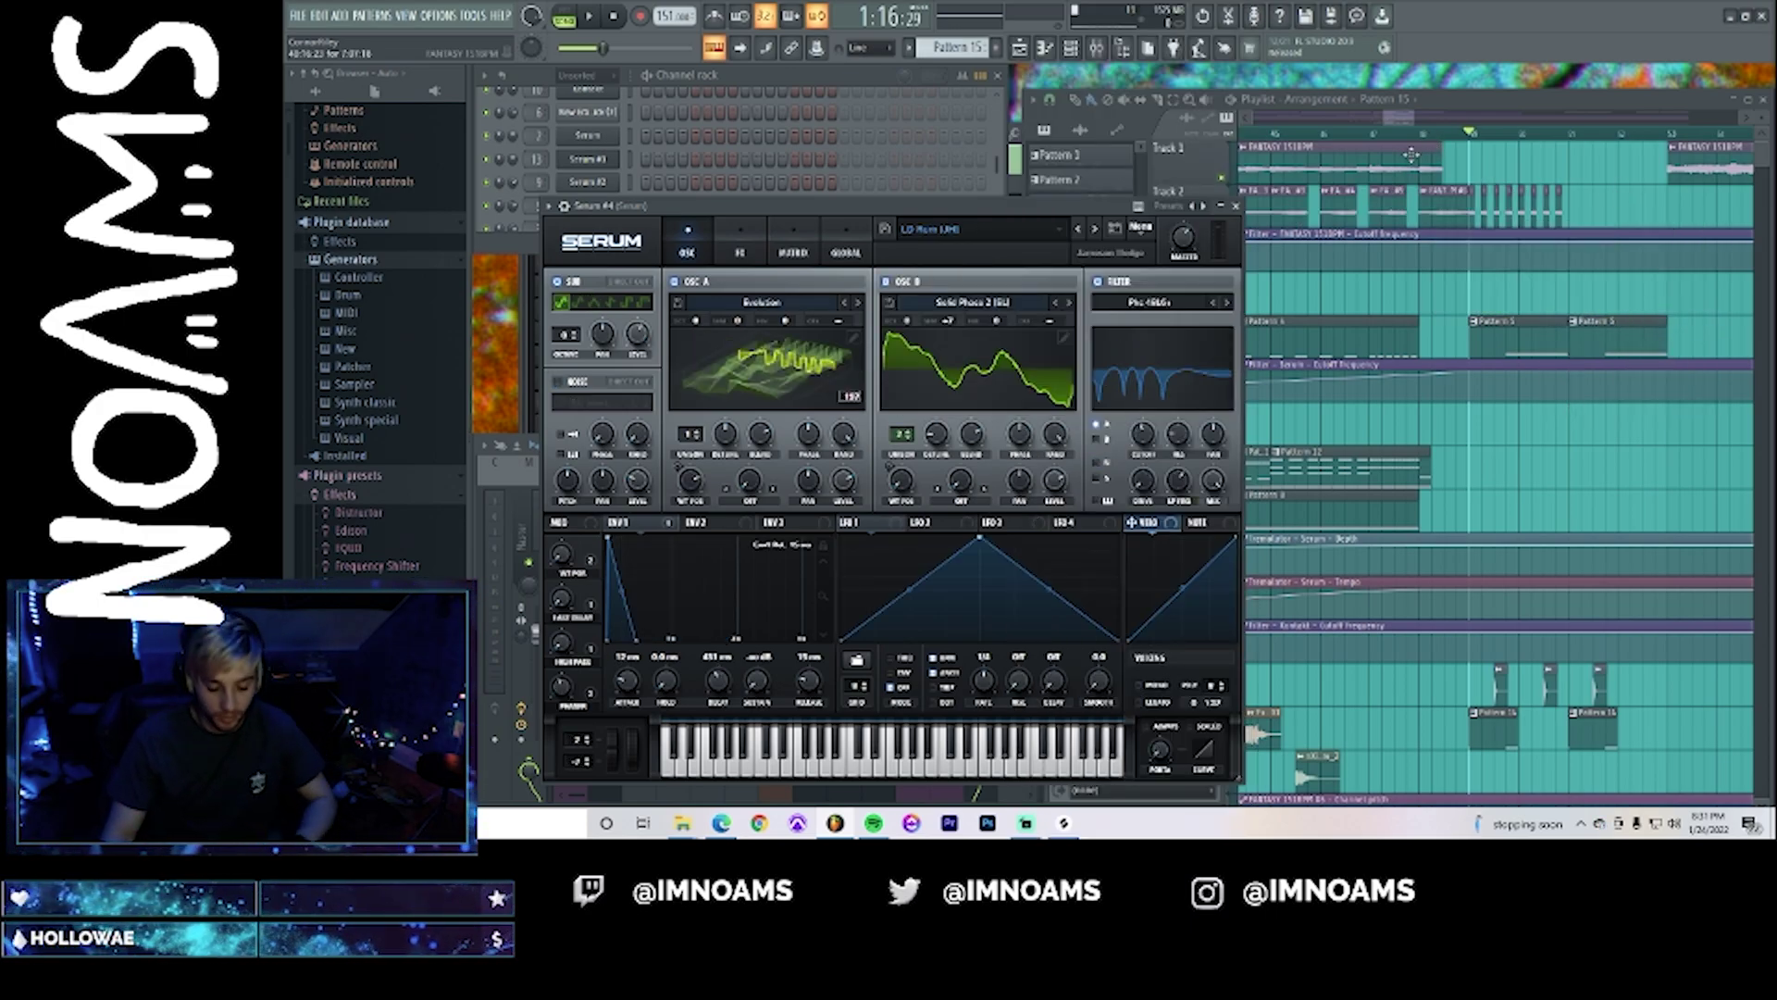
- Play the drop with the mixer in view and reopen the Serum #4 instrument
{"action": "key", "text": "F9"}
{"action": "key", "text": "space"}
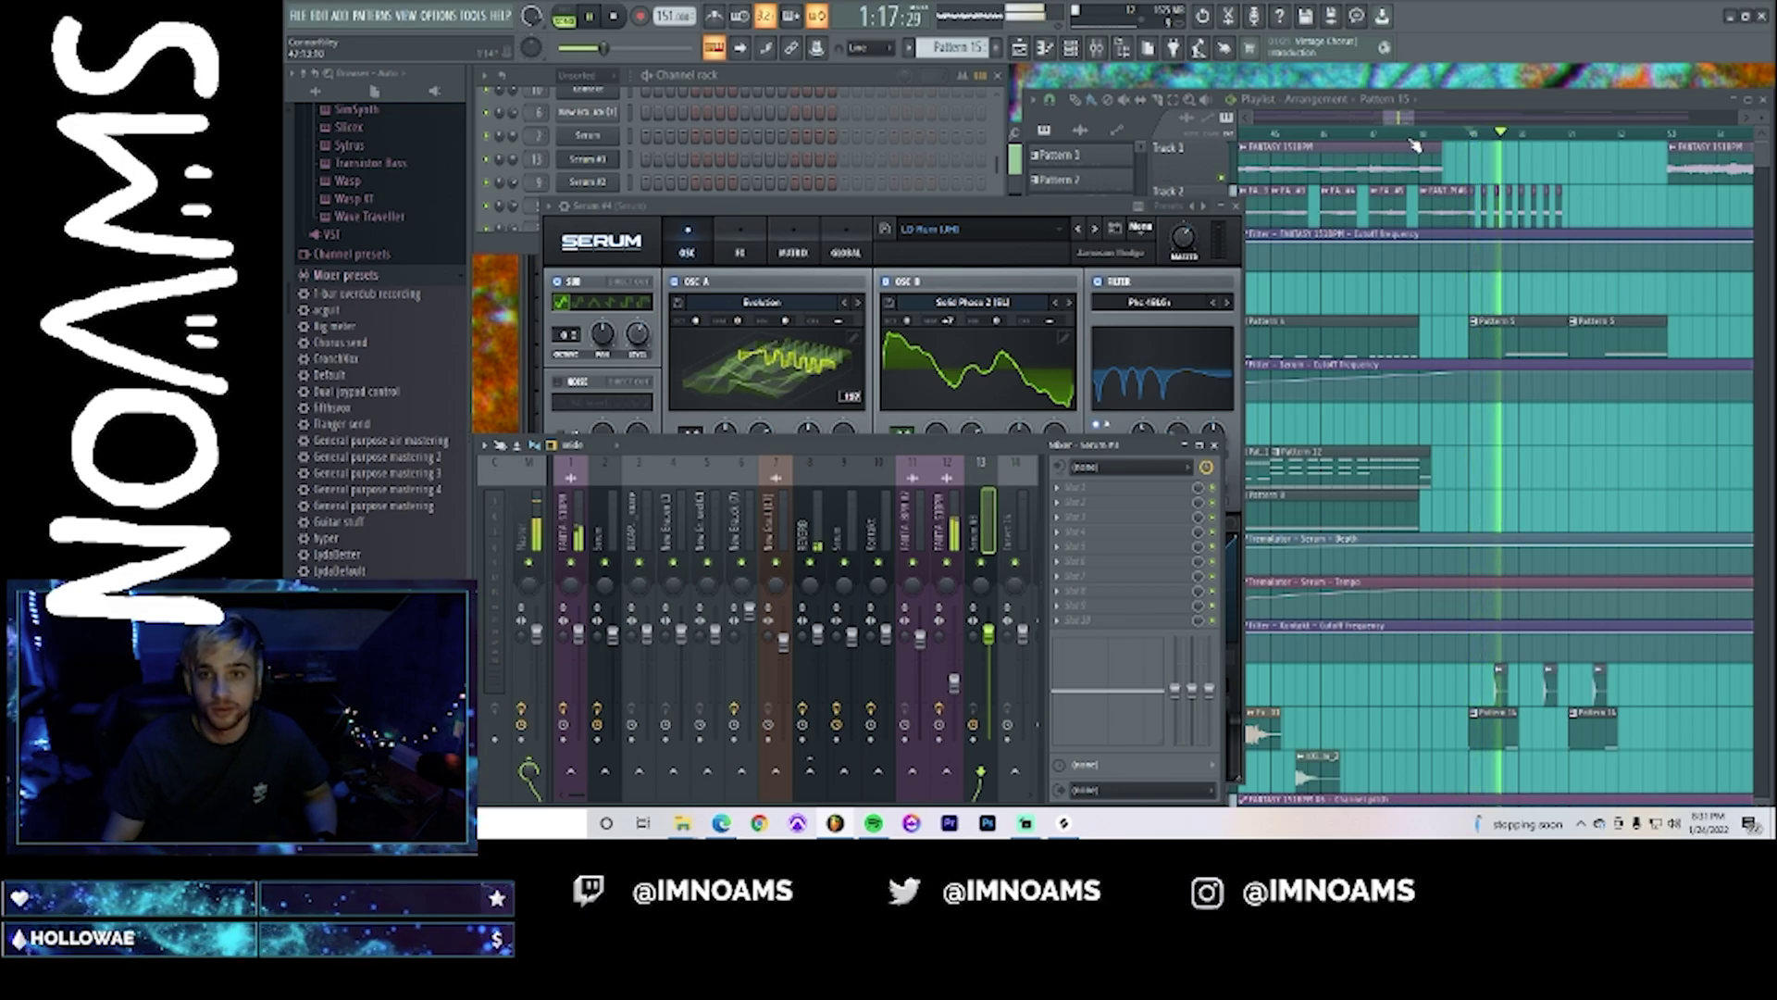
{"action": "left_click", "coordinate": [757, 82]}
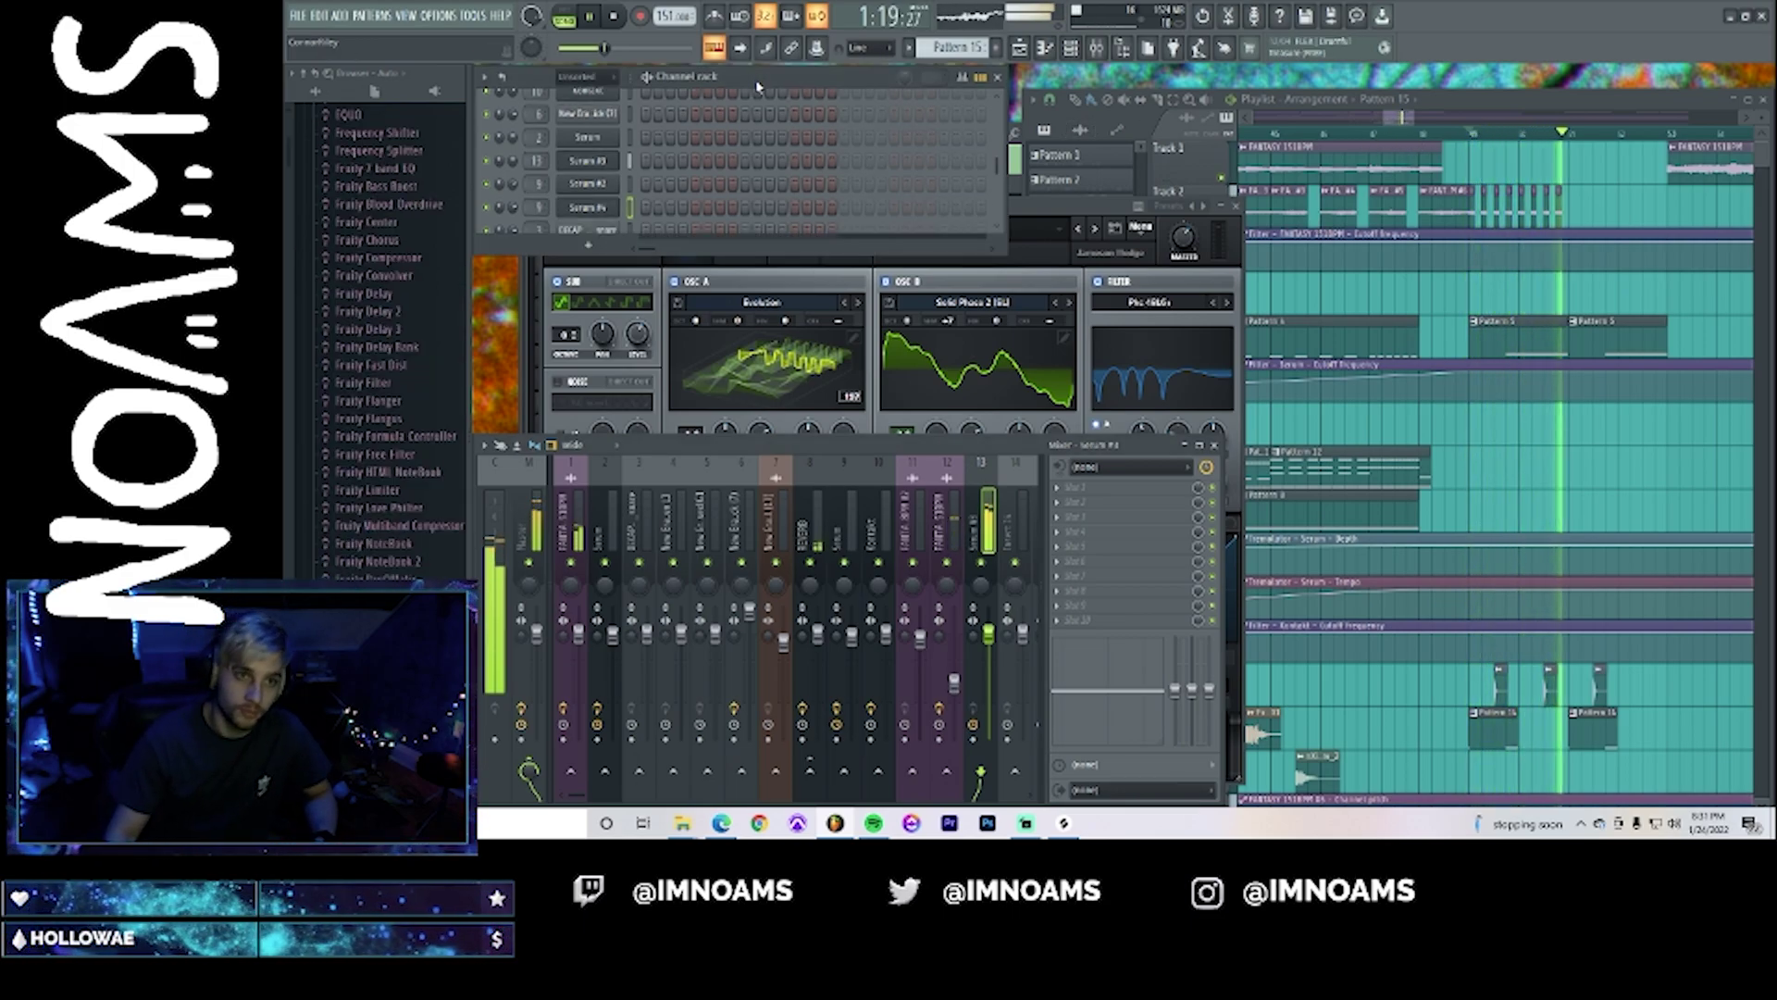
{"action": "left_click", "coordinate": [608, 207]}
{"action": "left_click", "coordinate": [606, 208]}
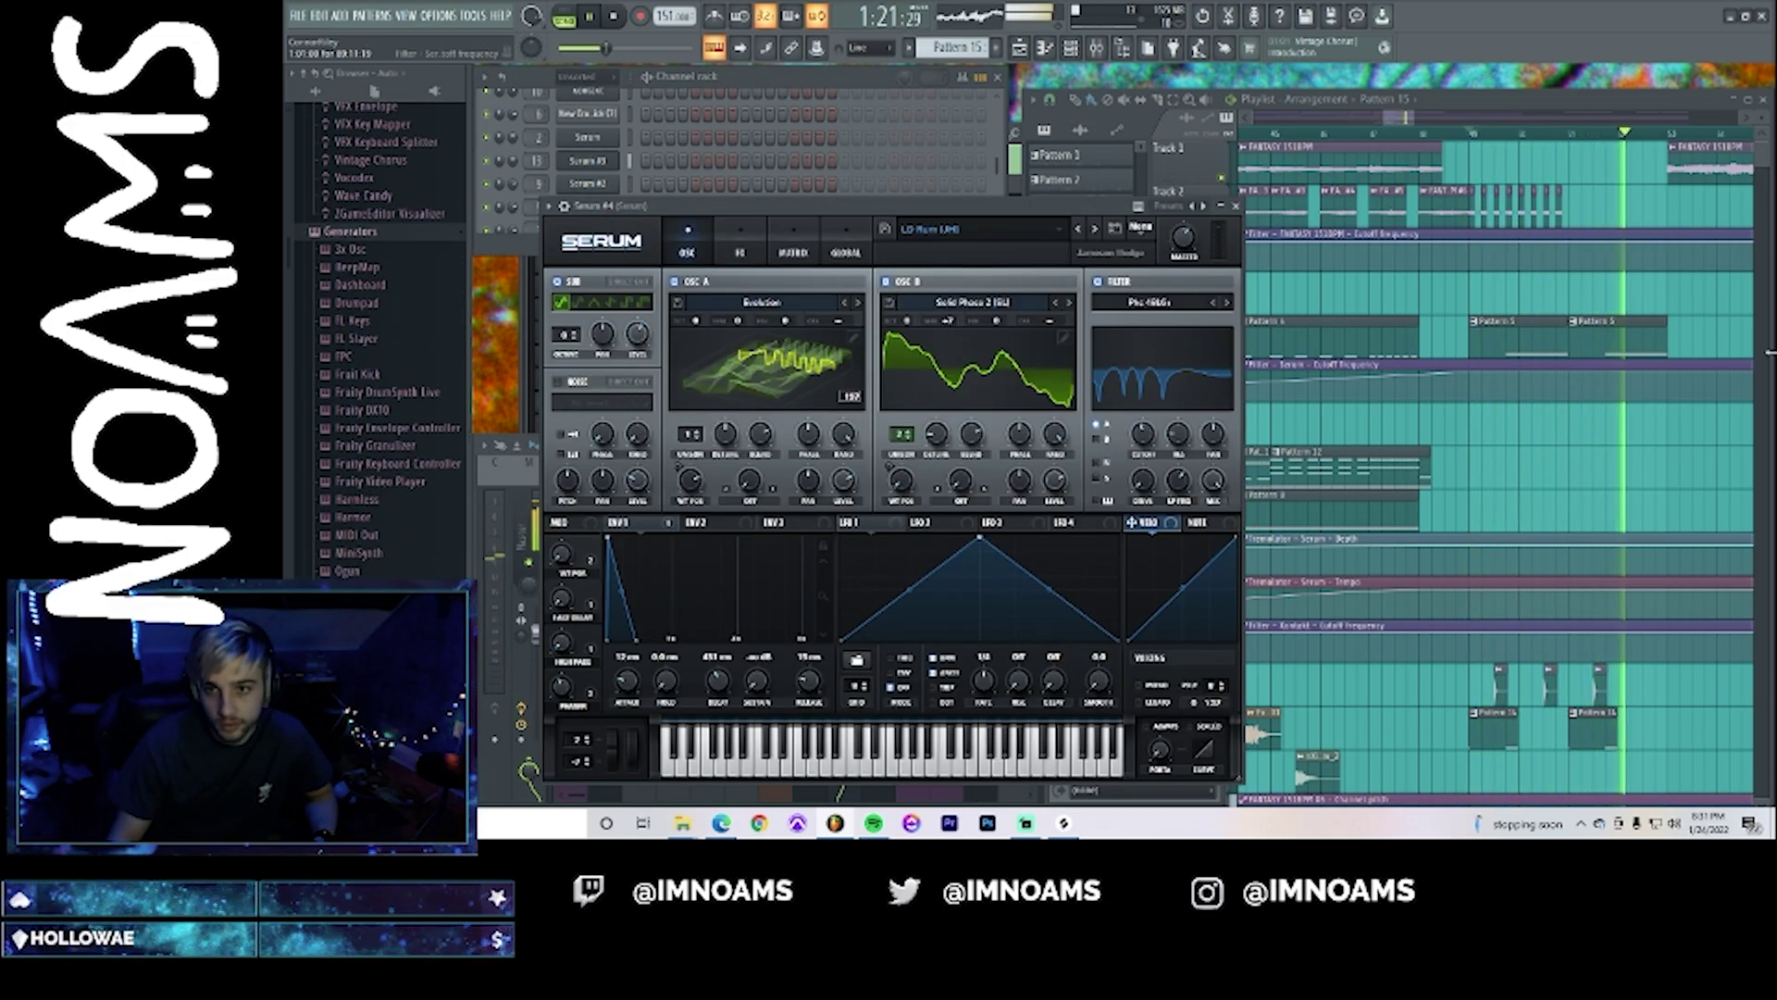
- Flatten the FANTASY 151BPM #6 channel pitch automation after the drop starts by deleting its raised and dipped points during playback
{"action": "key", "text": "space"}
{"action": "left_click", "coordinate": [1472, 215]}
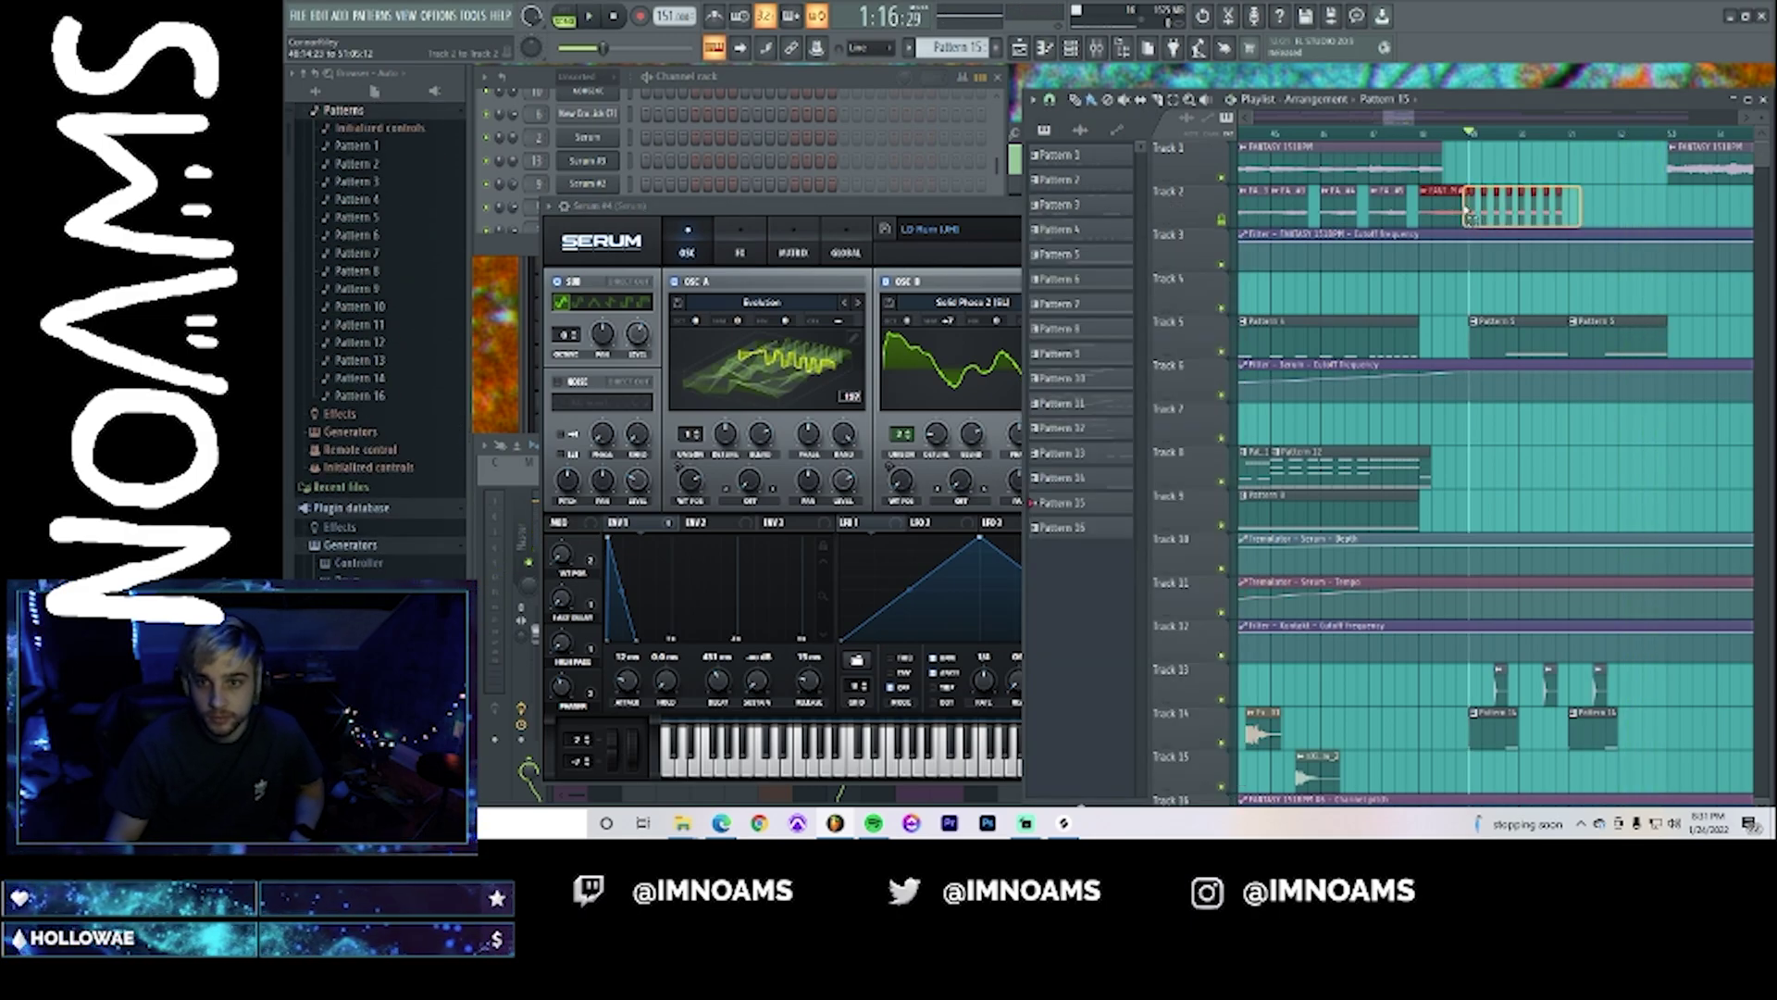
{"action": "scroll", "coordinate": [1500, 351], "scroll_direction": "down", "scroll_amount": 6}
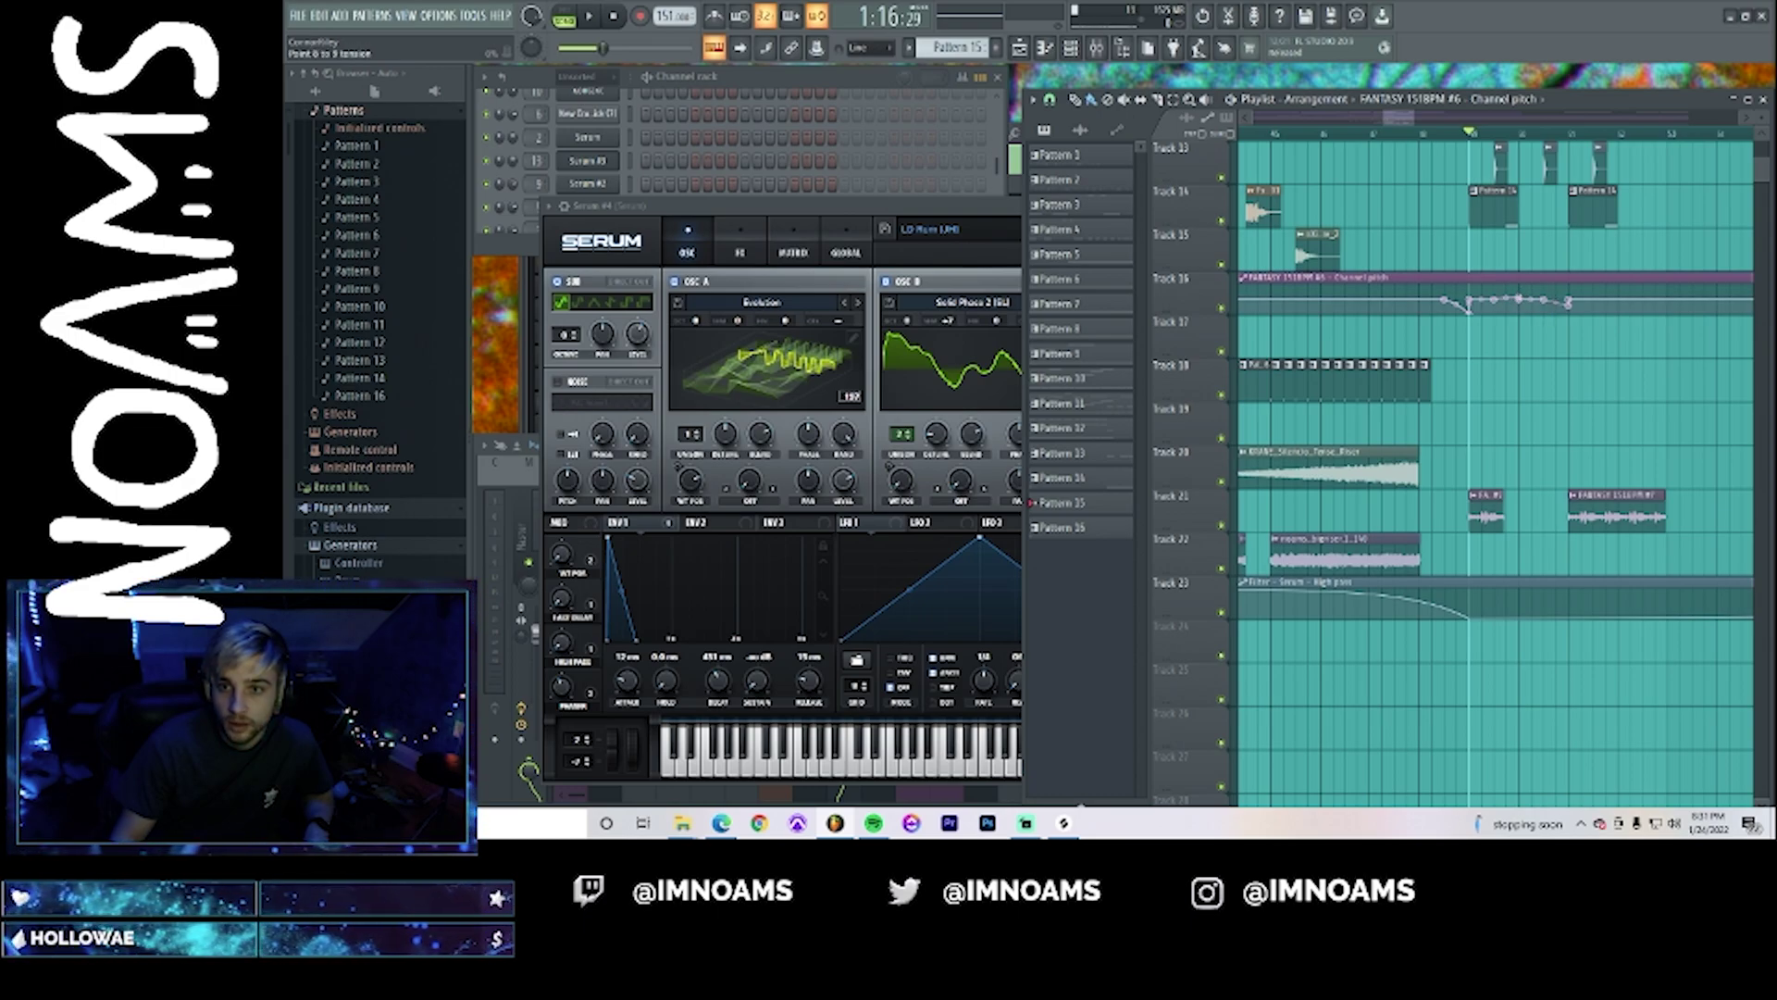
{"action": "key", "text": "space"}
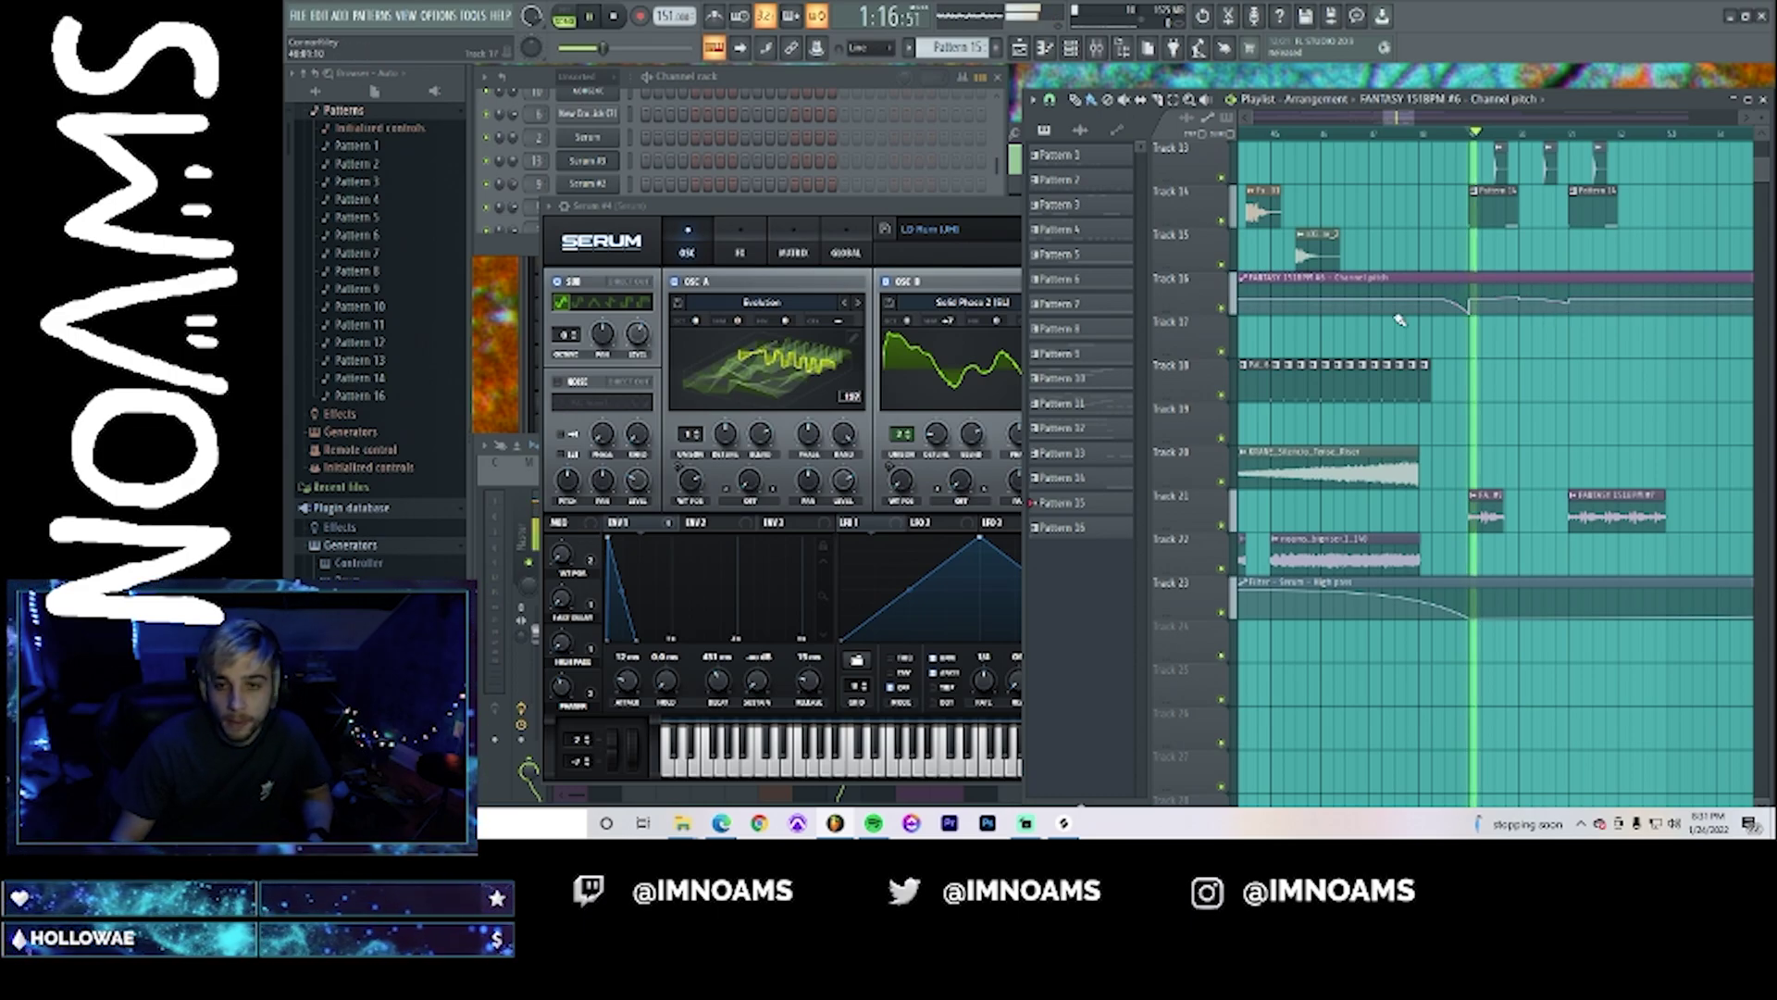
{"action": "left_click_drag", "start_coordinate": [1179, 306], "coordinate": [1180, 344]}
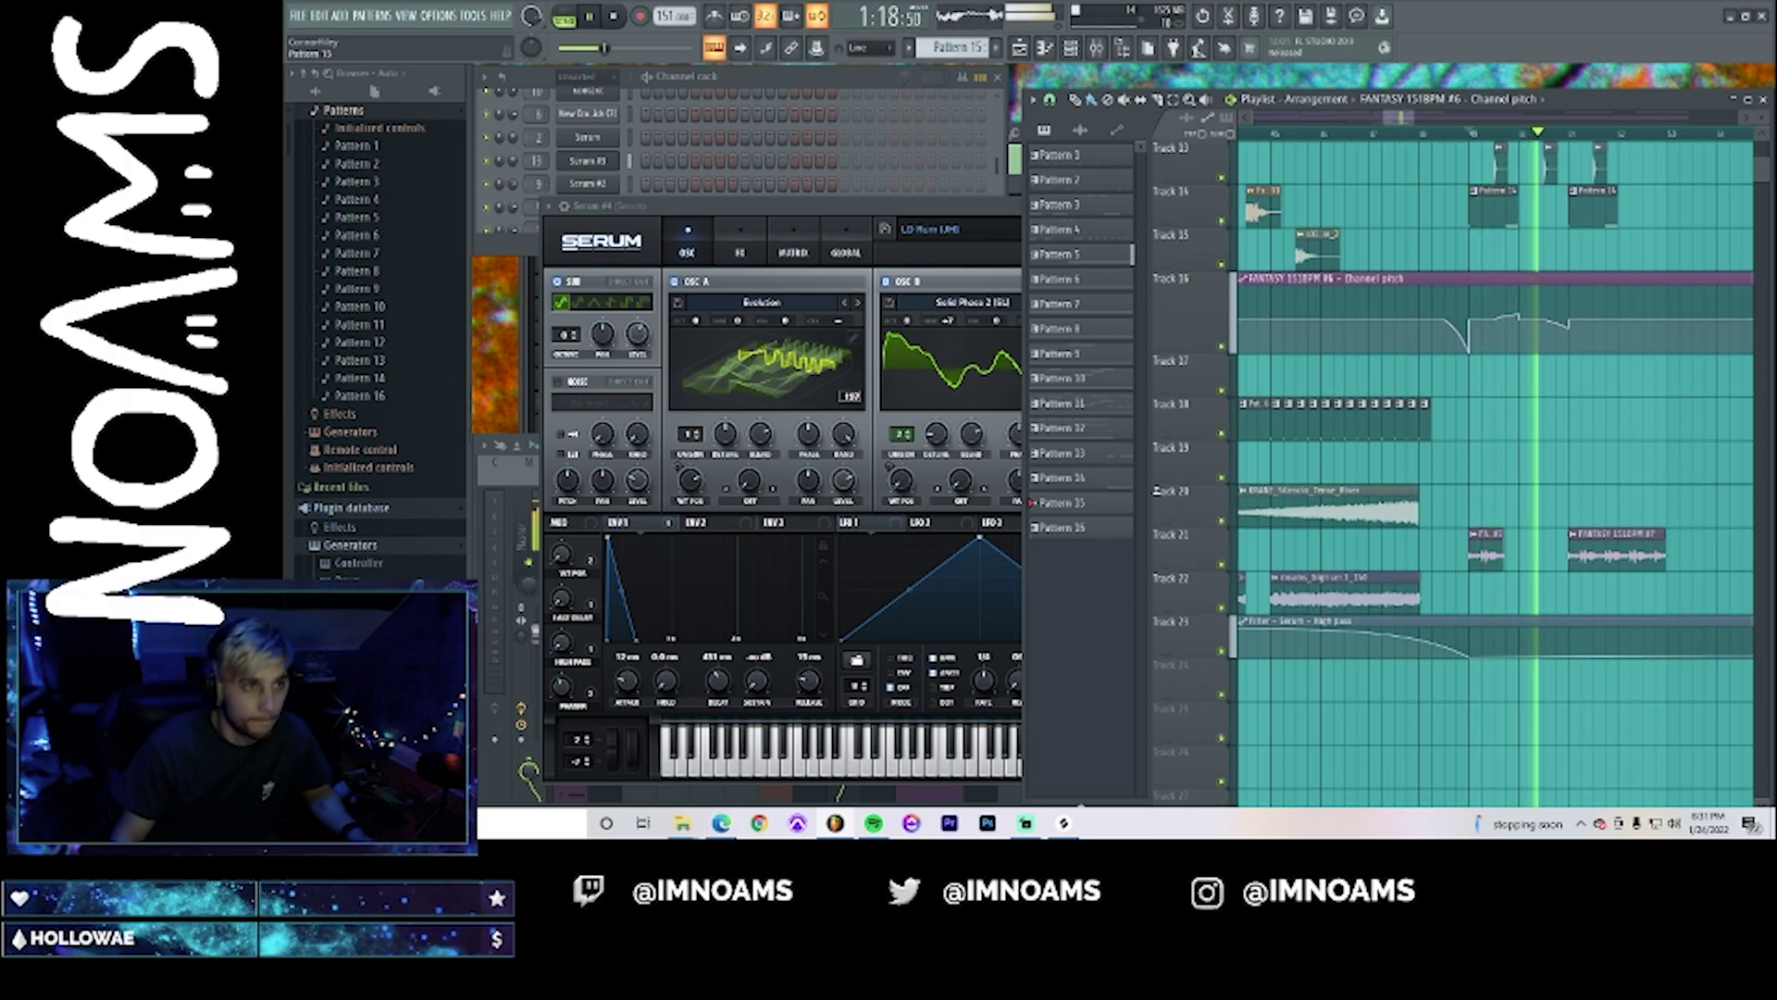
{"action": "right_click", "coordinate": [1520, 318]}
{"action": "left_click", "coordinate": [1547, 338]}
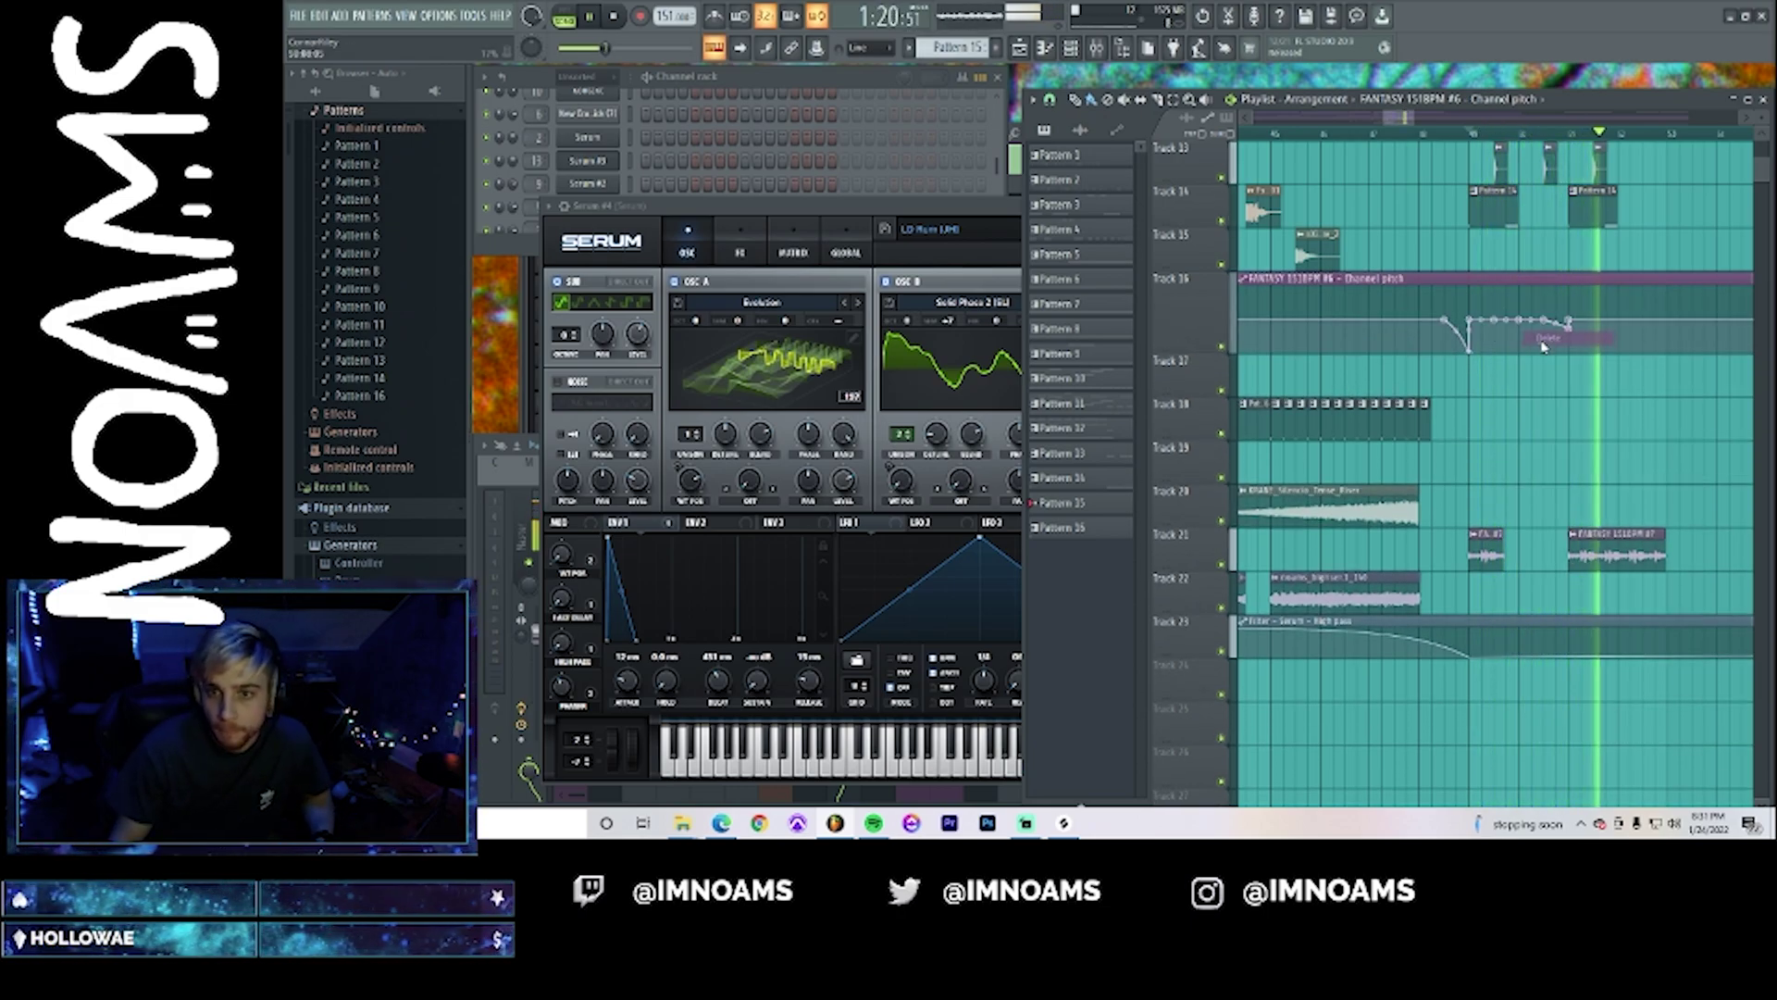
{"action": "right_click", "coordinate": [1571, 331]}
{"action": "left_click", "coordinate": [1580, 351]}
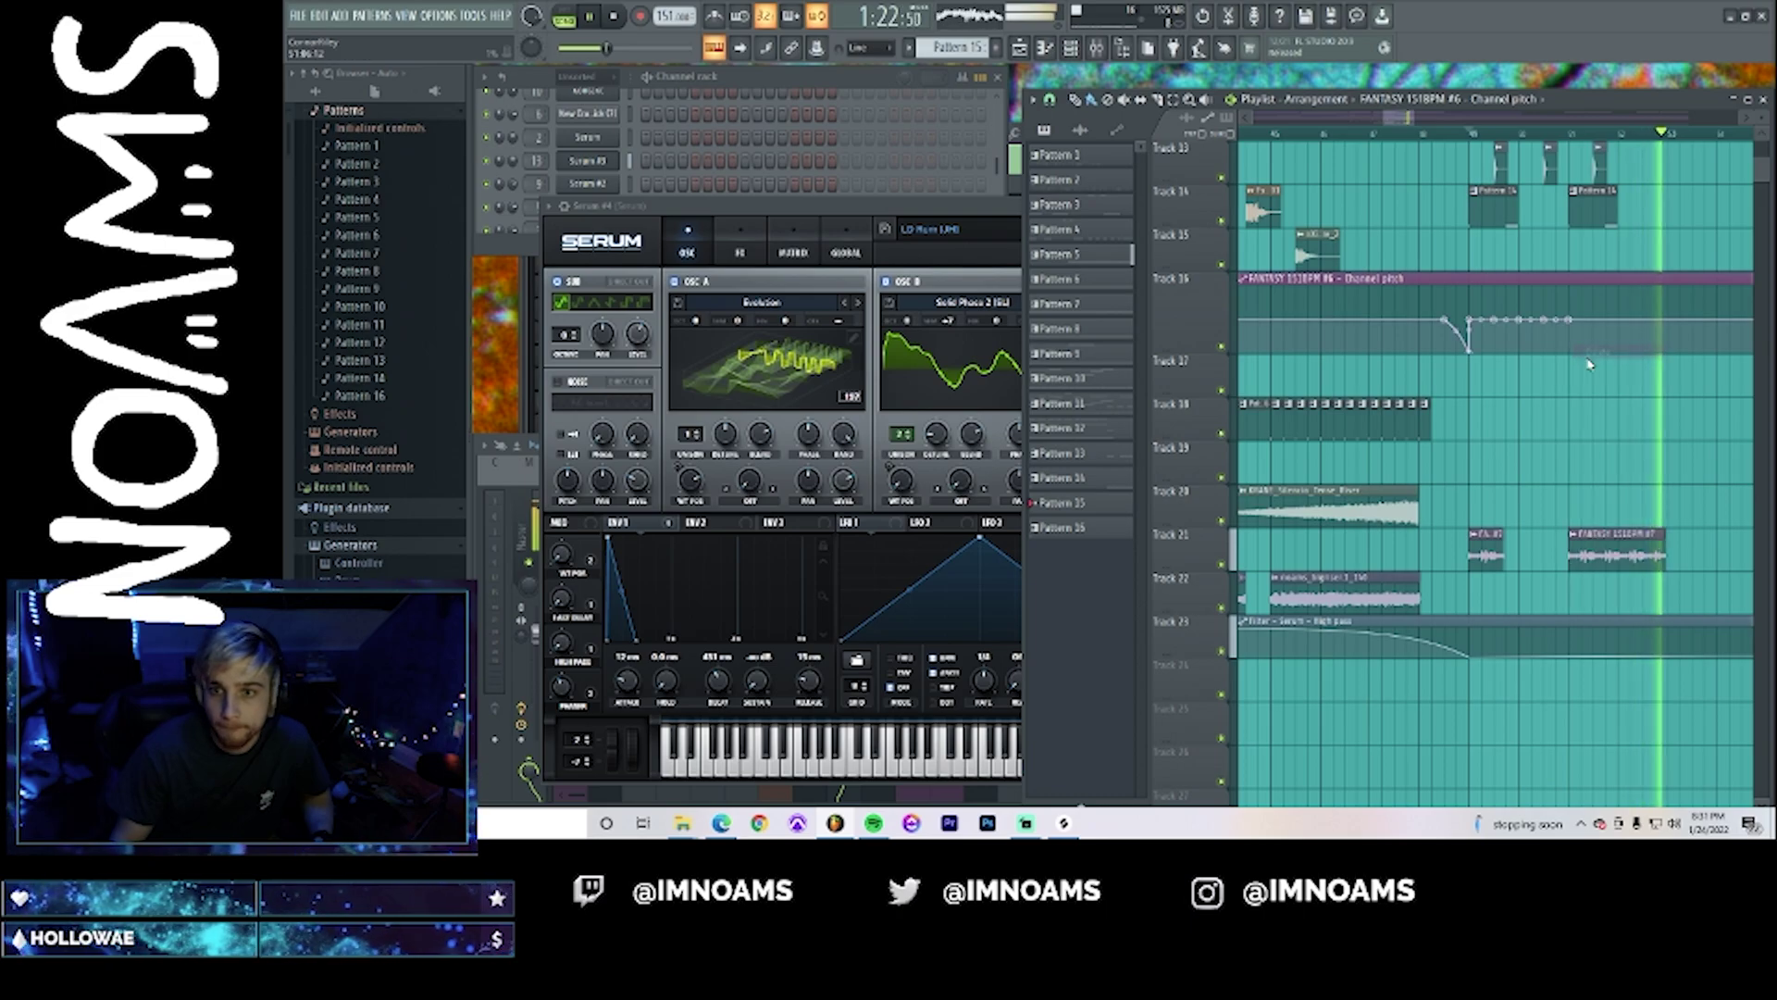
{"action": "key", "text": "space"}
- Route the Serum #4 channel to the empty mixer track Insert 14
{"action": "key", "text": "F9"}
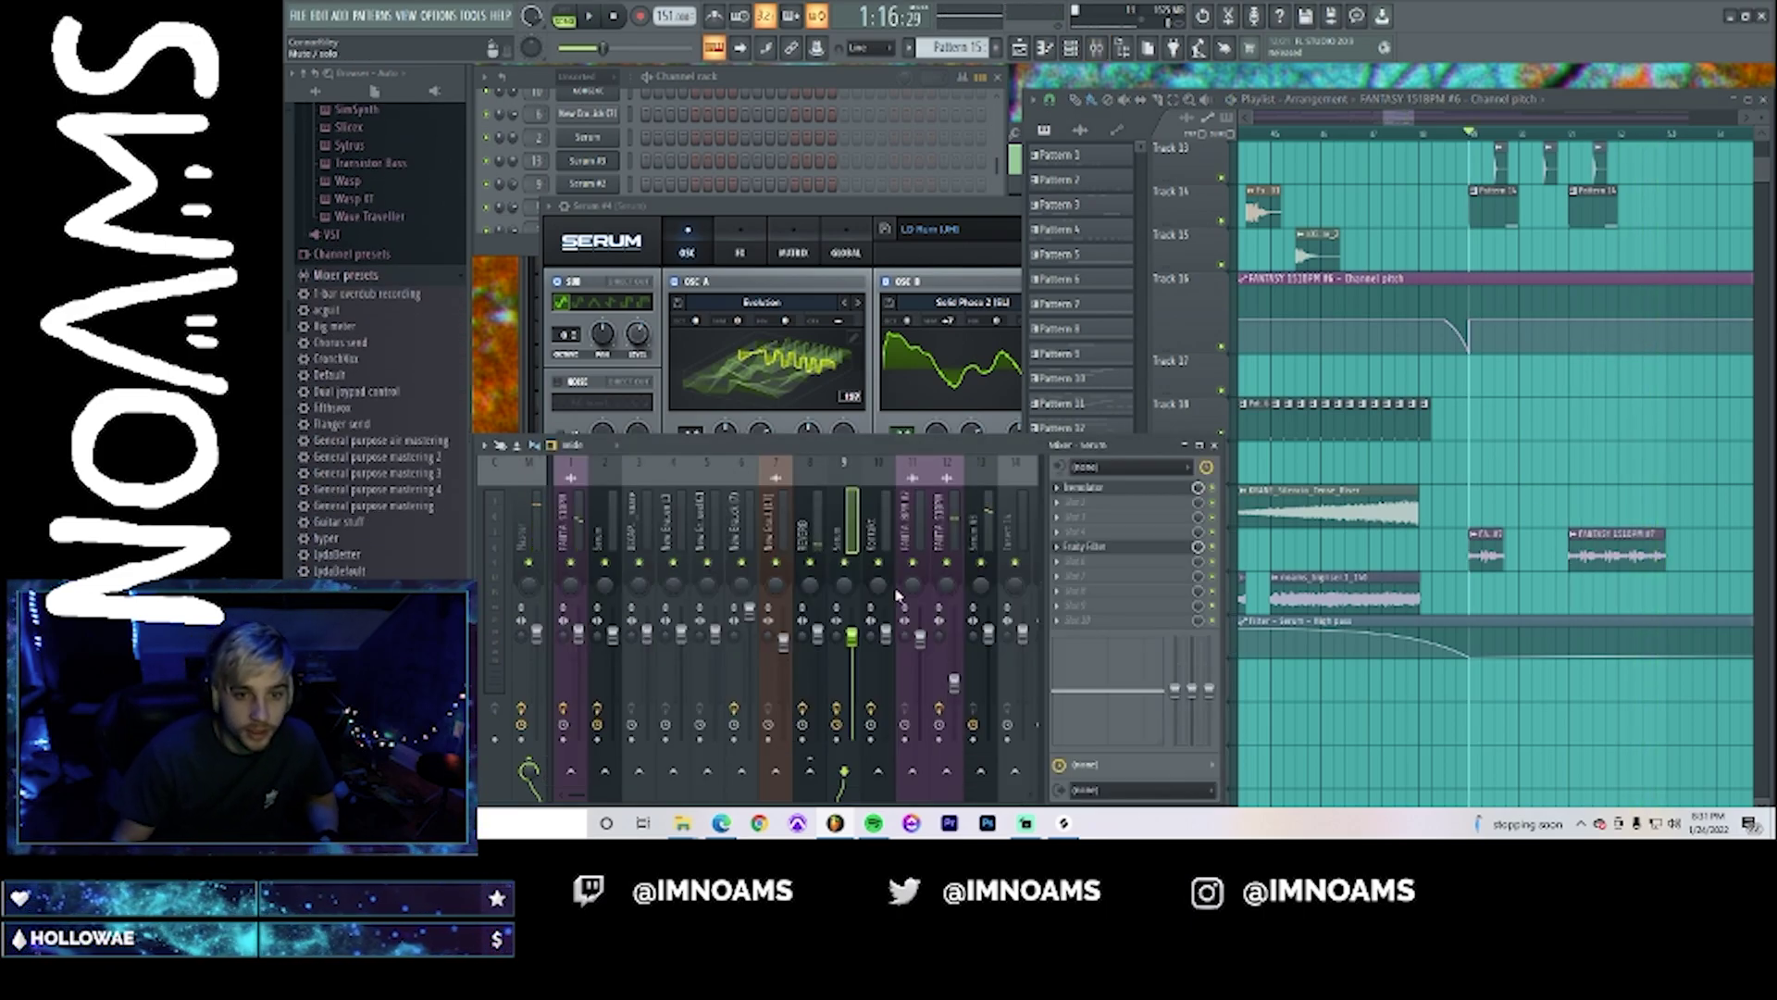
{"action": "left_click", "coordinate": [976, 536]}
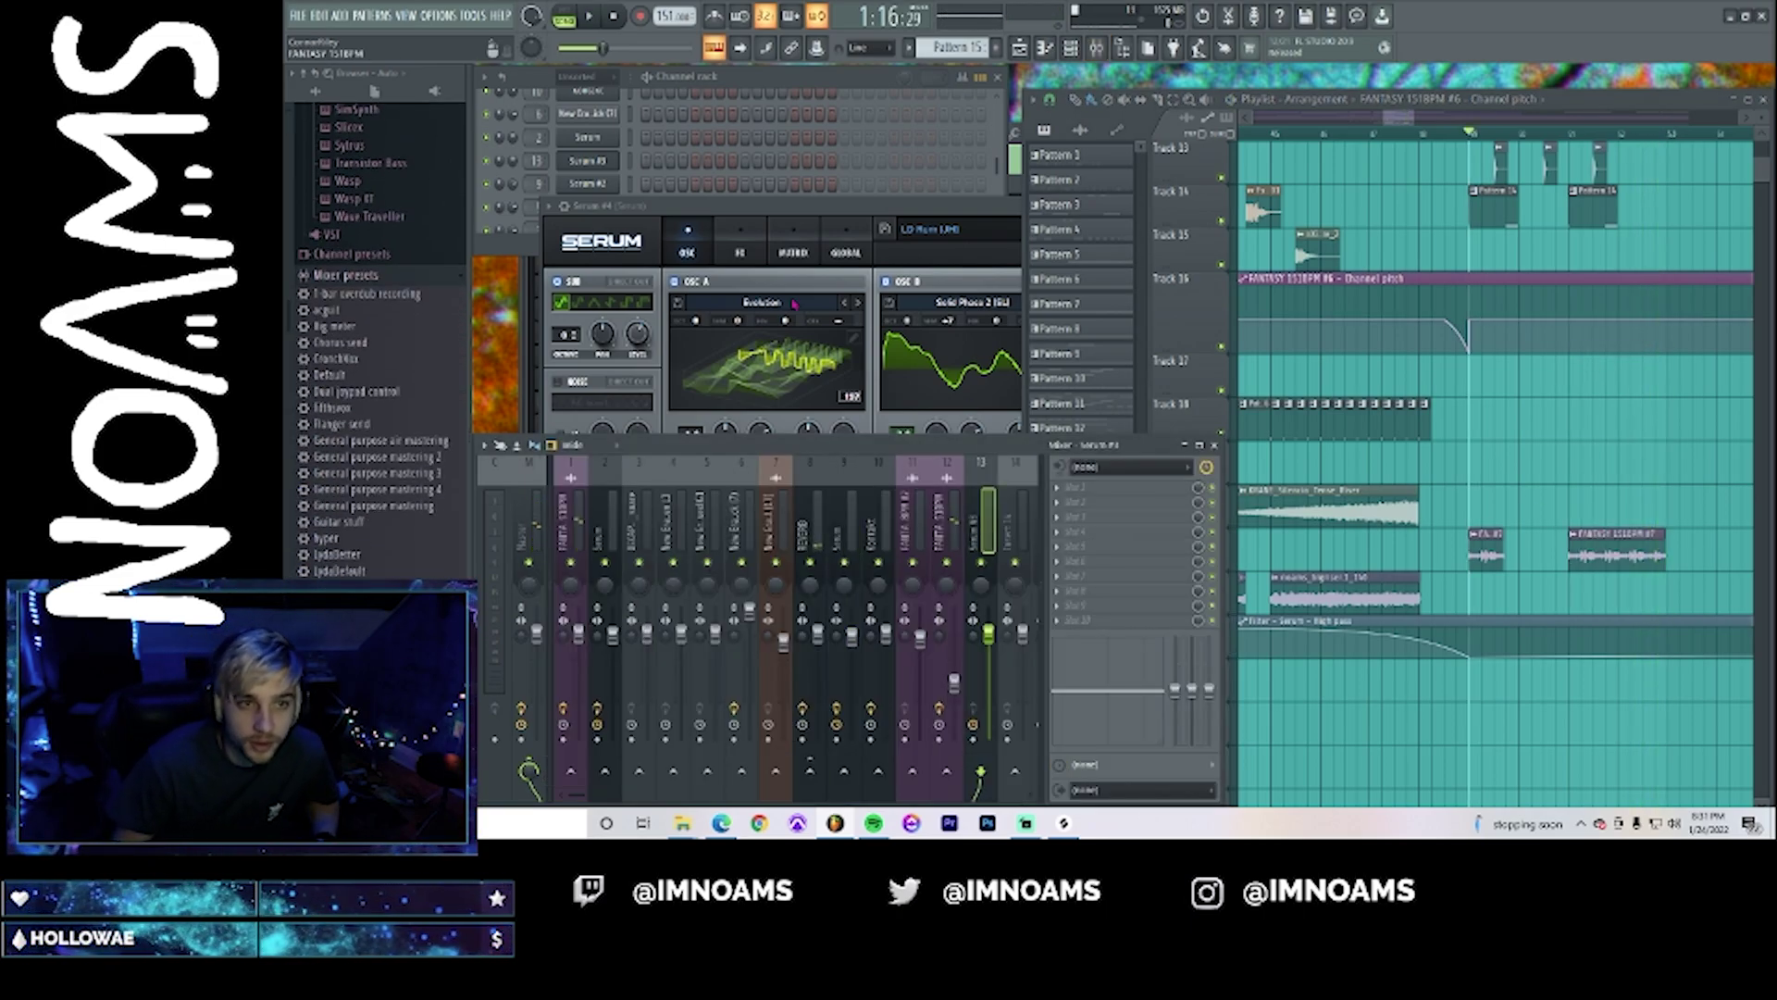
{"action": "left_click", "coordinate": [579, 141]}
{"action": "left_click", "coordinate": [579, 141]}
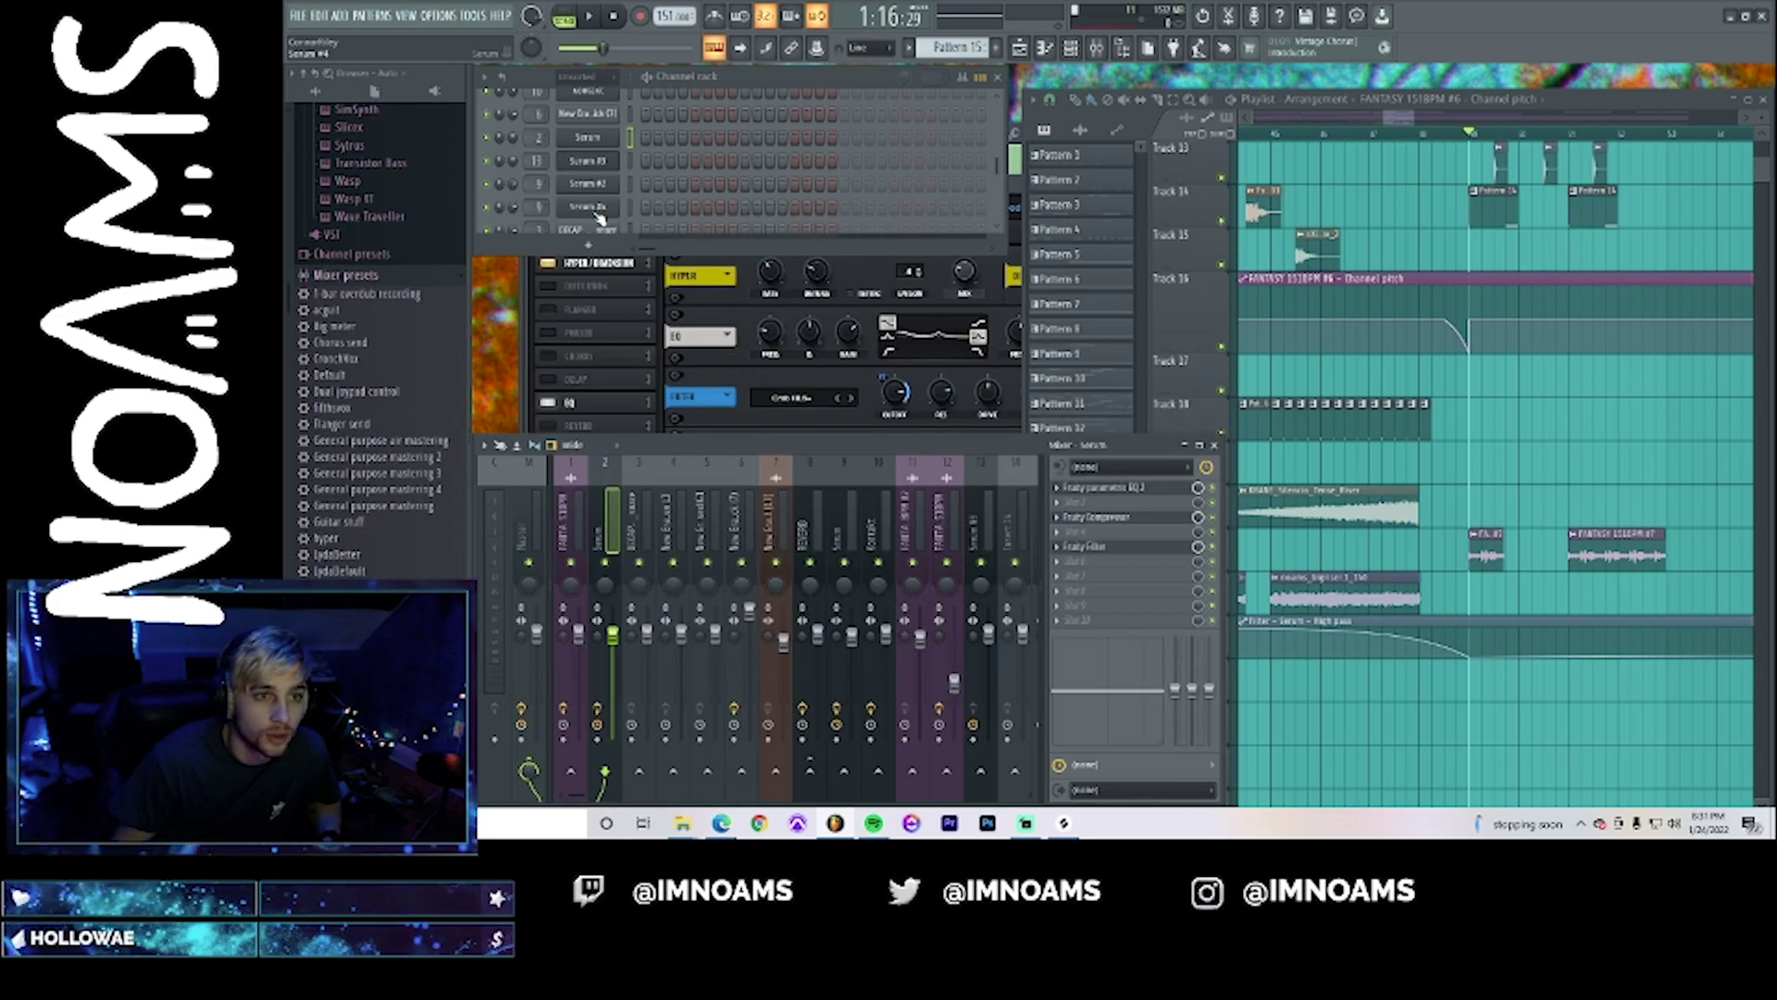
{"action": "left_click", "coordinate": [598, 212]}
{"action": "left_click", "coordinate": [884, 711]}
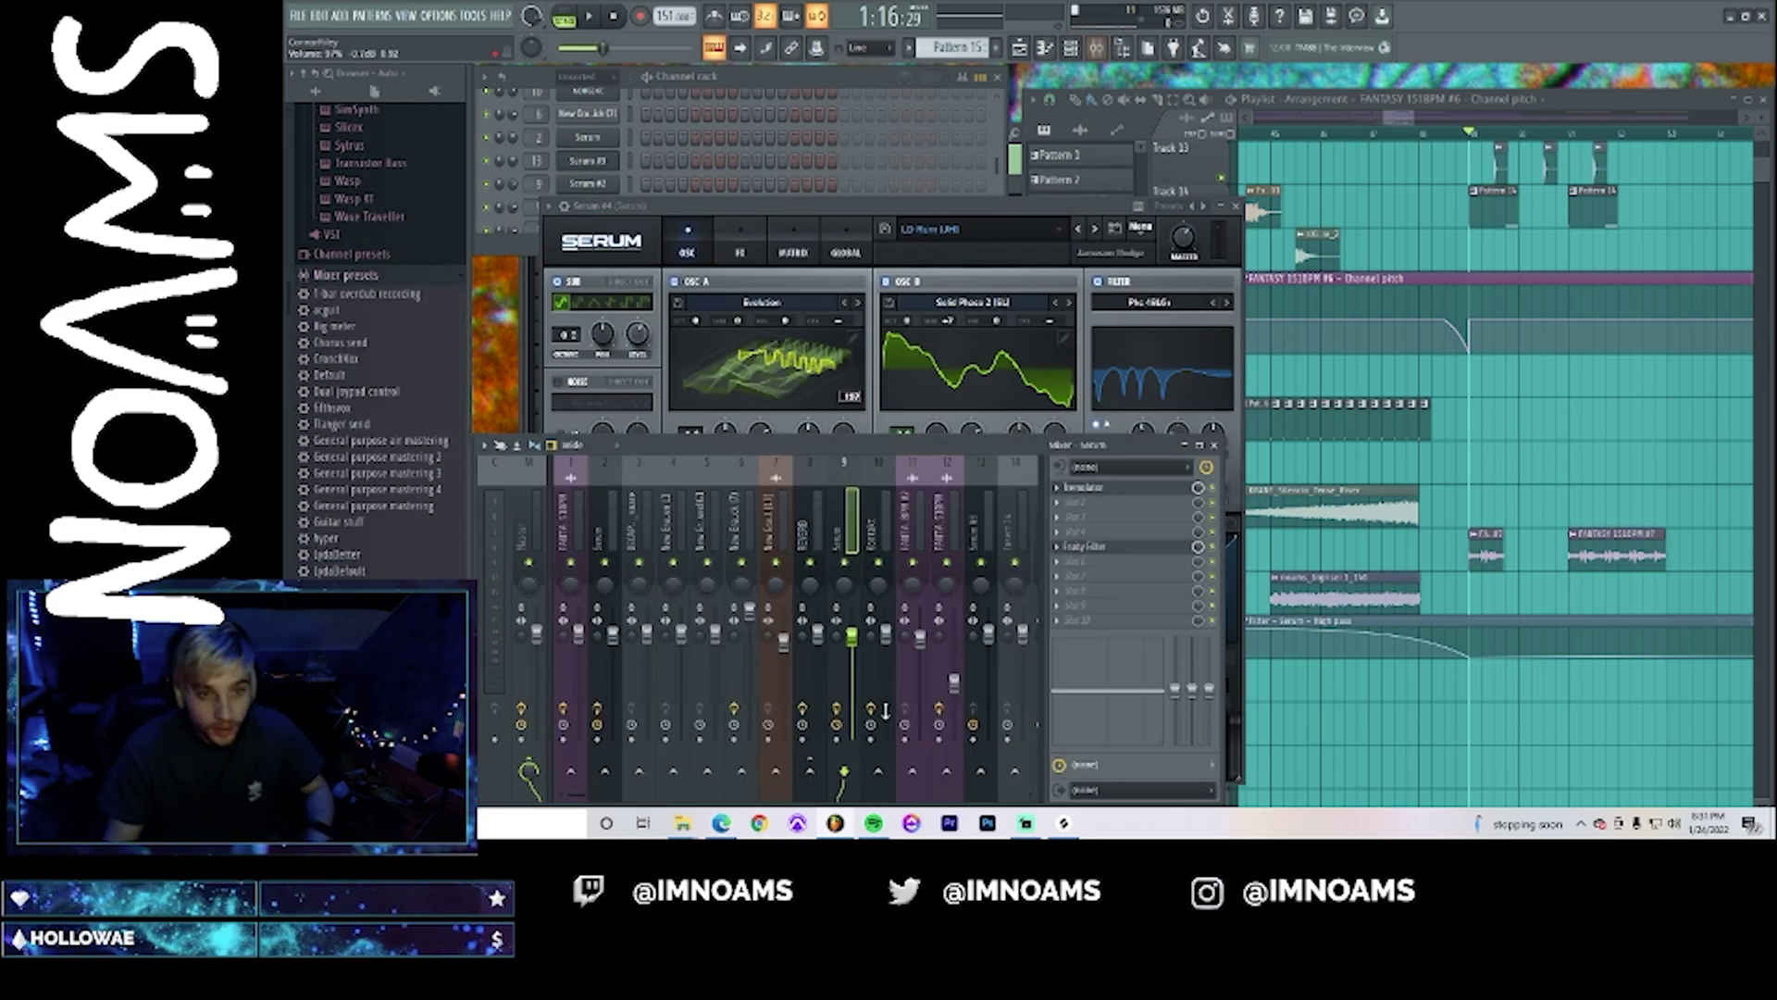
{"action": "right_click", "coordinate": [996, 550]}
{"action": "right_click", "coordinate": [1026, 529]}
{"action": "right_click", "coordinate": [1026, 530]}
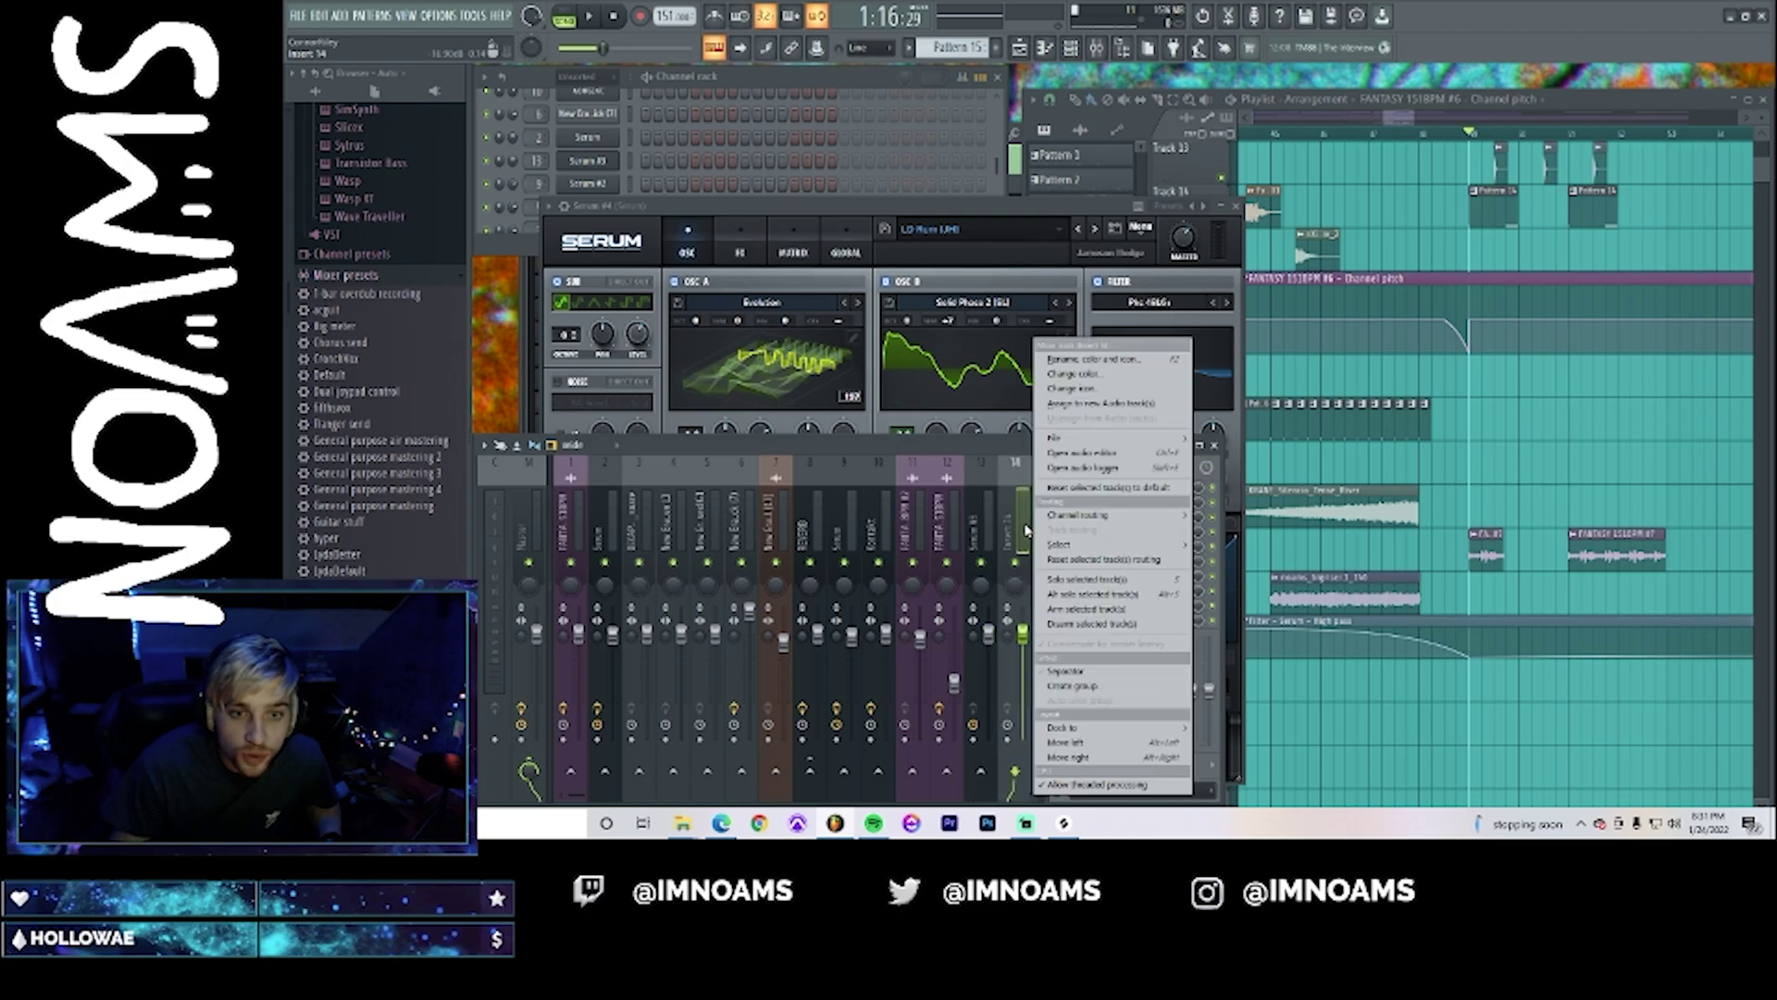
{"action": "mouse_move", "coordinate": [1141, 522]}
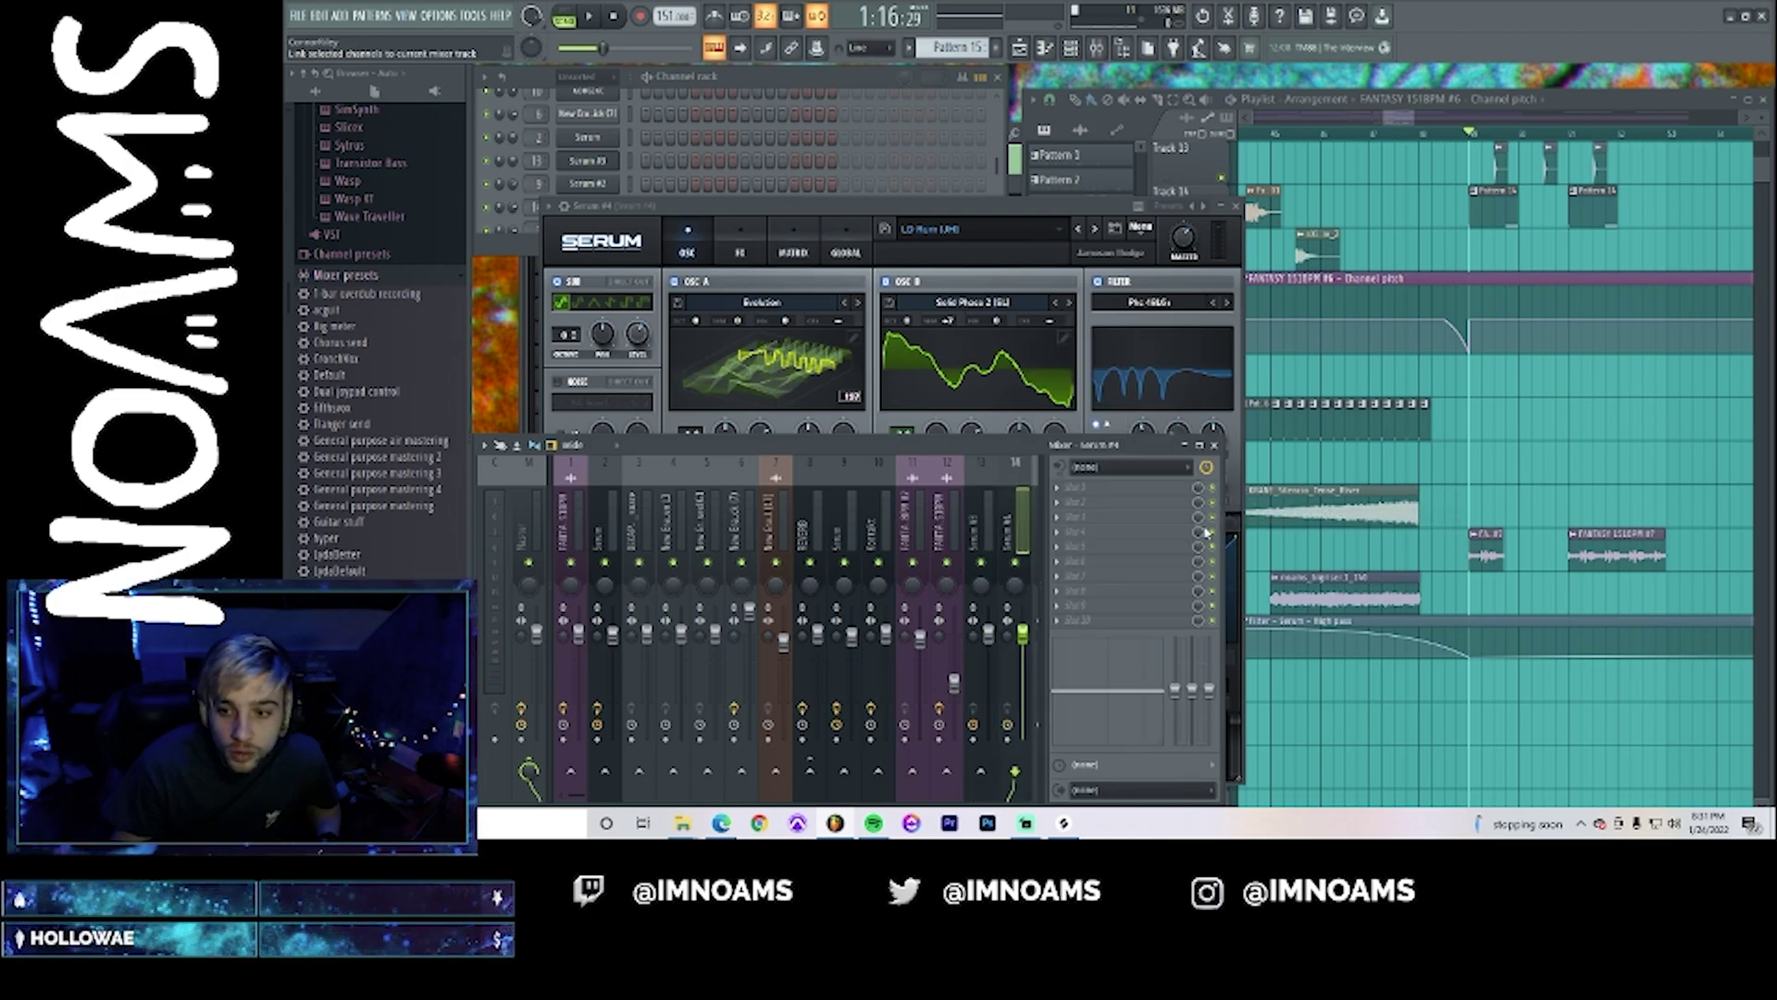
- Audition further FutureLab lead presets in Serum #4, from LD Savior through LD Simple But Deadly, checking against the drop
{"action": "key", "text": "space"}
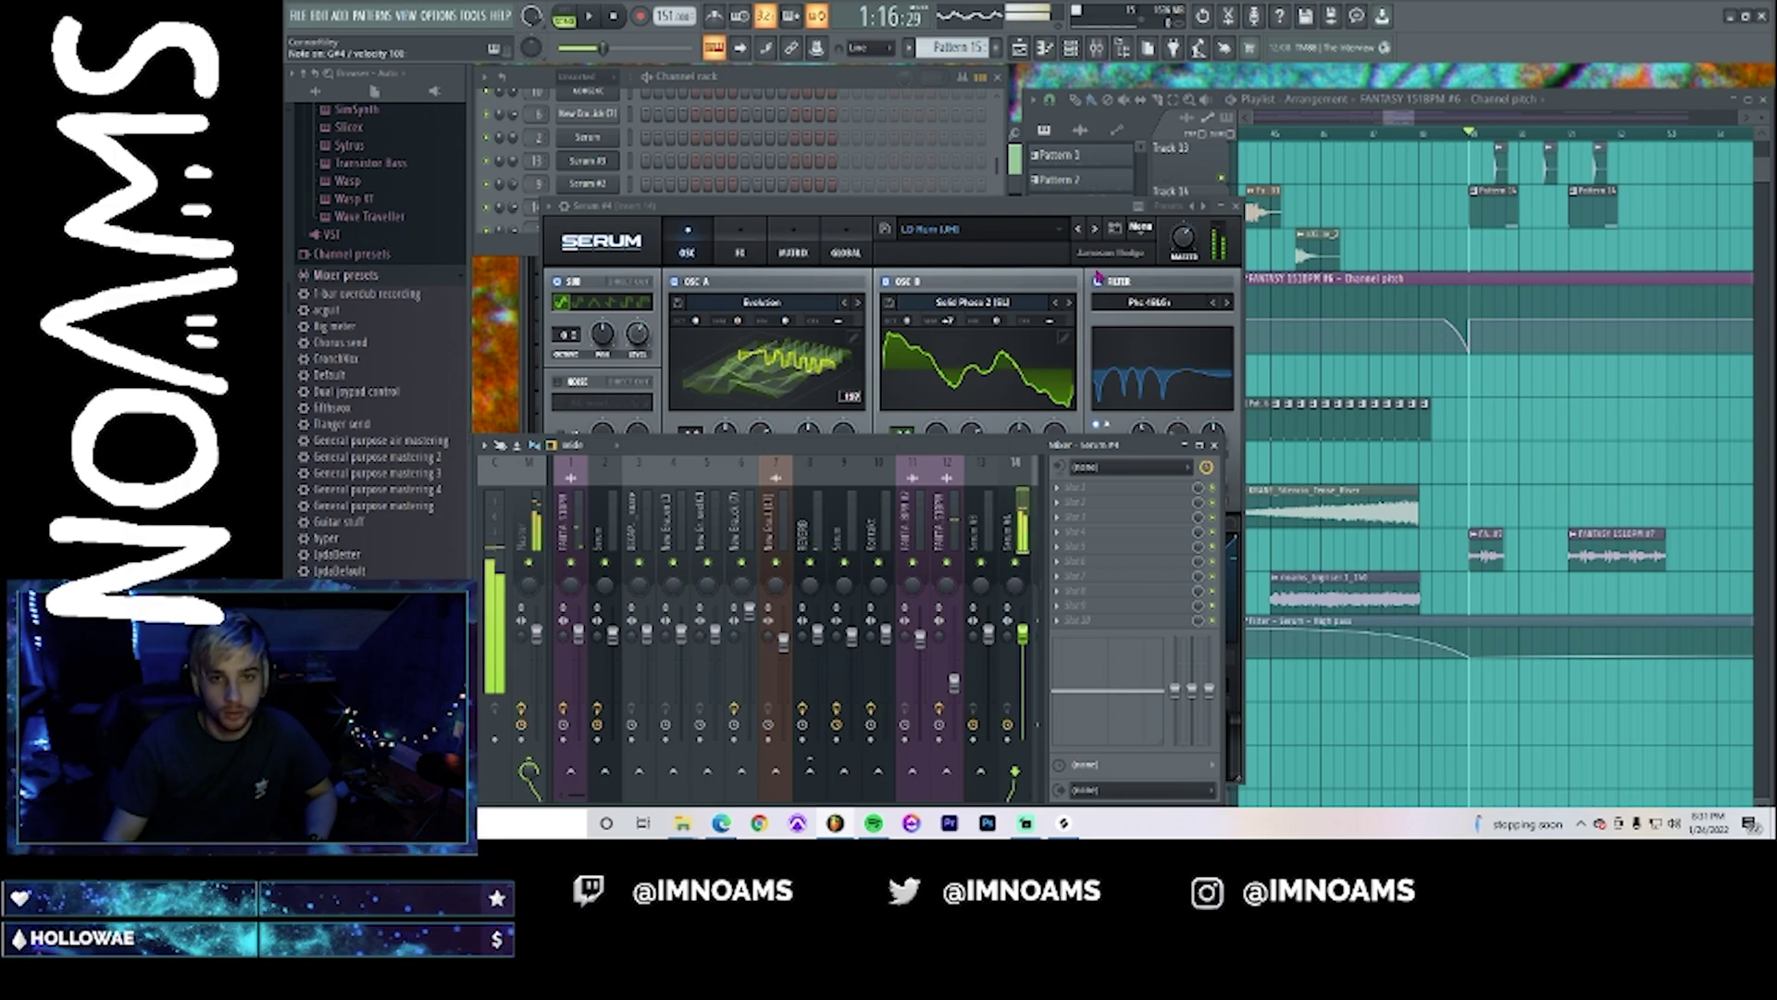
{"action": "left_click", "coordinate": [1095, 228]}
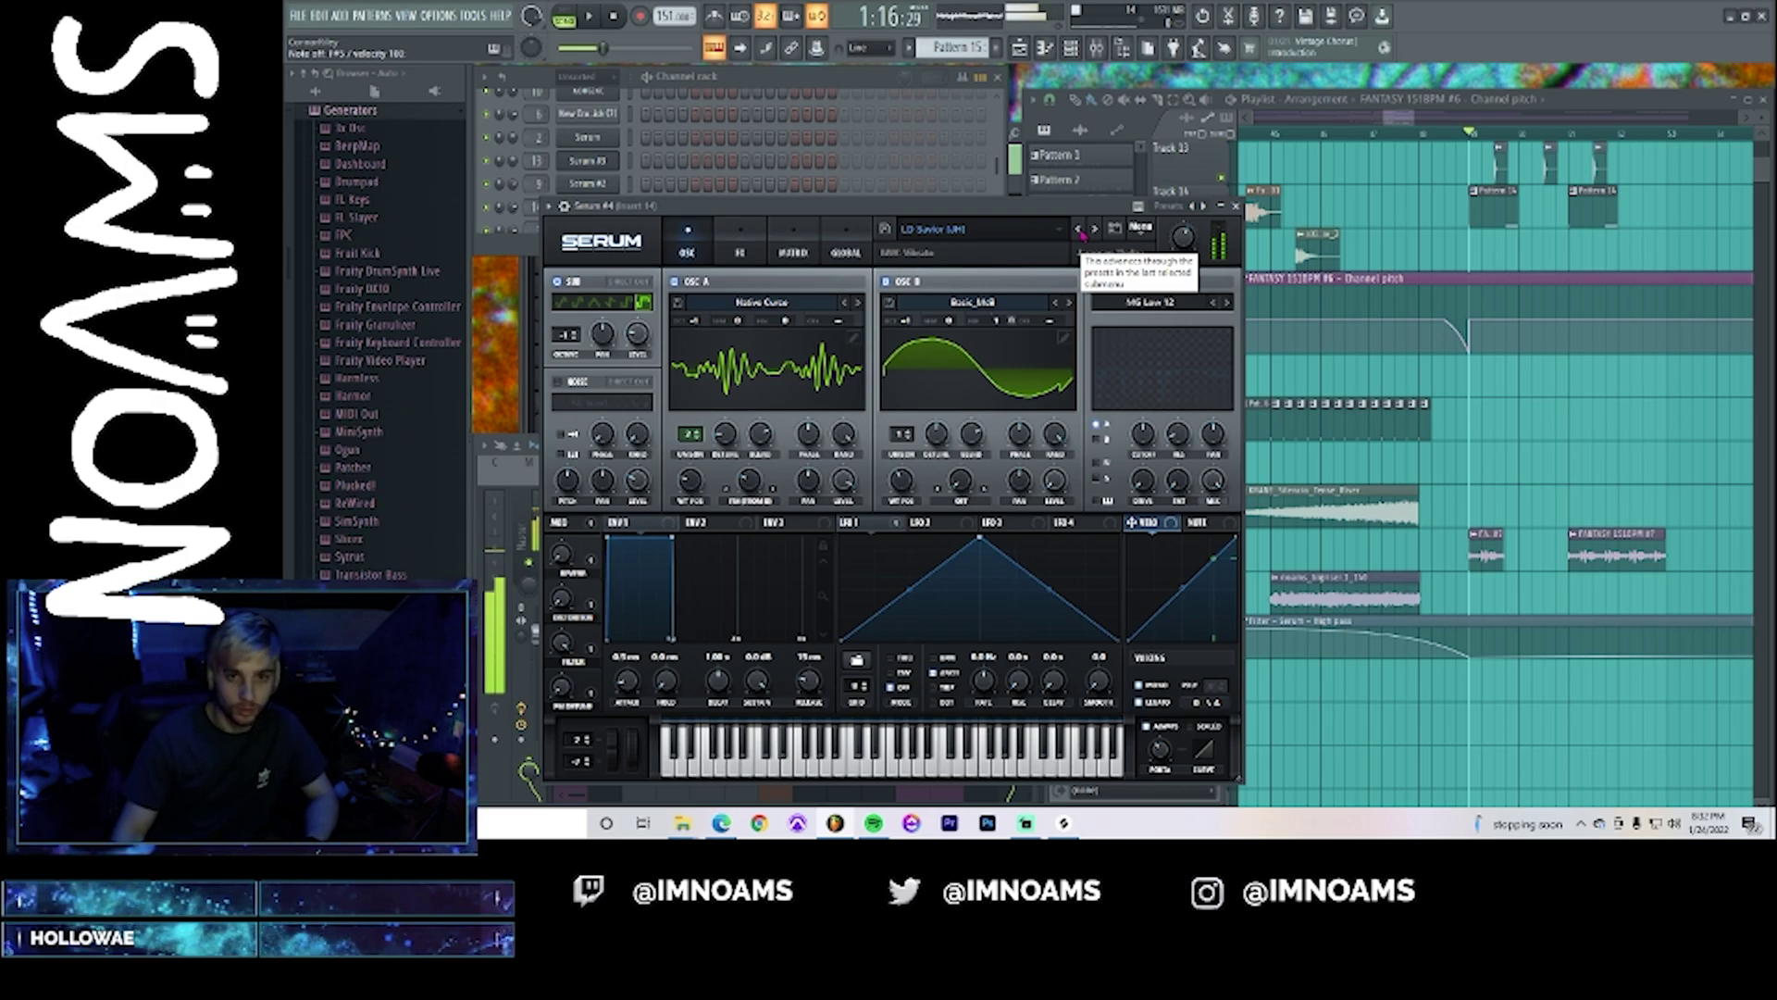
{"action": "left_click", "coordinate": [1094, 230]}
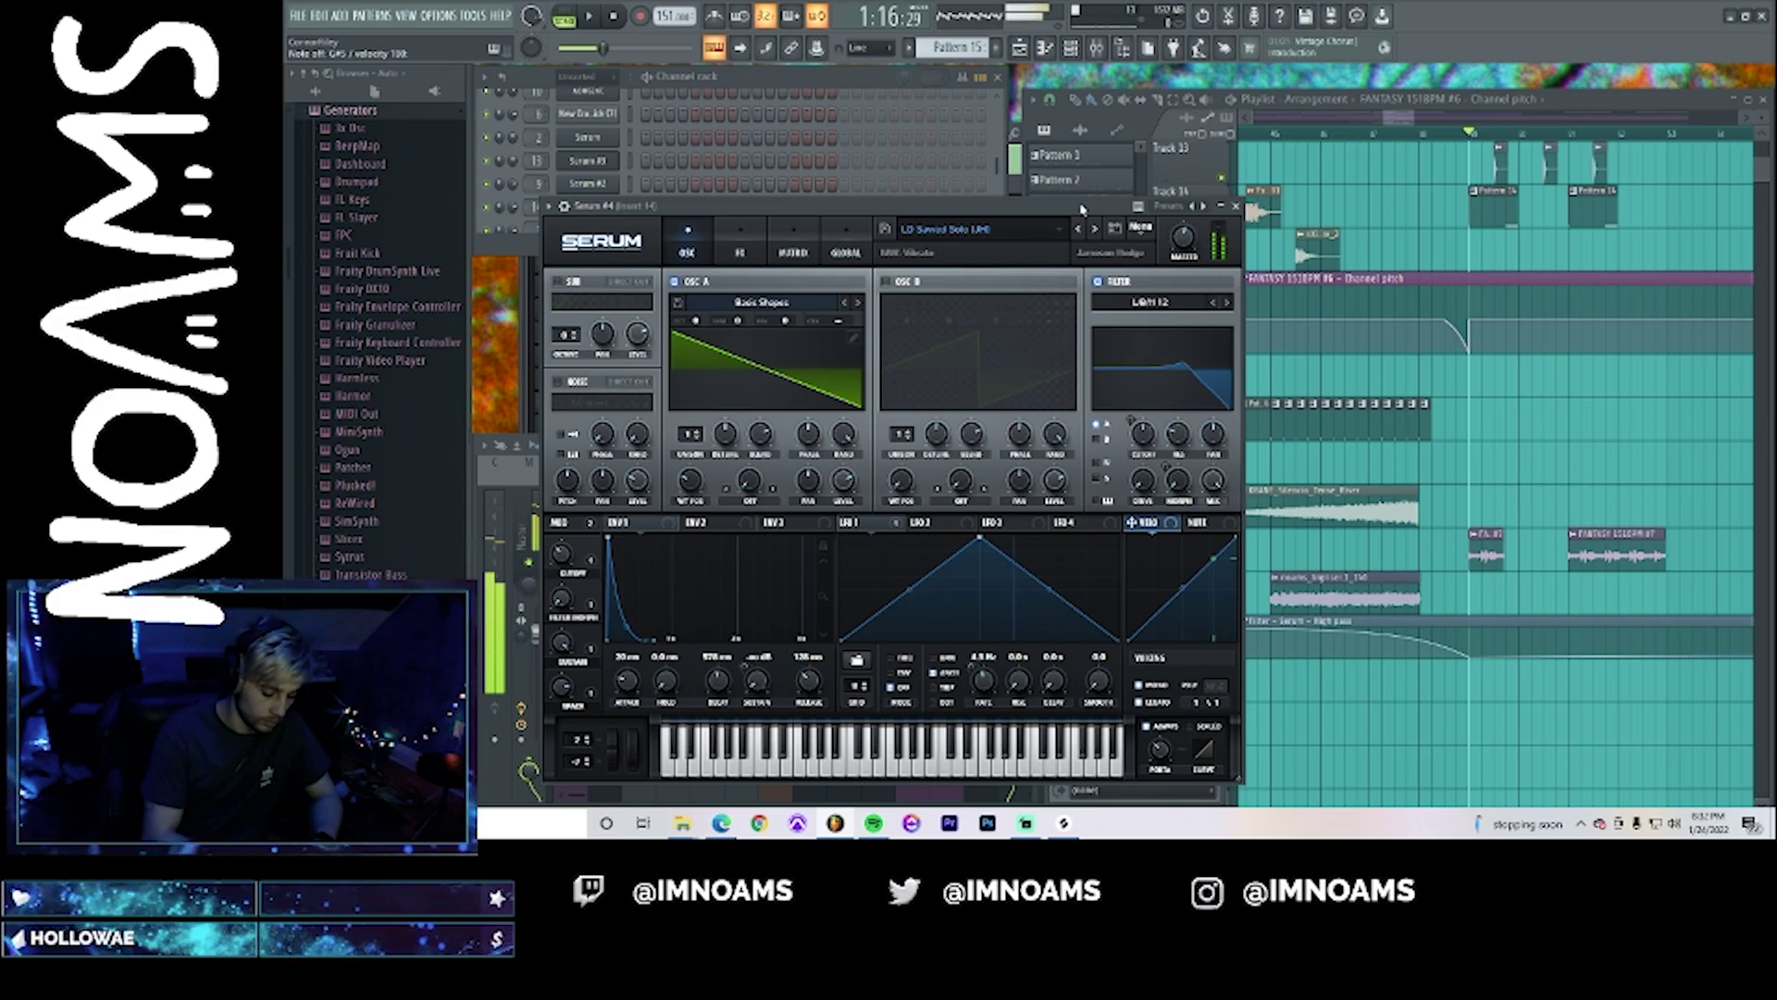
{"action": "key", "text": "space"}
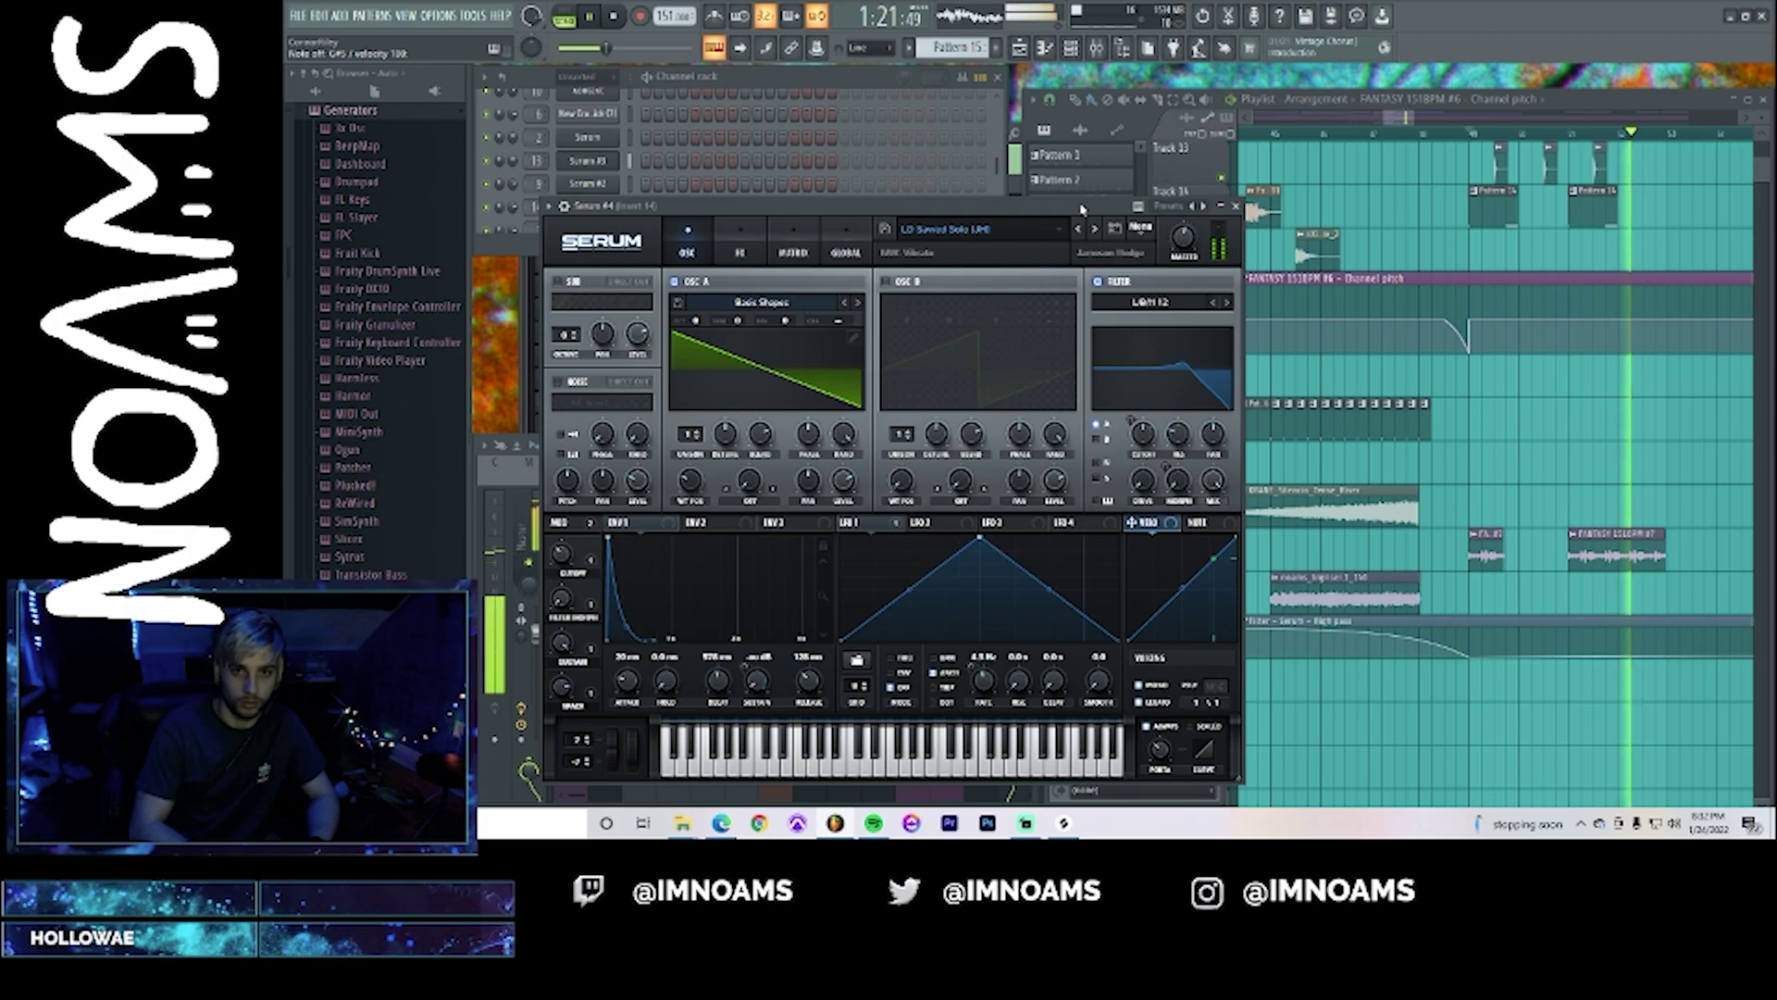
{"action": "key", "text": "space"}
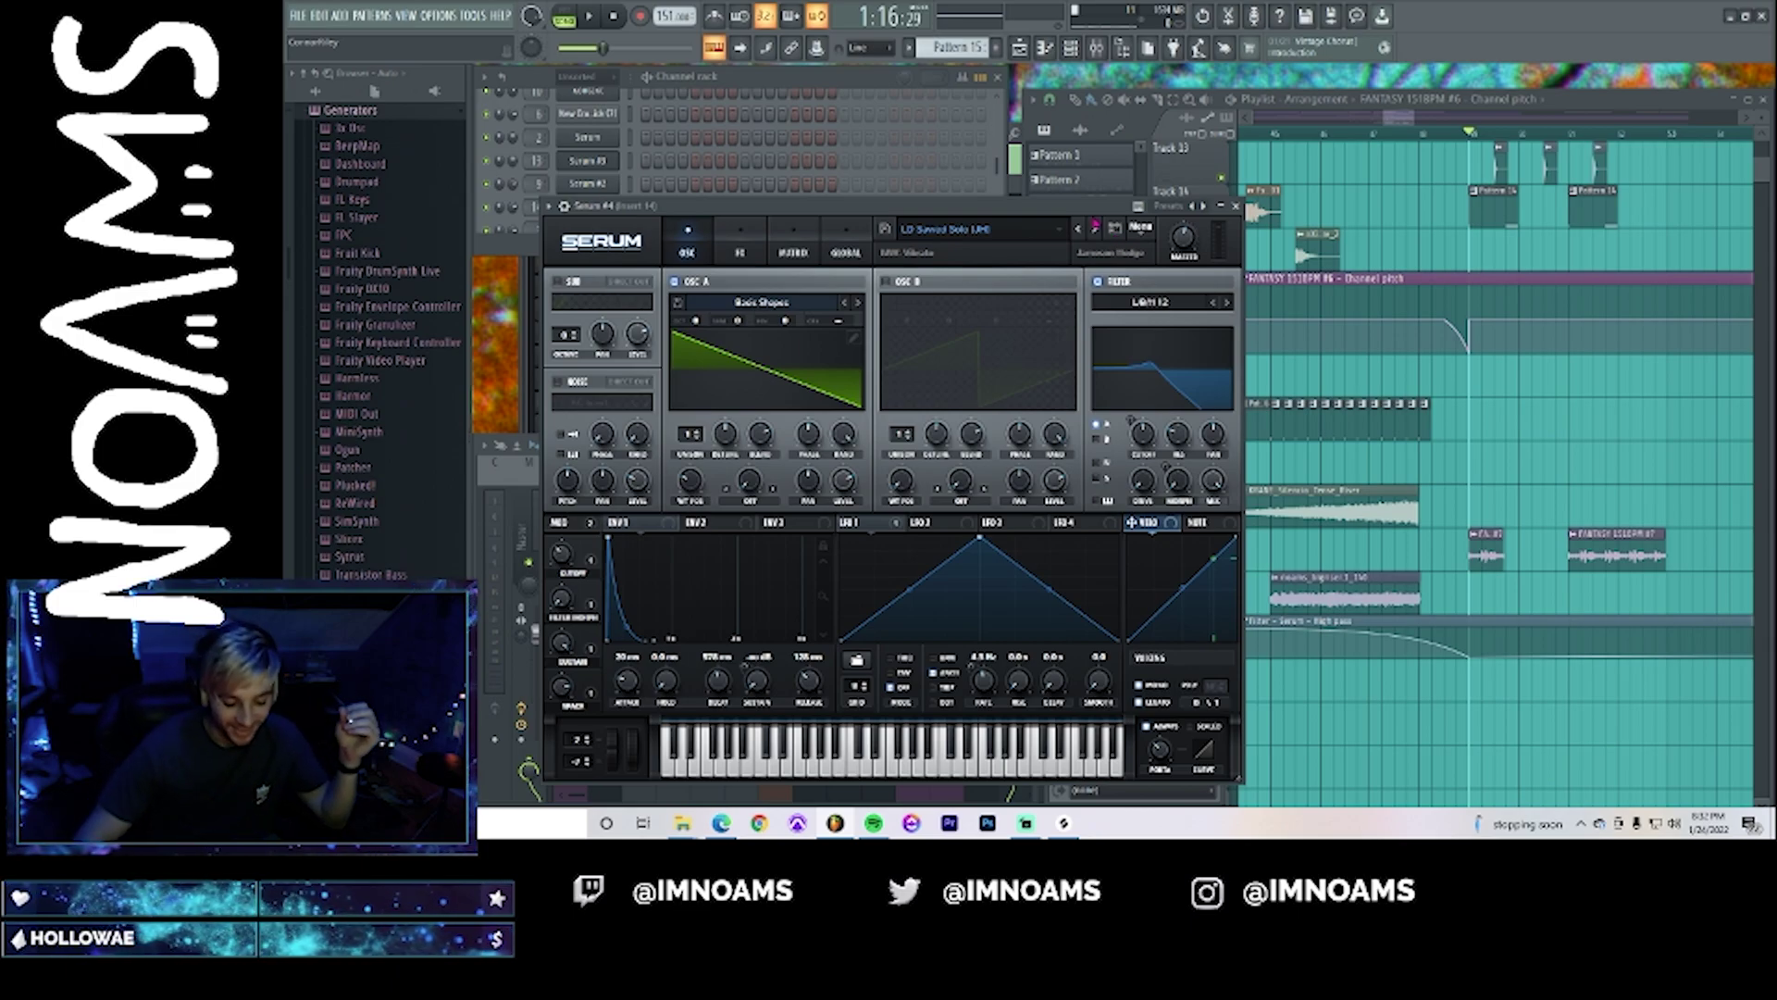
{"action": "left_click", "coordinate": [1095, 228]}
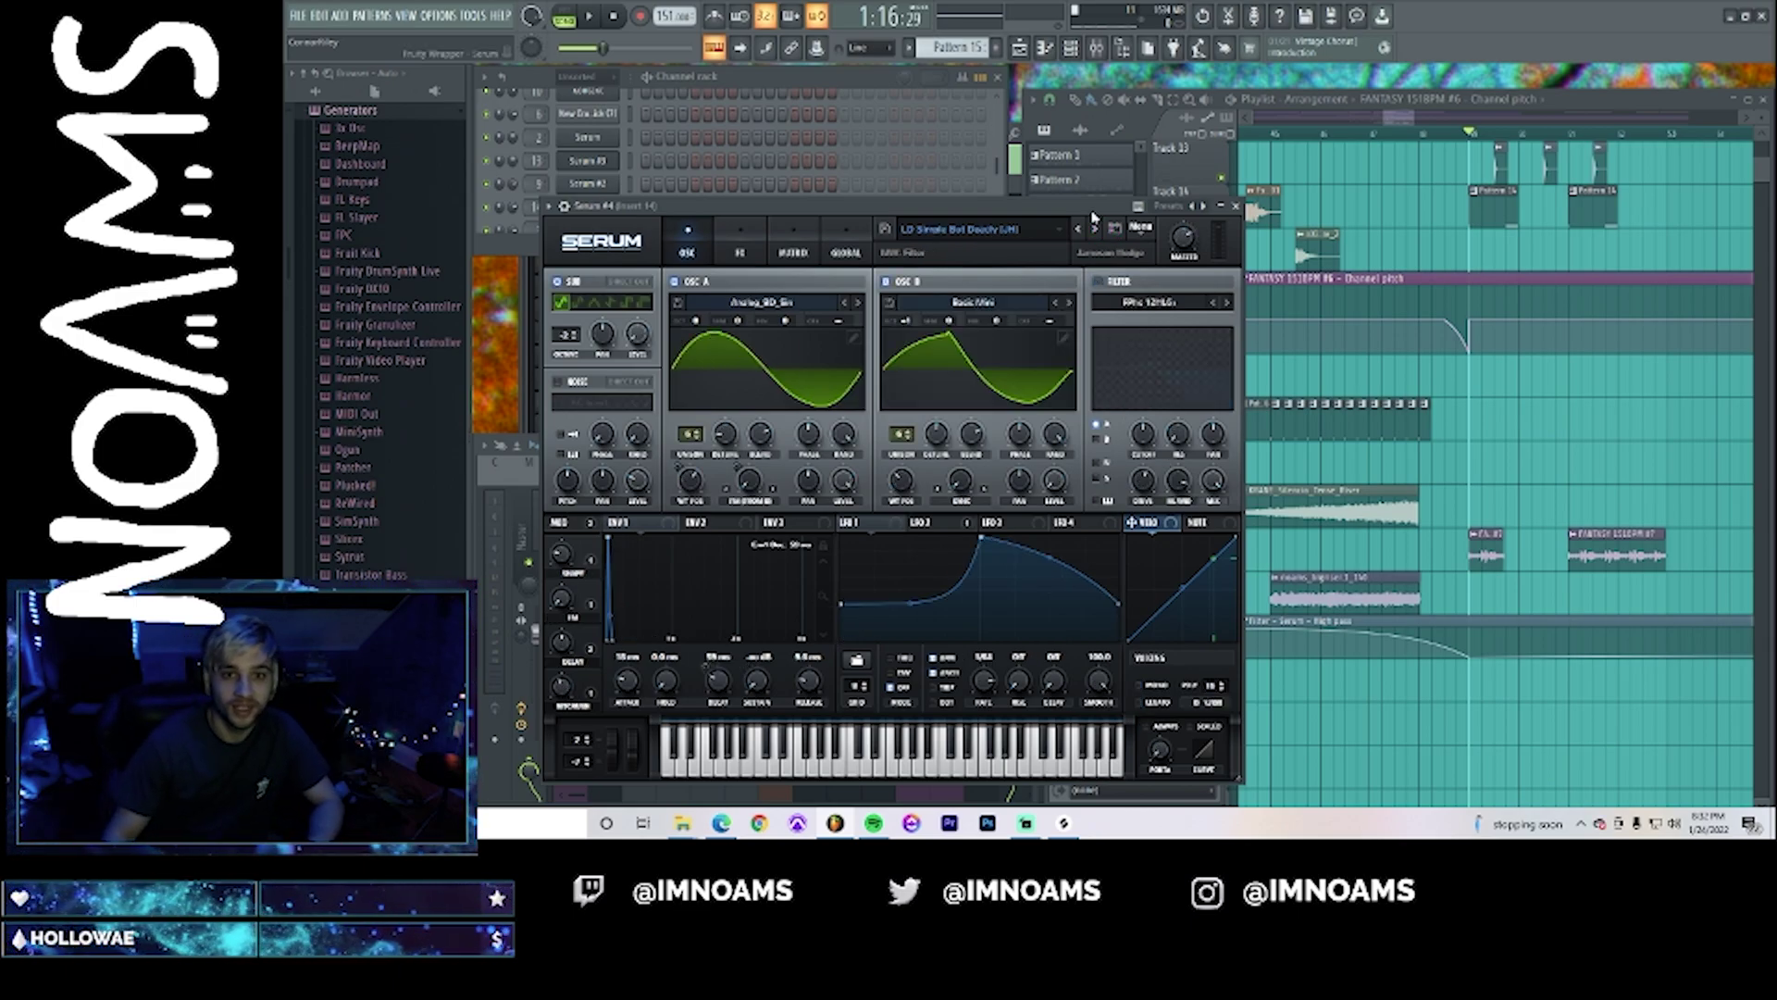
{"action": "left_click_drag", "start_coordinate": [1094, 218], "coordinate": [1098, 209]}
{"action": "key", "text": "2"}
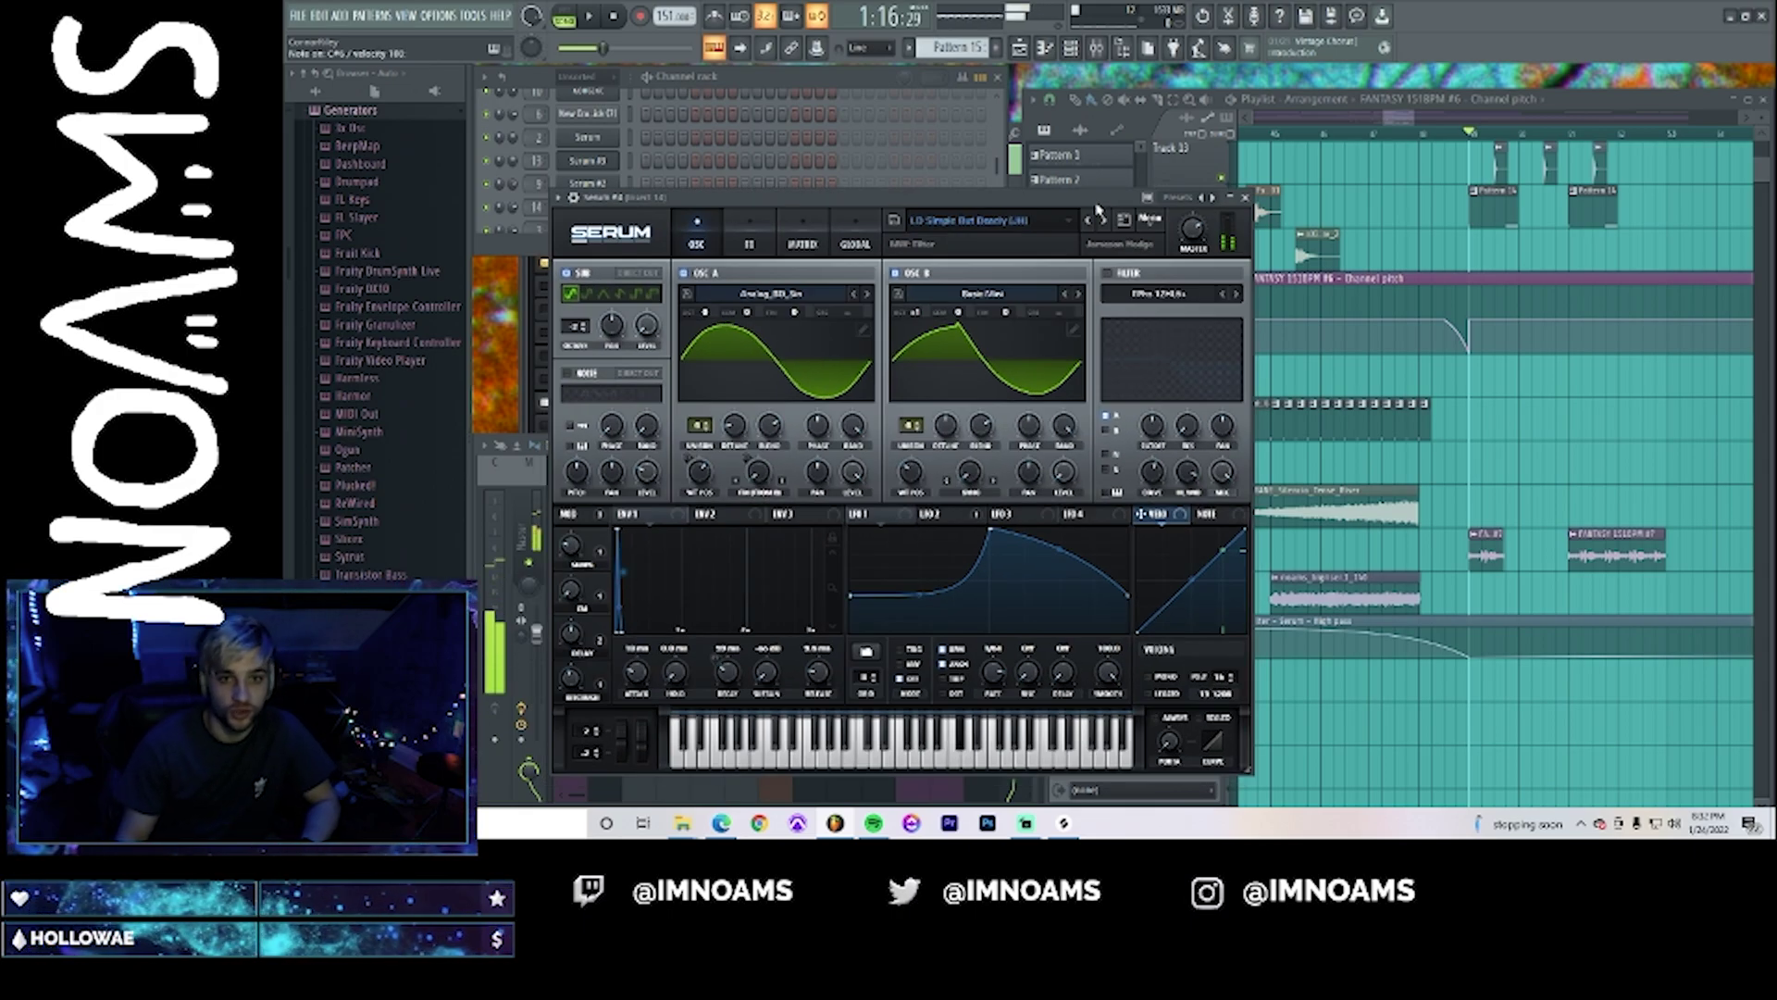
- Load BA - House [AV] into Serum #4 from the One Shot Basses folder of the user SerumUpfrontBassPresets bank
{"action": "left_click", "coordinate": [1016, 224]}
{"action": "mouse_move", "coordinate": [964, 393]}
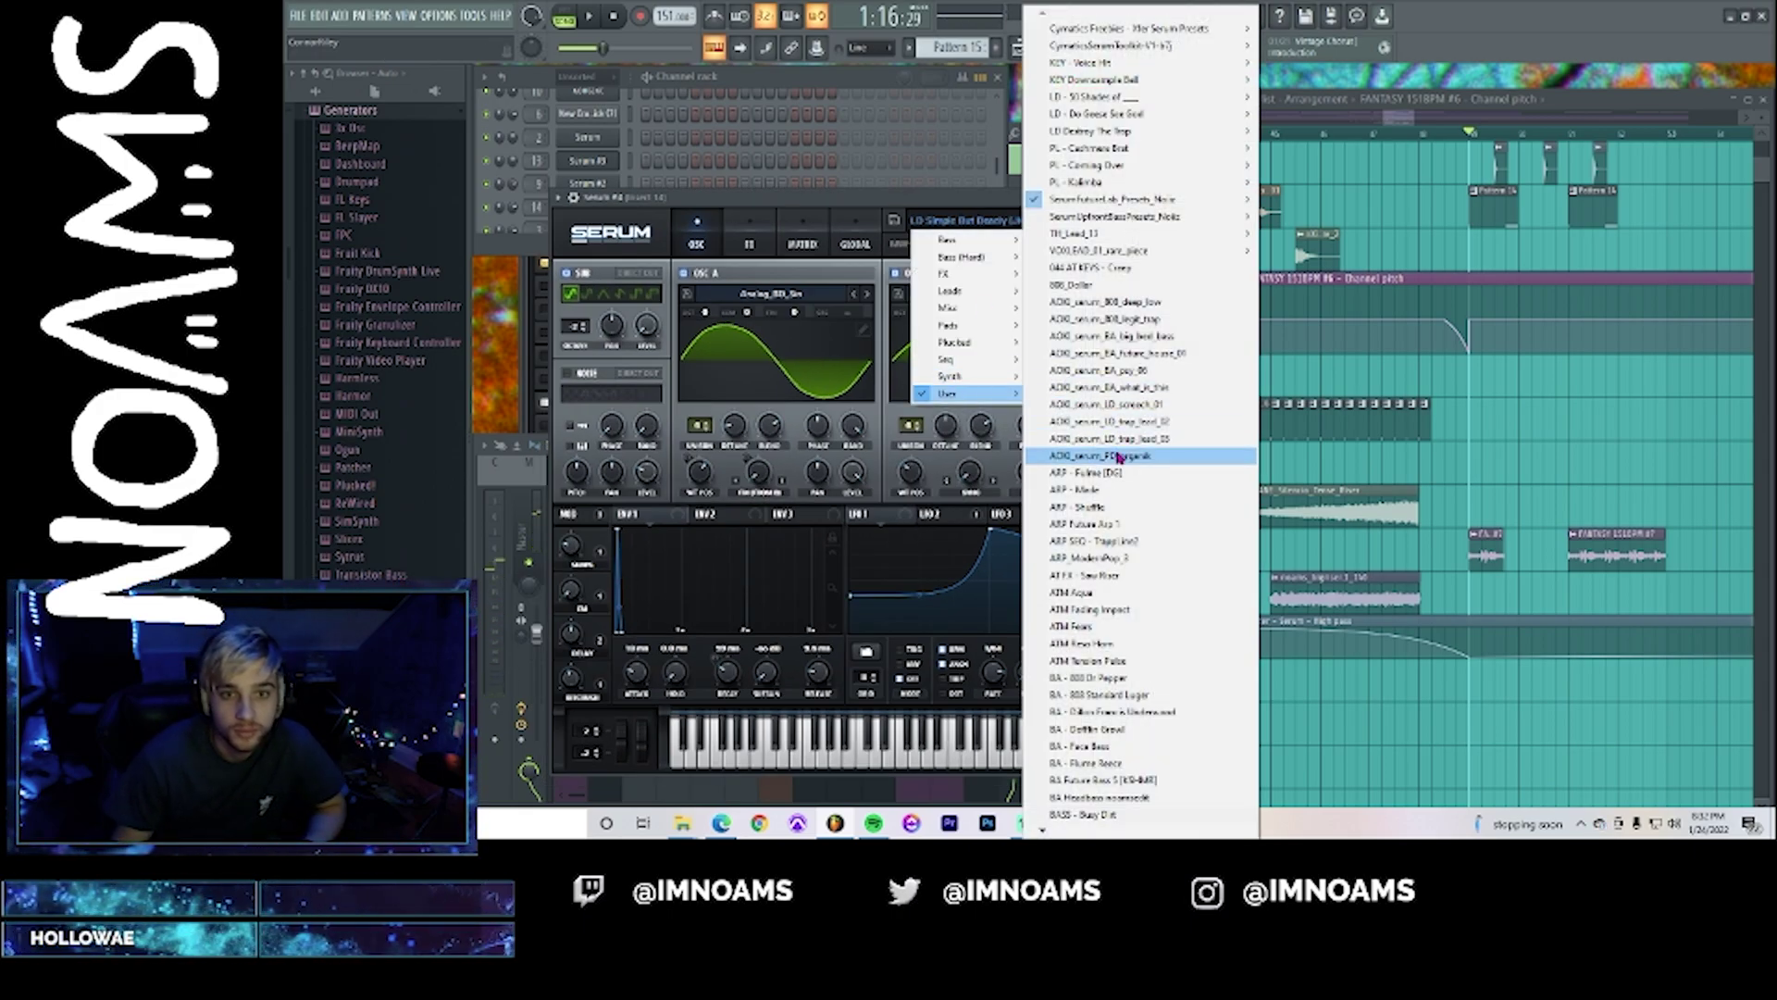
{"action": "mouse_move", "coordinate": [1153, 219]}
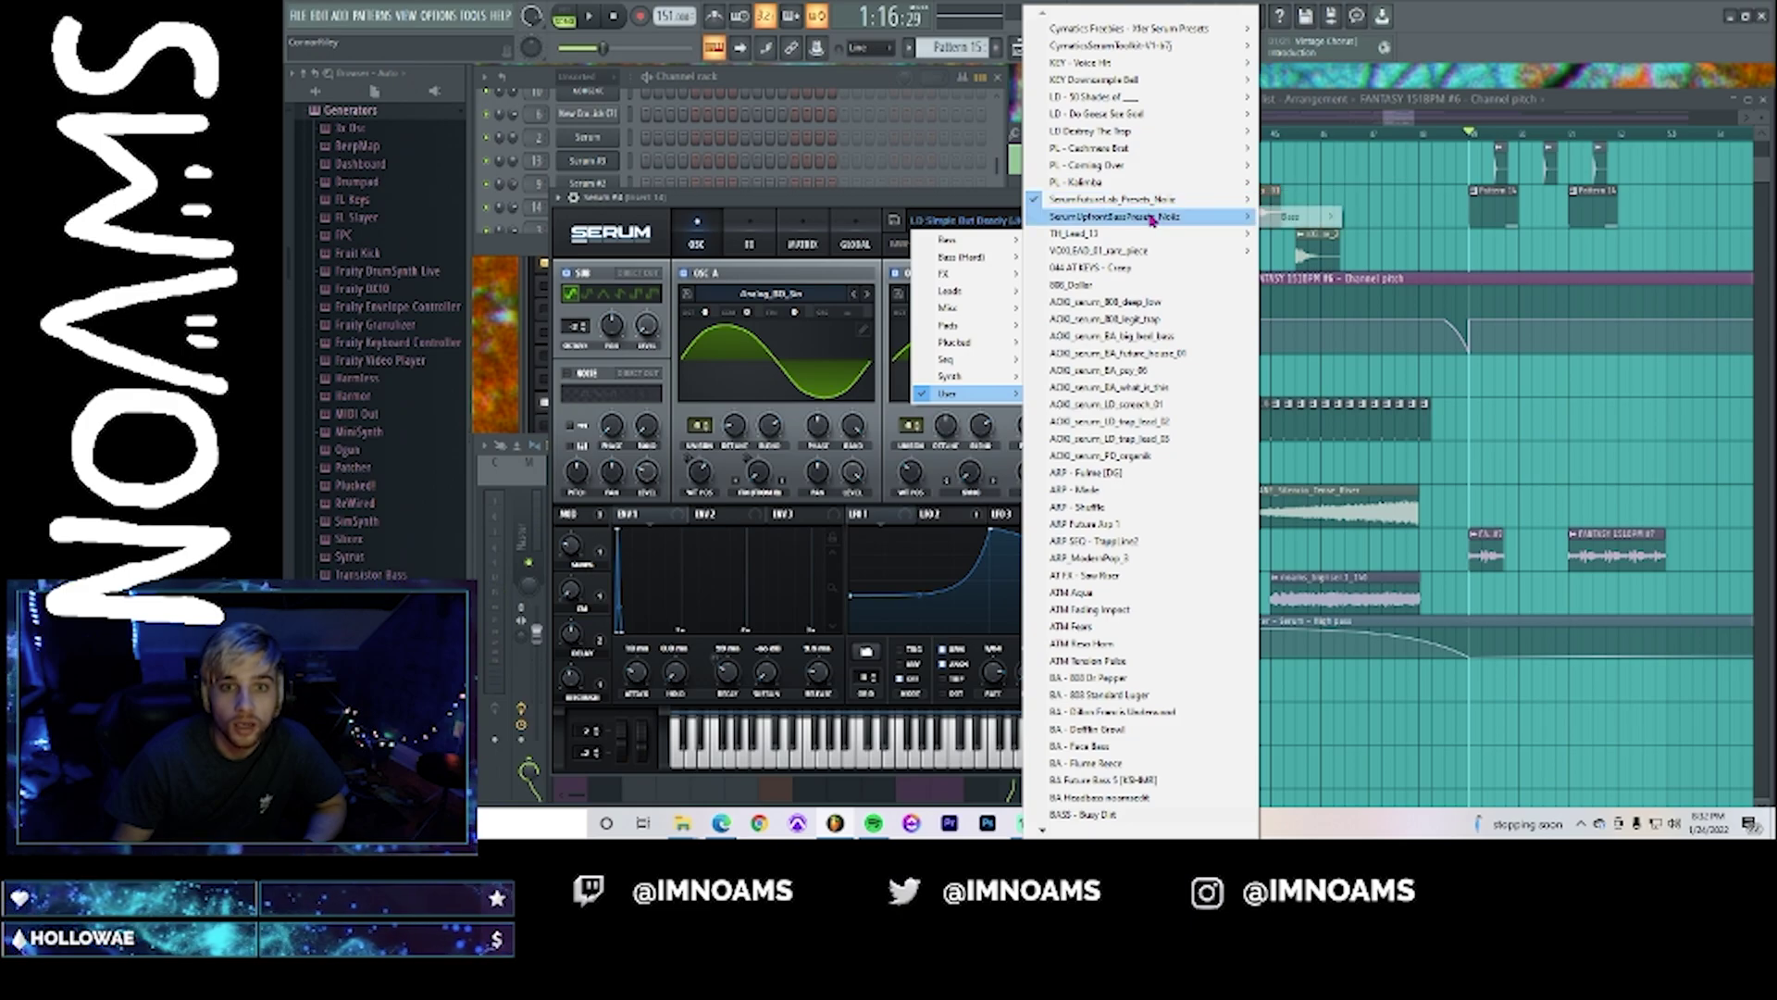
{"action": "mouse_move", "coordinate": [1289, 220]}
{"action": "mouse_move", "coordinate": [1409, 221]}
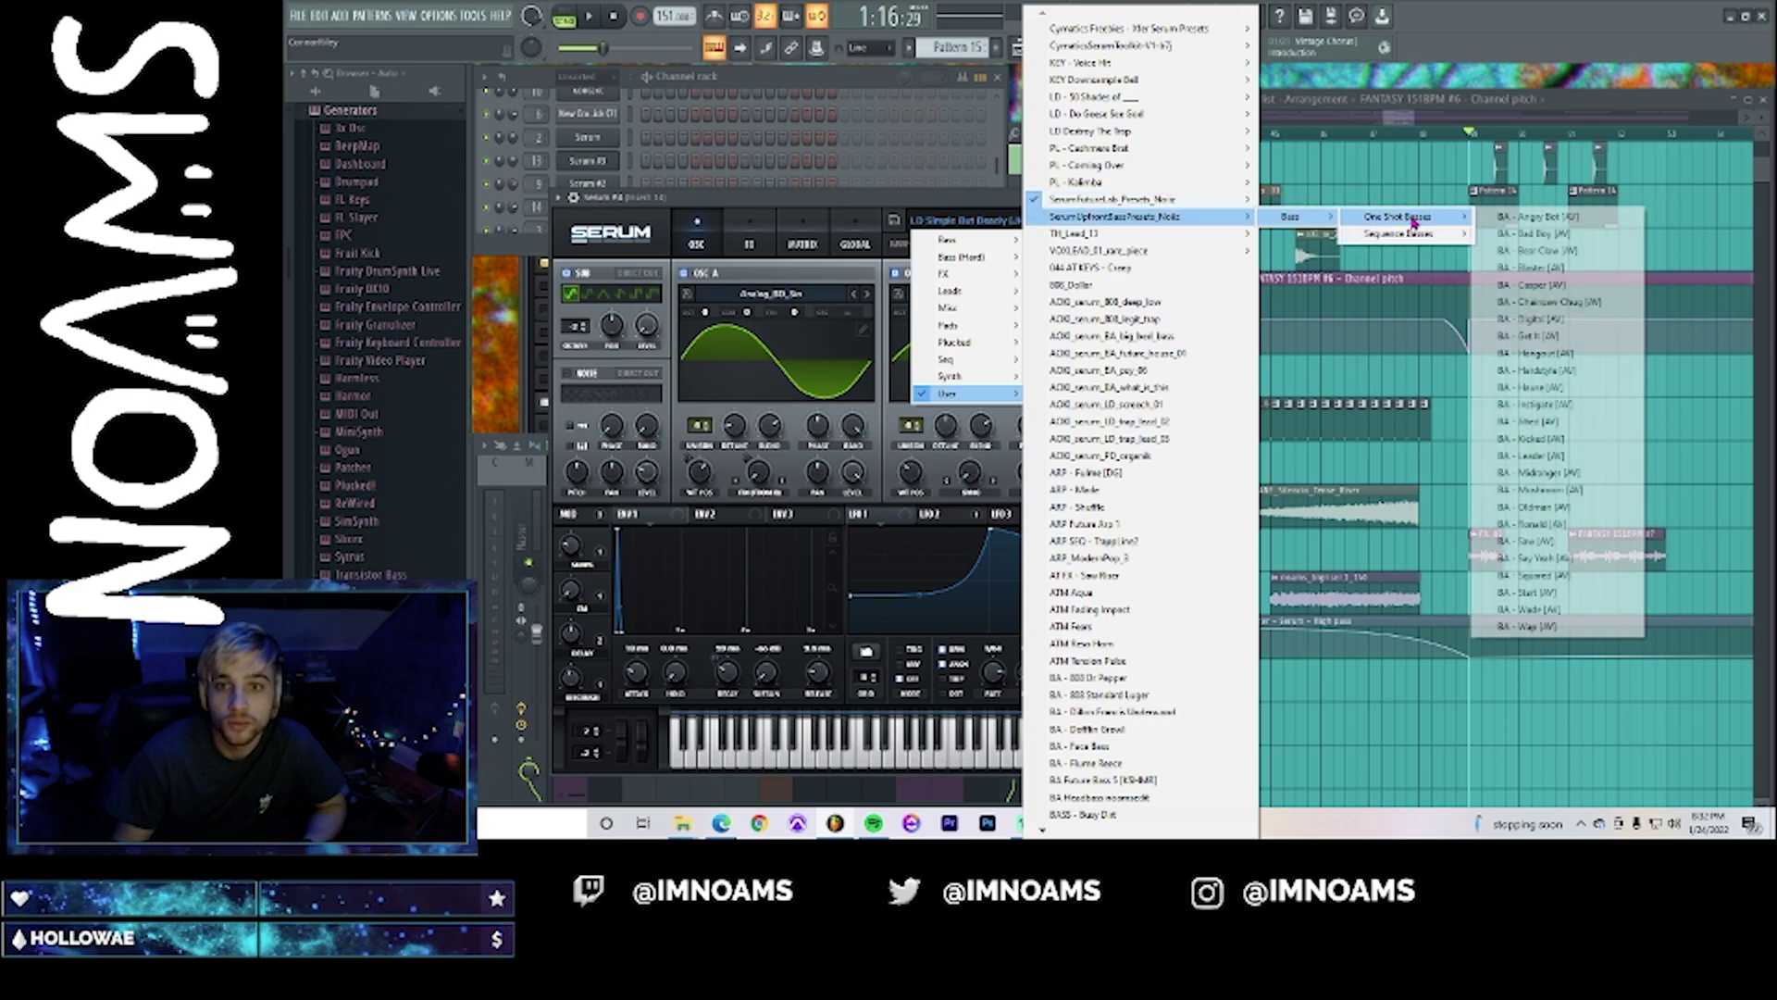
{"action": "left_click", "coordinate": [1547, 389]}
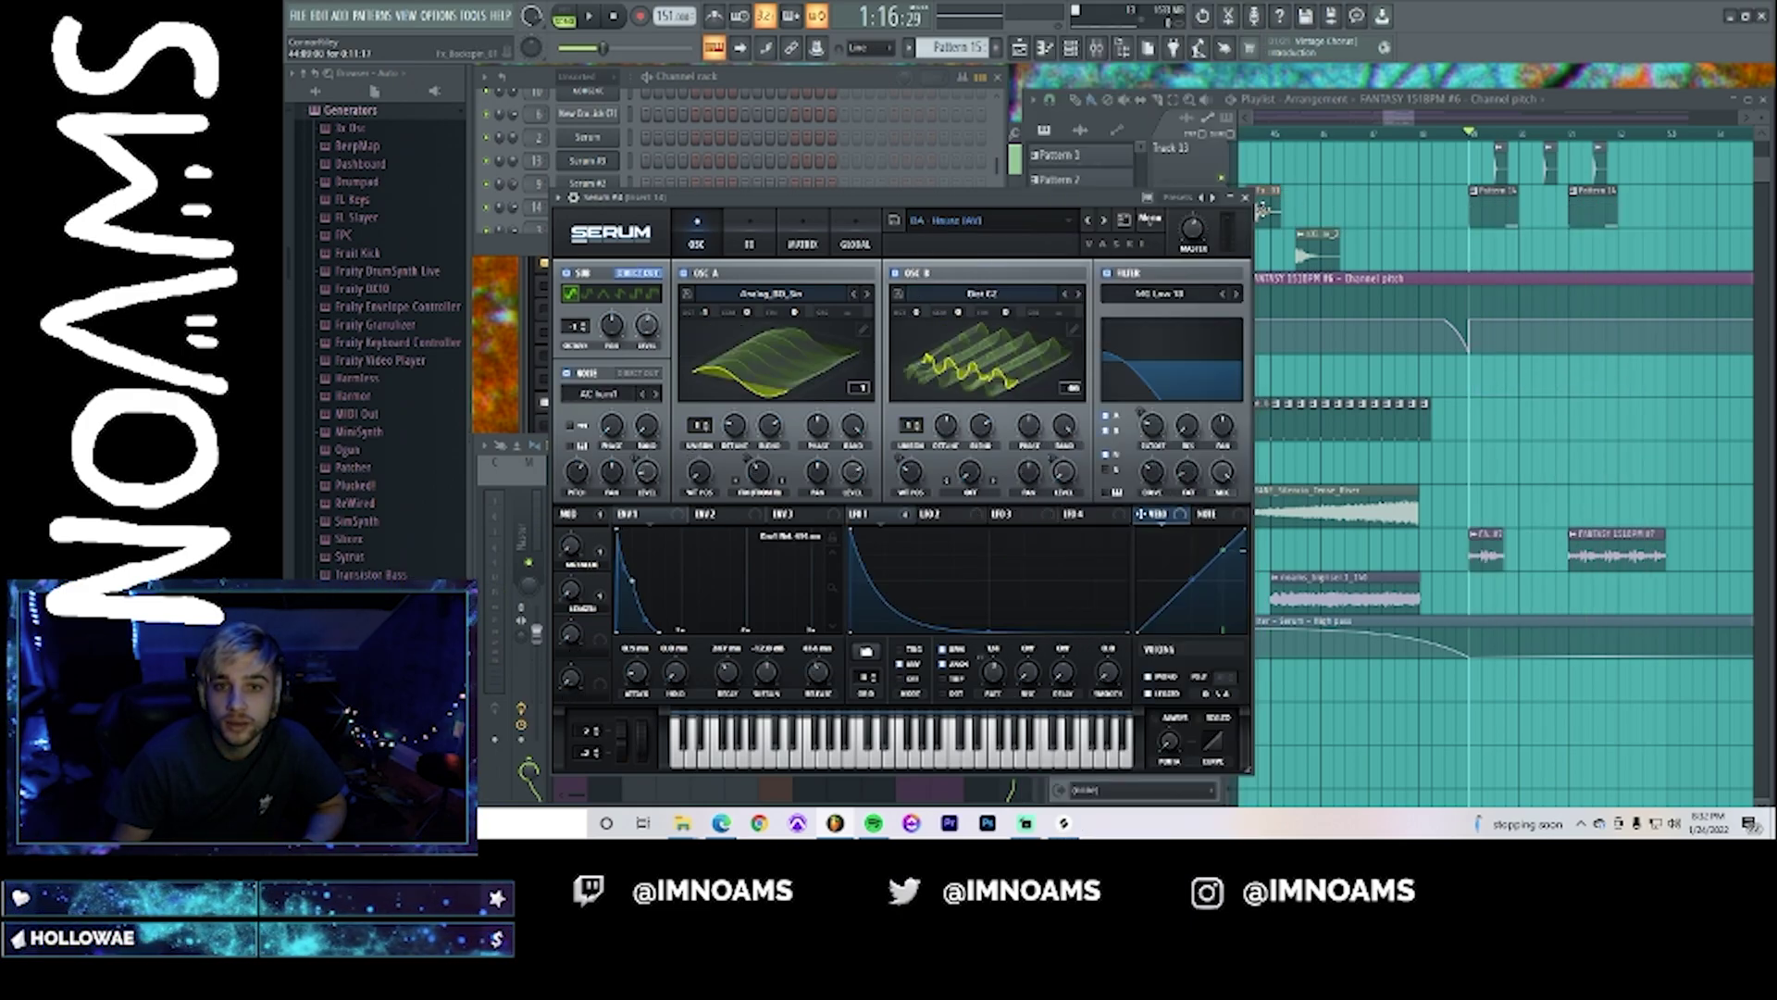
- Step Serum #4 back through the one-shot basses, auditioning BA - Hardstyle [AV] and loading BA - Hangout [AV]
{"action": "left_click_drag", "start_coordinate": [1103, 199], "coordinate": [1133, 200]}
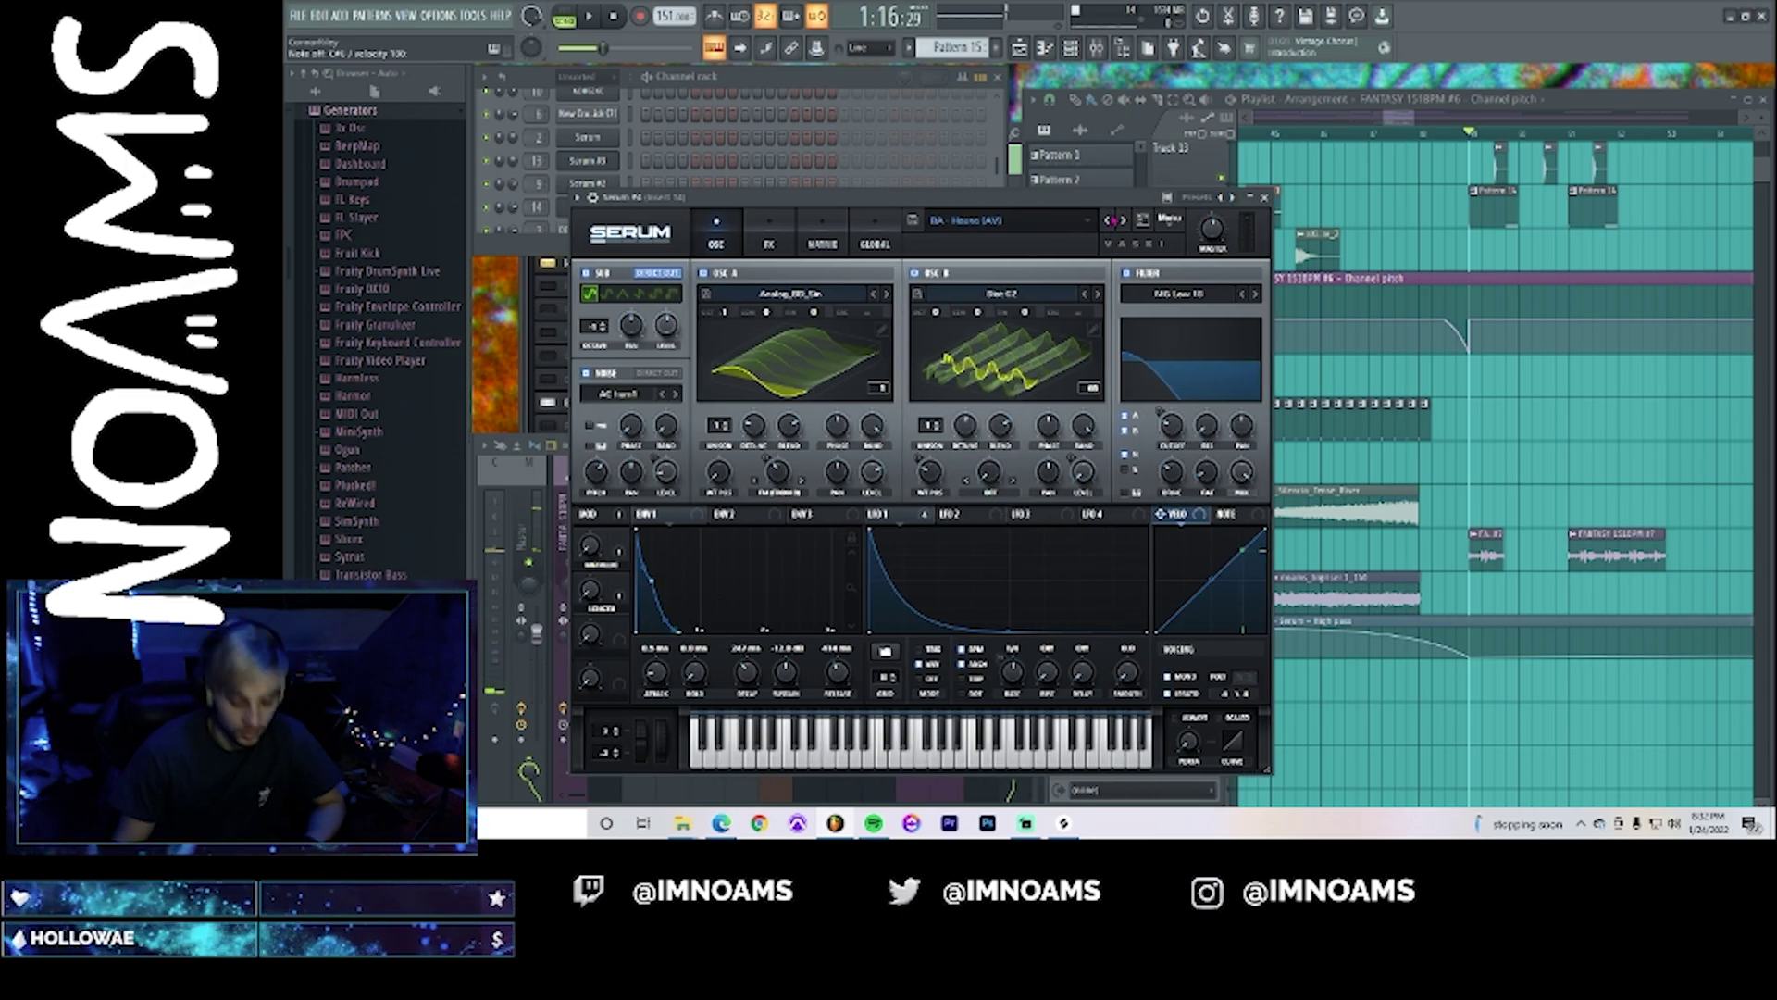
{"action": "left_click", "coordinate": [1109, 222]}
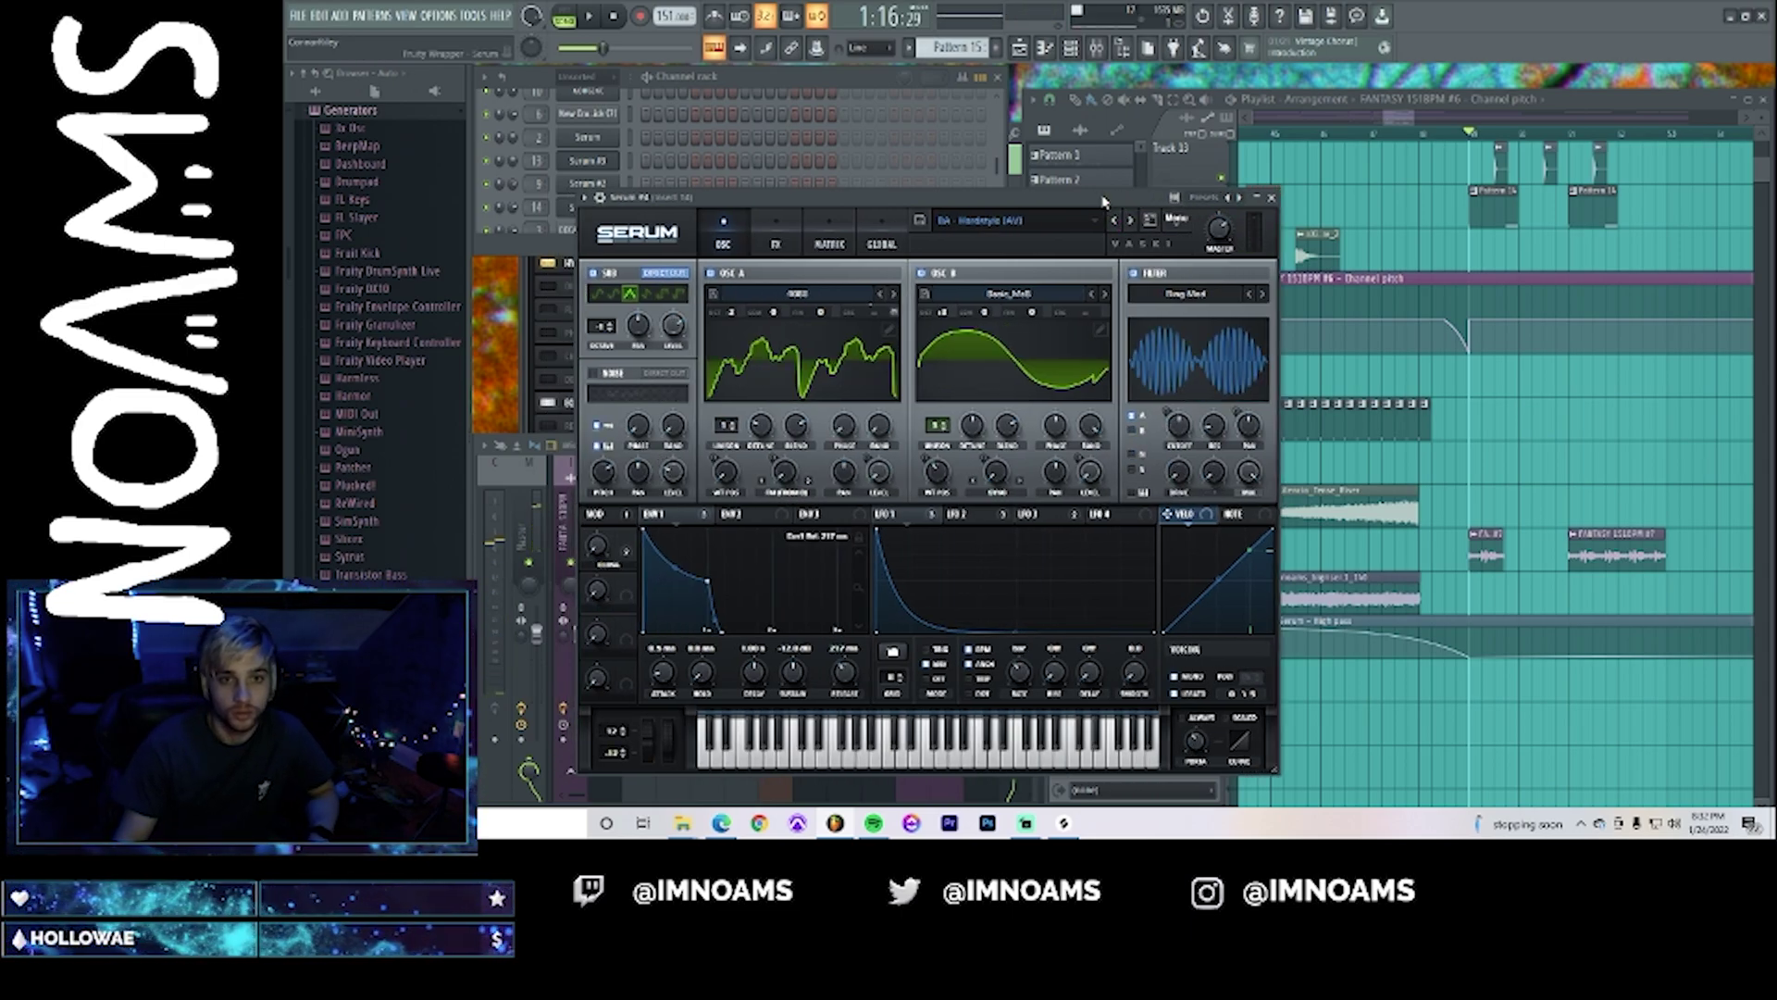
{"action": "left_click_drag", "start_coordinate": [1100, 203], "coordinate": [1110, 199]}
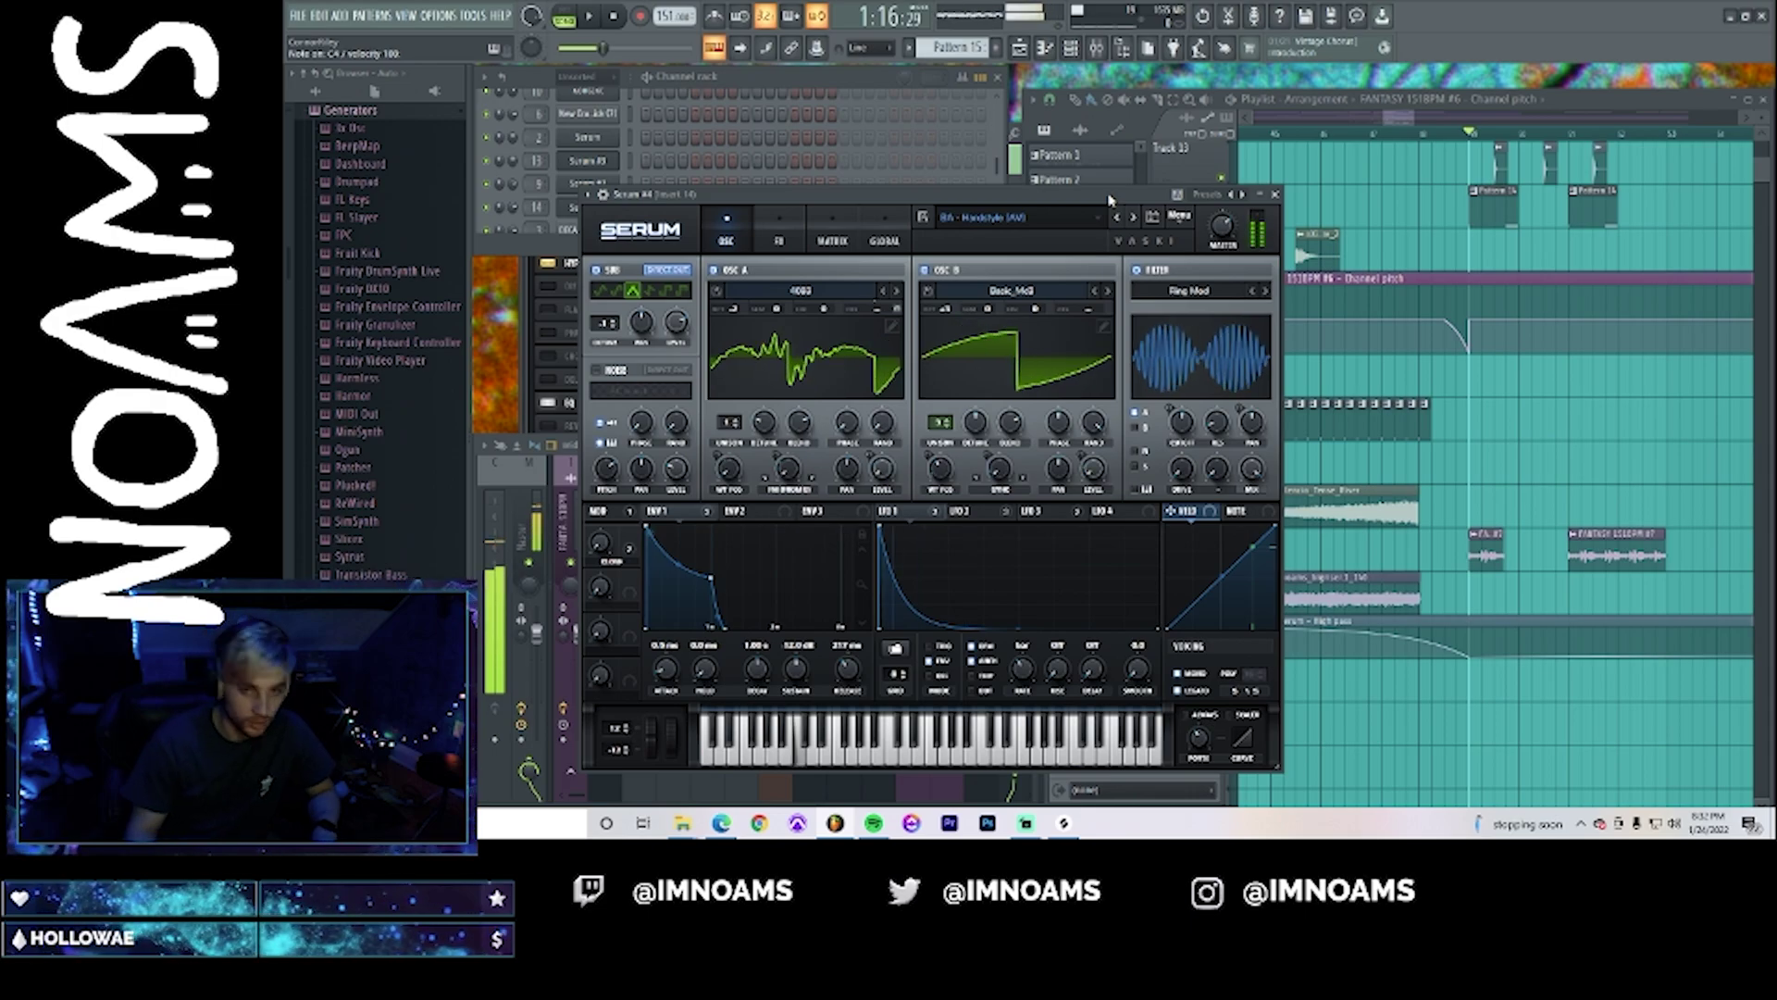
{"action": "left_click", "coordinate": [1117, 218]}
- Browse the user Cymatics Freebies presets to the Hybrid Trap Serum Presets Vol 1 folder for another Serum #4 sound
{"action": "left_click", "coordinate": [1037, 217]}
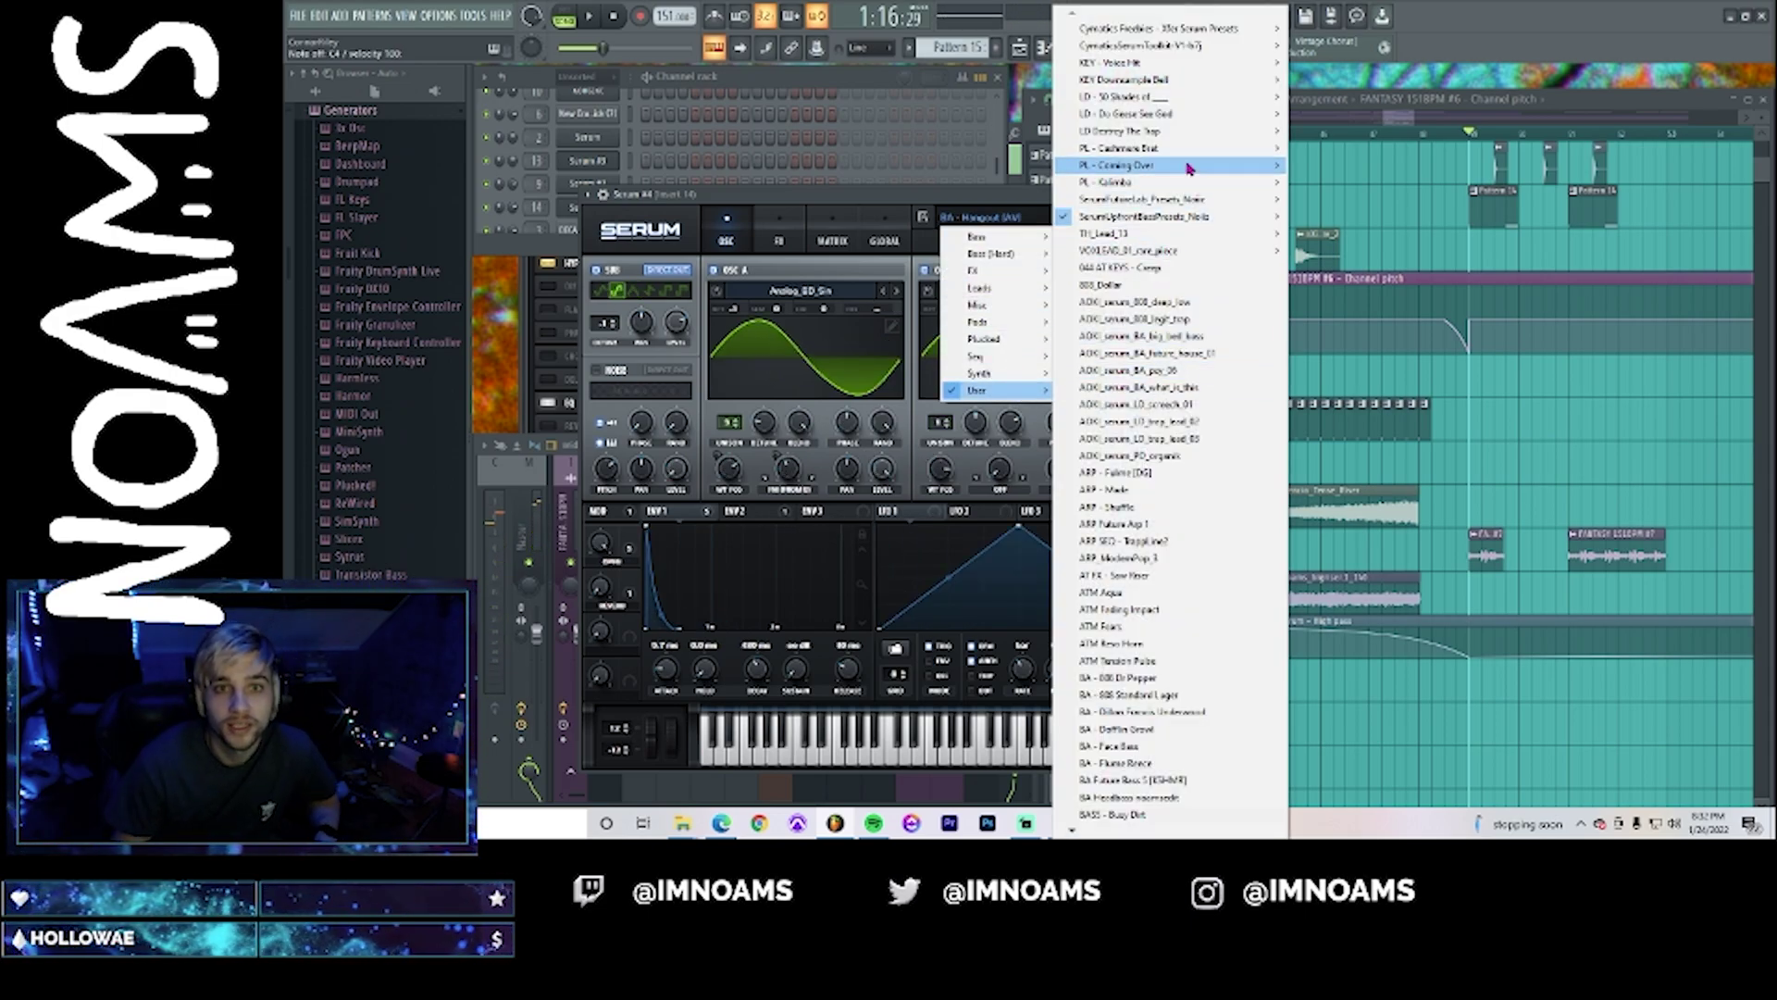
{"action": "mouse_move", "coordinate": [1230, 29]}
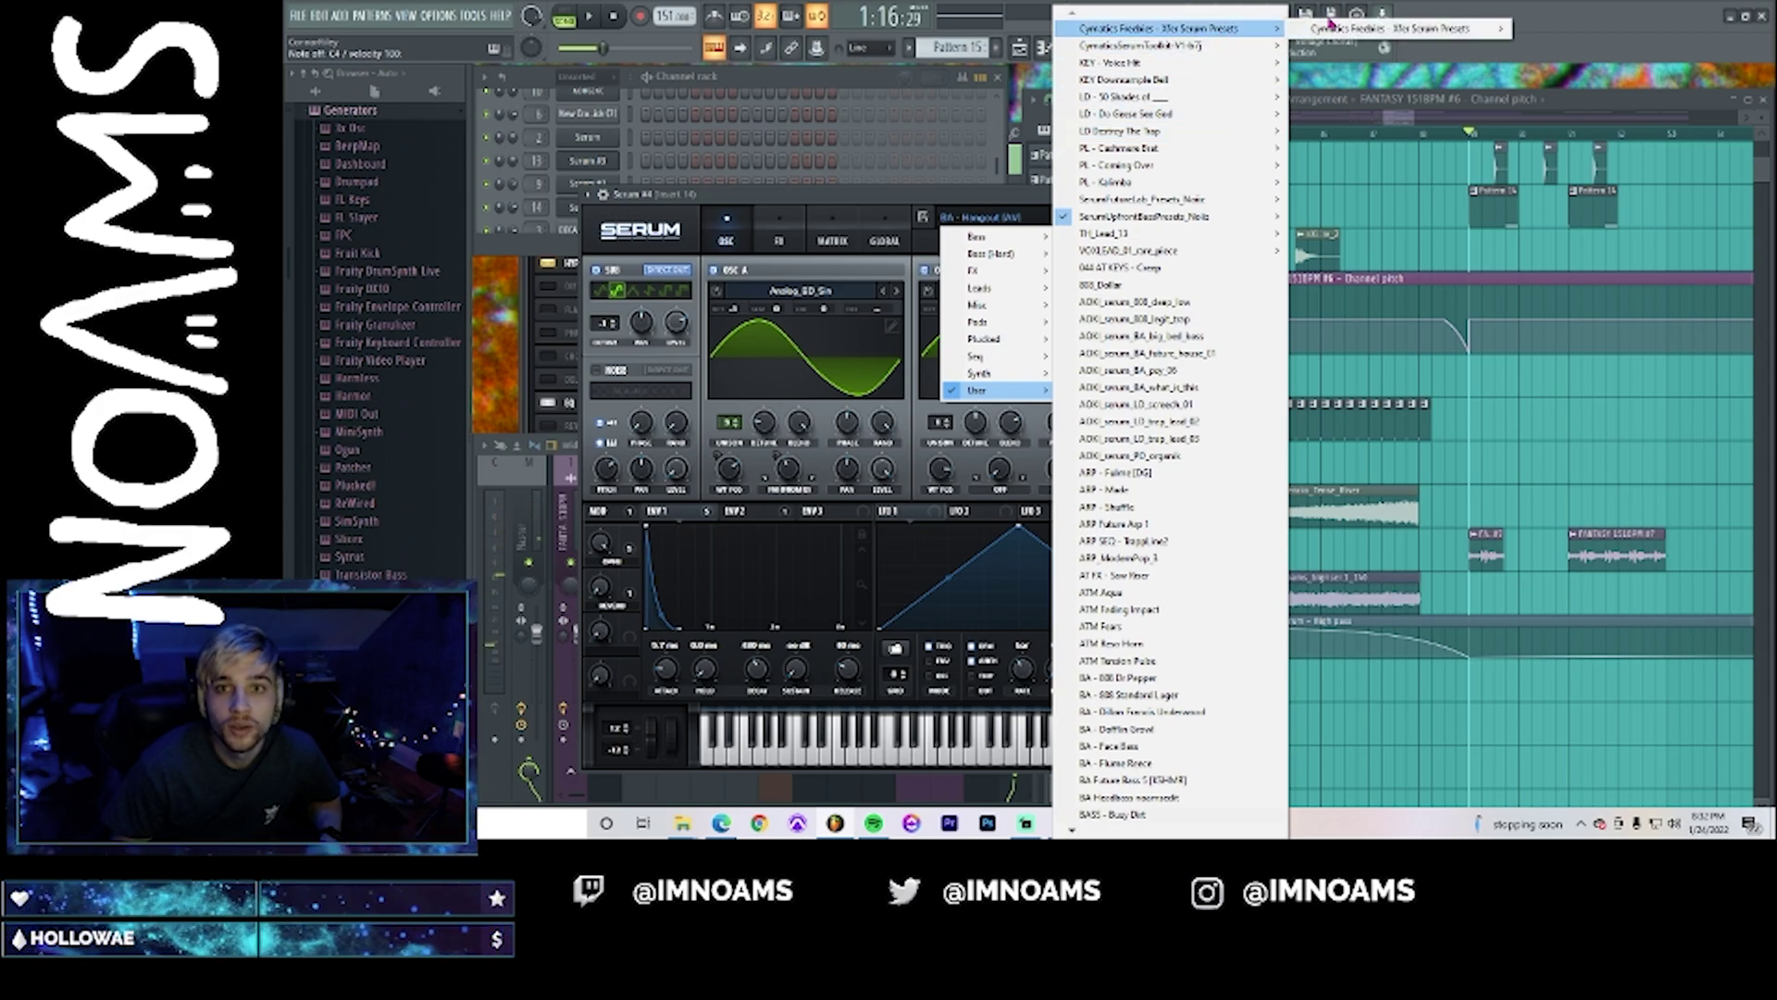
{"action": "mouse_move", "coordinate": [1338, 29]}
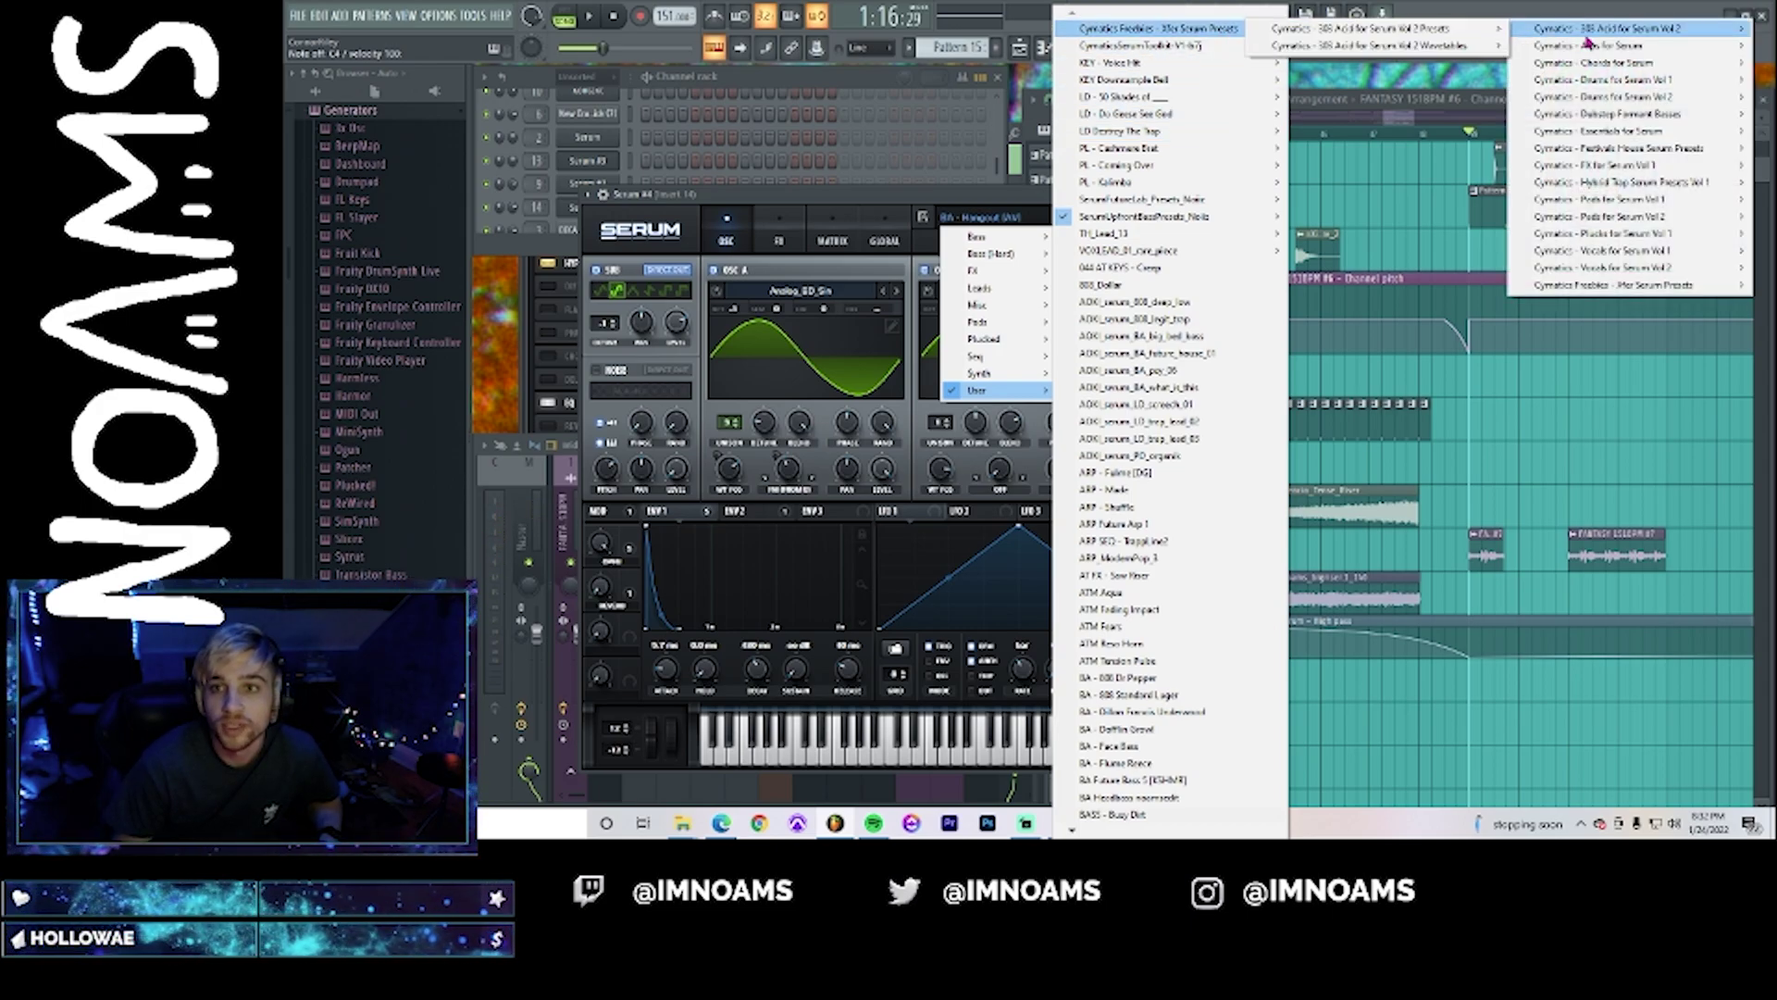
{"action": "mouse_move", "coordinate": [1674, 185]}
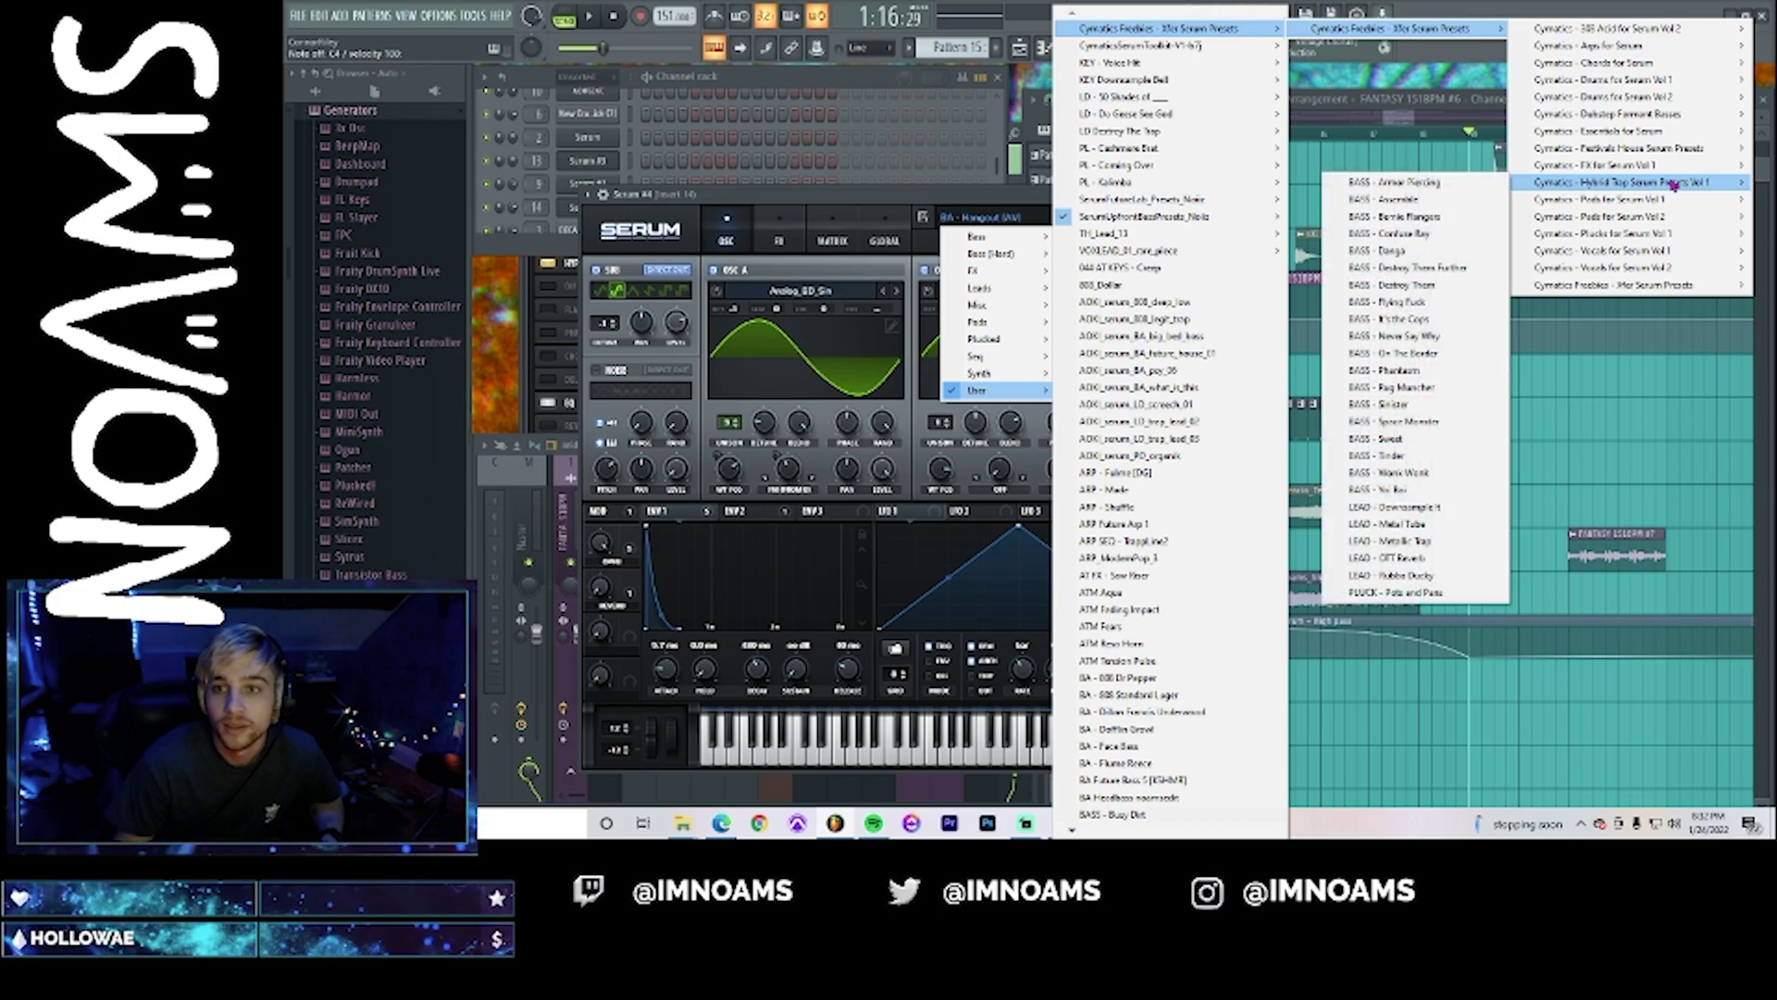
- Load the BASS - Assemble preset from the Cymatics Hybrid Trap Serum bank and audition it with a few notes
{"action": "left_click", "coordinate": [1432, 199]}
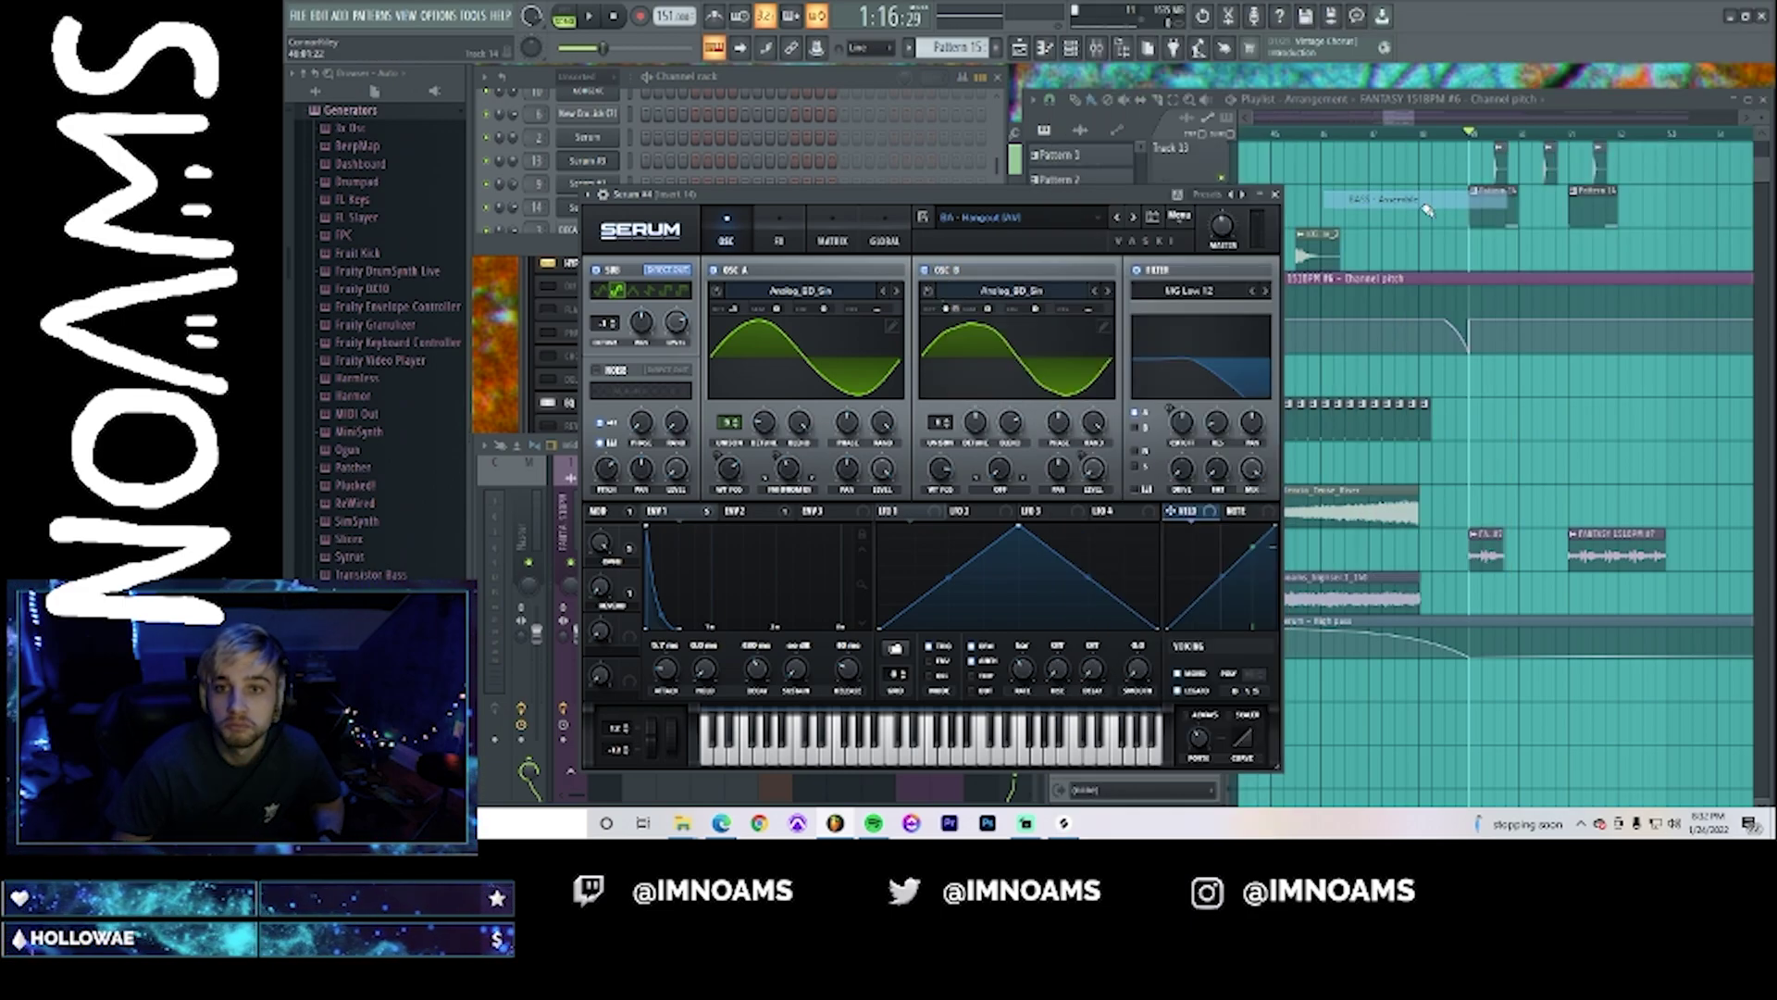
{"action": "left_click_drag", "start_coordinate": [950, 199], "coordinate": [1006, 163]}
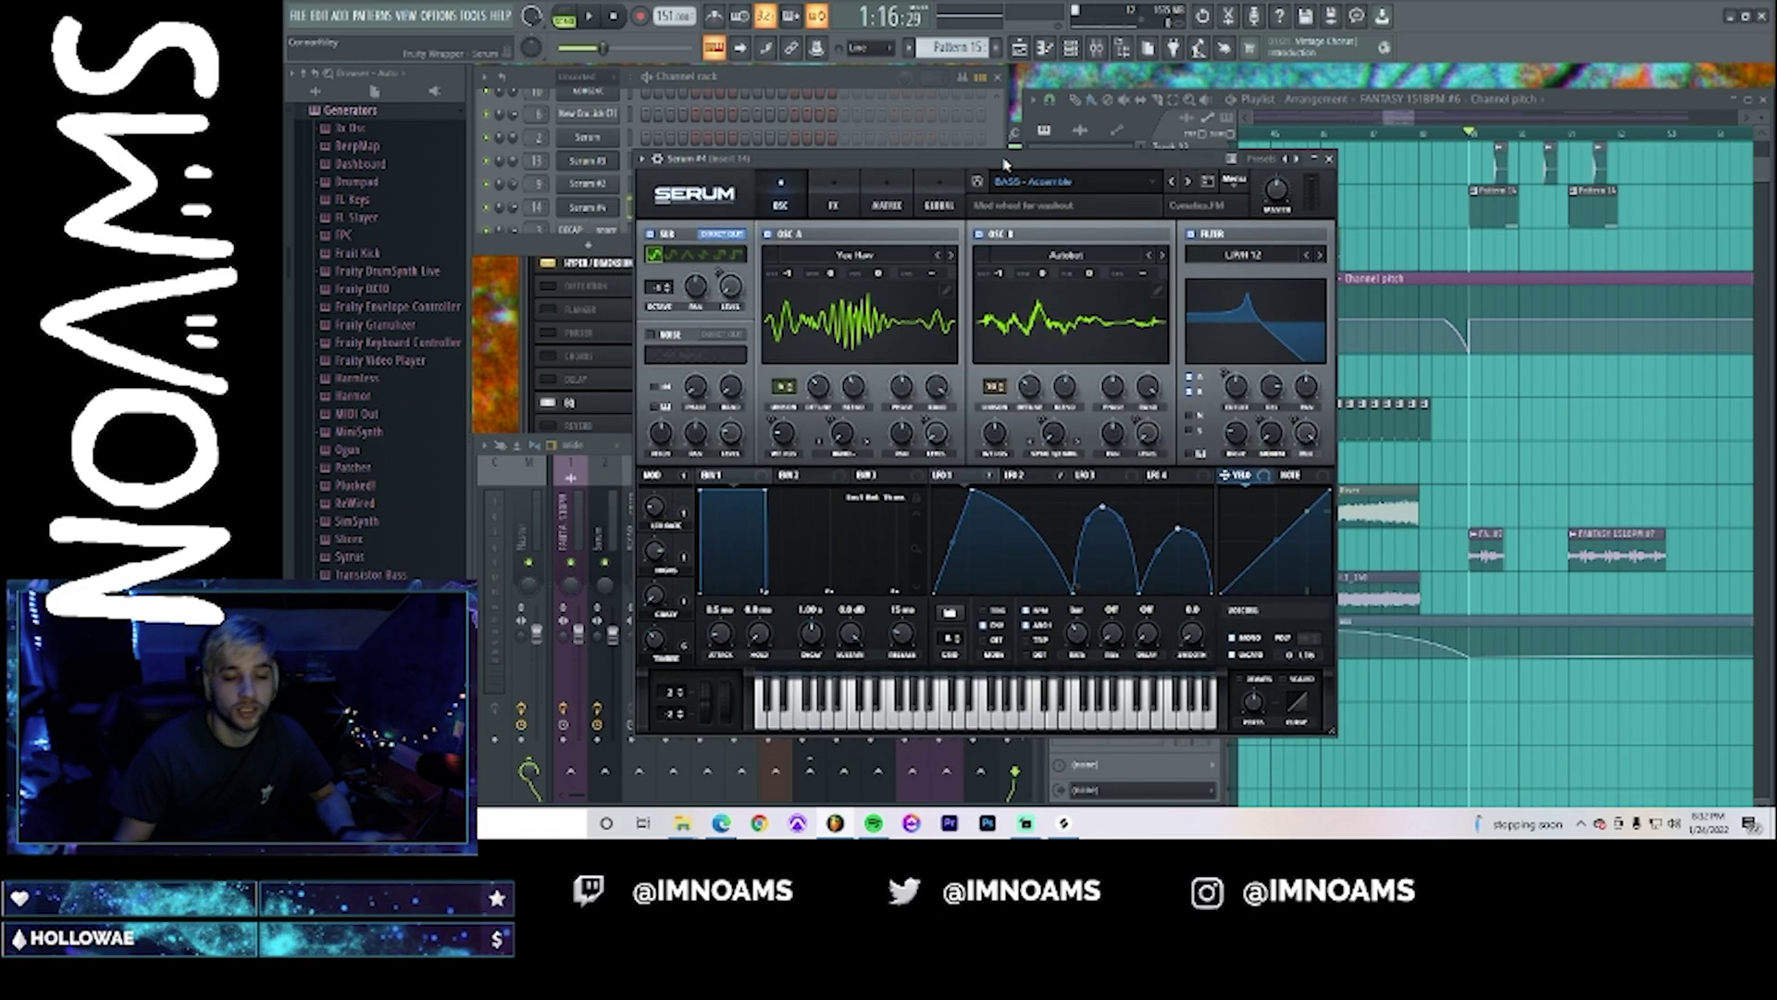
{"action": "key", "text": "e"}
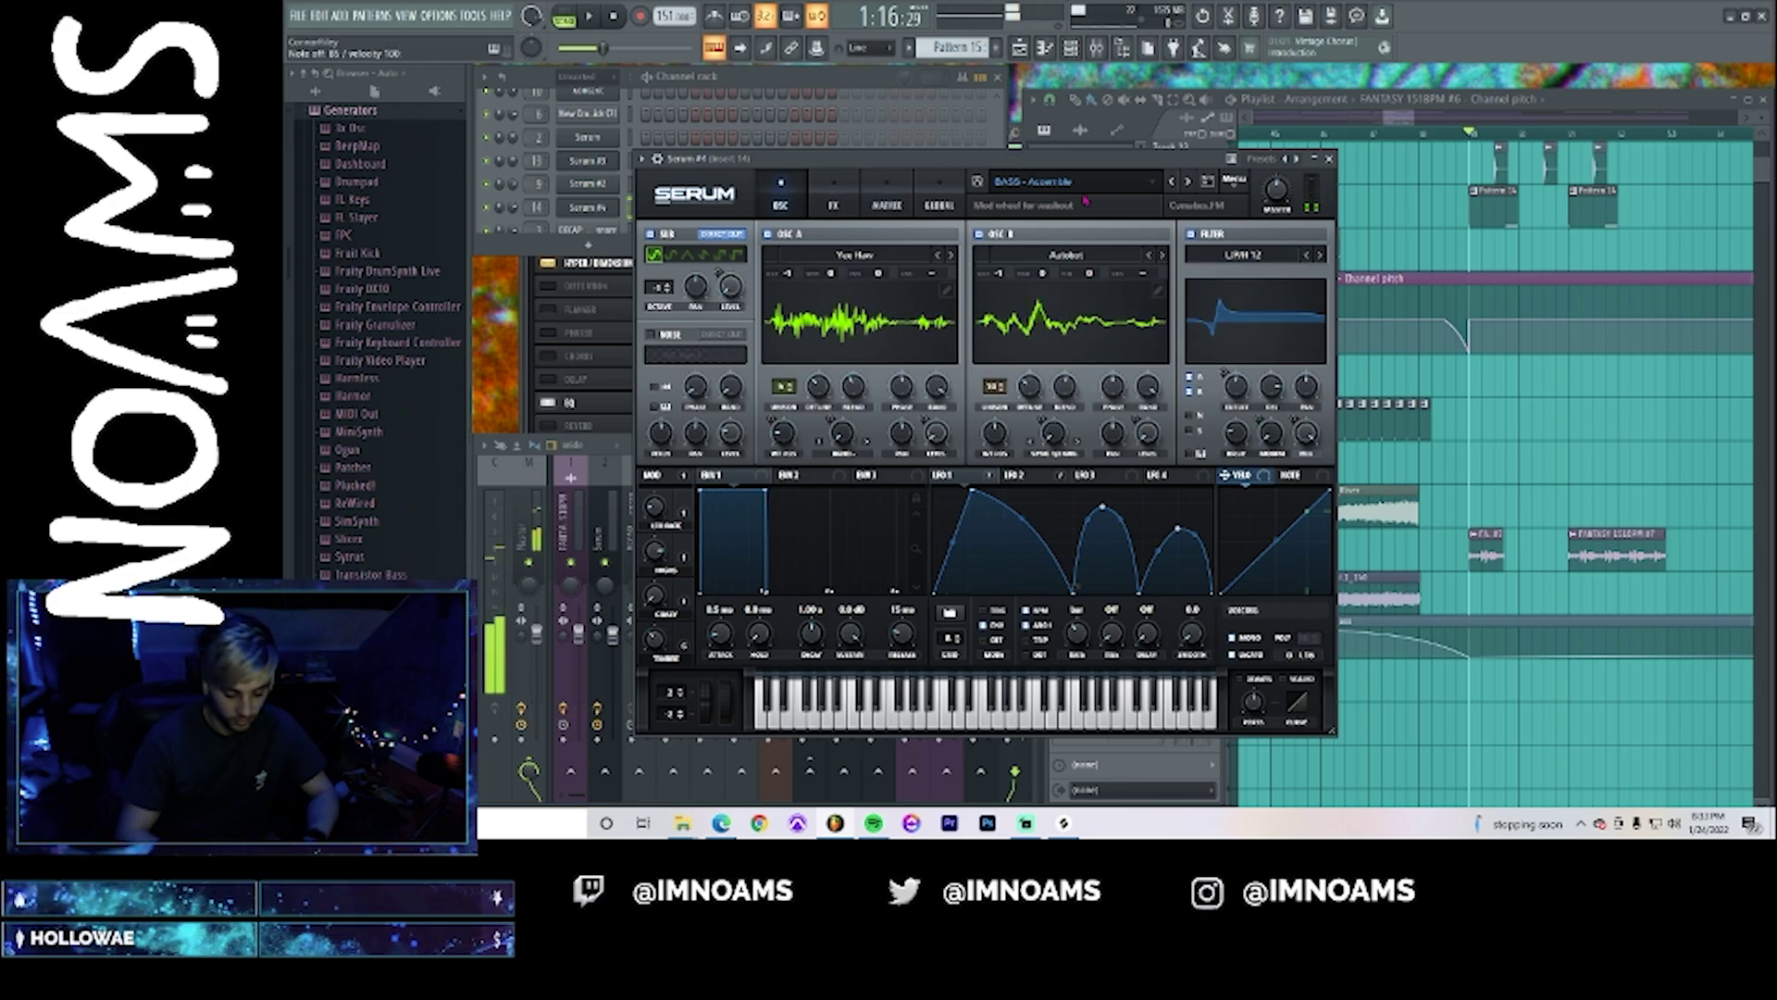
{"action": "key", "text": "r"}
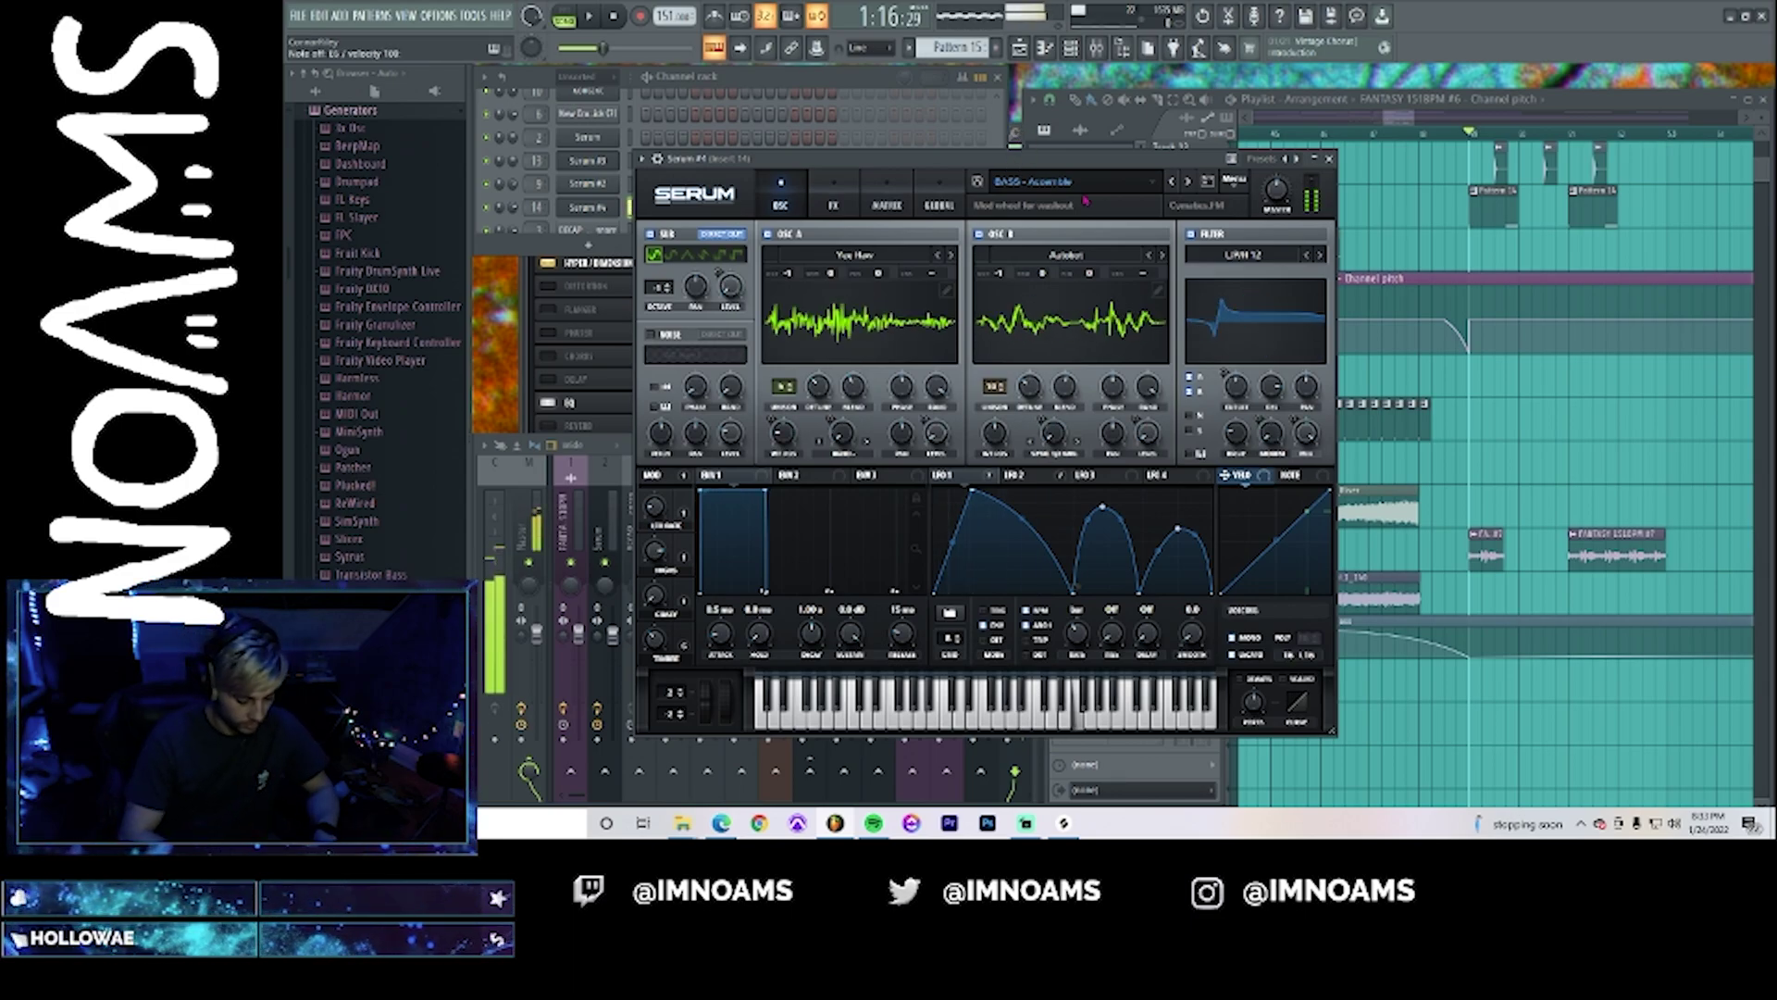
- Advance Serum to the BASS - Bernie Flangers preset and audition it with several notes
{"action": "left_click", "coordinate": [1188, 182]}
{"action": "left_click_drag", "start_coordinate": [1189, 157], "coordinate": [1195, 148]}
{"action": "key", "text": "x"}
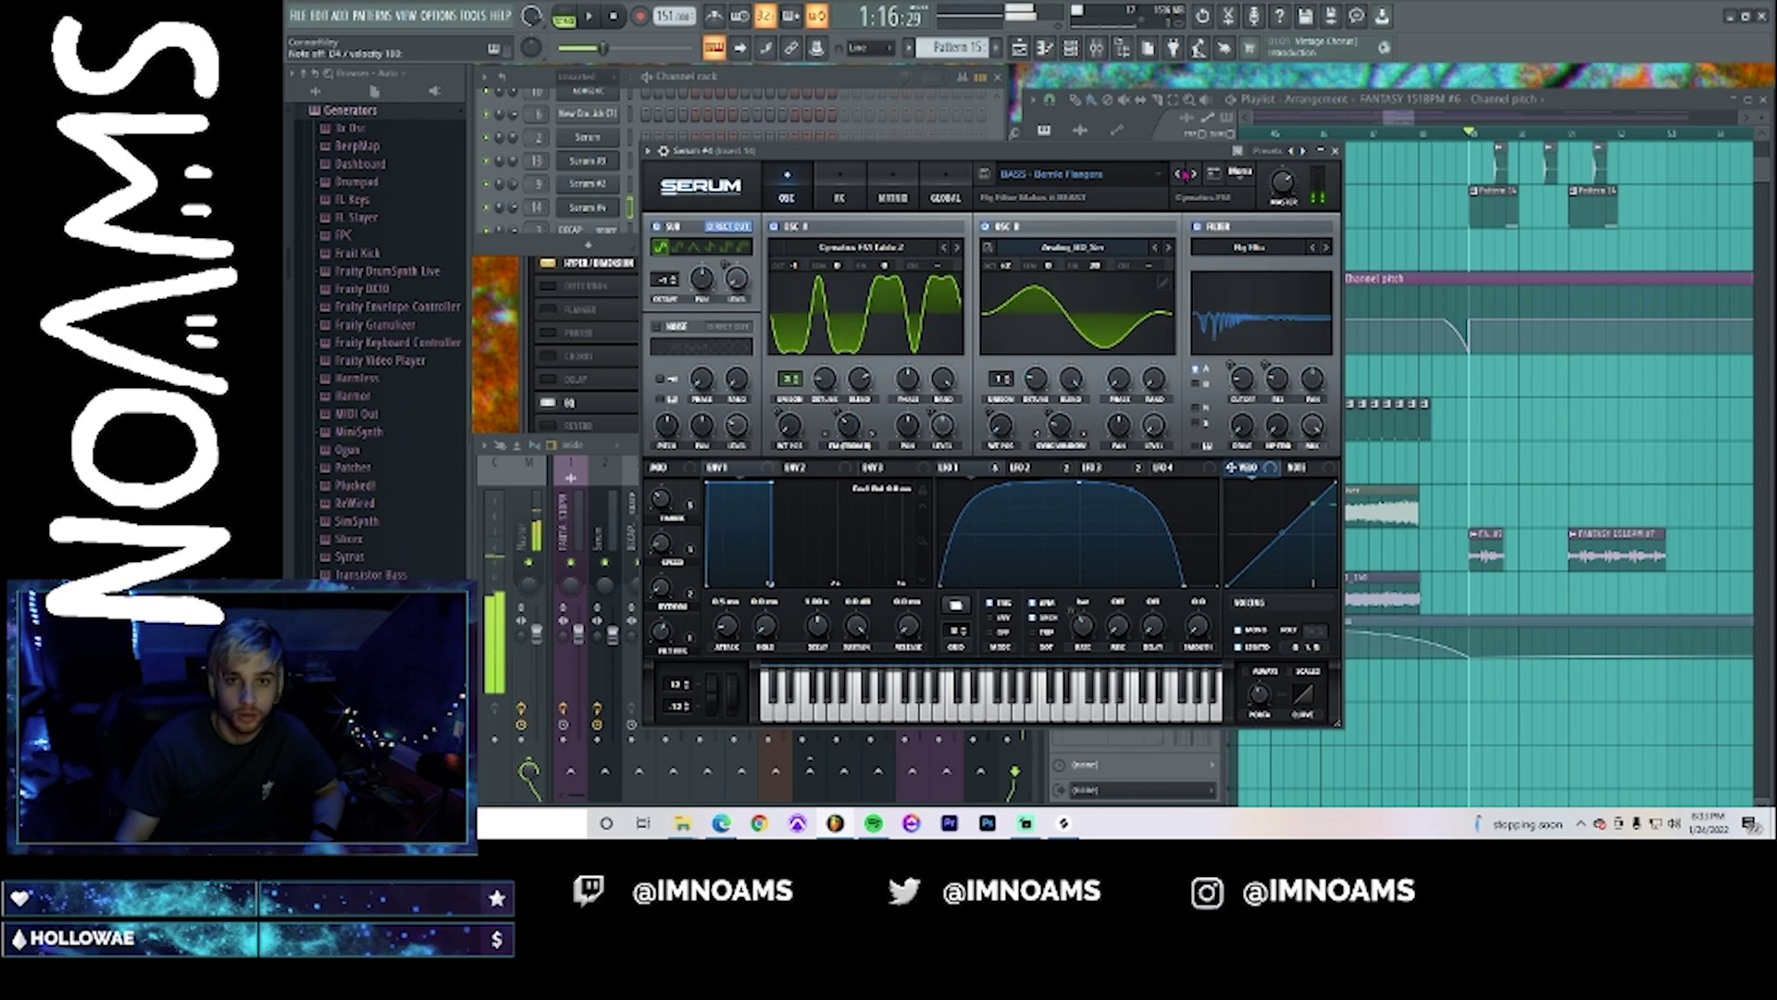
{"action": "key", "text": "q"}
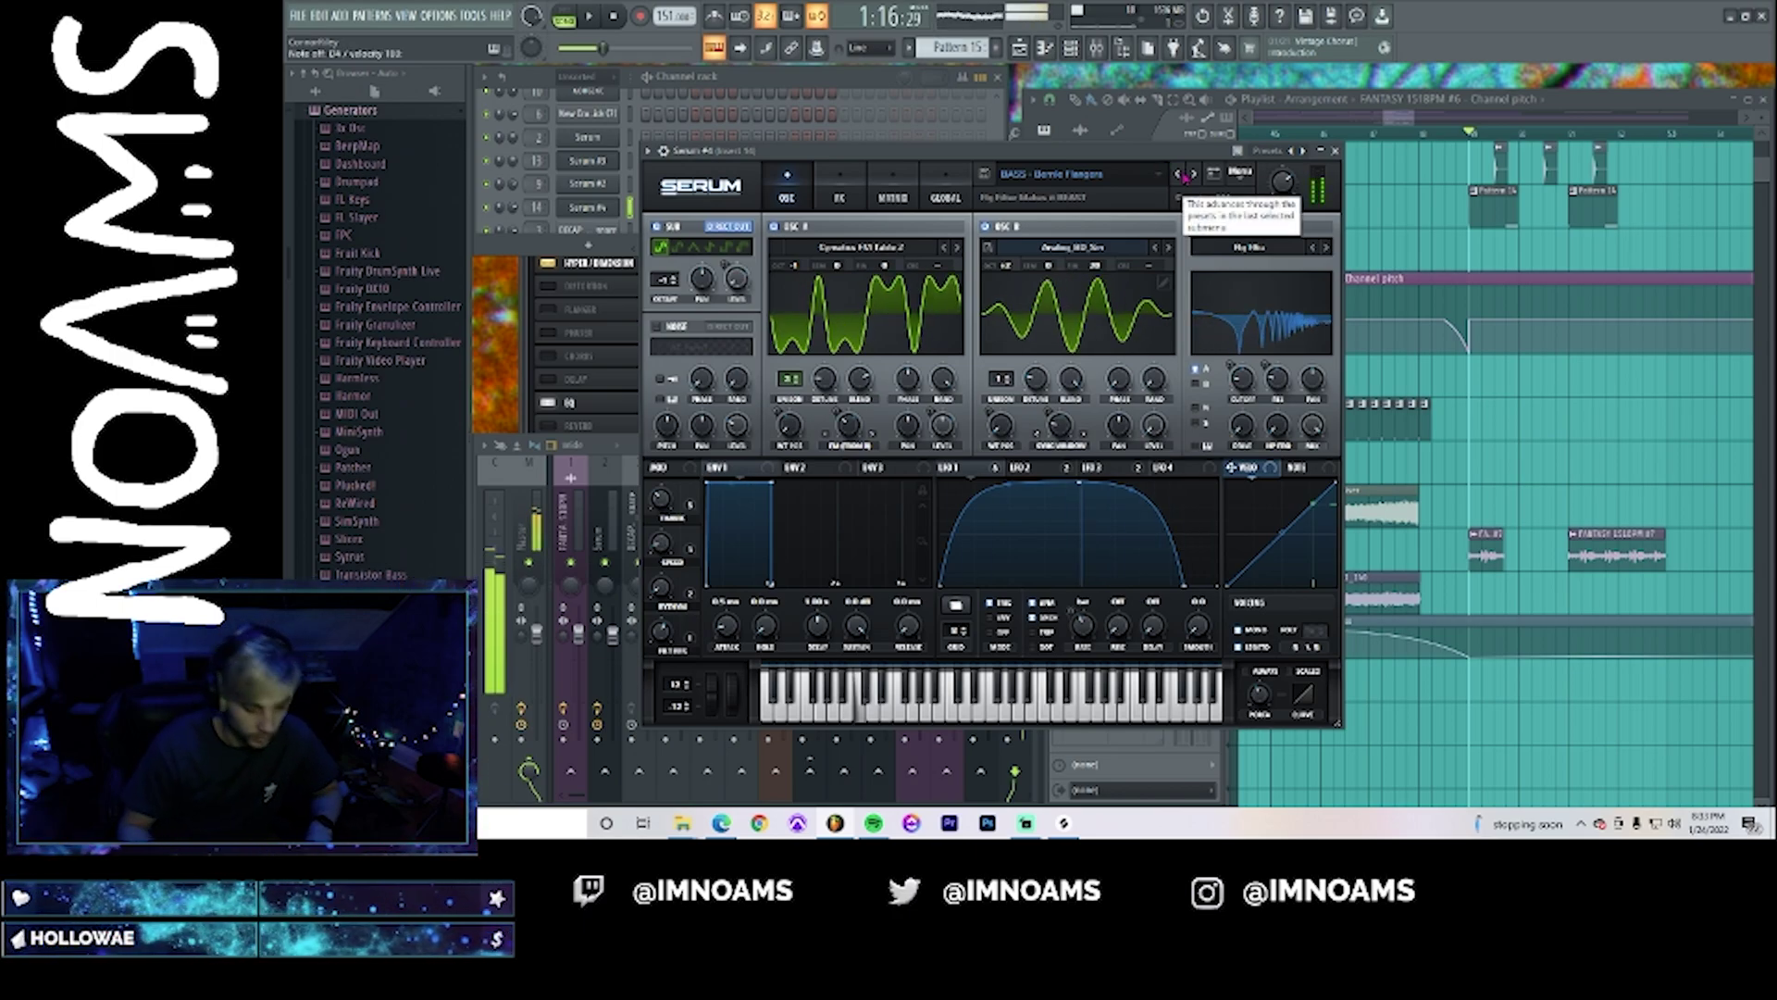
{"action": "key", "text": "z"}
- Step through the bass presets, comparing BASS - Confuse Ray with its predecessor, and load BASS - Denga
{"action": "left_click", "coordinate": [1194, 174]}
{"action": "left_click_drag", "start_coordinate": [1179, 152], "coordinate": [1204, 140]}
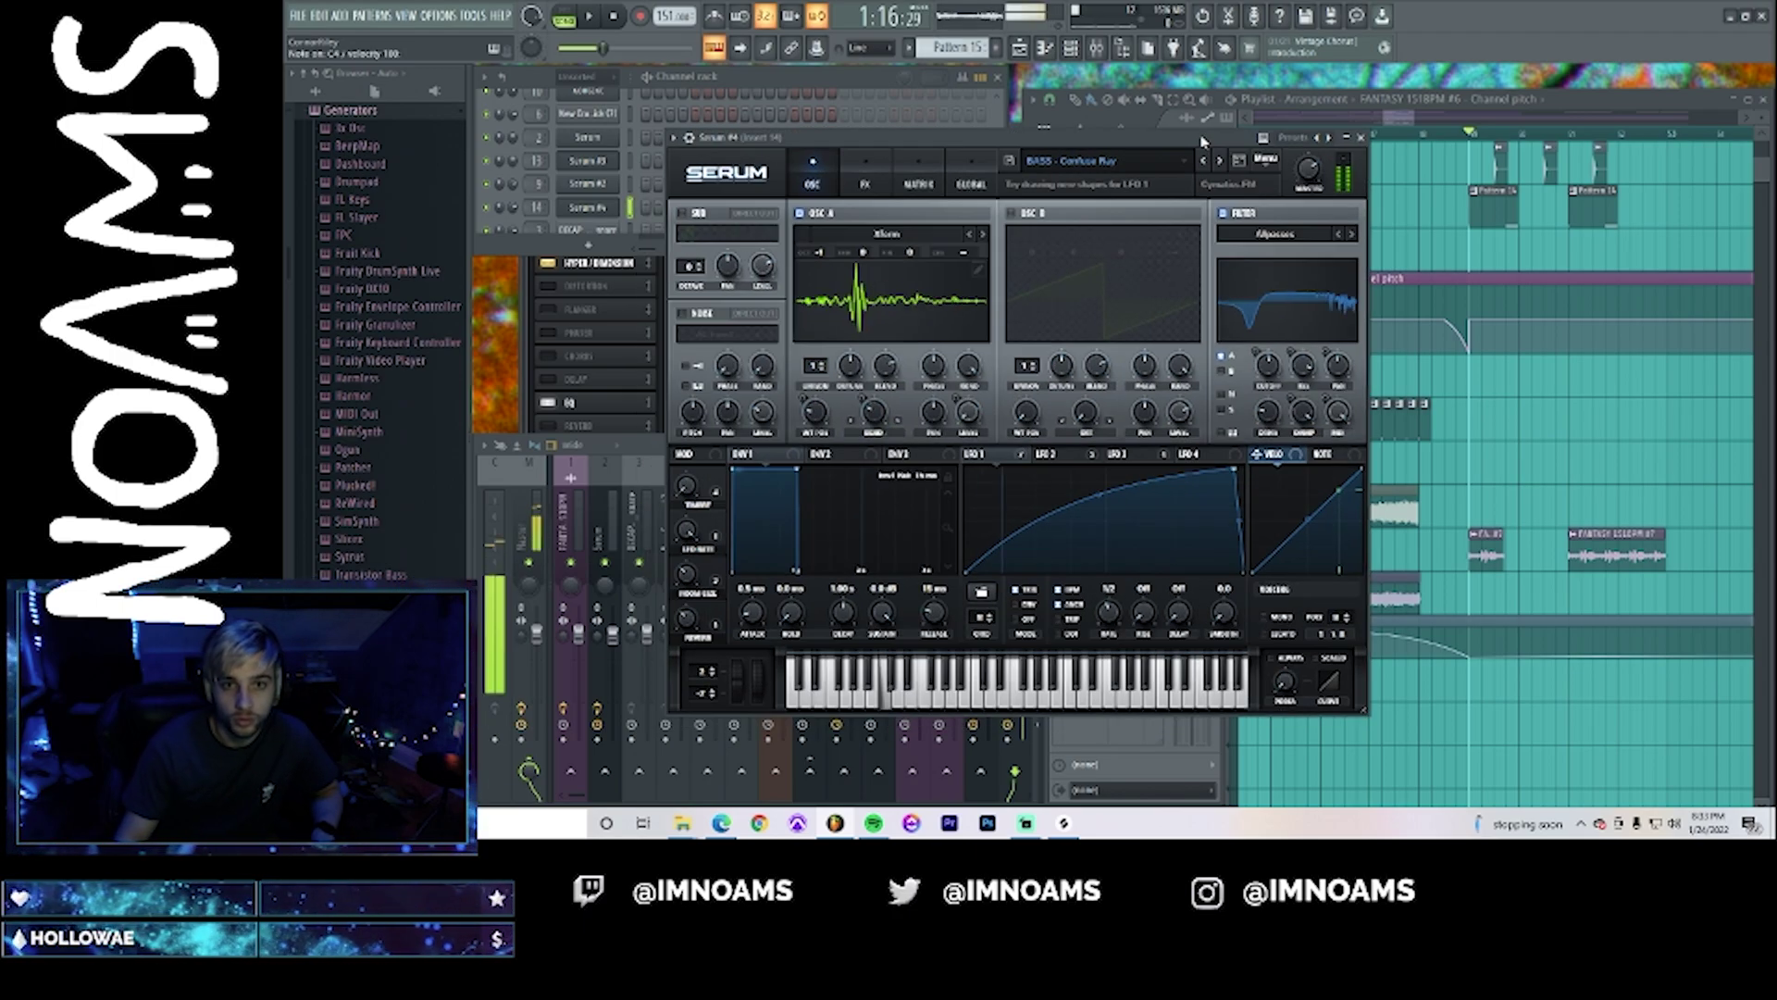
{"action": "left_click", "coordinate": [1206, 160]}
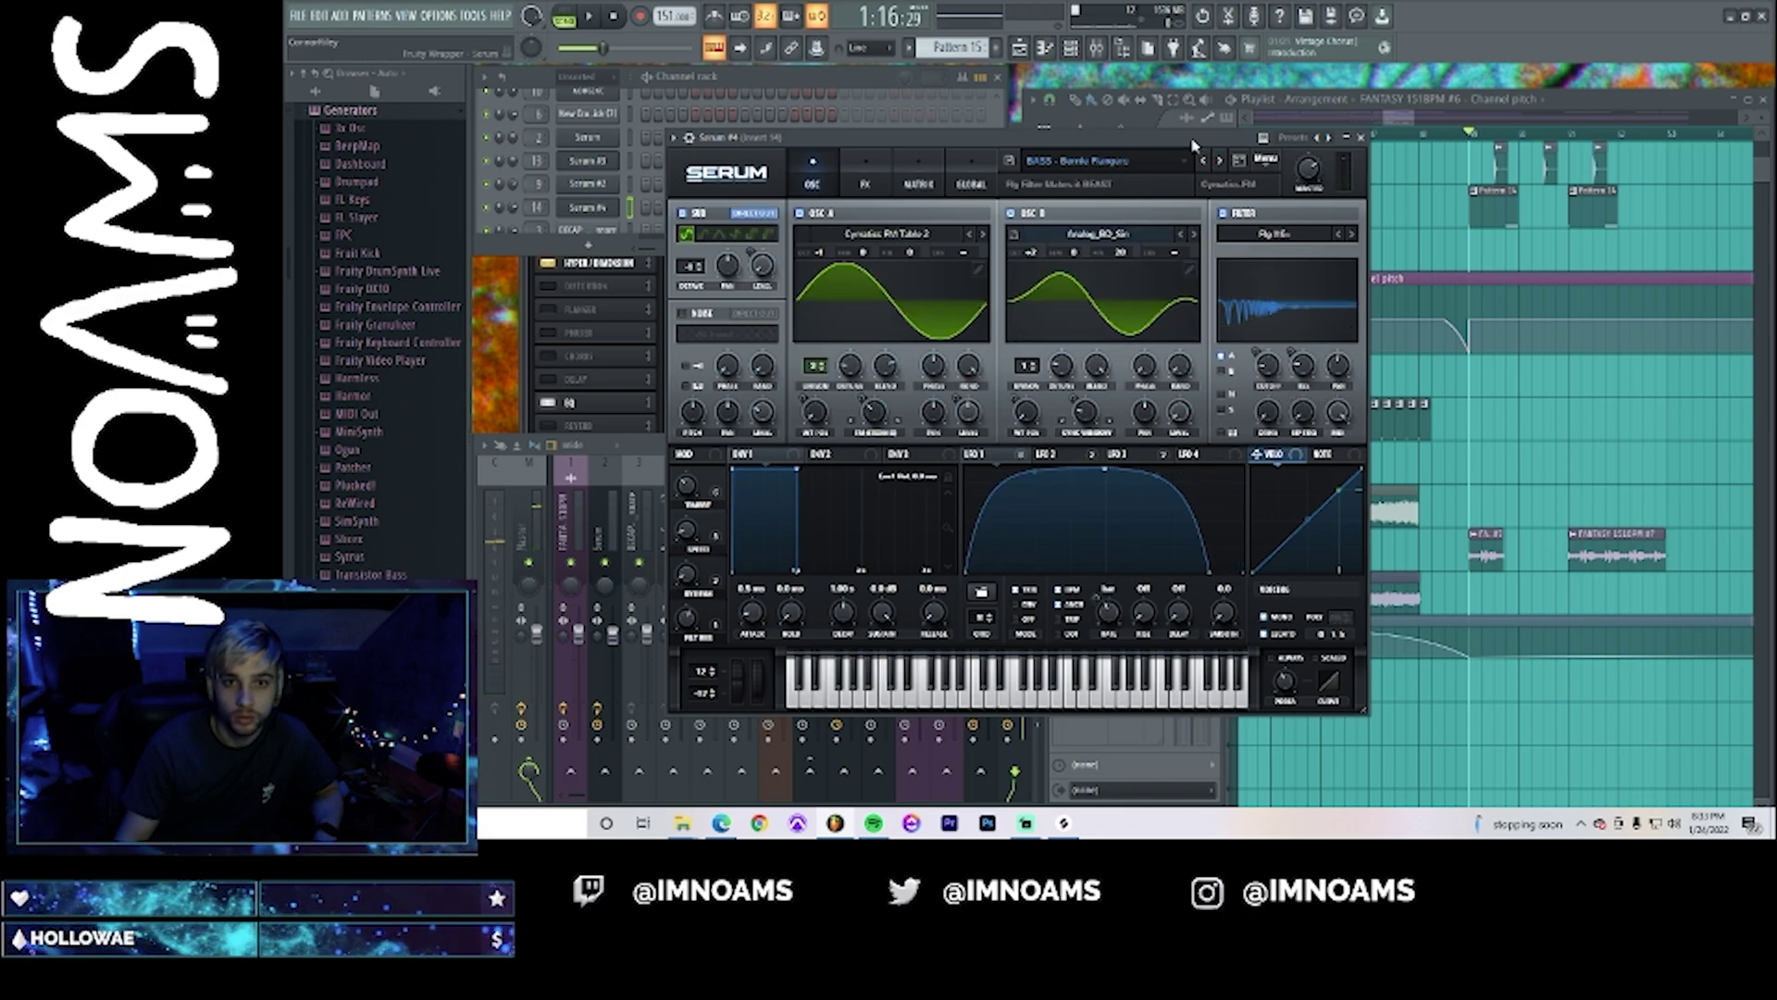
{"action": "left_click", "coordinate": [1218, 160]}
{"action": "left_click_drag", "start_coordinate": [1165, 141], "coordinate": [1190, 131]}
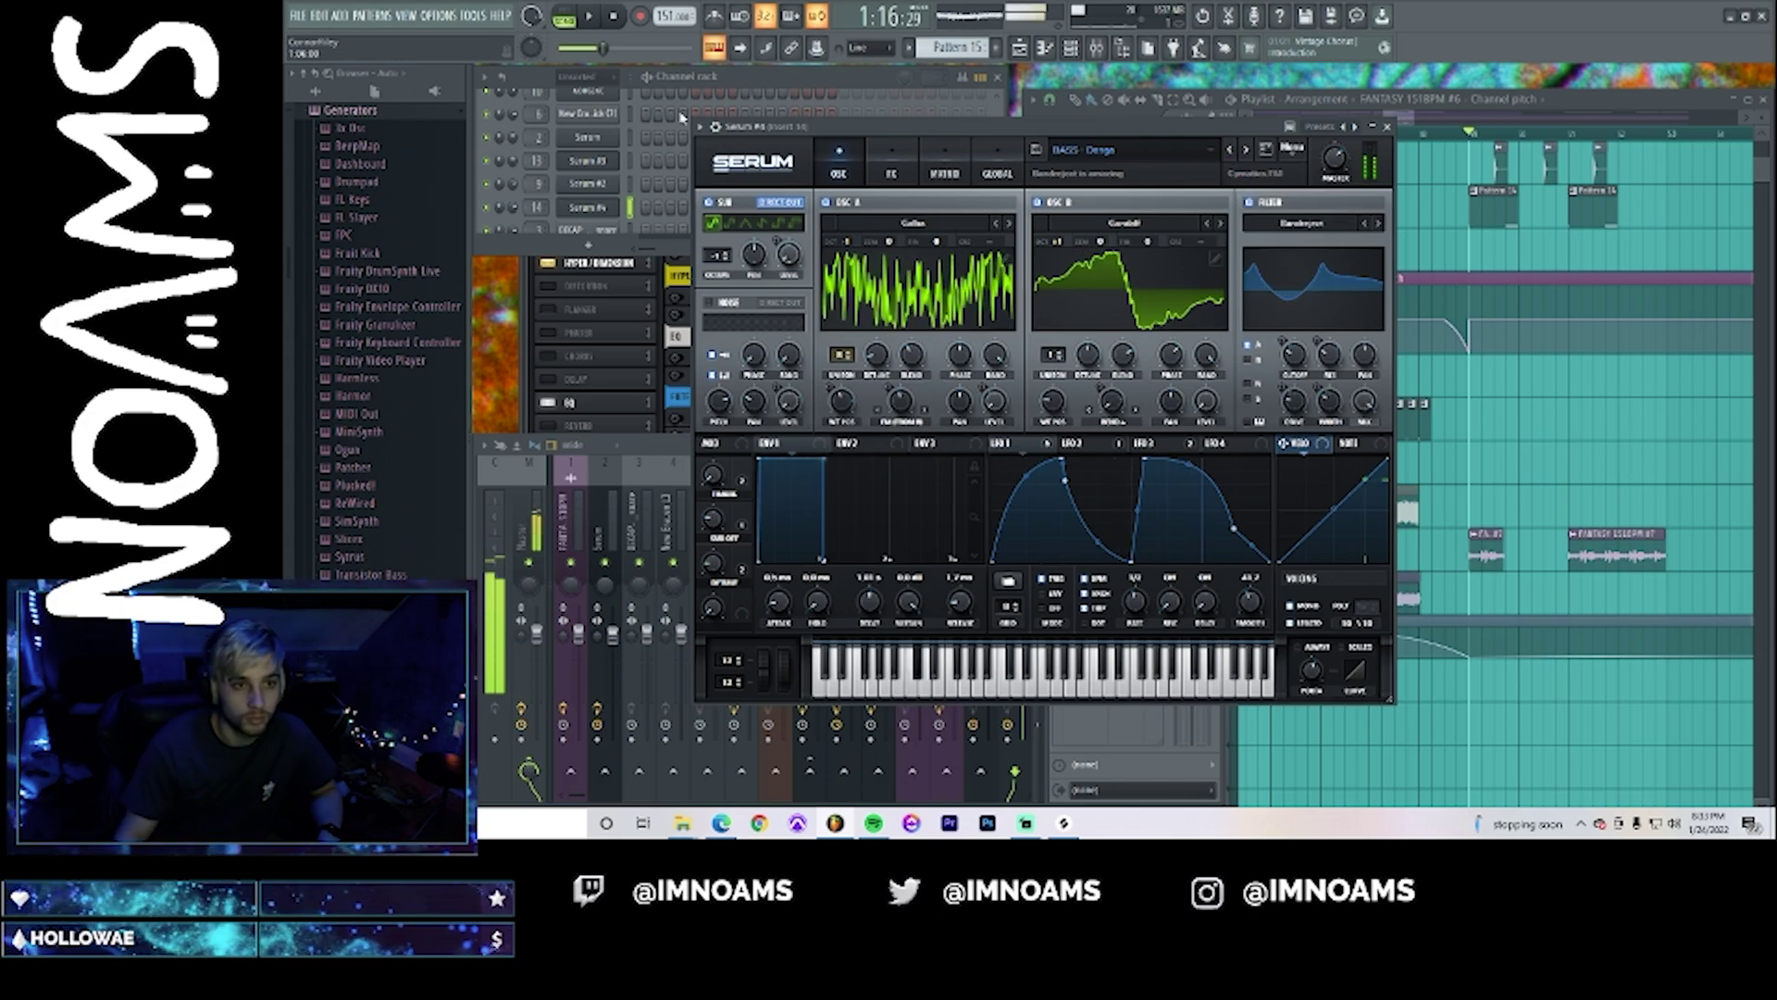
- Open the Serum #4 channel's piano roll and draw a two-bar C#3 note from the start of Pattern 15
{"action": "right_click", "coordinate": [597, 204]}
{"action": "left_click", "coordinate": [597, 203]}
{"action": "right_click", "coordinate": [597, 203]}
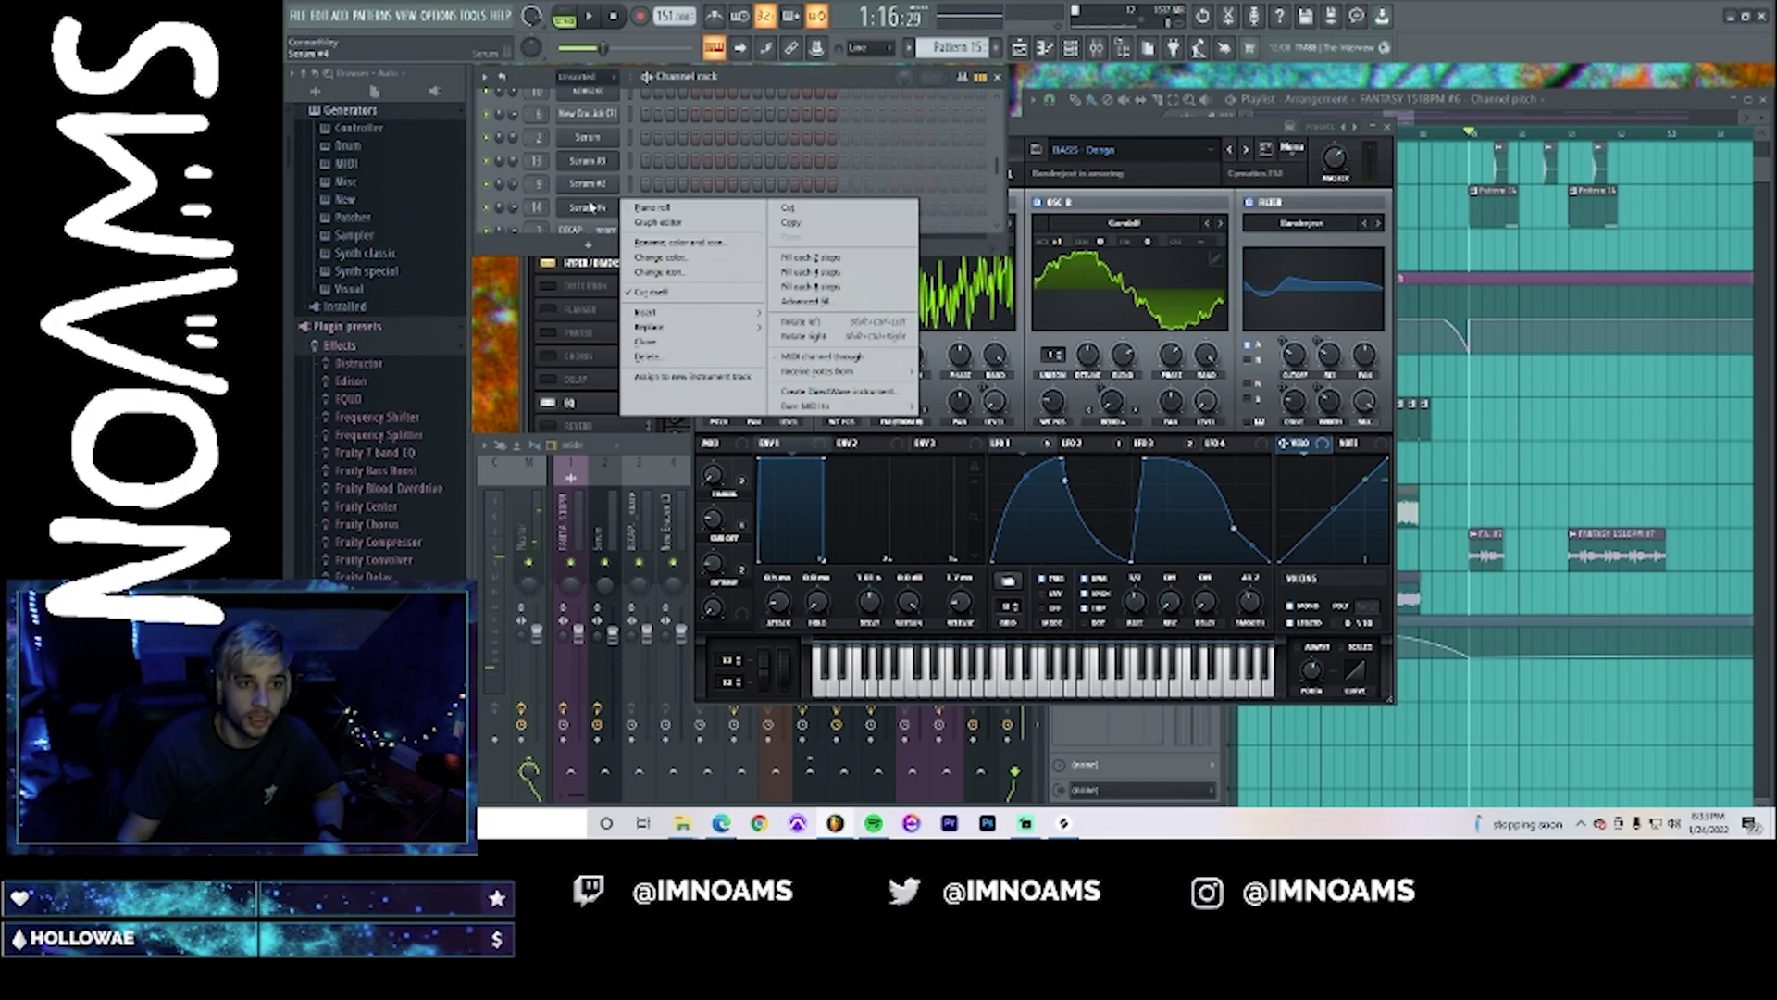
{"action": "left_click", "coordinate": [635, 214]}
{"action": "left_click_drag", "start_coordinate": [1155, 313], "coordinate": [1003, 536]}
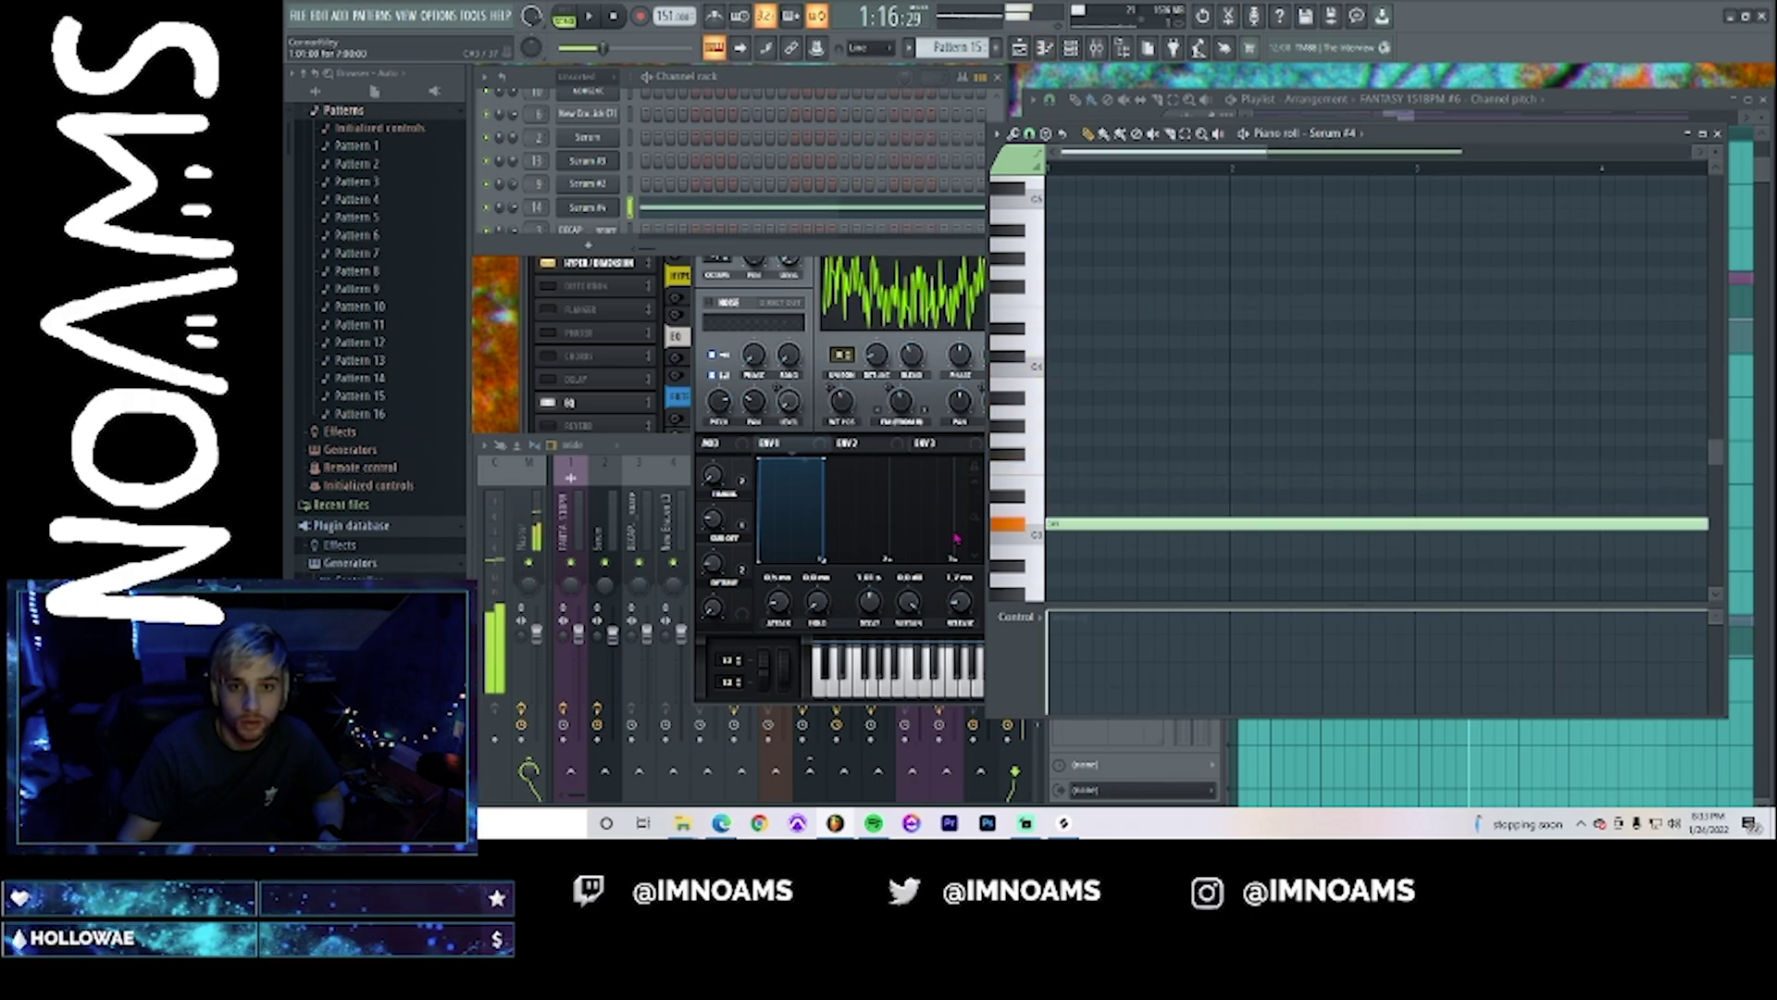
{"action": "left_click_drag", "start_coordinate": [1259, 156], "coordinate": [1616, 156]}
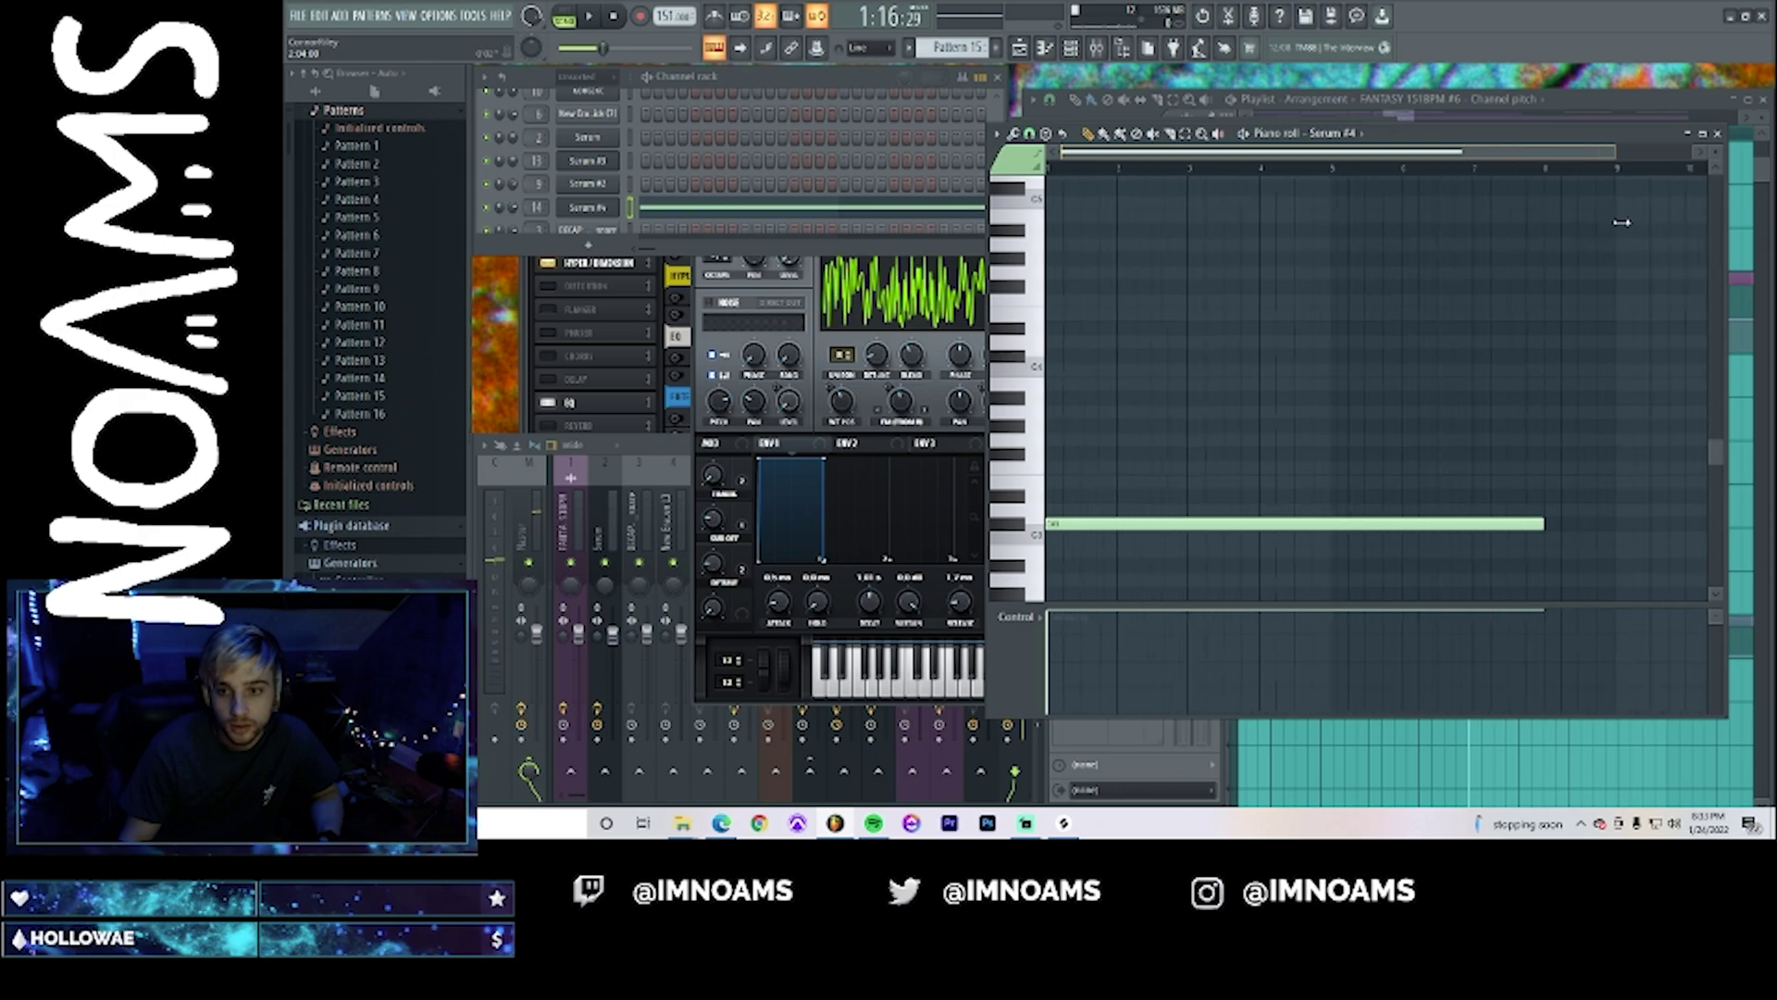
{"action": "left_click_drag", "start_coordinate": [1502, 525], "coordinate": [1185, 518]}
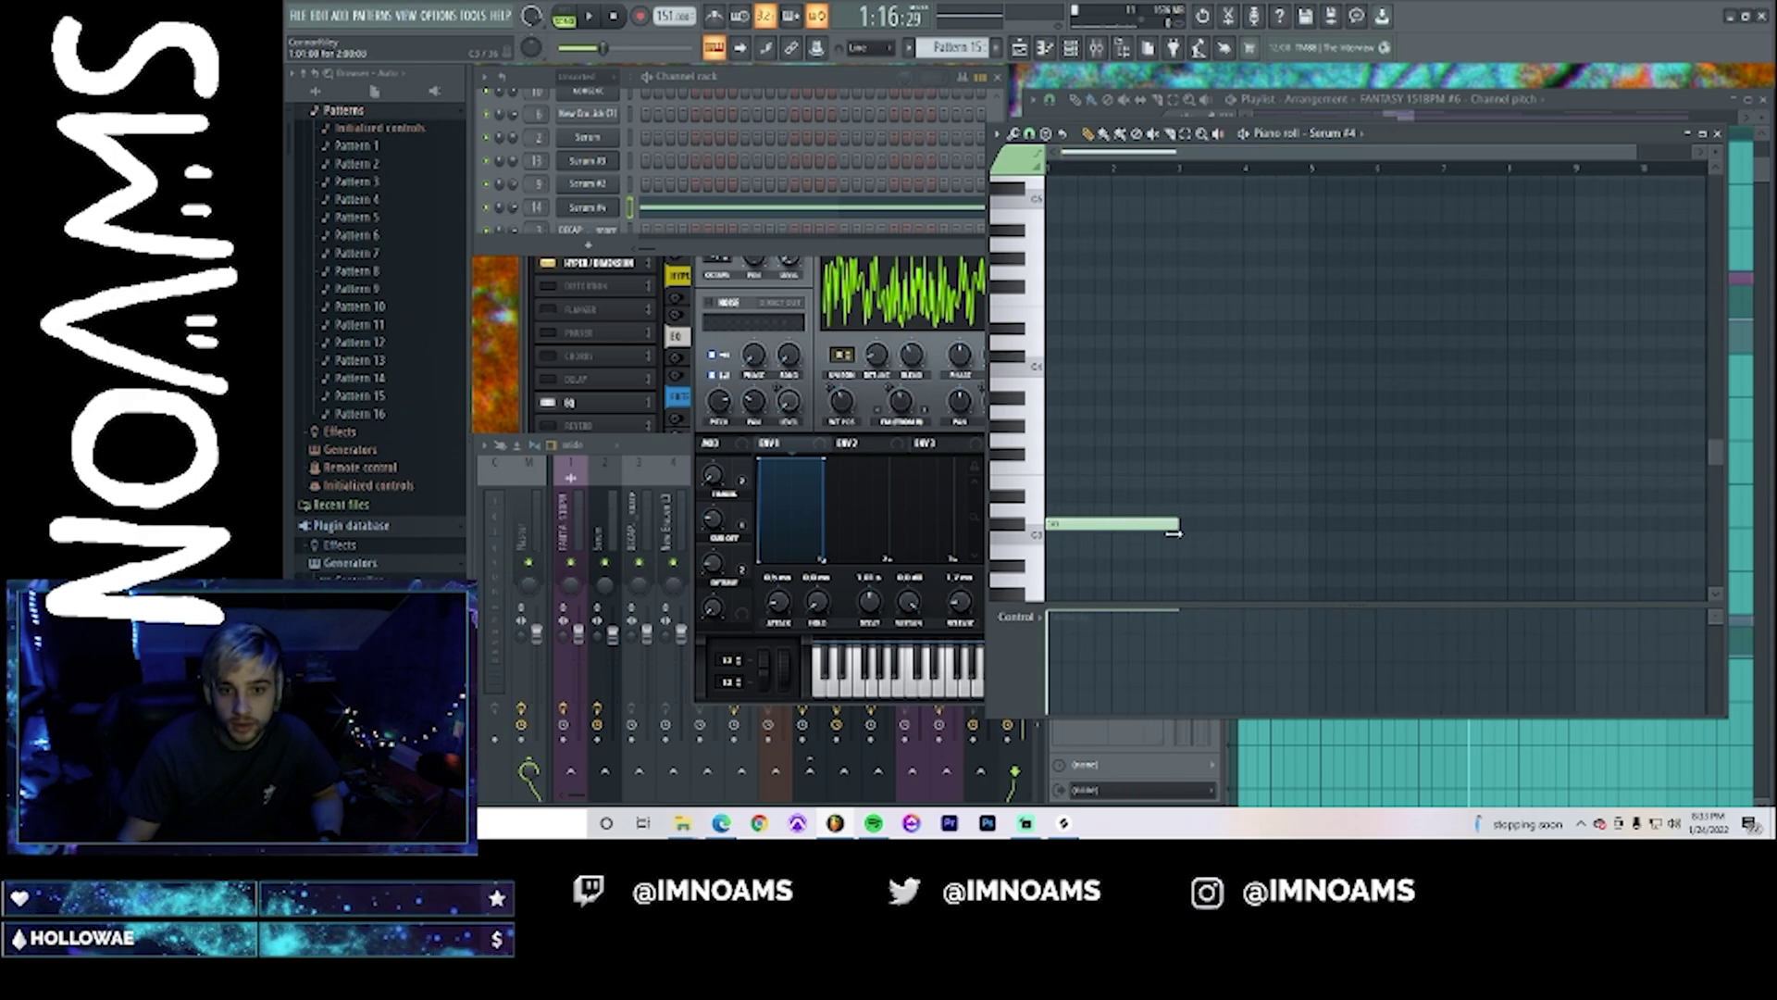
{"action": "left_click", "coordinate": [1568, 104]}
{"action": "scroll", "coordinate": [1491, 444], "scroll_direction": "down", "scroll_amount": 3}
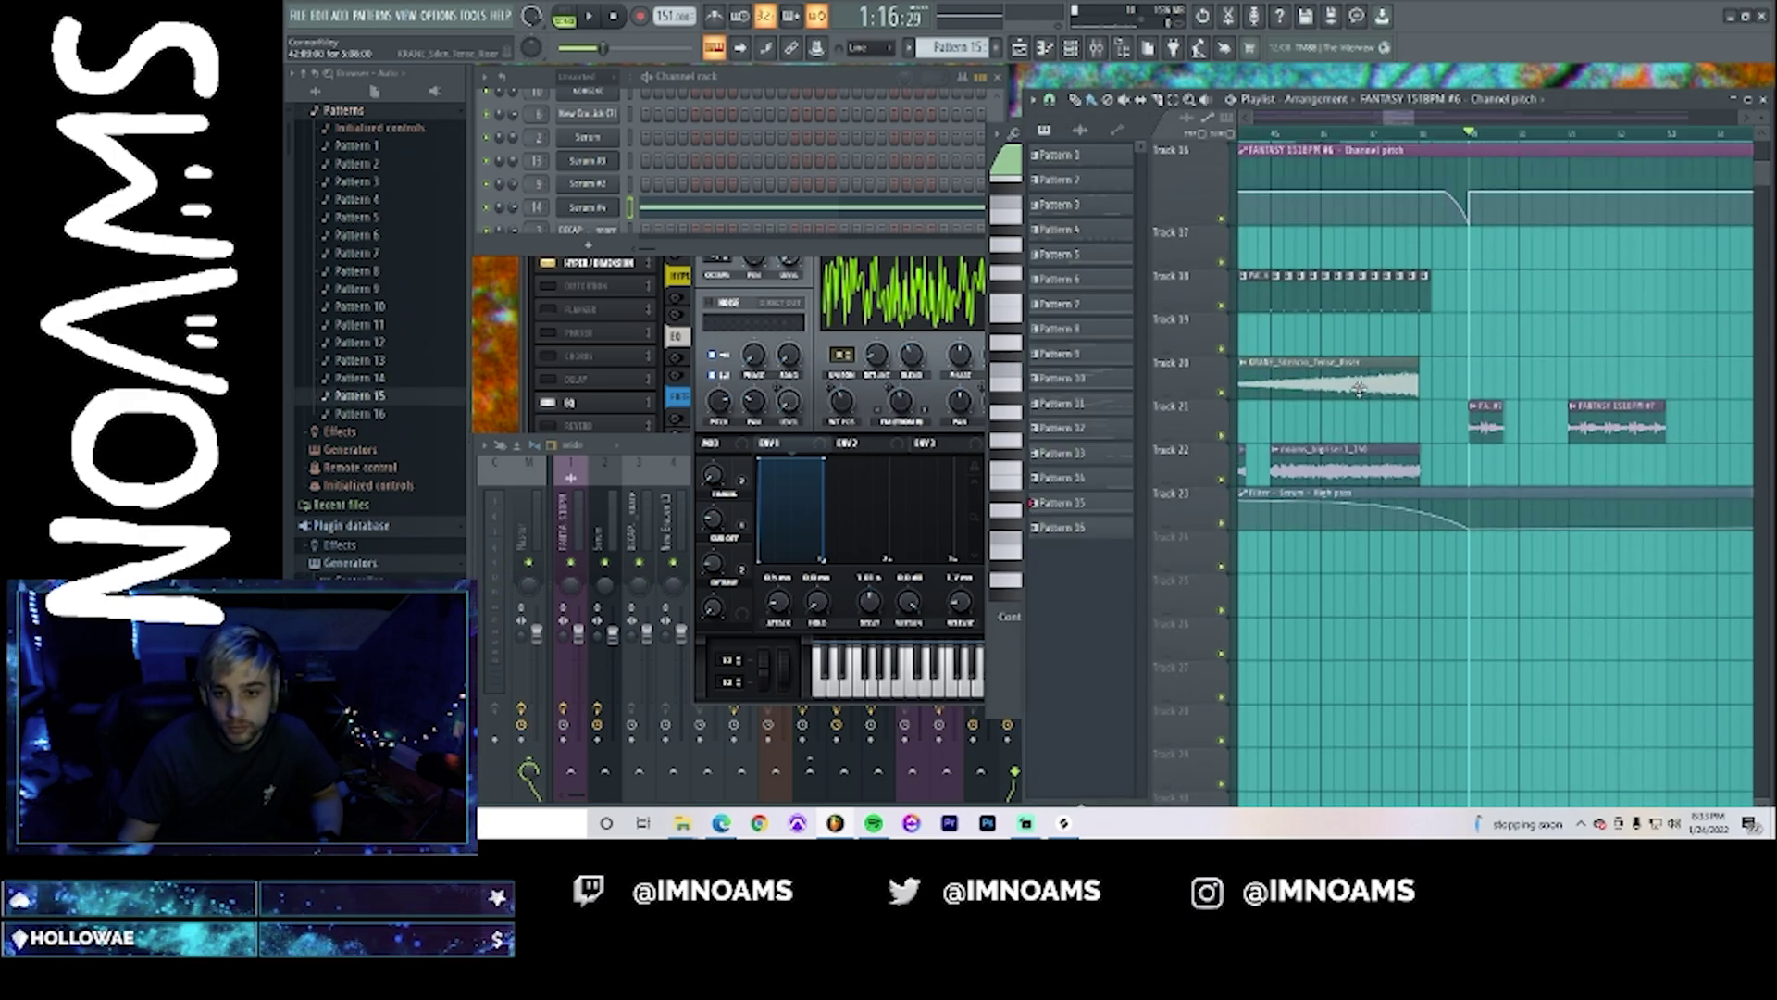
{"action": "left_click", "coordinate": [1476, 553]}
{"action": "key", "text": "space"}
{"action": "right_click", "coordinate": [1519, 536]}
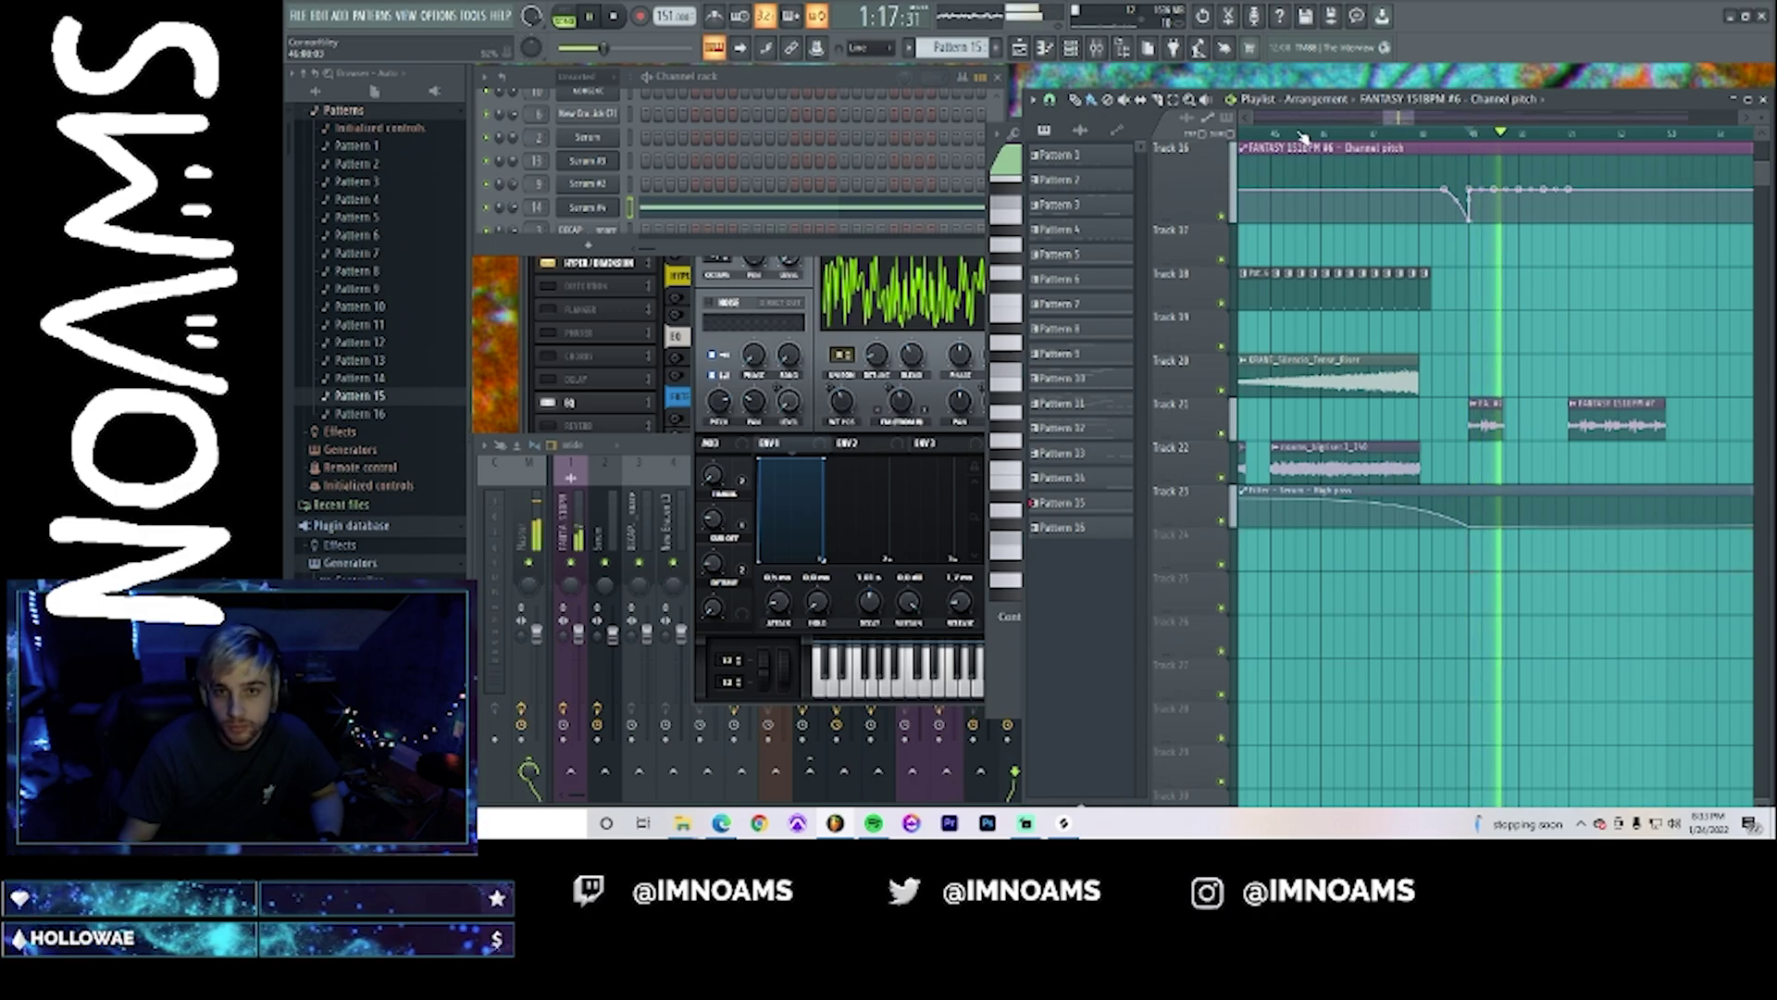
- Try to place Pattern 16 on track 24 at the drop and open it in the piano roll
{"action": "left_click", "coordinate": [1516, 104]}
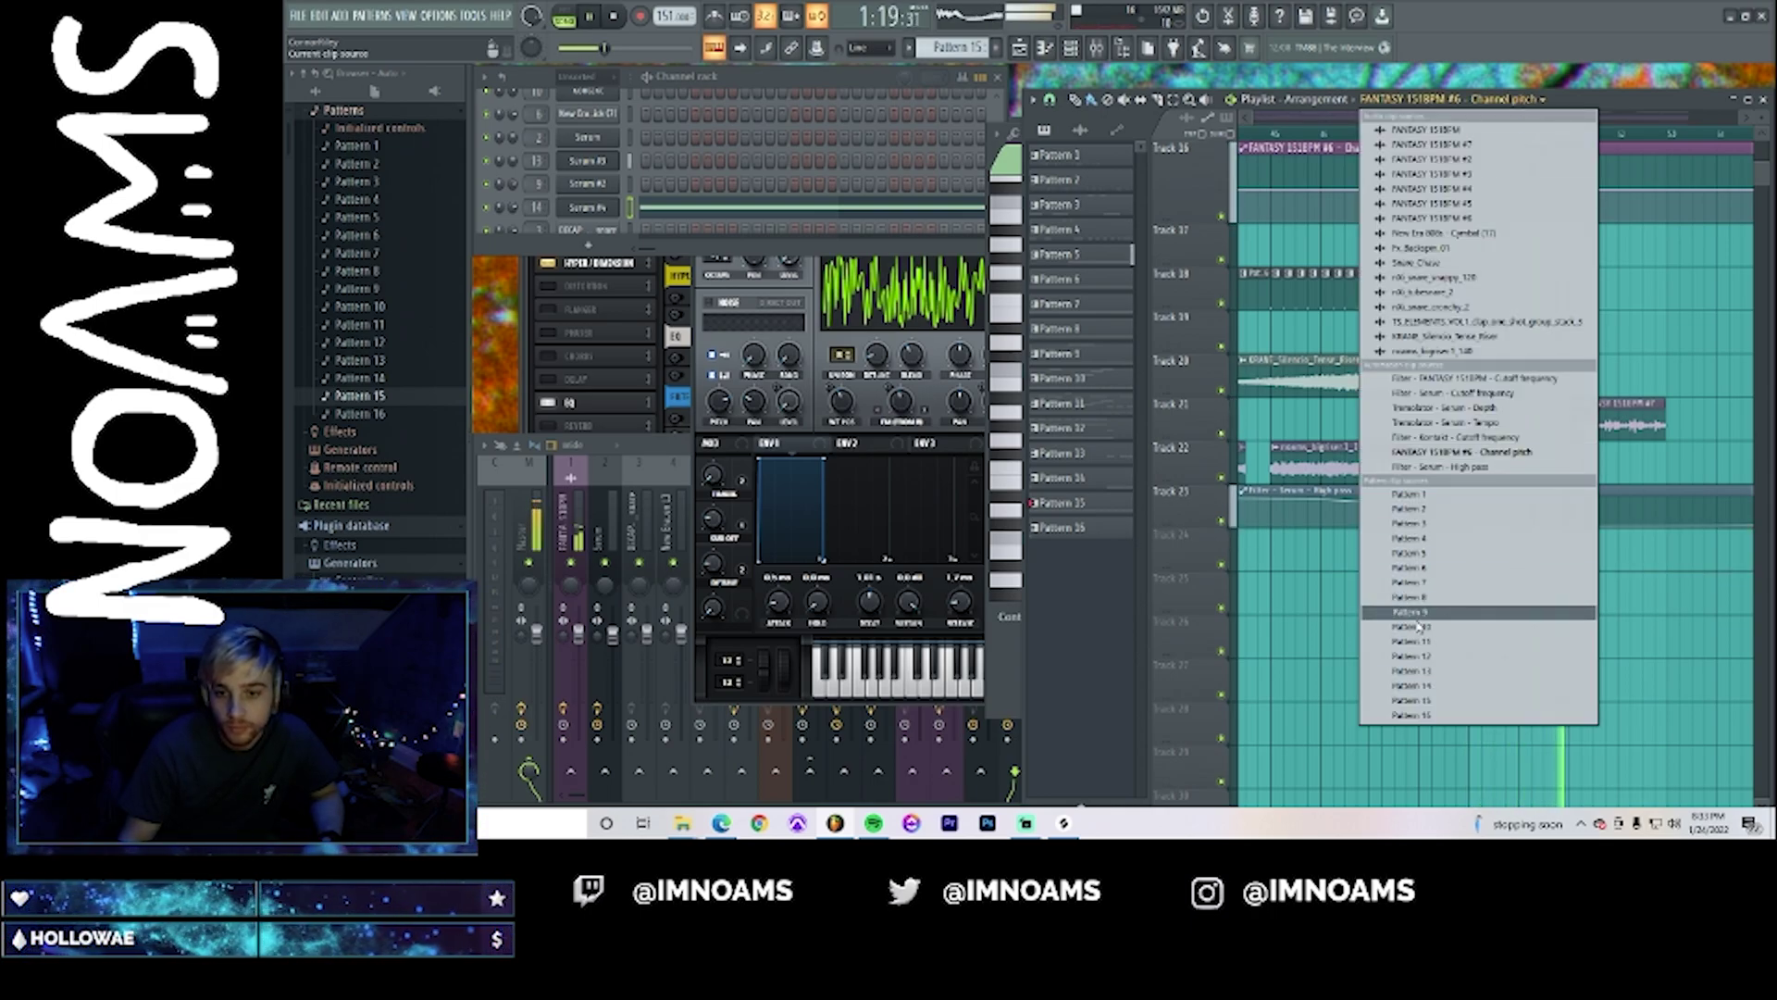
{"action": "left_click", "coordinate": [1478, 768]}
{"action": "left_click", "coordinate": [1477, 546]}
{"action": "double_click", "coordinate": [1481, 537]}
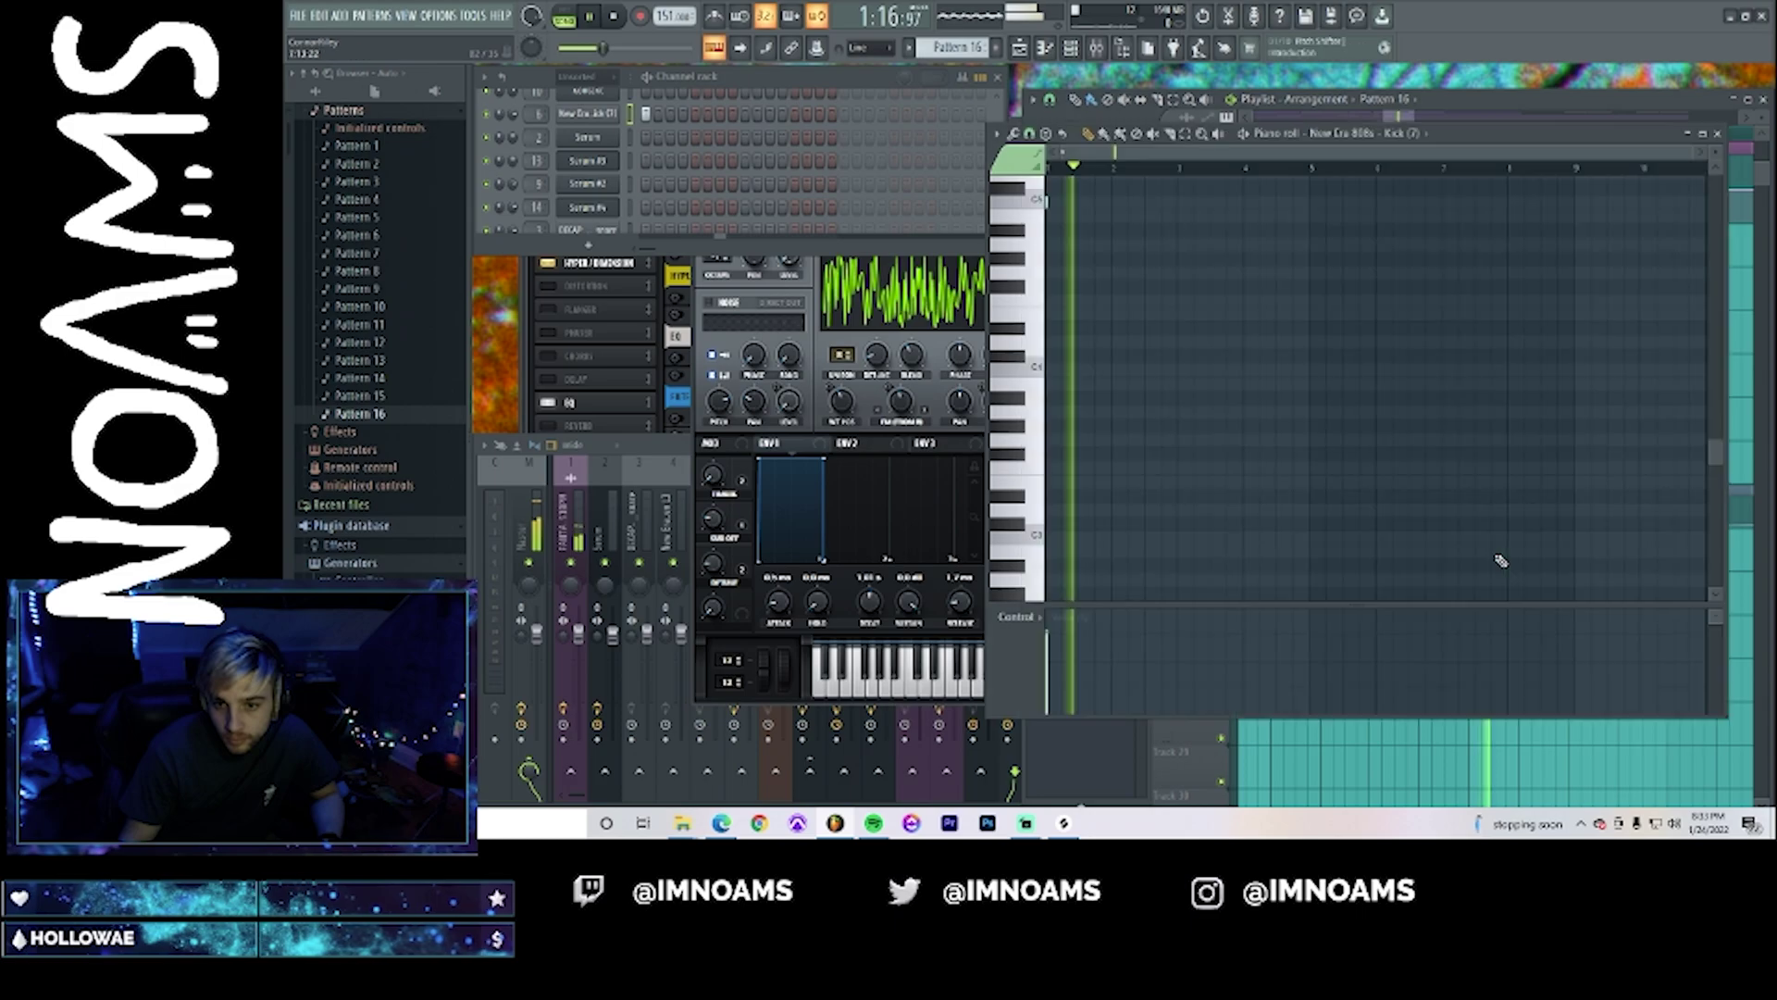
{"action": "scroll", "coordinate": [1211, 499], "scroll_direction": "up", "scroll_amount": 8}
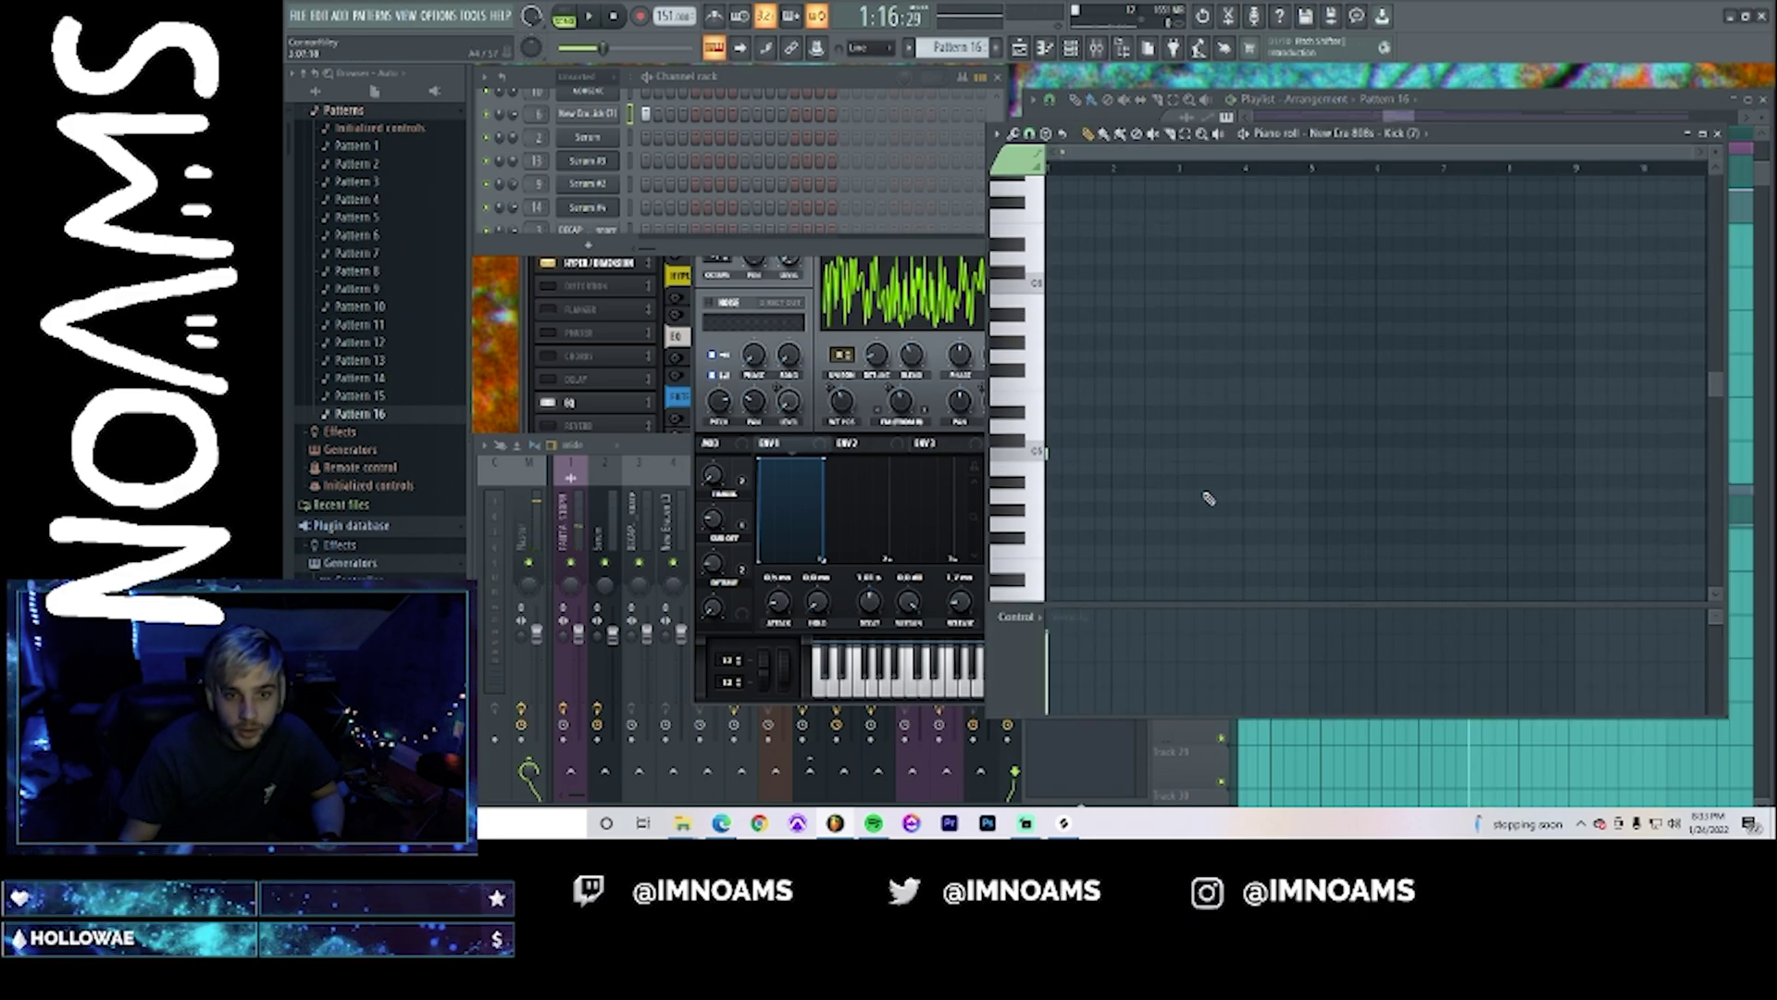
{"action": "left_click", "coordinate": [1405, 123]}
- Play the arrangement through the drop and make Pattern 15 the active pattern
{"action": "scroll", "coordinate": [1511, 554], "scroll_direction": "up", "scroll_amount": 5}
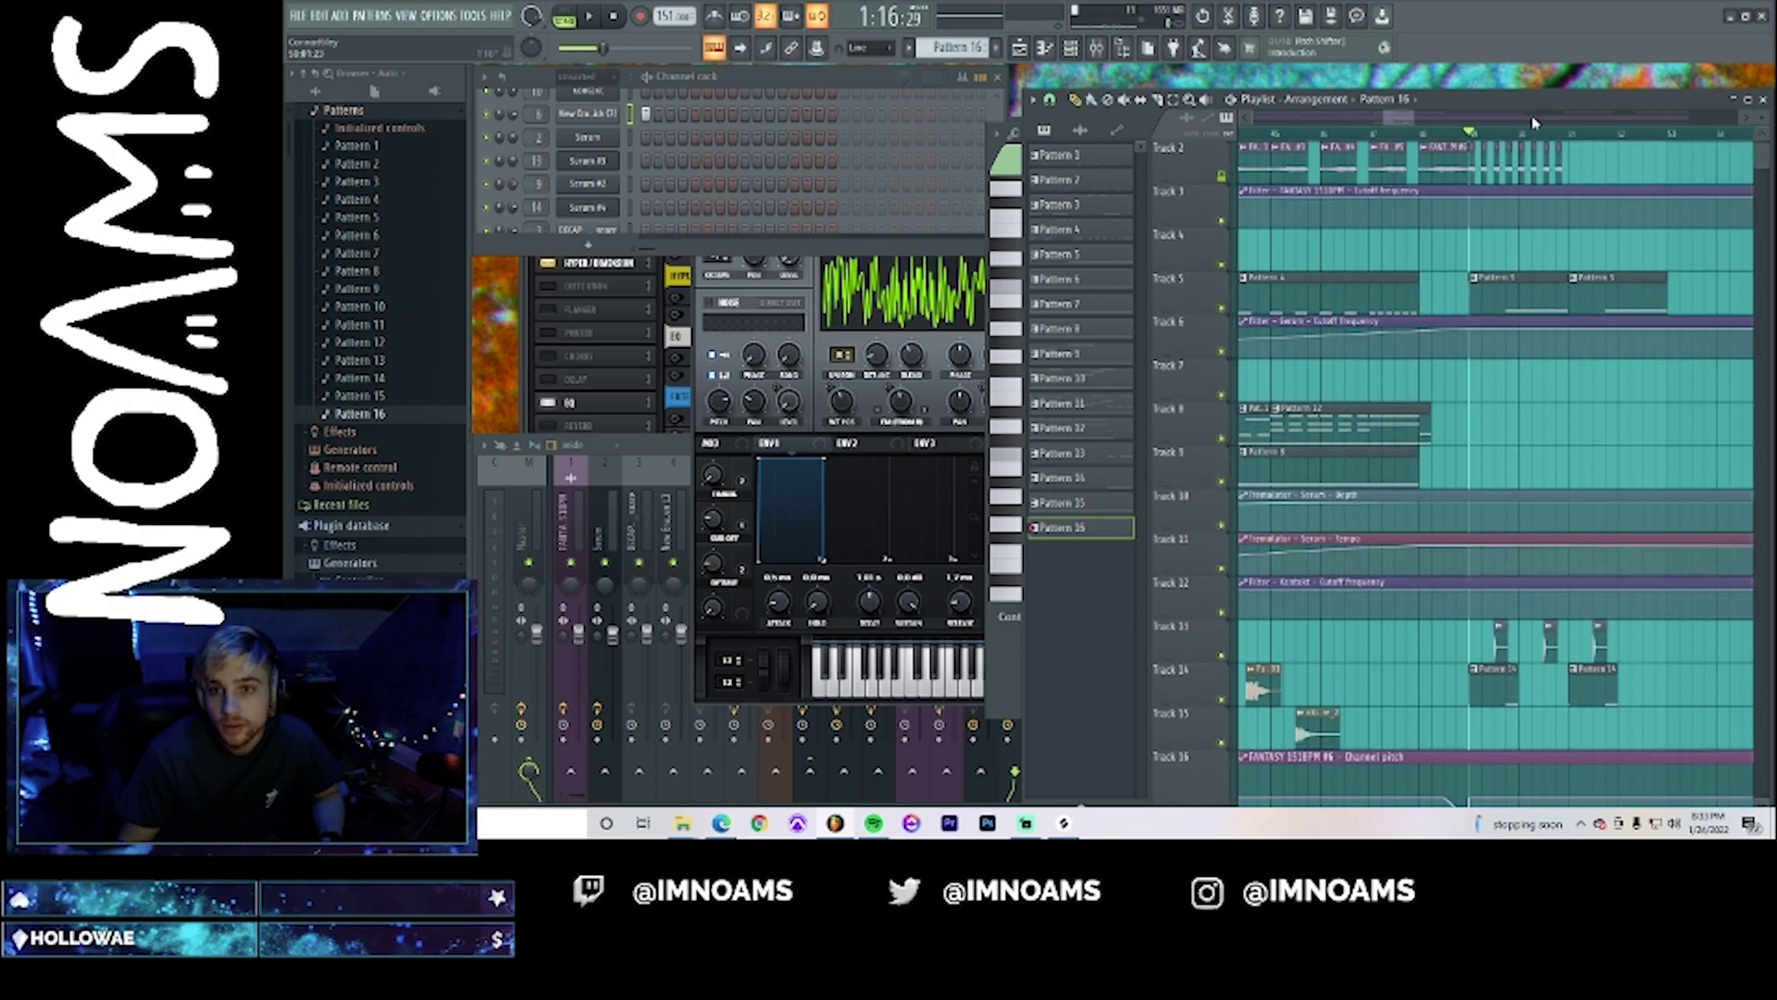
{"action": "key", "text": "space"}
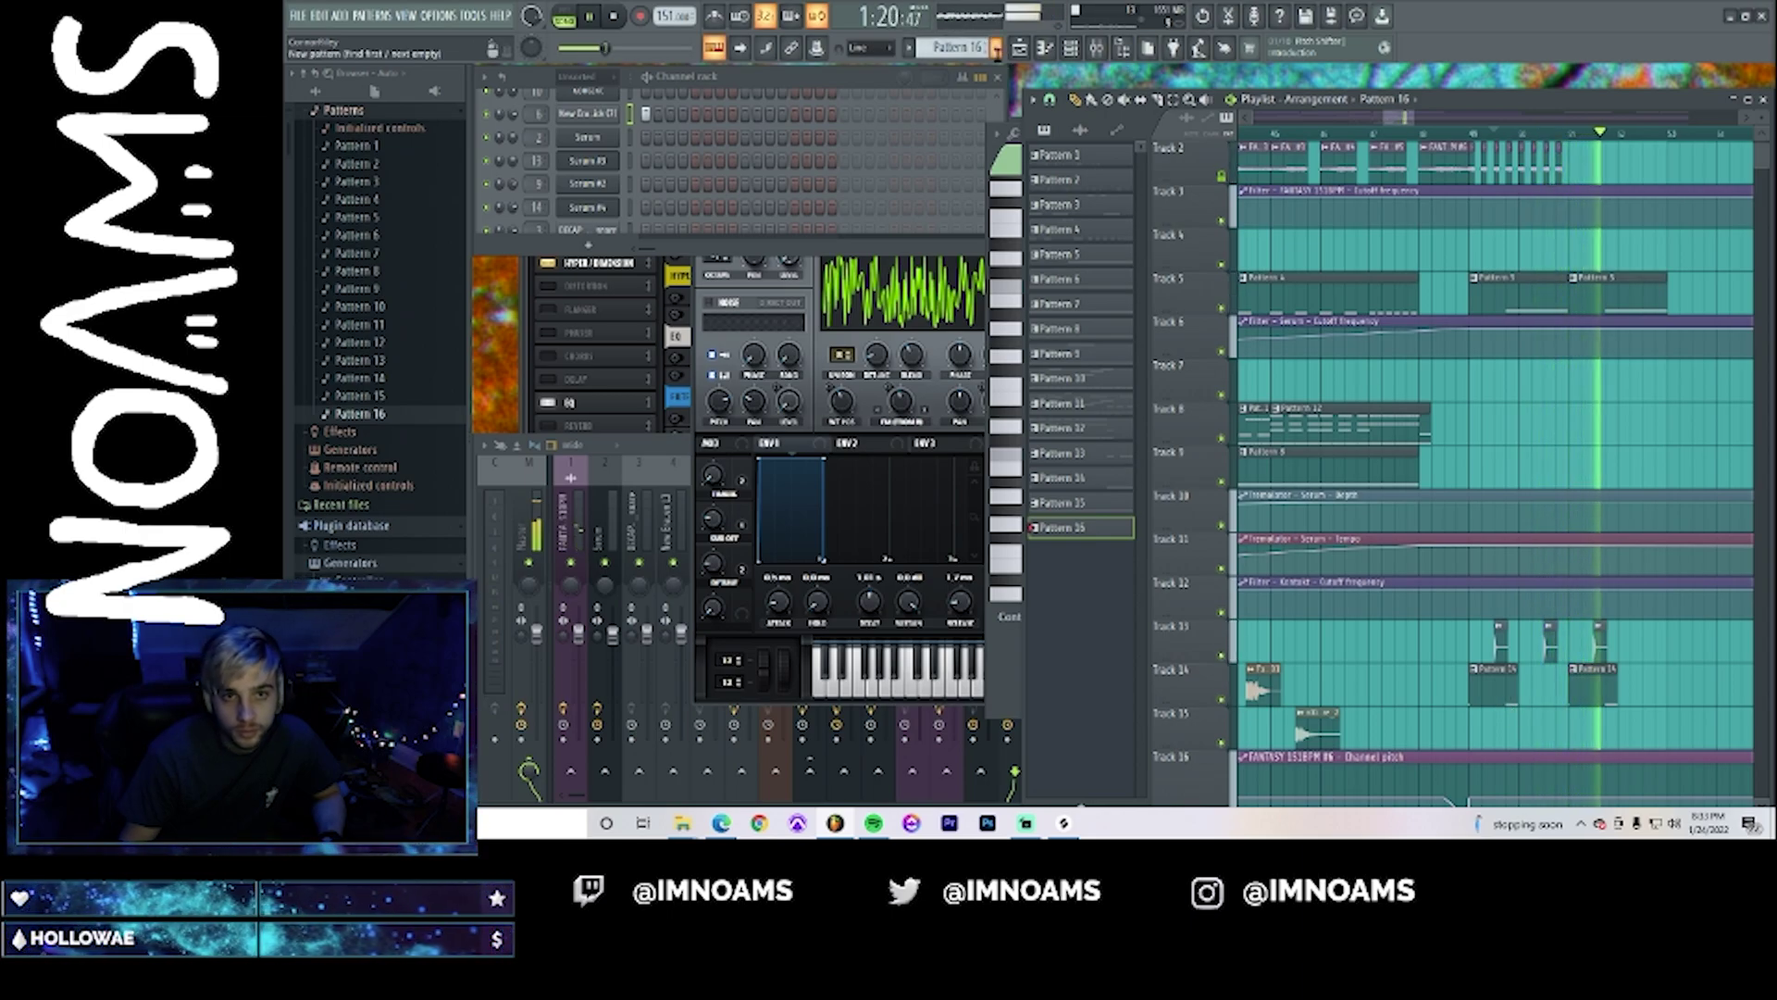
{"action": "left_click", "coordinate": [996, 48]}
{"action": "left_click", "coordinate": [1074, 505]}
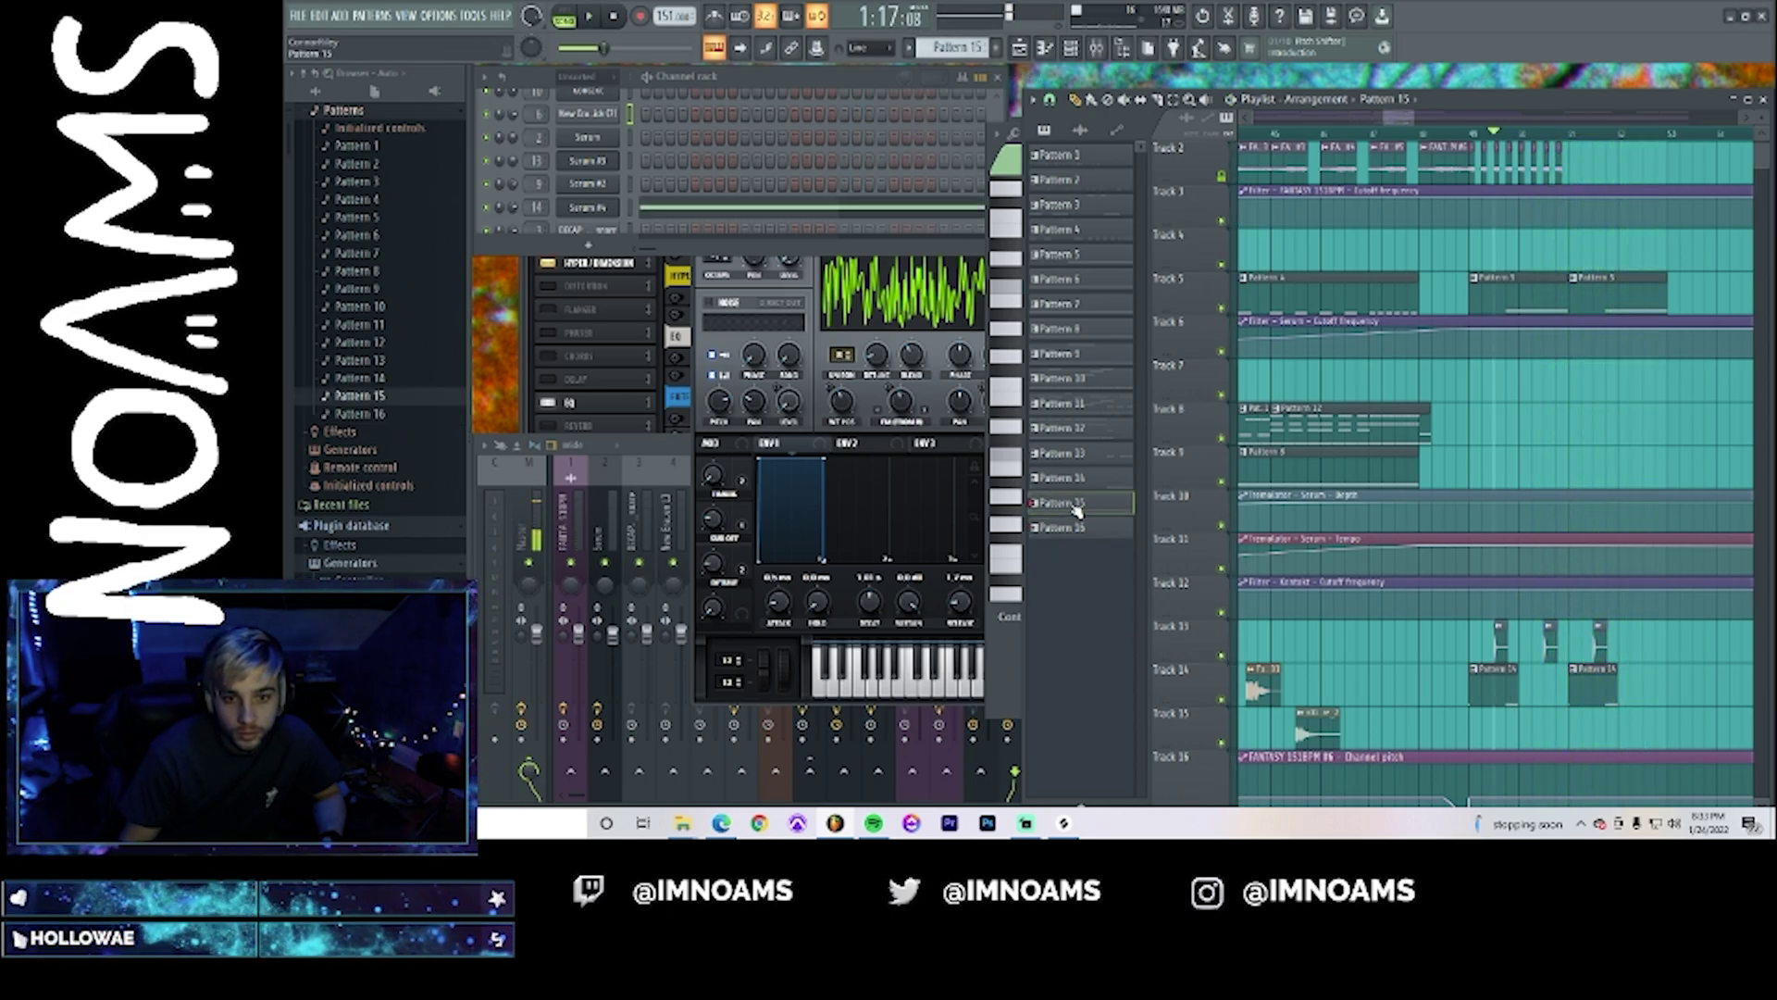
{"action": "left_click", "coordinate": [648, 77]}
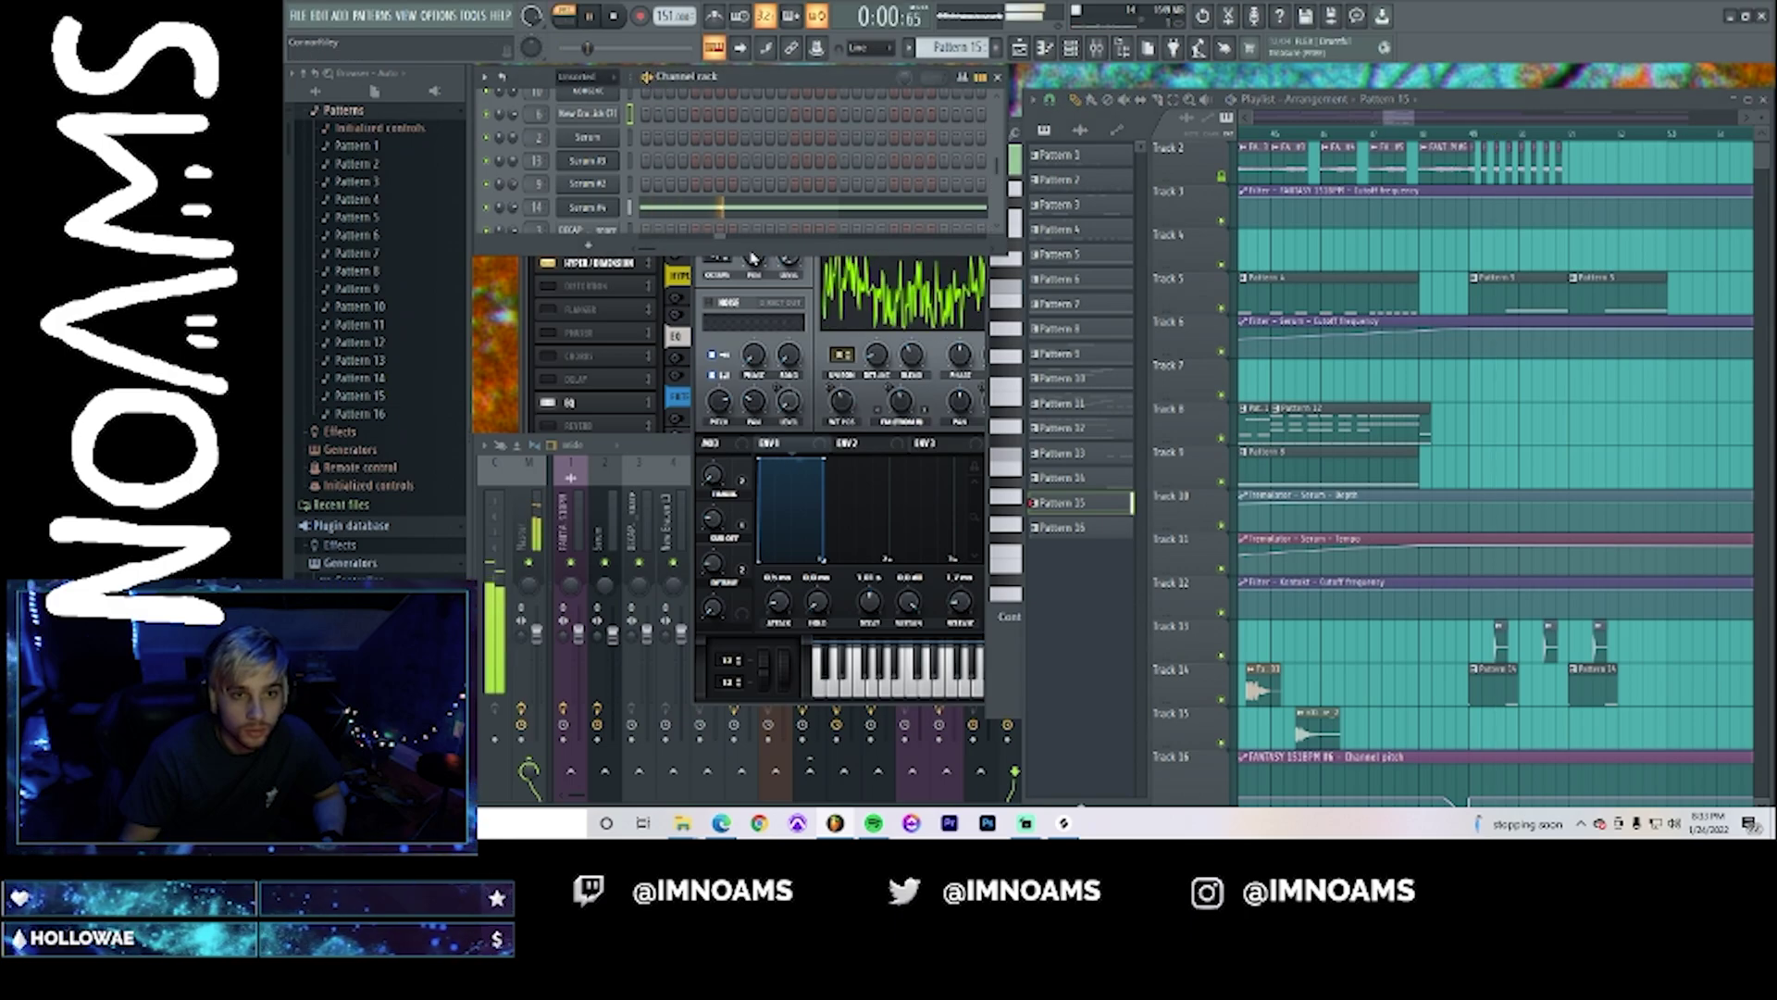
- Place Pattern 15 on track 24 at bar 49 and open its Serum #4 notes in the piano roll
{"action": "scroll", "coordinate": [1576, 345], "scroll_direction": "down", "scroll_amount": 5}
{"action": "scroll", "coordinate": [1593, 350], "scroll_direction": "down", "scroll_amount": 4}
{"action": "key", "text": "space"}
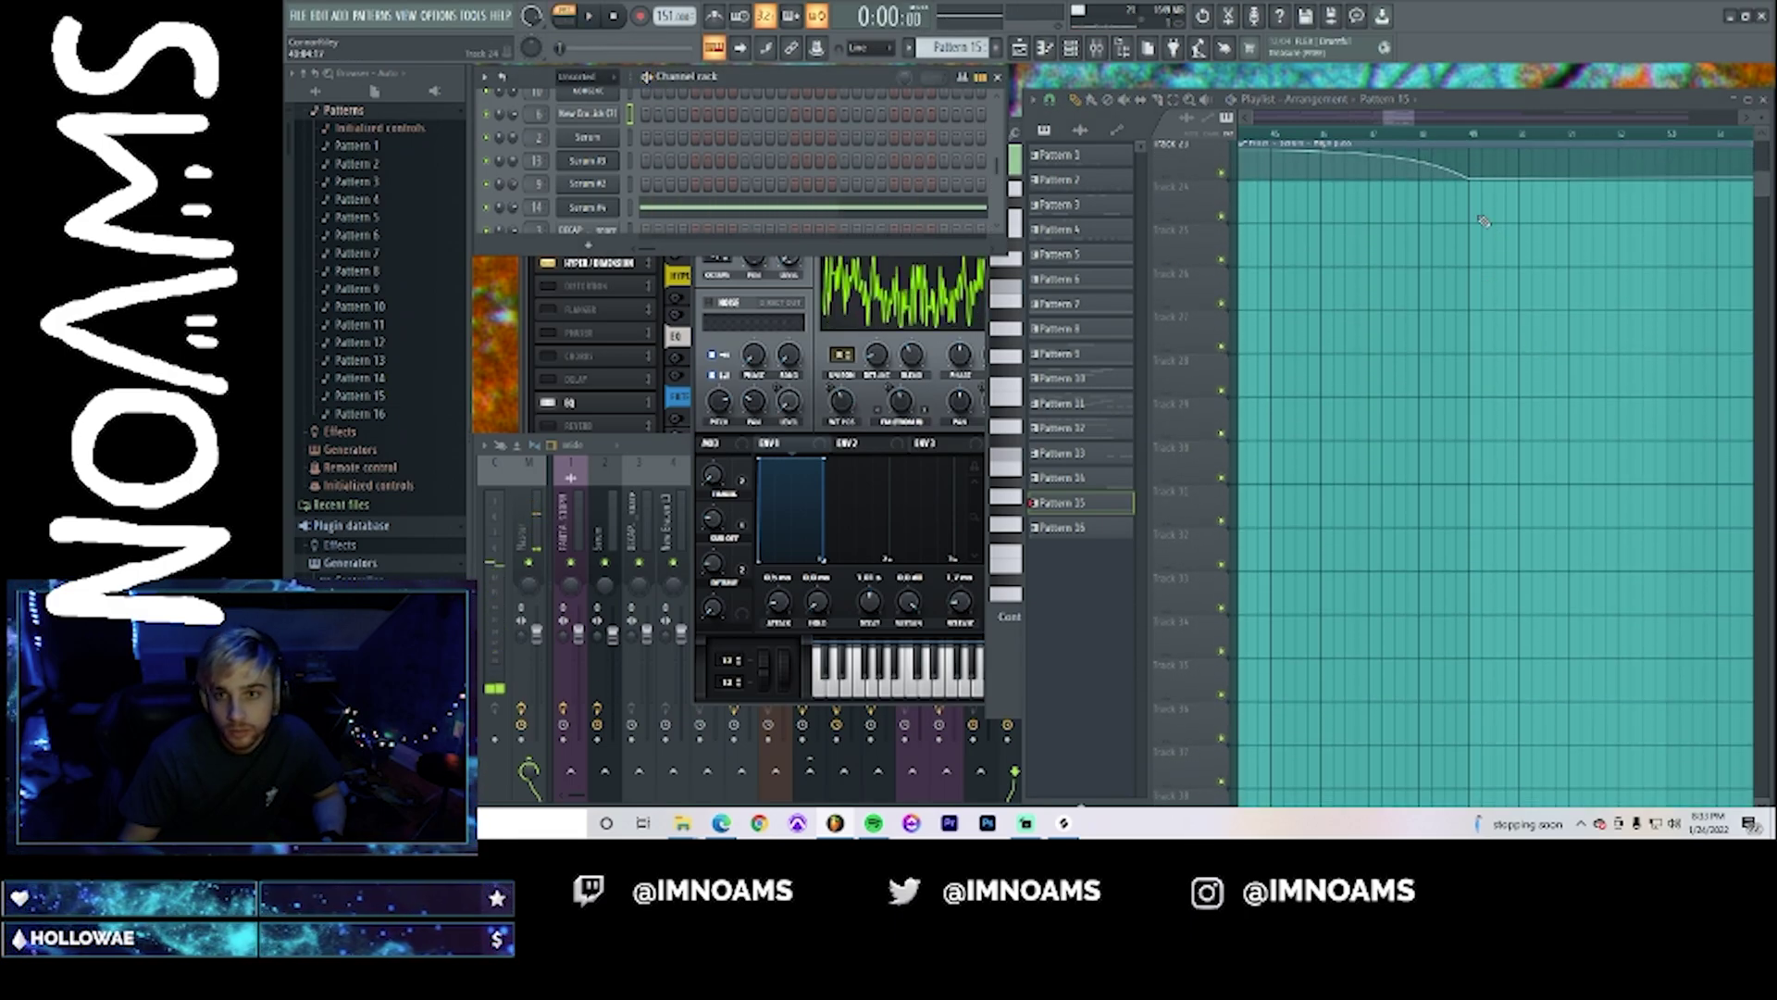
{"action": "left_click", "coordinate": [1479, 208]}
{"action": "double_click", "coordinate": [1515, 218]}
- Clear the notes in Pattern 15 and place a two-bar C#3 note starting at 1:05:00
{"action": "scroll", "coordinate": [1166, 232], "scroll_direction": "down", "scroll_amount": 5}
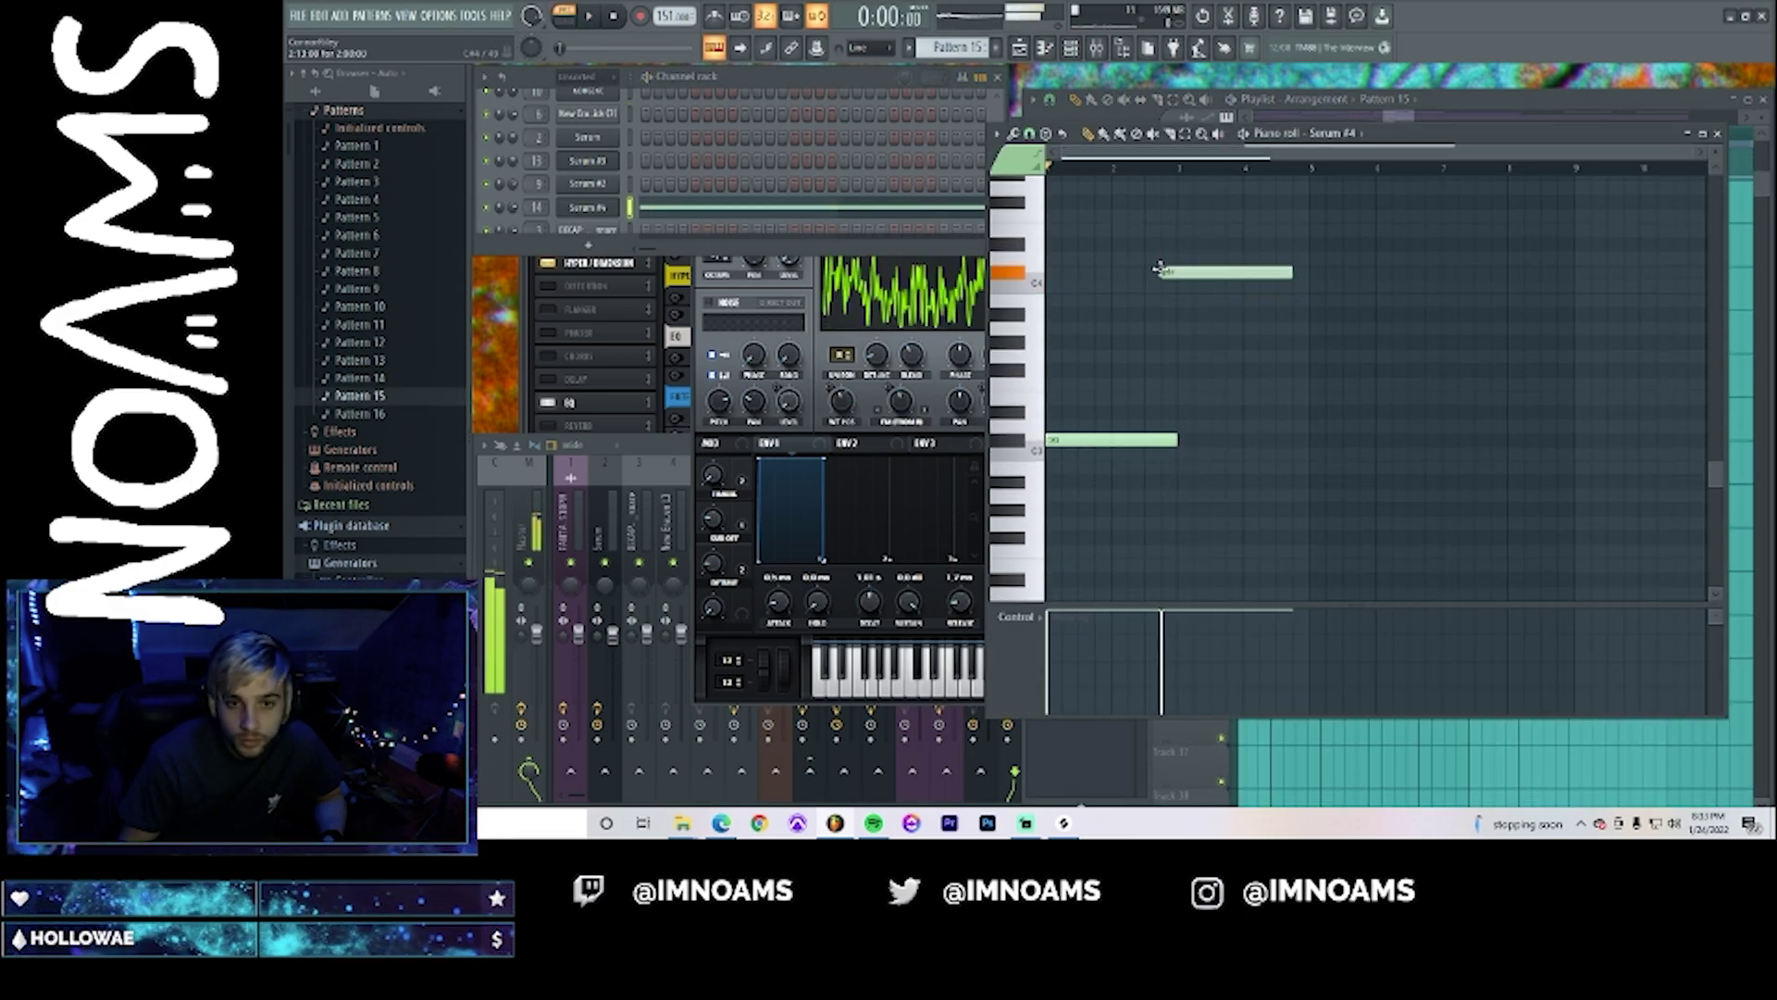
{"action": "right_click", "coordinate": [1120, 443]}
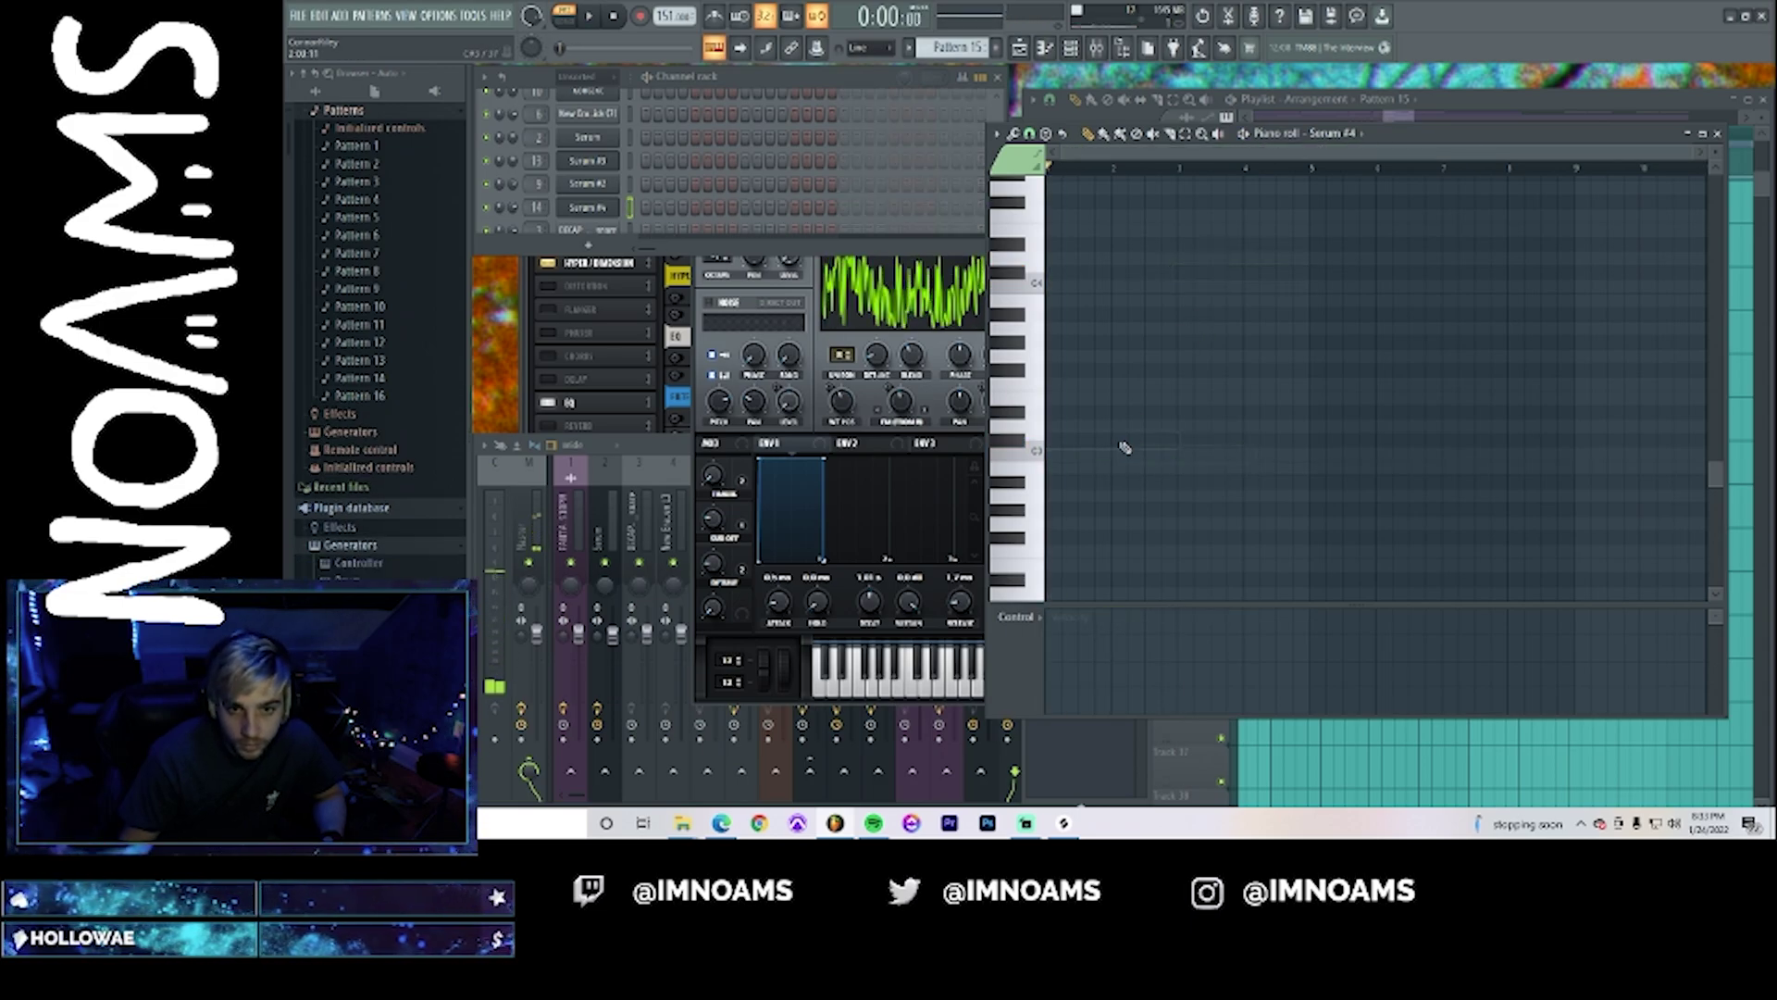
{"action": "left_click", "coordinate": [1094, 441]}
{"action": "key", "text": "space"}
{"action": "left_click_drag", "start_coordinate": [1094, 440], "coordinate": [1077, 440]}
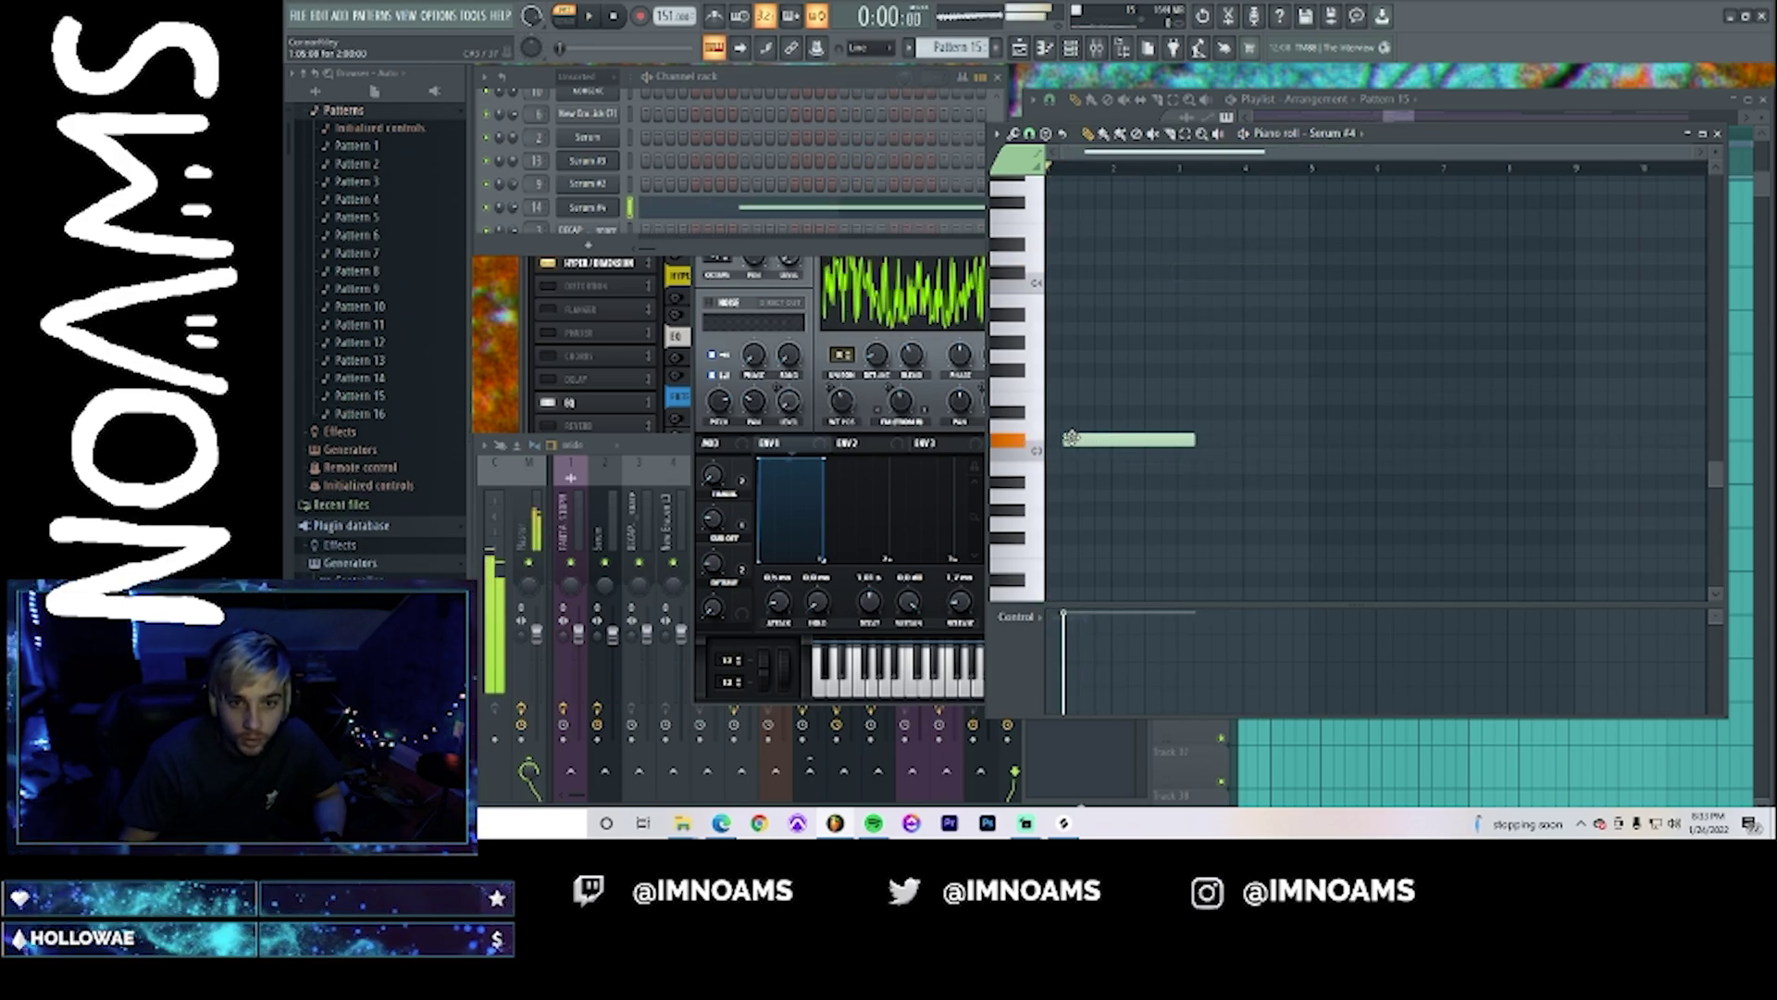
- Trim the end of the C#3 note back to the start of bar 3 and play the pattern
{"action": "key", "text": "space"}
{"action": "left_click_drag", "start_coordinate": [1686, 146], "coordinate": [1482, 146]}
{"action": "left_click_drag", "start_coordinate": [1368, 457], "coordinate": [1329, 459]}
{"action": "key", "text": "space"}
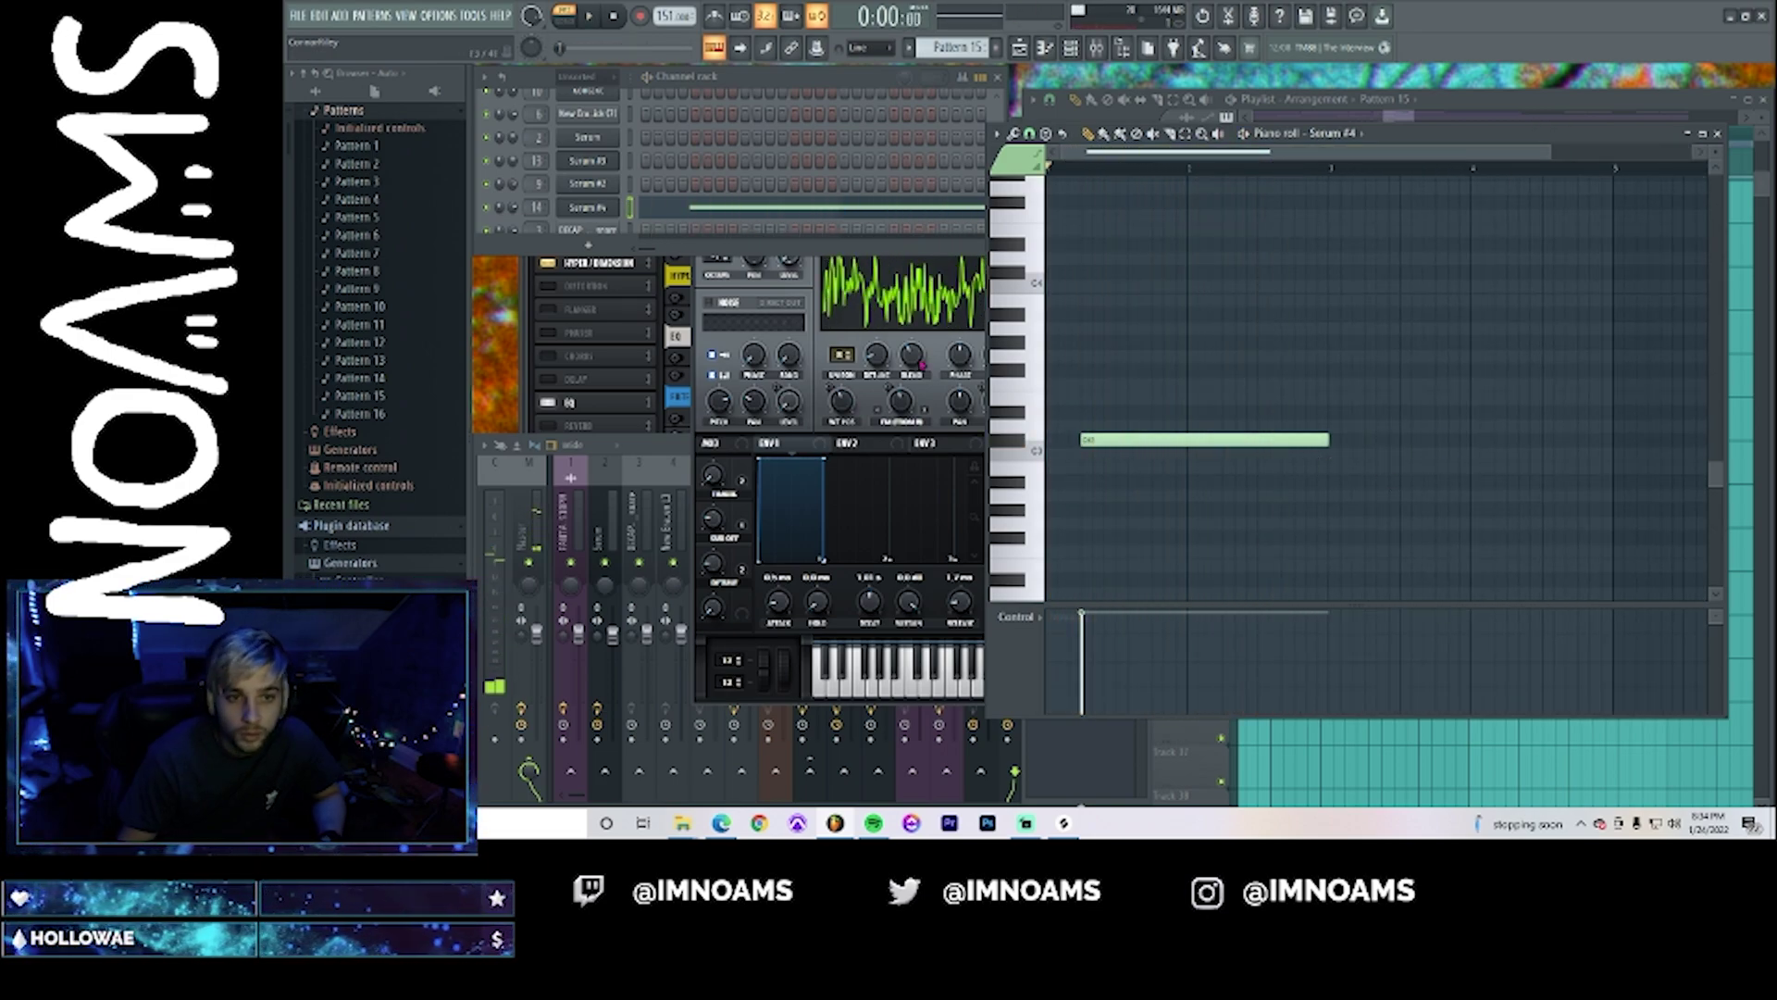
- Browse the parameters of Serum #4 and create an automation clip for LFO1 Rate
{"action": "left_click", "coordinate": [856, 417]}
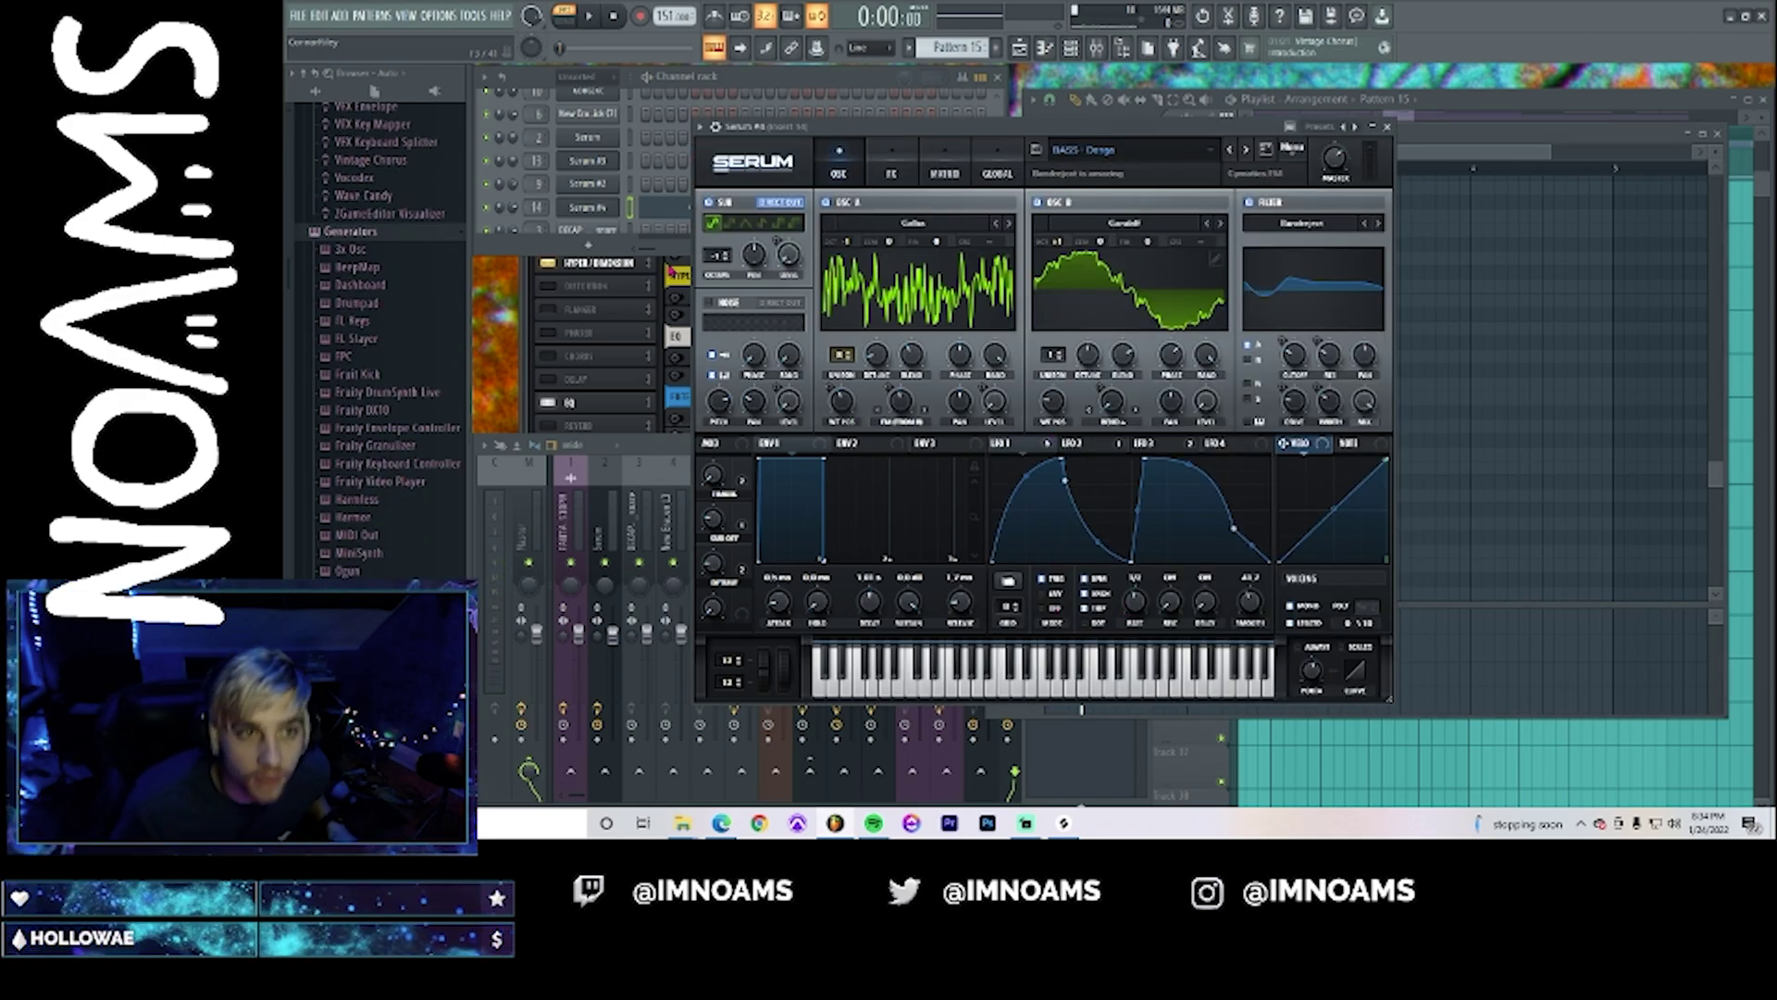
{"action": "left_click", "coordinate": [701, 126]}
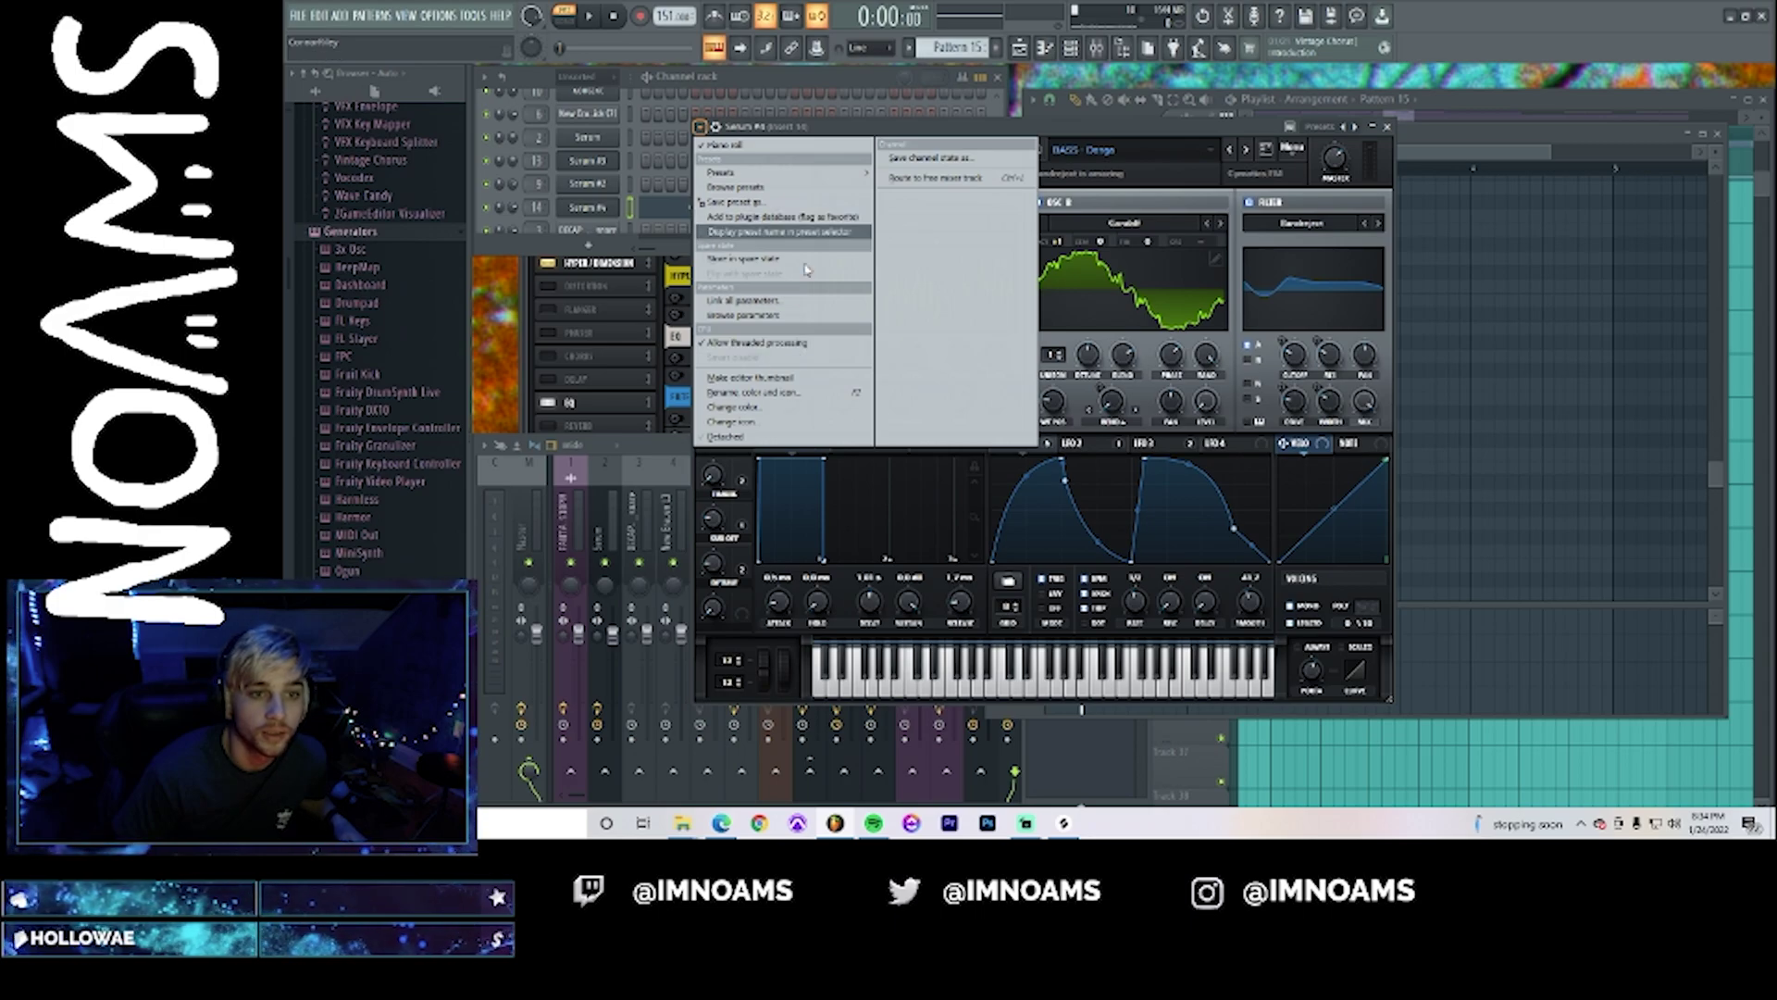
{"action": "left_click", "coordinate": [776, 380]}
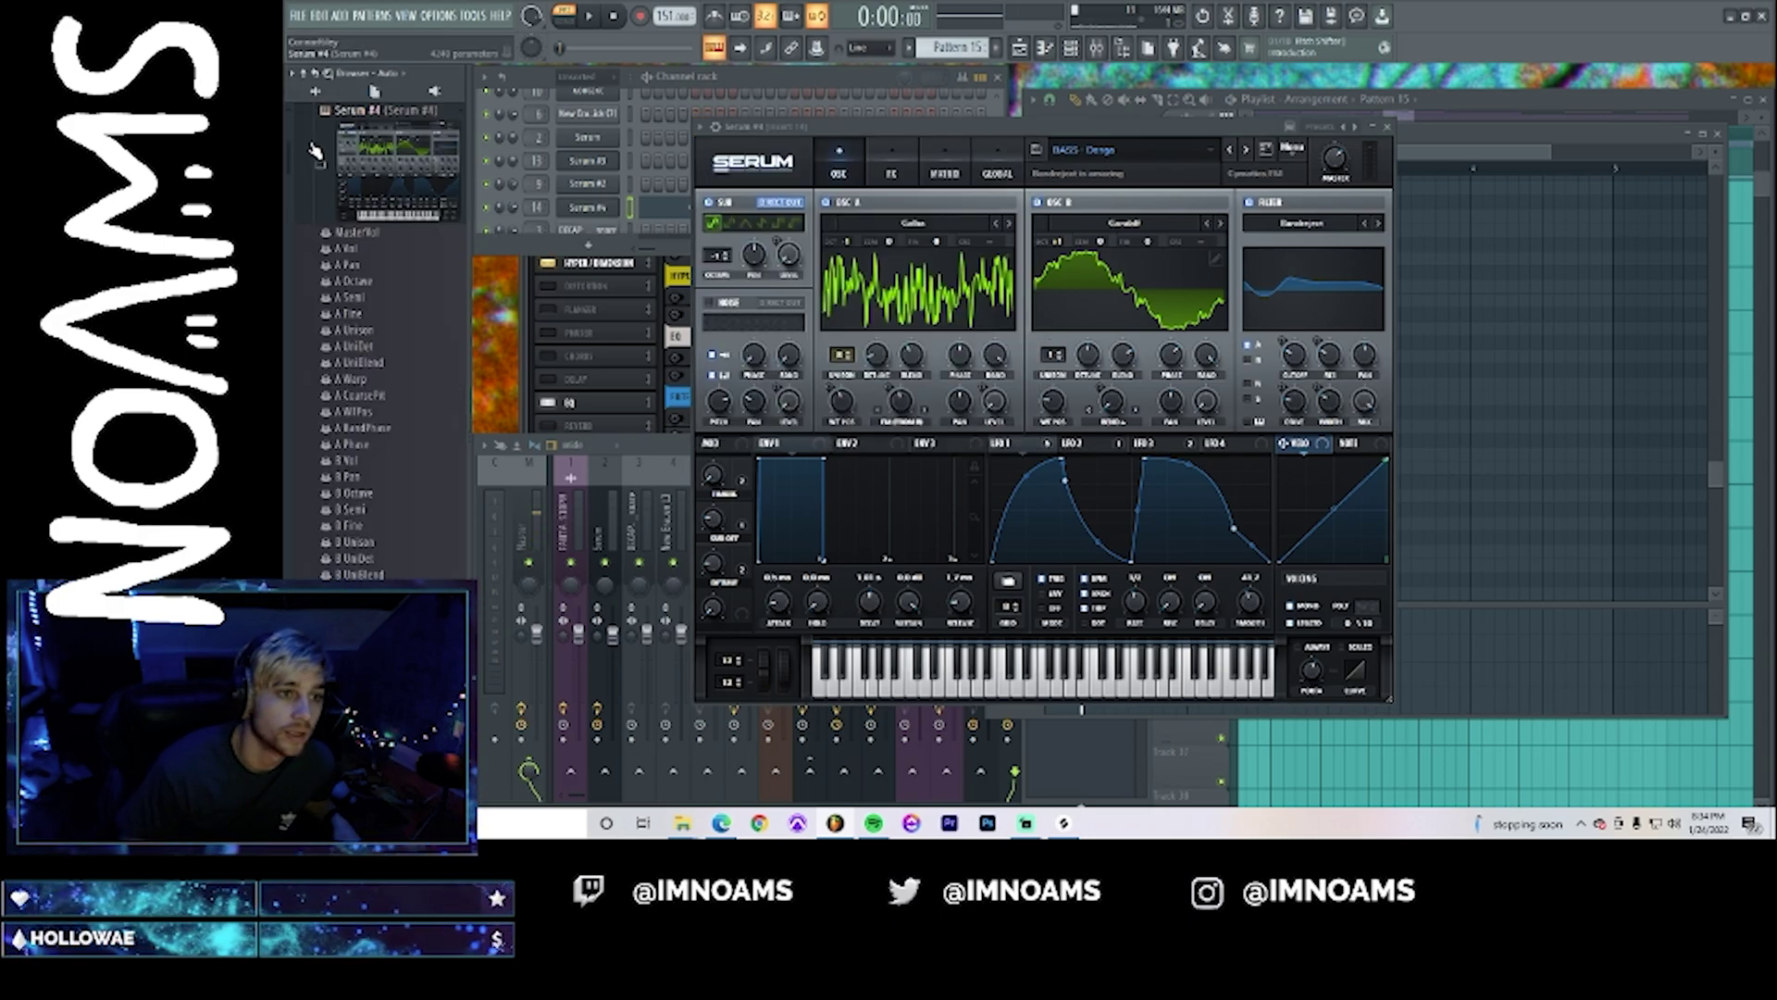
{"action": "scroll", "coordinate": [381, 402], "scroll_direction": "down", "scroll_amount": 10}
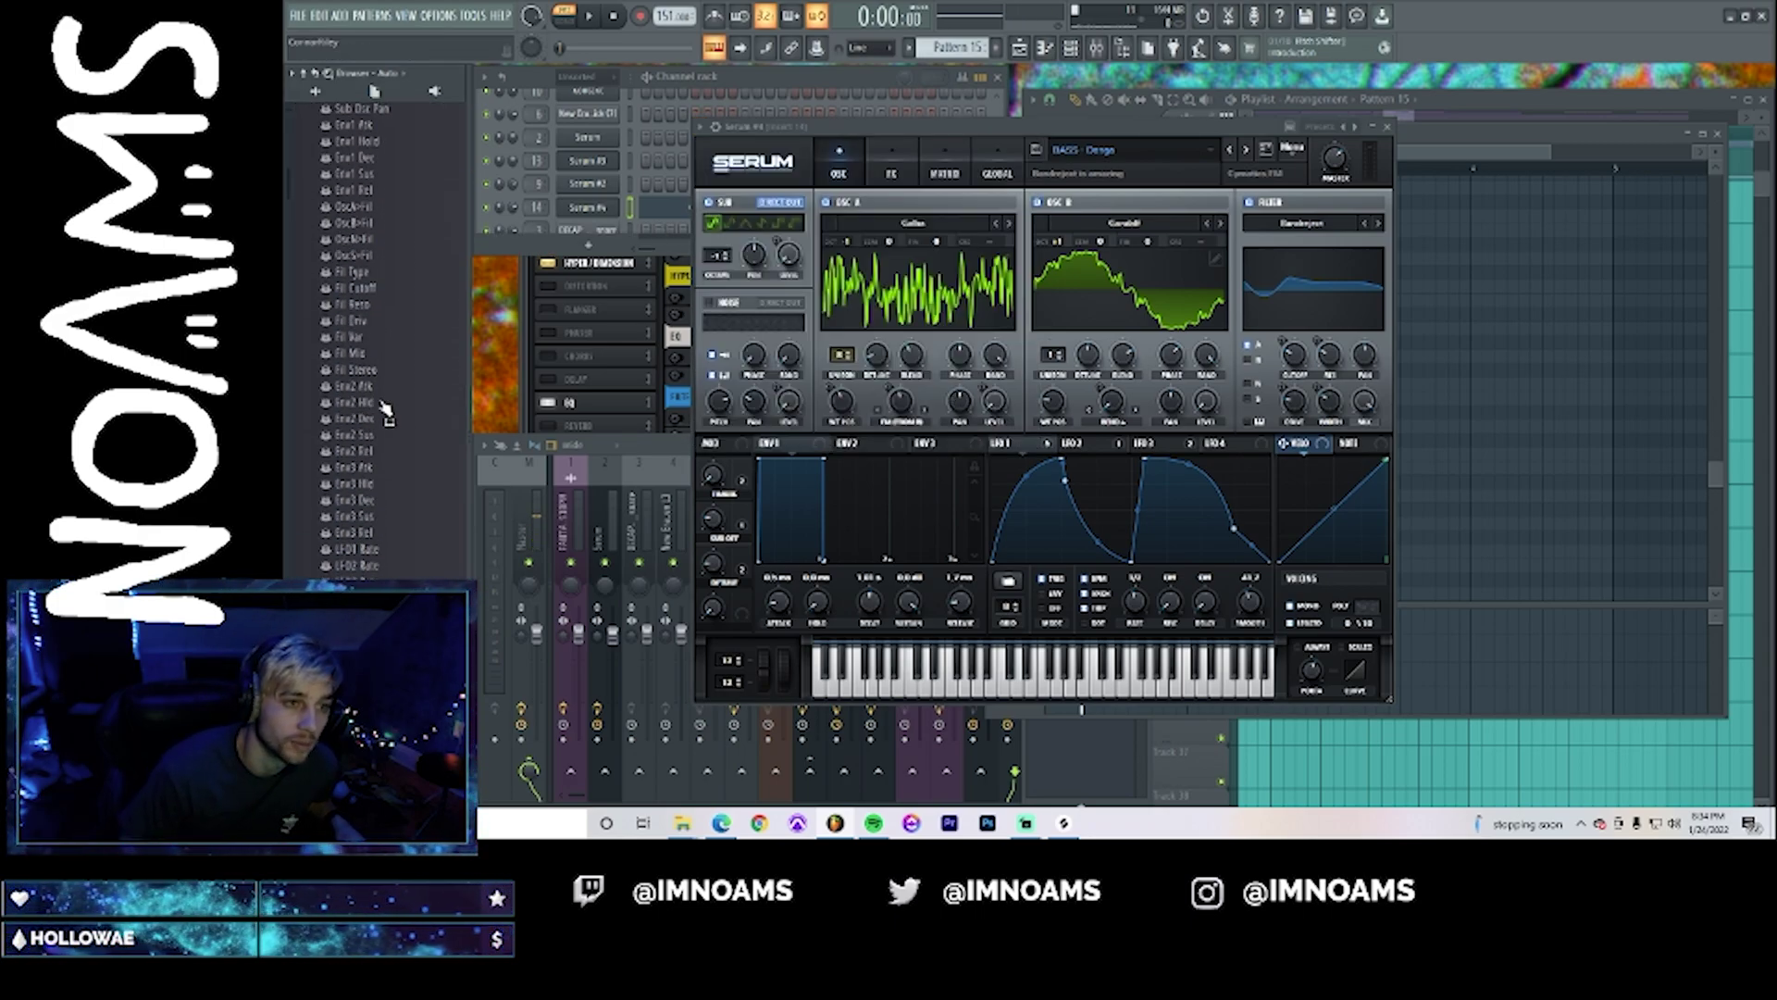
{"action": "scroll", "coordinate": [383, 407], "scroll_direction": "down", "scroll_amount": 4}
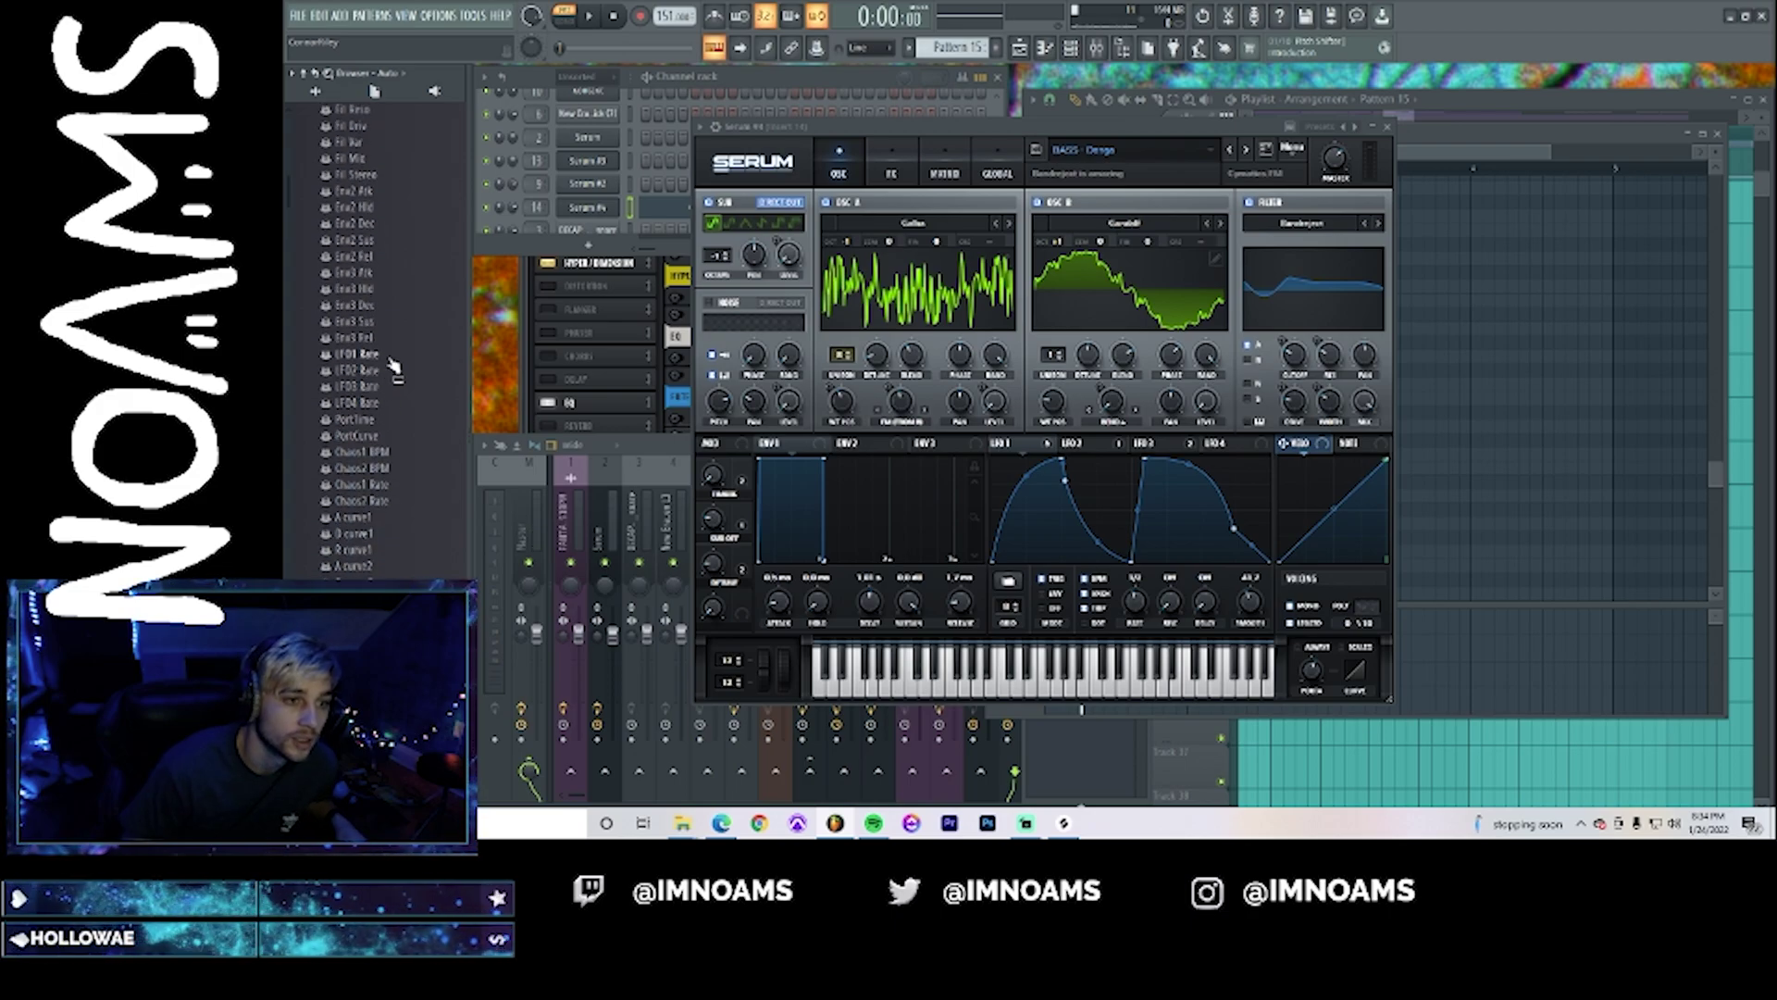
{"action": "right_click", "coordinate": [378, 360]}
{"action": "left_click", "coordinate": [440, 432]}
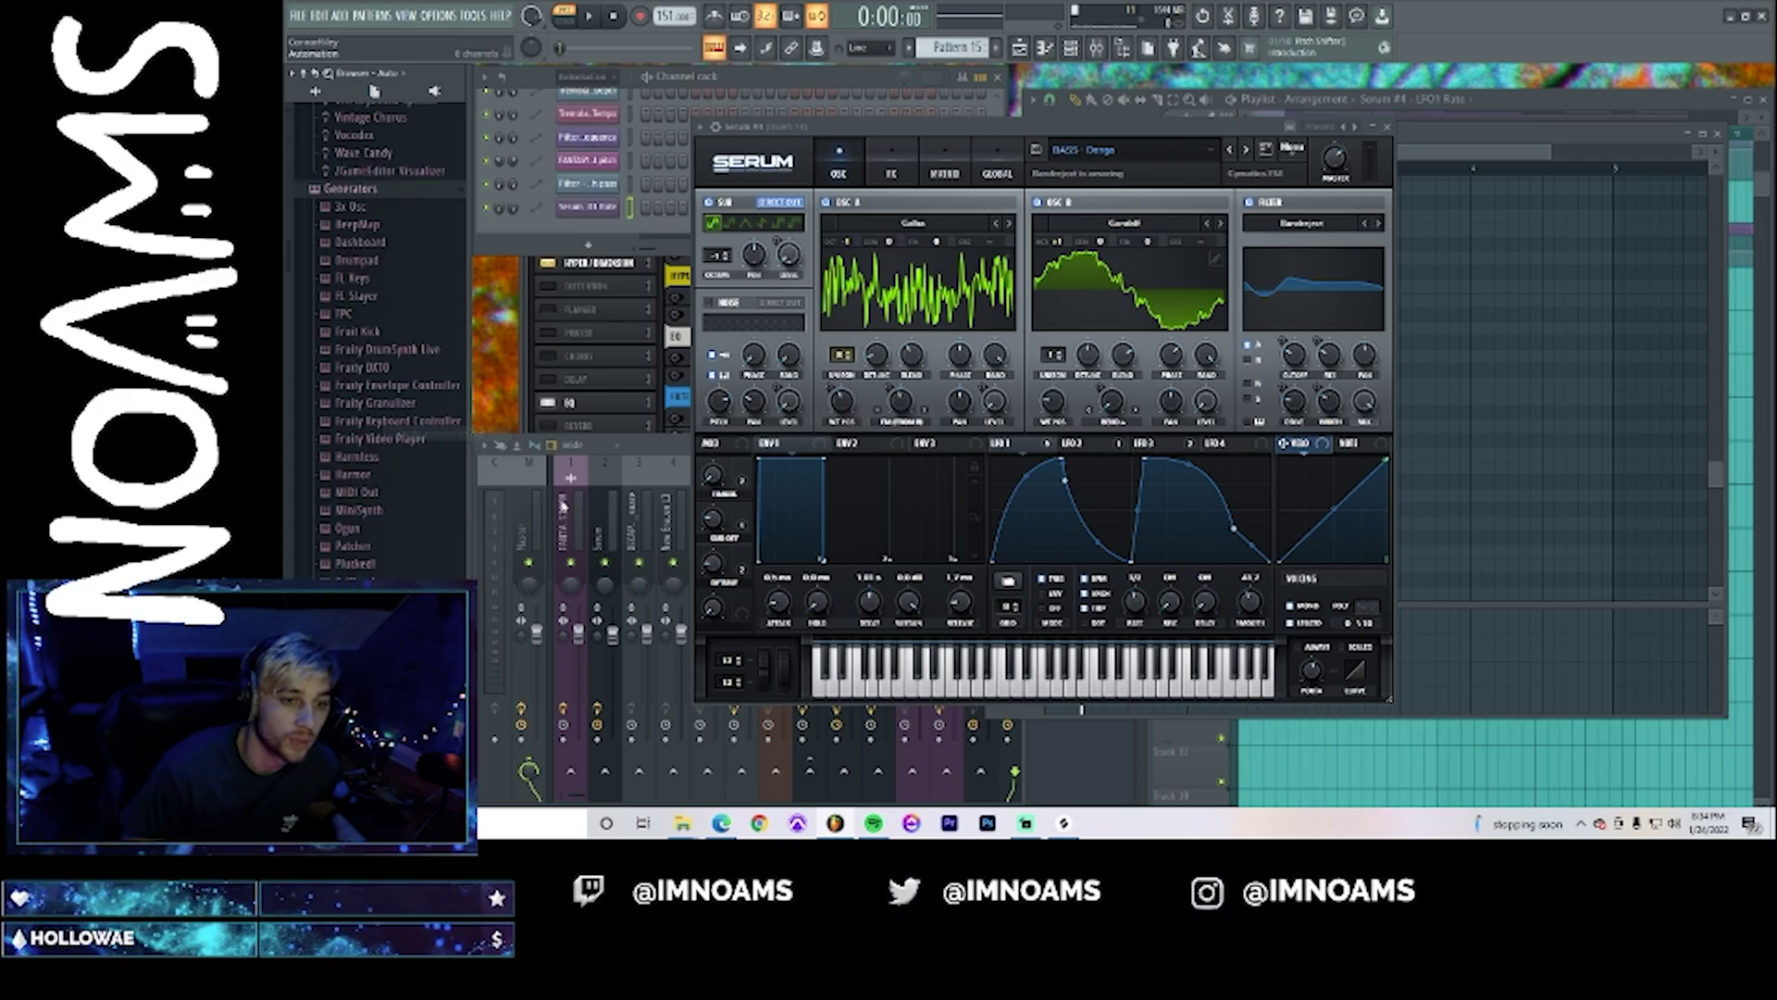
- Bring up the playlist around the Pattern 15 clip and the LFO1 Rate automation, and start playback
{"action": "left_click", "coordinate": [1405, 788]}
{"action": "right_click", "coordinate": [1444, 751]}
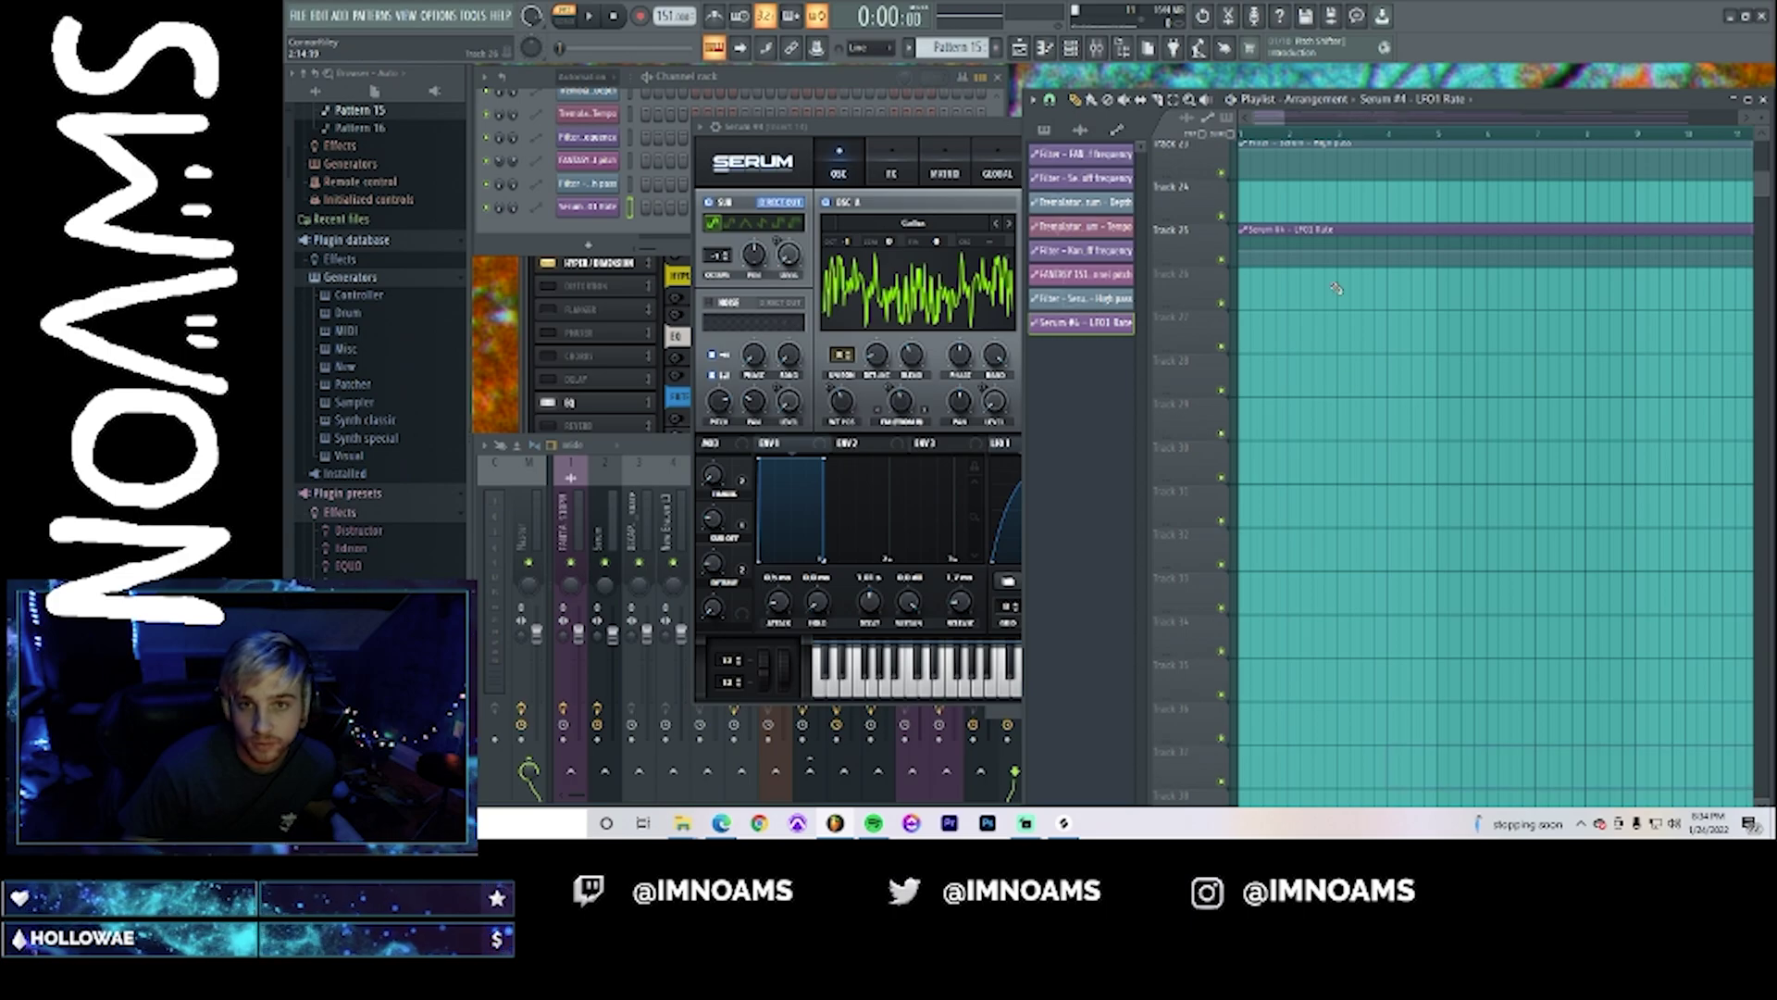
{"action": "left_click_drag", "start_coordinate": [1268, 120], "coordinate": [1404, 137]}
{"action": "key", "text": "space"}
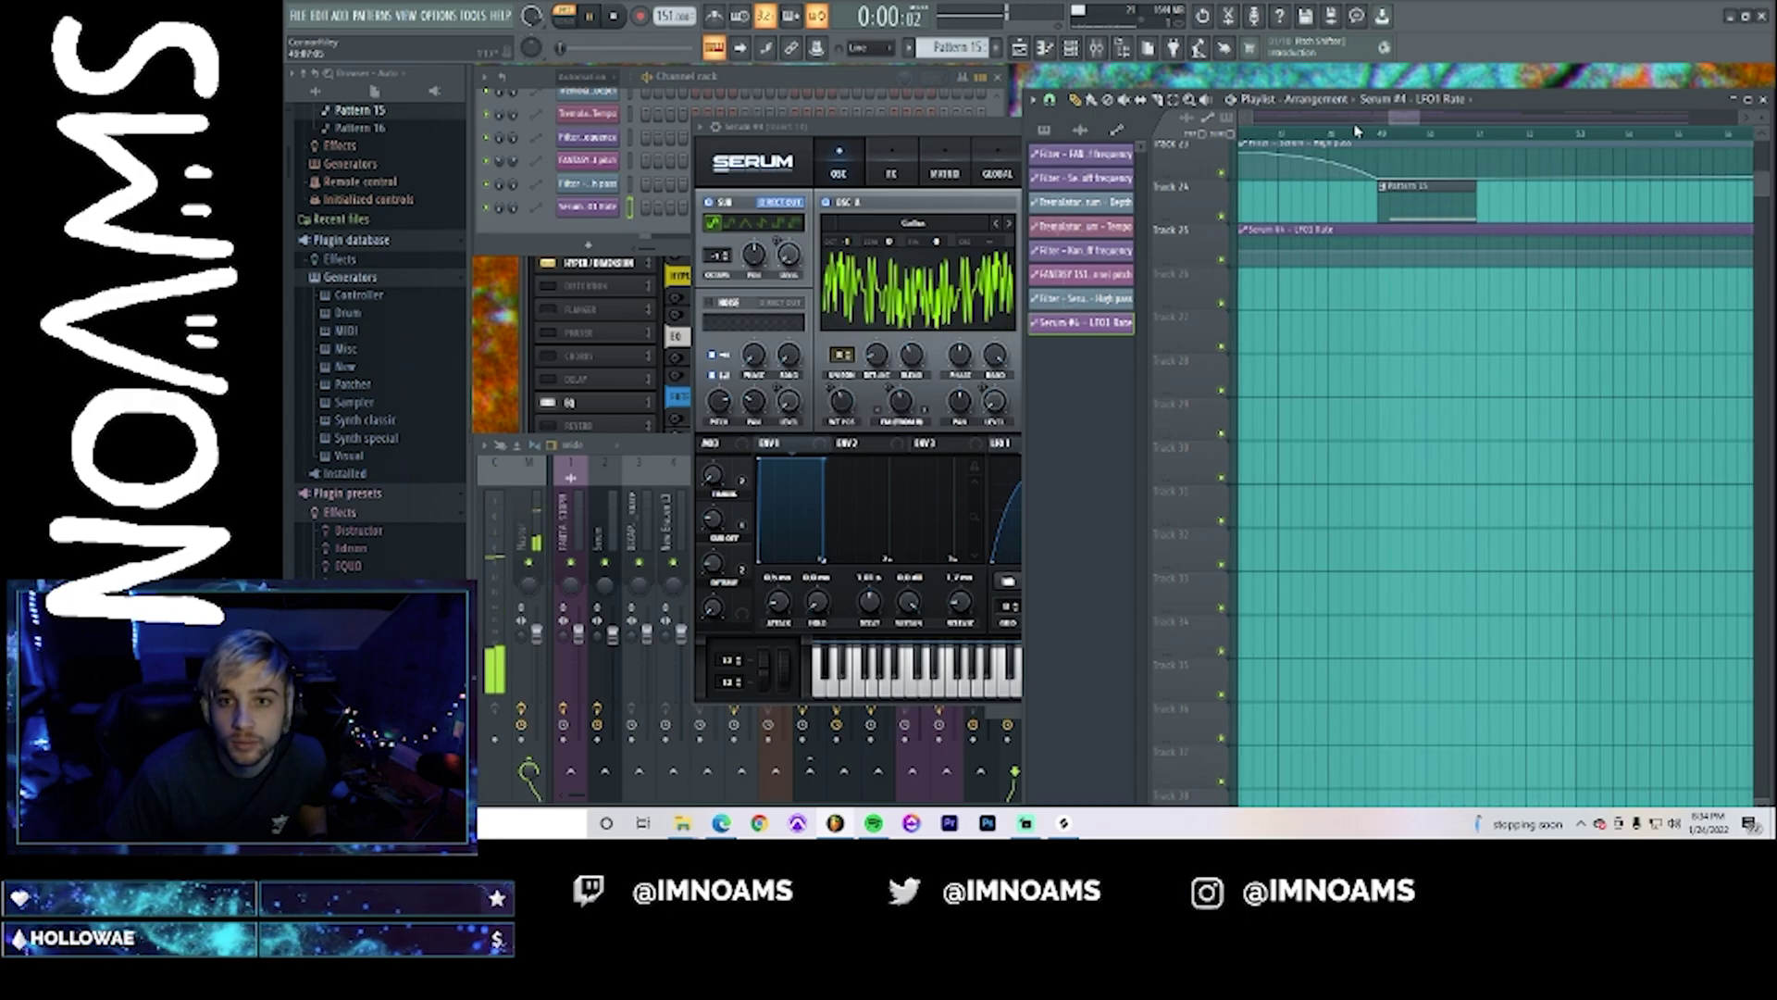
- Switch playback to song mode, lower the LFO1 Rate automation within bar 49 under Pattern 15, and audition it
{"action": "key", "text": "l"}
{"action": "left_click", "coordinate": [1382, 135]}
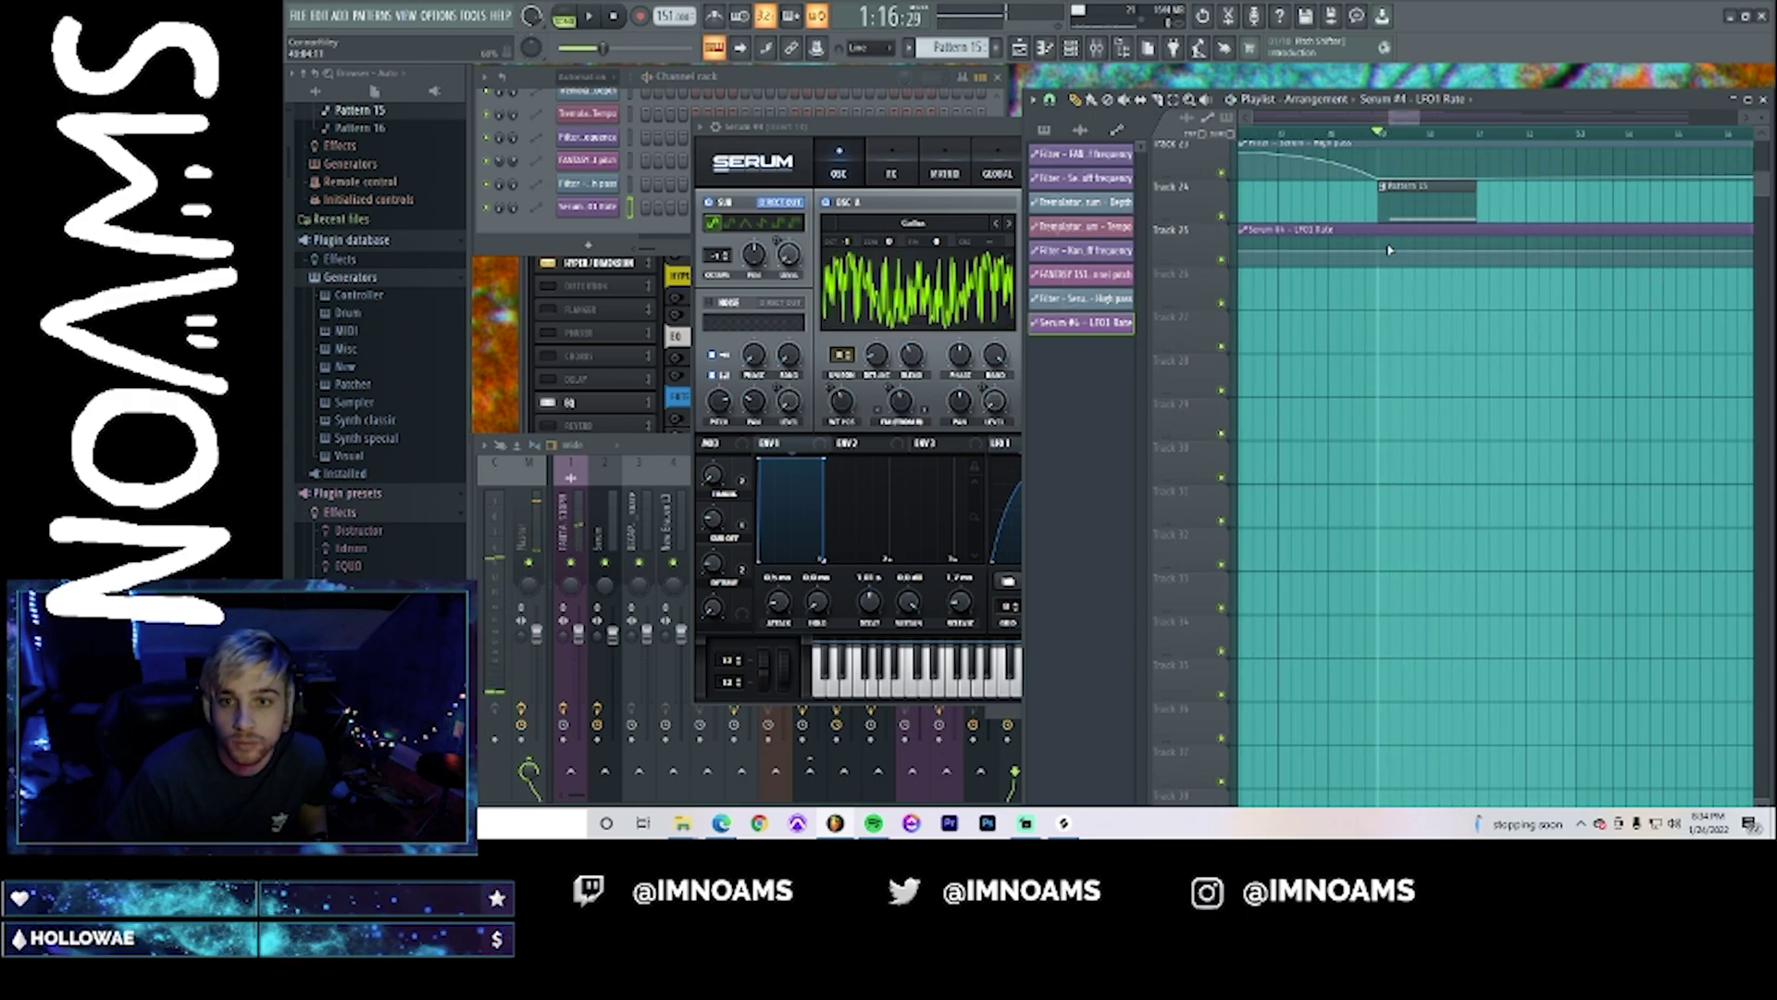
{"action": "left_click_drag", "start_coordinate": [1393, 250], "coordinate": [1433, 261]}
{"action": "key", "text": "space"}
{"action": "key", "text": "space"}
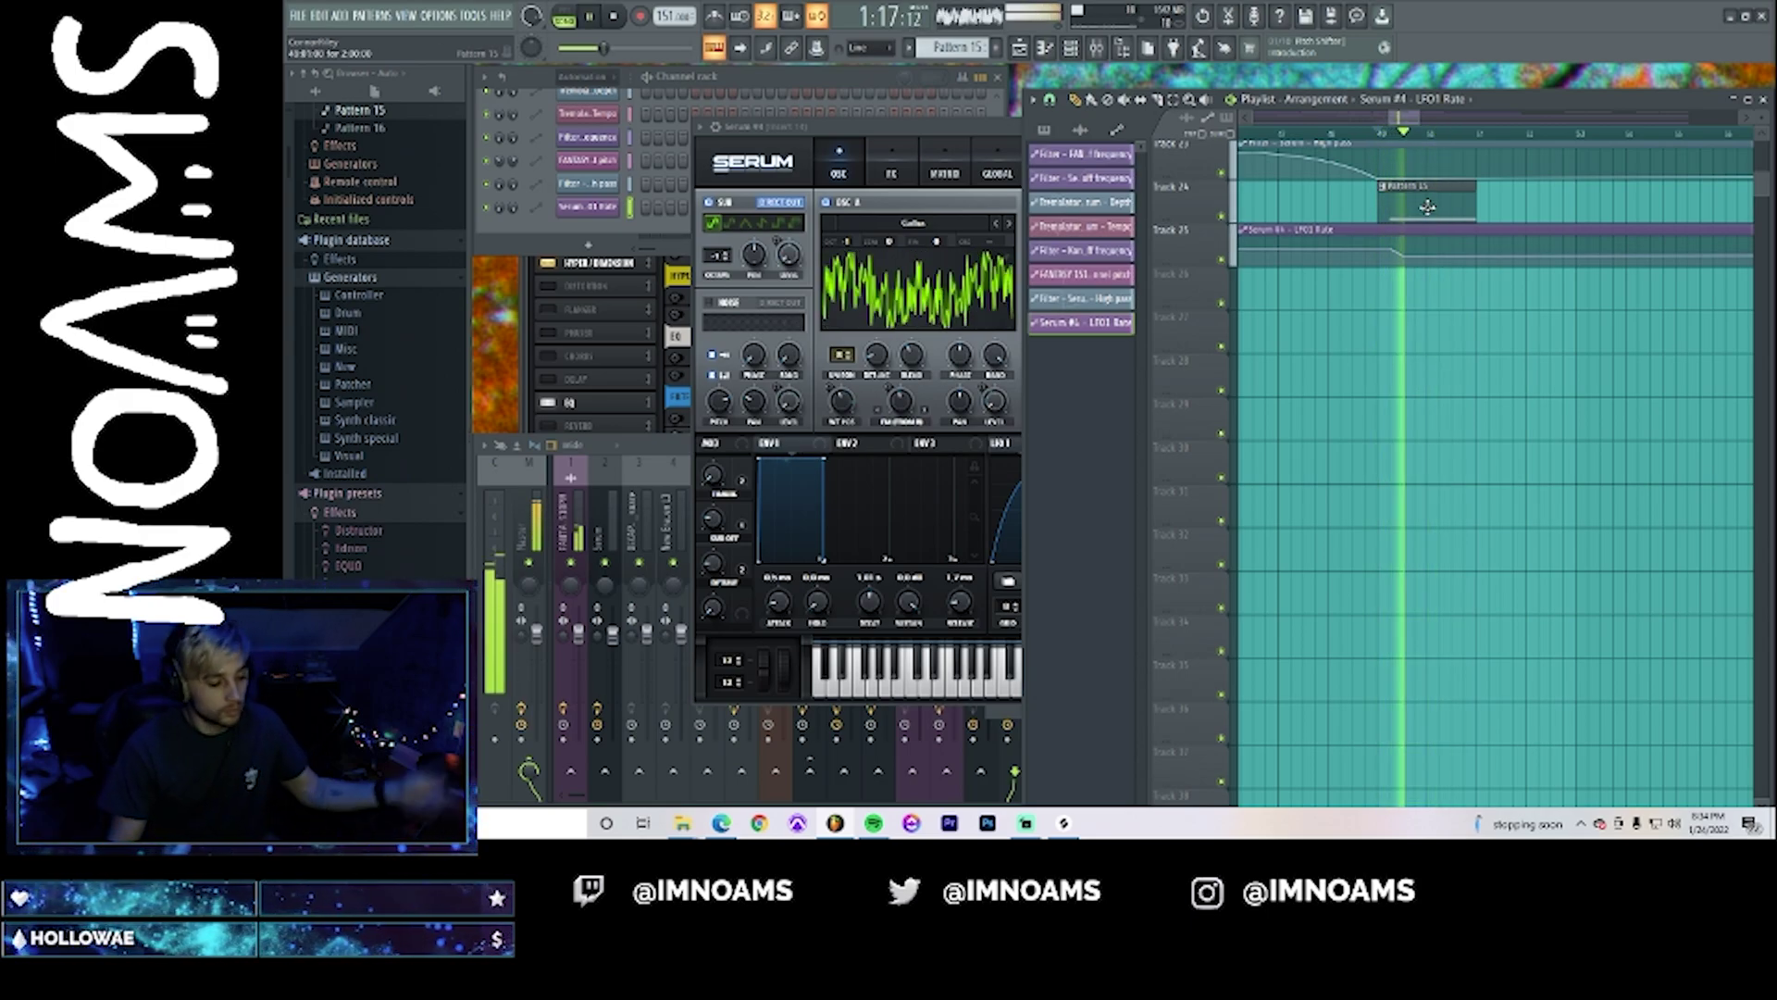
{"action": "key", "text": "space"}
- Make the LFO1 Rate automation track taller and enlarge the playlist's time scale around the Pattern 15 clip
{"action": "left_click_drag", "start_coordinate": [1213, 262], "coordinate": [1209, 316]}
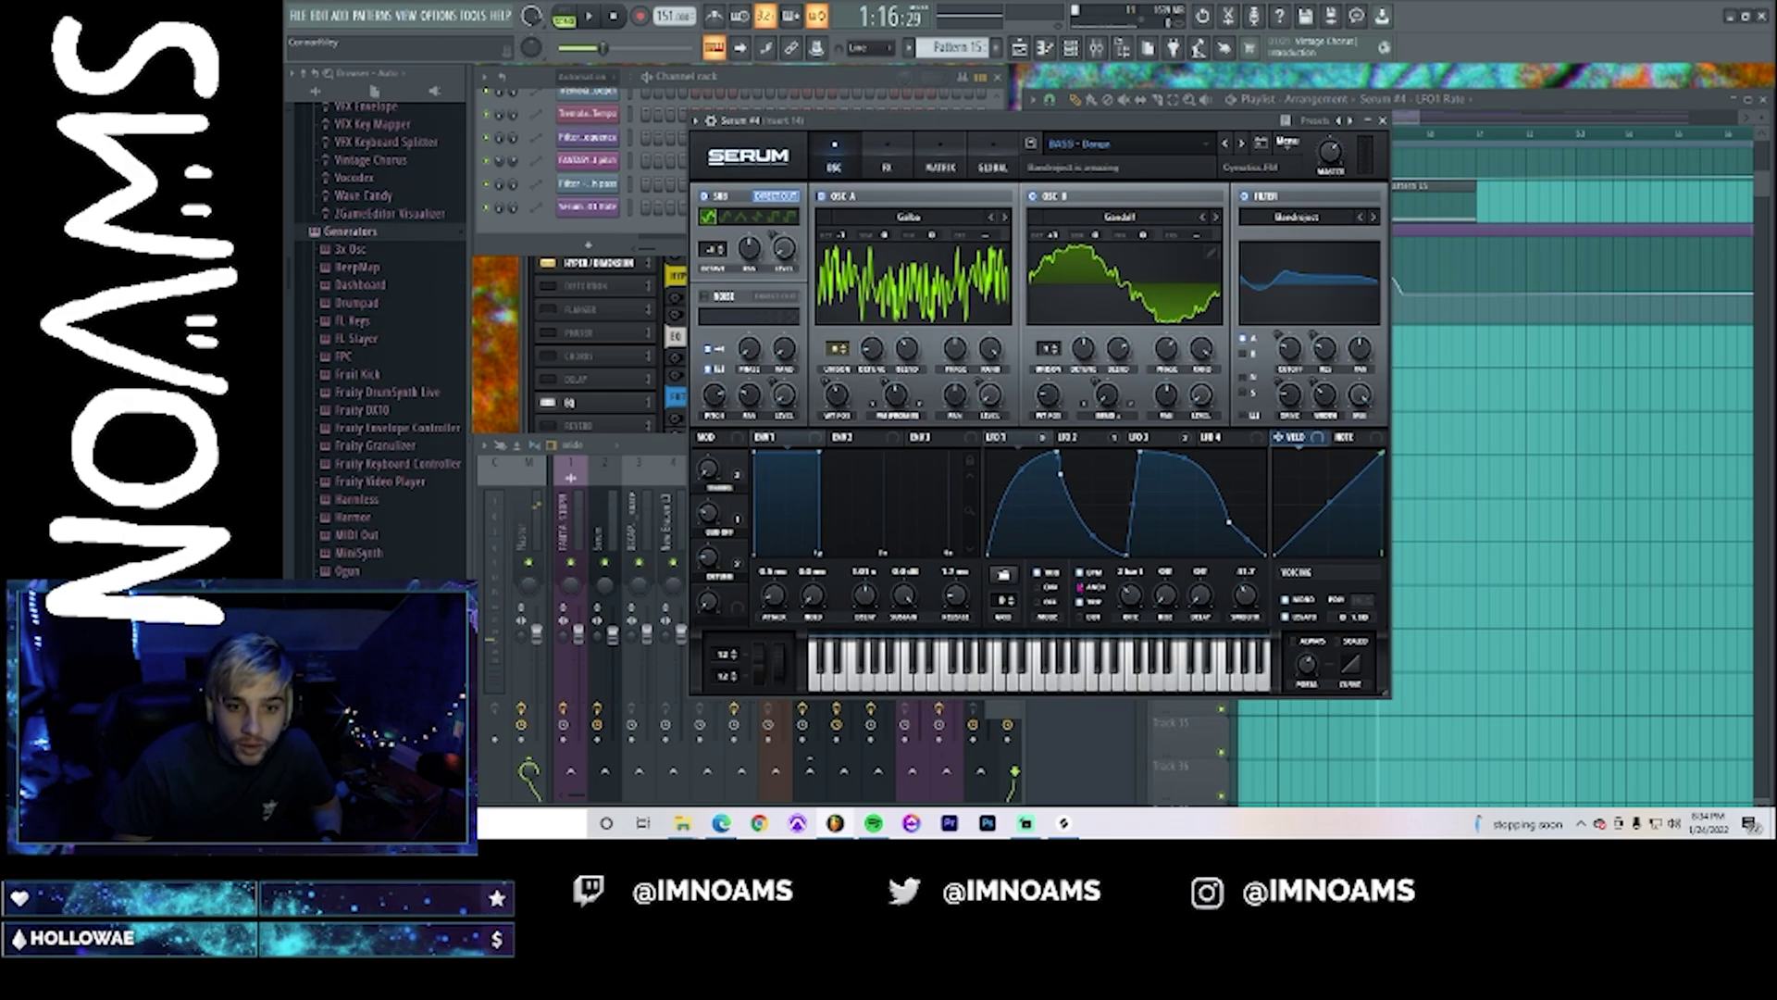
{"action": "key", "text": "space"}
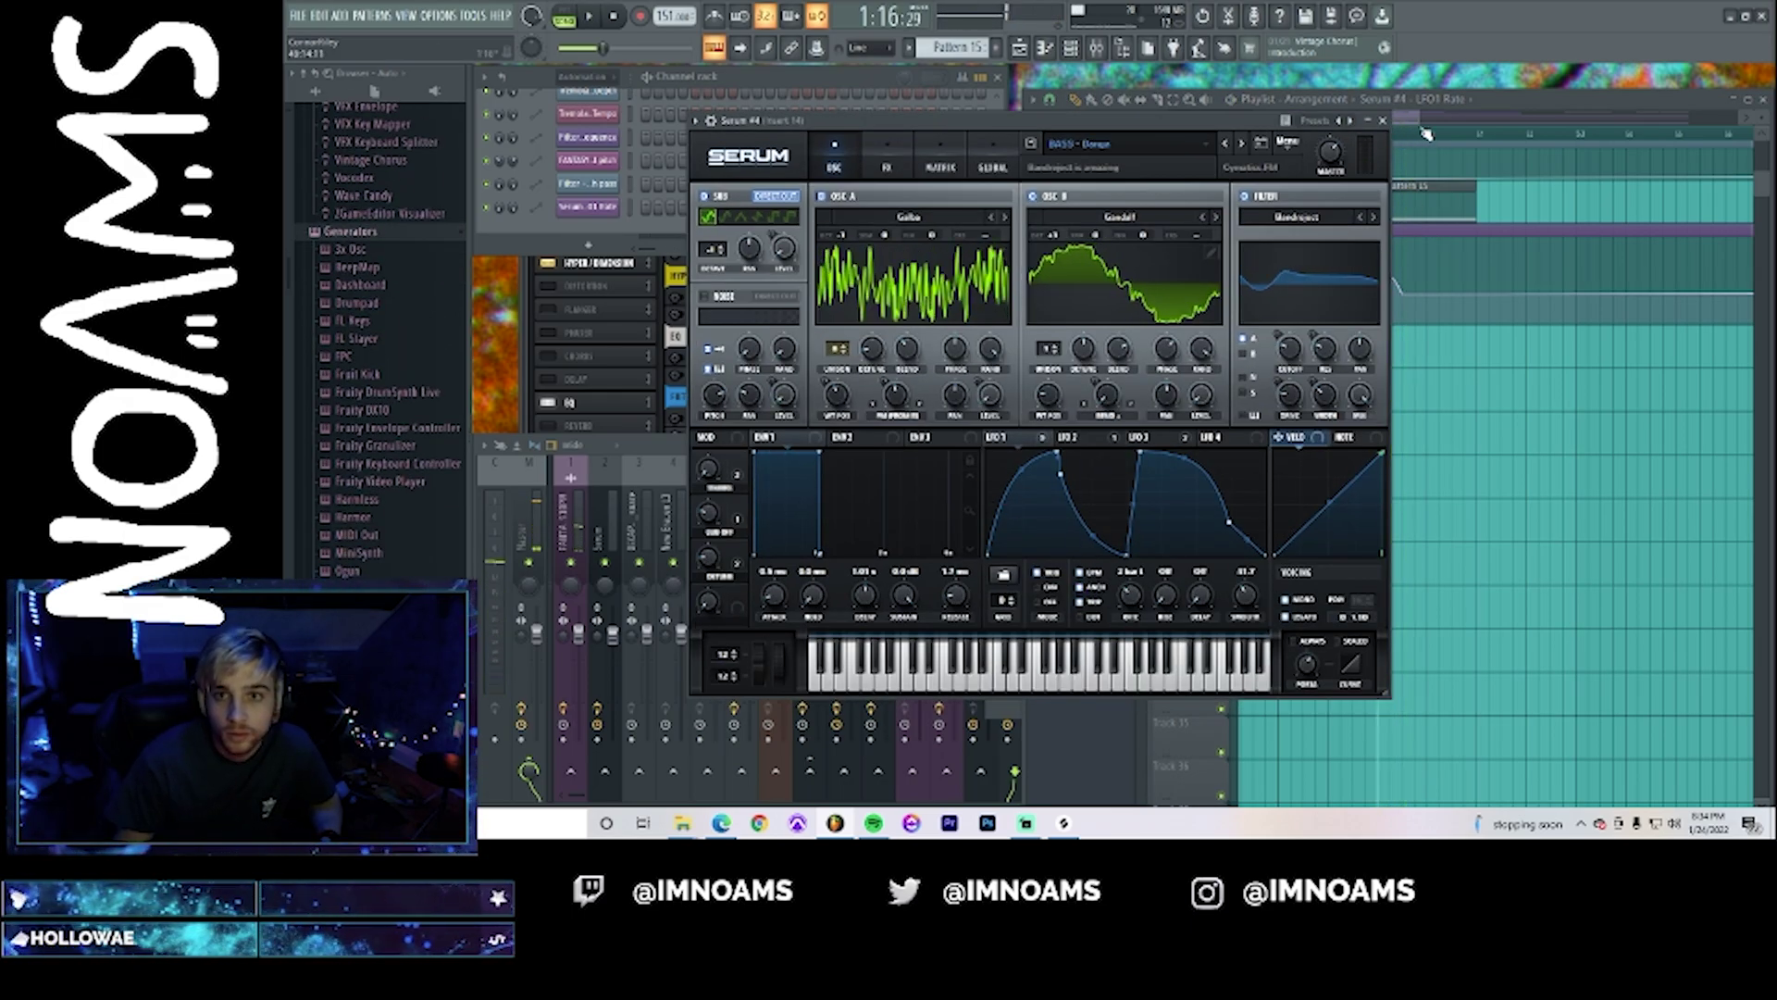
{"action": "left_click_drag", "start_coordinate": [1421, 118], "coordinate": [1400, 116]}
- Show all channels in the channel rack while the pattern plays, and route Serum #4 to its own mixer track
{"action": "left_click", "coordinate": [868, 121]}
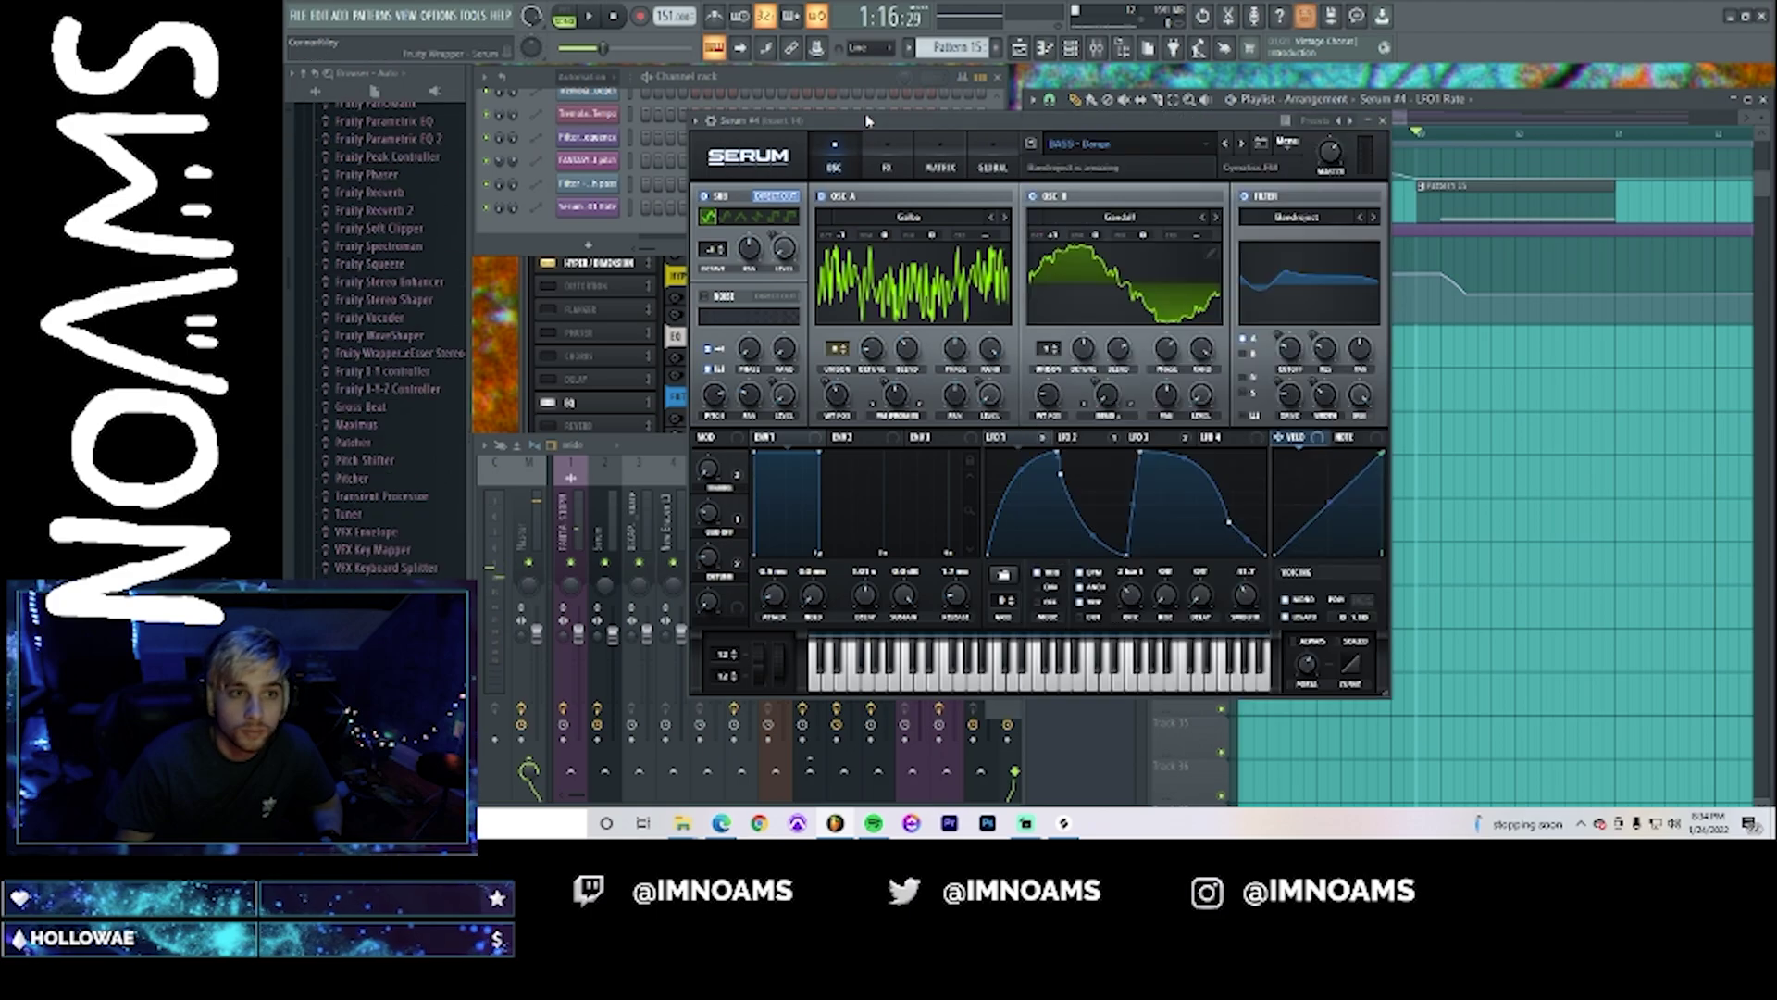
{"action": "left_click", "coordinate": [681, 65]}
{"action": "key", "text": "space"}
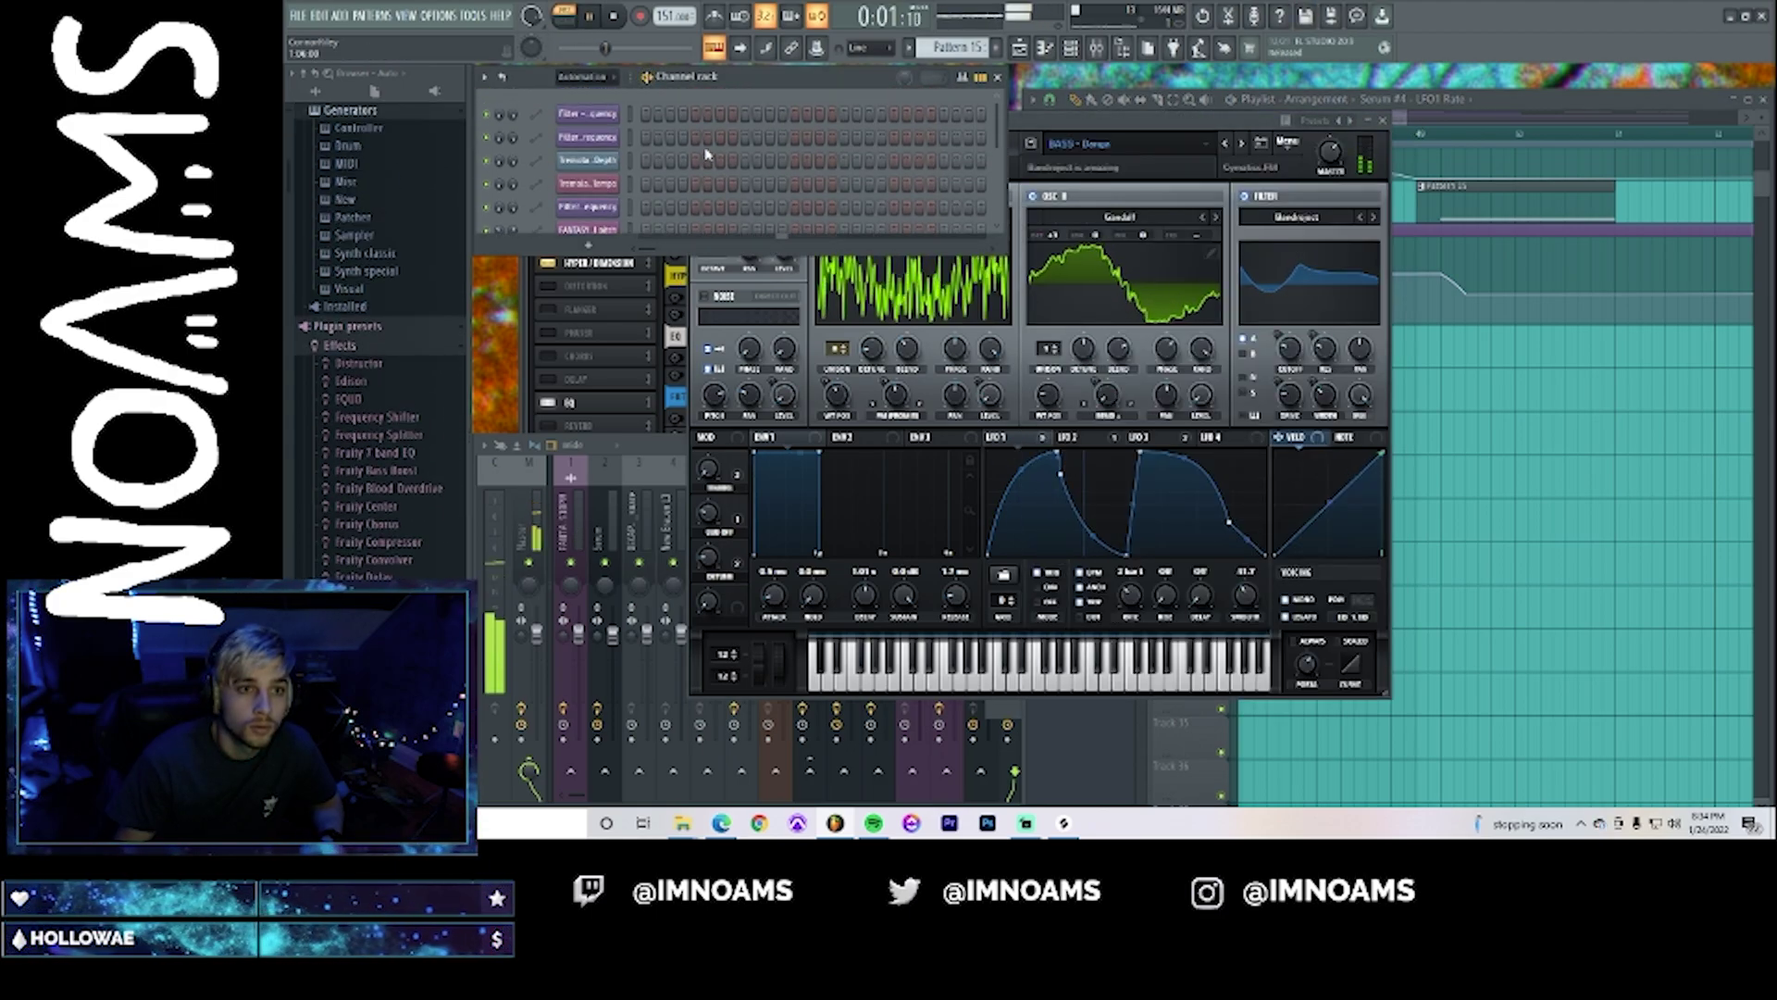
{"action": "scroll", "coordinate": [706, 153], "scroll_direction": "up", "scroll_amount": 4}
{"action": "left_click", "coordinate": [588, 78]}
{"action": "left_click", "coordinate": [592, 96]}
{"action": "scroll", "coordinate": [714, 160], "scroll_direction": "down", "scroll_amount": 6}
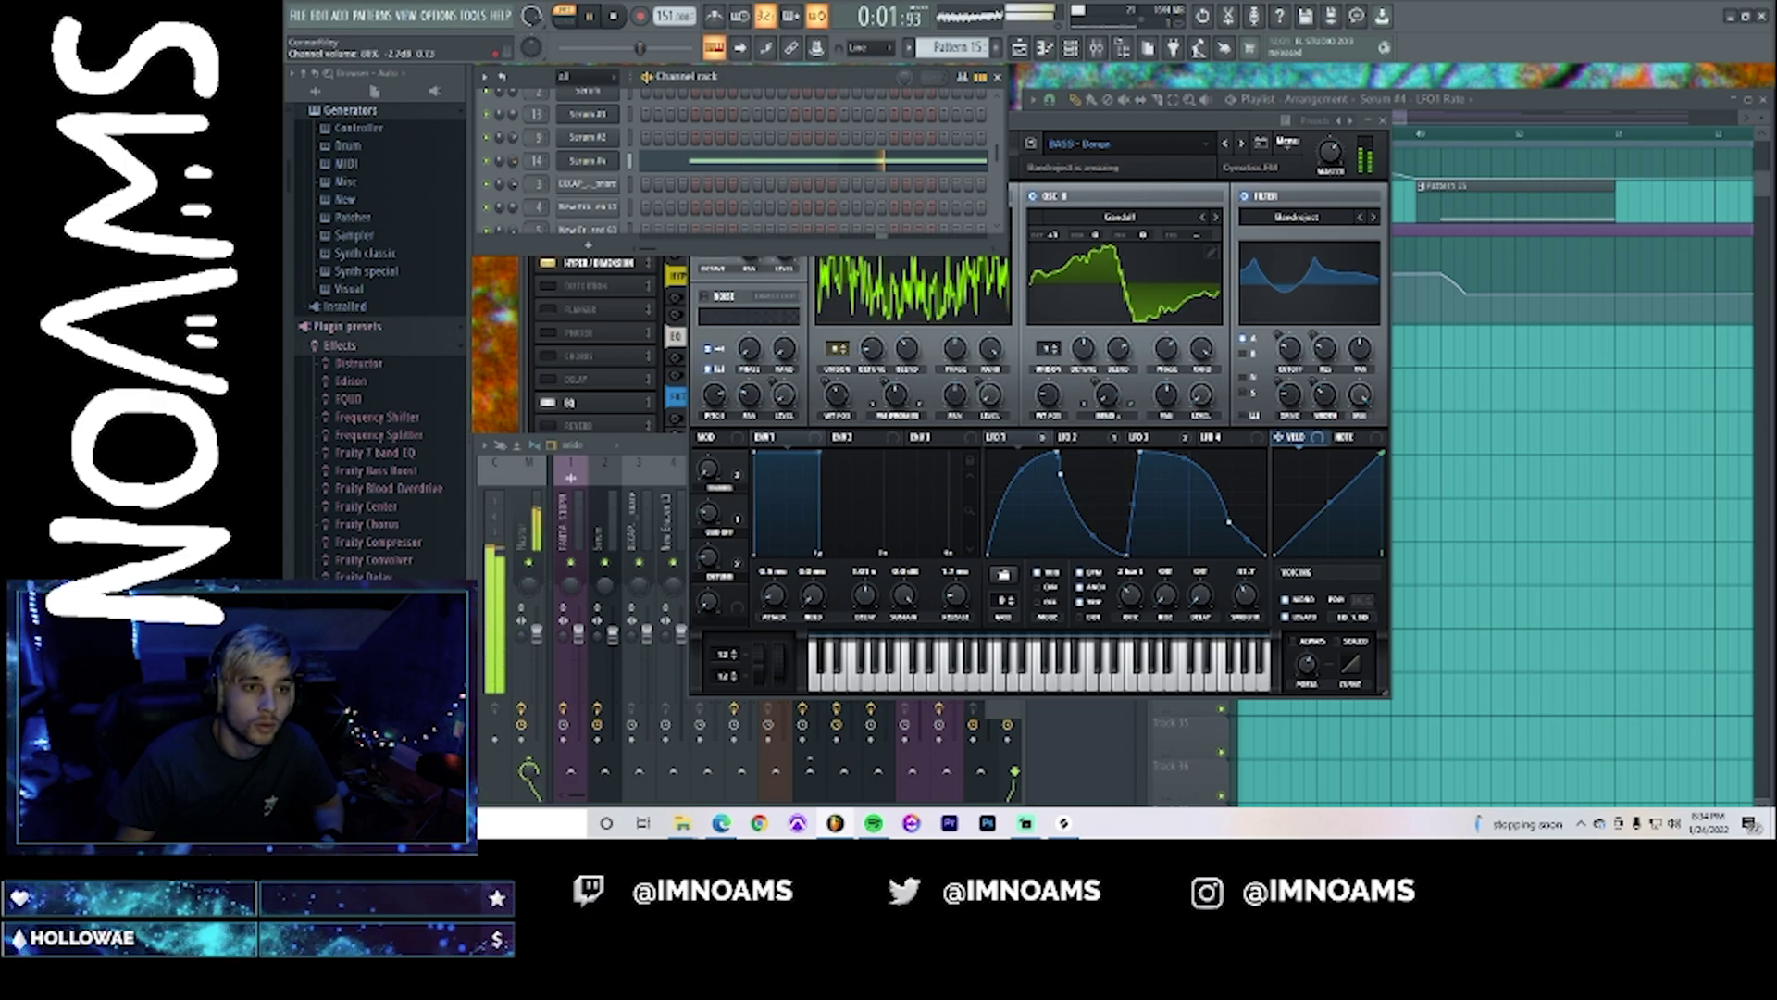
{"action": "left_click", "coordinate": [547, 162]}
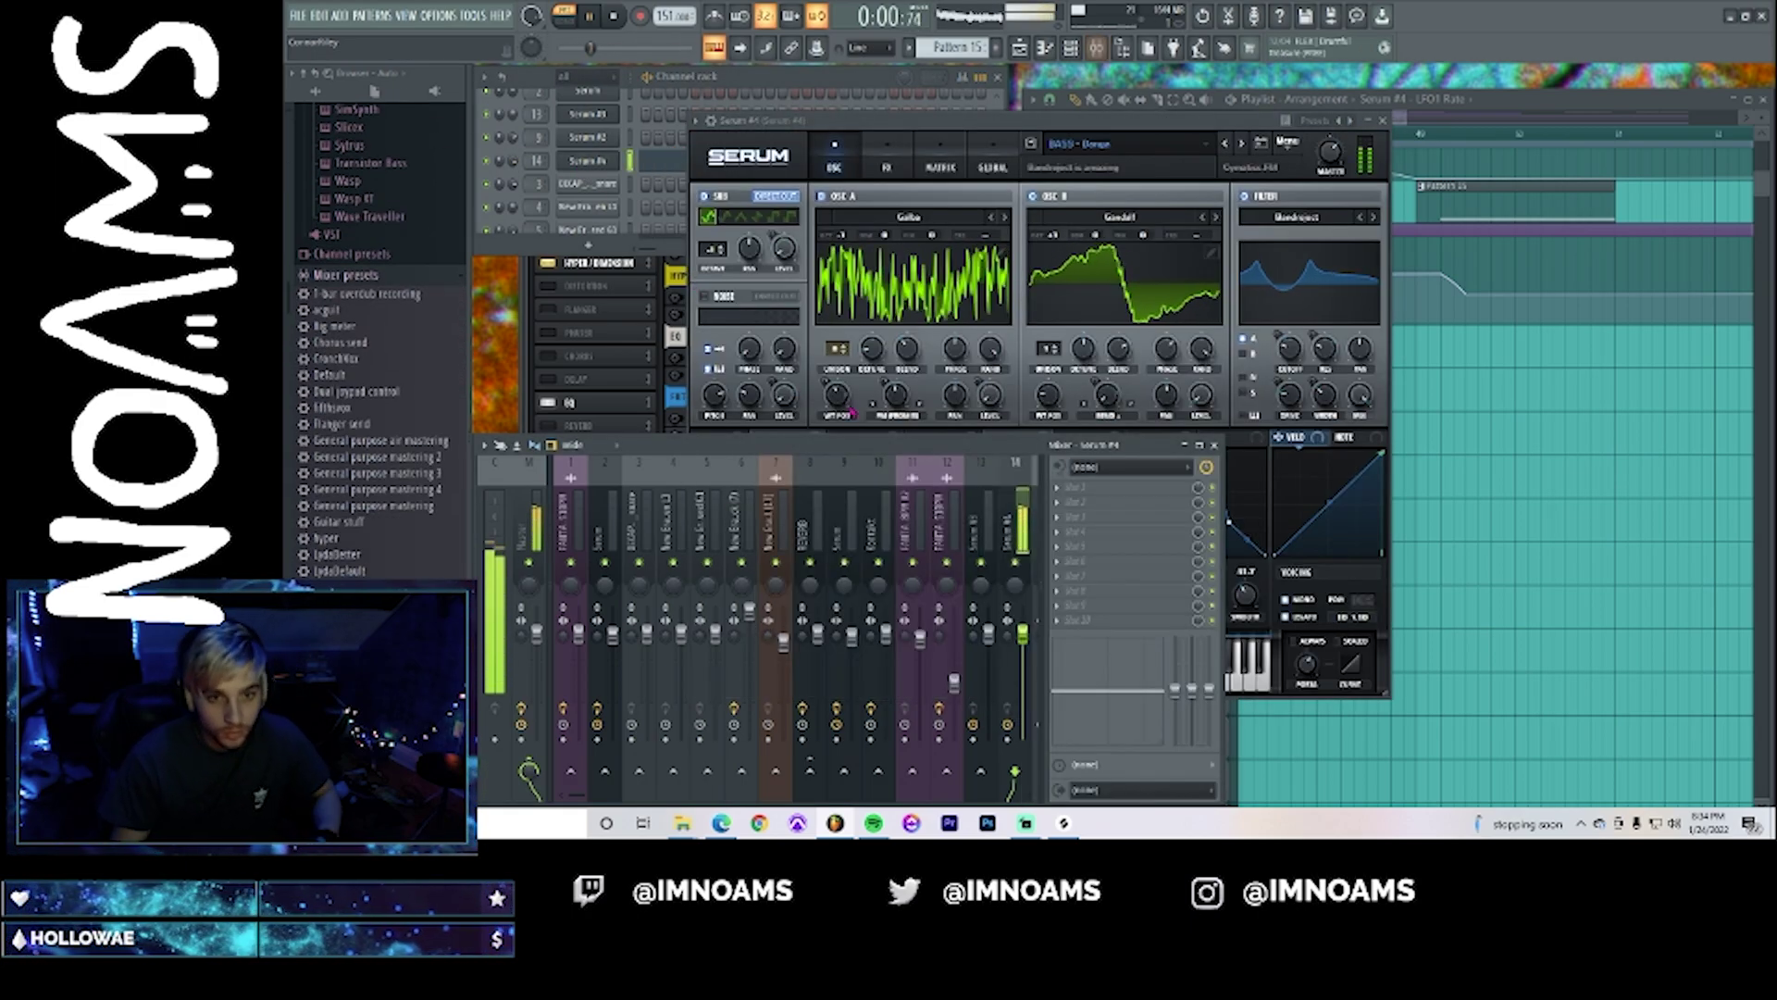
- Add Fruity Parametric EQ 2 to the Serum #4 mixer track, cutting the lows and slightly dipping the highs near 6.3 kHz
{"action": "left_click", "coordinate": [1212, 488]}
{"action": "left_click", "coordinate": [1296, 541]}
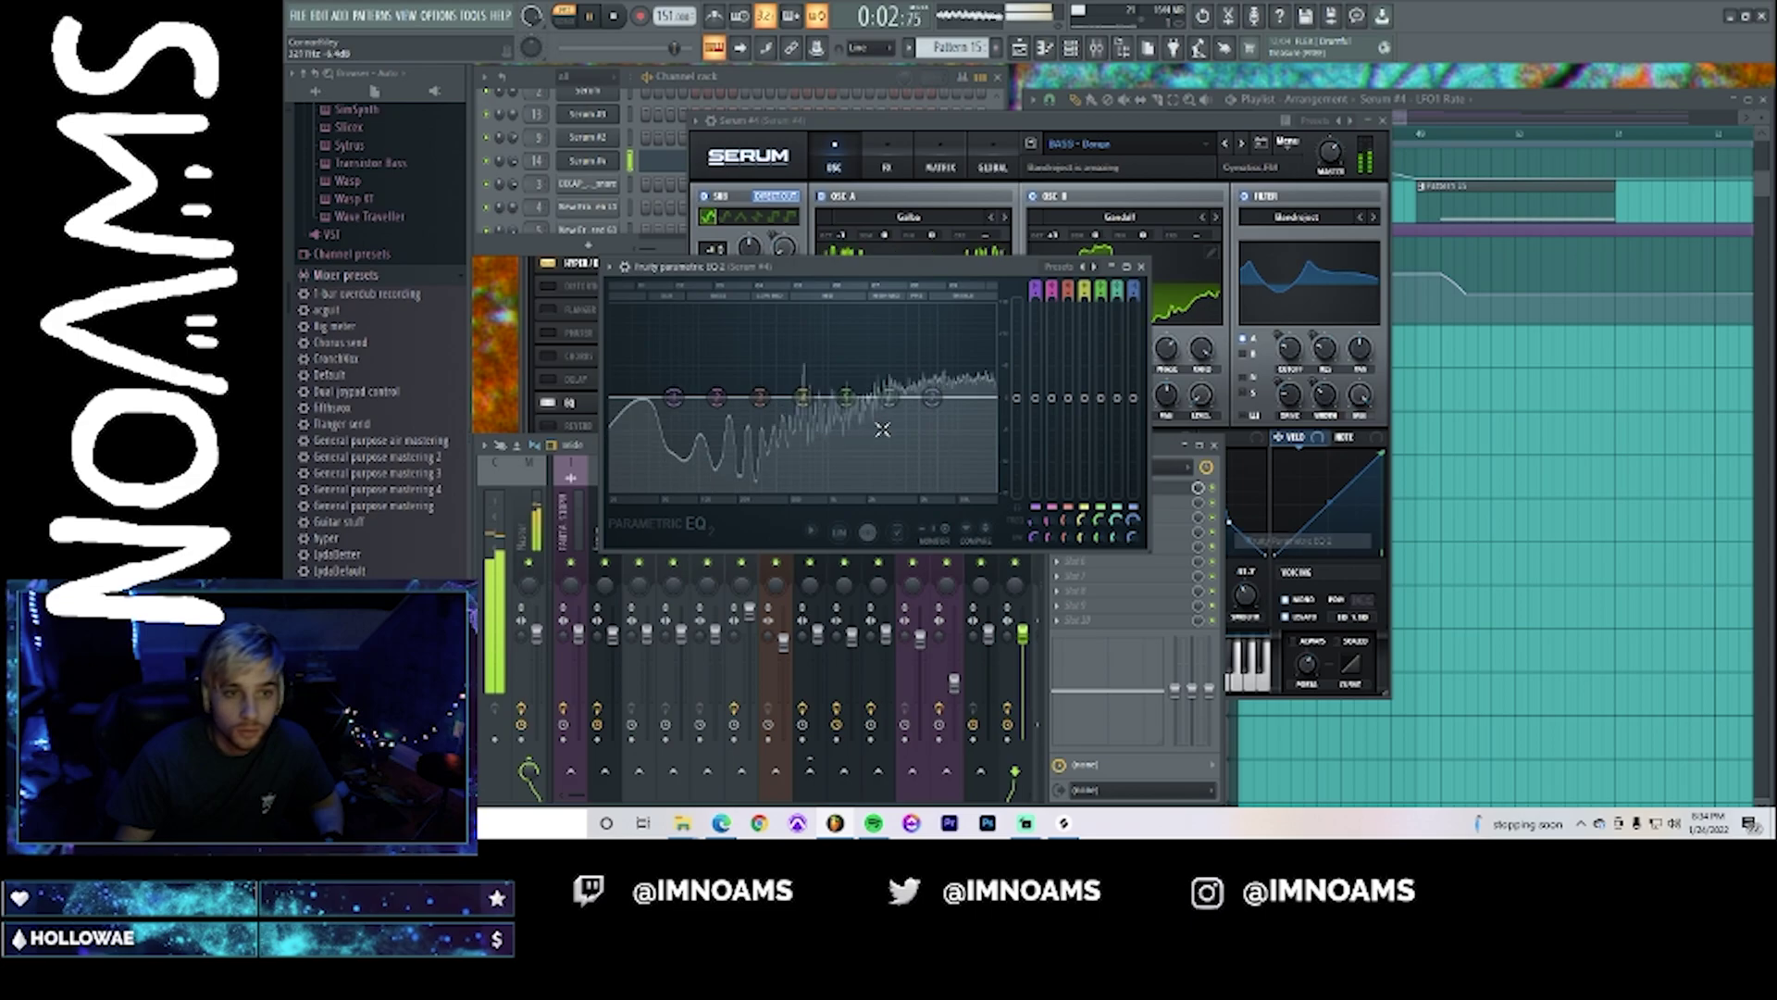
{"action": "left_click", "coordinate": [1037, 287]}
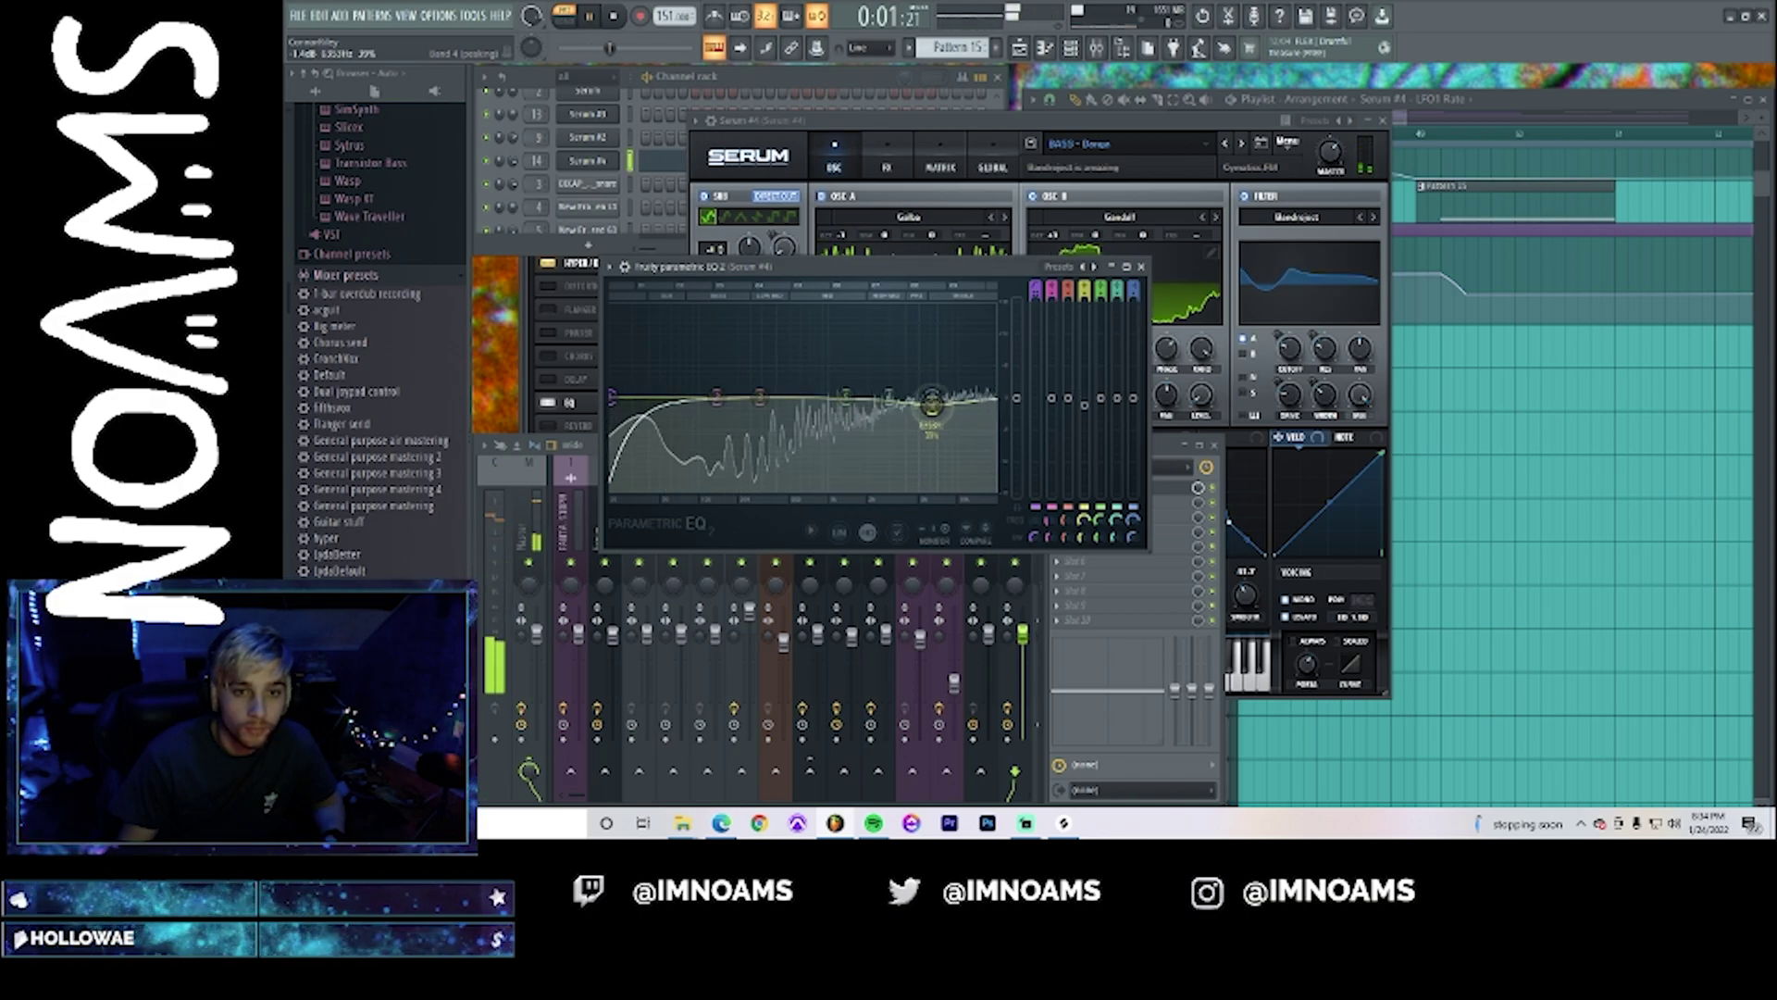
- Play the song from bar 49 and raise the LFO1 Rate automation point halfway through that bar
{"action": "key", "text": "space"}
{"action": "left_click", "coordinate": [1421, 136]}
{"action": "key", "text": "space"}
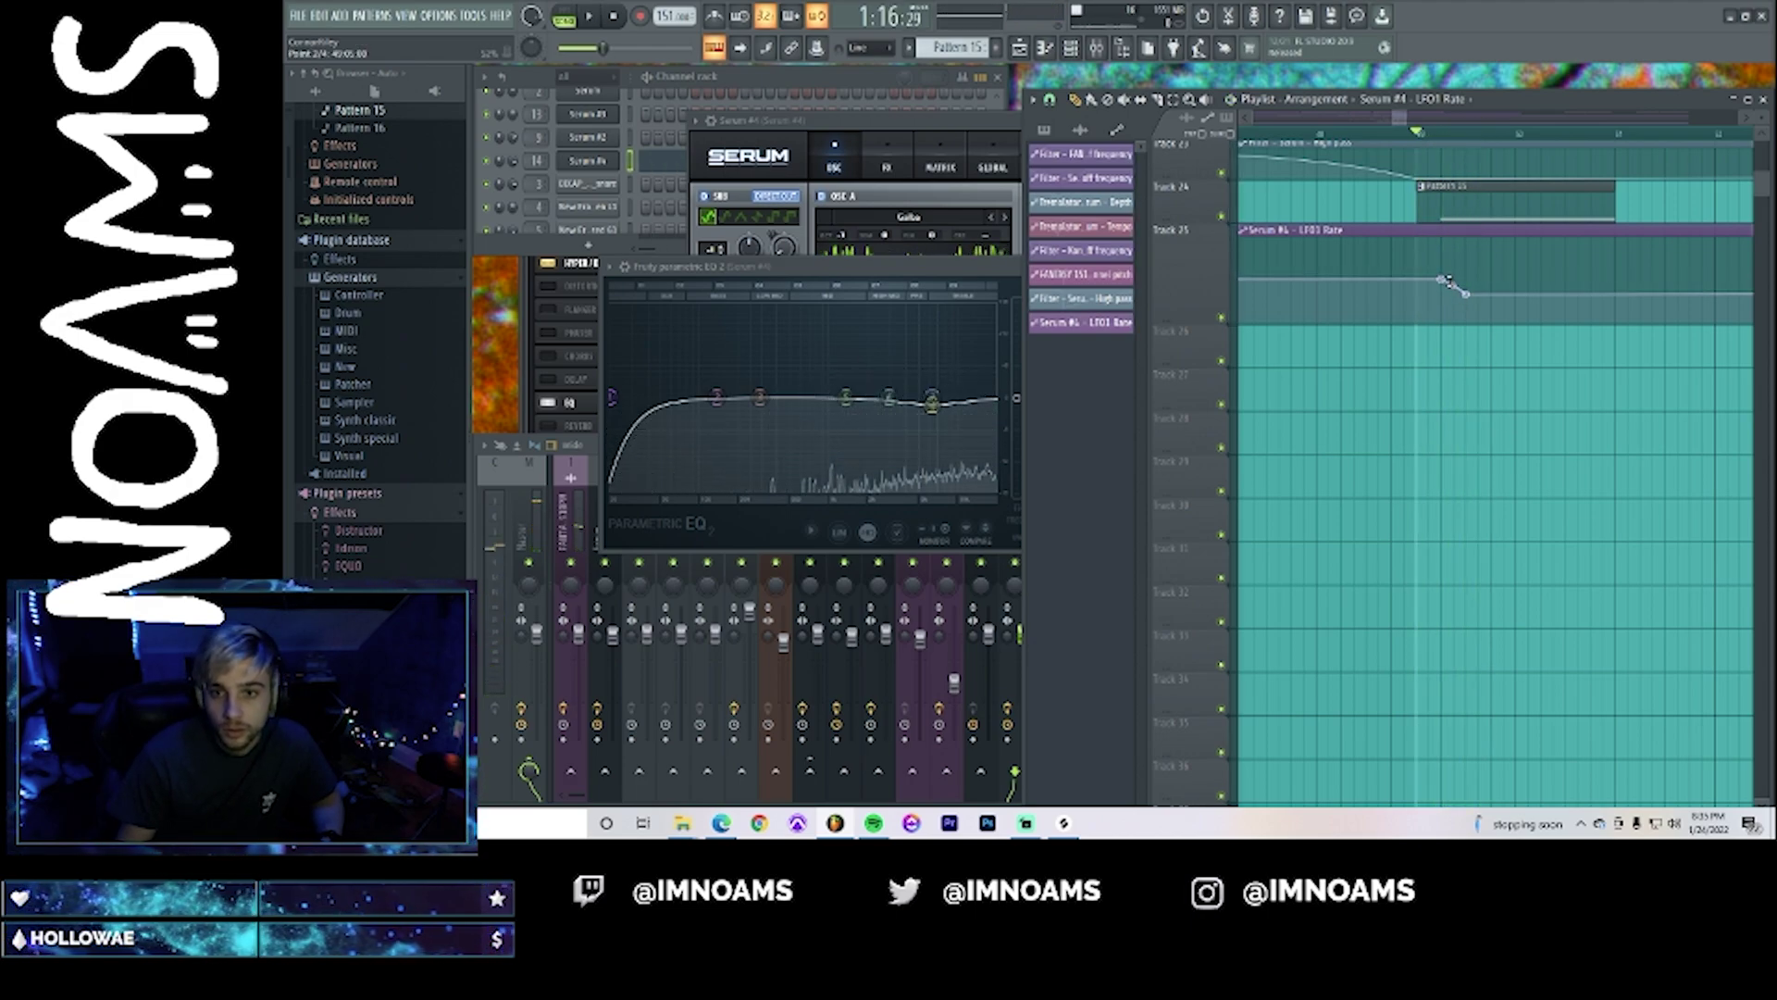
{"action": "key", "text": "space"}
{"action": "key", "text": "space"}
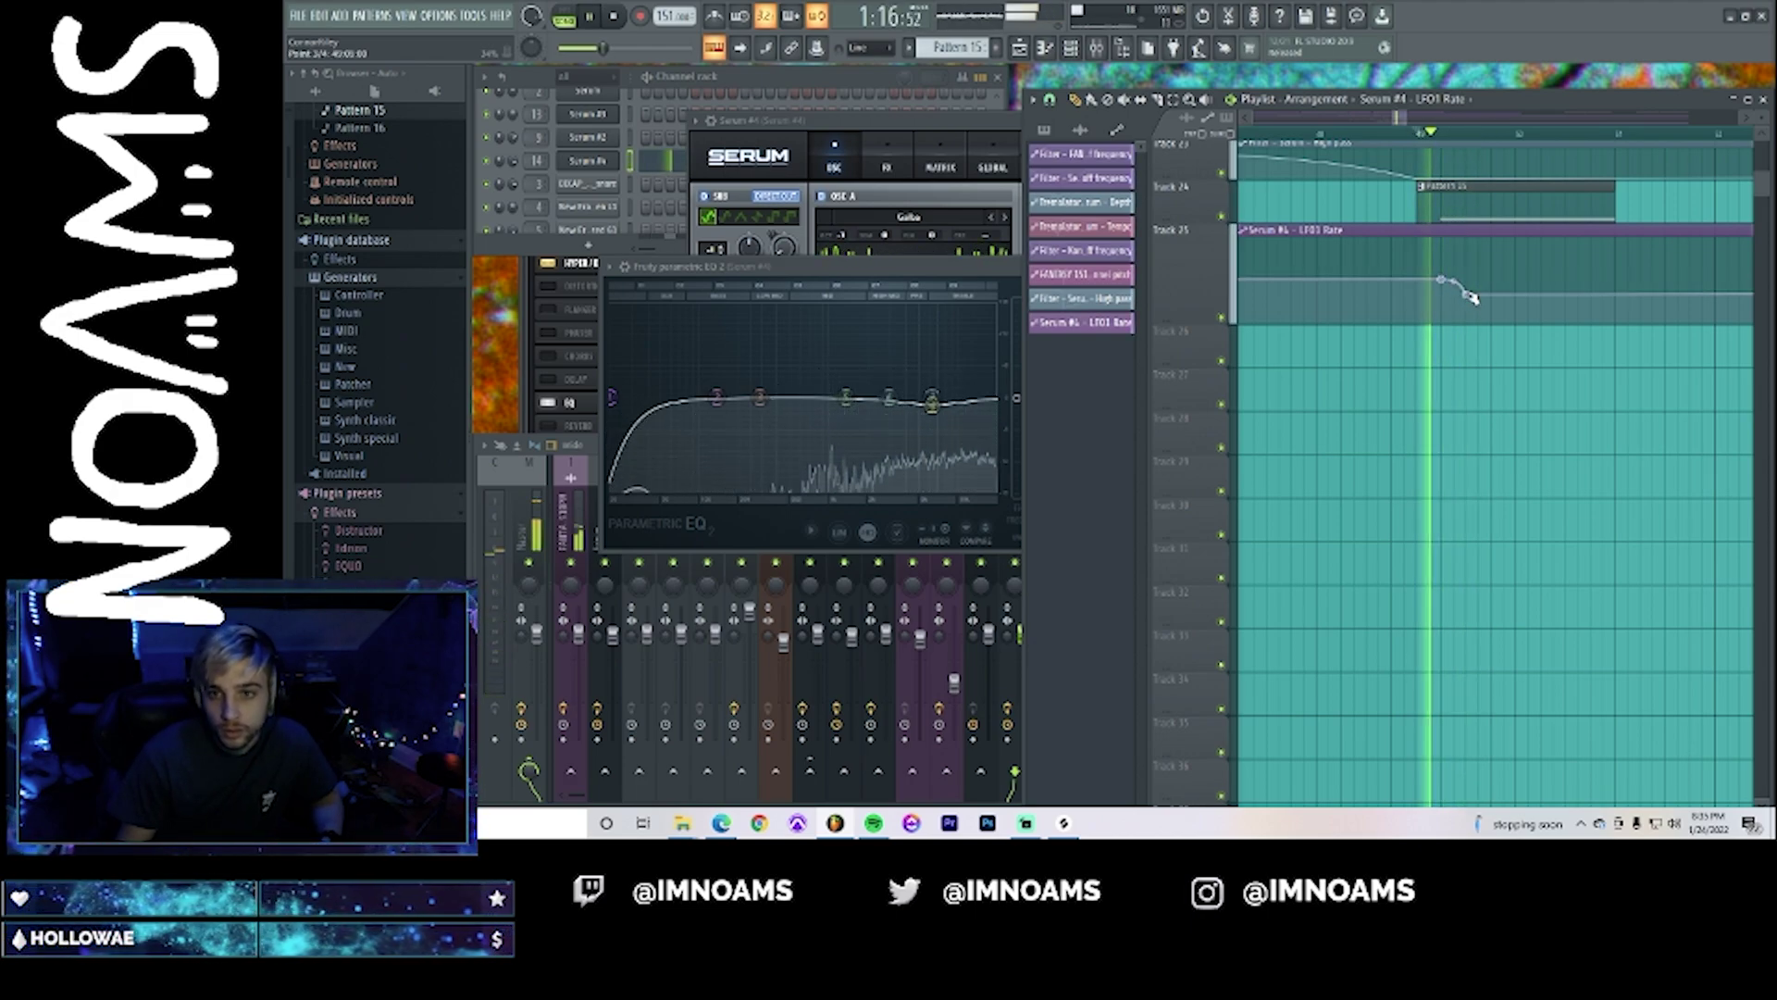
{"action": "mouse_move", "coordinate": [1469, 295]}
{"action": "left_mouse_down"}
{"action": "mouse_move", "coordinate": [1442, 271]}
{"action": "mouse_move", "coordinate": [1468, 270]}
{"action": "left_mouse_up"}
{"action": "key", "text": "space"}
- Add an LFO1 Rate point halfway through bar 49 so the rate drops abruptly from the higher level, and audition the drop
{"action": "right_click", "coordinate": [1478, 293]}
{"action": "key", "text": "space"}
{"action": "key", "text": "space"}
{"action": "key", "text": "space"}
{"action": "key", "text": "space"}
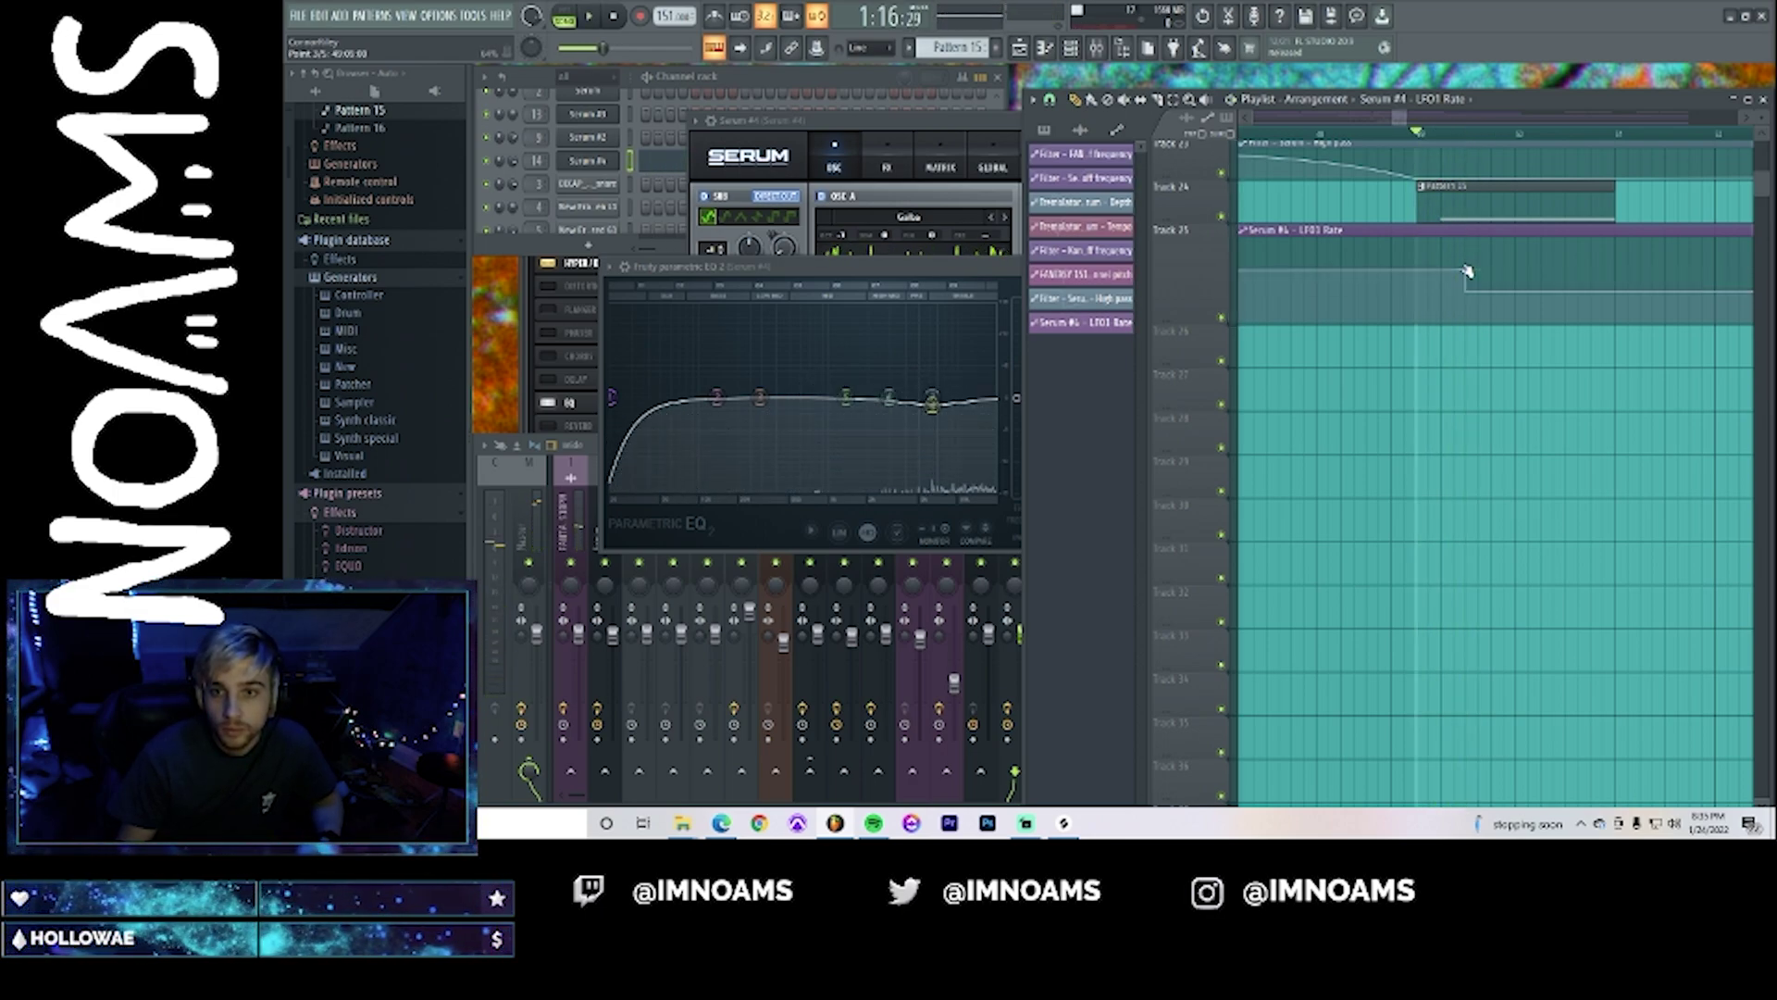
{"action": "key", "text": "space"}
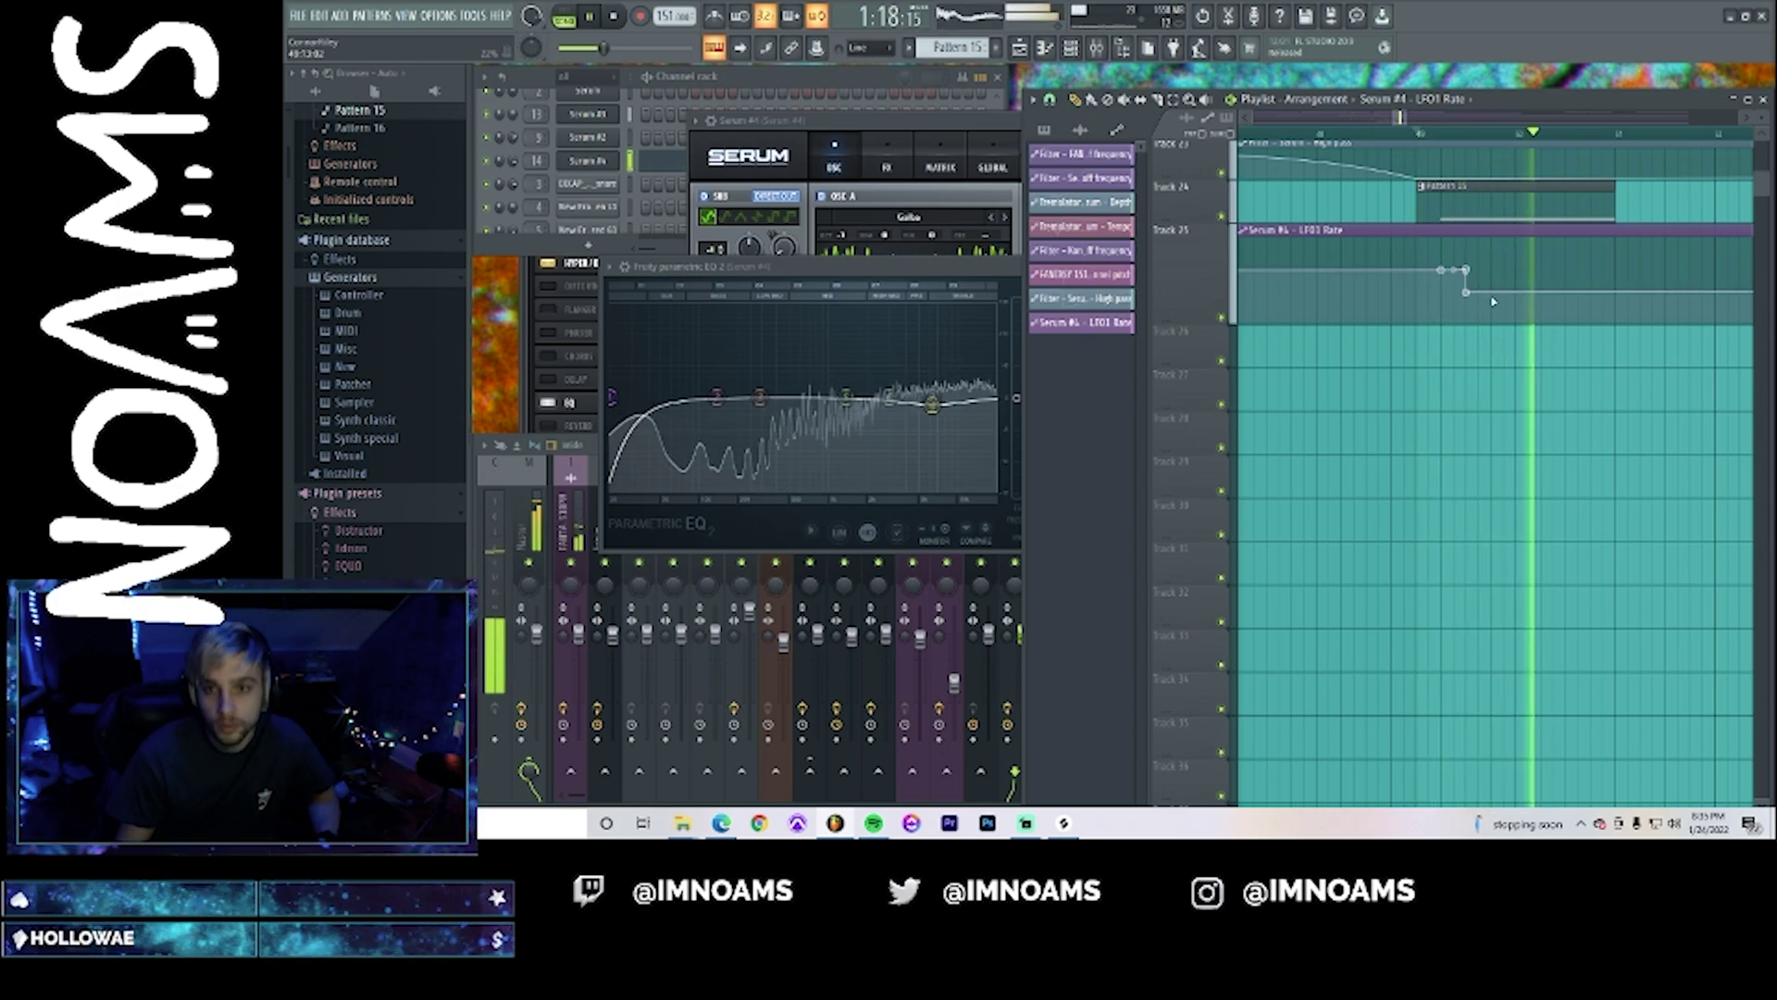
{"action": "key", "text": "space"}
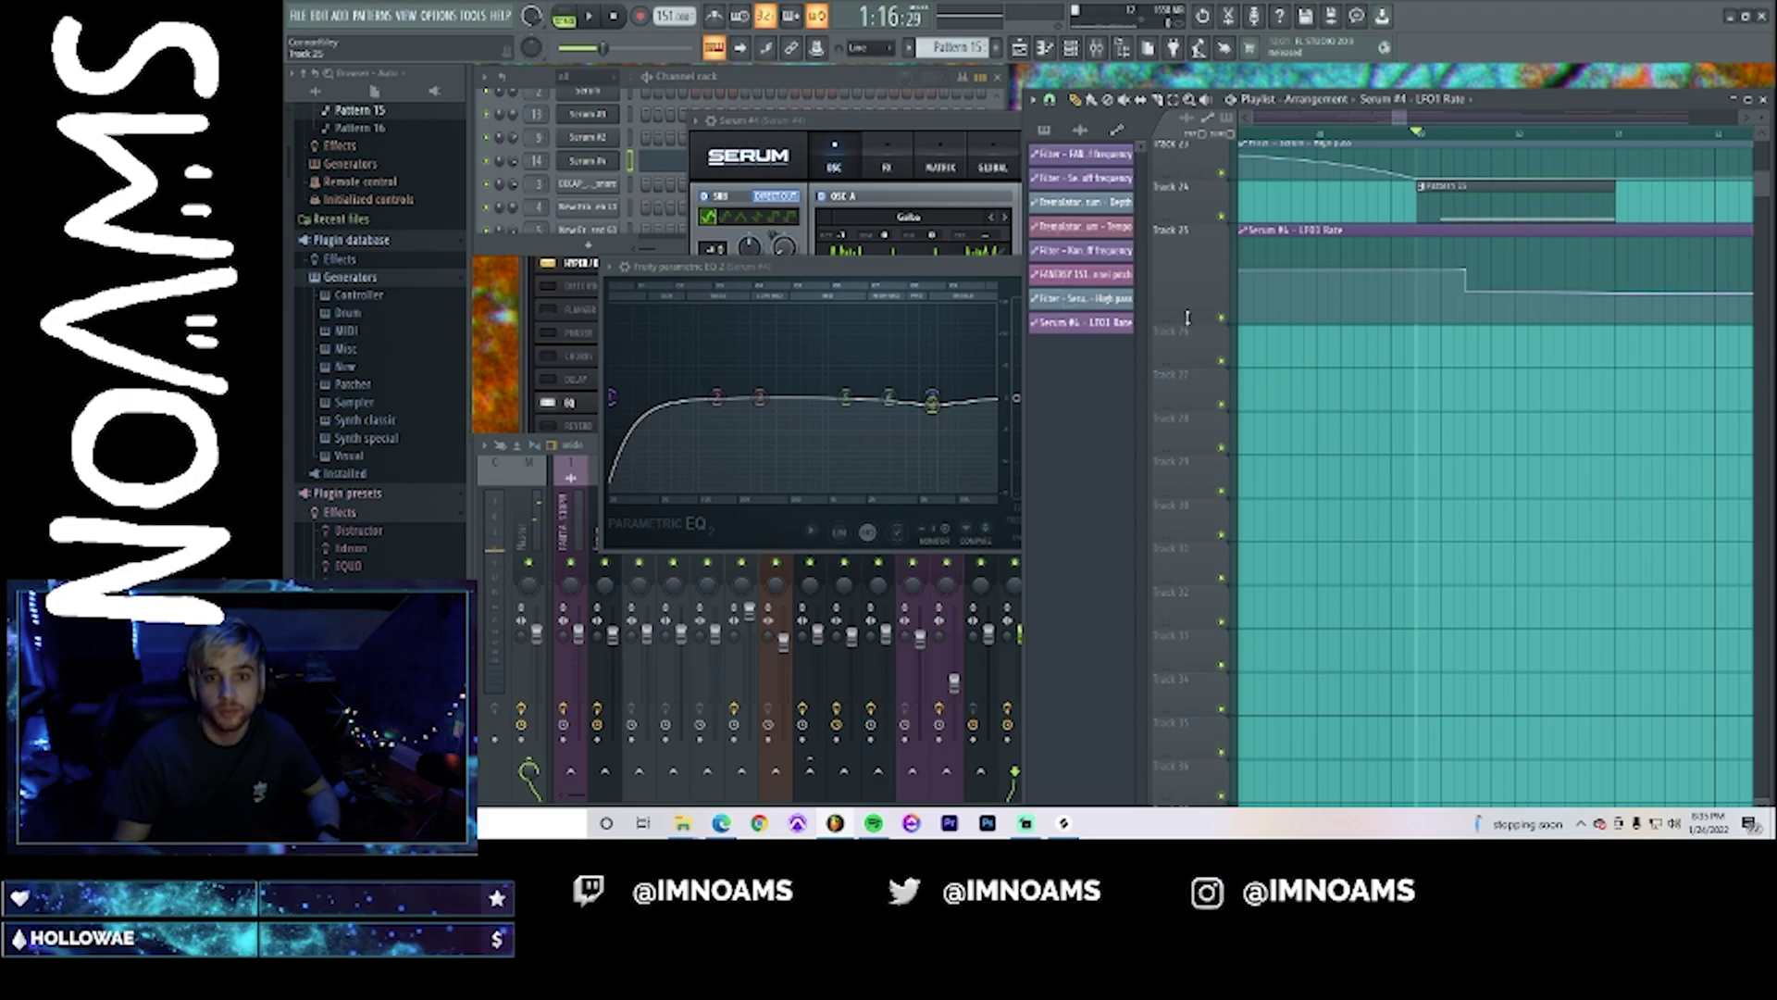
{"action": "key", "text": "space"}
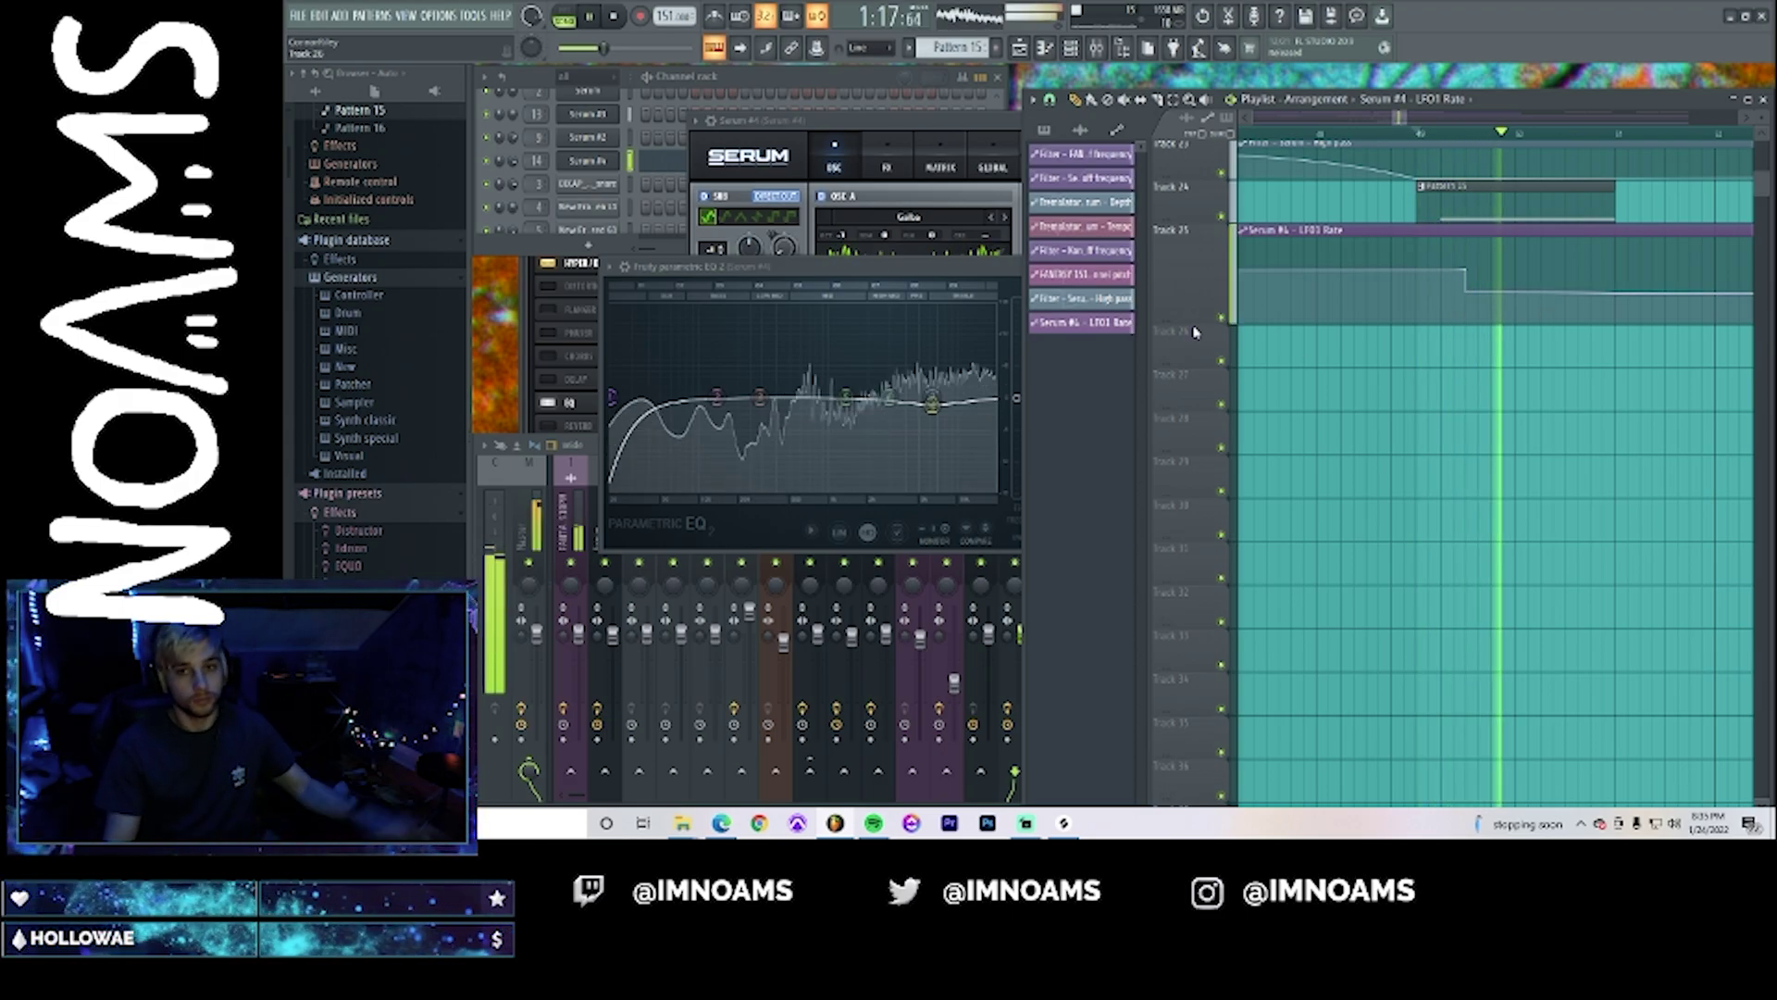
{"action": "key", "text": "space"}
- Slice the FANTASY 151BPM #7 clip on Track 21 and trim it to a short hit at bar 49, auditioning the result
{"action": "scroll", "coordinate": [1445, 396], "scroll_direction": "up", "scroll_amount": 8}
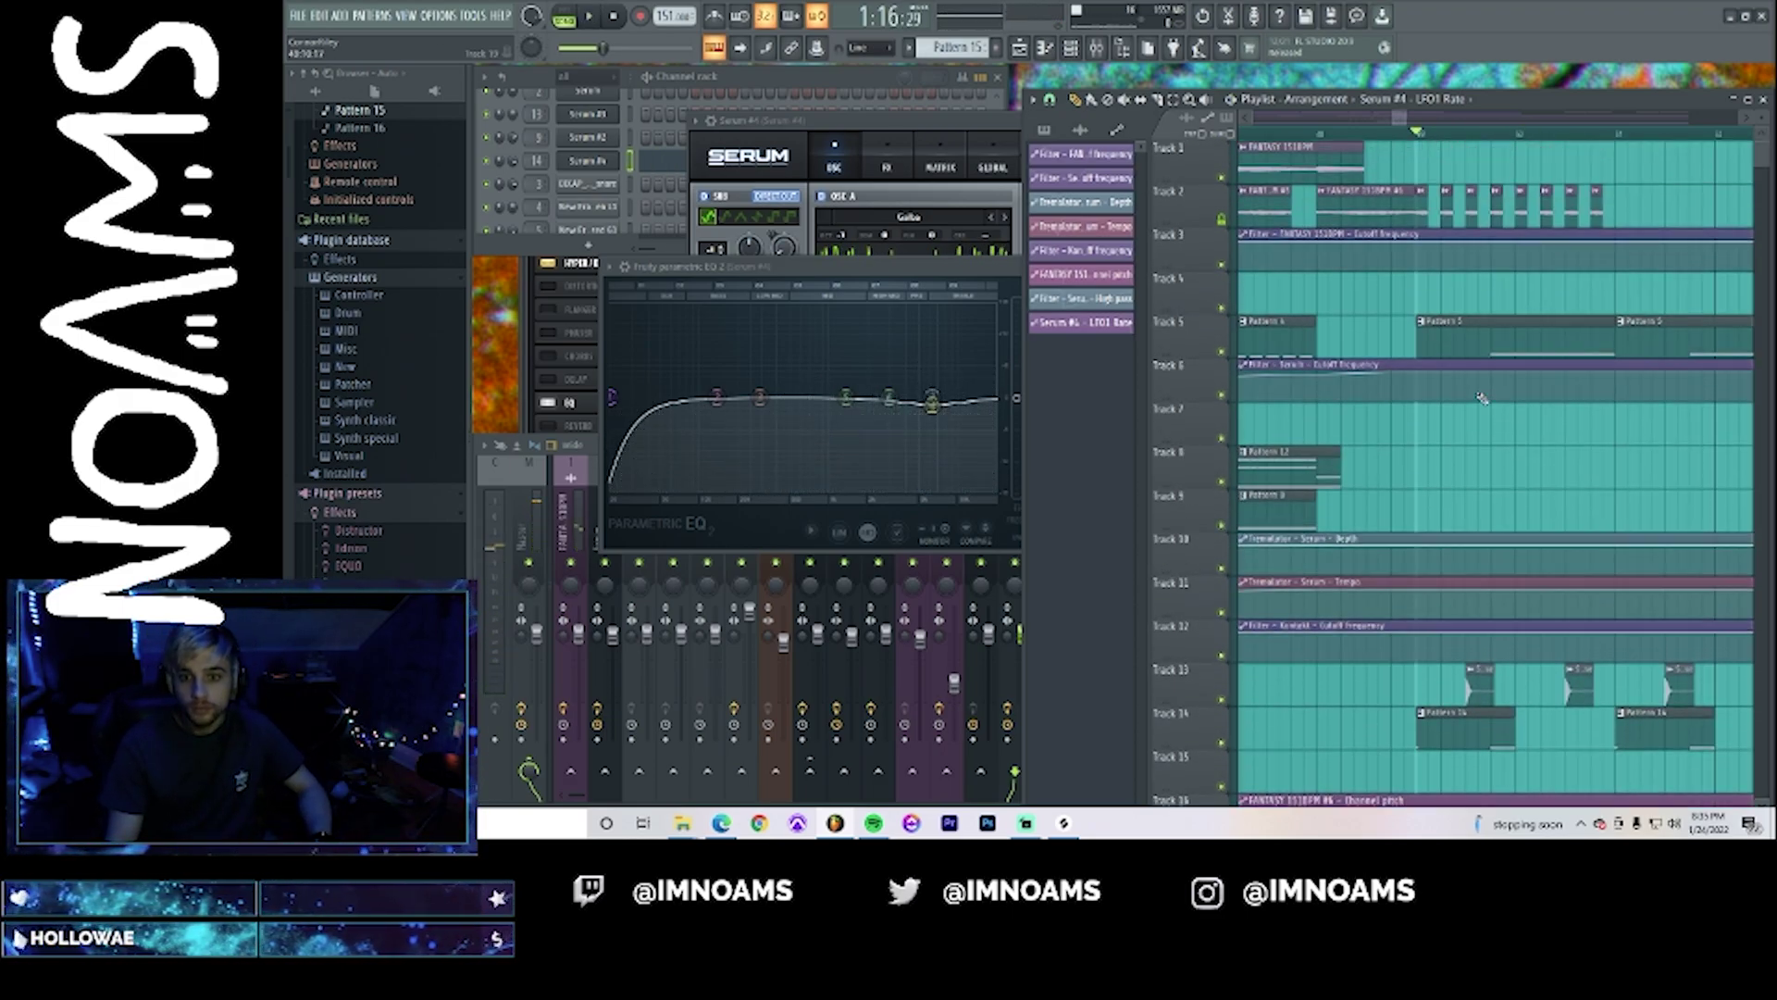
{"action": "scroll", "coordinate": [1483, 398], "scroll_direction": "down", "scroll_amount": 3}
{"action": "scroll", "coordinate": [1501, 386], "scroll_direction": "up", "scroll_amount": 4}
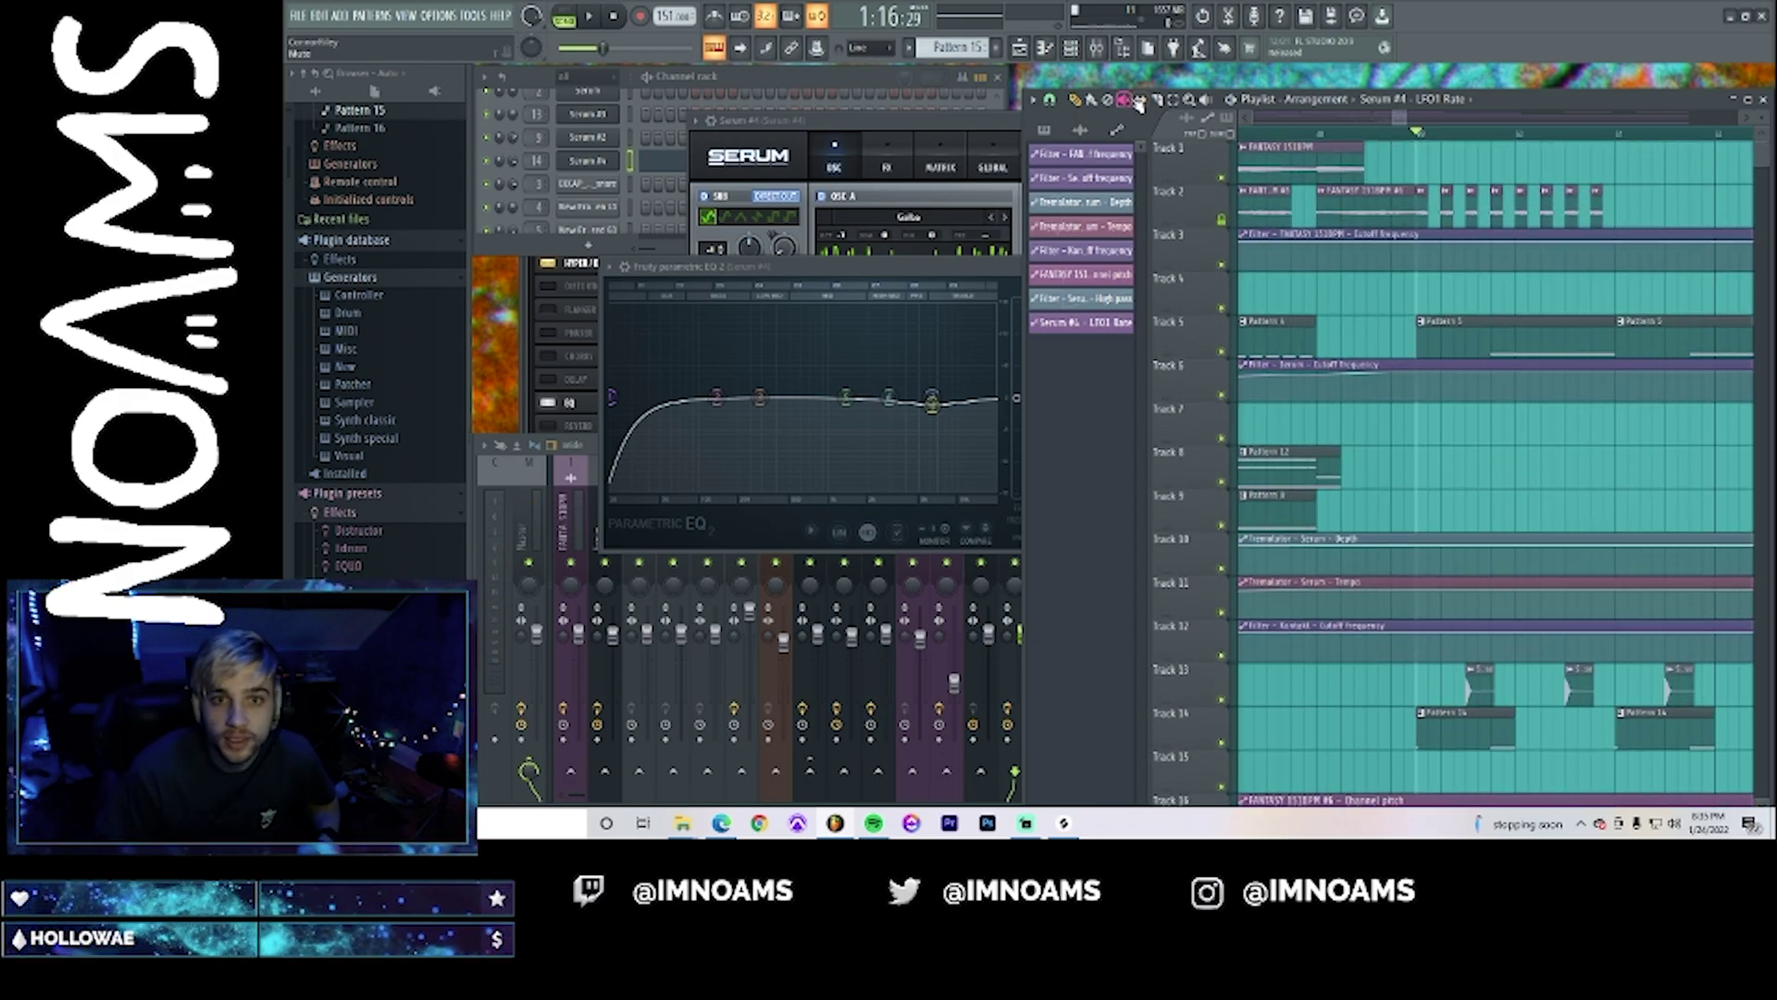
{"action": "scroll", "coordinate": [1652, 213], "scroll_direction": "down", "scroll_amount": 4}
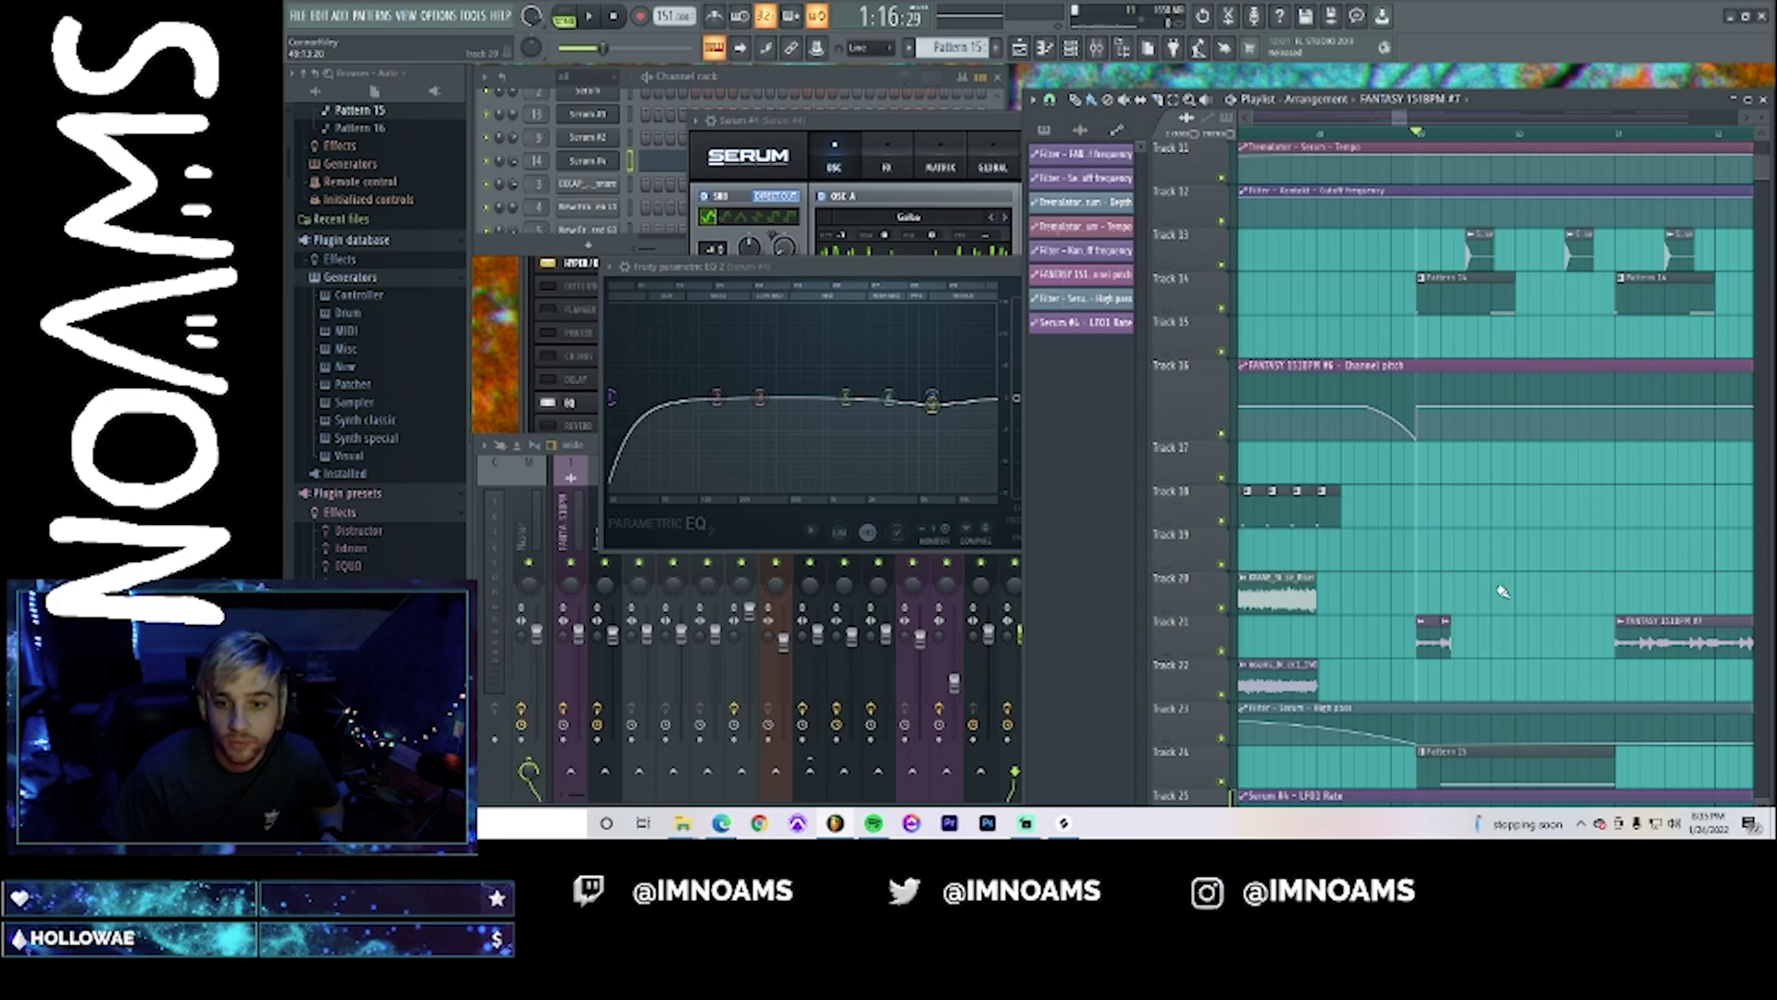
{"action": "key", "text": "space"}
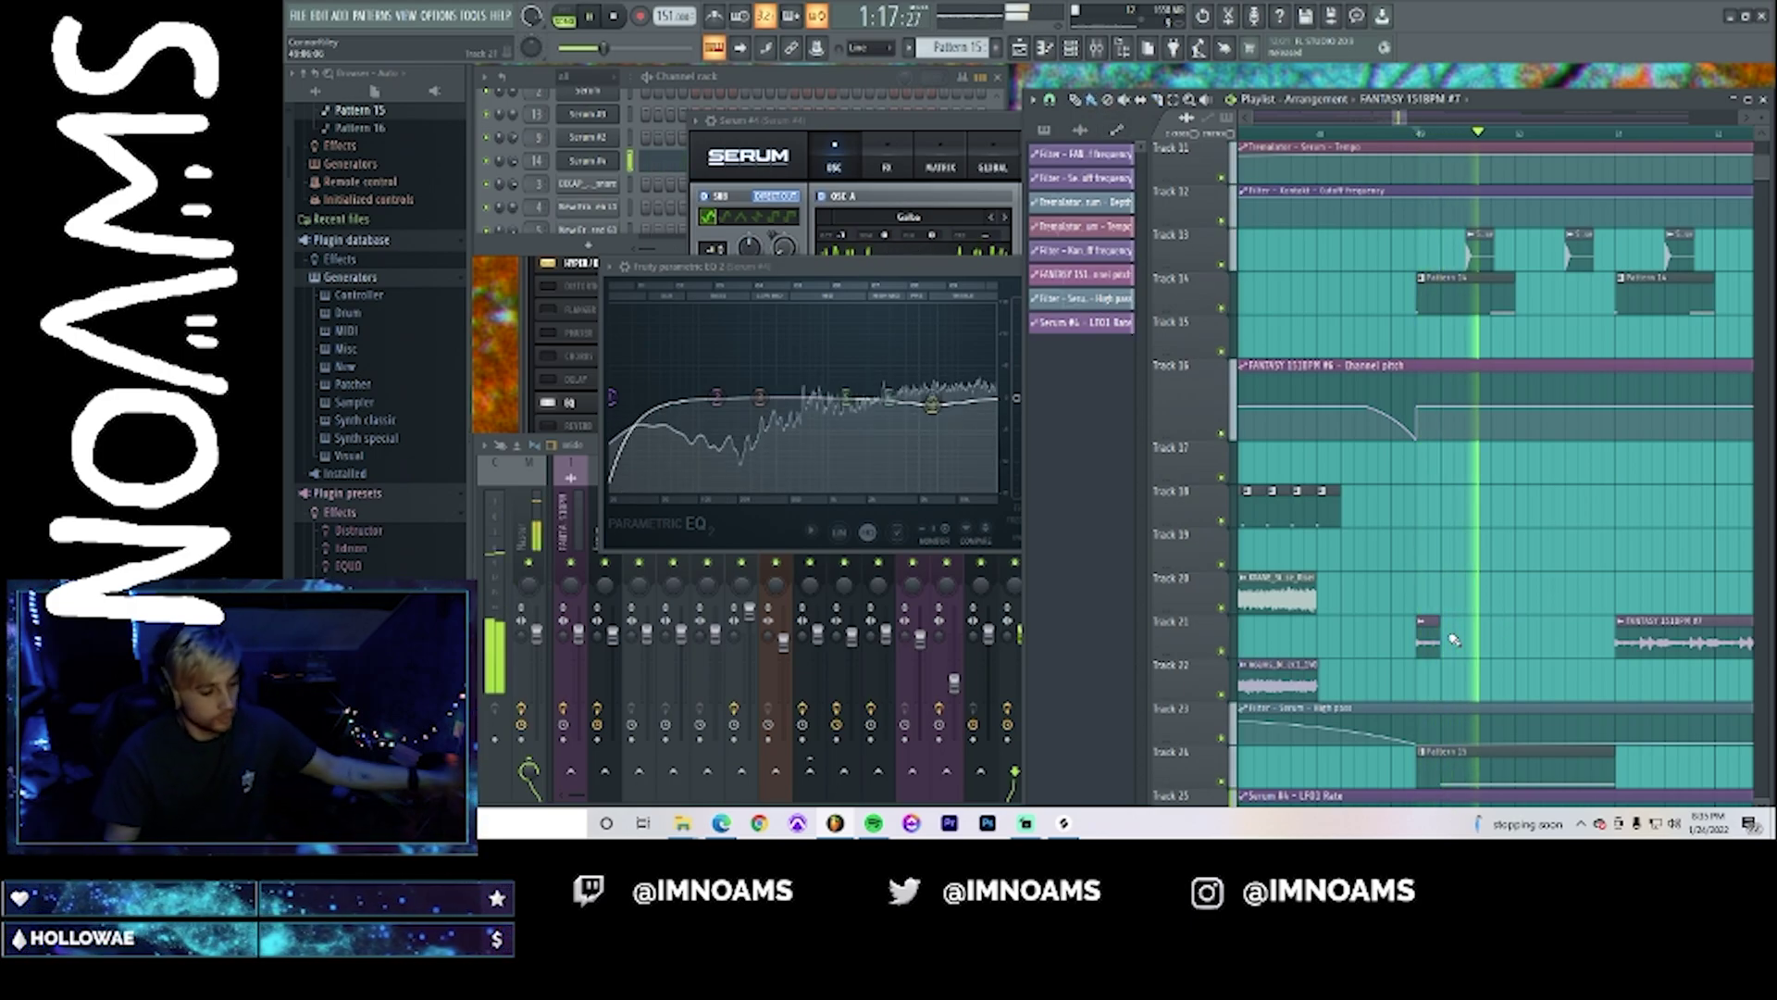
{"action": "scroll", "coordinate": [1528, 518], "scroll_direction": "down", "scroll_amount": 3}
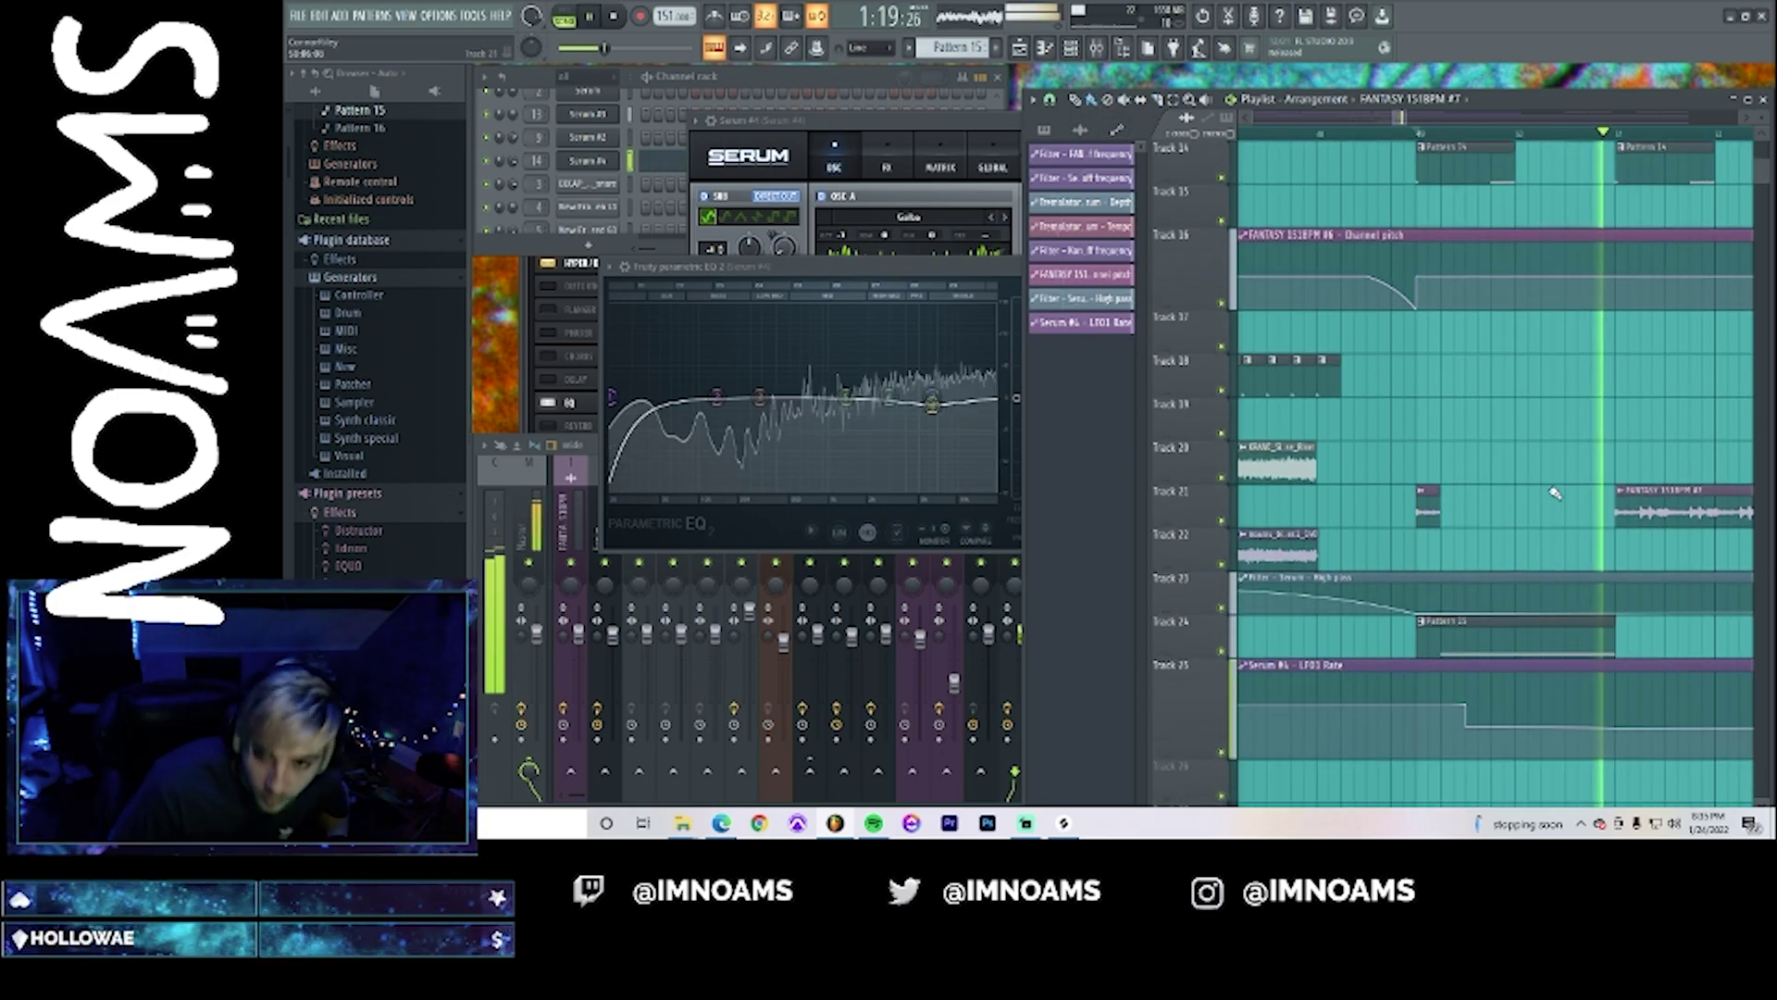
{"action": "key", "text": "space"}
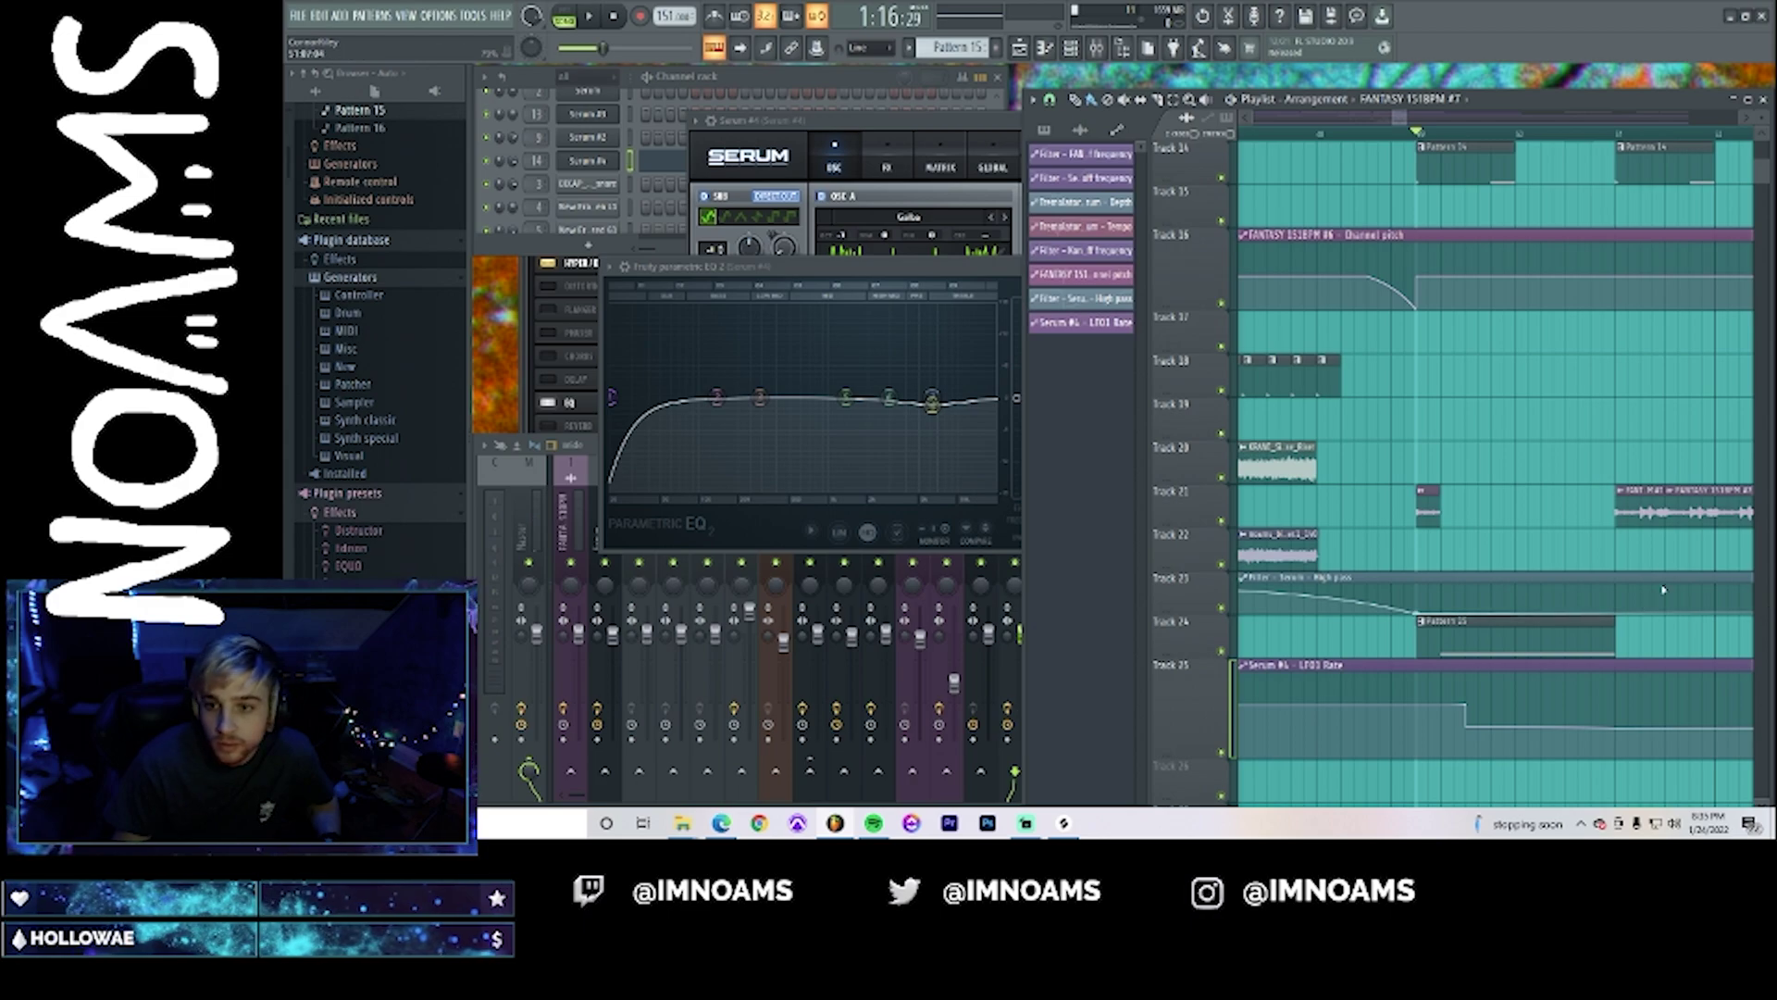
- Remove the later FANTASY 151BPM #7 slice, place a second Pattern 15 clip on Track 24 ending at bar 53, and play it
{"action": "scroll", "coordinate": [1661, 514], "scroll_direction": "right", "scroll_amount": 3}
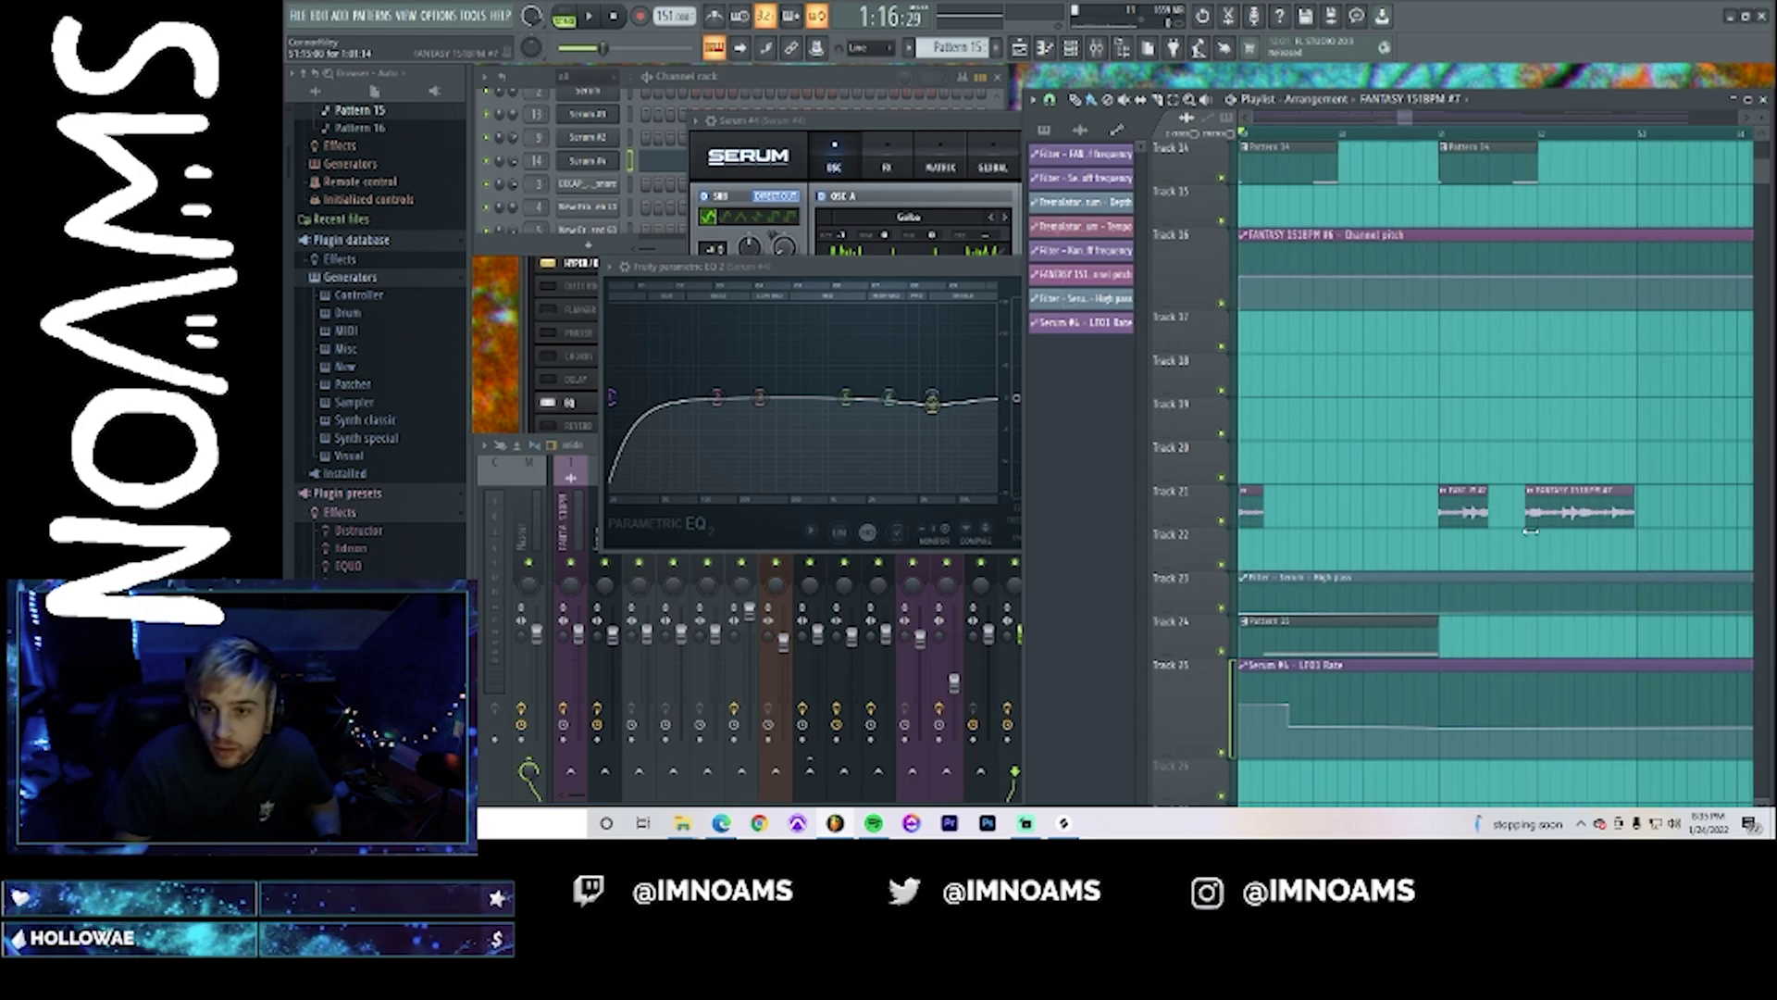
{"action": "left_click", "coordinate": [1405, 637]}
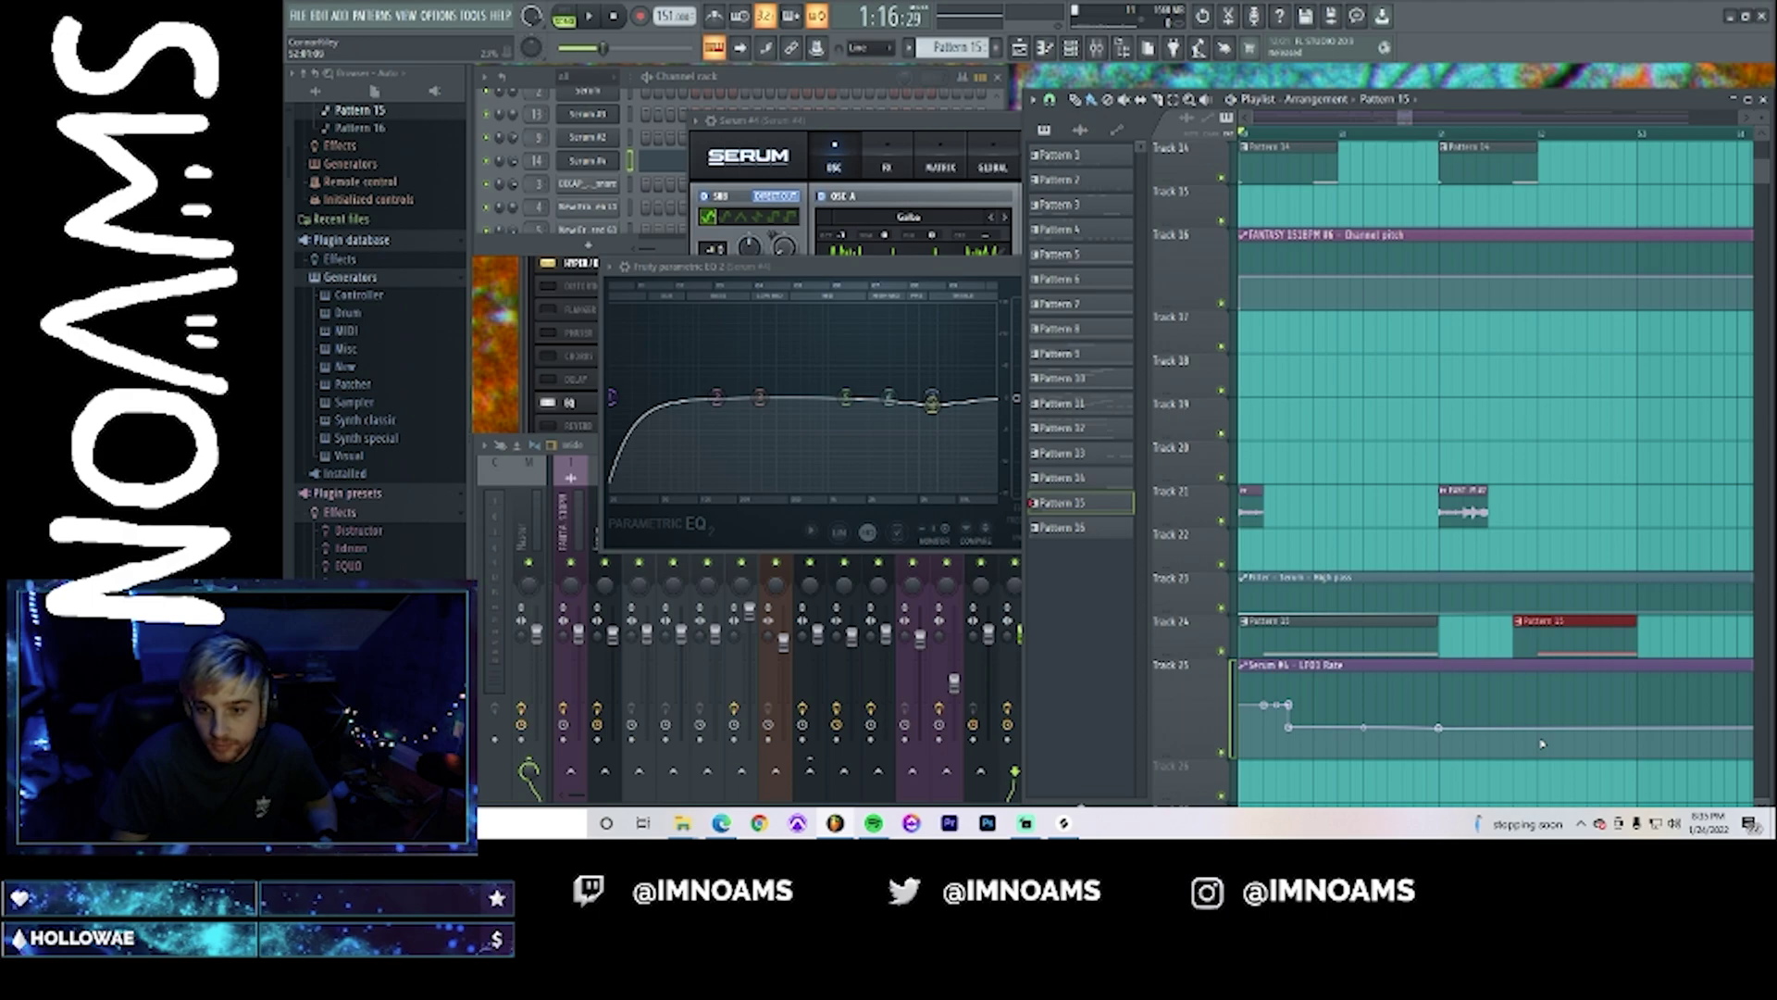
{"action": "key", "text": "space"}
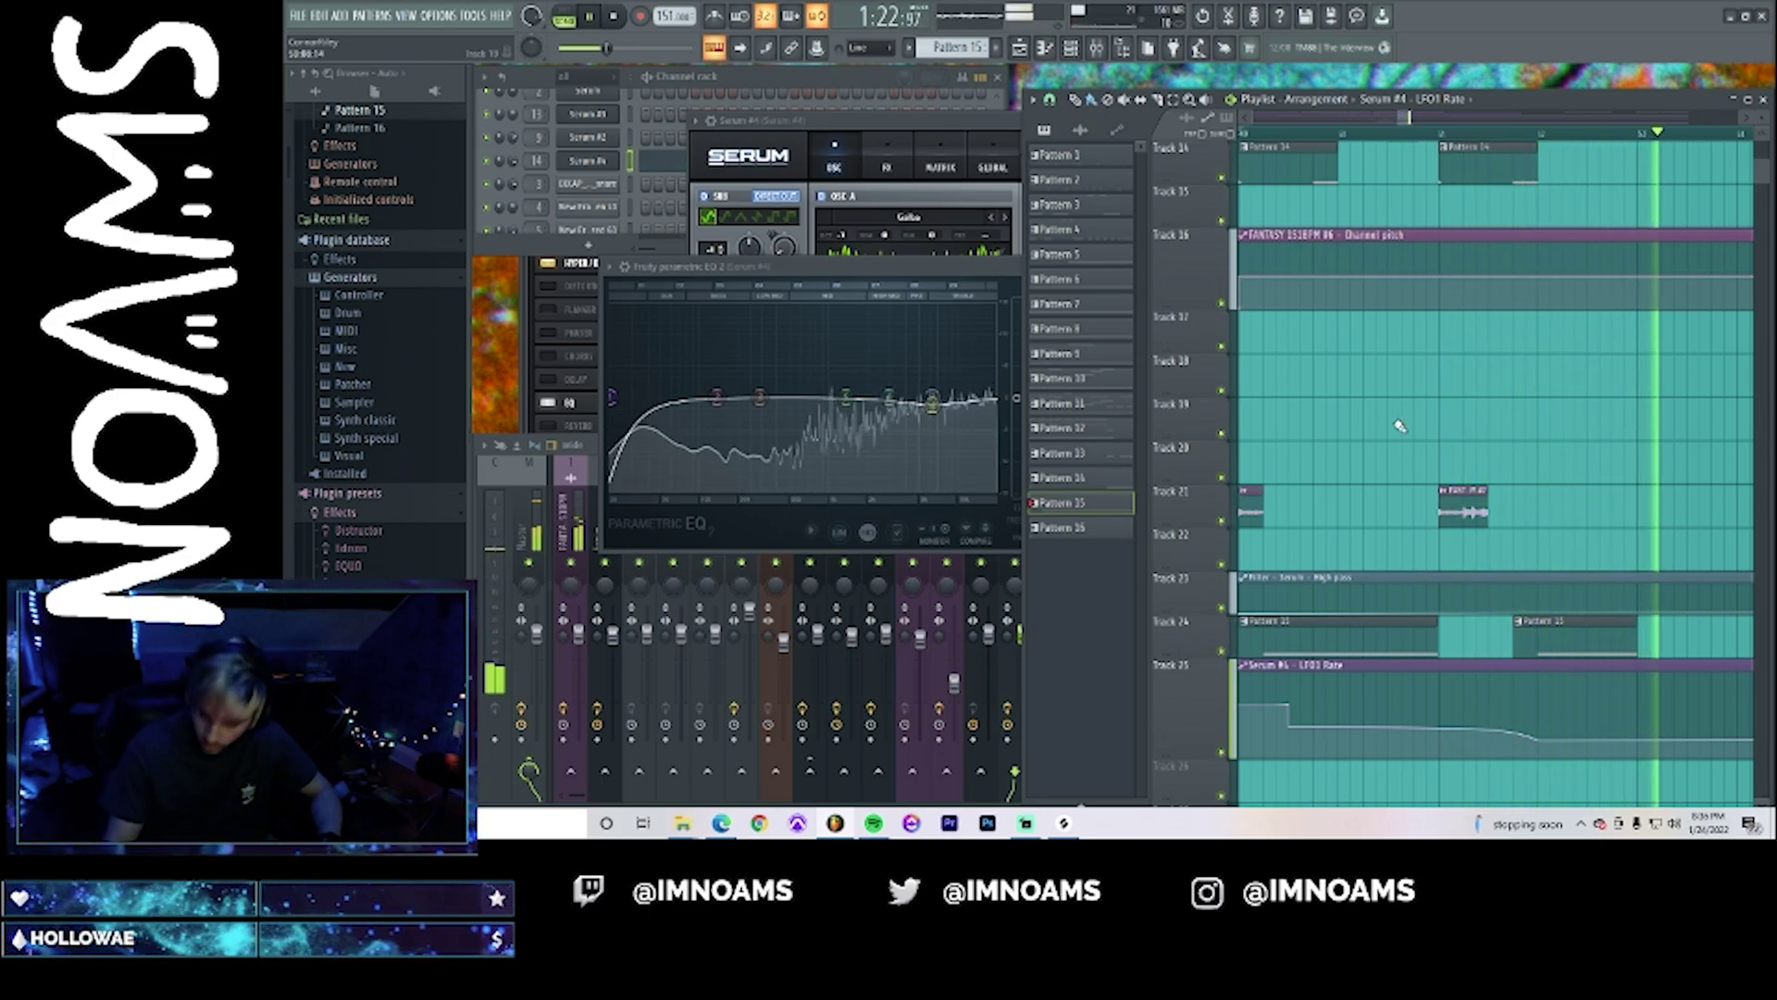
{"action": "key", "text": "space"}
- Adjust the LFO1 Rate automation point at the start of bar 52 while checking the LFO rate in Serum #4
{"action": "scroll", "coordinate": [1579, 395], "scroll_direction": "up", "scroll_amount": 1}
{"action": "scroll", "coordinate": [1579, 396], "scroll_direction": "up", "scroll_amount": 4}
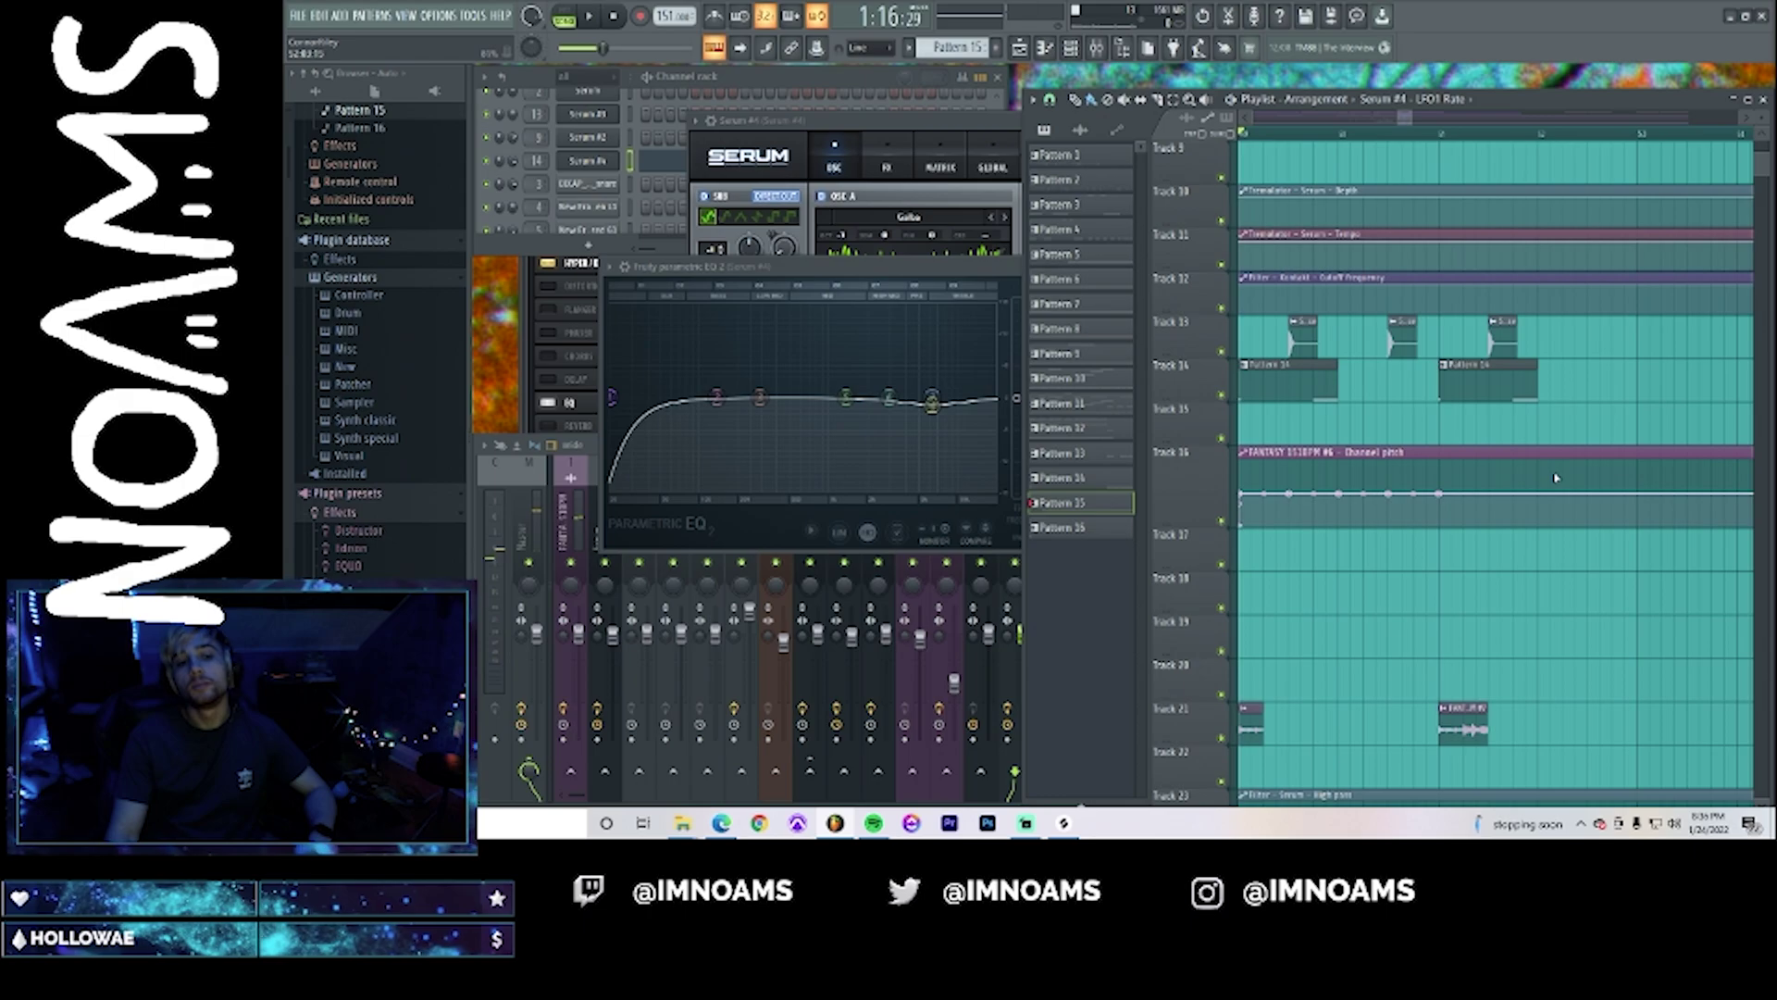
{"action": "scroll", "coordinate": [1556, 477], "scroll_direction": "down", "scroll_amount": 5}
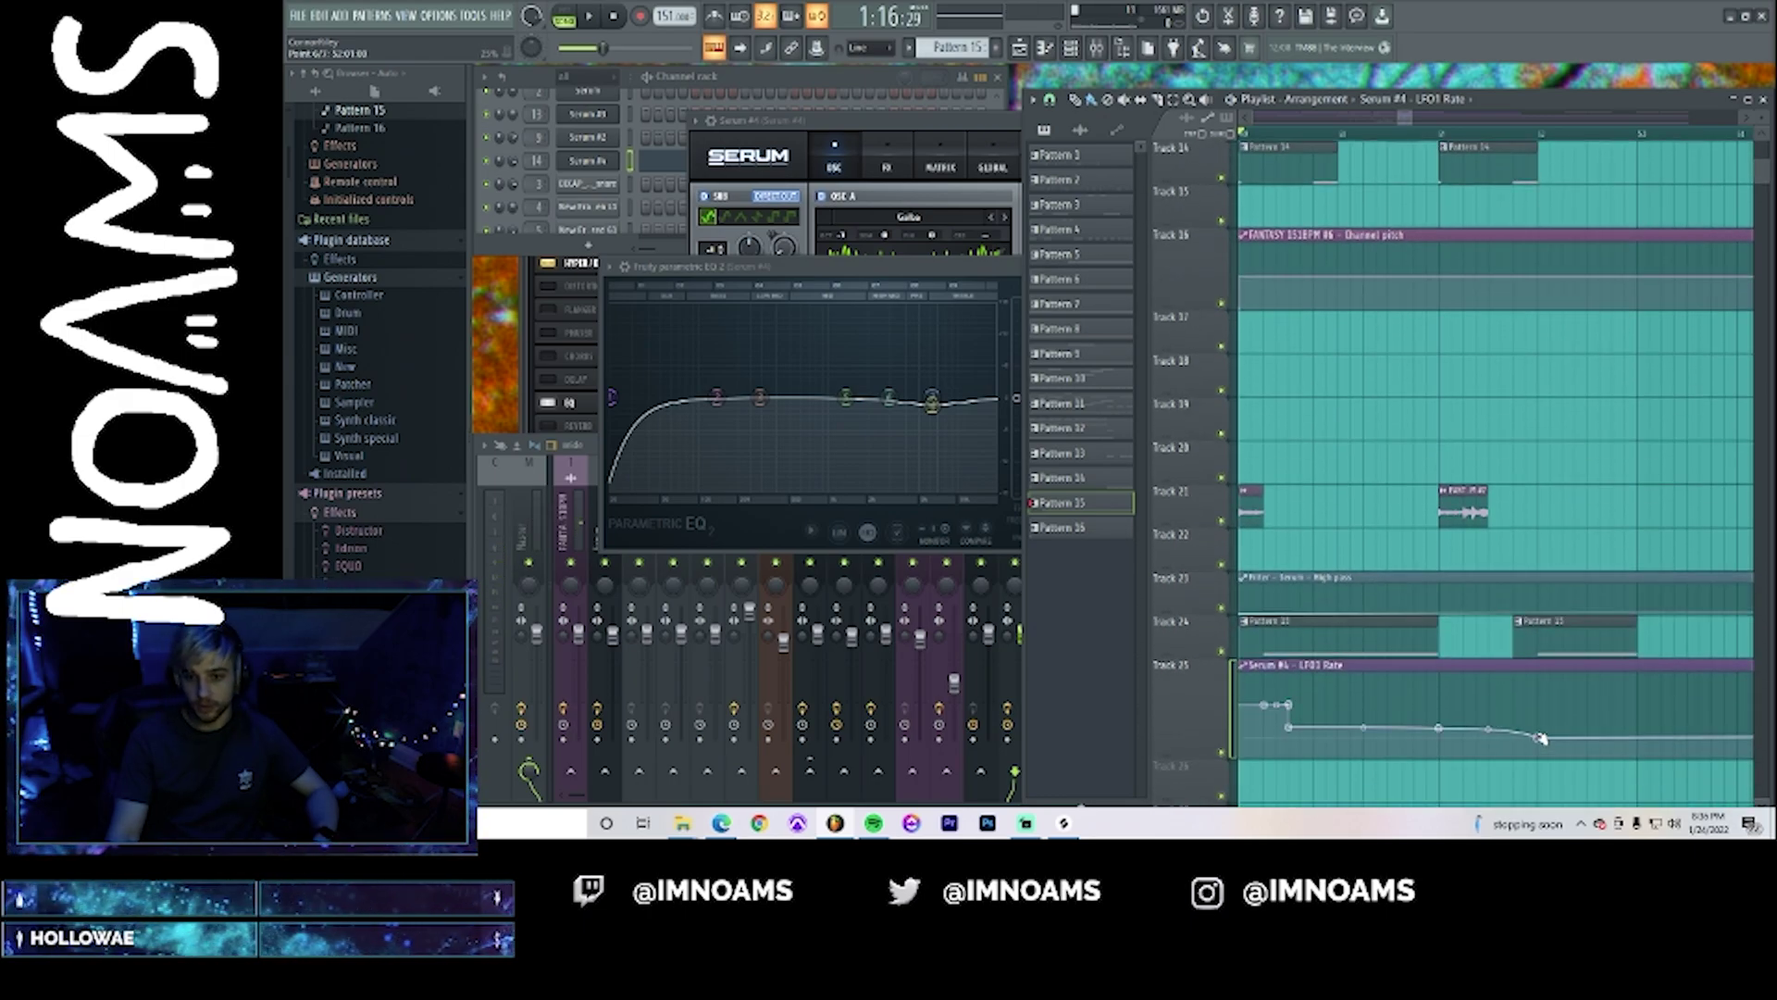
{"action": "left_click", "coordinate": [959, 149]}
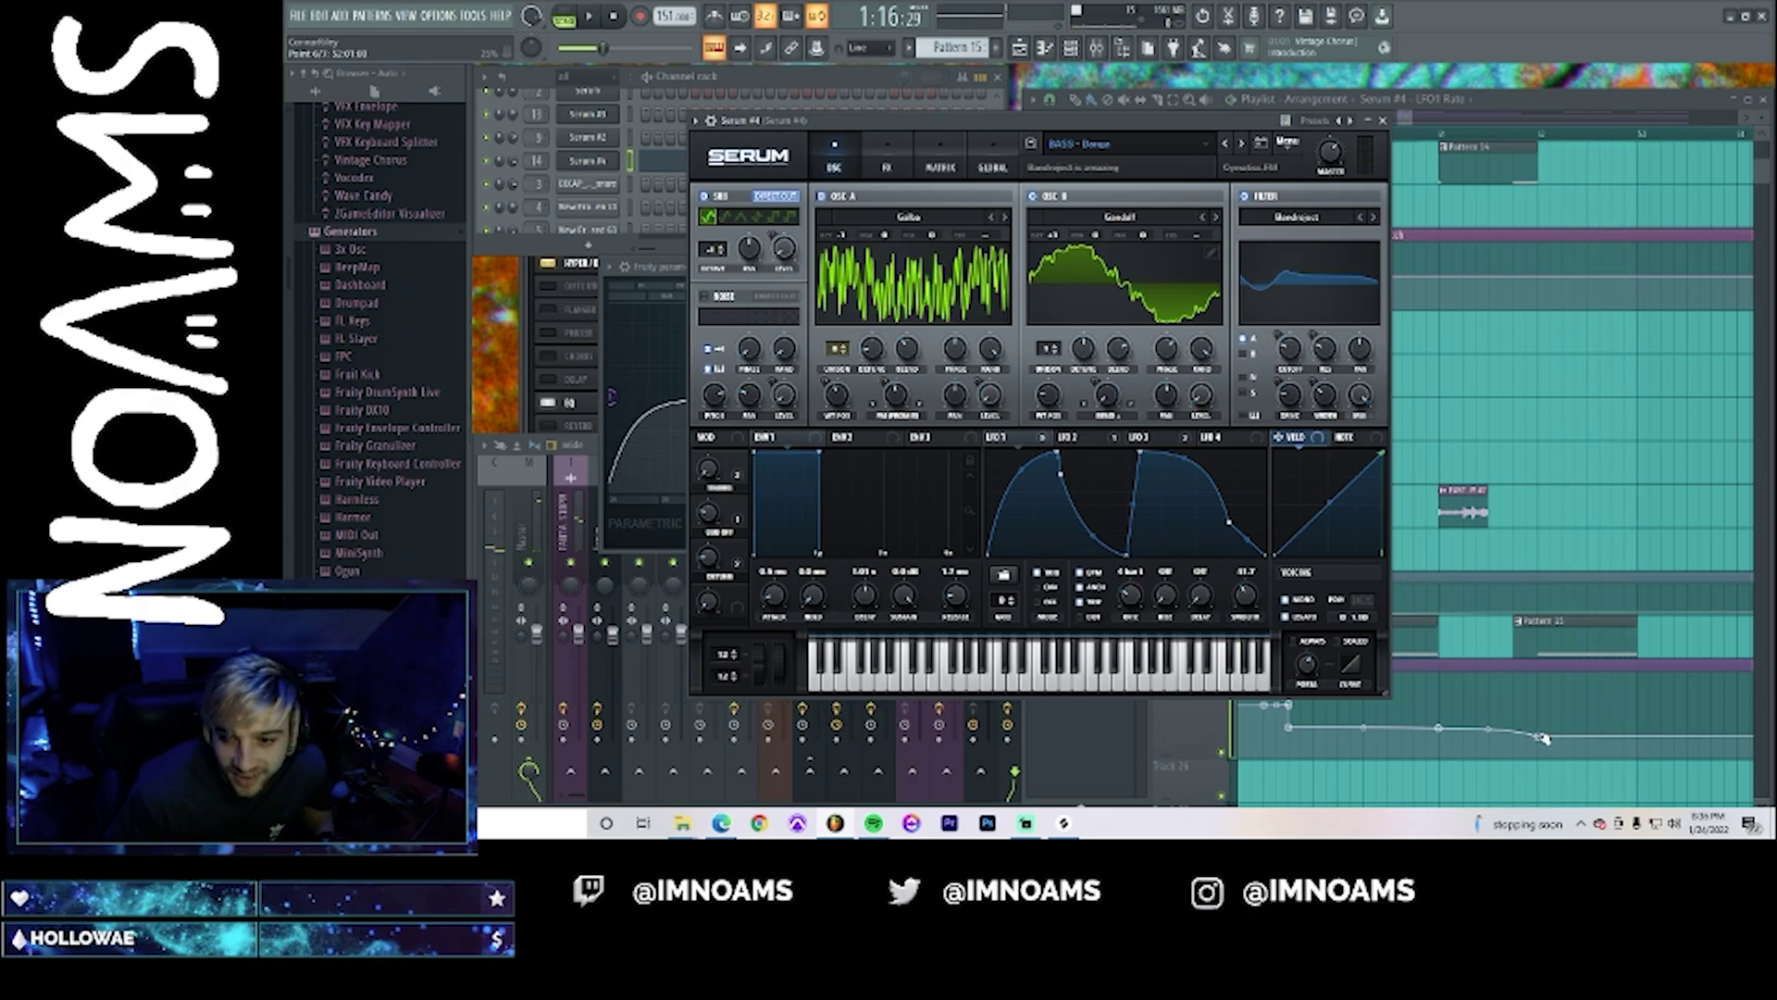
{"action": "left_click", "coordinate": [1543, 738]}
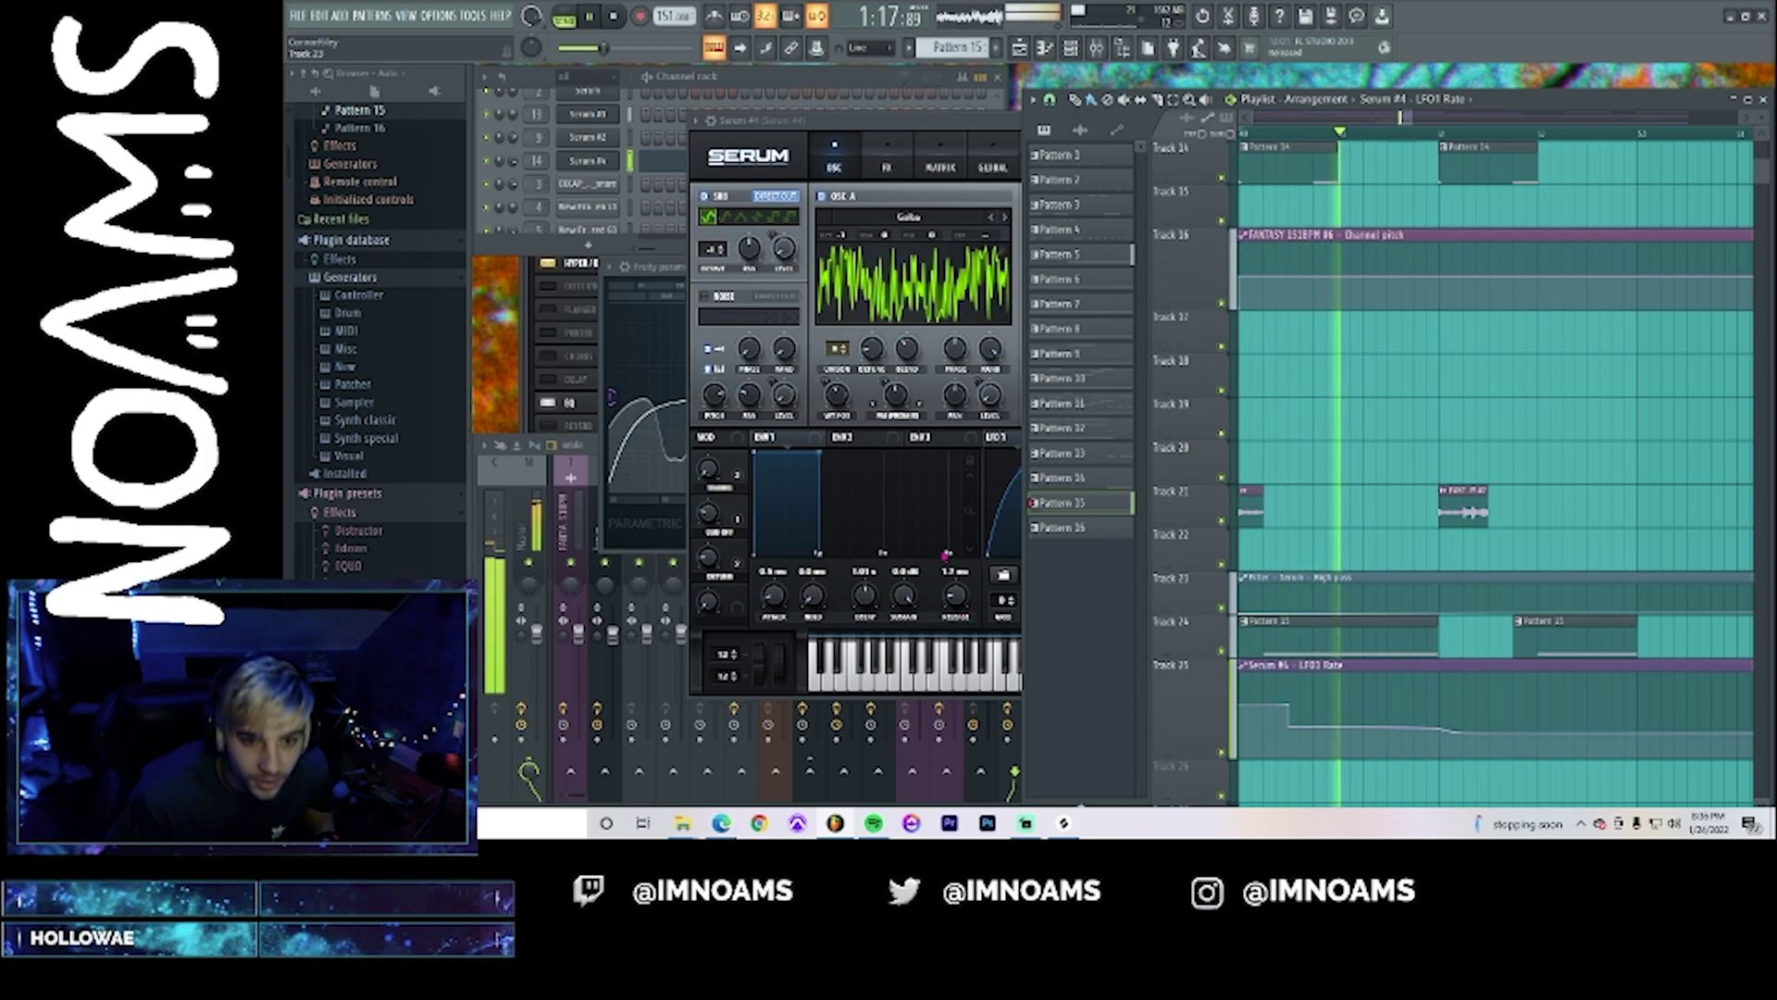
{"action": "left_click", "coordinate": [903, 185]}
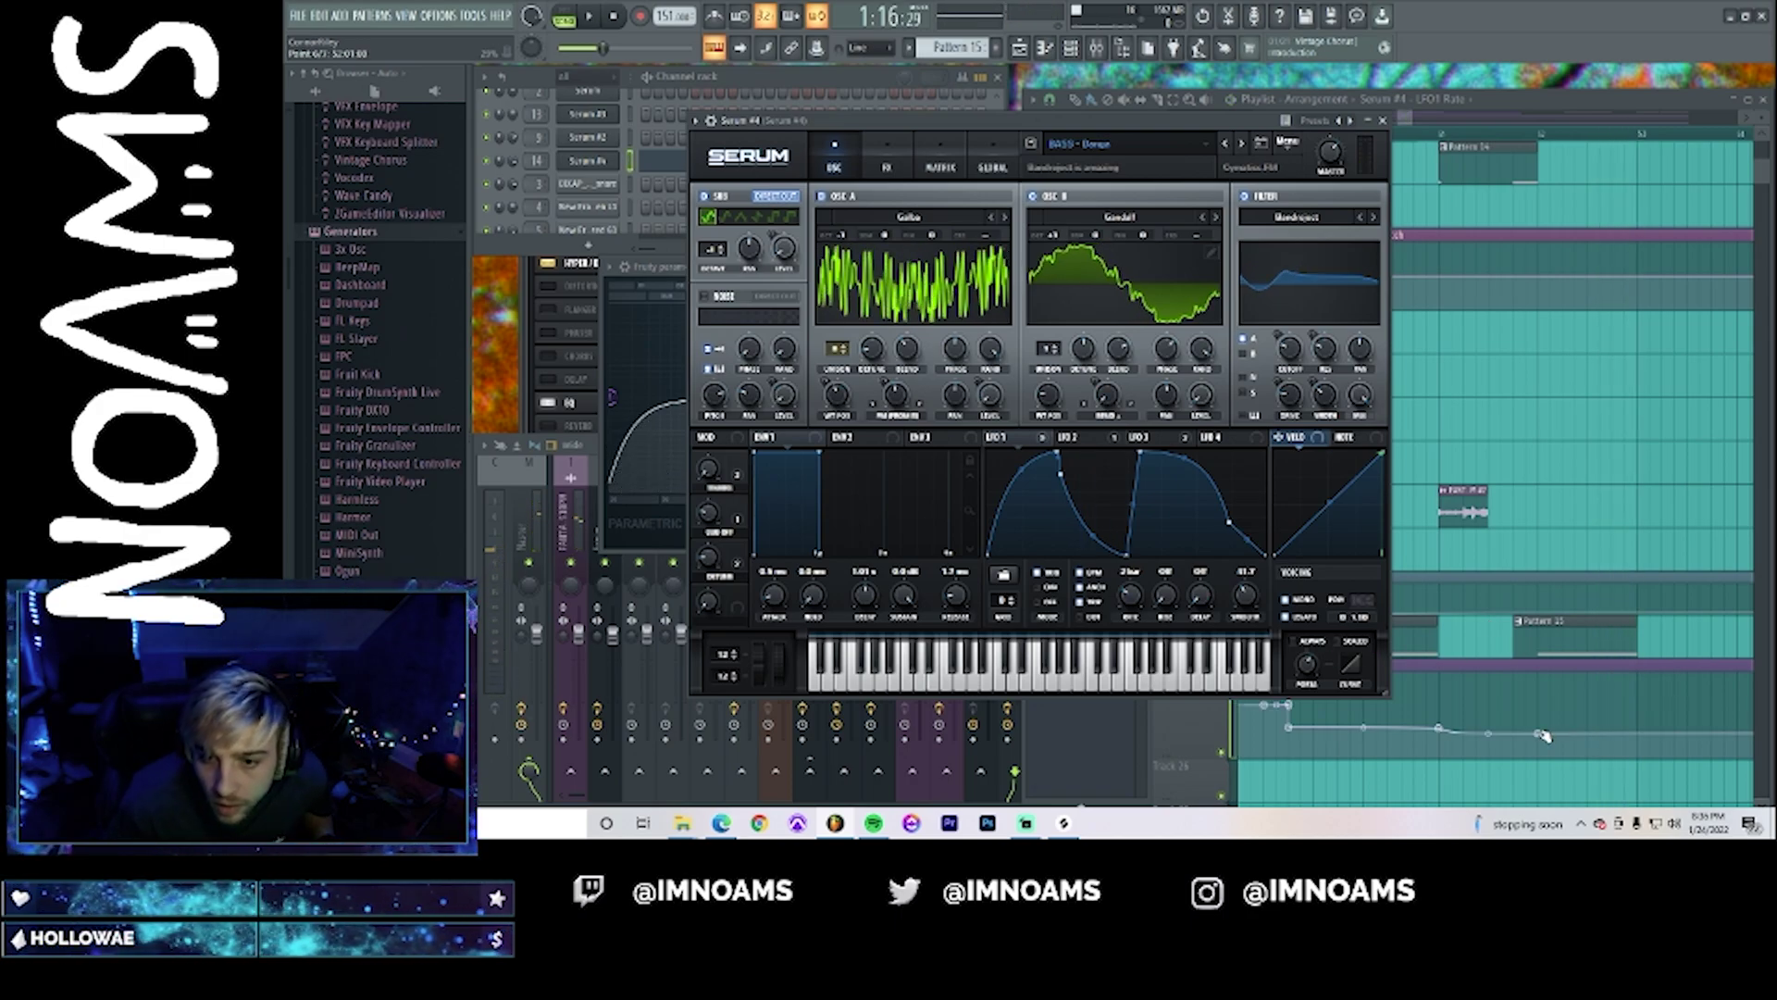
{"action": "left_click", "coordinate": [1543, 736]}
- Audition the second Pattern 15 clip repeatedly from the start of bar 52
{"action": "left_click", "coordinate": [1535, 139]}
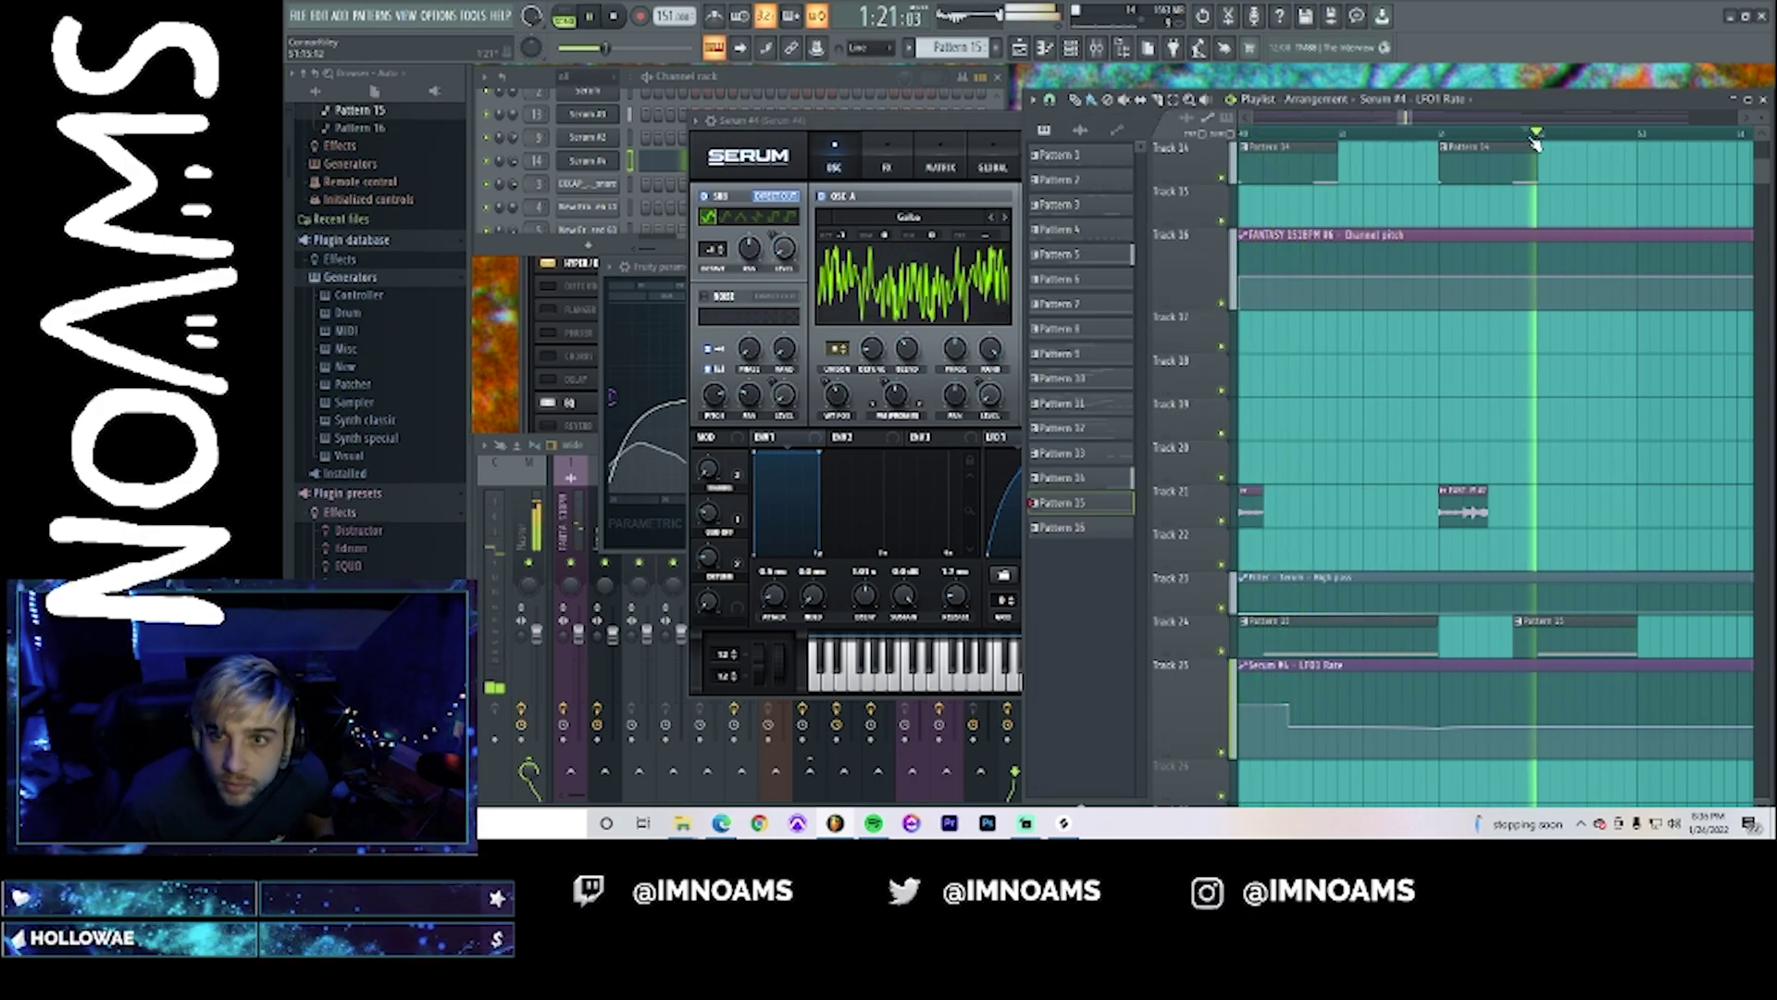
{"action": "left_click", "coordinate": [1537, 139]}
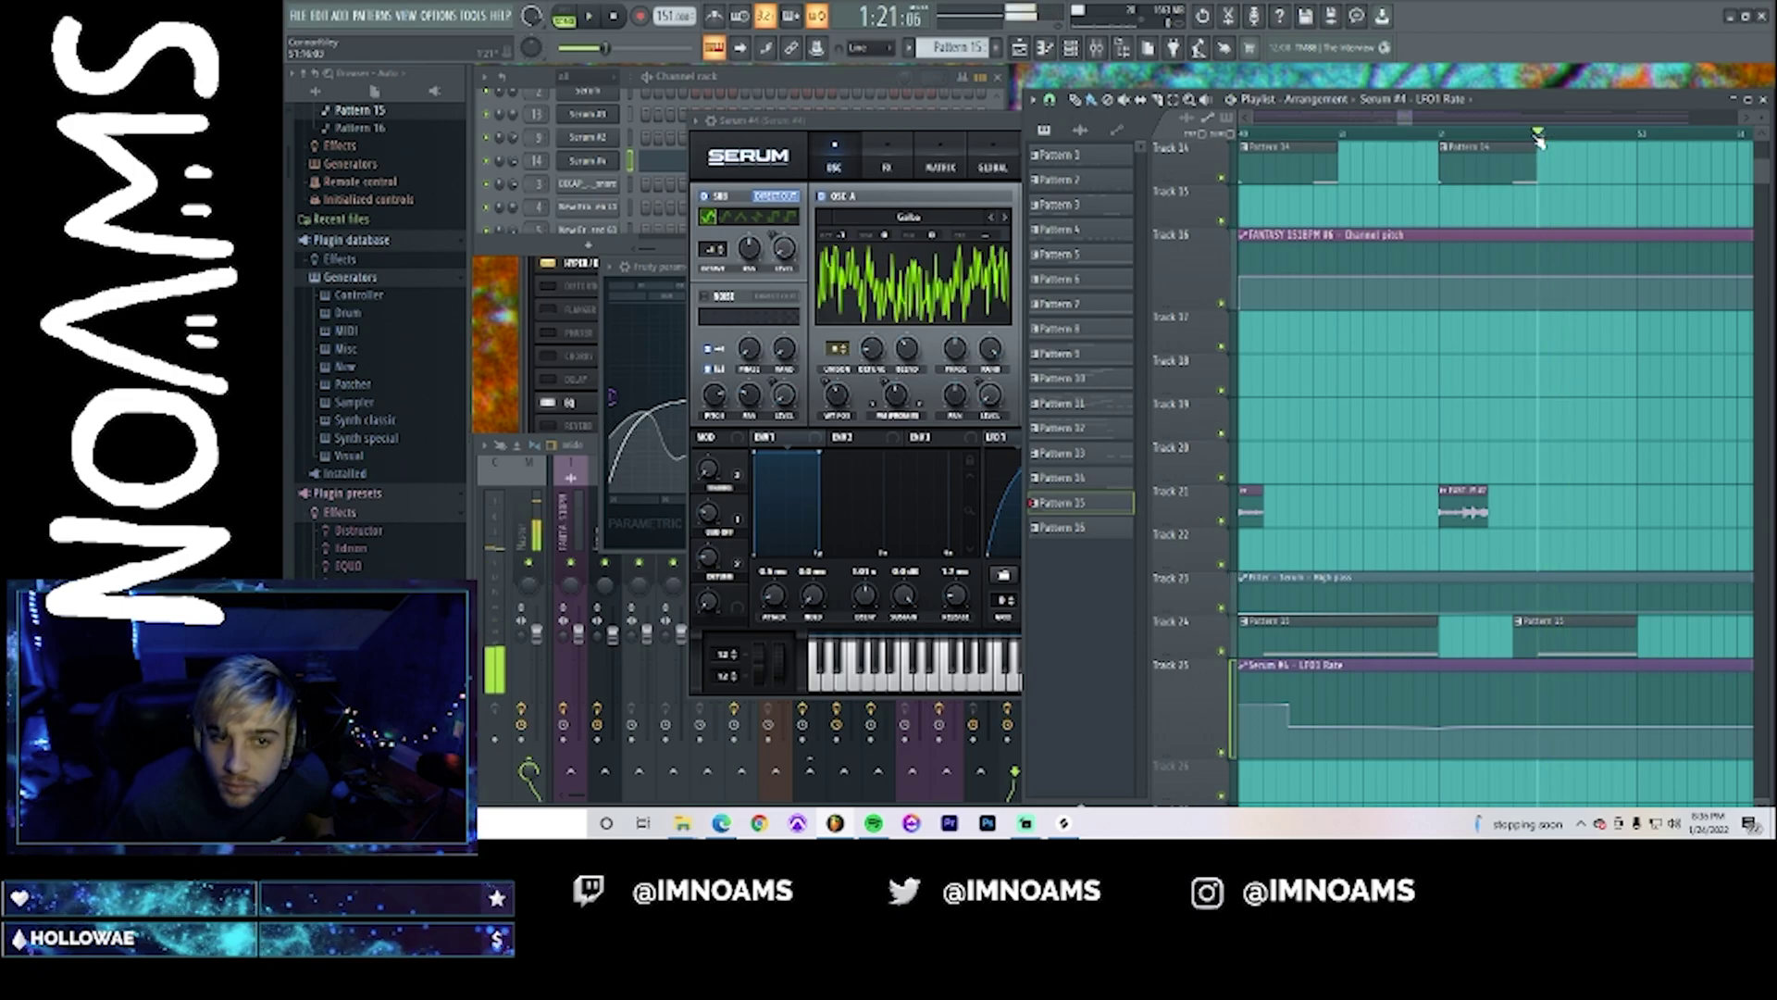
{"action": "key", "text": "space"}
{"action": "key", "text": "space"}
{"action": "key", "text": "space"}
{"action": "key", "text": "space"}
{"action": "key", "text": "space"}
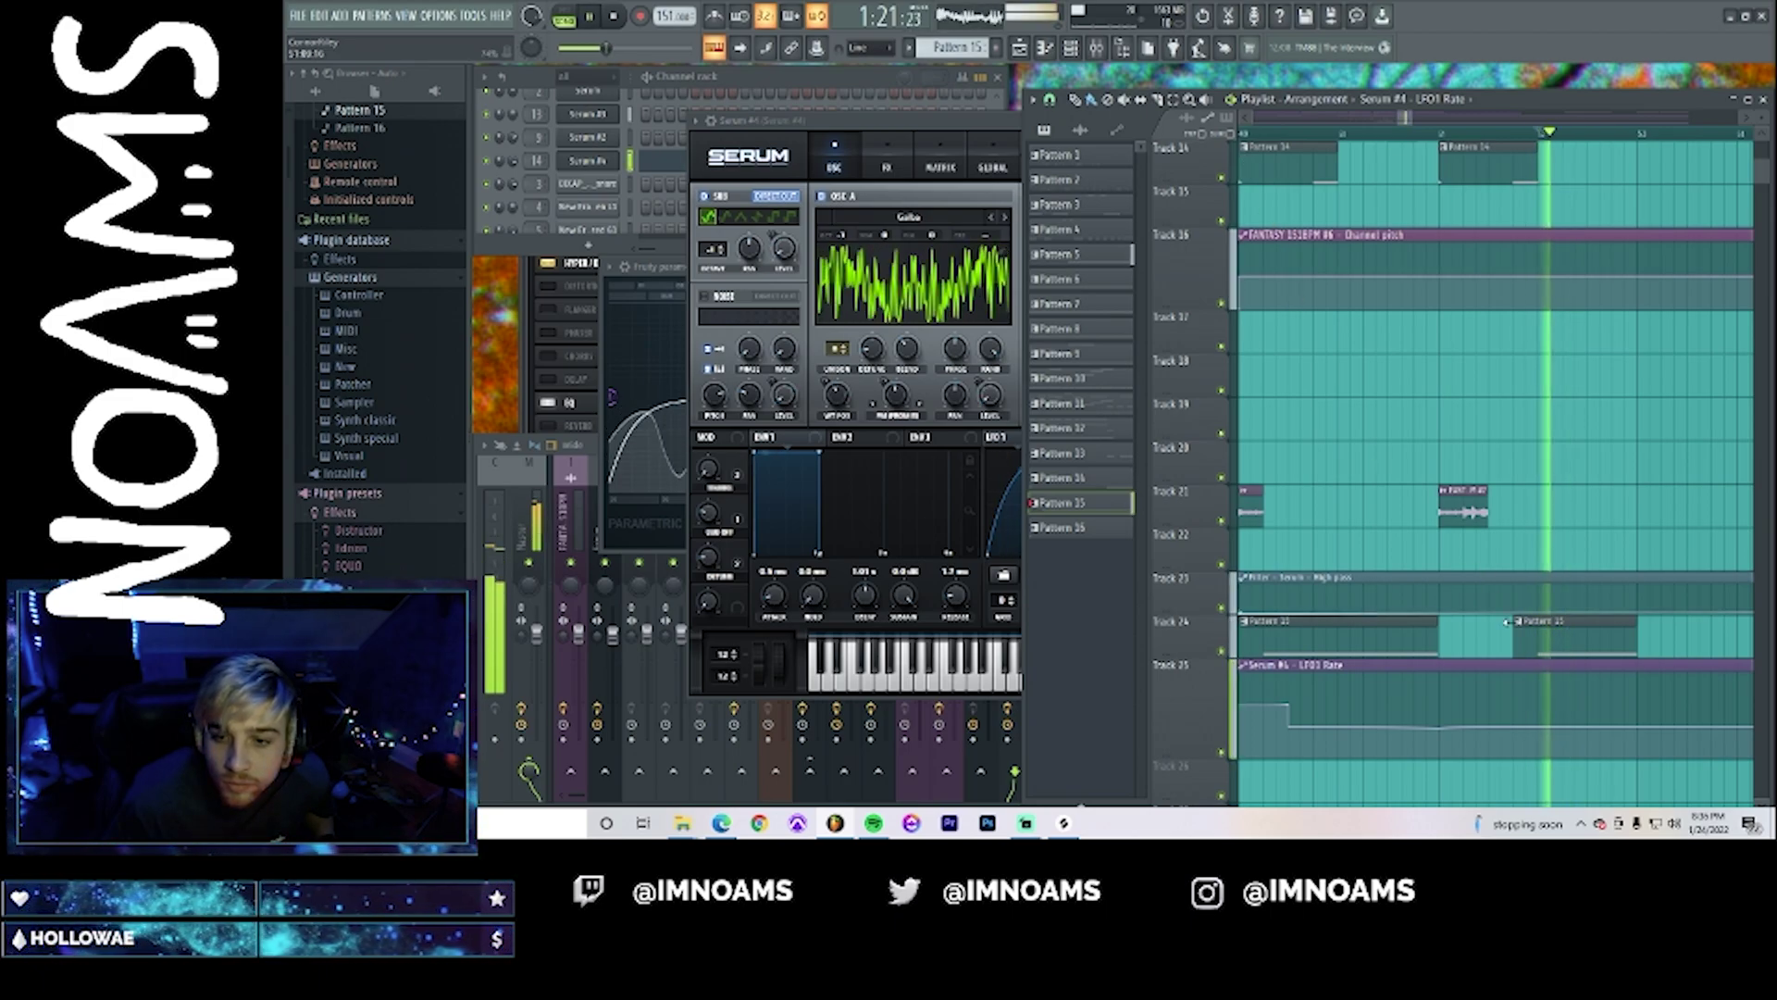
{"action": "key", "text": "space"}
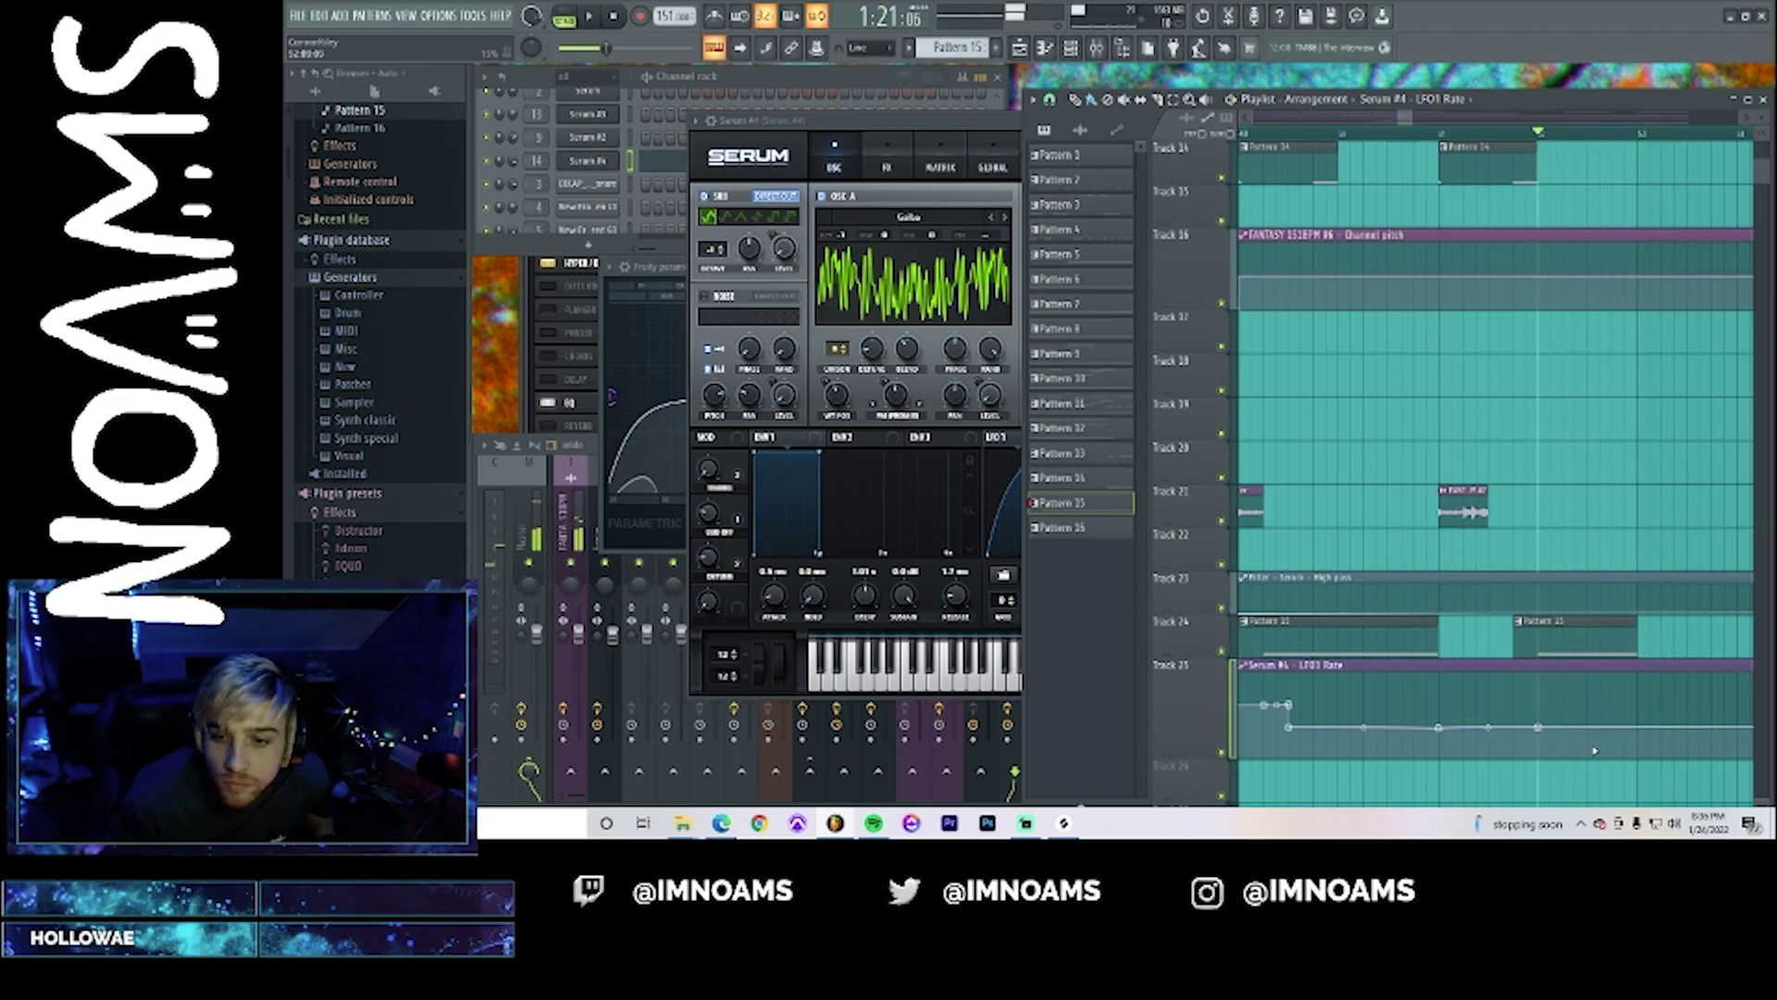
- Add LFO1 Rate automation points halfway through bar 52 so the rate drops abruptly to a lower level, and audition it
{"action": "key", "text": "space"}
{"action": "right_click", "coordinate": [1588, 729]}
{"action": "right_click", "coordinate": [1589, 746]}
{"action": "key", "text": "space"}
{"action": "key", "text": "space"}
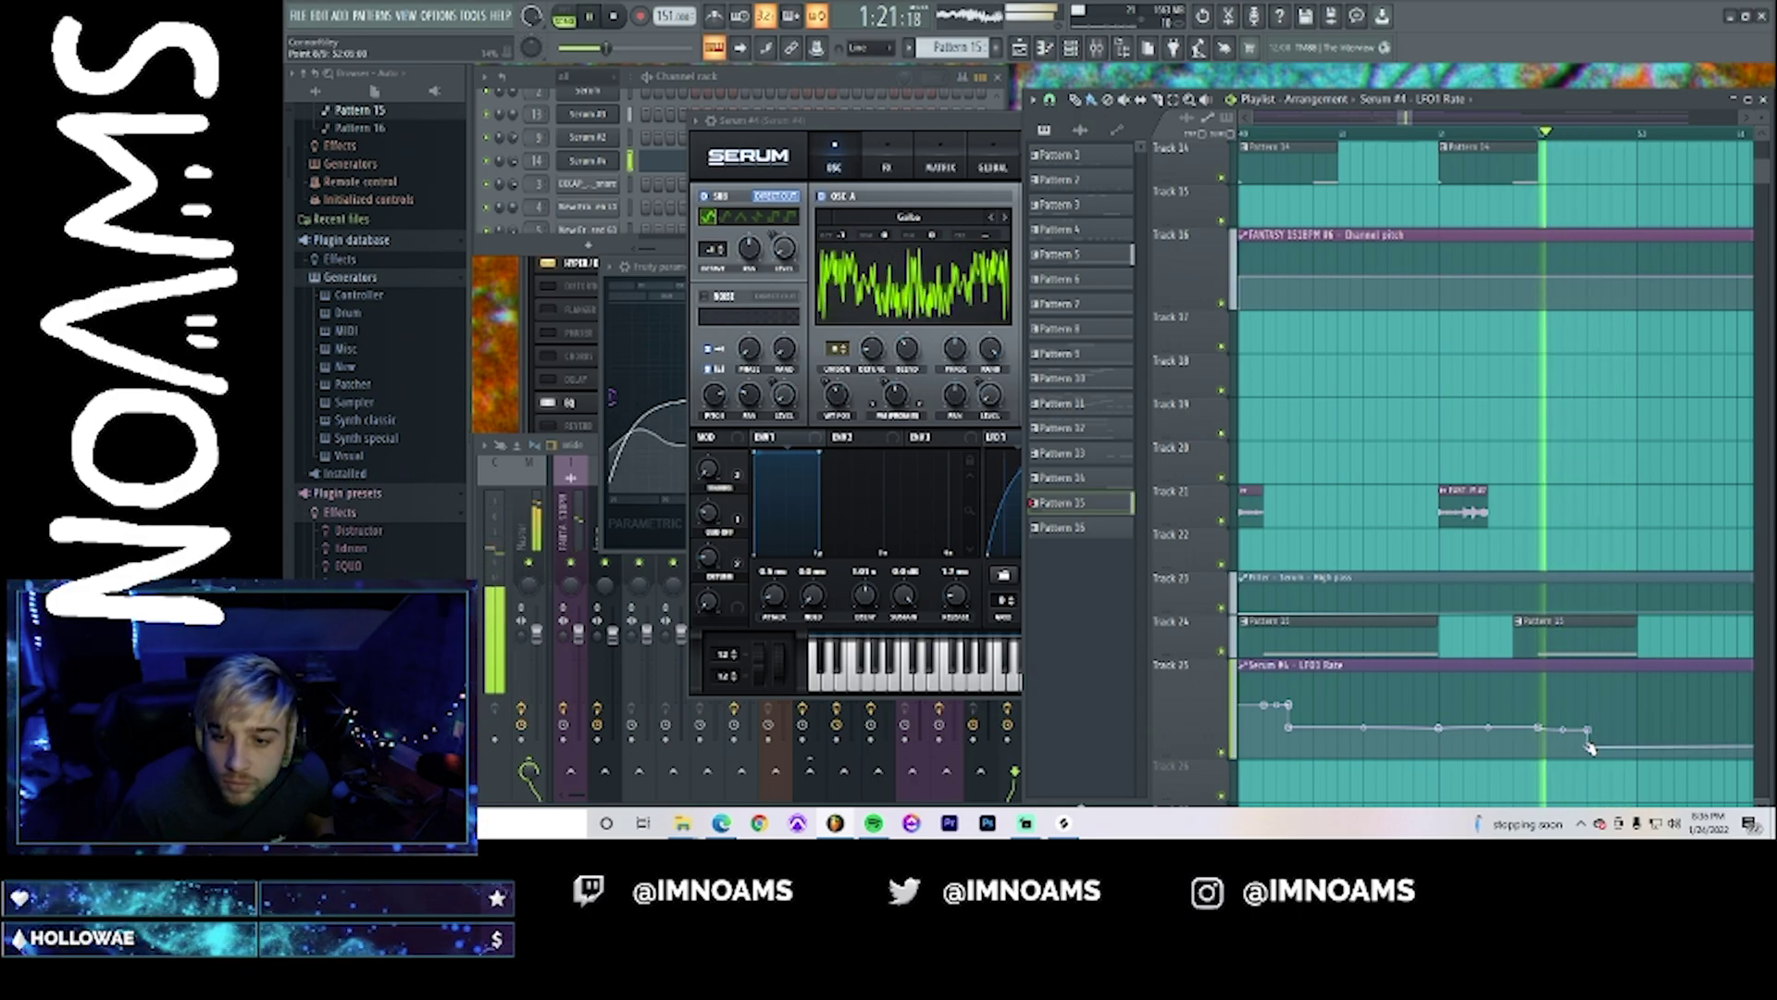
- Audition the drop through the lowered LFO1 Rate section in bar 52
{"action": "key", "text": "space"}
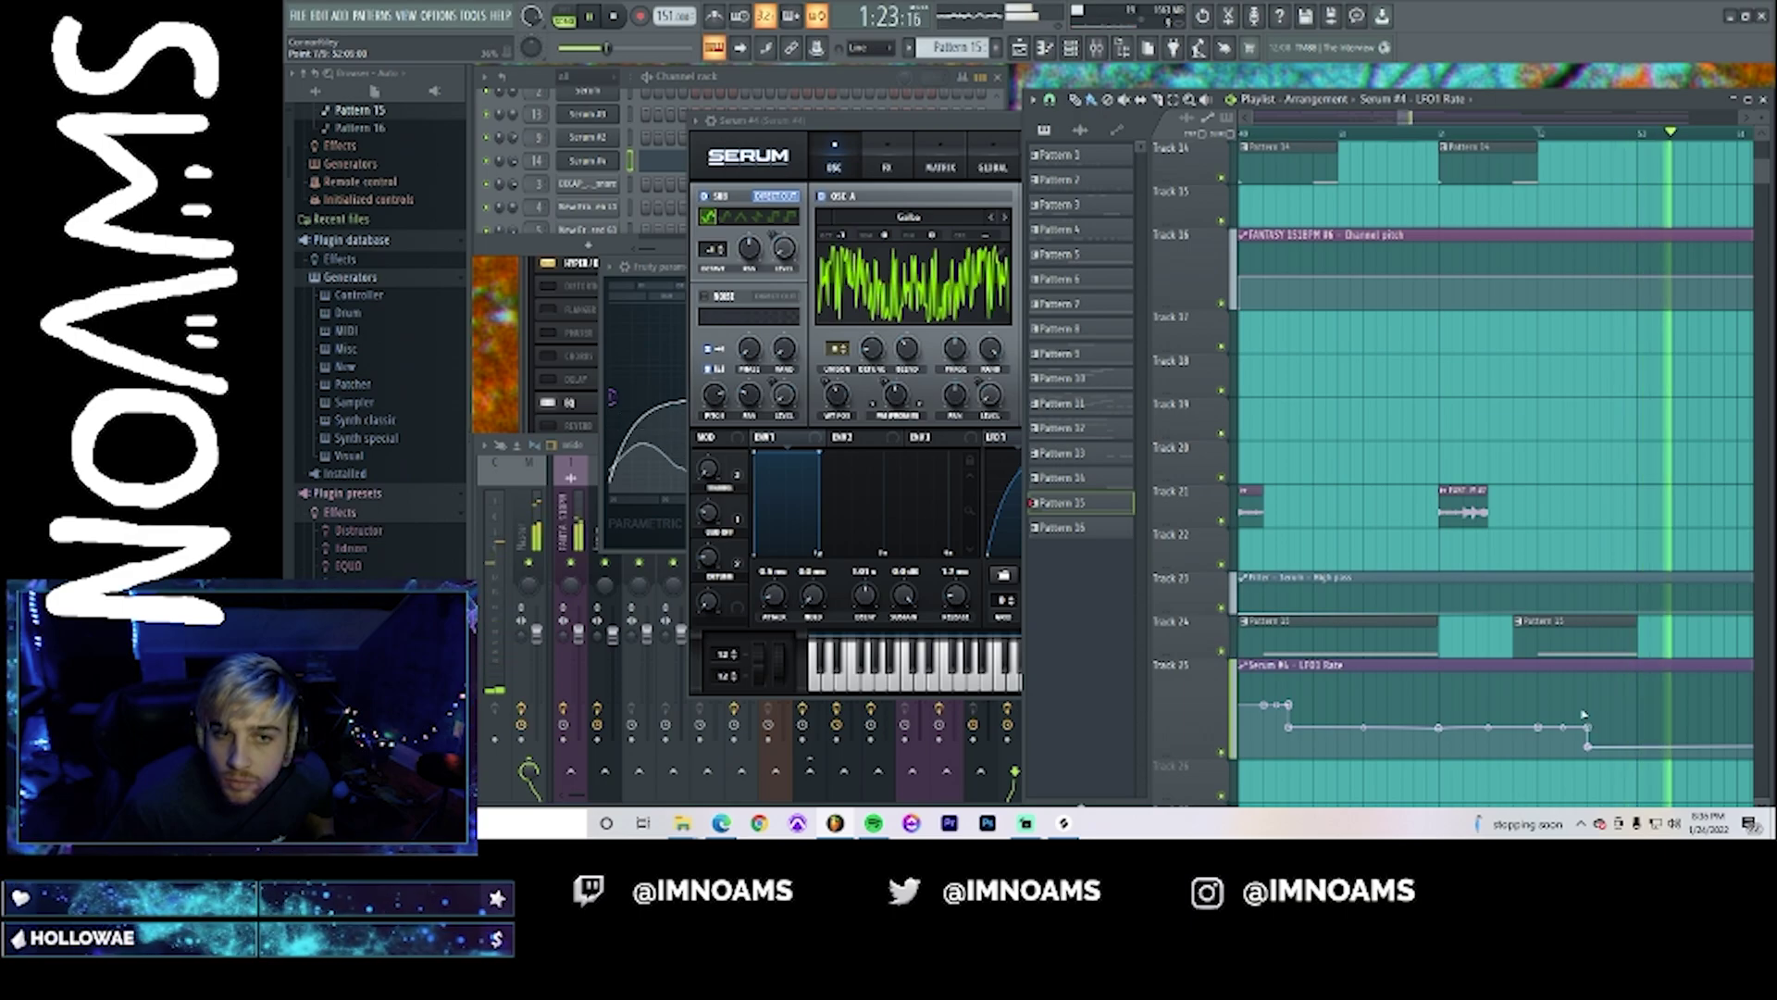
{"action": "key", "text": "space"}
{"action": "left_click_drag", "start_coordinate": [1400, 118], "coordinate": [1391, 118]}
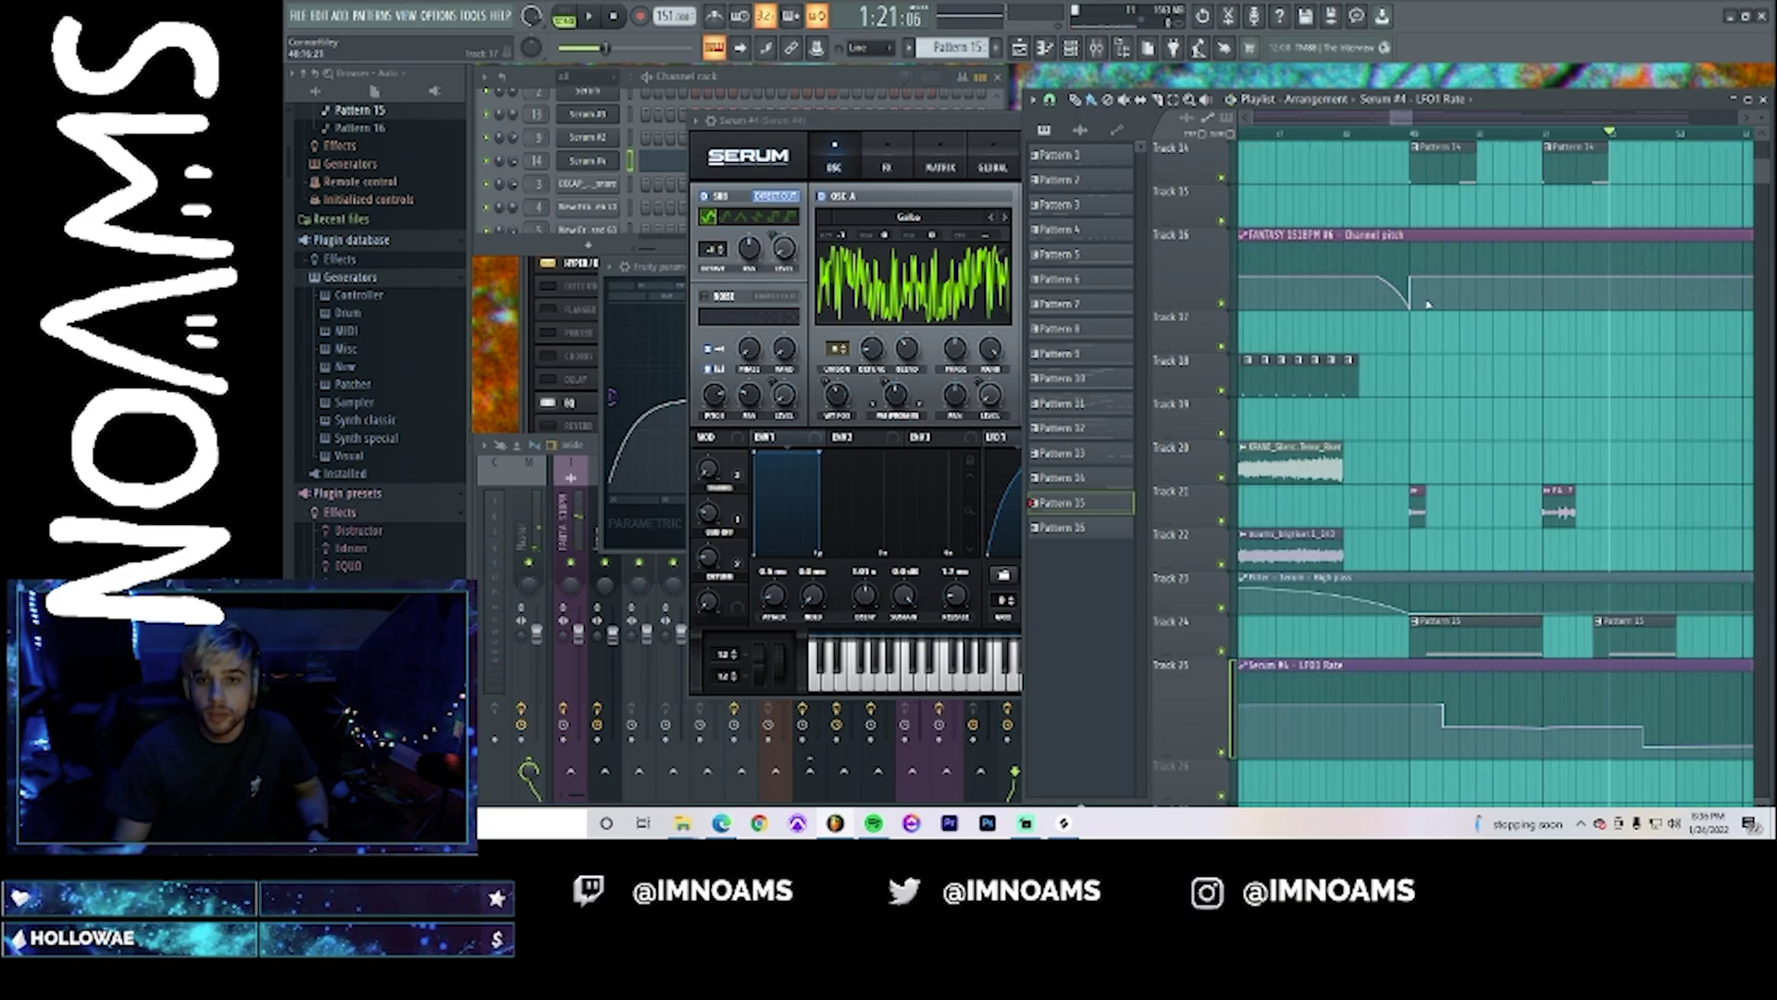
- Add Fruity Parametric EQ 2 to mixer track 13, dipping band 5 in the upper mids and boosting band 2 in the bass during playback
{"action": "key", "text": "F9"}
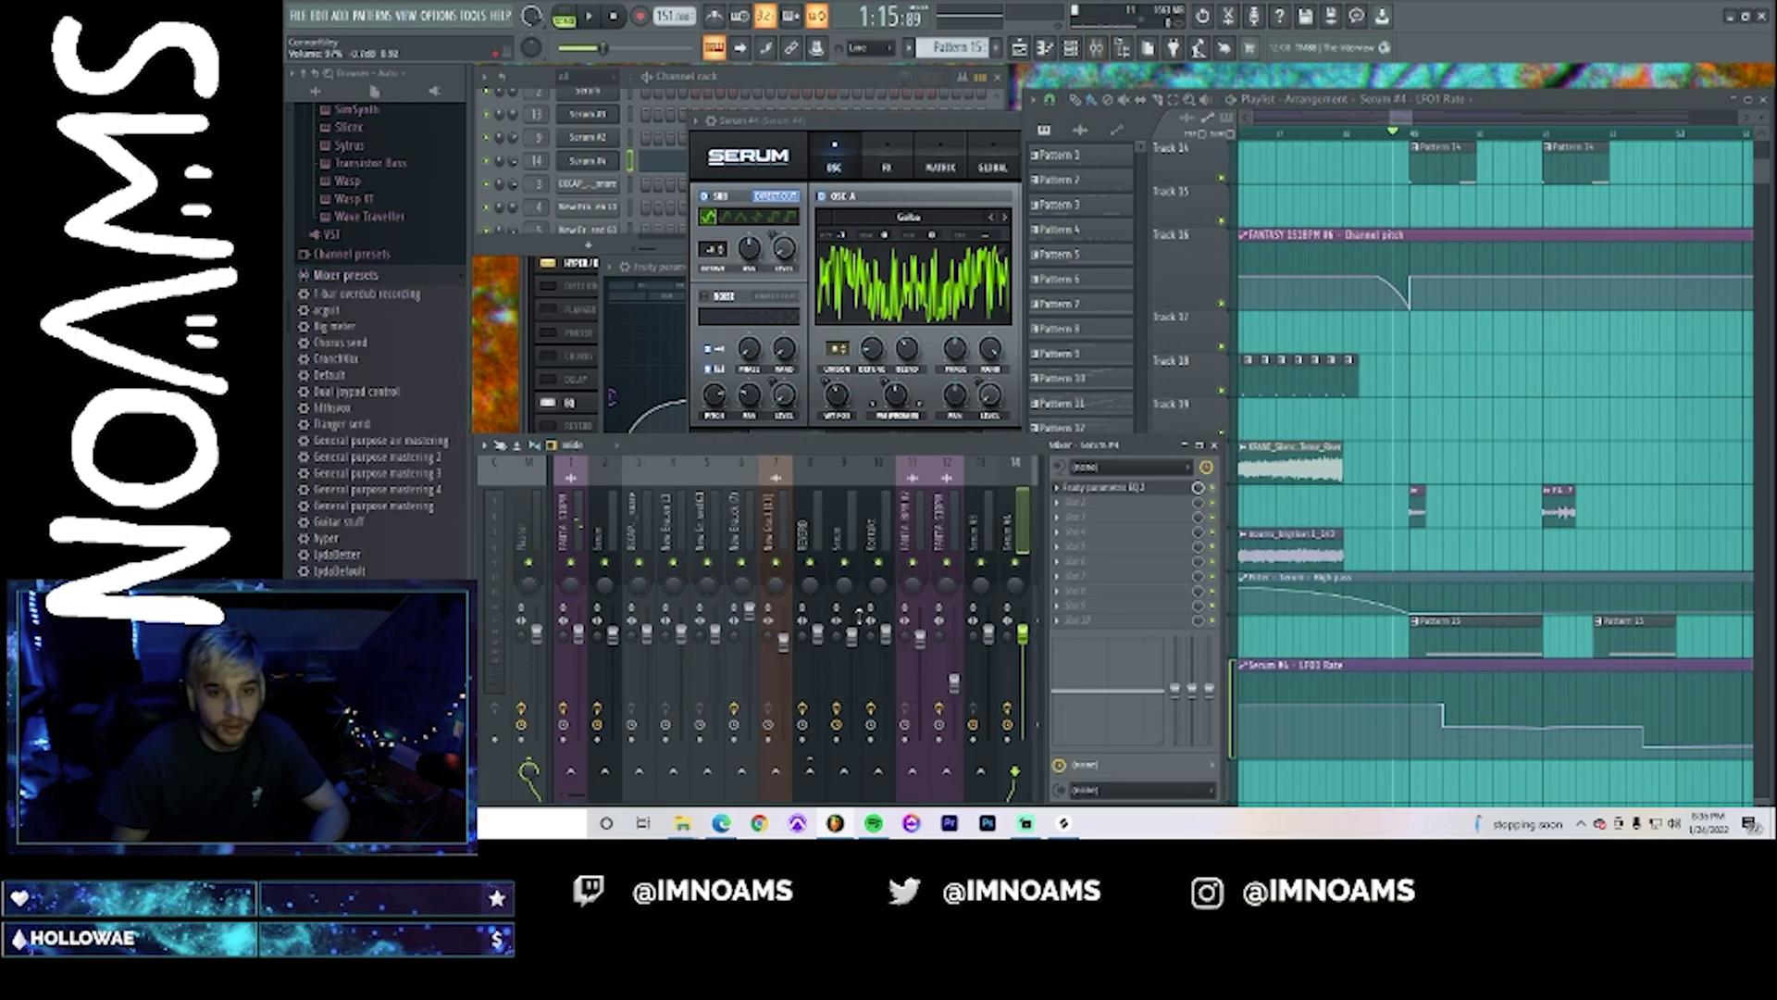
{"action": "left_click", "coordinate": [1106, 534]}
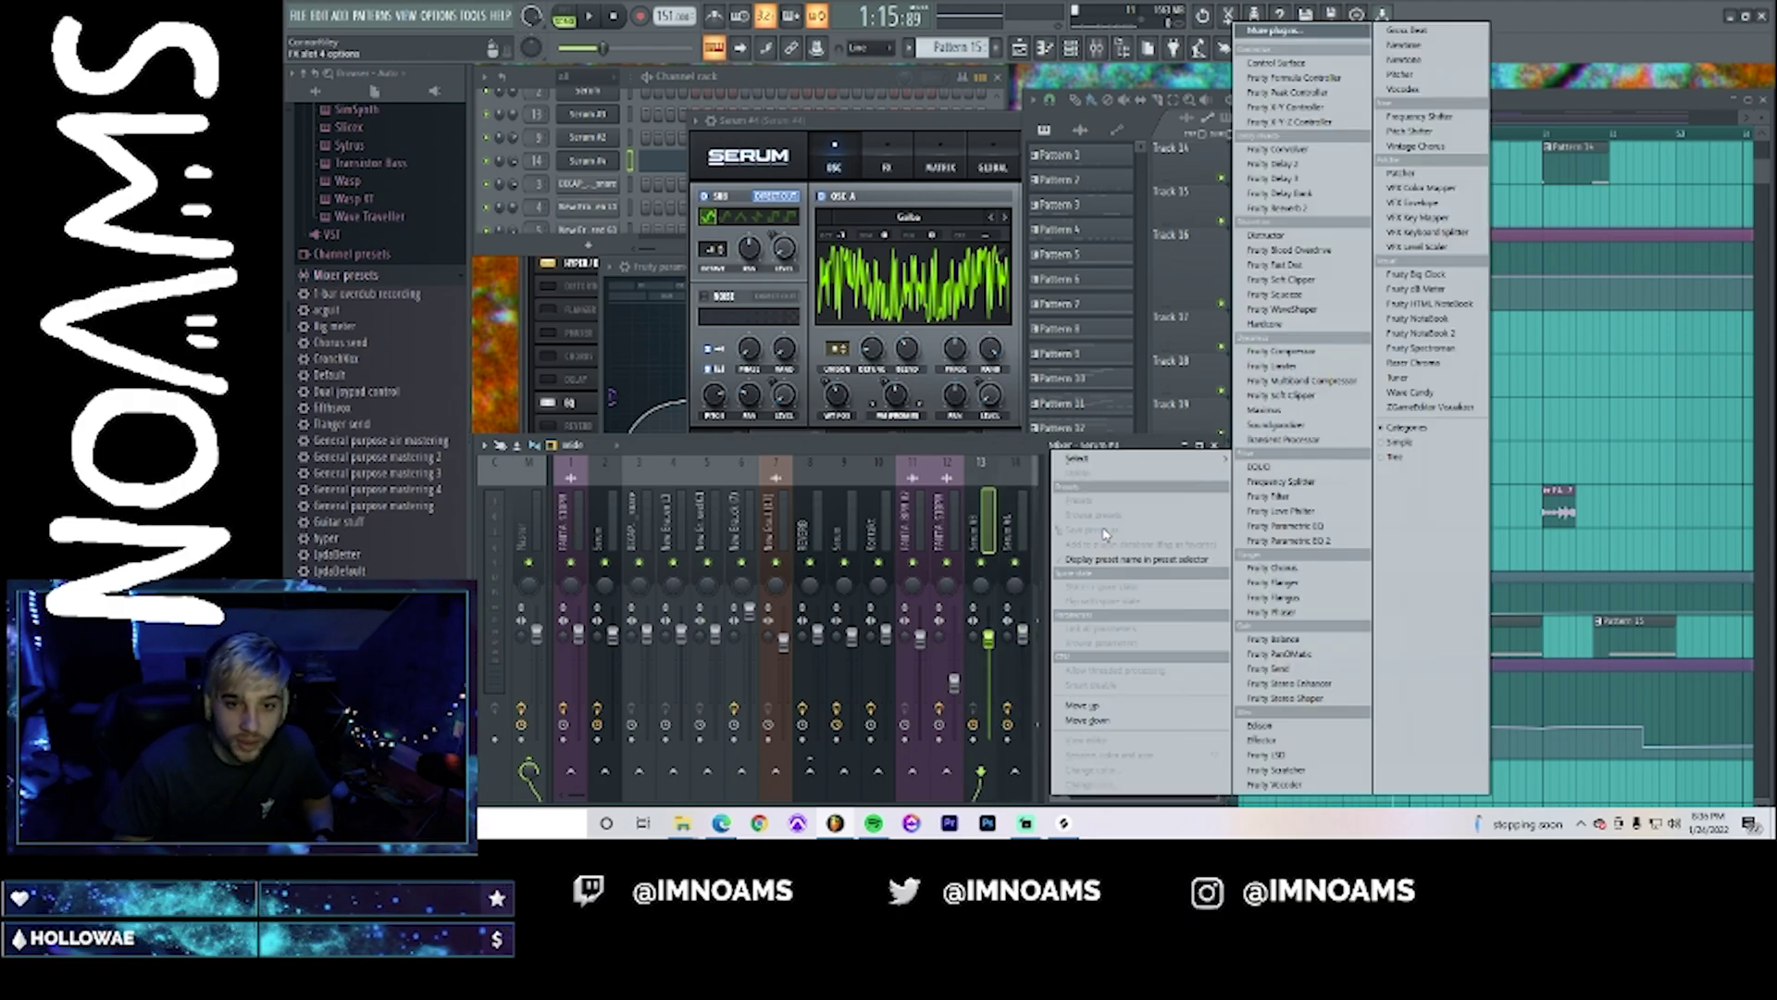
{"action": "left_click", "coordinate": [1291, 541]}
{"action": "key", "text": "space"}
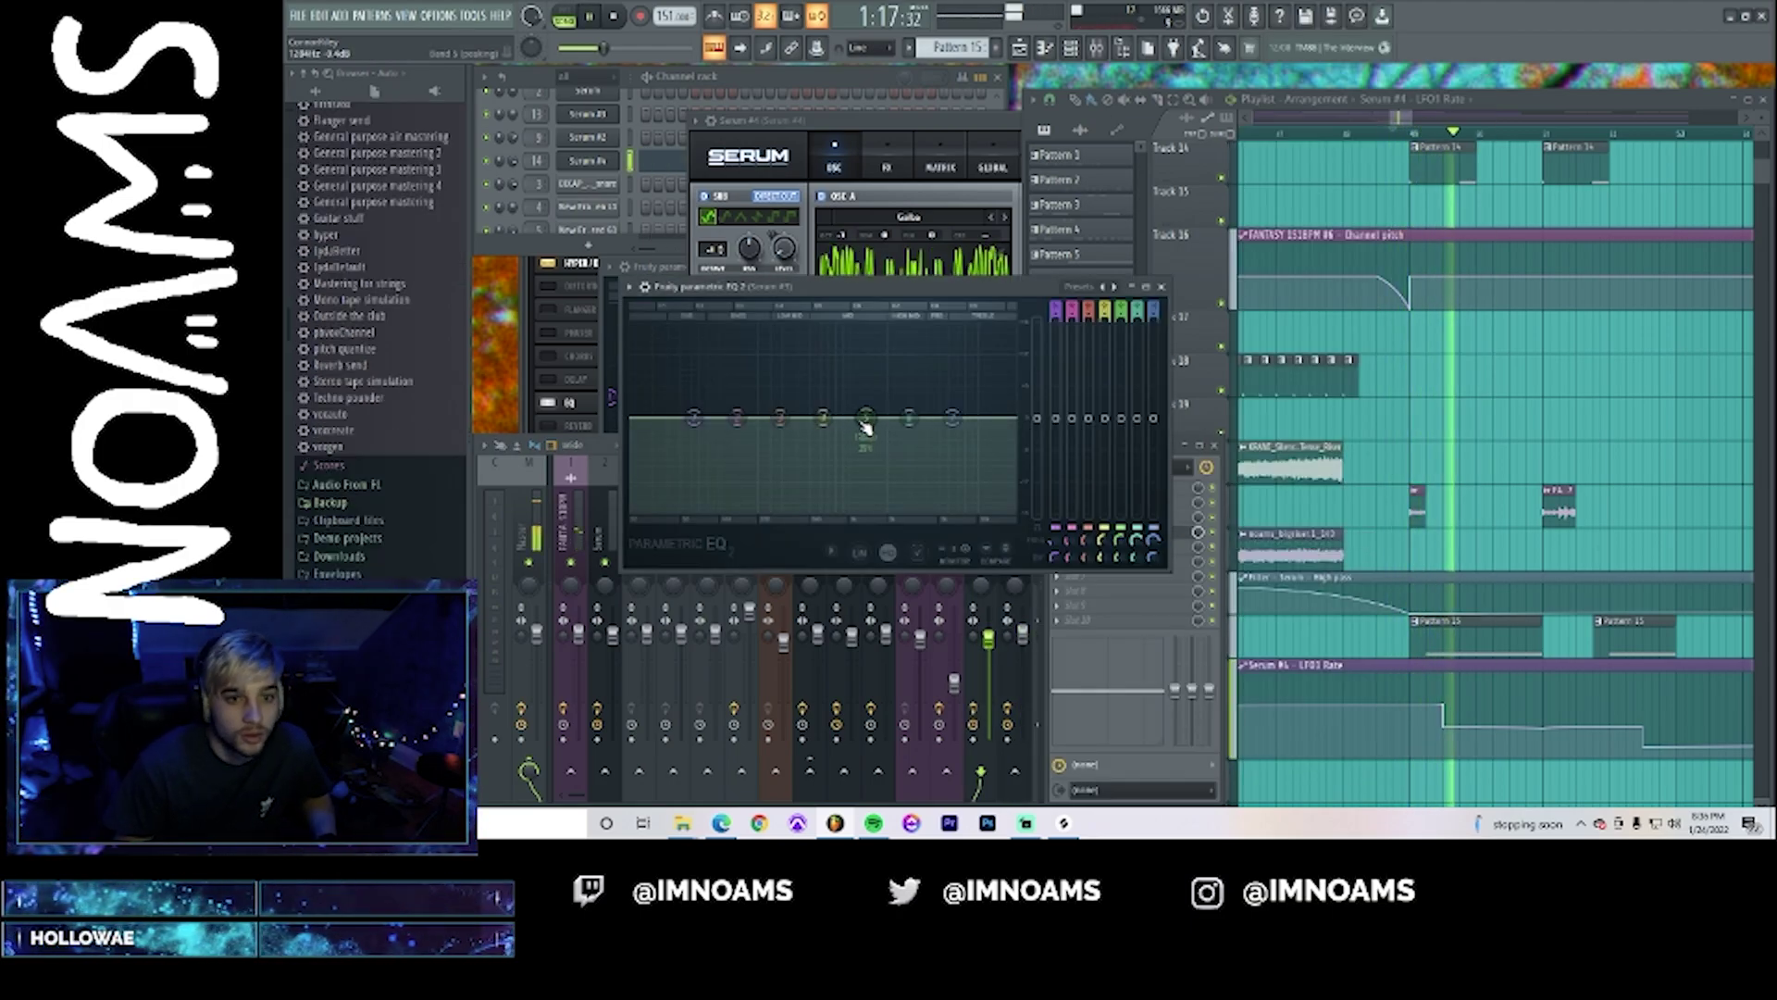
{"action": "mouse_move", "coordinate": [866, 428]}
{"action": "left_mouse_down"}
{"action": "mouse_move", "coordinate": [880, 377]}
{"action": "mouse_move", "coordinate": [877, 436]}
{"action": "left_mouse_up"}
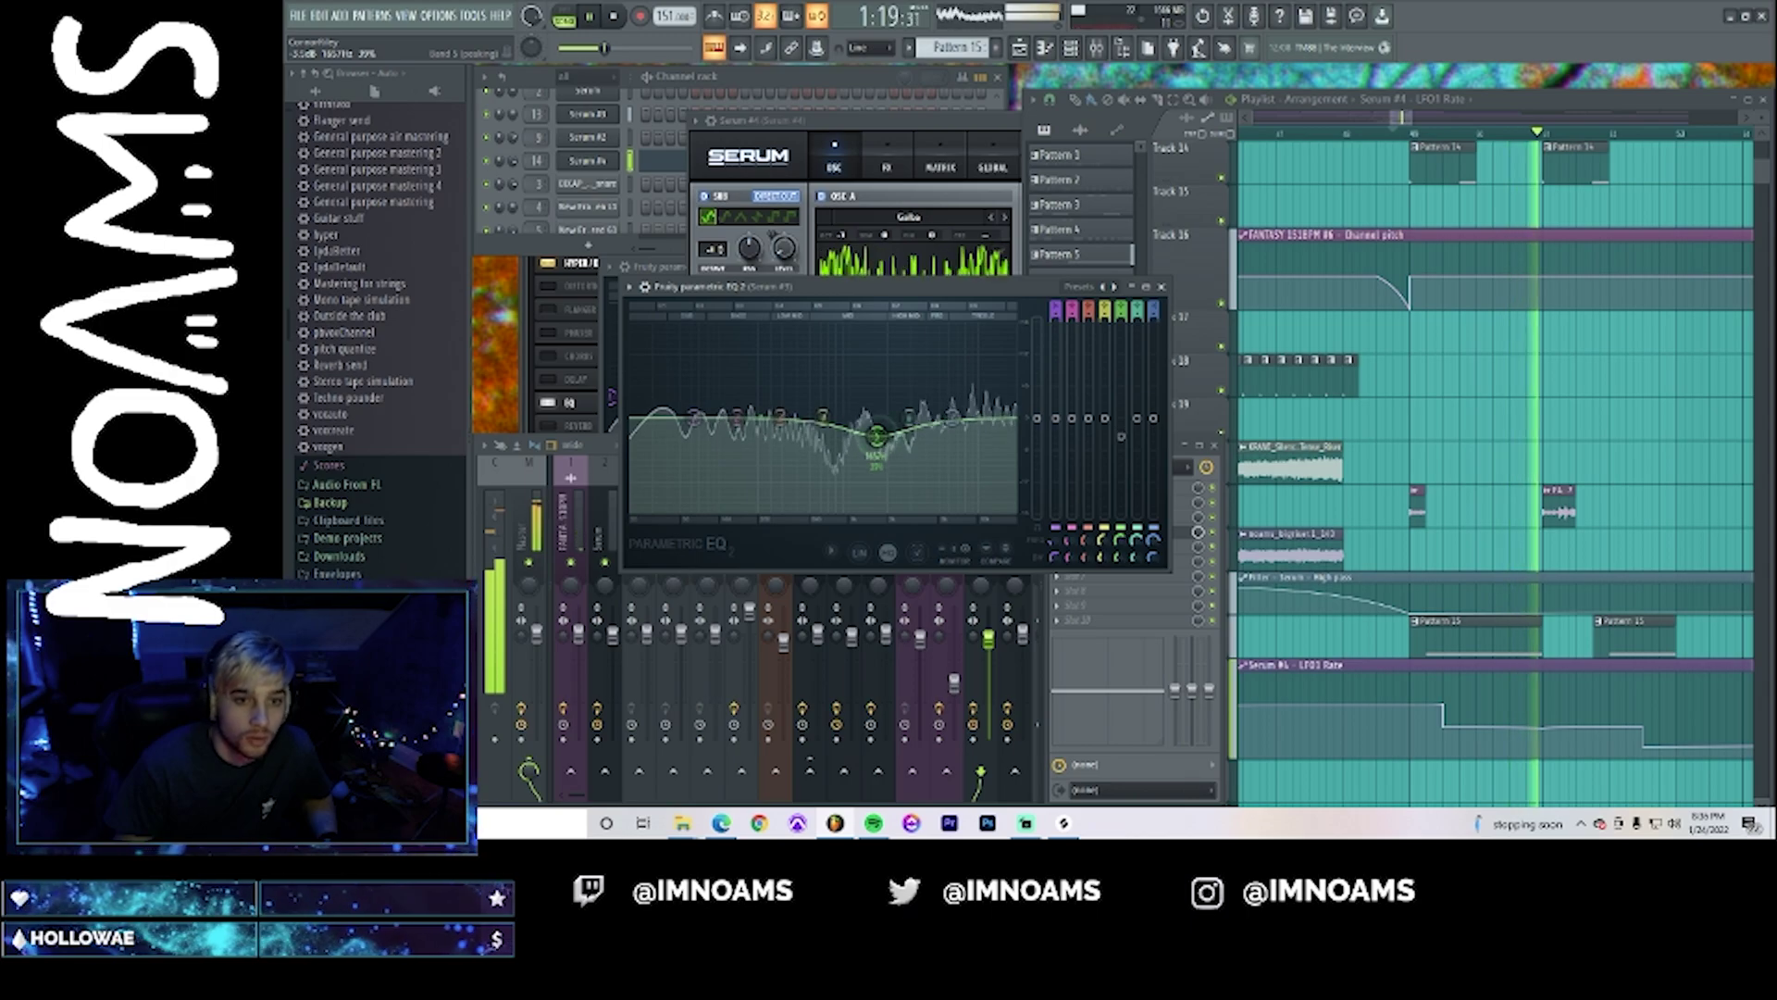
{"action": "left_click_drag", "start_coordinate": [695, 418], "coordinate": [708, 393]}
{"action": "key", "text": "space"}
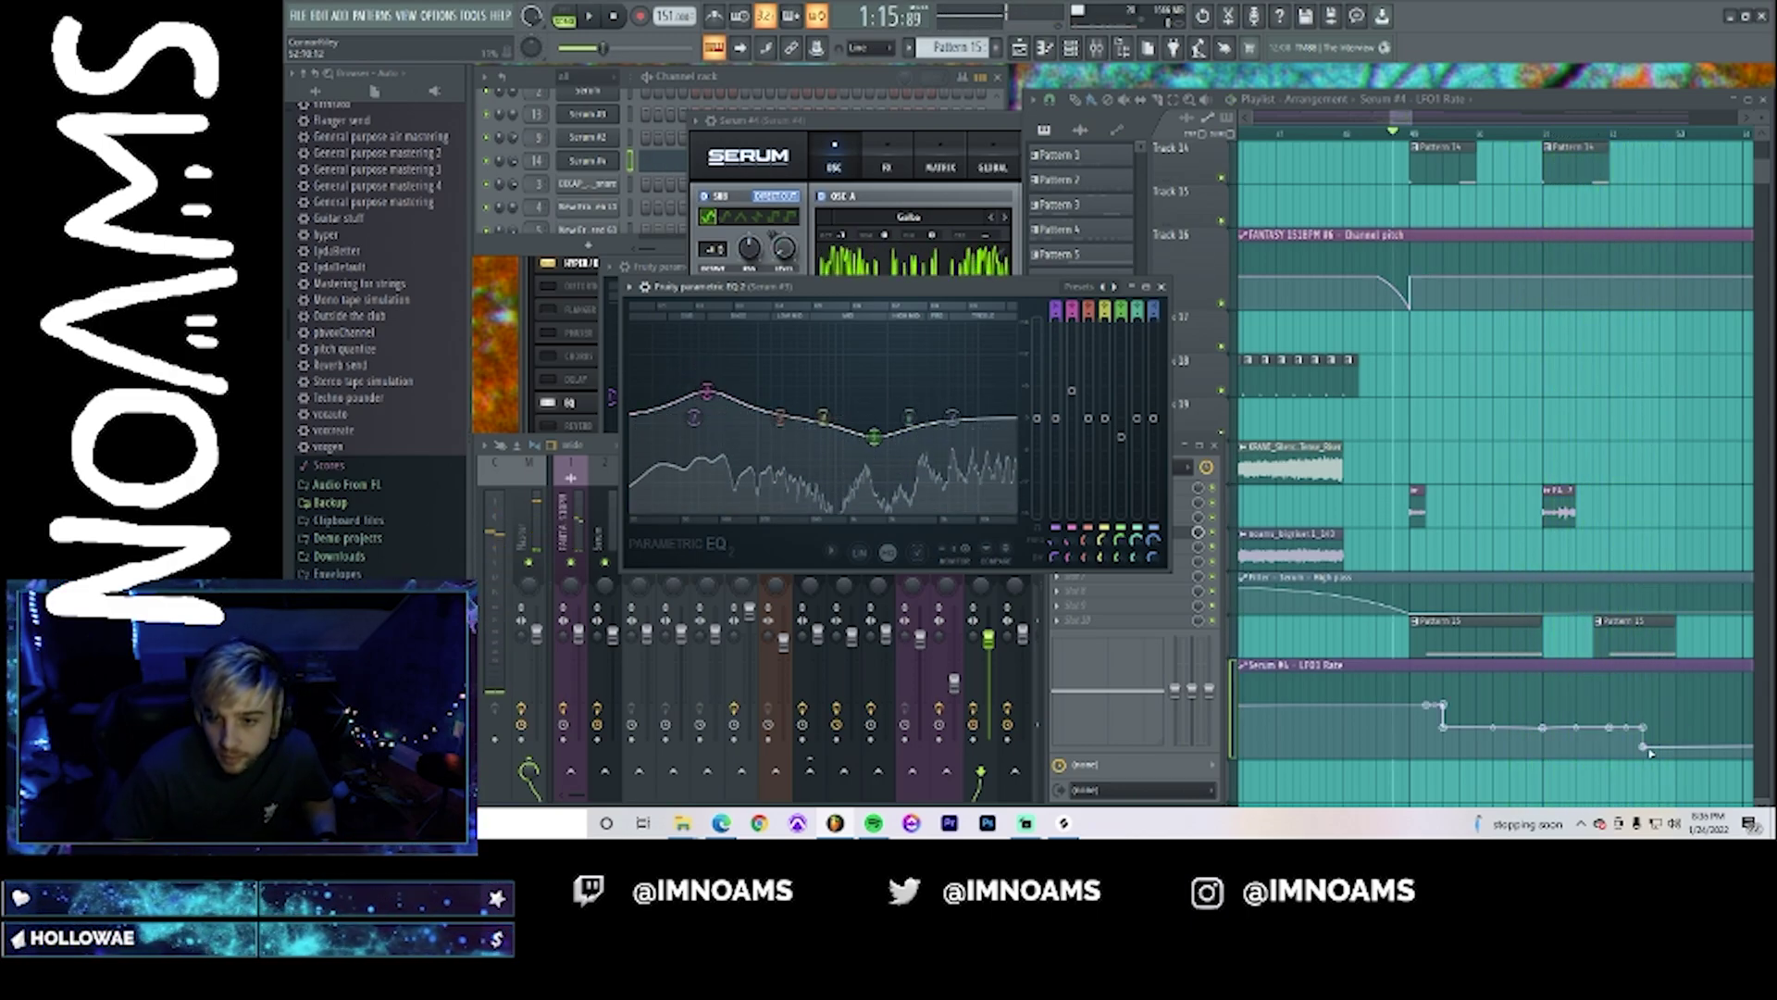
- Raise the LFO1 Rate automation halfway through bar 52, step it down slightly a quarter bar later, and audition it
{"action": "left_click_drag", "start_coordinate": [1649, 752], "coordinate": [1638, 707]}
{"action": "key", "text": "space"}
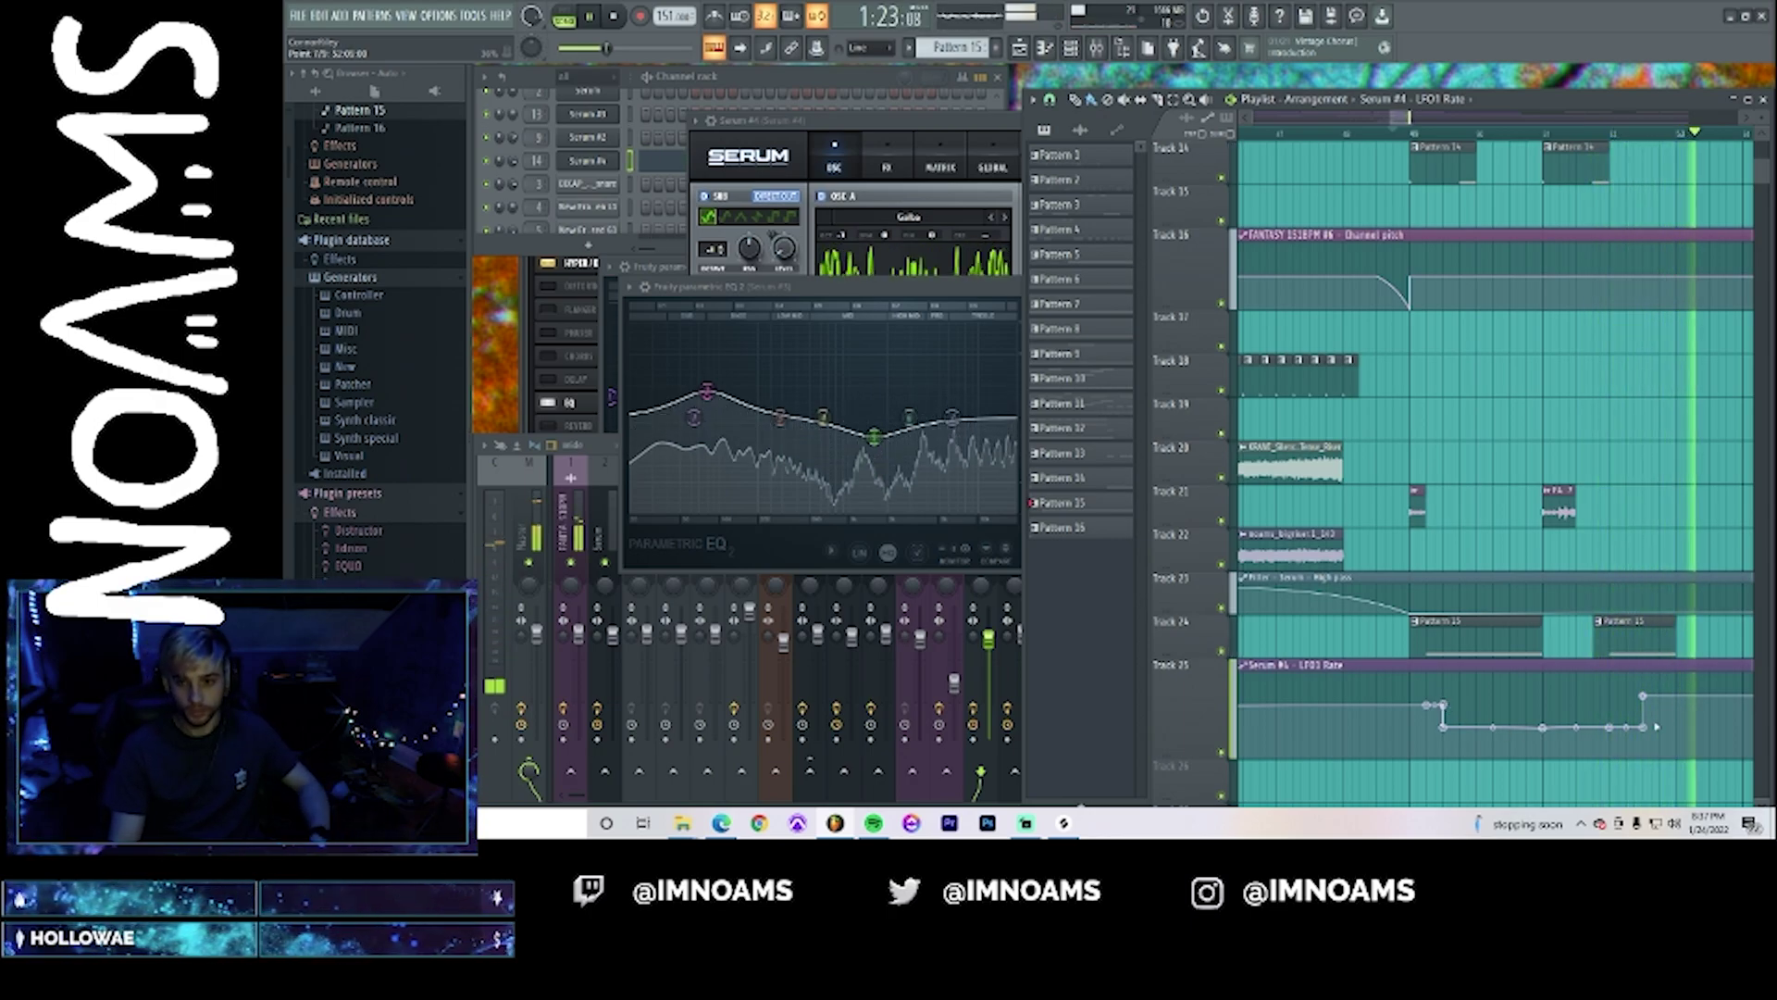
{"action": "key", "text": "space"}
{"action": "key", "text": "space"}
{"action": "right_click", "coordinate": [1677, 730]}
{"action": "left_click_drag", "start_coordinate": [1660, 714], "coordinate": [1660, 727]}
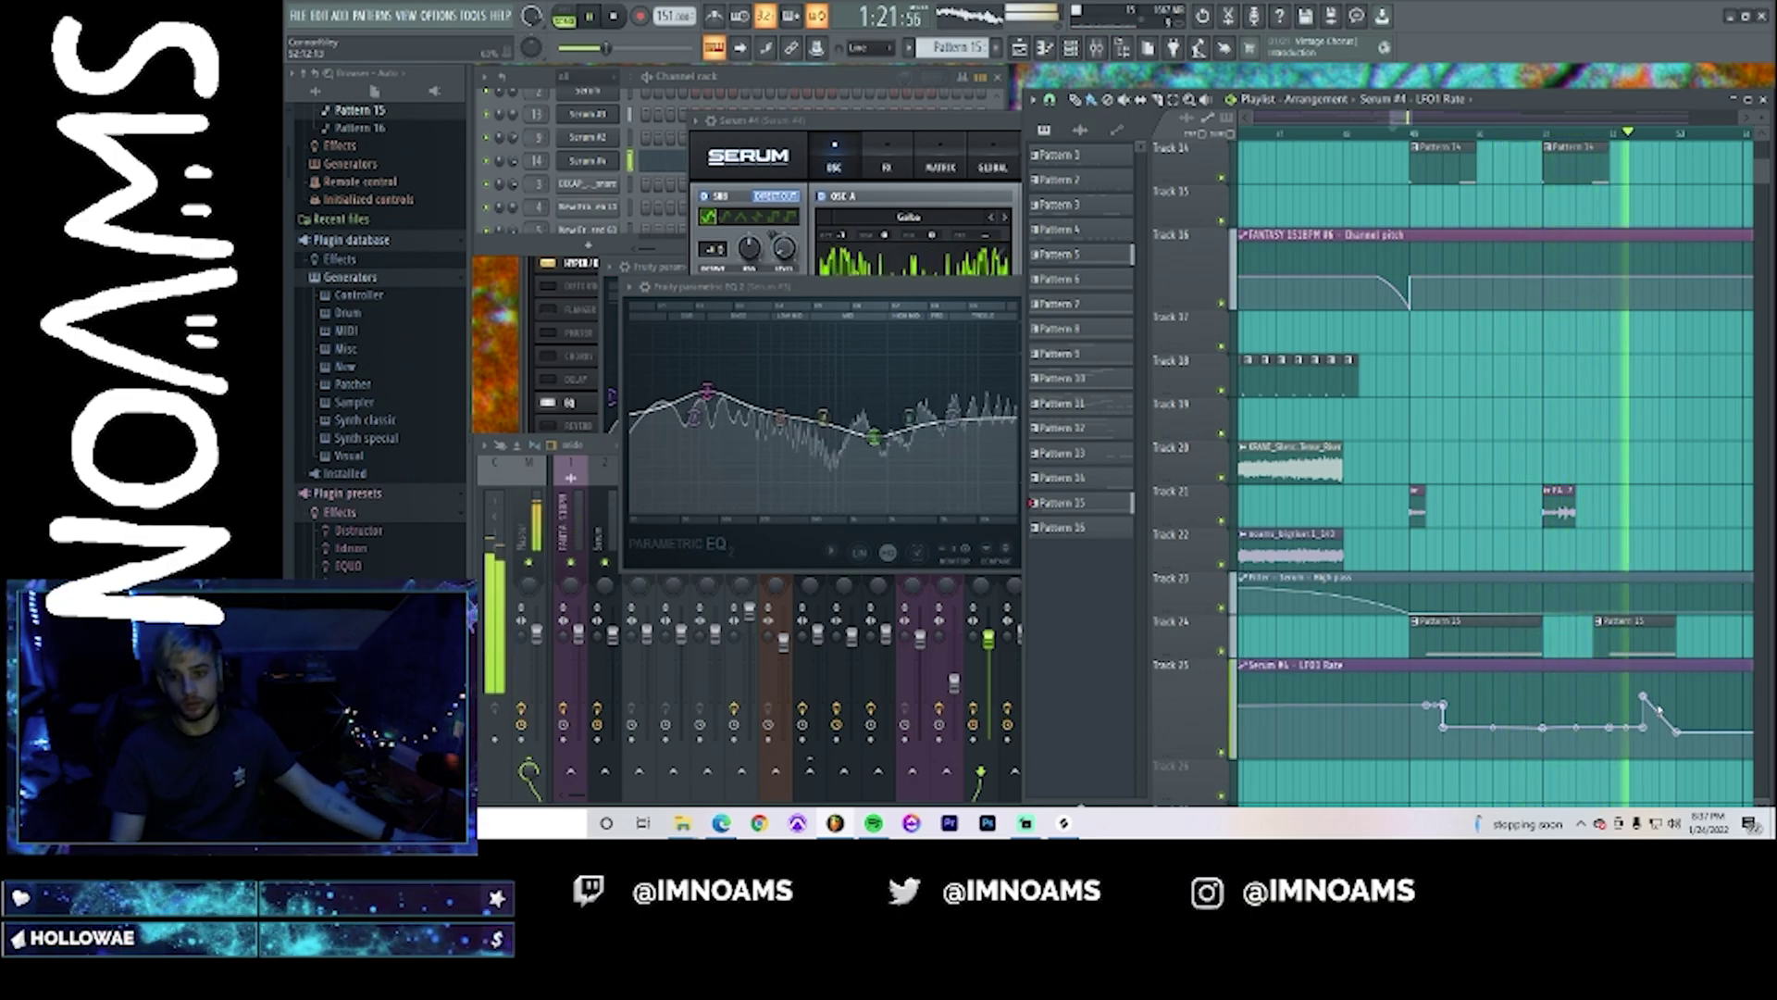
{"action": "key", "text": "space"}
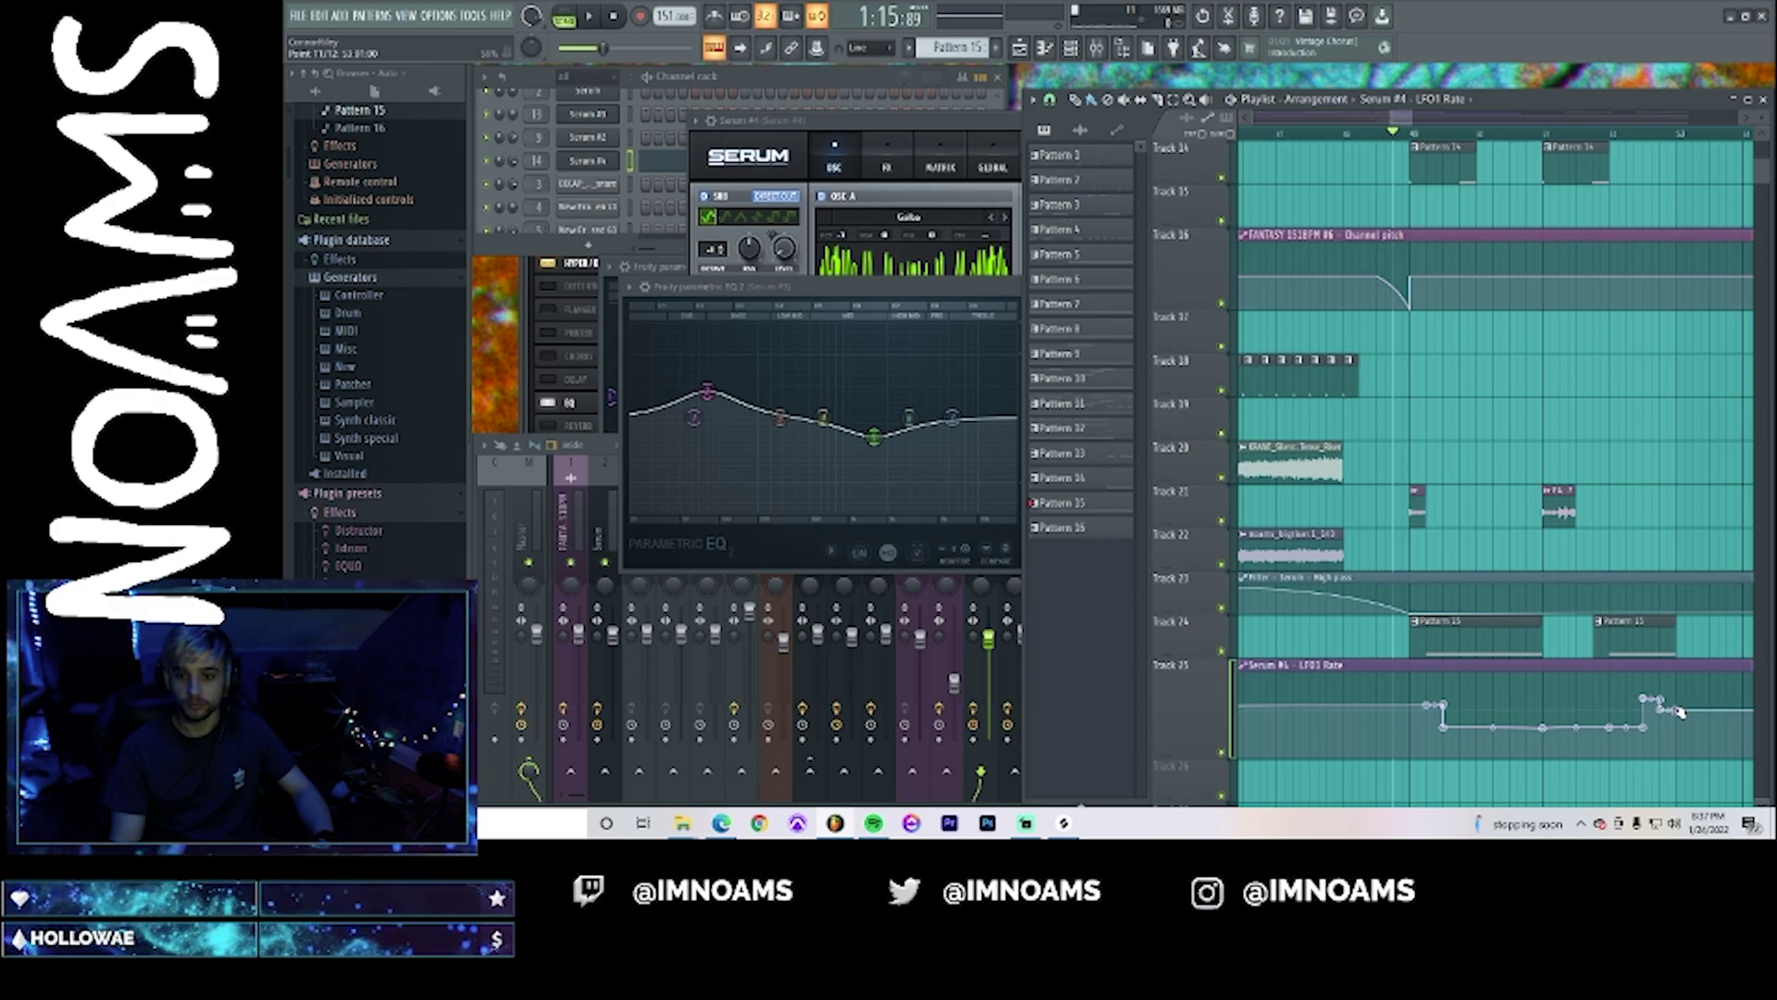
- Play the buildup from an earlier point to review how it leads into the drop
{"action": "key", "text": "space"}
{"action": "scroll", "coordinate": [1555, 465], "scroll_direction": "up", "scroll_amount": 2}
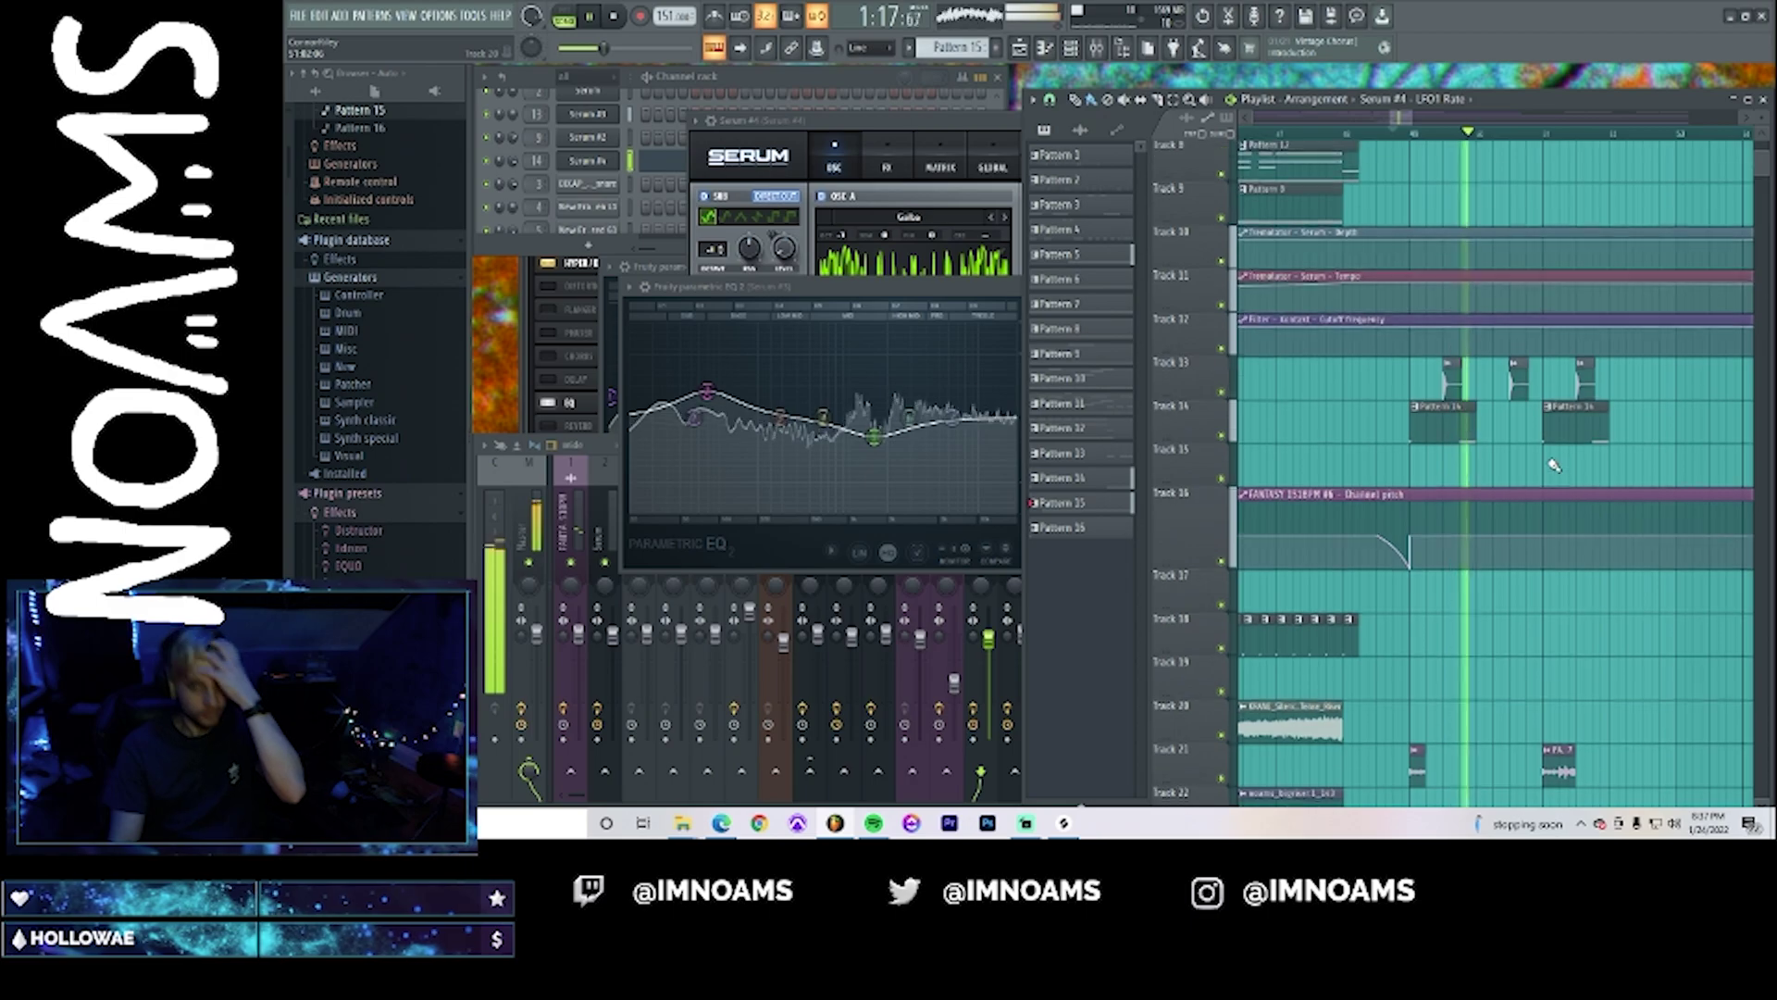
{"action": "left_click_drag", "start_coordinate": [1402, 120], "coordinate": [1377, 125]}
{"action": "left_click", "coordinate": [1375, 134]}
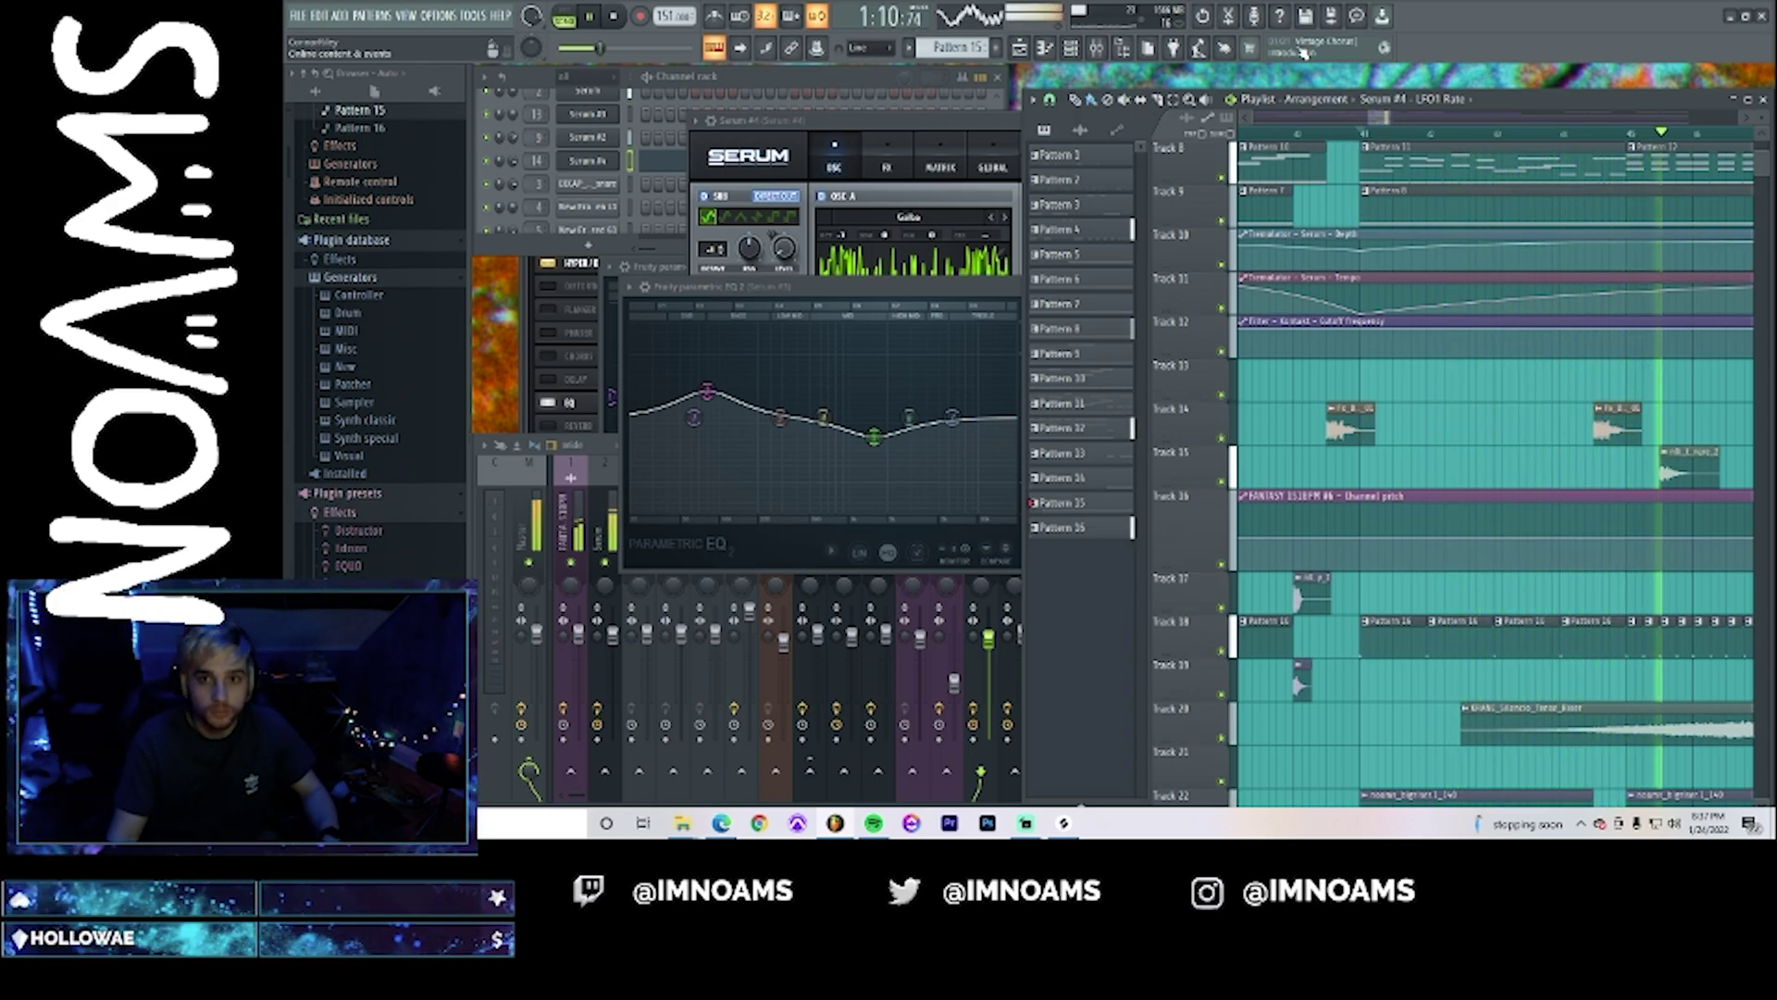
{"action": "left_click_drag", "start_coordinate": [1389, 118], "coordinate": [1420, 120]}
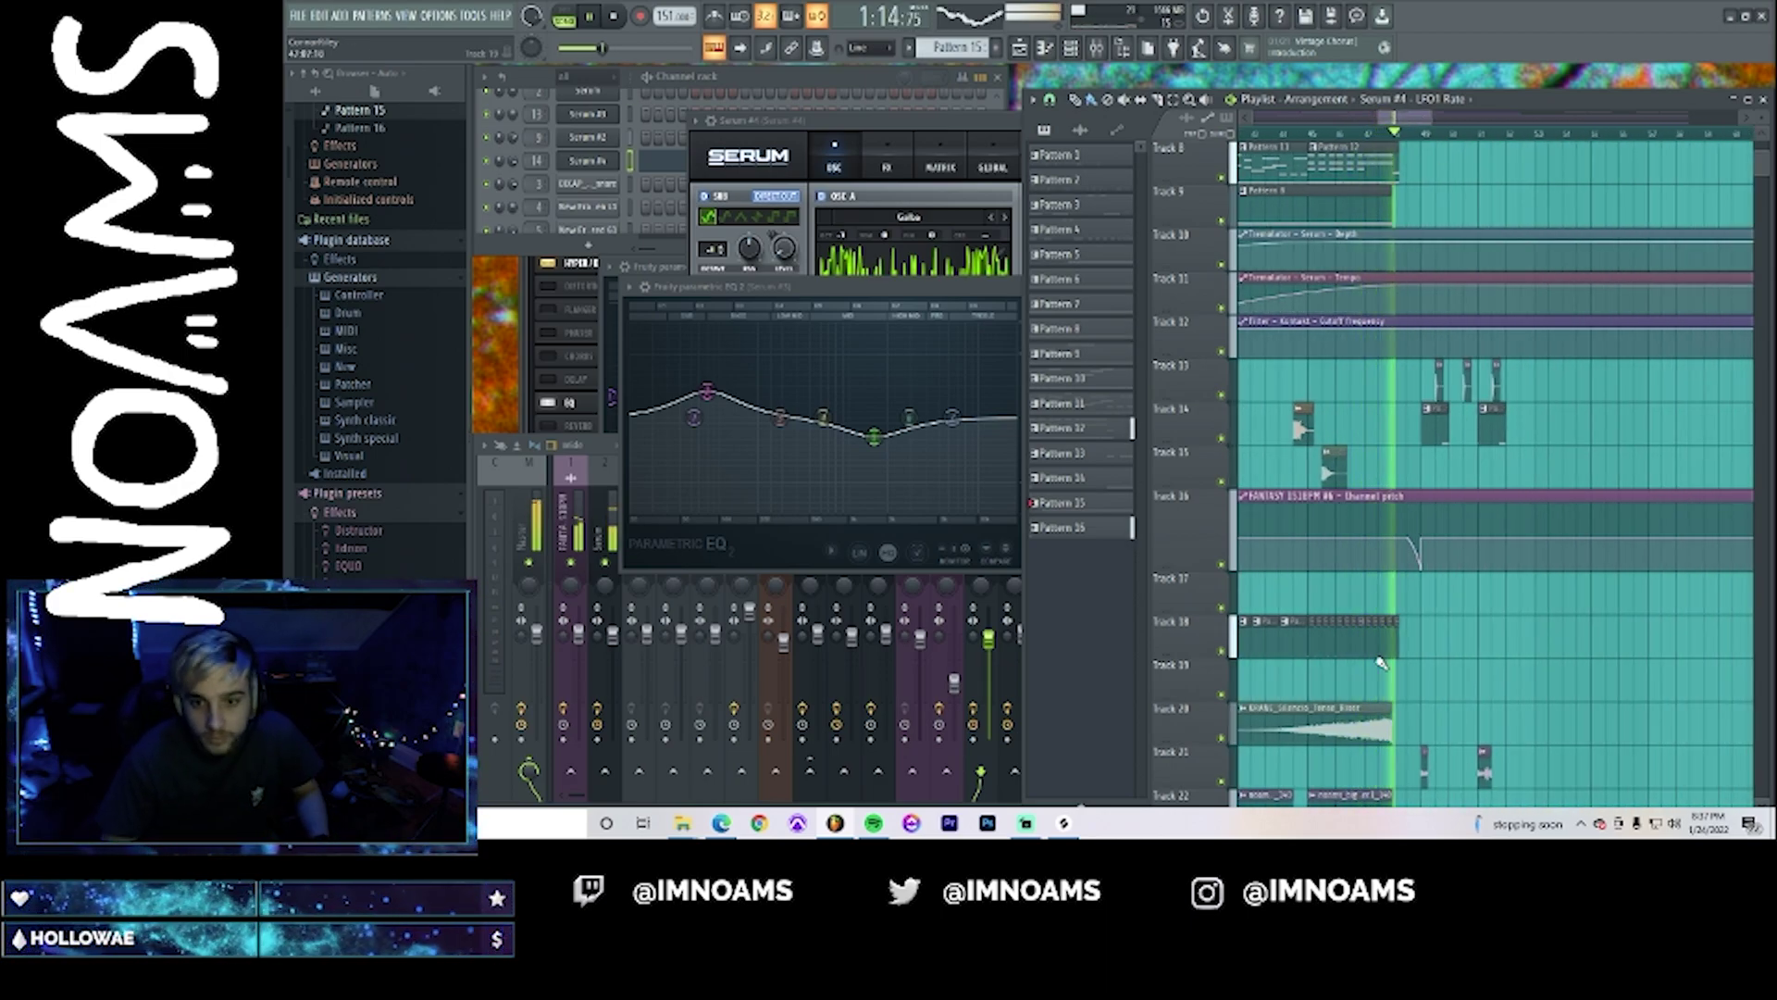
{"action": "key", "text": "space"}
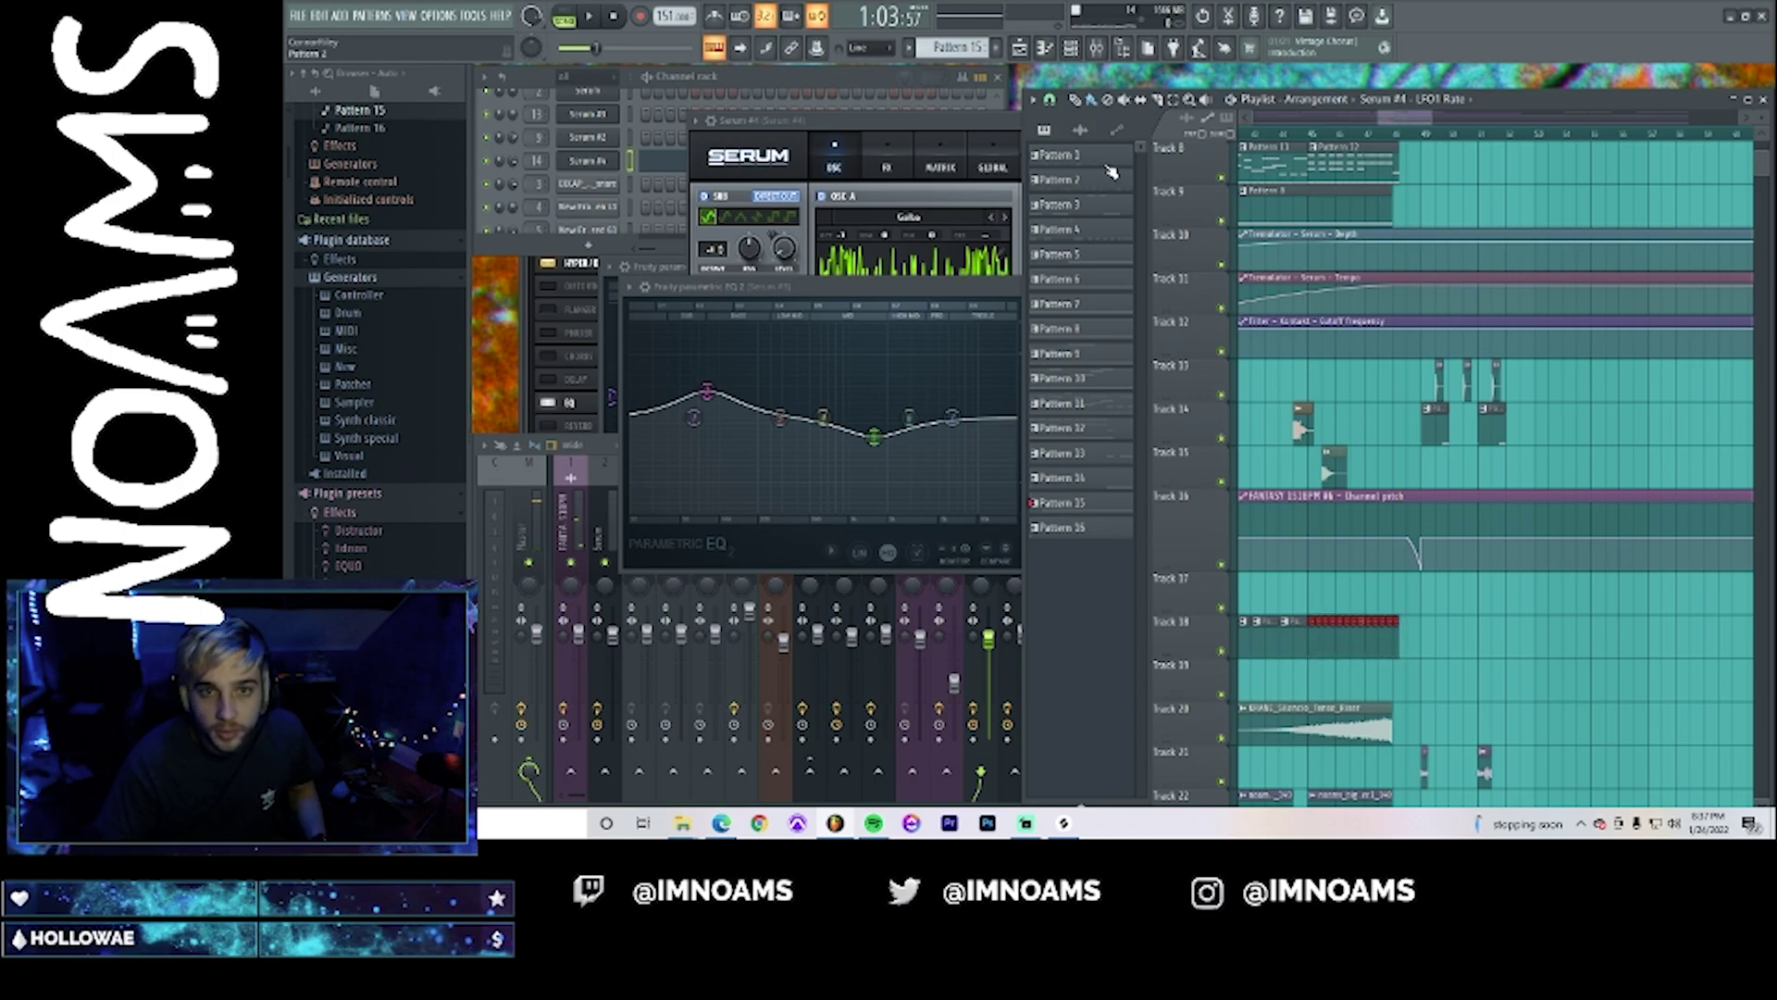
- Merge the short kick clips leading up to the drop on Track 18 into one pattern and open its kick notes in the piano roll
{"action": "left_click", "coordinate": [1034, 99]}
{"action": "mouse_move", "coordinate": [1055, 119]}
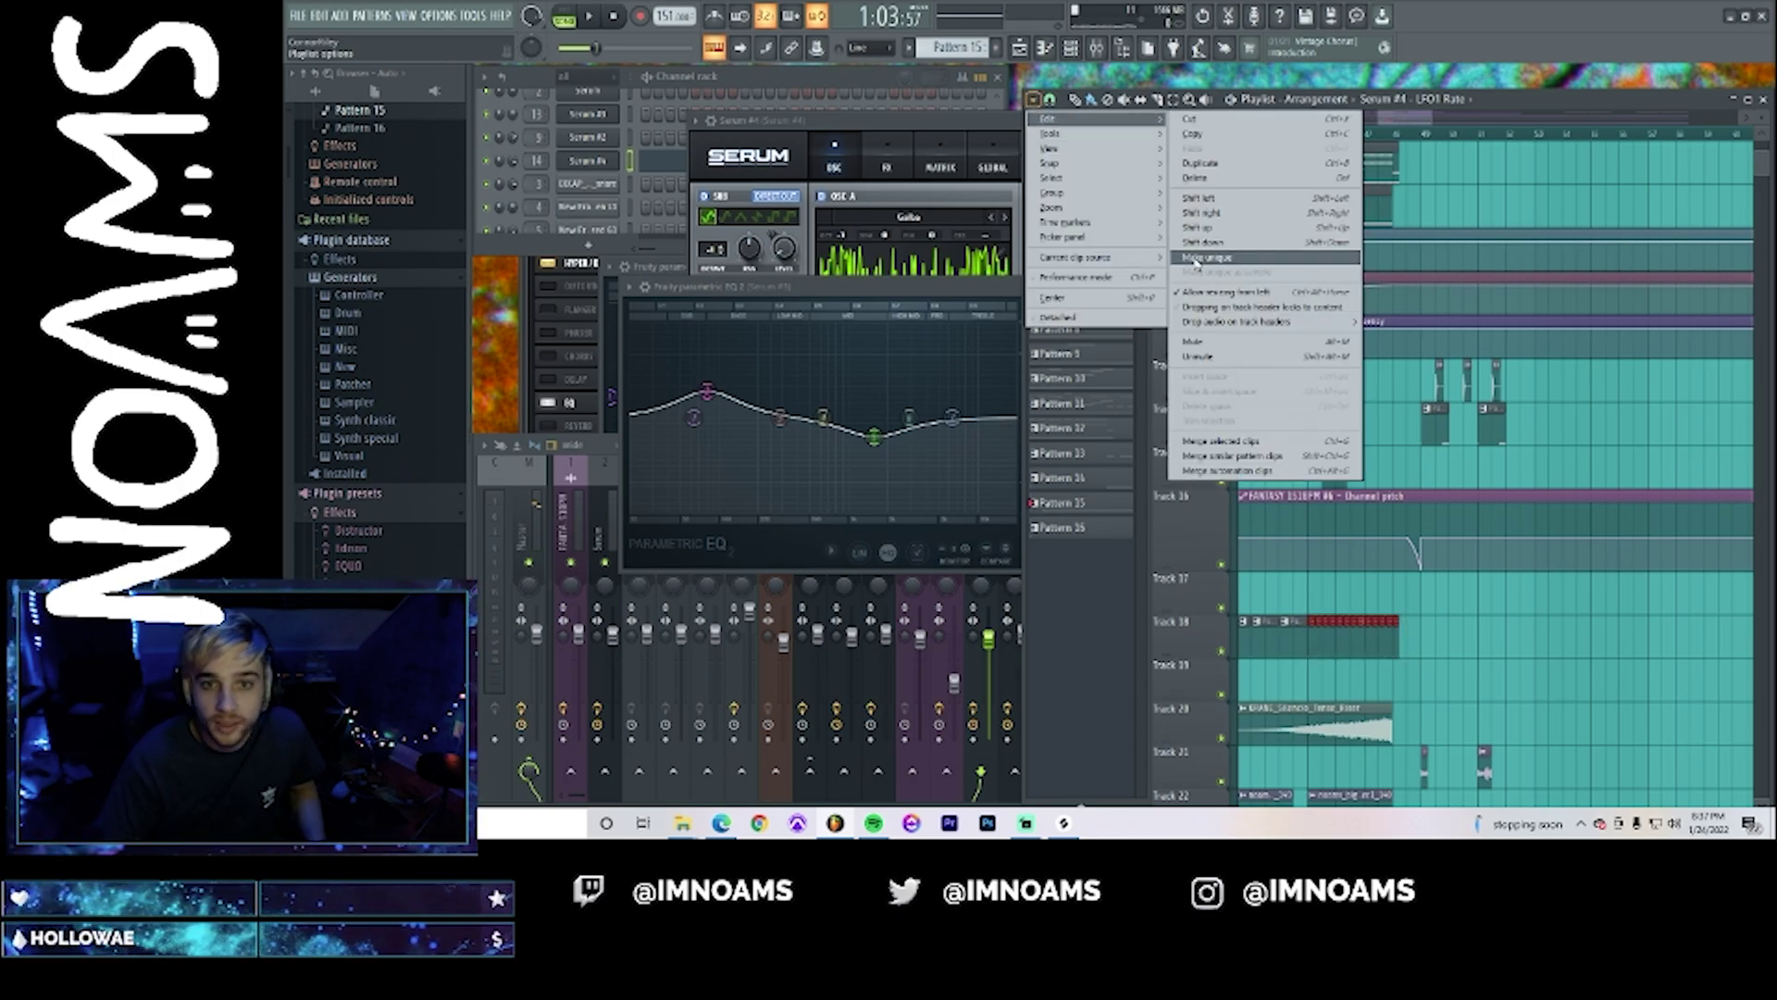
{"action": "left_click", "coordinate": [1251, 443]}
{"action": "double_click", "coordinate": [1370, 643]}
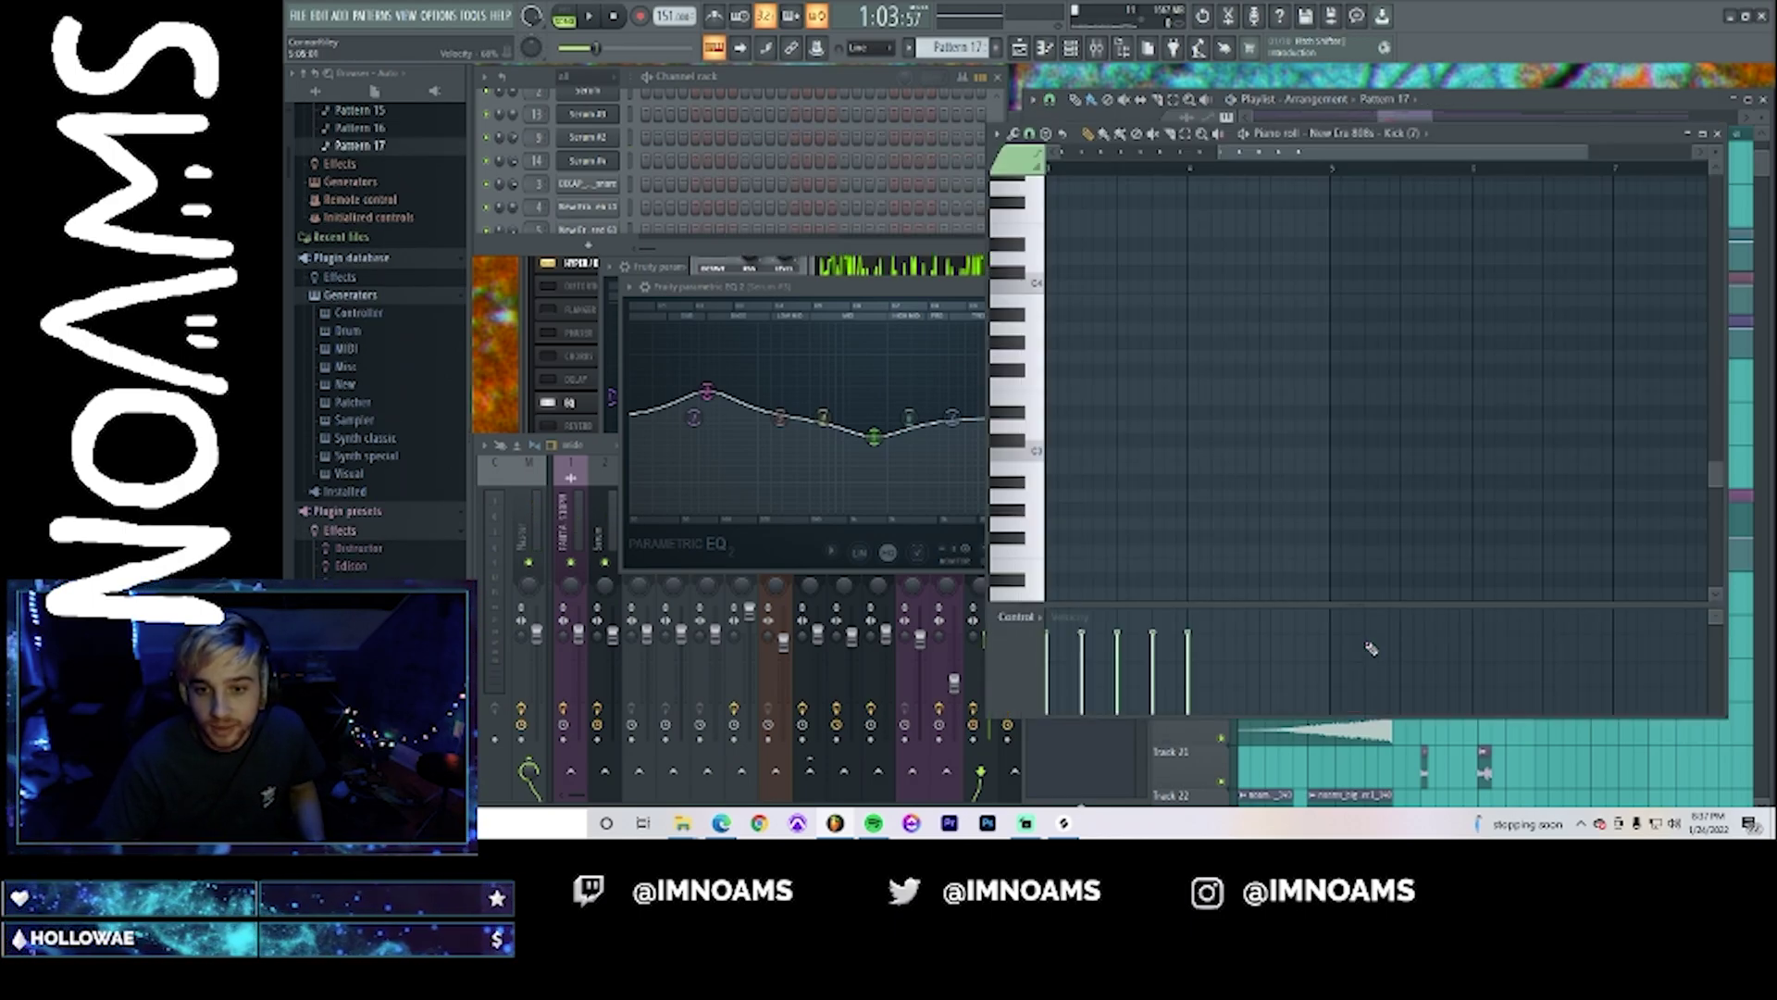
{"action": "left_click_drag", "start_coordinate": [1289, 154], "coordinate": [1187, 162]}
{"action": "scroll", "coordinate": [1266, 354], "scroll_direction": "down", "scroll_amount": 5}
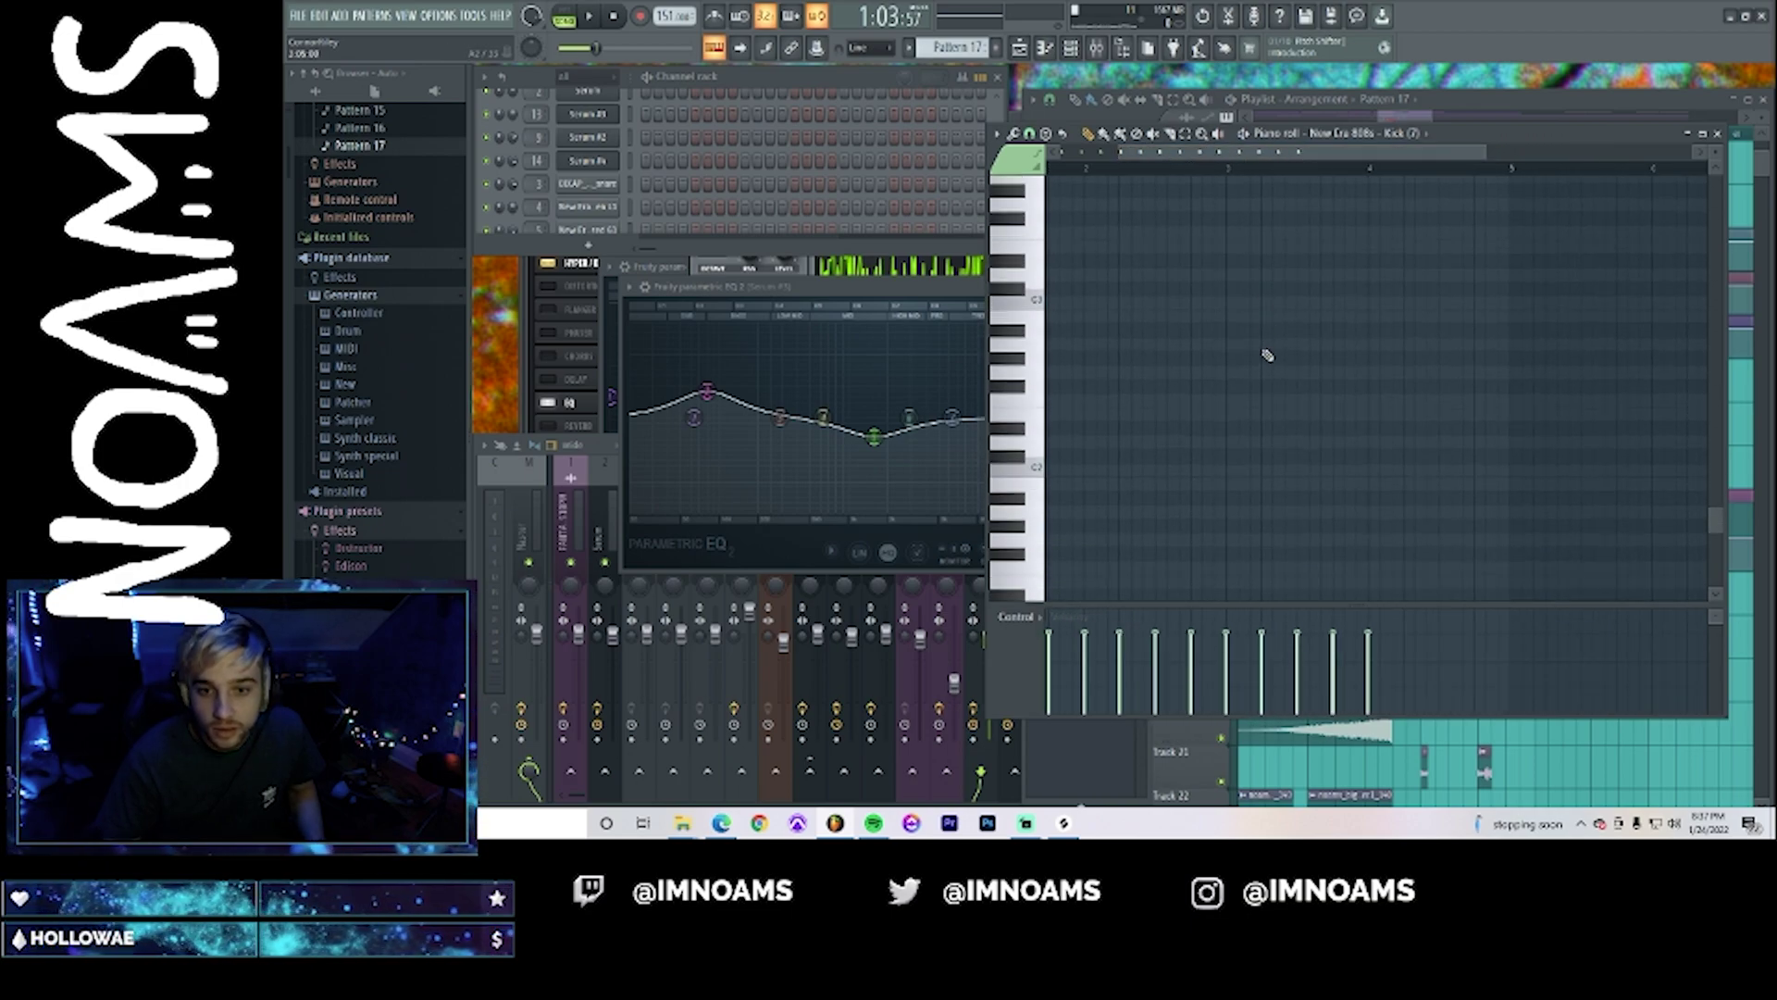
{"action": "scroll", "coordinate": [1267, 355], "scroll_direction": "up", "scroll_amount": 5}
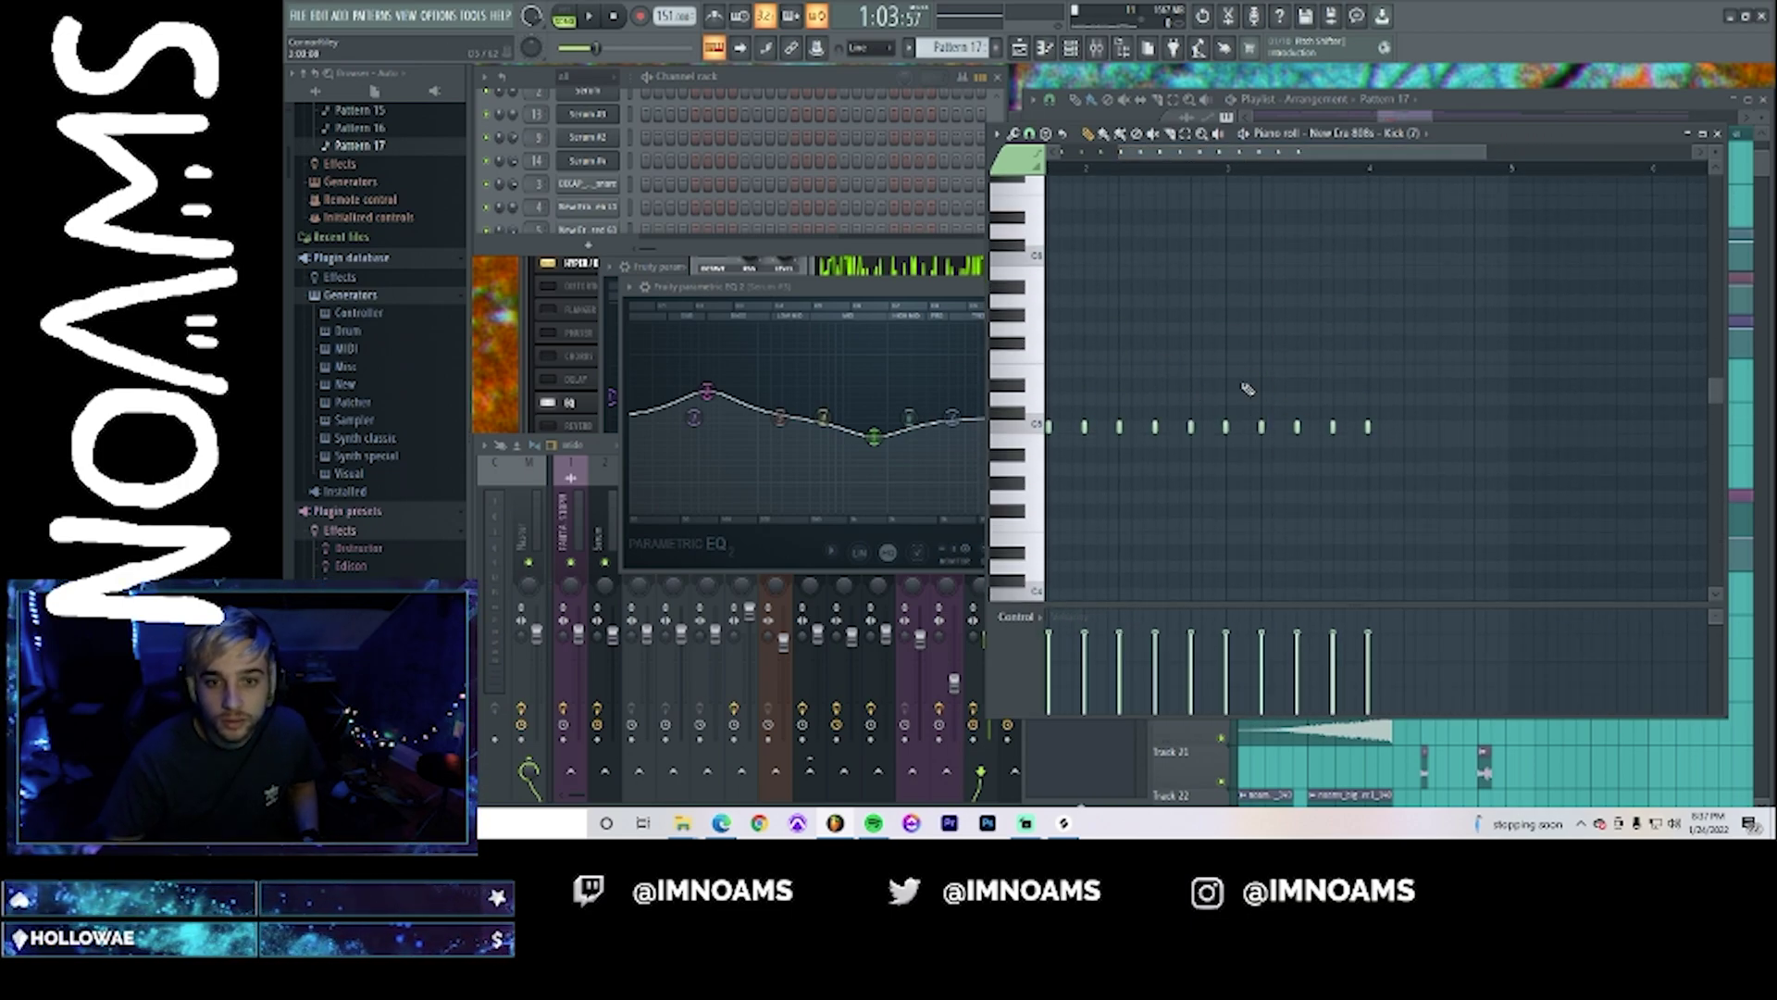
- Respace the bar 2 kick notes of Pattern 17 into six evenly spaced triplet hits, auditioning the roll while editing
{"action": "key", "text": "space"}
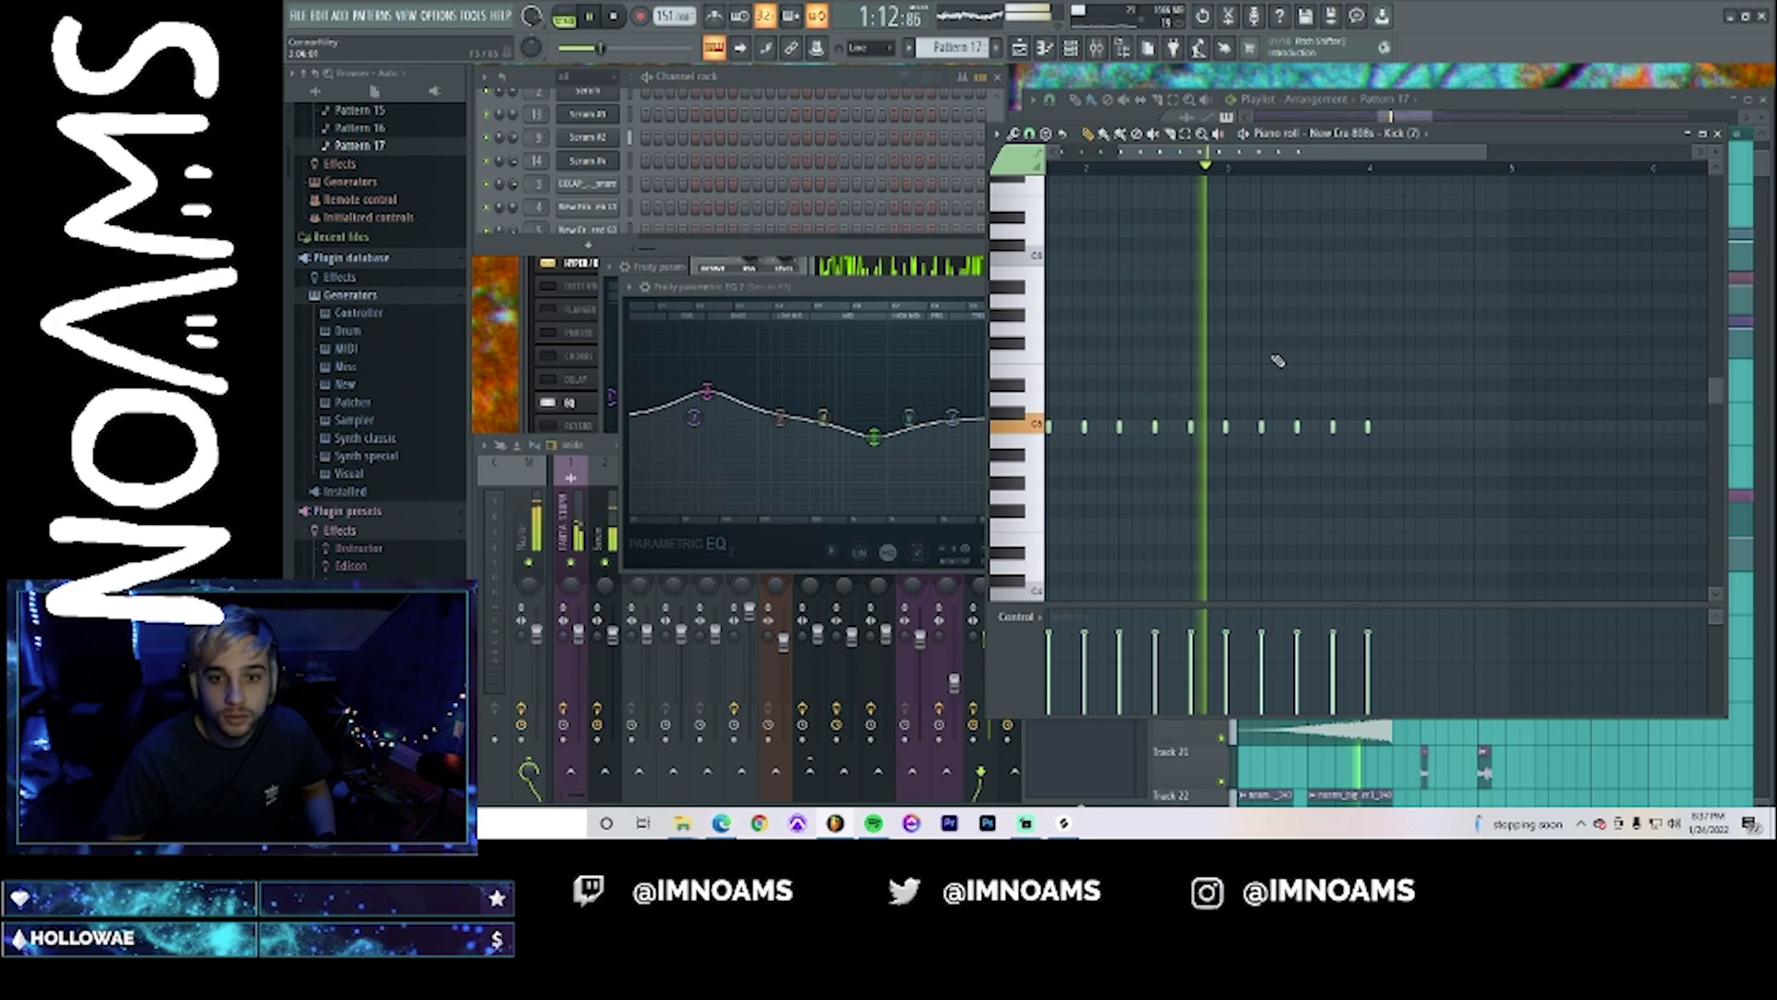
{"action": "key", "text": "space"}
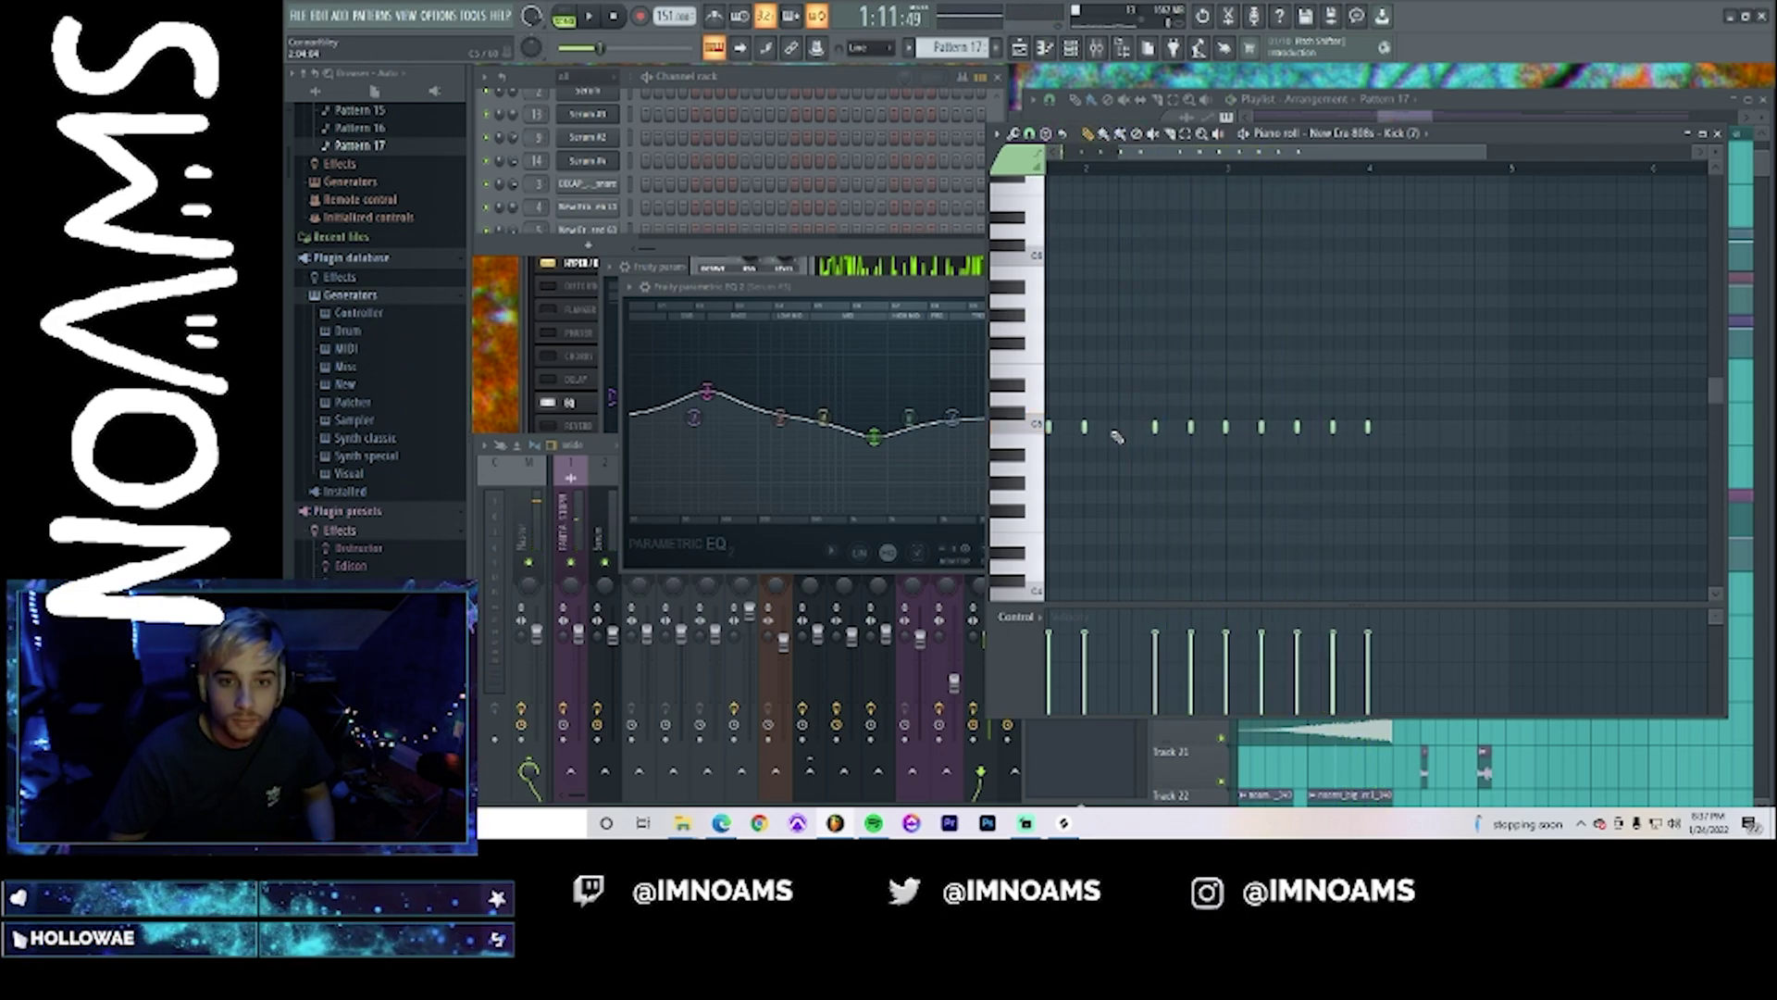
{"action": "right_click", "coordinate": [1116, 429]}
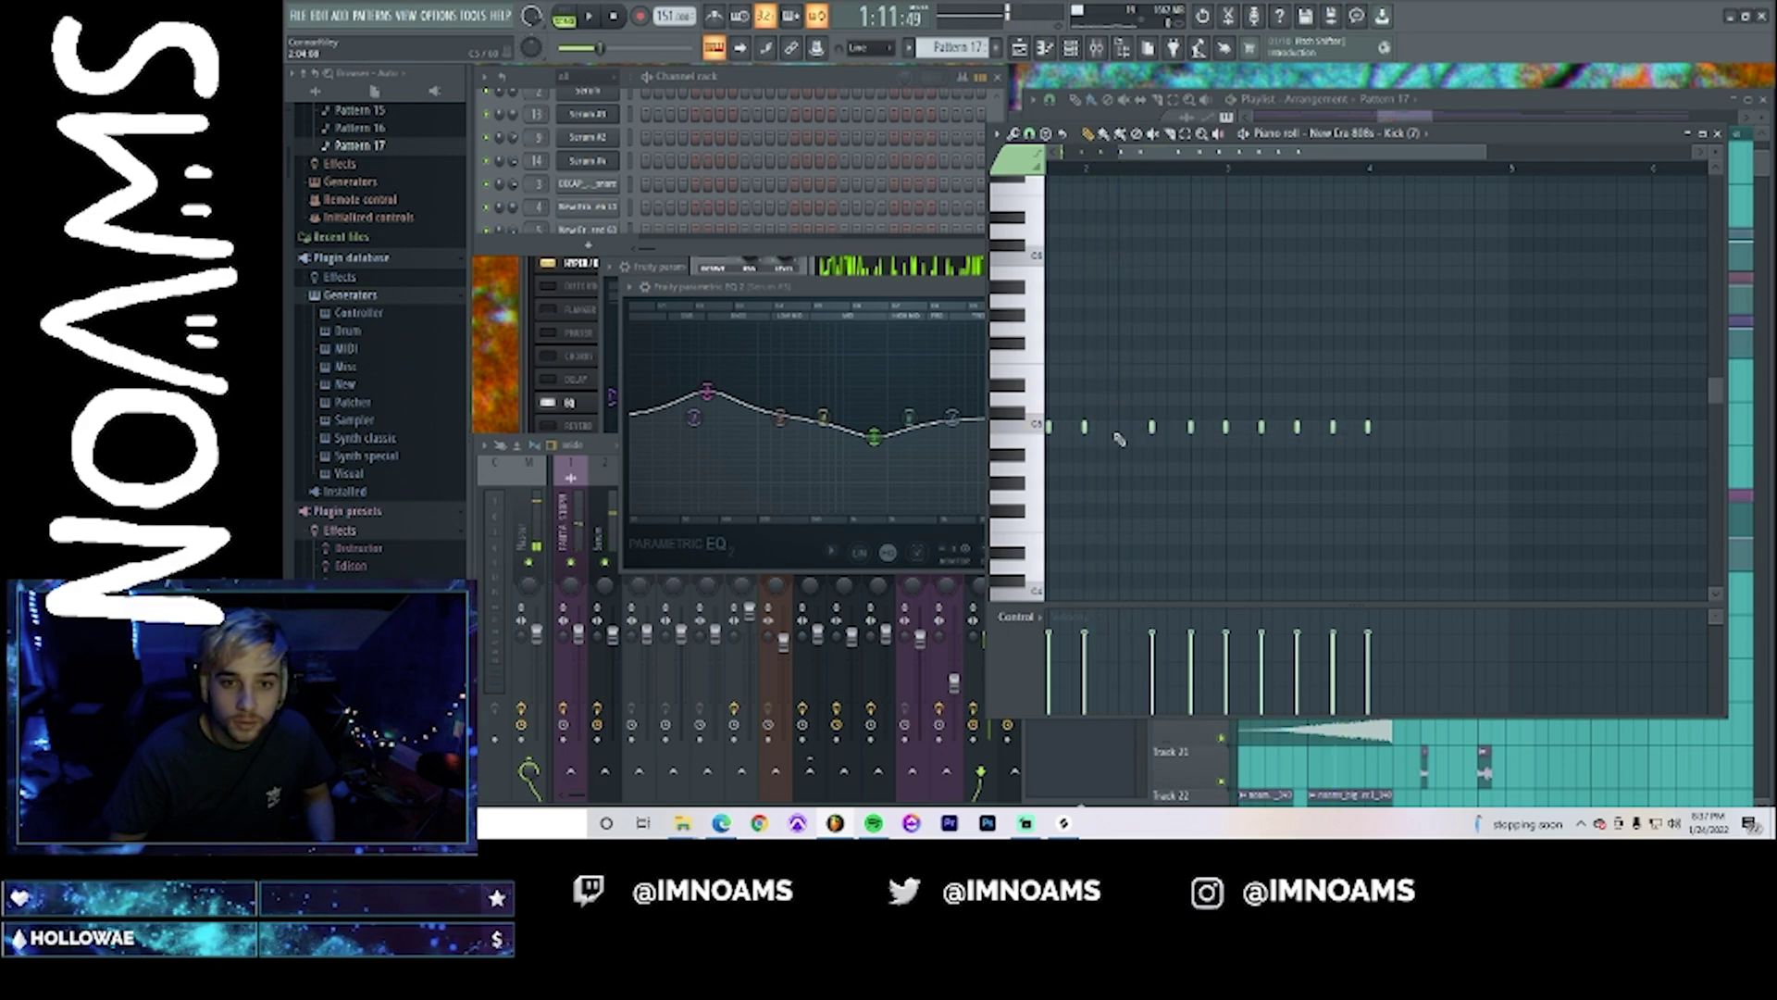
{"action": "key", "text": "space"}
{"action": "key", "text": "space"}
{"action": "left_click_drag", "start_coordinate": [1152, 427], "coordinate": [1135, 430]}
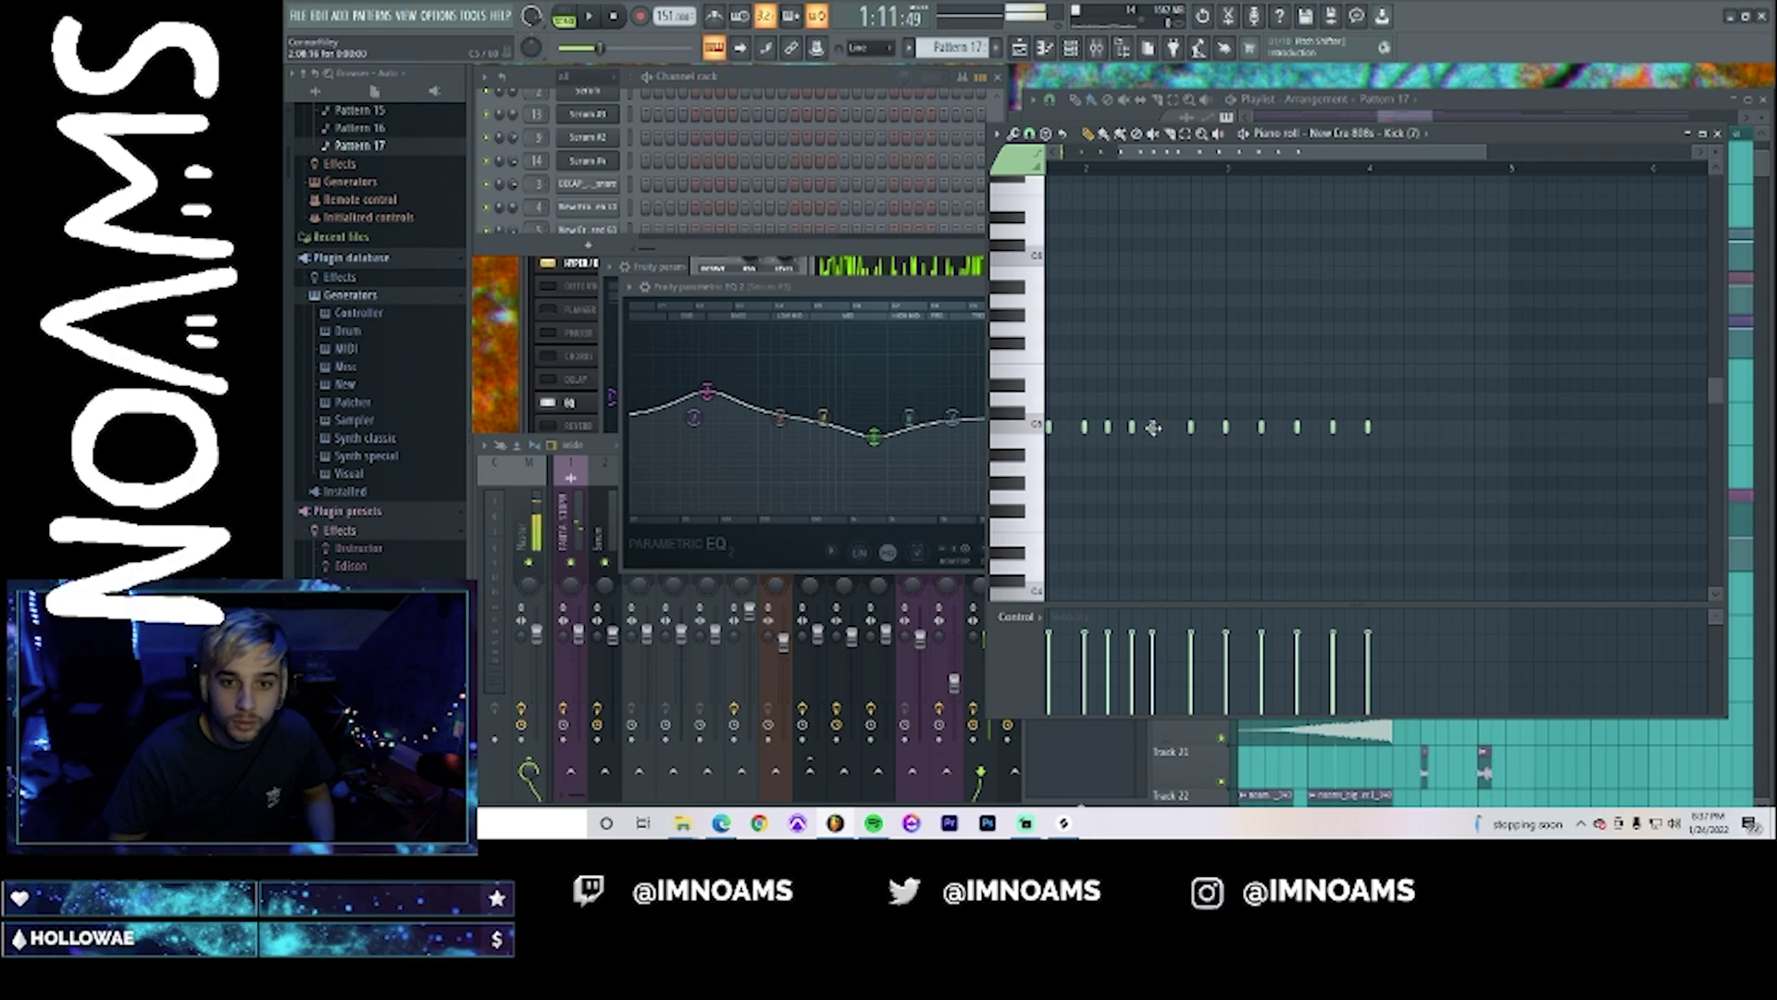
{"action": "key", "text": "space"}
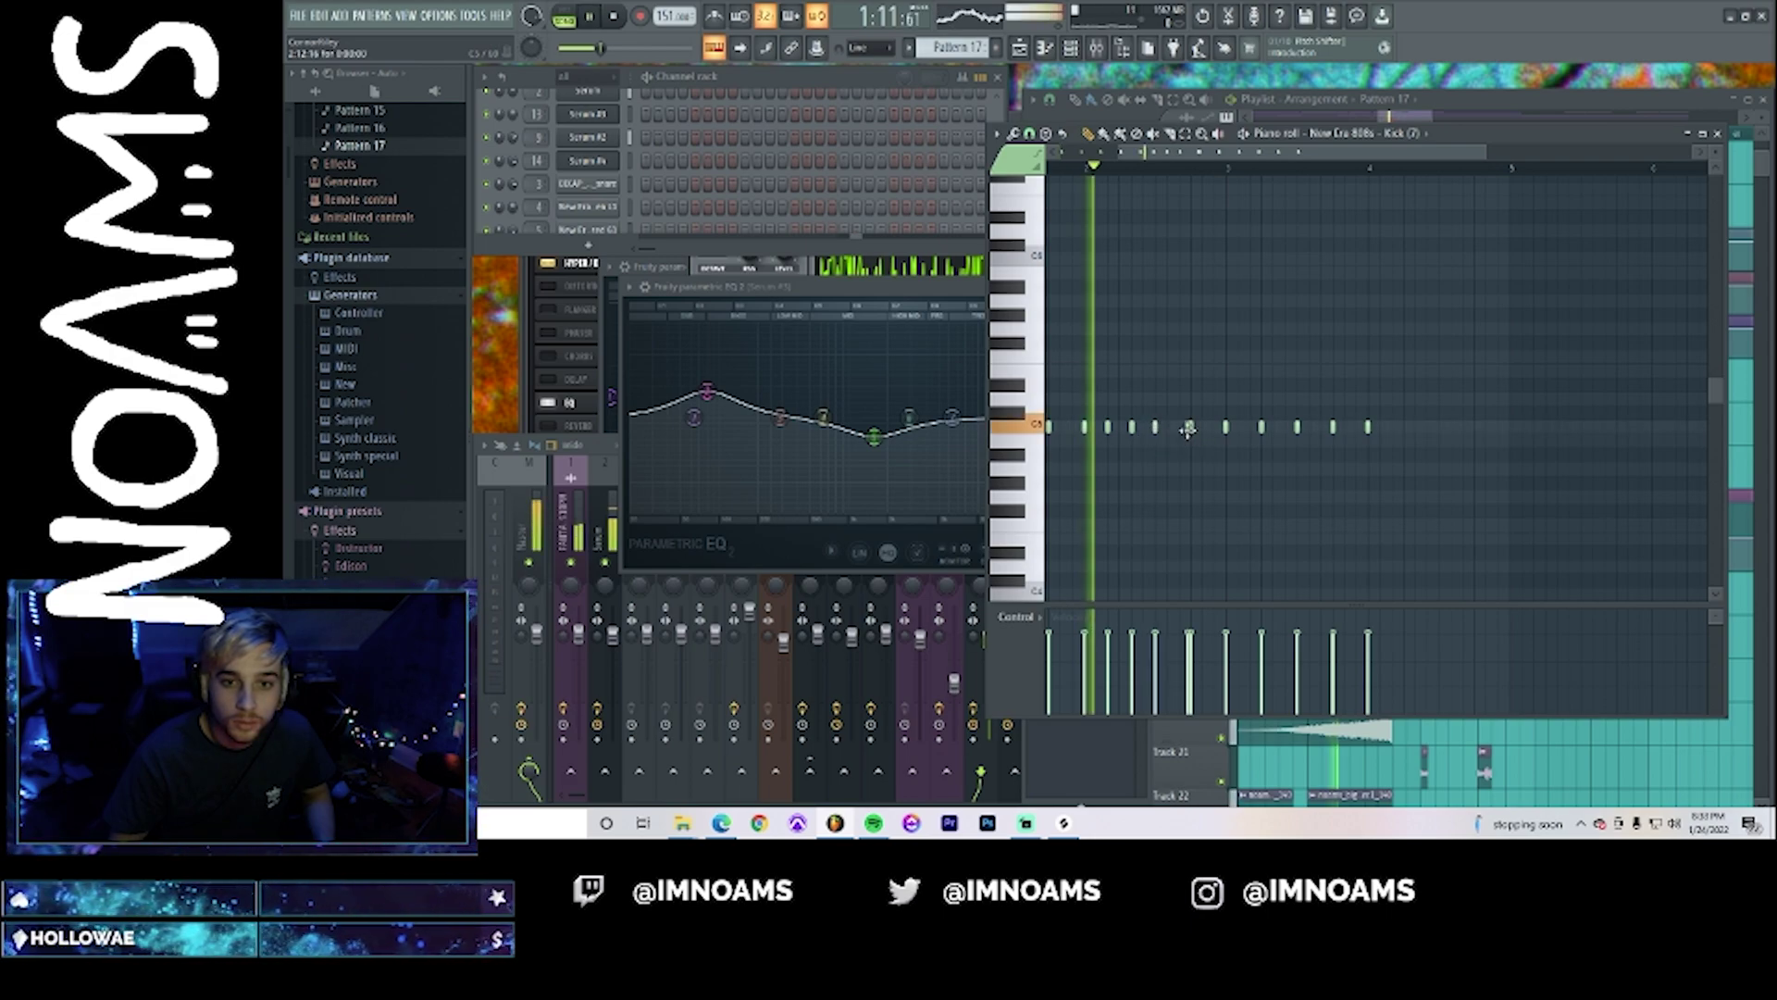
{"action": "key", "text": "space"}
{"action": "right_click", "coordinate": [1193, 428]}
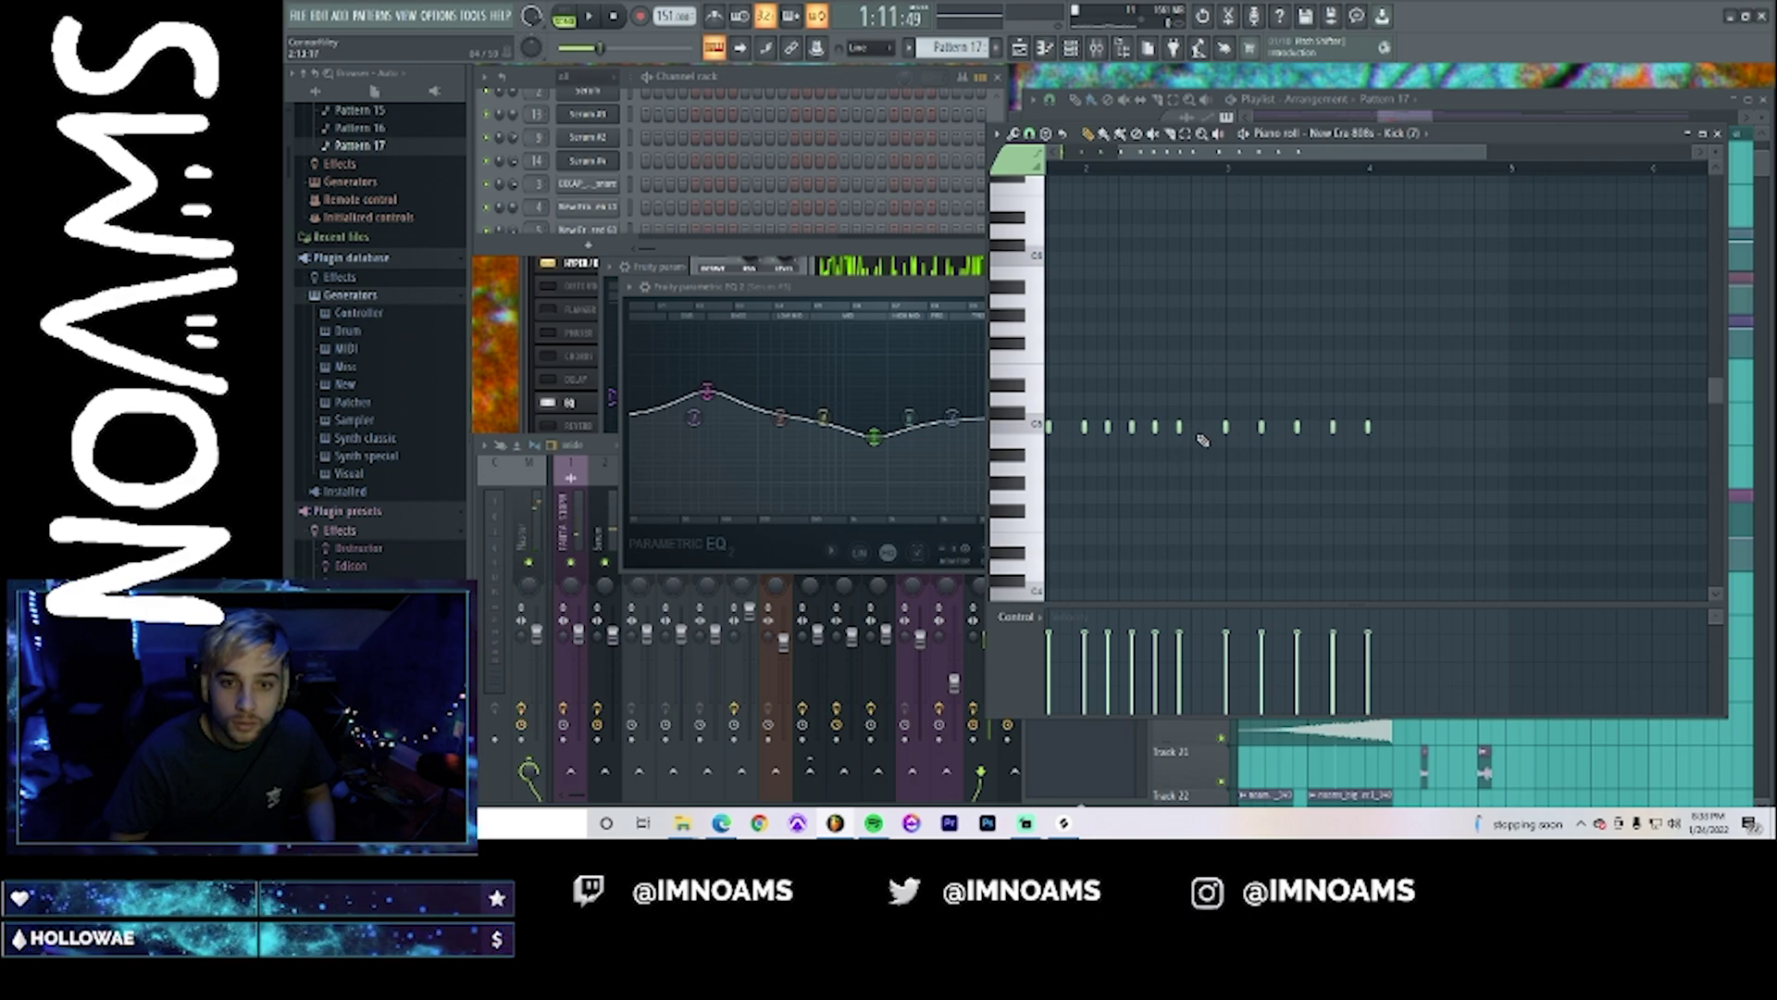
{"action": "left_click", "coordinate": [1208, 433]}
{"action": "key", "text": "space"}
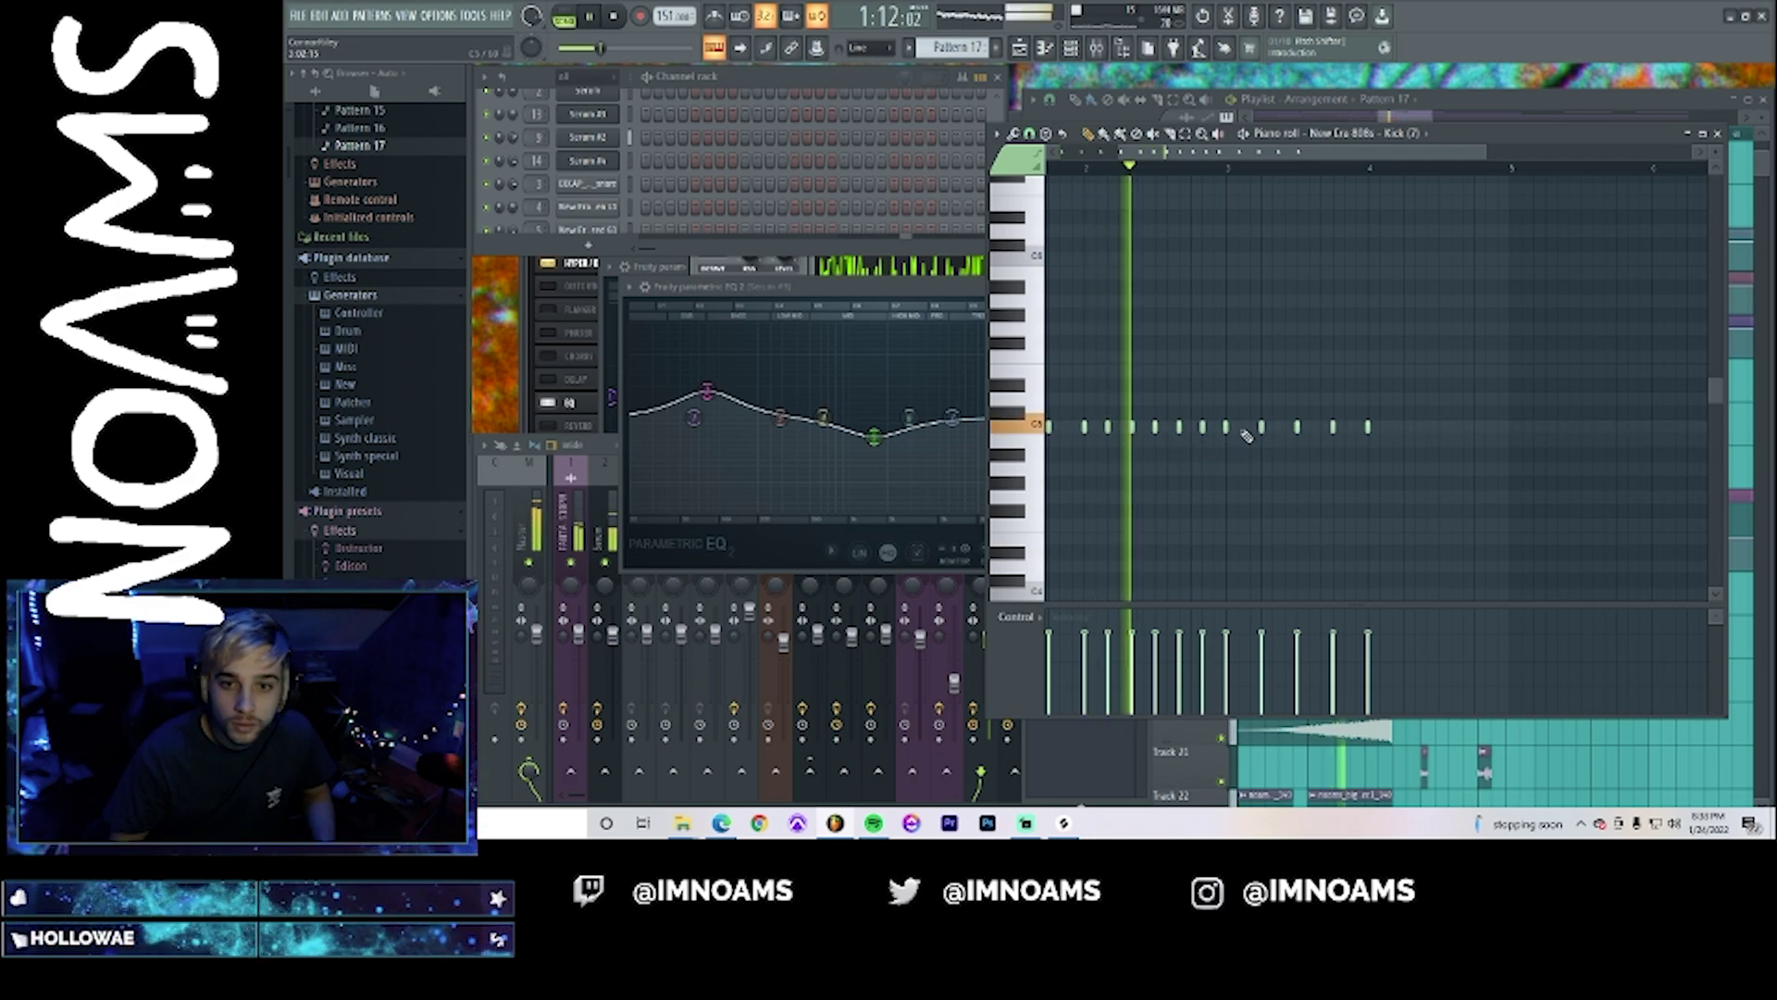
- Fill bar 3 of Pattern 17 with twelve evenly spaced kick hits, replacing the old notes through the start of bar 4
{"action": "left_click", "coordinate": [1241, 428]}
{"action": "left_click", "coordinate": [1249, 427]}
{"action": "key", "text": "space"}
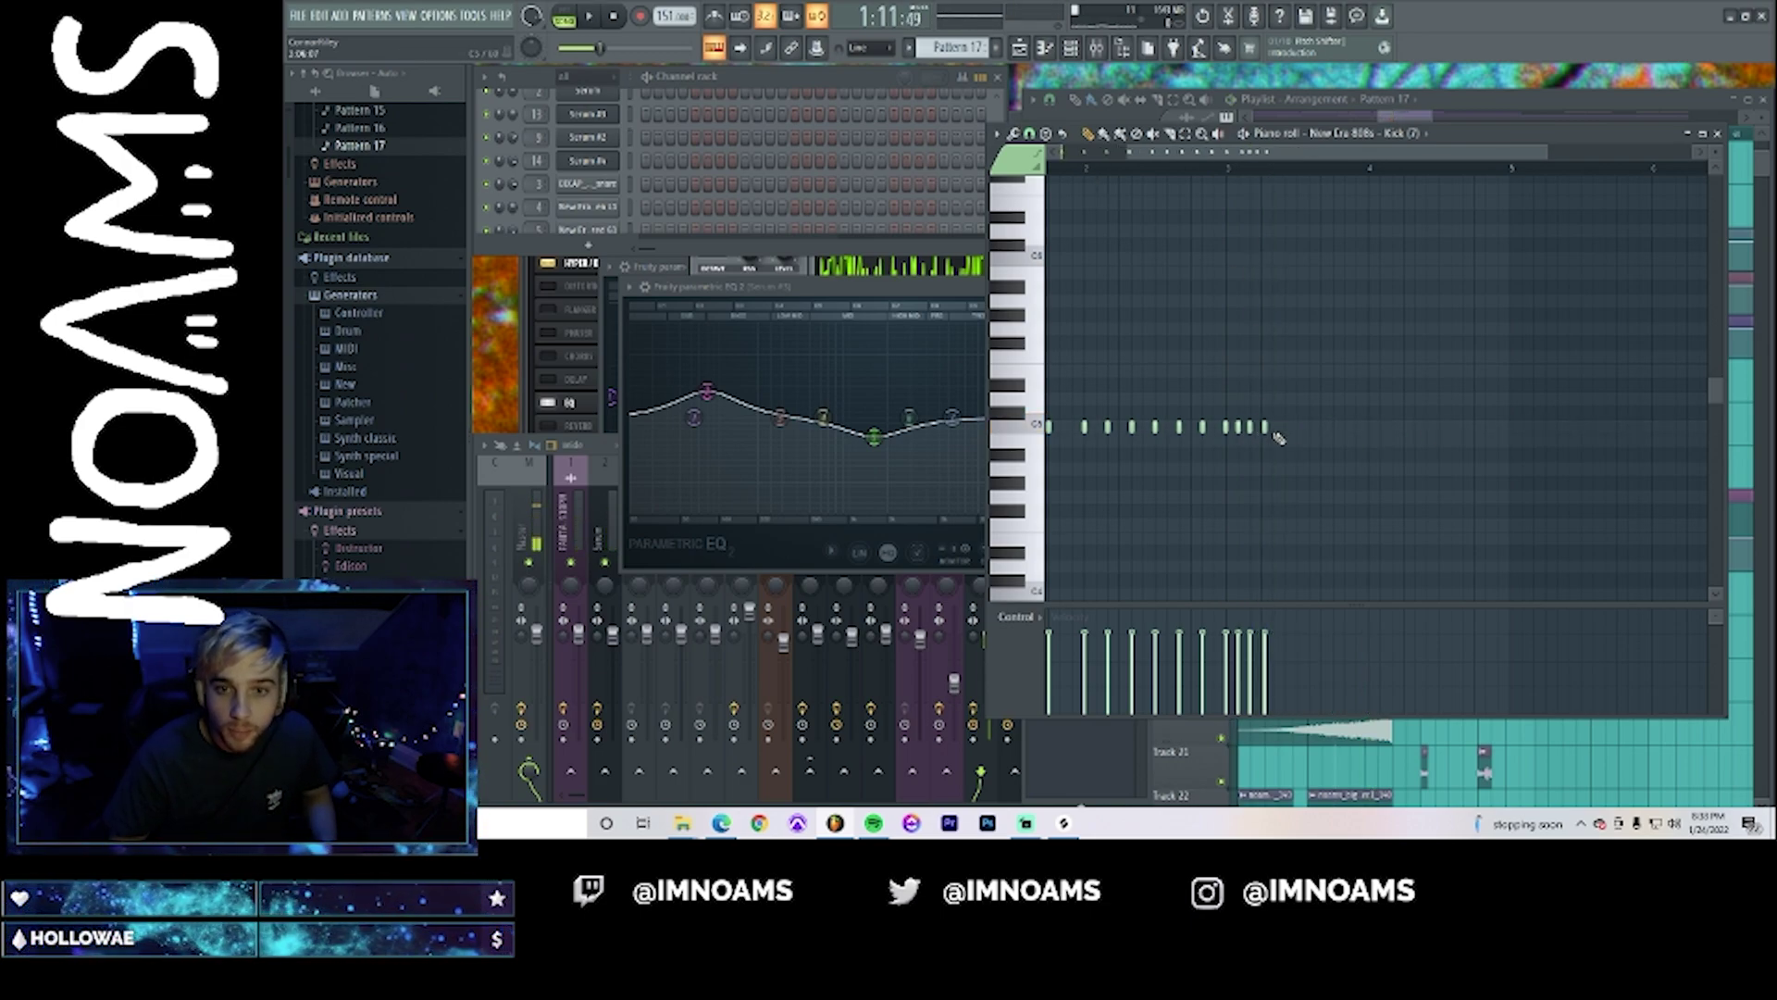
{"action": "left_click", "coordinate": [1273, 427]}
{"action": "left_click", "coordinate": [1286, 427]}
{"action": "key", "text": "space"}
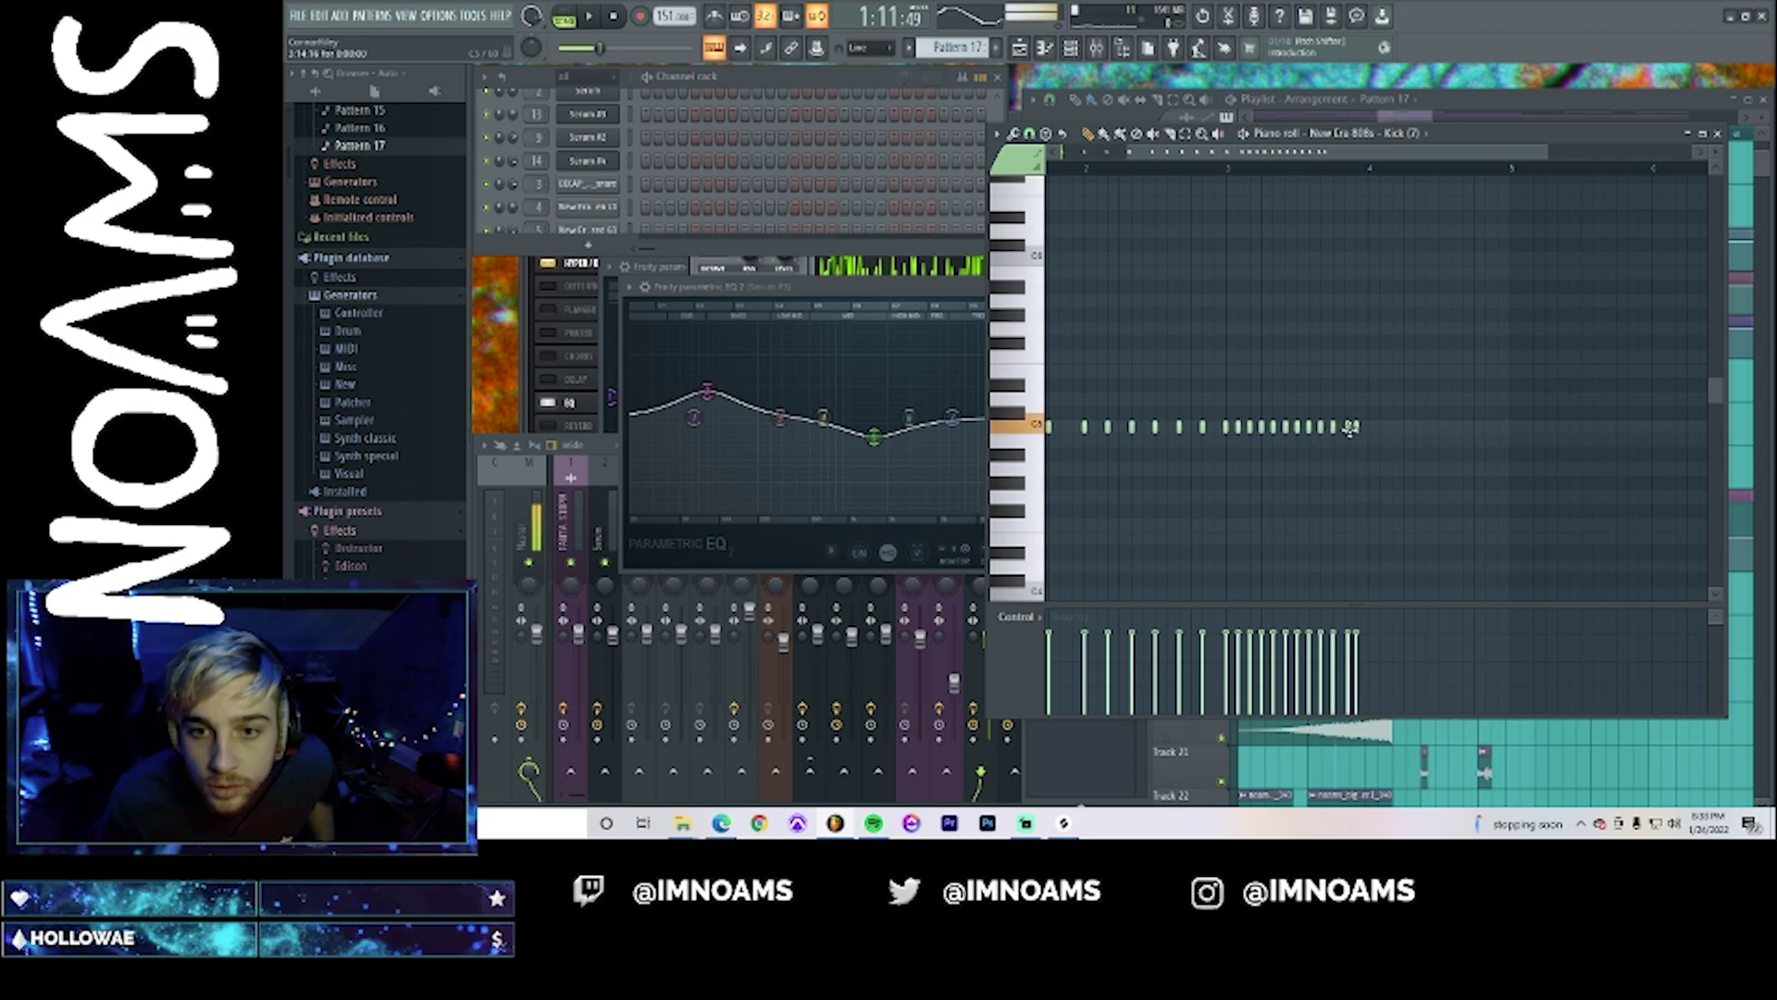
- Play the buildup with the accelerated kick roll into the drop and look over the playlist tracks around it
{"action": "key", "text": "space"}
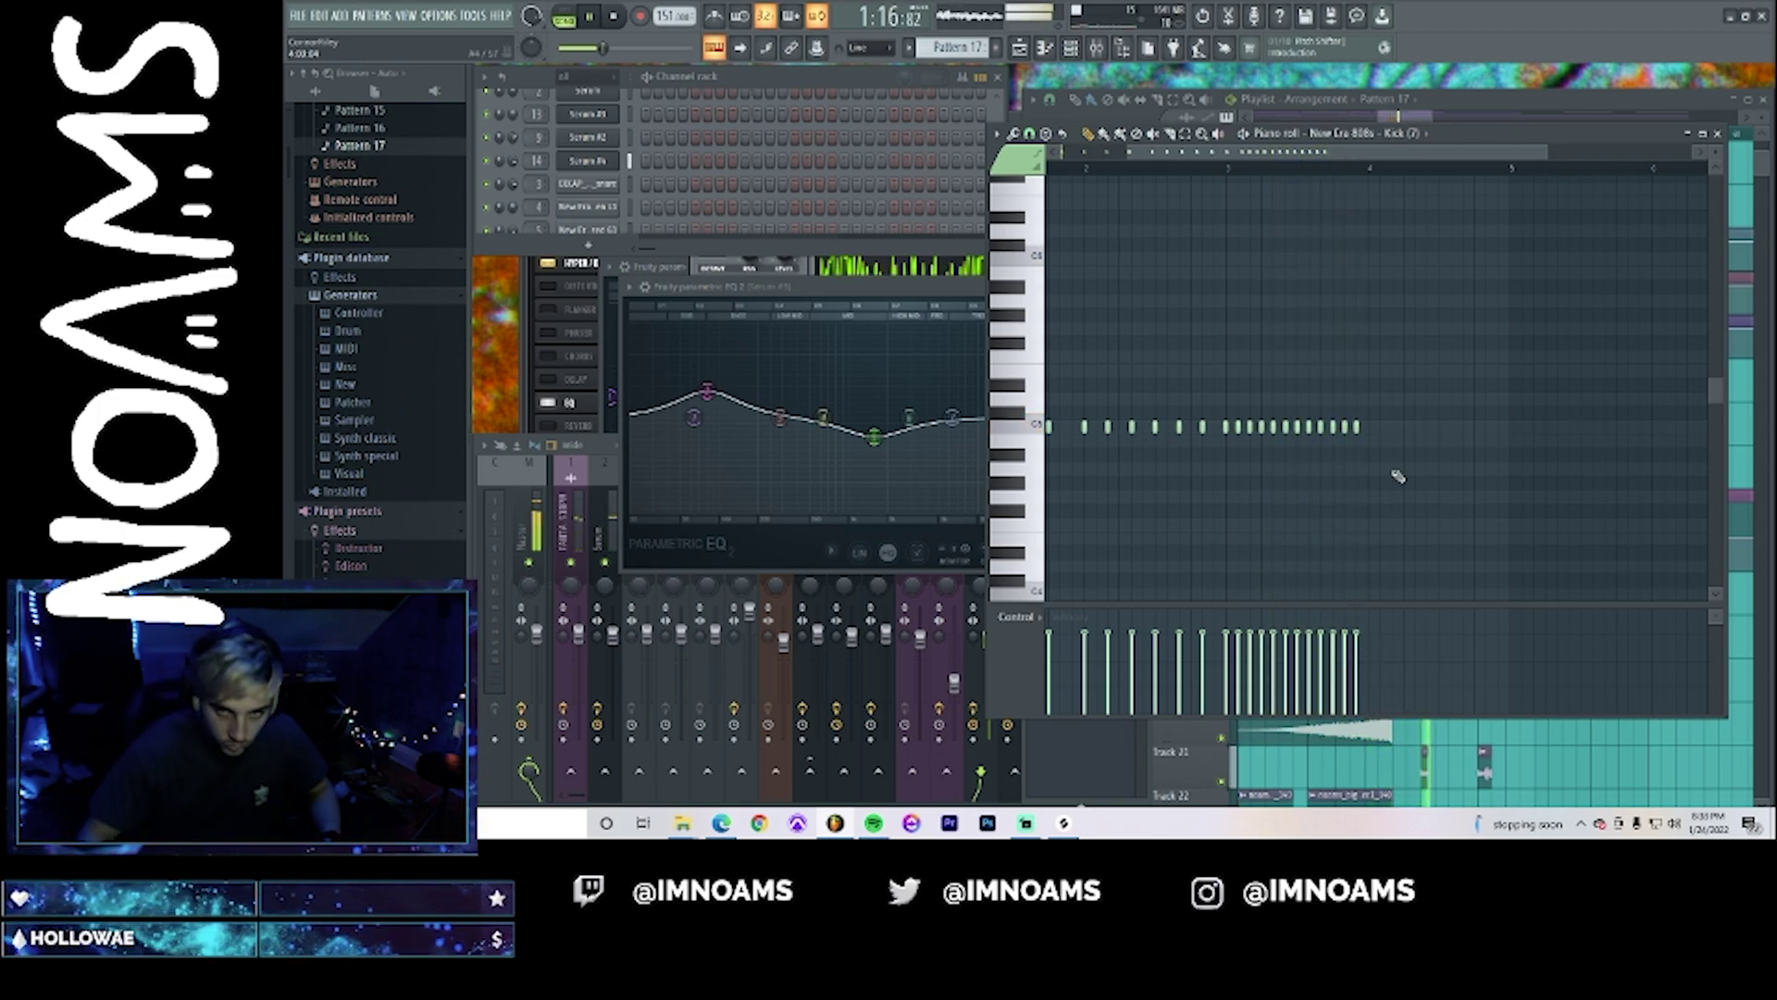
{"action": "left_click", "coordinate": [1400, 118]}
{"action": "left_click_drag", "start_coordinate": [1401, 123], "coordinate": [1395, 124]}
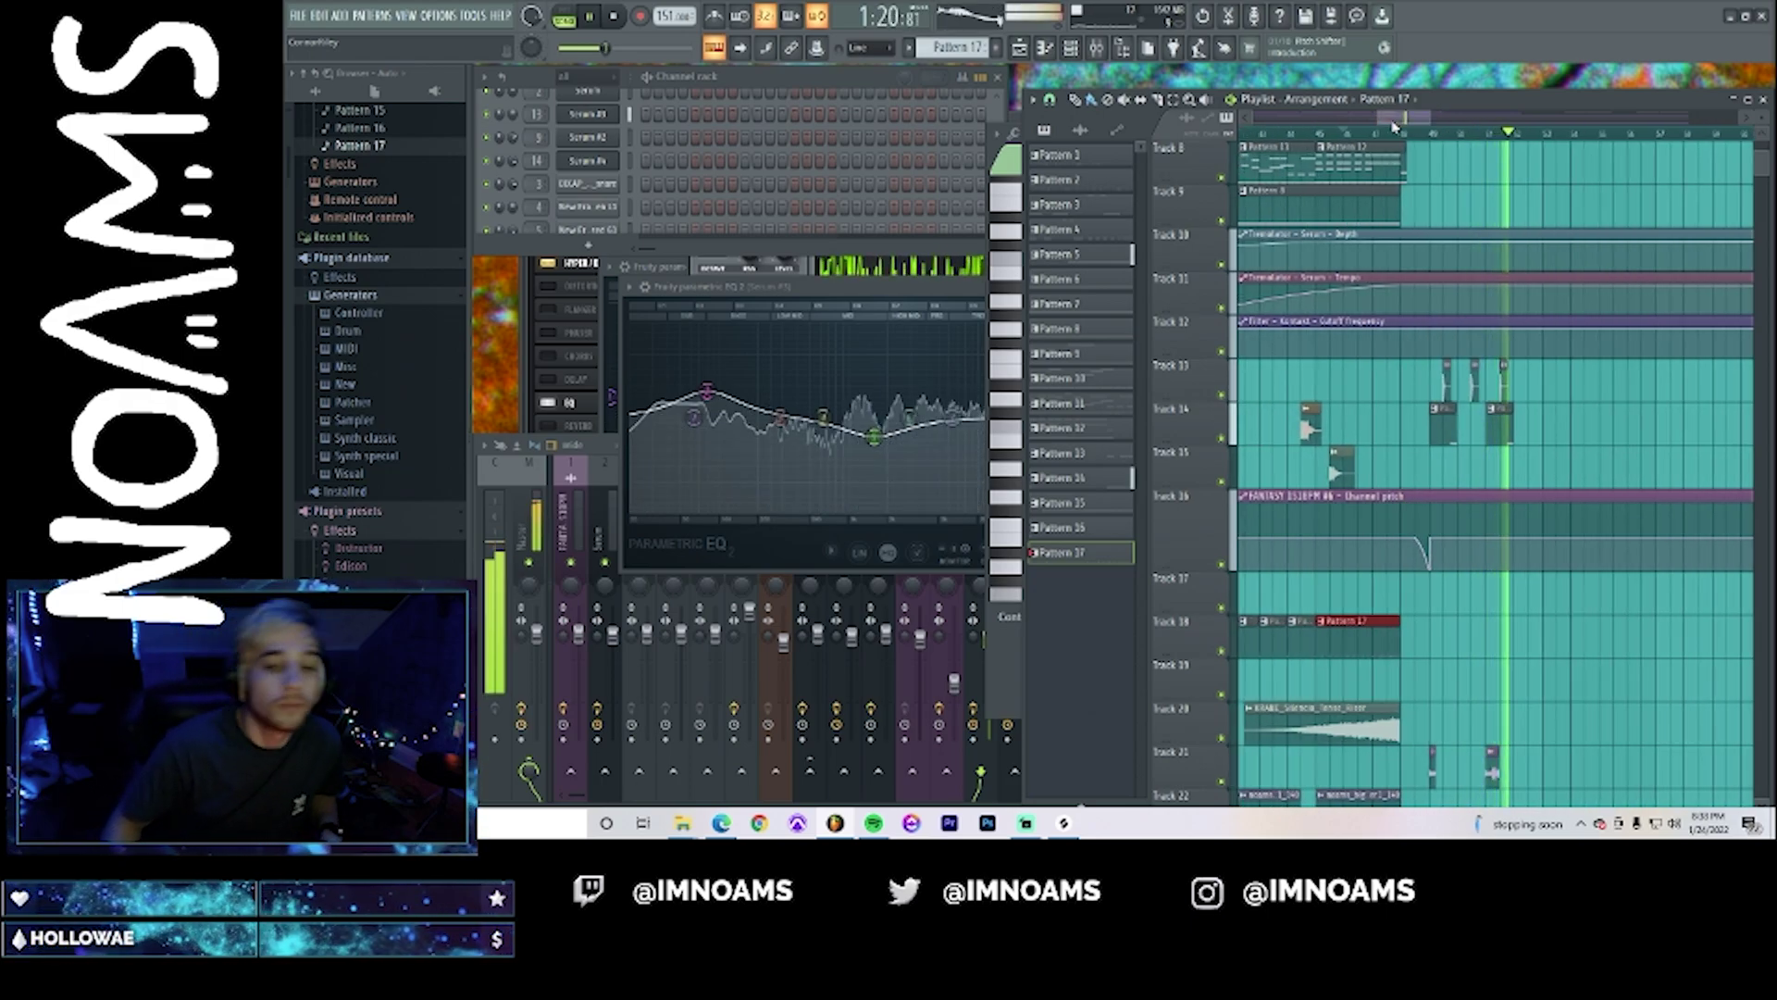
{"action": "scroll", "coordinate": [1587, 384], "scroll_direction": "up", "scroll_amount": 4}
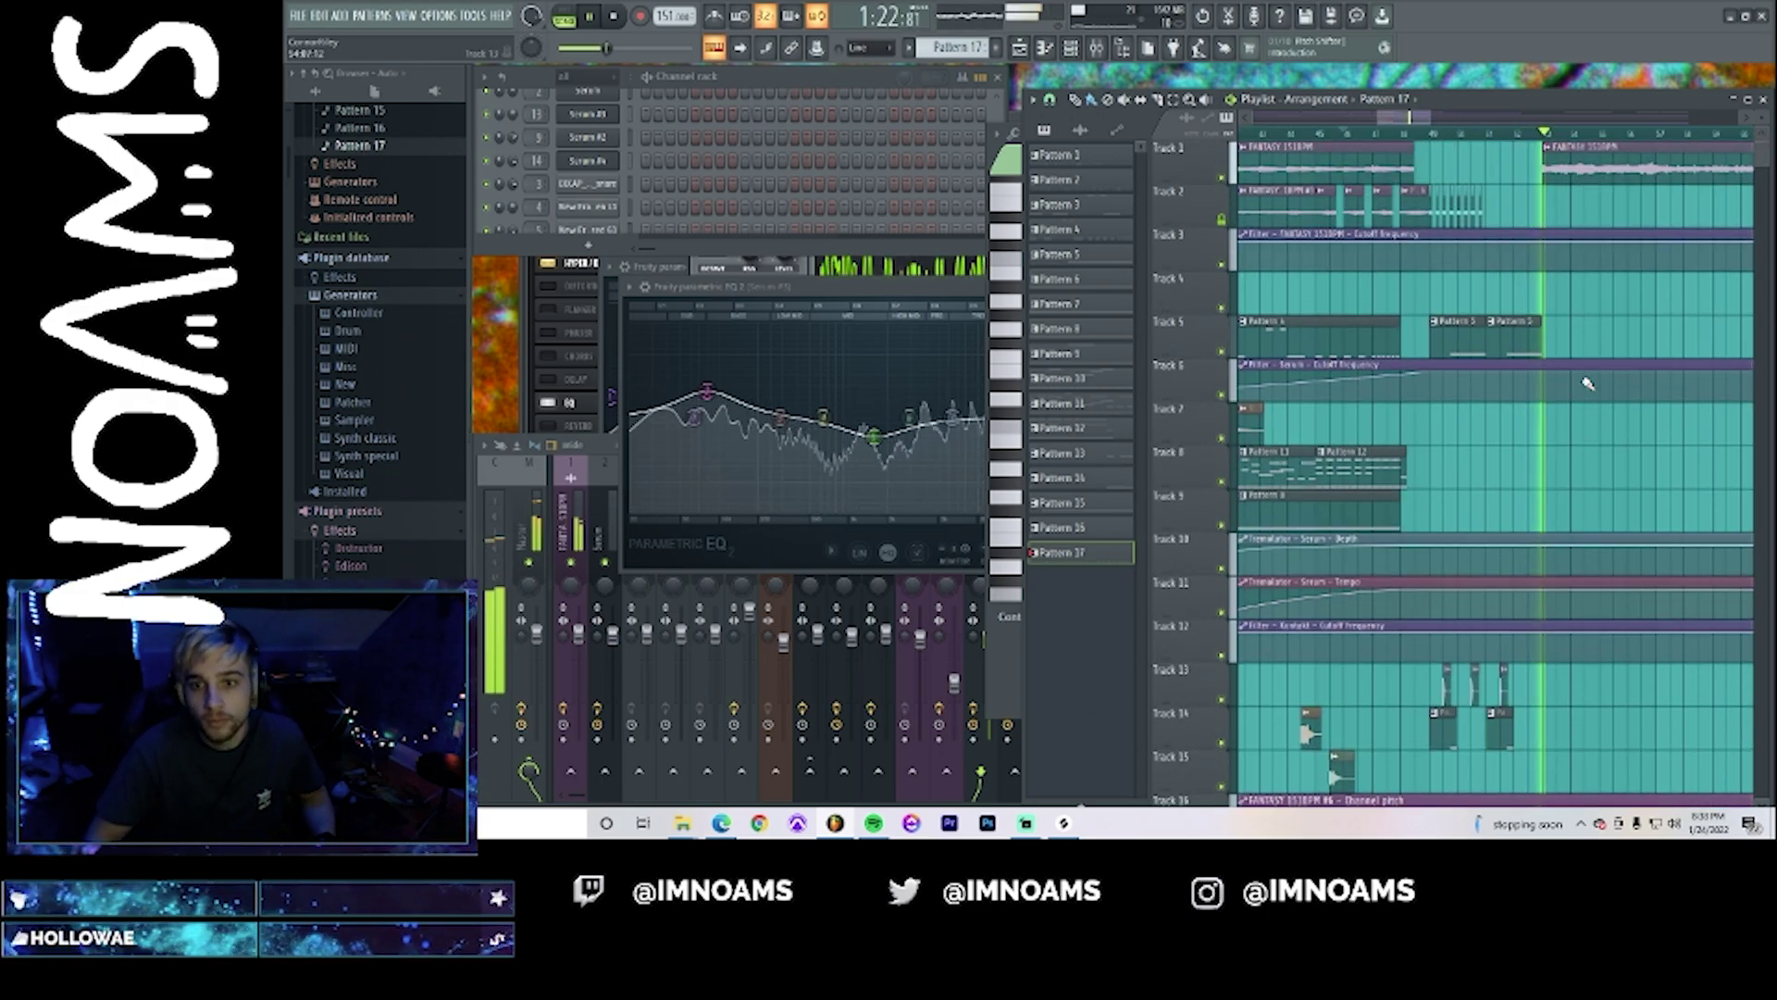
{"action": "scroll", "coordinate": [1588, 383], "scroll_direction": "down", "scroll_amount": 5}
{"action": "scroll", "coordinate": [1588, 384], "scroll_direction": "down", "scroll_amount": 1}
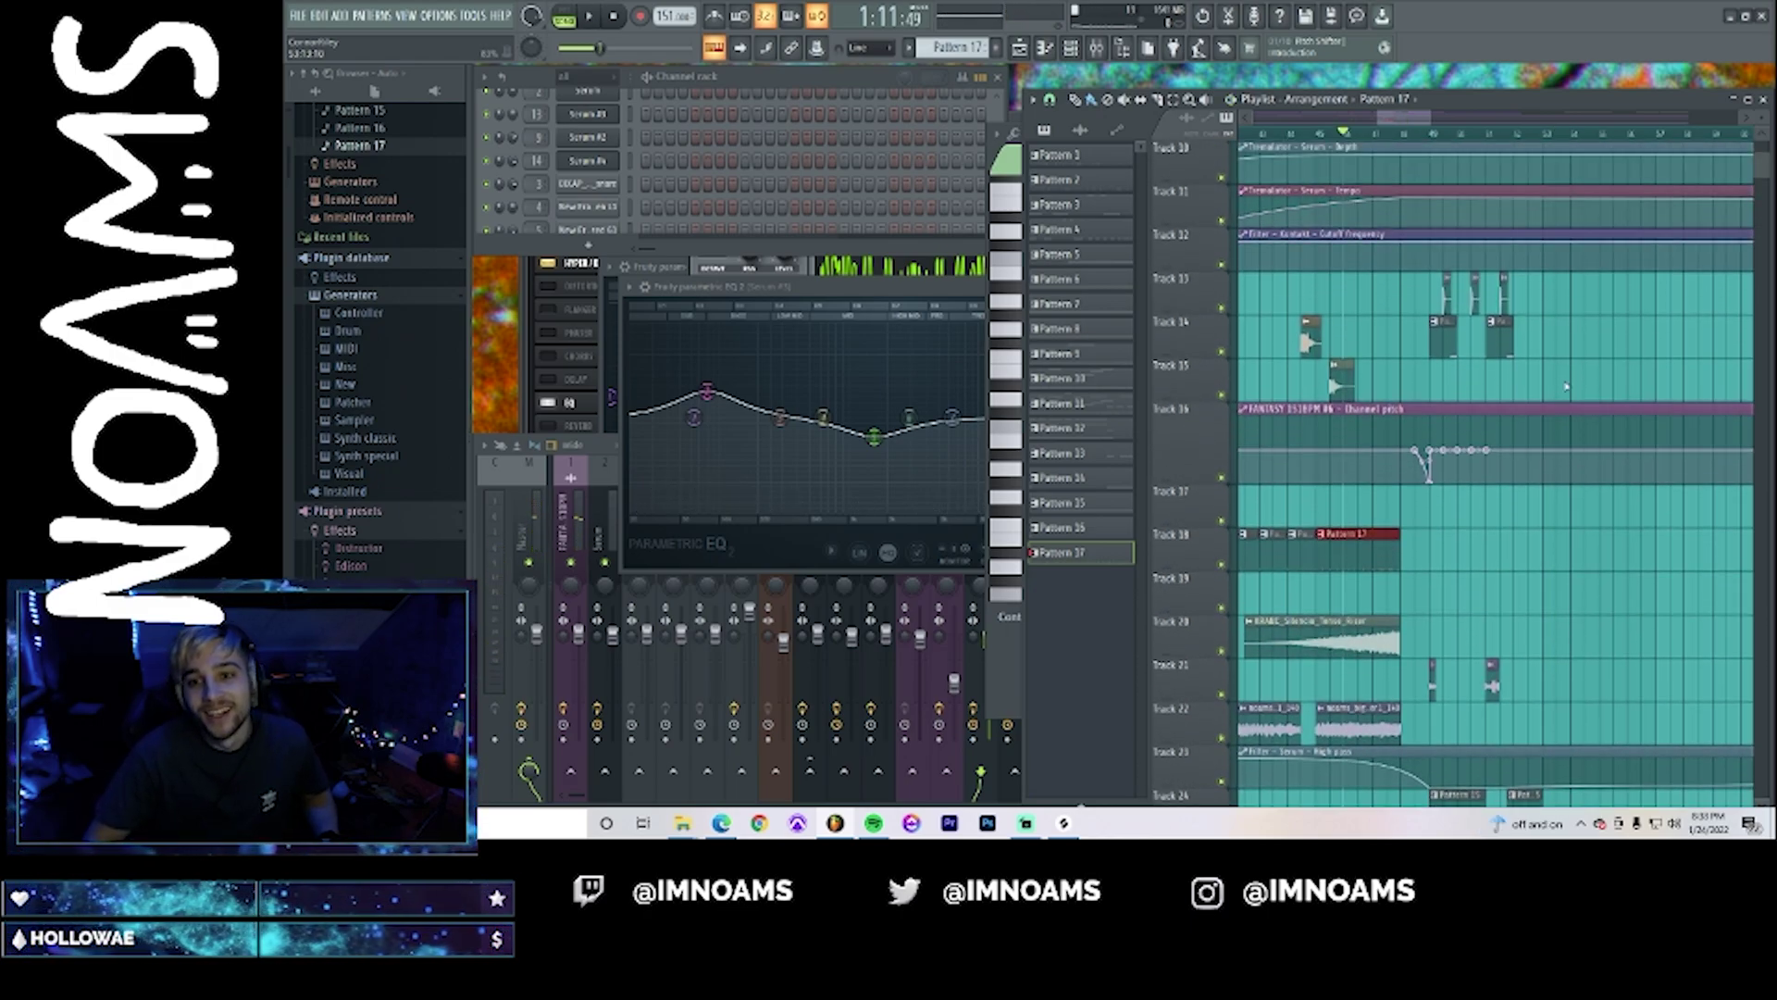
{"action": "scroll", "coordinate": [1565, 384], "scroll_direction": "down", "scroll_amount": 1}
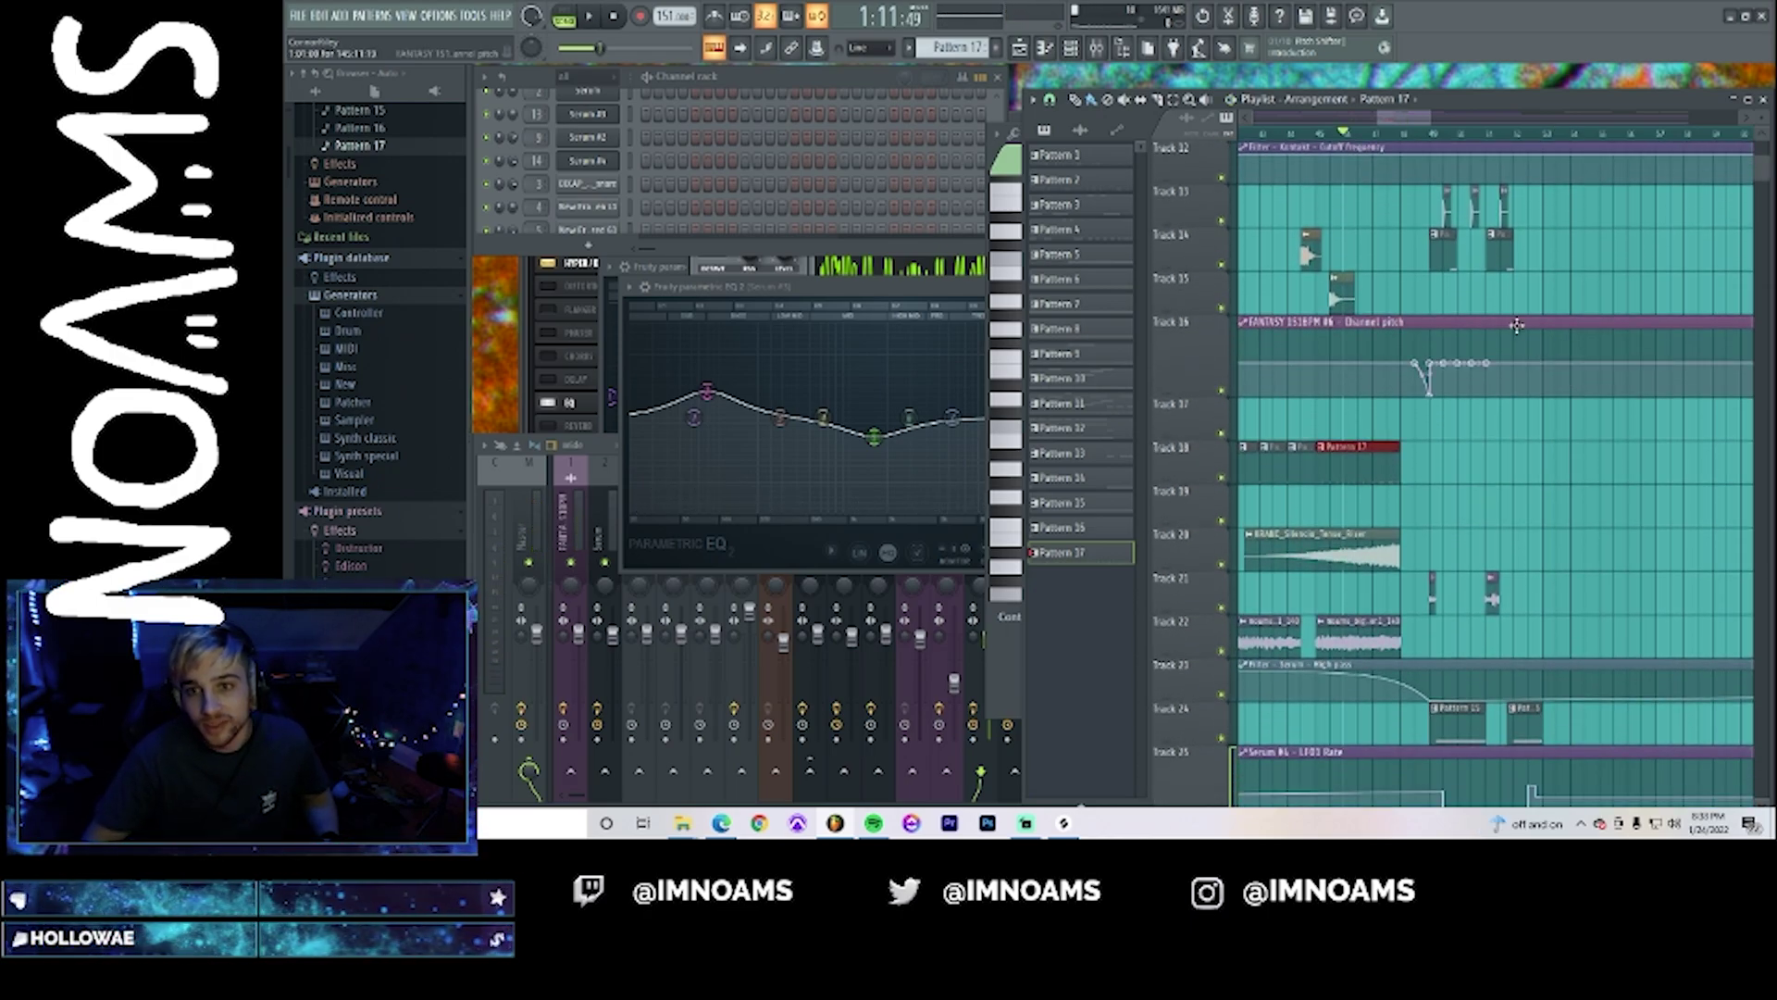
- Extend the second Pattern 14 clip on Track 14 to two bars from bar 51 and audition it
{"action": "left_click", "coordinate": [1510, 260]}
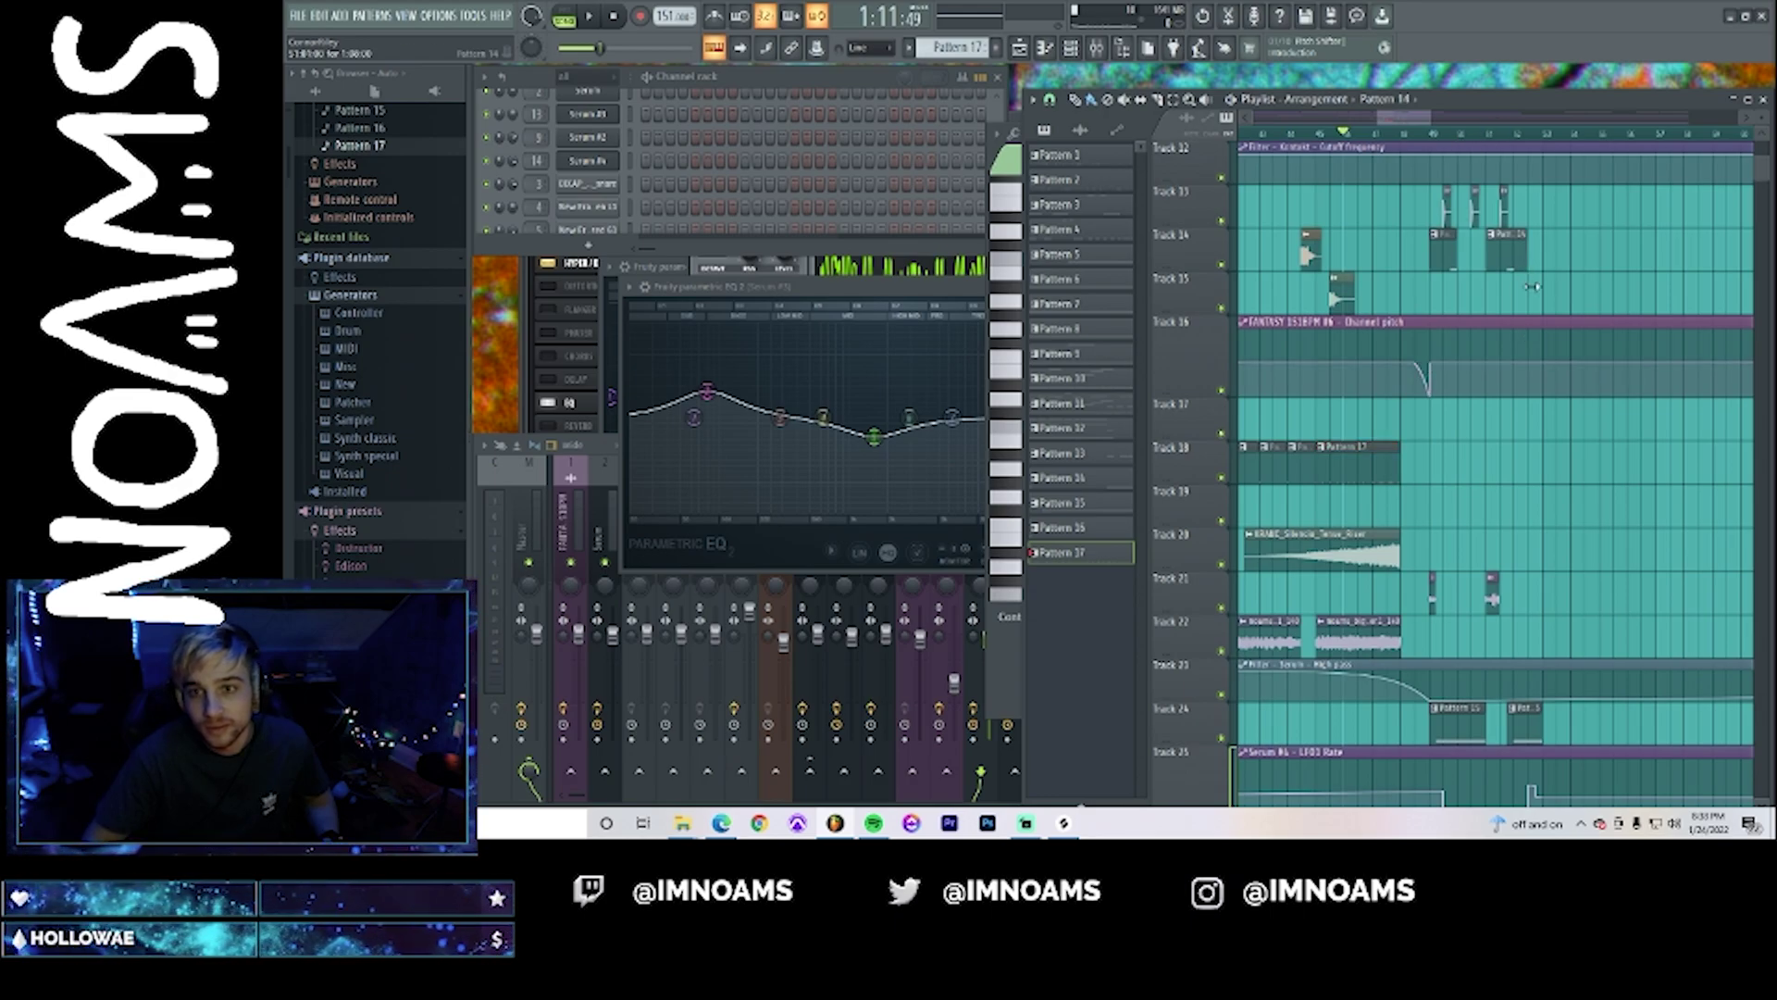
{"action": "left_click", "coordinate": [1484, 145]}
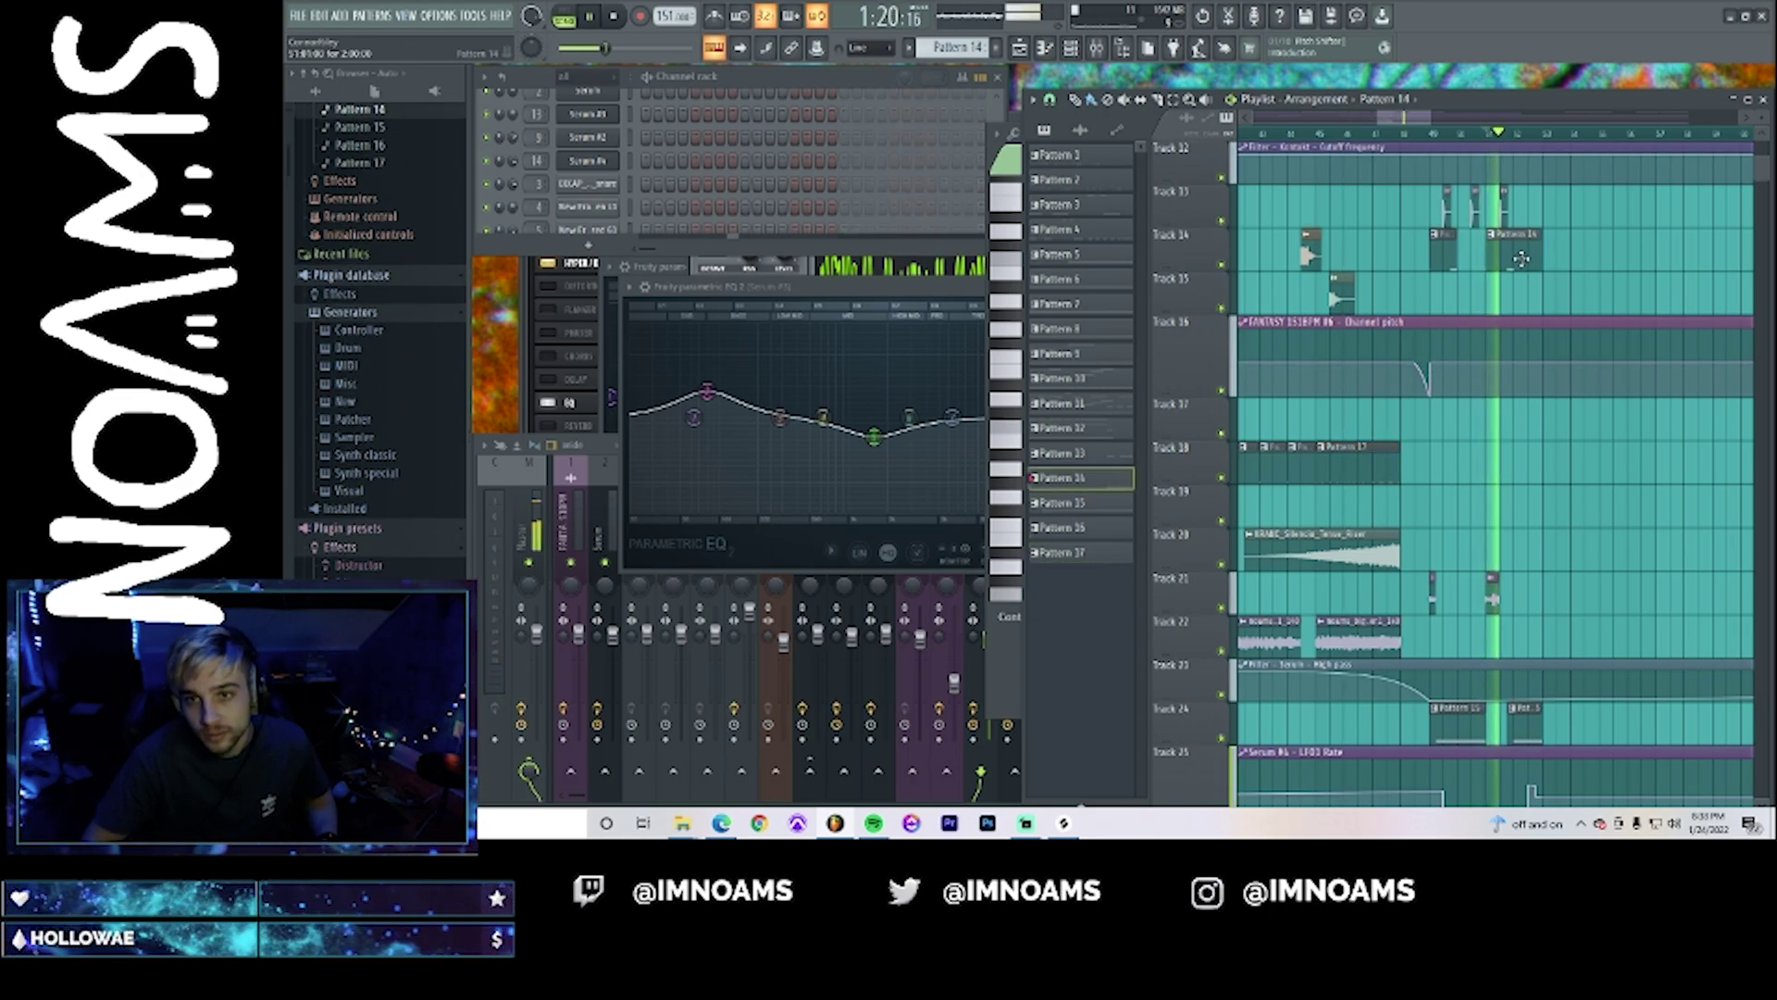
{"action": "key", "text": "space"}
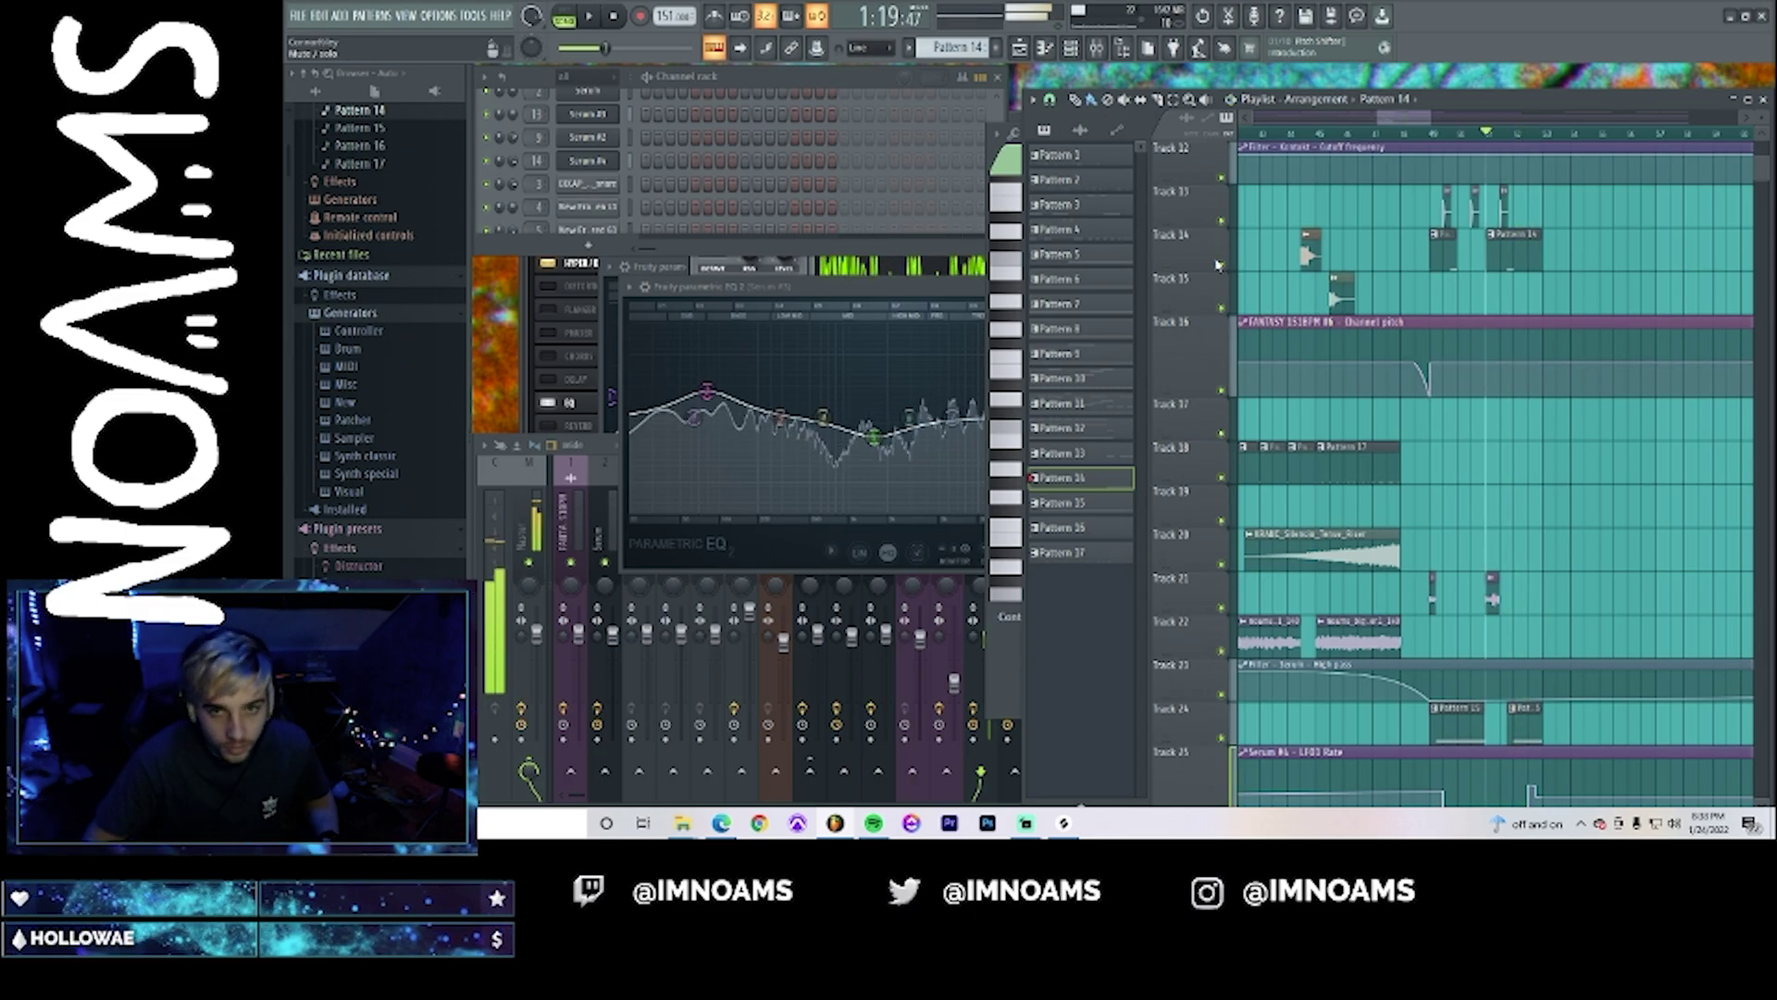
- Open Pattern 14's clip from the playlist to view its kick notes in the piano roll
{"action": "double_click", "coordinate": [1534, 249]}
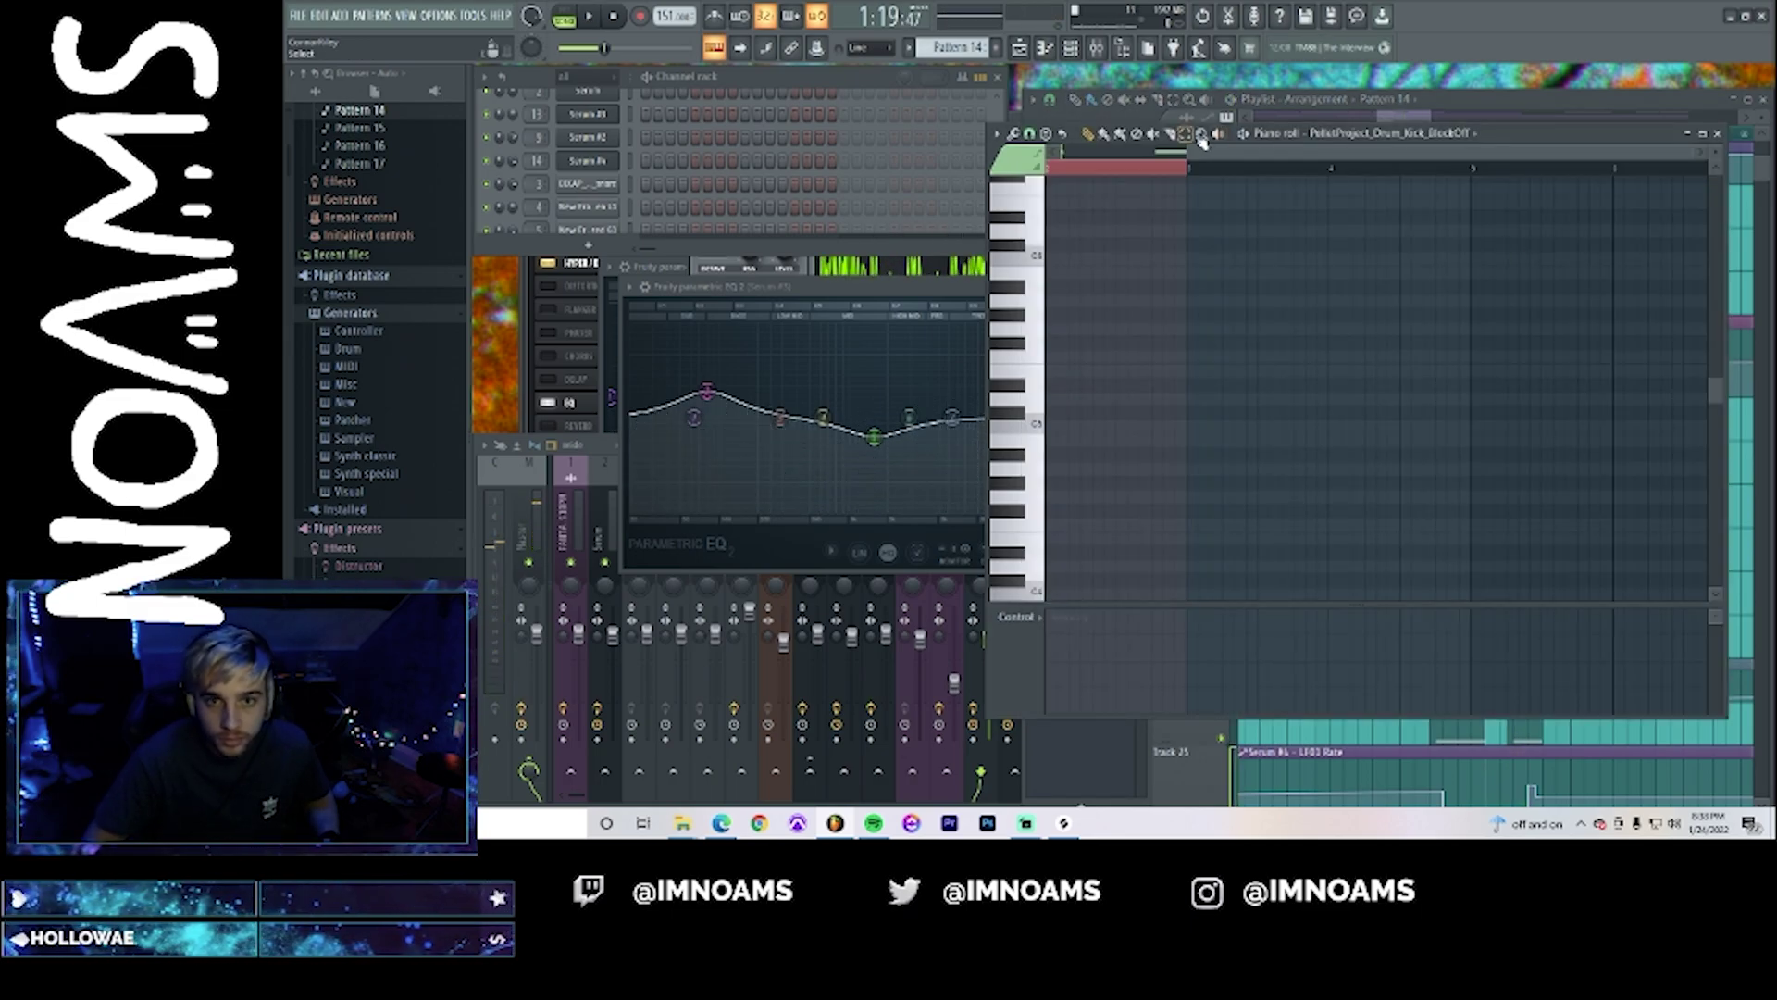
{"action": "left_click_drag", "start_coordinate": [1140, 152], "coordinate": [1067, 154]}
{"action": "left_click", "coordinate": [1417, 126]}
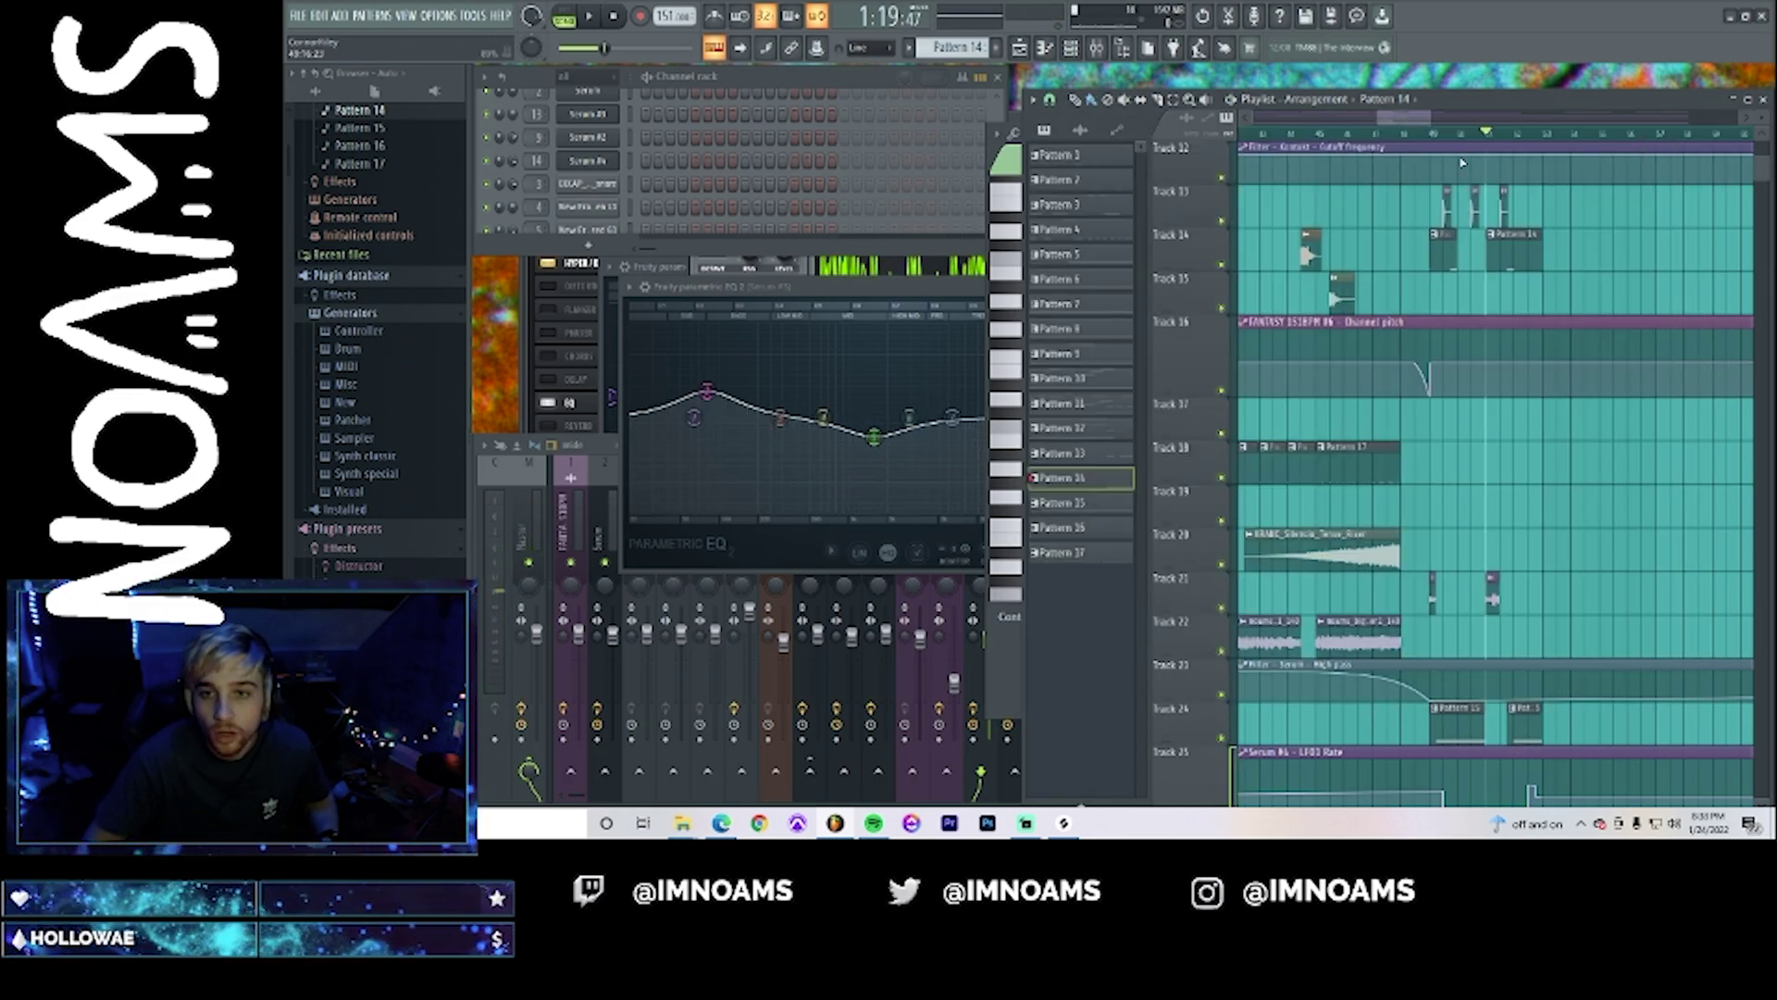
{"action": "left_click", "coordinate": [1431, 136]}
{"action": "double_click", "coordinate": [1450, 252]}
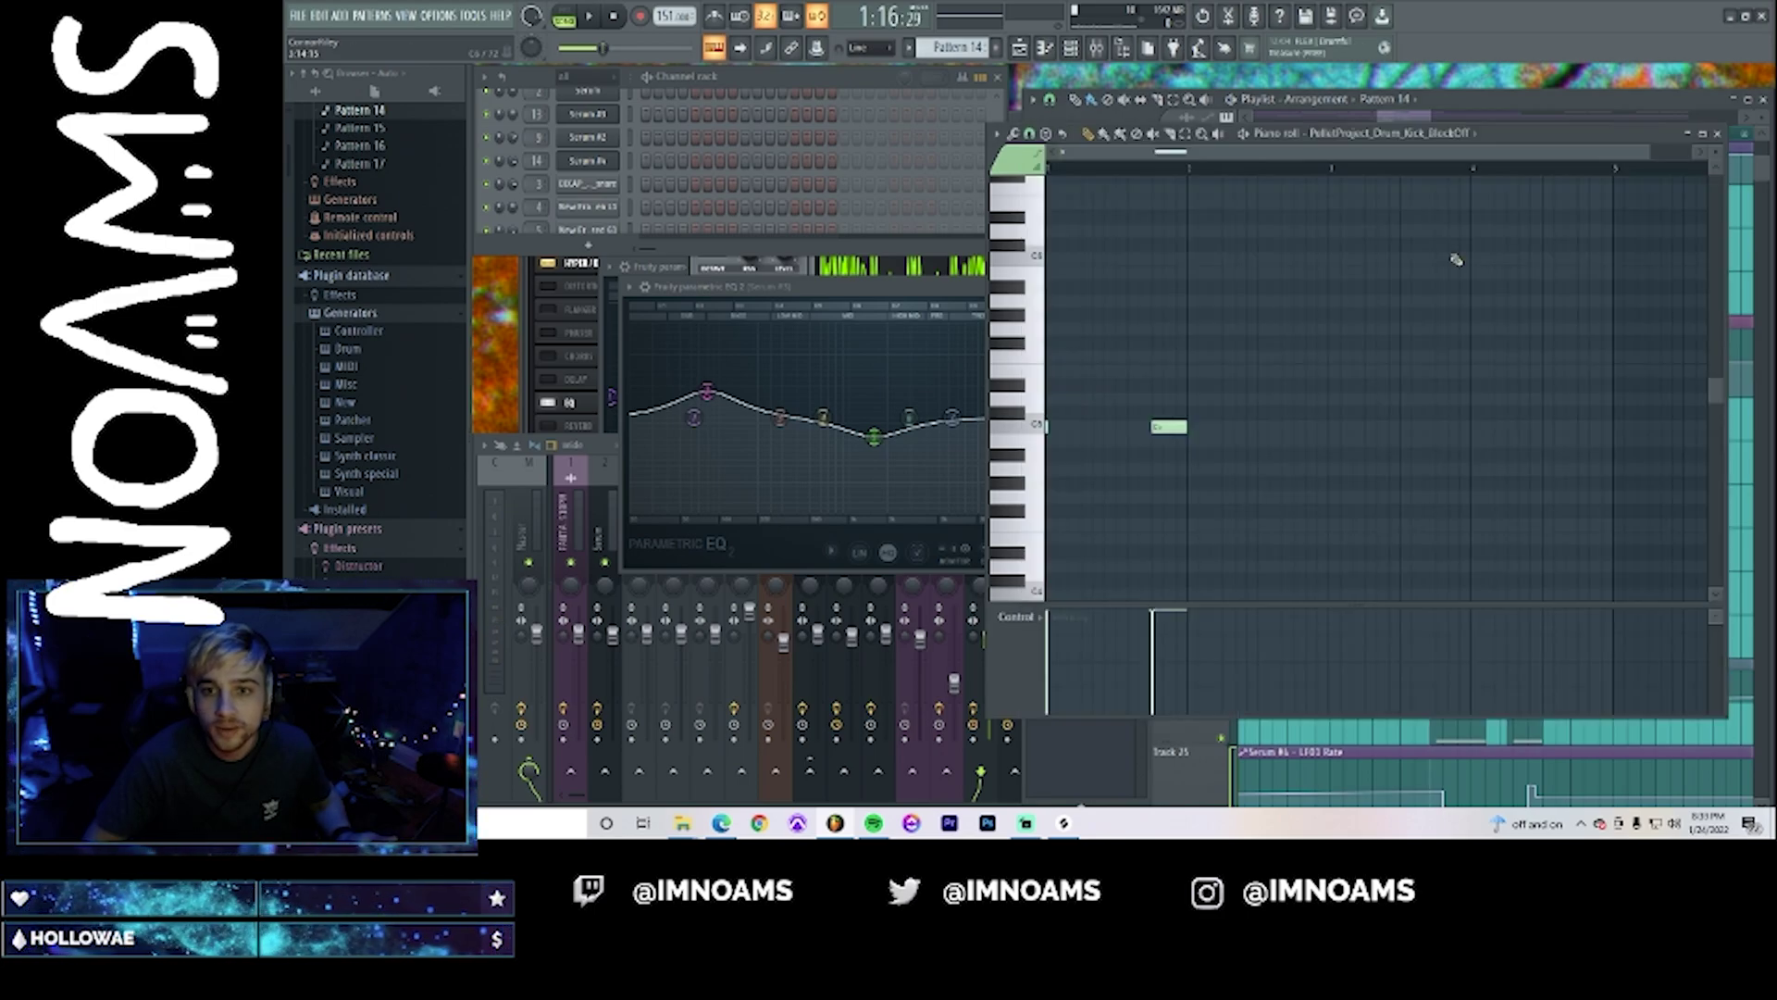
{"action": "key", "text": "F9"}
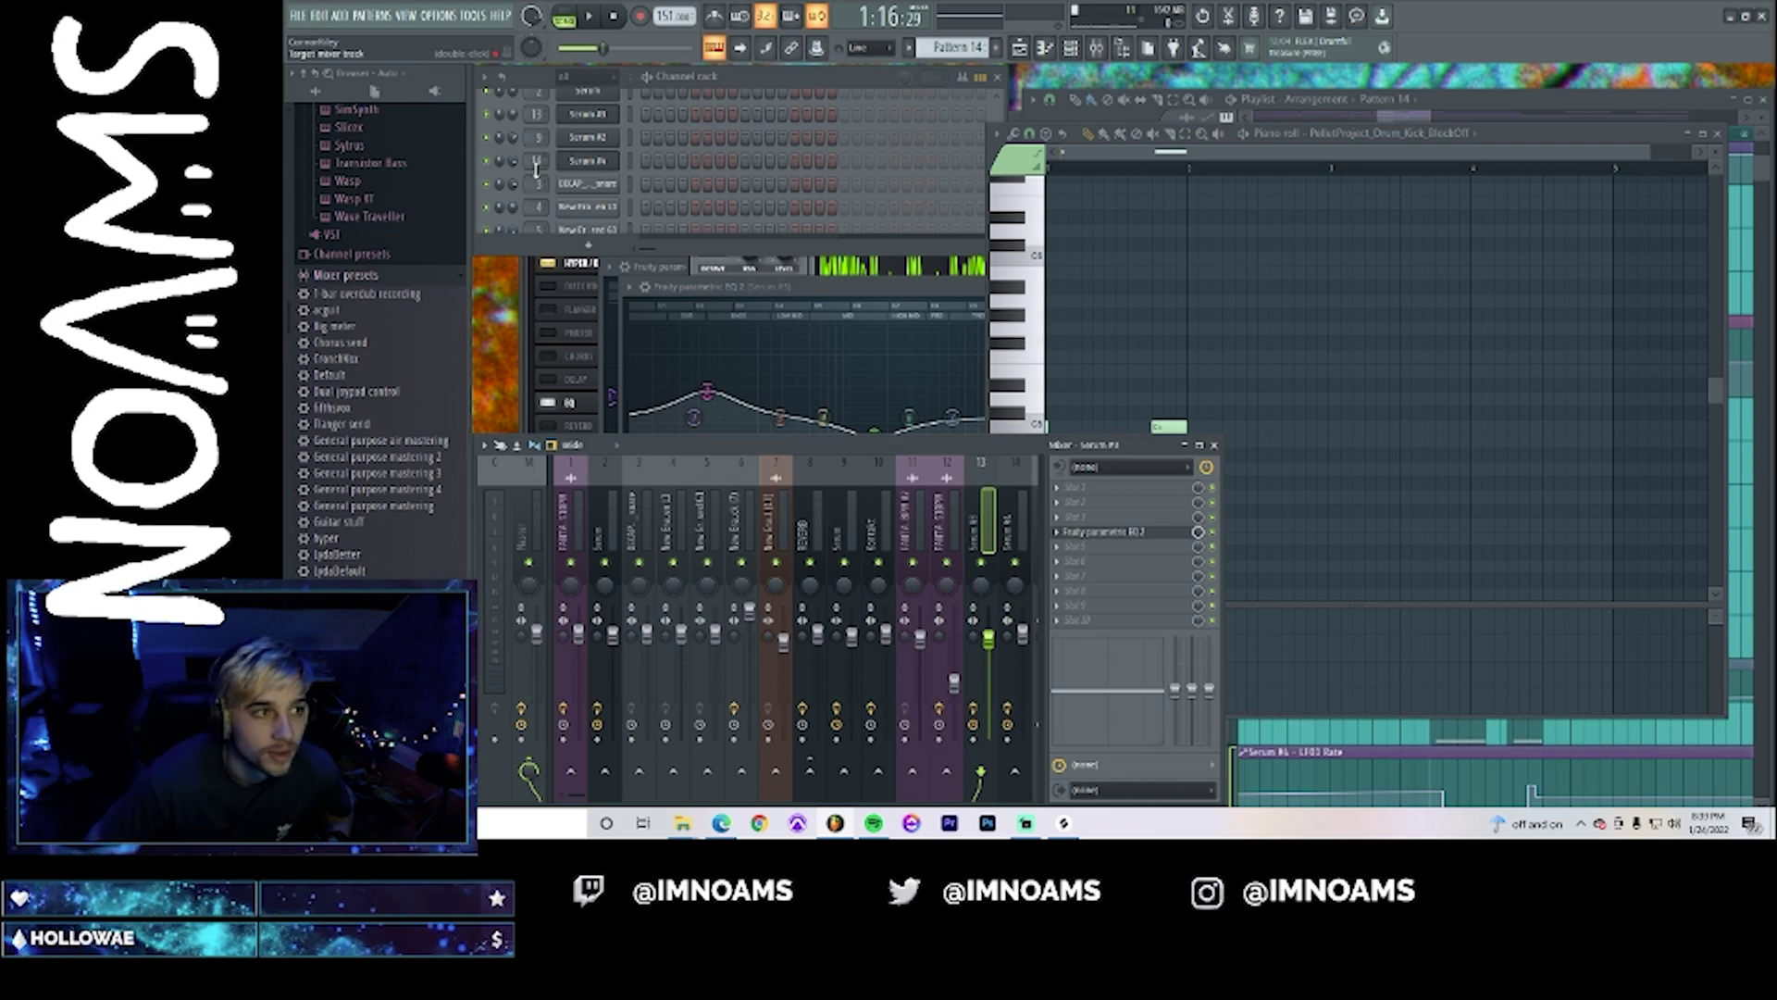
{"action": "left_click_drag", "start_coordinate": [537, 185], "coordinate": [541, 180]}
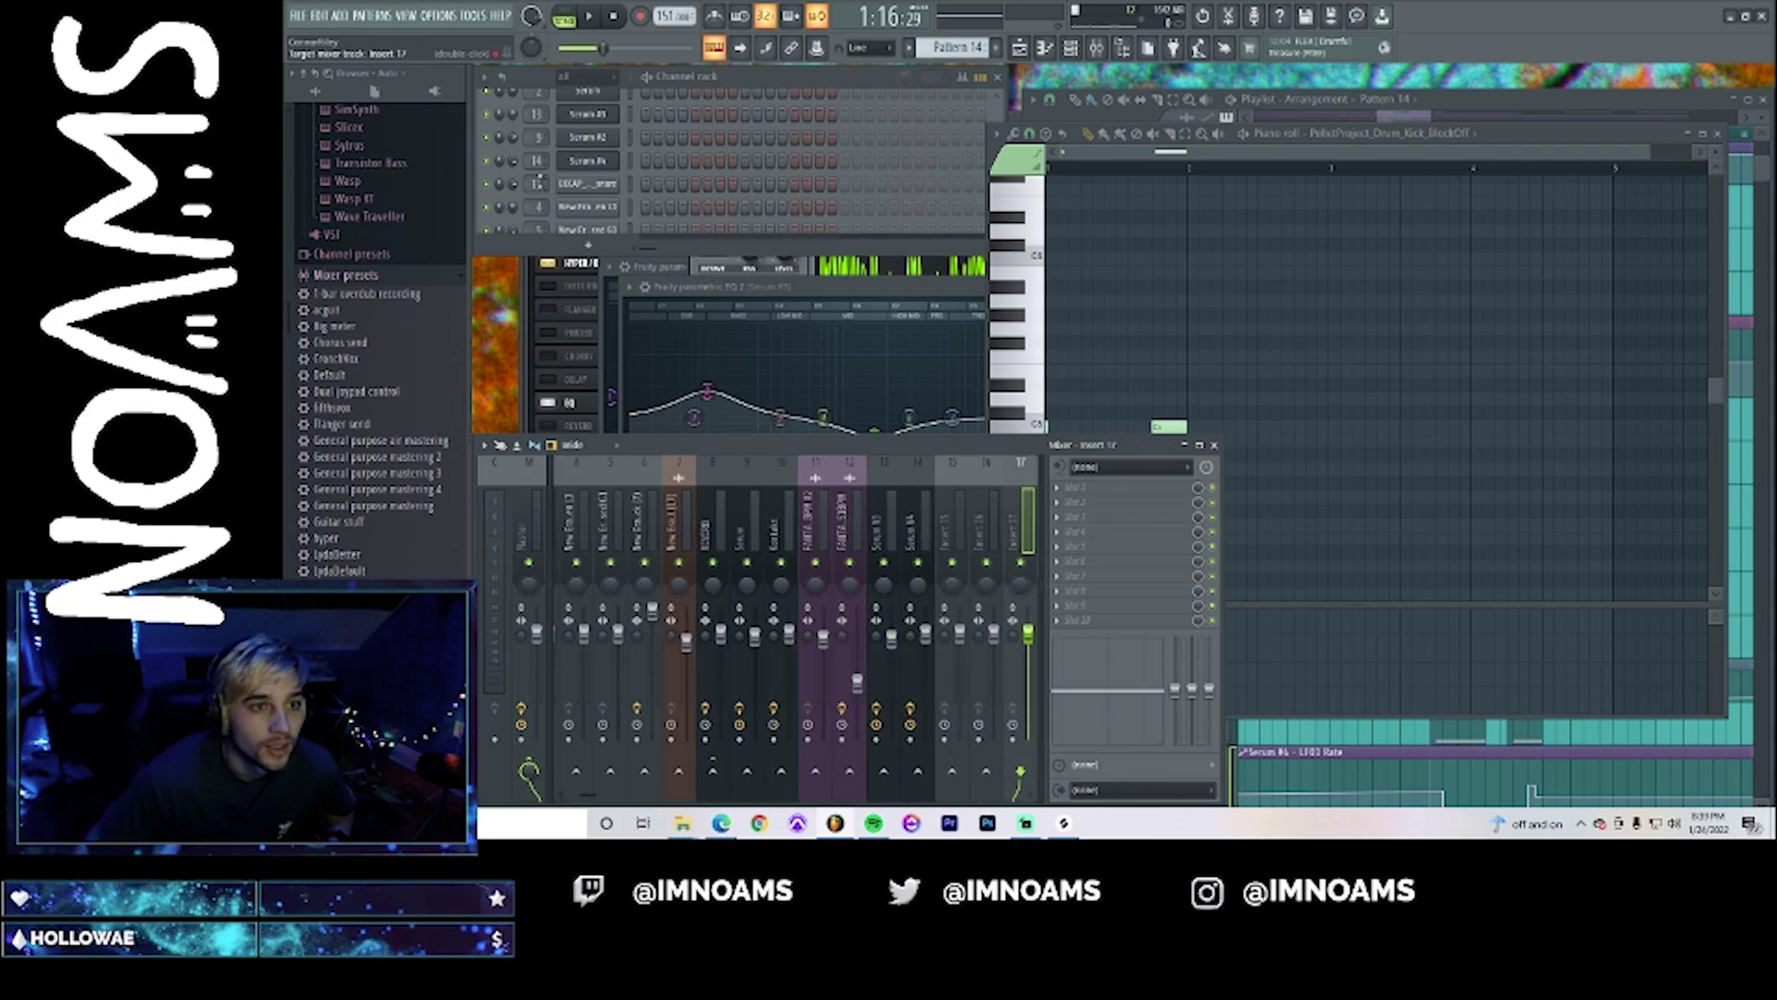
{"action": "left_click", "coordinate": [597, 190]}
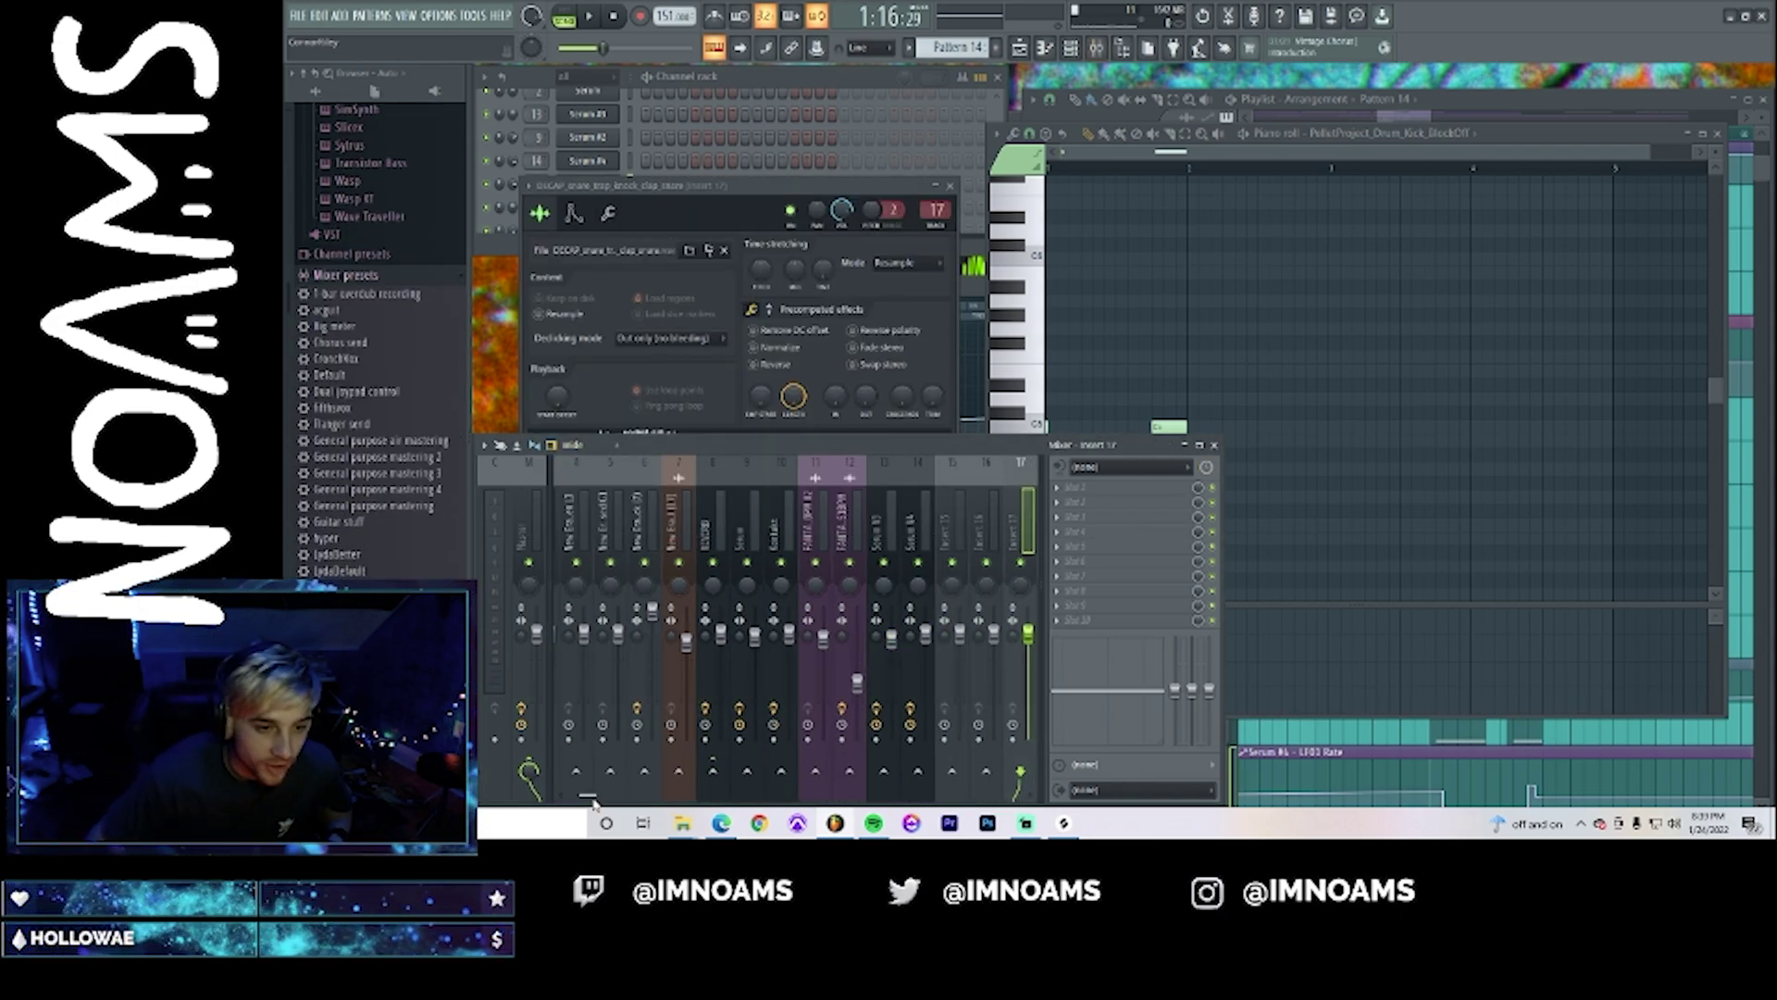
{"action": "left_click_drag", "start_coordinate": [593, 802], "coordinate": [576, 800]}
{"action": "right_click", "coordinate": [637, 530]}
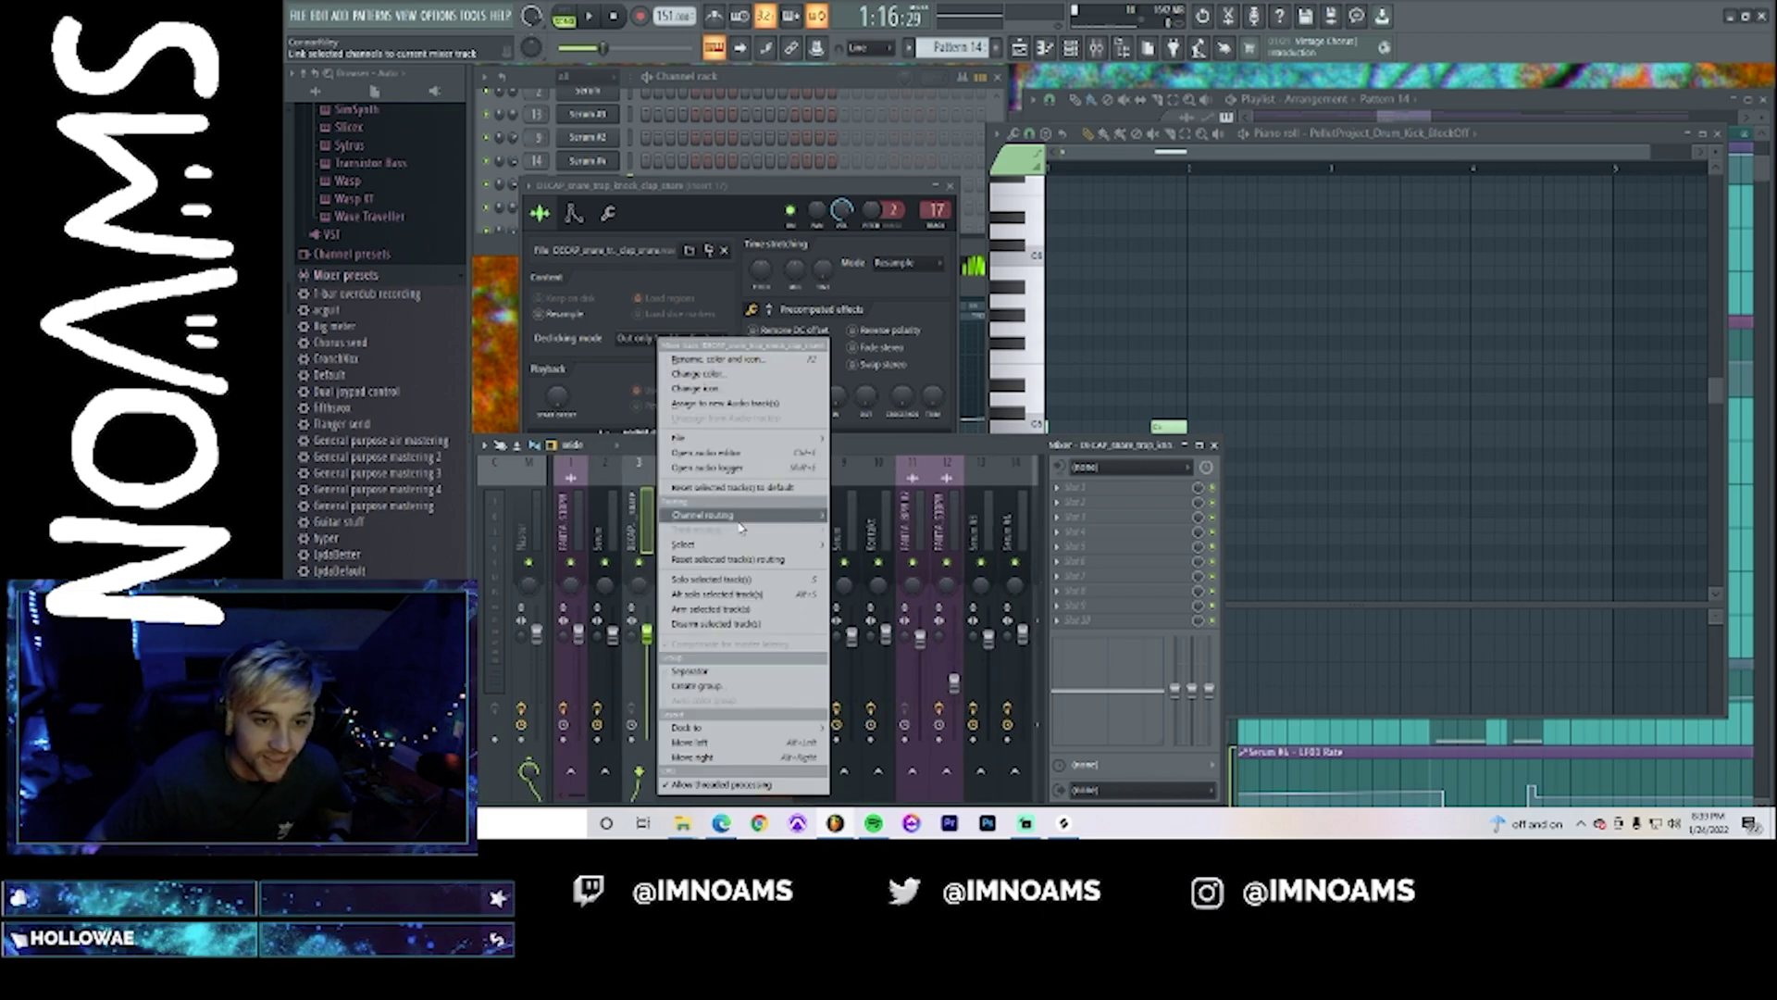
{"action": "left_click", "coordinate": [849, 517]}
- Find the PelletProject kick in the channel rack, open its sampler and audition the sample
{"action": "left_click", "coordinate": [535, 117]}
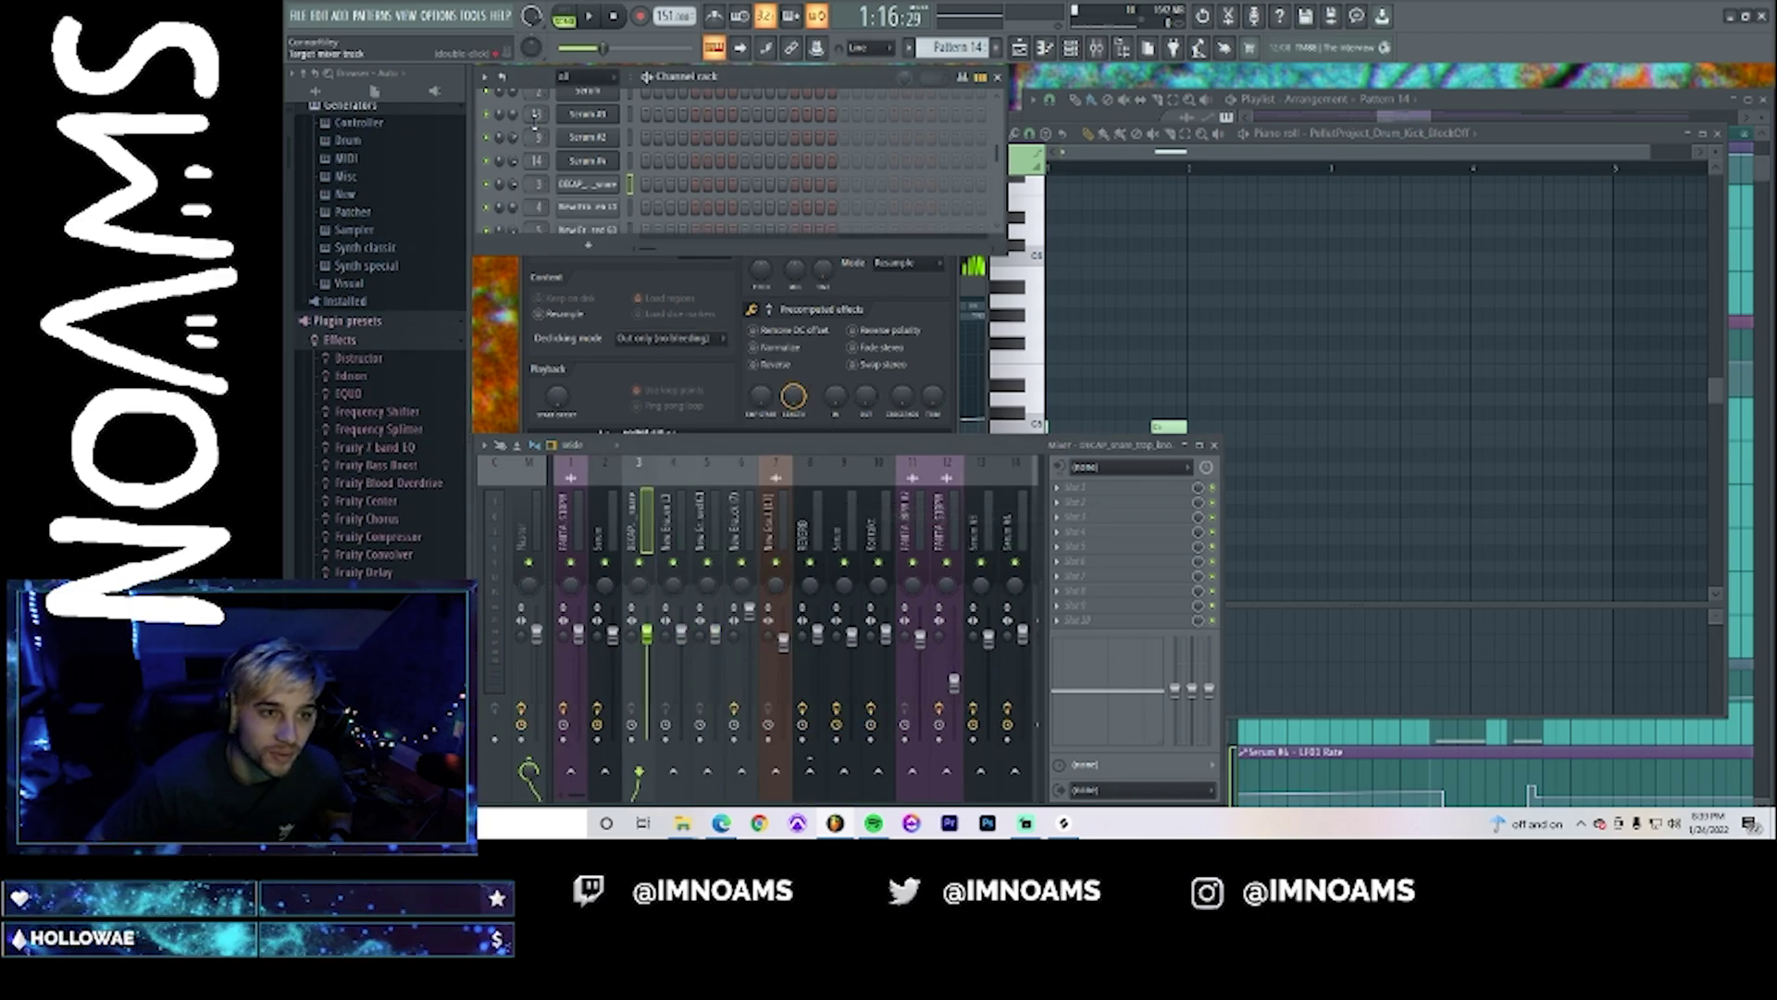
{"action": "scroll", "coordinate": [651, 177], "scroll_direction": "up", "scroll_amount": 8}
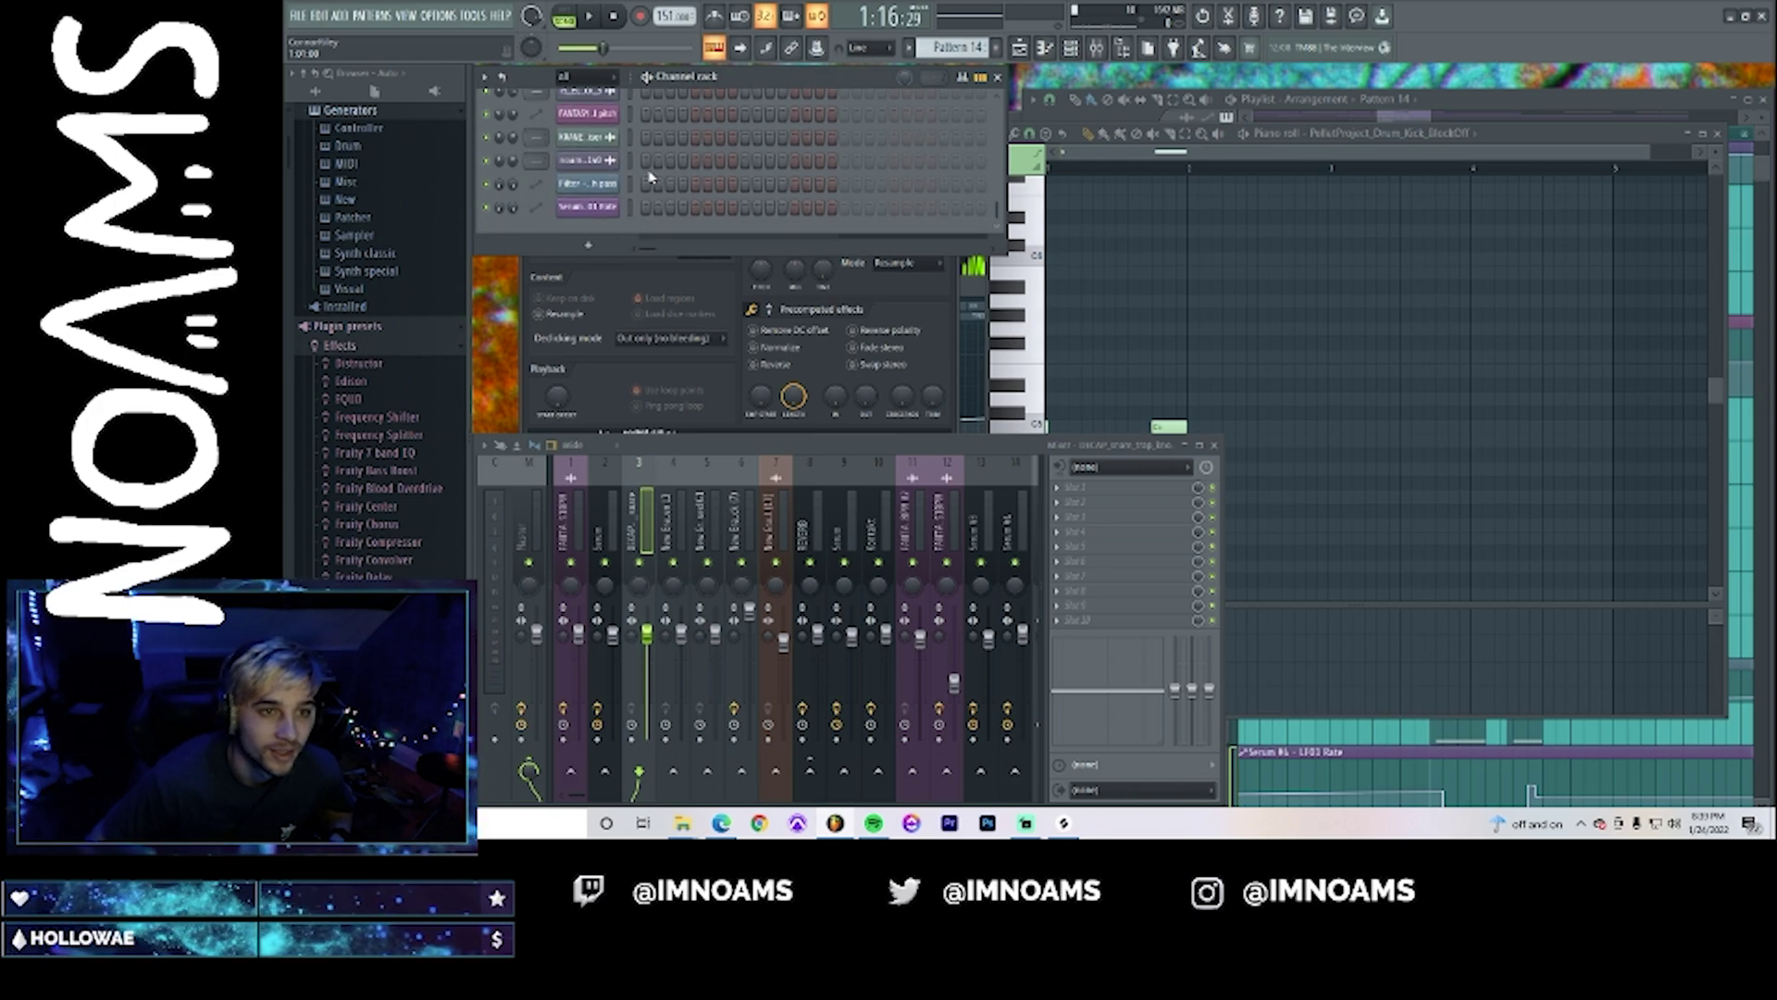
{"action": "left_click", "coordinate": [609, 138]}
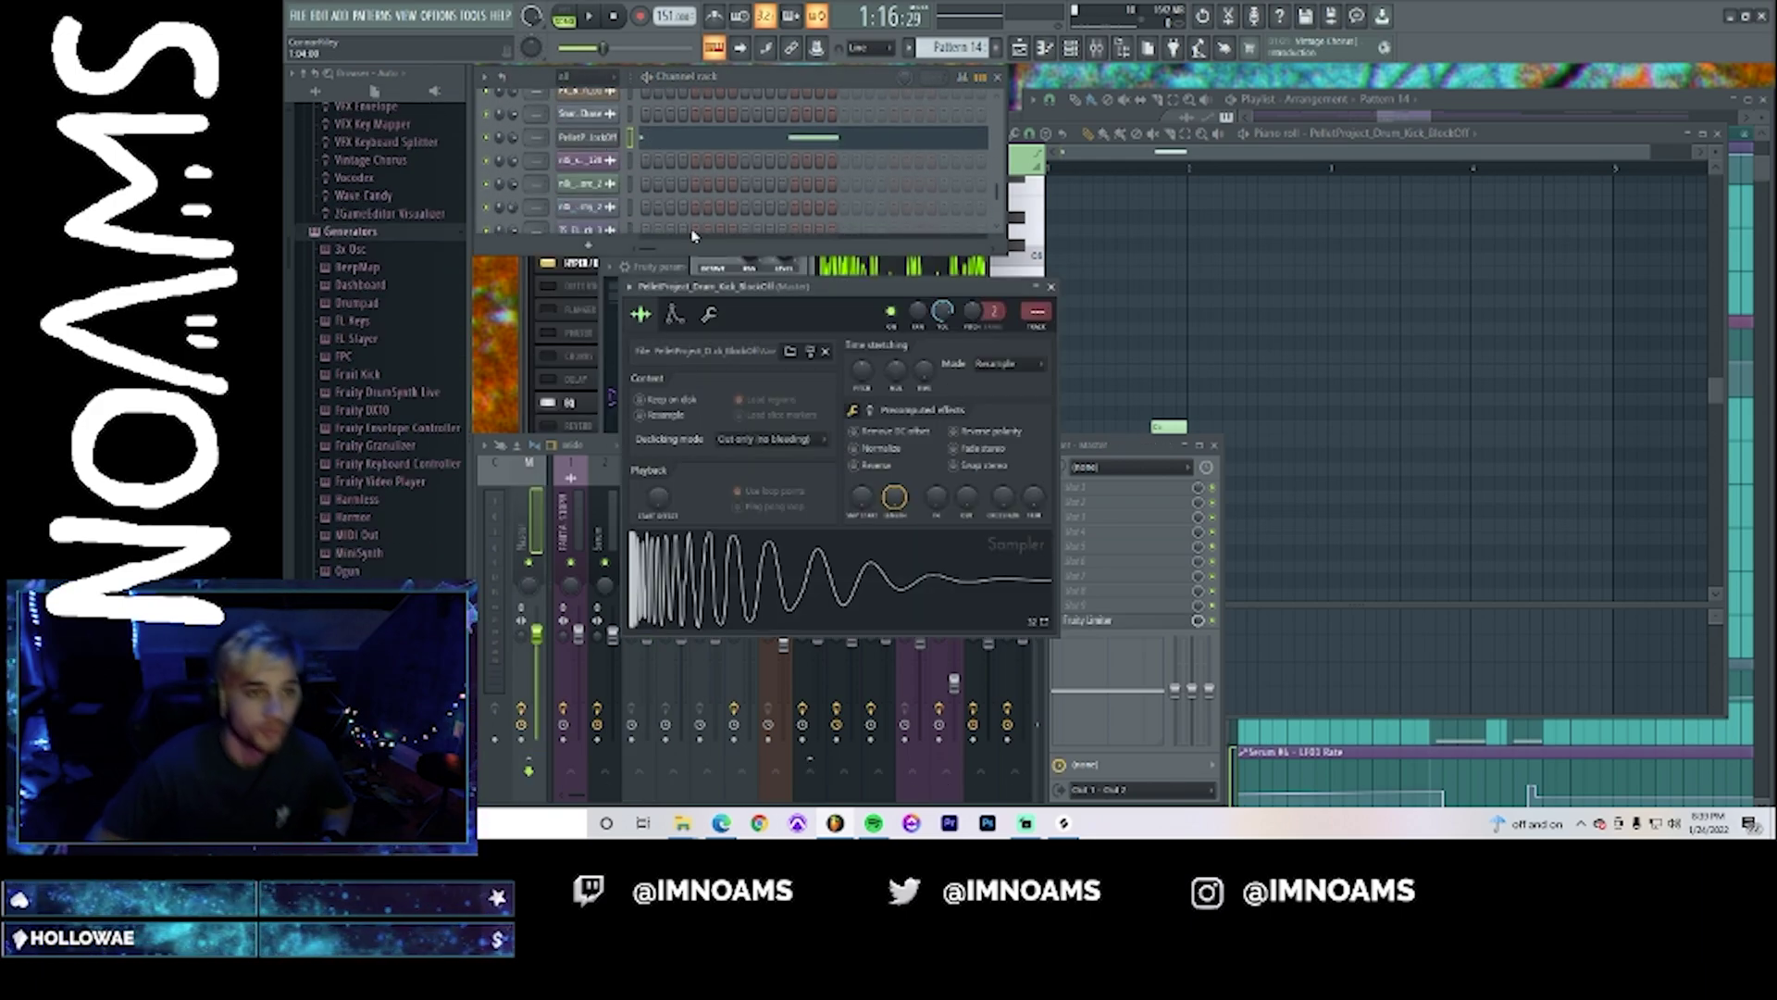
{"action": "left_click", "coordinate": [704, 574]}
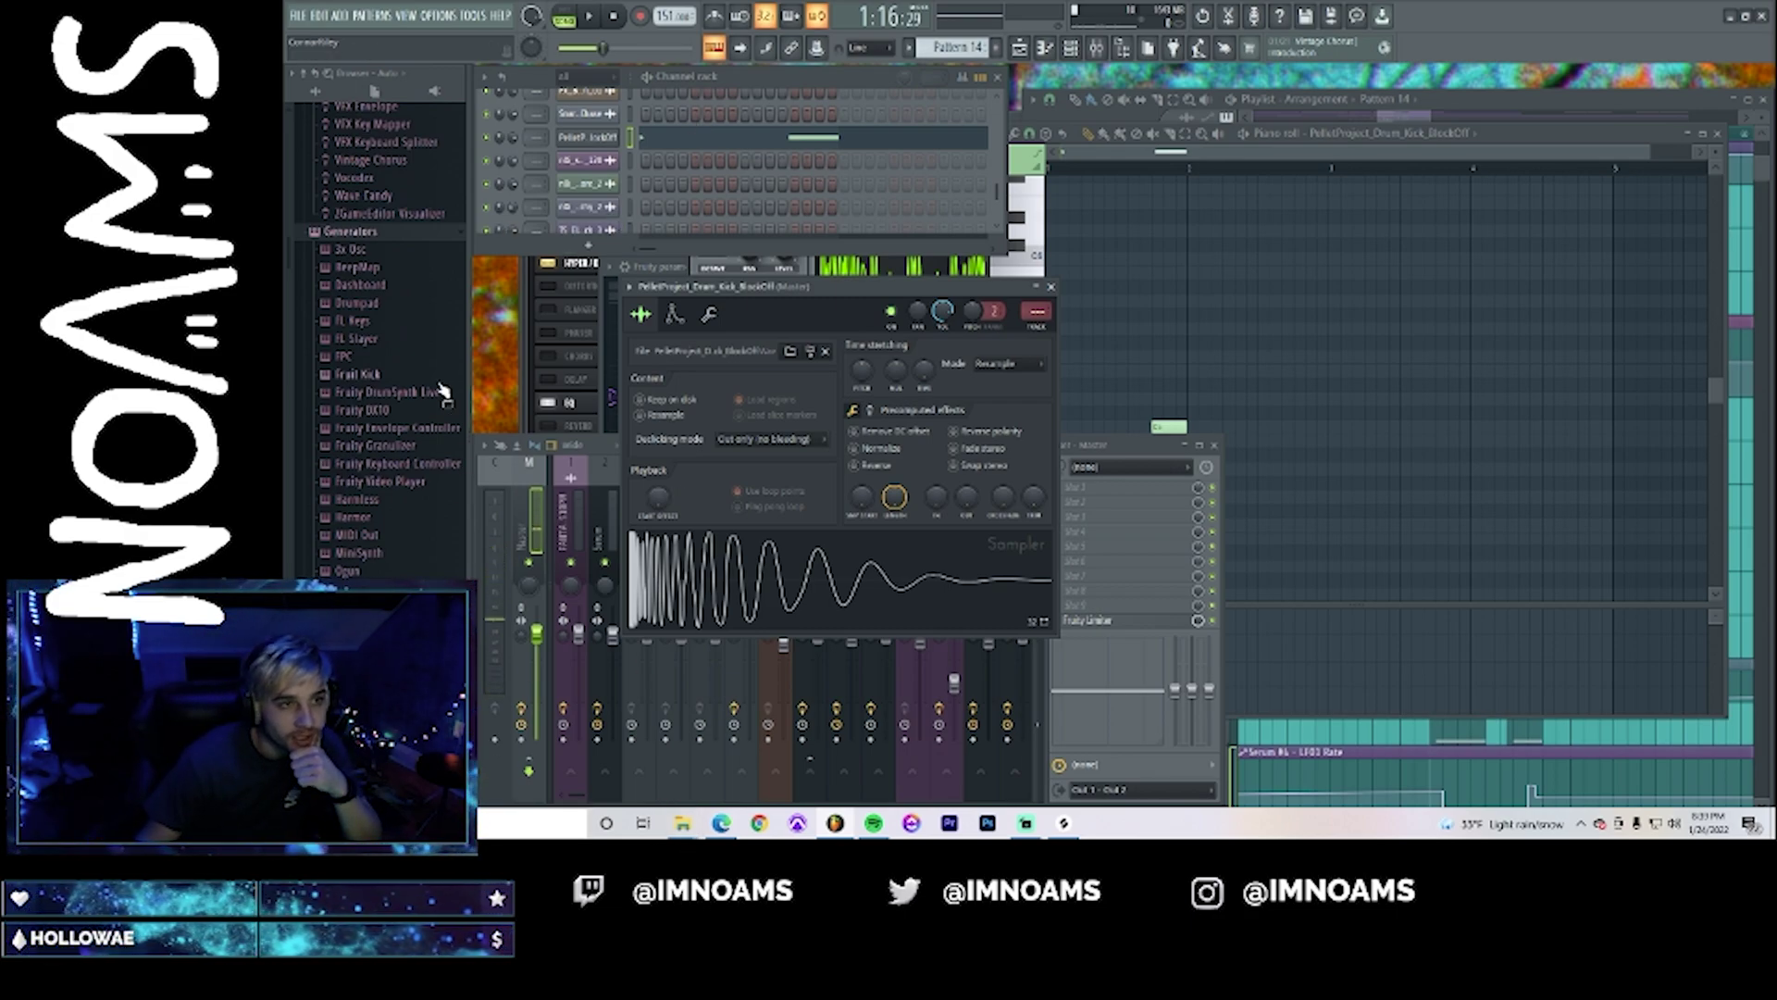
- Add 808 HiHat hits on steps 1 and 13 of Pattern 14 to match the kick, and open the hi-hat's sampler
{"action": "scroll", "coordinate": [606, 167], "scroll_direction": "up", "scroll_amount": 5}
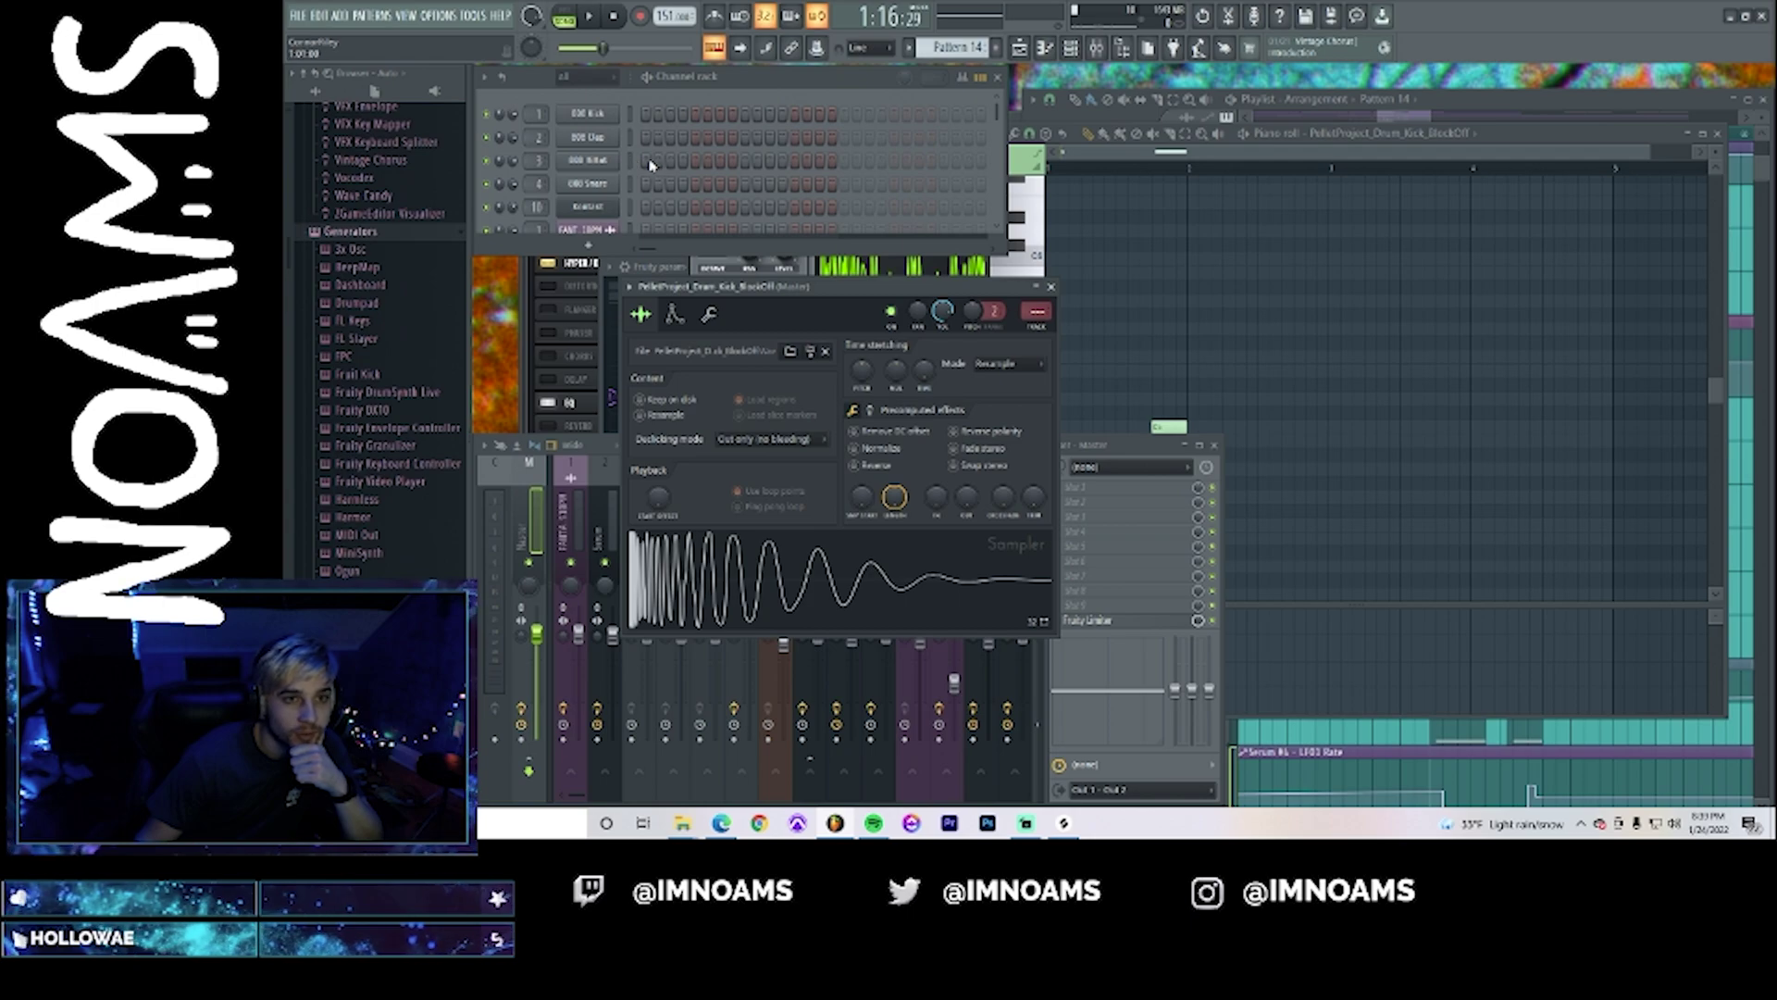
{"action": "scroll", "coordinate": [651, 165], "scroll_direction": "down", "scroll_amount": 5}
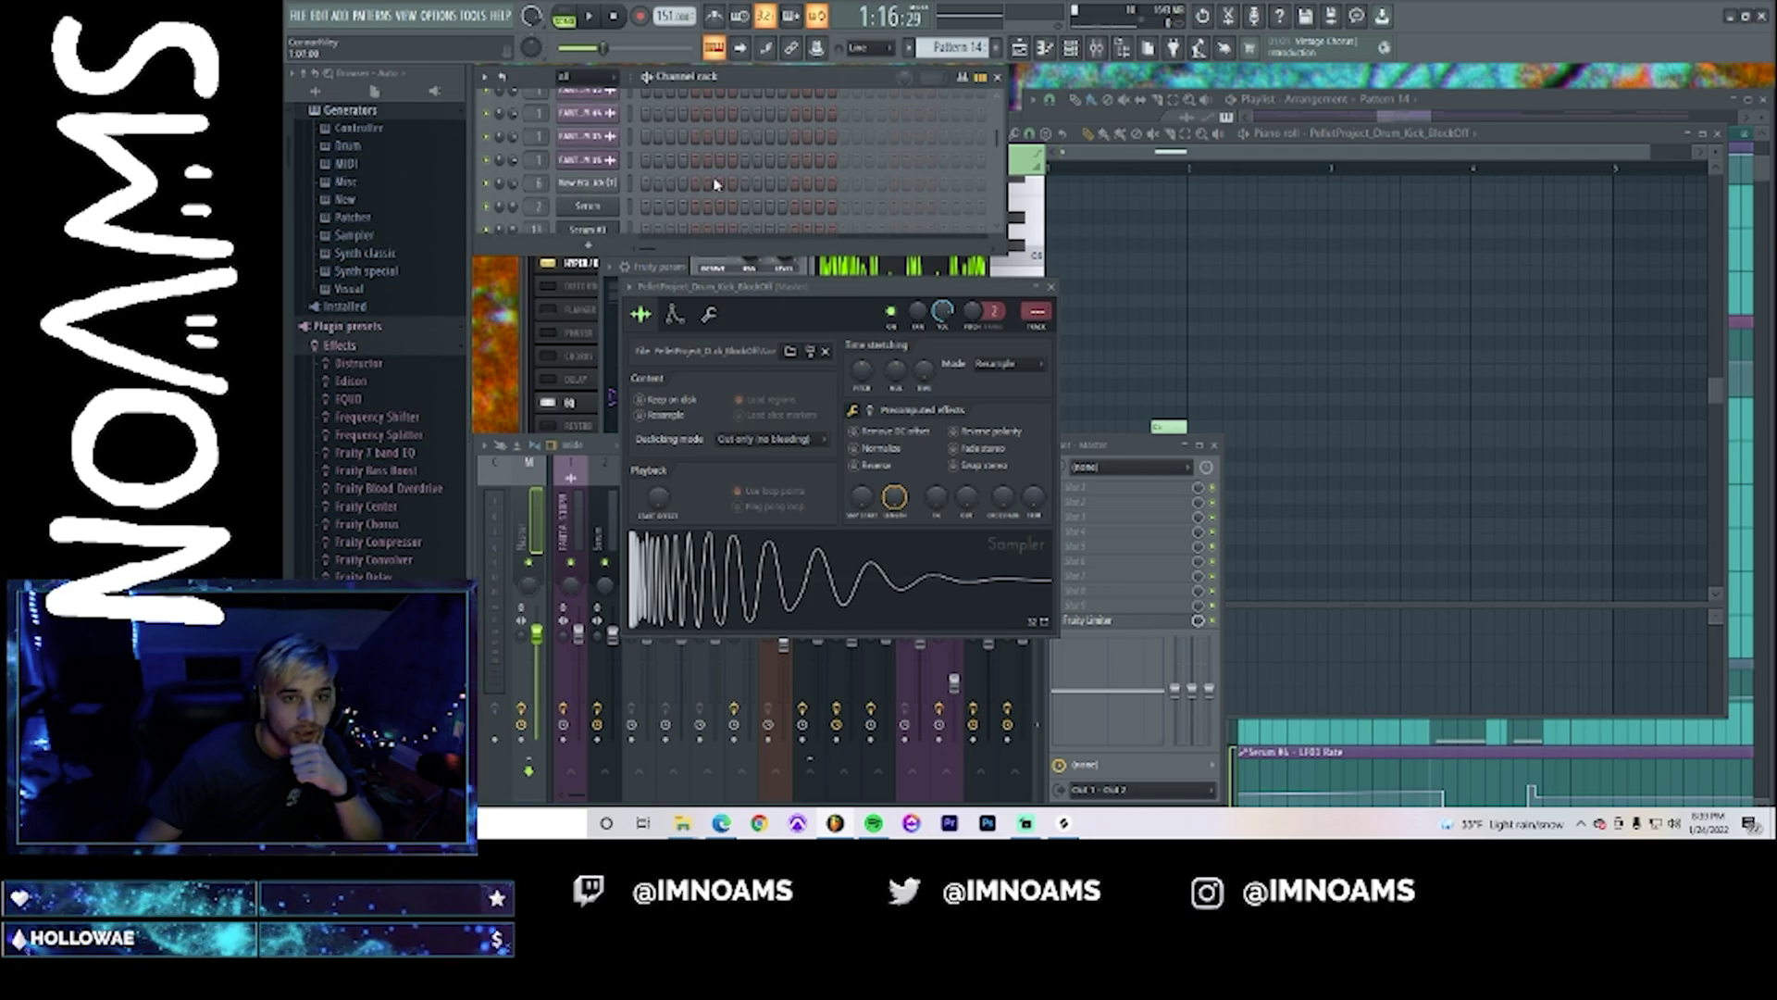
{"action": "scroll", "coordinate": [714, 184], "scroll_direction": "up", "scroll_amount": 5}
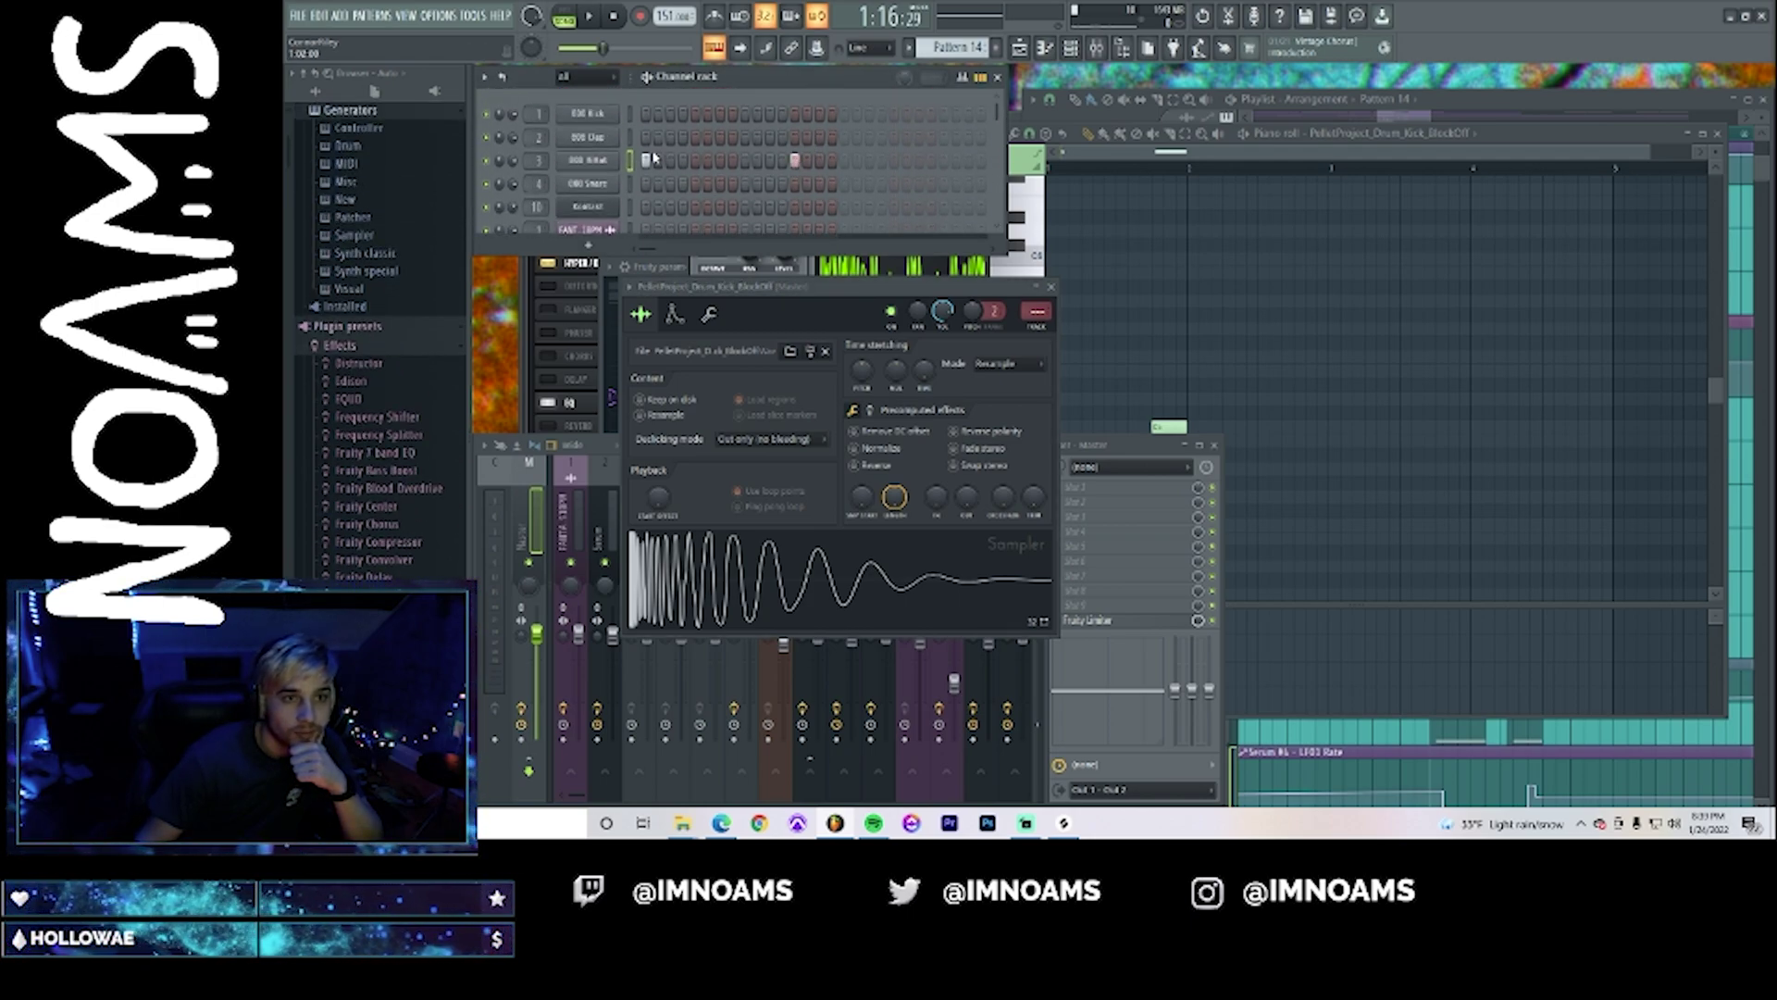
{"action": "left_click", "coordinate": [597, 161]}
- Route the 808 HiHat channel to the empty mixer track 15
{"action": "key", "text": "F9"}
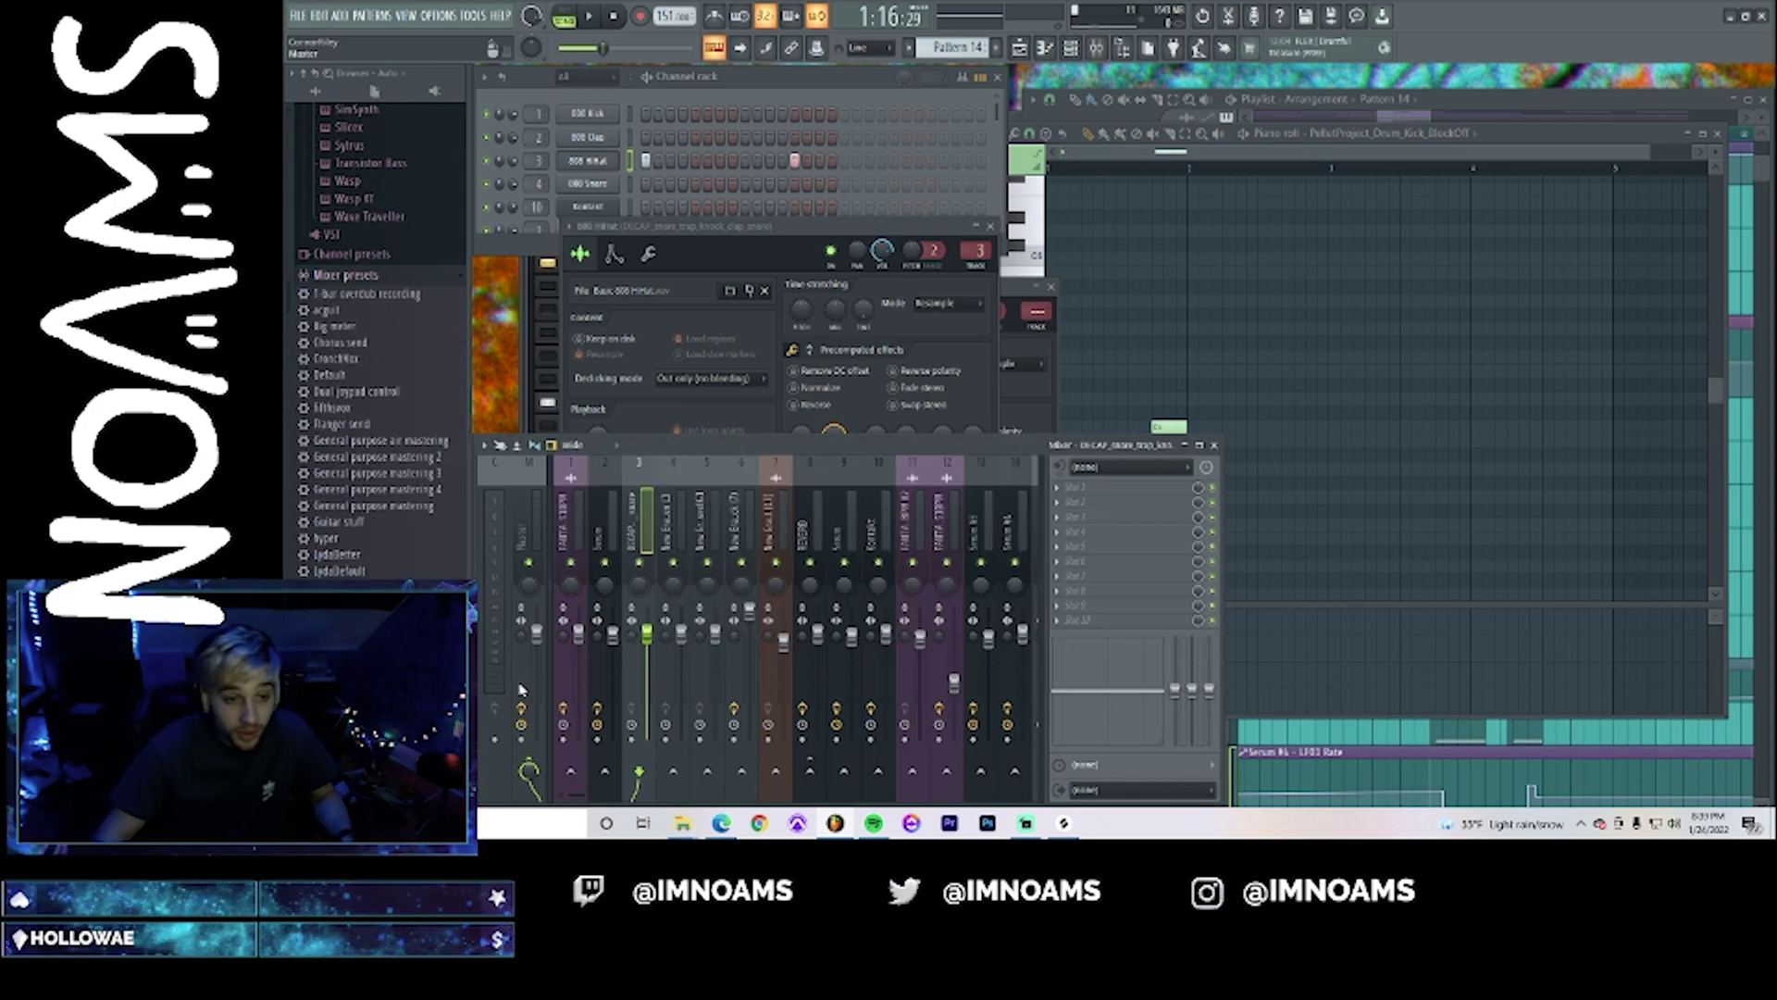
{"action": "left_click_drag", "start_coordinate": [568, 798], "coordinate": [629, 798]}
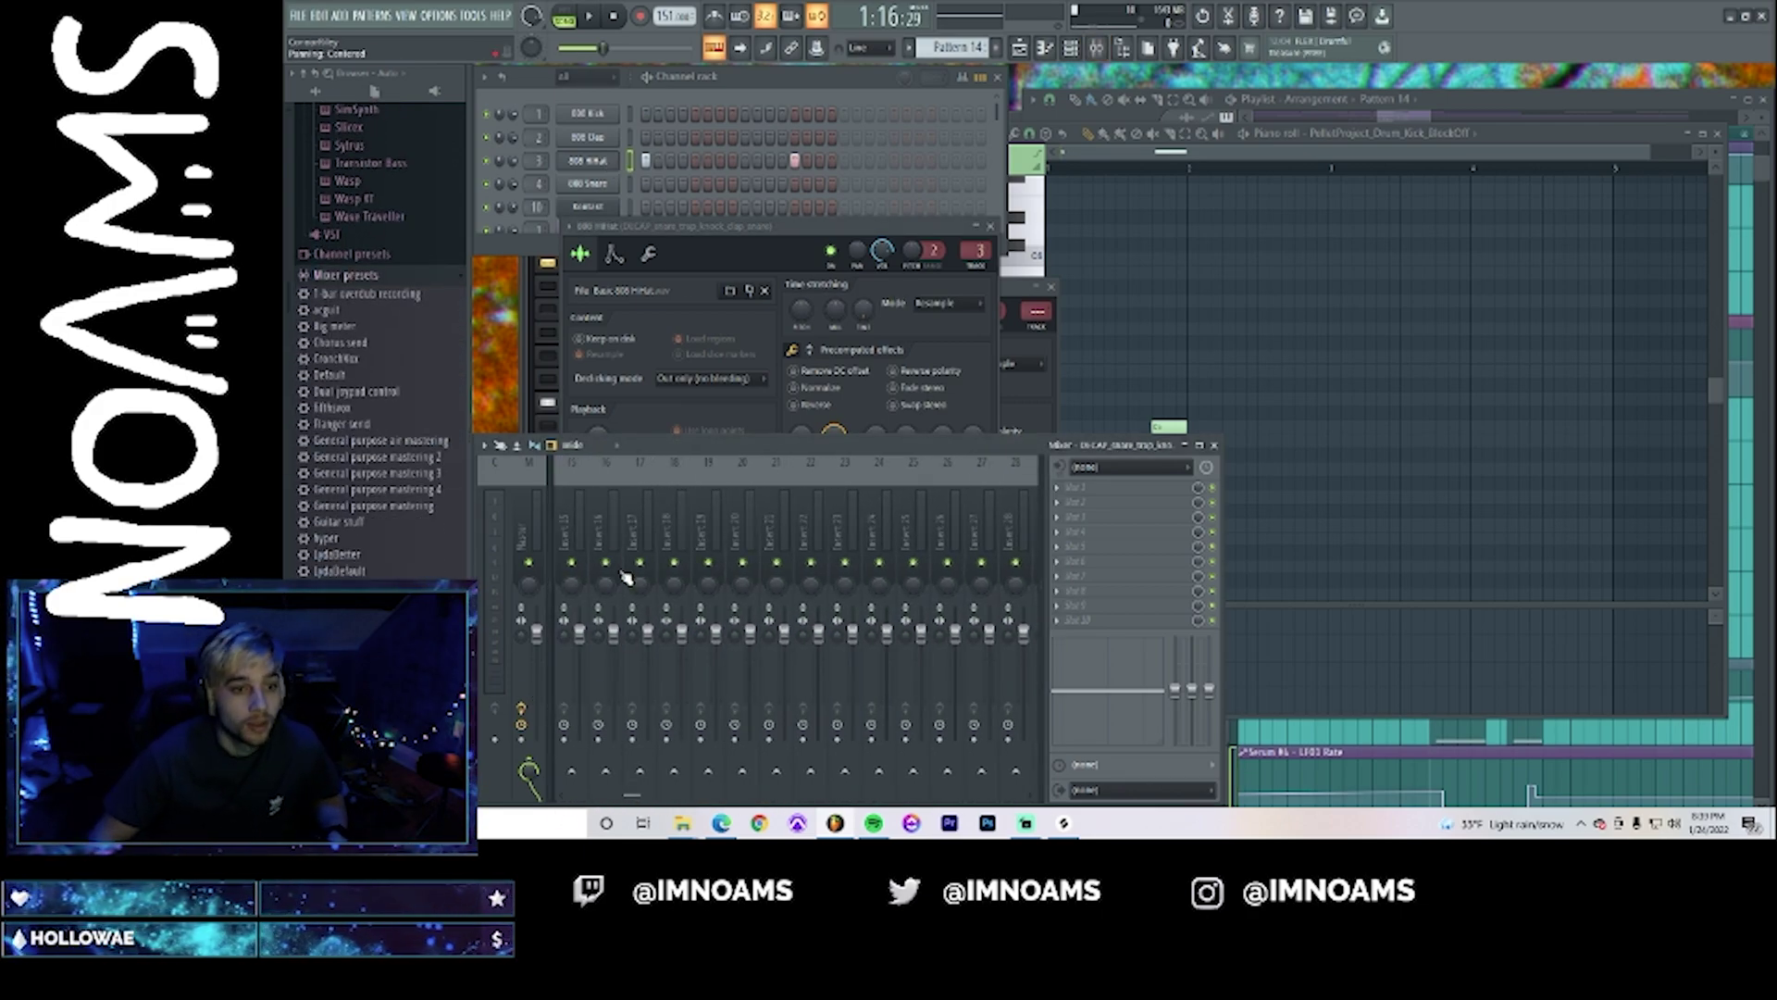
{"action": "right_click", "coordinate": [576, 530]}
{"action": "mouse_move", "coordinate": [718, 516]}
{"action": "left_click", "coordinate": [815, 516]}
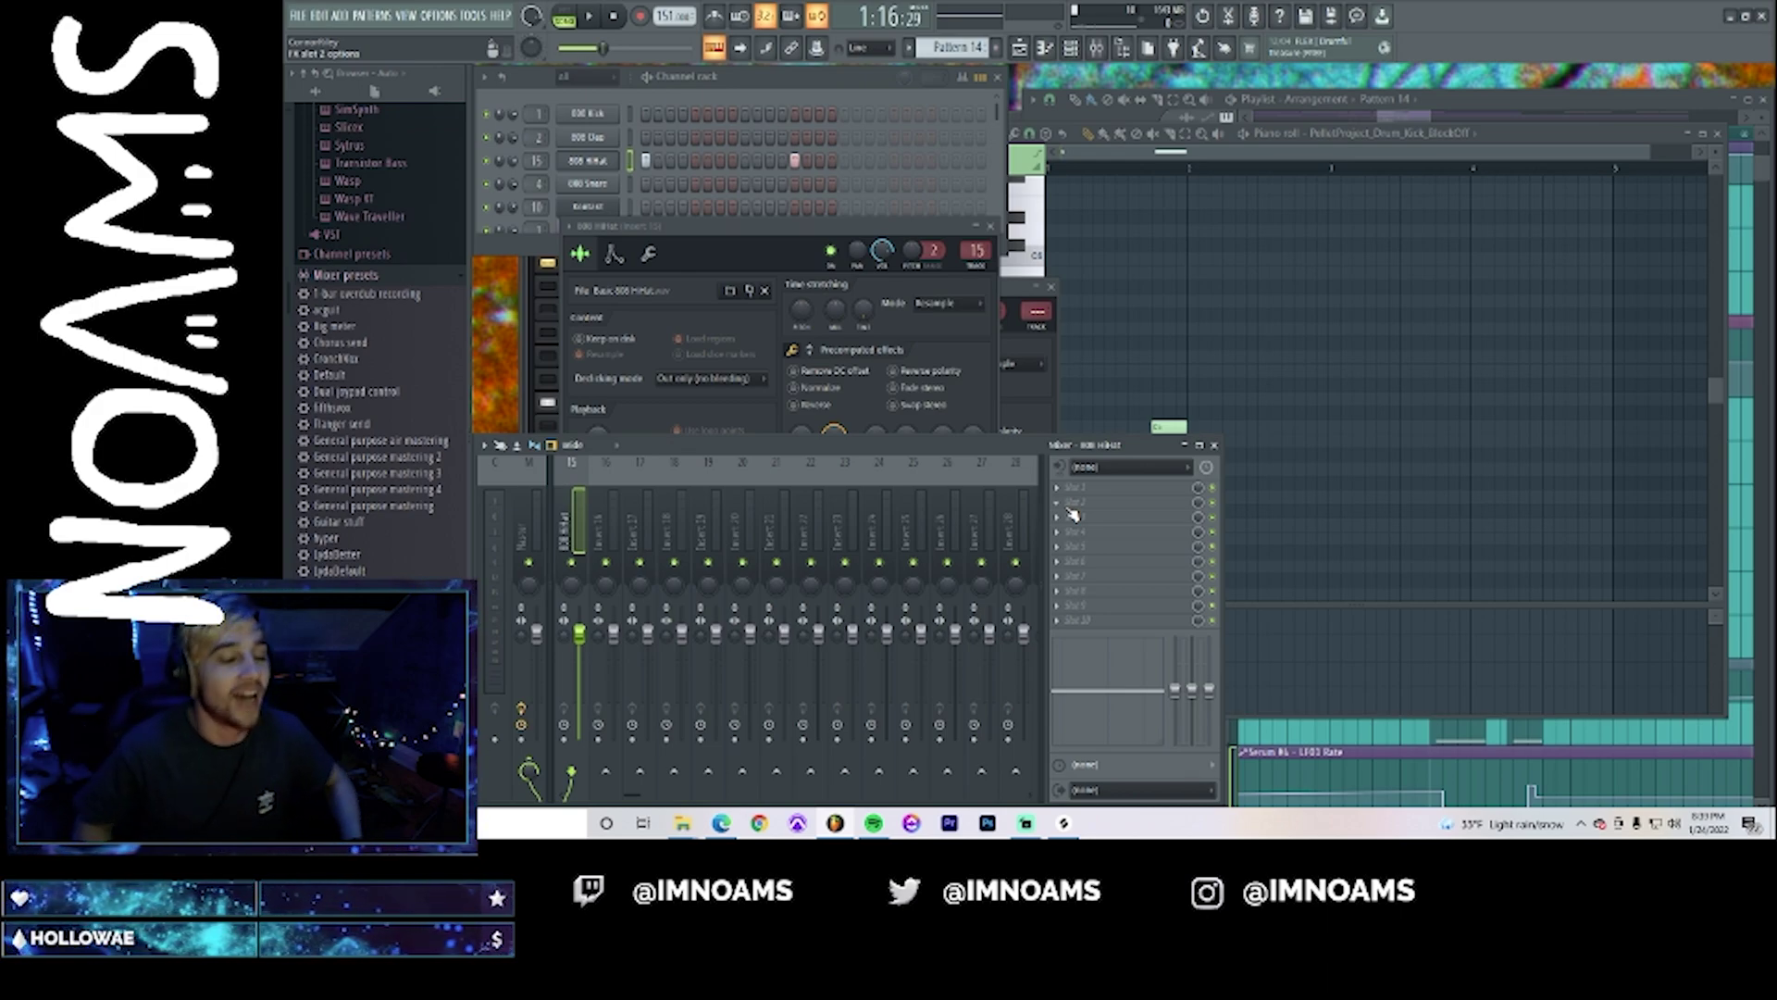
- Load Fruity Peak Controller on the 808 HiHat mixer track and play the pattern to test its peak signal
{"action": "left_click", "coordinate": [1095, 524]}
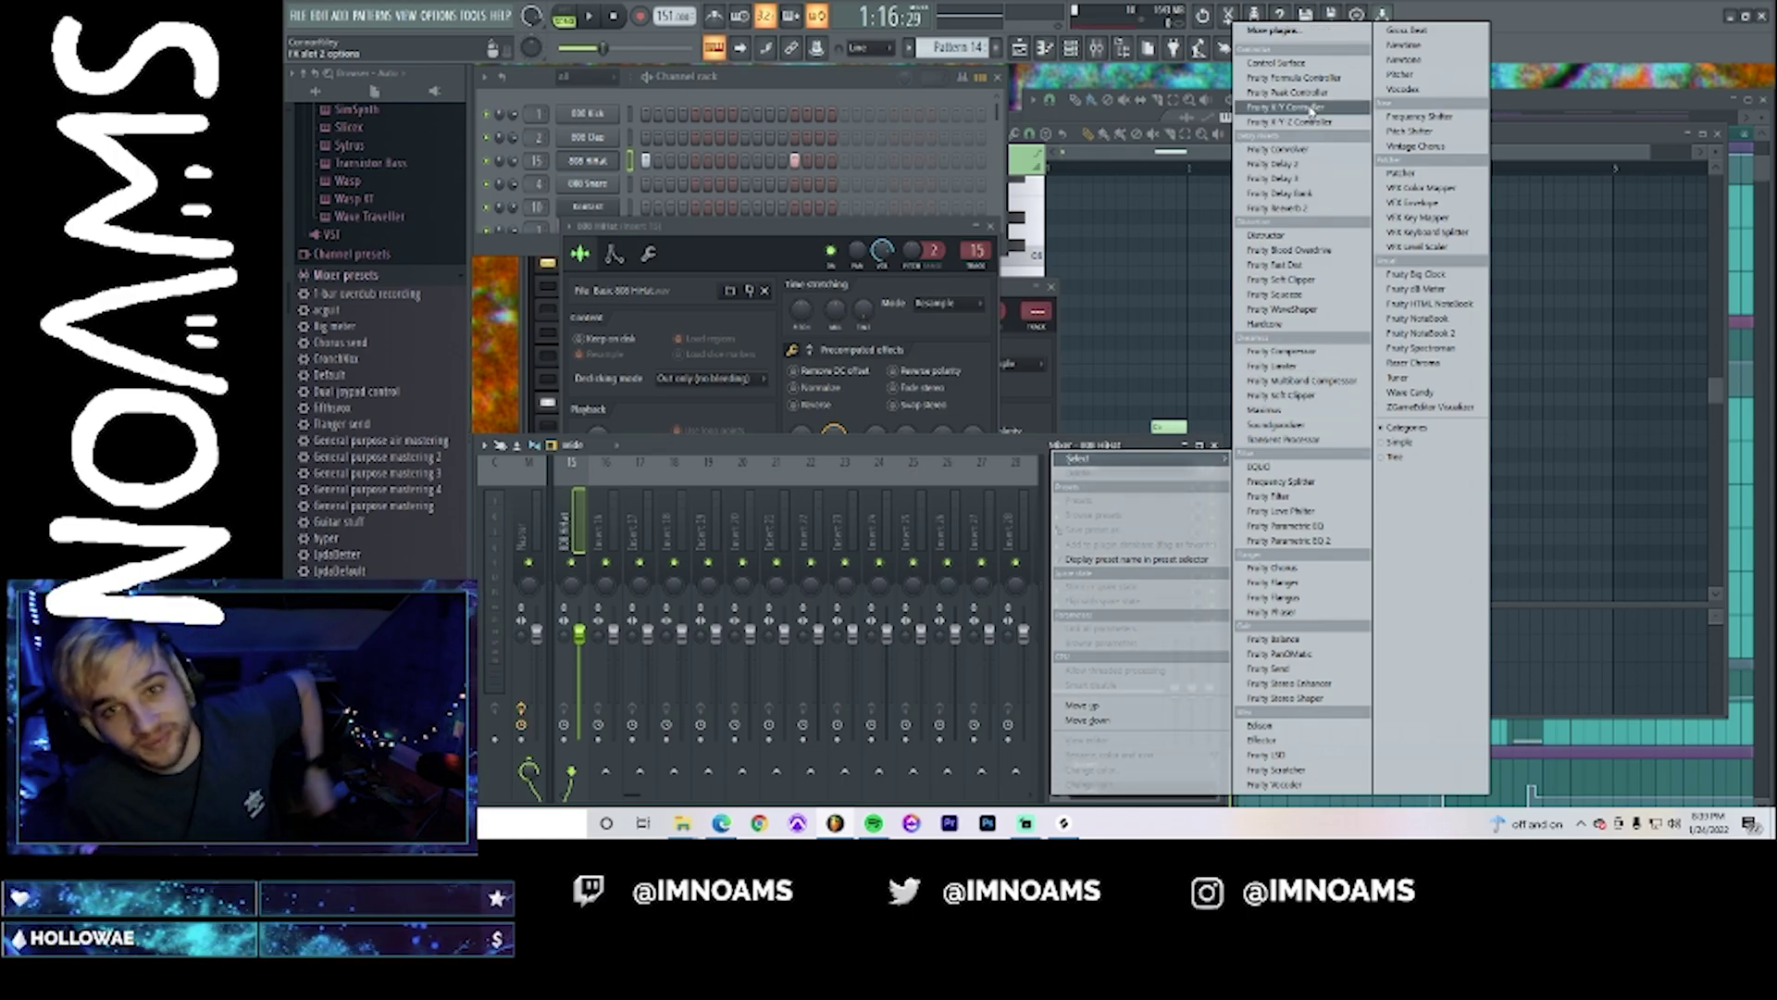
{"action": "left_click", "coordinate": [1297, 94]}
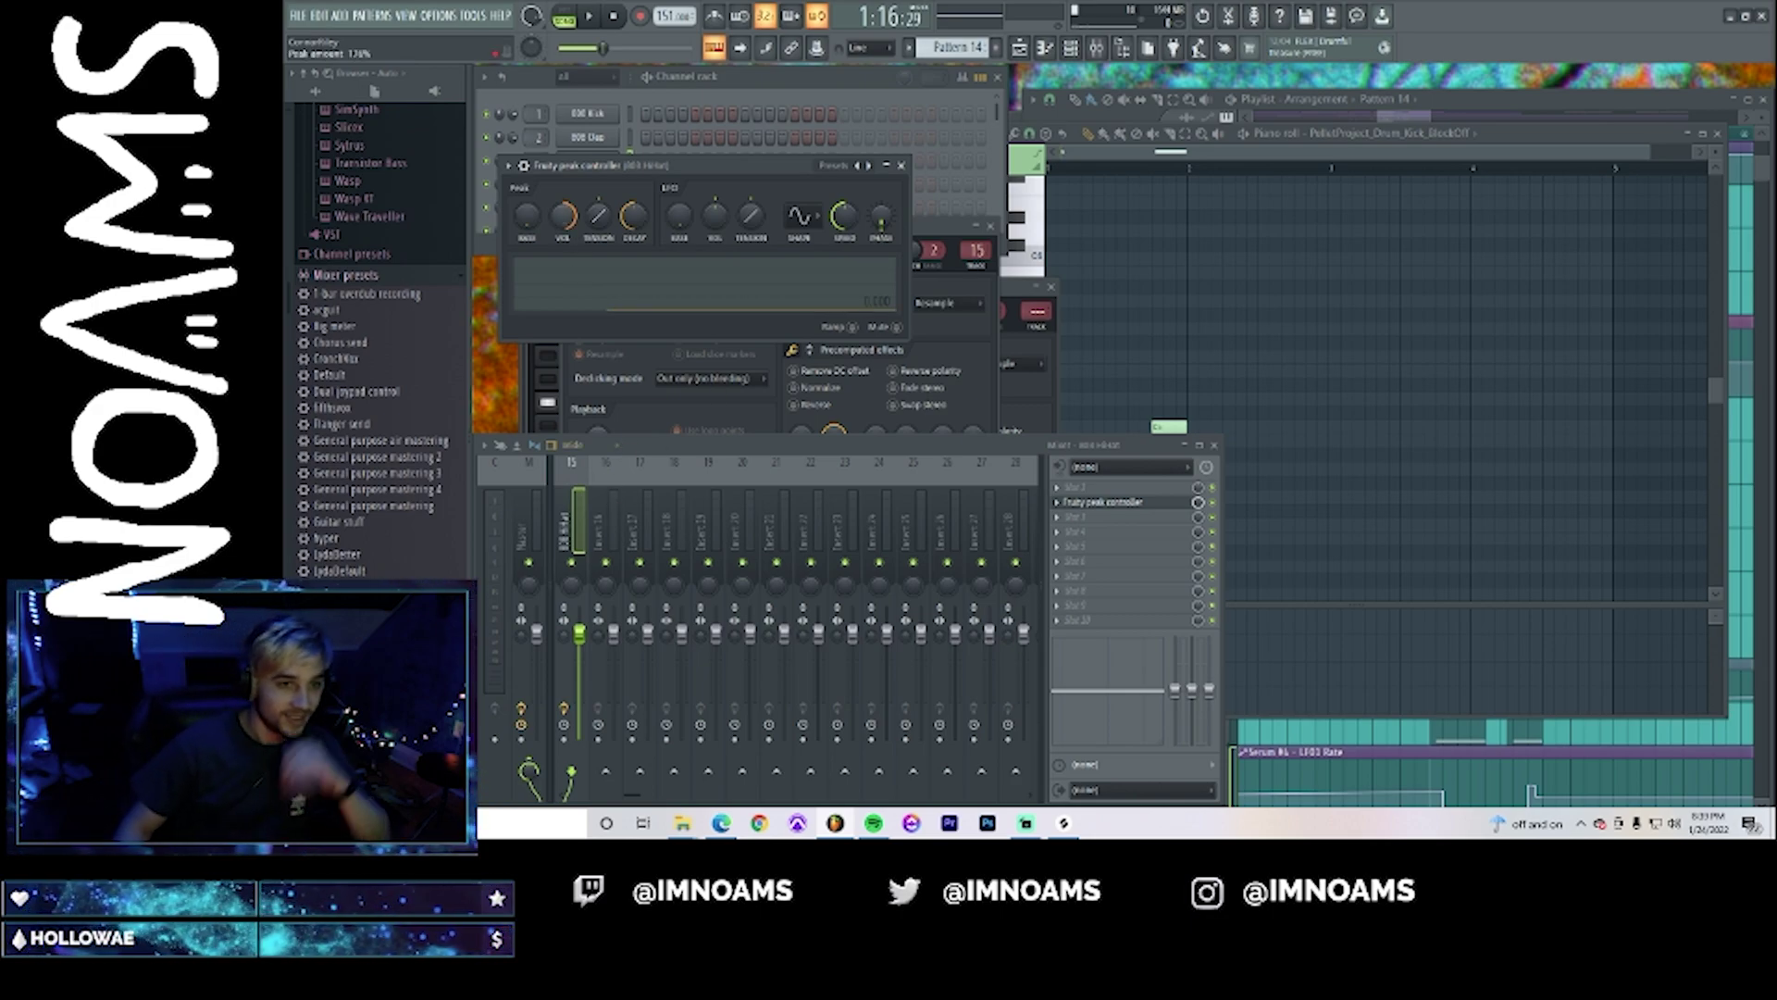
{"action": "key", "text": "space"}
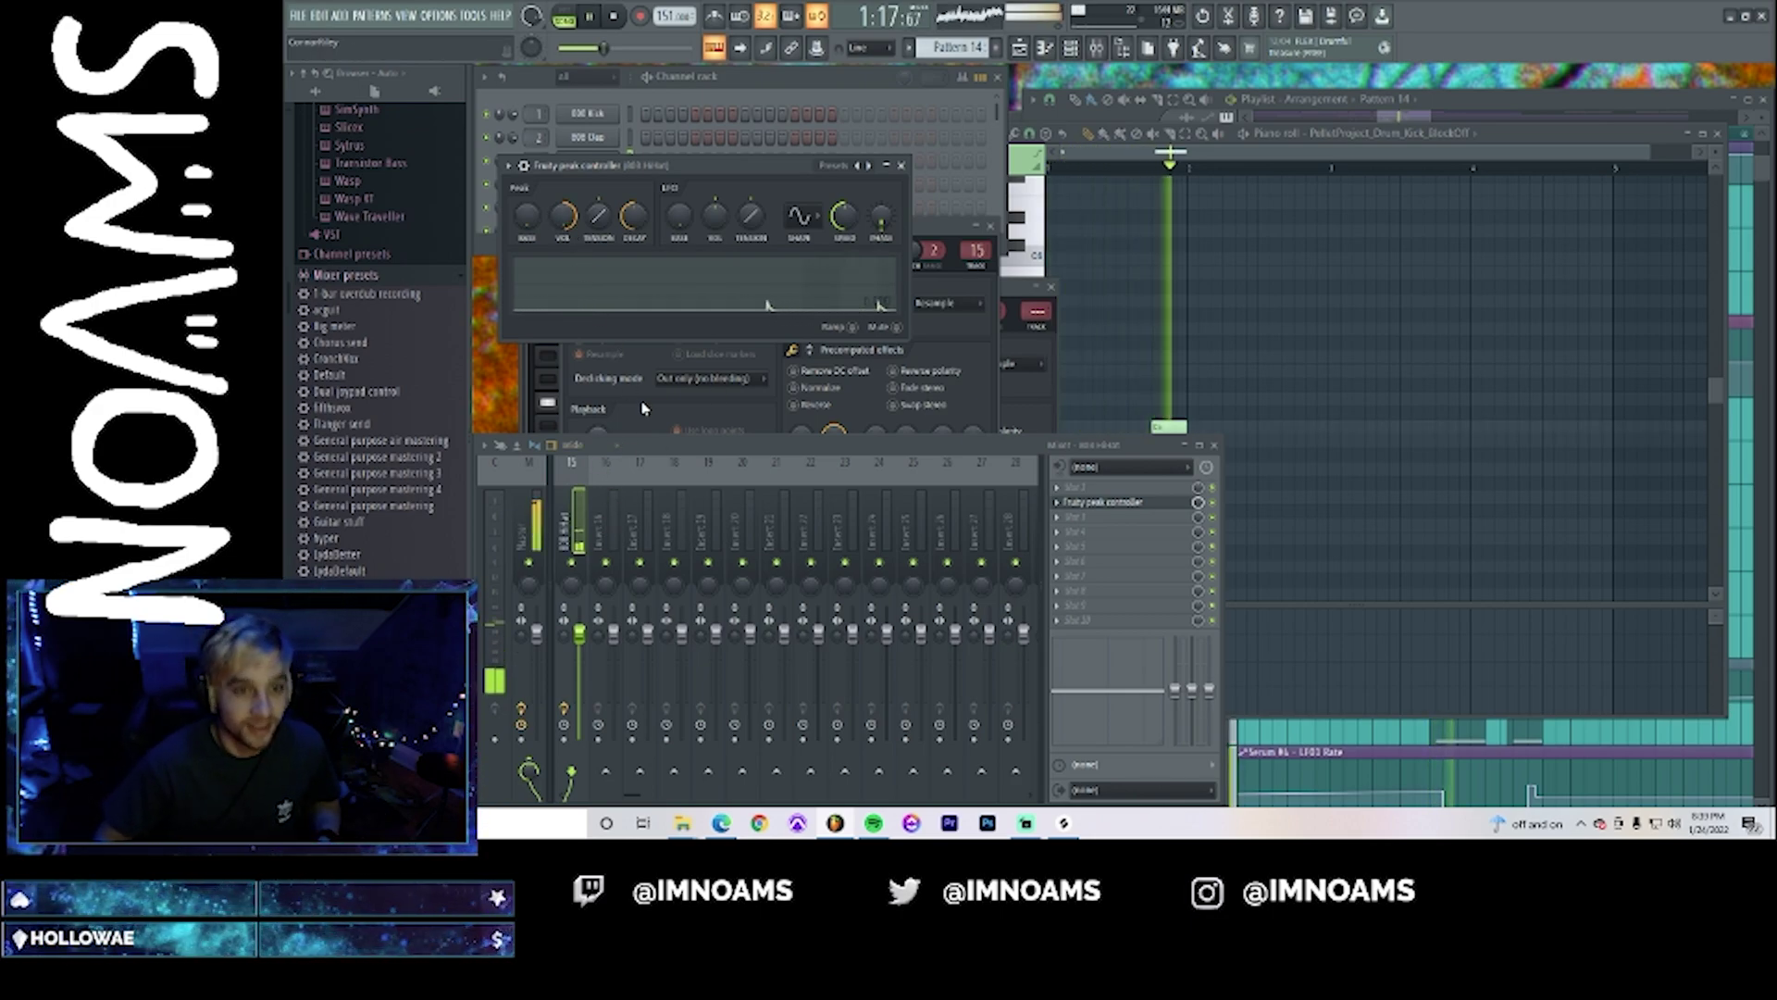
{"action": "left_click", "coordinate": [663, 90]}
{"action": "key", "text": "space"}
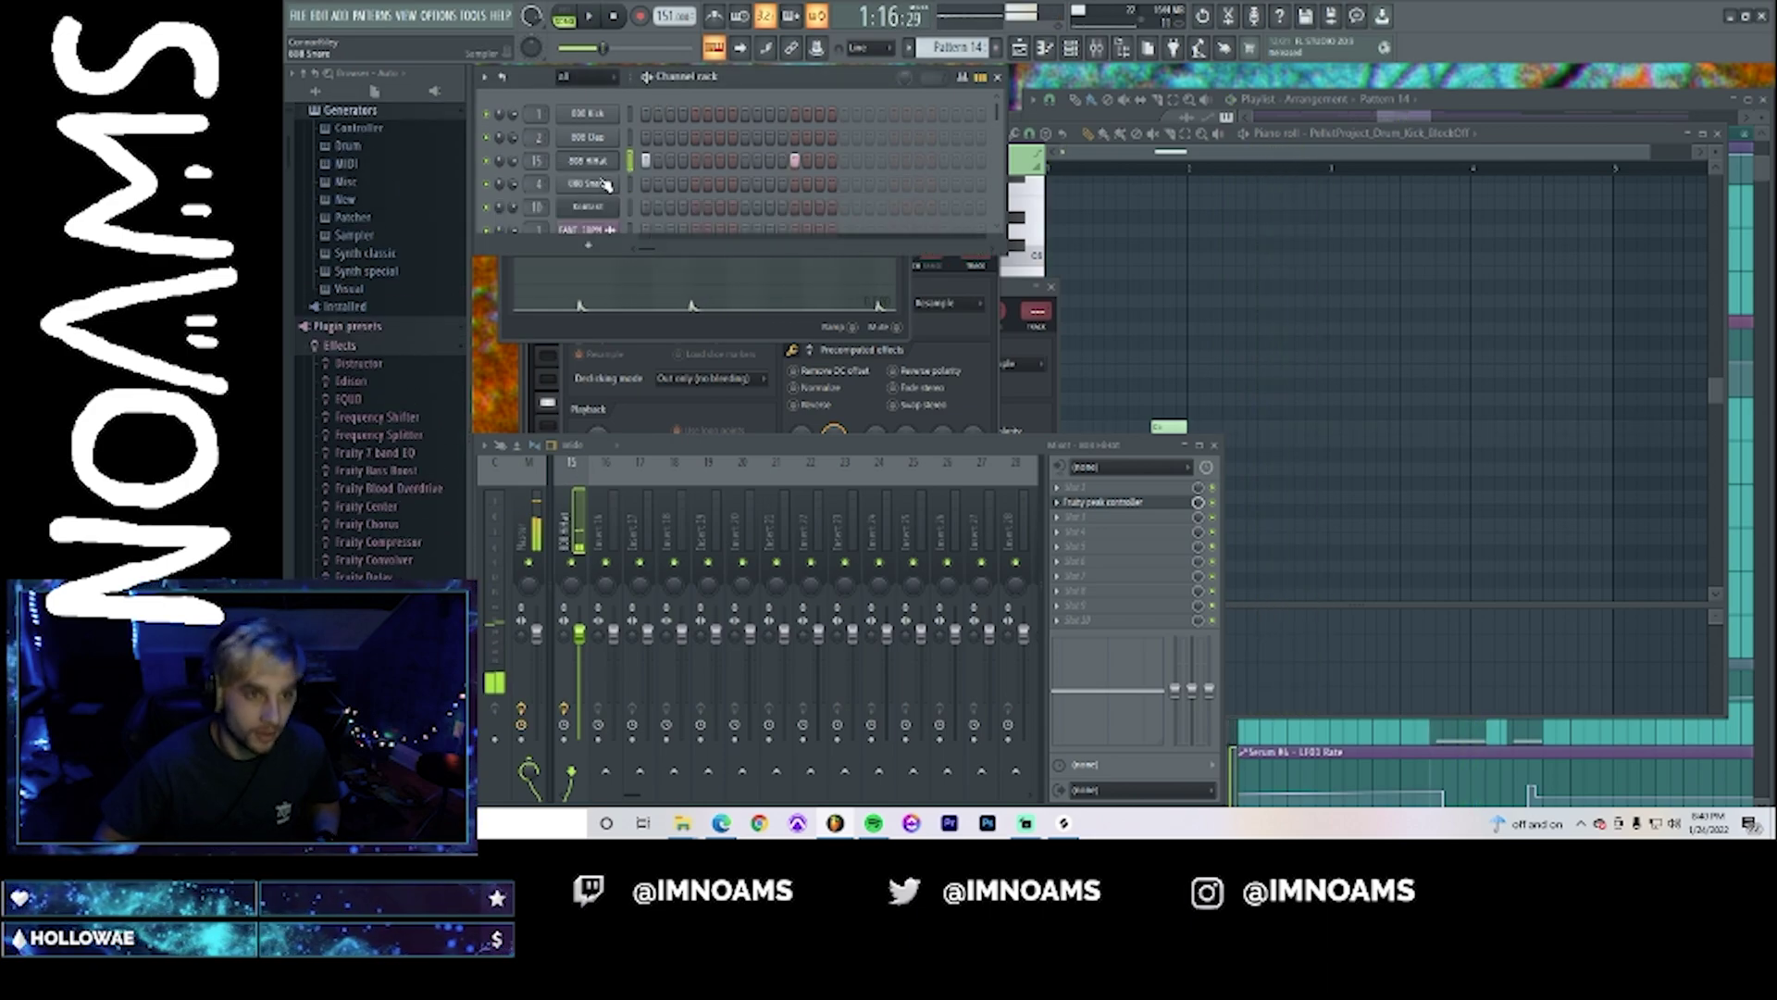
- Normalize the 808 HiHat sample, play it back, and reopen its Fruity Peak Controller
{"action": "left_click", "coordinate": [600, 168]}
{"action": "left_click", "coordinate": [600, 168]}
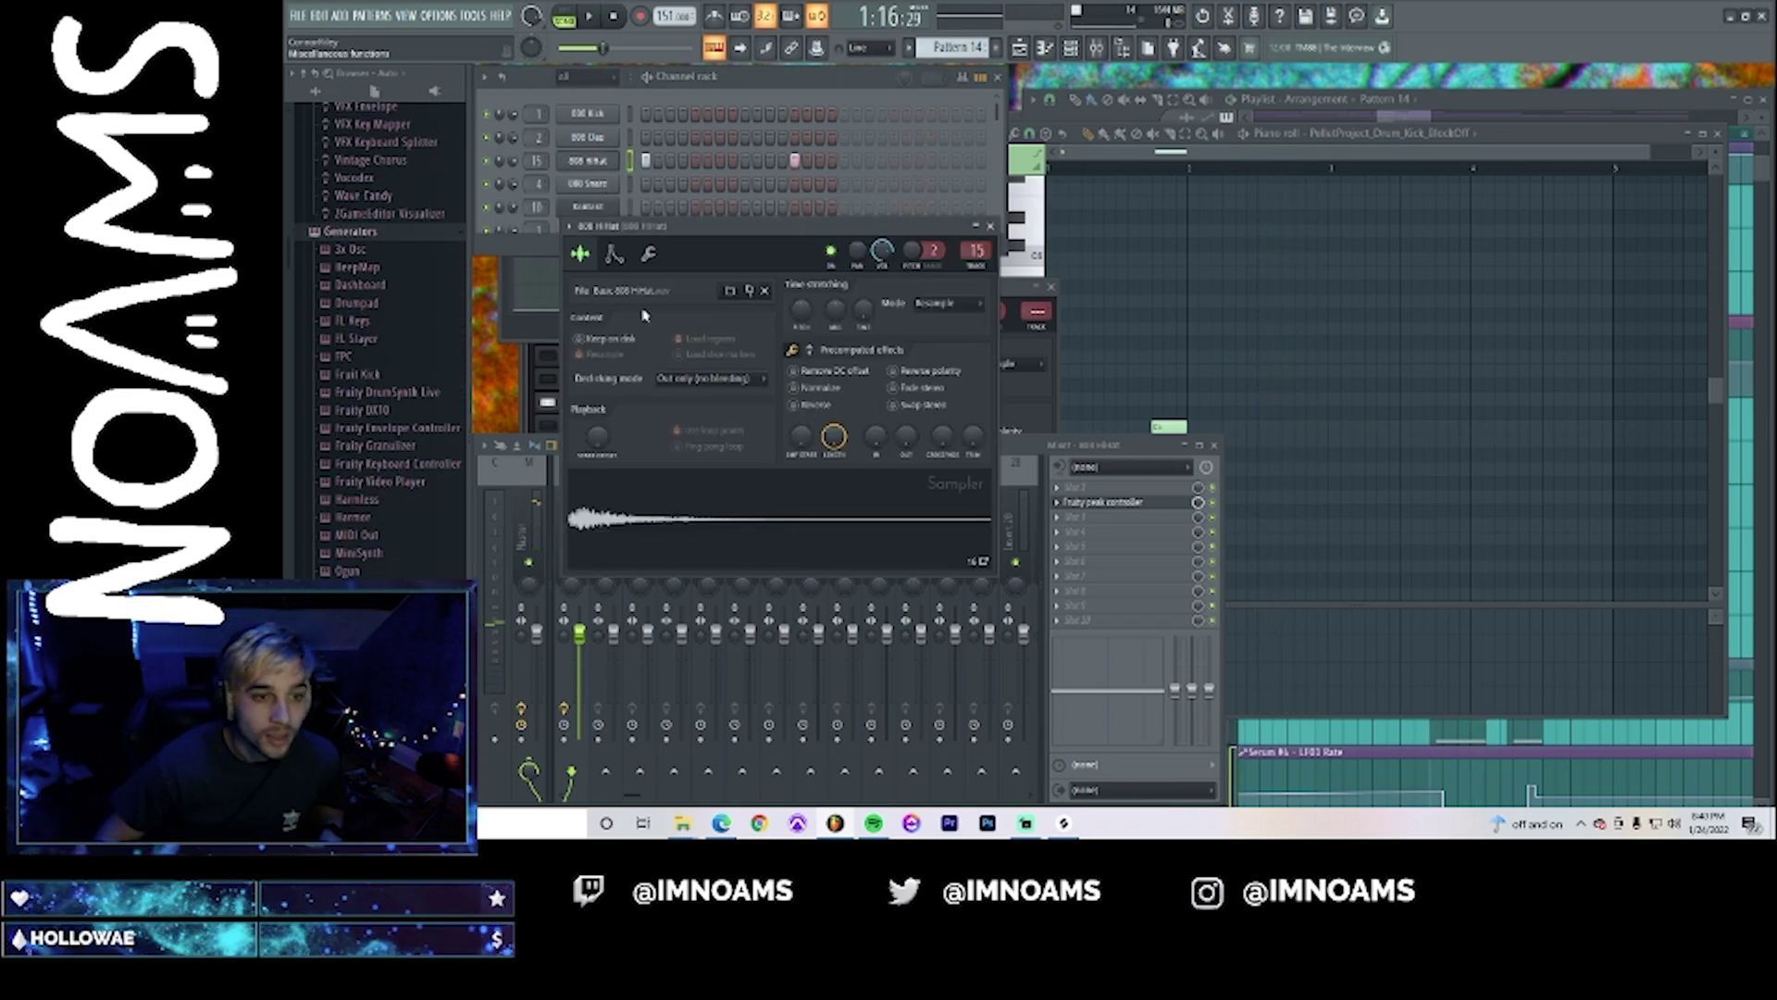
{"action": "left_click", "coordinate": [794, 389]}
{"action": "key", "text": "space"}
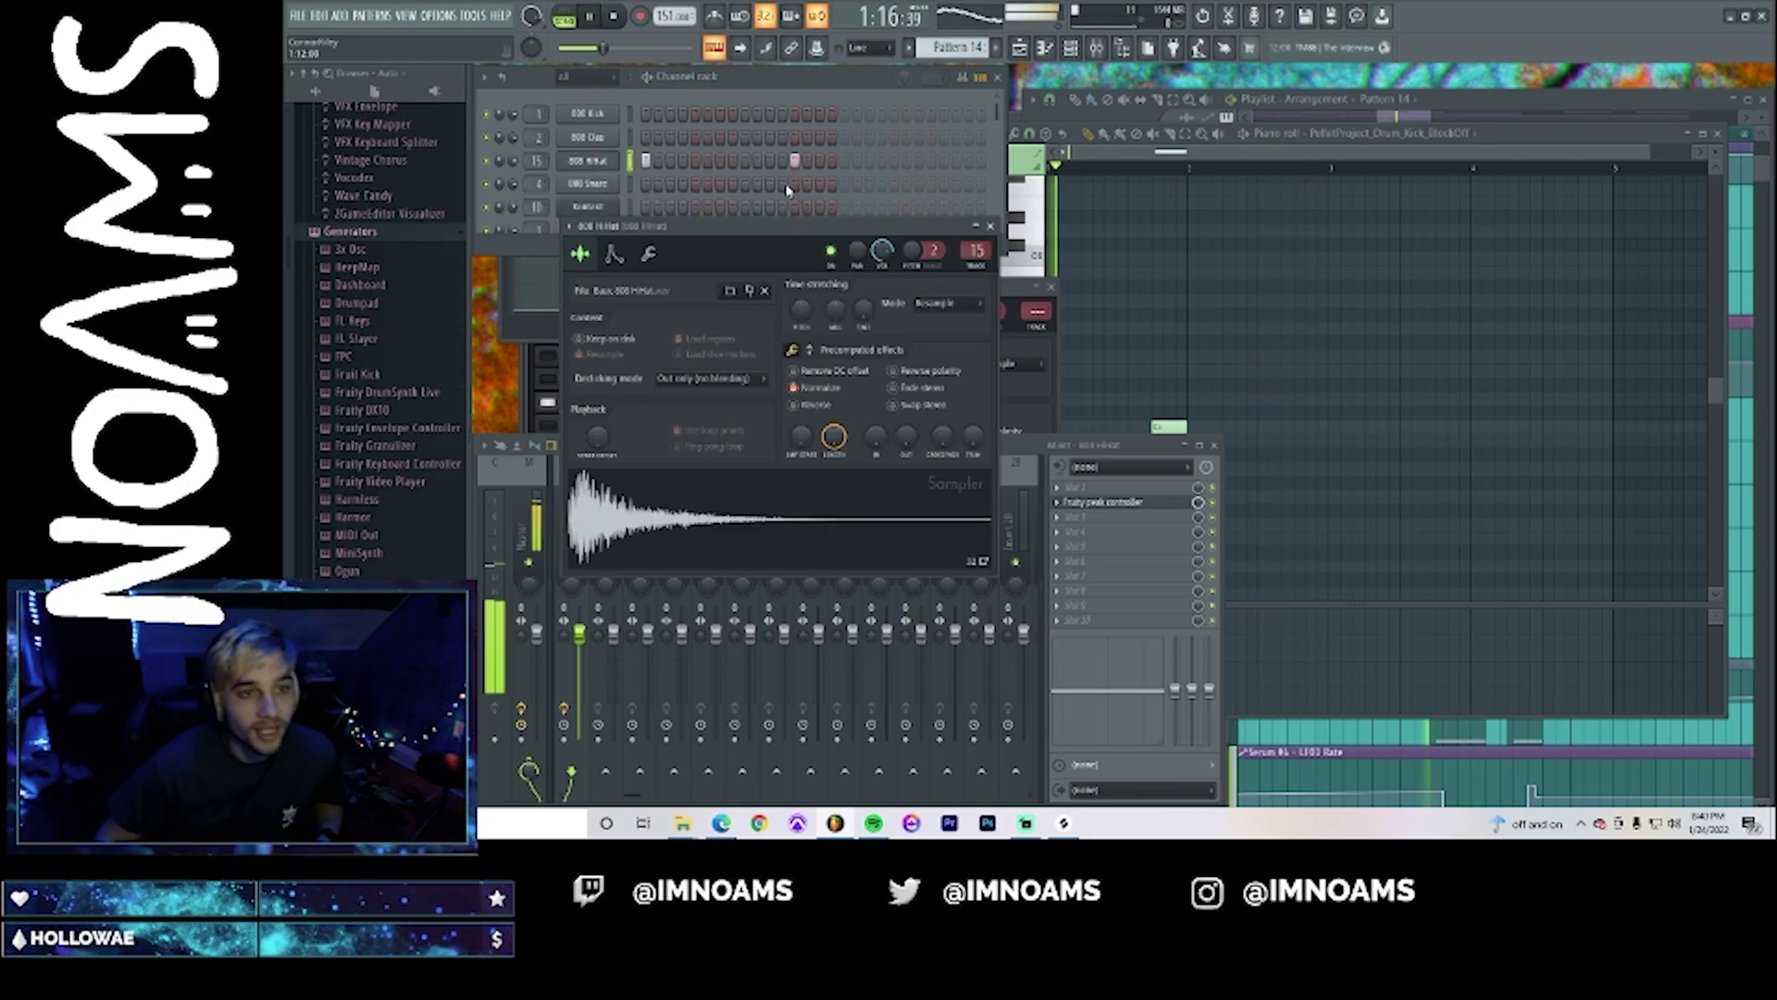
{"action": "left_click", "coordinate": [1100, 502]}
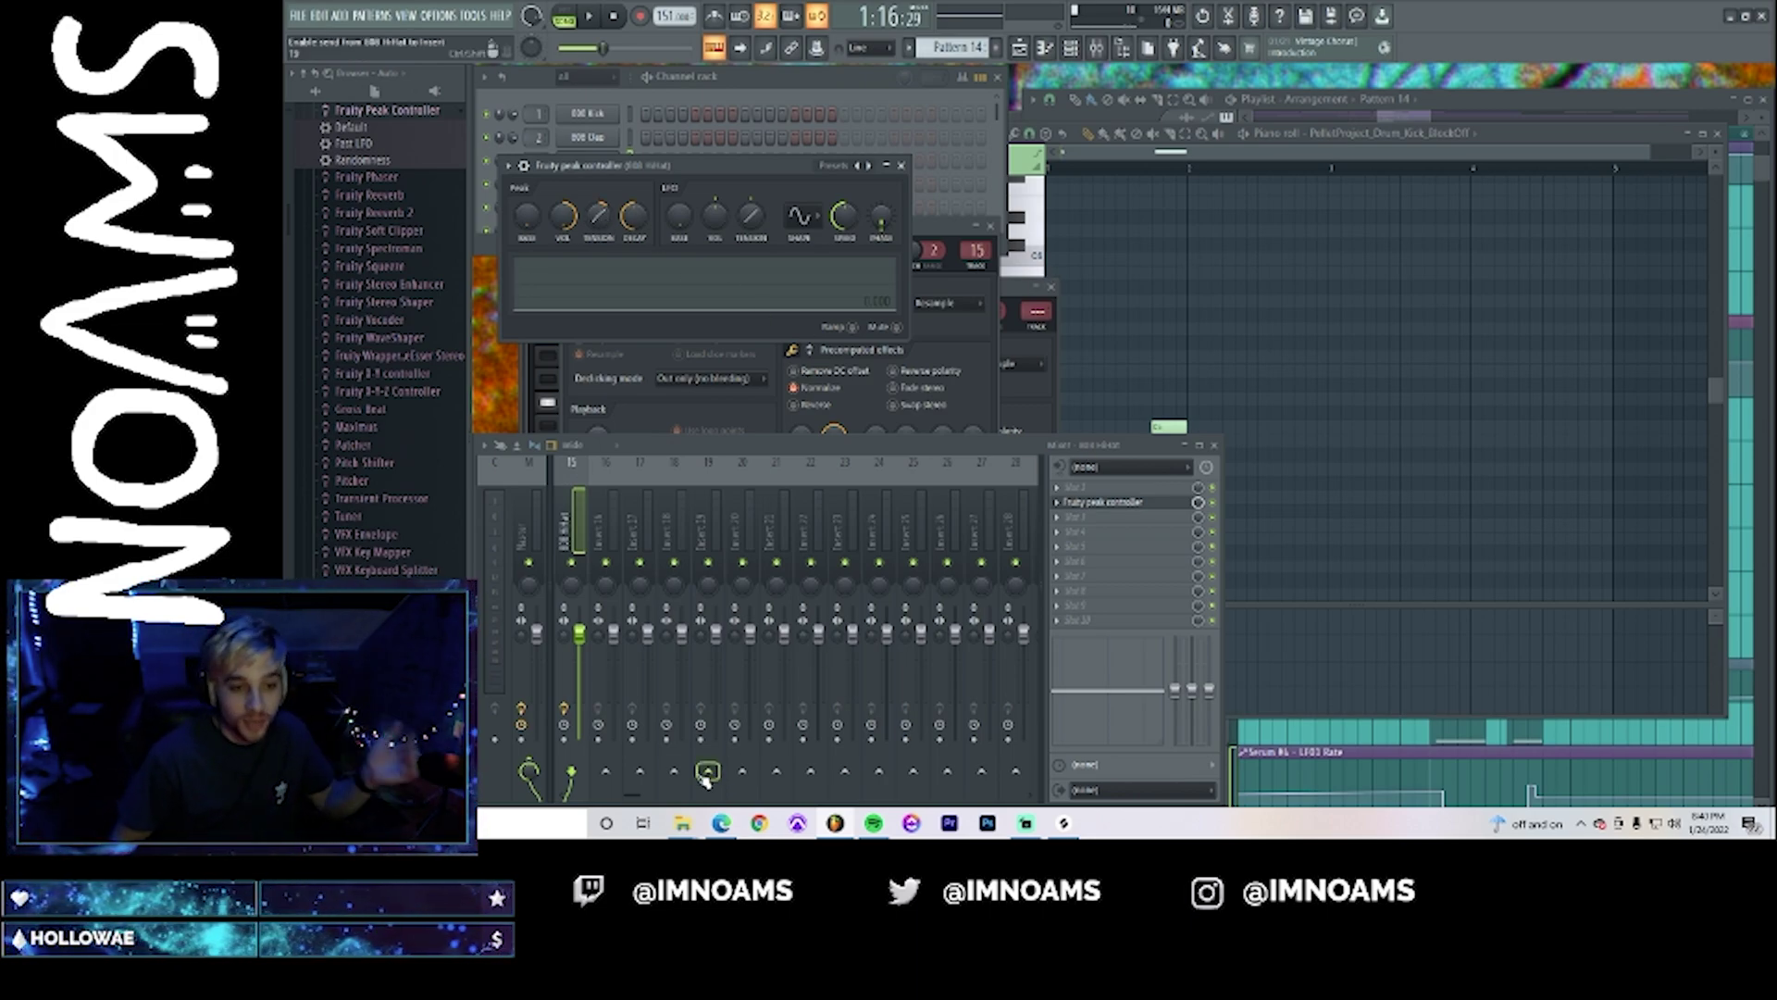
- Rename the 808 HiHat mixer track to SC
{"action": "left_click_drag", "start_coordinate": [640, 796], "coordinate": [600, 795]}
{"action": "scroll", "coordinate": [600, 794], "scroll_direction": "left", "scroll_amount": 5}
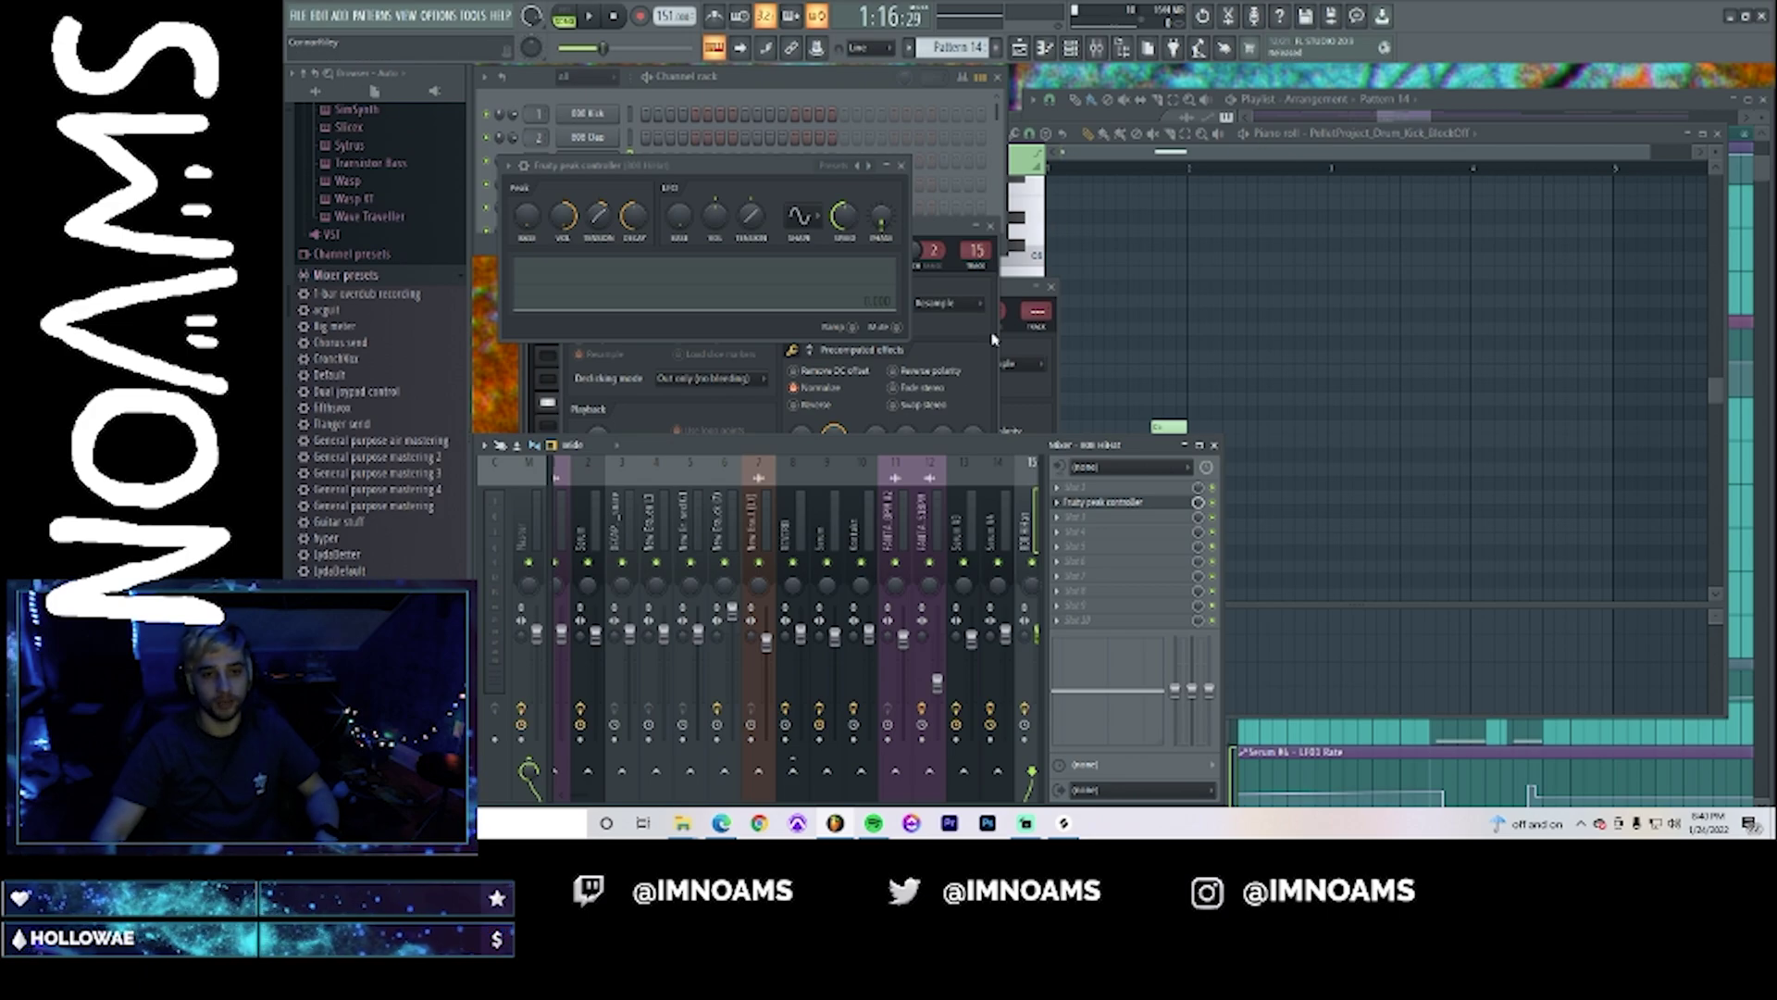
{"action": "right_click", "coordinate": [1020, 537]}
{"action": "left_click", "coordinate": [1116, 363]}
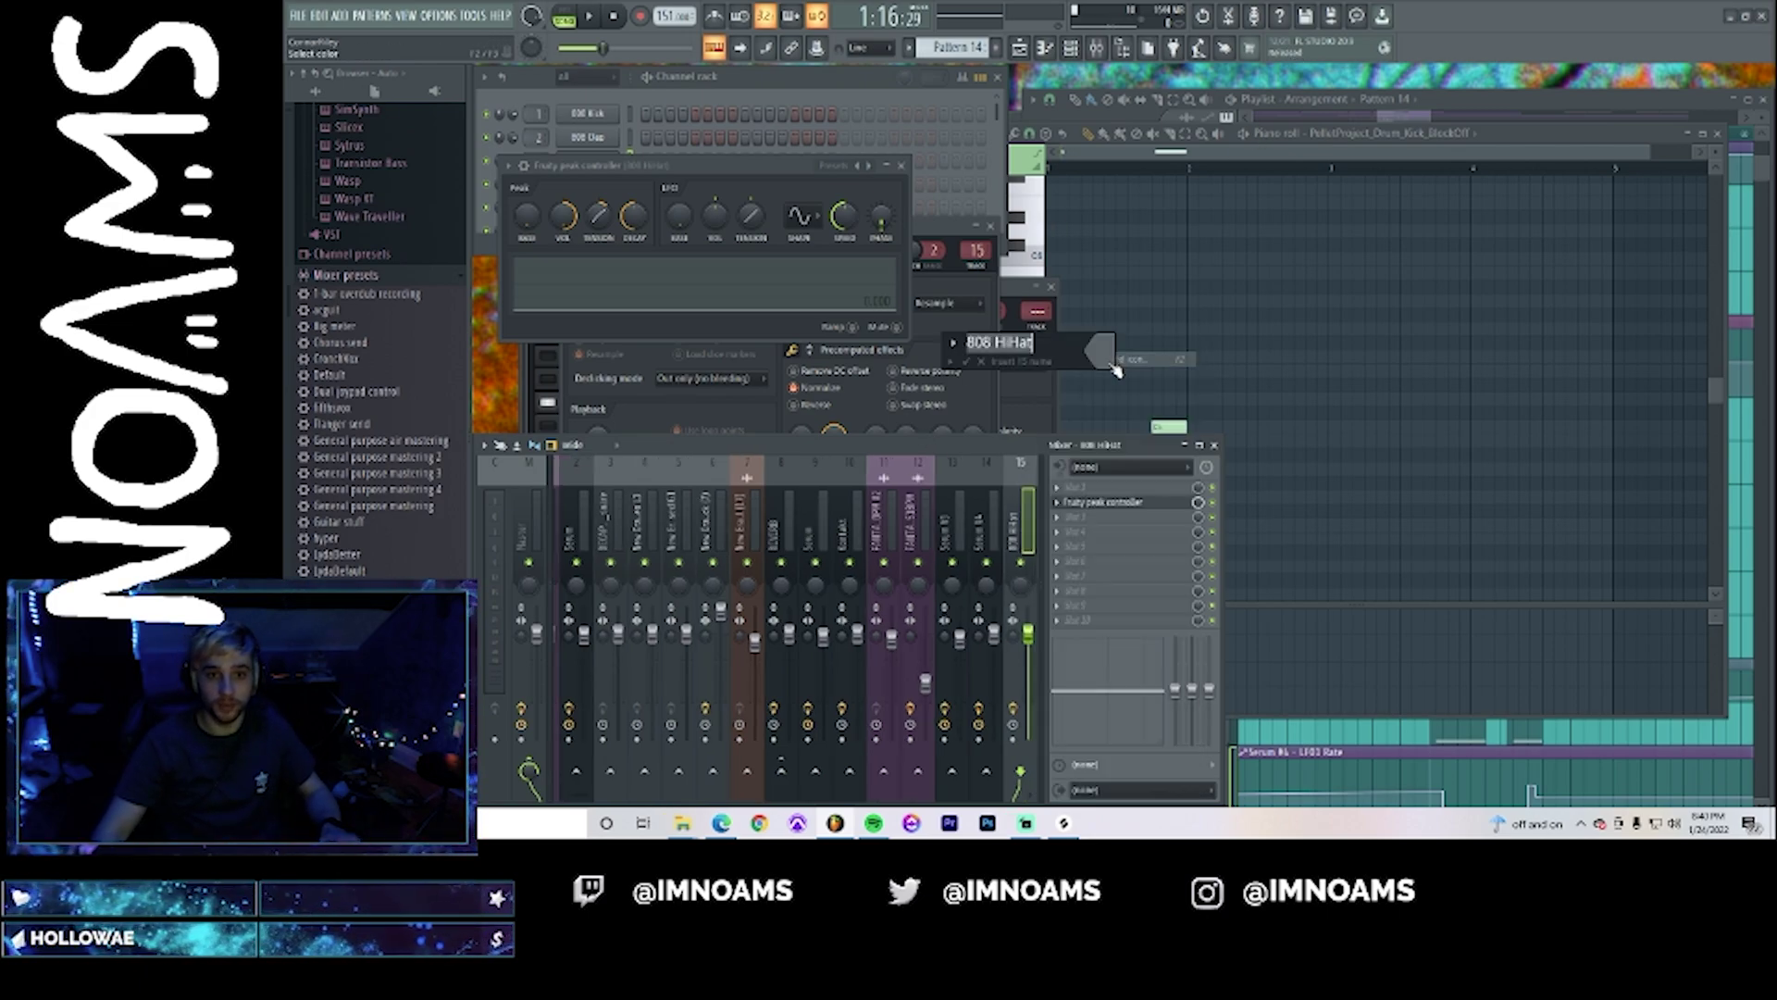
{"action": "type", "text": "C"}
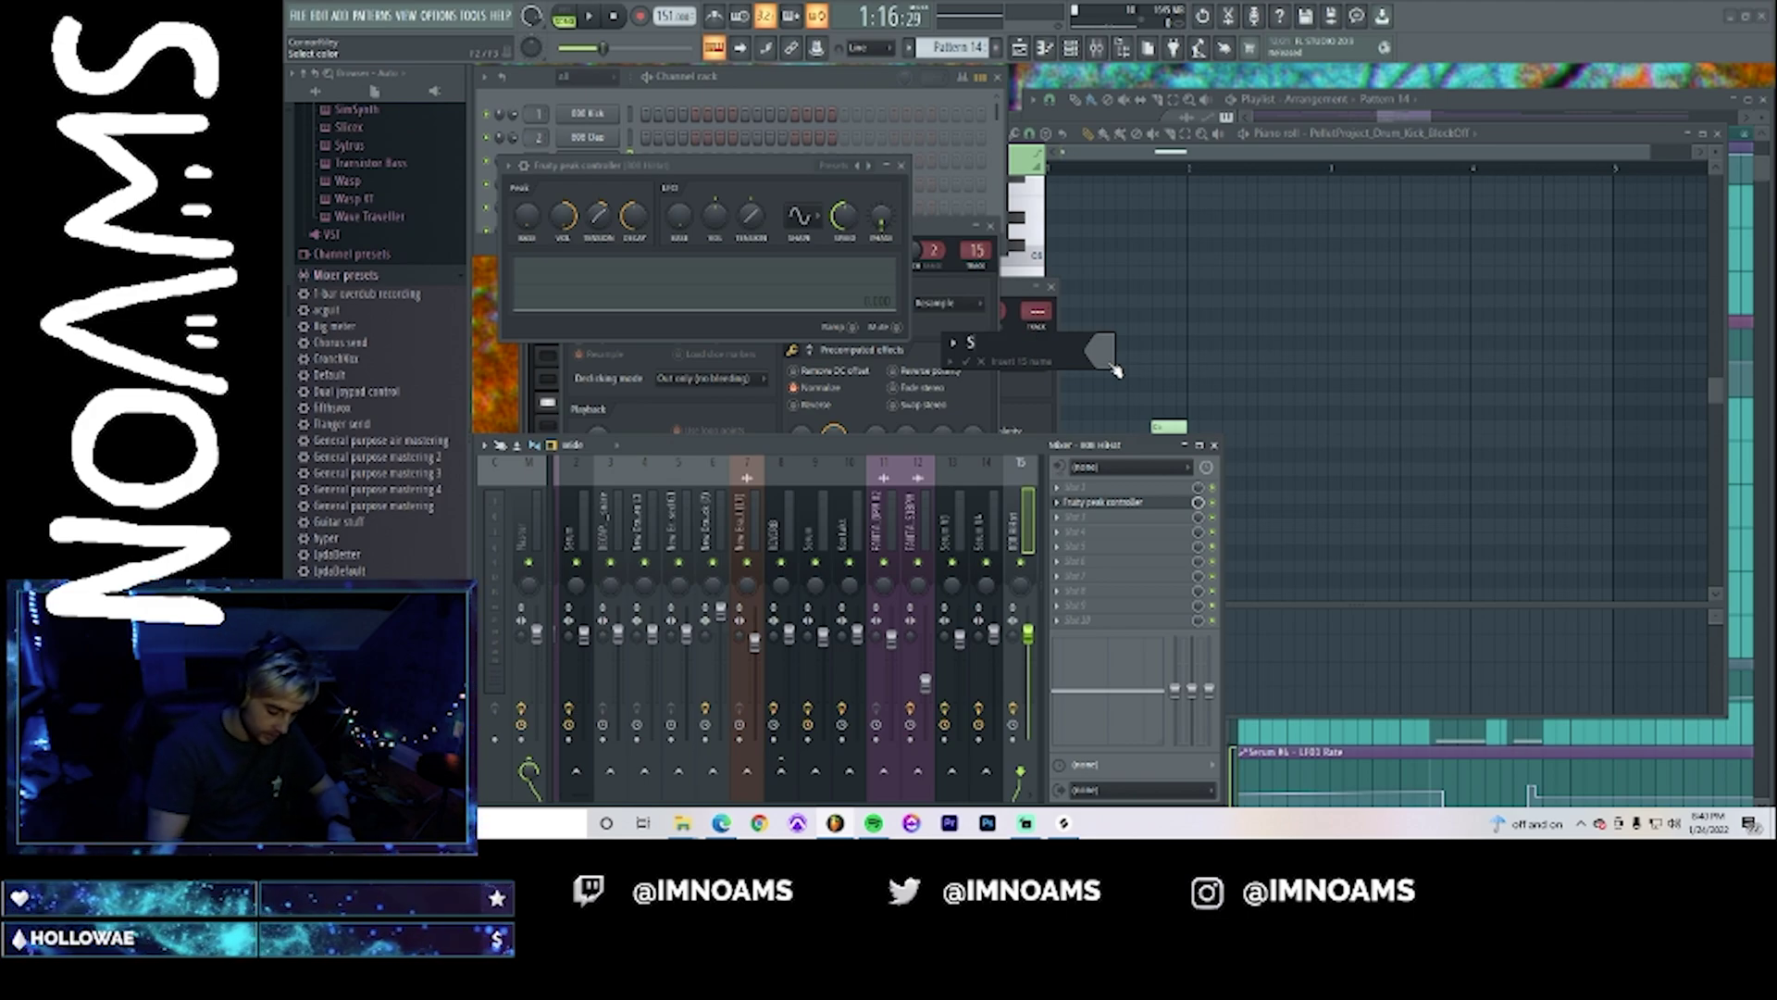
{"action": "key", "text": "Return"}
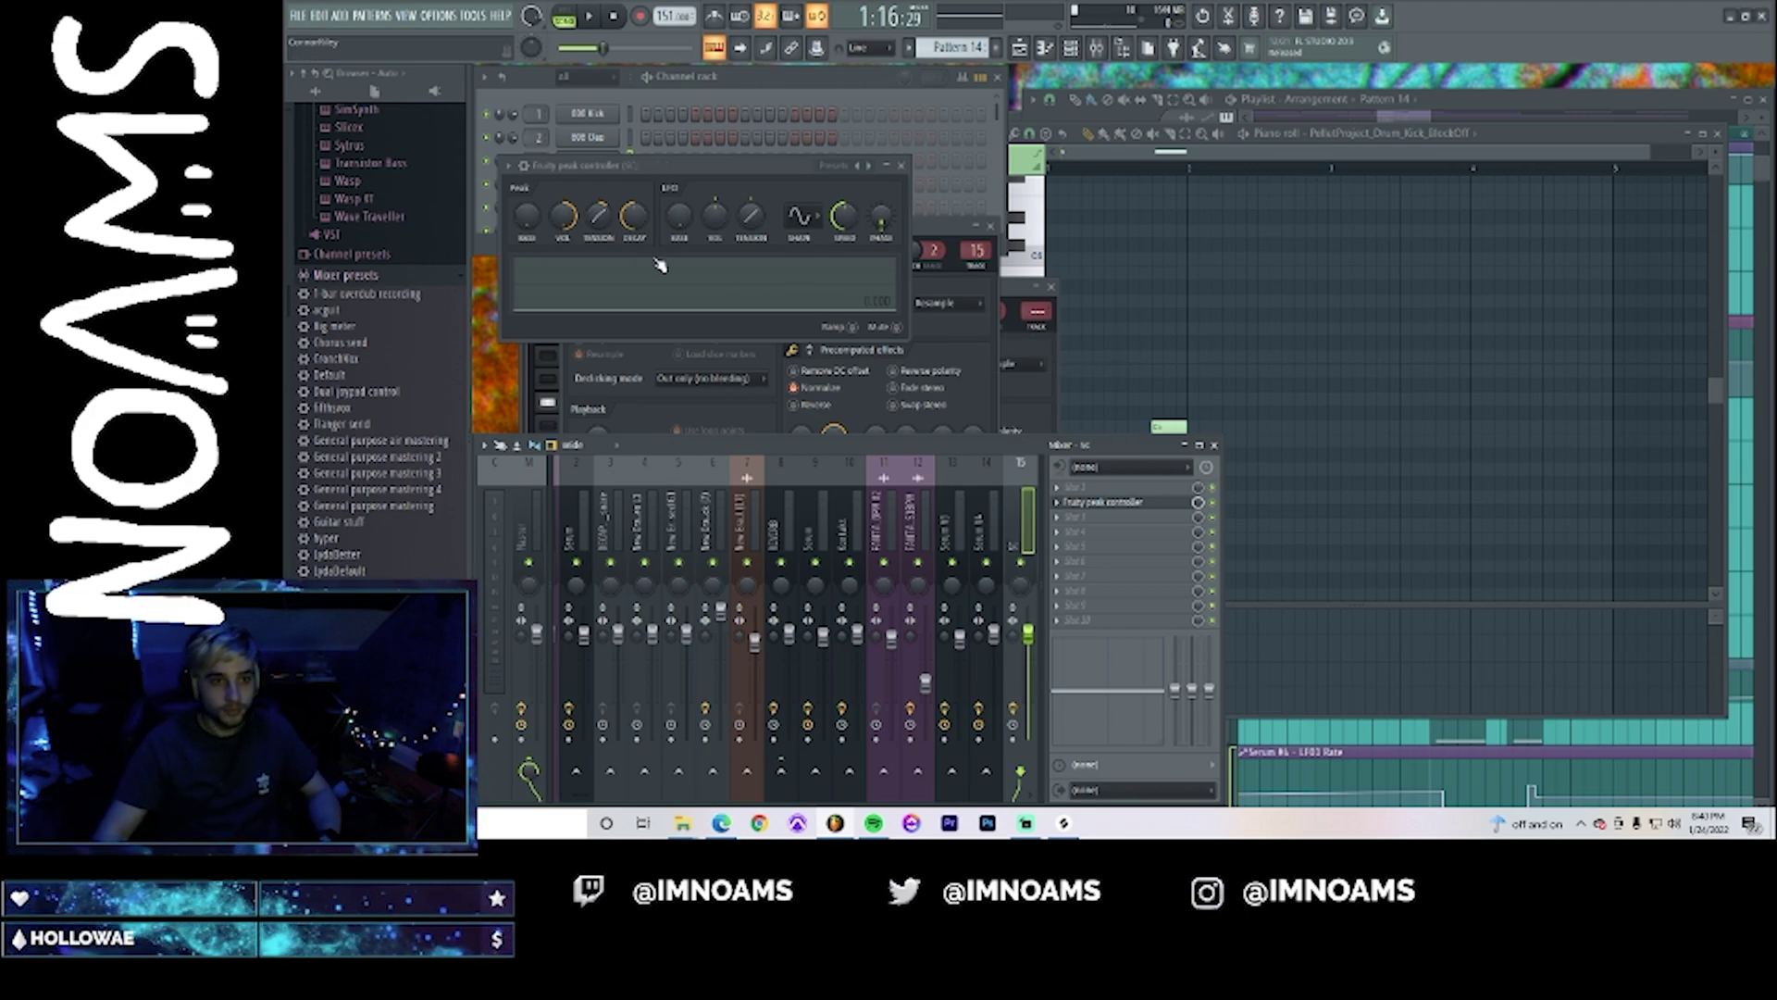
- Play the drop briefly and add Fruity Compressor to the Serum #3 mixer track below its EQ
{"action": "key", "text": "space"}
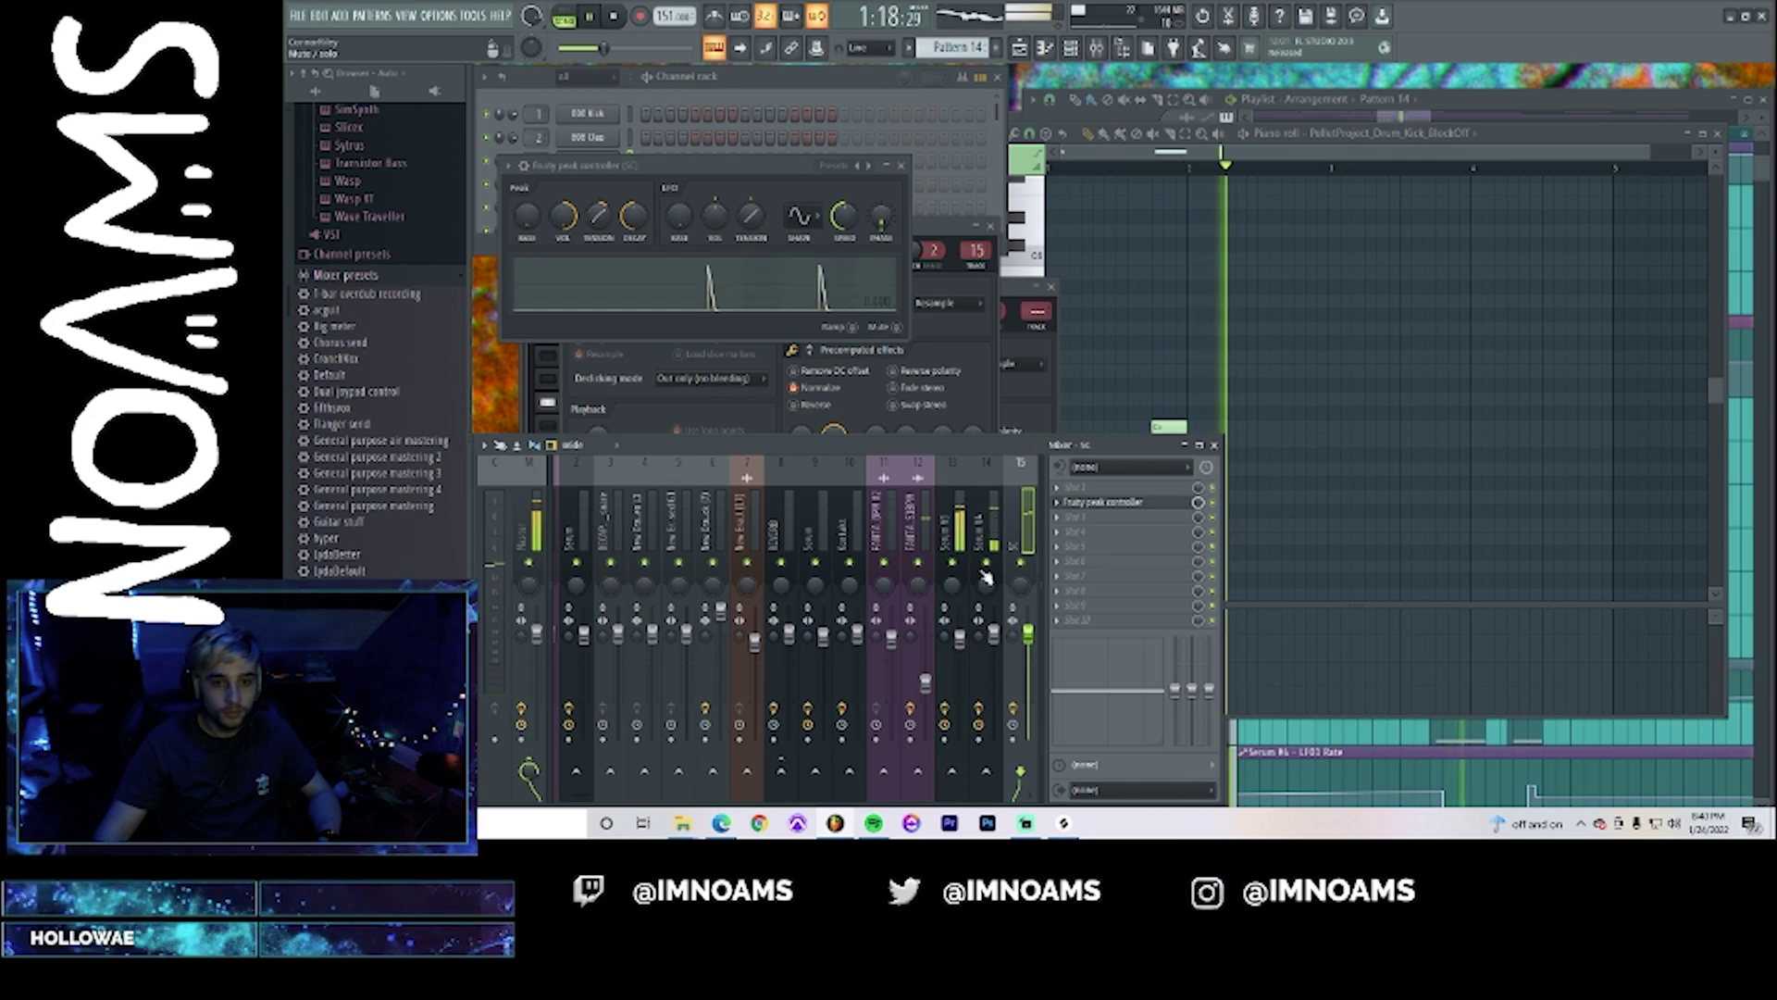
{"action": "left_click", "coordinate": [957, 541]}
{"action": "key", "text": "space"}
{"action": "left_click", "coordinate": [1097, 546]}
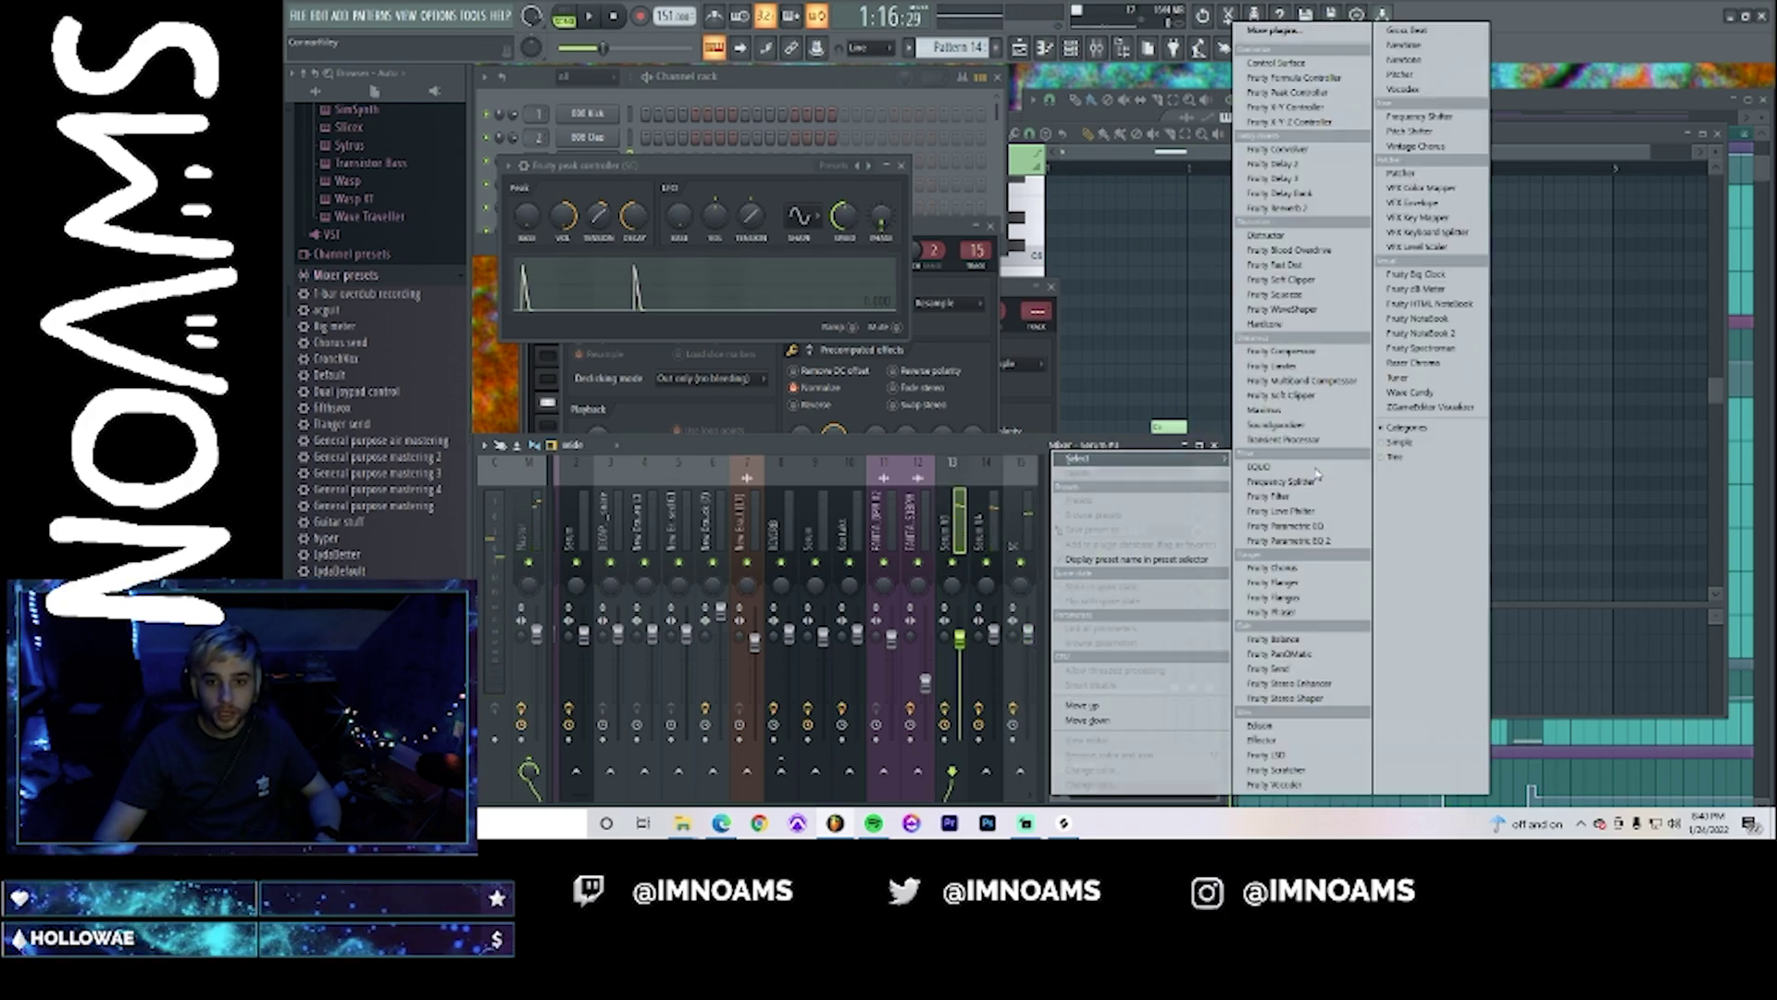
{"action": "left_click", "coordinate": [1283, 352]}
- Link the compressor's threshold to the internal controller Peak ctrl - Peak with the inverted mapping formula 1-Input
{"action": "right_click", "coordinate": [535, 206]}
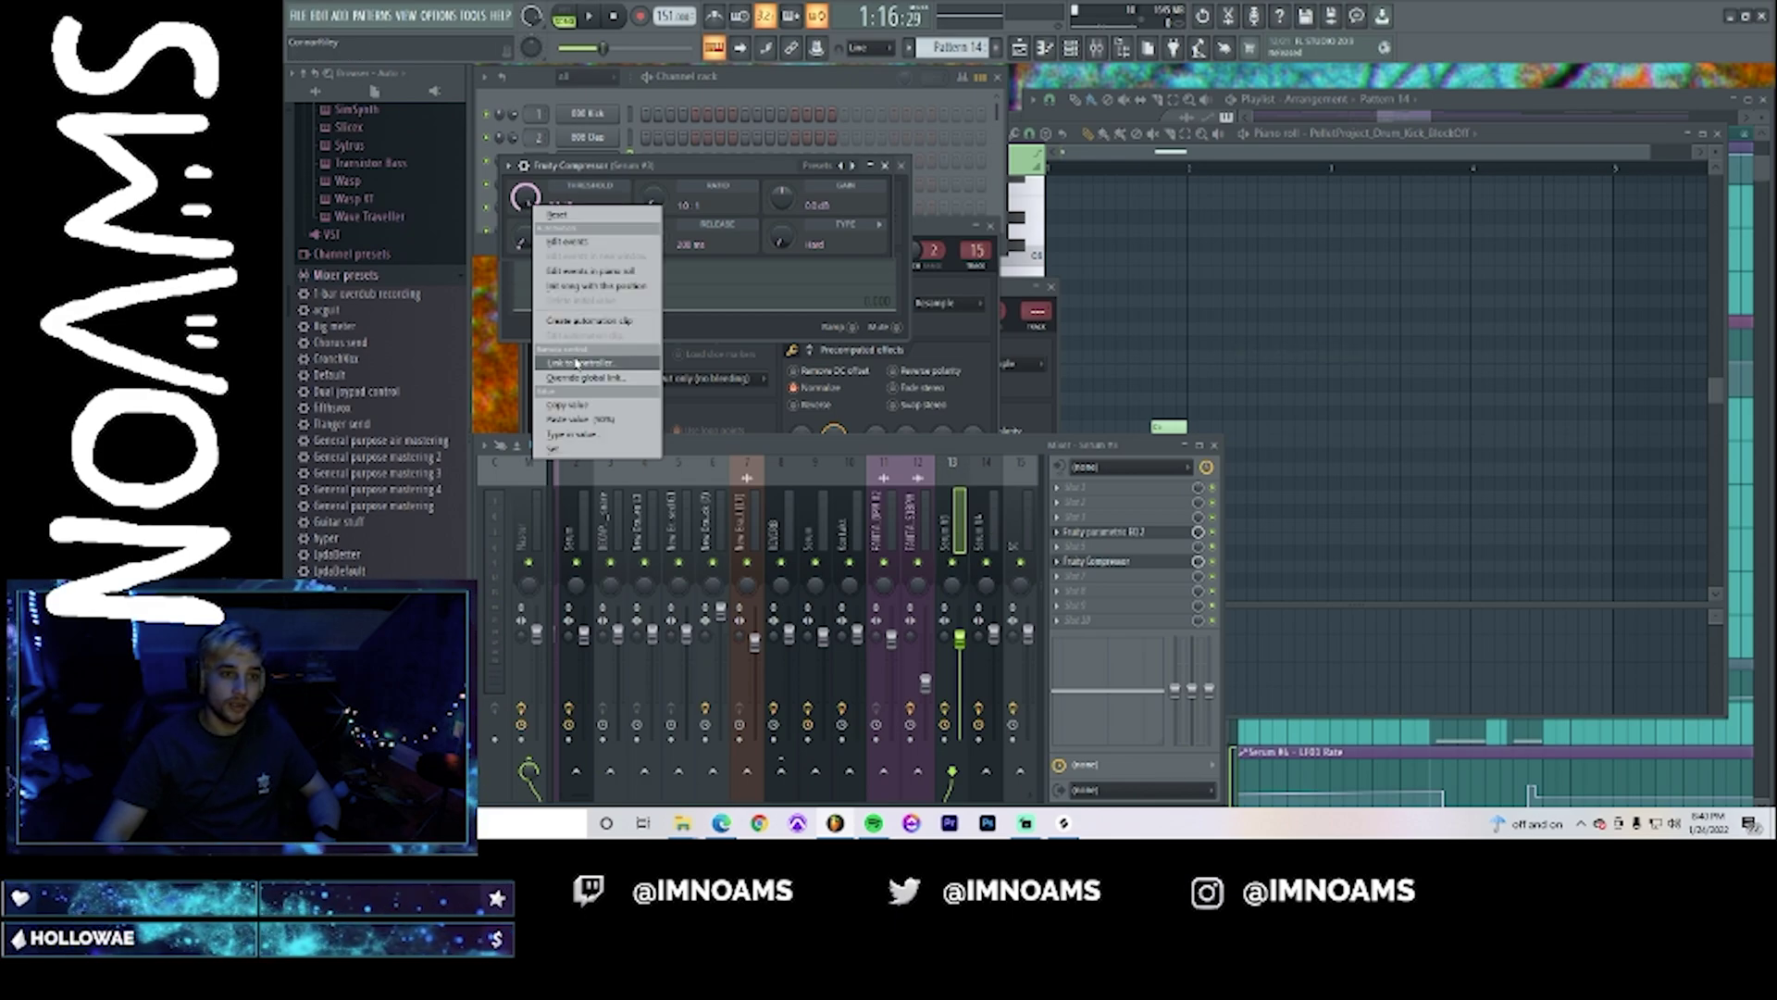
{"action": "left_click", "coordinate": [597, 367]}
{"action": "left_click", "coordinate": [1003, 388]}
{"action": "left_click", "coordinate": [968, 516]}
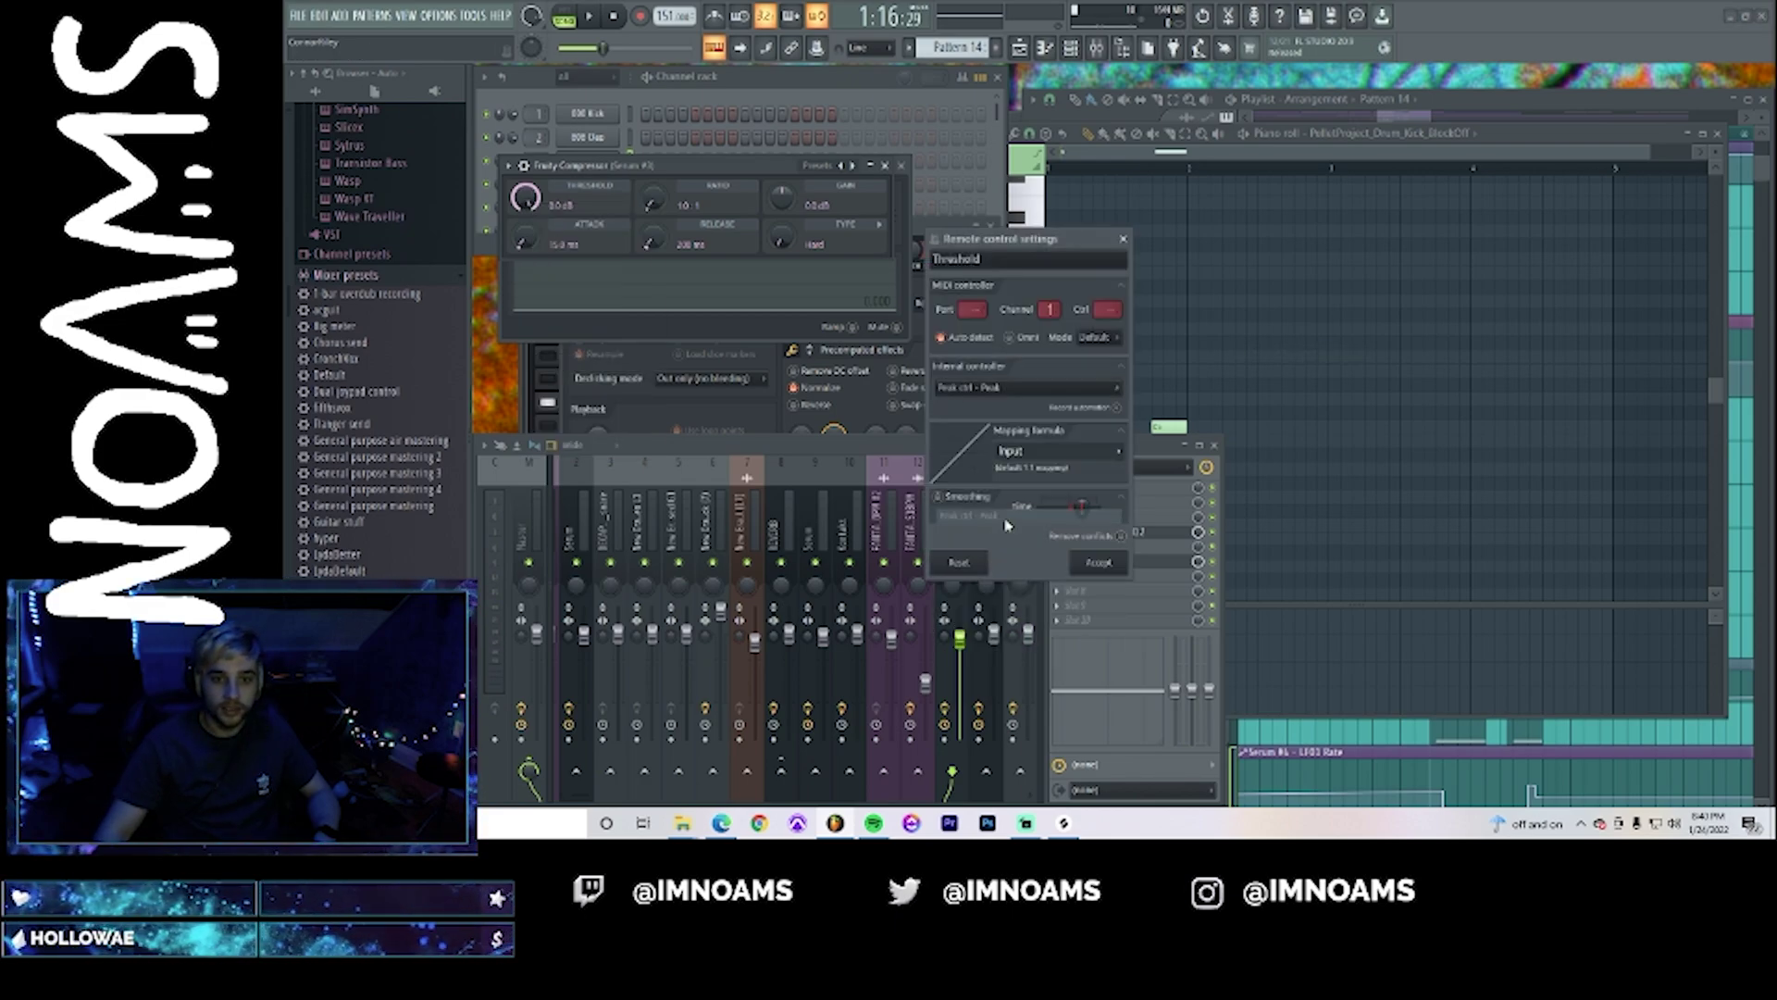
{"action": "left_click", "coordinate": [1118, 452]}
{"action": "left_click", "coordinate": [1145, 498]}
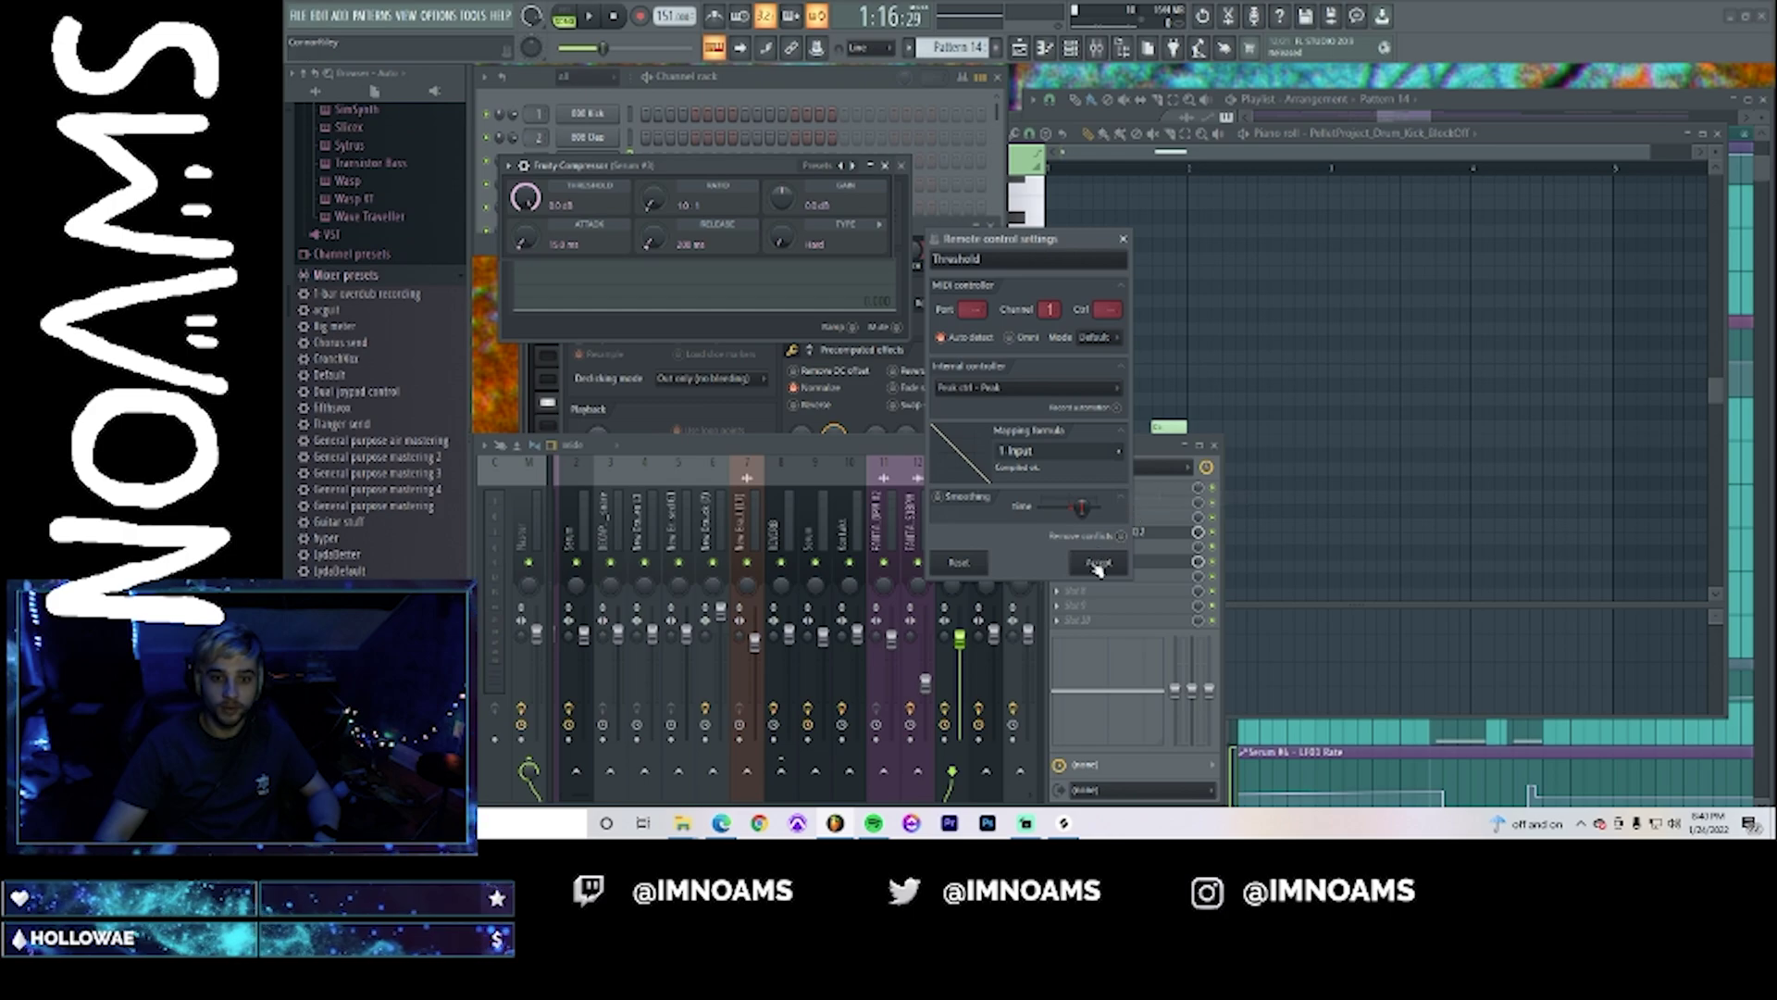
{"action": "left_click", "coordinate": [1097, 564]}
- Raise the Serum #3 compressor's ratio to about 22.7:1 during playback, and enable Mute in the SC track's peak controller
{"action": "key", "text": "space"}
{"action": "left_click_drag", "start_coordinate": [654, 198], "coordinate": [653, 101]}
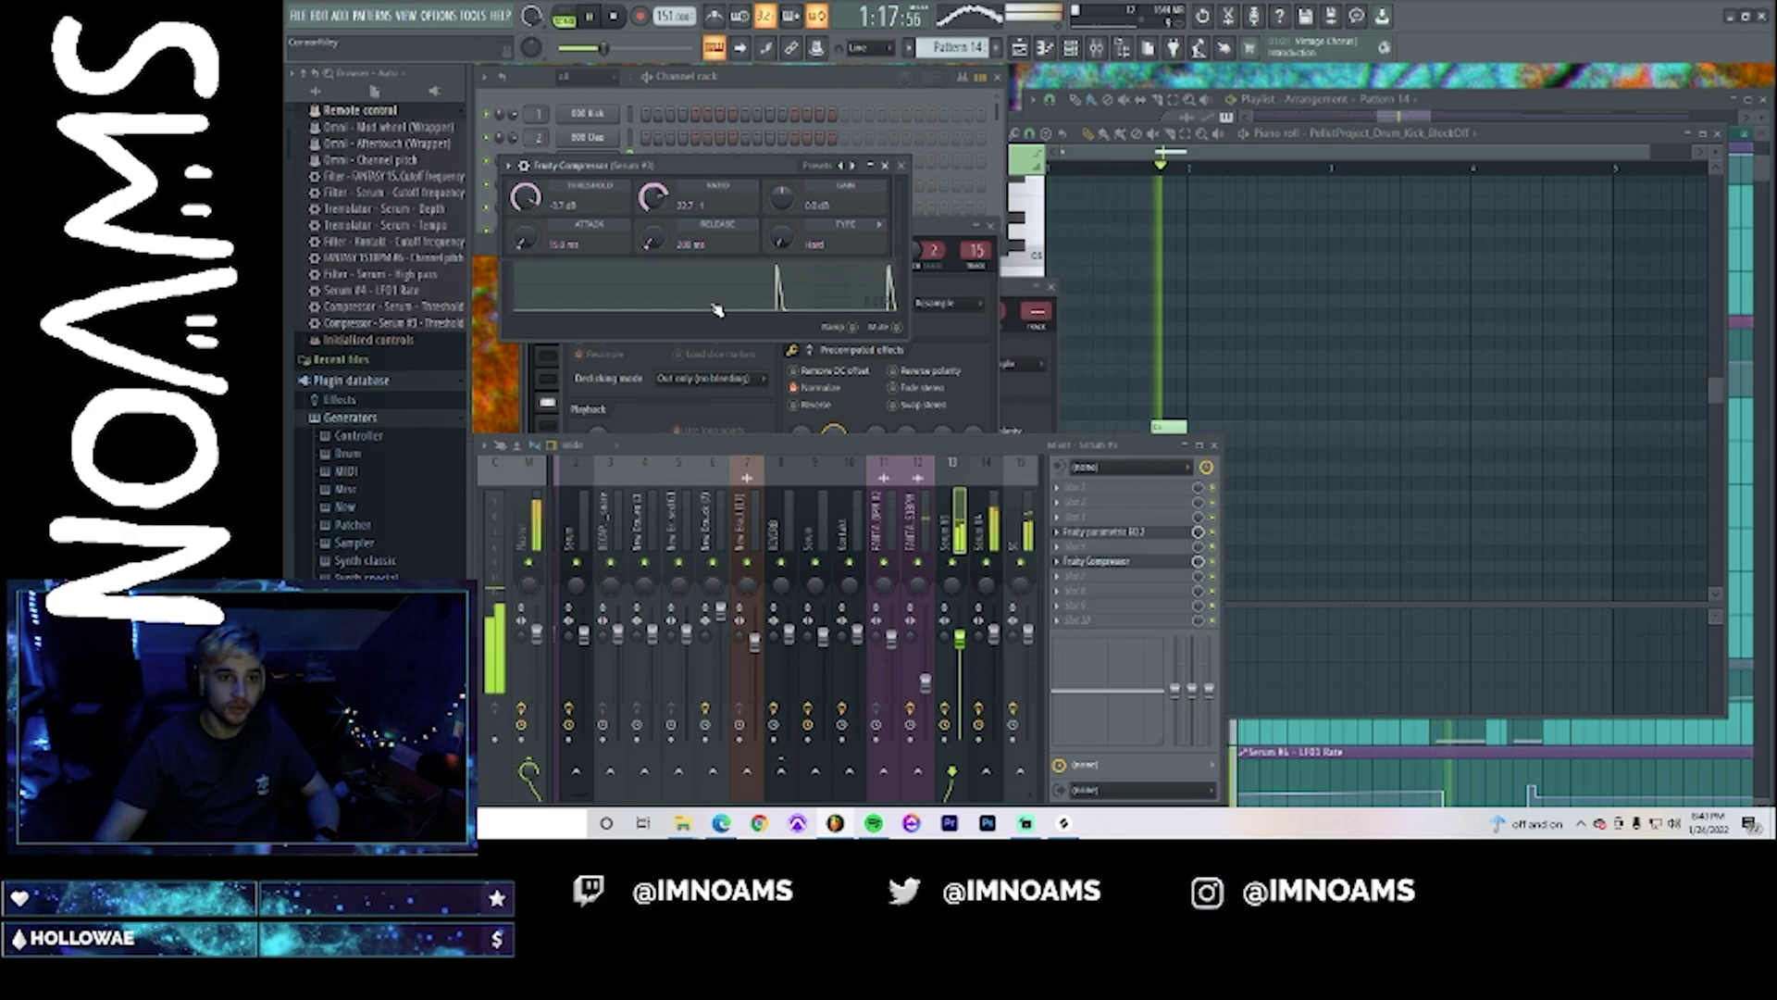
{"action": "left_click", "coordinate": [896, 327]}
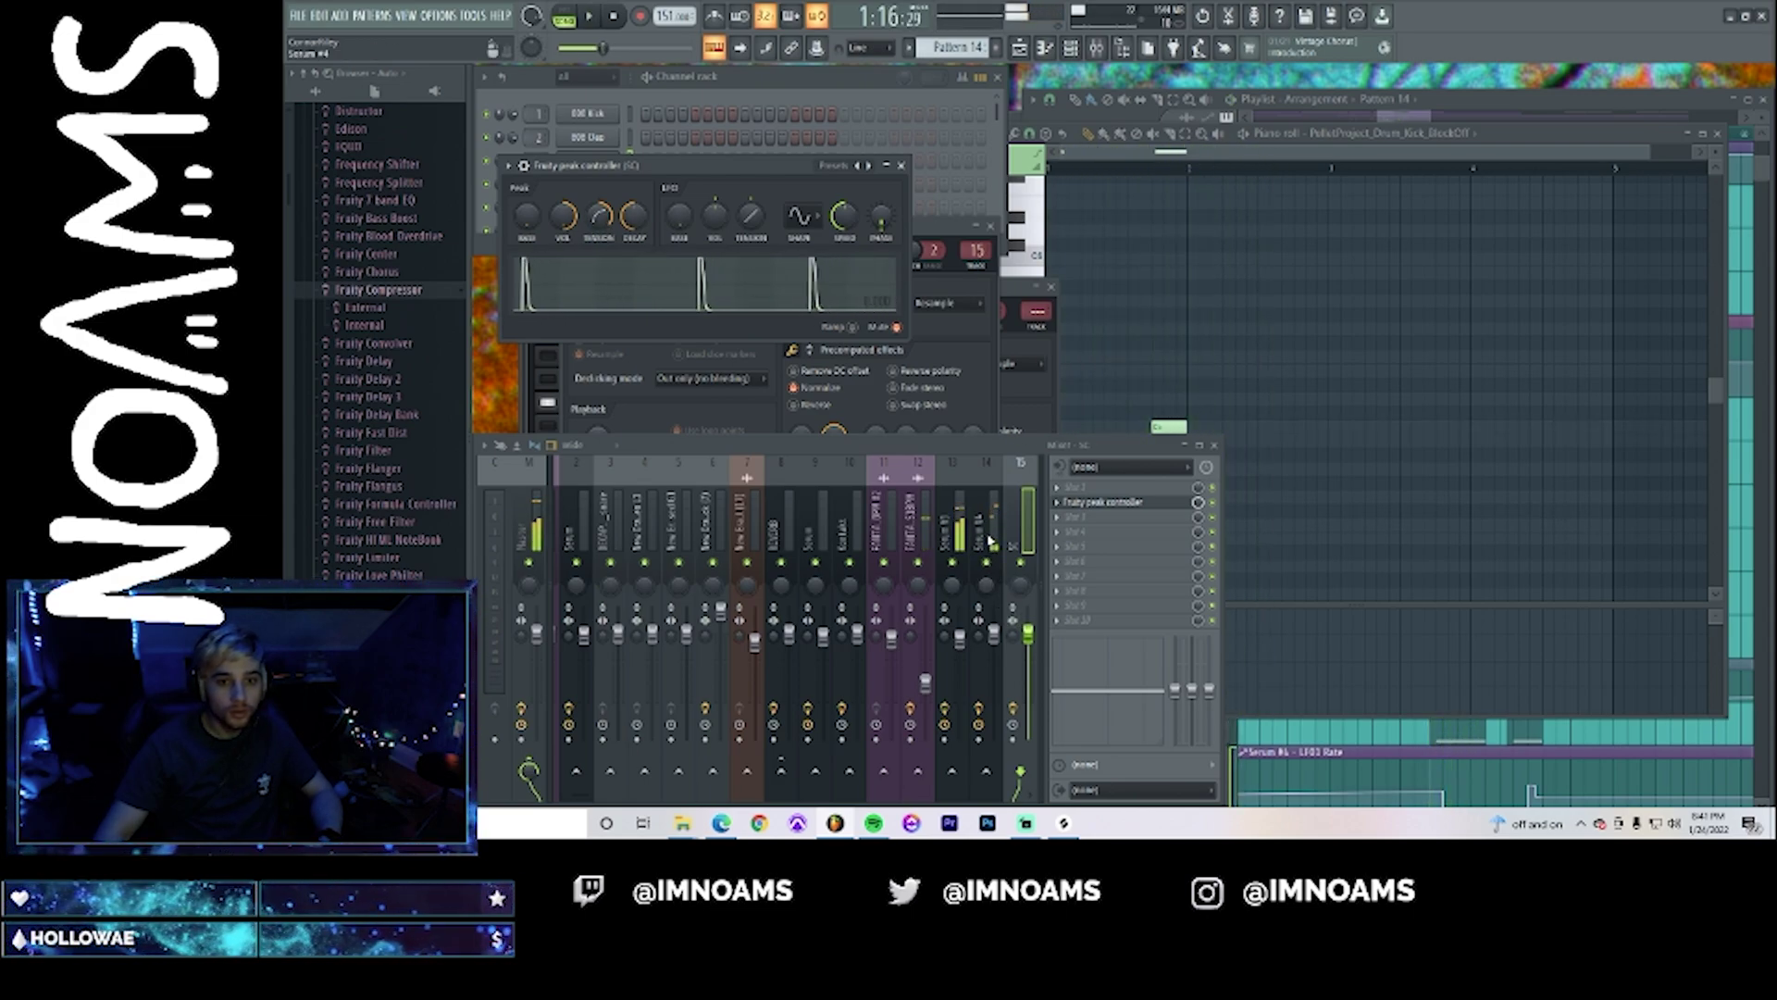
- Add a Fruity Compressor to the last effect slot of the Serum #4 mixer track
{"action": "left_click", "coordinate": [988, 593]}
{"action": "left_click", "coordinate": [1111, 517]}
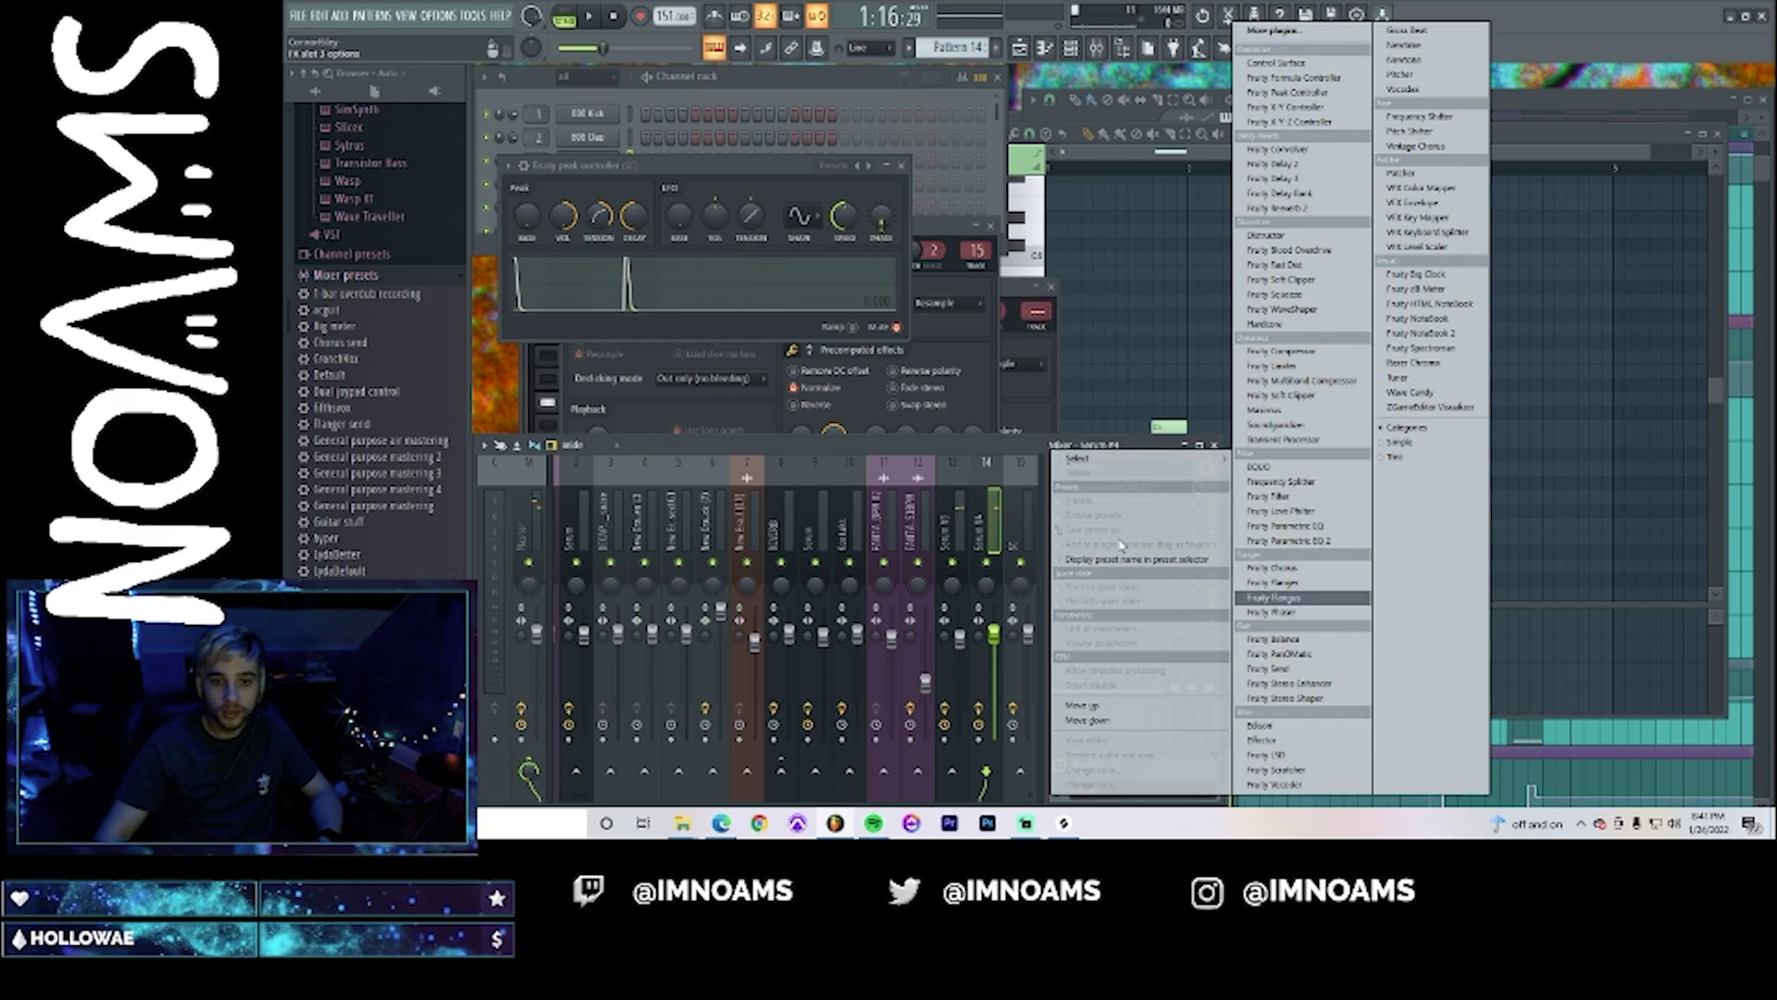
{"action": "left_click", "coordinate": [1289, 539]}
{"action": "left_click", "coordinate": [1162, 487]}
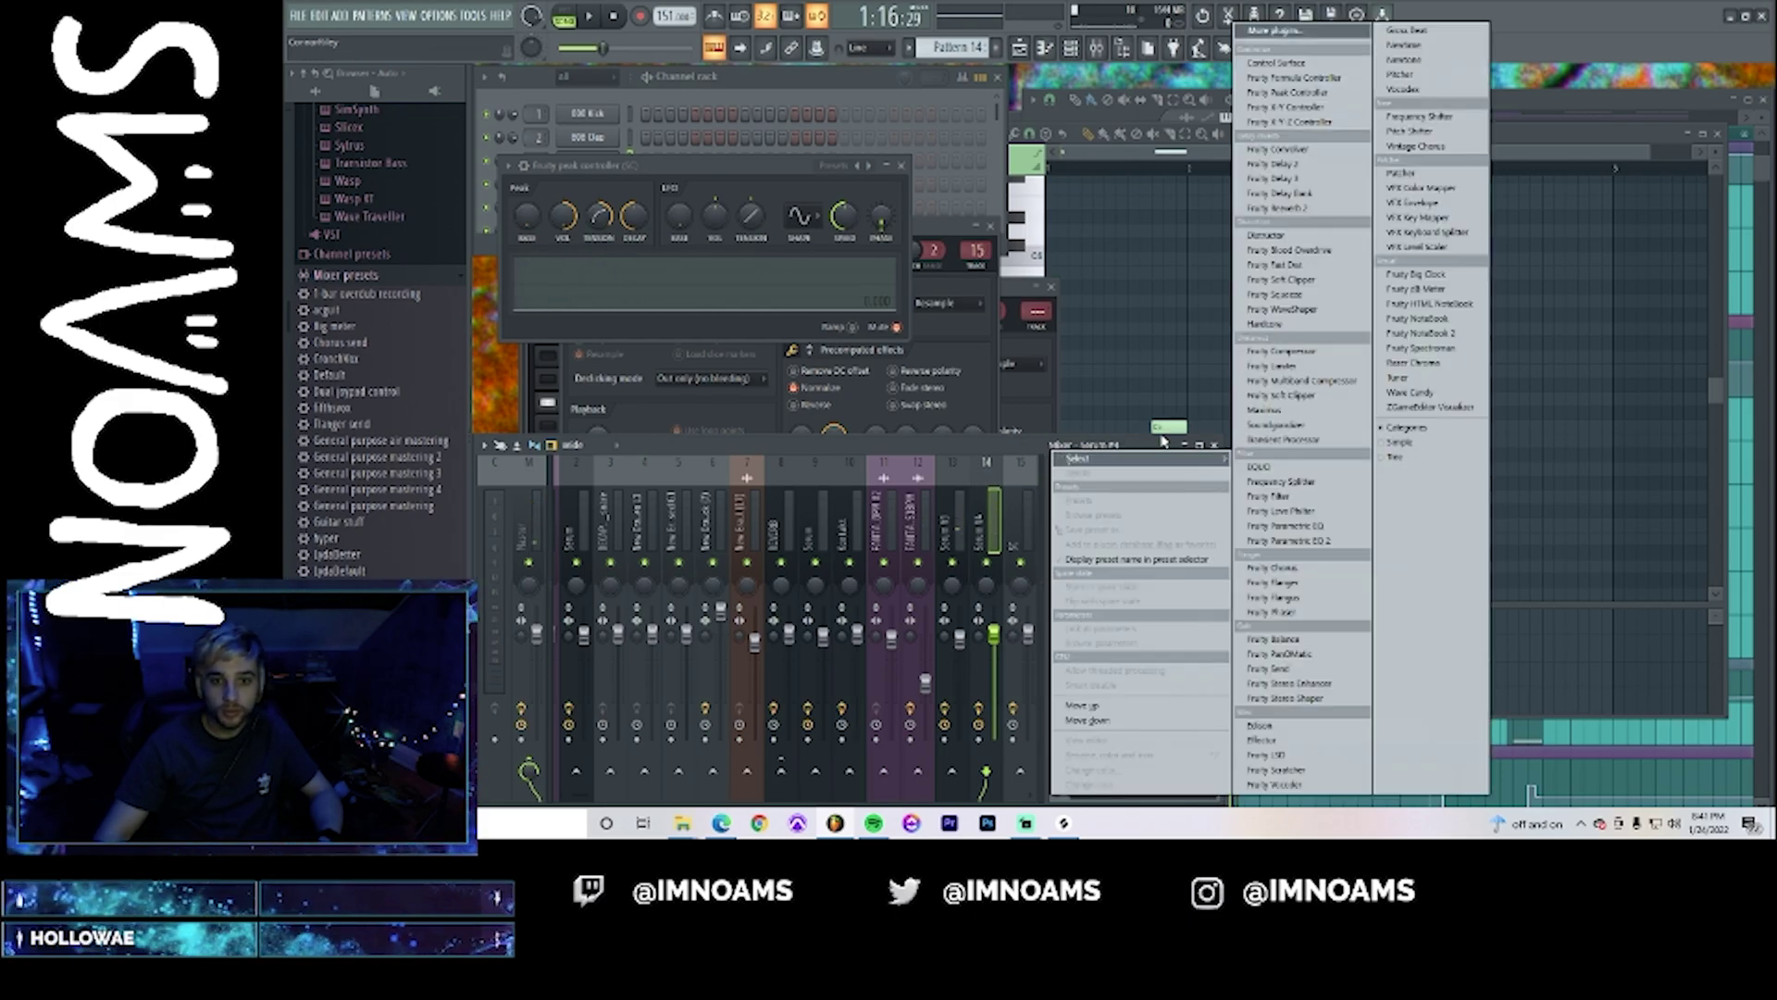
{"action": "left_click", "coordinate": [1281, 350]}
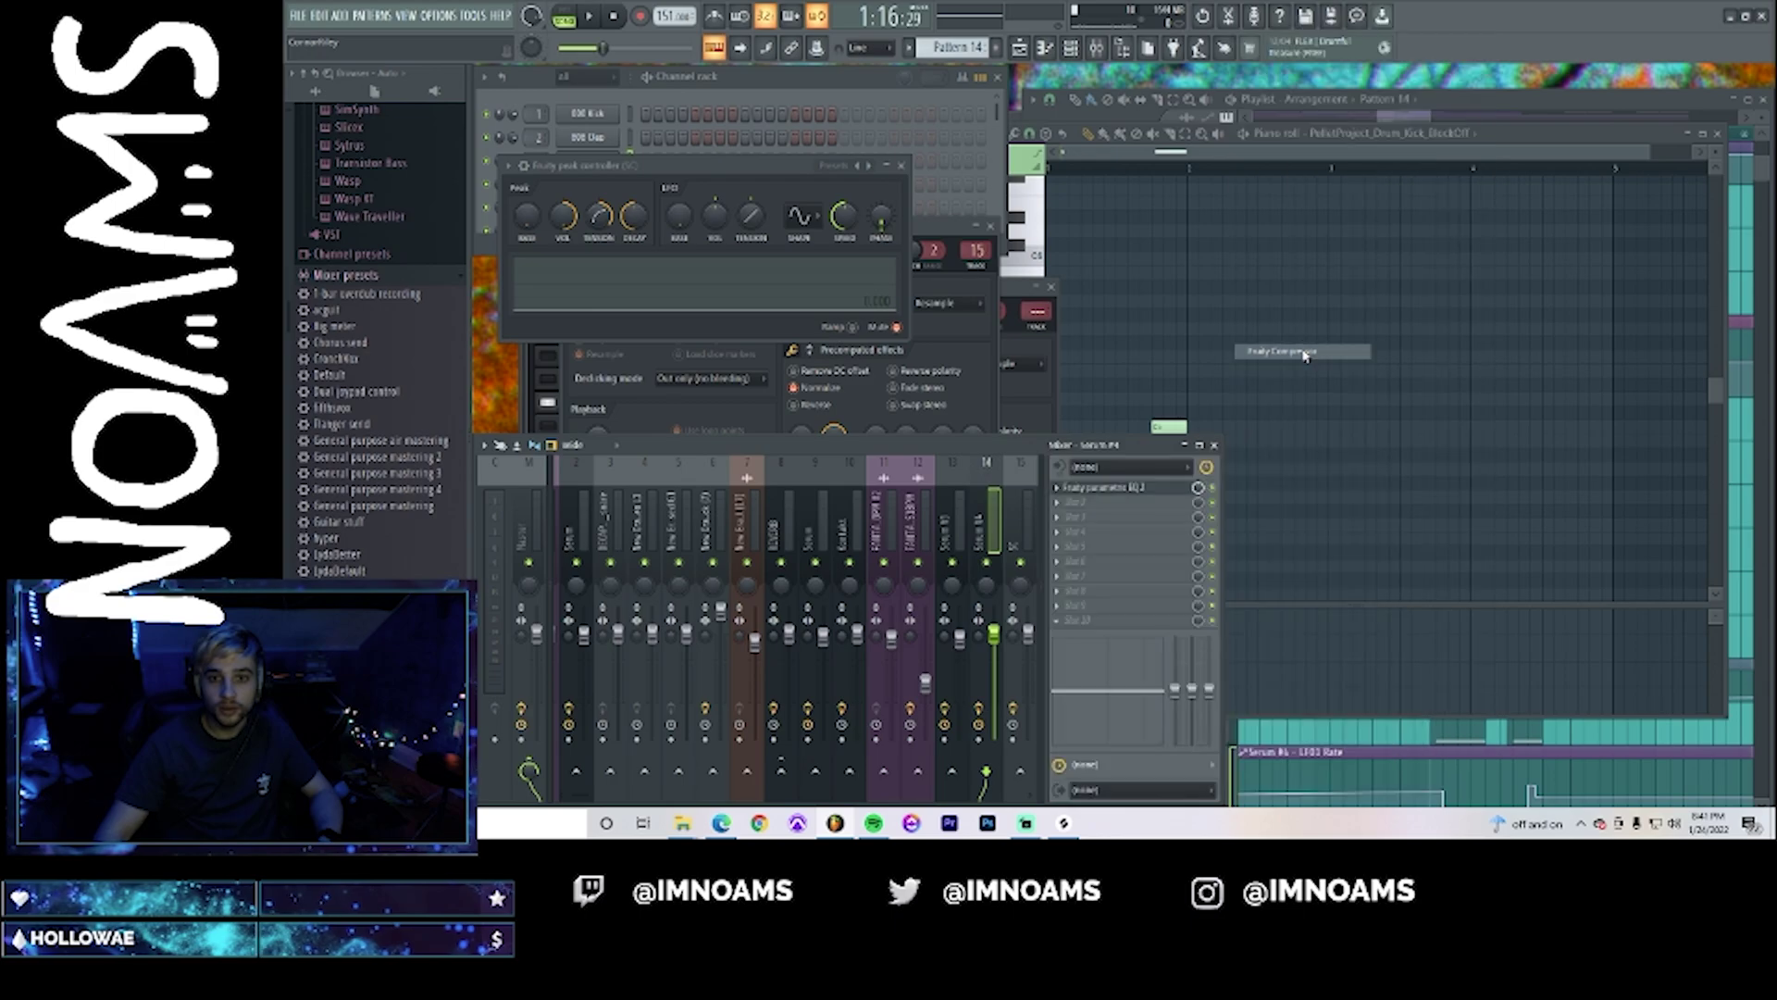
- Link the Serum #4 compressor's threshold to the internal controller Peak ctrl - Peak and choose its mapping formula
{"action": "right_click", "coordinate": [645, 322]}
{"action": "left_click", "coordinate": [672, 477]}
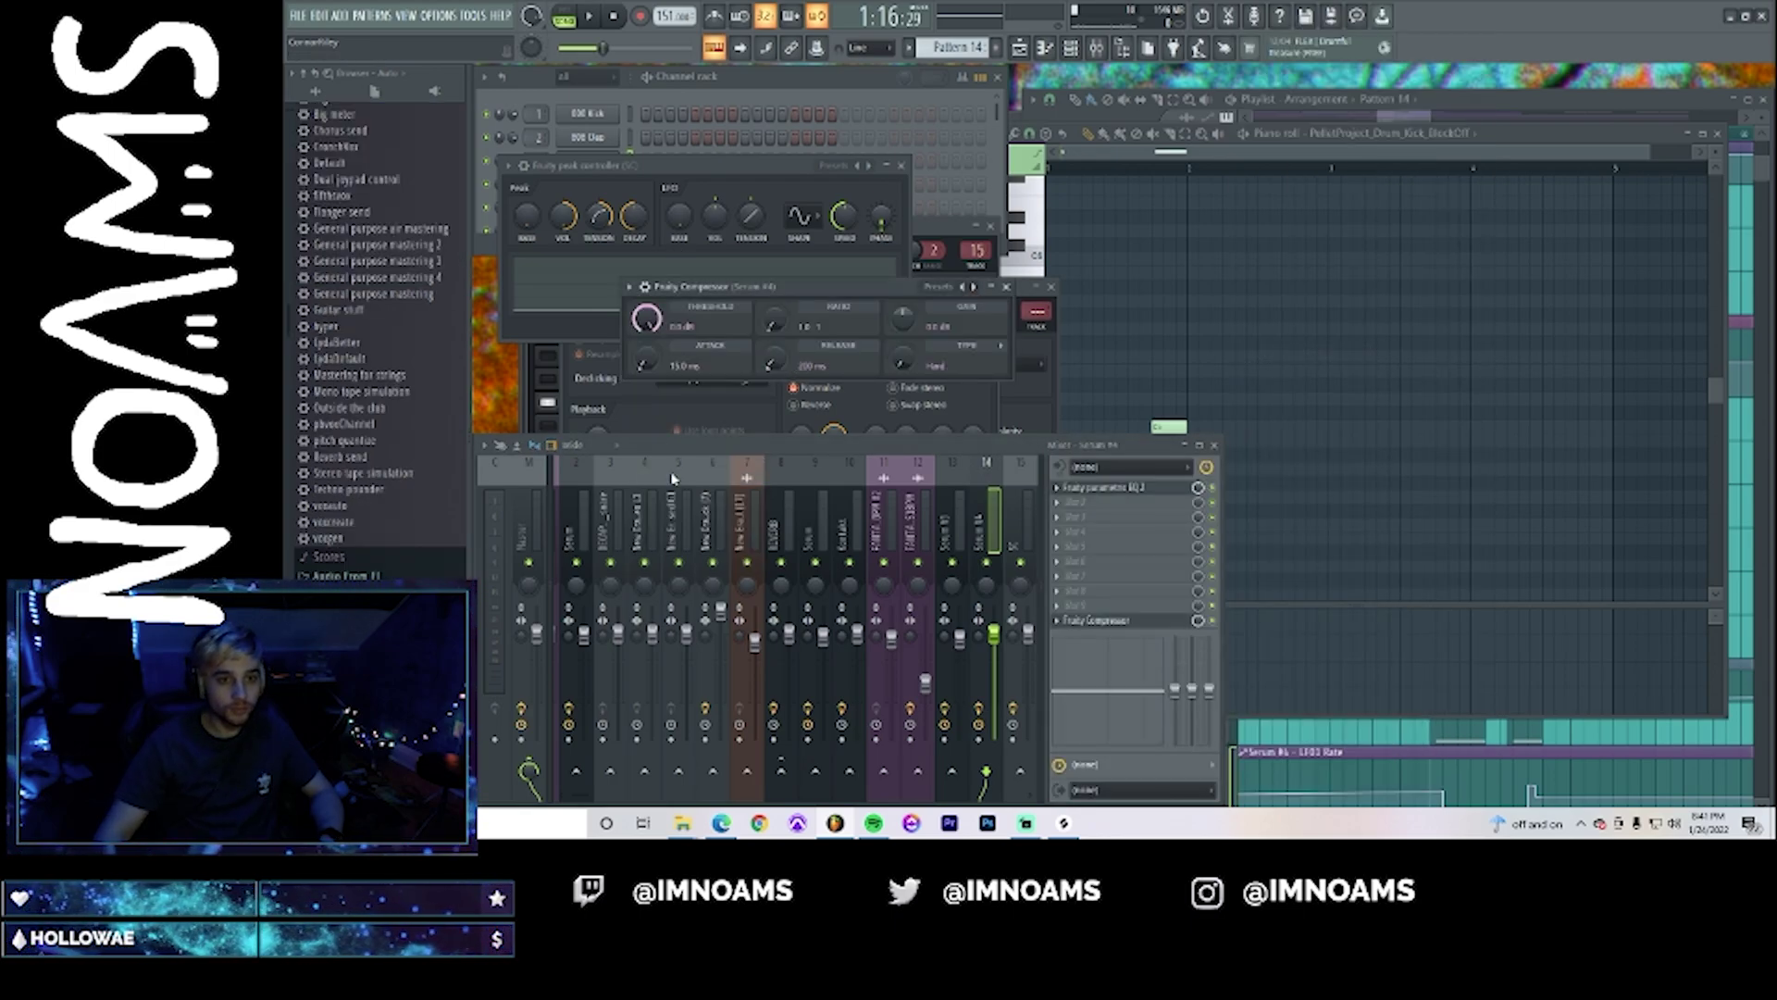
{"action": "left_click", "coordinate": [1086, 389]}
{"action": "left_click", "coordinate": [1044, 460]}
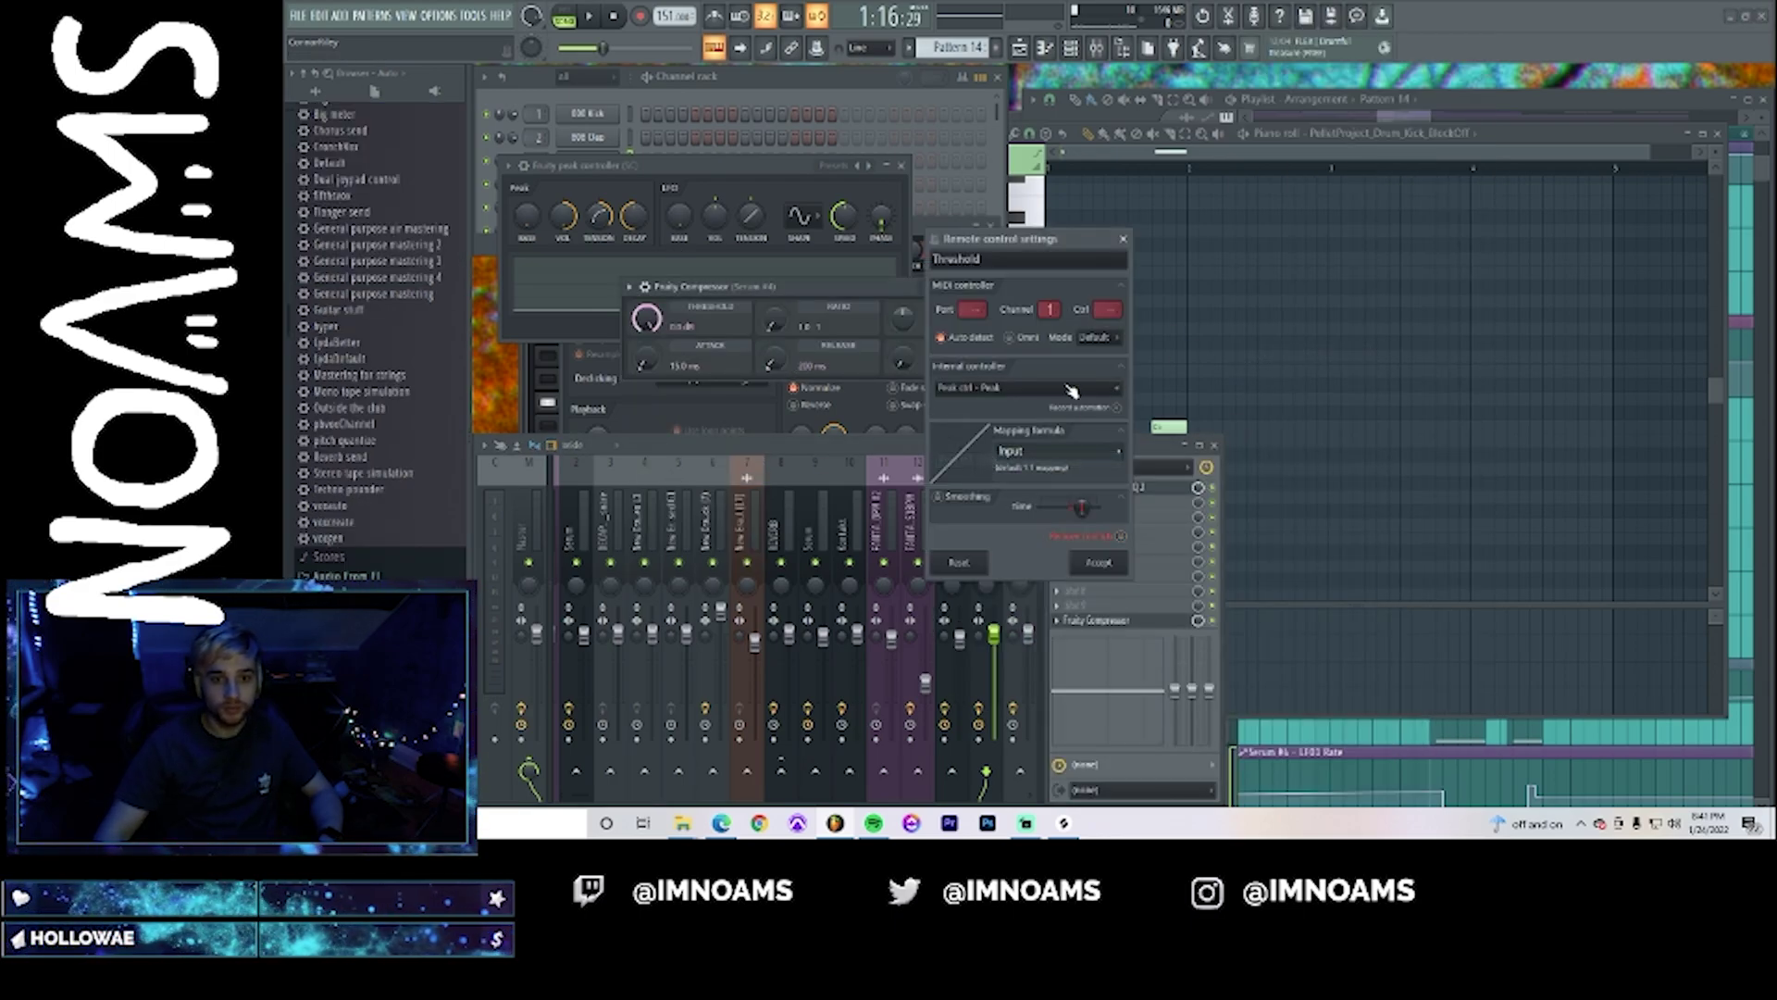
{"action": "left_click", "coordinate": [1072, 391]}
{"action": "left_click", "coordinate": [983, 511]}
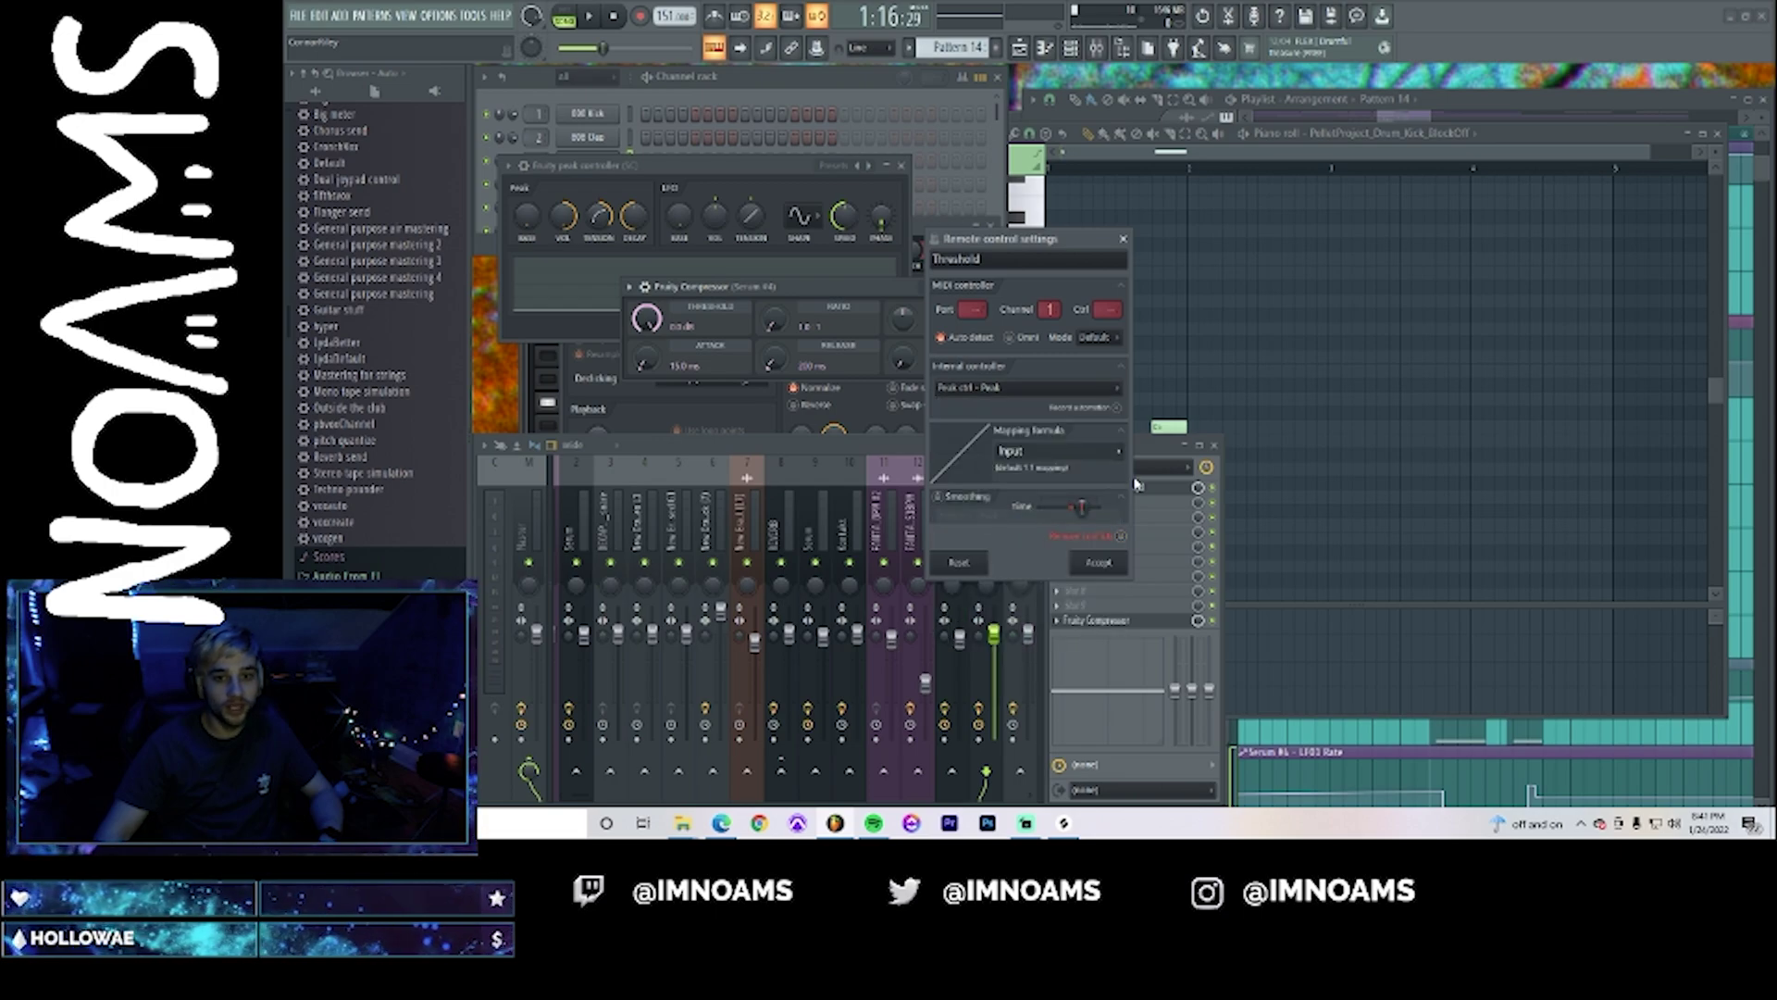
{"action": "left_click", "coordinate": [1118, 456]}
{"action": "left_click", "coordinate": [1135, 505]}
{"action": "left_click", "coordinate": [1098, 562]}
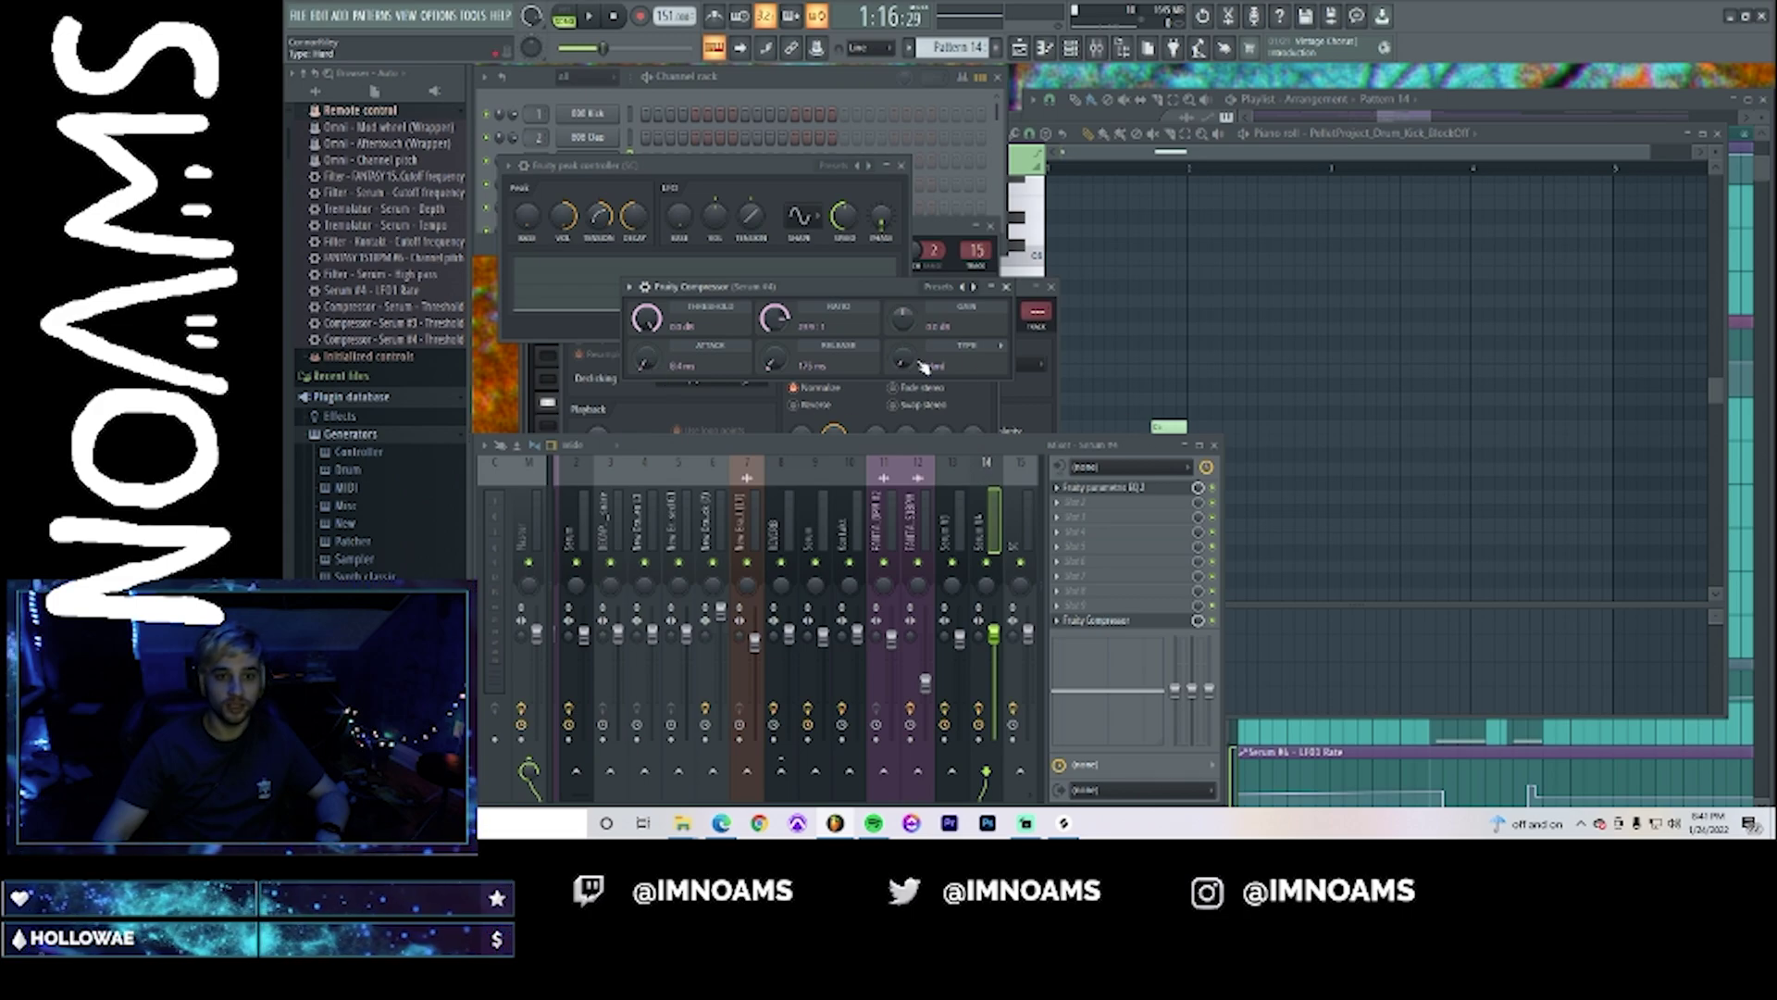
- Play the drop with the Serum #4 compressor active and create a new empty pattern from the playlist
{"action": "key", "text": "space"}
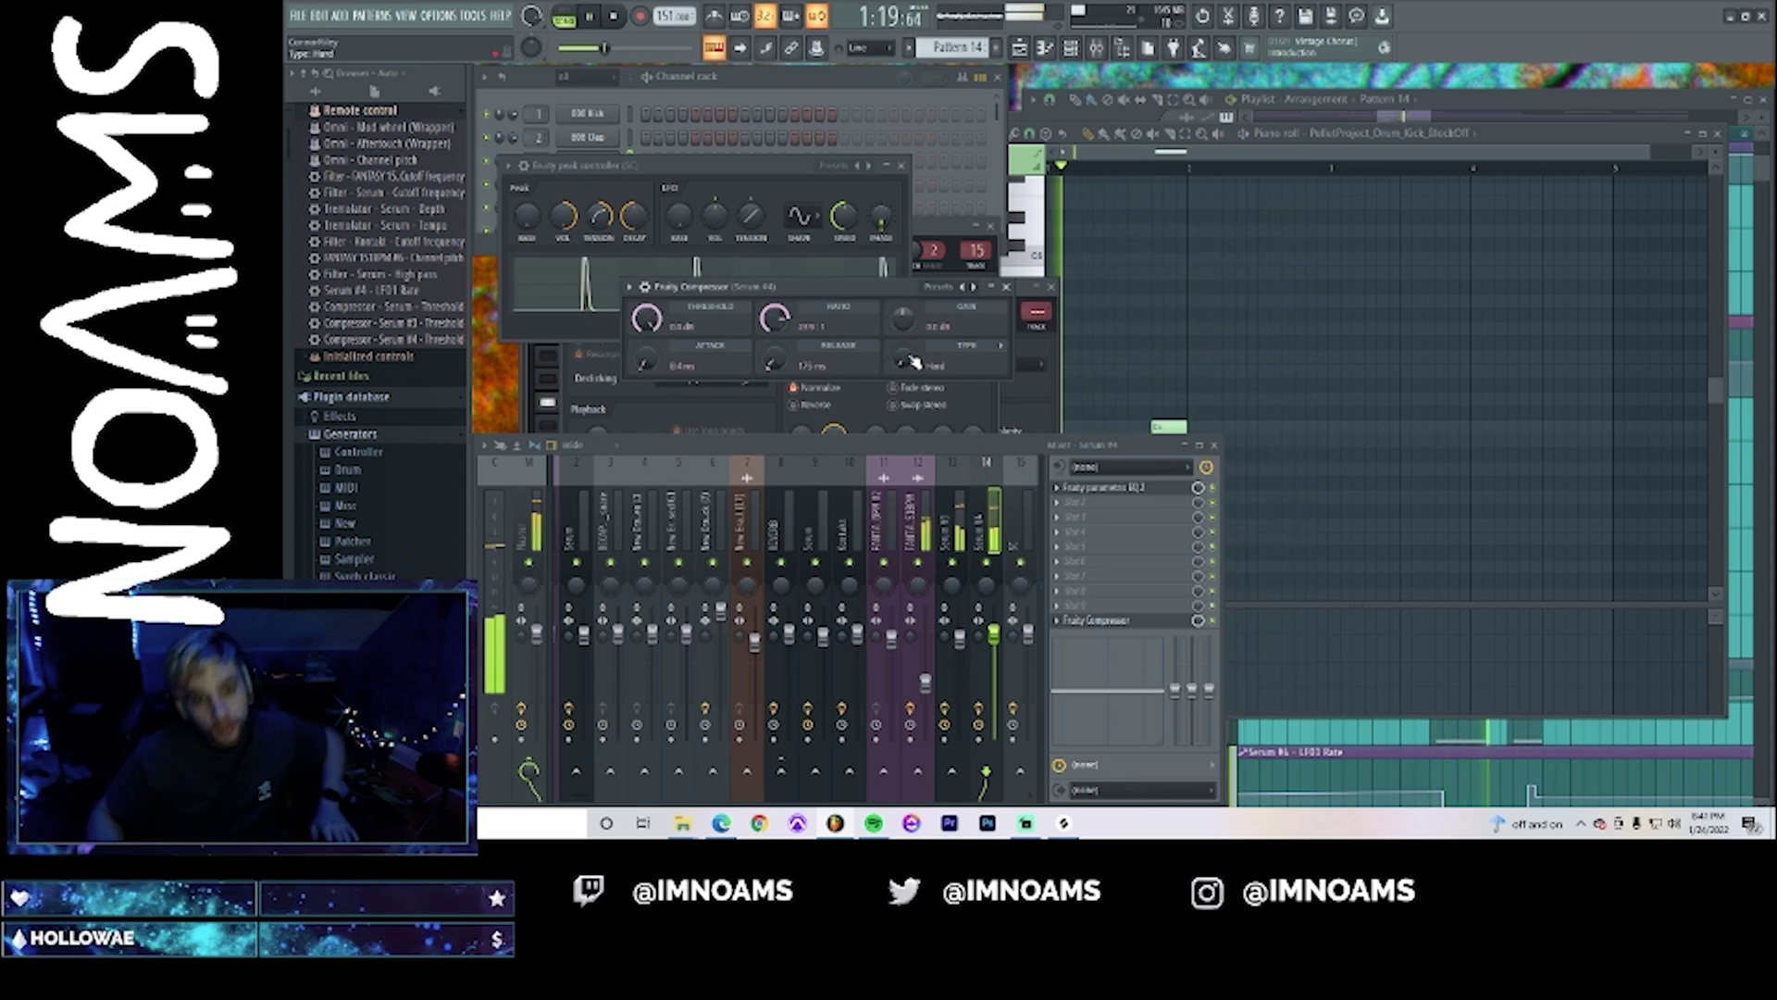
{"action": "left_click", "coordinate": [1391, 118]}
{"action": "scroll", "coordinate": [1482, 417], "scroll_direction": "down", "scroll_amount": 5}
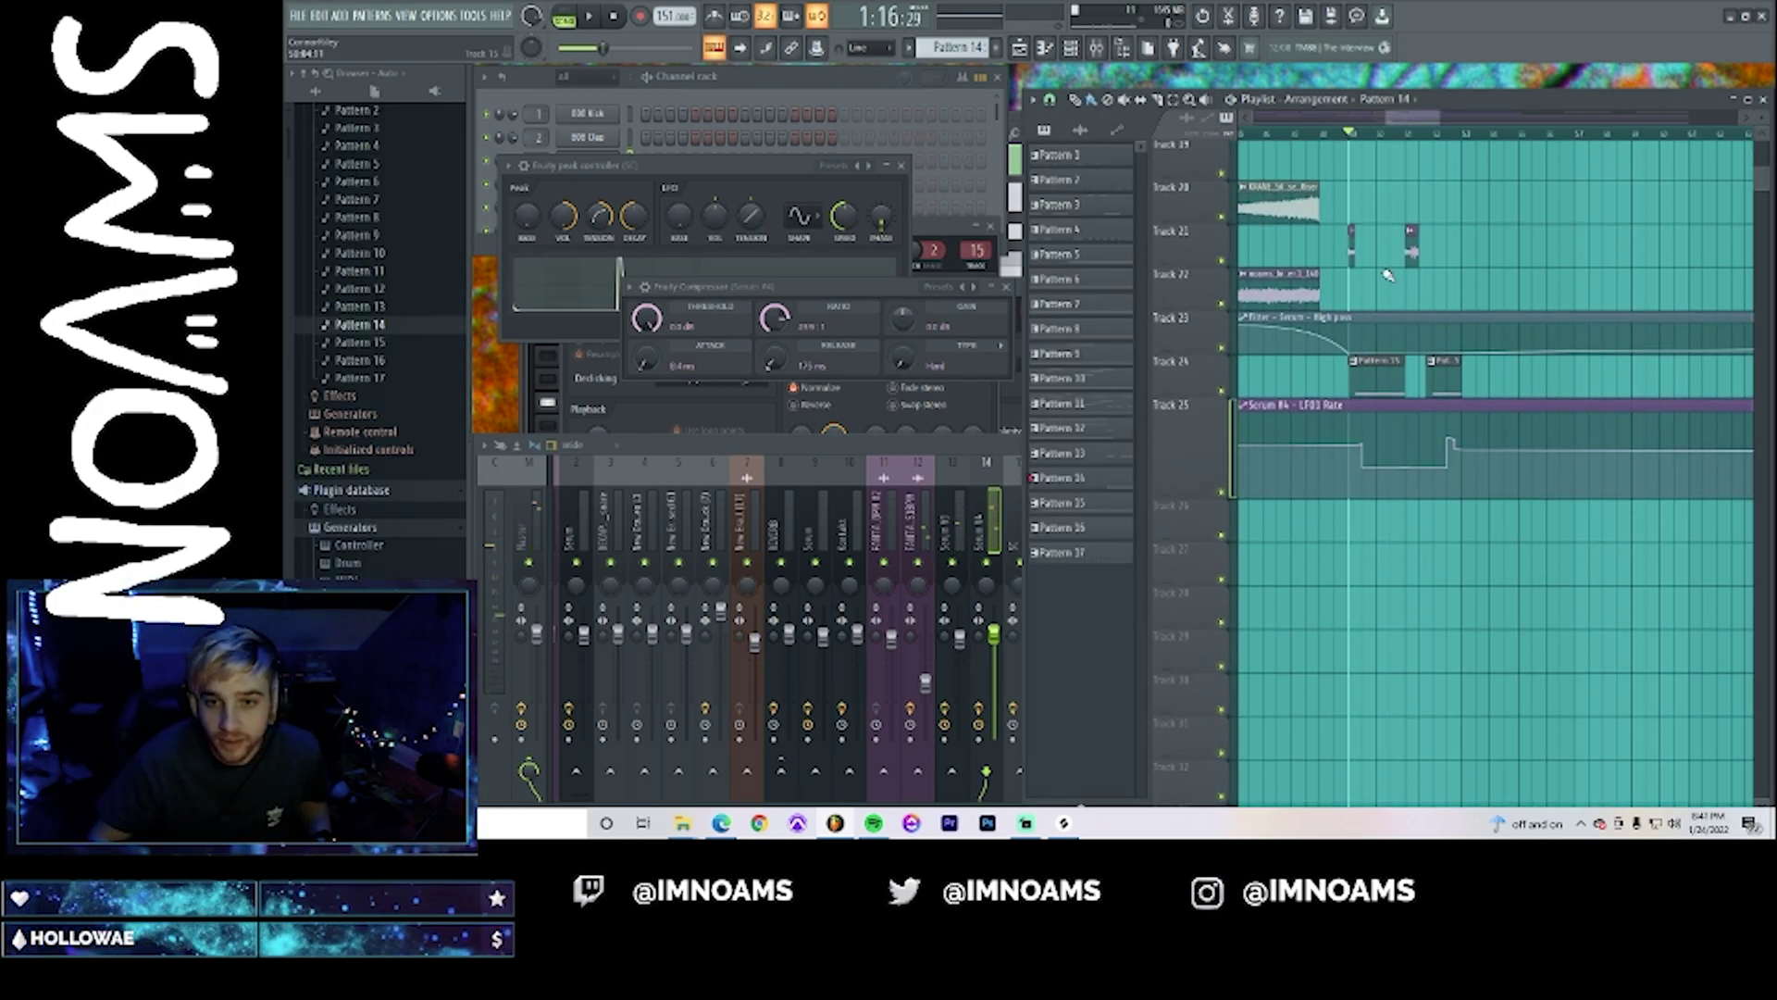
{"action": "key", "text": "F4"}
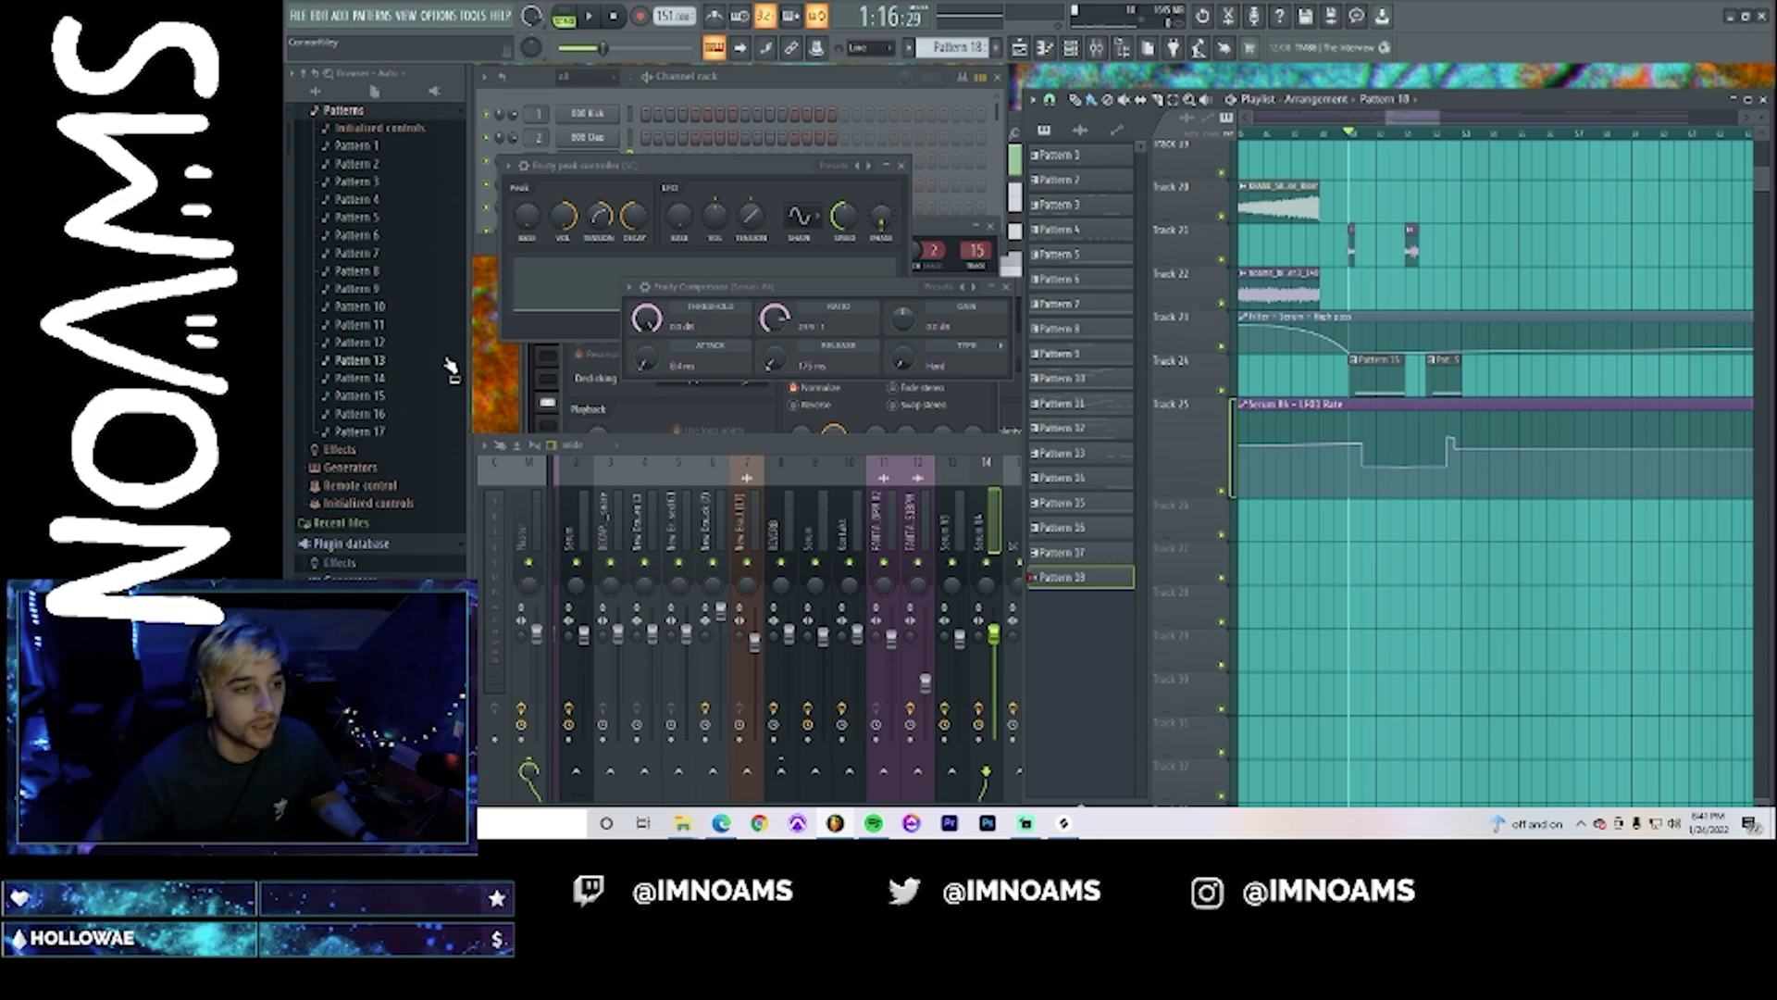
- Collapse the Current project, Generators and Plugin presets folders in the browser
{"action": "scroll", "coordinate": [428, 375], "scroll_direction": "up", "scroll_amount": 3}
{"action": "left_click", "coordinate": [348, 149]}
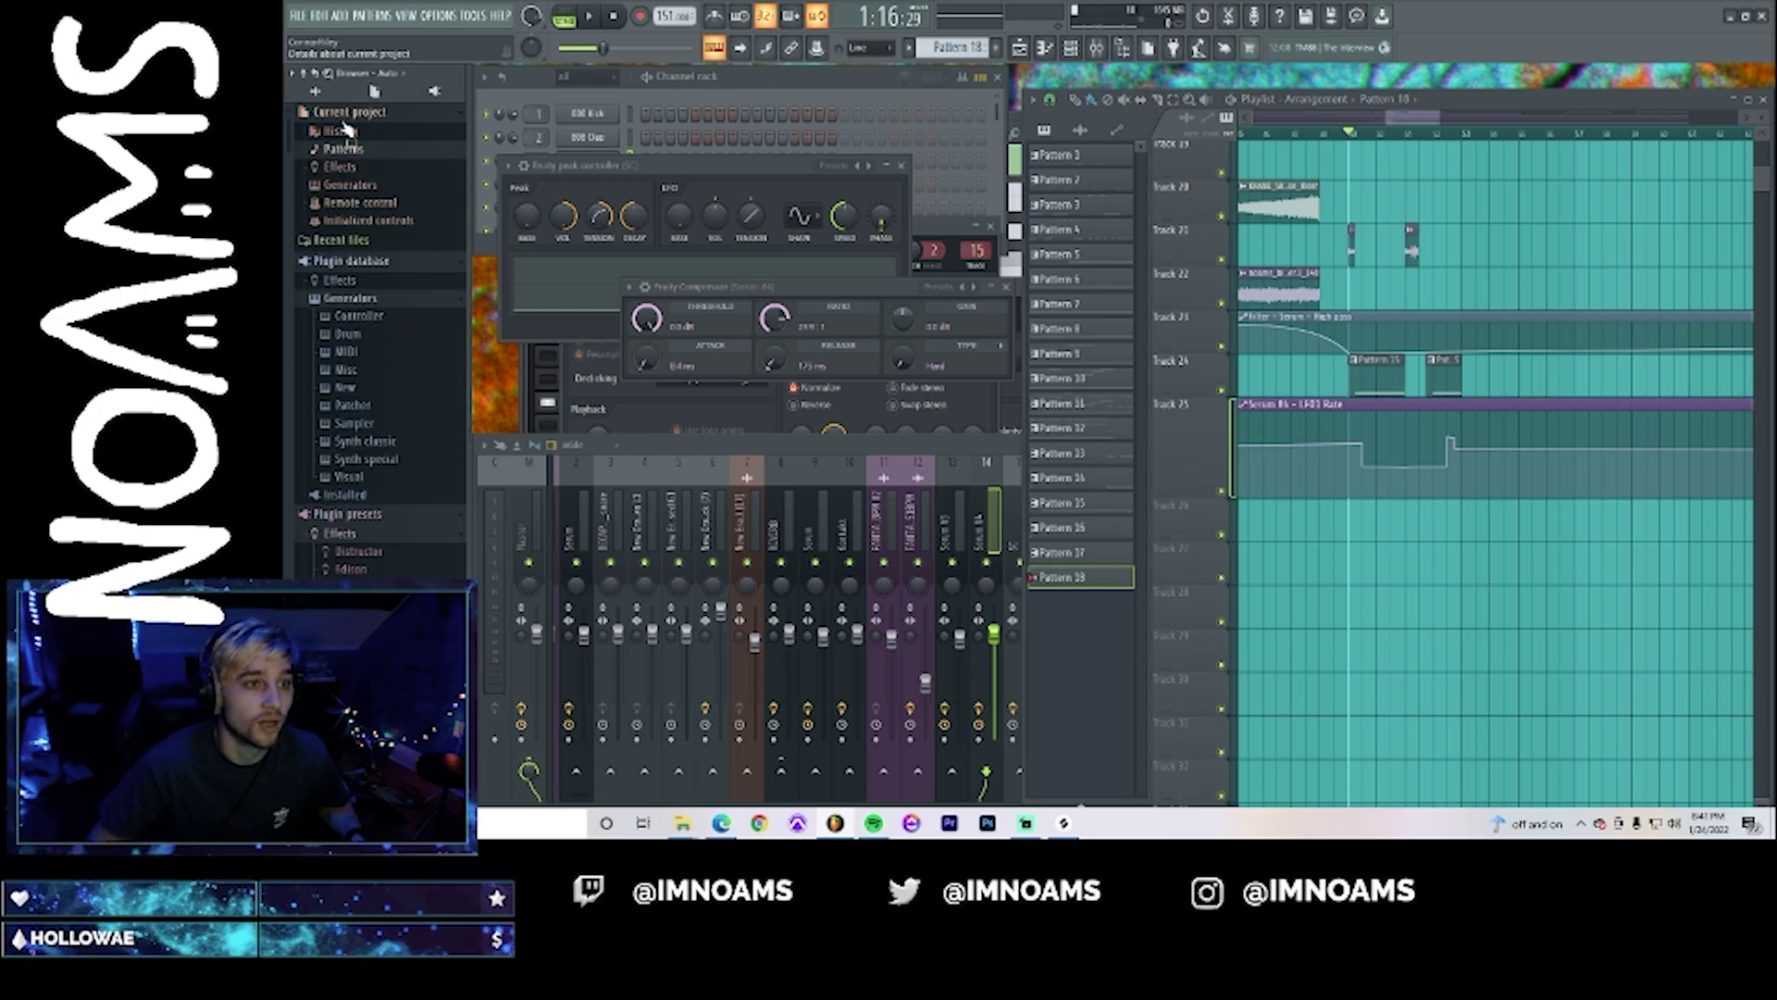
{"action": "left_click", "coordinate": [352, 113]}
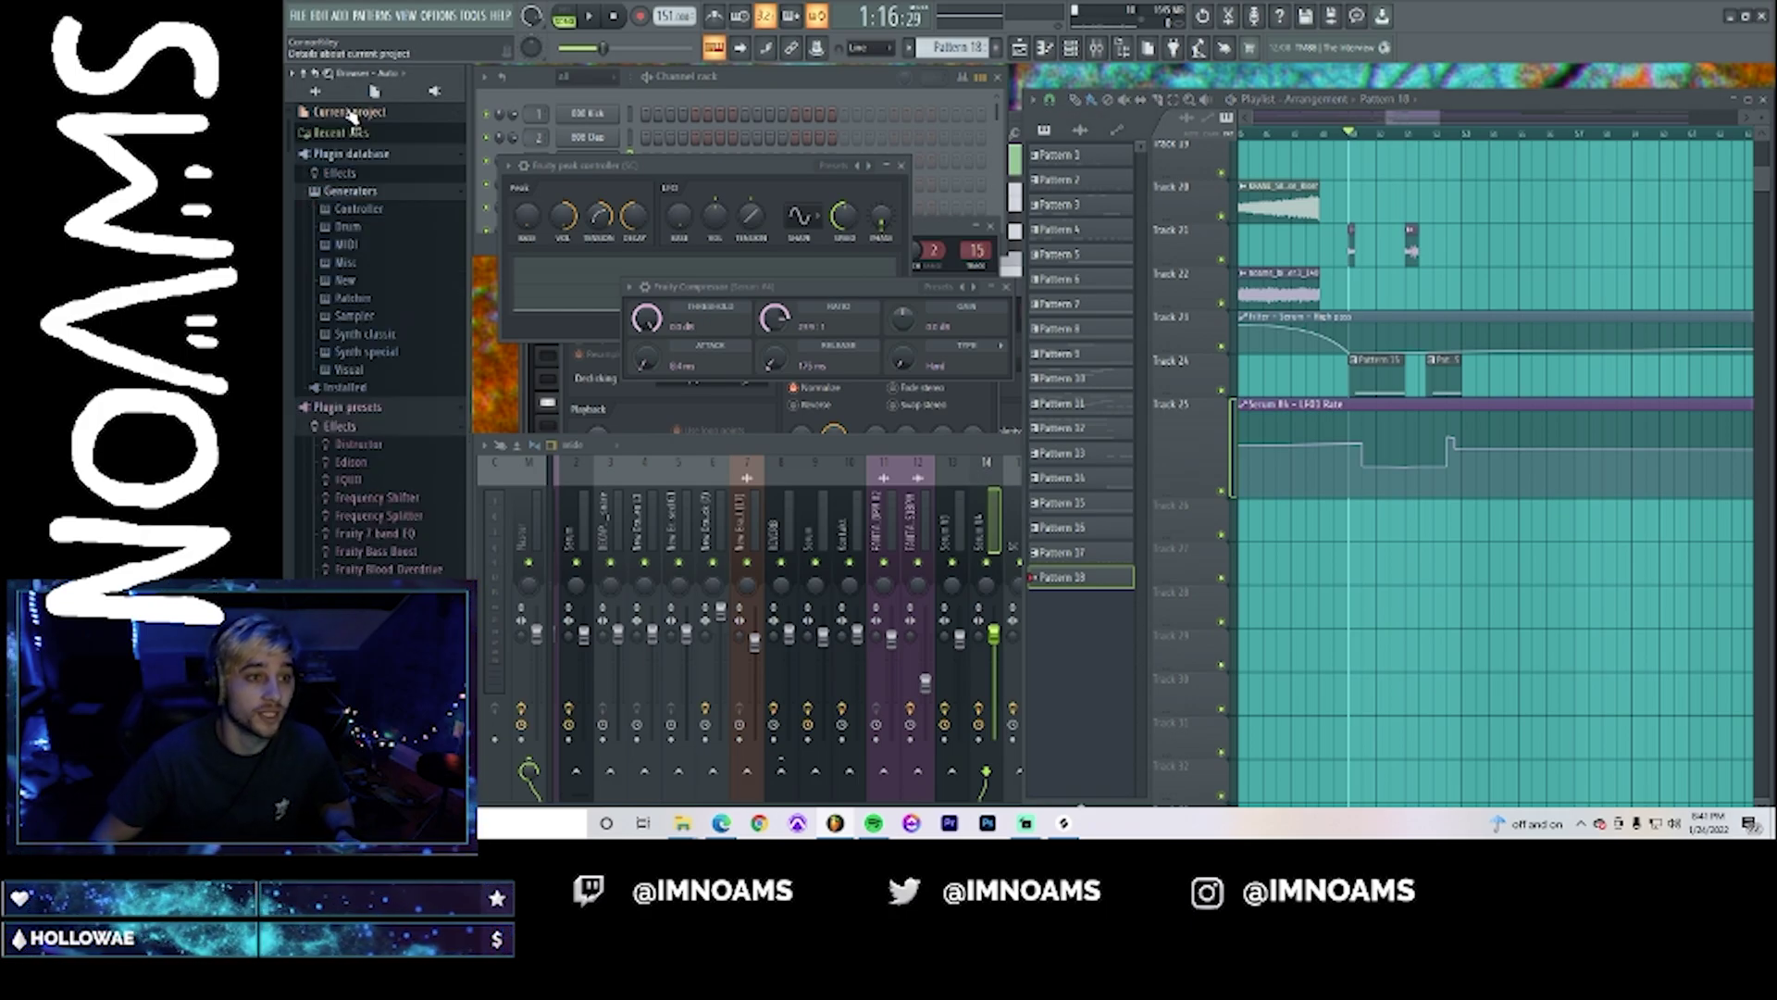
{"action": "left_click", "coordinate": [368, 192]}
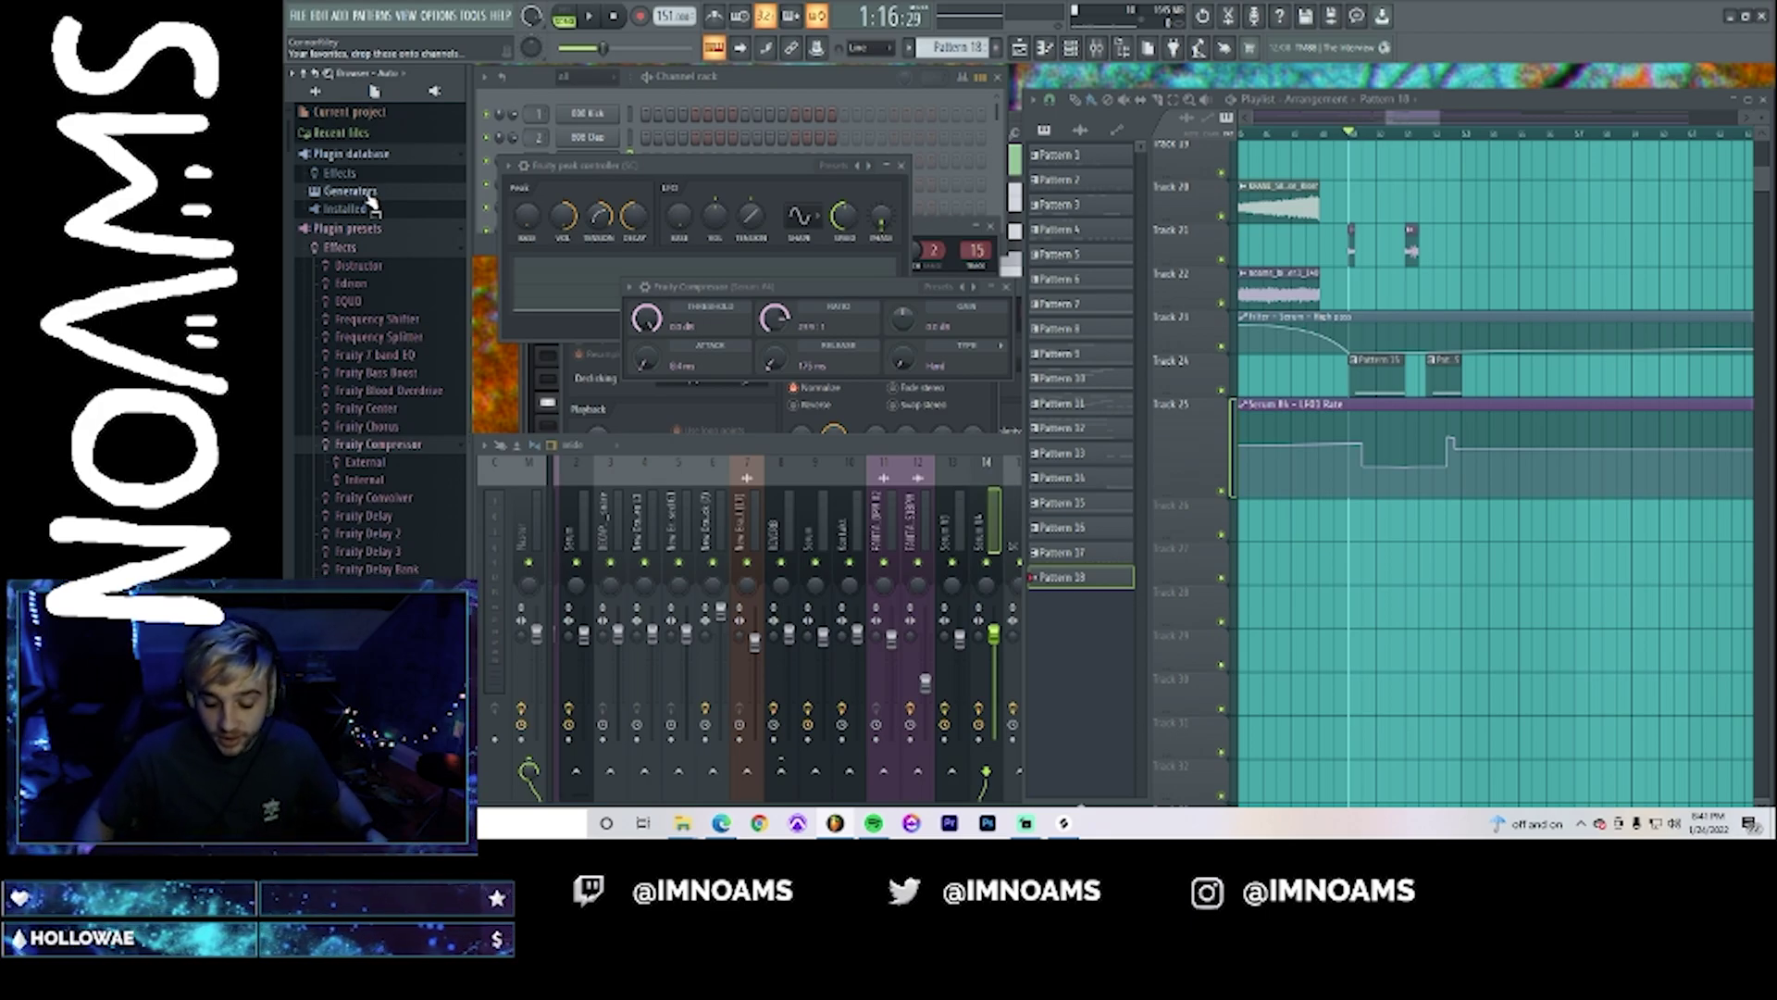
{"action": "left_click", "coordinate": [336, 249]}
{"action": "left_click", "coordinate": [338, 232]}
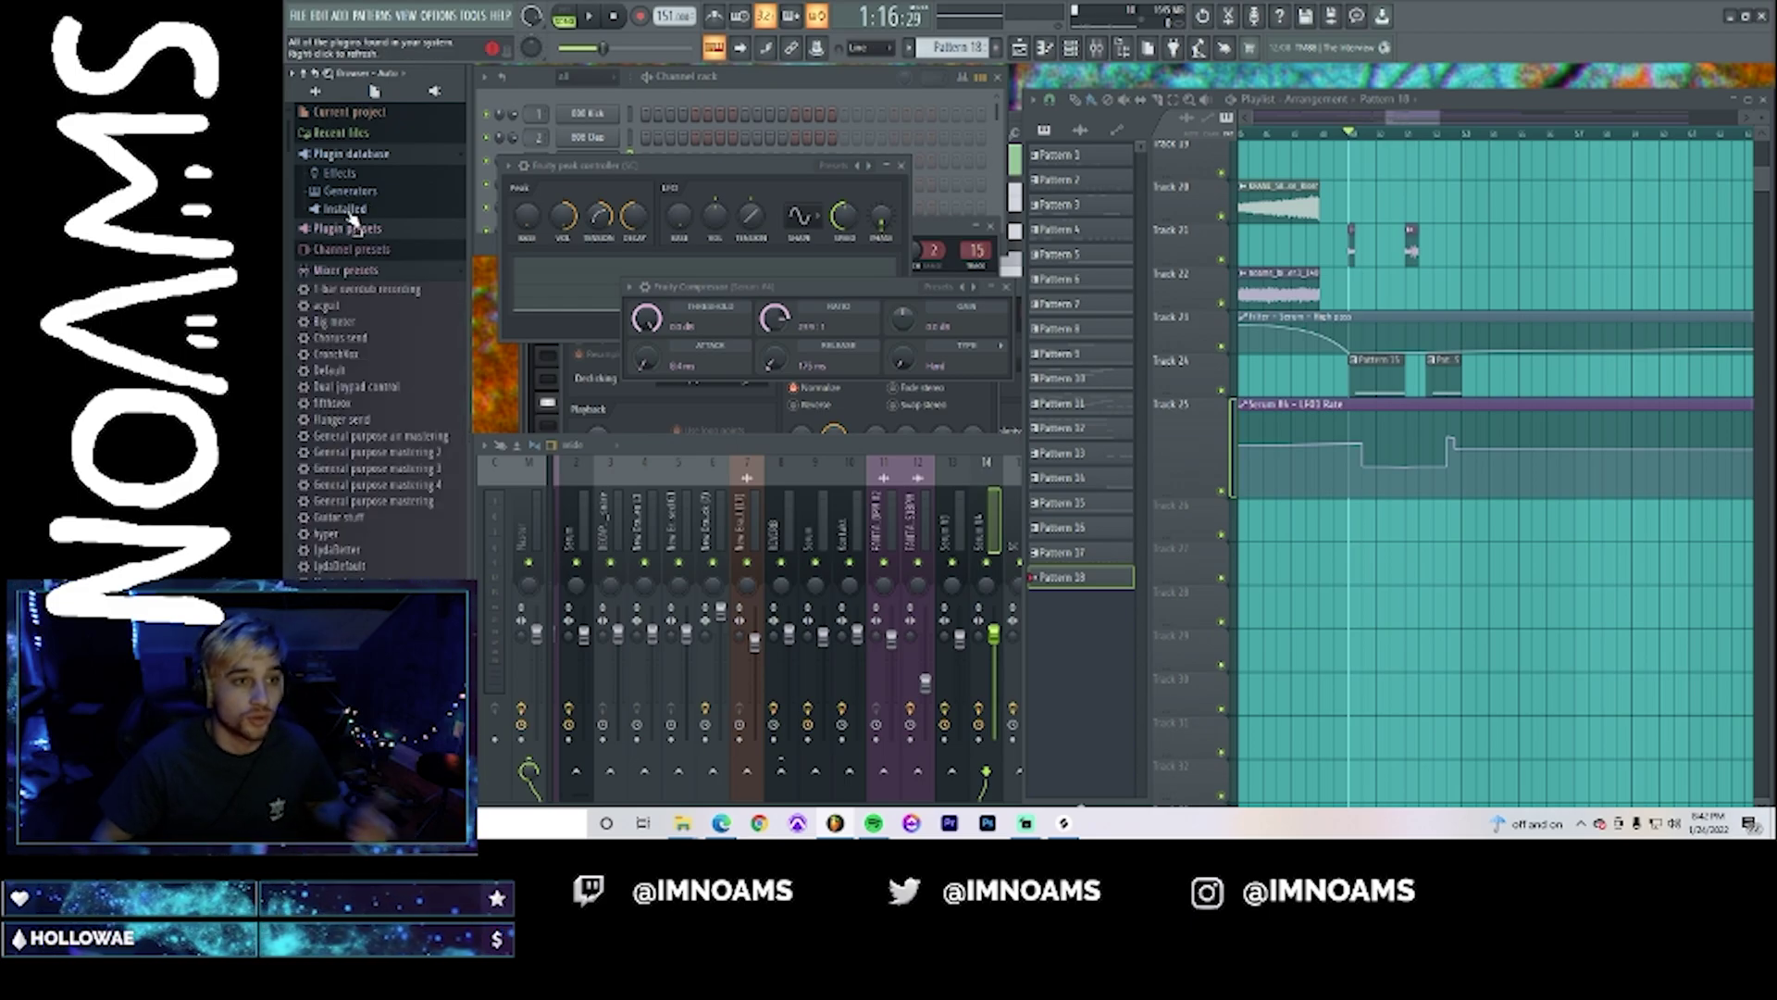
- Examine the installed VST and VST3 effect plugins in the browser's plugin database
{"action": "left_click", "coordinate": [350, 212]}
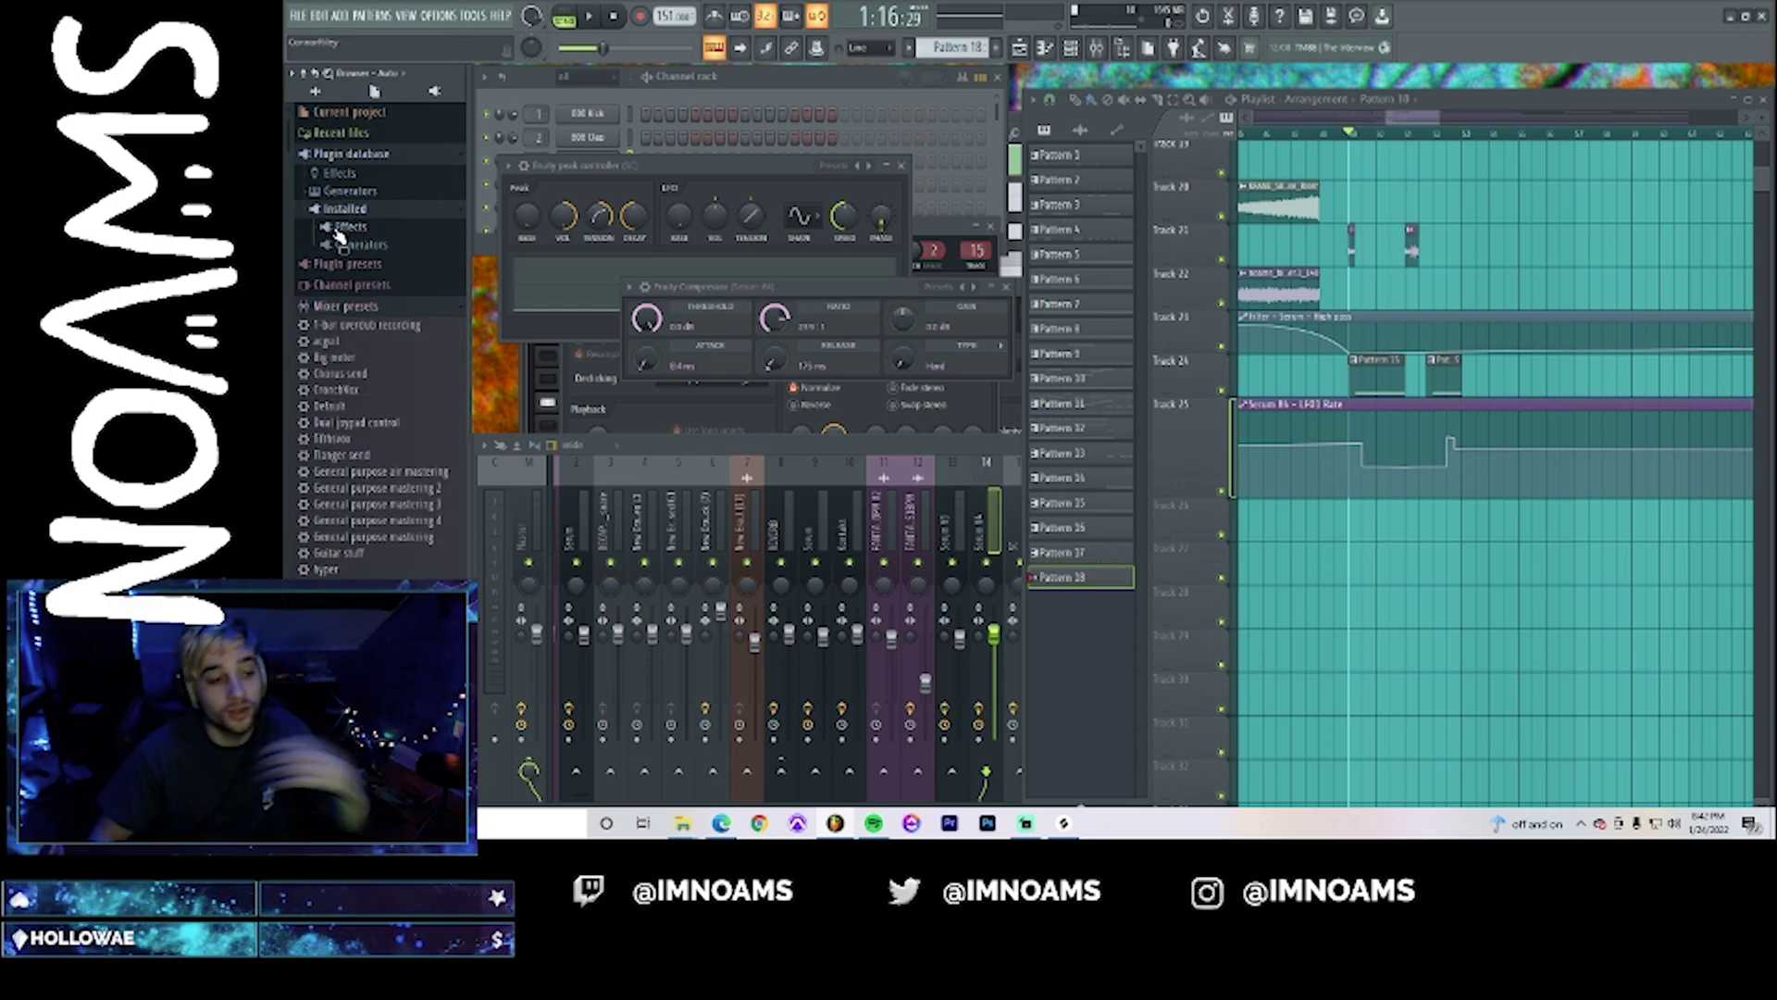
{"action": "left_click", "coordinate": [351, 231]}
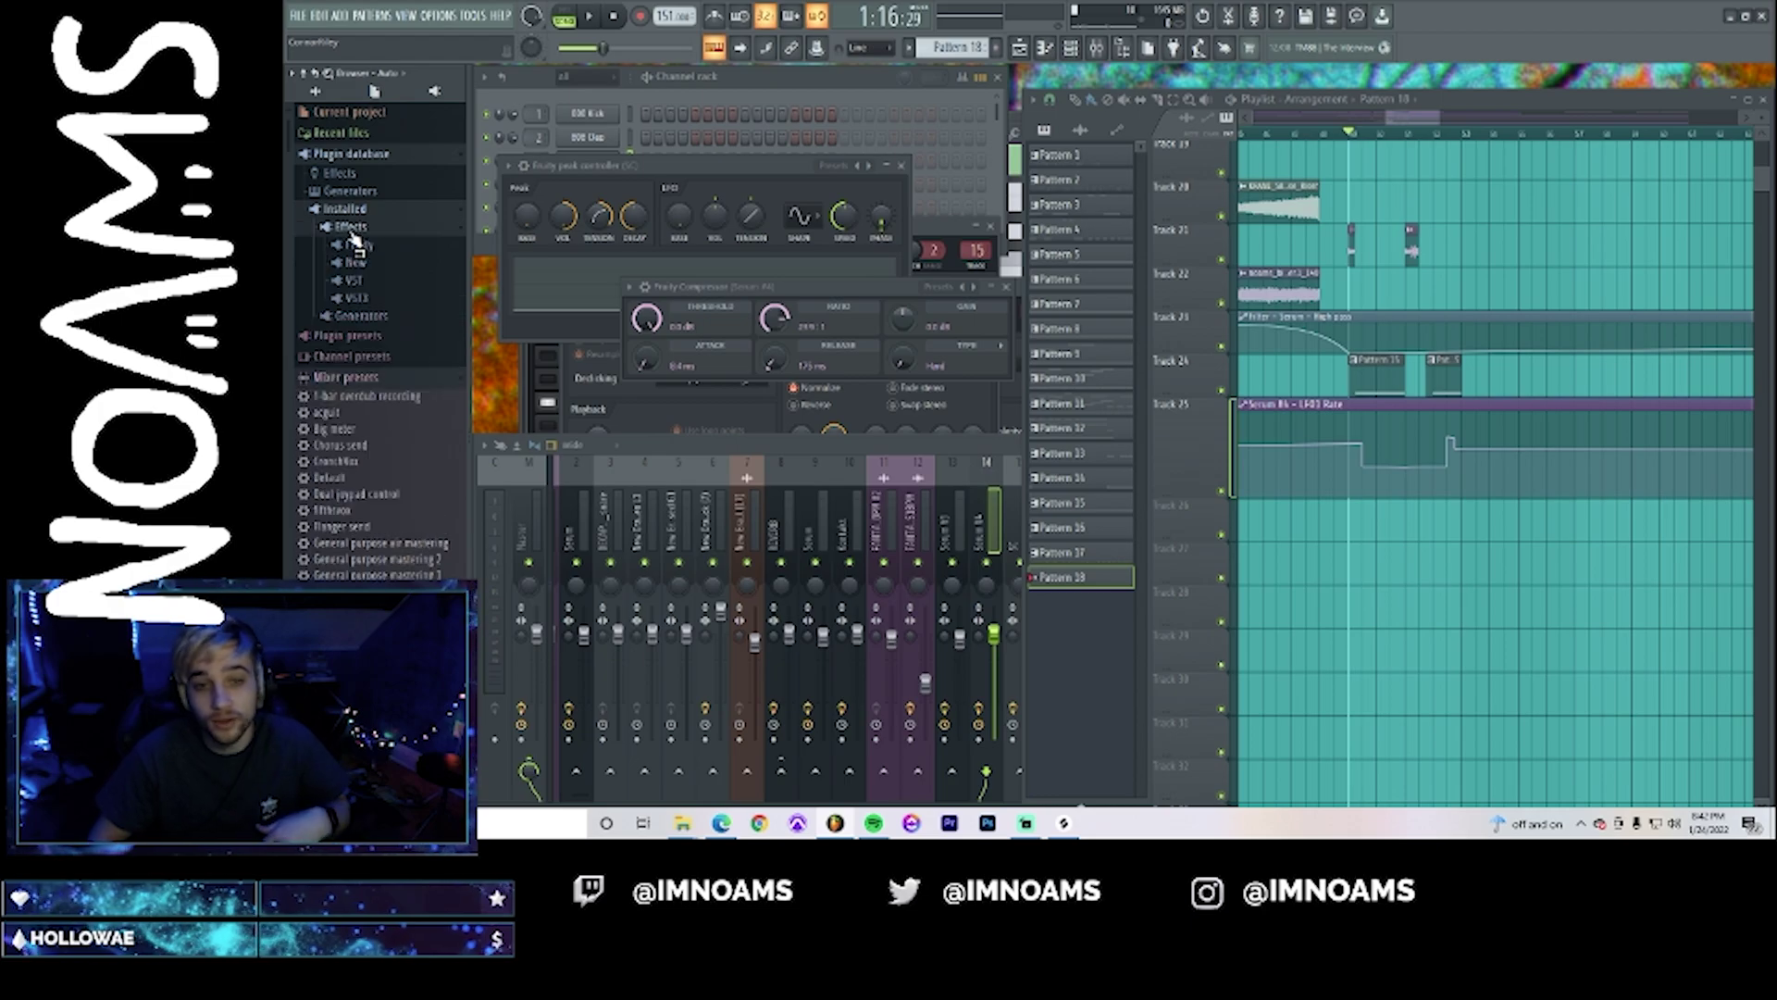
{"action": "left_click", "coordinate": [368, 283]}
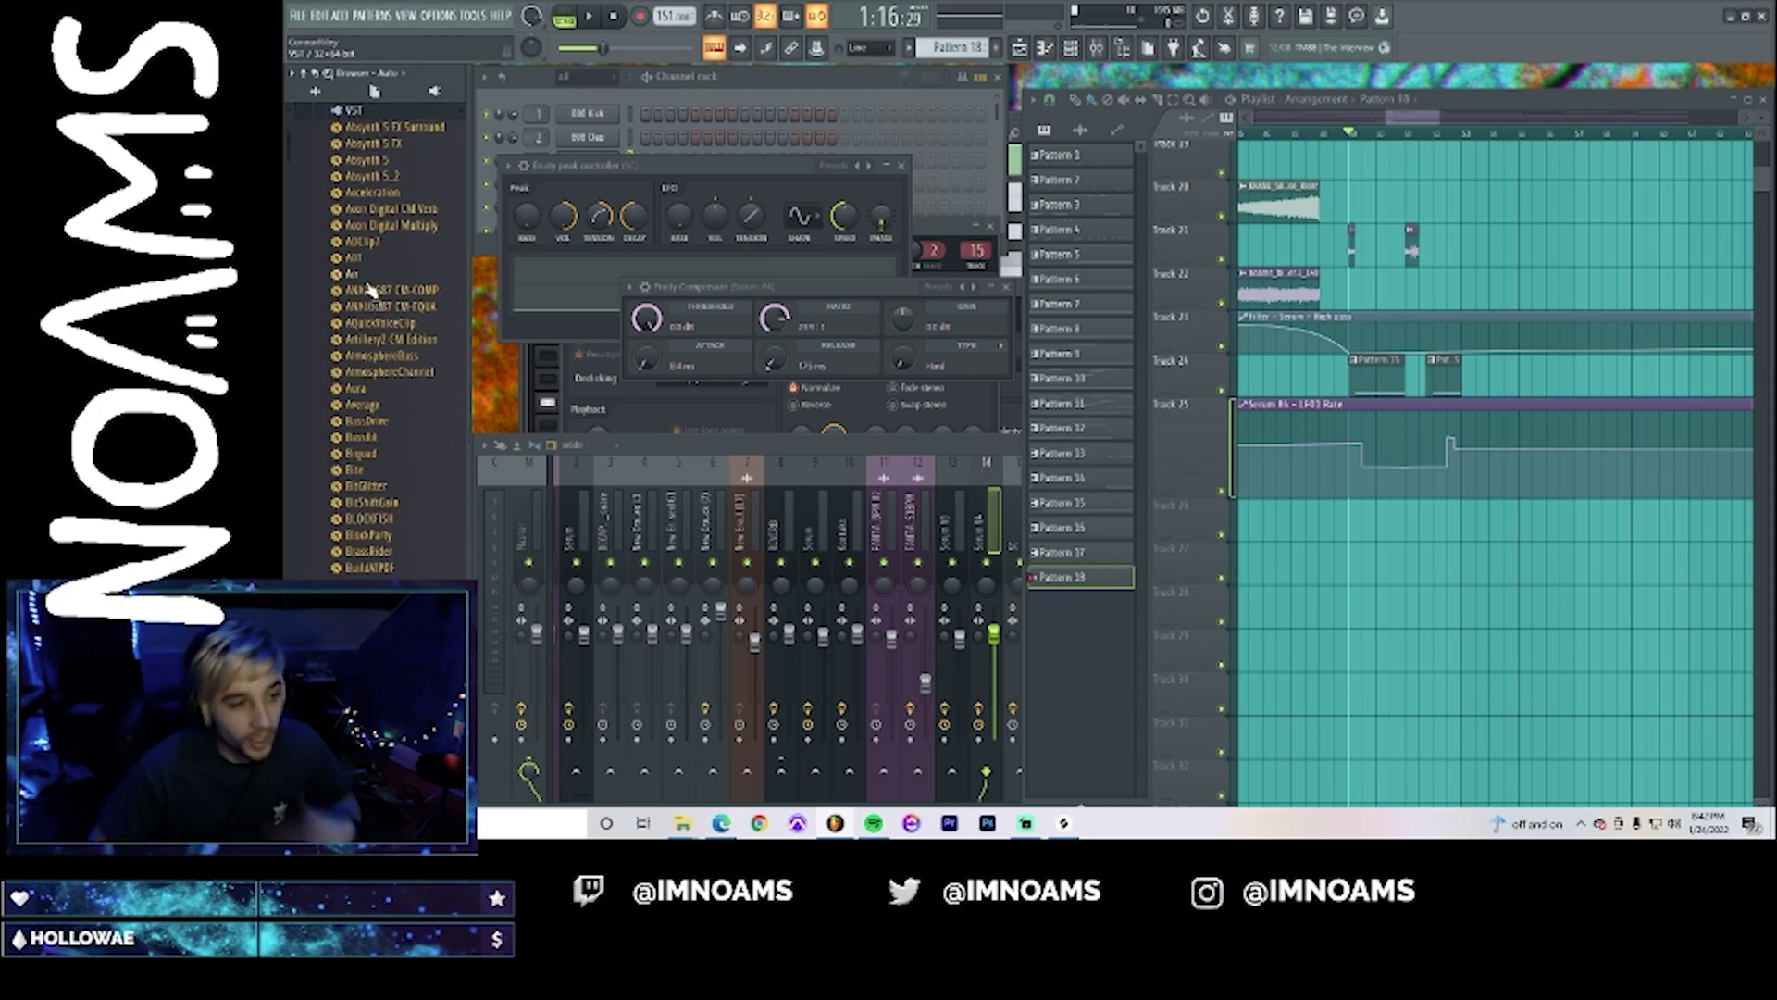
{"action": "left_click", "coordinate": [371, 113]}
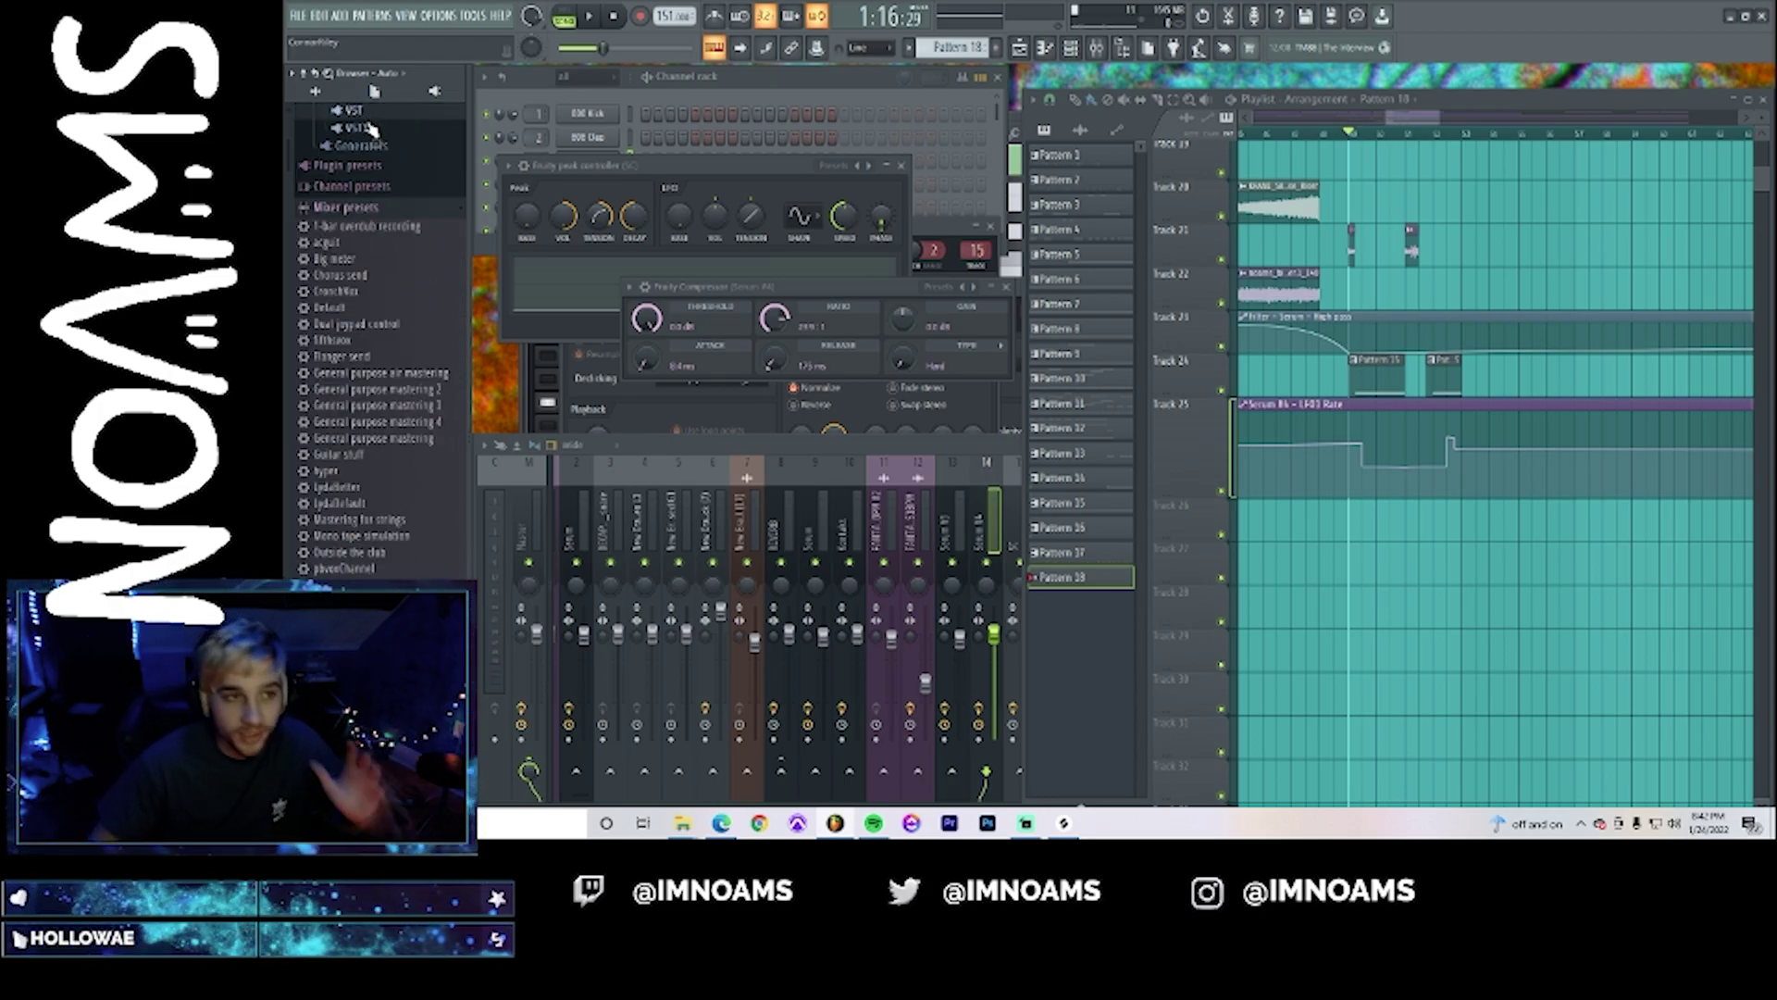
{"action": "left_click", "coordinate": [369, 127]}
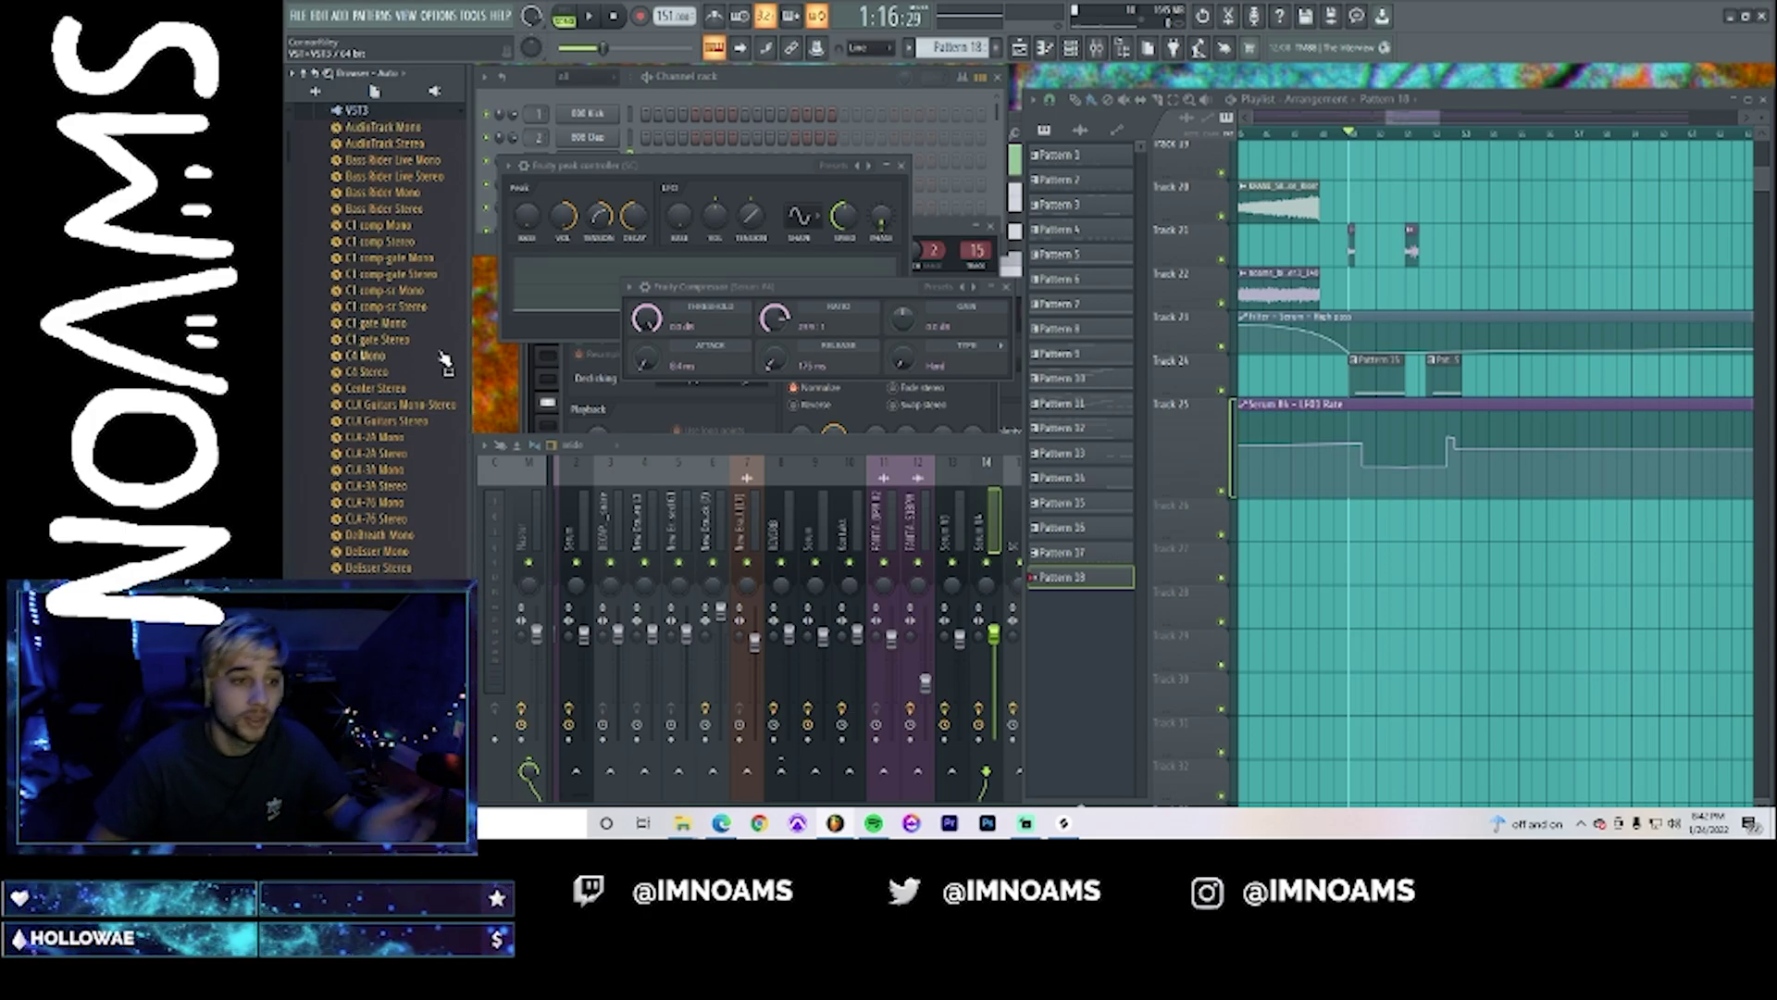
{"action": "scroll", "coordinate": [444, 354], "scroll_direction": "down", "scroll_amount": 2}
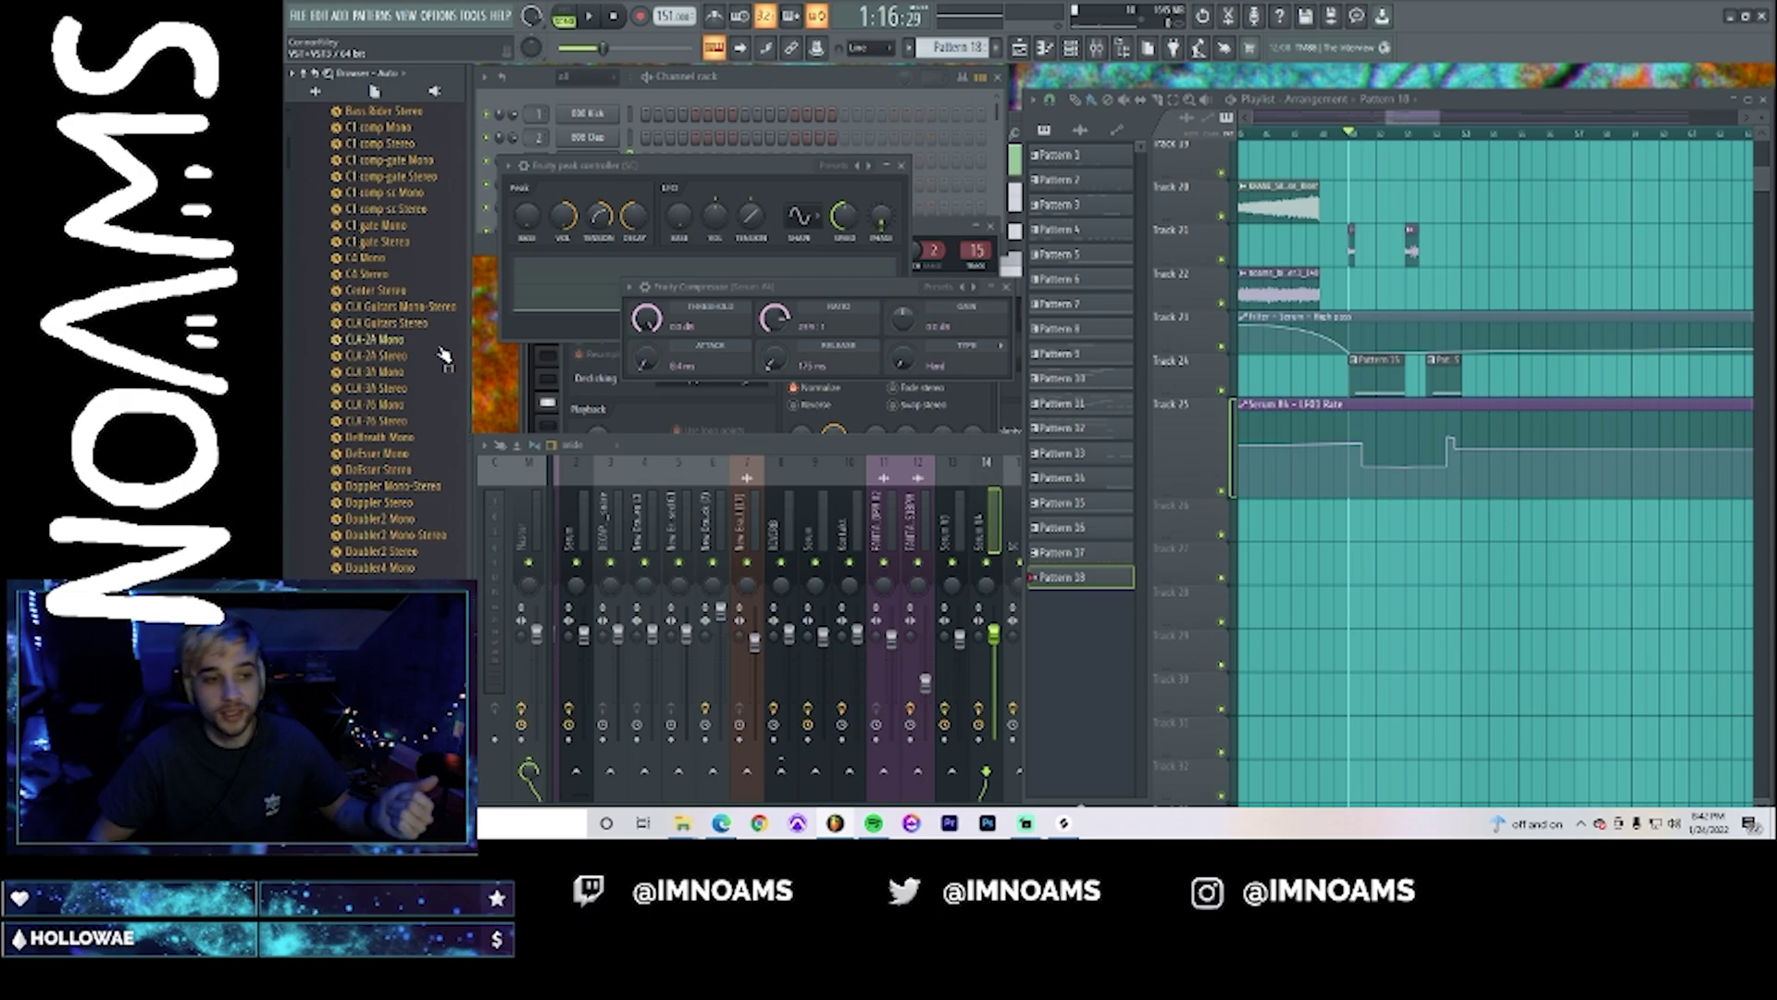
{"action": "scroll", "coordinate": [444, 355], "scroll_direction": "down", "scroll_amount": 12}
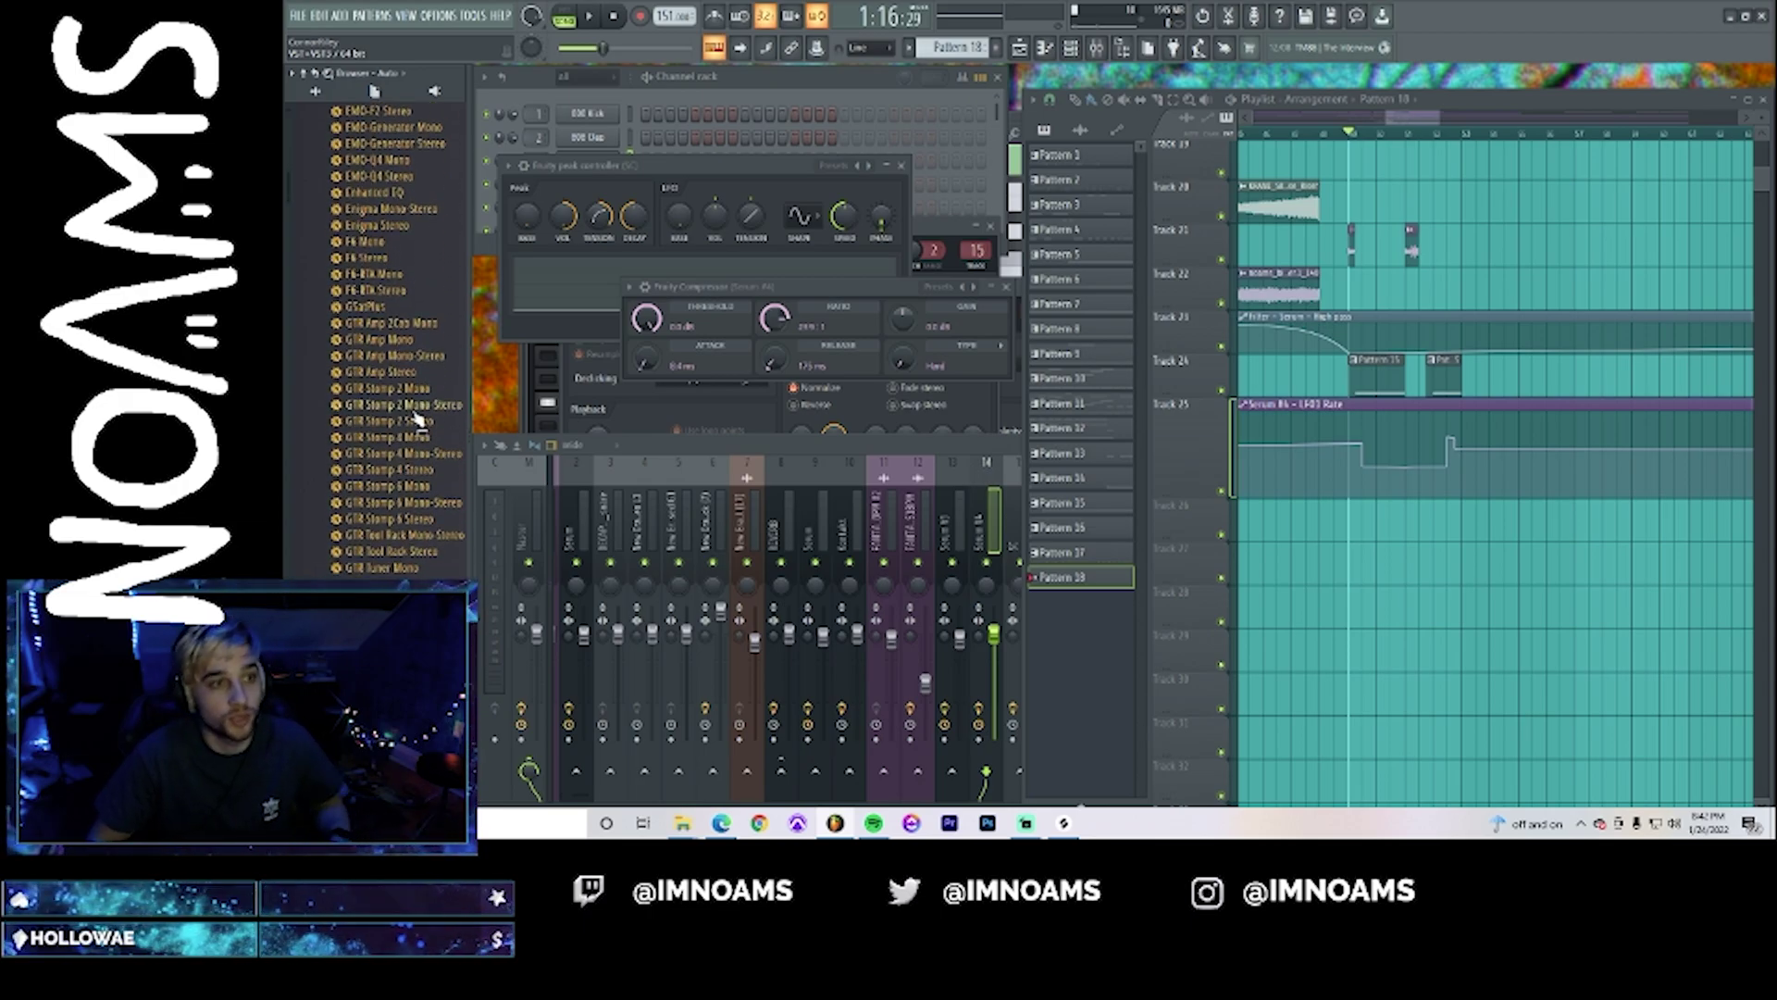
{"action": "scroll", "coordinate": [417, 409], "scroll_direction": "down", "scroll_amount": 15}
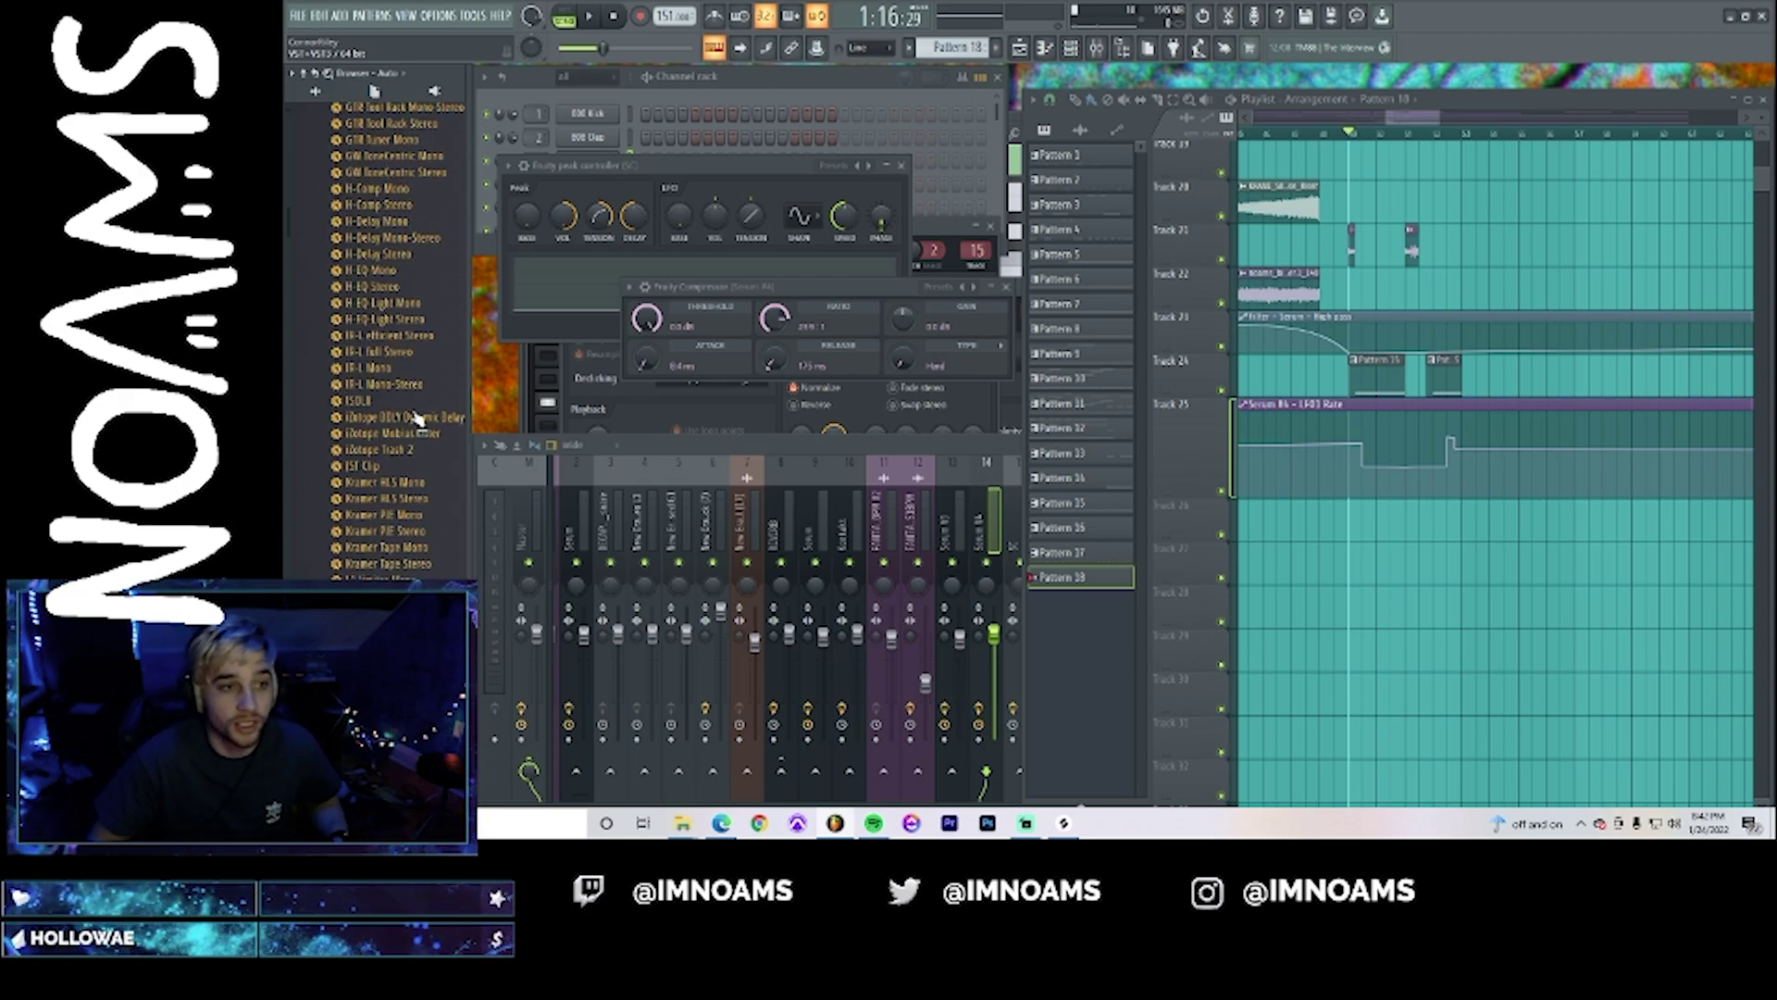
- Add a 3x Osc channel from the installed Fruity generators and set its first oscillator to the noise waveform
{"action": "left_click", "coordinate": [500, 74]}
{"action": "left_click", "coordinate": [748, 78]}
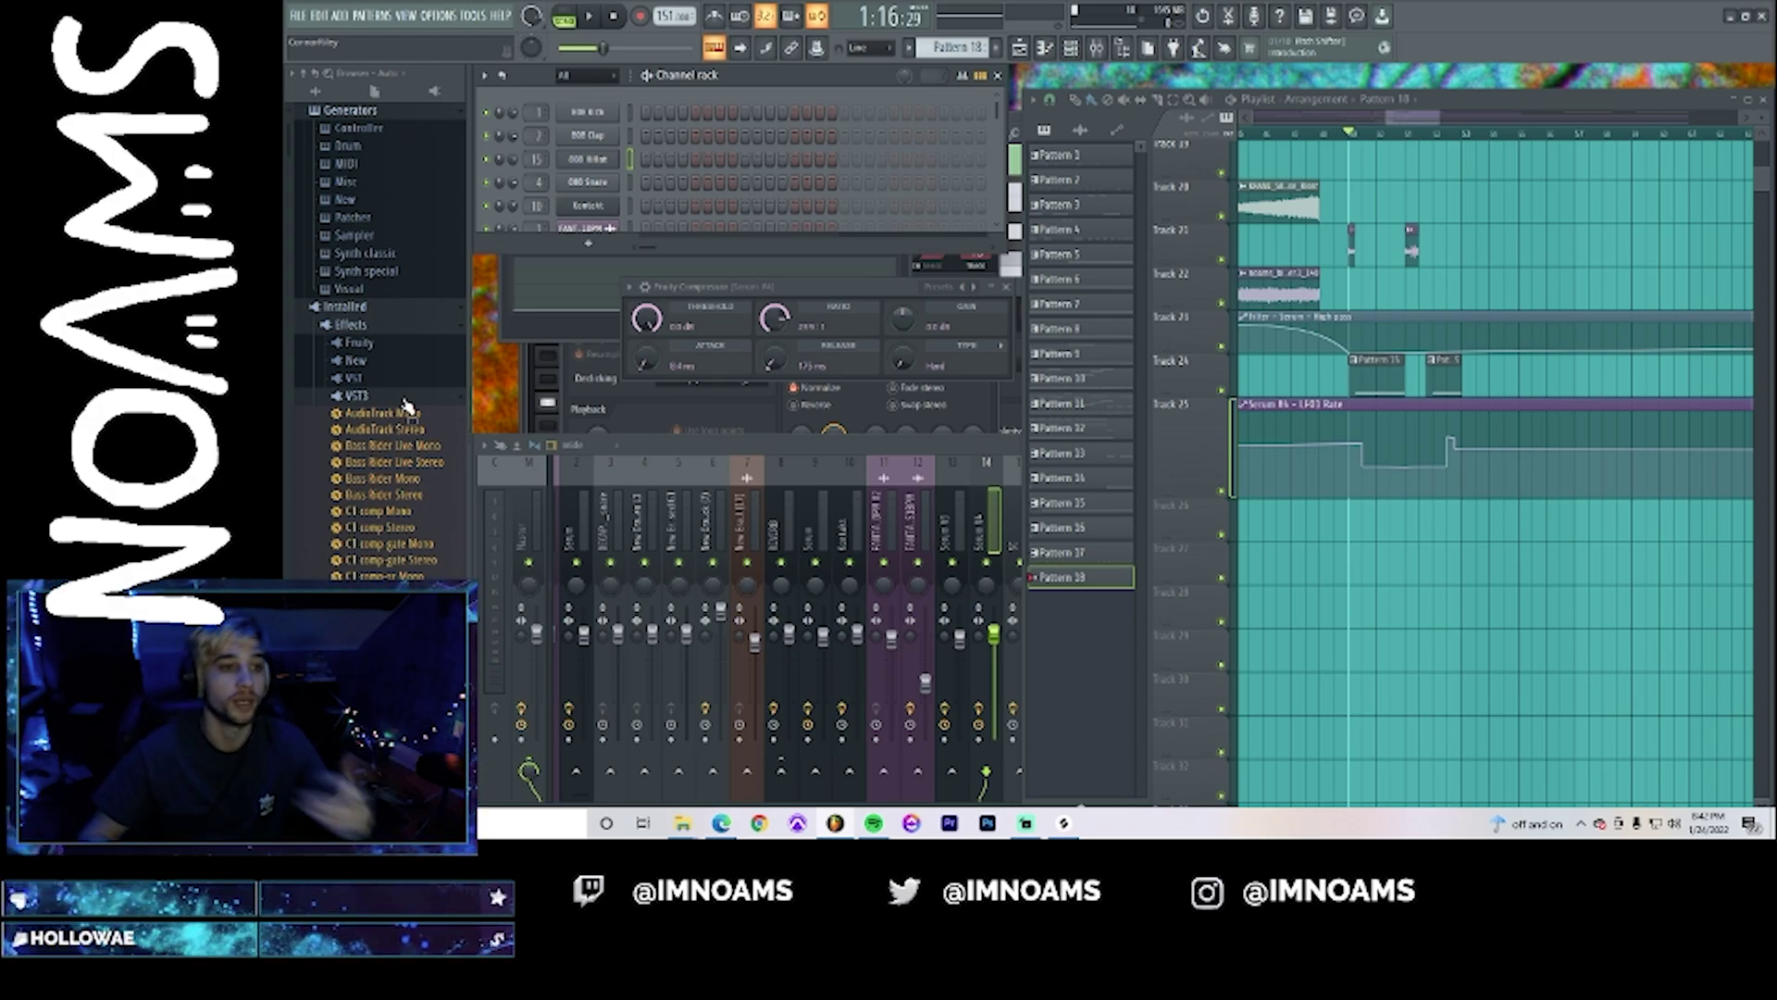
{"action": "scroll", "coordinate": [416, 448], "scroll_direction": "down", "scroll_amount": 3}
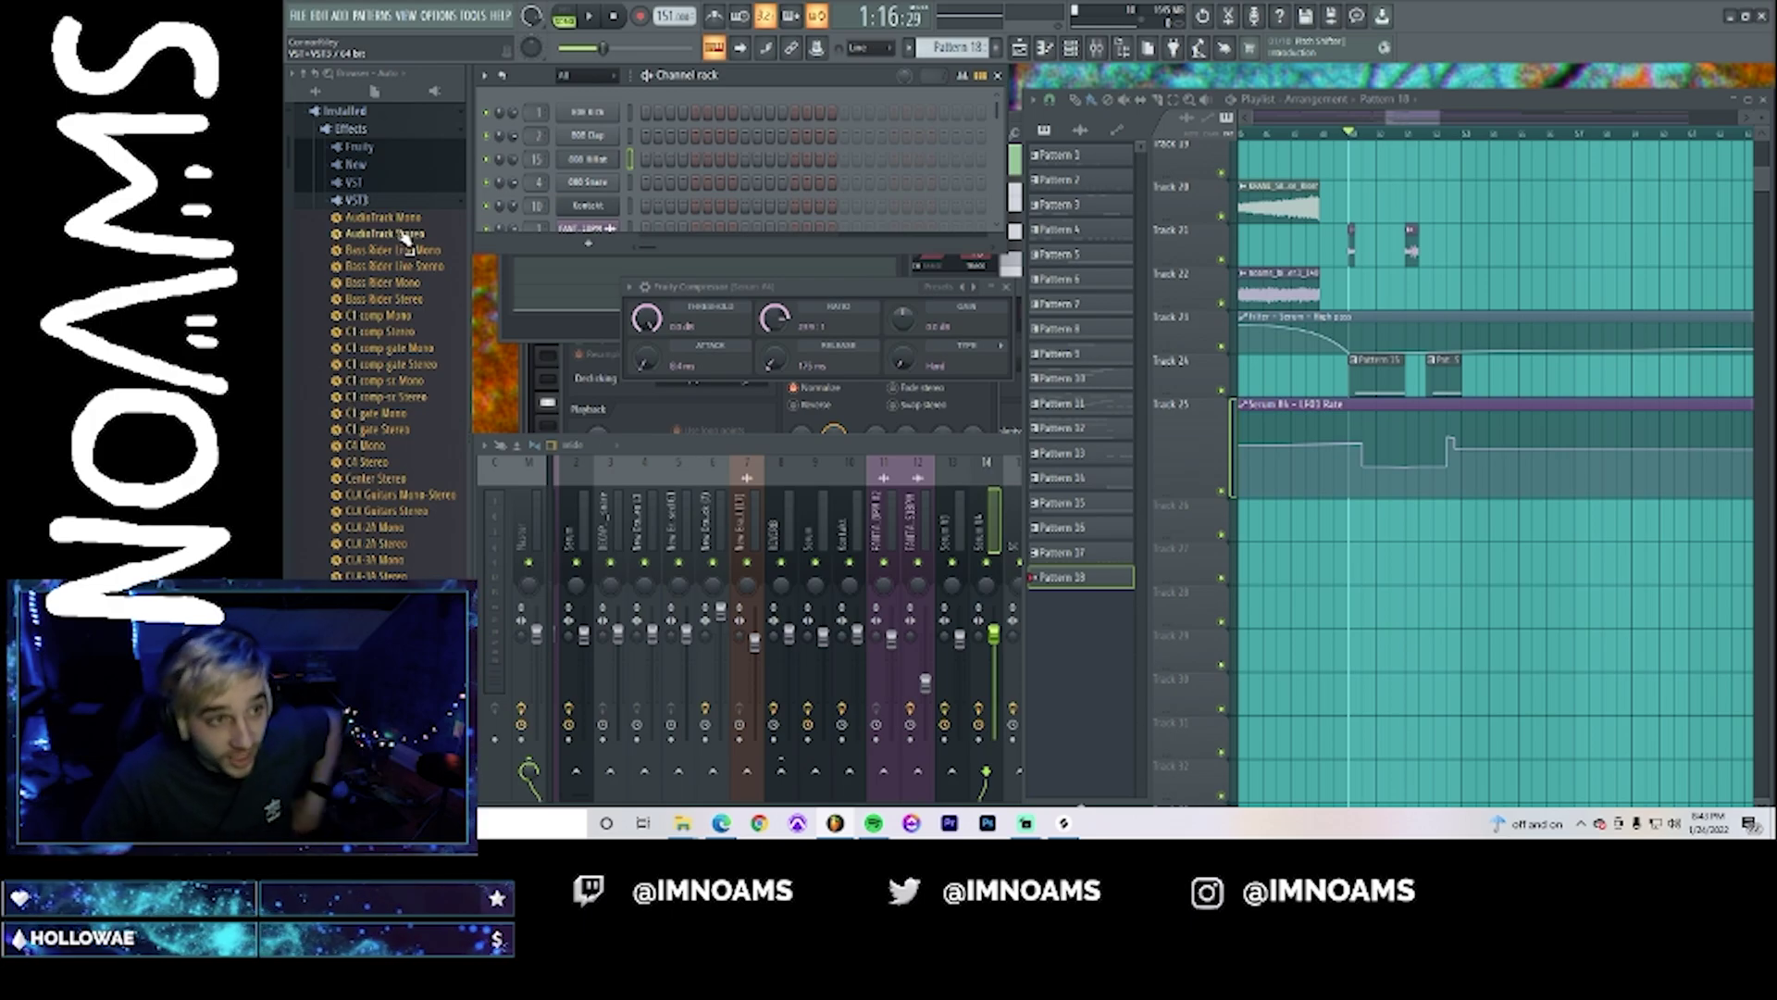
{"action": "left_click", "coordinate": [365, 202]}
{"action": "left_click", "coordinate": [357, 131]}
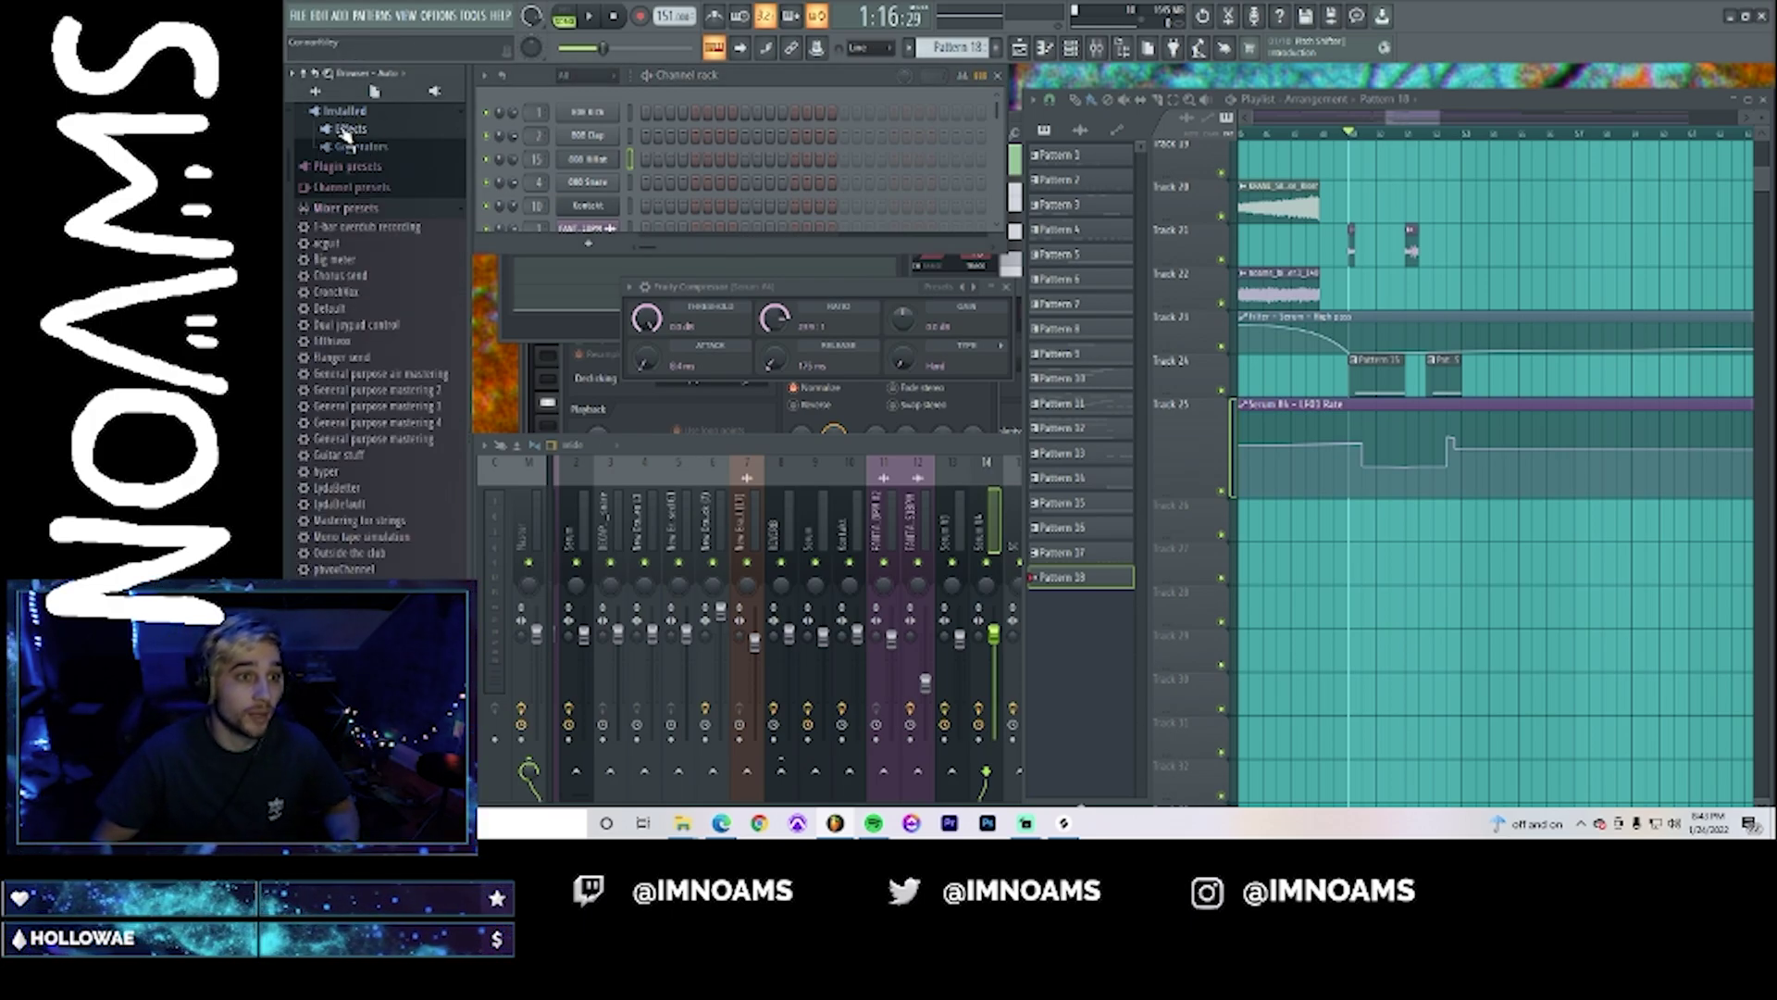
{"action": "left_click", "coordinate": [349, 150]}
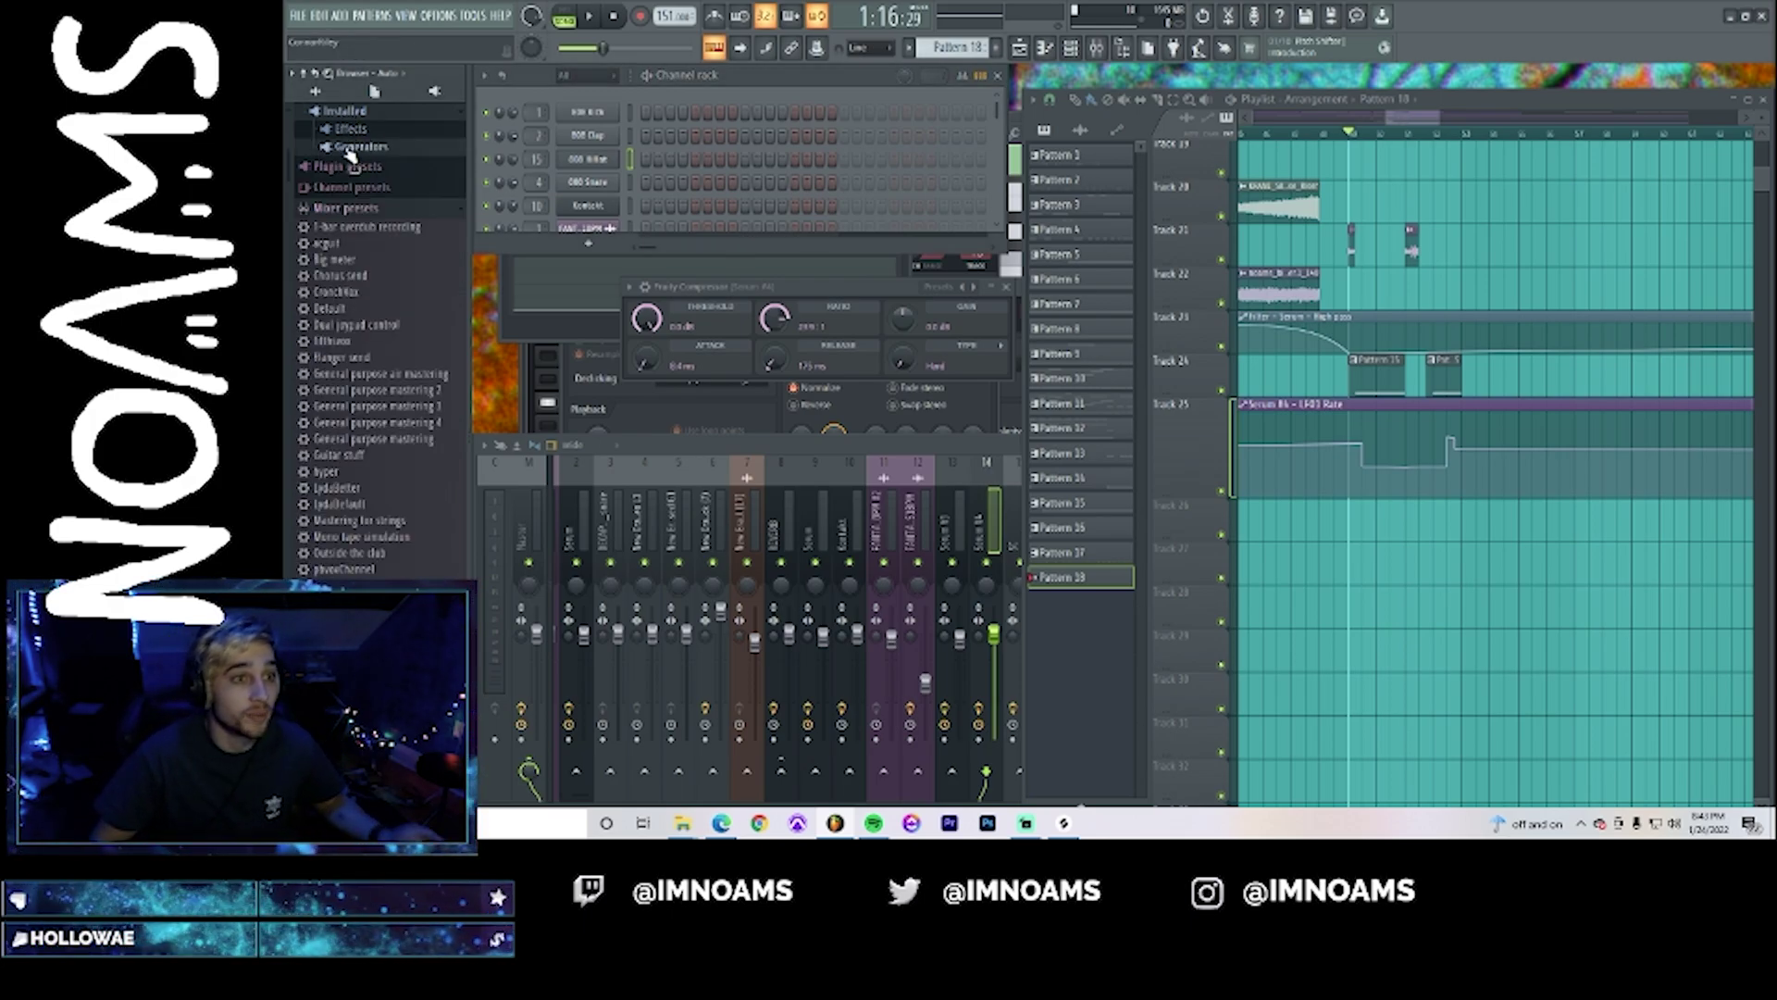
{"action": "left_click", "coordinate": [357, 167]}
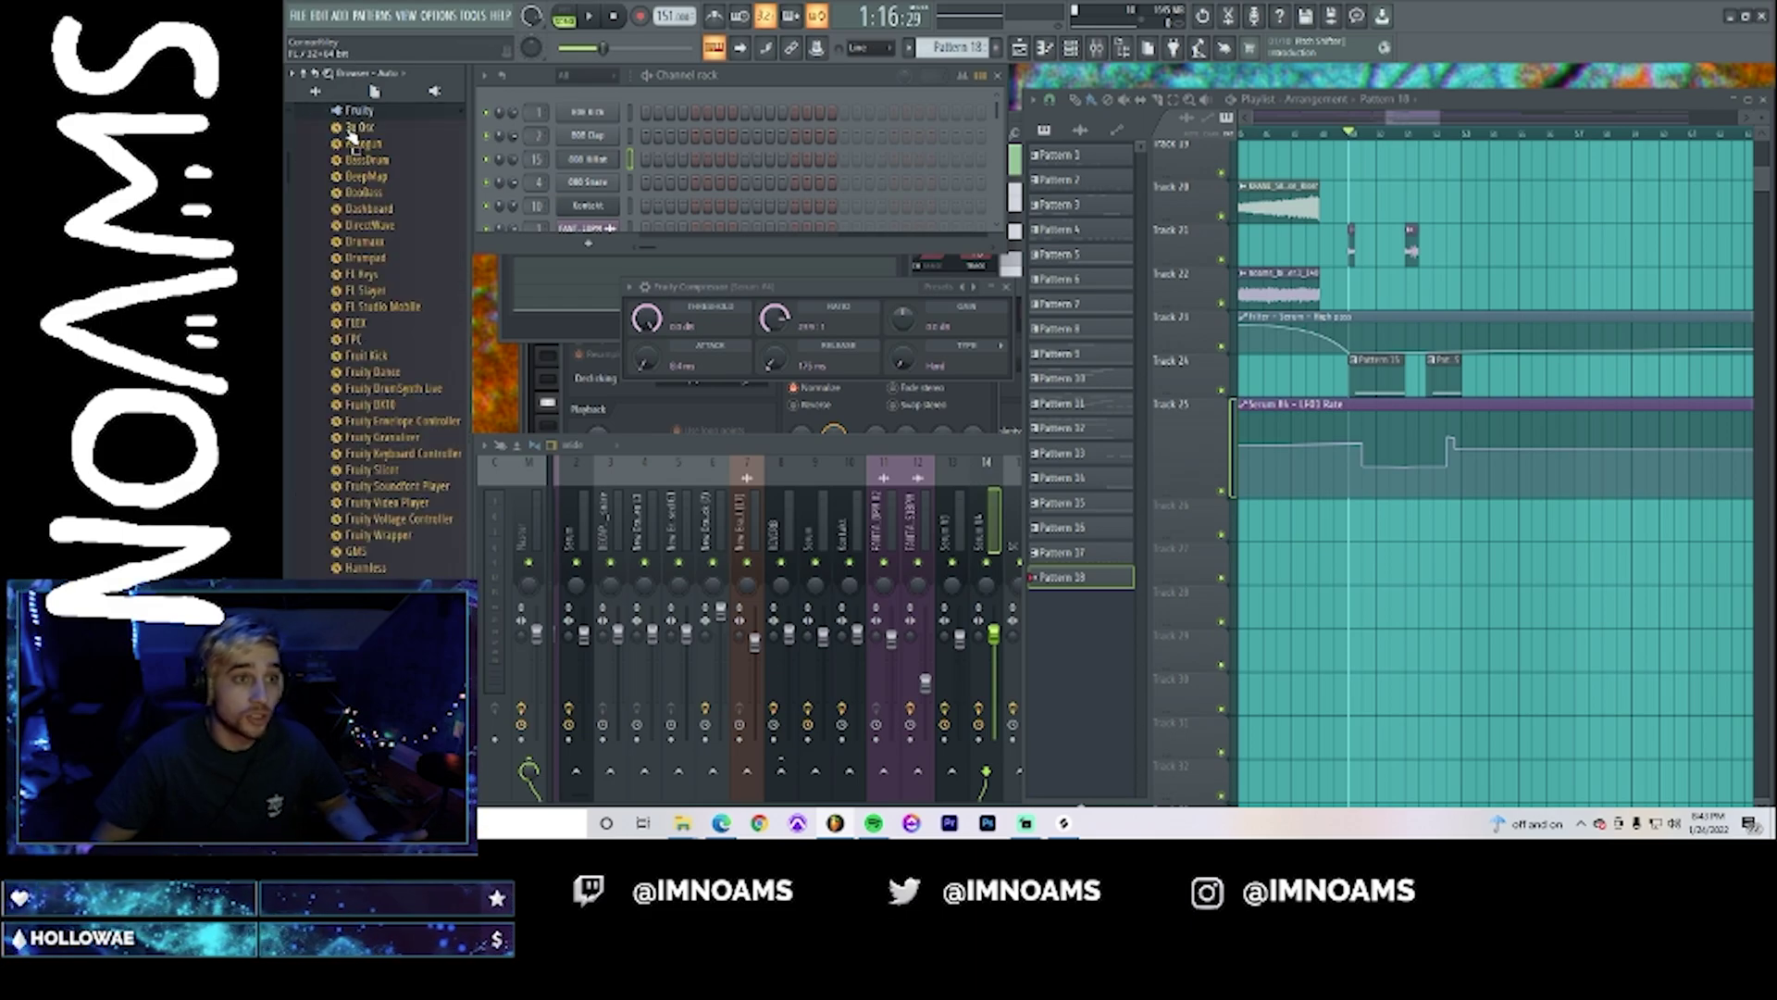
{"action": "left_click_drag", "start_coordinate": [359, 127], "coordinate": [585, 113]}
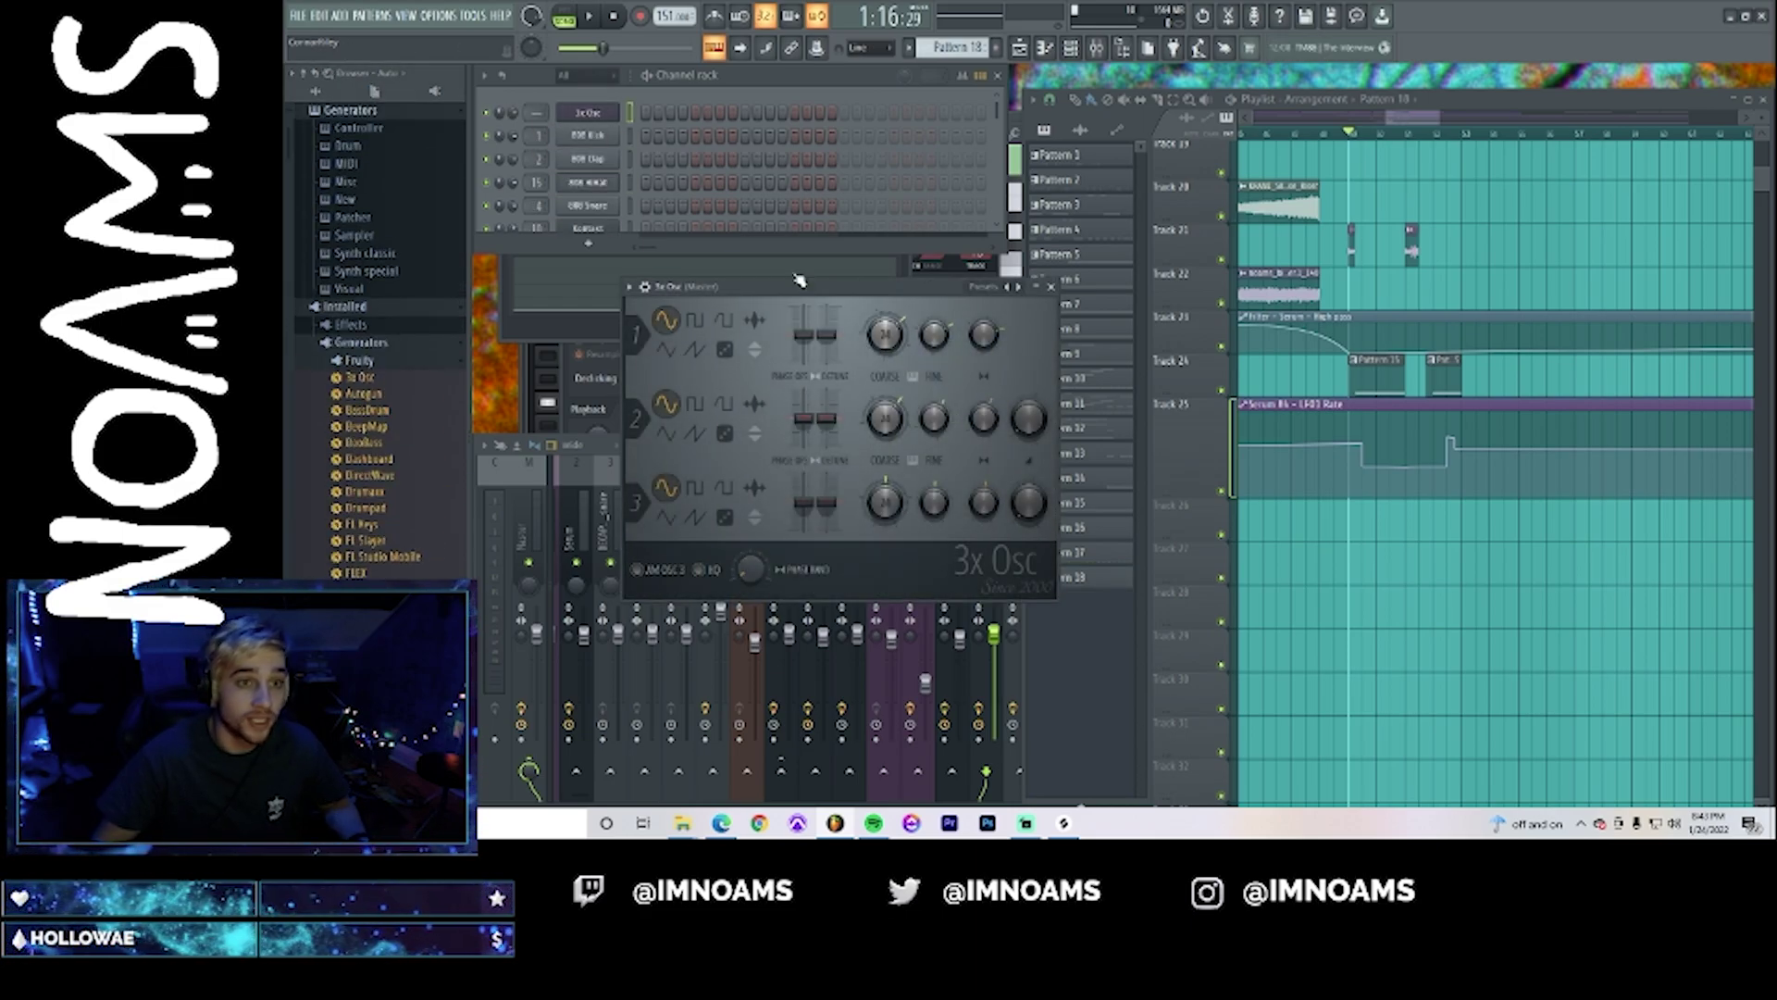
{"action": "left_click", "coordinate": [726, 349]}
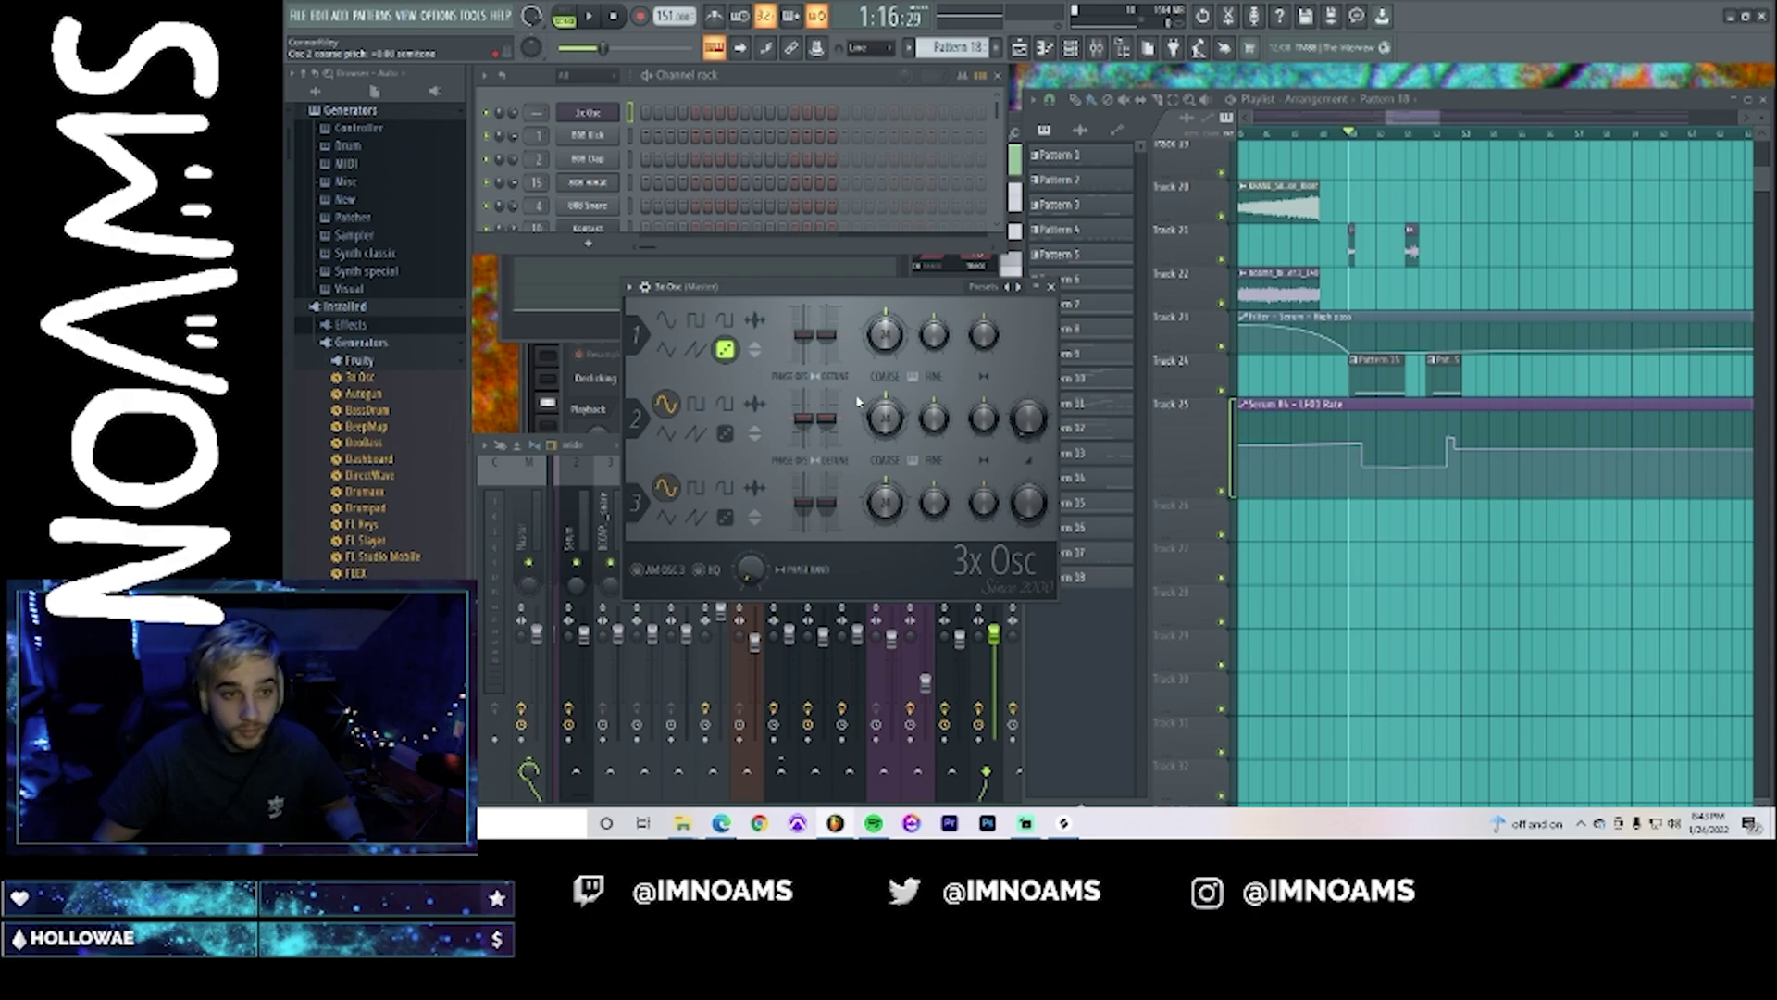
- Place a short C5 note at the start of the 3x Osc channel's piano roll
{"action": "right_click", "coordinate": [590, 116]}
{"action": "left_click", "coordinate": [629, 127]}
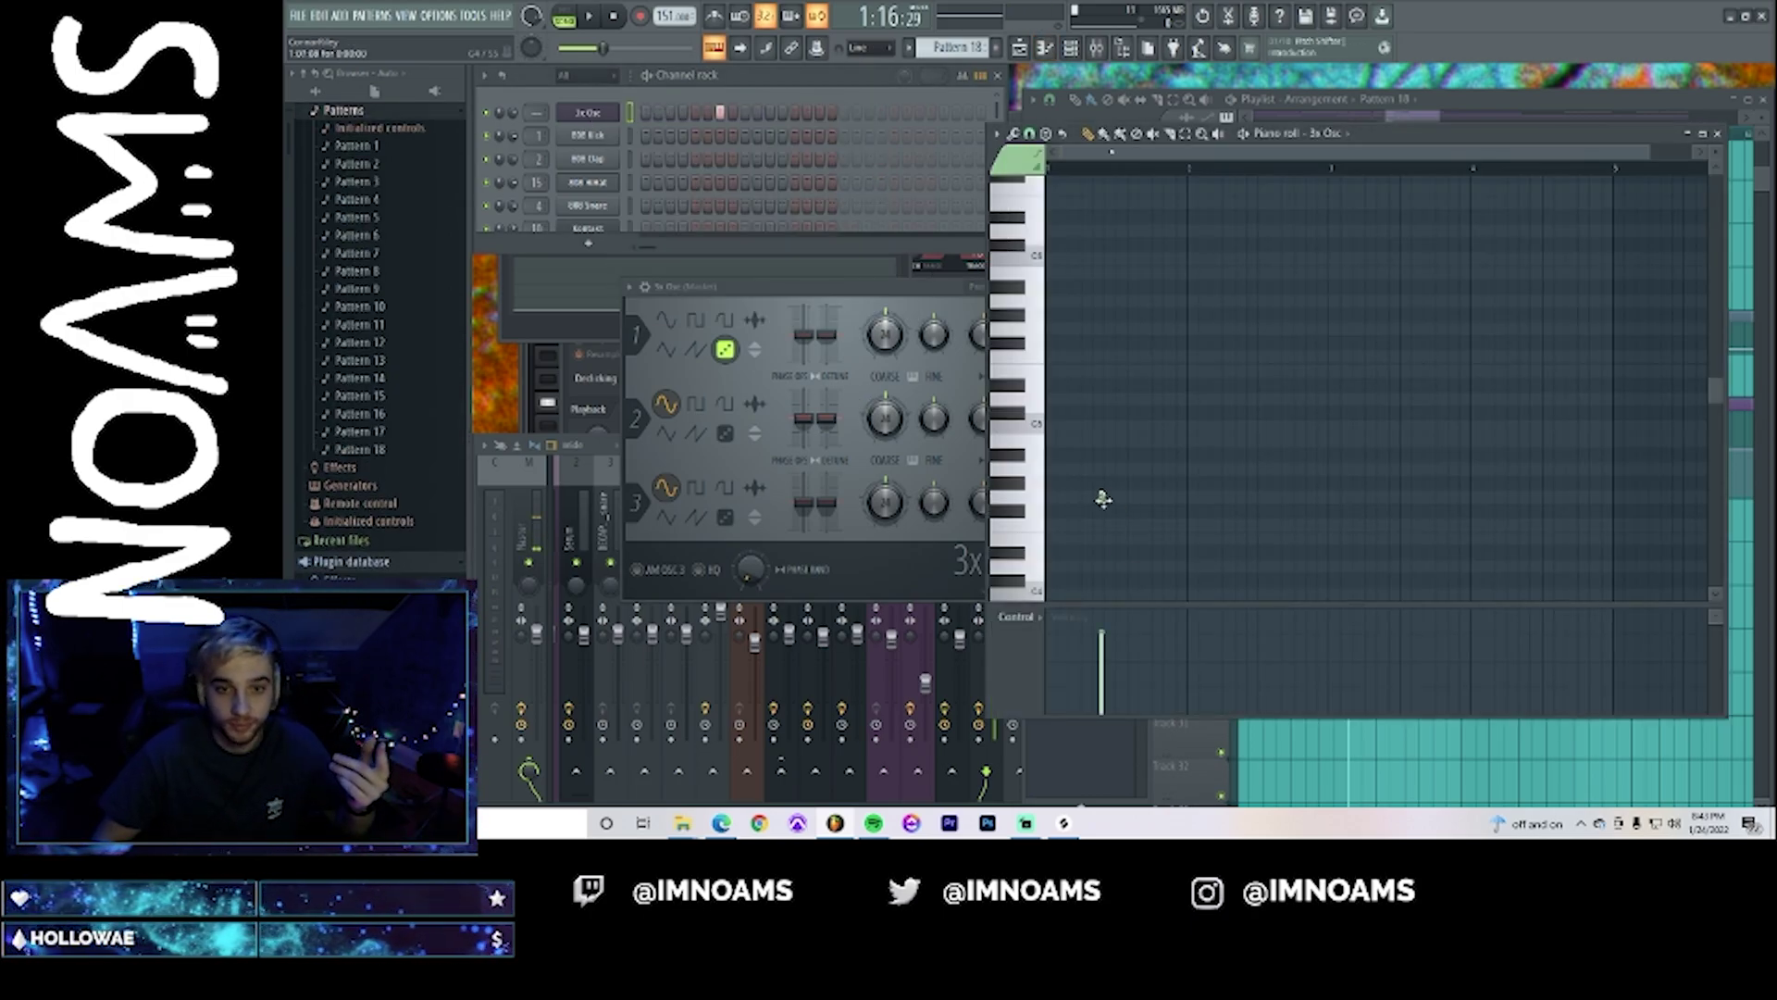
{"action": "left_click", "coordinate": [1032, 424]}
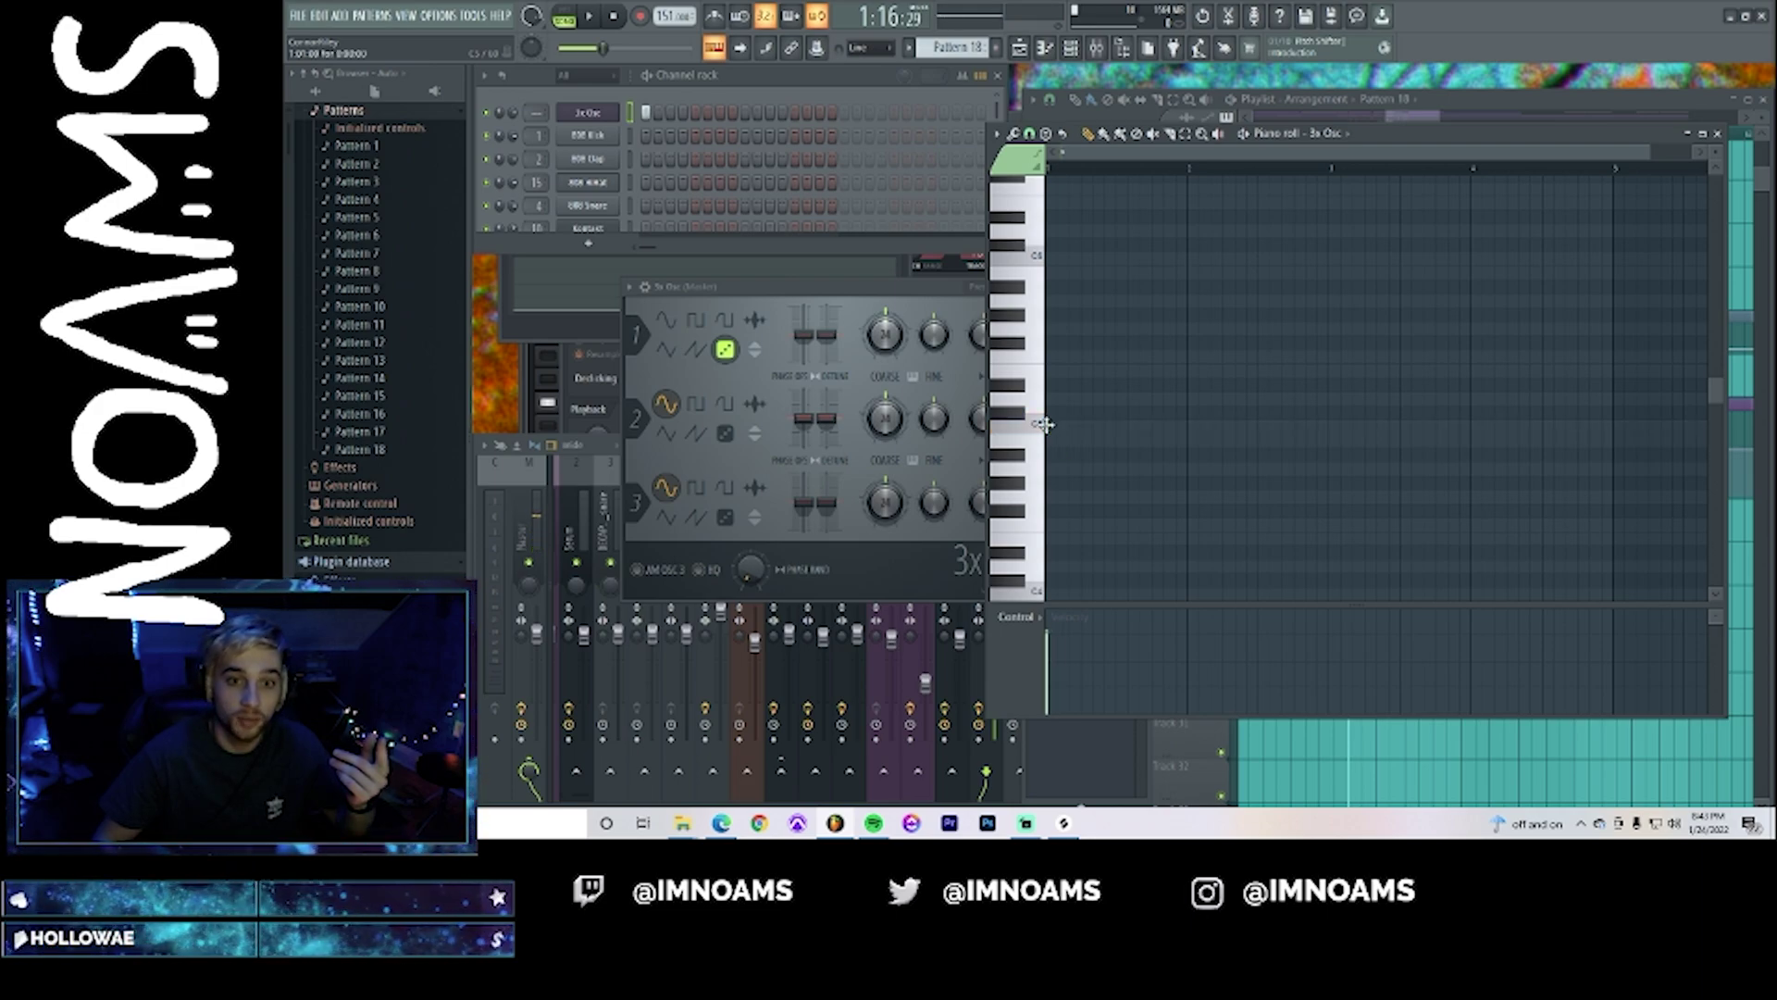
{"action": "left_click_drag", "start_coordinate": [1048, 428], "coordinate": [1055, 431]}
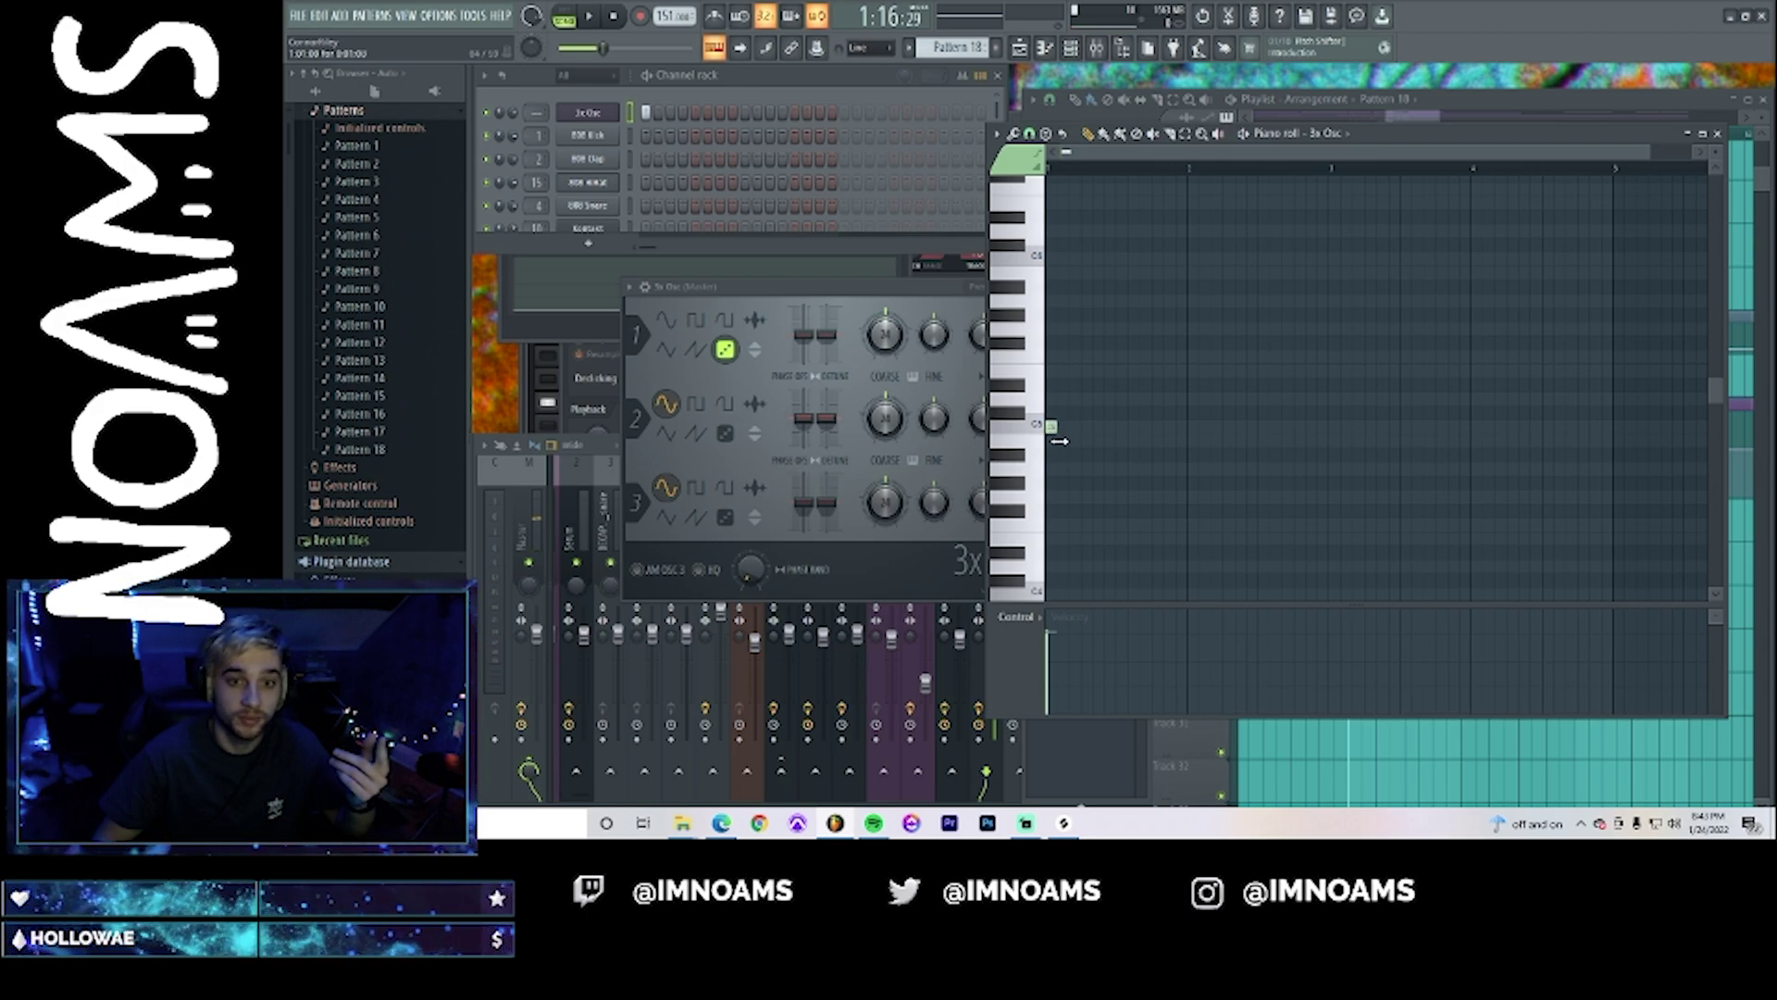
- Place Pattern 18 on Track 26 of the playlist at the start of the drop and play it back
{"action": "left_click", "coordinate": [1406, 124]}
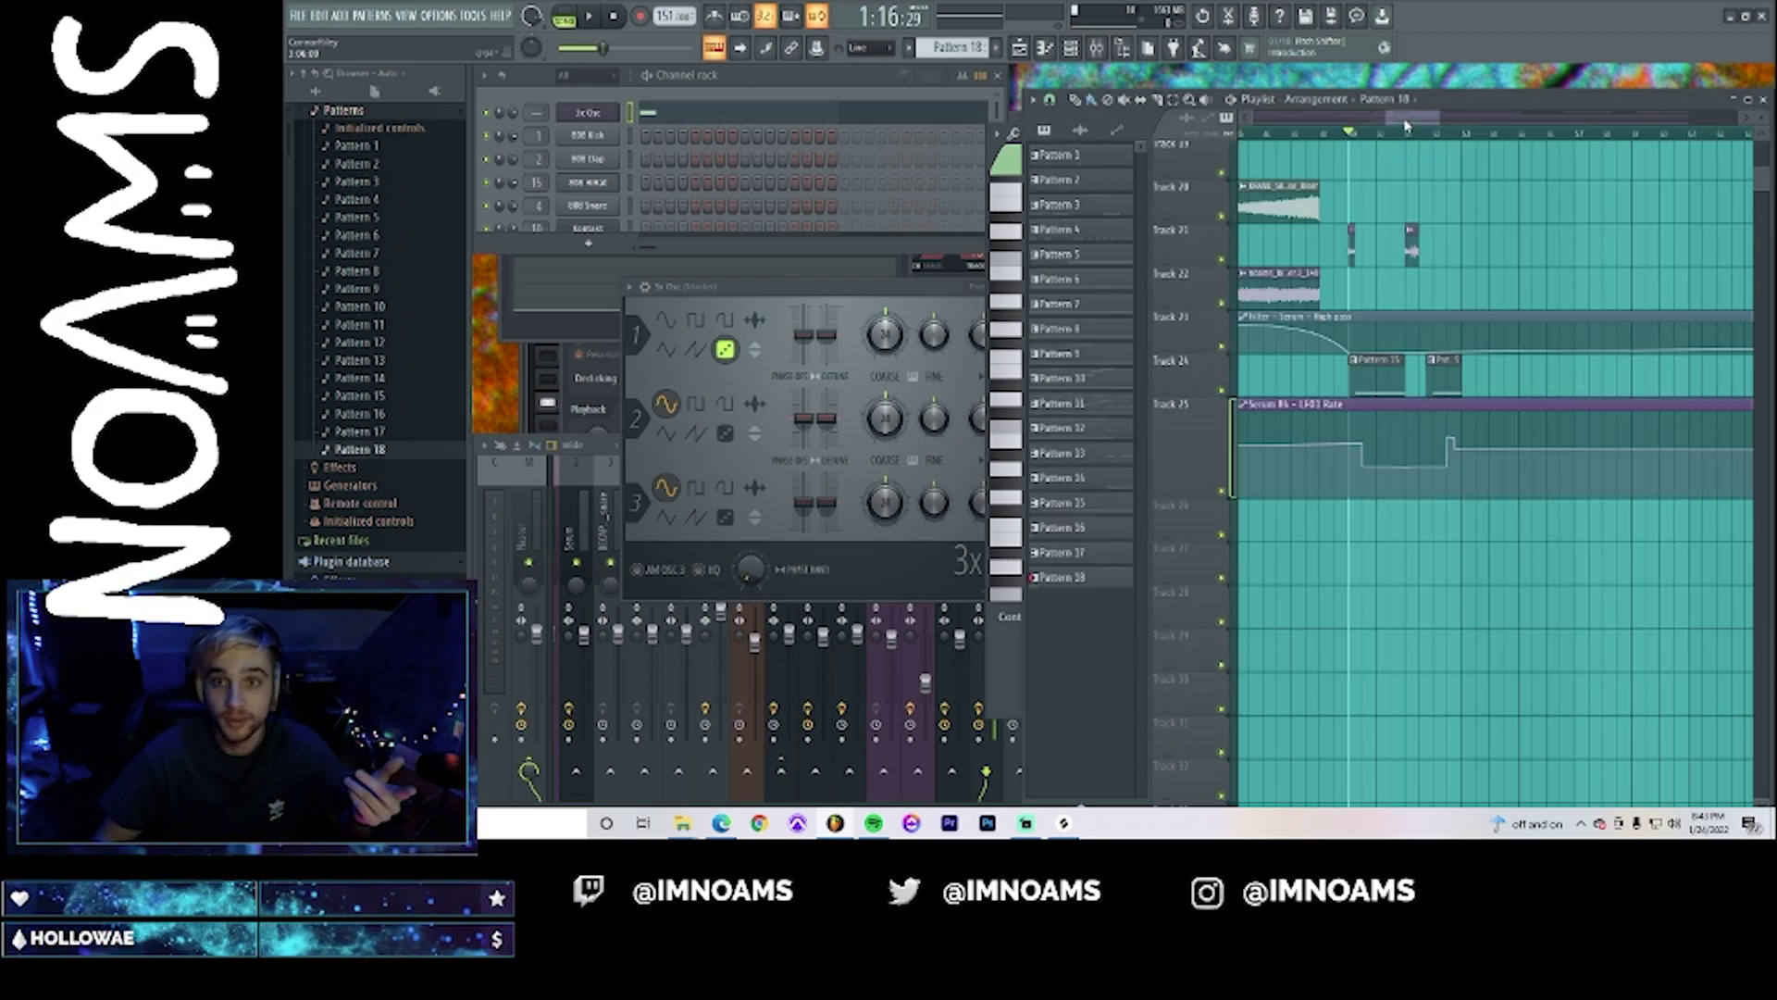
{"action": "scroll", "coordinate": [1356, 389], "scroll_direction": "down", "scroll_amount": 2}
{"action": "left_click", "coordinate": [1356, 427]}
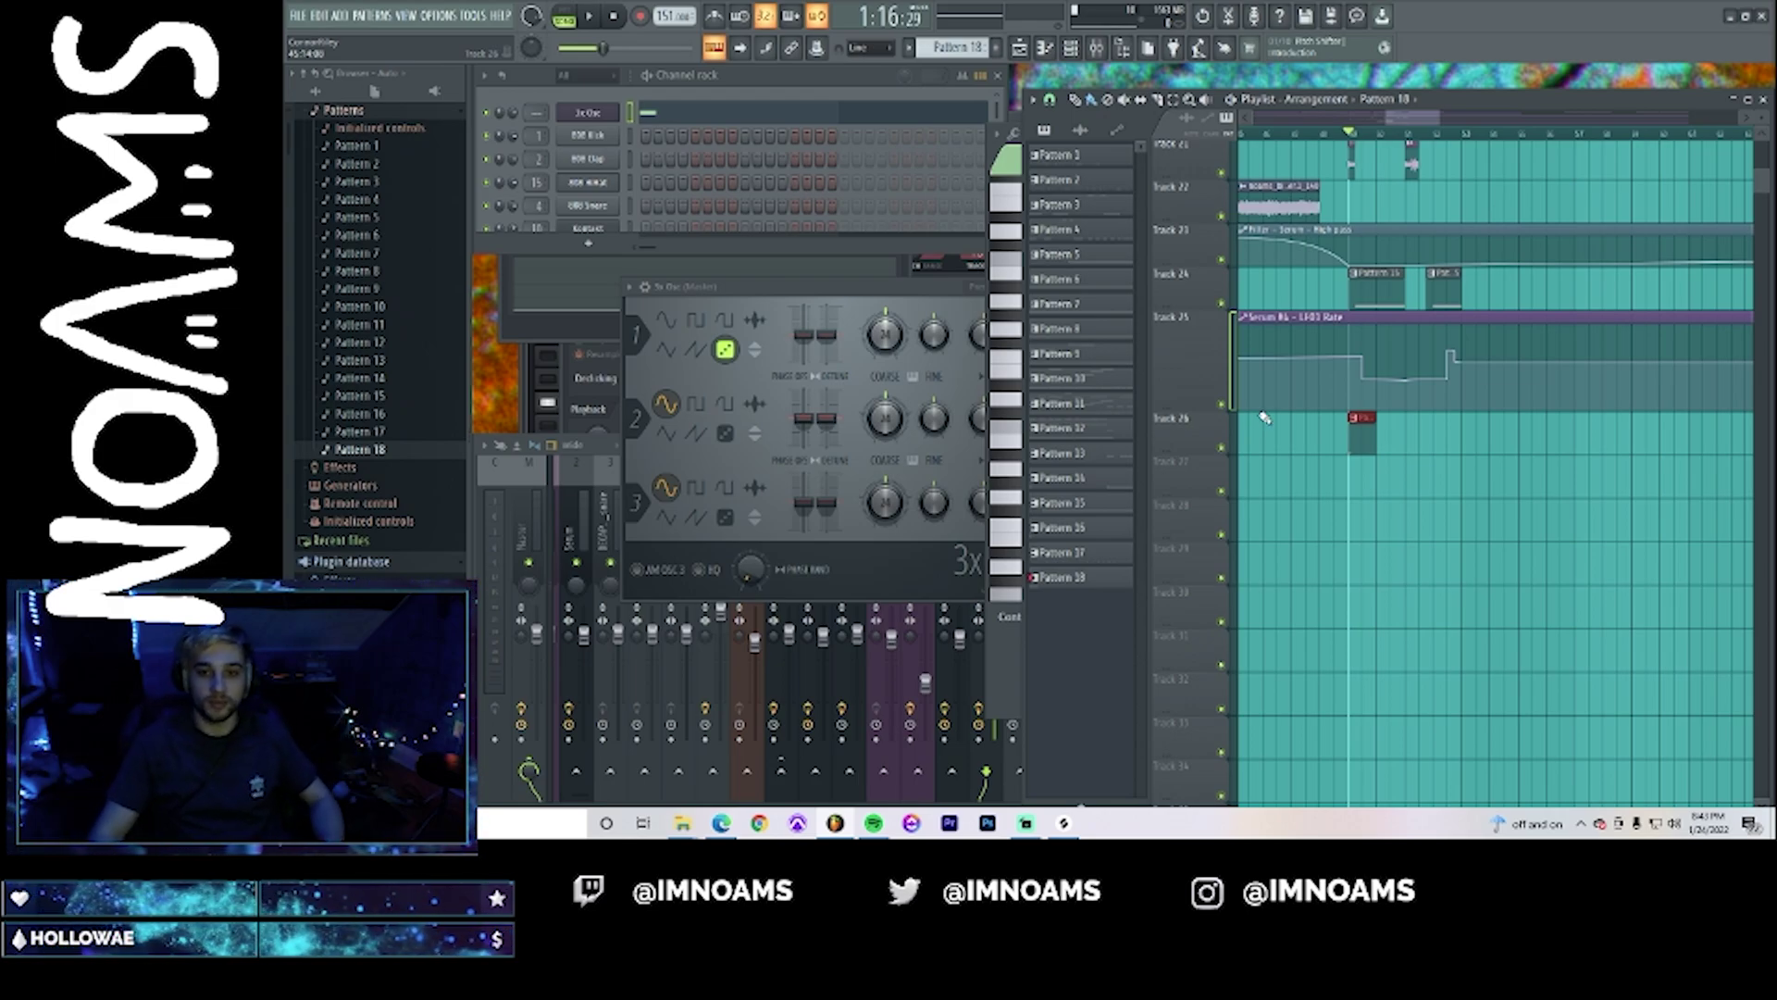
{"action": "key", "text": "space"}
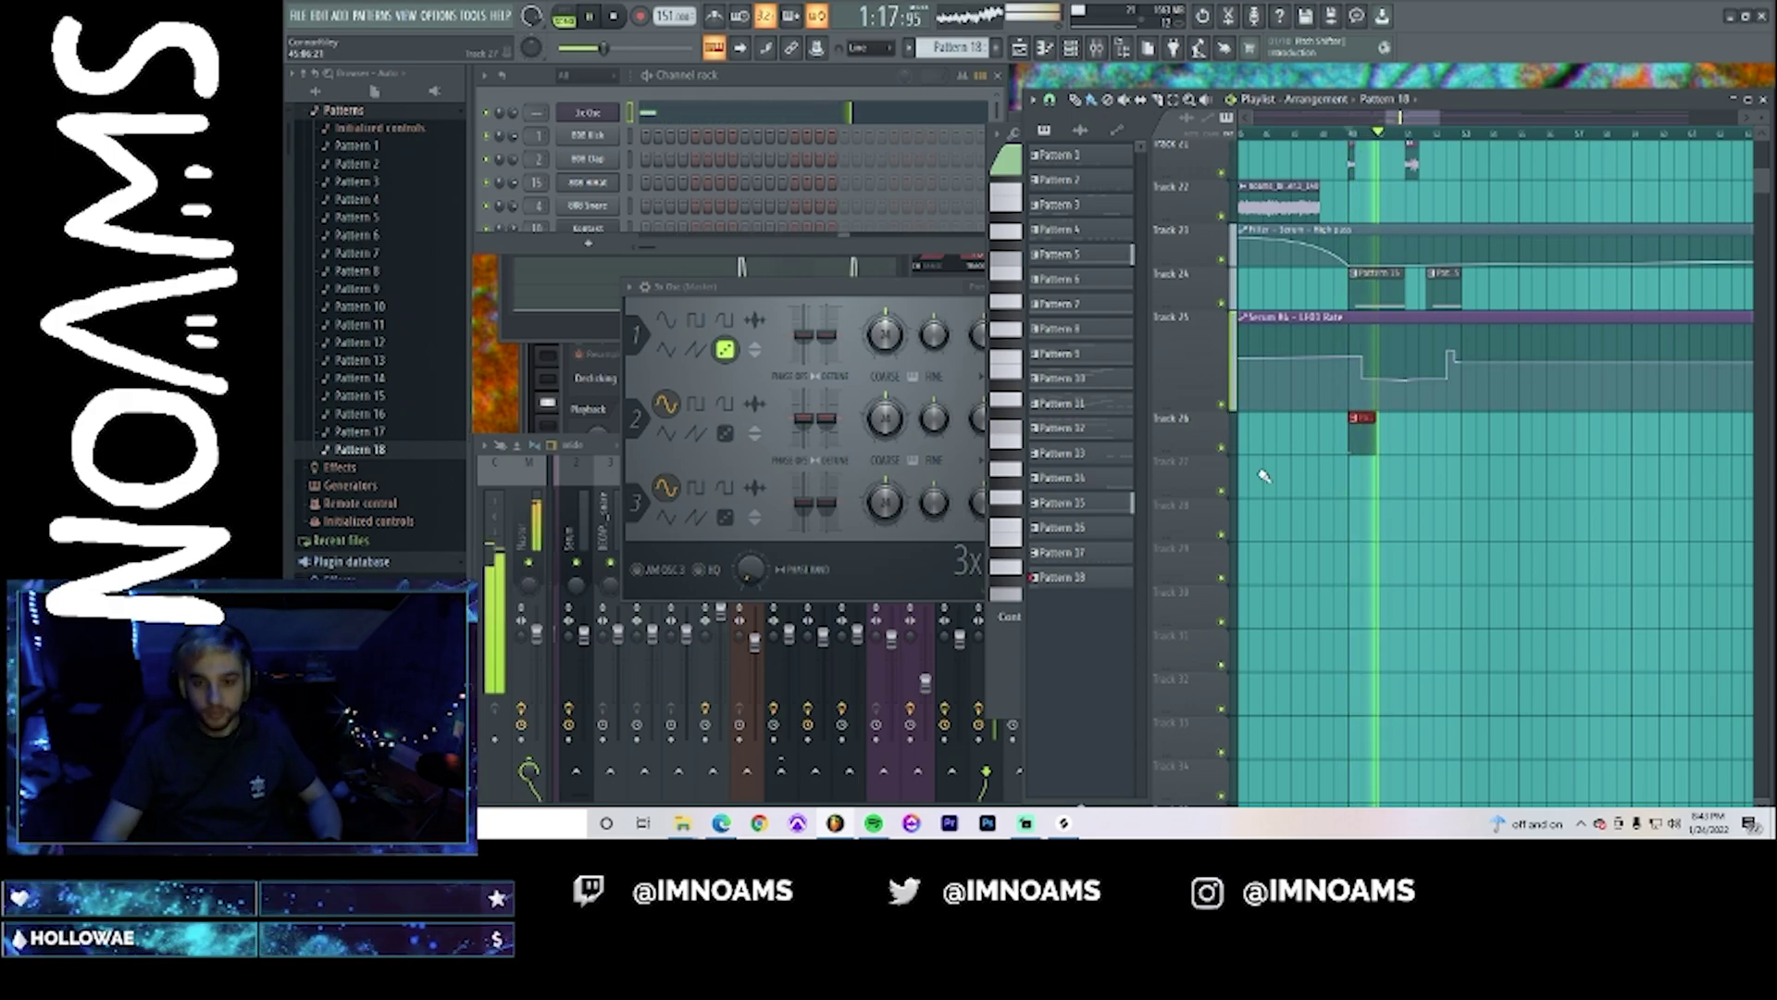
- Route the 3x Osc channel to the free mixer insert 16
{"action": "left_click", "coordinate": [597, 112]}
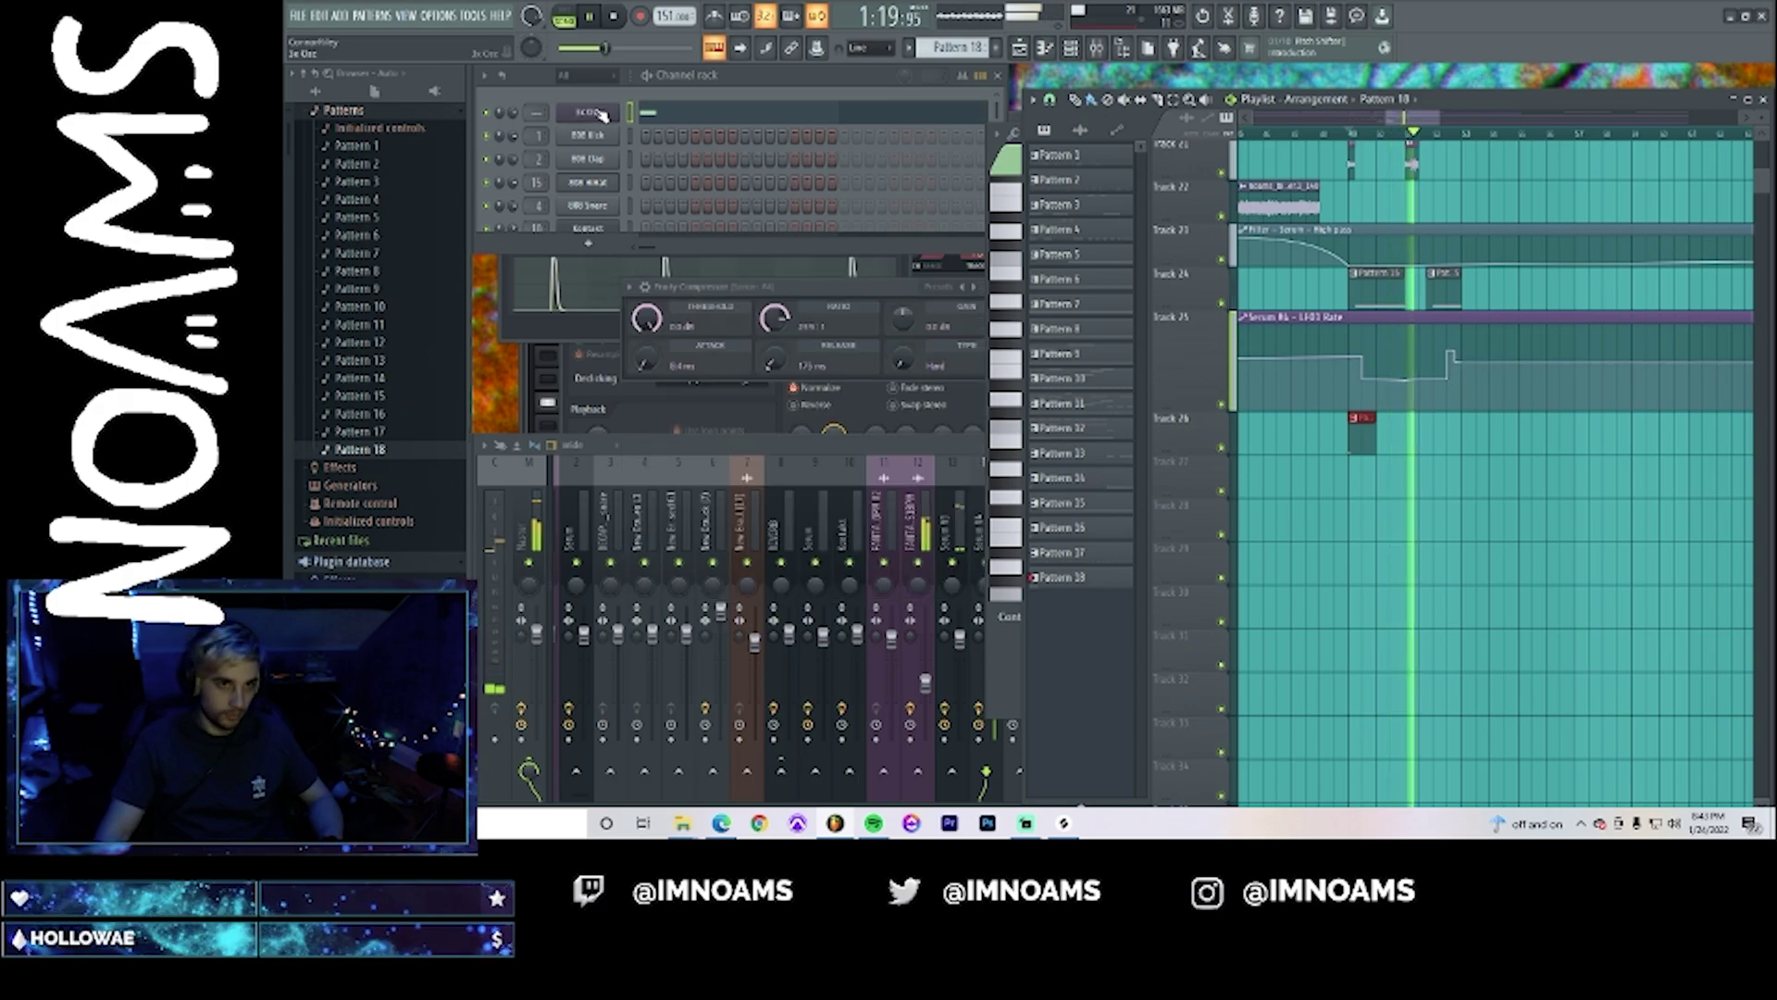
{"action": "left_click", "coordinate": [597, 112]}
{"action": "key", "text": "F9"}
{"action": "key", "text": "space"}
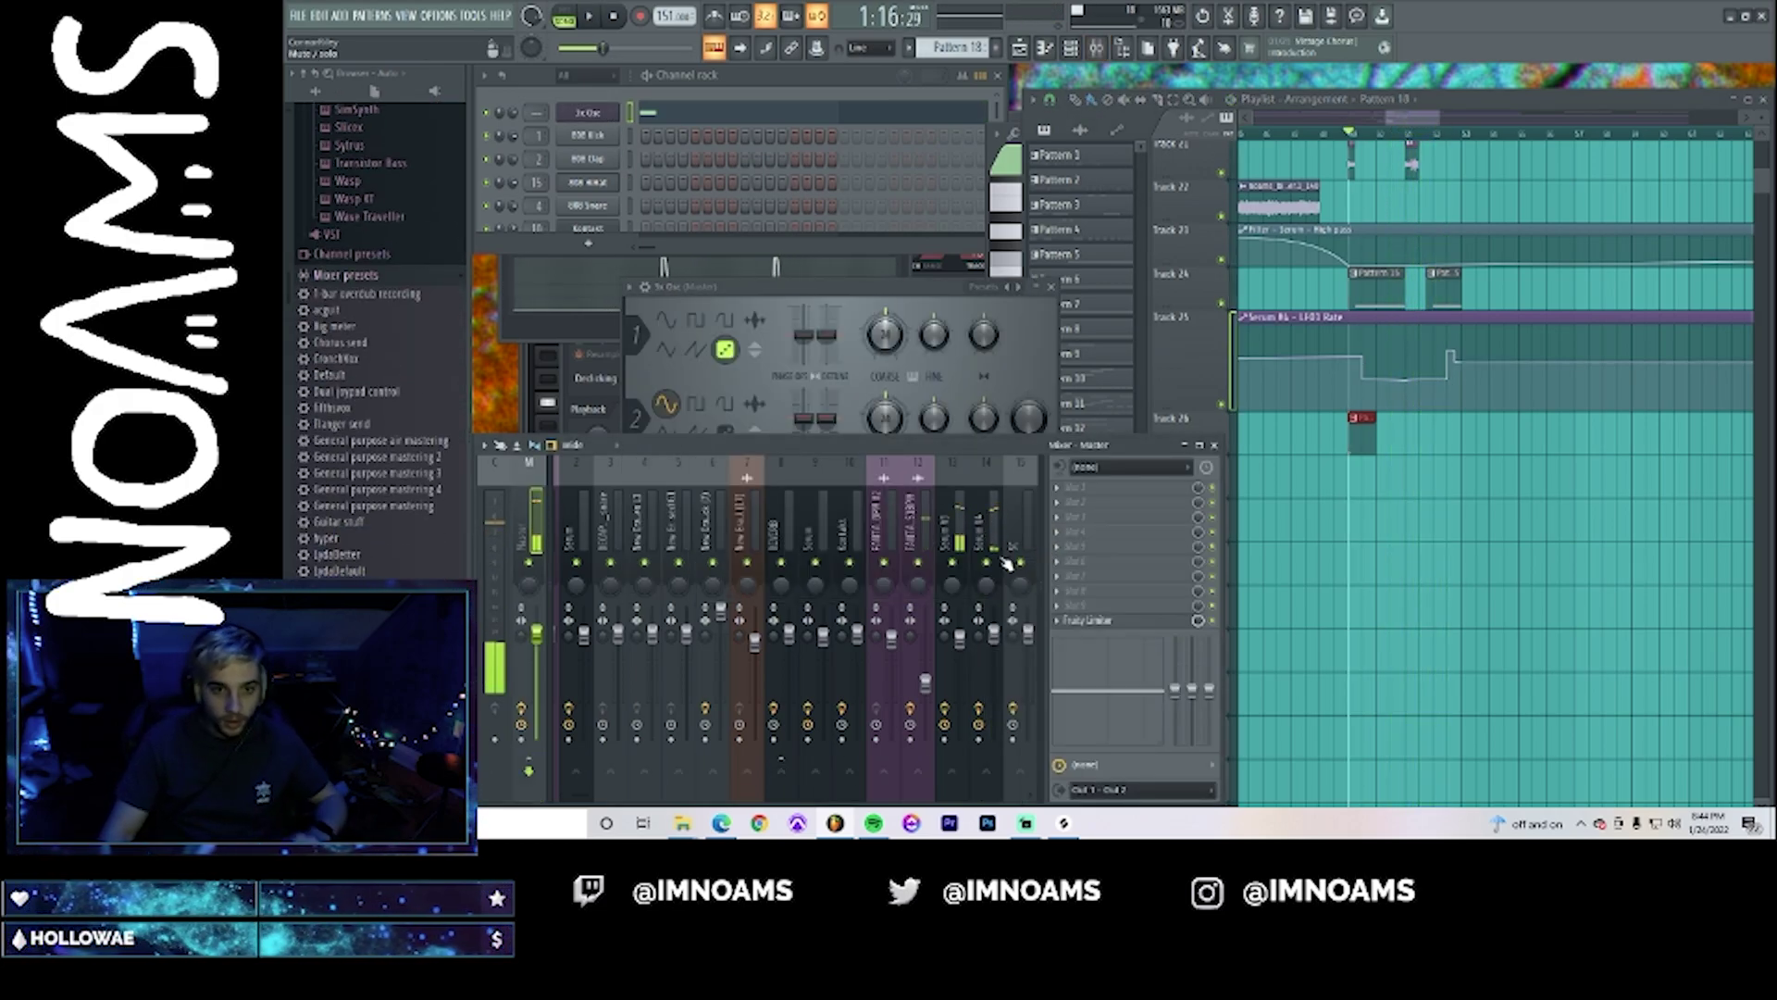
{"action": "scroll", "coordinate": [611, 798], "scroll_direction": "right", "scroll_amount": 6}
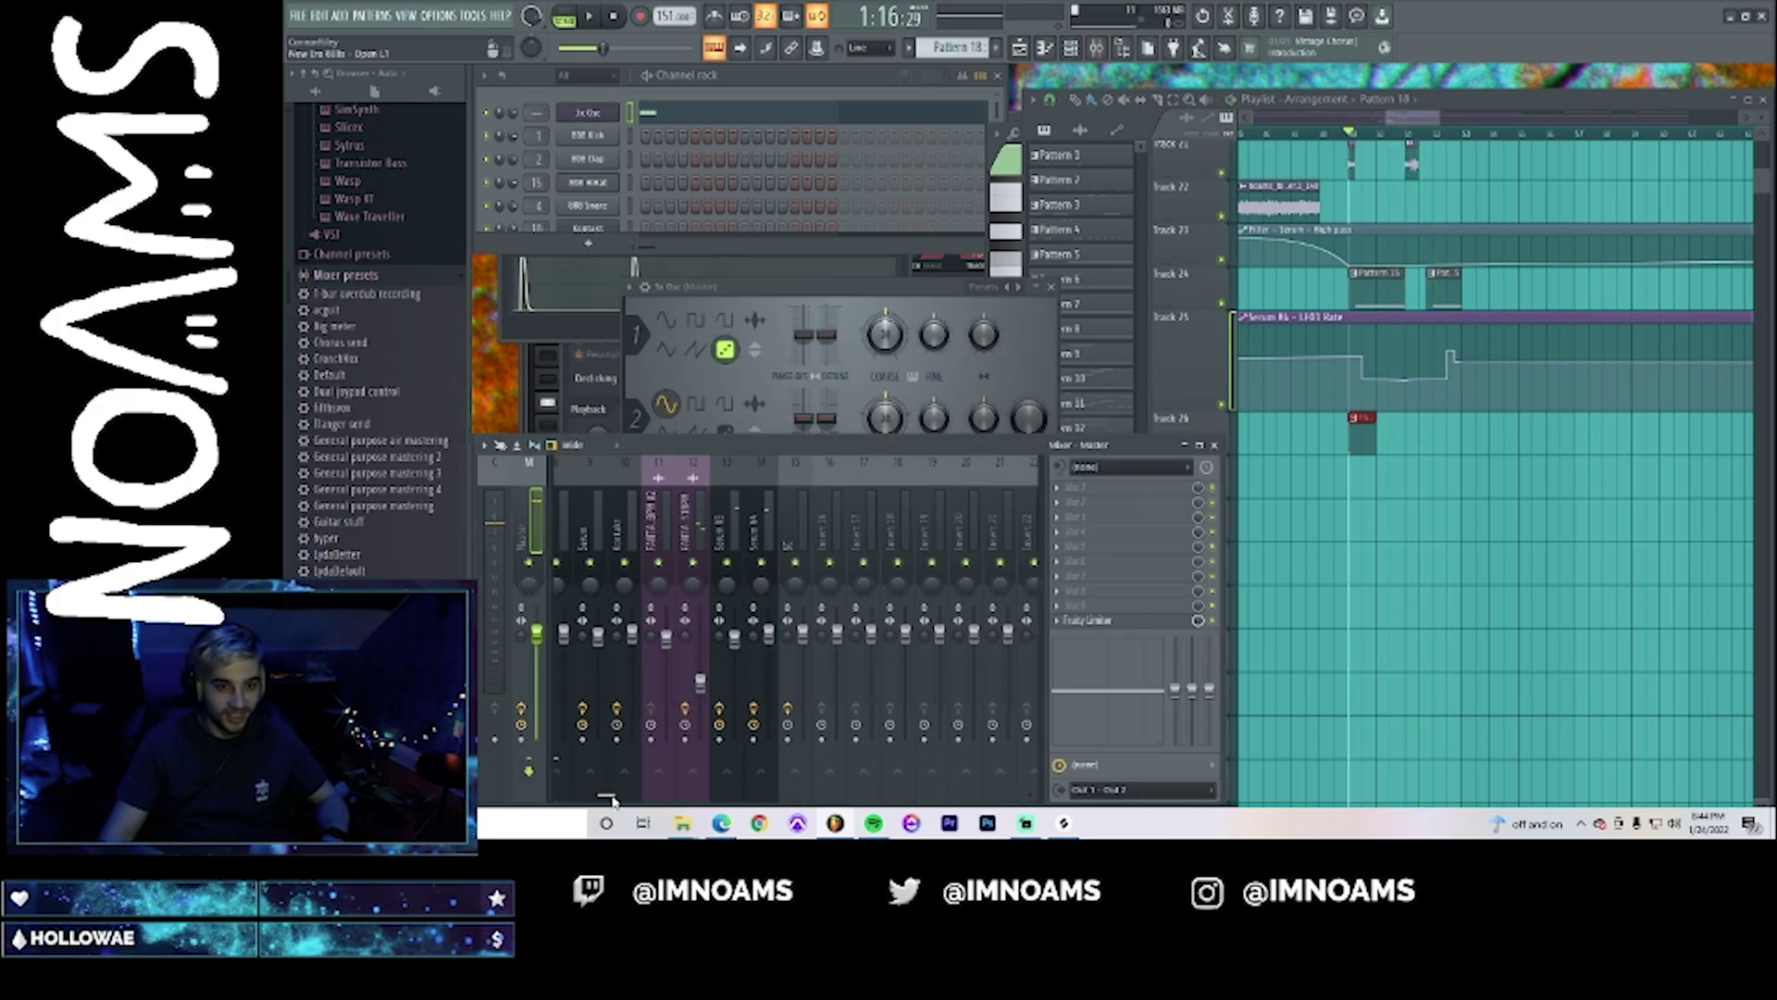
{"action": "right_click", "coordinate": [833, 532]}
{"action": "left_click", "coordinate": [1015, 518]}
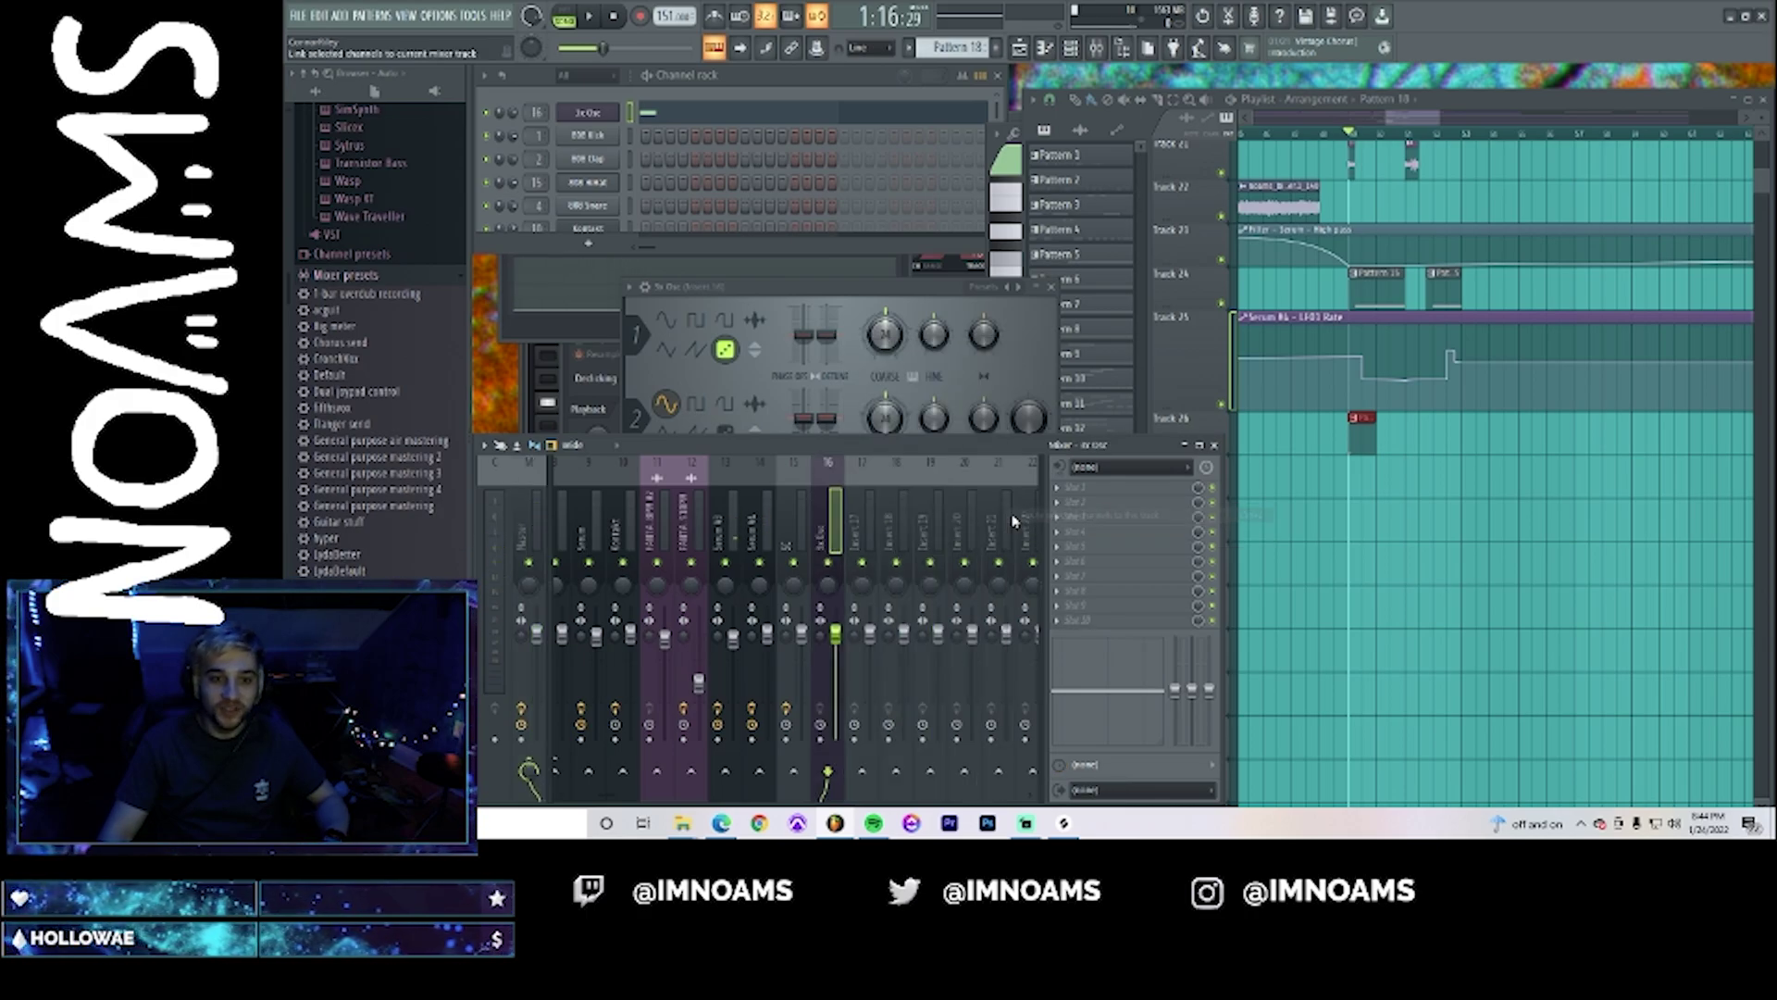
- Browse the sample folders, audition the snare samples, and place nXi_snare_120_3 on Track 22 in the drop
{"action": "scroll", "coordinate": [1460, 456], "scroll_direction": "up", "scroll_amount": 5}
{"action": "scroll", "coordinate": [1461, 455], "scroll_direction": "down", "scroll_amount": 2}
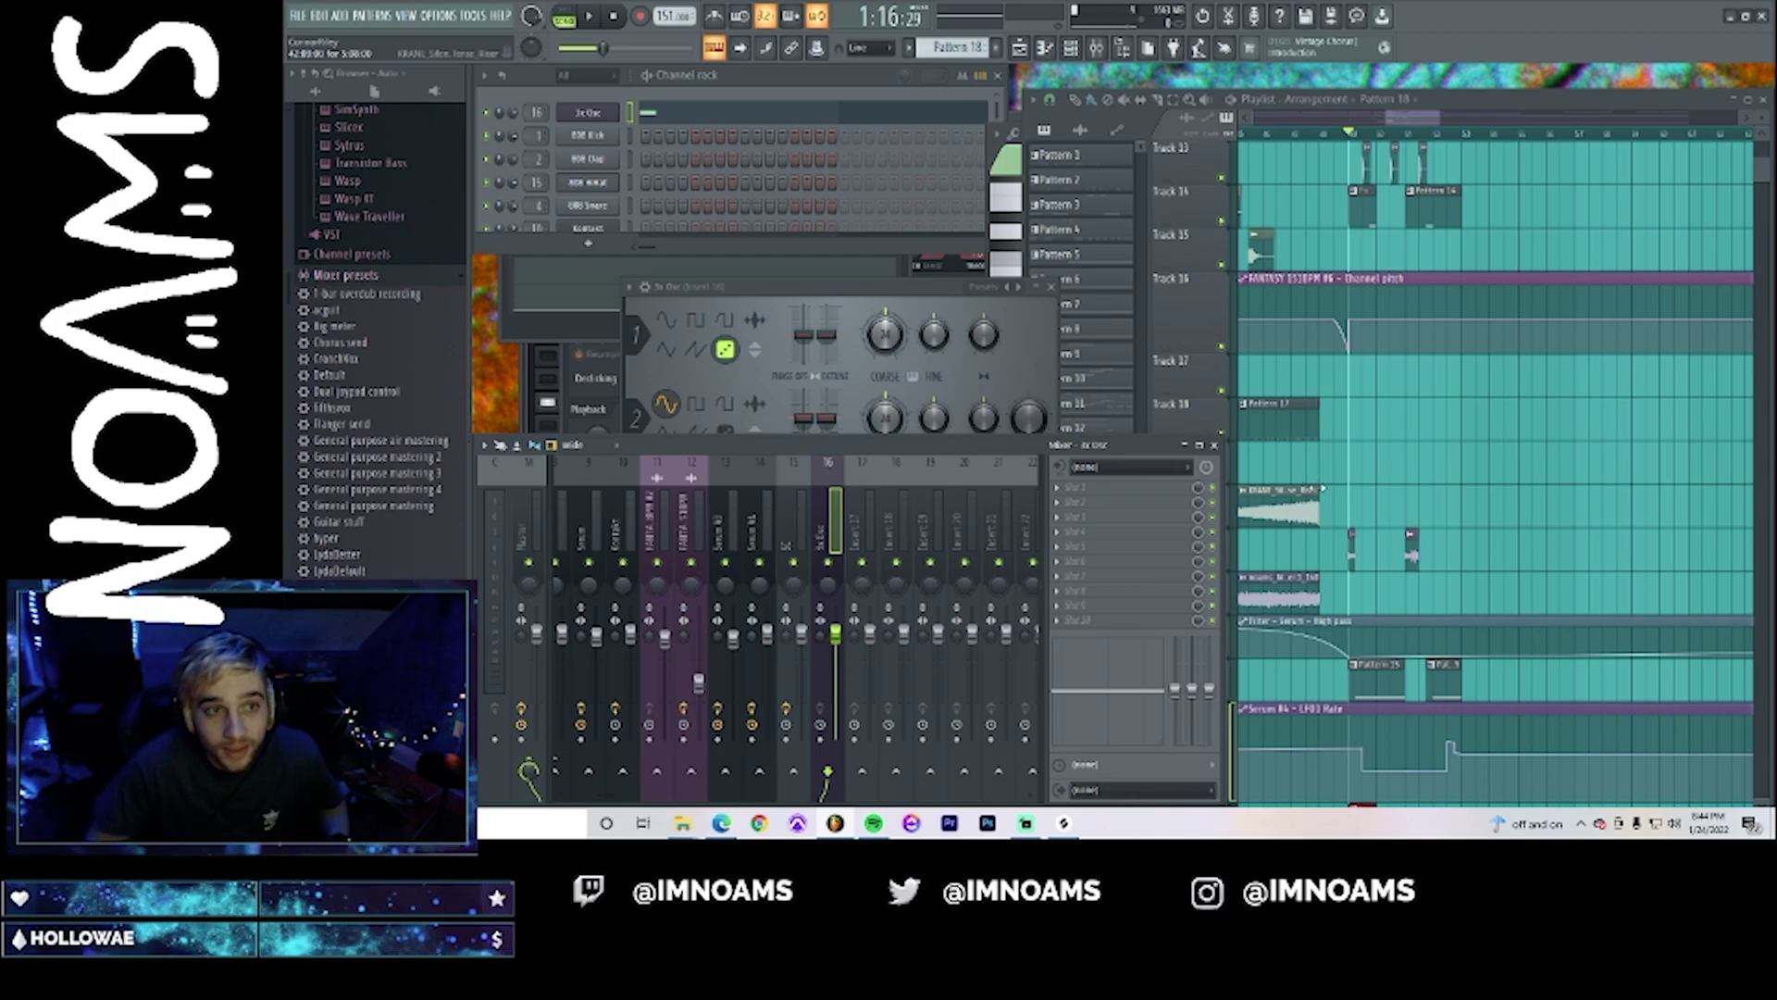
{"action": "left_click", "coordinate": [412, 275]}
{"action": "scroll", "coordinate": [412, 319], "scroll_direction": "down", "scroll_amount": 15}
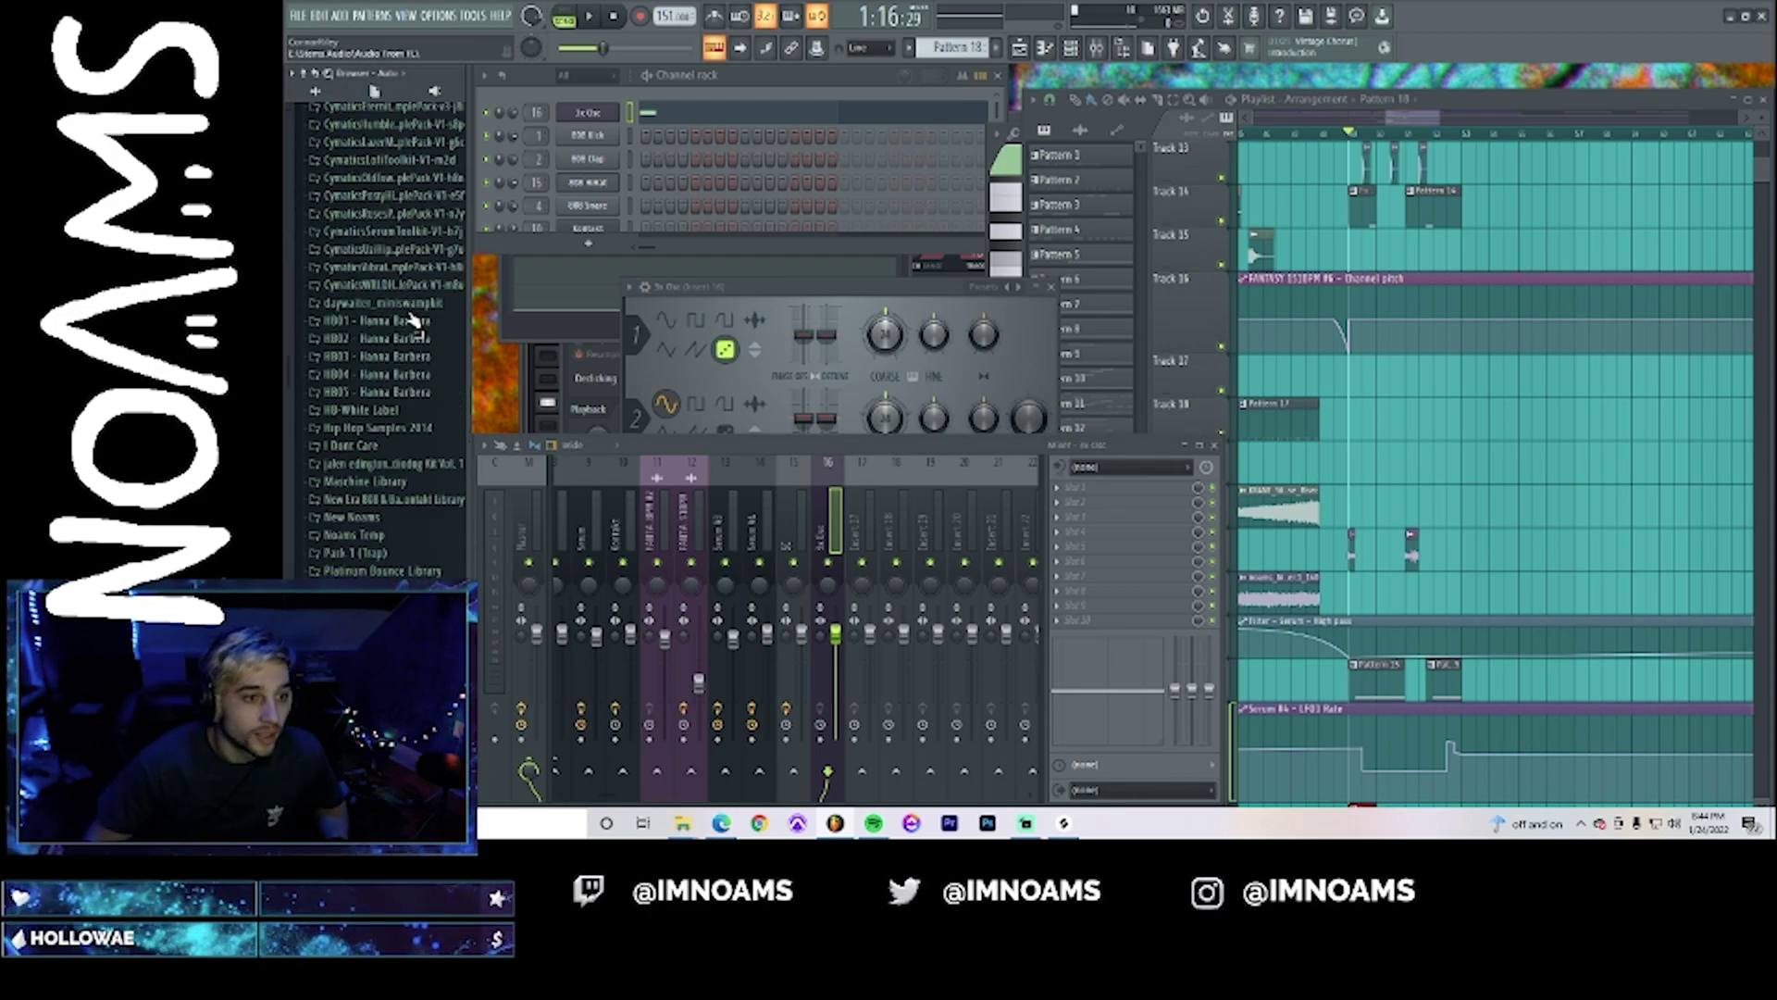
{"action": "scroll", "coordinate": [412, 317], "scroll_direction": "up", "scroll_amount": 6}
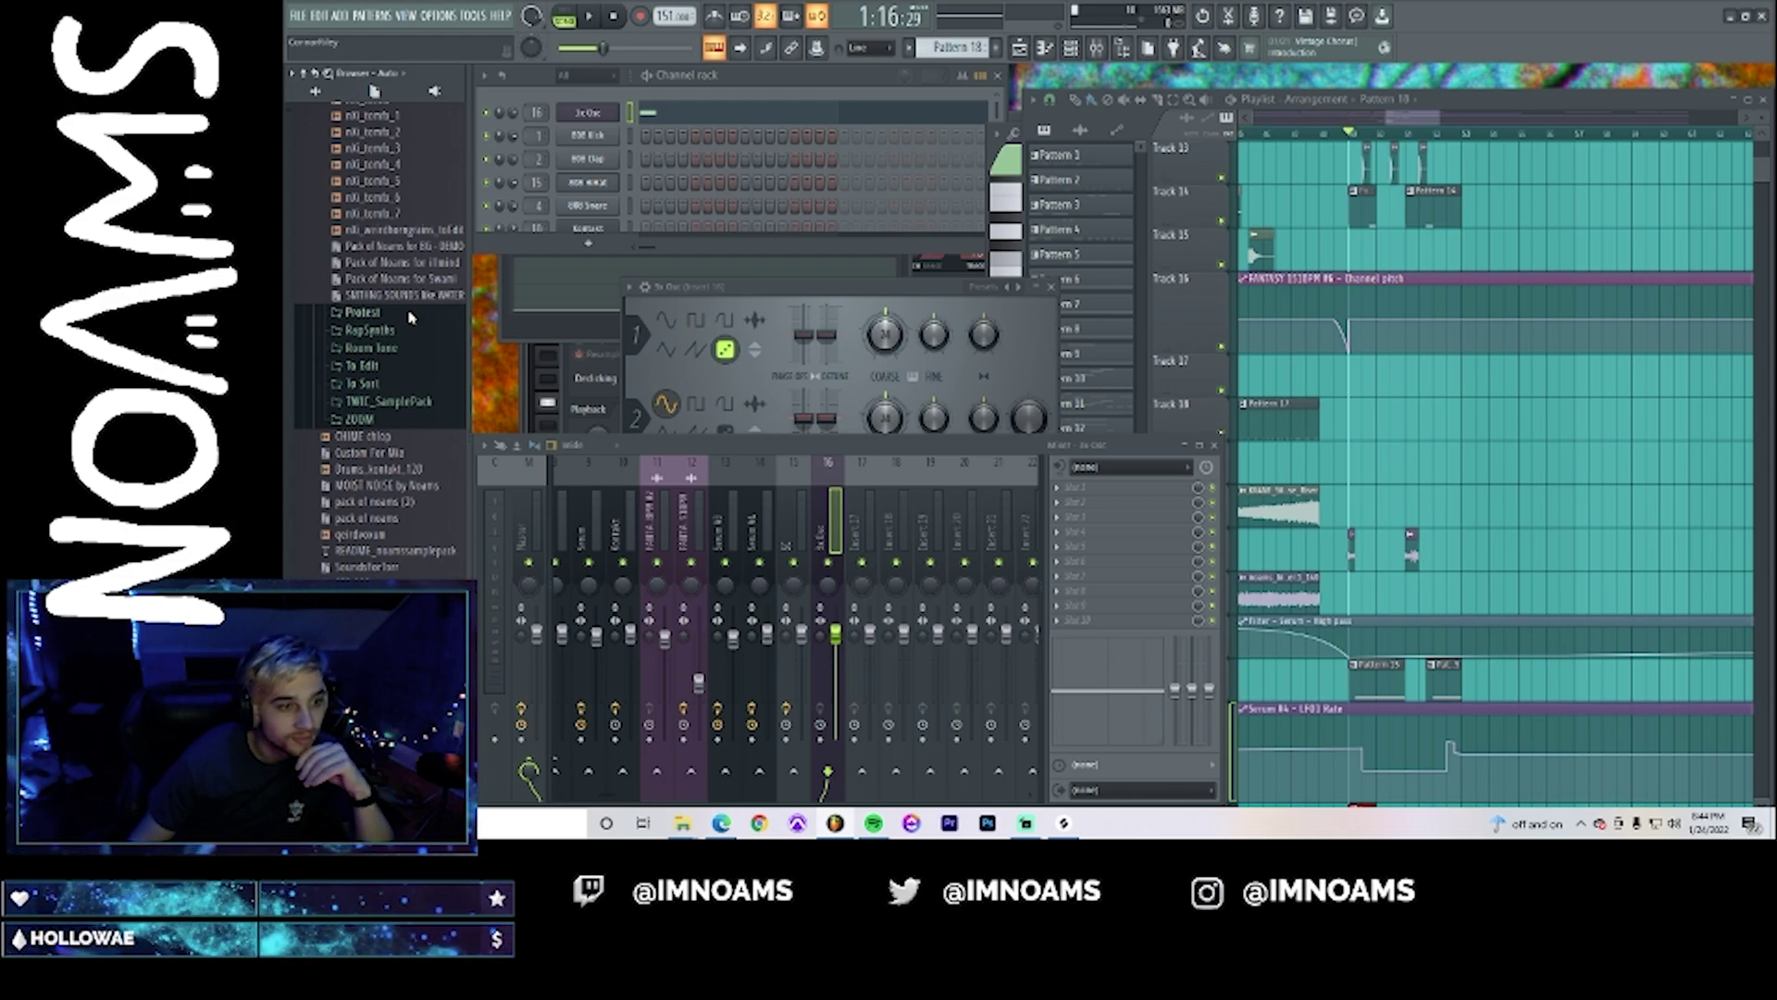
{"action": "scroll", "coordinate": [408, 421], "scroll_direction": "up", "scroll_amount": 9}
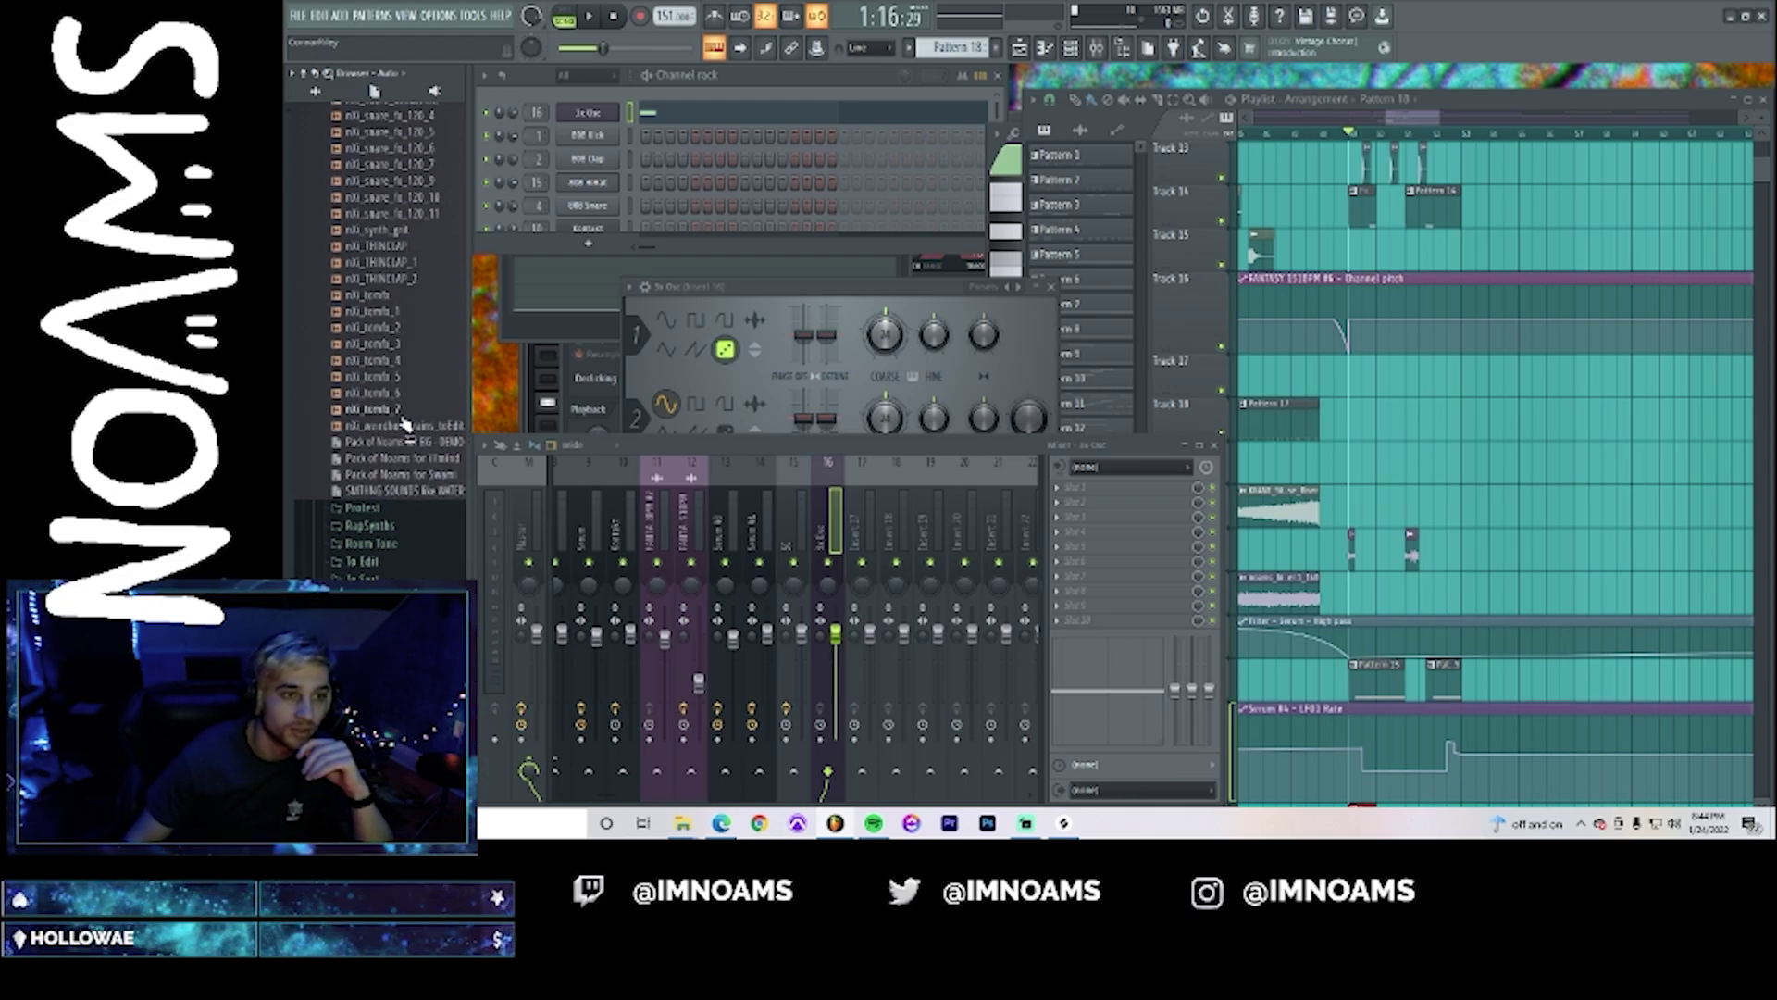
{"action": "scroll", "coordinate": [404, 424], "scroll_direction": "up", "scroll_amount": 5}
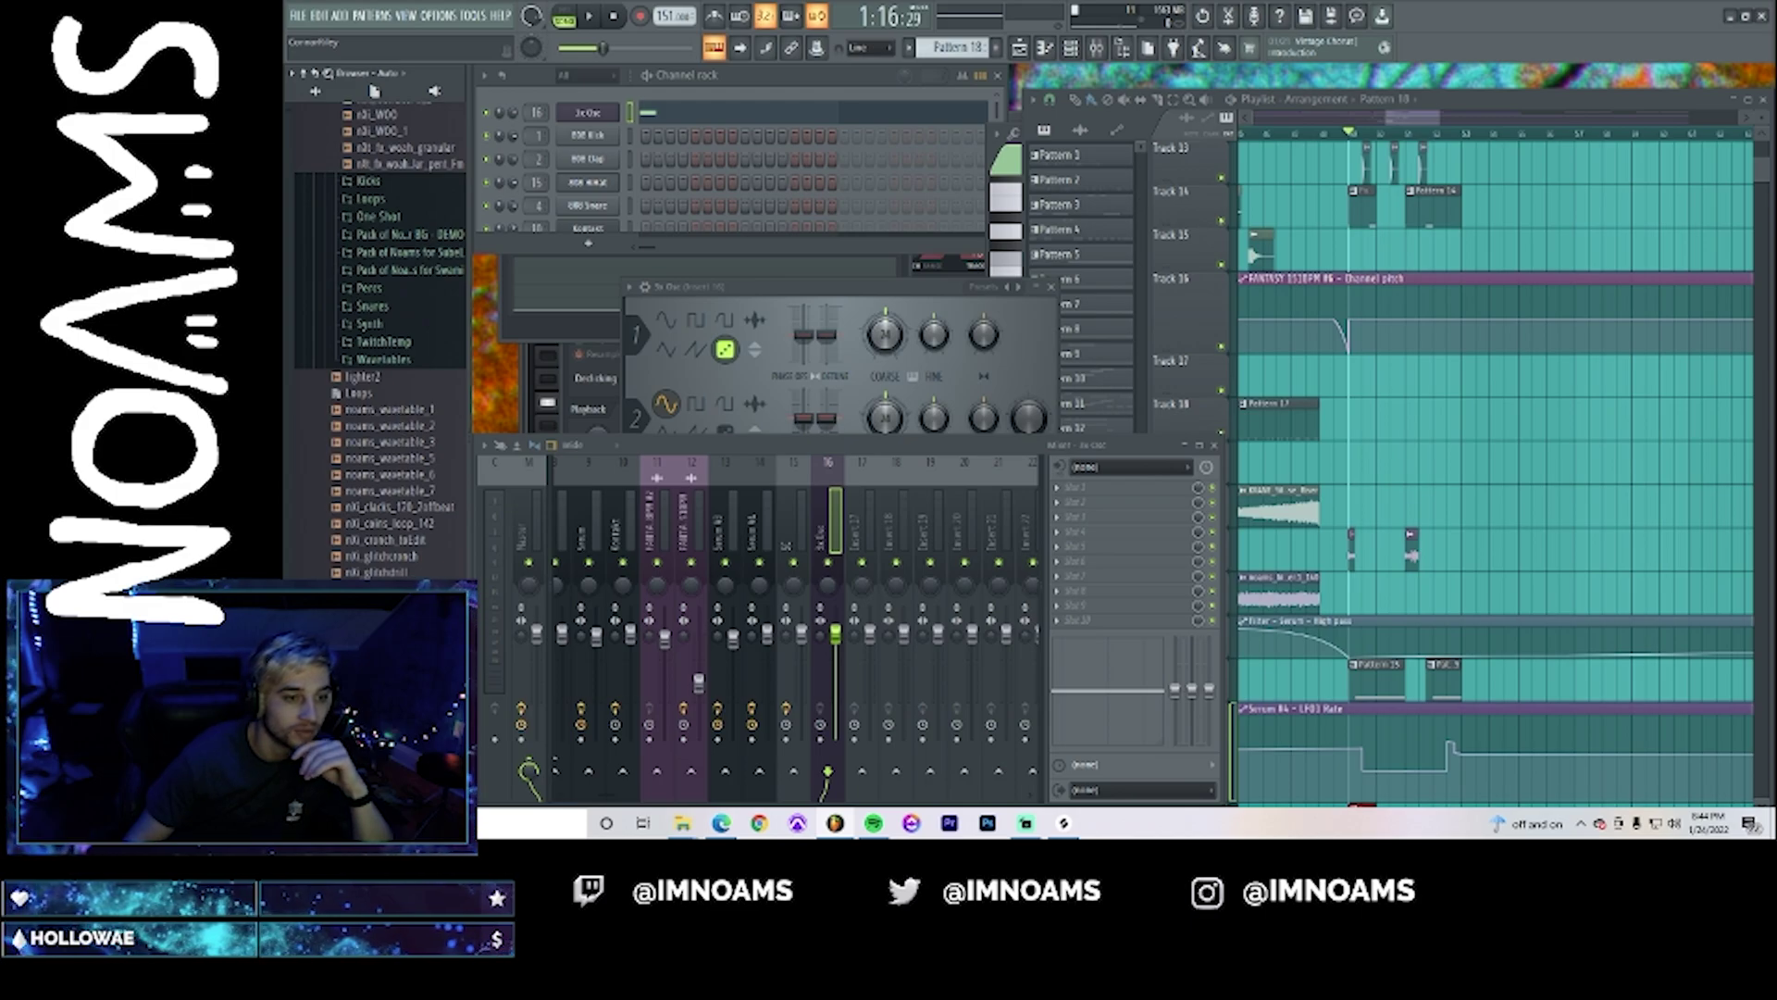
{"action": "left_click", "coordinate": [391, 543]}
{"action": "left_click", "coordinate": [396, 492]}
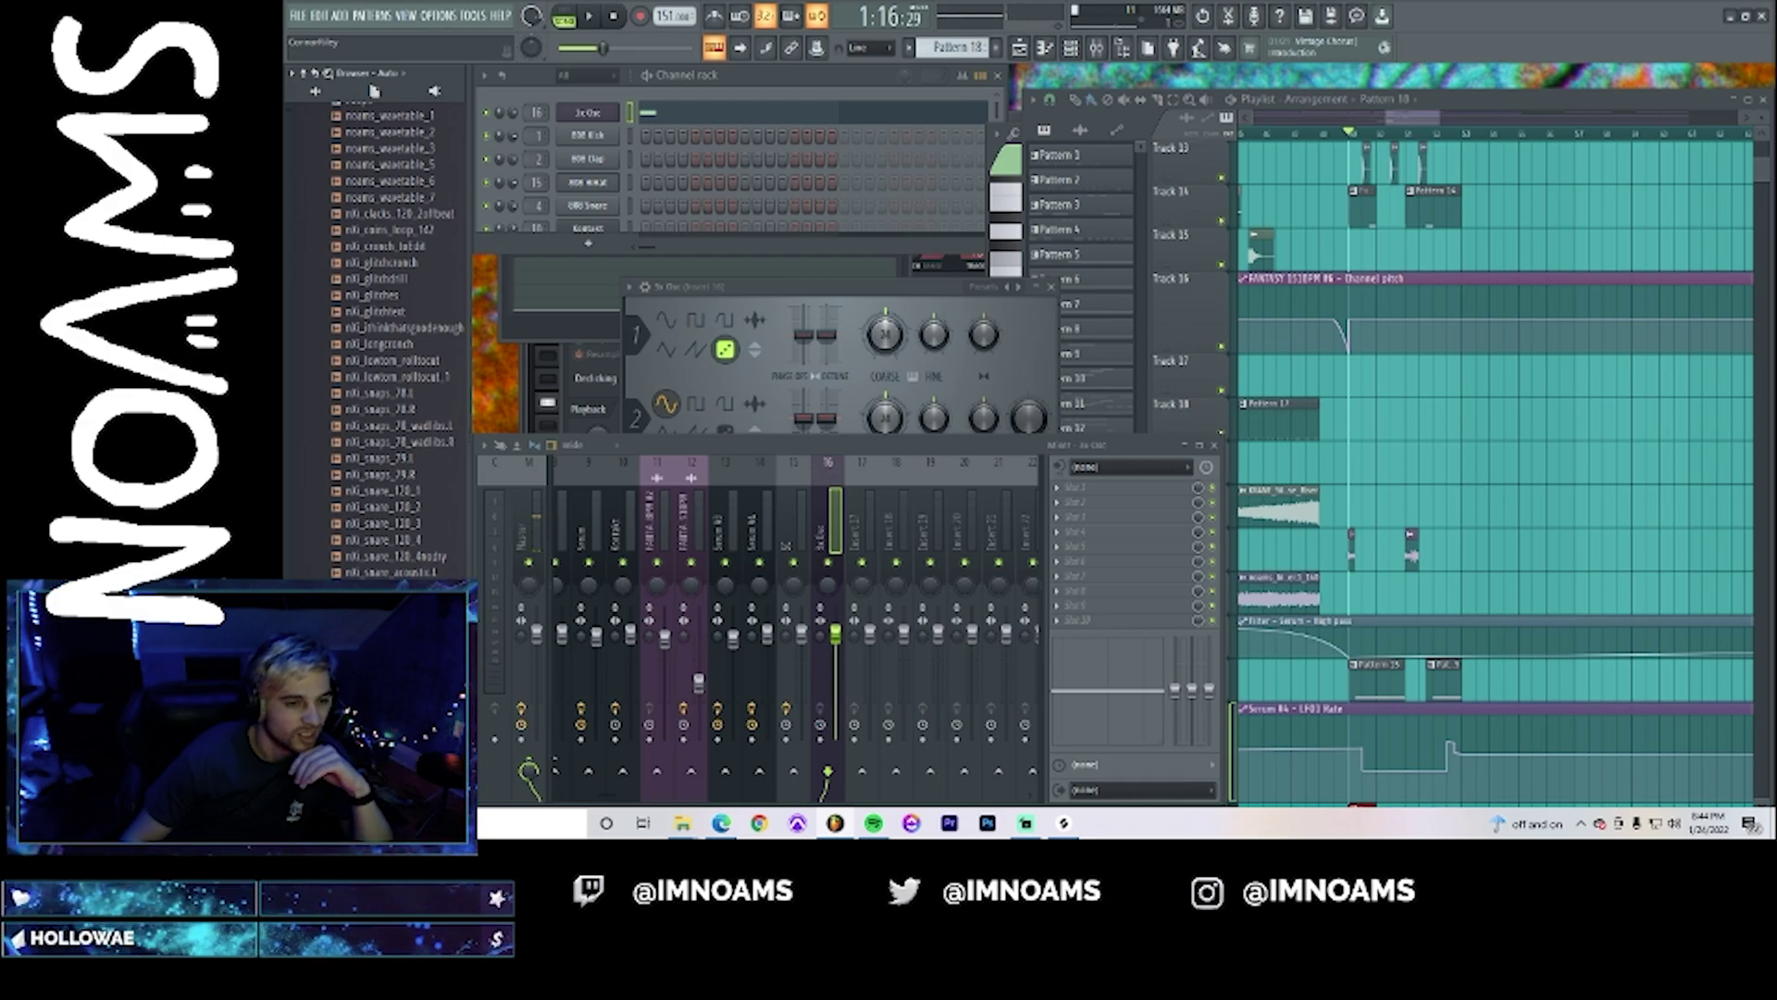
{"action": "left_click", "coordinate": [376, 526]}
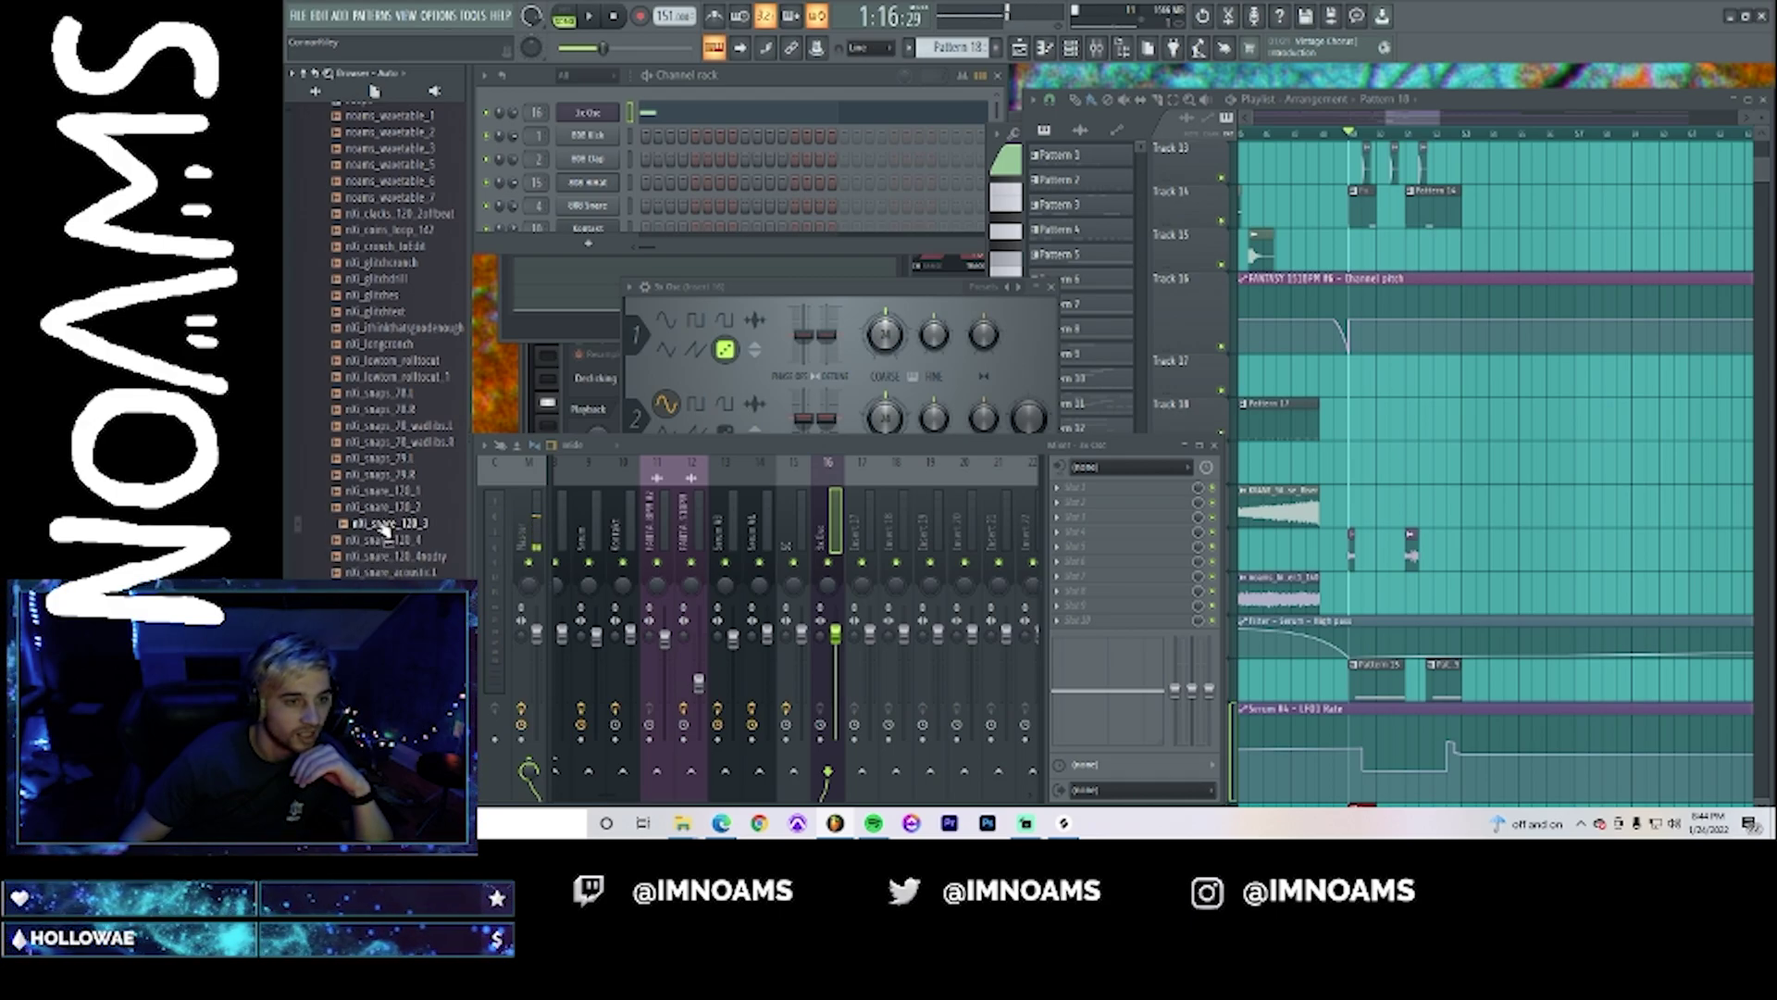
{"action": "left_click_drag", "start_coordinate": [378, 524], "coordinate": [1368, 516]}
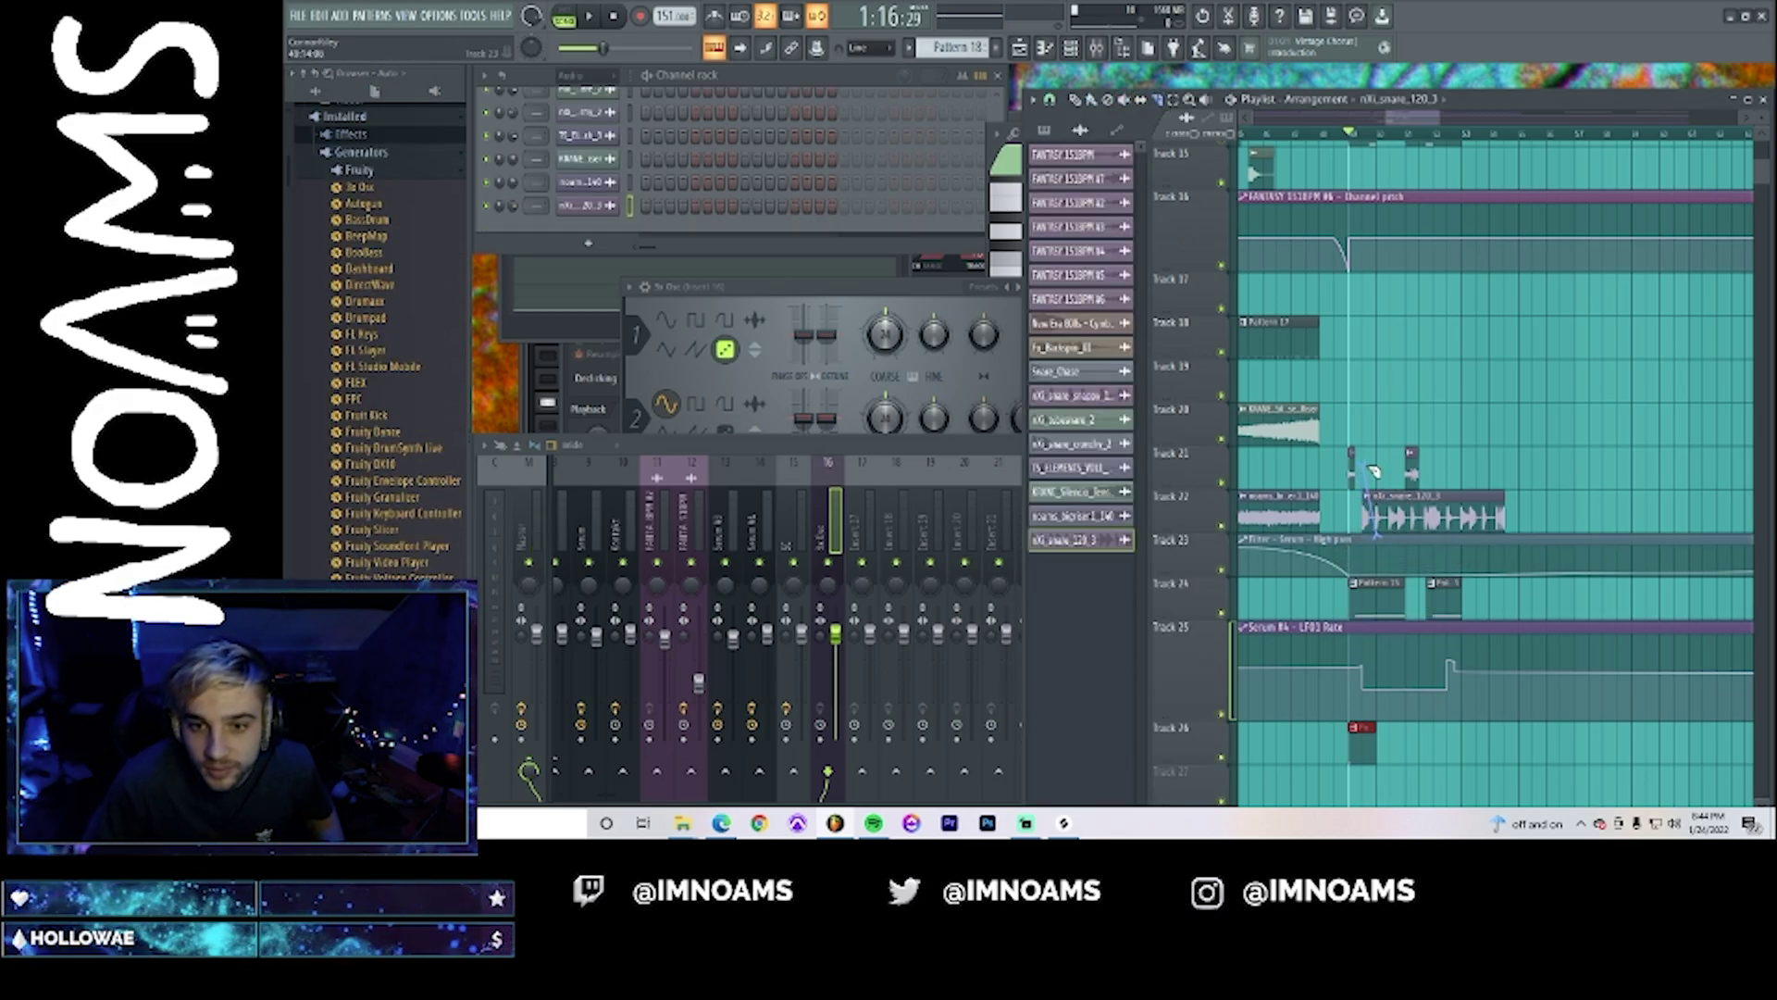
- Reduce the snare loop on Track 22 to a single hit, align it with Track 13's third snare, and play the drop
{"action": "right_click", "coordinate": [1401, 520]}
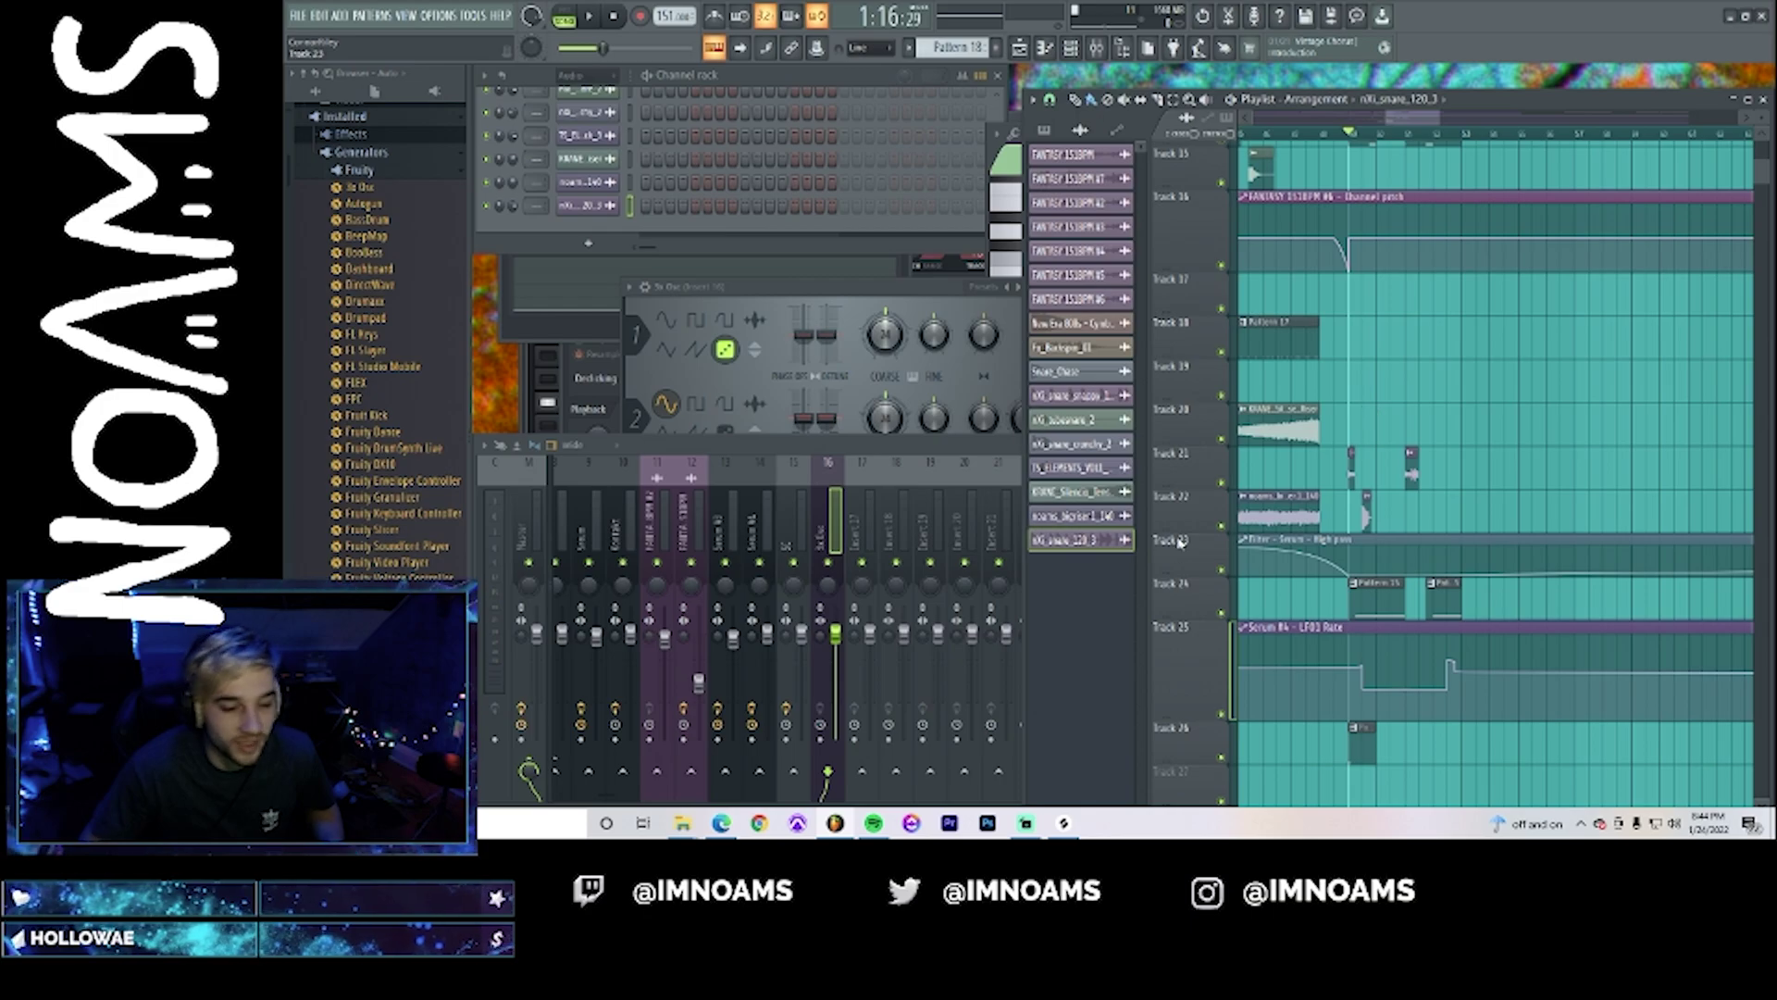
{"action": "key", "text": "space"}
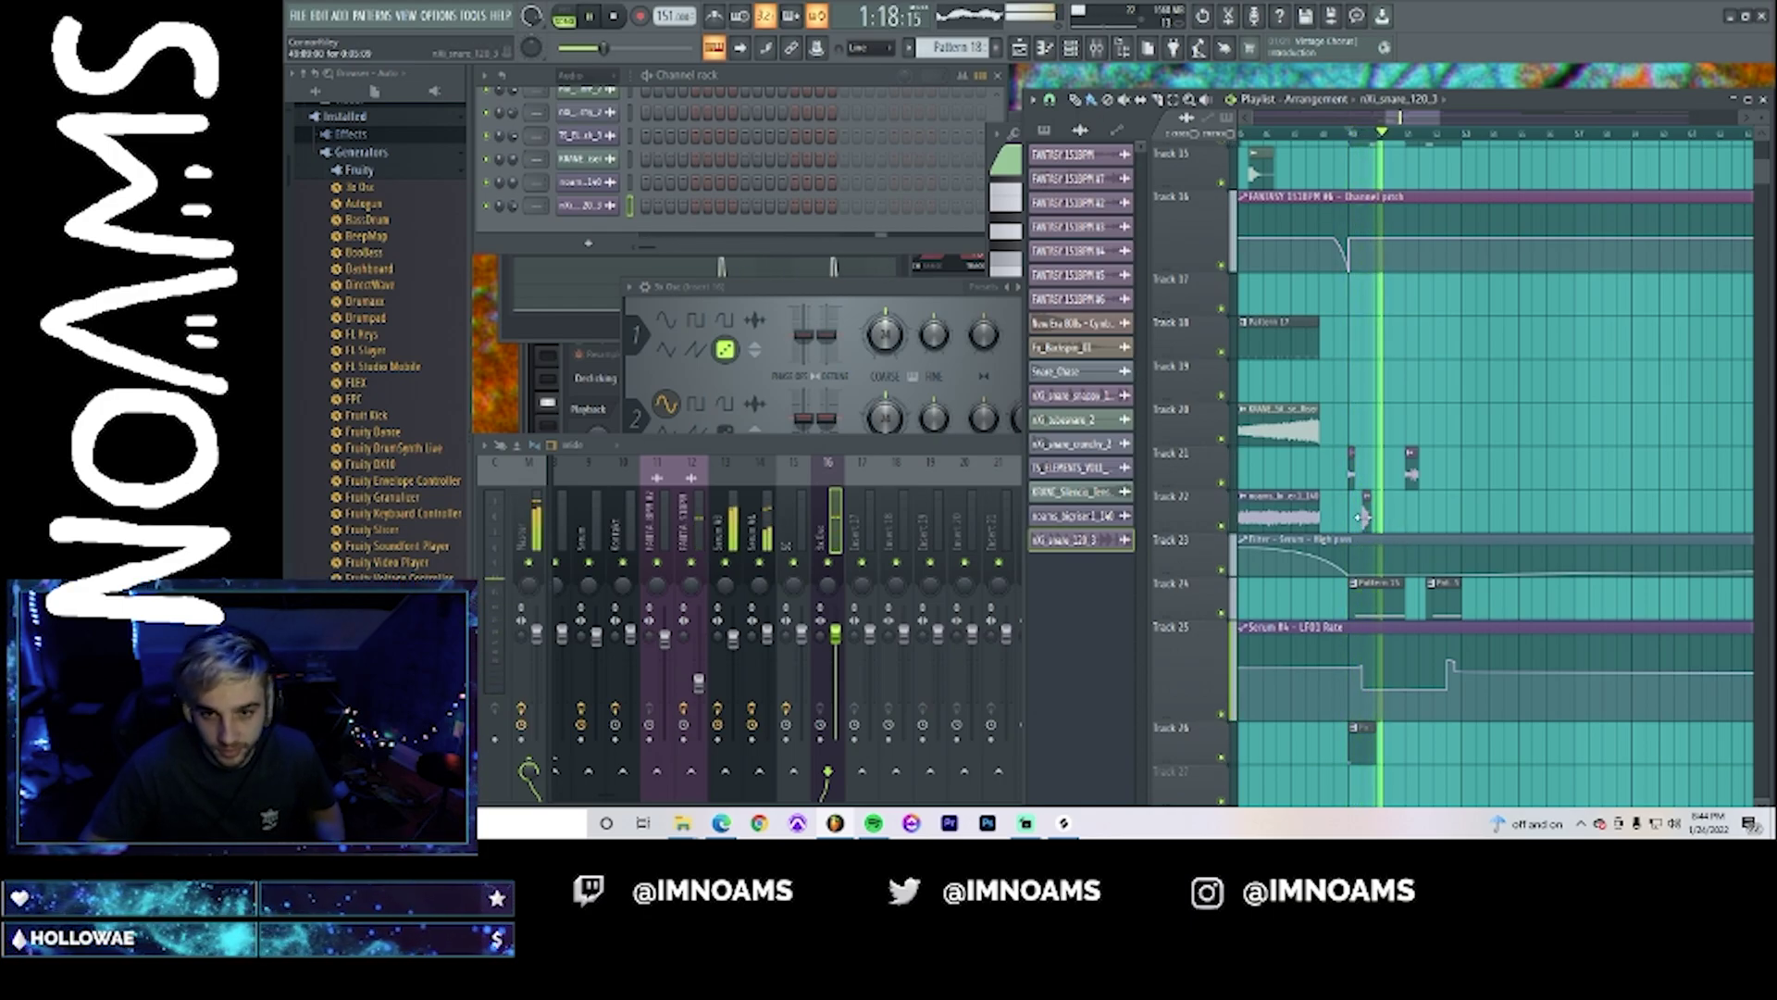
{"action": "left_click_drag", "start_coordinate": [1365, 516], "coordinate": [1423, 515]}
{"action": "key", "text": "space"}
{"action": "key", "text": "space"}
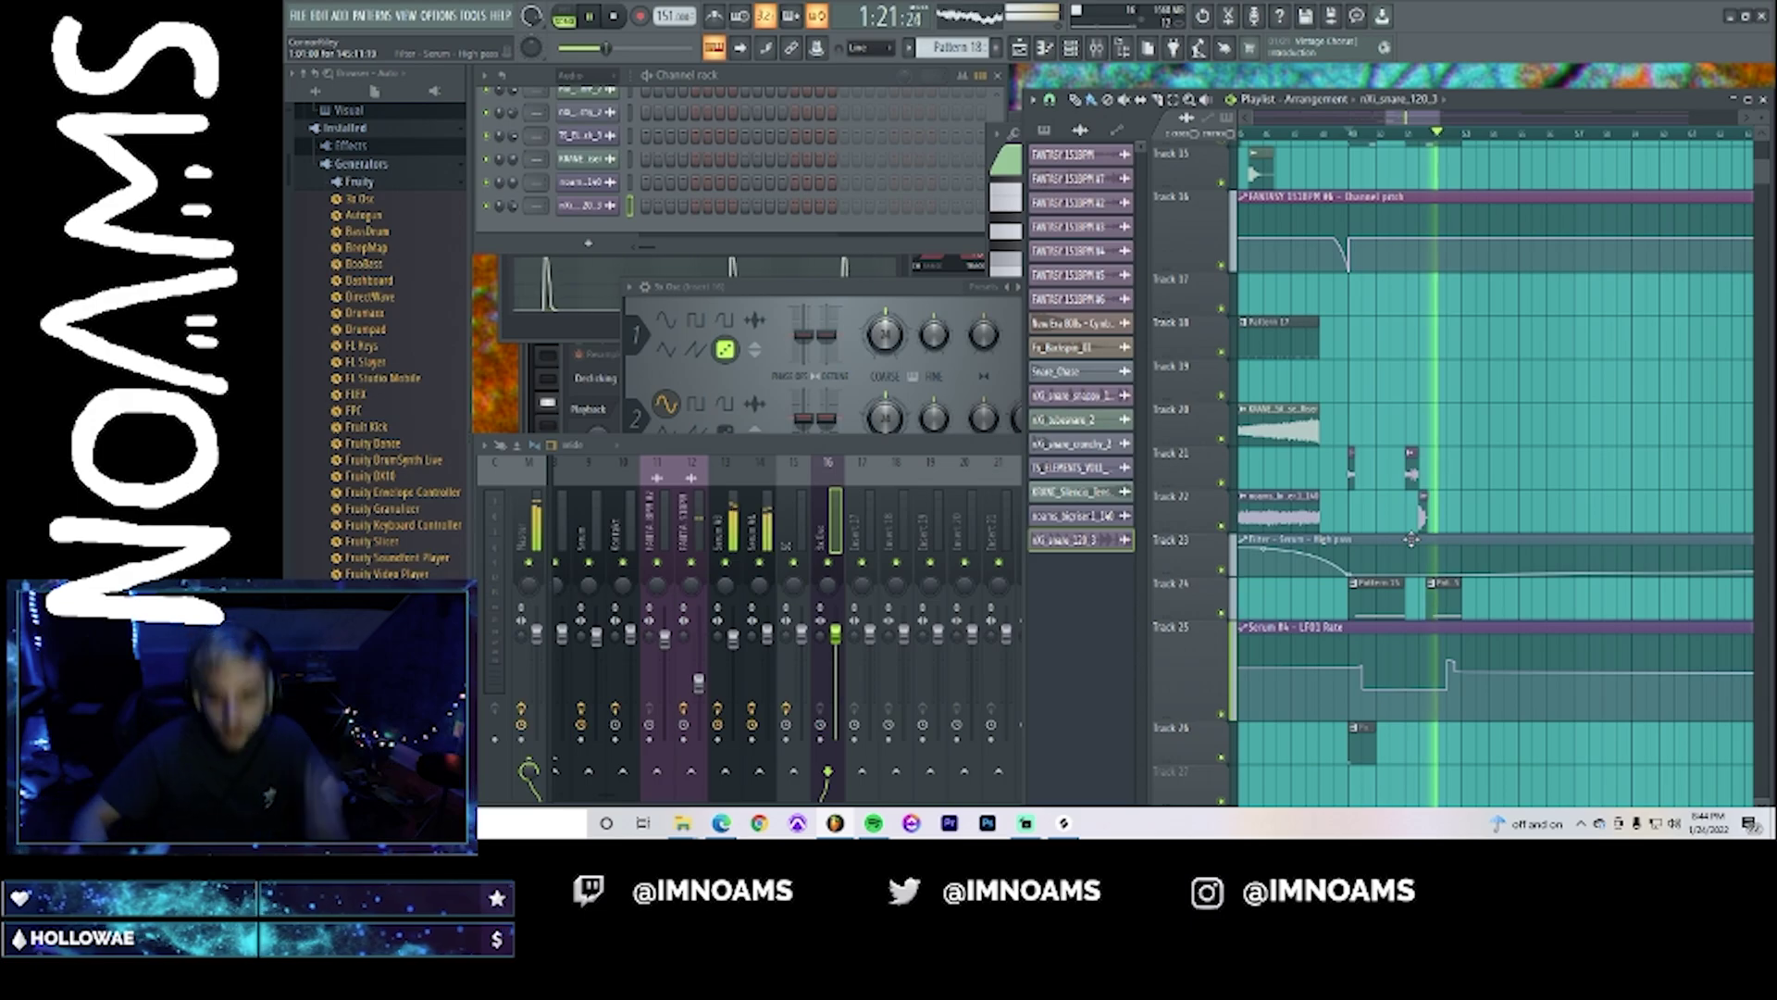
{"action": "key", "text": "space"}
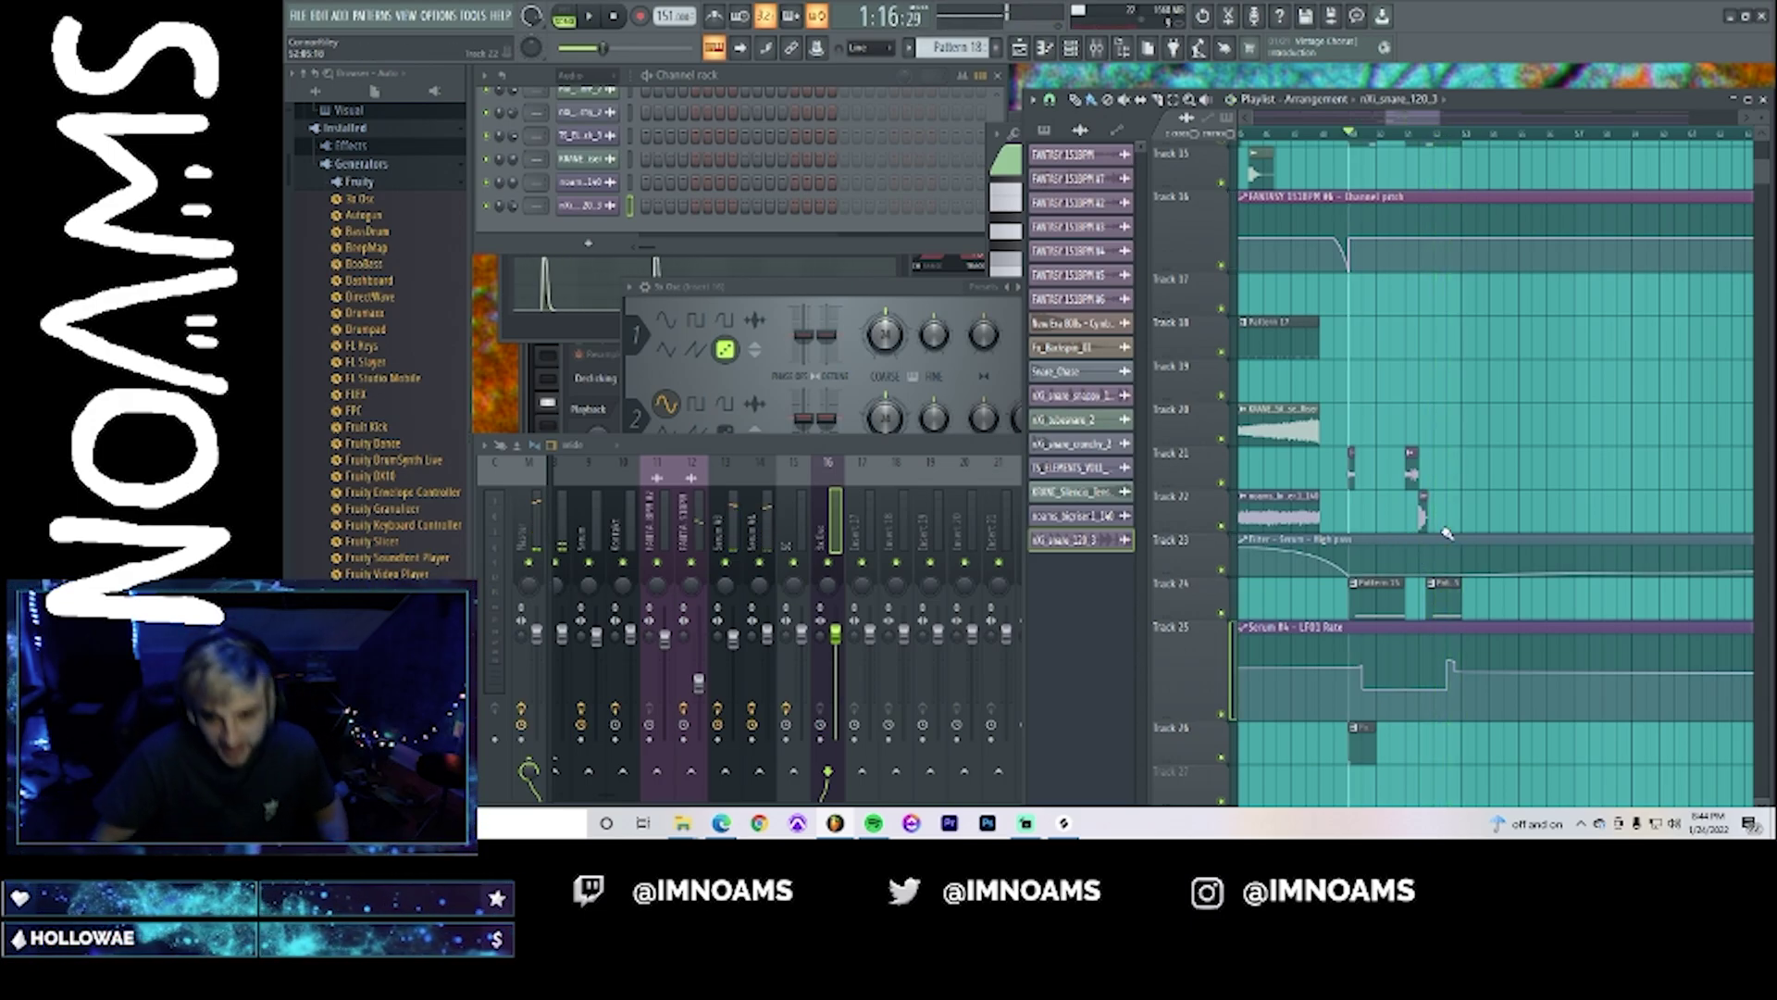
- Move the following FANTASY 151BPM clip on Track 1 further along and place a copy at the start of the drop
{"action": "scroll", "coordinate": [1444, 537], "scroll_direction": "up", "scroll_amount": 5}
{"action": "scroll", "coordinate": [1447, 523], "scroll_direction": "up", "scroll_amount": 3}
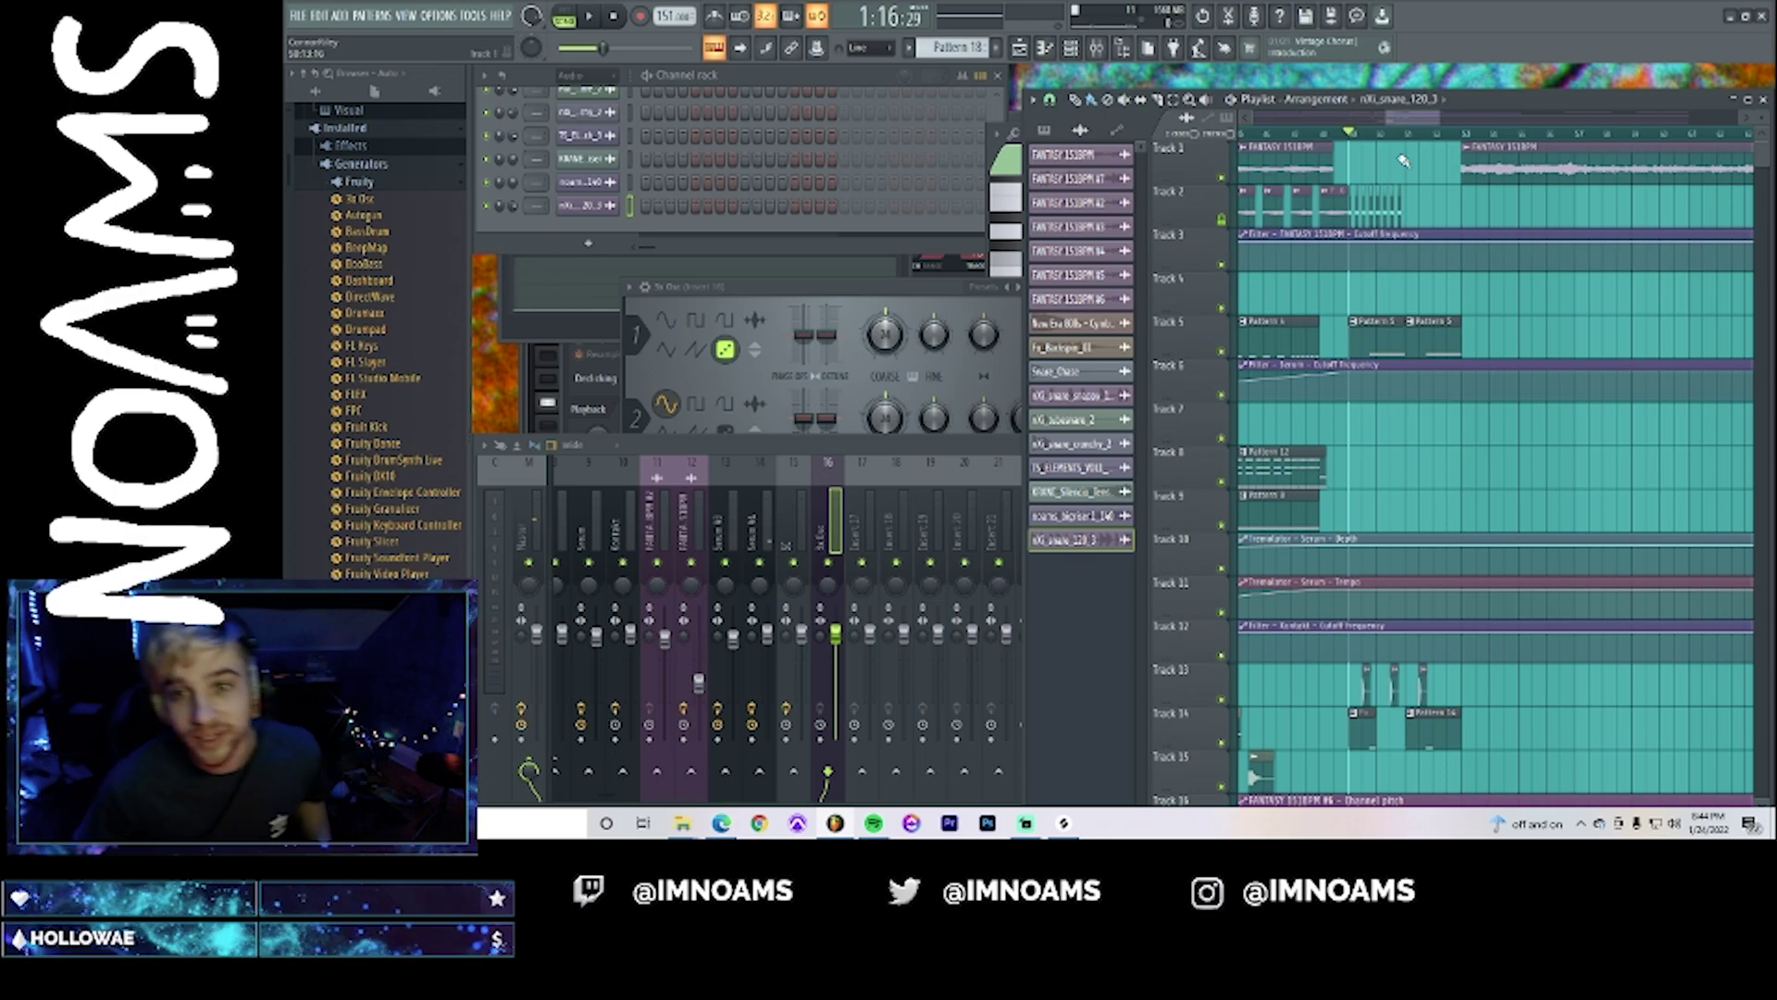
{"action": "right_click", "coordinate": [1329, 196]}
{"action": "left_click", "coordinate": [1358, 172]}
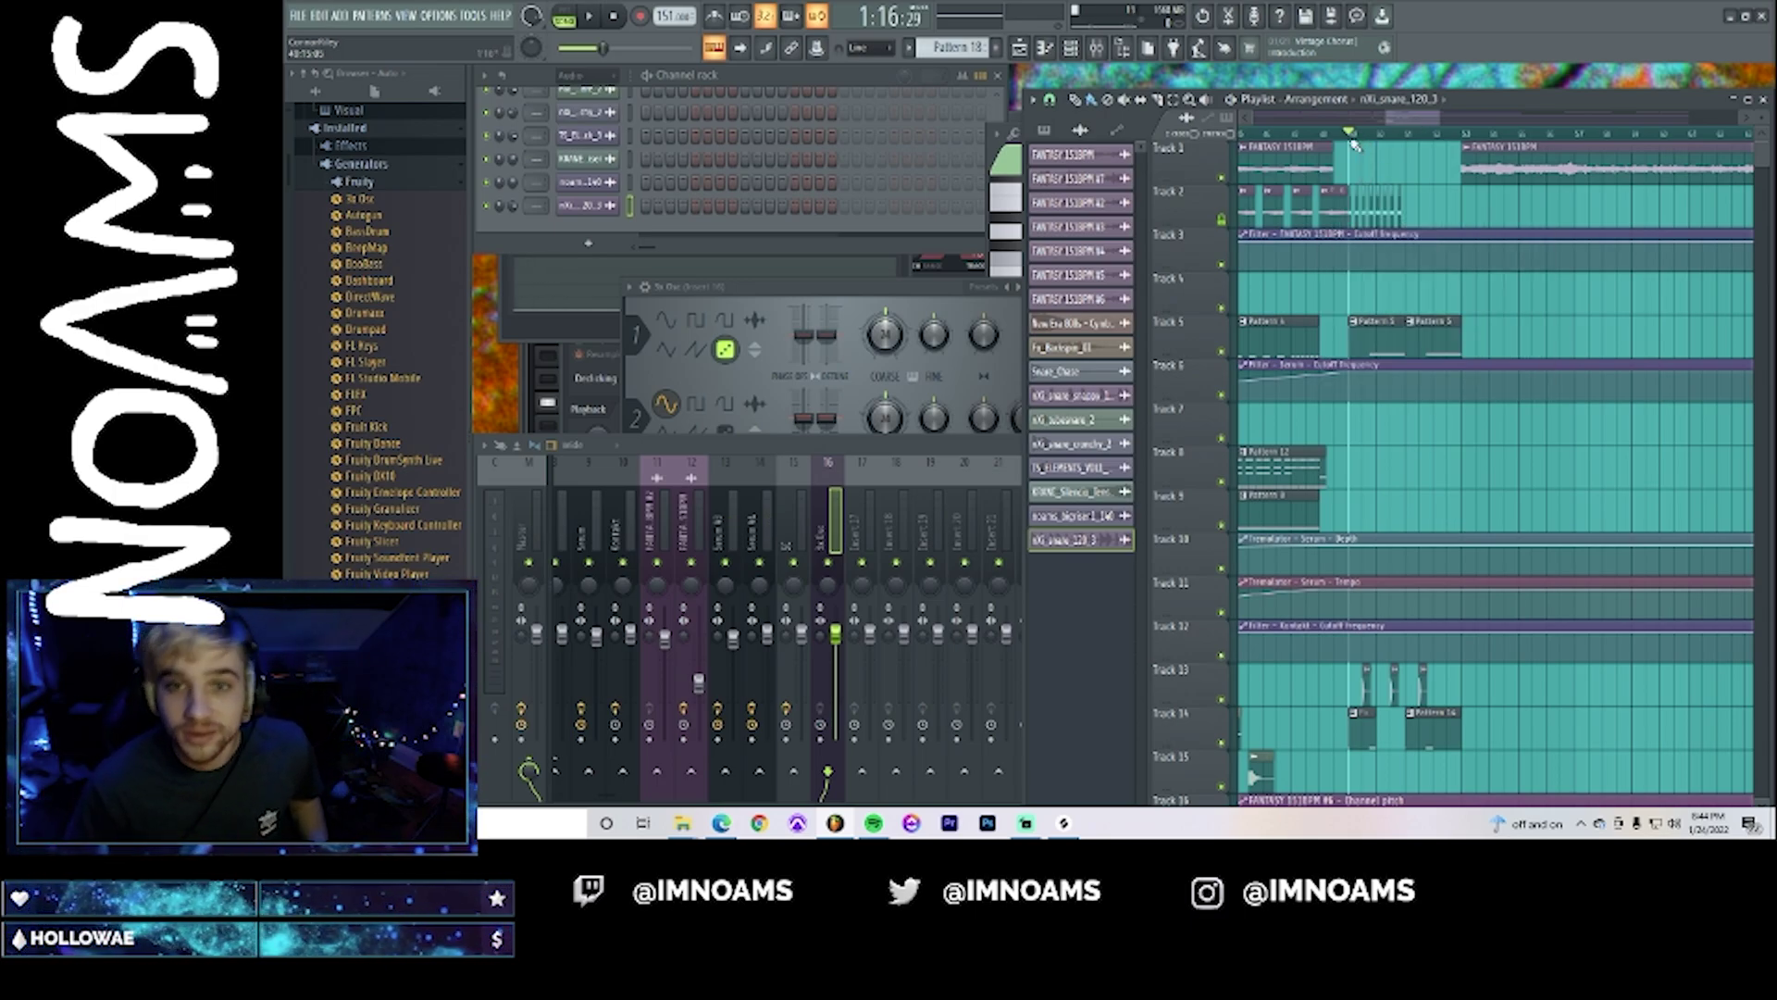
{"action": "left_click", "coordinate": [1354, 148]}
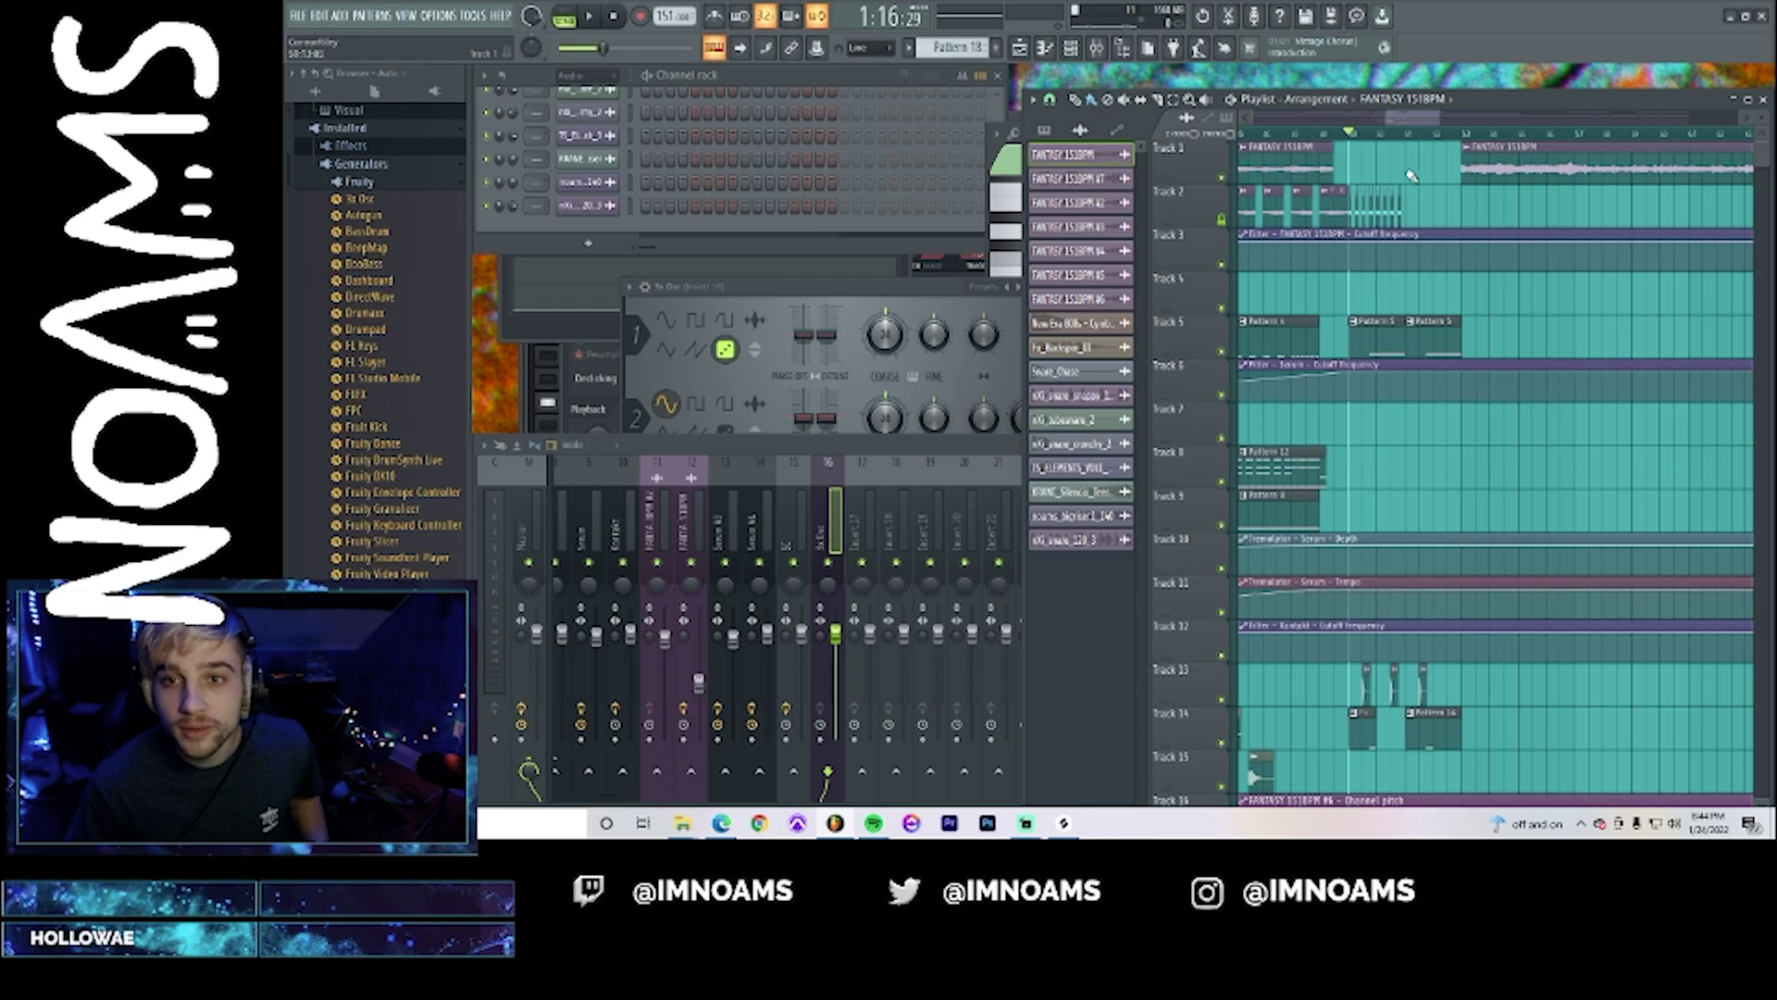
{"action": "left_click_drag", "start_coordinate": [1433, 188], "coordinate": [1578, 163]}
{"action": "left_click", "coordinate": [1391, 147], "text": "ctrl"}
{"action": "left_click", "coordinate": [1623, 173], "text": "ctrl"}
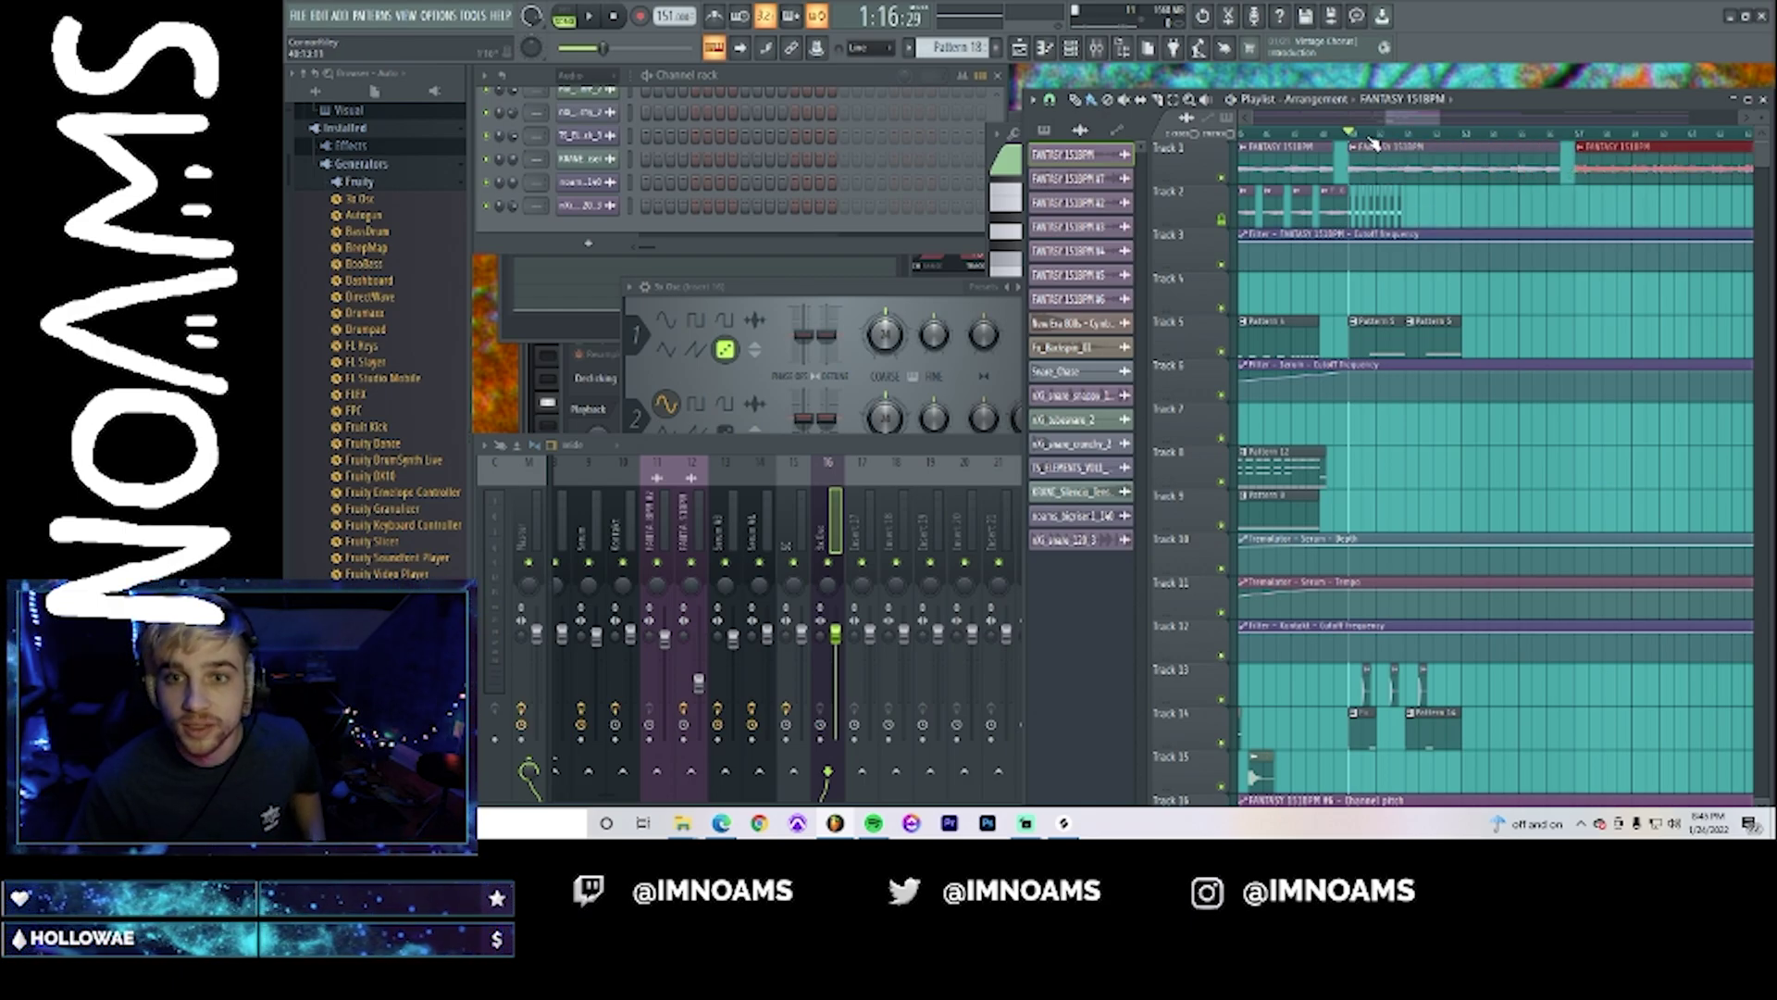
- Play the drop and shorten the new FANTASY 151BPM clip on Track 1 to a brief chop at its start
{"action": "key", "text": "space"}
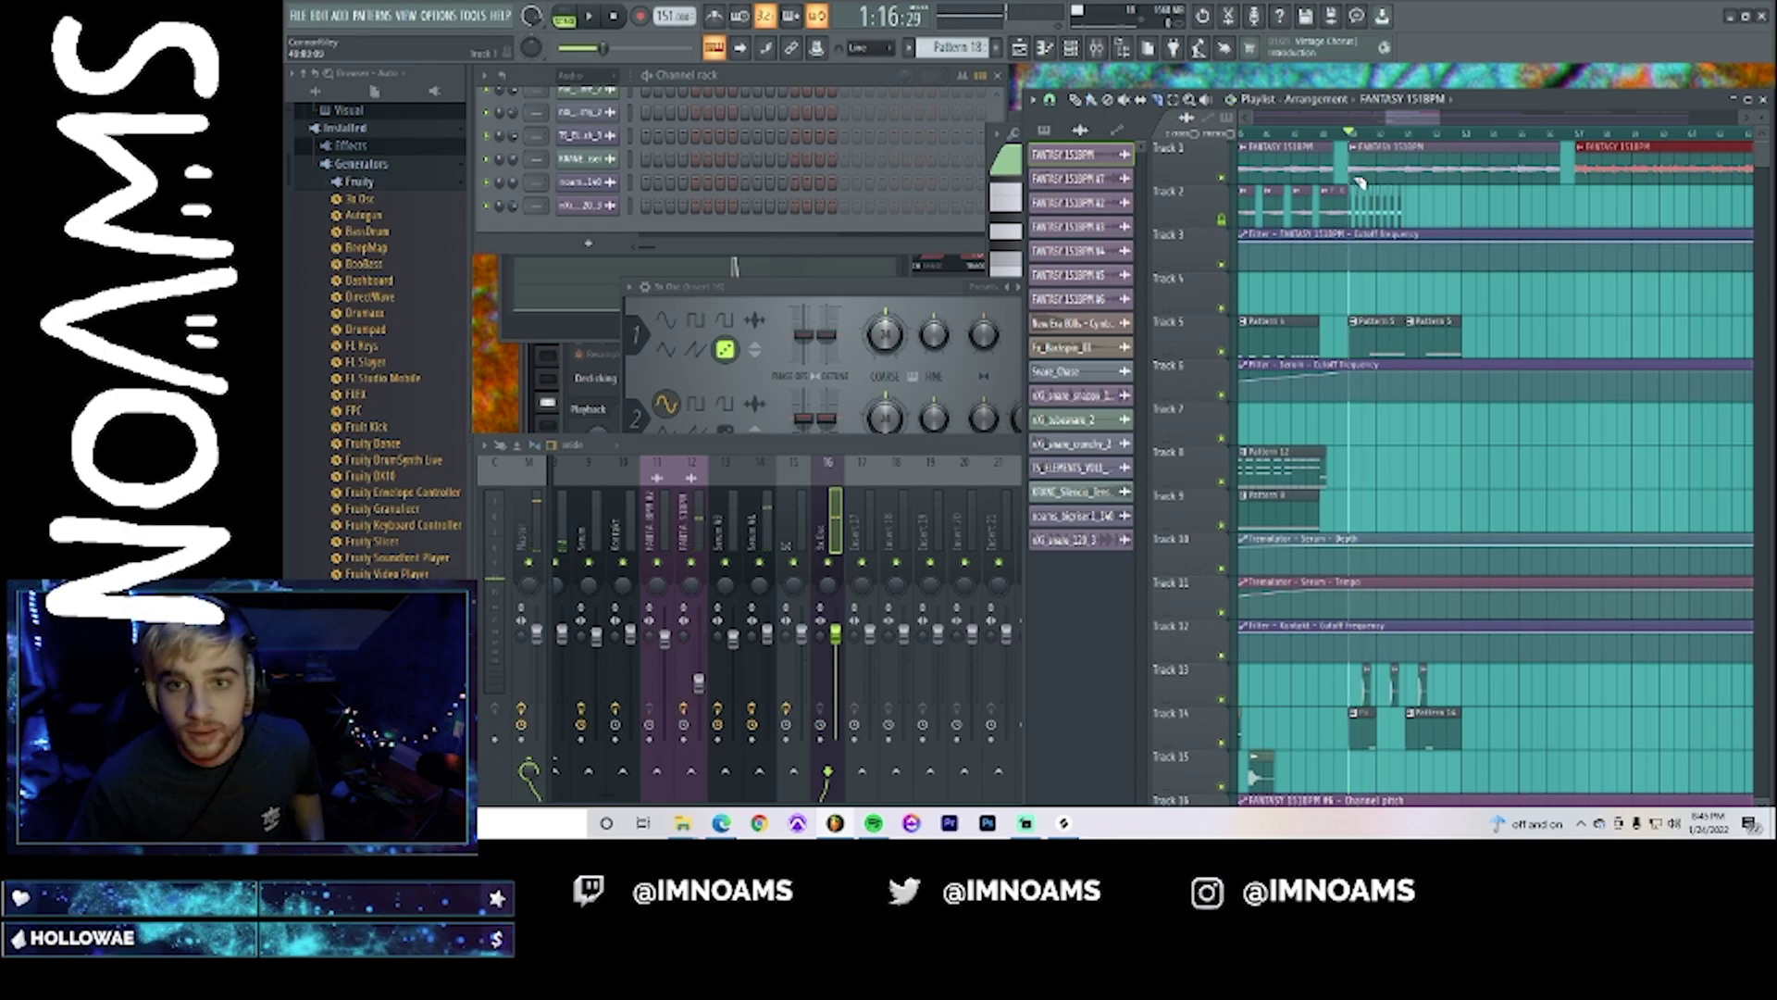
{"action": "key", "text": "space"}
{"action": "key", "text": "space"}
{"action": "left_click_drag", "start_coordinate": [1364, 181], "coordinate": [1366, 161]}
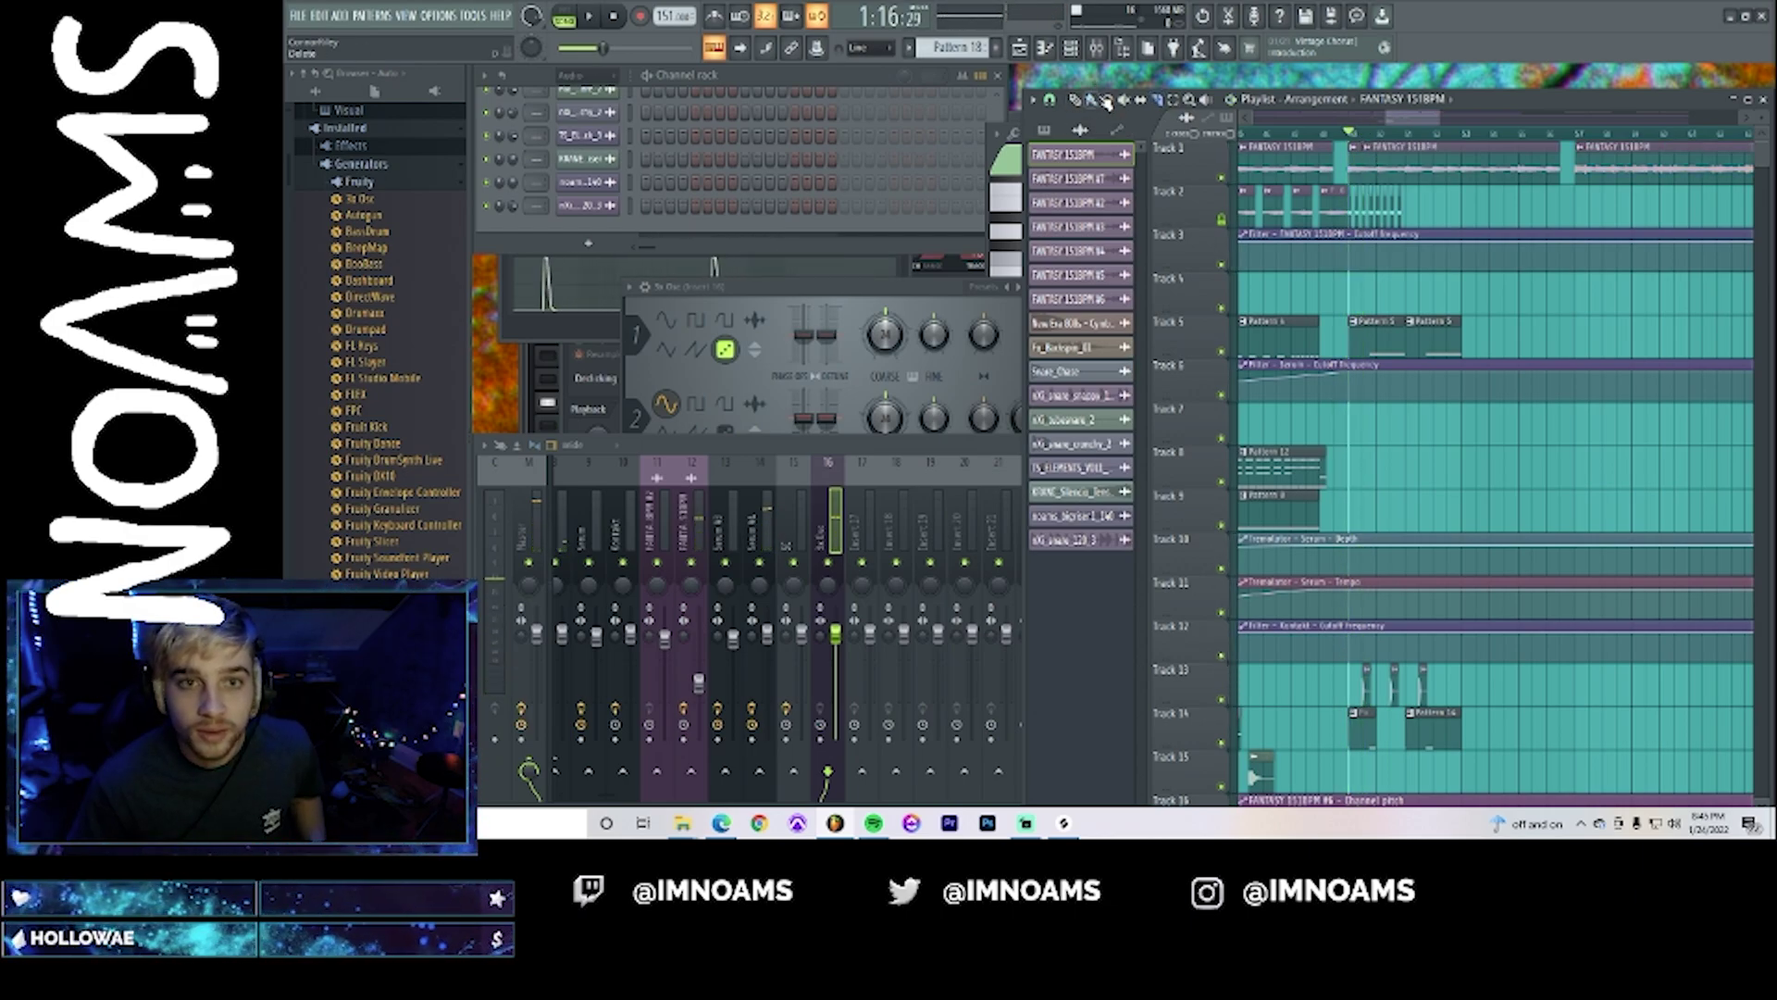
{"action": "left_click_drag", "start_coordinate": [1106, 102], "coordinate": [1071, 91]}
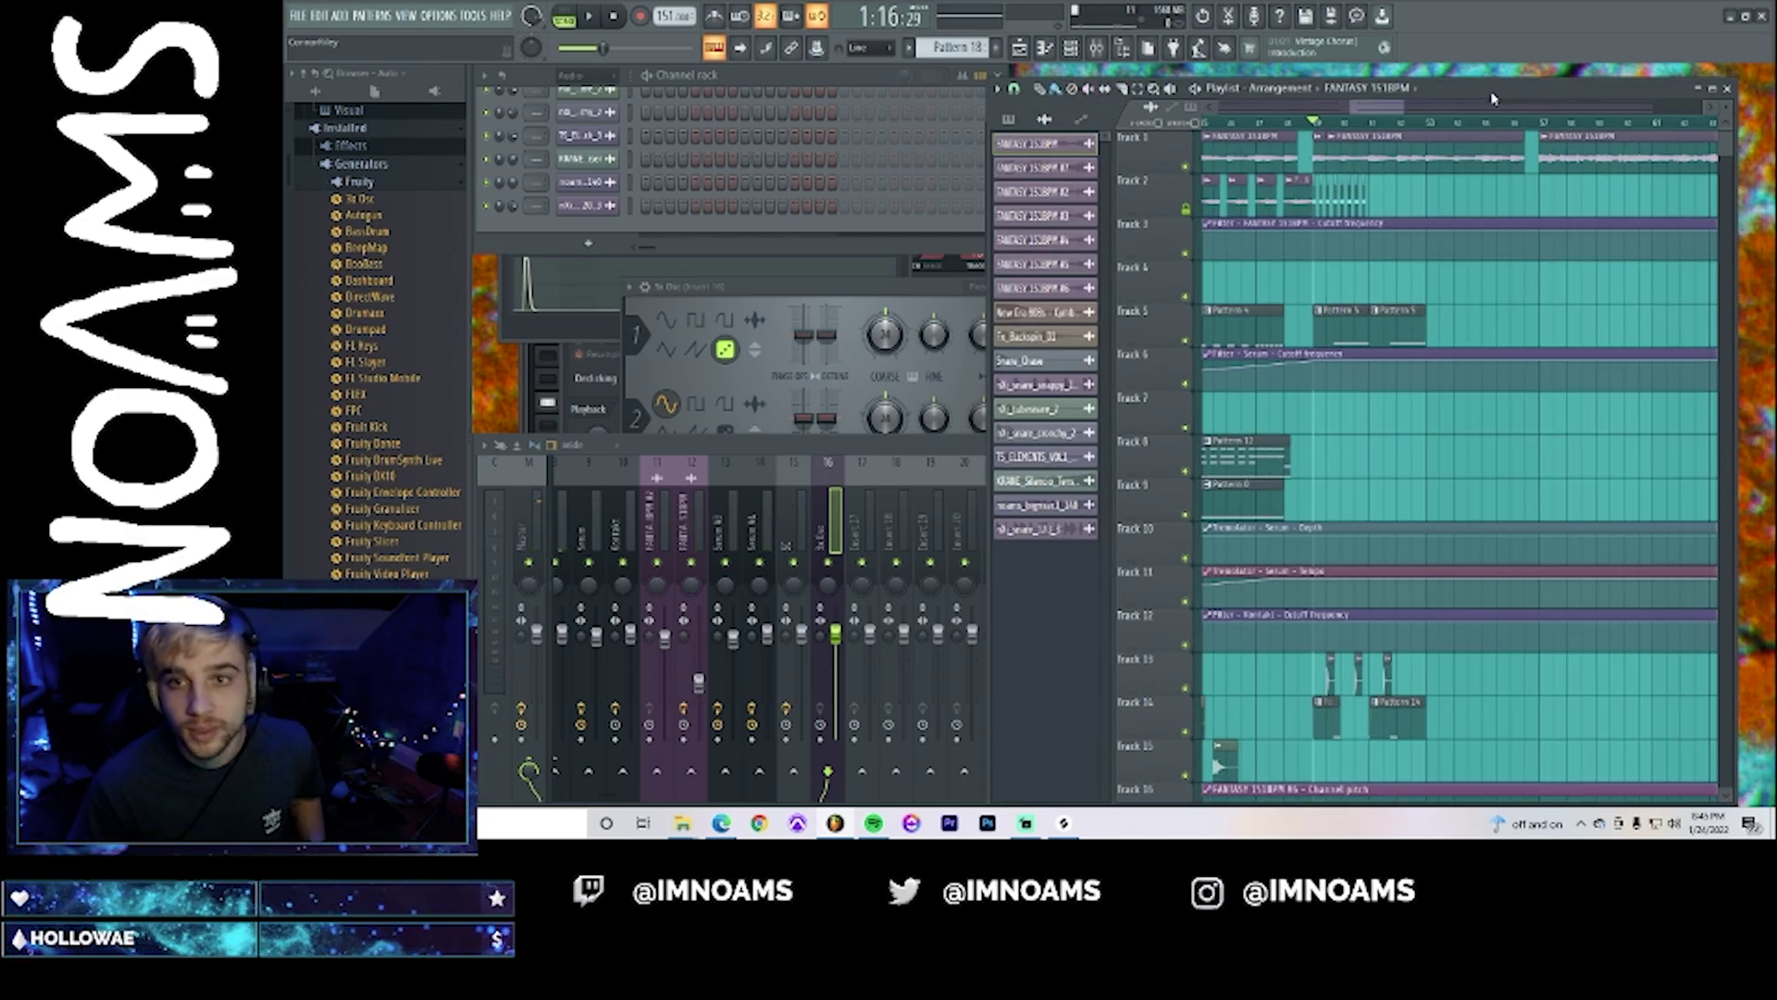
{"action": "left_click_drag", "start_coordinate": [1492, 98], "coordinate": [1488, 85]}
{"action": "scroll", "coordinate": [1444, 100], "scroll_direction": "up", "scroll_amount": 4}
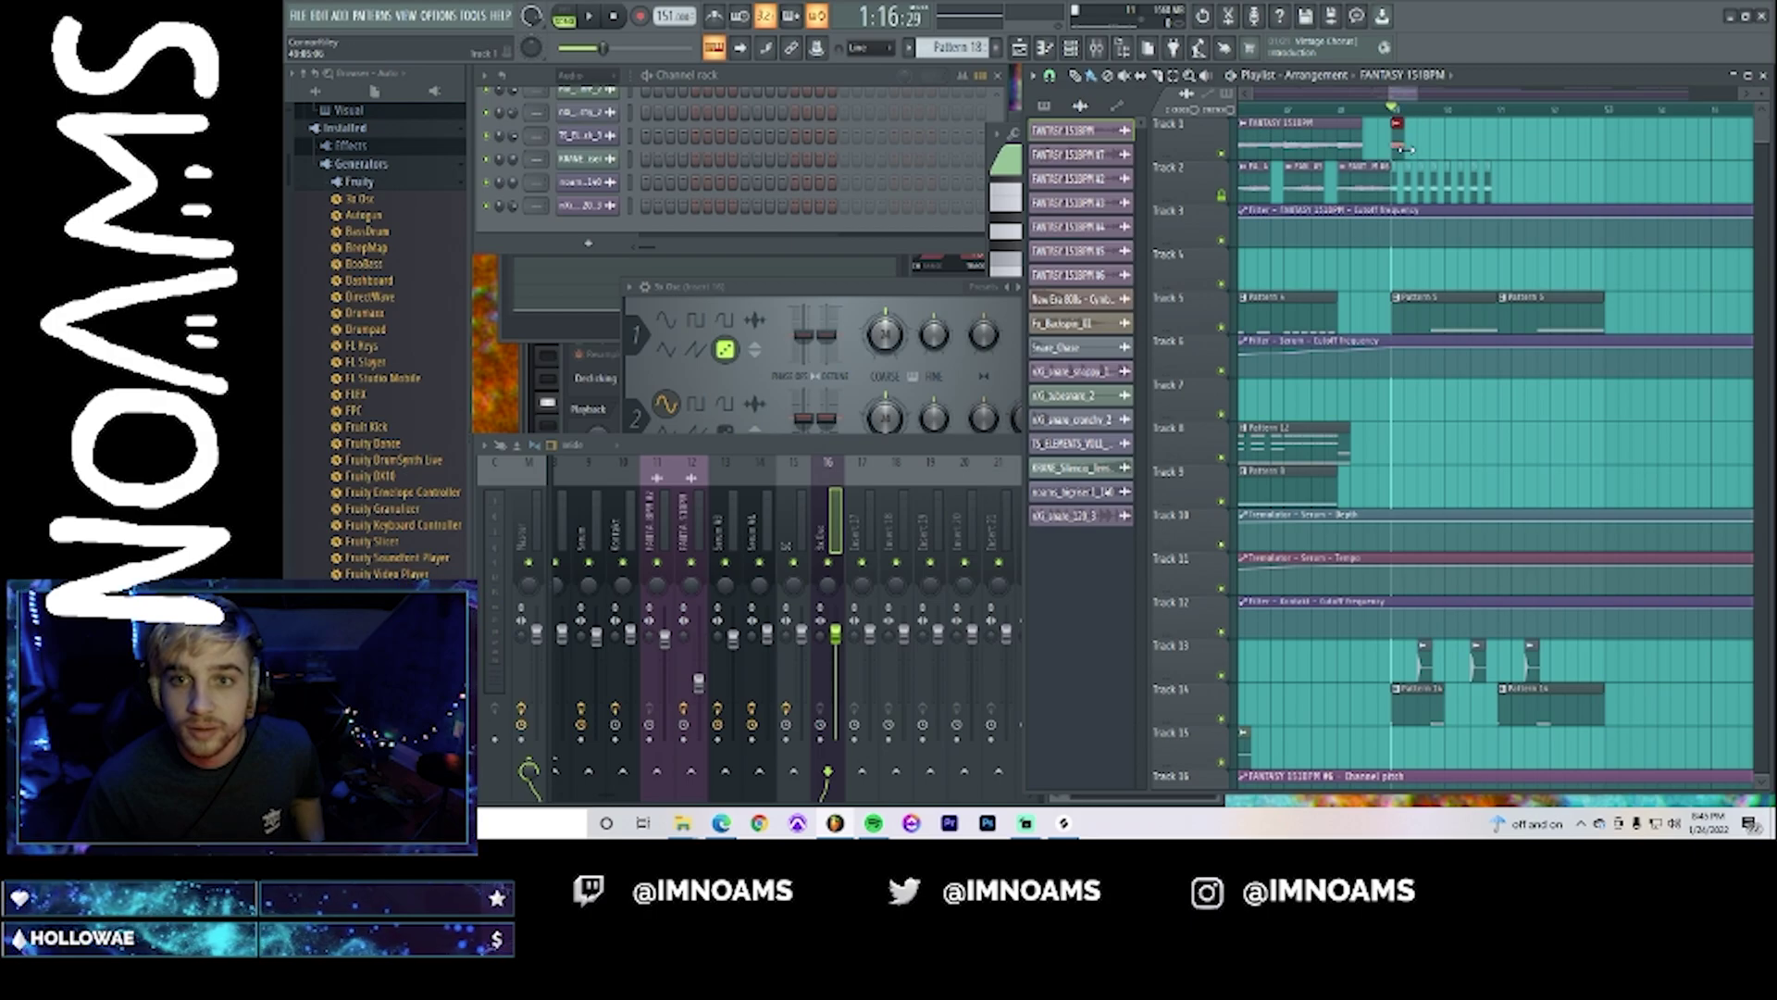
- Place another FANTASY 151BPM chop on Track 1 above the start of the second Pattern 5 clip and play it back
{"action": "left_click_drag", "start_coordinate": [1405, 149], "coordinate": [1537, 139]}
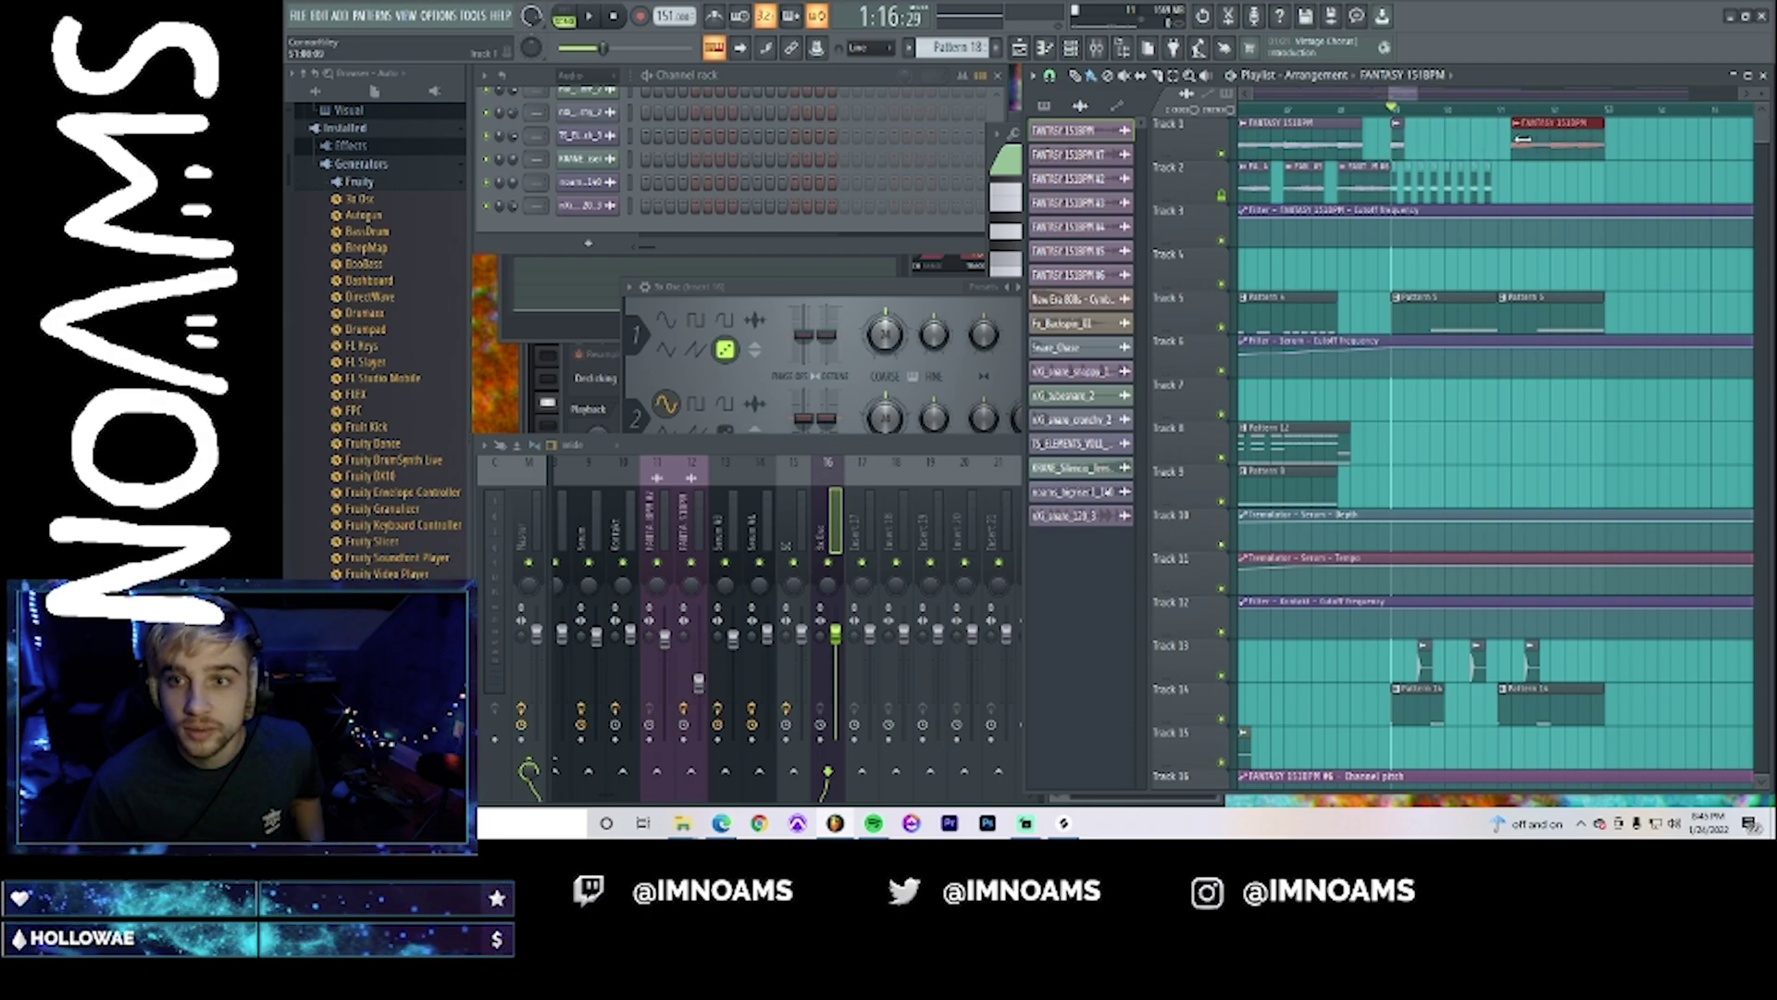
{"action": "key", "text": "space"}
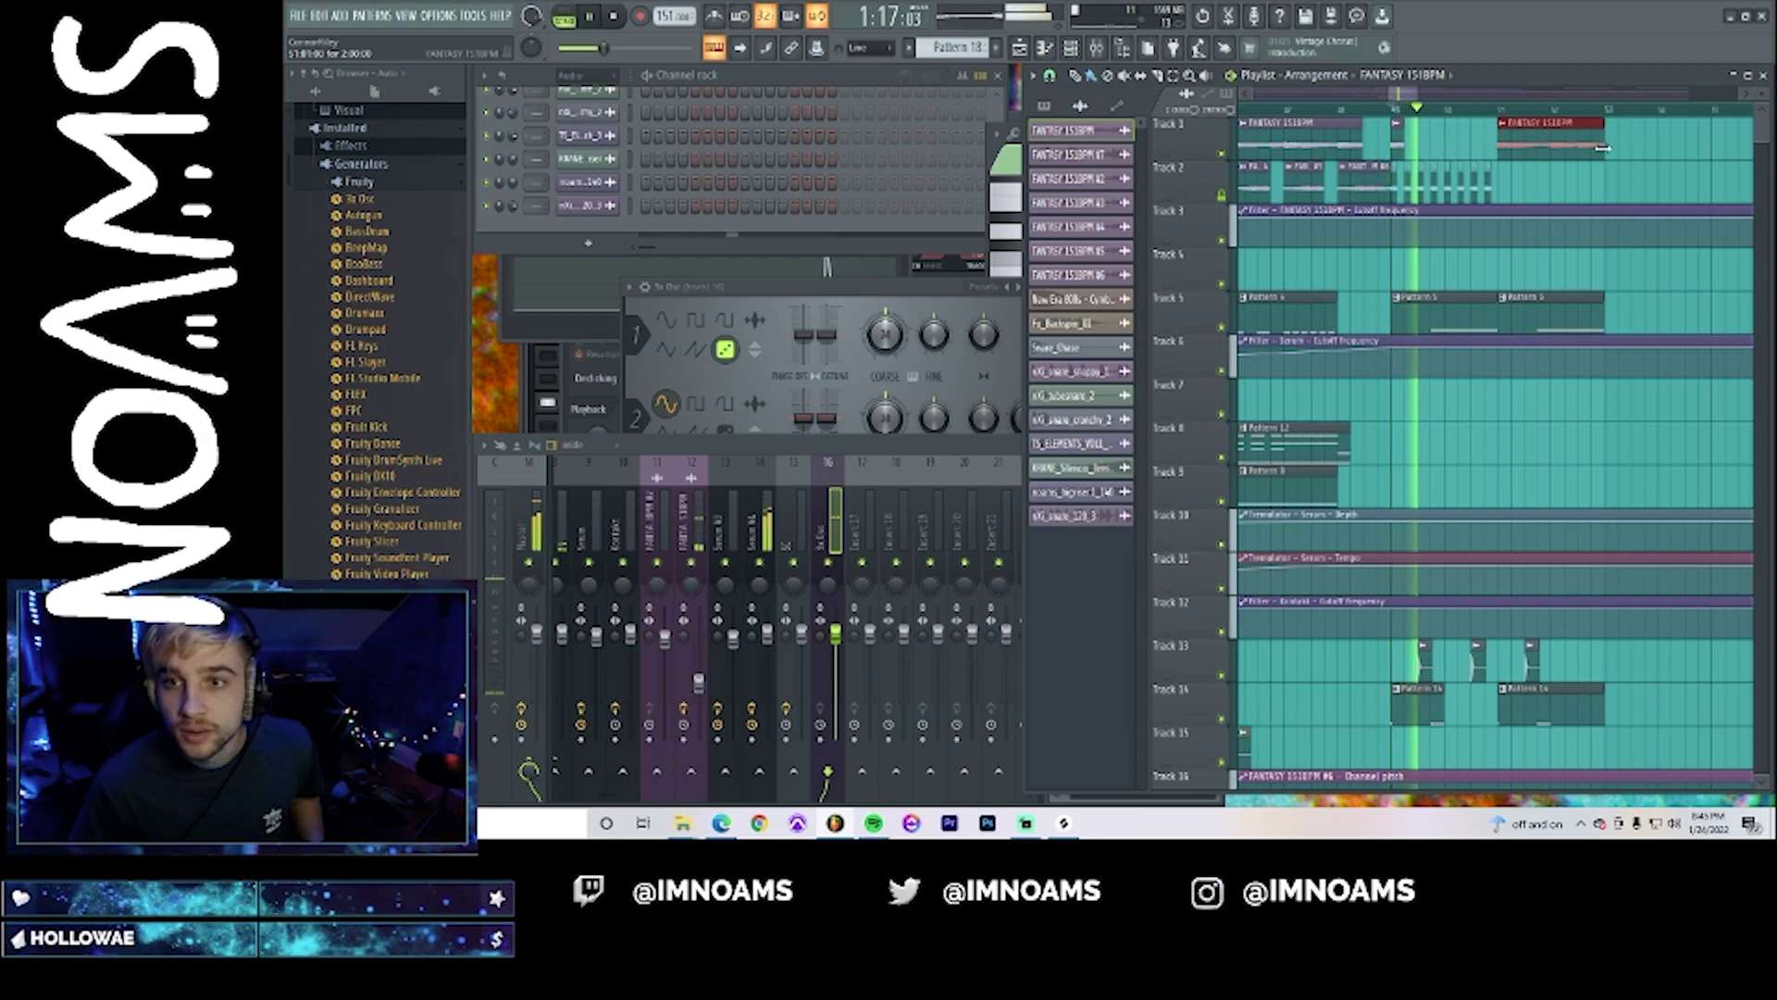
{"action": "left_click_drag", "start_coordinate": [1602, 146], "coordinate": [1510, 154]}
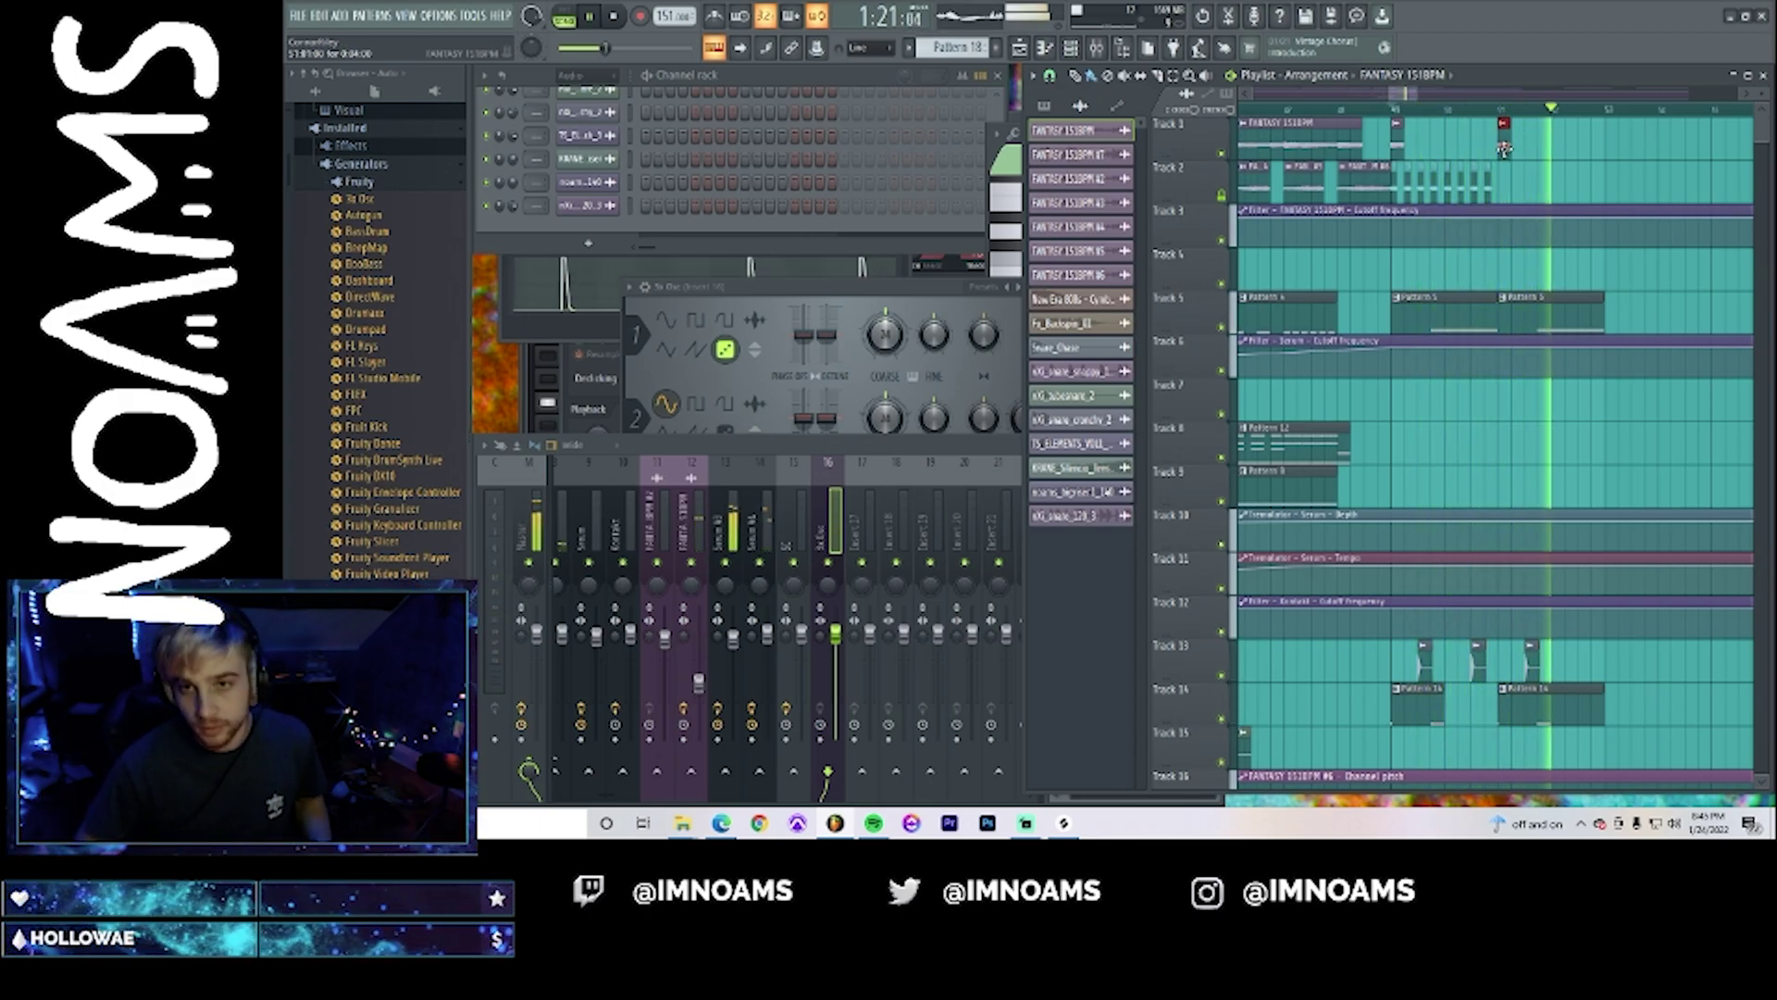
{"action": "key", "text": "space"}
{"action": "left_click_drag", "start_coordinate": [1509, 153], "coordinate": [1529, 159]}
- Open the Snare_Chase clip's channel from Track 13 and route it to mixer insert 17
{"action": "scroll", "coordinate": [1548, 310], "scroll_direction": "down", "scroll_amount": 7}
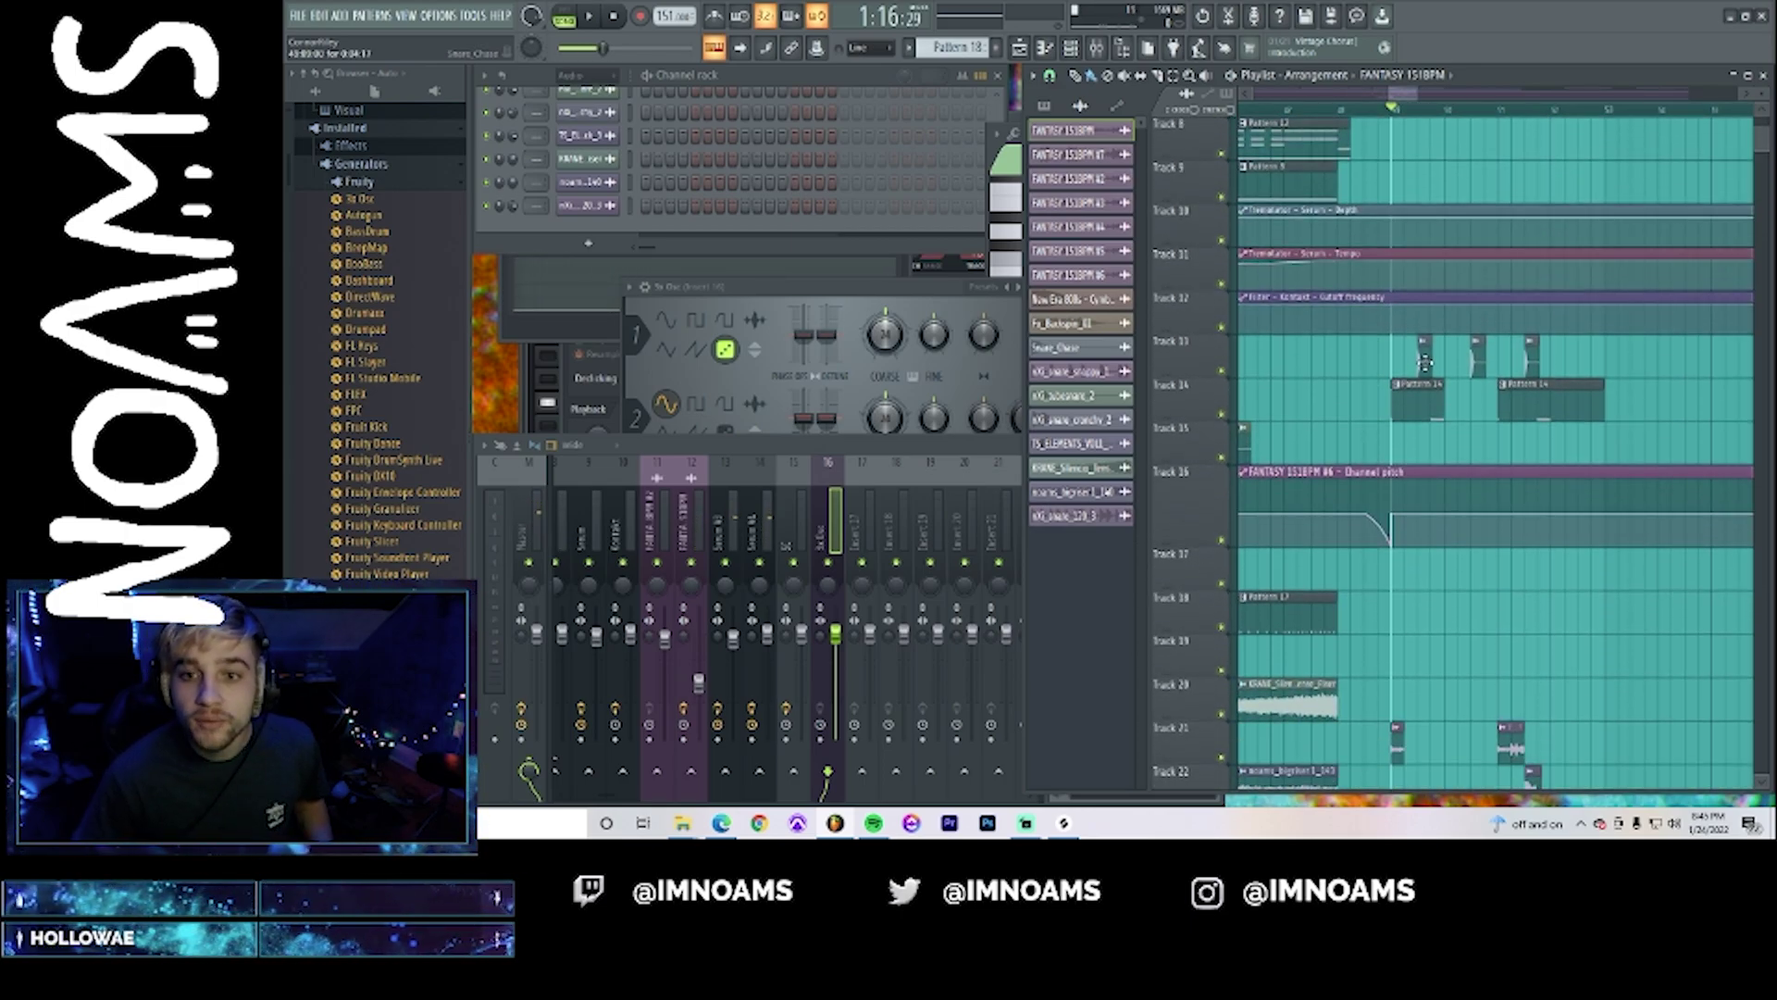
{"action": "double_click", "coordinate": [1426, 370]}
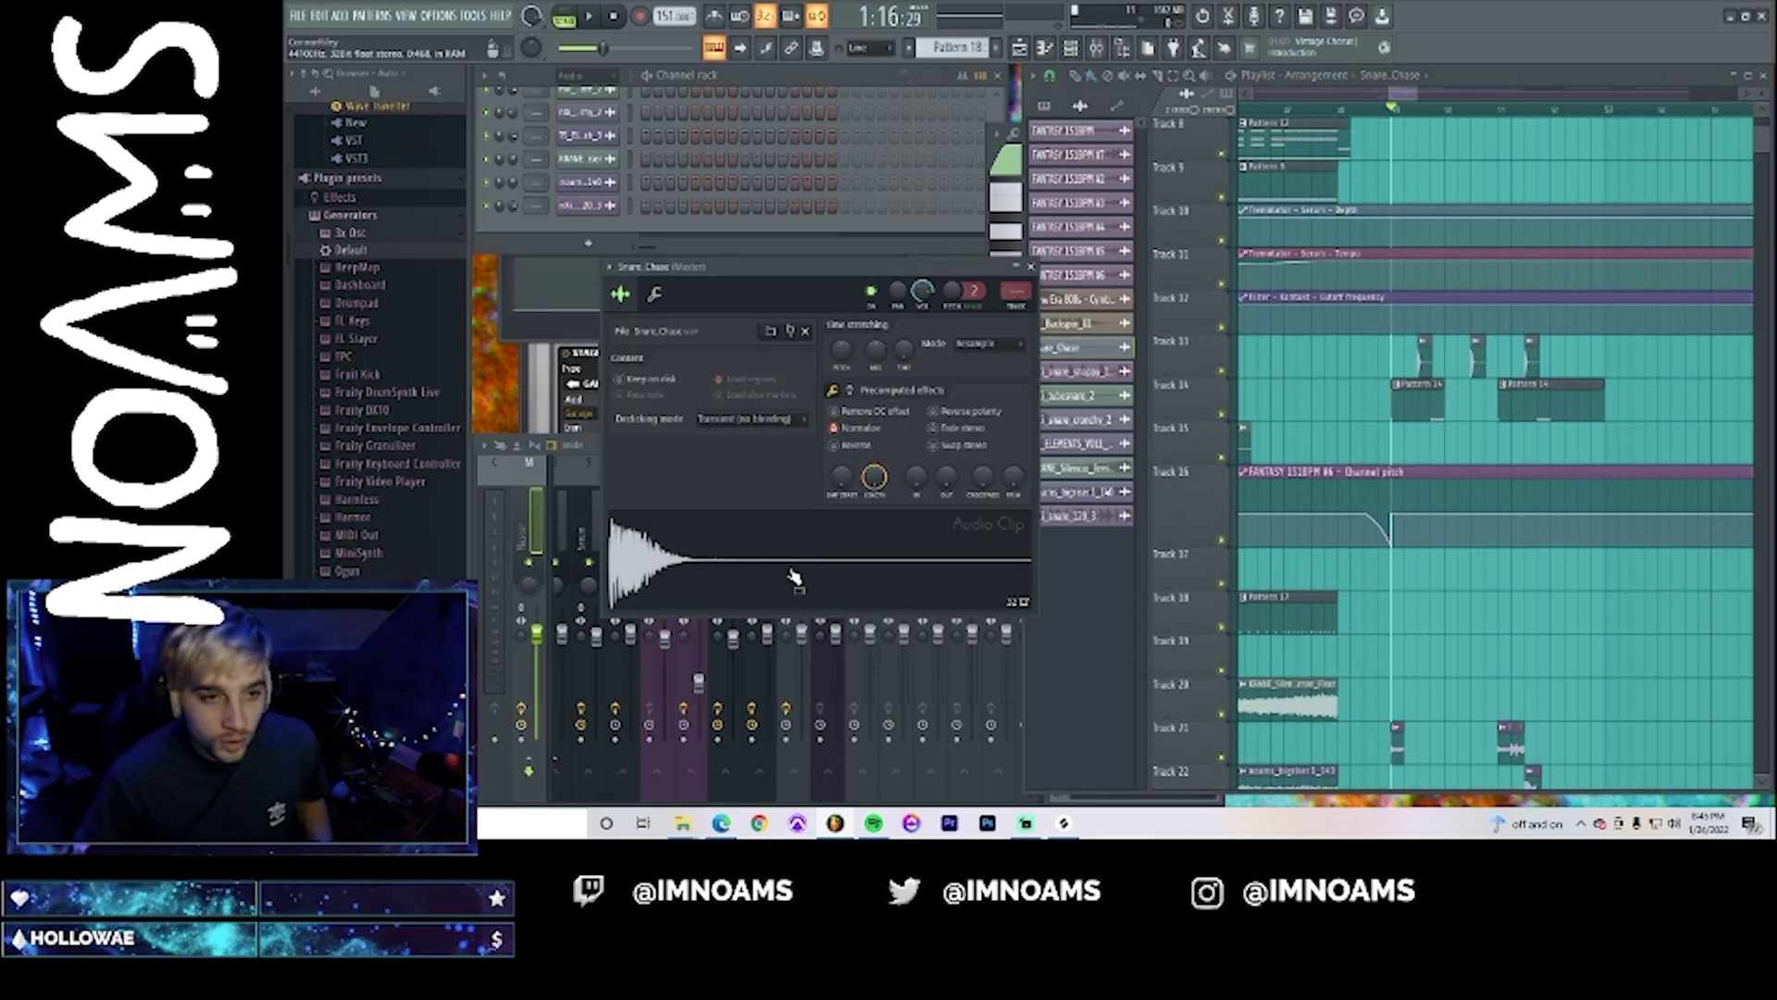
{"action": "left_click", "coordinate": [705, 612]}
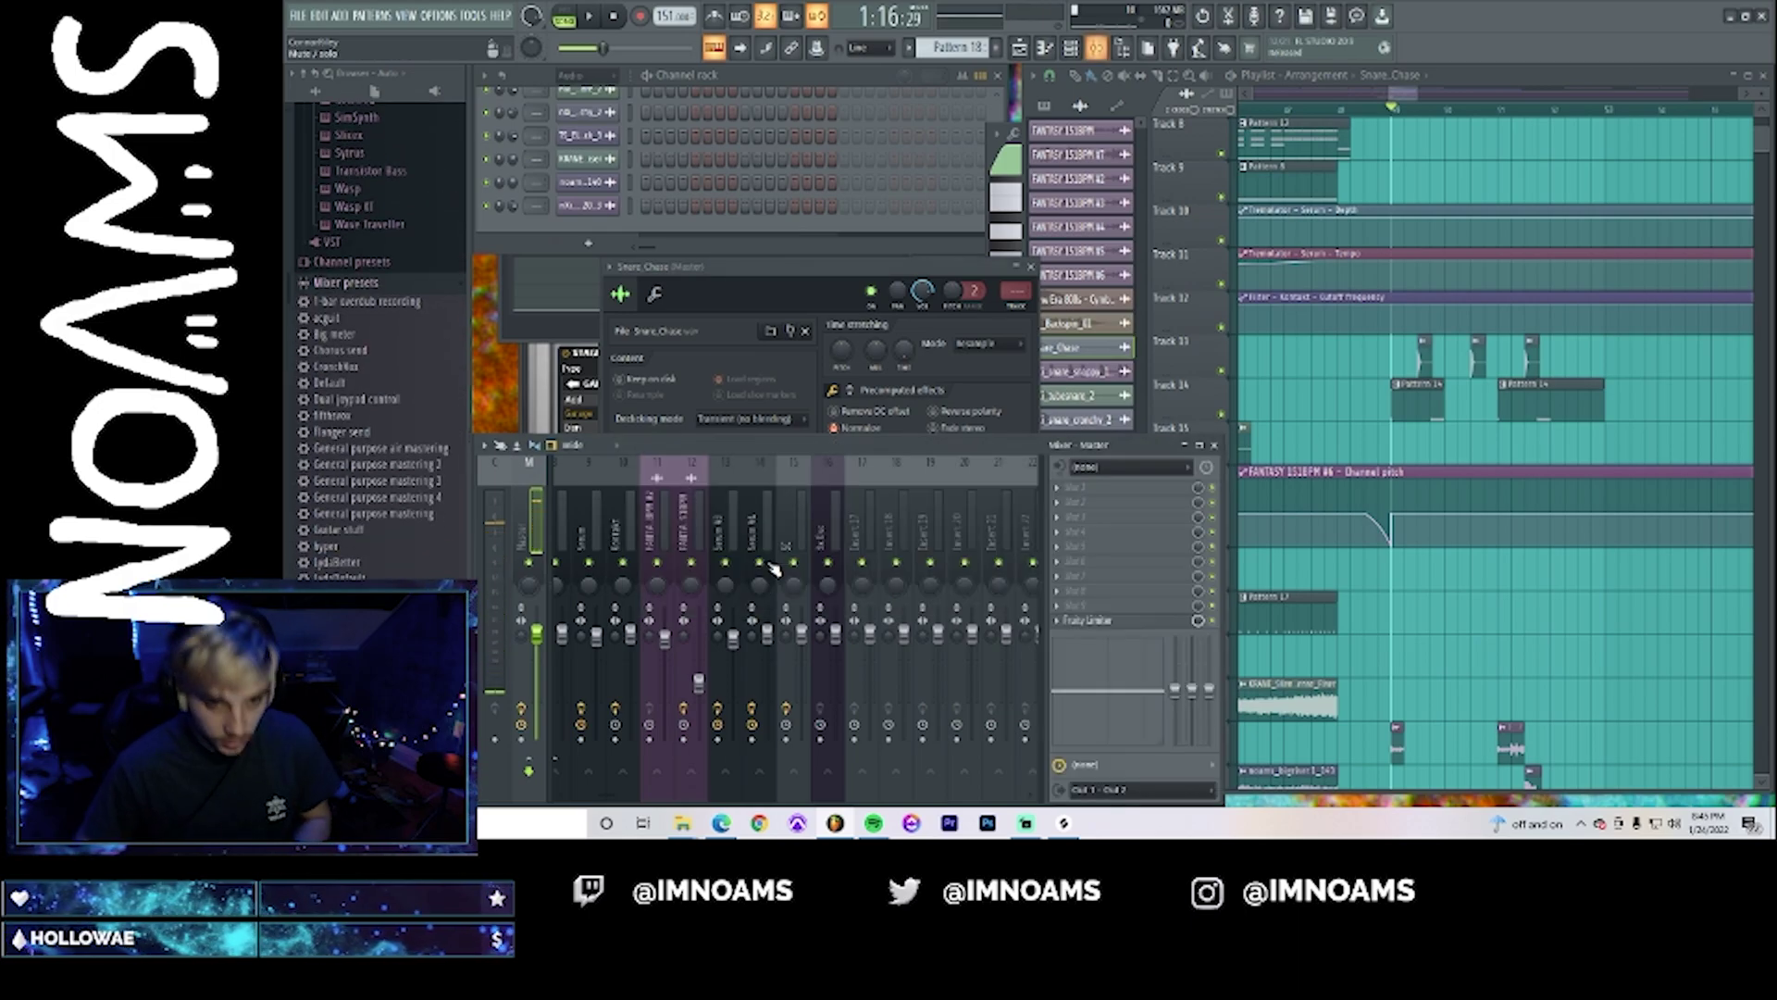
{"action": "right_click", "coordinate": [859, 536]}
{"action": "mouse_move", "coordinate": [1012, 523]}
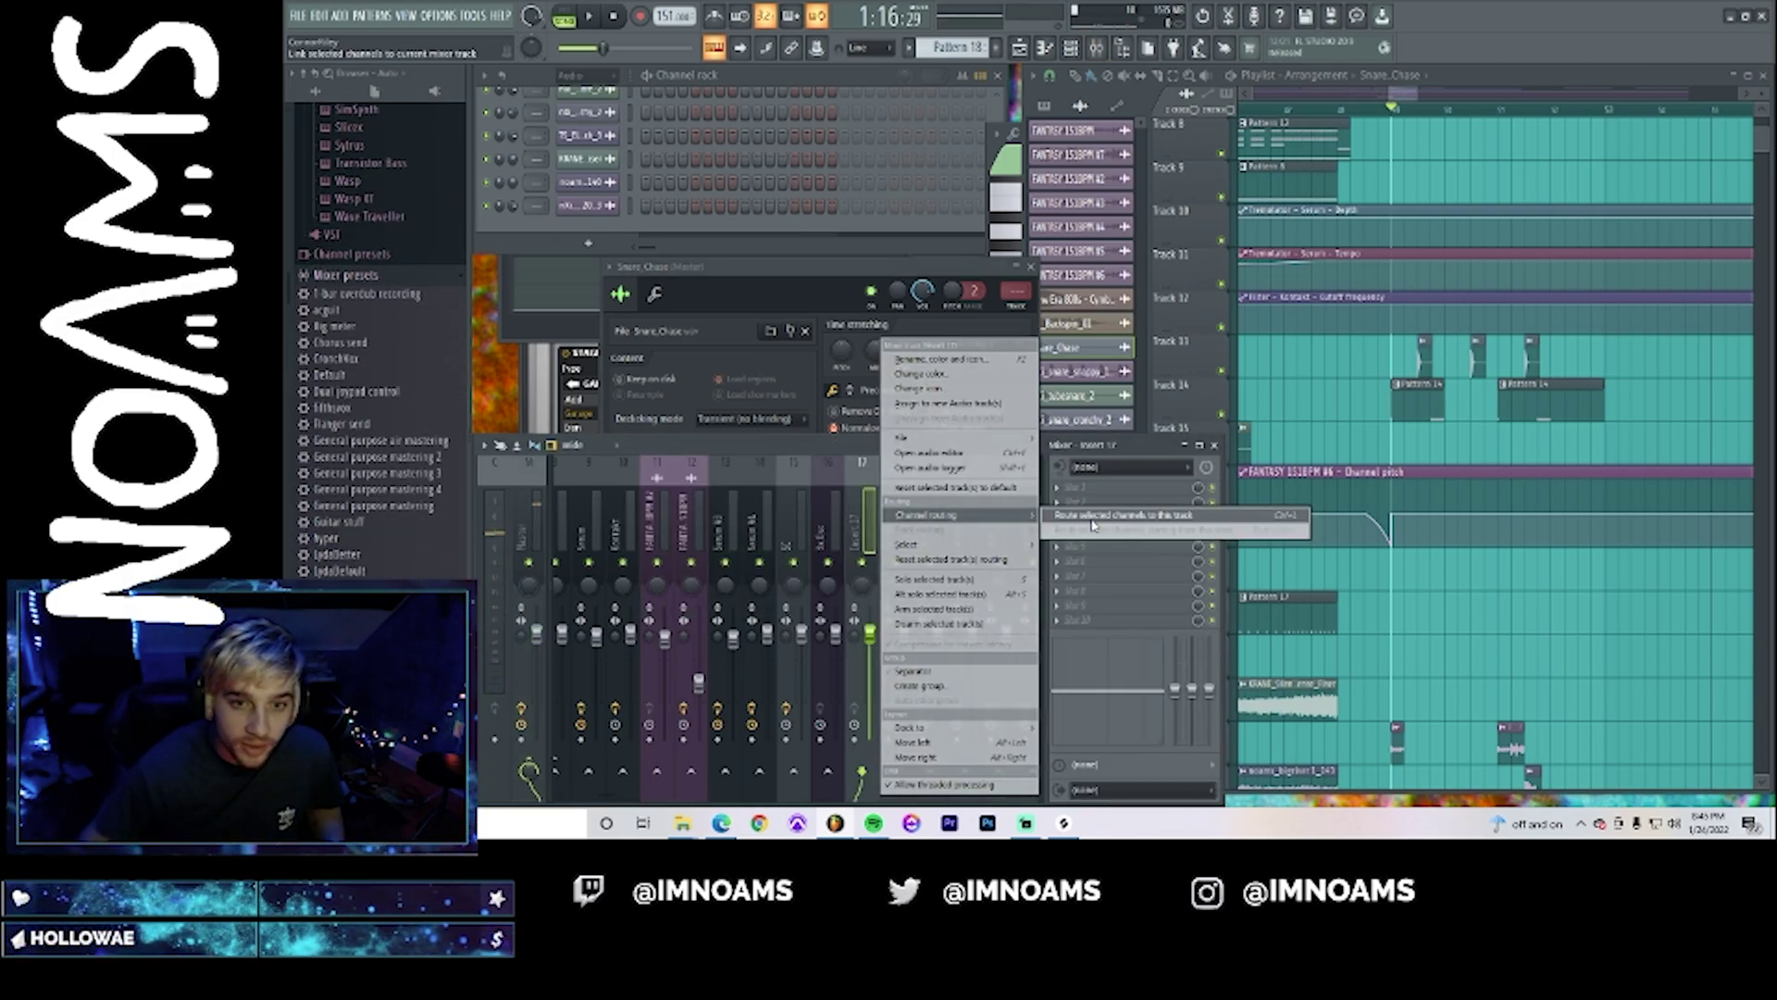
{"action": "left_click", "coordinate": [1093, 516]}
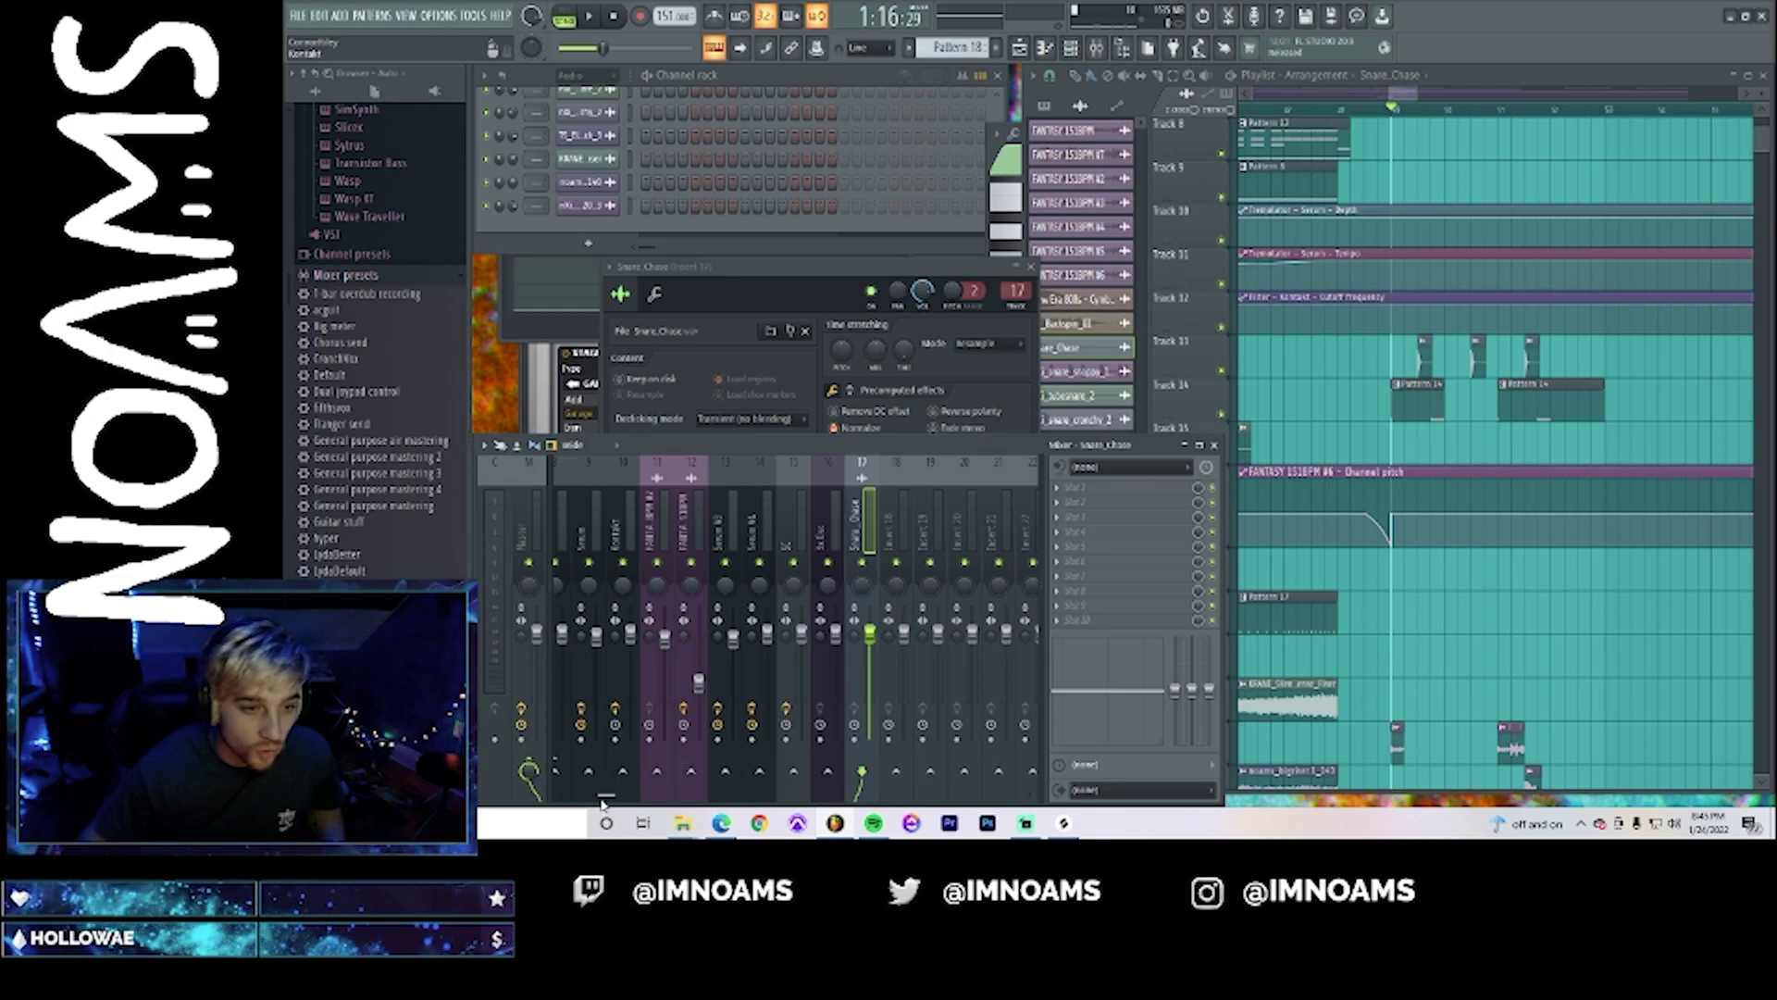
- Send the Snare_Chase mixer track to mixer track 8 and play back the drop
{"action": "scroll", "coordinate": [606, 798], "scroll_direction": "left", "scroll_amount": 2}
{"action": "left_click", "coordinate": [608, 771]}
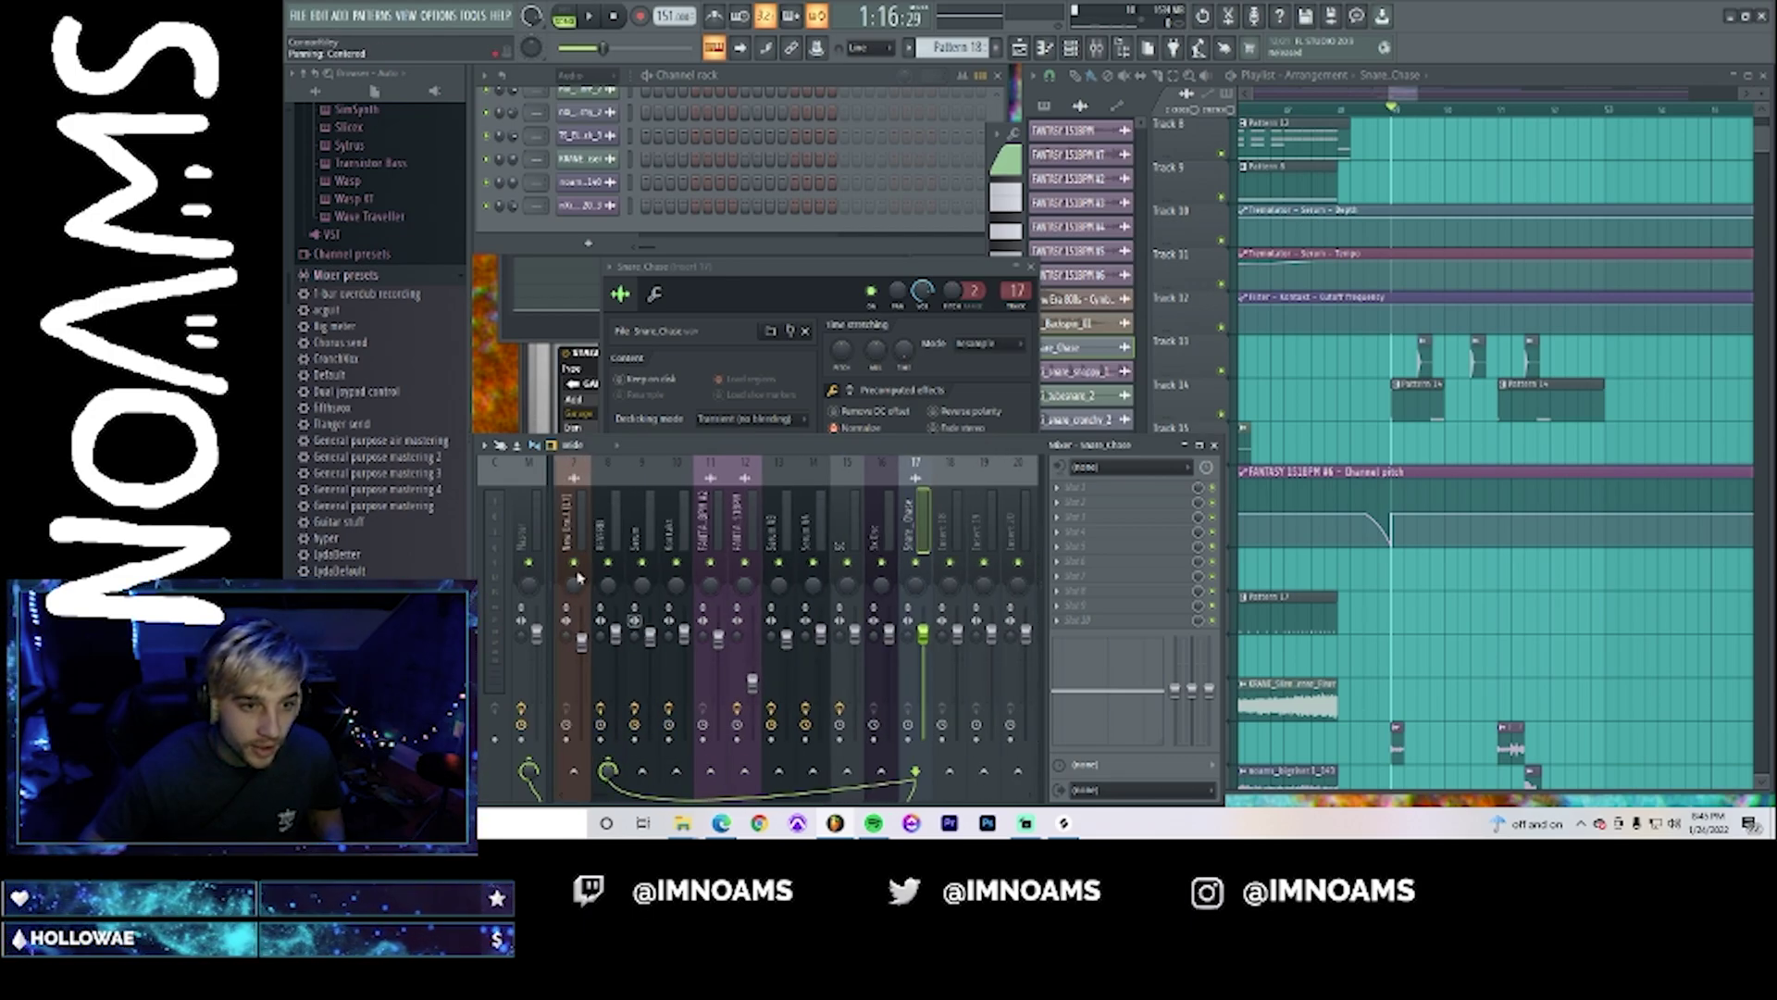
{"action": "key", "text": "space"}
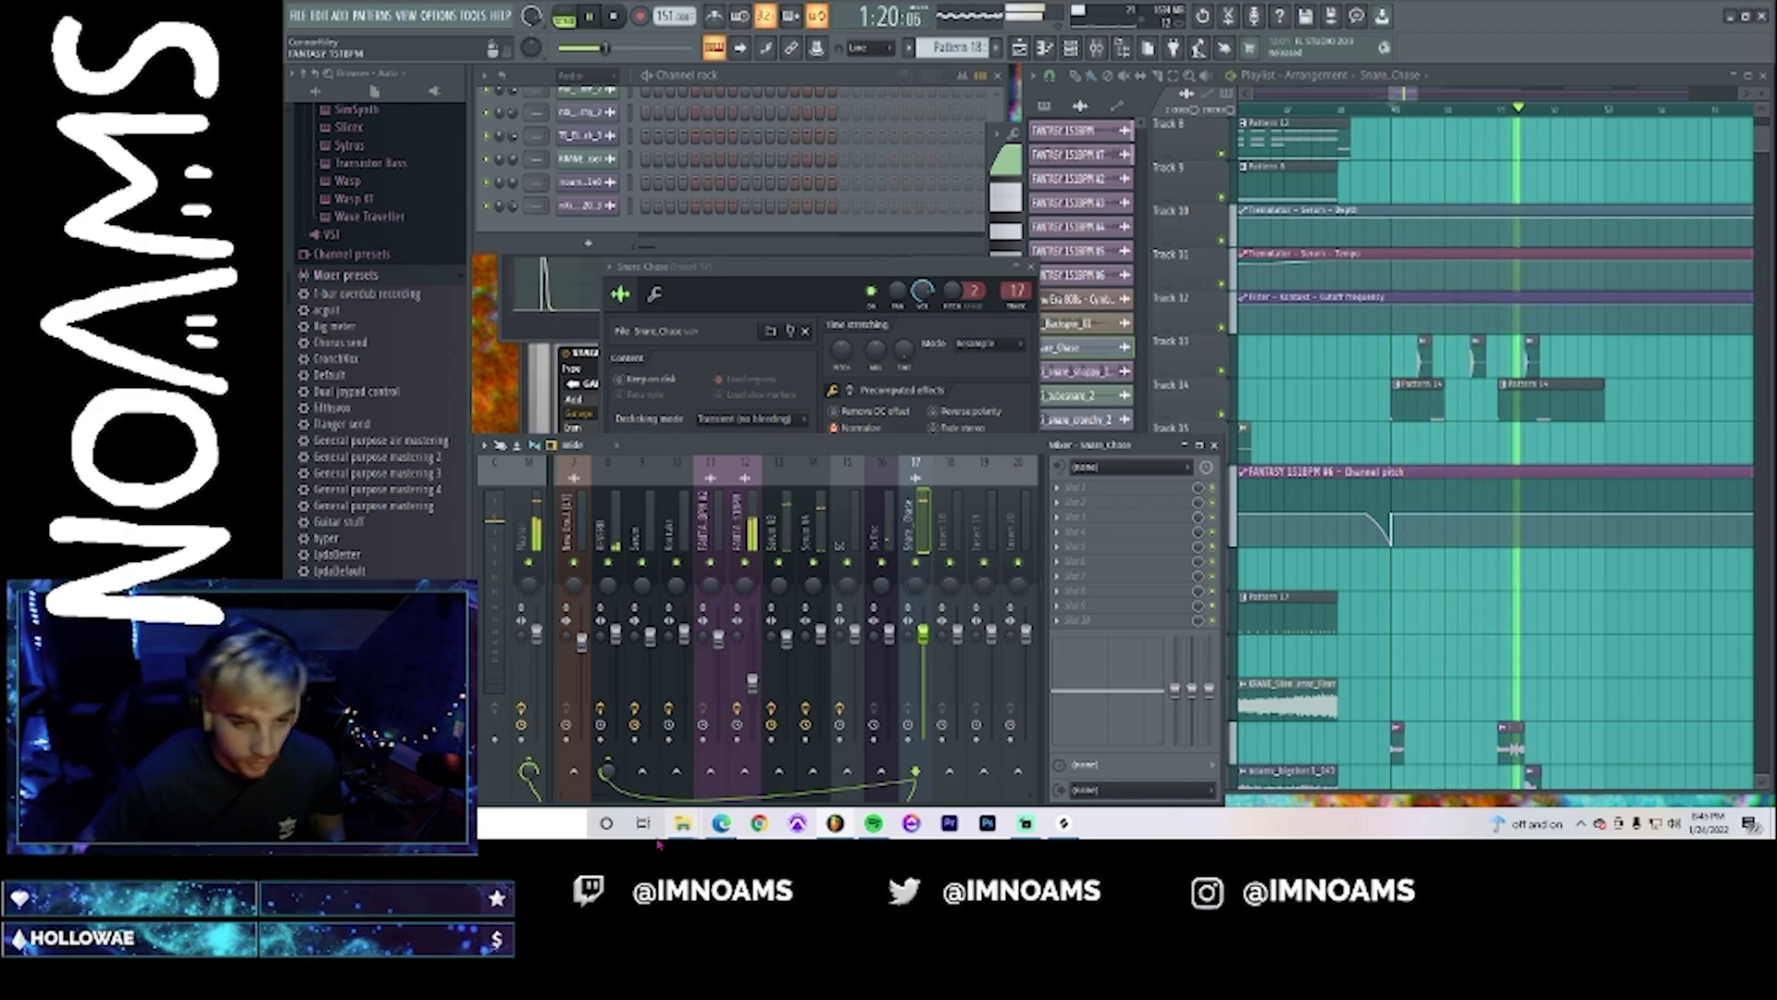
{"action": "key", "text": "space"}
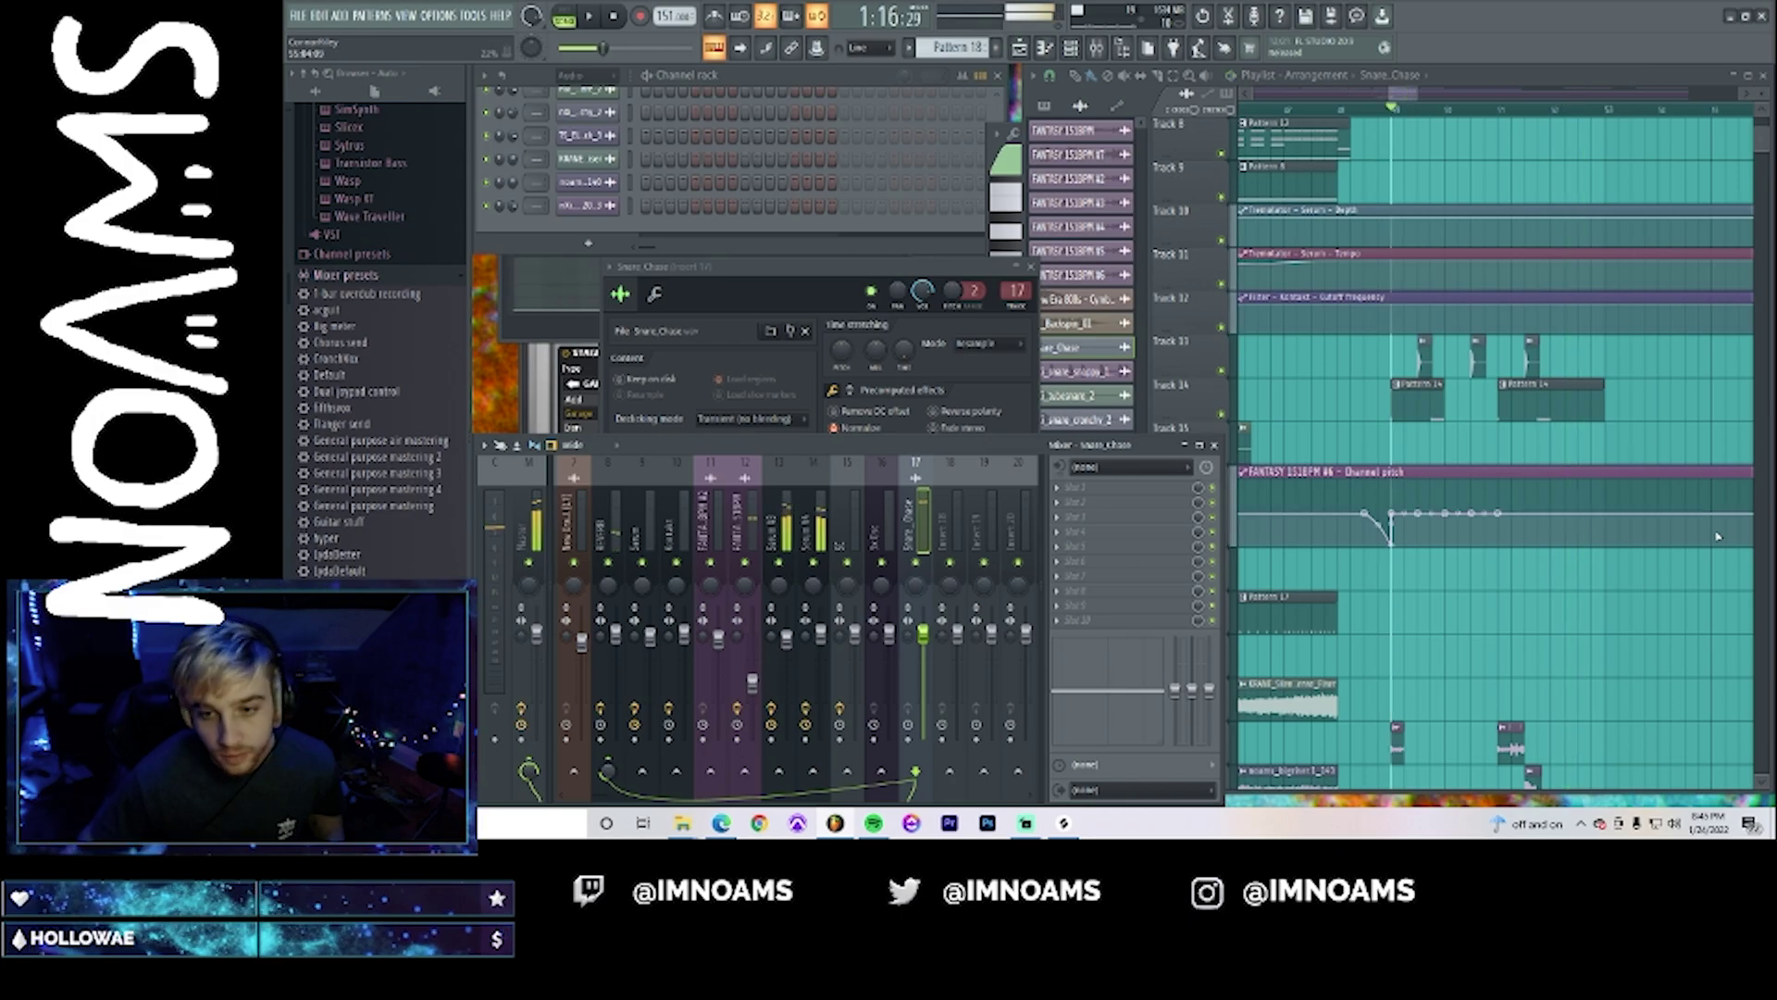
- Open the nXi_snare_120_3 clip's channel from Track 22, route it to mixer insert 18 and solo that insert
{"action": "scroll", "coordinate": [1648, 463], "scroll_direction": "down", "scroll_amount": 4}
{"action": "double_click", "coordinate": [1530, 313]}
{"action": "key", "text": "space"}
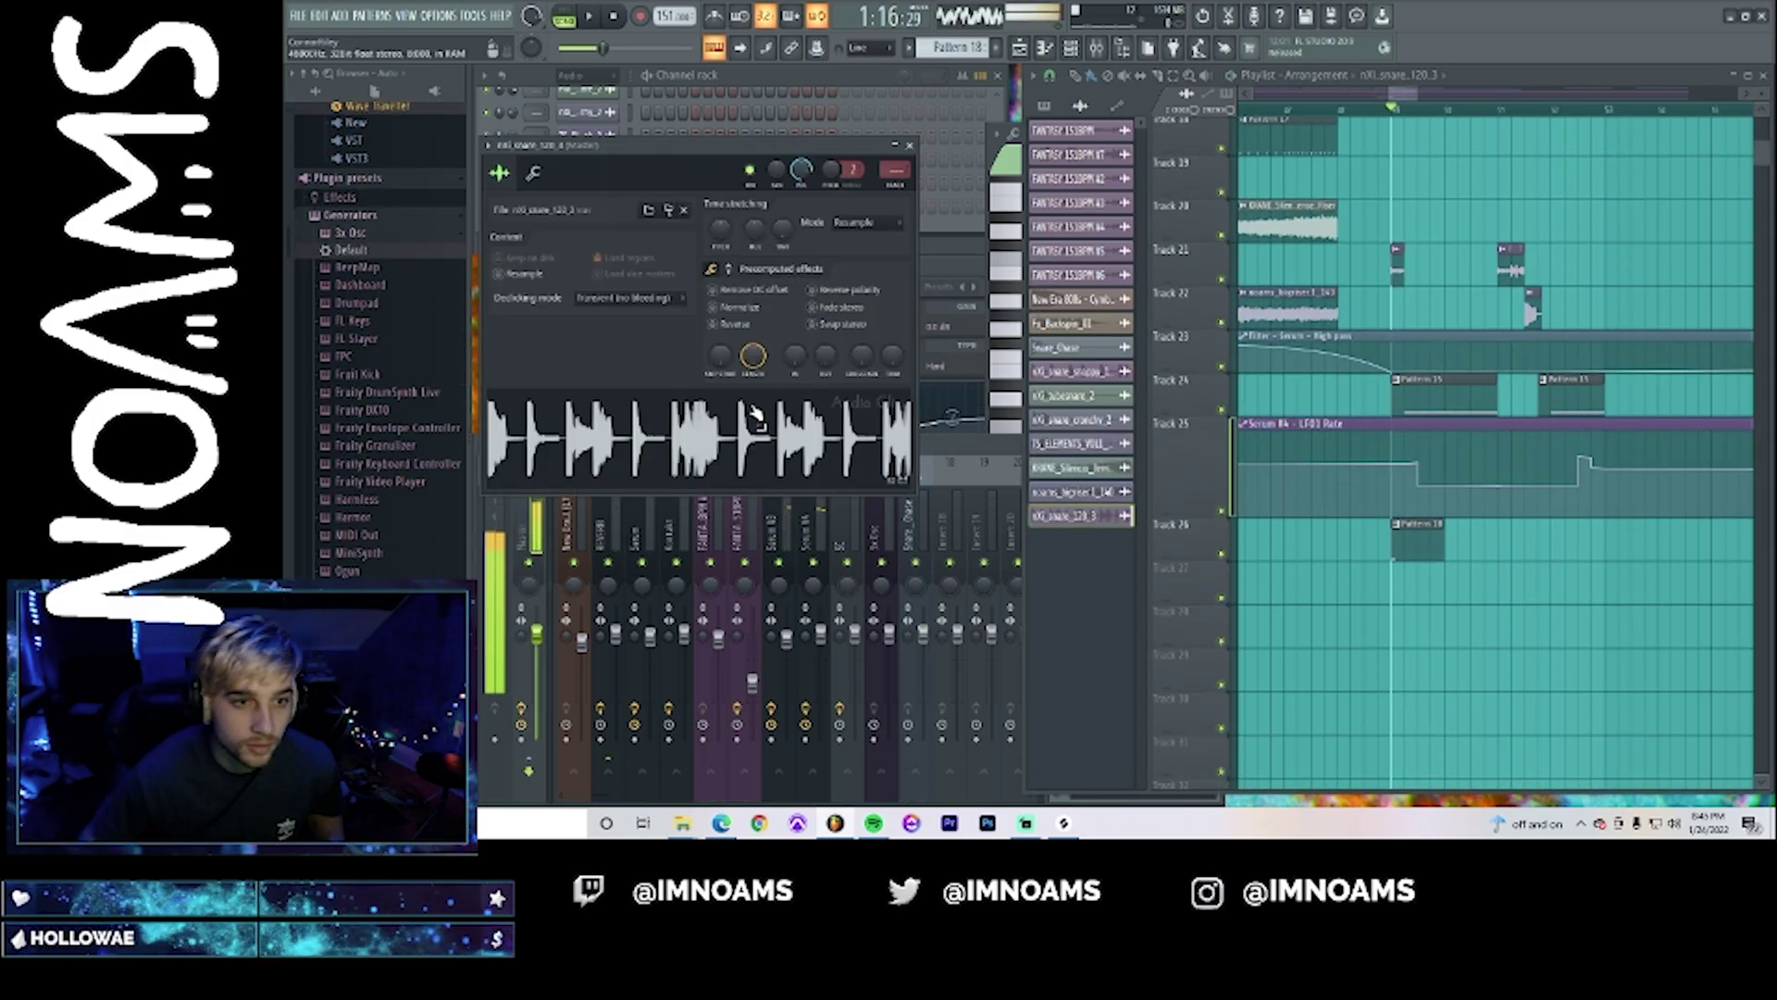
{"action": "key", "text": "space"}
{"action": "key", "text": "F9"}
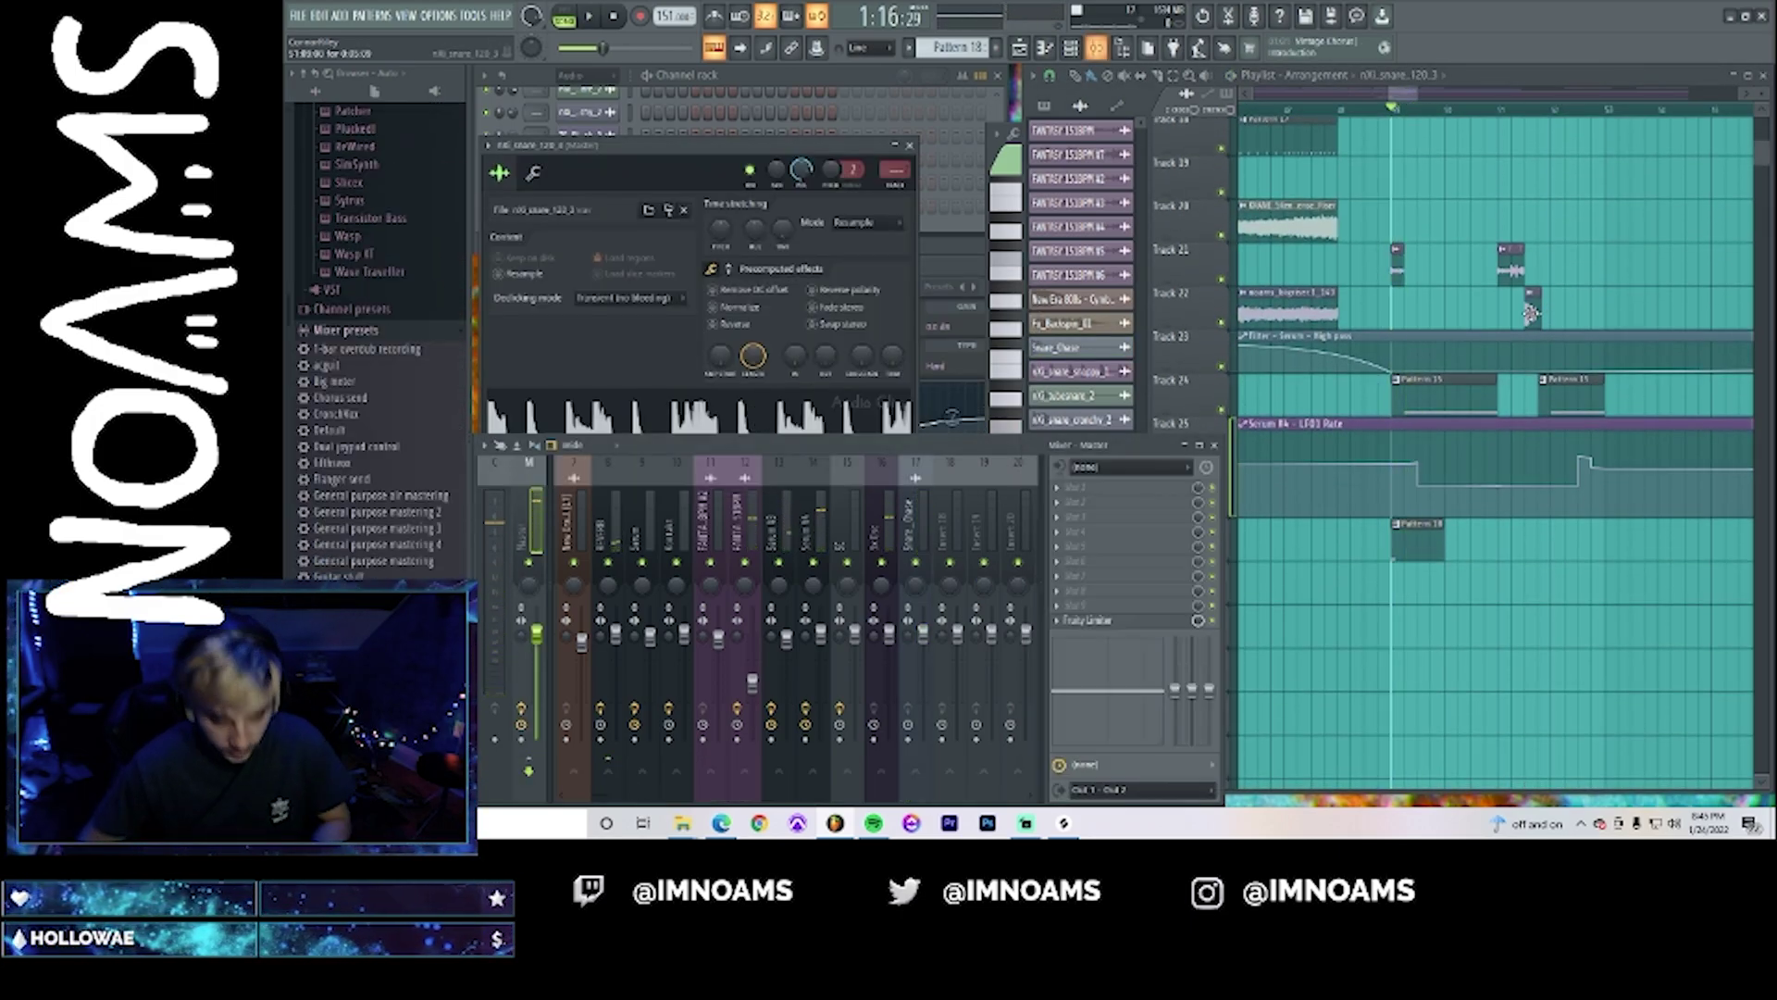
{"action": "right_click", "coordinate": [951, 522]}
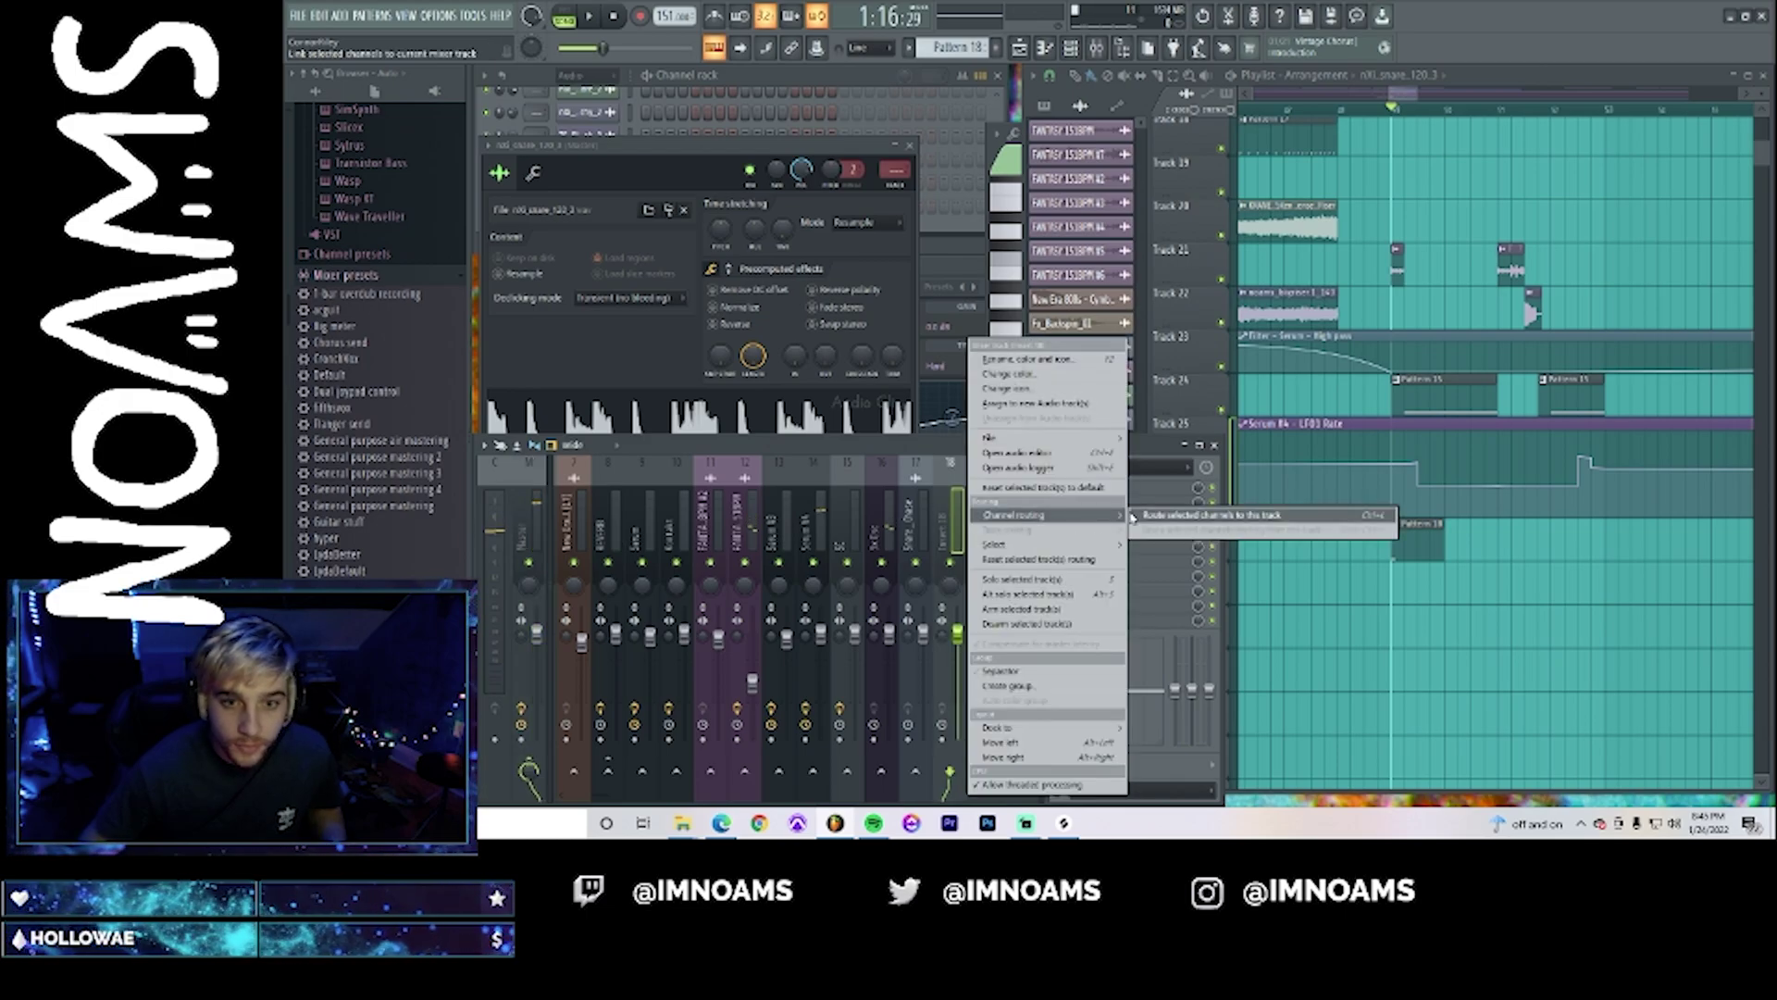
{"action": "left_click", "coordinate": [1194, 515]}
{"action": "right_click", "coordinate": [950, 562]}
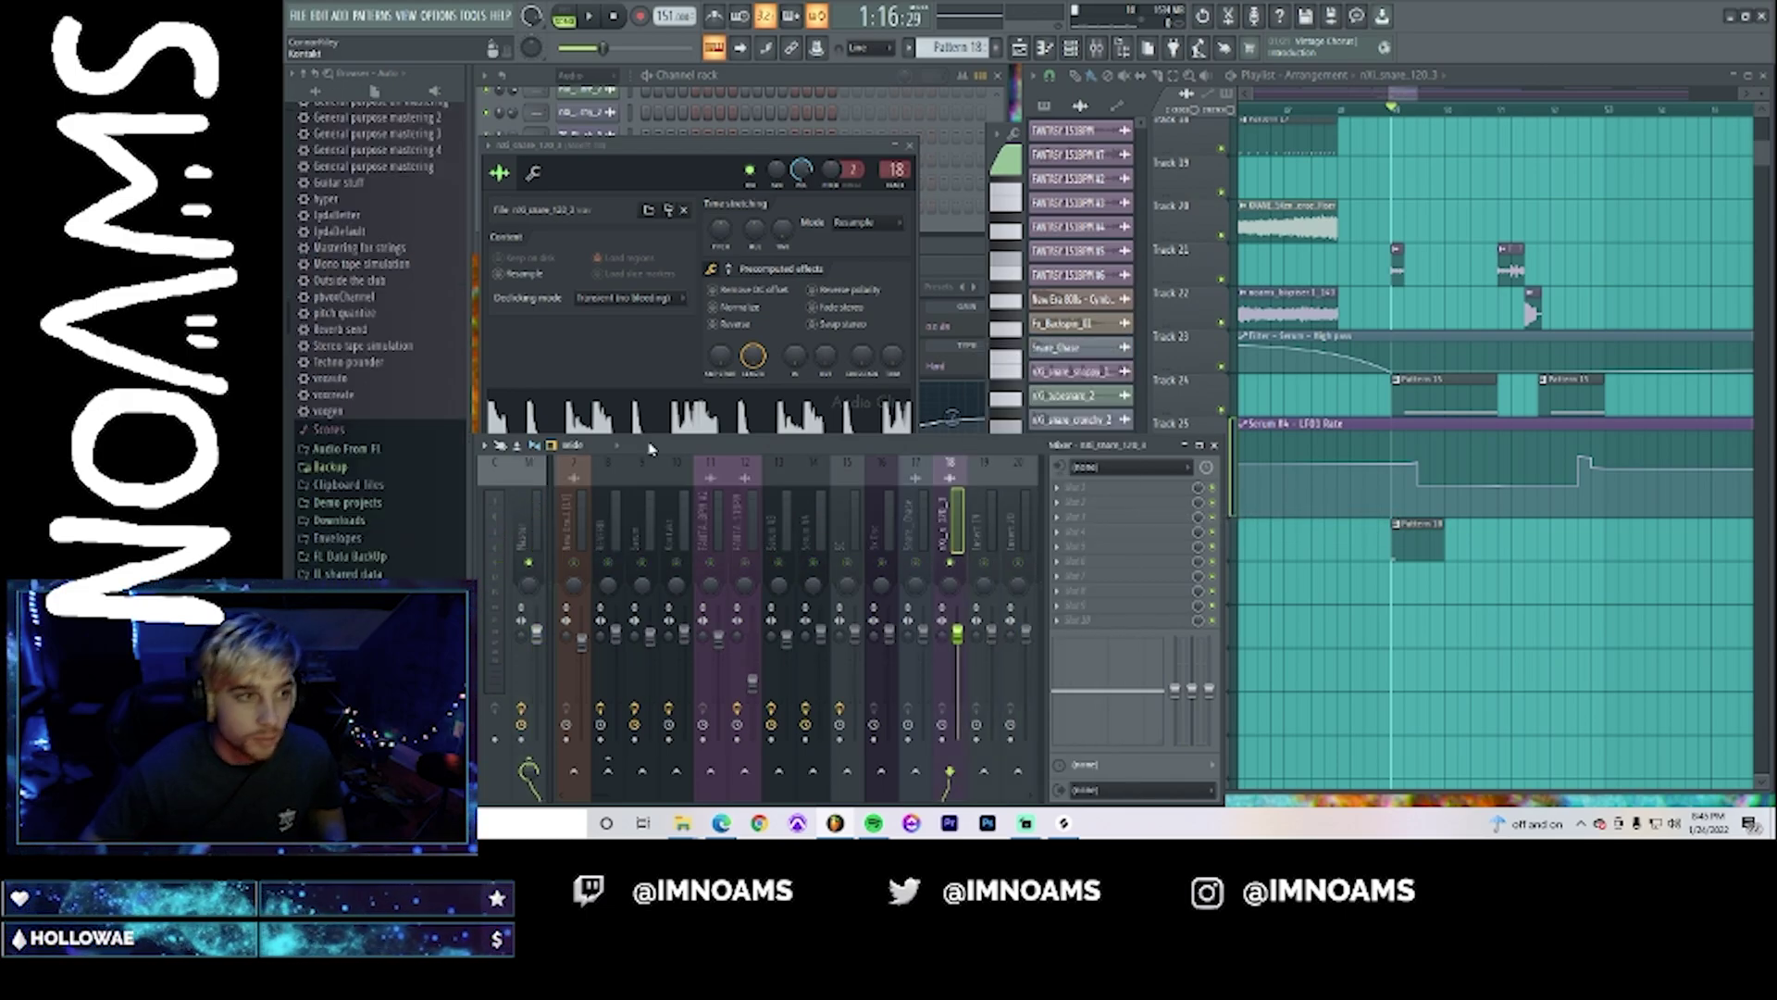
- Load iZotope Trash 2 onto the nXi_snare_120_3 mixer insert and dismiss its preset manager
{"action": "scroll", "coordinate": [357, 366], "scroll_direction": "up", "scroll_amount": 15}
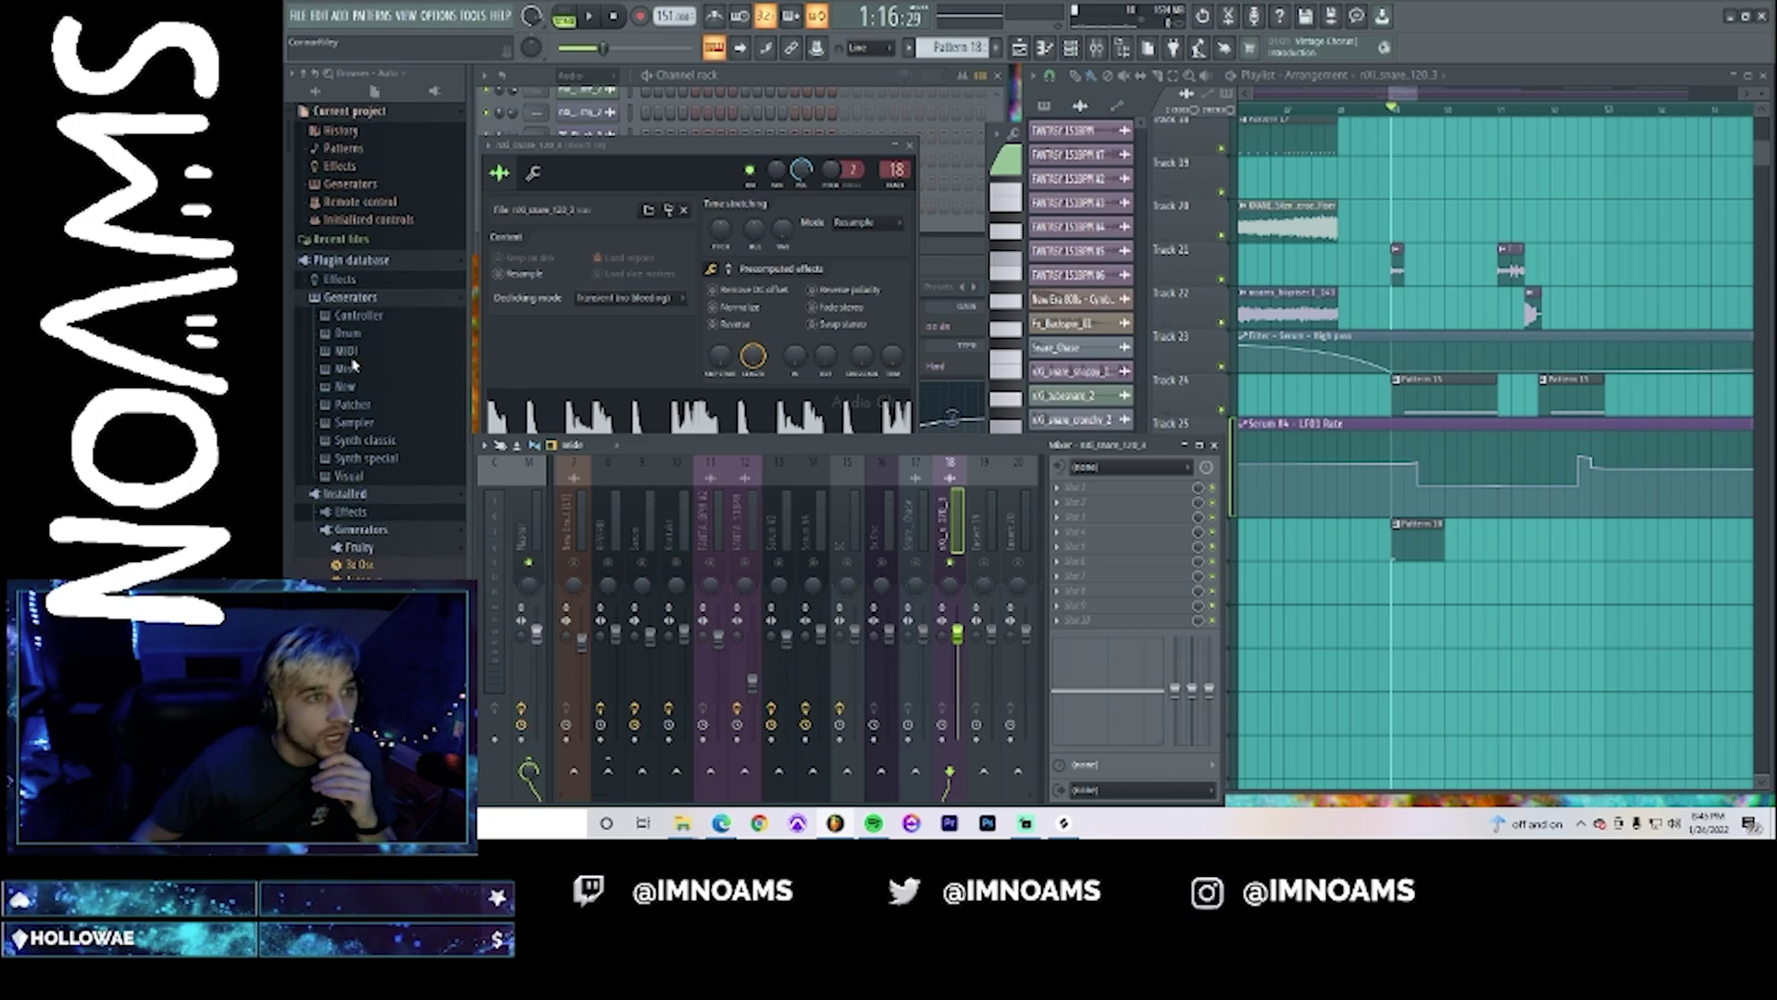
{"action": "left_click", "coordinate": [354, 515]}
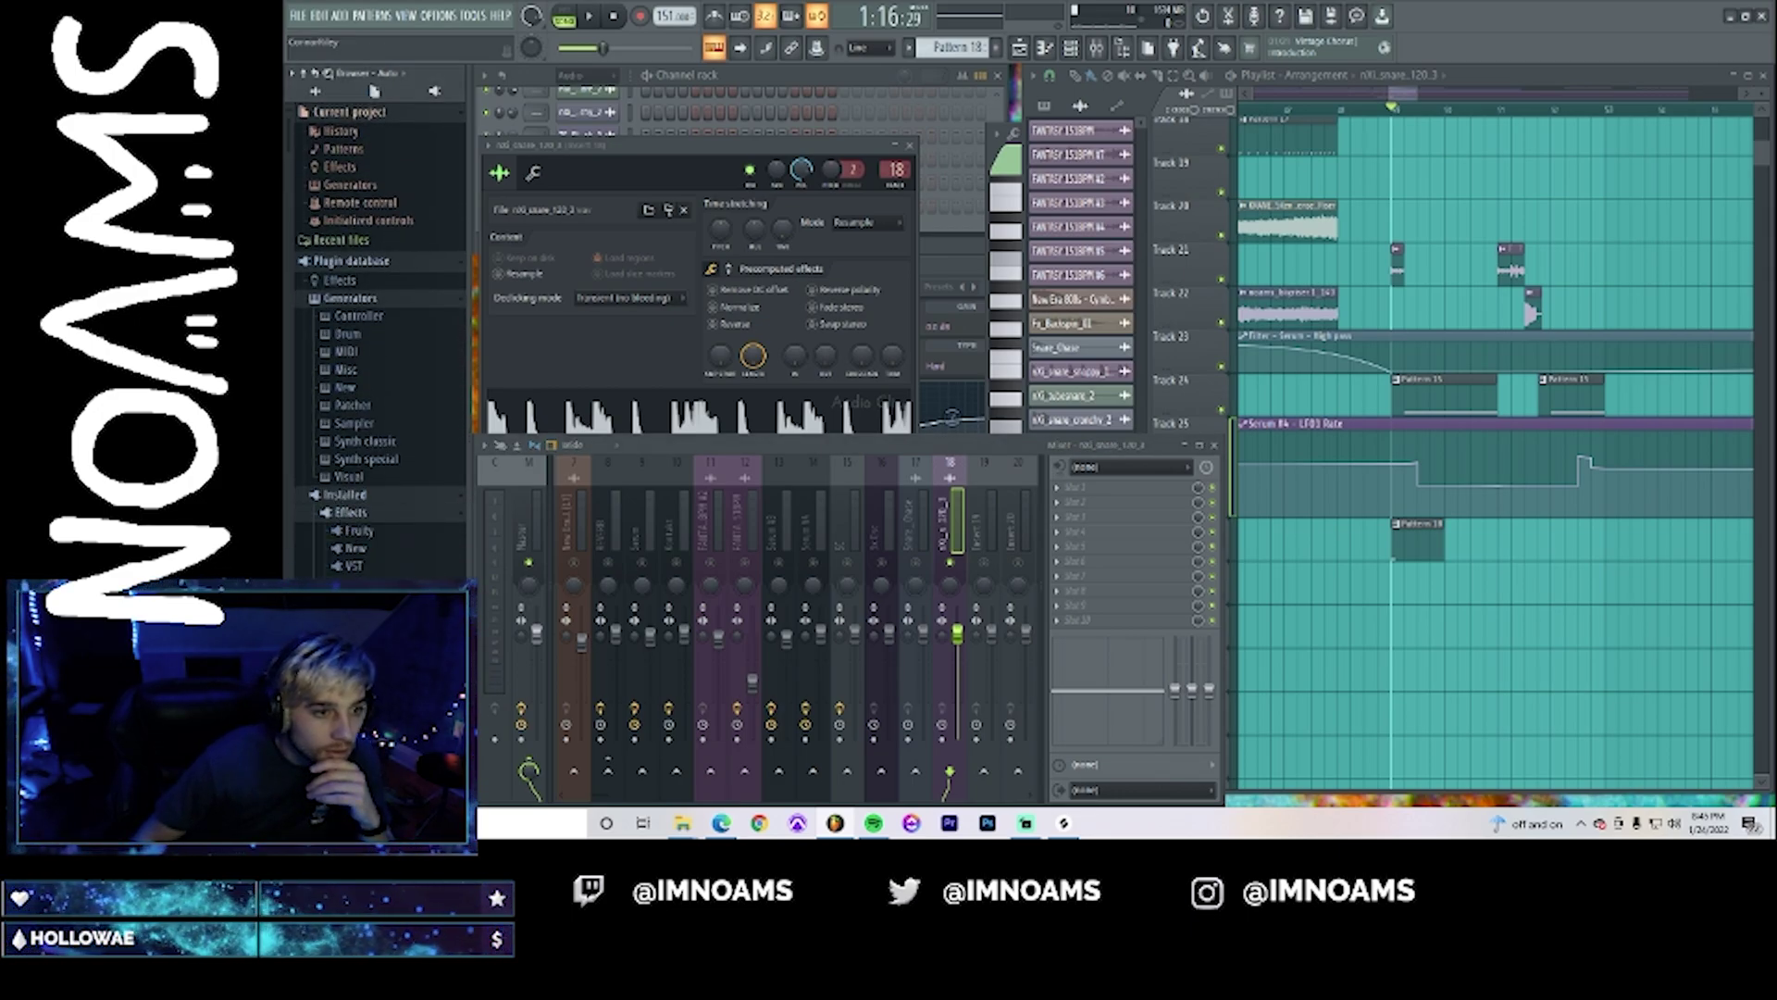
{"action": "left_click", "coordinate": [353, 565]}
{"action": "scroll", "coordinate": [357, 563], "scroll_direction": "down", "scroll_amount": 20}
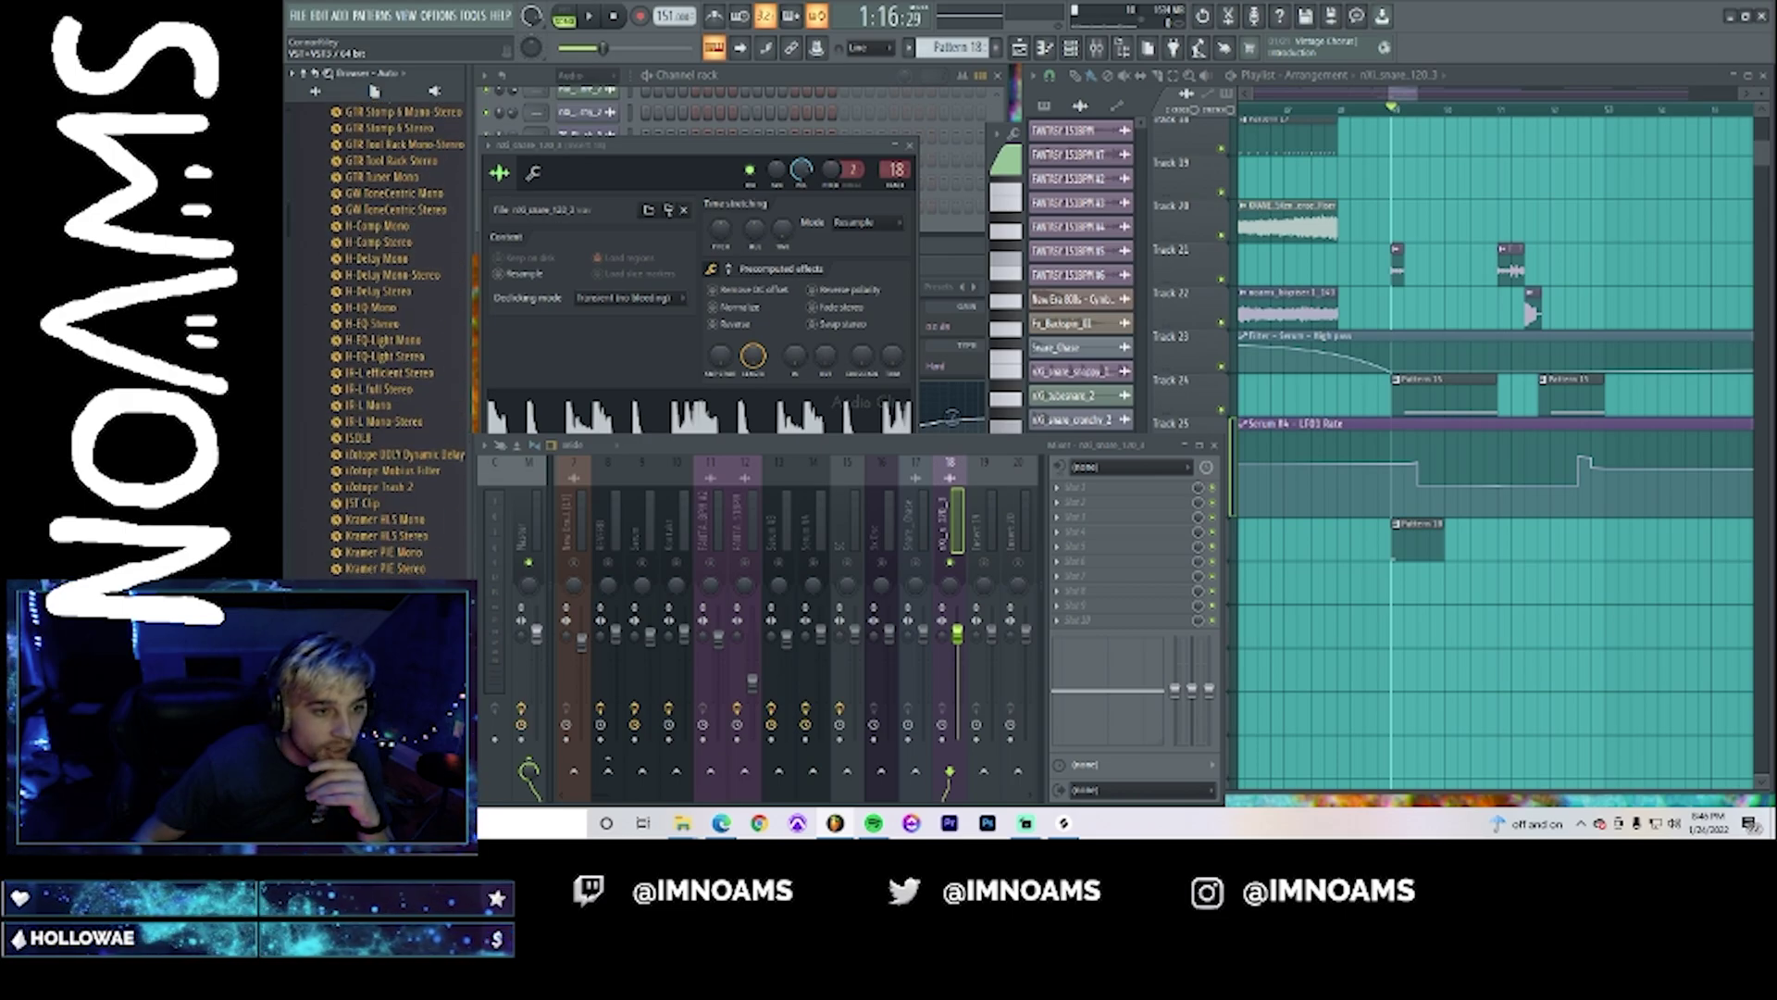
{"action": "scroll", "coordinate": [398, 338], "scroll_direction": "down", "scroll_amount": 2}
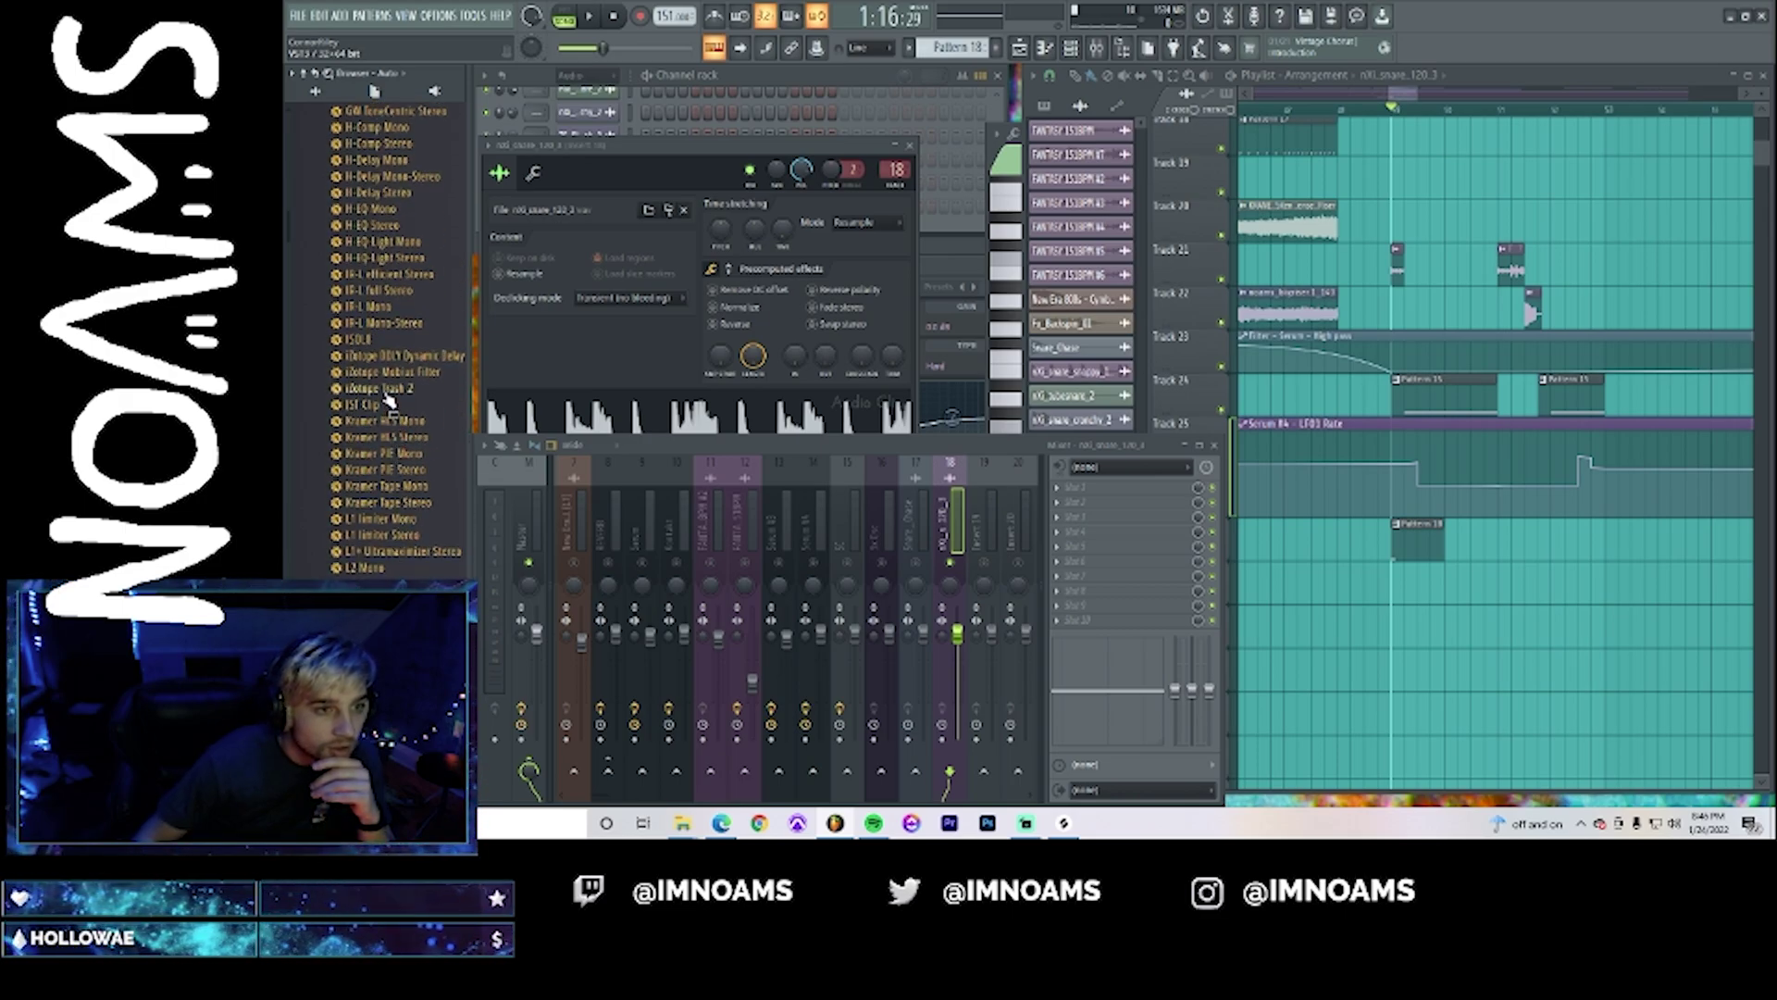
{"action": "left_click_drag", "start_coordinate": [389, 398], "coordinate": [1115, 492]}
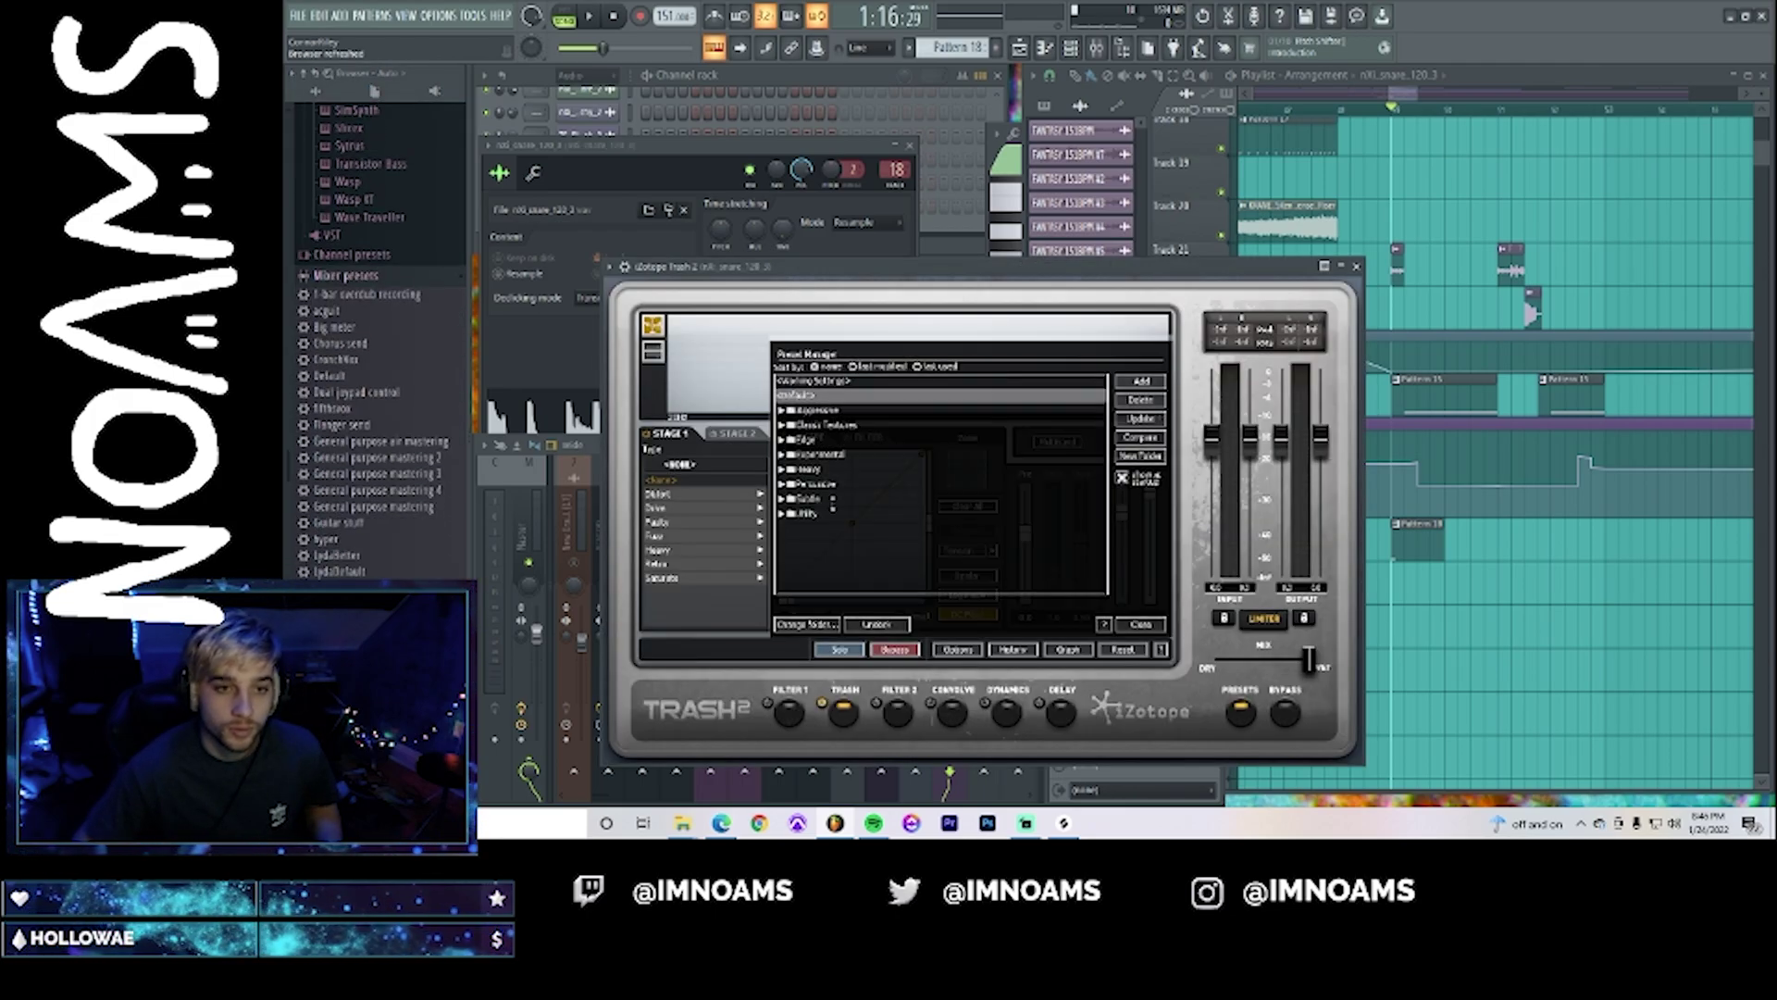
{"action": "left_click", "coordinate": [1155, 631]}
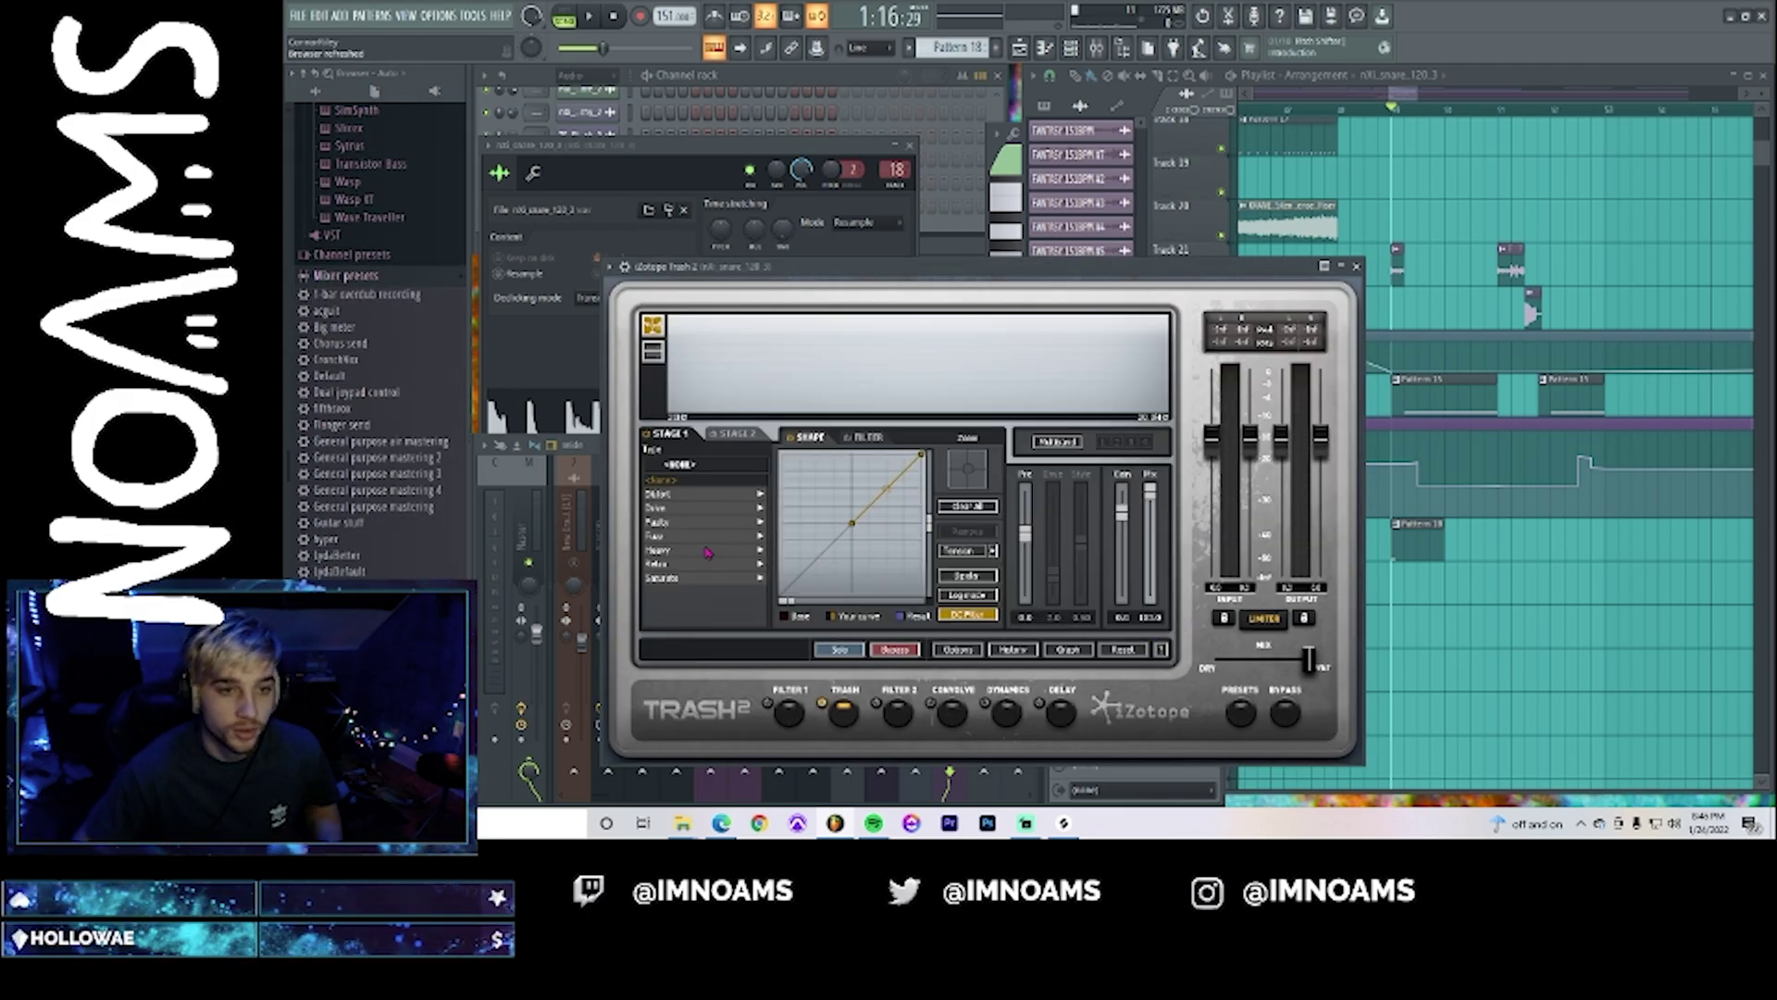
- Choose the Distropia distortion for Trash 2's first stage, raise its drive and play back the snare hit
{"action": "left_click", "coordinate": [720, 494]}
{"action": "left_click", "coordinate": [740, 563]}
{"action": "key", "text": "space"}
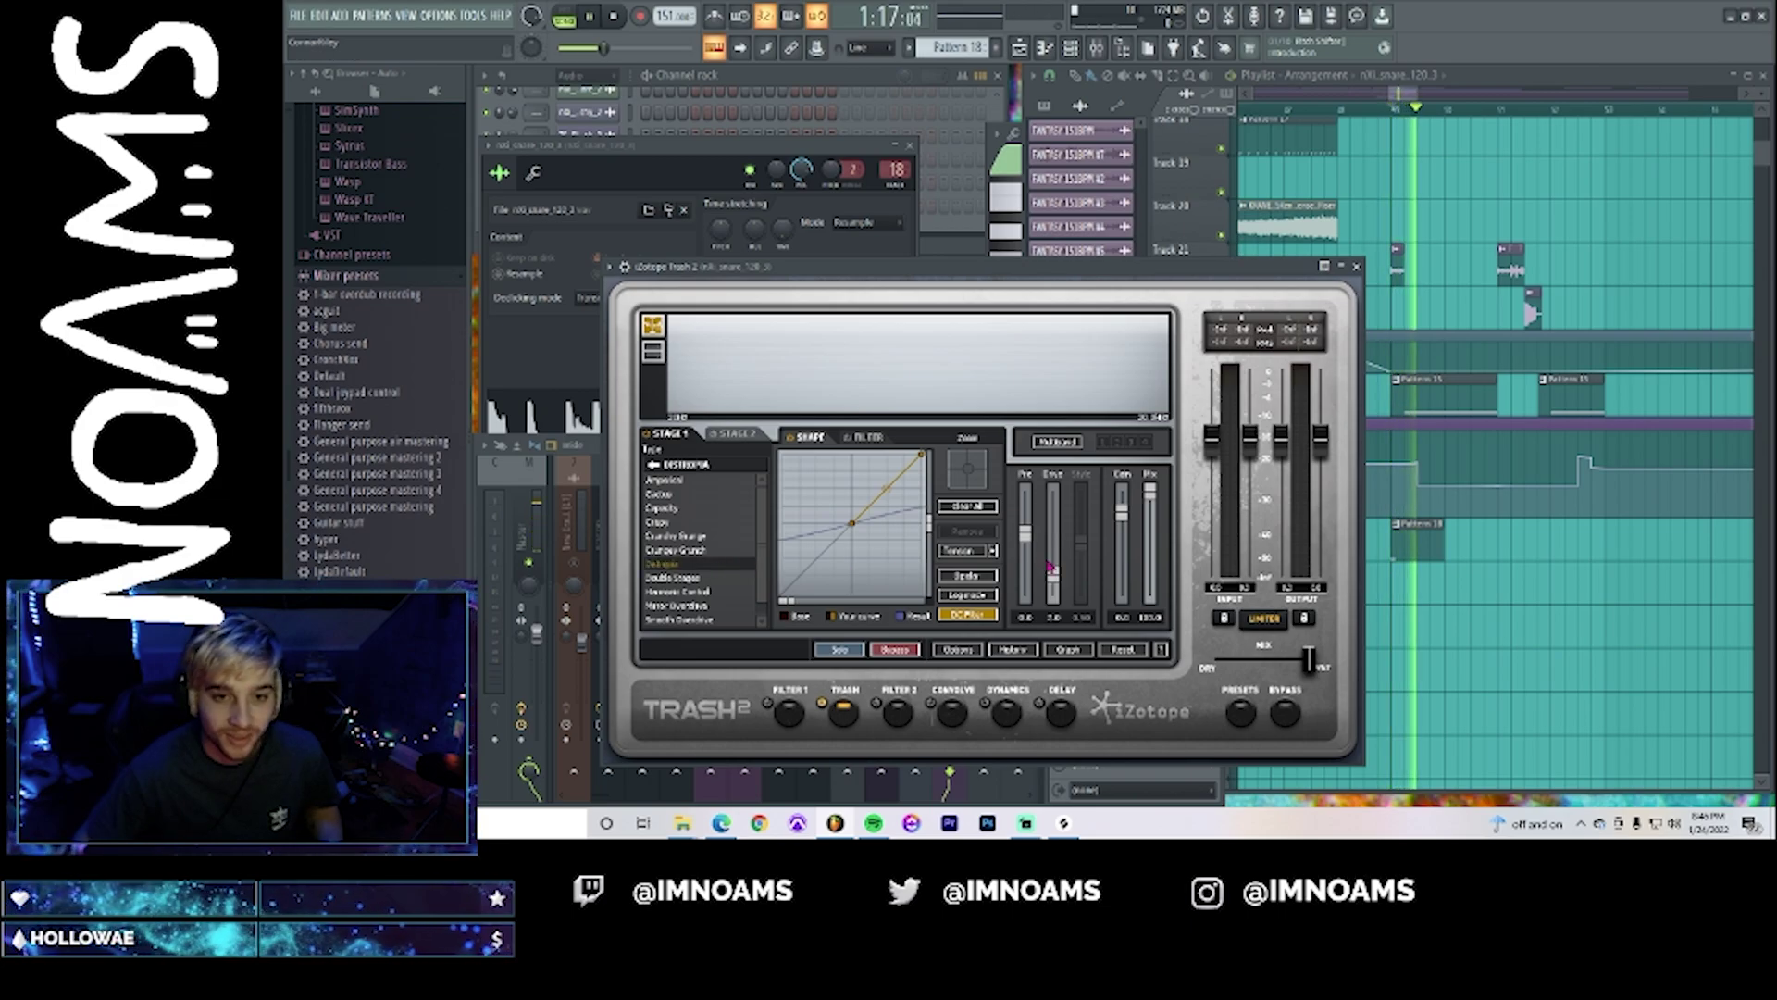
{"action": "left_click_drag", "start_coordinate": [1054, 576], "coordinate": [1054, 542]}
{"action": "key", "text": "space"}
{"action": "left_click", "coordinate": [1525, 110]}
{"action": "key", "text": "space"}
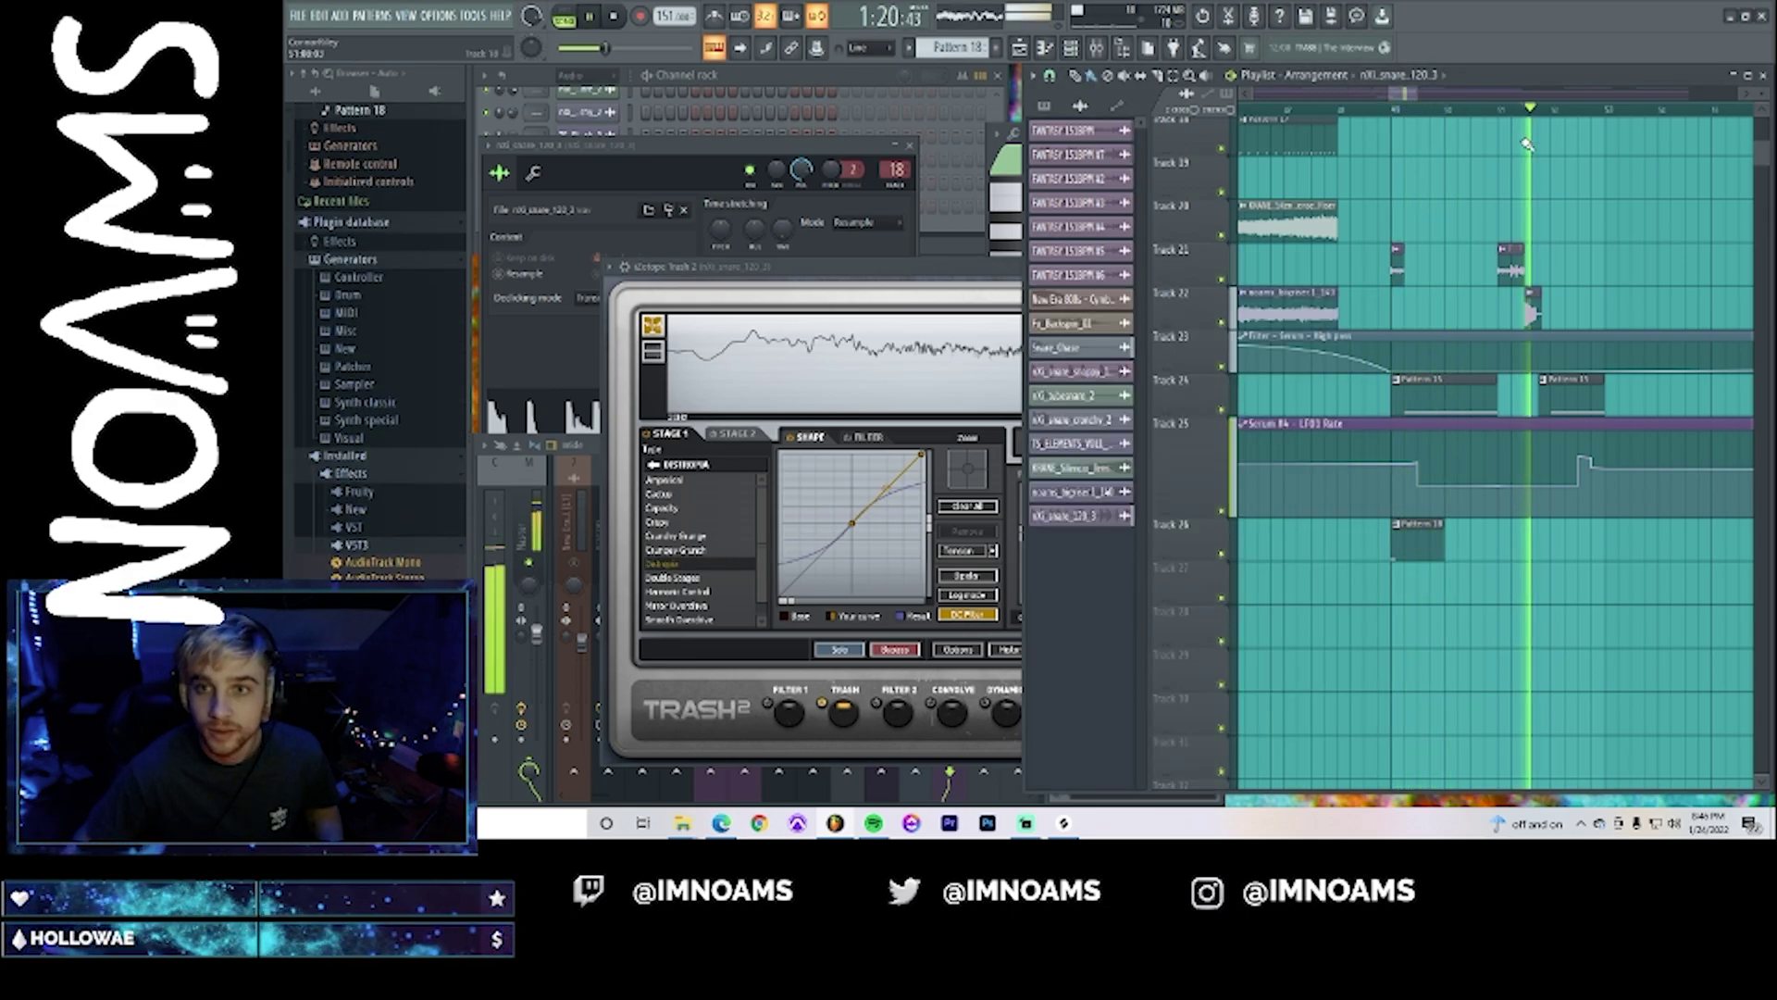
{"action": "key", "text": "space"}
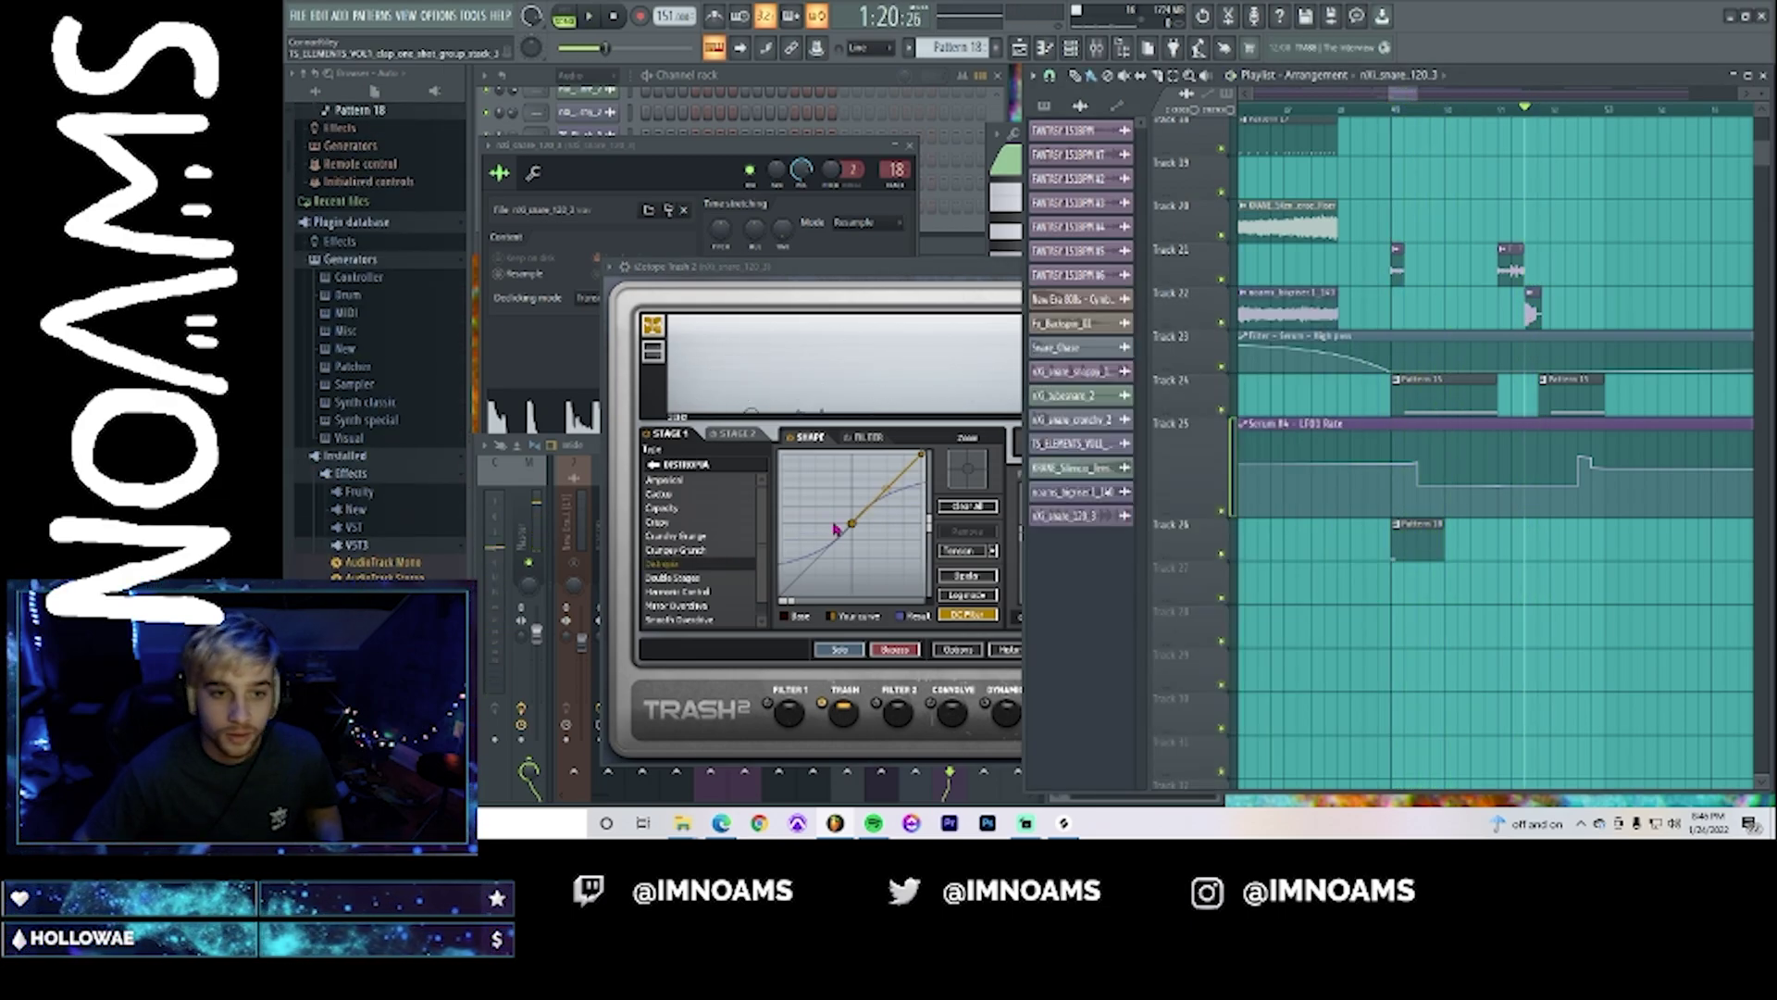
- Raise the Distropia drive further in Trash 2 and audition the snare again
{"action": "left_click", "coordinate": [954, 273]}
{"action": "left_click_drag", "start_coordinate": [1053, 546], "coordinate": [1054, 503]}
{"action": "key", "text": "space"}
{"action": "key", "text": "space"}
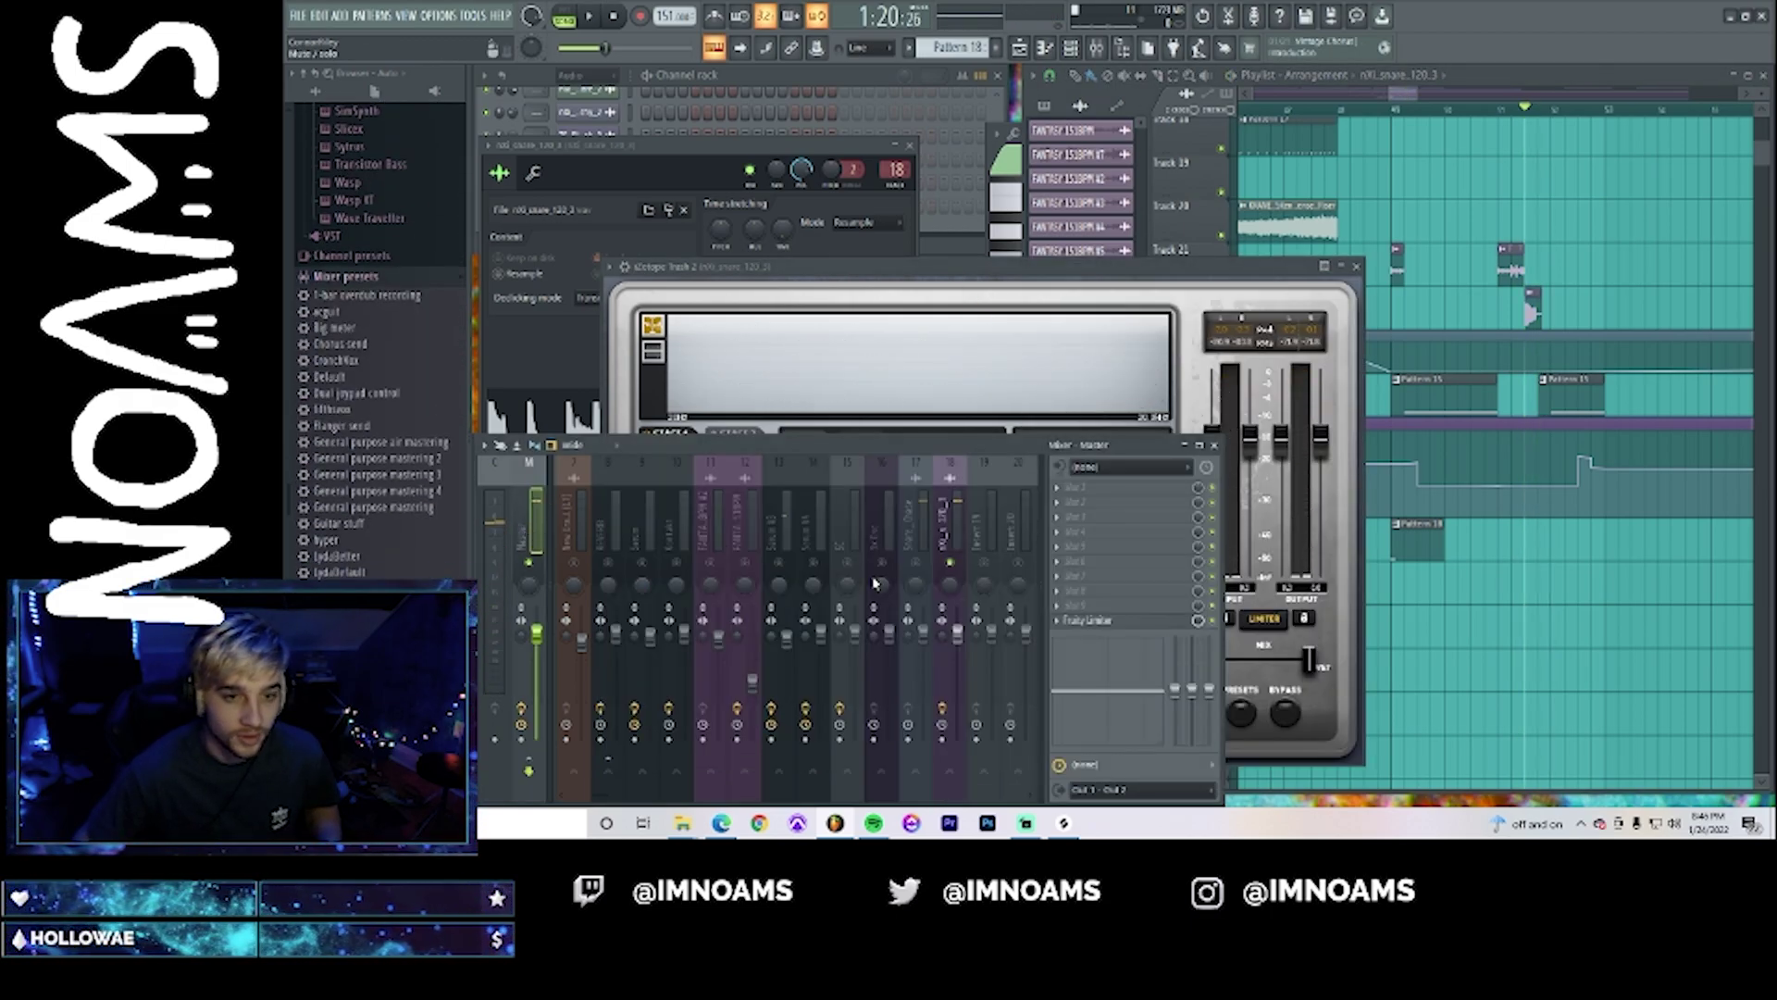
- Lower the volume of the nXi_snare_120_3 mixer insert while the snare plays
{"action": "left_click", "coordinate": [546, 519]}
{"action": "key", "text": "space"}
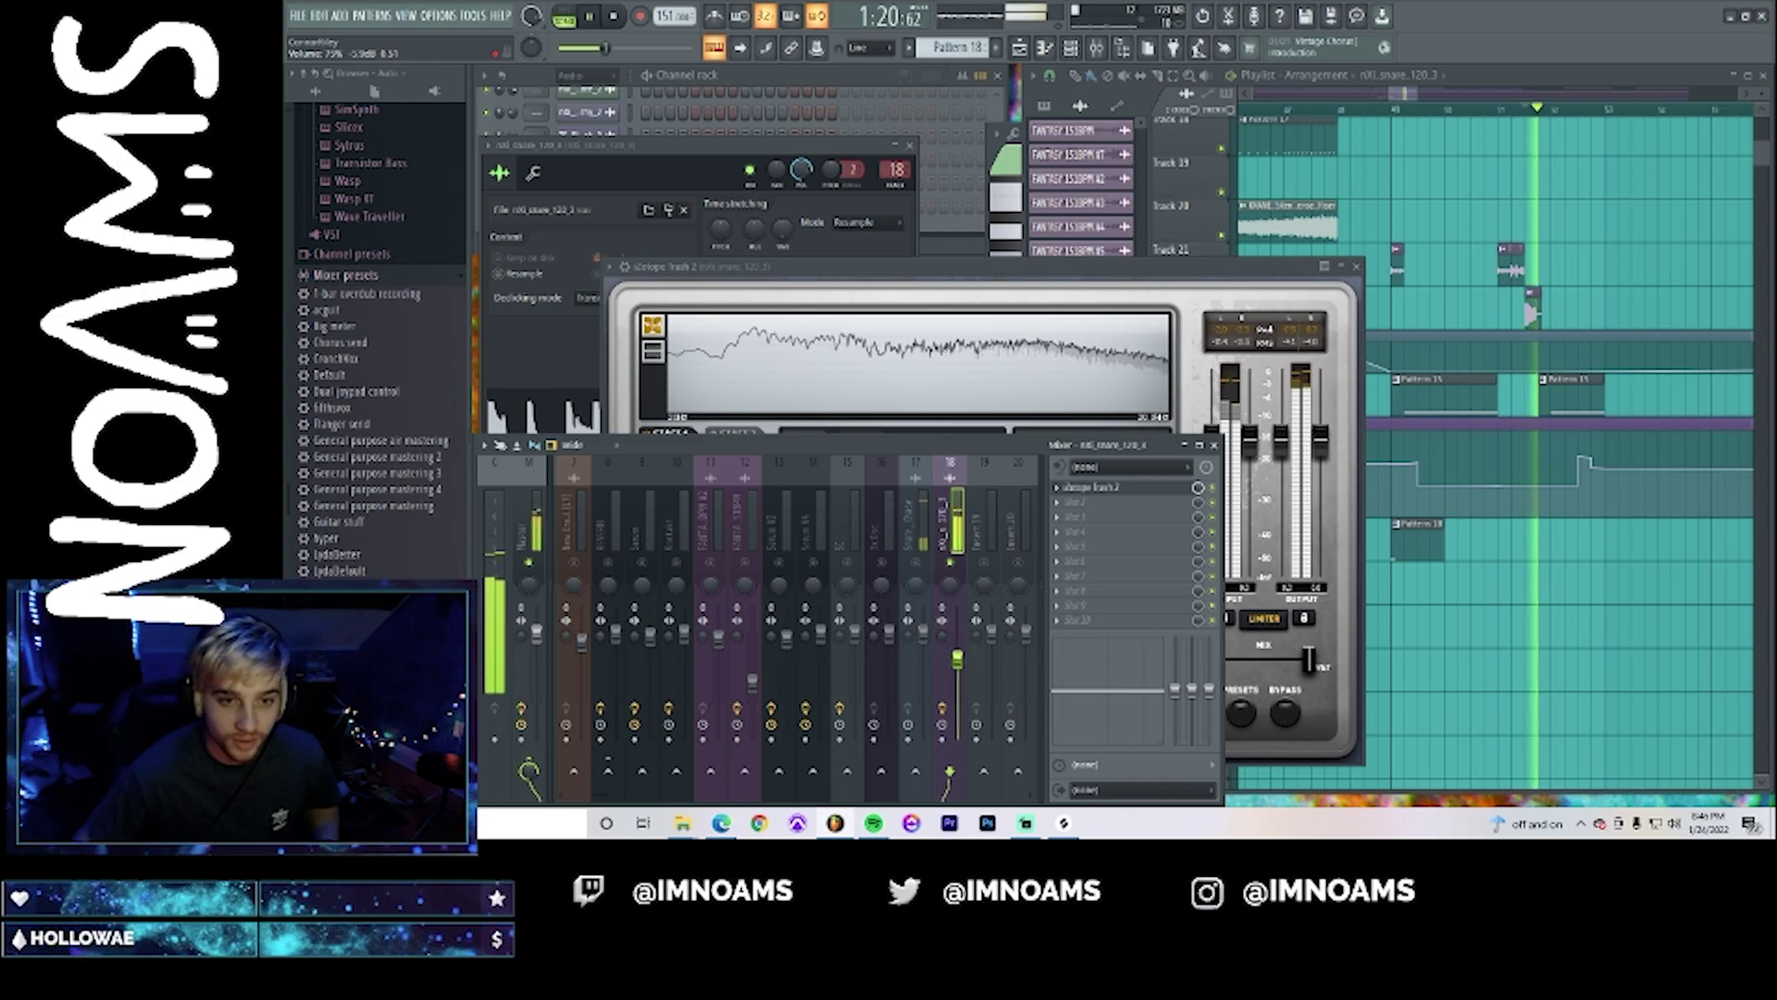
{"action": "left_click", "coordinate": [1419, 113]}
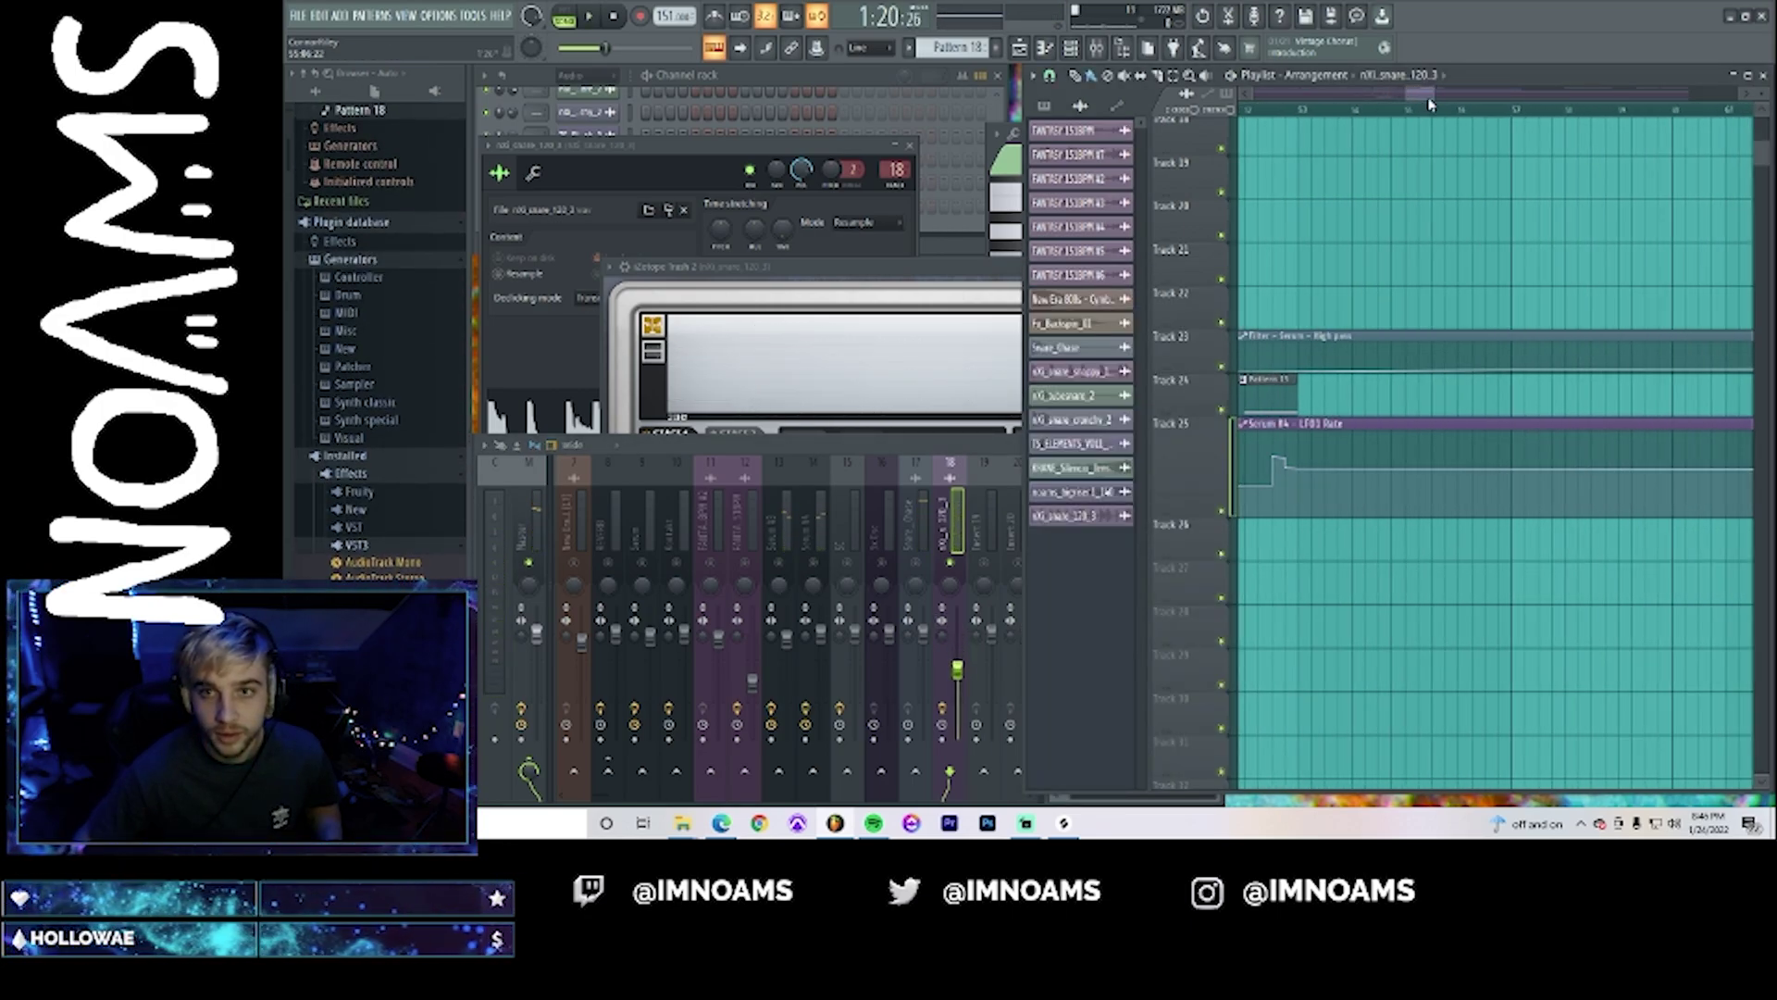
- Cut the nXi_snare_120_3 clip on Track 22 short and delete the remaining tail
{"action": "left_click_drag", "start_coordinate": [1434, 94], "coordinate": [1409, 204]}
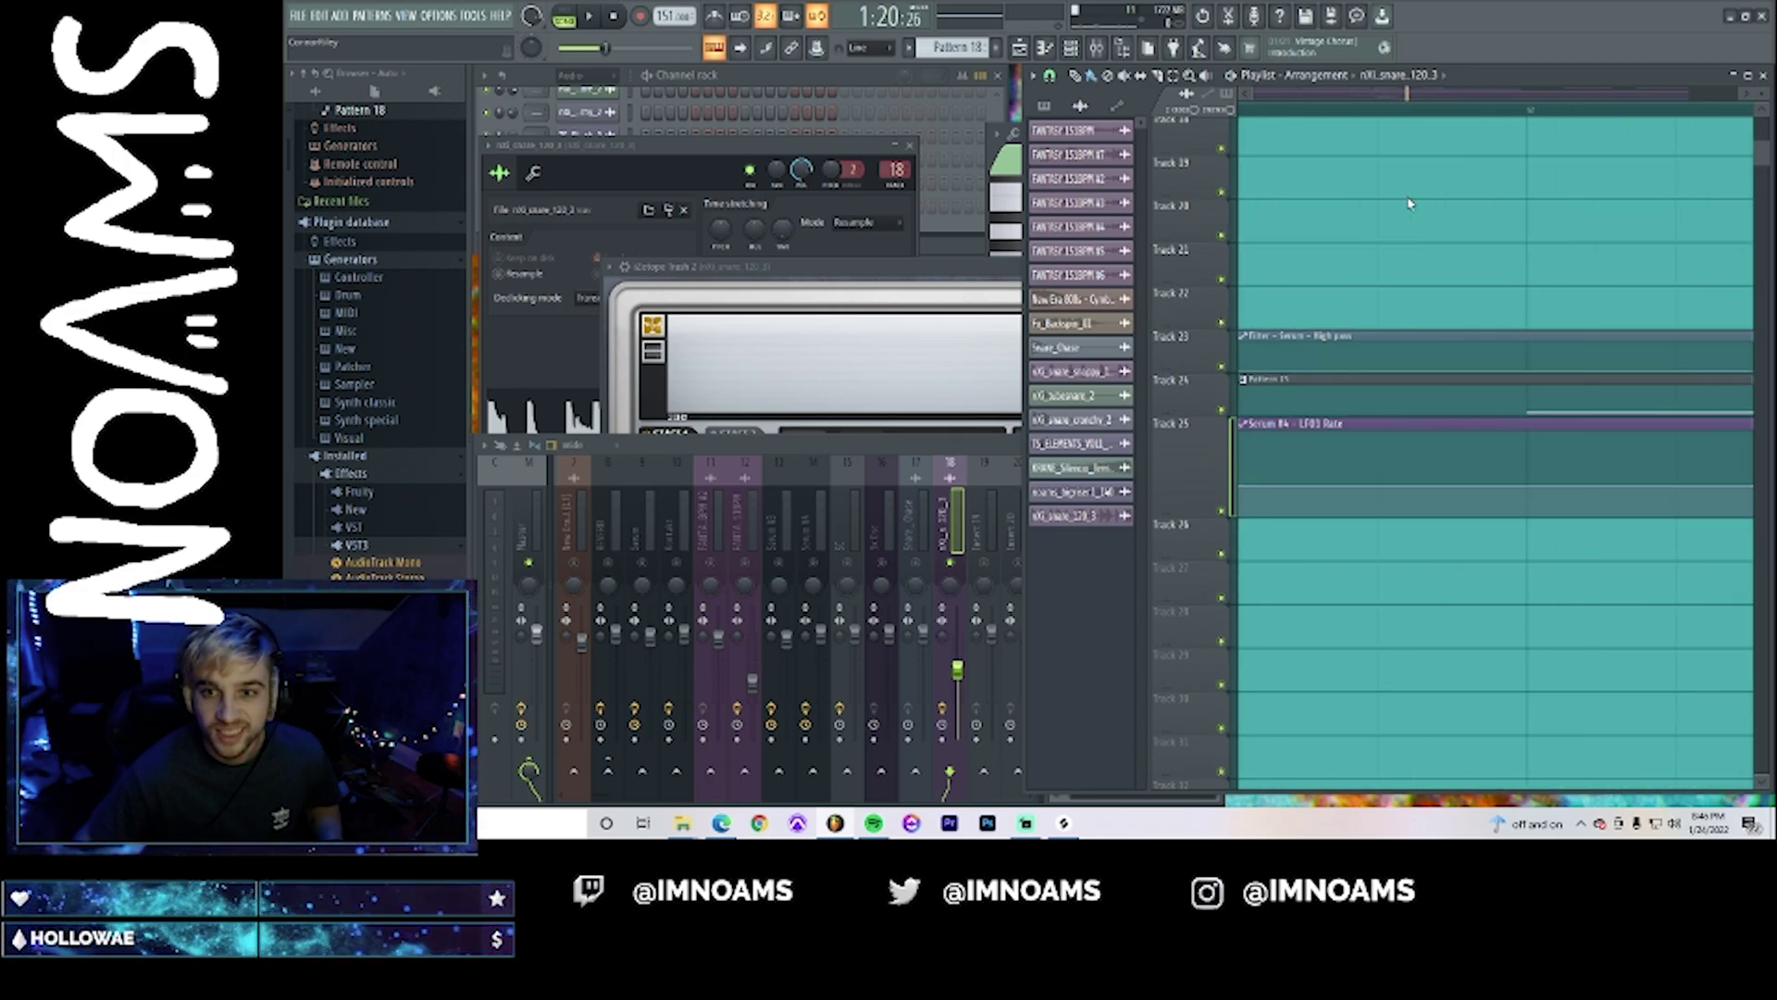
{"action": "left_click", "coordinate": [1246, 98]}
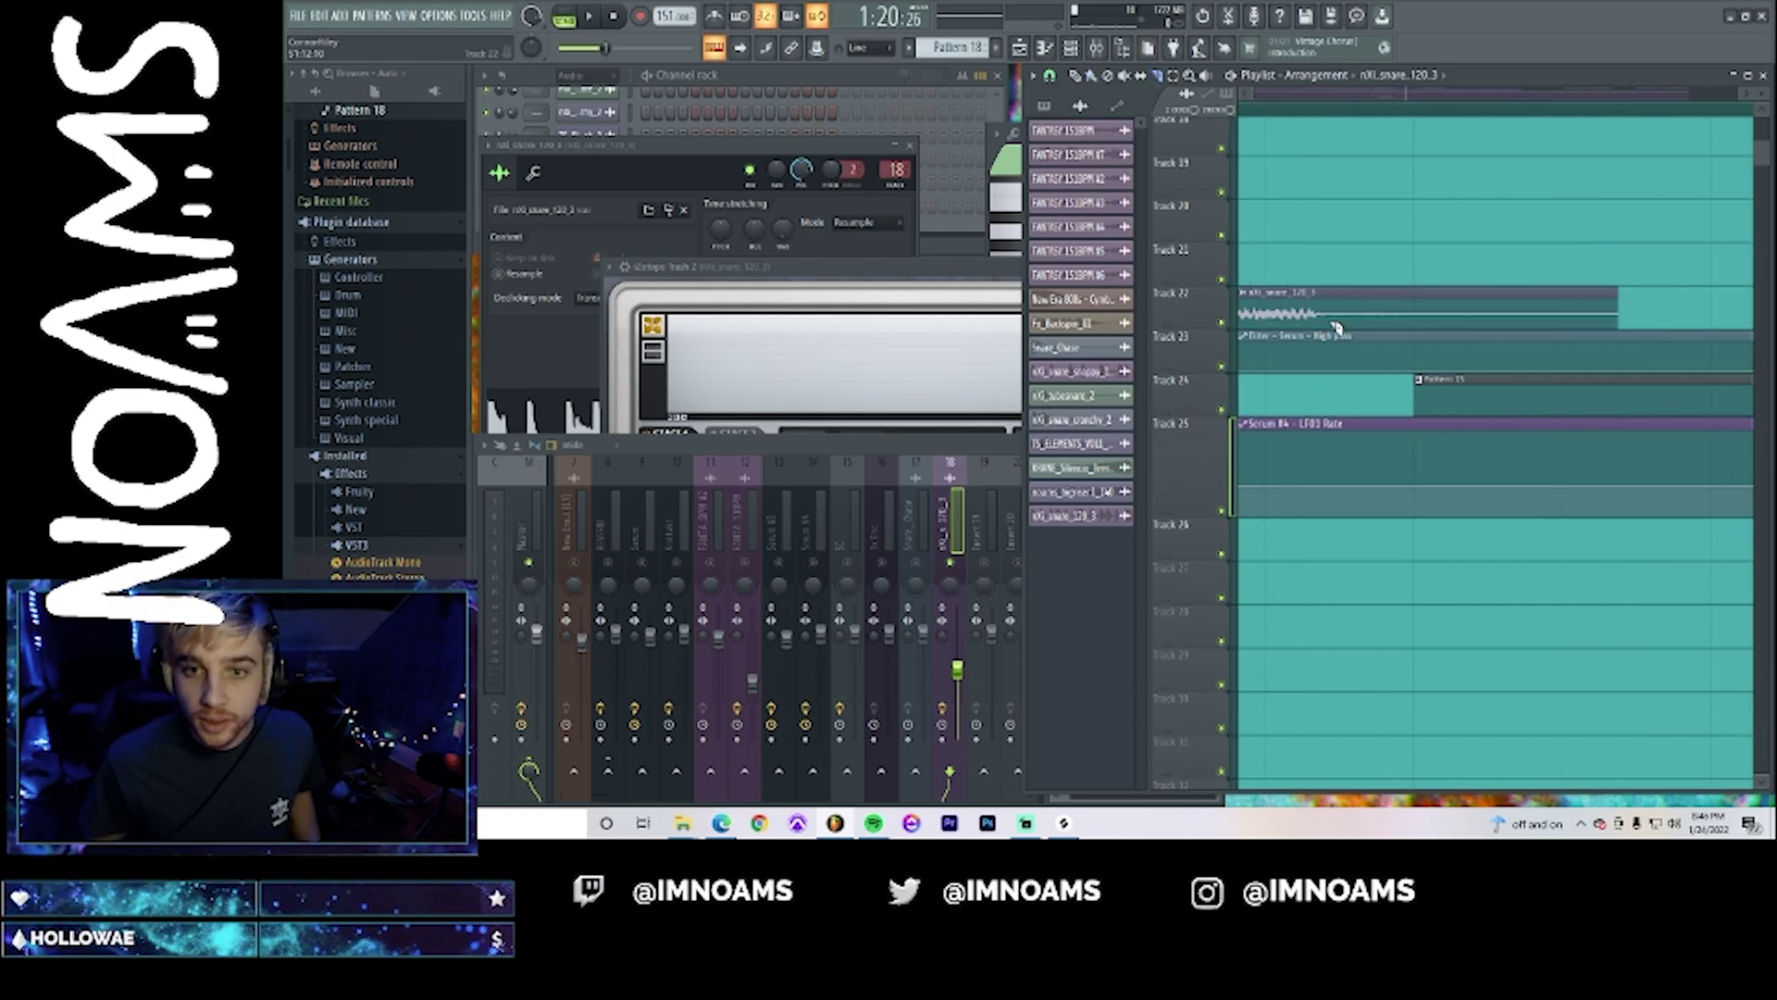
{"action": "right_click", "coordinate": [1504, 319]}
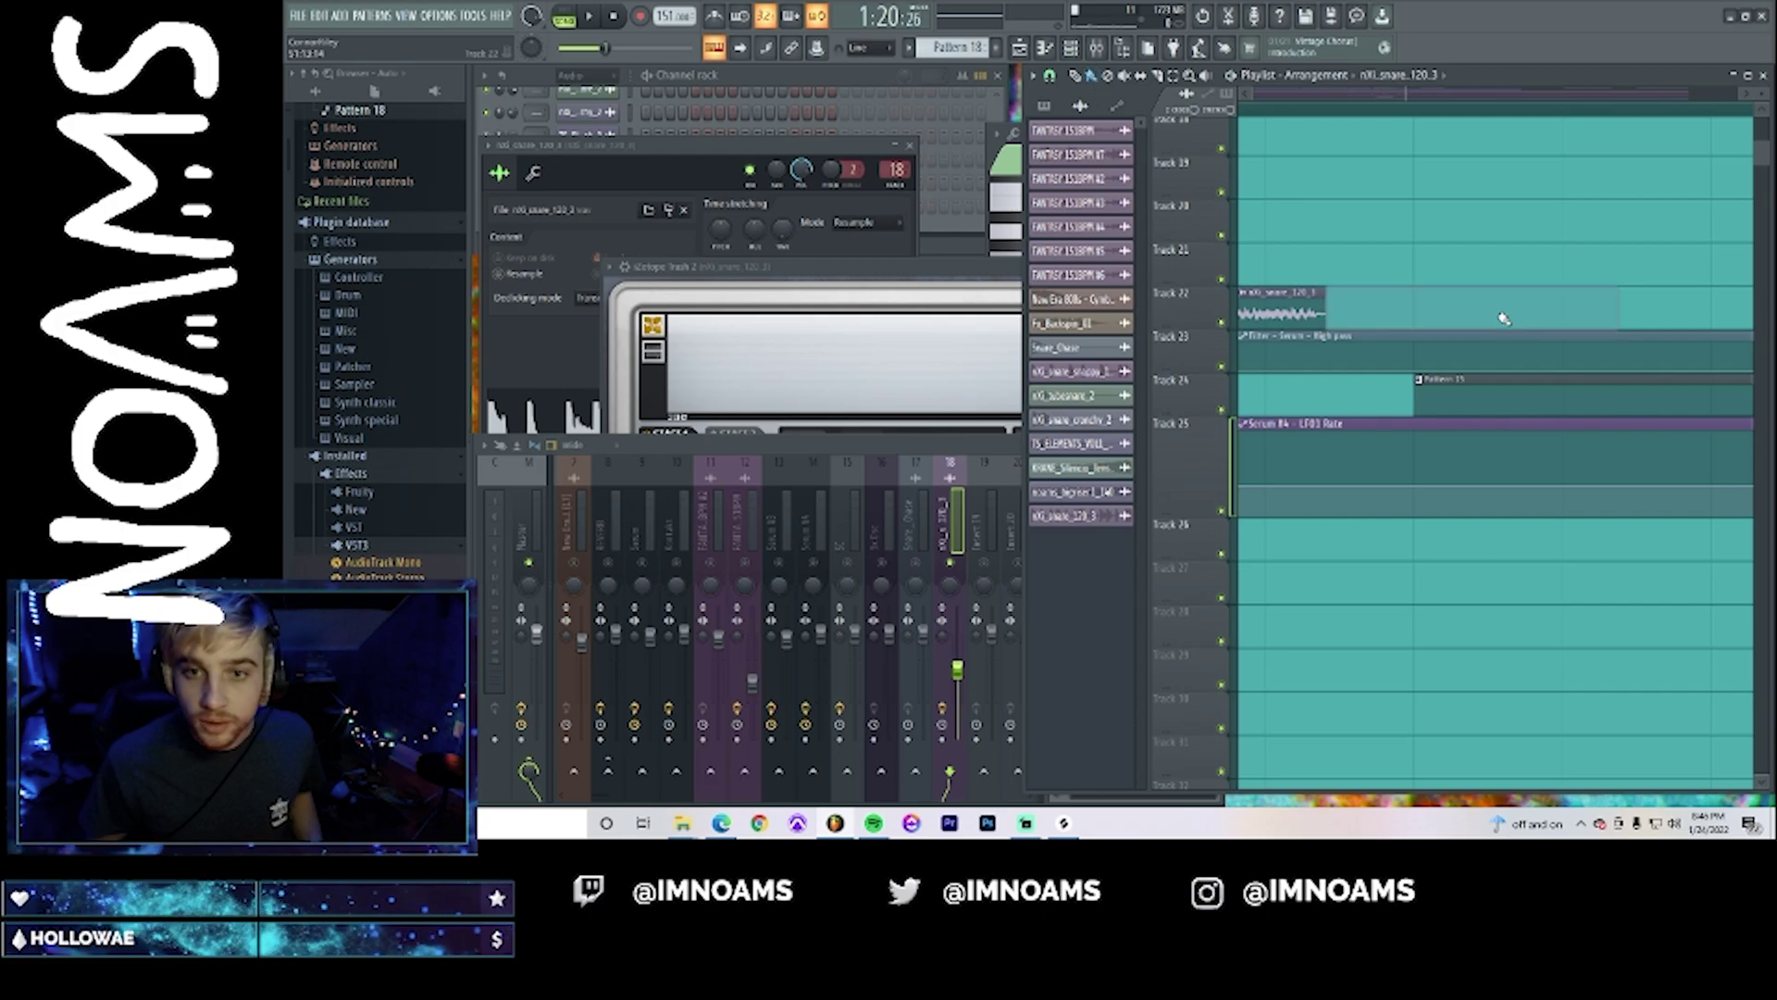
- Set the nXi_snare_120_3 channel's declicking mode to Generic (bleeding)
{"action": "double_click", "coordinate": [1275, 302]}
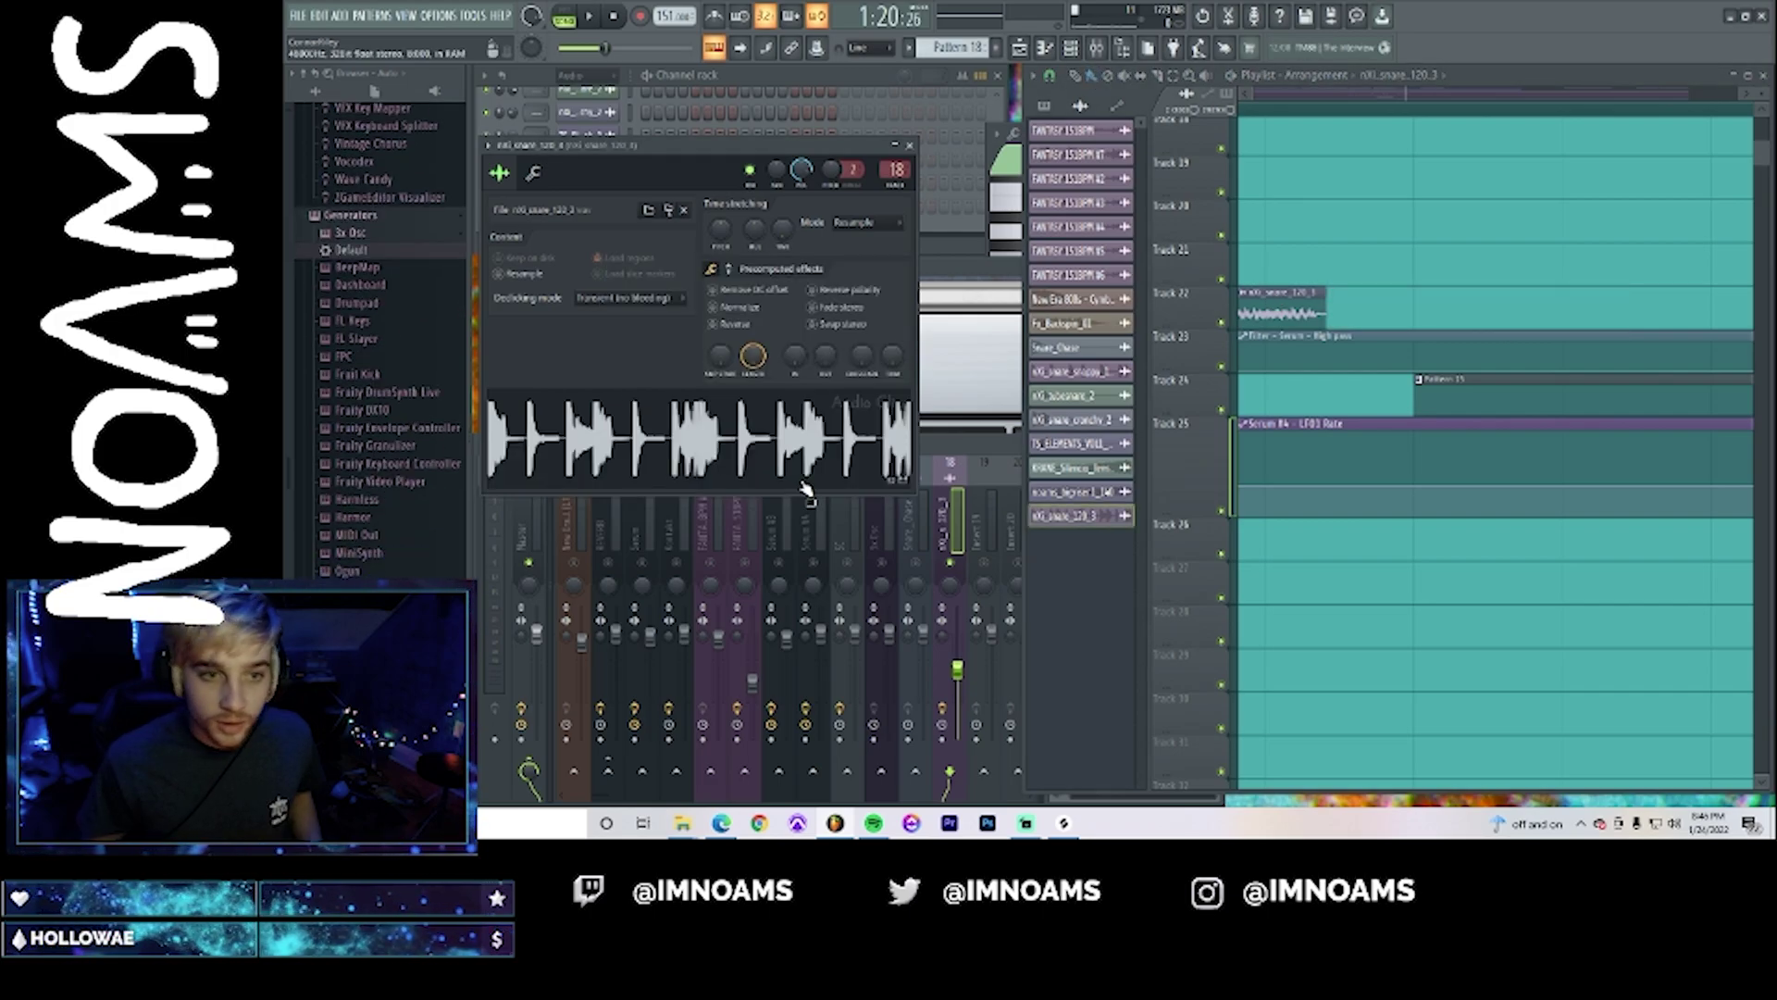
{"action": "left_click", "coordinate": [630, 297]}
{"action": "left_click", "coordinate": [635, 370]}
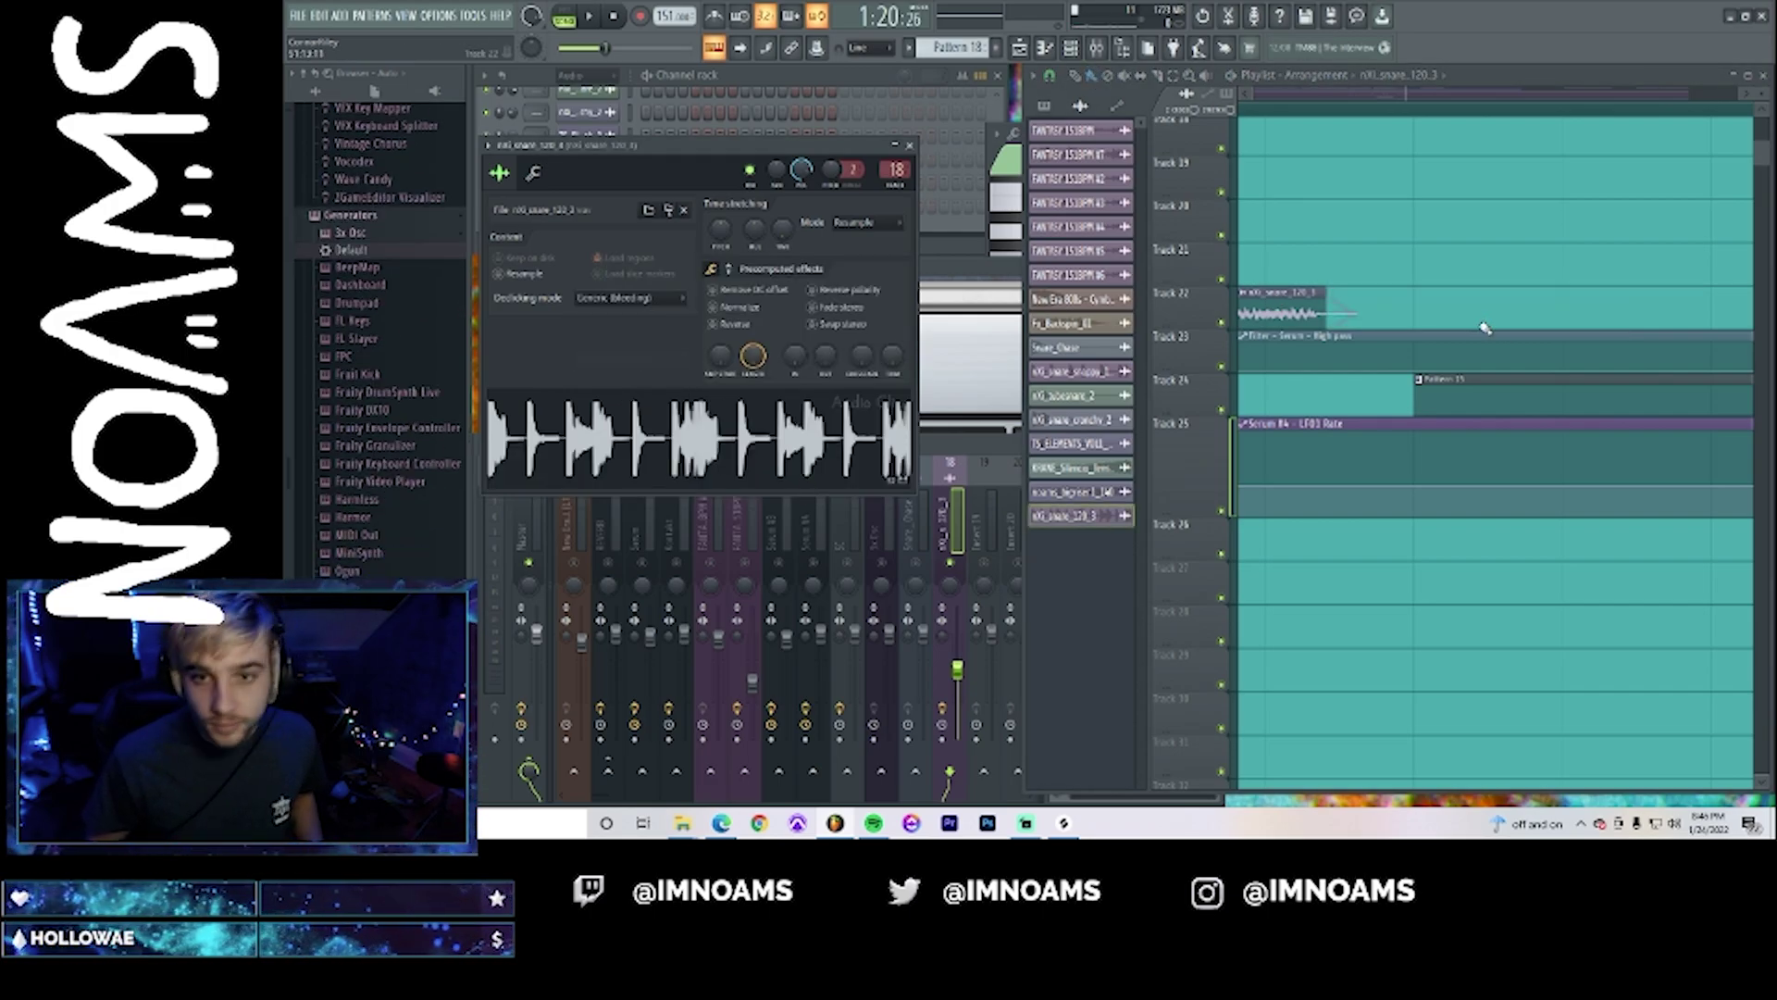
- Extend the nXi_snare_120_3 clip to the start of the second Pattern 15 clip and play it back
{"action": "left_click_drag", "start_coordinate": [1323, 317], "coordinate": [1410, 317]}
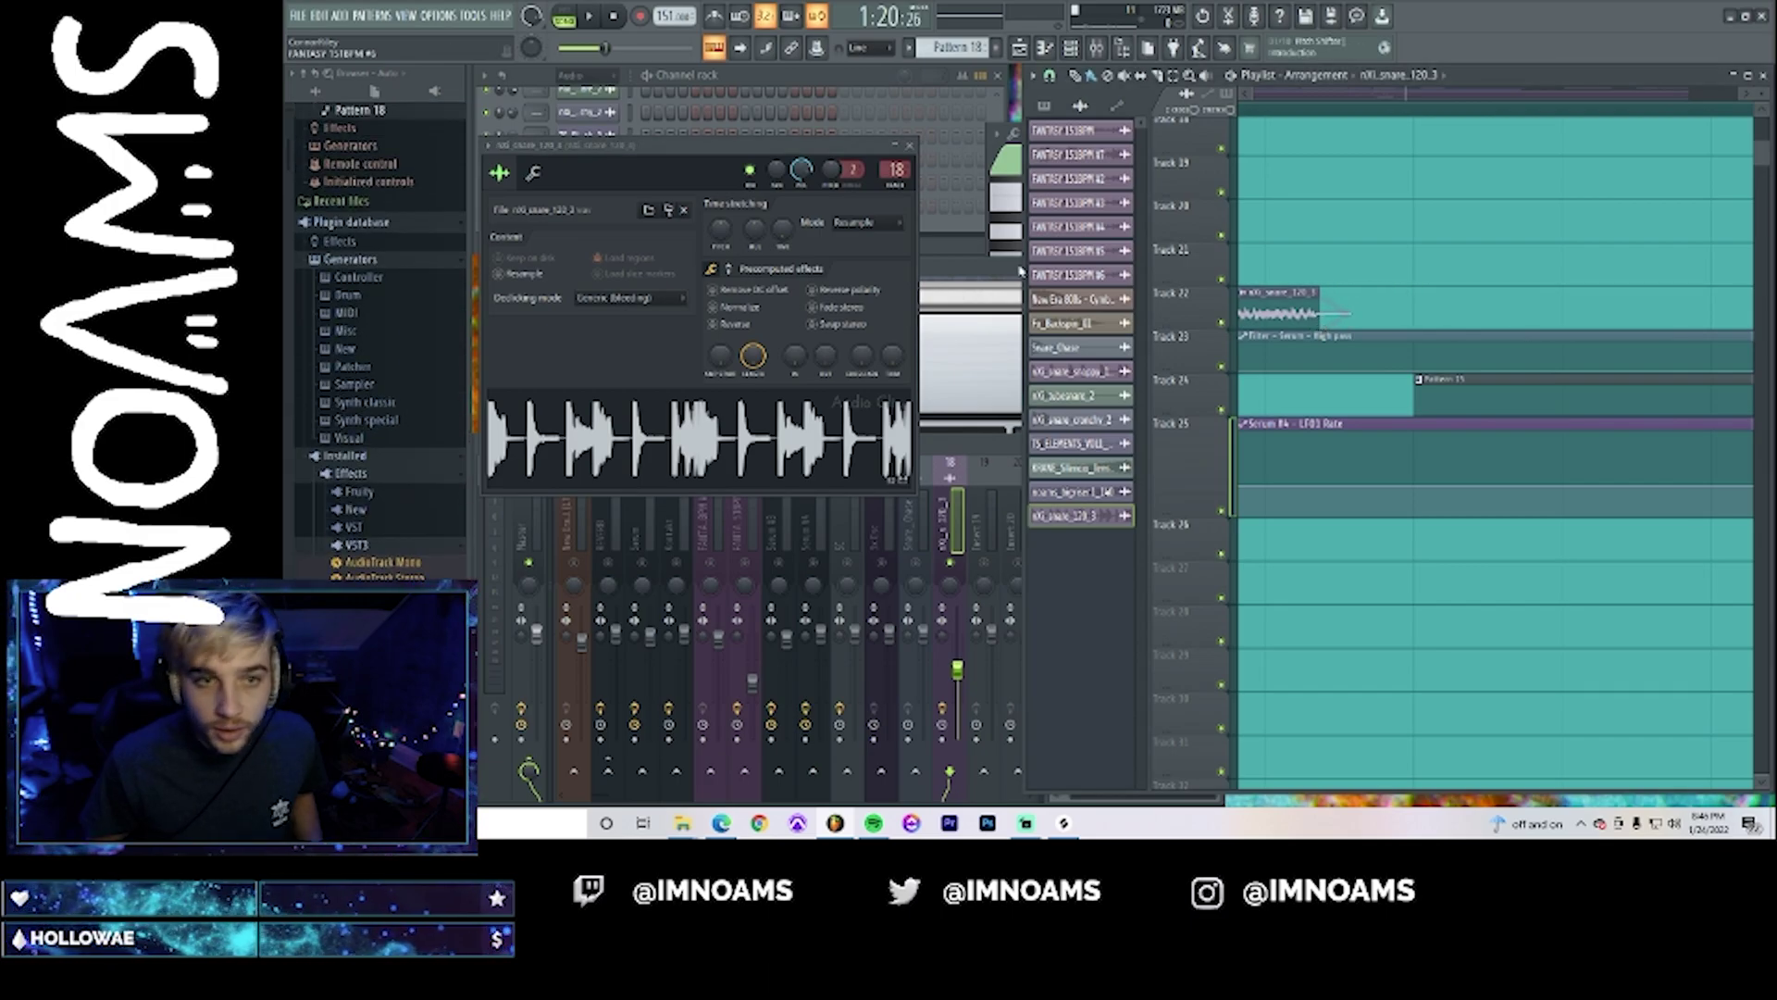
{"action": "left_click_drag", "start_coordinate": [1237, 112], "coordinate": [1232, 112]}
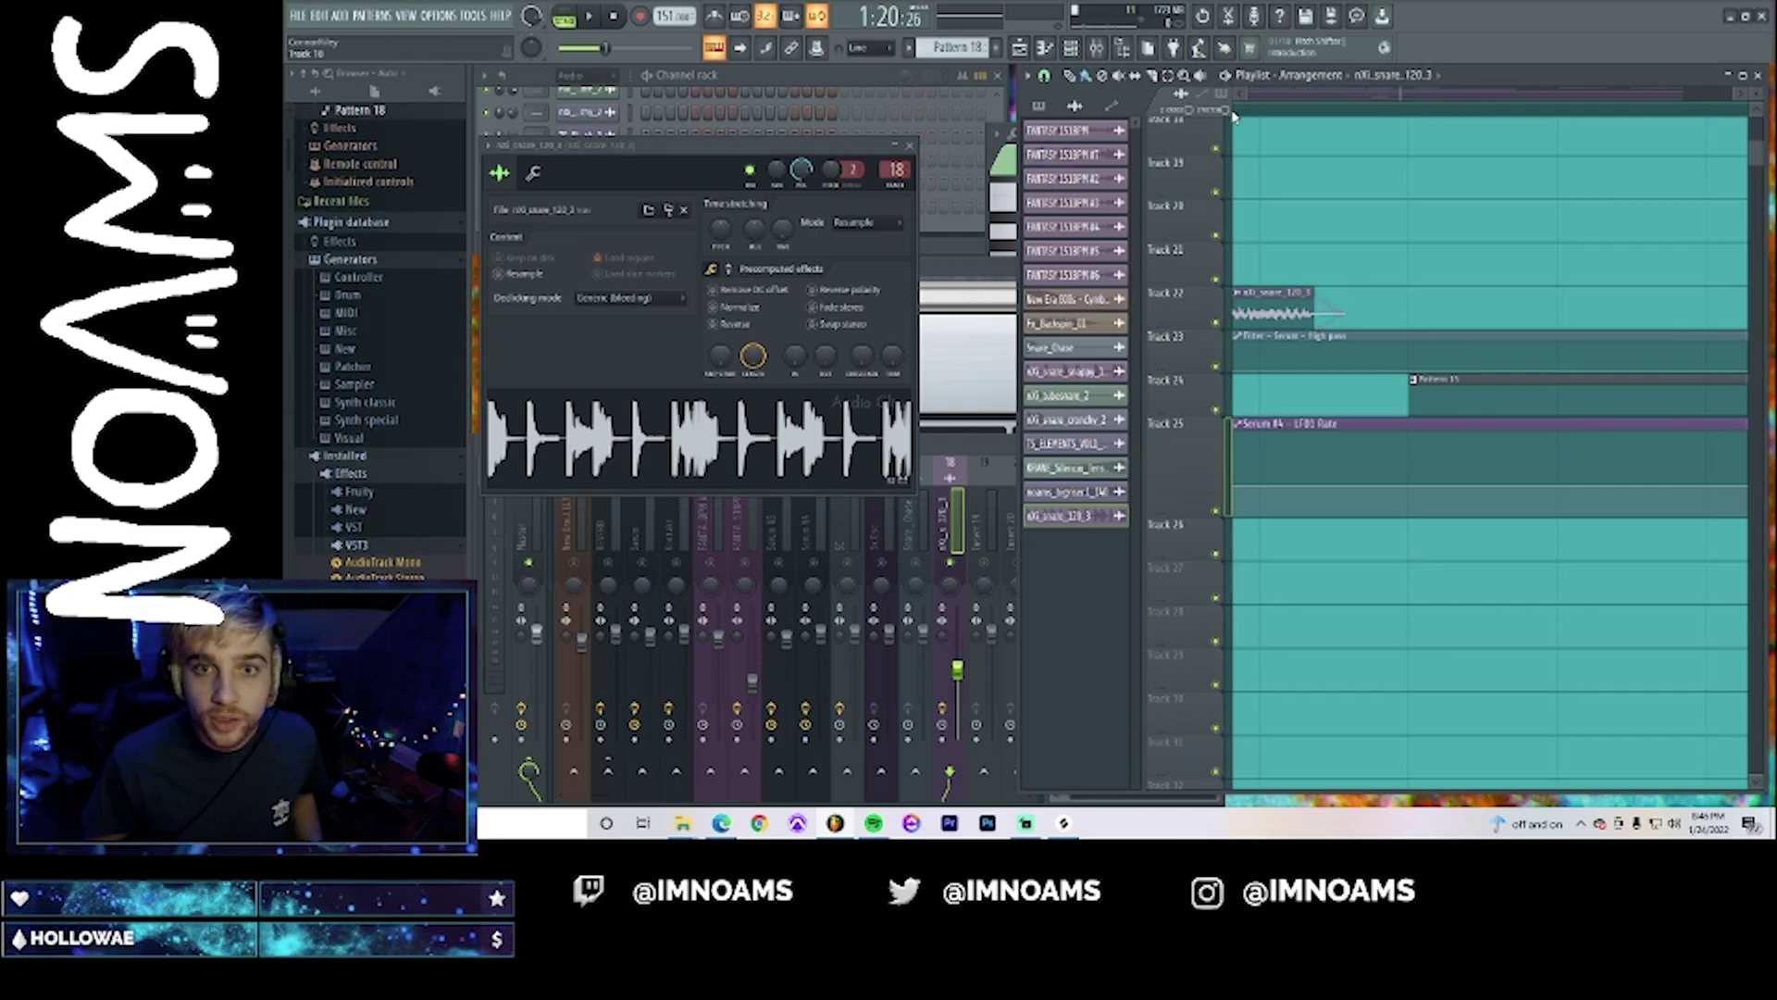
{"action": "left_click_drag", "start_coordinate": [1308, 316], "coordinate": [1390, 316]}
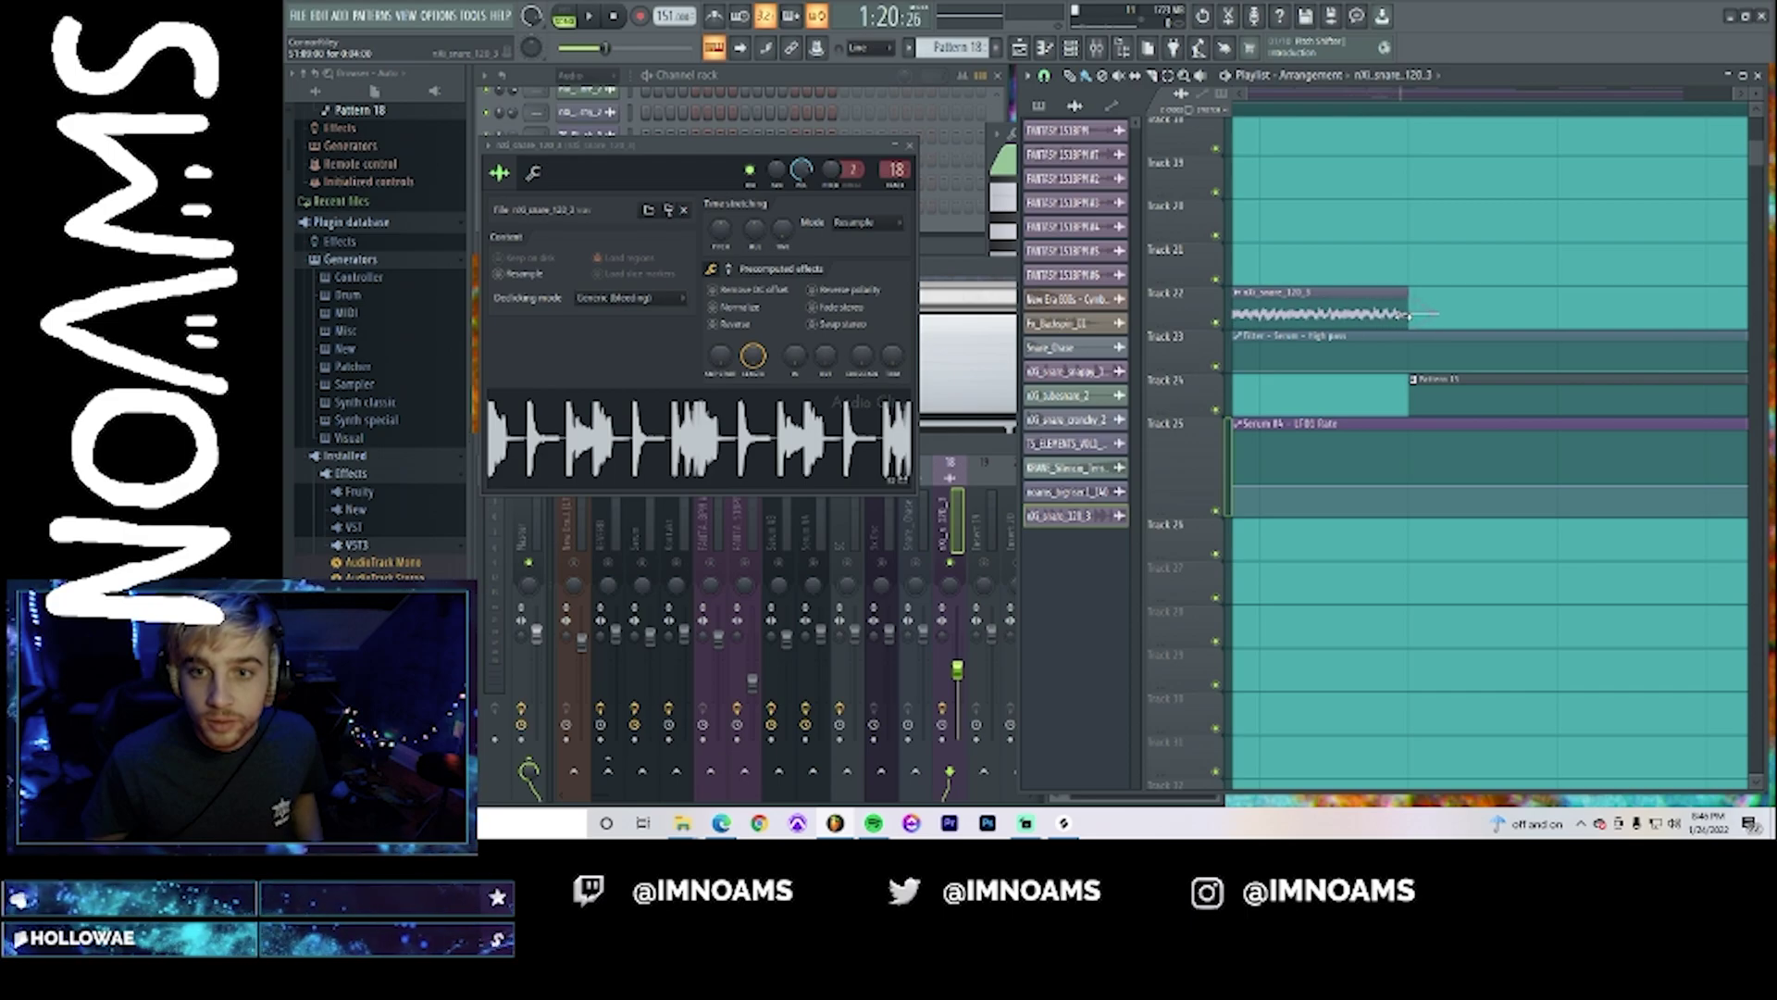
{"action": "key", "text": "space"}
{"action": "key", "text": "space"}
{"action": "left_click", "coordinate": [1323, 281]}
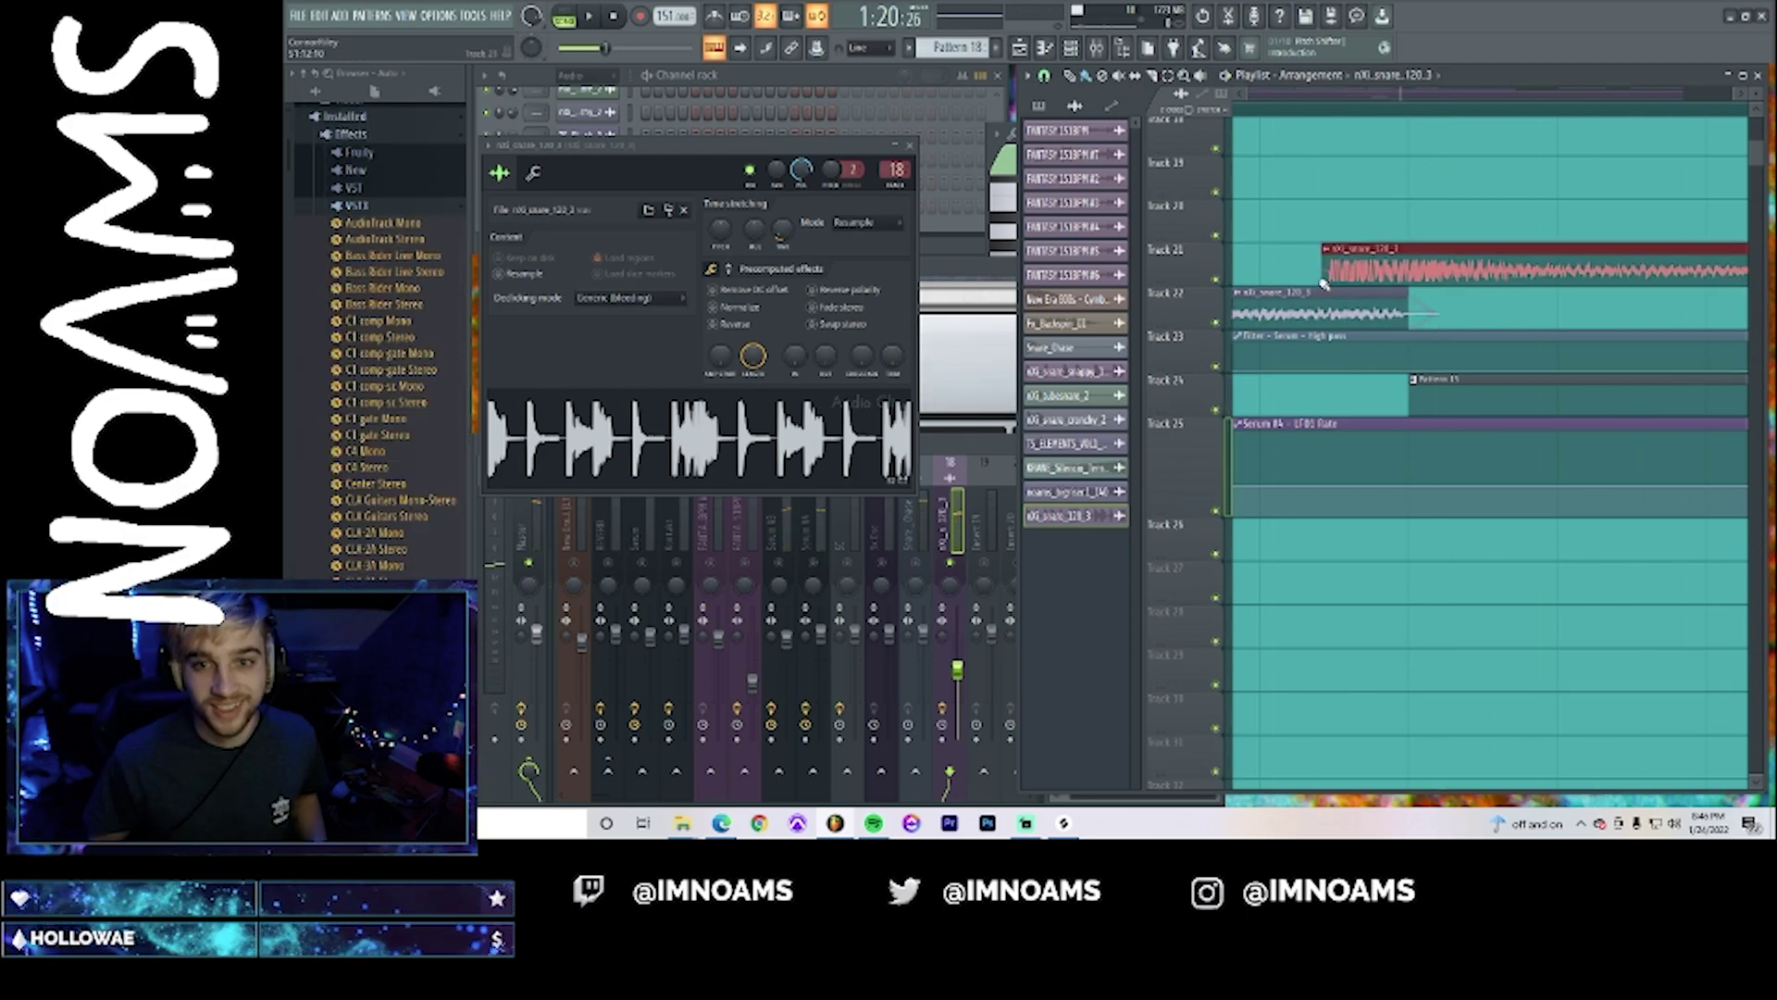
{"action": "right_click", "coordinate": [1323, 282]}
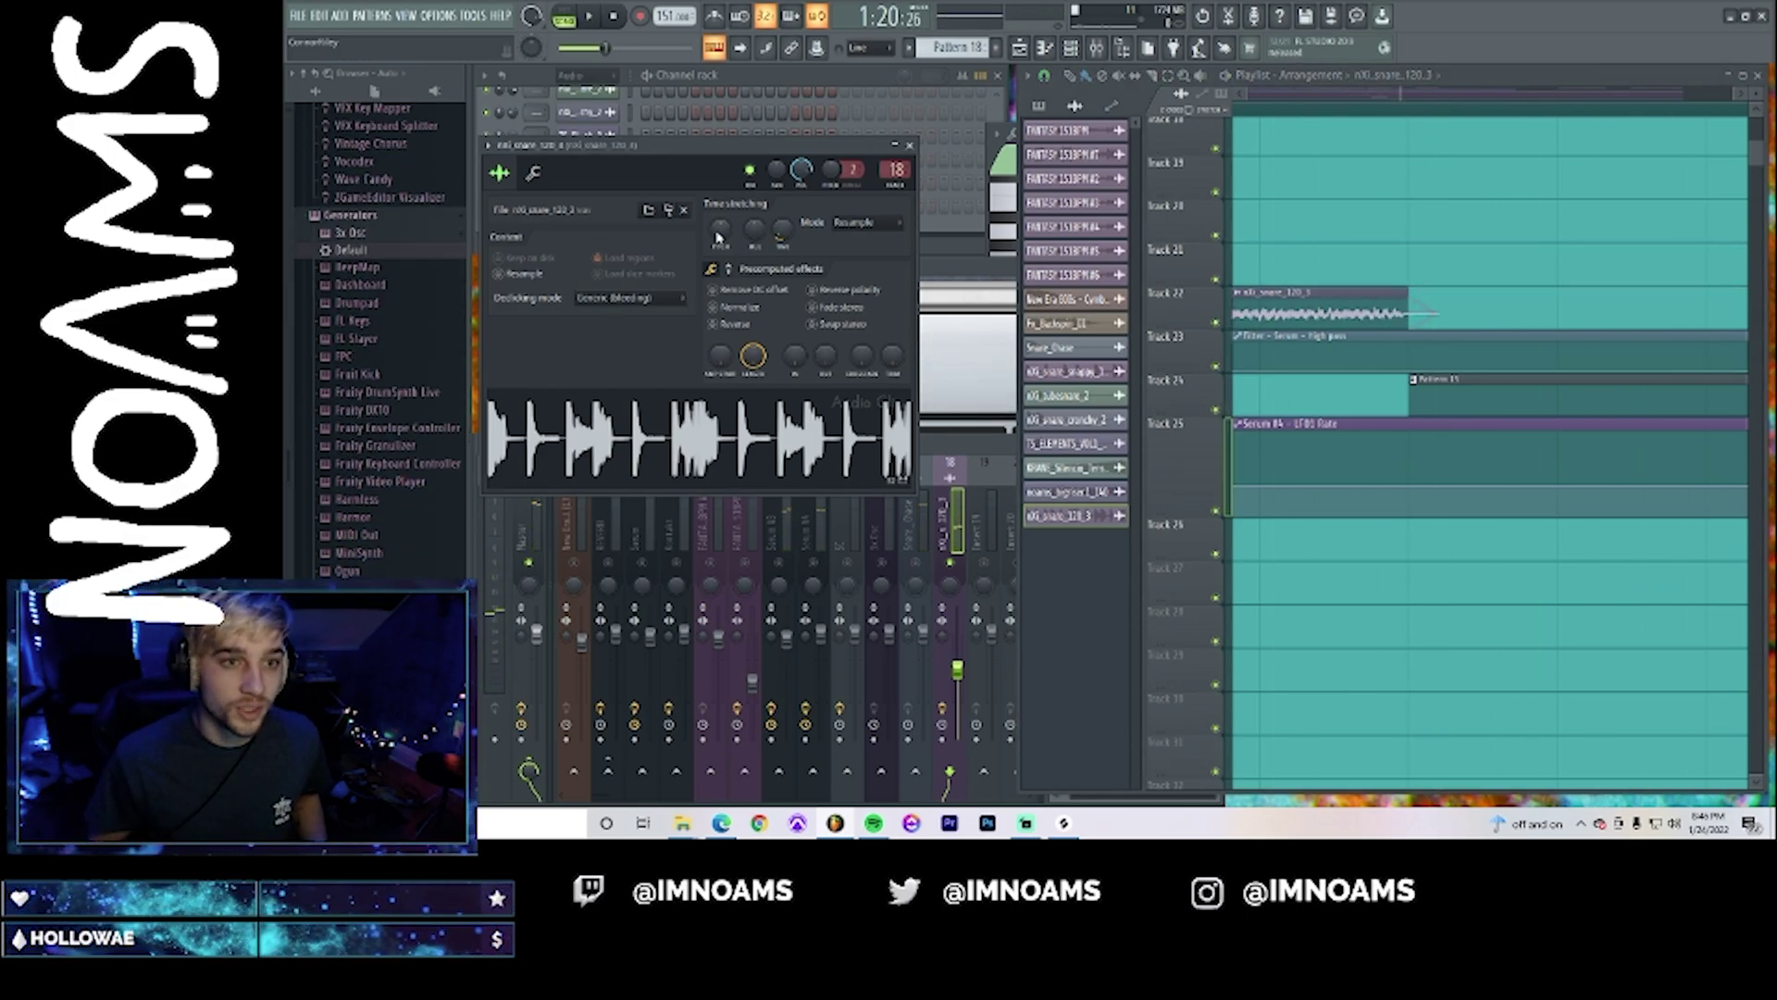
- Raise the pitch of the nXi_snare_120_3 sample in its time-stretching settings and audition the result
{"action": "left_click_drag", "start_coordinate": [719, 231], "coordinate": [720, 226]}
{"action": "key", "text": "space"}
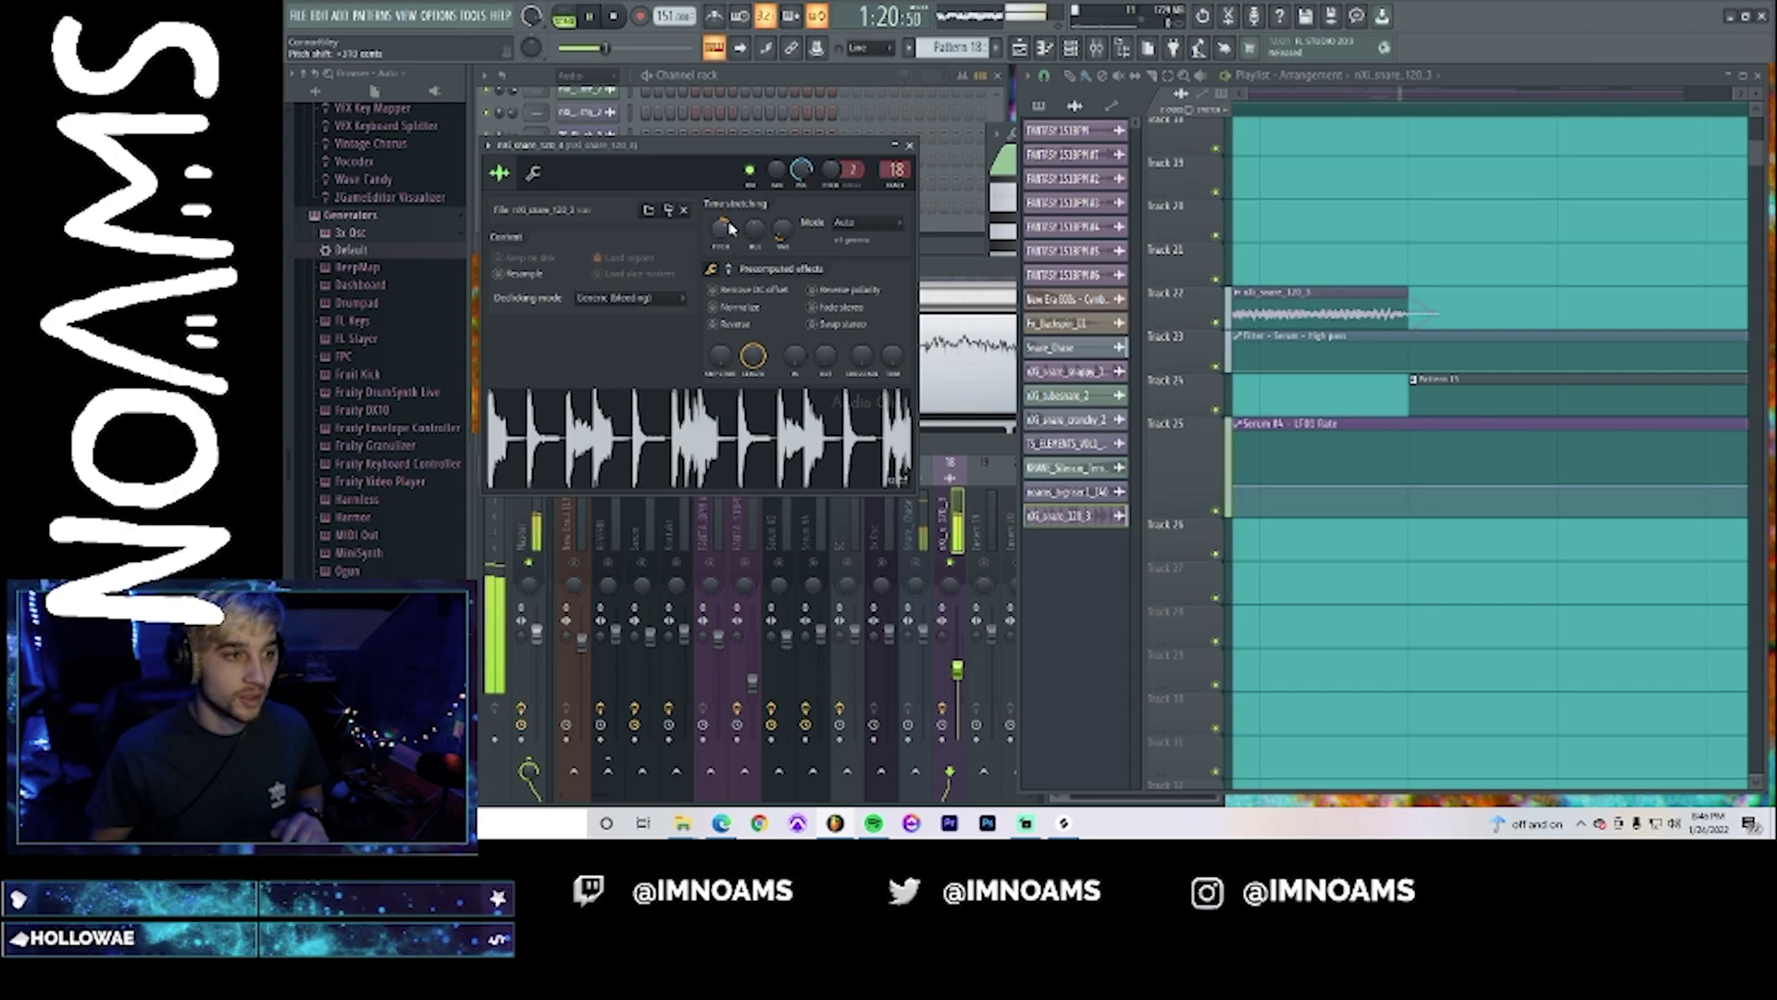
{"action": "key", "text": "space"}
{"action": "key", "text": "space"}
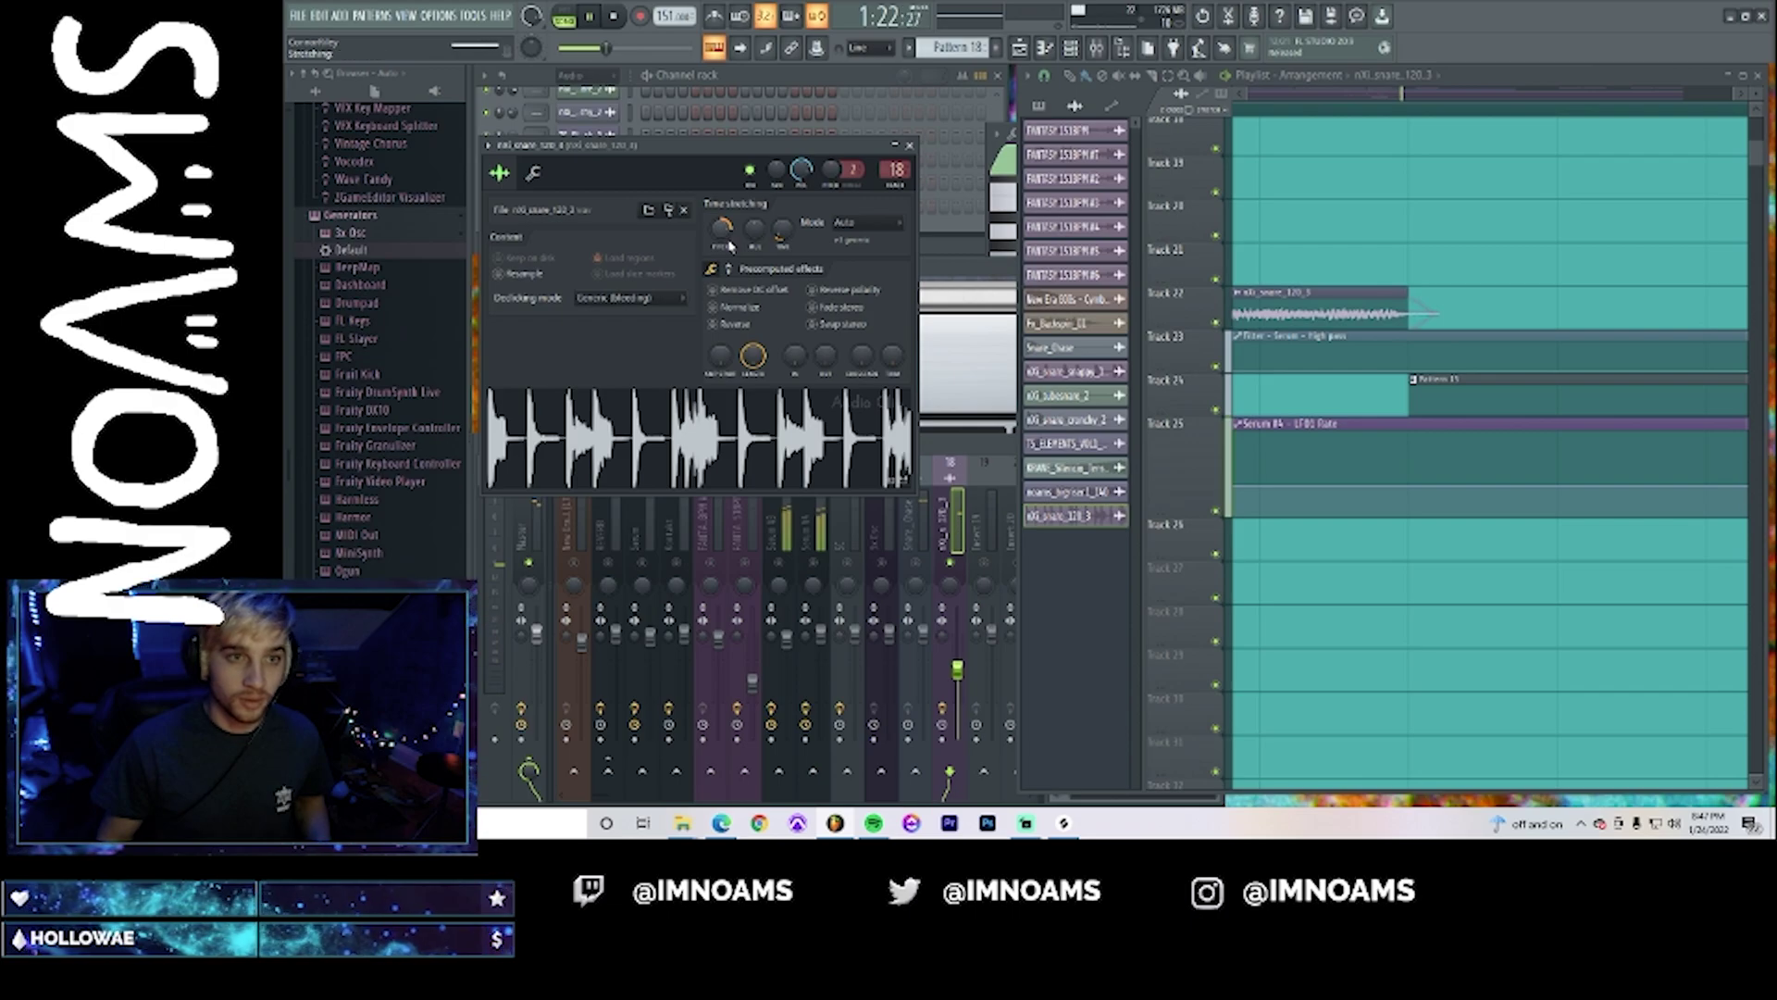
{"action": "key", "text": "space"}
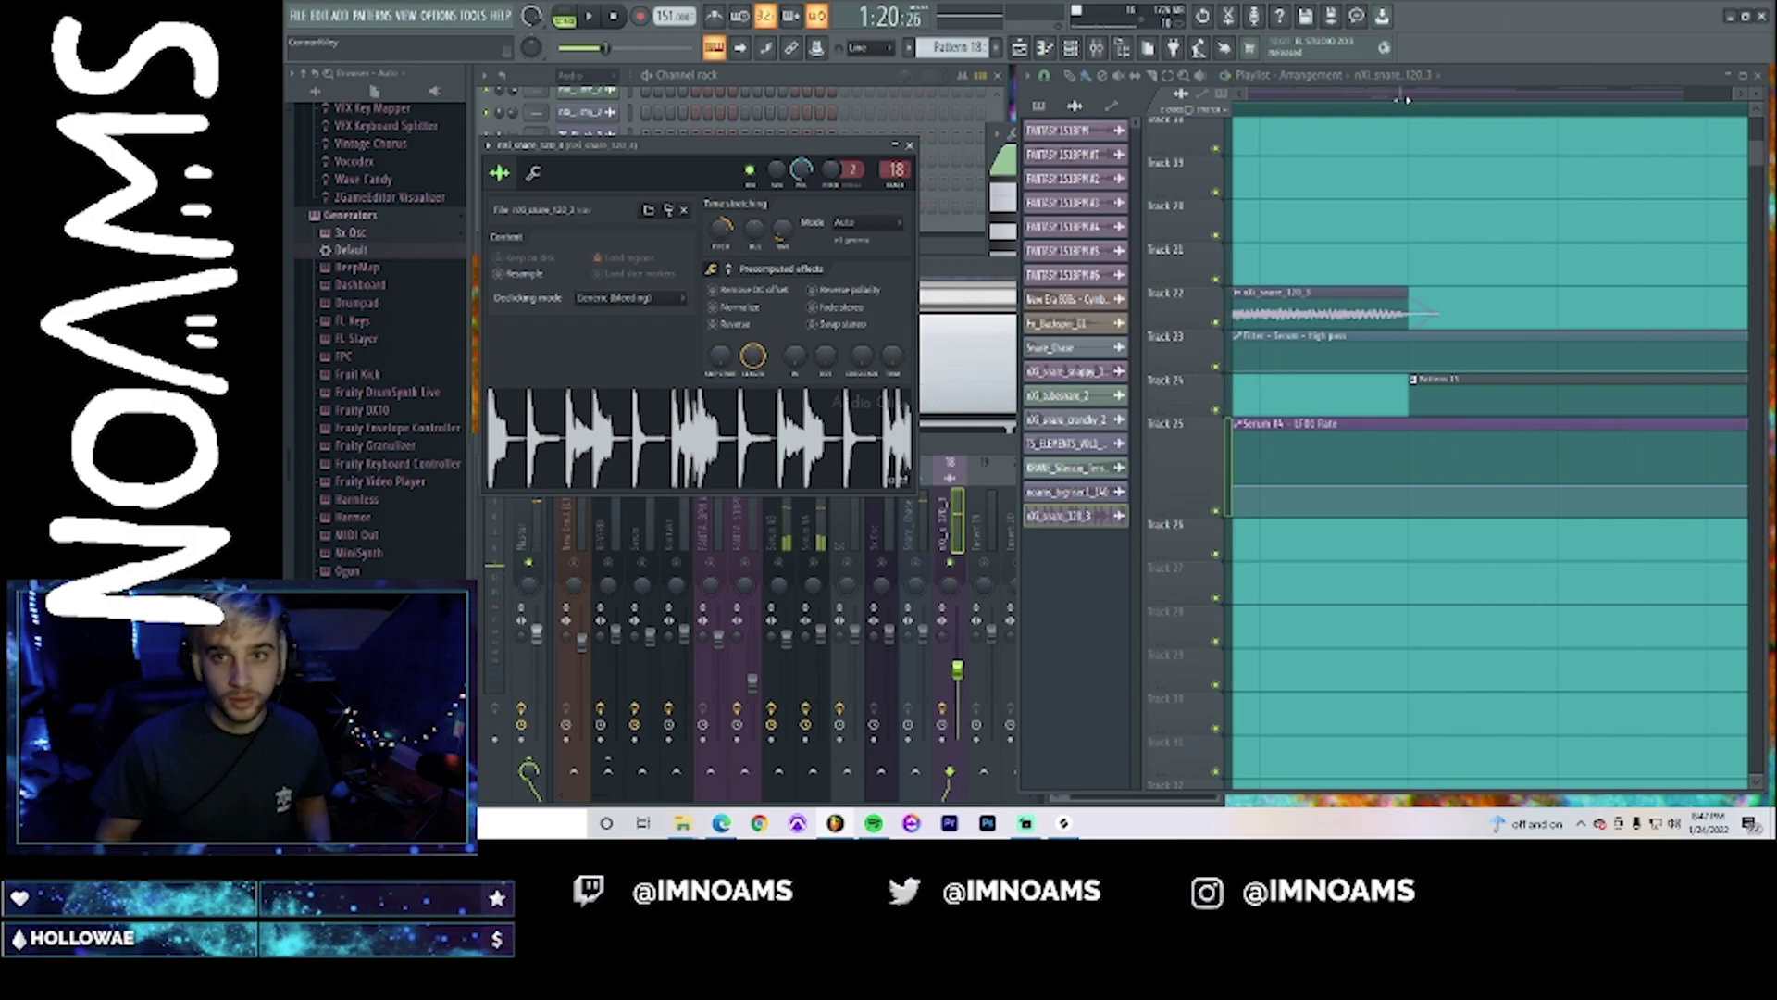
- Clear the mixer solo so every track sounds, and play the arrangement into the drop
{"action": "left_click_drag", "start_coordinate": [1404, 99], "coordinate": [1414, 105]}
{"action": "scroll", "coordinate": [1195, 347], "scroll_direction": "up", "scroll_amount": 3}
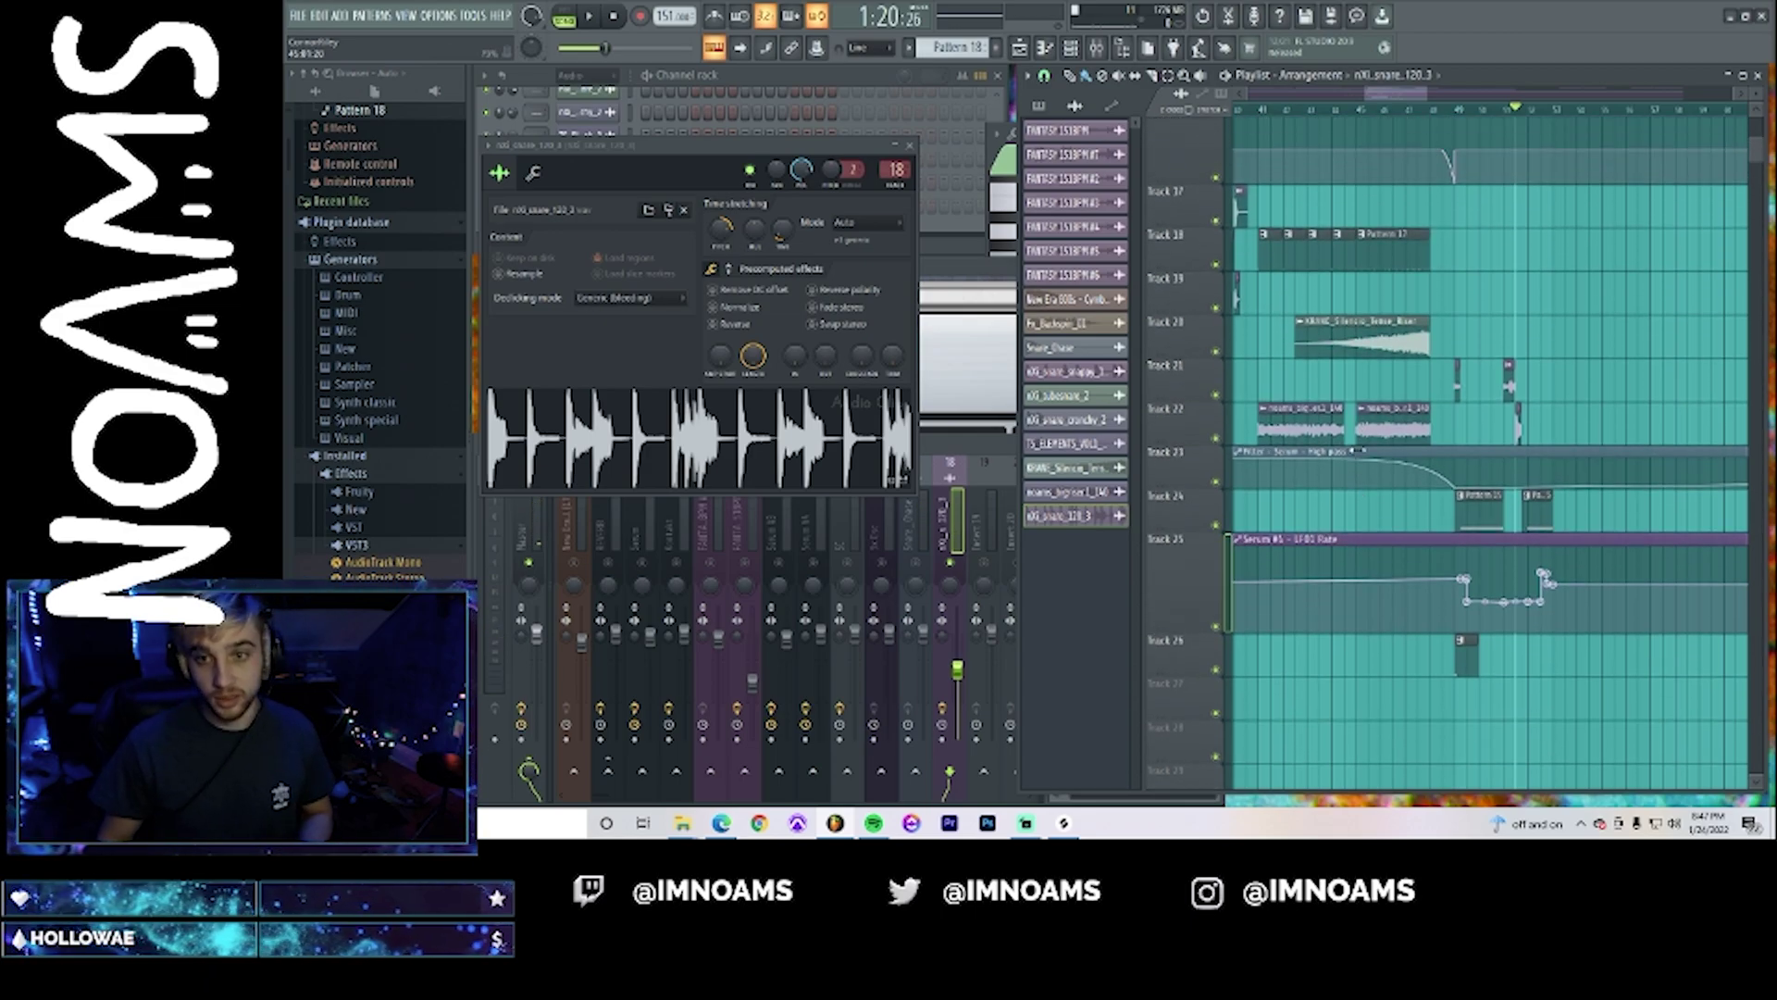
{"action": "right_click", "coordinate": [811, 564]}
{"action": "right_click", "coordinate": [811, 564]}
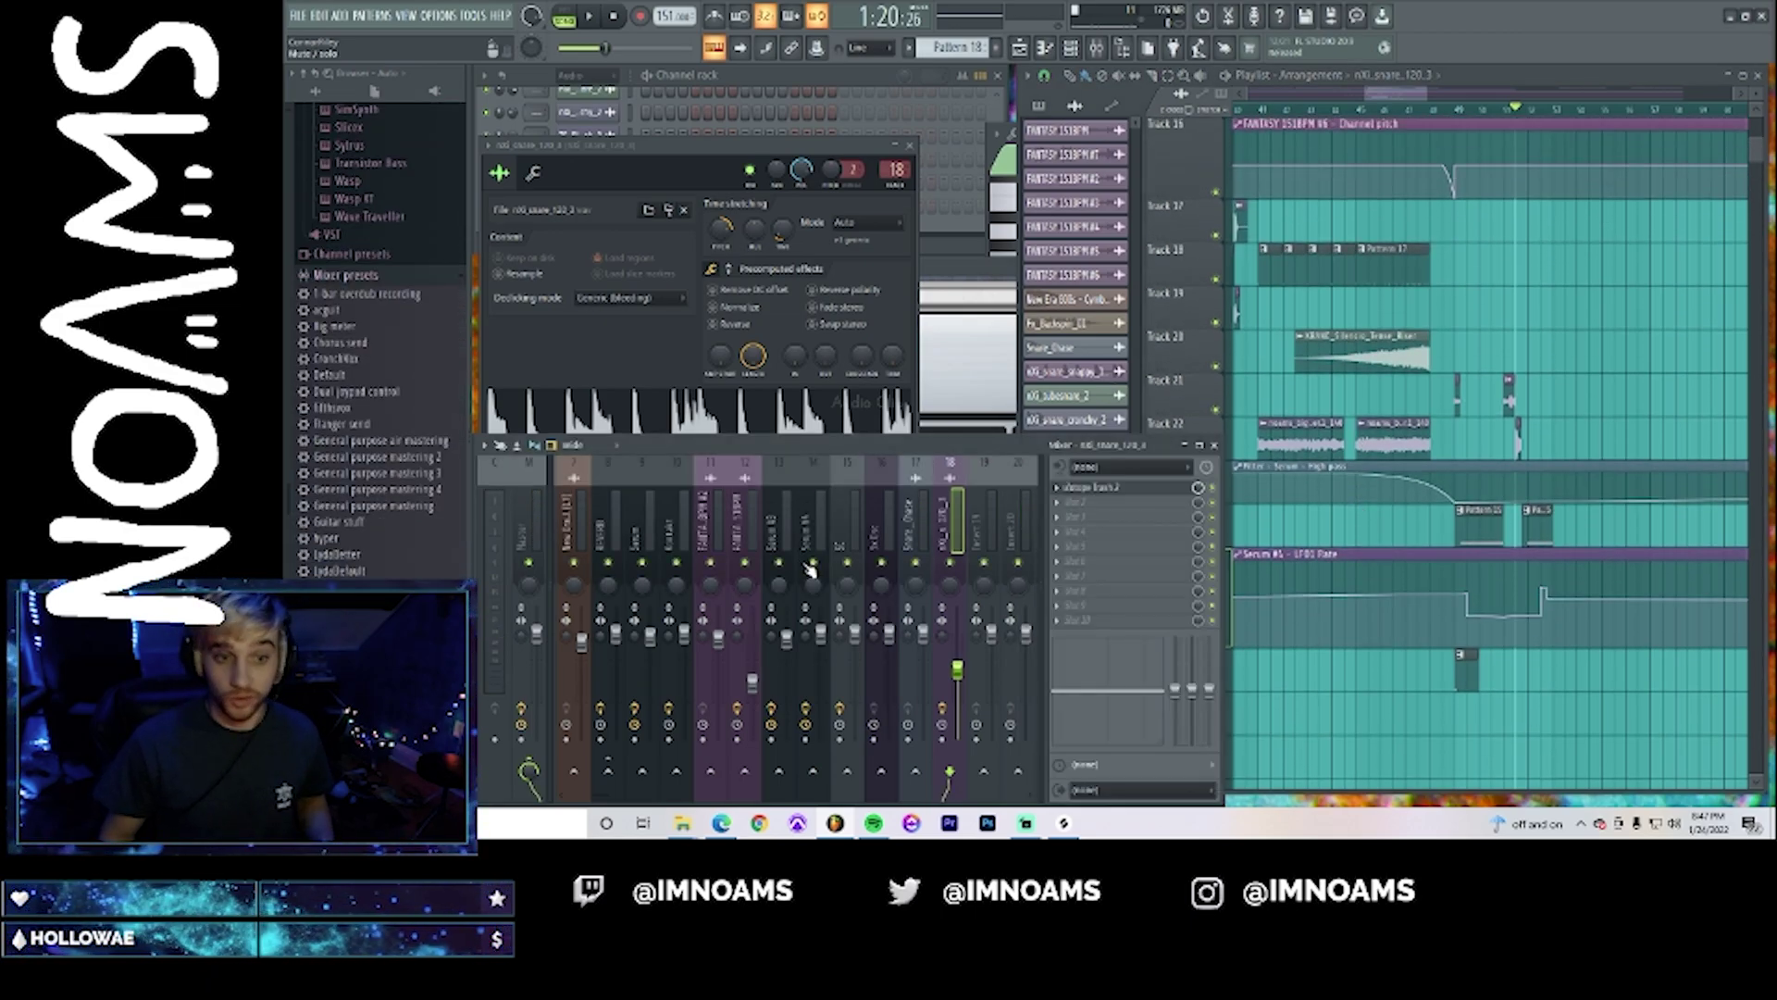
{"action": "key", "text": "space"}
{"action": "left_click", "coordinate": [1432, 110]}
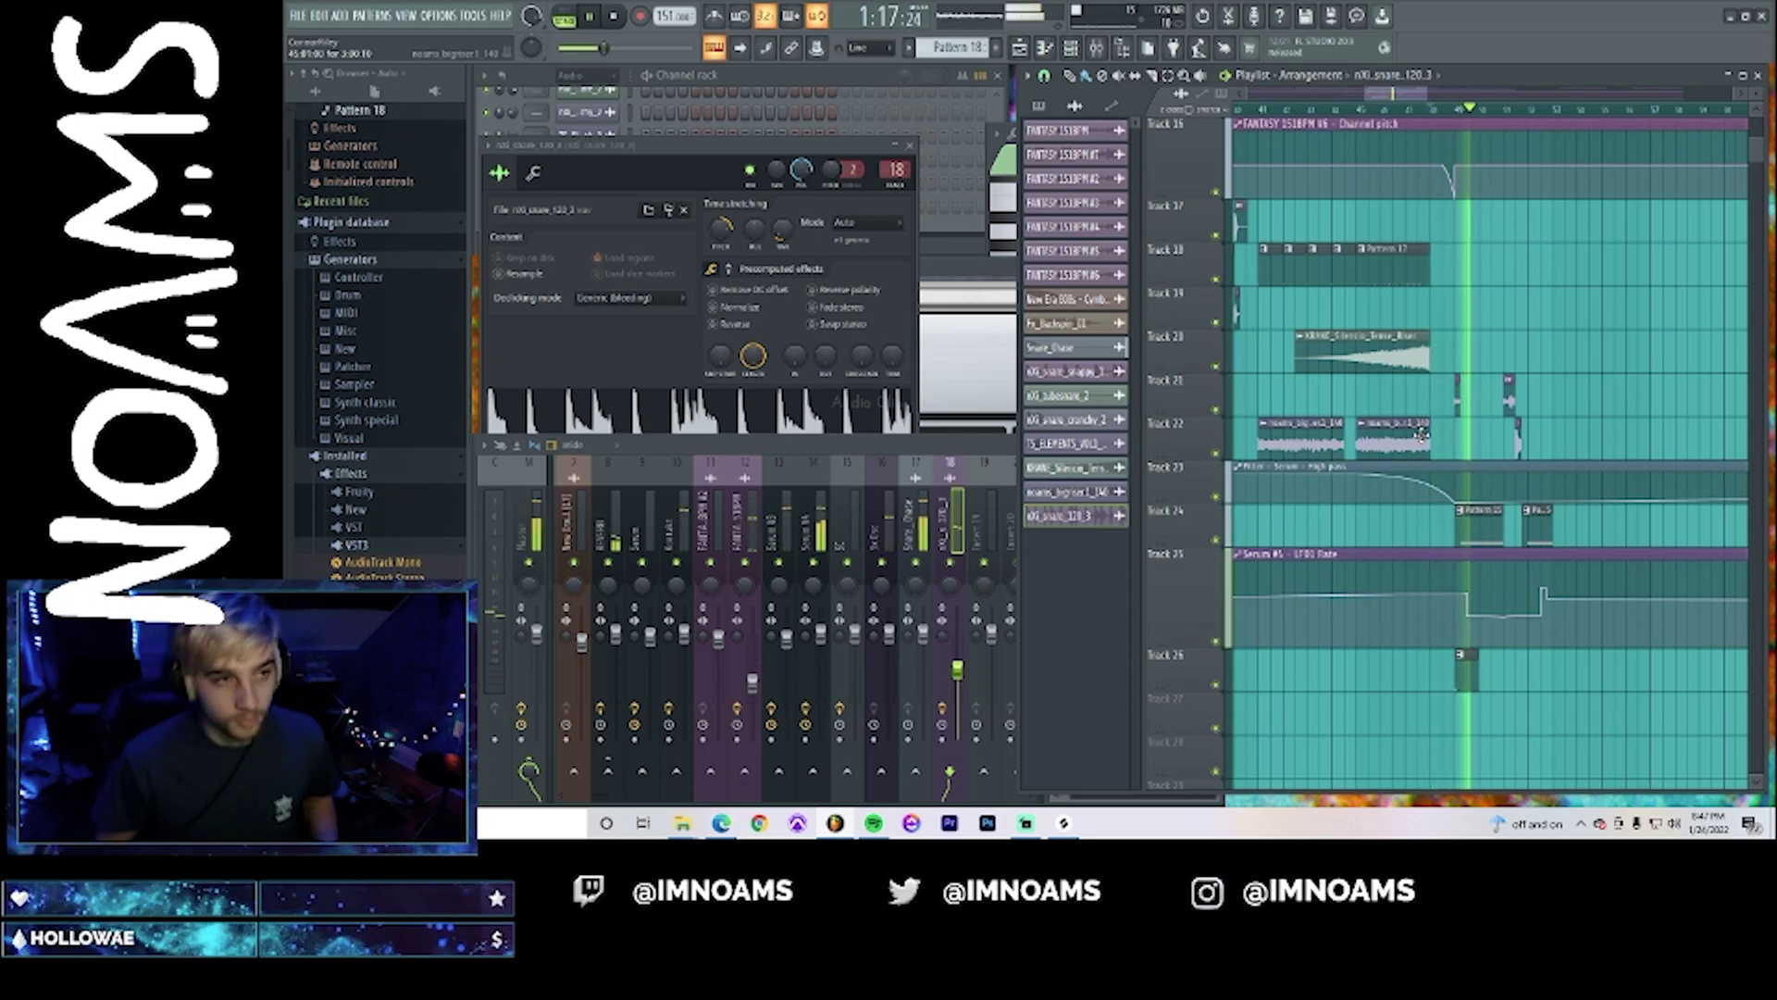
{"action": "key", "text": "space"}
- Open the Pattern 18 clip's 3x Osc notes and lower the 3x Osc mixer track to about 74% volume
{"action": "double_click", "coordinate": [1468, 673]}
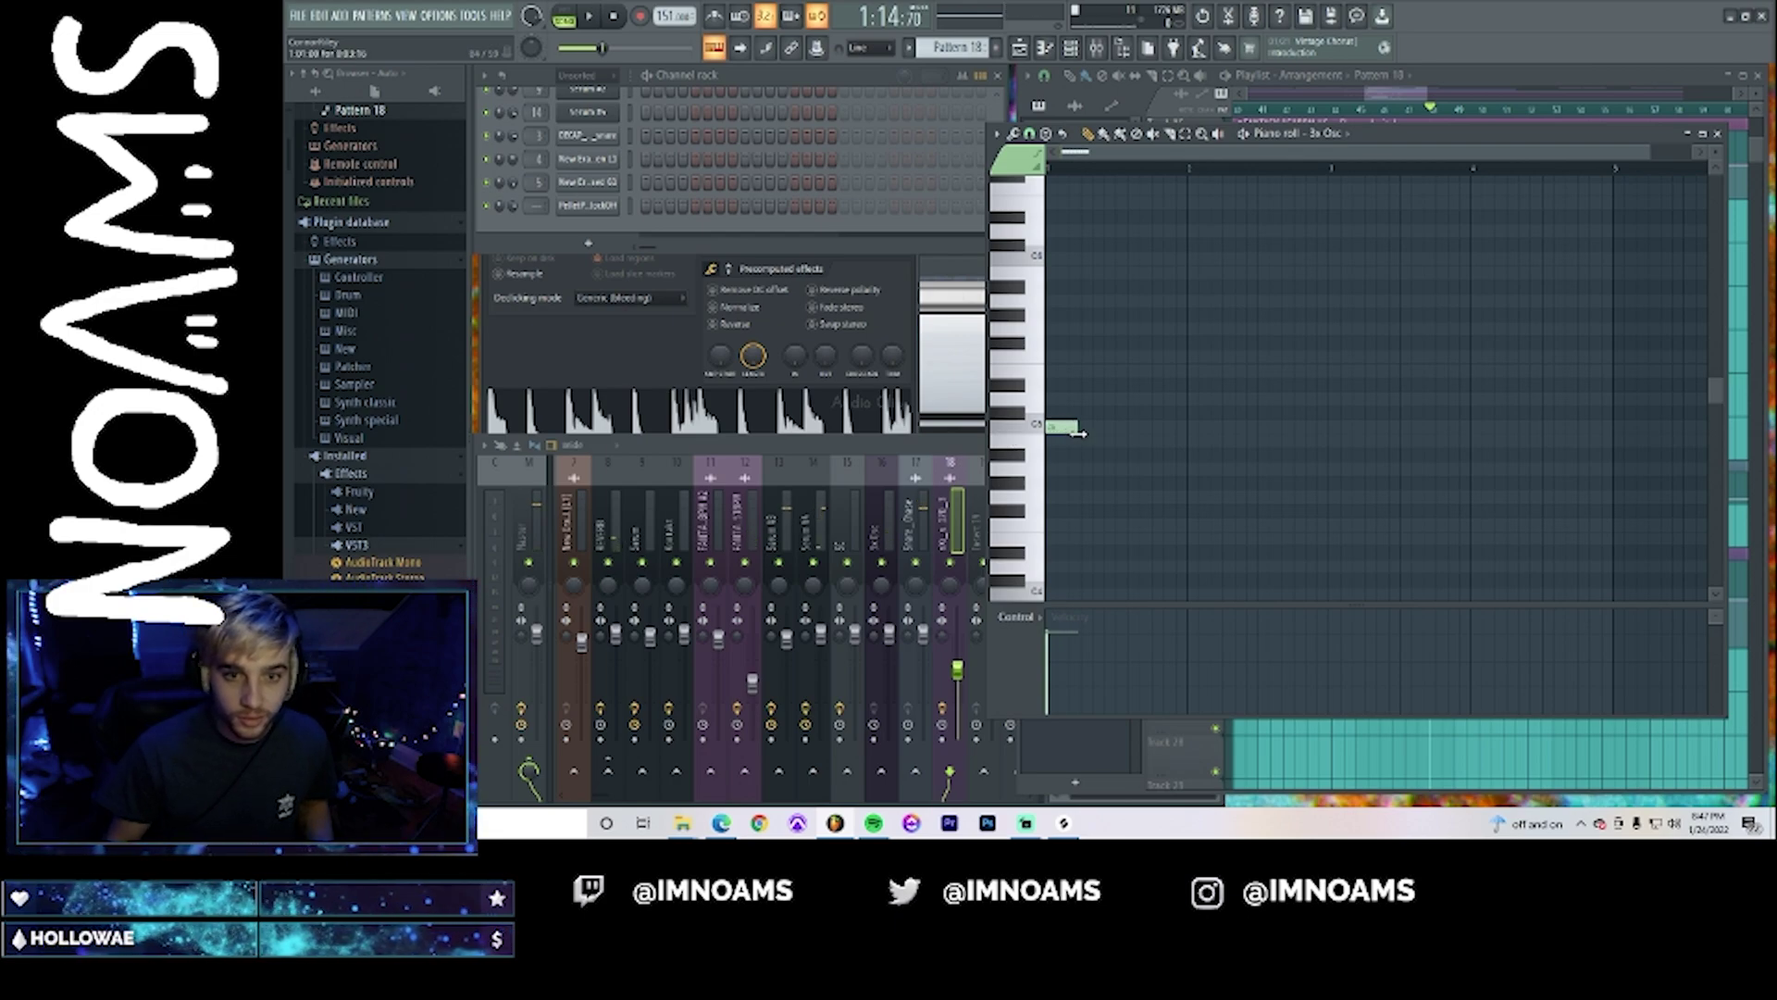
{"action": "key", "text": "F9"}
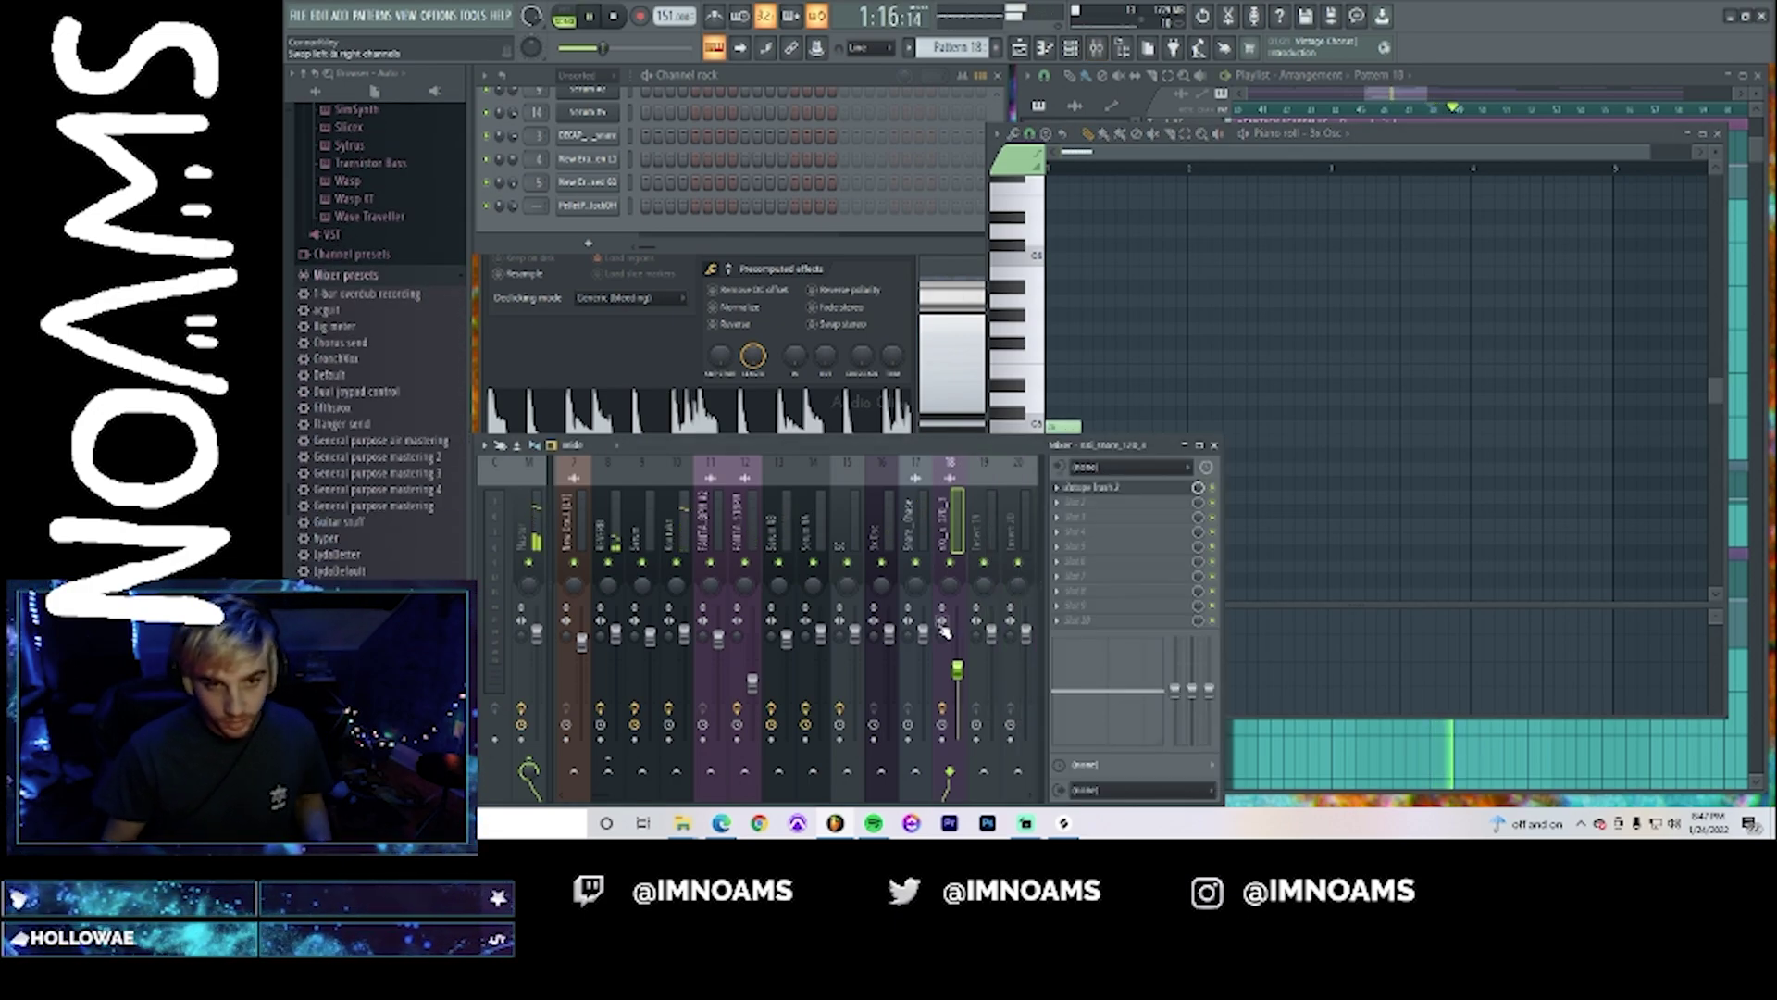
{"action": "left_click_drag", "start_coordinate": [890, 635], "coordinate": [890, 659]}
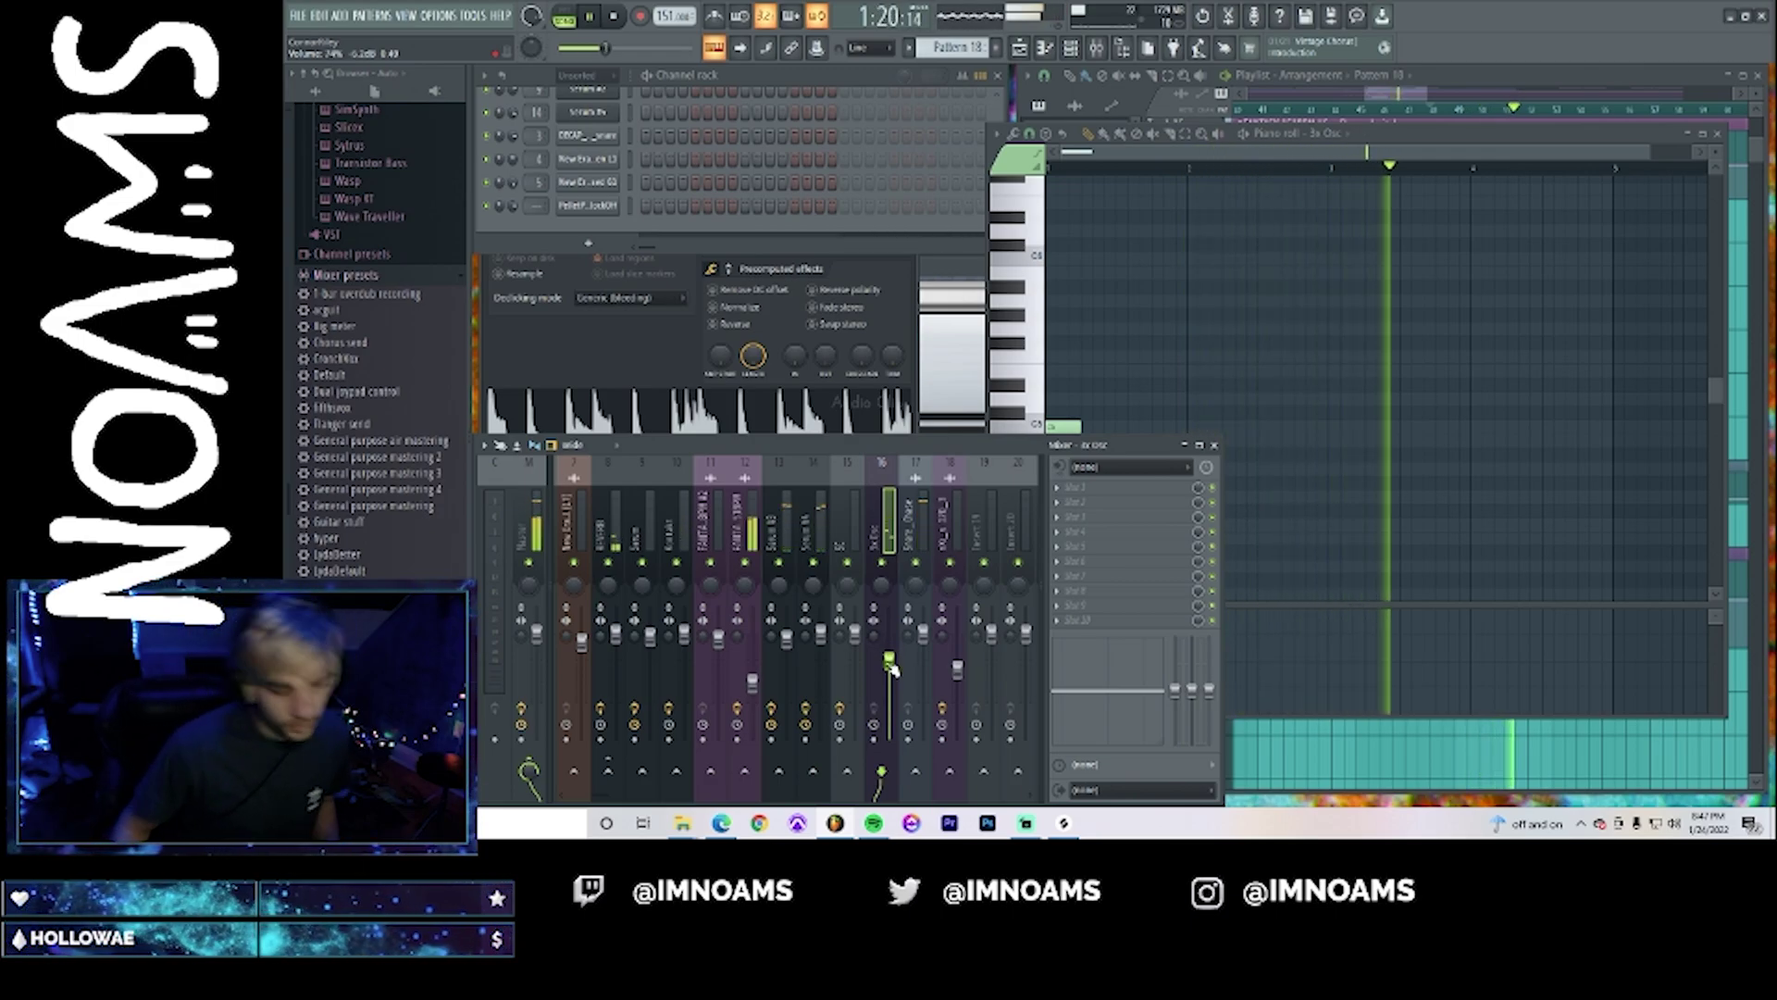
- Merge the two neighbouring pattern clips on Track 5 of the drop into a single clip
{"action": "left_click", "coordinate": [1421, 78]}
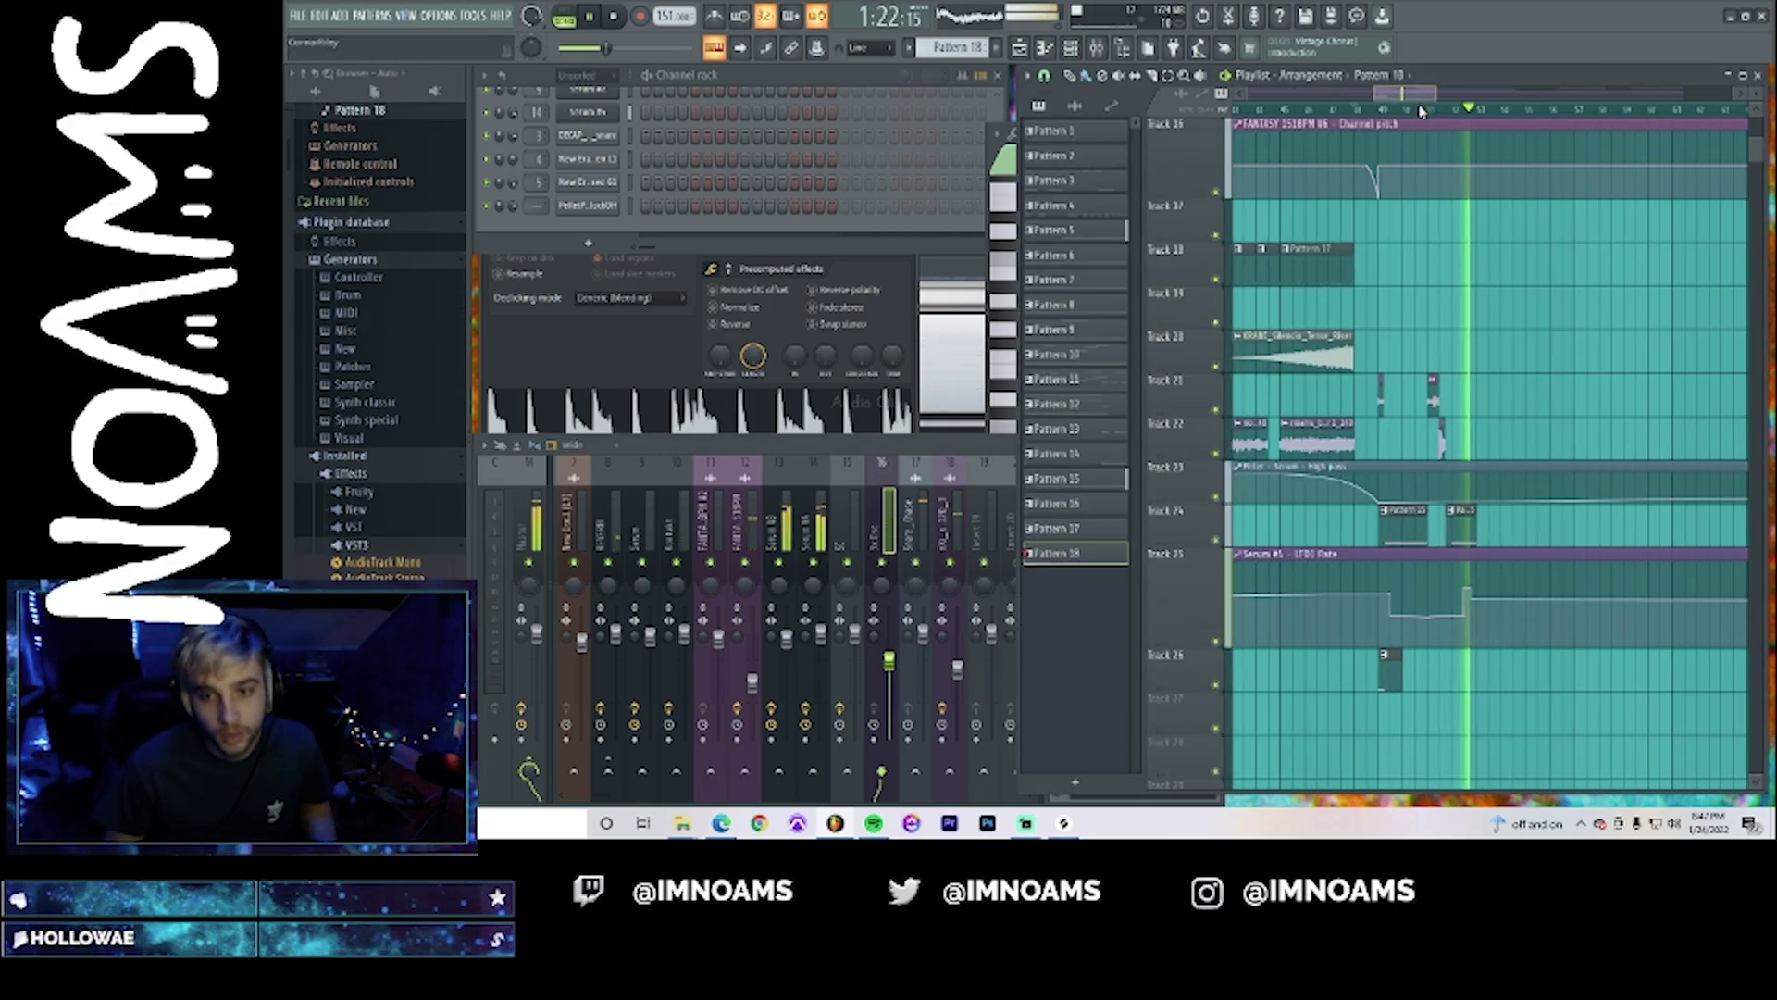
{"action": "scroll", "coordinate": [1500, 443], "scroll_direction": "up", "scroll_amount": 8}
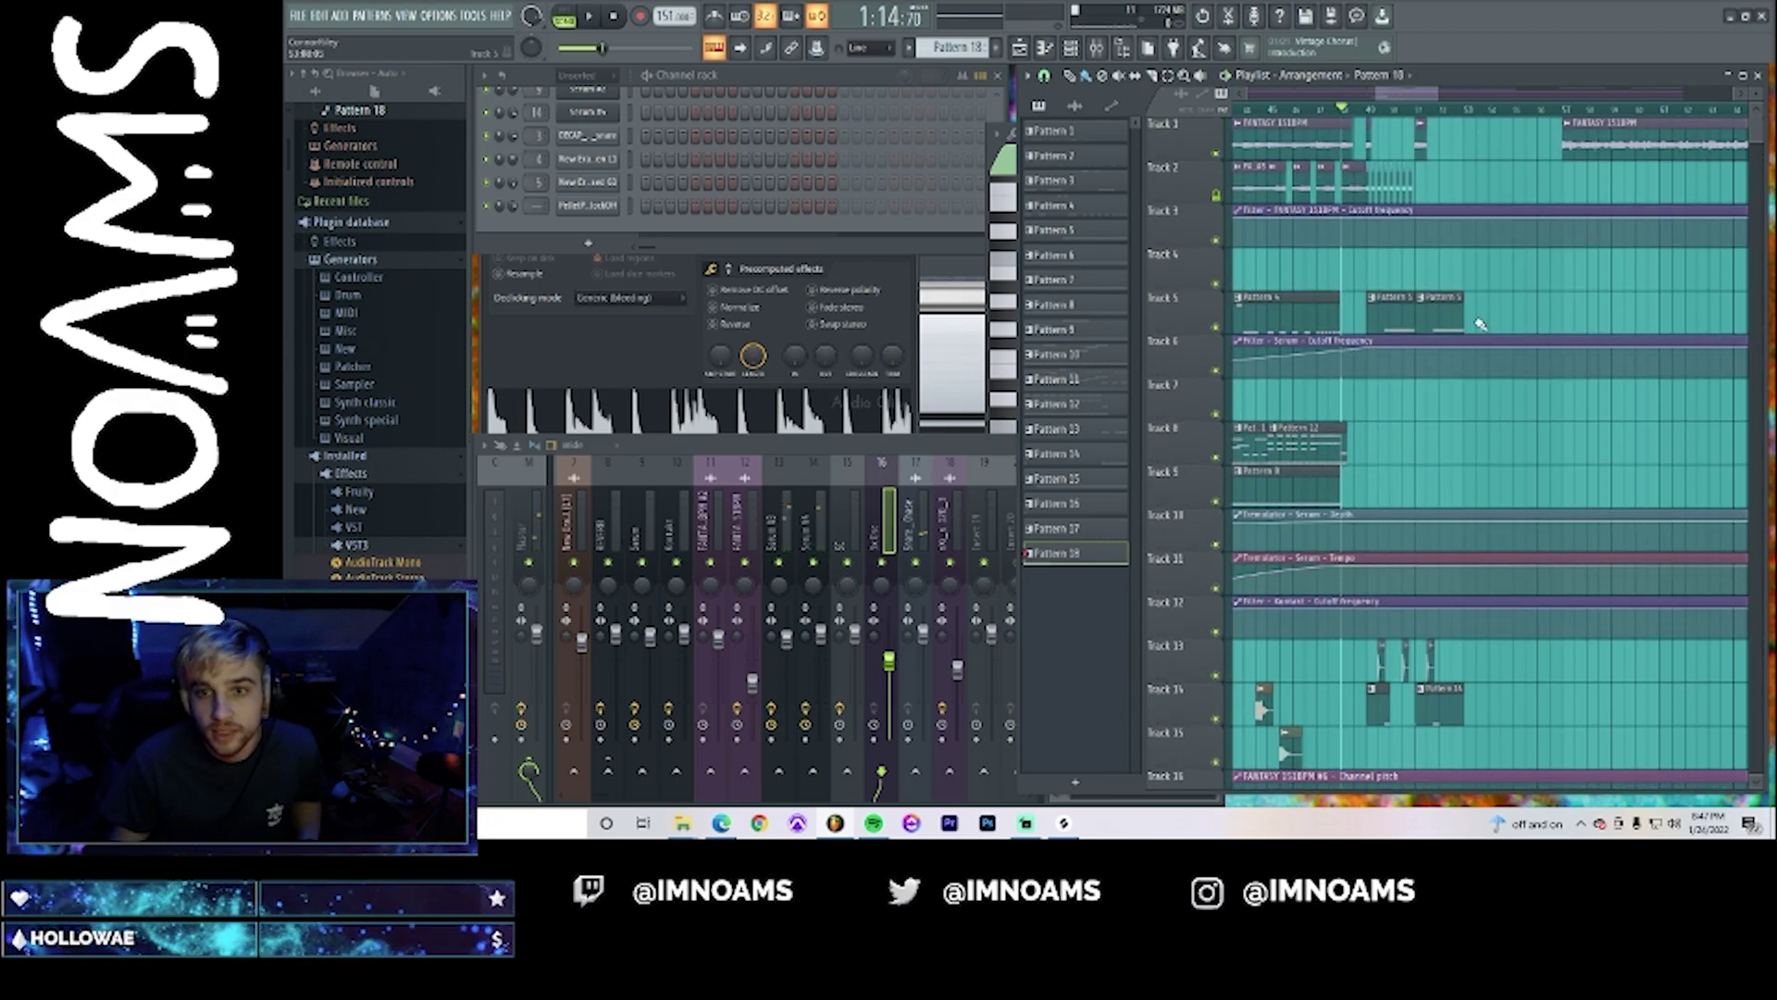
{"action": "left_click_drag", "start_coordinate": [1480, 324], "coordinate": [1370, 317]}
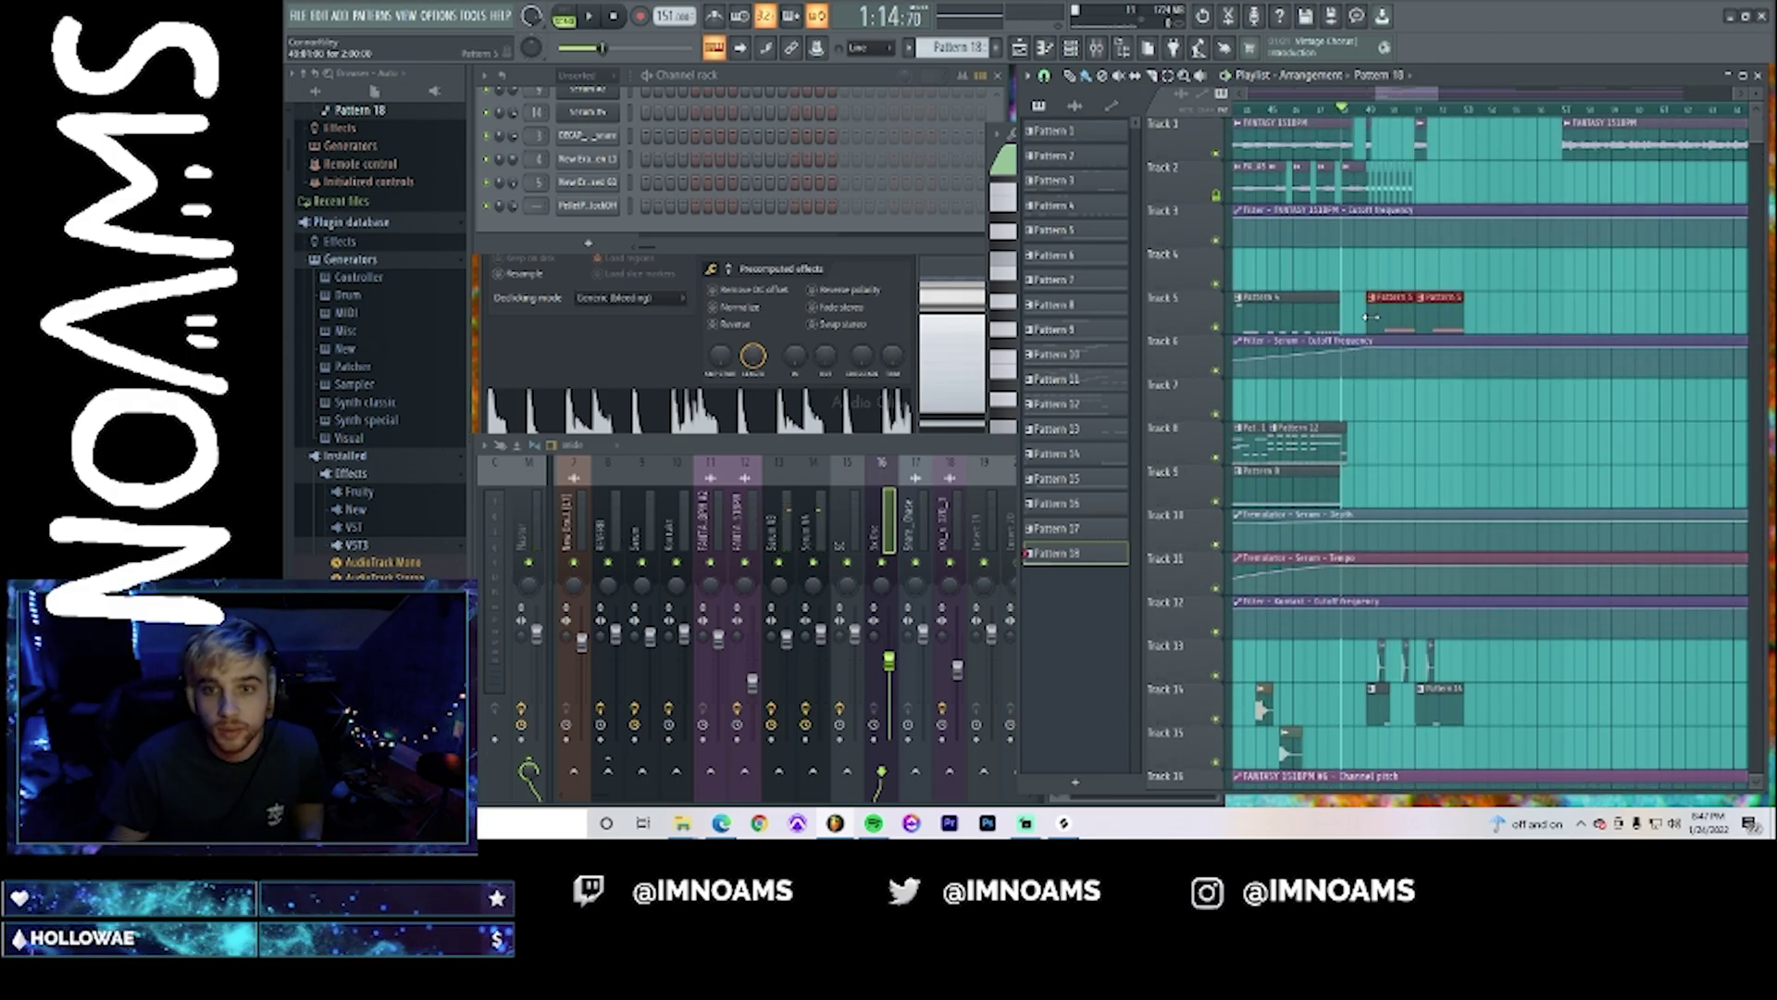
{"action": "left_click", "coordinate": [1044, 76]}
{"action": "mouse_move", "coordinate": [1093, 102]}
{"action": "left_click", "coordinate": [1259, 421]}
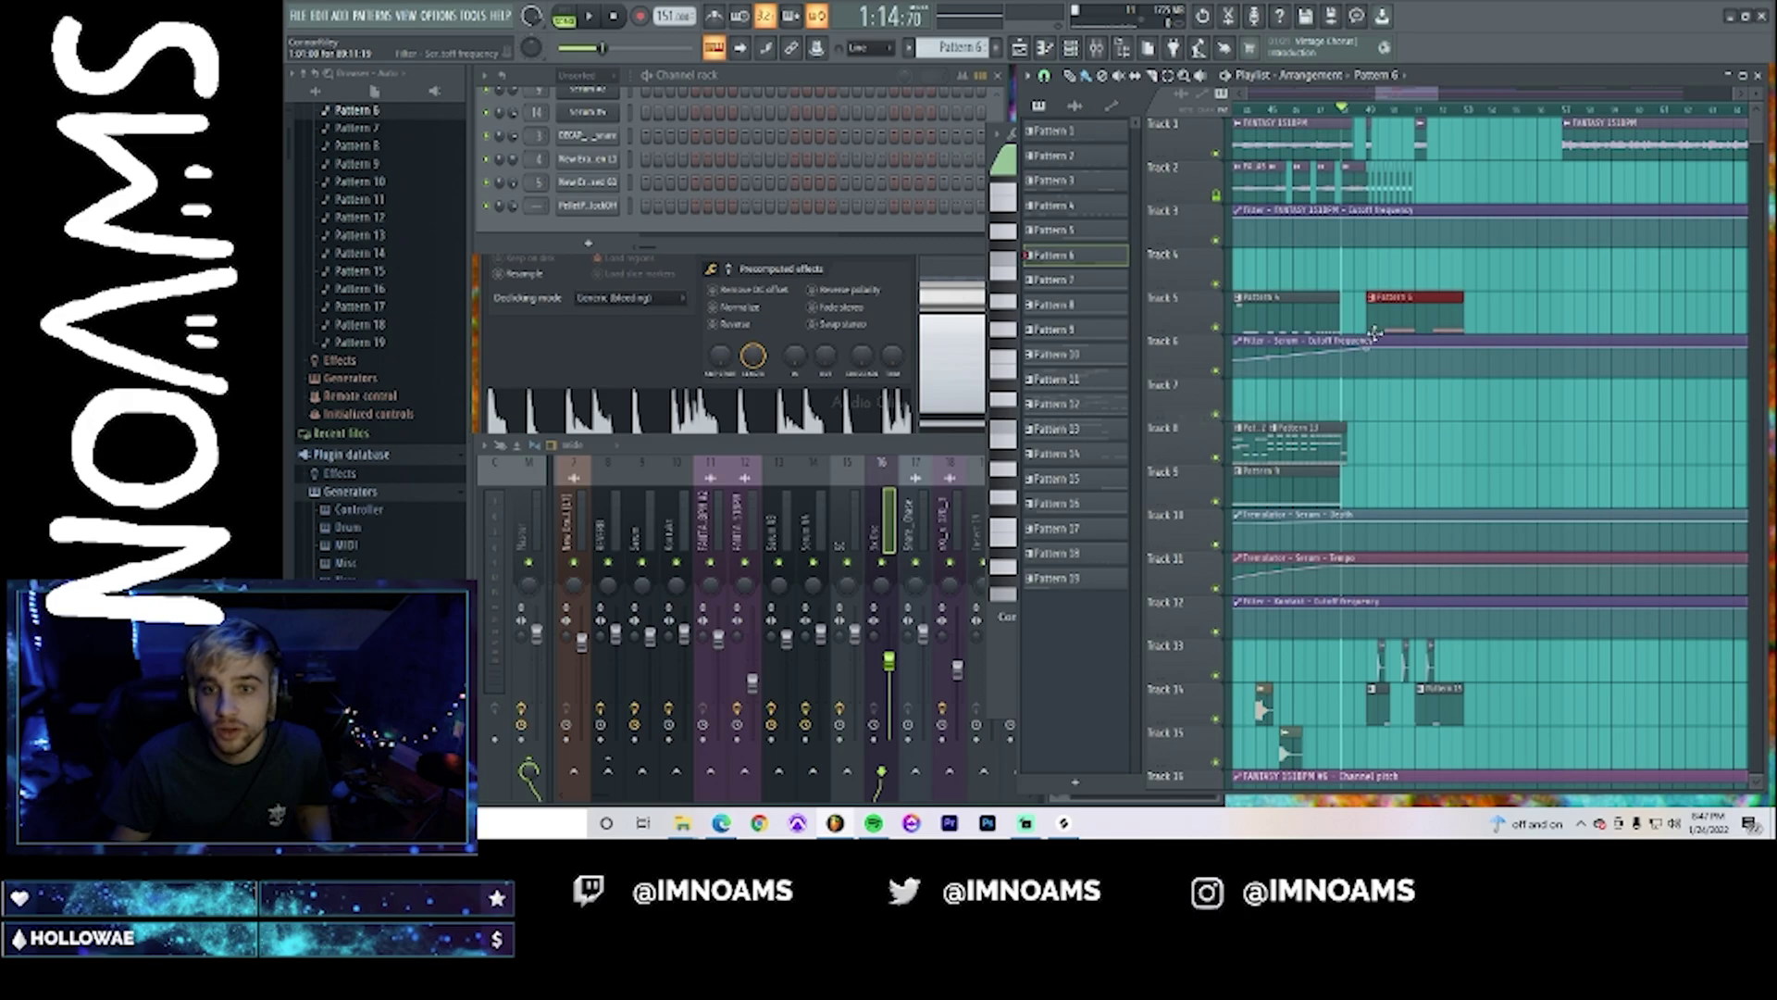
- In the merged clip's Serum #3 notes, shorten the note before bar 4 to about one beat and add a matching second note in bar 4
{"action": "double_click", "coordinate": [1374, 332]}
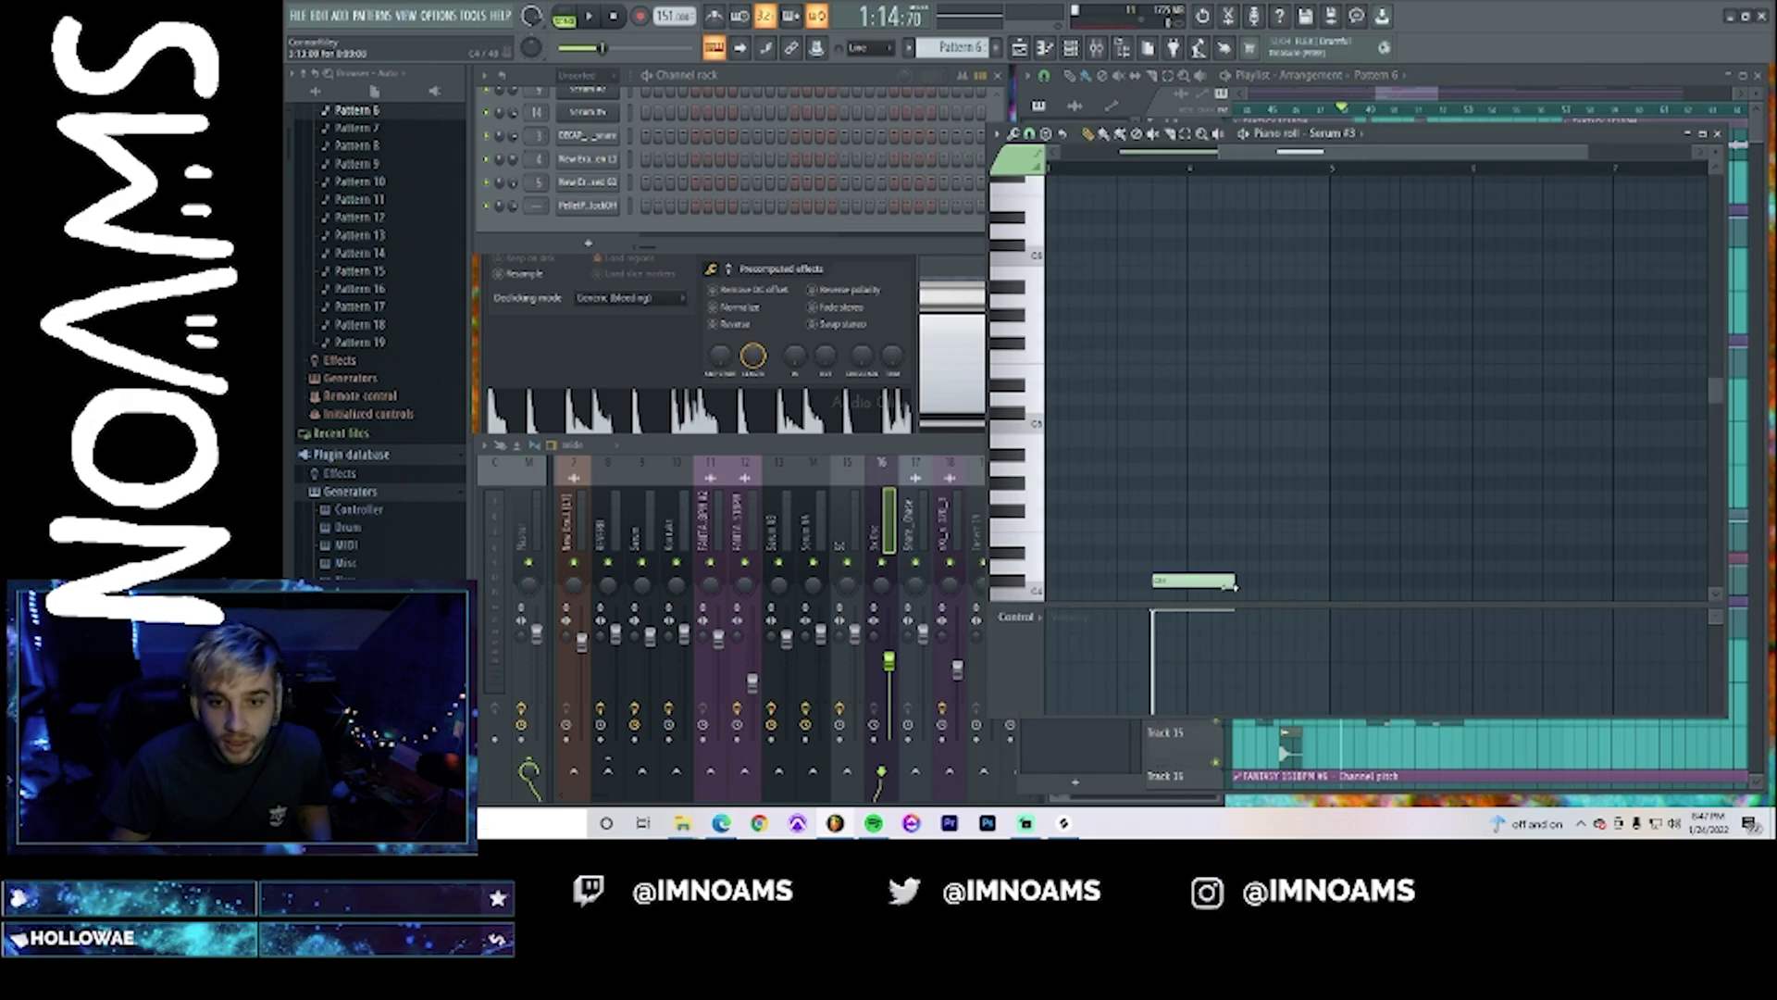
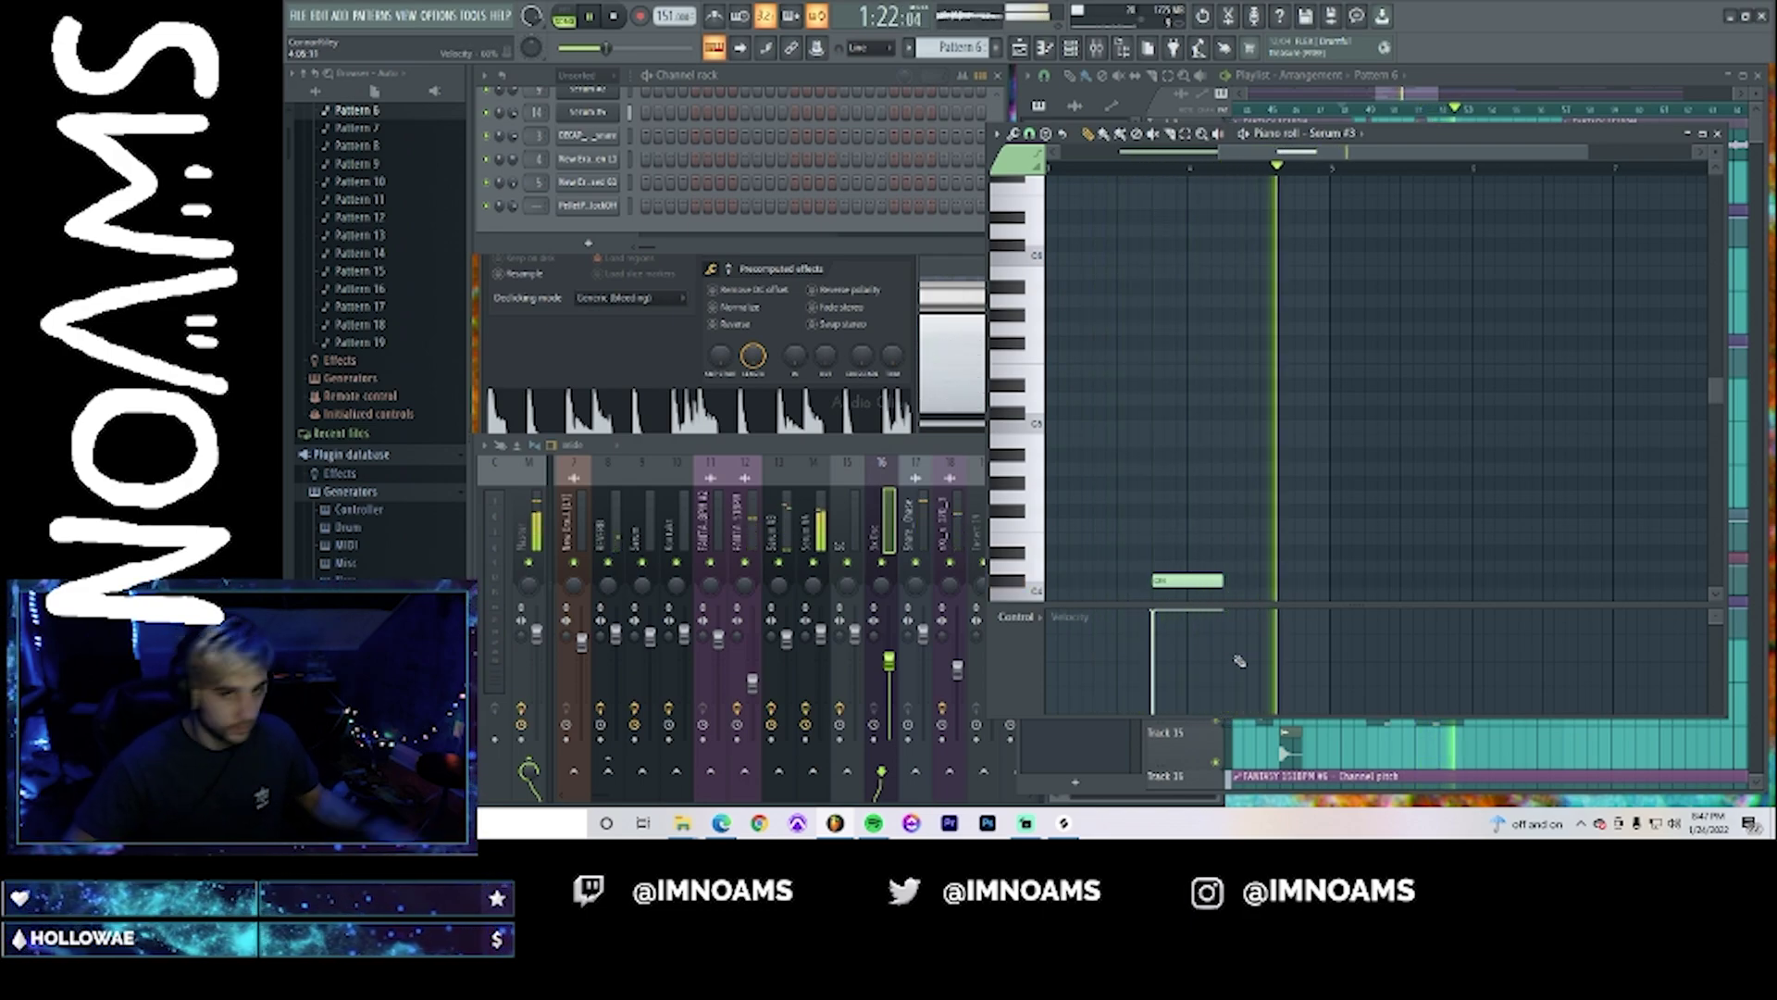
{"action": "key", "text": "space"}
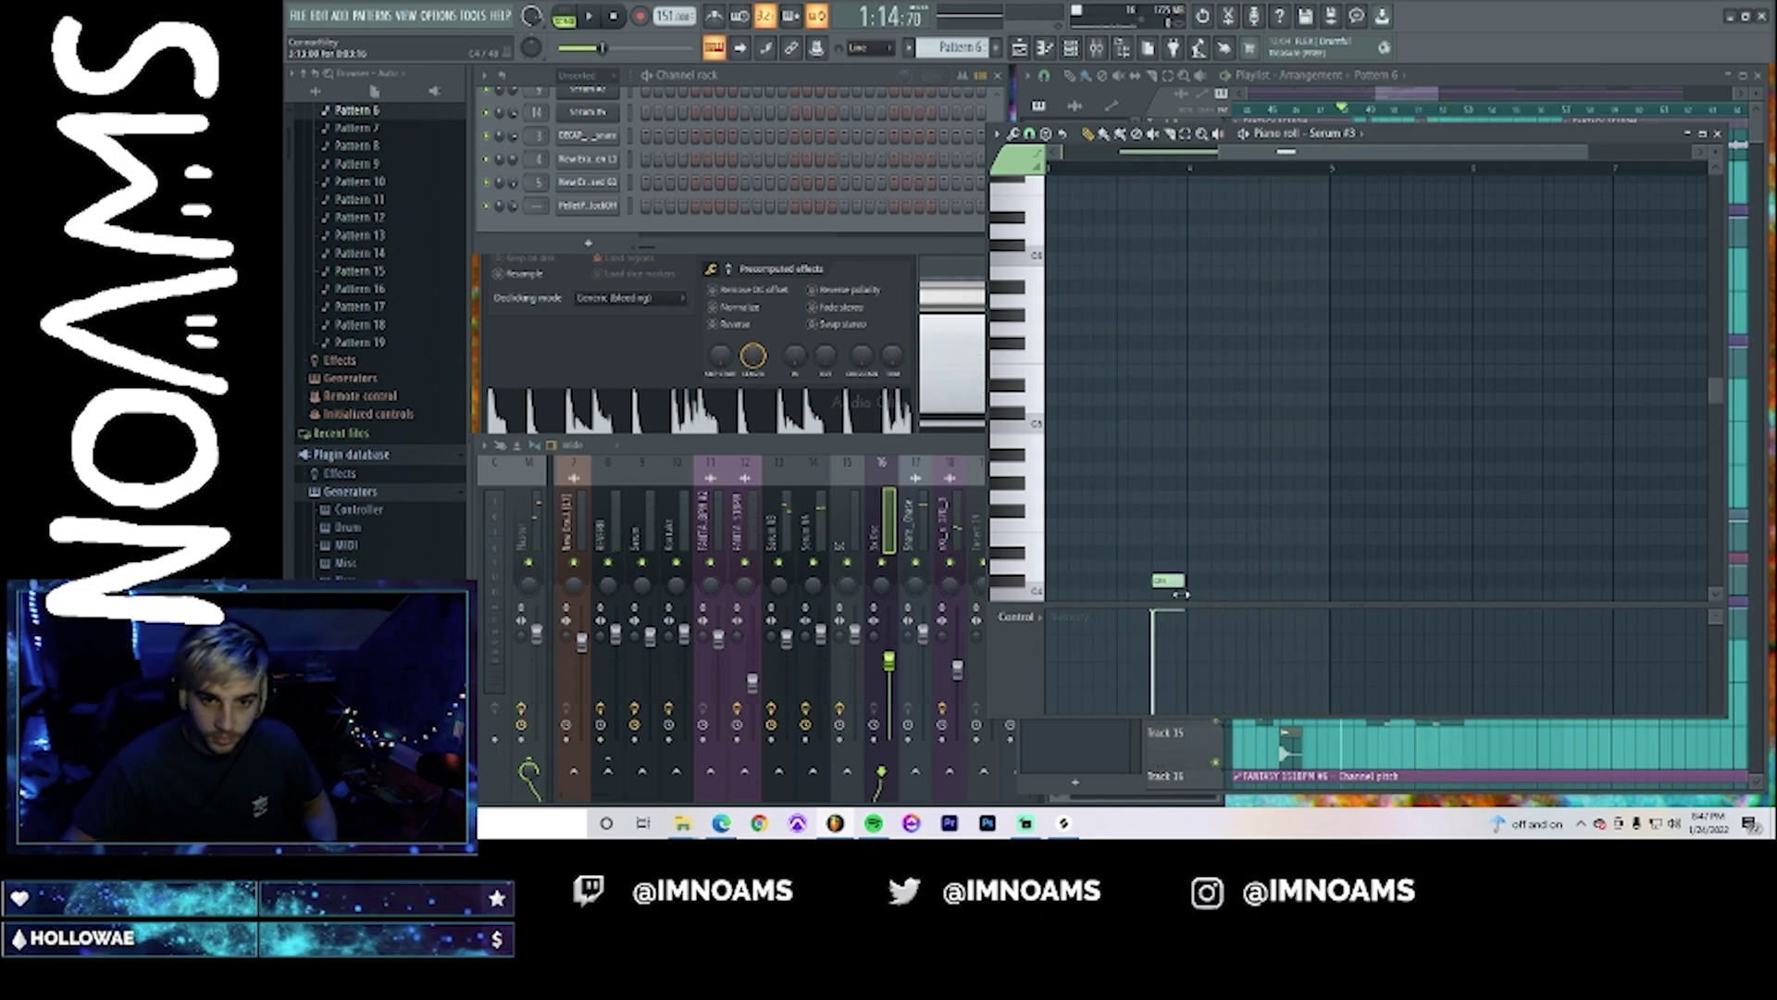
{"action": "scroll", "coordinate": [1293, 531], "scroll_direction": "down", "scroll_amount": 3}
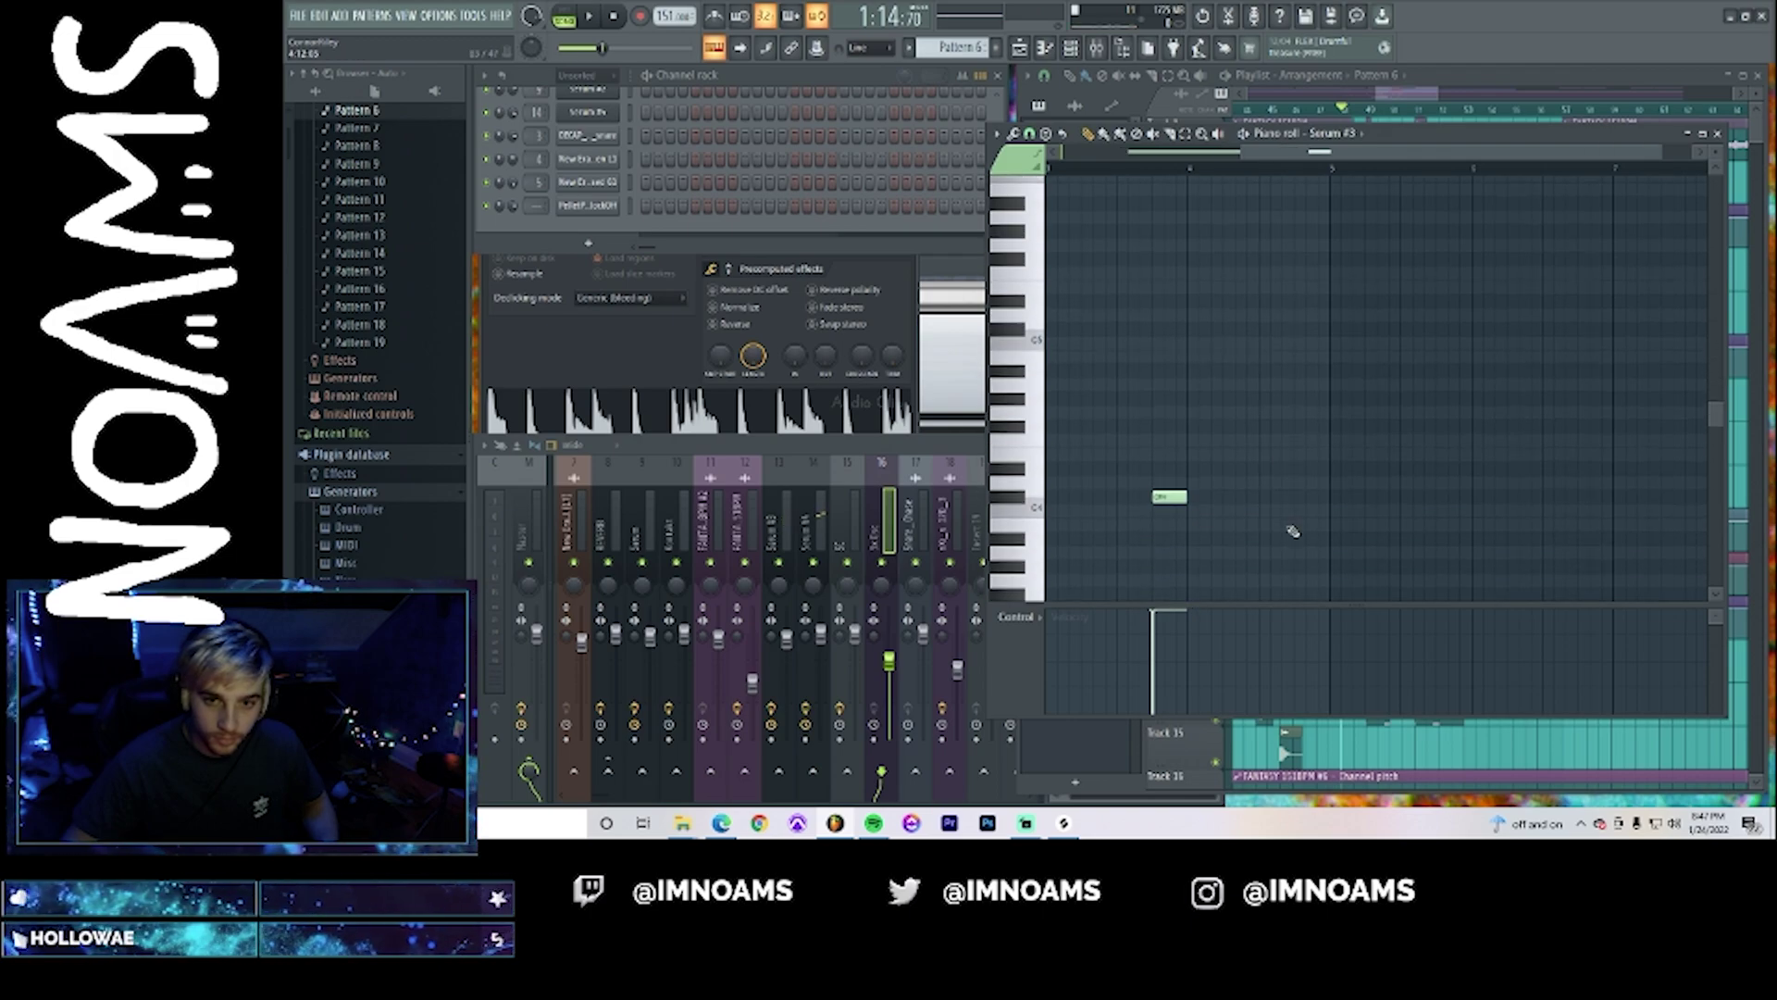
{"action": "left_click", "coordinate": [1233, 498]}
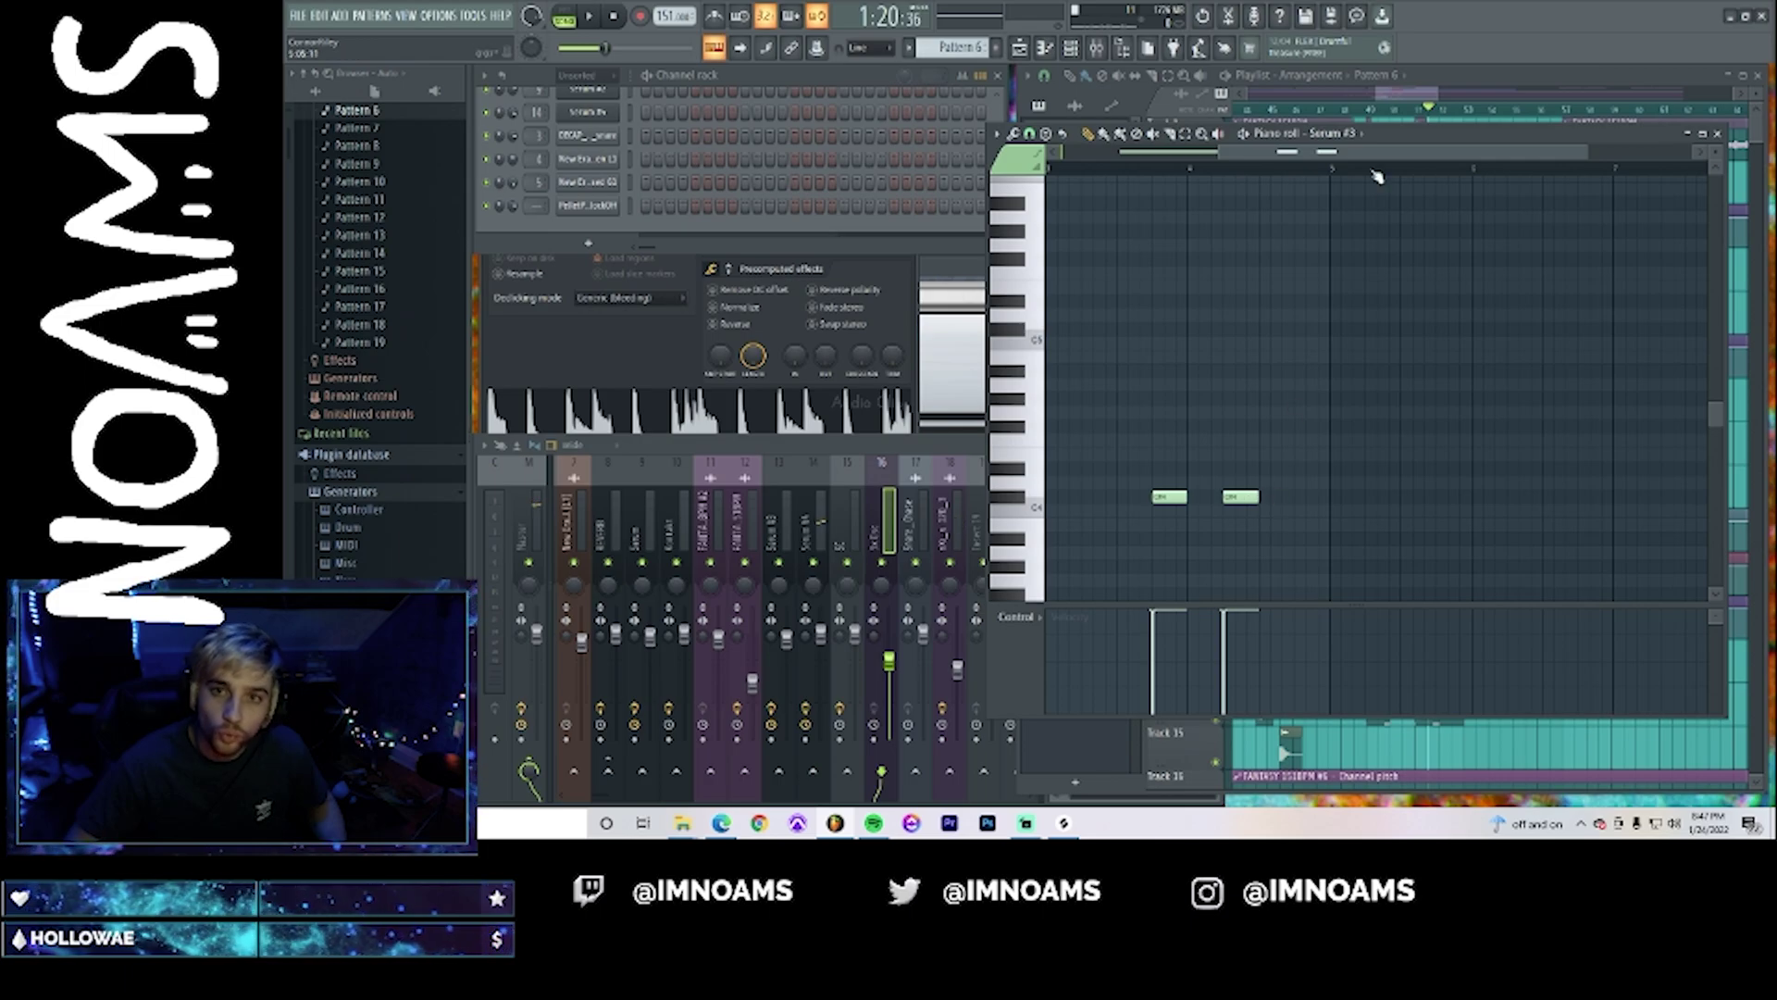
- Merge the two kick pattern clips on Track 14 of the drop into a single clip
{"action": "left_click", "coordinate": [1404, 92]}
{"action": "scroll", "coordinate": [1471, 336], "scroll_direction": "down", "scroll_amount": 5}
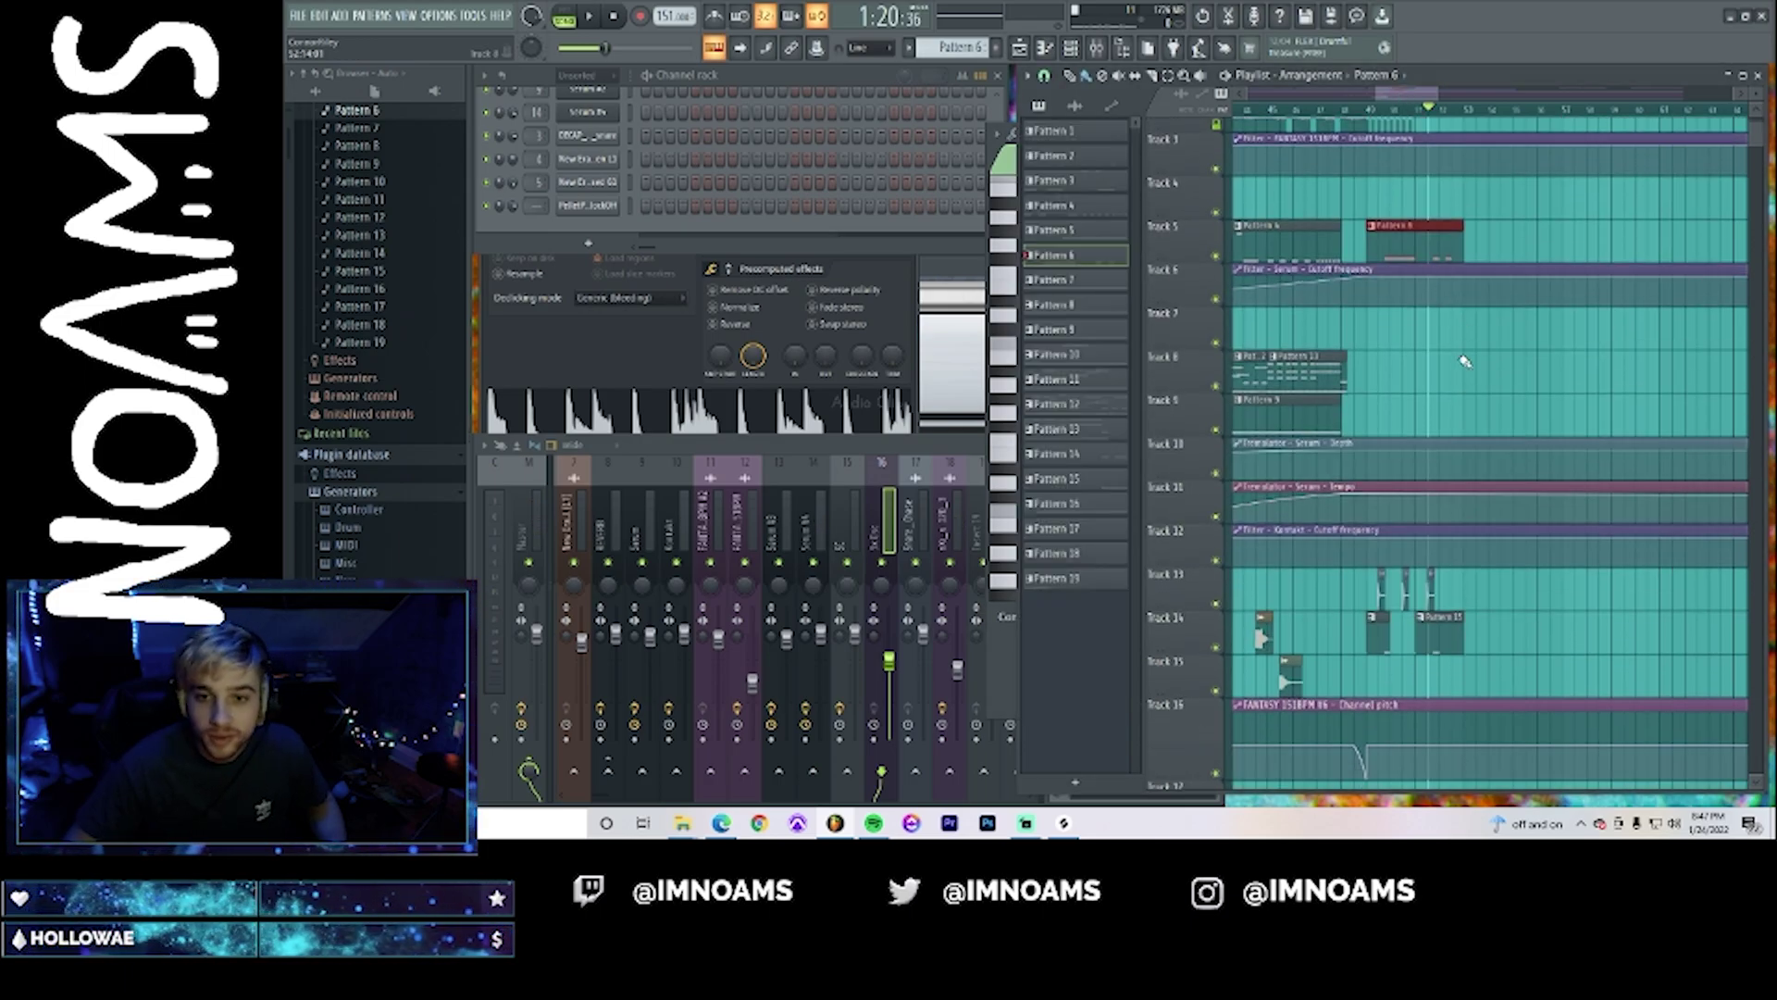
{"action": "left_click_drag", "start_coordinate": [1439, 268], "coordinate": [1360, 280]}
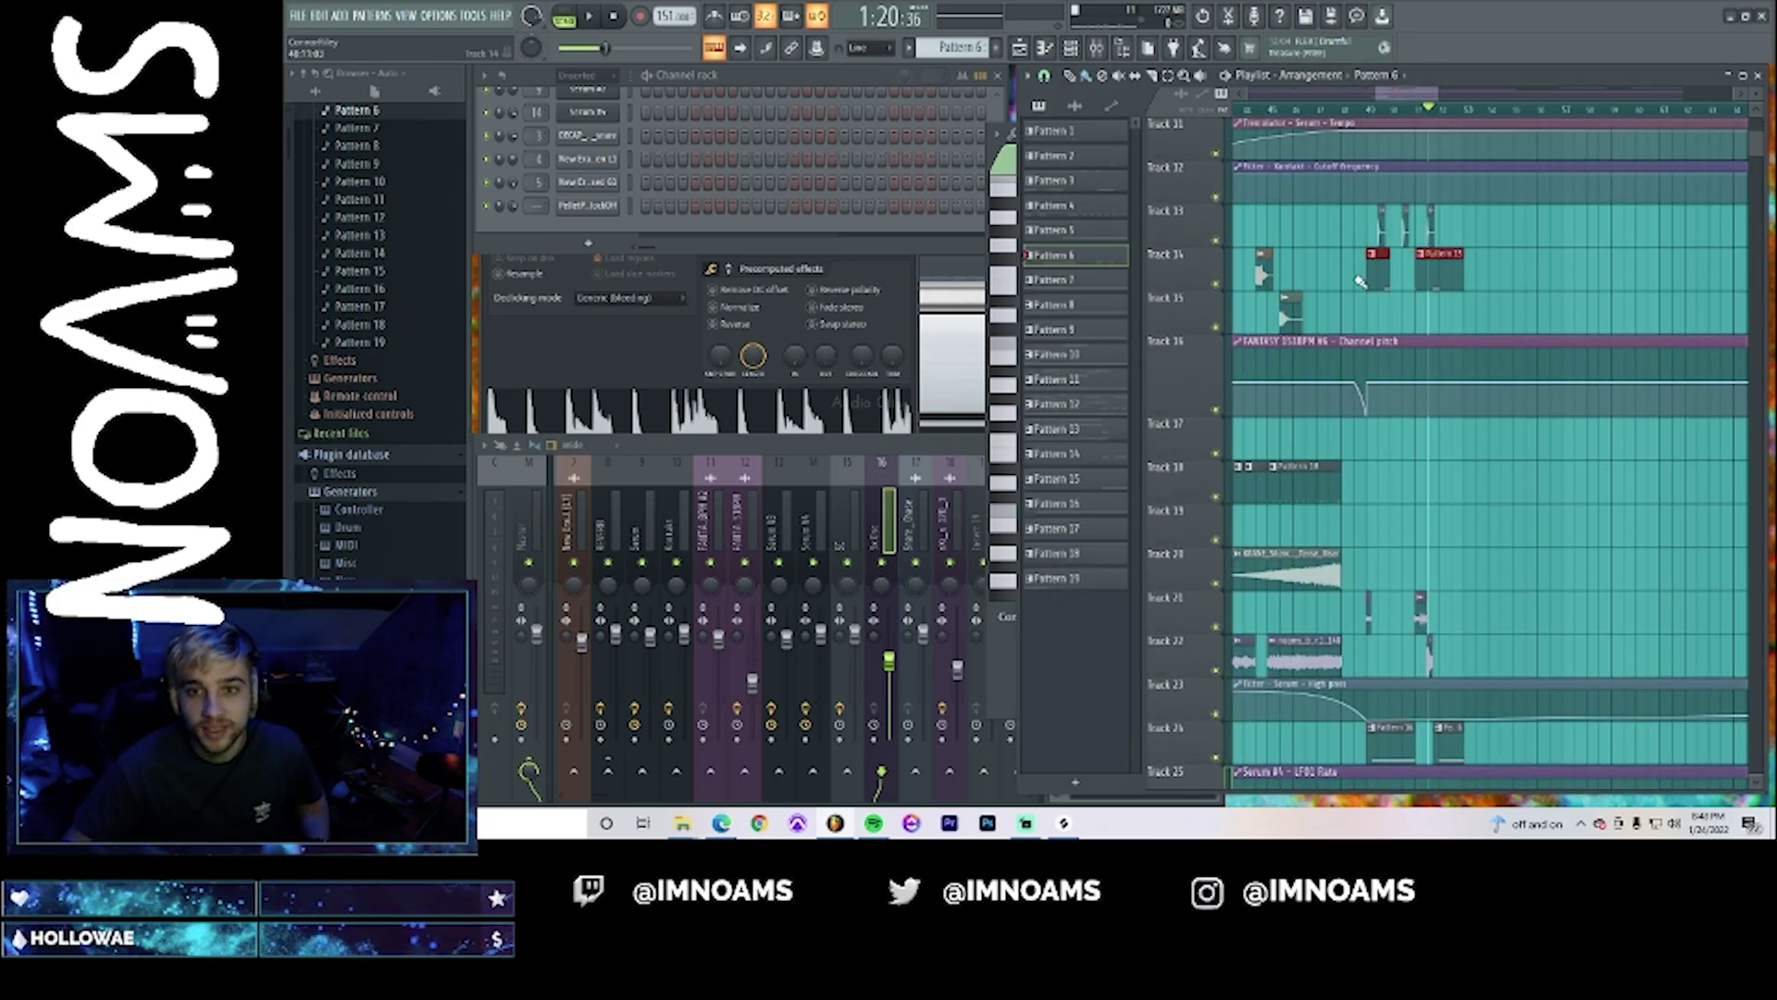
{"action": "left_click", "coordinate": [1028, 74]}
{"action": "mouse_move", "coordinate": [1056, 94]}
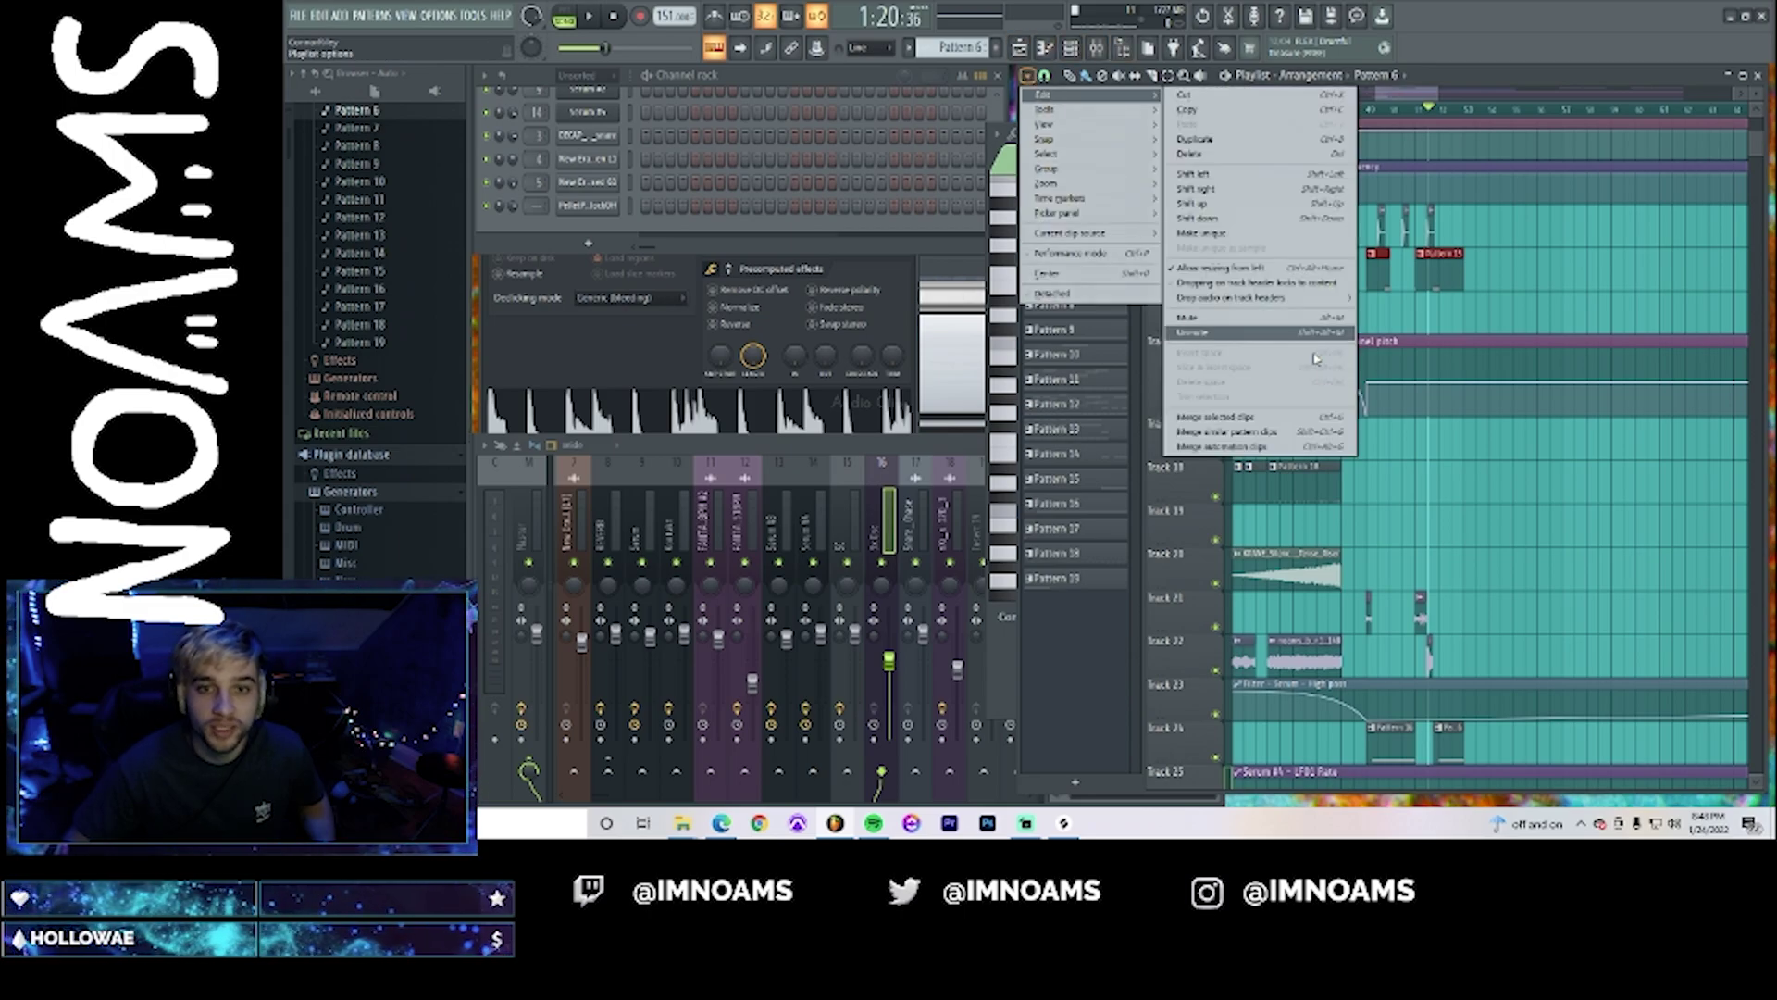
{"action": "left_click", "coordinate": [1262, 418]}
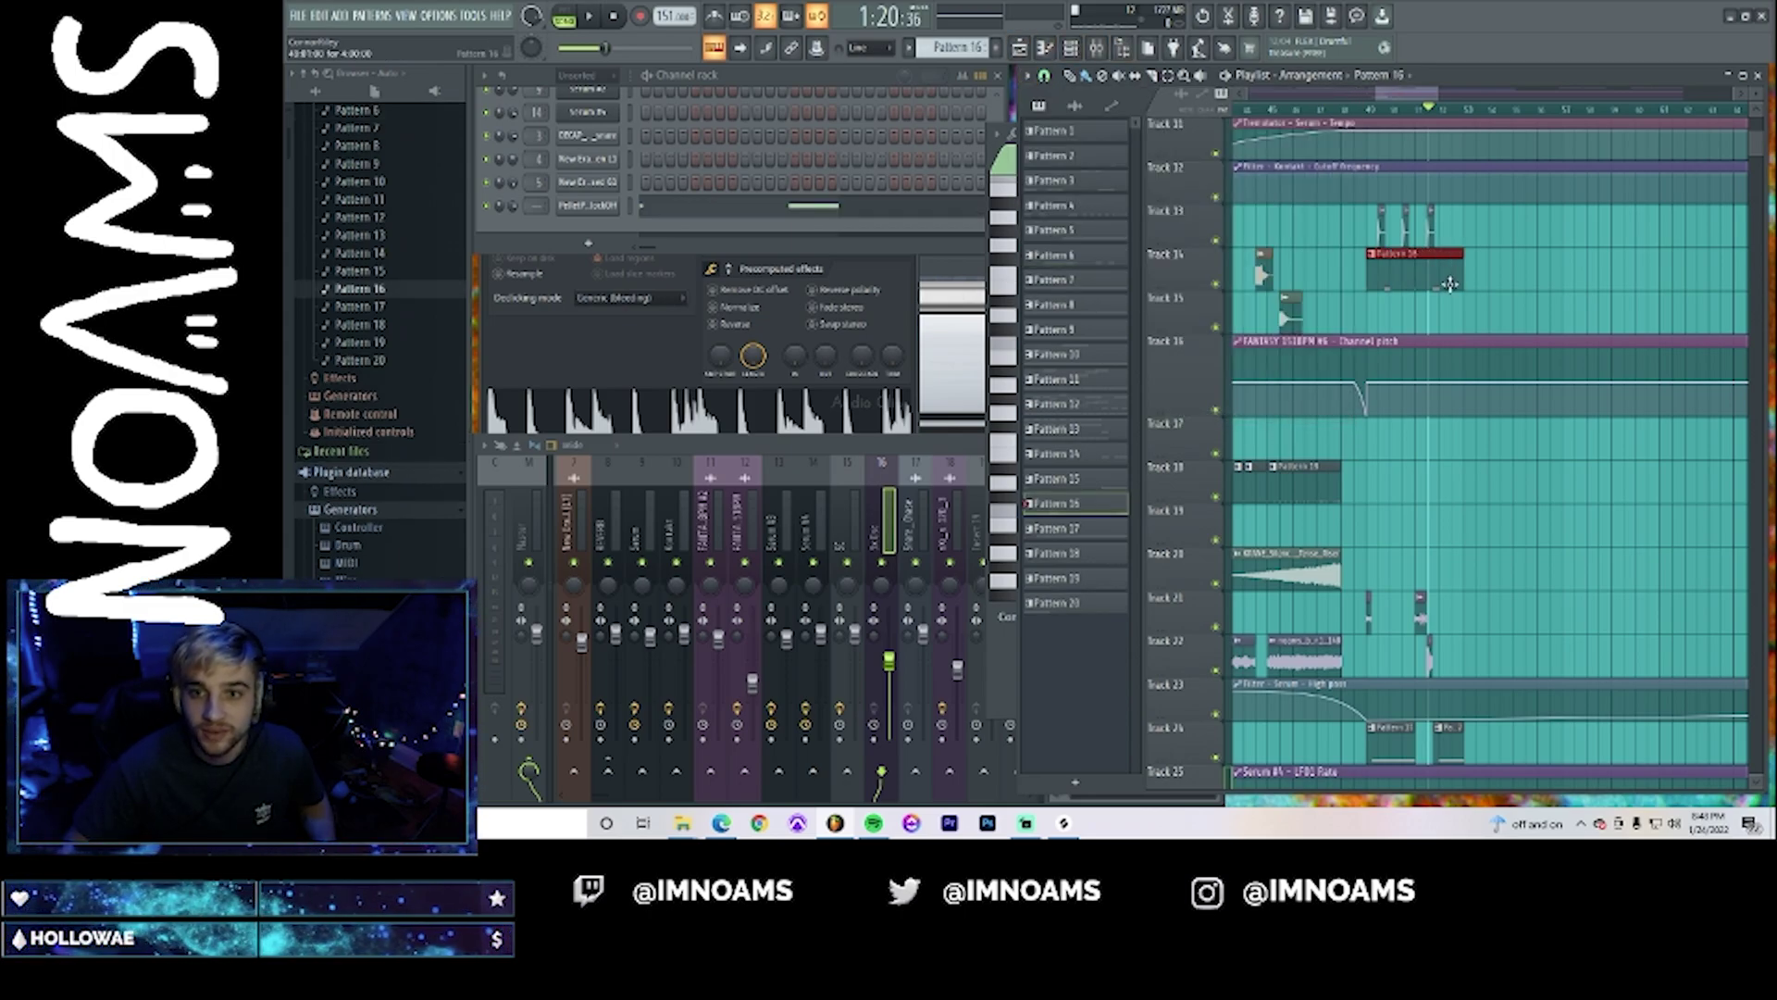
- In the merged clip's PelletProject_Drum_Kick_BlockOff notes, add three short C5 kick hits across the last two beats of bar 4
{"action": "double_click", "coordinate": [1451, 284]}
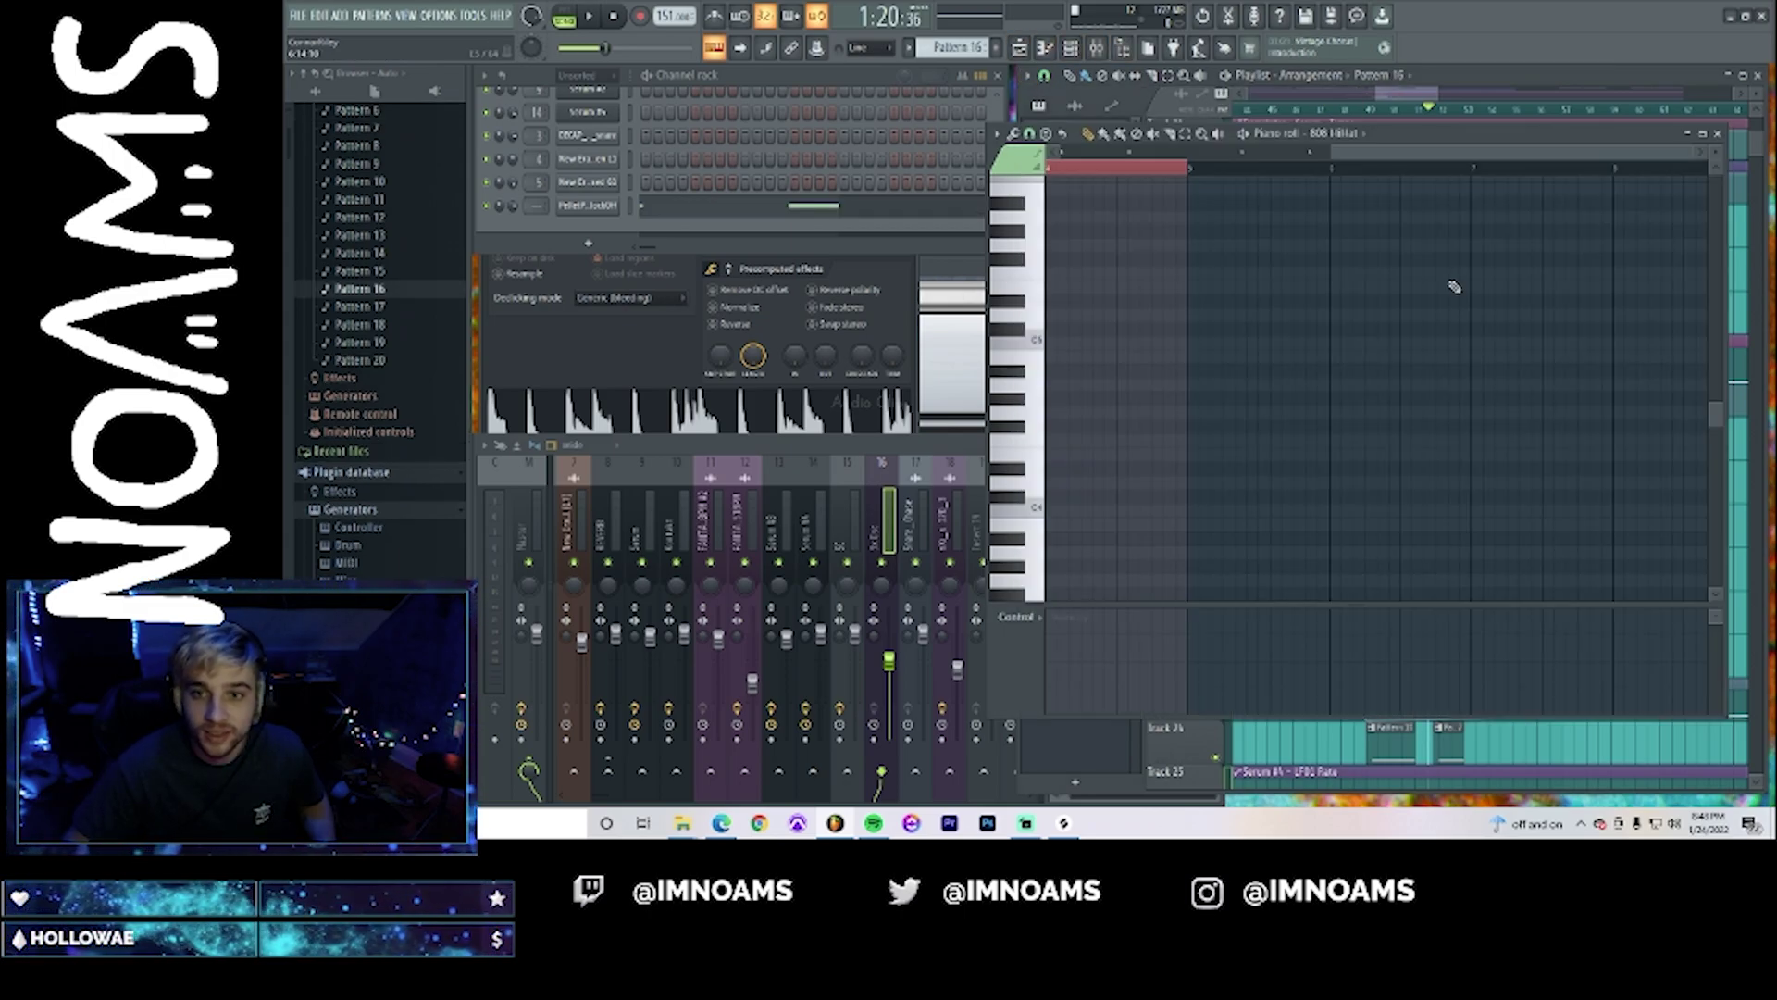
{"action": "scroll", "coordinate": [1350, 157], "scroll_direction": "up", "scroll_amount": 3}
{"action": "left_click", "coordinate": [1353, 135]}
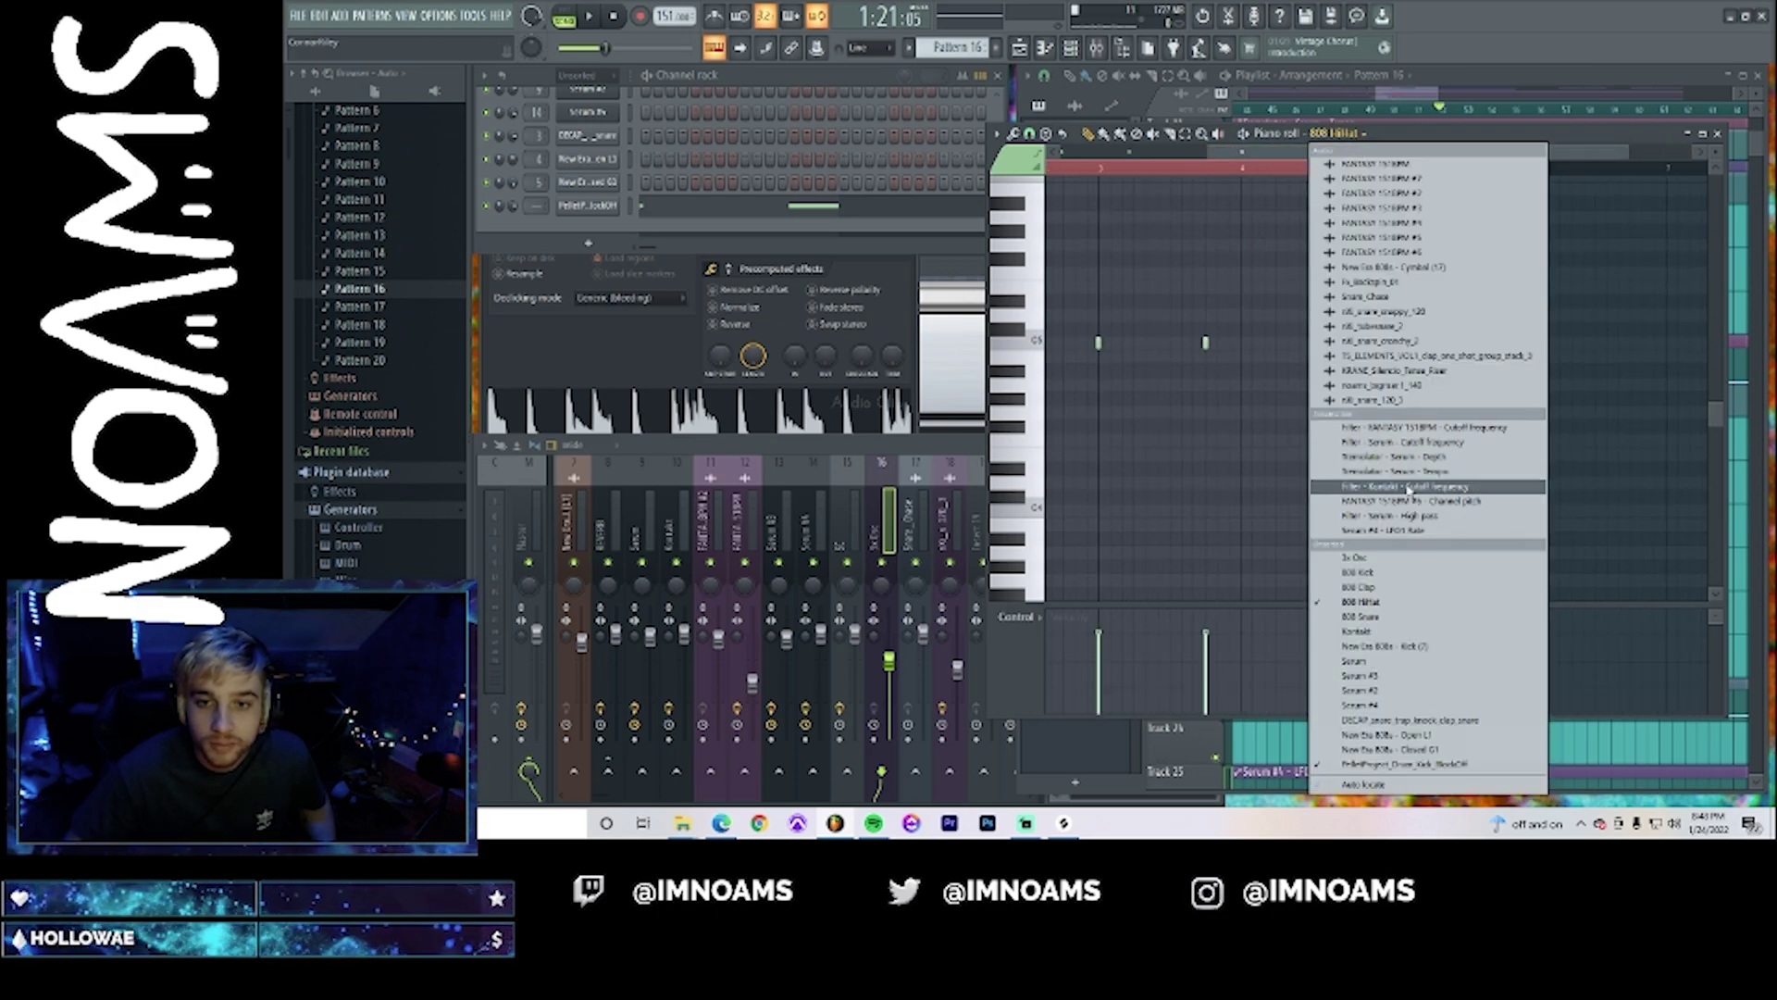
{"action": "left_click", "coordinate": [1374, 766]}
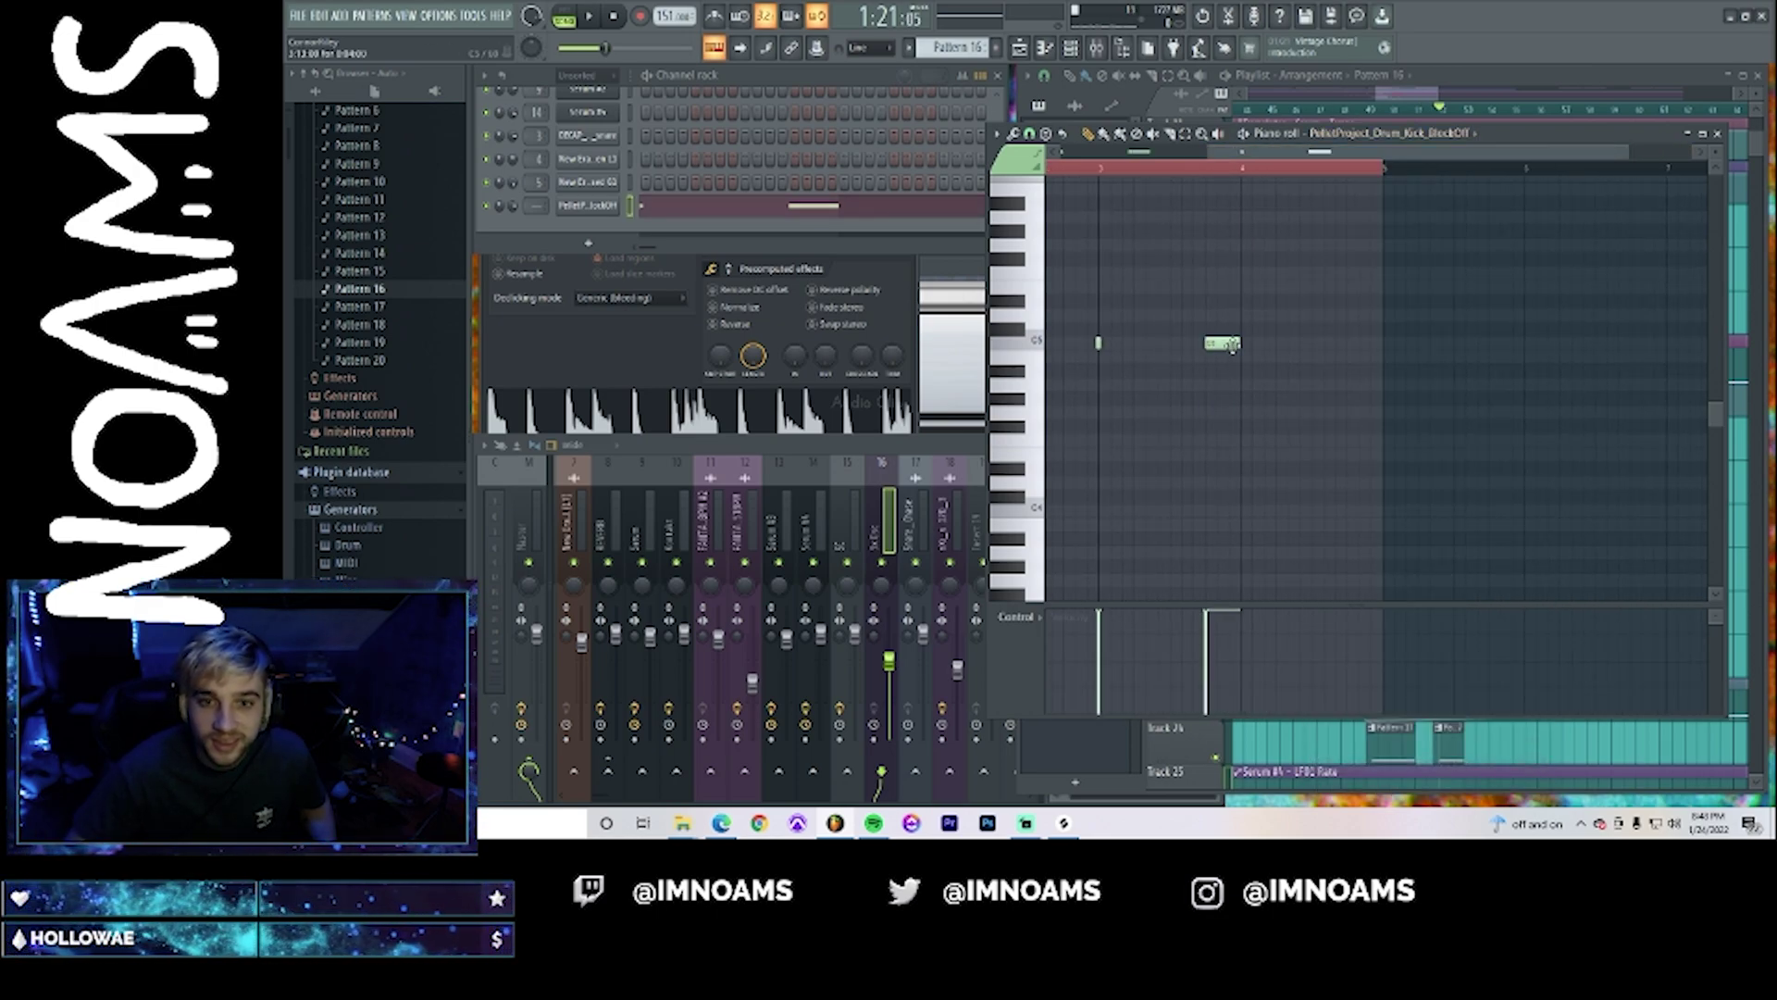
{"action": "left_click", "coordinate": [1351, 344]}
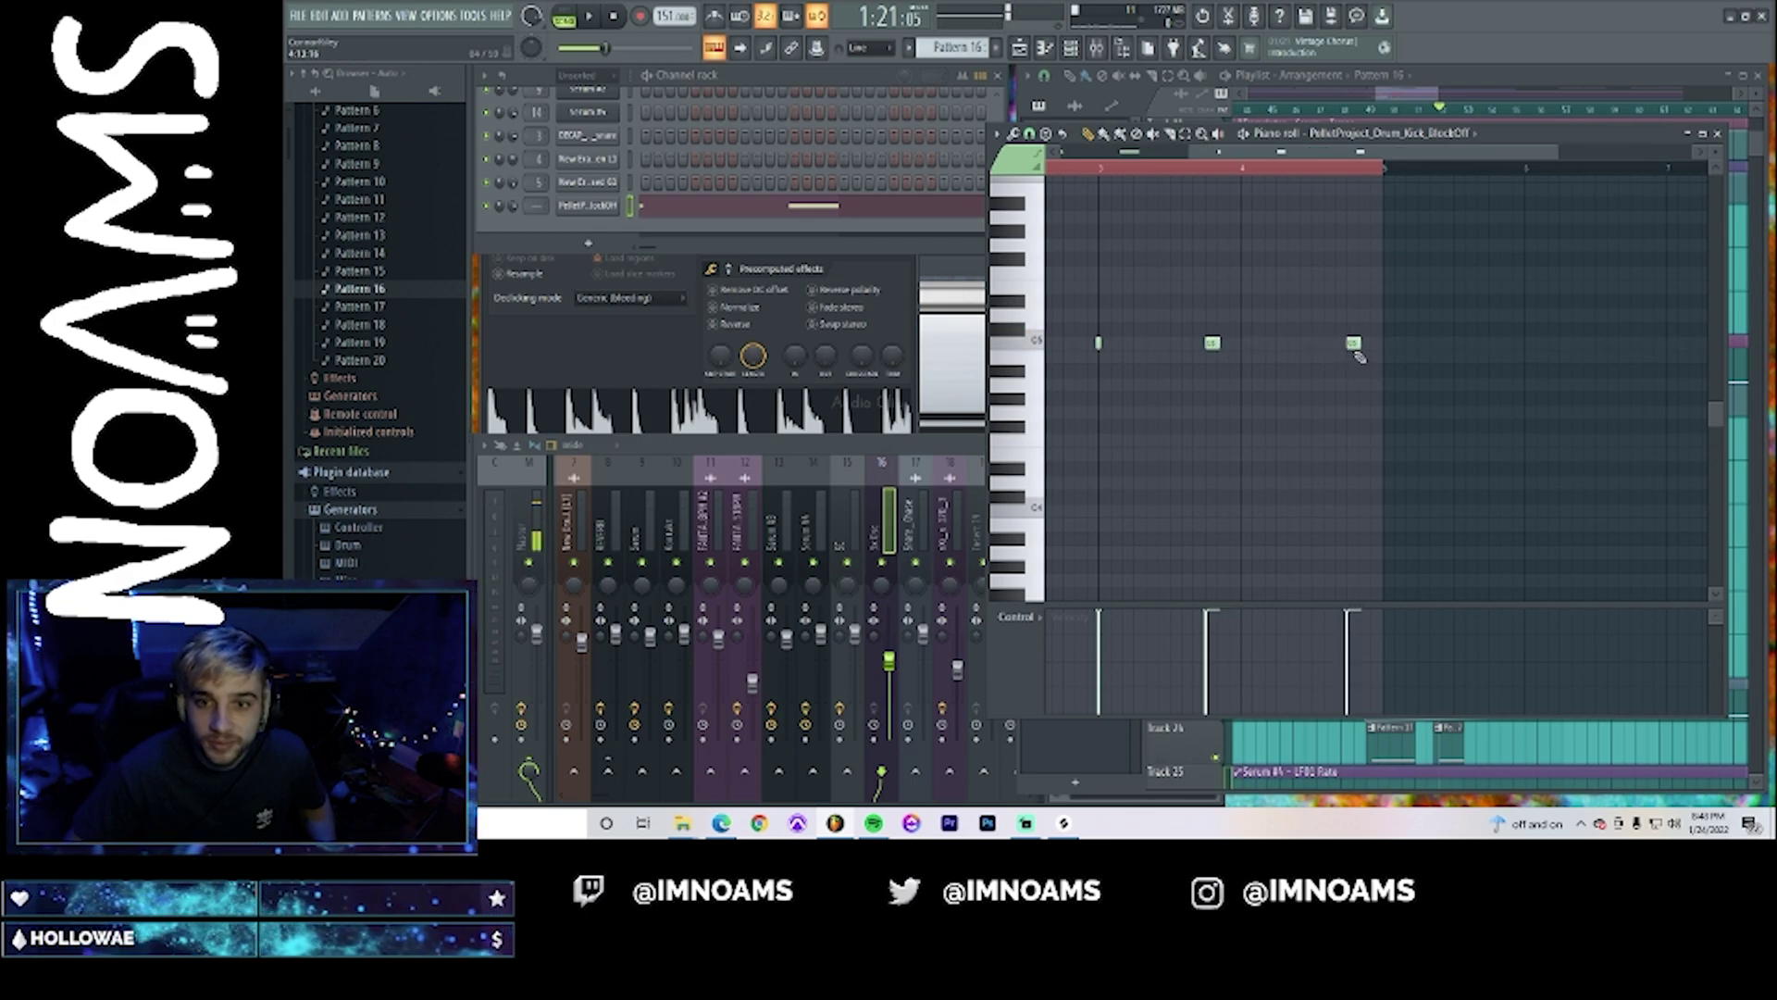
{"action": "left_click", "coordinate": [1222, 168]}
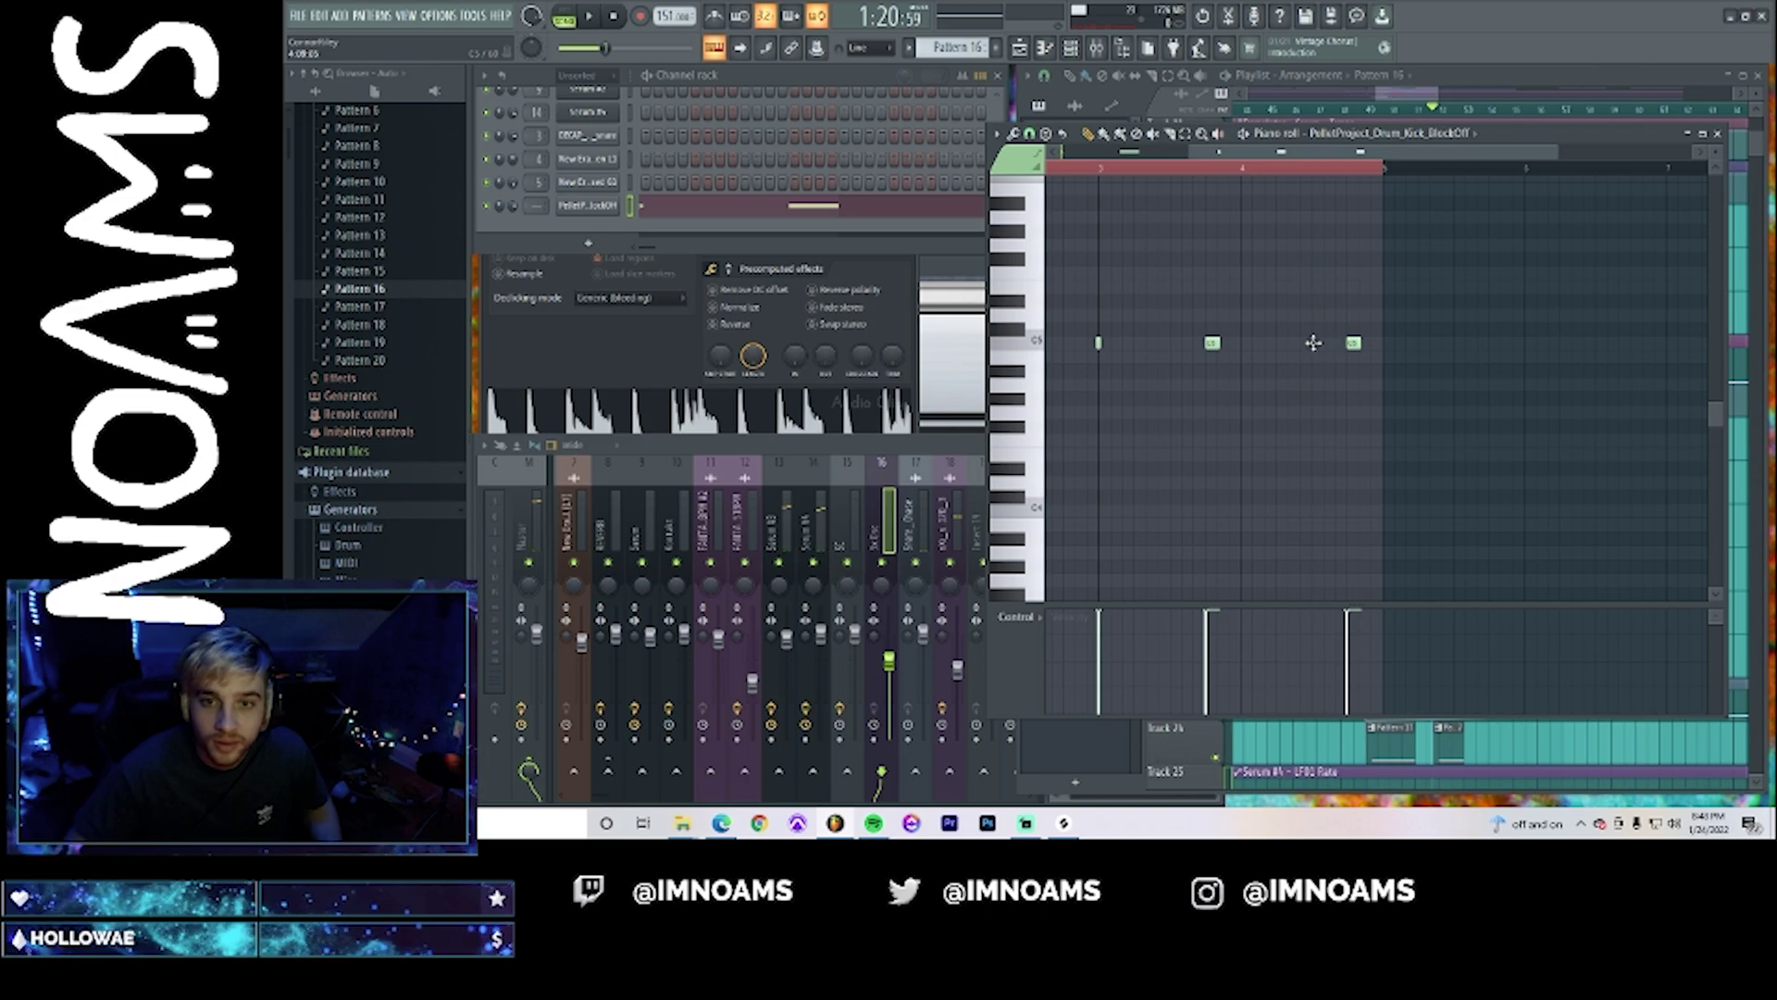
{"action": "left_click_drag", "start_coordinate": [1322, 344], "coordinate": [1342, 345]}
{"action": "key", "text": "space"}
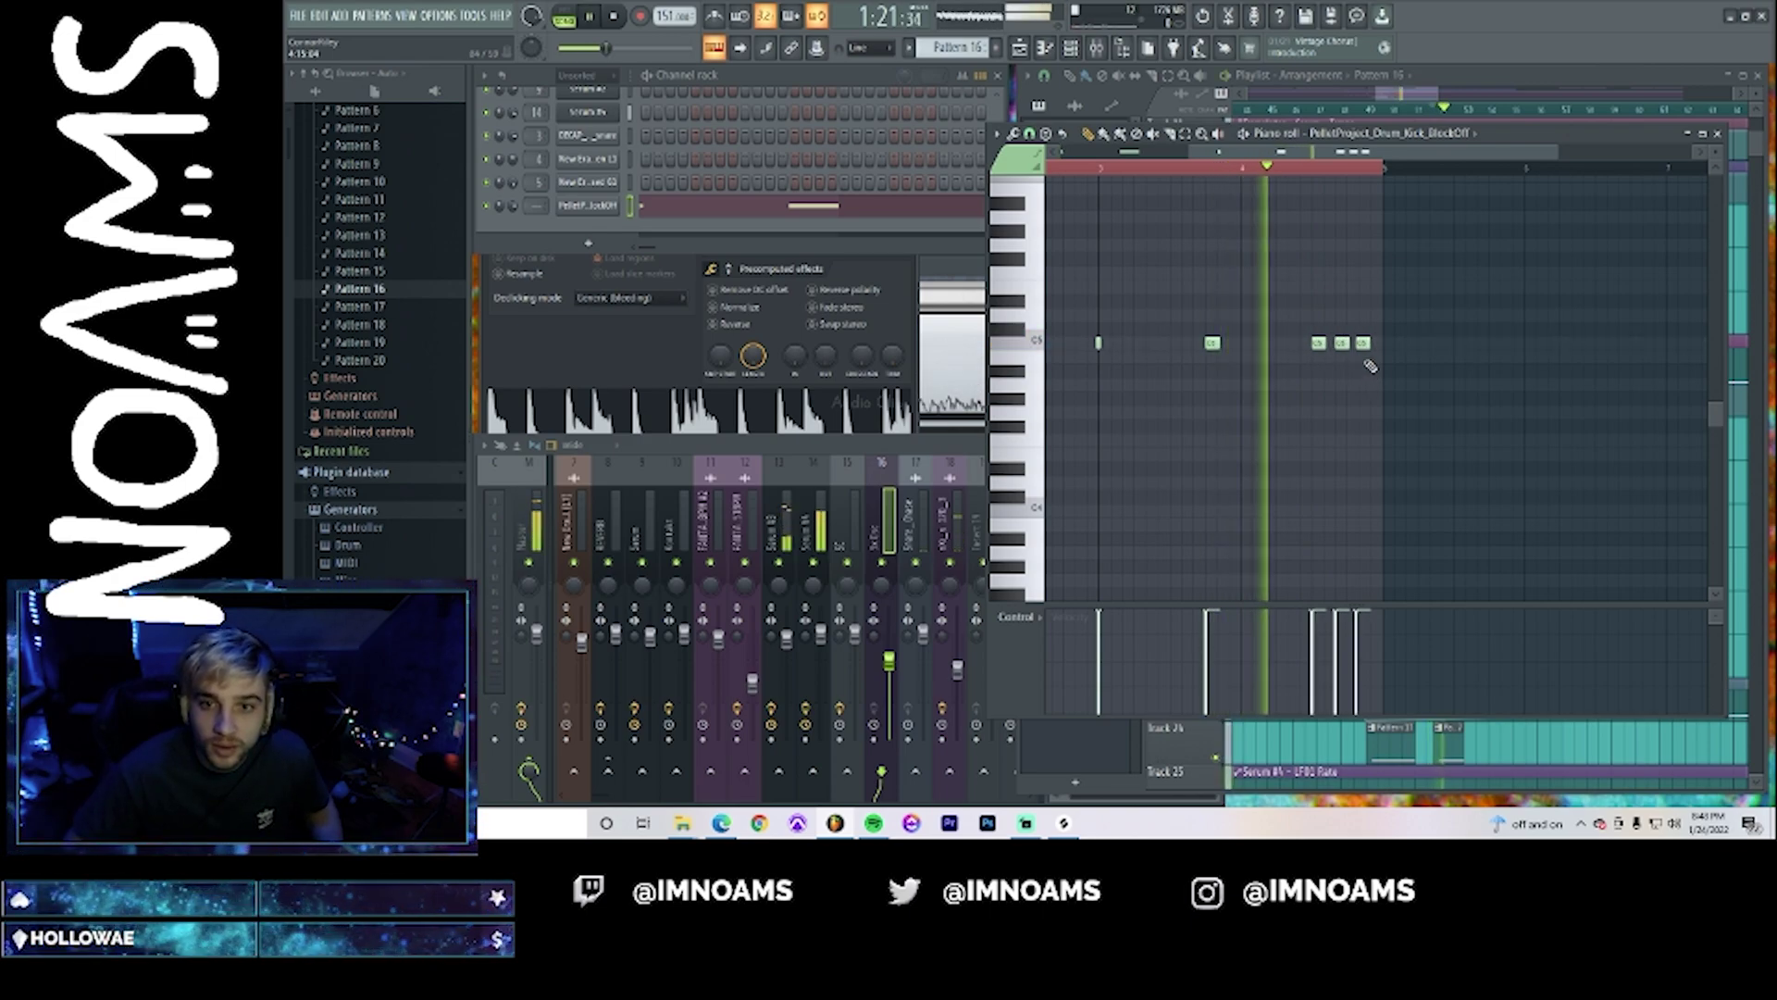
{"action": "left_click", "coordinate": [1365, 345]}
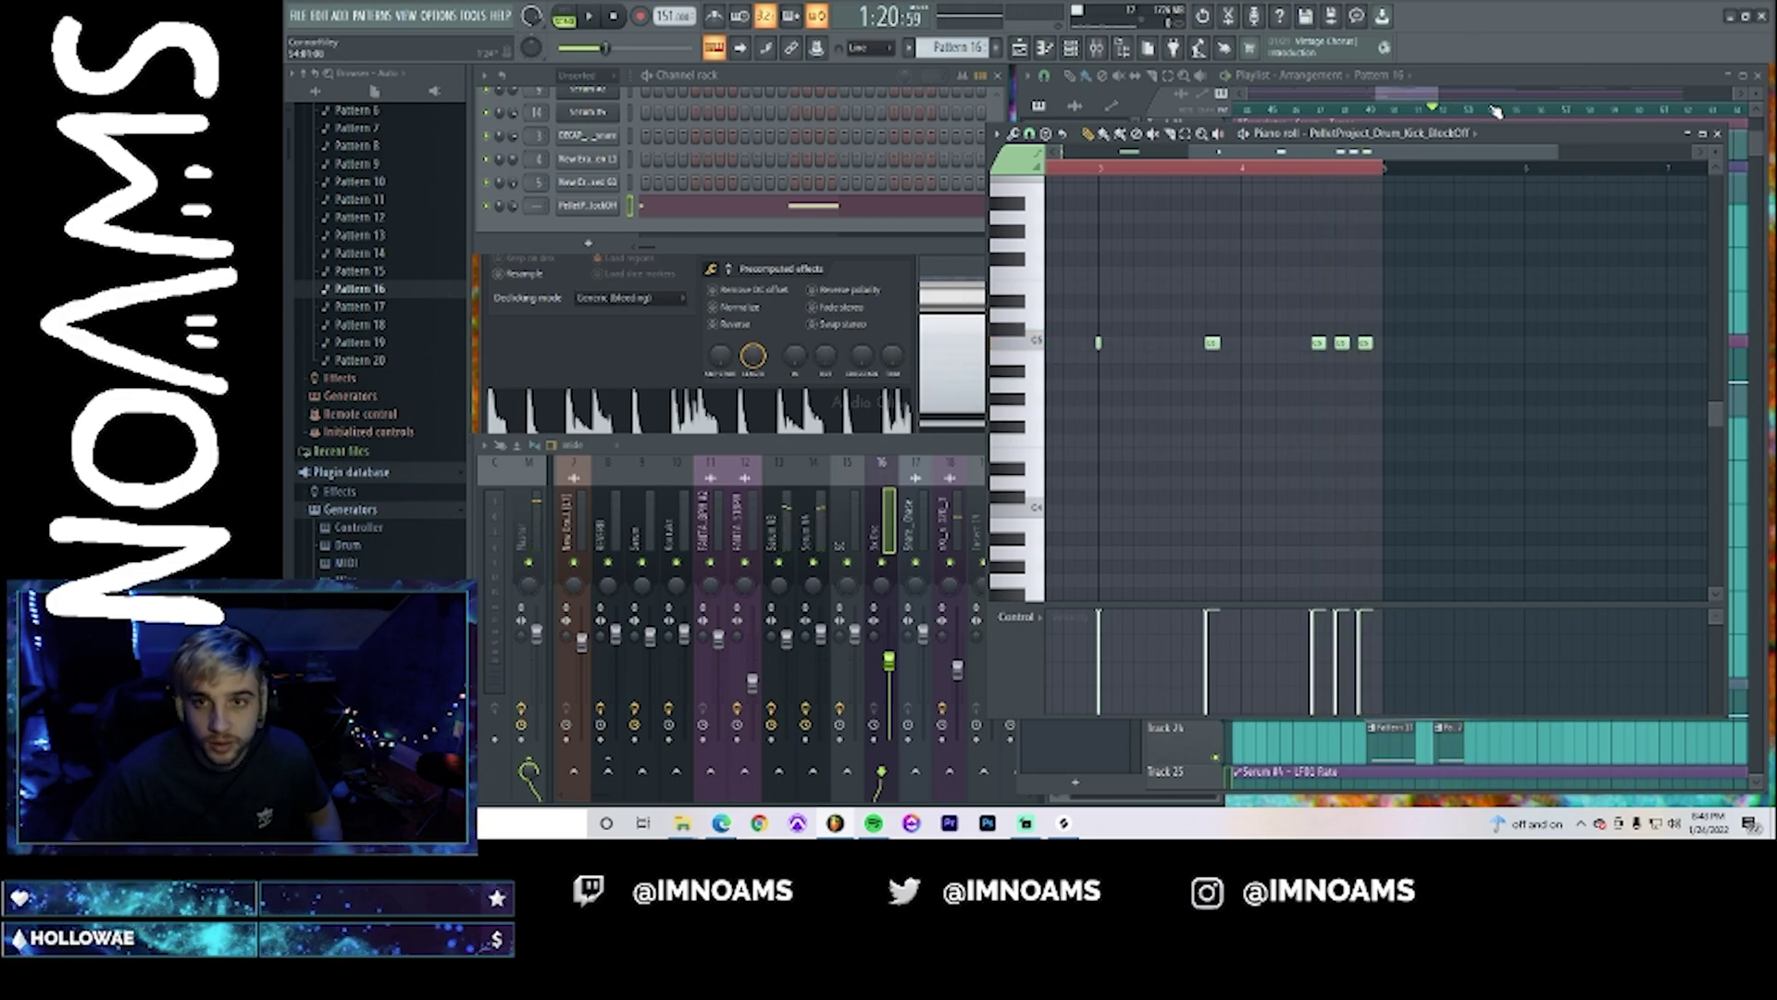
- Audition the drop with the added kick hits and delete the short audio clip on Track 22 below the Track 21 hit
{"action": "left_click_drag", "start_coordinate": [1463, 772], "coordinate": [1474, 337]}
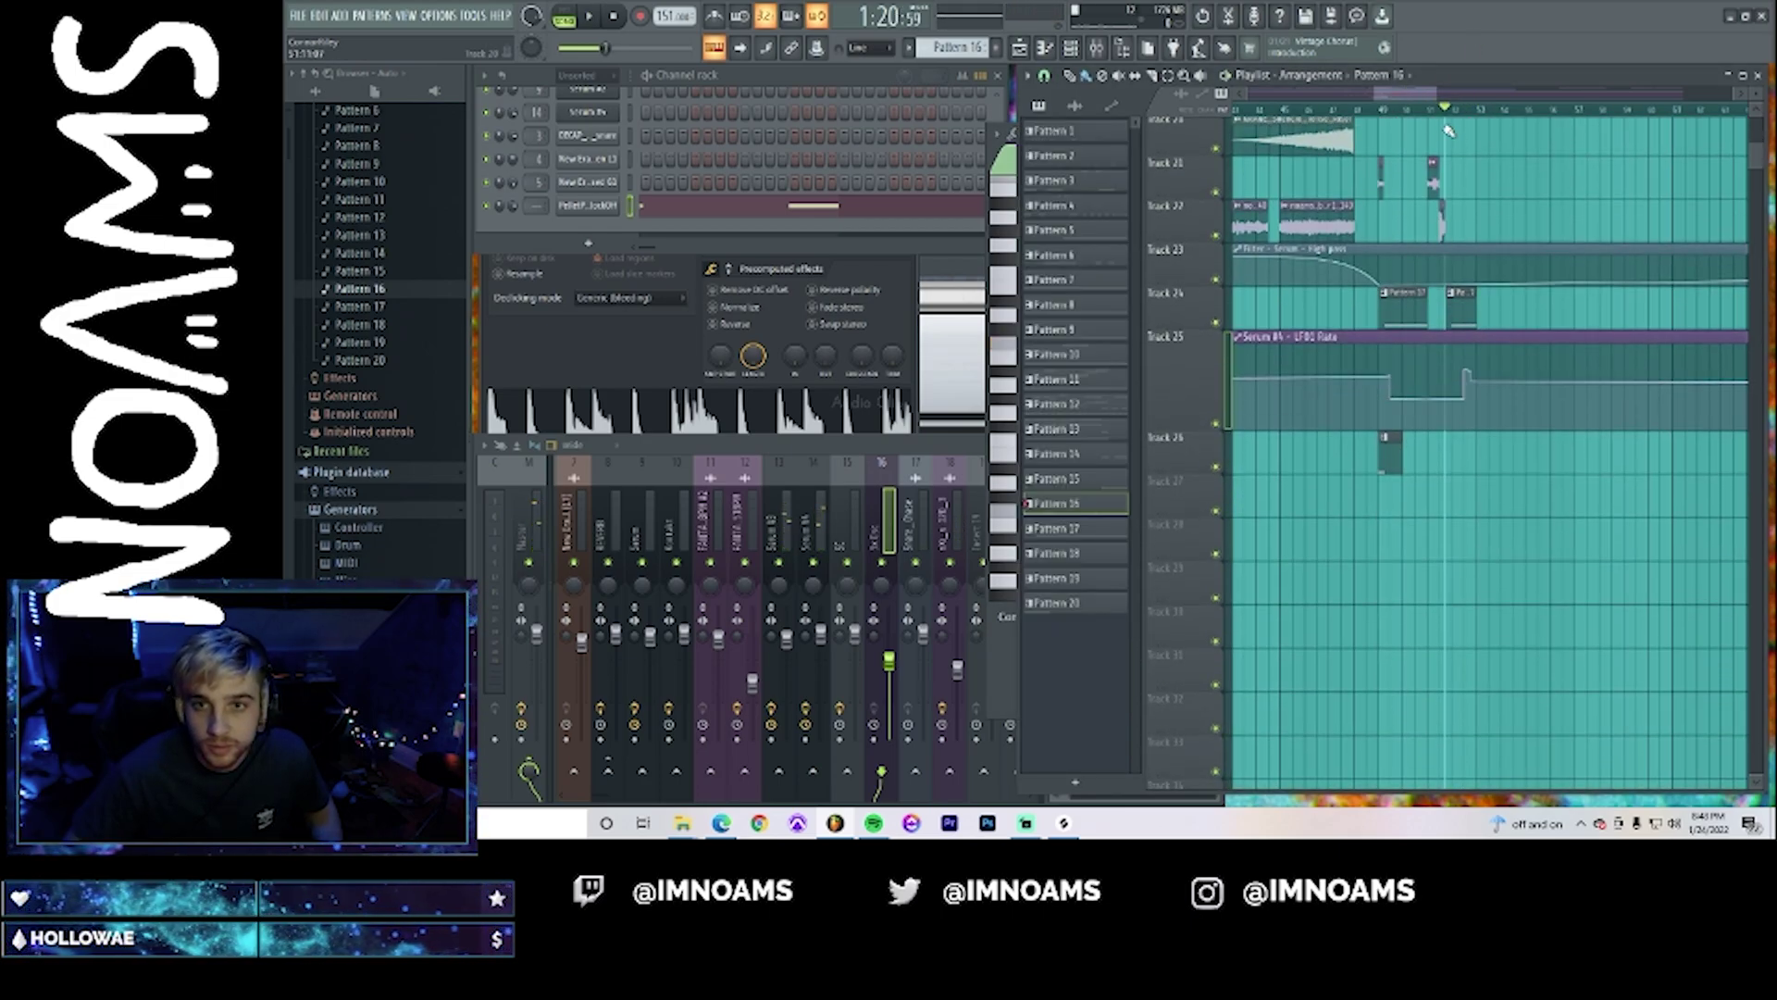
{"action": "left_click", "coordinate": [1370, 113]}
{"action": "key", "text": "space"}
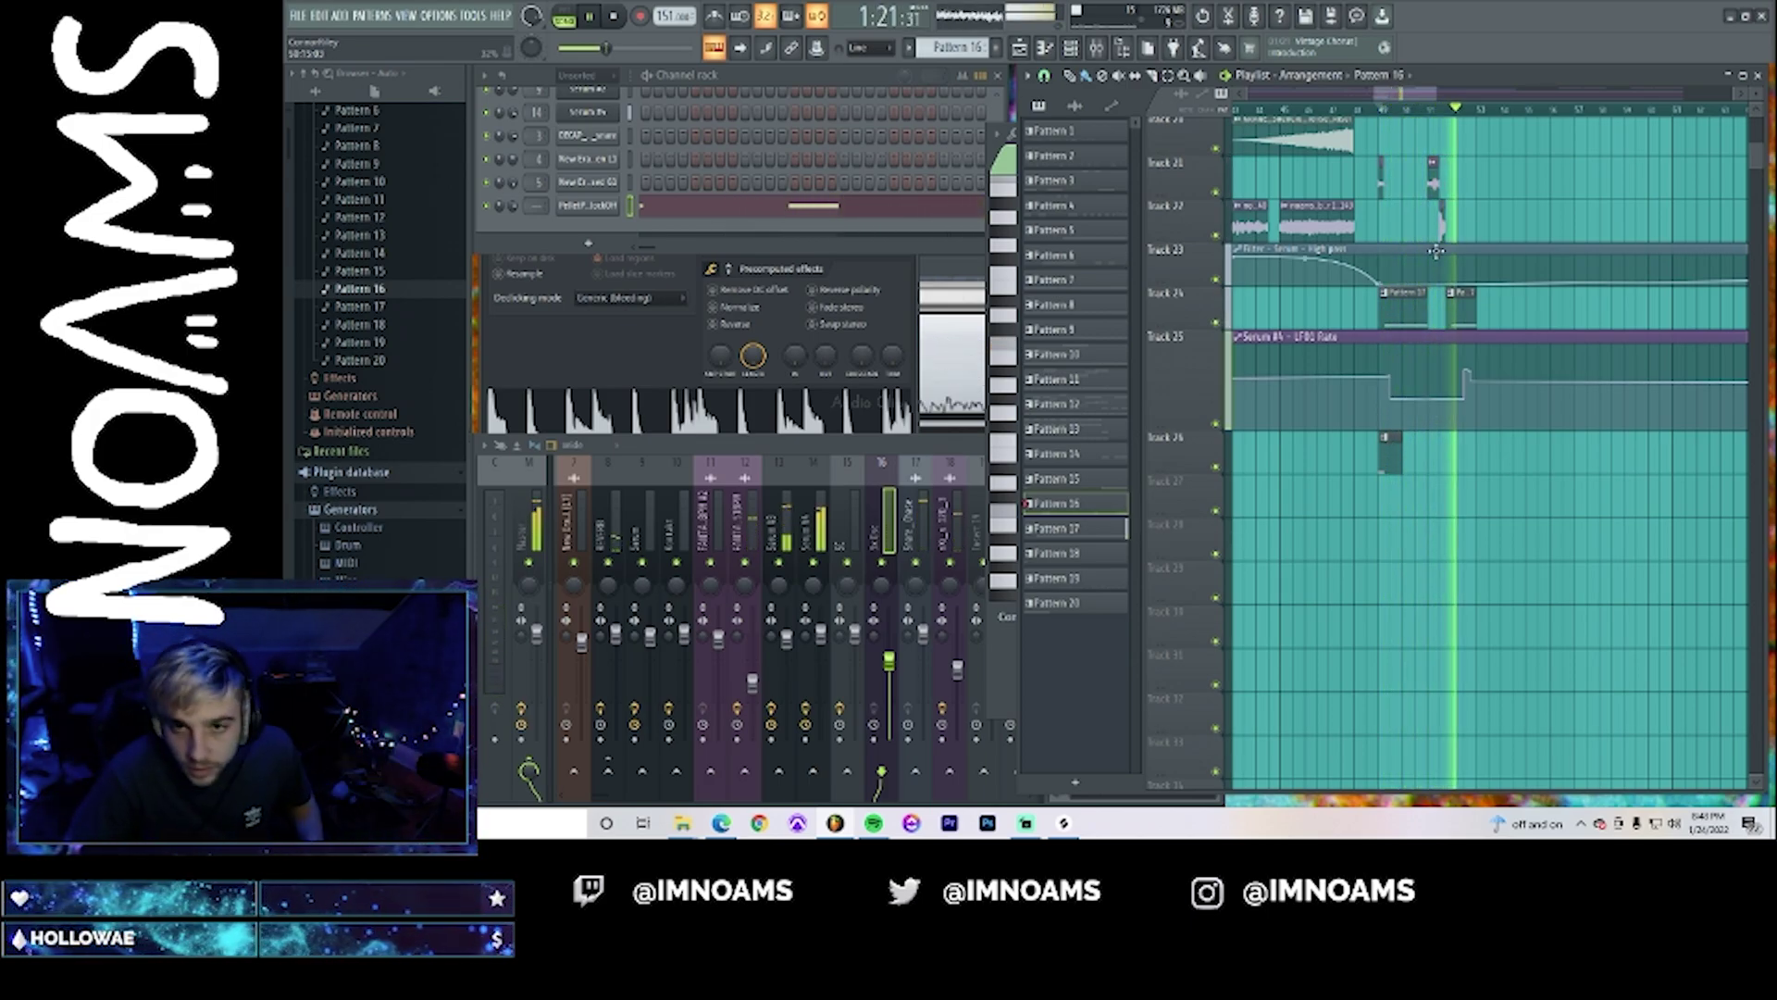
{"action": "key", "text": "space"}
{"action": "left_click", "coordinate": [1436, 108]}
{"action": "key", "text": "space"}
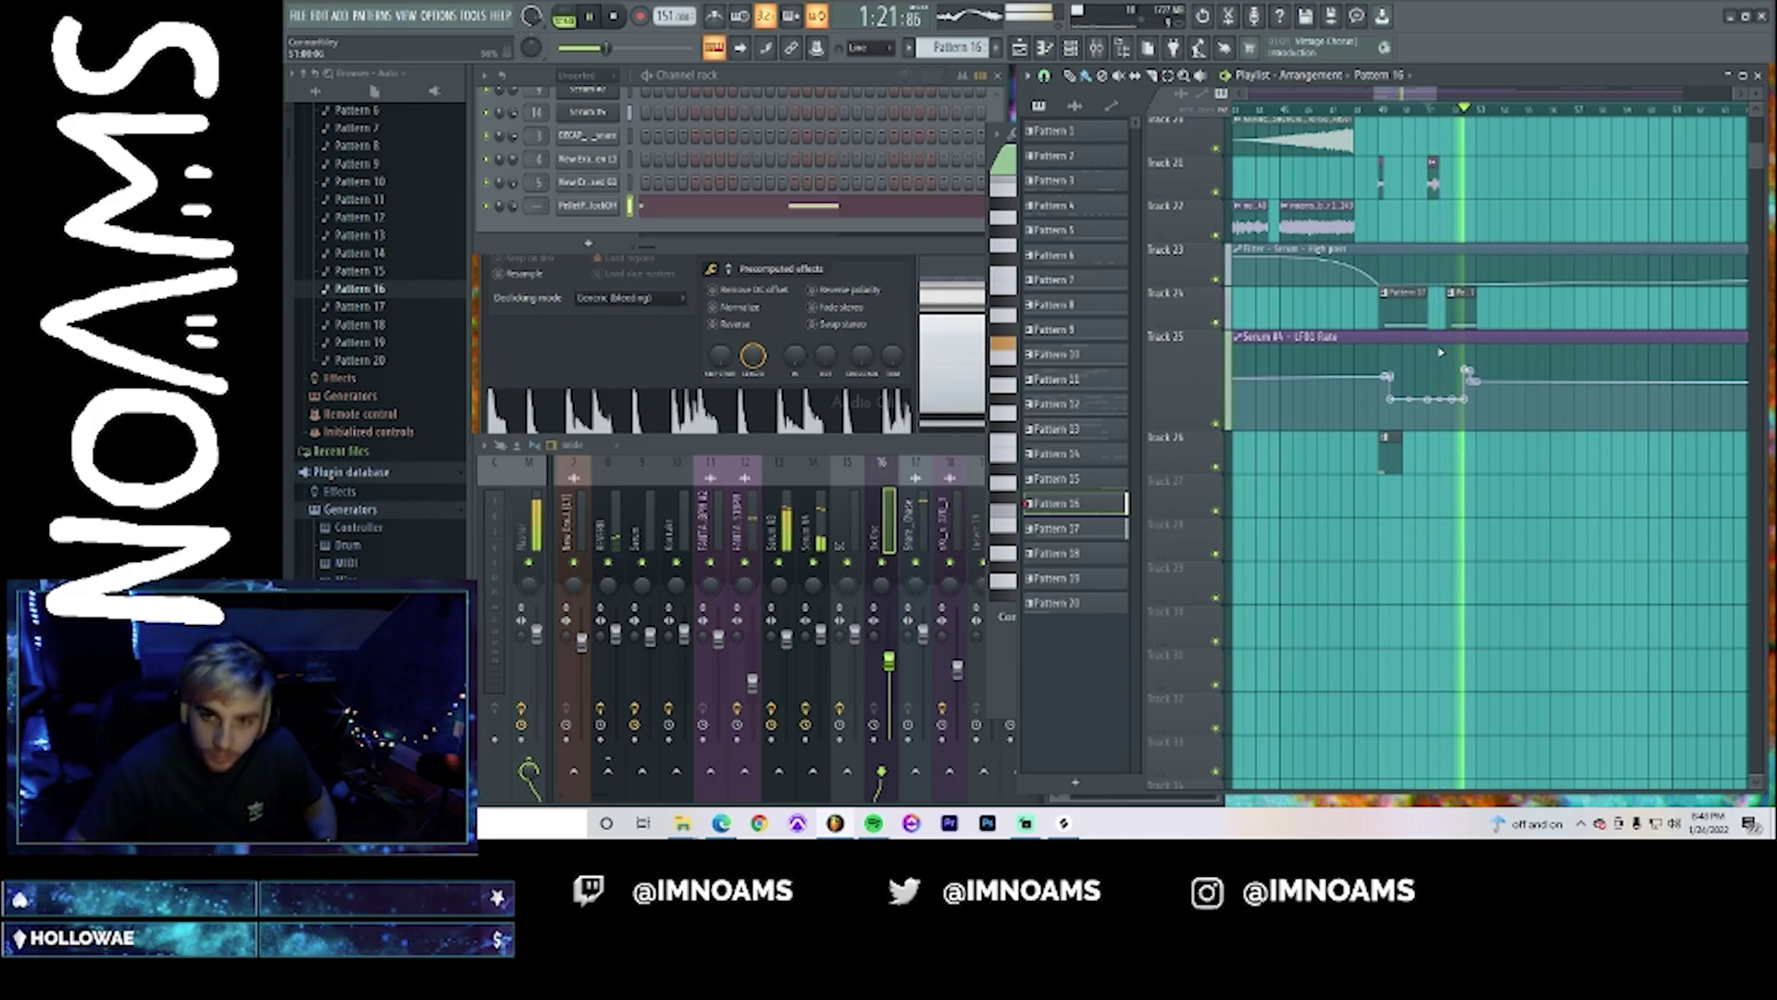
{"action": "key", "text": "space"}
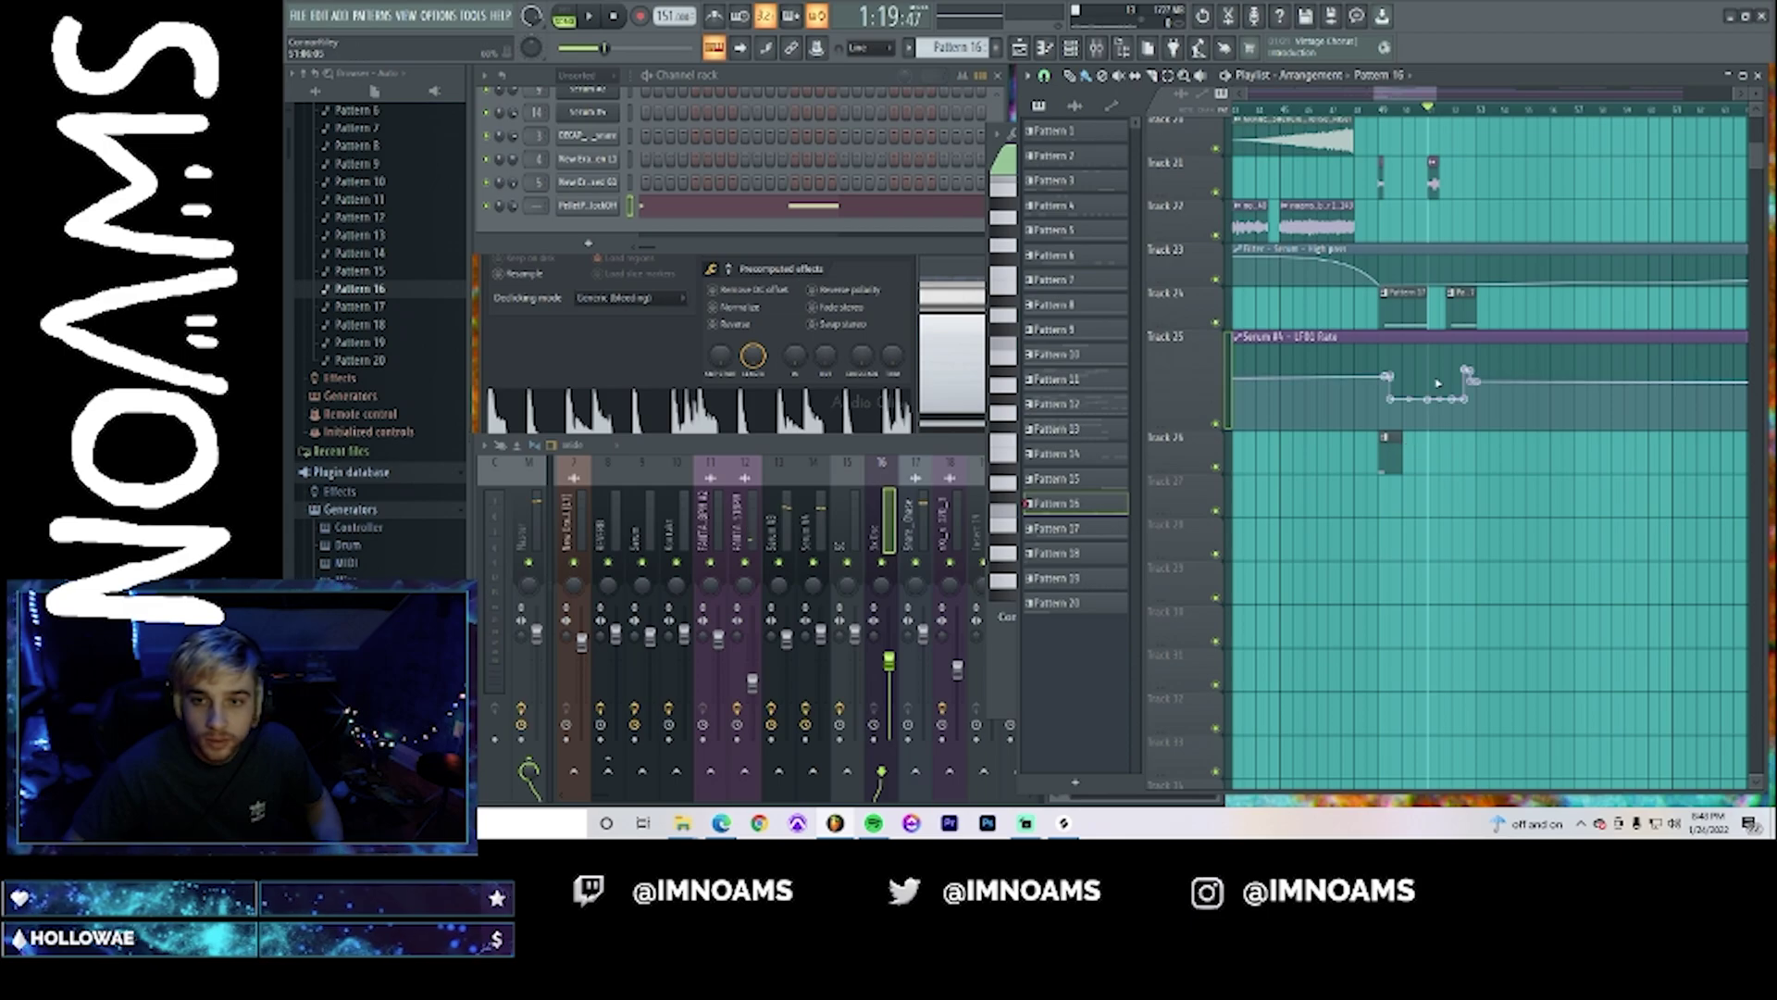
{"action": "scroll", "coordinate": [1490, 227], "scroll_direction": "up", "scroll_amount": 5}
{"action": "key", "text": "space"}
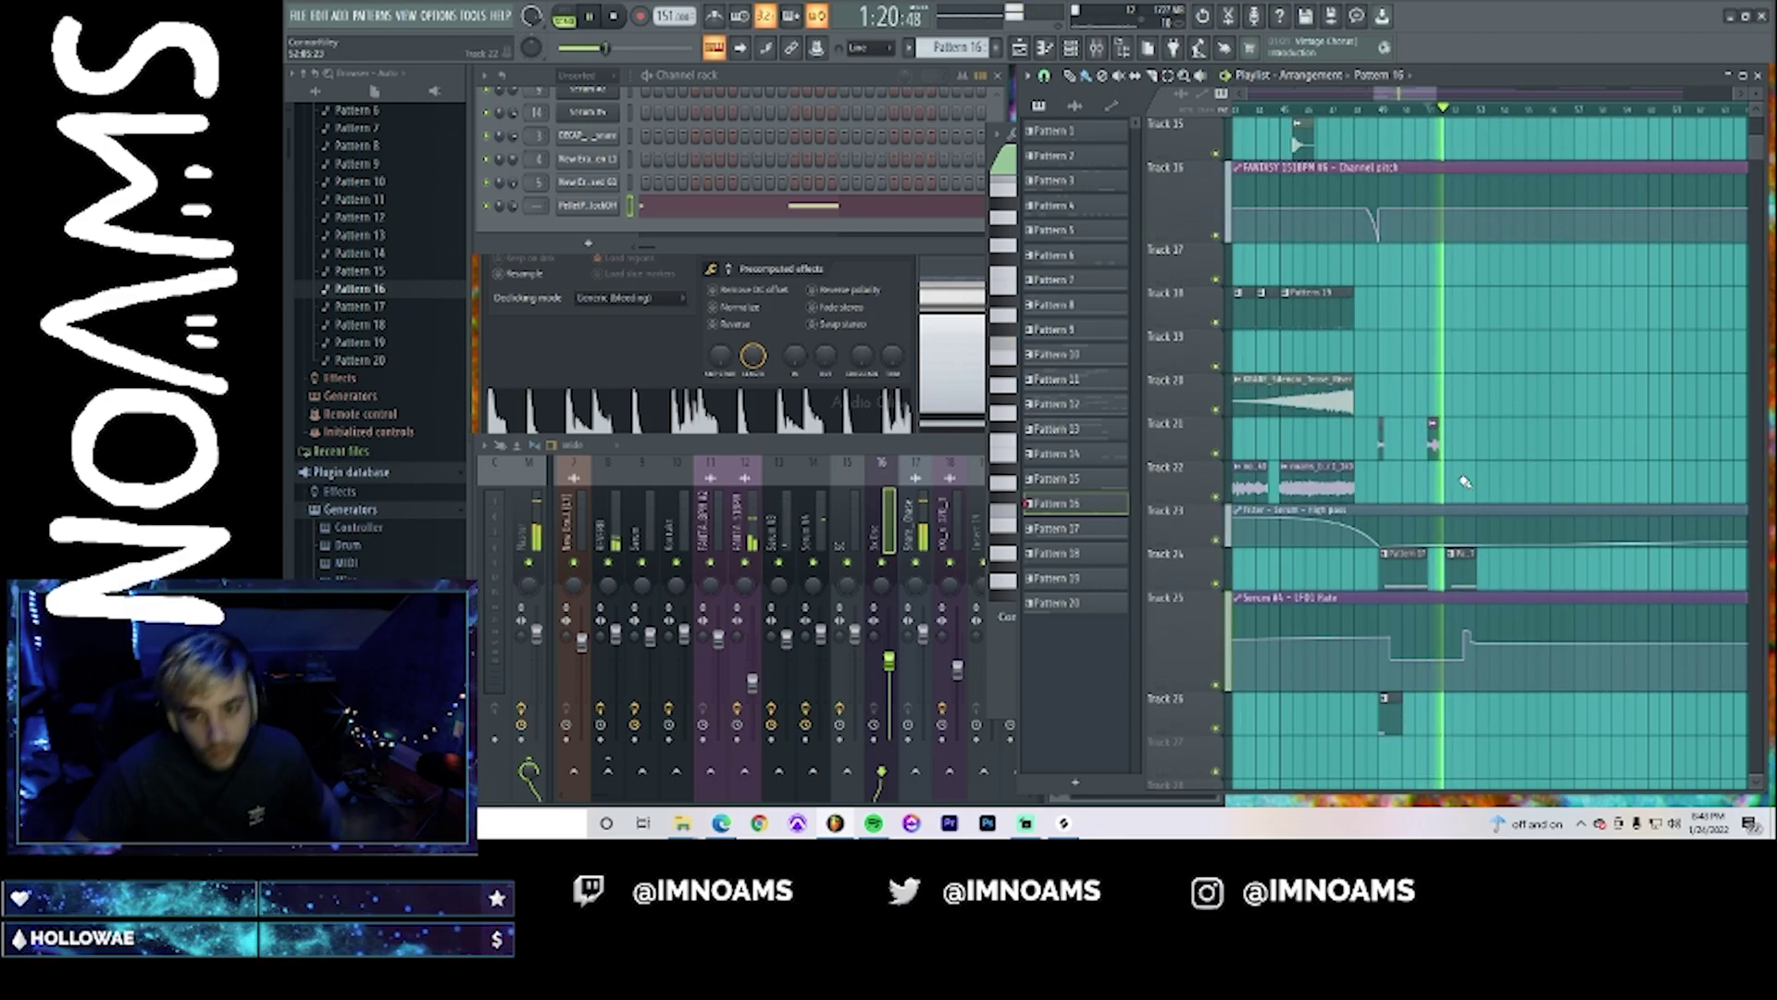
{"action": "key", "text": "space"}
- In the second Track 24 clip, shorten the Serum #4 note to one beat, add a matching second note, and audition it
{"action": "mouse_move", "coordinate": [1477, 592]}
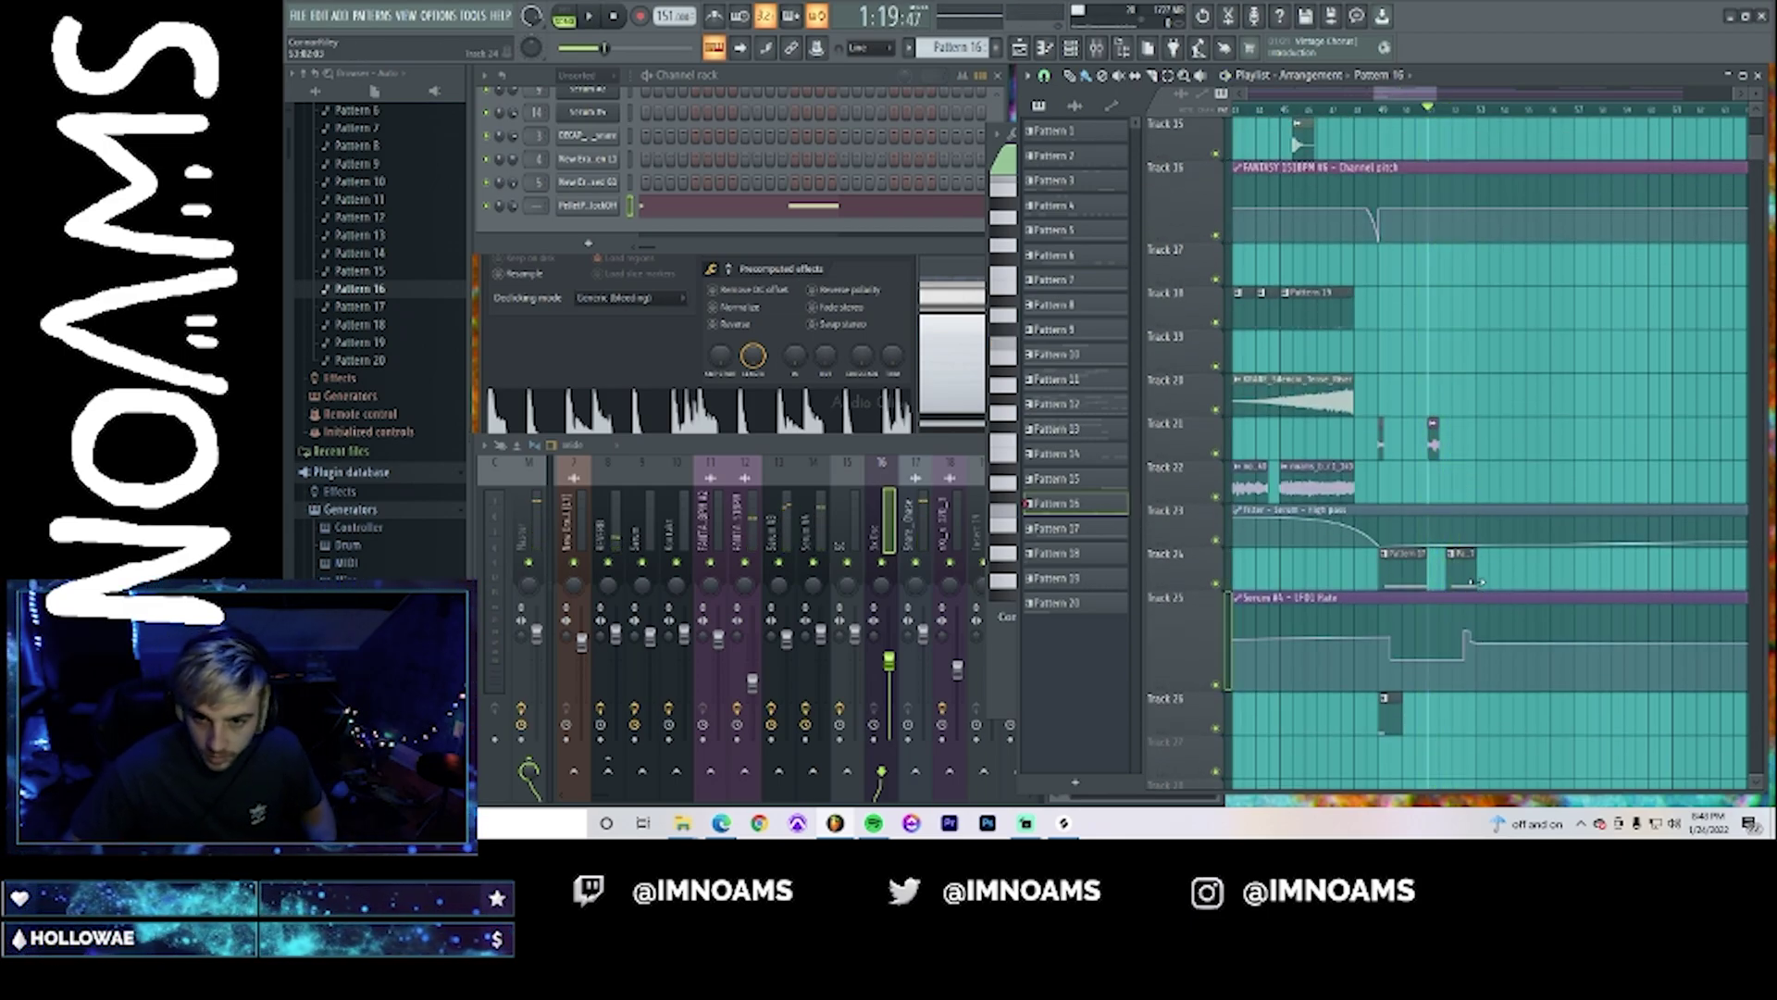
{"action": "key", "text": "KP_Add"}
{"action": "double_click", "coordinate": [1466, 582]}
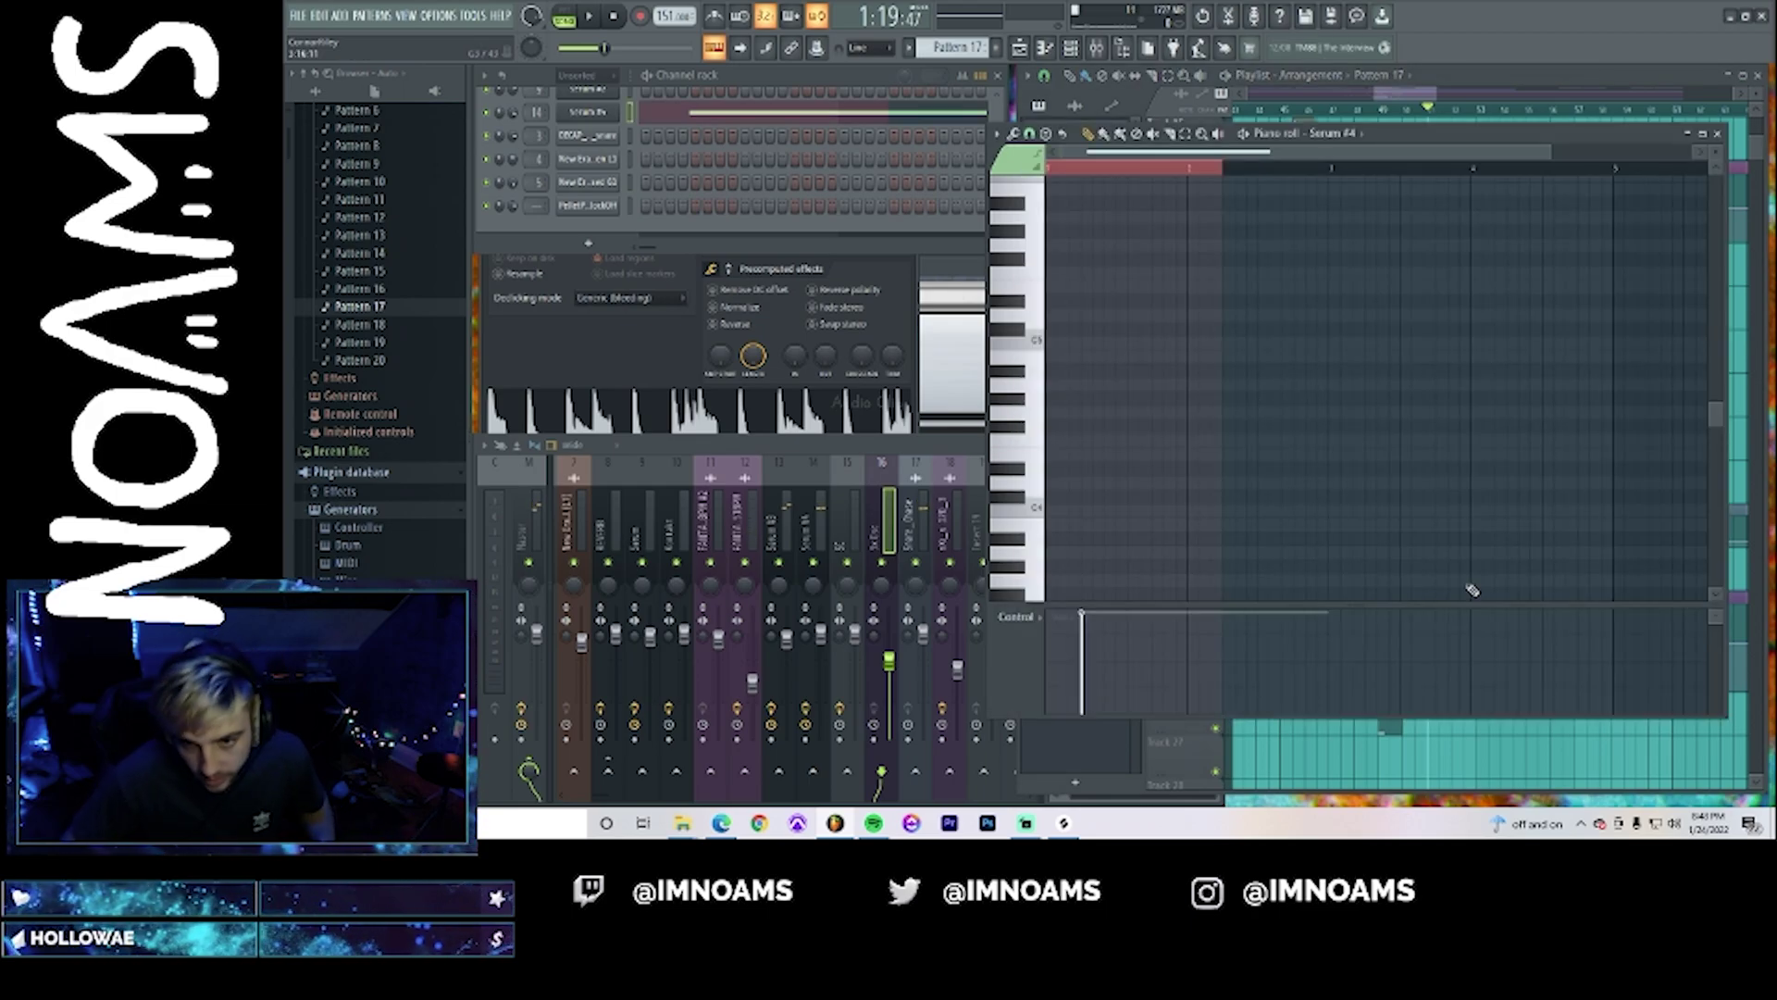
{"action": "scroll", "coordinate": [1202, 416], "scroll_direction": "down", "scroll_amount": 4}
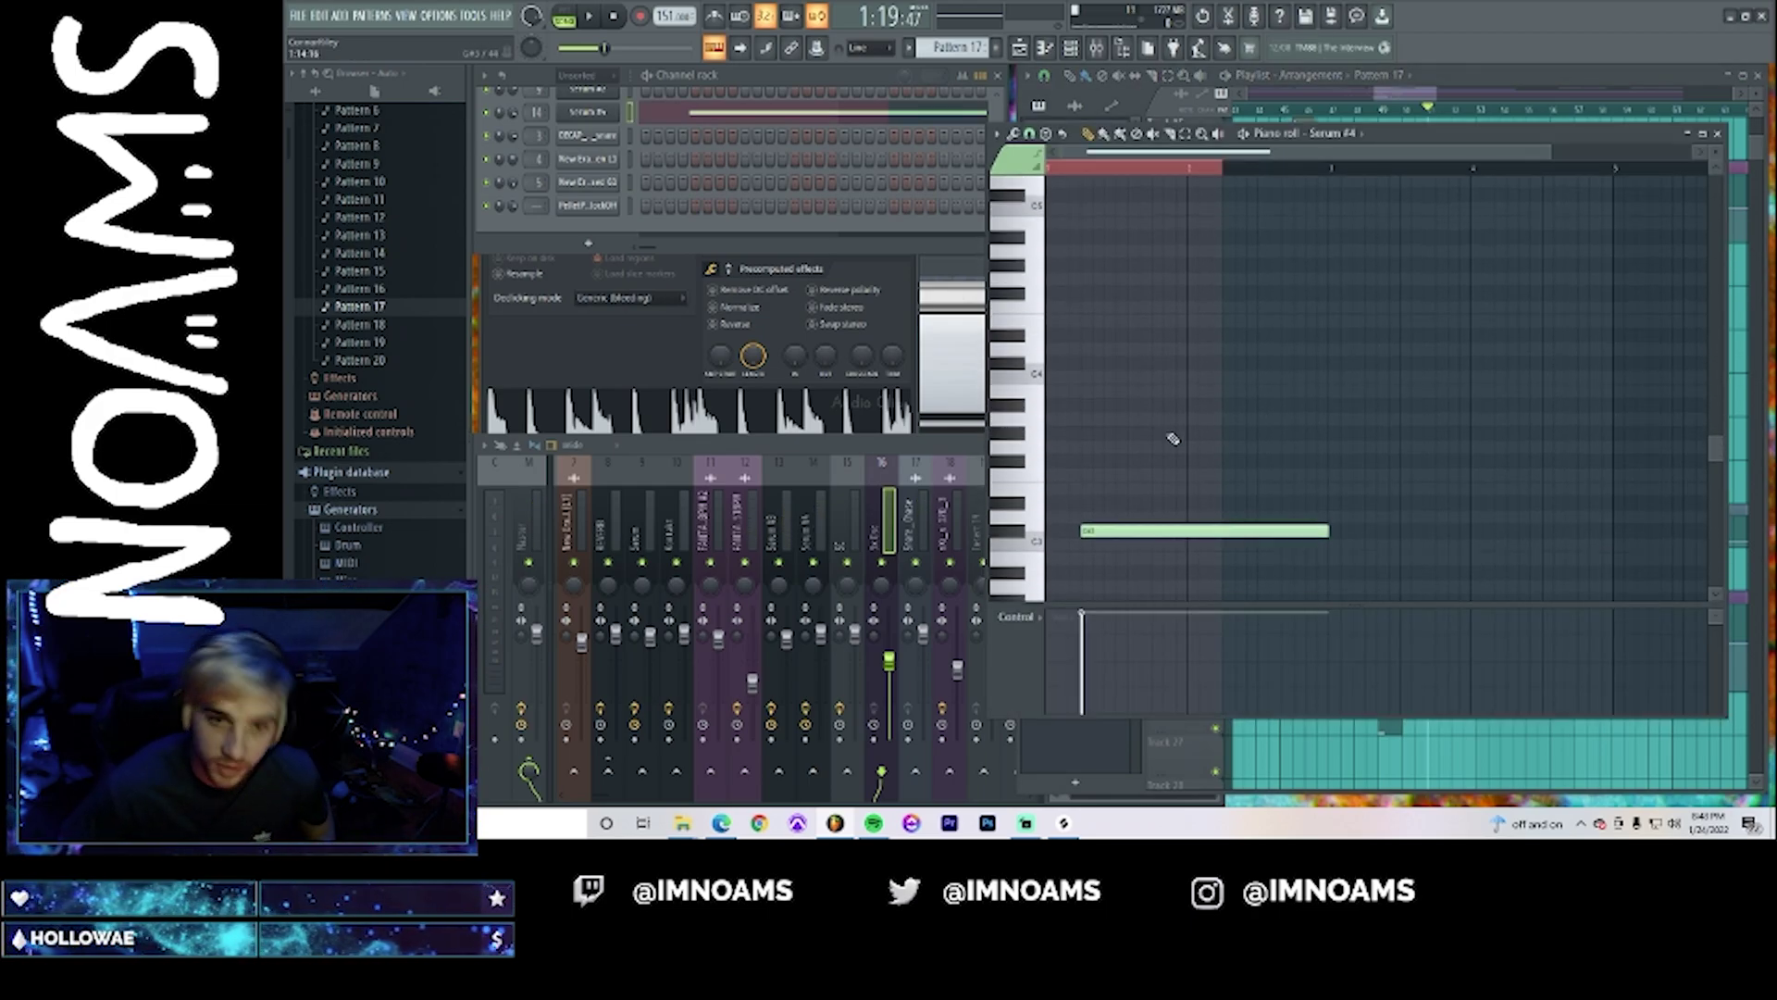
{"action": "left_click_drag", "start_coordinate": [1330, 501], "coordinate": [1117, 501]}
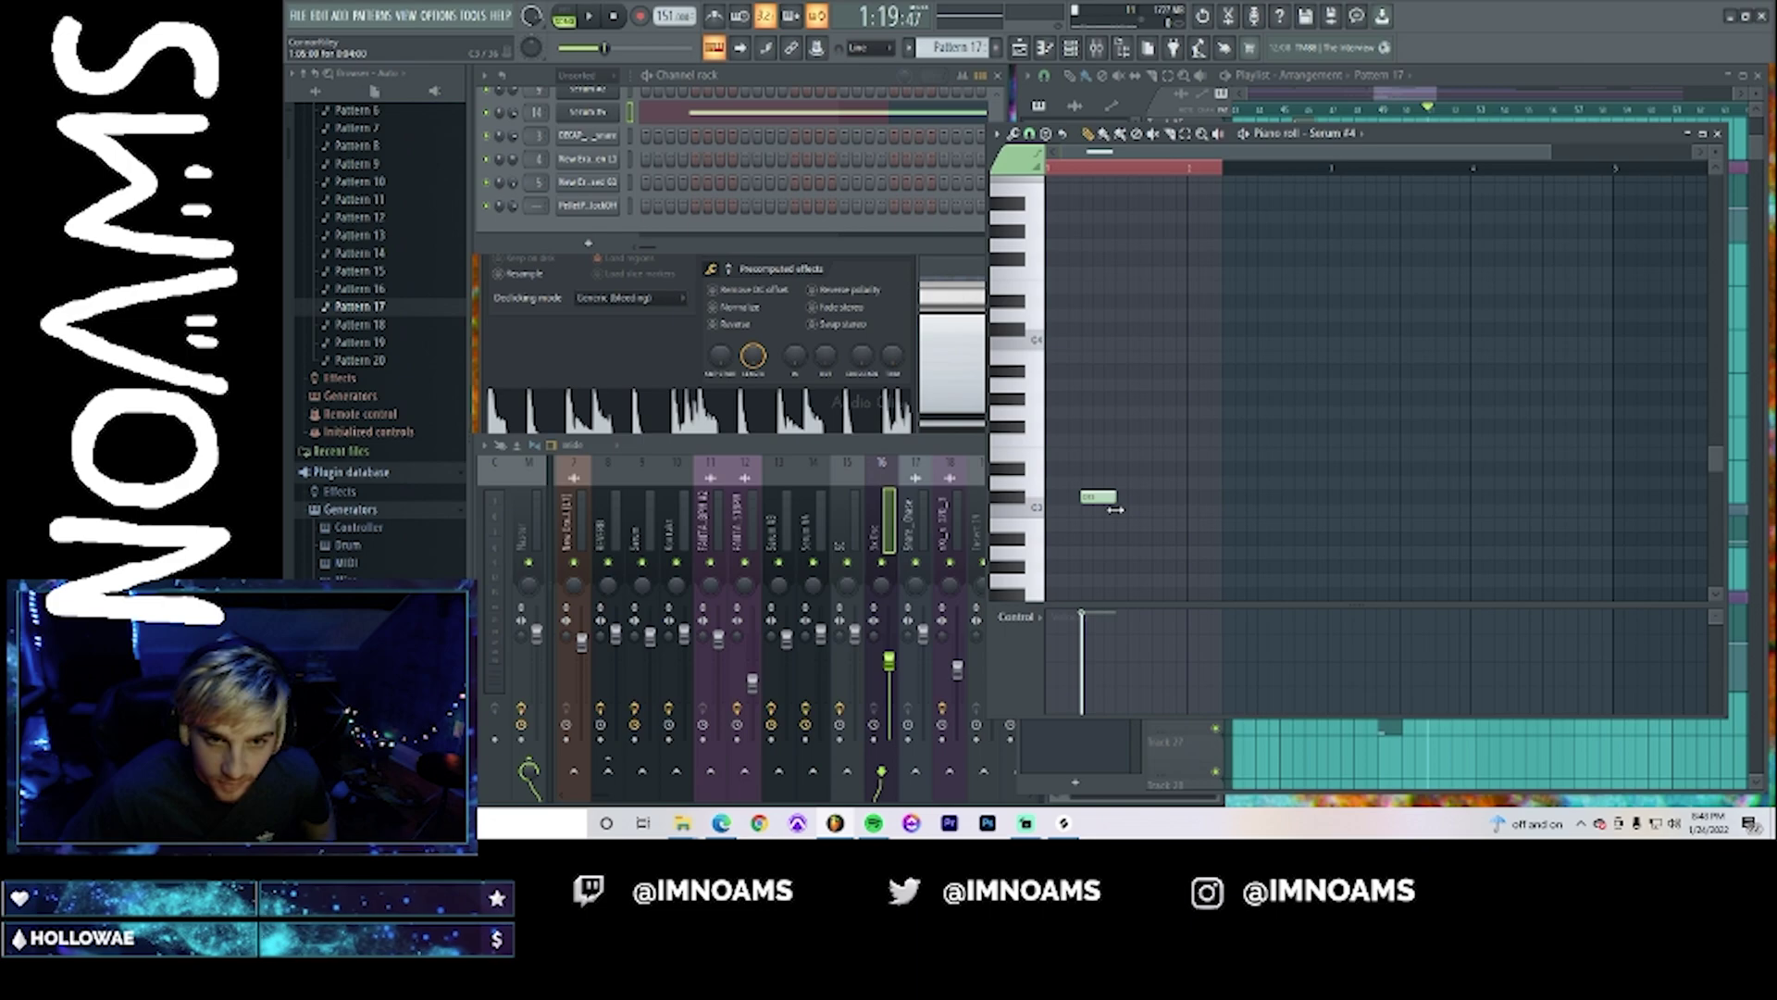
{"action": "left_click", "coordinate": [1157, 498]}
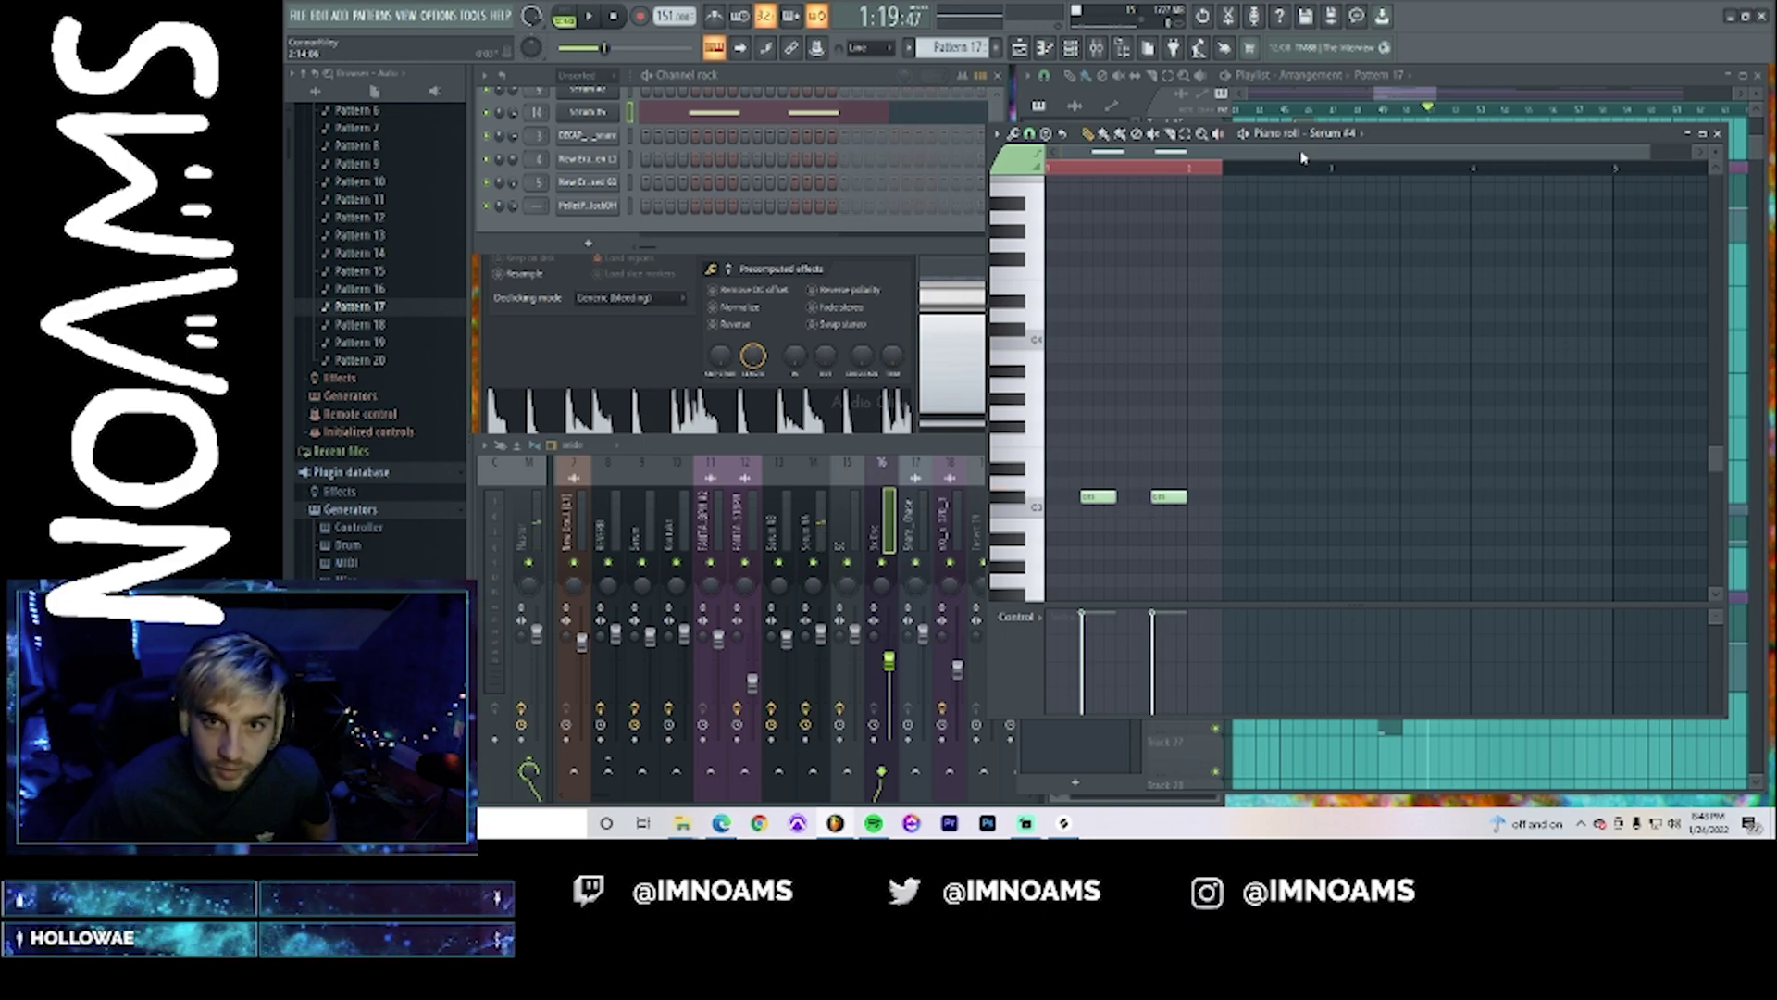
{"action": "key", "text": "space"}
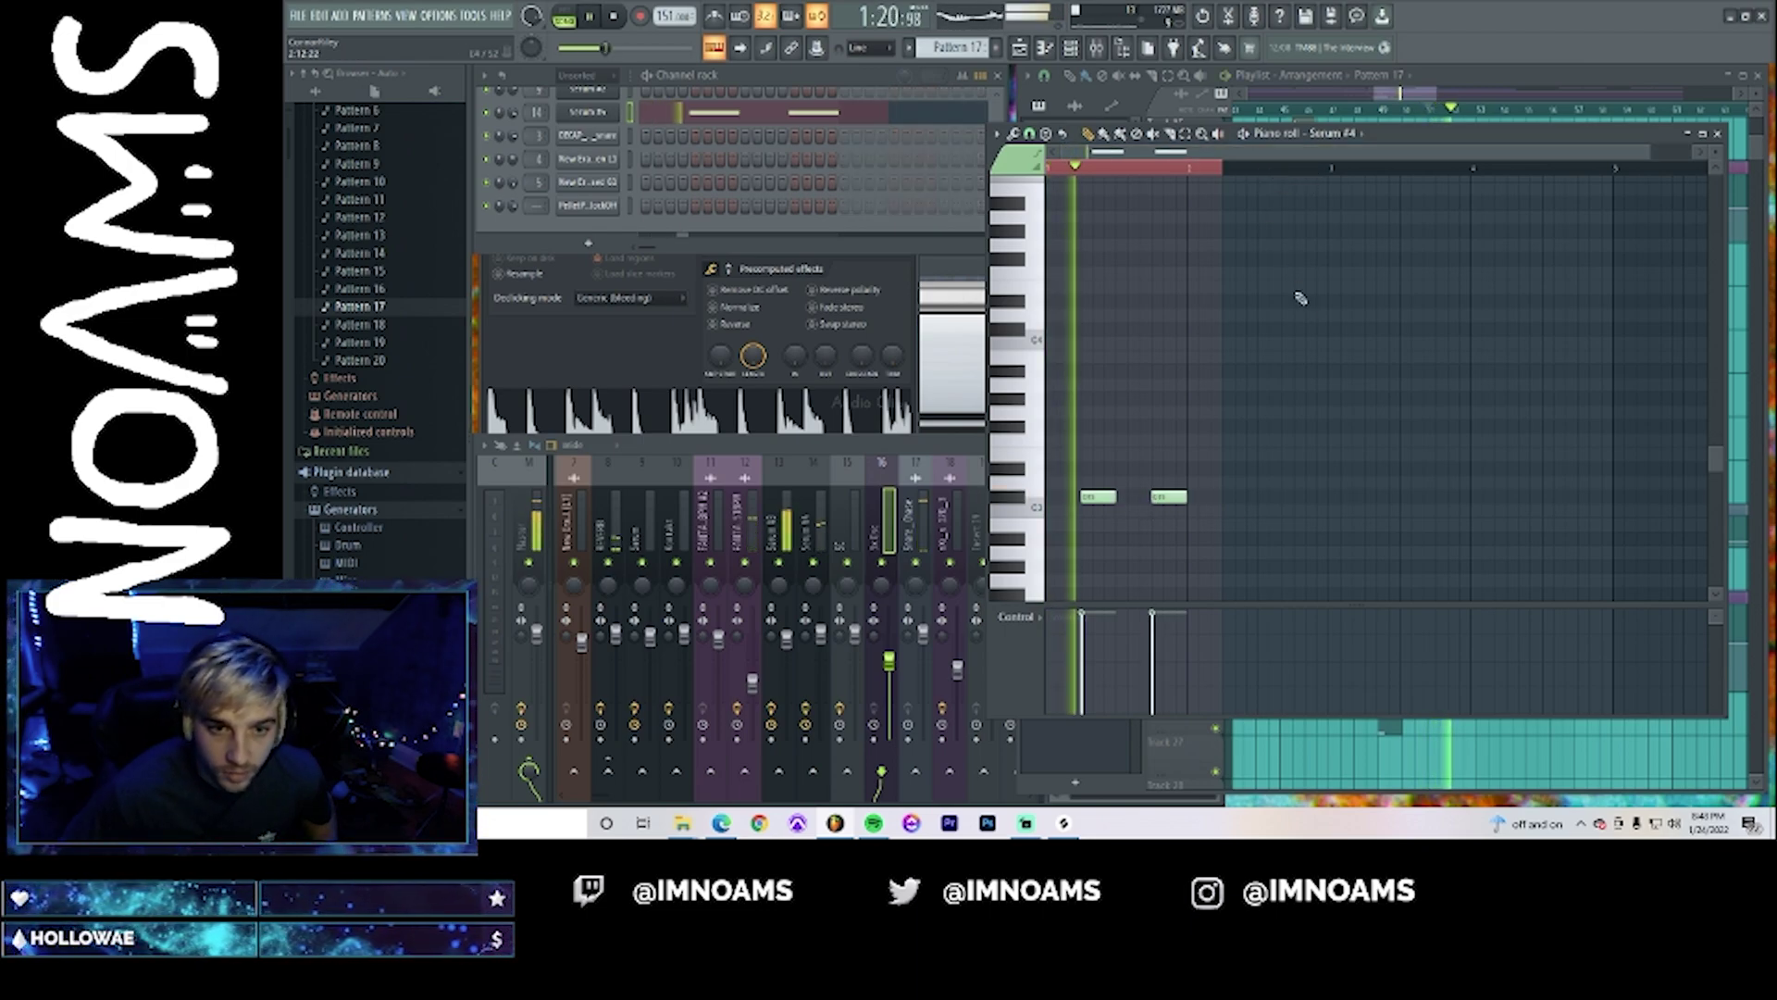
{"action": "key", "text": "space"}
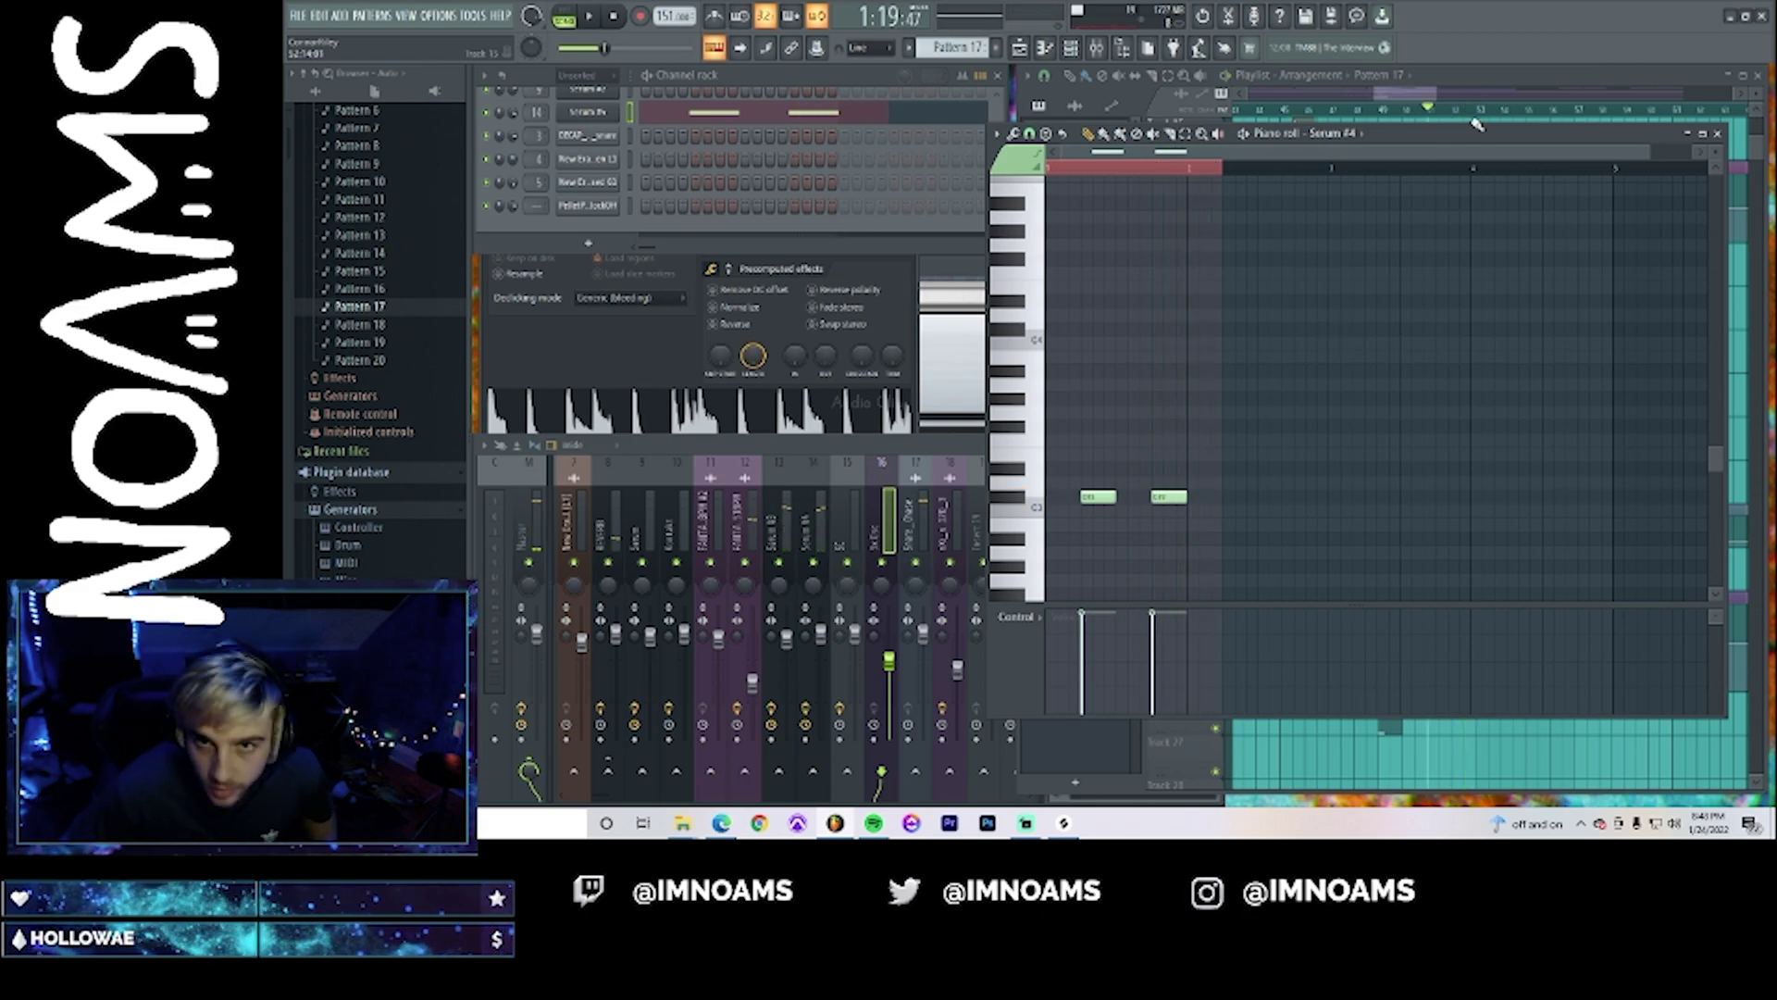
{"action": "left_click", "coordinate": [1428, 104]}
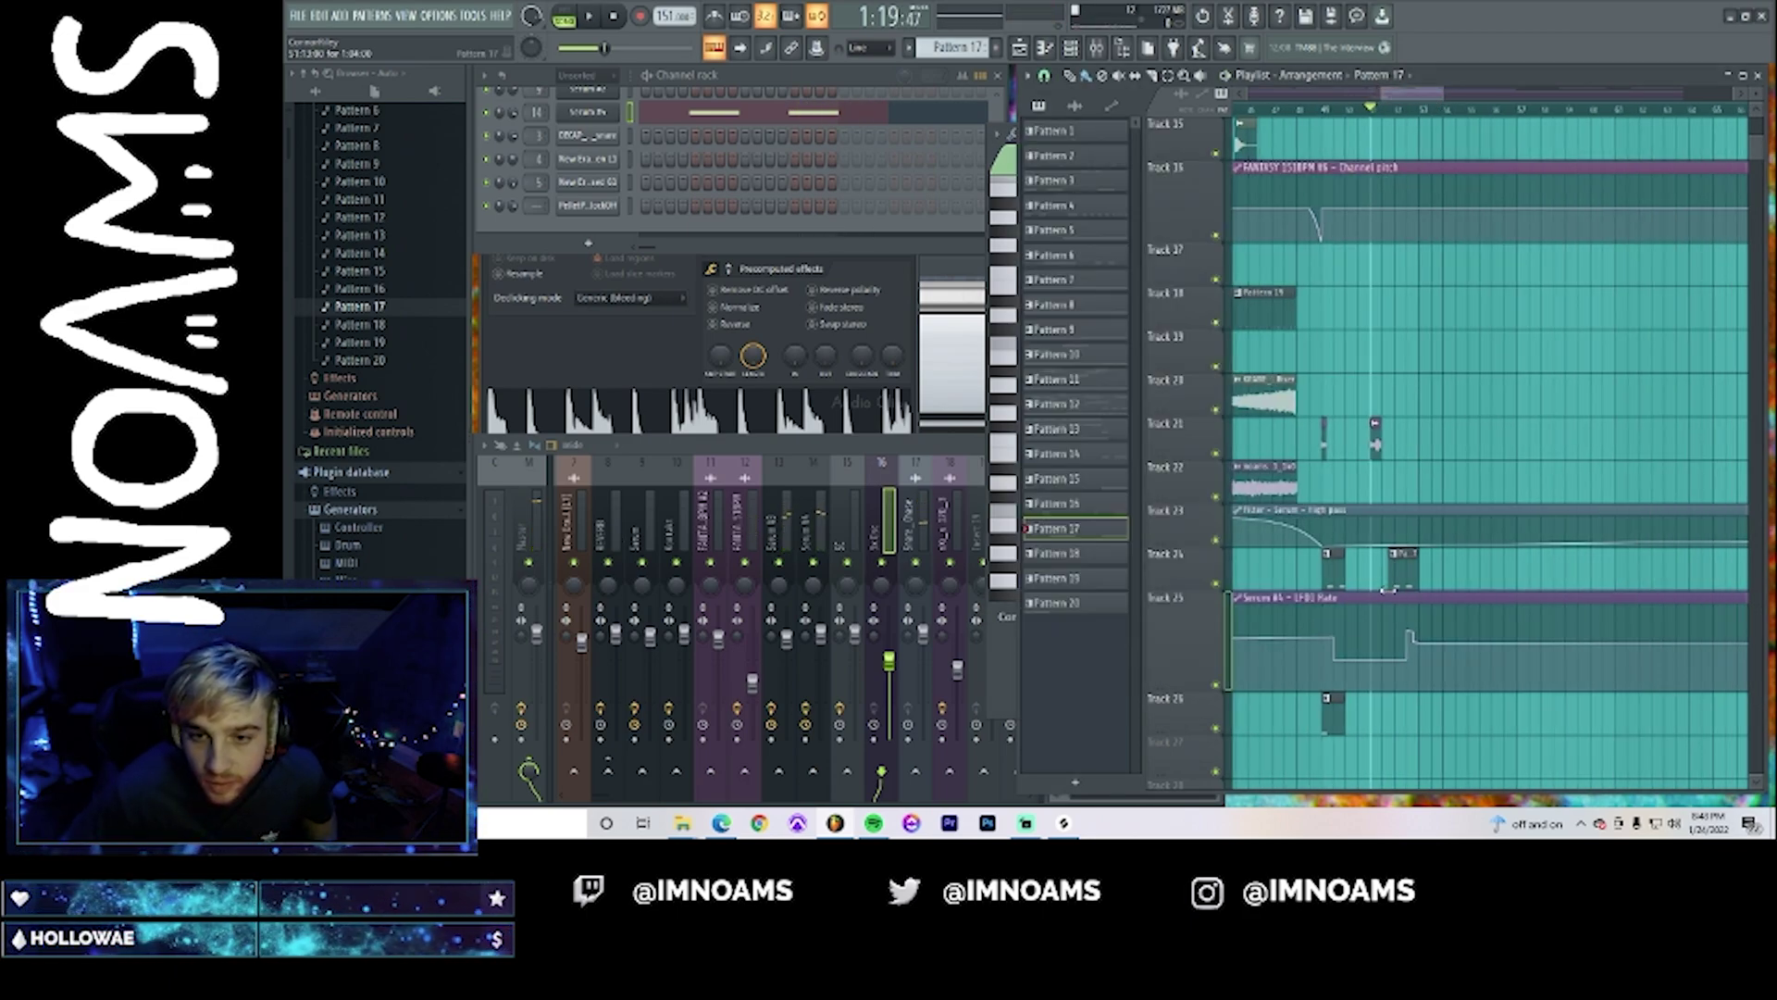
{"action": "mouse_move", "coordinate": [1410, 598]}
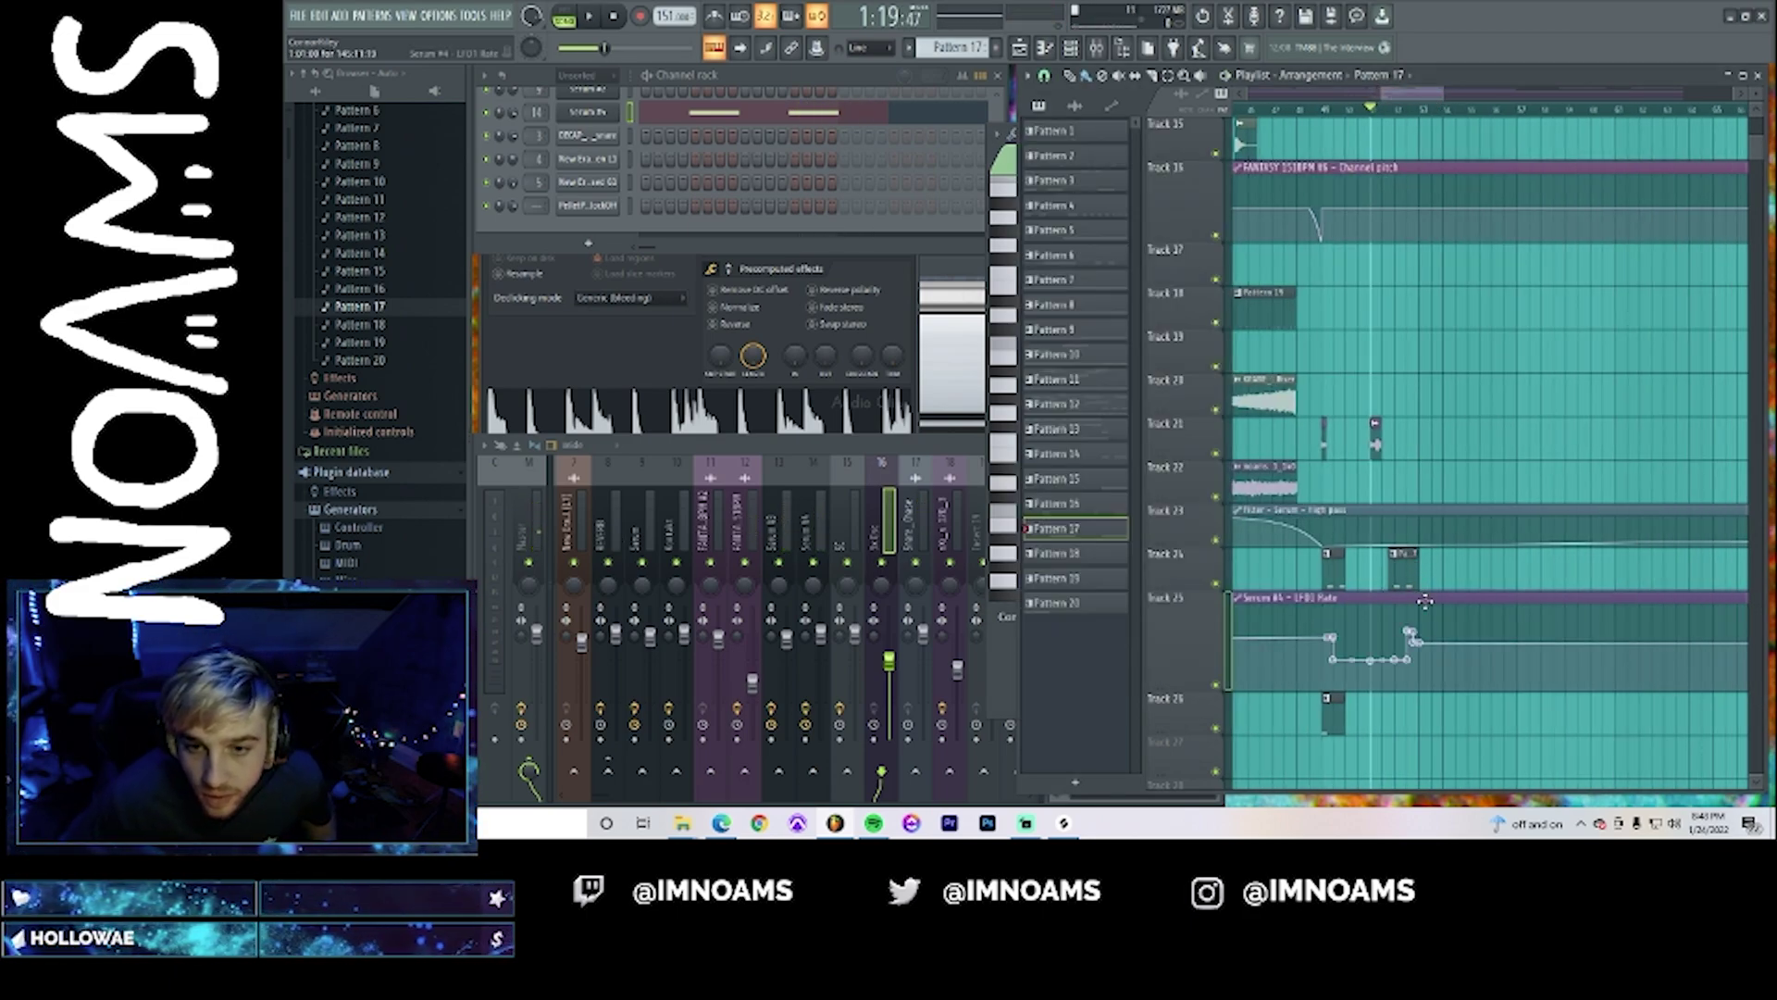
{"action": "scroll", "coordinate": [1410, 587], "scroll_direction": "up", "scroll_amount": 3}
{"action": "scroll", "coordinate": [1411, 587], "scroll_direction": "down", "scroll_amount": 3}
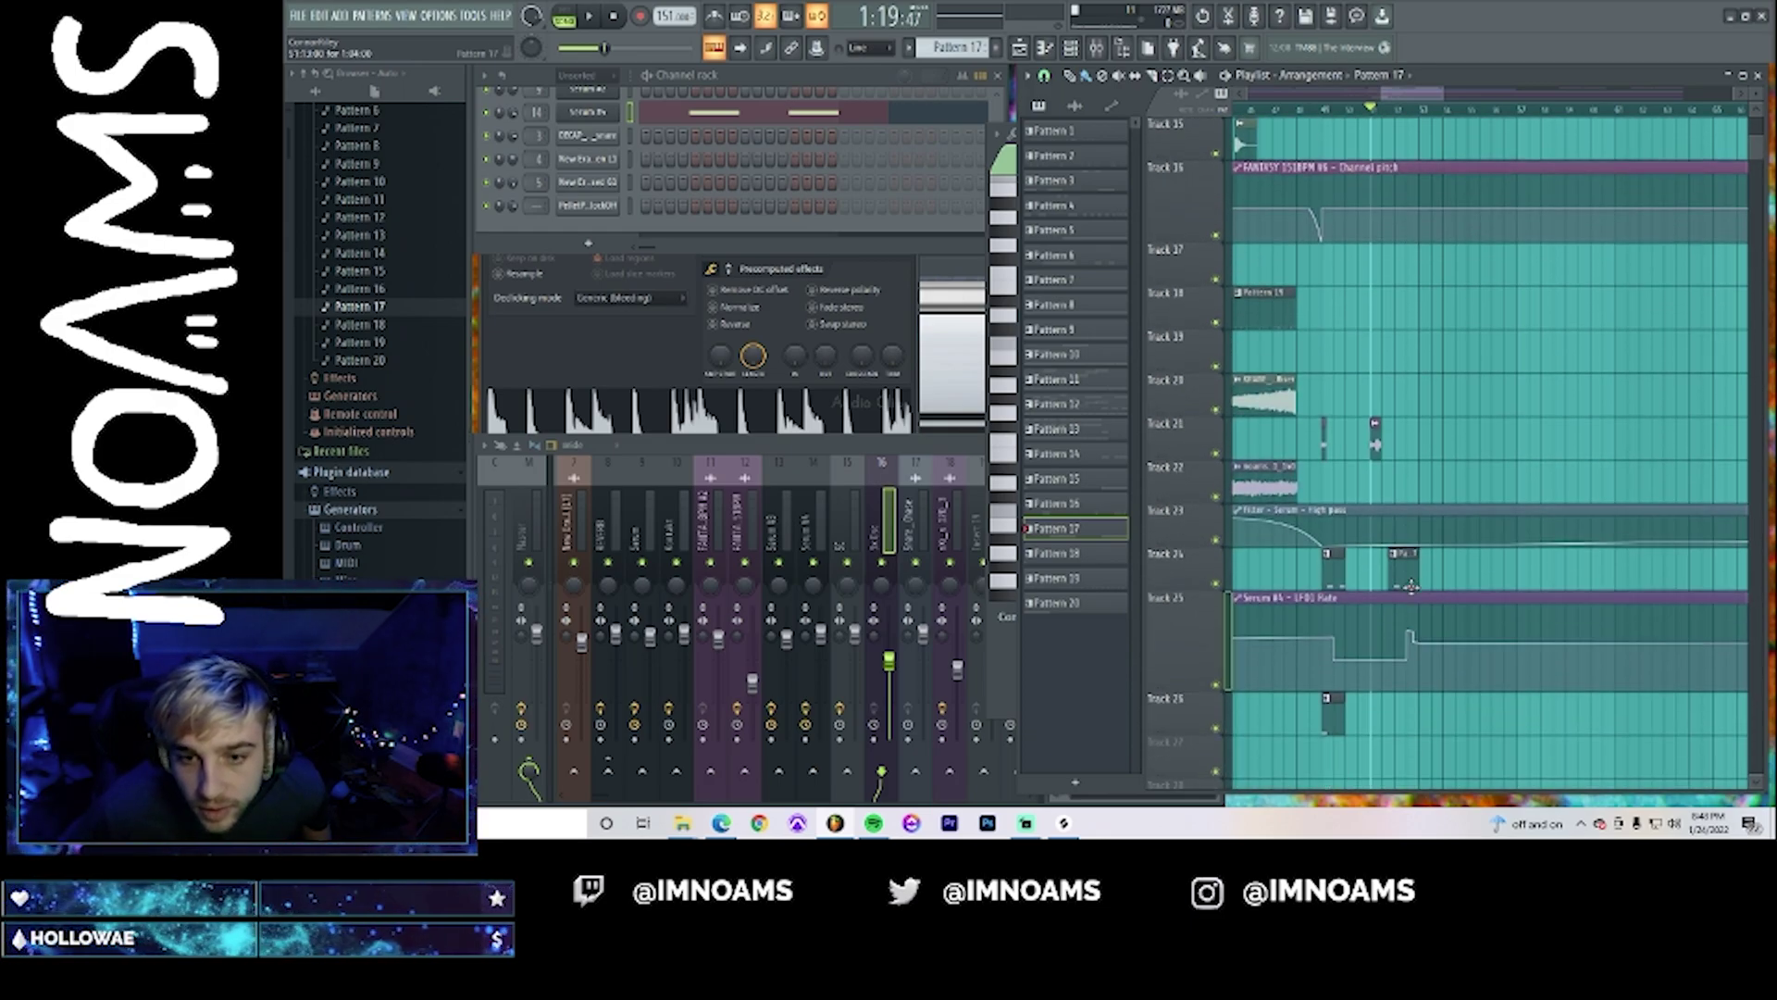
- Merge the two Serum #4 pattern clips on Track 24 into a single clip
{"action": "left_click_drag", "start_coordinate": [1450, 594], "coordinate": [1315, 544]}
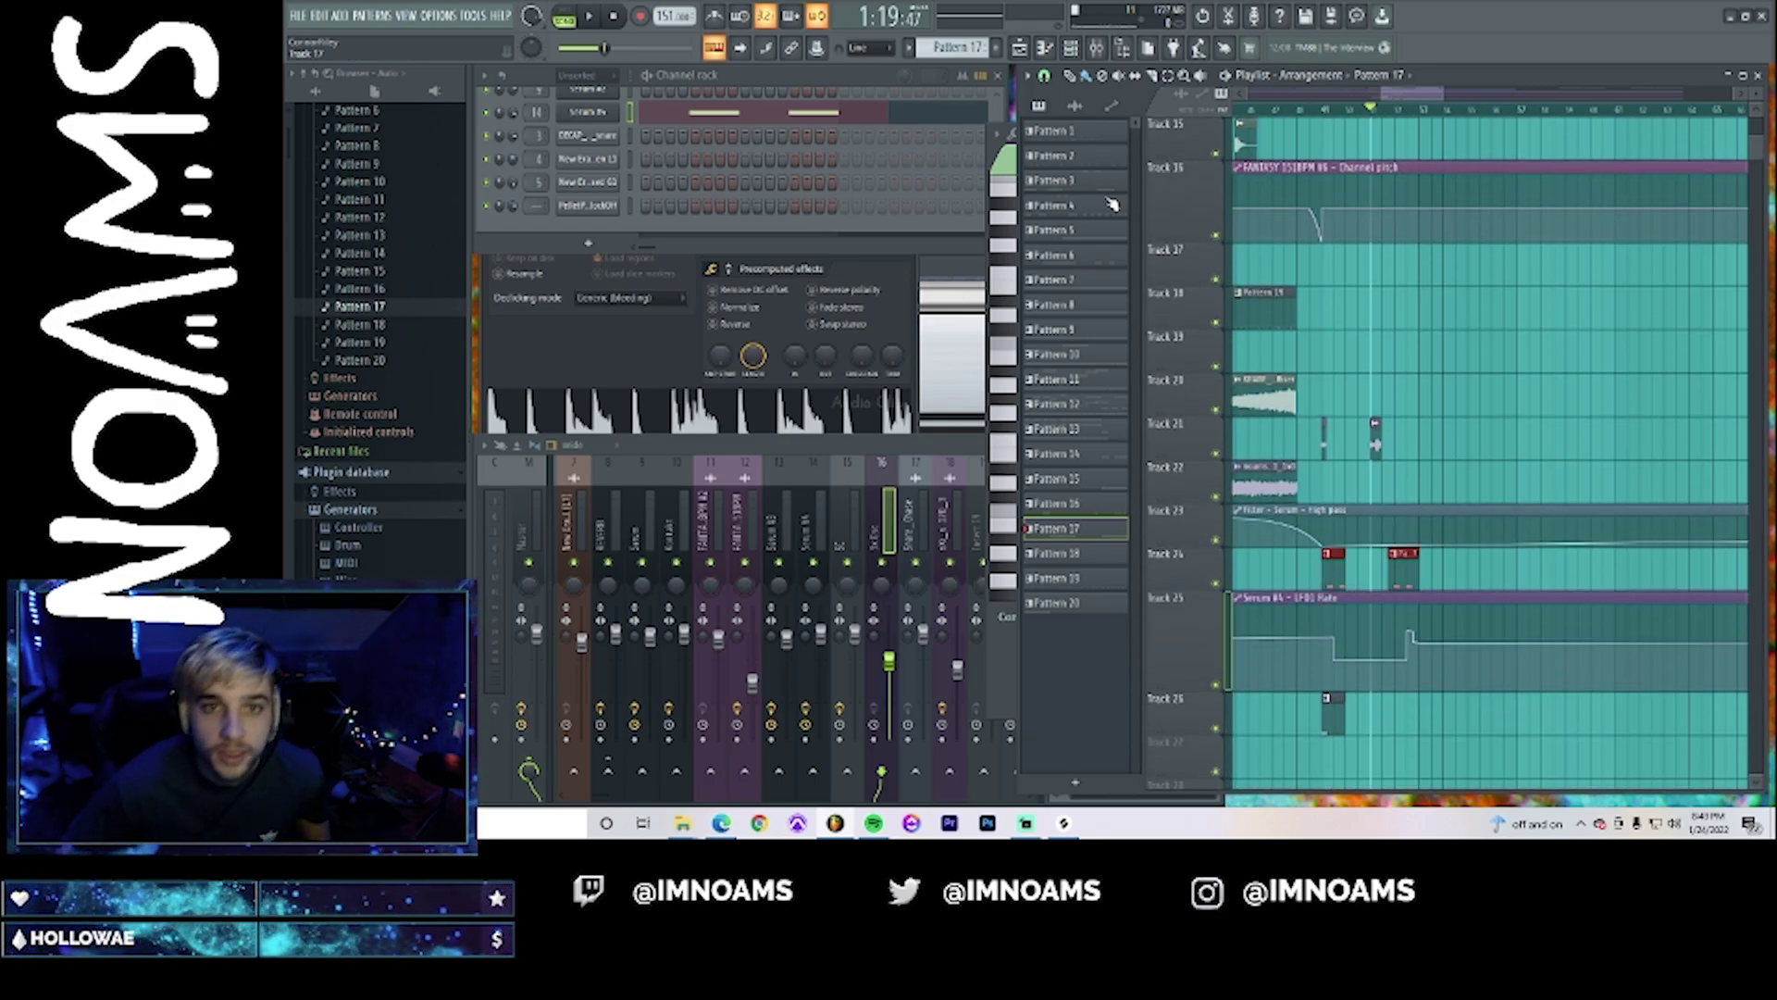
{"action": "left_click", "coordinate": [1043, 82]}
{"action": "mouse_move", "coordinate": [1093, 118]}
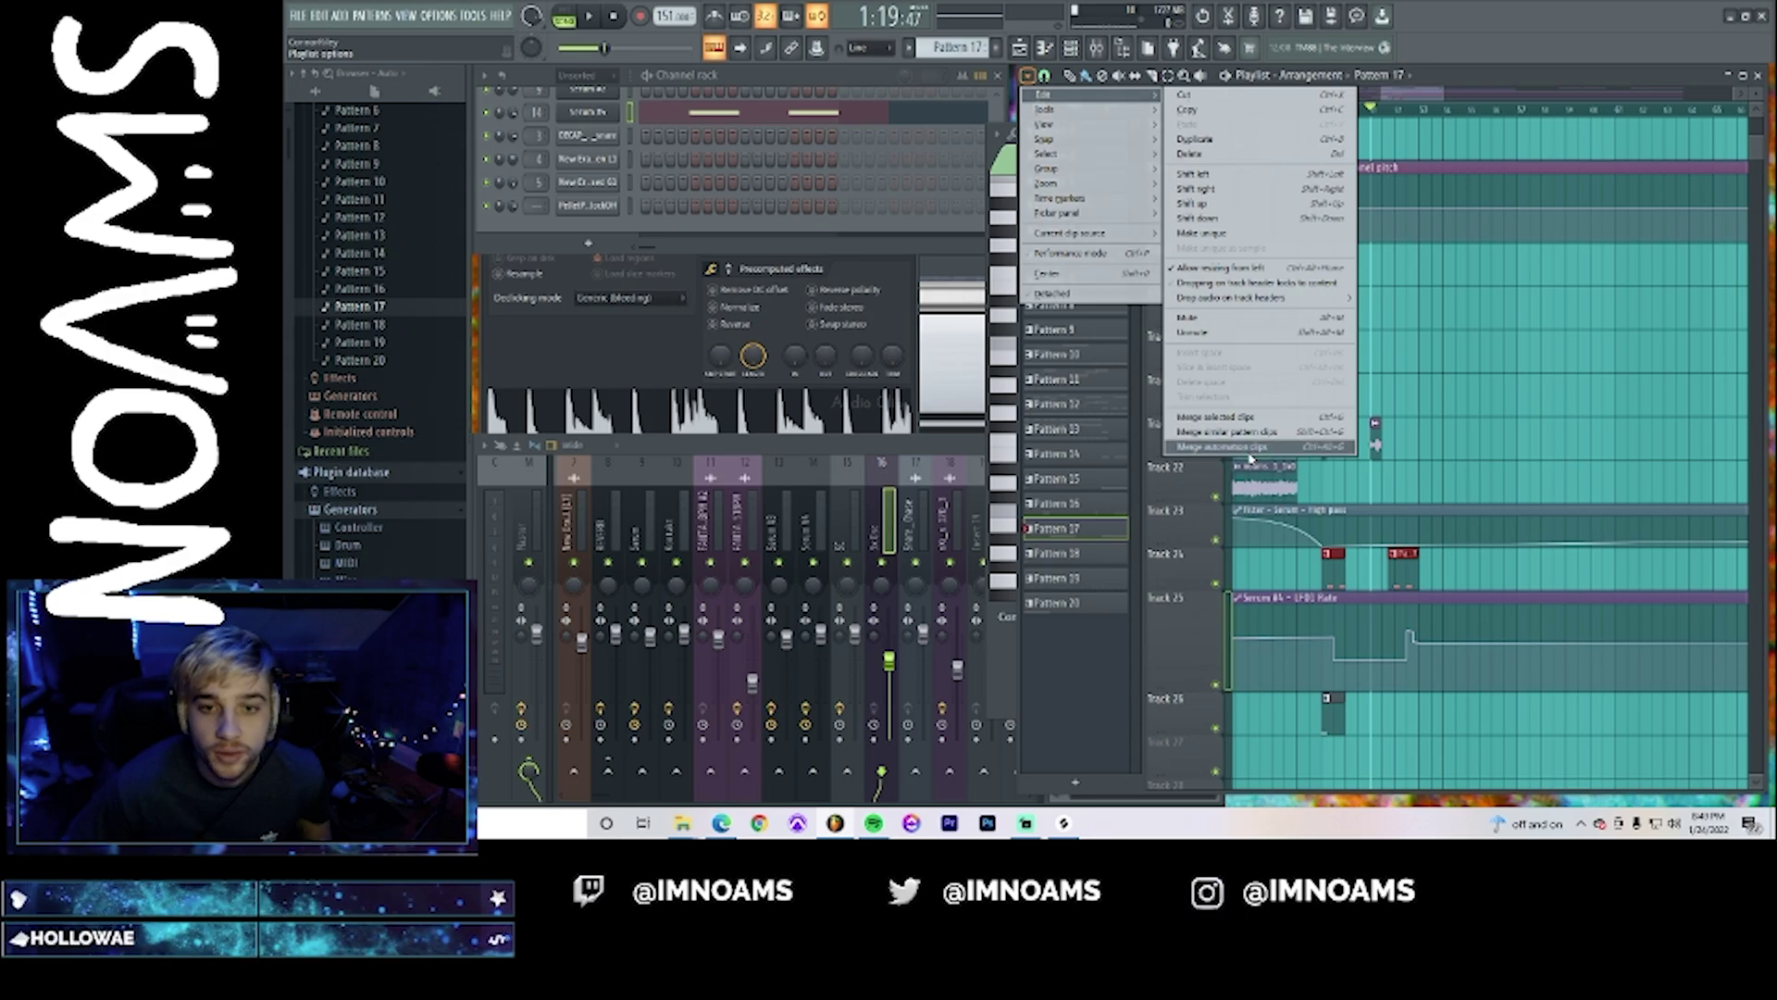
{"action": "left_click", "coordinate": [1240, 418]}
- In the merged Track 24 clip, lengthen the first Serum #4 note to the start of bar 3 while auditioning the bass
{"action": "double_click", "coordinate": [1333, 579]}
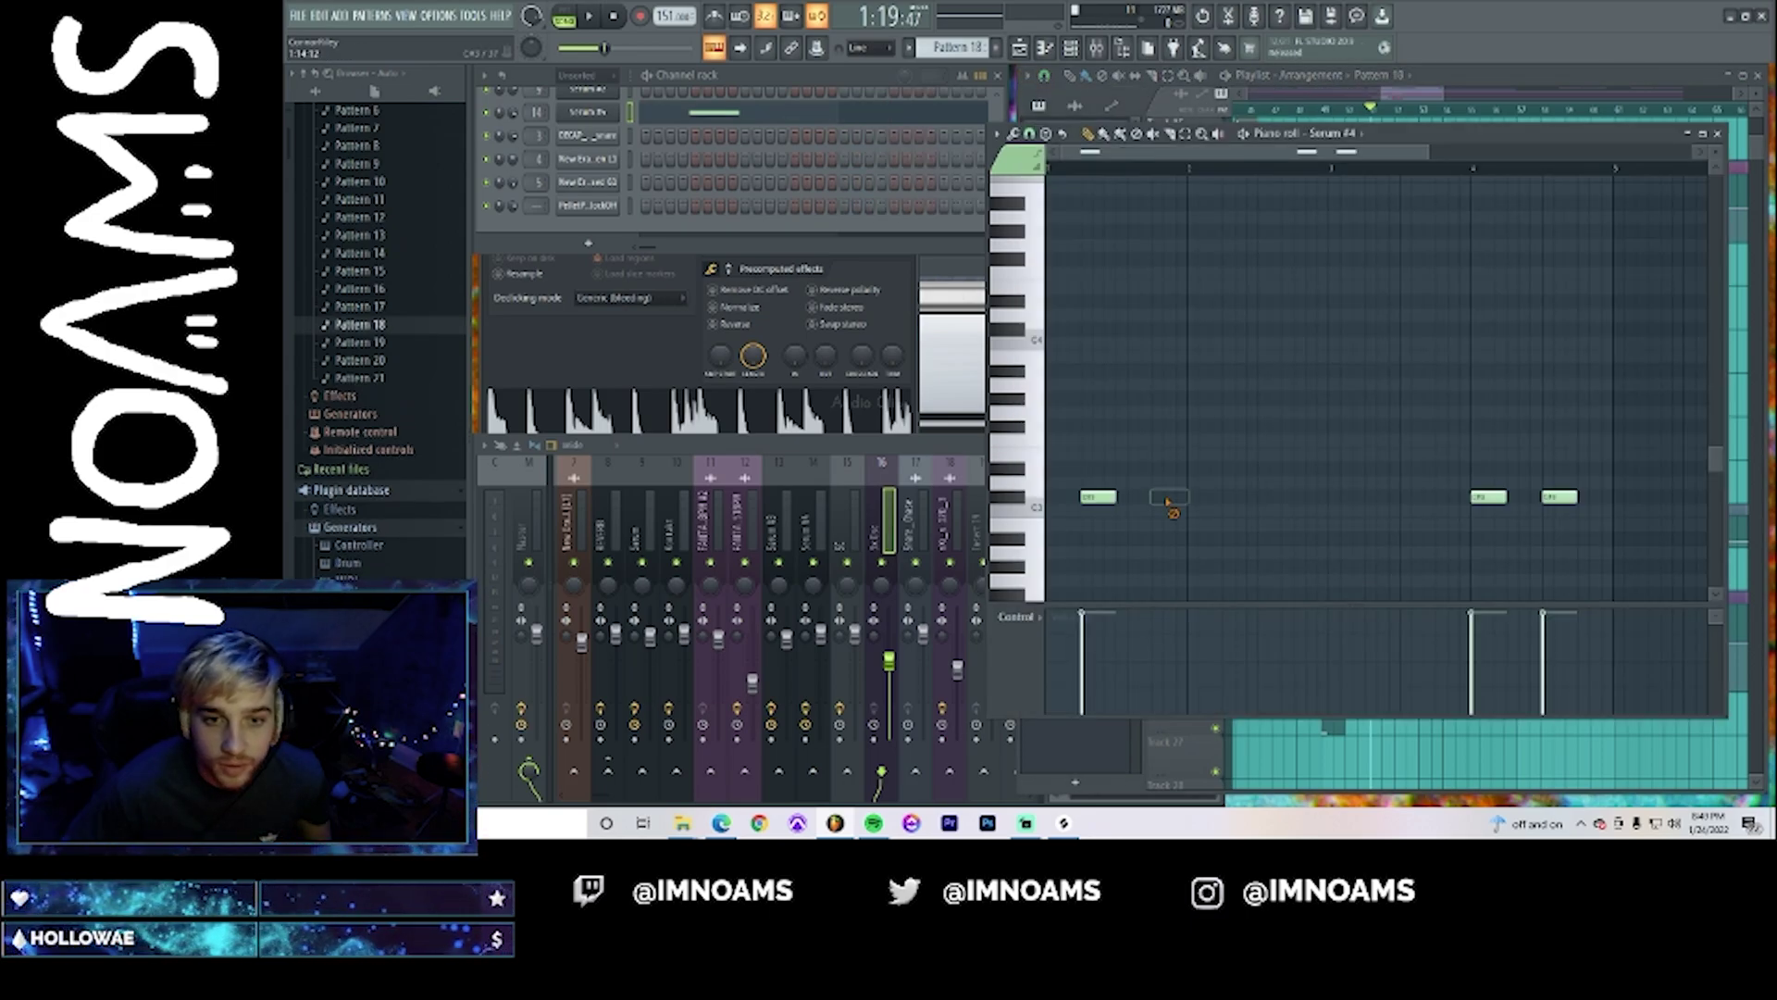
{"action": "left_click", "coordinate": [1082, 496]}
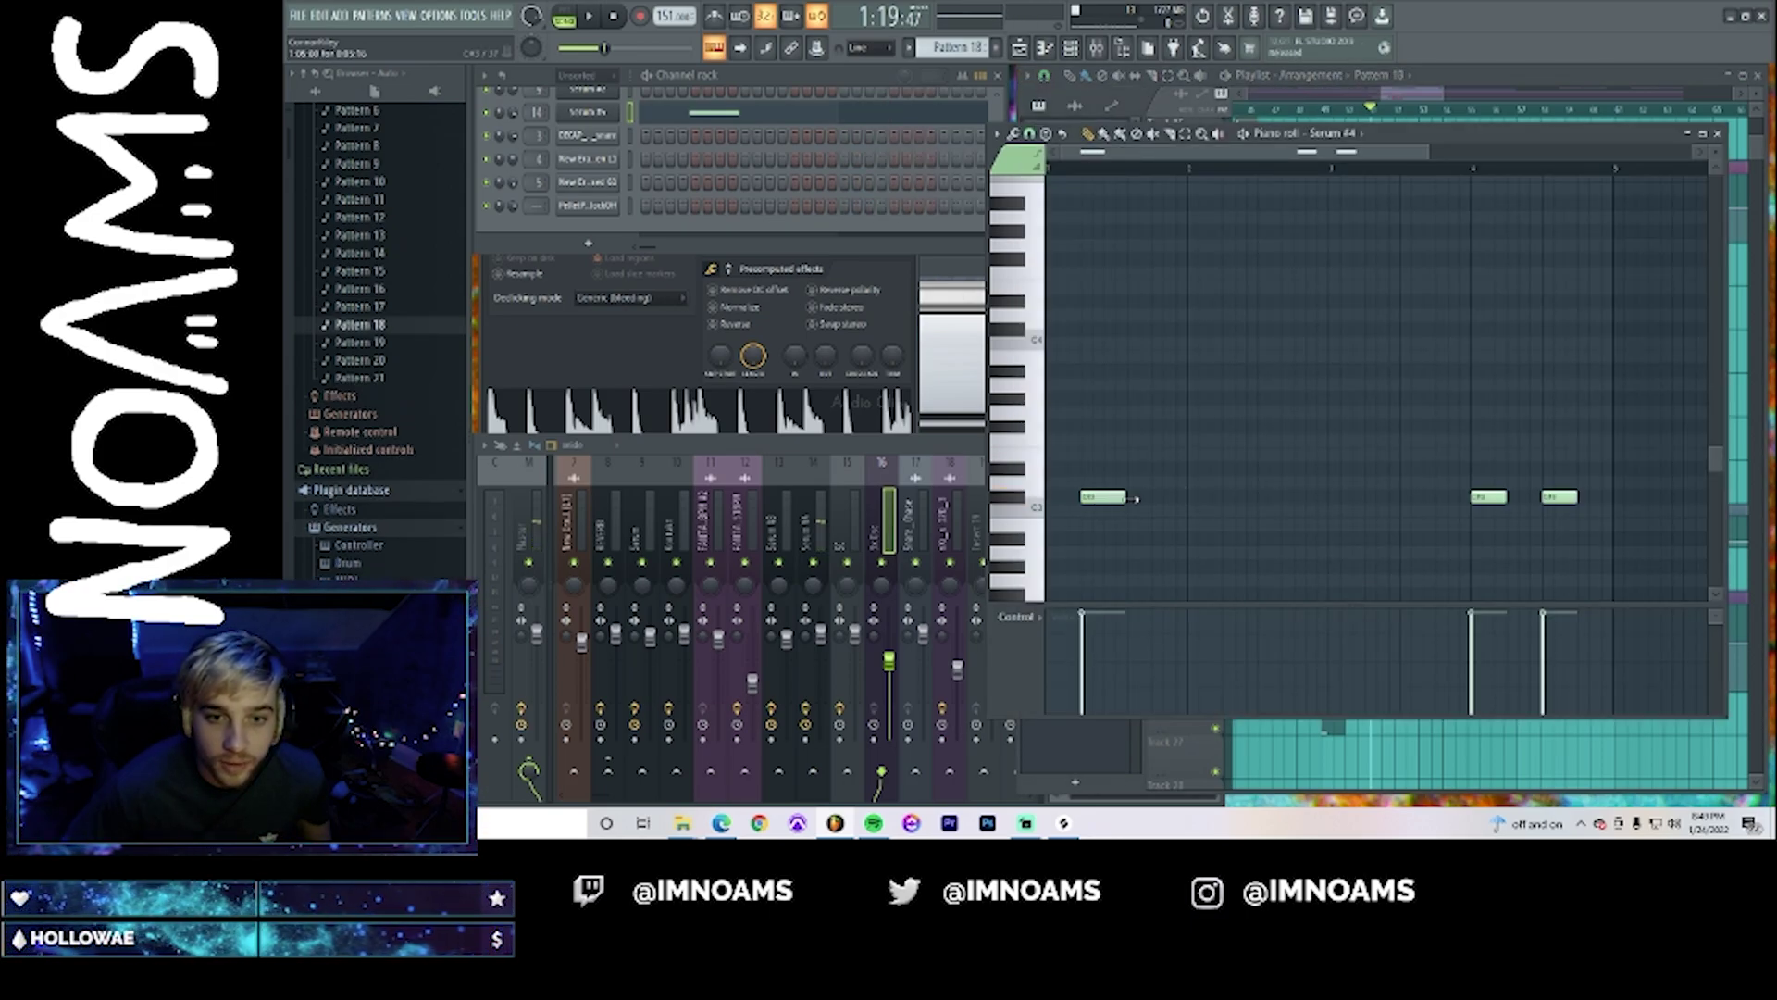
{"action": "key", "text": "space"}
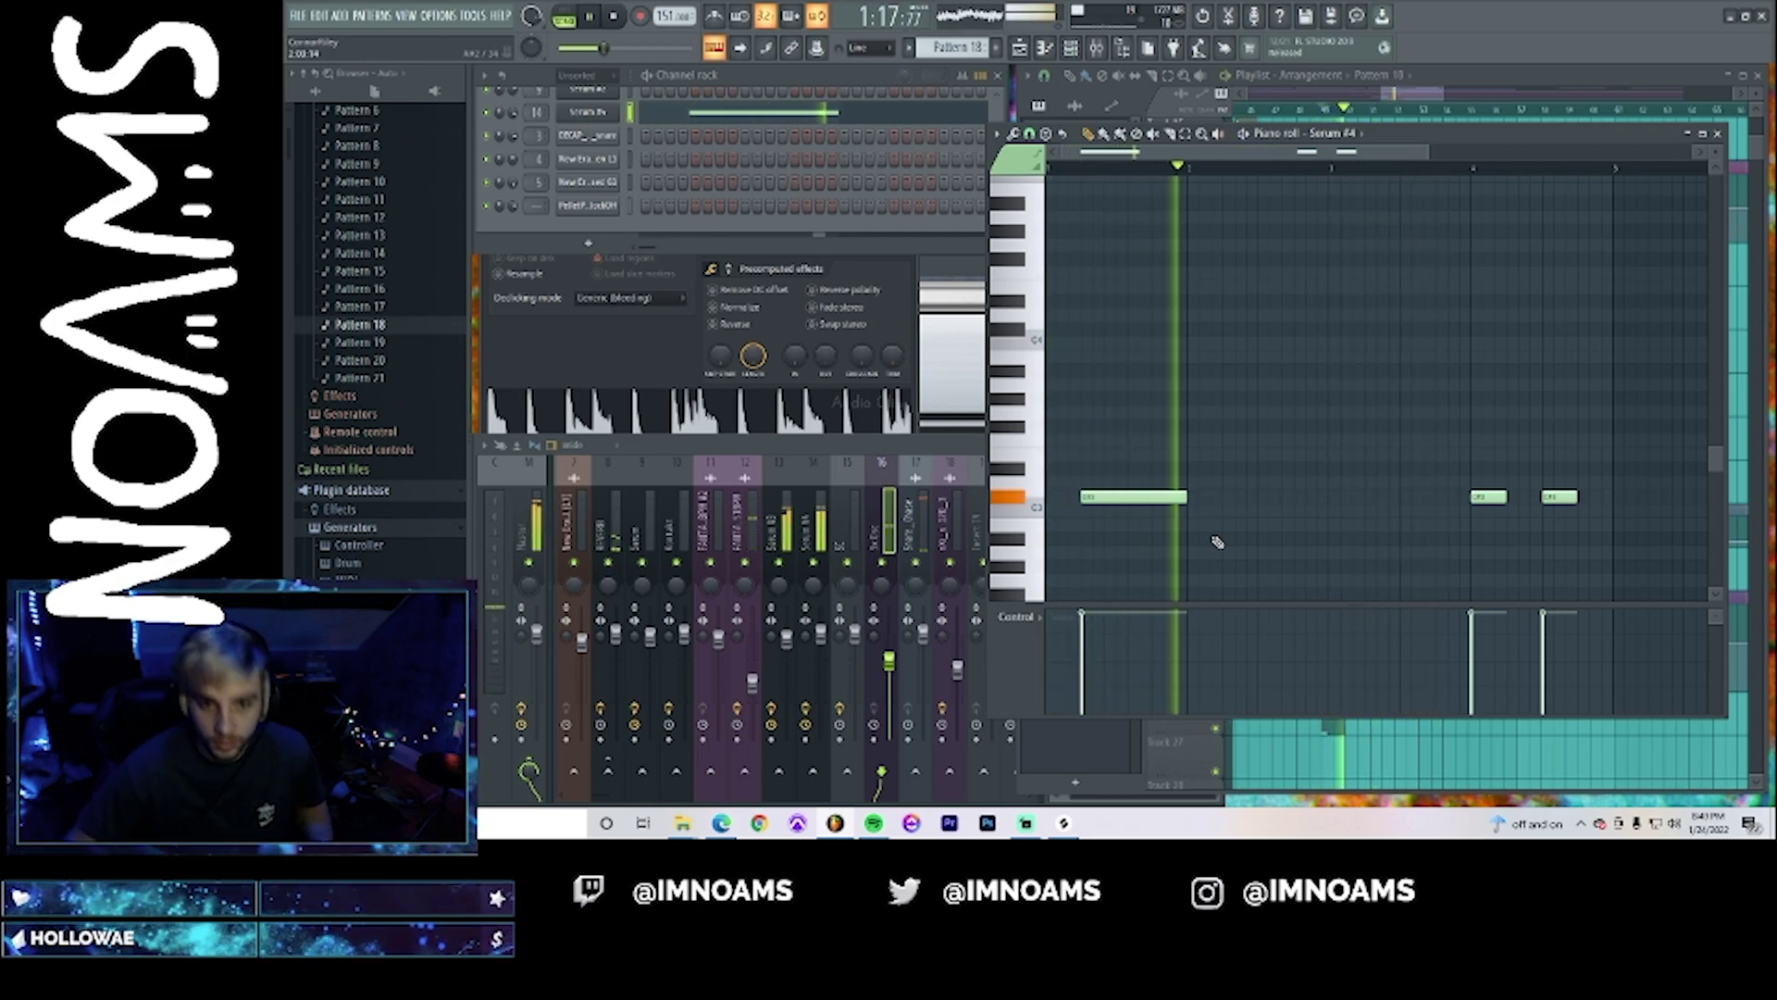
{"action": "left_click_drag", "start_coordinate": [1187, 500], "coordinate": [1259, 514]}
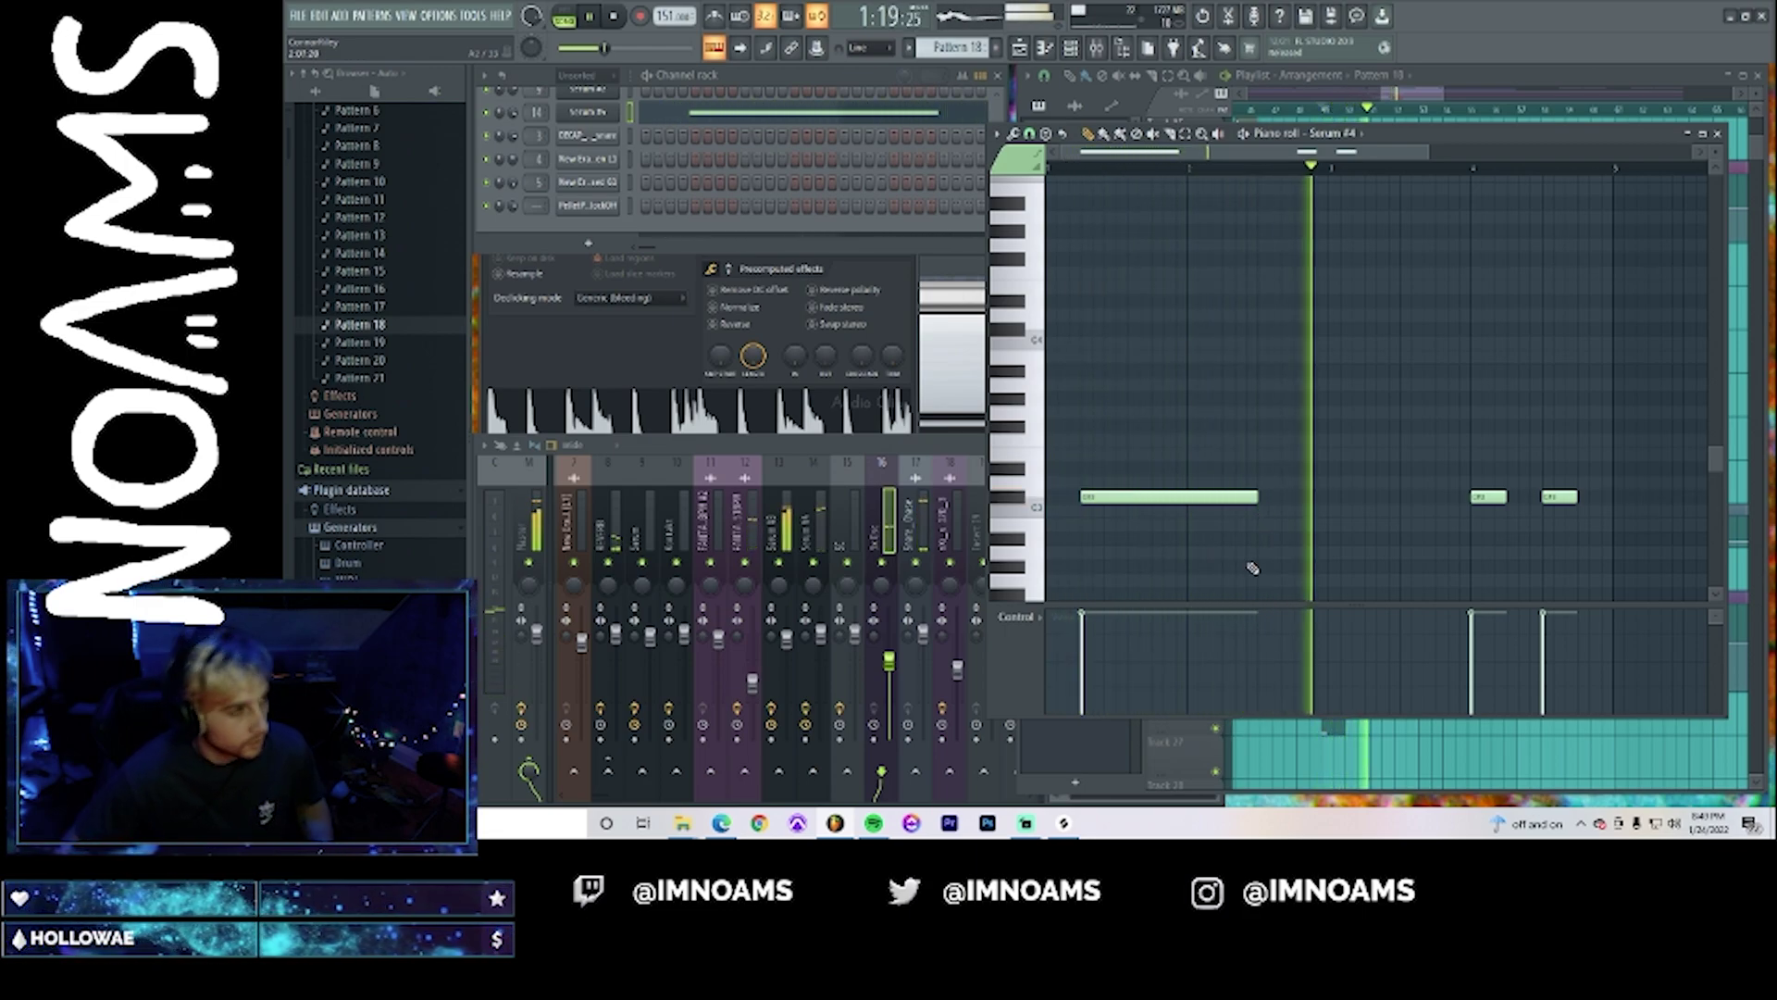
{"action": "left_click_drag", "start_coordinate": [1271, 503], "coordinate": [1342, 502]}
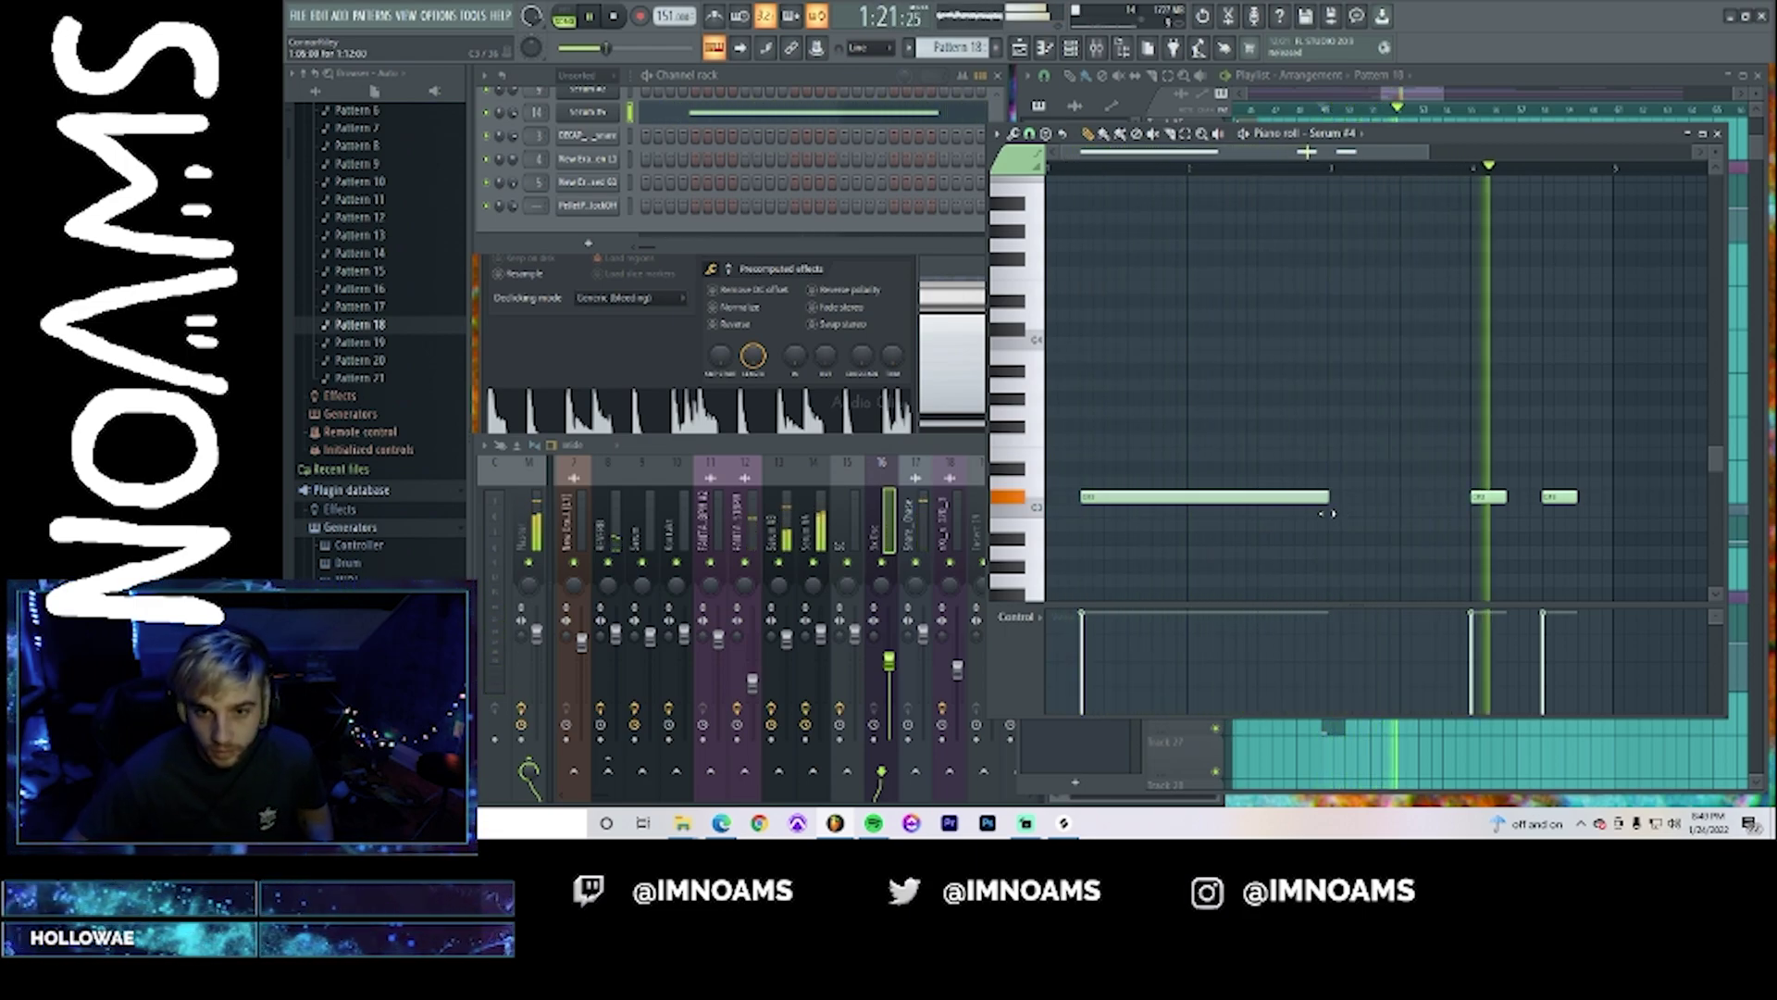
{"action": "key", "text": "space"}
- Place a second Pattern 16 clip directly after the existing one on Track 14
{"action": "left_click_drag", "start_coordinate": [1417, 94], "coordinate": [1428, 107]}
{"action": "scroll", "coordinate": [1345, 416], "scroll_direction": "up", "scroll_amount": 5}
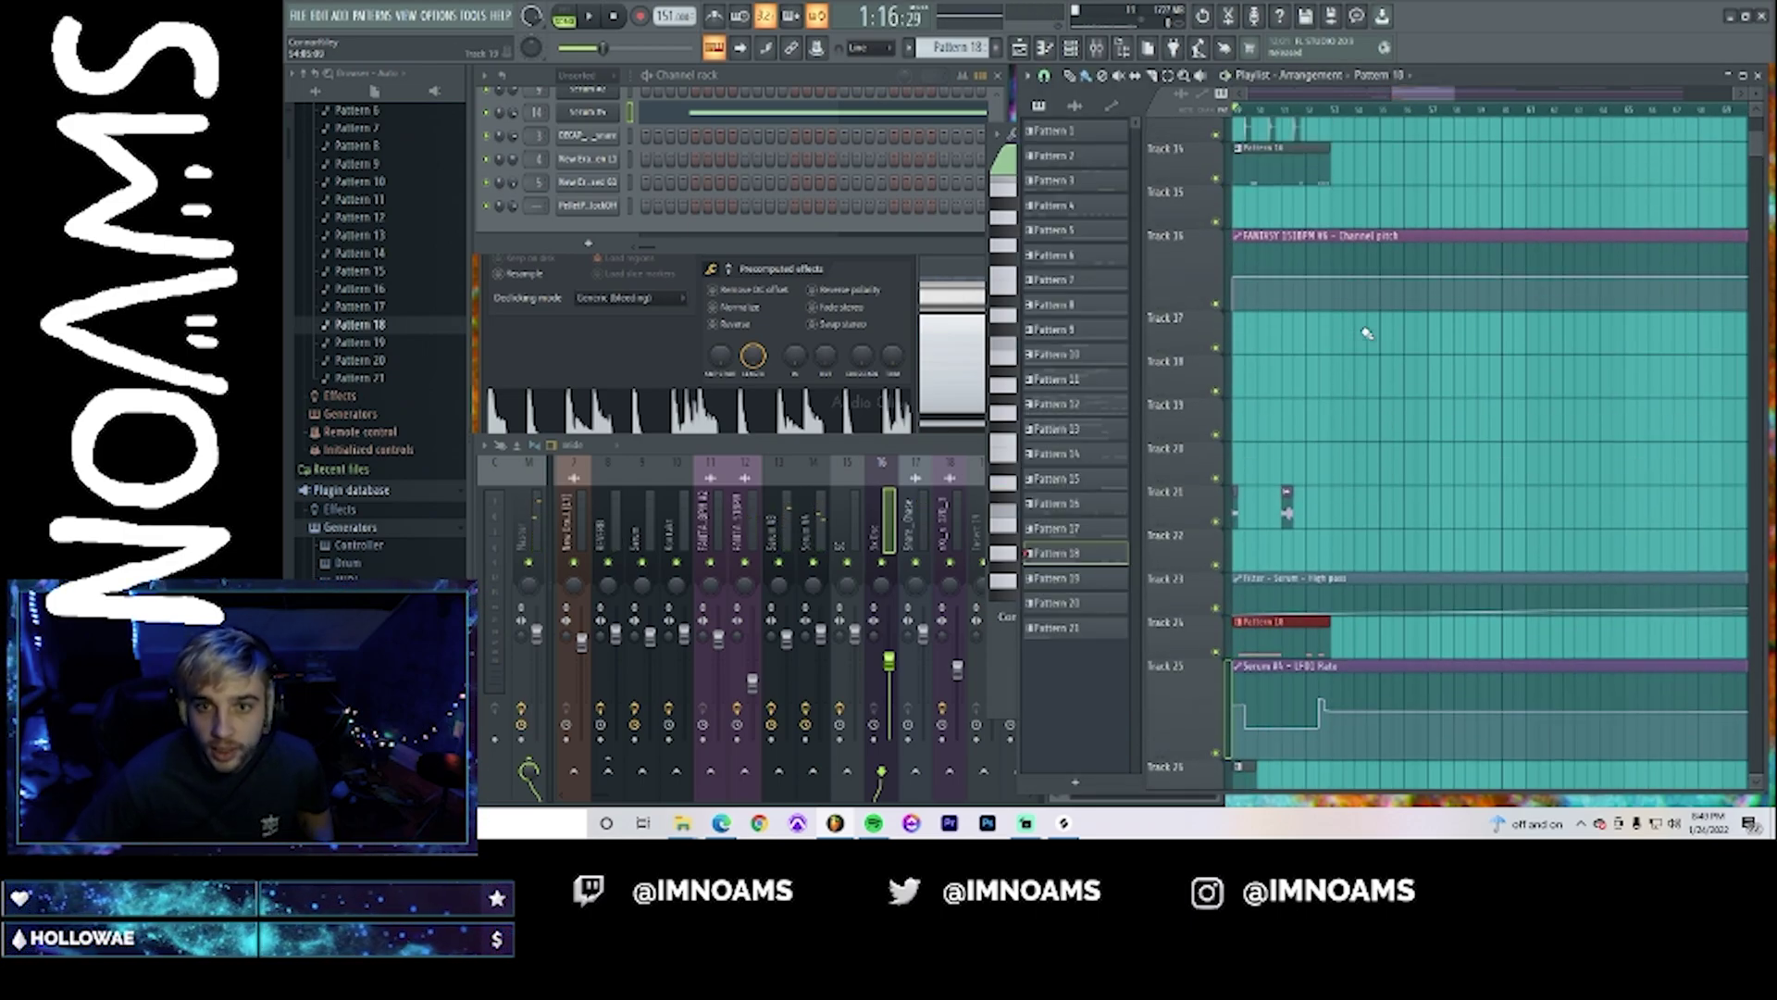
{"action": "left_click", "coordinate": [1306, 537]}
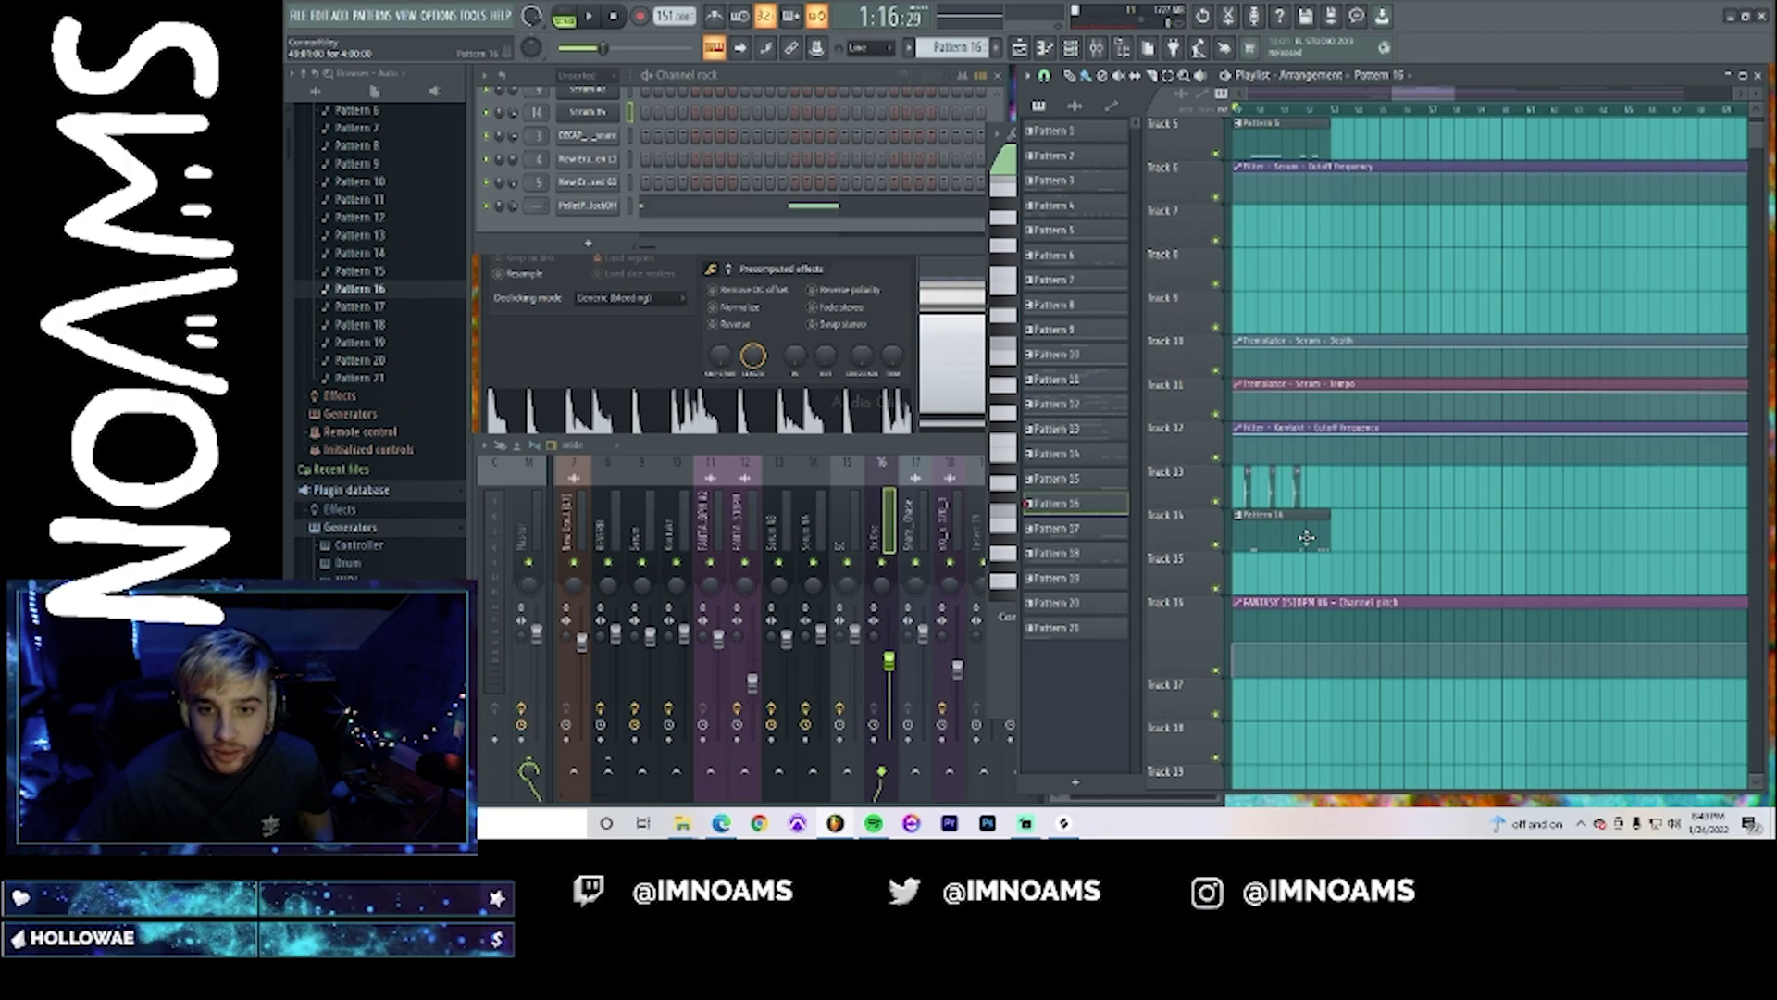
{"action": "left_click", "coordinate": [1340, 548]}
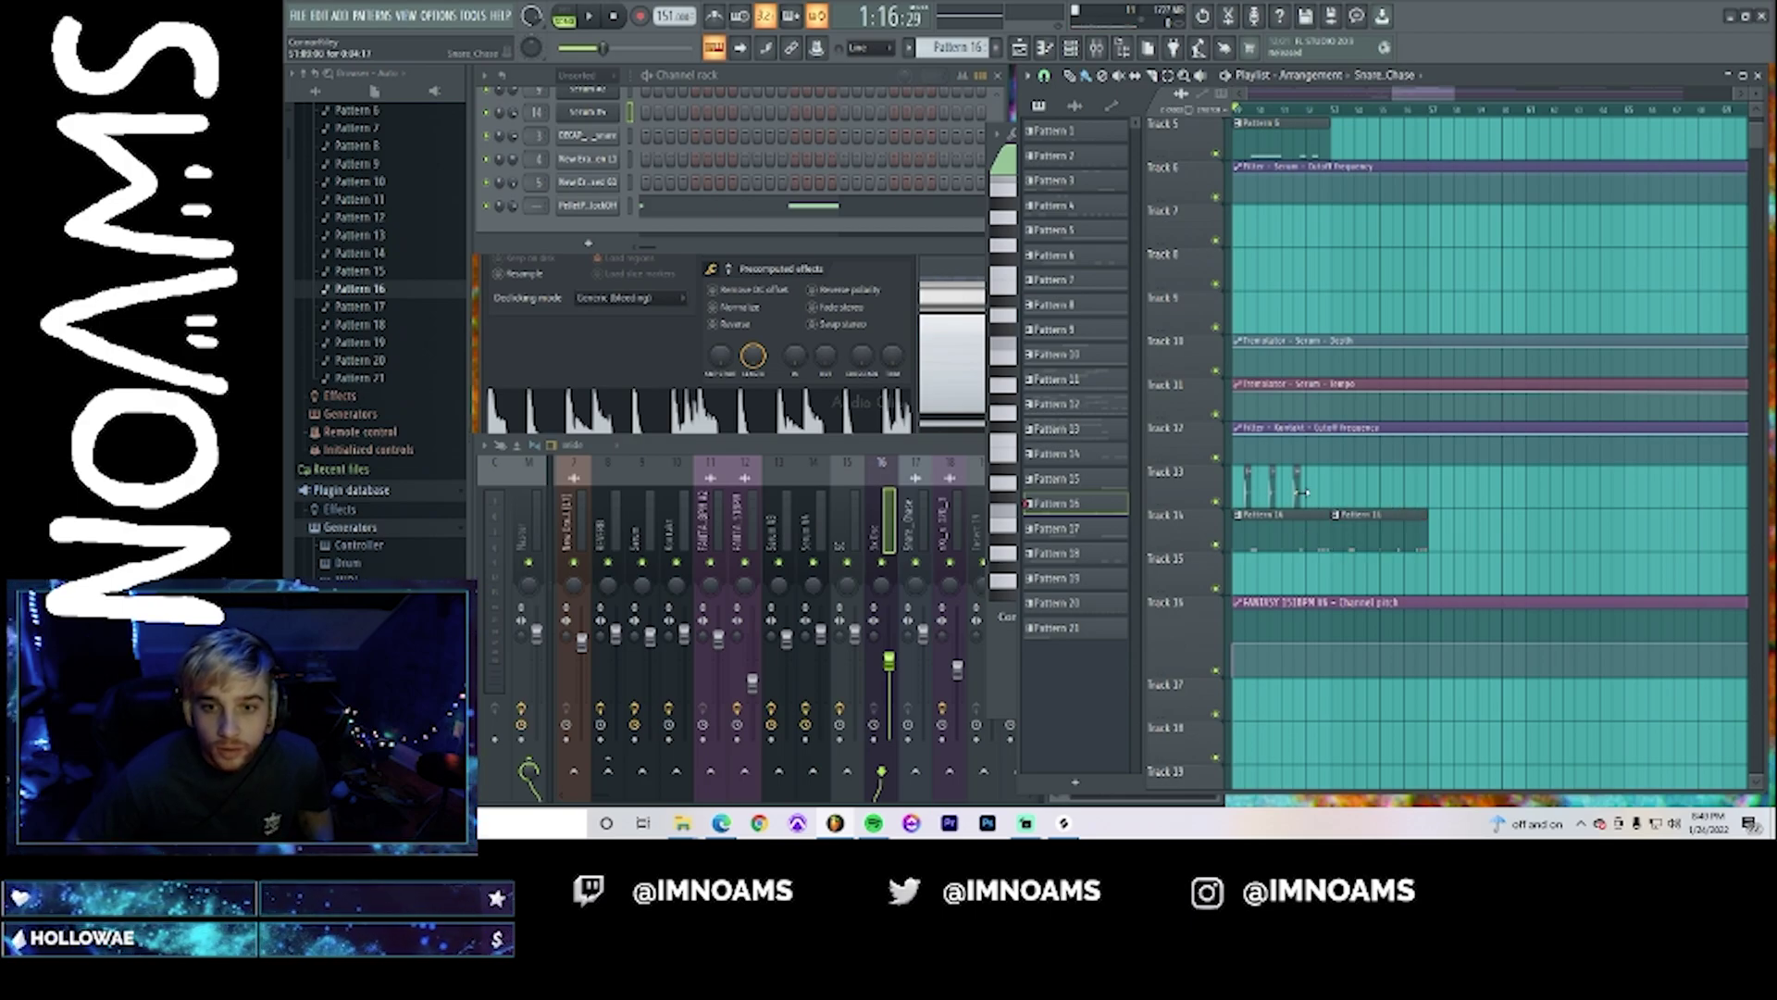
- In Pattern 16's 808 HiHat notes, add three short C5 hits across the last two beats of bar 4 and audition them
{"action": "double_click", "coordinate": [1324, 537]}
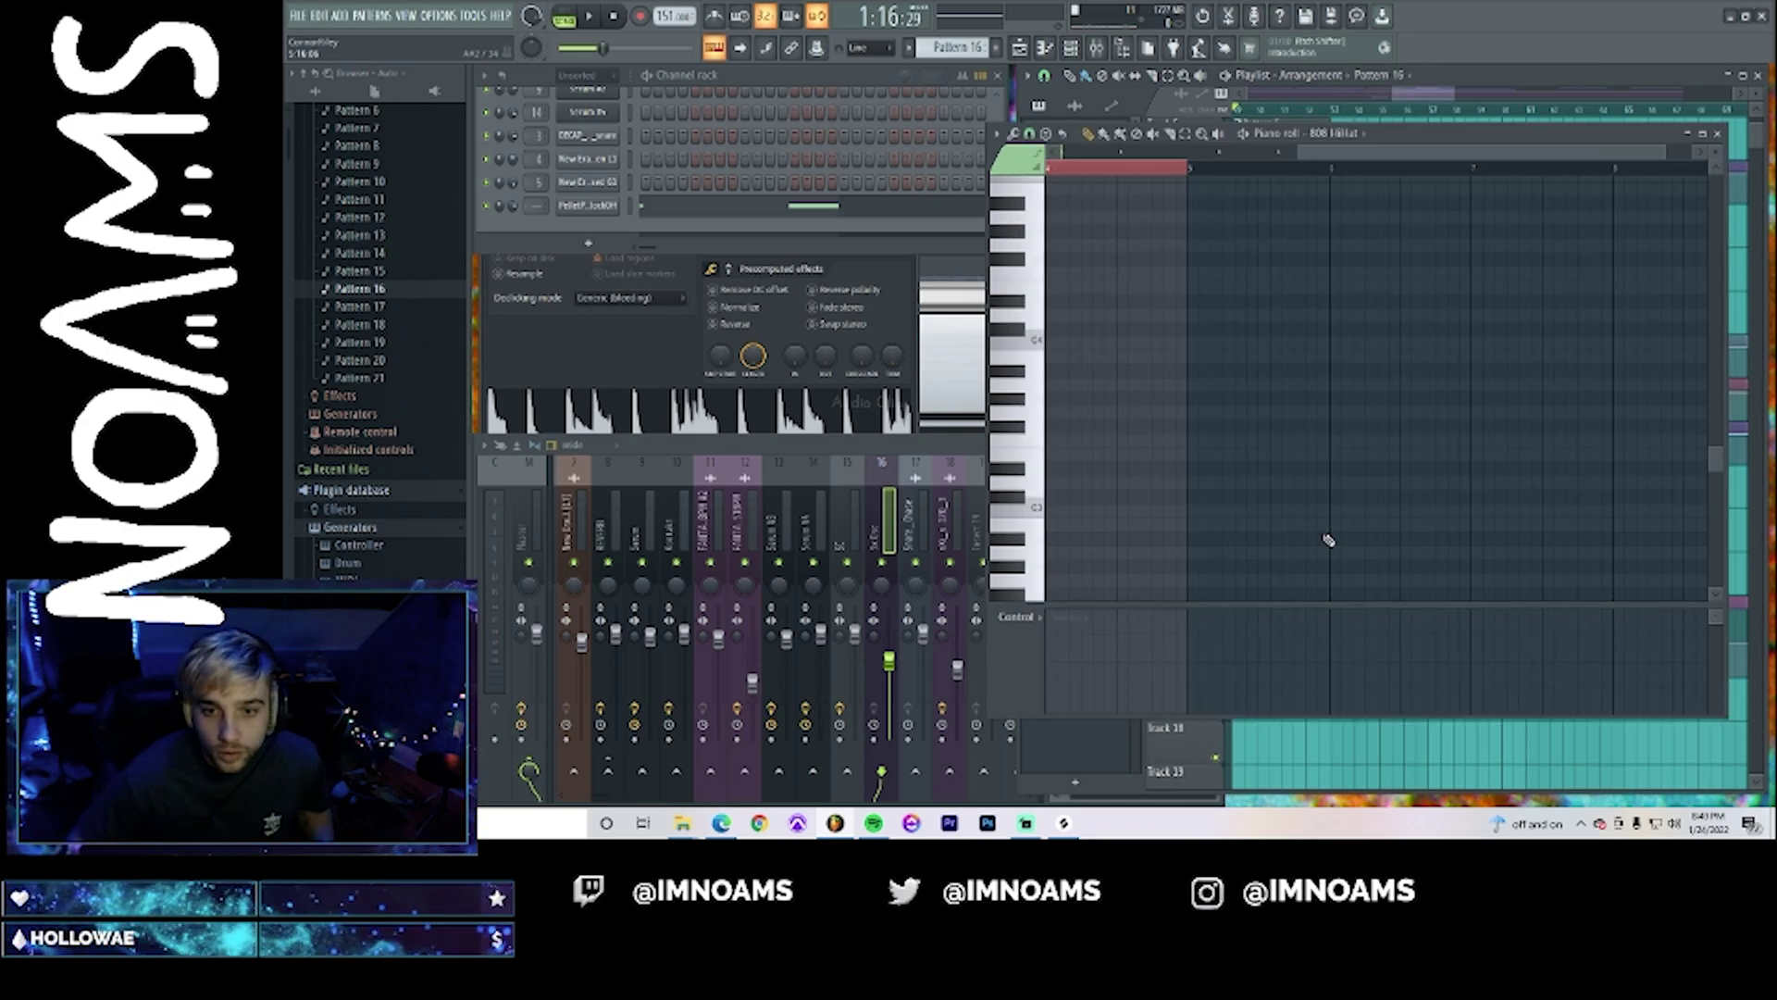
{"action": "left_click_drag", "start_coordinate": [1380, 158], "coordinate": [1273, 190]}
{"action": "scroll", "coordinate": [1297, 302], "scroll_direction": "up", "scroll_amount": 3}
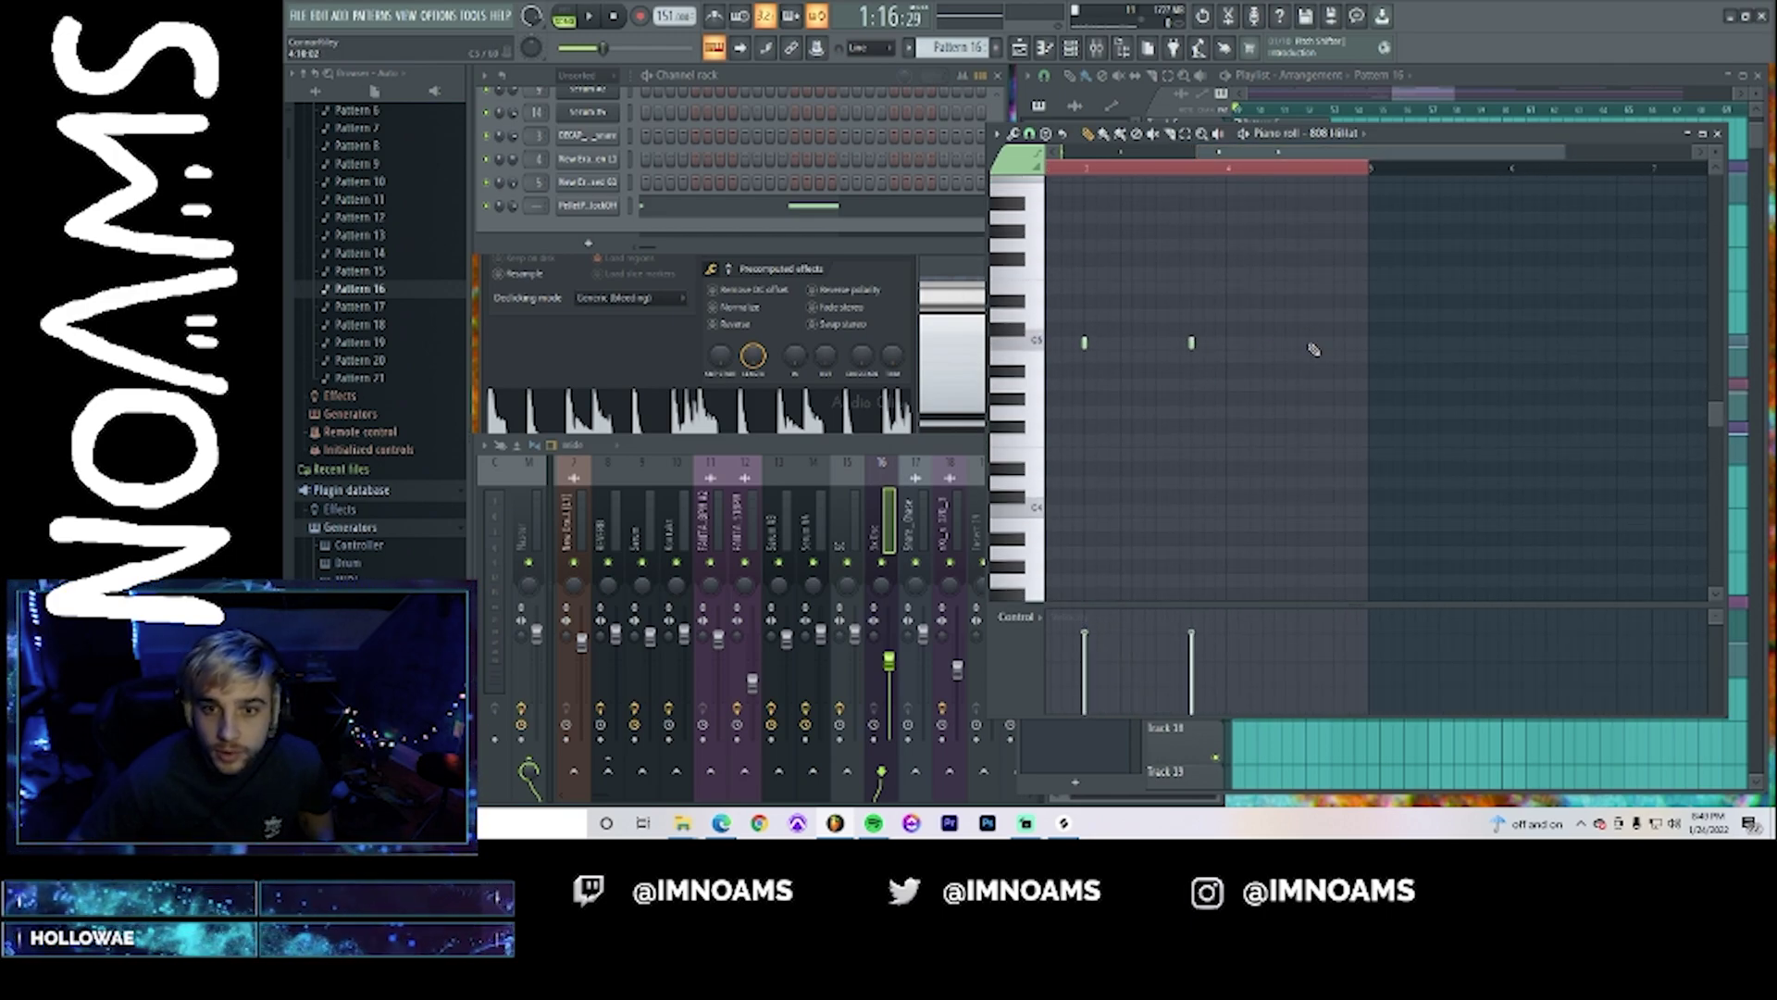
{"action": "left_click_drag", "start_coordinate": [1328, 343], "coordinate": [1302, 349]}
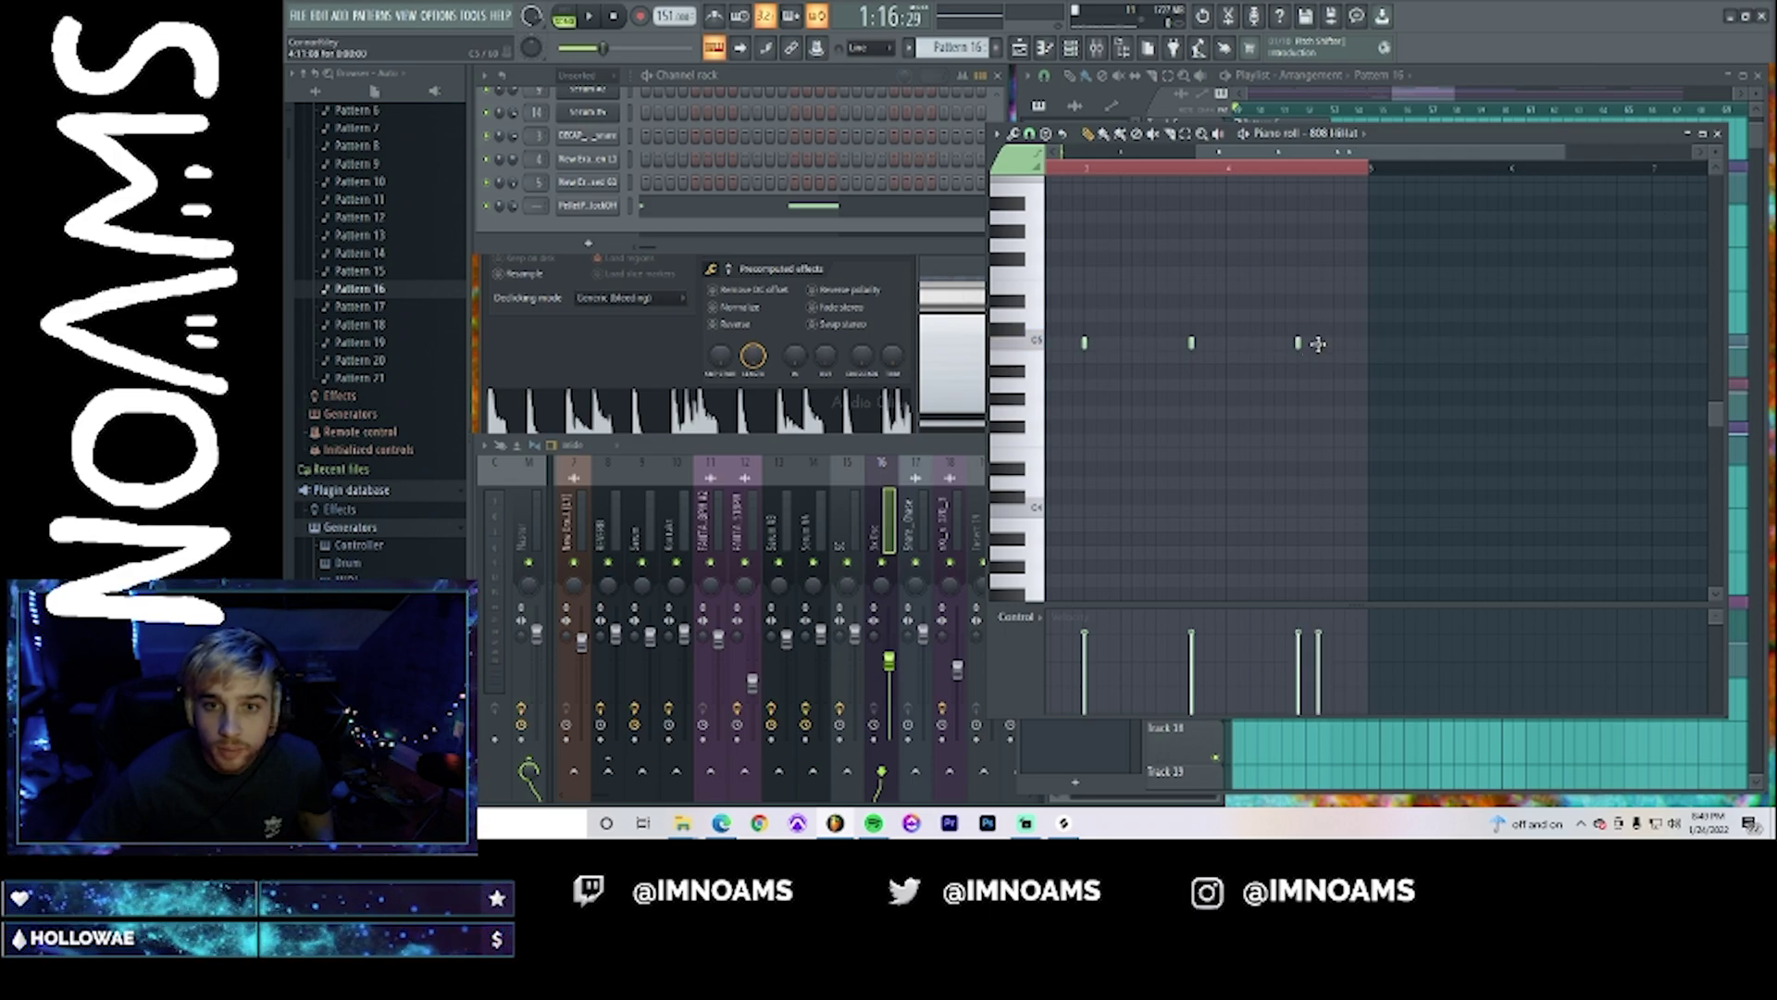
{"action": "left_click", "coordinate": [1345, 344]}
{"action": "key", "text": "space"}
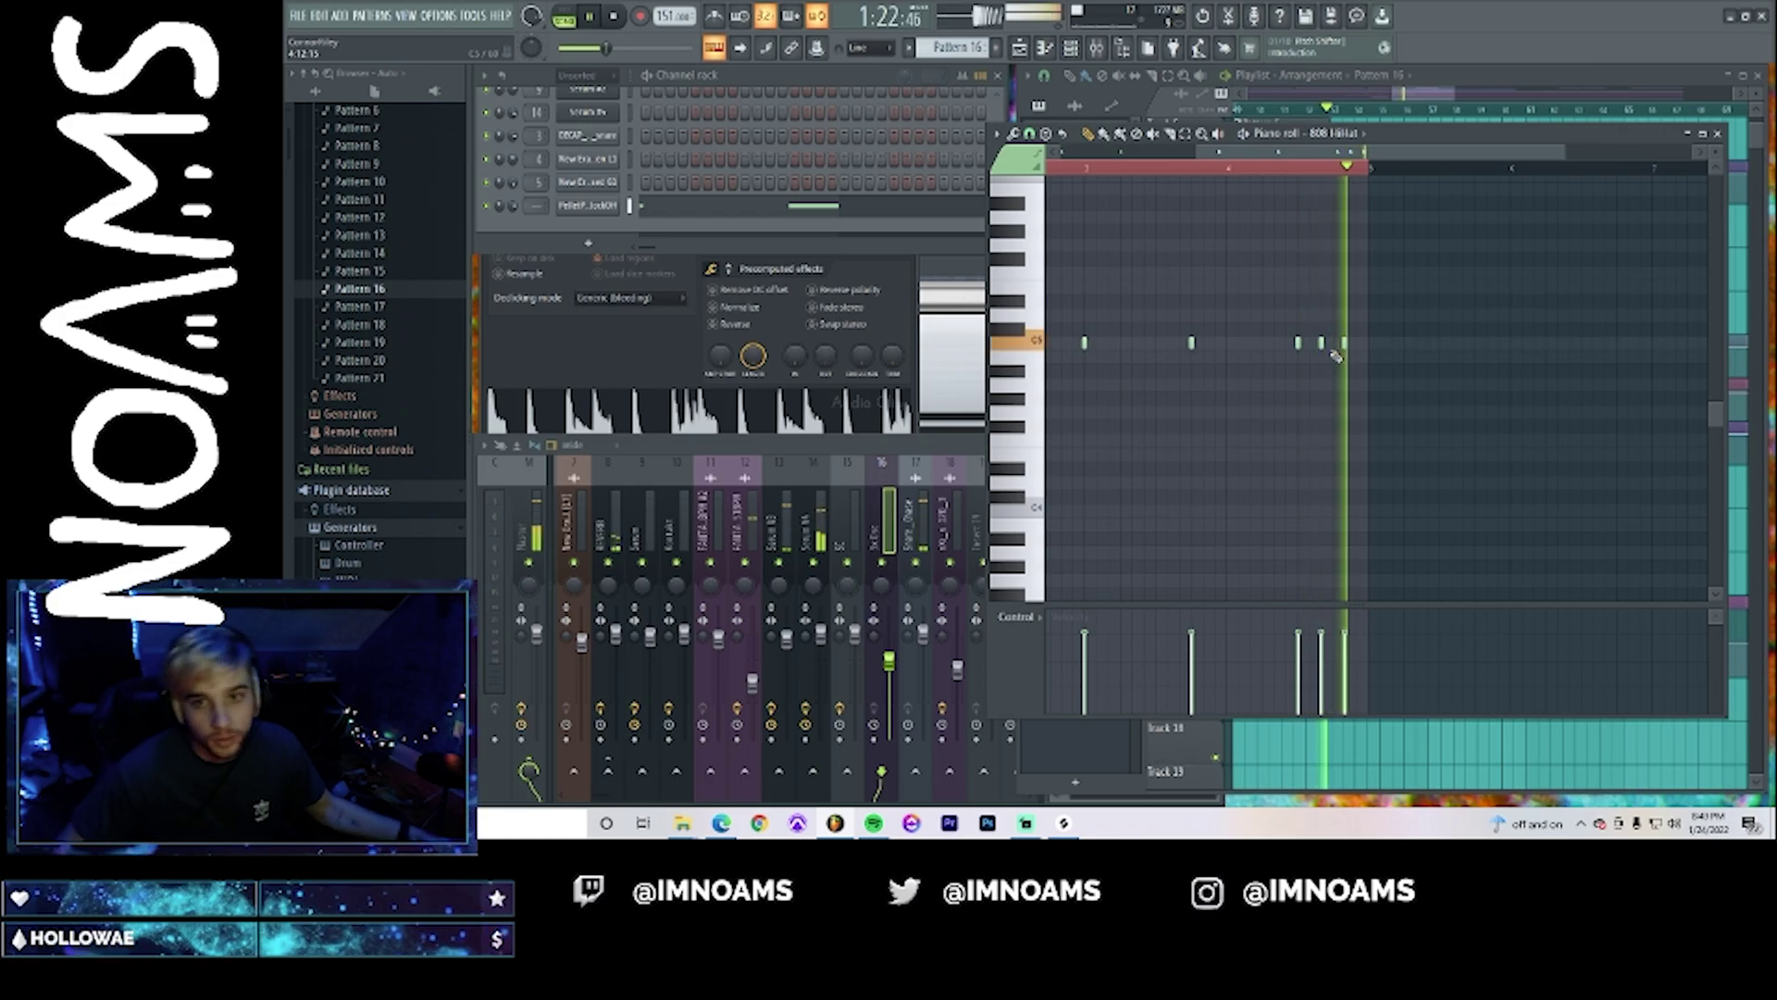
{"action": "key", "text": "space"}
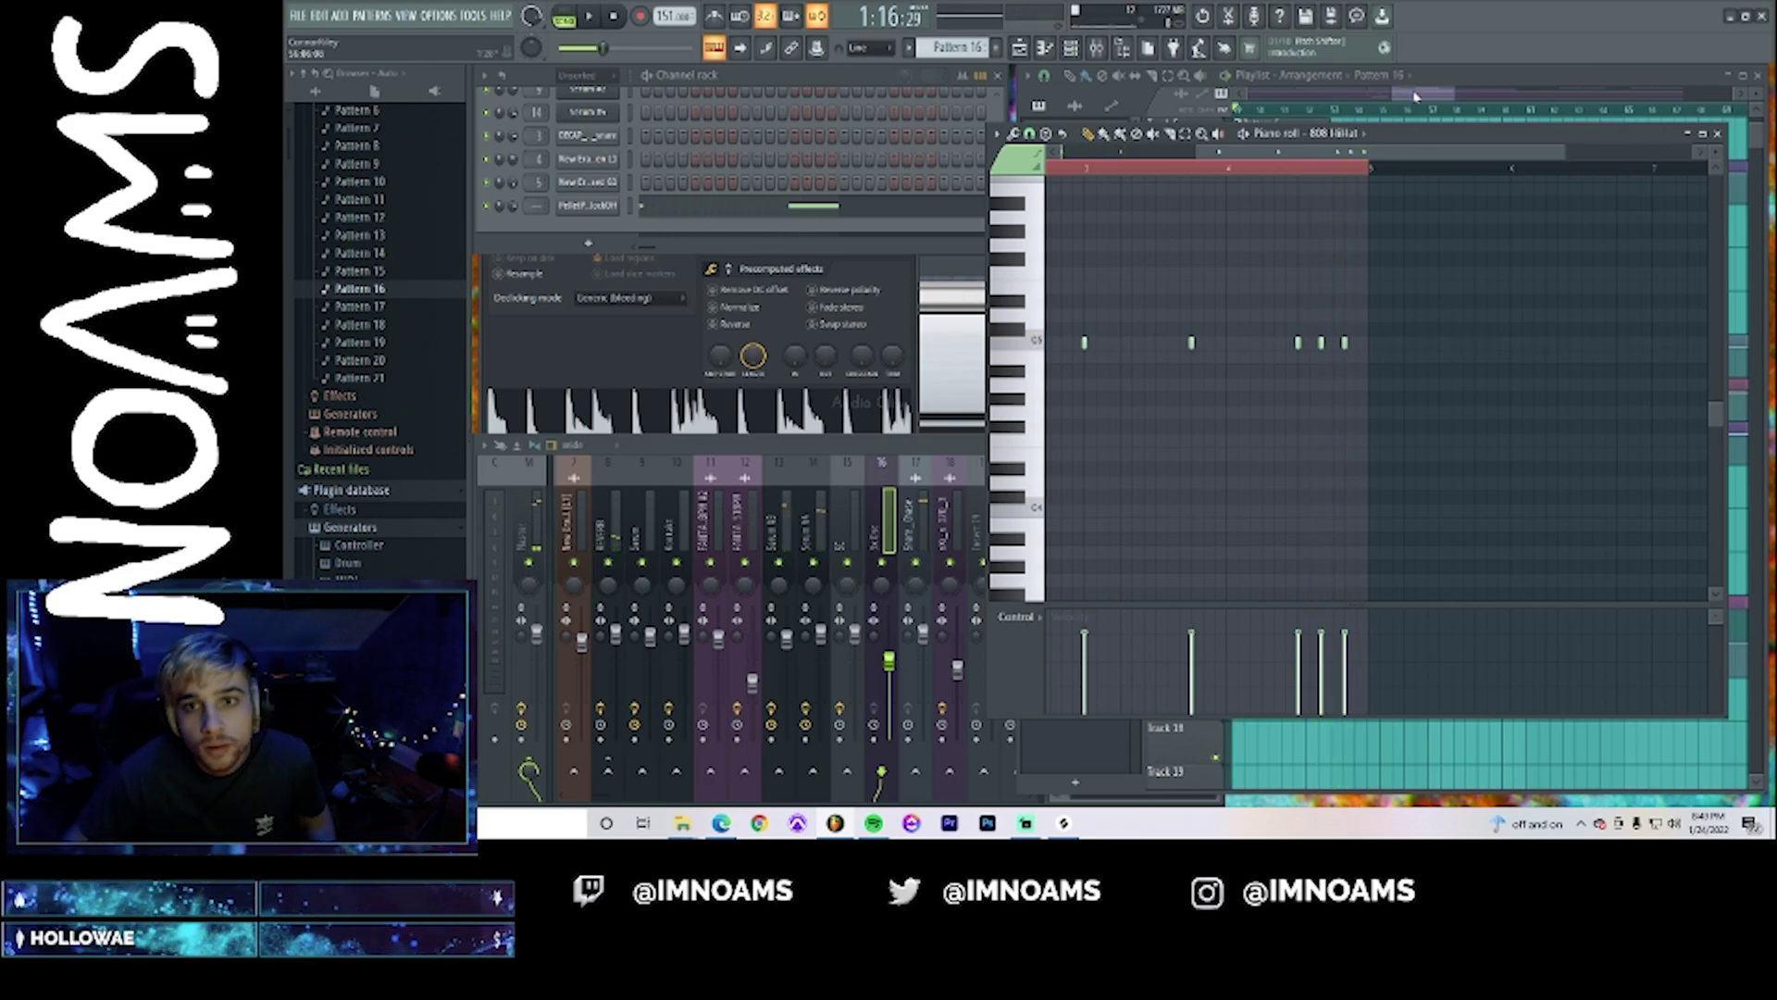
- Place a Snare_Chase hit on Track 13 above the second Pattern 16 clip and play back the drop
{"action": "left_click_drag", "start_coordinate": [1420, 95], "coordinate": [1411, 96]}
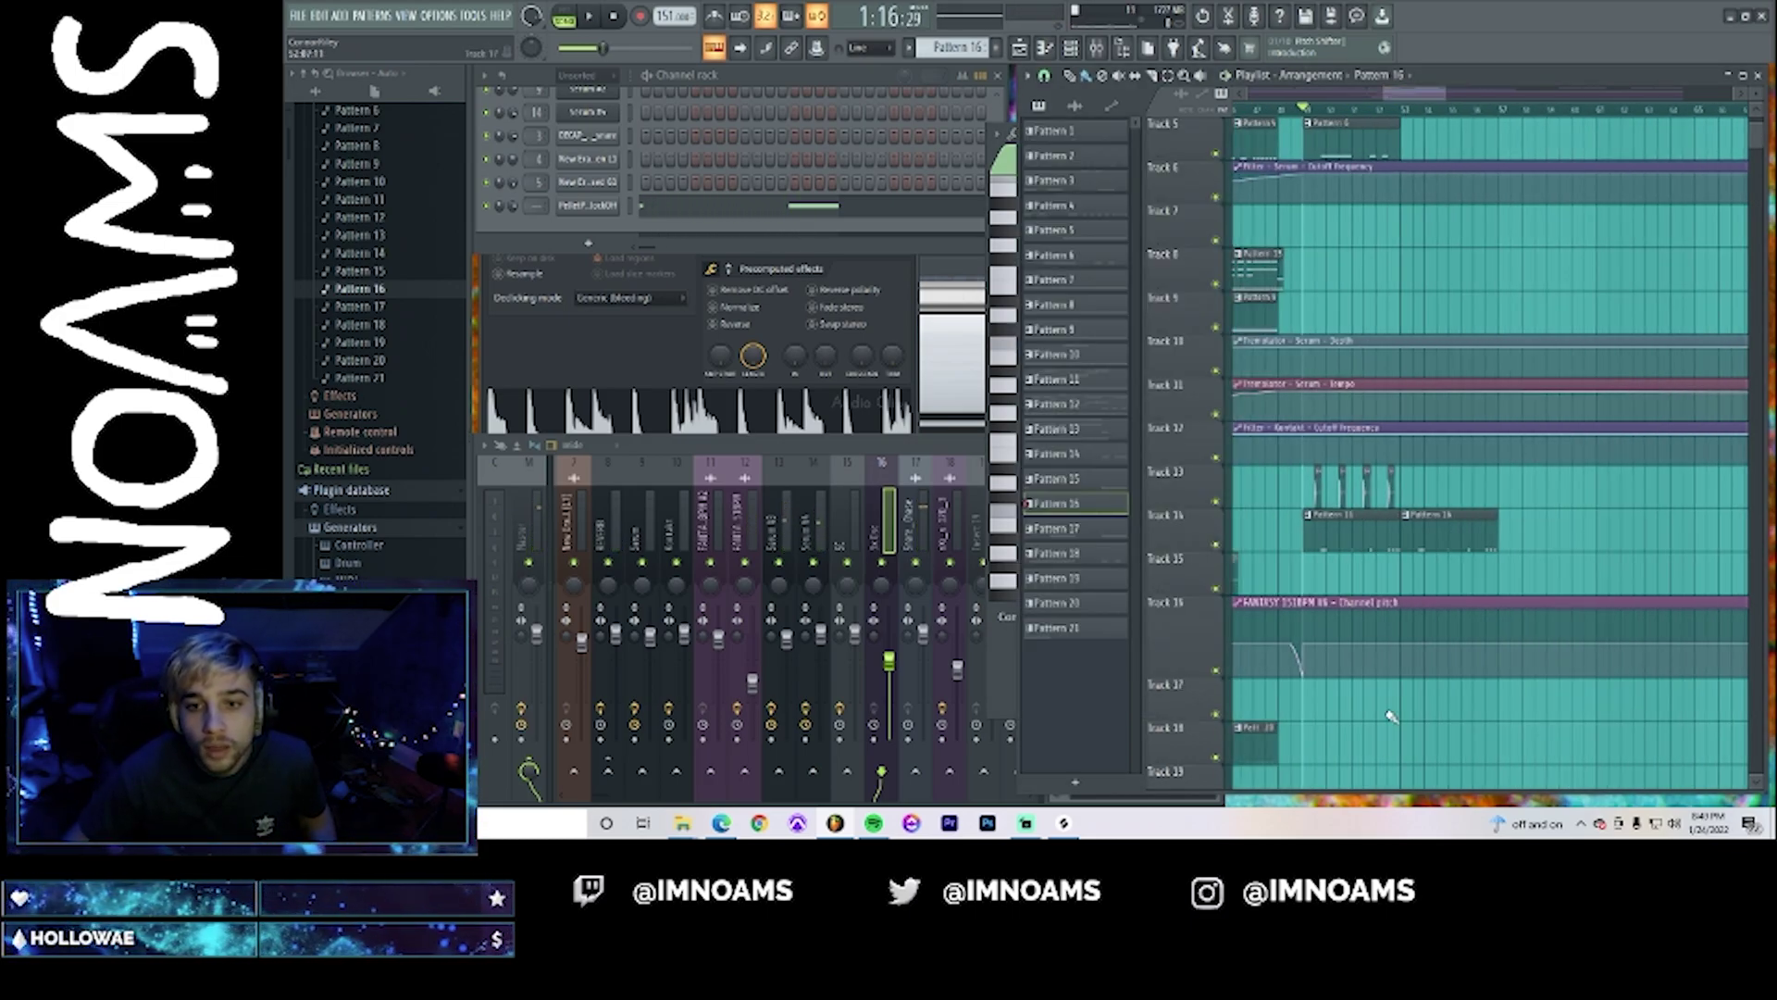
{"action": "left_click", "coordinate": [1392, 499]}
{"action": "left_click", "coordinate": [1441, 498]}
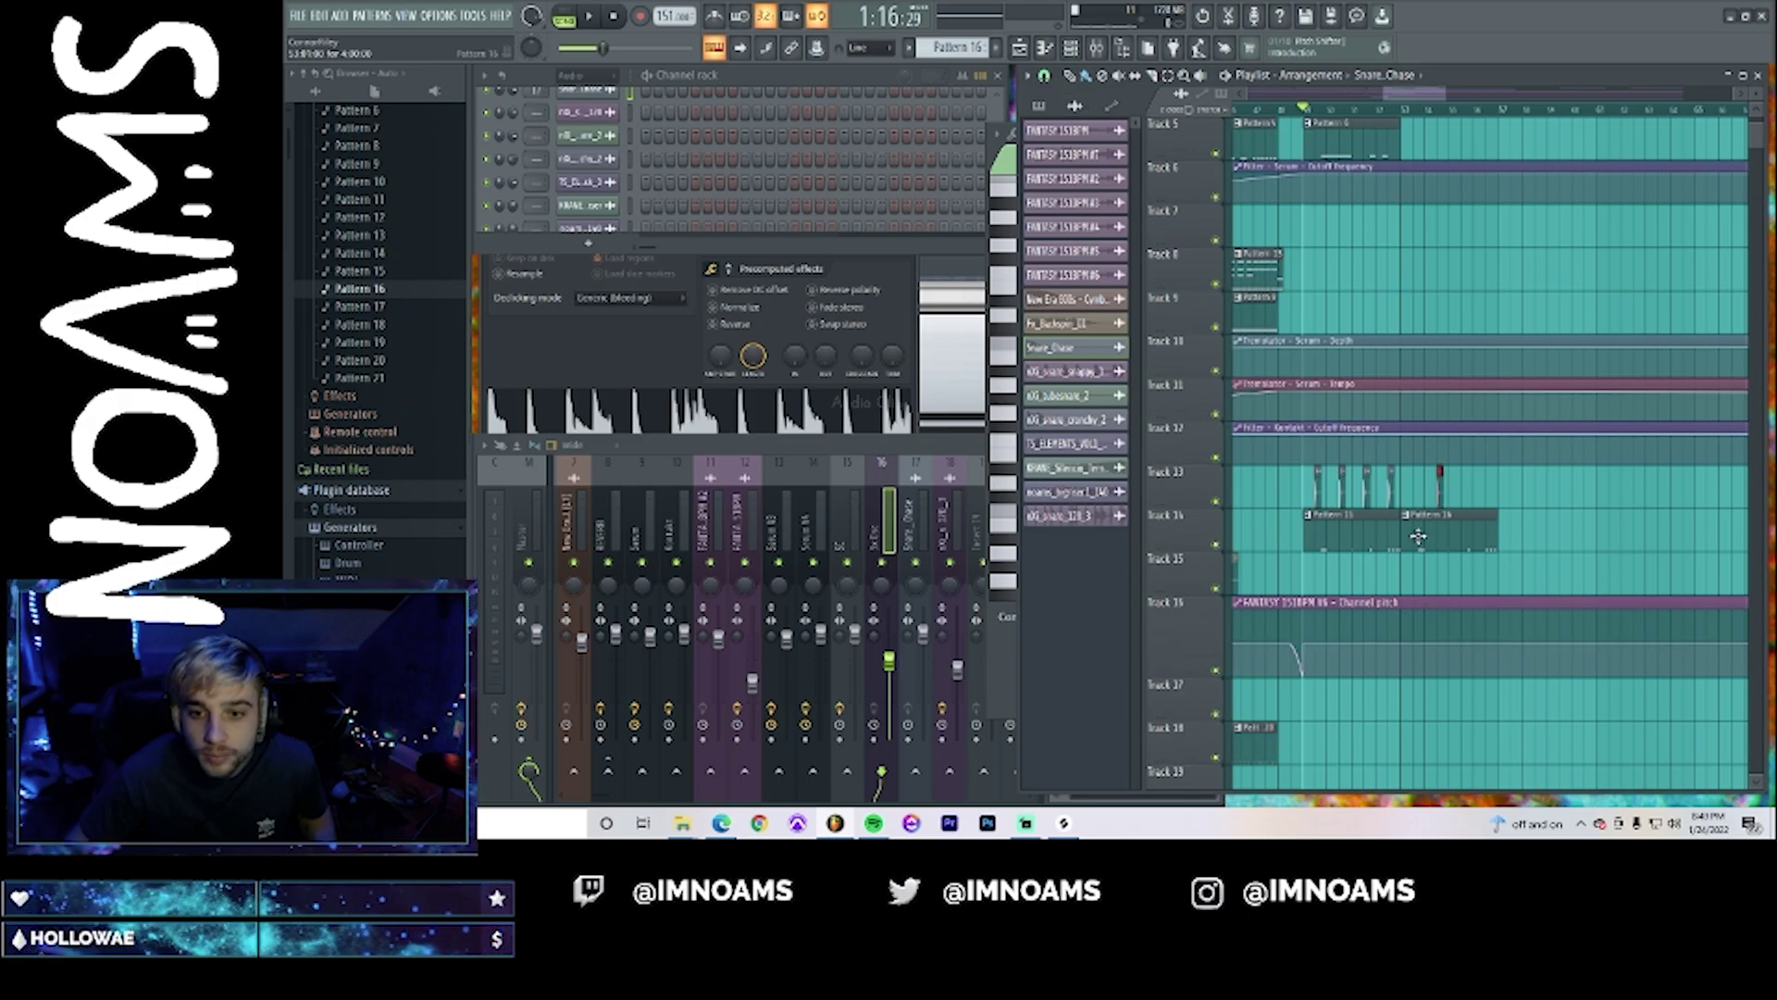
{"action": "key", "text": "space"}
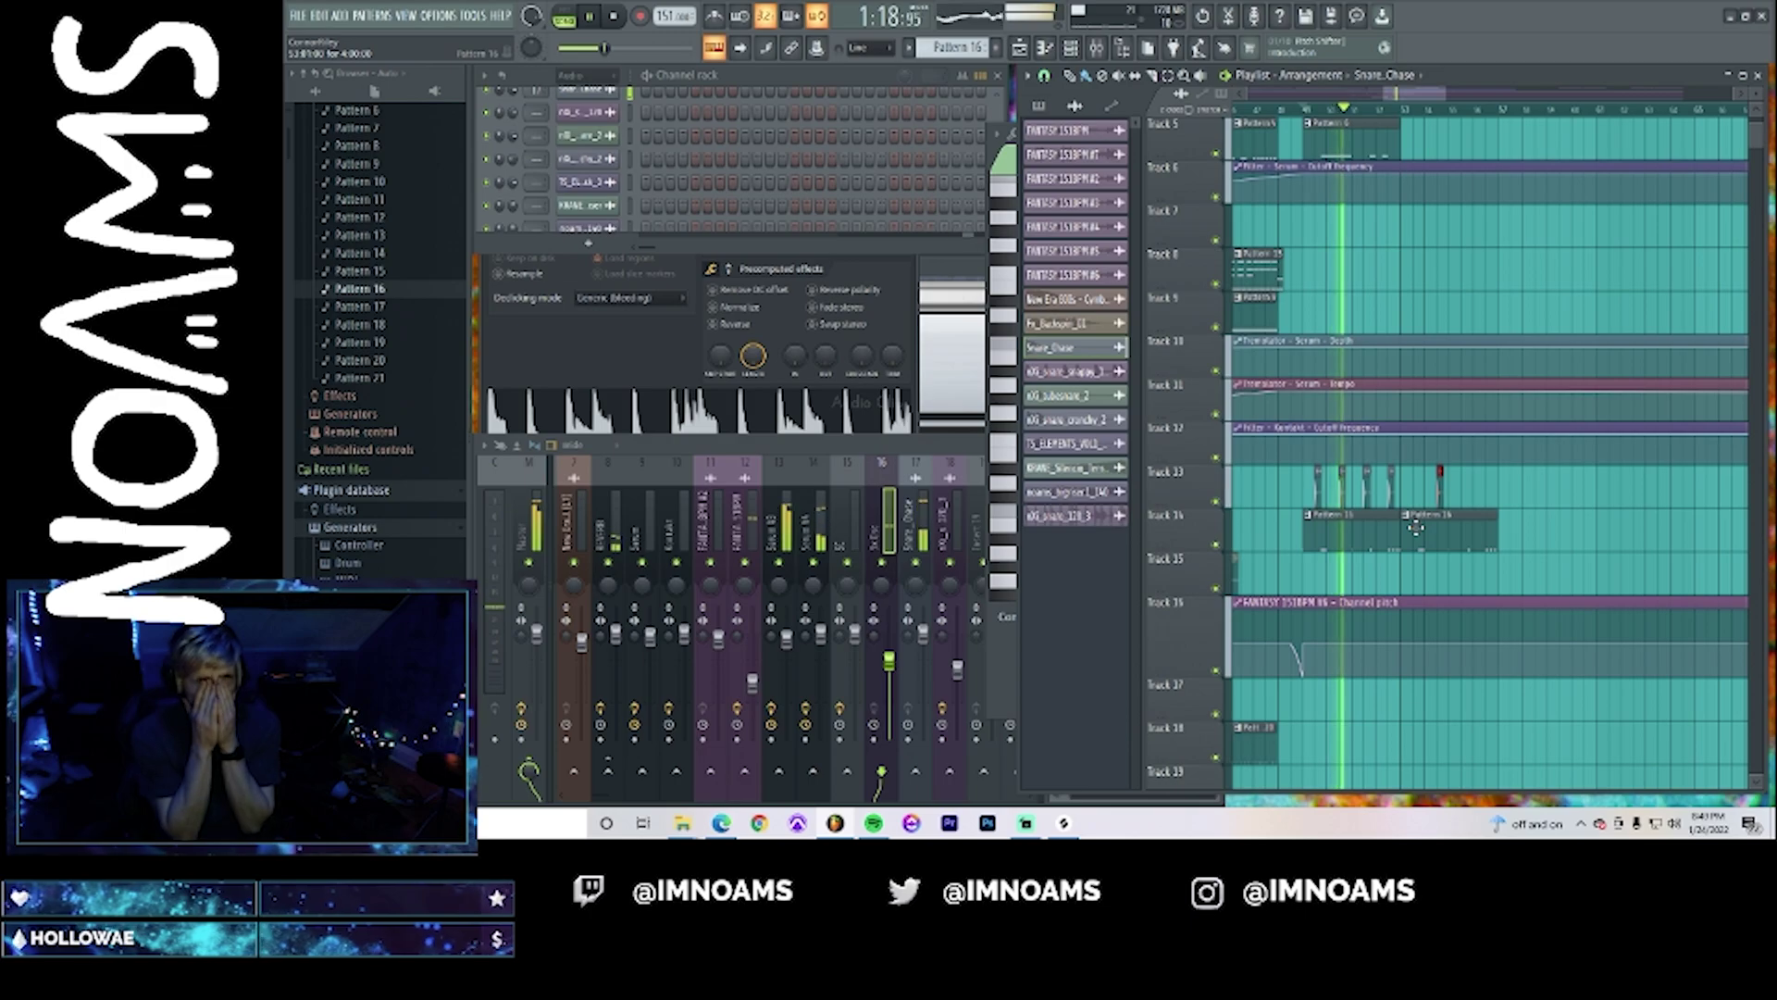
{"action": "key", "text": "space"}
- Look through the drop's tracks and the sample library, auditioning the celesta and piano chord gliss samples in the One Shot folder
{"action": "scroll", "coordinate": [1368, 558], "scroll_direction": "up", "scroll_amount": 4}
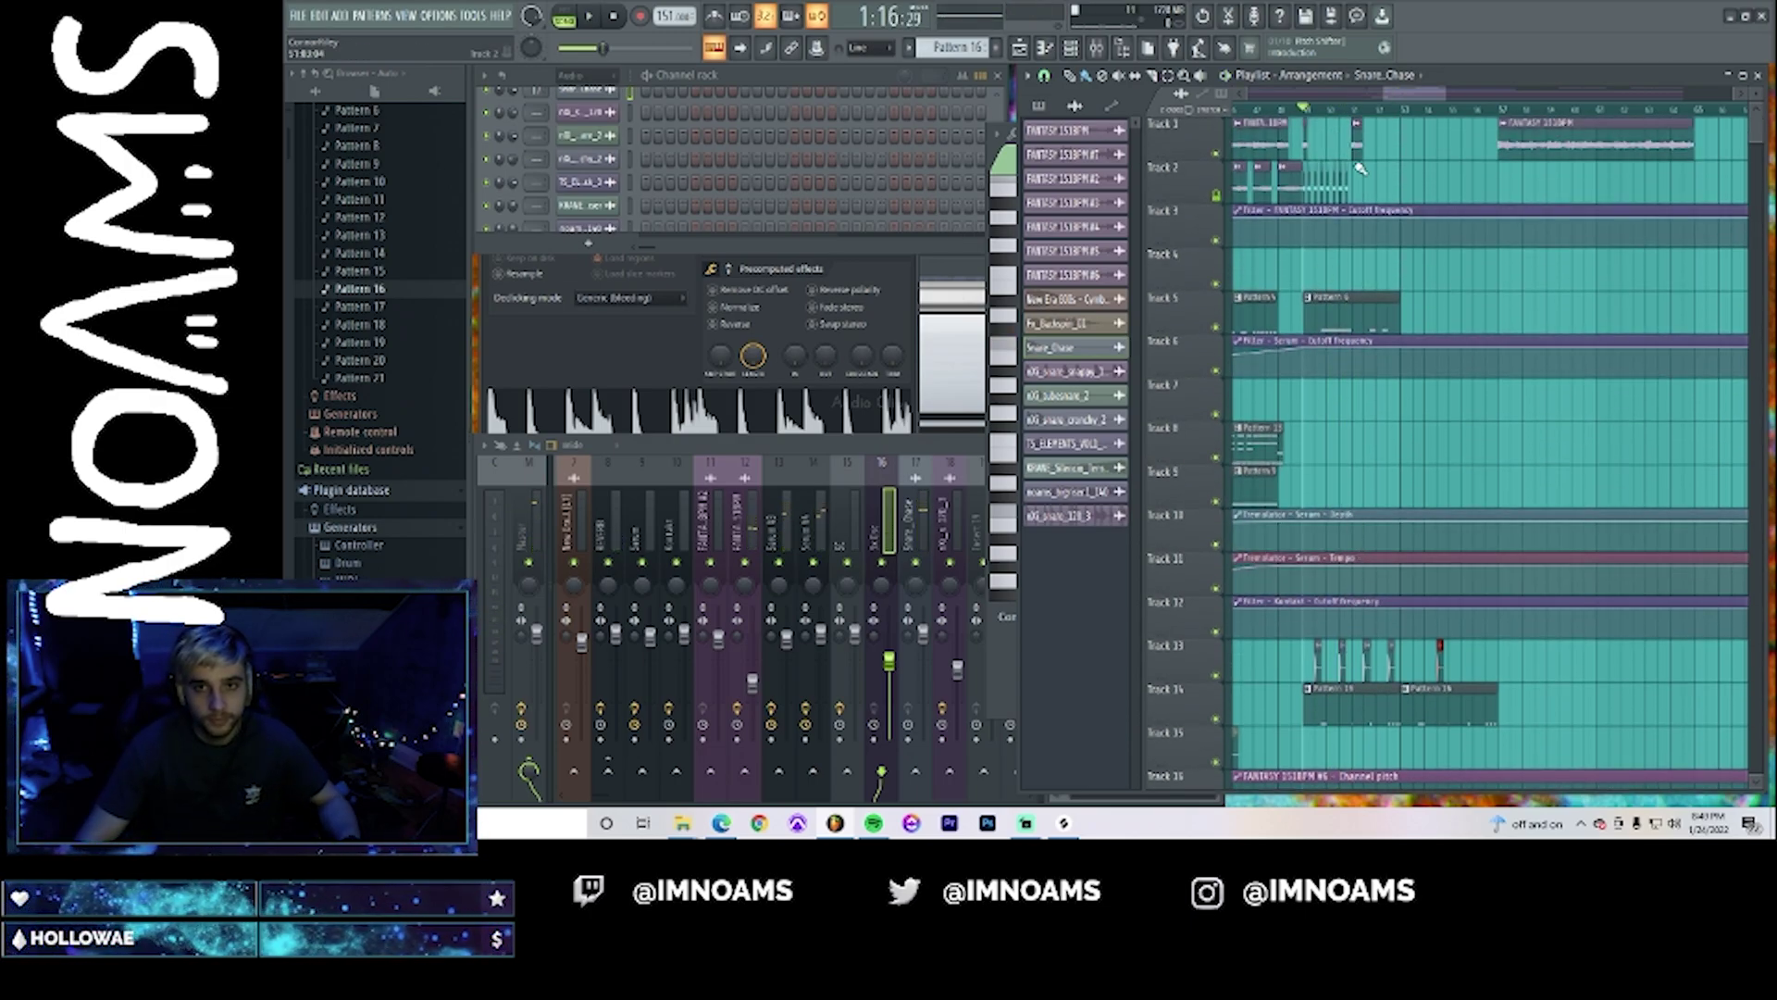
{"action": "scroll", "coordinate": [1296, 238], "scroll_direction": "down", "scroll_amount": 20}
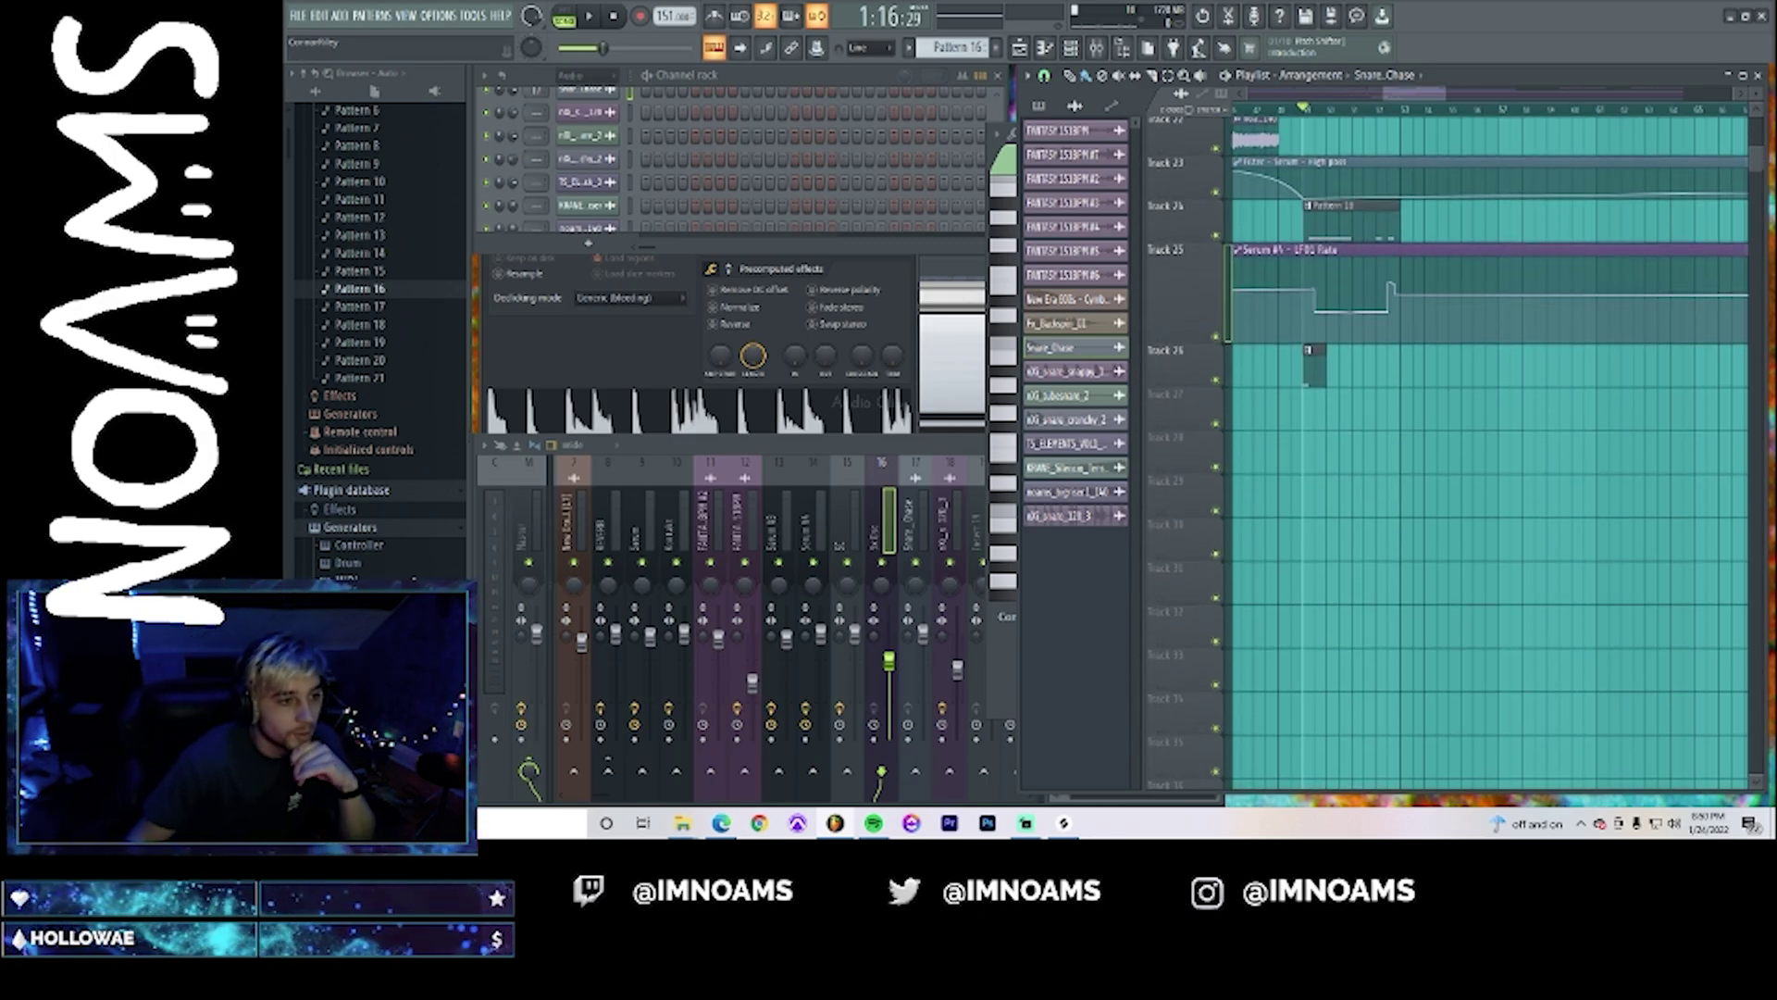
{"action": "scroll", "coordinate": [425, 450], "scroll_direction": "down", "scroll_amount": 10}
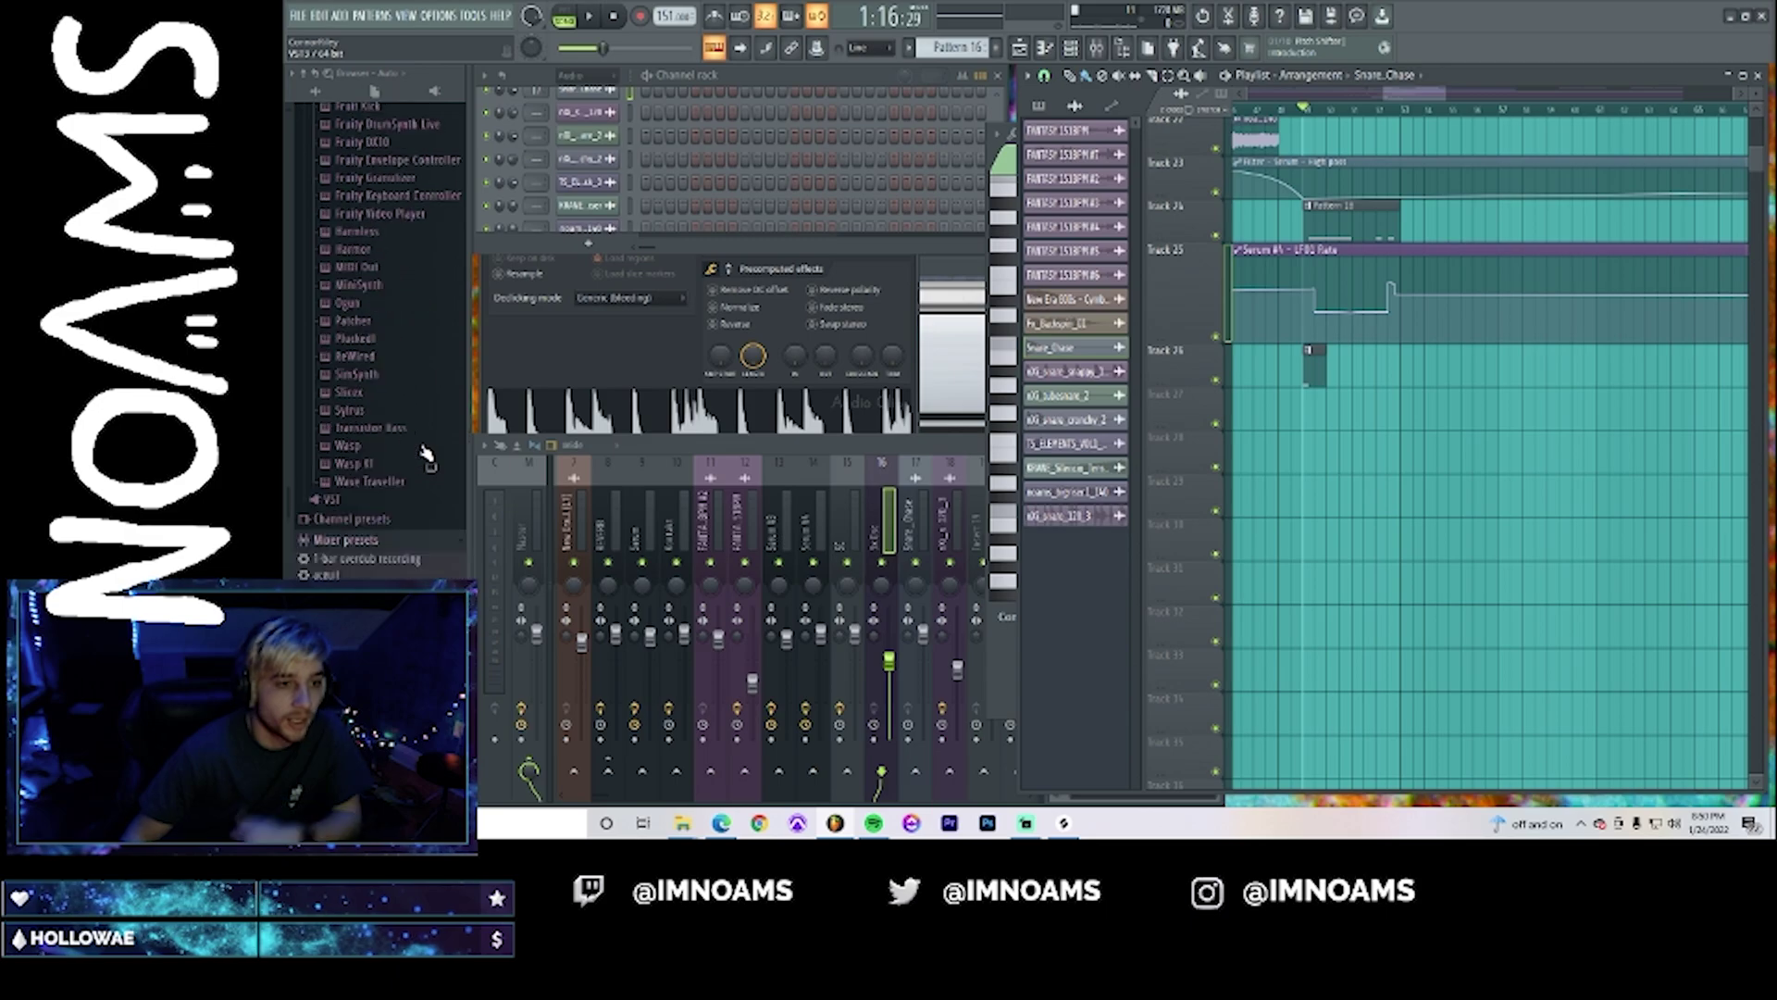
{"action": "scroll", "coordinate": [425, 451], "scroll_direction": "down", "scroll_amount": 15}
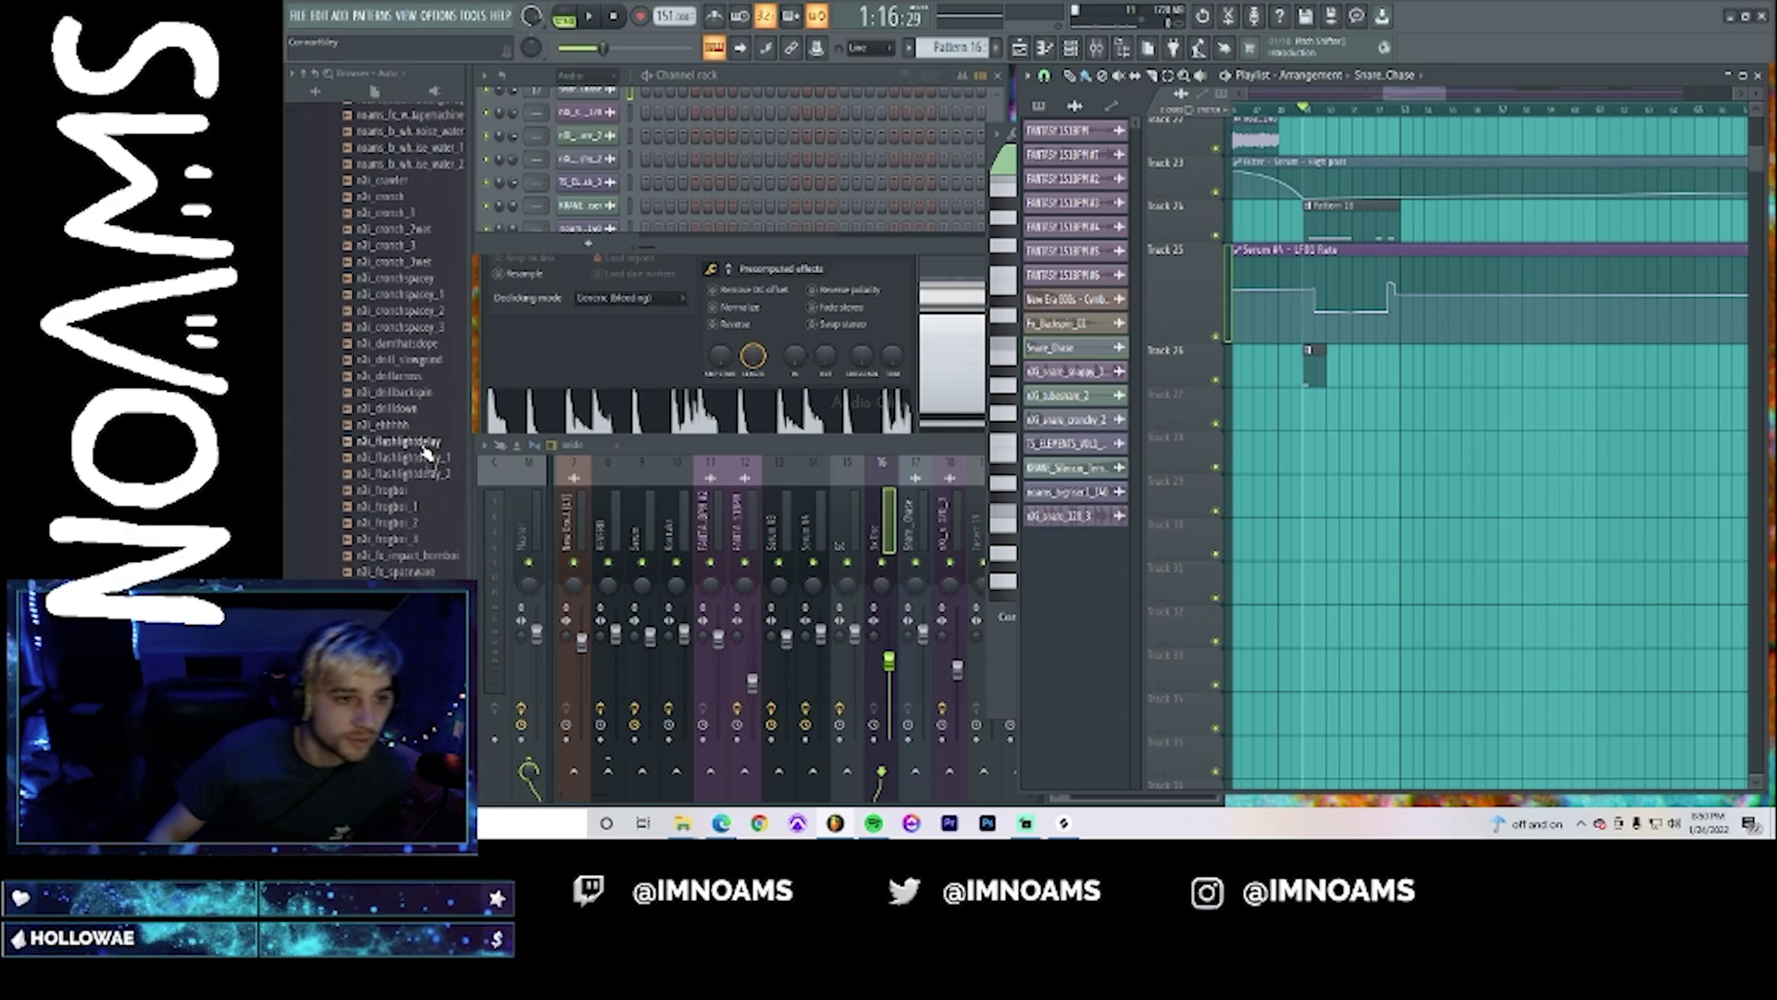
{"action": "scroll", "coordinate": [425, 450], "scroll_direction": "down", "scroll_amount": 15}
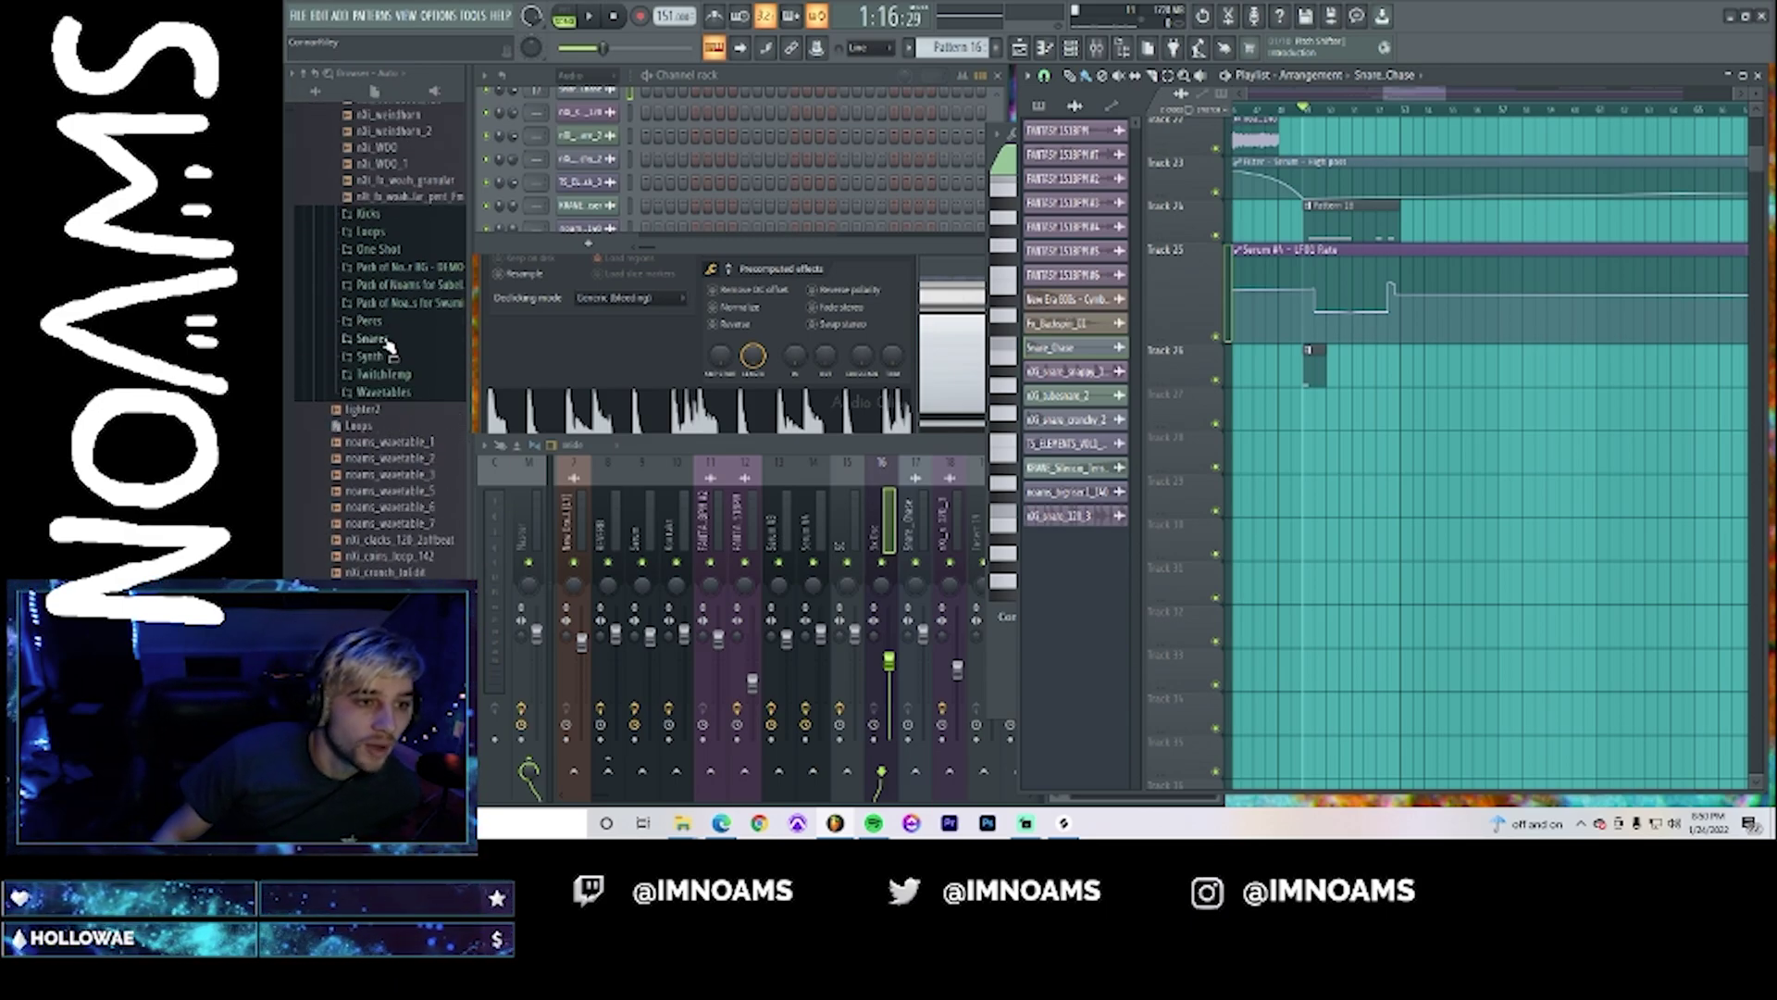
{"action": "scroll", "coordinate": [414, 379], "scroll_direction": "up", "scroll_amount": 2}
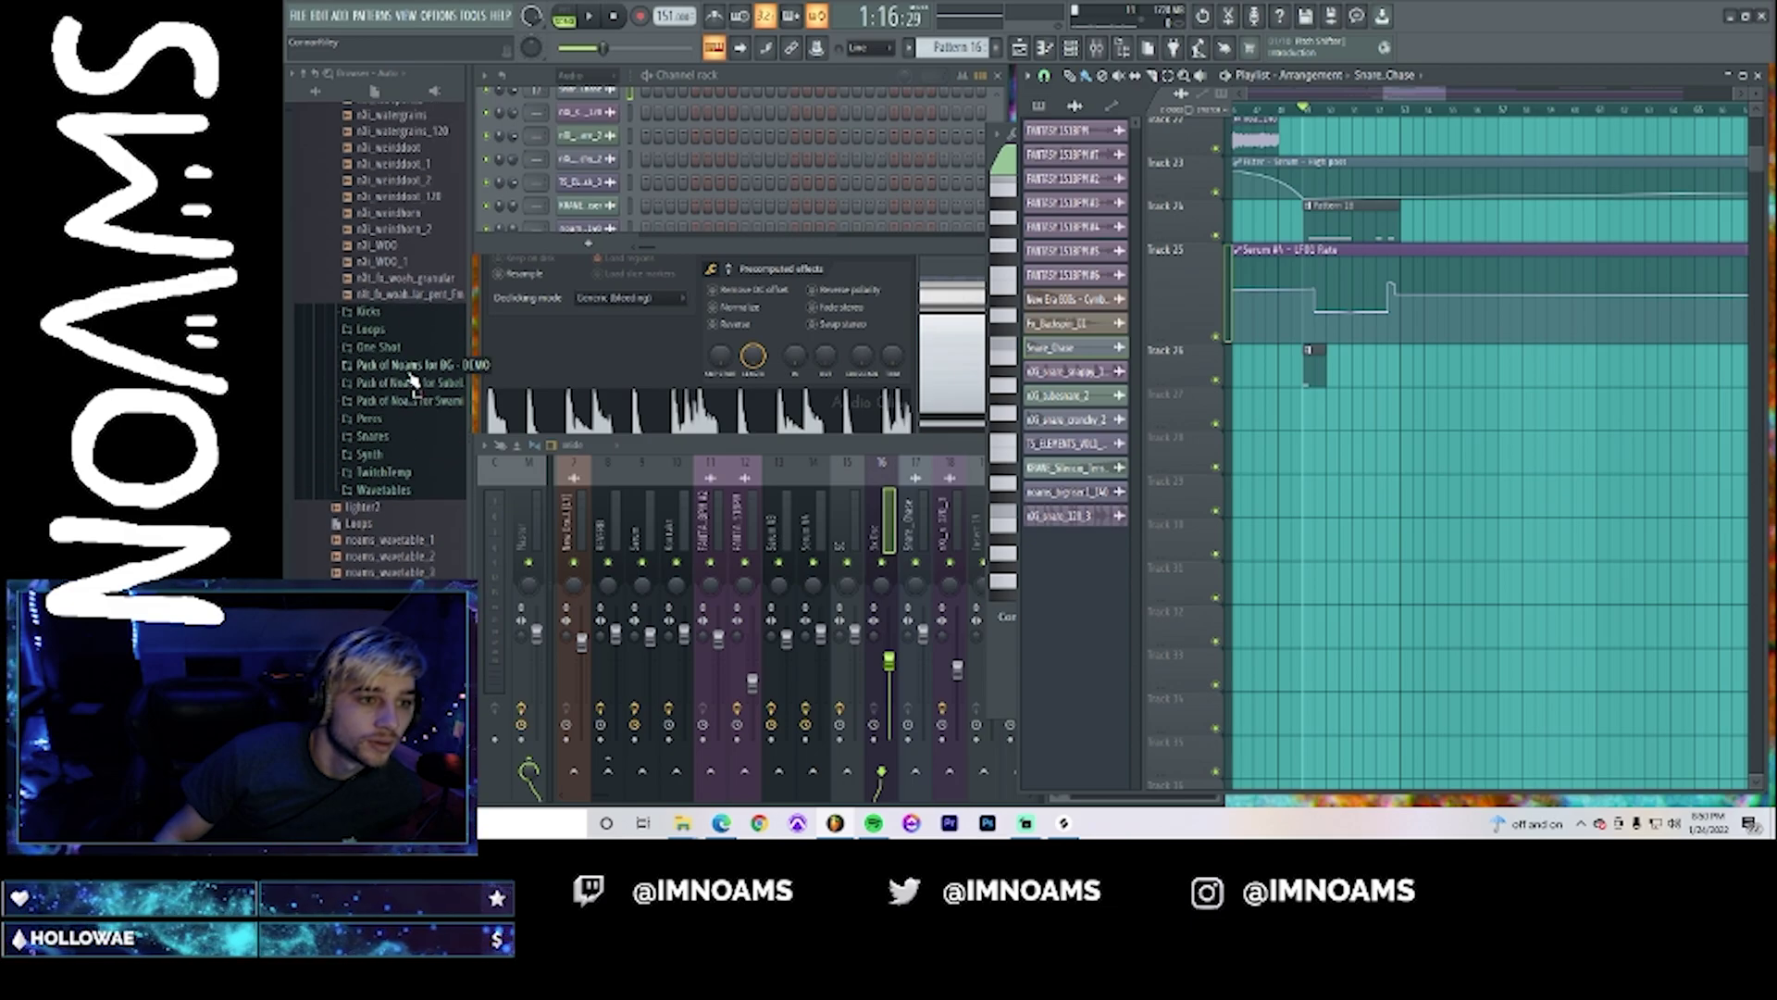
{"action": "left_click", "coordinate": [406, 349]}
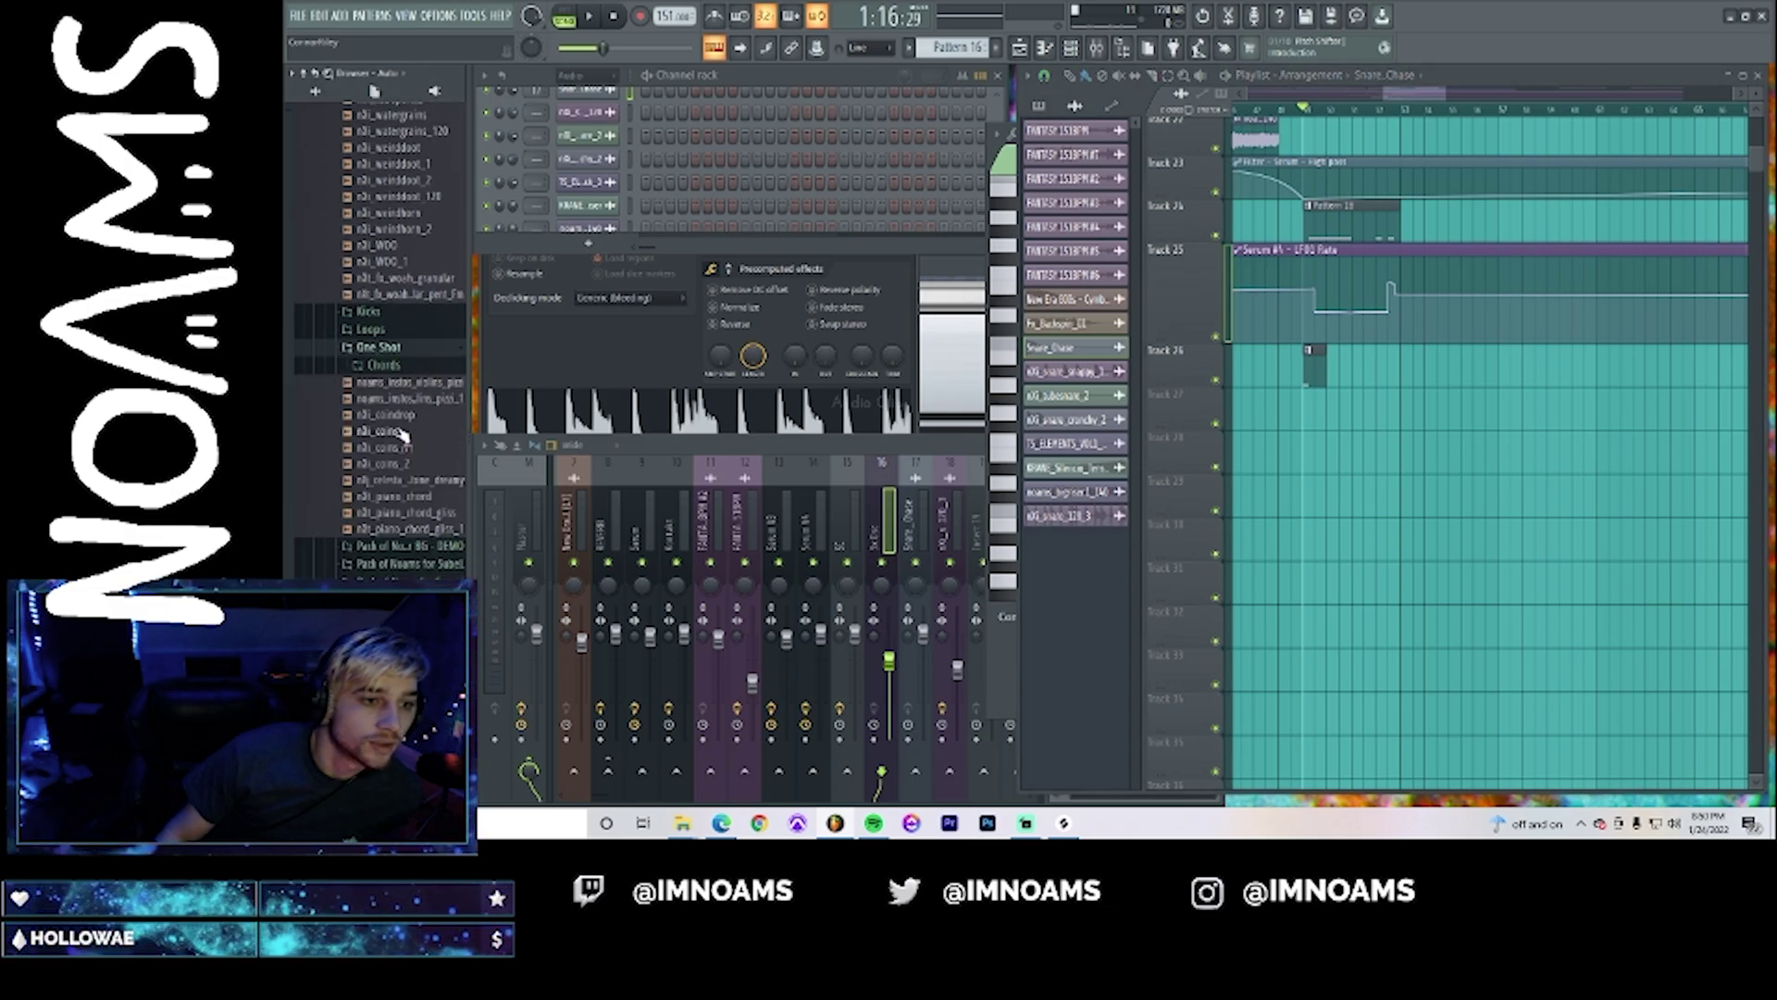
{"action": "left_click", "coordinate": [409, 481]}
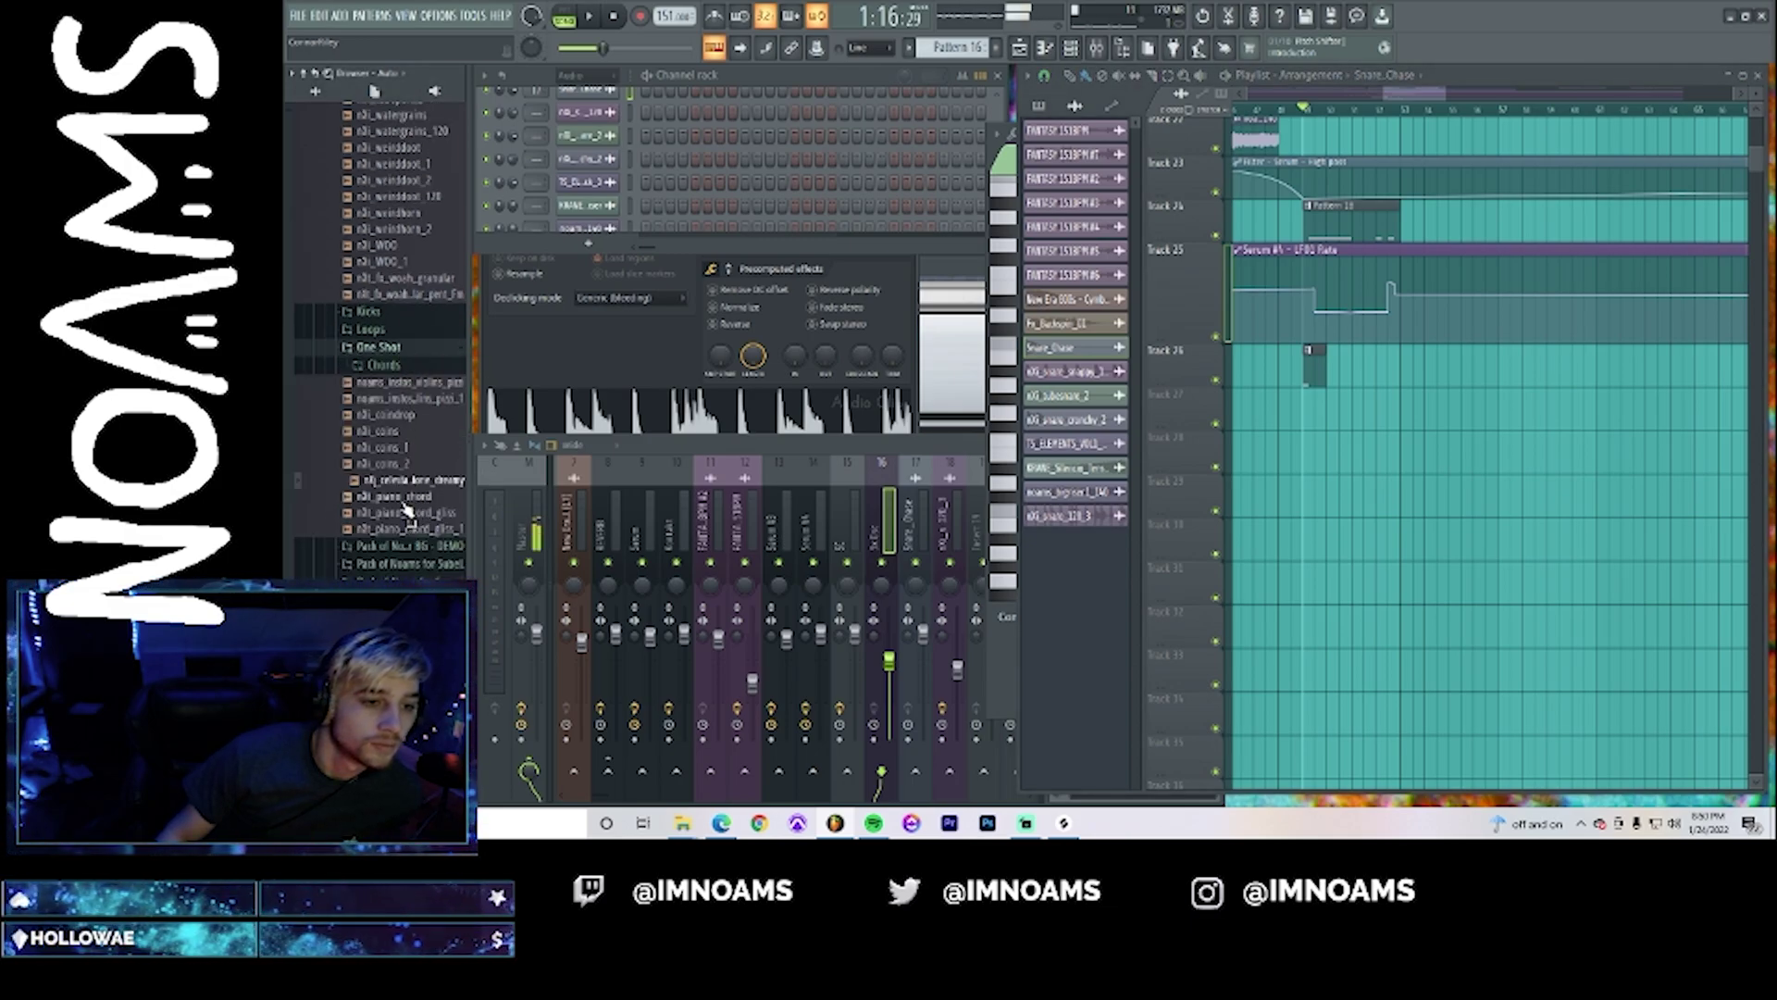
{"action": "left_click", "coordinate": [408, 511]}
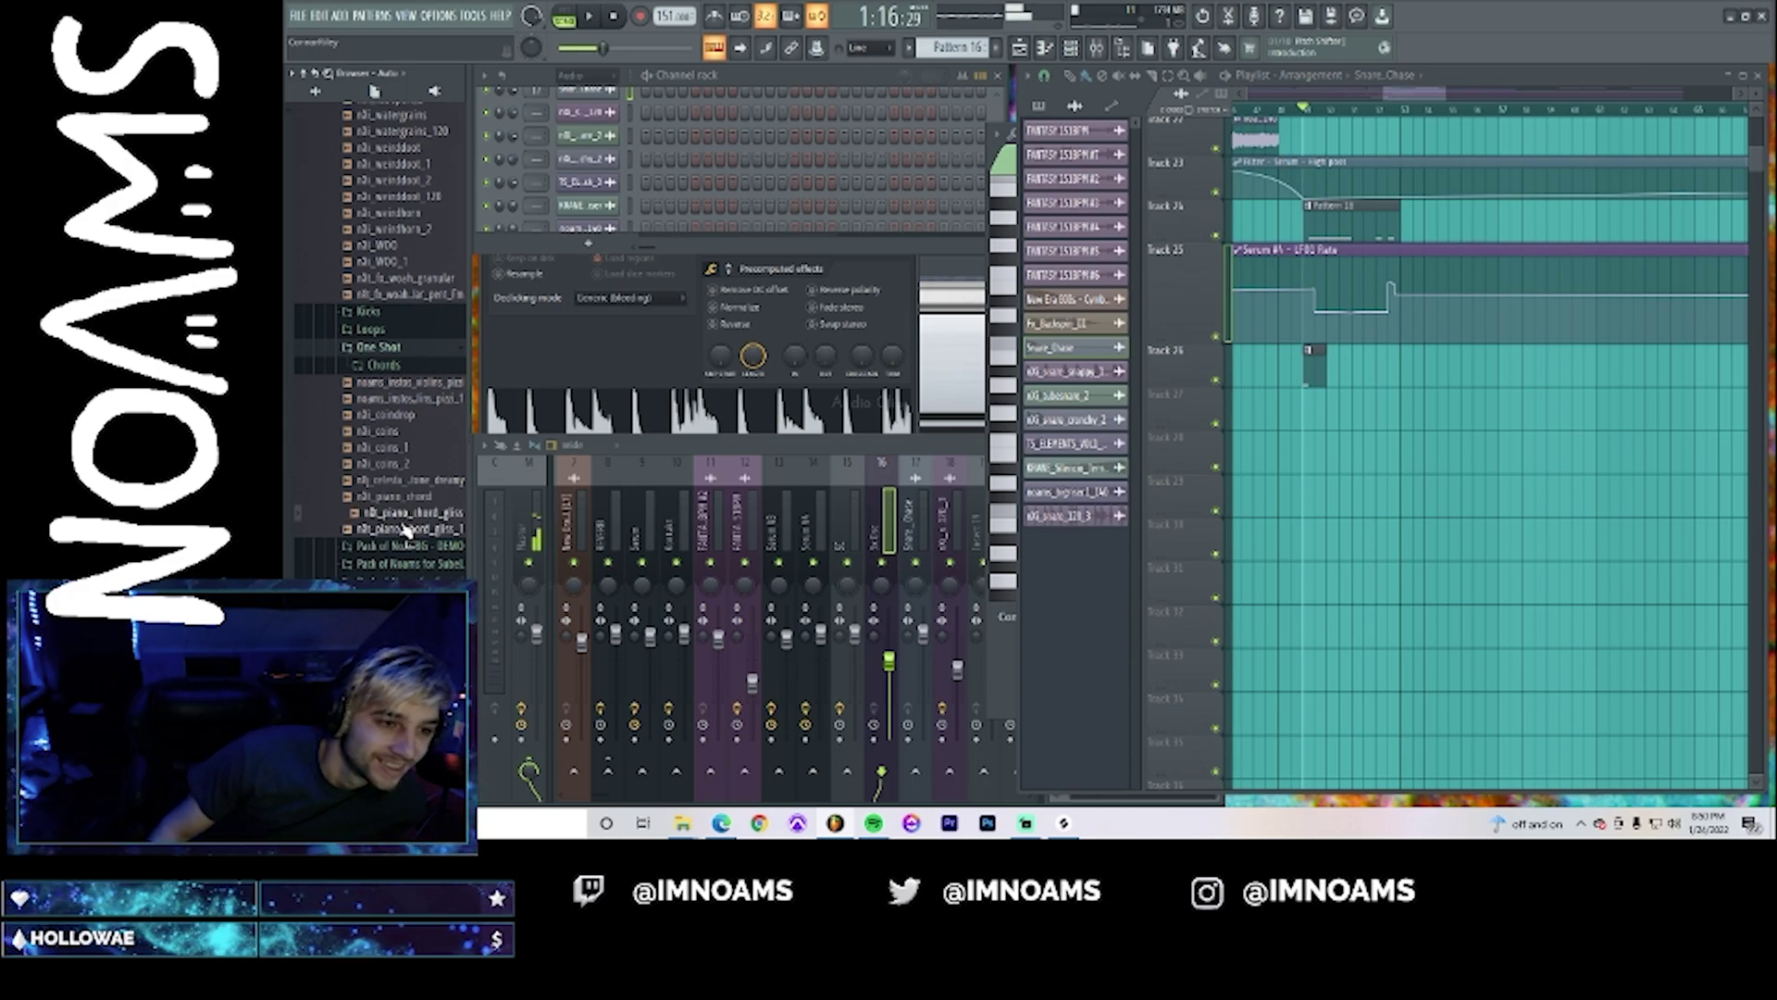
- Audition the nXi_WOO_1 sample and place it on Track 27 at the start of the drop
{"action": "scroll", "coordinate": [415, 446], "scroll_direction": "up", "scroll_amount": 5}
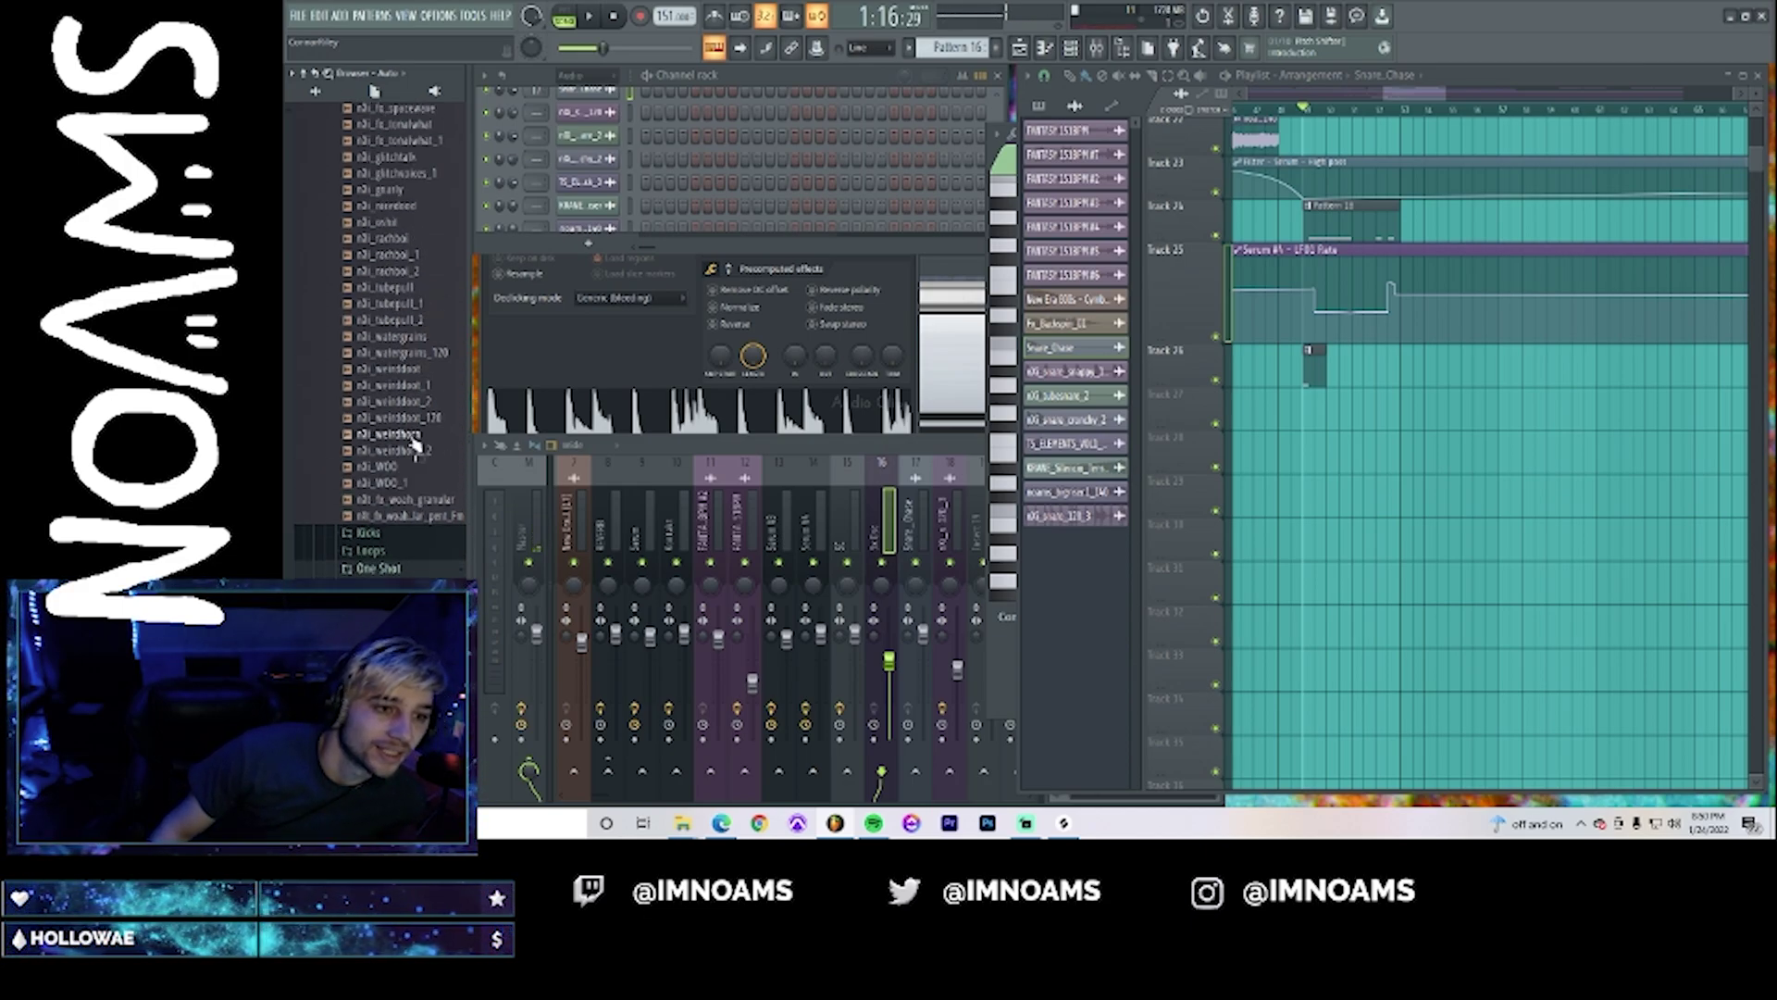
{"action": "scroll", "coordinate": [415, 445], "scroll_direction": "up", "scroll_amount": 2}
{"action": "left_click", "coordinate": [398, 552]}
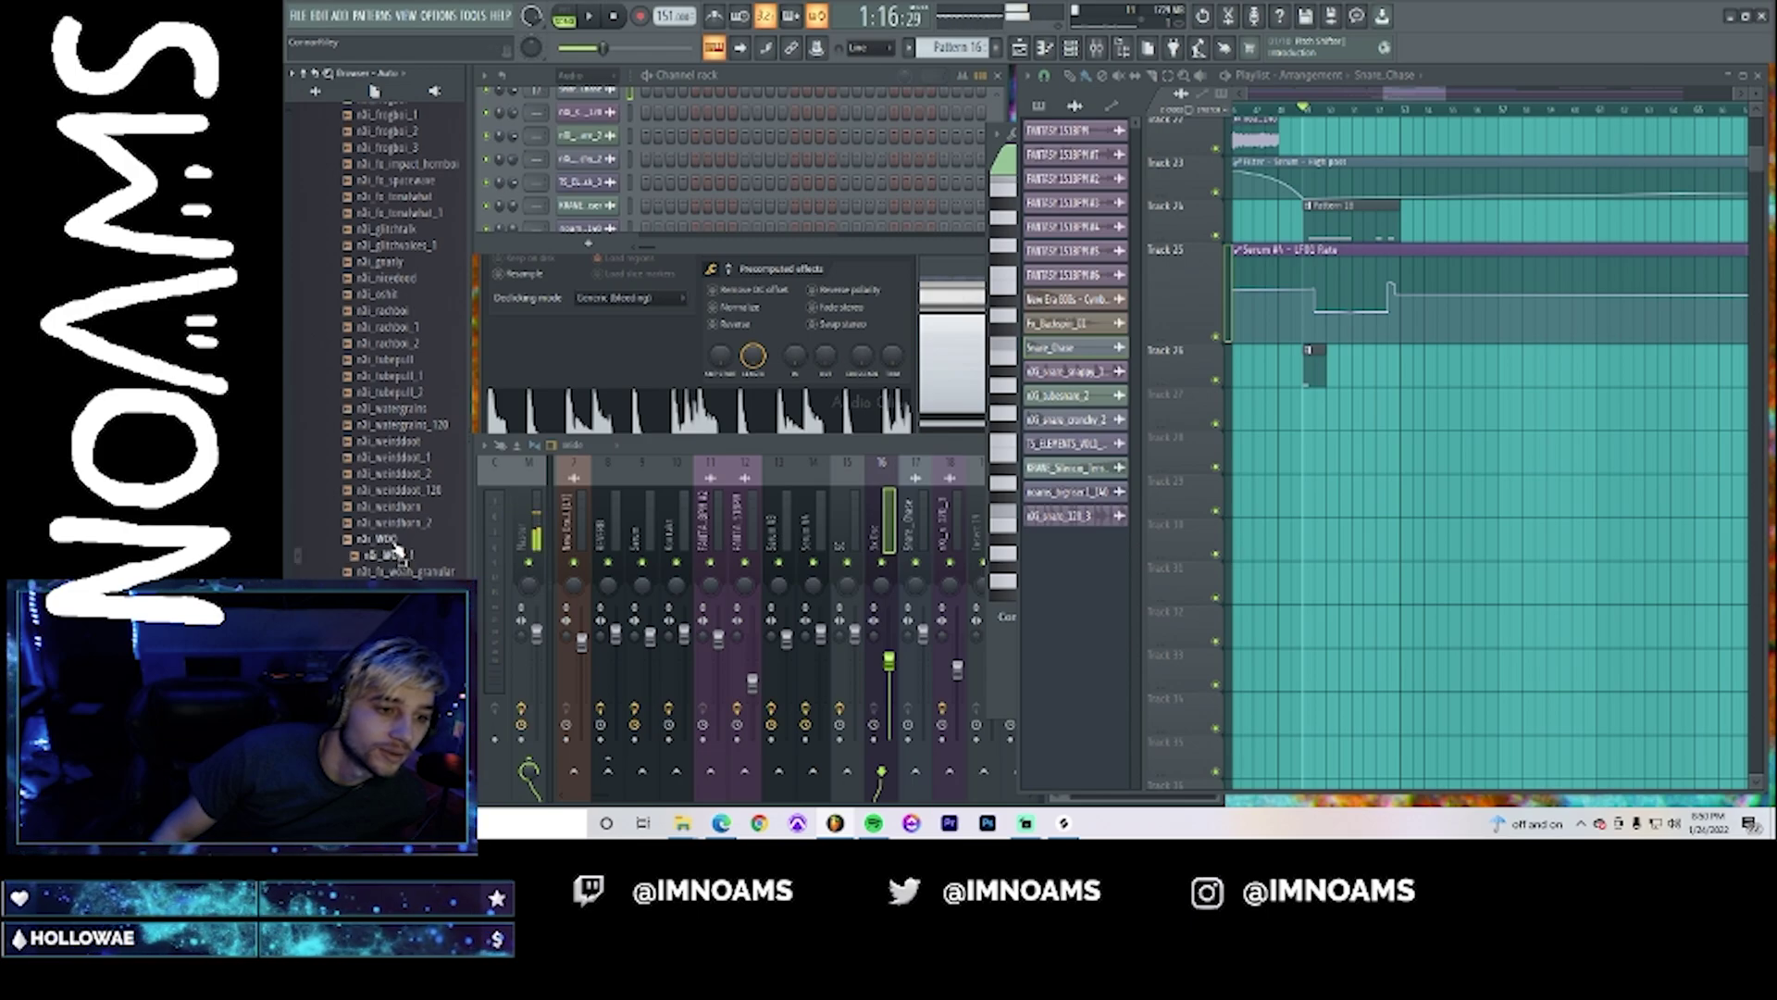
{"action": "left_click_drag", "start_coordinate": [391, 562], "coordinate": [1306, 416]}
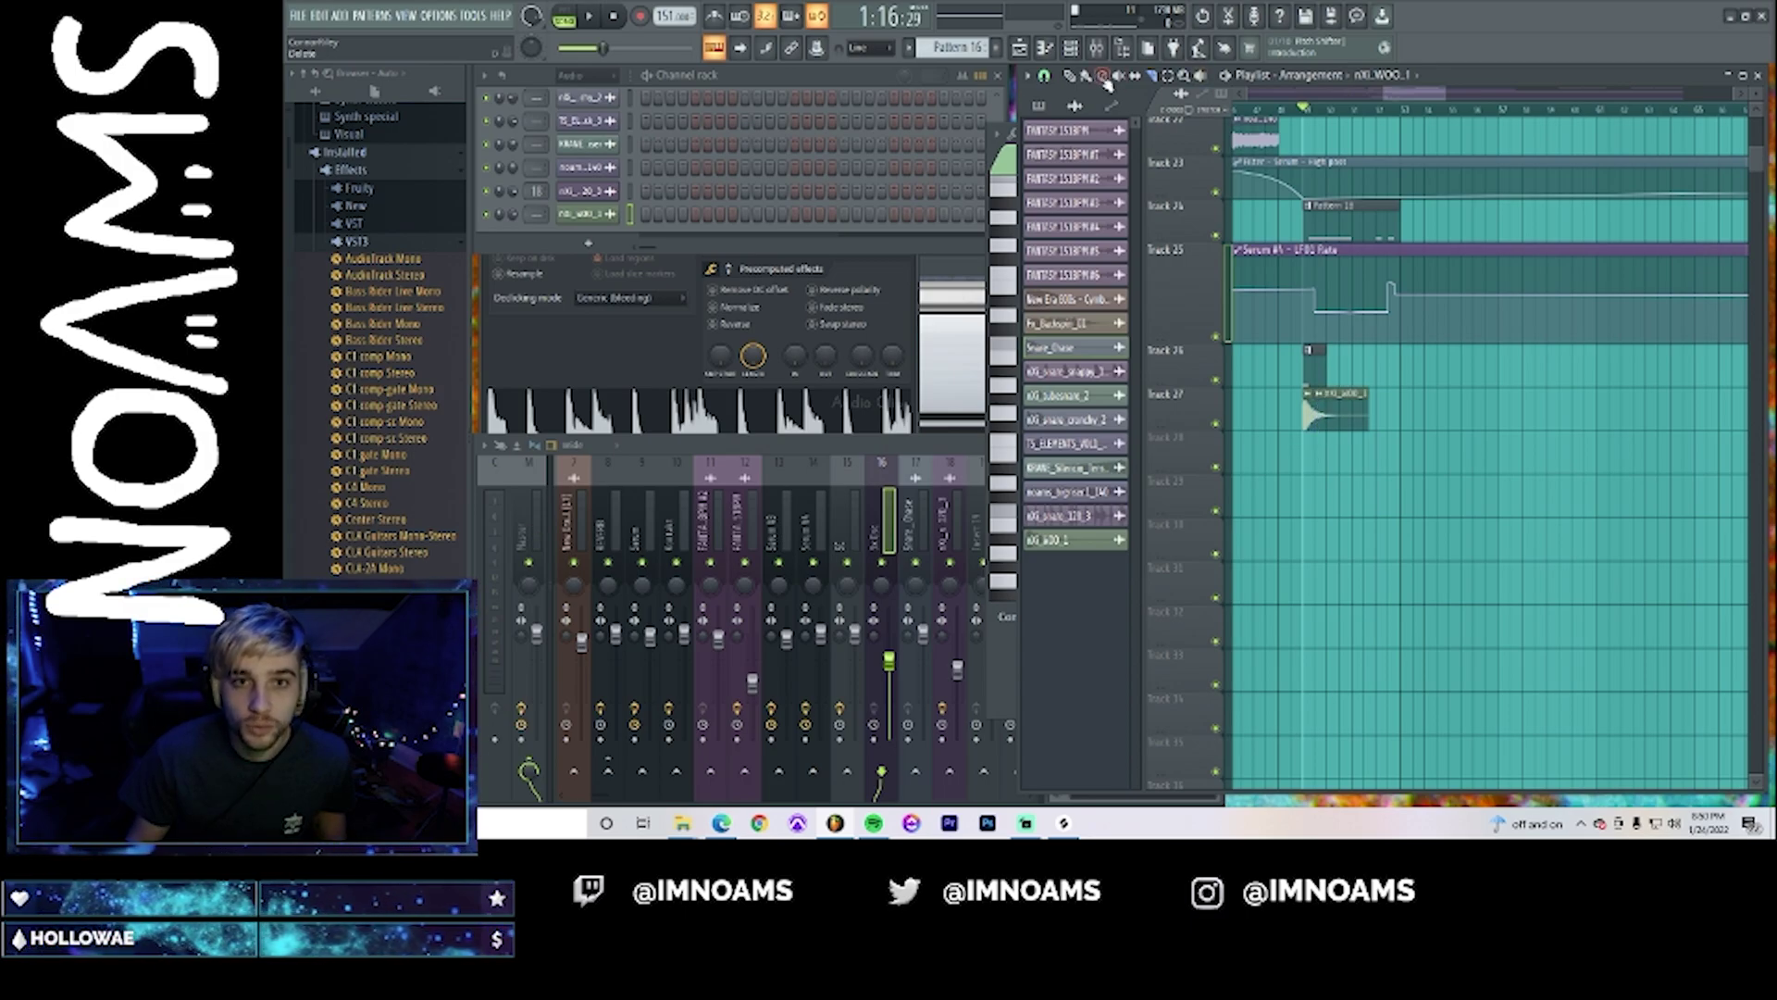
- Trim the nXi_WOO_1 clip on Track 27 to about half a bar and audition it with the drop
{"action": "right_click", "coordinate": [1349, 424]}
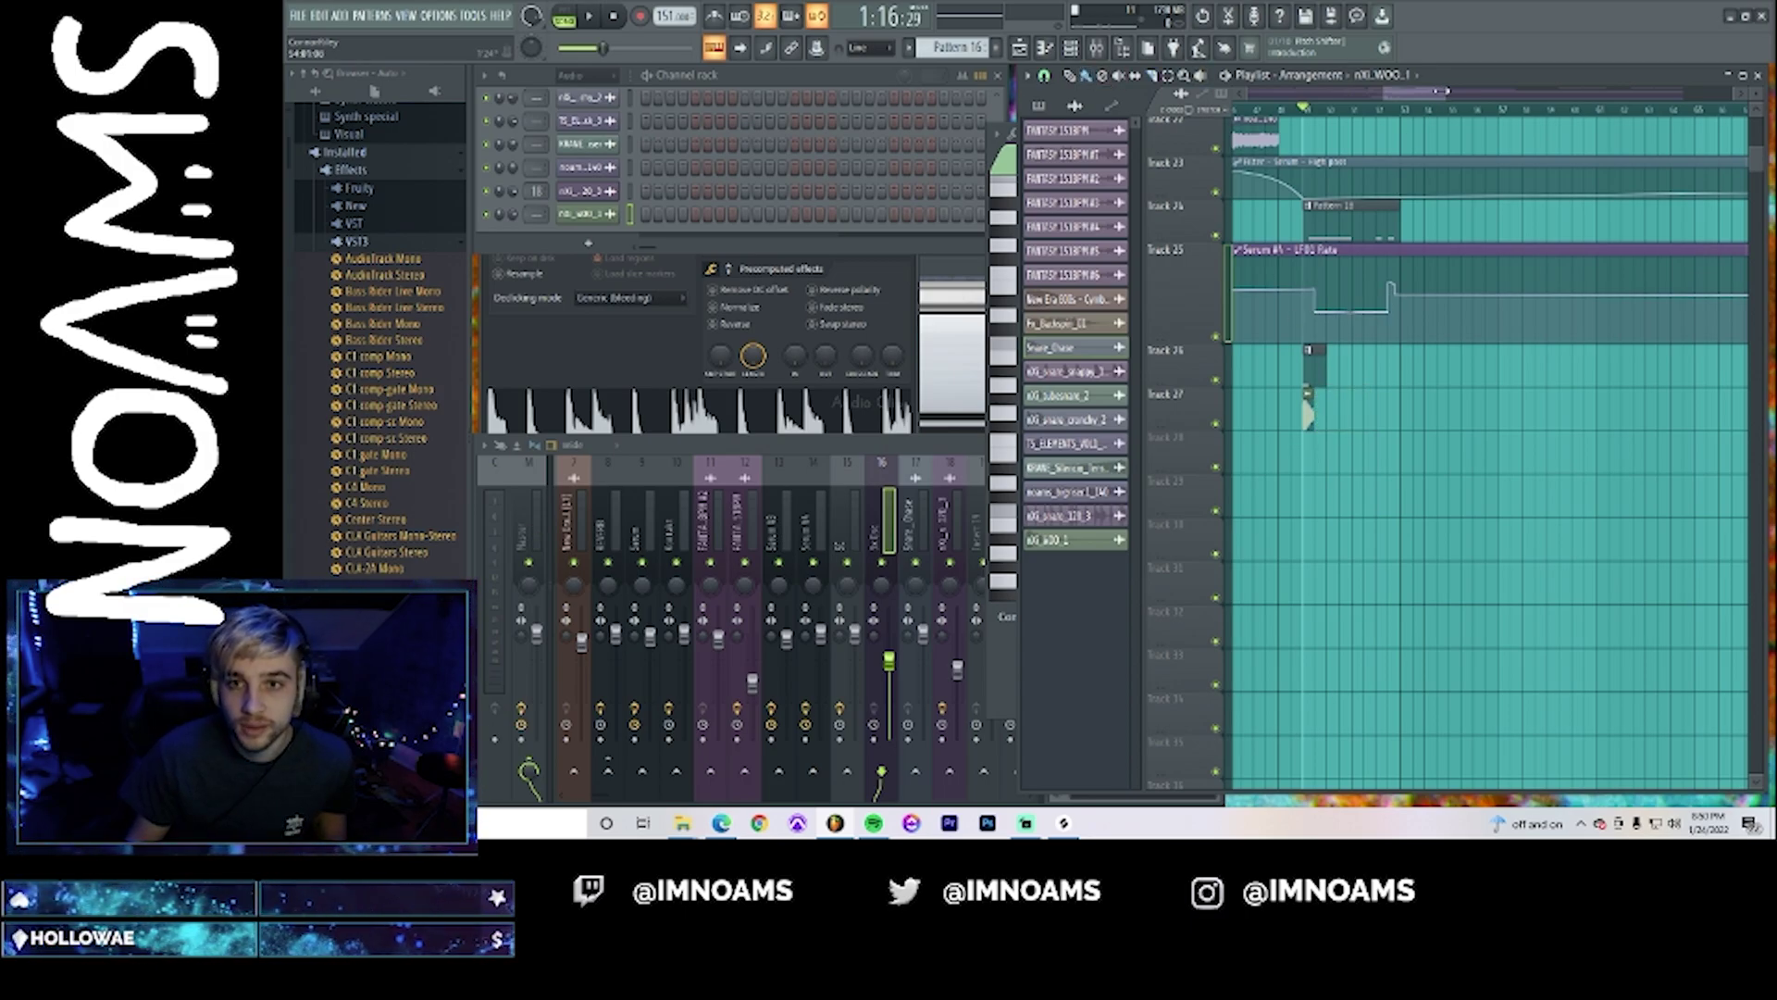
{"action": "left_click_drag", "start_coordinate": [1442, 91], "coordinate": [1402, 93]}
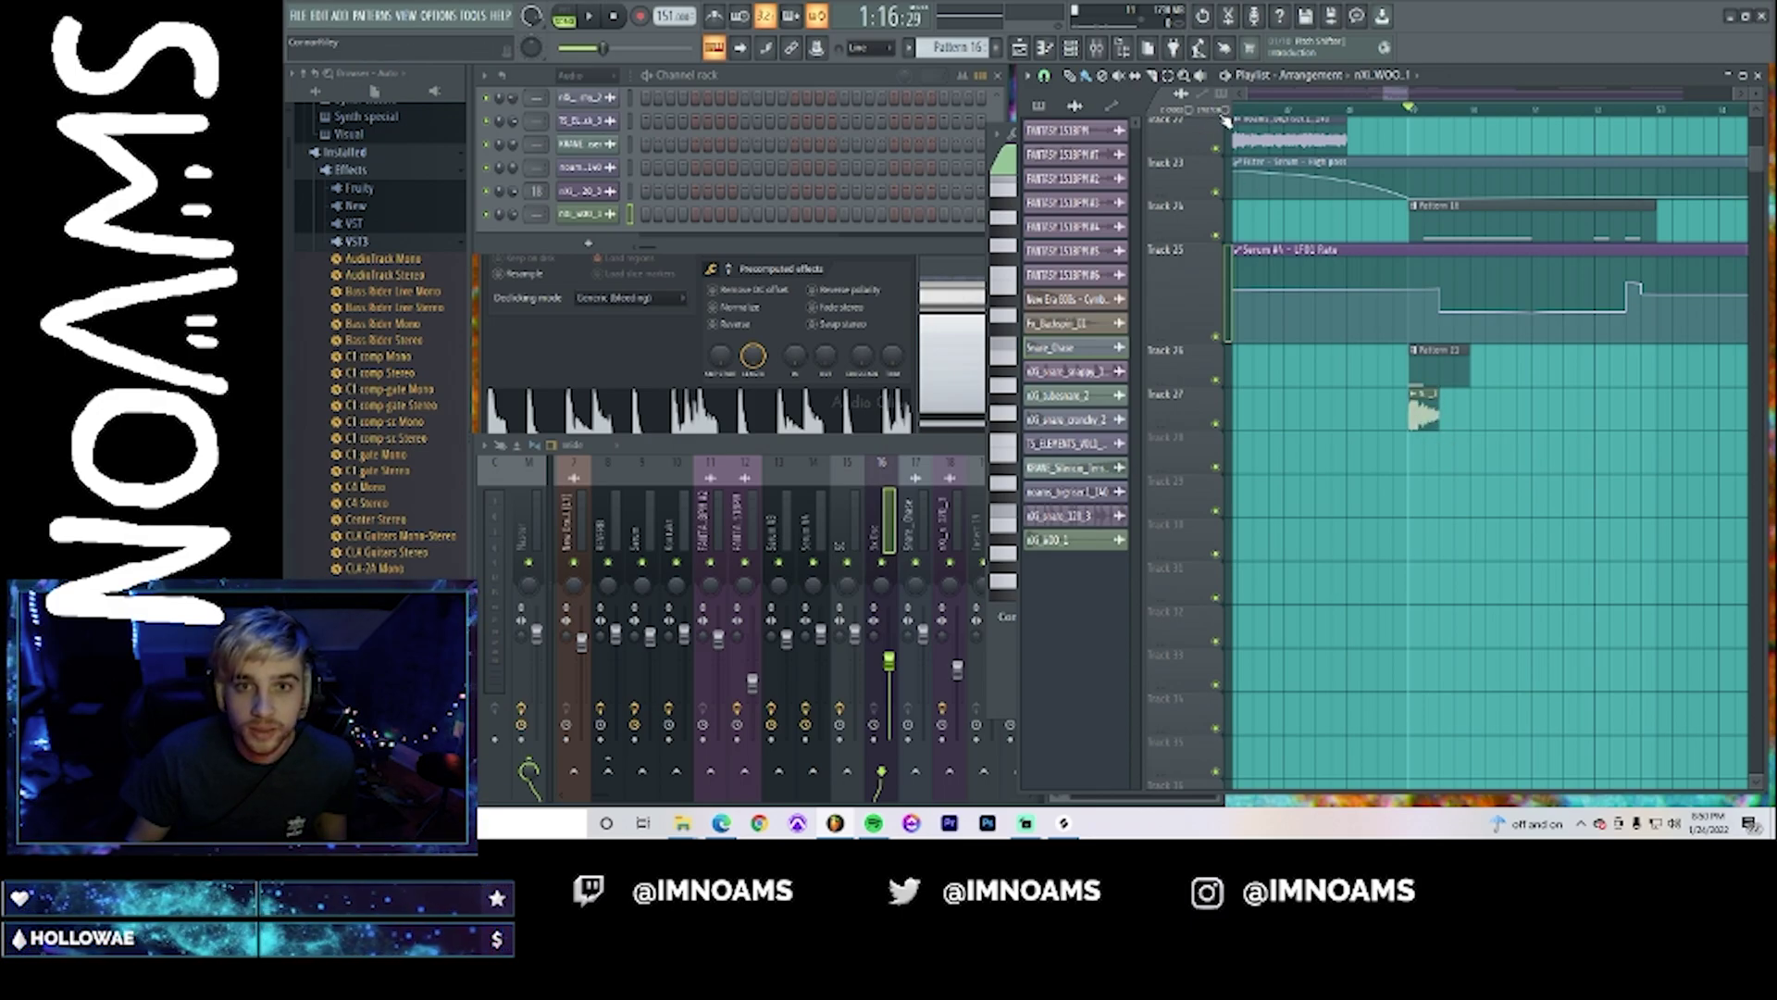
{"action": "left_click_drag", "start_coordinate": [1426, 407], "coordinate": [1423, 415]}
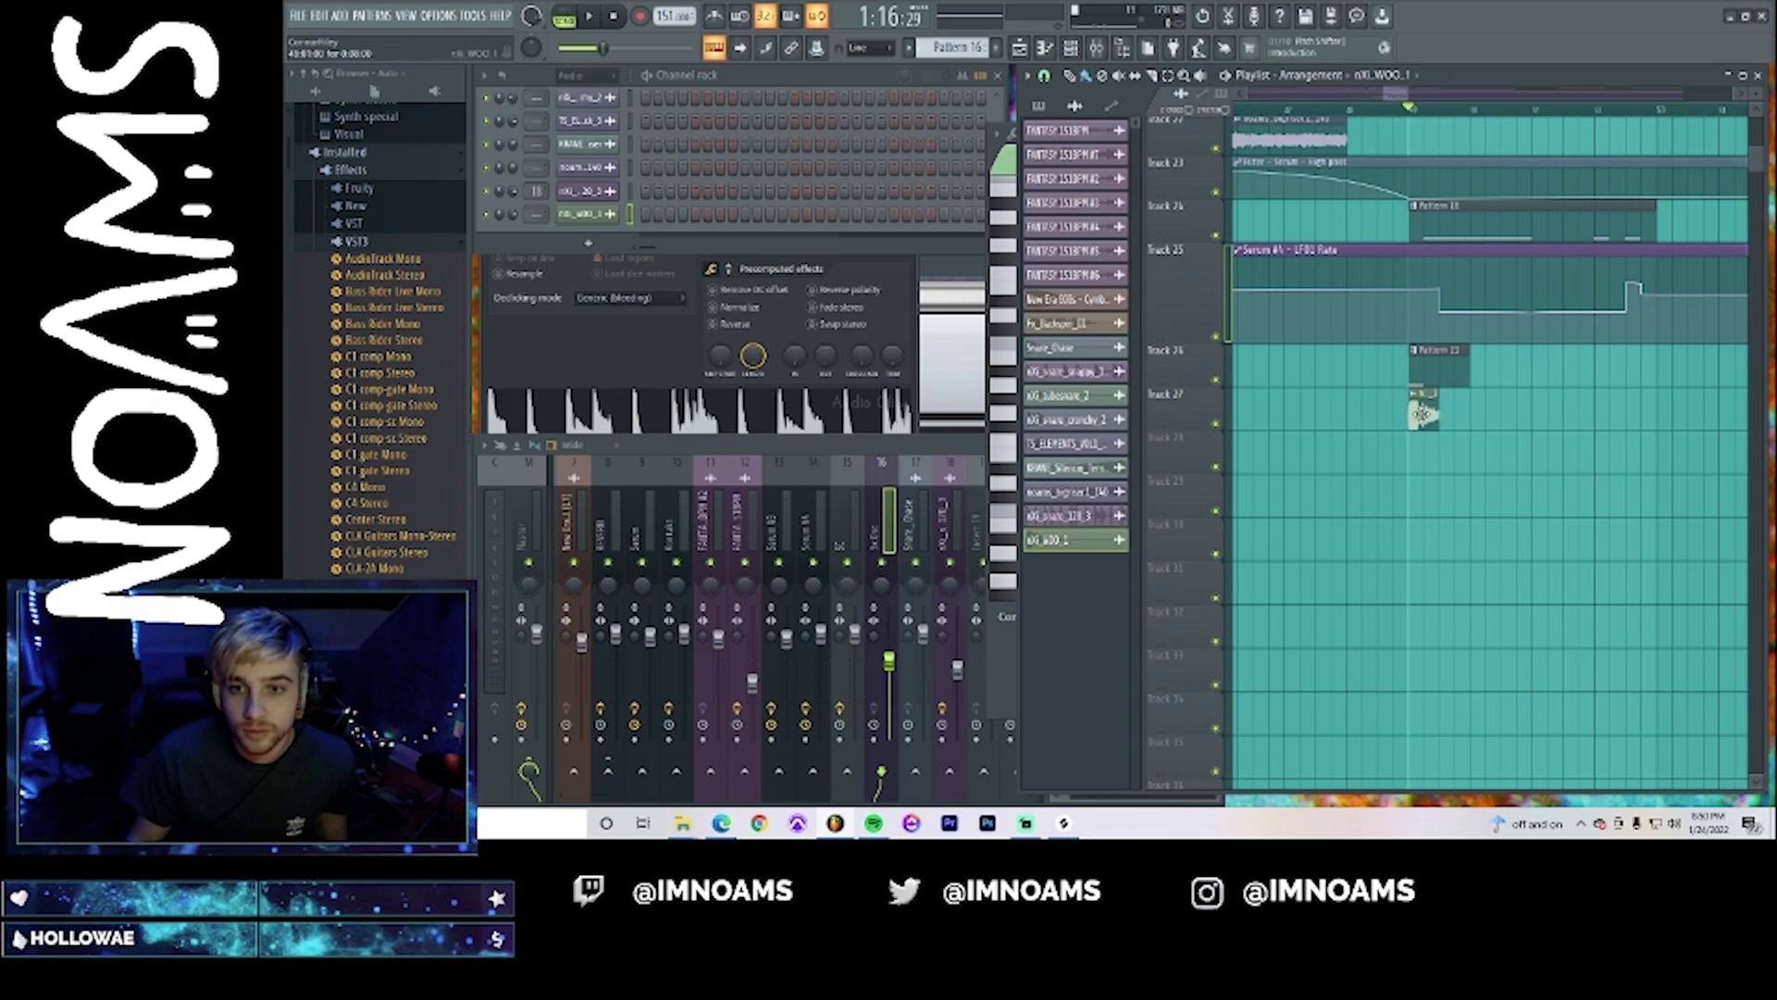
{"action": "key", "text": "space"}
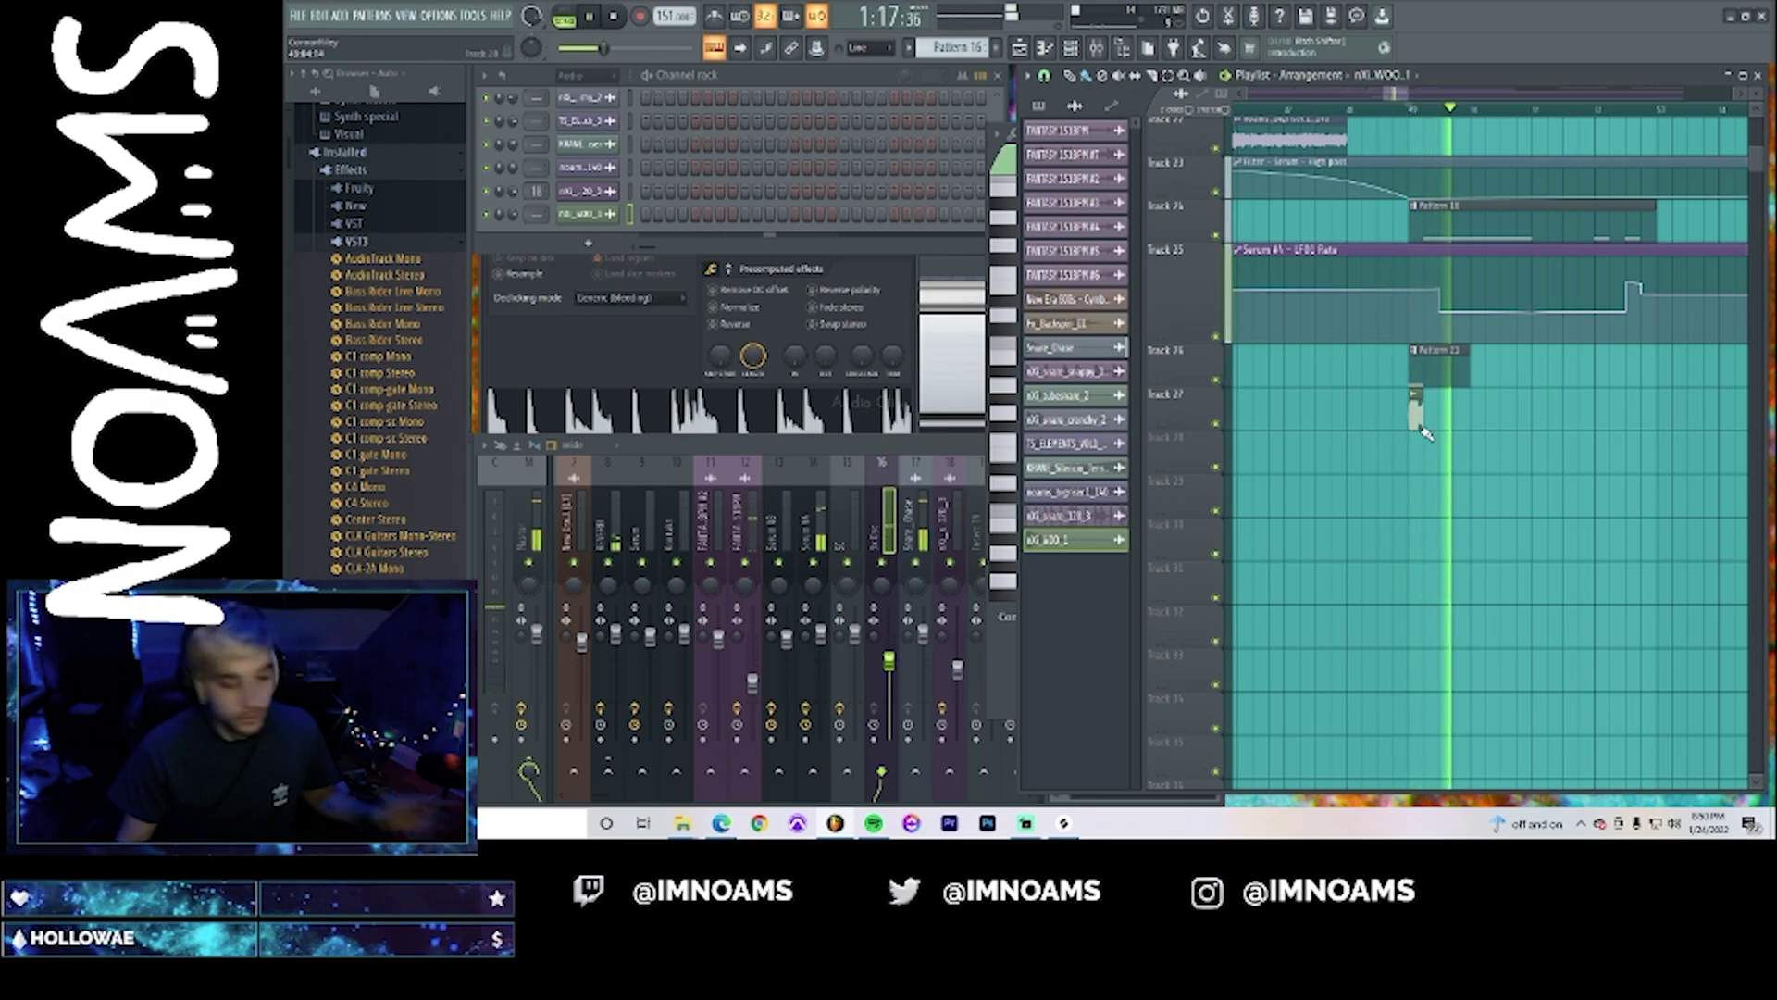
{"action": "left_click_drag", "start_coordinate": [1416, 414], "coordinate": [1430, 417]}
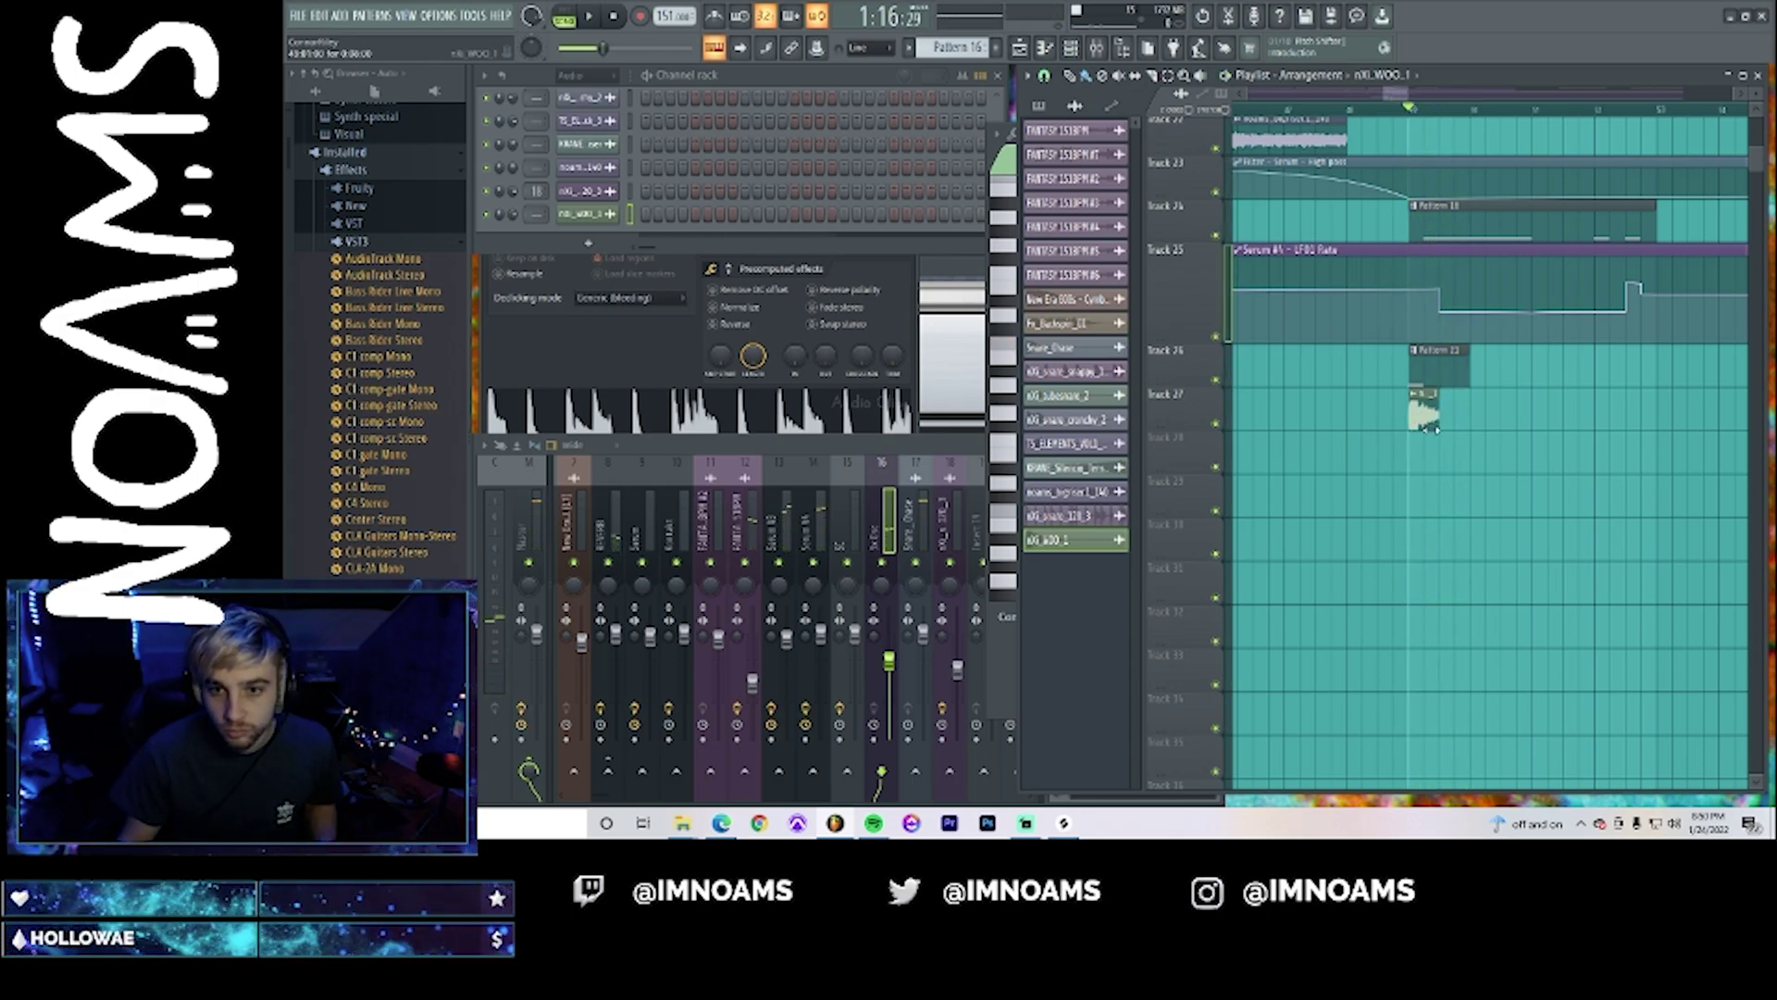
- Play the drop and route the nXi_WOO_1 audio clip channel to free mixer track 19
{"action": "key", "text": "space"}
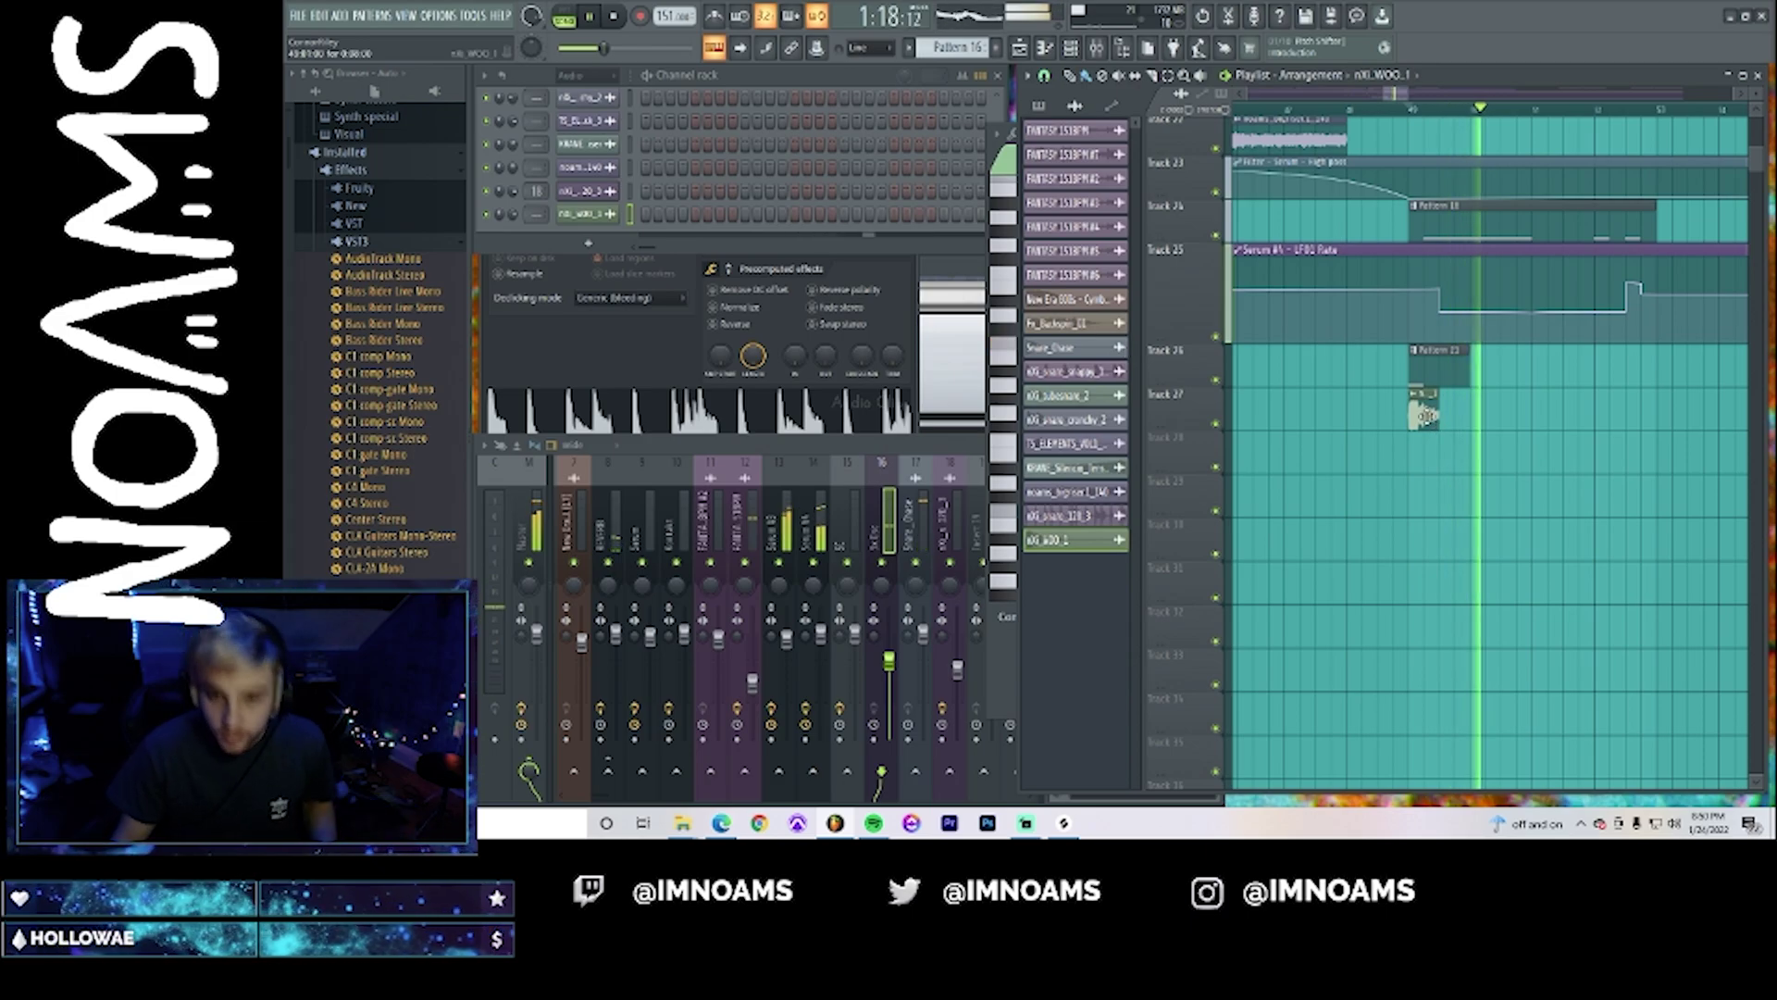
{"action": "double_click", "coordinate": [1427, 417]}
{"action": "double_click", "coordinate": [915, 190]}
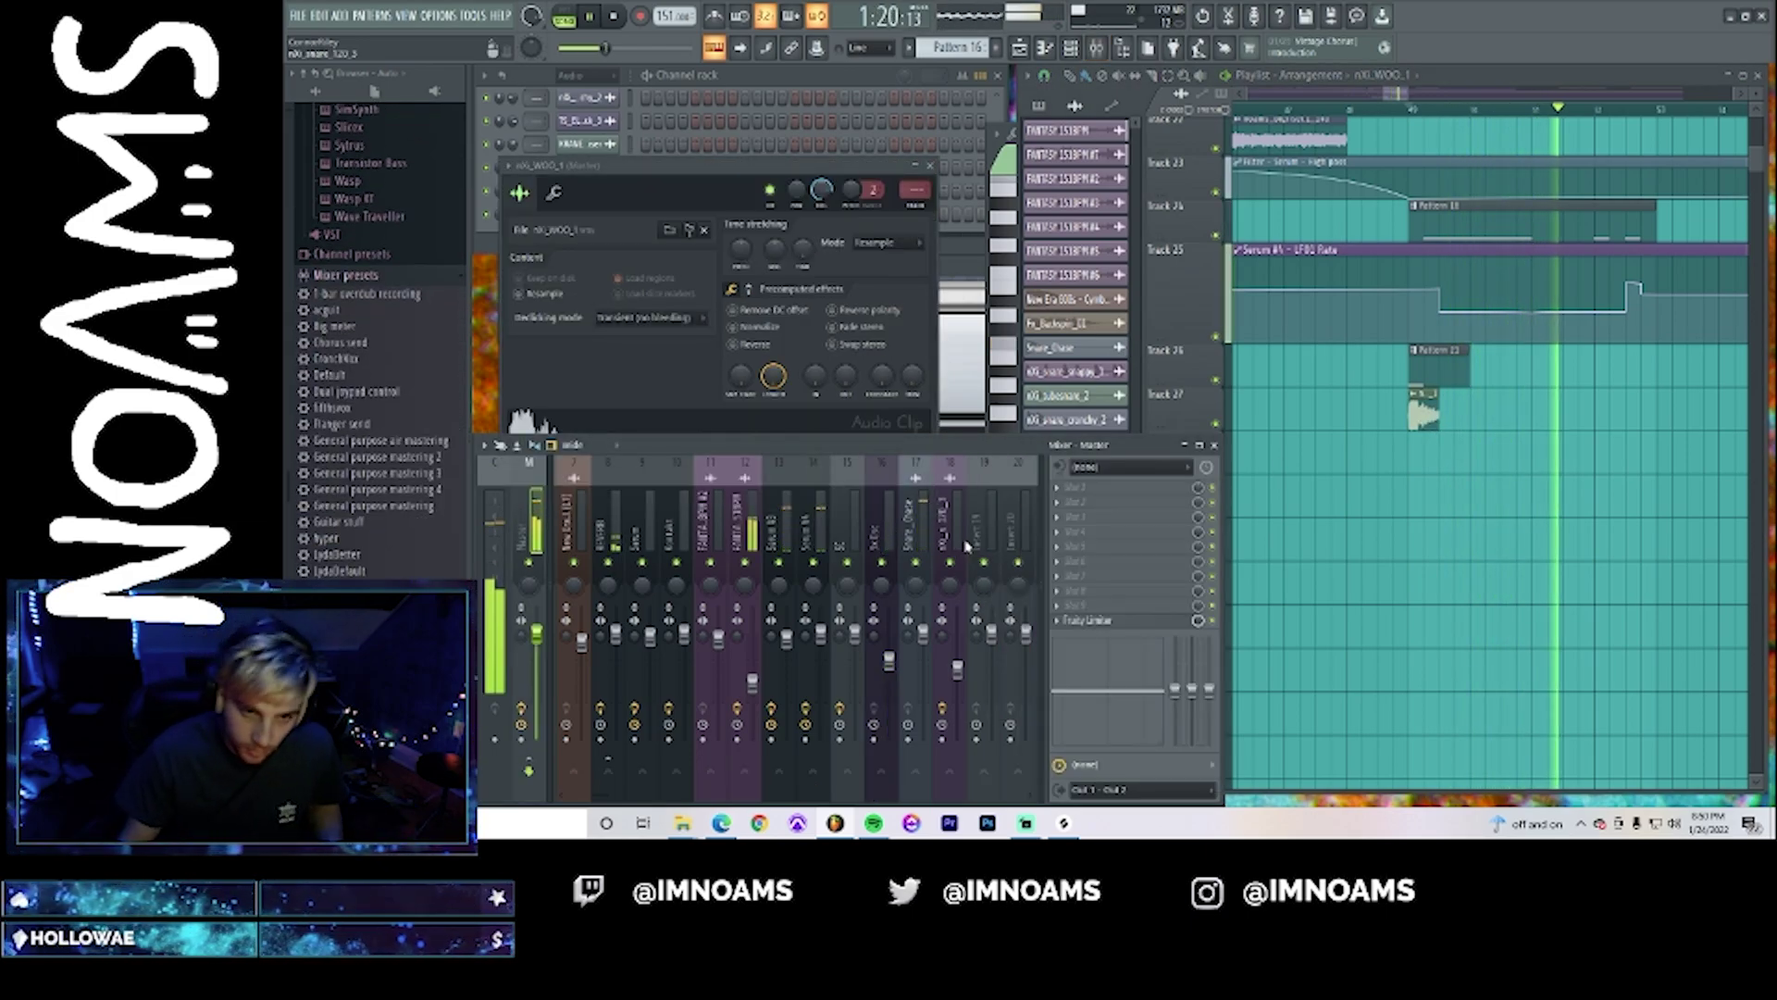
{"action": "right_click", "coordinate": [983, 532]}
{"action": "left_click", "coordinate": [1185, 516]}
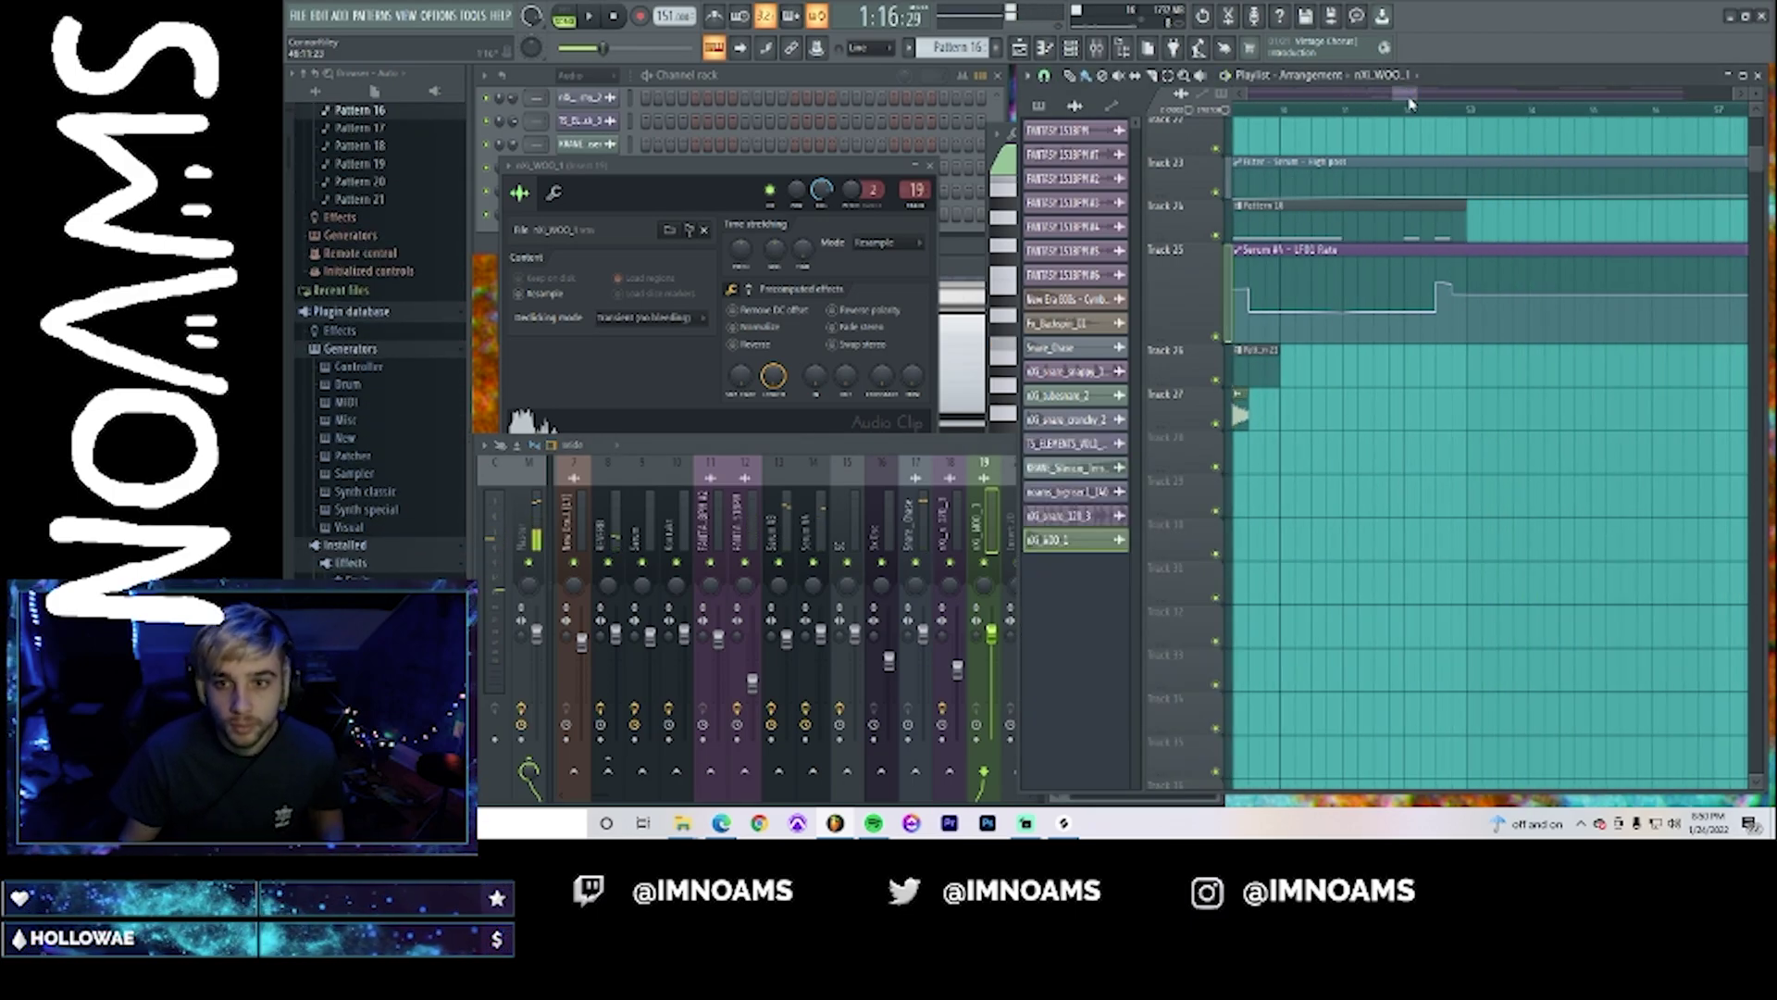
- Place a second Pattern 18 clip directly after the first on Track 24 and make it a unique pattern
{"action": "scroll", "coordinate": [1450, 254], "scroll_direction": "up", "scroll_amount": 1}
{"action": "left_click", "coordinate": [1451, 255]}
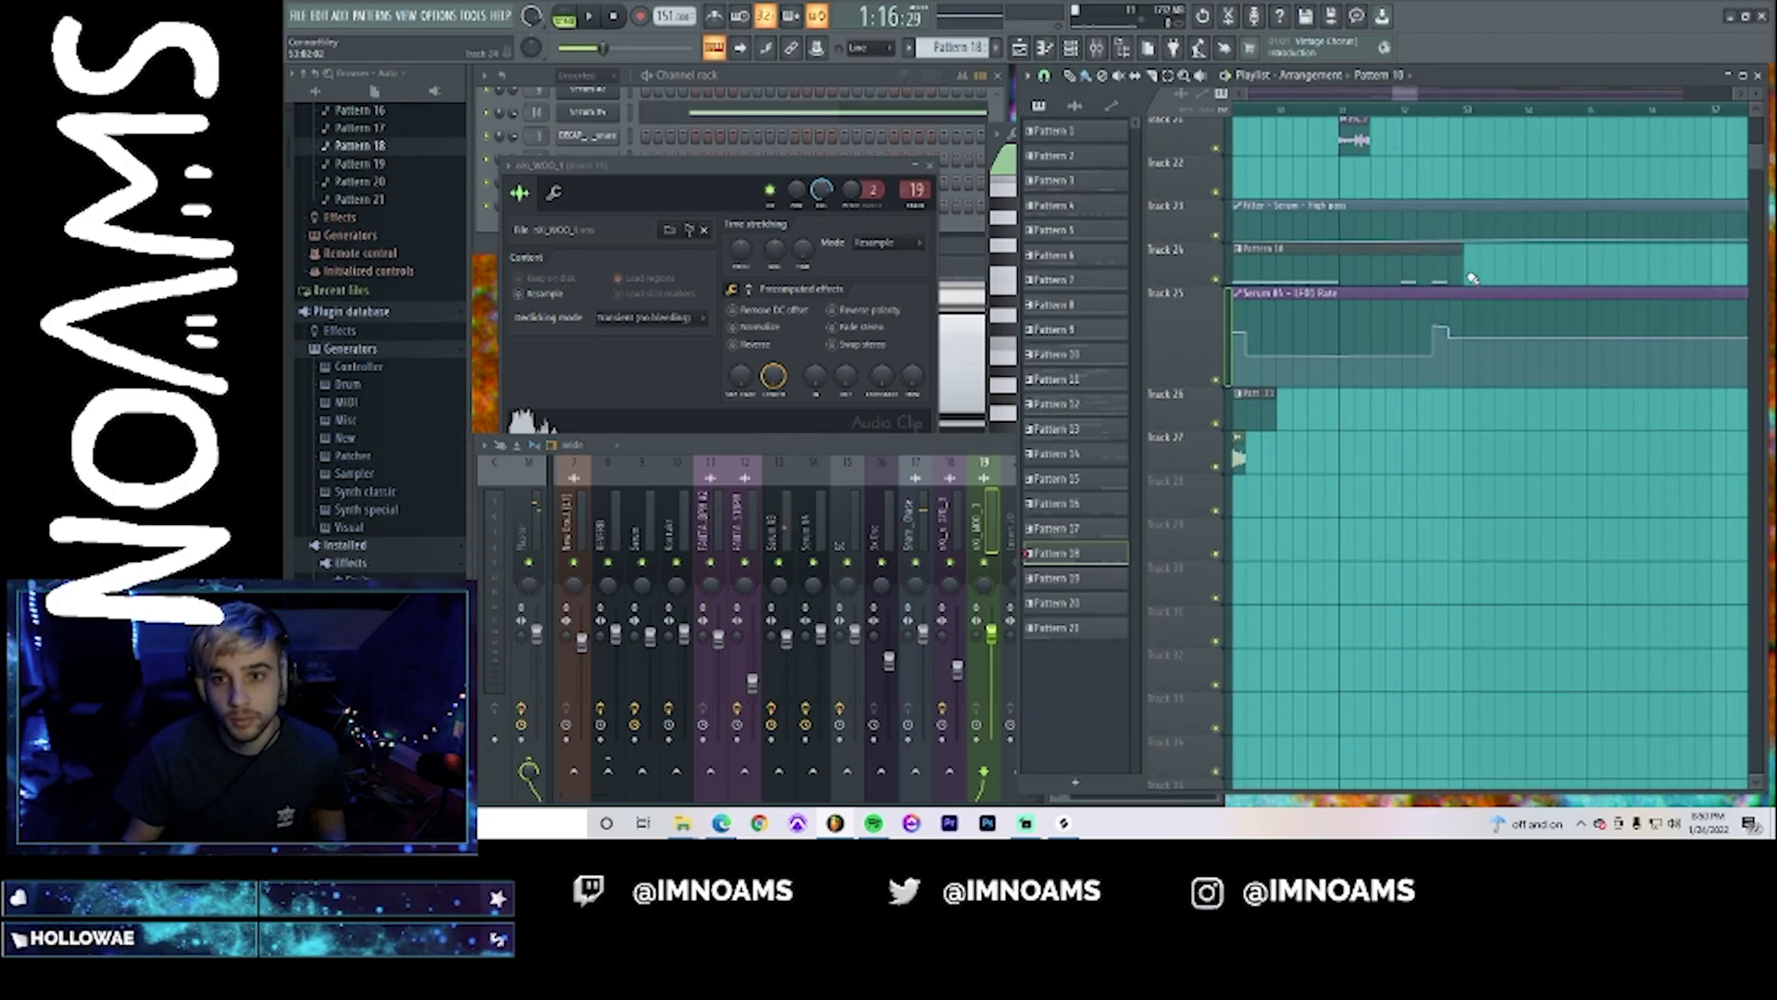
{"action": "left_click", "coordinate": [1472, 278]}
{"action": "left_click", "coordinate": [1468, 250]}
{"action": "left_click", "coordinate": [1513, 355]}
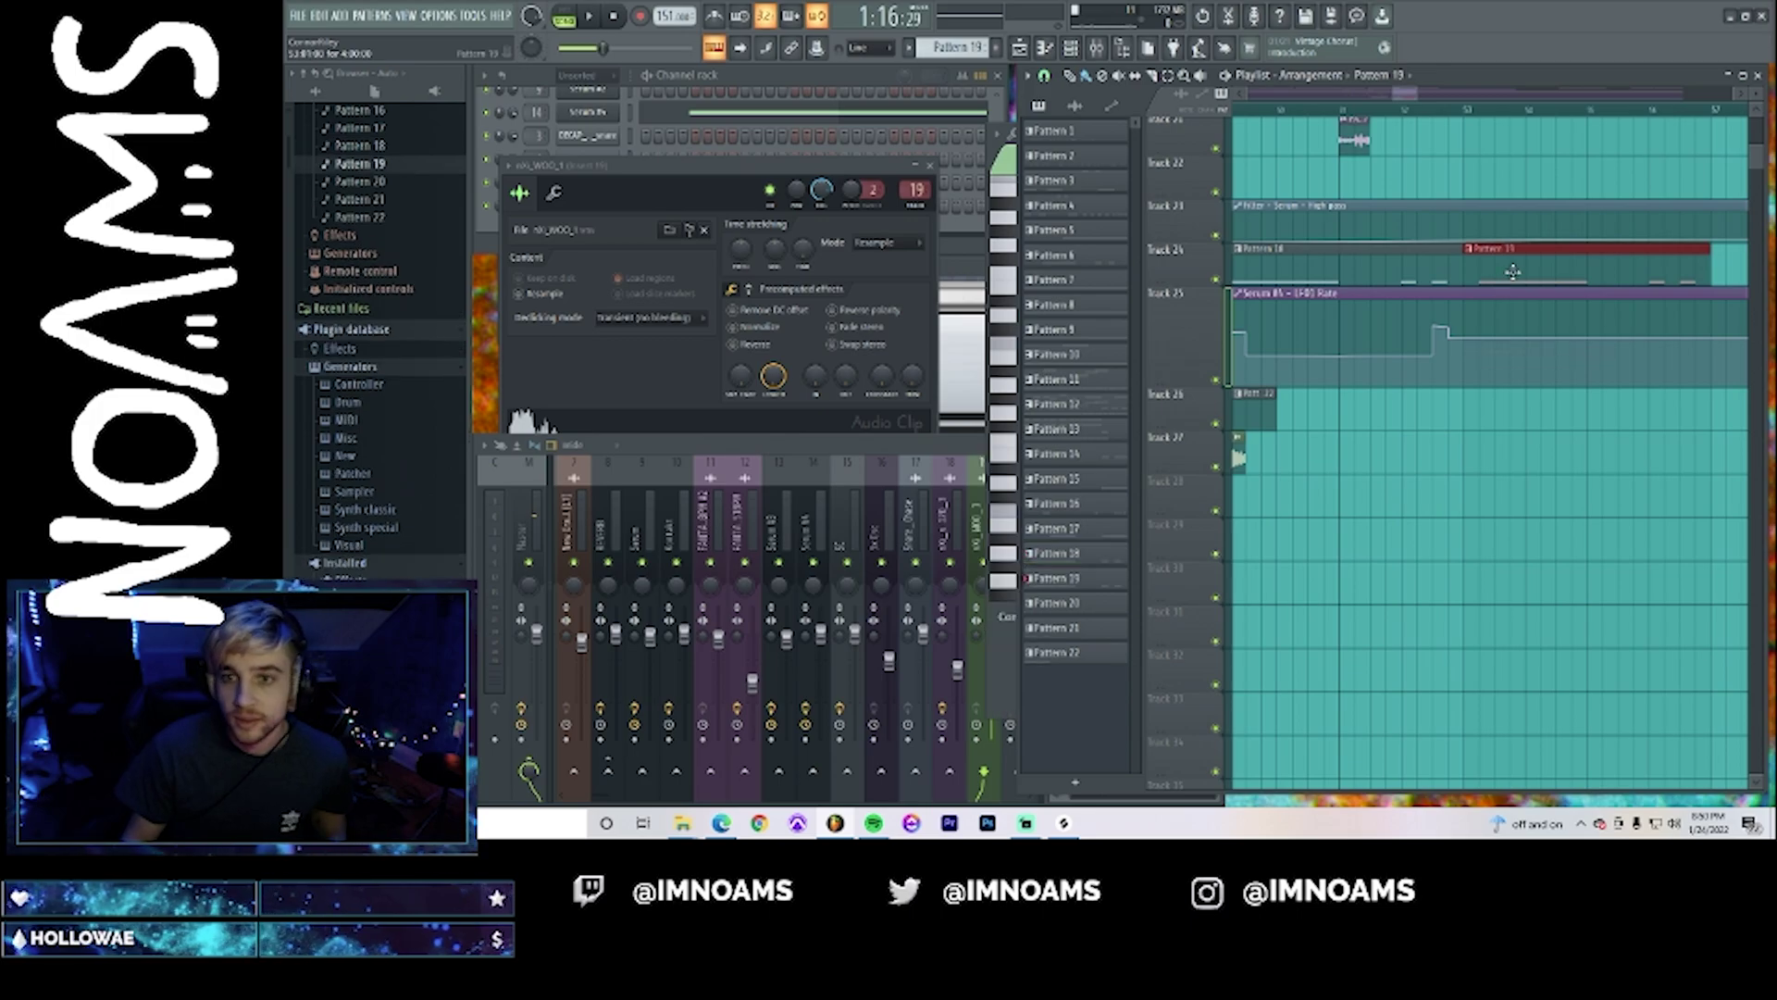
- Try deleting the long opening note from the Serum #4 part of the unique pattern copy
{"action": "double_click", "coordinate": [1513, 271]}
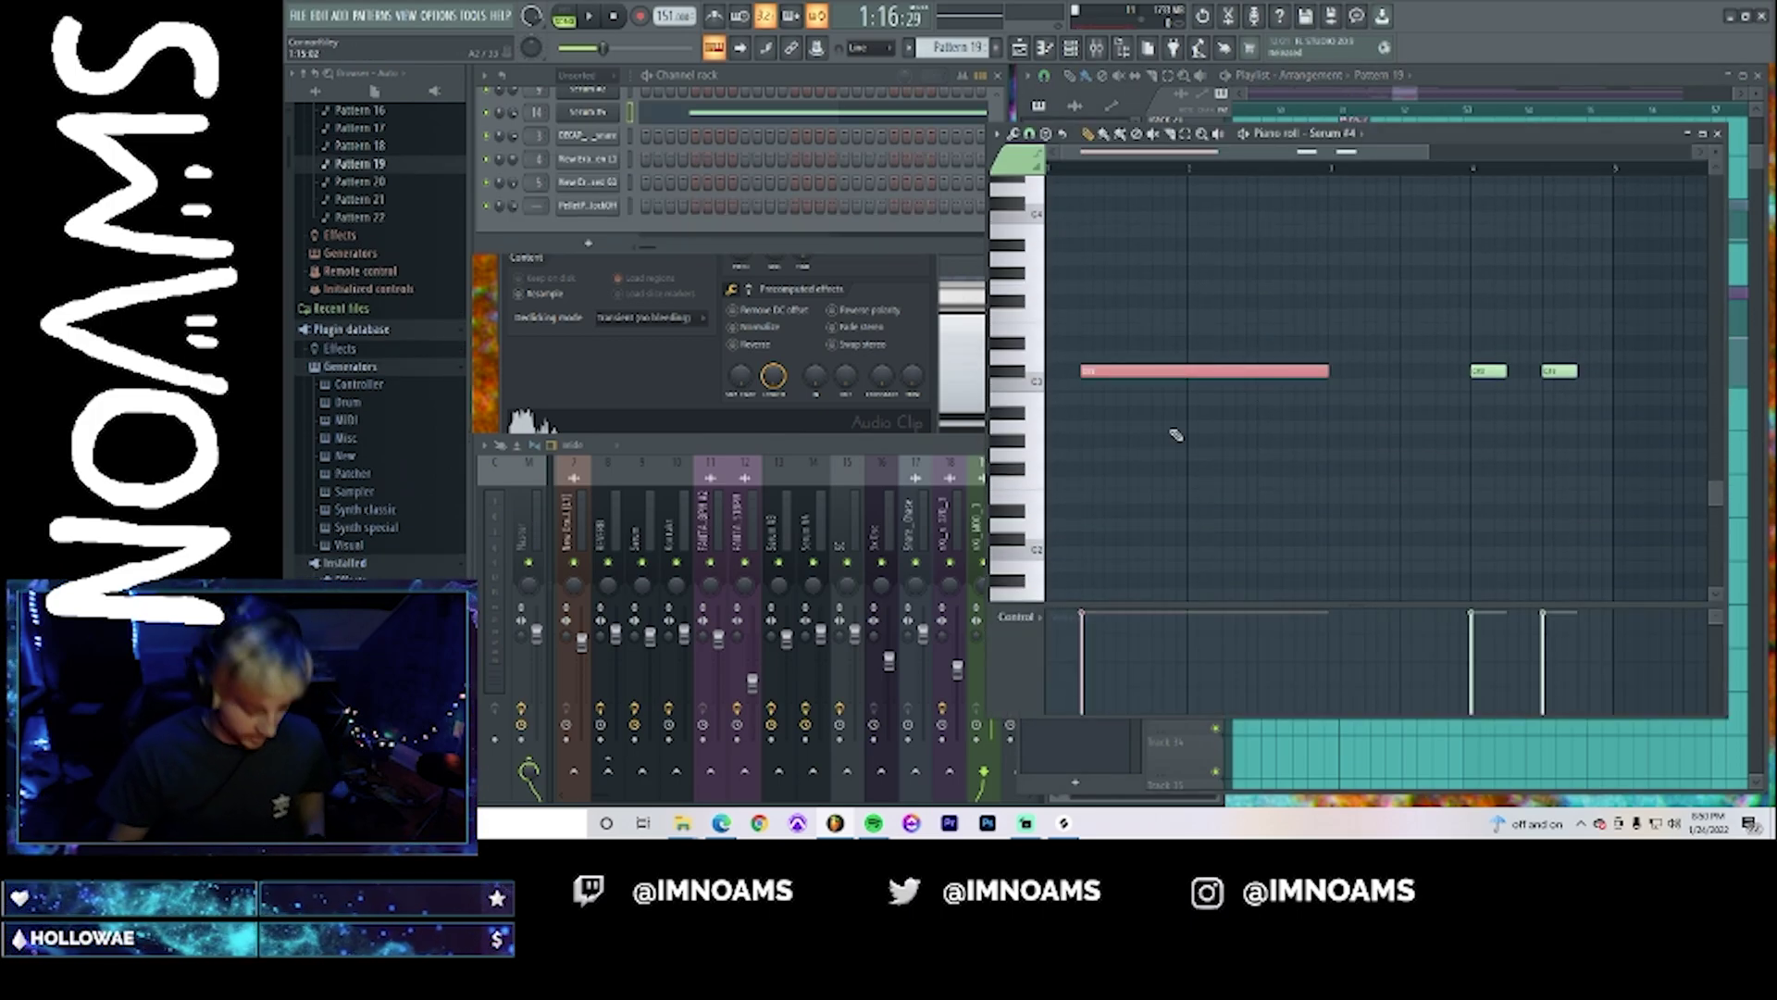
{"action": "key", "text": "Delete"}
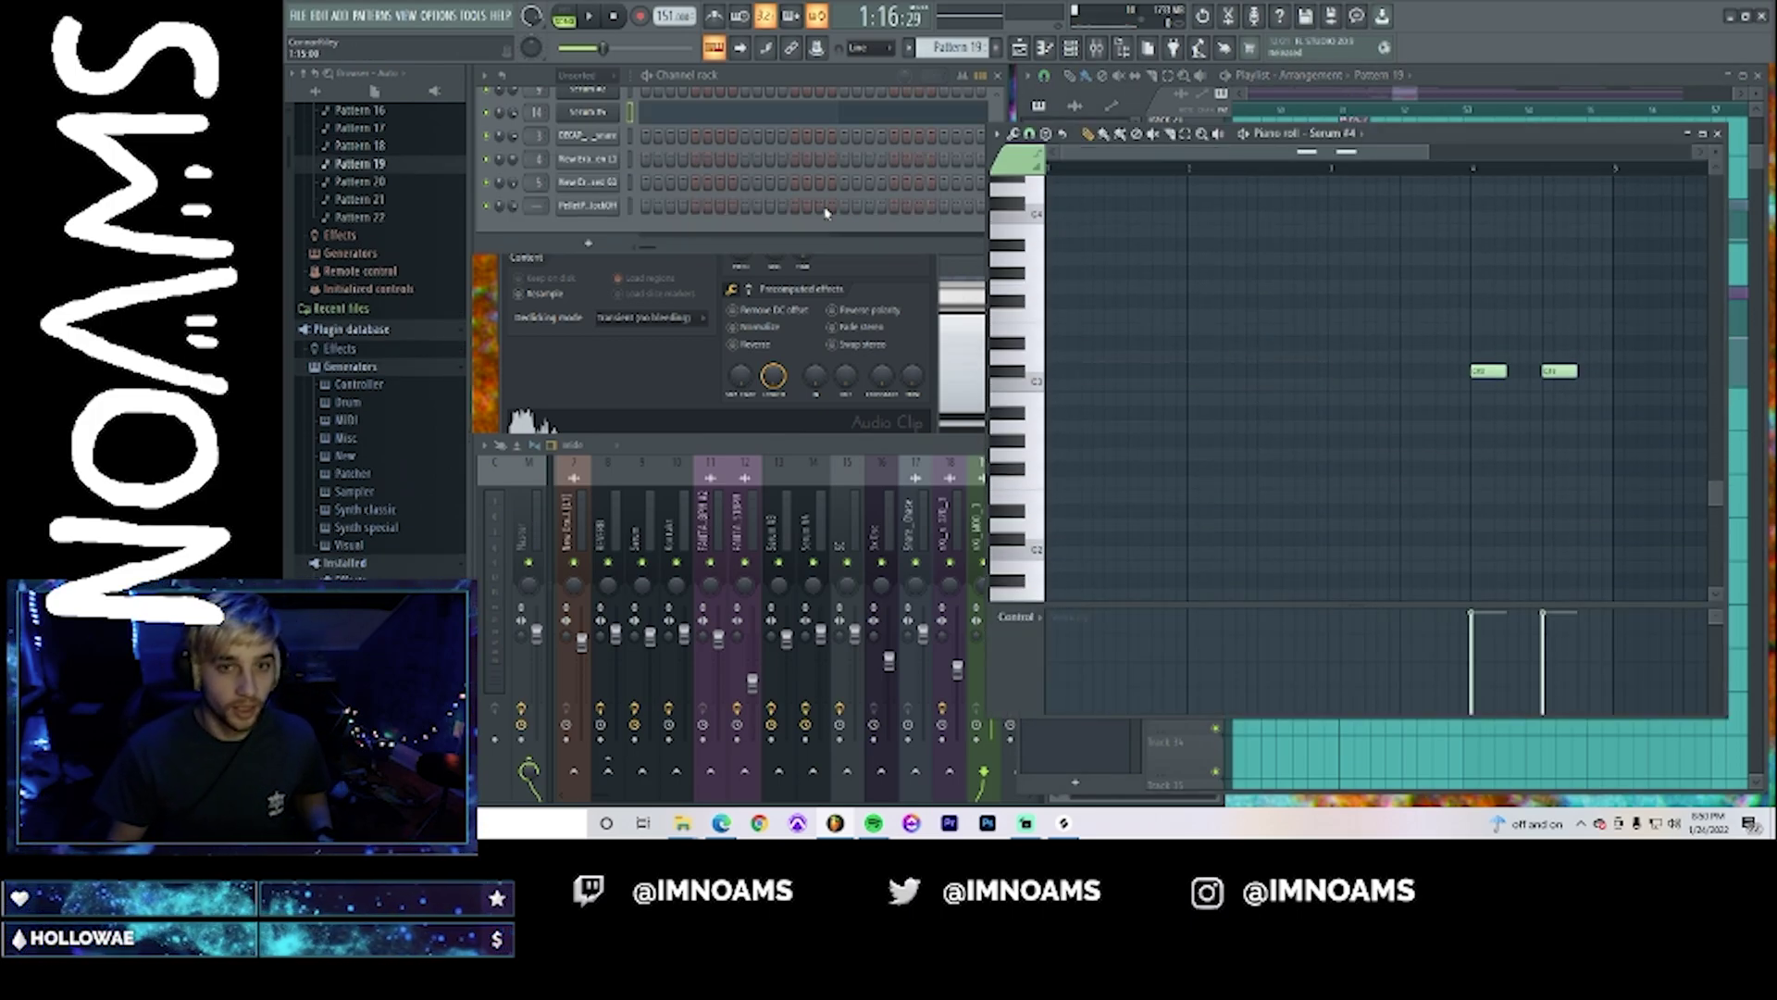
{"action": "key", "text": "ctrl+z"}
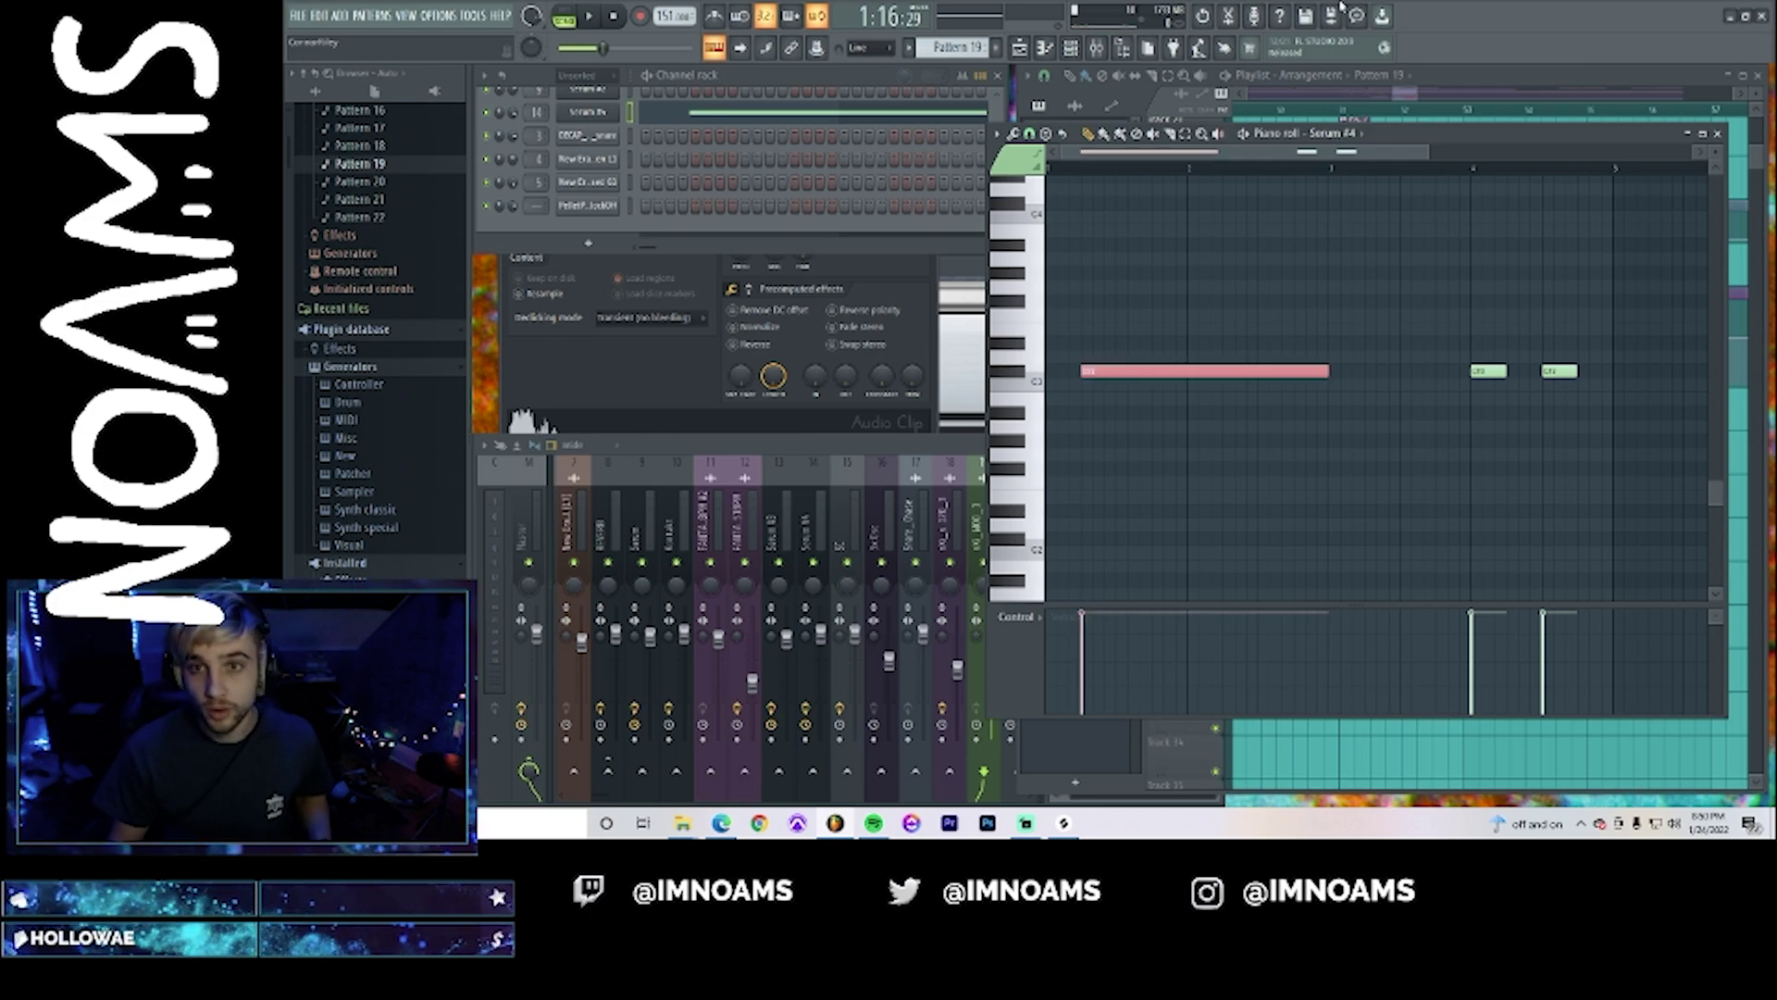
- Return to the start of the drop and open the second Pattern 6 clip on Track 5 to view its Serum #3 notes
{"action": "left_click", "coordinate": [1423, 97]}
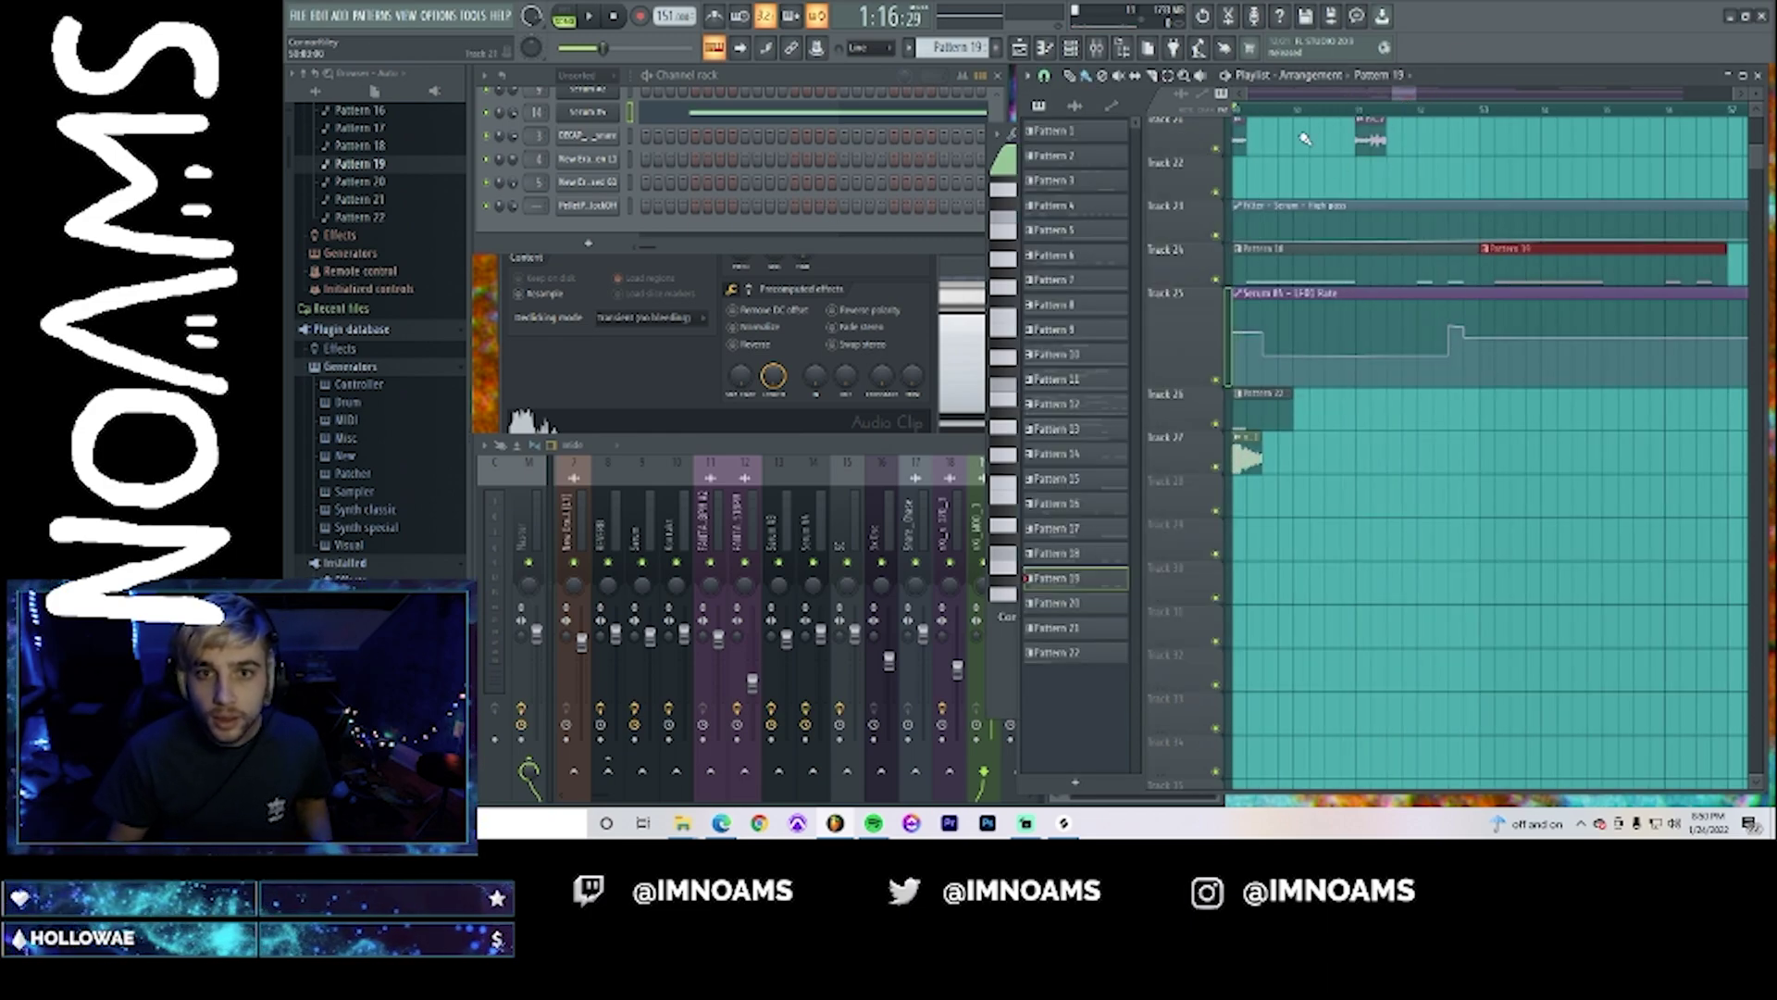
{"action": "left_click", "coordinate": [1240, 95]}
{"action": "scroll", "coordinate": [1568, 201], "scroll_direction": "up", "scroll_amount": 5}
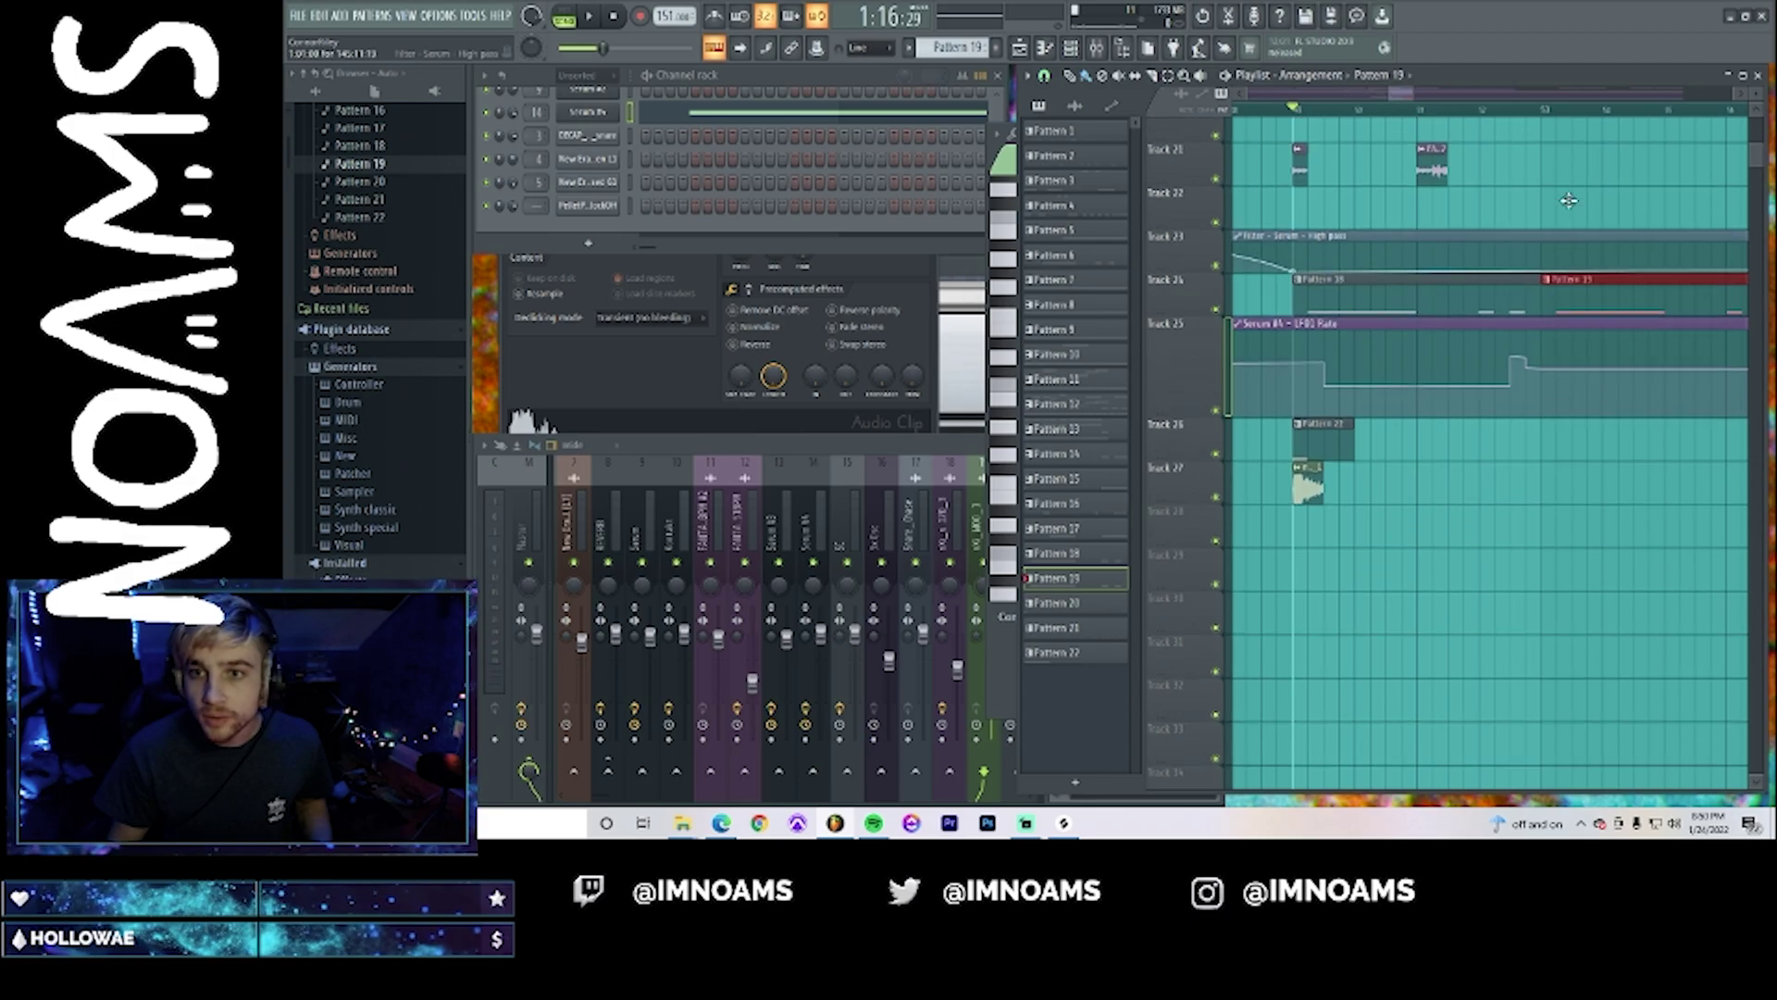
{"action": "scroll", "coordinate": [1568, 201], "scroll_direction": "up", "scroll_amount": 3}
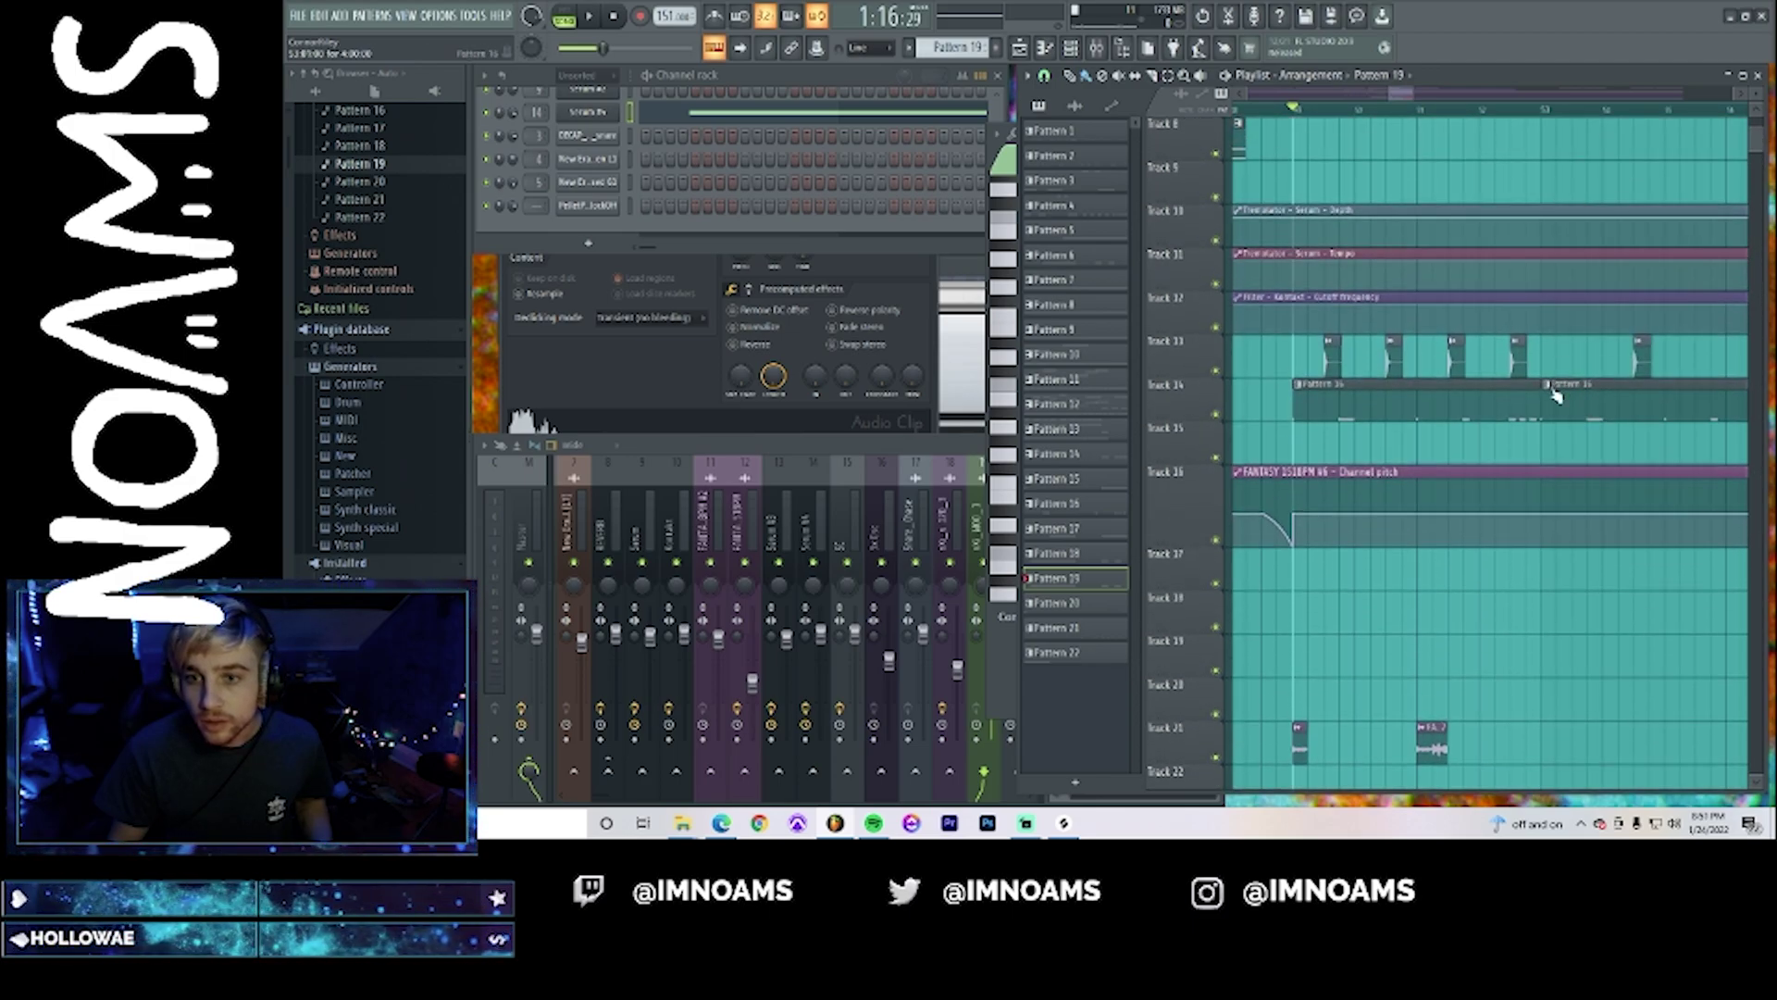
{"action": "scroll", "coordinate": [1555, 394], "scroll_direction": "up", "scroll_amount": 4}
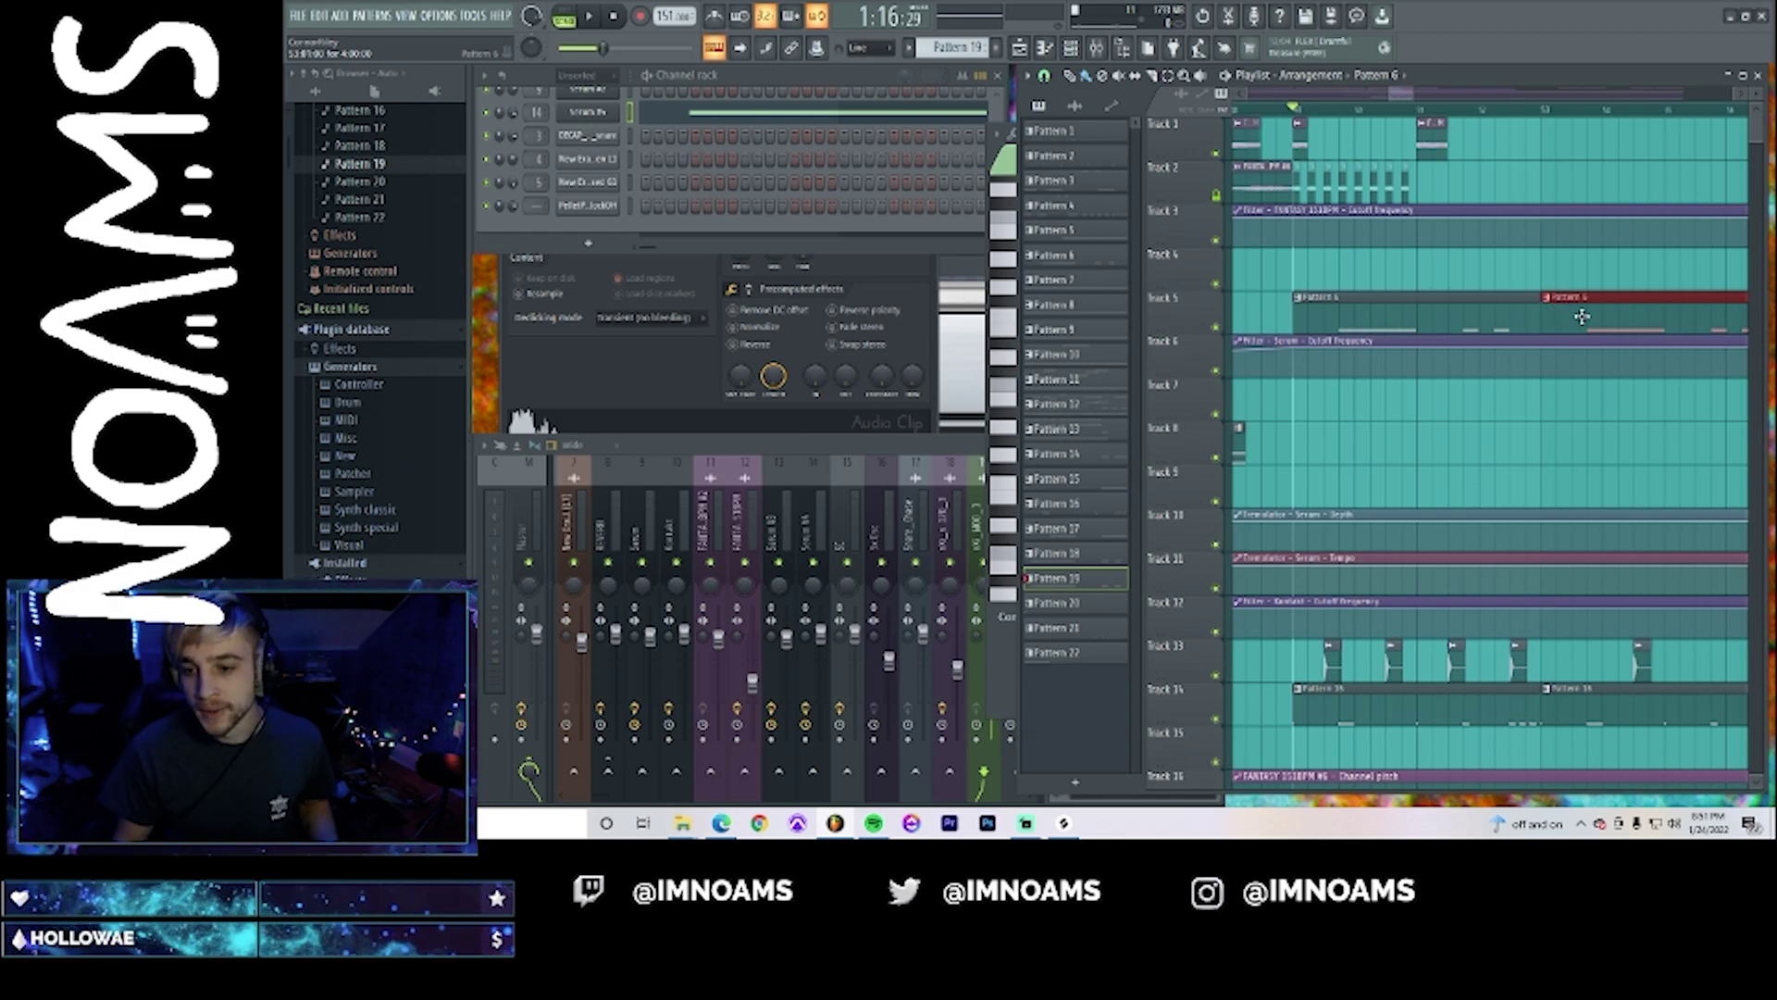
{"action": "double_click", "coordinate": [1587, 318]}
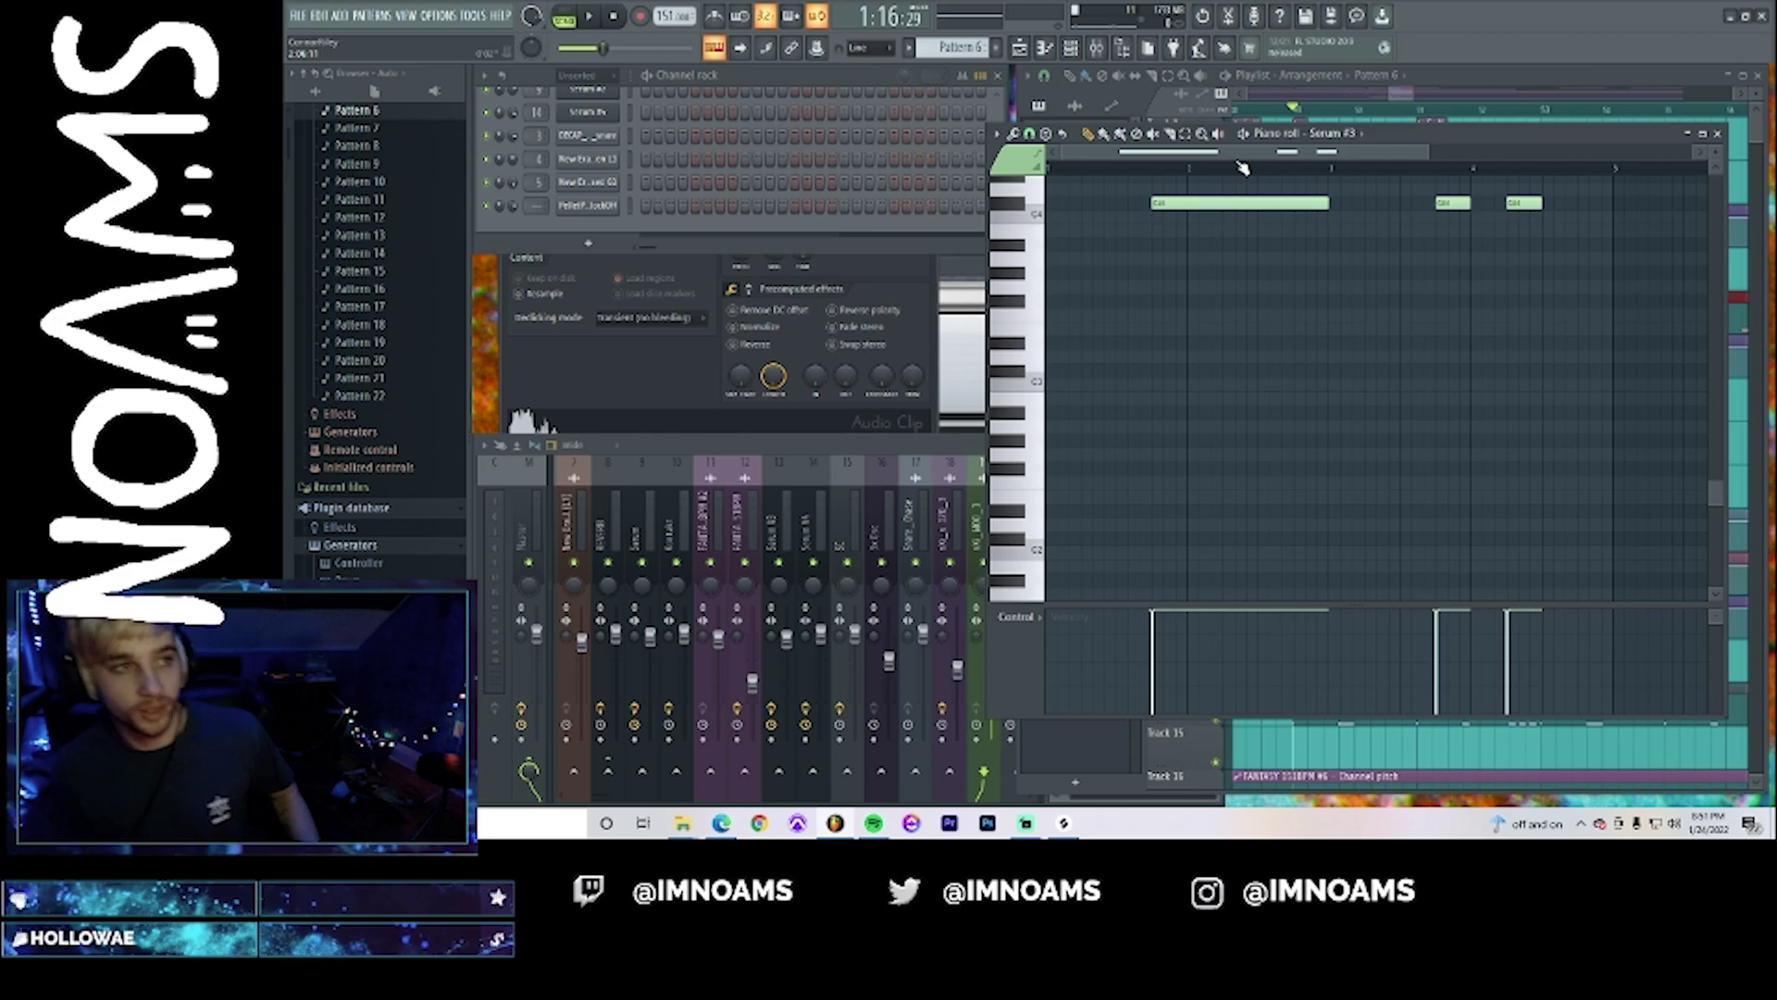
{"action": "double_click", "coordinate": [1255, 134]}
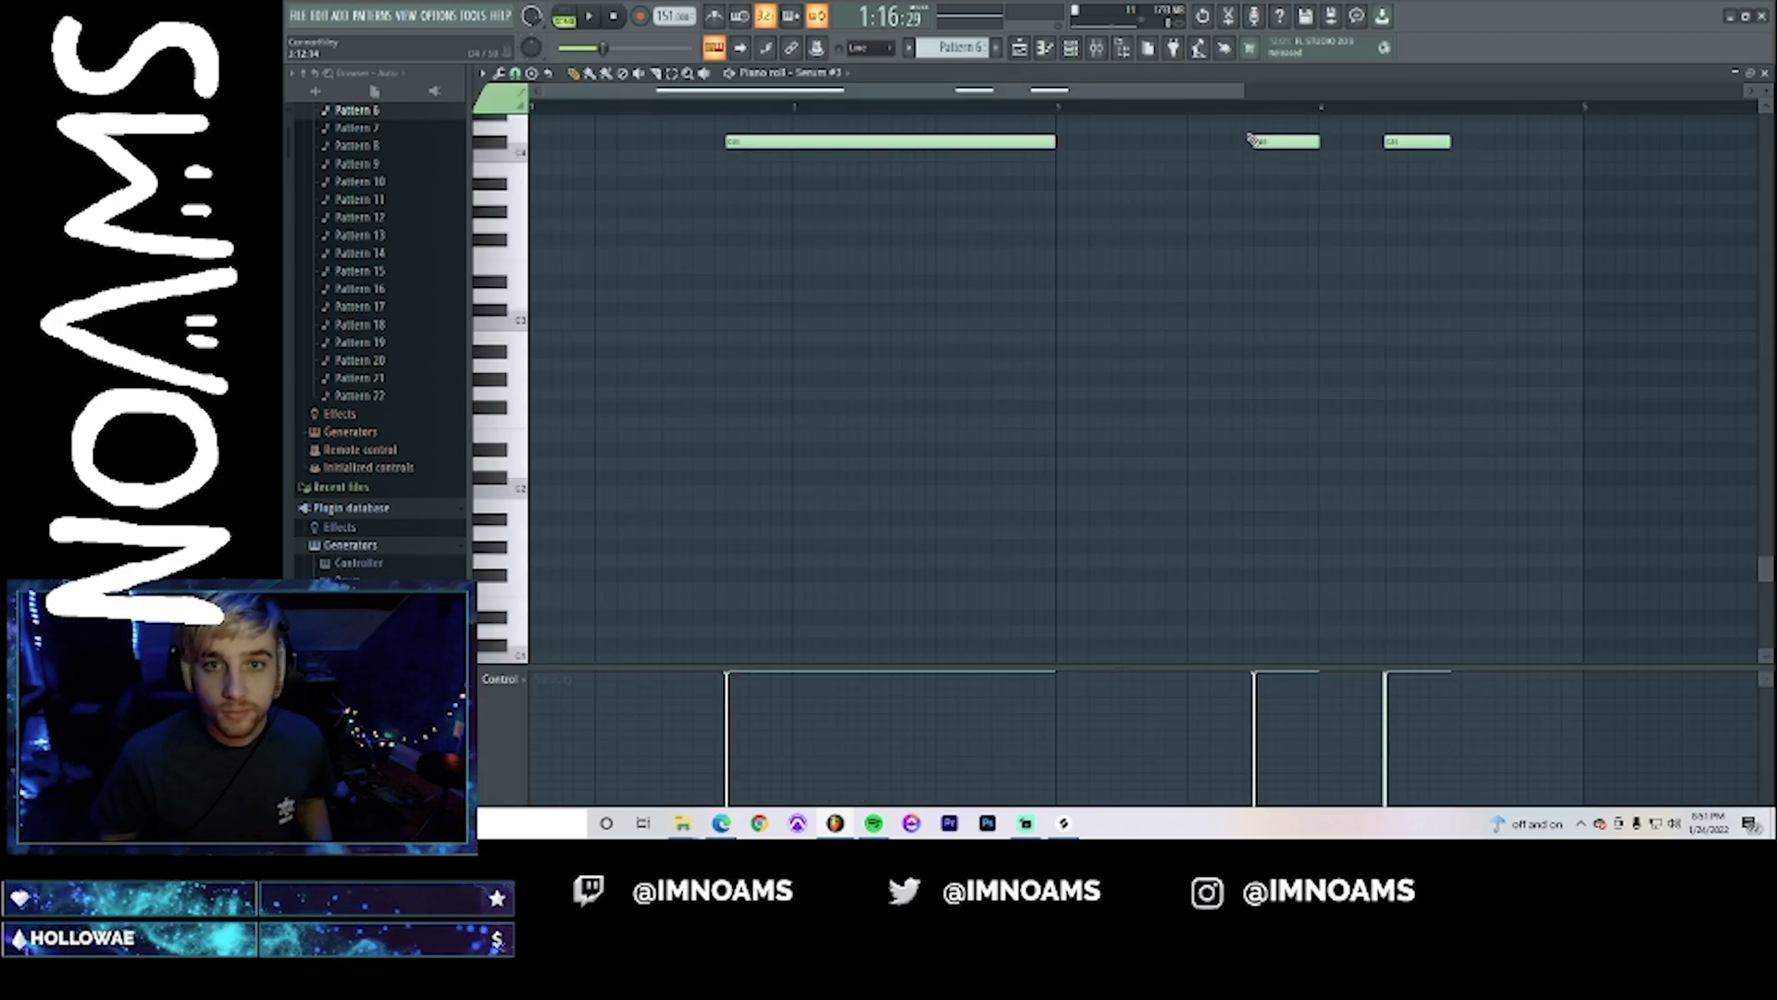
{"action": "double_click", "coordinate": [1276, 82]}
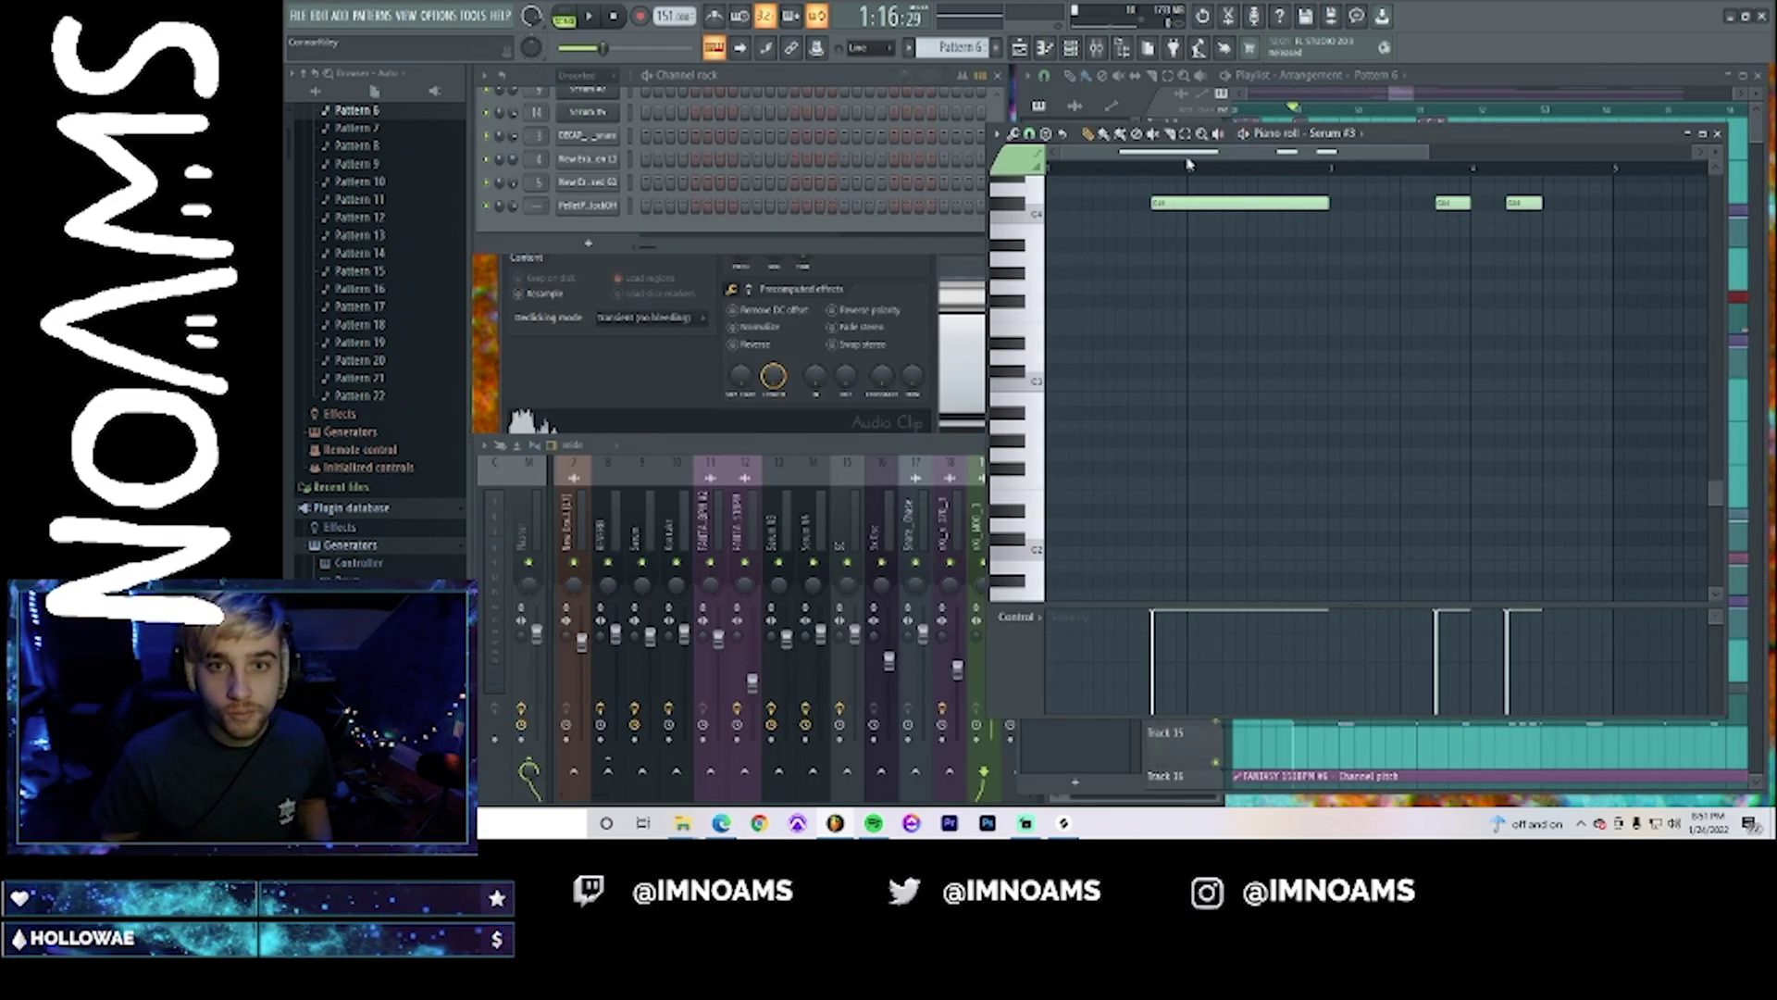
- Play back Pattern 6 and select the long opening Serum #3 note
{"action": "key", "text": "space"}
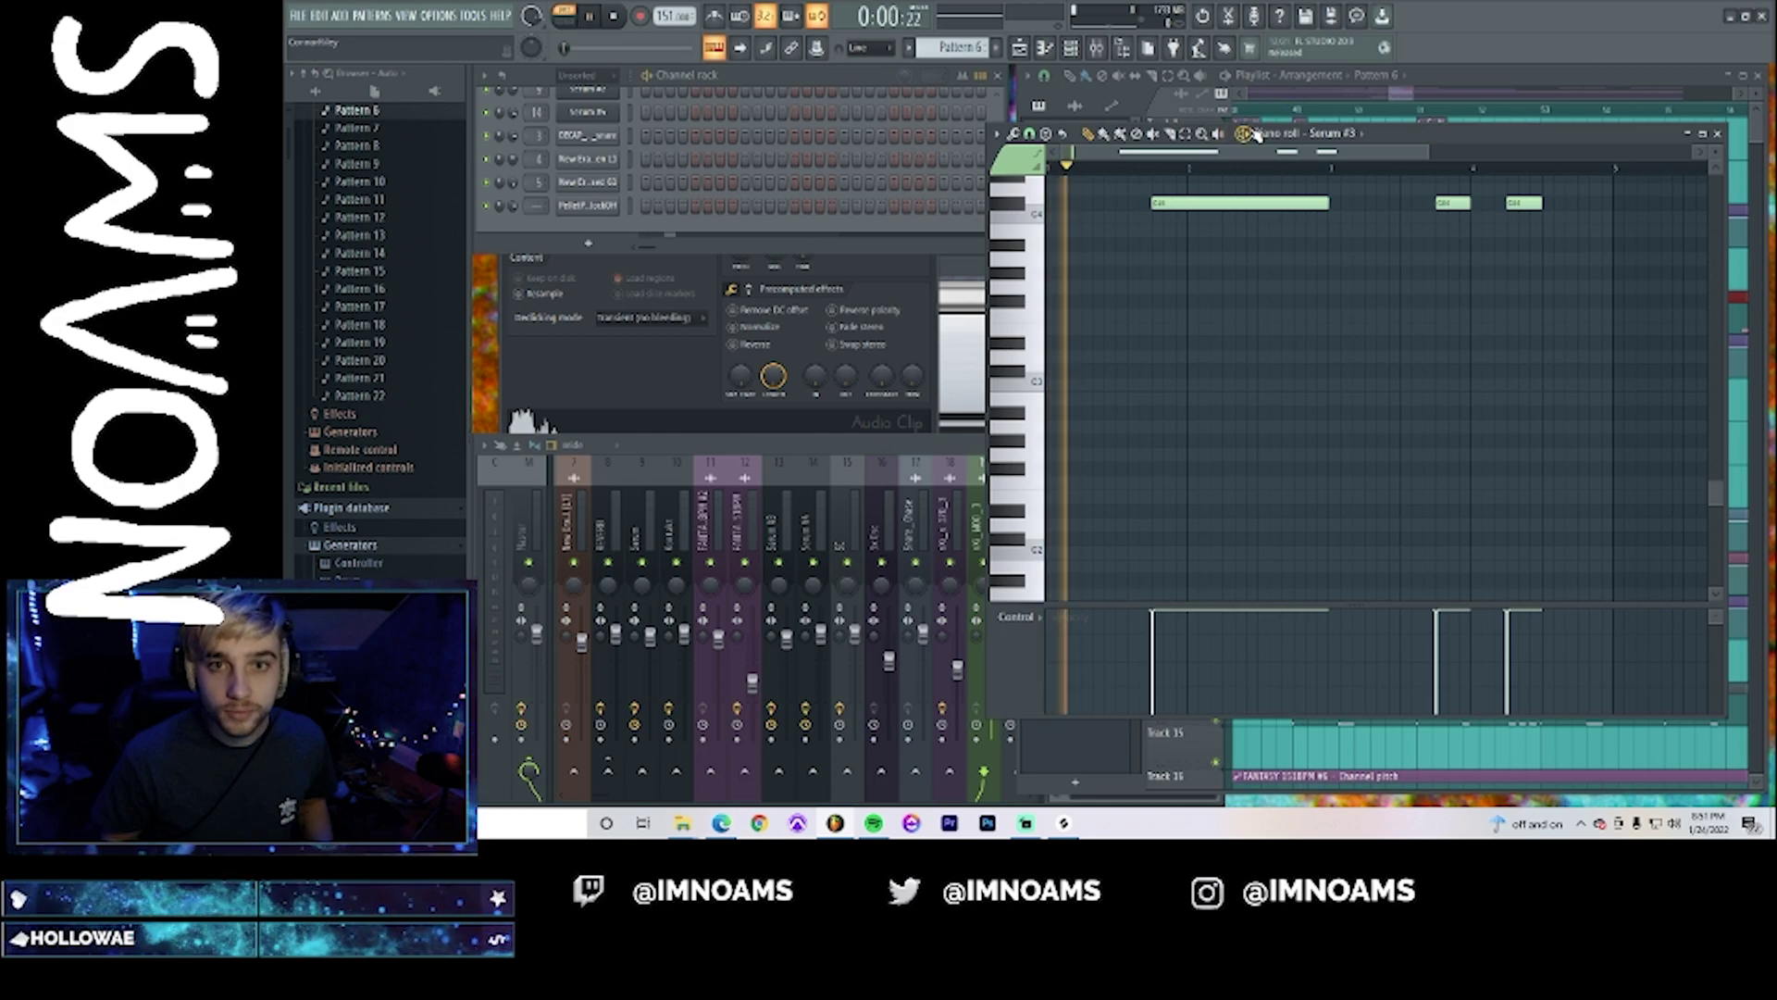
{"action": "left_click_drag", "start_coordinate": [1194, 184], "coordinate": [1308, 239]}
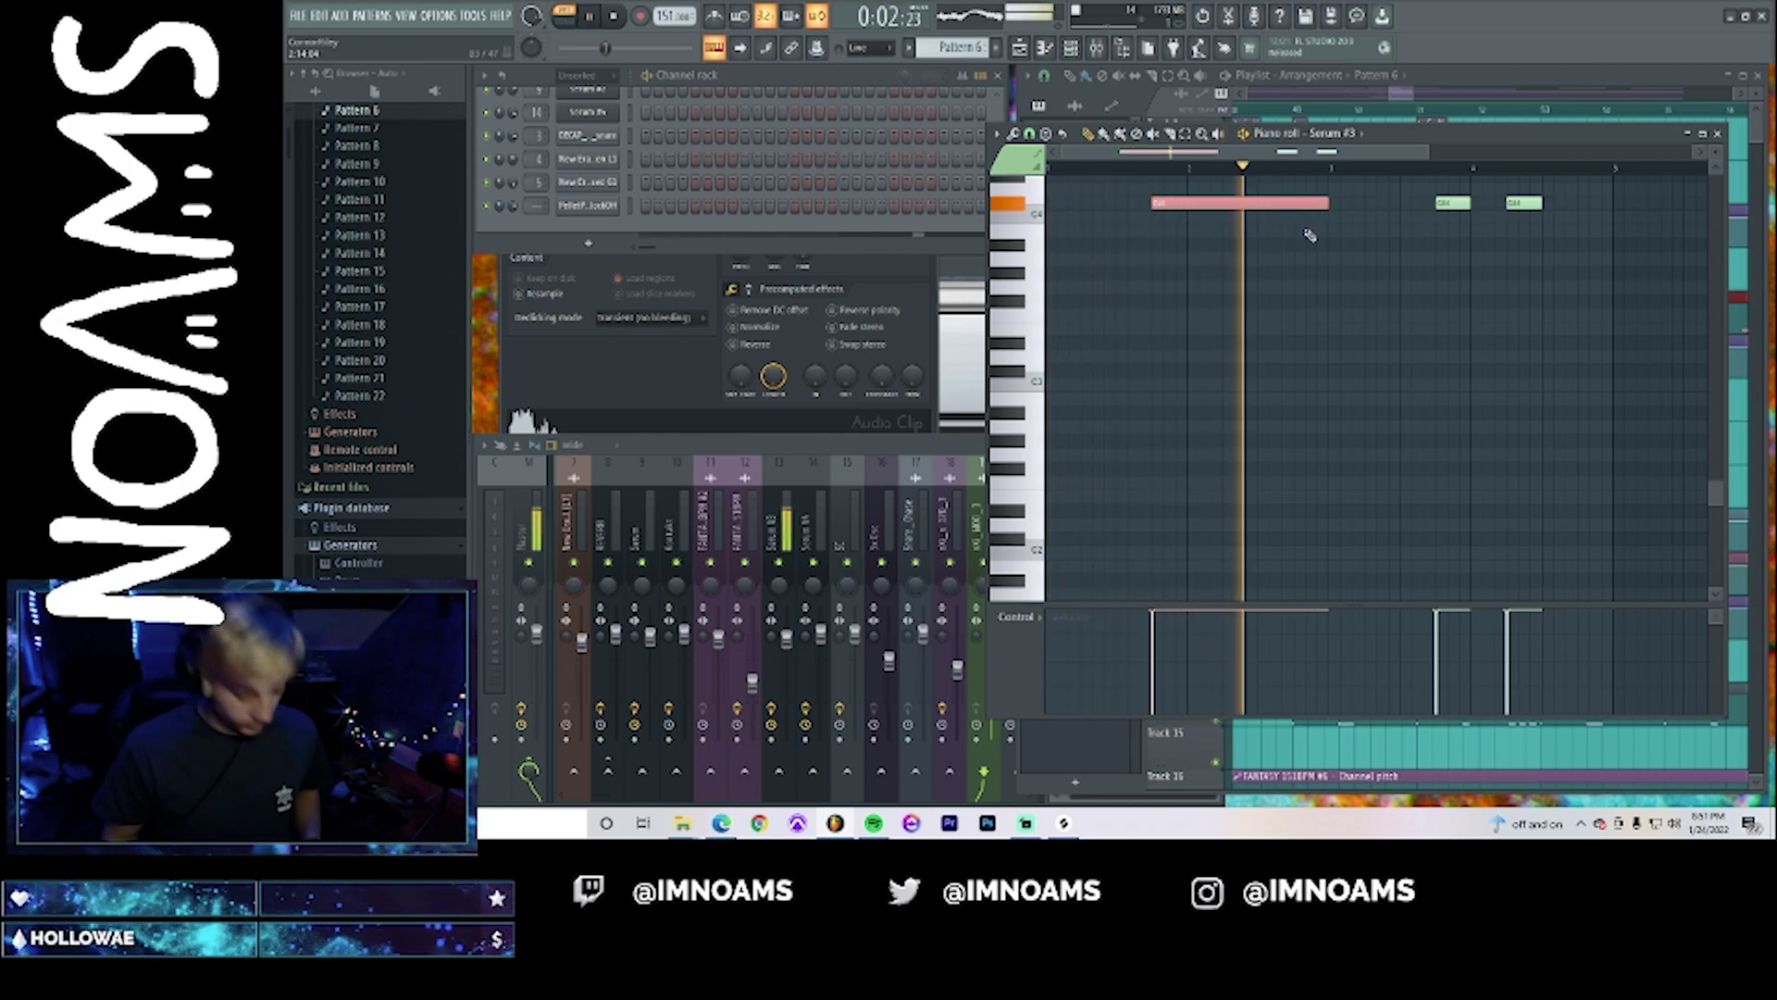
{"action": "key", "text": "space"}
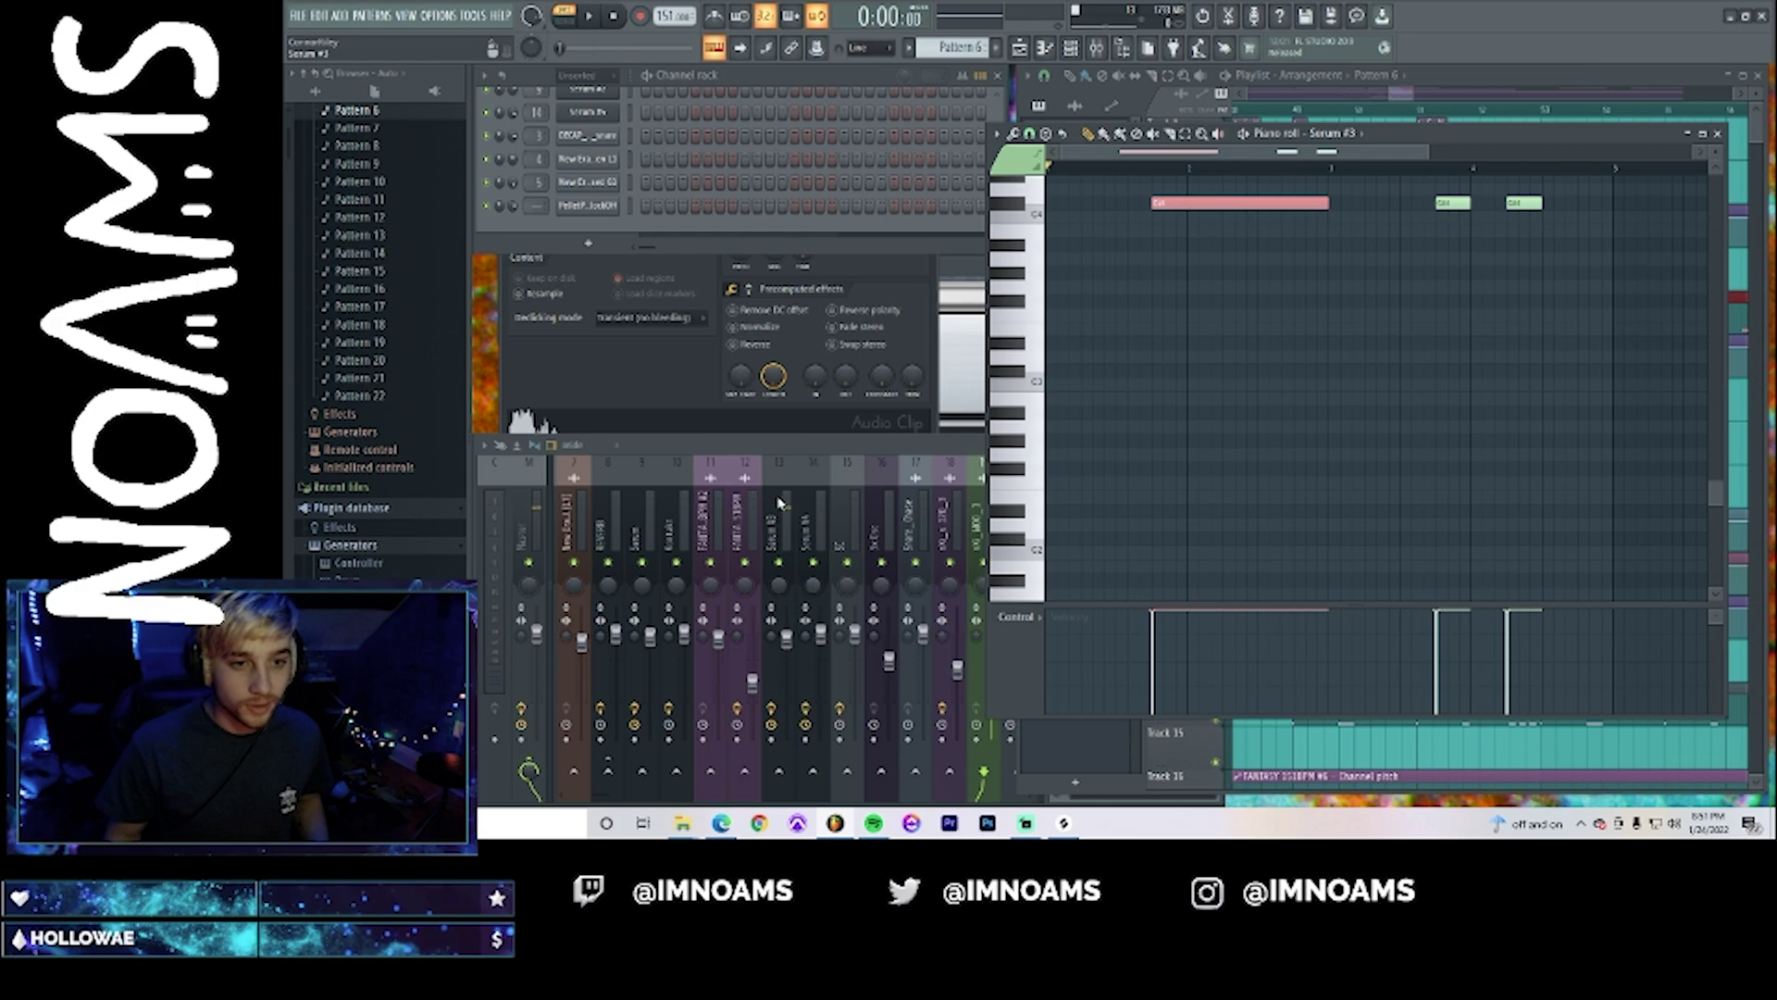
- Open the Serum #3 synth and audition its sound with Pattern 6, checking the filter resonance
{"action": "scroll", "coordinate": [683, 171], "scroll_direction": "up", "scroll_amount": 2}
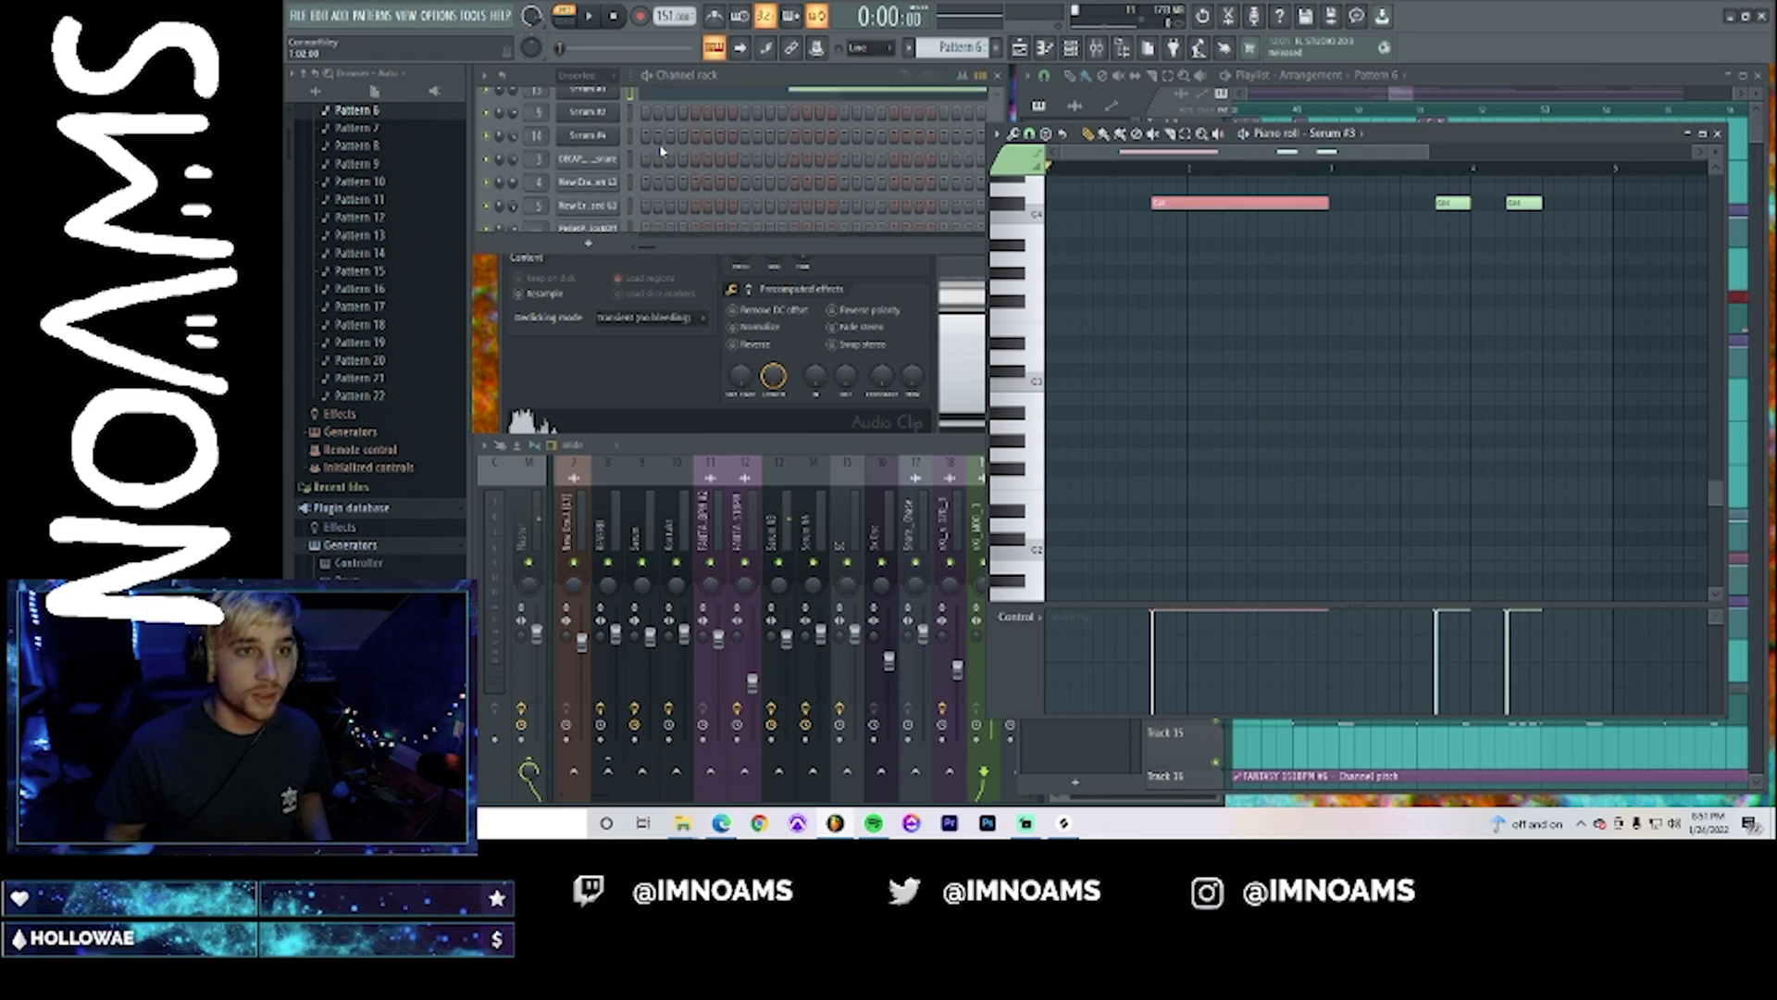
{"action": "left_click", "coordinate": [600, 110]}
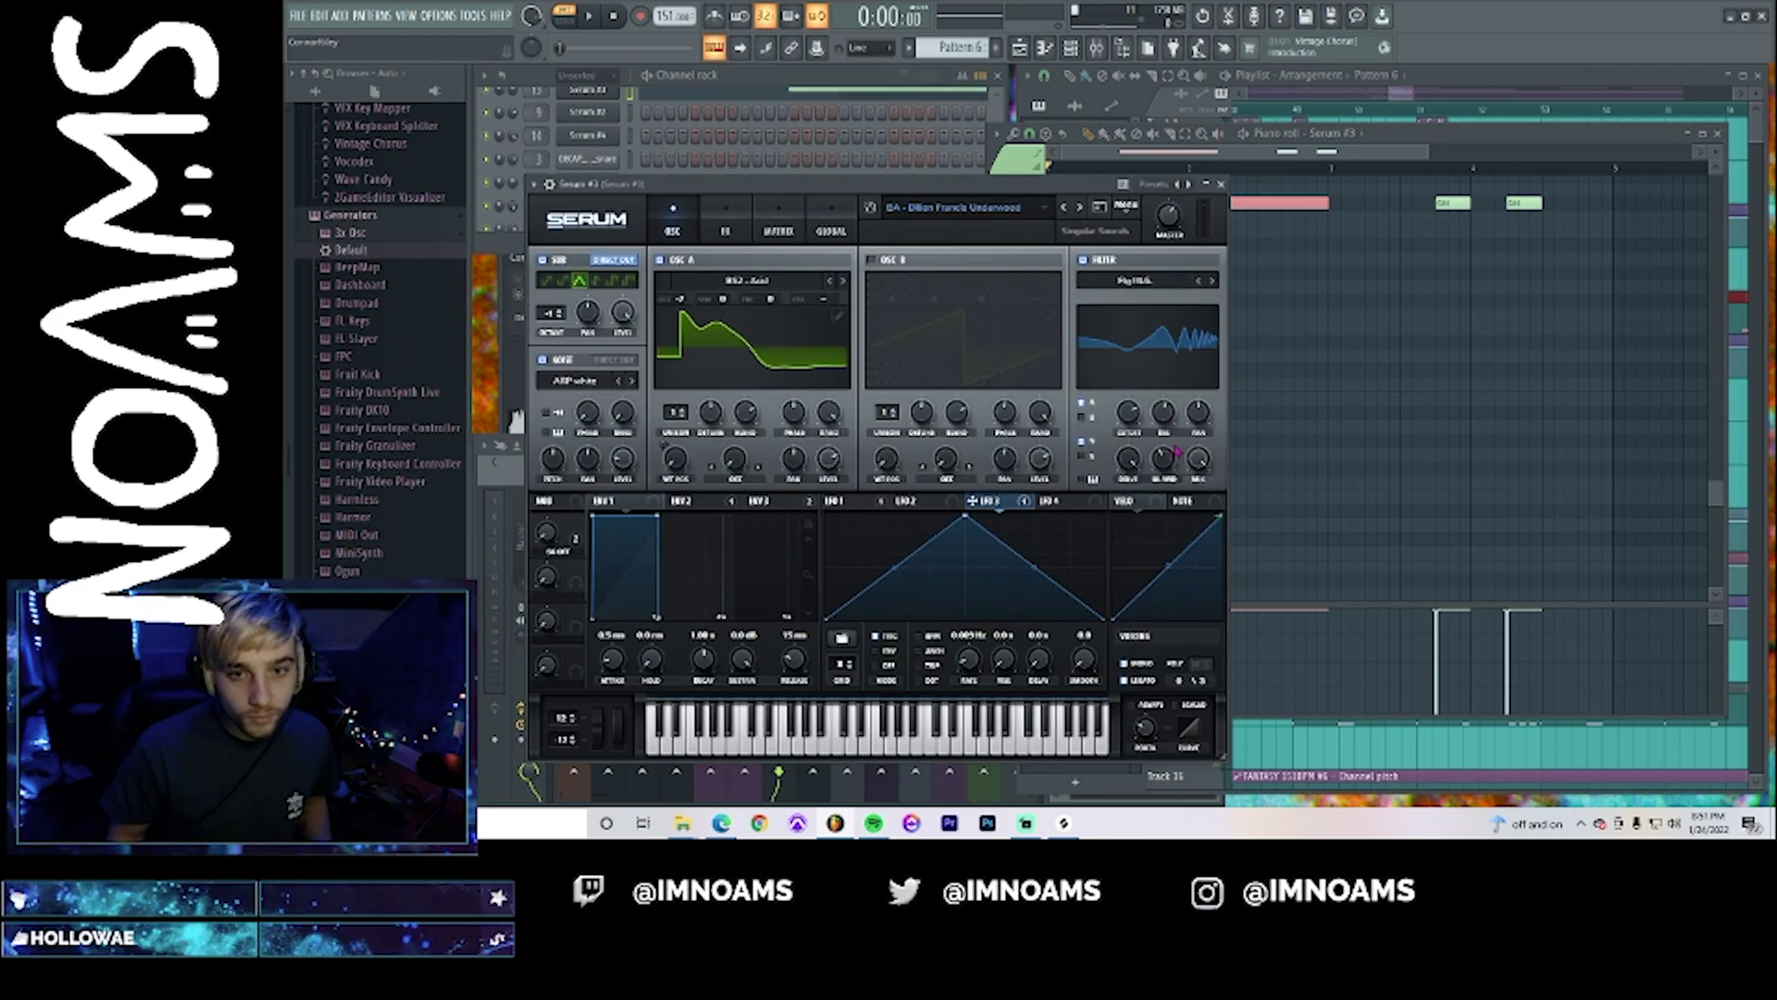
{"action": "key", "text": "space"}
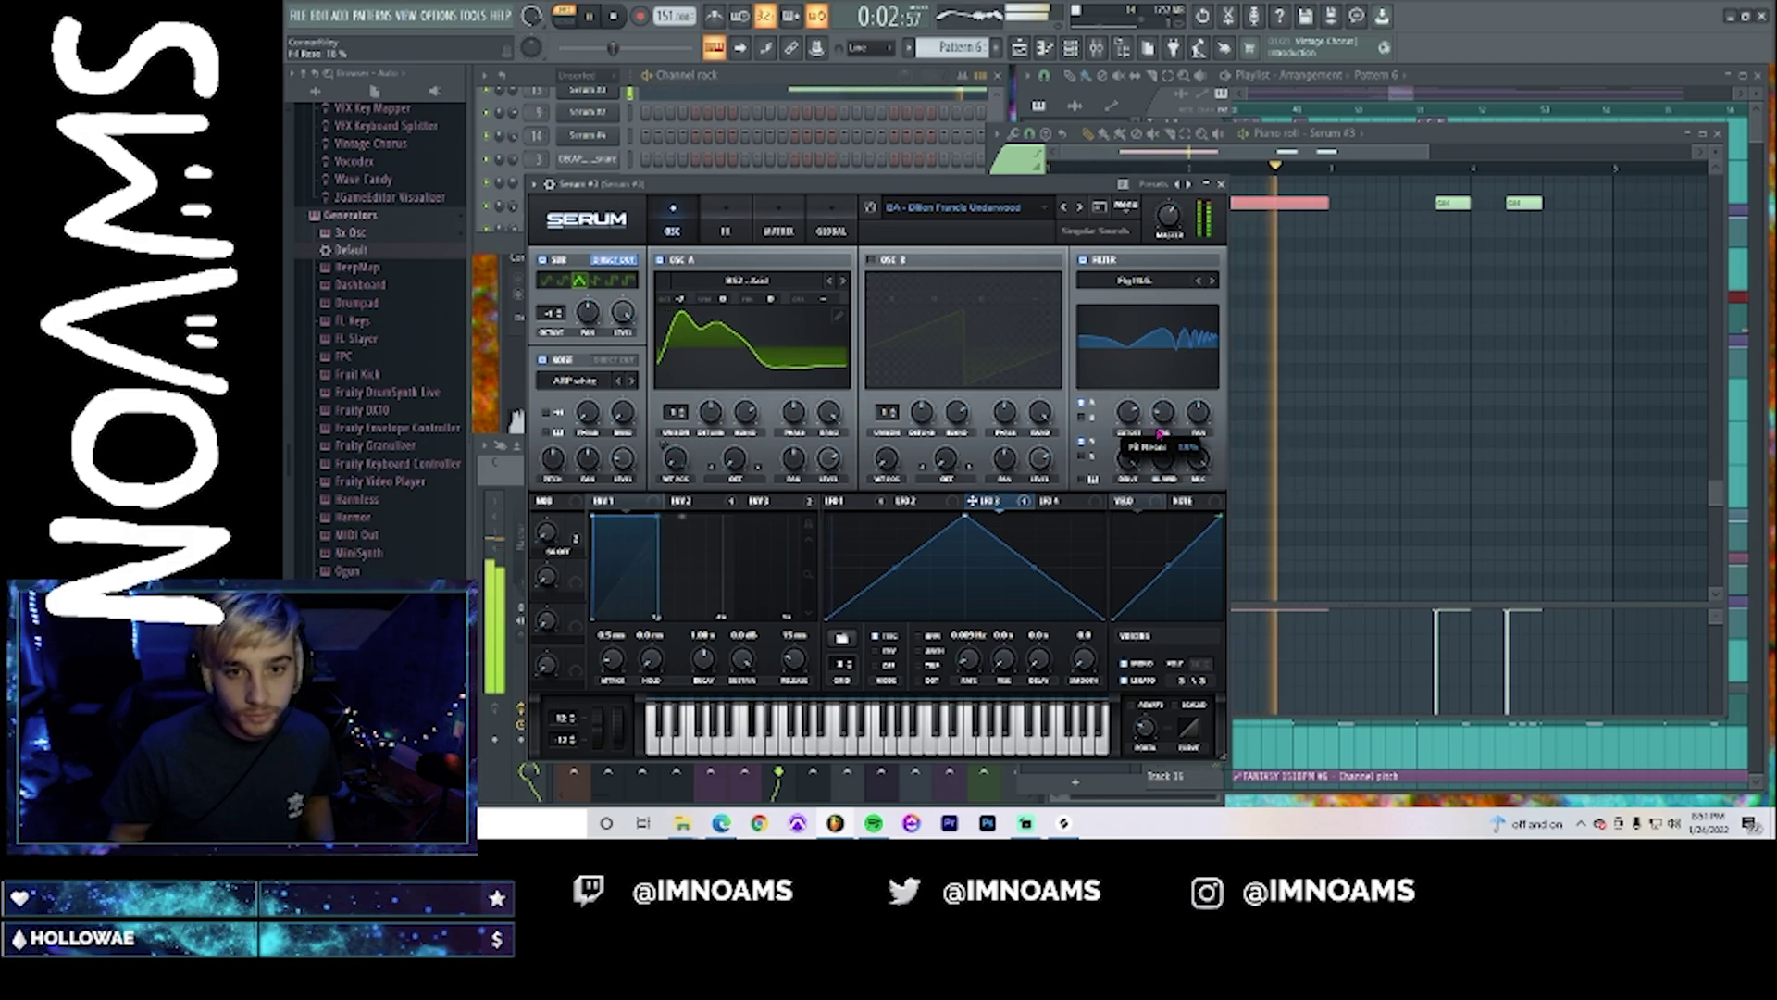
{"action": "key", "text": "space"}
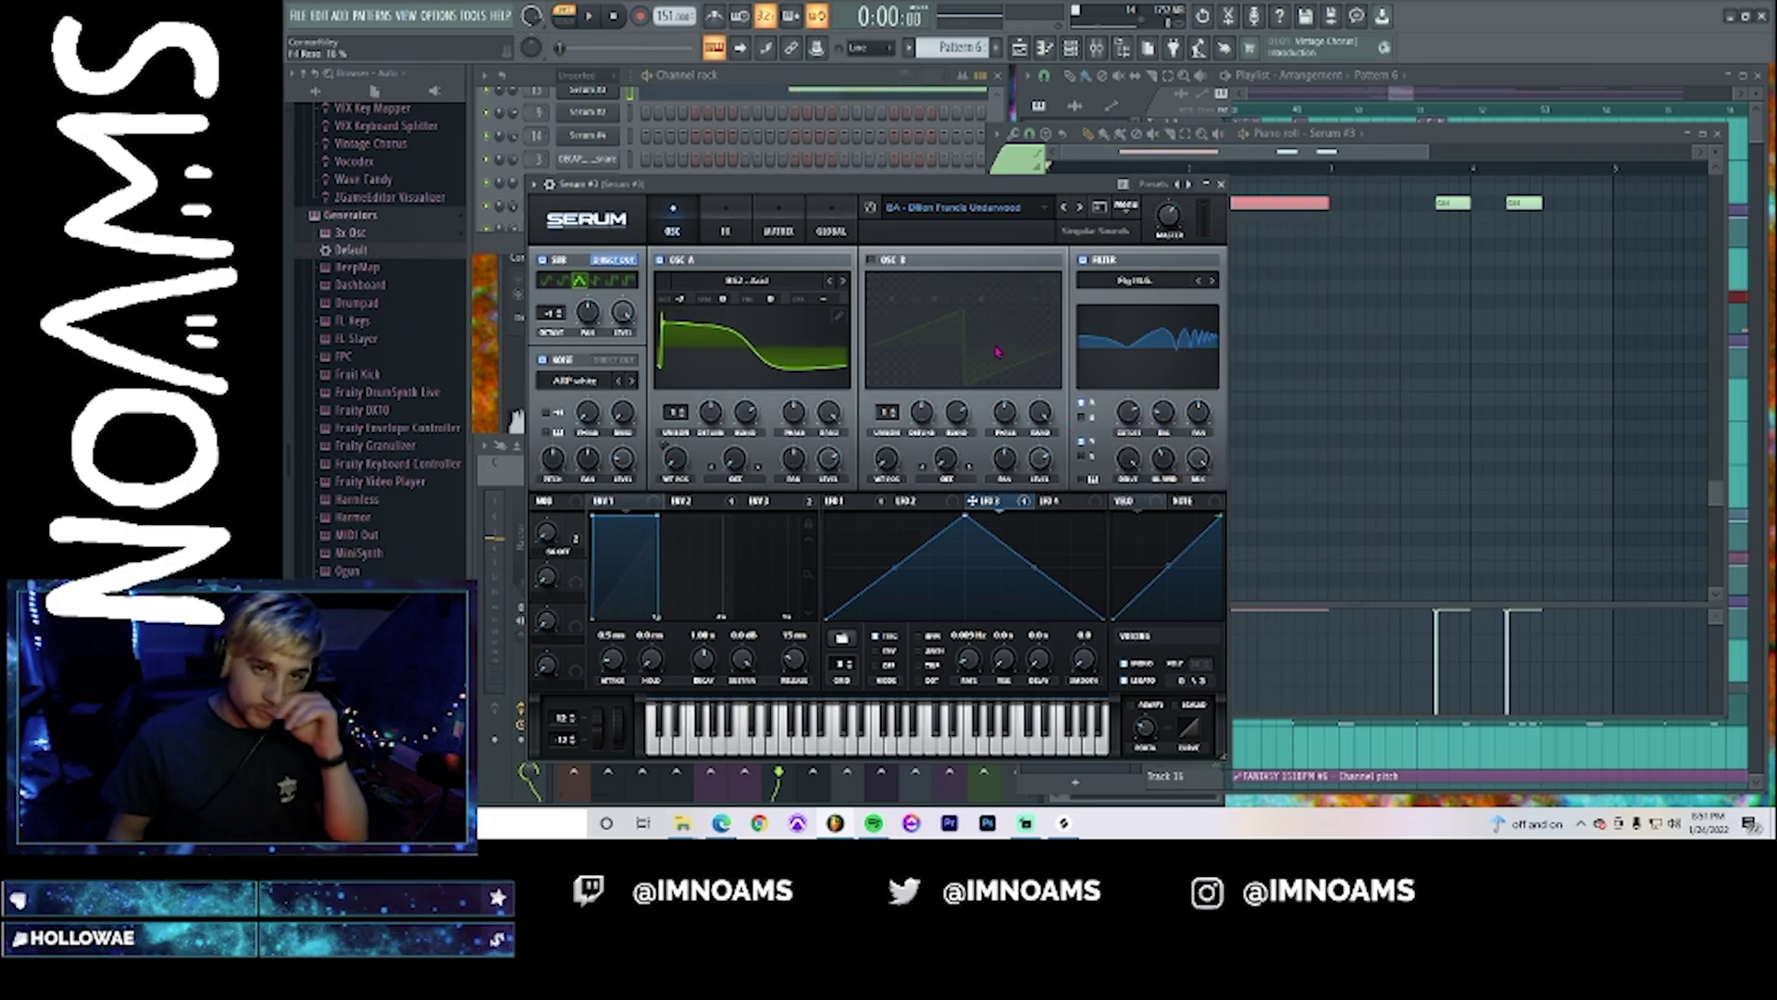
- Cut all three notes from the Serum #3 piano roll
{"action": "left_click", "coordinate": [833, 93]}
{"action": "left_click", "coordinate": [832, 93]}
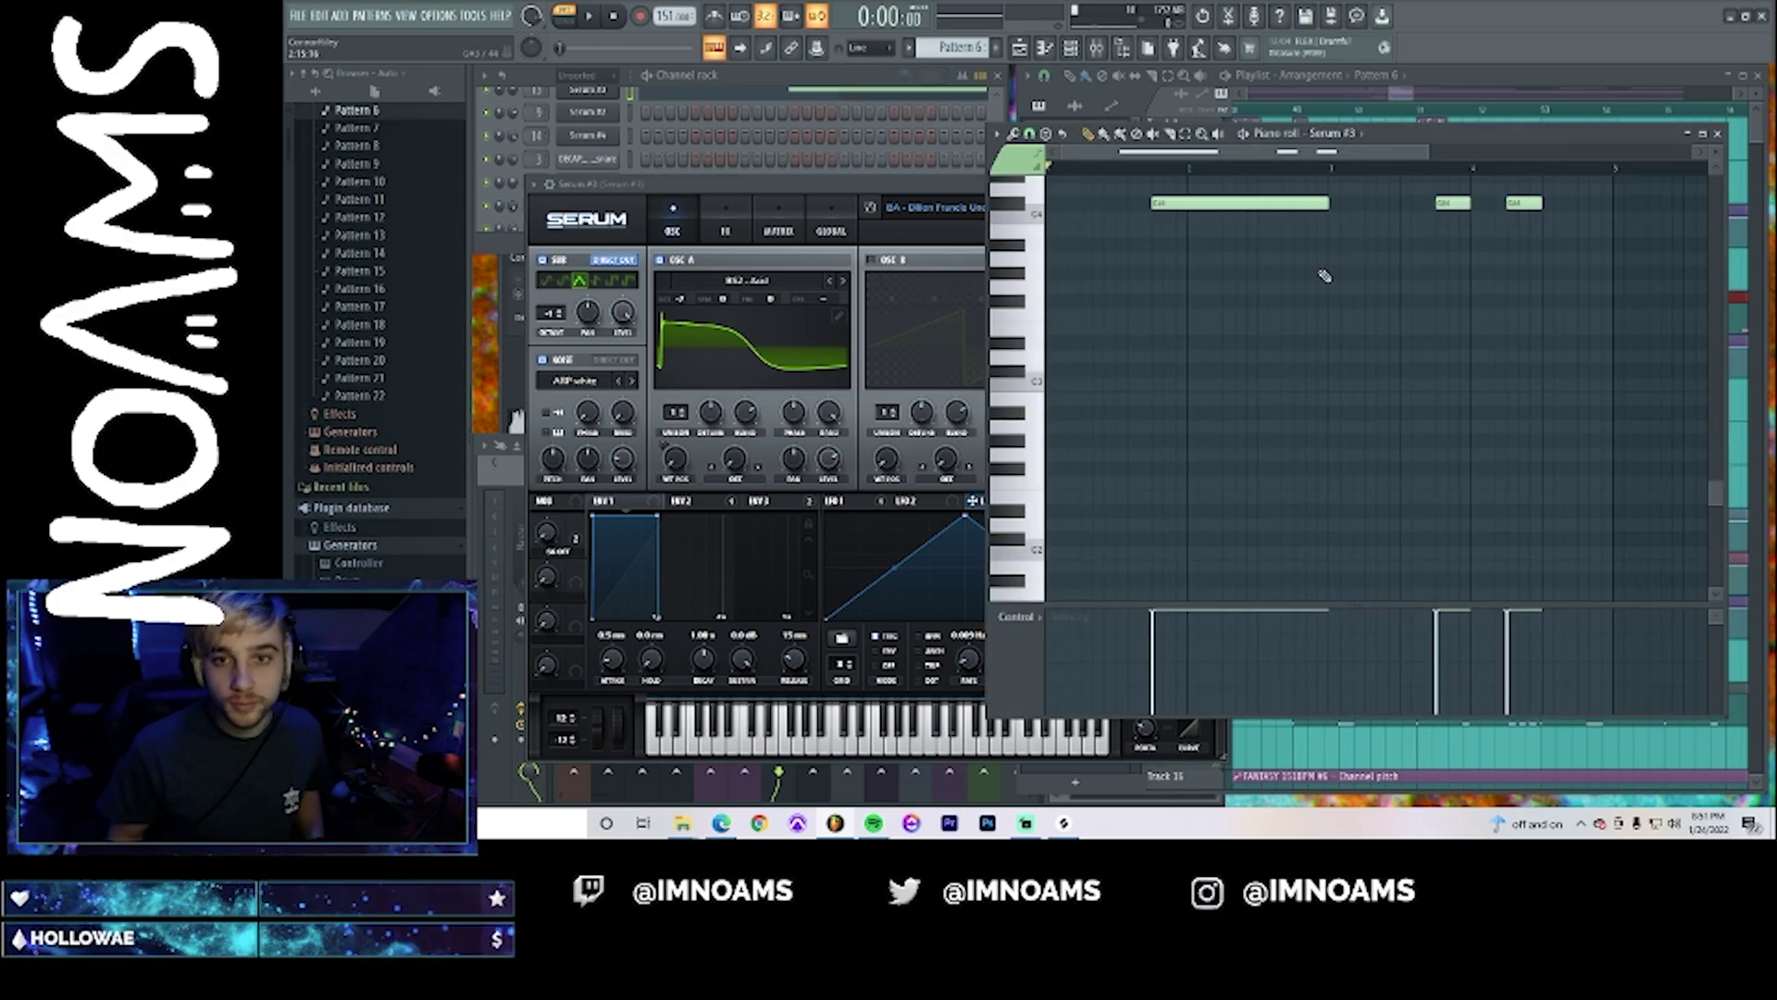
{"action": "left_click_drag", "start_coordinate": [1584, 228], "coordinate": [1233, 190], "text": "ctrl"}
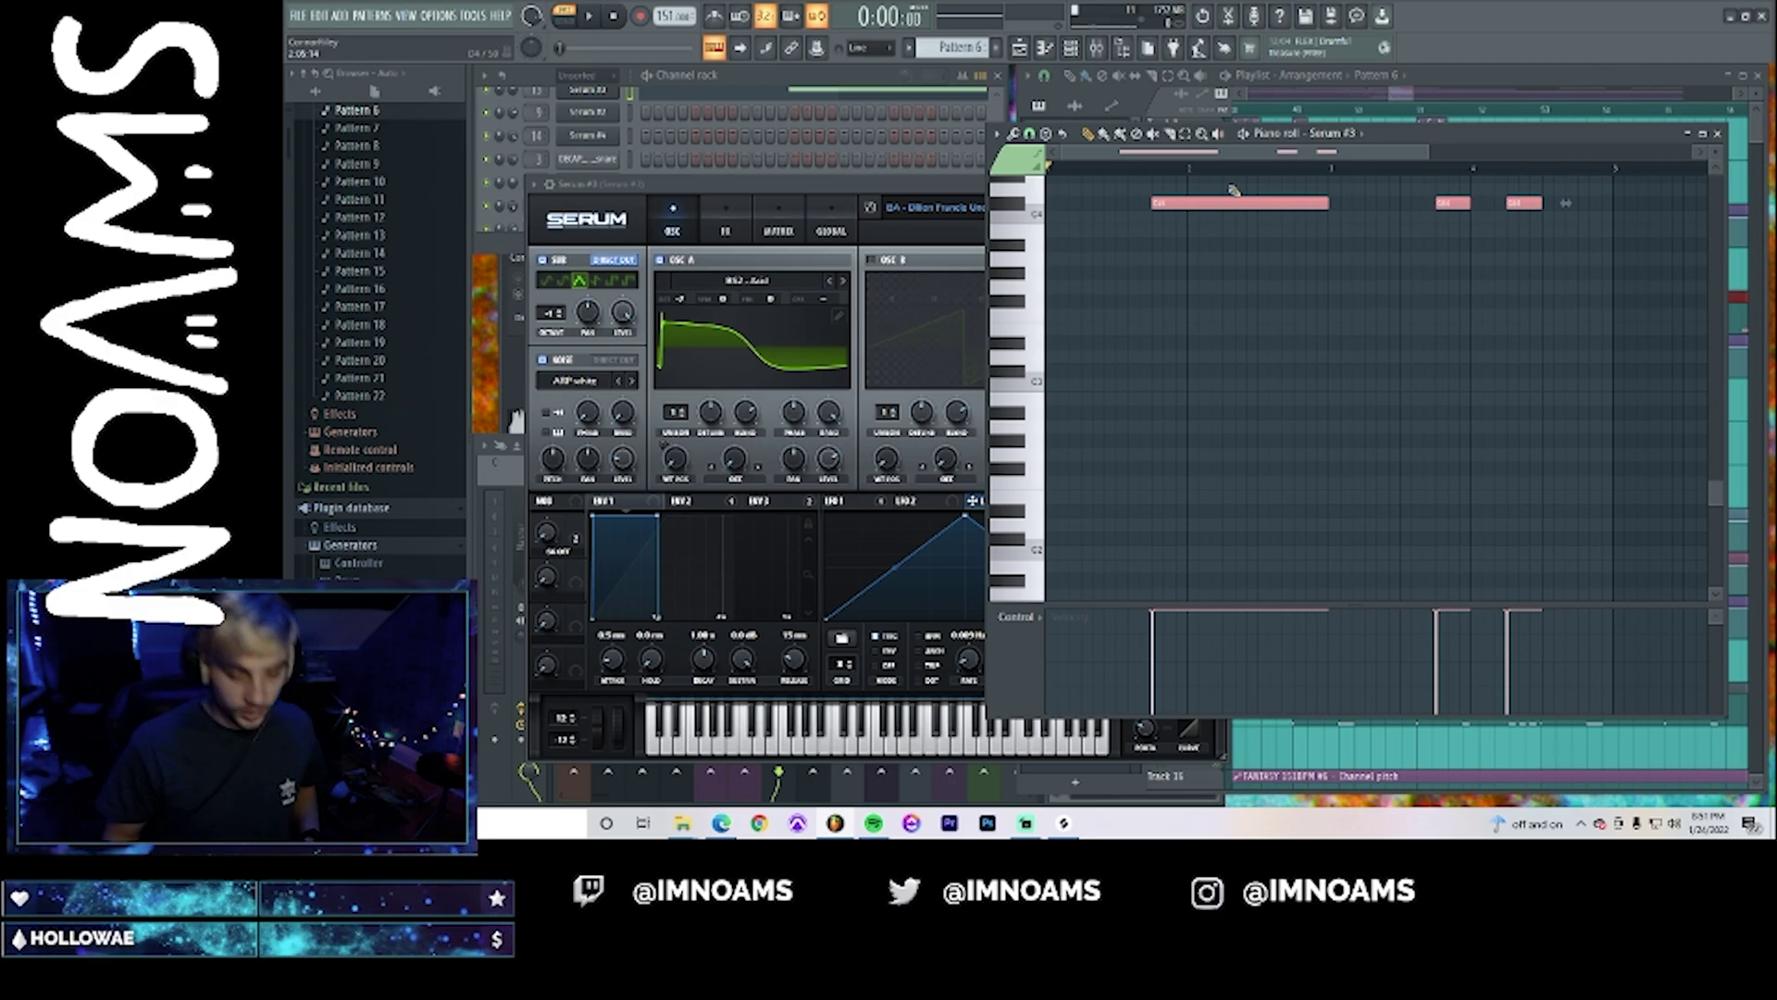
{"action": "key", "text": "Delete"}
- Clone the Serum #3 channel and paste the cut notes into the clone's piano roll
{"action": "right_click", "coordinate": [589, 109]}
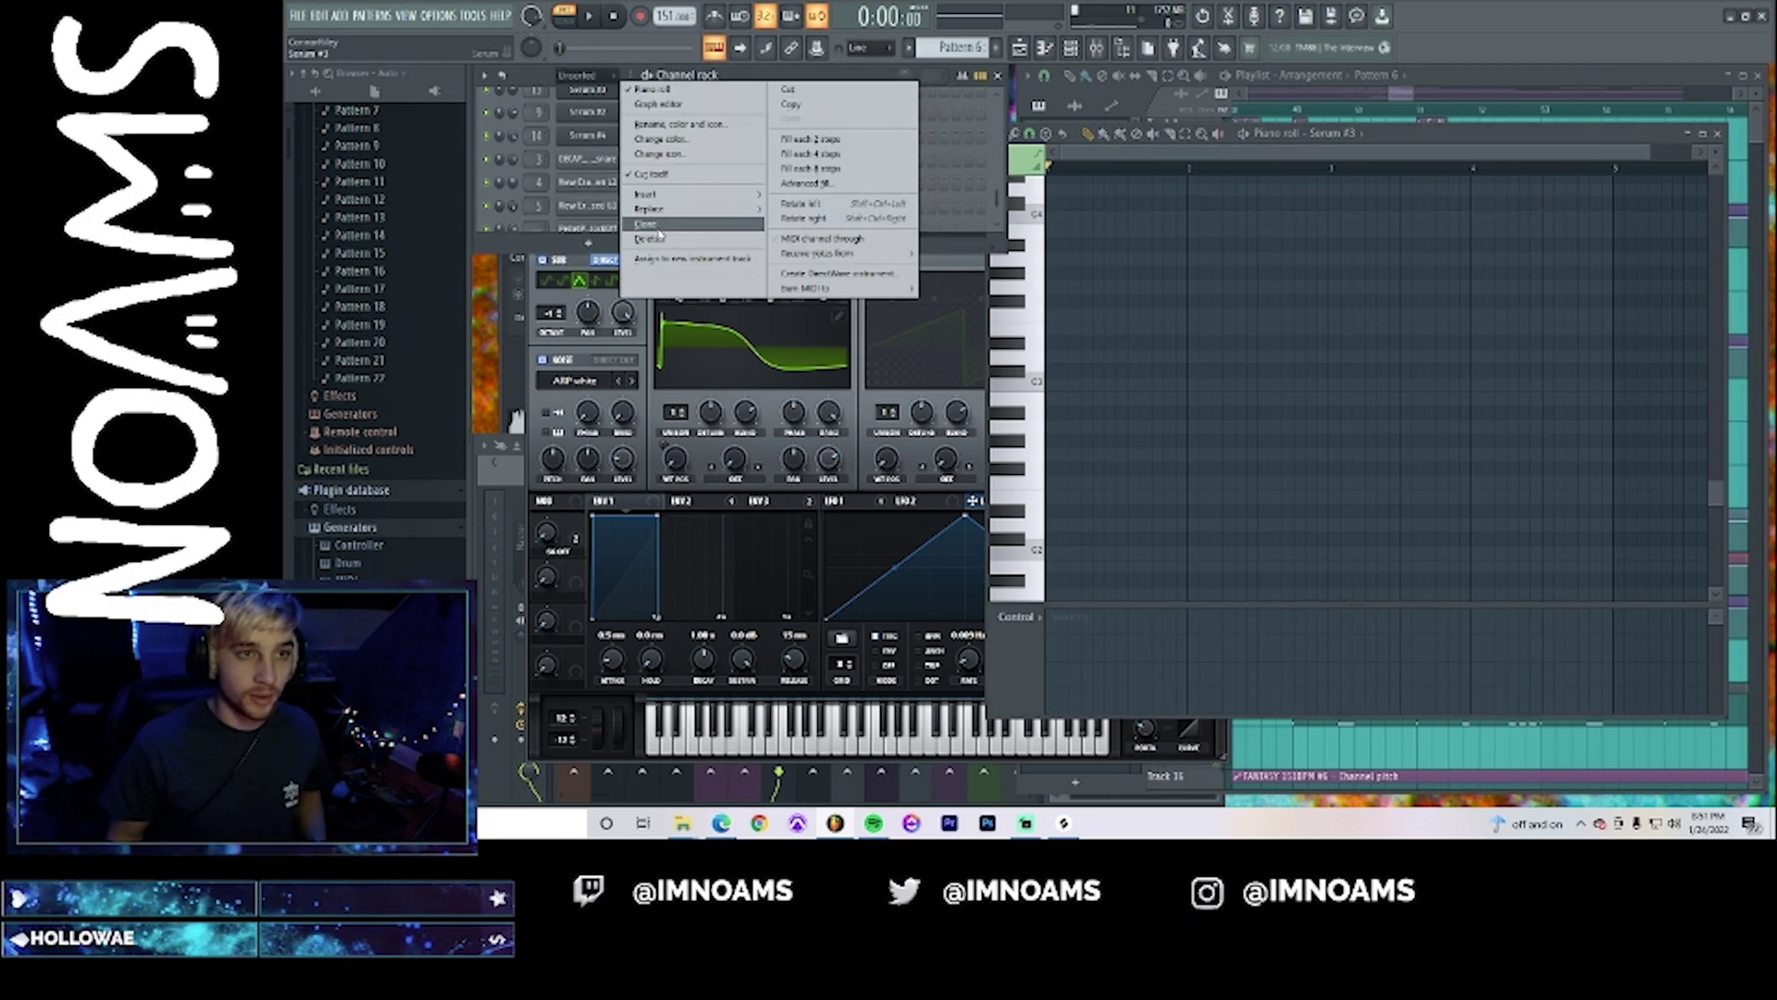
{"action": "left_click", "coordinate": [653, 226]}
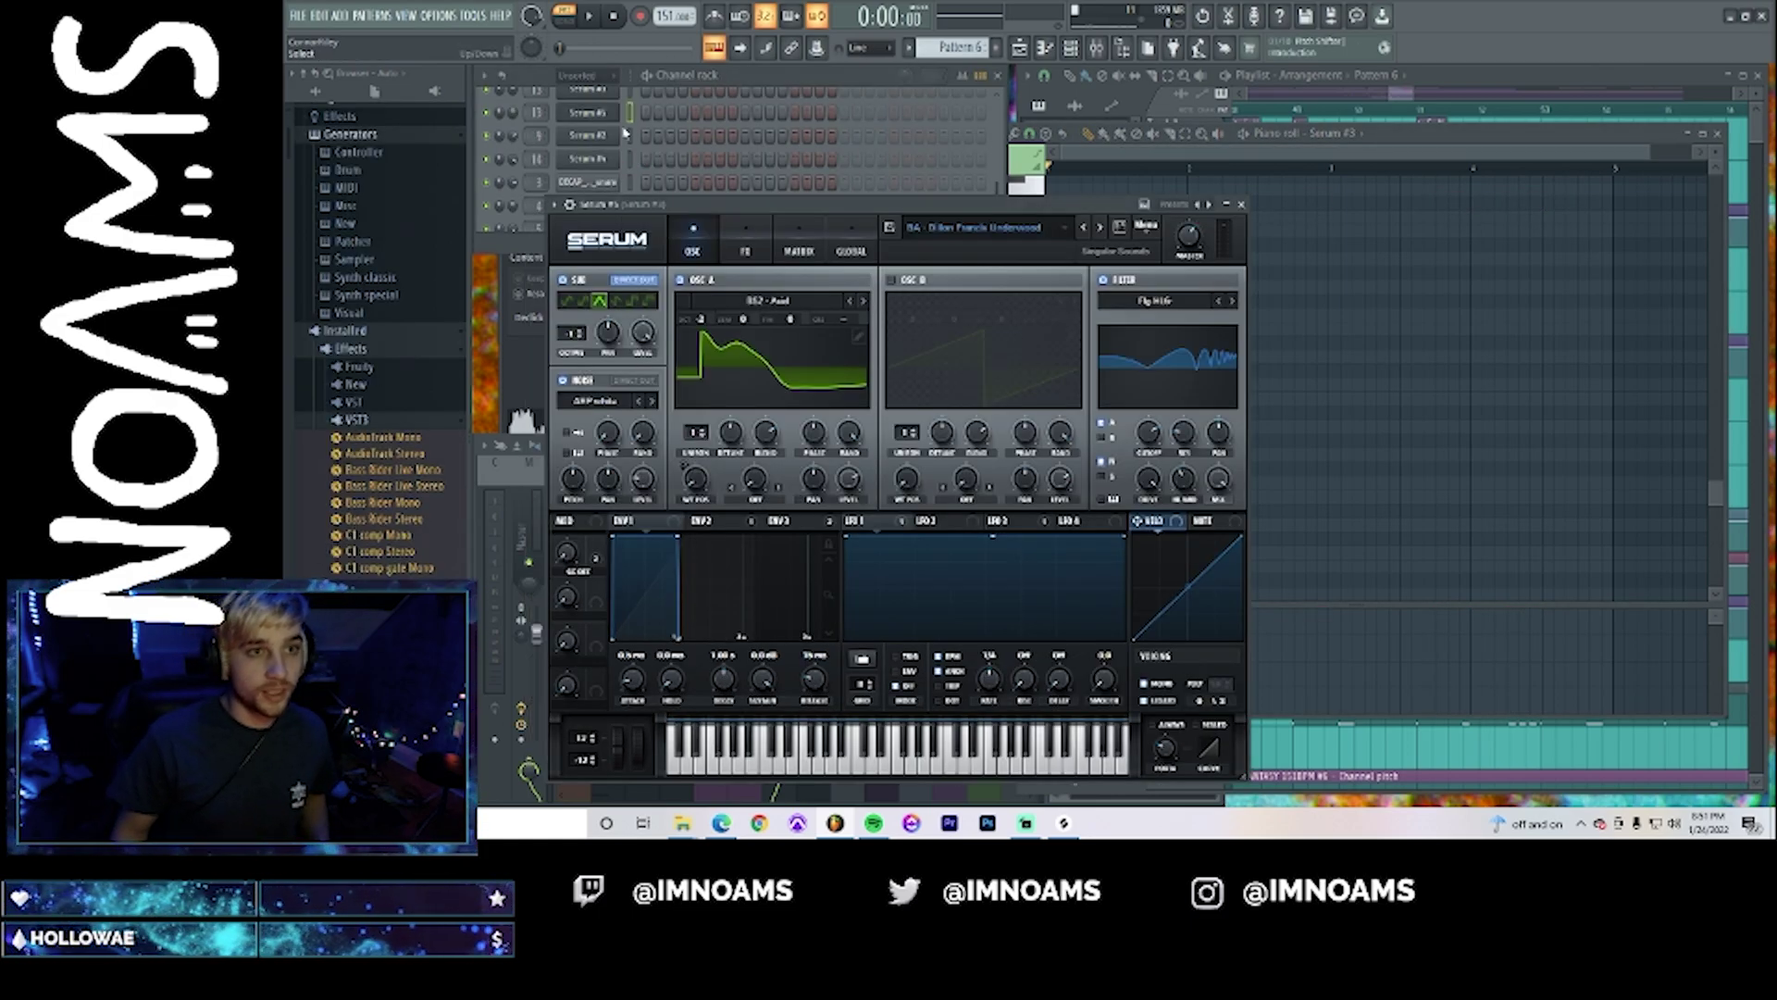
{"action": "right_click", "coordinate": [597, 112]}
{"action": "left_click", "coordinate": [664, 112]}
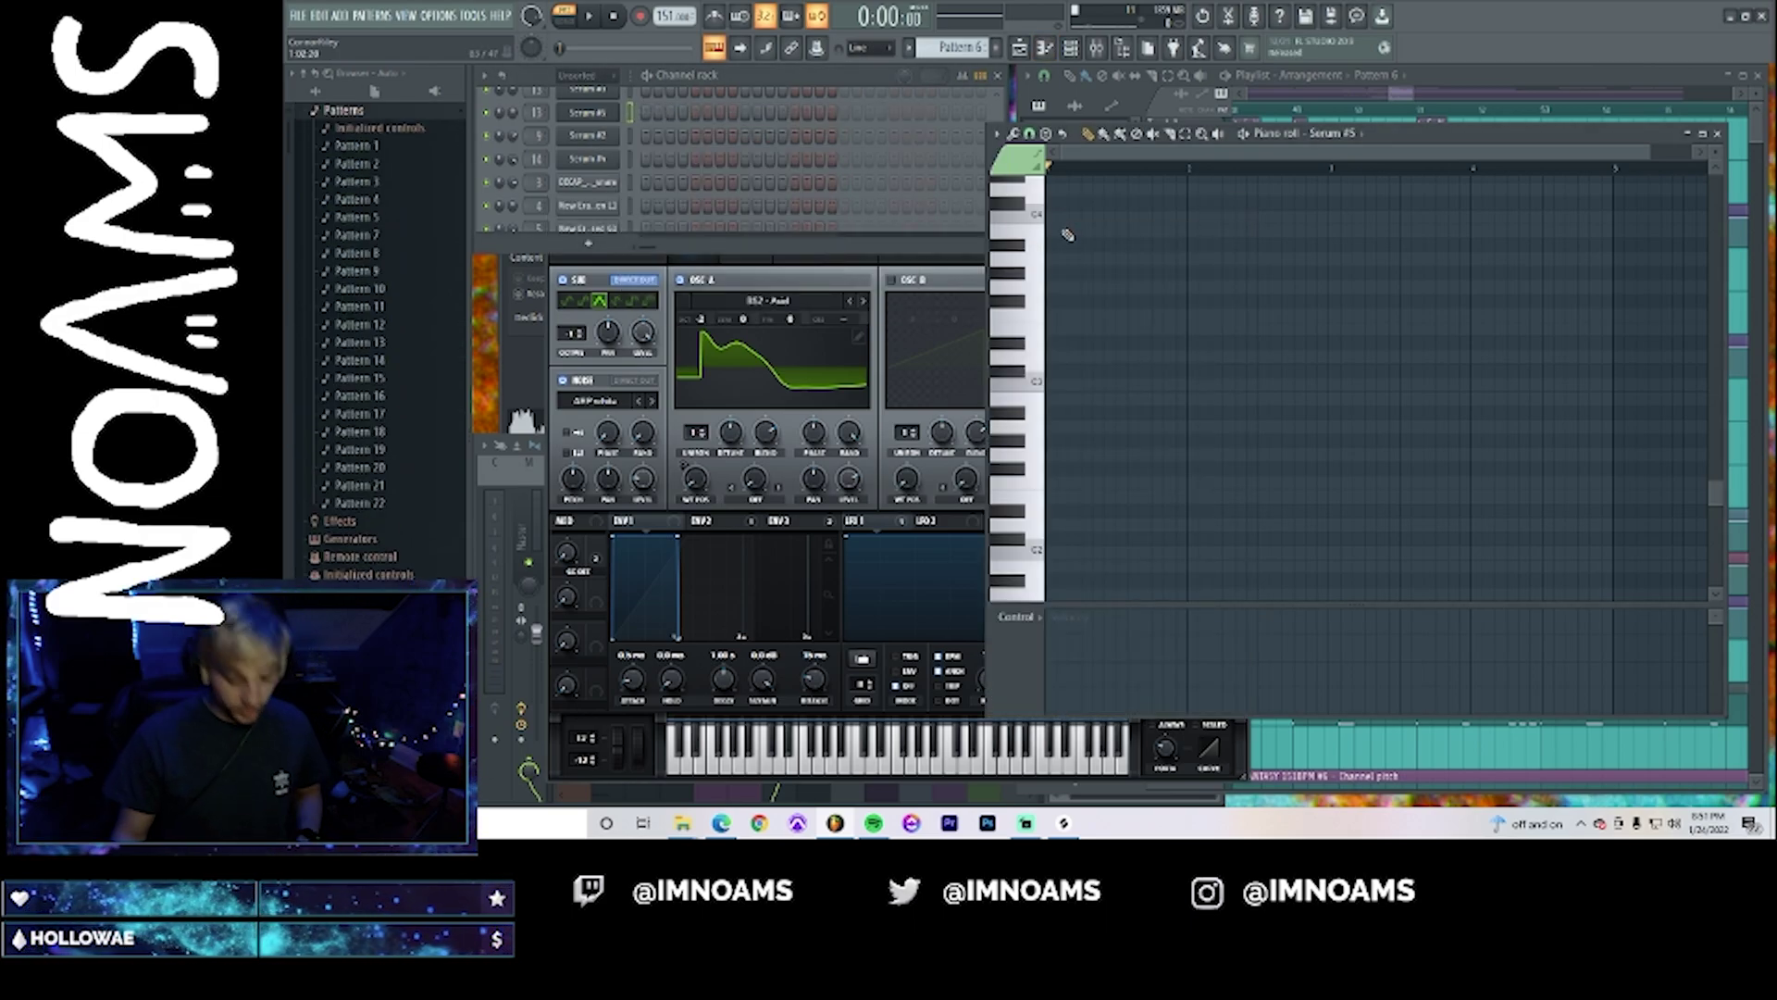
{"action": "key", "text": "ctrl+v"}
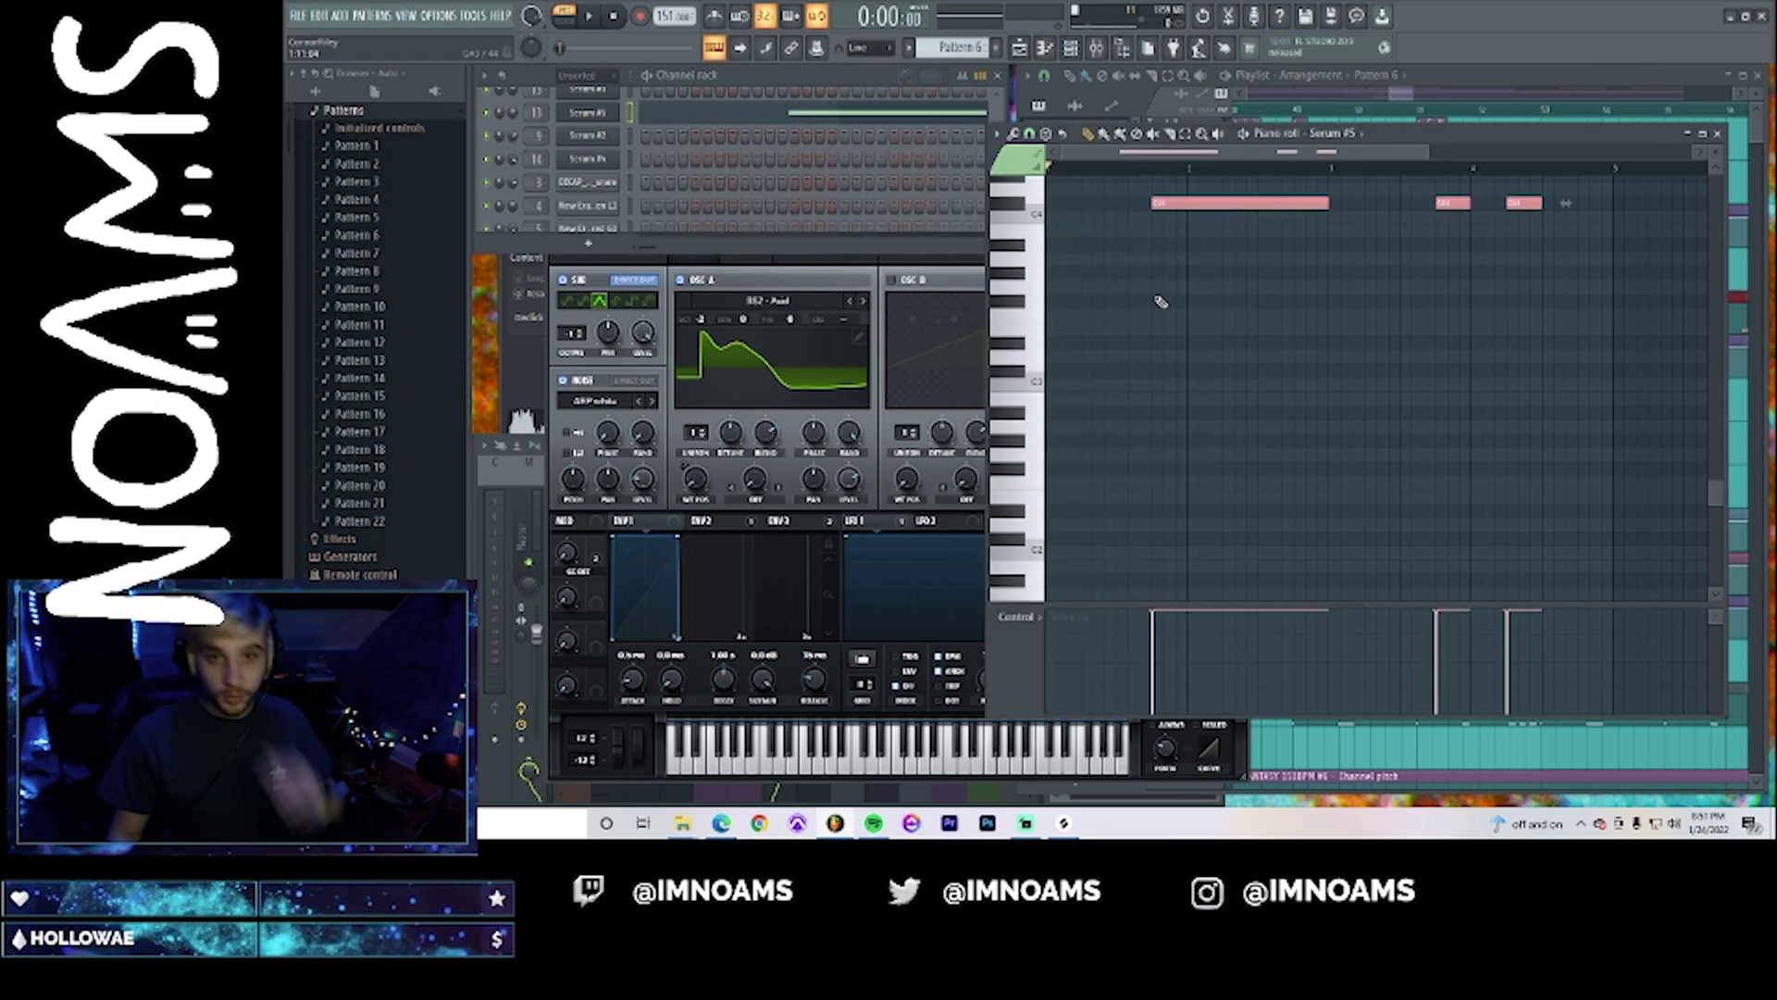
- Adjust the cutoff of the FX comb filter in the cloned Serum while auditioning the pattern
{"action": "left_click", "coordinate": [592, 113]}
{"action": "left_click", "coordinate": [746, 250]}
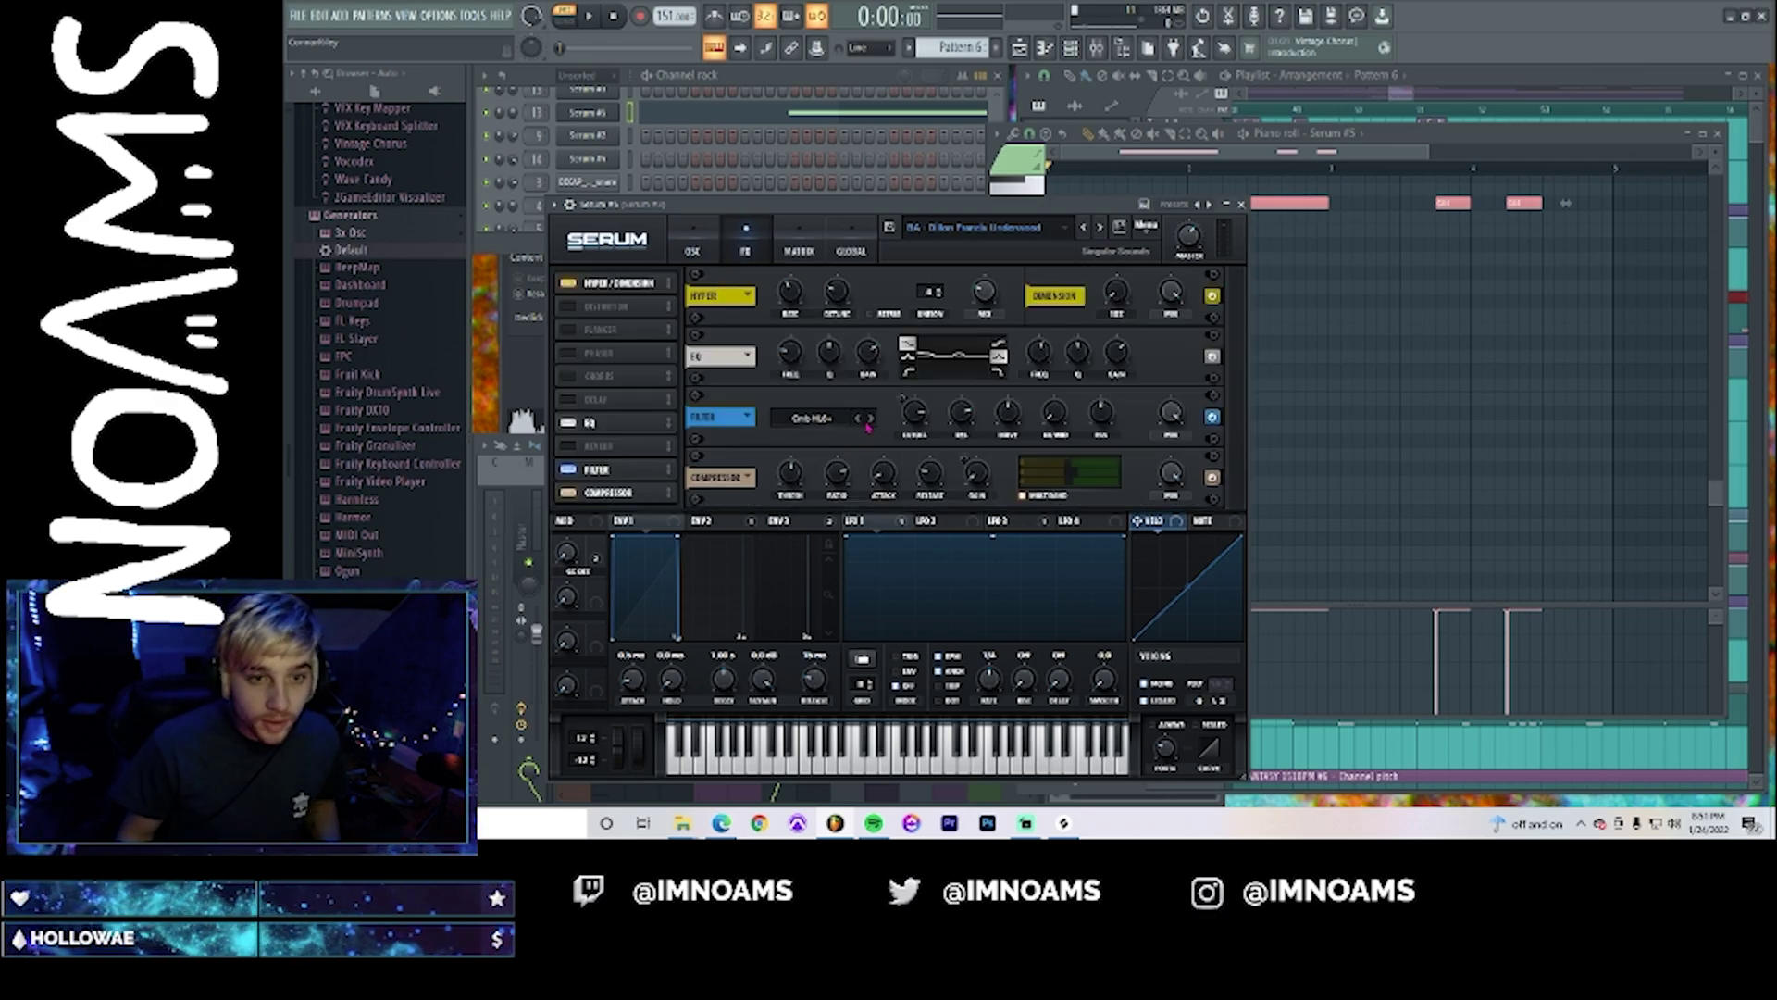
{"action": "mouse_move", "coordinate": [961, 418]}
{"action": "left_mouse_down"}
{"action": "mouse_move", "coordinate": [960, 400]}
{"action": "mouse_move", "coordinate": [954, 432]}
{"action": "left_mouse_up"}
{"action": "key", "text": "space"}
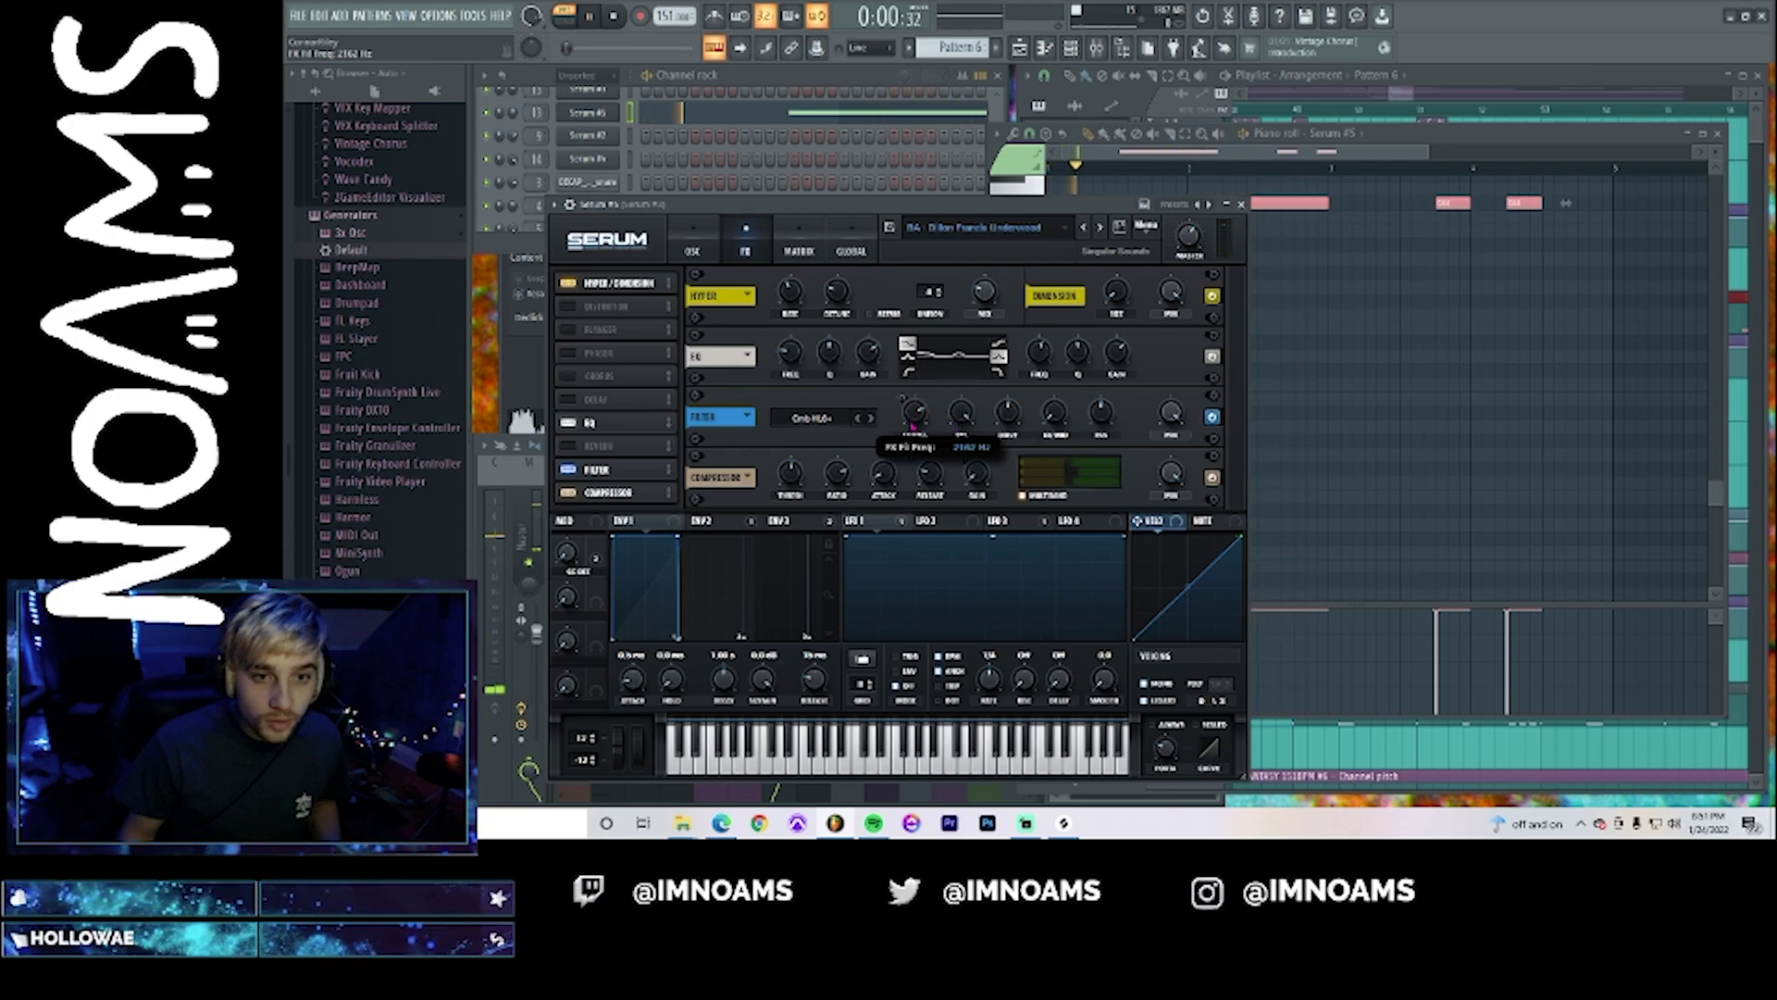
{"action": "mouse_move", "coordinate": [912, 431]}
{"action": "left_mouse_down"}
{"action": "mouse_move", "coordinate": [905, 456]}
{"action": "mouse_move", "coordinate": [905, 404]}
{"action": "left_mouse_up"}
{"action": "key", "text": "space"}
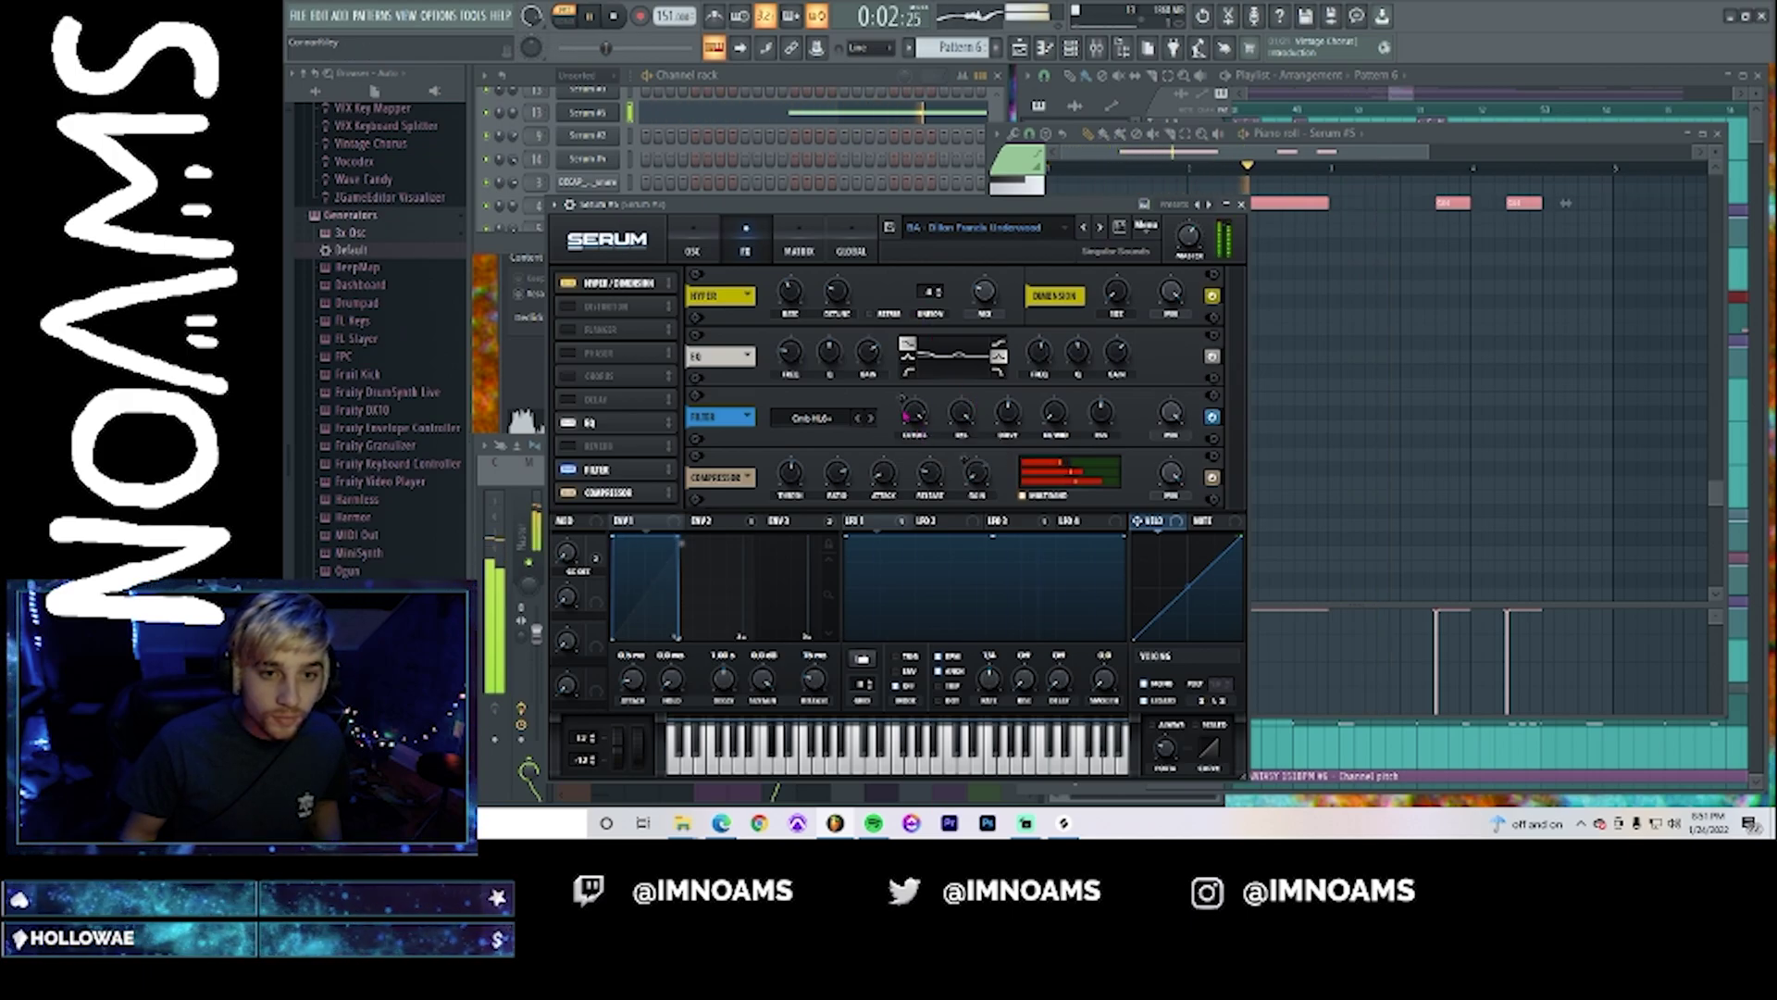
{"action": "key", "text": "space"}
- Set the LFO 3 modulation amount on the FX filter frequency to 100 in the modulation matrix
{"action": "left_click", "coordinate": [799, 251]}
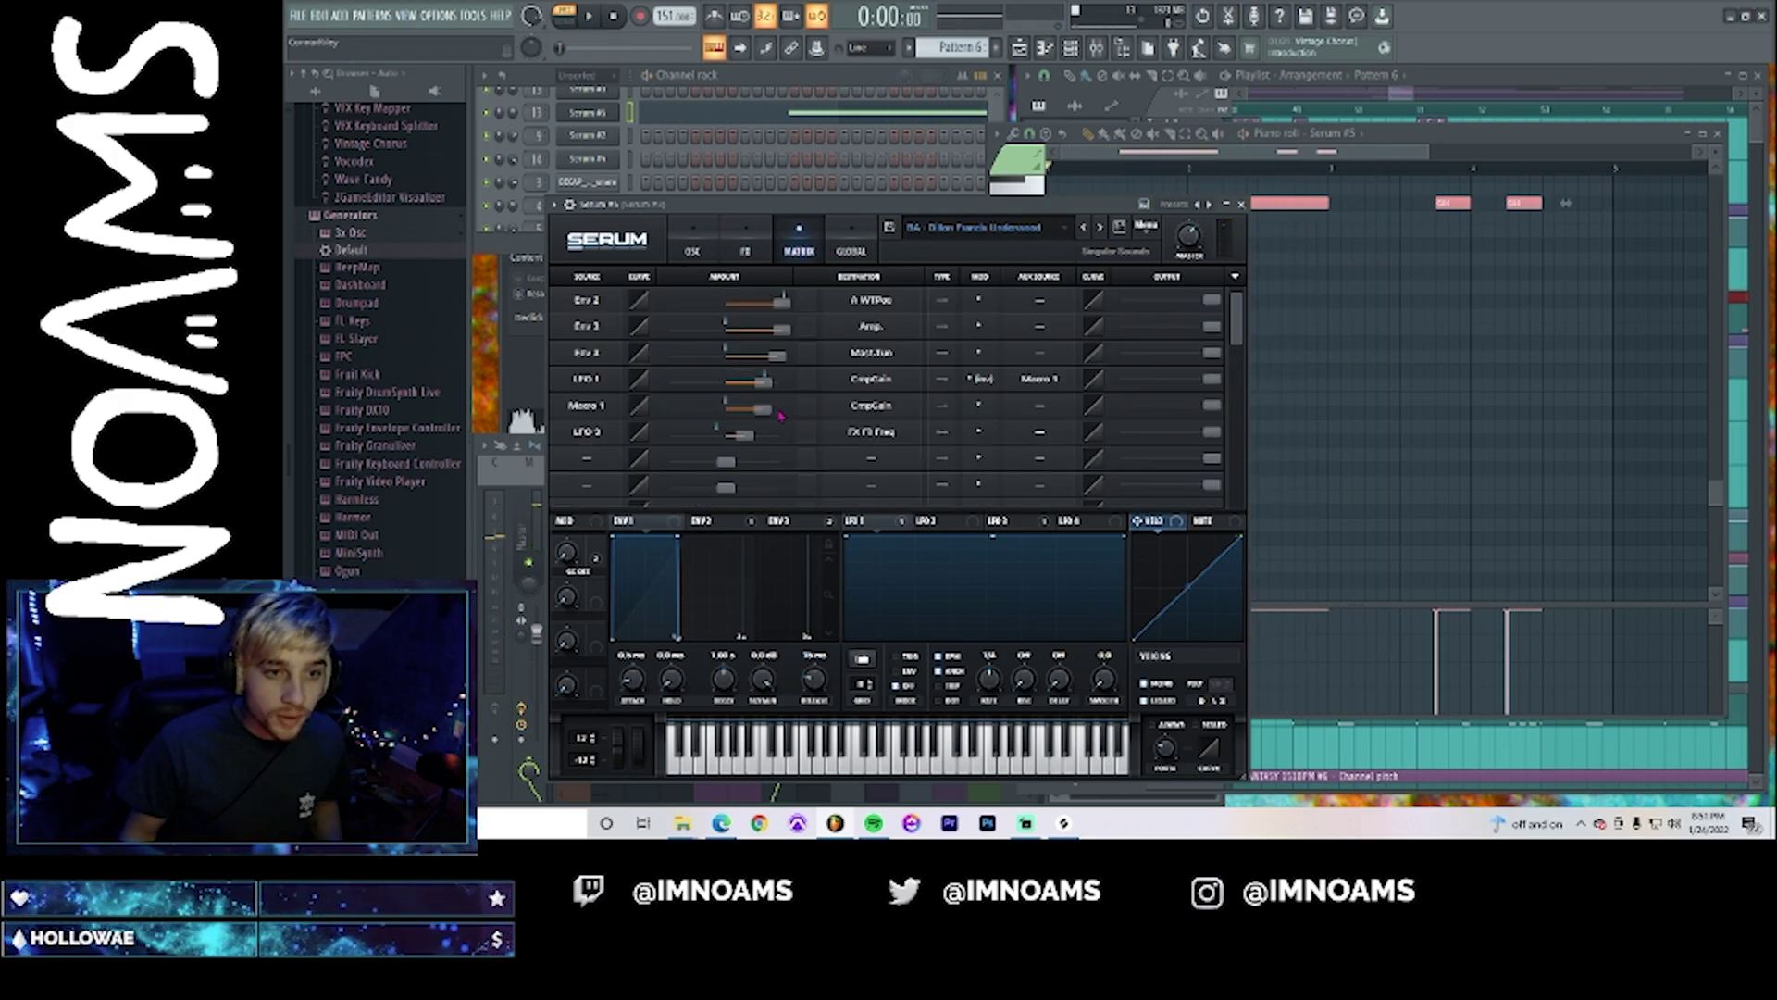
{"action": "left_click_drag", "start_coordinate": [738, 443], "coordinate": [833, 448]}
{"action": "key", "text": "space"}
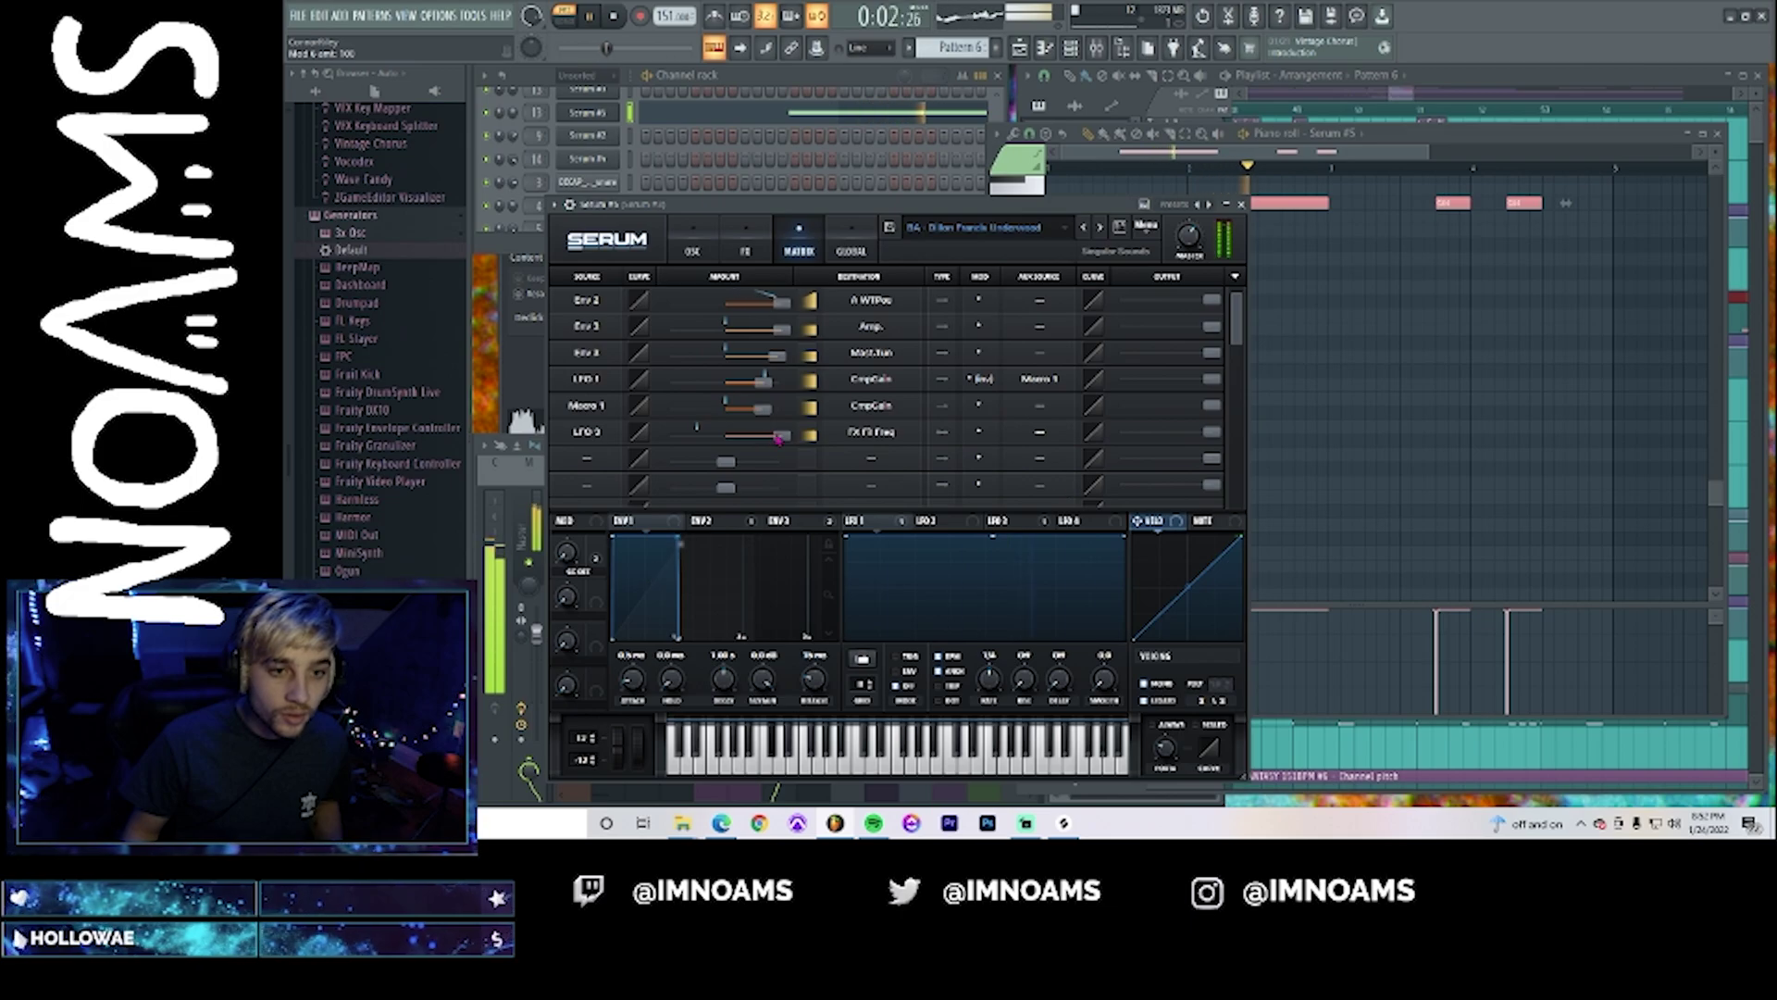
- Lower the cutoff of the FX comb filter and audition the pattern
{"action": "left_click", "coordinate": [745, 241]}
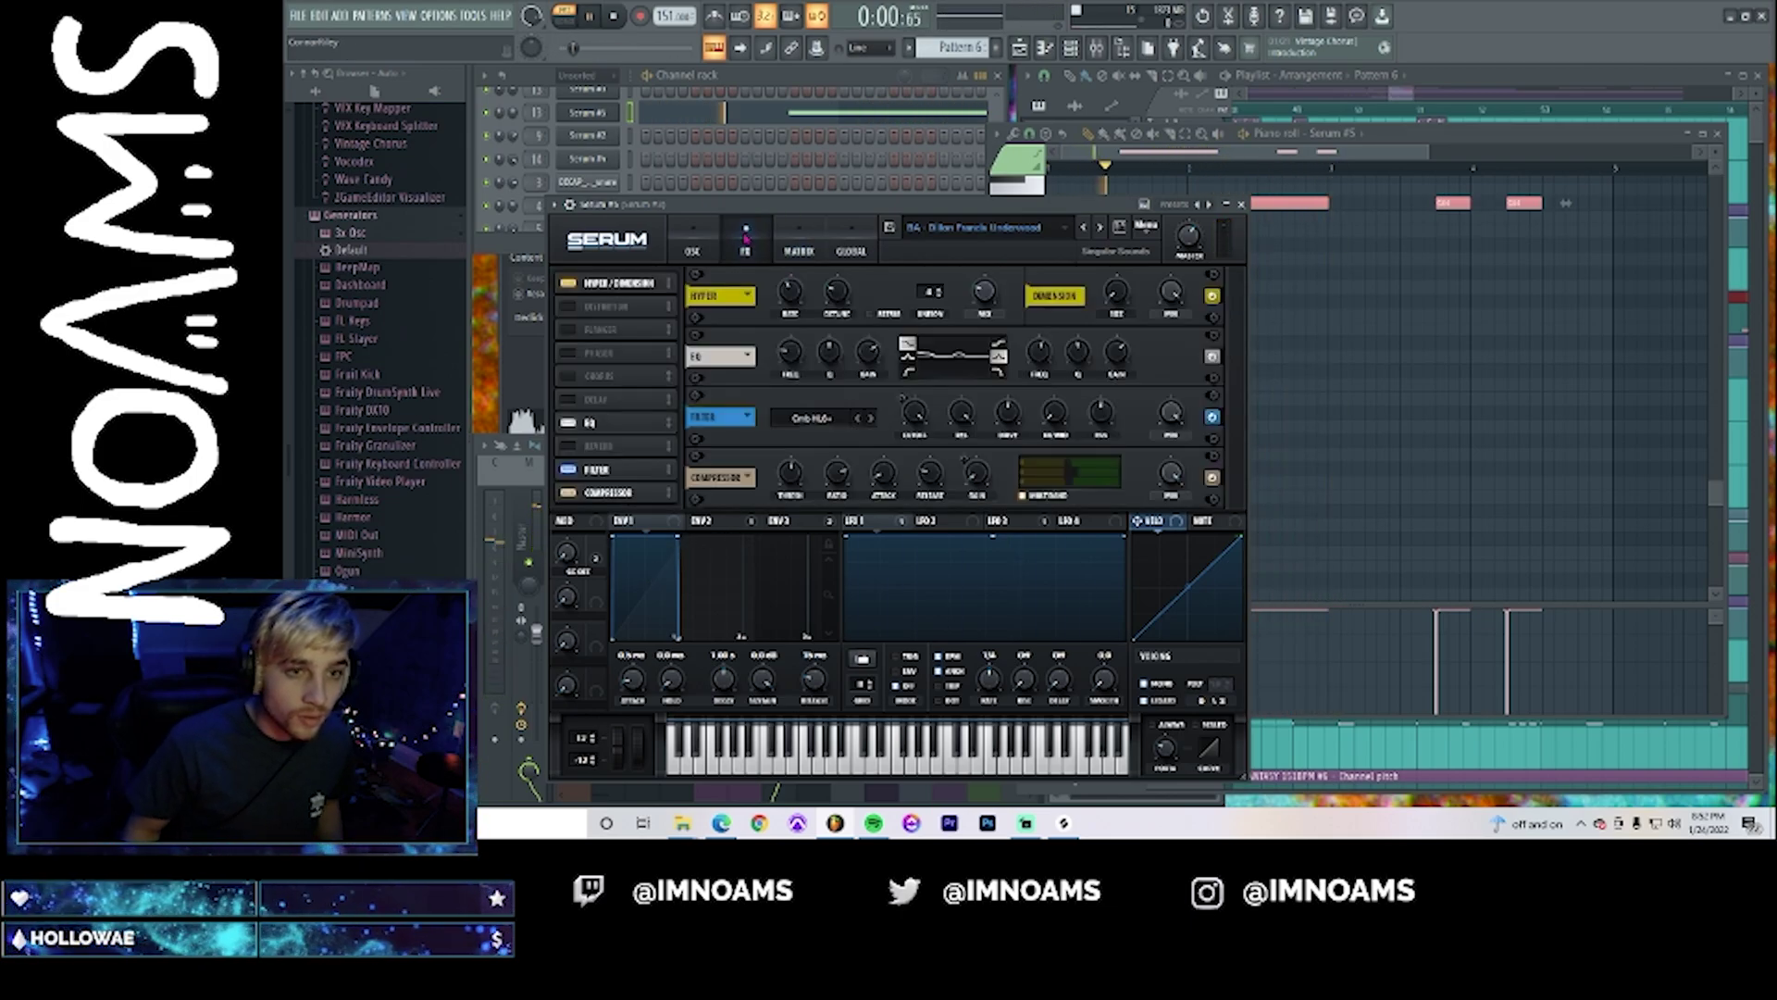
{"action": "key", "text": "space"}
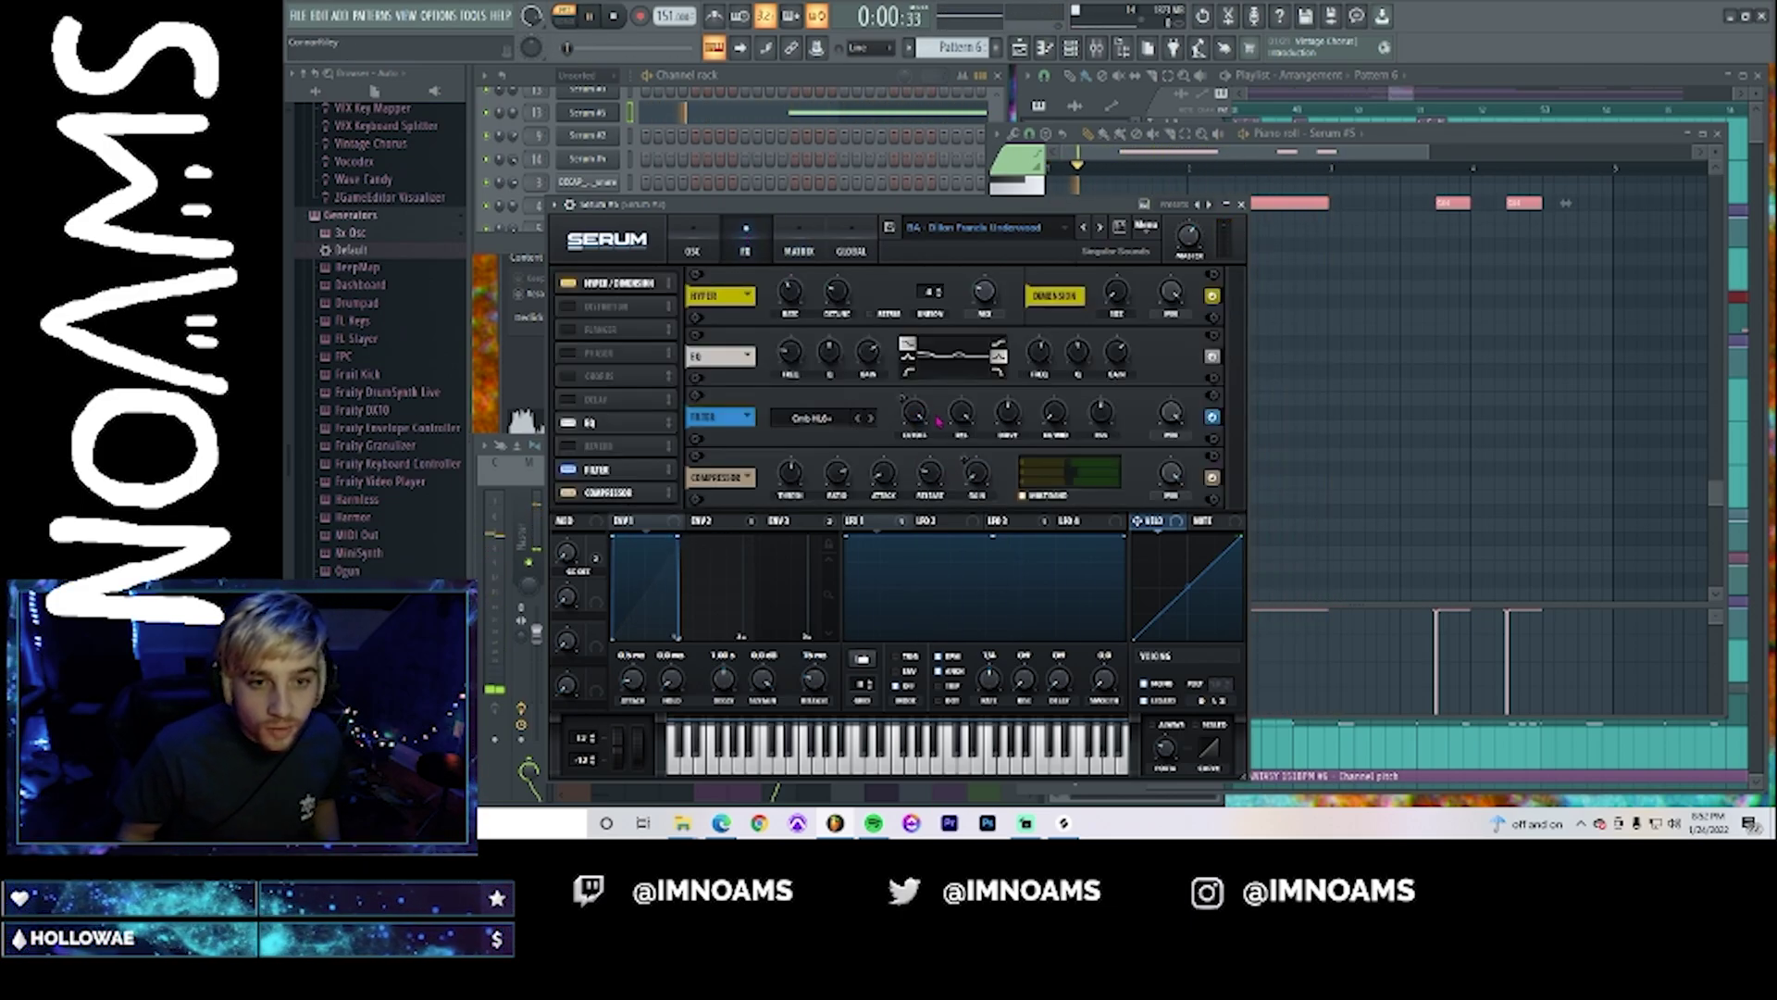
{"action": "left_click_drag", "start_coordinate": [915, 414], "coordinate": [915, 467]}
{"action": "key", "text": "space"}
{"action": "key", "text": "space"}
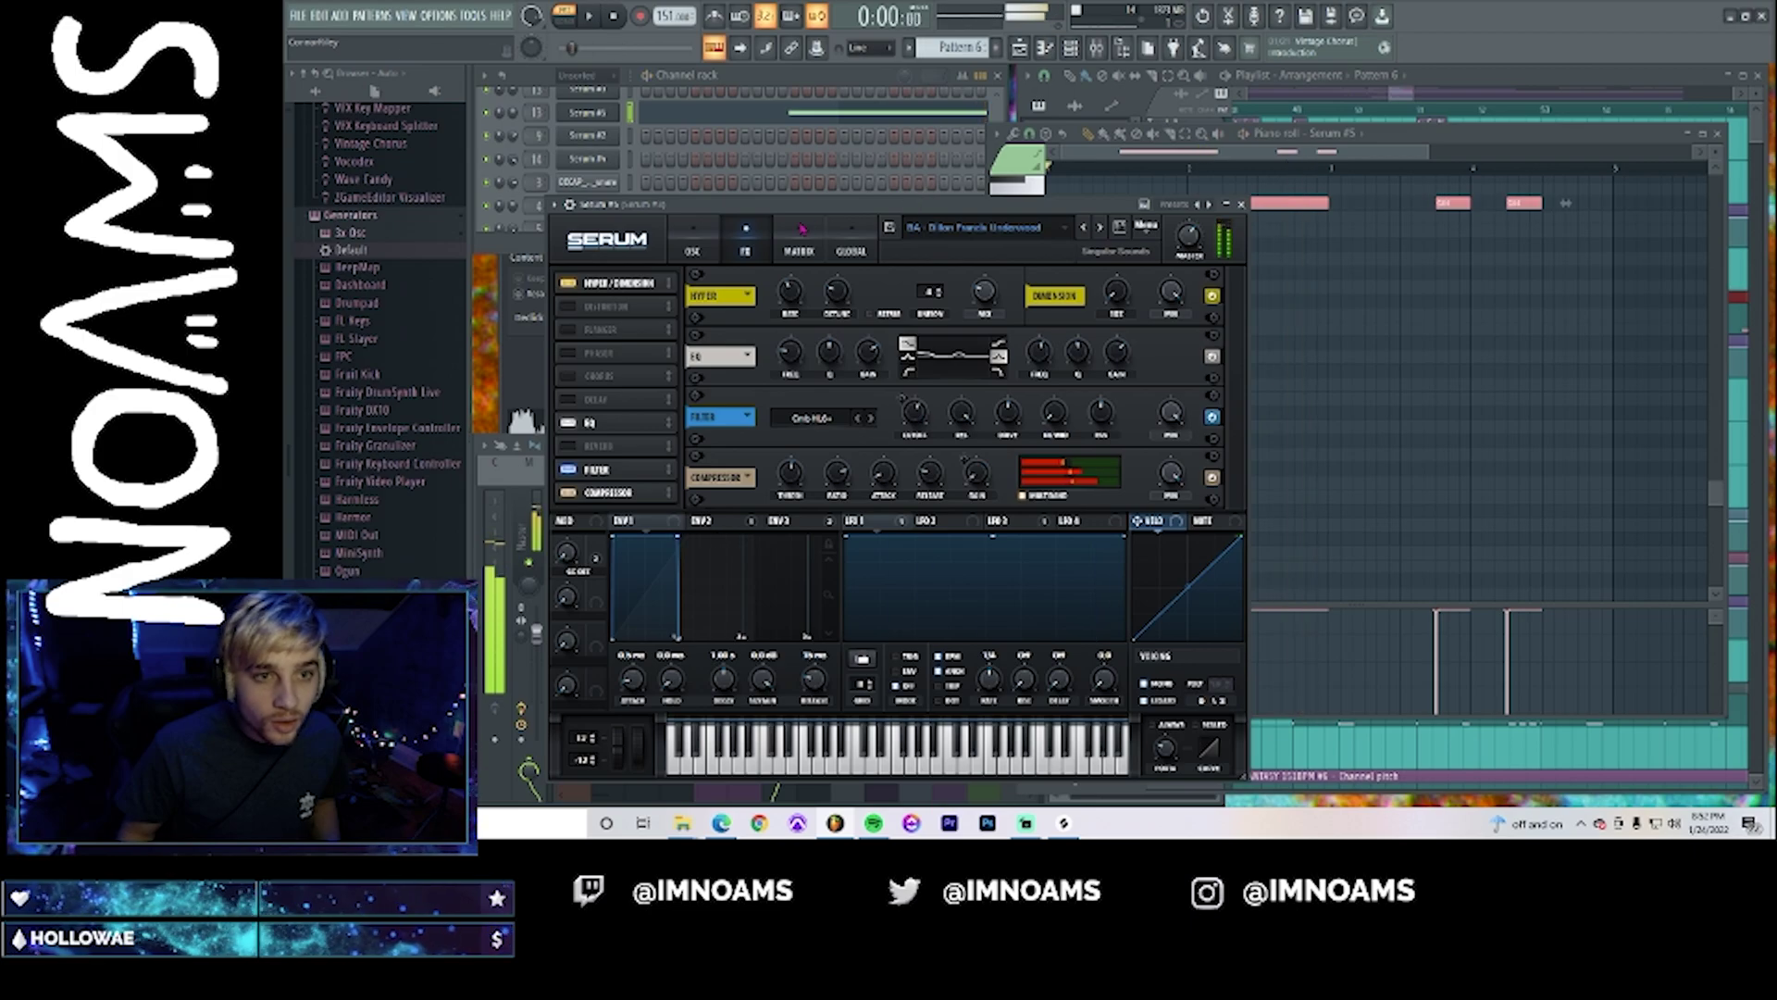
{"action": "key", "text": "space"}
- Reshape LFO 1 during playback by dropping its end point to zero and bowing its rising curve upward
{"action": "left_click", "coordinate": [692, 248]}
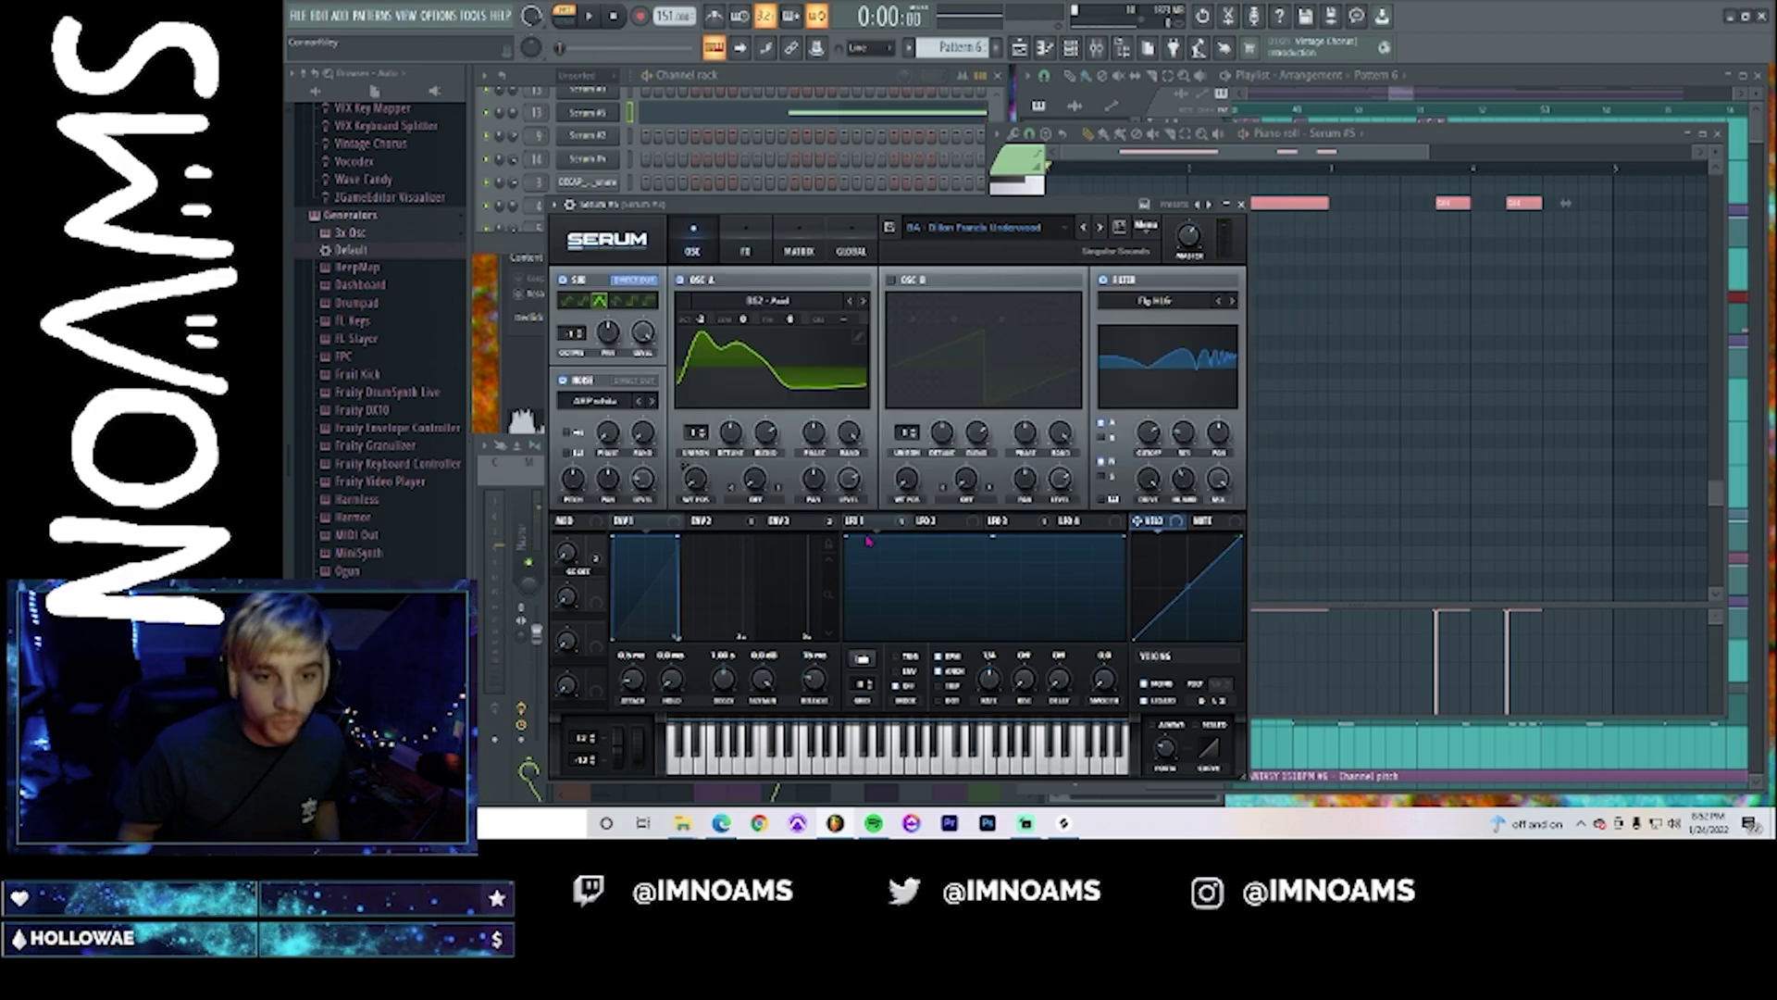
{"action": "key", "text": "space"}
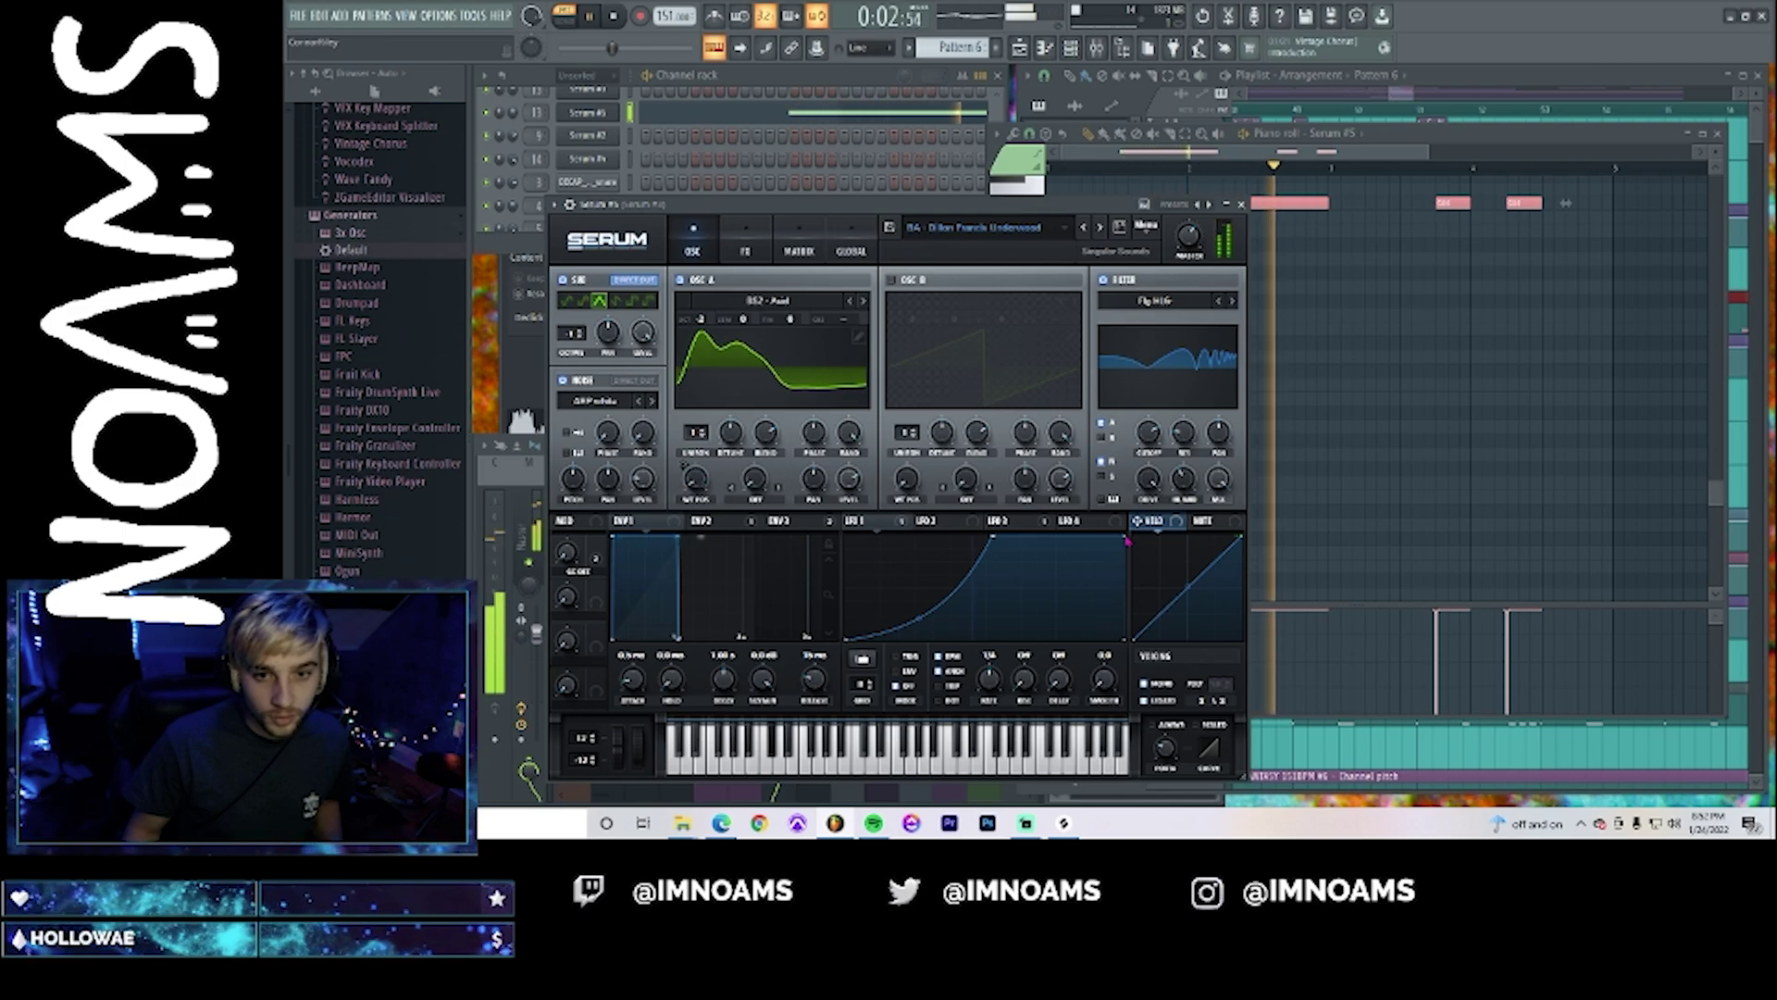
{"action": "left_click_drag", "start_coordinate": [1125, 537], "coordinate": [1124, 638]}
{"action": "left_click_drag", "start_coordinate": [918, 618], "coordinate": [912, 565]}
{"action": "key", "text": "space"}
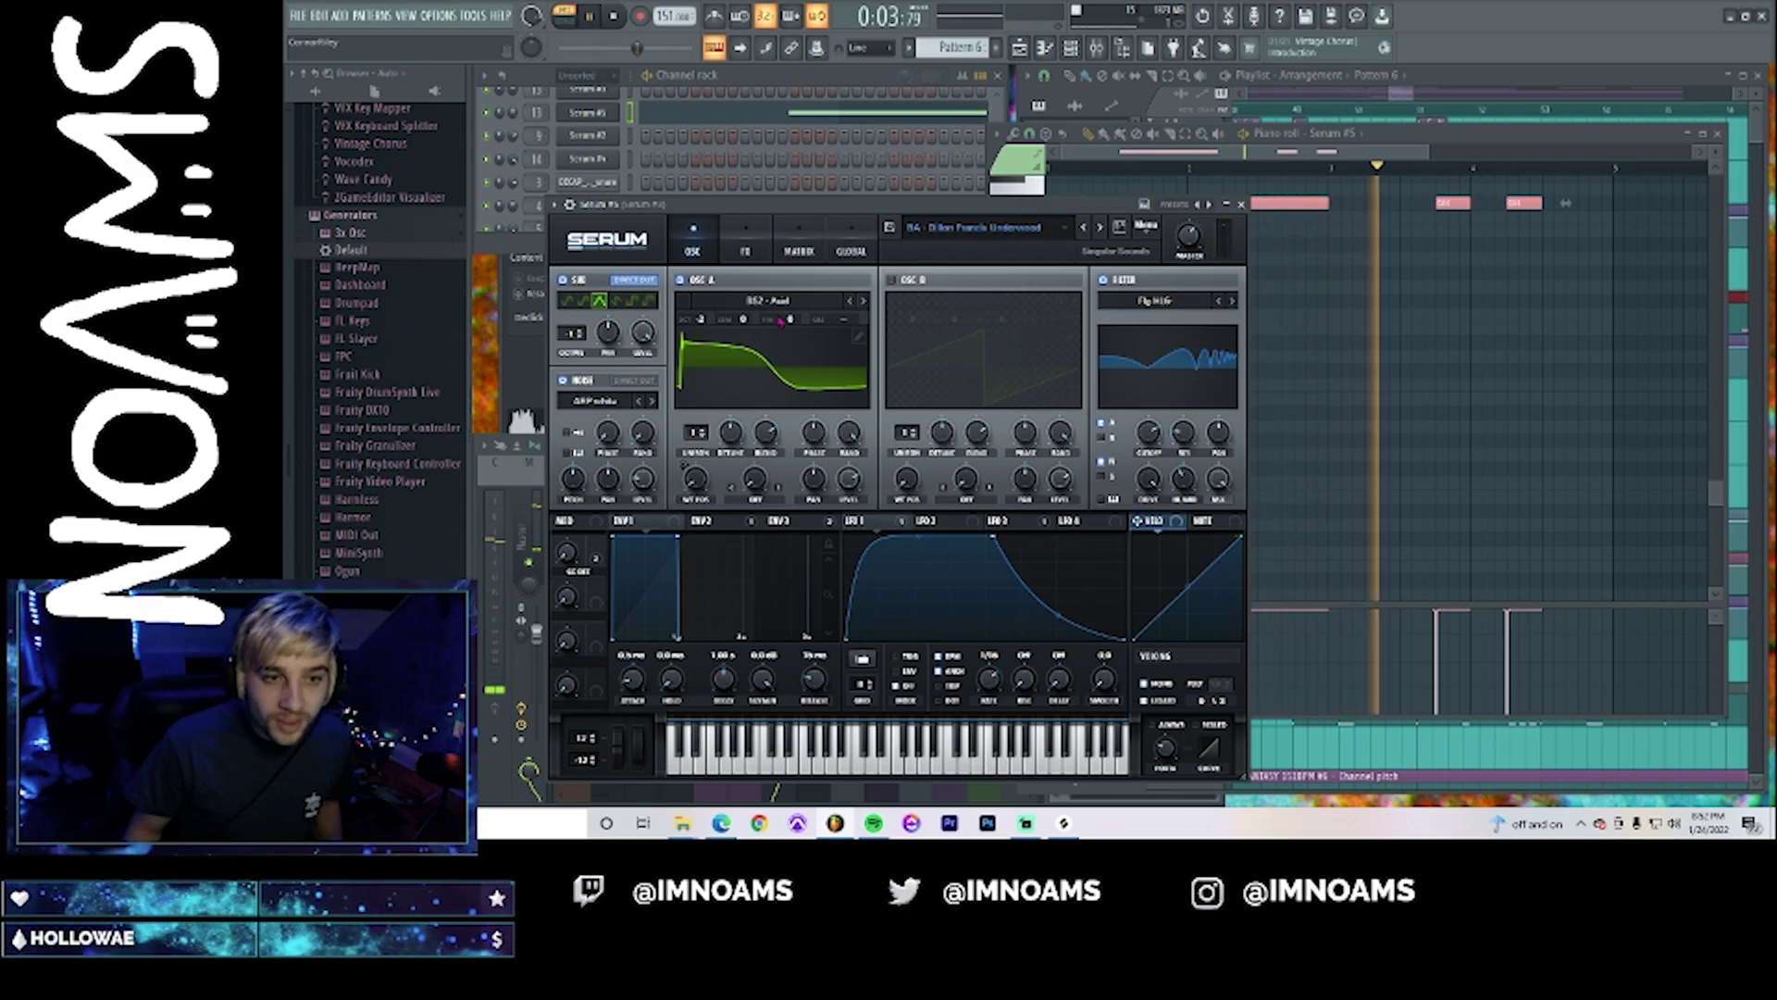
- Lower the FX filter's cutoff to about 12 Hz and switch its type to Cmb HL6- during playback
{"action": "left_click", "coordinate": [745, 250]}
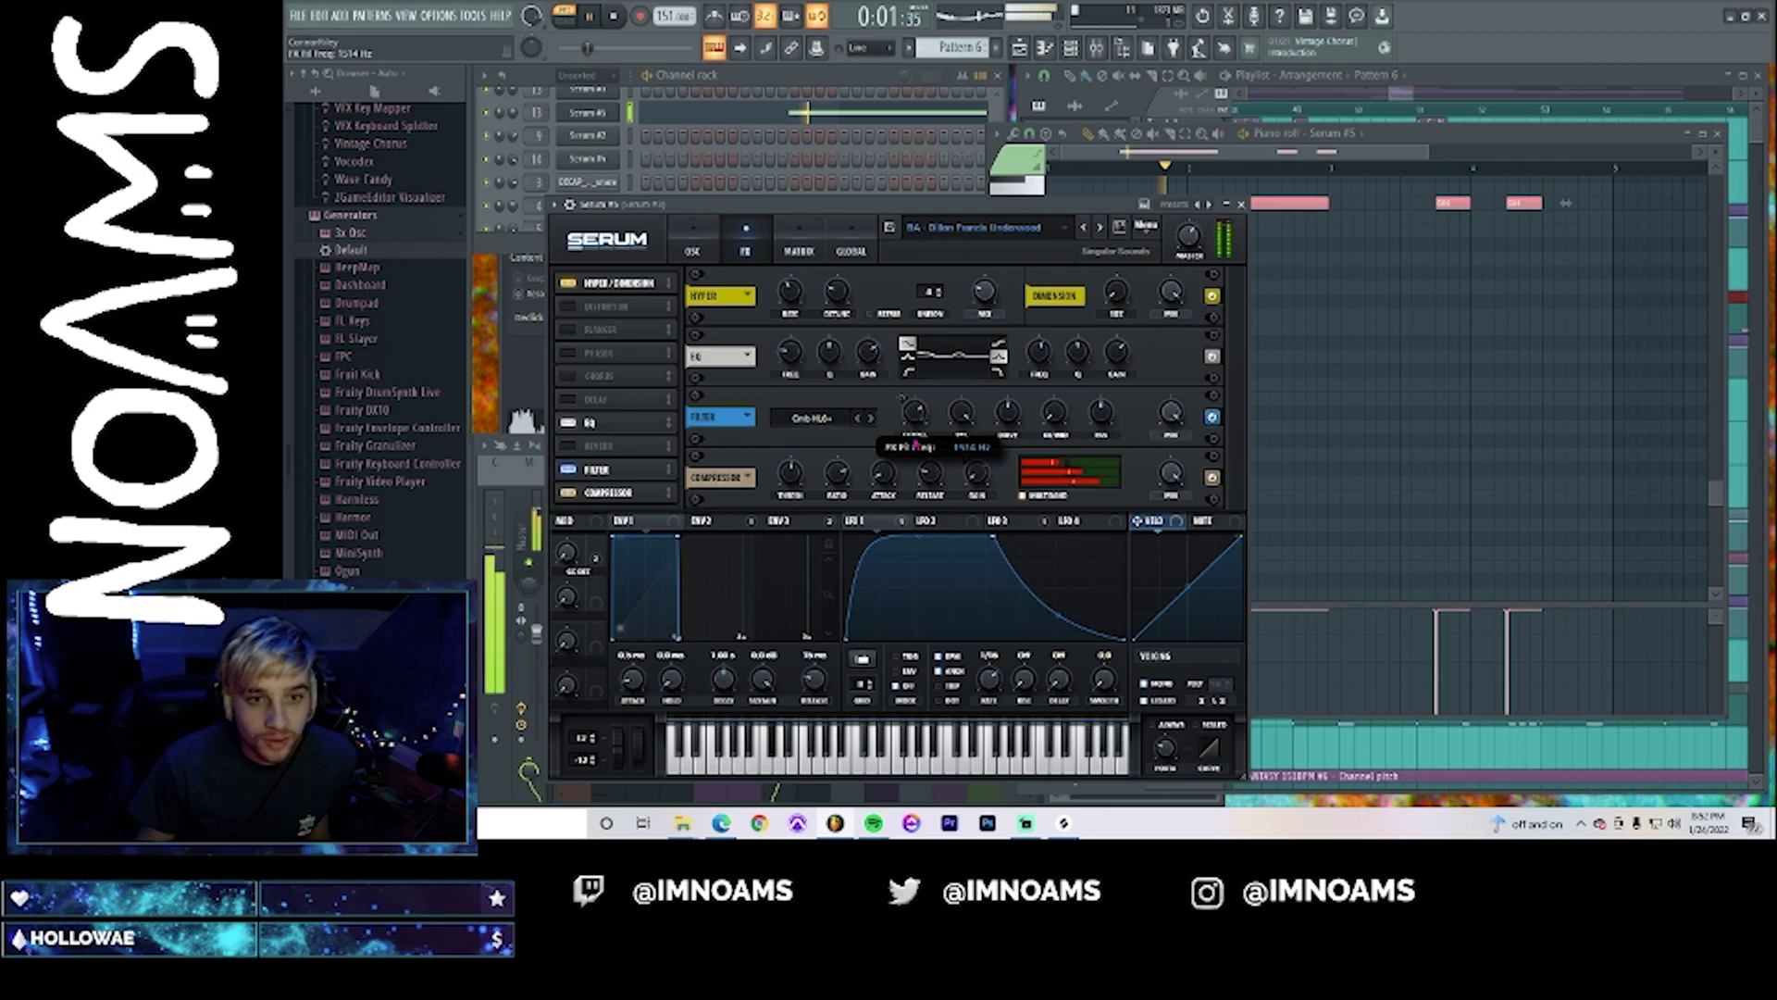
{"action": "left_click_drag", "start_coordinate": [913, 427], "coordinate": [877, 498]}
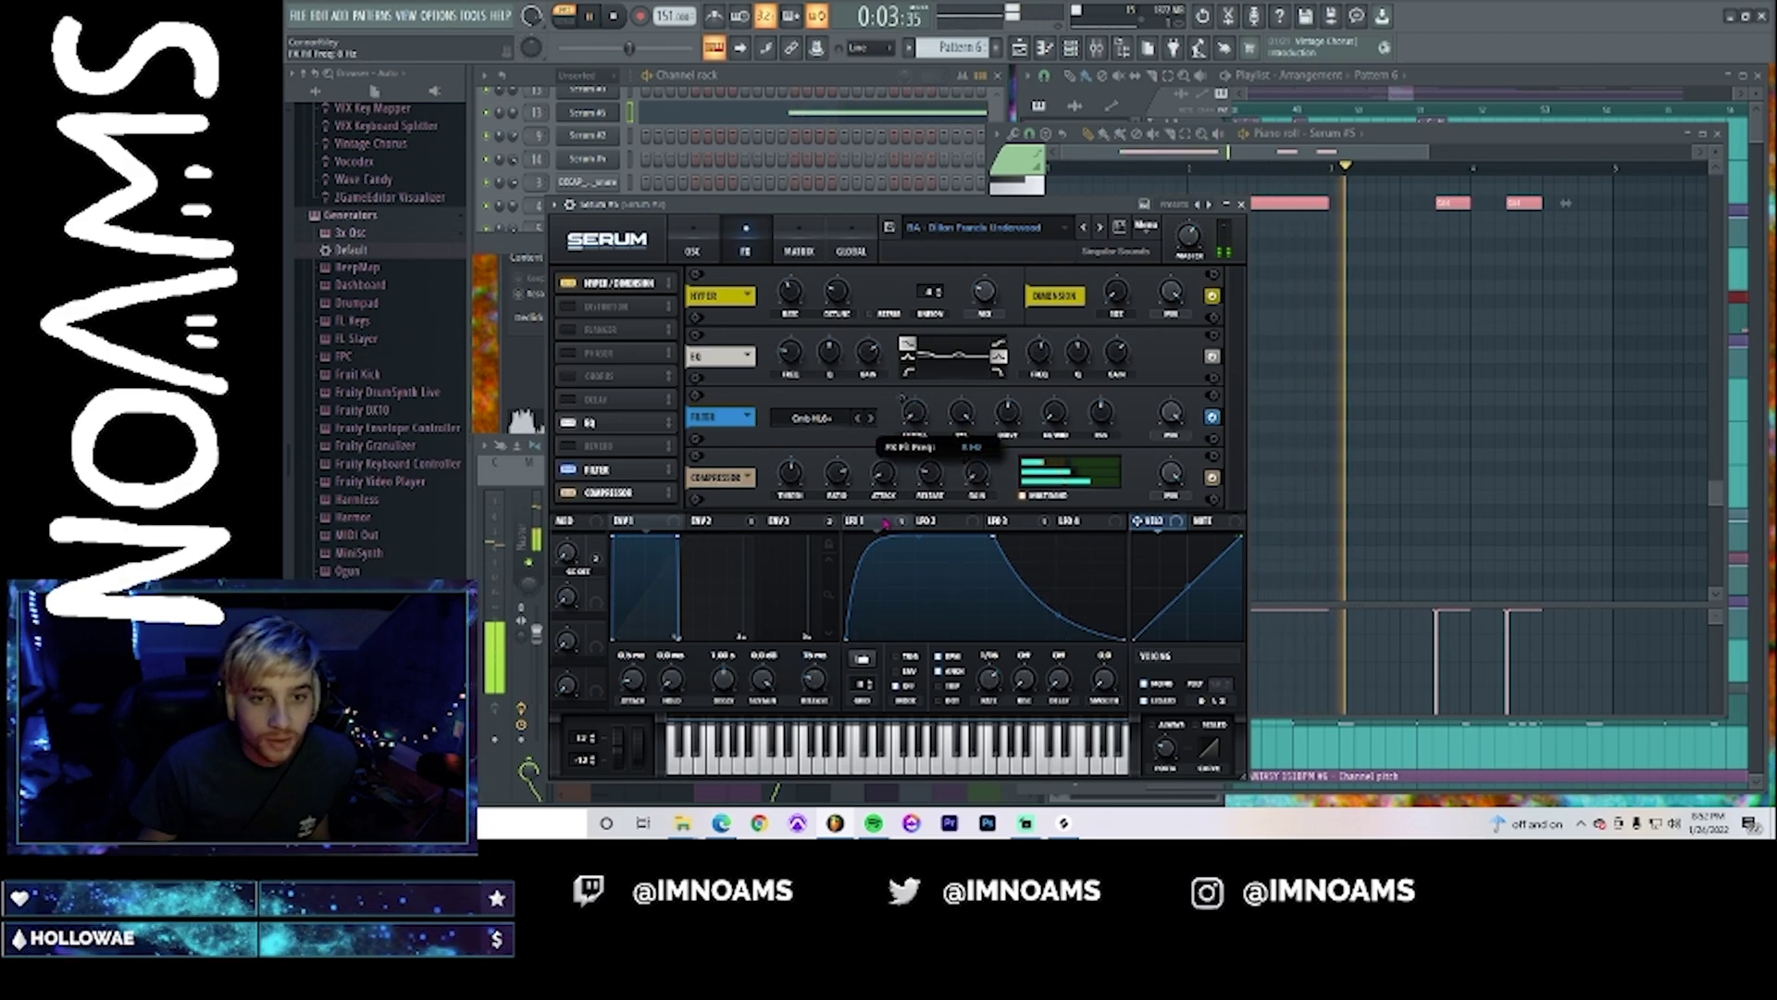
{"action": "left_click_drag", "start_coordinate": [863, 471], "coordinate": [853, 477]}
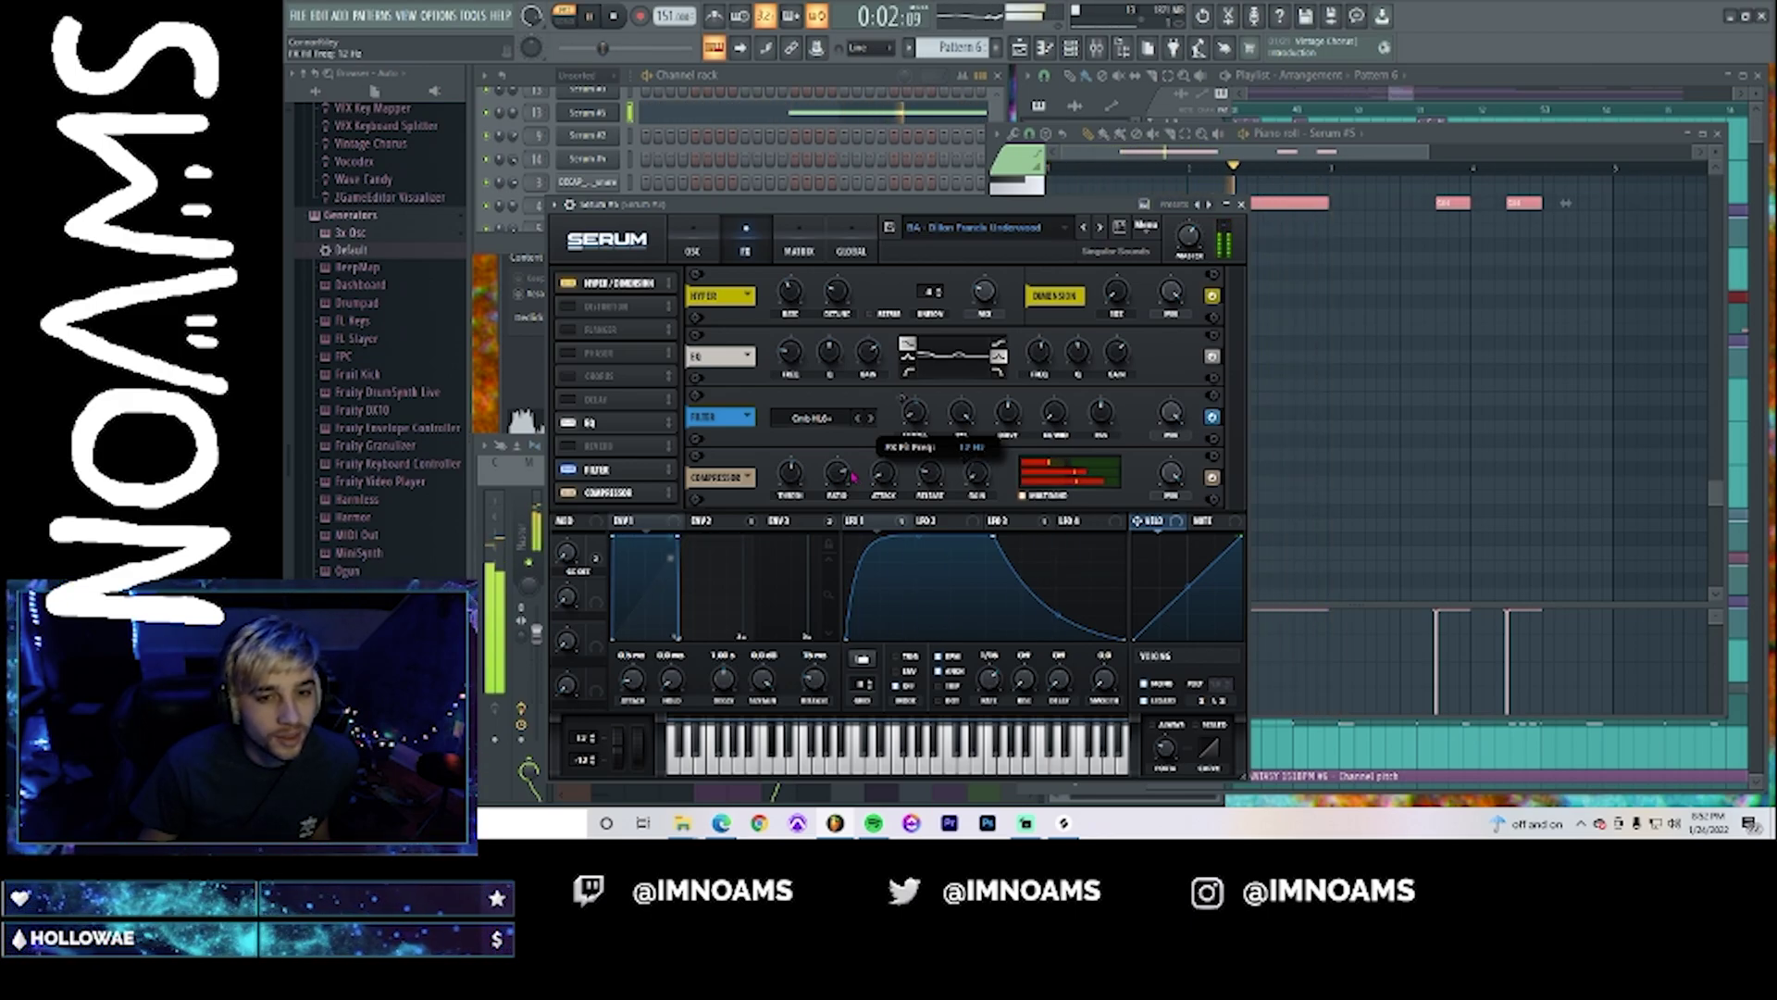
{"action": "key", "text": "space"}
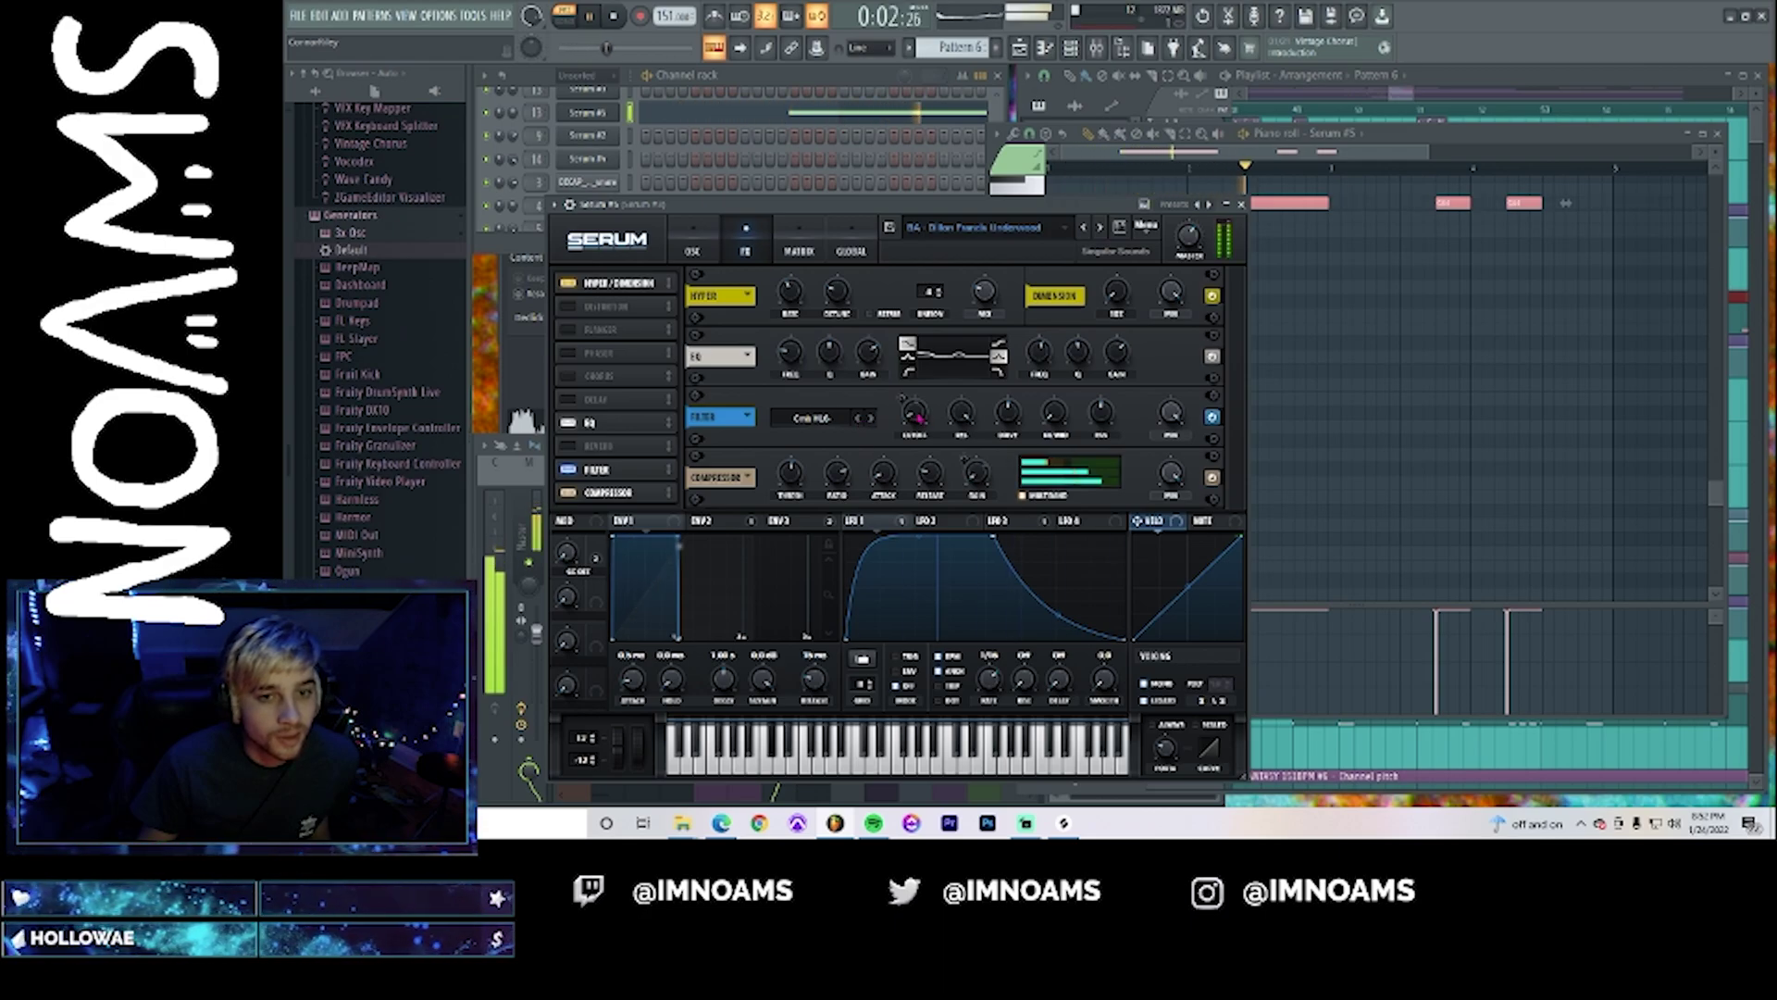
{"action": "key", "text": "space"}
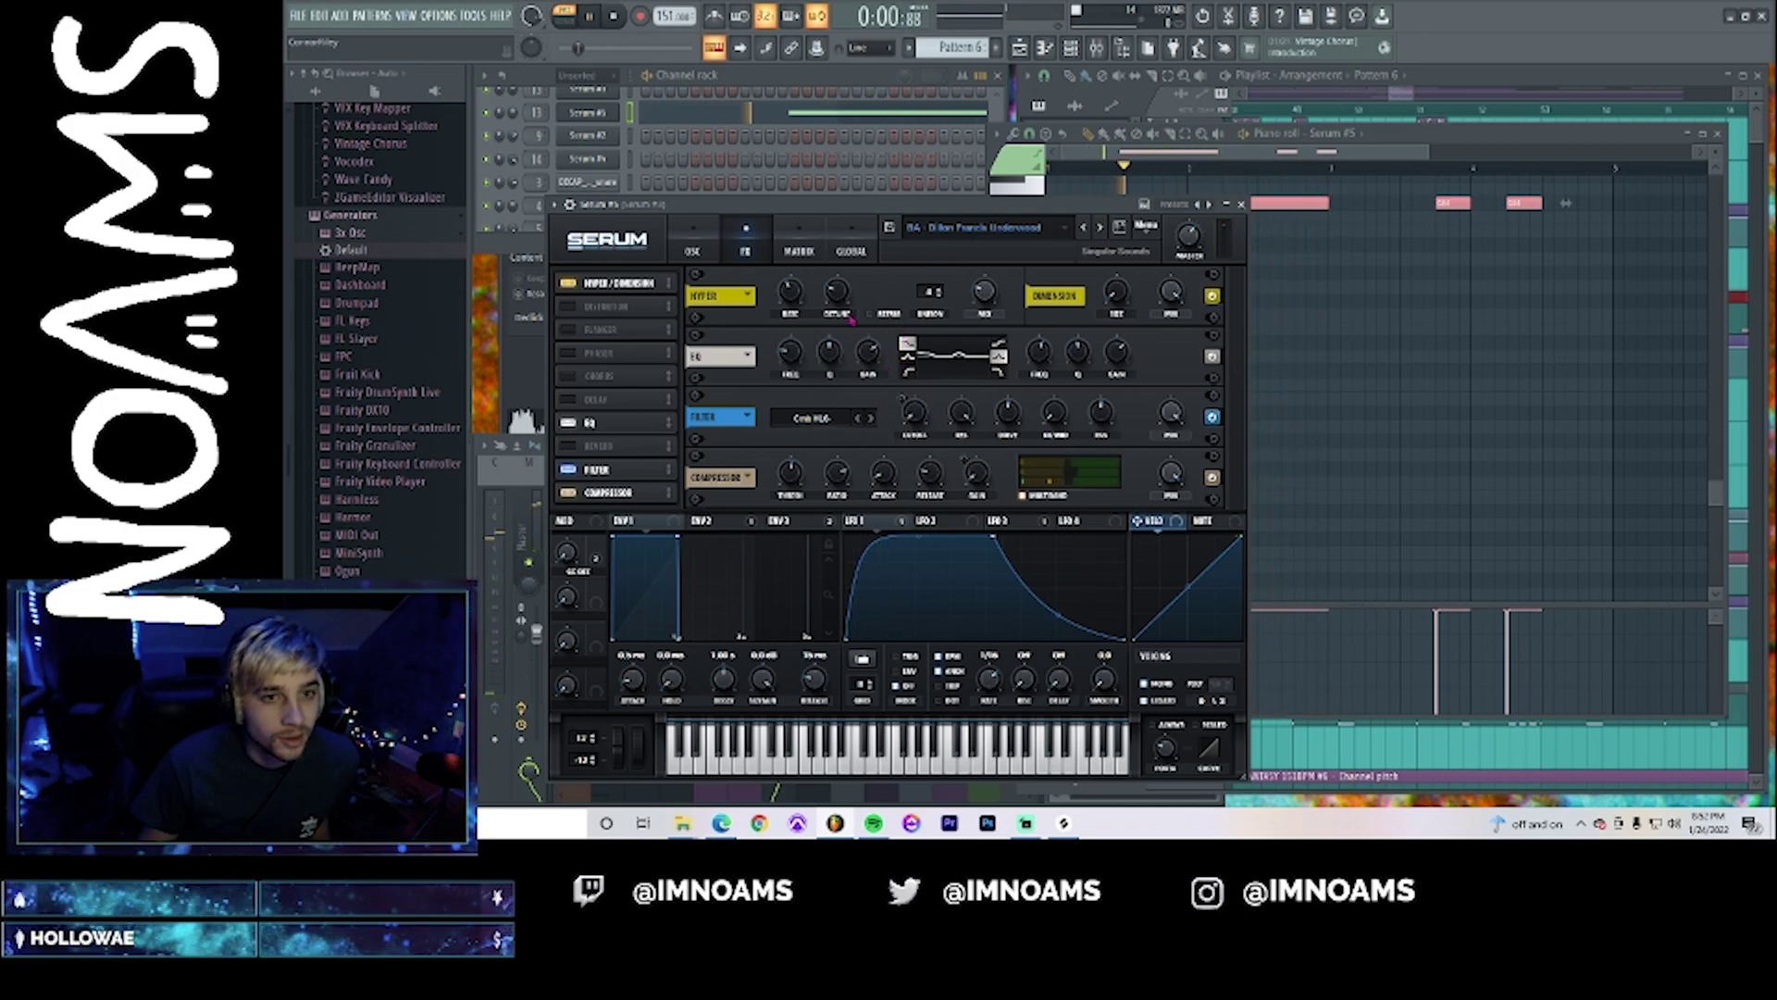
- Reduce the drive of the main Flg HL6 filter while replaying the pattern
{"action": "left_click", "coordinate": [692, 250]}
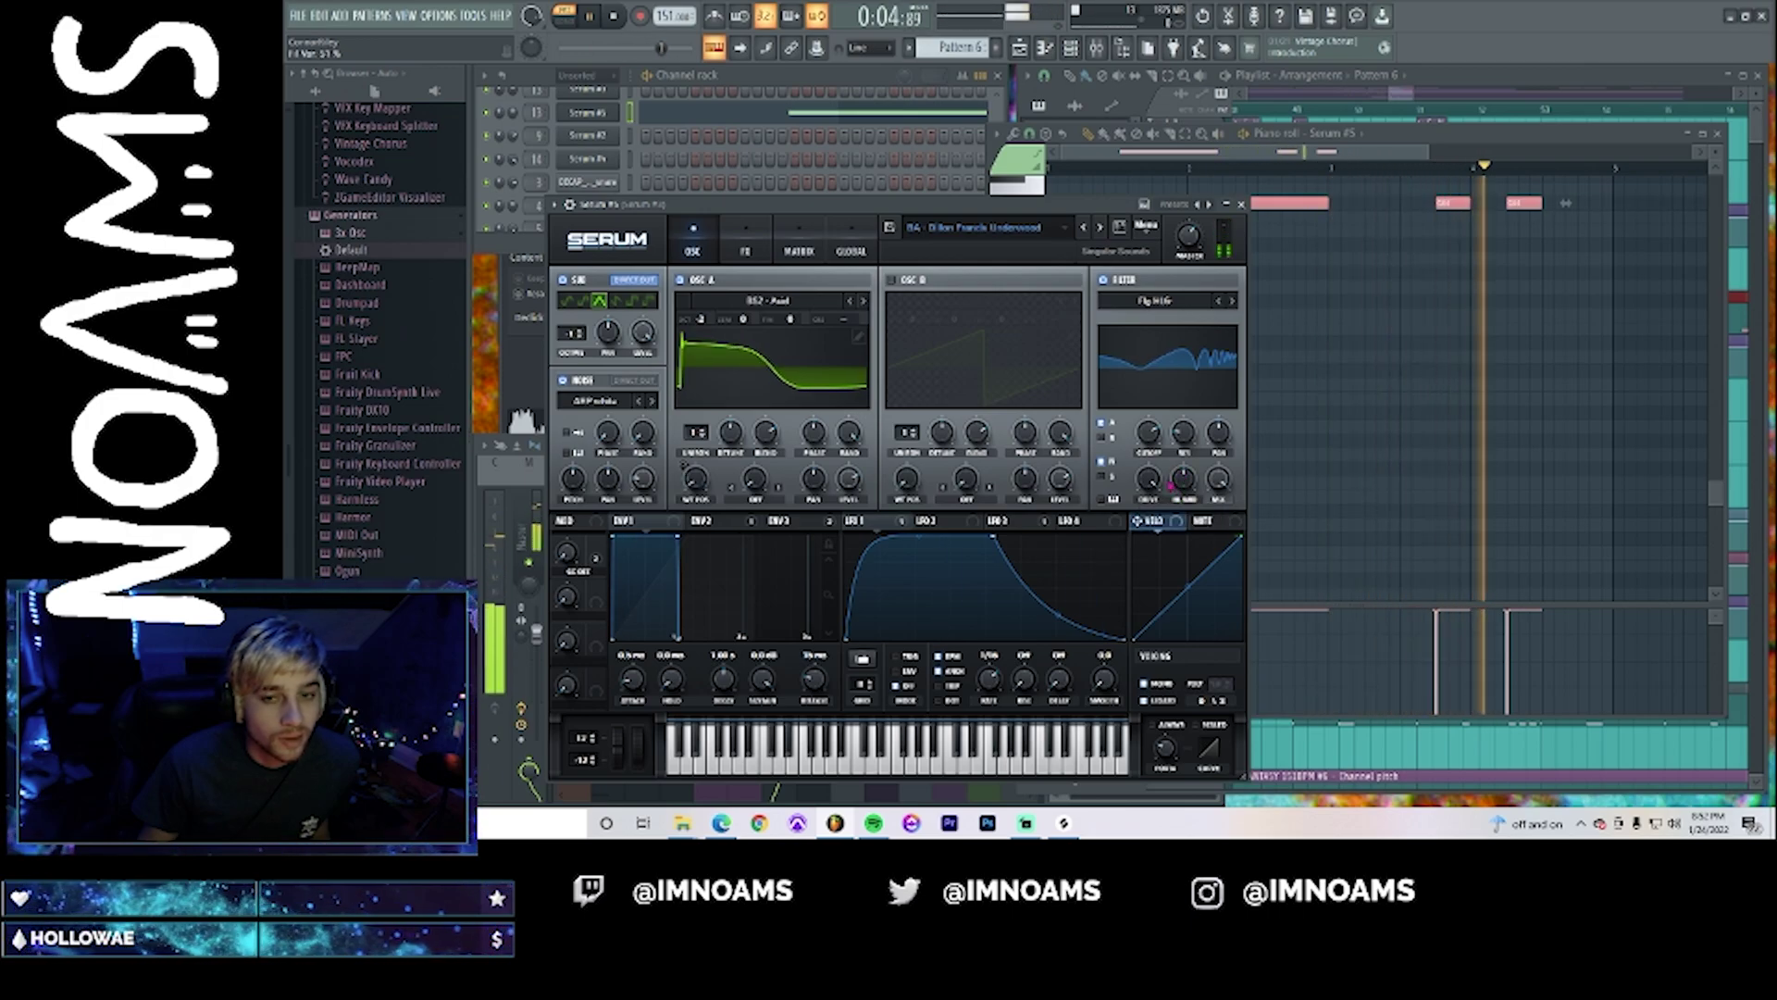
{"action": "key", "text": "space"}
{"action": "key", "text": "space"}
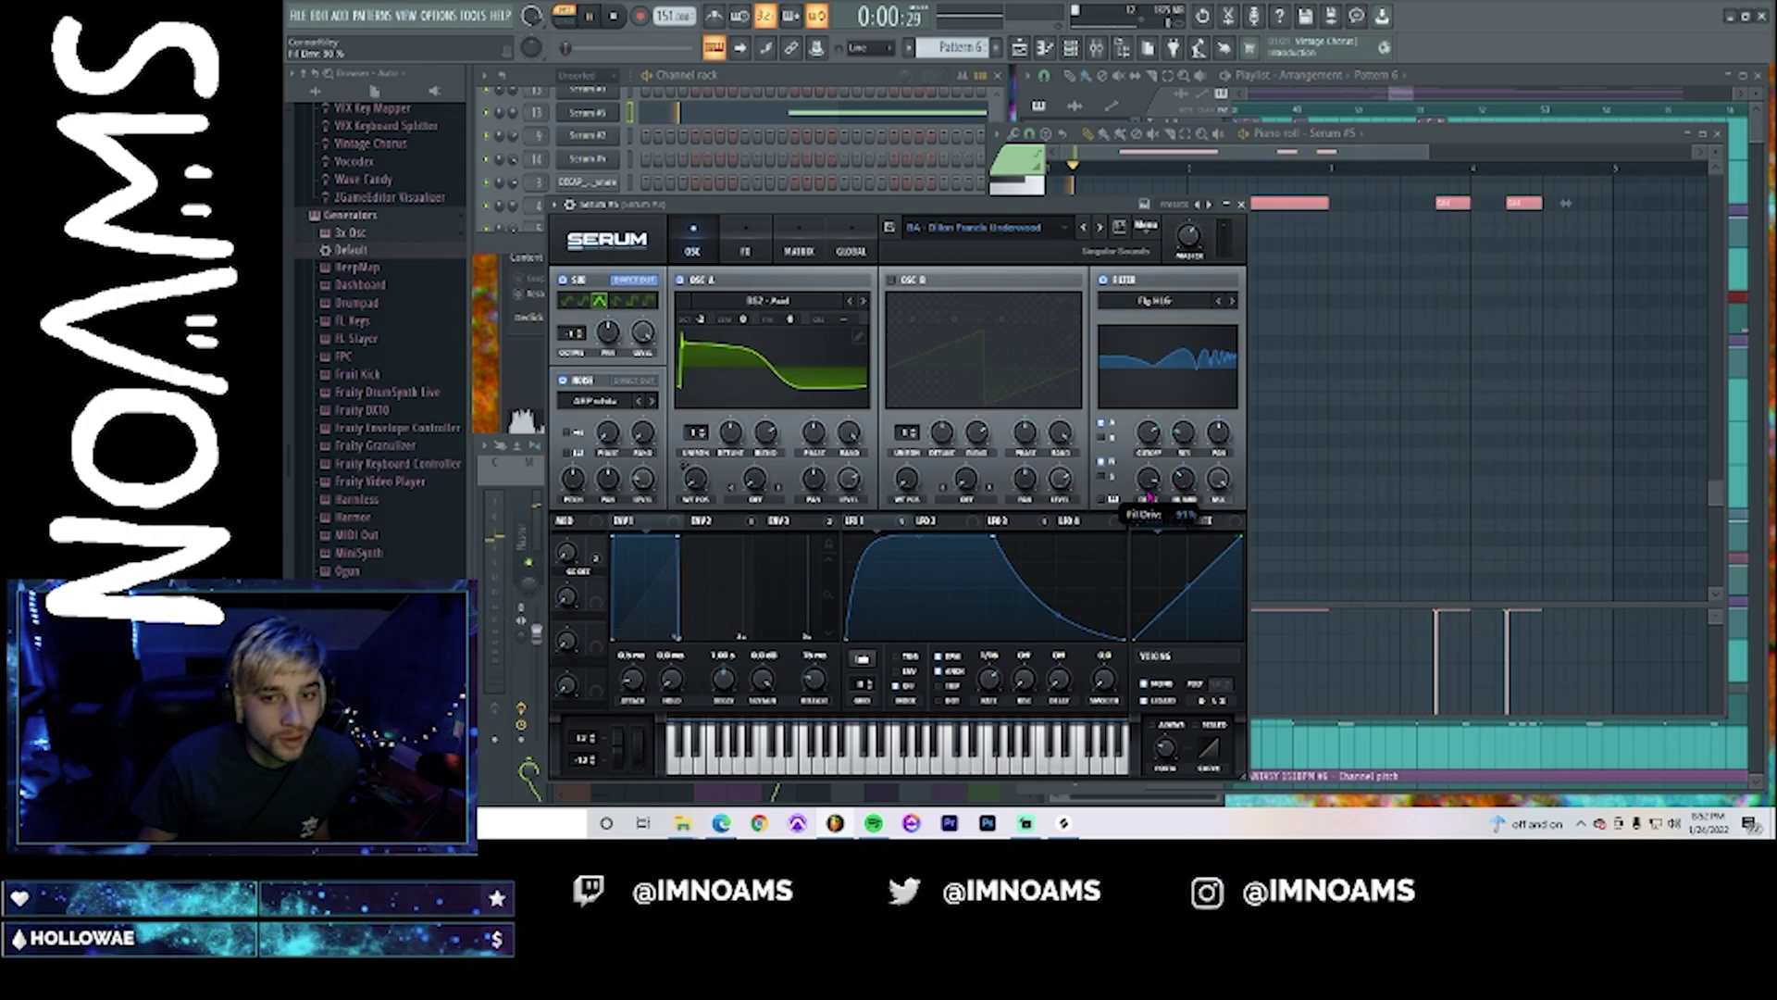
{"action": "mouse_move", "coordinate": [1146, 523]}
{"action": "left_mouse_down"}
{"action": "mouse_move", "coordinate": [1128, 595]}
{"action": "mouse_move", "coordinate": [1127, 544]}
{"action": "left_mouse_up"}
{"action": "key", "text": "space"}
{"action": "key", "text": "space"}
- Set the main filter's resonance to about 92% and restart playback
{"action": "left_click_drag", "start_coordinate": [1184, 433], "coordinate": [1205, 281]}
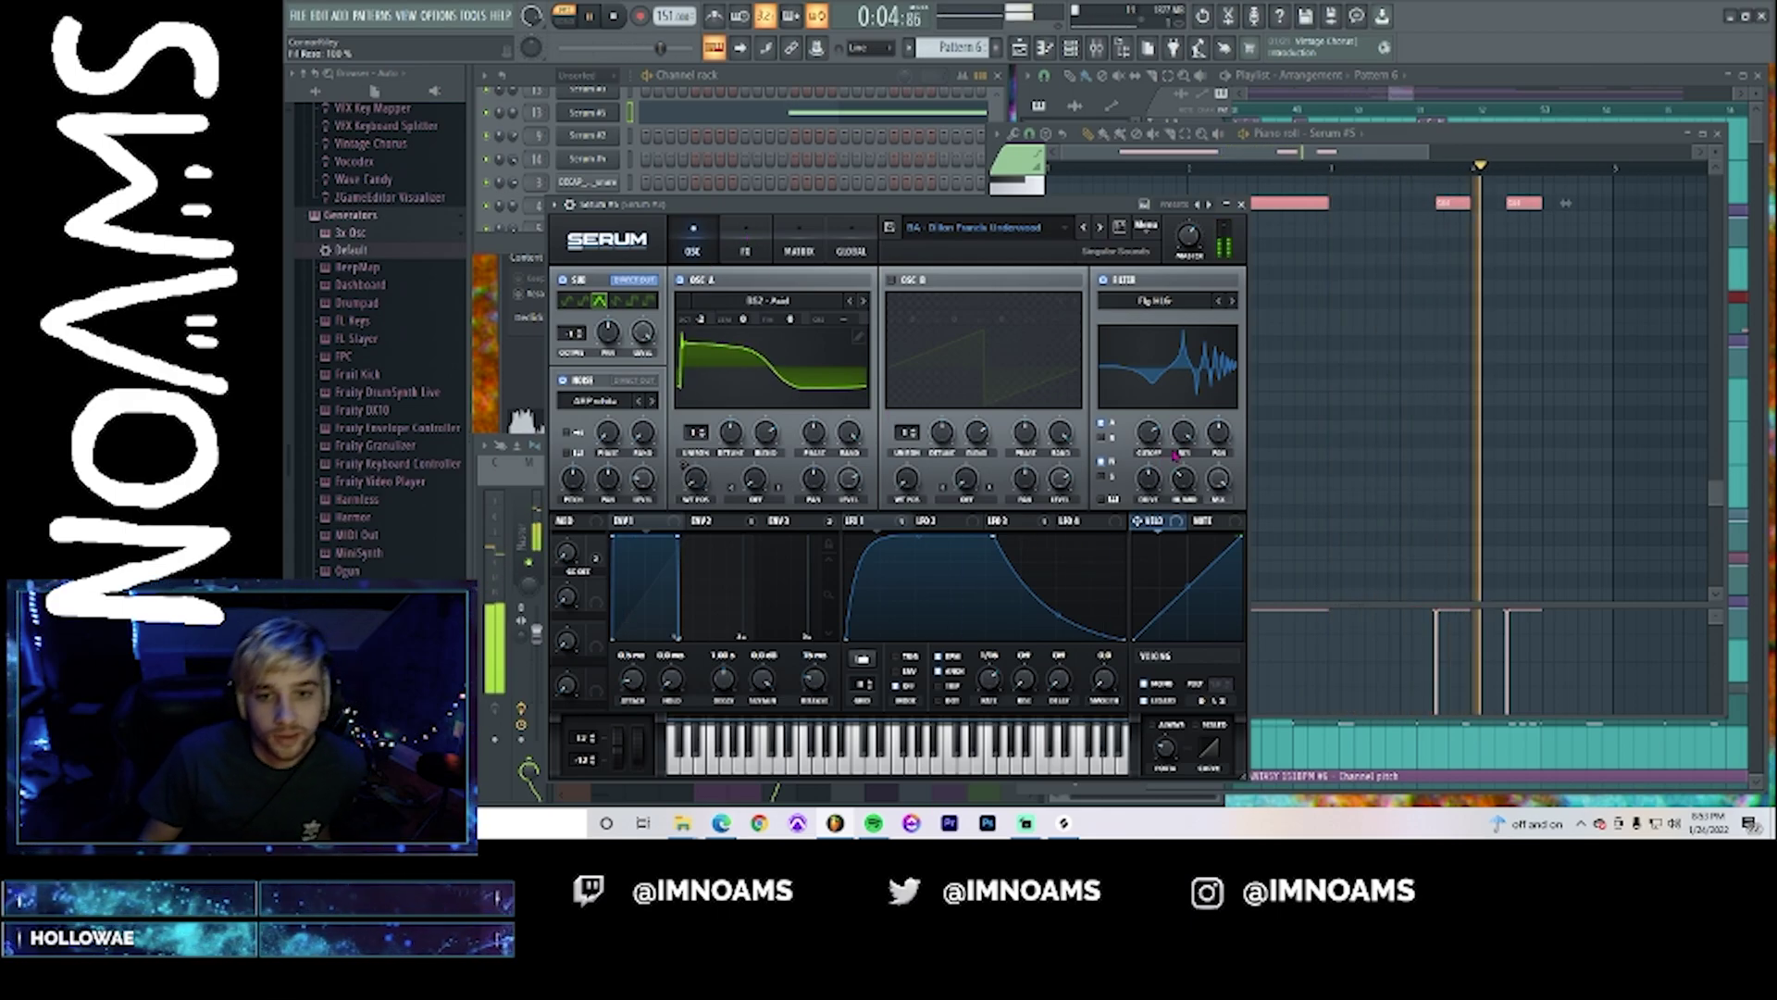
{"action": "left_click_drag", "start_coordinate": [1179, 441], "coordinate": [1171, 454]}
{"action": "key", "text": "space"}
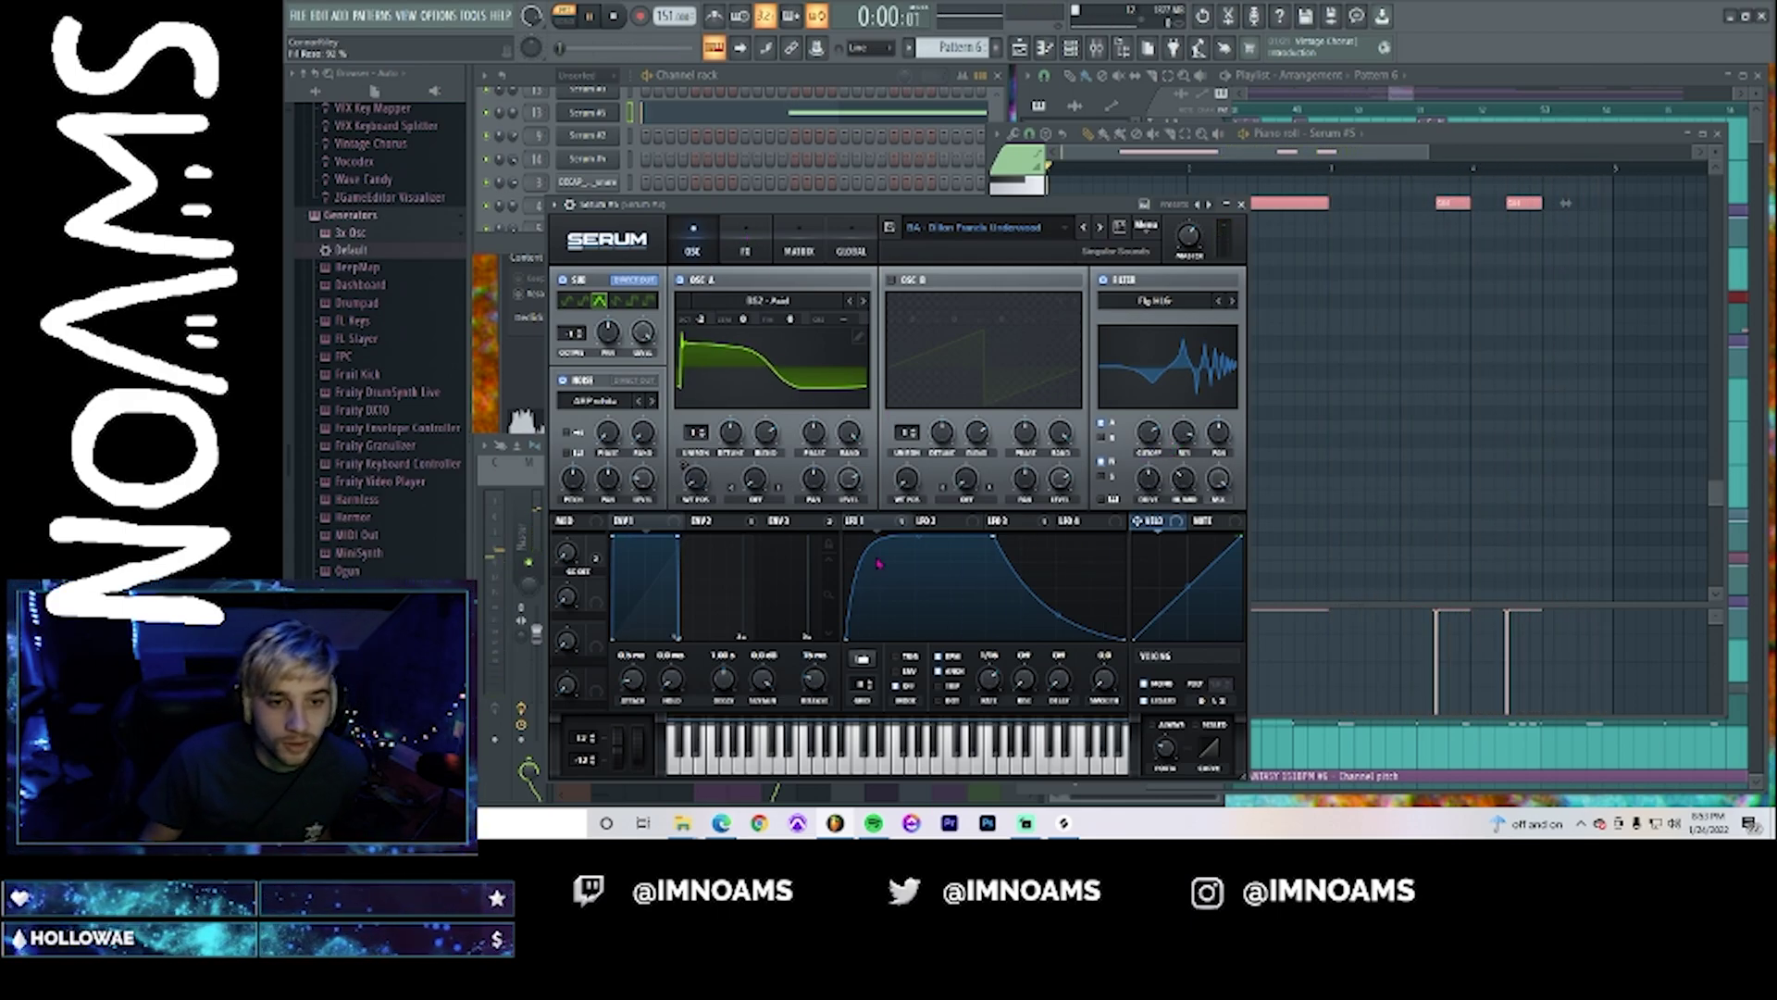
- Raise LFO 3's rate while auditioning the pattern
{"action": "key", "text": "space"}
{"action": "left_click", "coordinate": [1000, 520]}
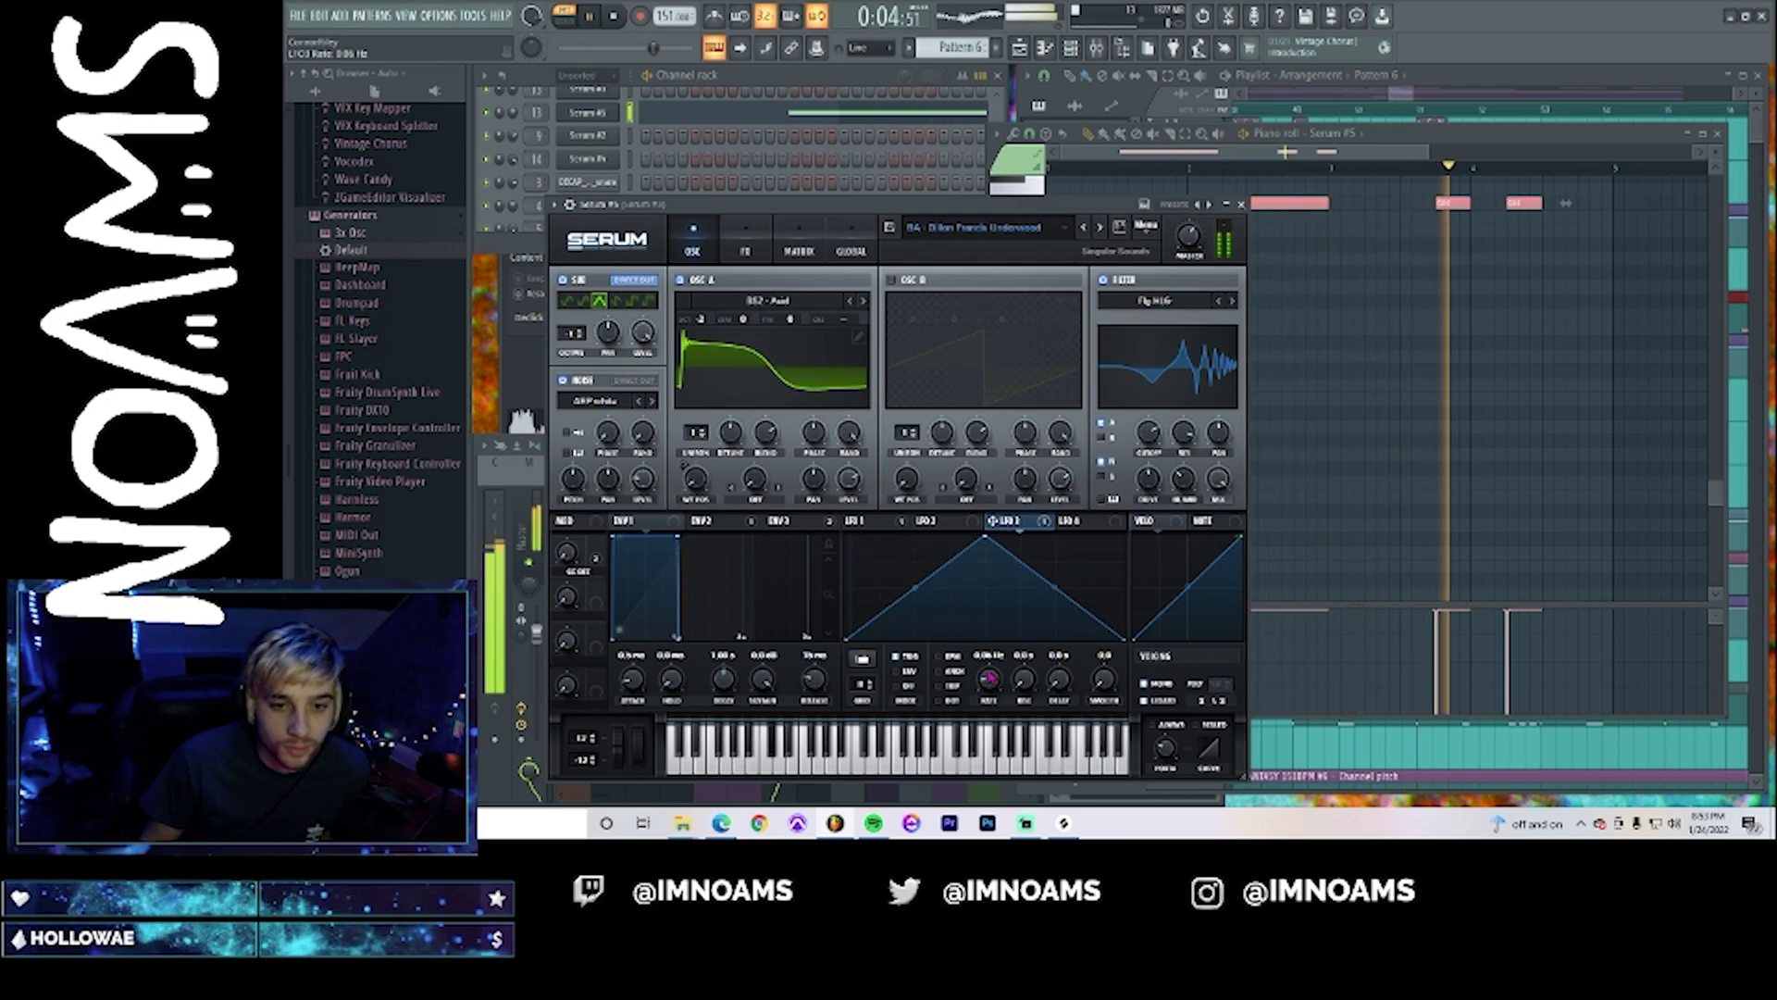
{"action": "left_click_drag", "start_coordinate": [991, 677], "coordinate": [995, 669]}
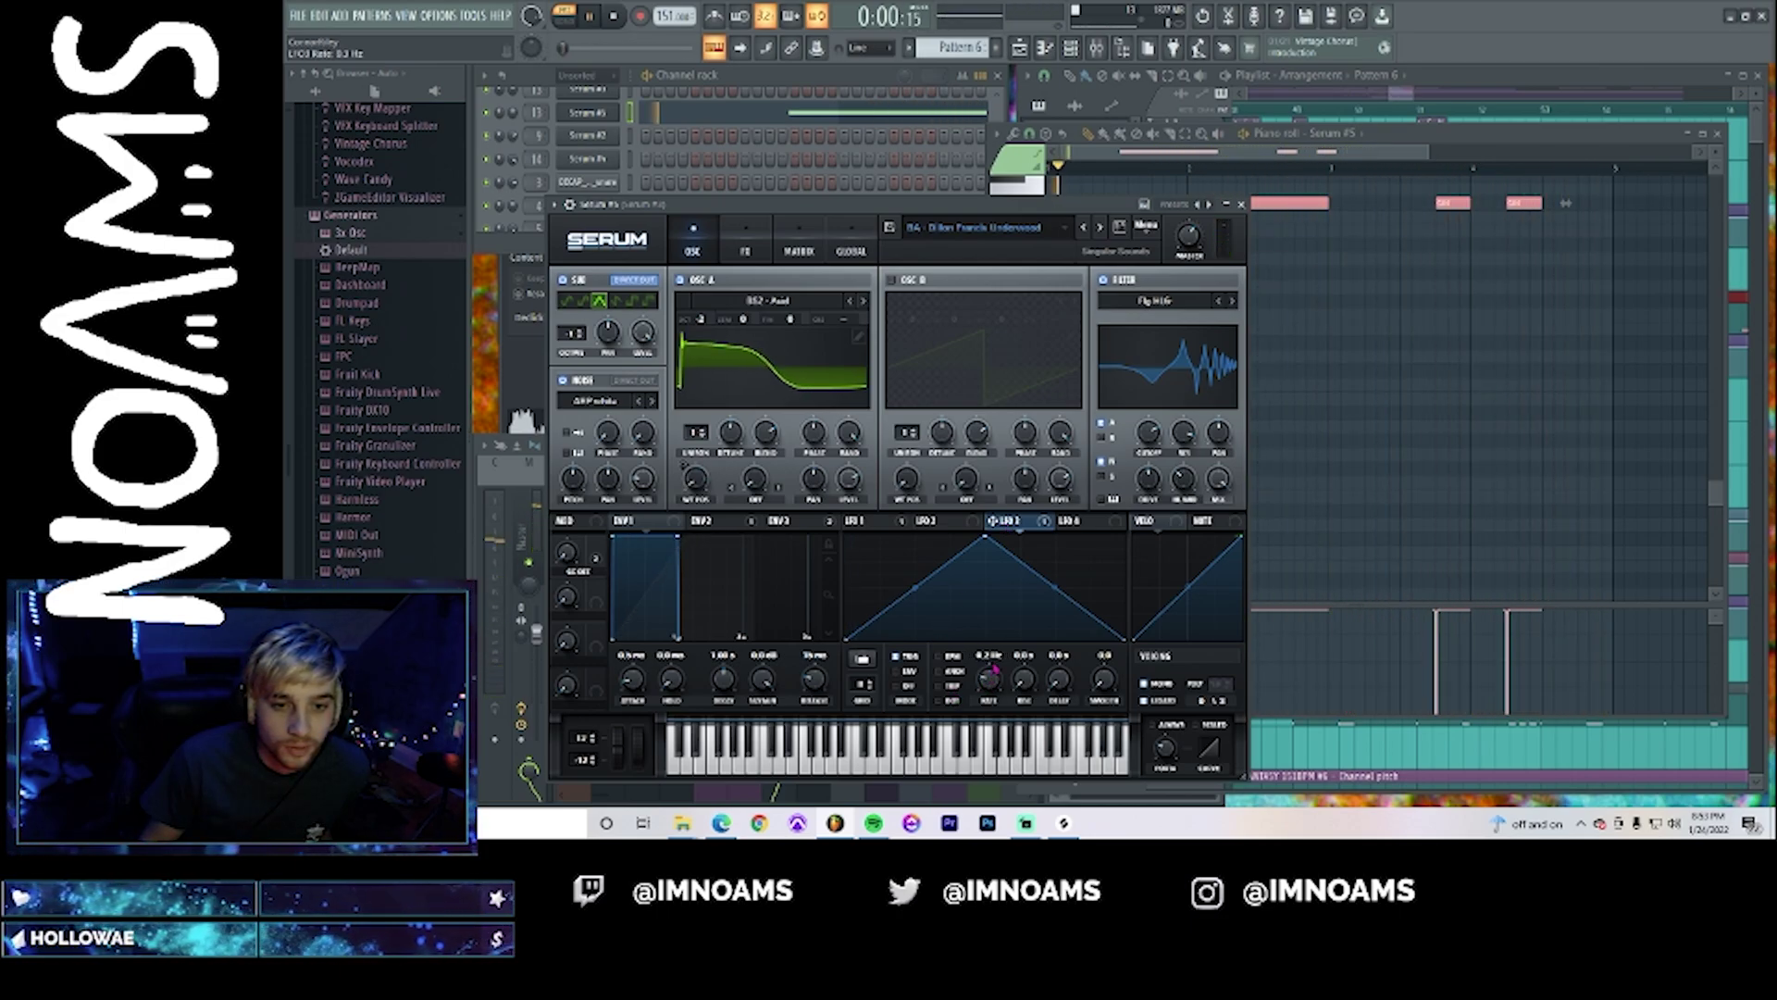
{"action": "key", "text": "space"}
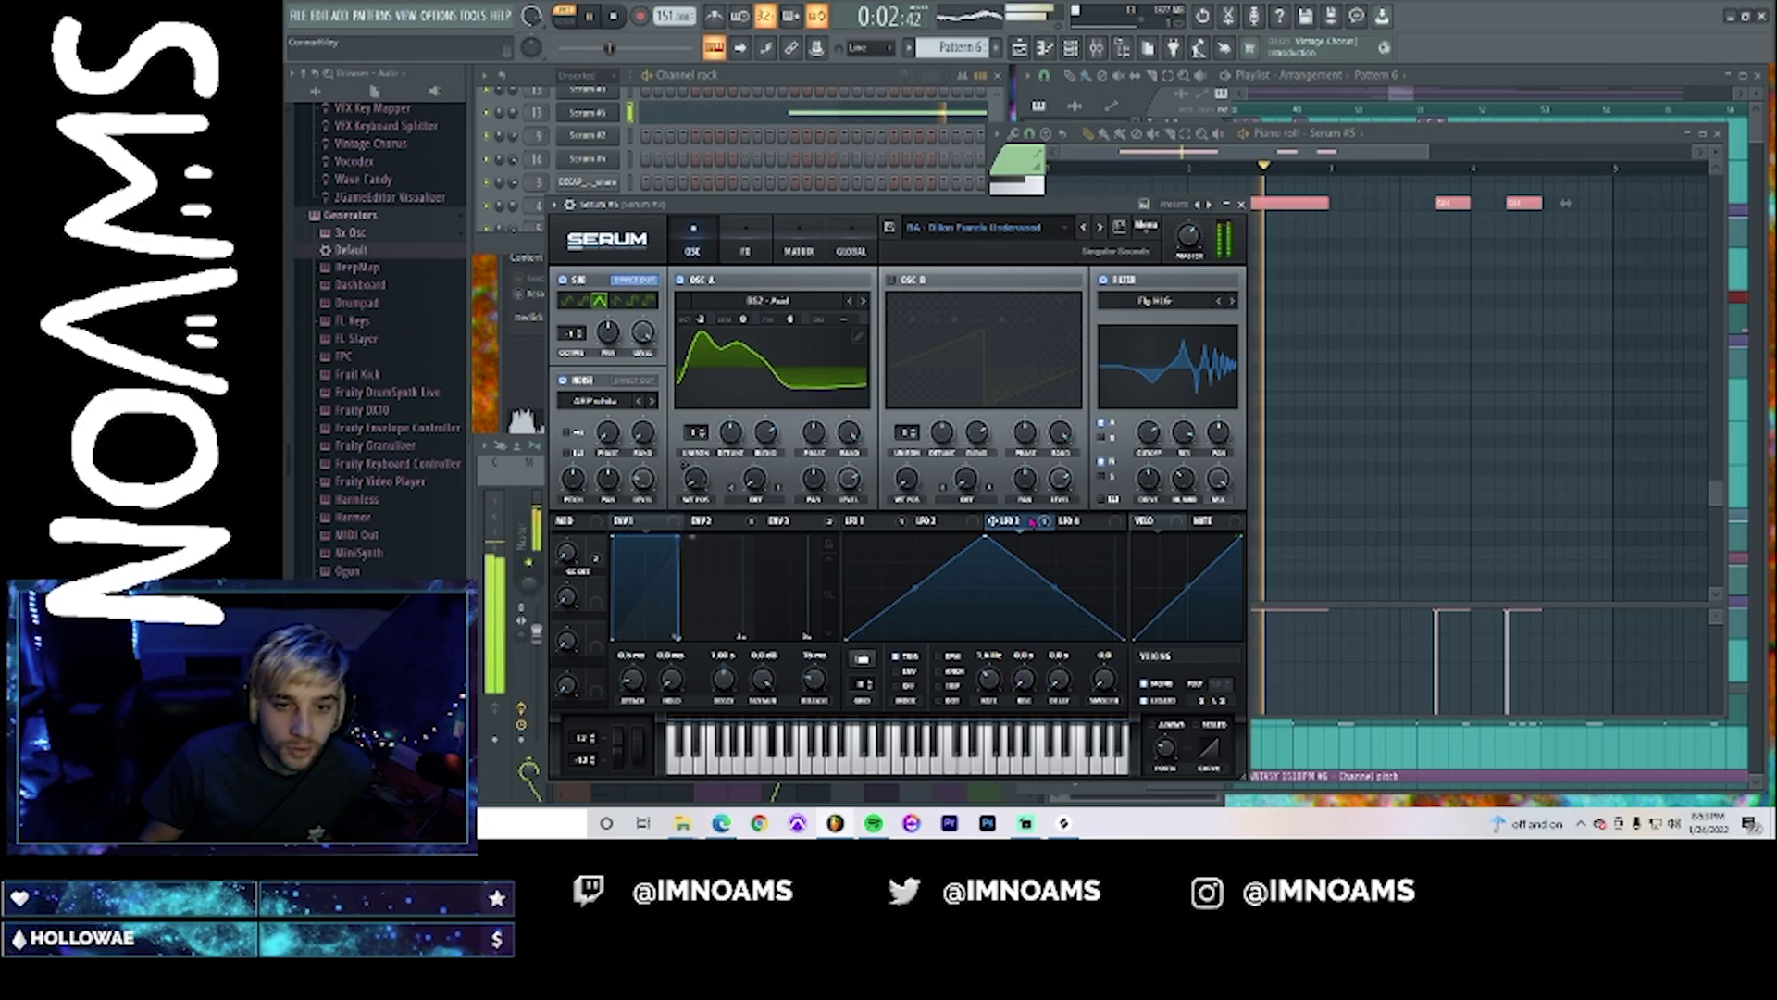
- Assign LFO 4 to the main filter's cutoff and slow its rate to one bar
{"action": "left_click", "coordinate": [1074, 521]}
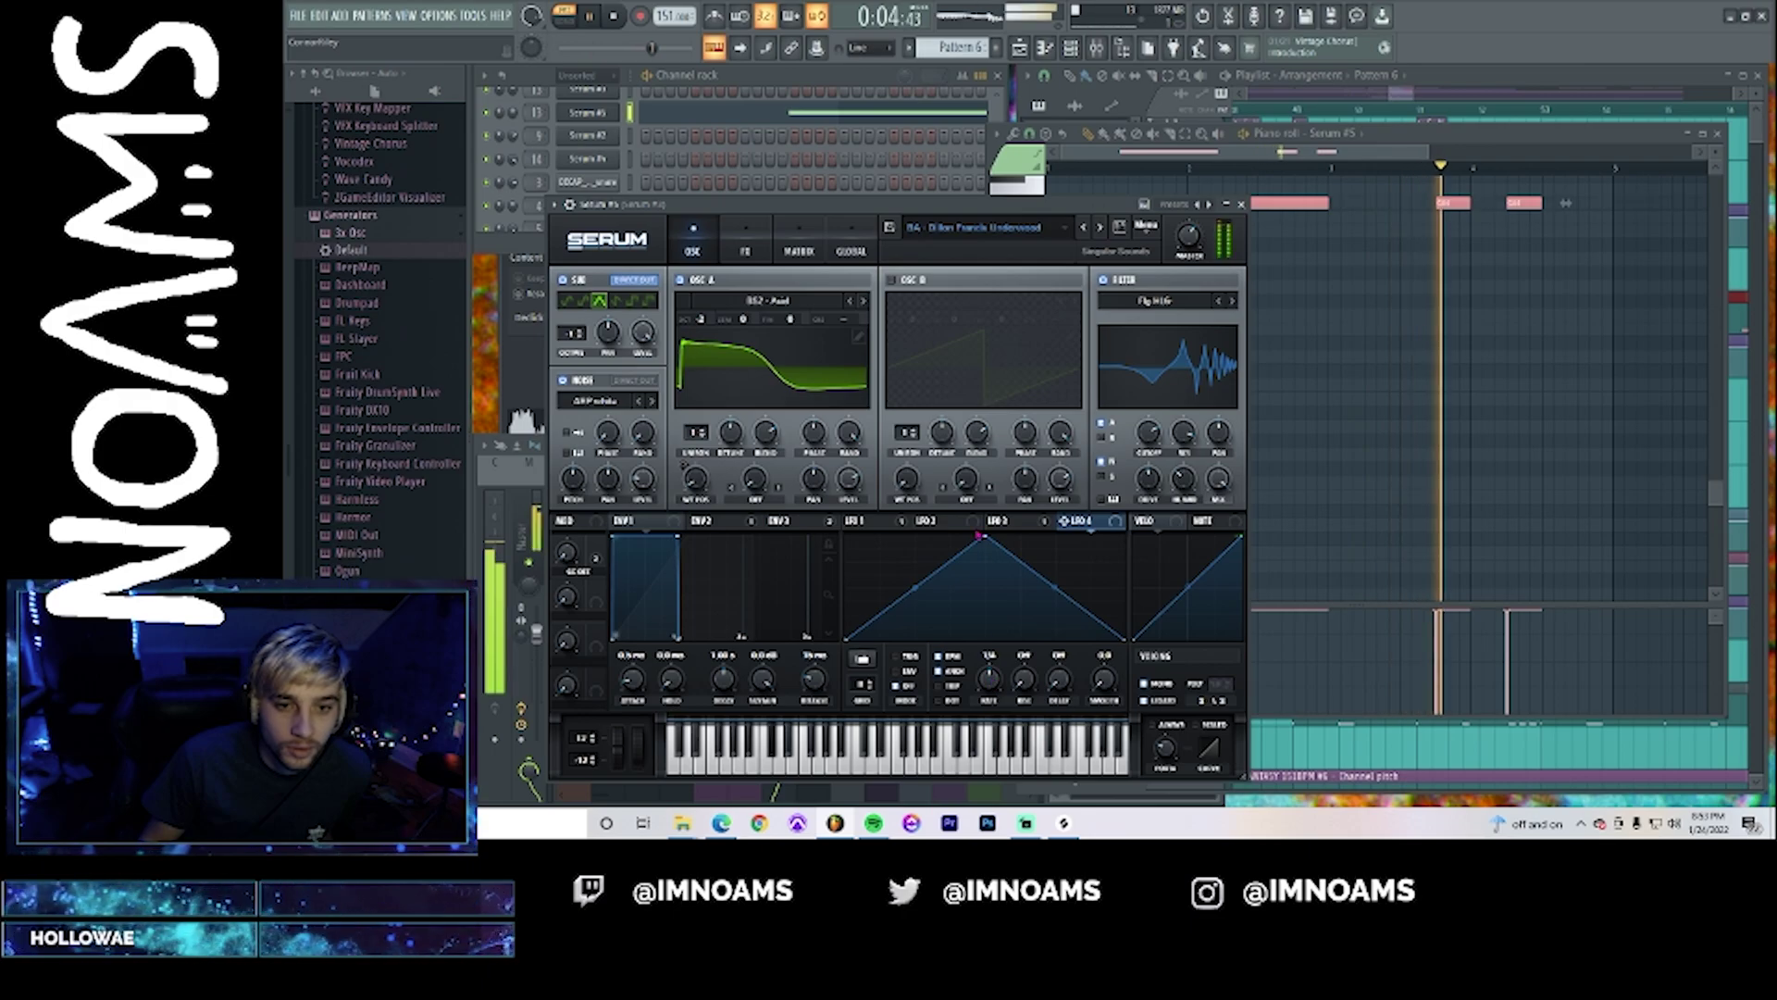
{"action": "left_click_drag", "start_coordinate": [1079, 525], "coordinate": [1149, 439]}
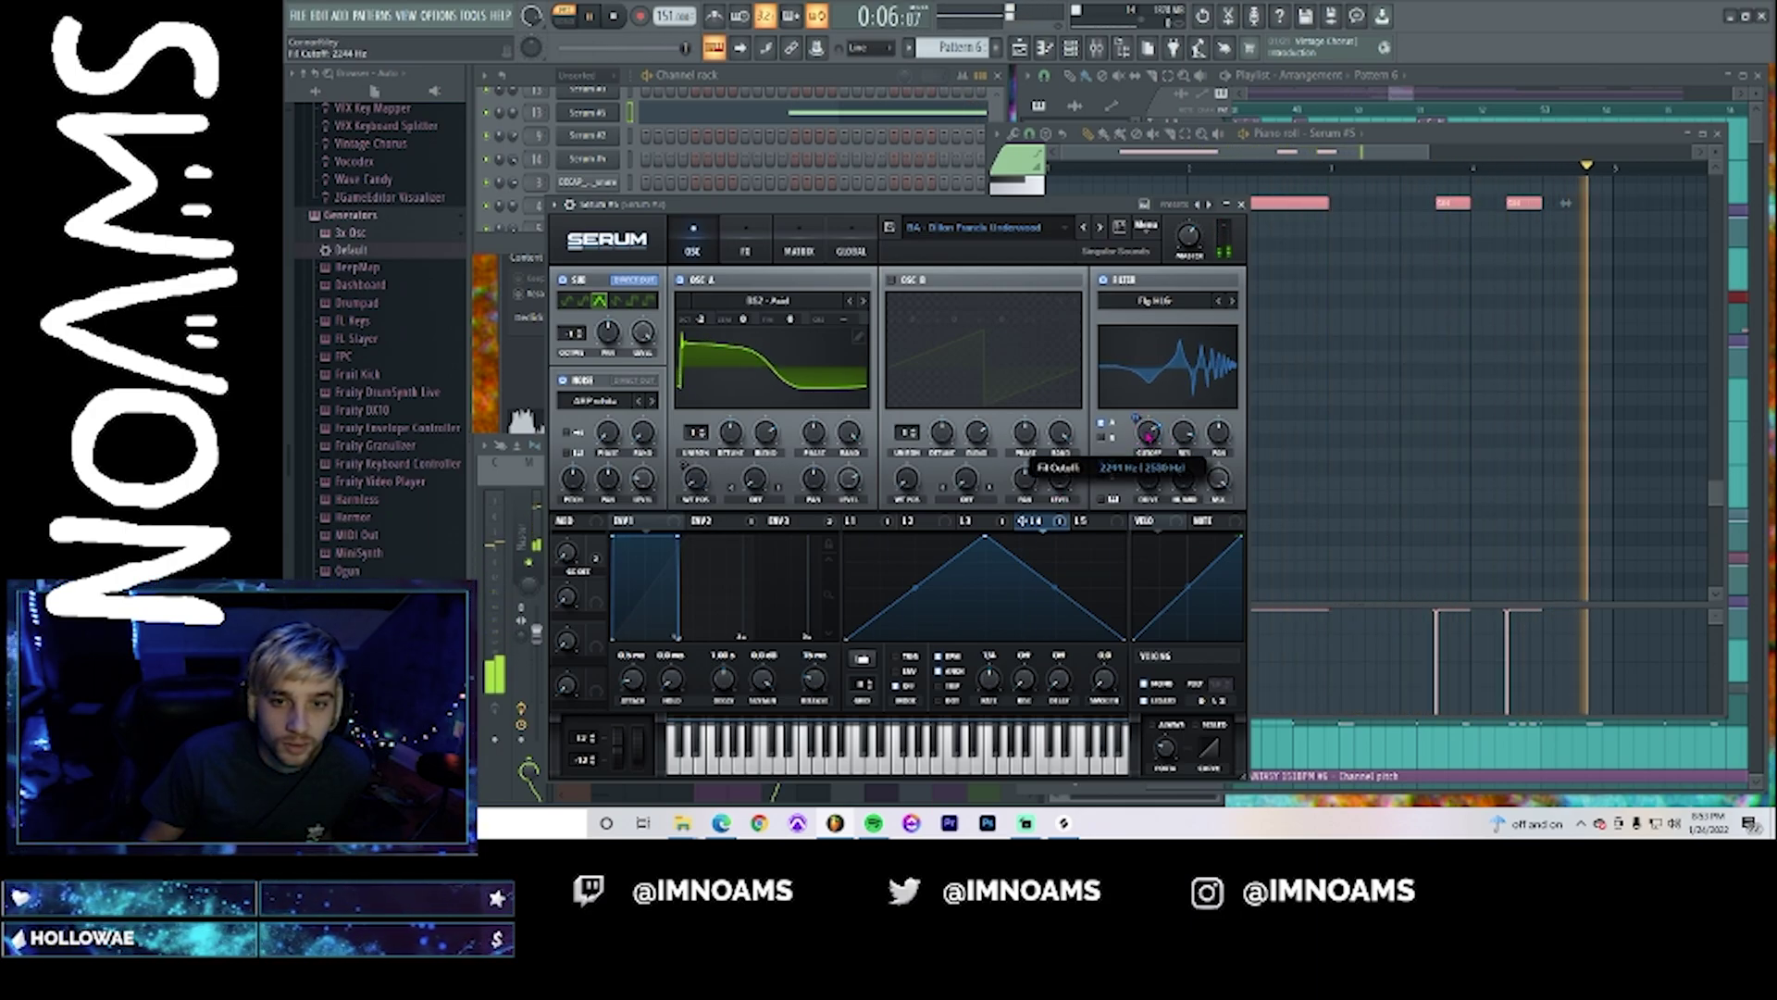
{"action": "left_click_drag", "start_coordinate": [987, 681], "coordinate": [981, 696]}
{"action": "key", "text": "space"}
{"action": "key", "text": "space"}
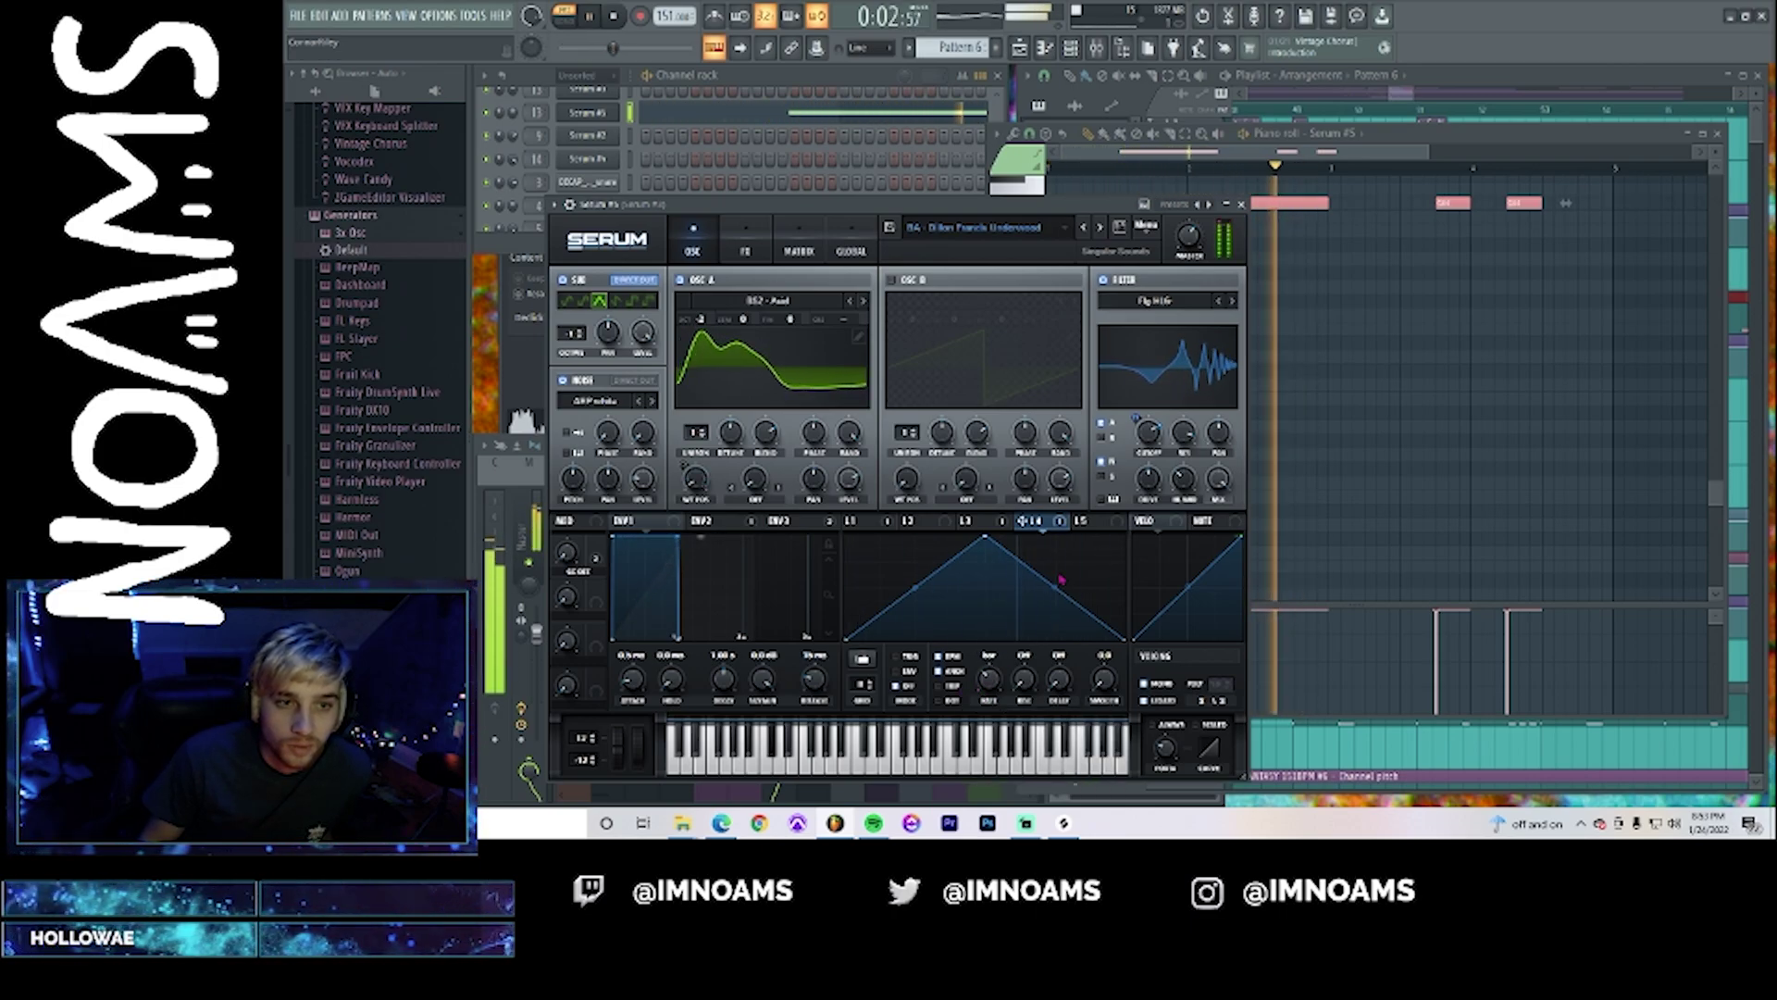
{"action": "left_click", "coordinate": [1404, 95]}
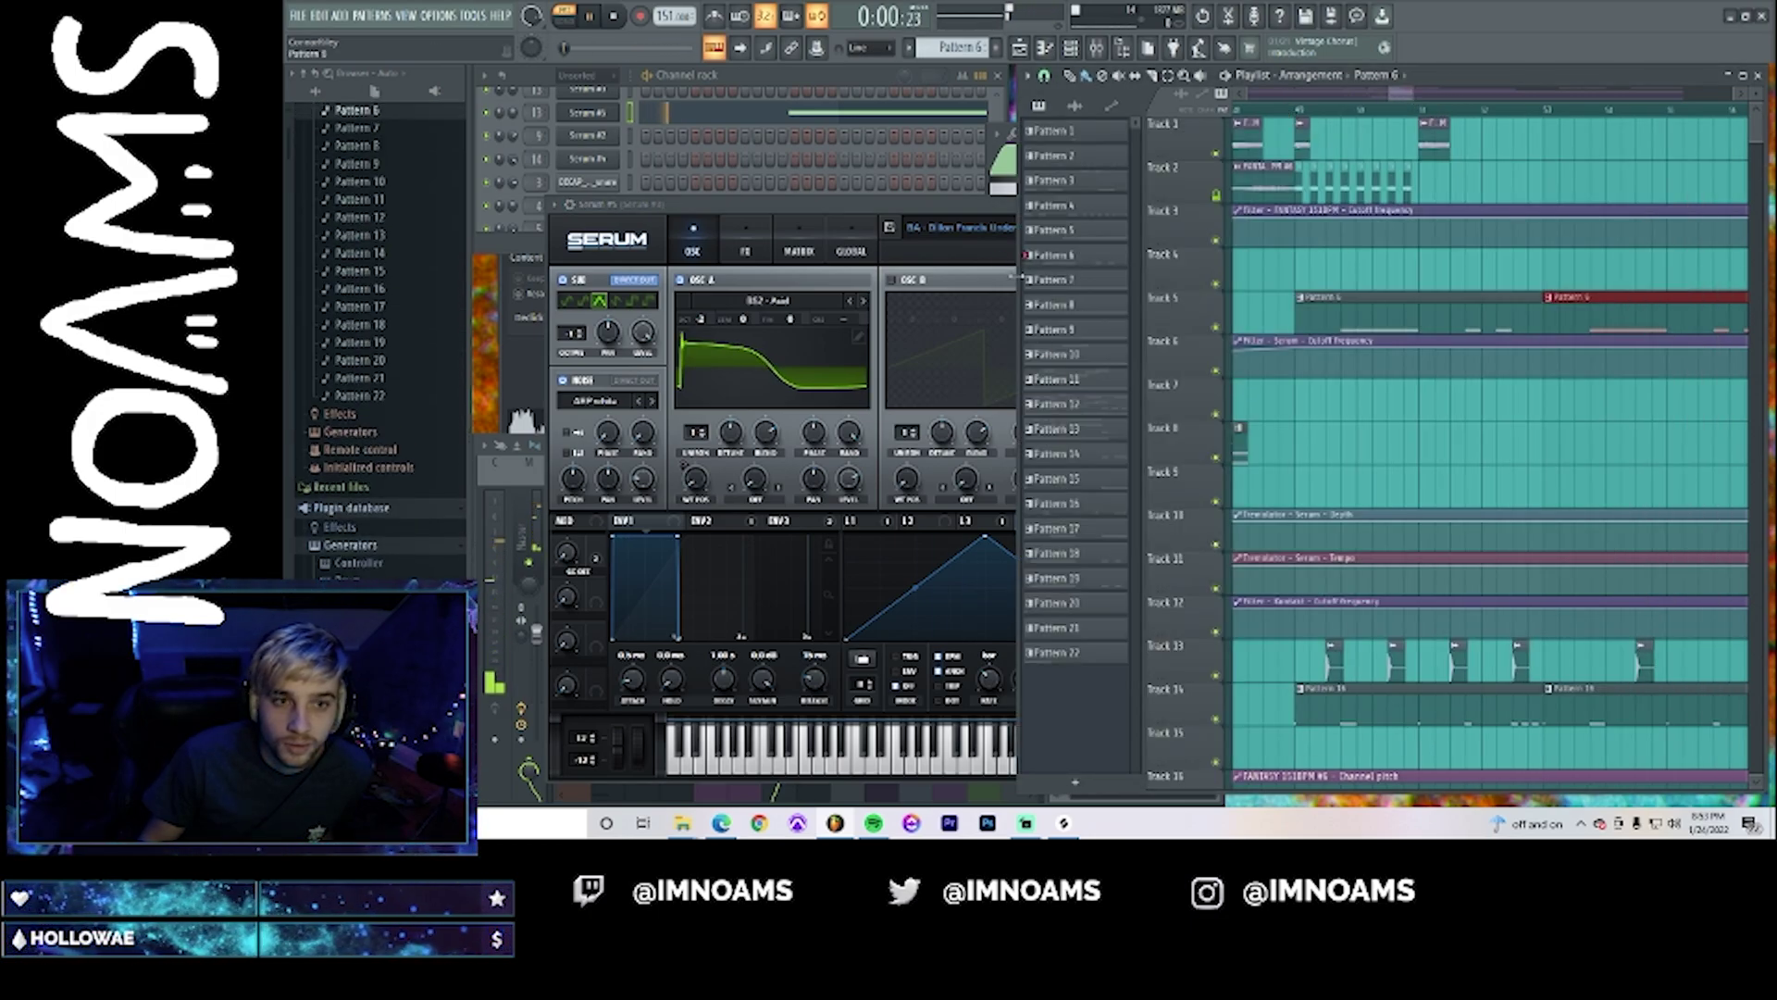
{"action": "left_click", "coordinate": [855, 190]}
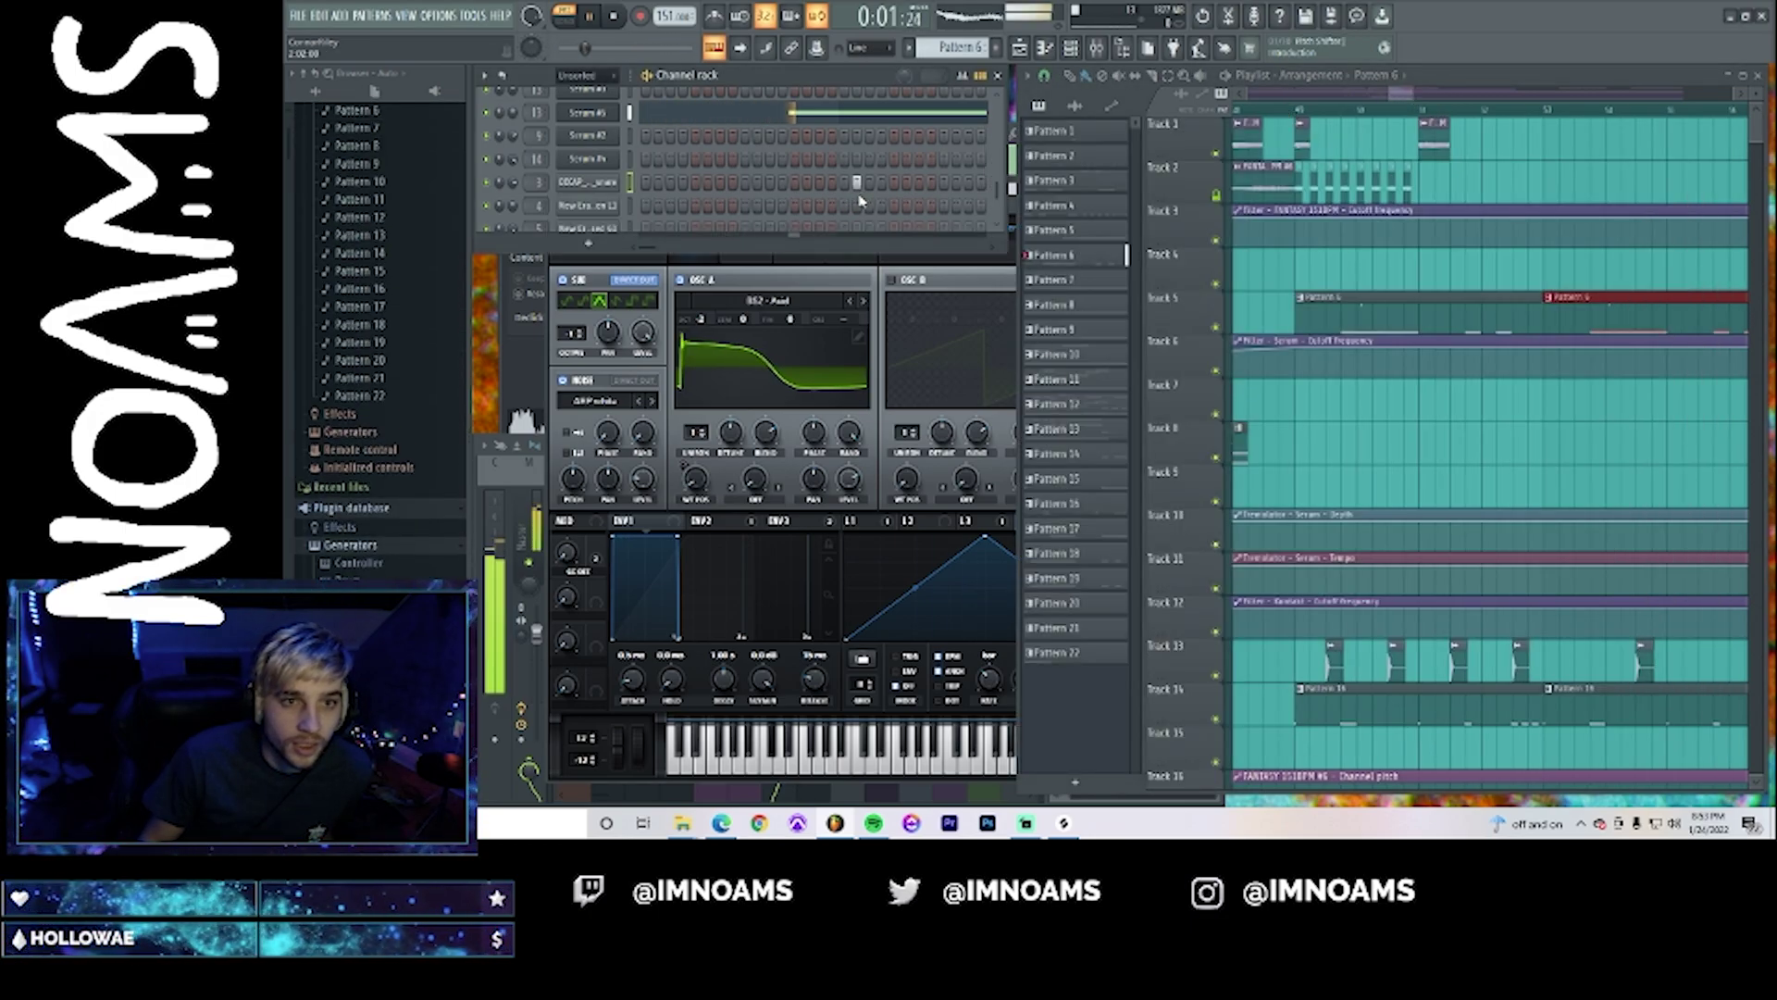
{"action": "left_click", "coordinate": [784, 297]}
{"action": "left_click", "coordinate": [745, 249]}
{"action": "left_click", "coordinate": [696, 246]}
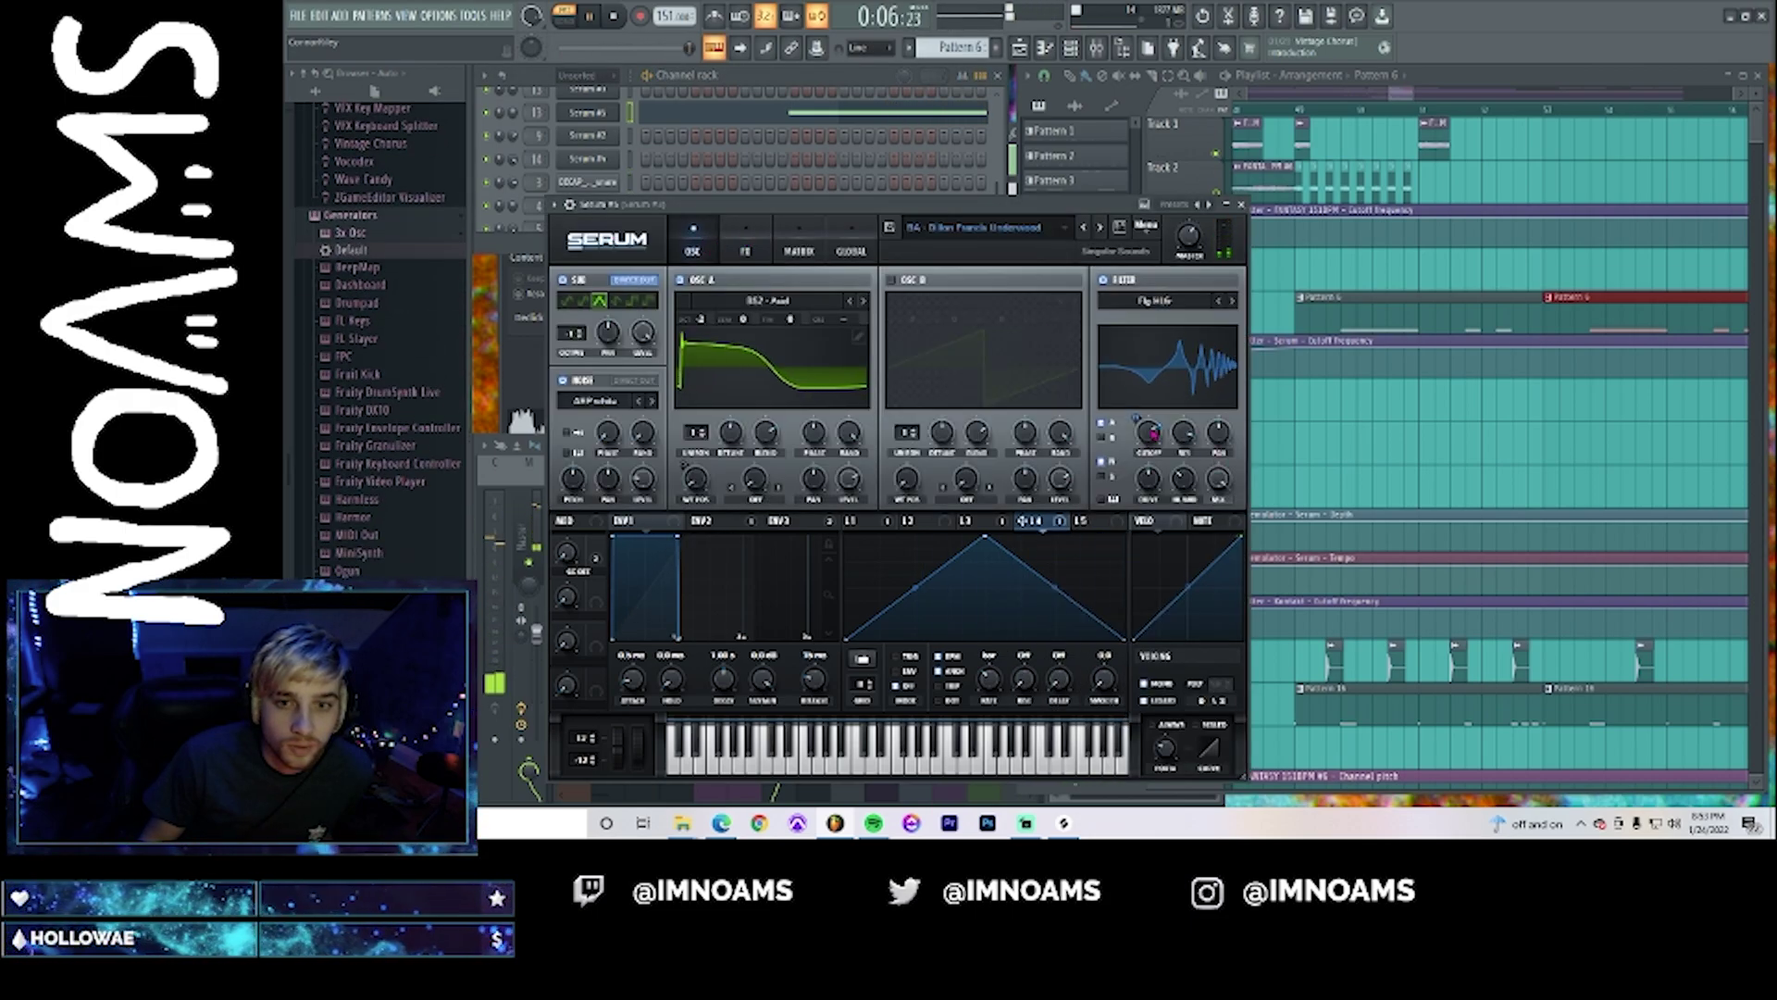
- Retune the cutoff, resonance and drive of Serum #5's effects-rack filter while auditioning the pattern
{"action": "left_click", "coordinate": [745, 250]}
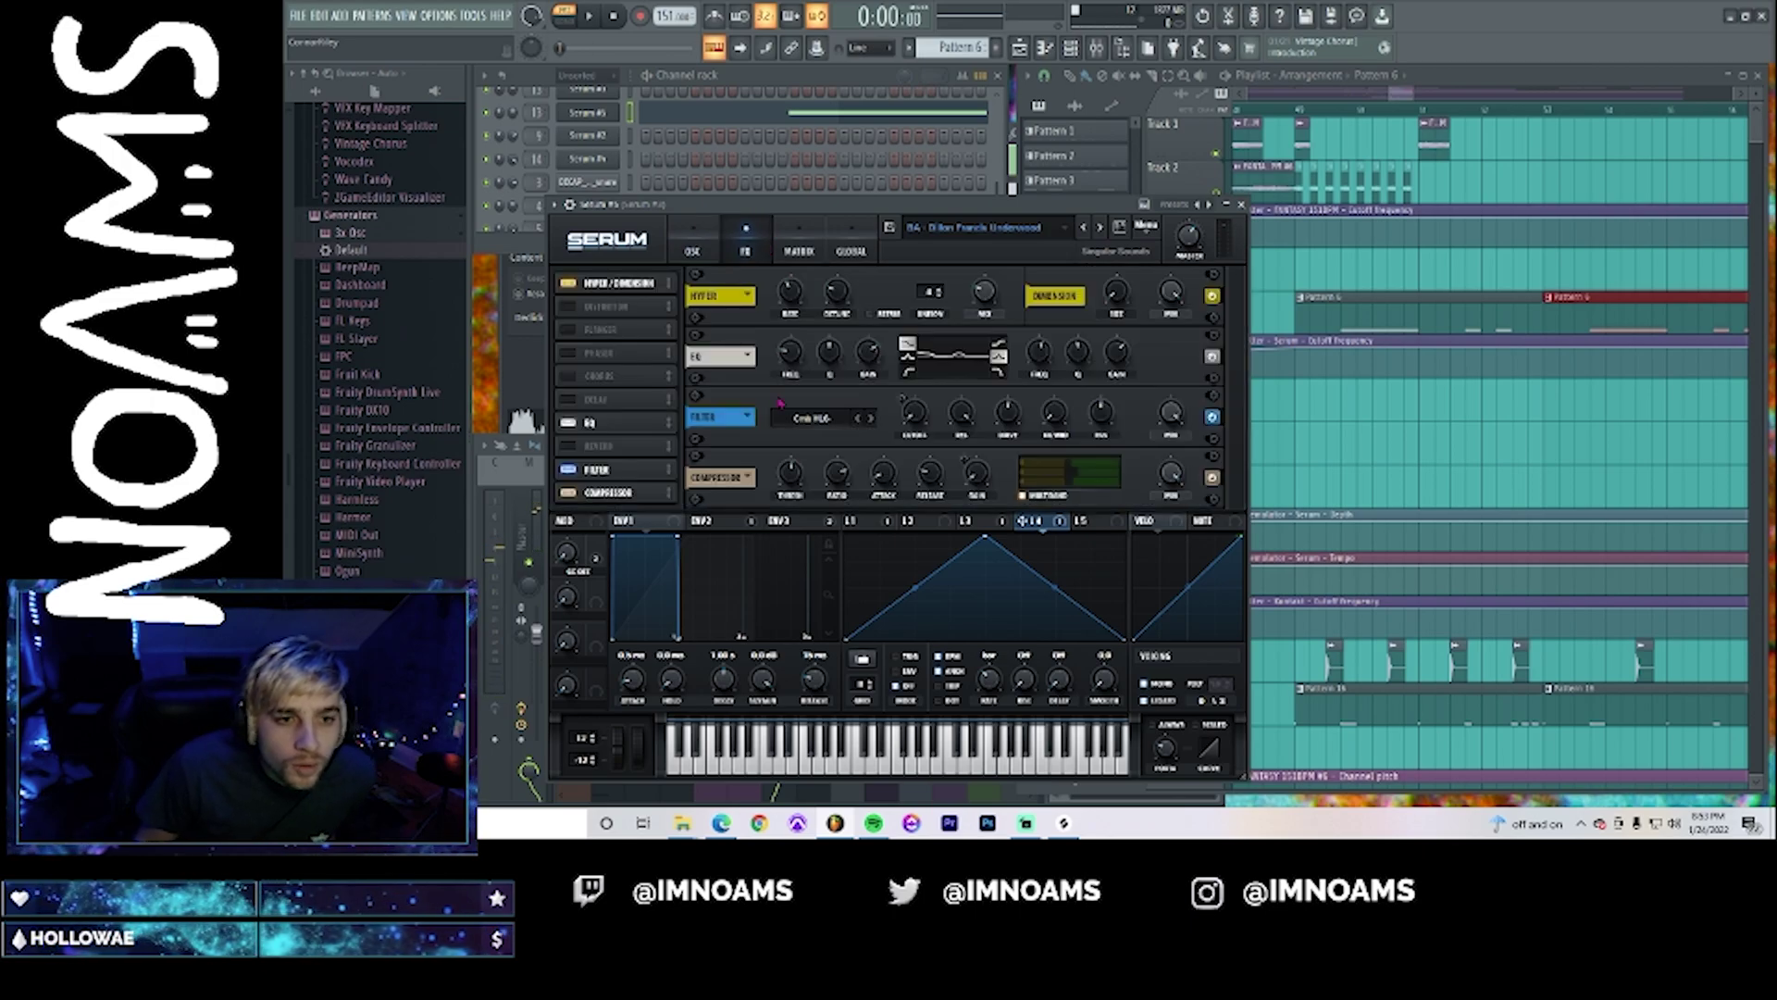
{"action": "left_click_drag", "start_coordinate": [964, 417], "coordinate": [960, 440]}
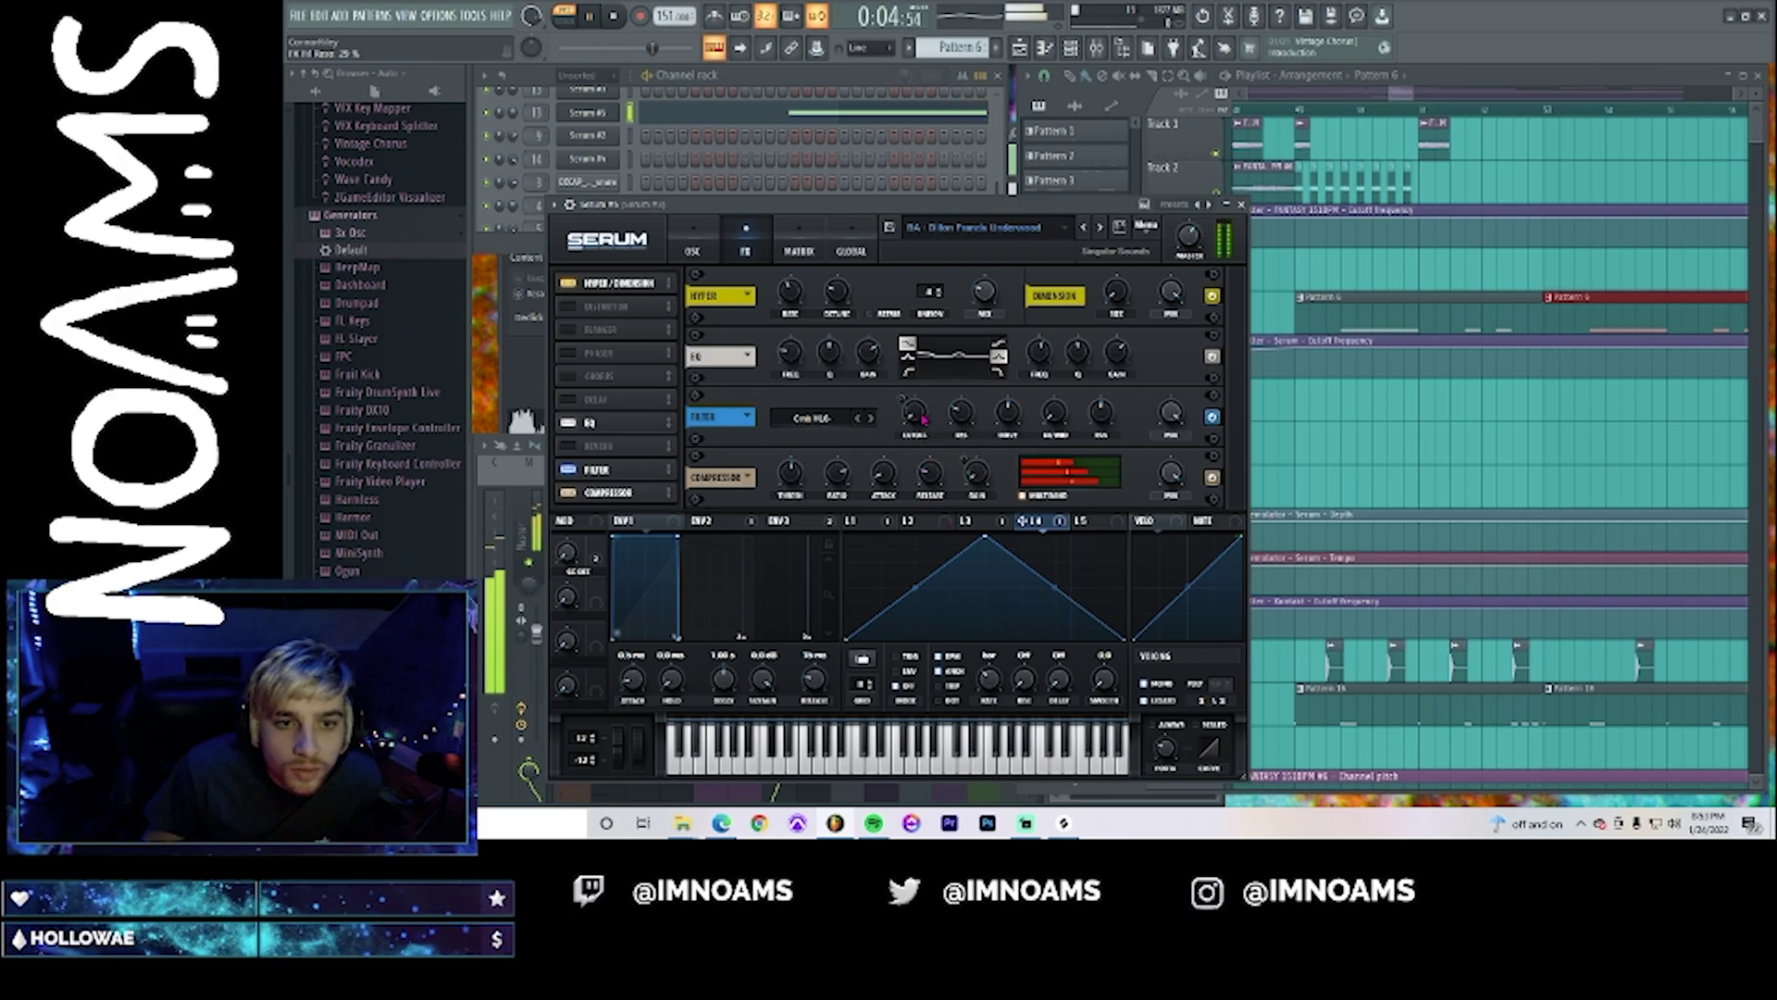
{"action": "left_click_drag", "start_coordinate": [922, 418], "coordinate": [920, 393]}
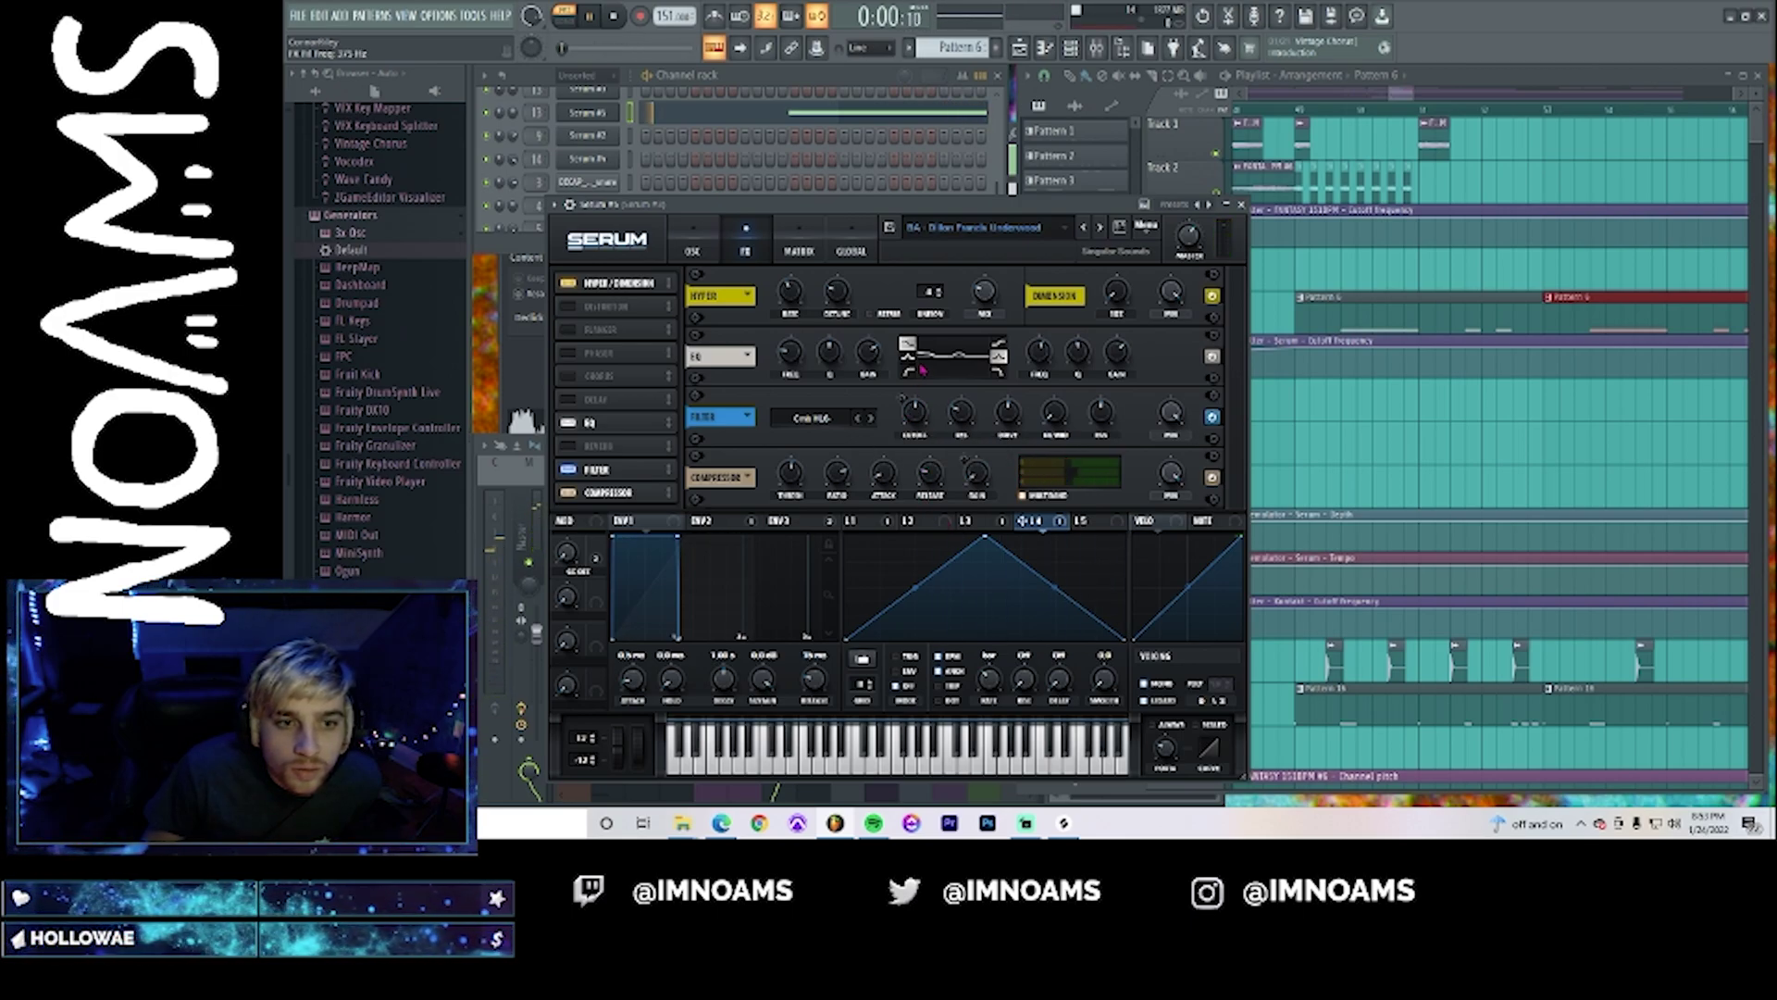
{"action": "left_click_drag", "start_coordinate": [913, 396], "coordinate": [914, 395]}
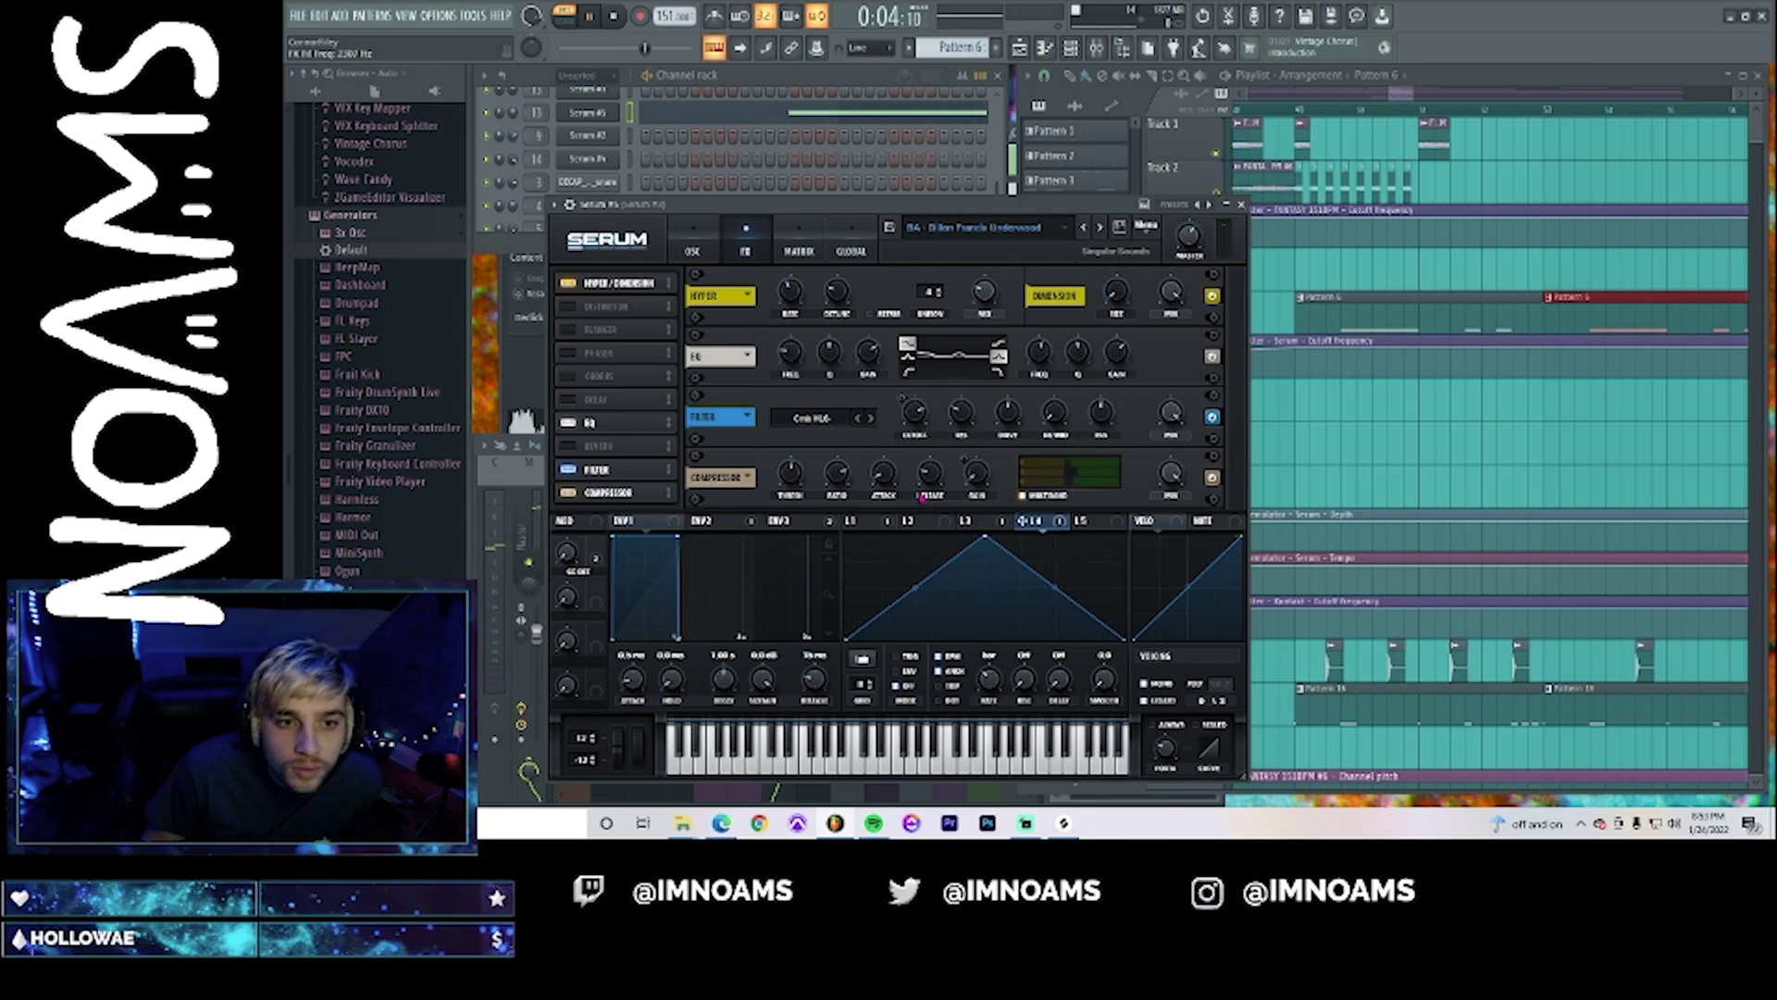
{"action": "left_click_drag", "start_coordinate": [960, 437], "coordinate": [960, 363]}
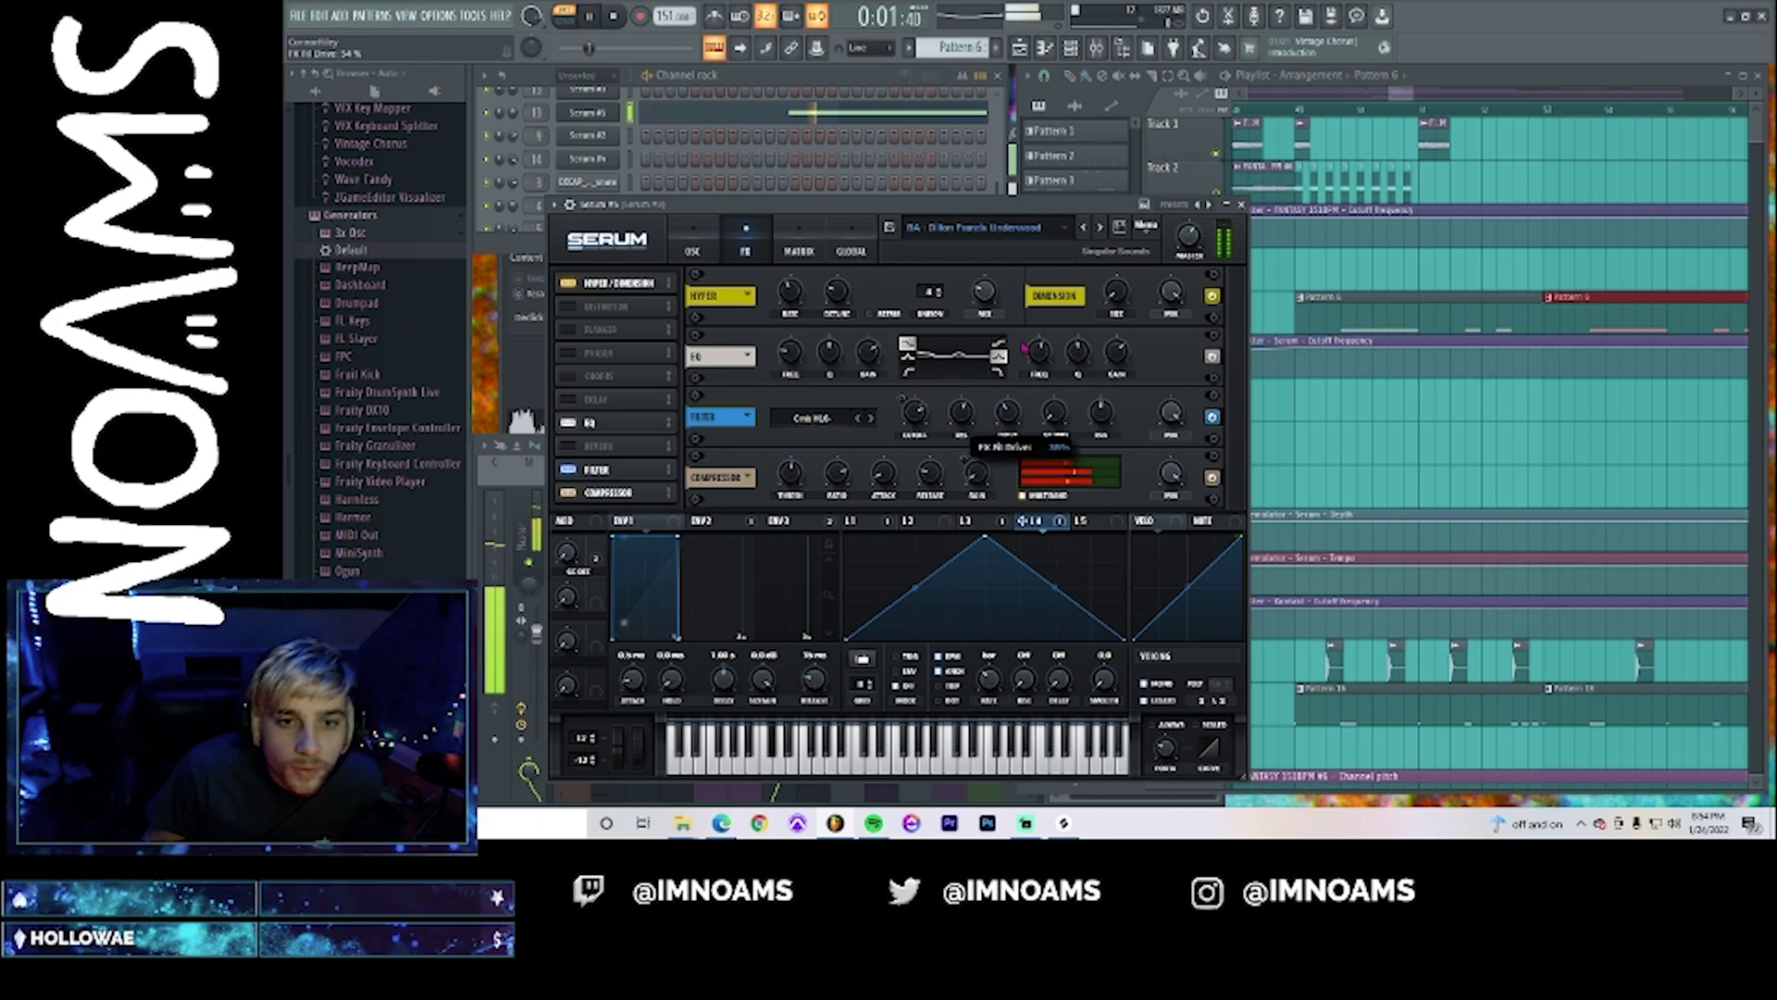
{"action": "left_click_drag", "start_coordinate": [997, 444], "coordinate": [1009, 432]}
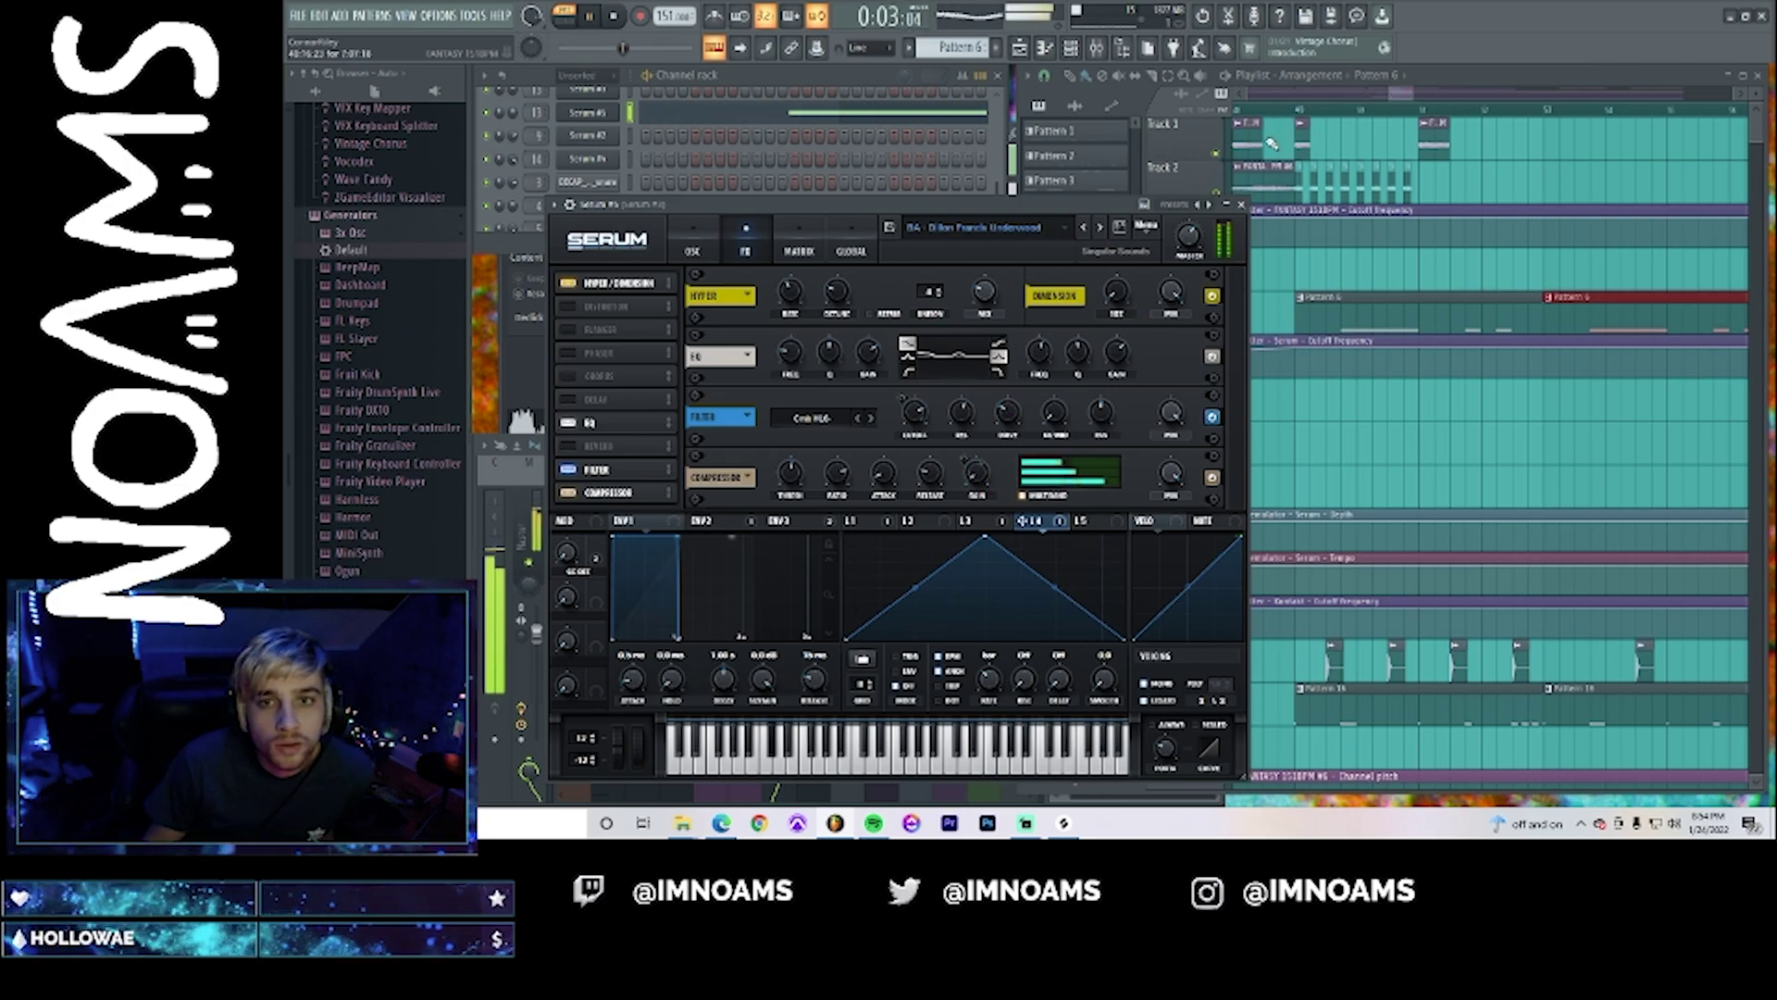
- Play the arrangement across the bass section, and merge the two Pattern 6 clips on Track 5 into one clip
{"action": "left_click", "coordinate": [1283, 108]}
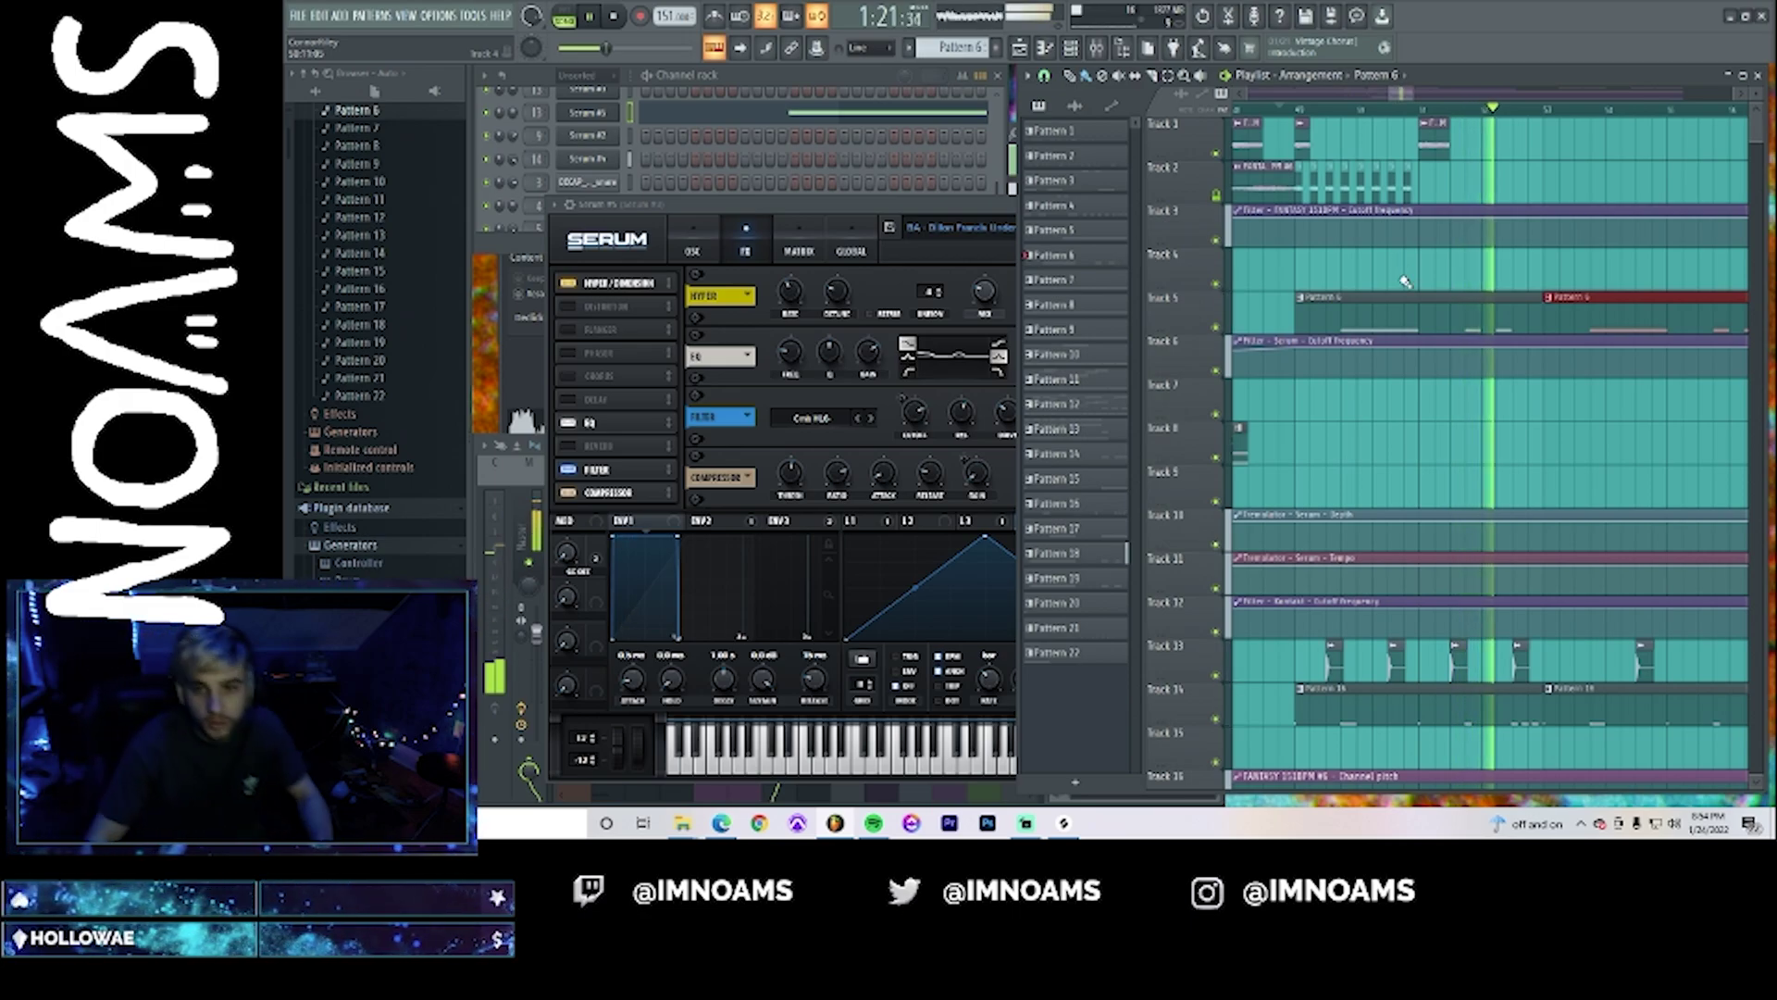
{"action": "key", "text": "space"}
{"action": "left_click_drag", "start_coordinate": [1582, 324], "coordinate": [1518, 305]}
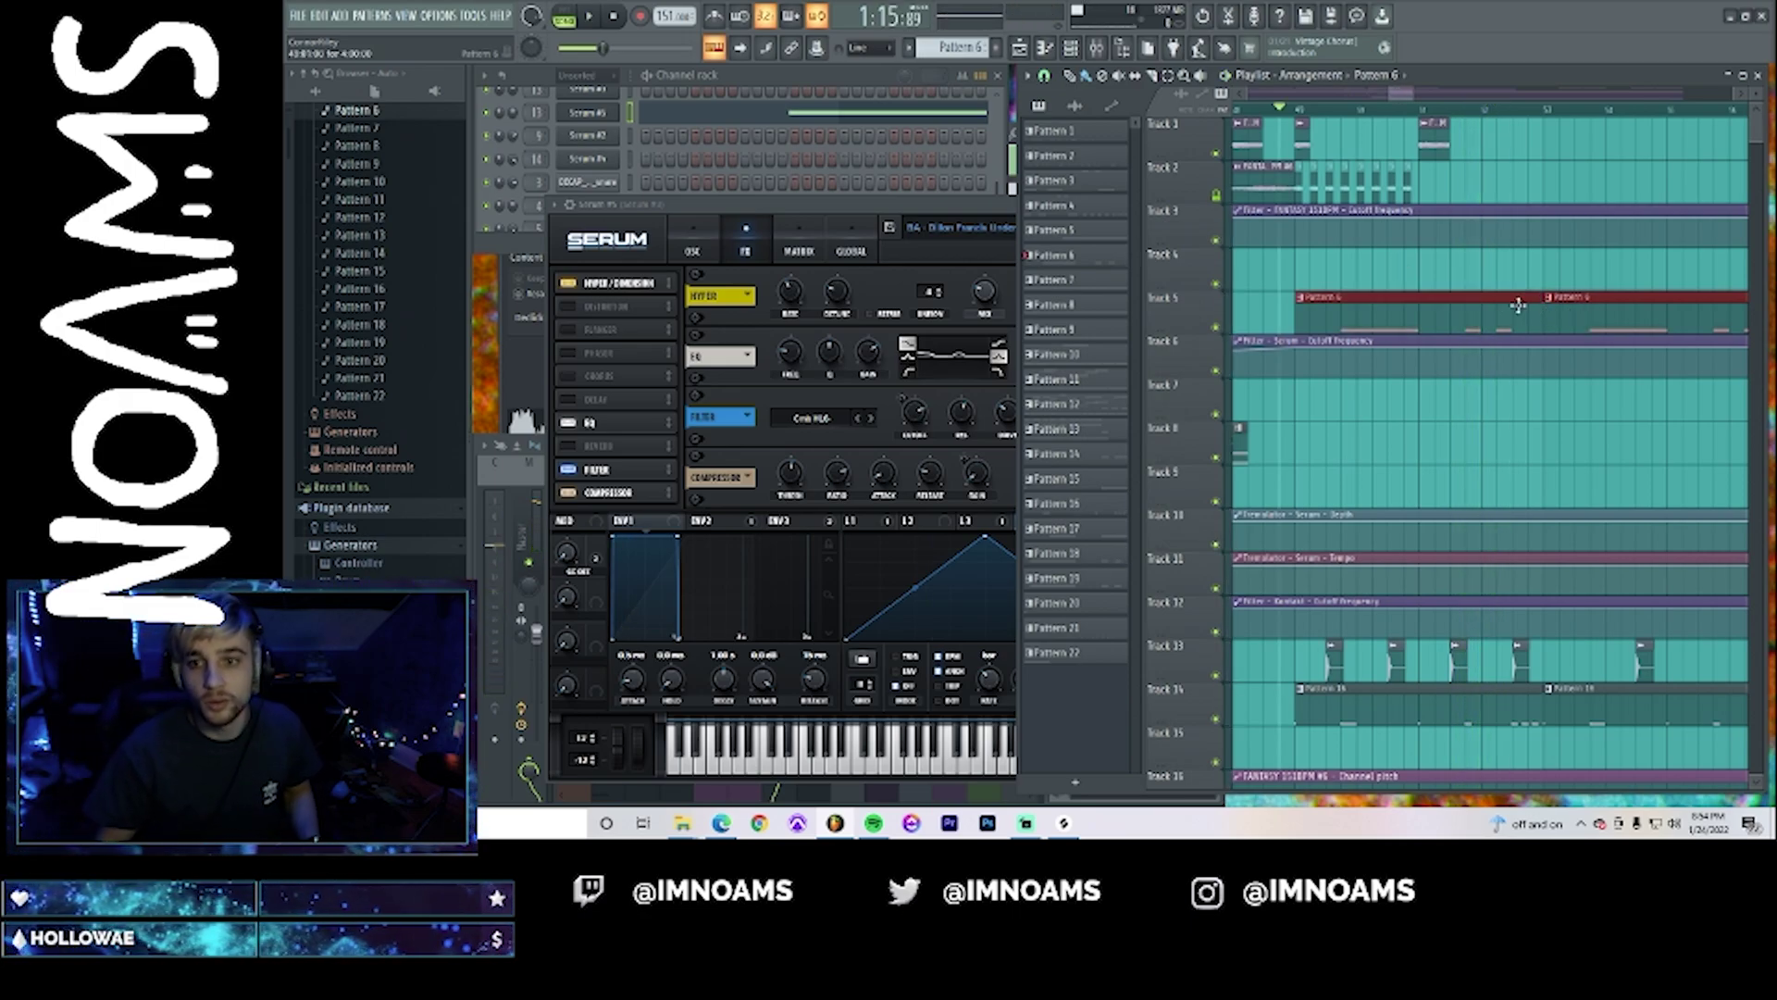
{"action": "left_click", "coordinate": [1041, 79]}
{"action": "mouse_move", "coordinate": [1055, 103]}
{"action": "left_click", "coordinate": [1241, 419]}
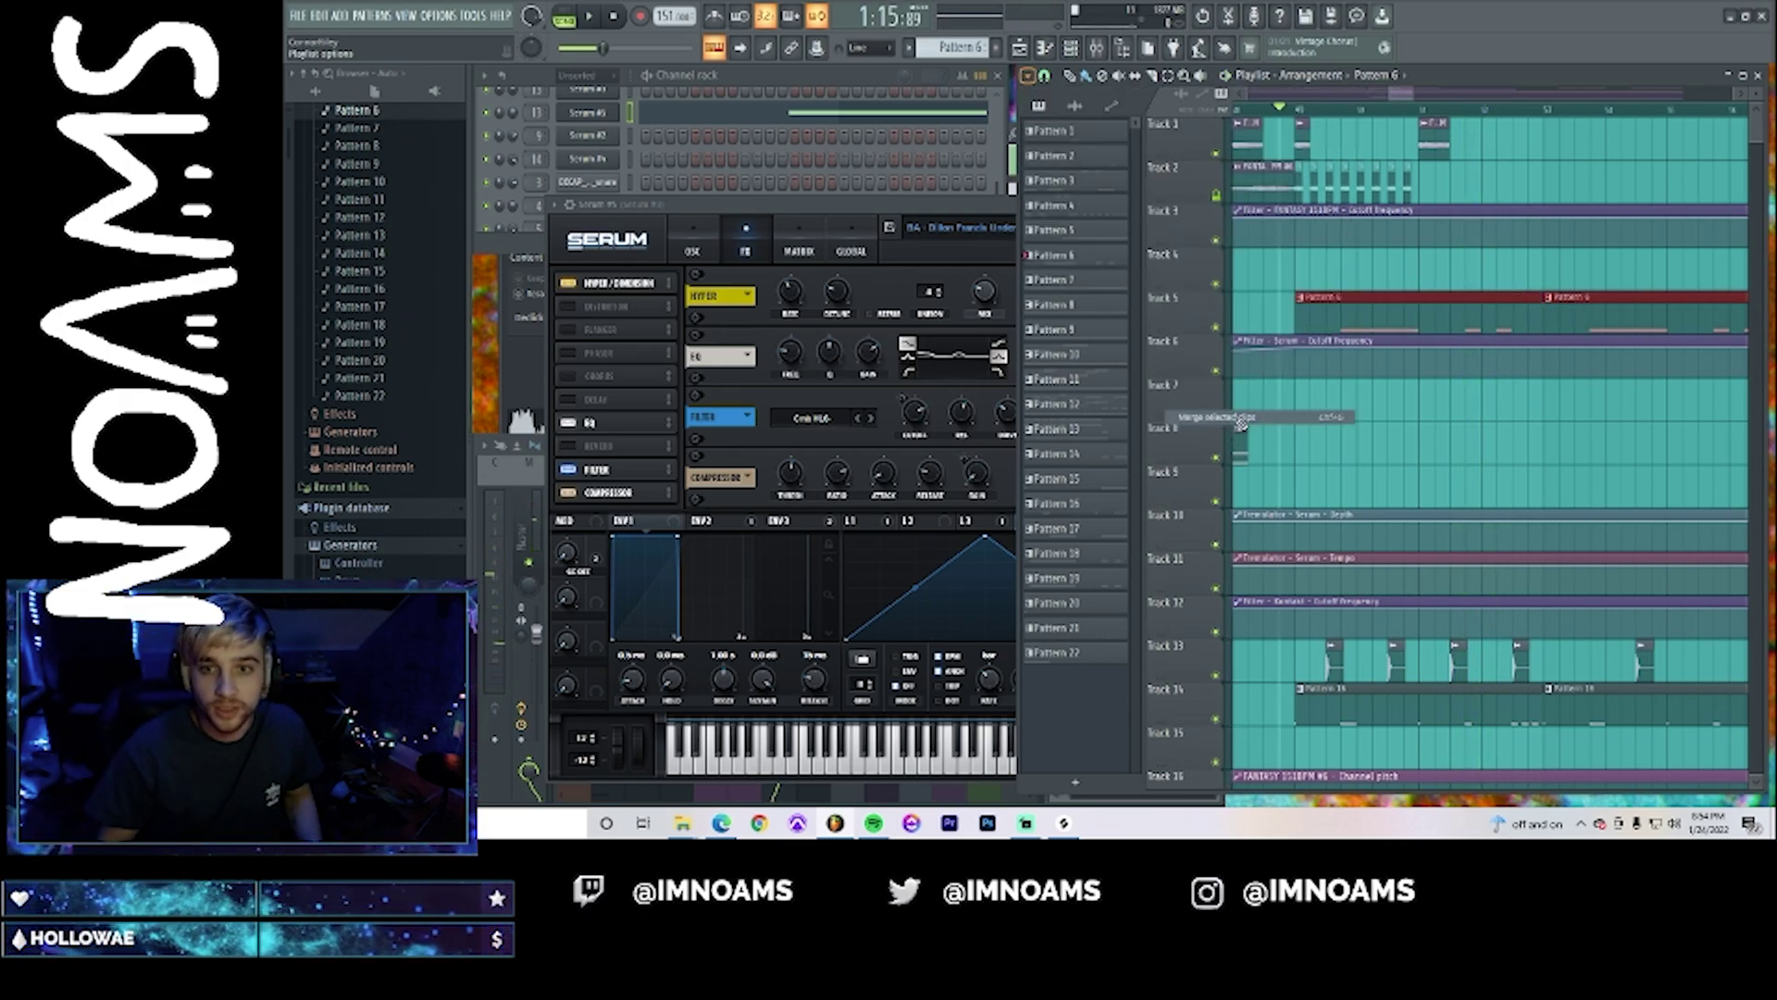
- Move the notes in the first half of the merged pattern from Serum #5 to Serum #3
{"action": "double_click", "coordinate": [1418, 304]}
{"action": "scroll", "coordinate": [1436, 344], "scroll_direction": "up", "scroll_amount": 5}
{"action": "left_click_drag", "start_coordinate": [1291, 351], "coordinate": [835, 535]}
{"action": "key", "text": "Delete"}
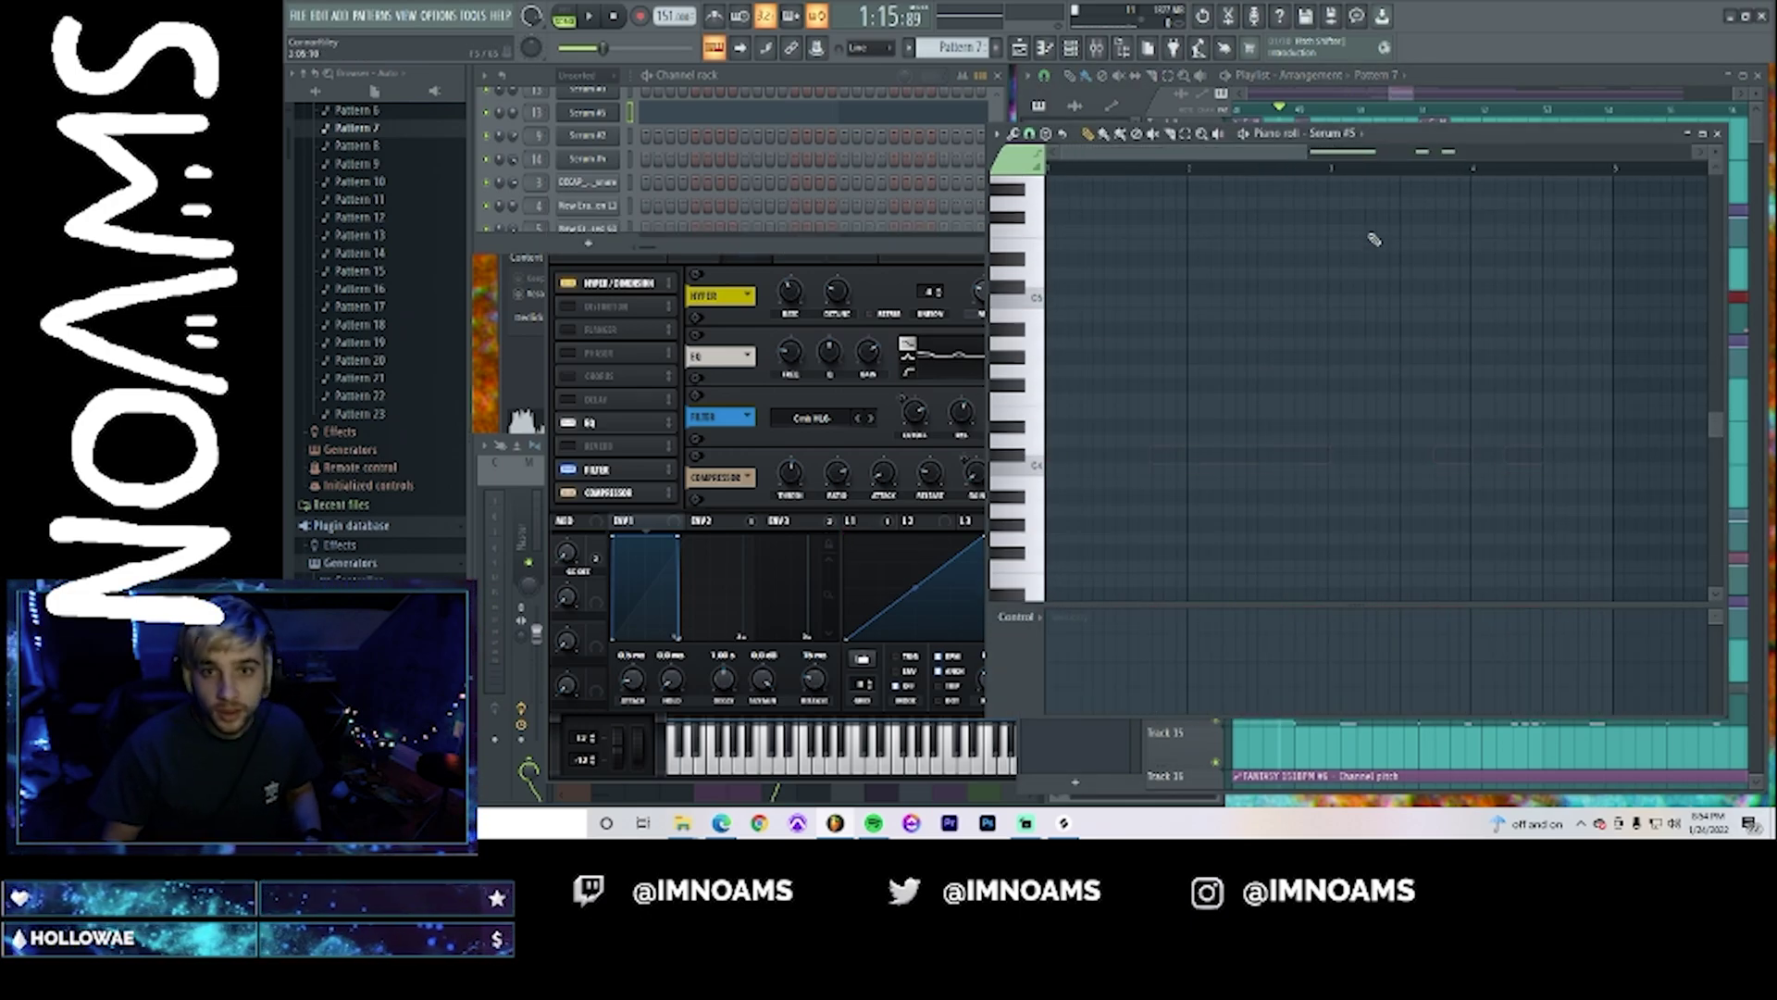
{"action": "left_click", "coordinate": [1354, 135]}
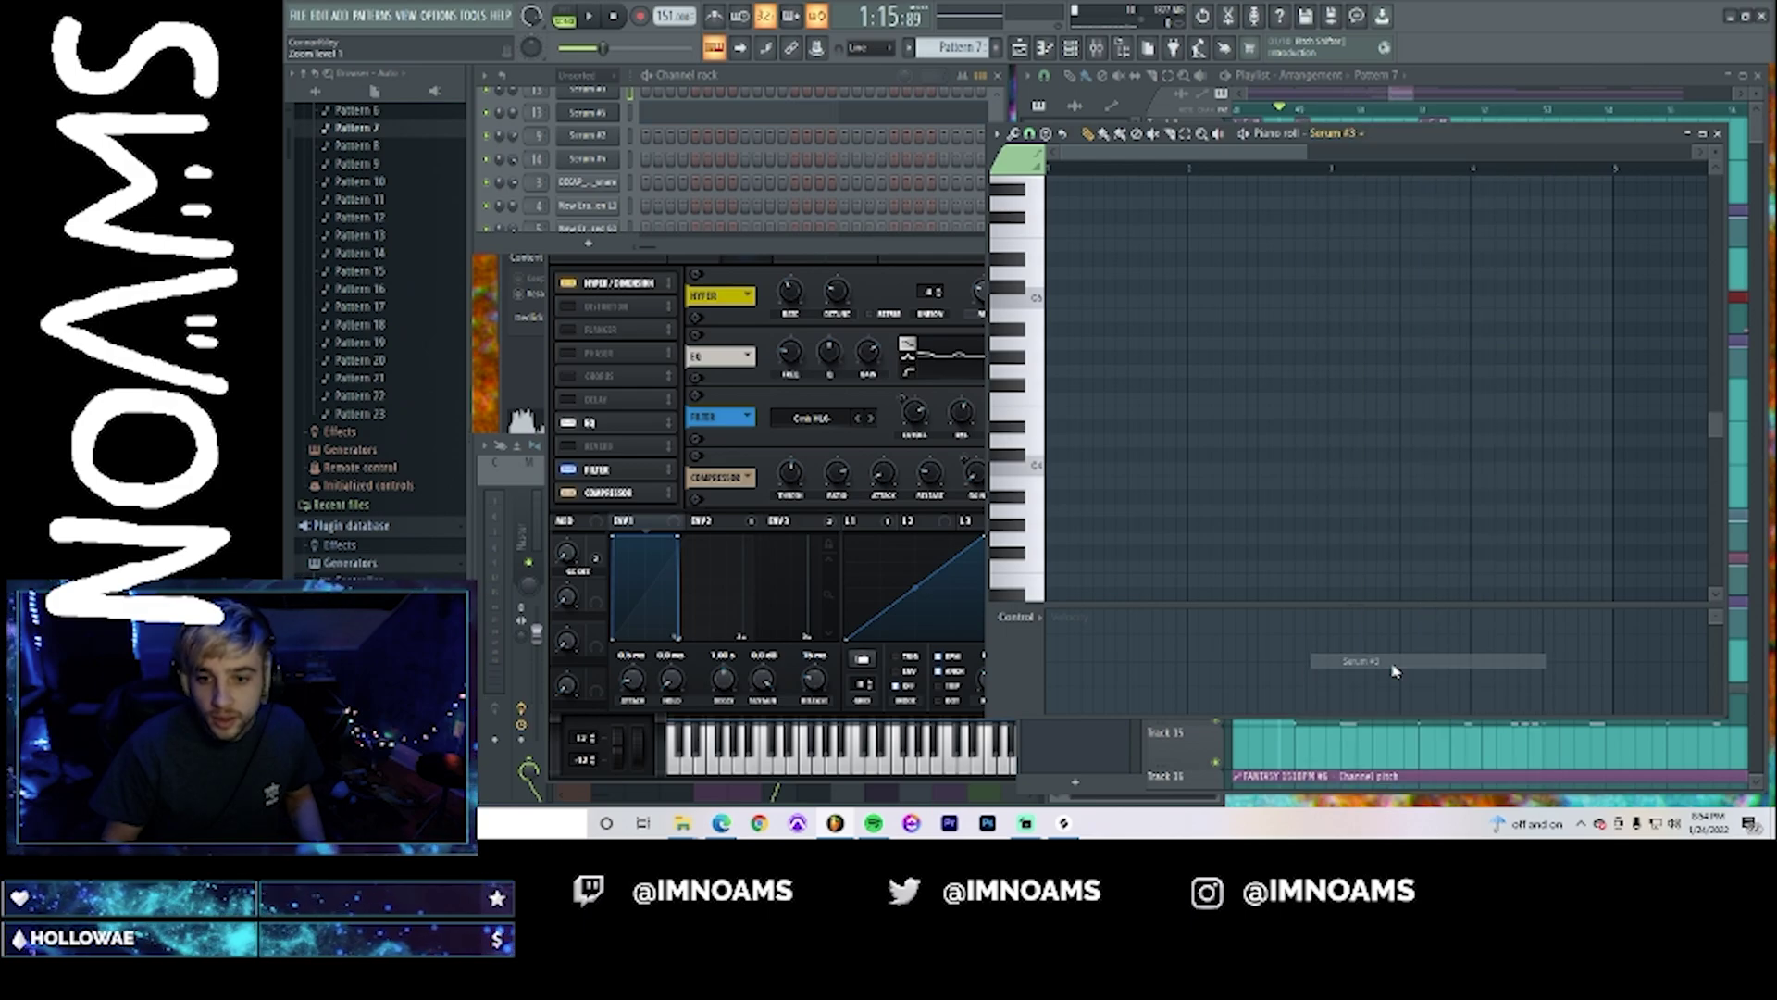
{"action": "left_click", "coordinate": [1394, 669]}
{"action": "key", "text": "ctrl+z"}
{"action": "key", "text": "space"}
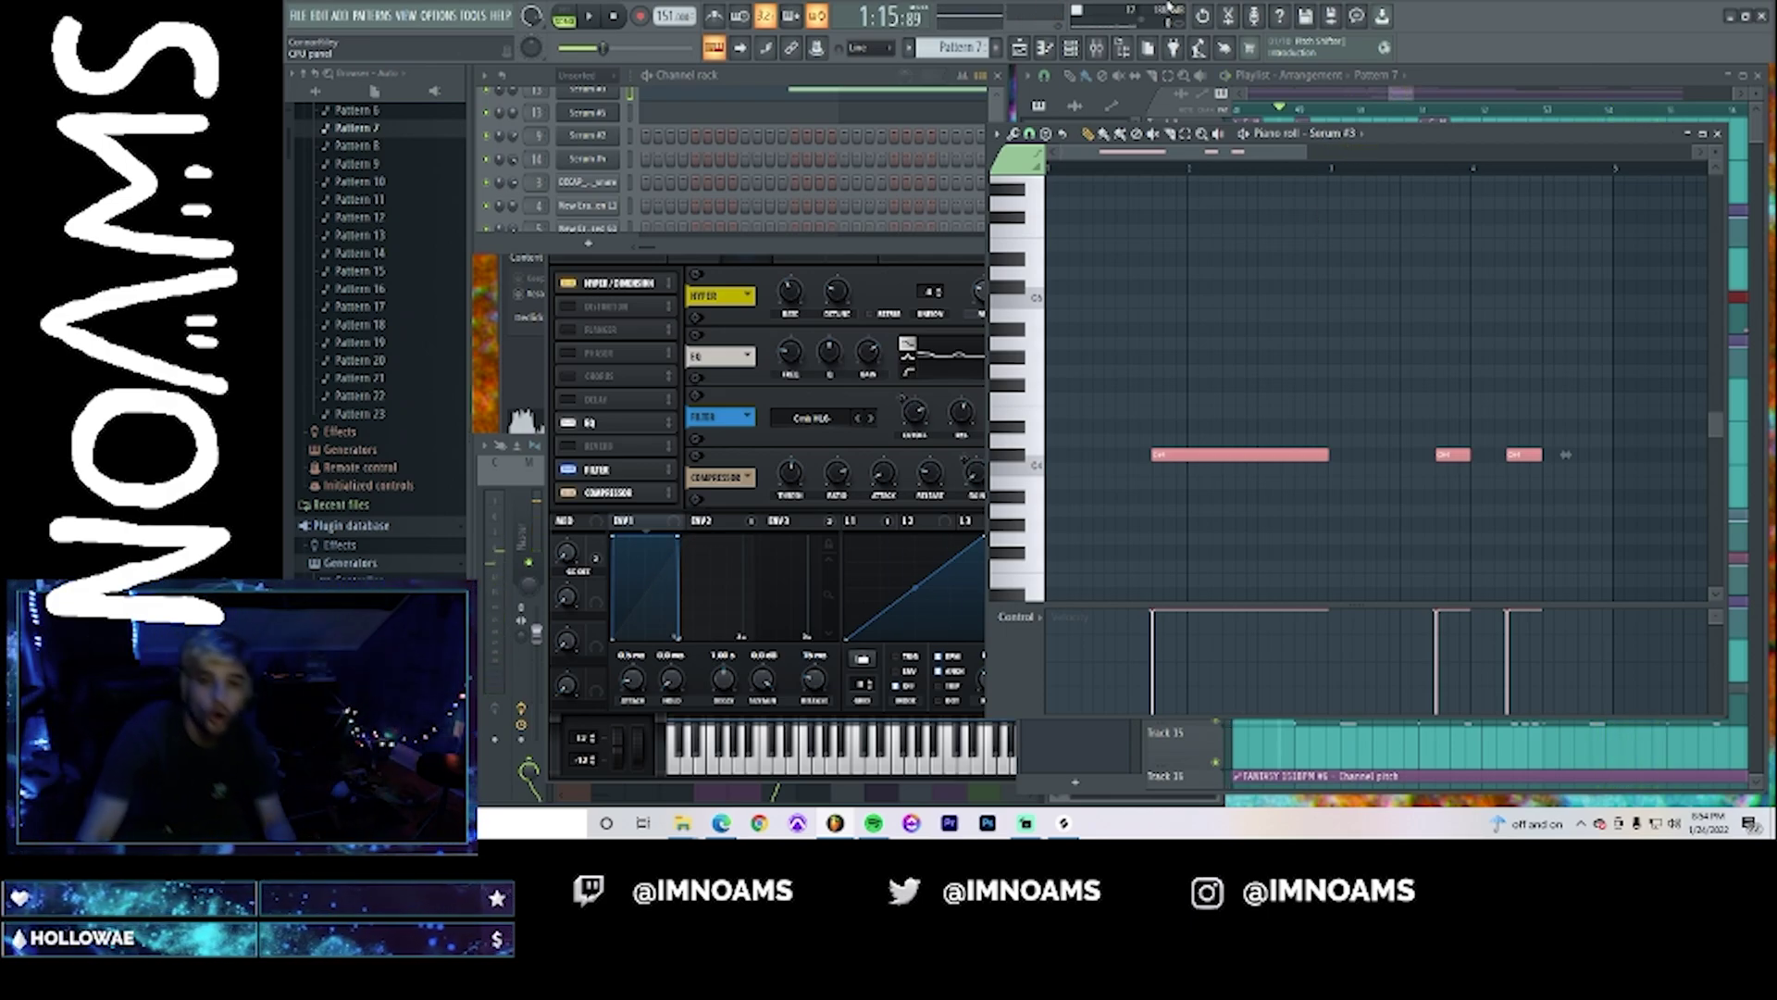
- Play the arrangement from bar 53 to hear the bass variation in context
{"action": "left_click", "coordinate": [1402, 99]}
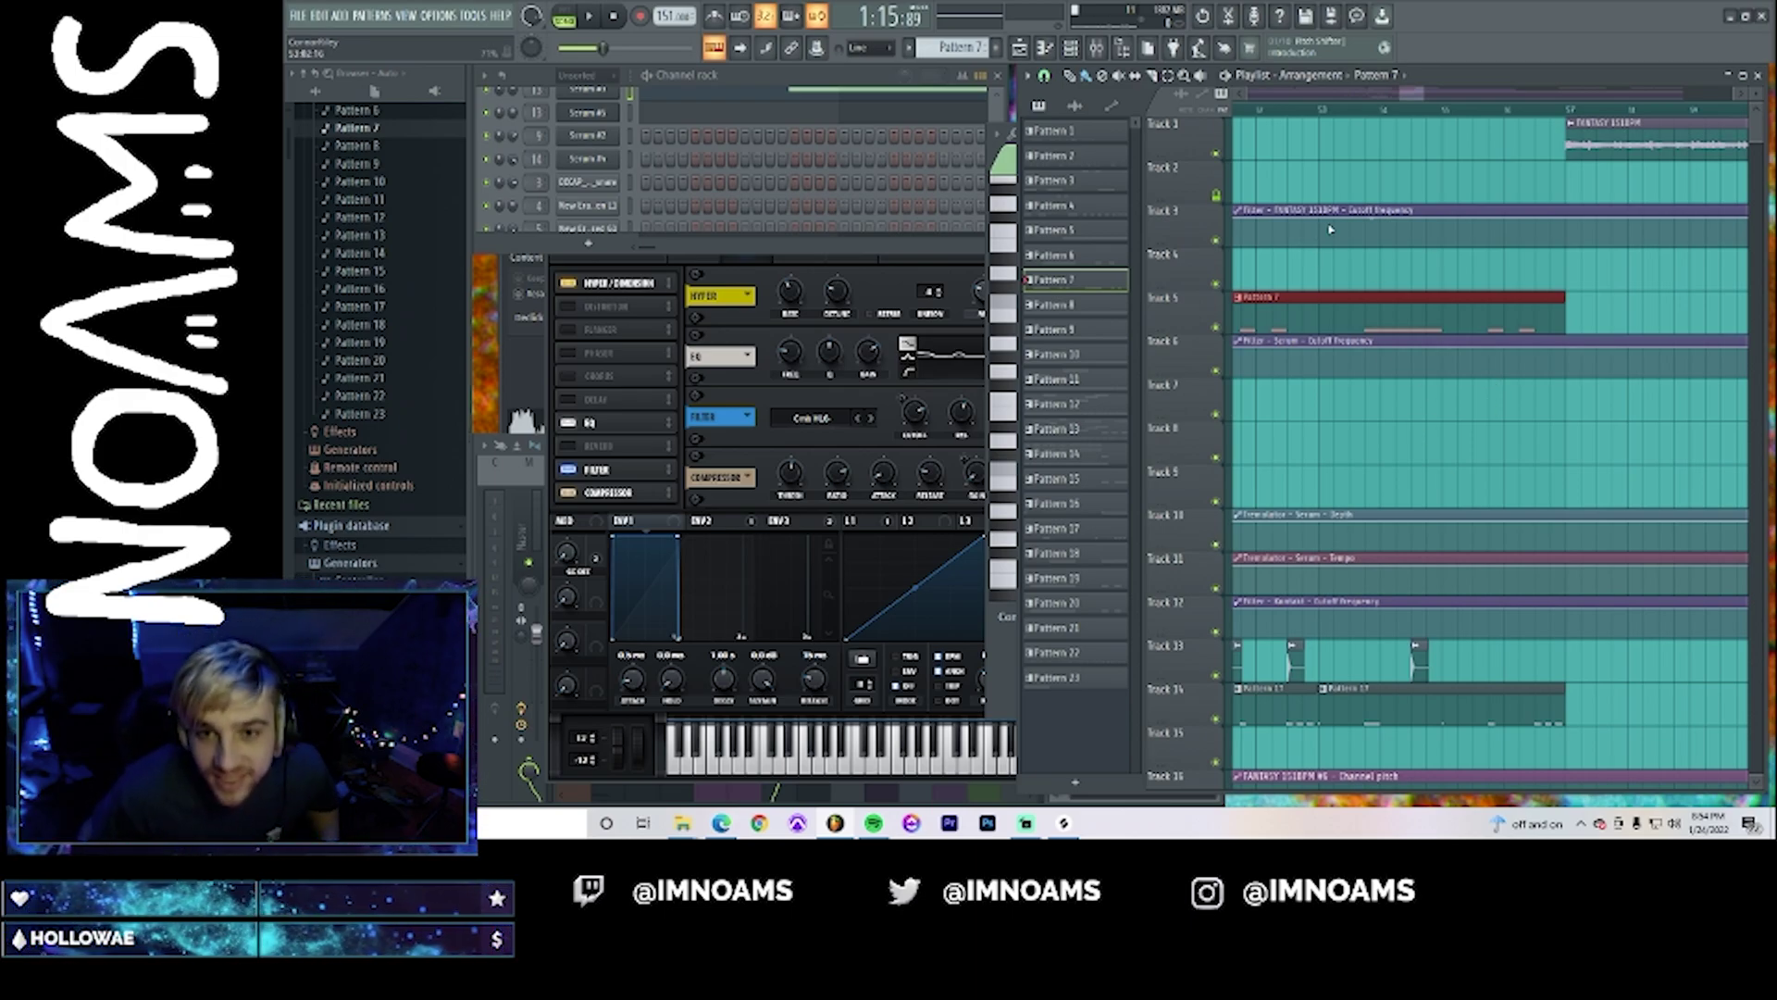
{"action": "left_click", "coordinate": [1322, 108]}
{"action": "key", "text": "space"}
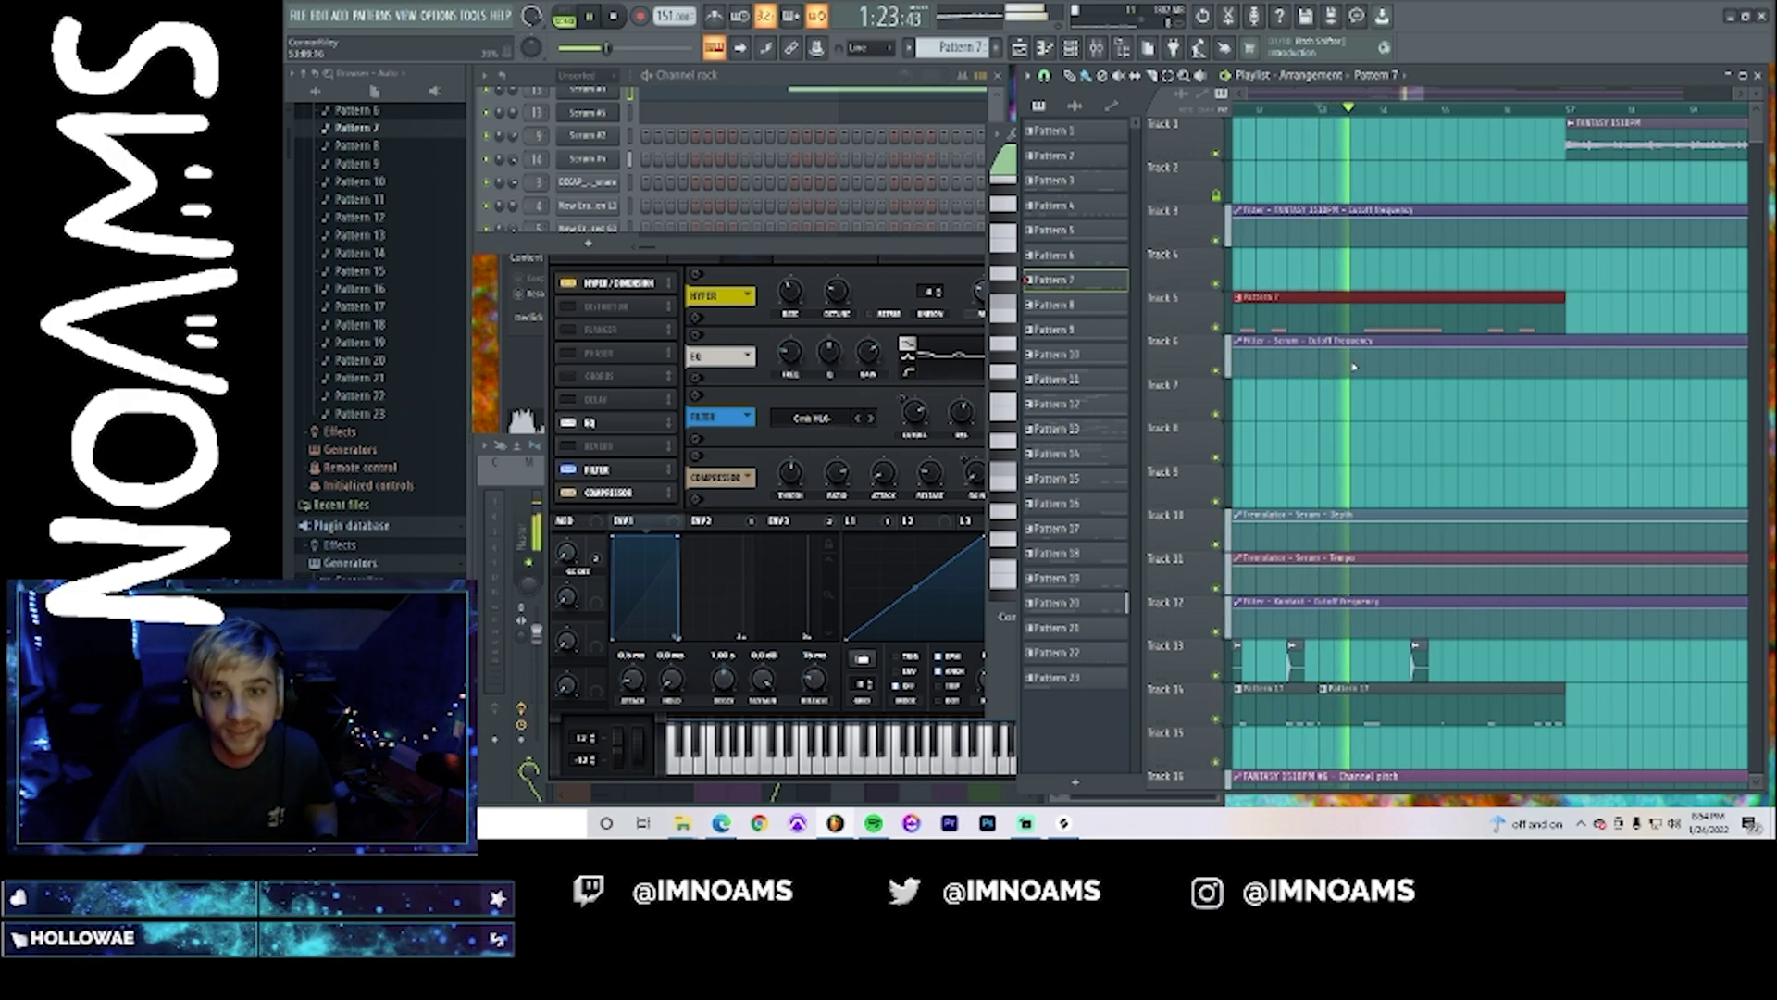
- Set Serum #4's pitch knob range to 12 semitones and create an automation clip for its channel pitch
{"action": "scroll", "coordinate": [1390, 419], "scroll_direction": "down", "scroll_amount": 6}
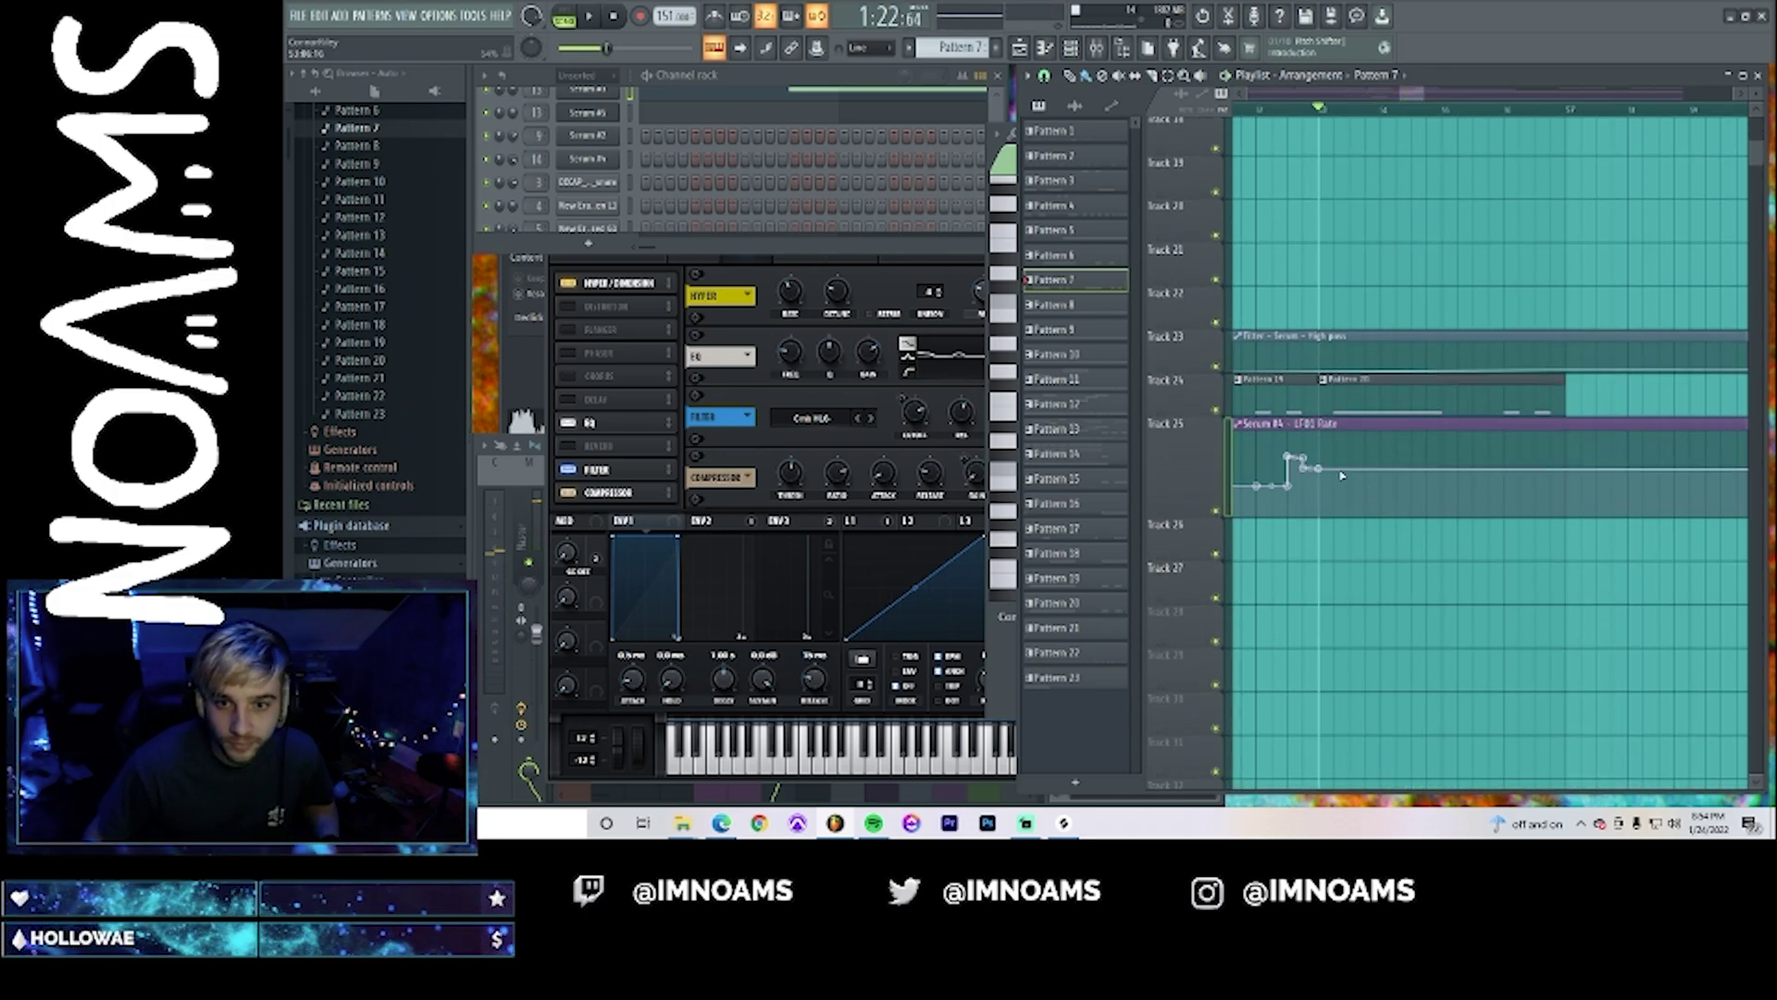
{"action": "double_click", "coordinate": [1359, 381]}
{"action": "key", "text": "F9"}
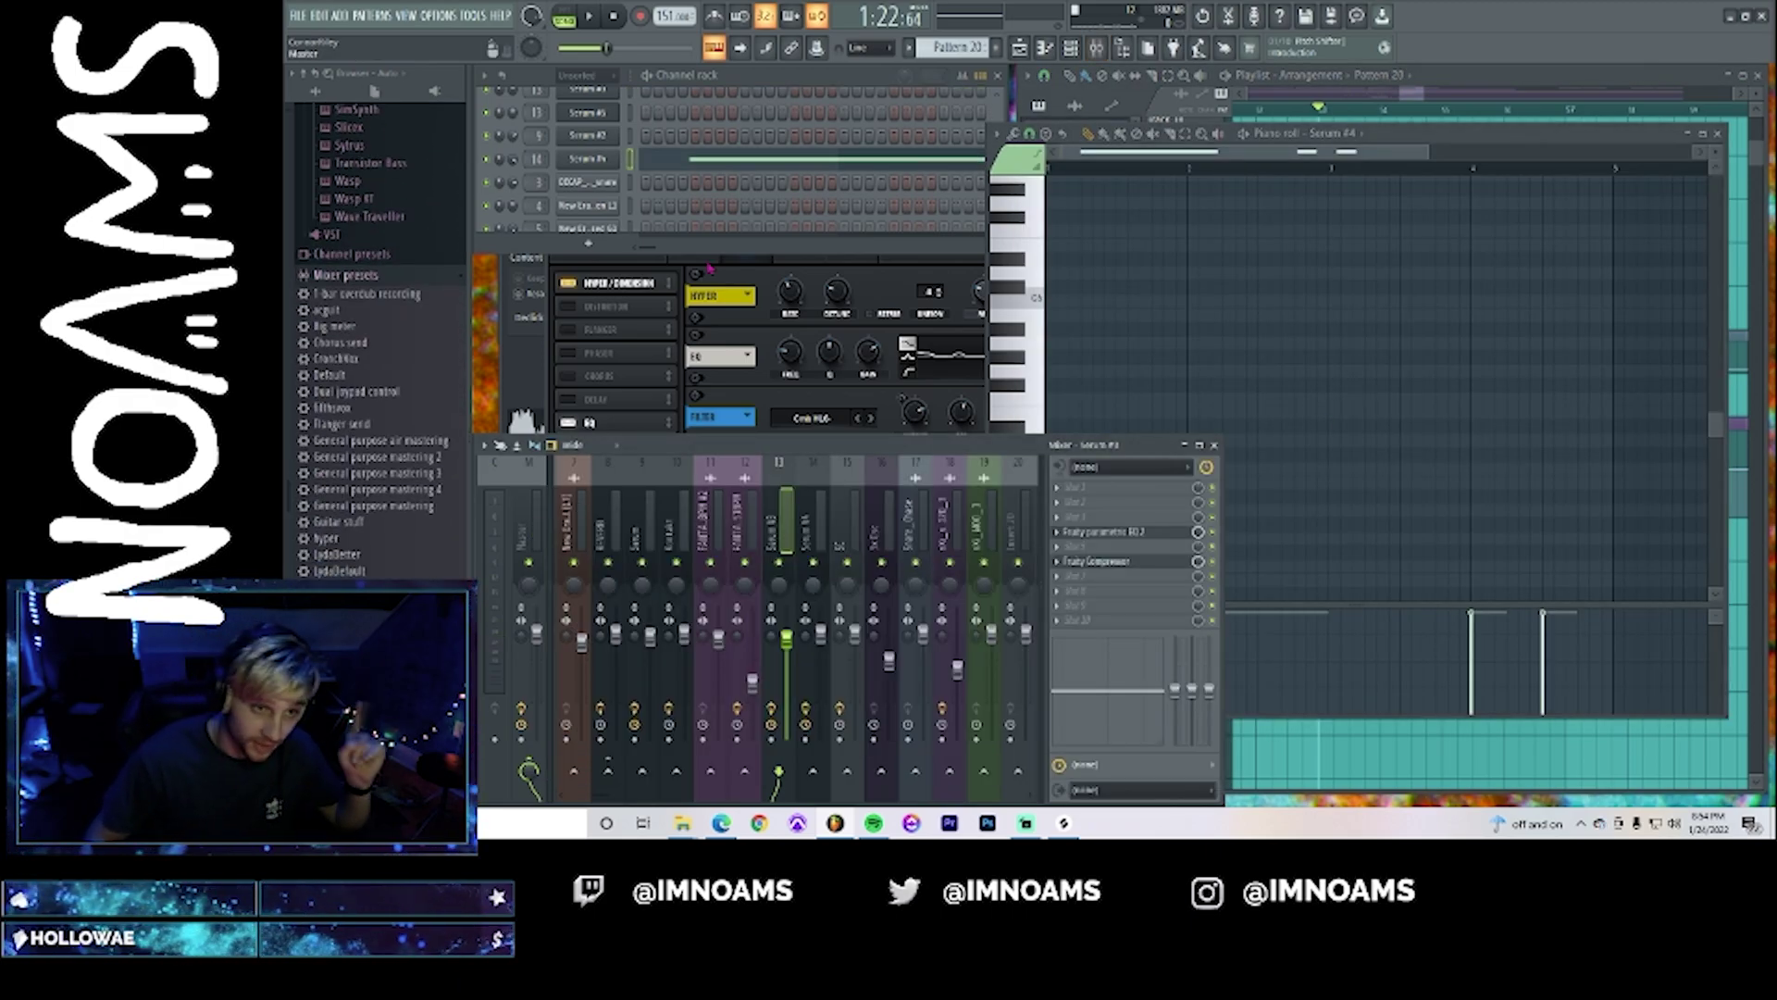
{"action": "left_click", "coordinate": [592, 166]}
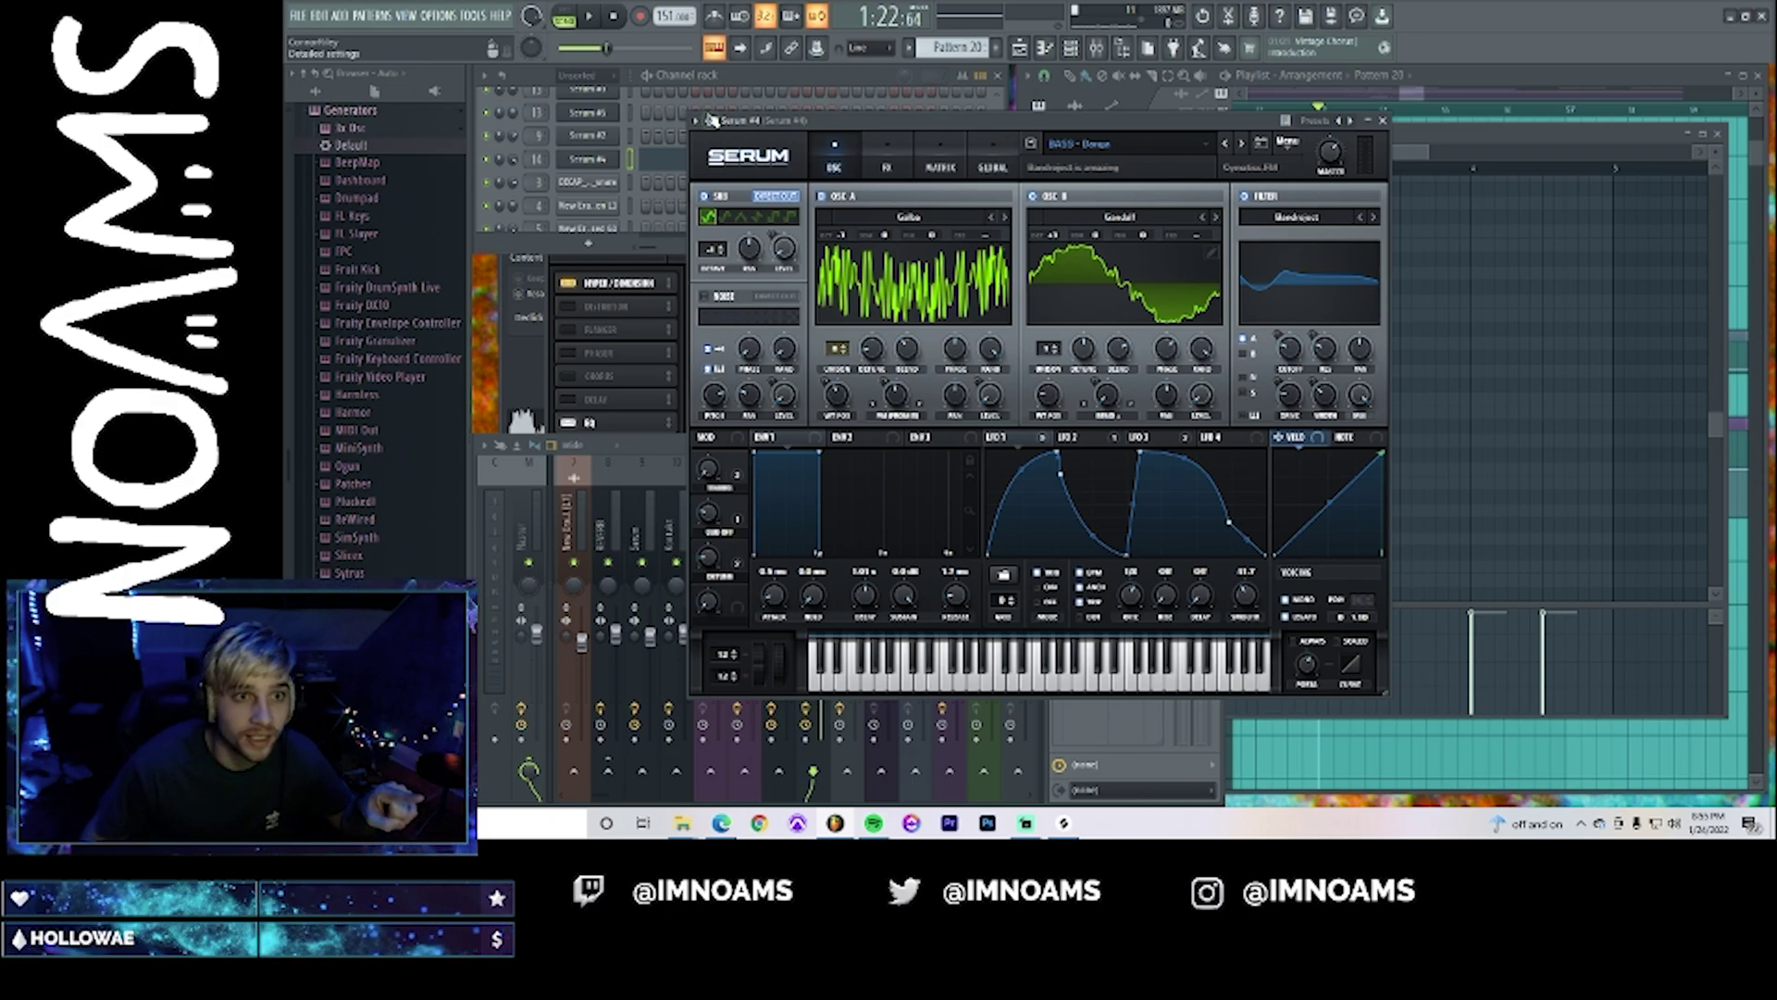
{"action": "left_click", "coordinate": [711, 120]}
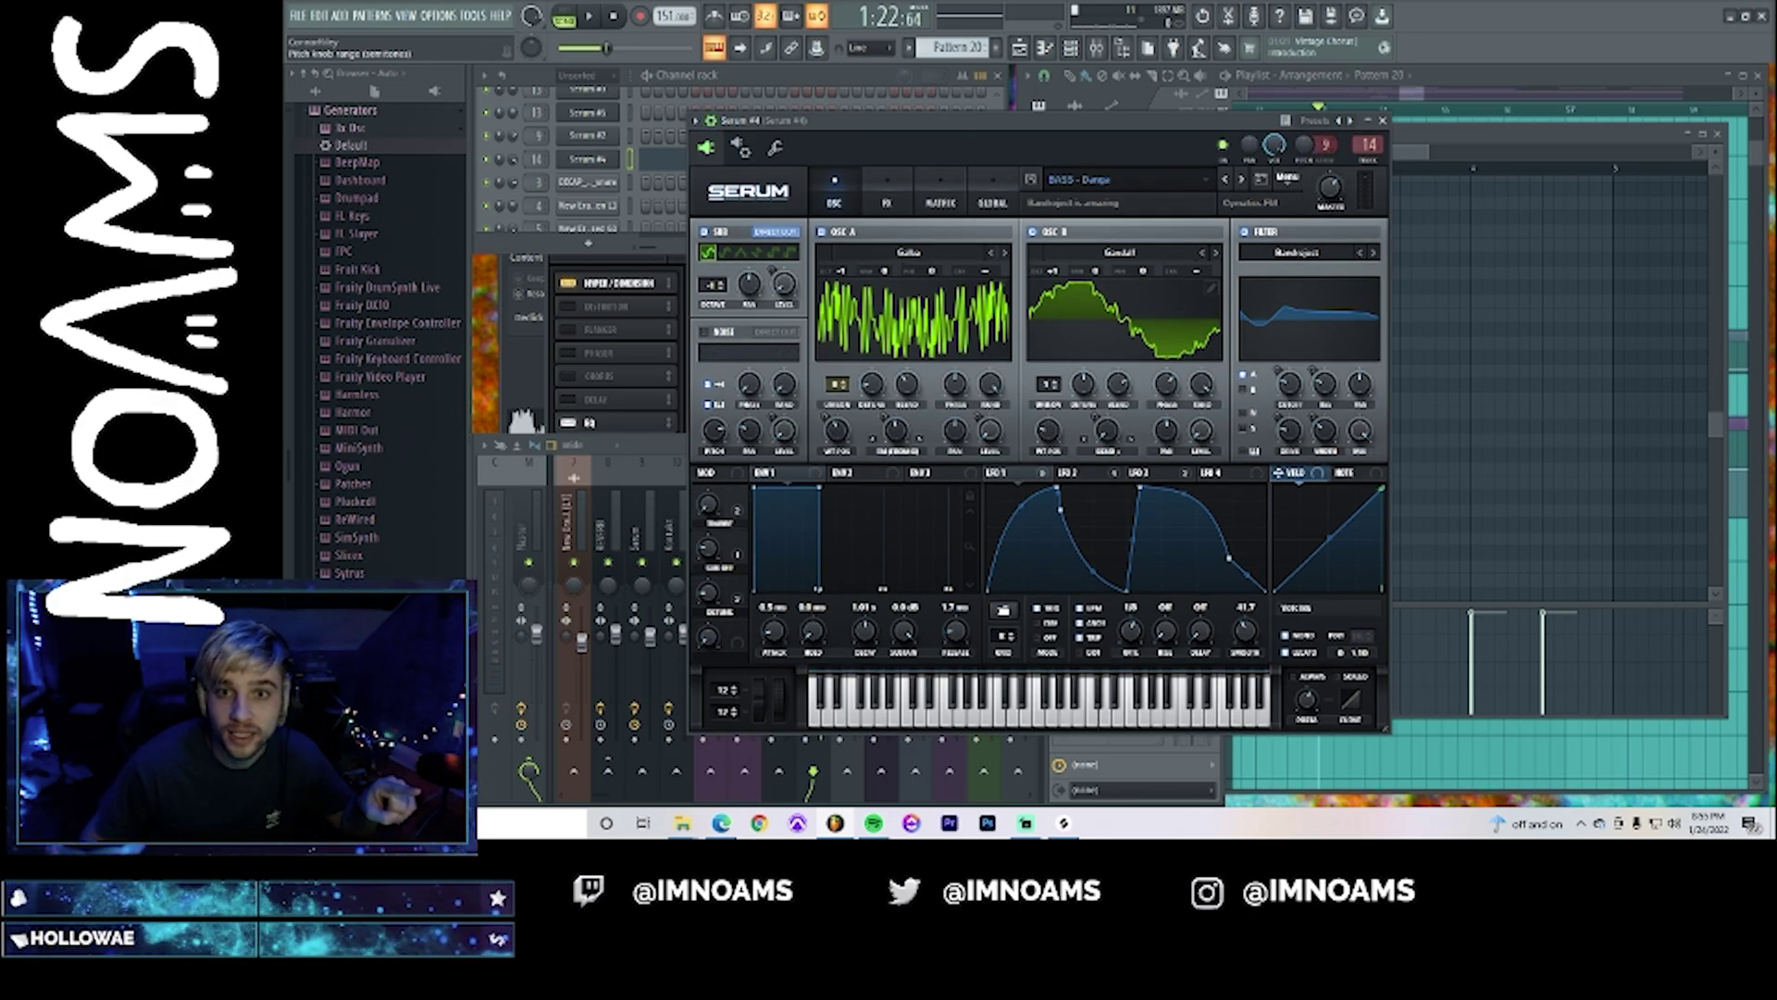
{"action": "right_click", "coordinate": [1300, 145]}
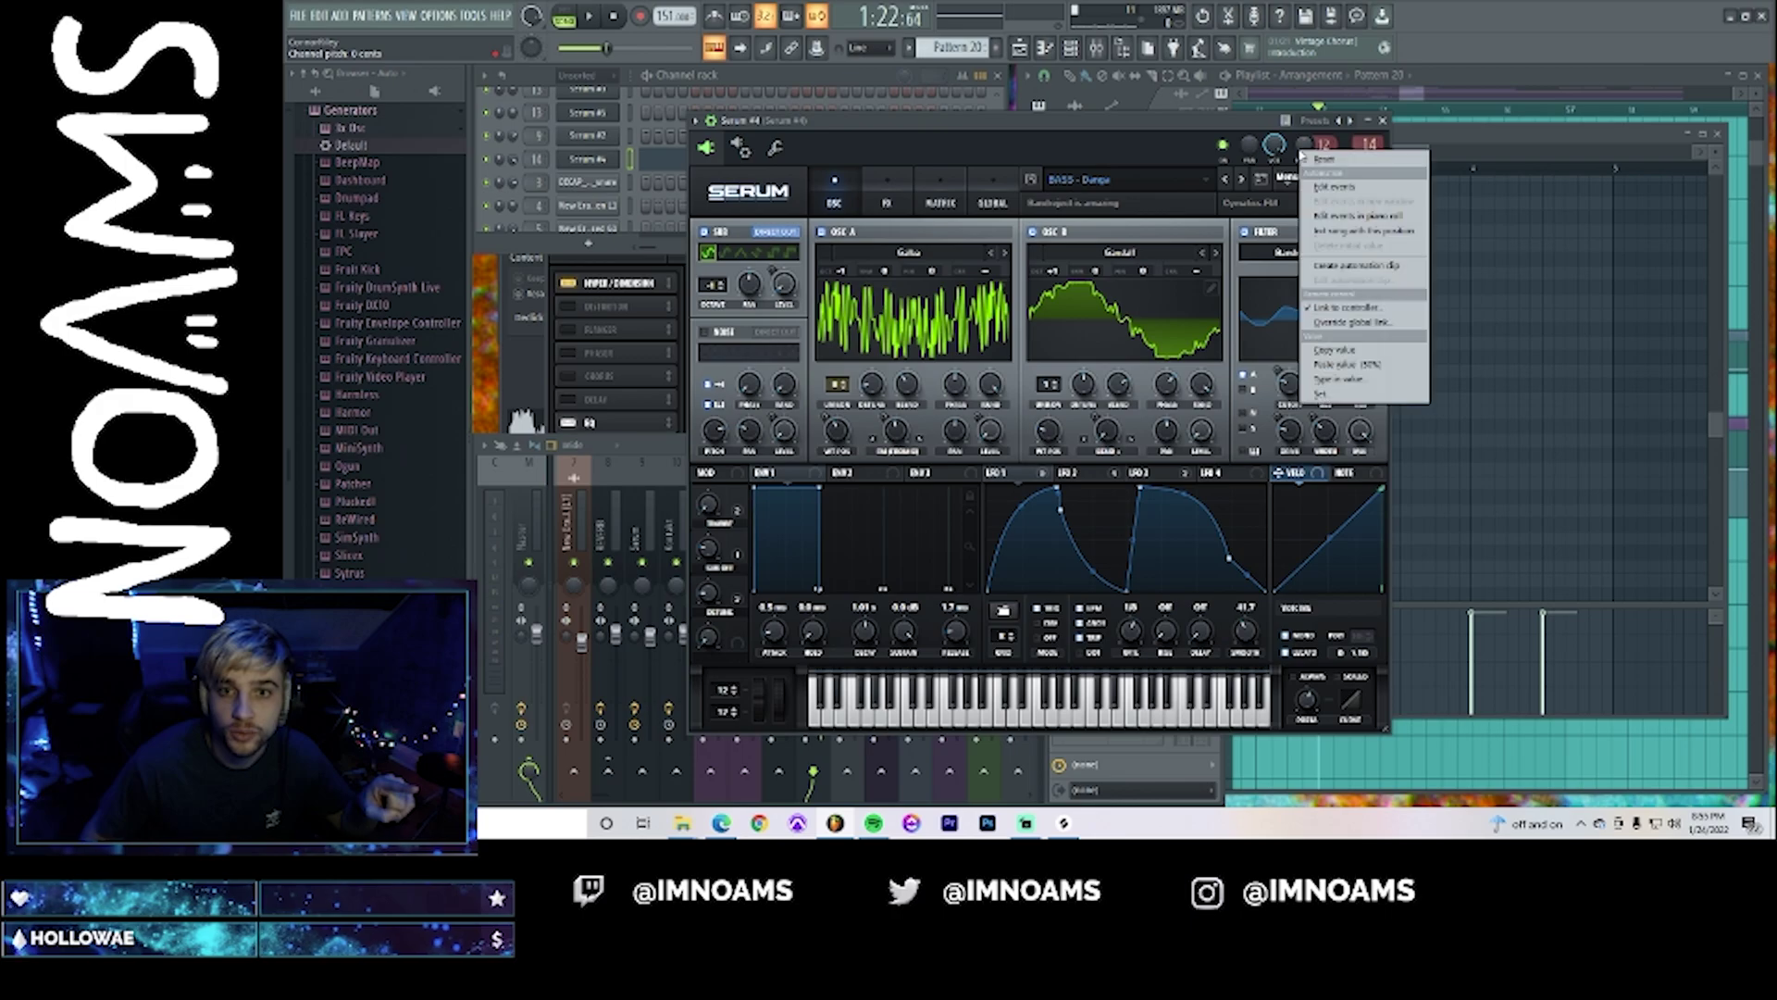
{"action": "left_click", "coordinate": [1361, 262]}
{"action": "left_click", "coordinate": [1516, 76]}
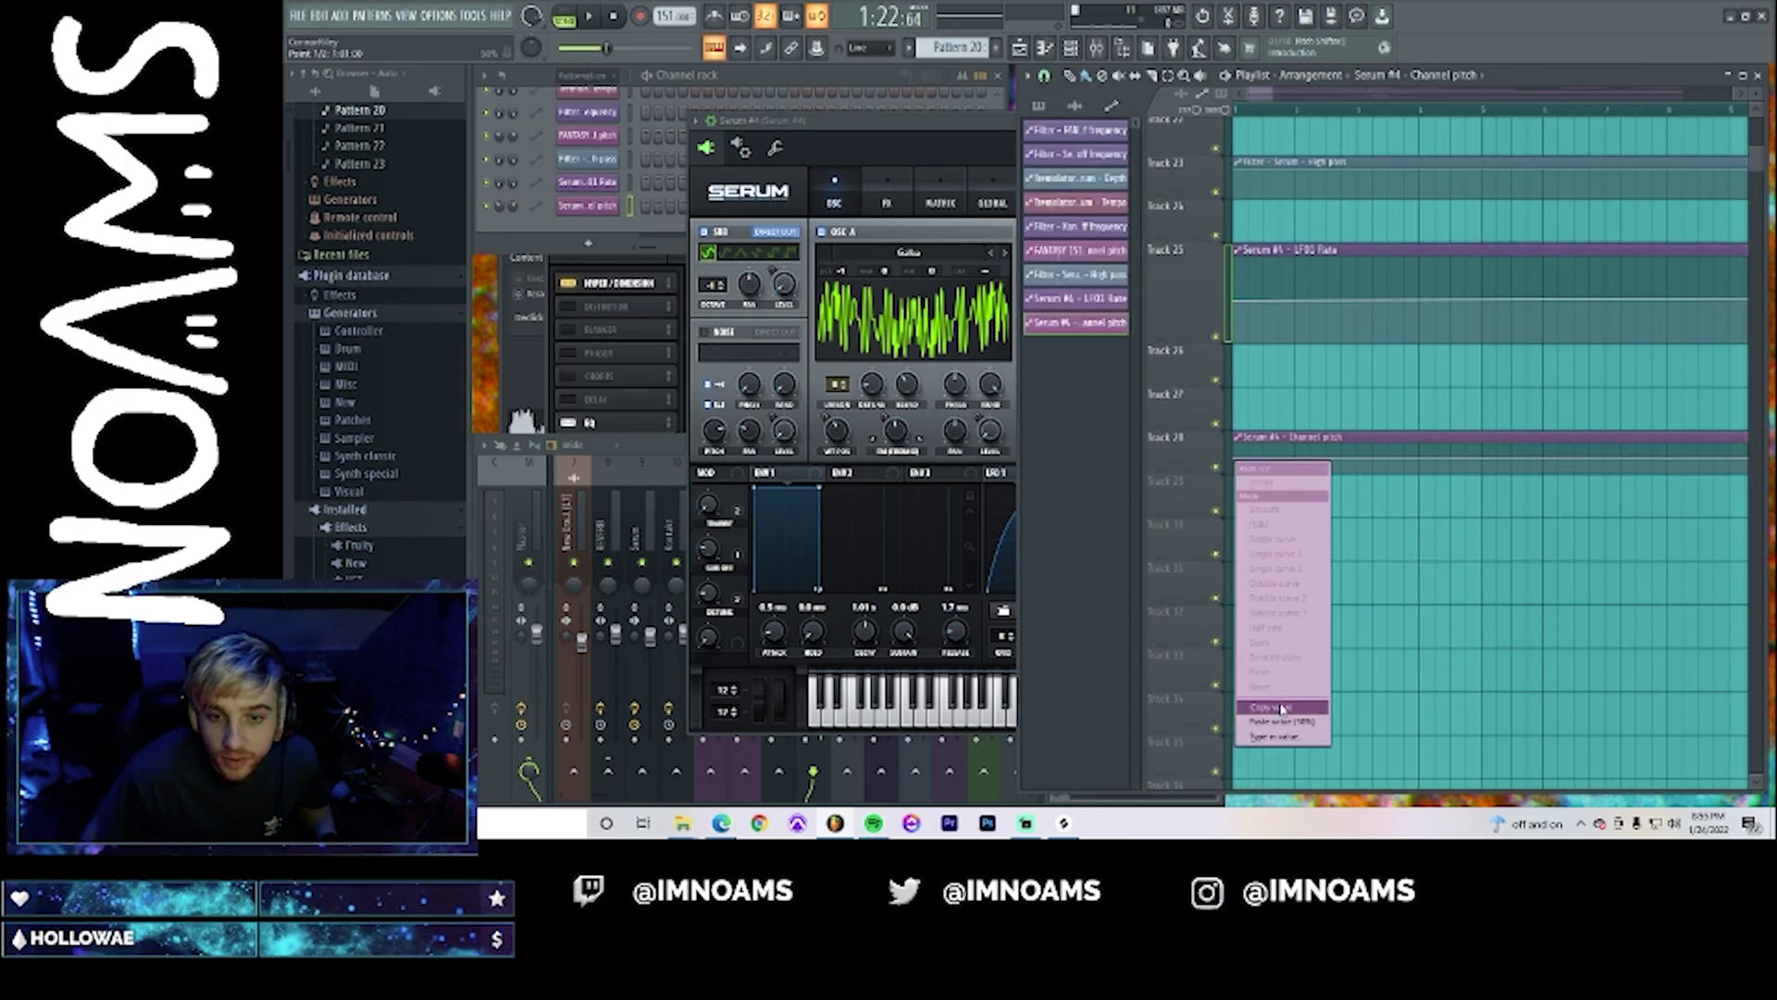
- Add a base-value point just after bar 53 in Serum #4's channel pitch automation and ramp the pitch upward from it
{"action": "left_click", "coordinate": [1282, 708]}
{"action": "key", "text": "space"}
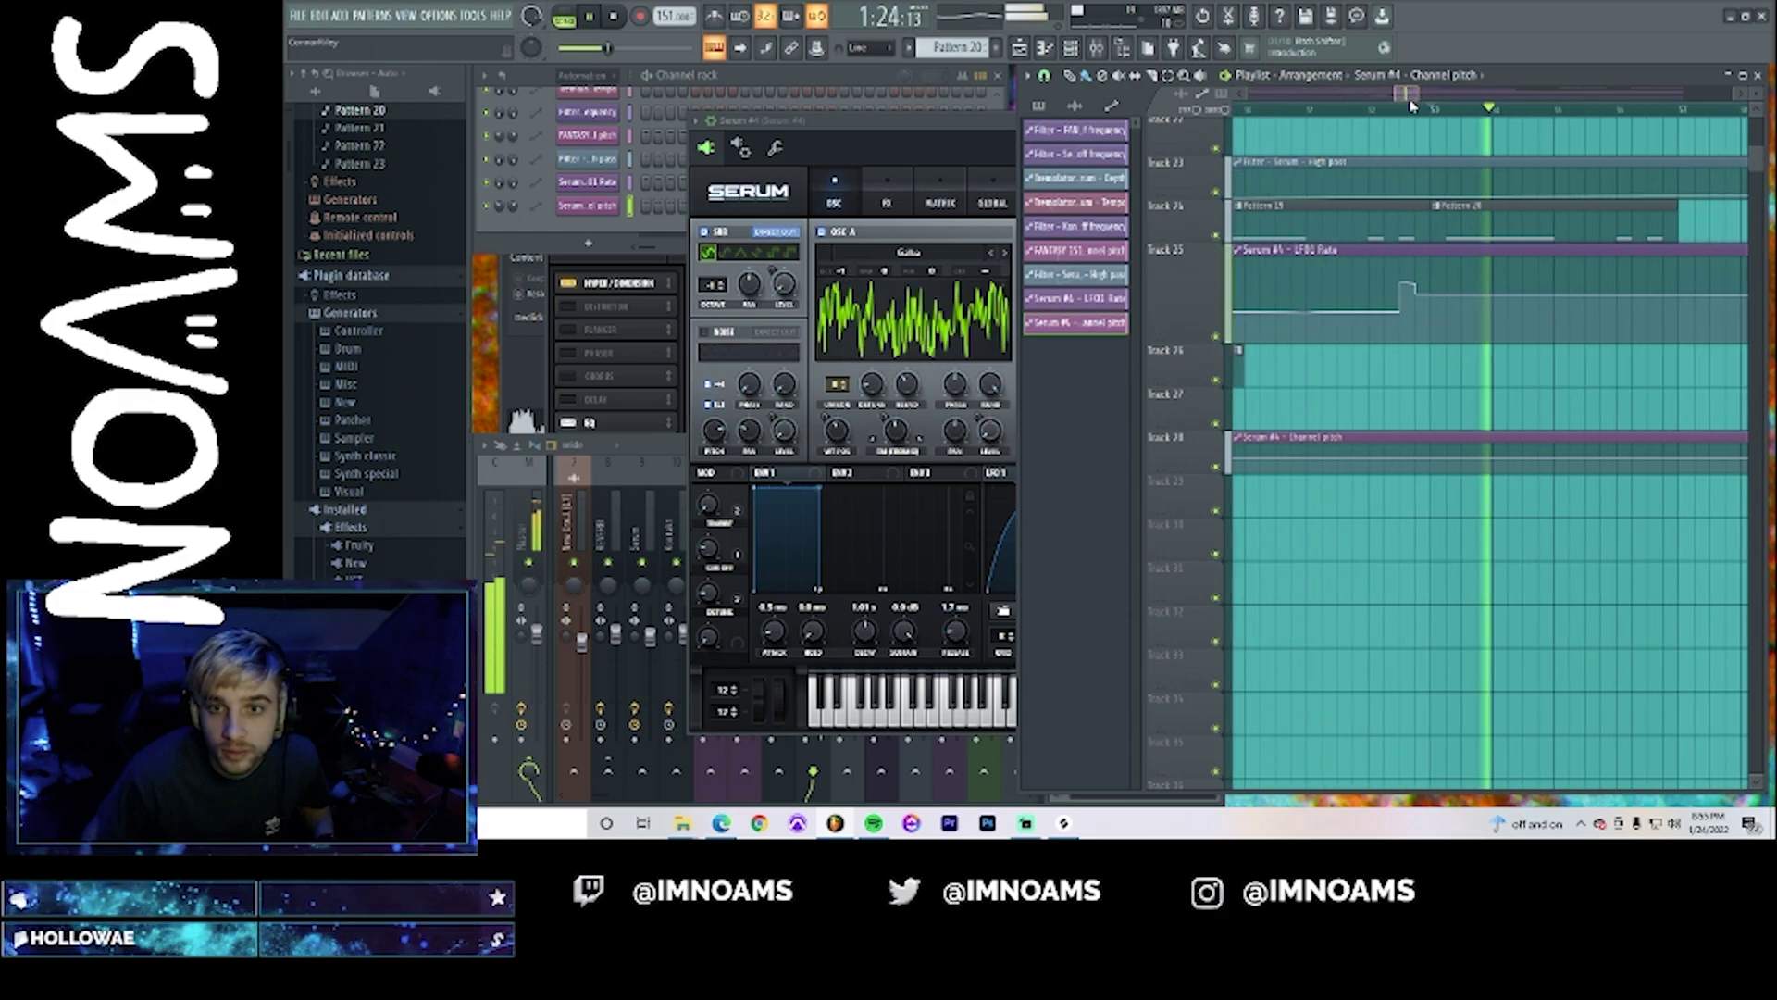
{"action": "key", "text": "space"}
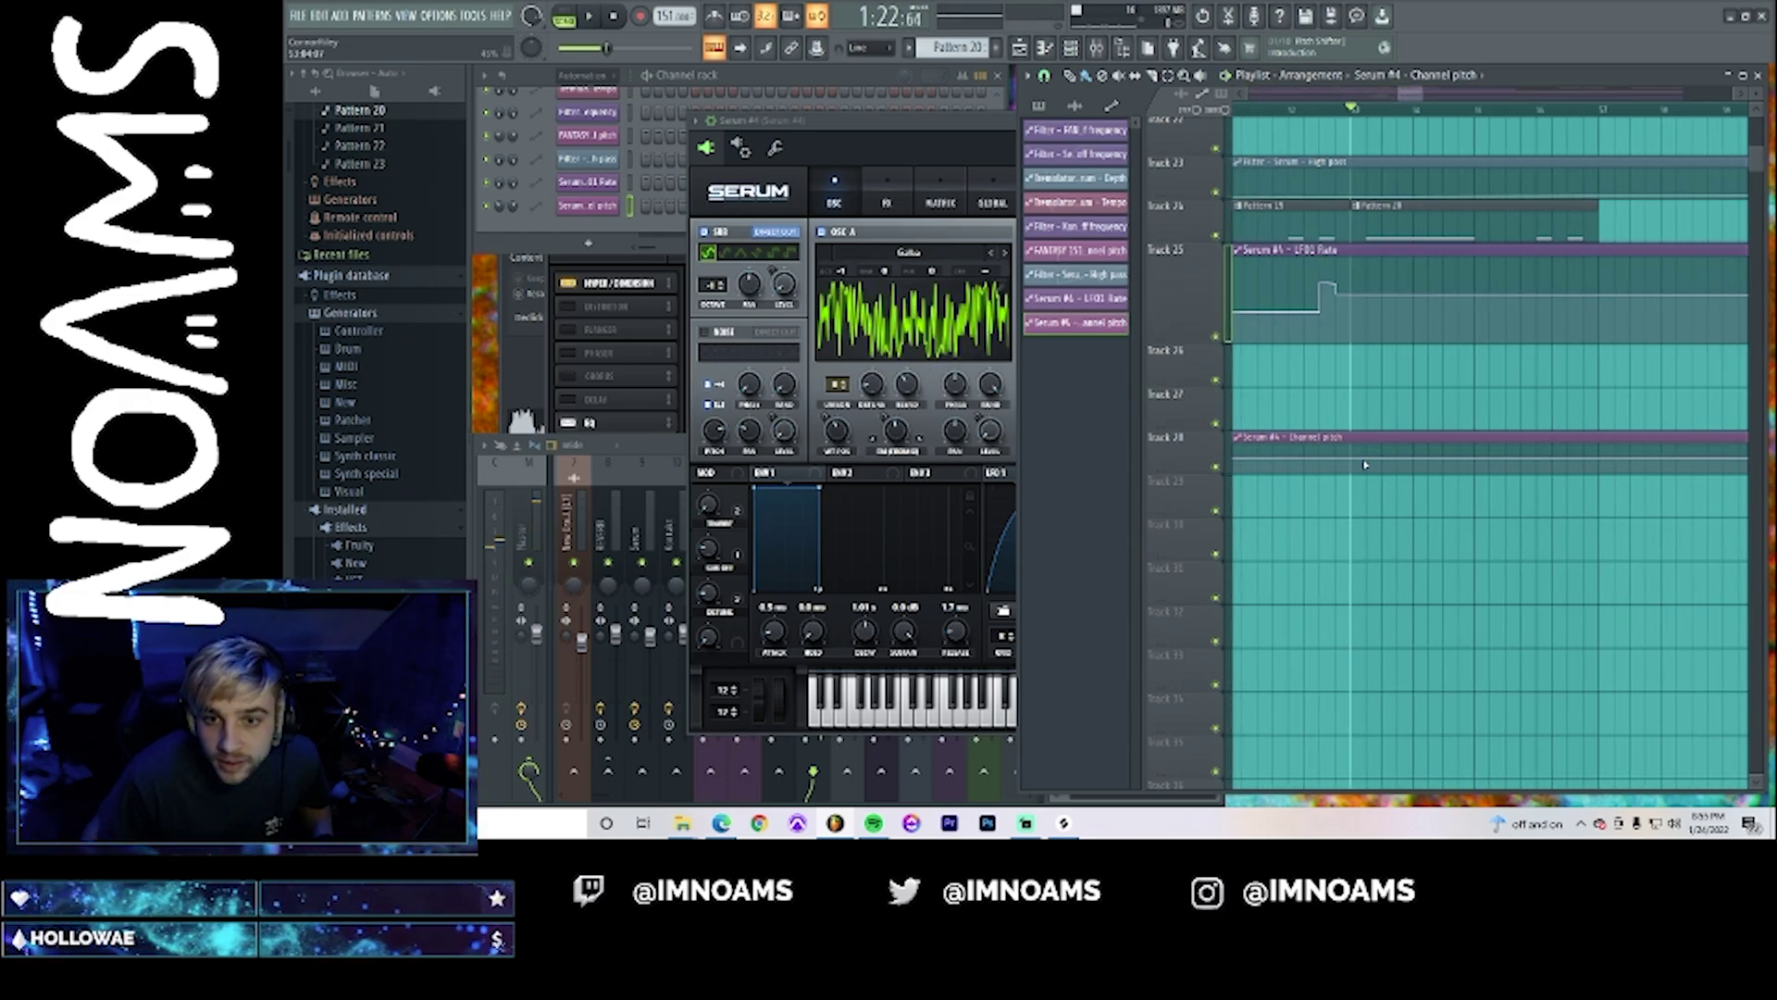
{"action": "right_click", "coordinate": [1368, 465]}
{"action": "left_click", "coordinate": [1411, 738]}
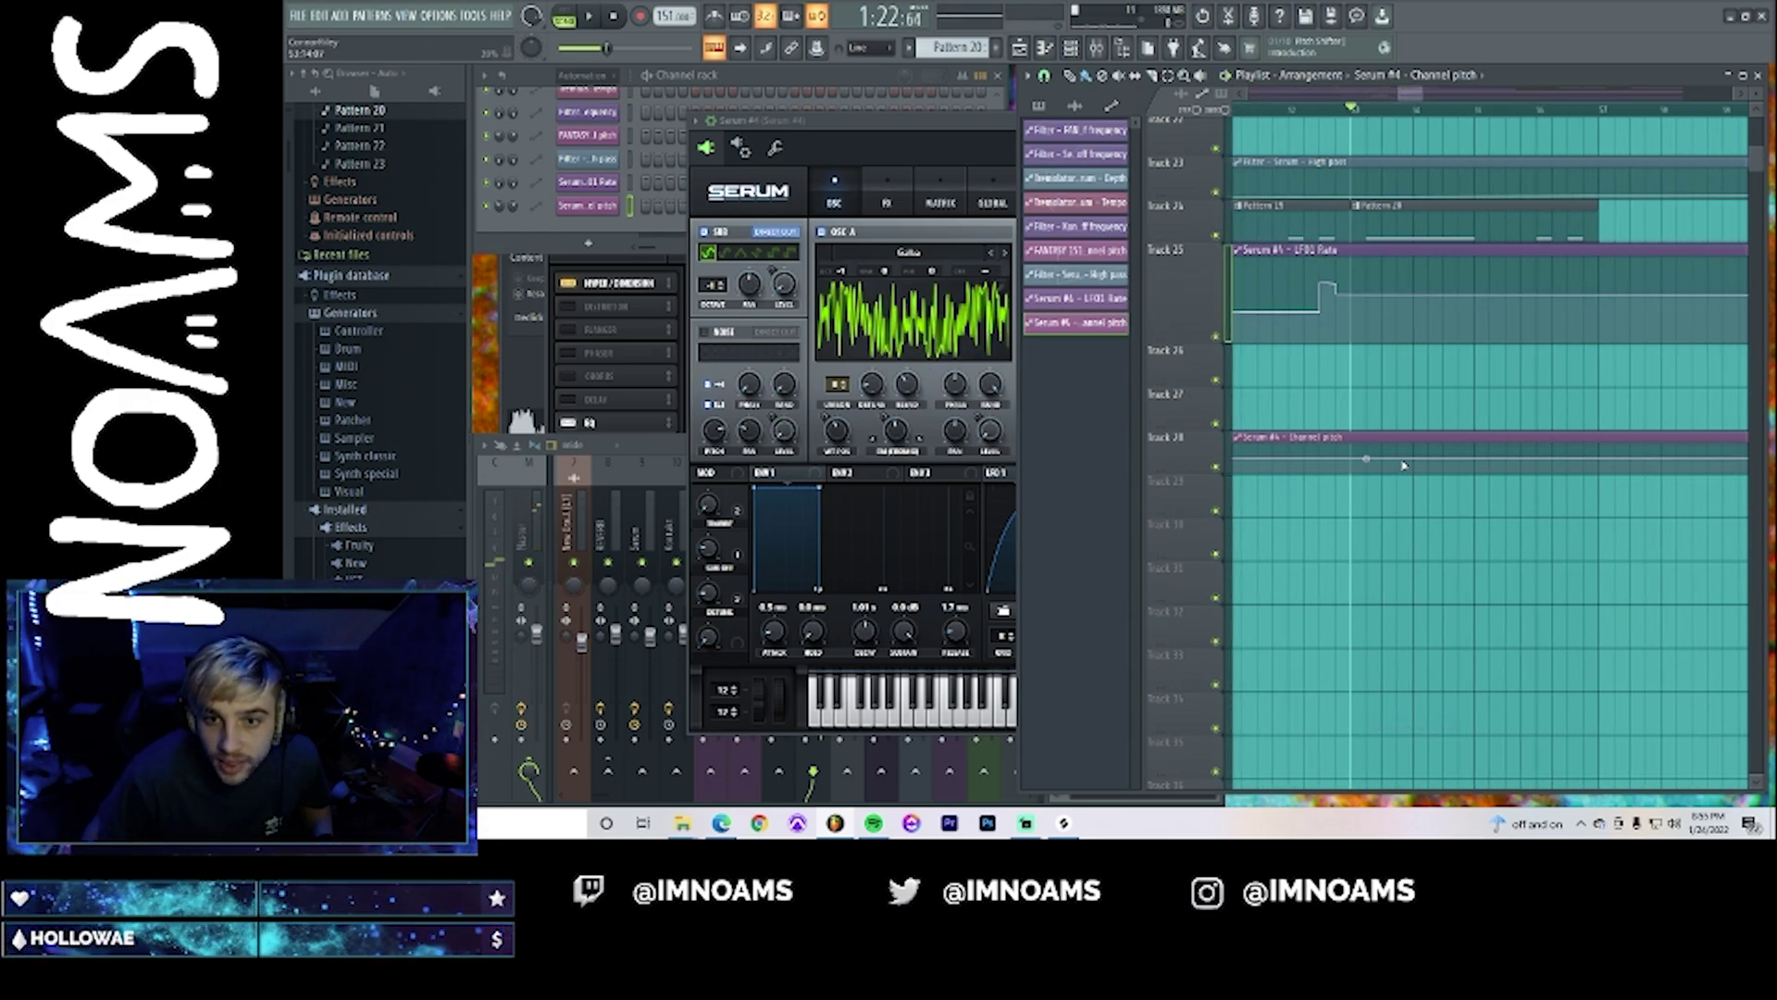
{"action": "key", "text": "space"}
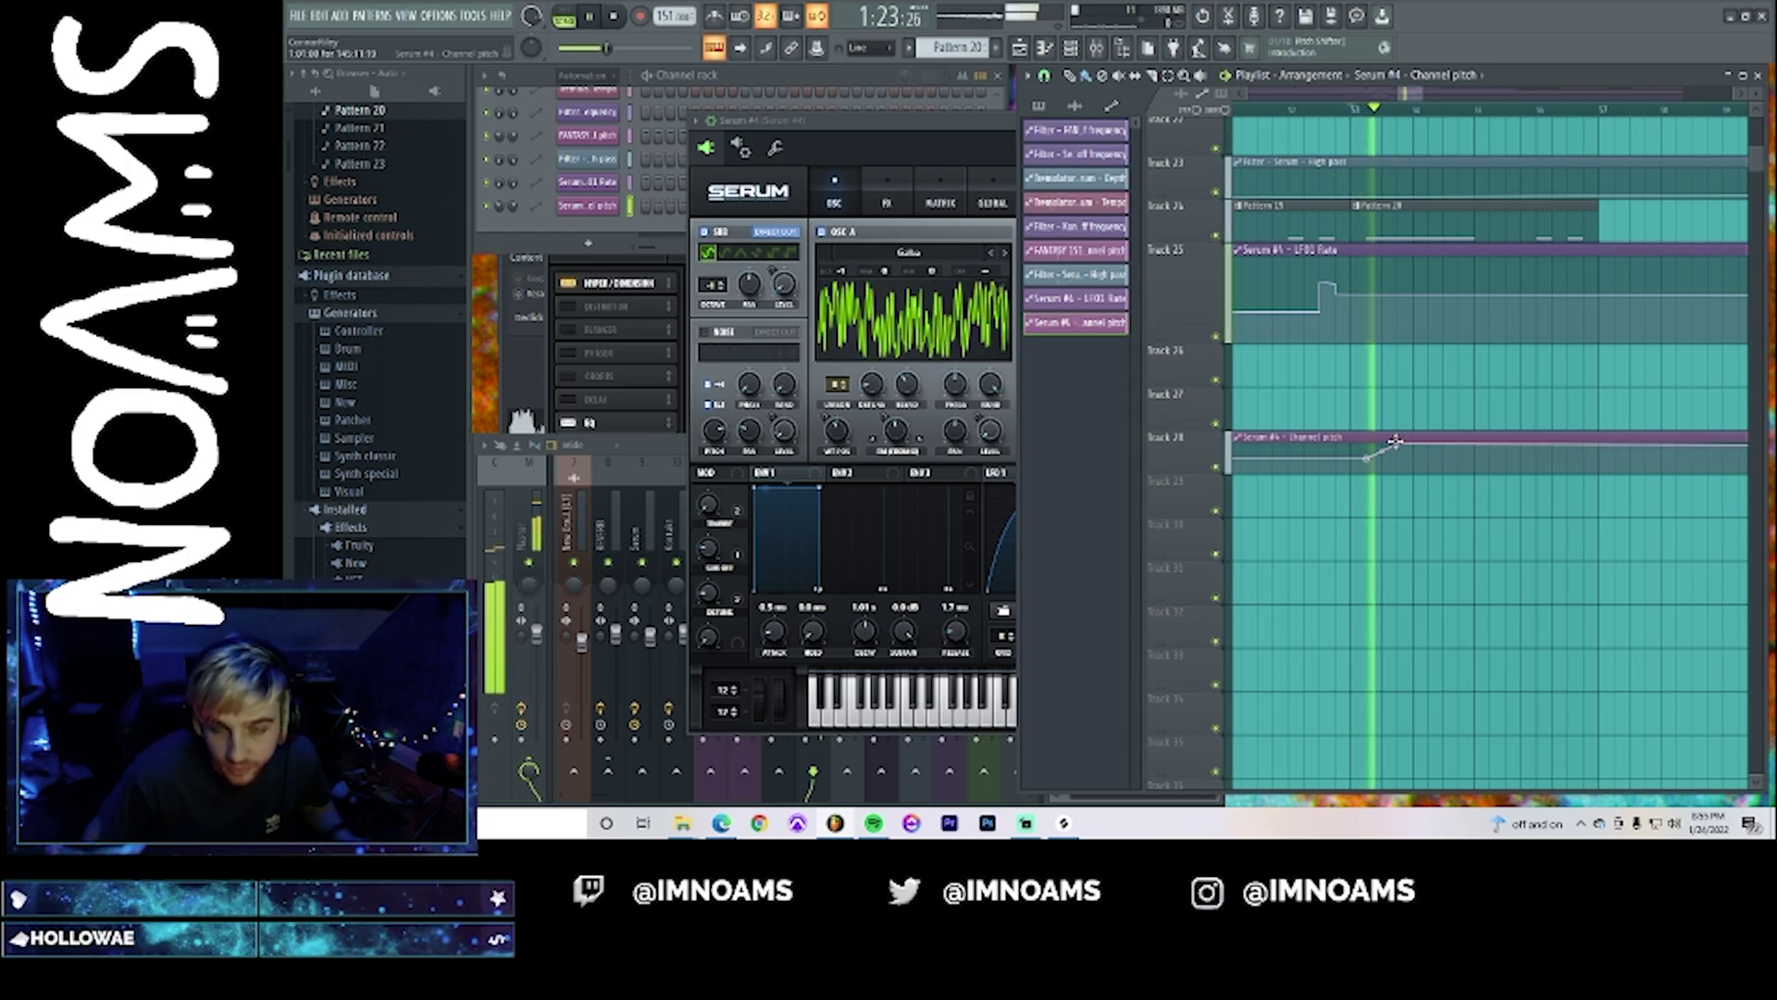
- Shorten the long first note of Serum #4 in Pattern 20 to about half a bar
{"action": "double_click", "coordinate": [1432, 229]}
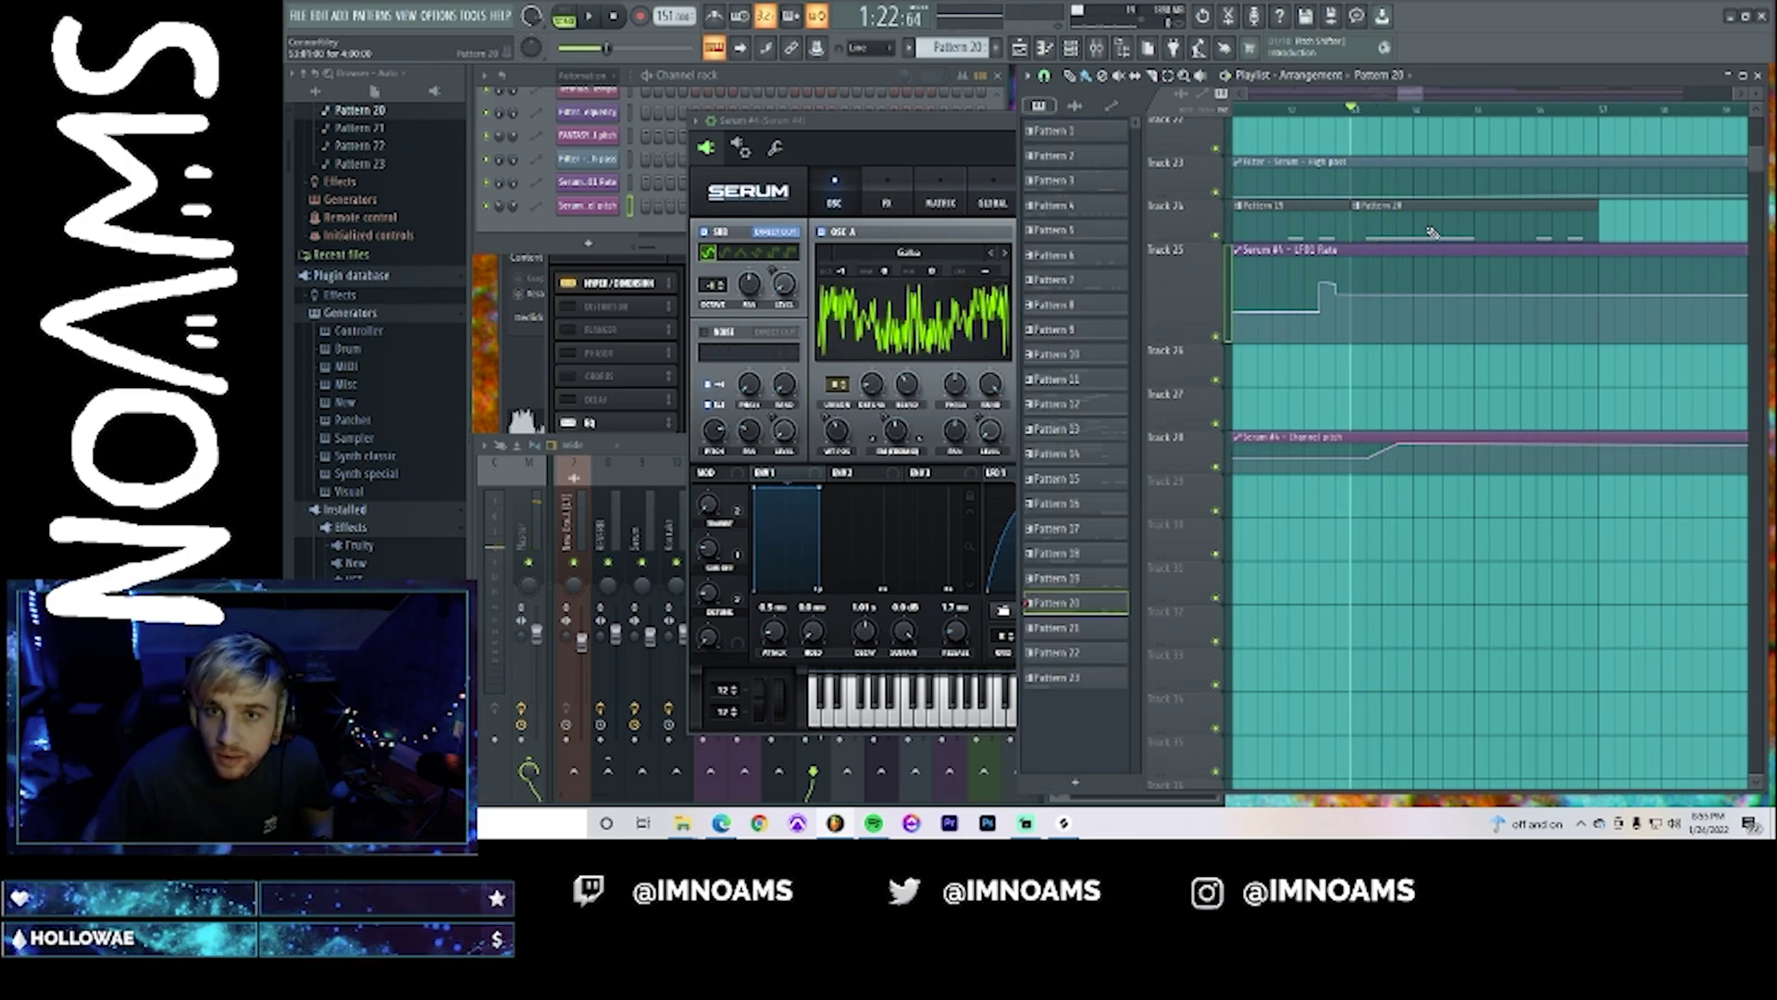
{"action": "scroll", "coordinate": [1321, 405], "scroll_direction": "down", "scroll_amount": 3}
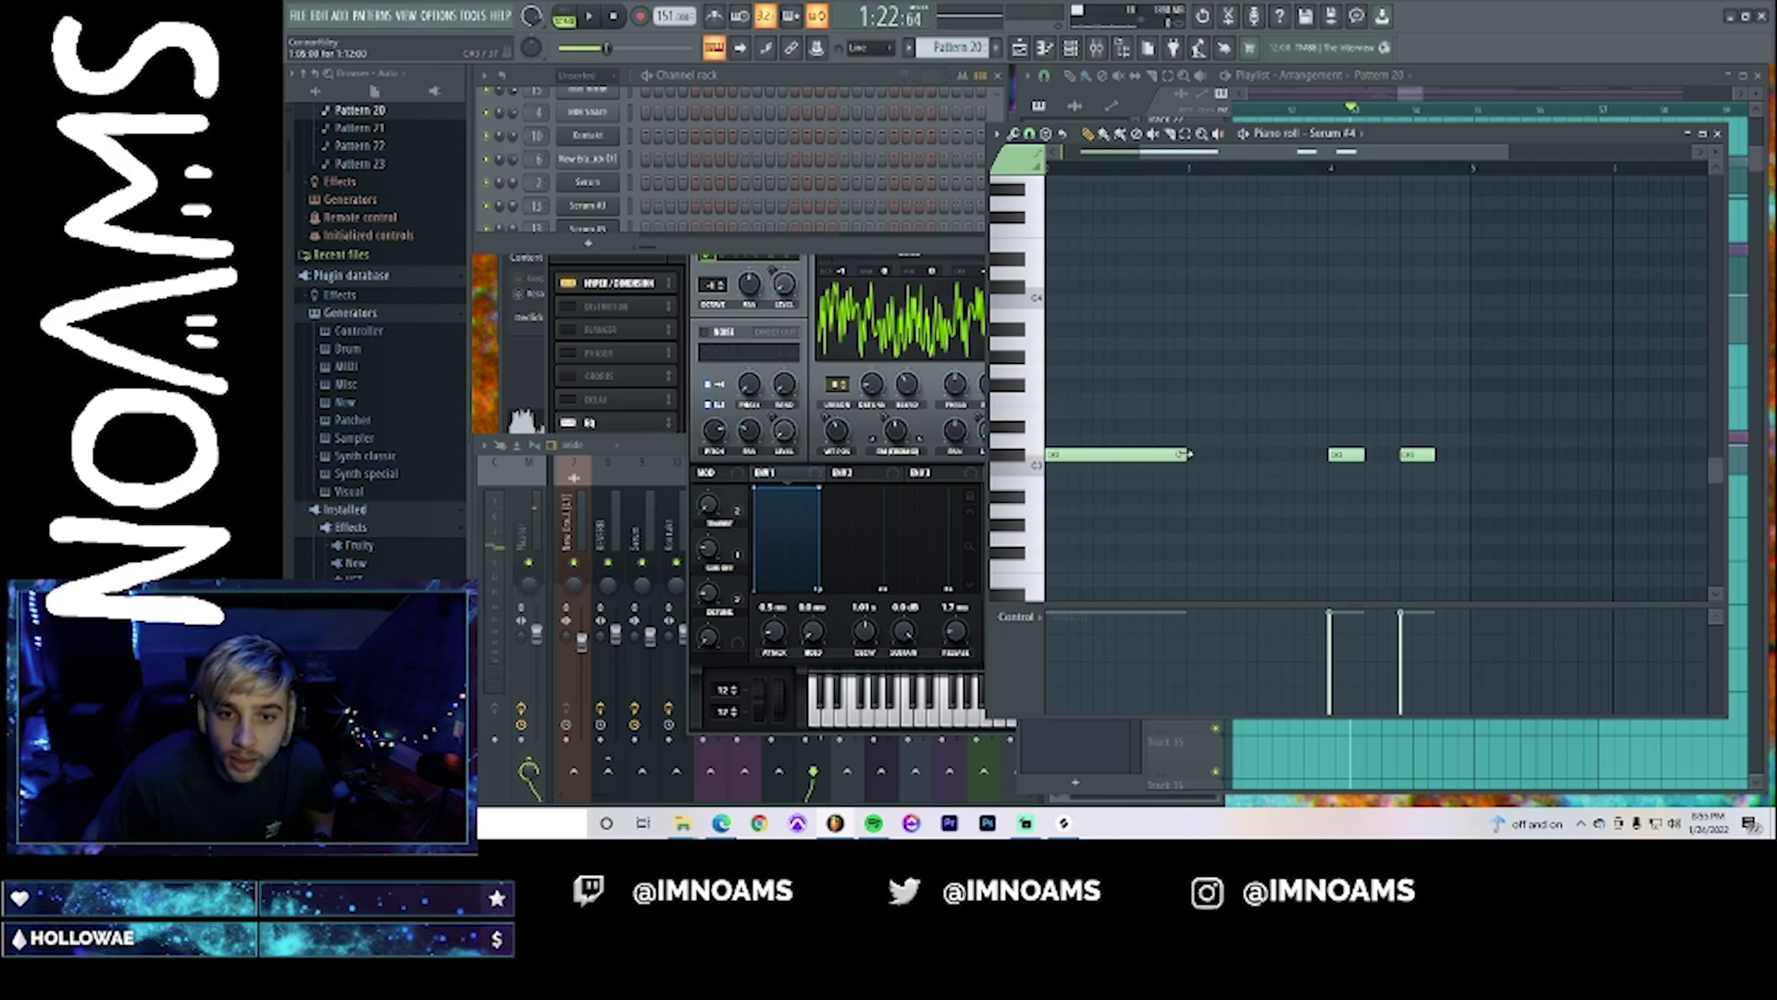
{"action": "mouse_move", "coordinate": [1185, 454]}
{"action": "left_mouse_down"}
{"action": "mouse_move", "coordinate": [1083, 460]}
{"action": "mouse_move", "coordinate": [1183, 479]}
{"action": "left_mouse_up"}
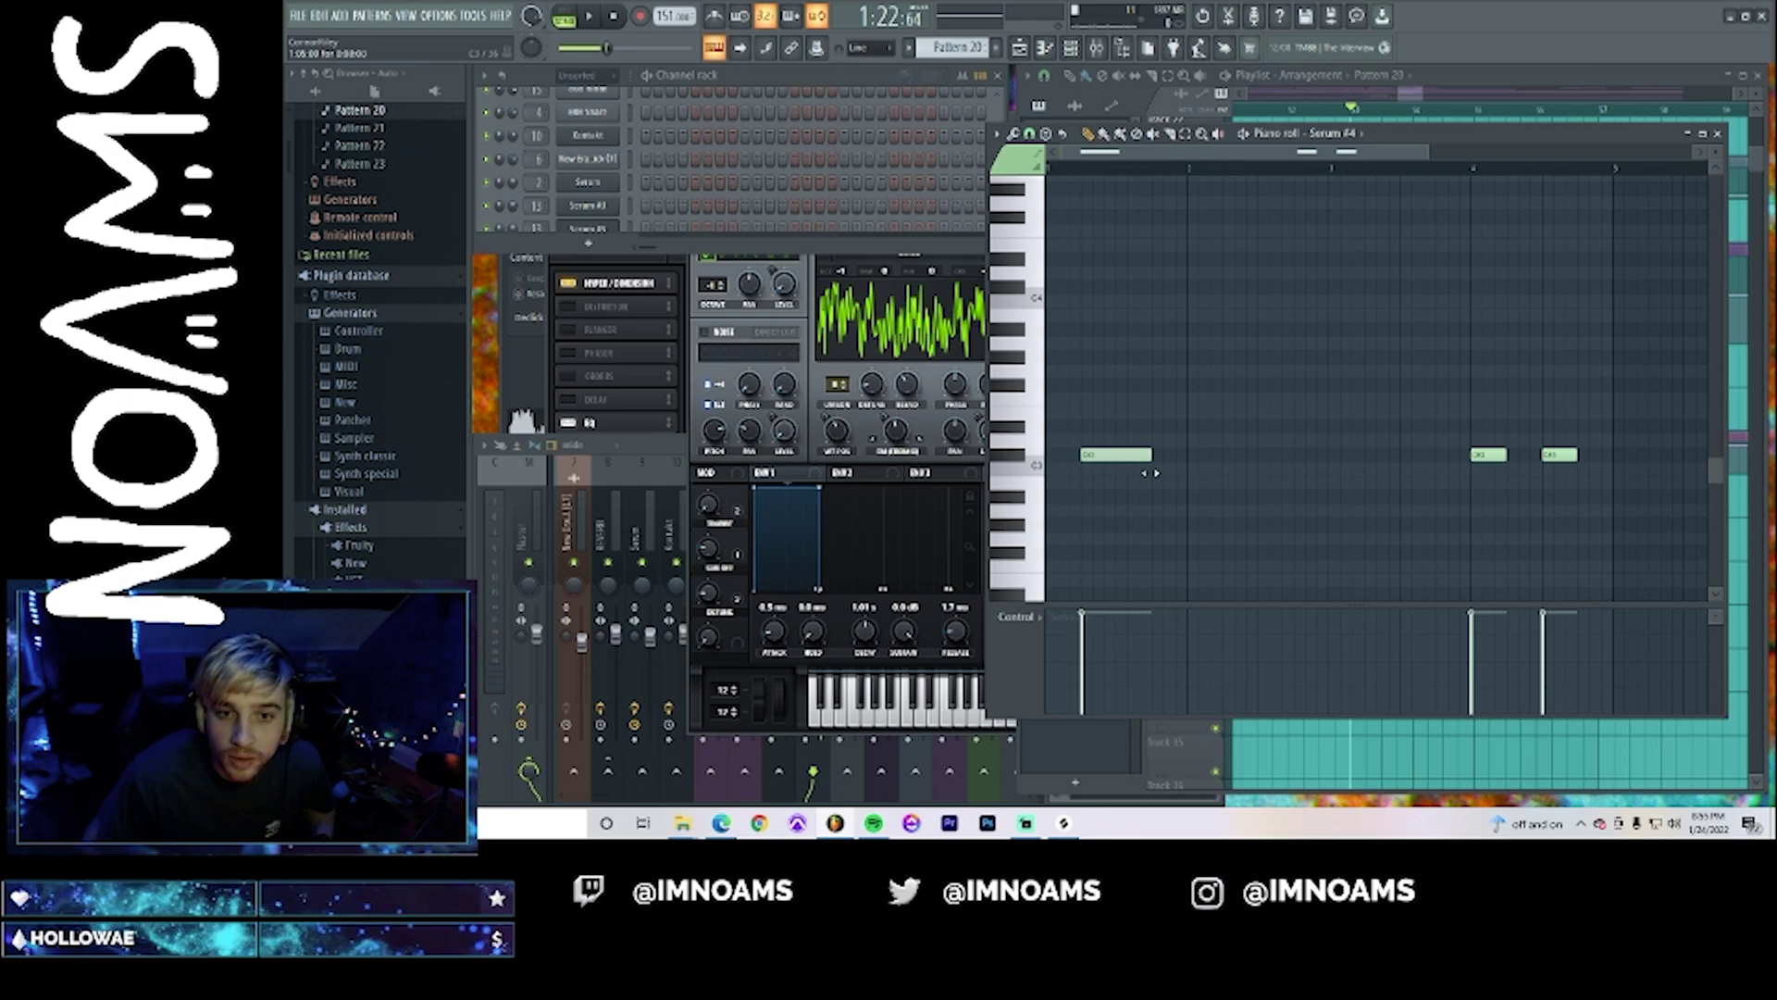
- Replay the arrangement from bar 53 to check the pitch ramp and the shortened note
{"action": "left_click", "coordinate": [1419, 111]}
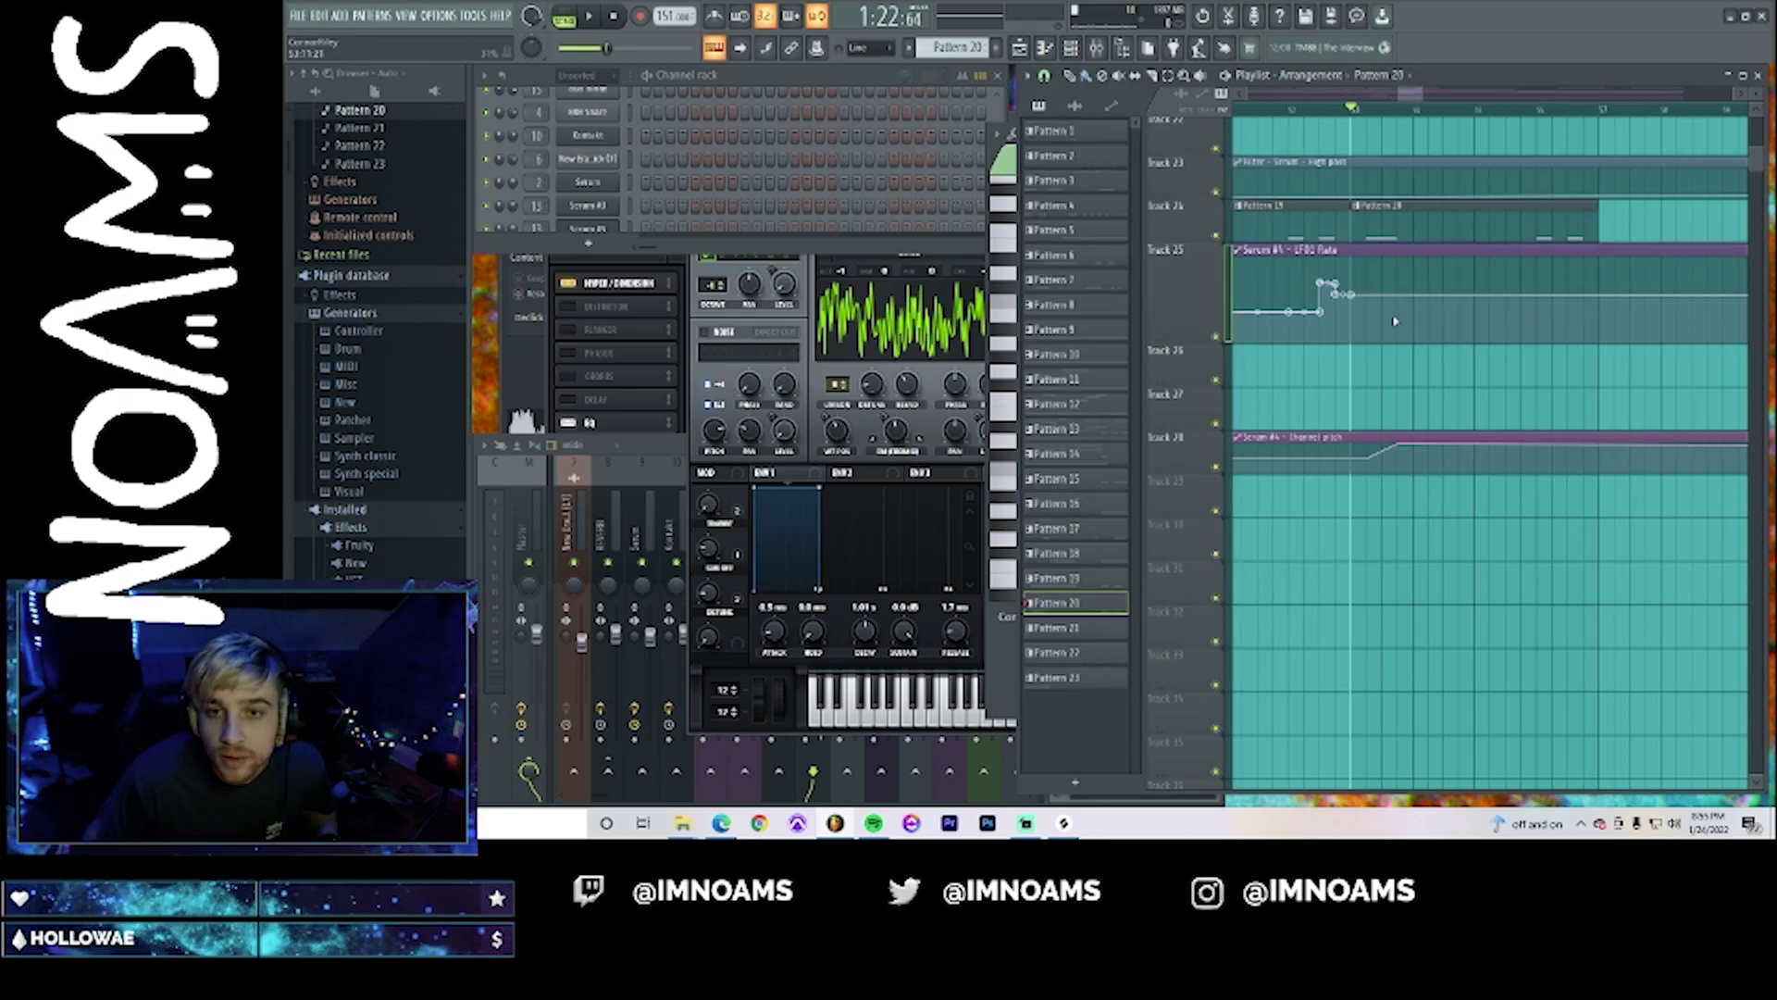
{"action": "scroll", "coordinate": [1426, 555], "scroll_direction": "down", "scroll_amount": 5}
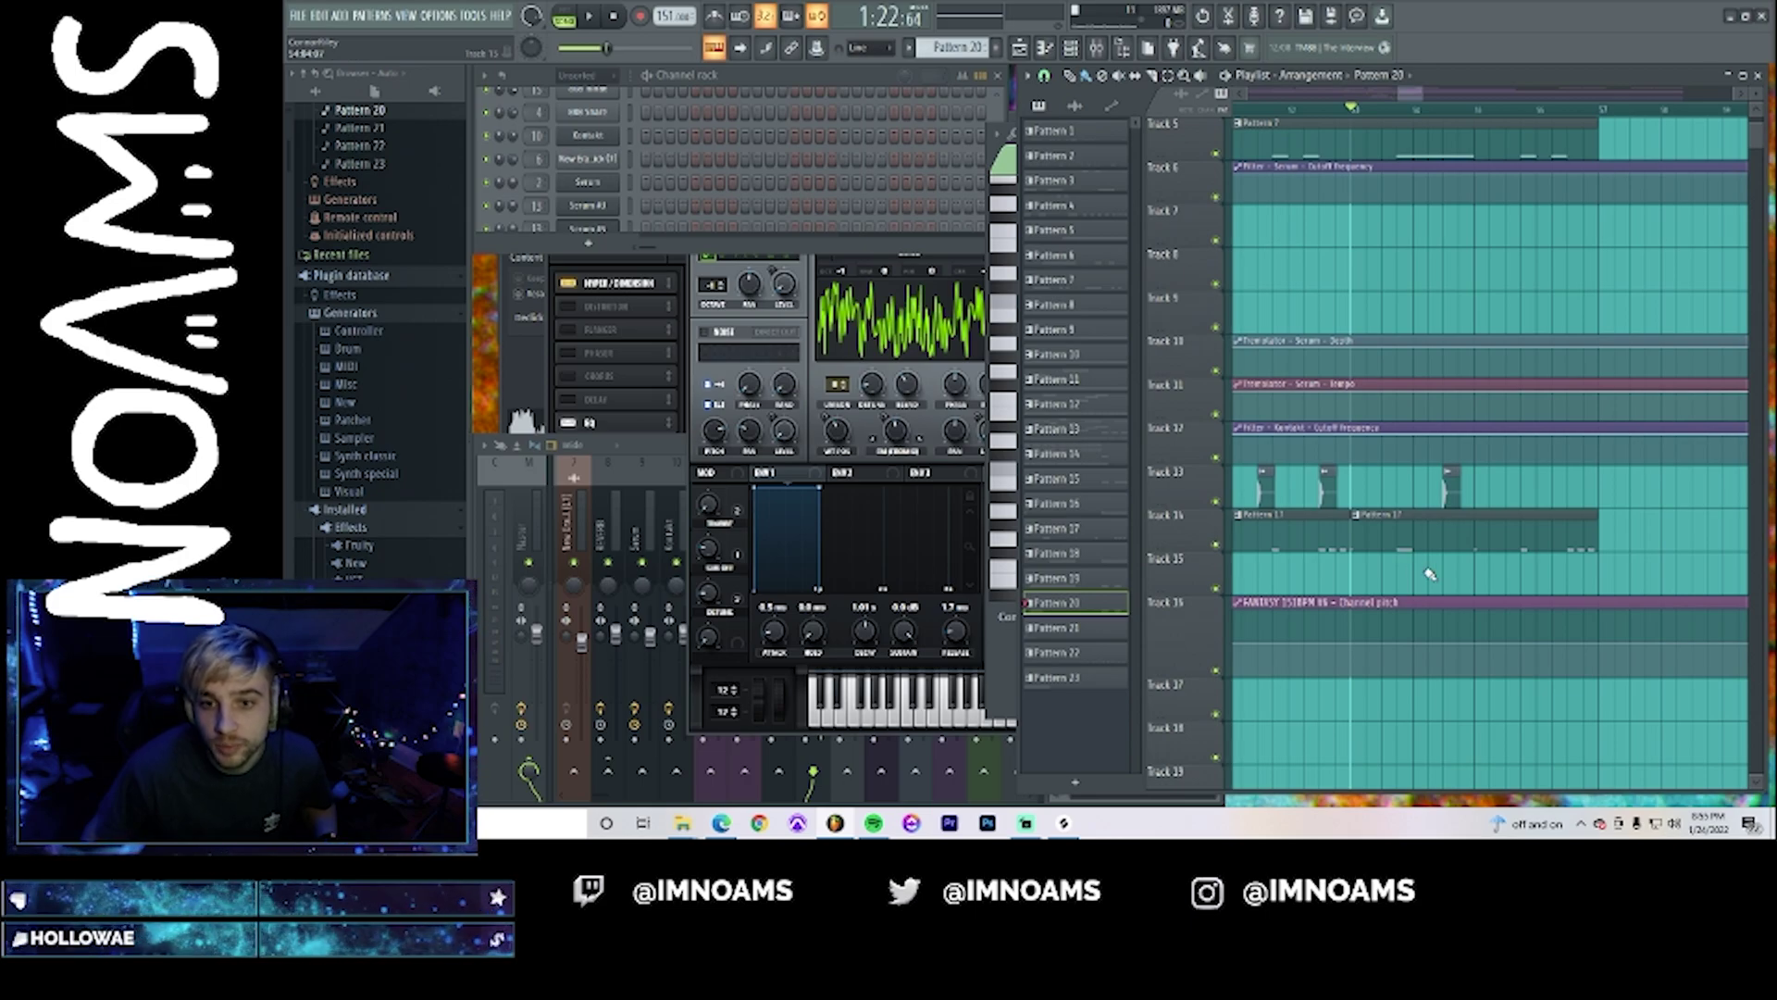
{"action": "scroll", "coordinate": [1430, 574], "scroll_direction": "up", "scroll_amount": 4}
{"action": "key", "text": "space"}
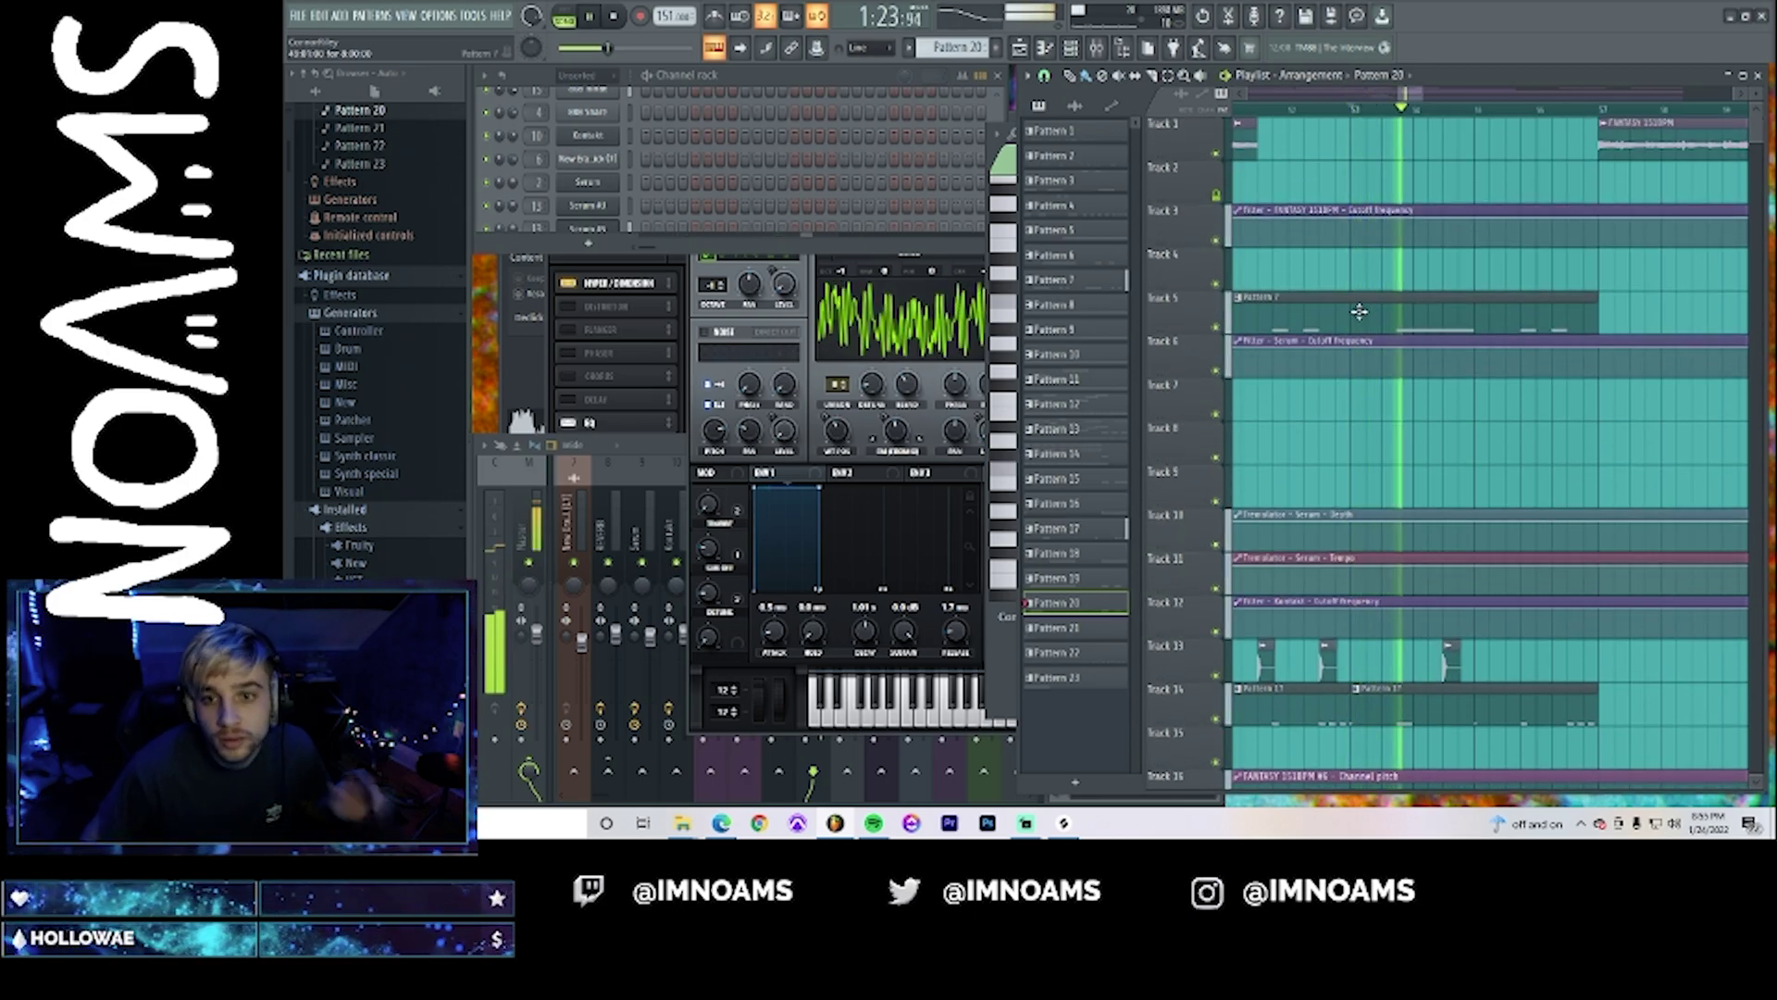
{"action": "key", "text": "space"}
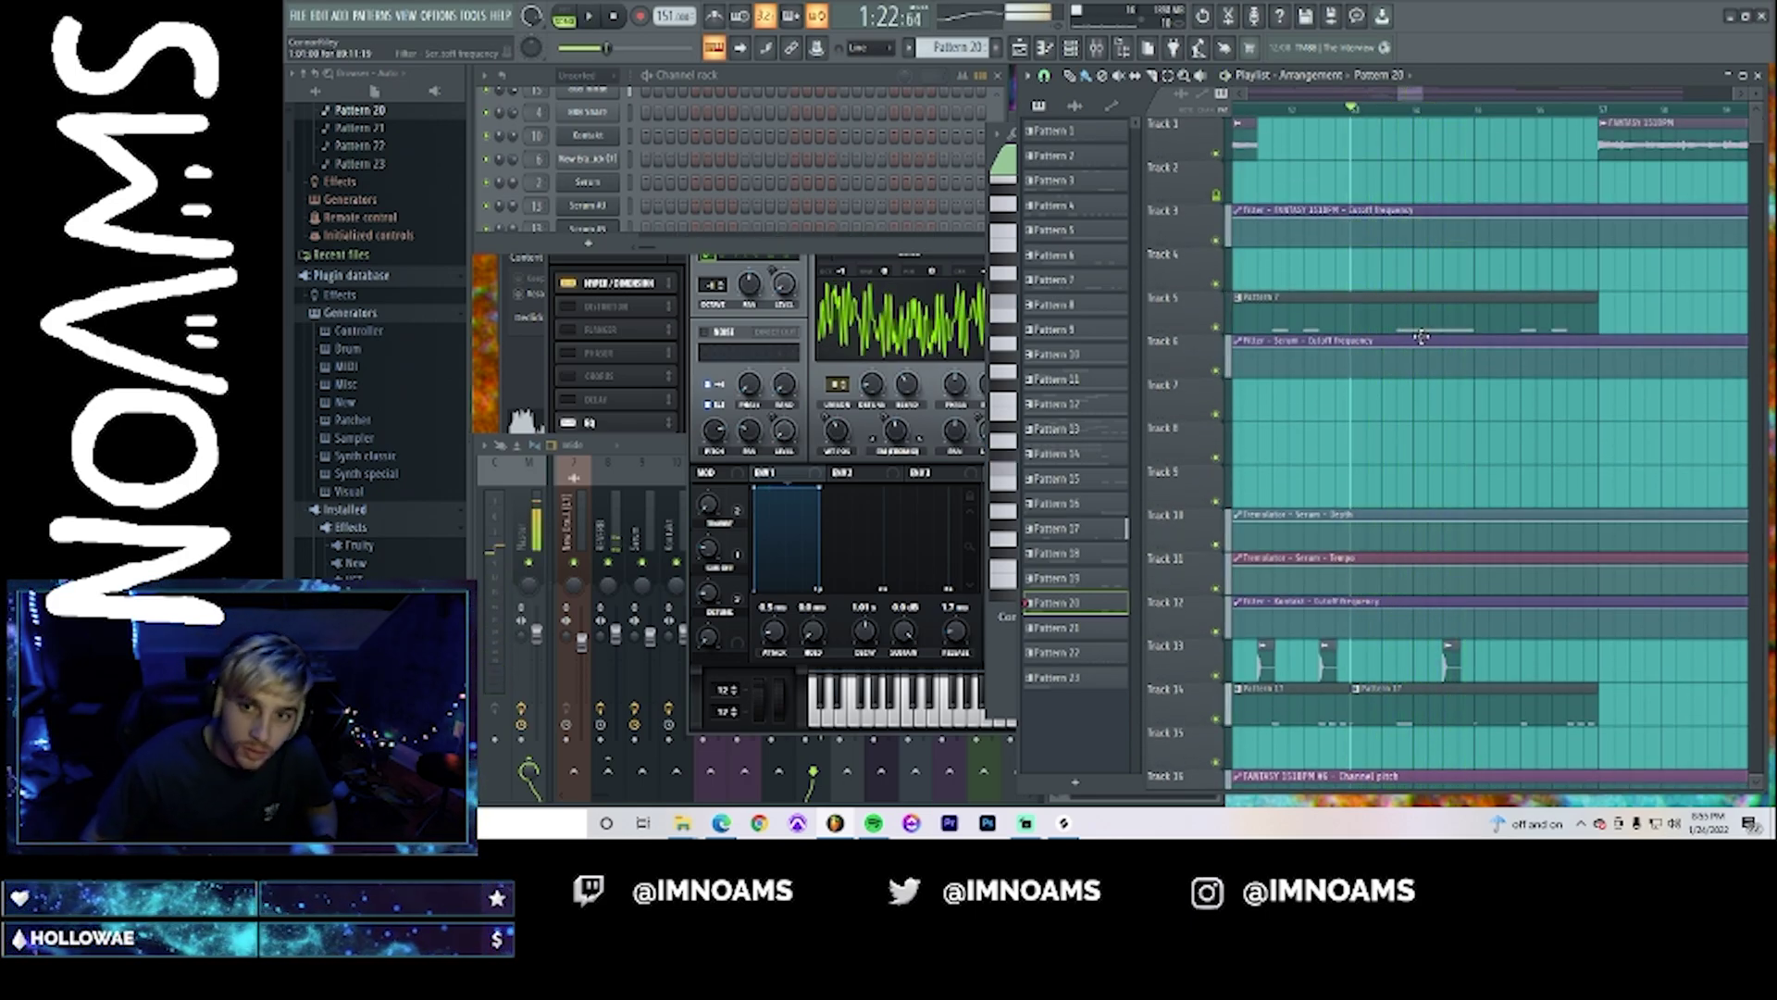
- Open Pattern 7's notes, bring up Serum #5, and show its LFO 1 shape and rate
{"action": "double_click", "coordinate": [1422, 333]}
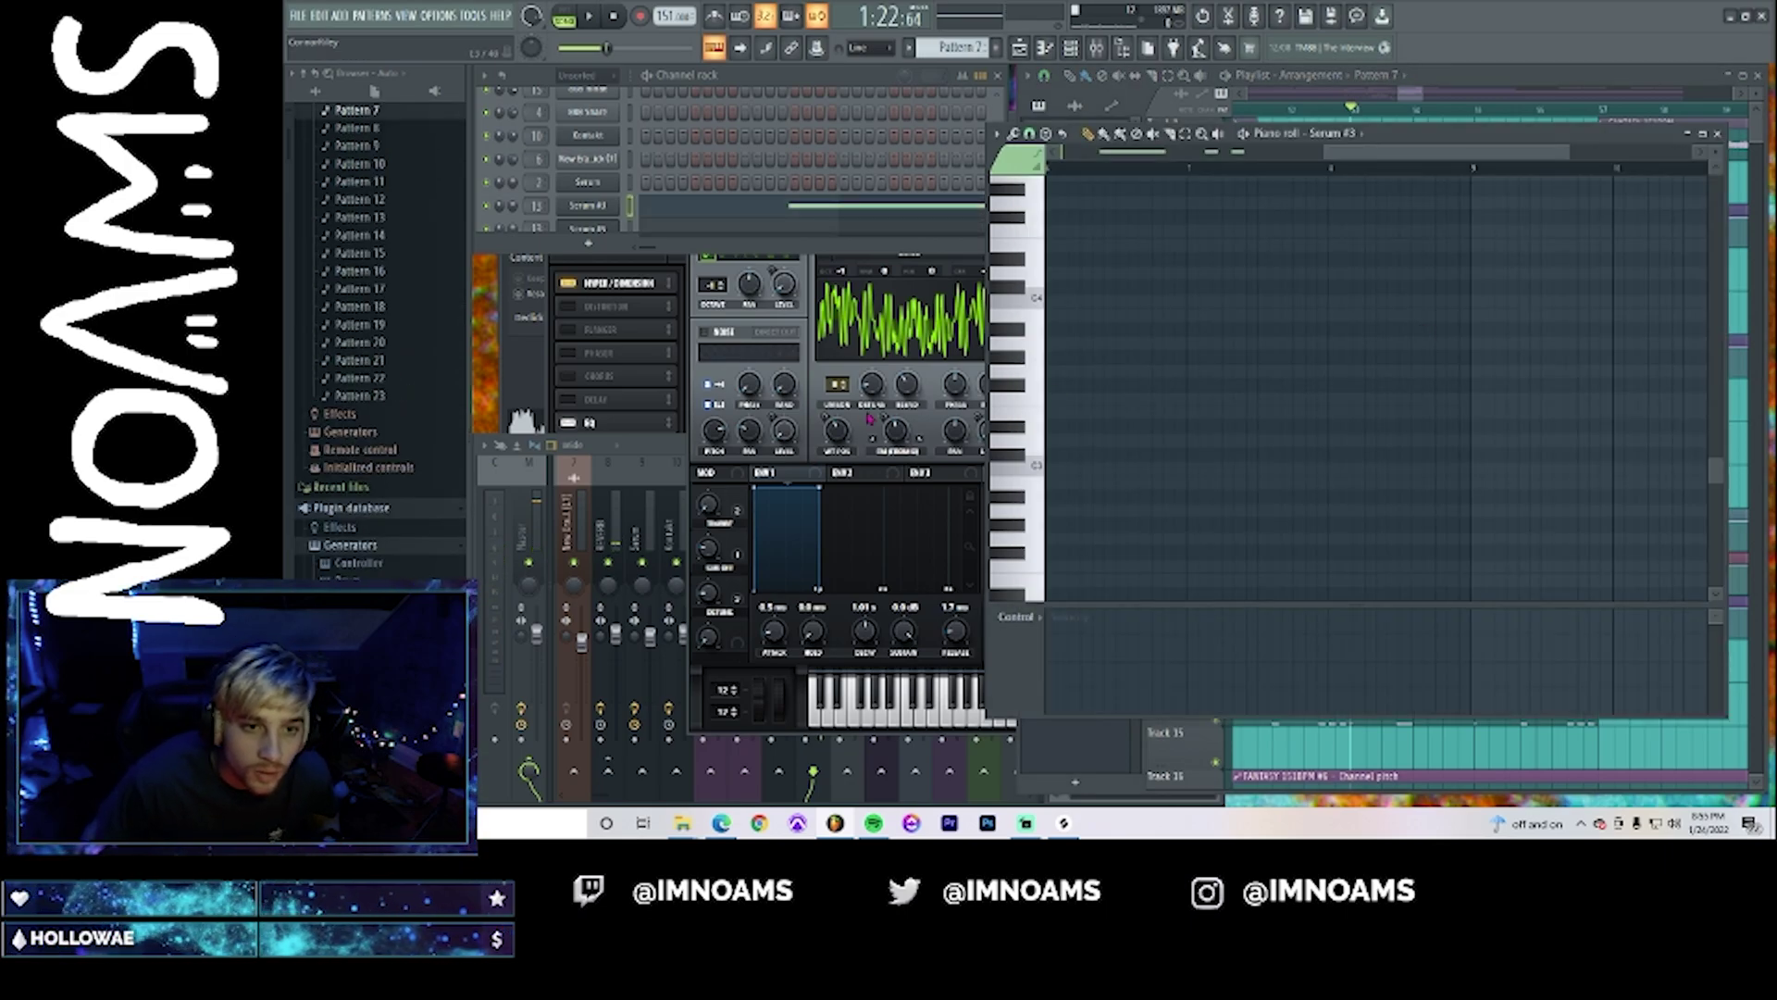
{"action": "left_click", "coordinate": [870, 420]}
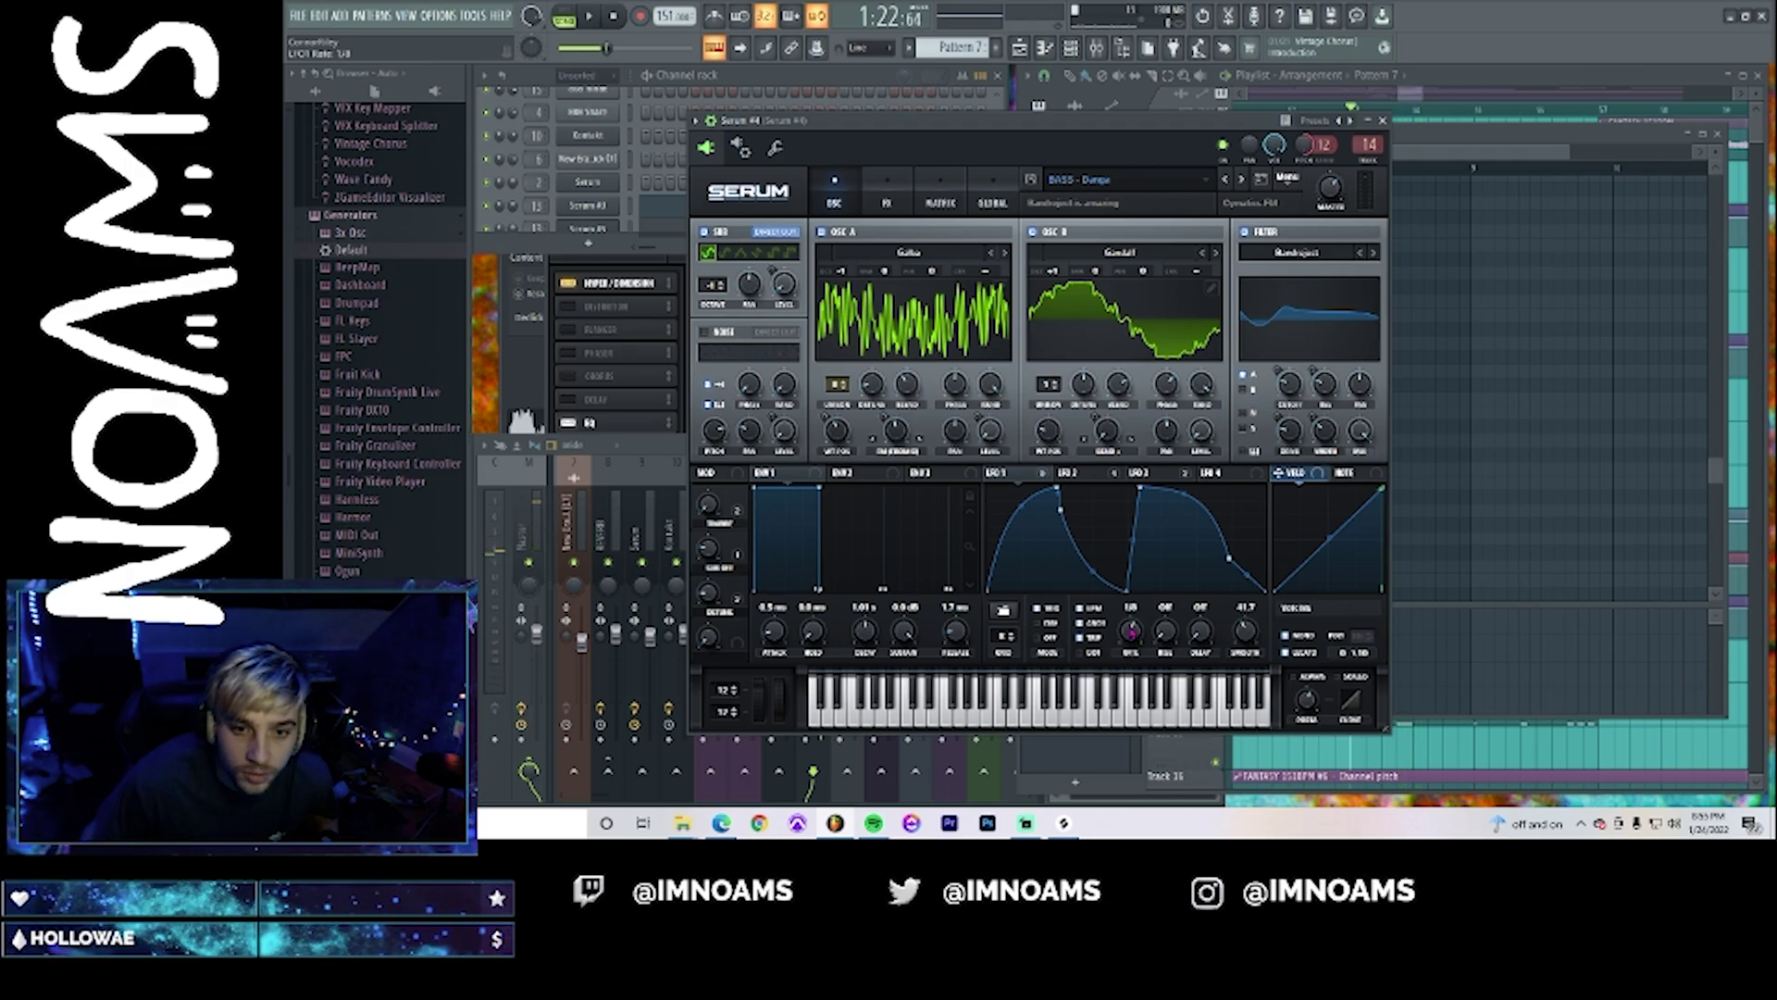
{"action": "left_click", "coordinate": [597, 229]}
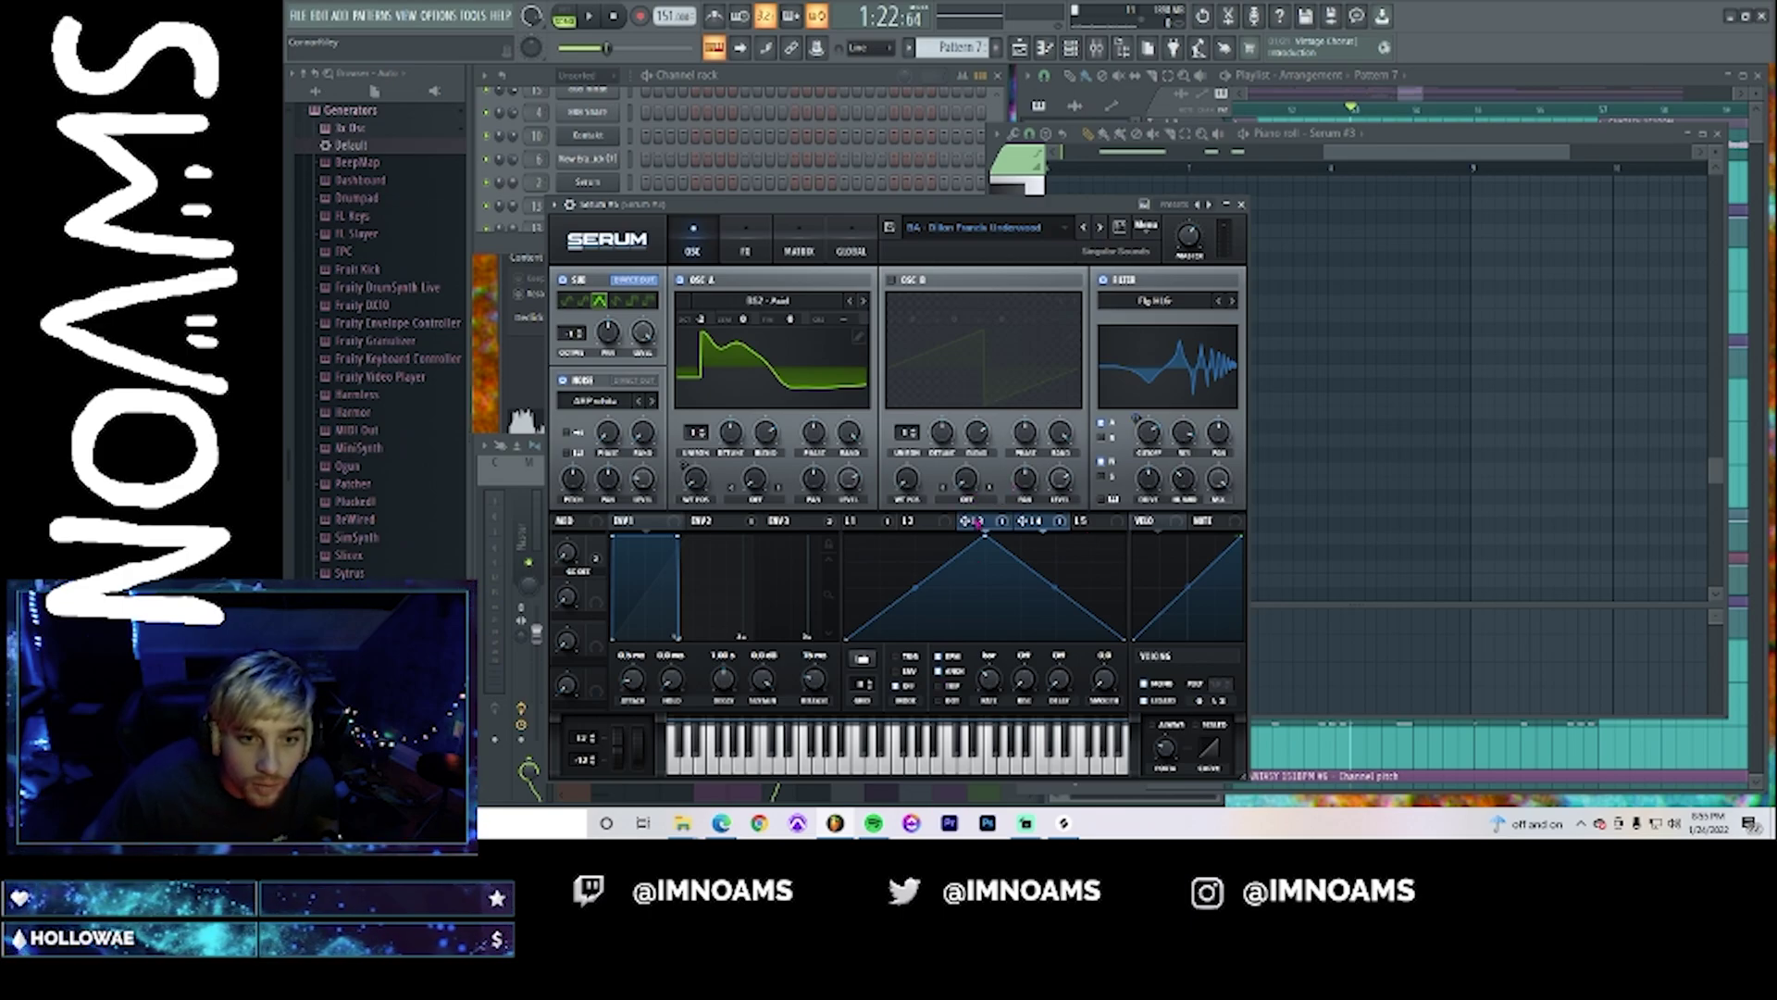
{"action": "left_click", "coordinate": [881, 523]}
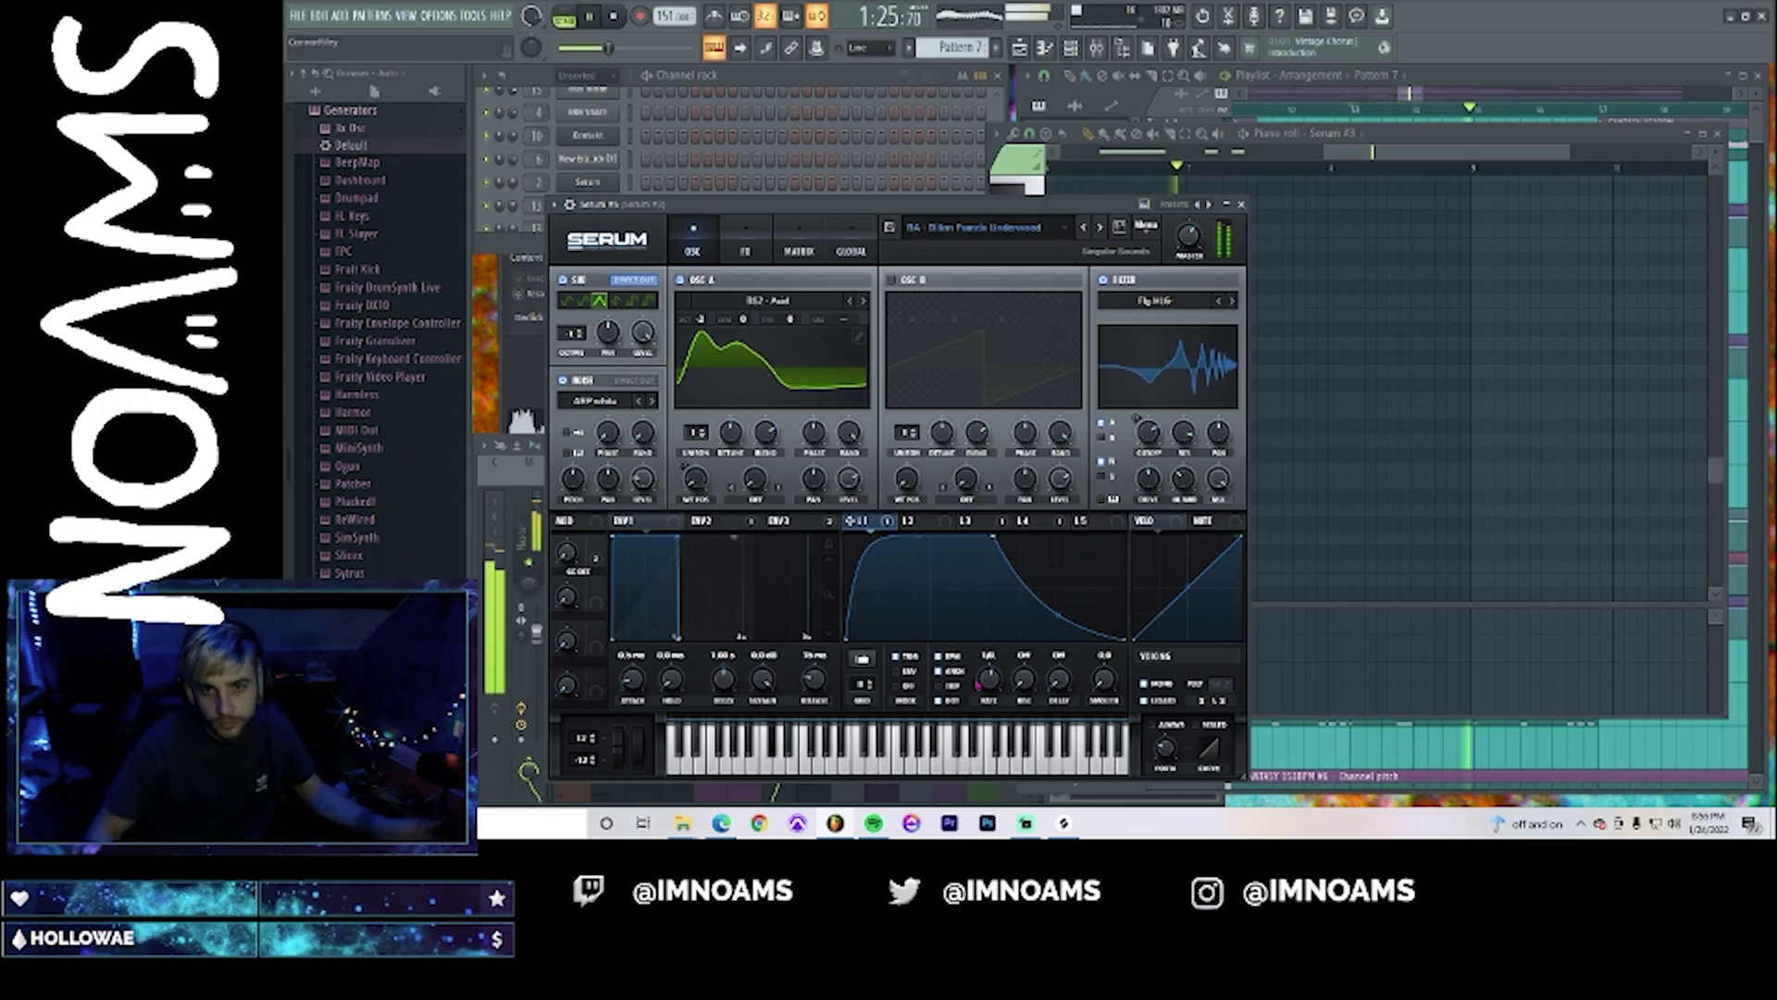
- Play the arrangement through the Serum bass section past bar 57, then stop playback
{"action": "left_click", "coordinate": [1445, 101]}
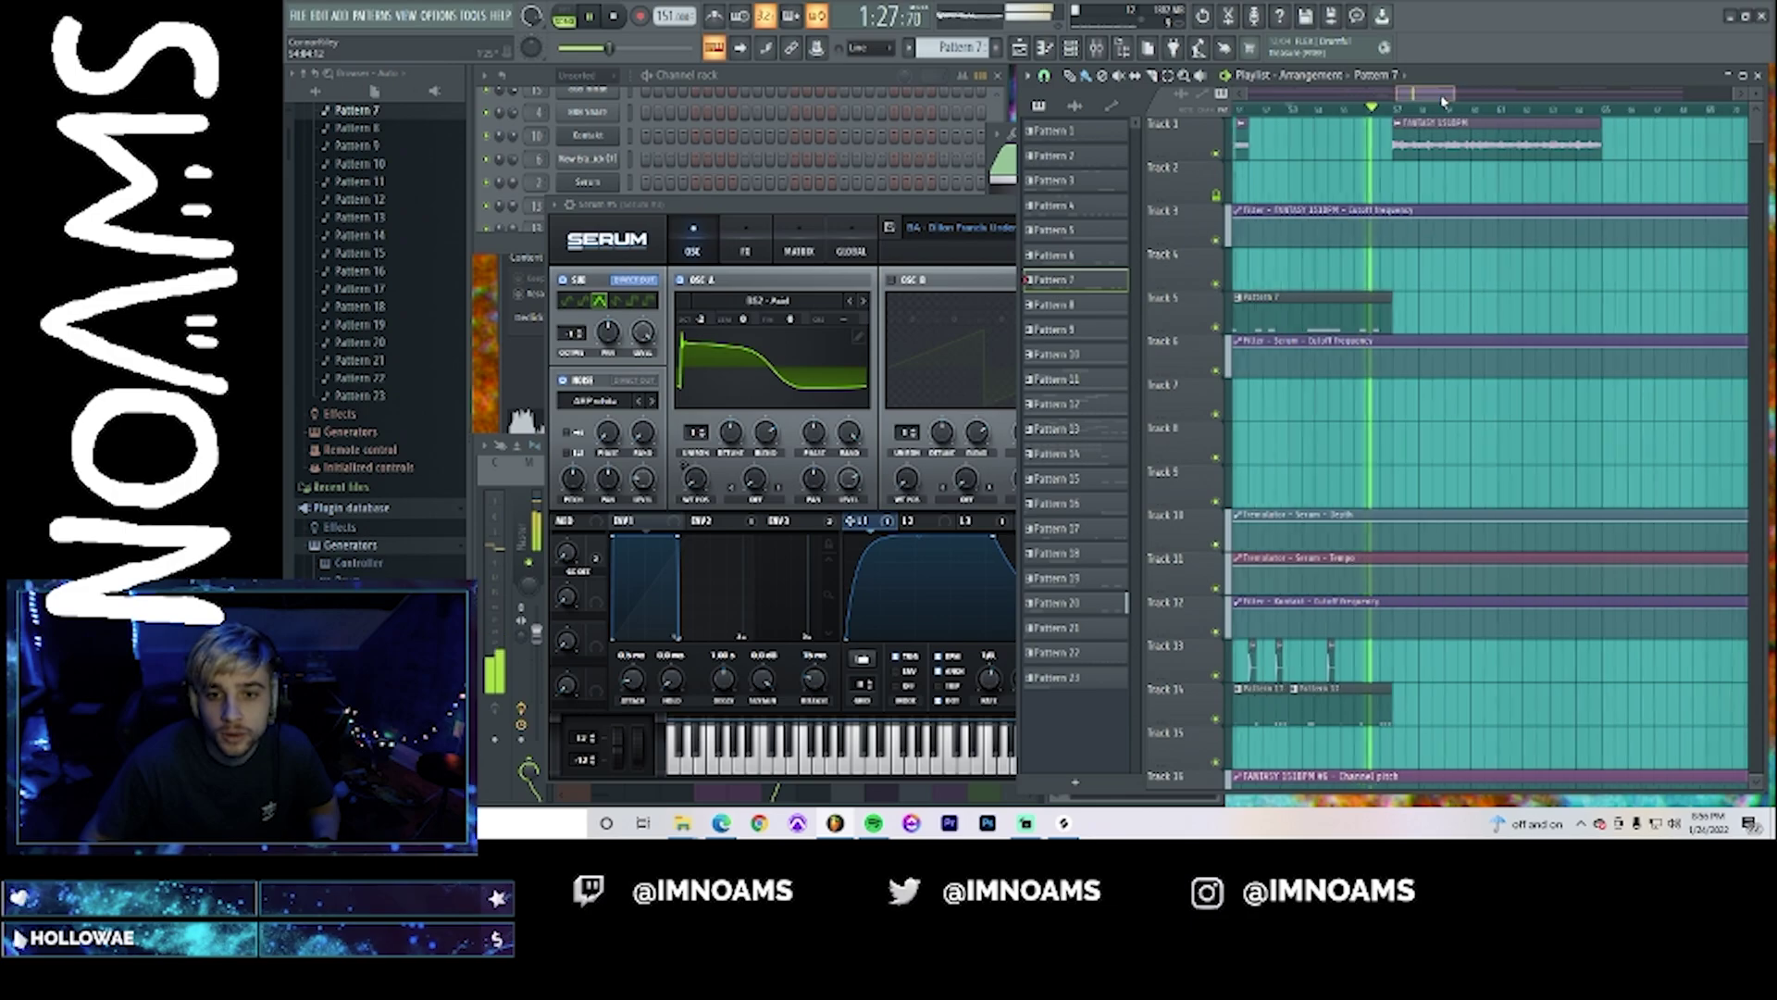
{"action": "left_click", "coordinate": [887, 209]}
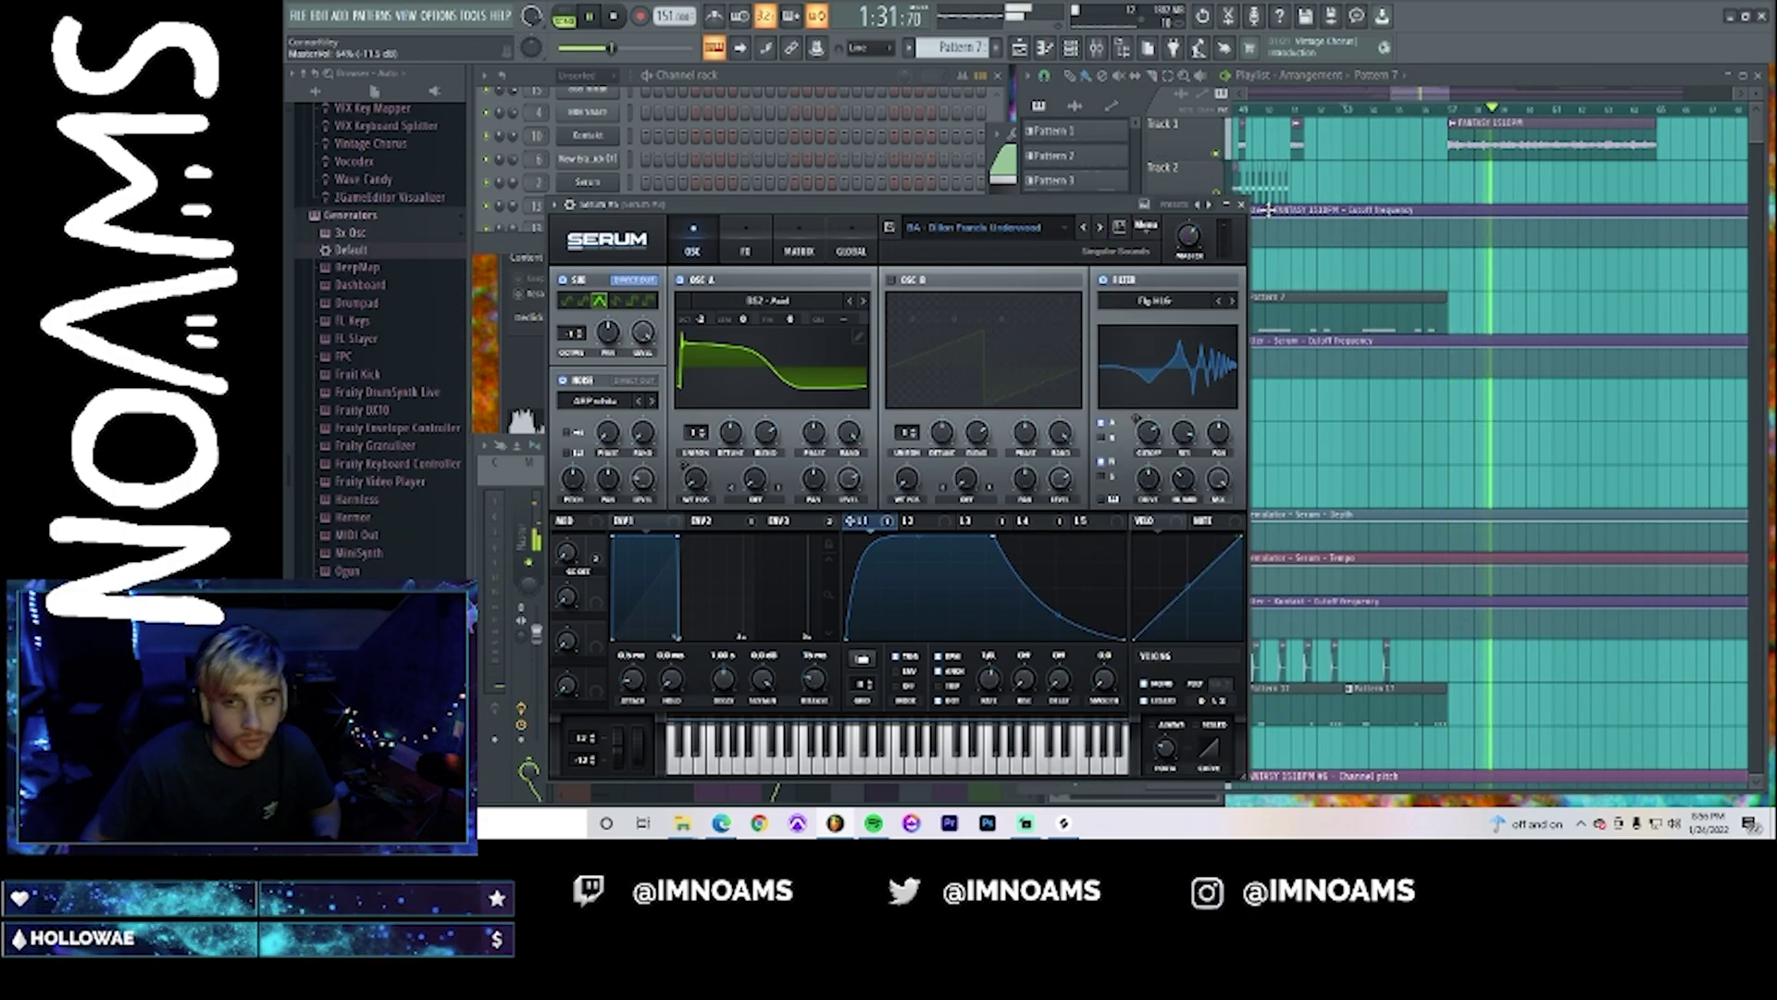
{"action": "key", "text": "space"}
- Place the run of short FANTASY 151BPM chops on Track 2 from bar 54 to bar 56
{"action": "left_click_drag", "start_coordinate": [1389, 93], "coordinate": [1319, 113]}
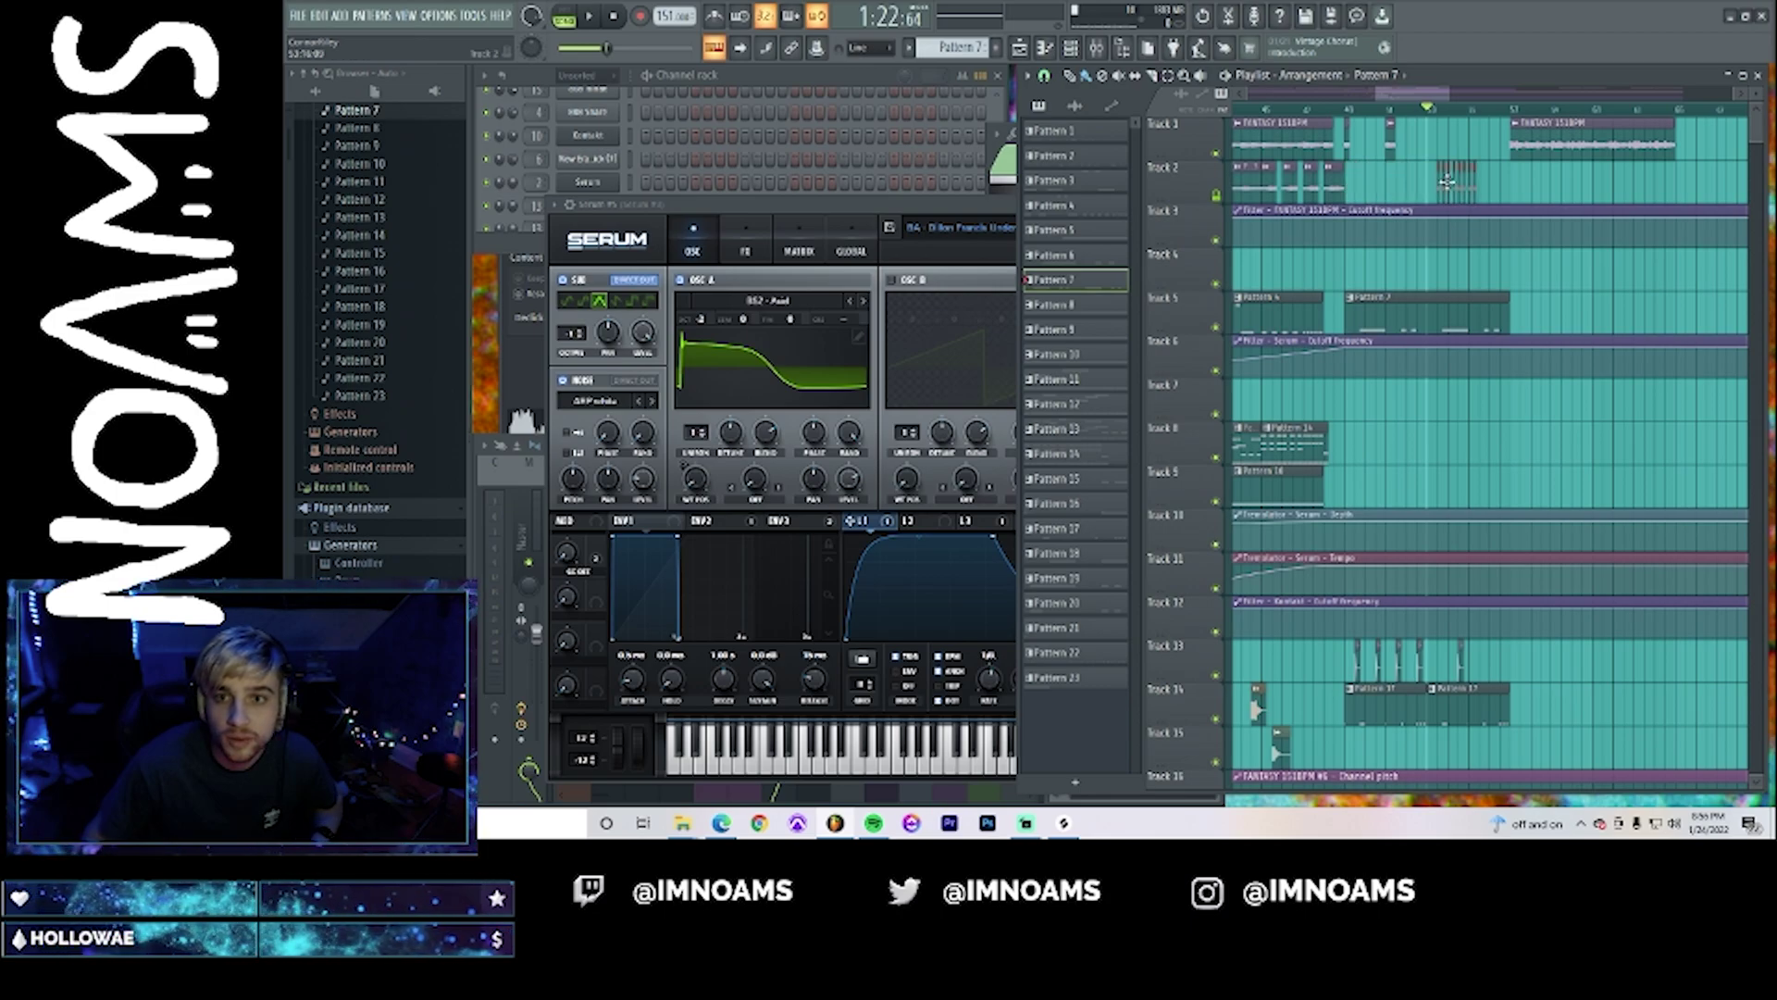
{"action": "left_click", "coordinate": [1441, 179]}
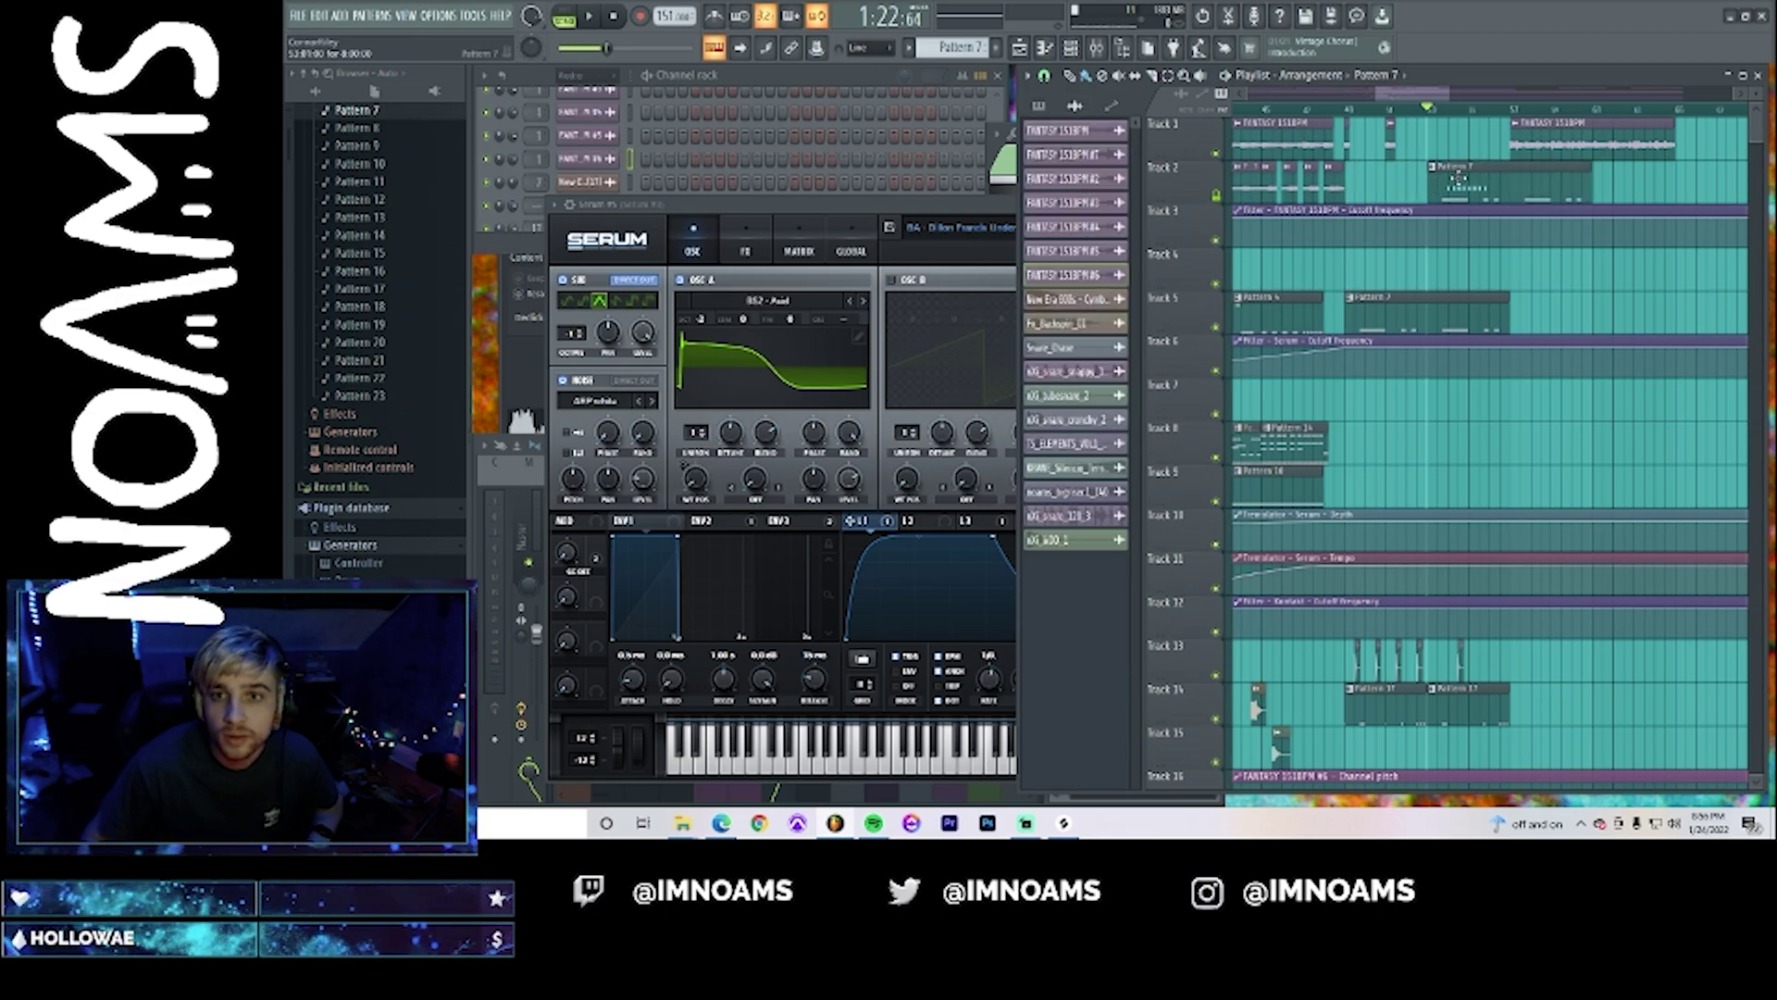
{"action": "scroll", "coordinate": [1363, 392], "scroll_direction": "down", "scroll_amount": 5}
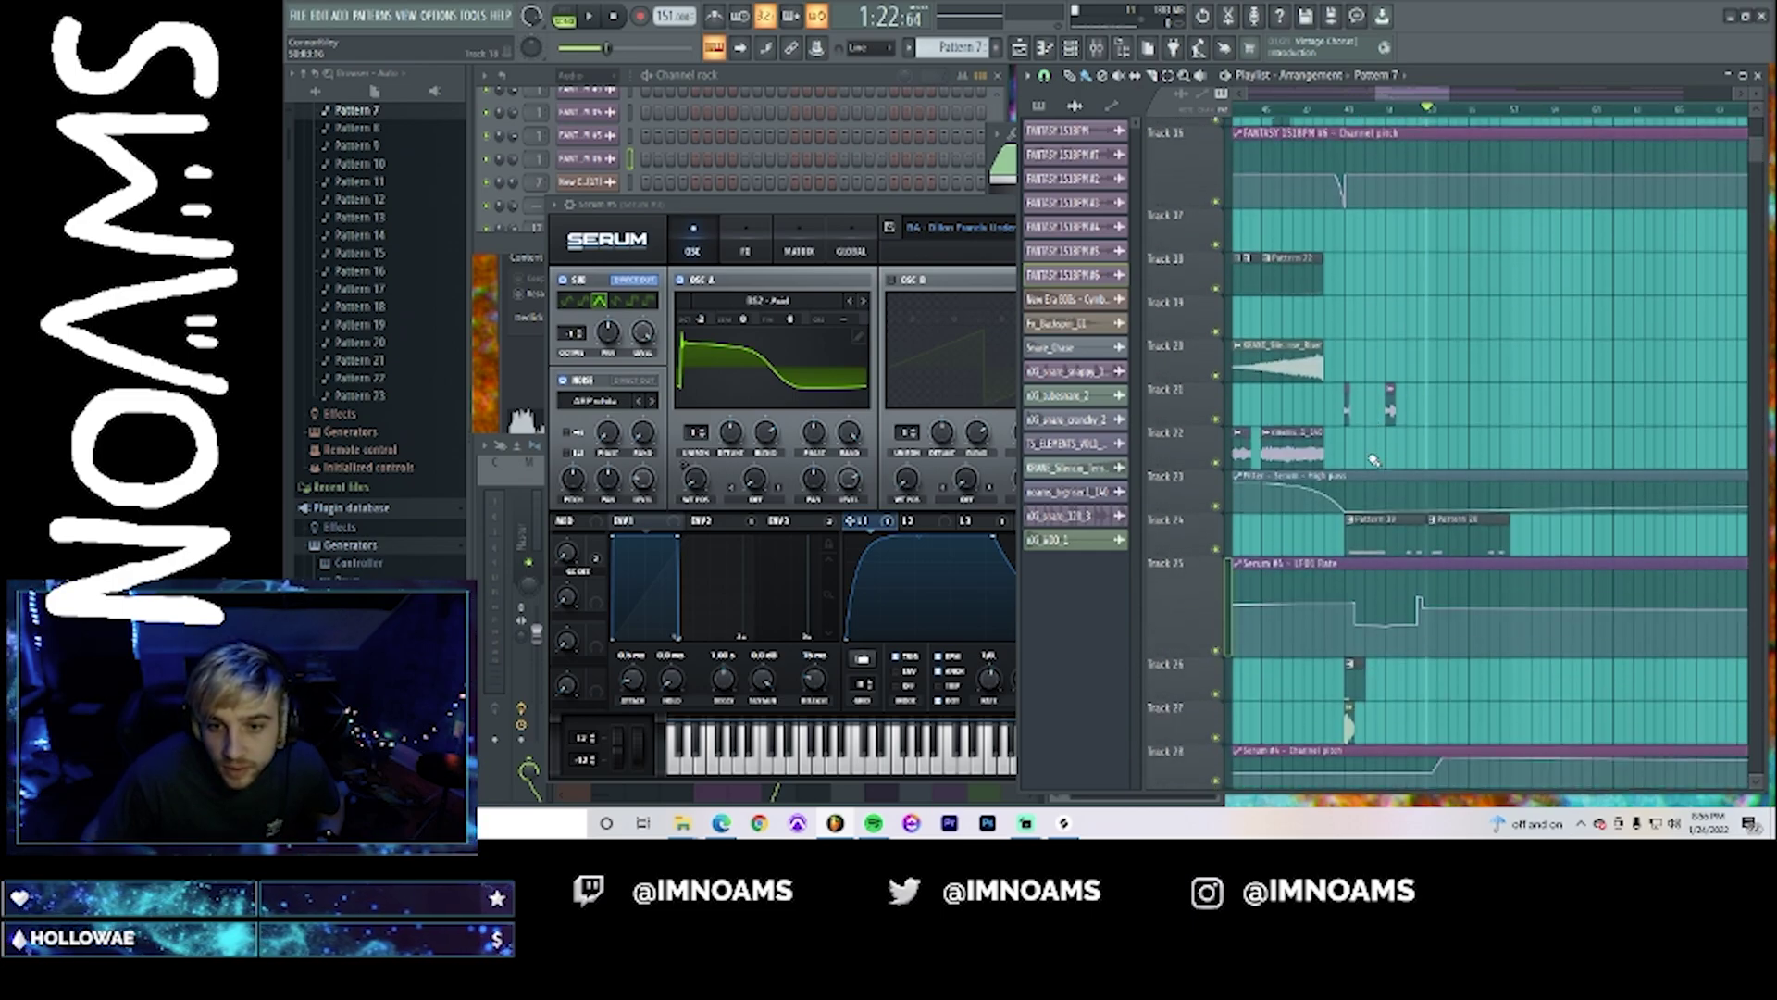
{"action": "scroll", "coordinate": [1416, 592], "scroll_direction": "up", "scroll_amount": 4}
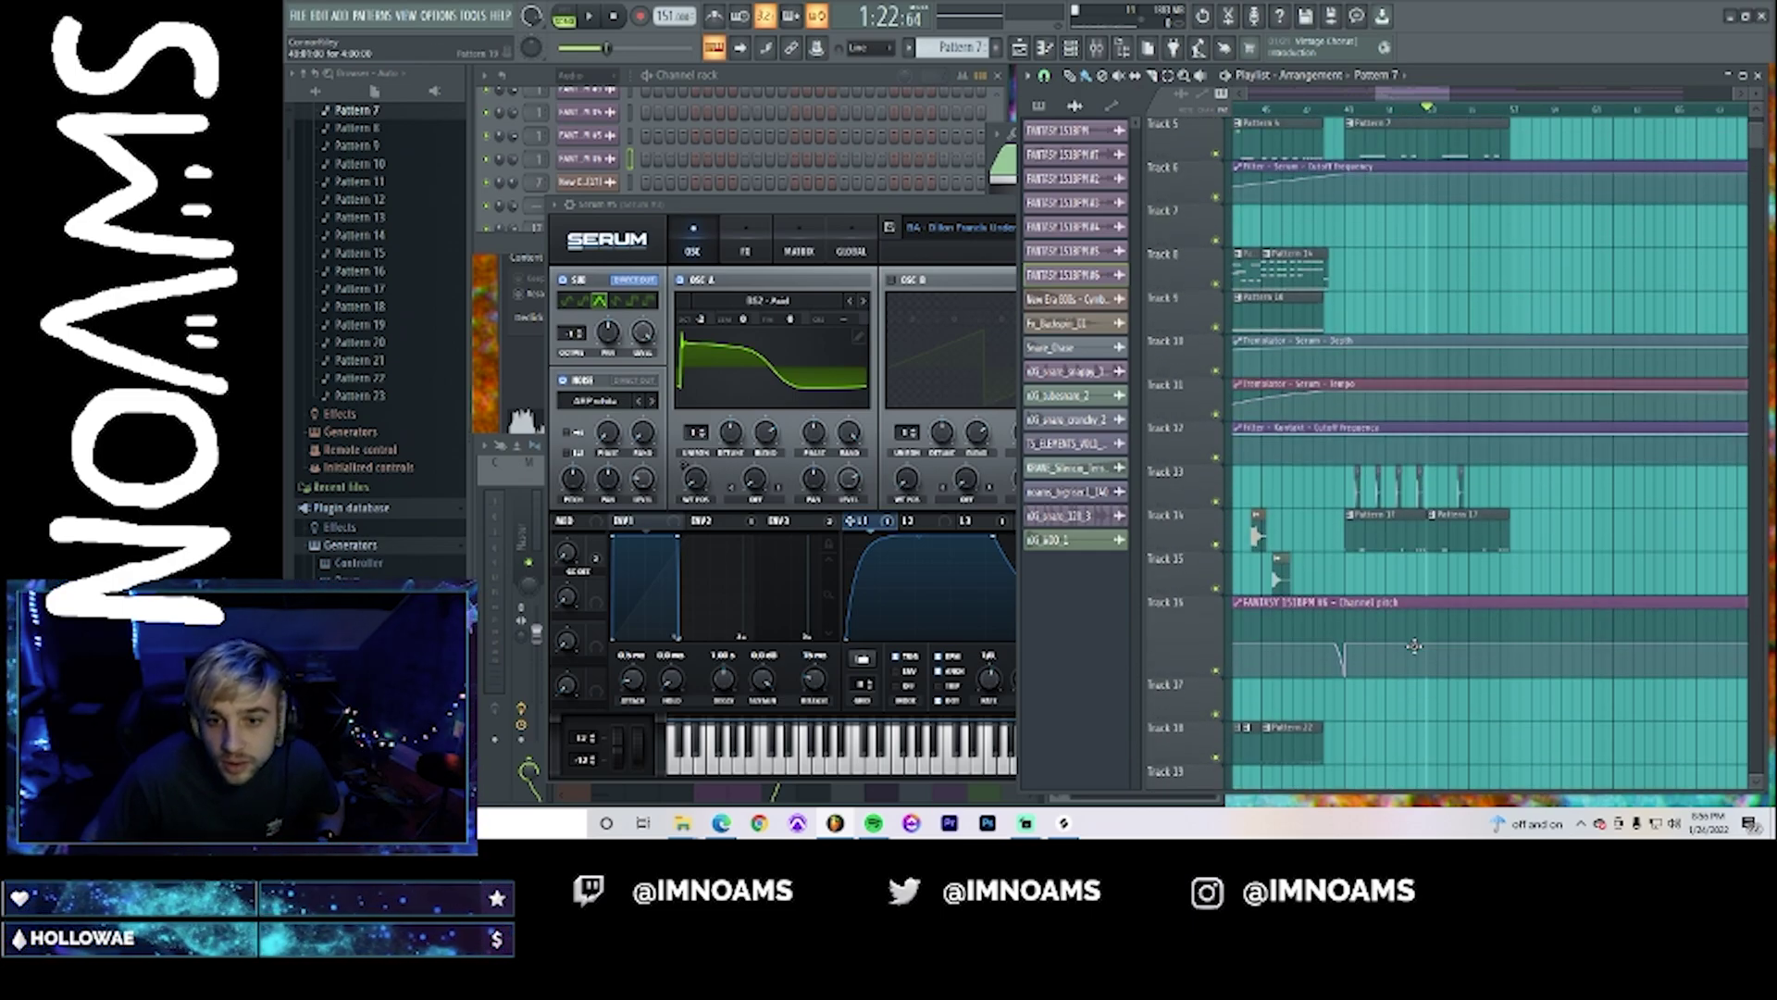
{"action": "scroll", "coordinate": [1387, 673], "scroll_direction": "up", "scroll_amount": 2}
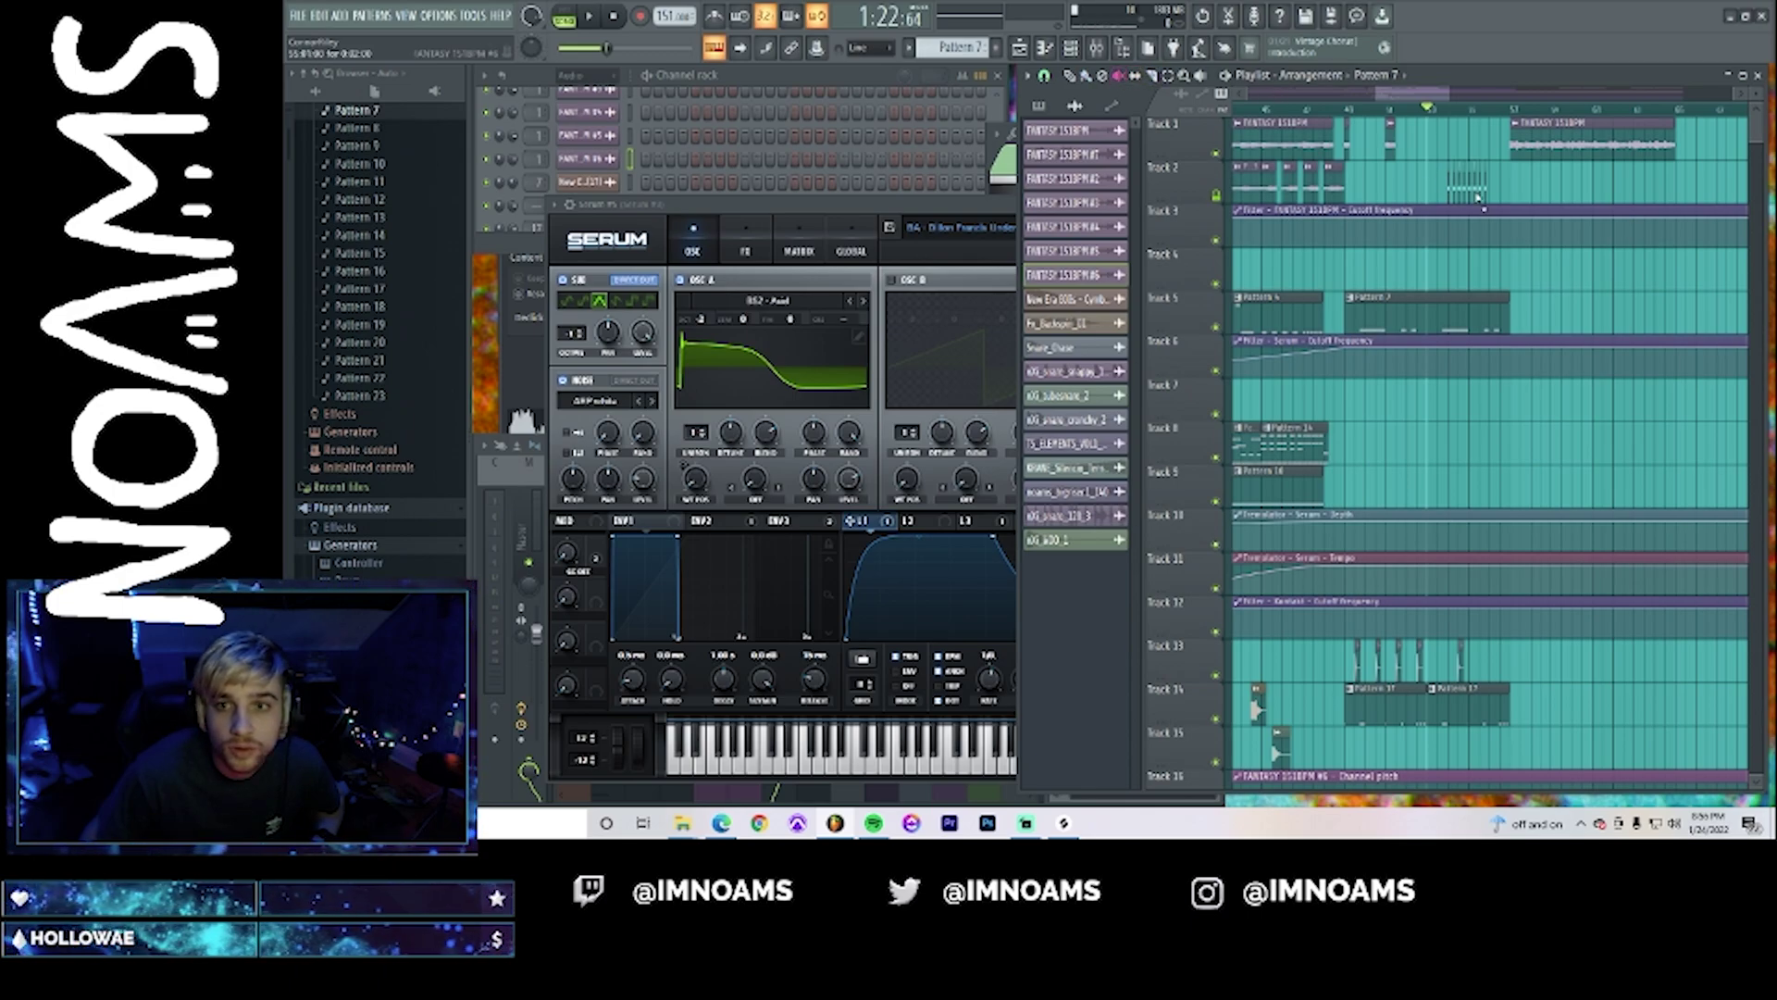
- Play from bar 53 to hear the vocal chops against the bass, then stop
{"action": "key", "text": "space"}
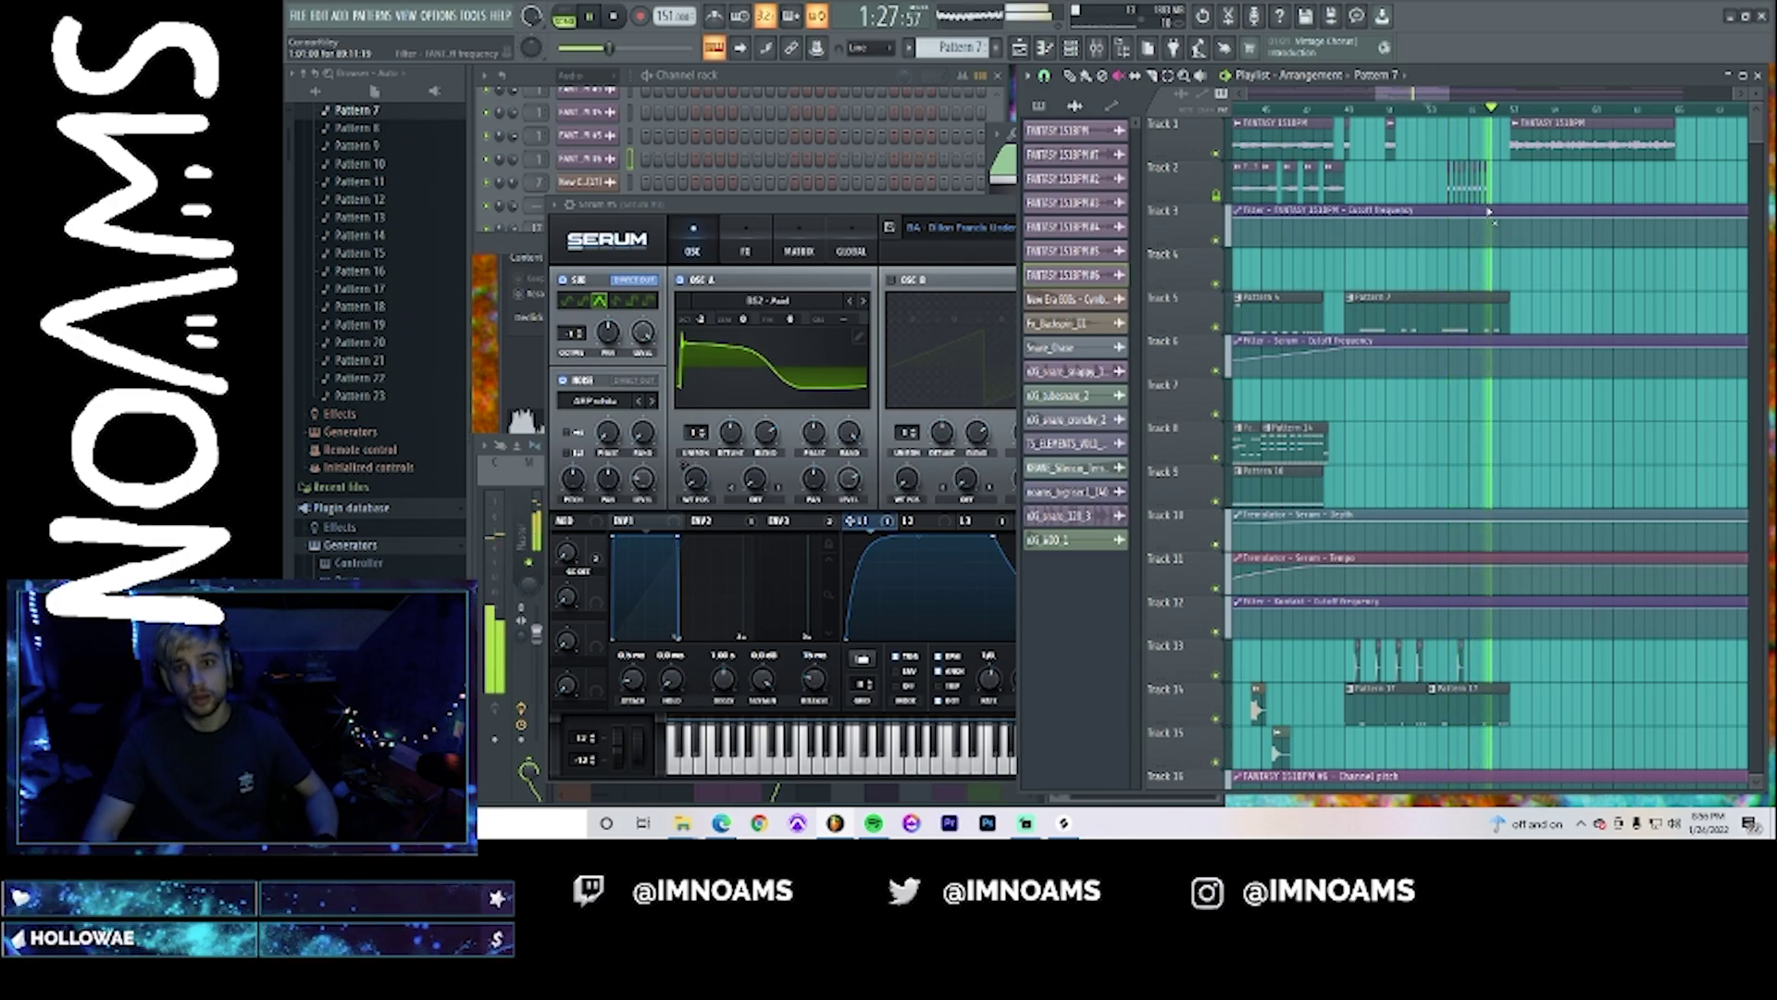
{"action": "key", "text": "space"}
{"action": "left_click_drag", "start_coordinate": [1447, 98], "coordinate": [1411, 103]}
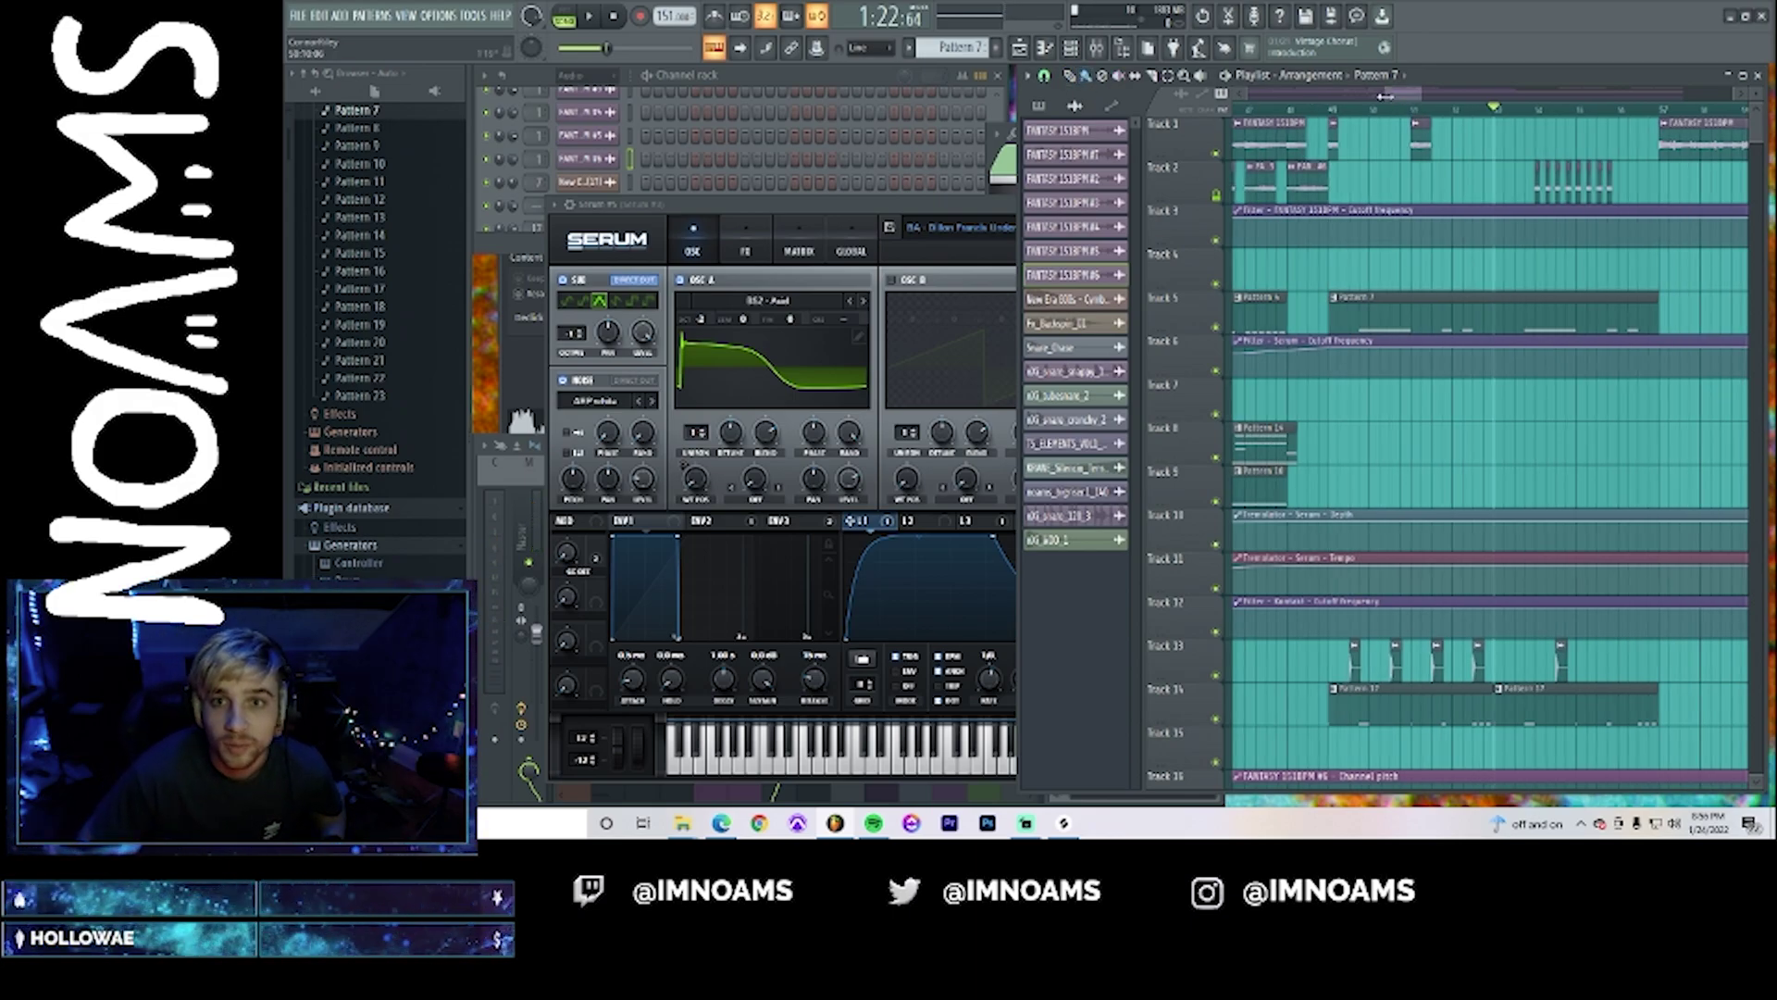
- Play the whole arrangement from the beginning to review the intro
{"action": "left_click_drag", "start_coordinate": [1386, 96], "coordinate": [1236, 98]}
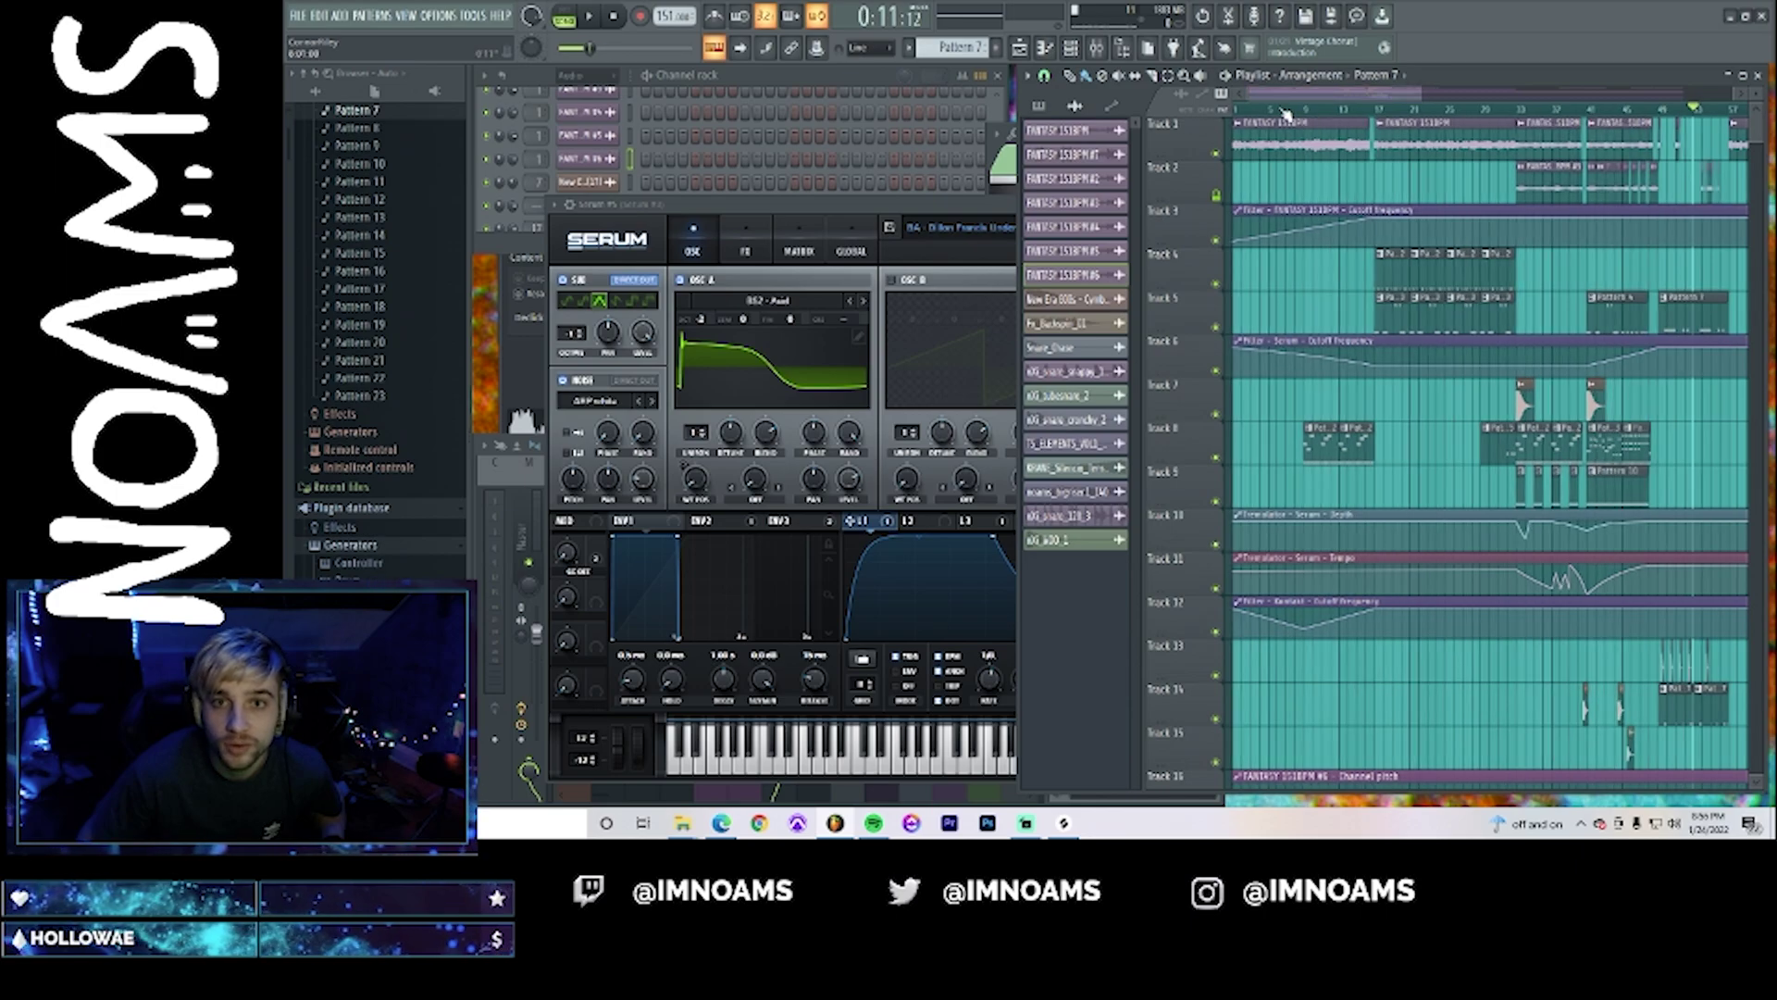
{"action": "key", "text": "space"}
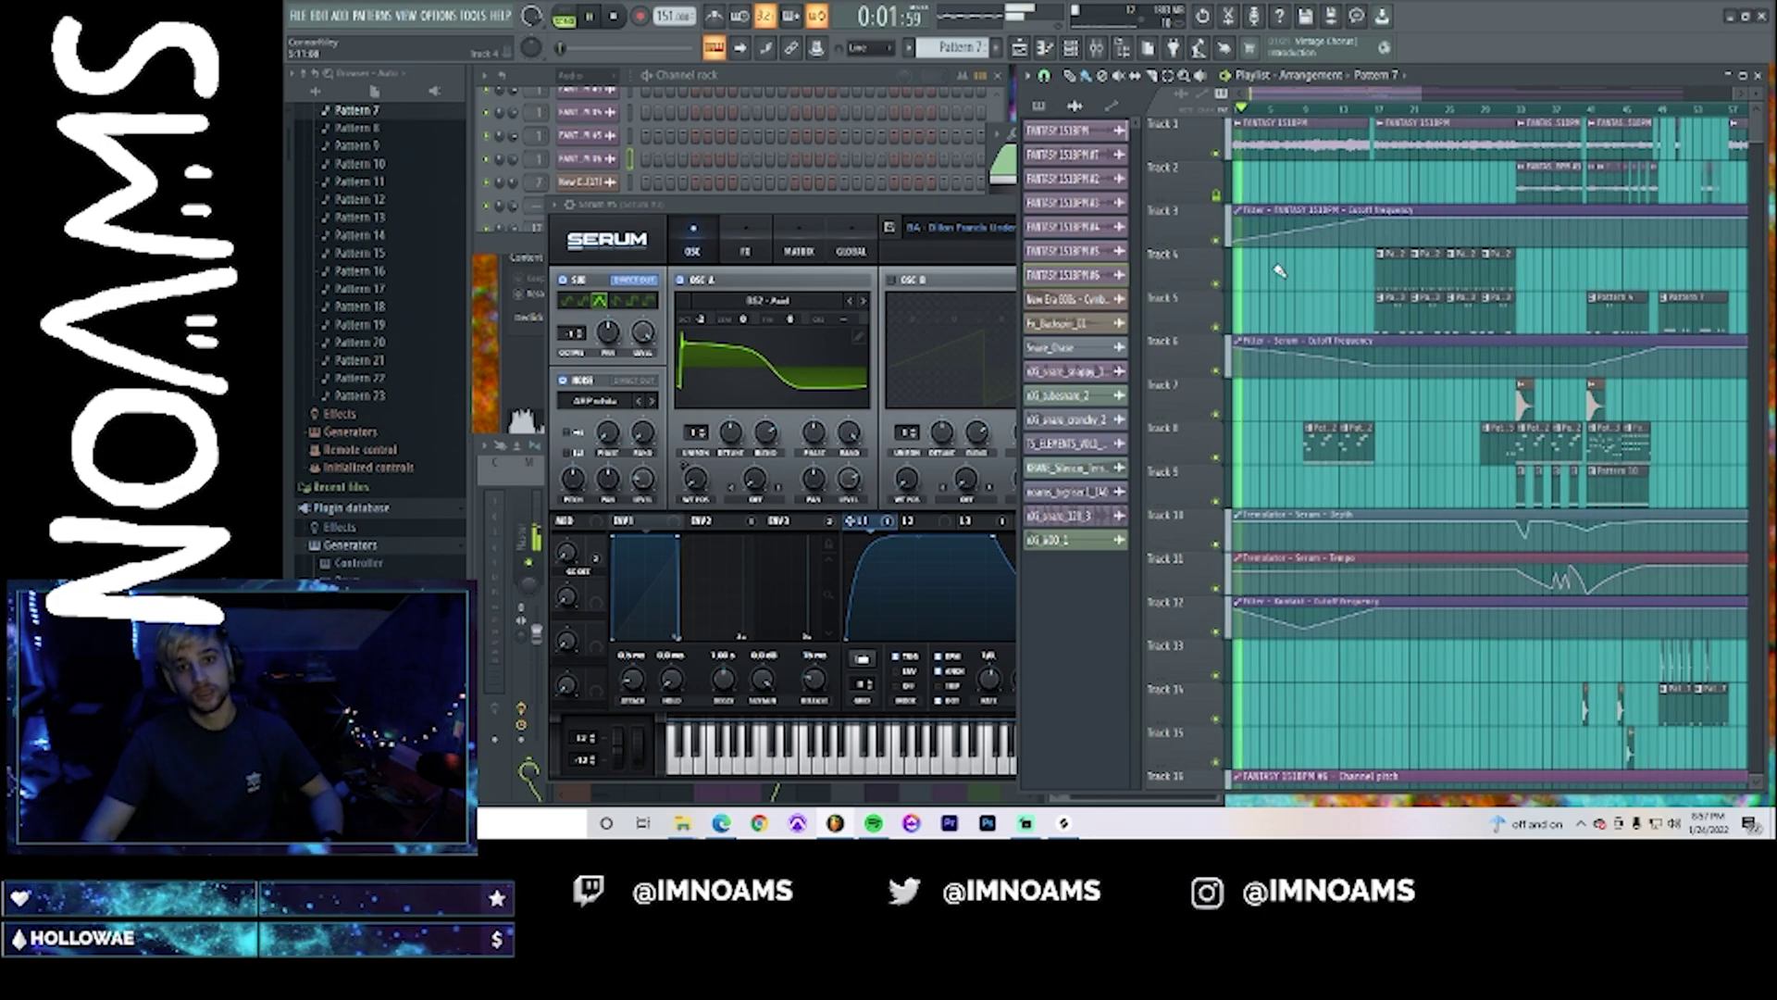
{"action": "scroll", "coordinate": [1279, 270], "scroll_direction": "down", "scroll_amount": 1}
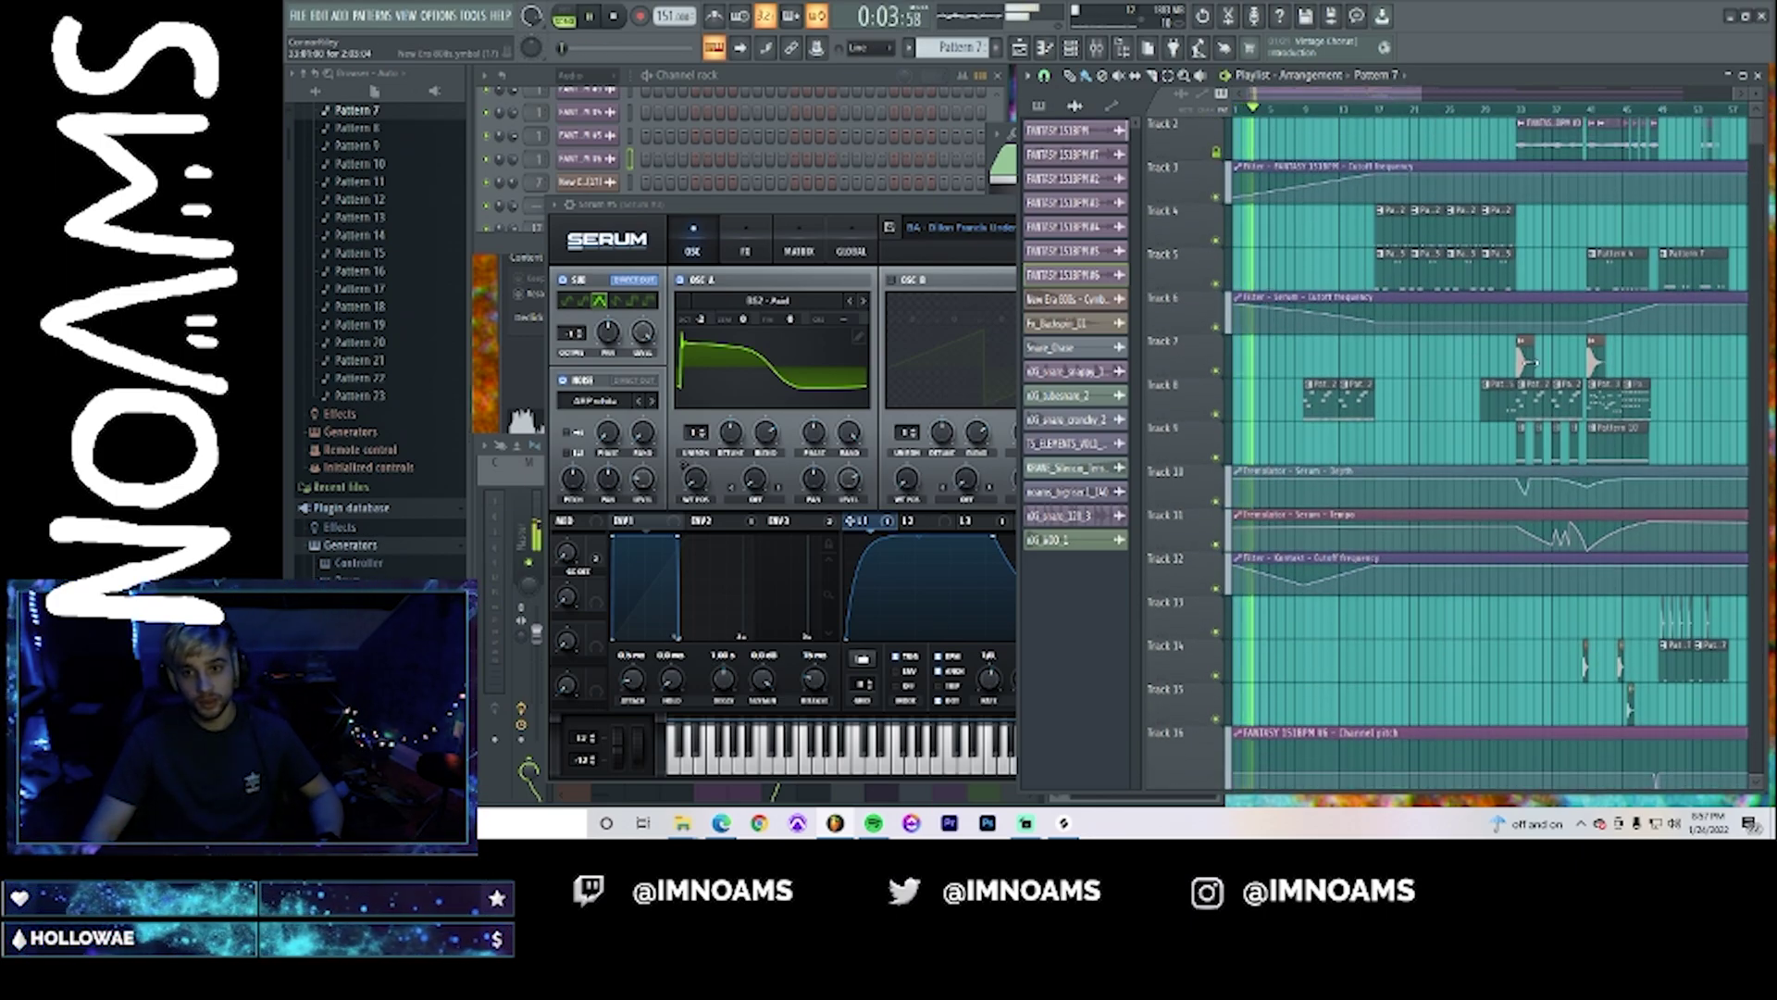
- Select the row of repeated low notes in Pattern 12's Kontakt part and lower their velocities
{"action": "left_click", "coordinate": [1322, 401]}
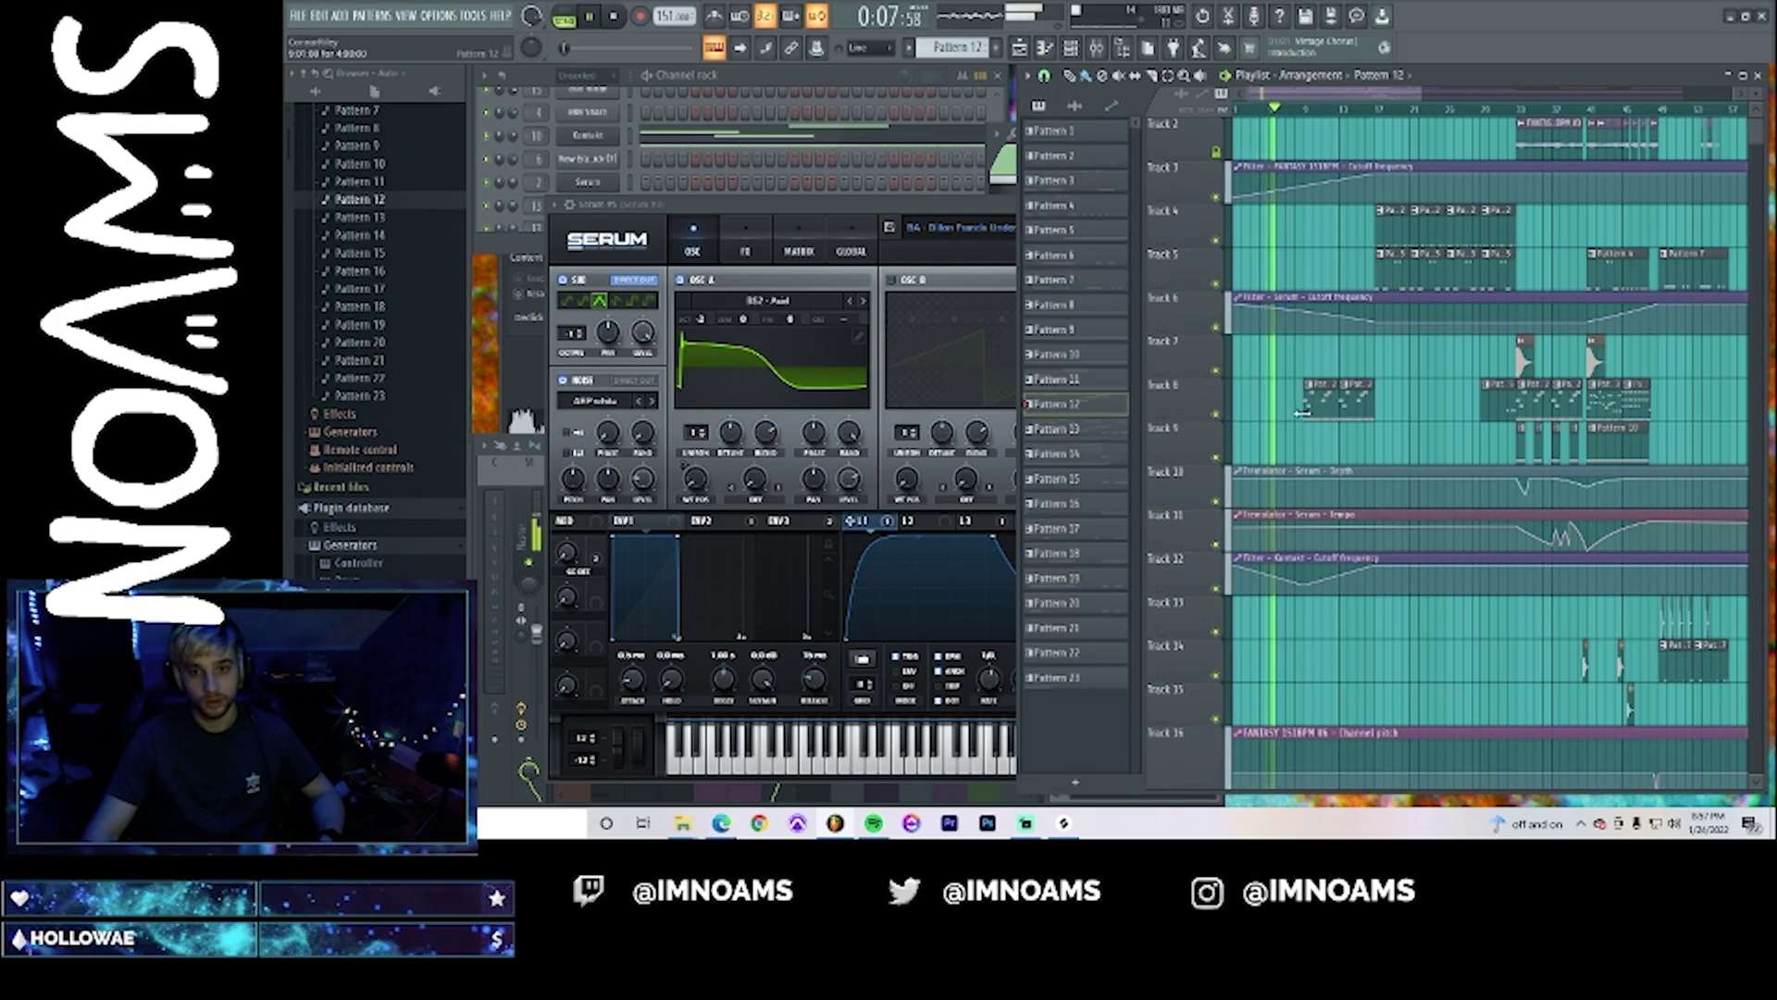
{"action": "double_click", "coordinate": [1301, 413]}
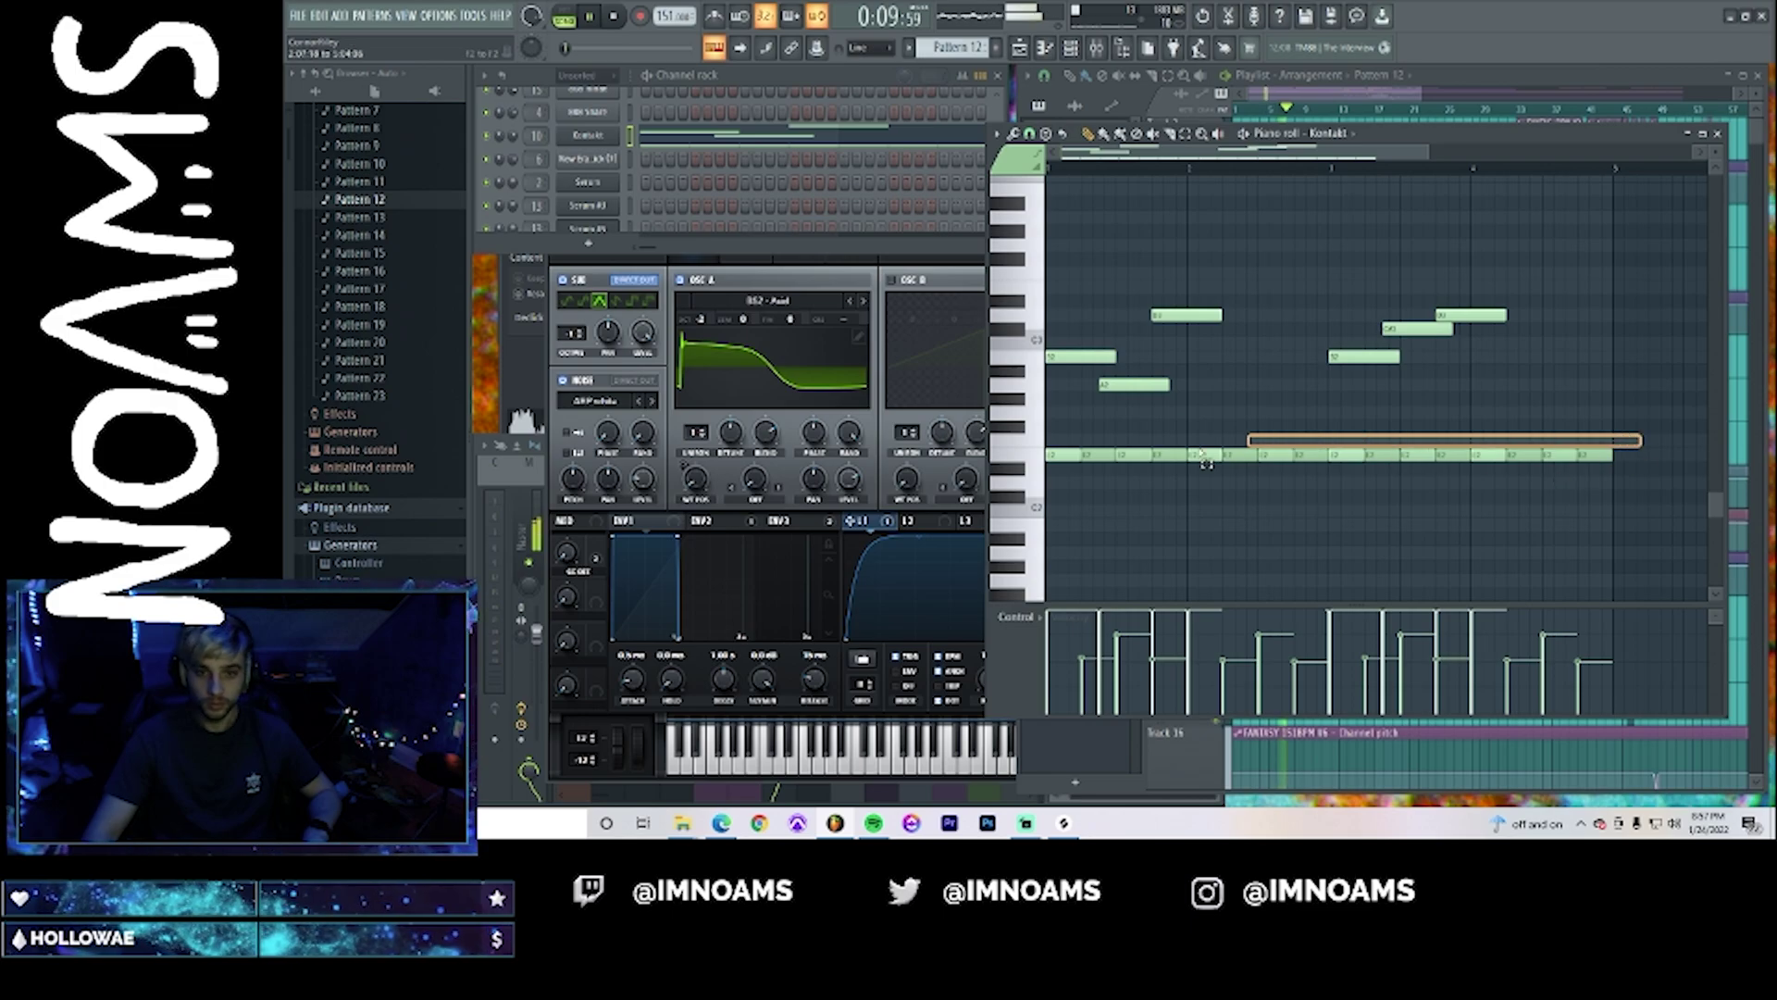
{"action": "left_click_drag", "start_coordinate": [1207, 462], "coordinate": [1024, 483]}
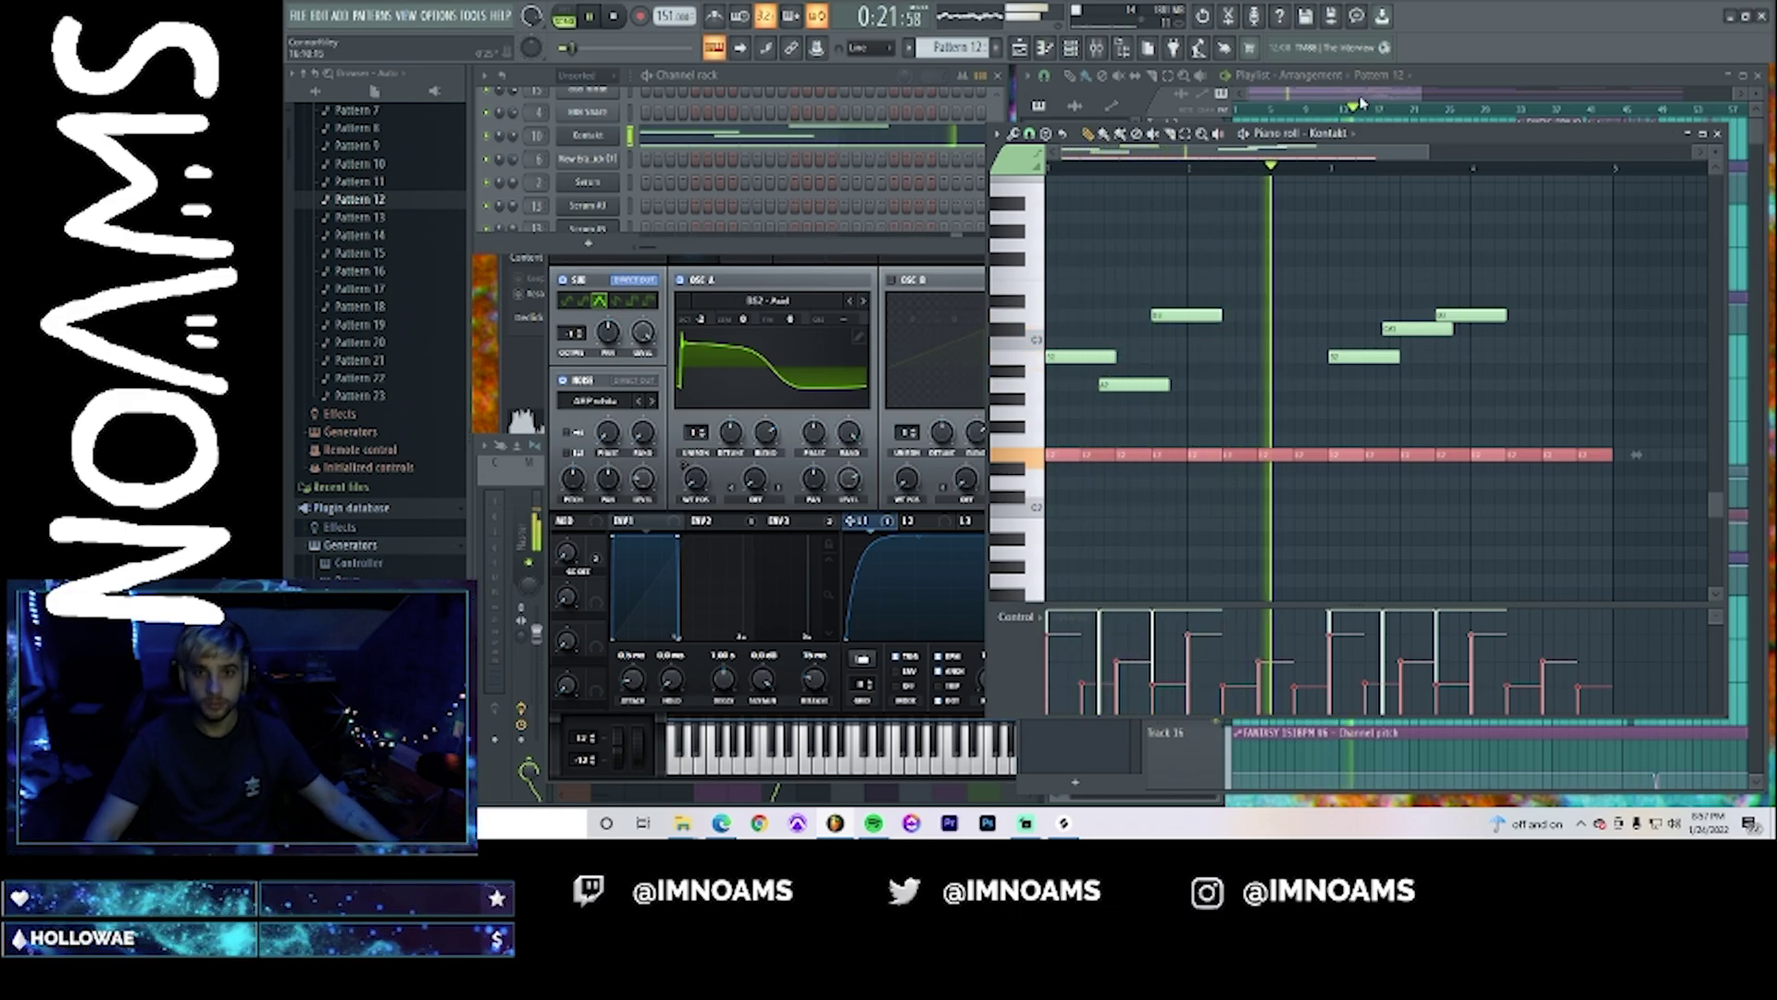
- Copy the New Era 808s cymbal clip on Track 7 to the start of bar 17
{"action": "left_click_drag", "start_coordinate": [1363, 94], "coordinate": [1399, 95]}
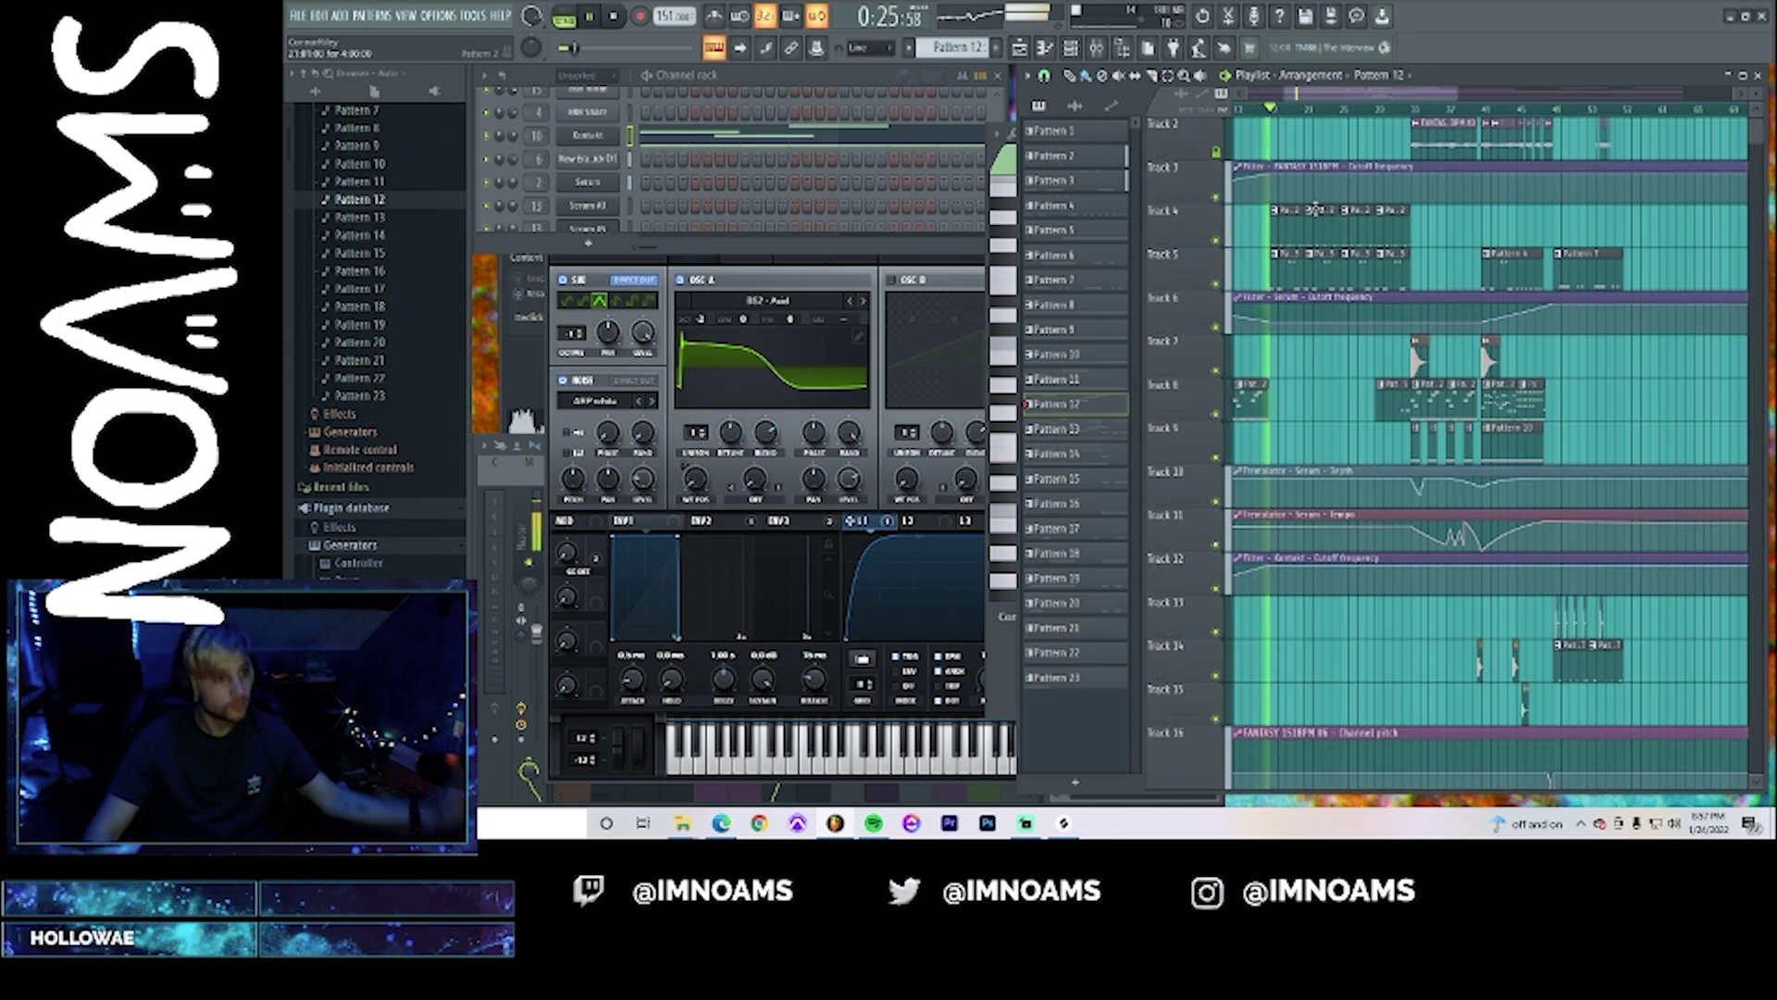
{"action": "scroll", "coordinate": [1297, 104], "scroll_direction": "up", "scroll_amount": 5}
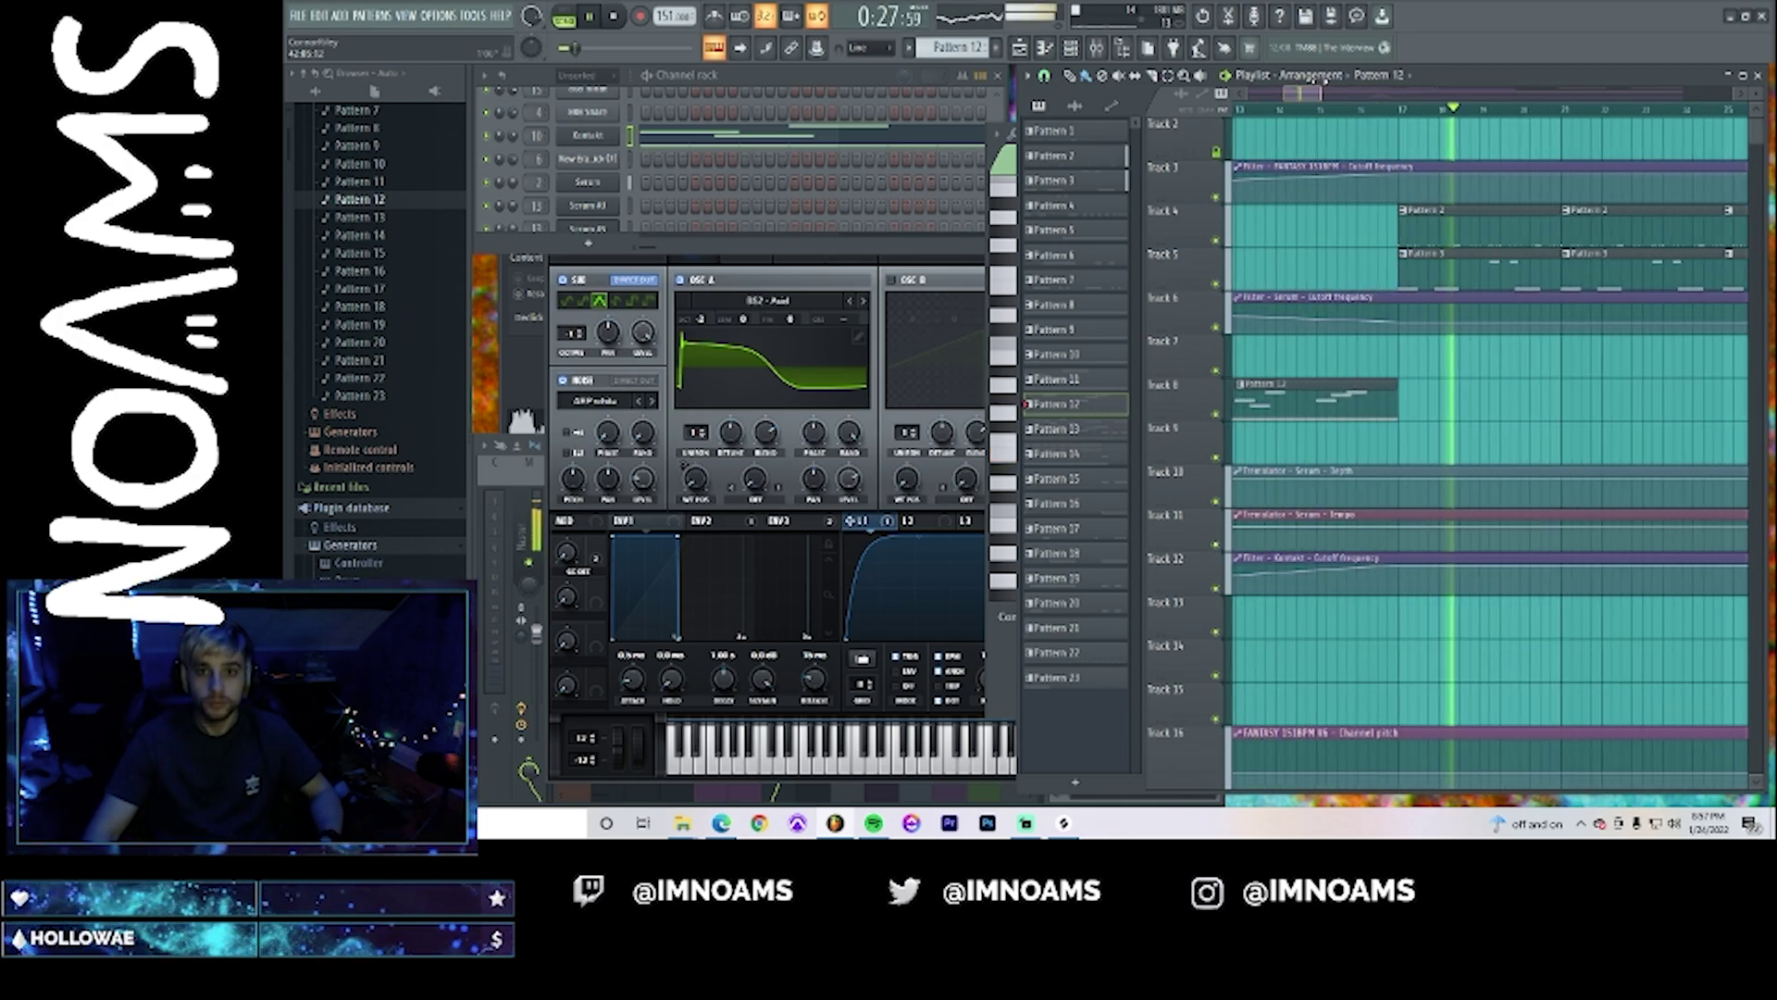
{"action": "left_click_drag", "start_coordinate": [1297, 98], "coordinate": [1345, 98]}
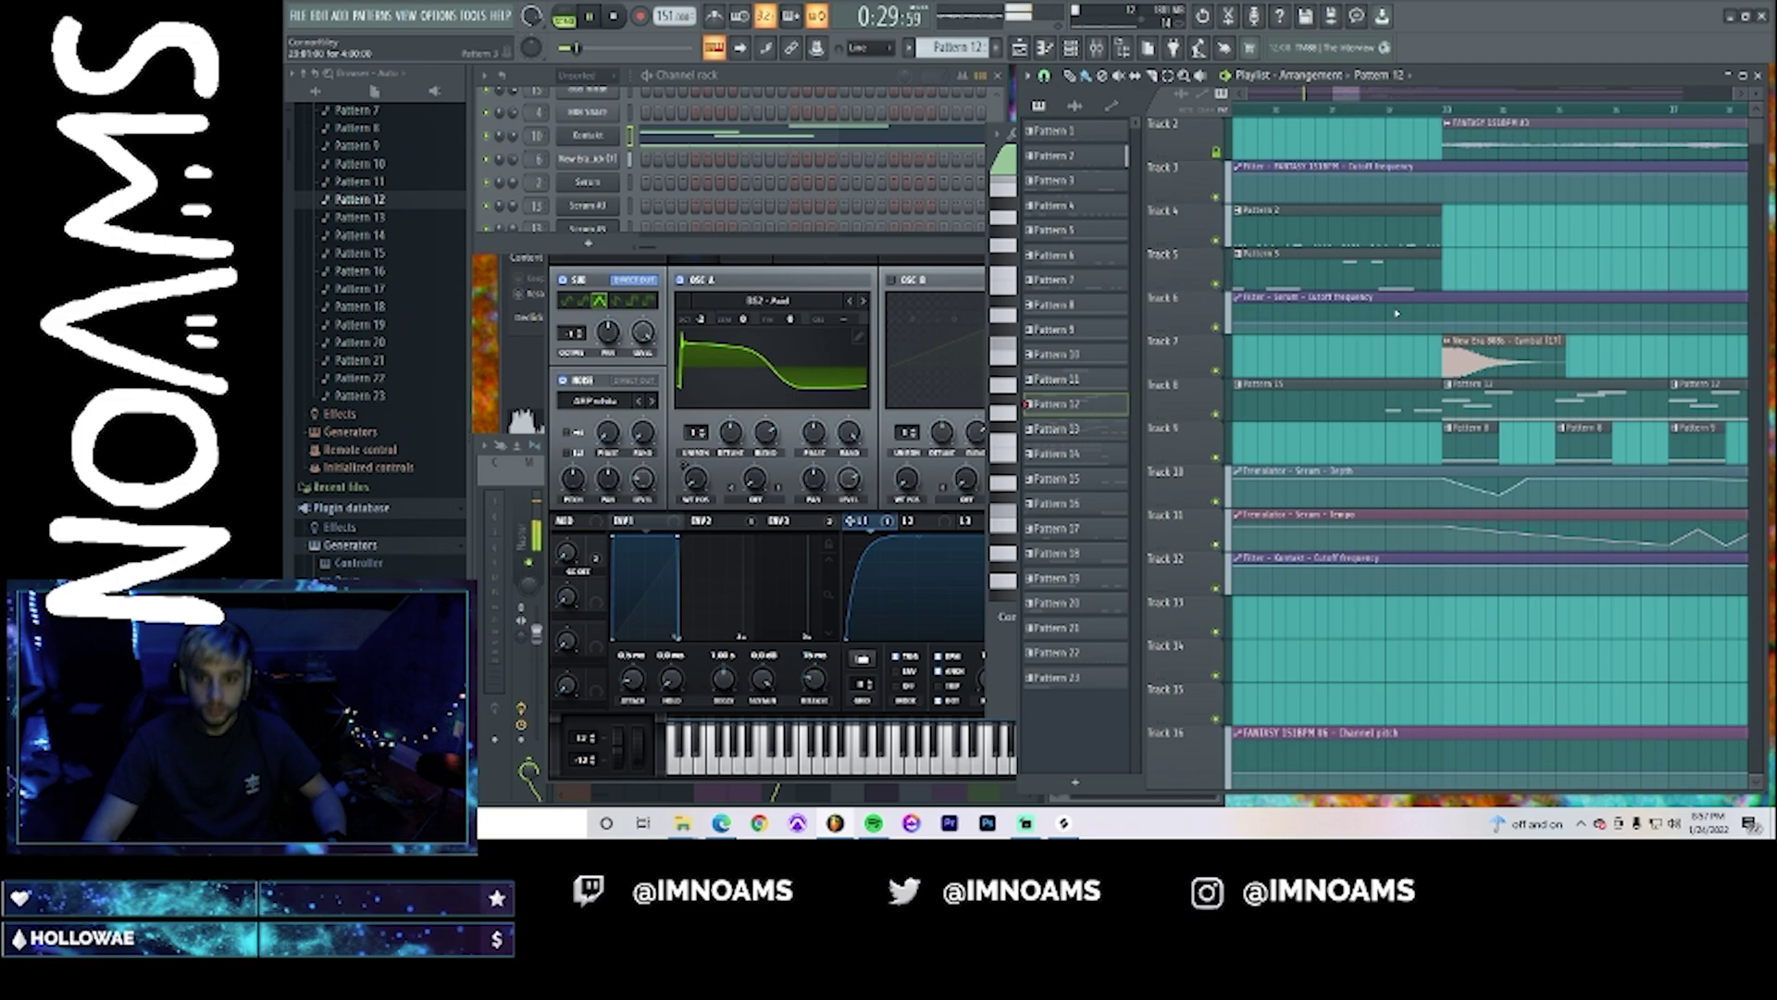
{"action": "left_click", "coordinate": [1444, 352]}
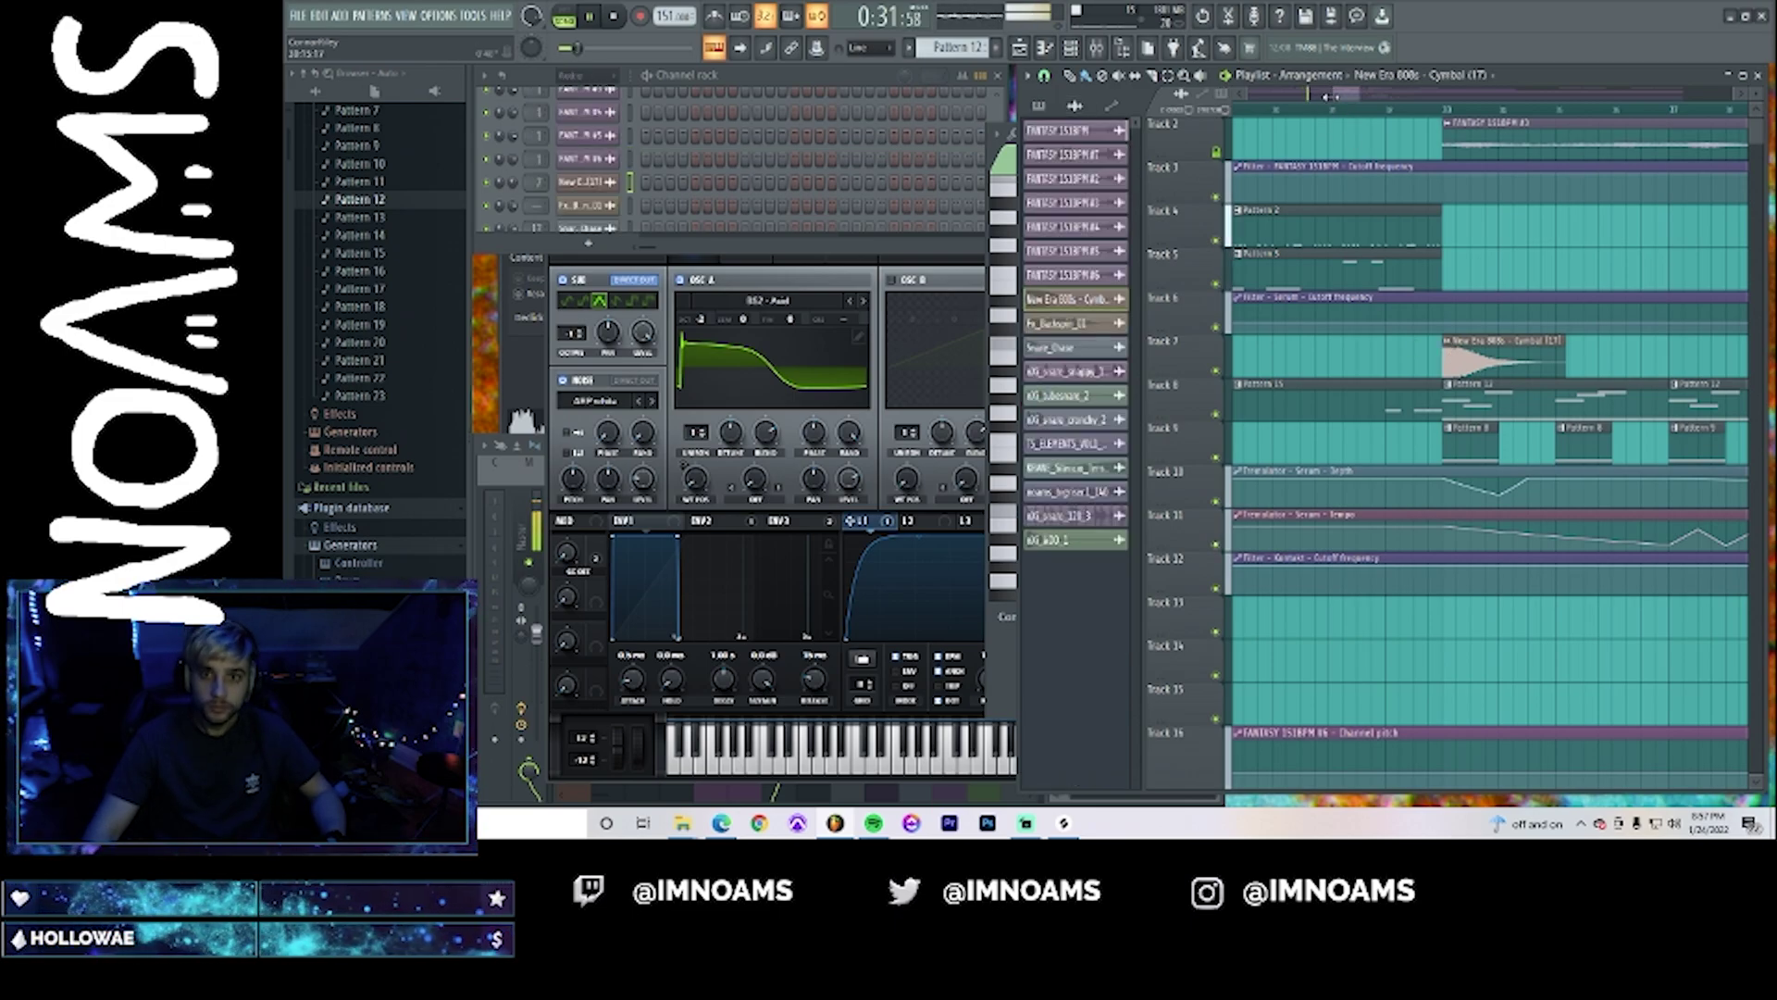
{"action": "scroll", "coordinate": [1441, 268], "scroll_direction": "down", "scroll_amount": 4}
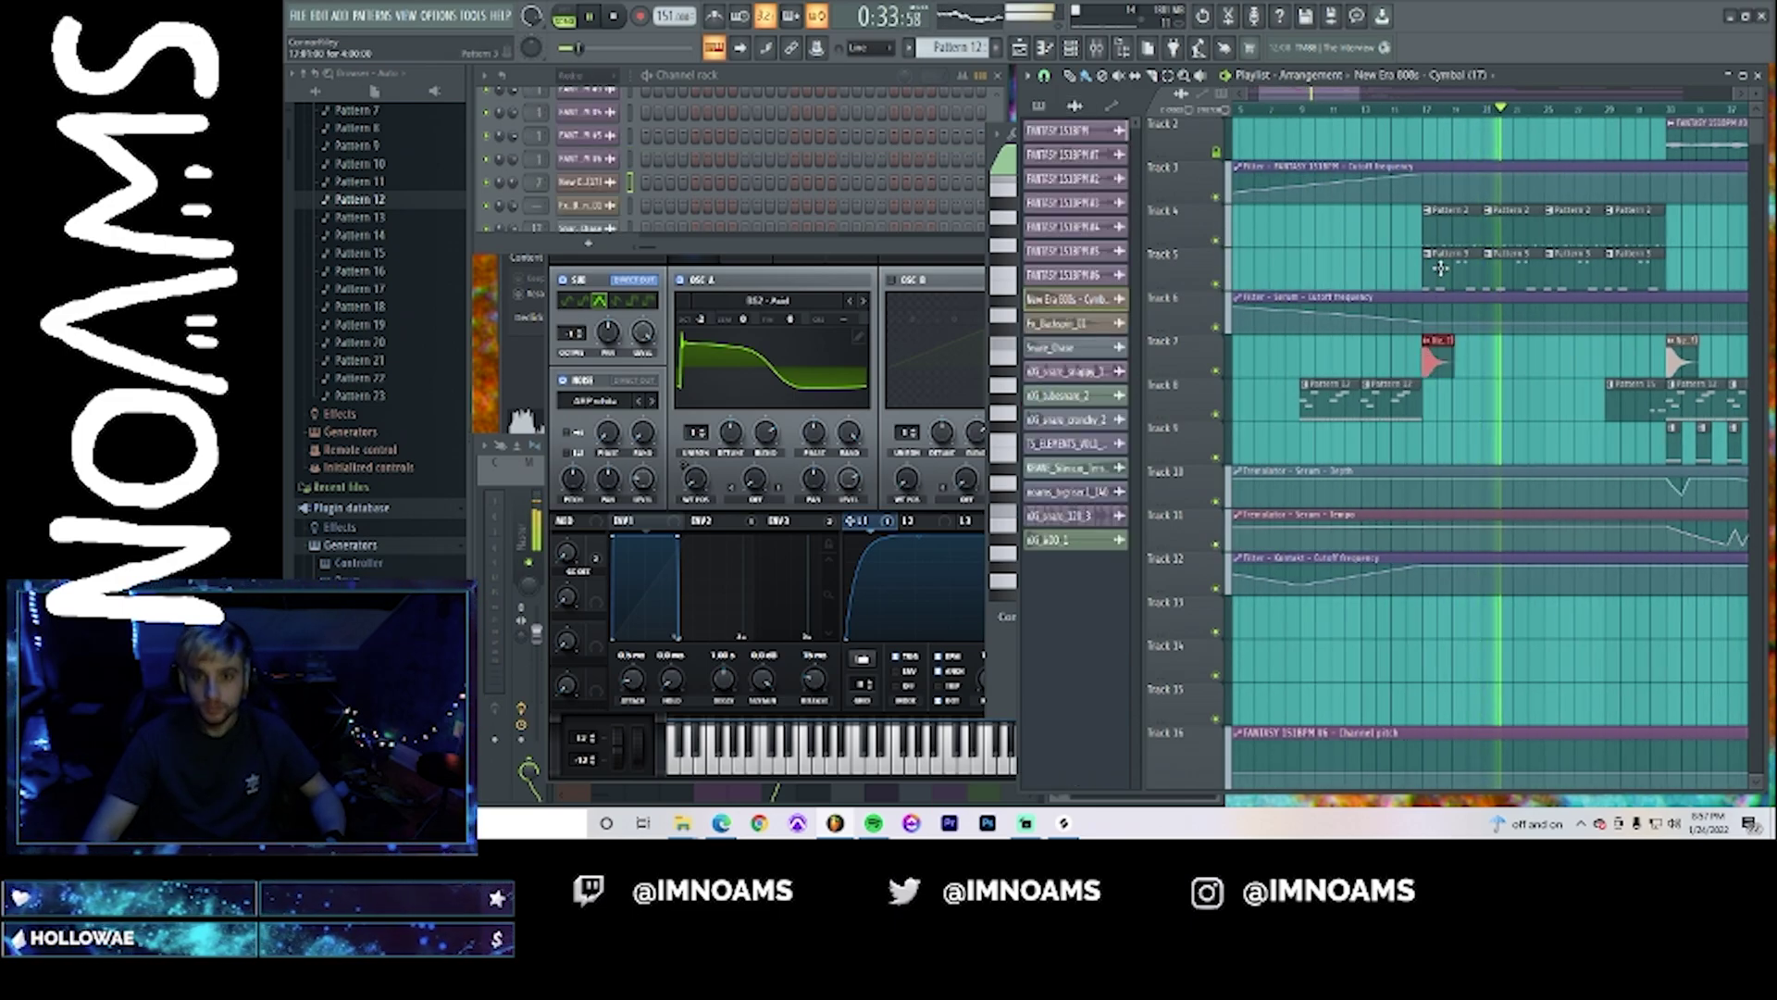
- Route the New Era 808s kick and open-hat mixer tracks to Insert 20 instead of the master, and check the FANTASY 151BPM track's routing
{"action": "double_click", "coordinate": [1456, 234]}
{"action": "key", "text": "F9"}
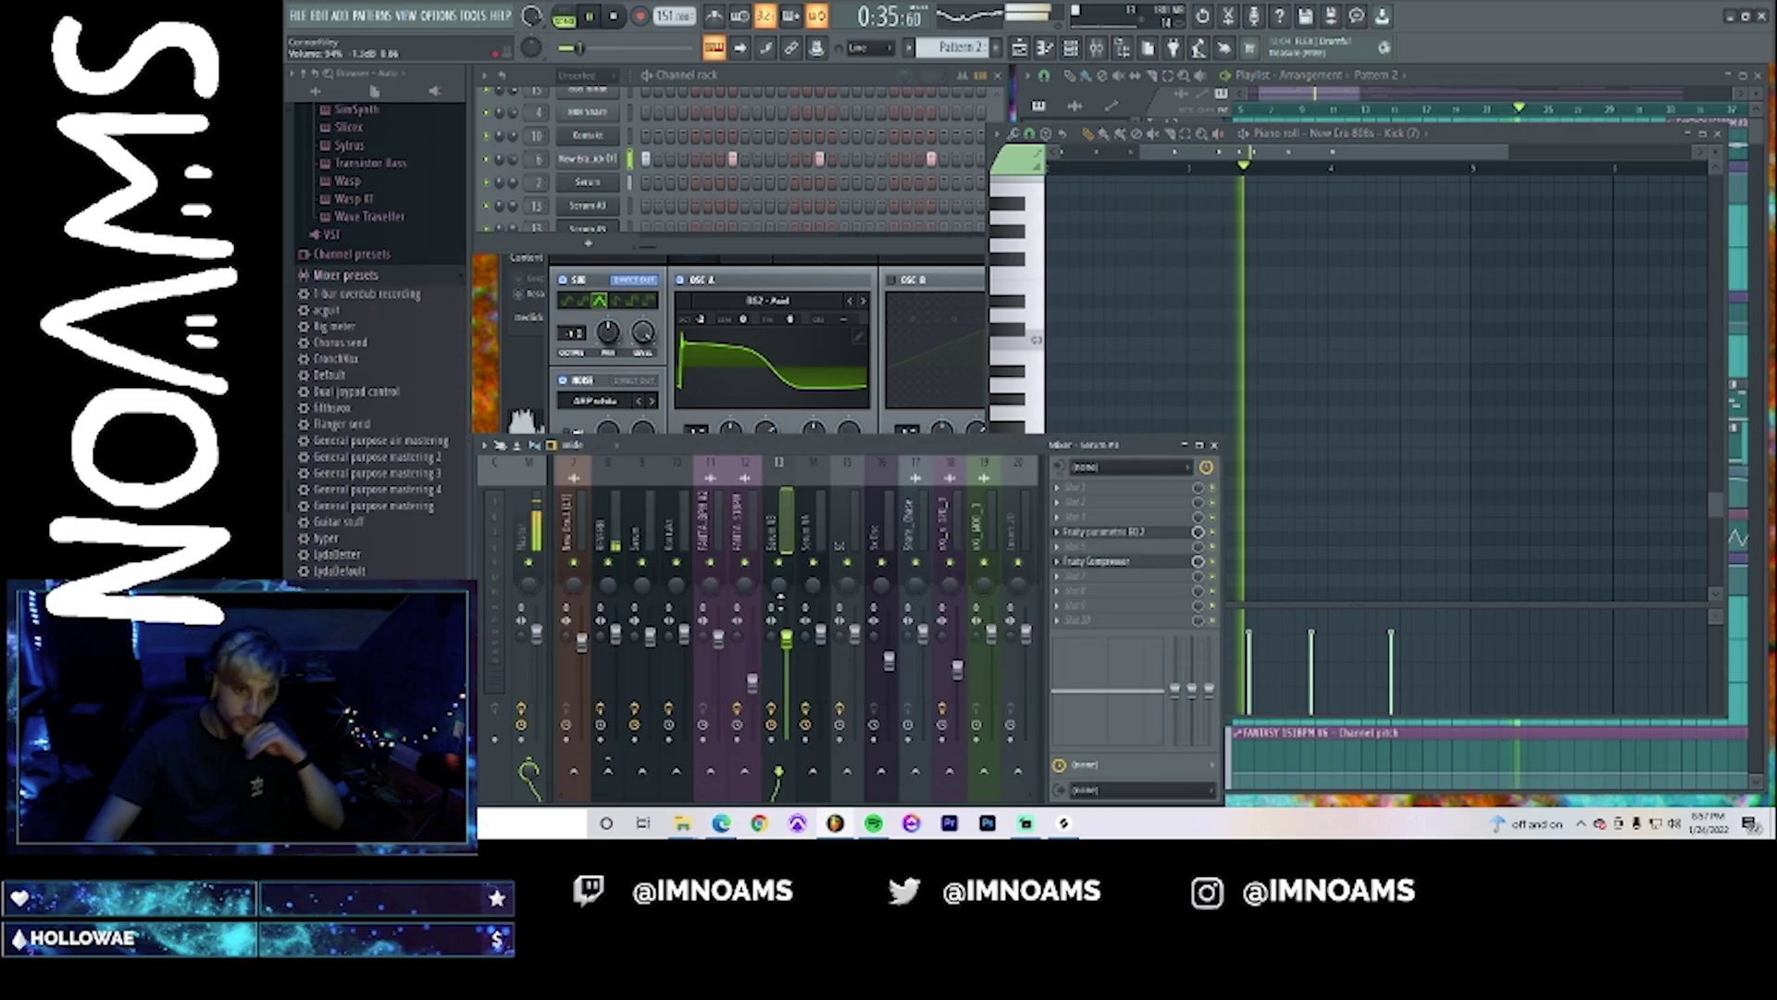
{"action": "scroll", "coordinate": [574, 798], "scroll_direction": "up", "scroll_amount": 6}
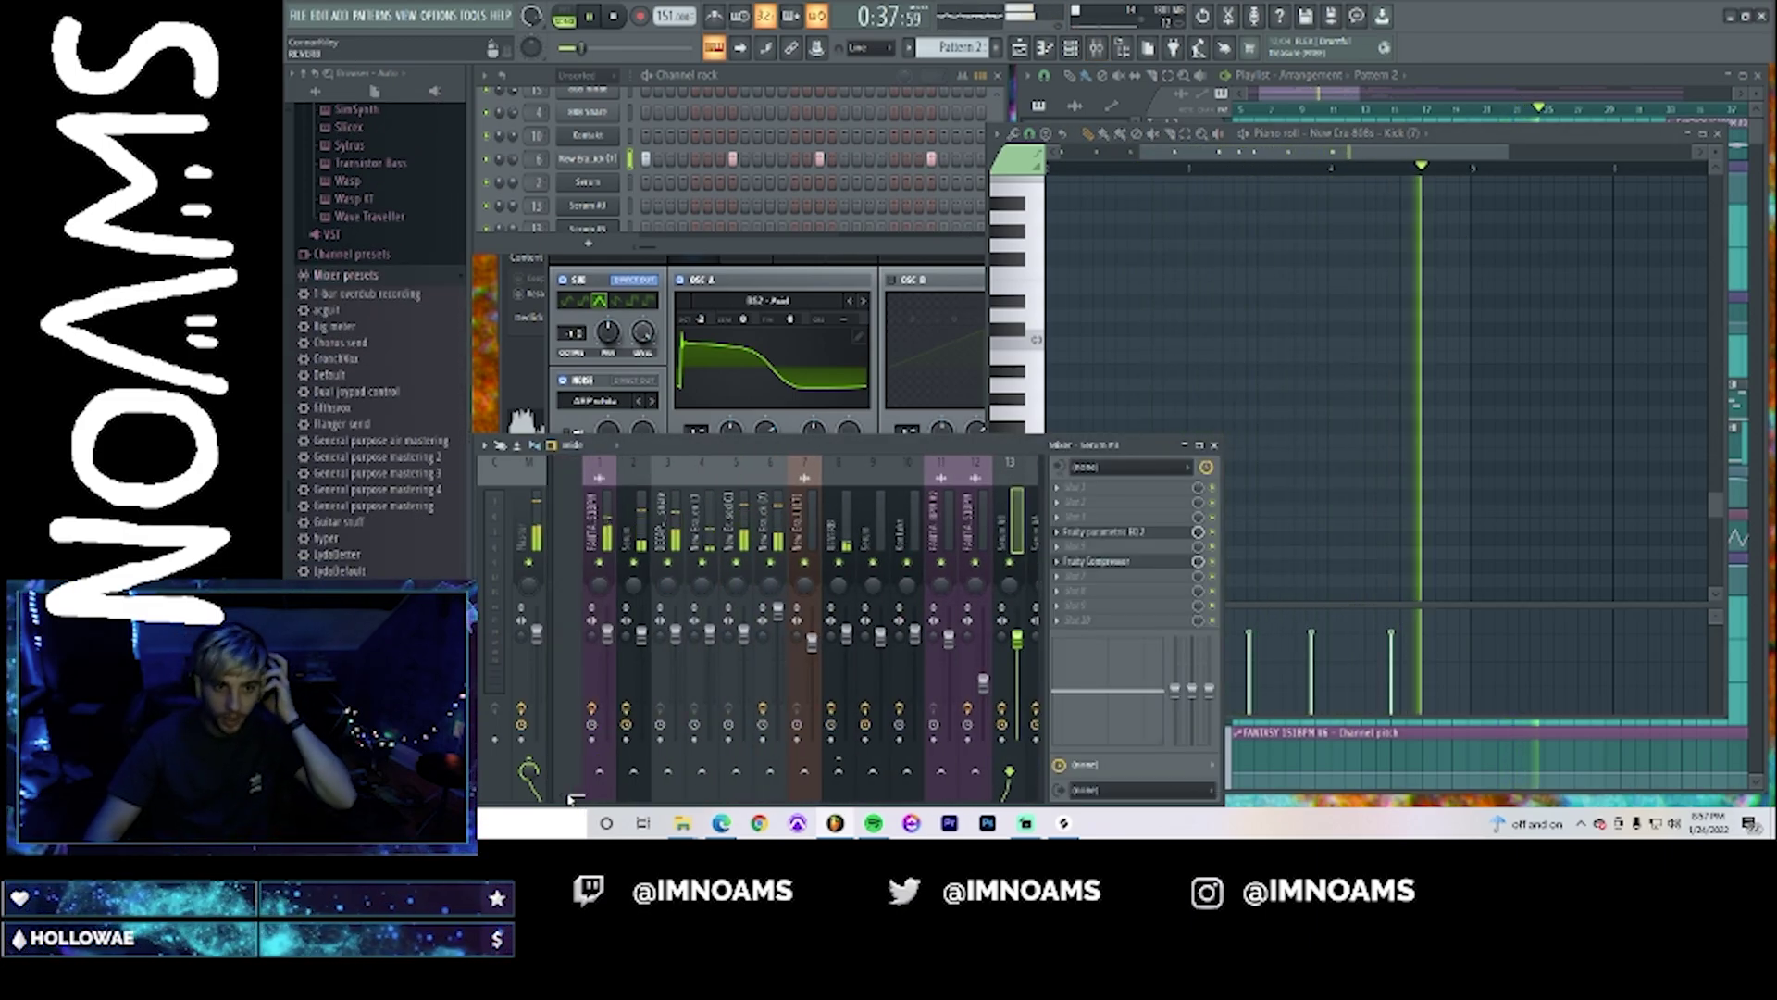
{"action": "left_click", "coordinate": [737, 675]}
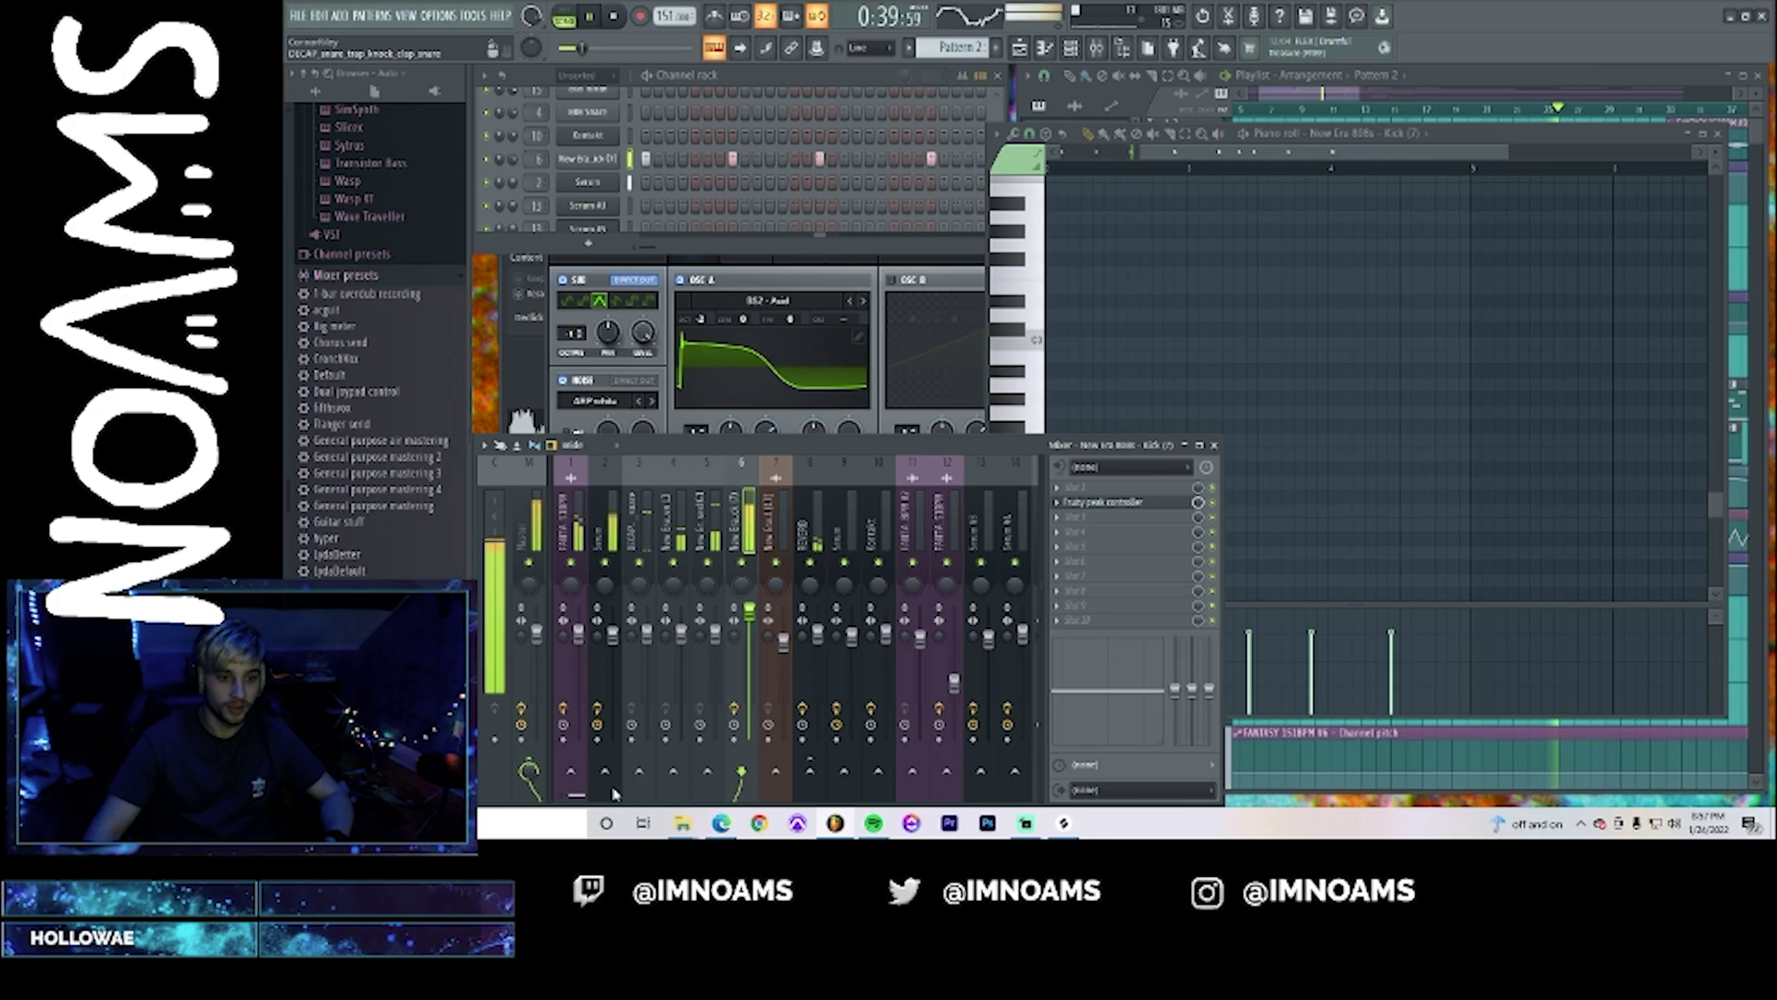
{"action": "scroll", "coordinate": [648, 787], "scroll_direction": "down", "scroll_amount": 15}
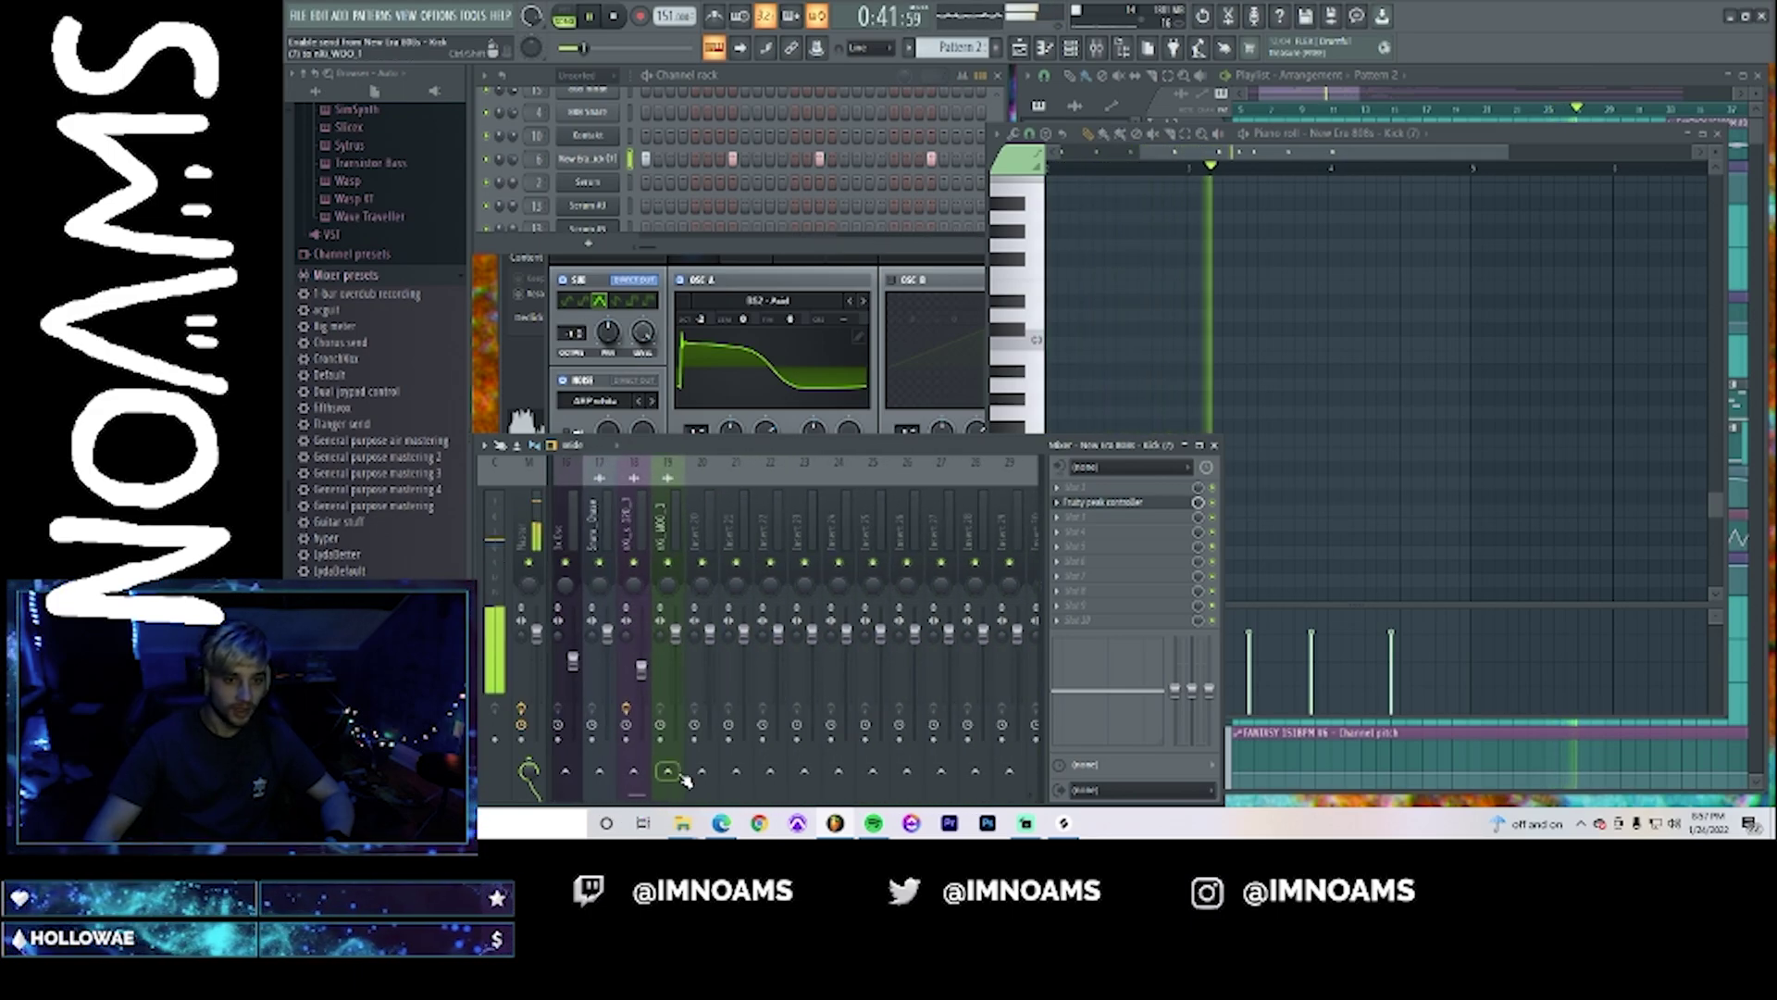
{"action": "left_click_drag", "start_coordinate": [685, 780], "coordinate": [564, 798]}
{"action": "left_click", "coordinate": [701, 771]}
{"action": "left_click", "coordinate": [528, 771]}
{"action": "left_click", "coordinate": [665, 560]}
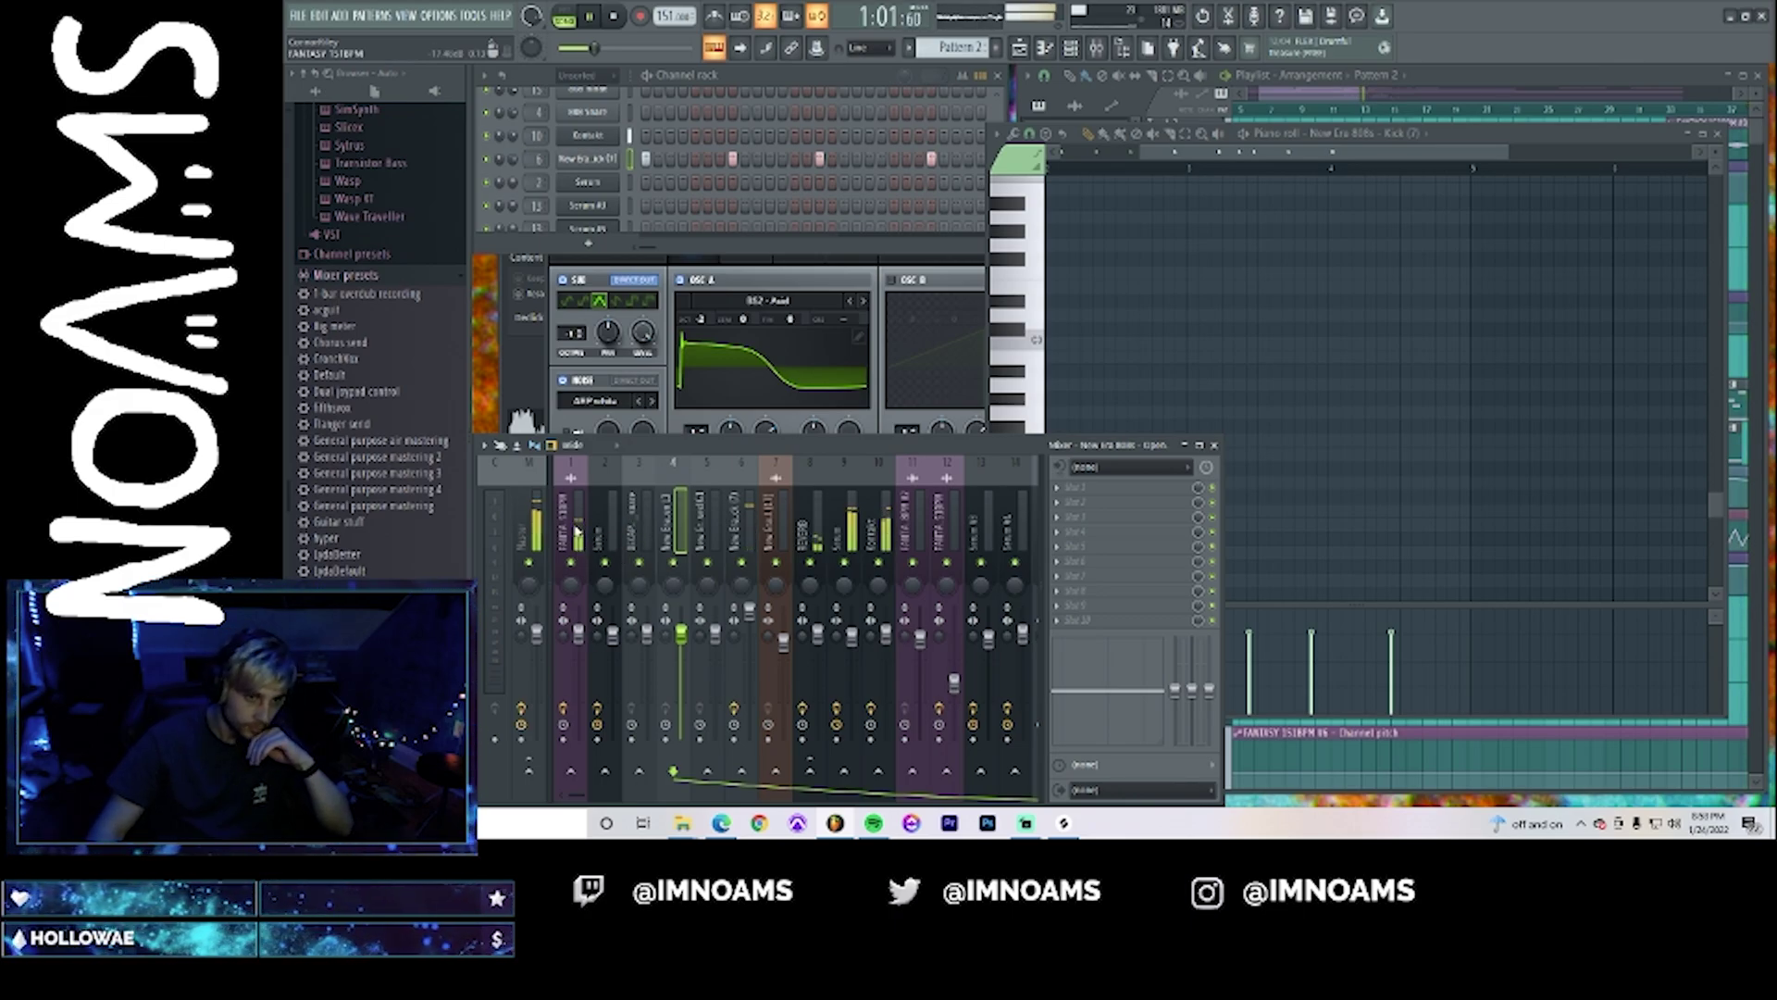
{"action": "left_click", "coordinate": [584, 641]}
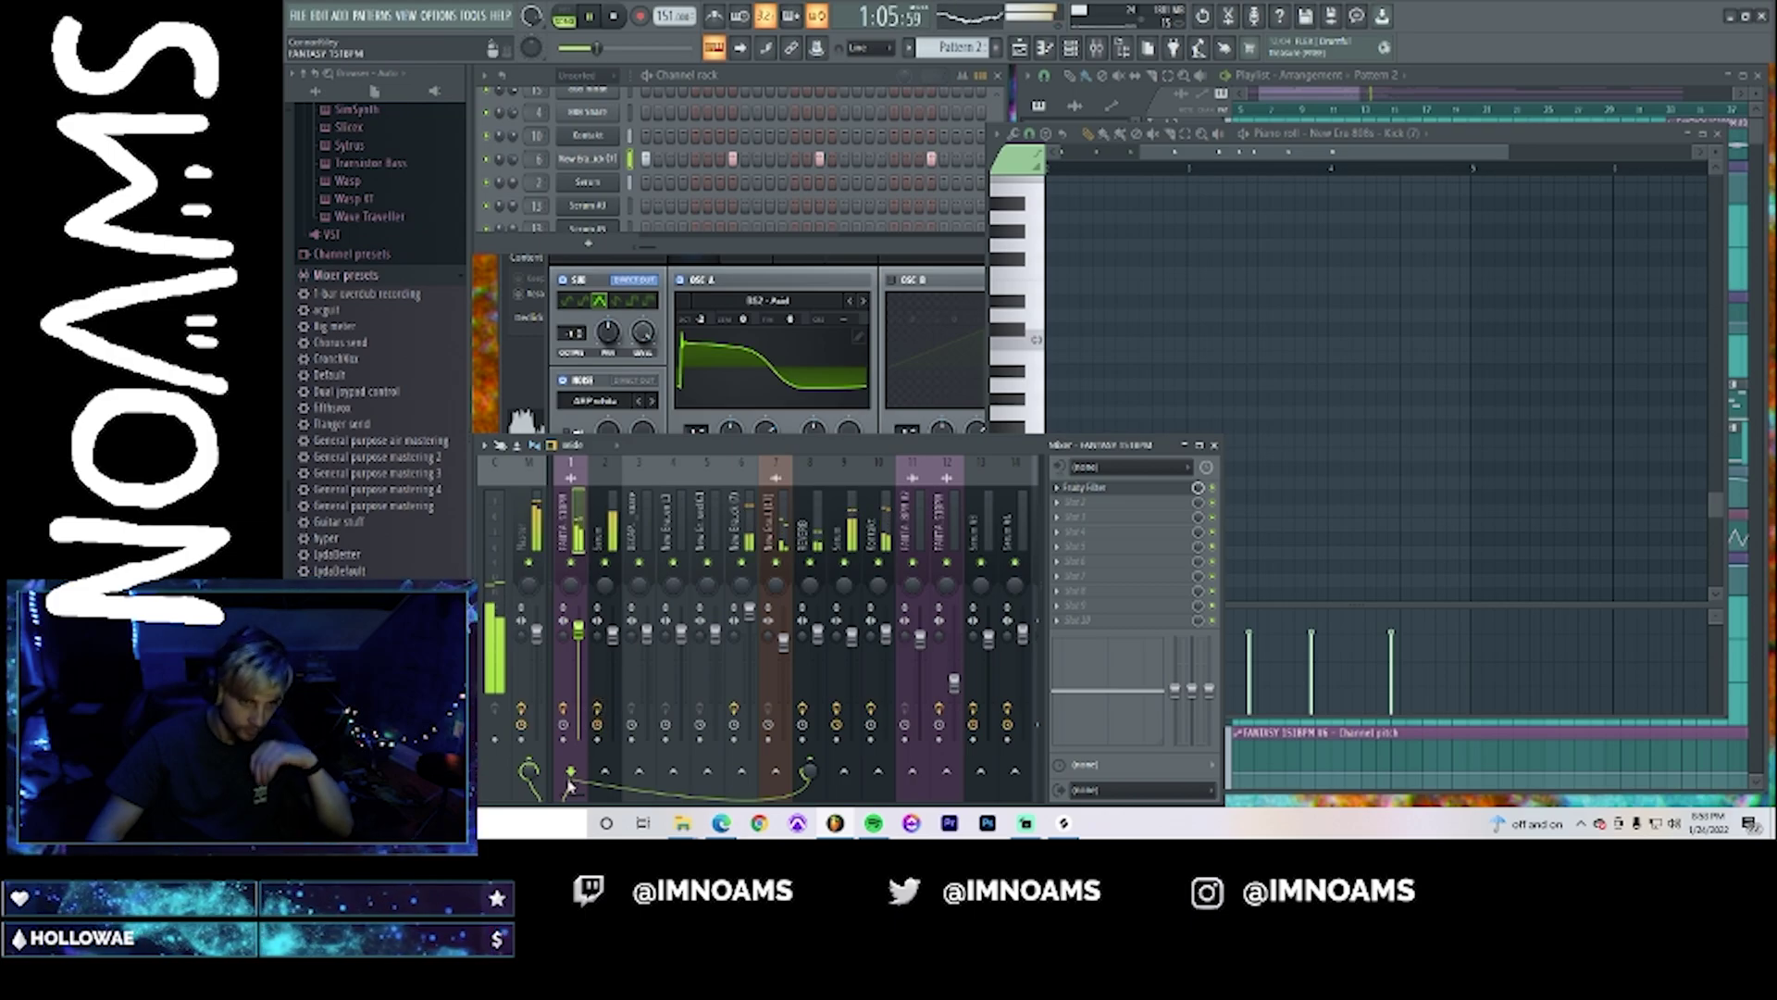
{"action": "left_click_drag", "start_coordinate": [569, 785], "coordinate": [622, 819]}
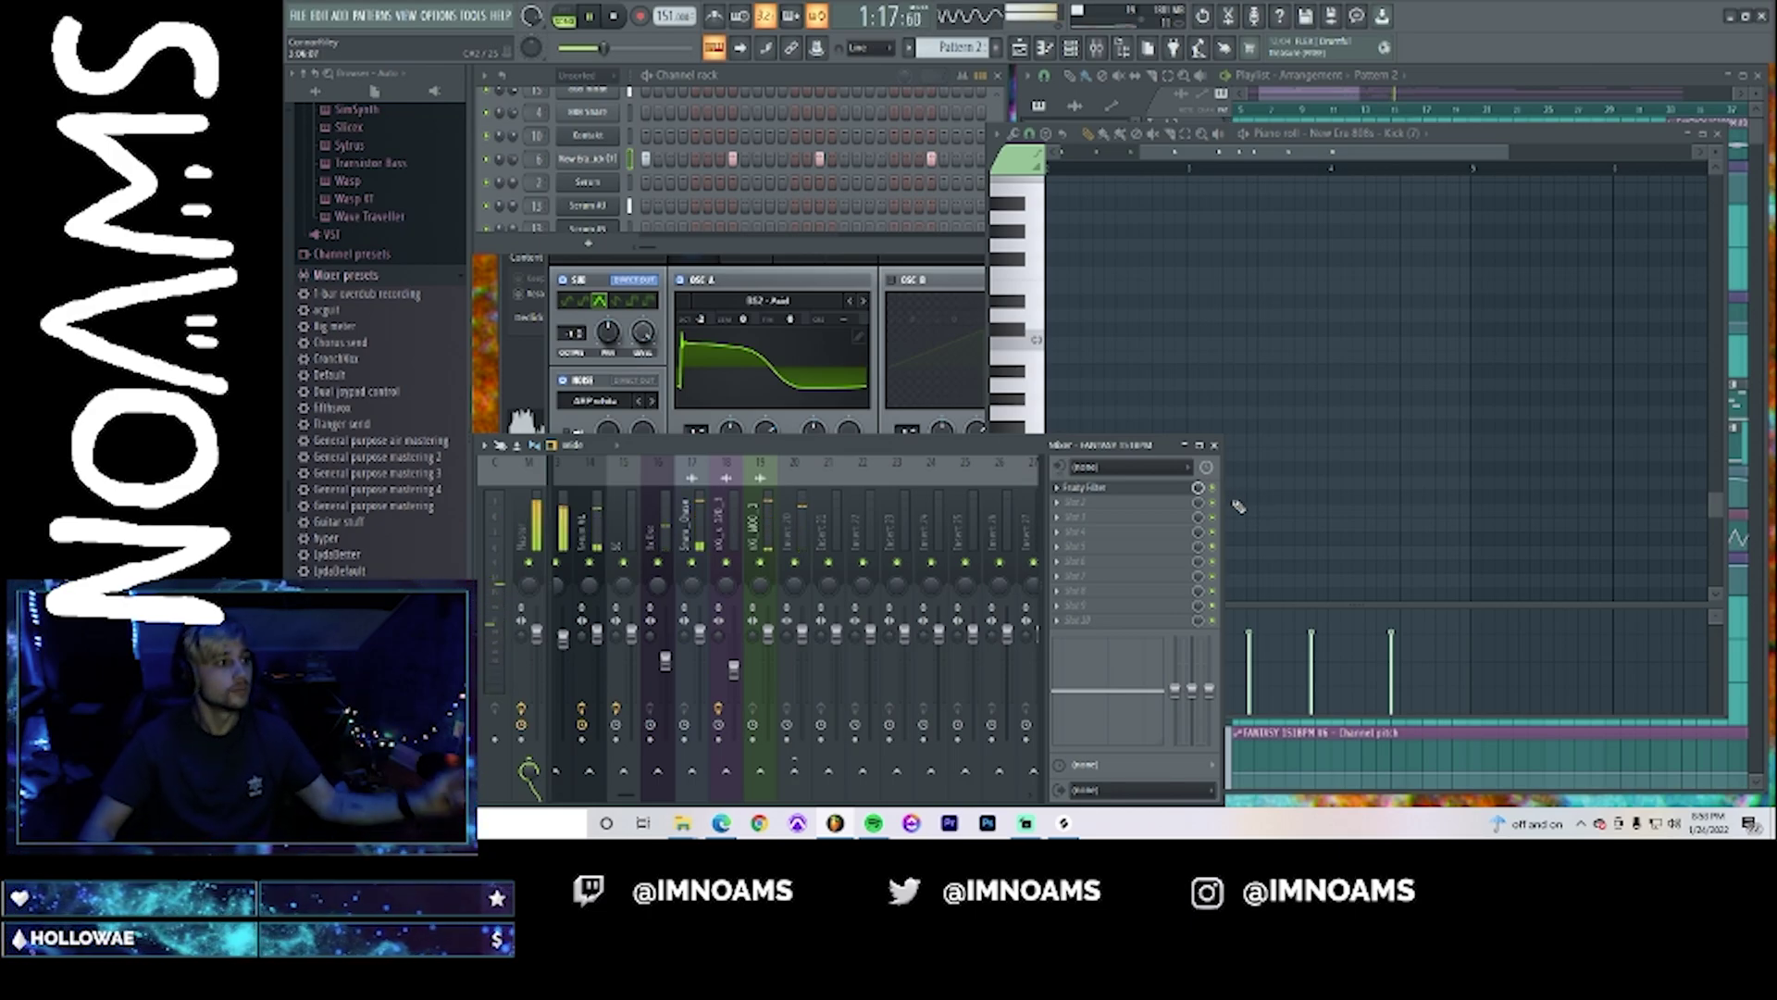
- Follow playback through bars 49 to 54, stop it, and remove the short chops on Track 2 between bars 54 and 56
{"action": "left_click", "coordinate": [1295, 93]}
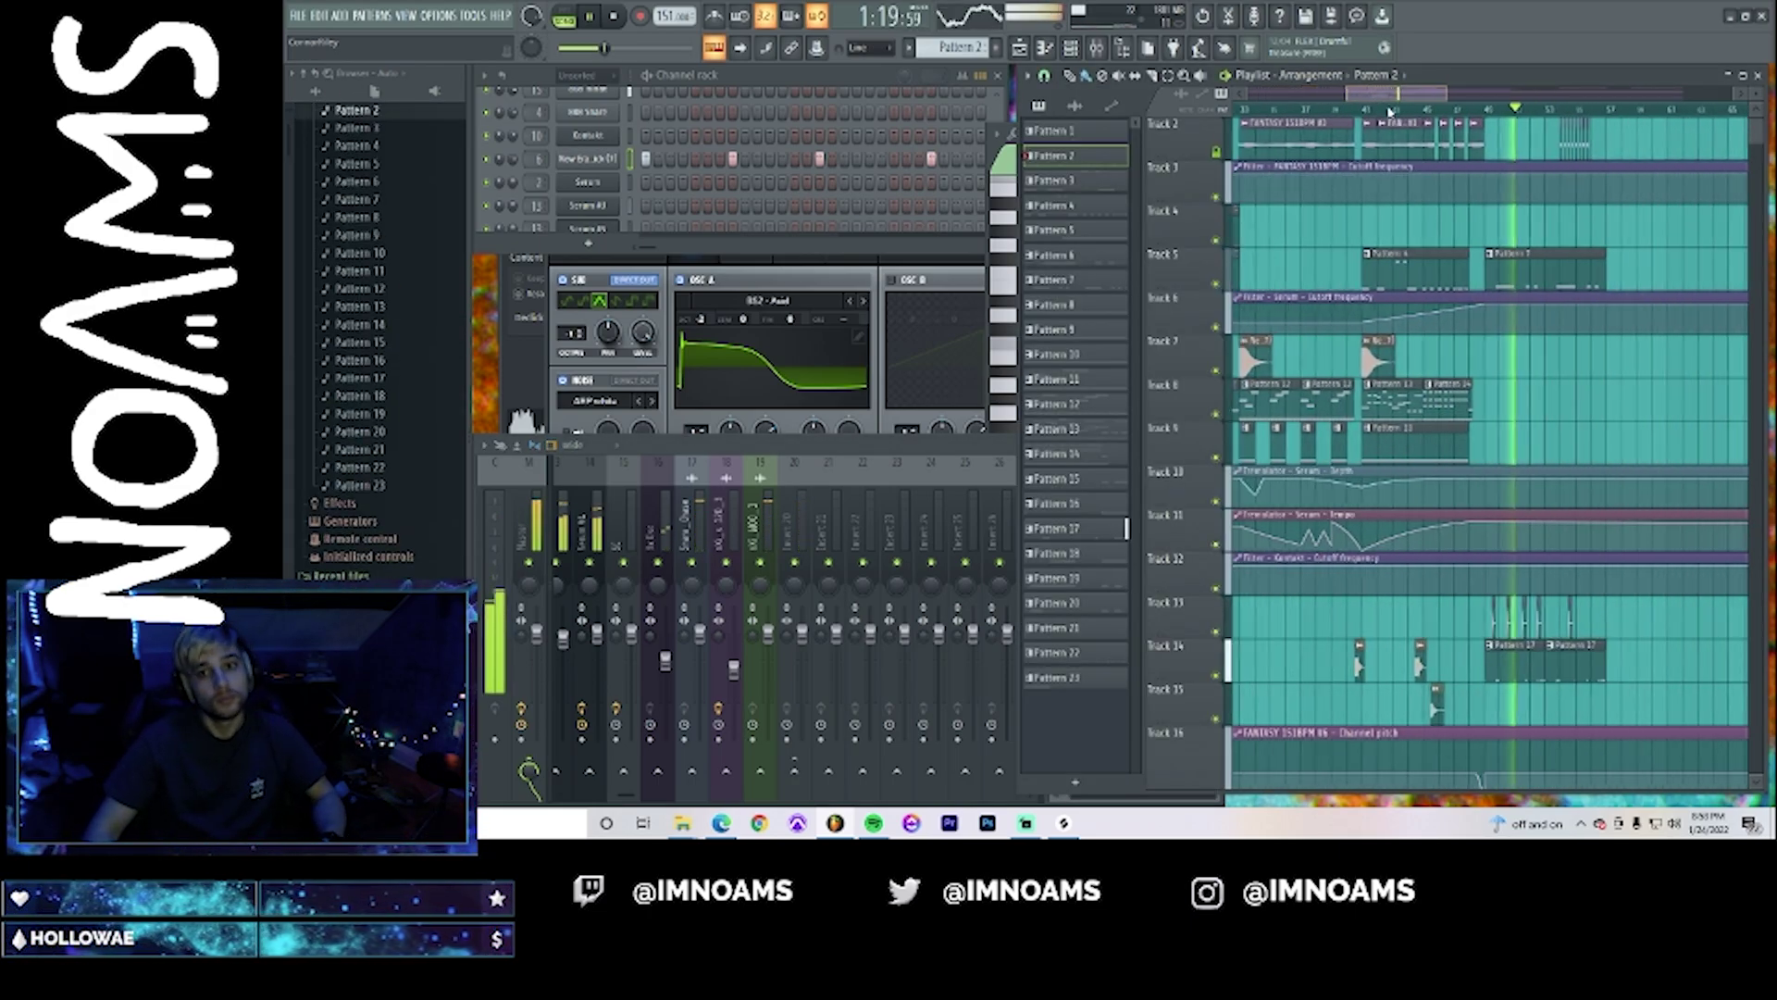
{"action": "scroll", "coordinate": [1426, 142], "scroll_direction": "right", "scroll_amount": 3}
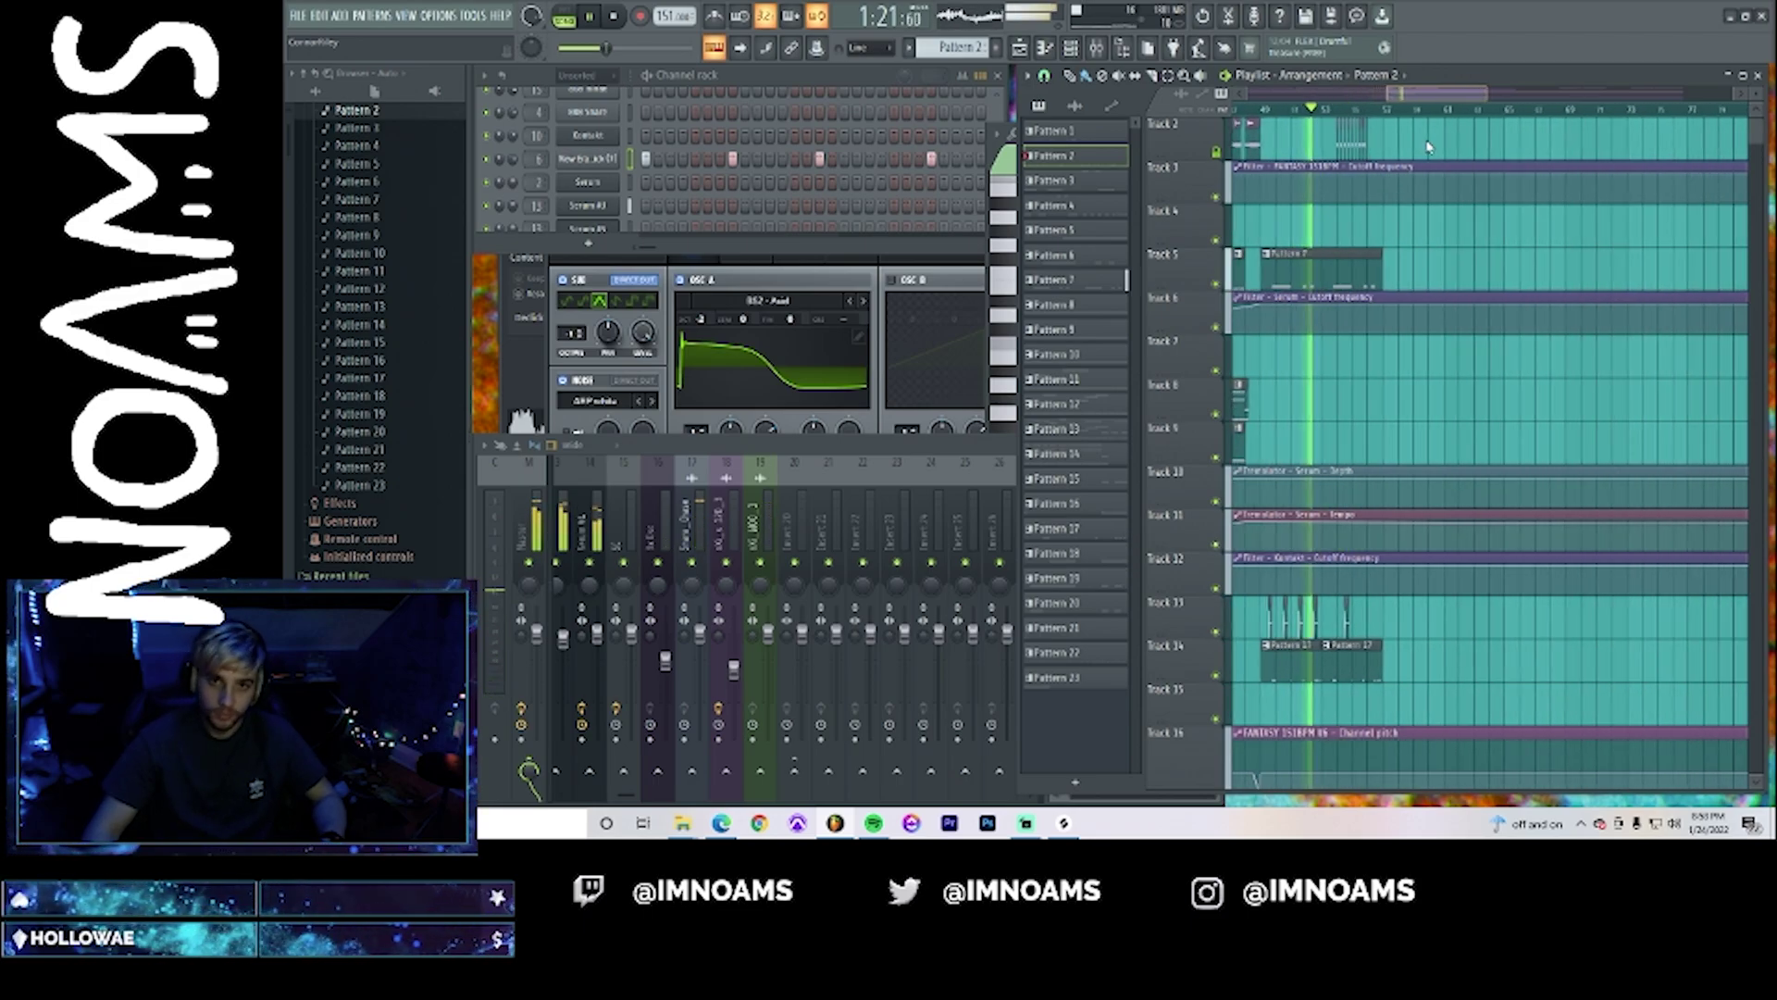
{"action": "left_click_drag", "start_coordinate": [1488, 92], "coordinate": [1424, 92]}
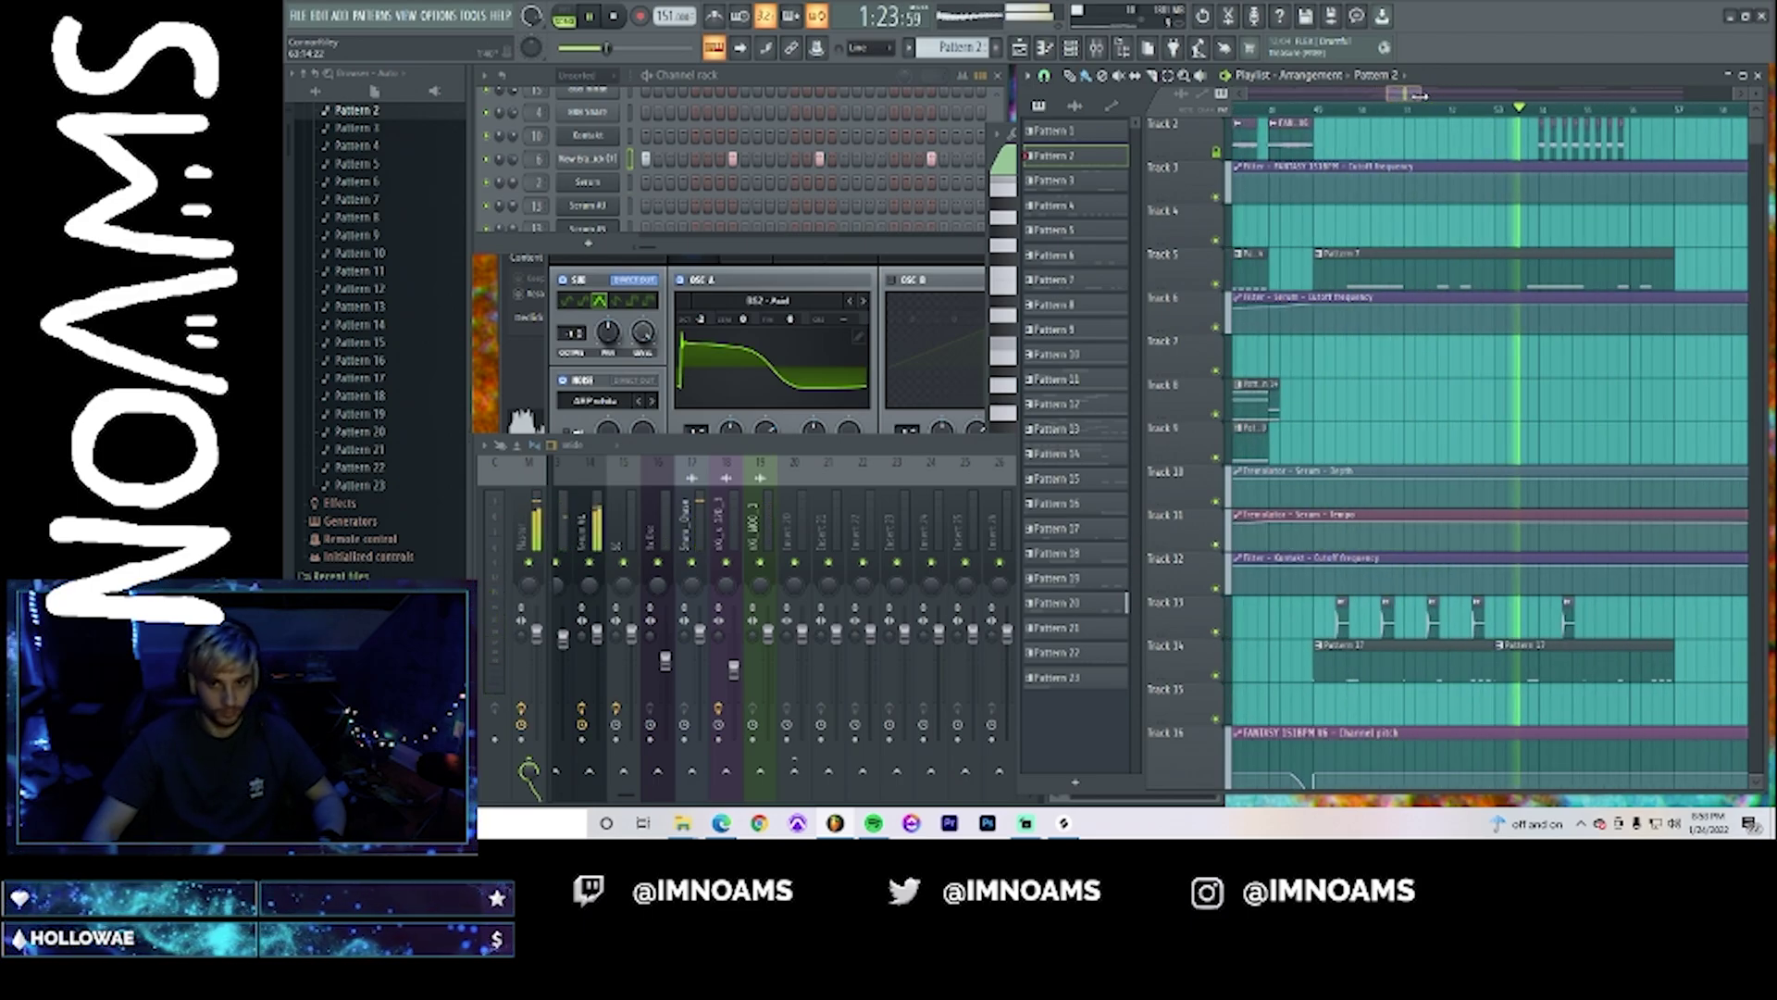
{"action": "key", "text": "space"}
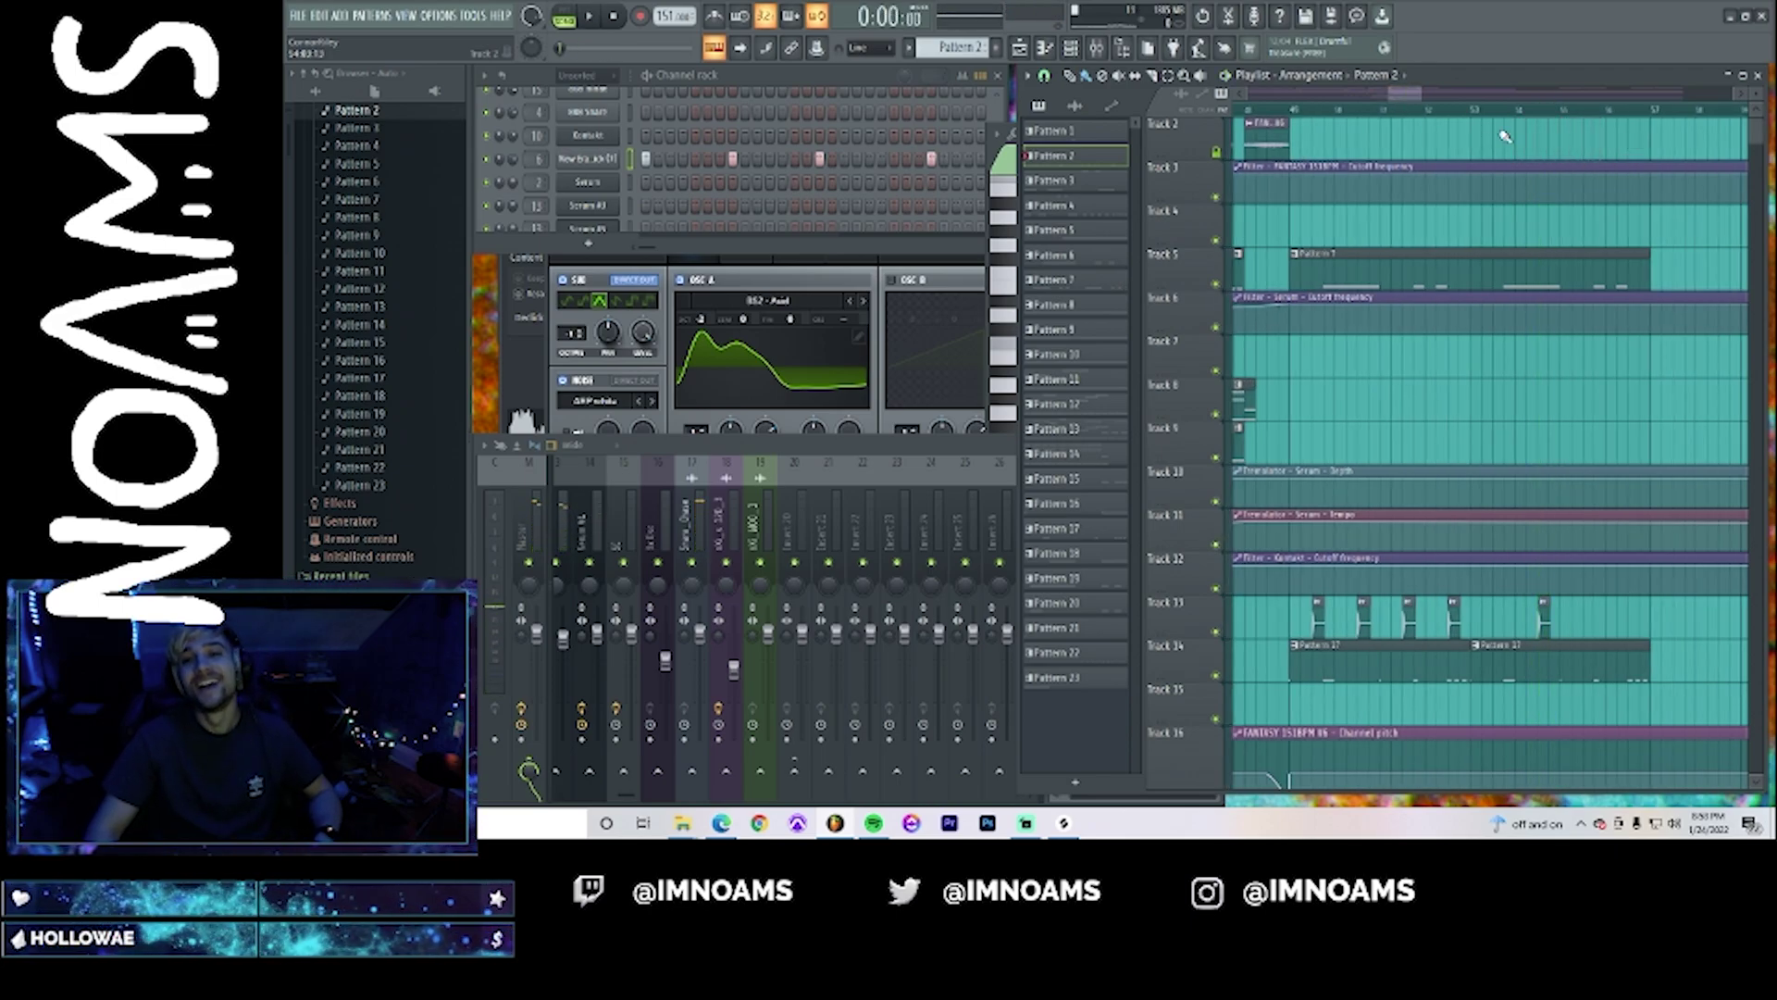
- Play the lead-in to the bar 33 drop and extend the end of the Pattern 2 clip on Track 4 by about a quarter bar
{"action": "left_click_drag", "start_coordinate": [1424, 94], "coordinate": [1391, 104]}
{"action": "scroll", "coordinate": [1393, 109], "scroll_direction": "right", "scroll_amount": 1}
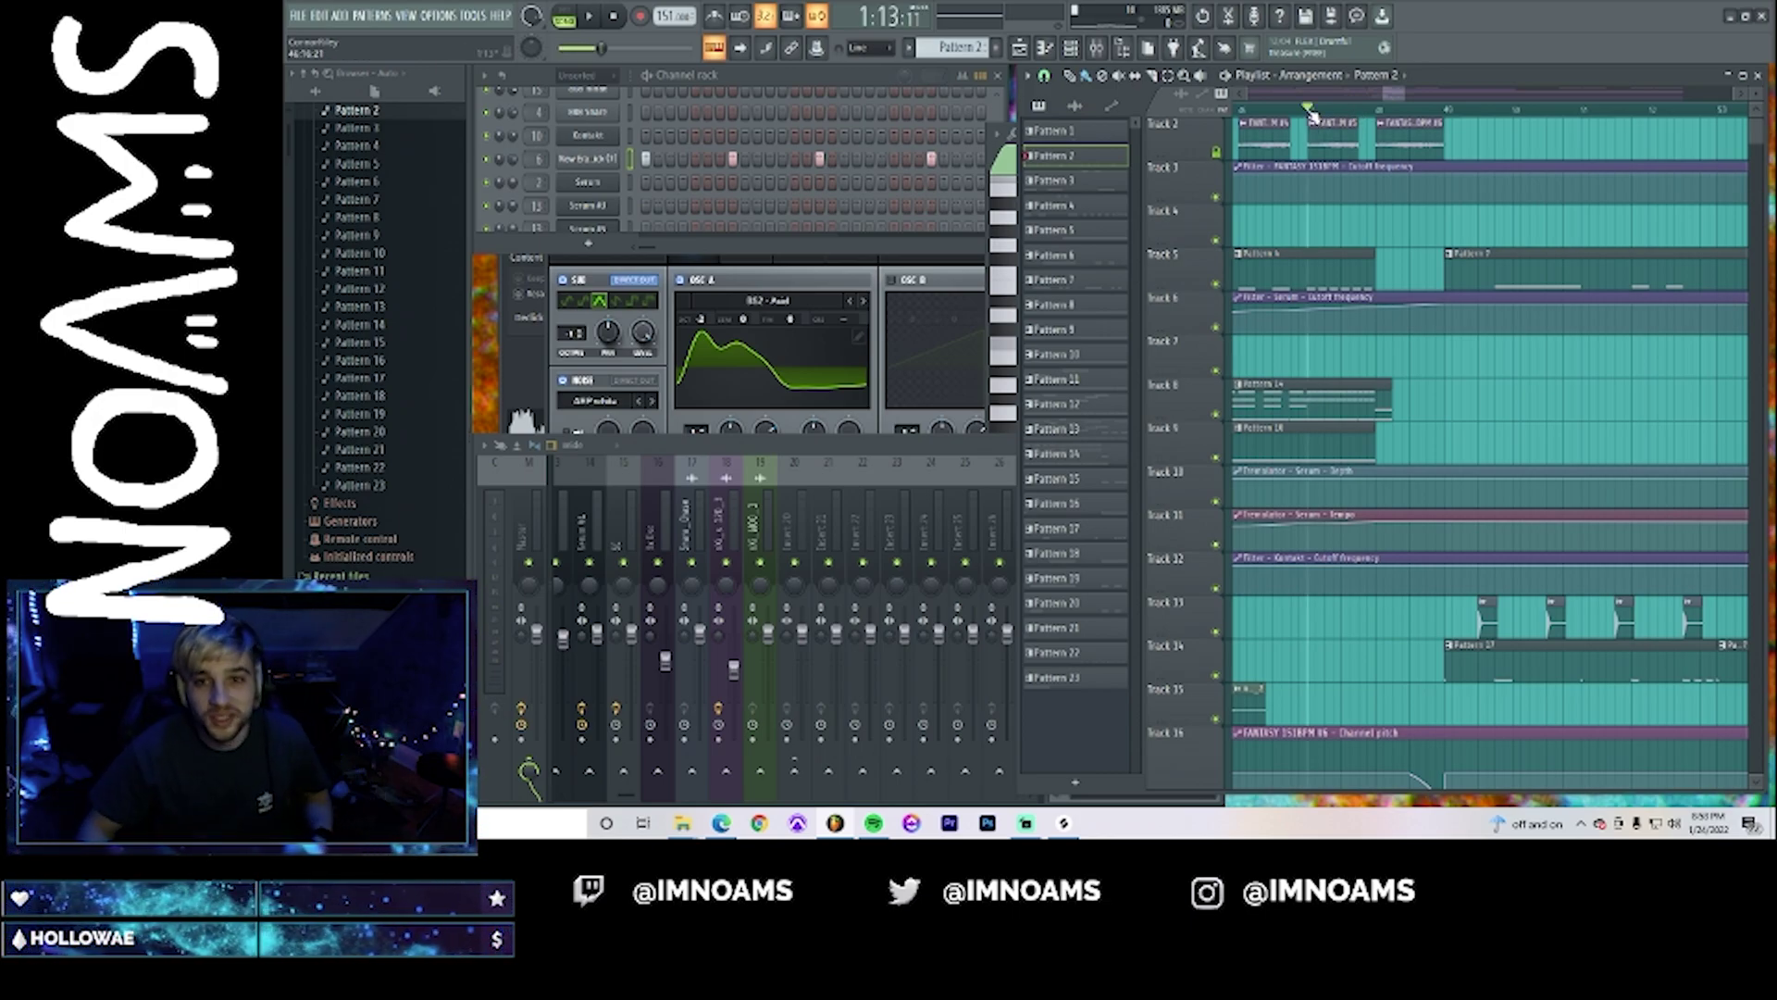
{"action": "left_click_drag", "start_coordinate": [1400, 100], "coordinate": [1353, 104]}
{"action": "key", "text": "space"}
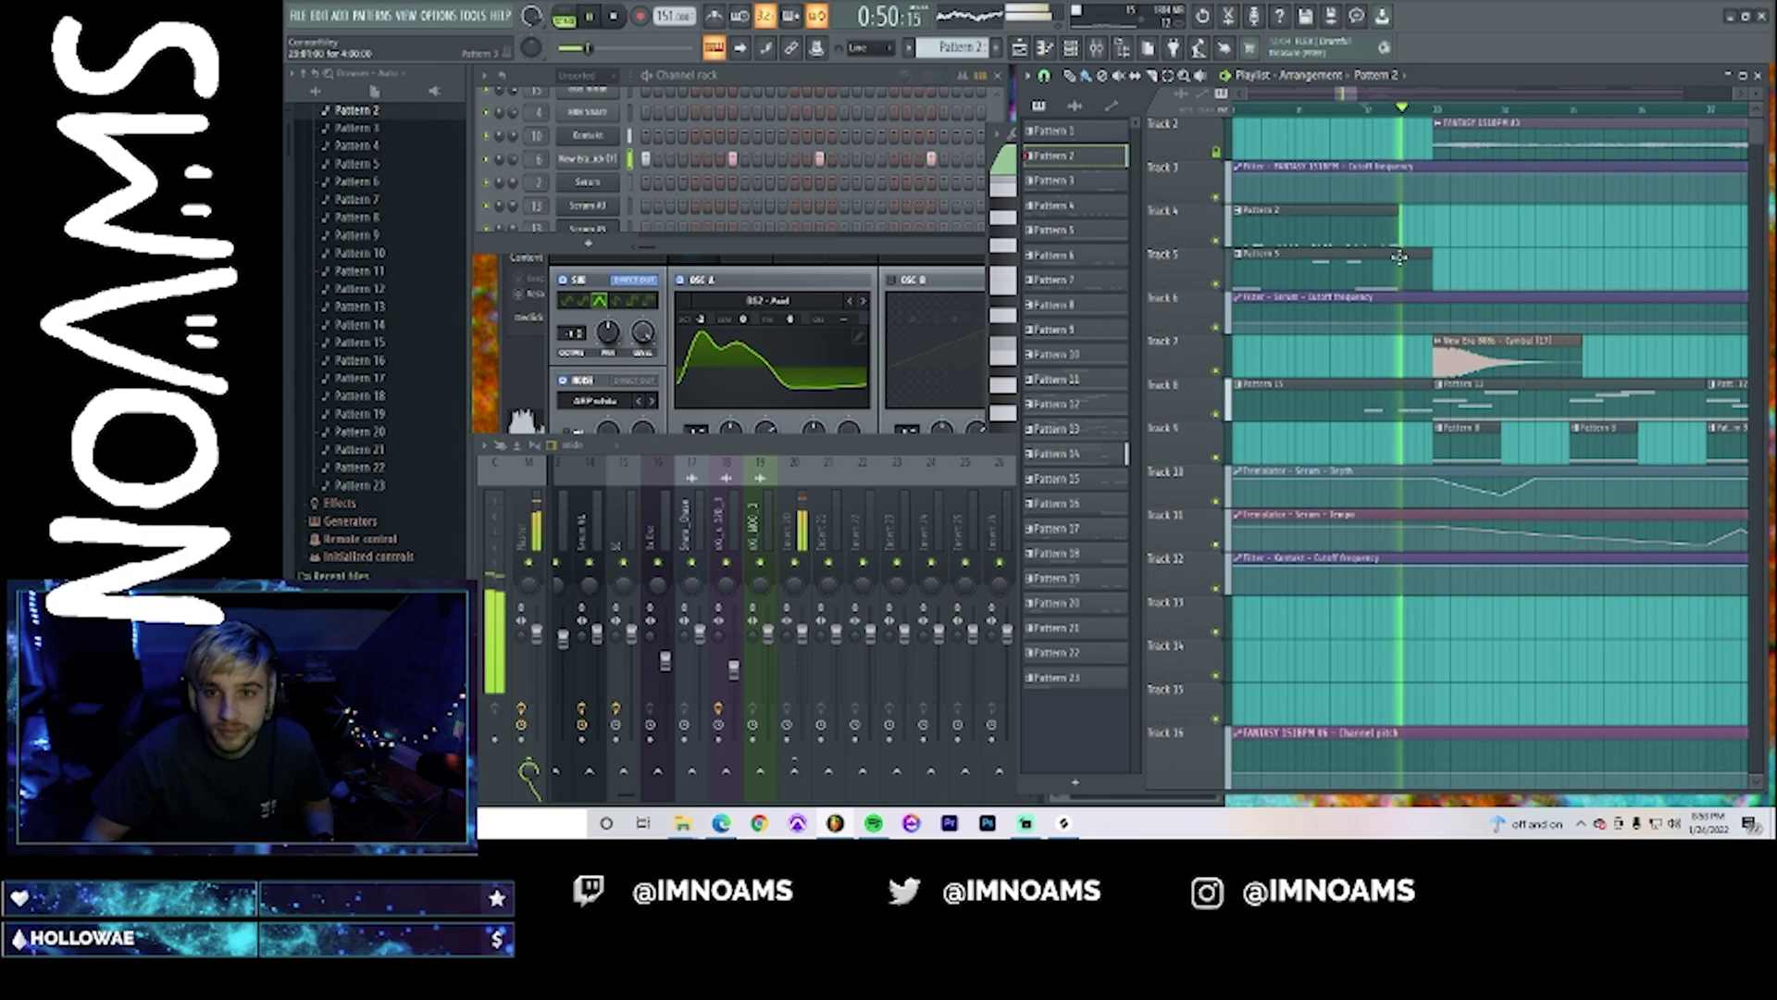
{"action": "key", "text": "space"}
{"action": "left_click_drag", "start_coordinate": [1397, 243], "coordinate": [1411, 247]}
{"action": "key", "text": "space"}
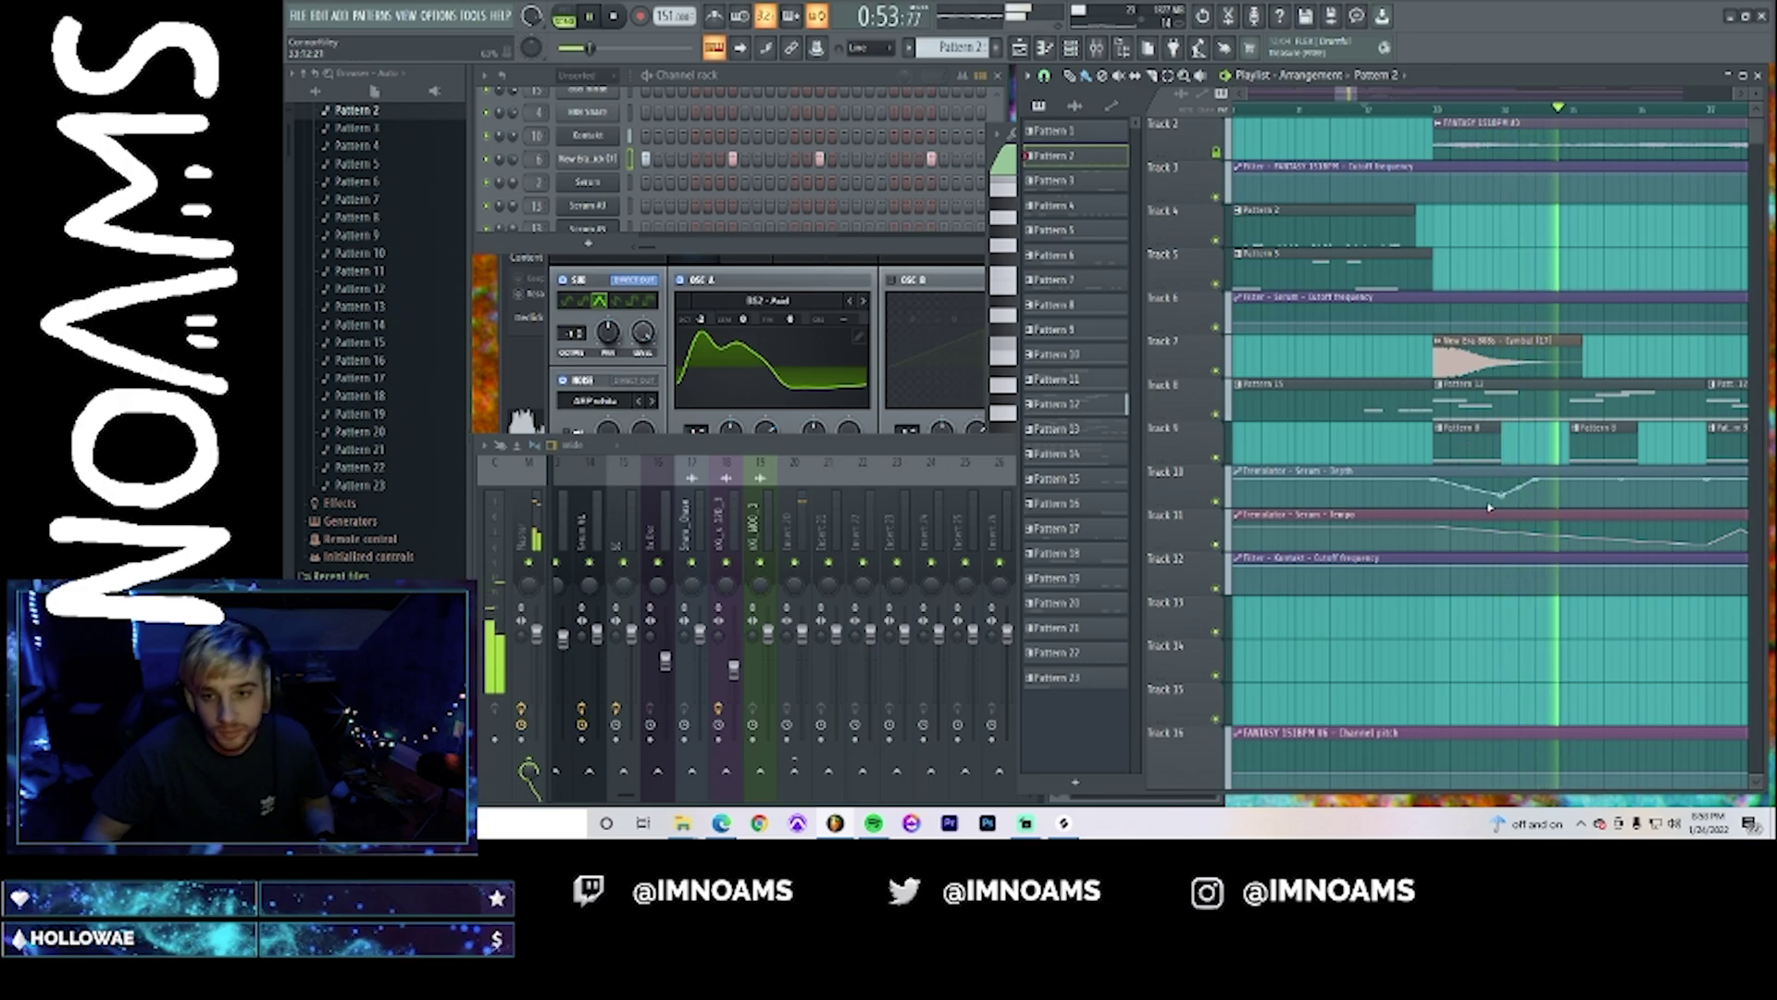
- Replay the drop and delete the bar 34 snare clip on Track 17 and clap clip on Track 19
{"action": "scroll", "coordinate": [1494, 509], "scroll_direction": "down", "scroll_amount": 11}
{"action": "key", "text": "space"}
{"action": "key", "text": "space"}
{"action": "right_click", "coordinate": [1512, 443]}
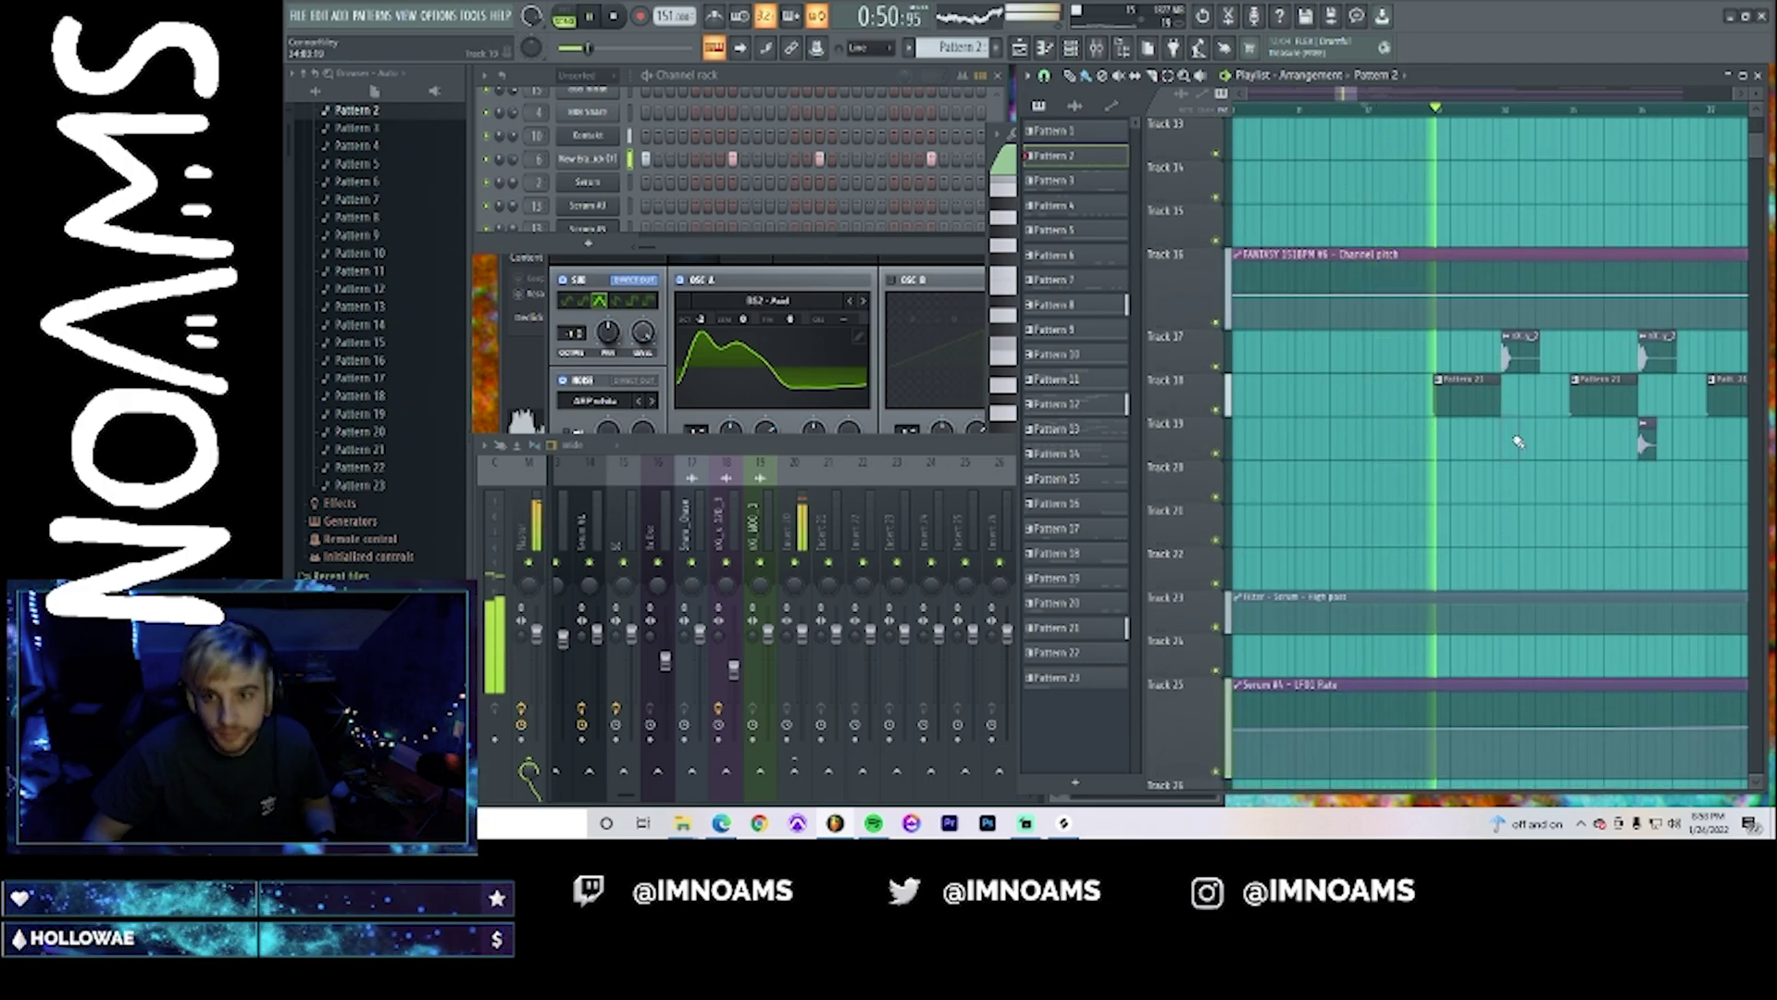
{"action": "right_click", "coordinate": [1526, 357]}
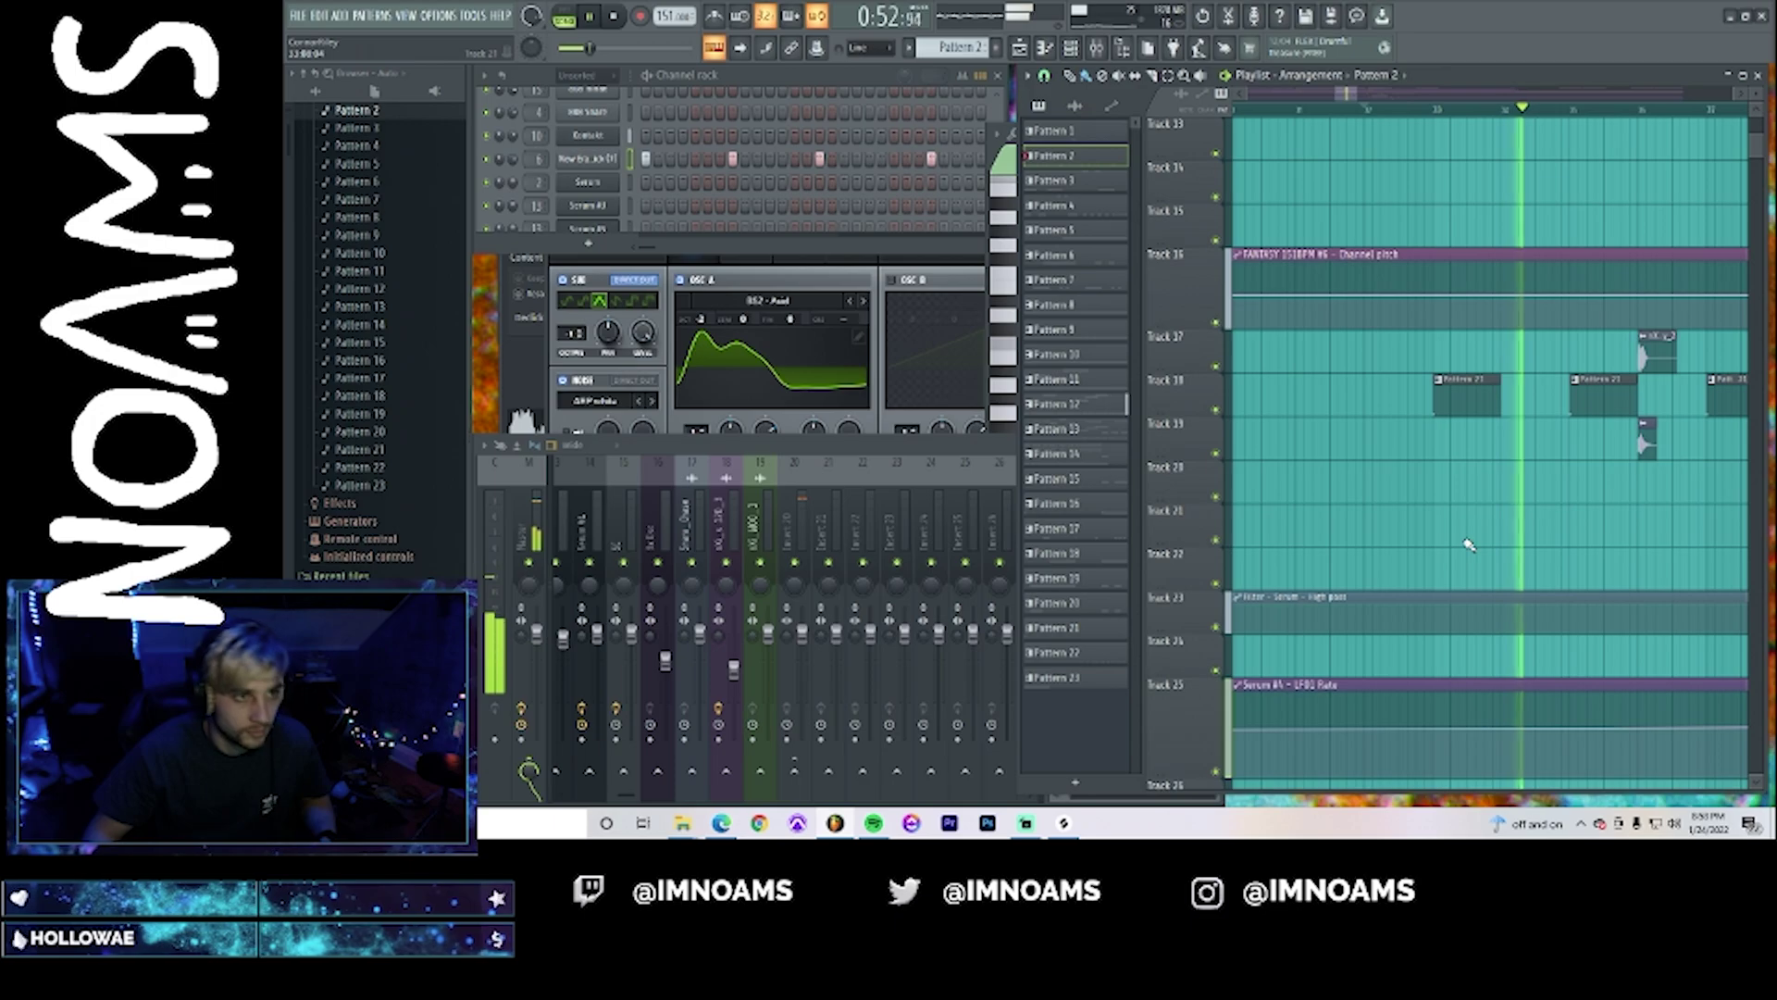
- Follow playback of the drop, stop it, and copy the Track 19 clap clip to bar 34, opening its sample settings
{"action": "scroll", "coordinate": [1497, 453], "scroll_direction": "up", "scroll_amount": 2}
{"action": "scroll", "coordinate": [1497, 452], "scroll_direction": "up", "scroll_amount": 10}
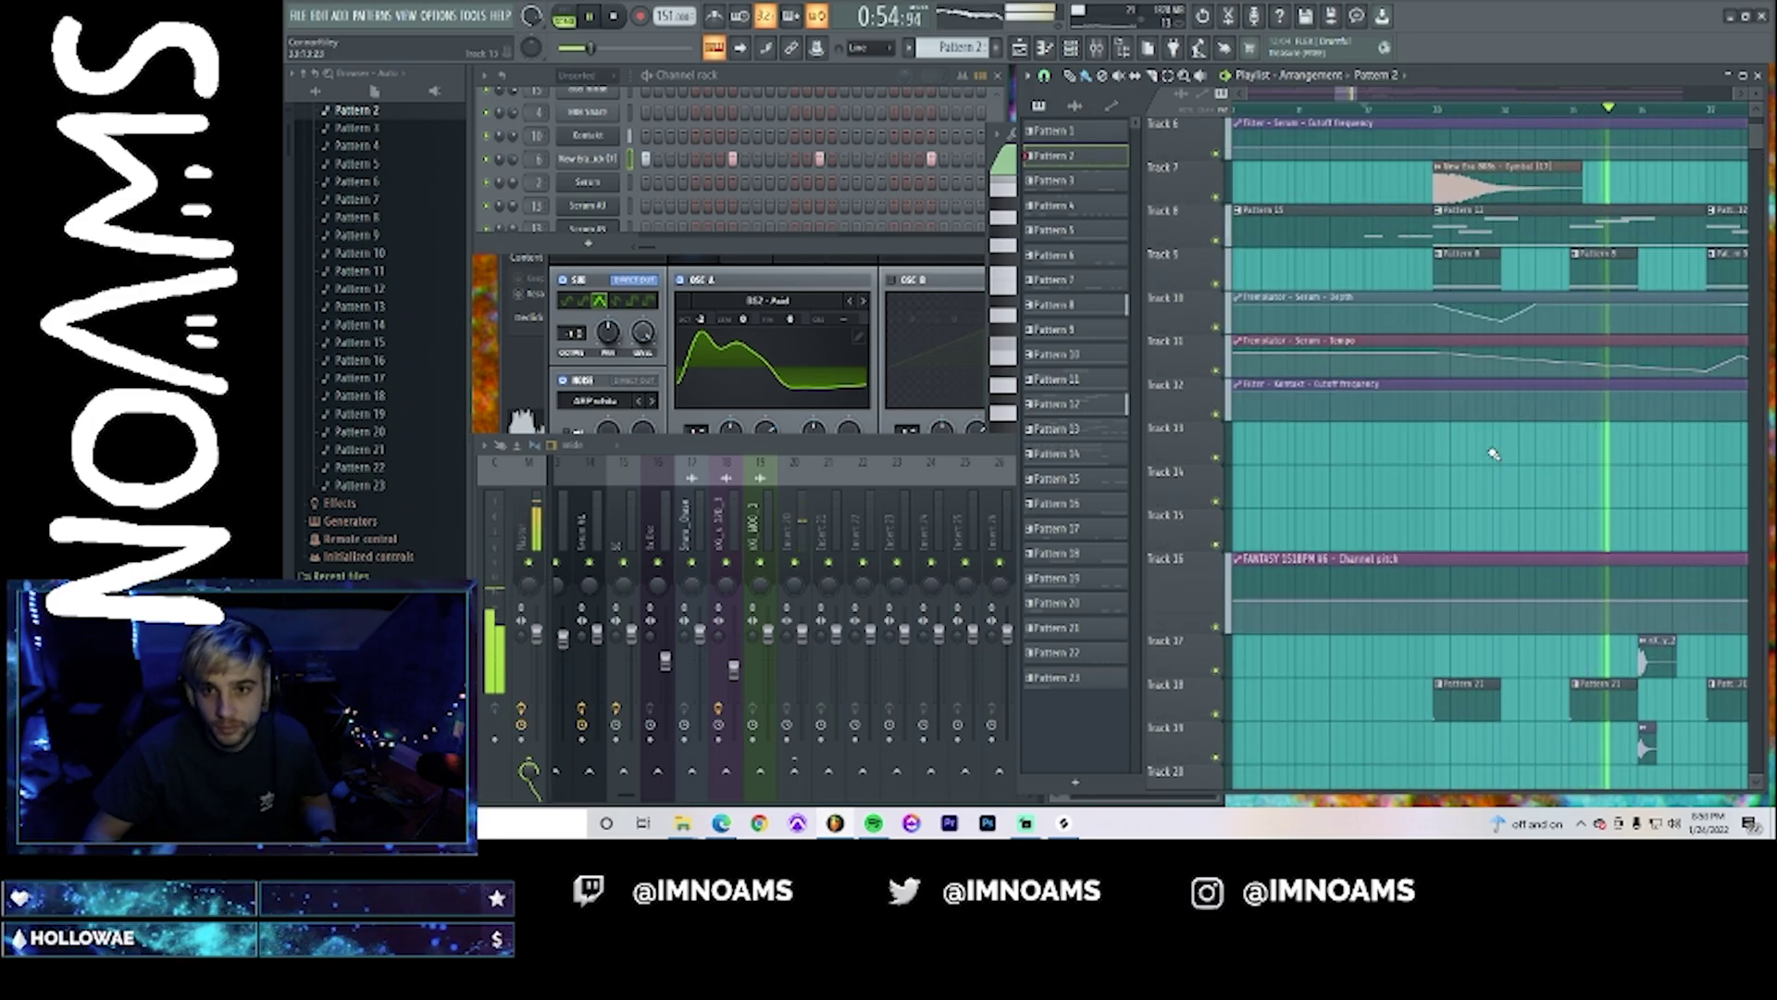
{"action": "scroll", "coordinate": [1448, 299], "scroll_direction": "down", "scroll_amount": 11}
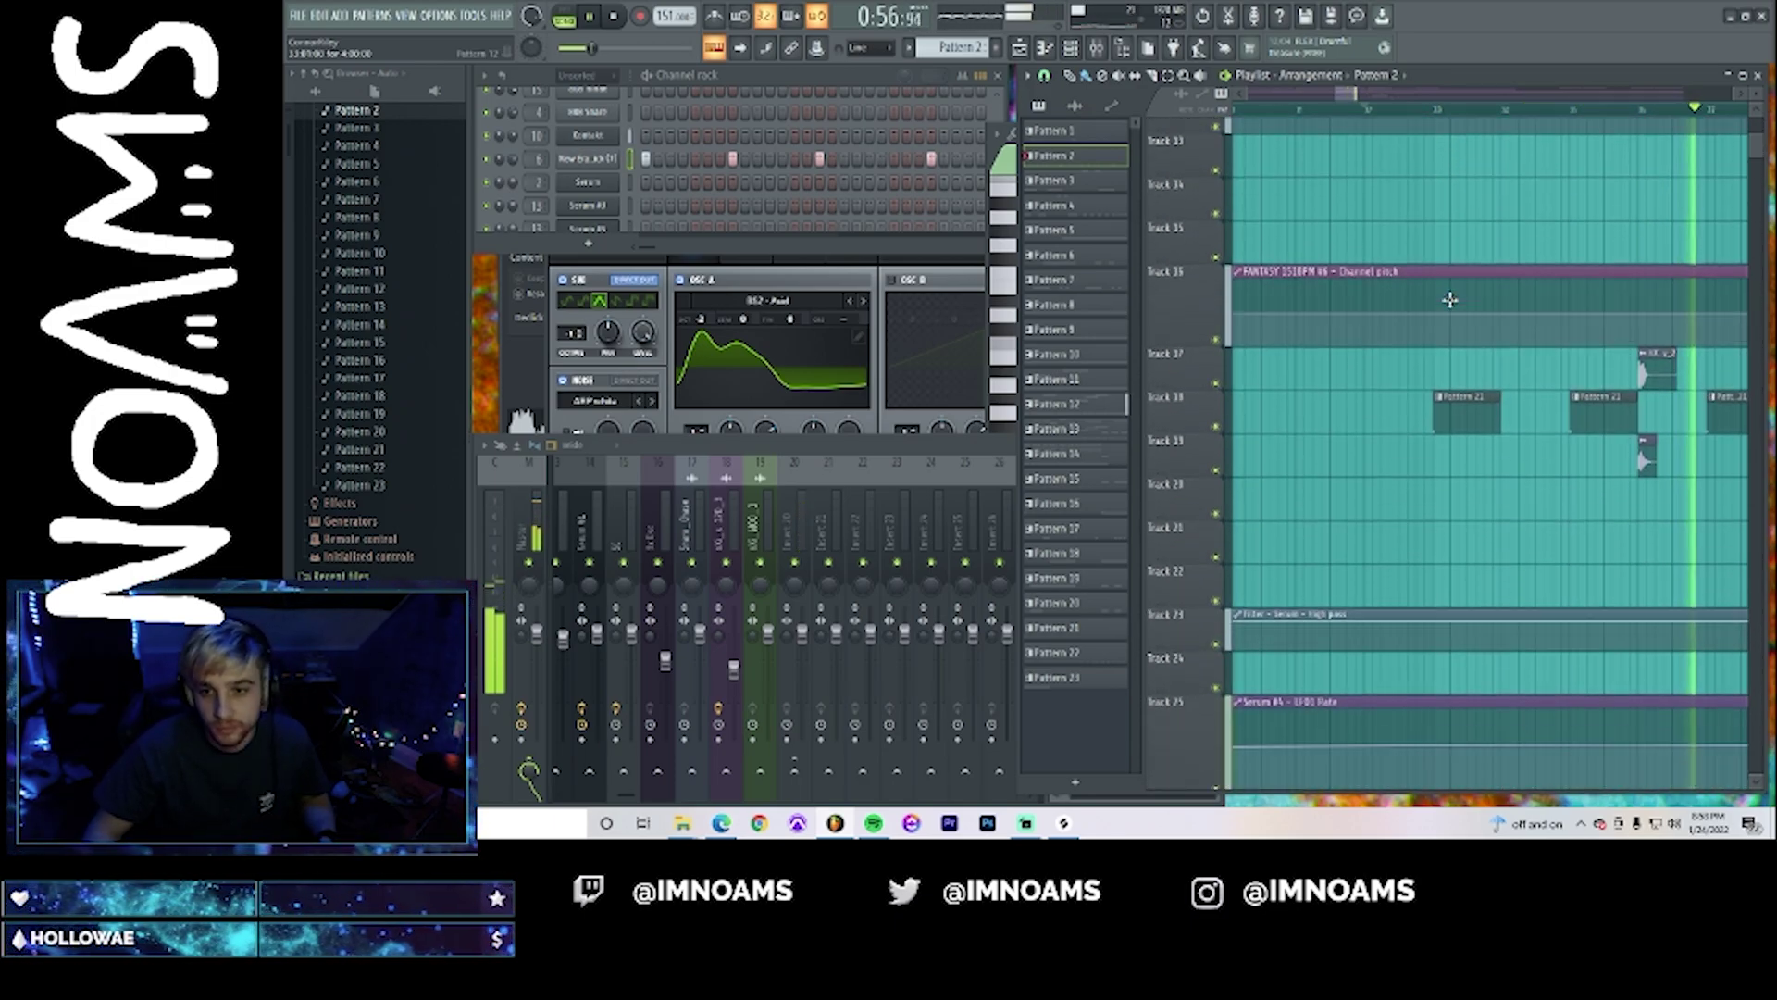
{"action": "key", "text": "space"}
{"action": "left_click", "coordinate": [1647, 448]}
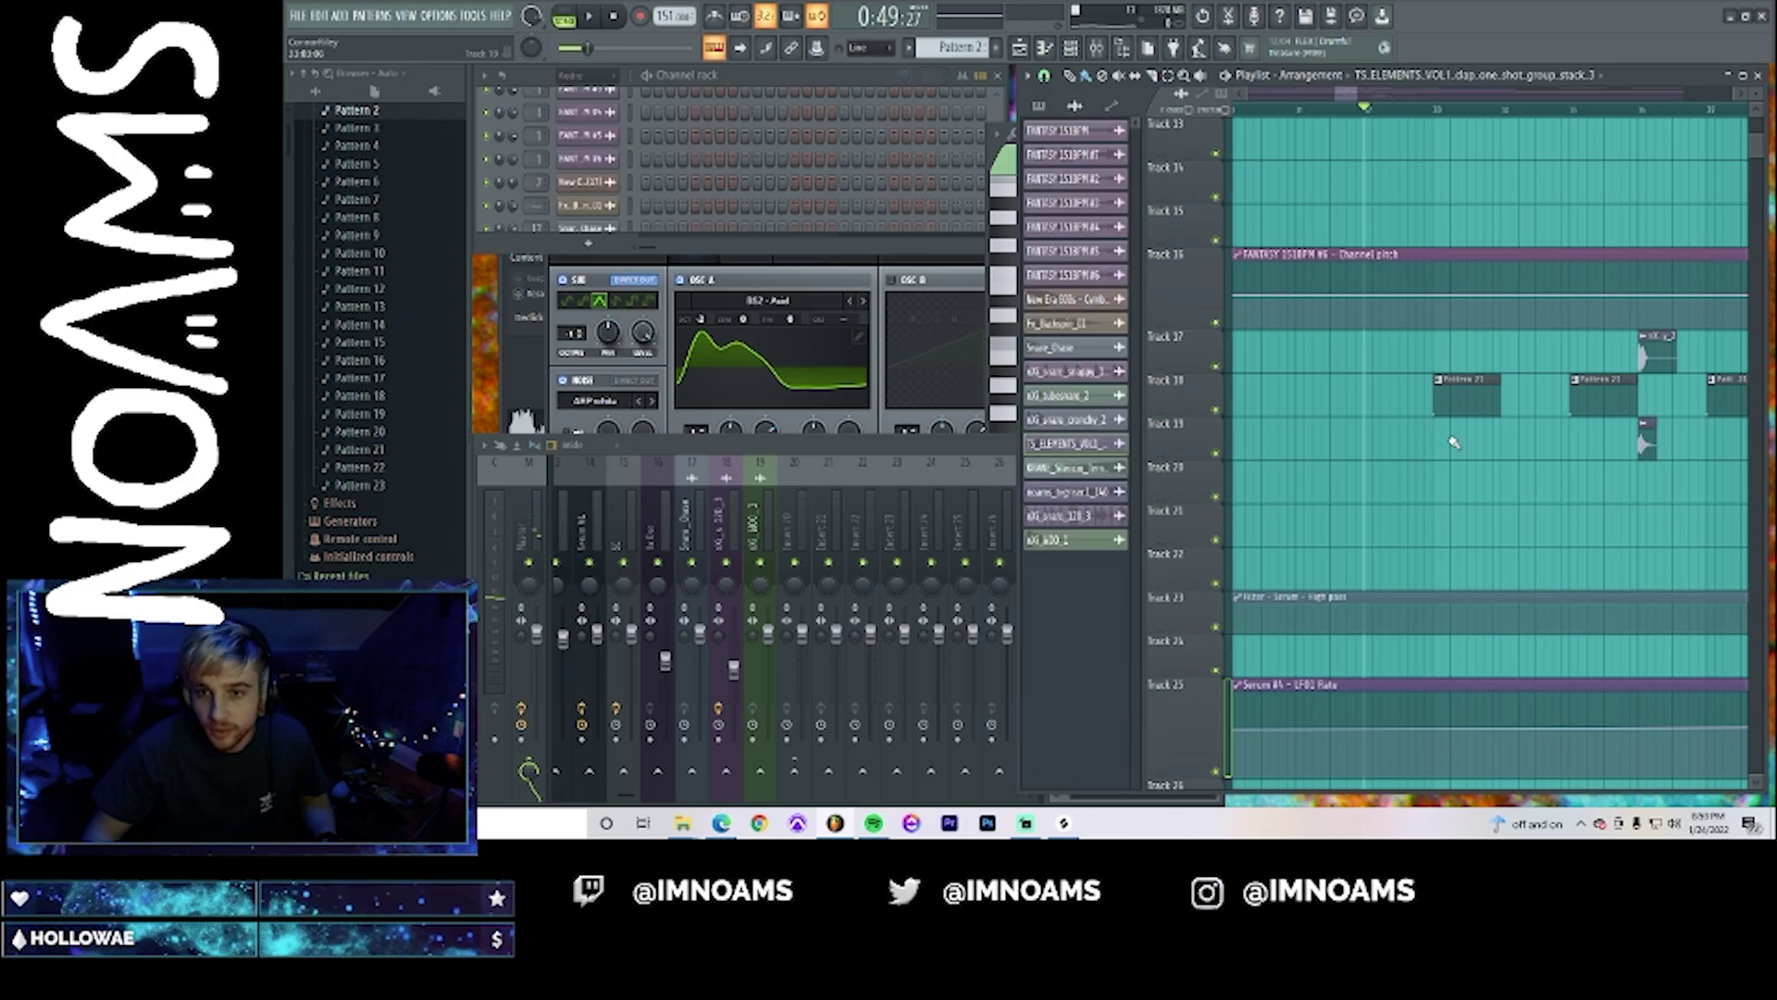
{"action": "double_click", "coordinate": [1508, 448]}
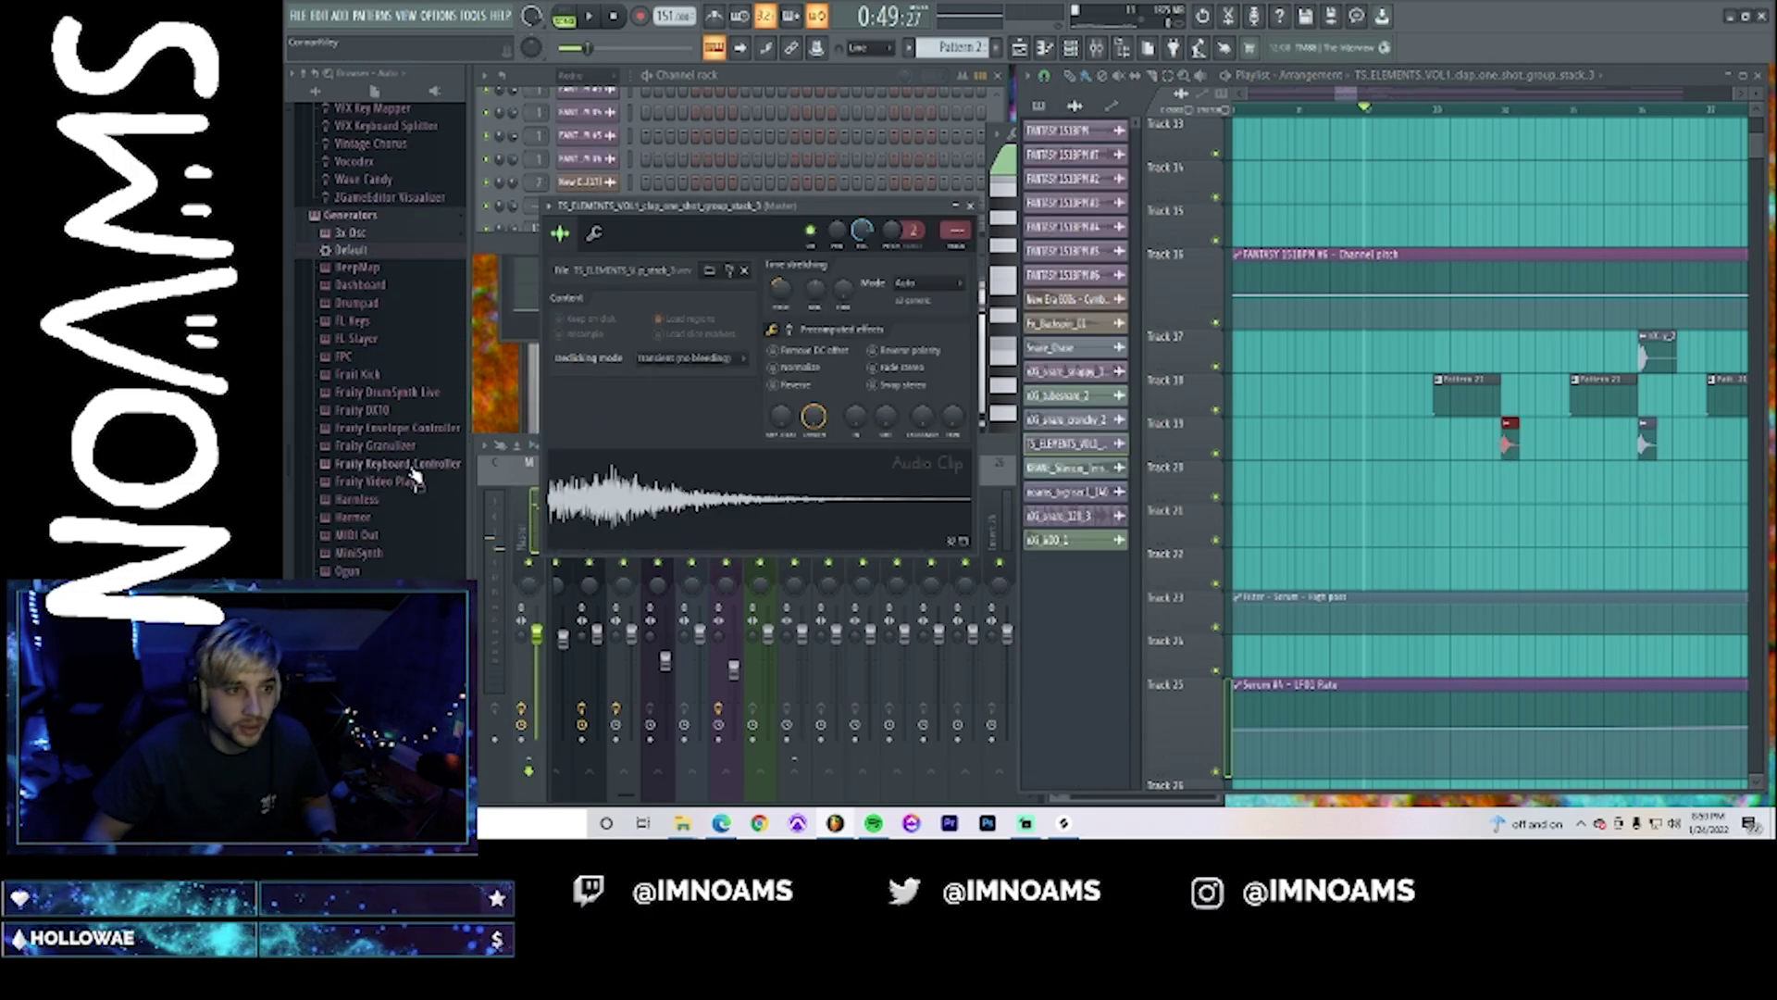
- Replace the Track 19 clap sample with noams_wavetable_3 from the sample browser and lengthen it with time stretching during playback
{"action": "scroll", "coordinate": [414, 476], "scroll_direction": "down", "scroll_amount": 10}
{"action": "left_click", "coordinate": [370, 315]}
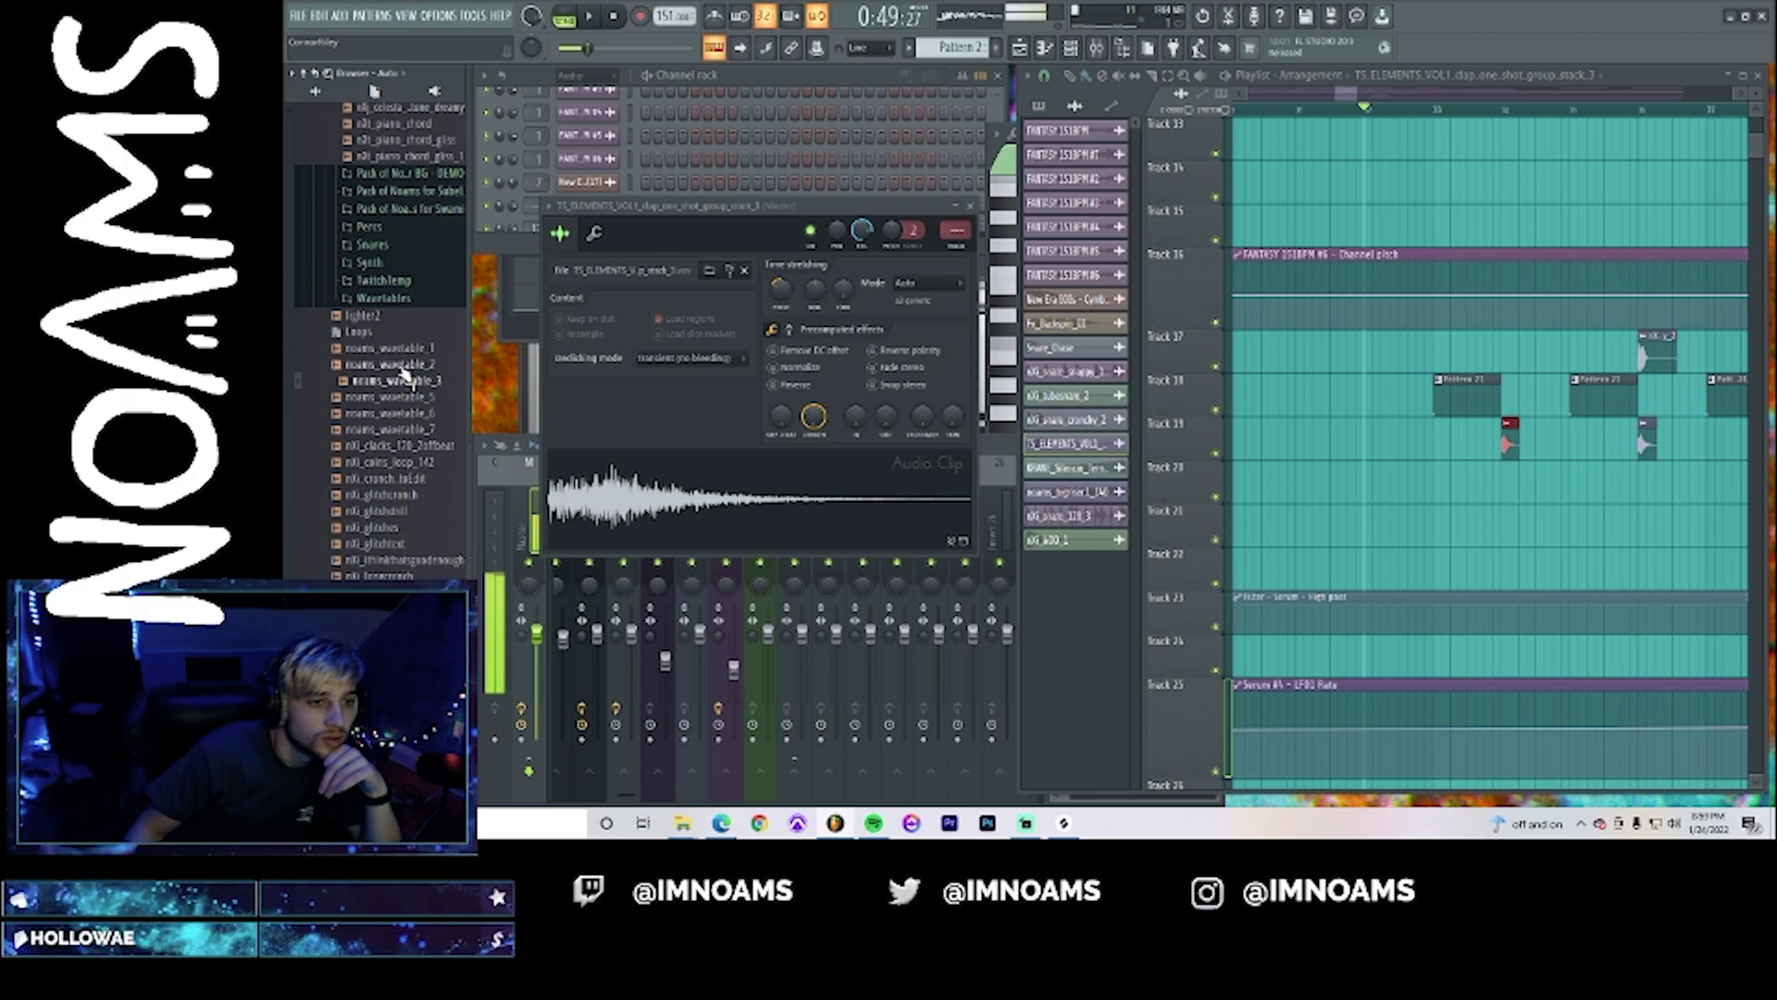
{"action": "left_click_drag", "start_coordinate": [582, 500], "coordinate": [583, 500]}
{"action": "key", "text": "space"}
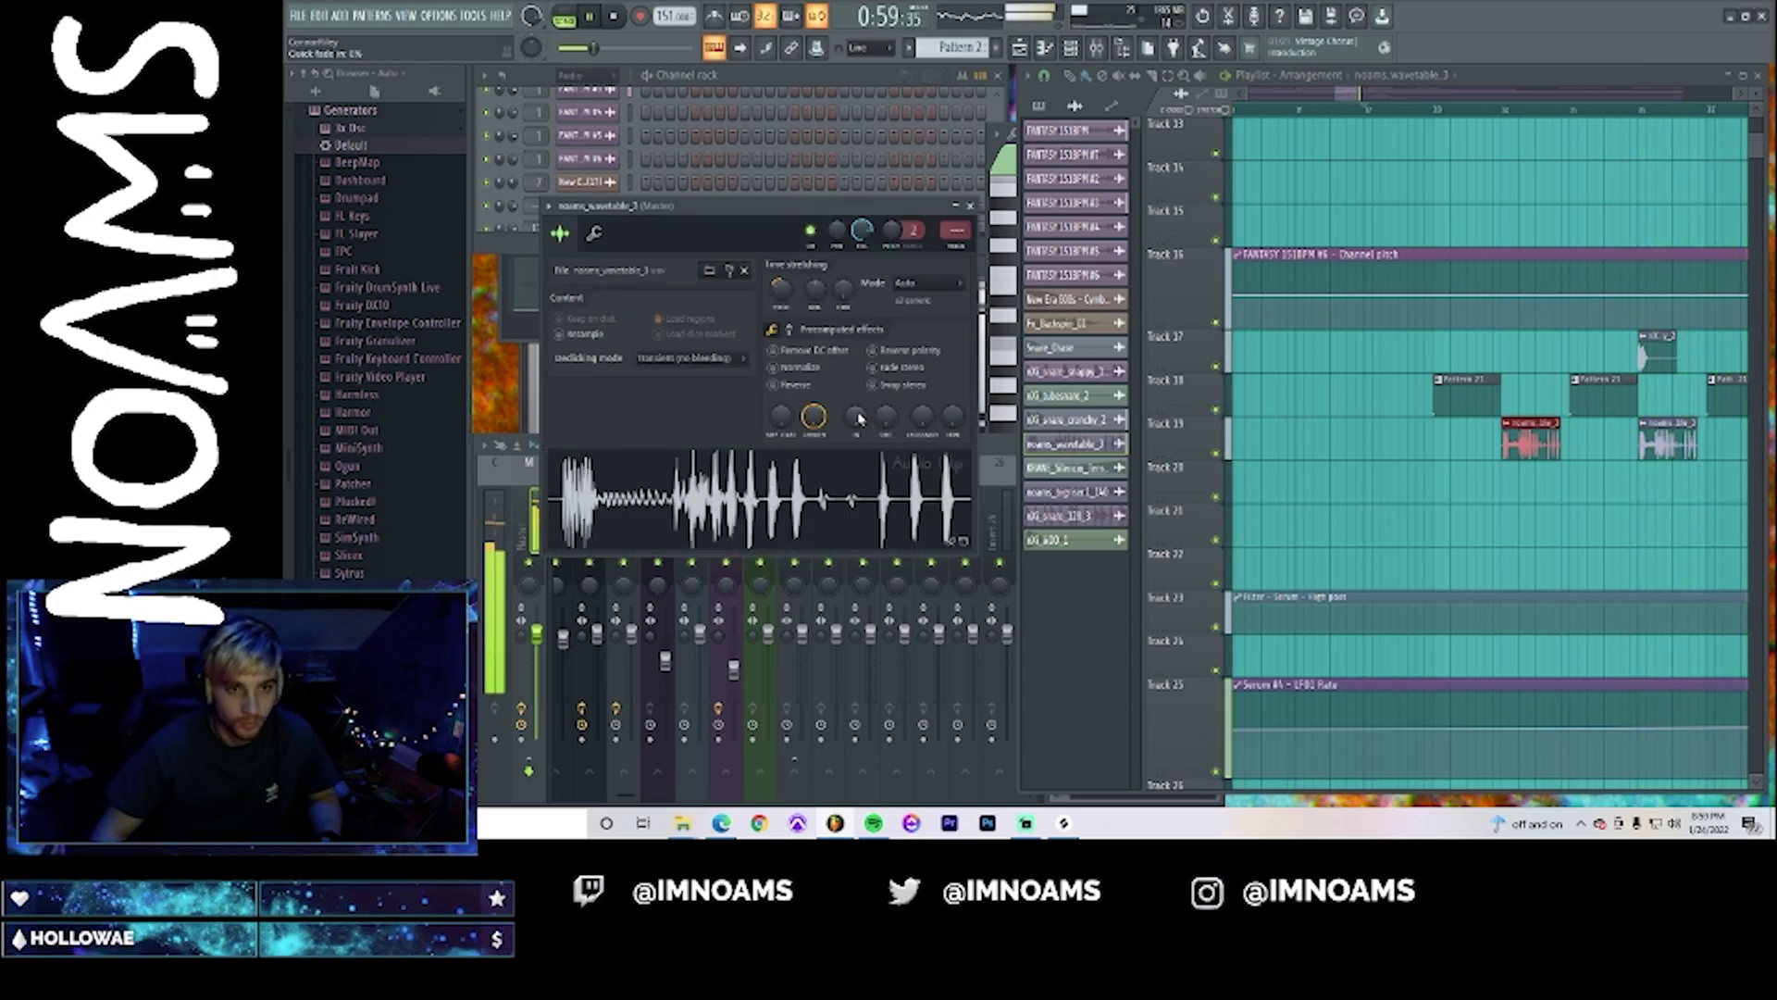
{"action": "left_click_drag", "start_coordinate": [844, 307], "coordinate": [843, 301]}
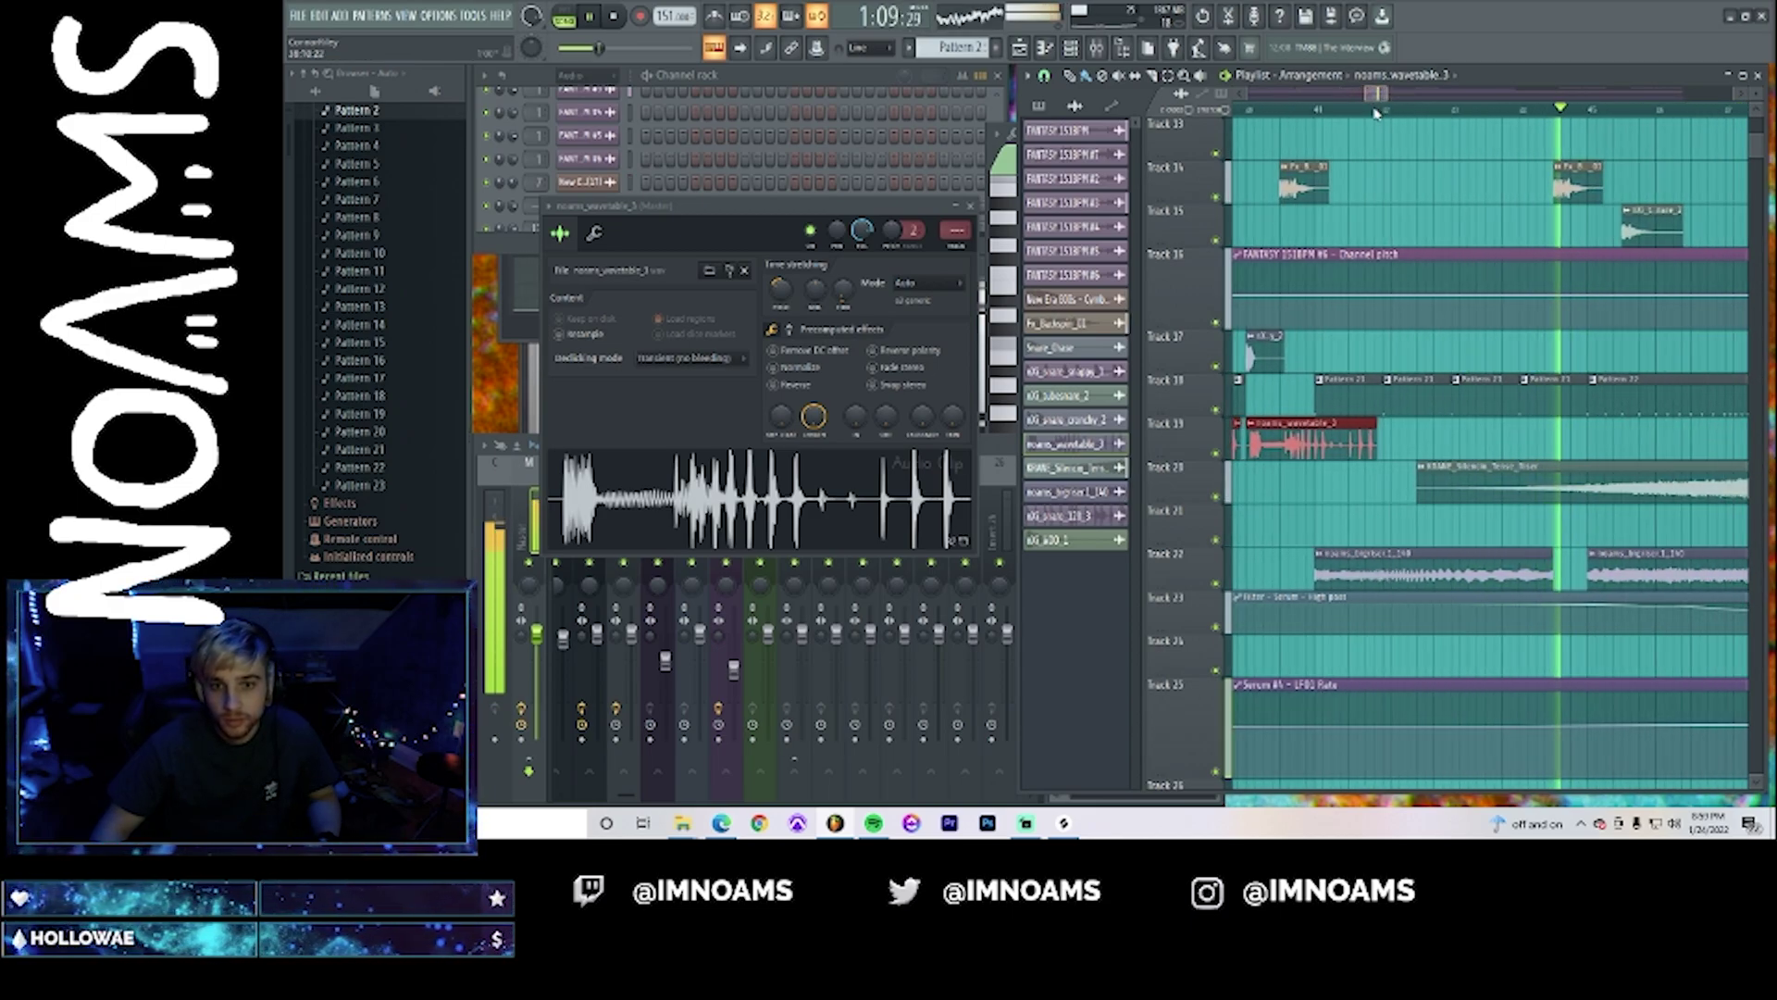
- Nudge the noams_wavetable_3 clips on Track 19 earlier to match the Track 17 snare hits, trim them to one bar, and audition them
{"action": "key", "text": "space"}
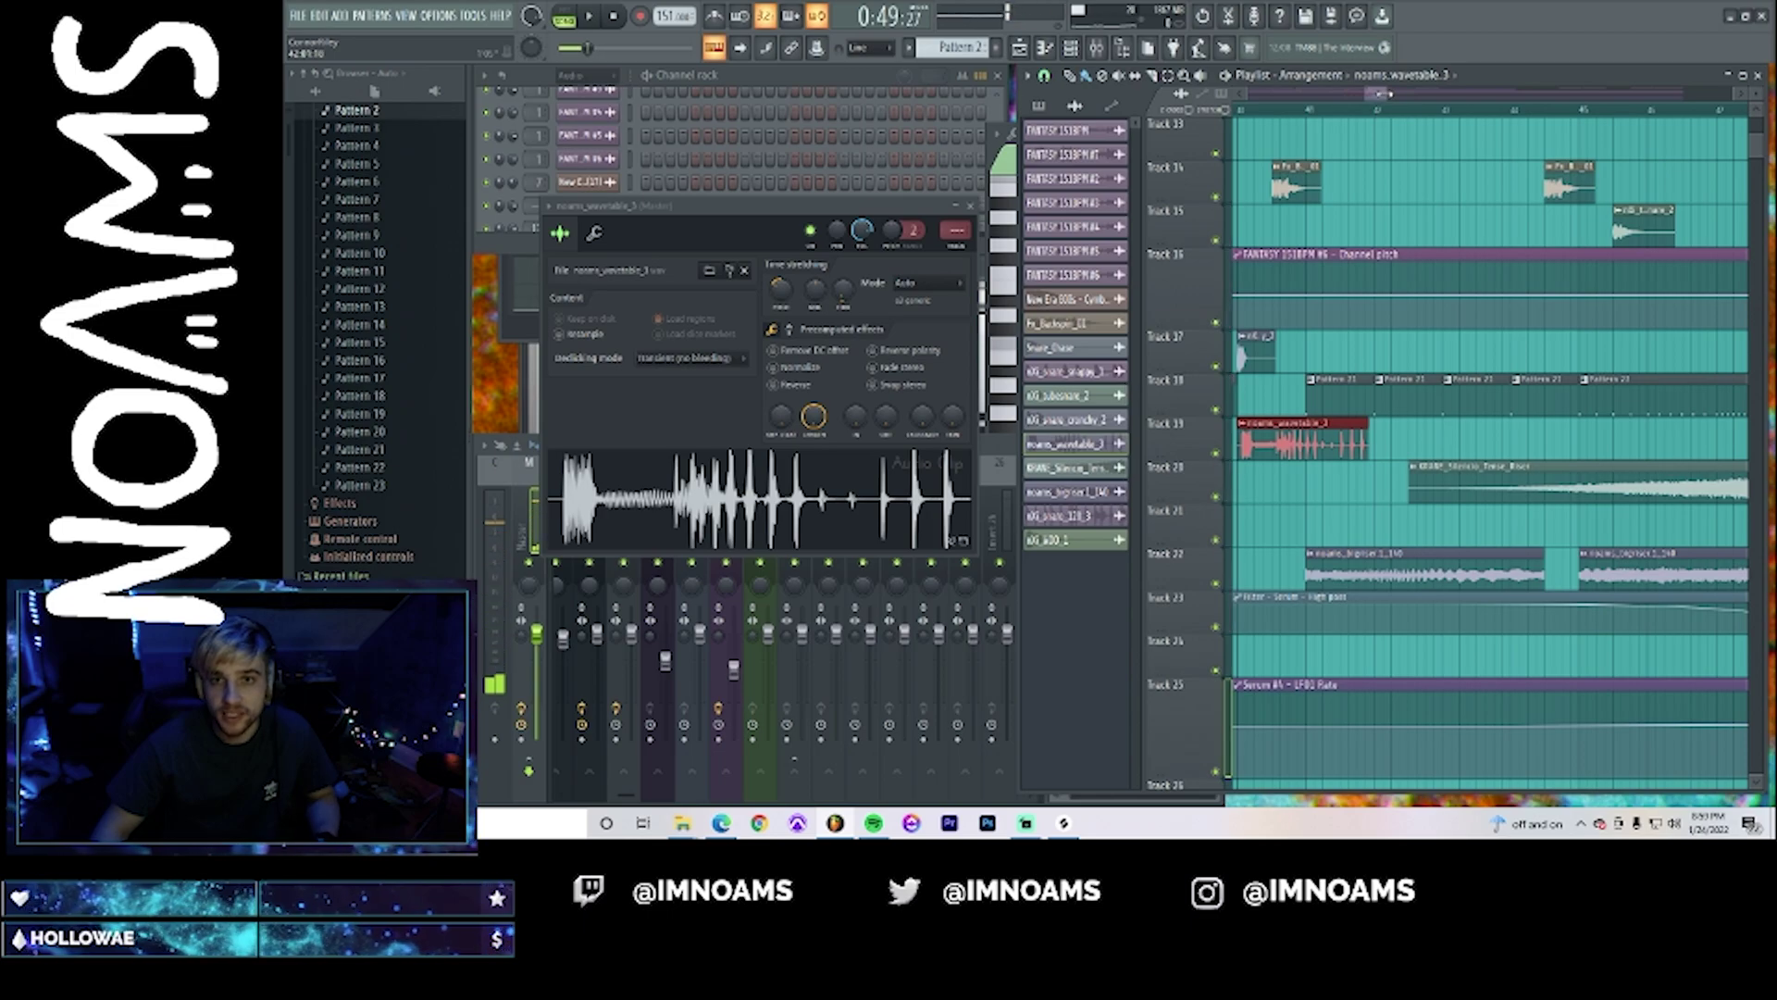
{"action": "left_click_drag", "start_coordinate": [1385, 93], "coordinate": [1363, 96]}
{"action": "left_click_drag", "start_coordinate": [1497, 439], "coordinate": [1352, 436]}
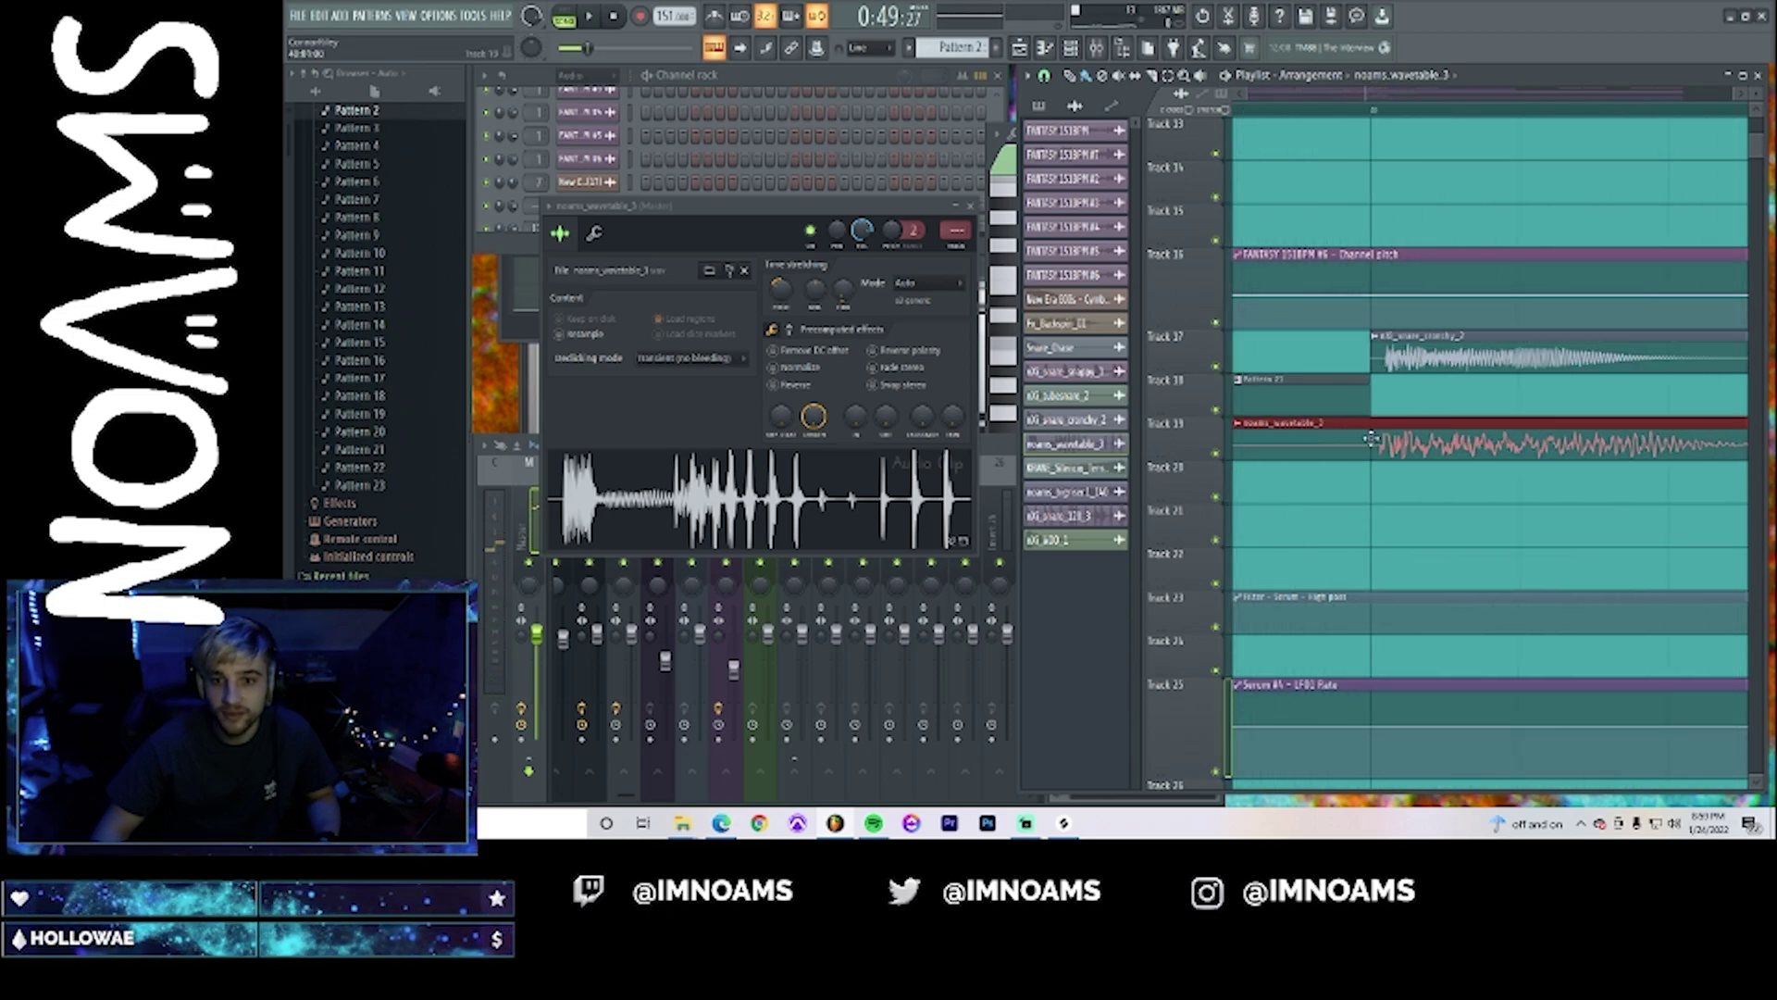
{"action": "left_click_drag", "start_coordinate": [1370, 98], "coordinate": [1418, 95]}
{"action": "left_click_drag", "start_coordinate": [1405, 96], "coordinate": [1376, 95]}
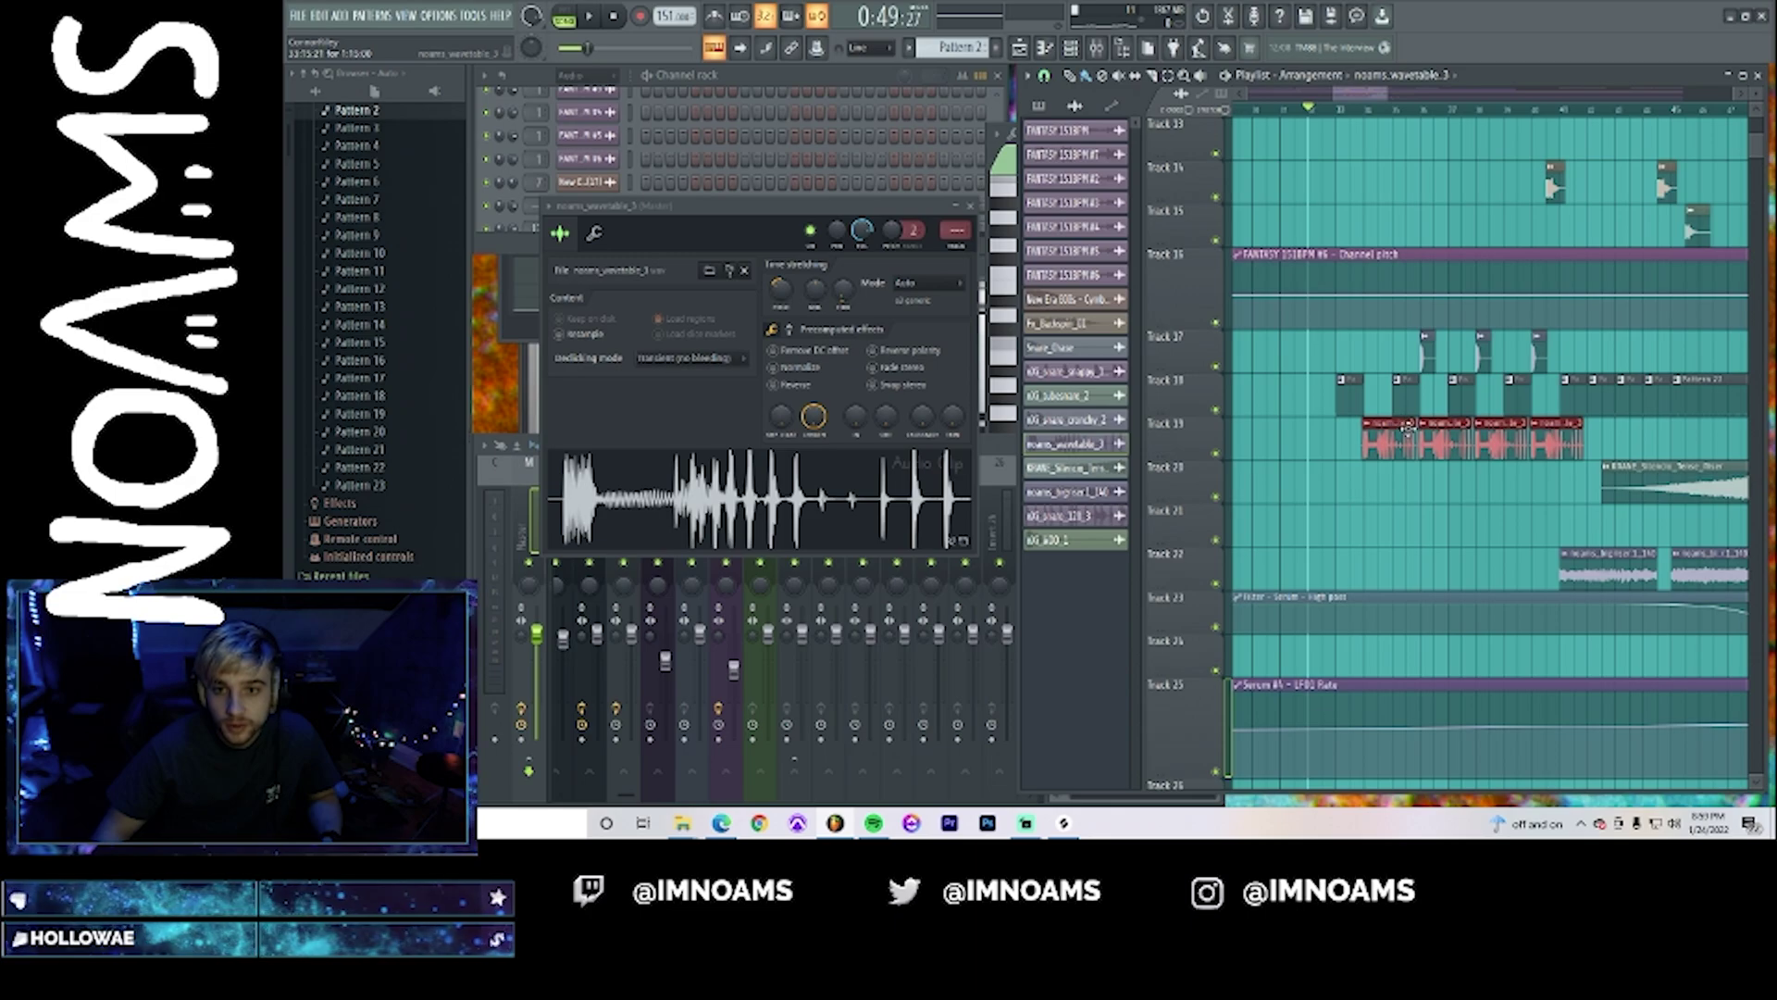
{"action": "key", "text": "space"}
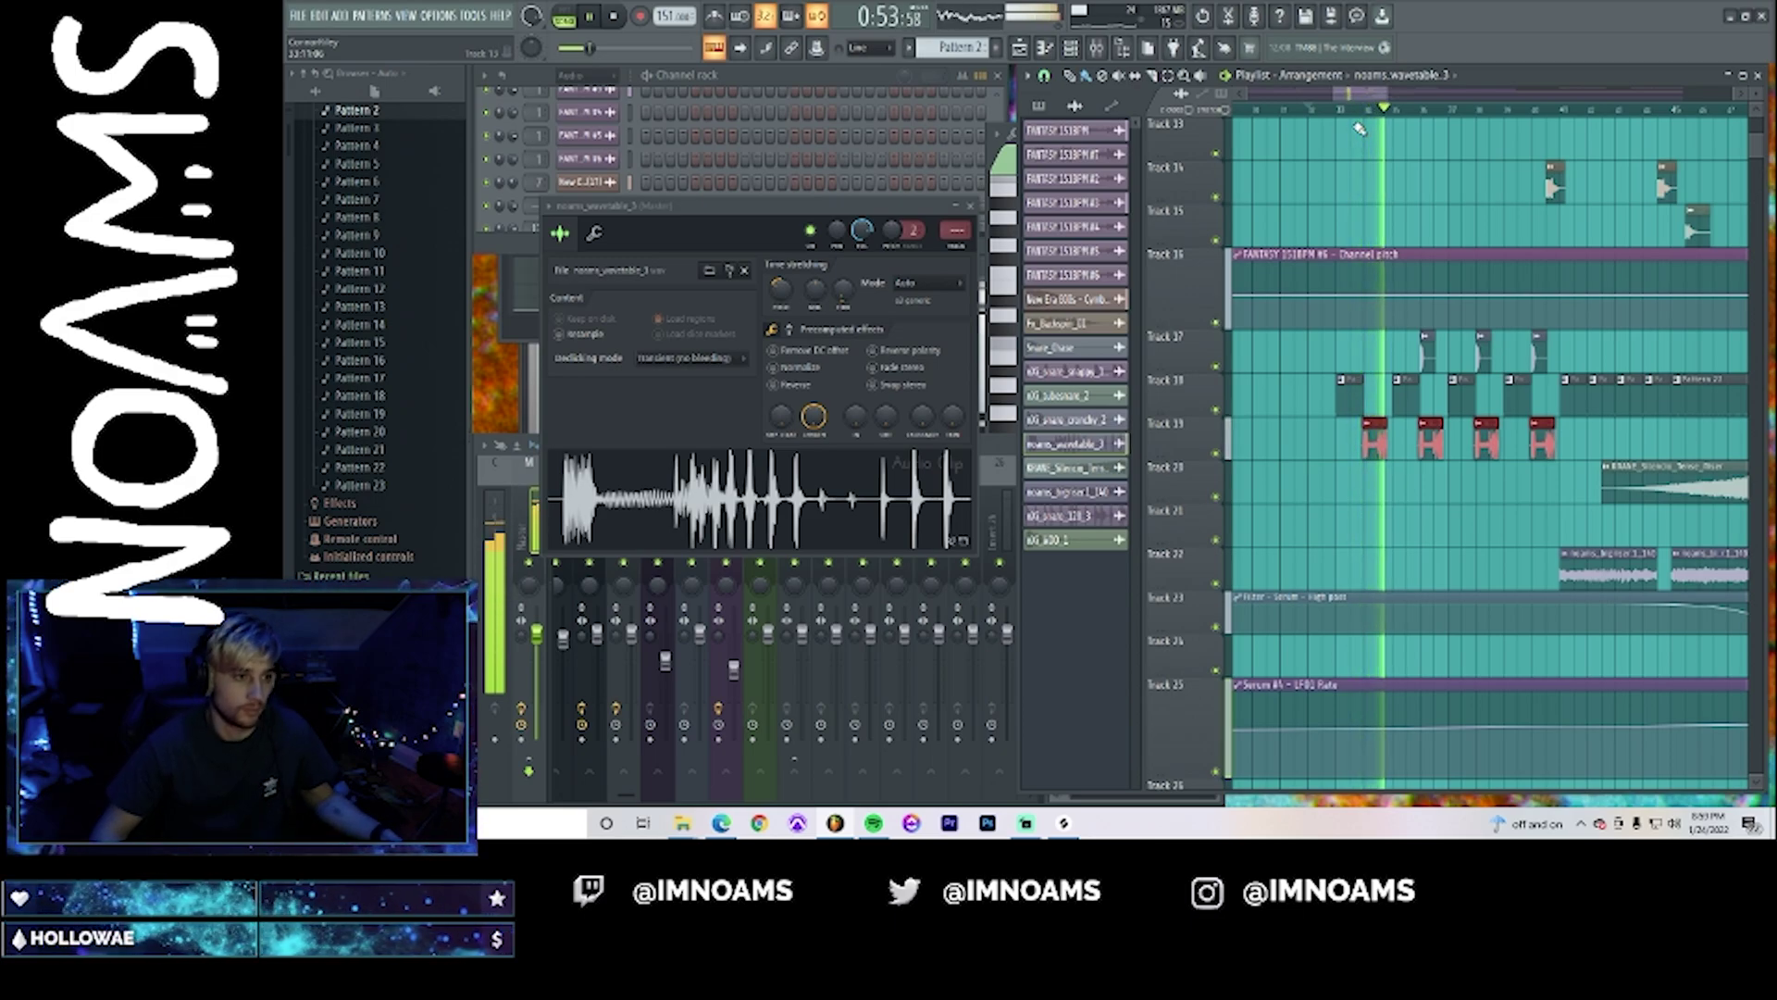
- Delete all the noams_wavetable_3 clips on Track 19 and the remaining snare clips on Track 17
{"action": "key", "text": "Delete"}
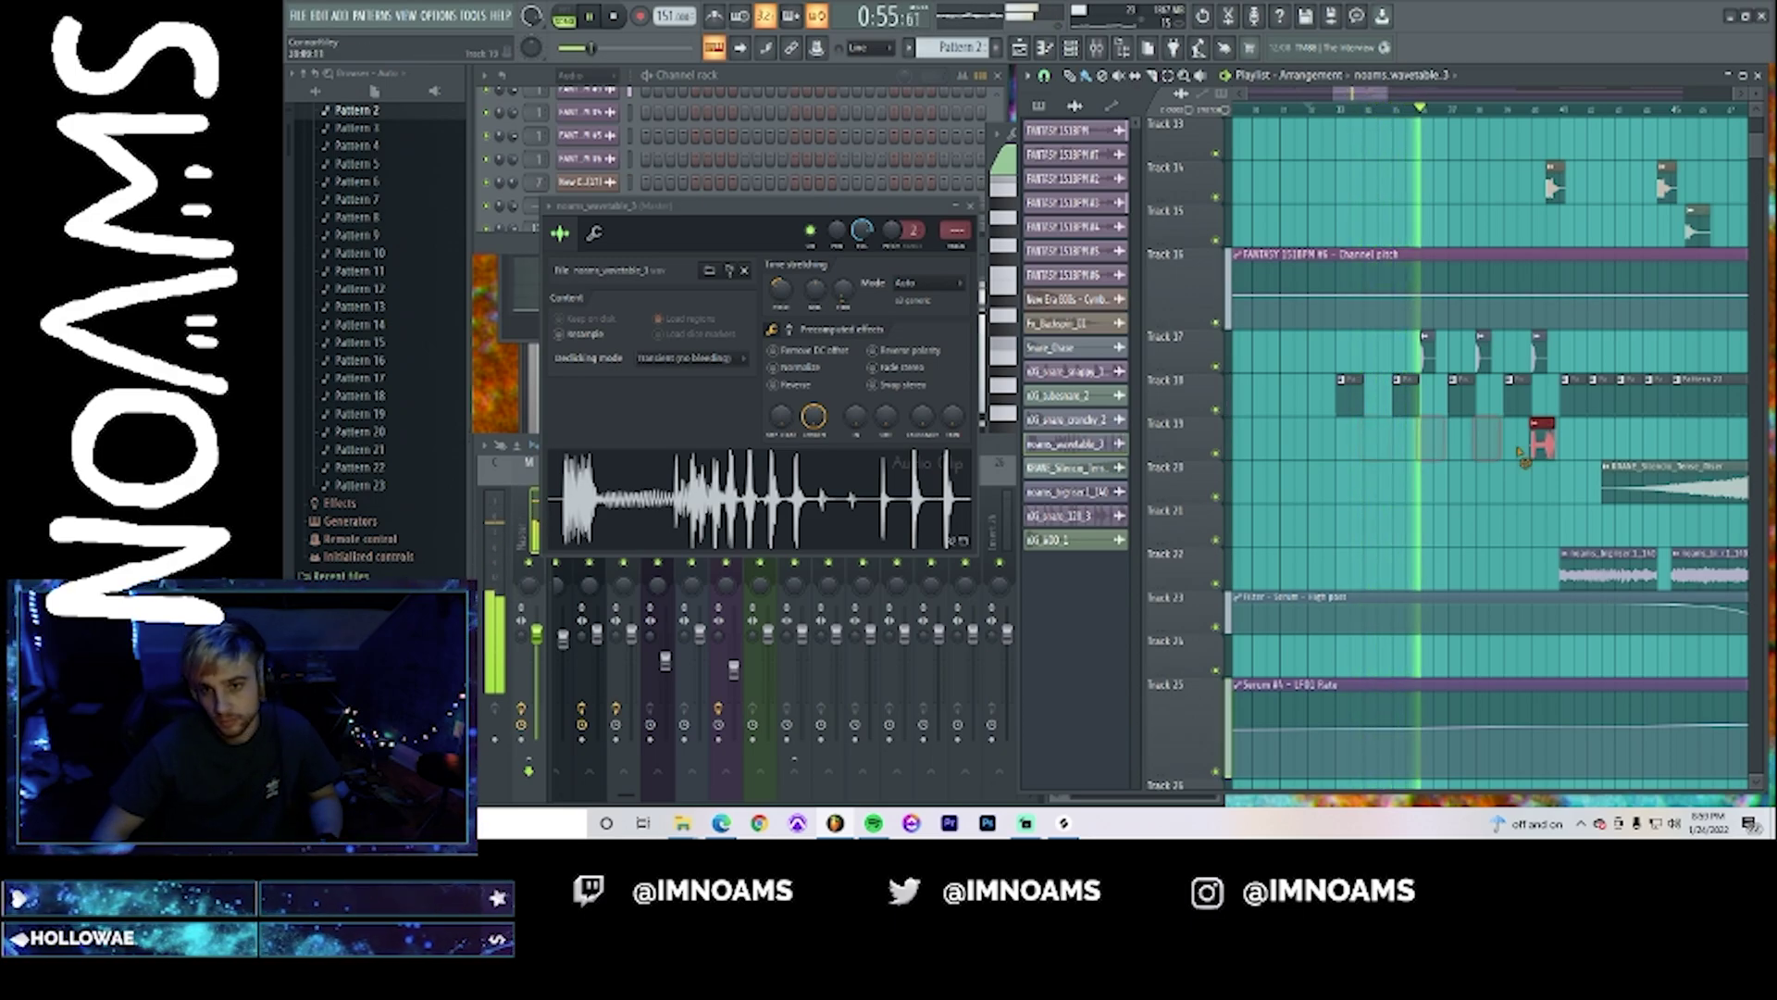
{"action": "right_click", "coordinate": [1431, 350]}
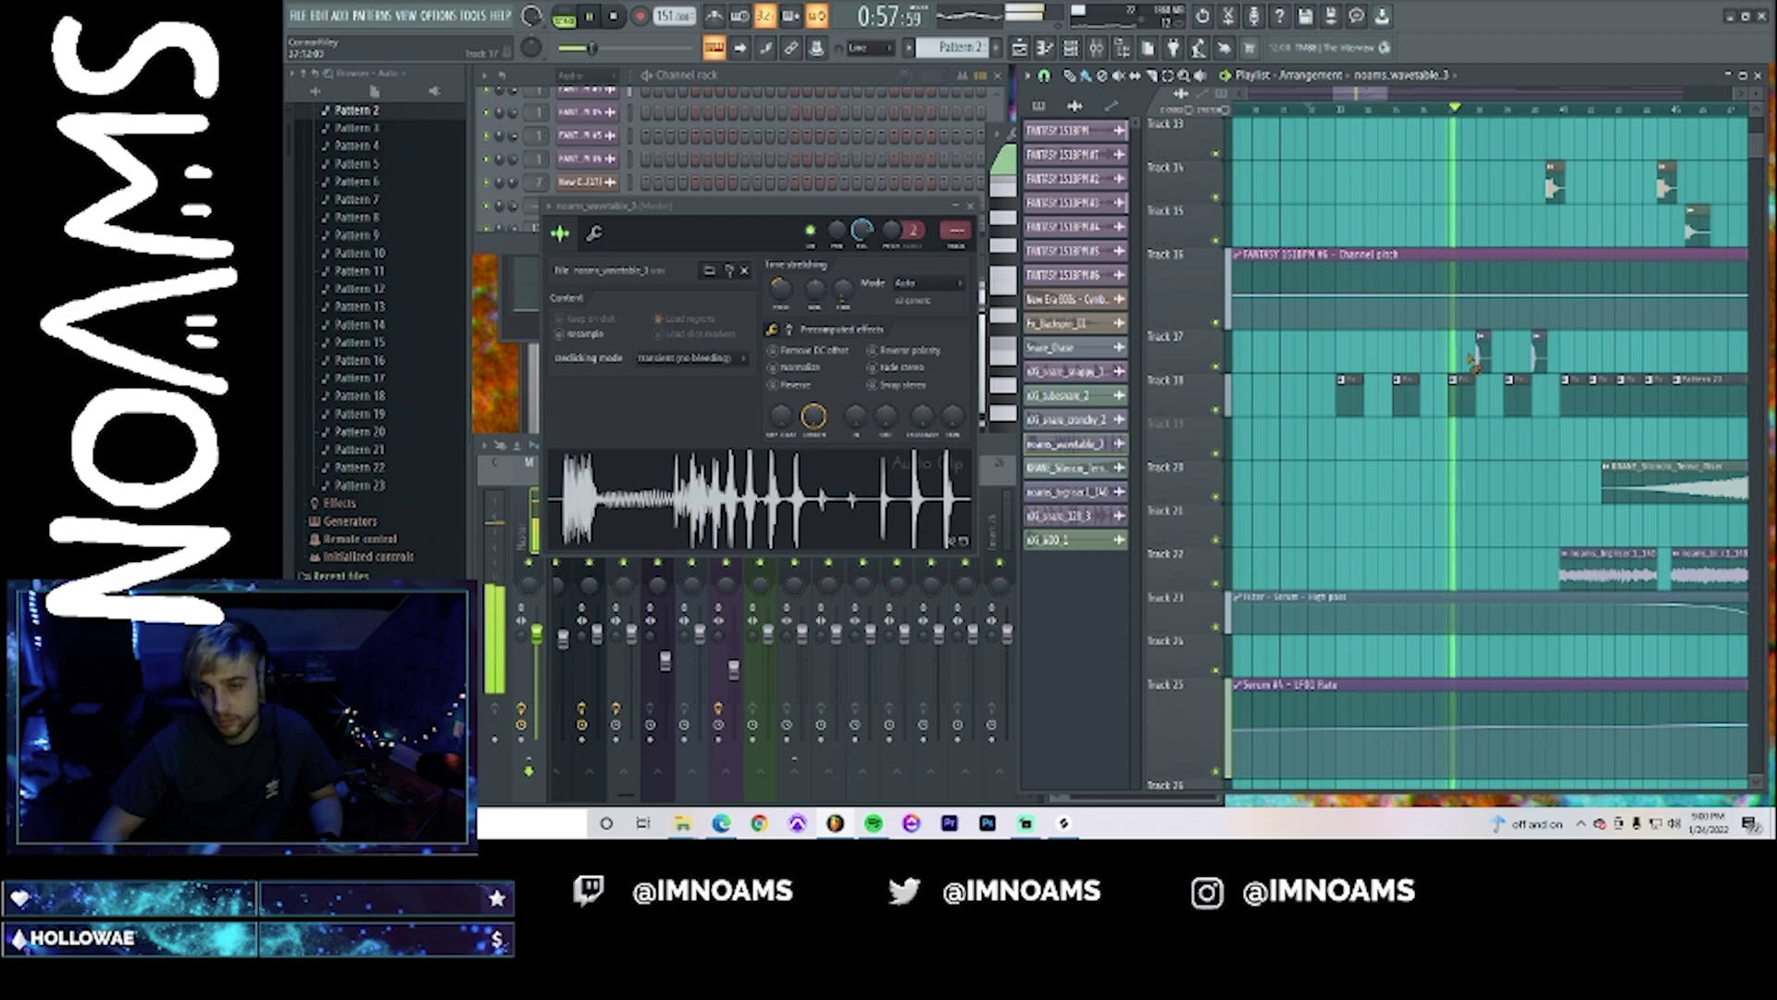
{"action": "right_click", "coordinate": [1484, 352]}
{"action": "right_click", "coordinate": [1539, 353]}
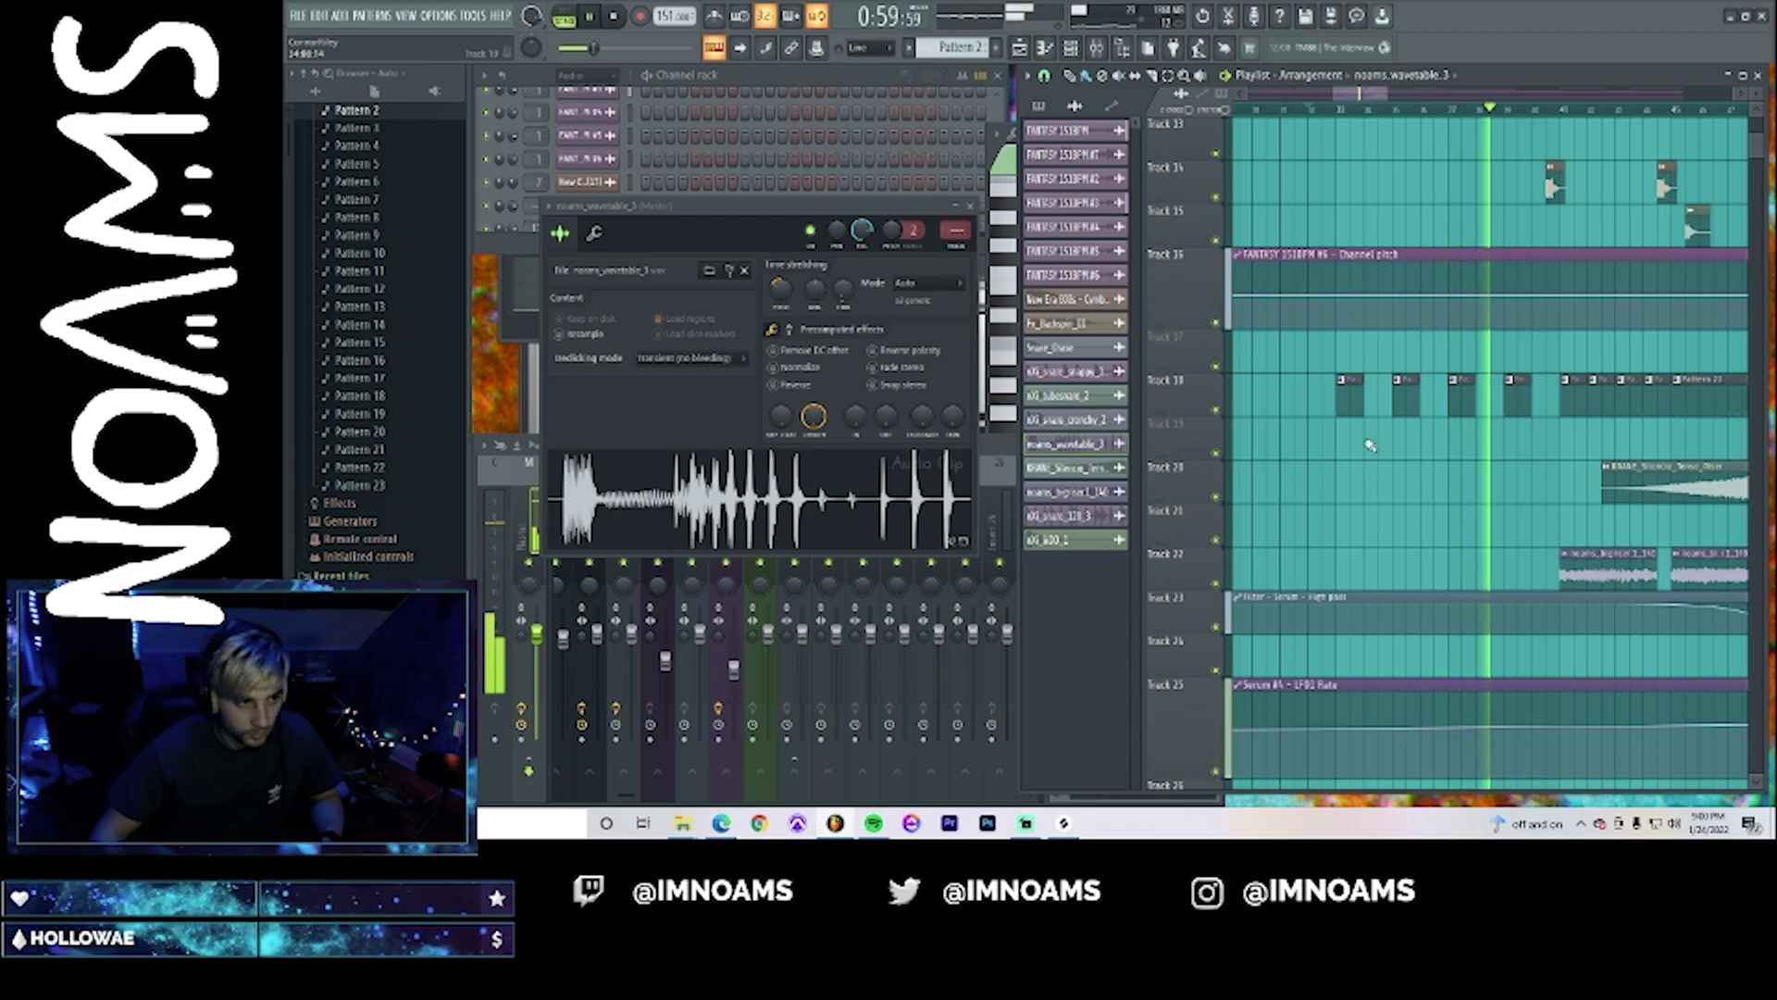
- Delete the pattern clip on Track 5 in the section starting at bar 41 and replay from just before that bar
{"action": "scroll", "coordinate": [1389, 416], "scroll_direction": "down", "scroll_amount": 1}
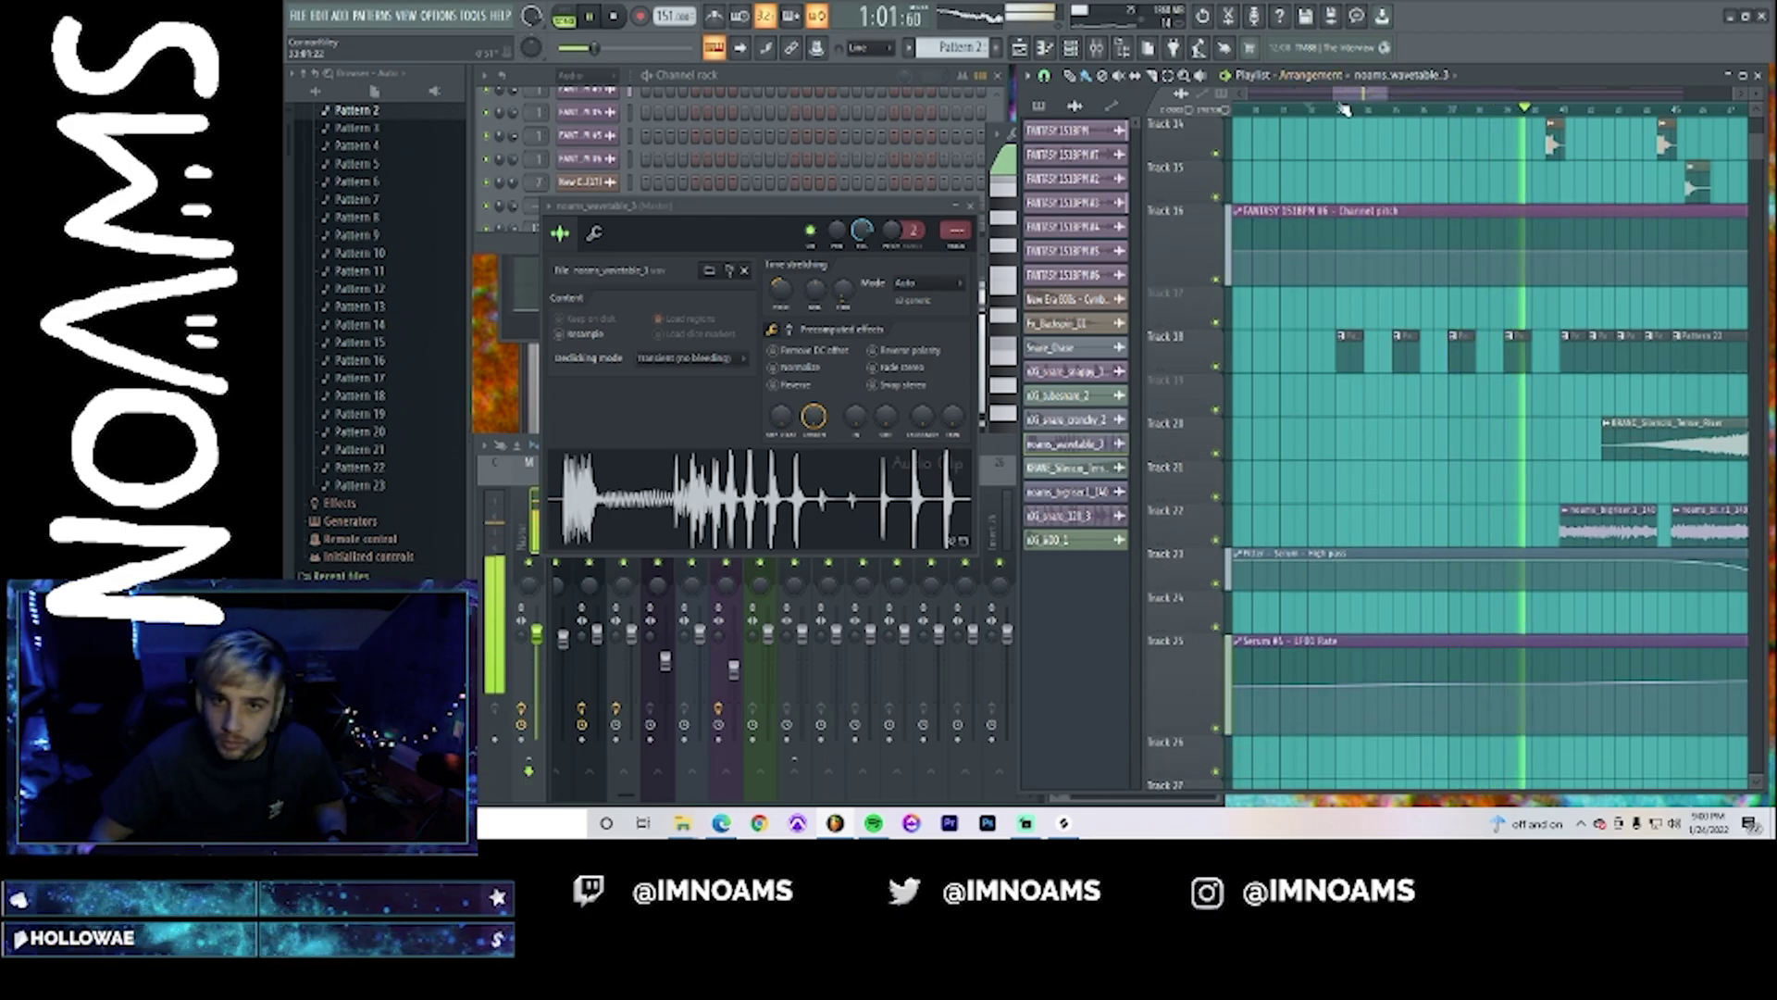
{"action": "left_click_drag", "start_coordinate": [1335, 94], "coordinate": [1366, 108]}
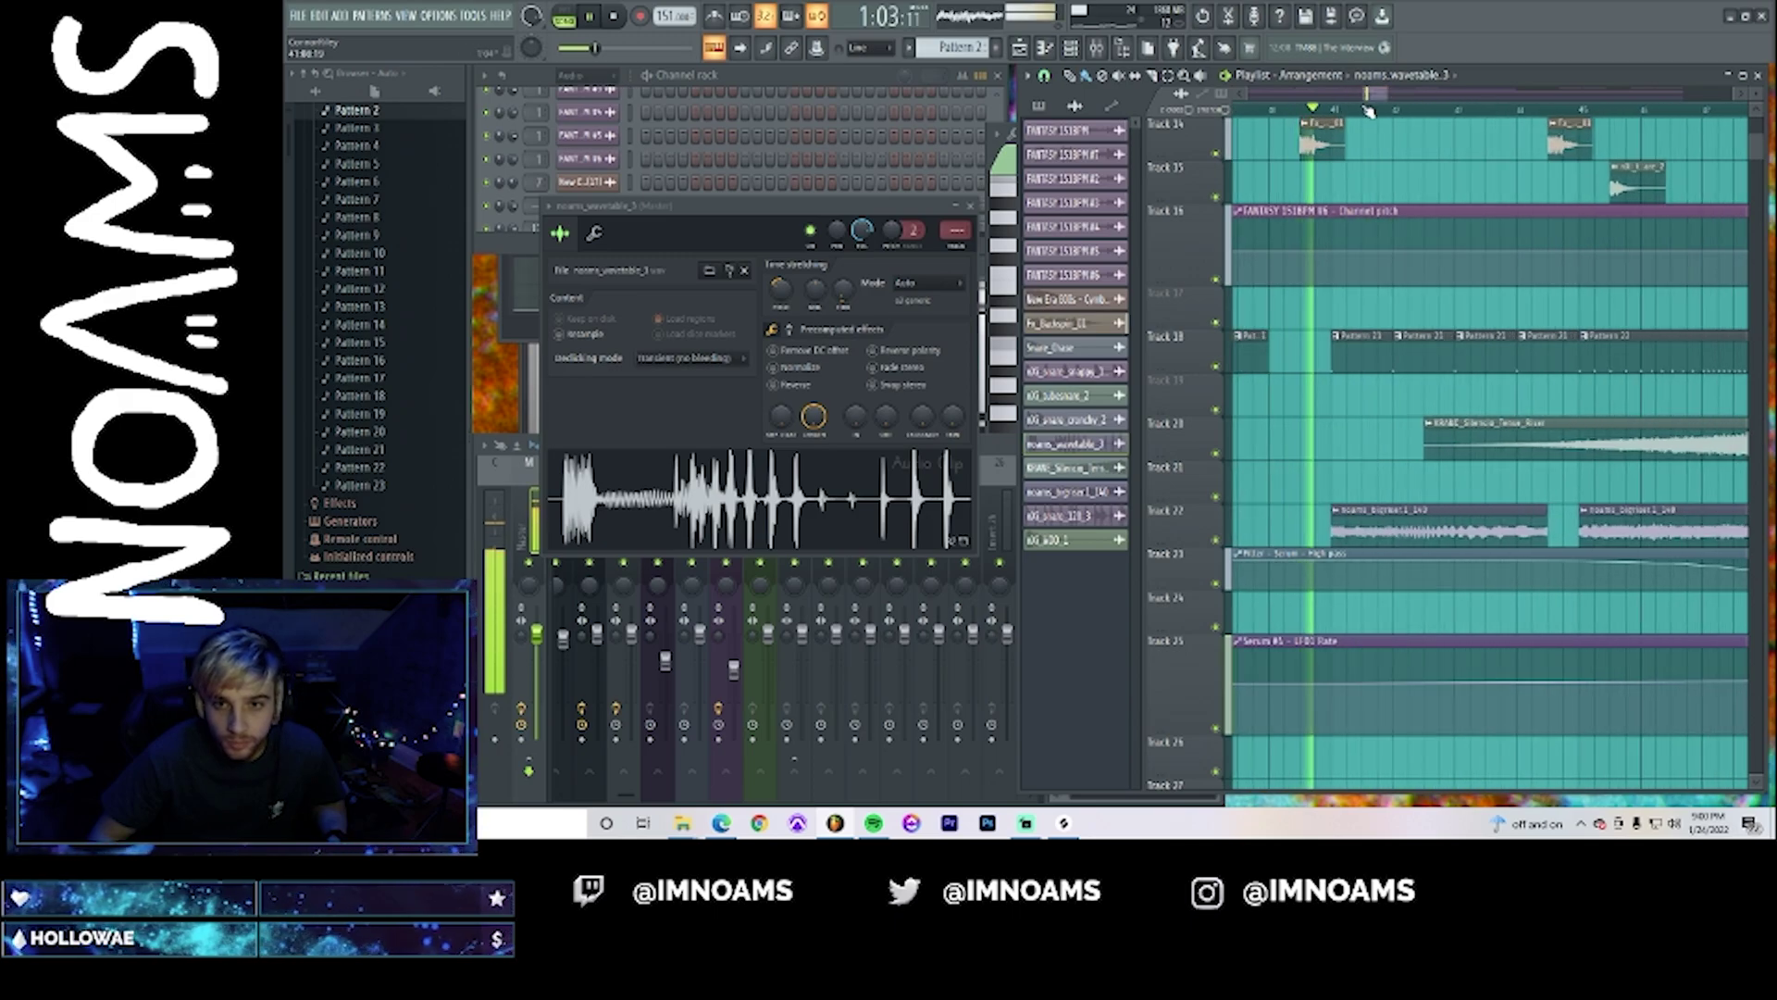
{"action": "scroll", "coordinate": [1388, 287], "scroll_direction": "up", "scroll_amount": 12}
{"action": "right_click", "coordinate": [1387, 286]}
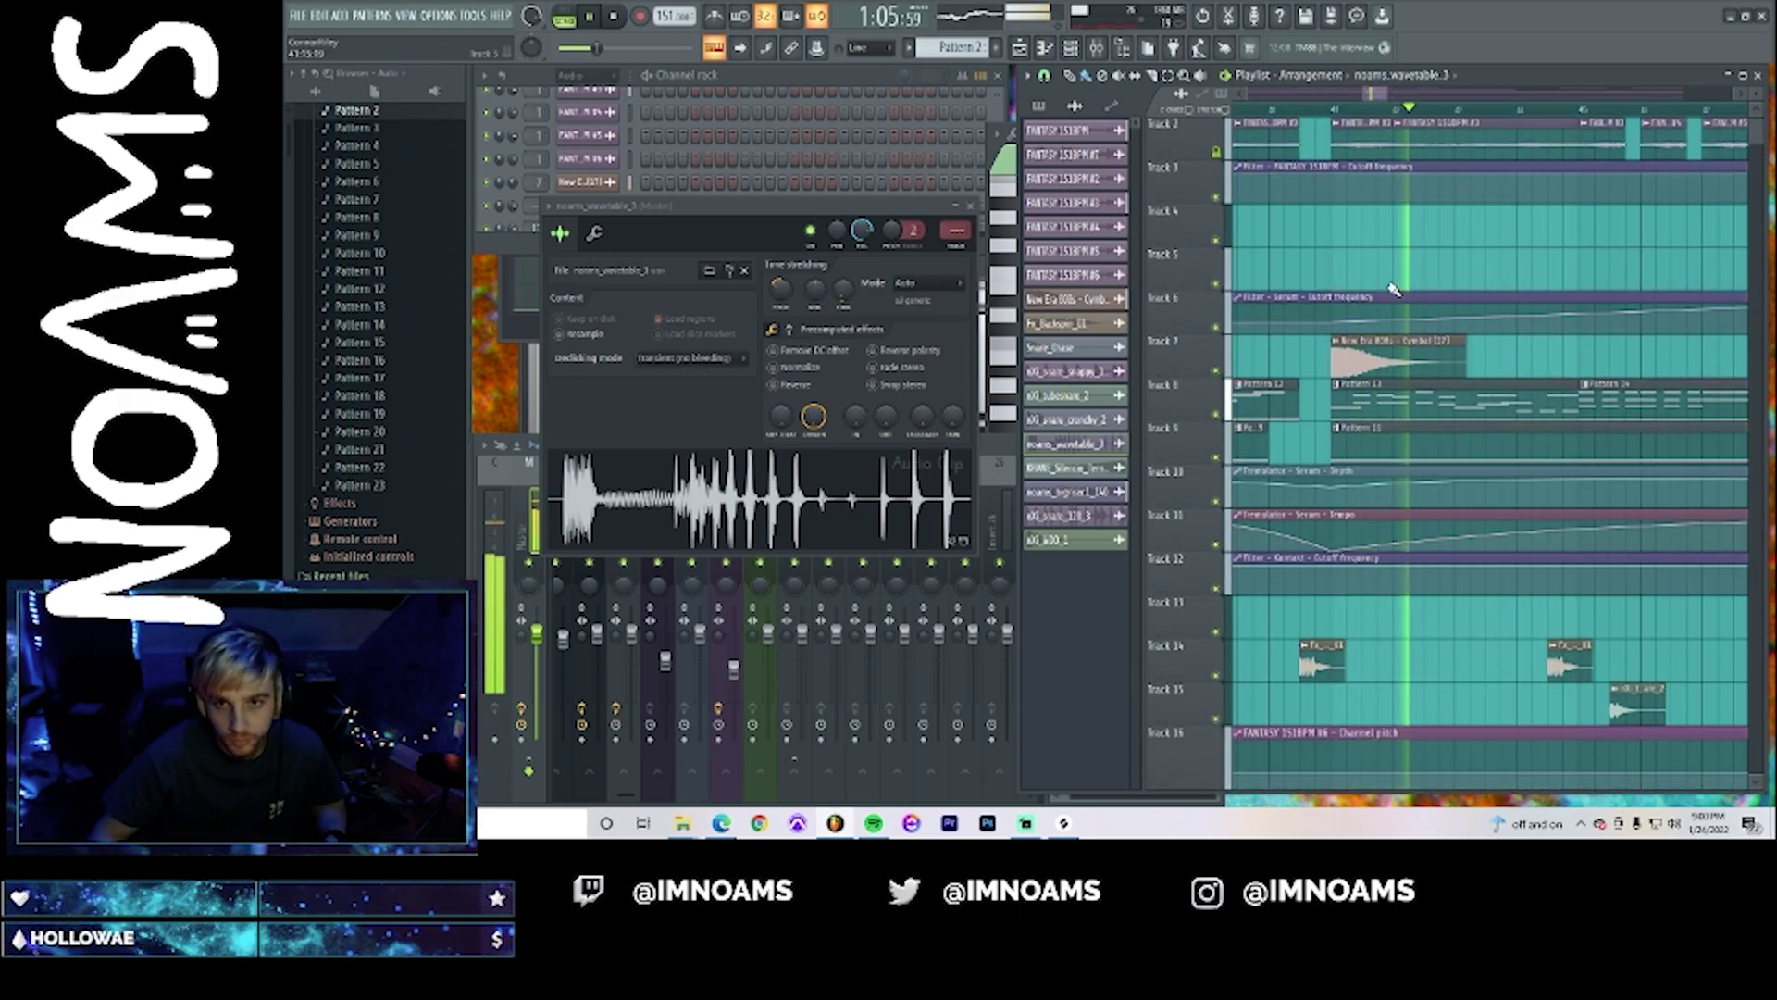
{"action": "left_click", "coordinate": [1316, 109]}
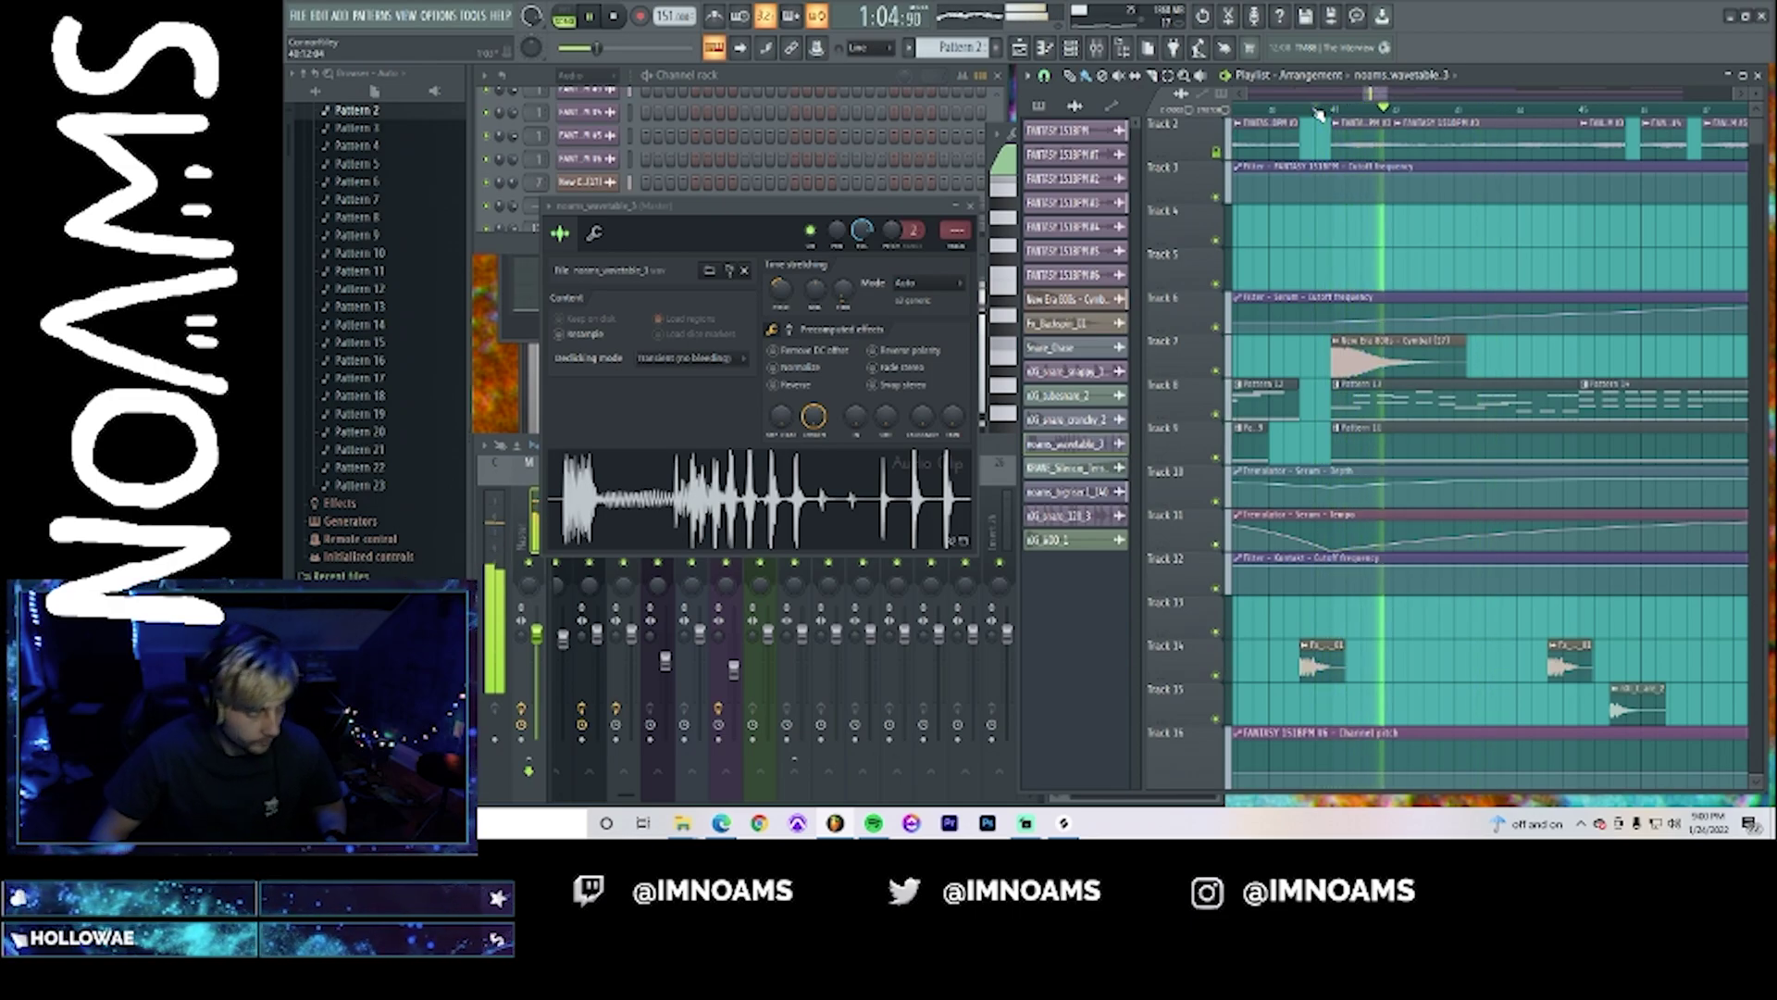
- Trim the end of the Pattern 13 clip on Track 8 to leave a short gap before Pattern 14 at bar 45
{"action": "scroll", "coordinate": [1410, 431], "scroll_direction": "down", "scroll_amount": 2}
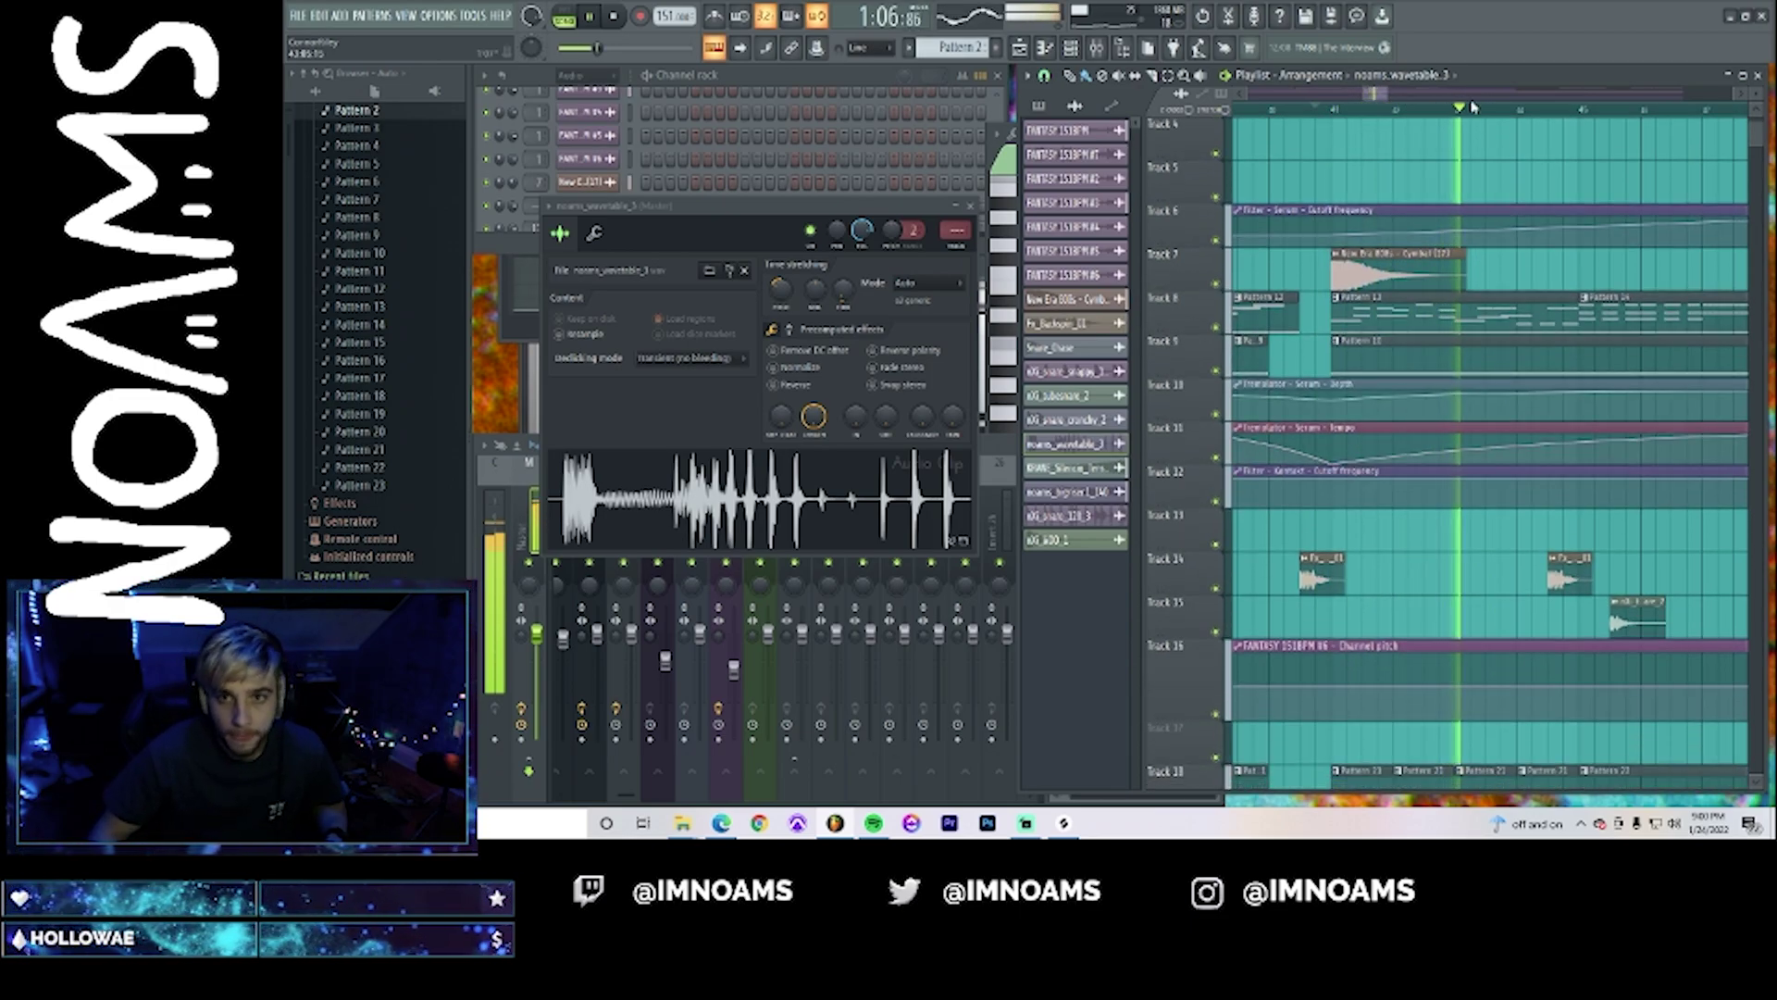
{"action": "left_click_drag", "start_coordinate": [1386, 94], "coordinate": [1467, 113]}
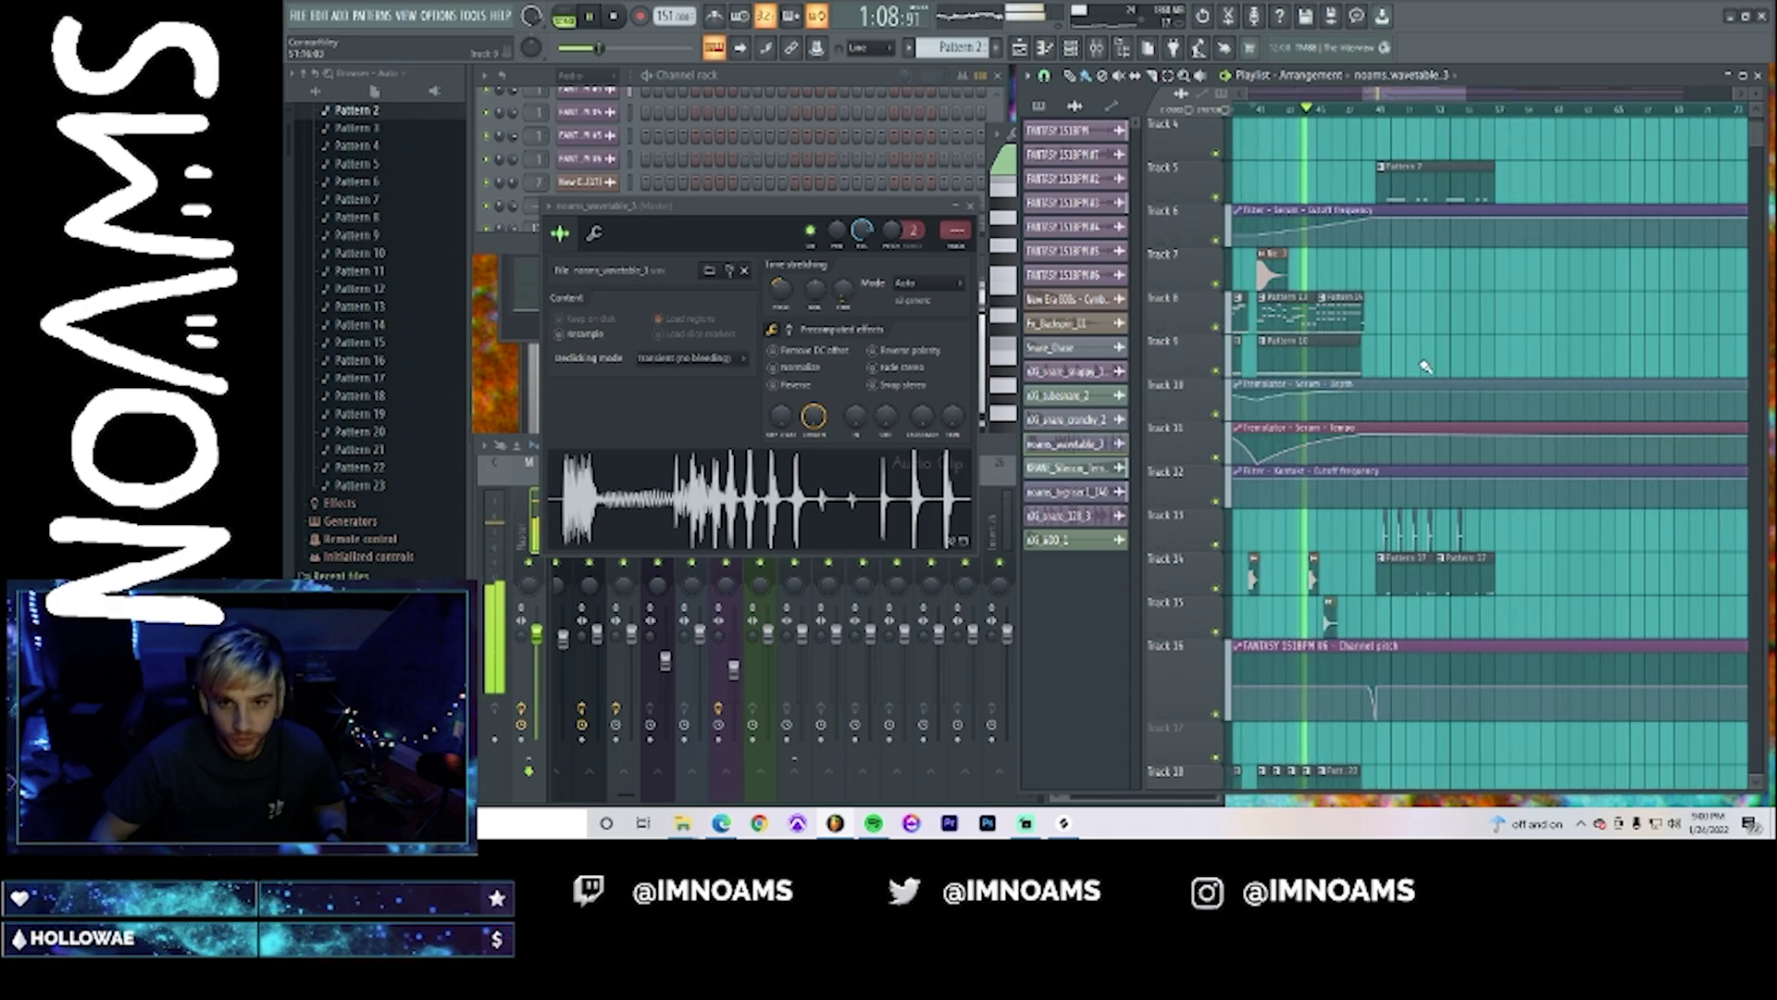
{"action": "left_click", "coordinate": [1360, 380]}
{"action": "left_click_drag", "start_coordinate": [1435, 96], "coordinate": [1381, 108]}
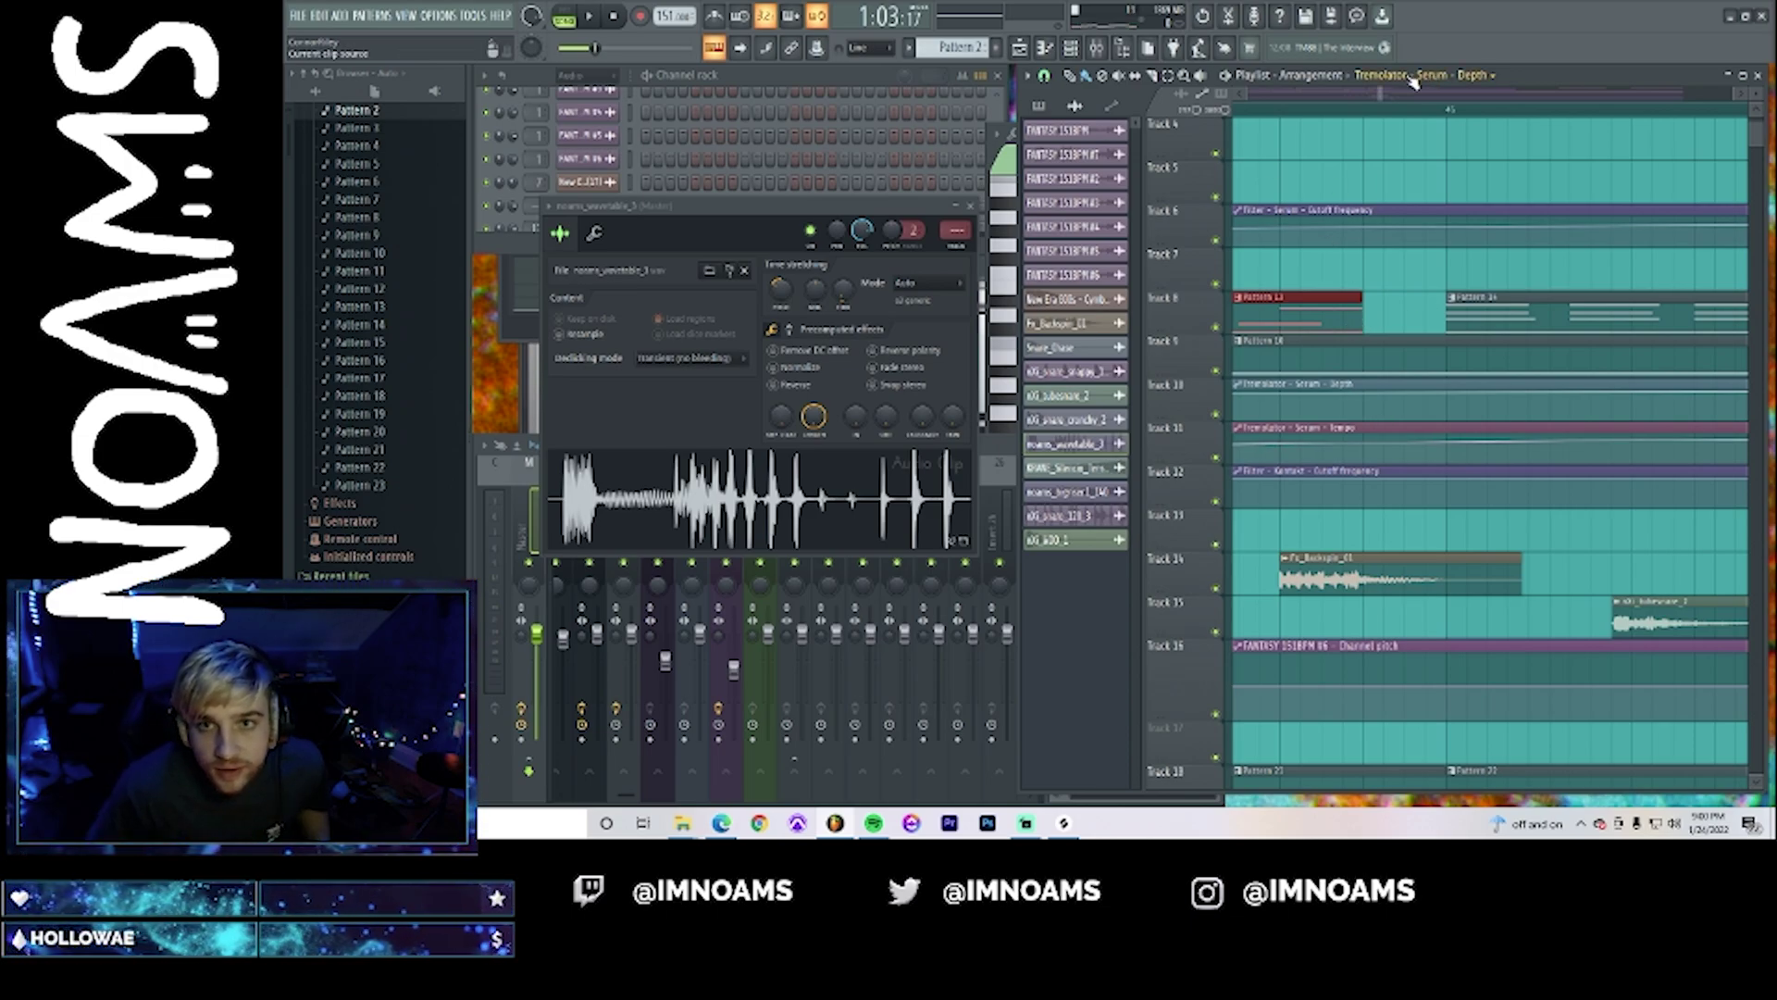
{"action": "left_click_drag", "start_coordinate": [1389, 93], "coordinate": [1406, 108]}
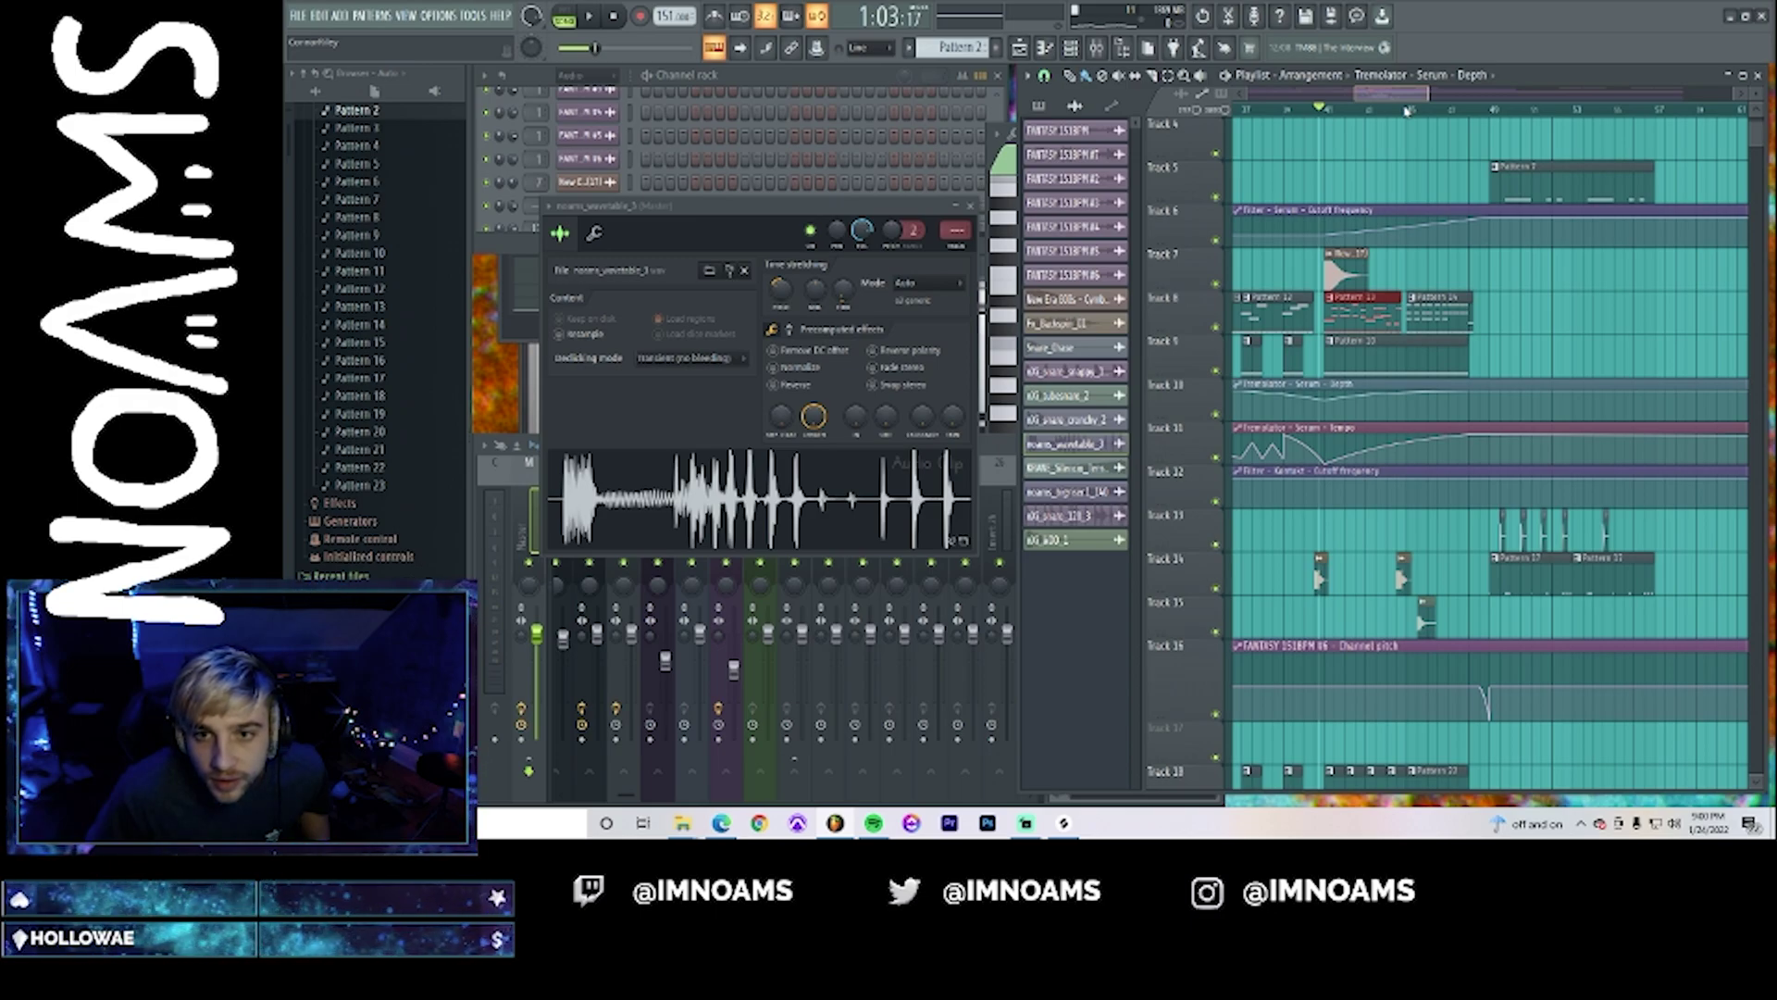
- Open the Fx_Backspin_01 channel from its Track 14 clip and route it to mixer Insert 20
{"action": "scroll", "coordinate": [1391, 393], "scroll_direction": "down", "scroll_amount": 5}
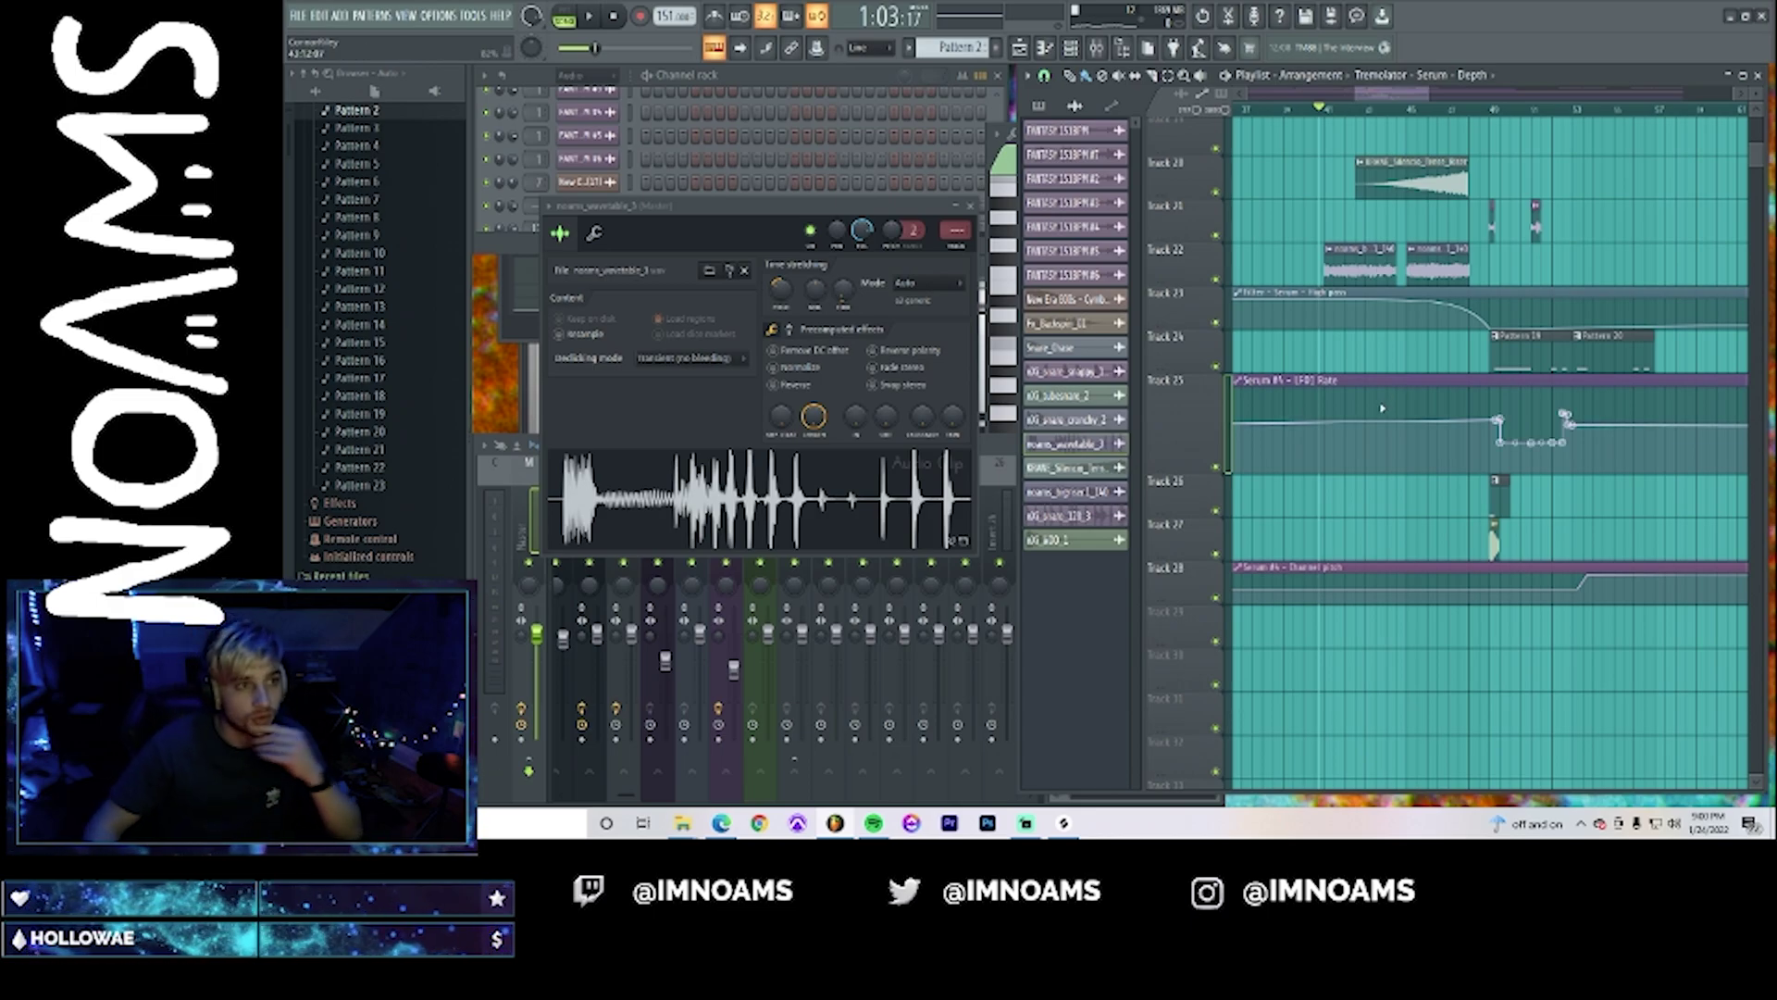
{"action": "scroll", "coordinate": [1426, 269], "scroll_direction": "up", "scroll_amount": 3}
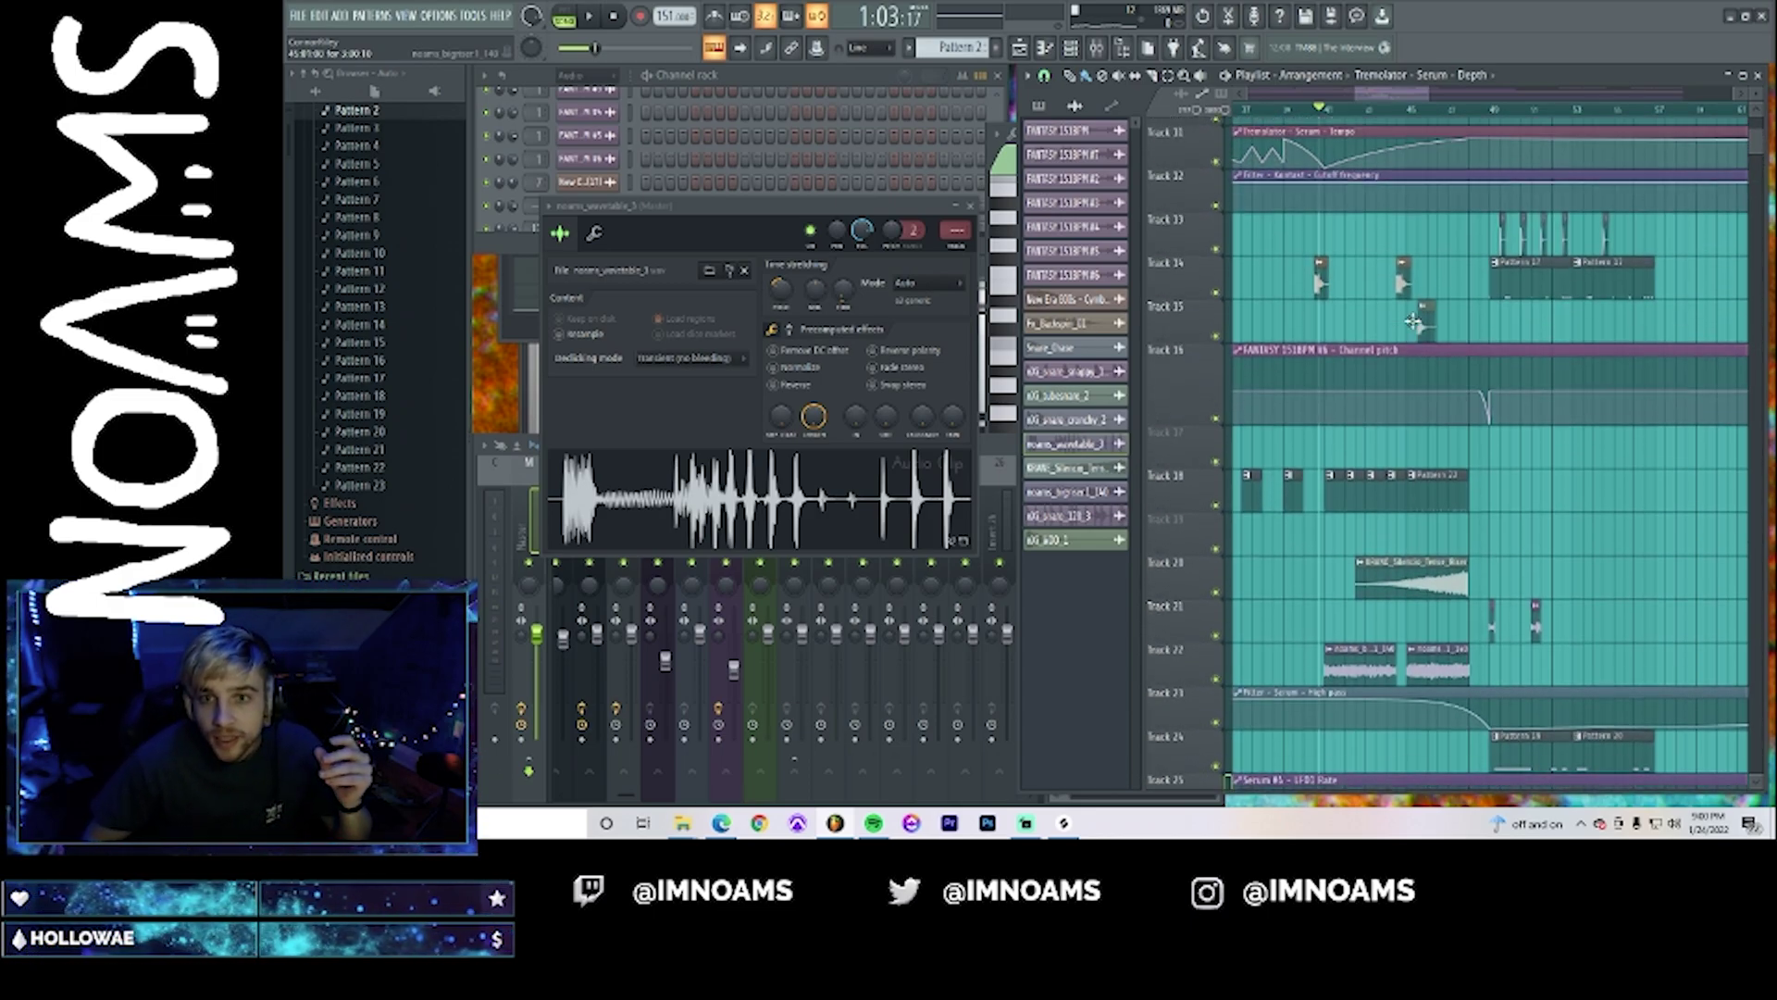
{"action": "left_click", "coordinate": [1404, 320]}
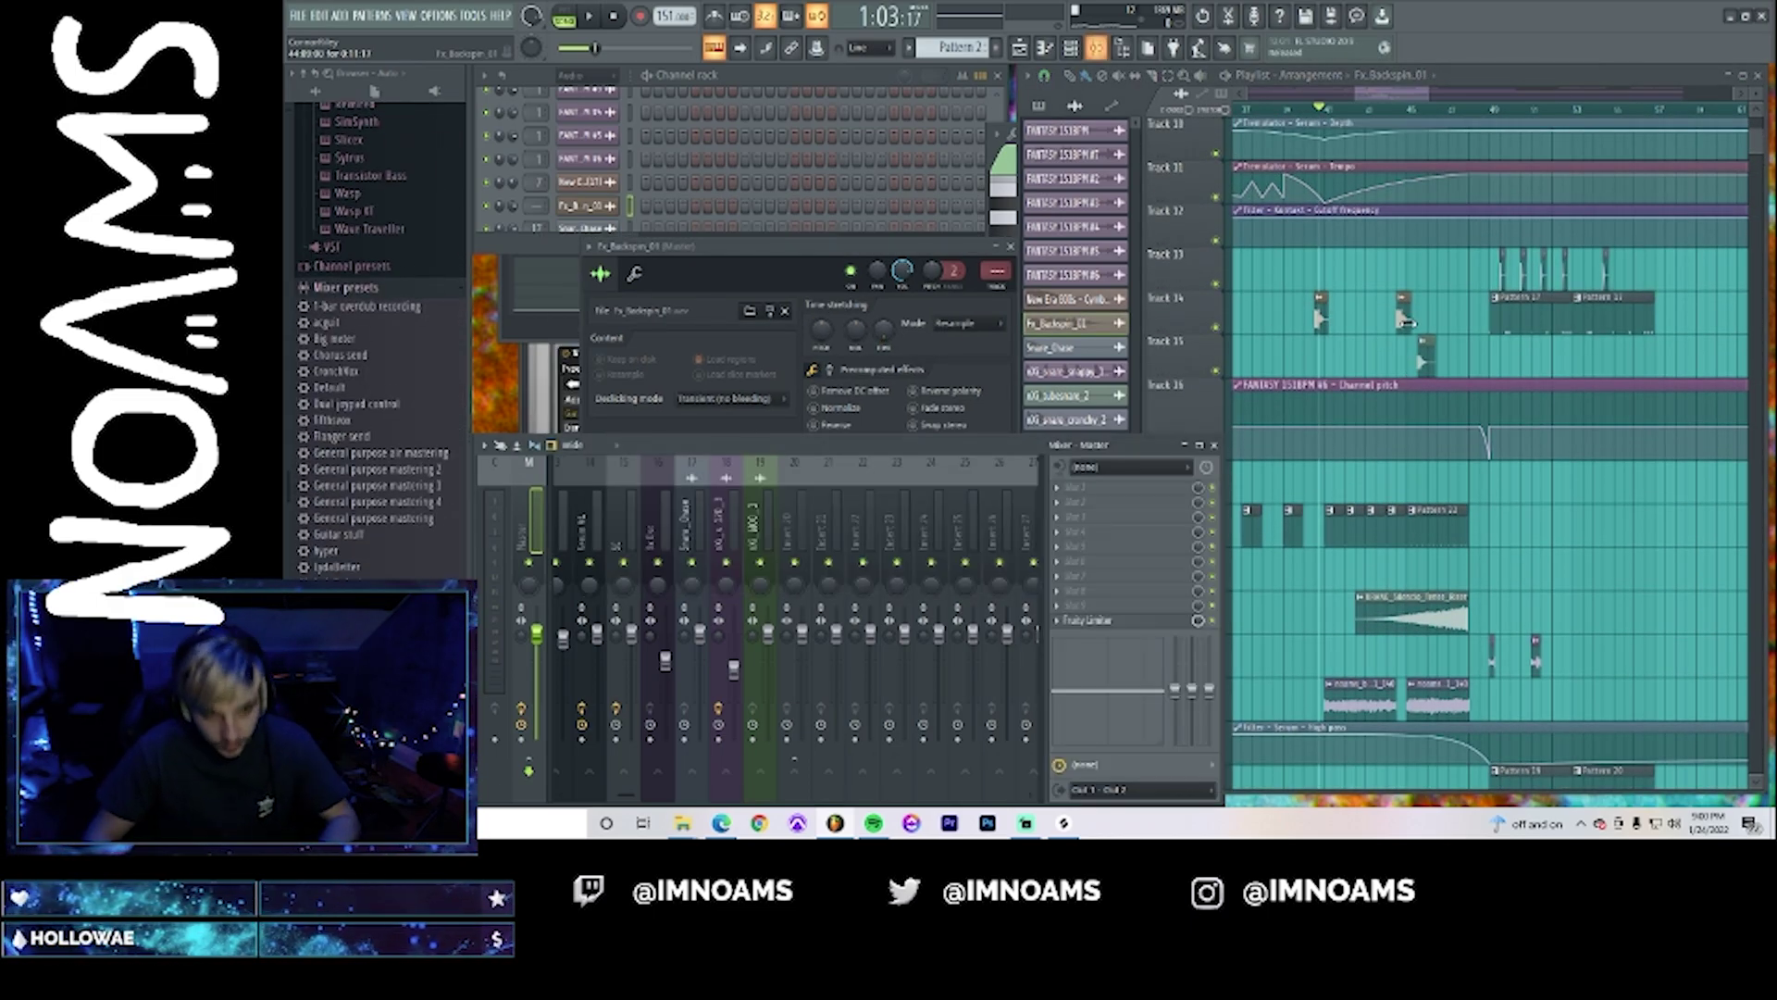
{"action": "left_click", "coordinate": [754, 523]}
{"action": "right_click", "coordinate": [793, 549]}
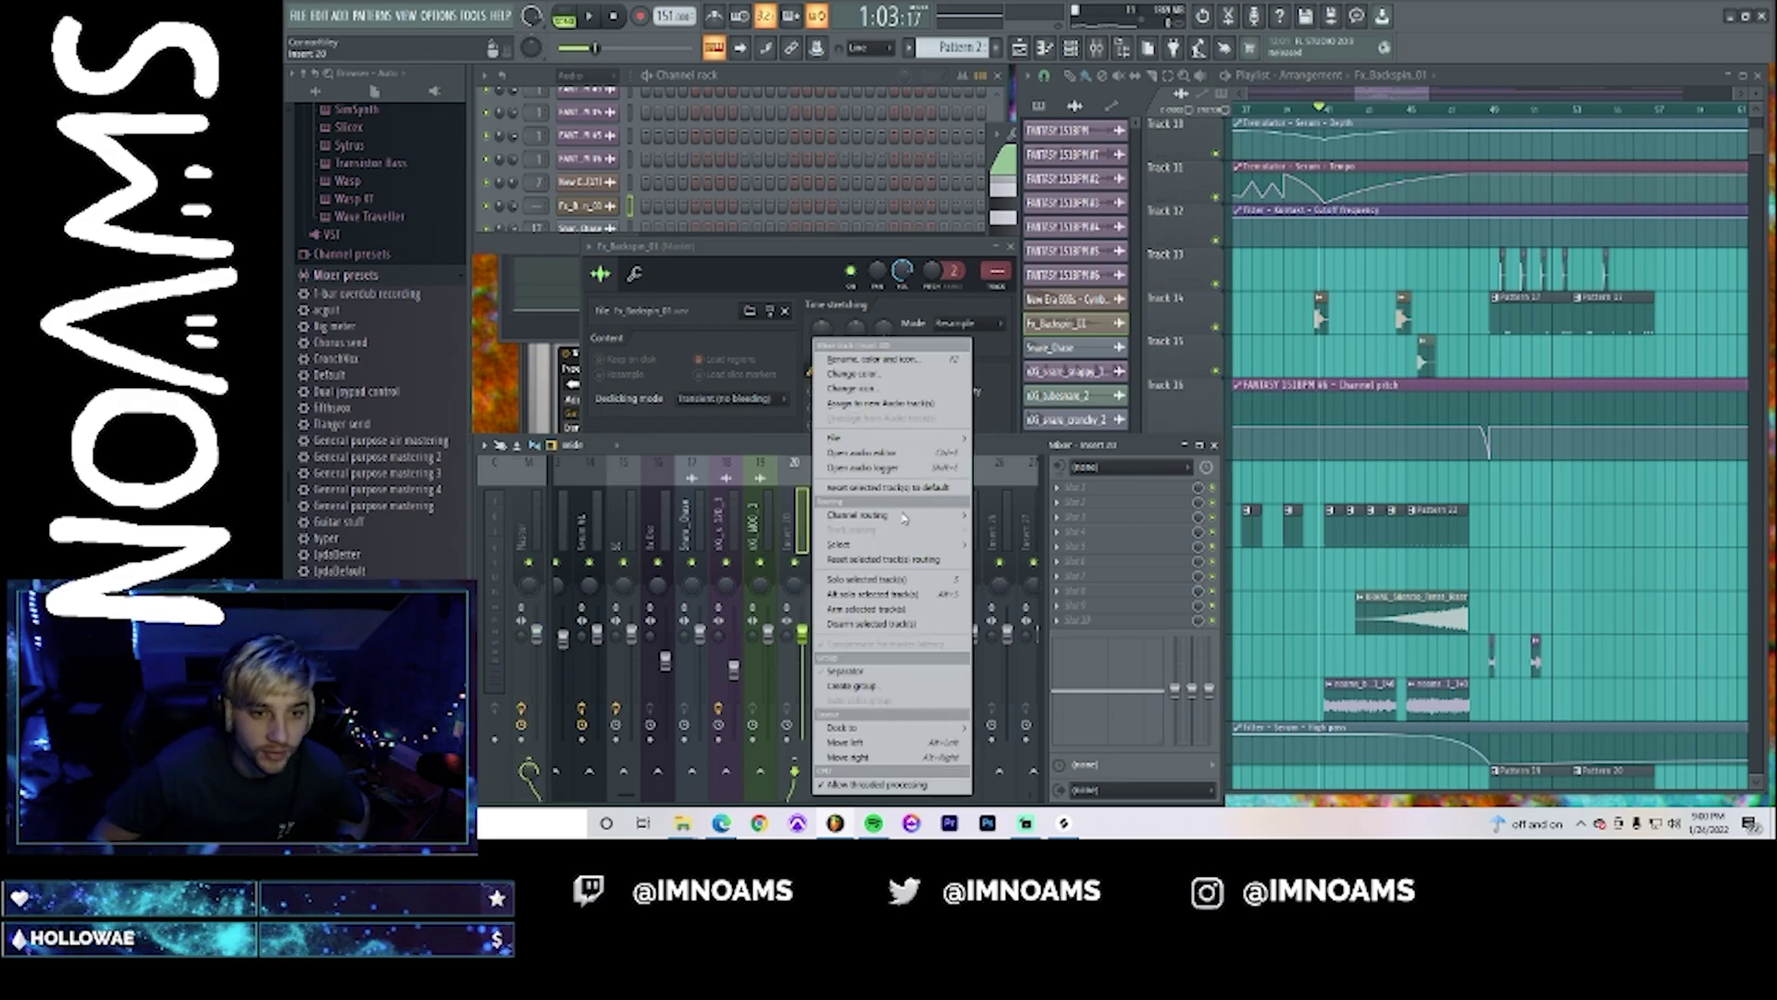
{"action": "left_click", "coordinate": [992, 515]}
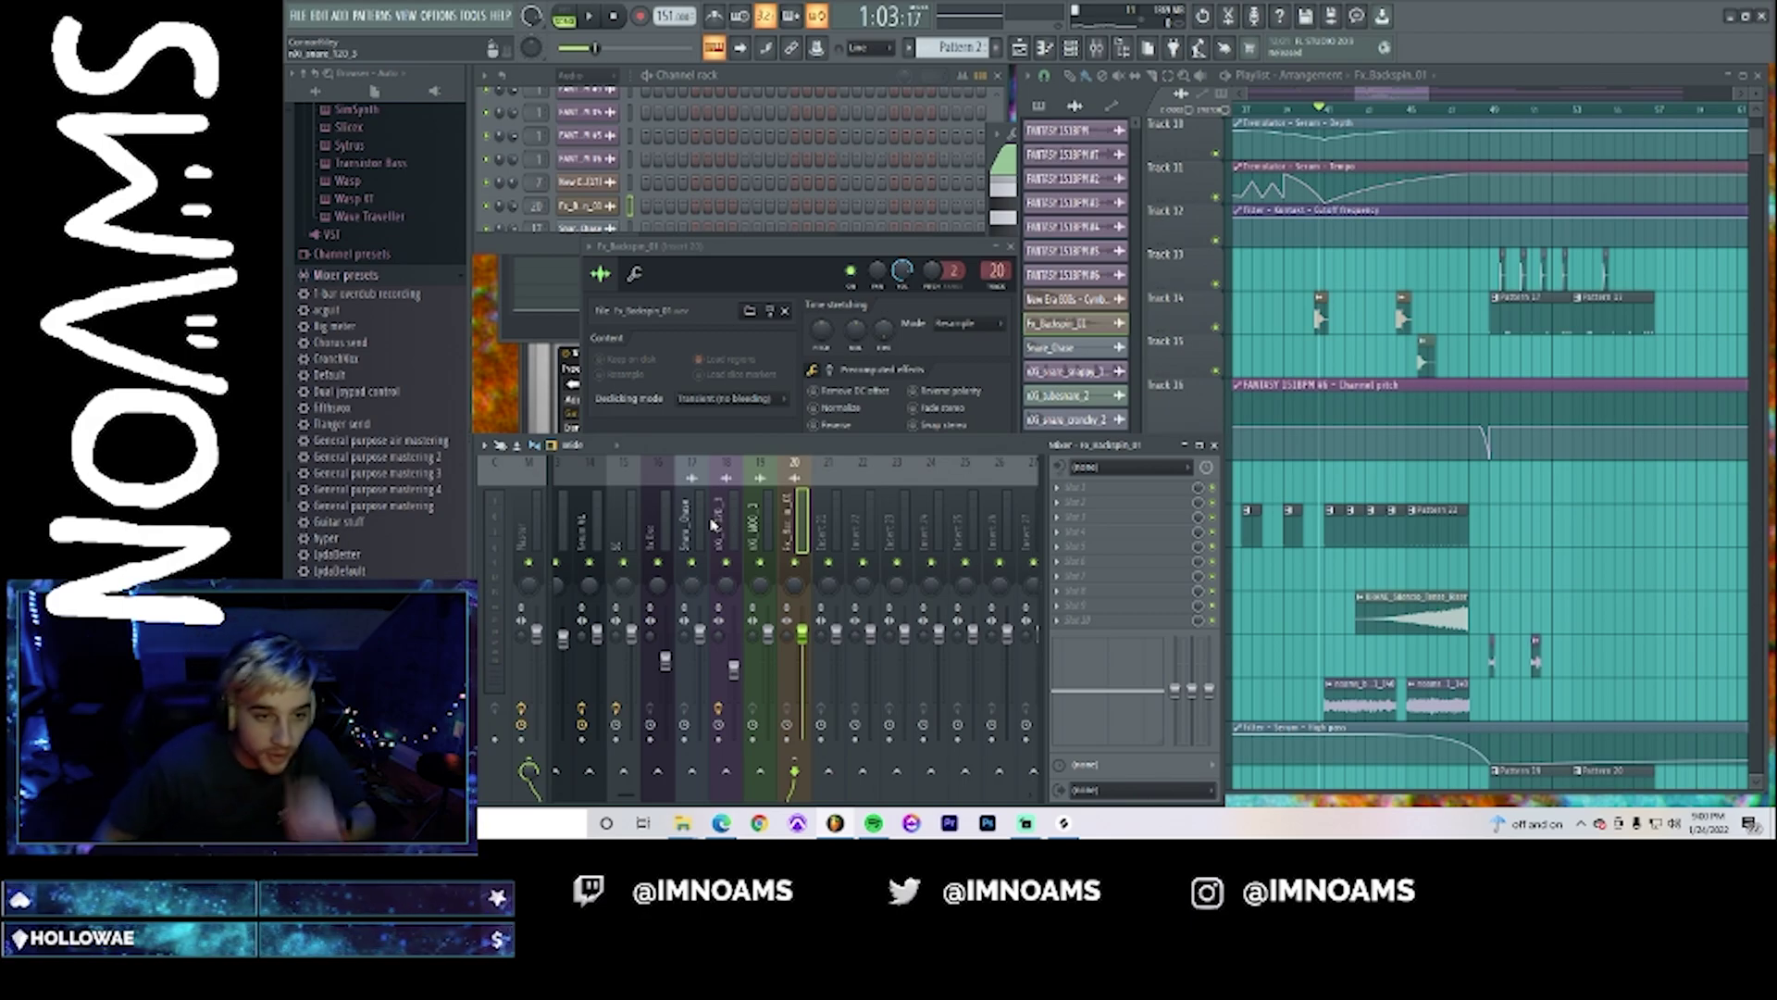
- Add a Fruity Limiter to the REVERB mixer track after its ValhallaVintageVerb
{"action": "left_click", "coordinate": [627, 540]}
{"action": "left_click_drag", "start_coordinate": [630, 798], "coordinate": [602, 795]}
{"action": "left_click", "coordinate": [601, 532]}
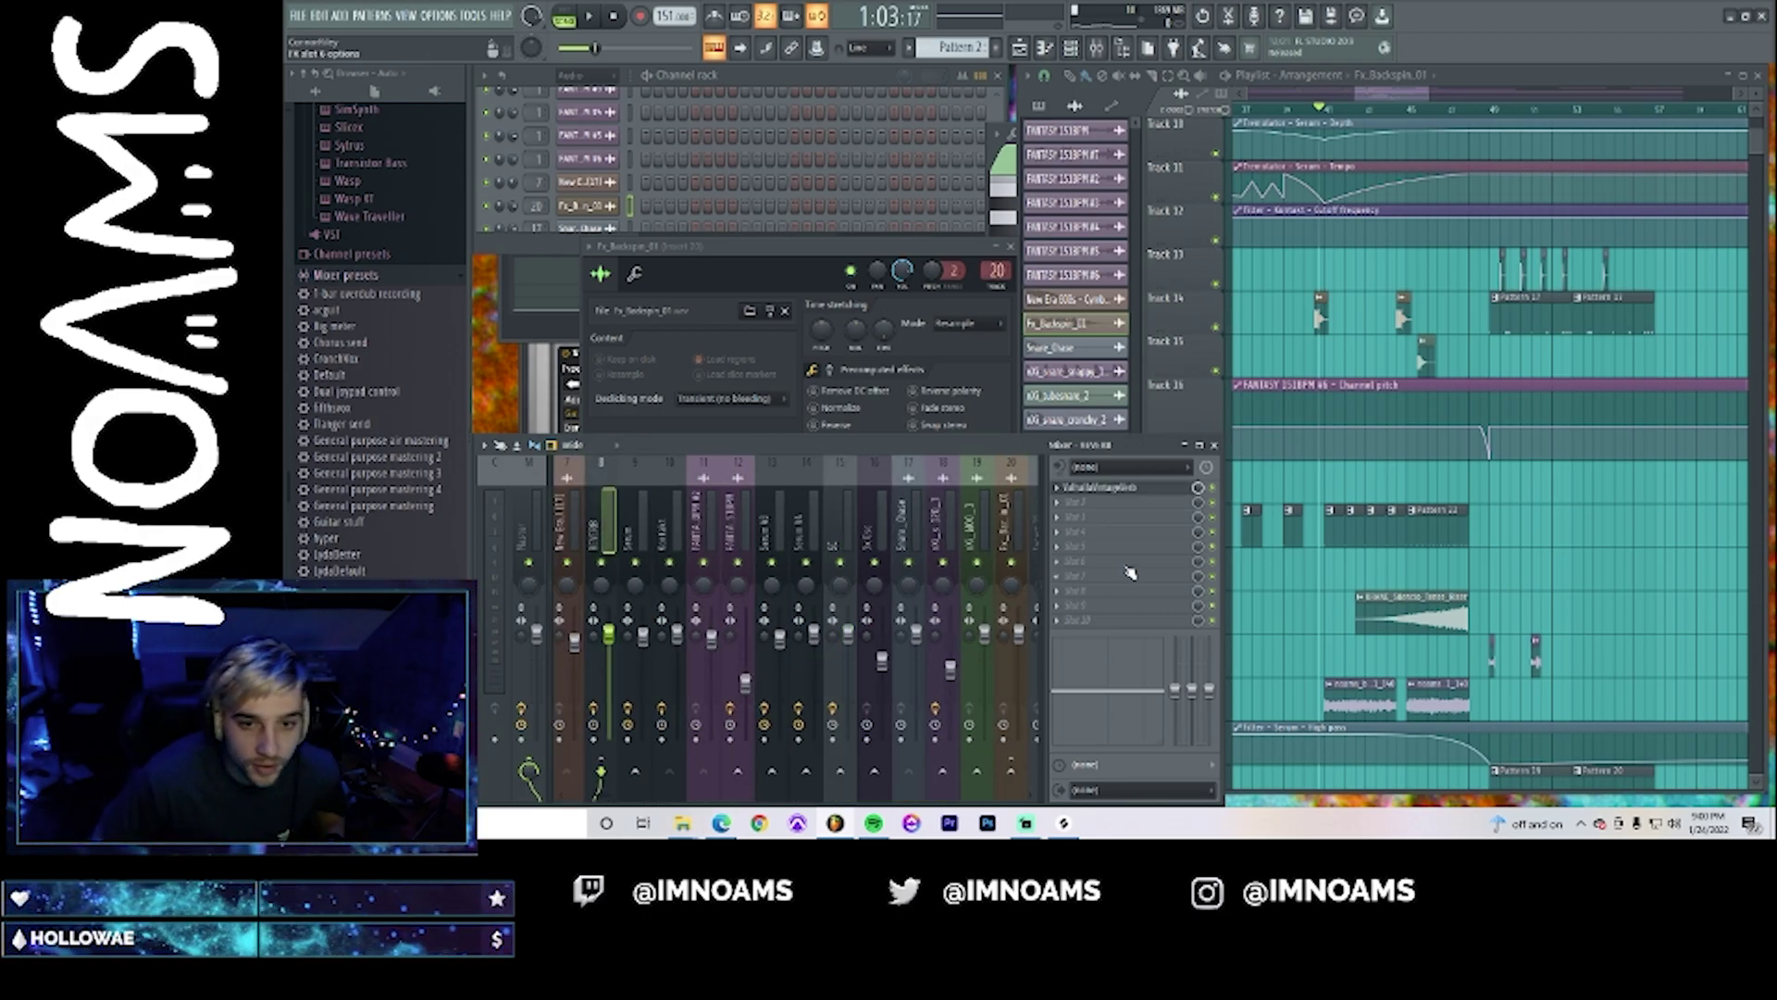
{"action": "left_click", "coordinate": [1102, 487]}
{"action": "left_click", "coordinate": [1302, 370]}
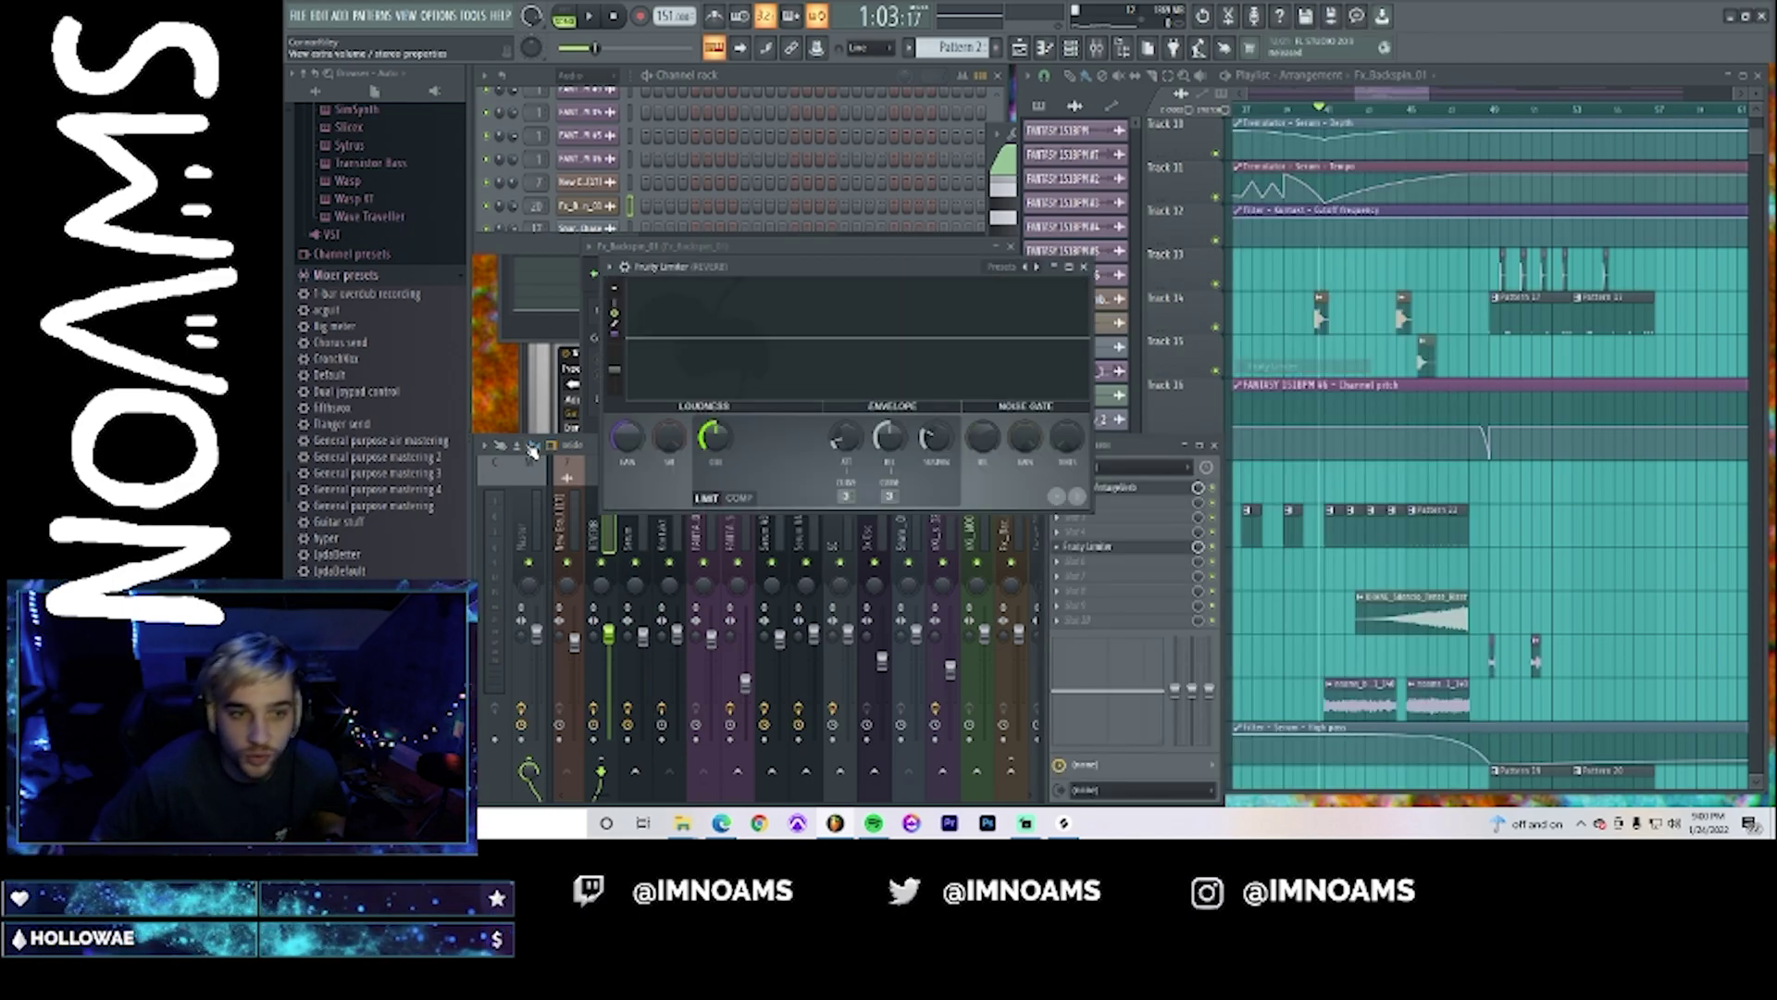
- Create an automation clip for the REVERB limiter's gain and copy the value of its first point
{"action": "right_click", "coordinate": [625, 441]}
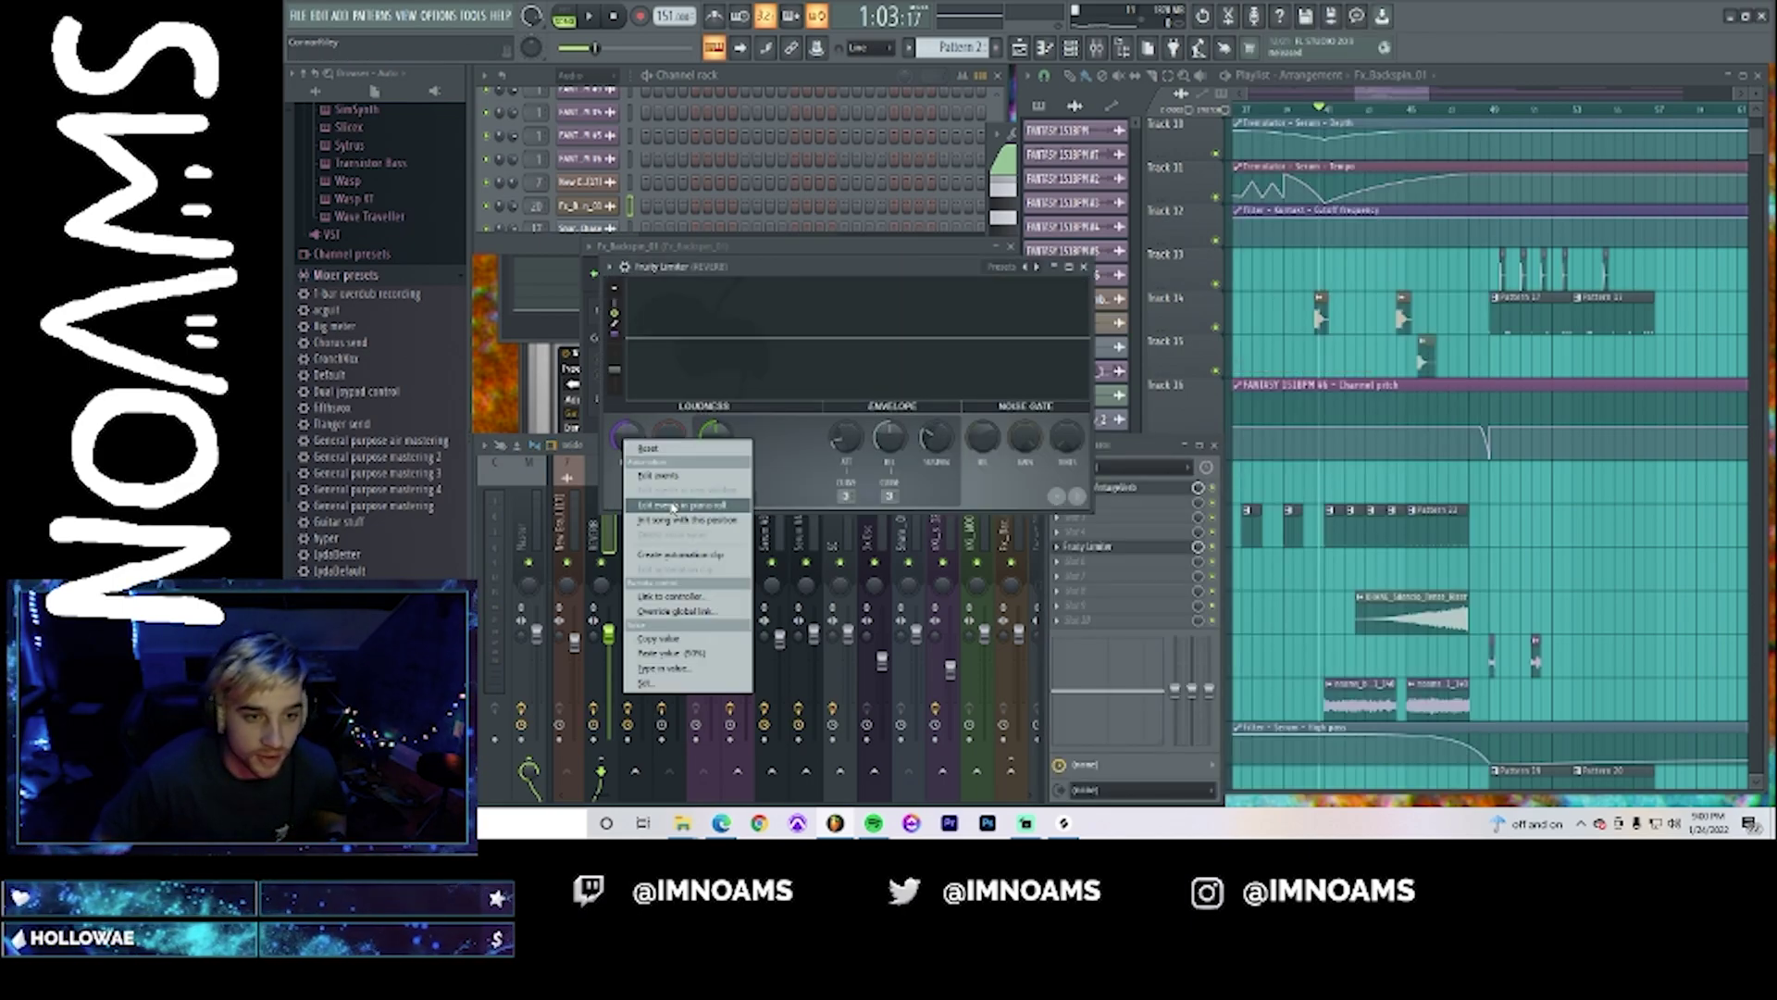
{"action": "left_click", "coordinate": [688, 554]}
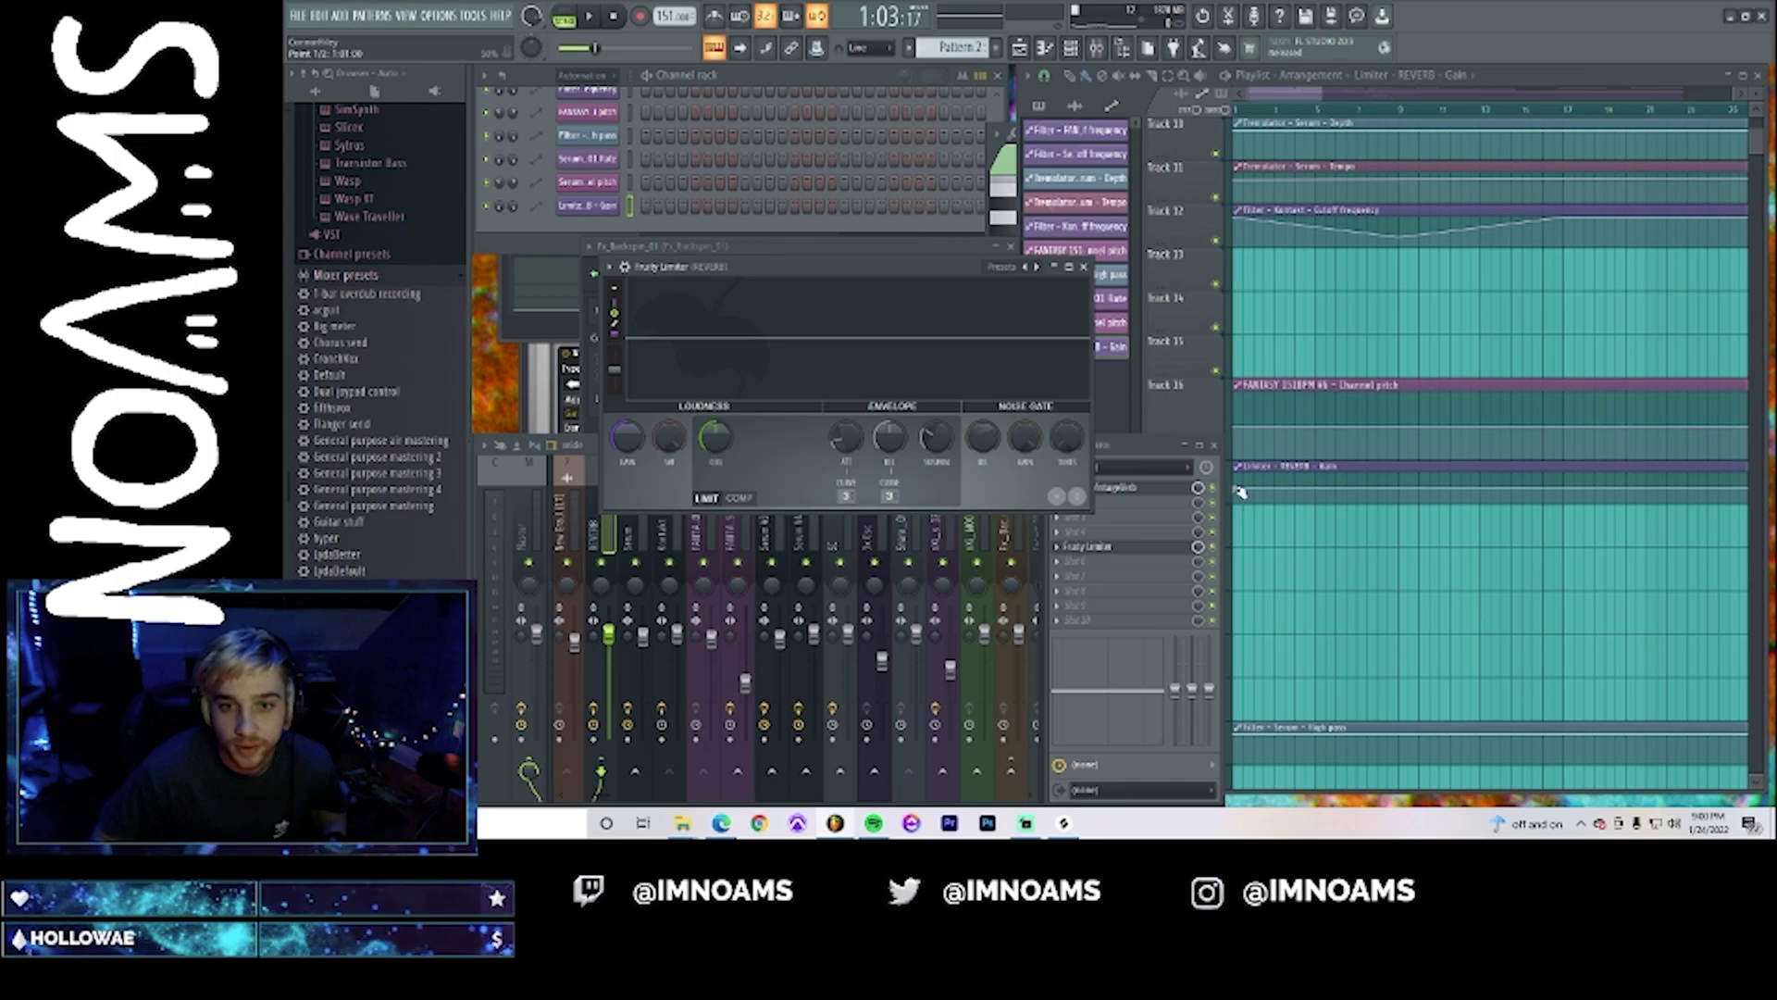
{"action": "right_click", "coordinate": [1240, 492]}
{"action": "left_click", "coordinate": [1269, 738]}
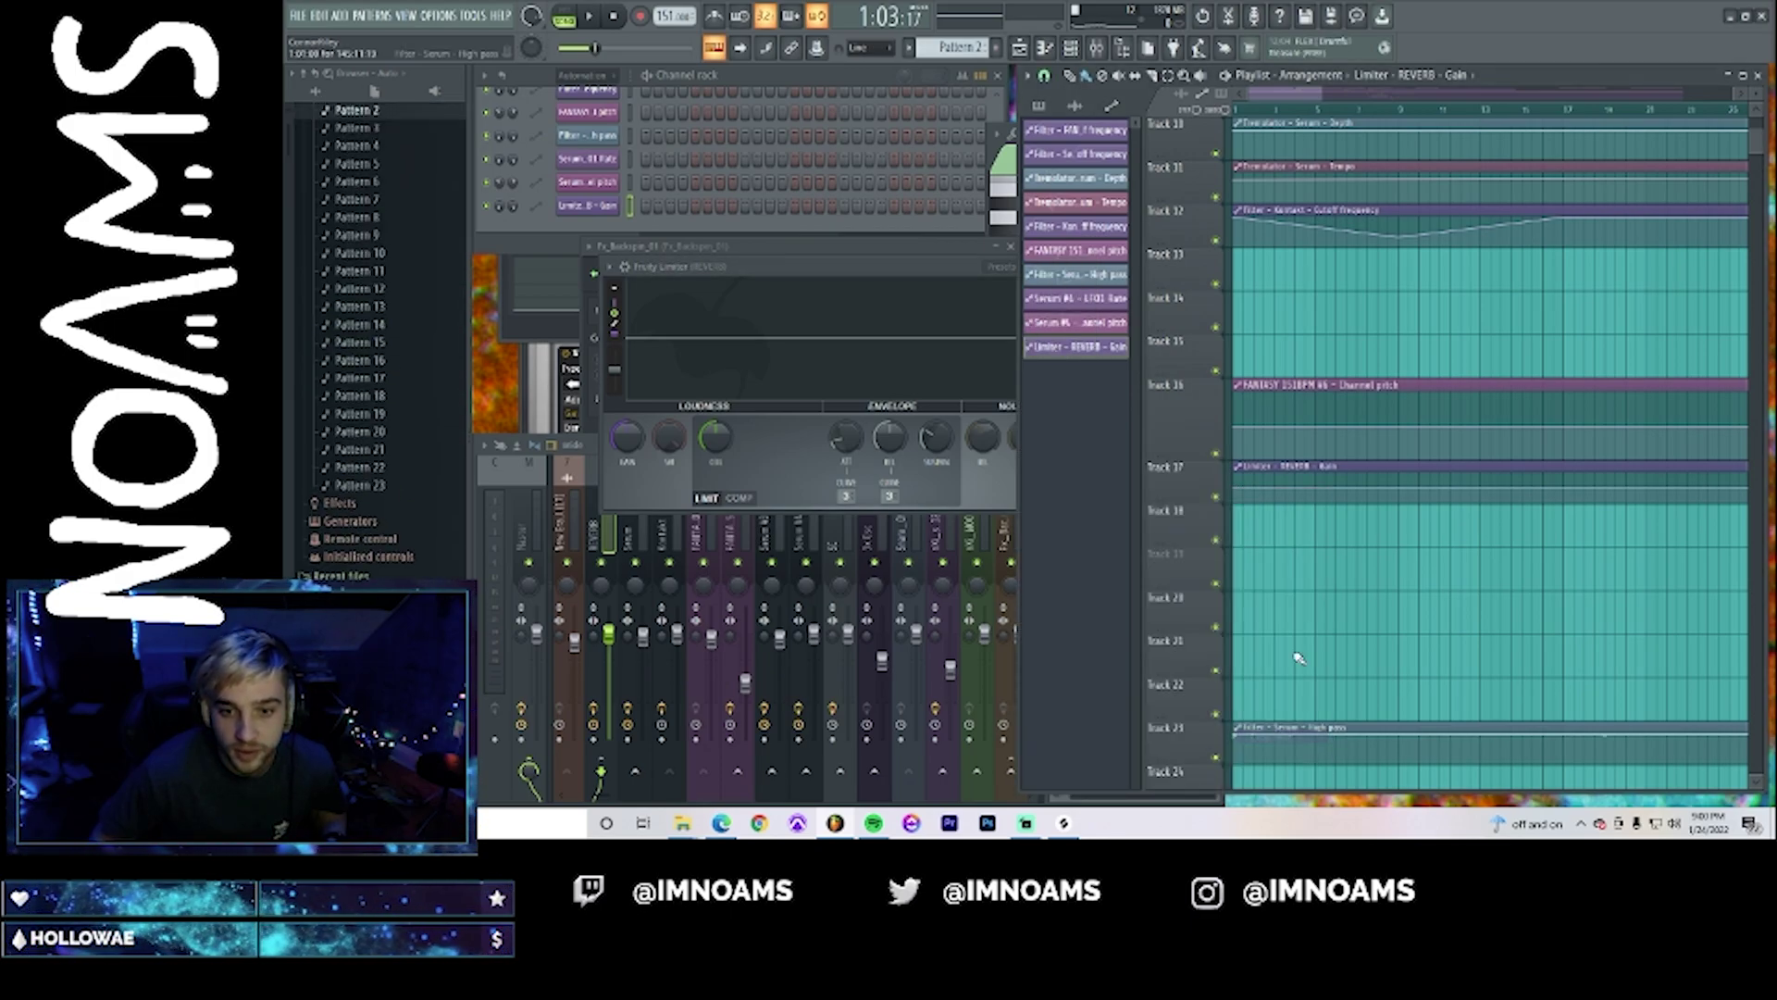
- Shape a sharp dip from 40:03 to 41:01 in the FANTASY 151BPM #6 Channel pitch clip, pasting the copied value at its edges
{"action": "key", "text": "space"}
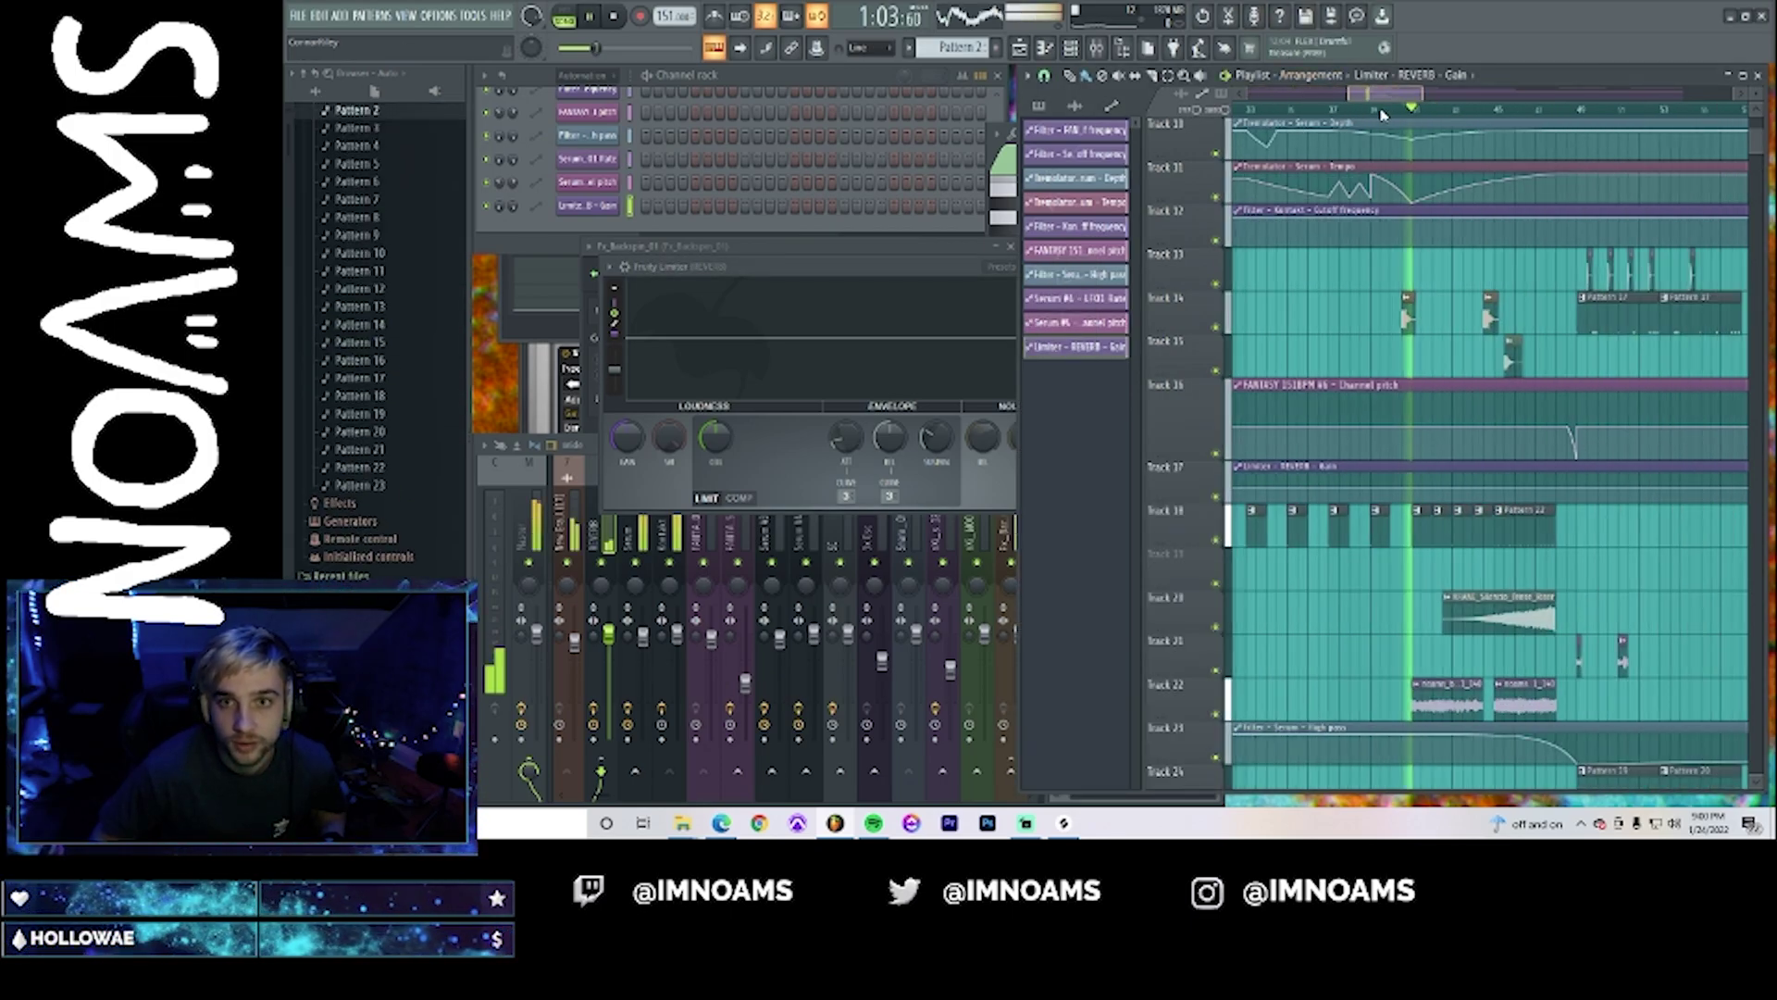
{"action": "right_click", "coordinate": [1341, 428]}
{"action": "right_click", "coordinate": [1344, 427]}
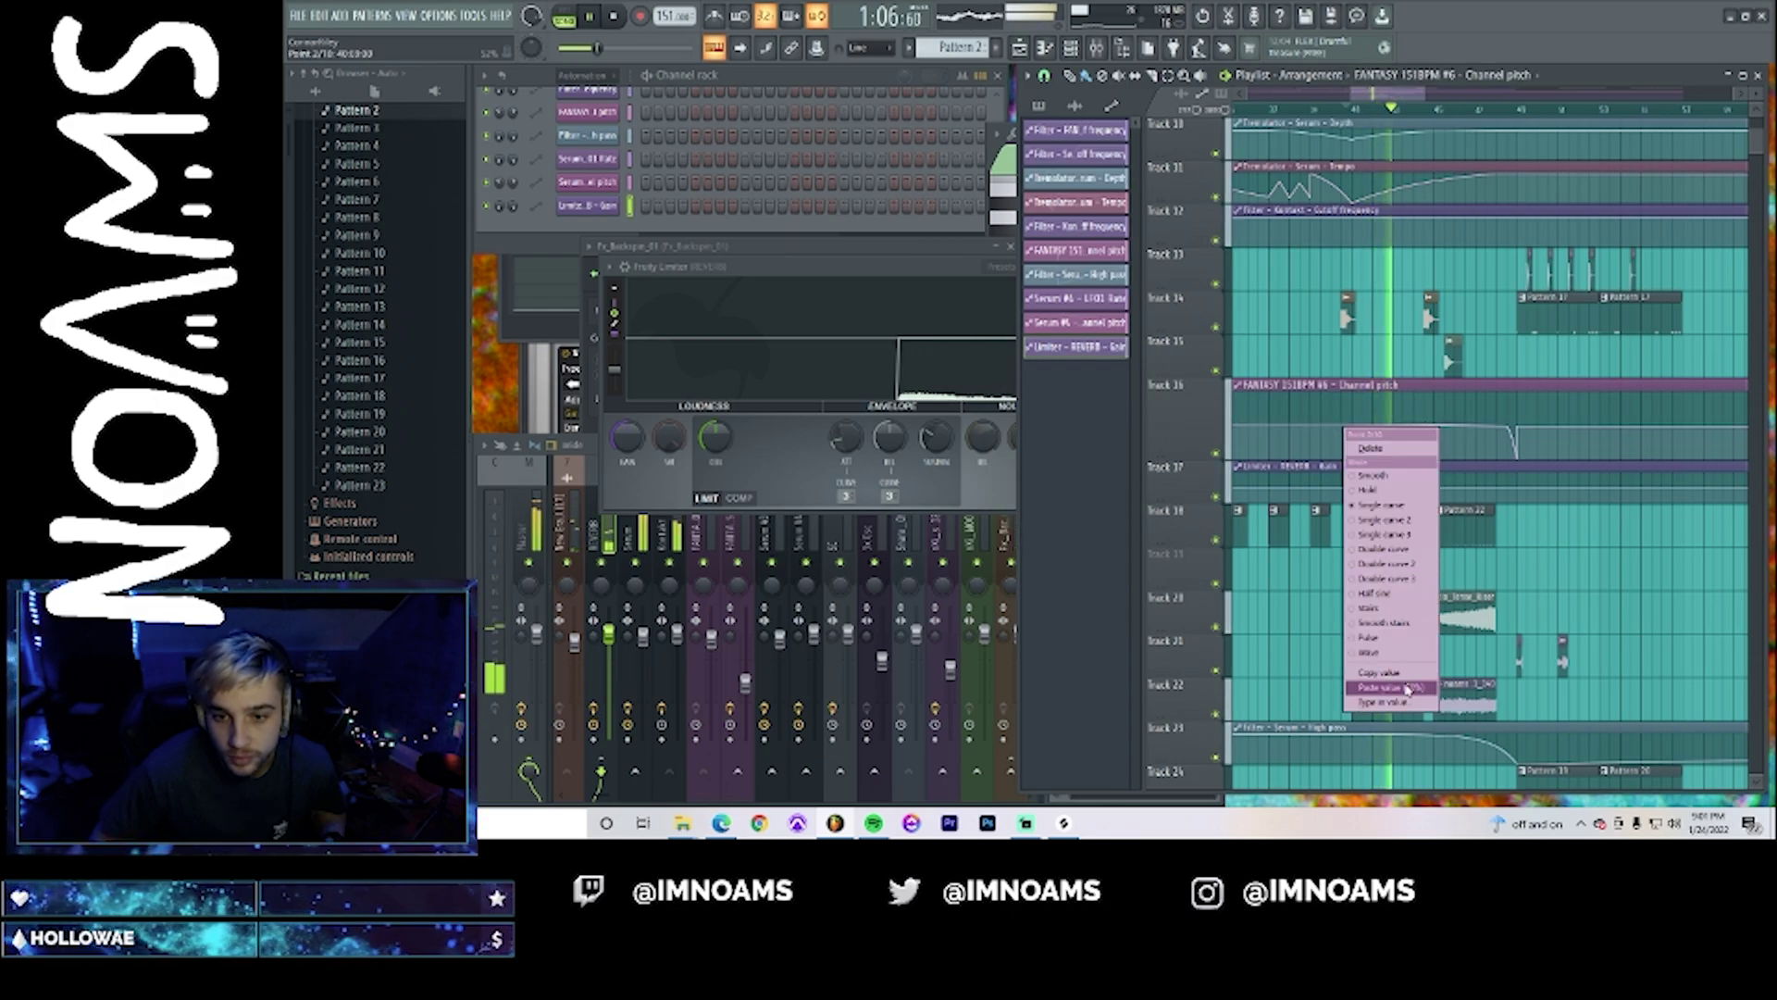
{"action": "left_click", "coordinate": [1401, 687]}
{"action": "right_click", "coordinate": [1352, 457]}
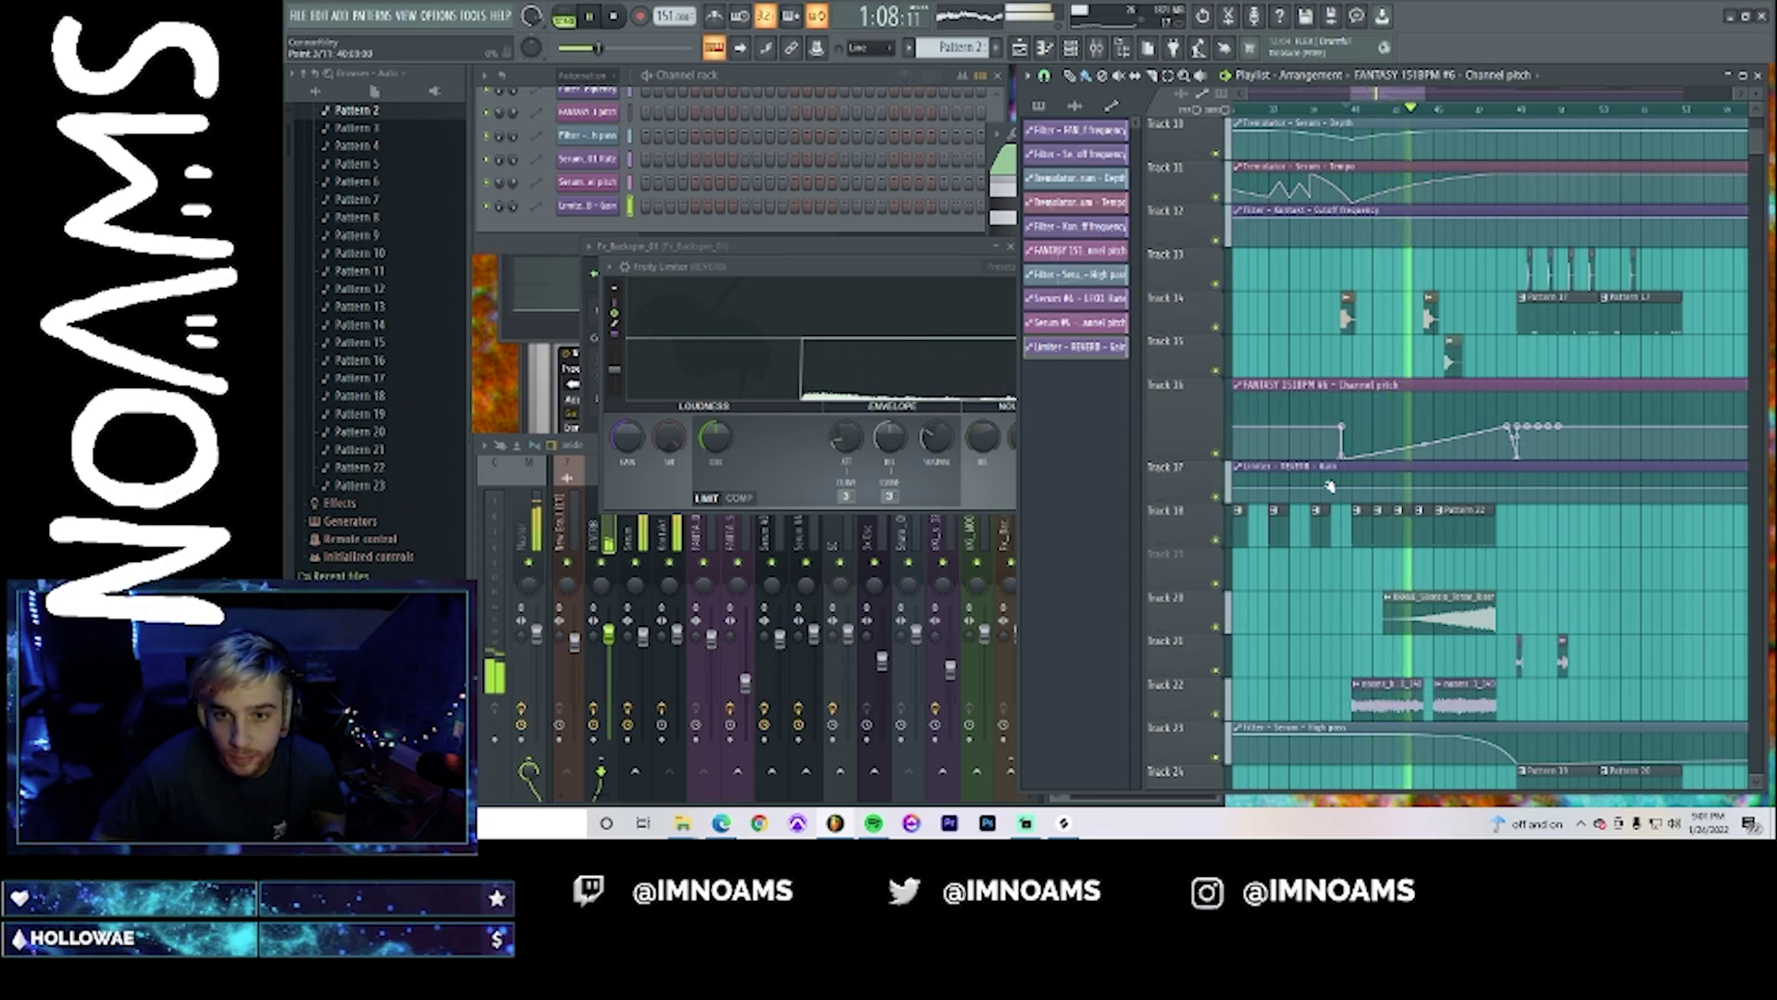
{"action": "right_click", "coordinate": [1354, 429]}
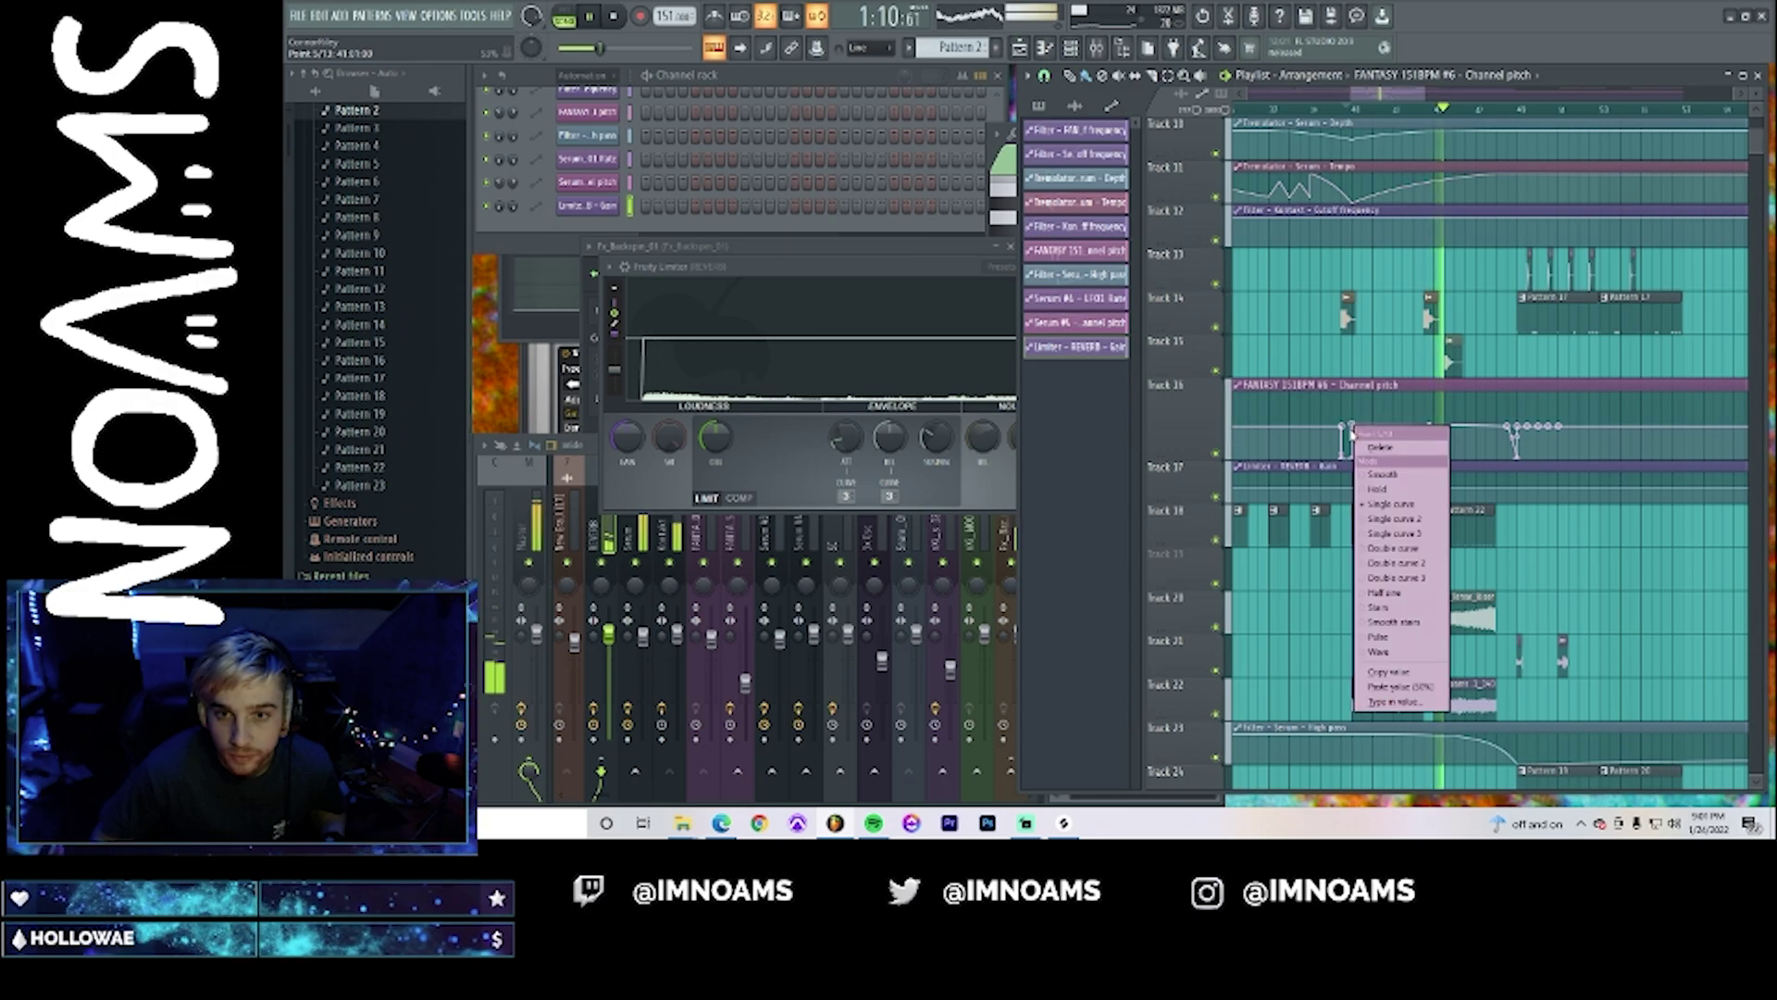
{"action": "left_click", "coordinate": [1404, 689]}
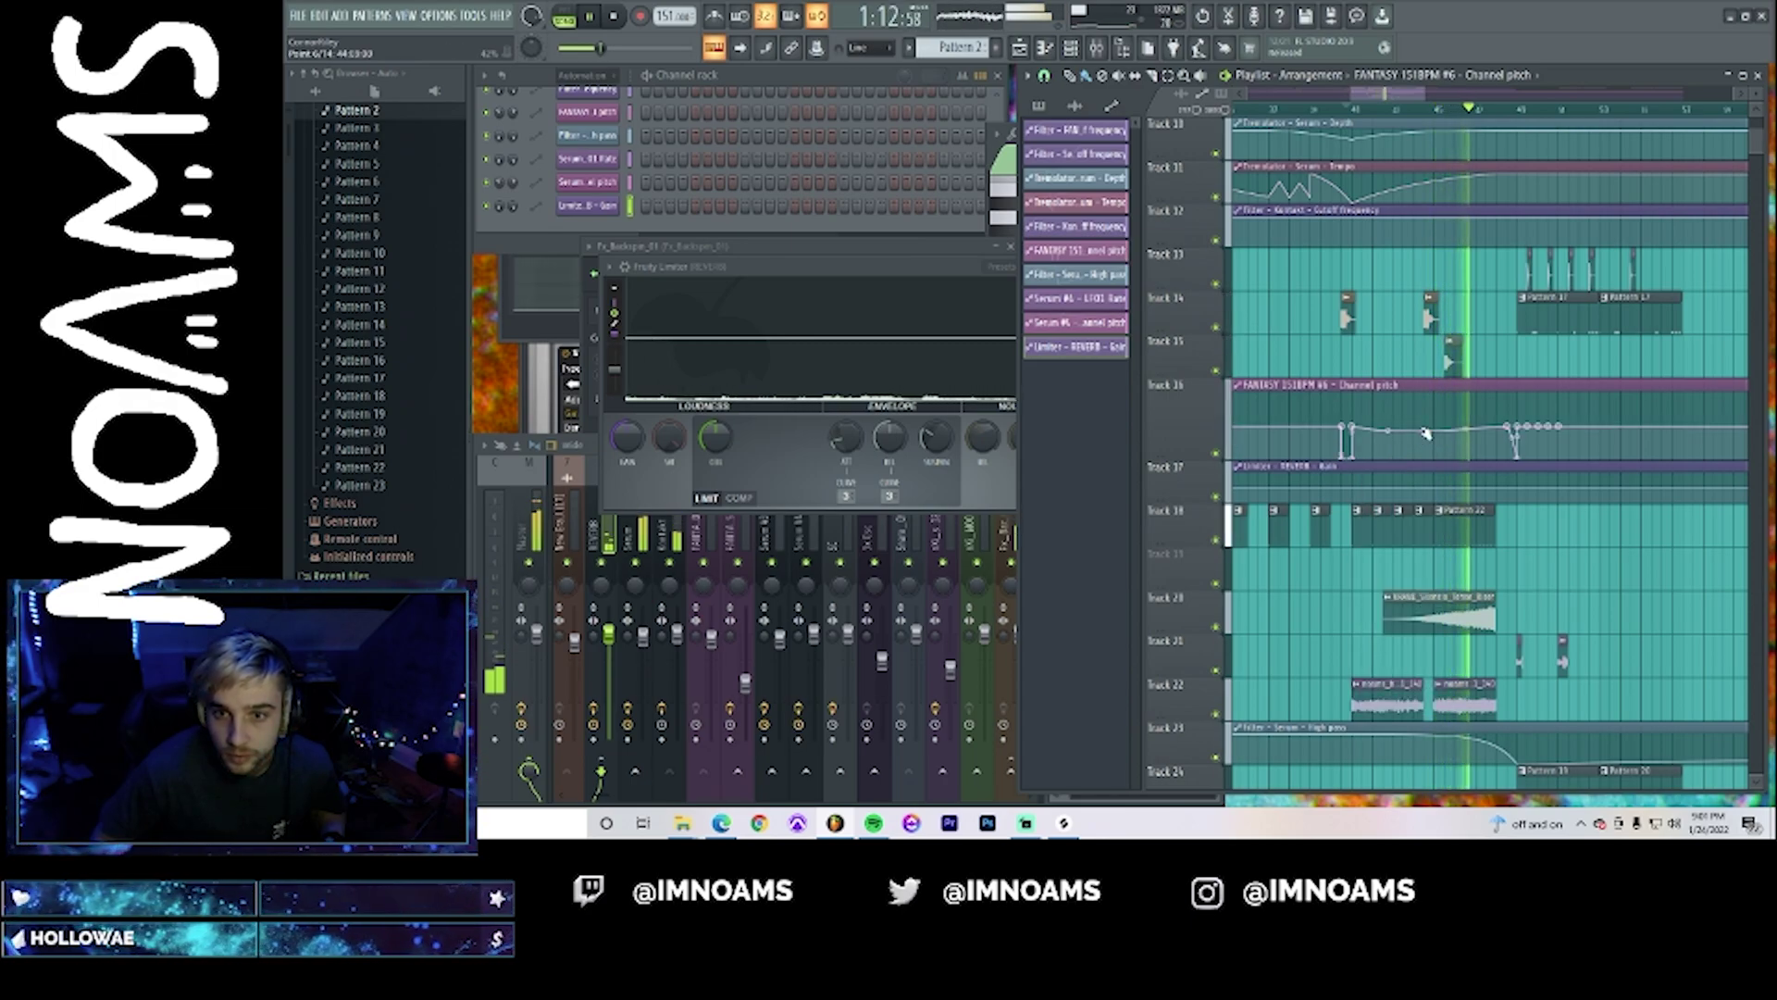
- Shape a second sharp dip from 44:03 to bar 45 in the FANTASY 151BPM #6 Channel pitch clip, using the copied value at its edges
{"action": "right_click", "coordinate": [1424, 439]}
{"action": "left_click", "coordinate": [1461, 501]}
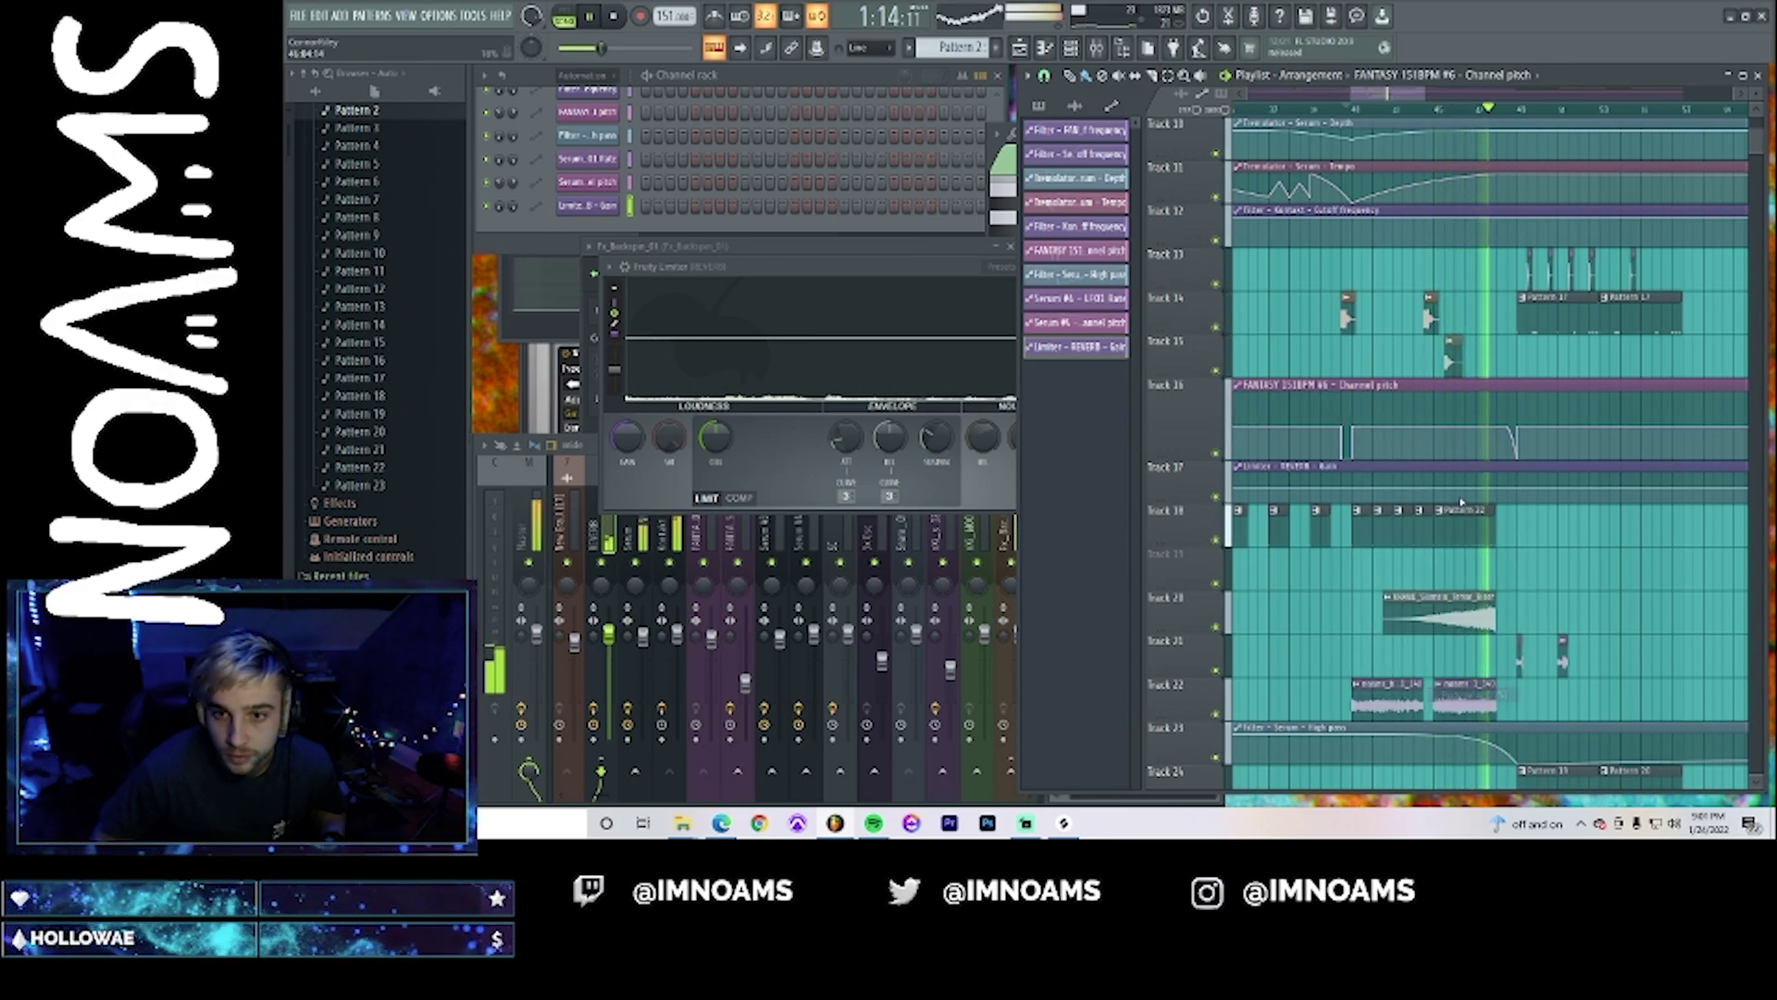
{"action": "right_click", "coordinate": [1425, 454]}
{"action": "right_click", "coordinate": [1434, 450]}
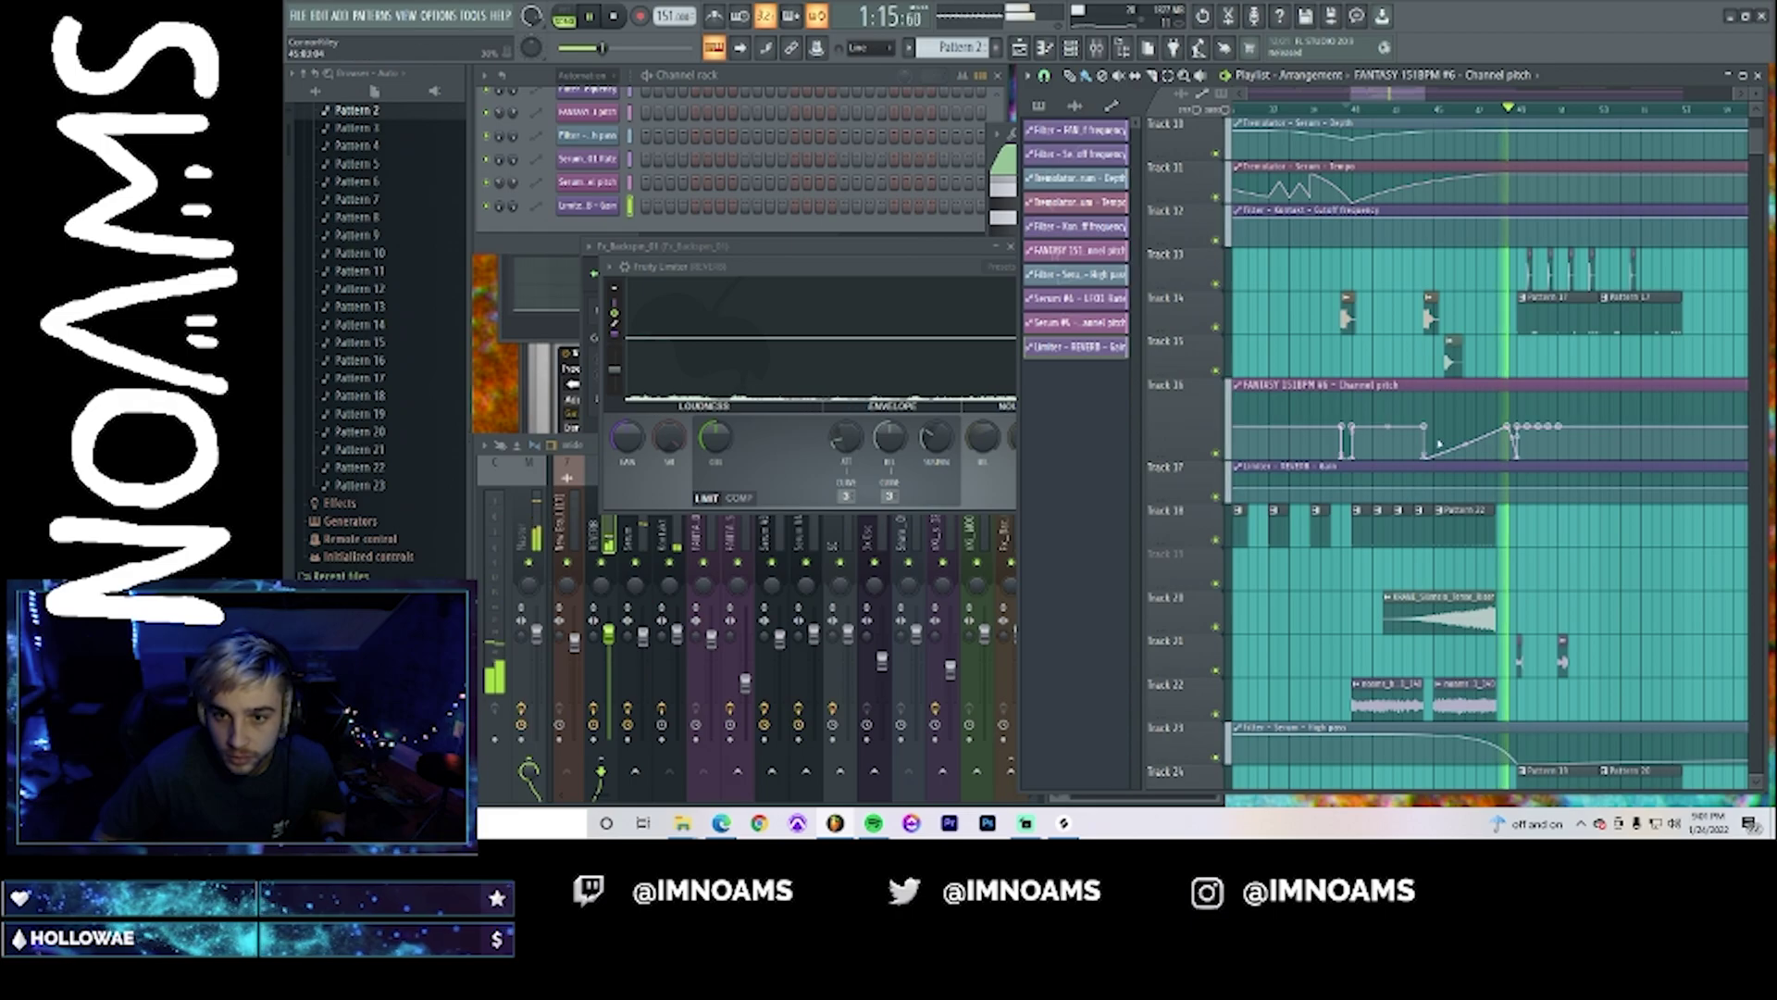
{"action": "right_click", "coordinate": [1436, 431]}
{"action": "left_click", "coordinate": [1493, 679]}
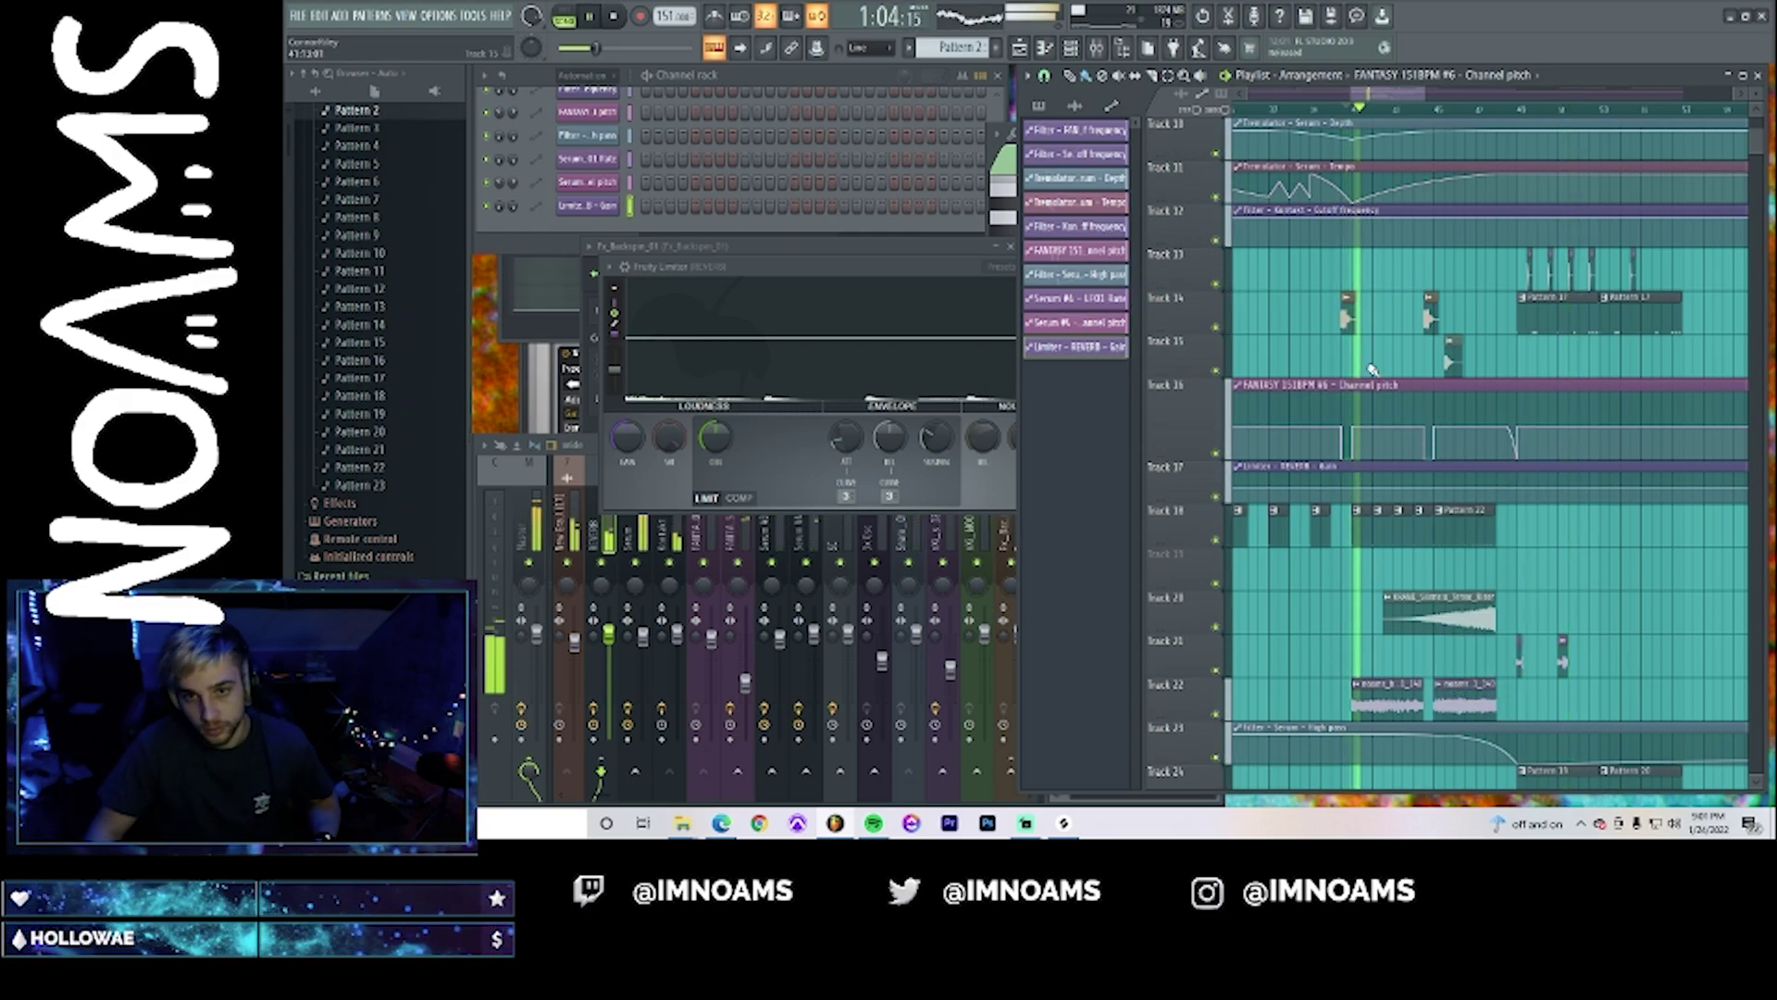
- Open Pattern 12's Kontakt notes from Track 8 and add a Fruity Limiter below the Fruity Filter on the Serum mixer track
{"action": "scroll", "coordinate": [1389, 342], "scroll_direction": "up", "scroll_amount": 6}
{"action": "double_click", "coordinate": [1329, 313]}
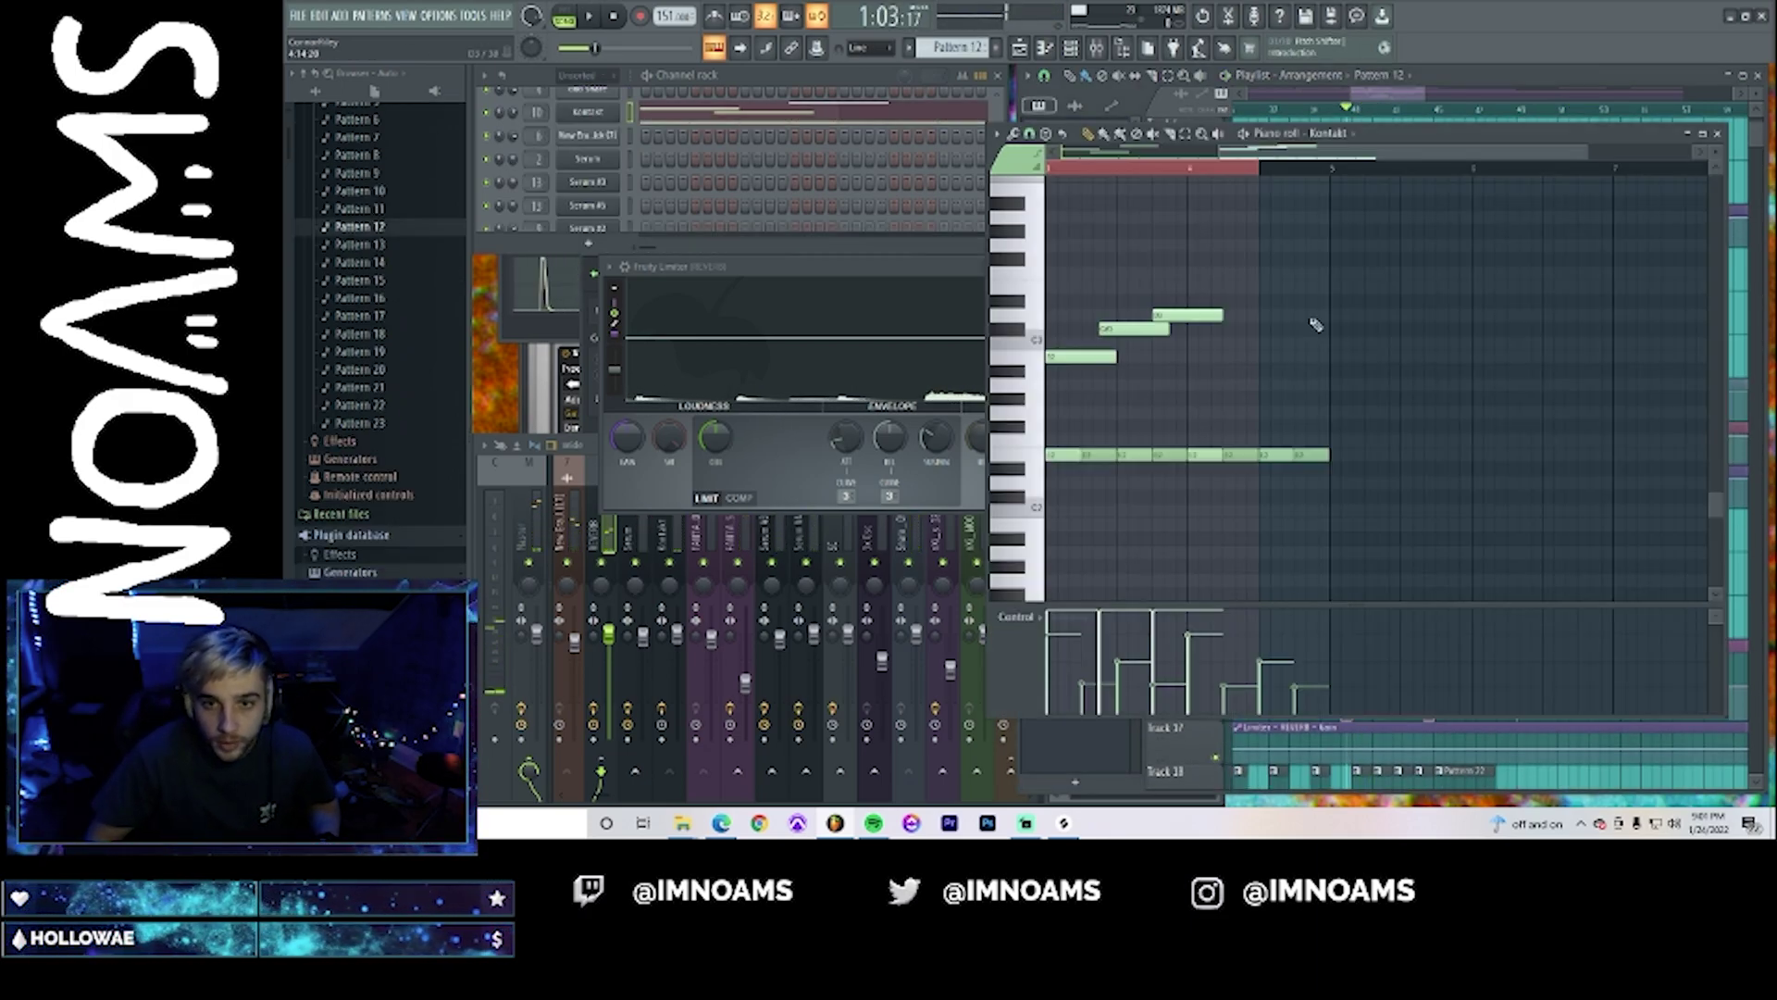
{"action": "key", "text": "F9"}
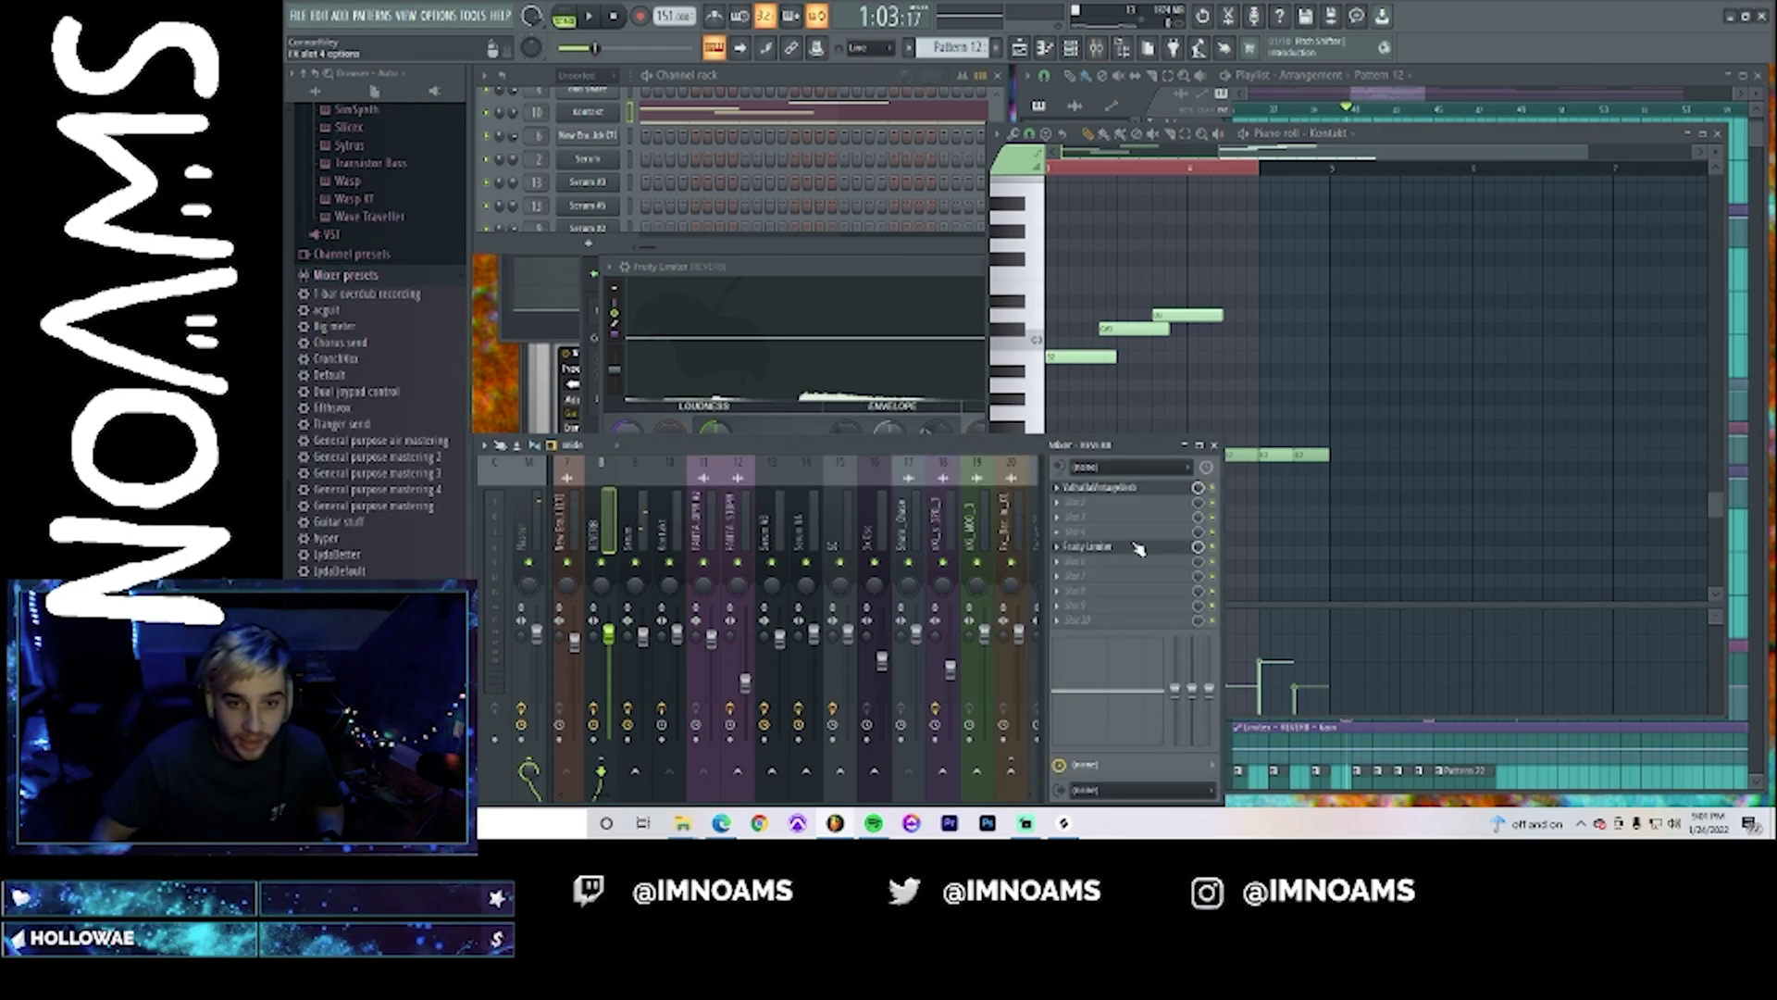
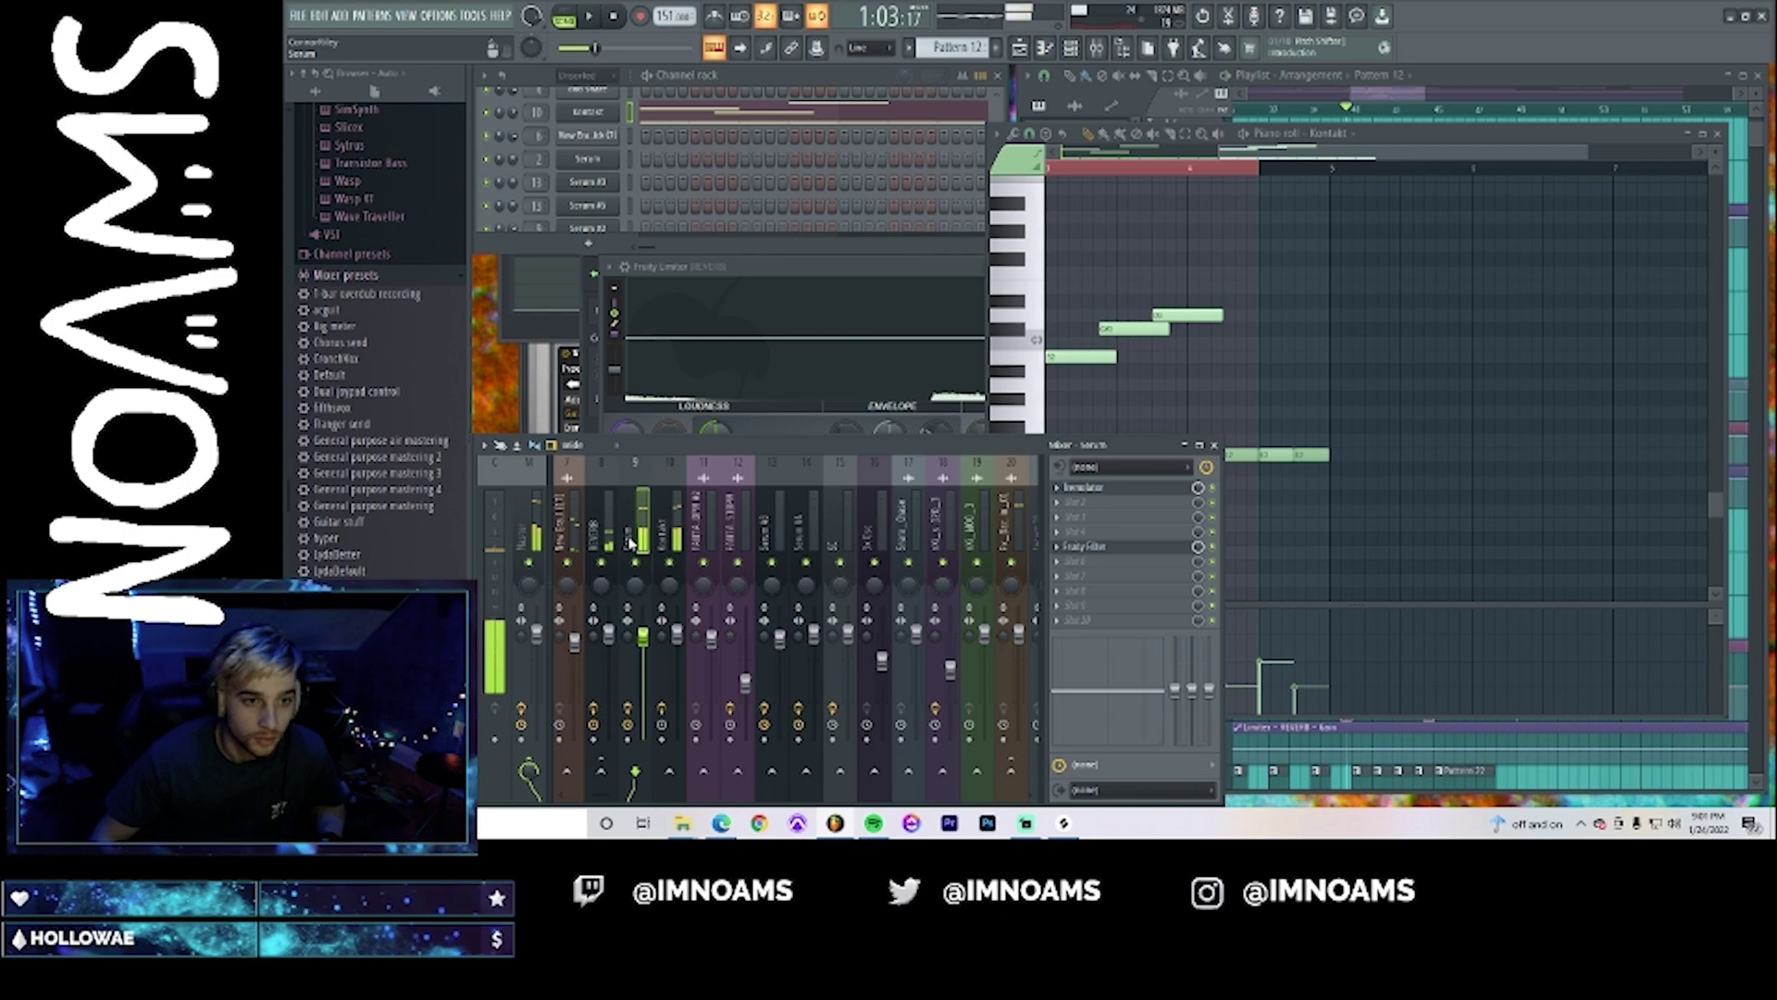
{"action": "left_click", "coordinate": [1148, 580]}
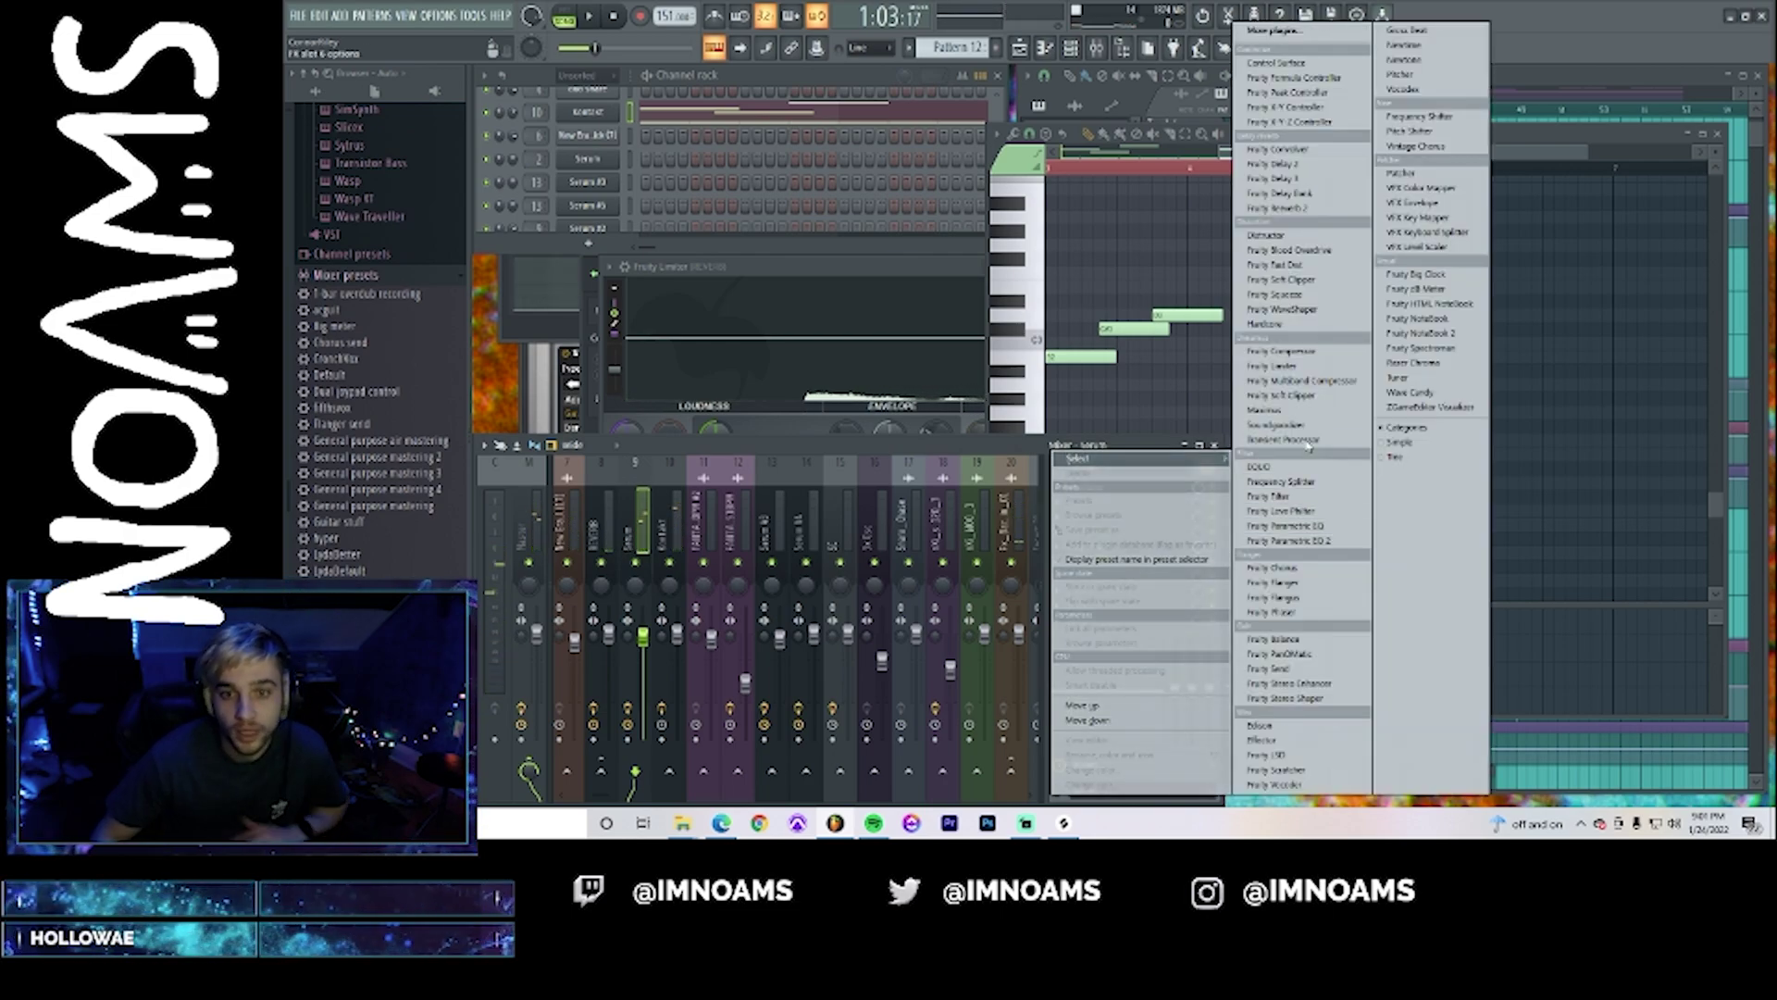
{"action": "left_click", "coordinate": [1272, 369]}
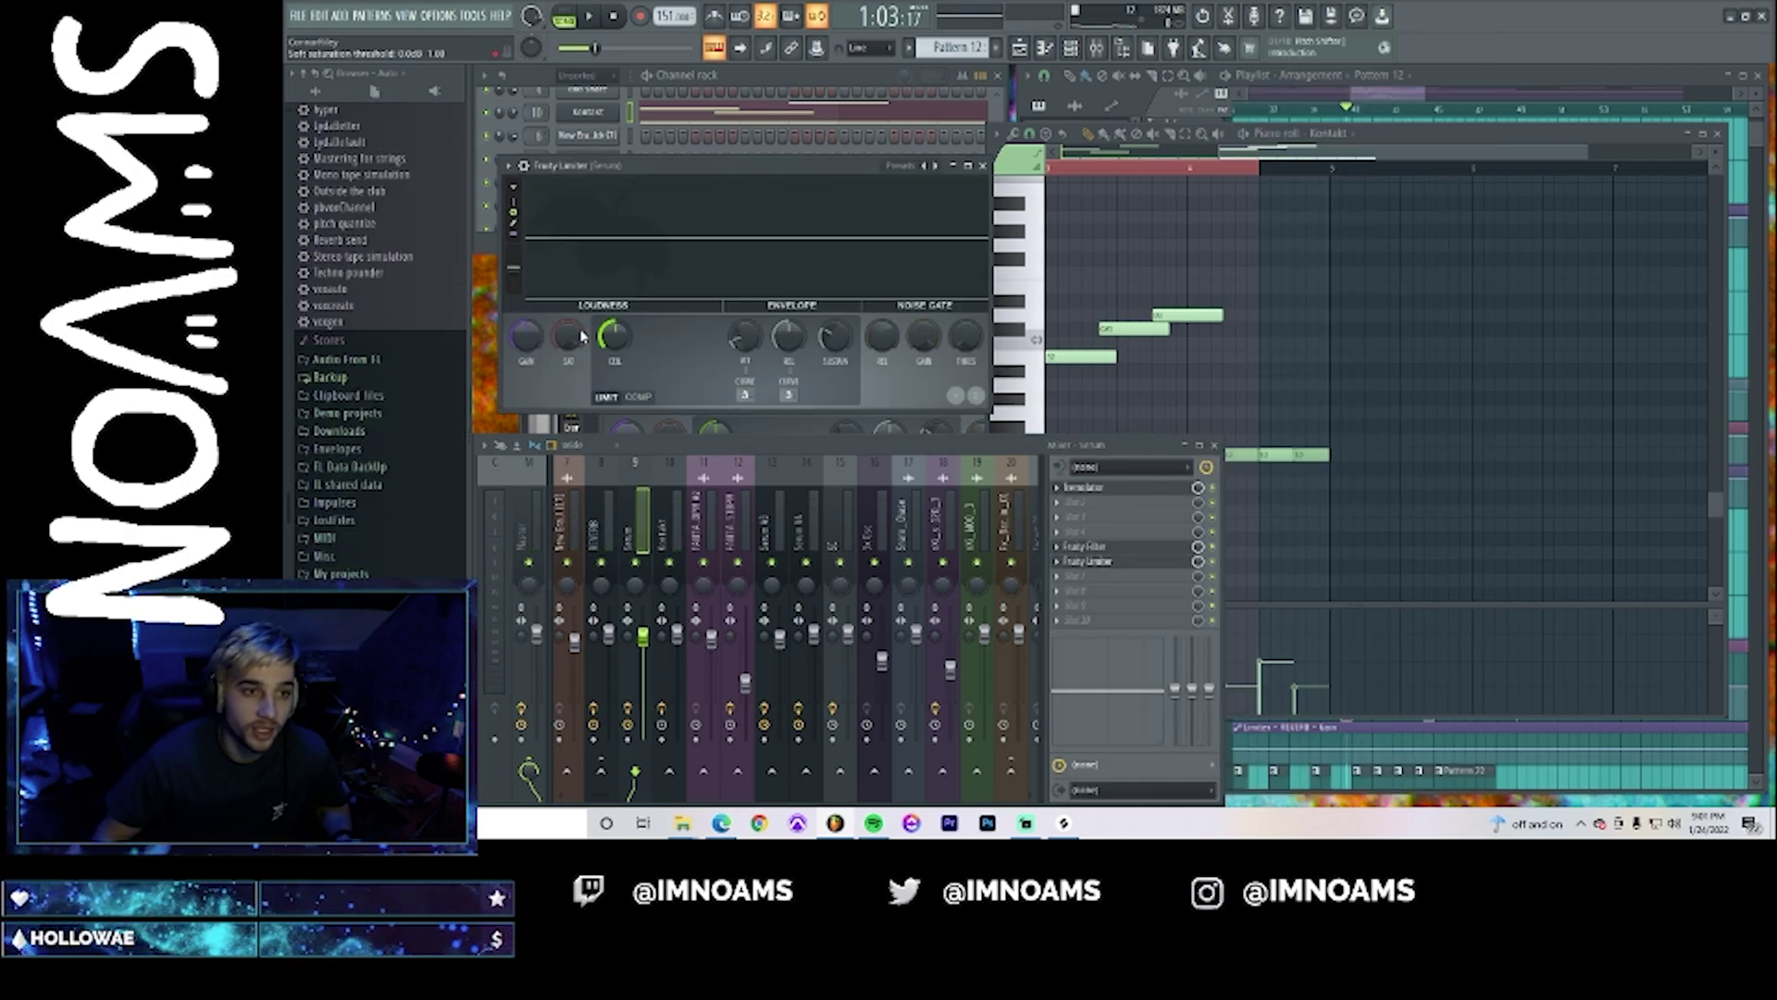
- Link the Serum limiter's gain to the Limiter - REVERB - Gain automation with the default mapping formula
{"action": "right_click", "coordinate": [538, 340]}
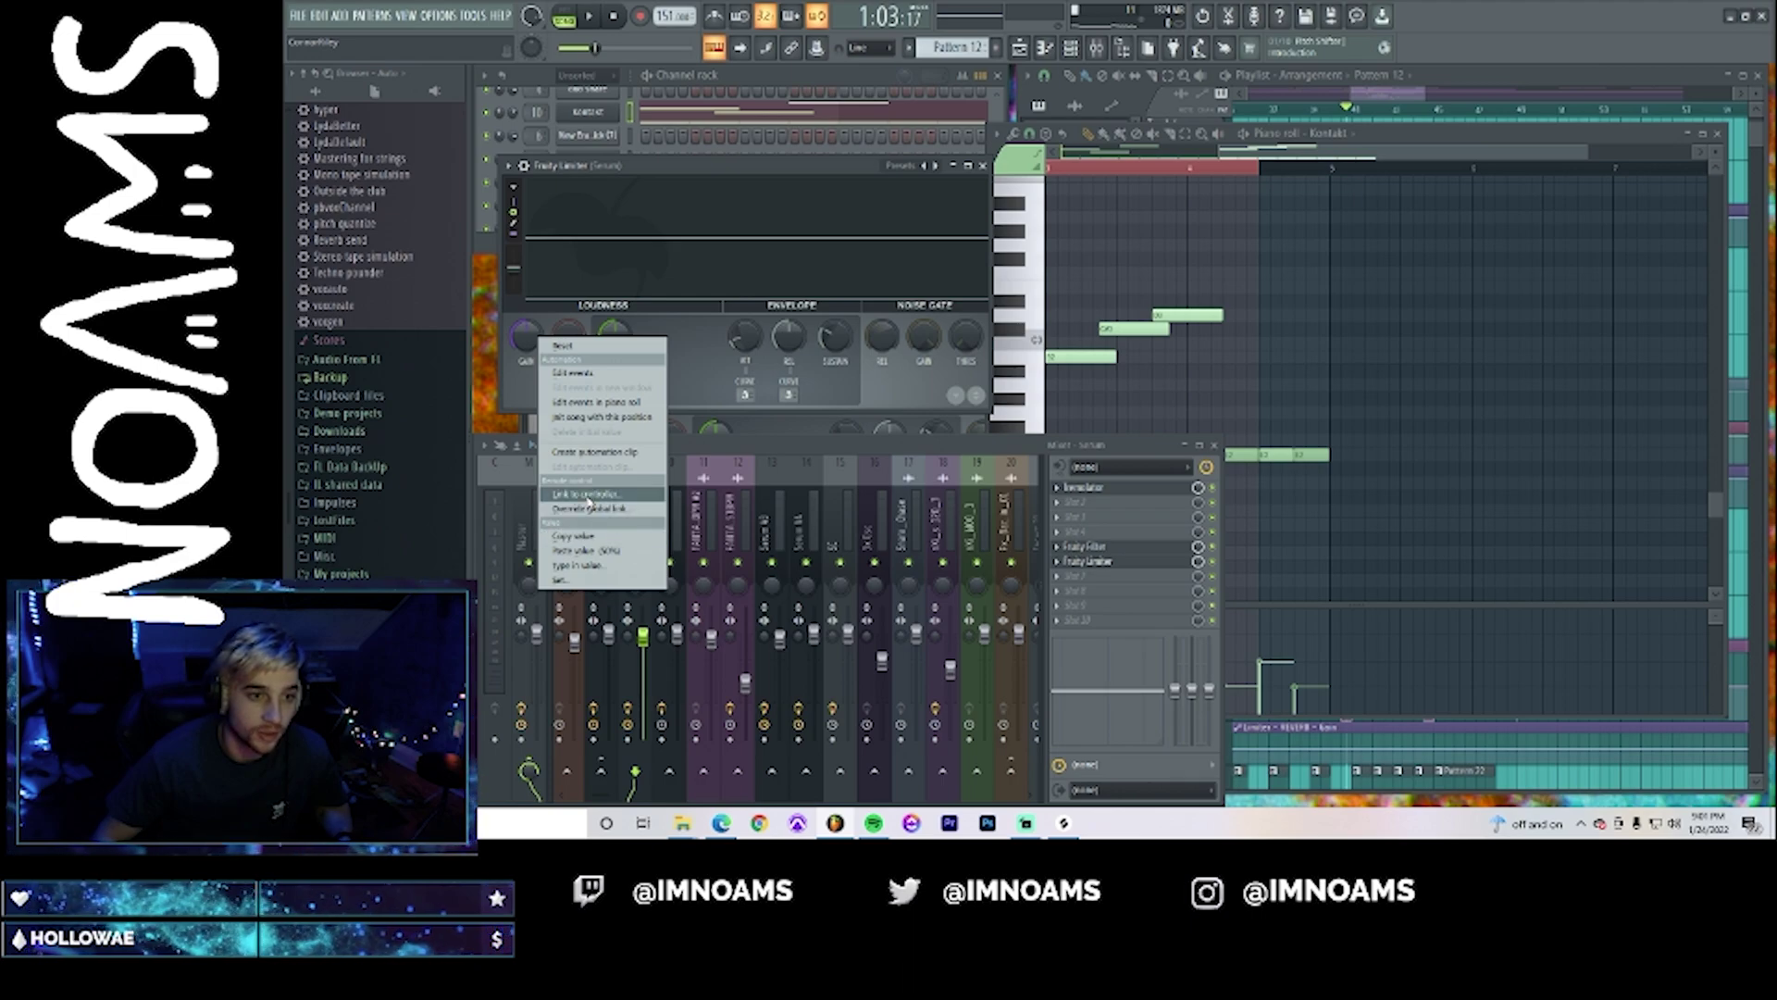
{"action": "left_click", "coordinate": [587, 495]}
{"action": "left_click", "coordinate": [1038, 389]}
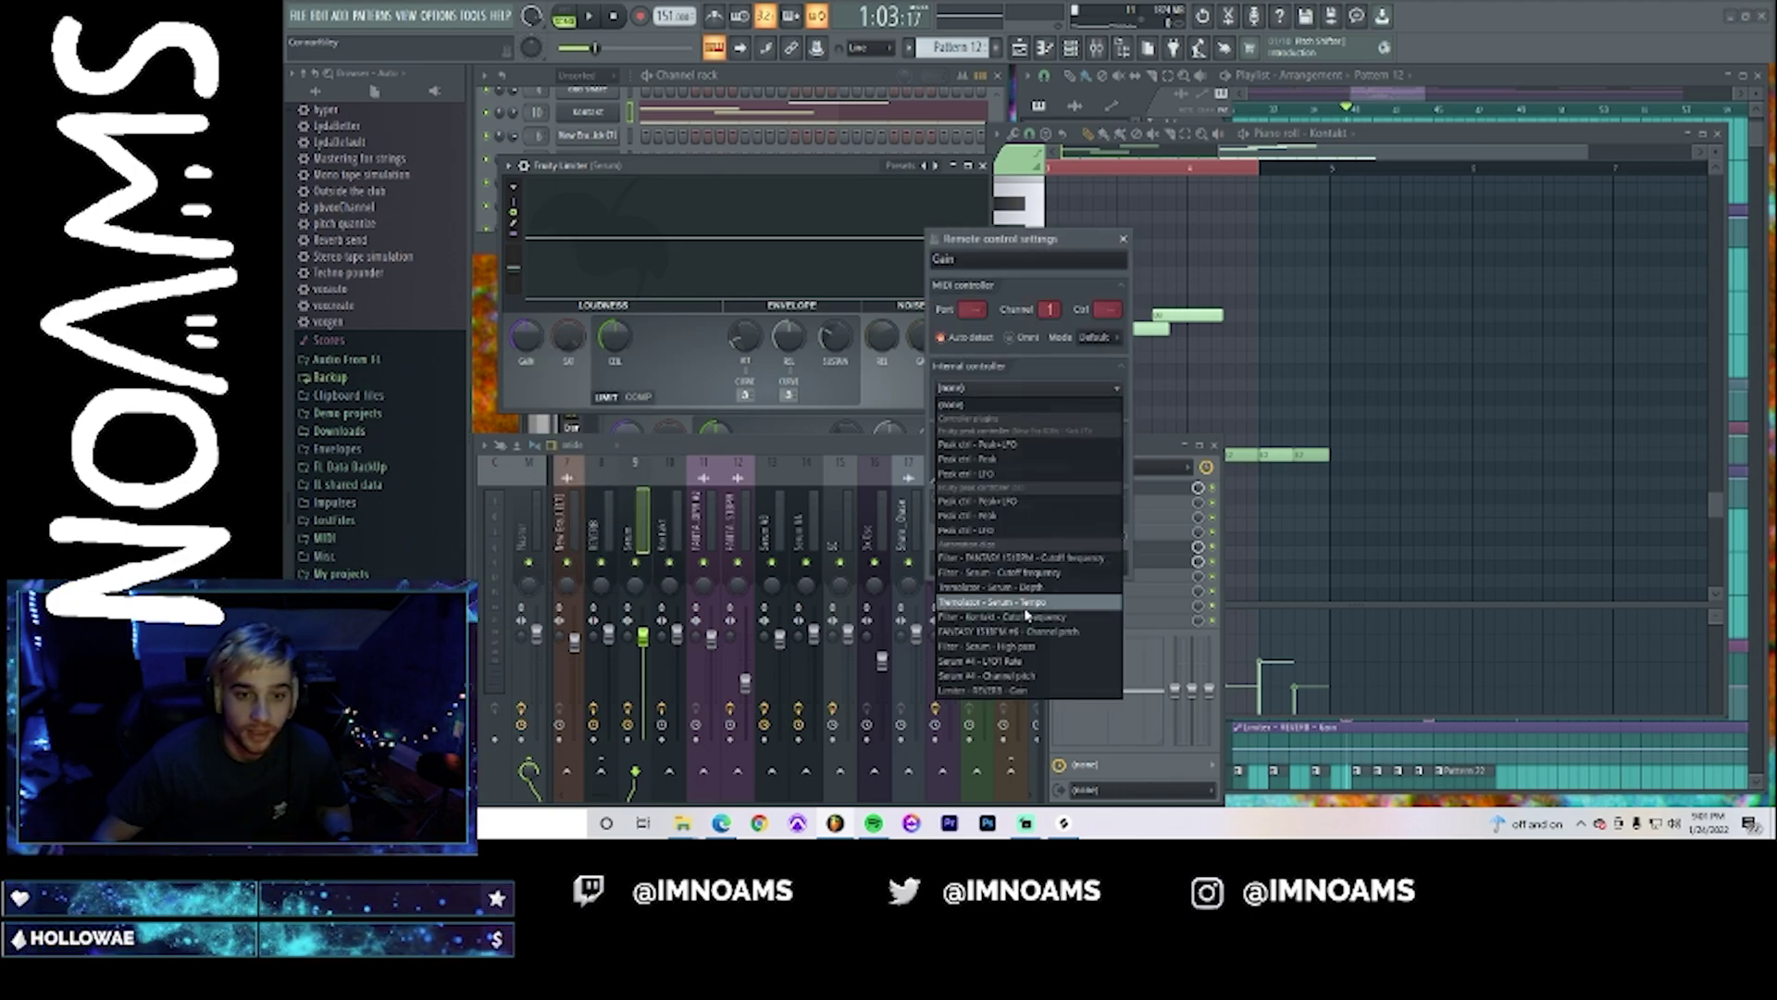
{"action": "left_click", "coordinate": [988, 690]}
{"action": "left_click", "coordinate": [1116, 452]}
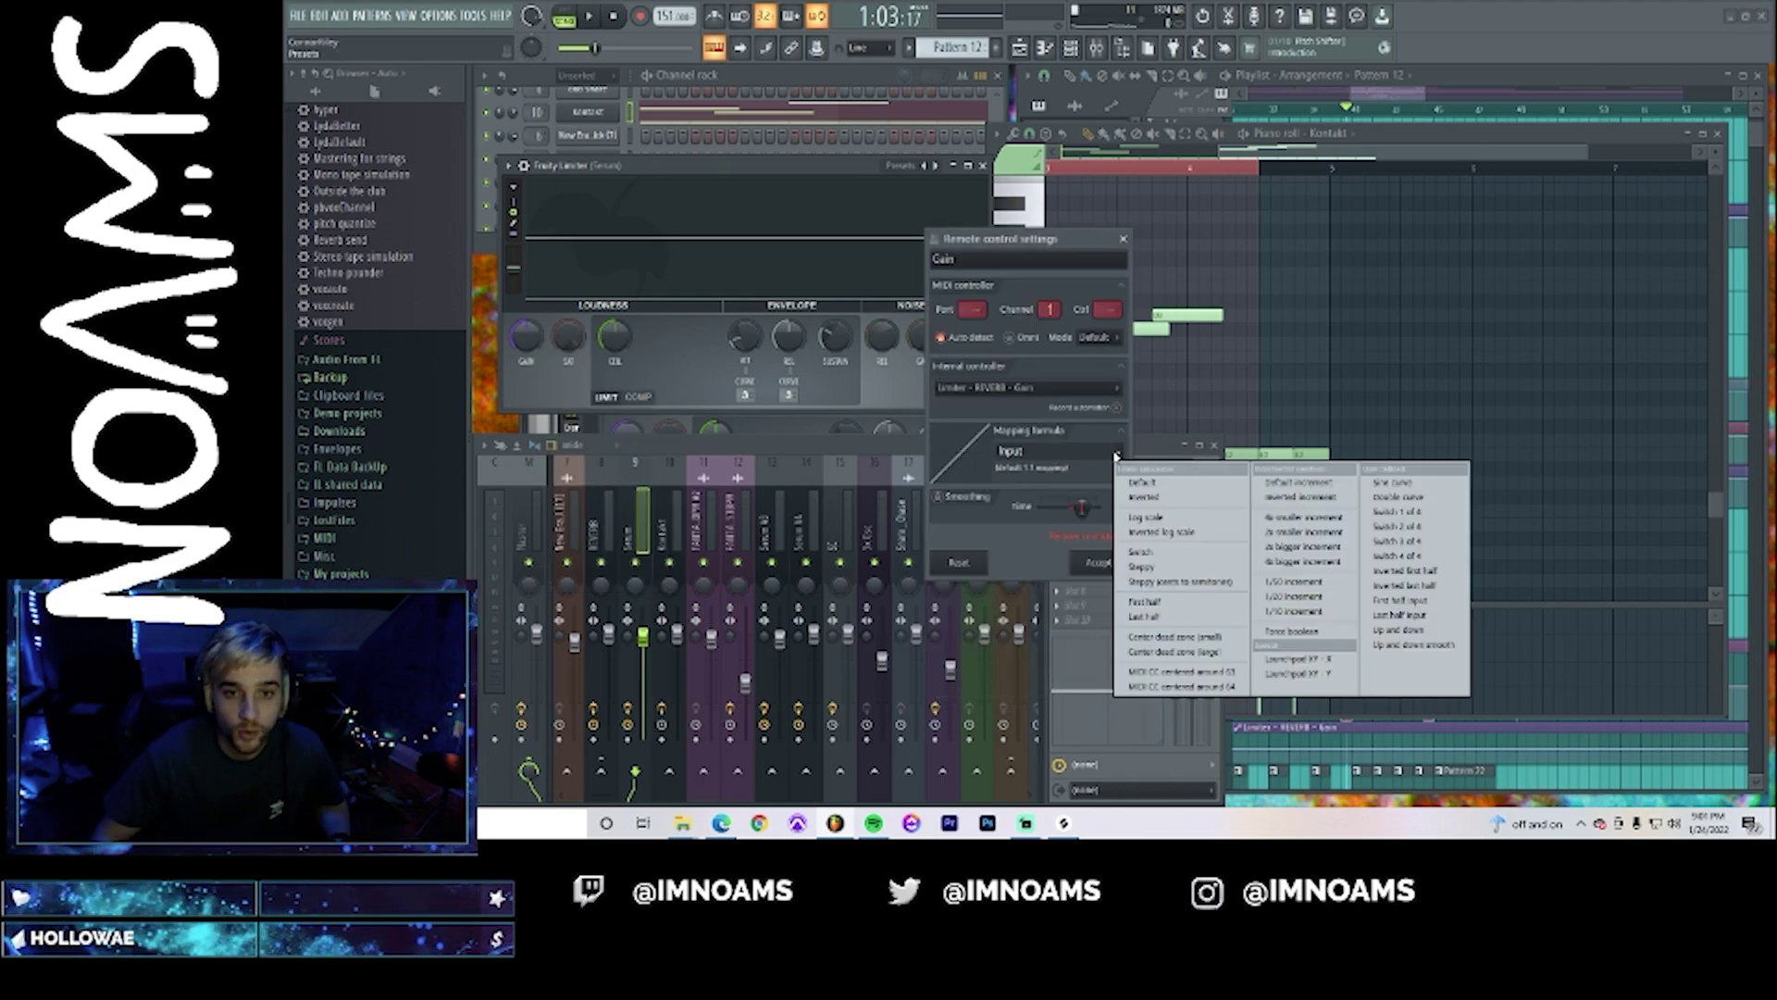
{"action": "left_click", "coordinate": [1157, 500]}
{"action": "left_click", "coordinate": [1120, 454]}
{"action": "left_click", "coordinate": [1133, 483]}
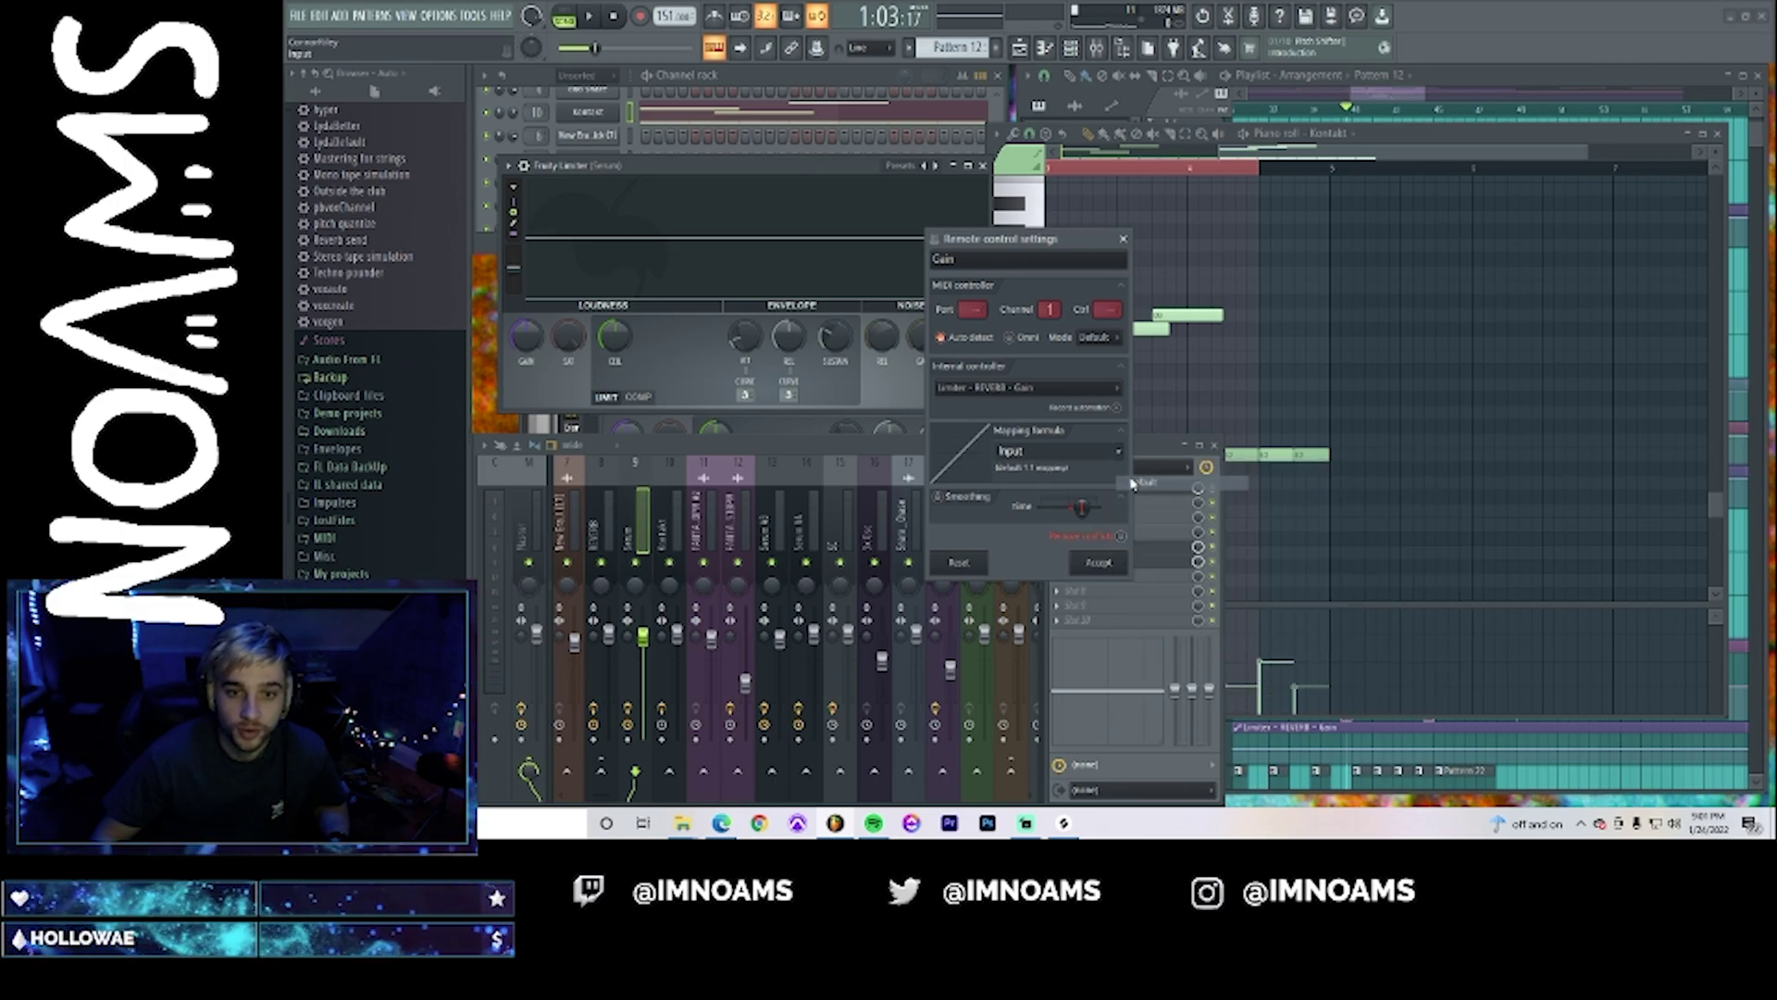
{"action": "left_click", "coordinate": [1097, 564]}
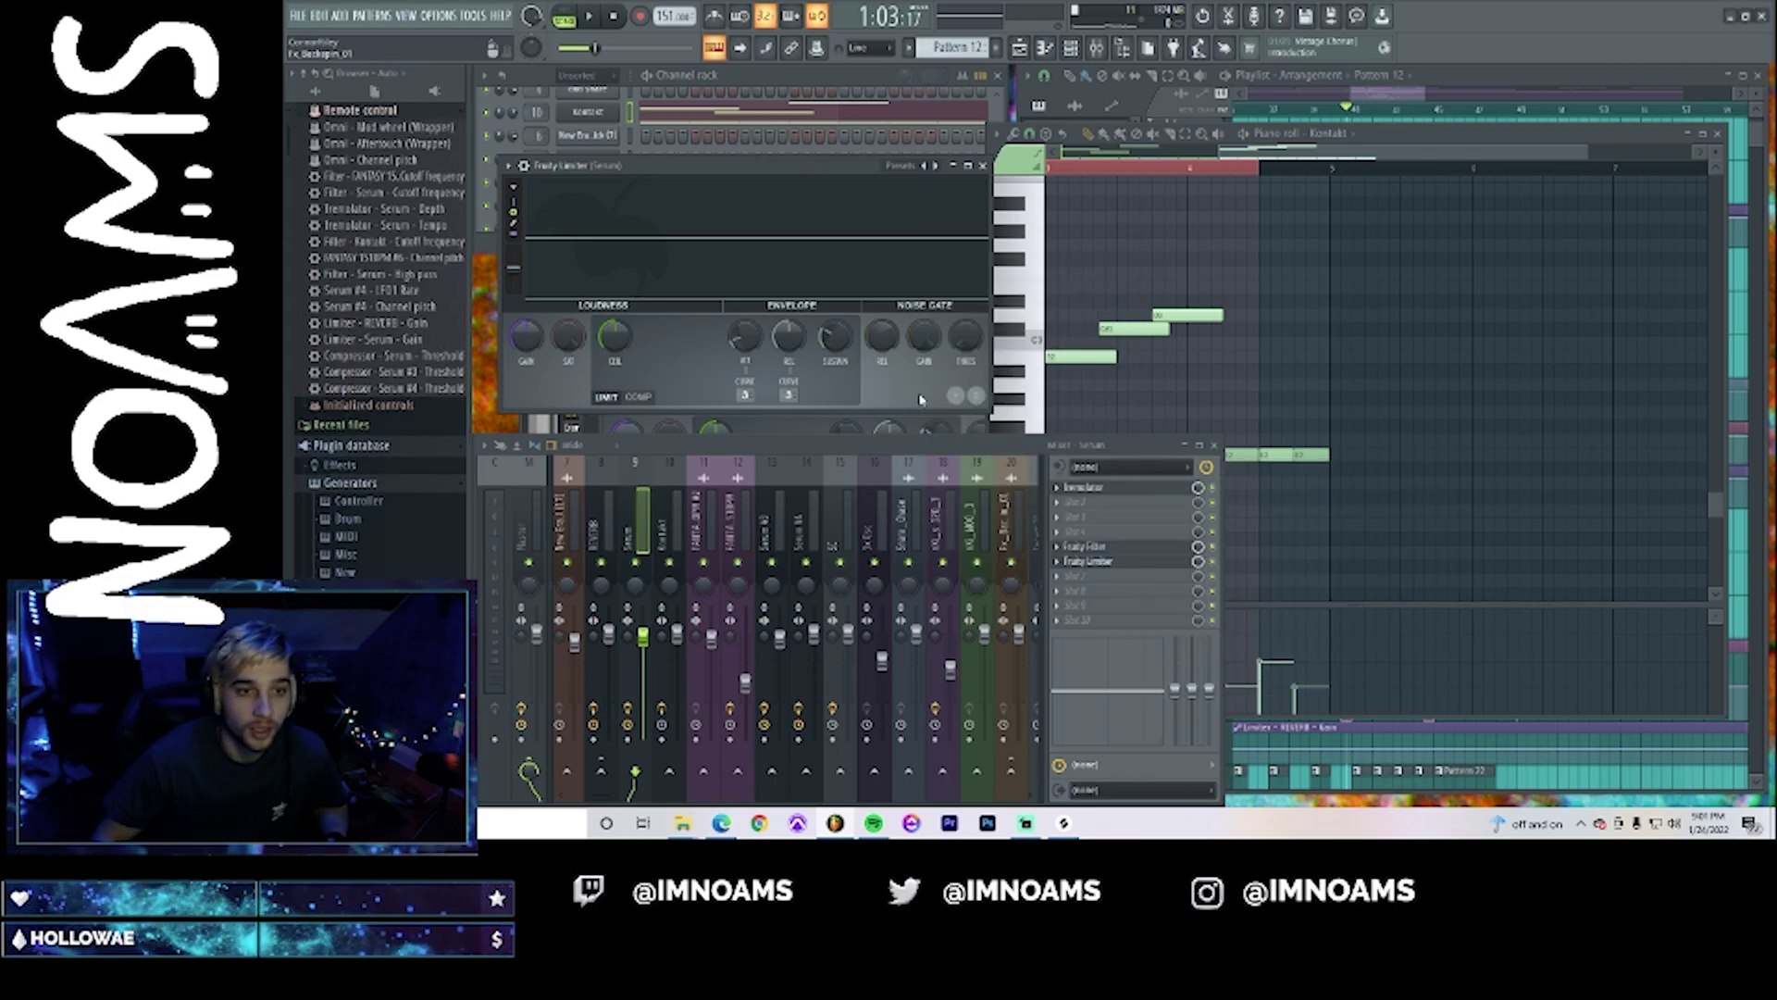
- Add a Fruity Limiter to the Kontakt mixer track and link its gain to the Limiter - REVERB - Gain automation
{"action": "left_click", "coordinate": [680, 521]}
{"action": "left_click", "coordinate": [1069, 554]}
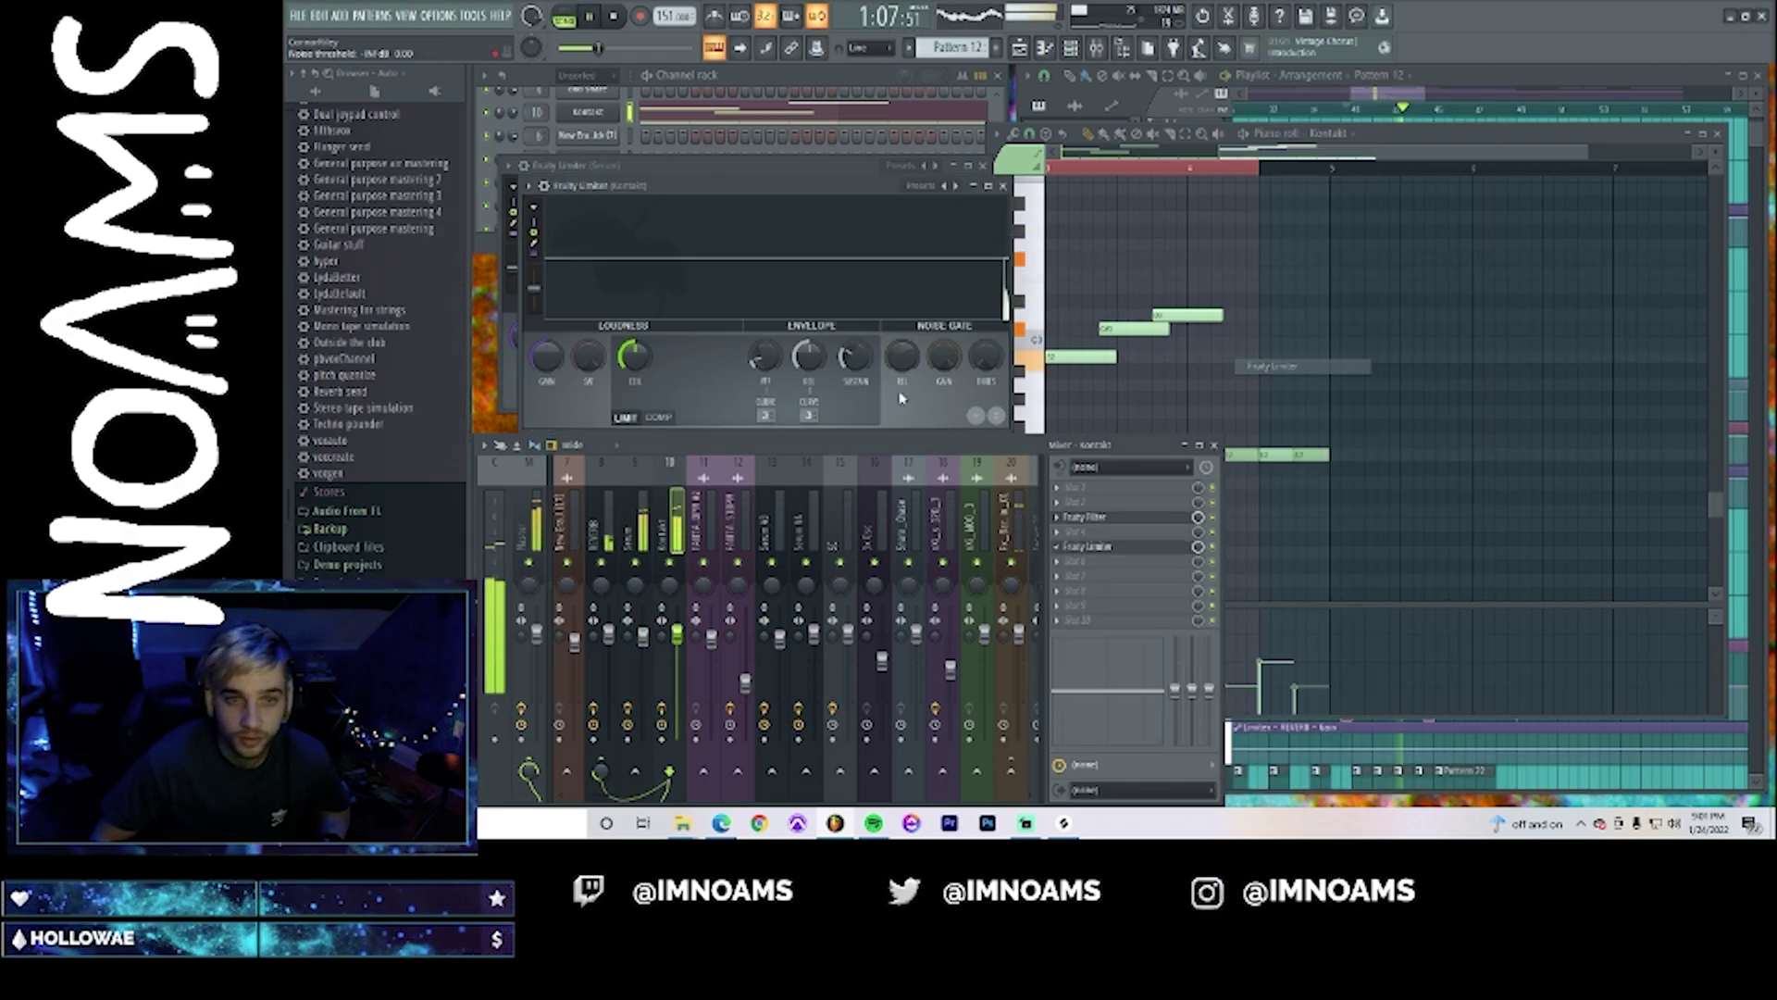
{"action": "right_click", "coordinate": [547, 356]}
{"action": "left_click", "coordinate": [594, 523]}
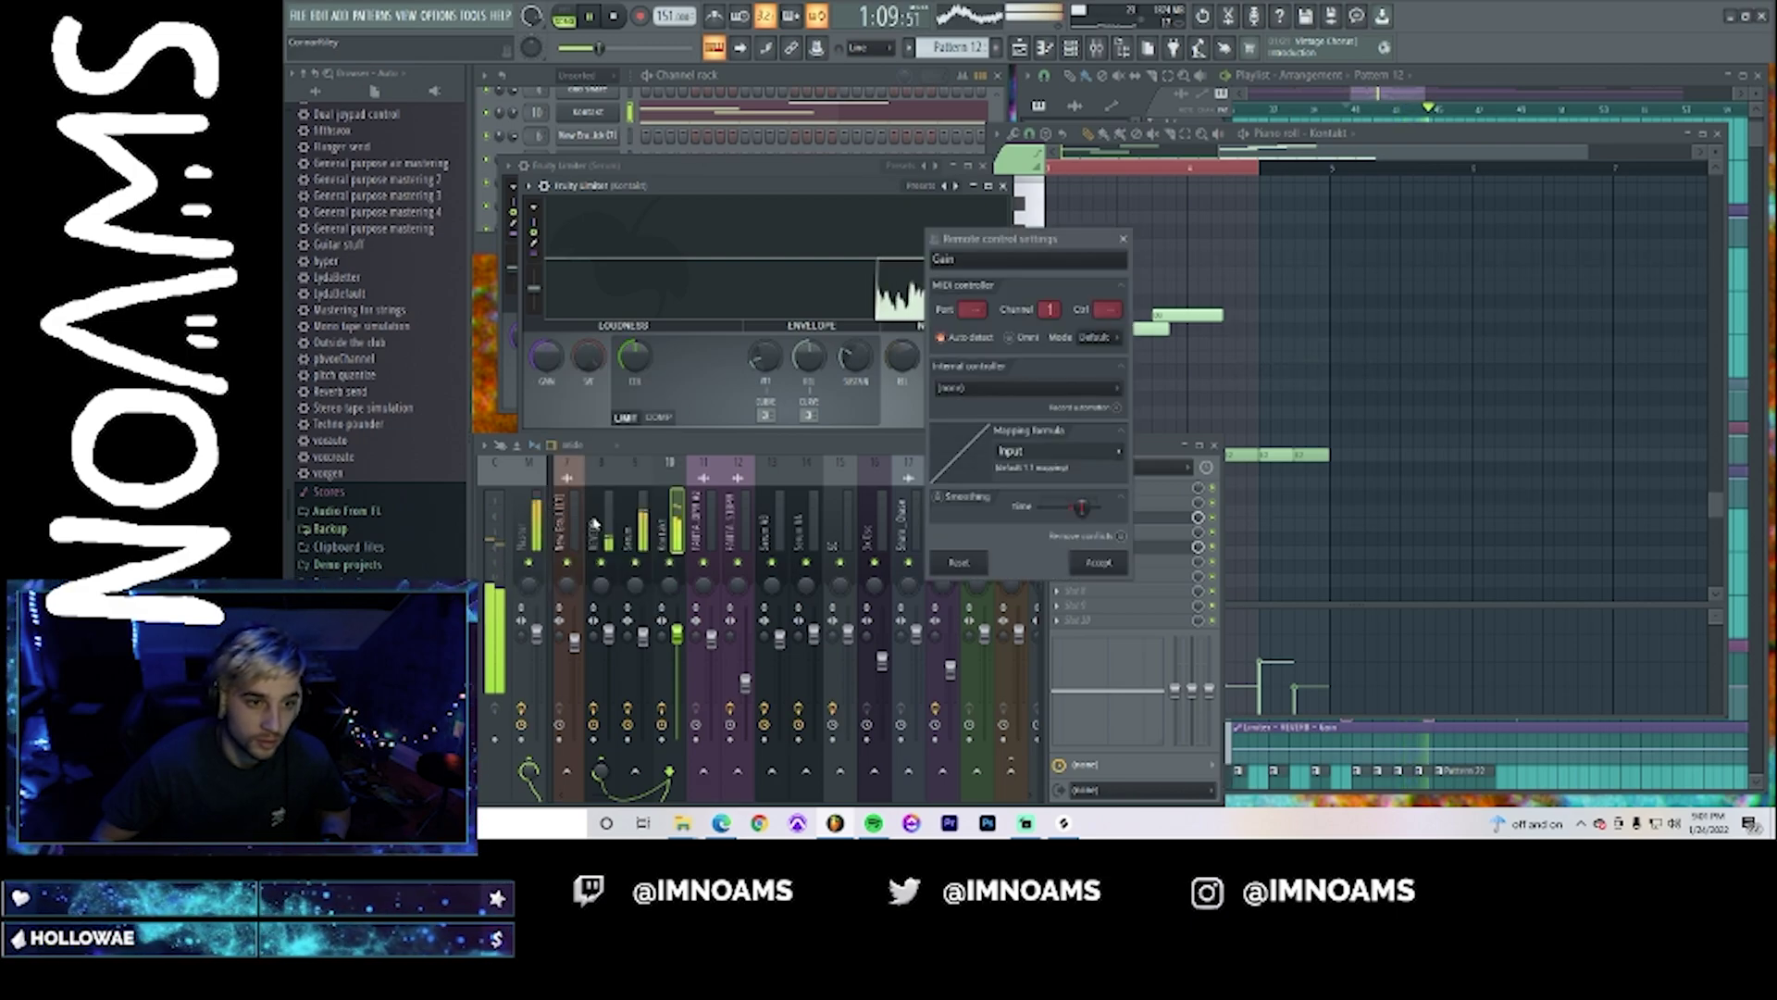
{"action": "left_click", "coordinate": [984, 389]}
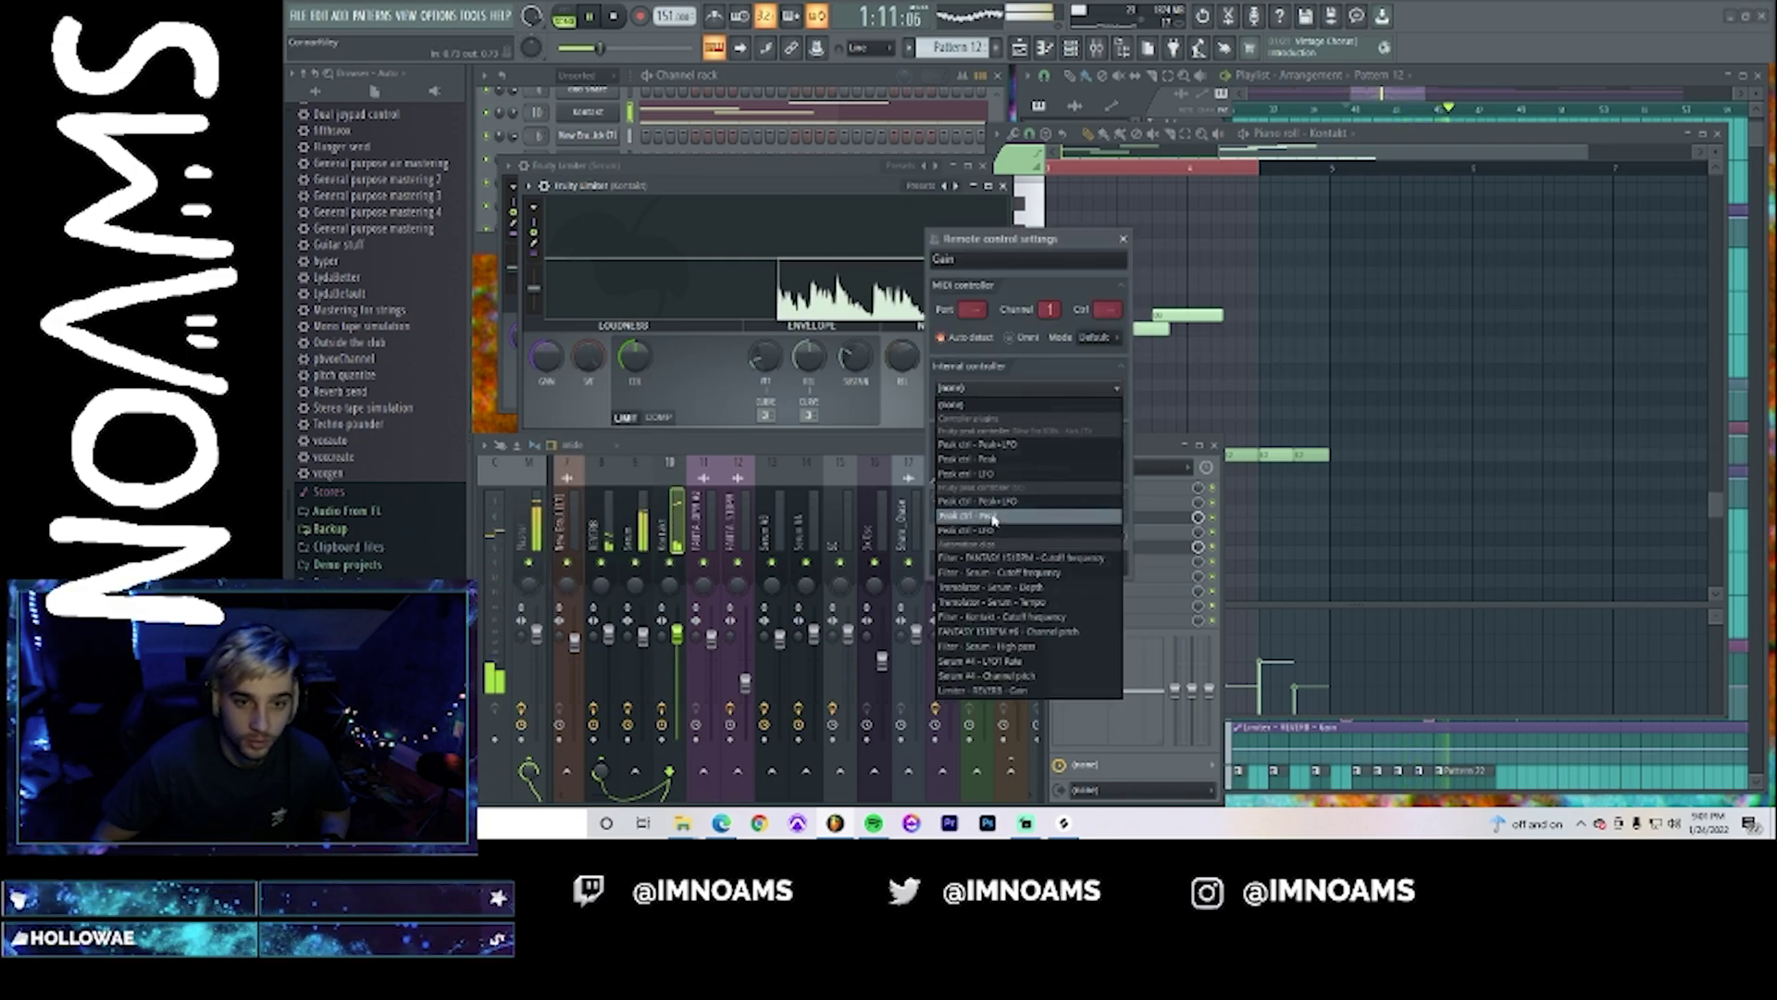
{"action": "left_click", "coordinate": [988, 690]}
{"action": "left_click", "coordinate": [1097, 562]}
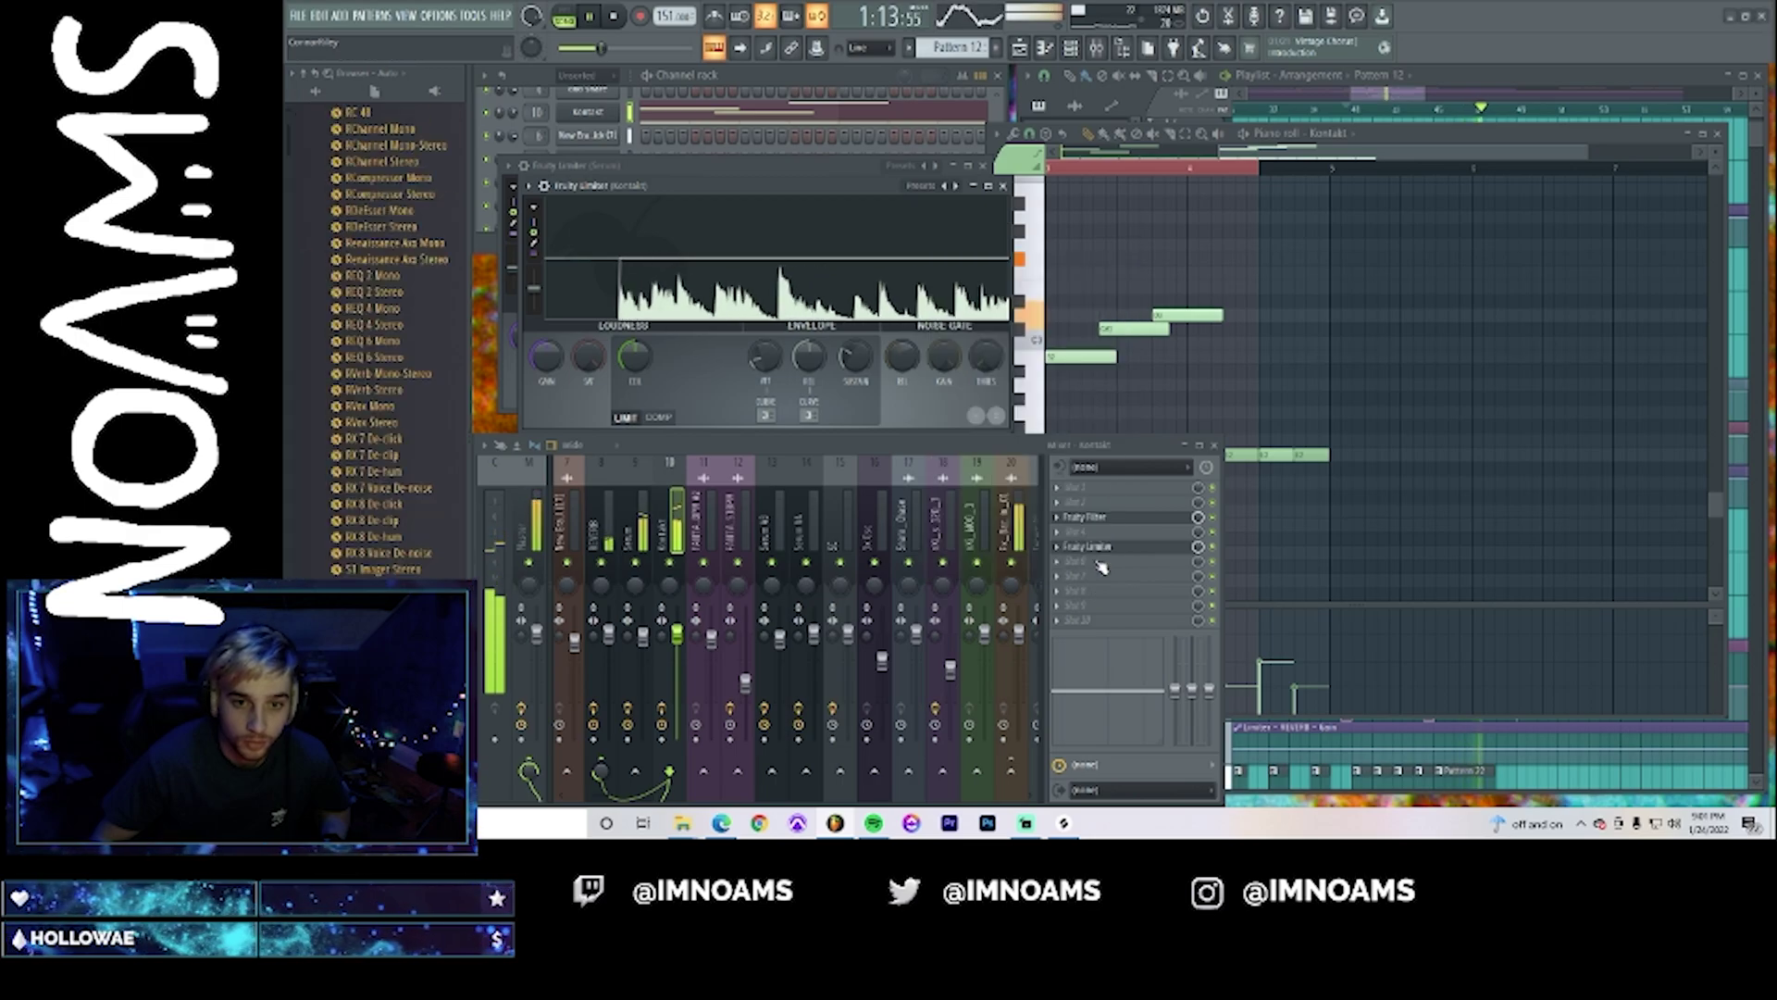
- Check the Serum track's Fruity Limiter during playback, then inspect the playlist around bar 41 and stop playback
{"action": "left_click", "coordinate": [626, 542]}
{"action": "left_click", "coordinate": [1095, 561]}
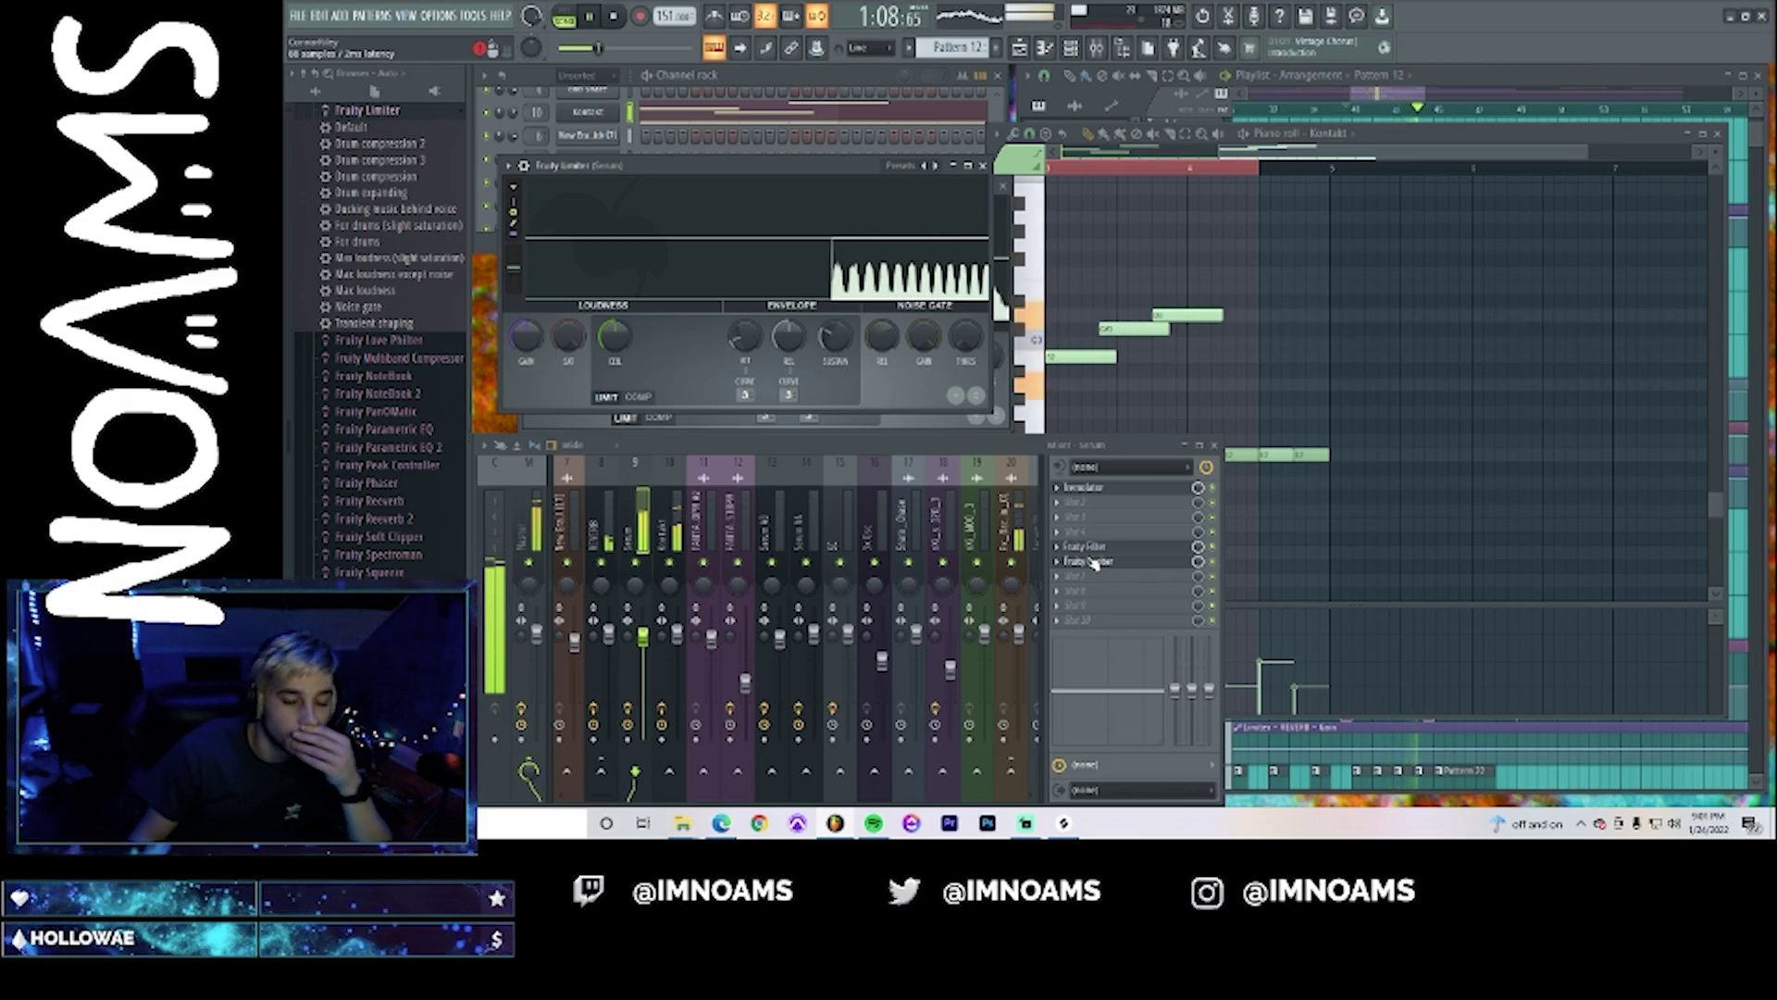
{"action": "left_click", "coordinate": [1410, 107]}
{"action": "left_click_drag", "start_coordinate": [1408, 98], "coordinate": [1395, 98]}
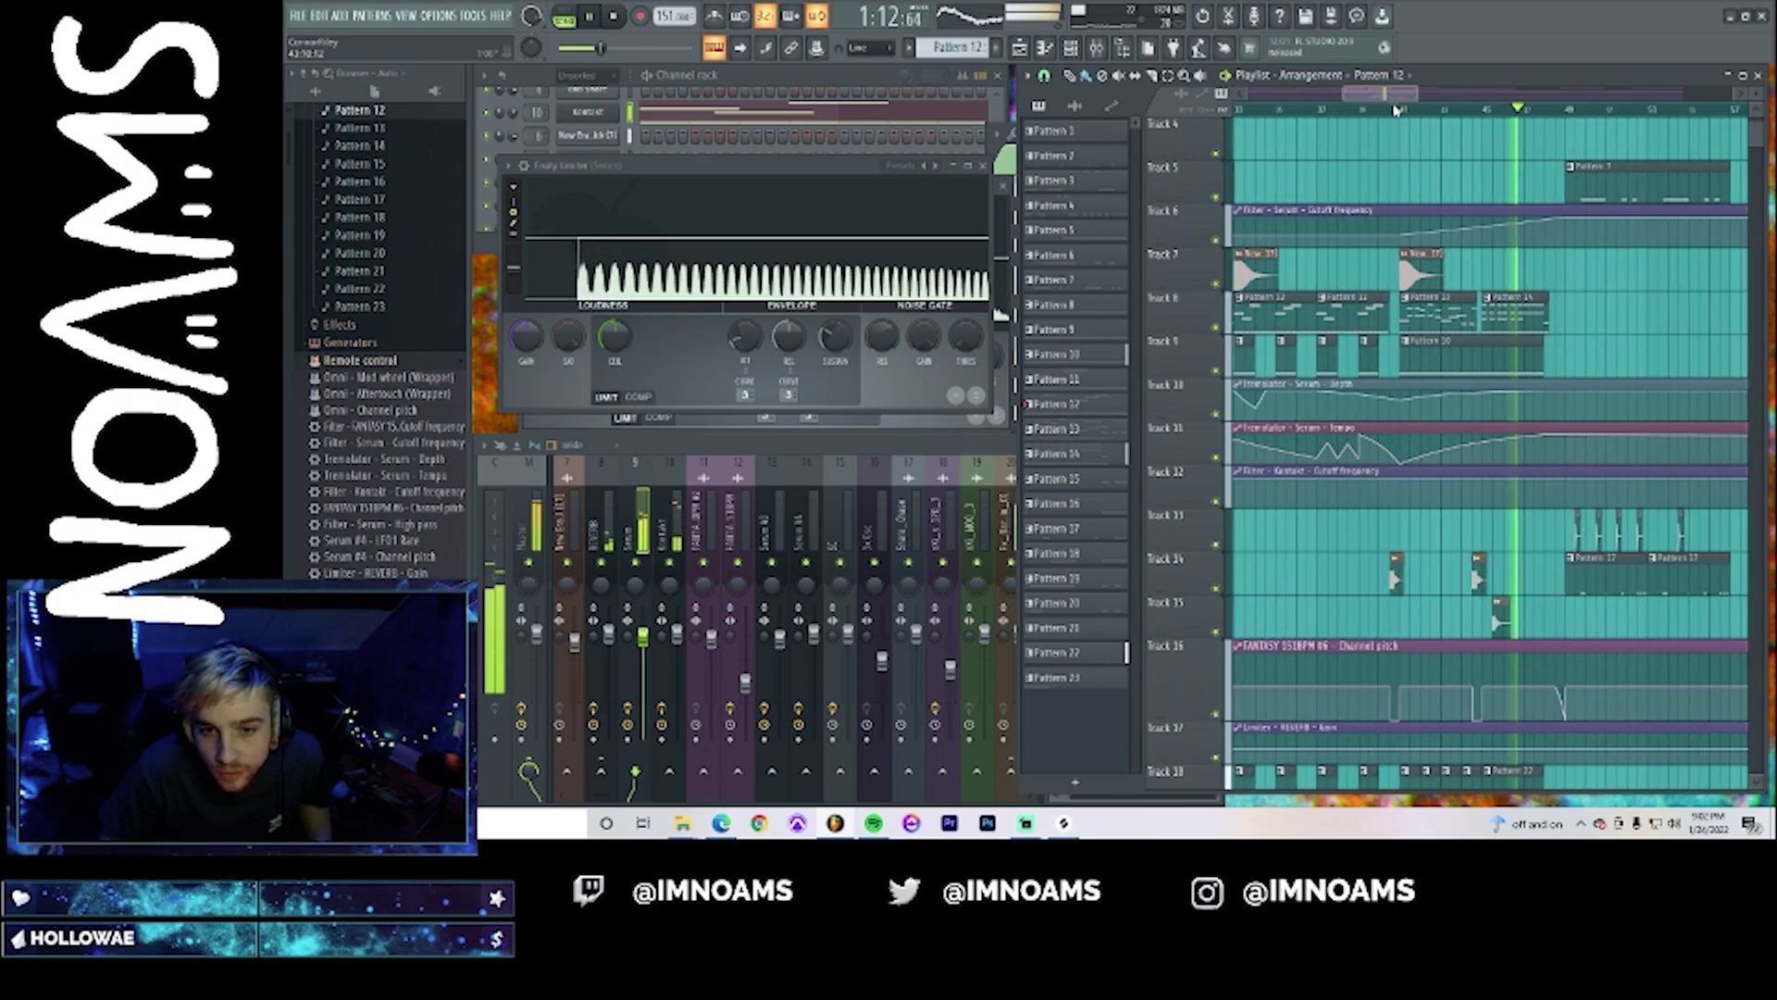
{"action": "key", "text": "space"}
- Delete the dip points near bars 41 and 45 from the FANTASY 151BPM #6 Channel pitch clip on Track 16
{"action": "right_click", "coordinate": [1393, 717]}
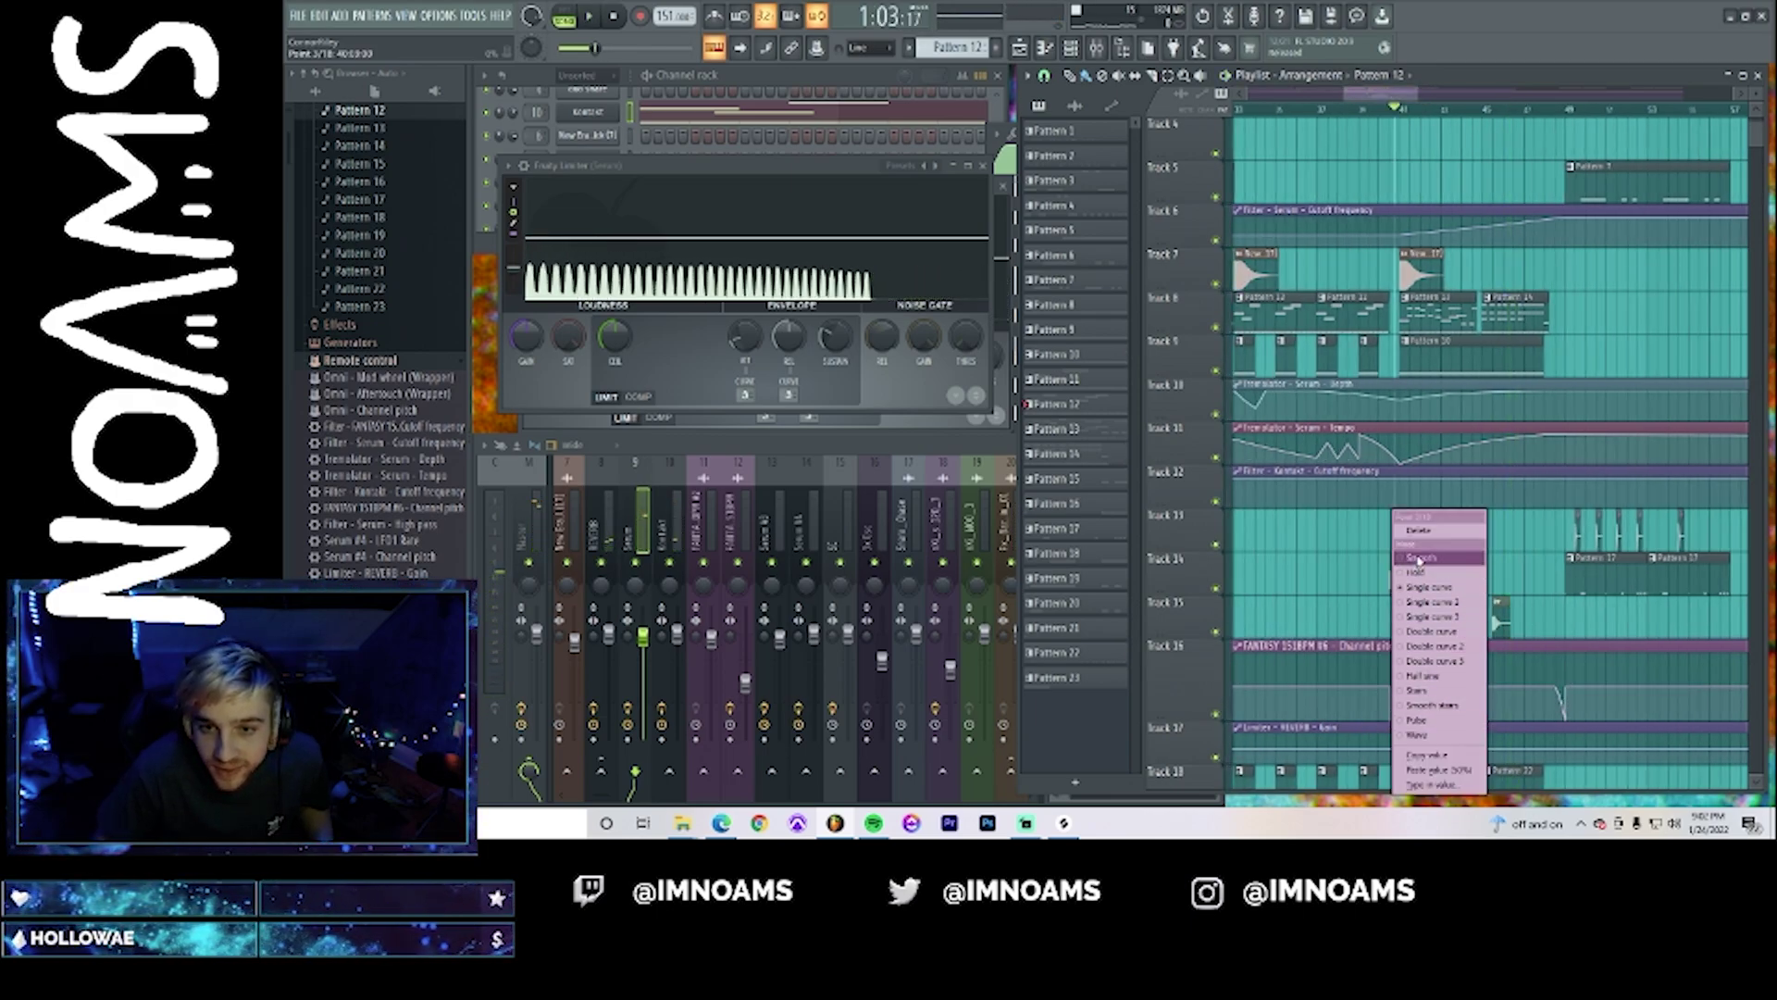
{"action": "left_click", "coordinate": [1431, 537]}
{"action": "right_click", "coordinate": [1406, 721]}
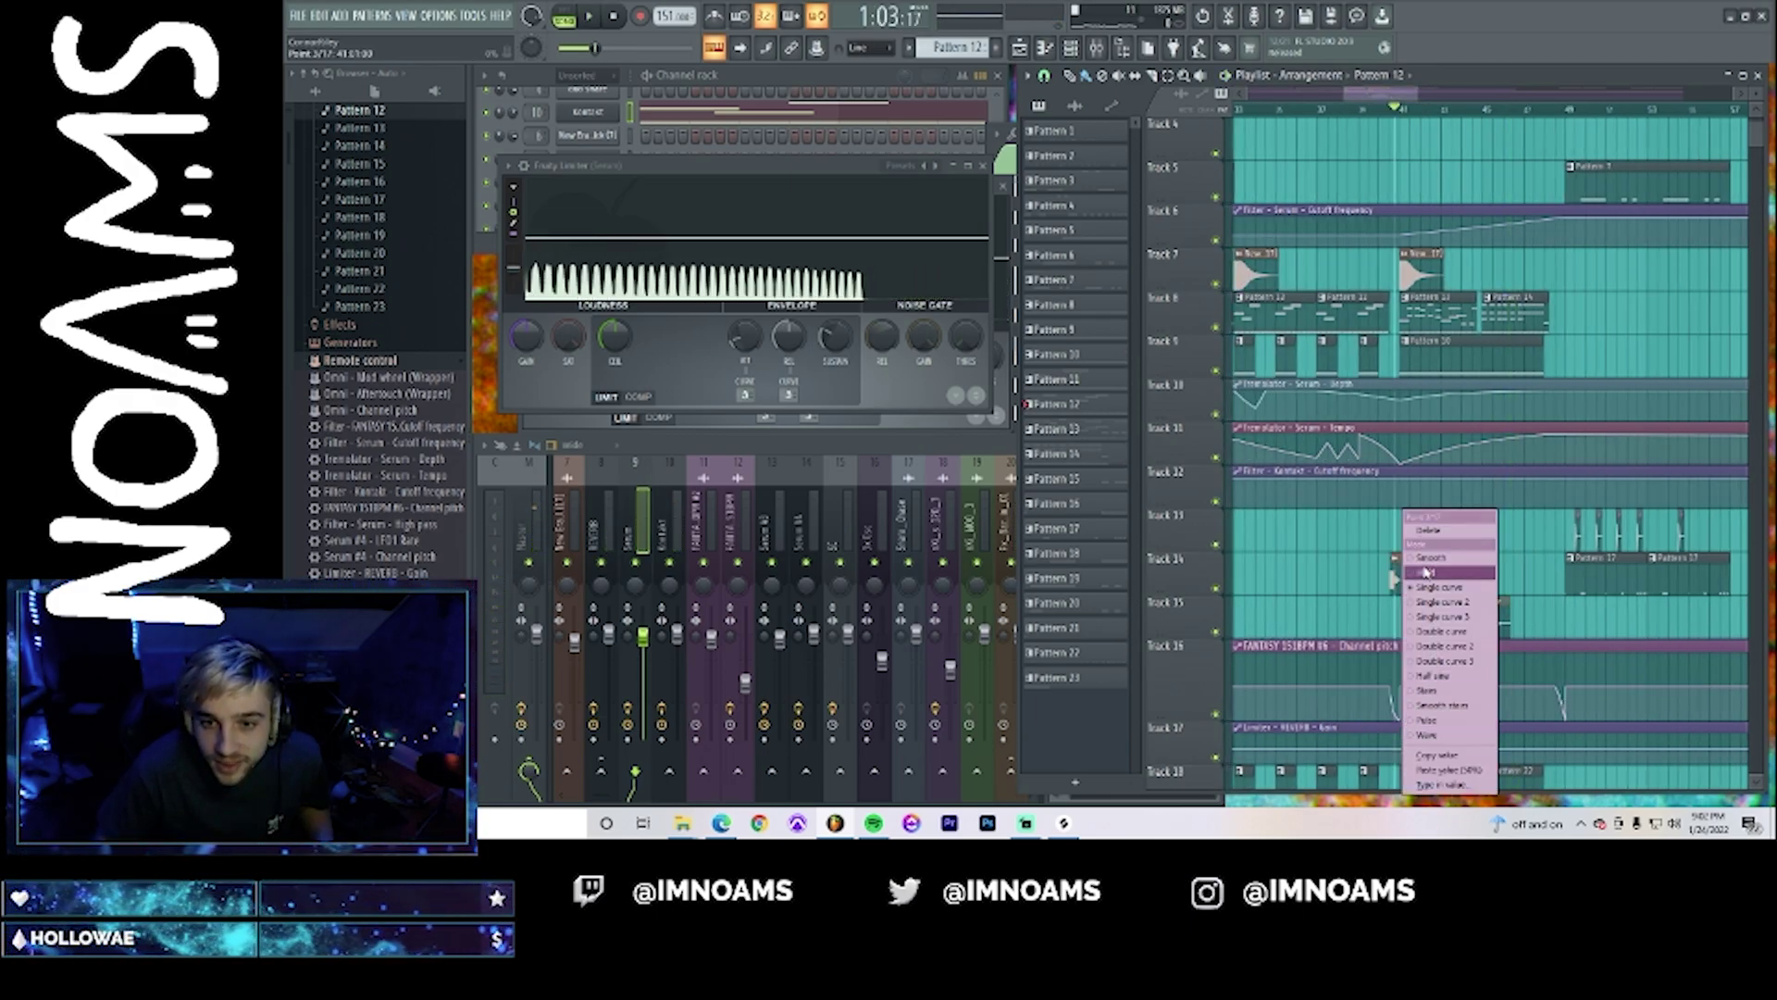
{"action": "left_click", "coordinate": [1430, 533]}
{"action": "right_click", "coordinate": [1474, 725]}
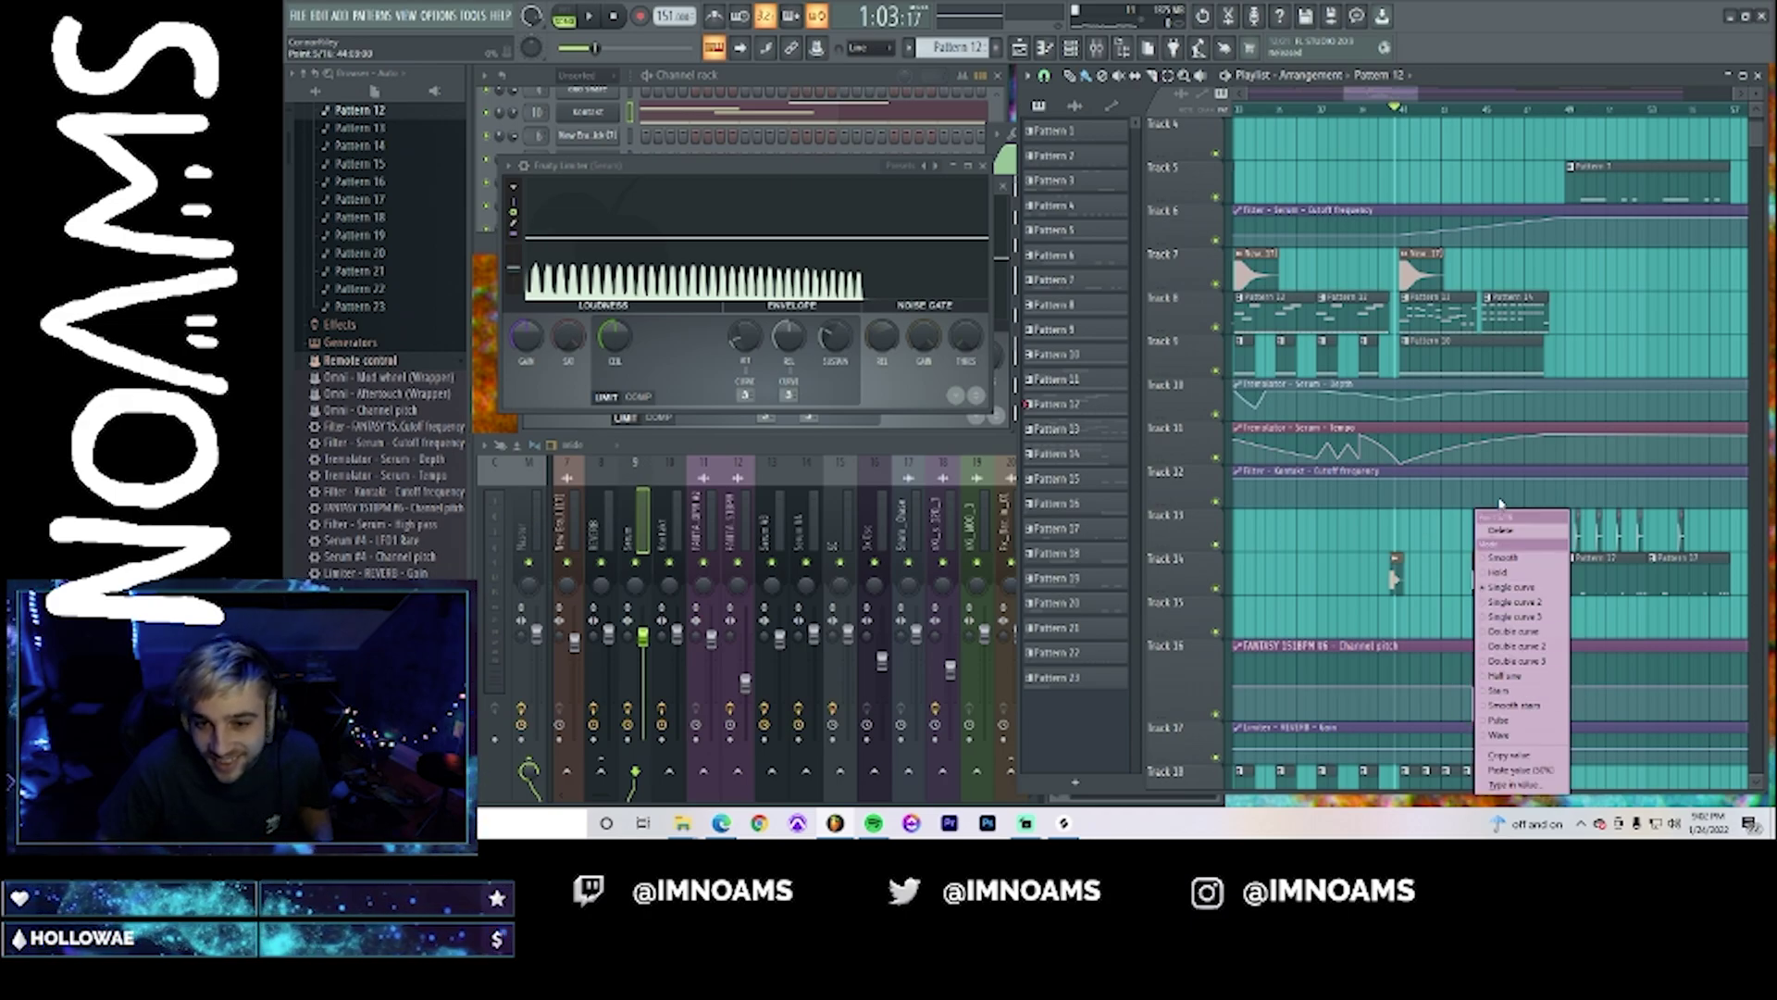
{"action": "left_click", "coordinate": [1504, 544]}
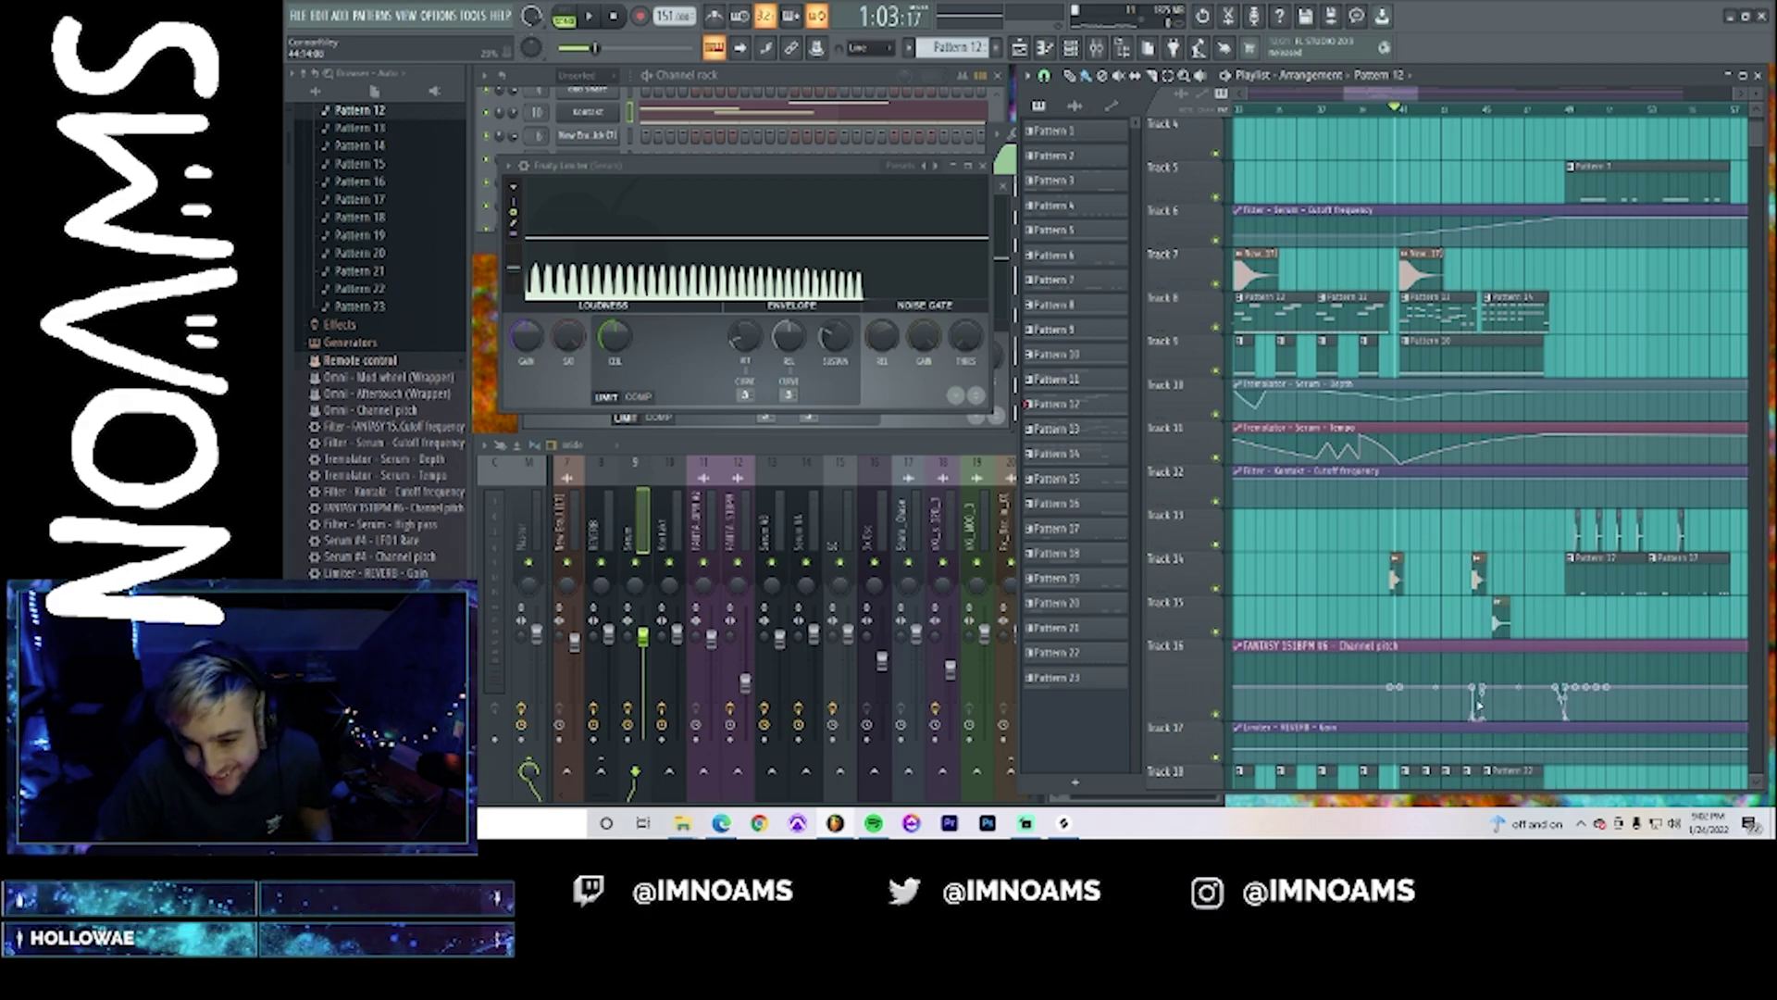
{"action": "right_click", "coordinate": [1474, 722]}
{"action": "left_click", "coordinate": [1511, 533]}
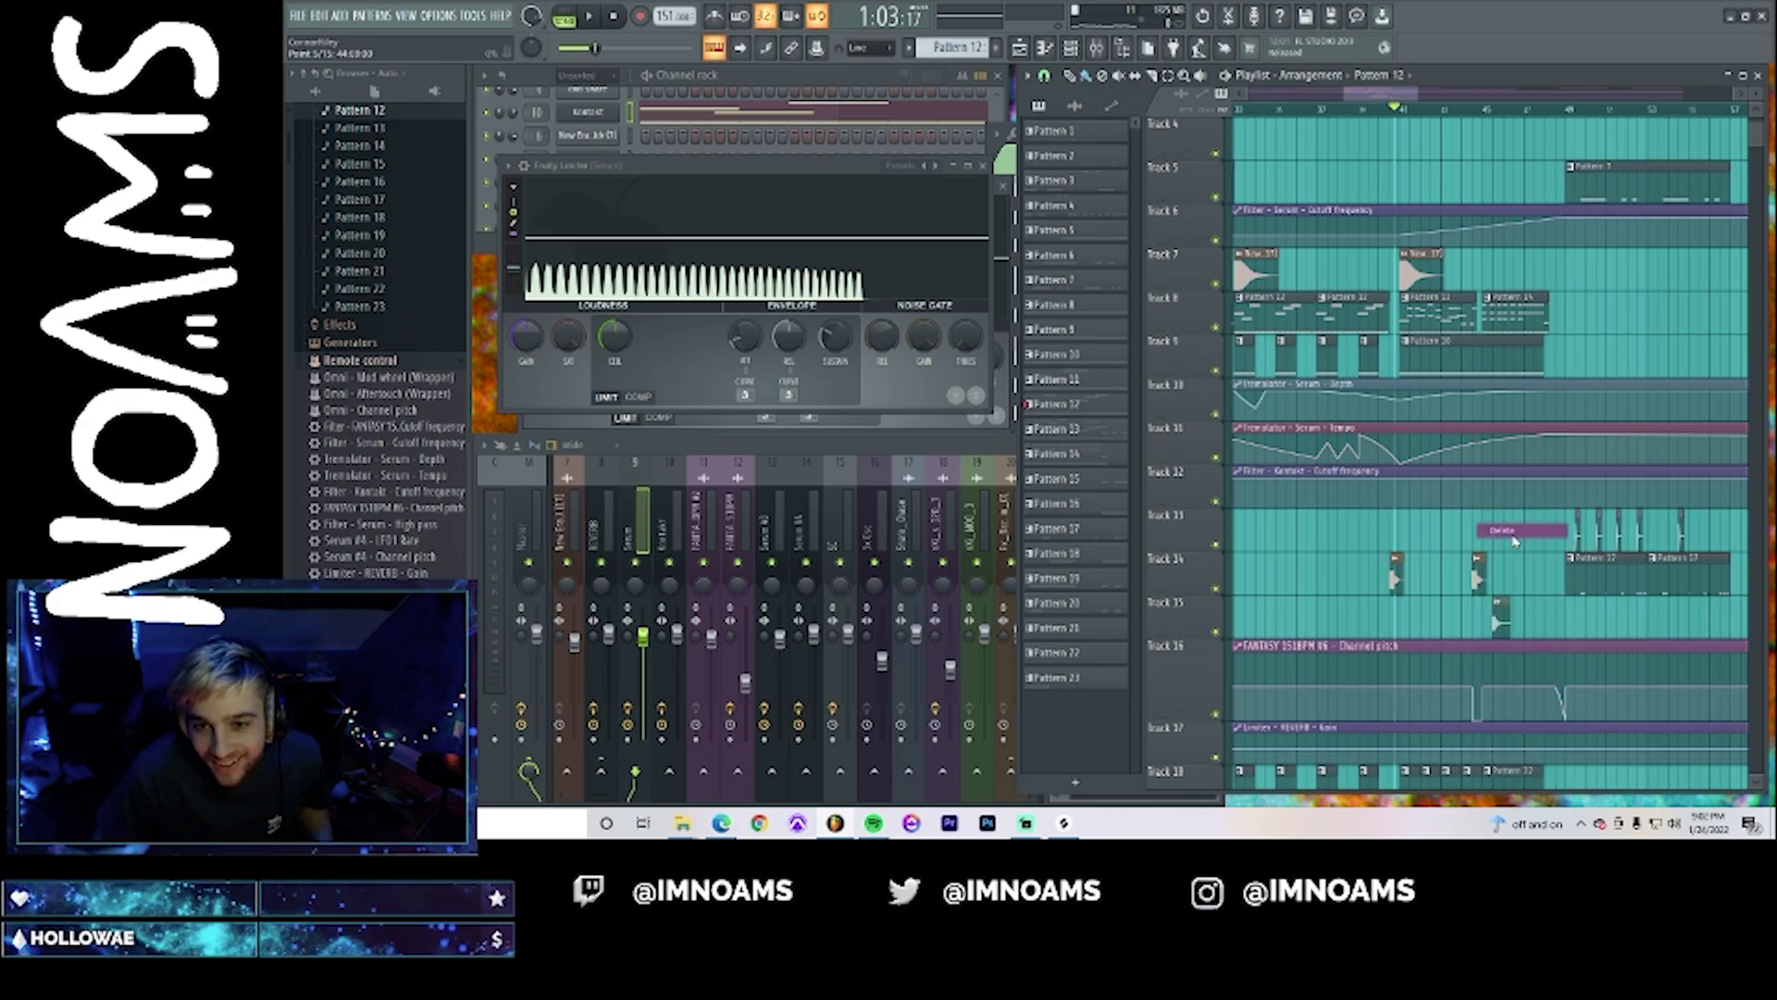
{"action": "right_click", "coordinate": [1485, 720]}
{"action": "left_click", "coordinate": [1508, 534]}
{"action": "scroll", "coordinate": [1489, 611], "scroll_direction": "down", "scroll_amount": 2}
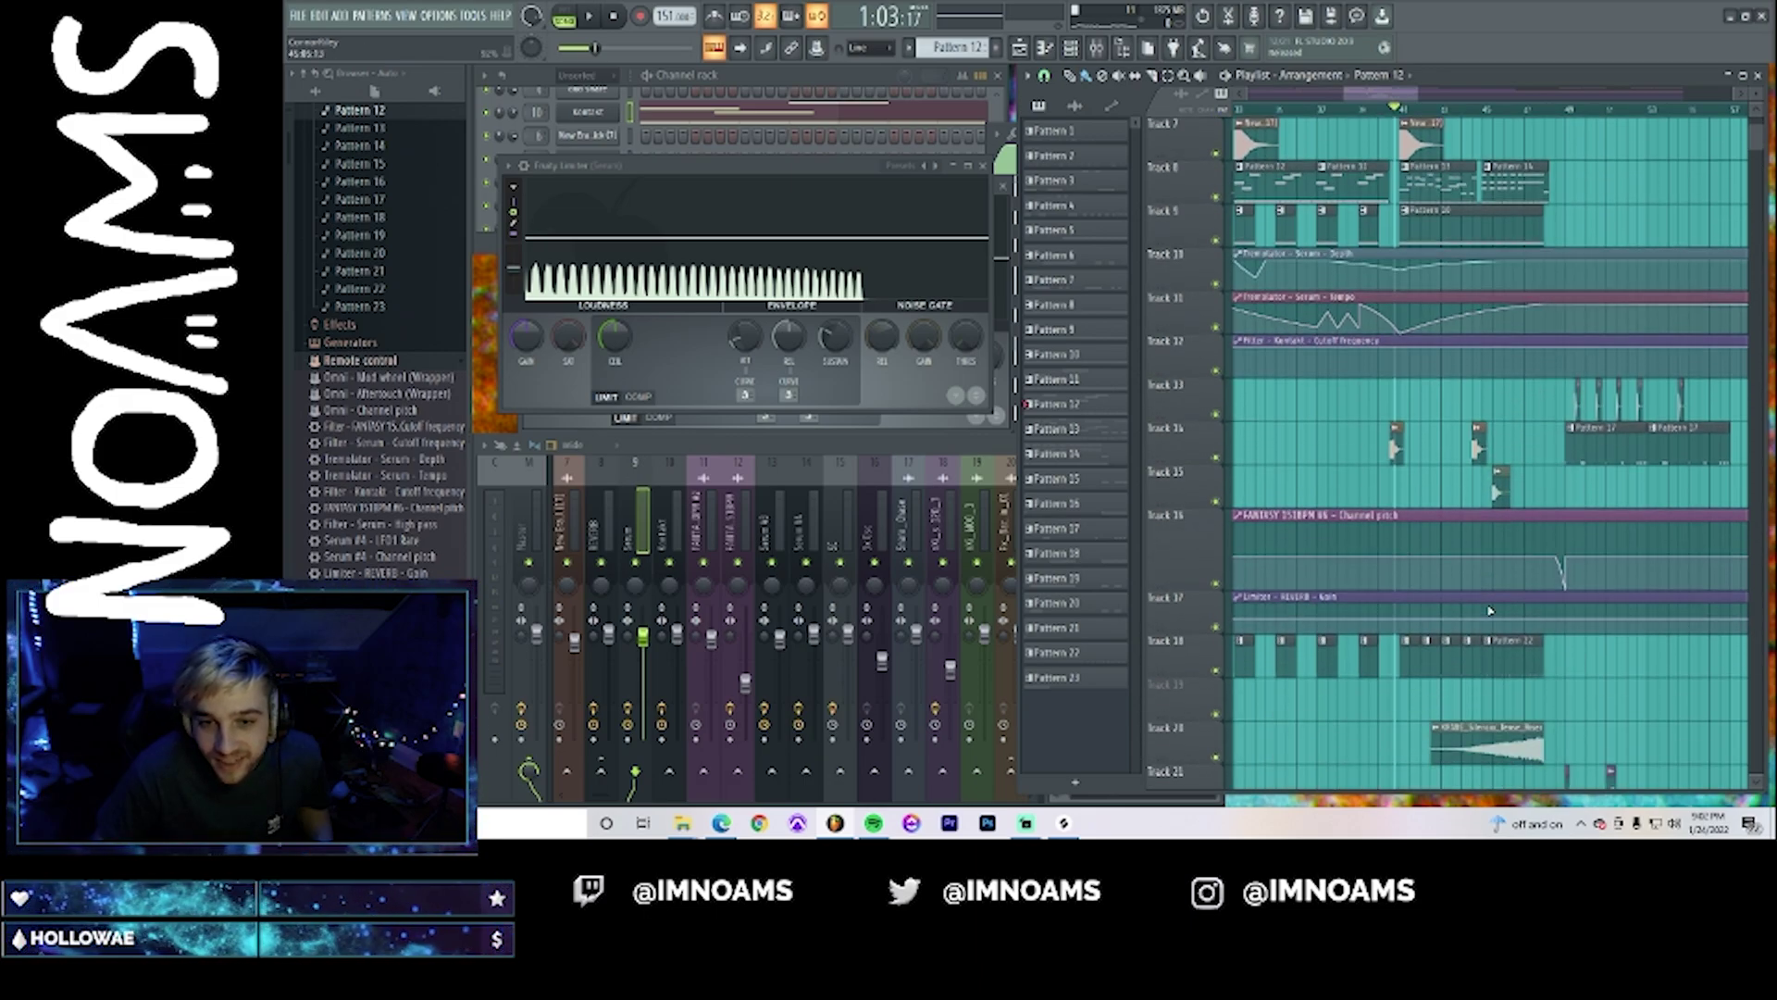
- Shape gain dips just before bars 41 and 45 in the Limiter - REVERB - Gain clip by pasting the copied value onto points
{"action": "right_click", "coordinate": [1393, 624]}
{"action": "left_click", "coordinate": [1447, 770]}
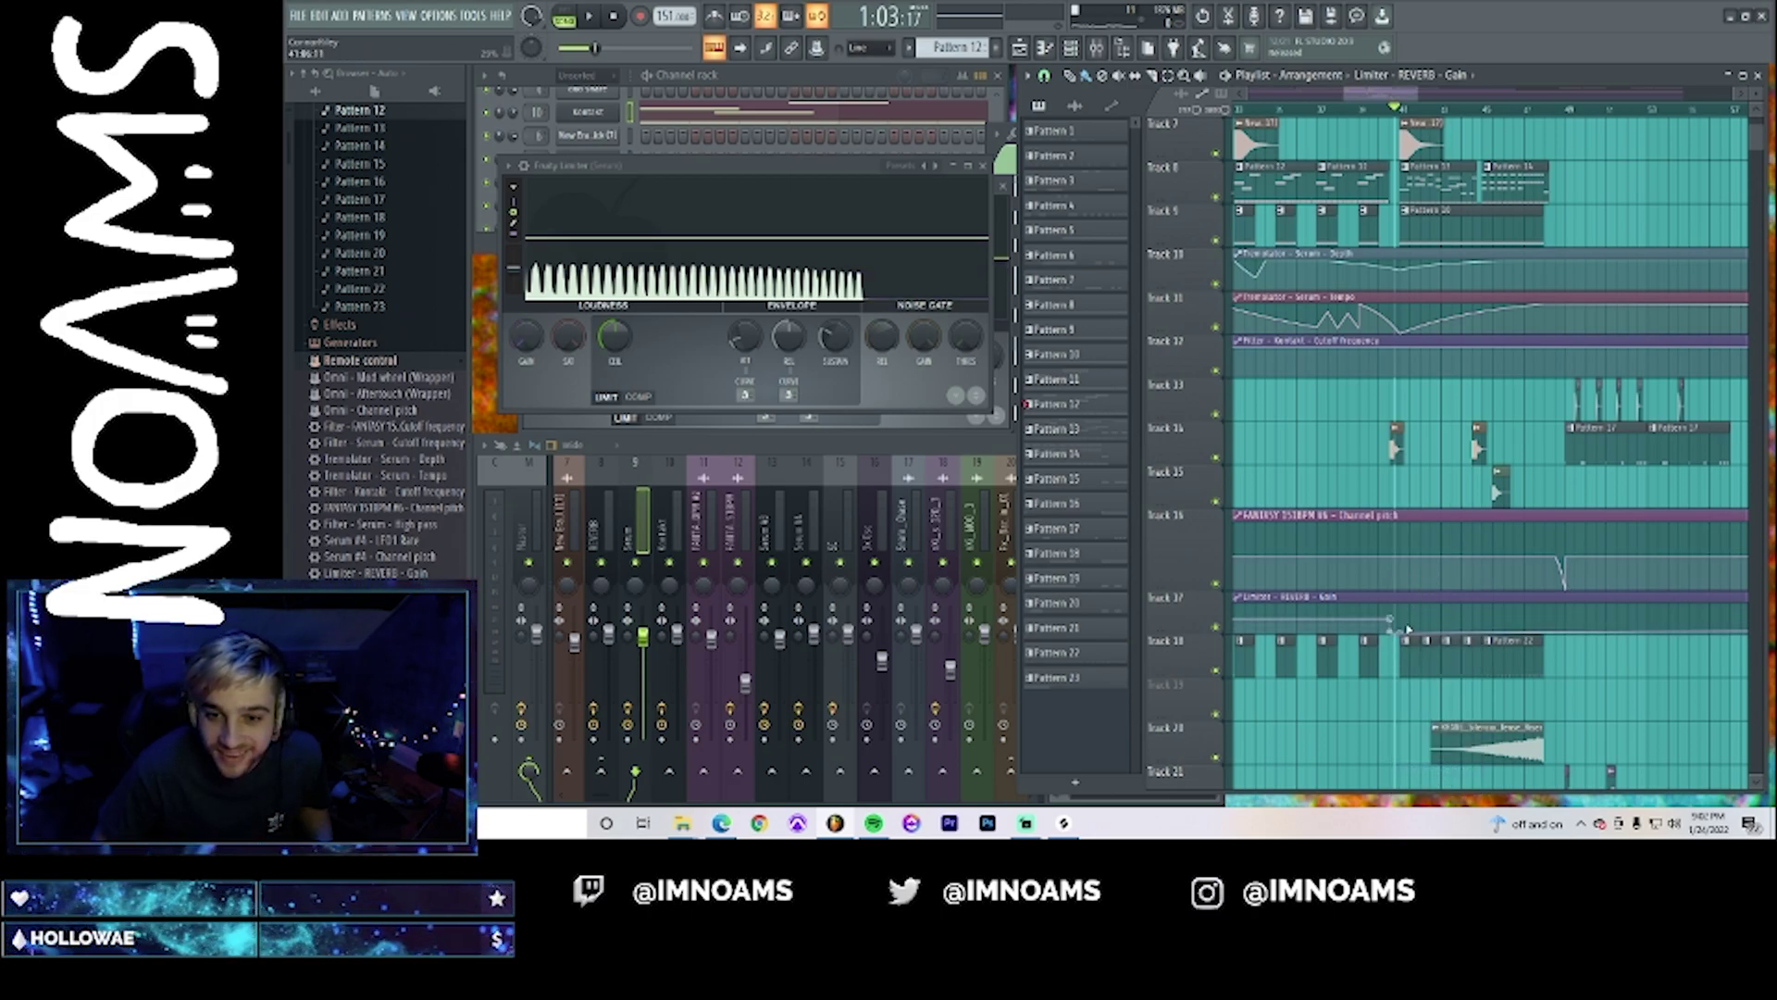
{"action": "right_click", "coordinate": [1398, 618]}
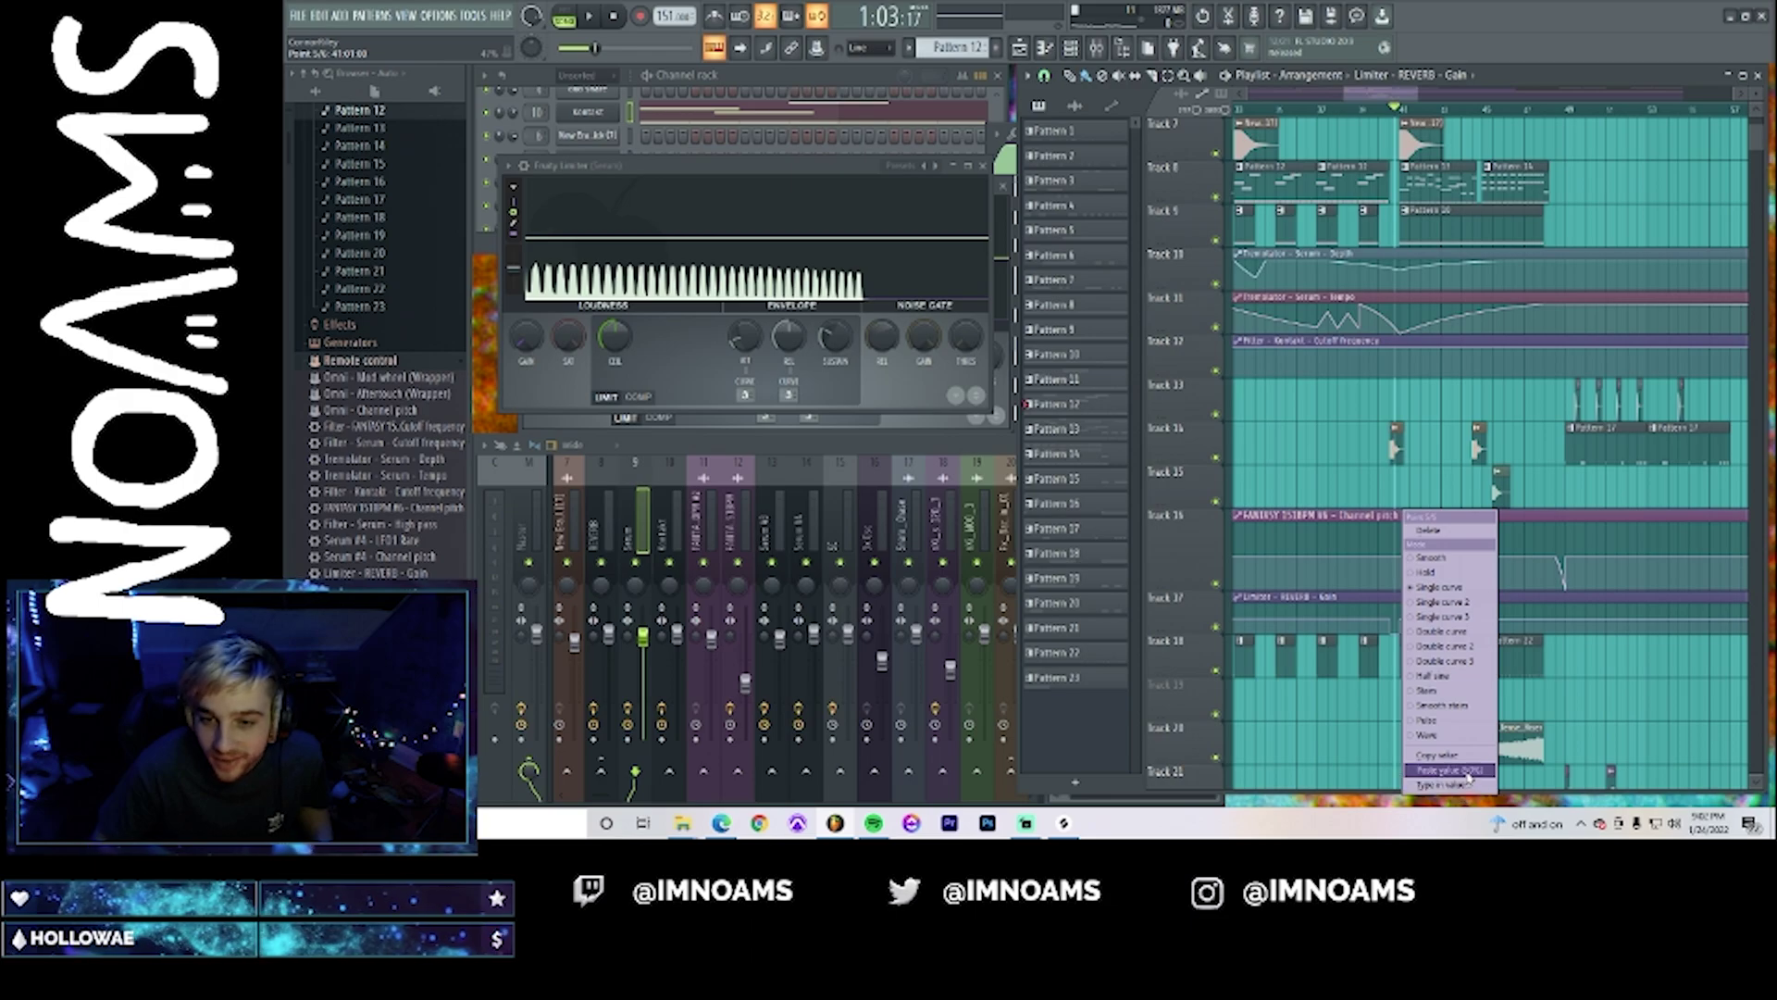
{"action": "left_click", "coordinate": [1467, 772]}
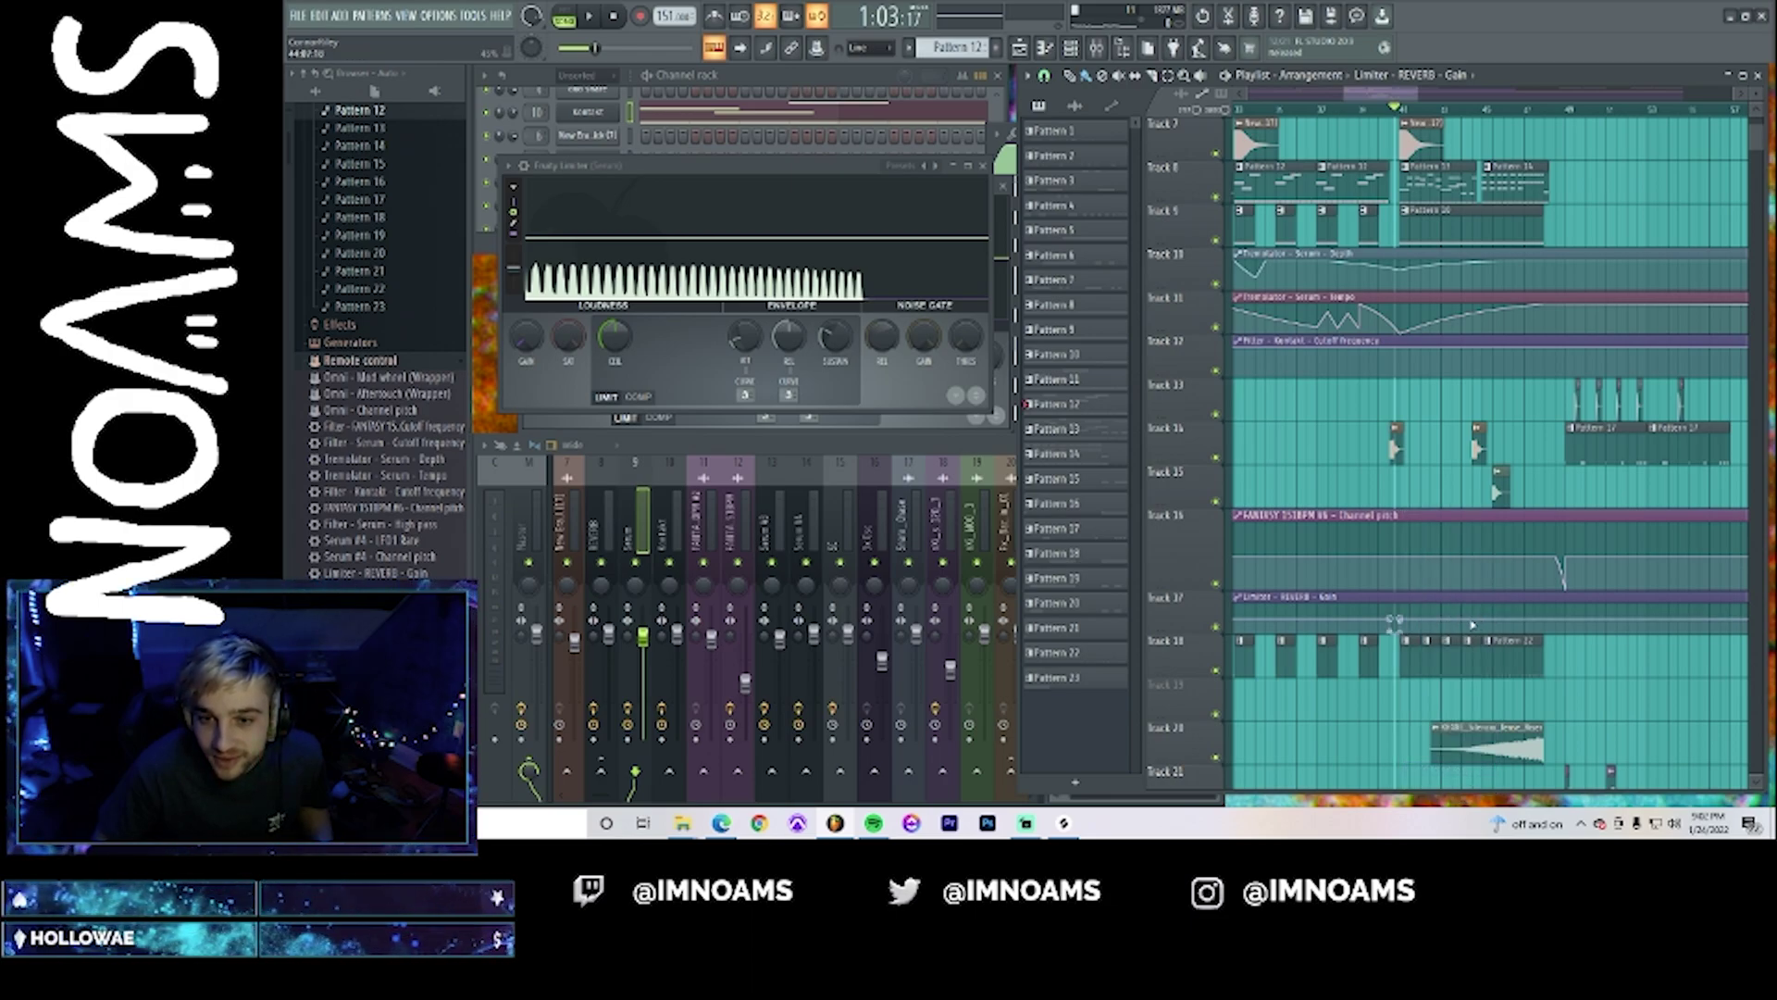
{"action": "right_click", "coordinate": [1472, 625]}
{"action": "left_click", "coordinate": [1516, 771]}
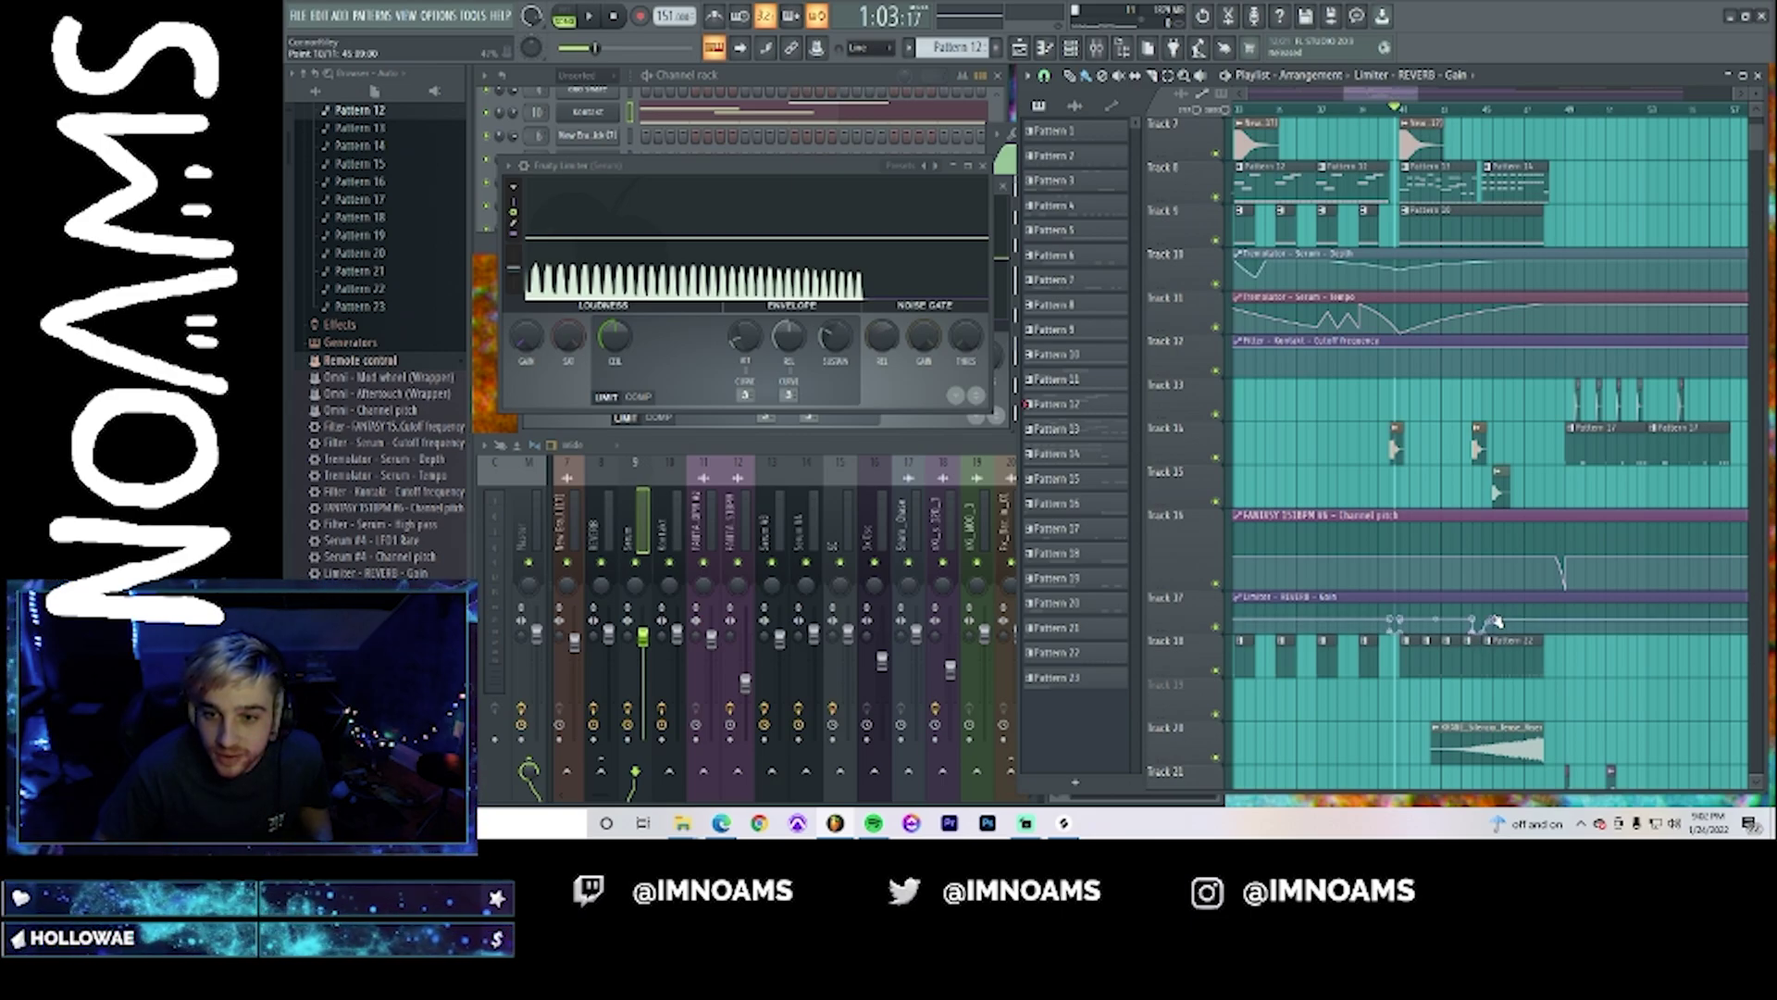
{"action": "right_click", "coordinate": [1482, 626]}
{"action": "left_click", "coordinate": [1534, 771]}
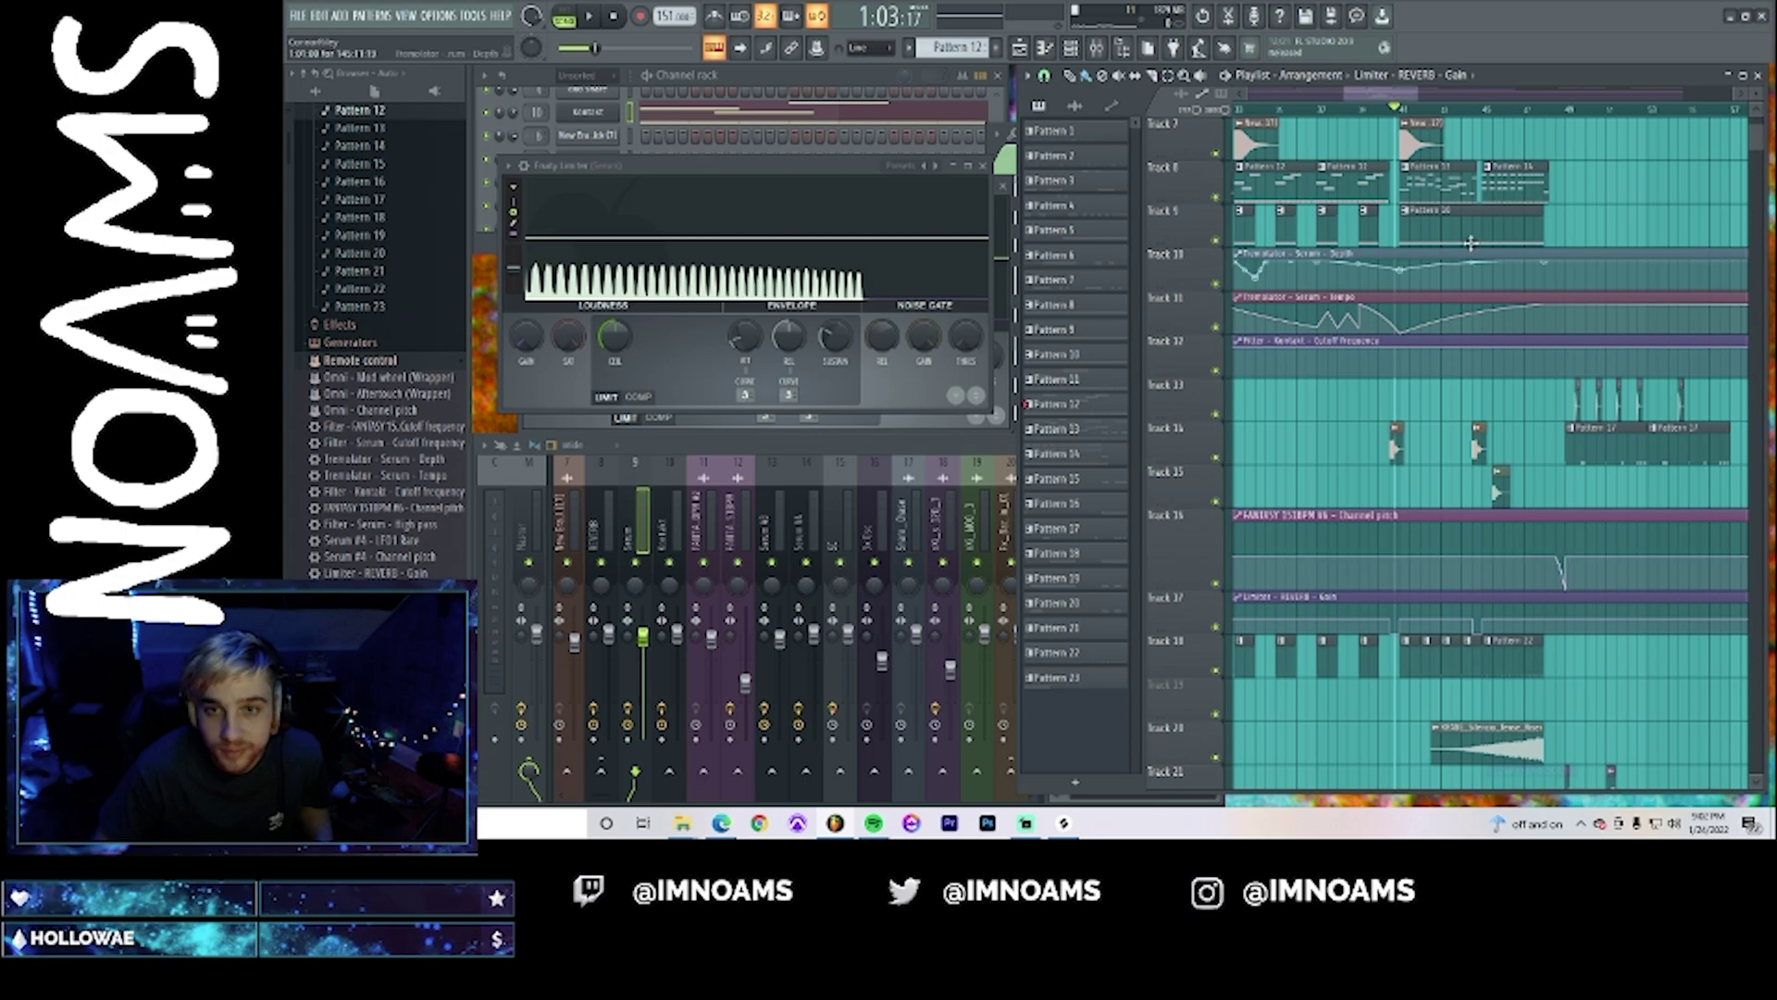
- Play the section from around bar 41 and check the levels of the Kontakt and Serum mixer tracks
{"action": "key", "text": "space"}
{"action": "key", "text": "F9"}
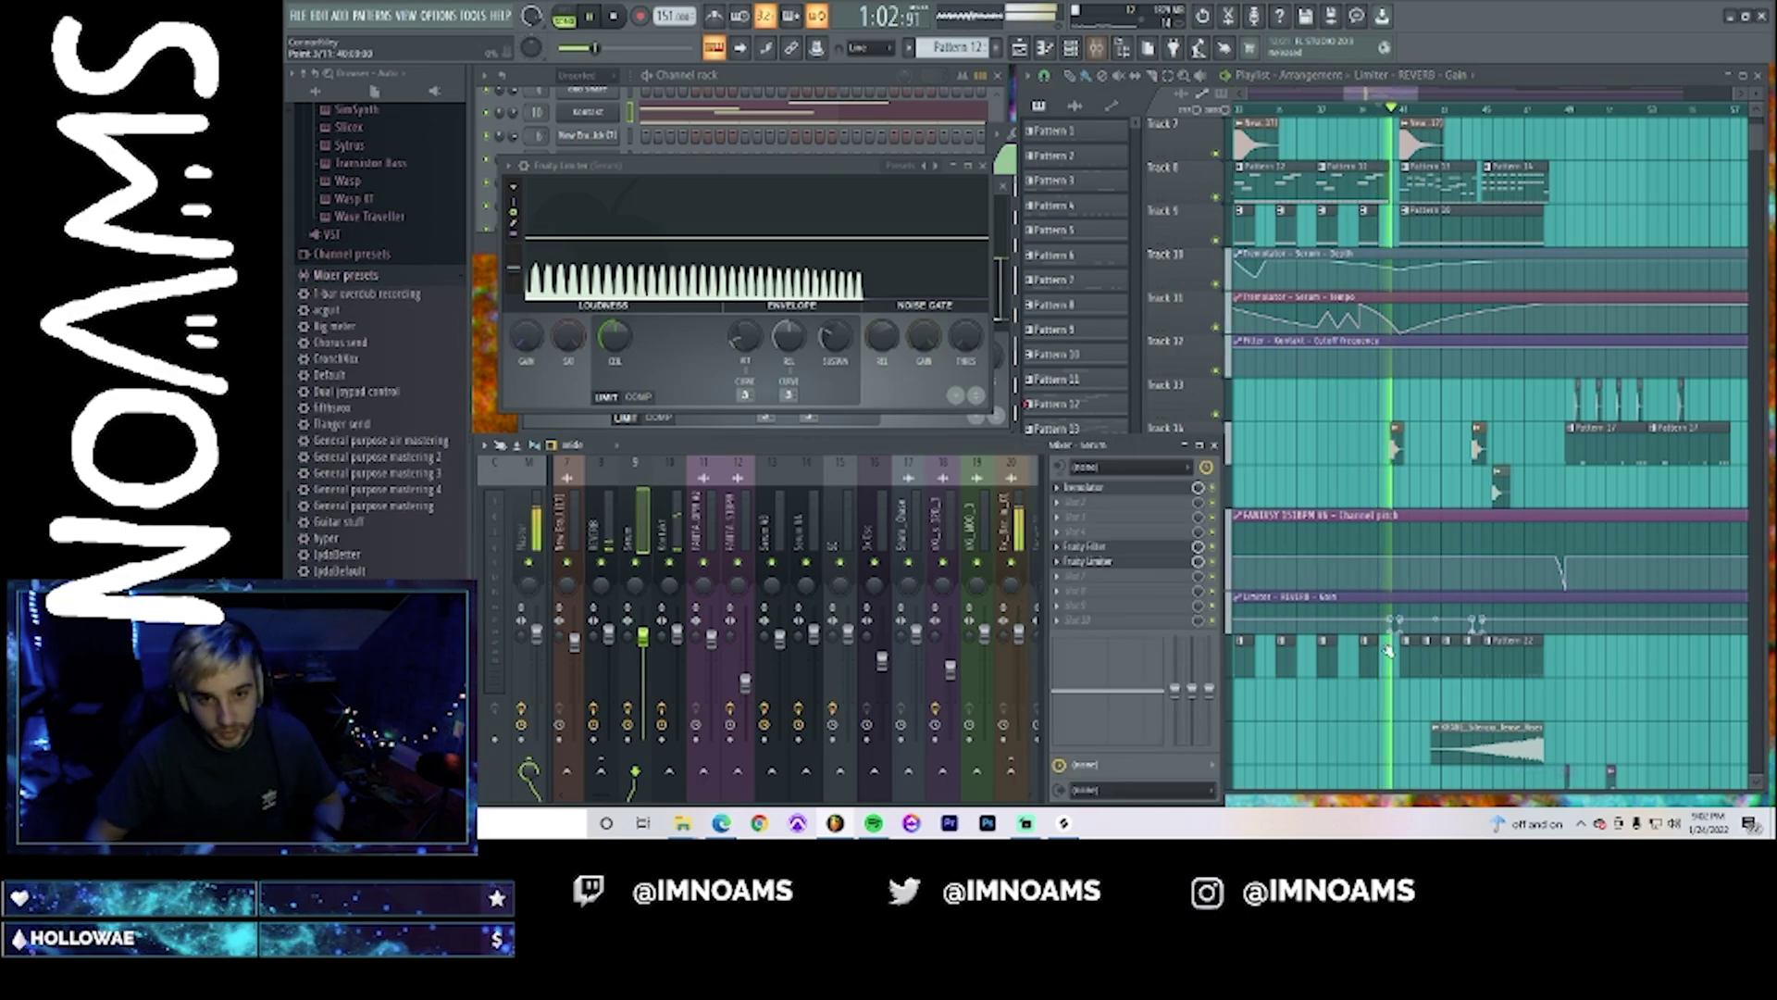
{"action": "left_click", "coordinate": [679, 553]}
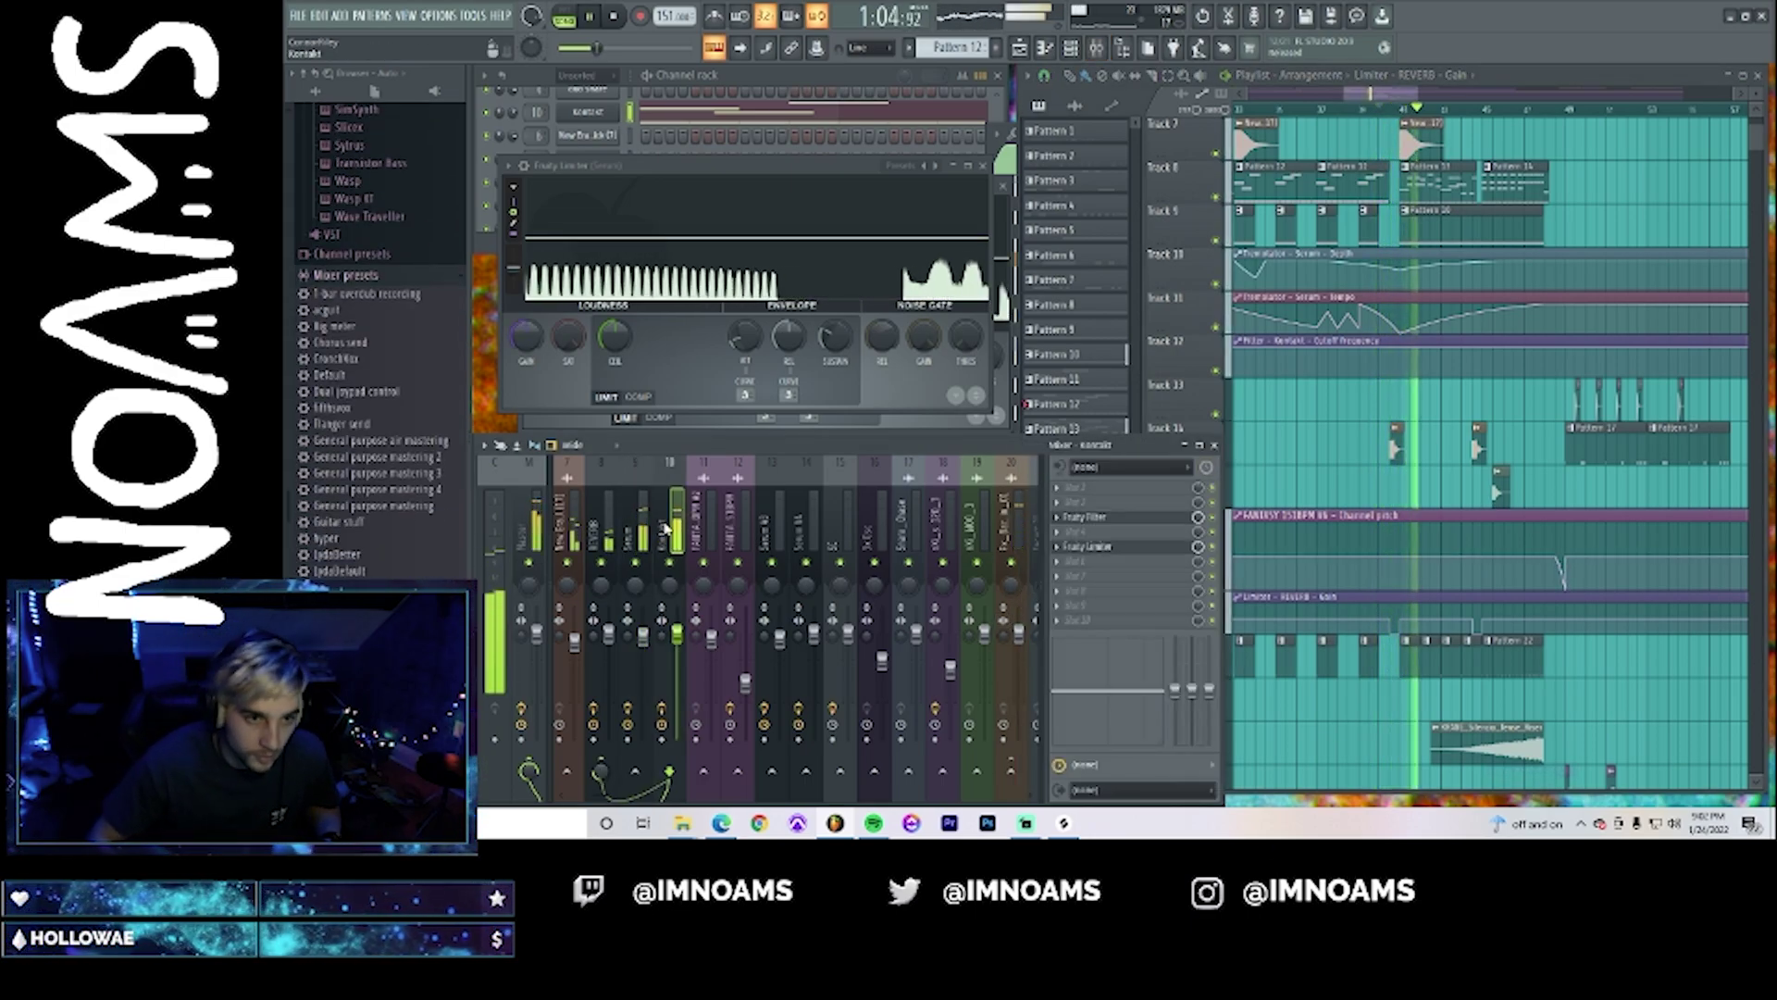
{"action": "left_click", "coordinate": [641, 544]}
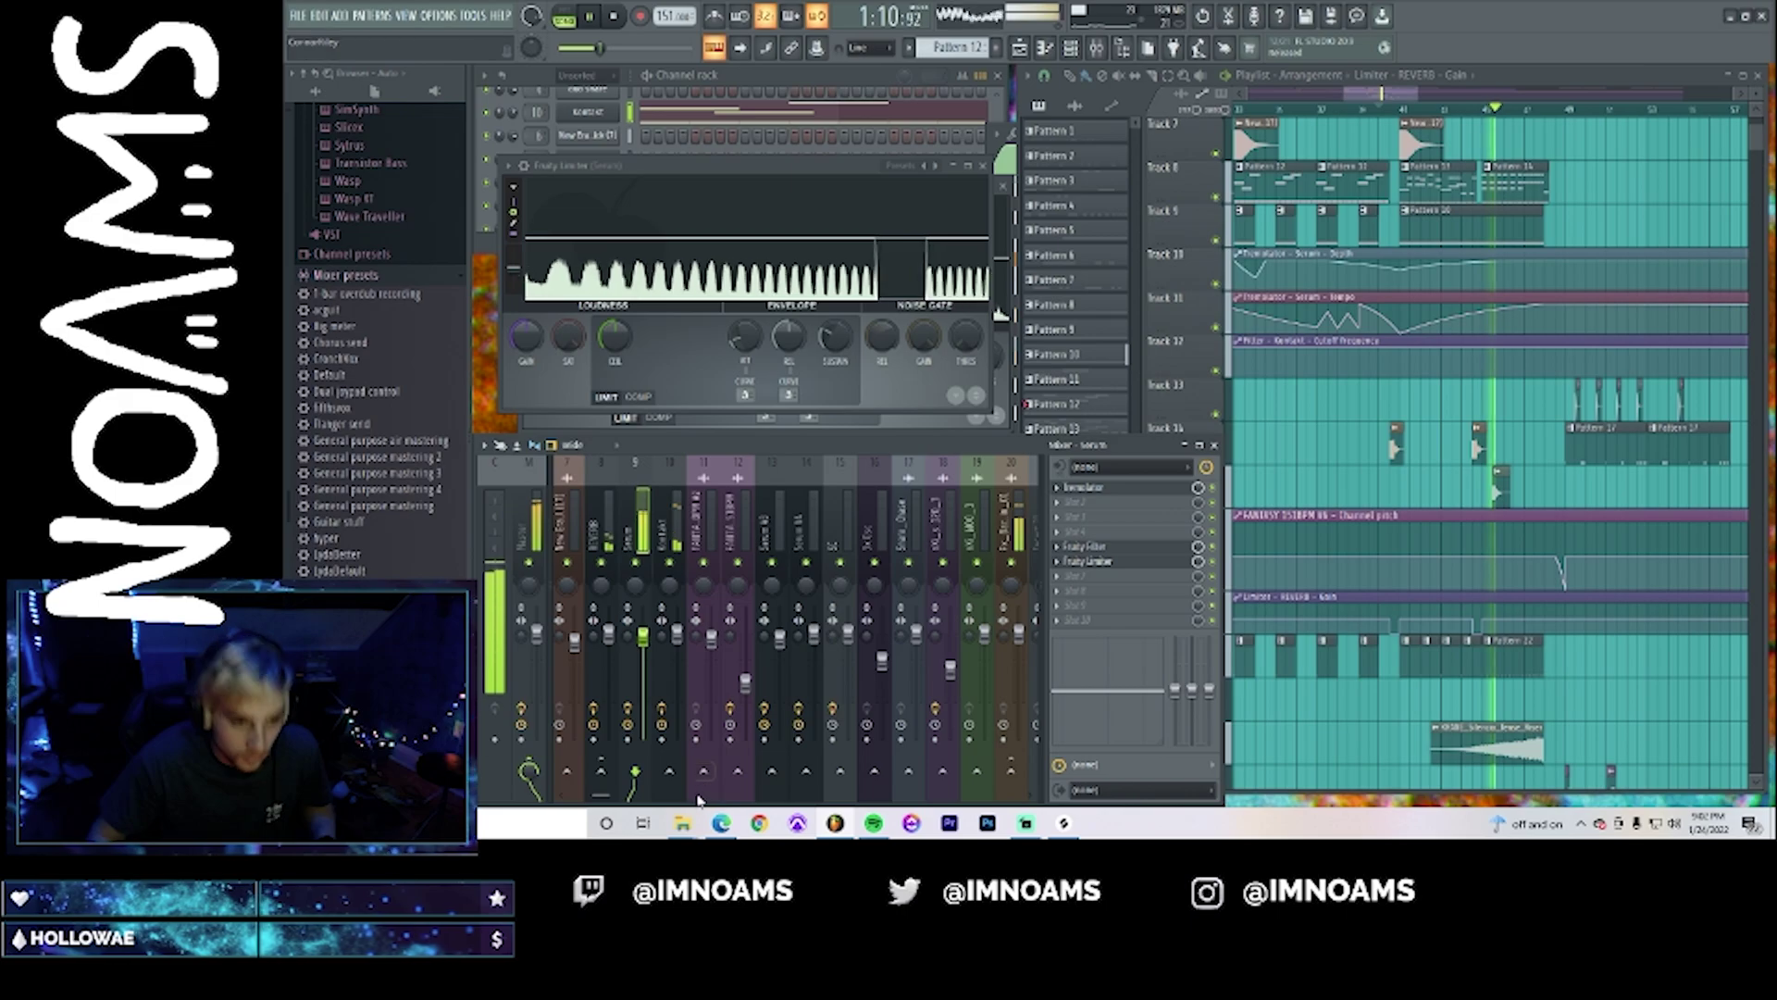
- Add a Fruity Limiter to the fifth effect slot of the FANTASY 151BPM mixer track
{"action": "scroll", "coordinate": [634, 528], "scroll_direction": "up", "scroll_amount": 6}
{"action": "left_click", "coordinate": [571, 515]}
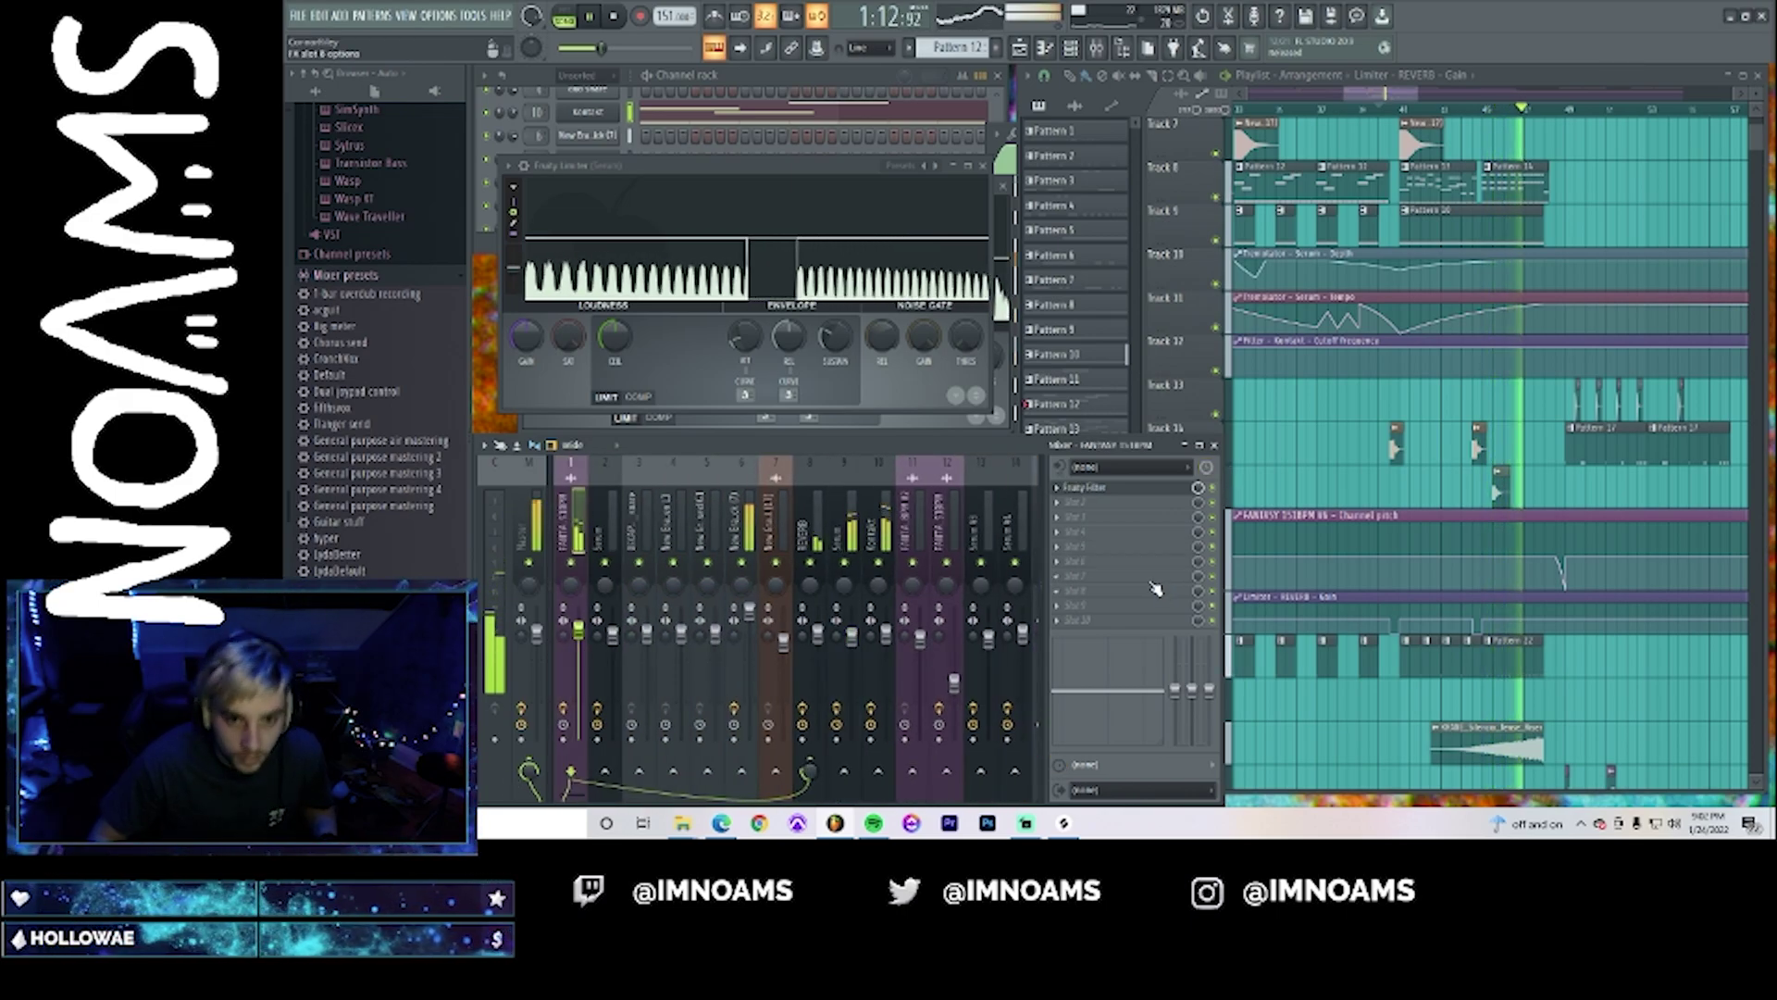
{"action": "left_click", "coordinate": [1132, 546]}
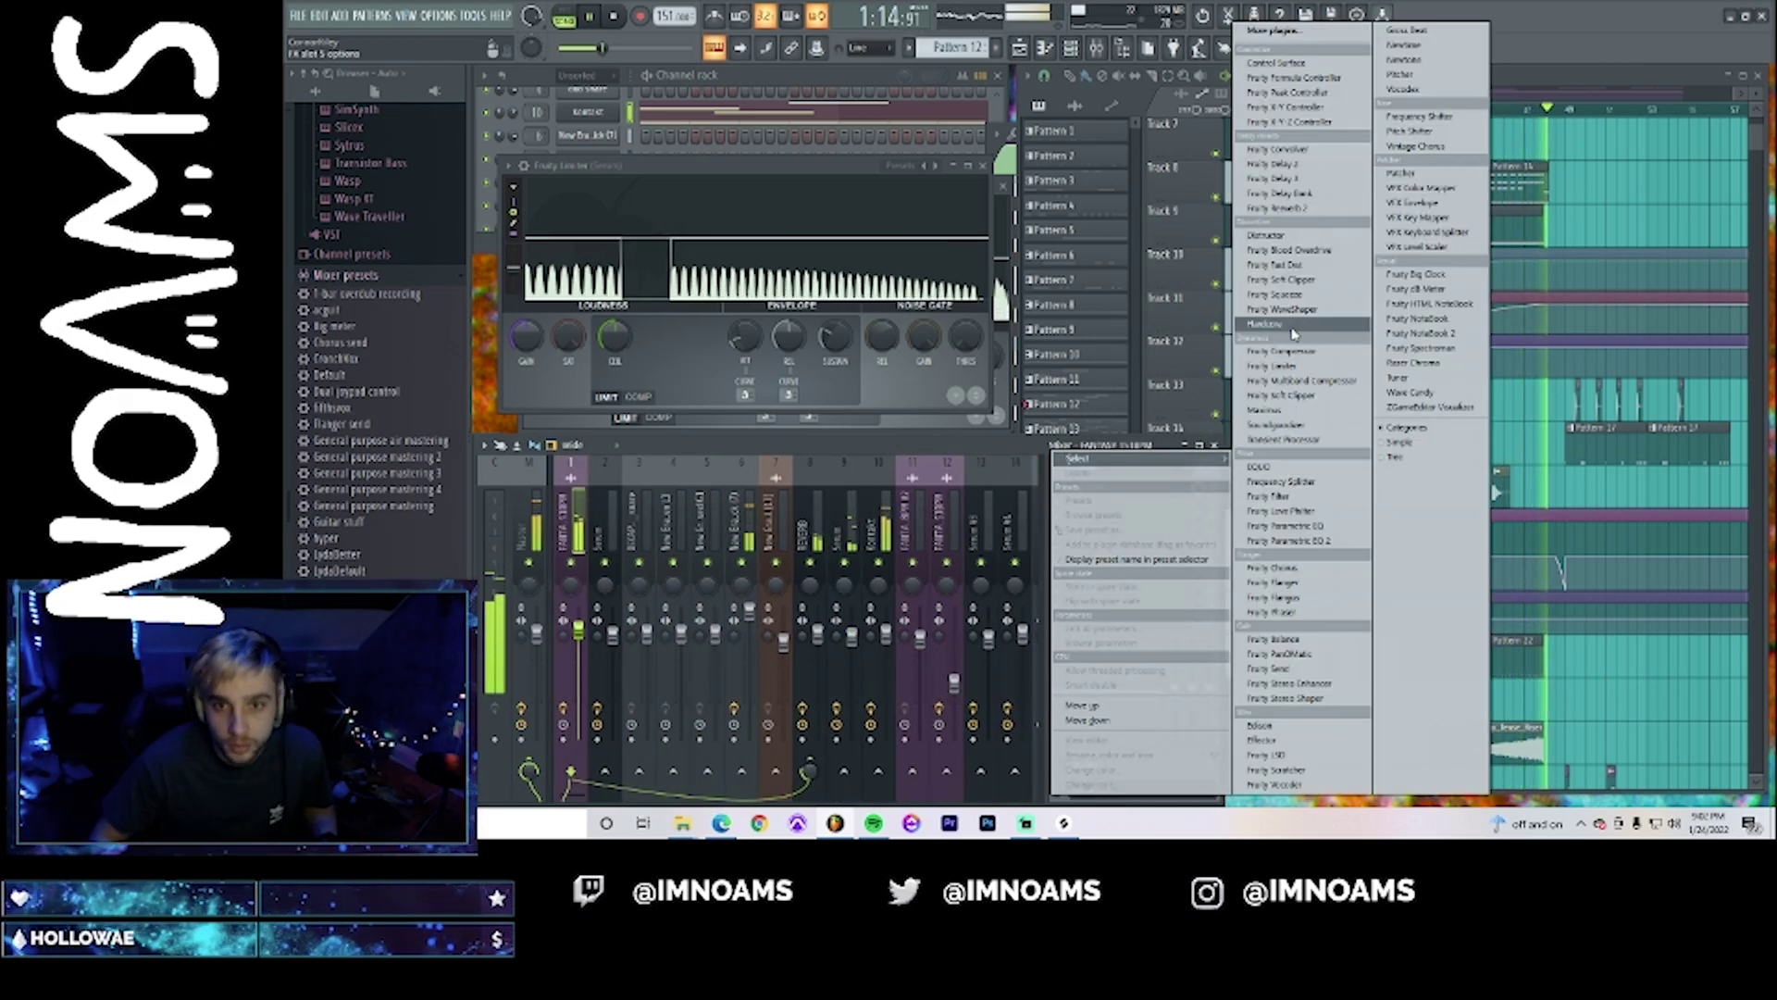
{"action": "left_click", "coordinate": [1263, 366]}
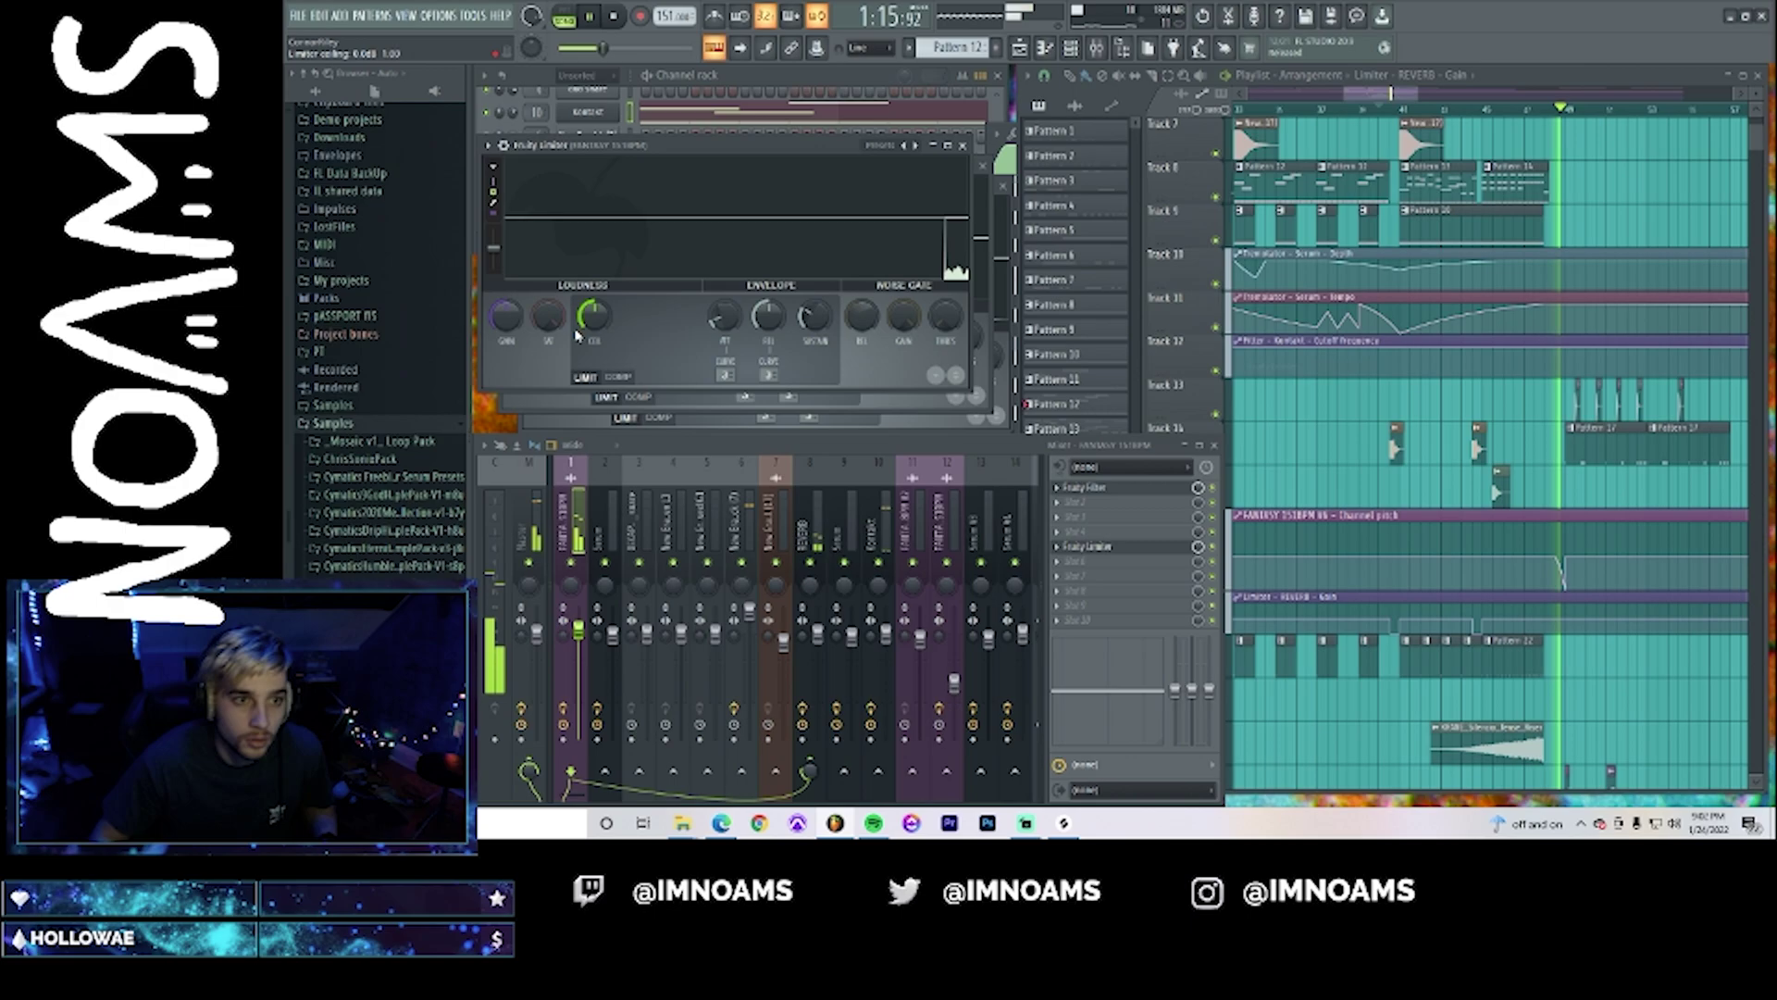
{"action": "right_click", "coordinate": [516, 322]}
{"action": "left_click", "coordinate": [576, 442]}
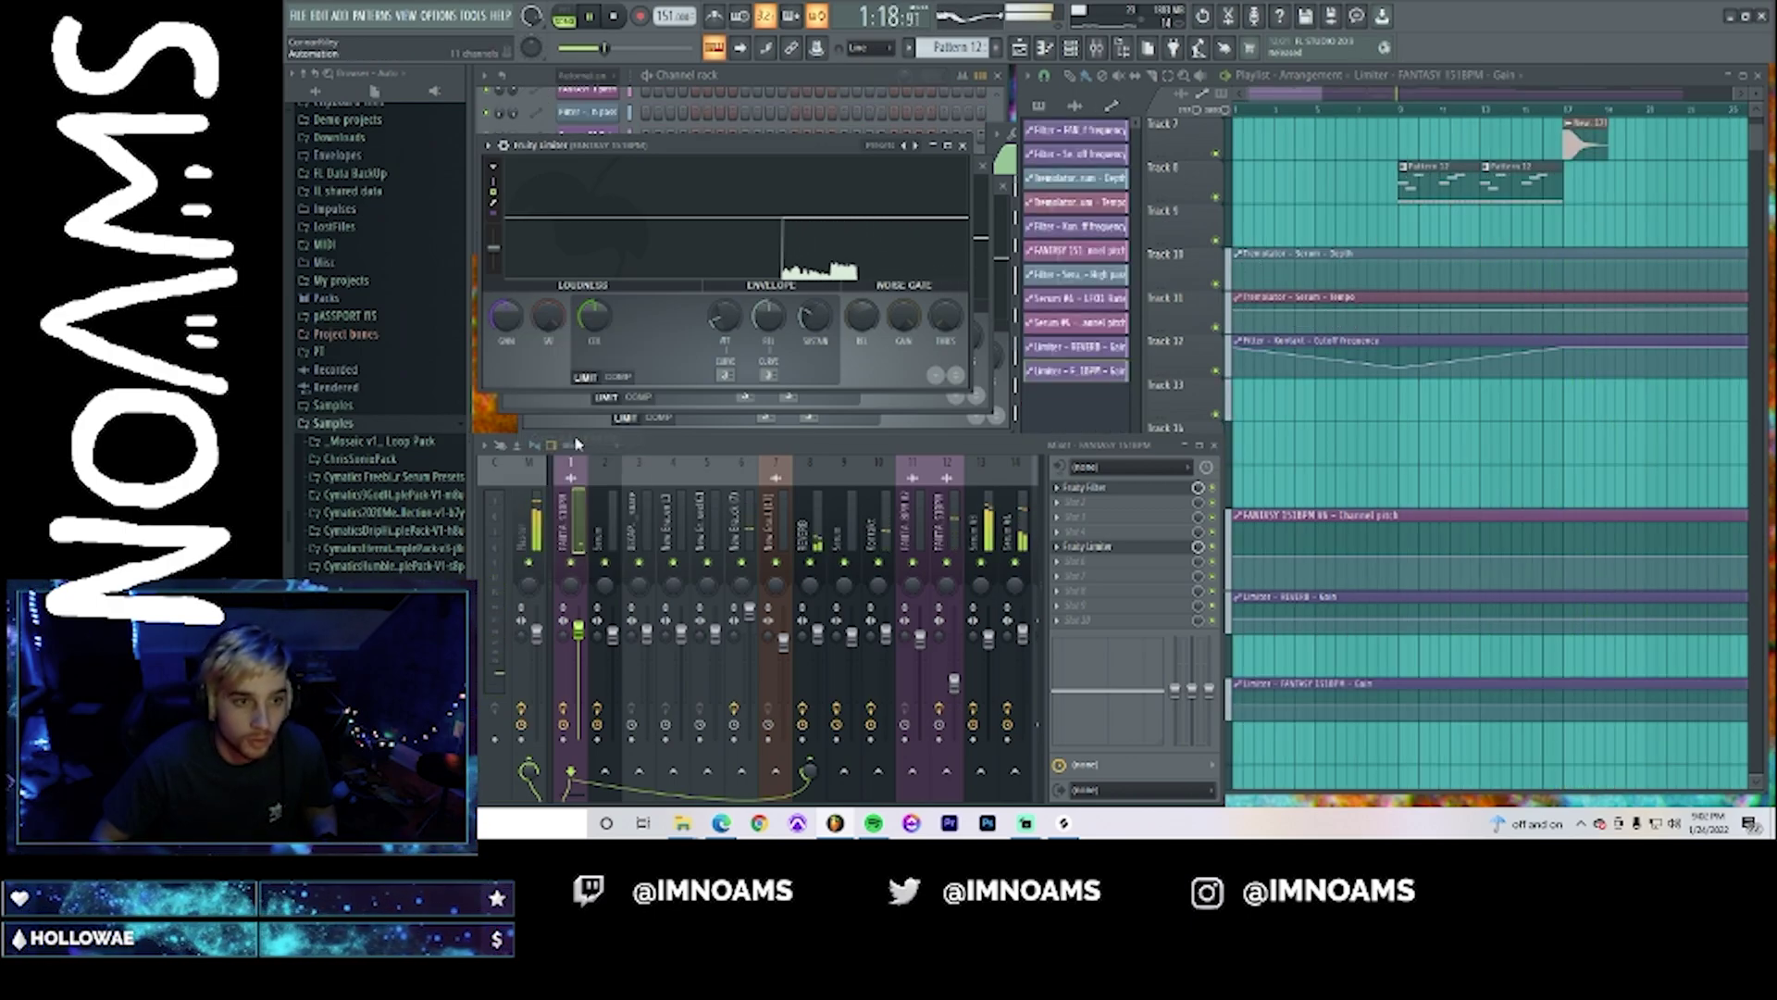
{"action": "key", "text": "space"}
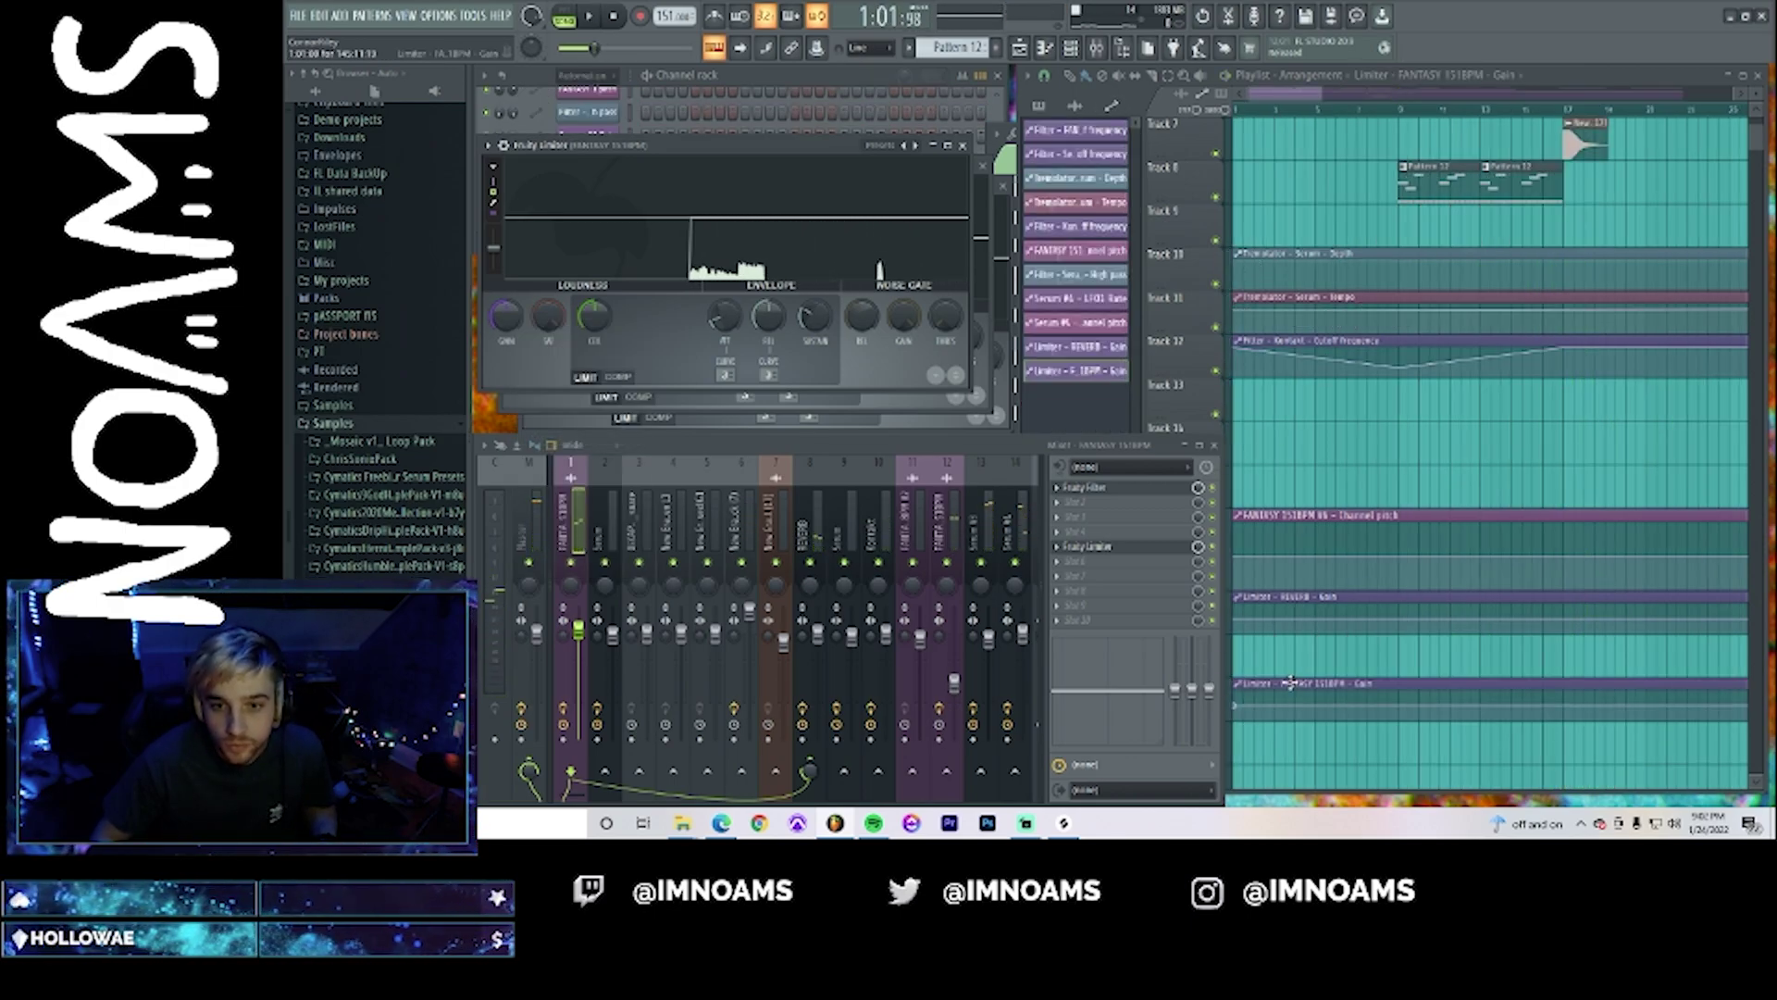
{"action": "right_click", "coordinate": [1290, 683]}
- Link the FANTASY 151BPM limiter's gain to the Limiter - REVERB - Gain automation with the default mapping formula
{"action": "right_click", "coordinate": [504, 319]}
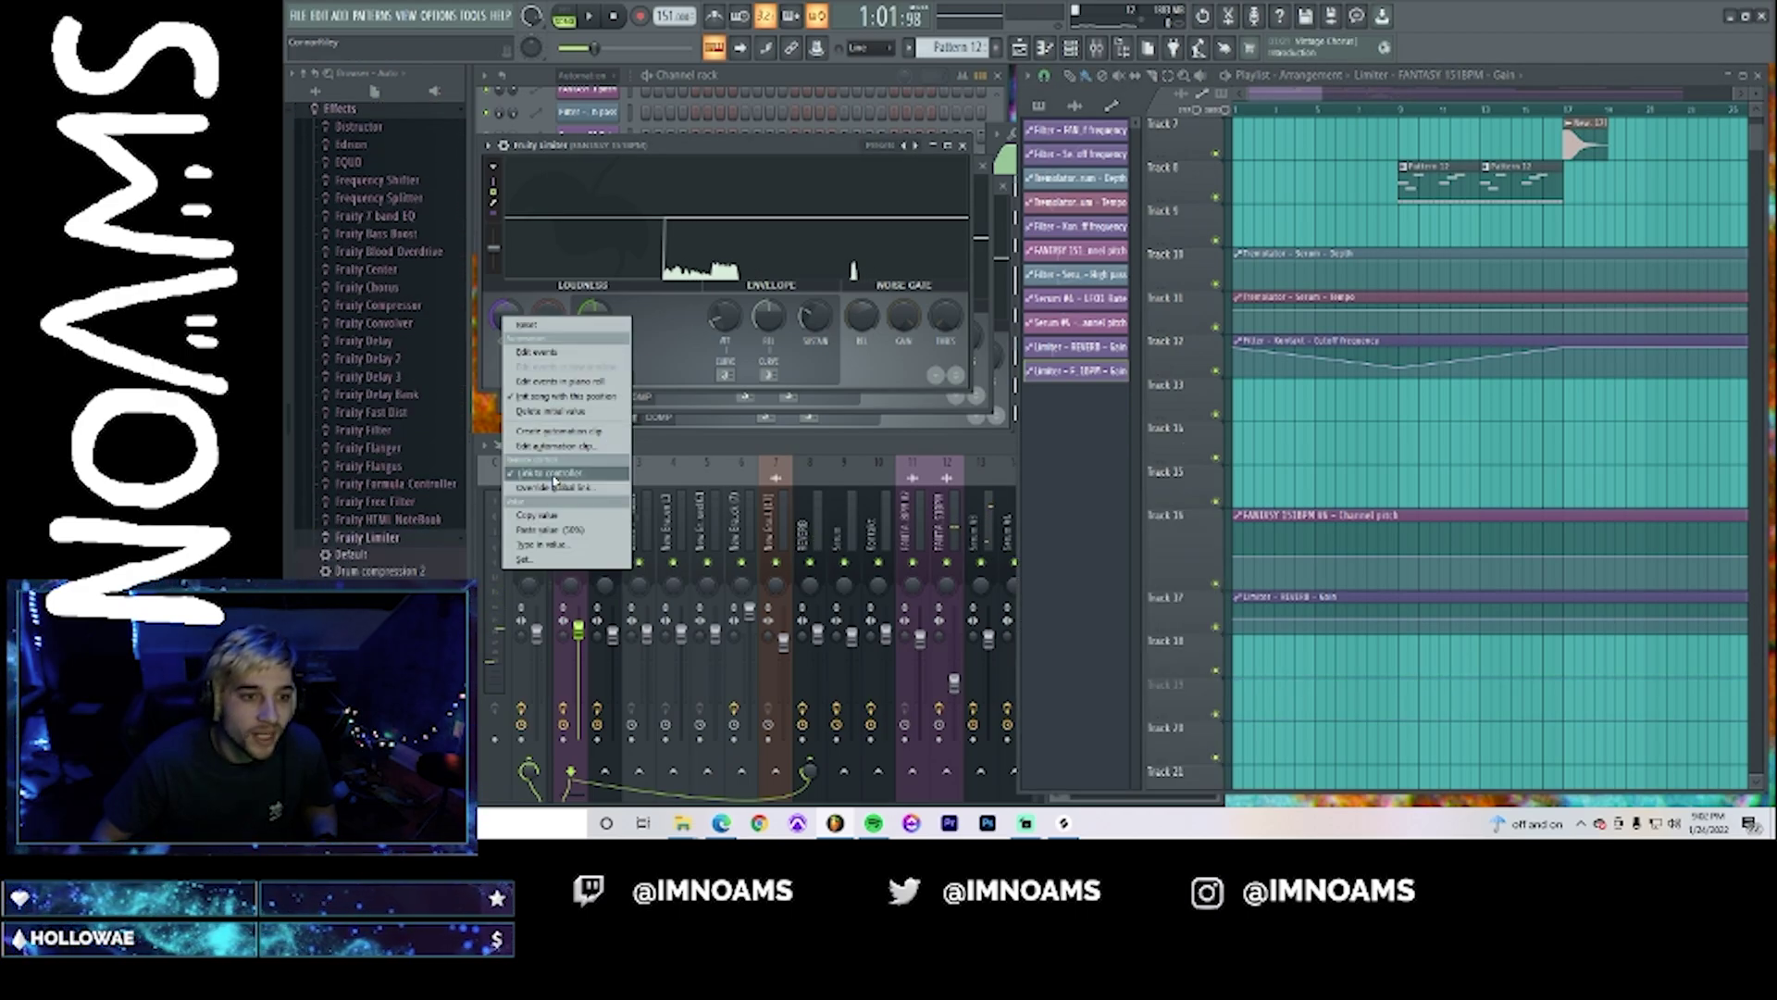
{"action": "left_click", "coordinate": [553, 474]}
{"action": "left_click", "coordinate": [1026, 400]}
{"action": "left_click", "coordinate": [989, 709]}
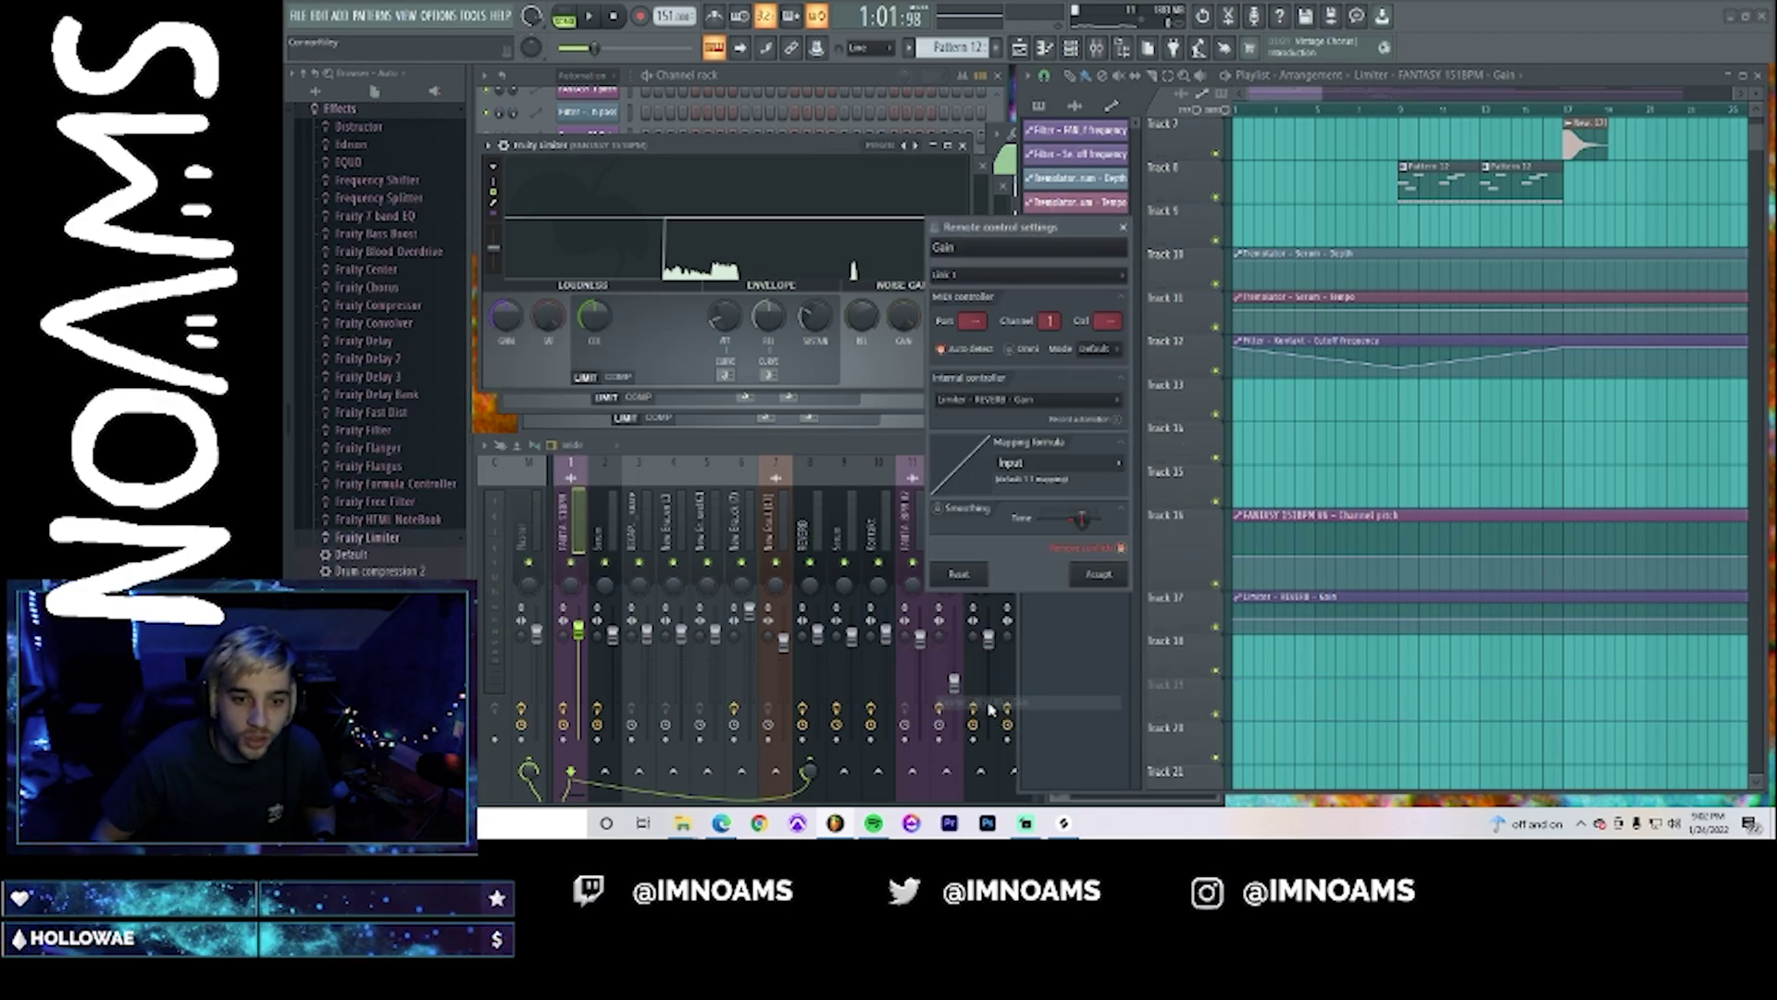
{"action": "left_click", "coordinate": [1098, 575]}
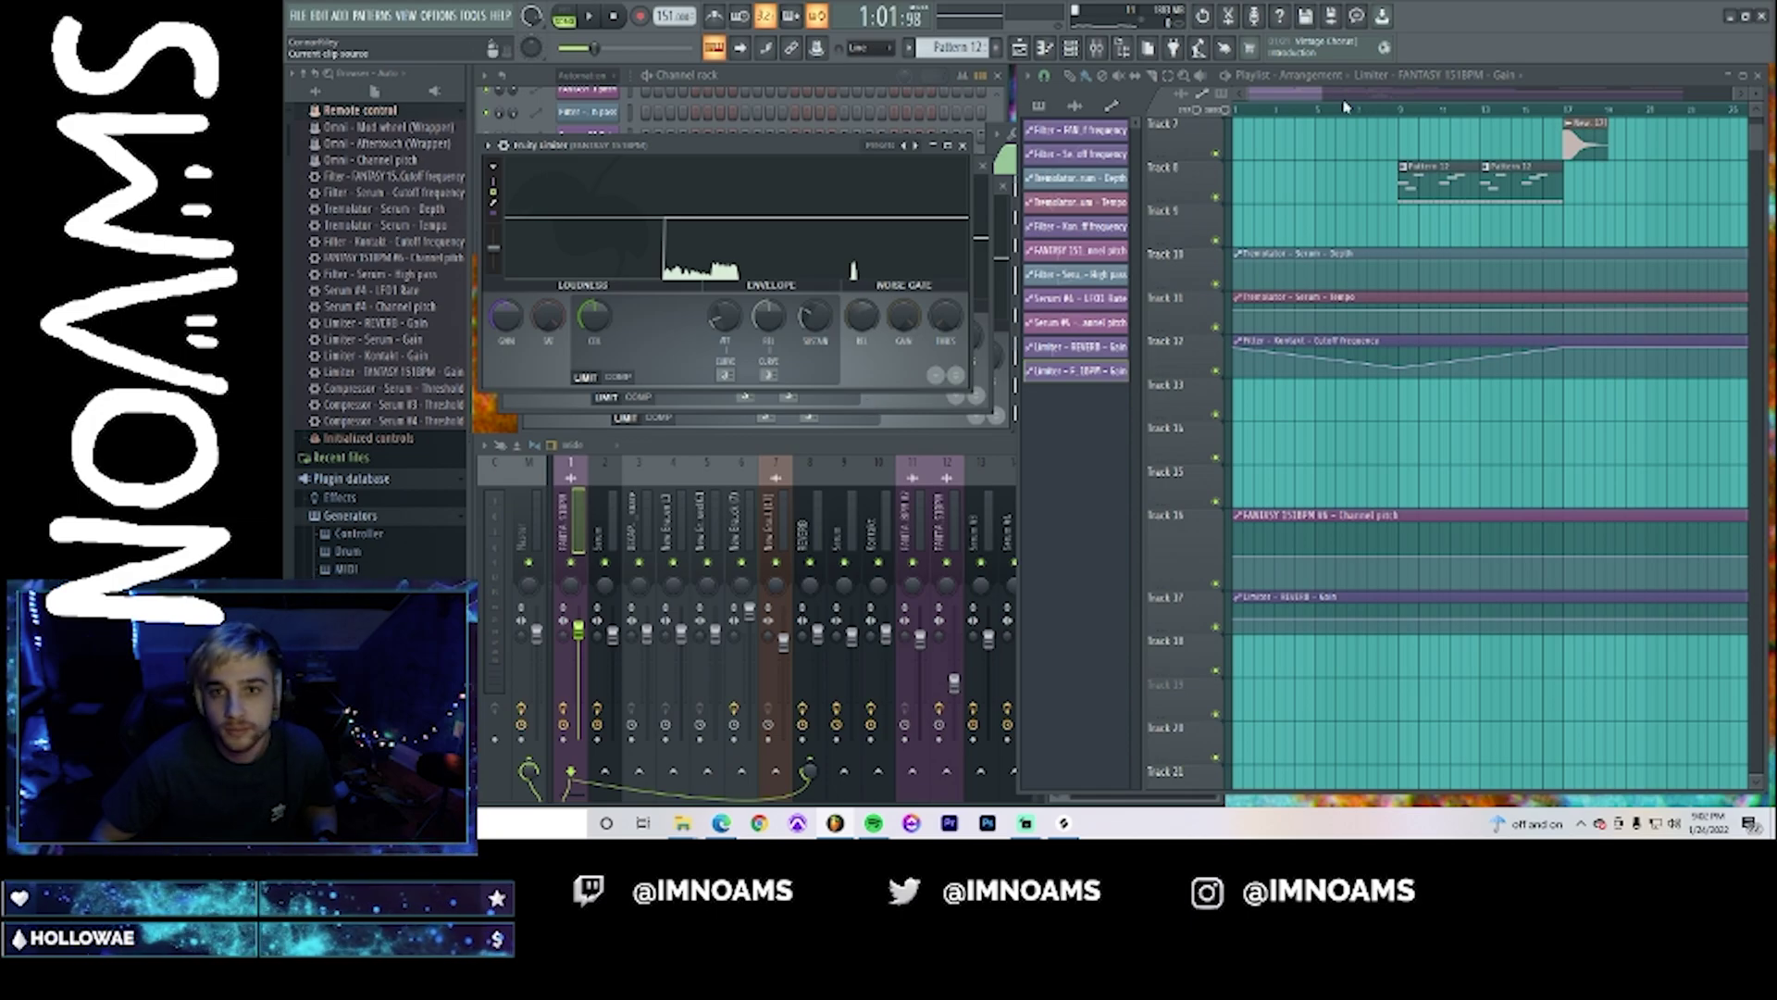
- Play the section after bar 41 and trim the end of the Pattern 13 clip on Track 8 to the gap before bar 45
{"action": "left_click_drag", "start_coordinate": [1301, 95], "coordinate": [1398, 109]}
{"action": "key", "text": "space"}
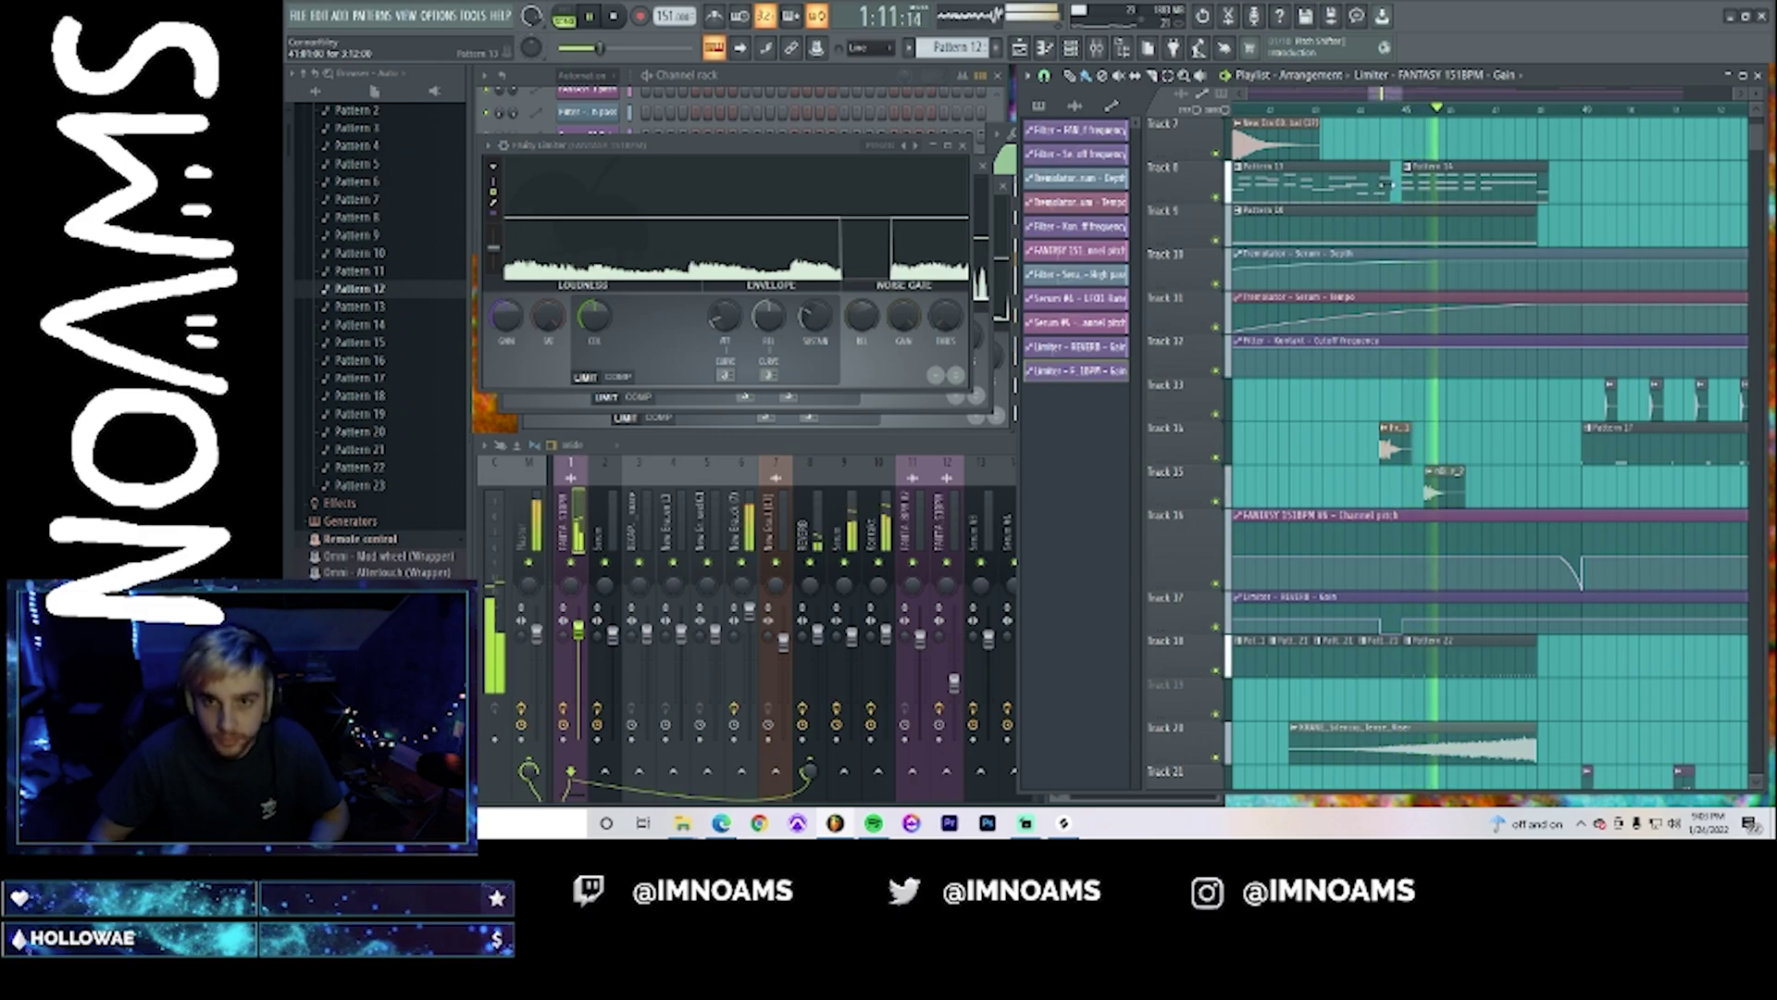
{"action": "left_click", "coordinate": [1386, 185]}
{"action": "left_click", "coordinate": [1322, 110]}
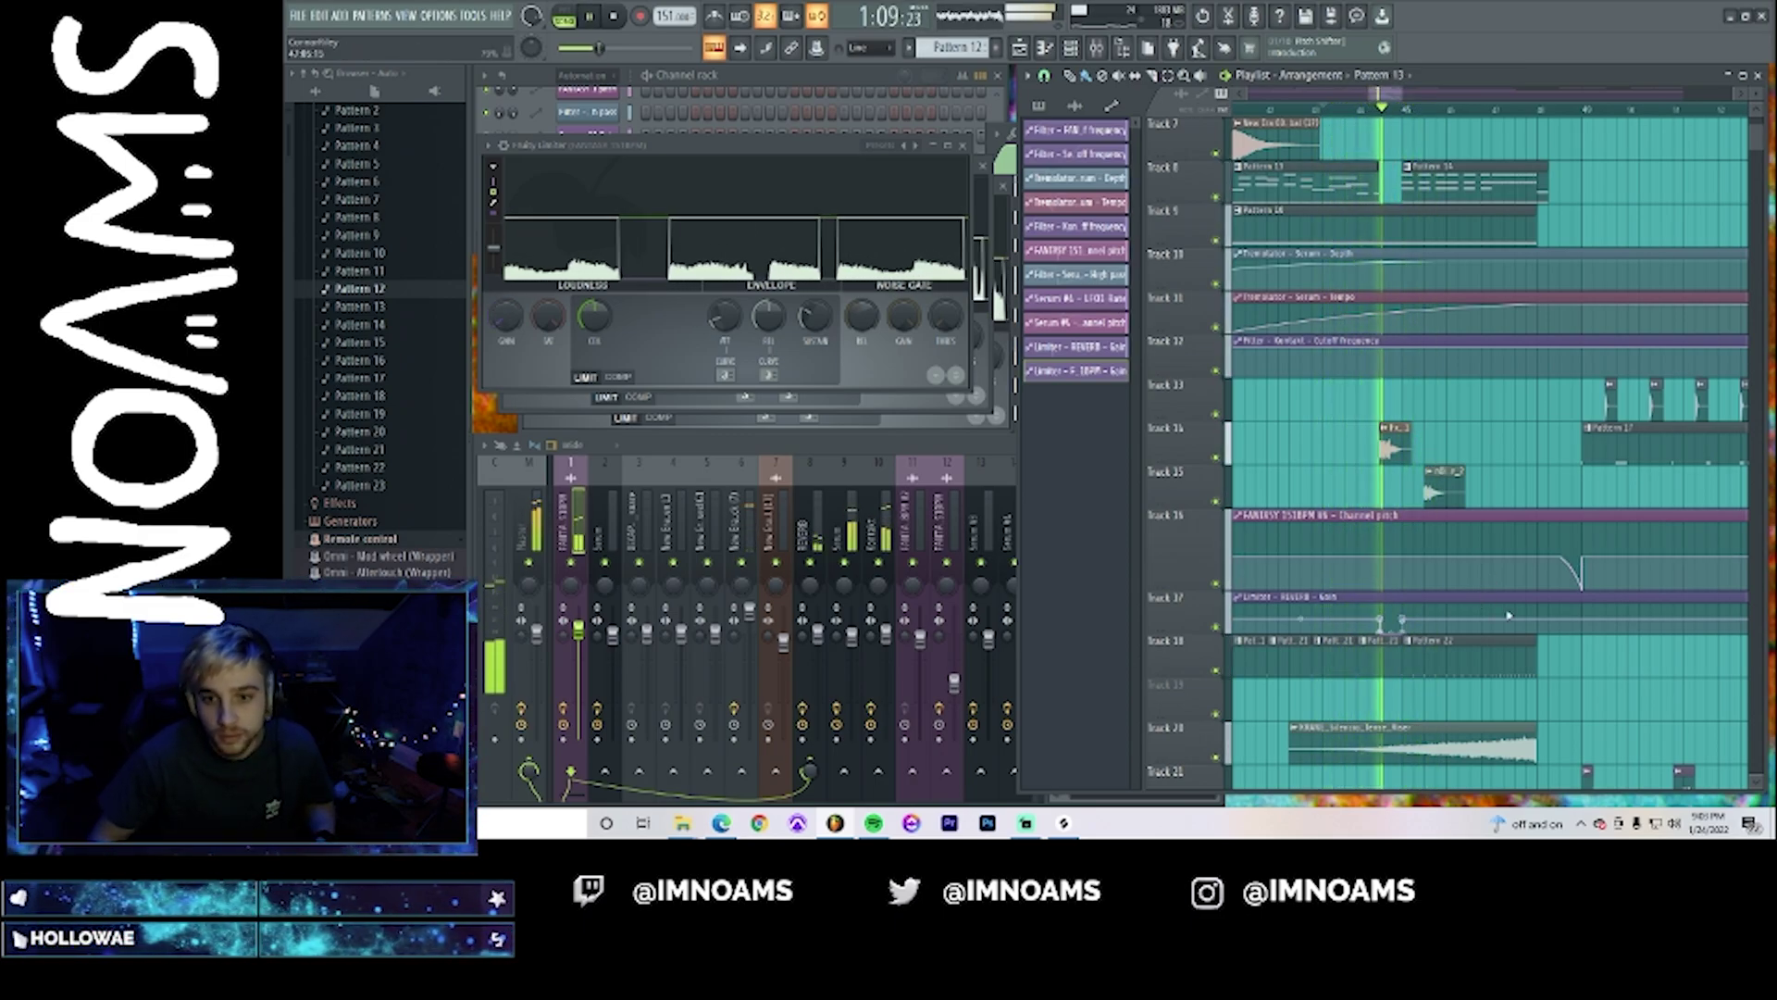
- Move the first KRANE_Silencio_Tense_Riser clip on Track 20 earlier so it ends at the gap before bar 45, and replay the section
{"action": "key", "text": "space"}
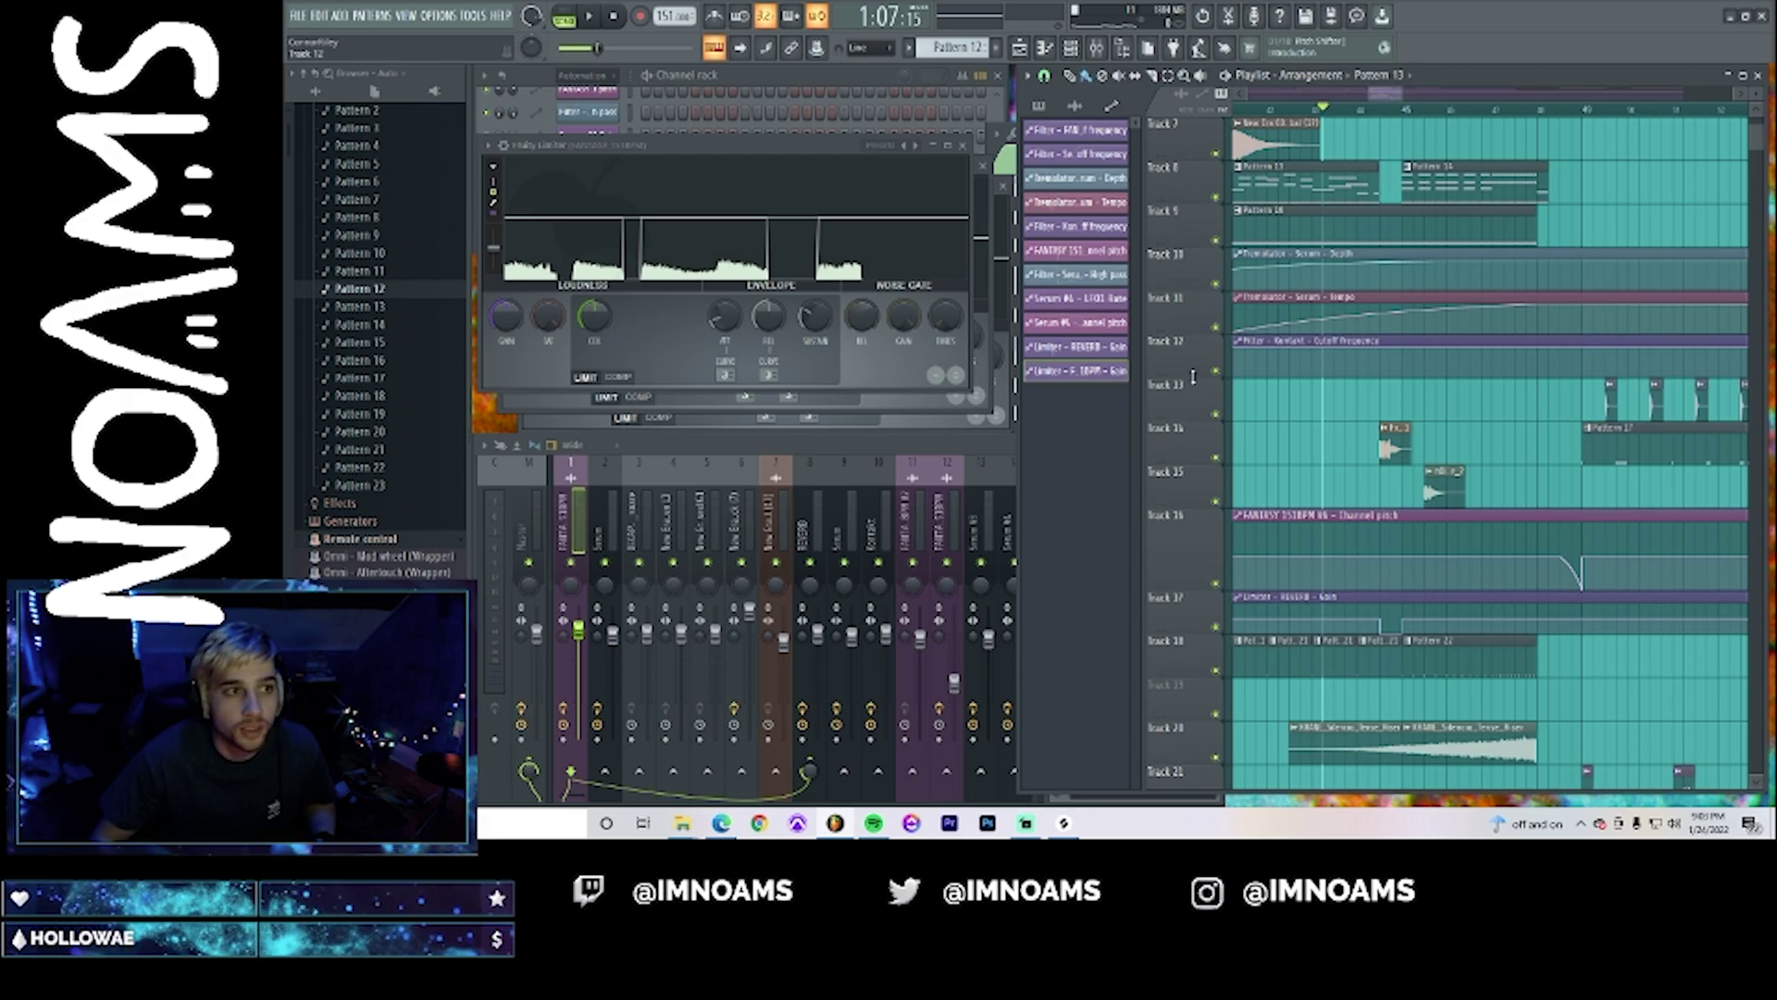
{"action": "left_click_drag", "start_coordinate": [1374, 736], "coordinate": [1363, 736]}
{"action": "key", "text": "space"}
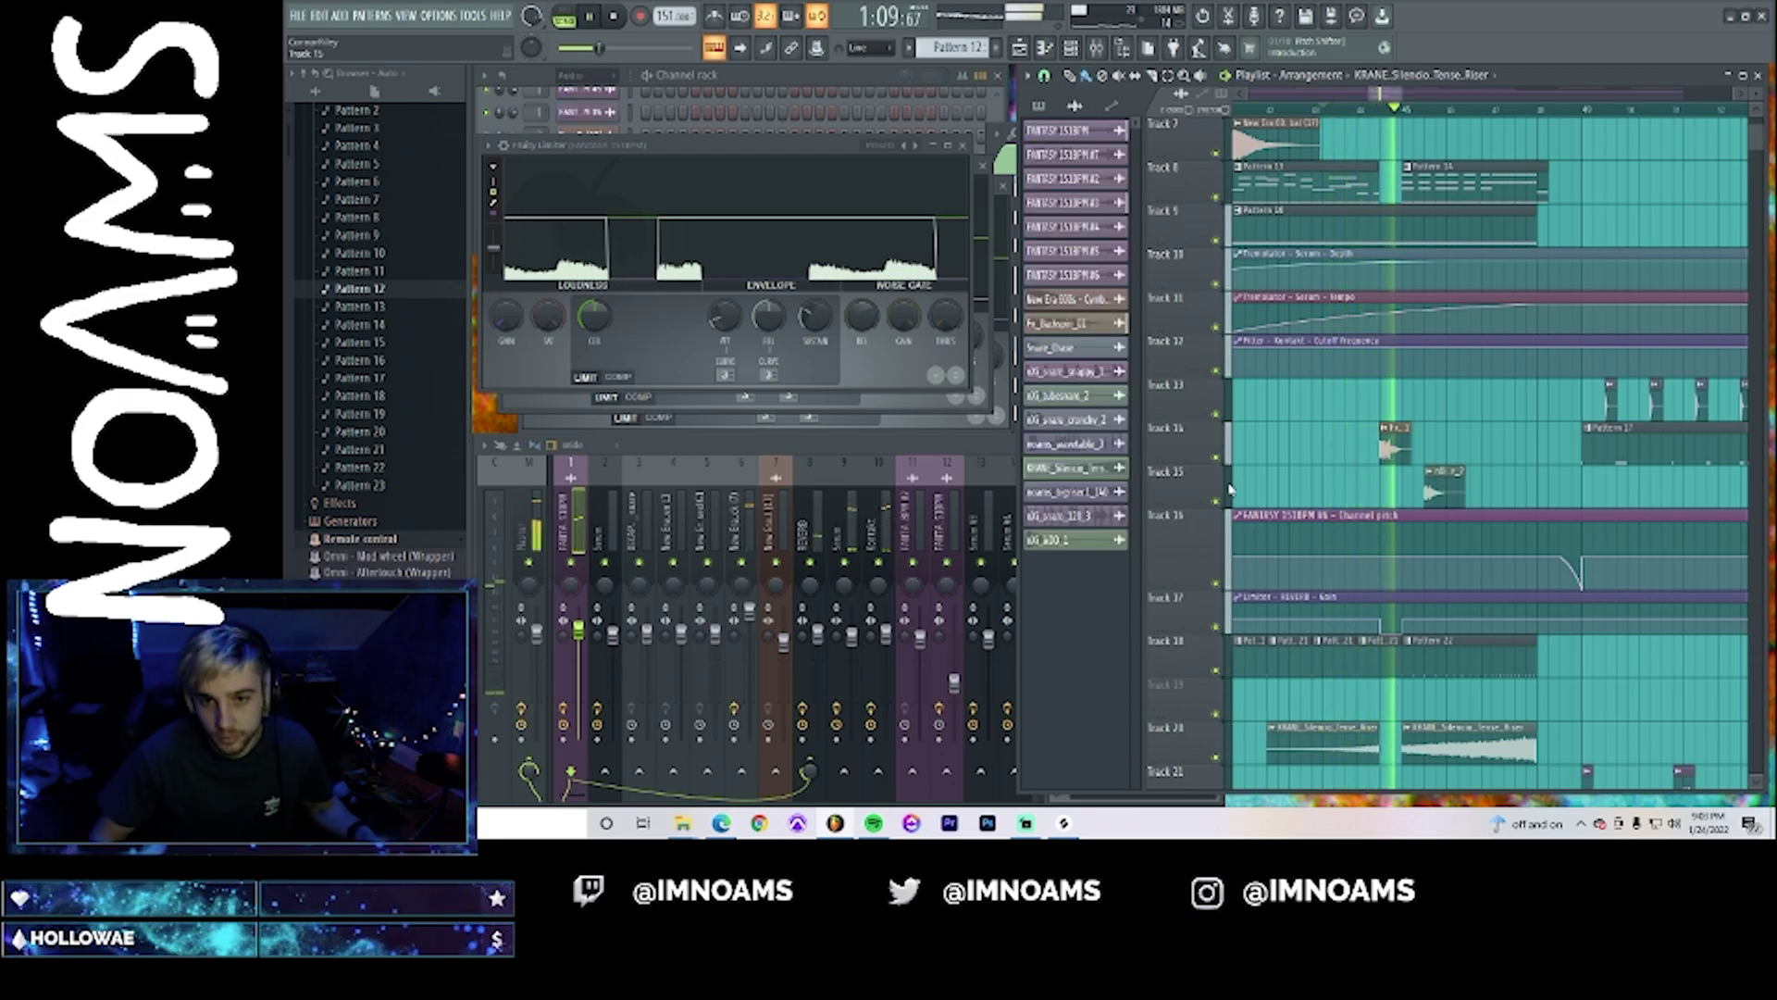
- Try to shorten the FANTASY 151BPM clips on Tracks 1 and 2 around the gap before bar 45
{"action": "scroll", "coordinate": [1357, 438], "scroll_direction": "up", "scroll_amount": 6}
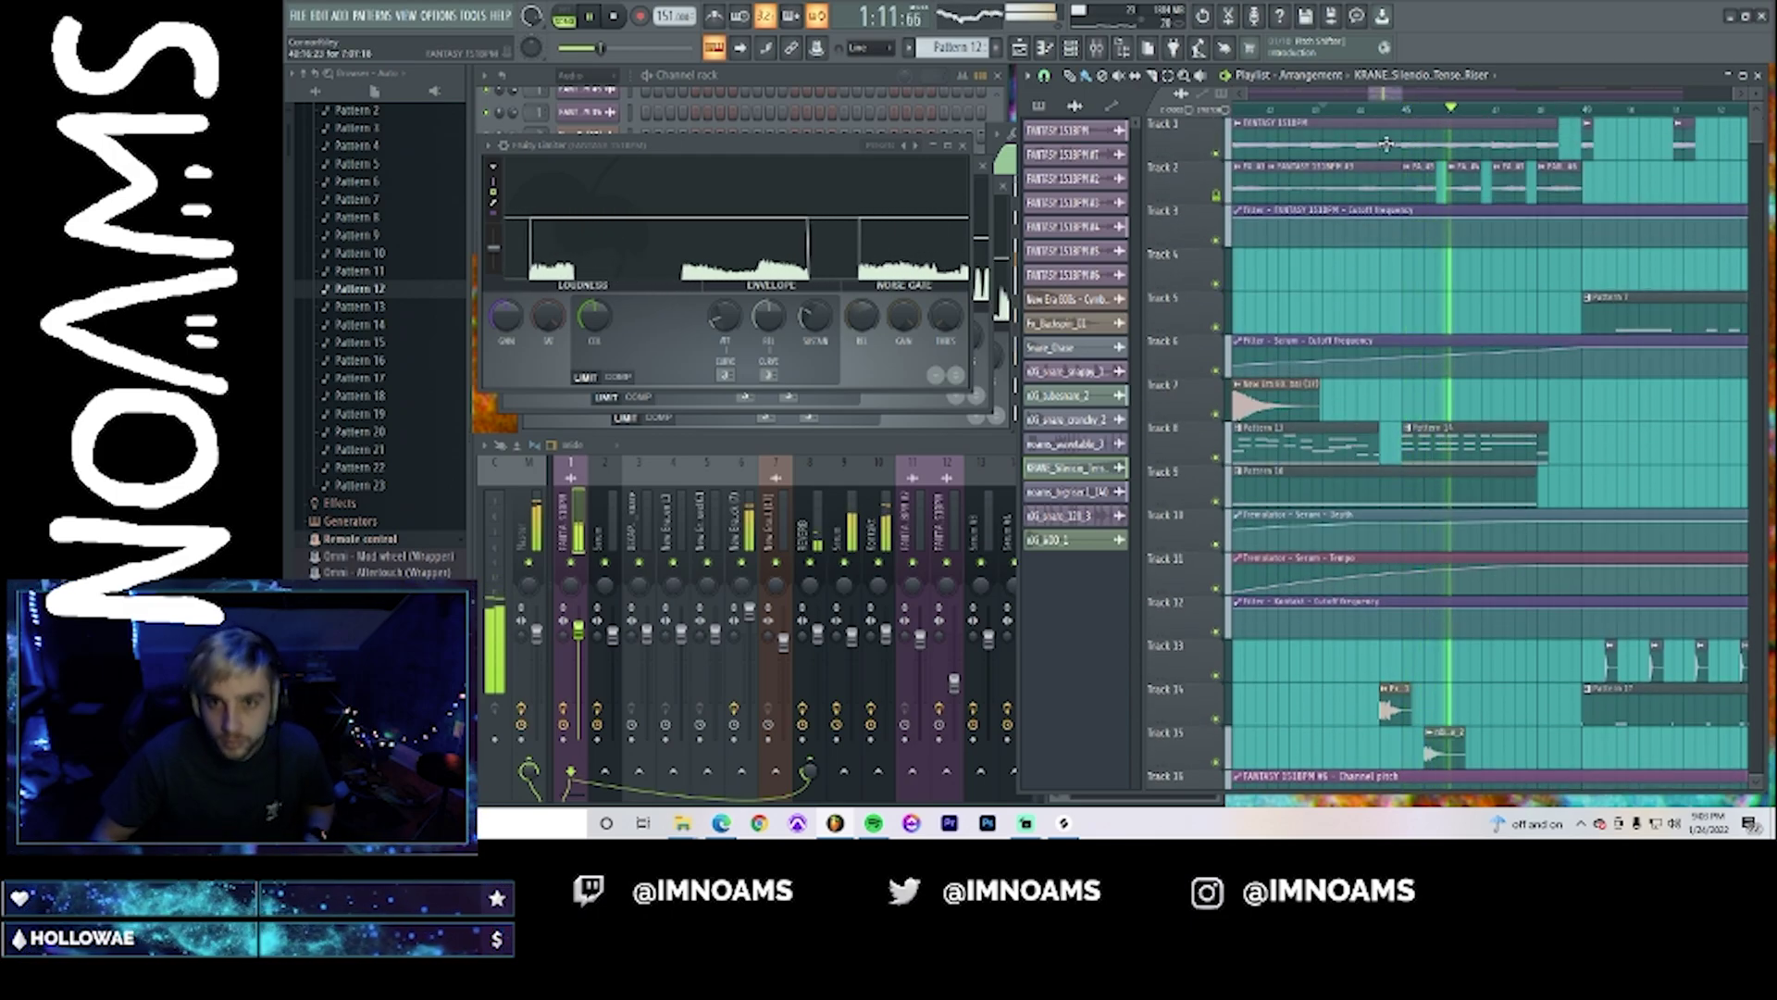
{"action": "left_click_drag", "start_coordinate": [1377, 137], "coordinate": [1386, 173]}
{"action": "key", "text": "space"}
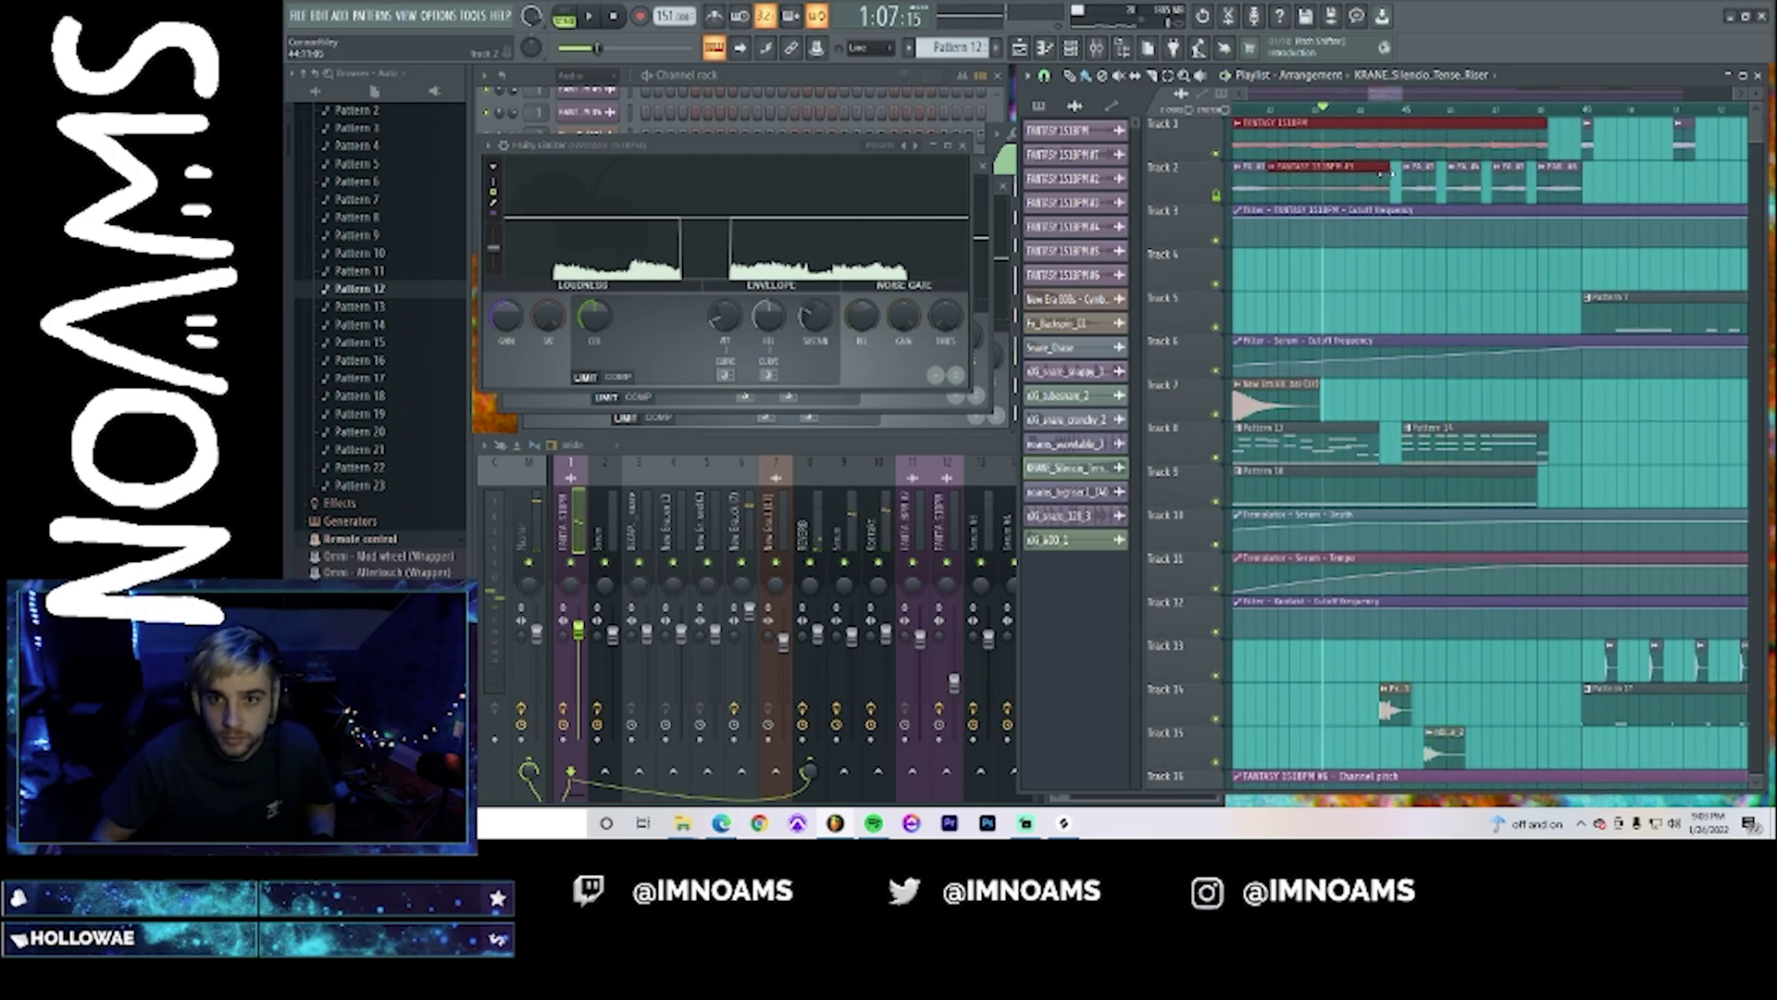
{"action": "left_click", "coordinate": [1394, 268]}
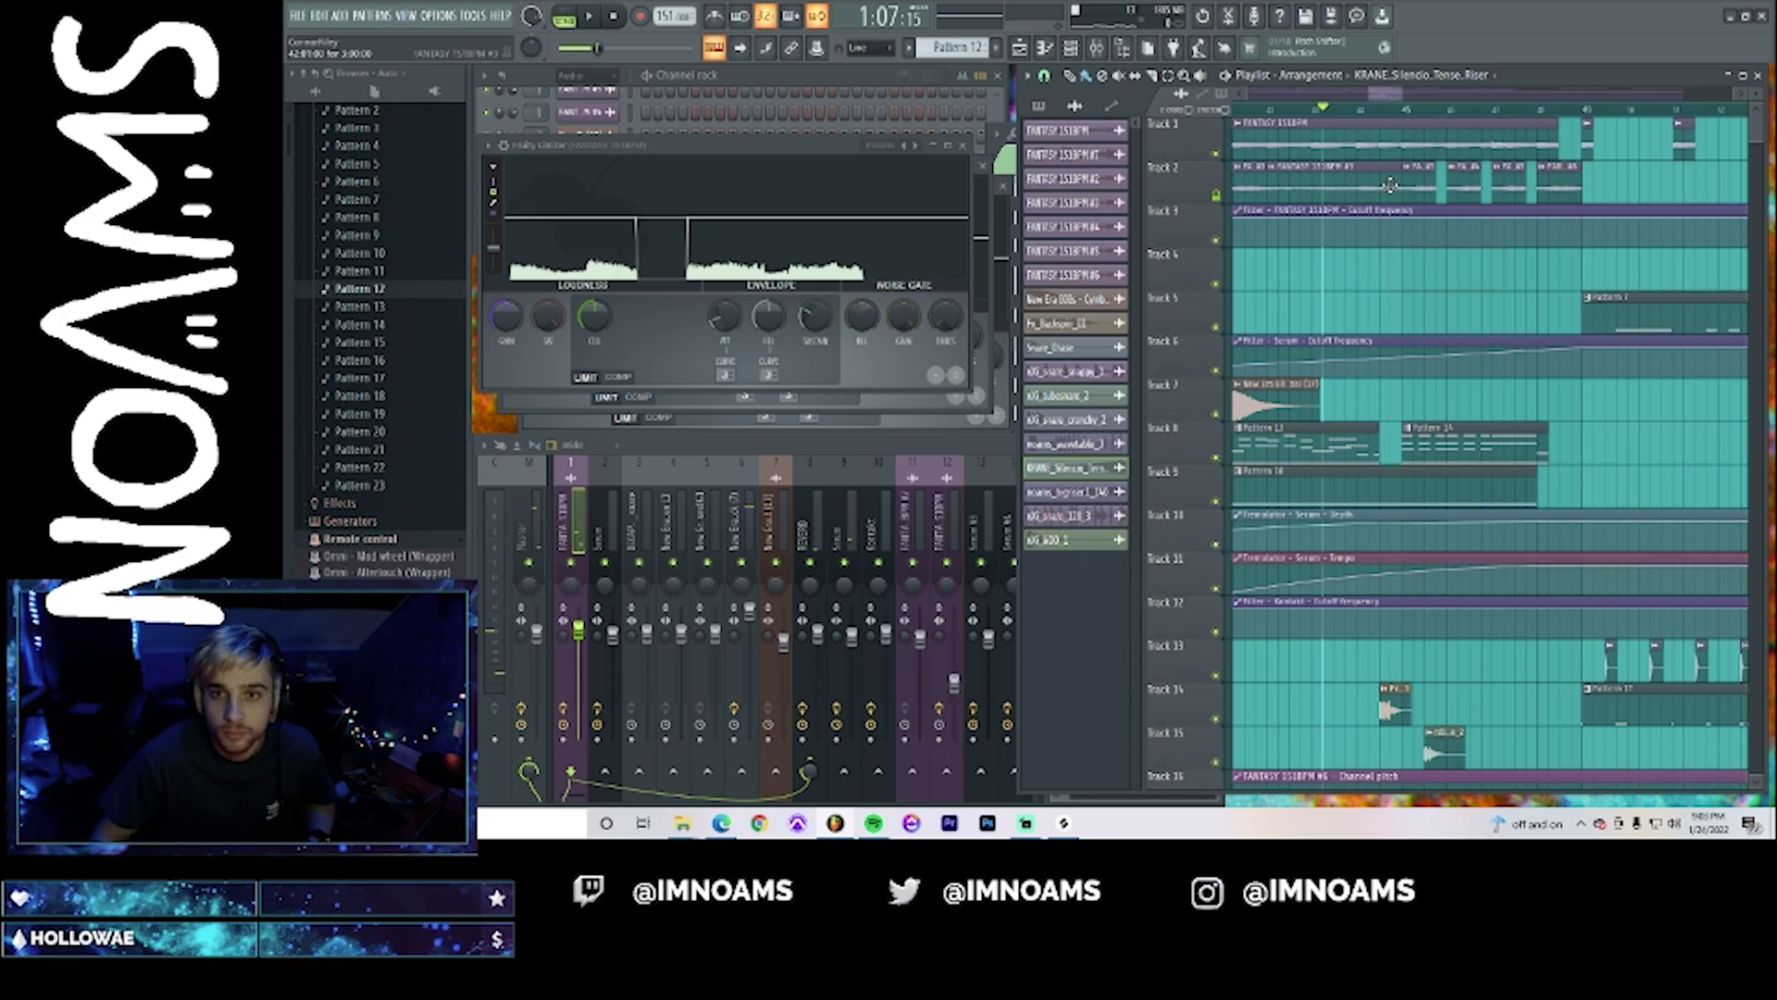
- Play the gap before bar 45 and examine the clips across all tracks during playback
{"action": "key", "text": "space"}
{"action": "scroll", "coordinate": [1400, 310], "scroll_direction": "down", "scroll_amount": 8}
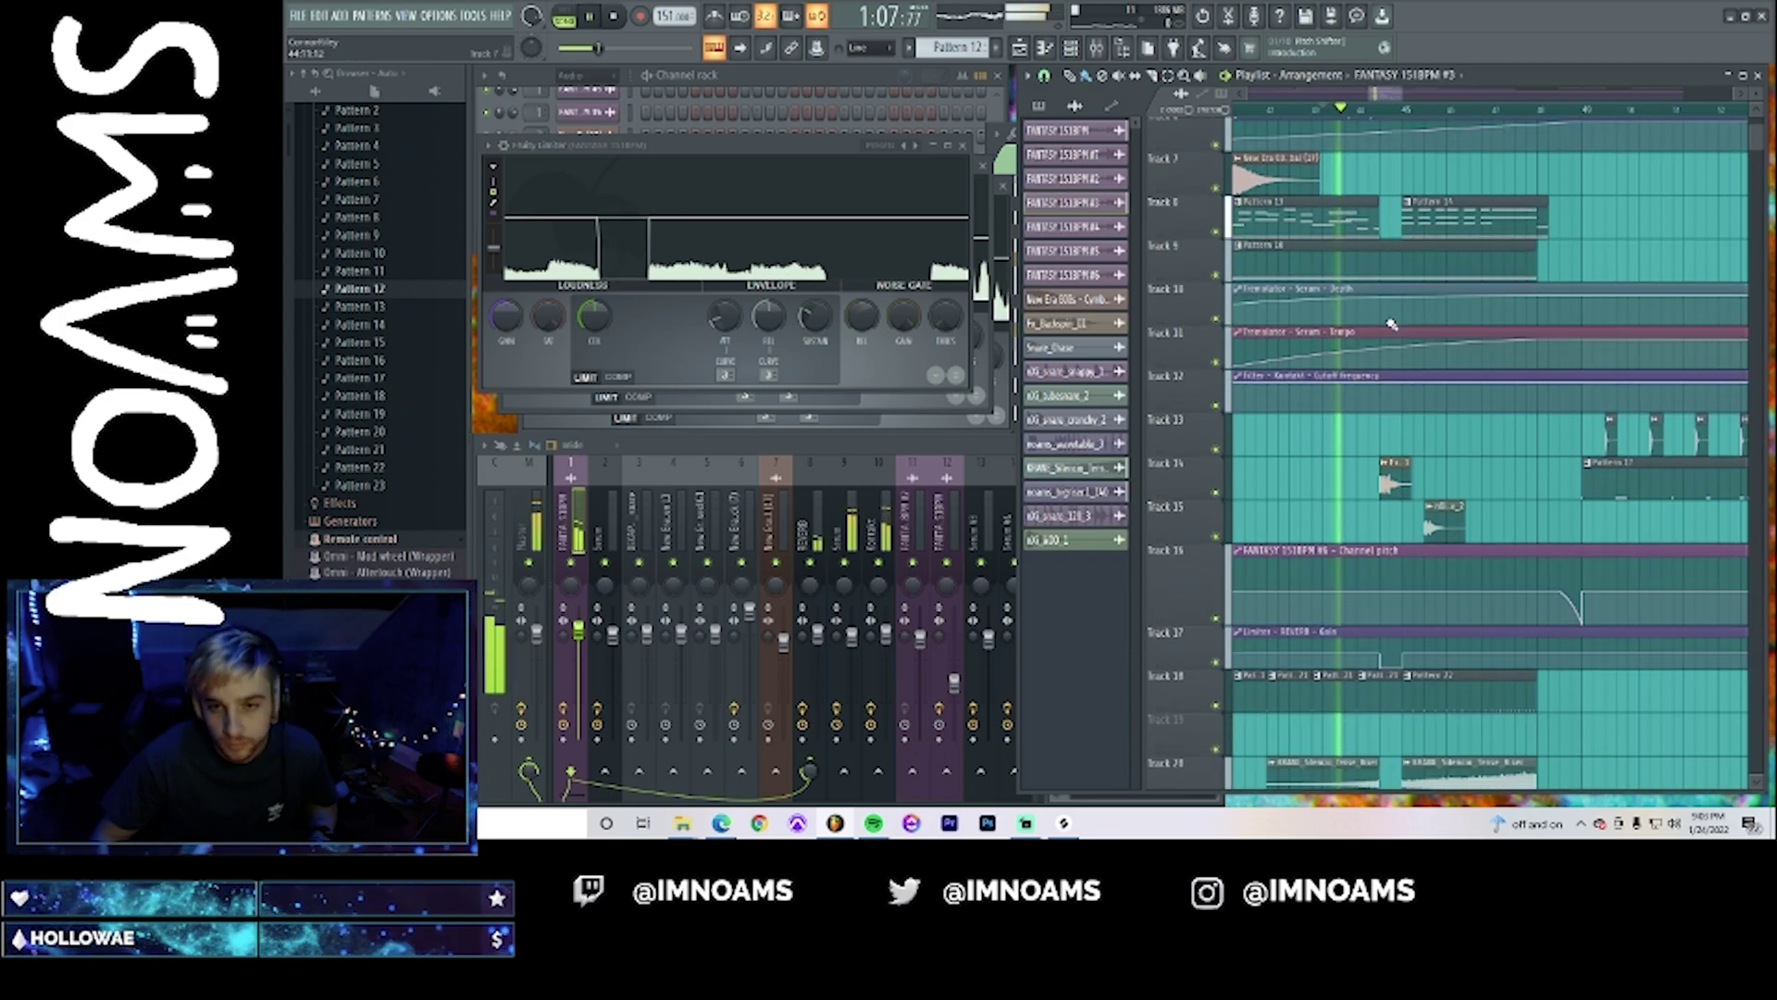
{"action": "scroll", "coordinate": [1399, 308], "scroll_direction": "down", "scroll_amount": 2}
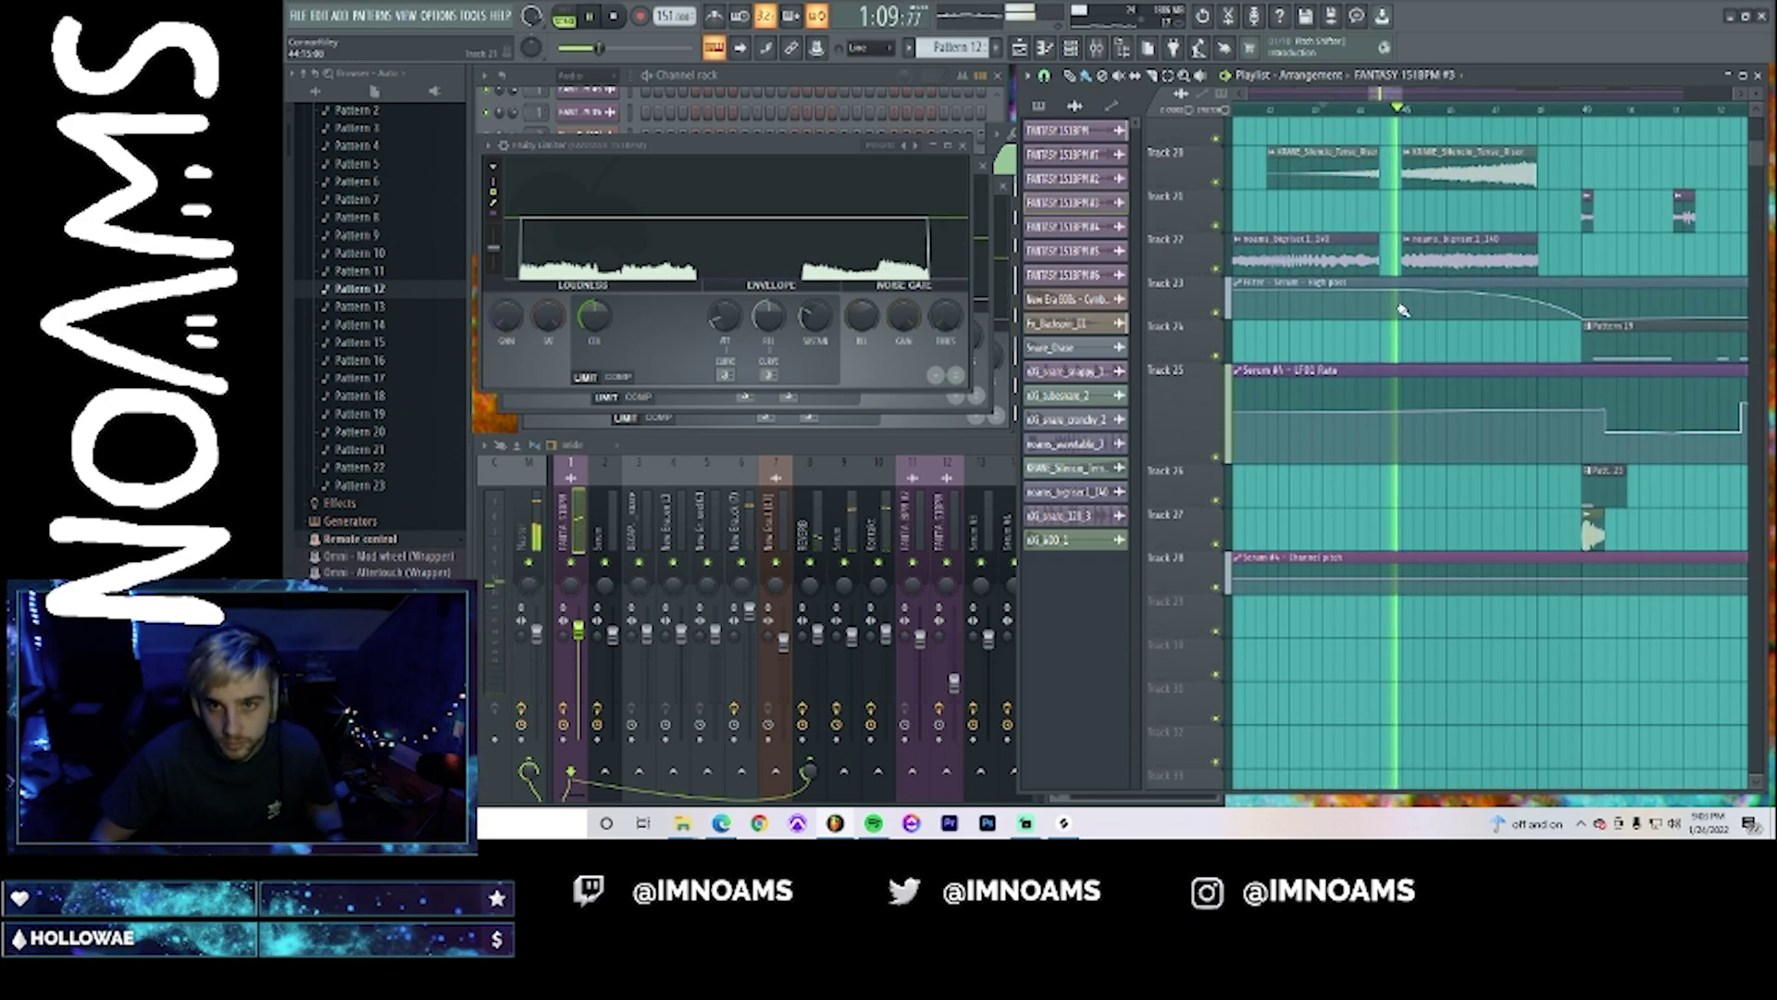
{"action": "scroll", "coordinate": [1398, 315], "scroll_direction": "up", "scroll_amount": 7}
{"action": "key", "text": "space"}
{"action": "key", "text": "space"}
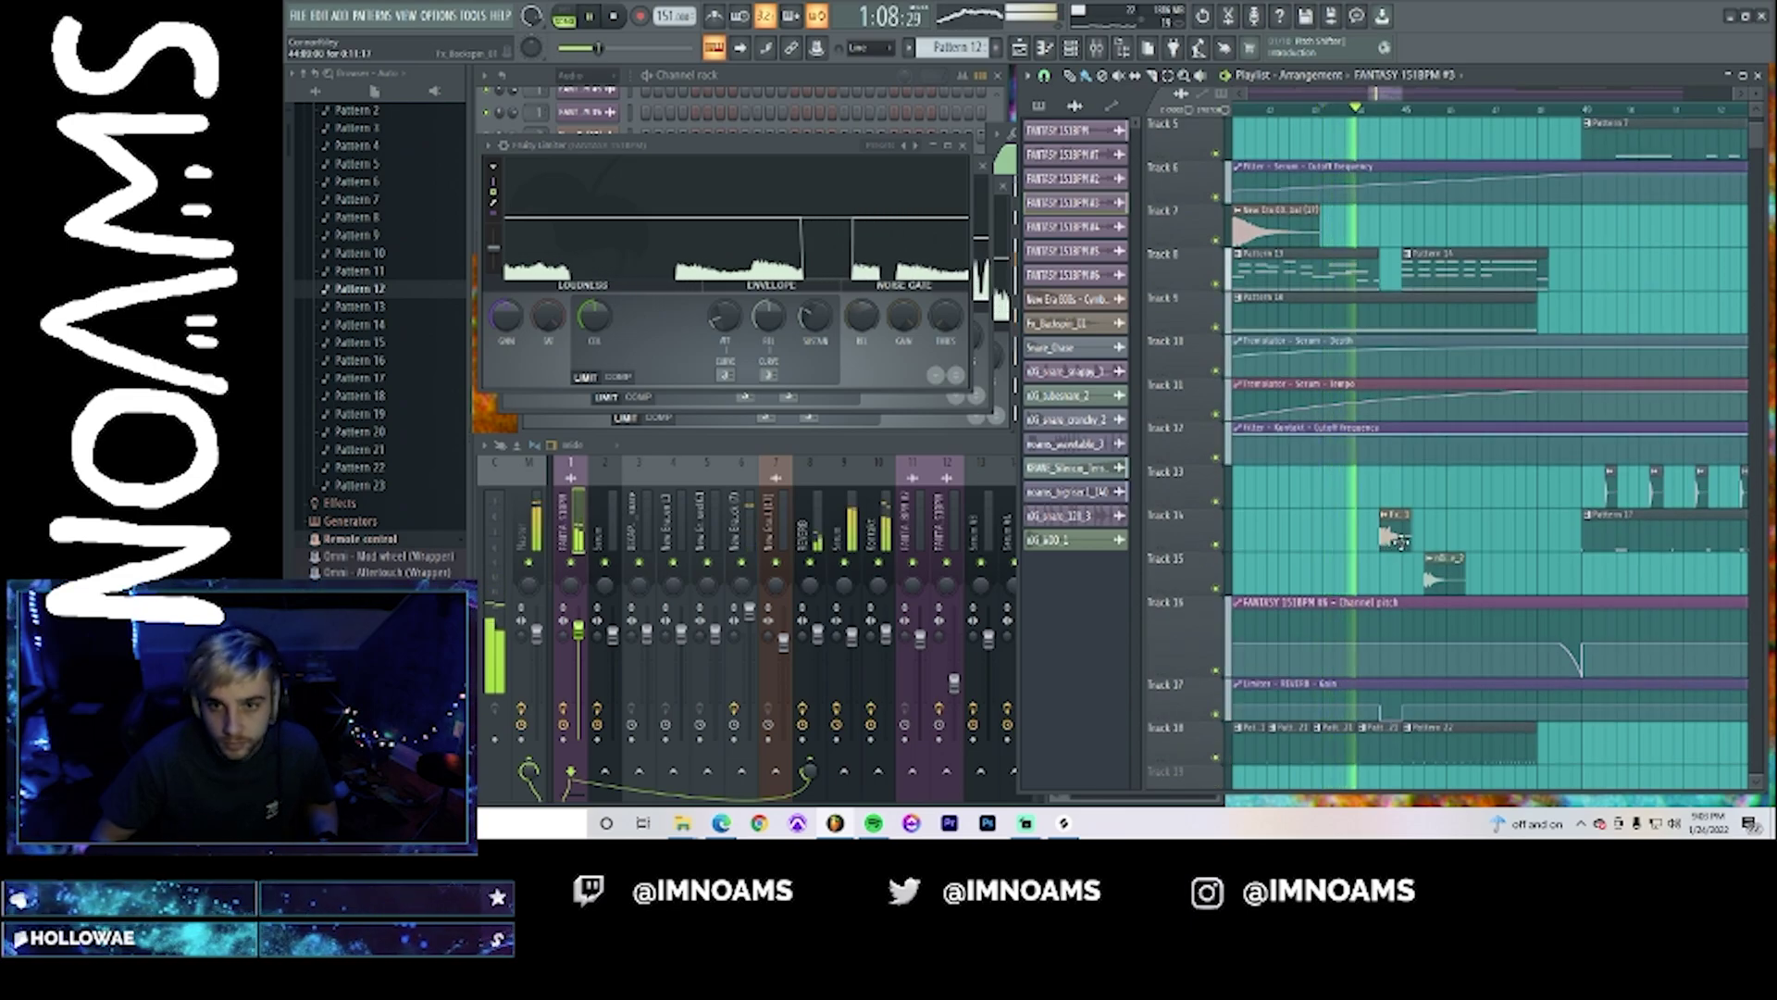
- Audition the transition without the Fx_Backspin_01 clip on Track 14, undo its deletion and stop playback
{"action": "right_click", "coordinate": [1405, 539]}
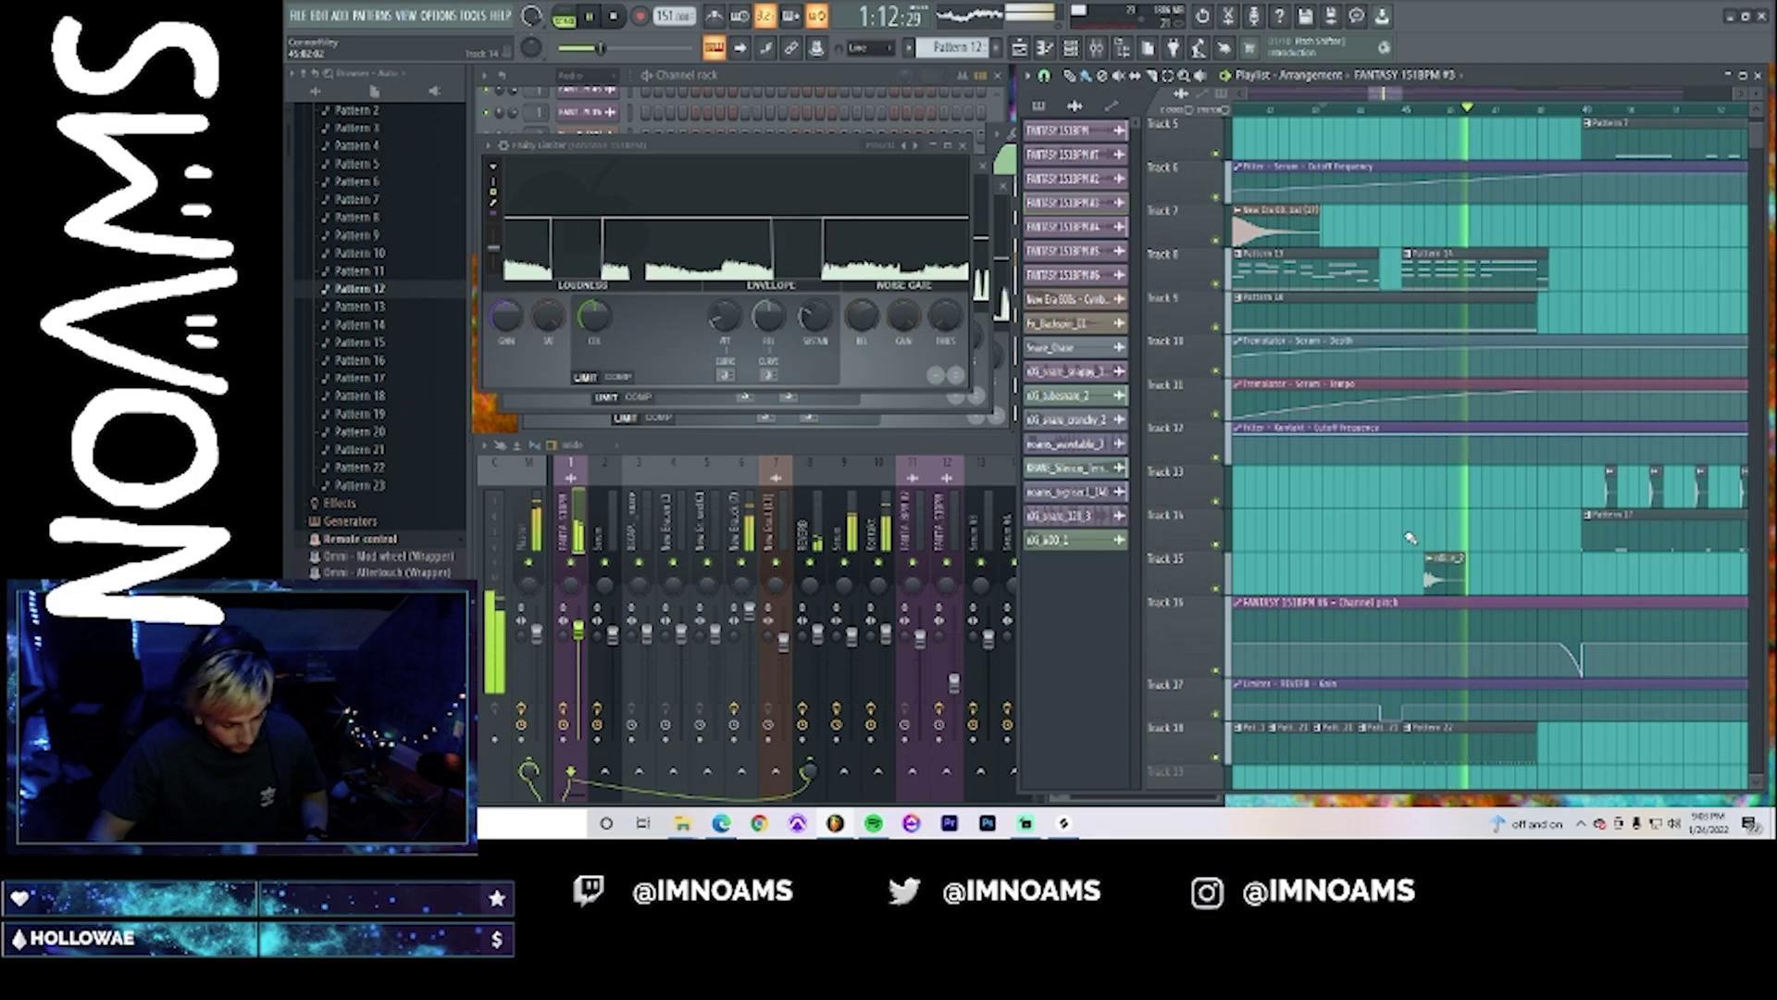
{"action": "key", "text": "ctrl+z"}
{"action": "key", "text": "space"}
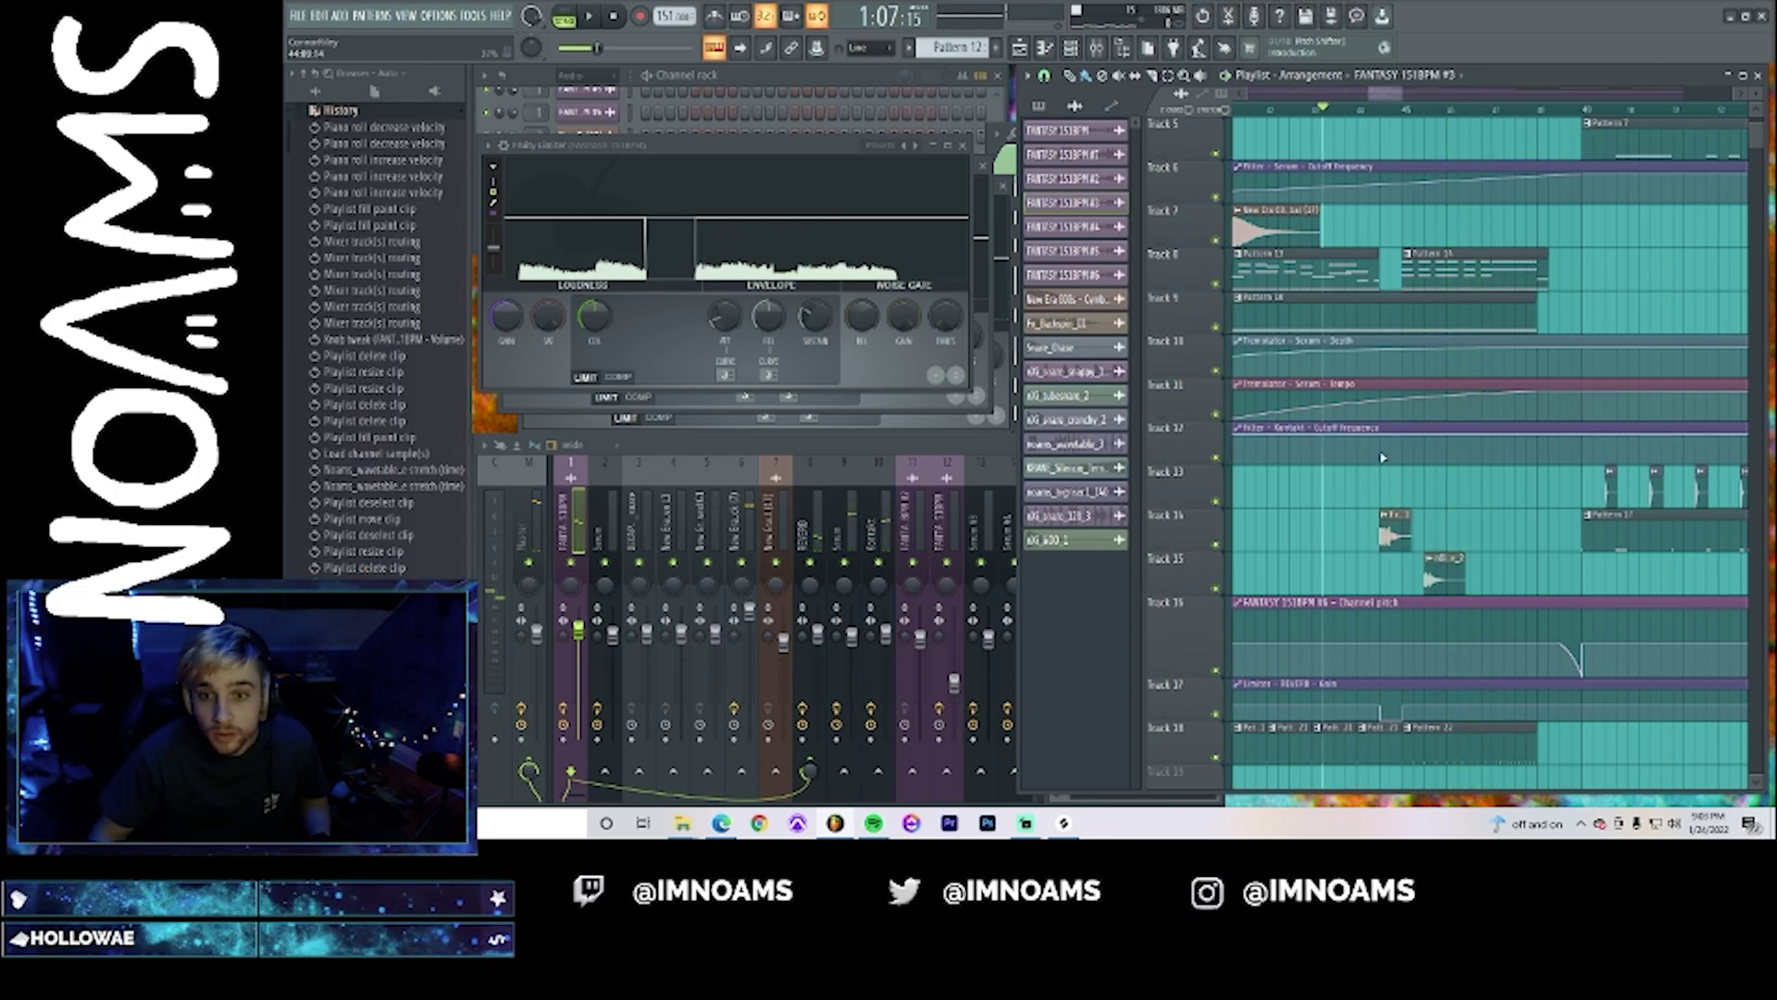
- Replay the transition and move the Fx_Backspin_01 clip on Track 14 earlier so it starts exactly where Pattern 13 ends
{"action": "left_click", "coordinate": [1398, 113]}
{"action": "key", "text": "space"}
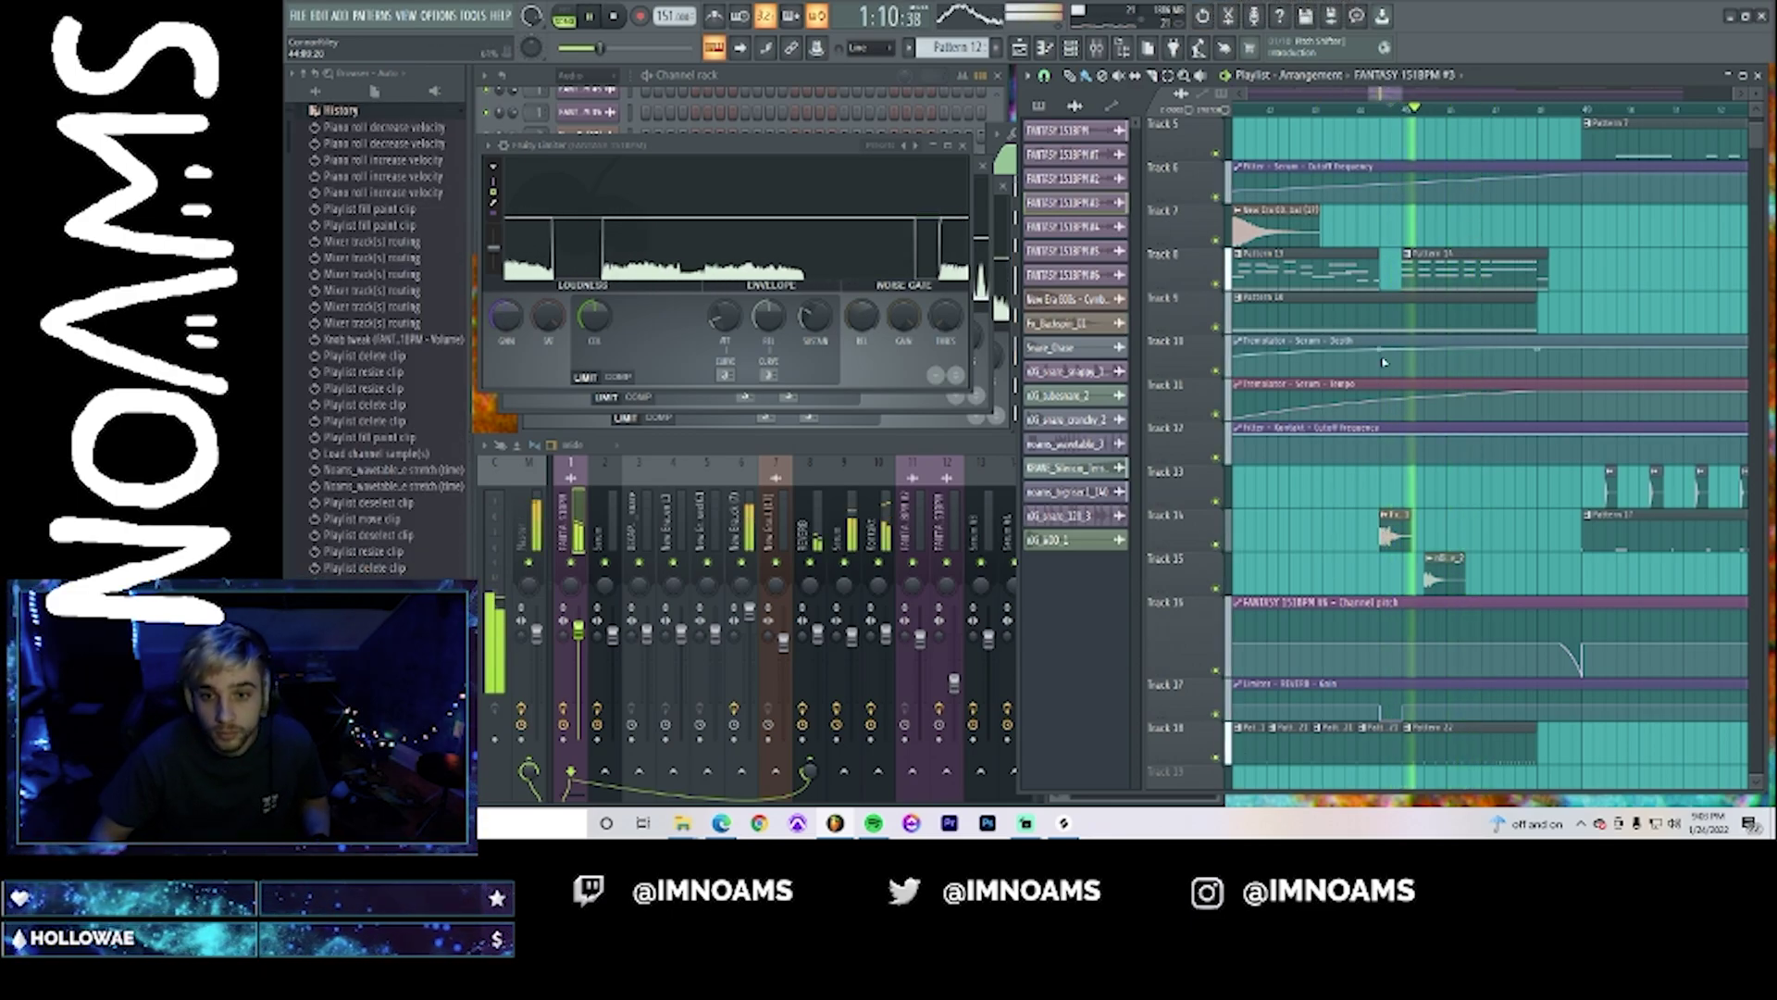
{"action": "left_click", "coordinate": [1358, 116]}
{"action": "scroll", "coordinate": [1379, 111], "scroll_direction": "up", "scroll_amount": 2}
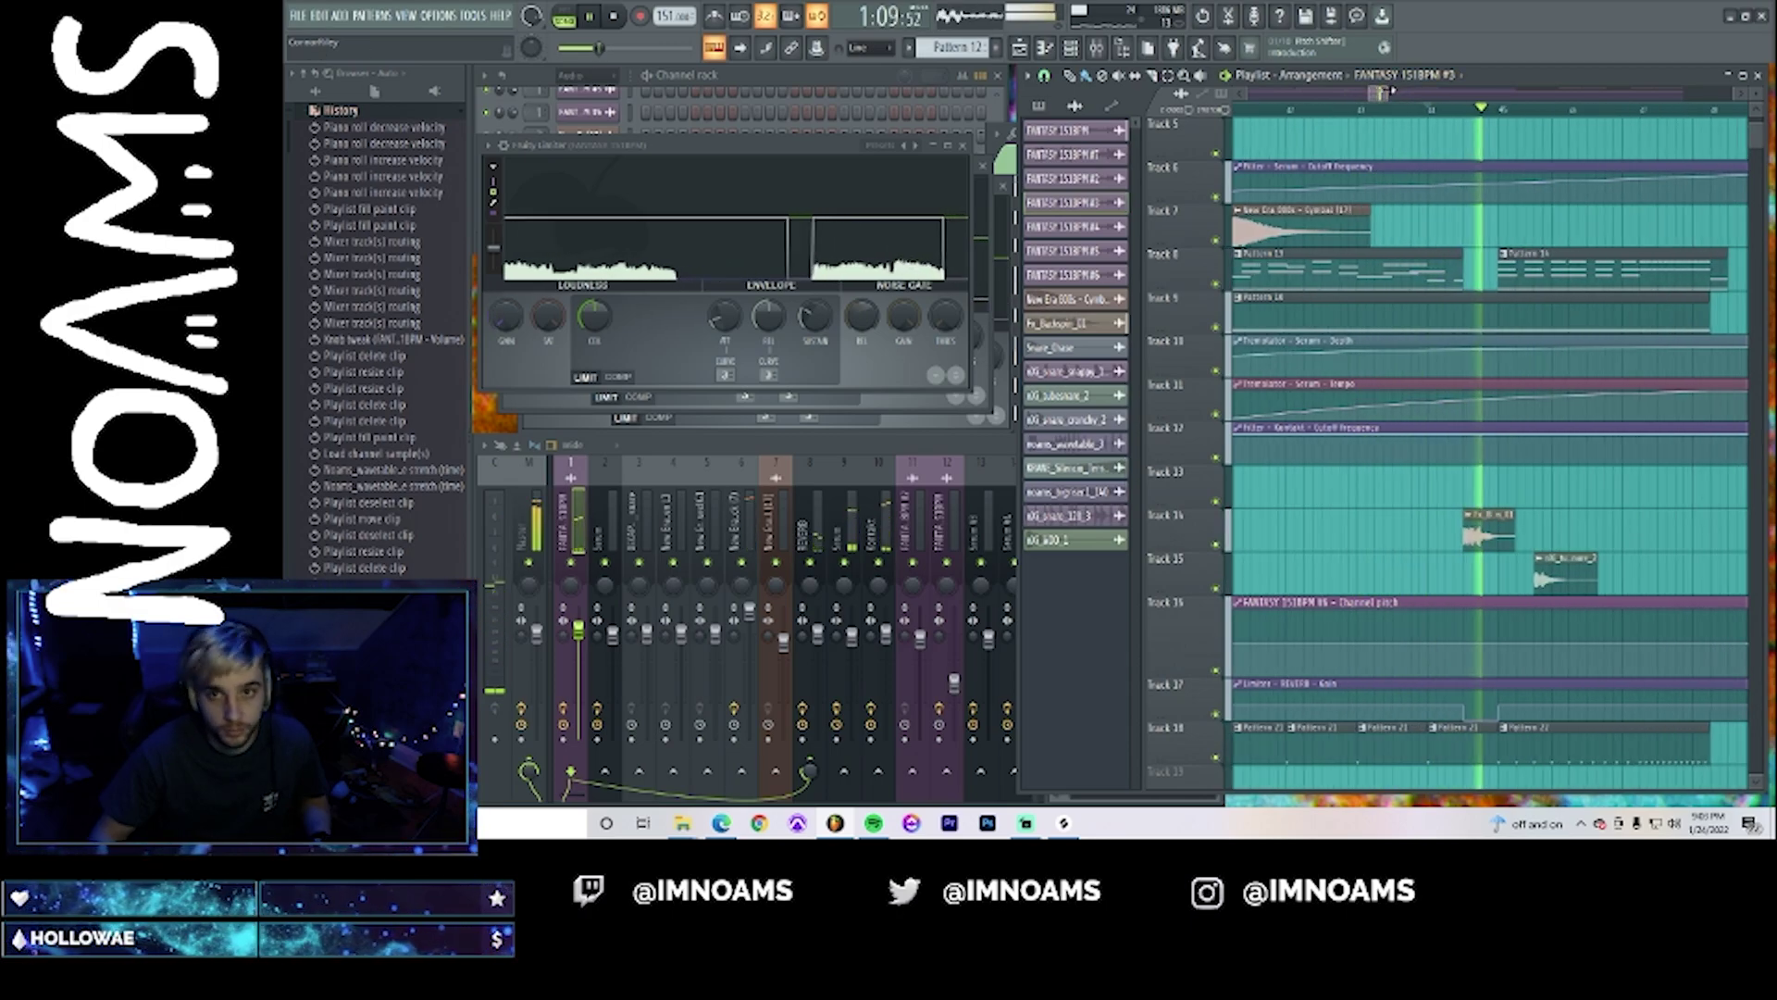
{"action": "scroll", "coordinate": [1381, 111], "scroll_direction": "up", "scroll_amount": 3}
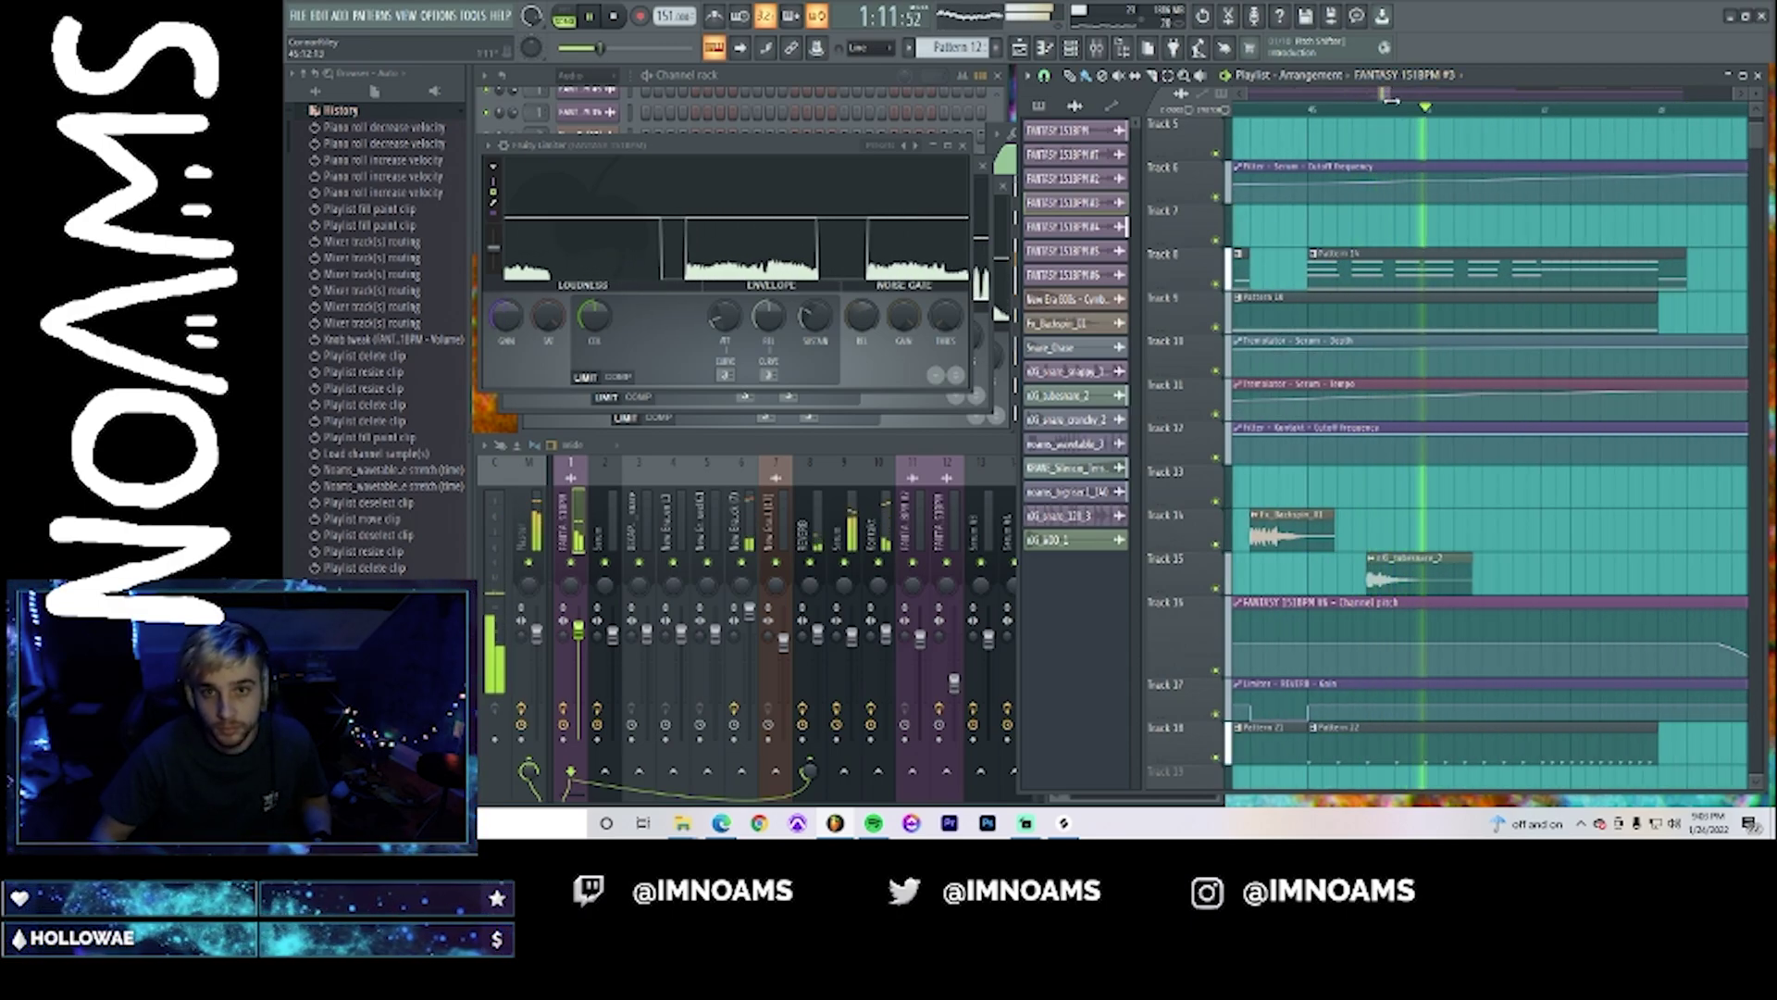
{"action": "left_click_drag", "start_coordinate": [1387, 96], "coordinate": [1380, 102]}
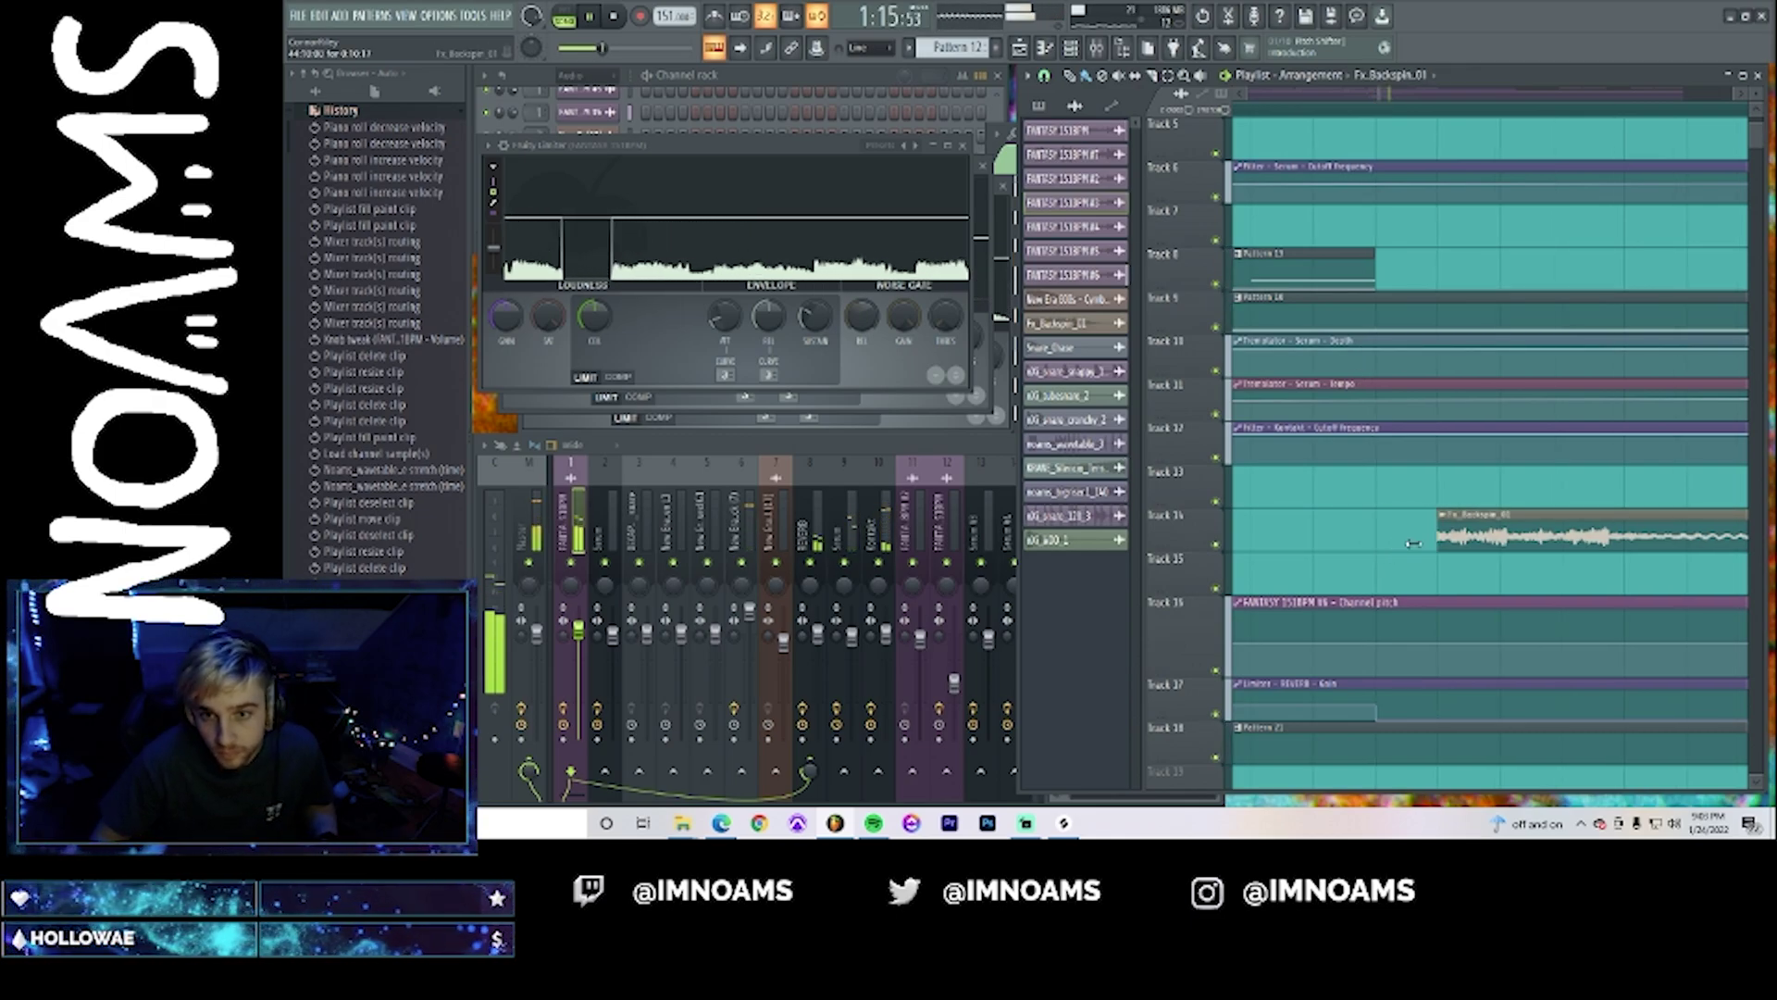
{"action": "left_click_drag", "start_coordinate": [1488, 539], "coordinate": [1454, 537]}
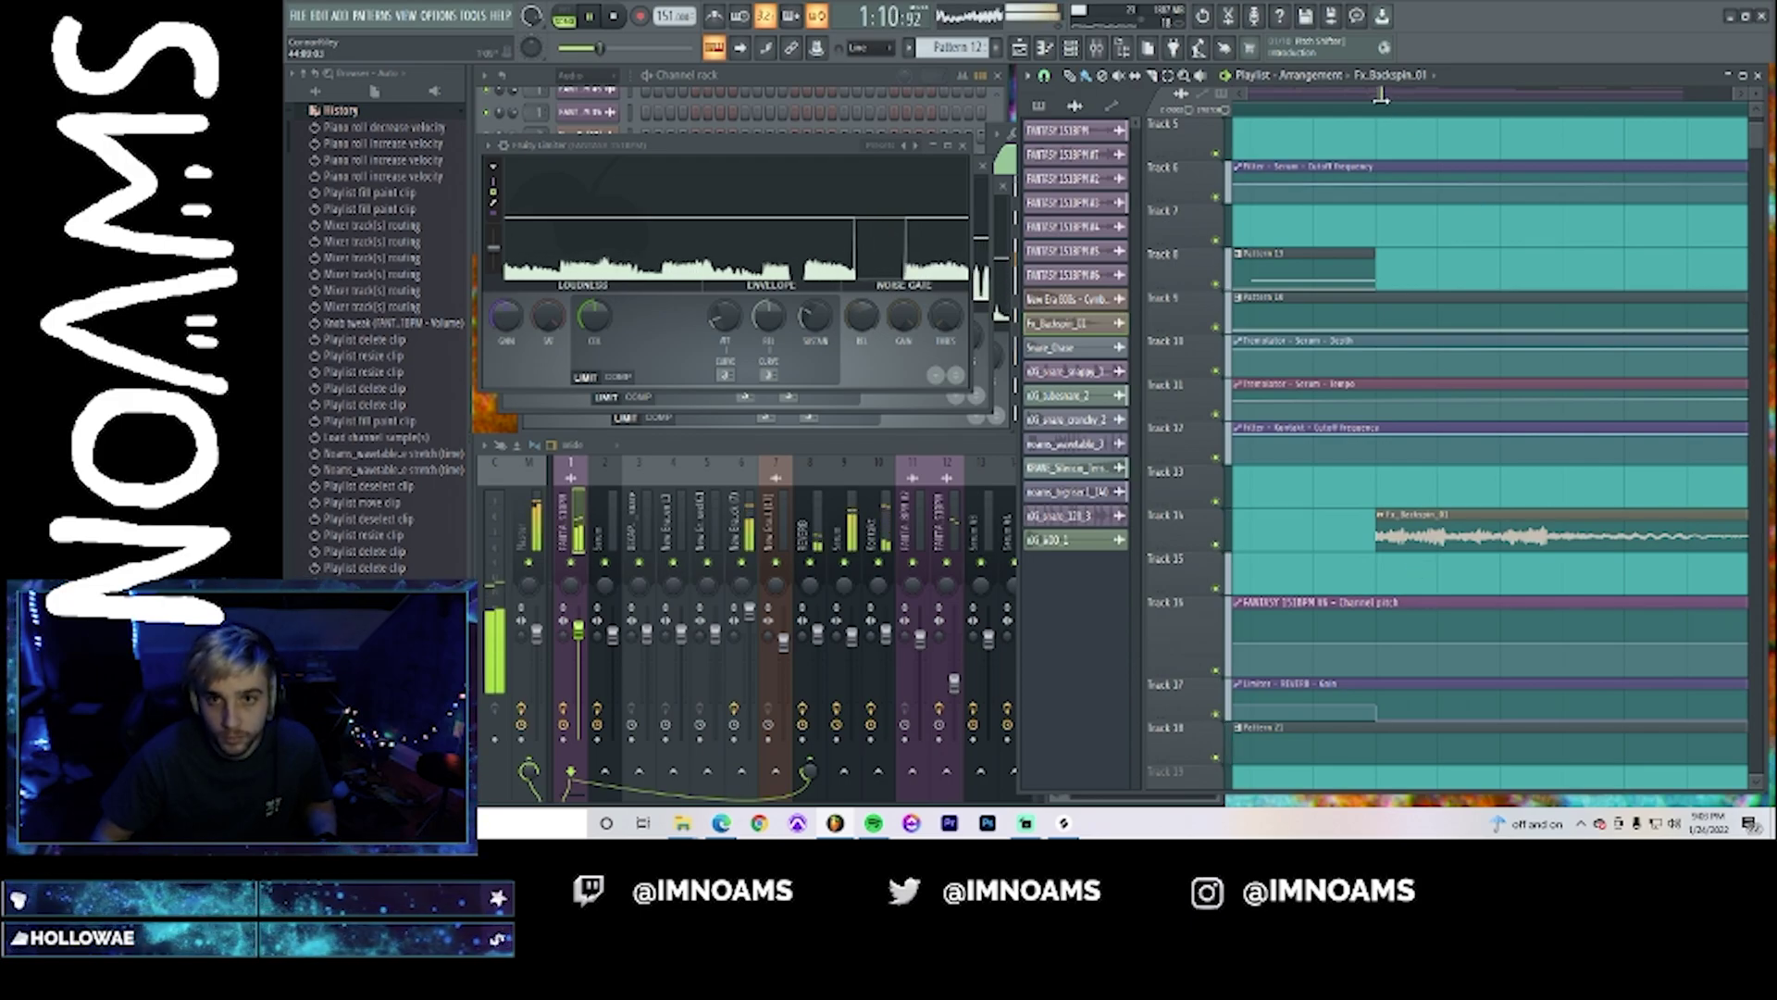
{"action": "left_click_drag", "start_coordinate": [1381, 97], "coordinate": [1383, 102]}
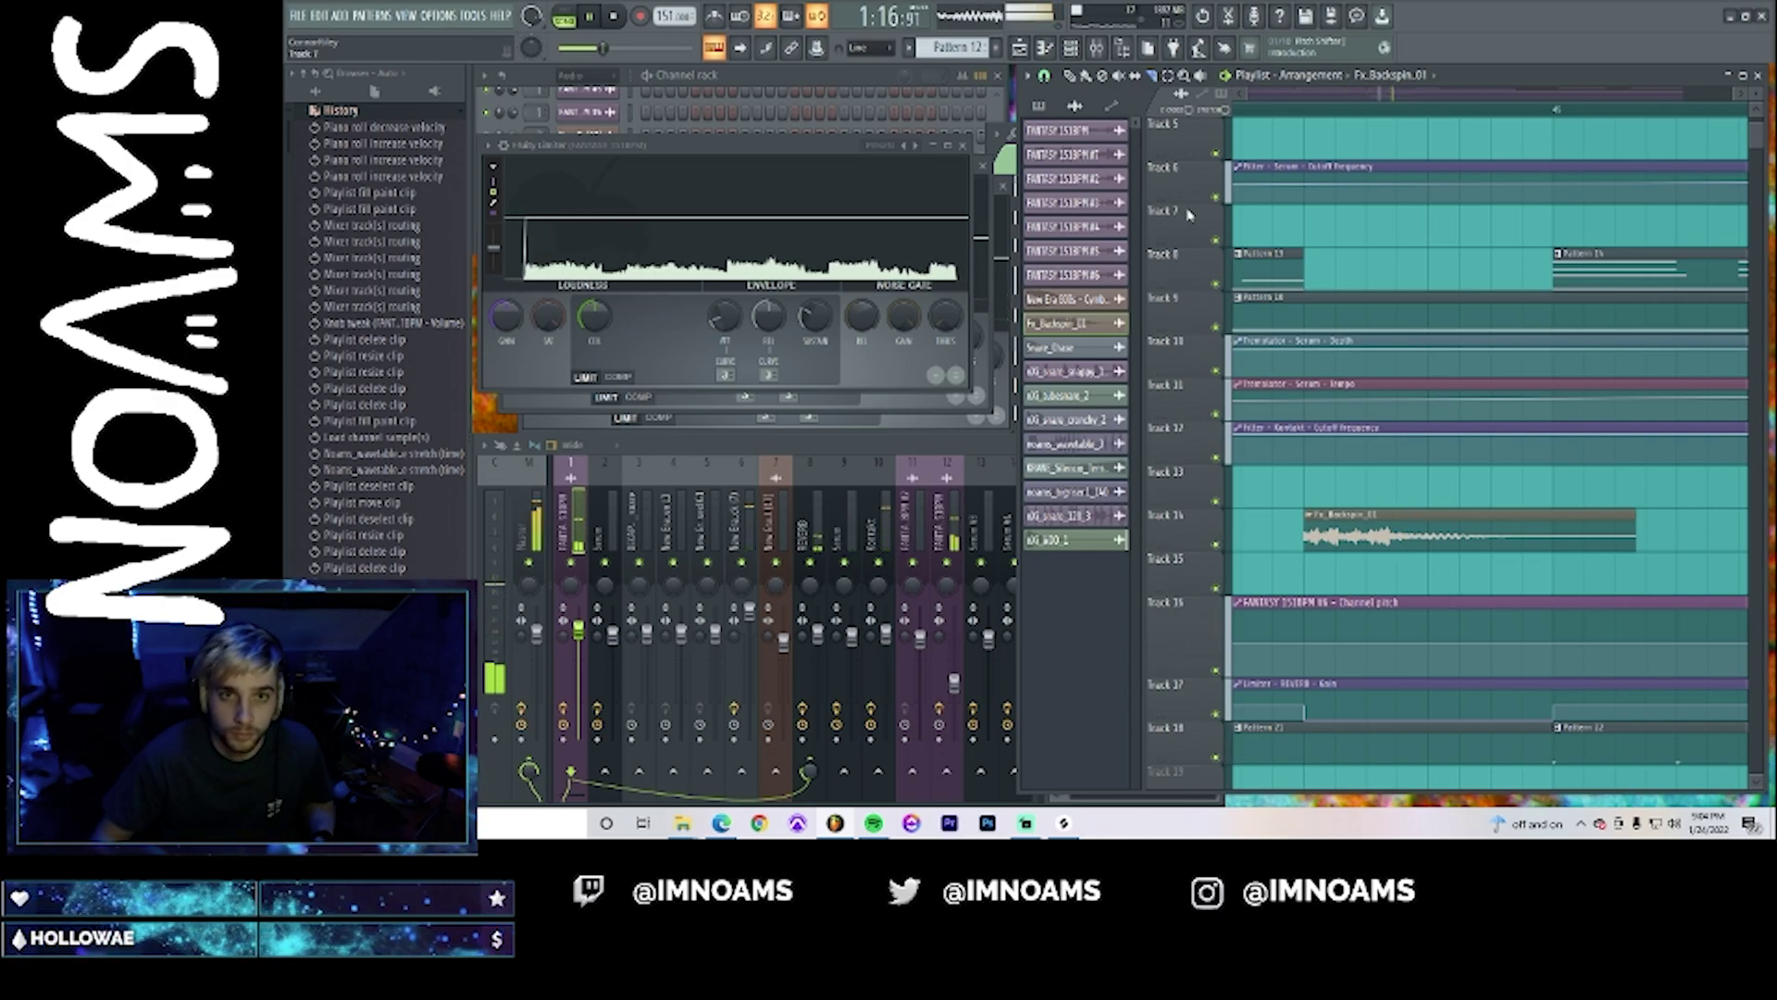
- Open the channel settings of the xXi_WOO_1 clip on Track 27 and replay the transition into bar 49
{"action": "left_click_drag", "start_coordinate": [1382, 98], "coordinate": [1395, 96]}
{"action": "key", "text": "space"}
{"action": "left_click", "coordinate": [1326, 110]}
{"action": "scroll", "coordinate": [1473, 429], "scroll_direction": "down", "scroll_amount": 2}
{"action": "scroll", "coordinate": [1473, 428], "scroll_direction": "down", "scroll_amount": 6}
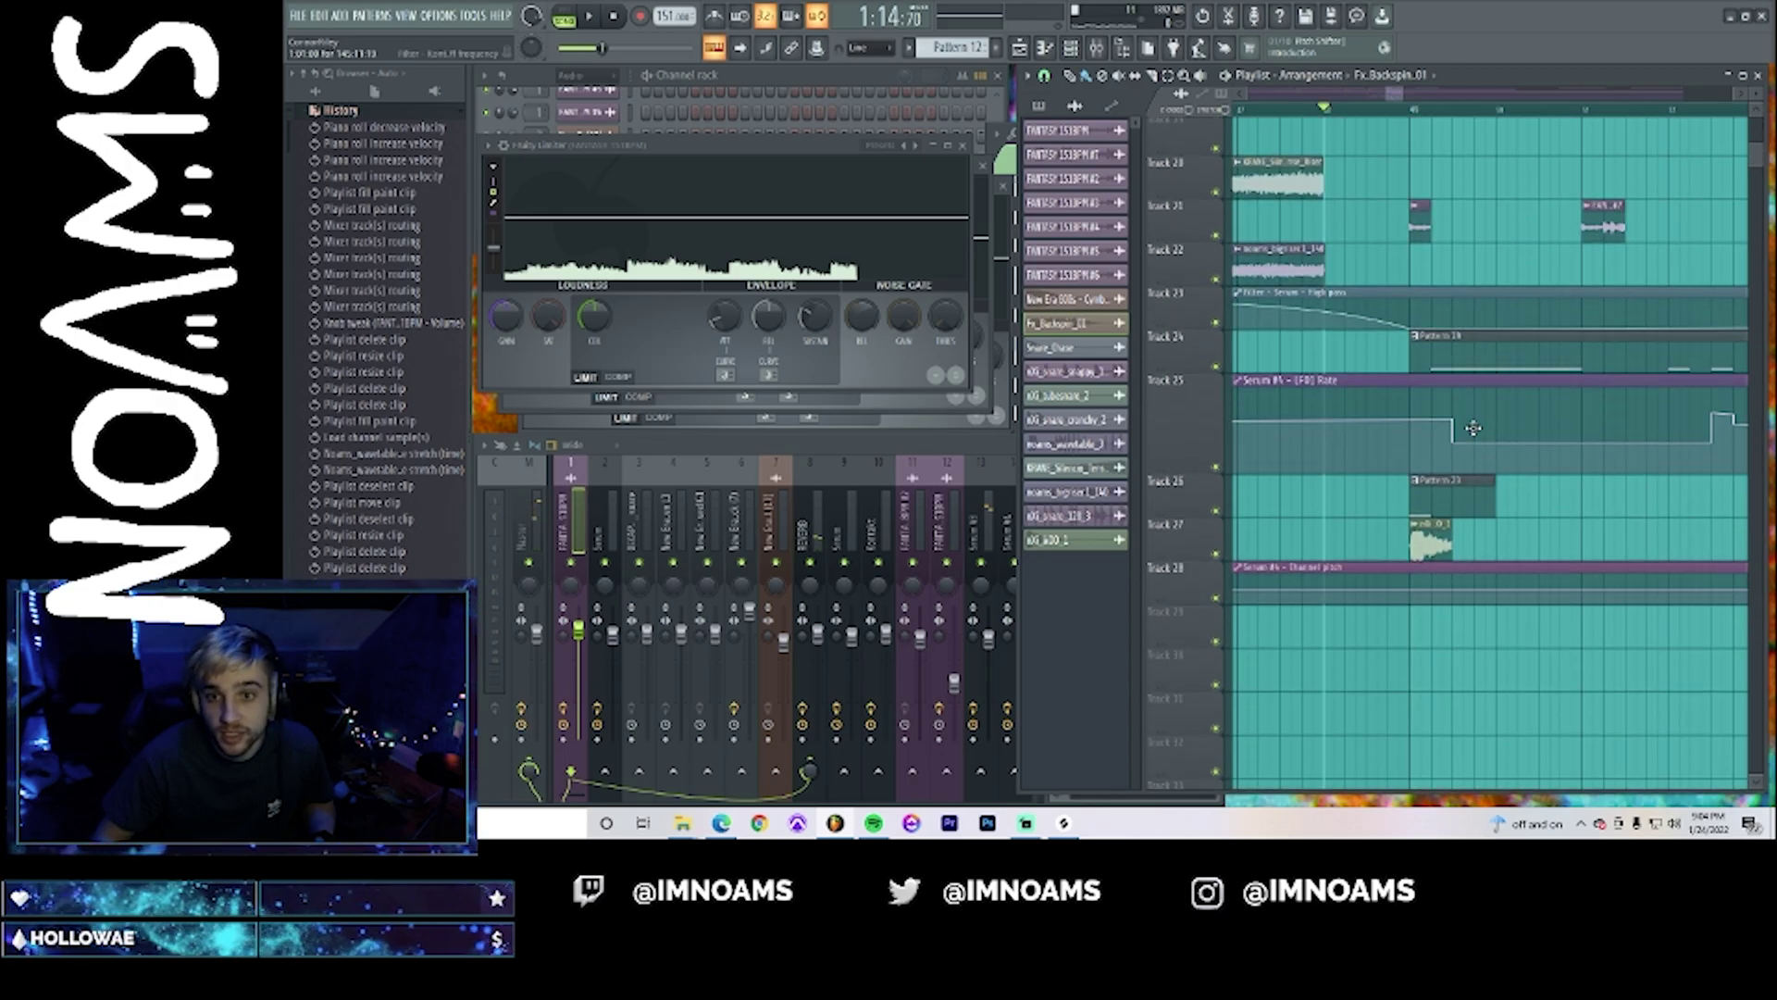
{"action": "double_click", "coordinate": [1430, 583]}
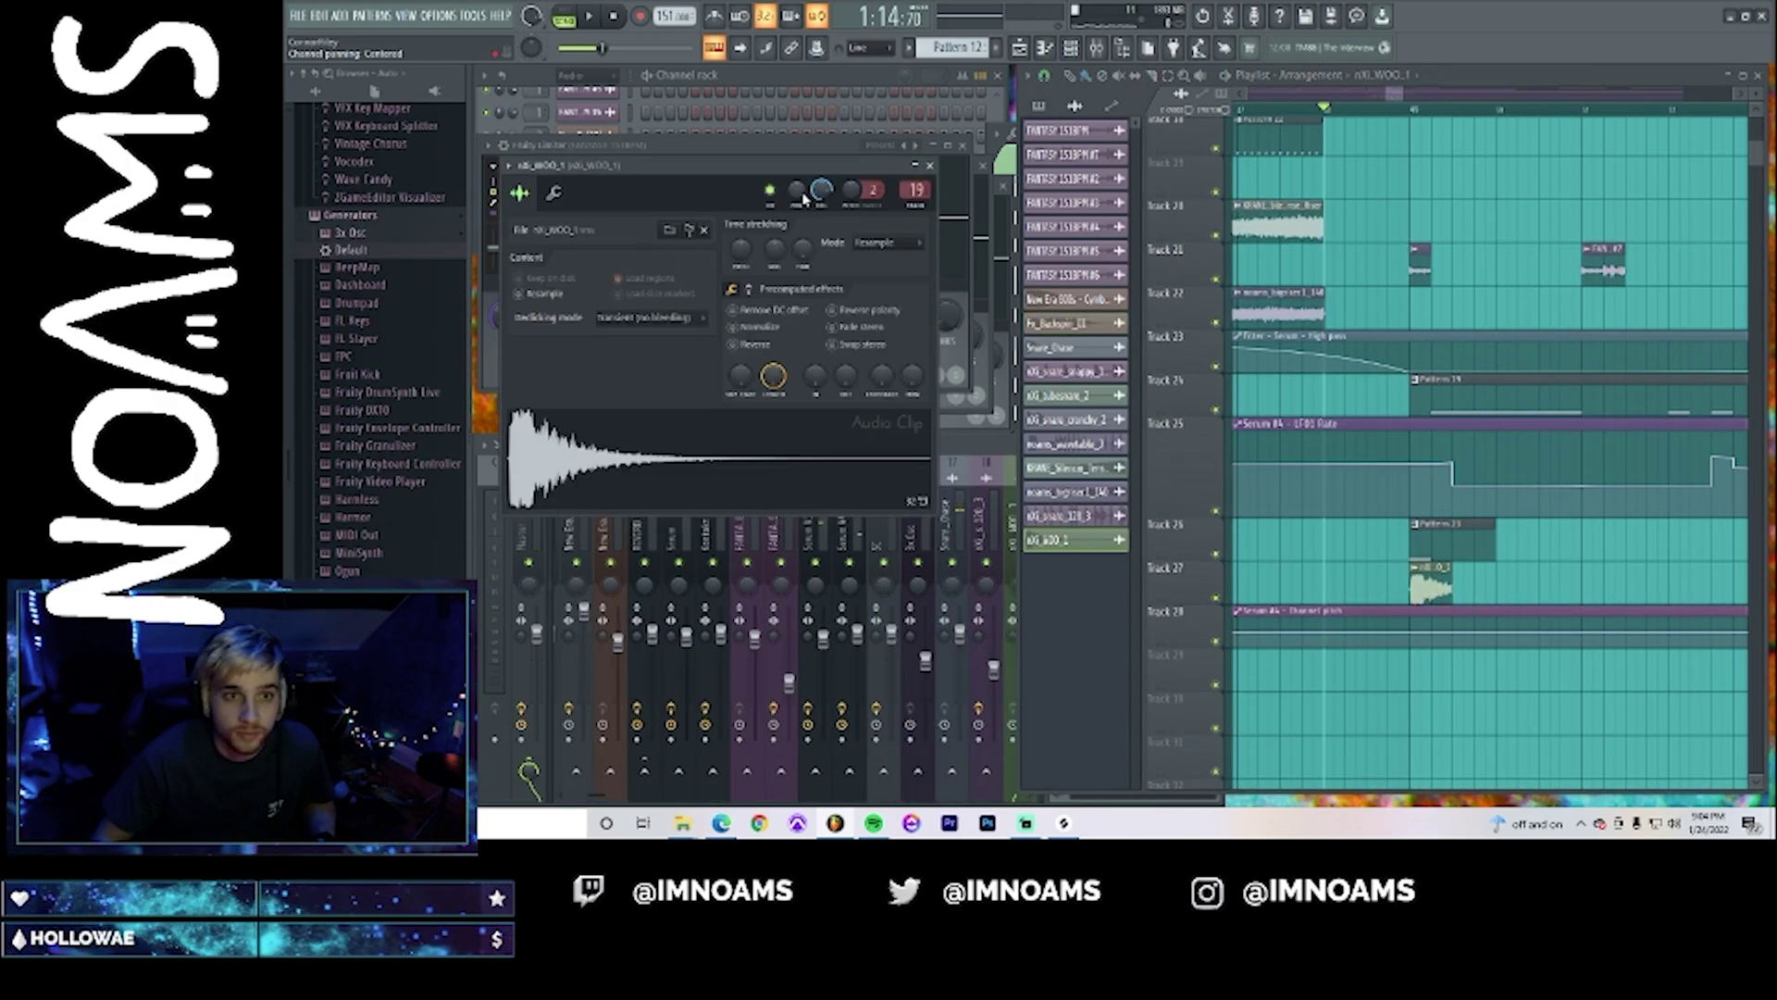
{"action": "key", "text": "space"}
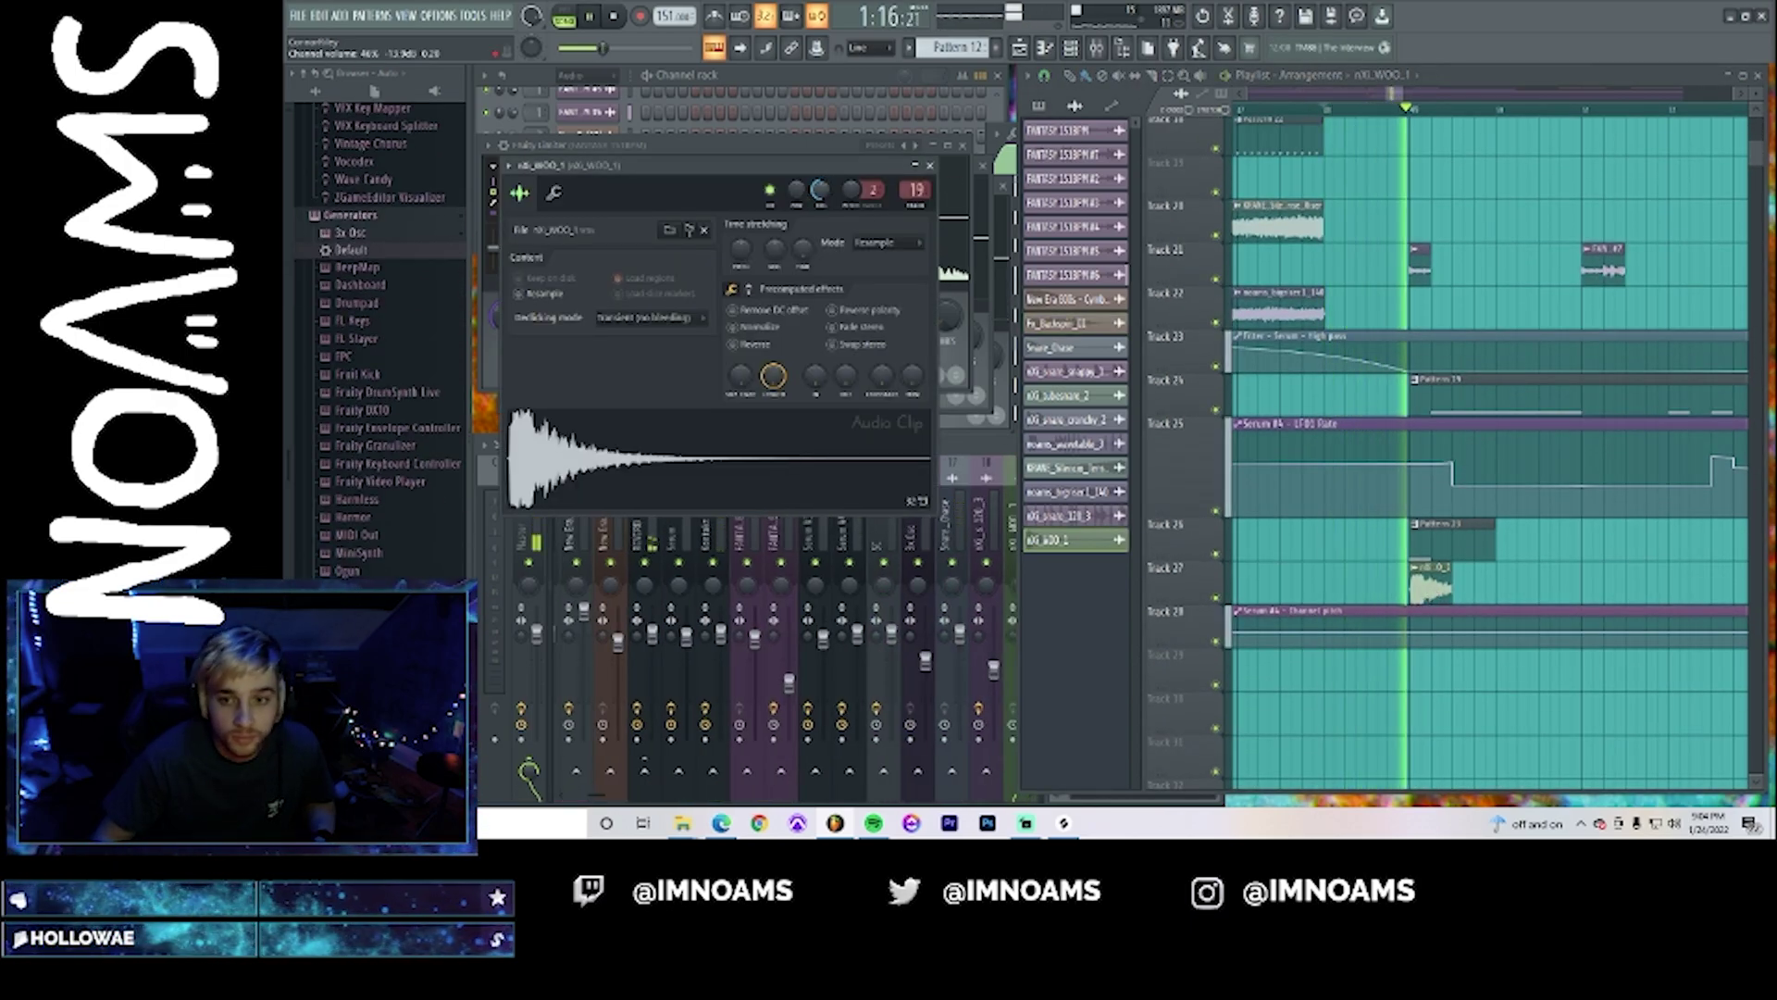
{"action": "key", "text": "space"}
{"action": "scroll", "coordinate": [1403, 439], "scroll_direction": "up", "scroll_amount": 5}
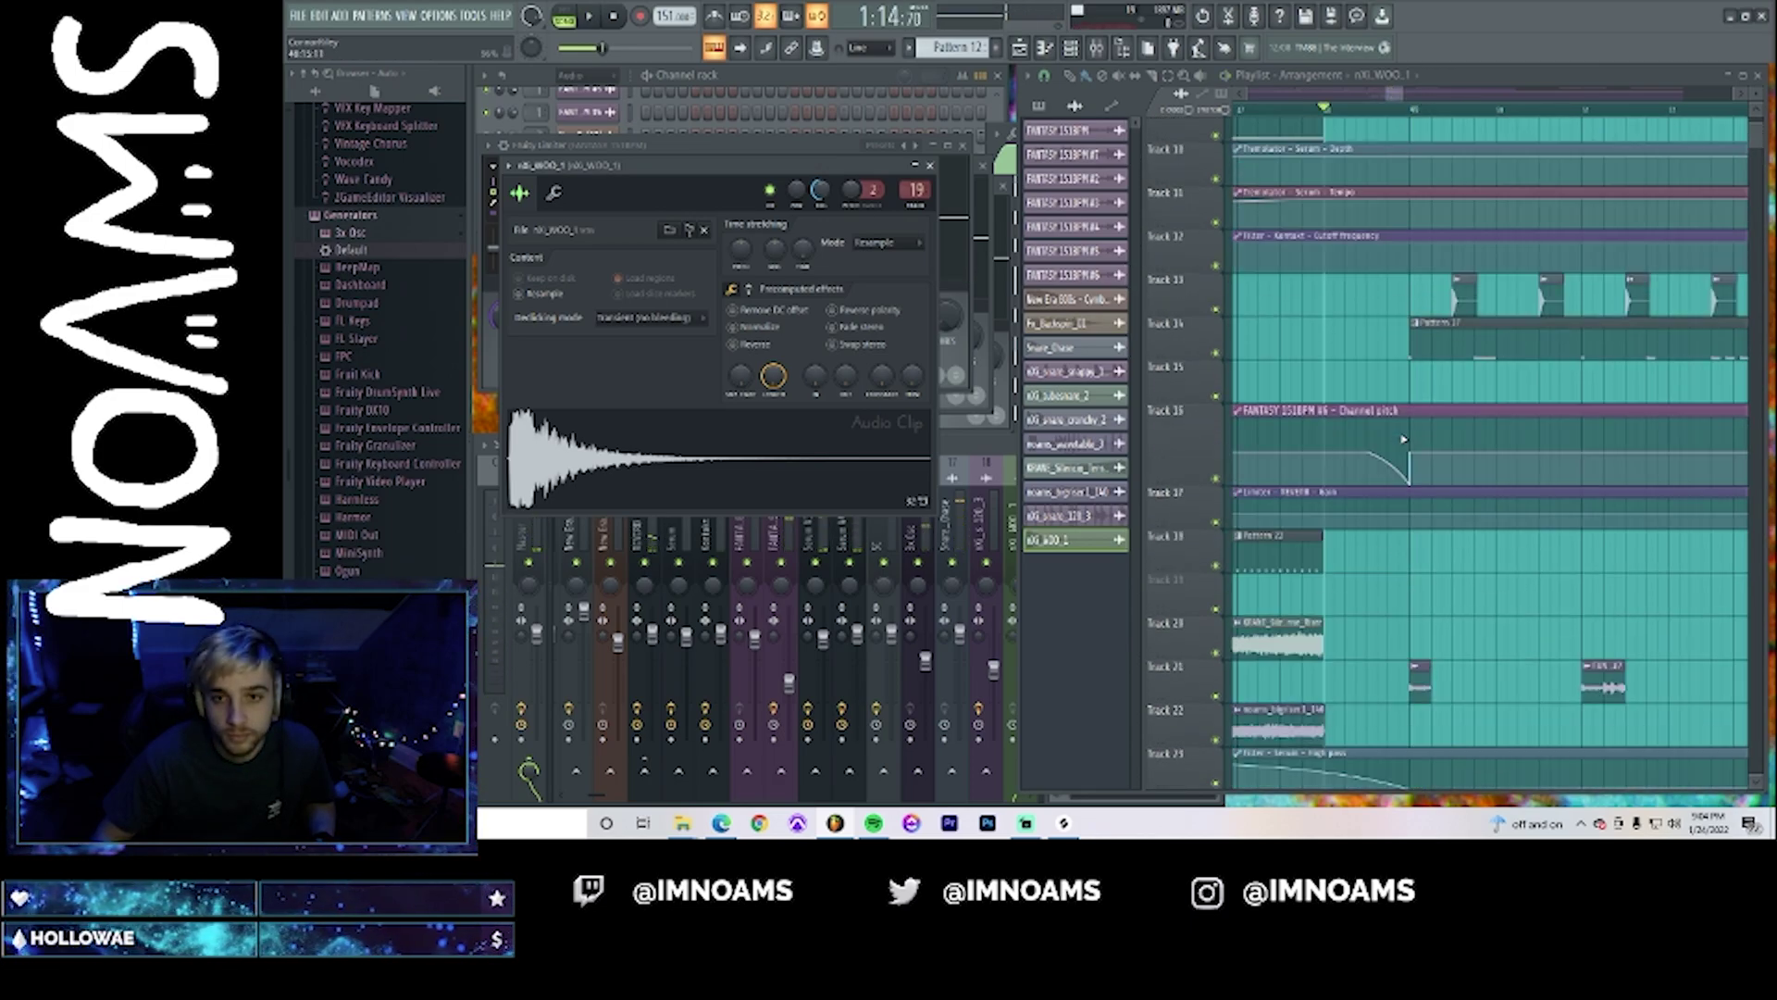
{"action": "scroll", "coordinate": [1404, 439], "scroll_direction": "up", "scroll_amount": 5}
{"action": "key", "text": "space"}
{"action": "key", "text": "space"}
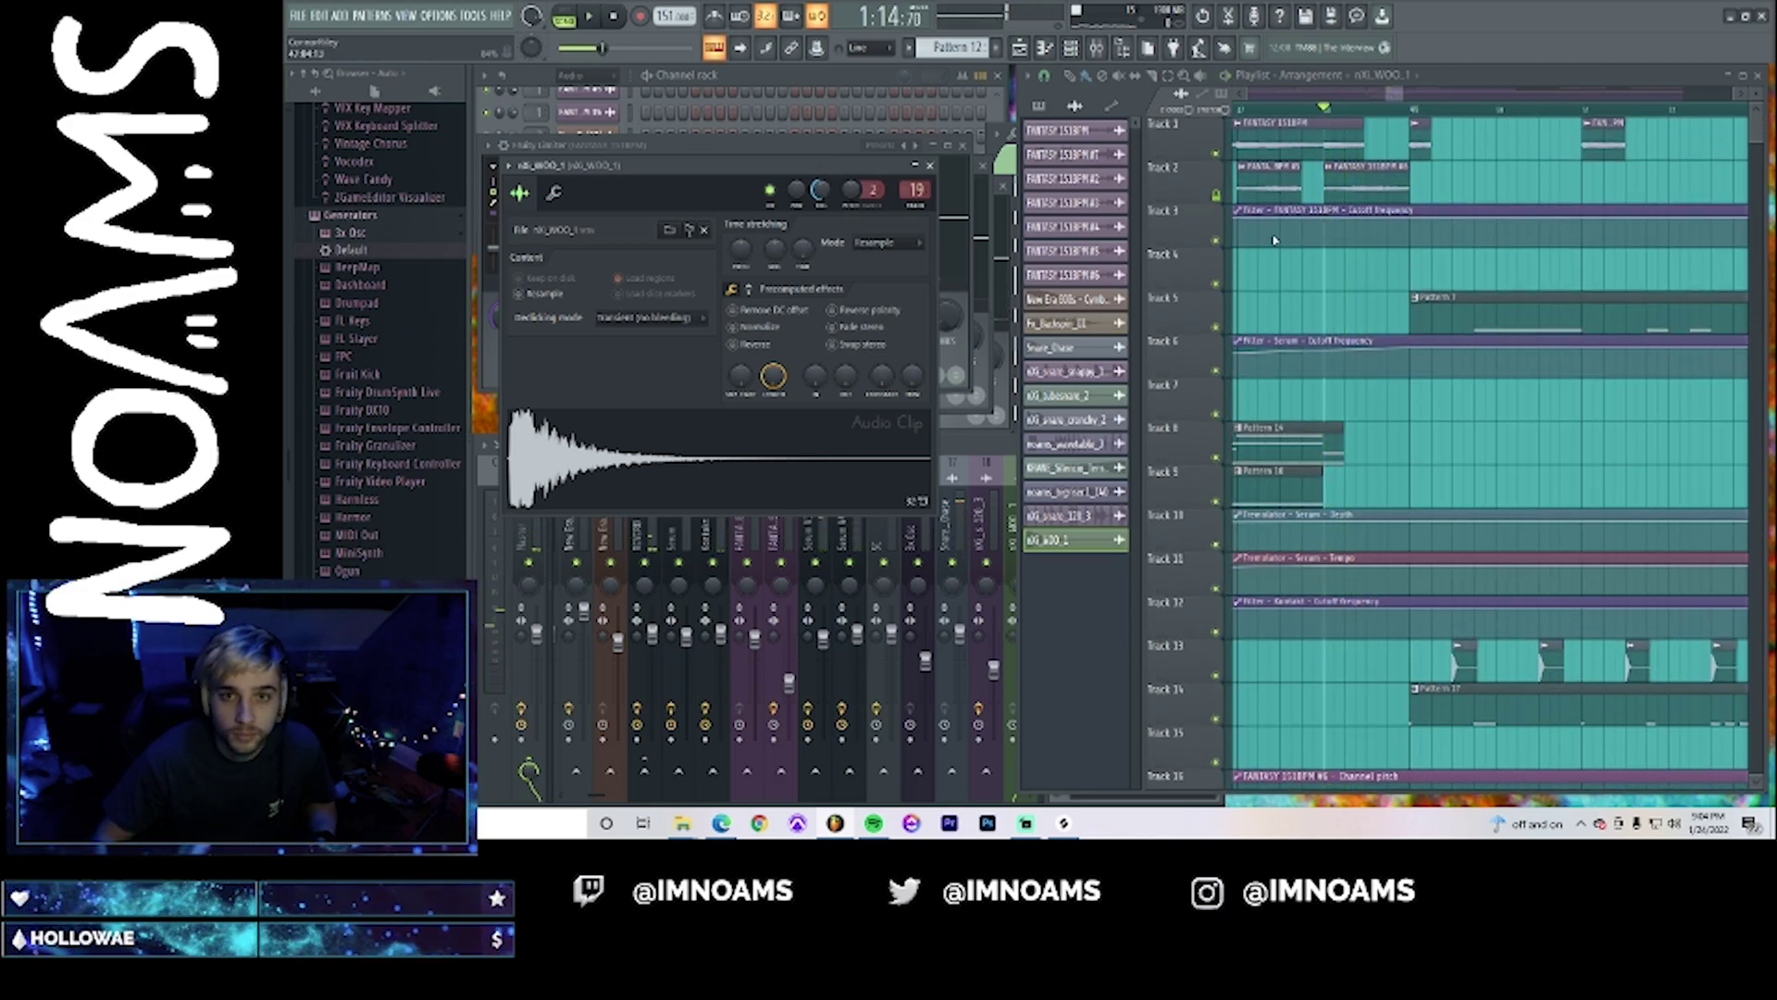
{"action": "scroll", "coordinate": [1373, 404], "scroll_direction": "down", "scroll_amount": 3}
{"action": "left_click", "coordinate": [1317, 315]}
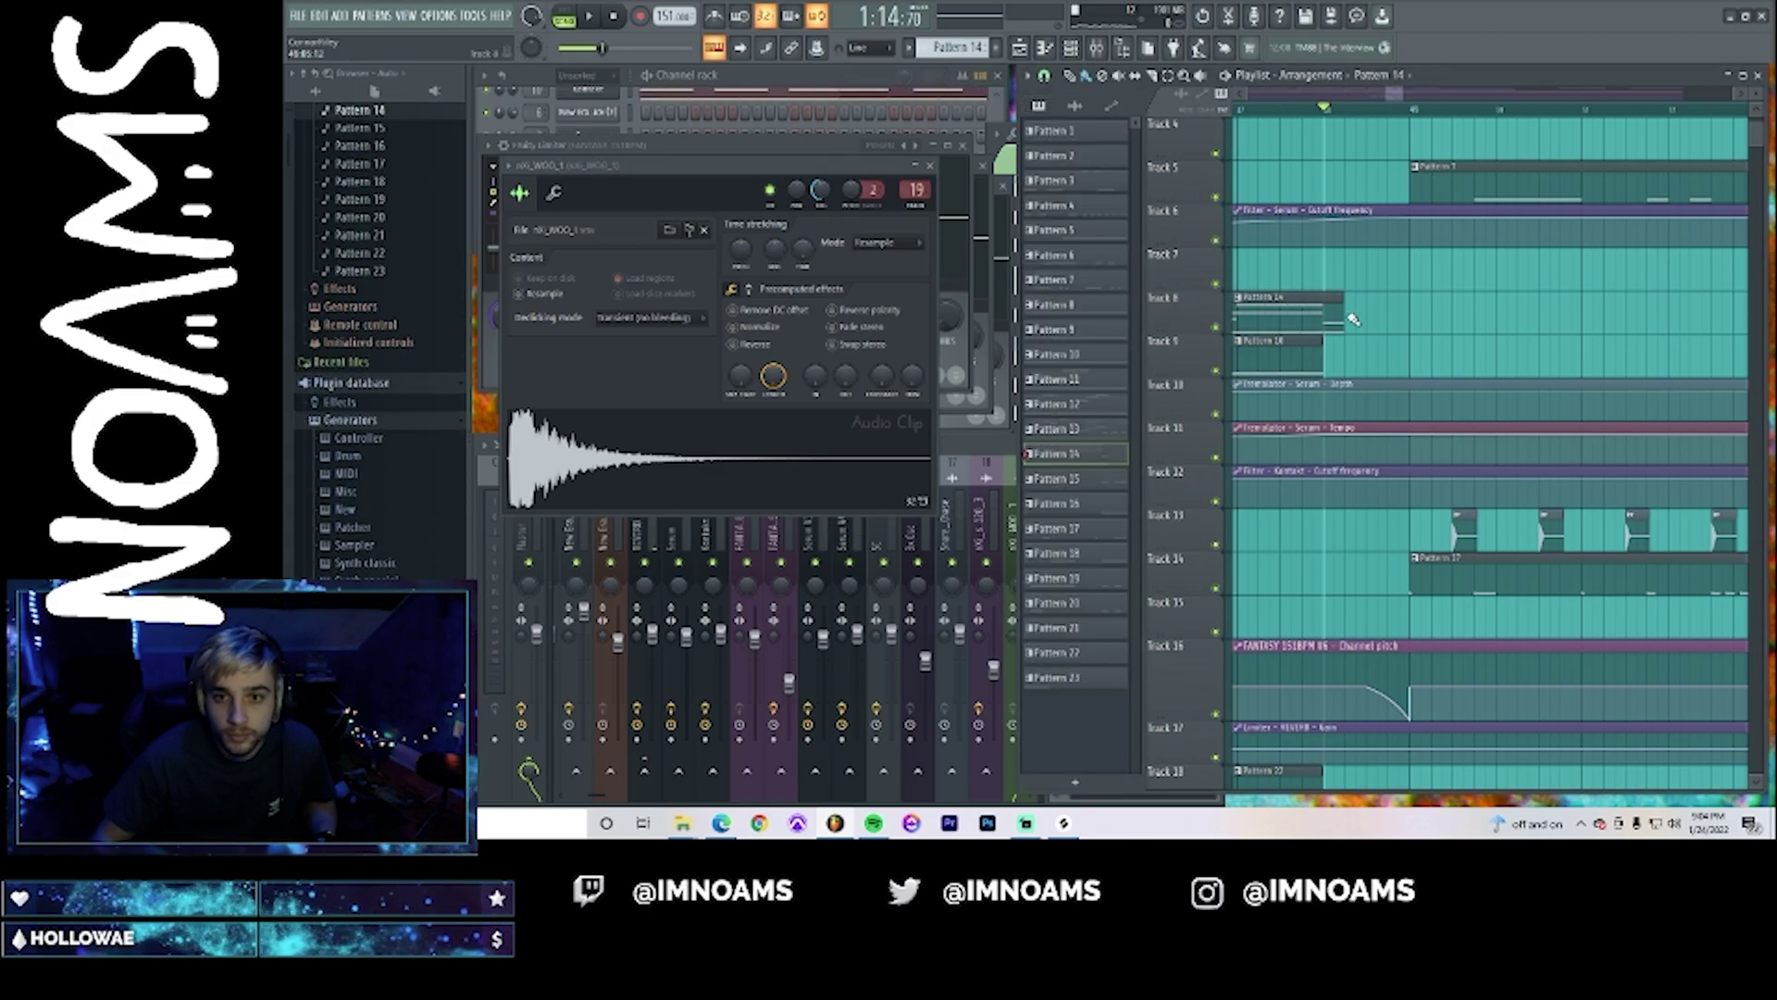
{"action": "left_click", "coordinate": [1354, 315]}
{"action": "right_click", "coordinate": [1493, 319]}
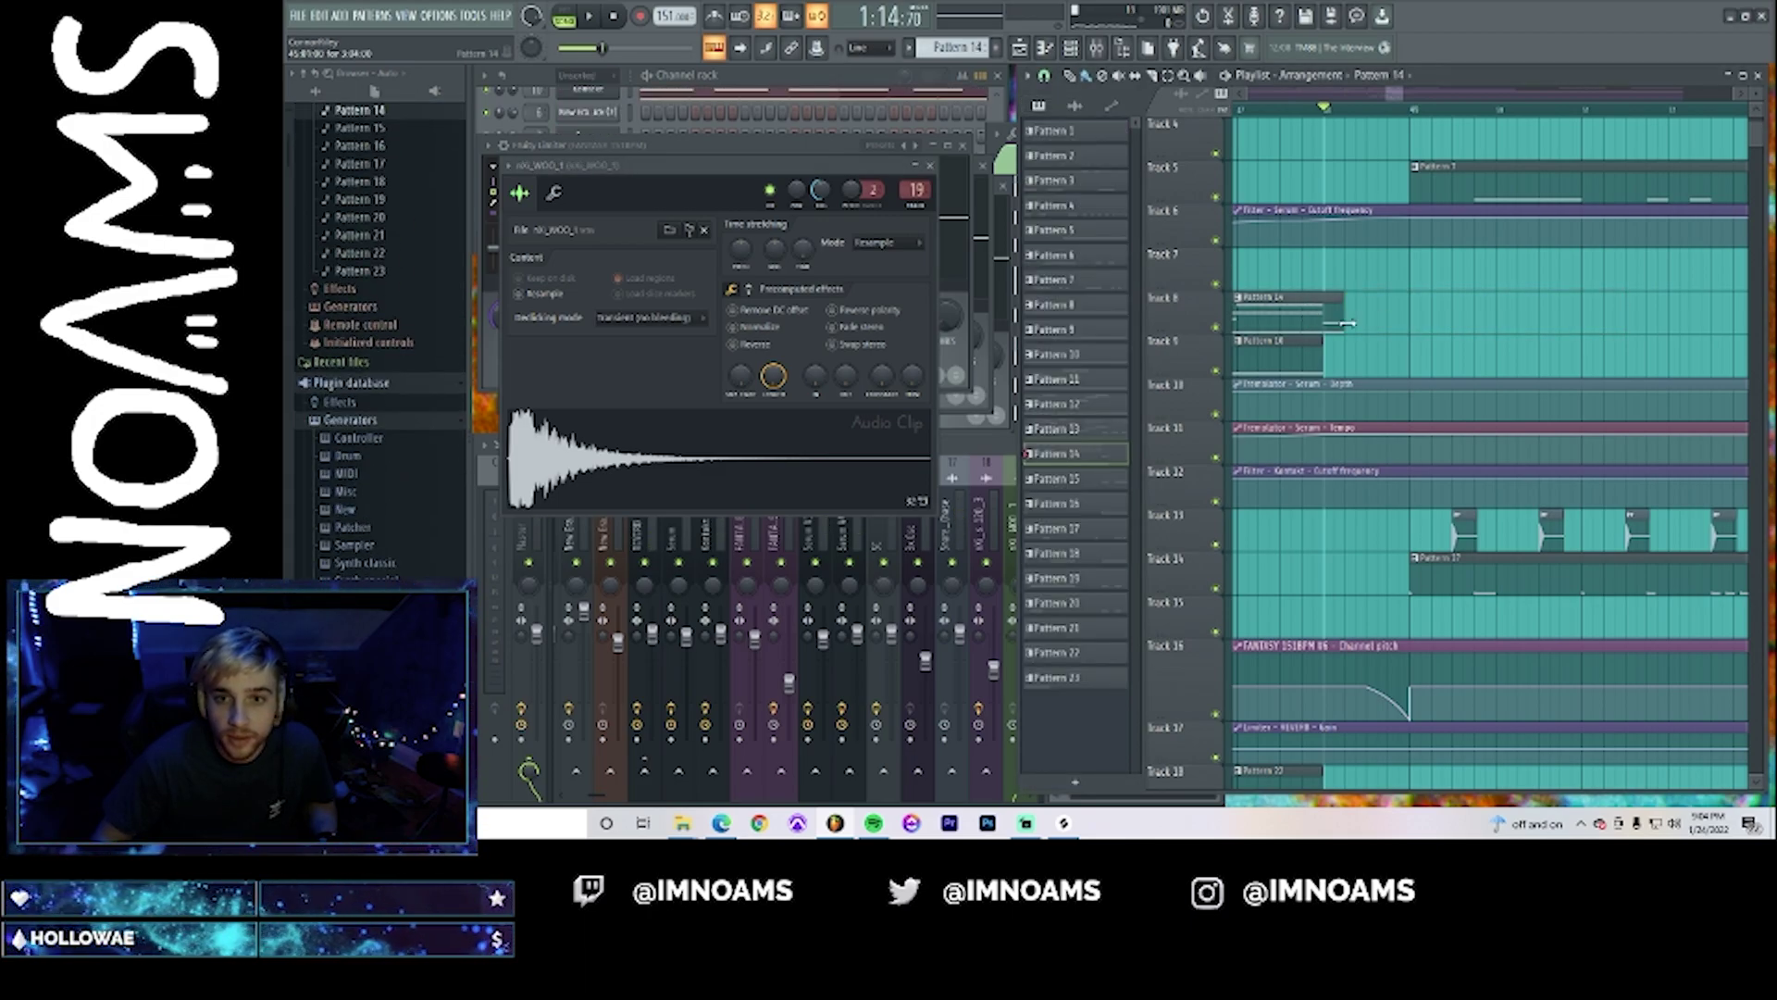
- Open Pattern 14's Kontakt notes in the piano roll and add a note at 4:09:00, after the last chord
{"action": "double_click", "coordinate": [1375, 317]}
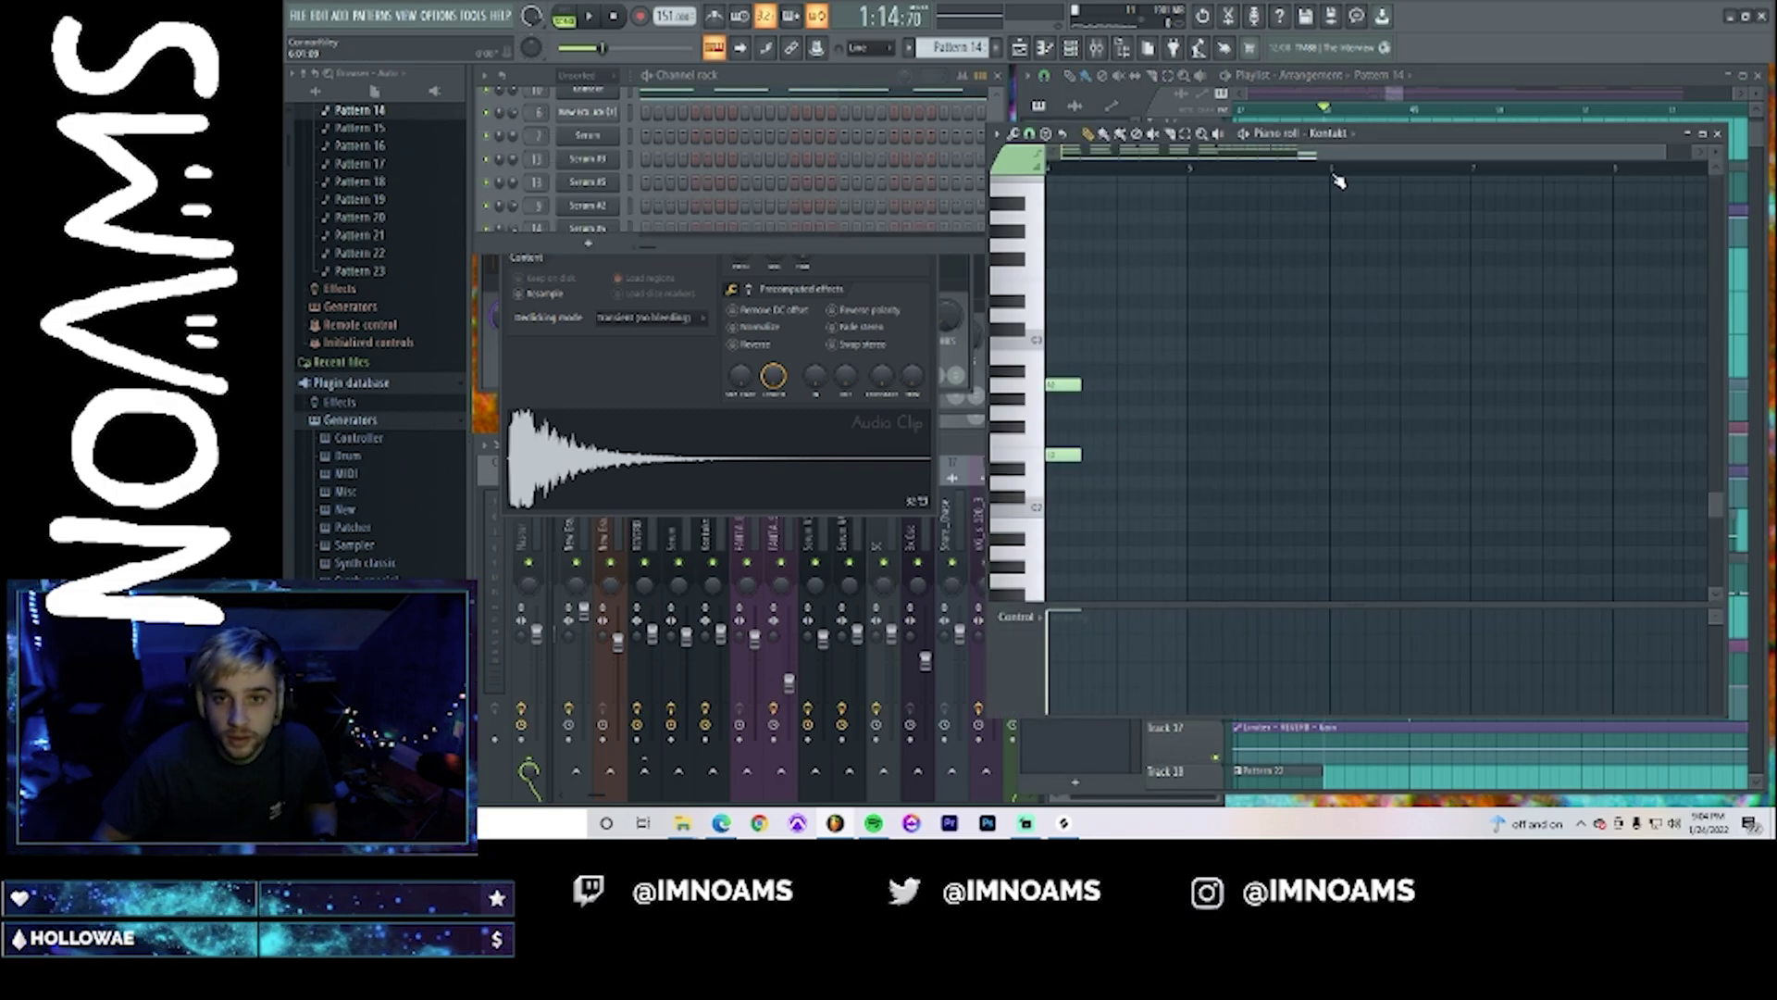
{"action": "scroll", "coordinate": [1297, 158], "scroll_direction": "left", "scroll_amount": 1}
{"action": "left_click", "coordinate": [1165, 325]}
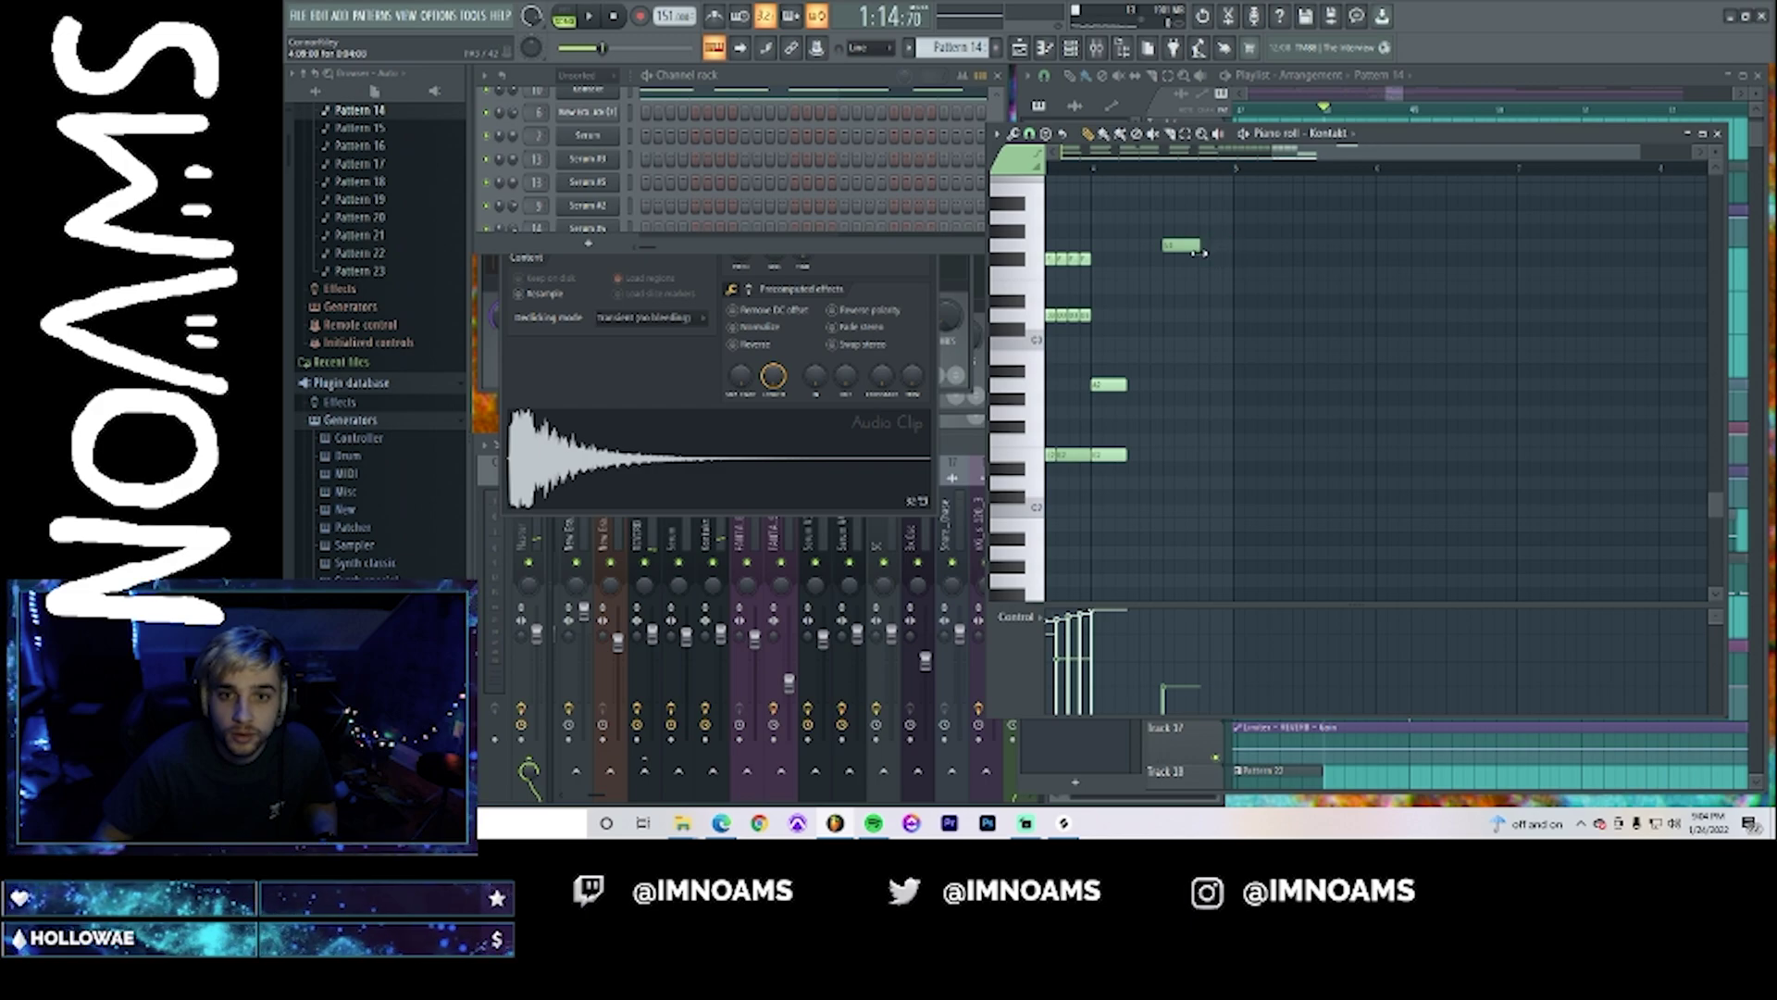
{"action": "left_click_drag", "start_coordinate": [1633, 150], "coordinate": [1377, 150]}
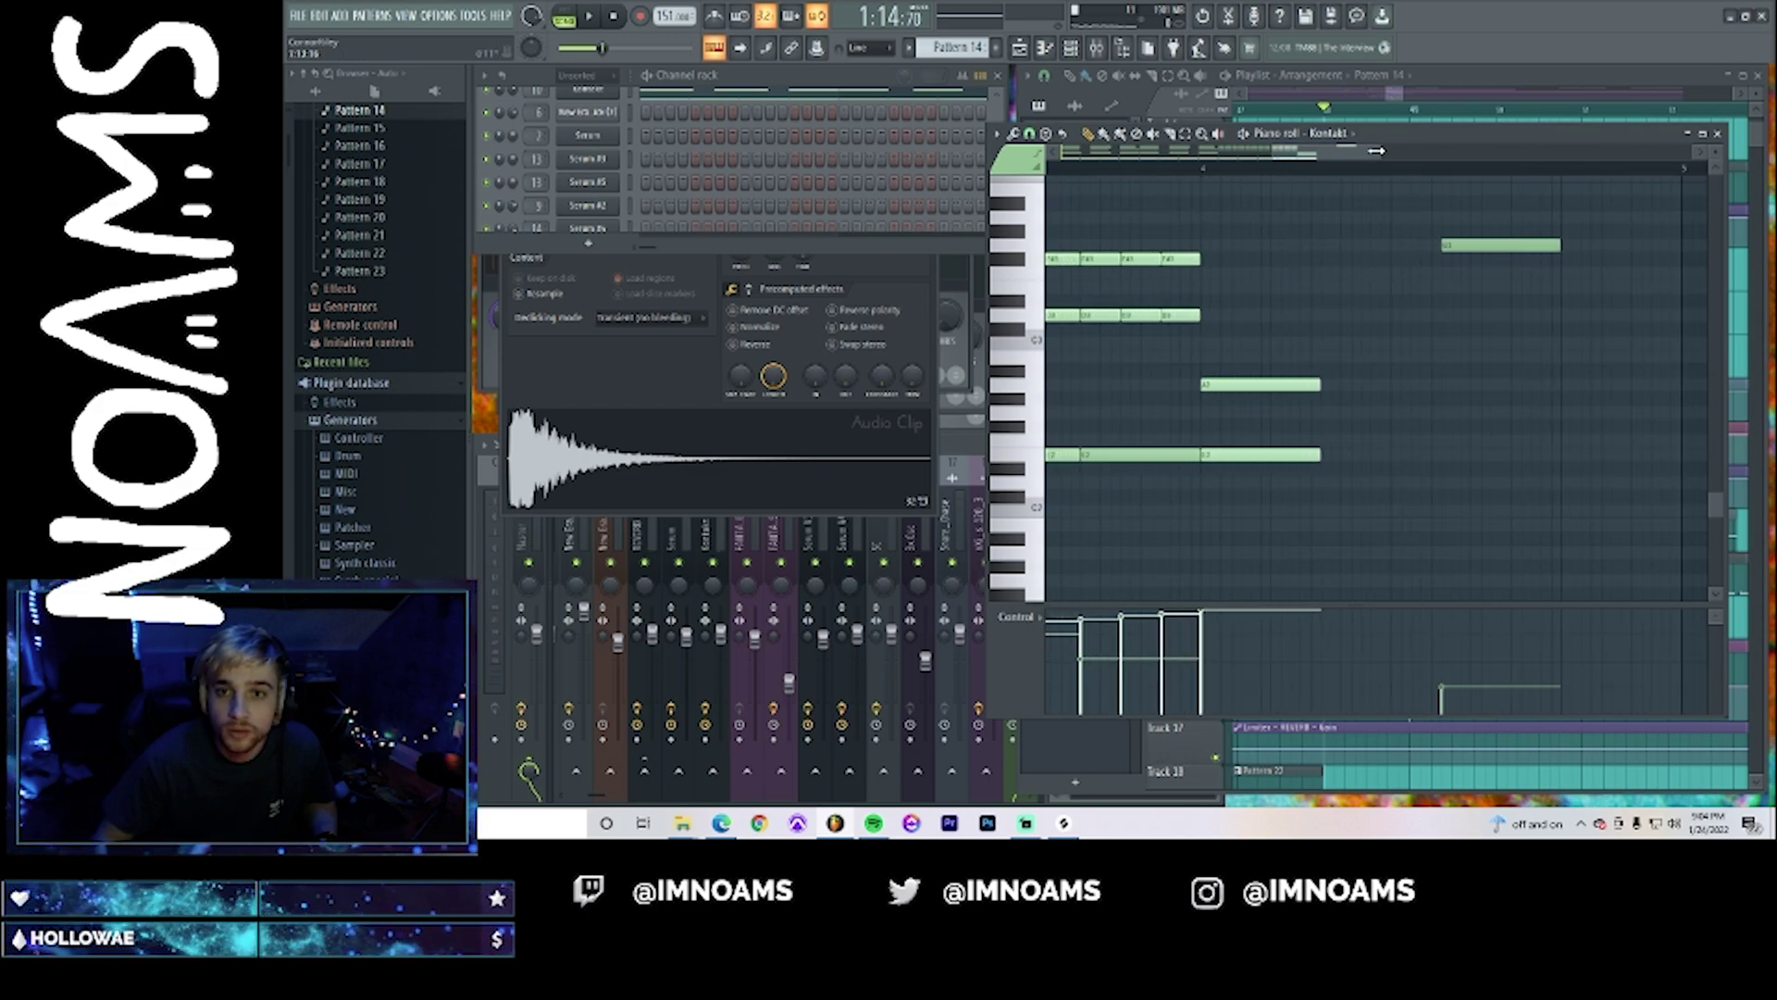
- Set the new Kontakt note to C3 at full velocity and add an equally long note one semitone lower directly after it
{"action": "mouse_move", "coordinate": [1461, 247]}
{"action": "left_mouse_down"}
{"action": "mouse_move", "coordinate": [1469, 667]}
{"action": "mouse_move", "coordinate": [1468, 151]}
{"action": "mouse_move", "coordinate": [1465, 358]}
{"action": "mouse_move", "coordinate": [1466, 278]}
{"action": "left_mouse_up"}
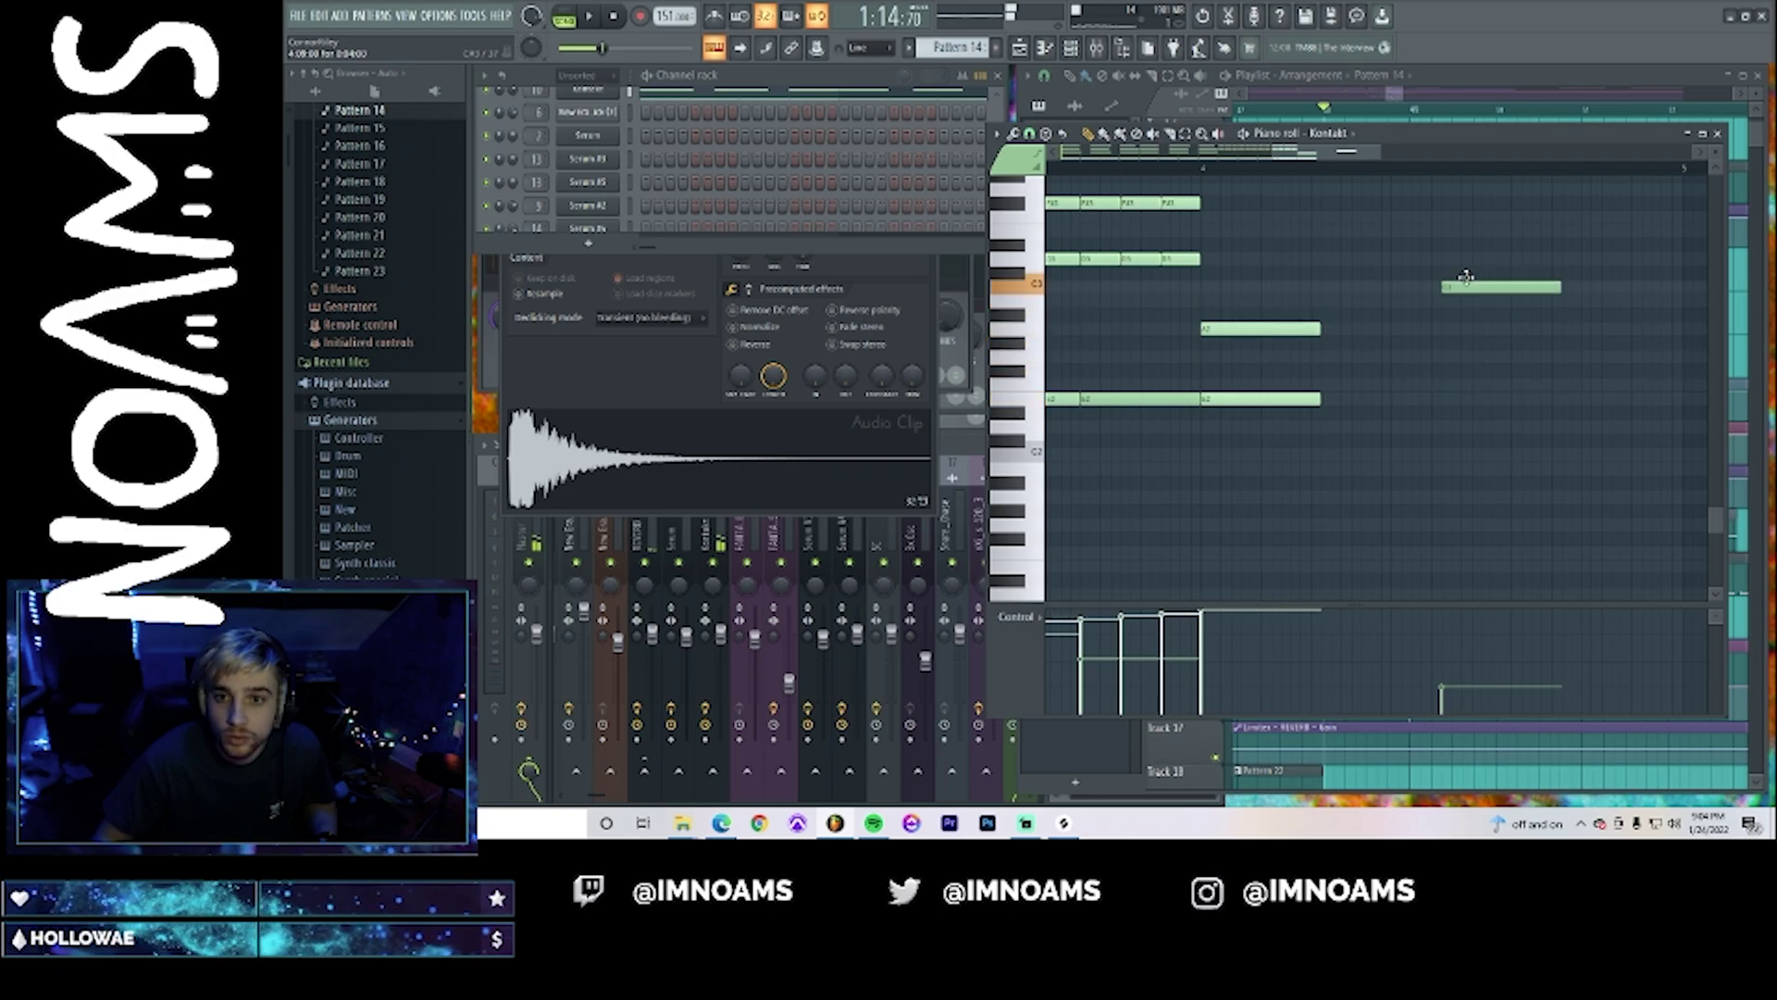
{"action": "left_click_drag", "start_coordinate": [1501, 718], "coordinate": [1519, 493]}
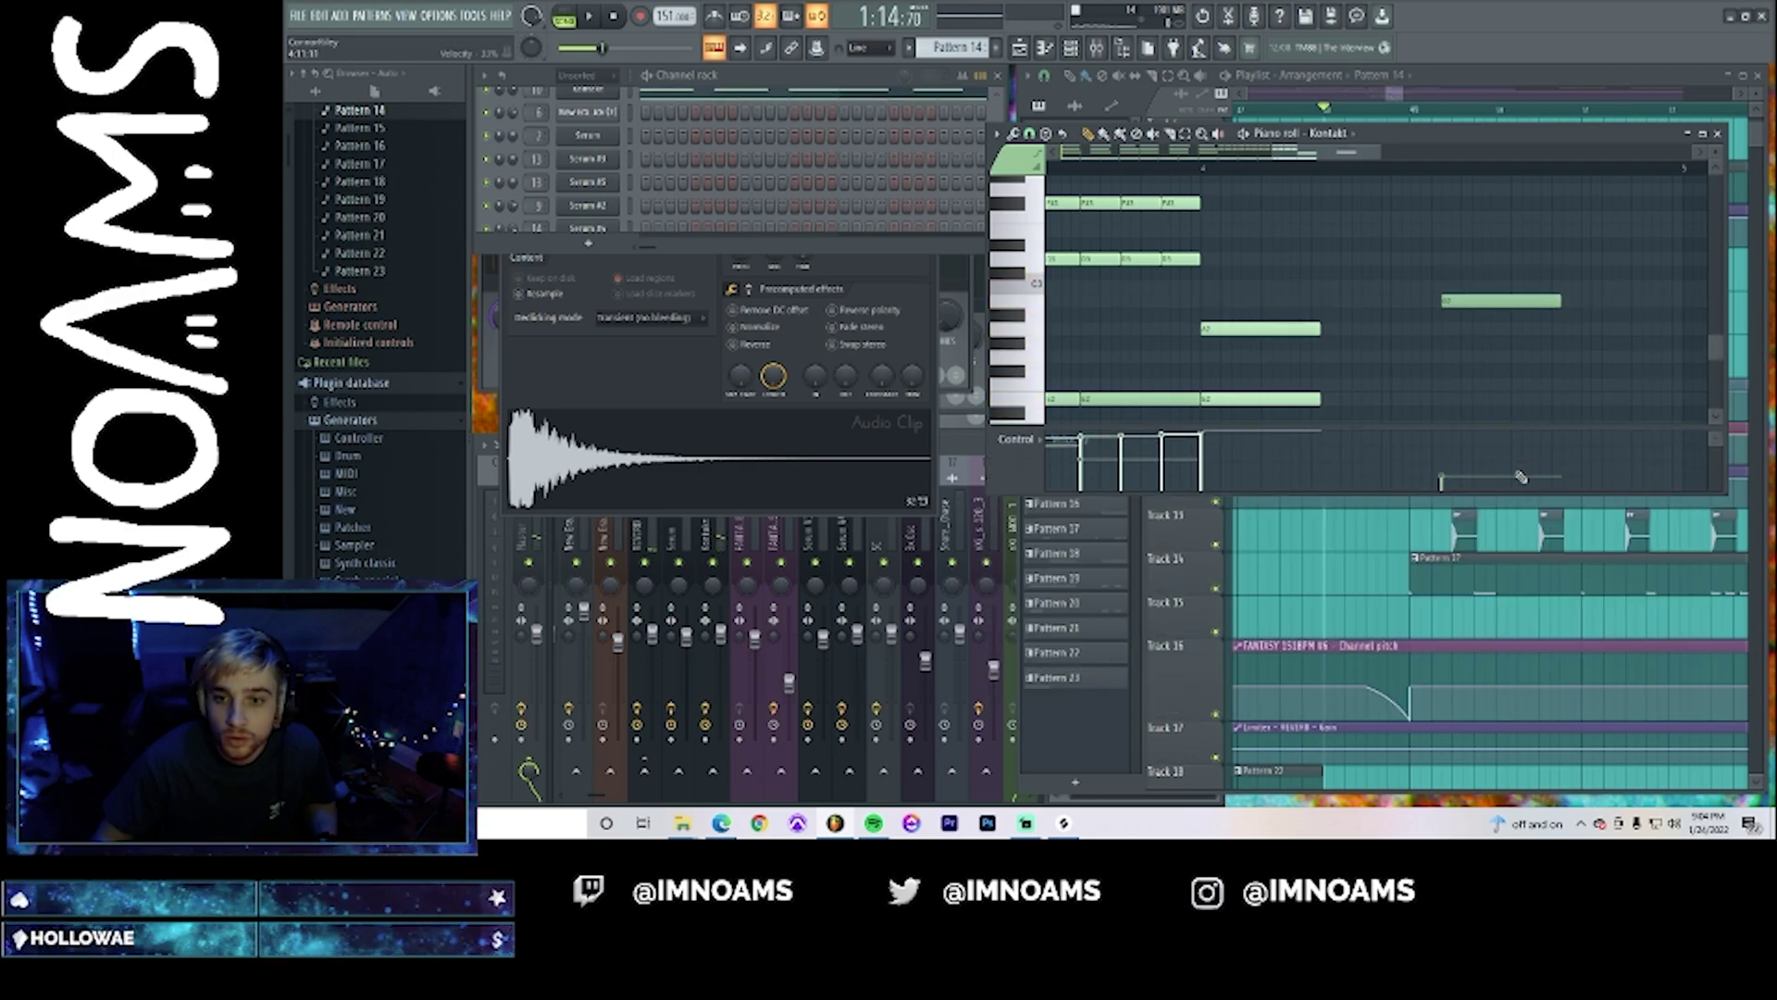
{"action": "mouse_move", "coordinate": [1482, 303]}
{"action": "left_mouse_down"}
{"action": "mouse_move", "coordinate": [1481, 280]}
{"action": "mouse_move", "coordinate": [1475, 297]}
{"action": "left_mouse_up"}
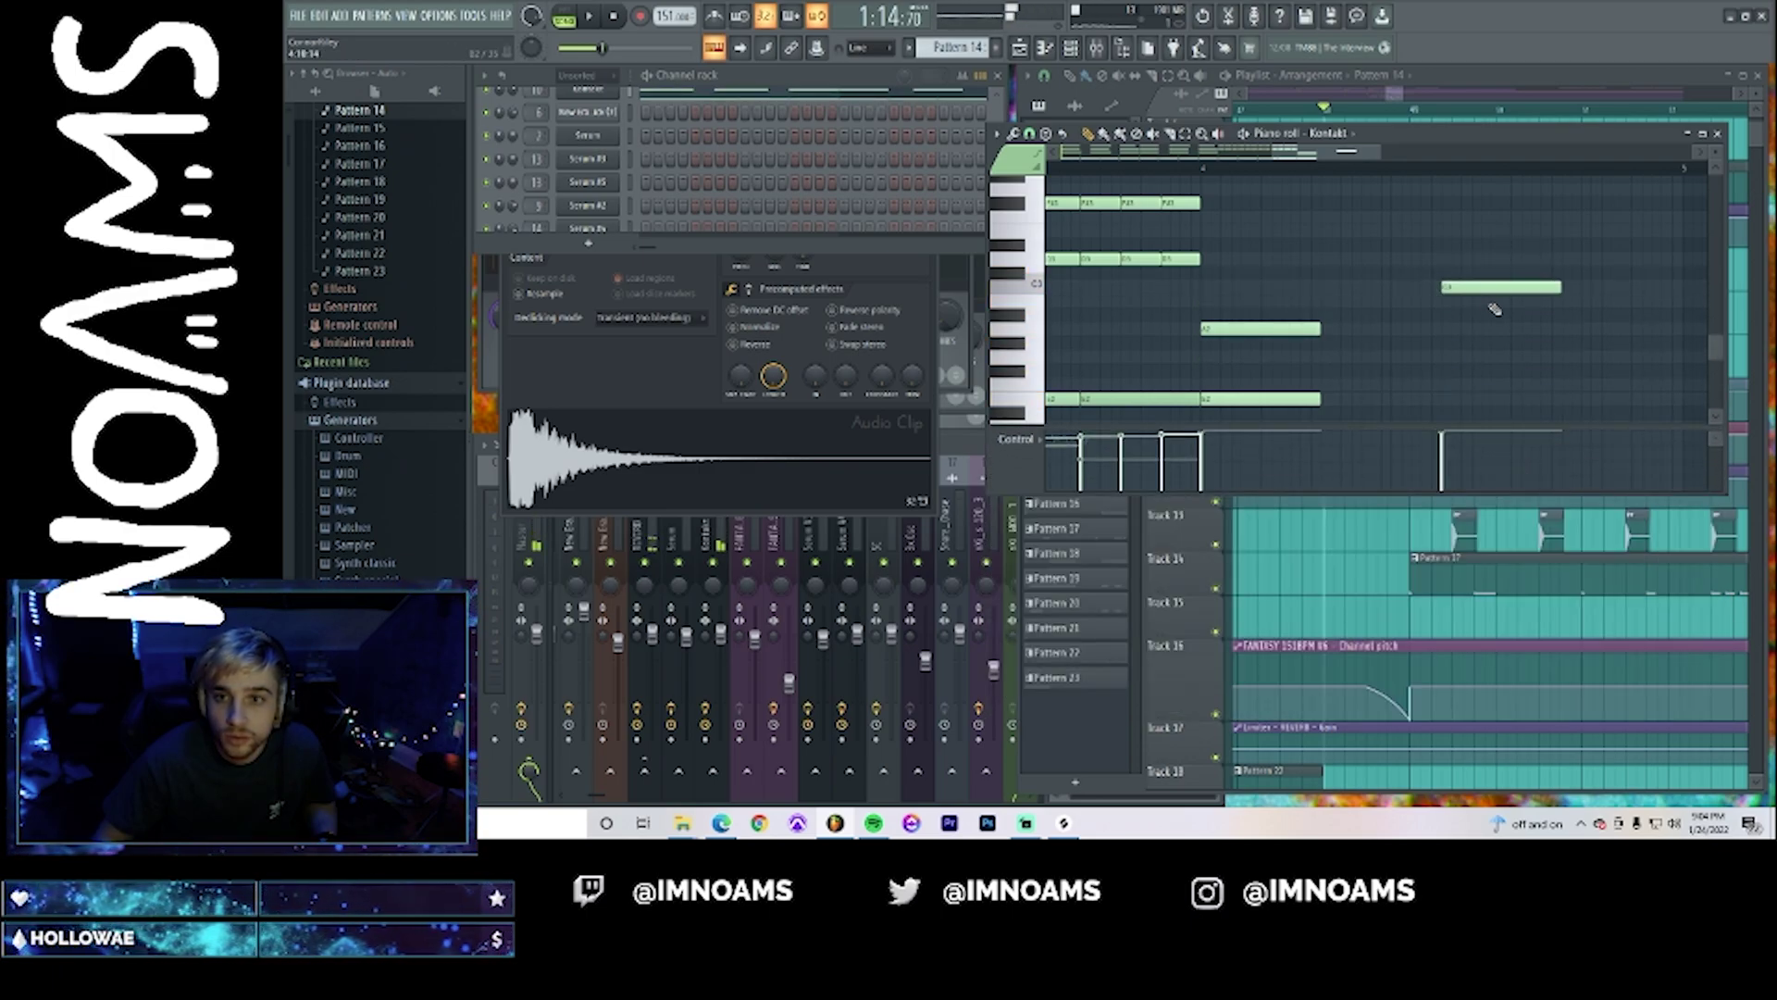
{"action": "left_click", "coordinate": [1568, 303]}
{"action": "key", "text": "space"}
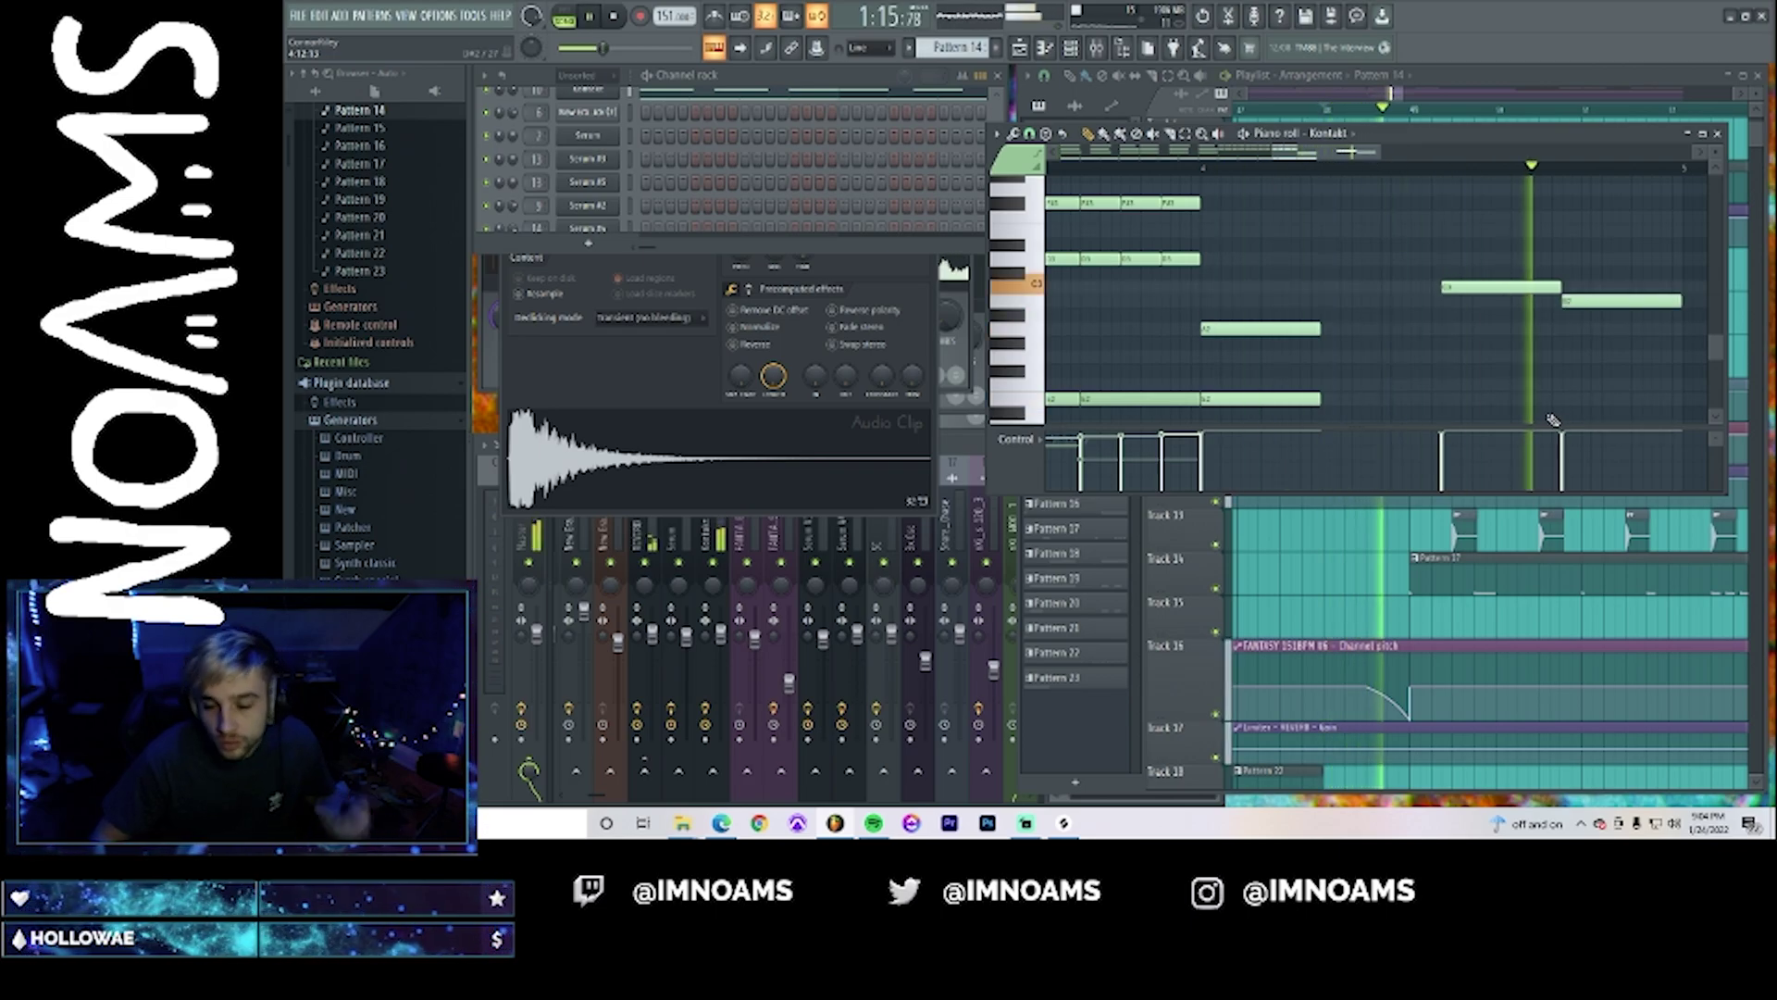
- Build an A2, C#3 and E3 chord at the start of bar 5 in Pattern 14 and audition it
{"action": "left_click", "coordinate": [1458, 258]}
{"action": "key", "text": "space"}
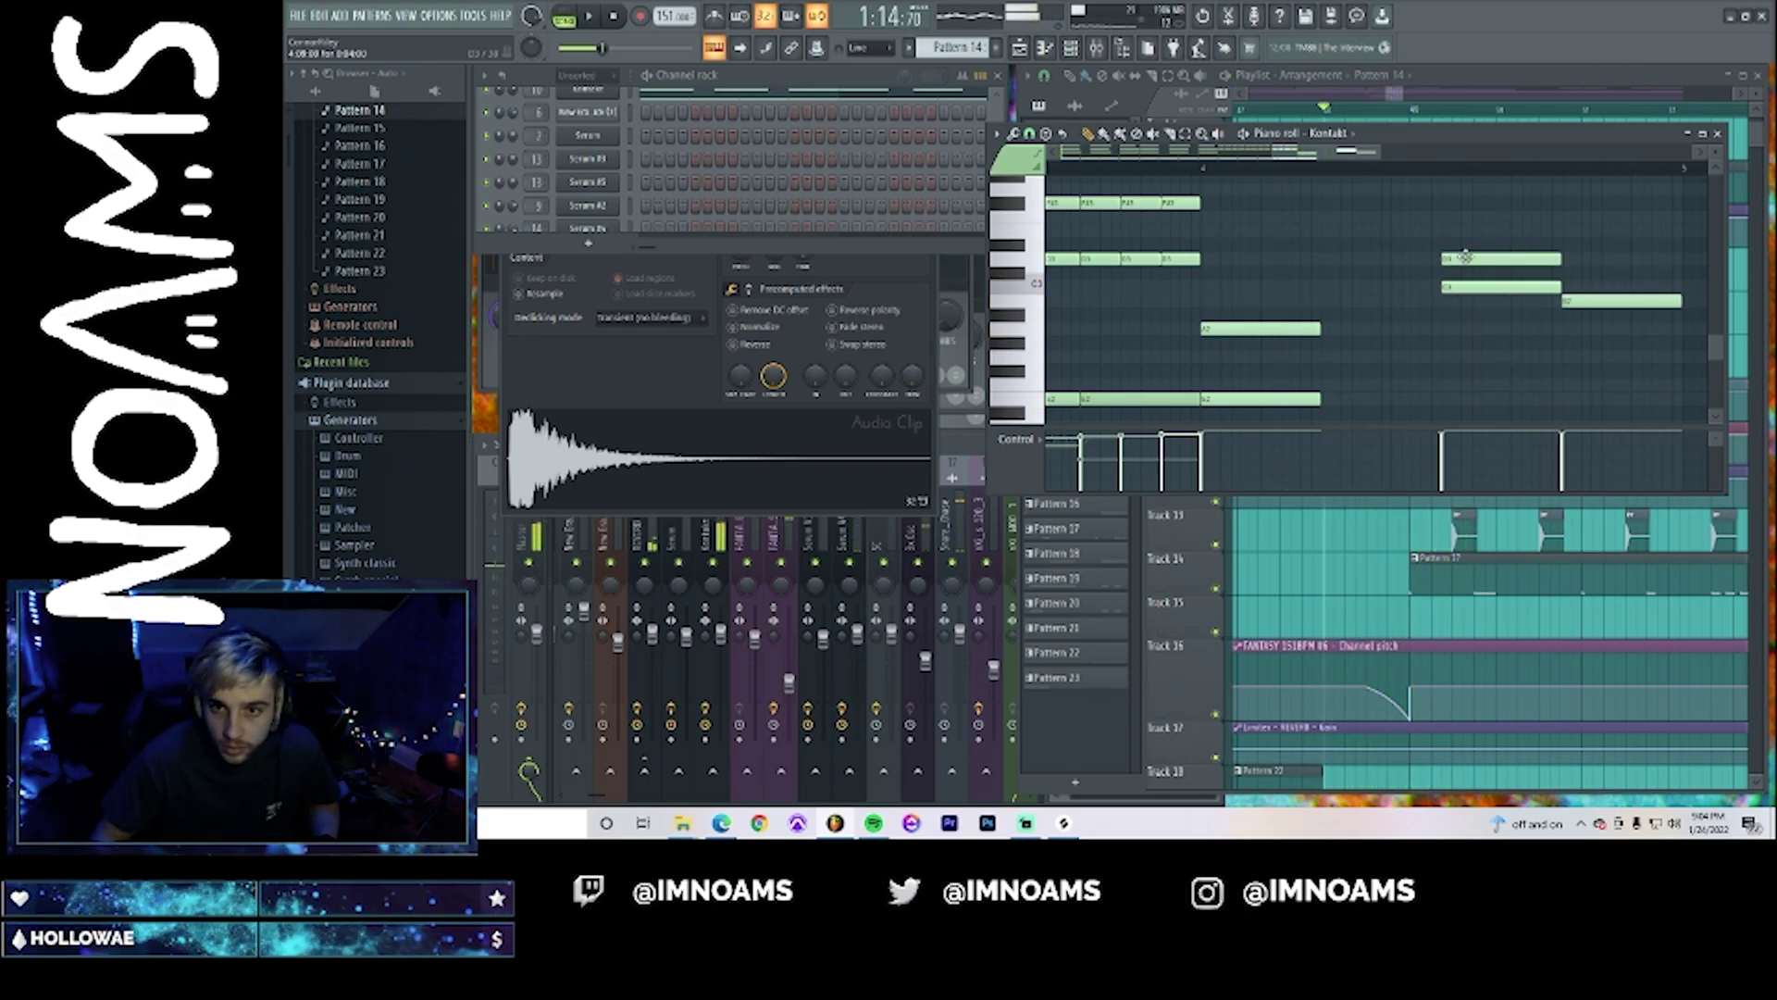
{"action": "left_click_drag", "start_coordinate": [1464, 257], "coordinate": [1557, 328]}
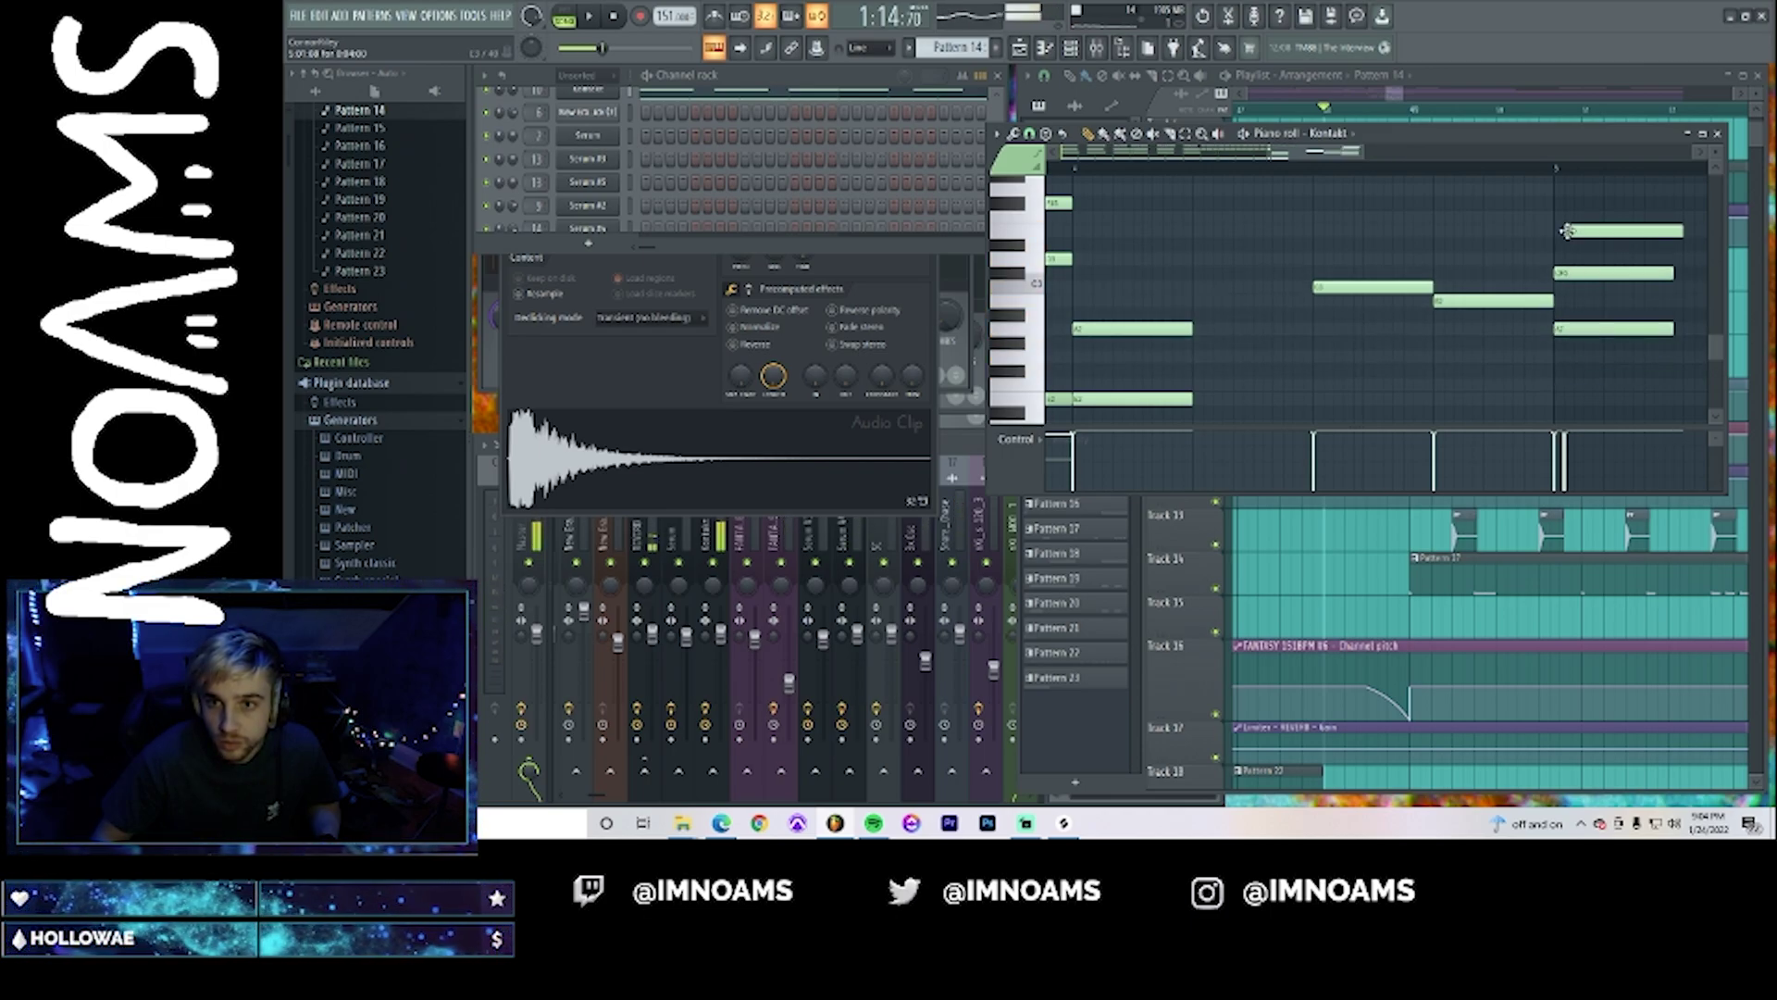
{"action": "key", "text": "space"}
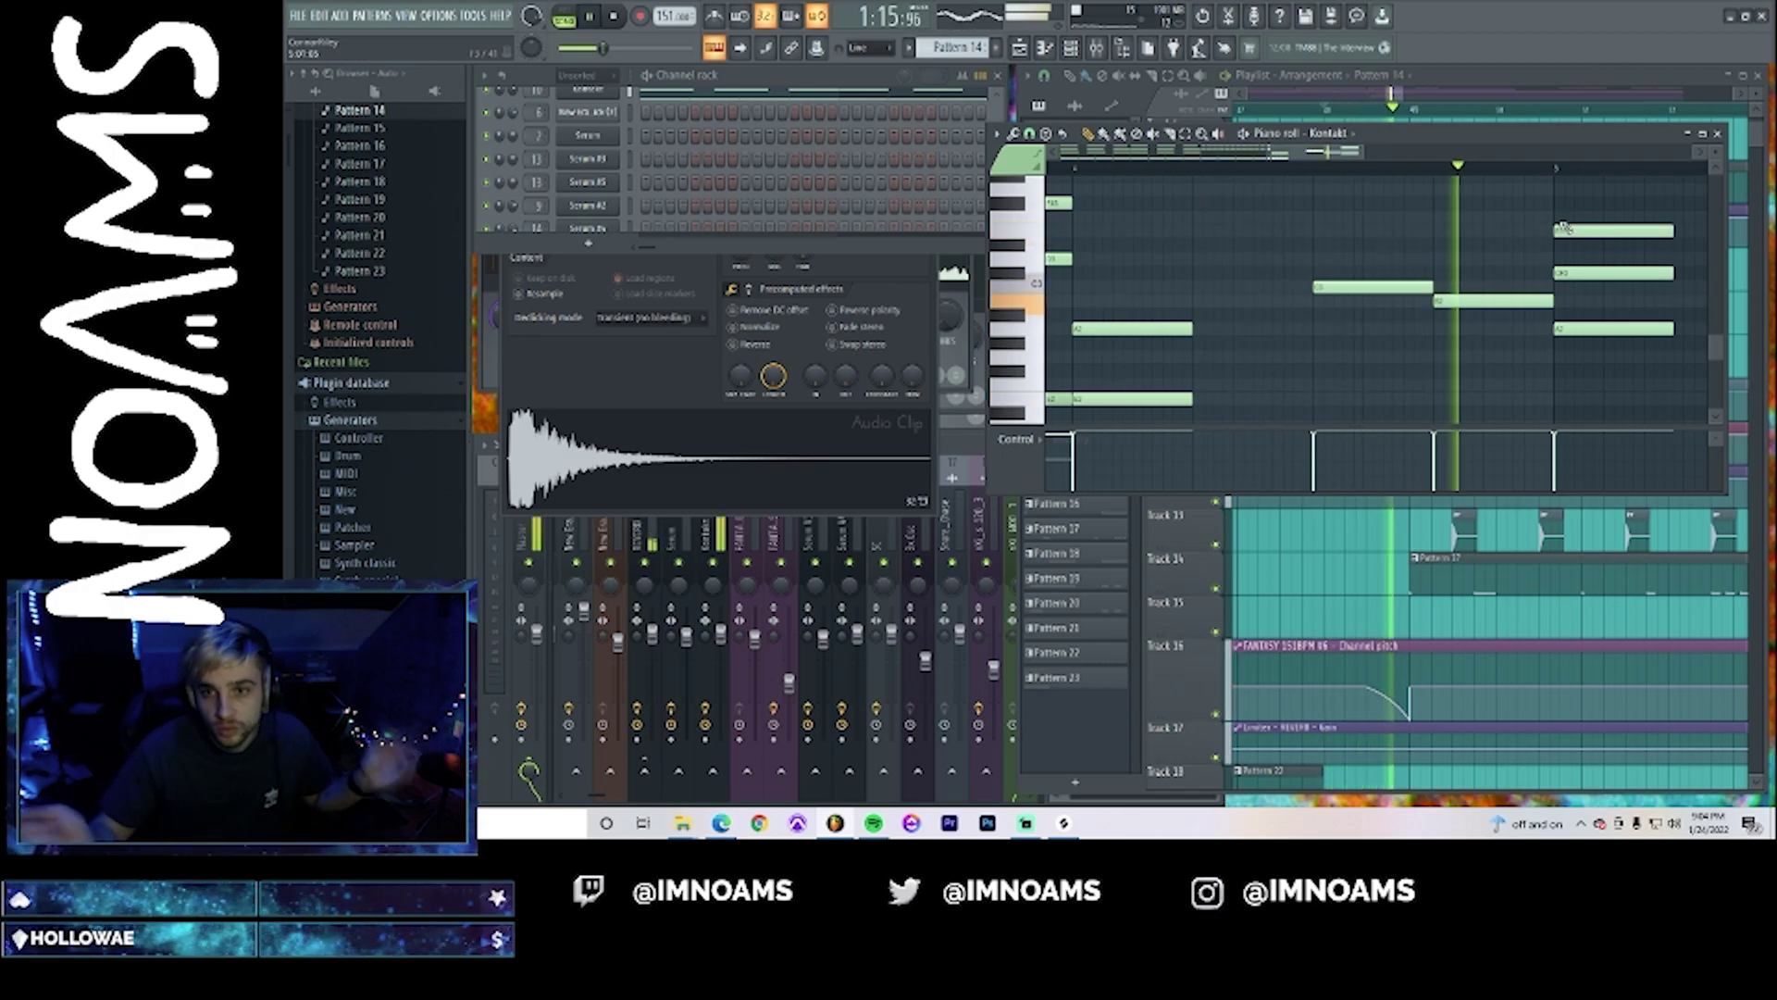
{"action": "key", "text": "space"}
- Add four consecutive short E3 notes above the two-note descending line before the bar 5 chord, and play them
{"action": "left_click", "coordinate": [1342, 230]}
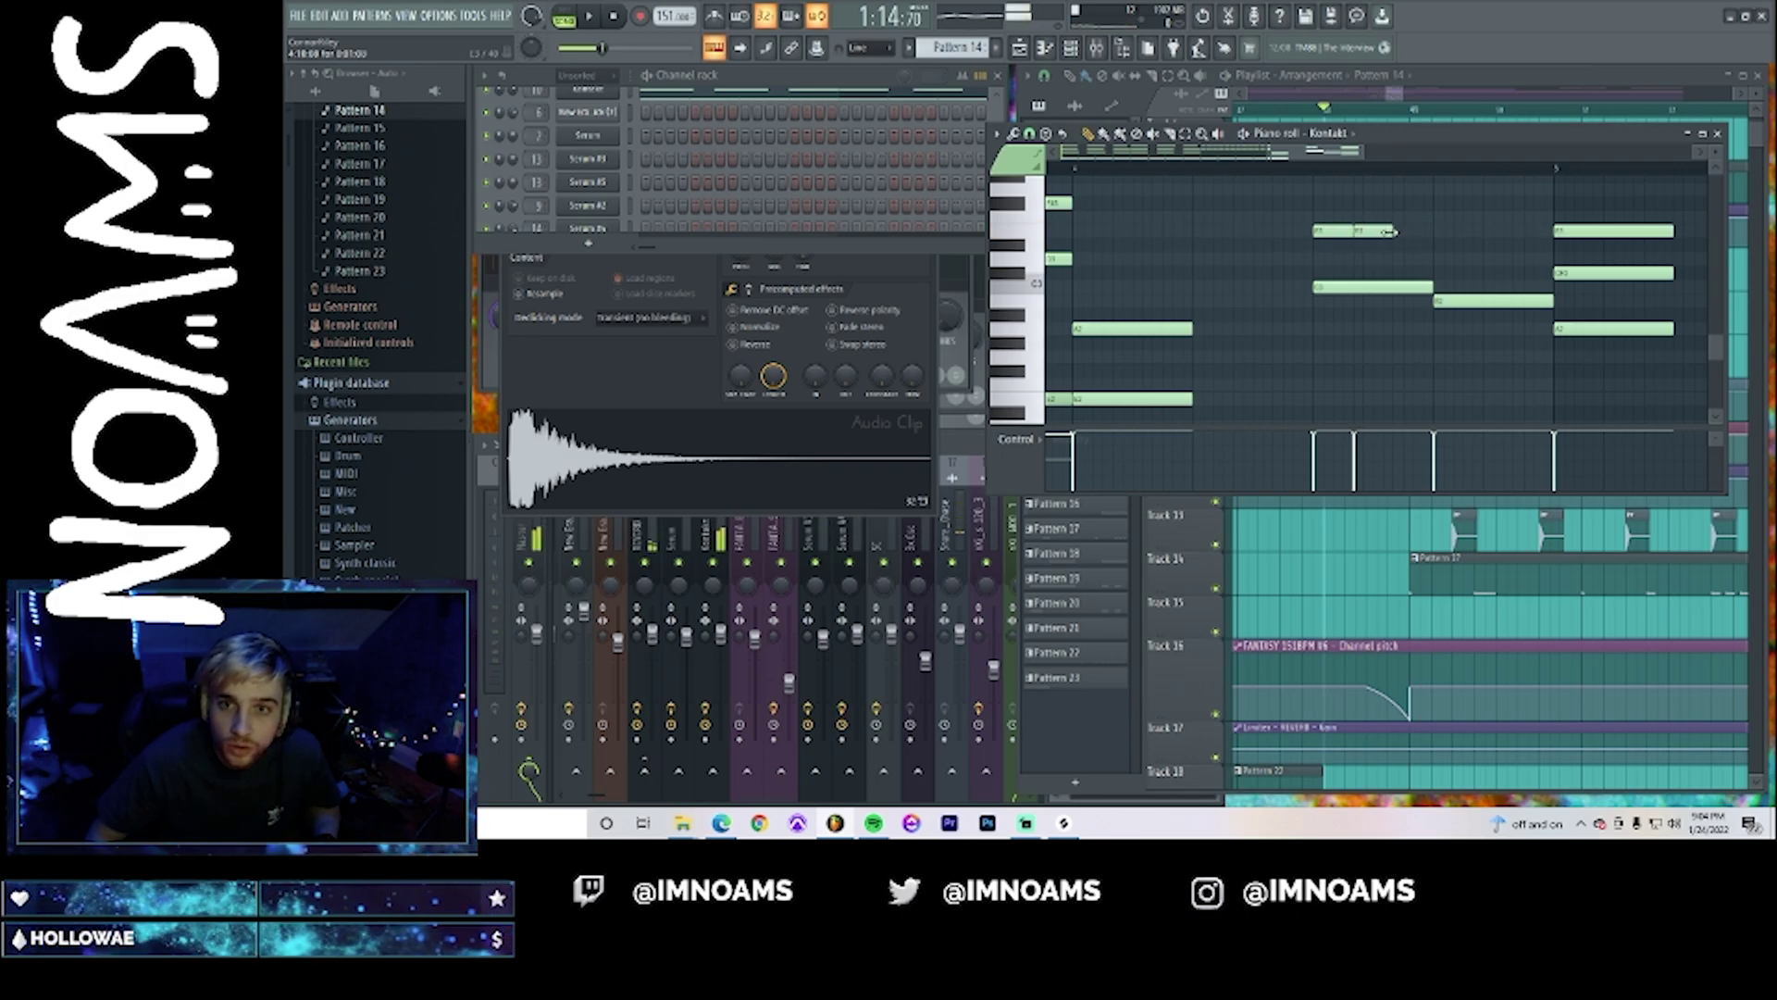
{"action": "key", "text": "space"}
{"action": "left_click_drag", "start_coordinate": [1388, 232], "coordinate": [1448, 236]}
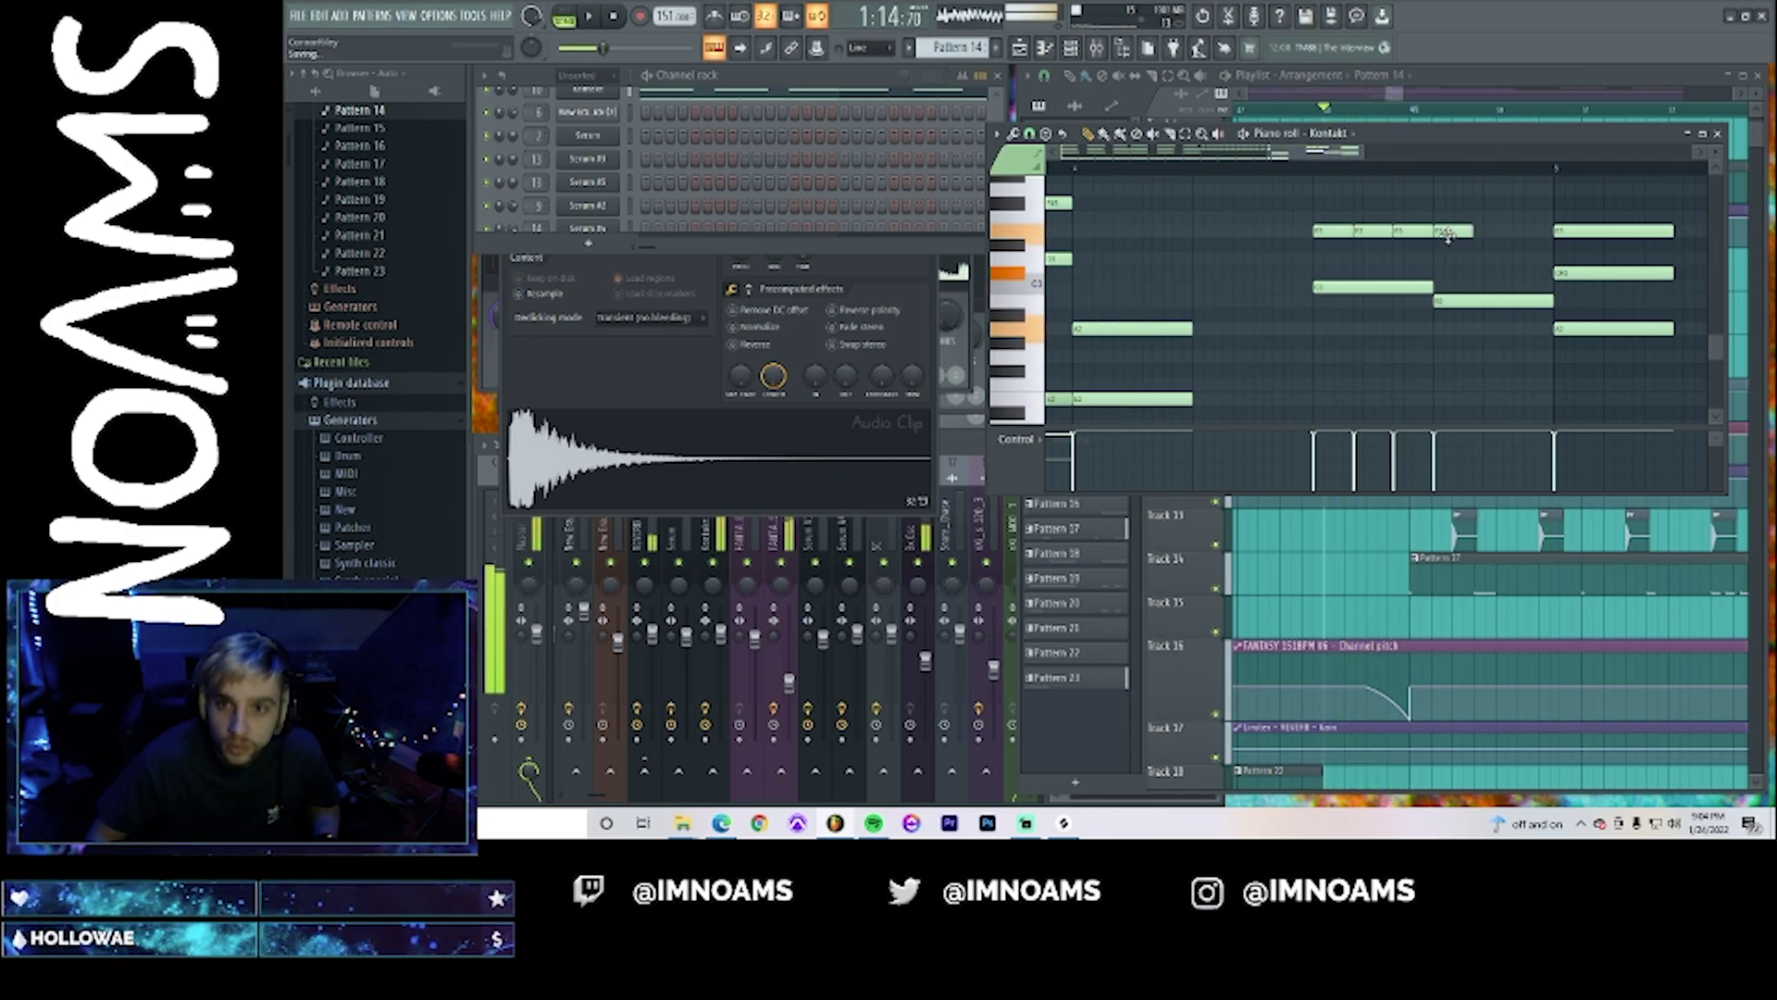
{"action": "key", "text": "space"}
- Add three short A2 notes beneath the first three short E3 notes and play the transition again
{"action": "key", "text": "space"}
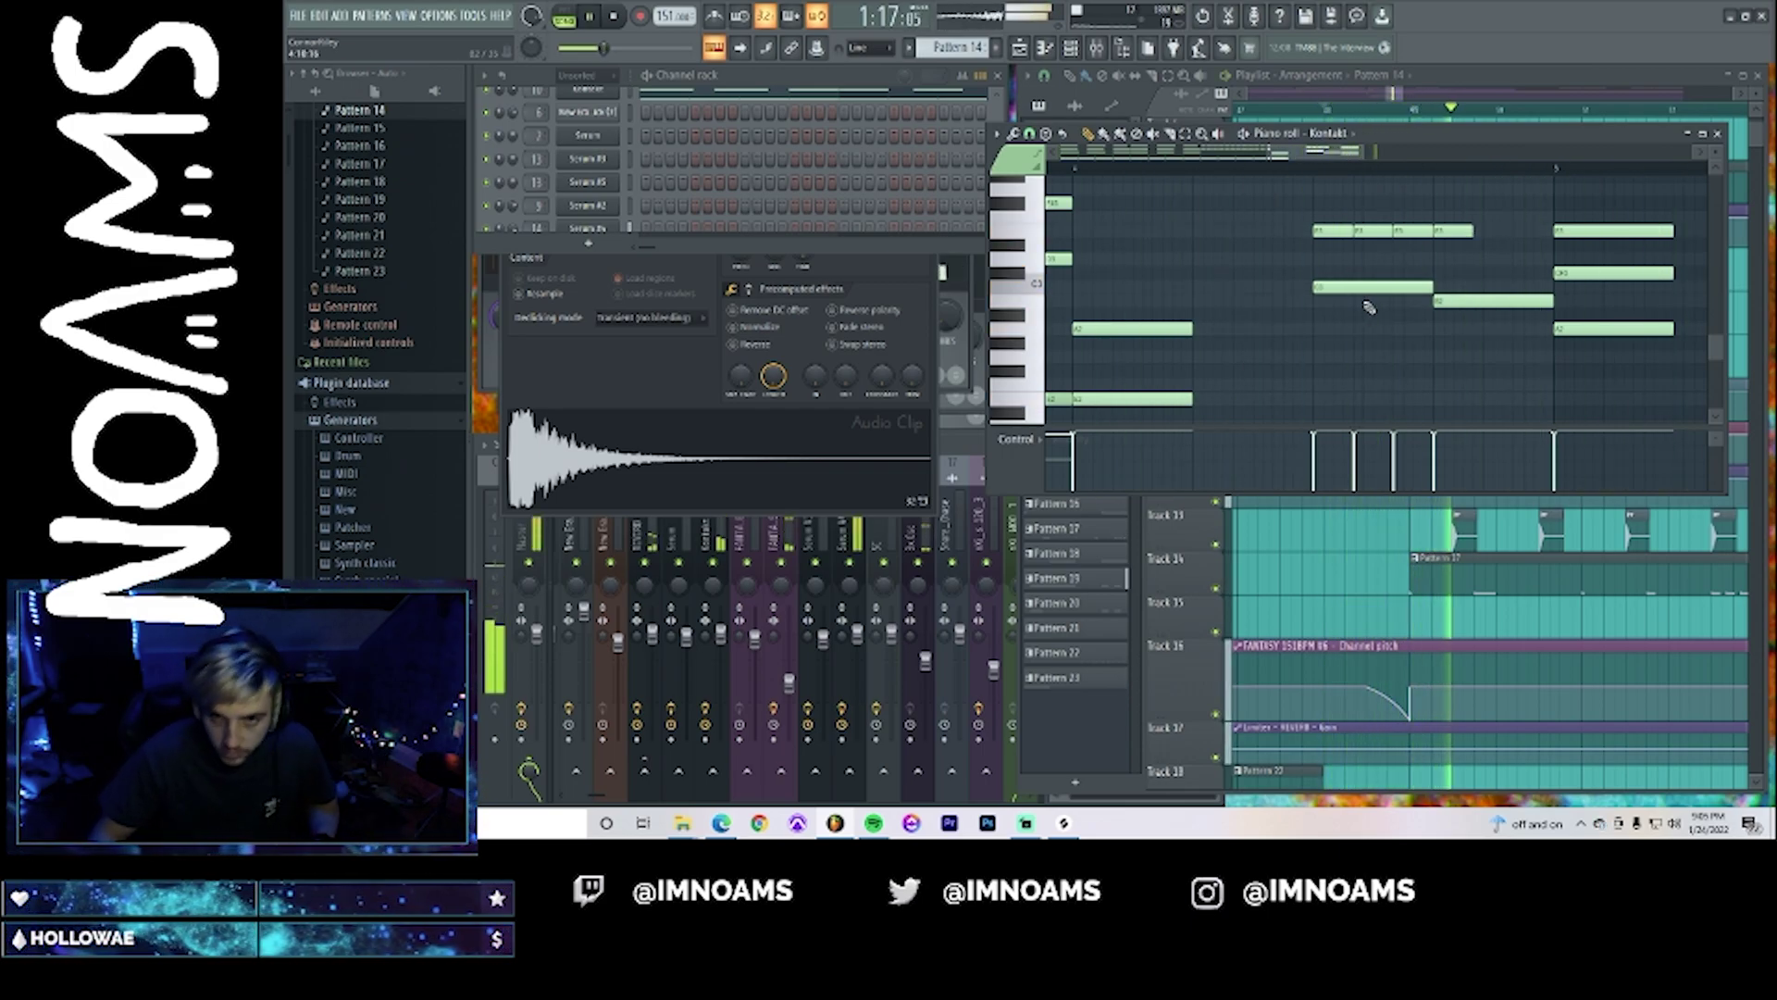
{"action": "key", "text": "space"}
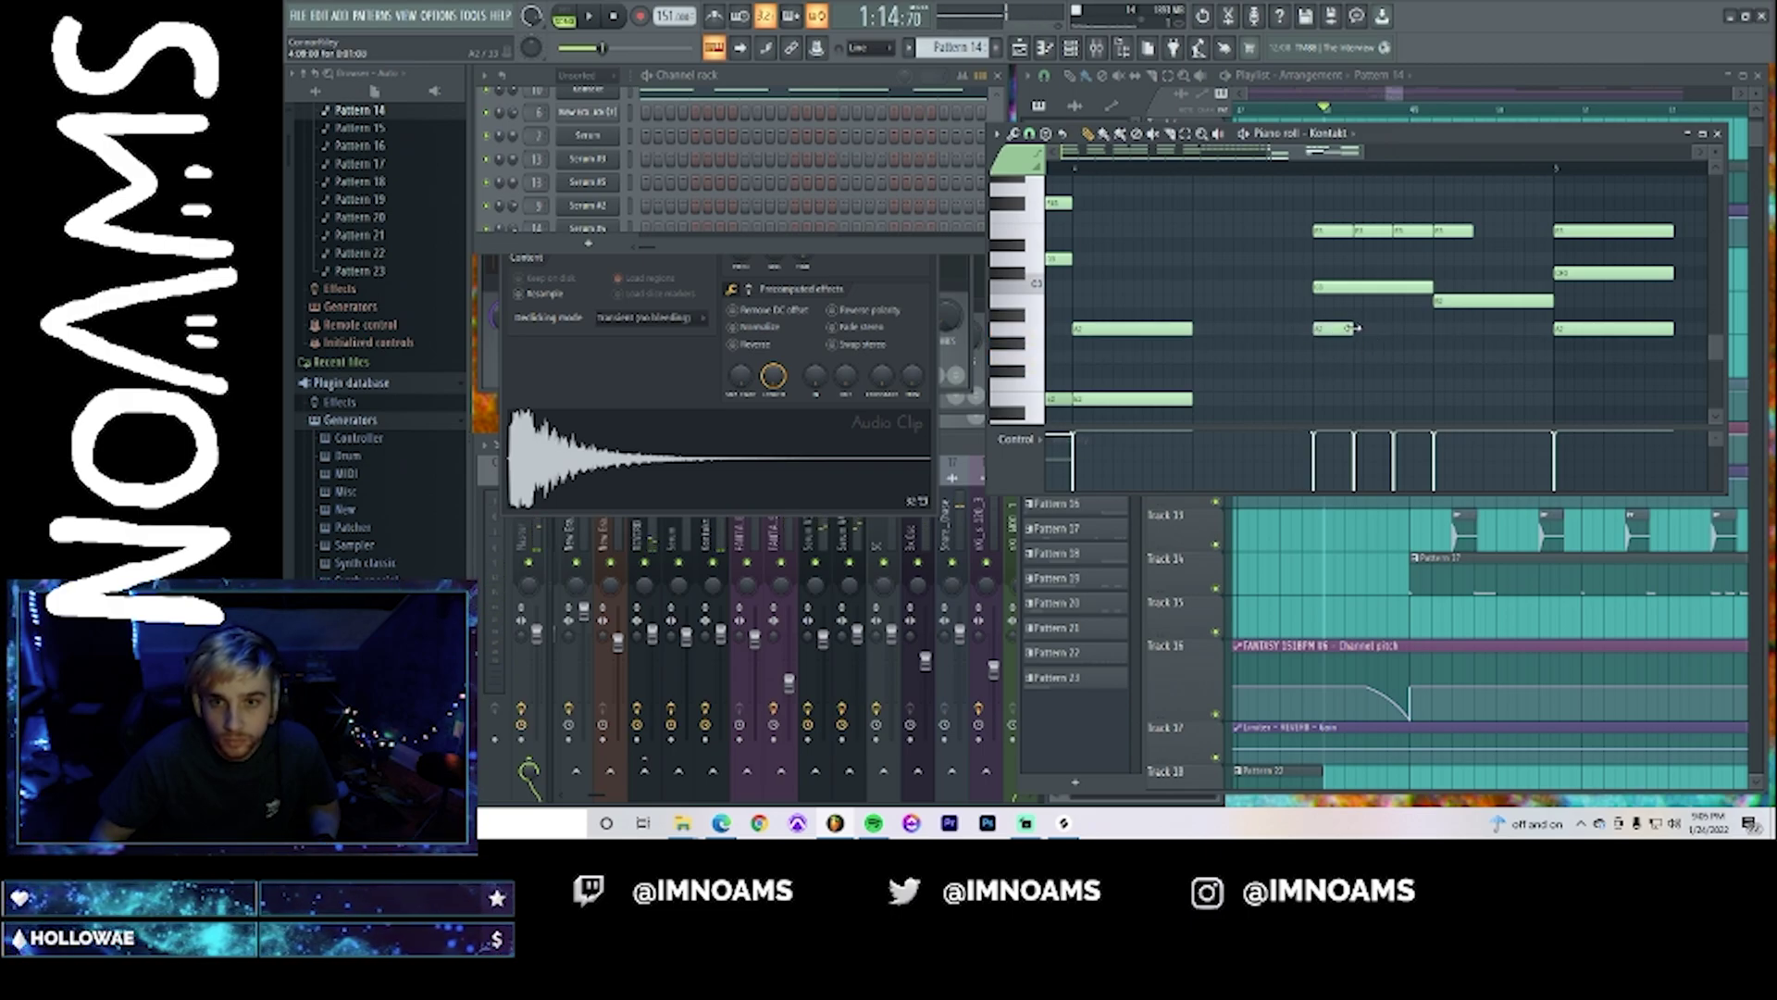
{"action": "key", "text": "space"}
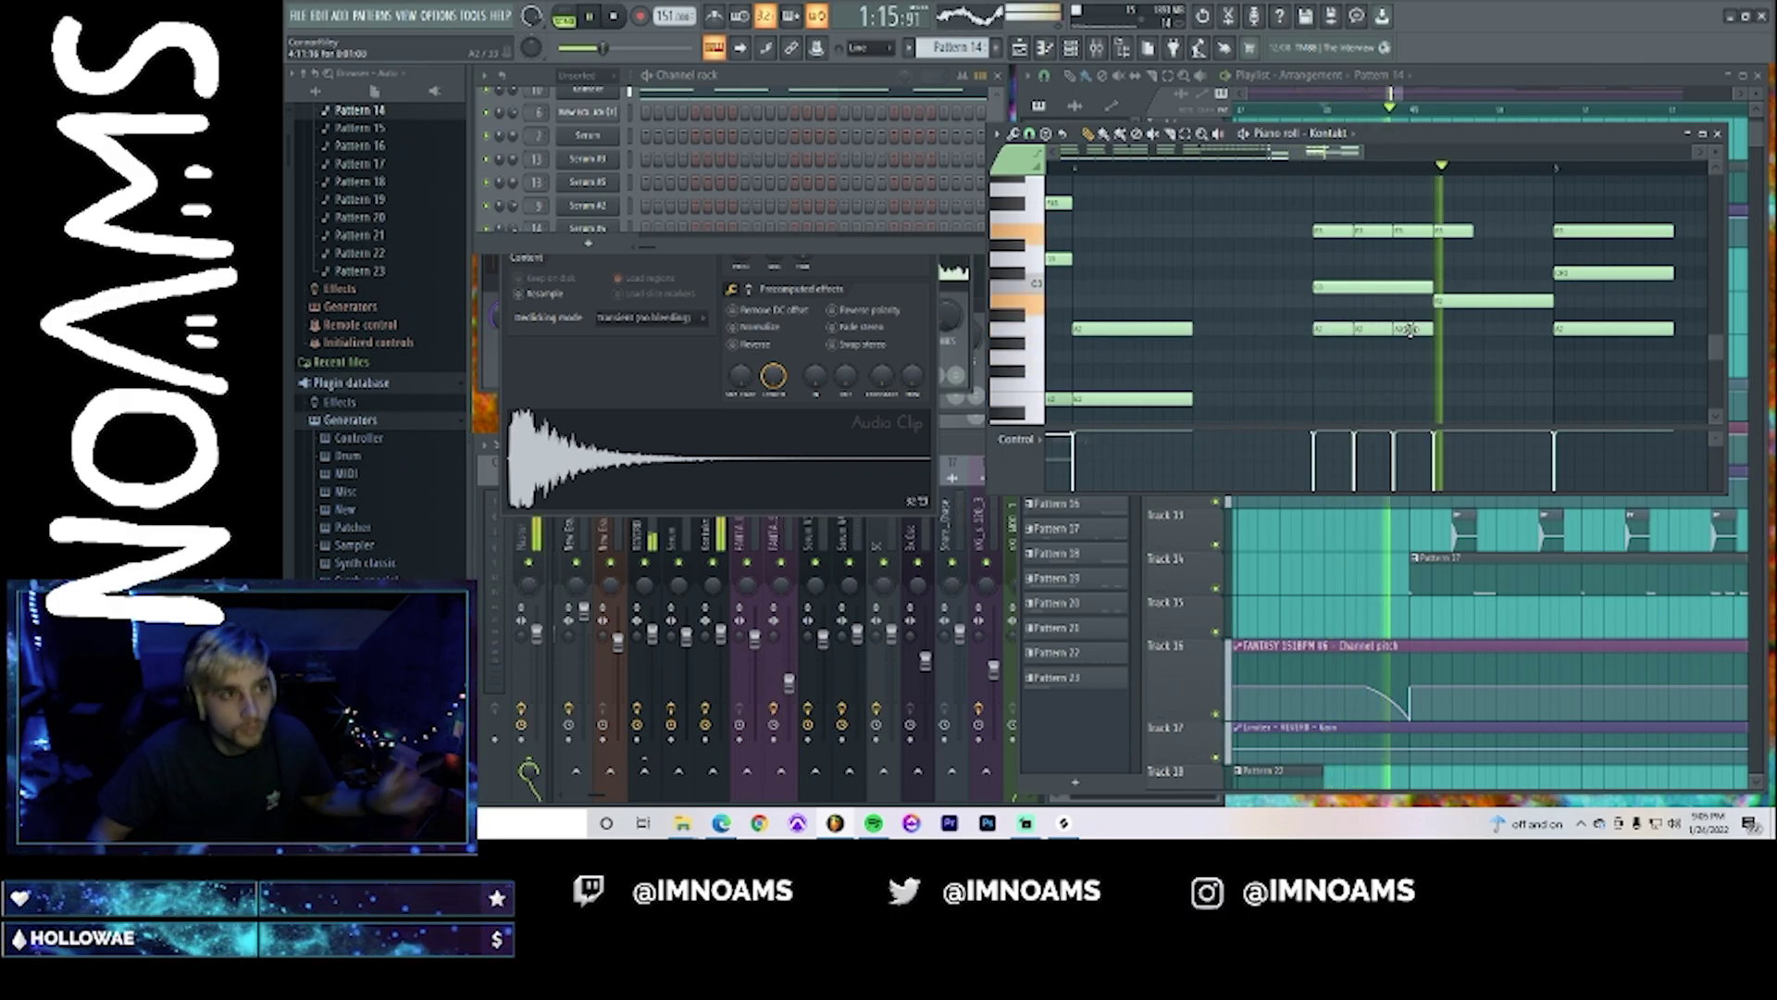
{"action": "left_click", "coordinate": [1409, 329]}
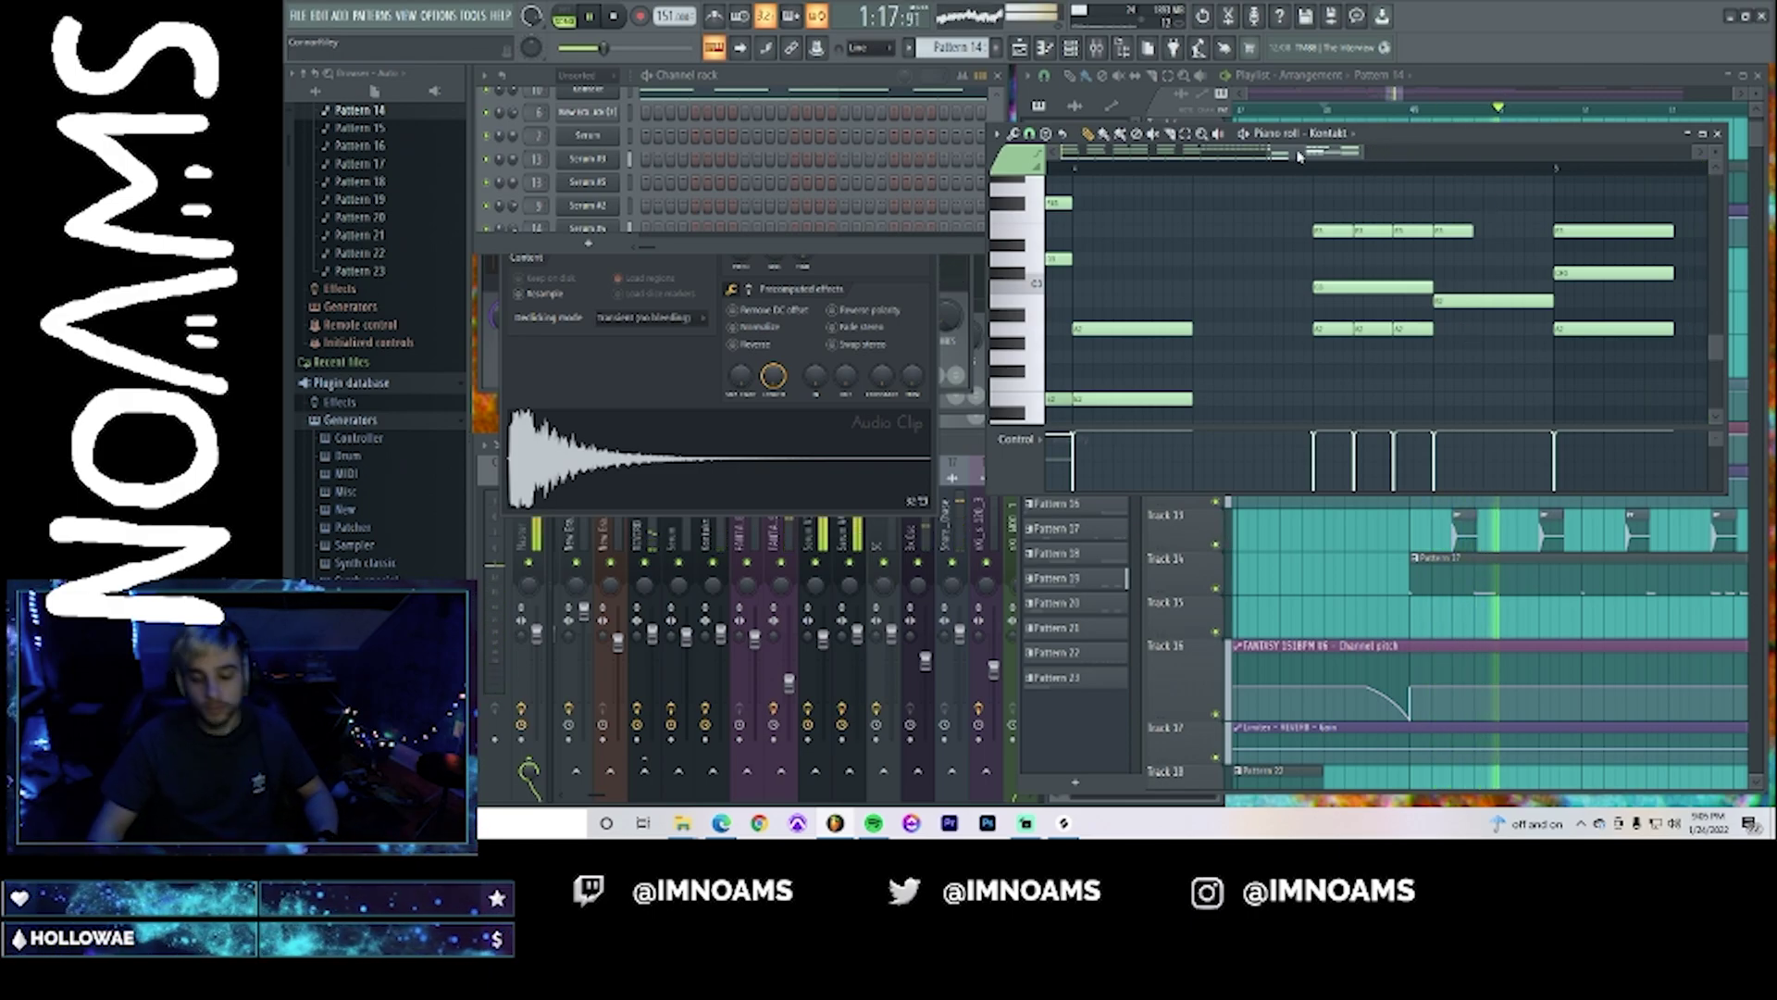
{"action": "left_click_drag", "start_coordinate": [1369, 154], "coordinate": [1398, 165]}
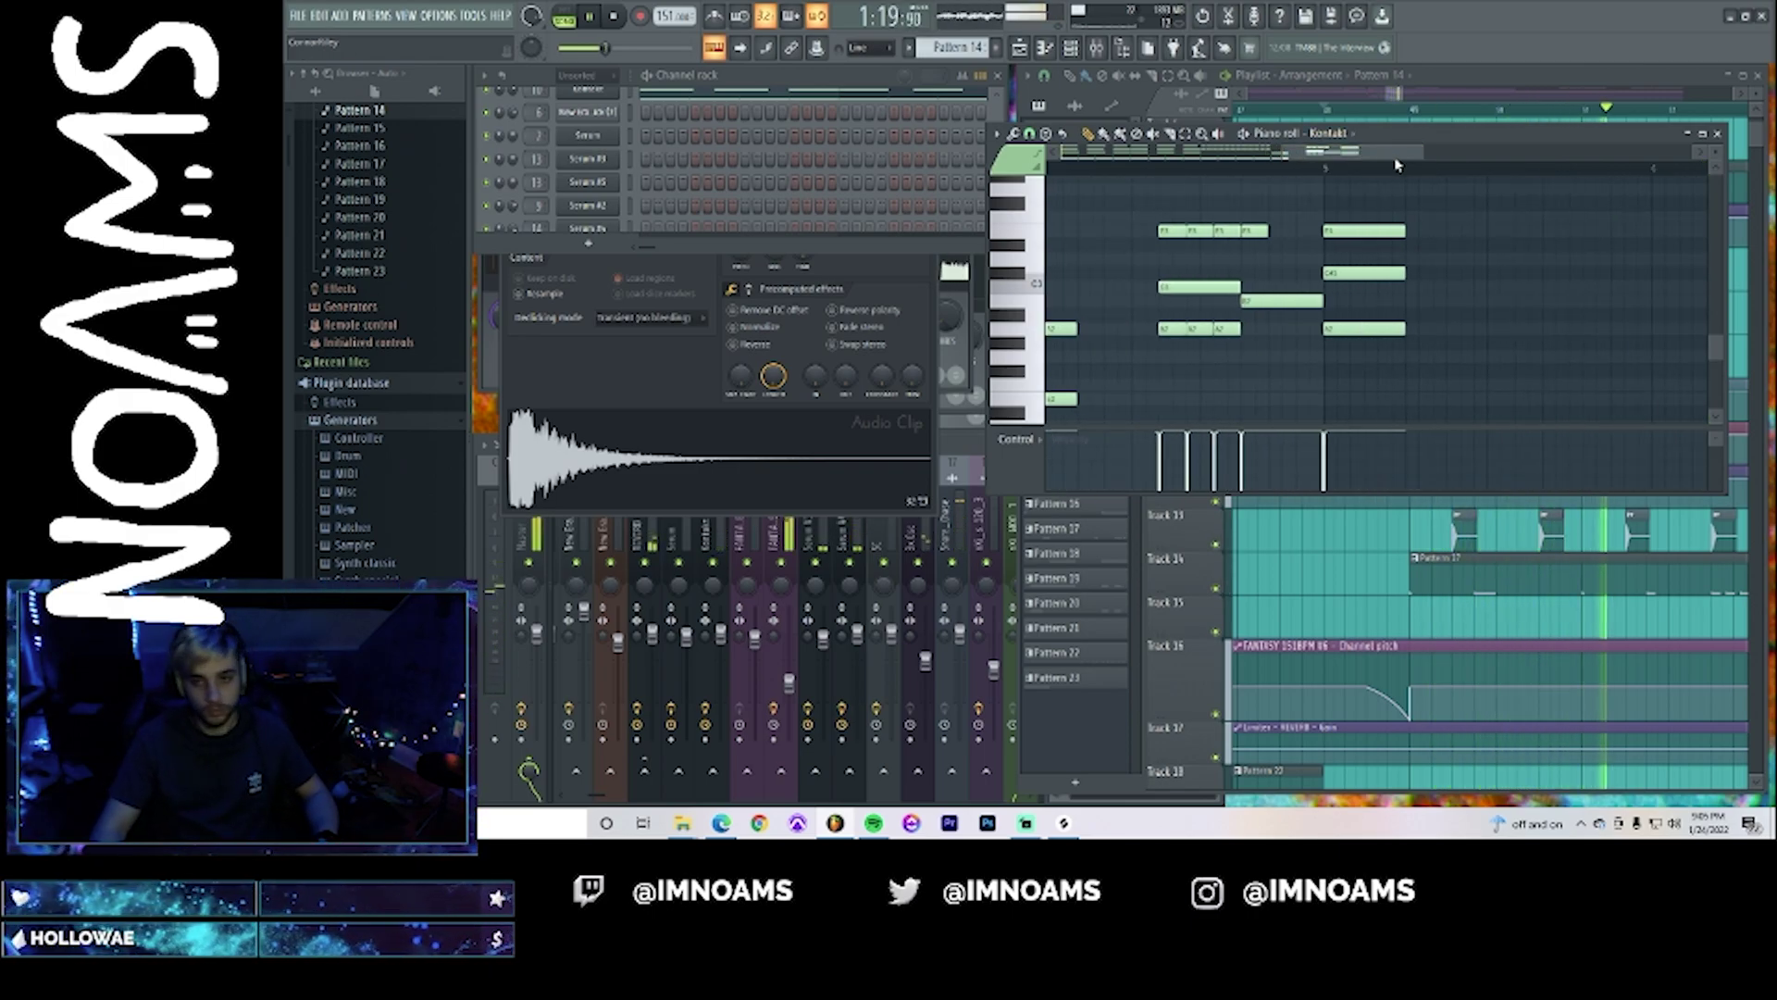
- Play the section after bar 49 in the playlist and add two Snare_Chase clips on Track 13 in bars 55 and 56
{"action": "left_click", "coordinate": [1400, 92]}
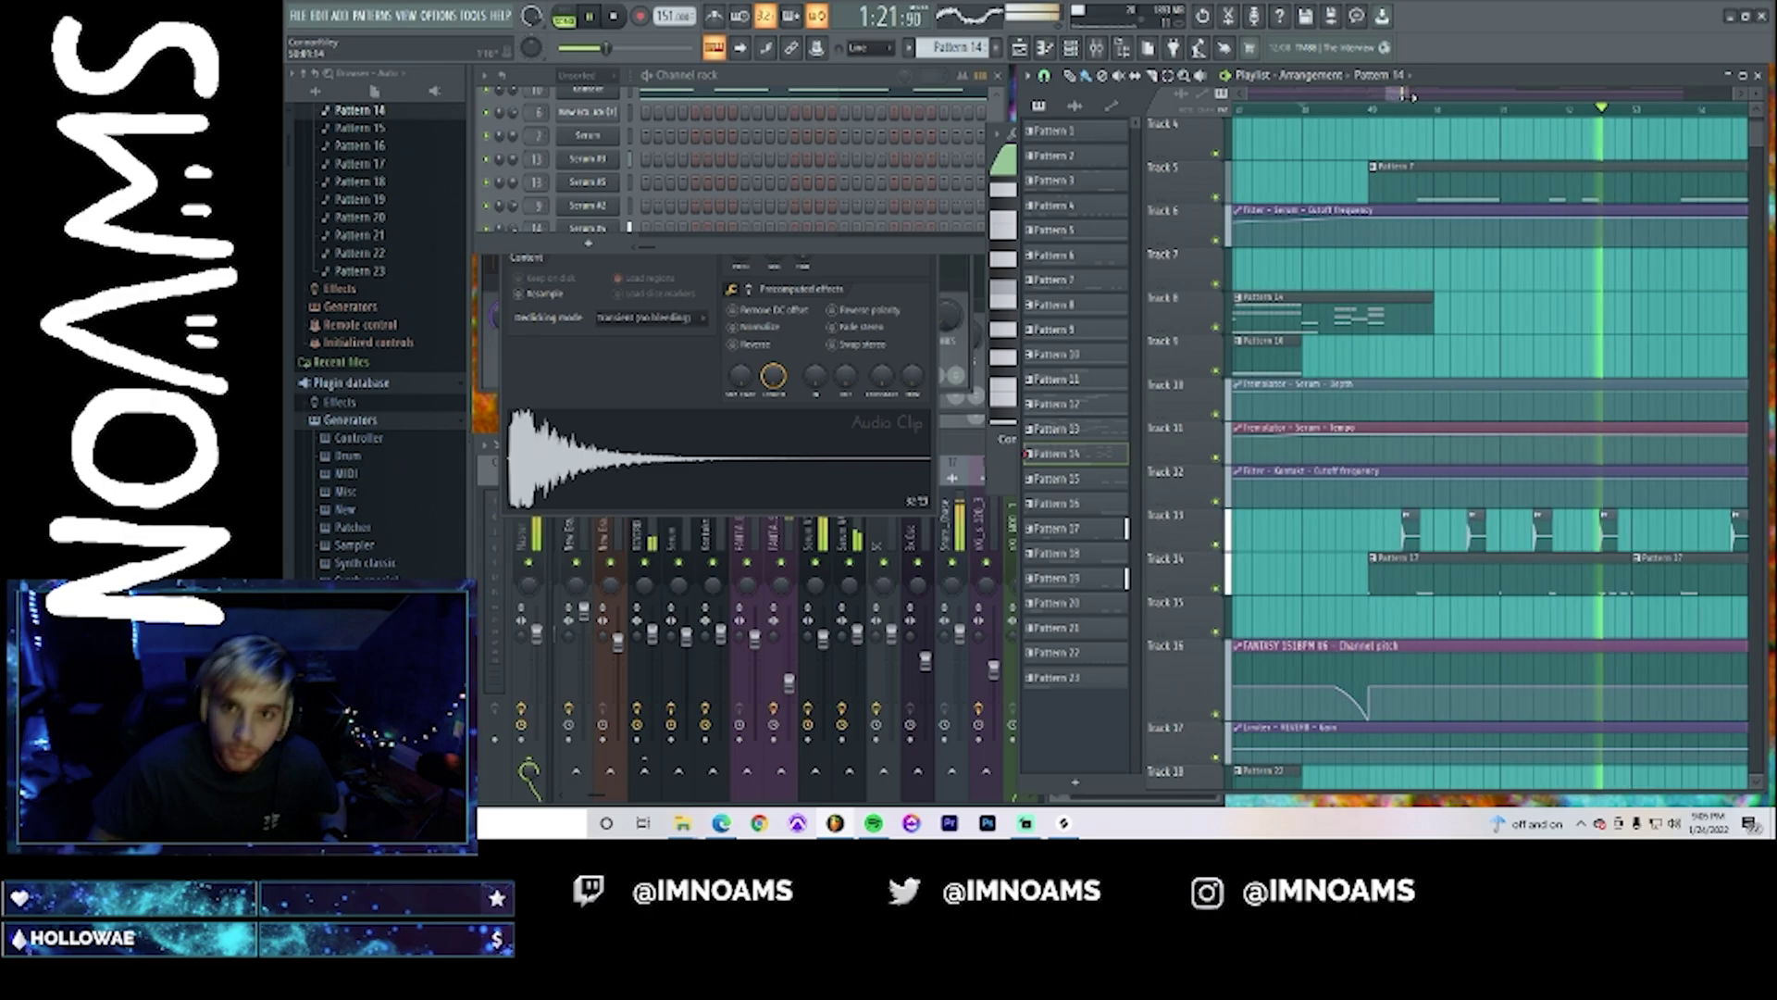
{"action": "left_click_drag", "start_coordinate": [1400, 101], "coordinate": [1407, 107]}
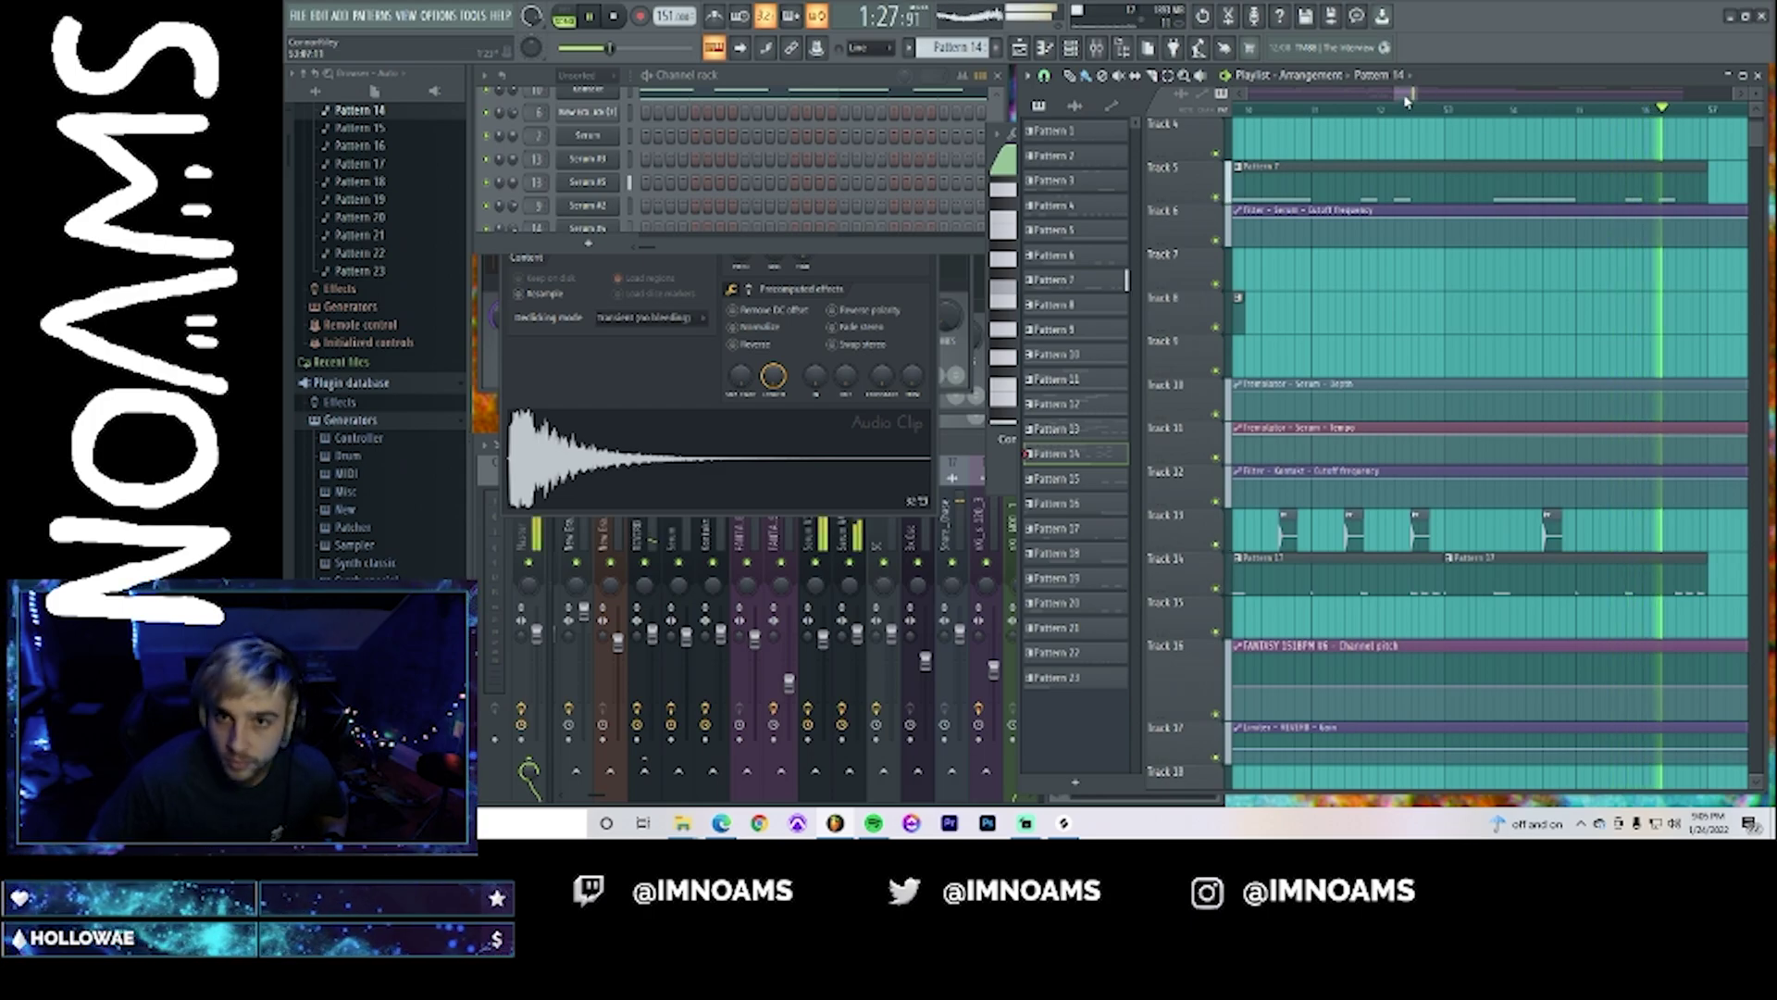
{"action": "left_click_drag", "start_coordinate": [1407, 102], "coordinate": [1412, 103]}
{"action": "scroll", "coordinate": [1480, 274], "scroll_direction": "down", "scroll_amount": 3}
{"action": "scroll", "coordinate": [1472, 324], "scroll_direction": "up", "scroll_amount": 1}
{"action": "key", "text": "space"}
{"action": "left_click", "coordinate": [1435, 359]}
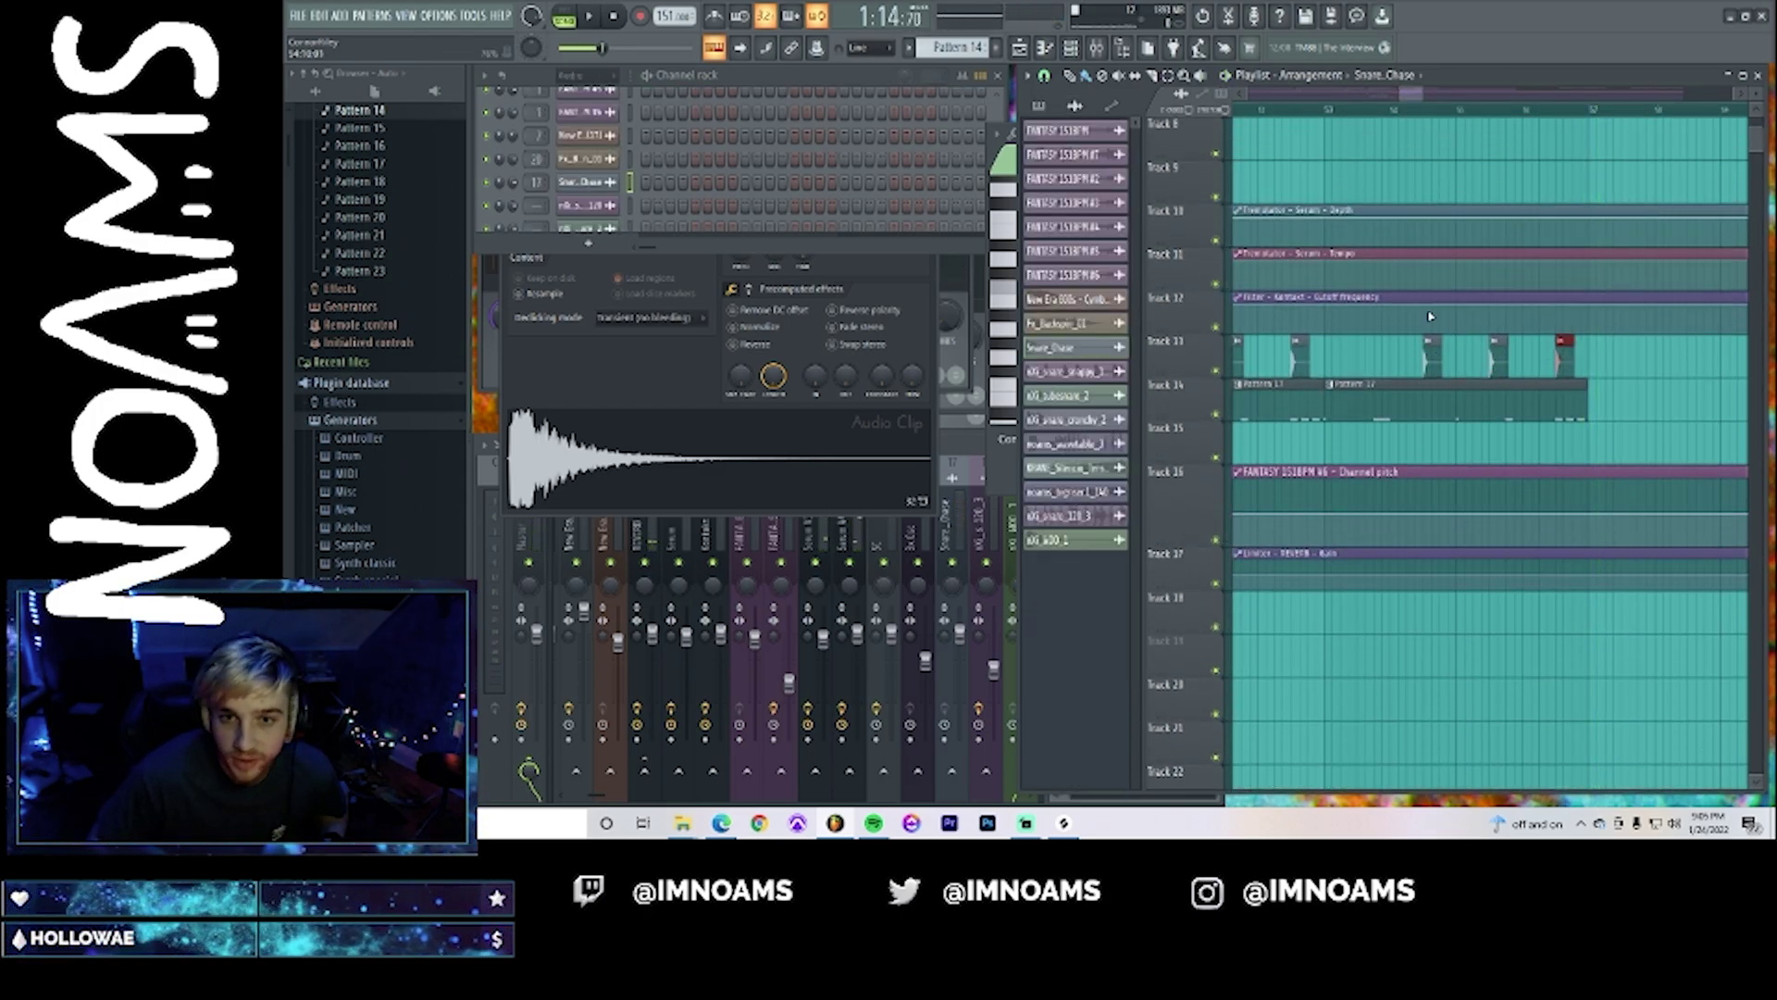
- Copy the New Era 808s - Cymbol (17) clip from bar 41 to bar 49 on Track 7 and play it
{"action": "left_click_drag", "start_coordinate": [1414, 100], "coordinate": [1374, 96]}
{"action": "scroll", "coordinate": [1391, 189], "scroll_direction": "up", "scroll_amount": 3}
{"action": "scroll", "coordinate": [1390, 190], "scroll_direction": "up", "scroll_amount": 1}
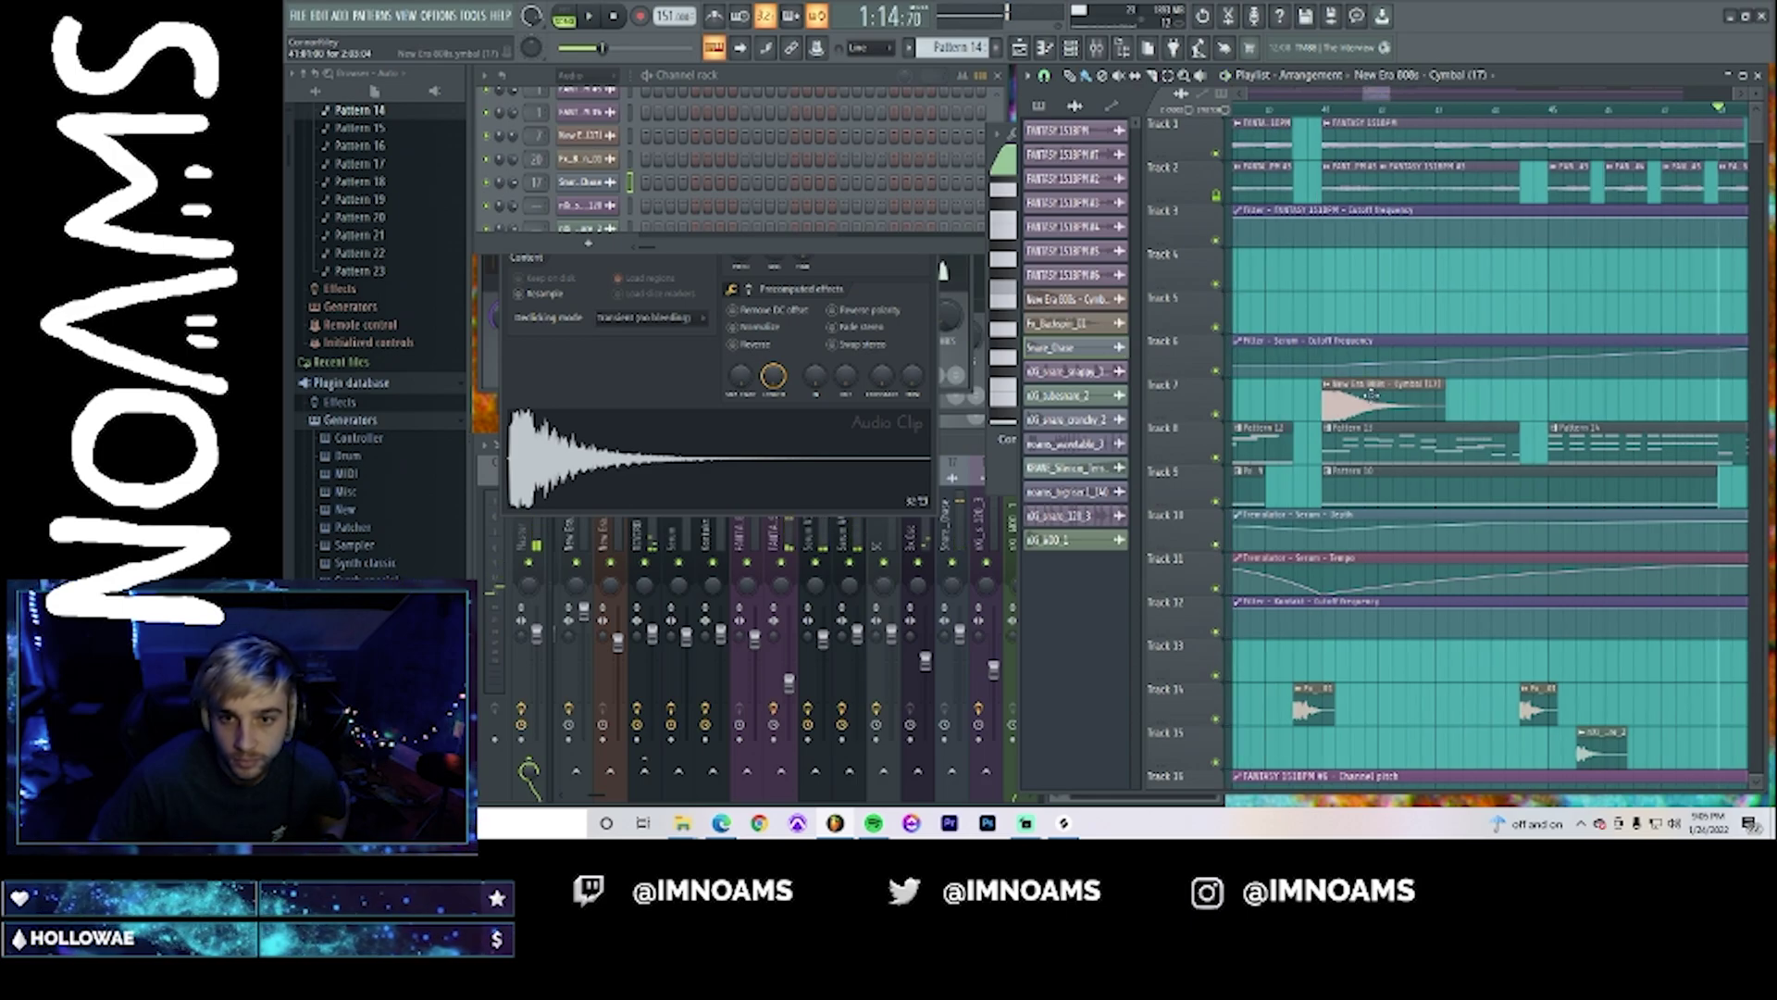
{"action": "left_click", "coordinate": [1452, 408]}
{"action": "key", "text": "space"}
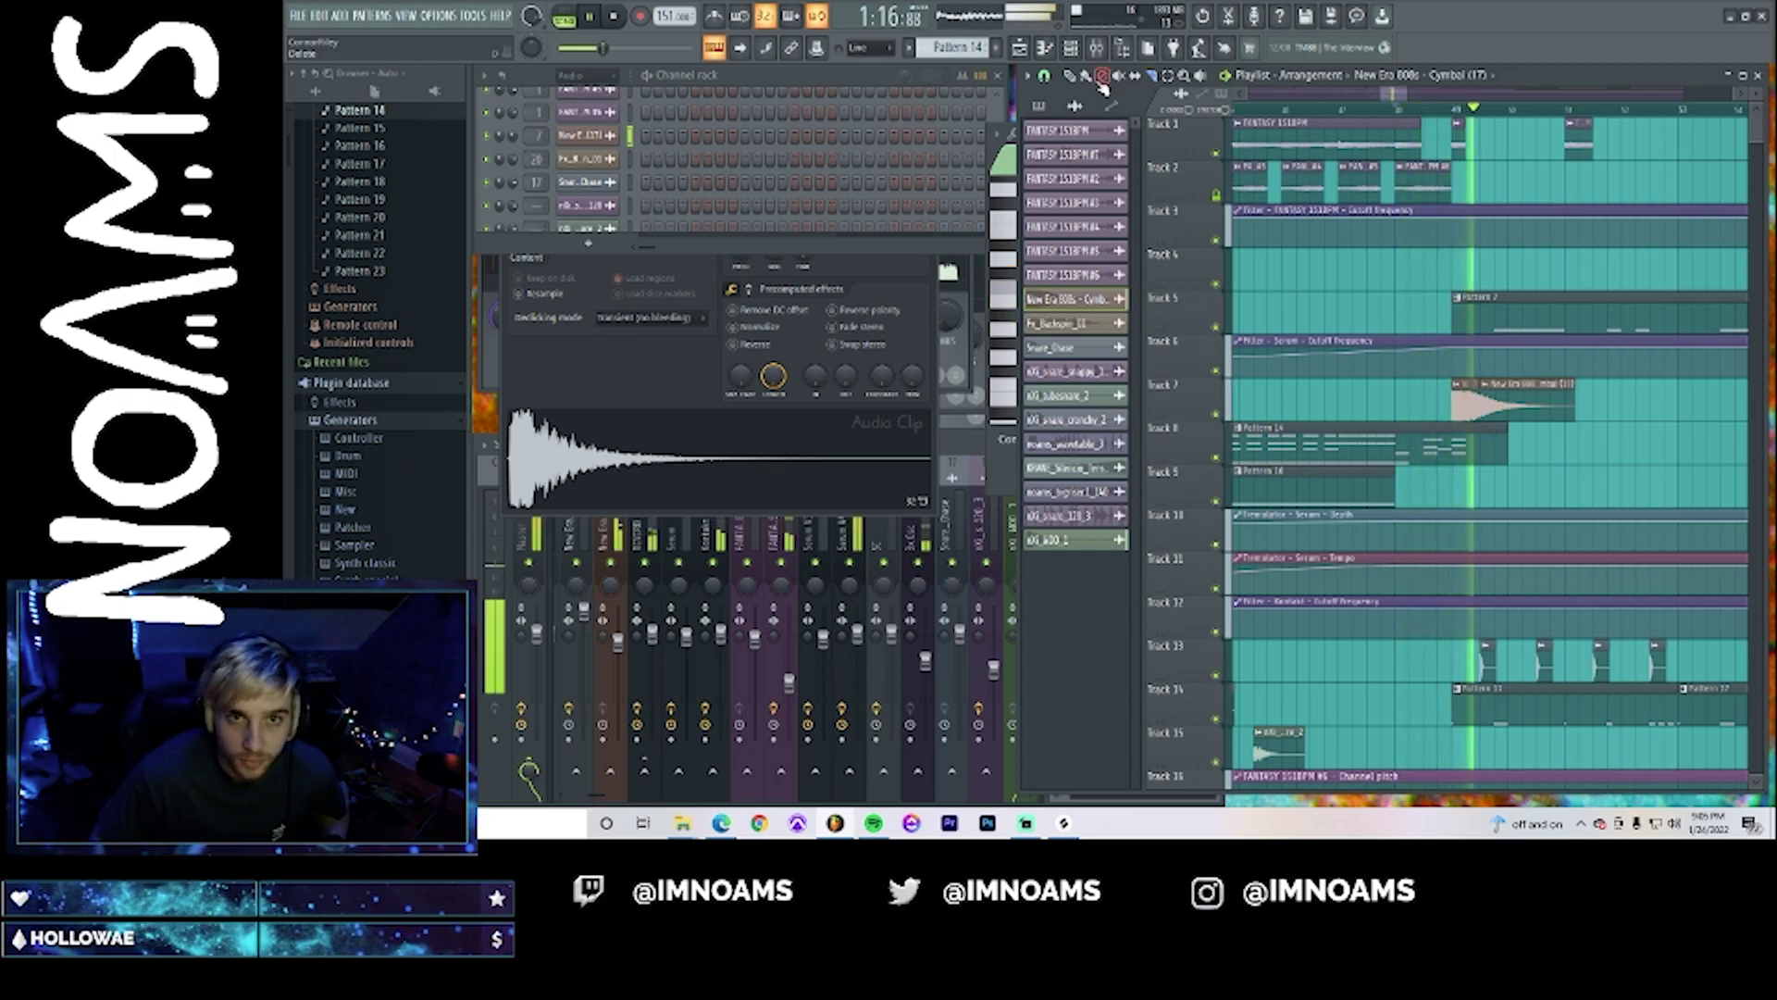
- Remove the tail of the bar 49 cymbal clip, shorten the rest to about a quarter bar and replay it
{"action": "right_click", "coordinate": [1514, 408]}
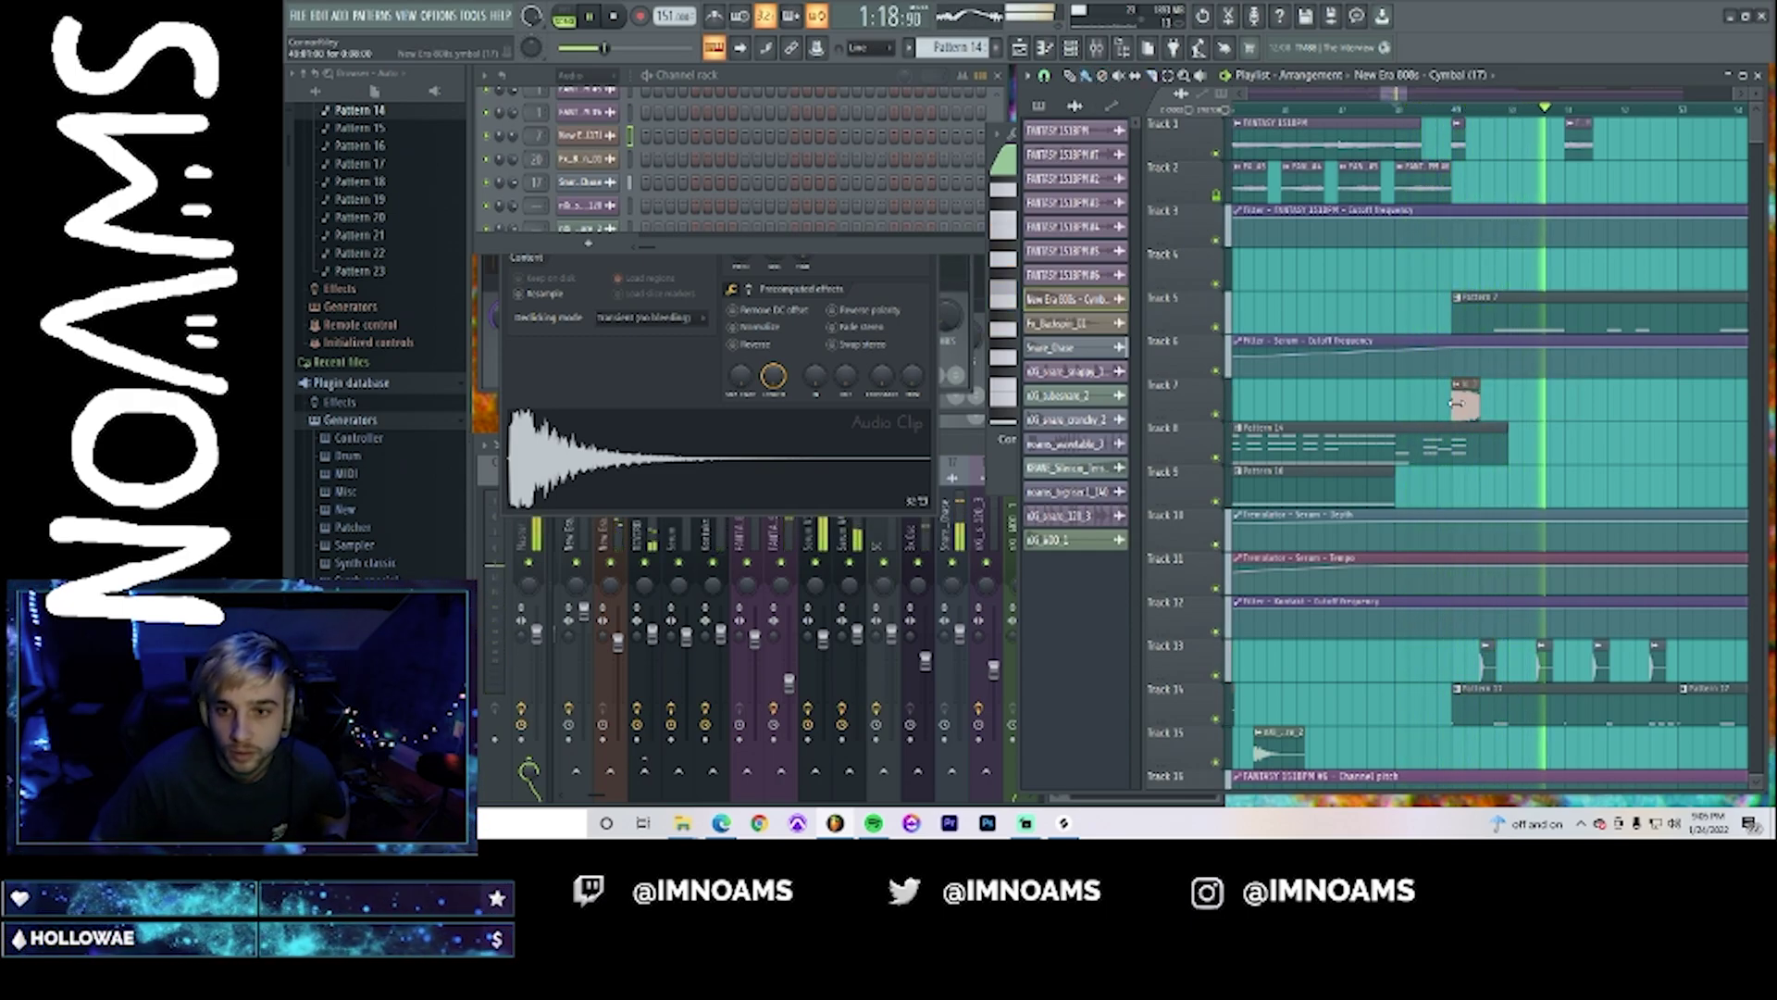
{"action": "key", "text": "space"}
{"action": "left_click_drag", "start_coordinate": [1480, 405], "coordinate": [1466, 405]}
{"action": "key", "text": "space"}
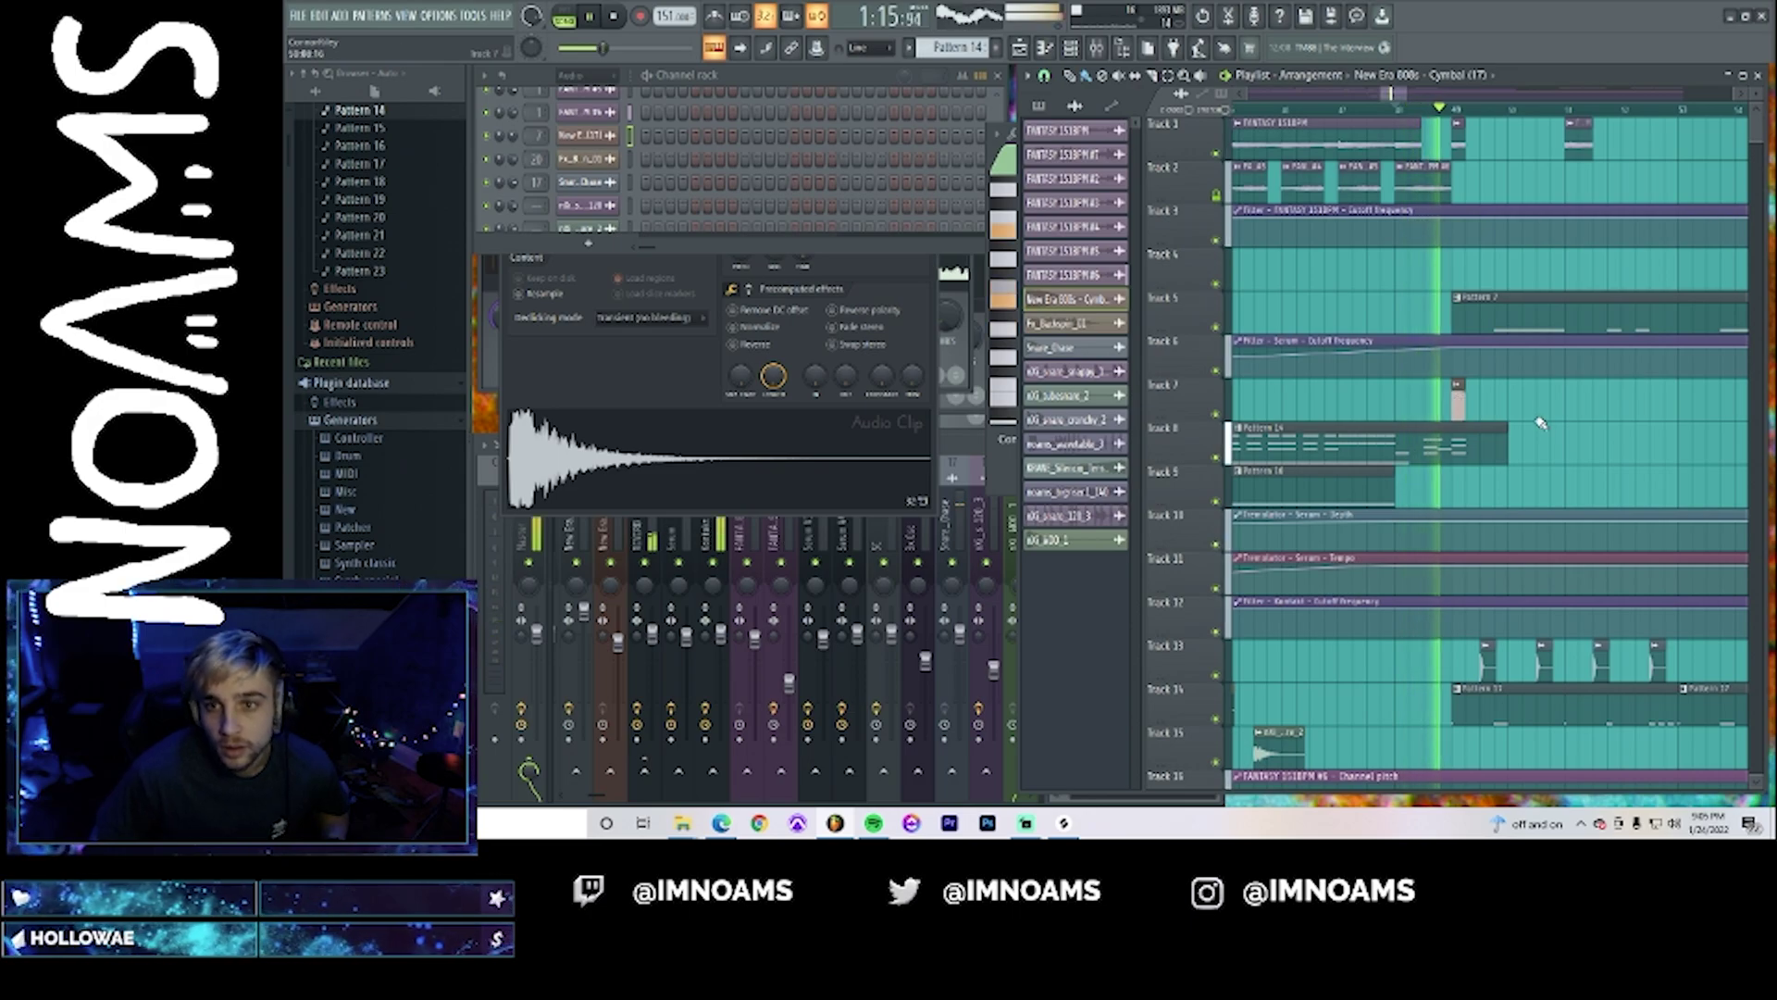
- Place another cymbal clip about half a bar long on Track 7 and move it to bar 53
{"action": "left_click", "coordinate": [1575, 399]}
{"action": "left_click_drag", "start_coordinate": [1584, 417], "coordinate": [1593, 420]}
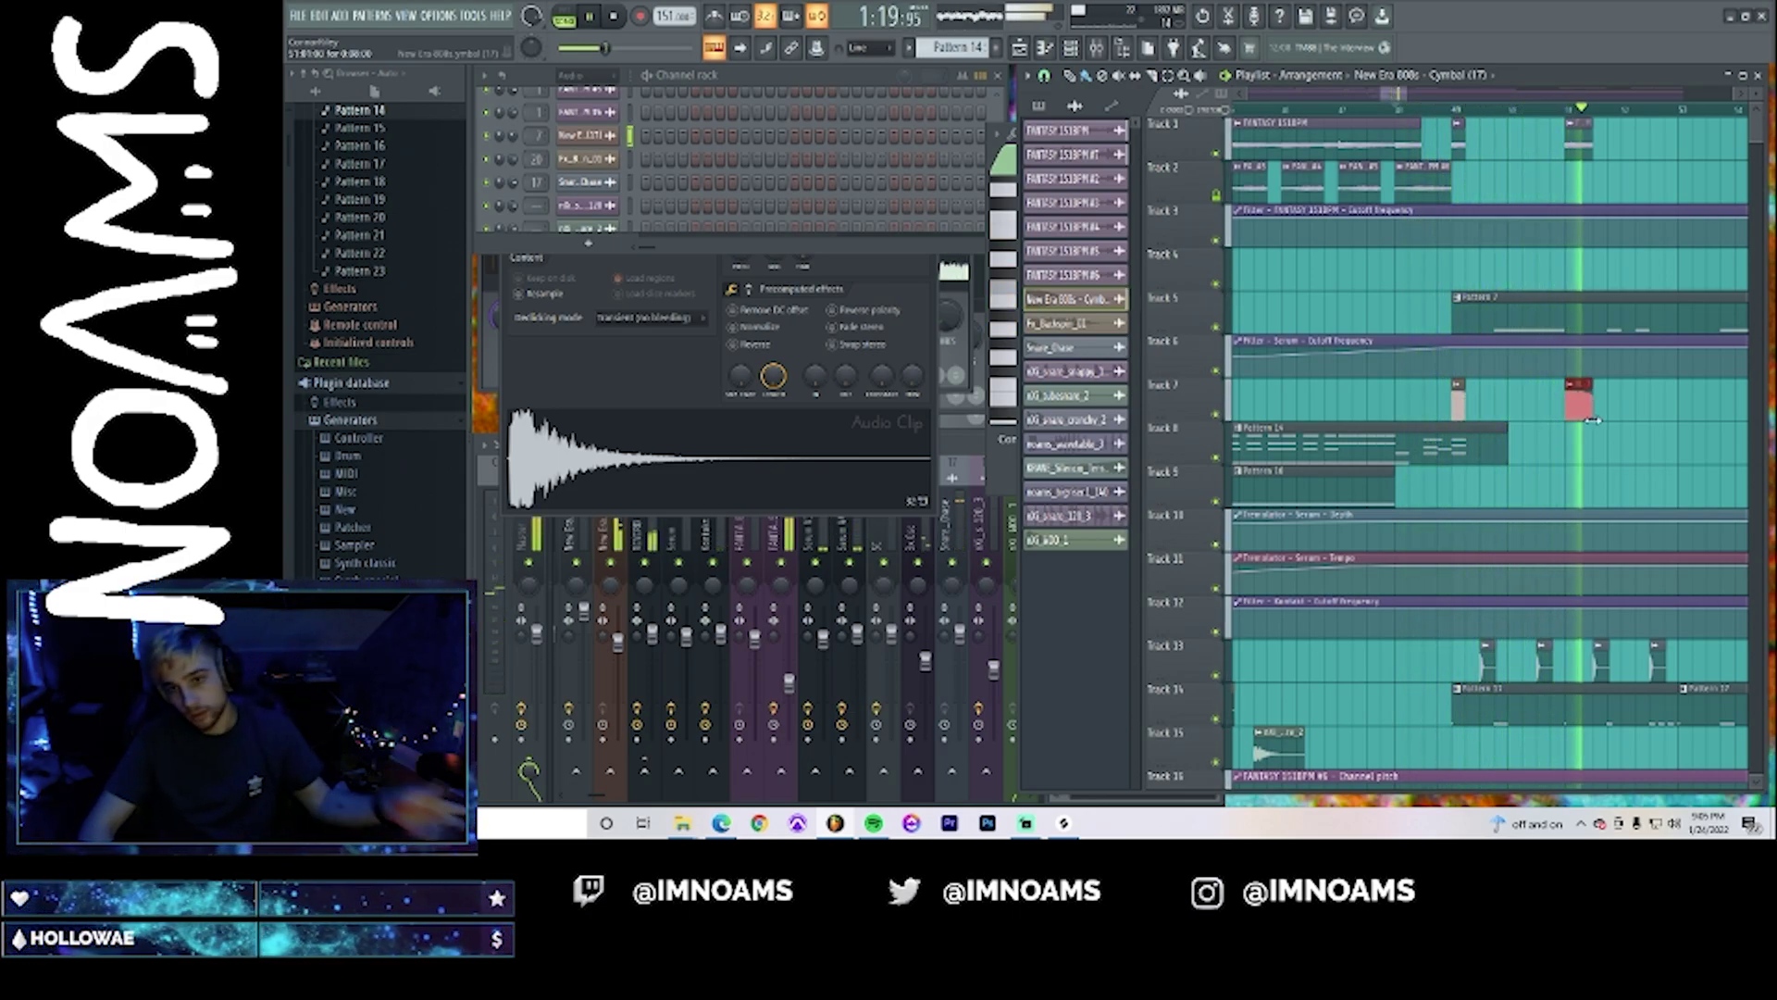
{"action": "left_click_drag", "start_coordinate": [1592, 418], "coordinate": [1579, 417]}
{"action": "left_click_drag", "start_coordinate": [1572, 413], "coordinate": [1689, 408]}
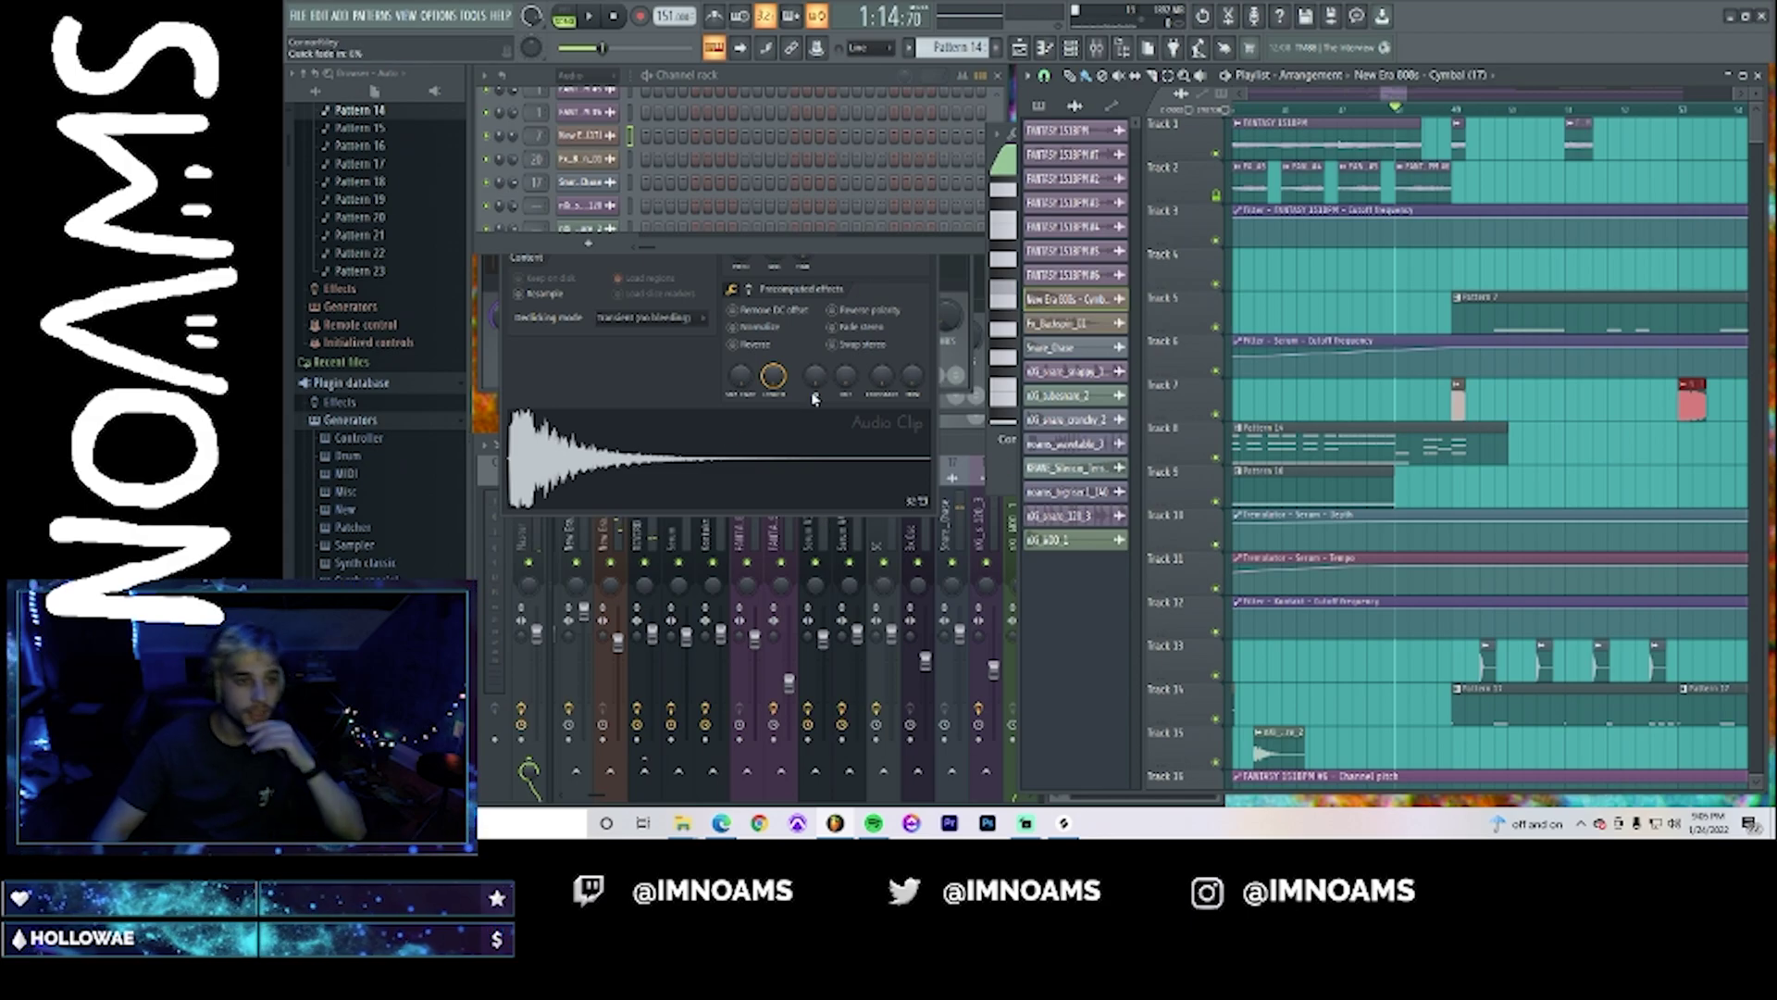
- Browse and audition the noams_fx samples and add noams_fx_112_glitchydrom to Track 4 just before bar 49
{"action": "left_click", "coordinate": [350, 420]}
{"action": "left_click", "coordinate": [352, 383]}
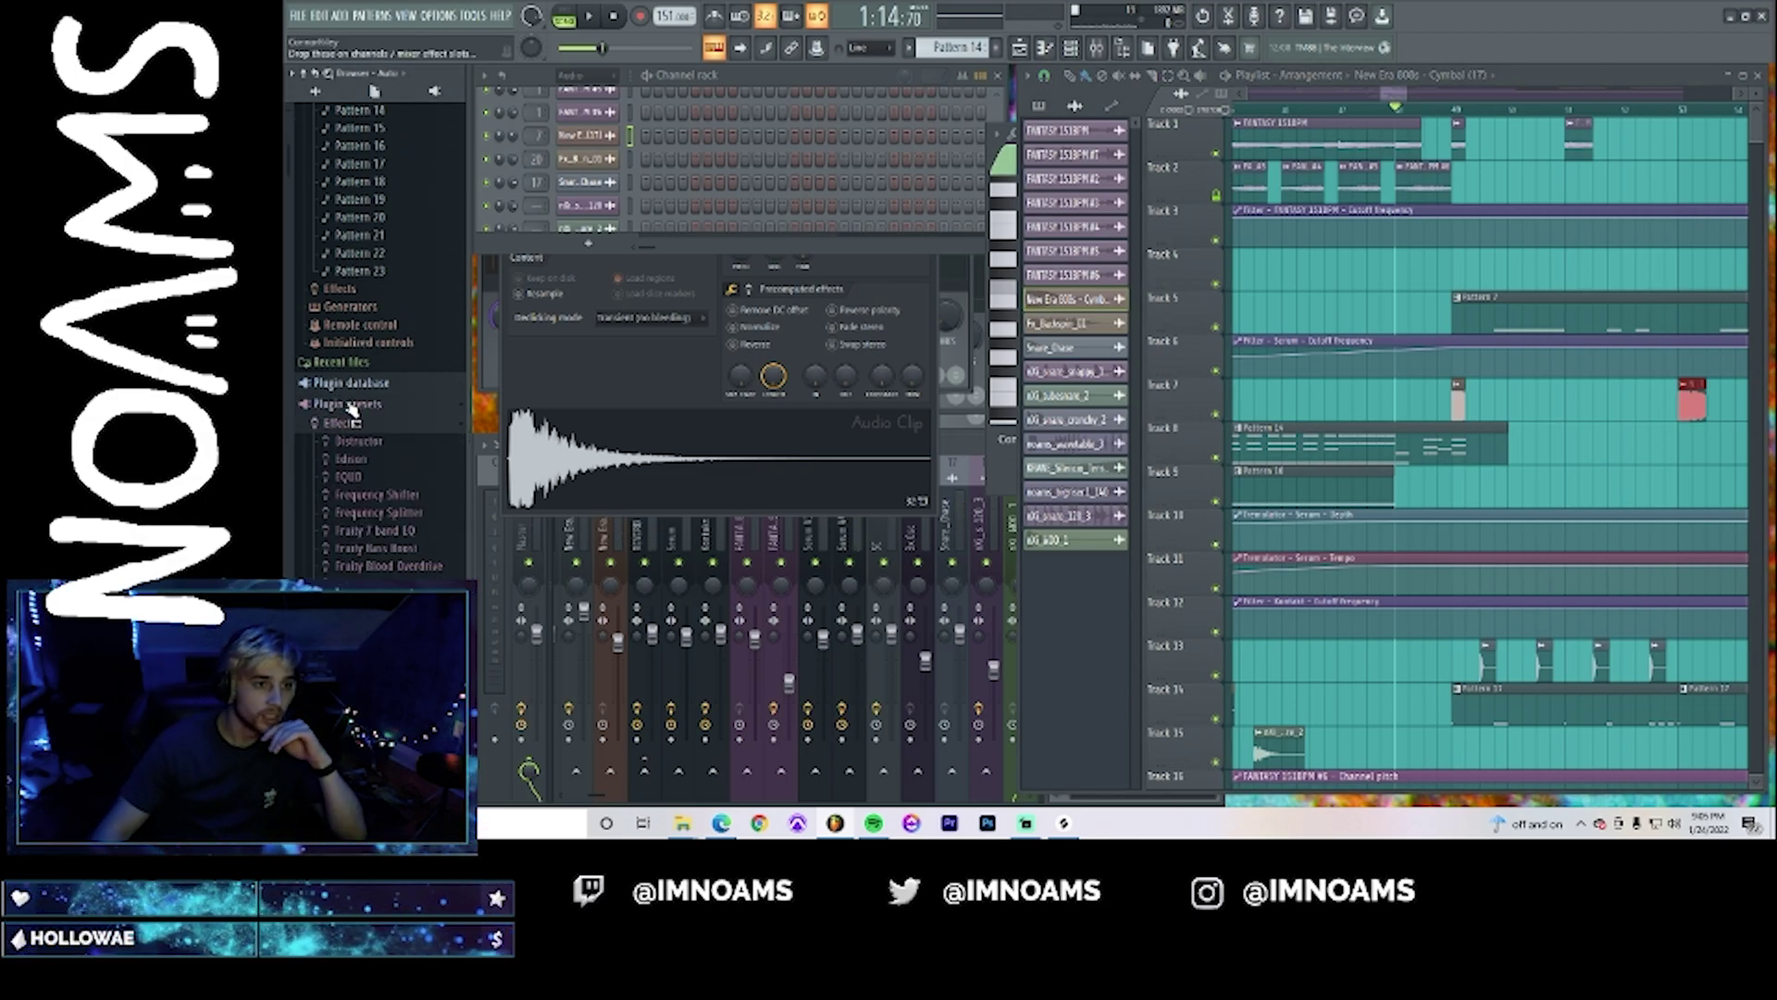
{"action": "left_click", "coordinate": [351, 405]}
{"action": "scroll", "coordinate": [377, 446], "scroll_direction": "down", "scroll_amount": 20}
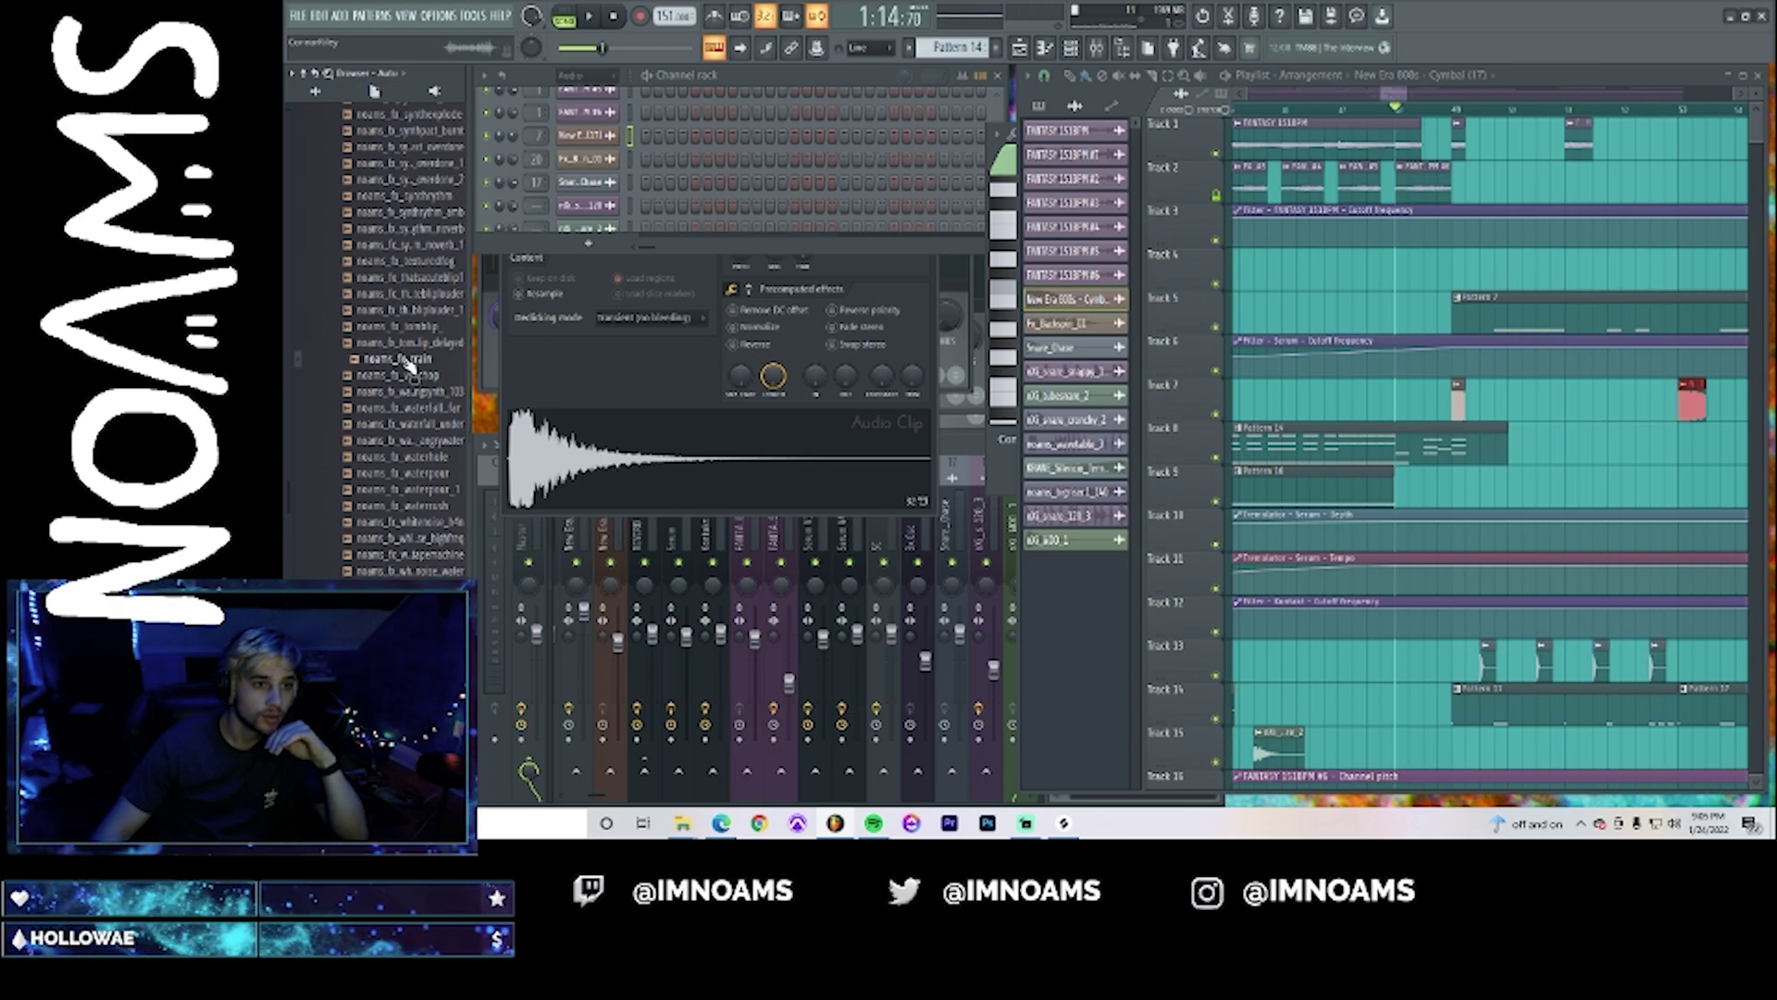
{"action": "scroll", "coordinate": [419, 366], "scroll_direction": "up", "scroll_amount": 10}
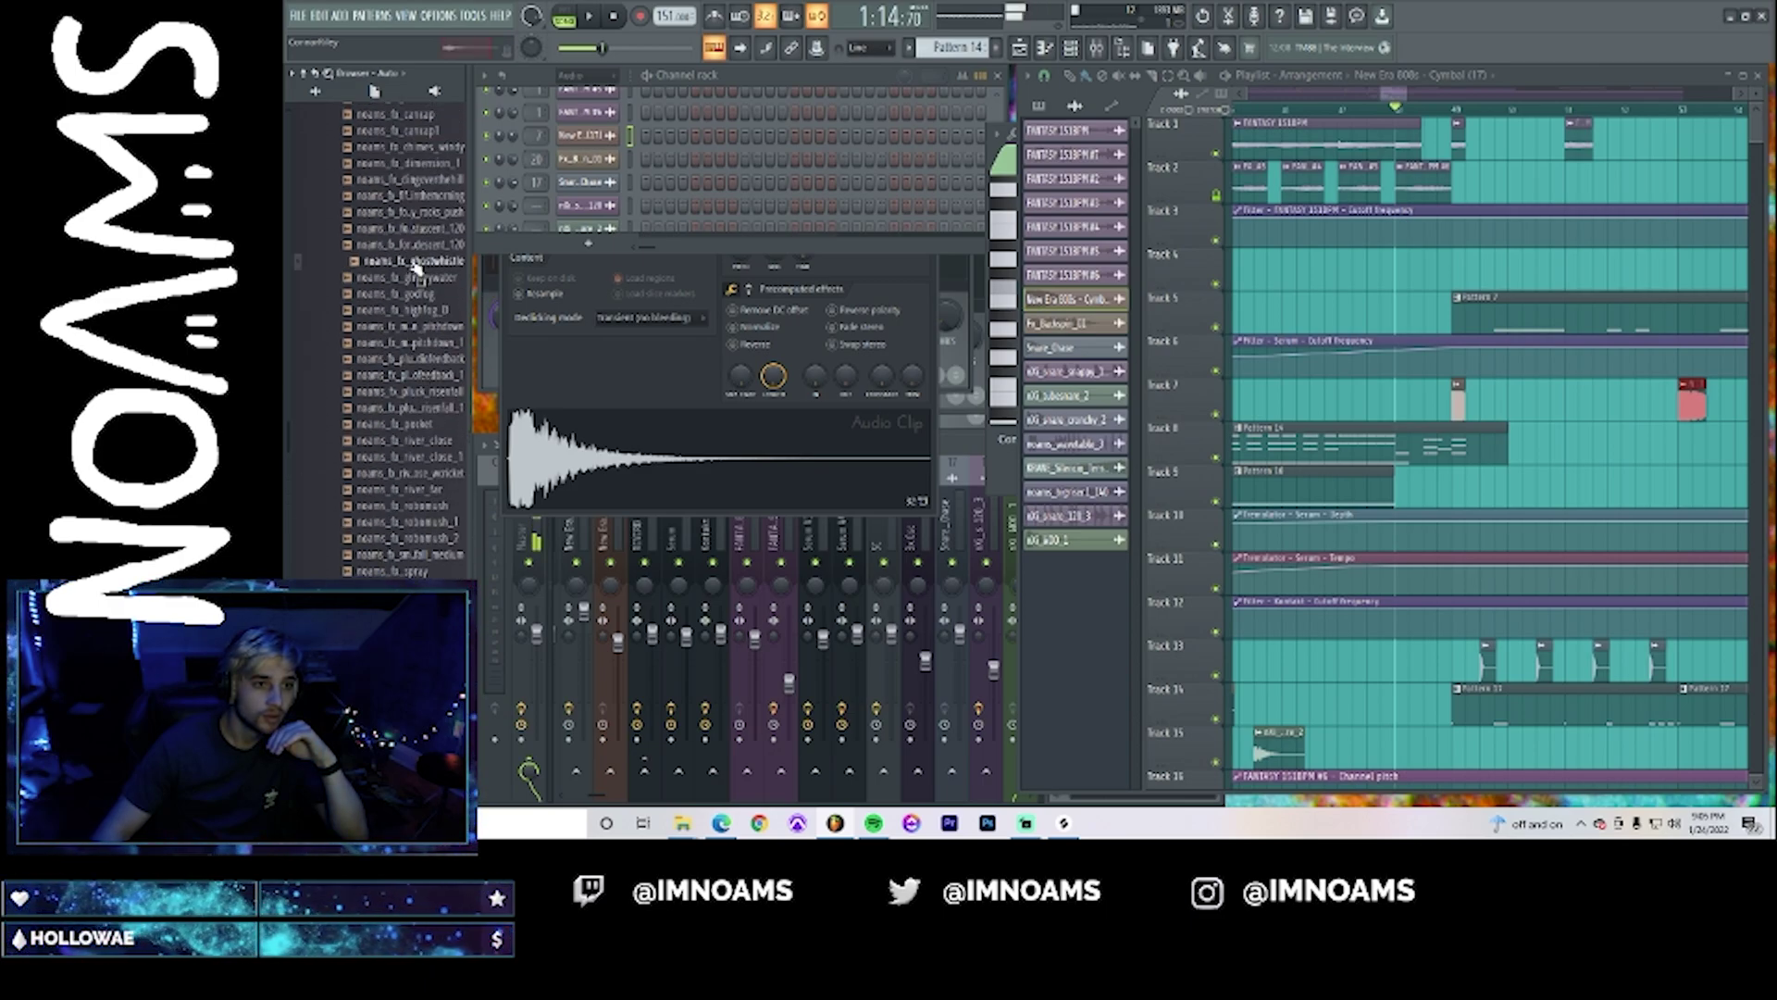
{"action": "scroll", "coordinate": [416, 265], "scroll_direction": "up", "scroll_amount": 6}
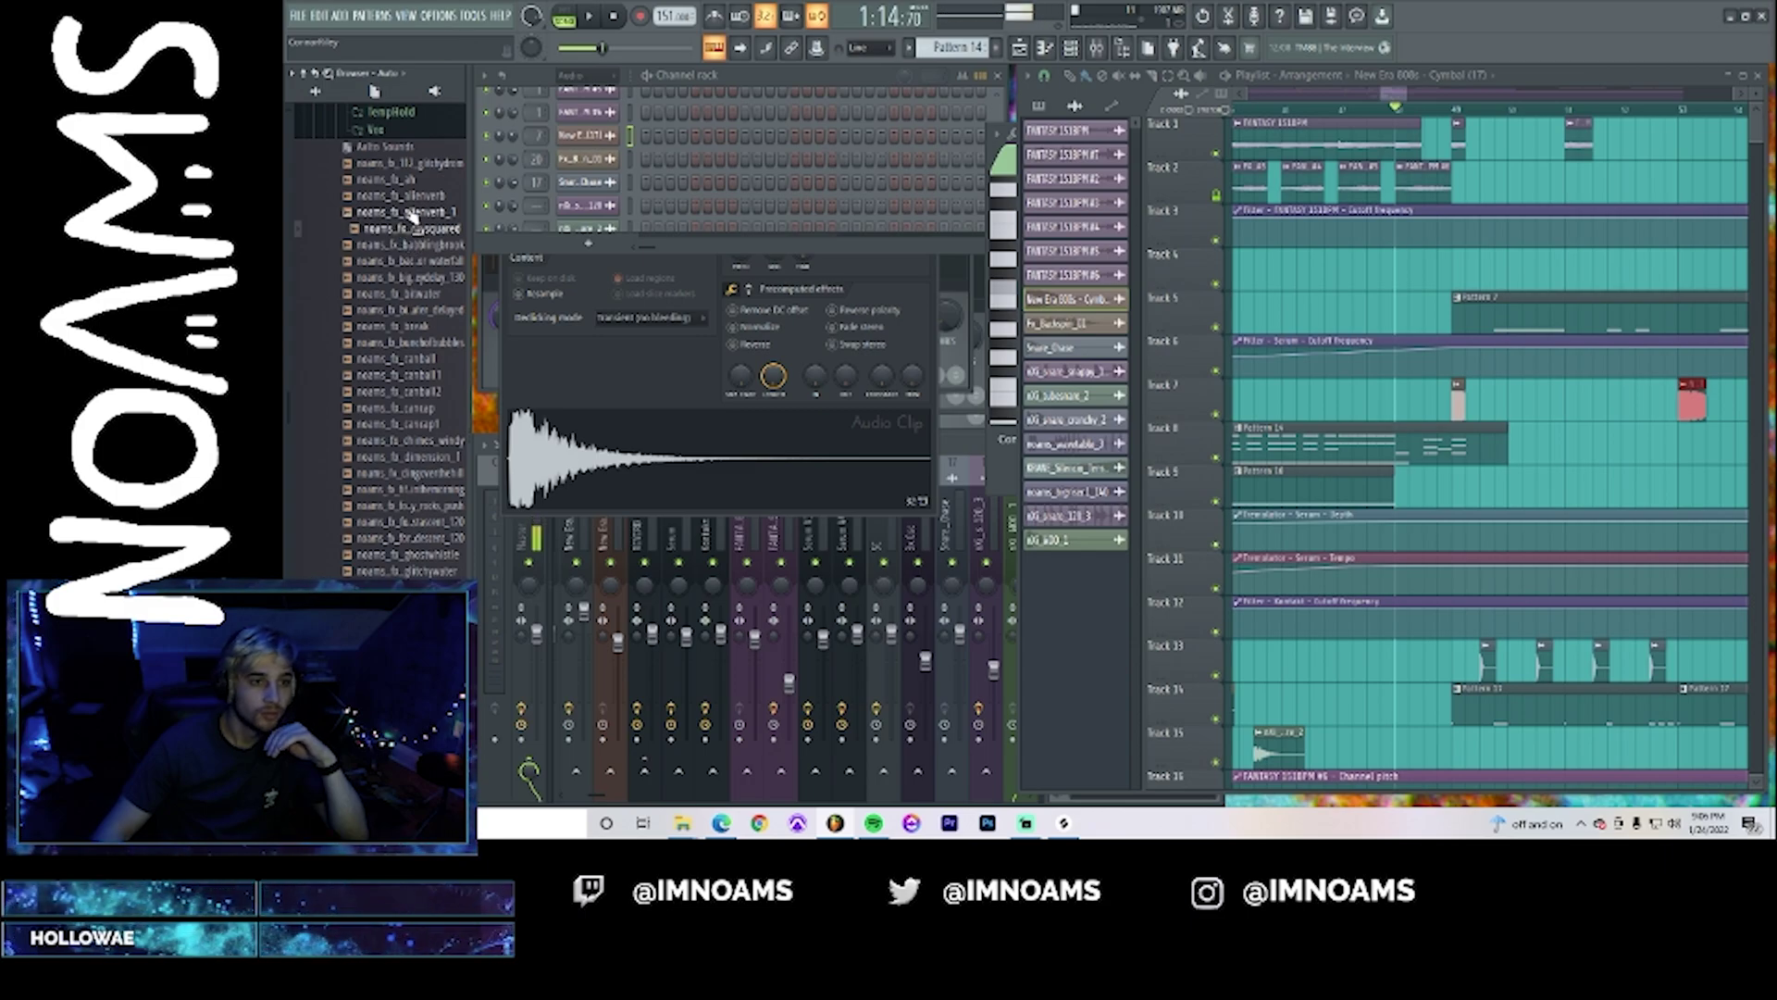
{"action": "left_click", "coordinate": [394, 132]}
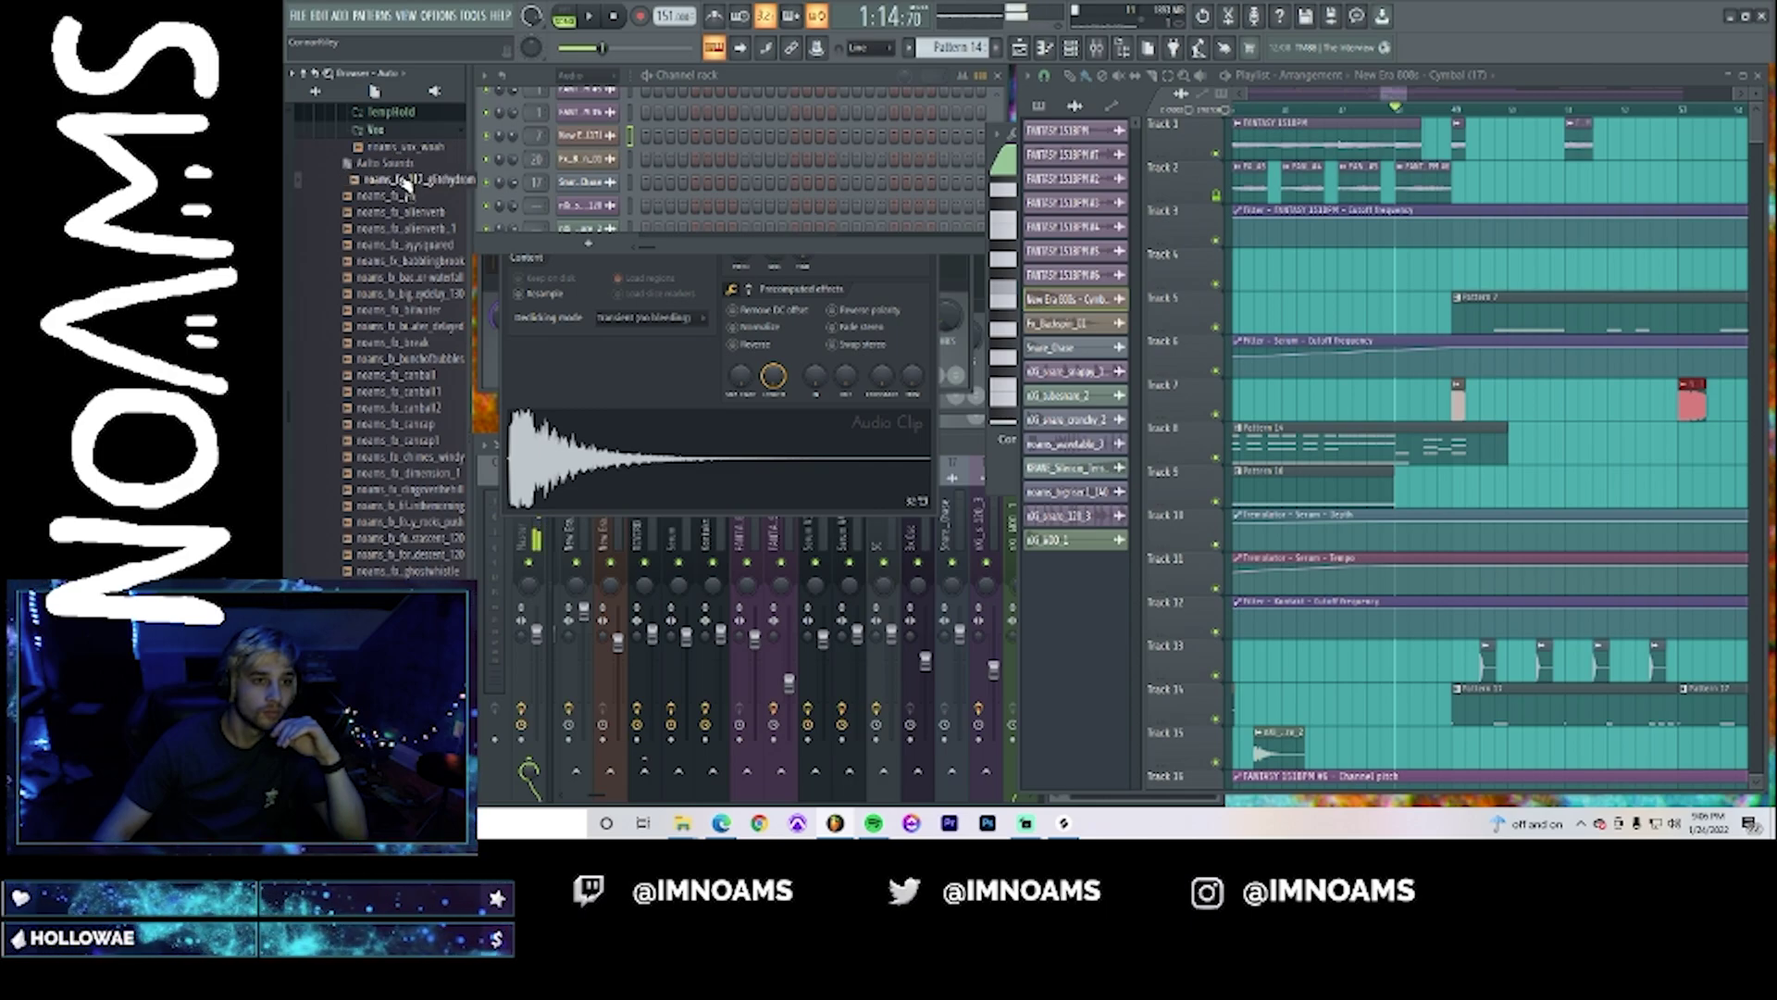
{"action": "left_click_drag", "start_coordinate": [972, 231], "coordinate": [1433, 274]}
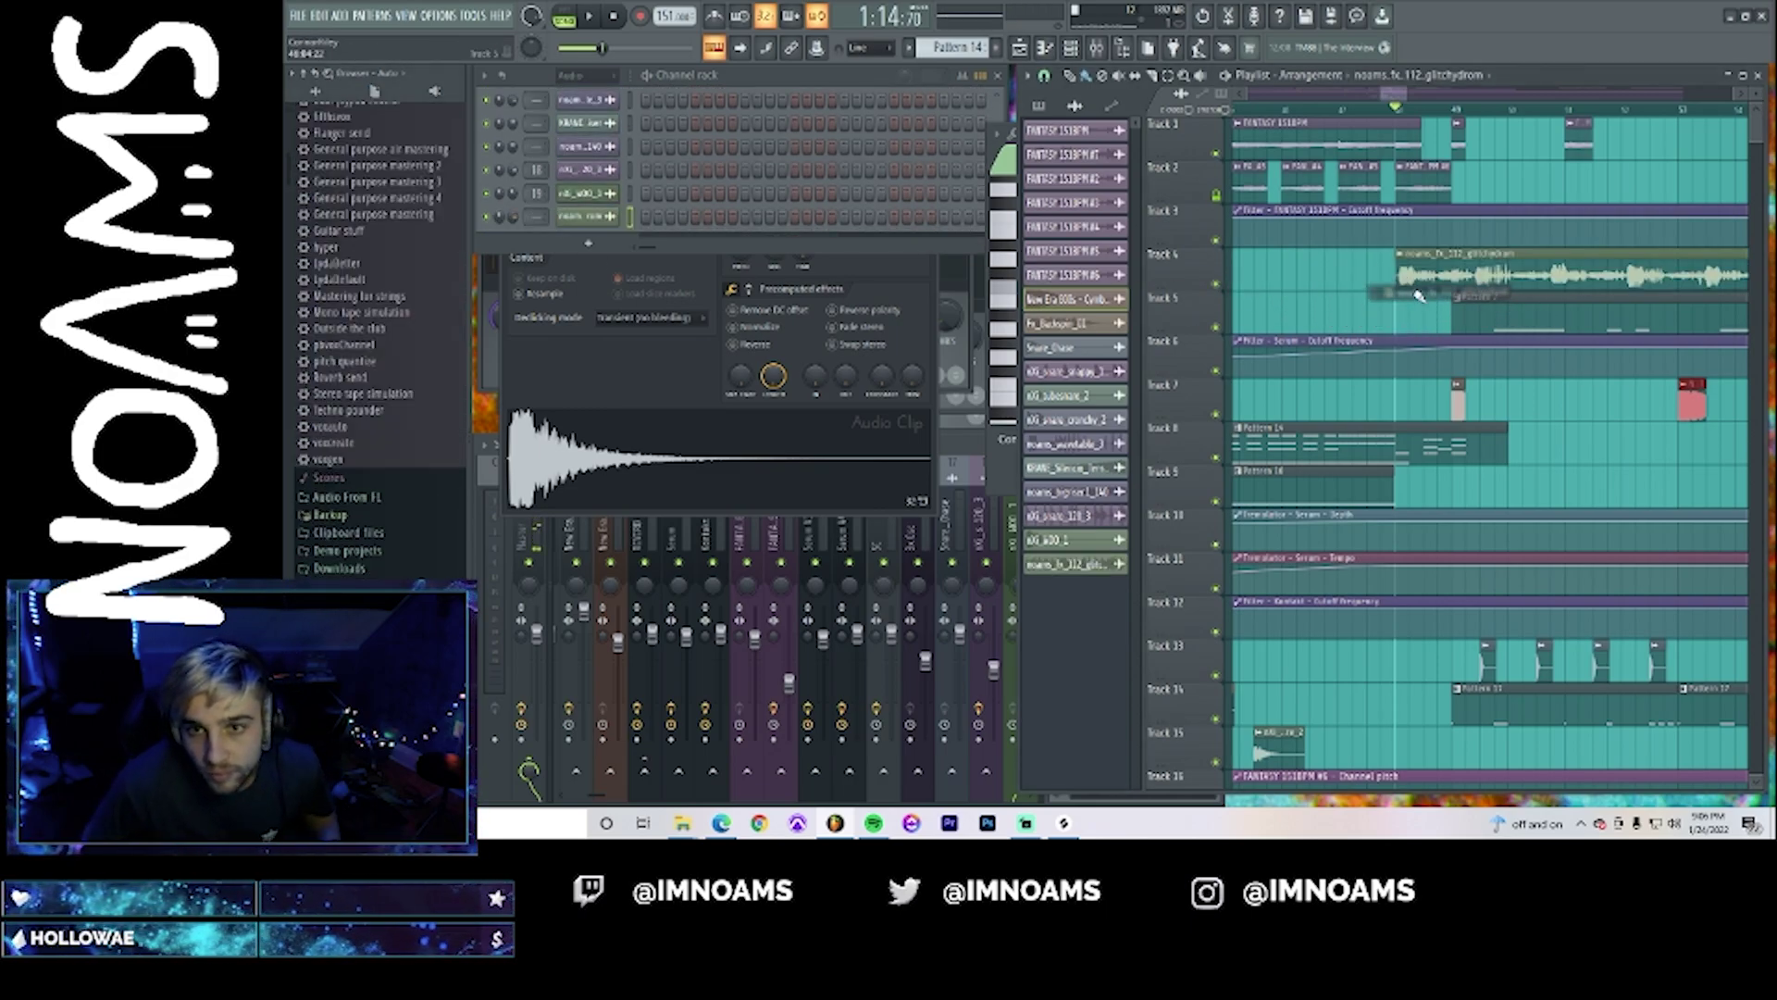
- Play the drop with the glitch clip at different positions and move its start to late bar 51 on Track 4
{"action": "key", "text": "space"}
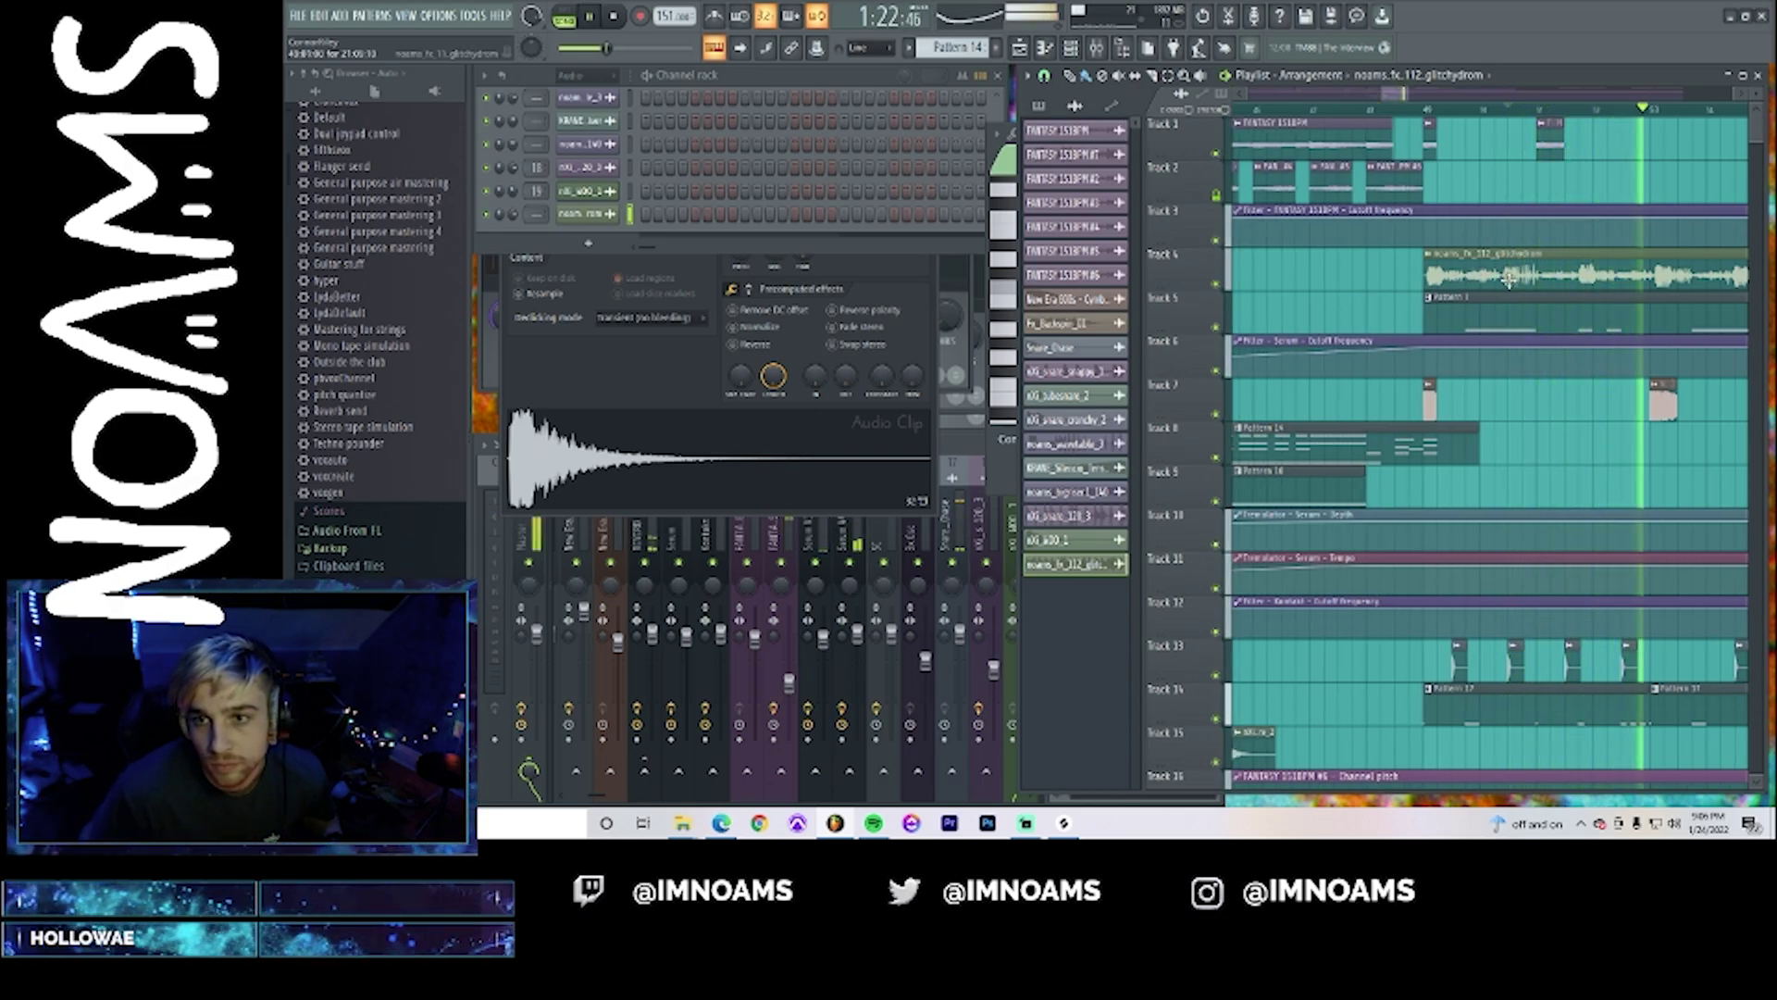
{"action": "left_click_drag", "start_coordinate": [1461, 280], "coordinate": [1348, 277]}
{"action": "left_click", "coordinate": [1496, 109]}
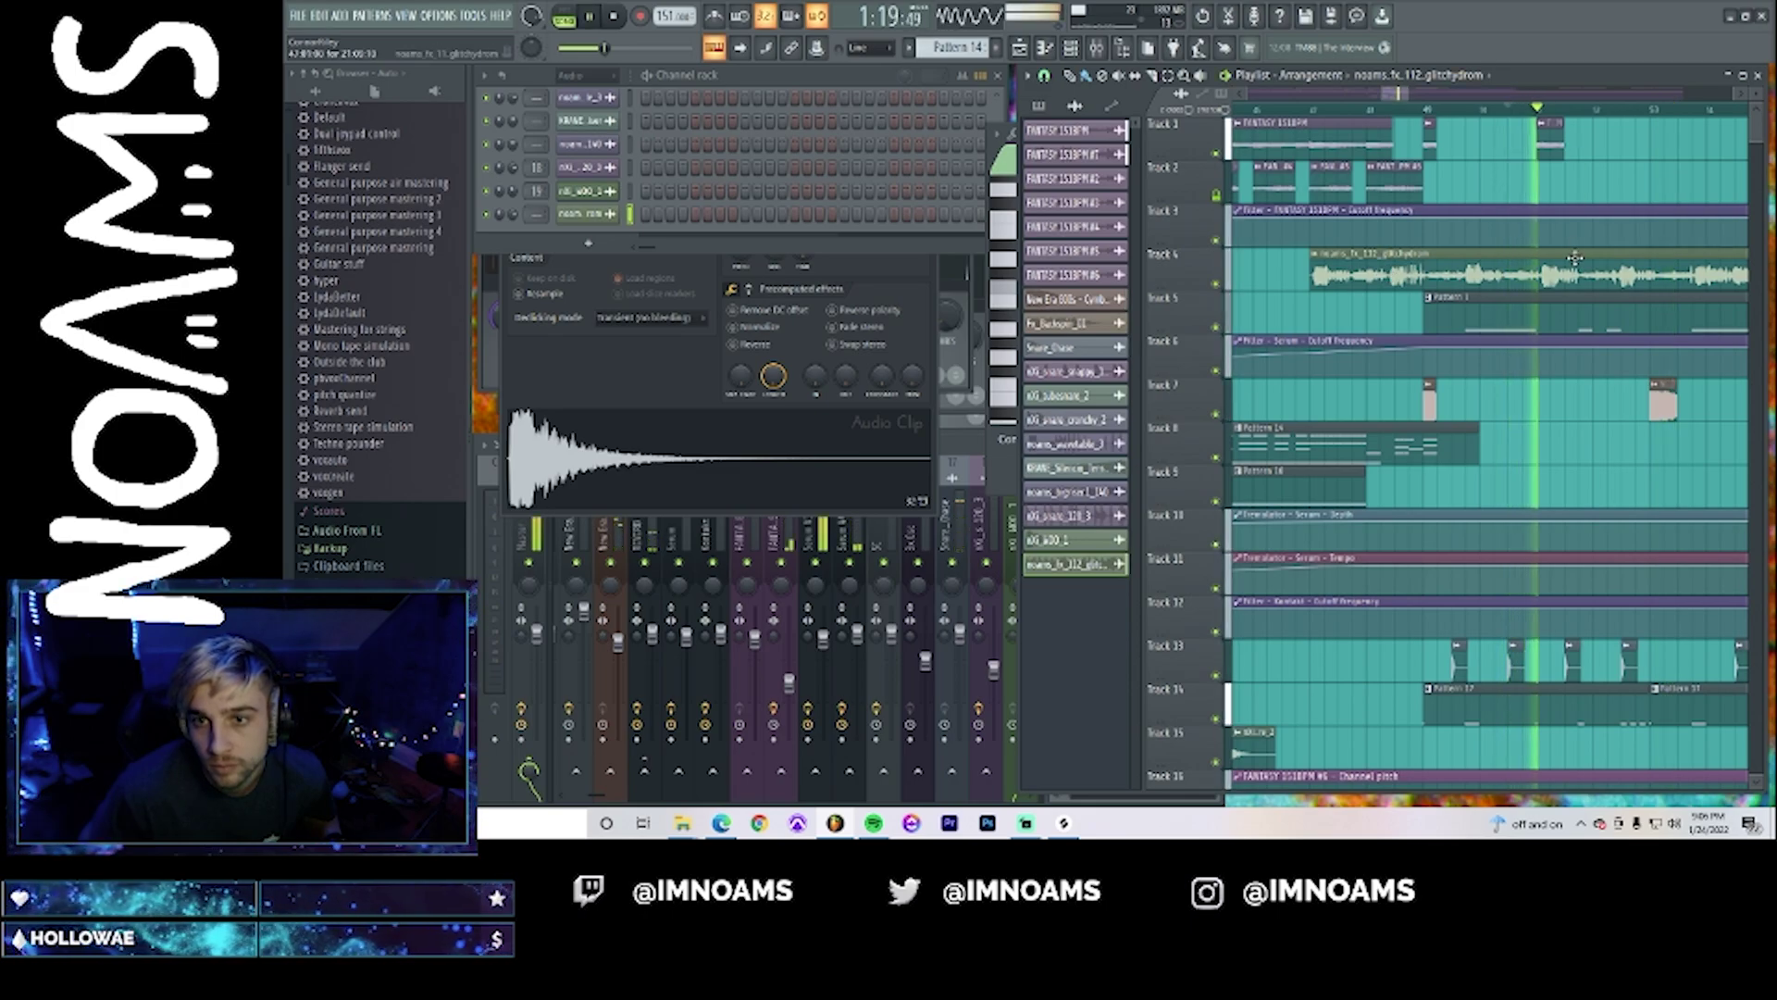
{"action": "key", "text": "space"}
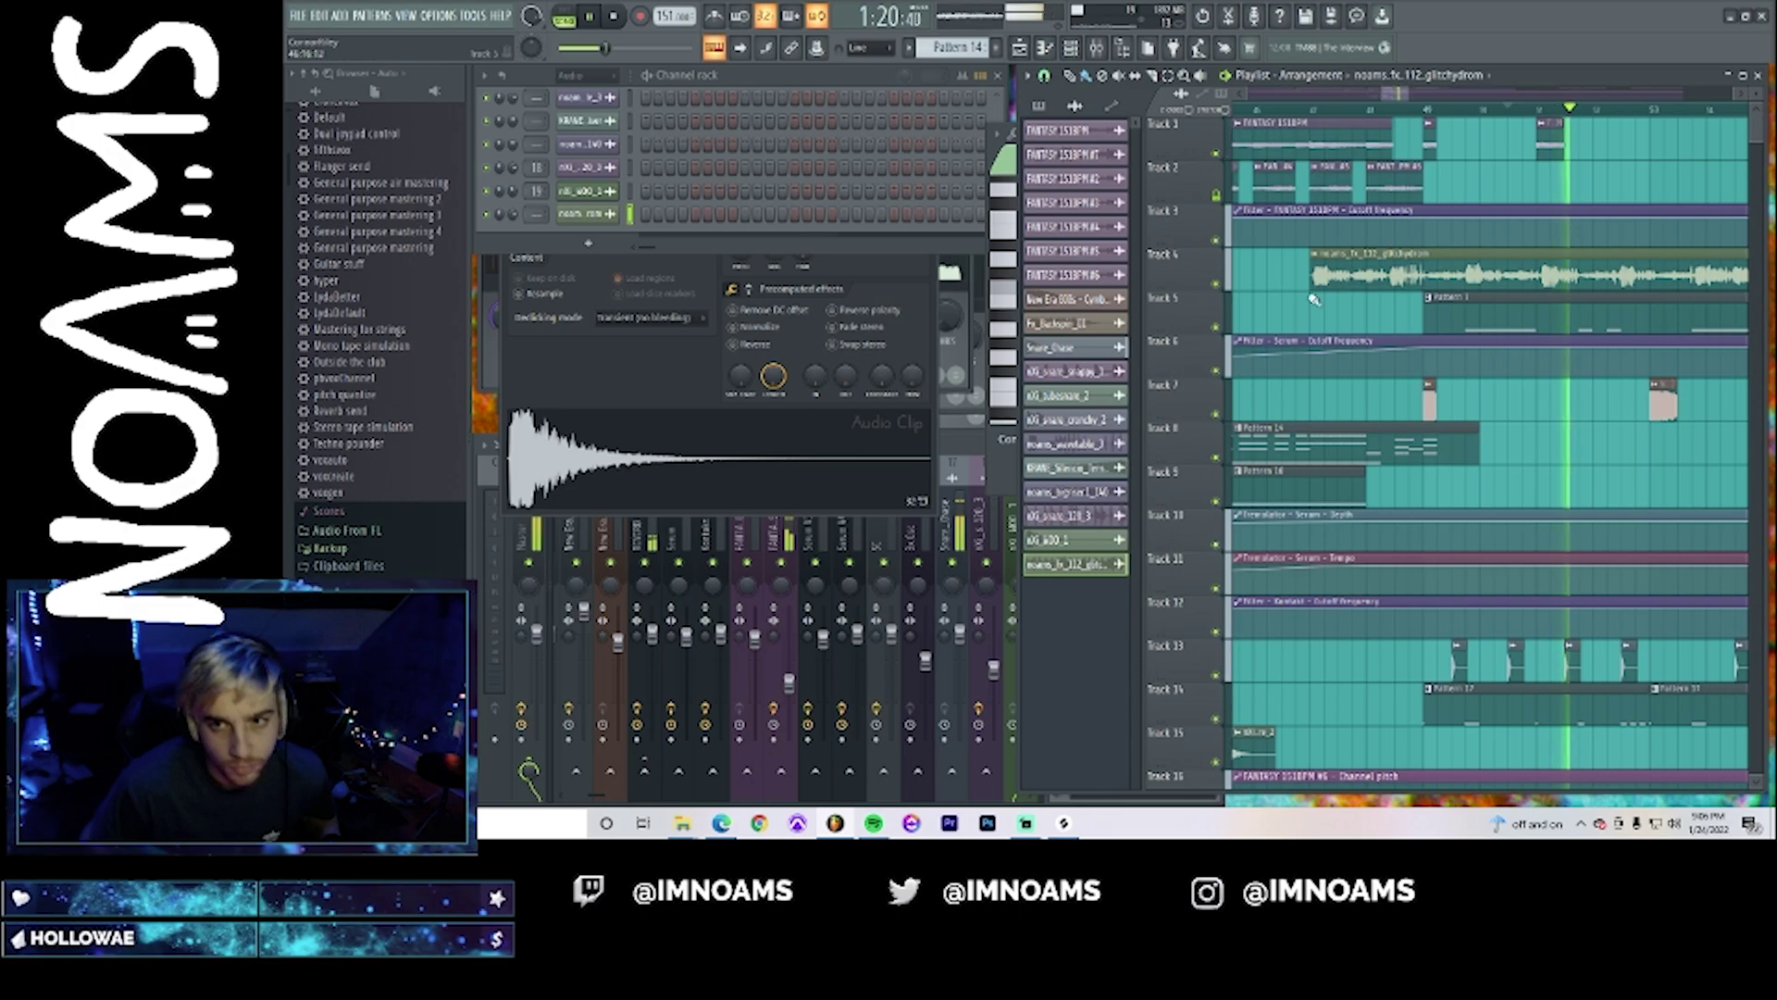
{"action": "left_click_drag", "start_coordinate": [1305, 276], "coordinate": [1578, 305]}
{"action": "key", "text": "space"}
{"action": "key", "text": "space"}
{"action": "scroll", "coordinate": [1579, 314], "scroll_direction": "down", "scroll_amount": 1}
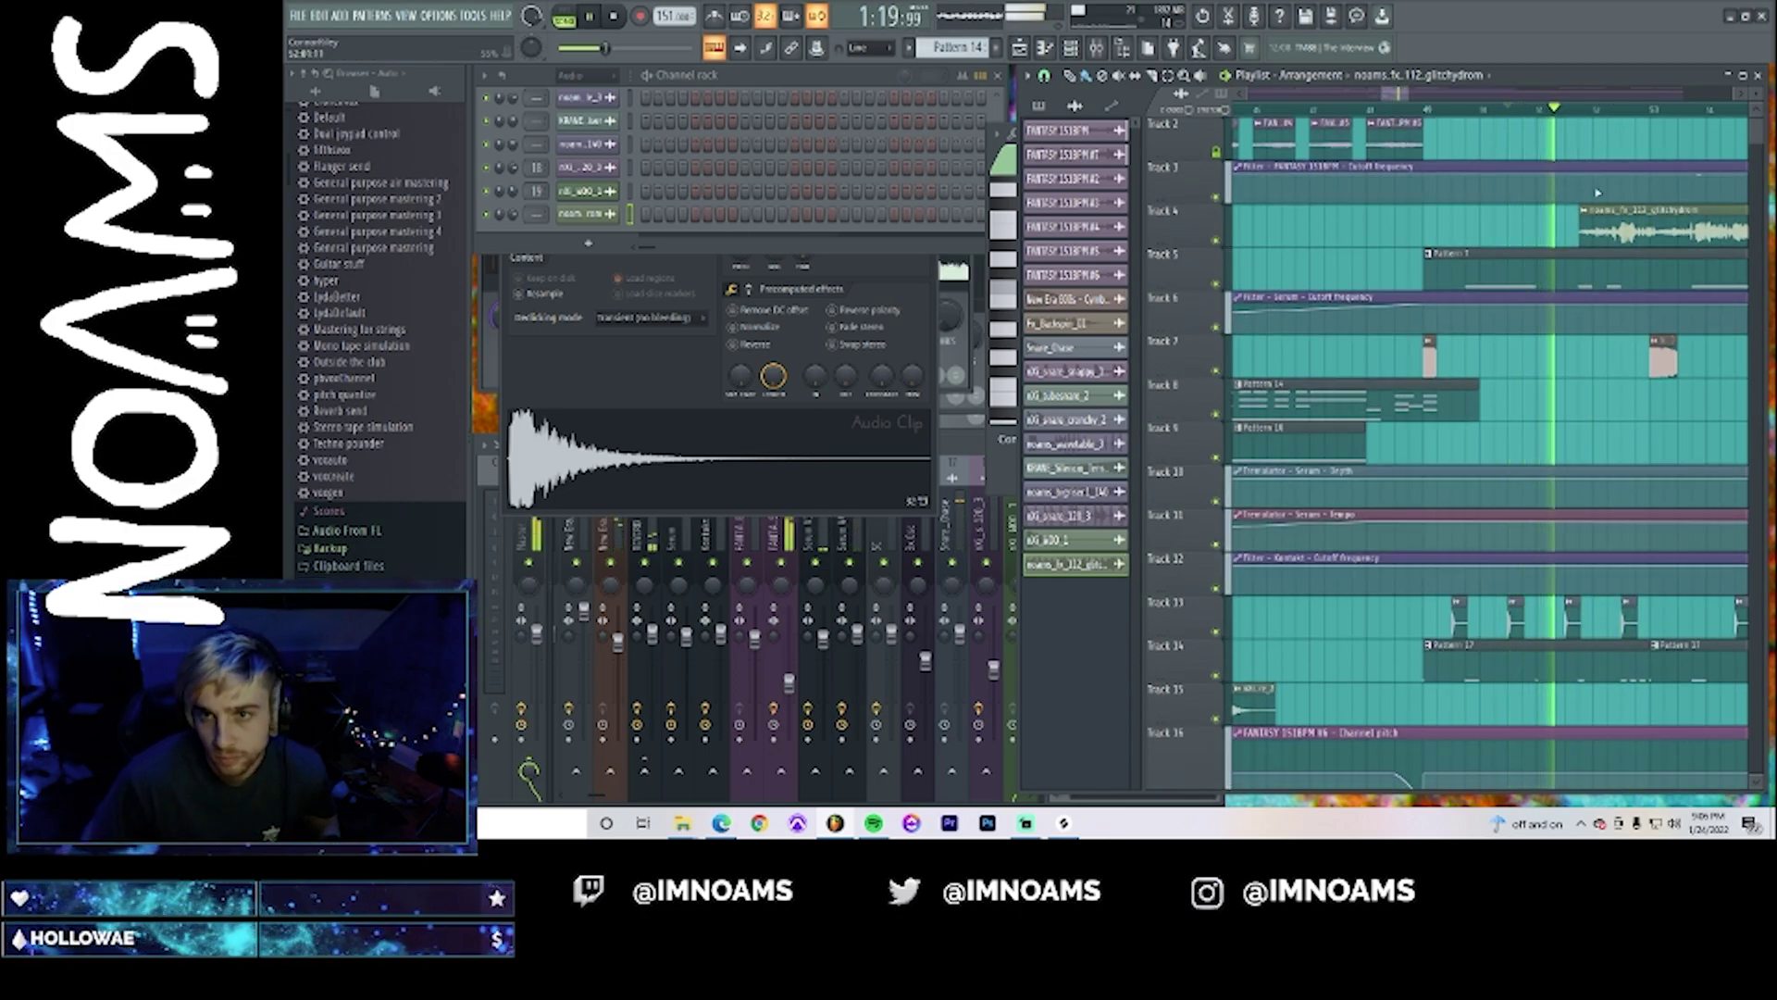
- Slice the glitch clip after about three quarters of a bar, remove the section up to bar 54 and play the result
{"action": "key", "text": "space"}
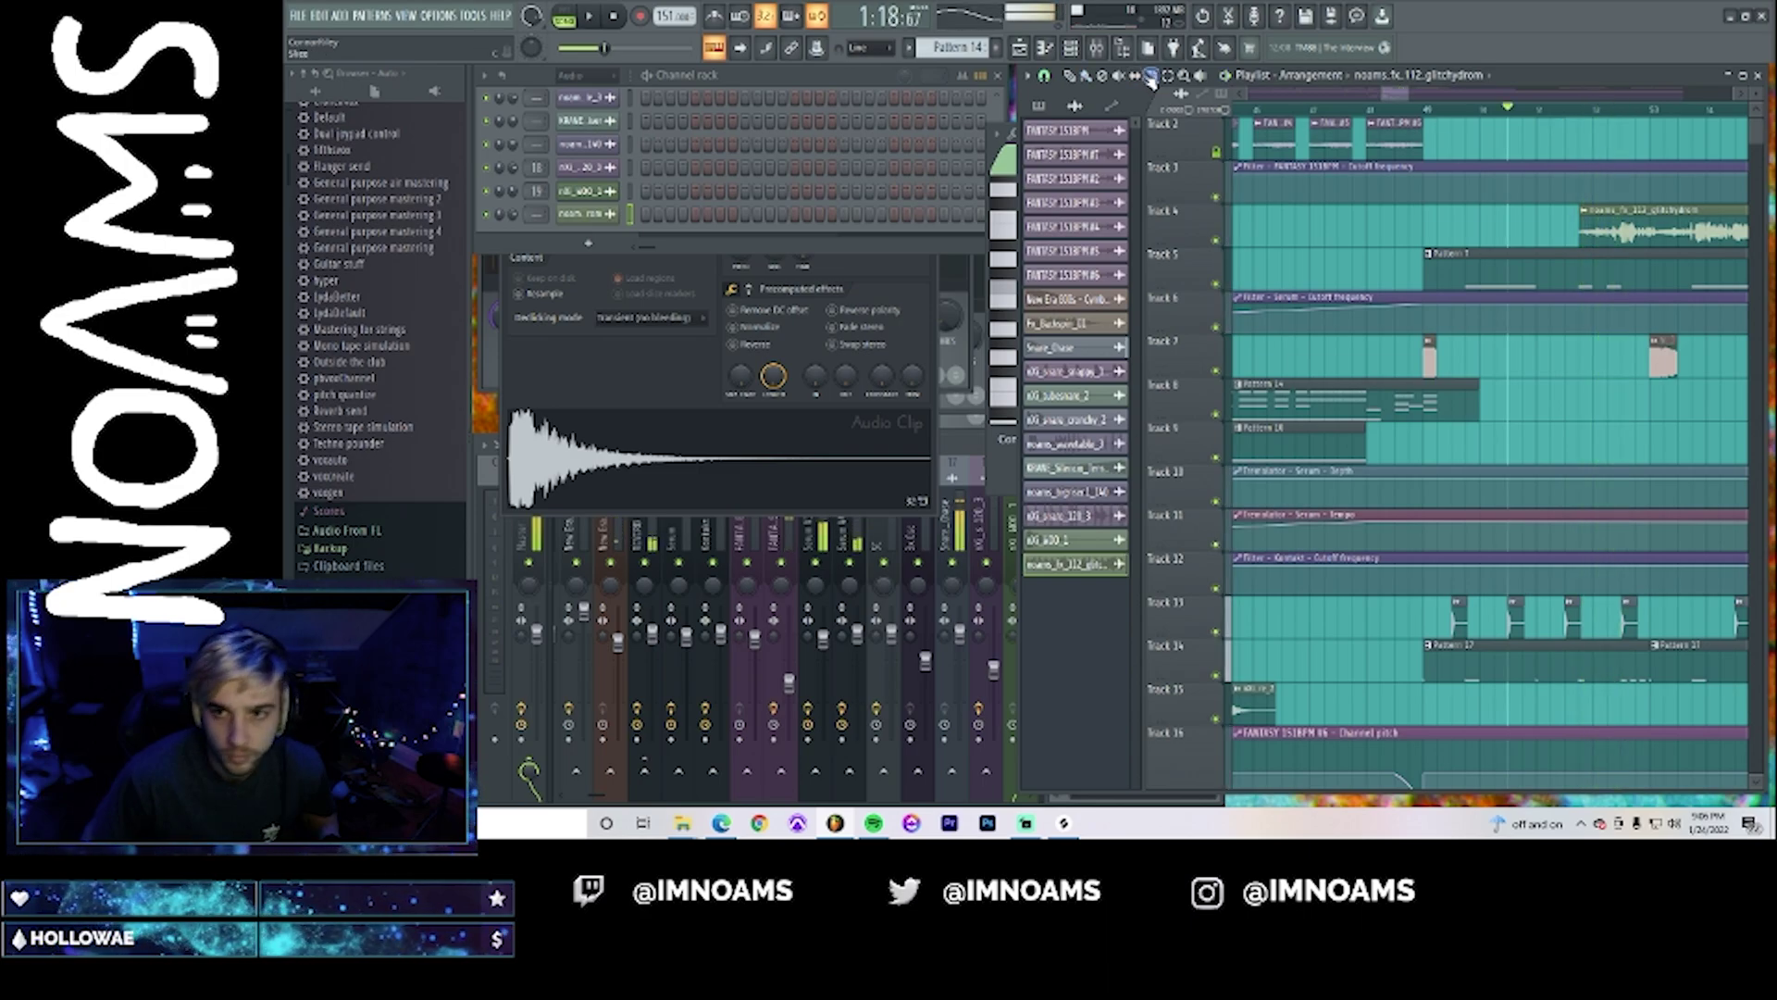
{"action": "scroll", "coordinate": [1573, 257], "scroll_direction": "down", "scroll_amount": 1}
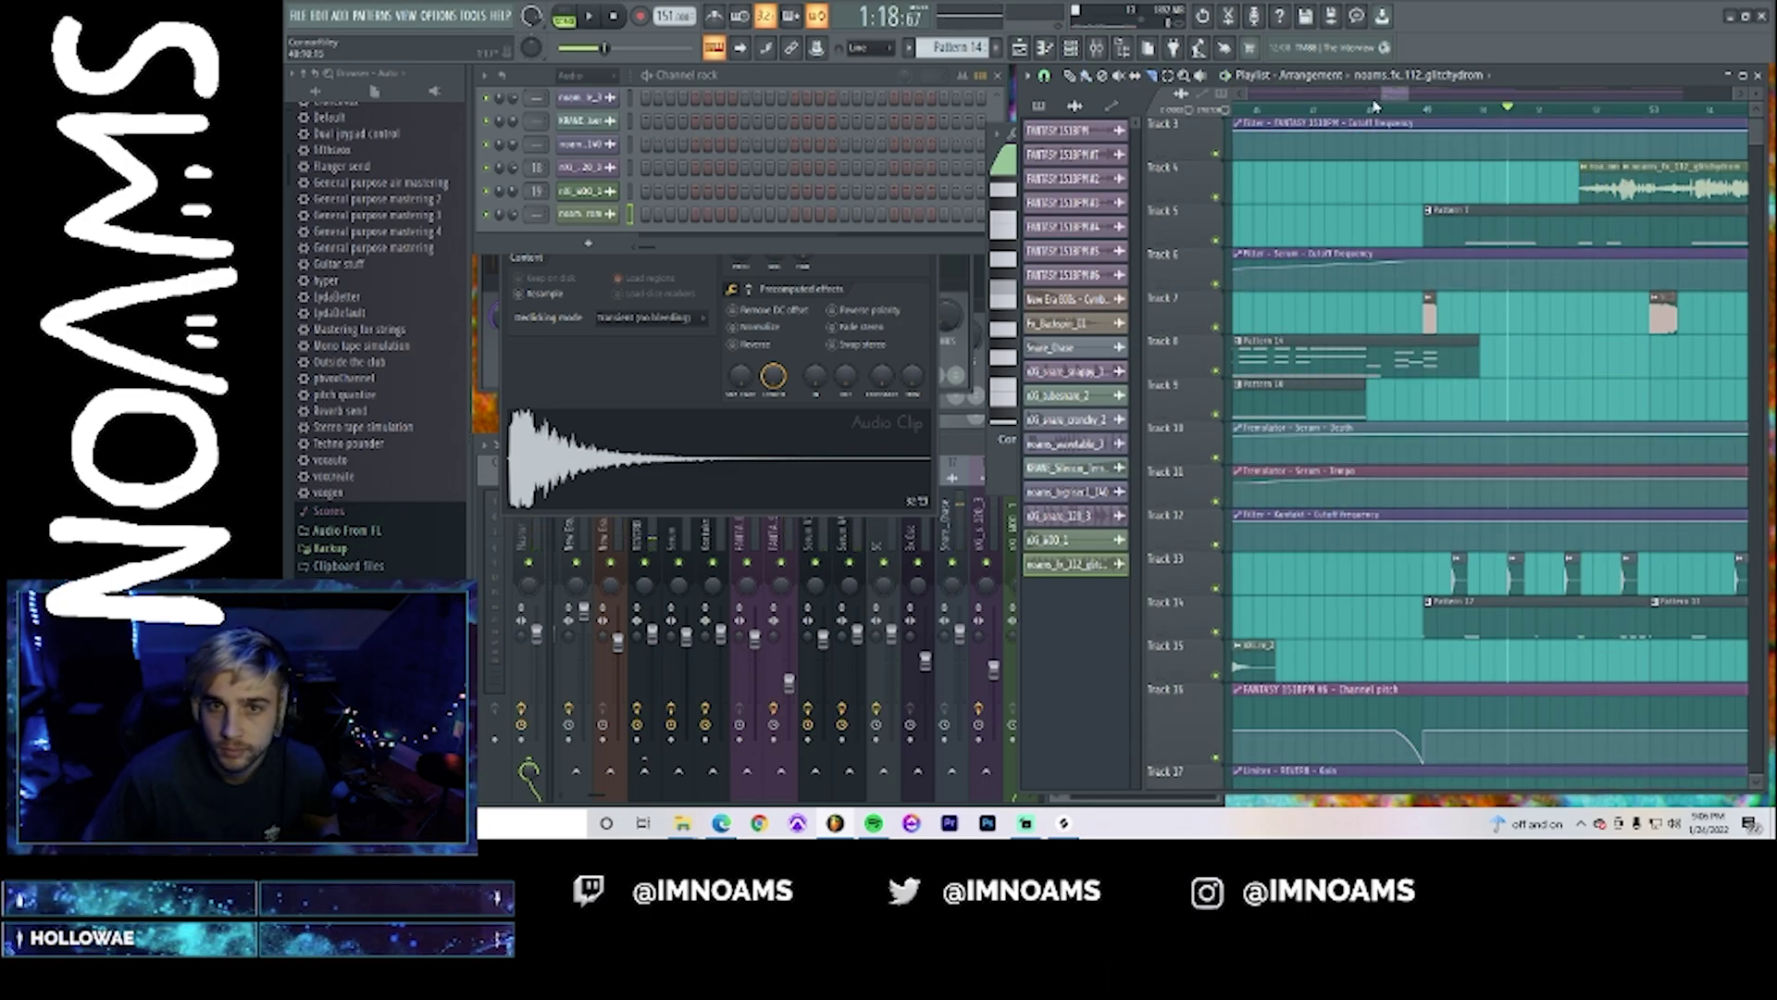
{"action": "scroll", "coordinate": [1373, 106], "scroll_direction": "down", "scroll_amount": 1}
{"action": "left_click", "coordinate": [1086, 77]}
{"action": "scroll", "coordinate": [1653, 185], "scroll_direction": "down", "scroll_amount": 3}
{"action": "scroll", "coordinate": [1650, 201], "scroll_direction": "up", "scroll_amount": 3}
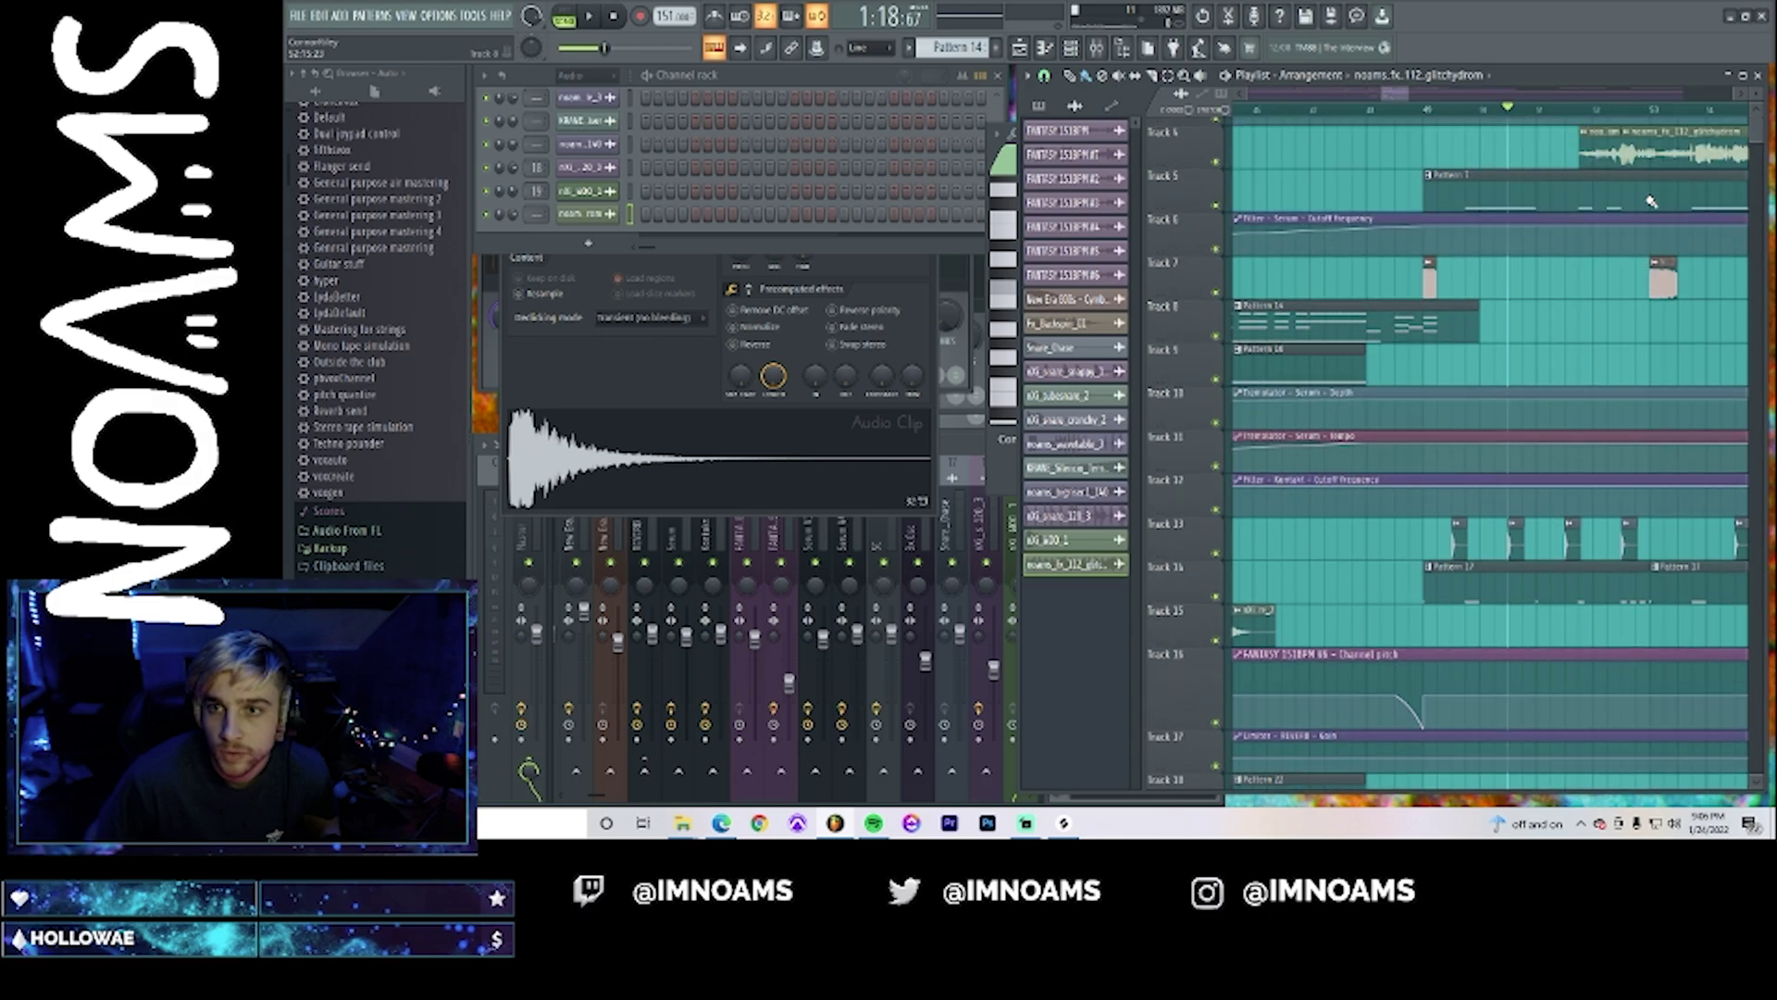
{"action": "scroll", "coordinate": [1653, 201], "scroll_direction": "up", "scroll_amount": 3}
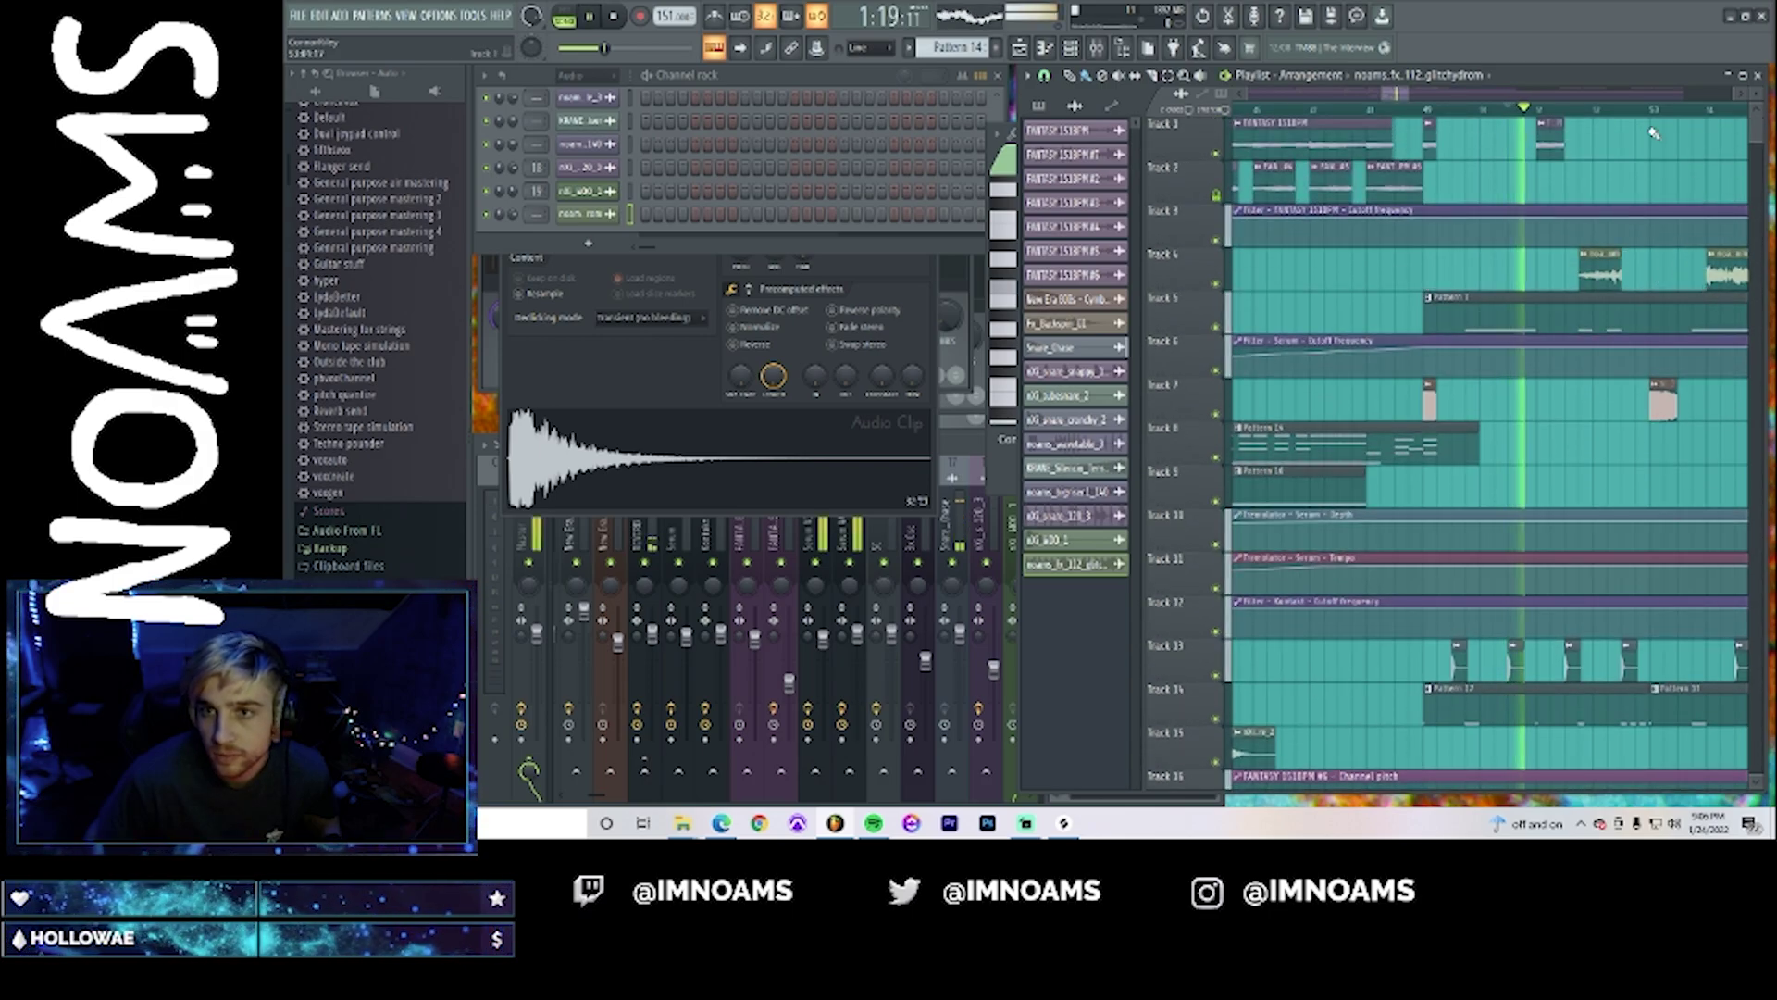
- Solo Track 4 to hear the glitch clips alone, and restore the other tracks
{"action": "right_click", "coordinate": [1223, 285]}
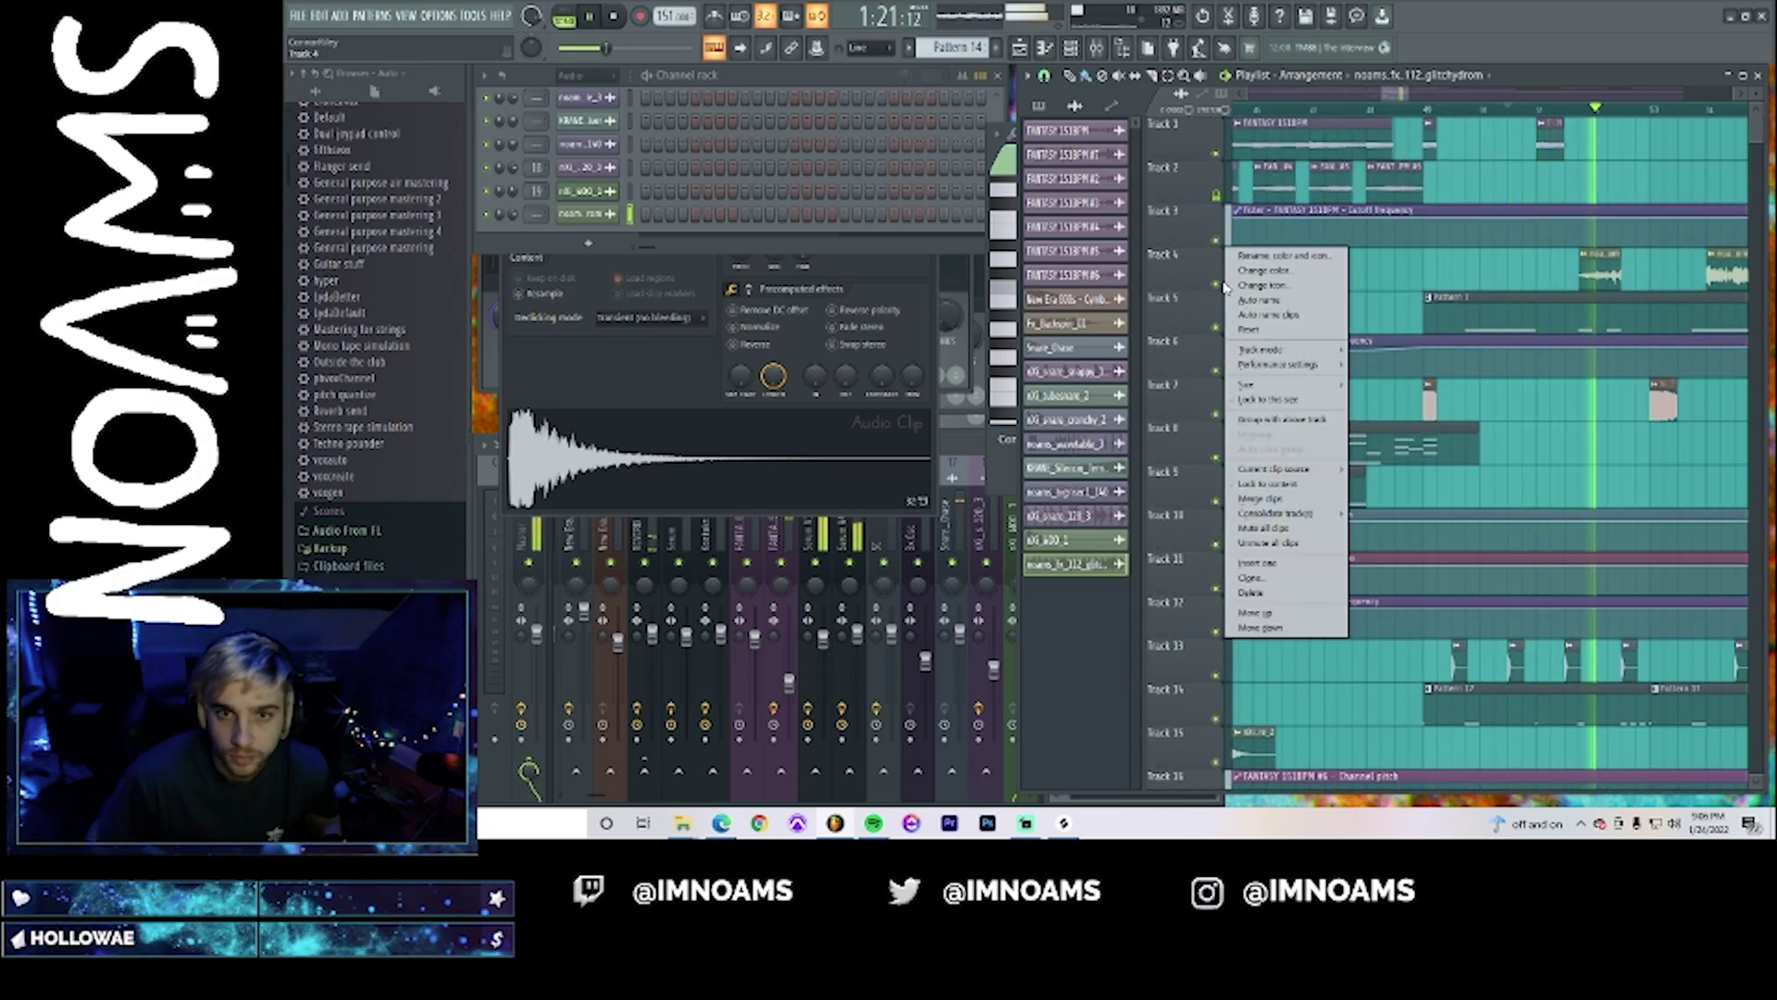
{"action": "right_click", "coordinate": [1218, 288]}
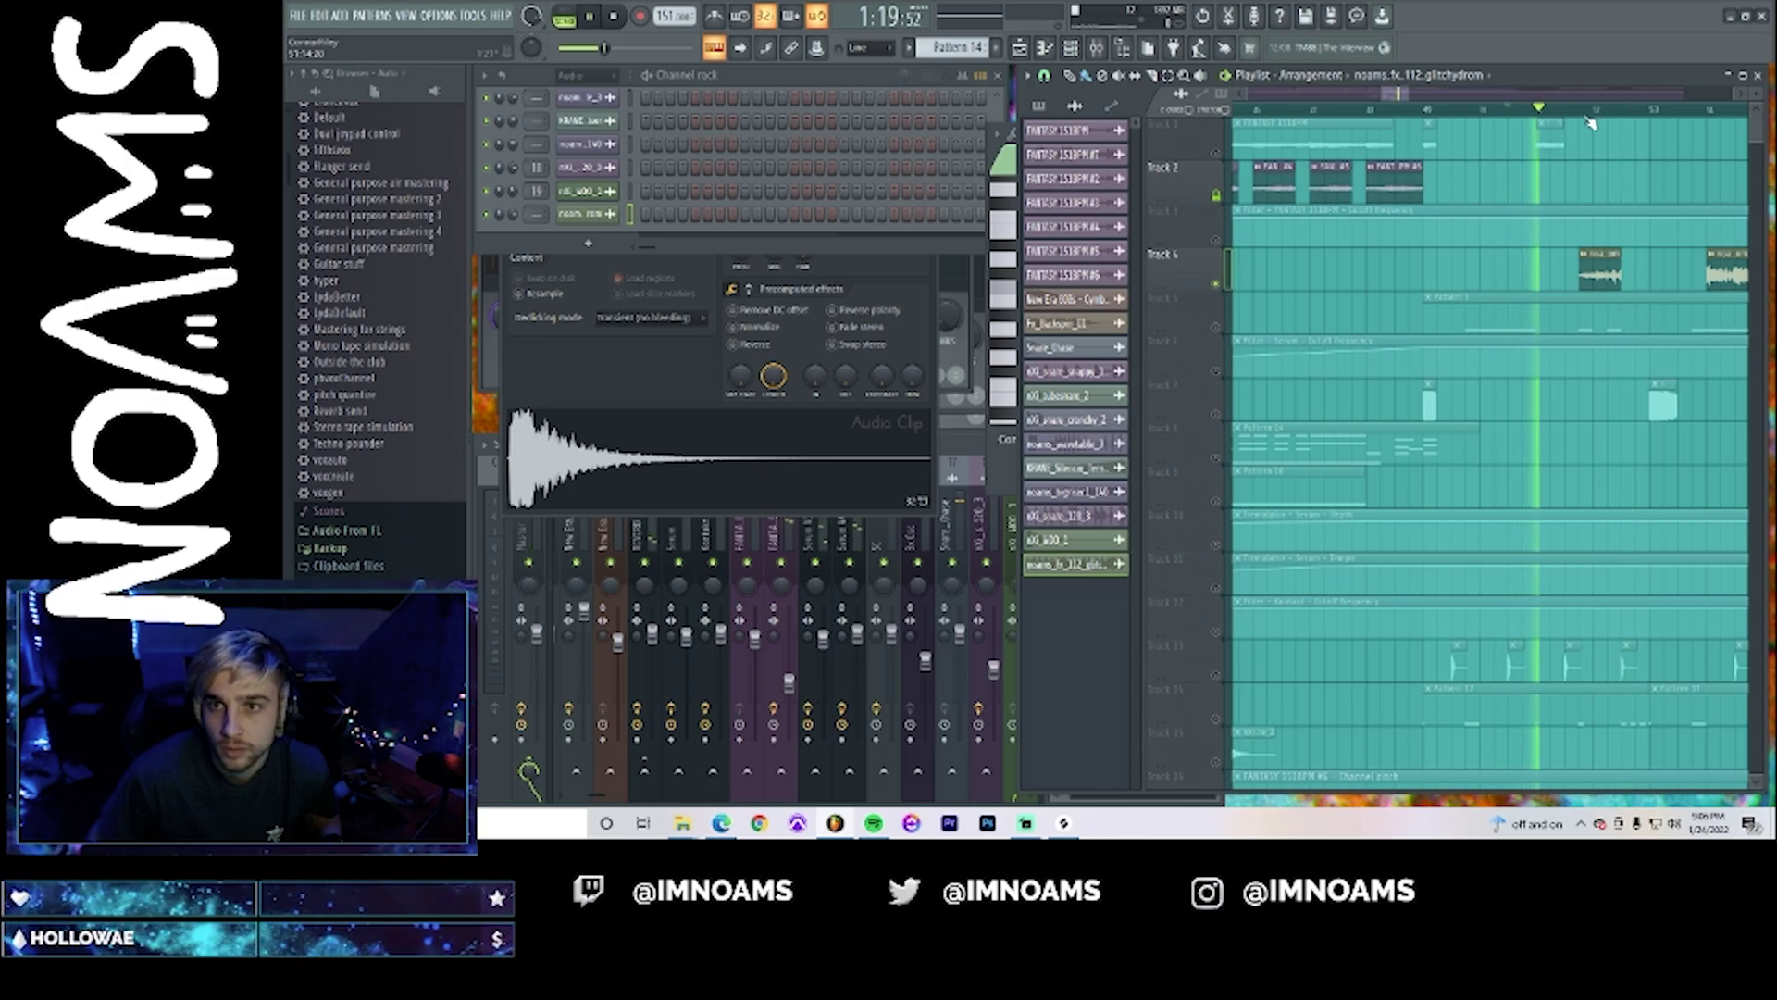
{"action": "right_click", "coordinate": [1217, 288]}
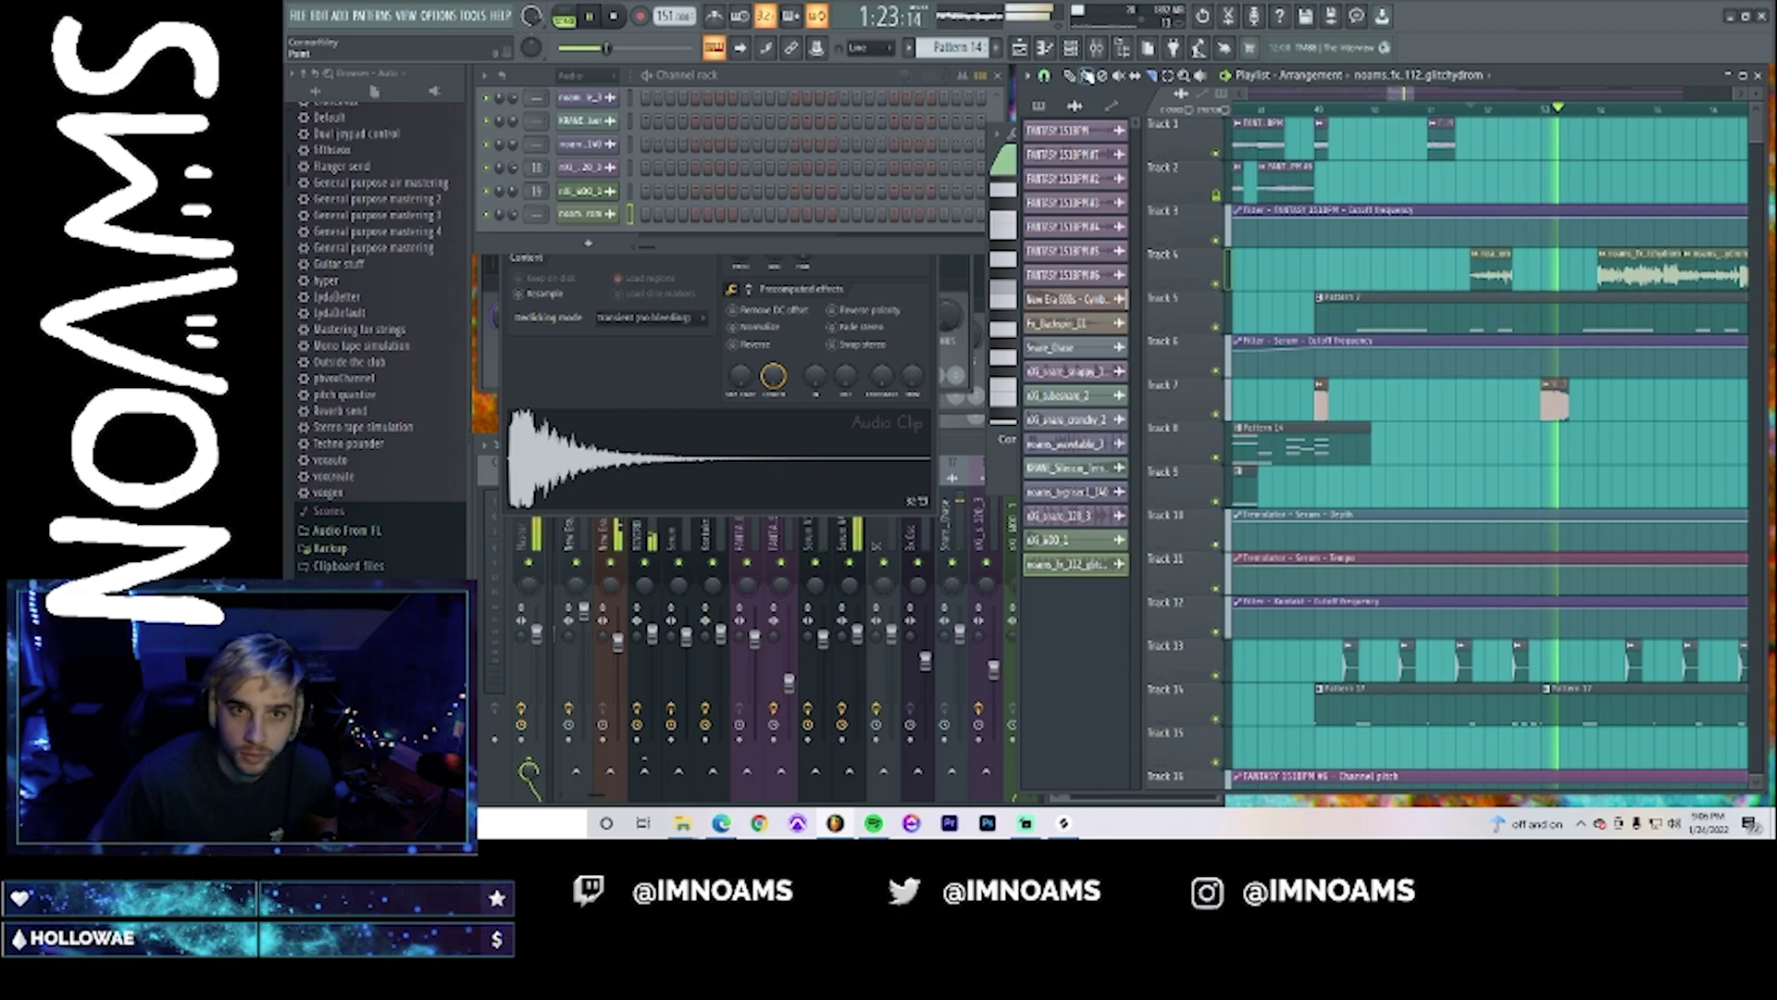
- Trim the second glitch clip to about three quarters of a bar in late bar 54 and move both clips to Track 29
{"action": "left_click_drag", "start_coordinate": [1746, 276], "coordinate": [1640, 274]}
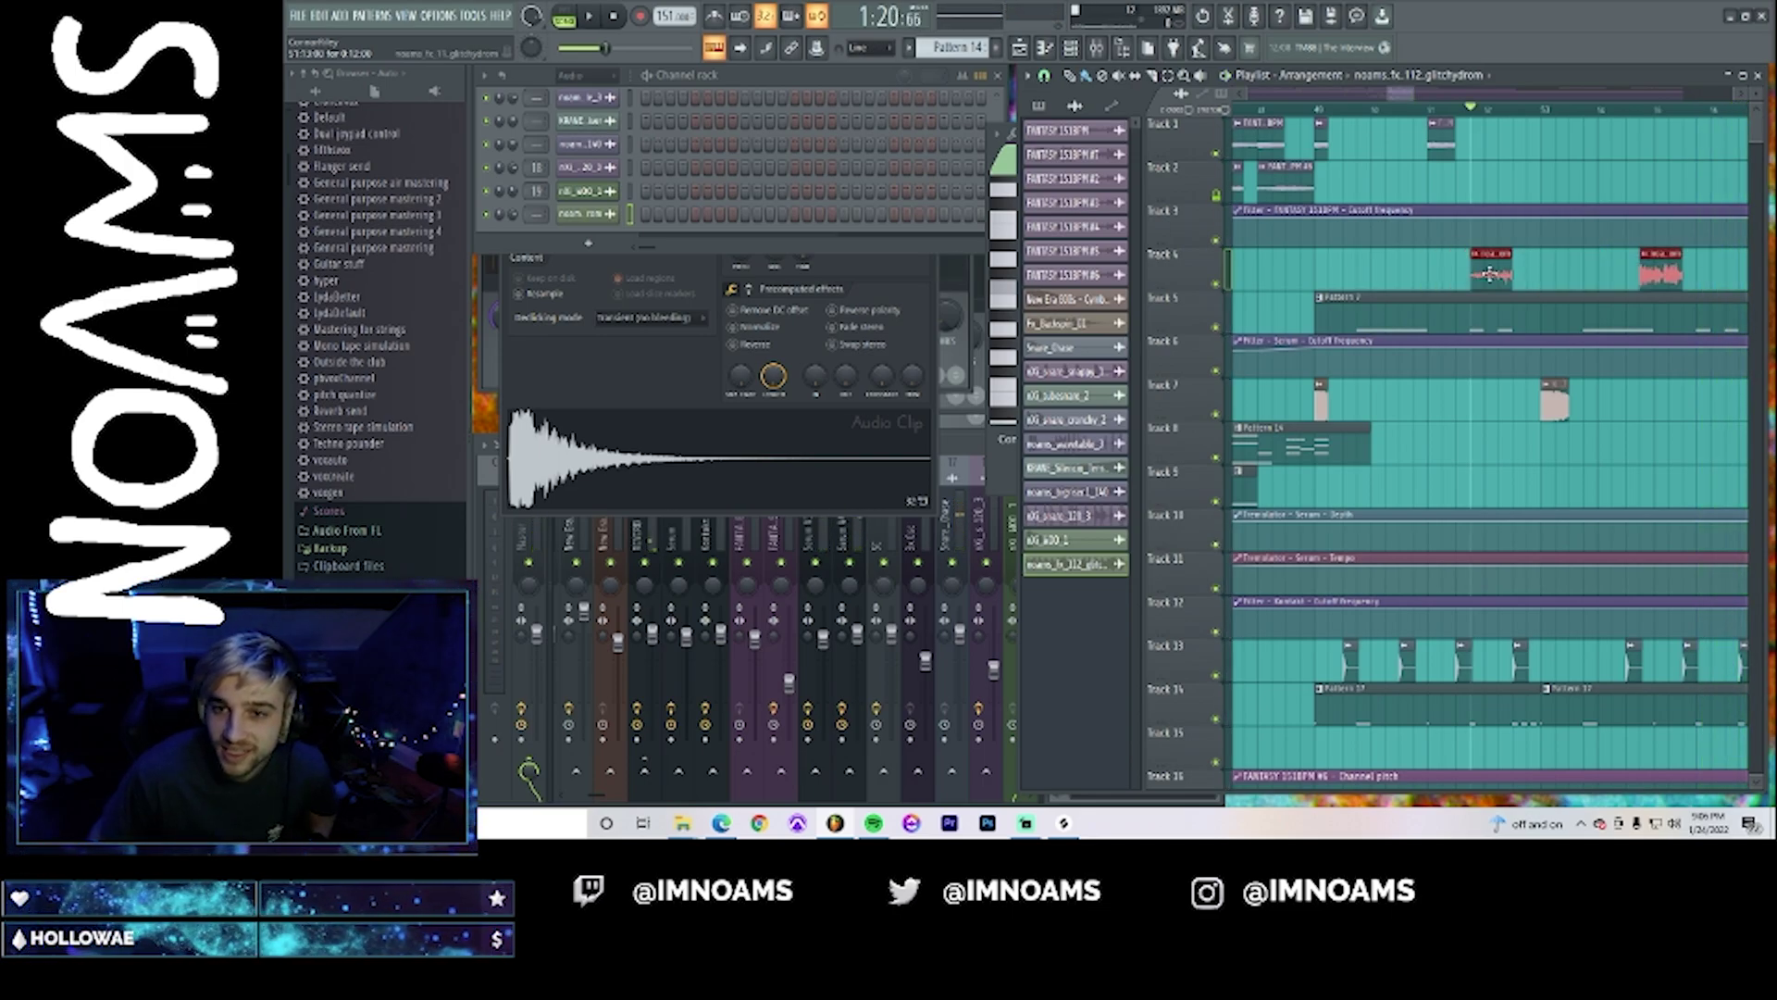
{"action": "scroll", "coordinate": [1519, 370], "scroll_direction": "down", "scroll_amount": 5}
{"action": "scroll", "coordinate": [1467, 389], "scroll_direction": "down", "scroll_amount": 3}
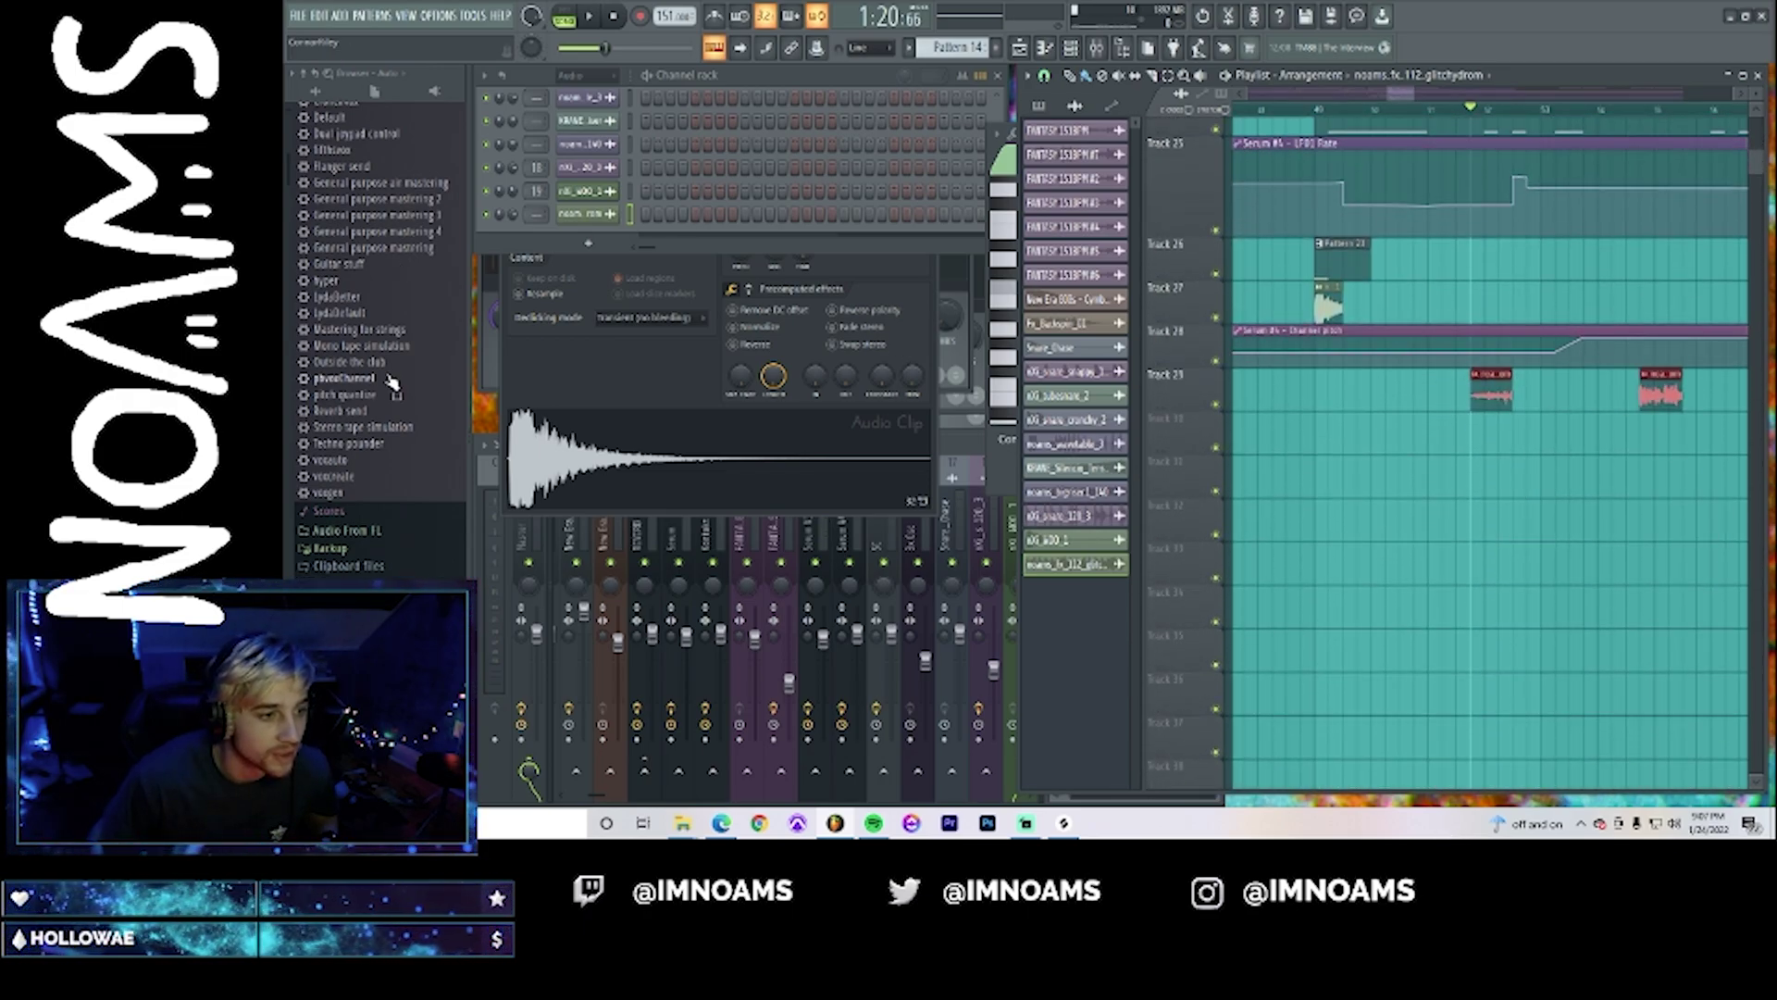
{"action": "scroll", "coordinate": [393, 381], "scroll_direction": "up", "scroll_amount": 2}
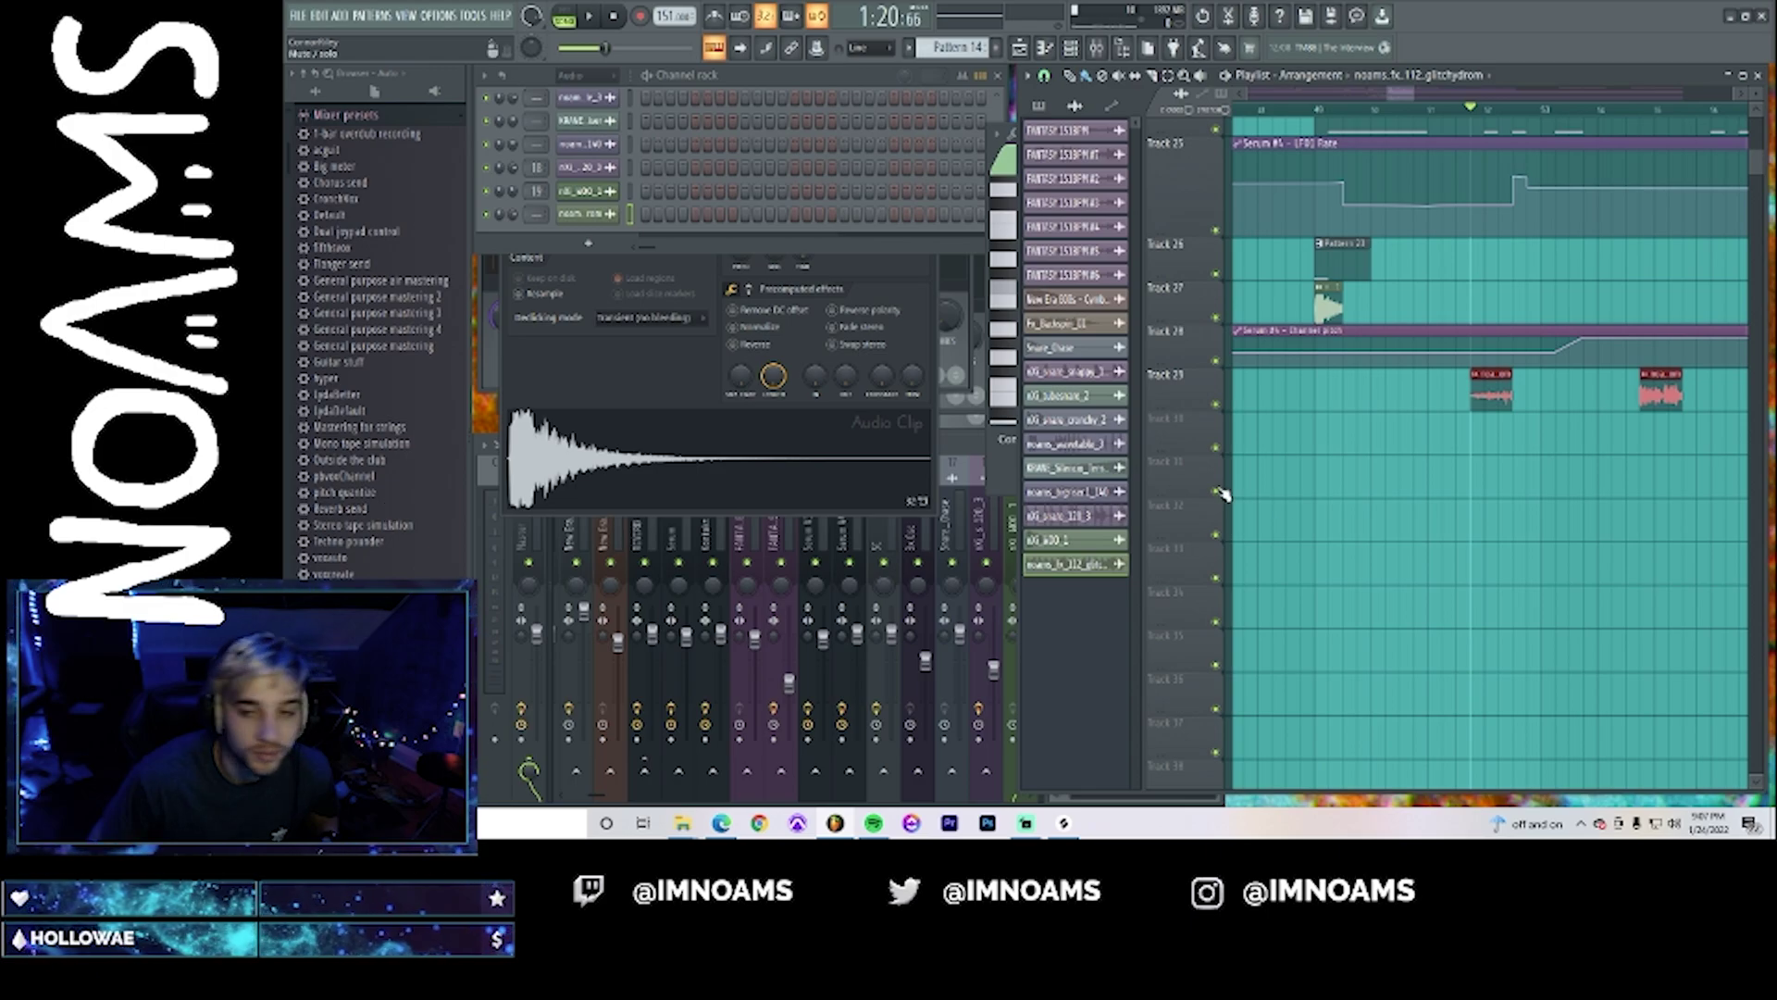
- Open the channel settings of the nXi_WOO_1 clip on Track 27 and create an automation clip for its channel pitch
{"action": "scroll", "coordinate": [1295, 519], "scroll_direction": "up", "scroll_amount": 4}
{"action": "double_click", "coordinate": [1322, 470]}
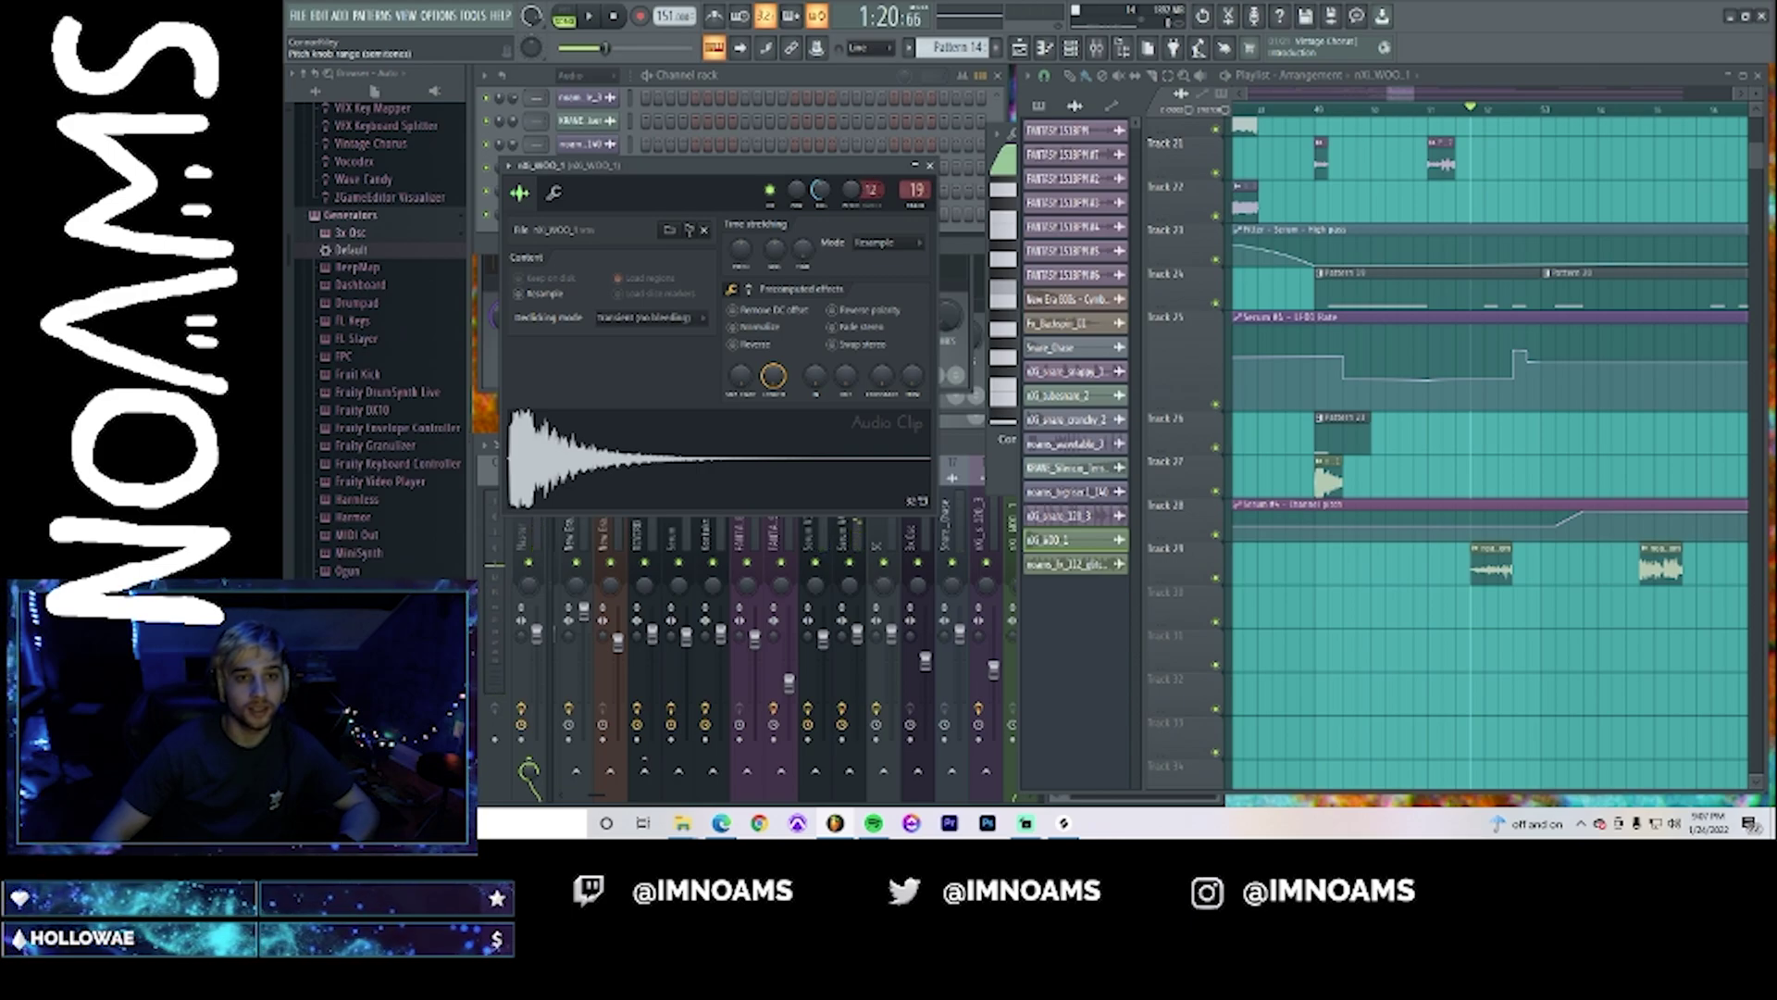
{"action": "right_click", "coordinate": [853, 191]}
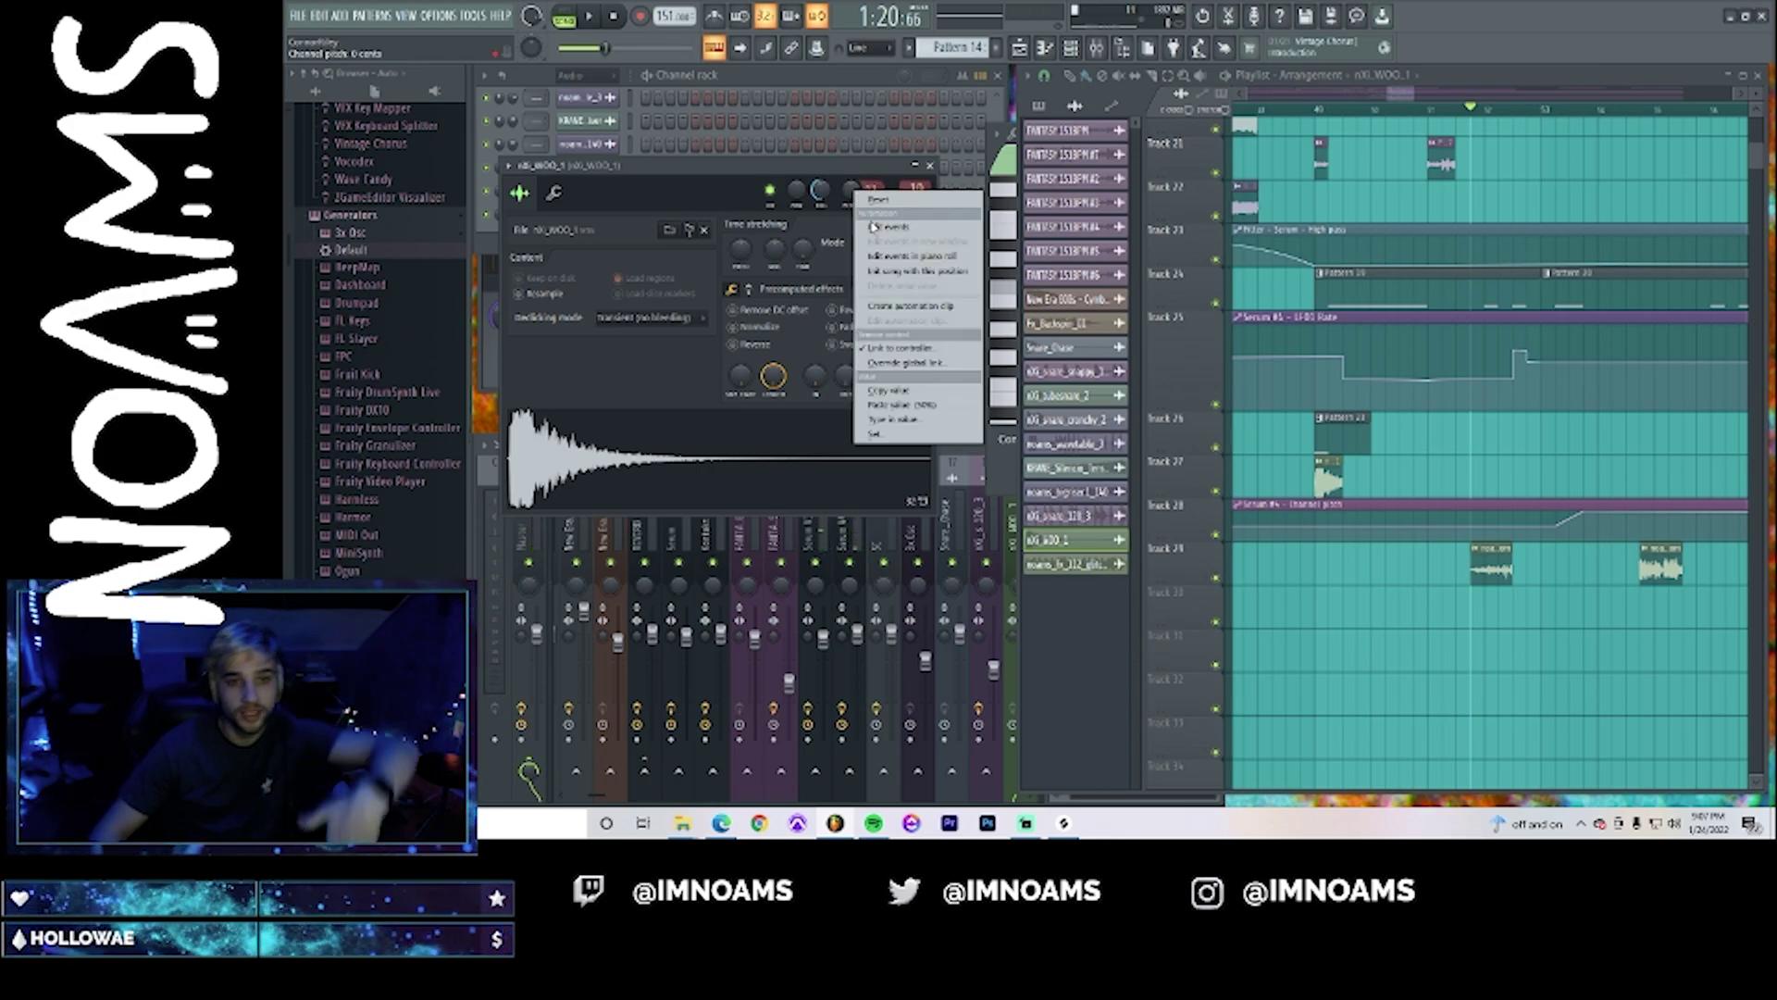
{"action": "left_click", "coordinate": [917, 307]}
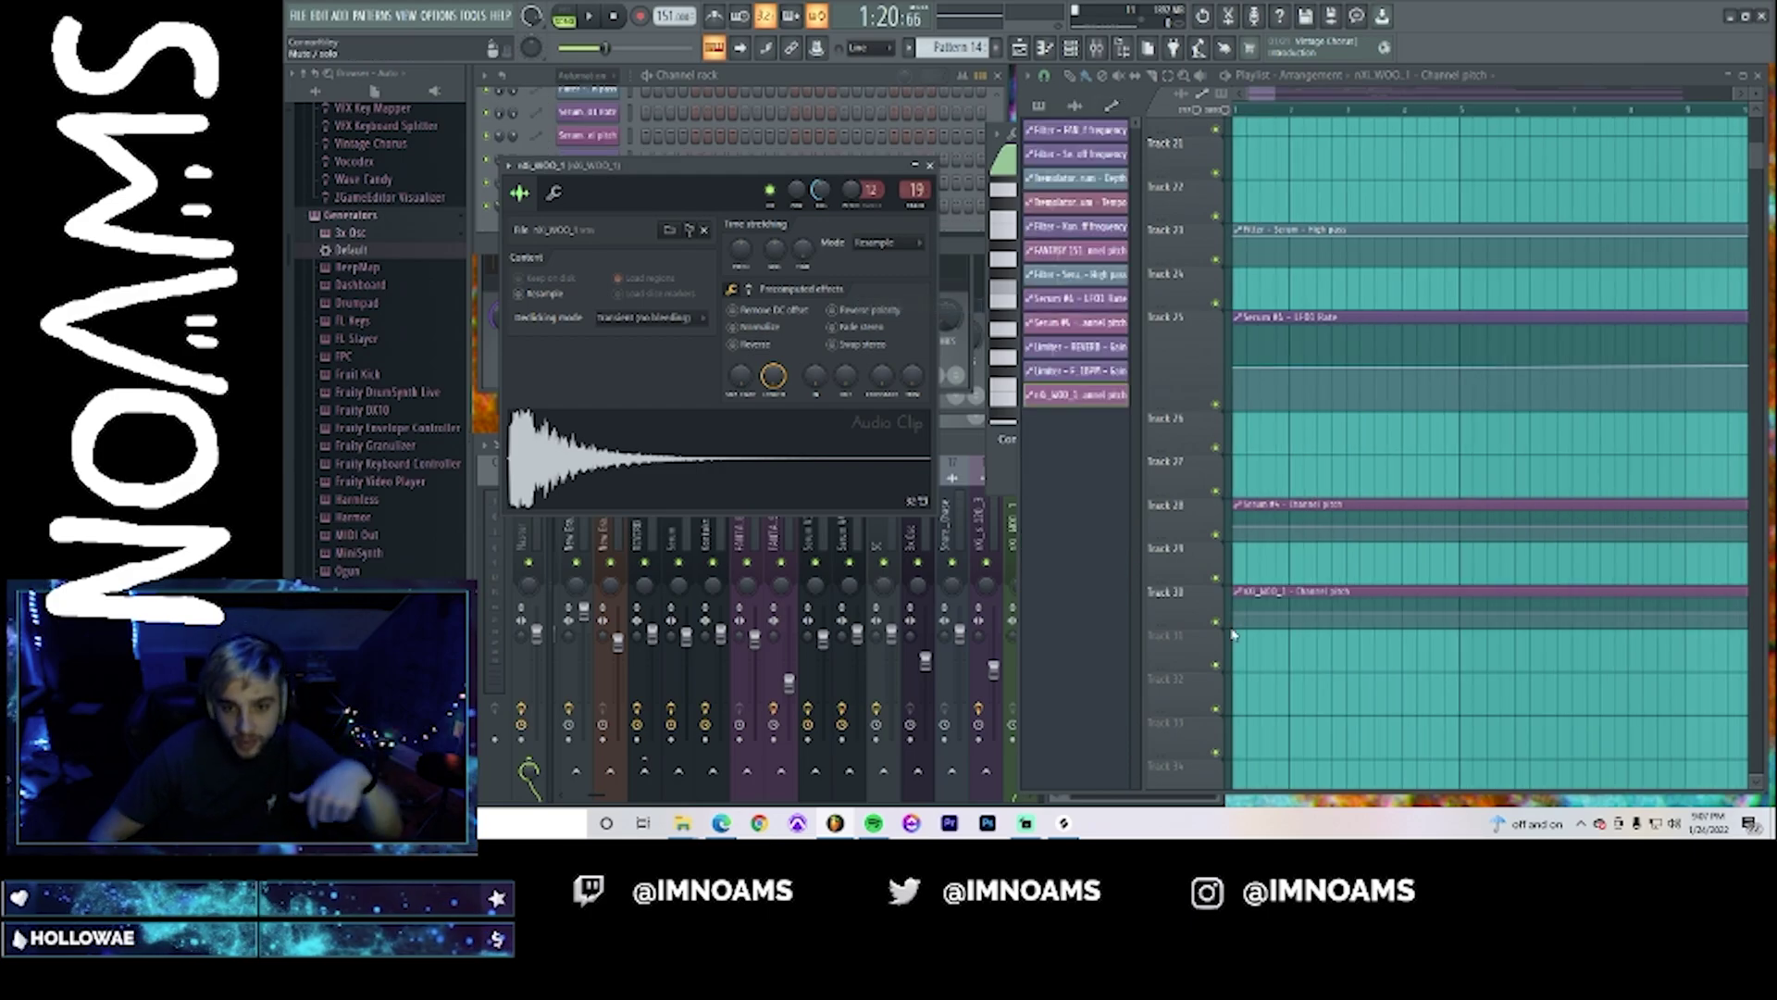
- Copy the starting pitch value into a new automation point at bar 49 and add a downward pitch curve after it
{"action": "right_click", "coordinate": [1238, 616]}
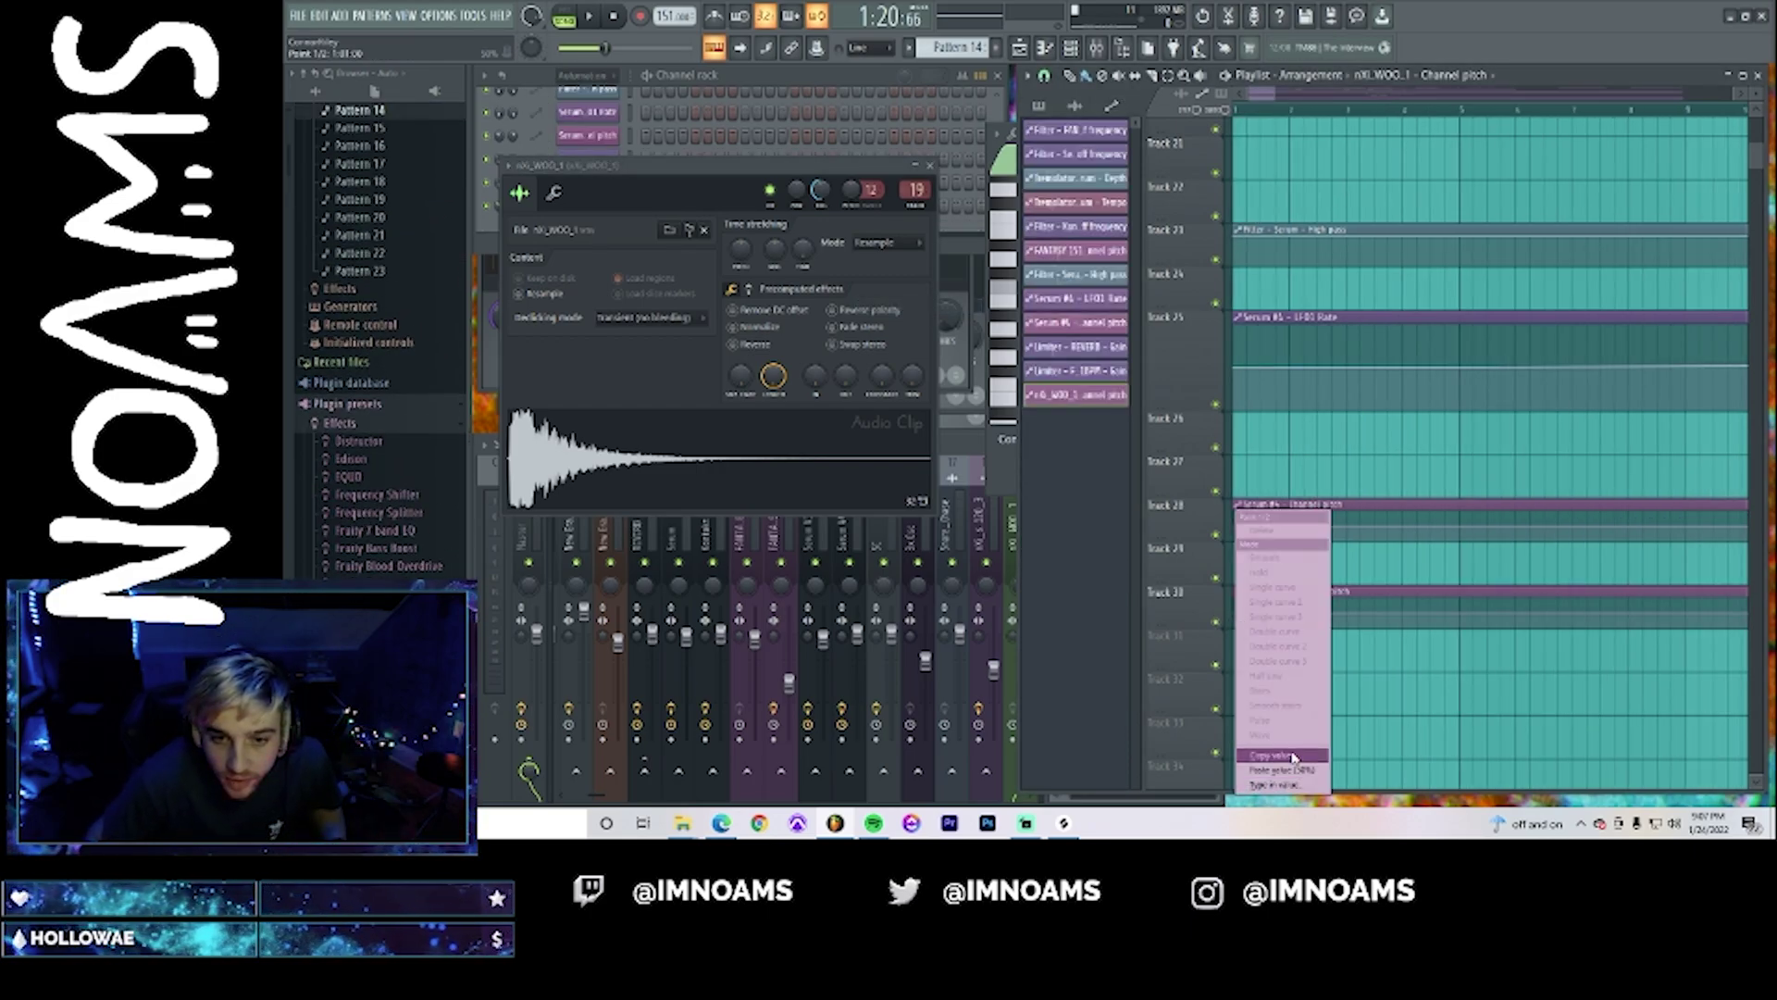
{"action": "left_click", "coordinate": [1293, 757]}
{"action": "left_click_drag", "start_coordinate": [1264, 96], "coordinate": [1390, 194]}
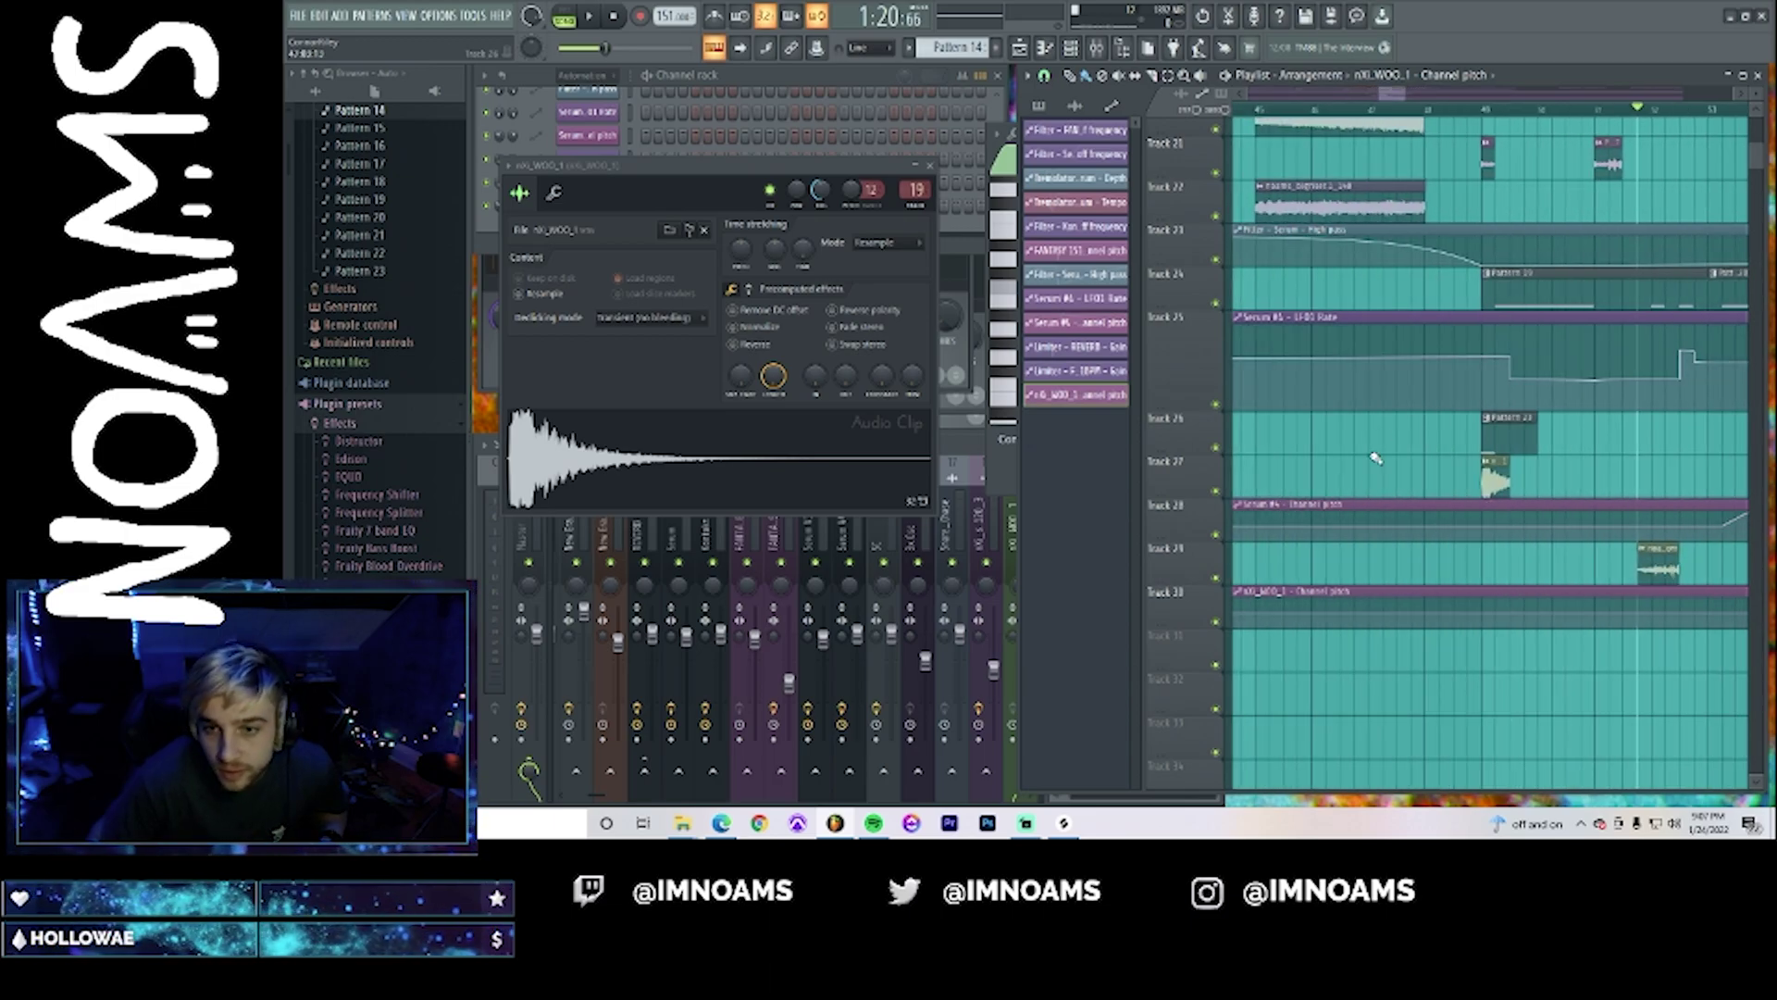
{"action": "right_click", "coordinate": [1484, 617]}
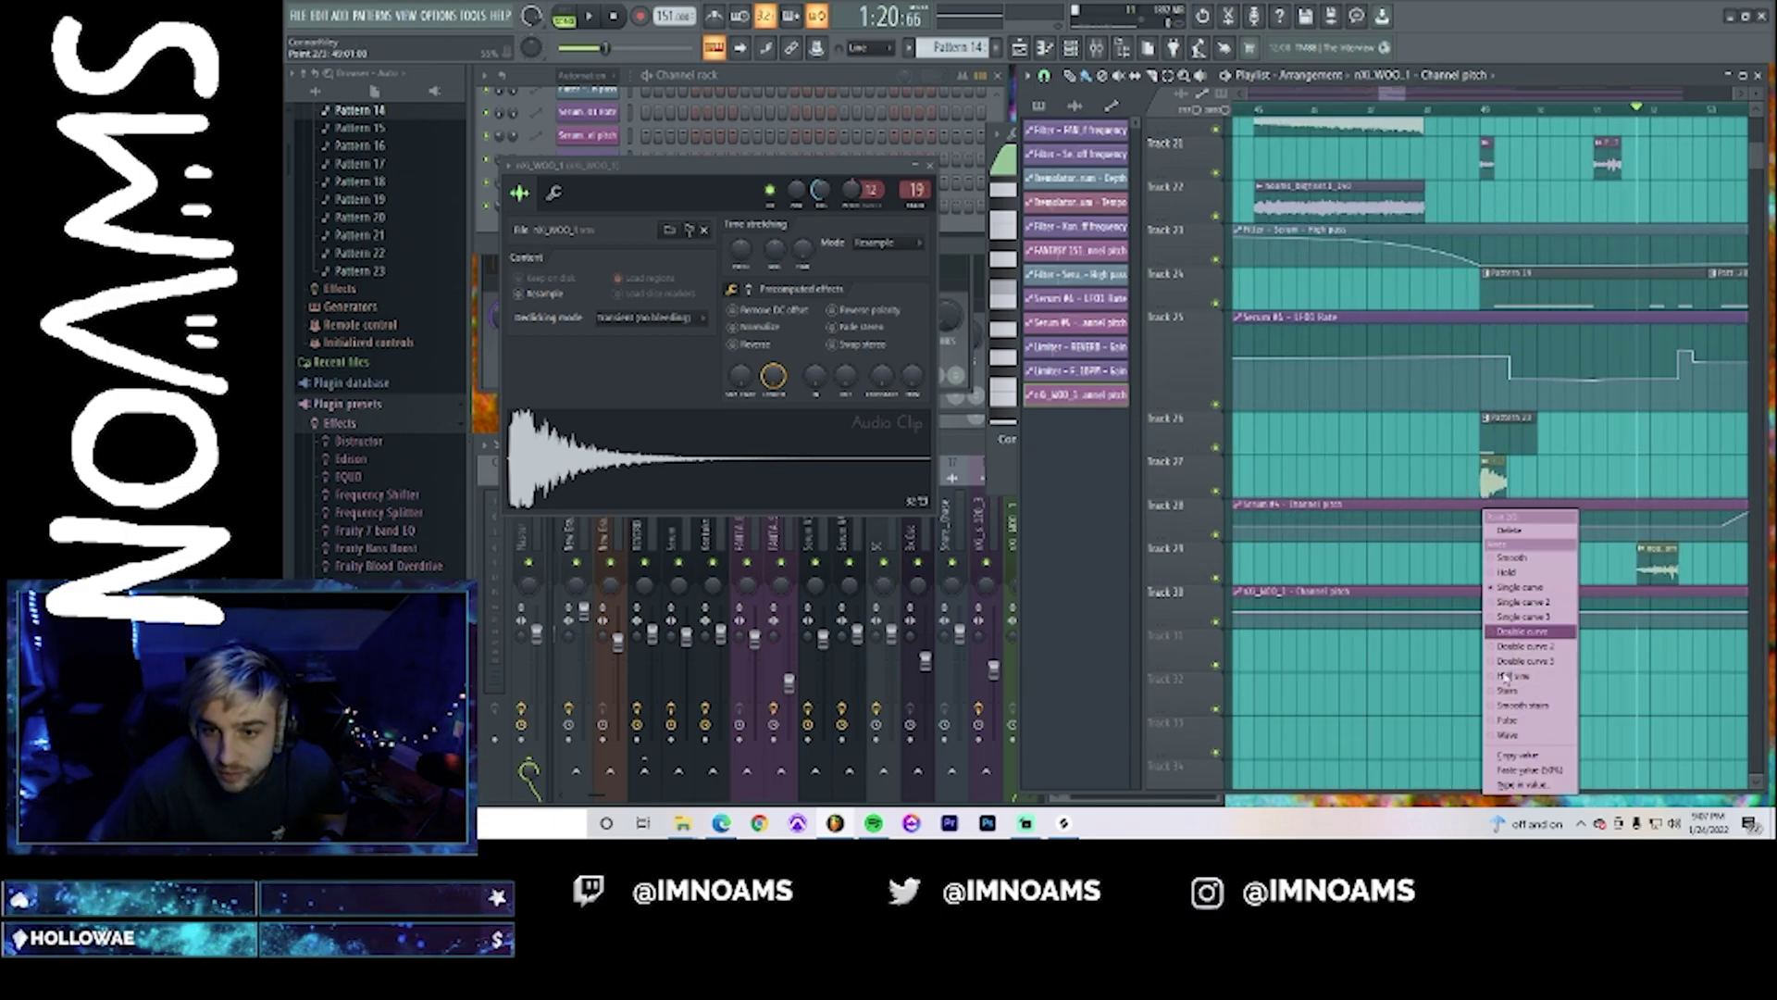
{"action": "left_click", "coordinate": [1544, 772]}
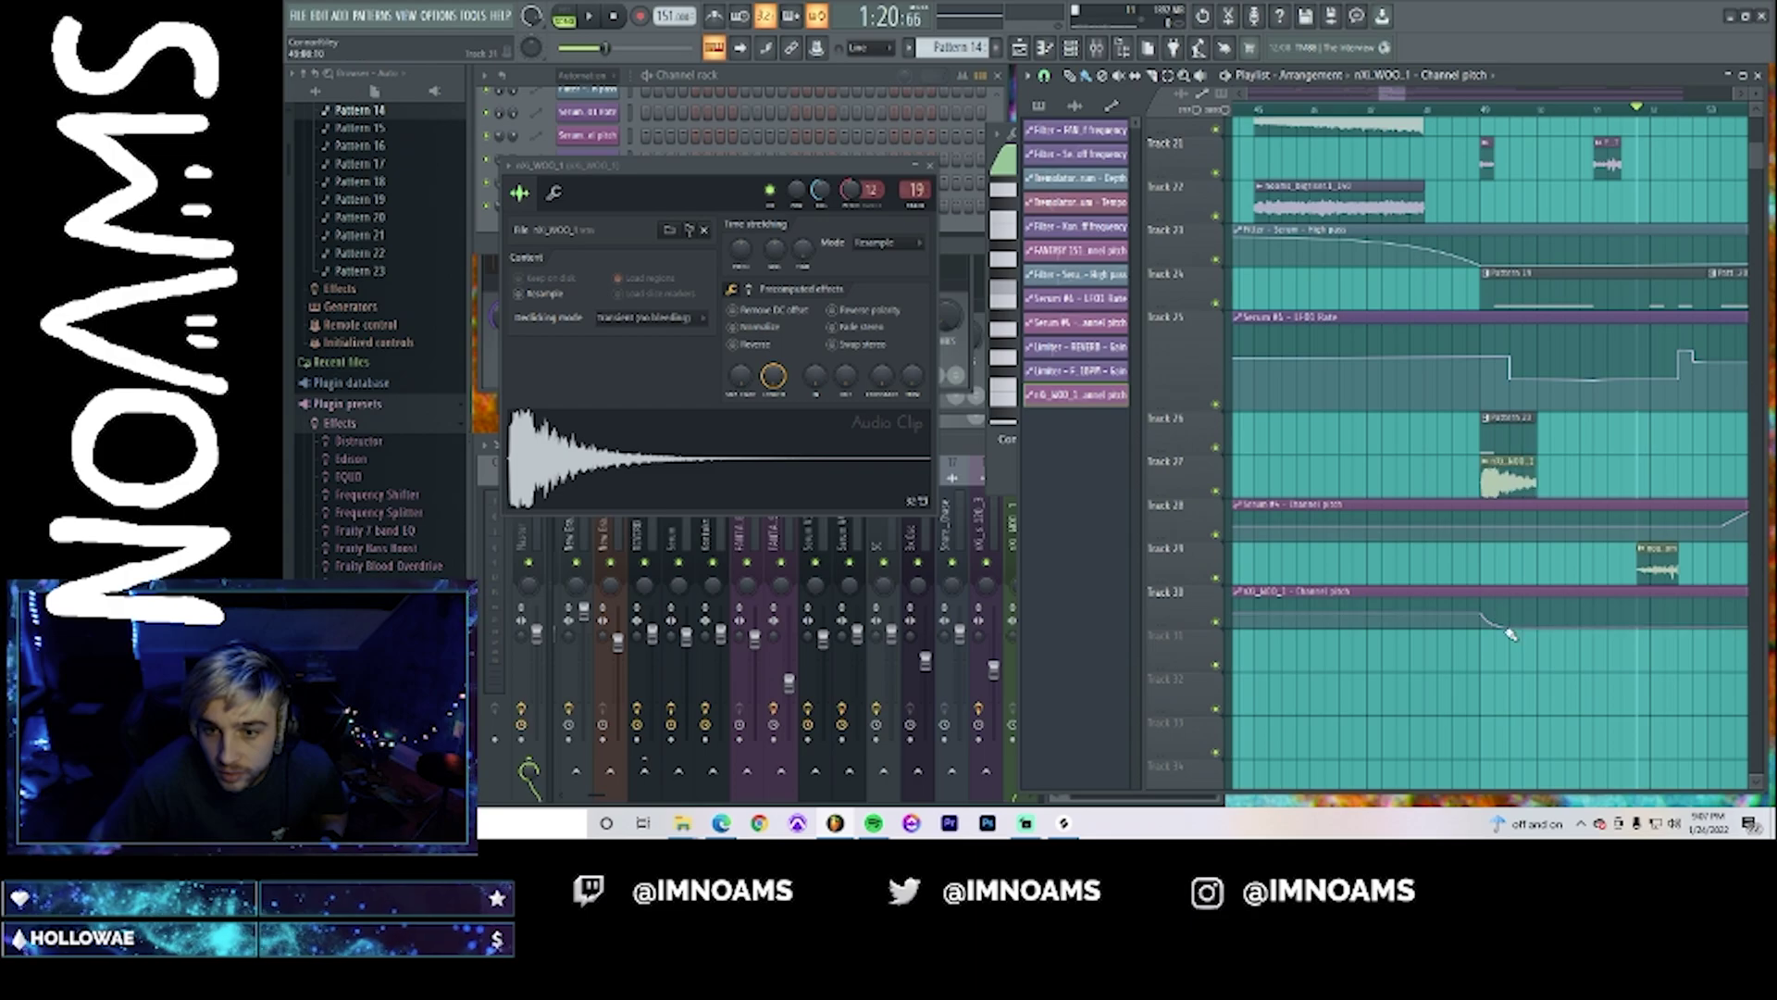
- Set the time stretching mode of nXi_WOO_1 to Stretch and start playback
{"action": "double_click", "coordinate": [1505, 481]}
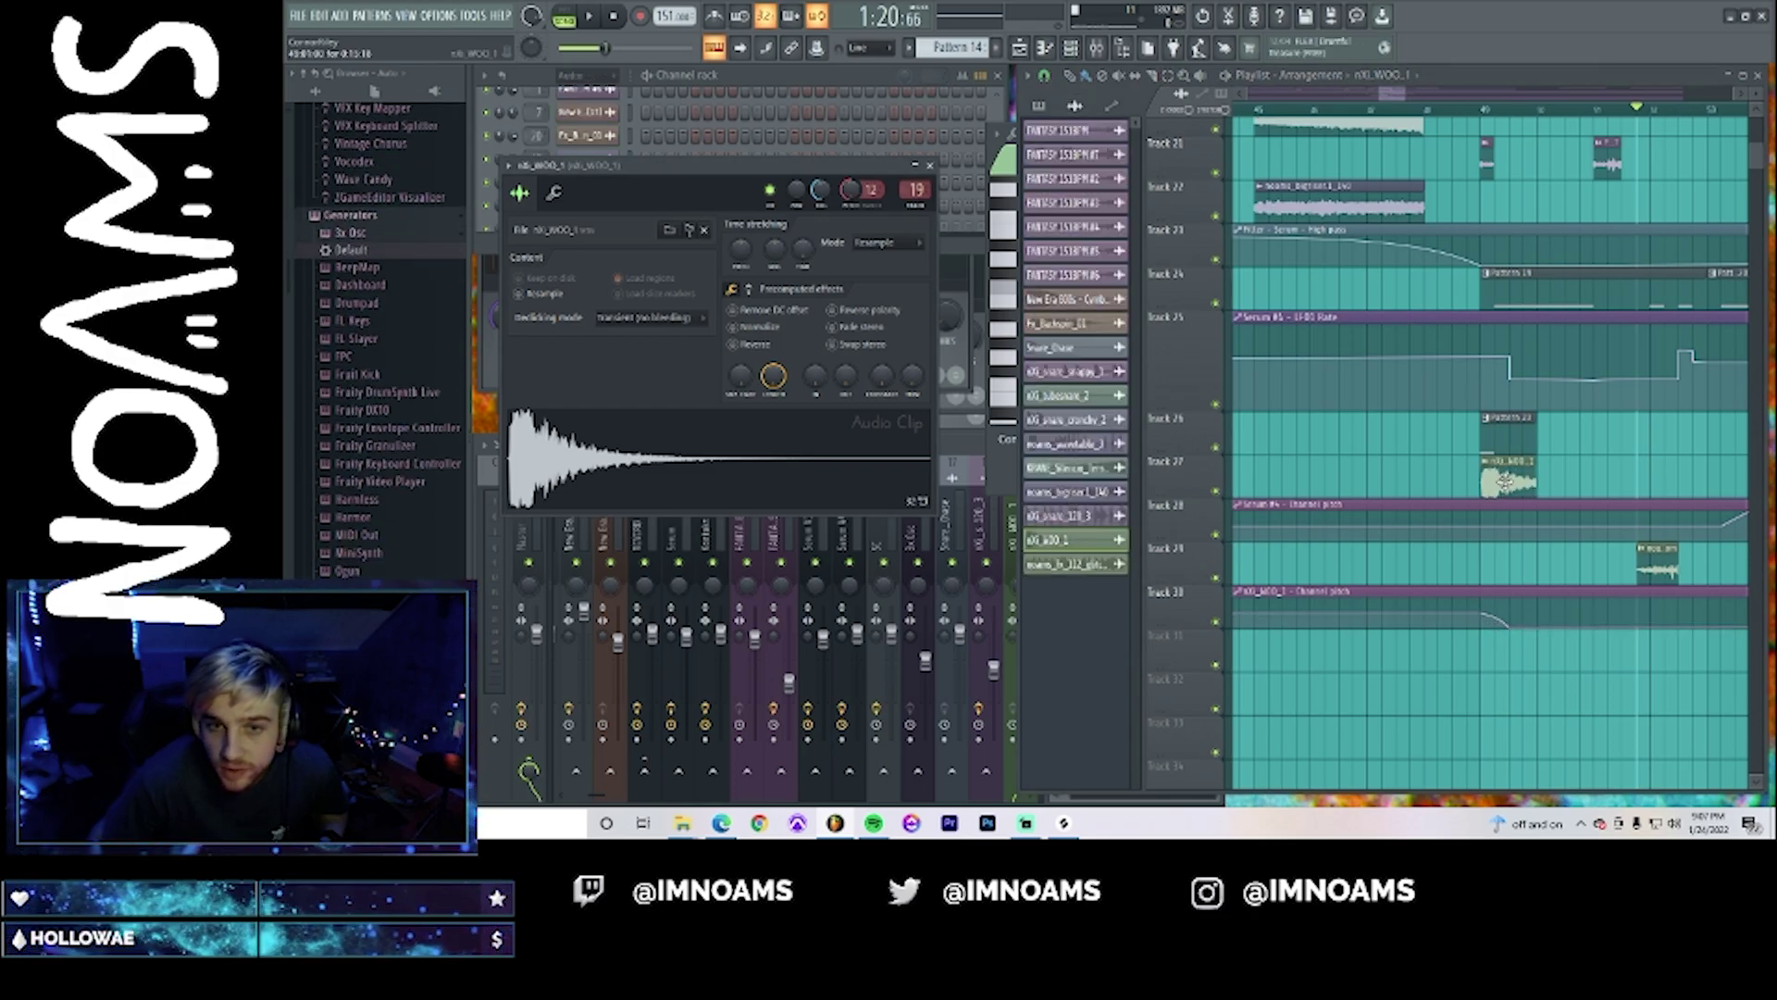
{"action": "left_click", "coordinate": [901, 244]}
{"action": "left_click", "coordinate": [887, 288]}
{"action": "key", "text": "space"}
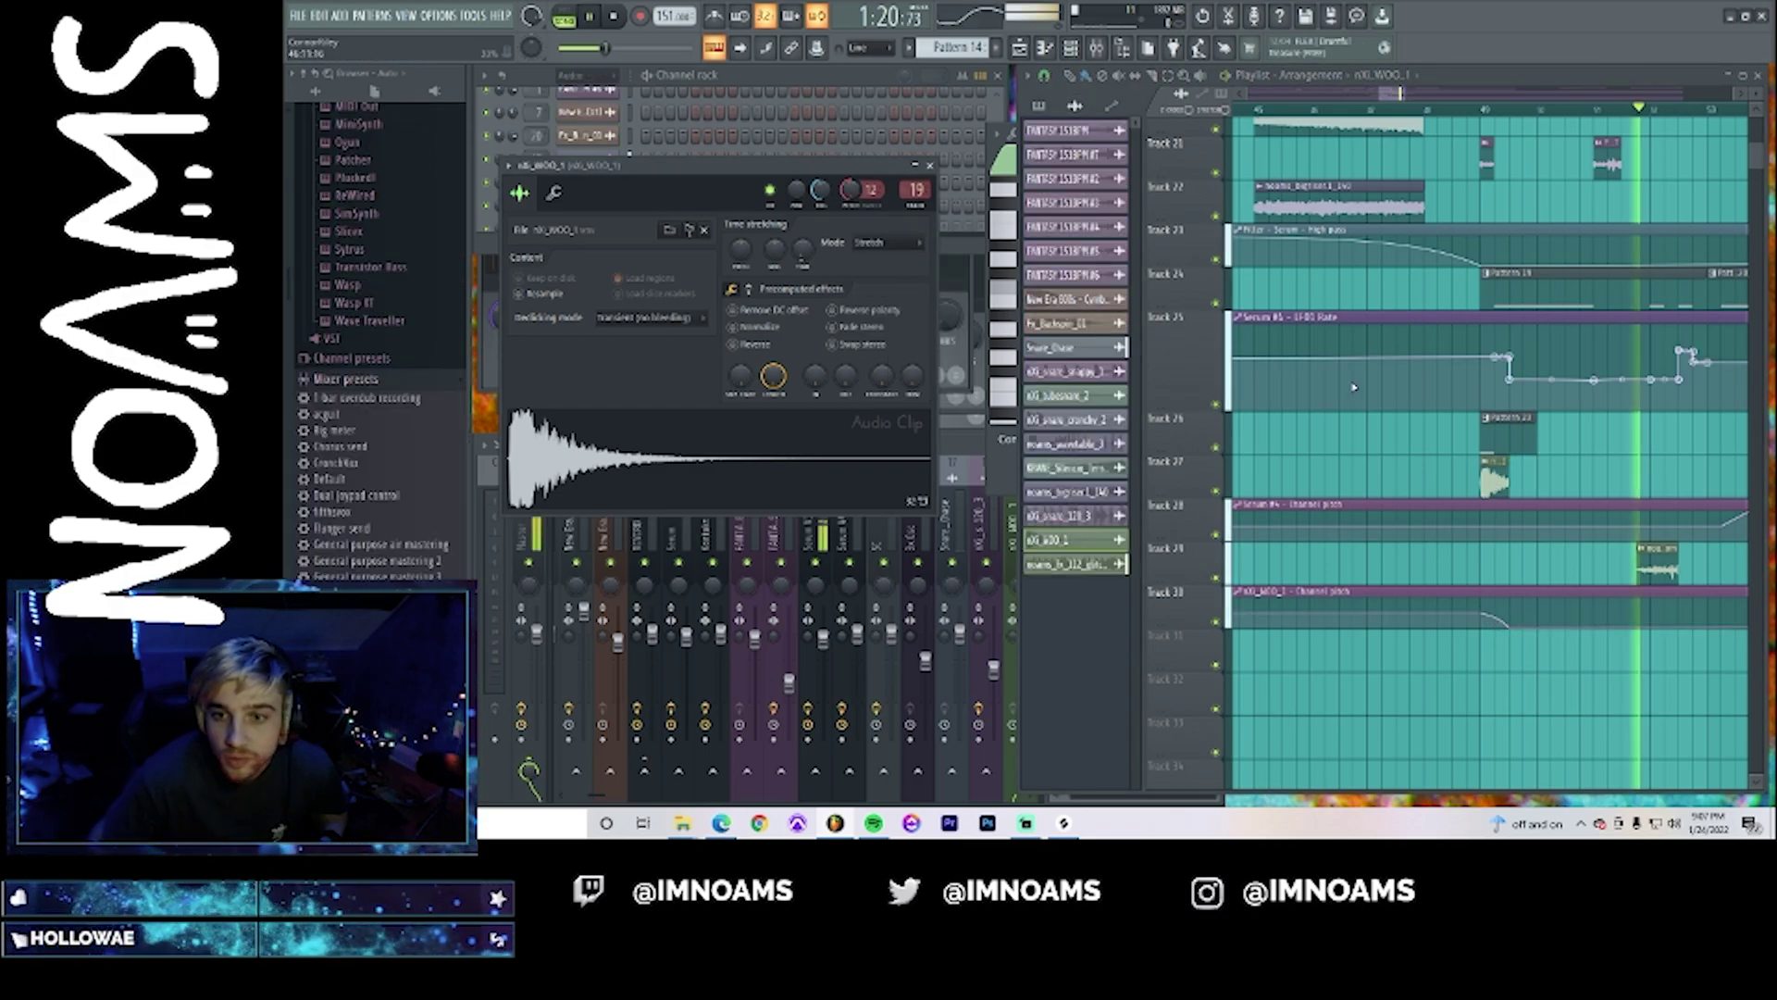
- Adjust the tension of the nXi_WOO_1 pitch drop after bar 49 while replaying the section
{"action": "left_click", "coordinate": [1466, 108]}
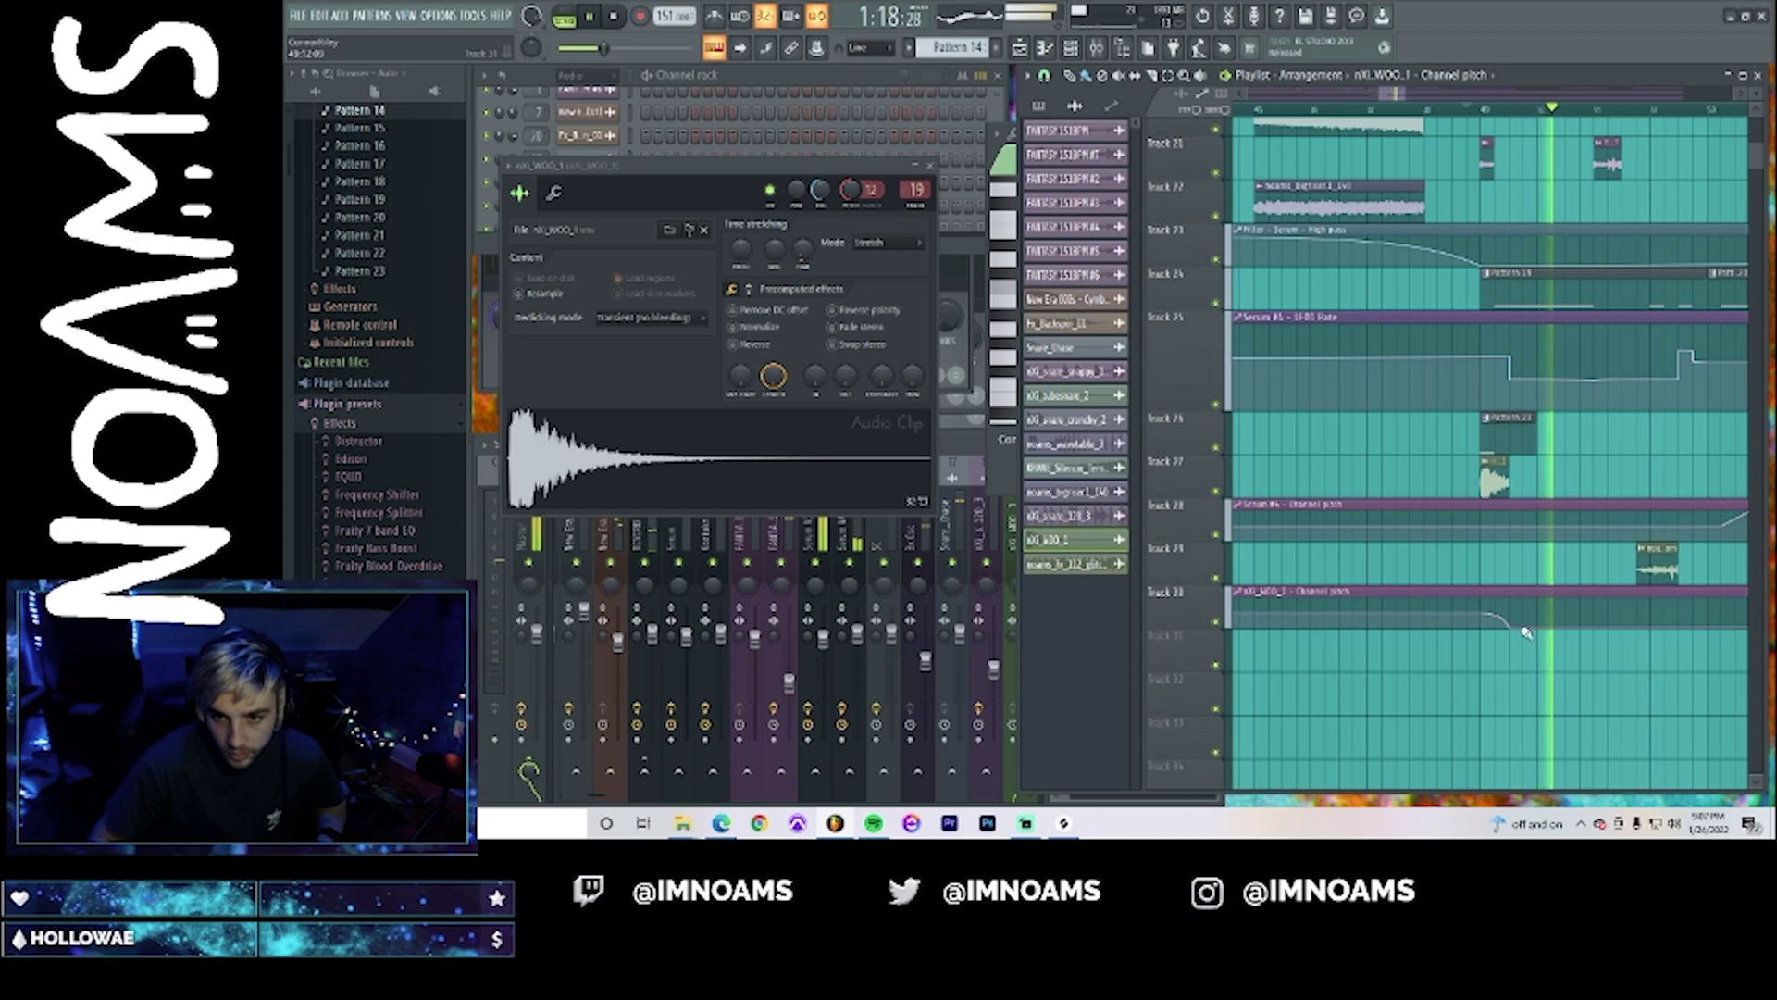
{"action": "left_click_drag", "start_coordinate": [1495, 616], "coordinate": [1495, 619]}
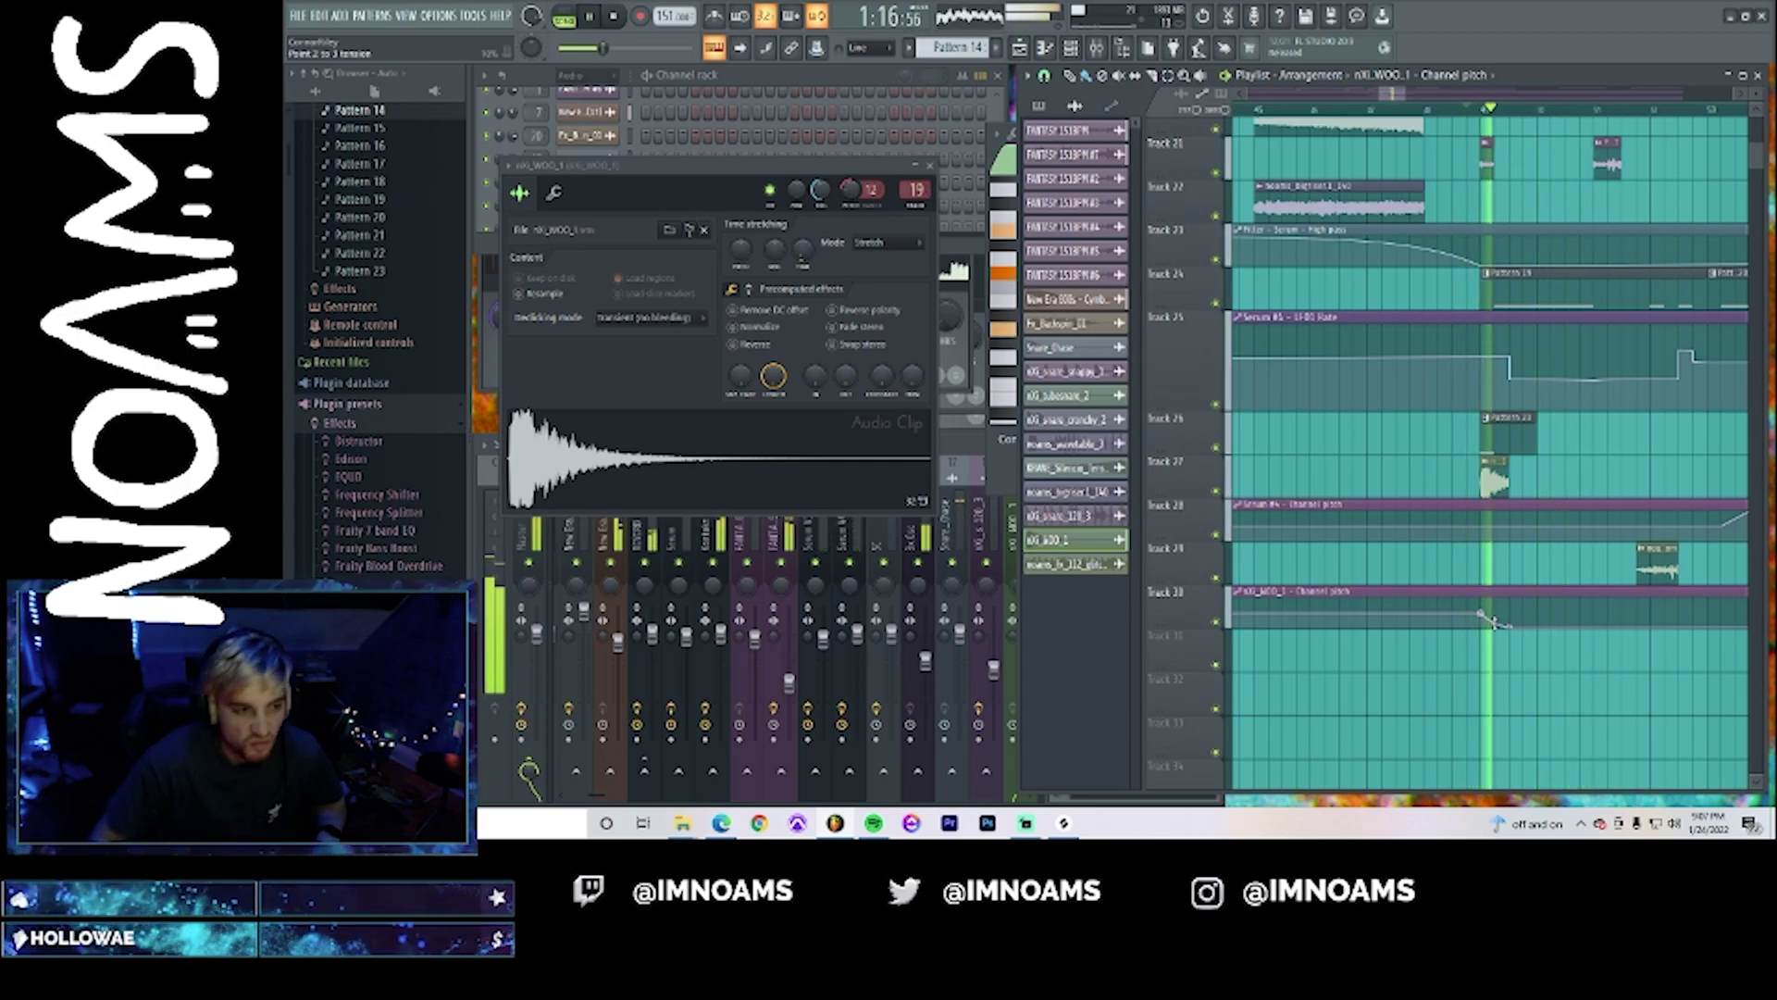
{"action": "key", "text": "space"}
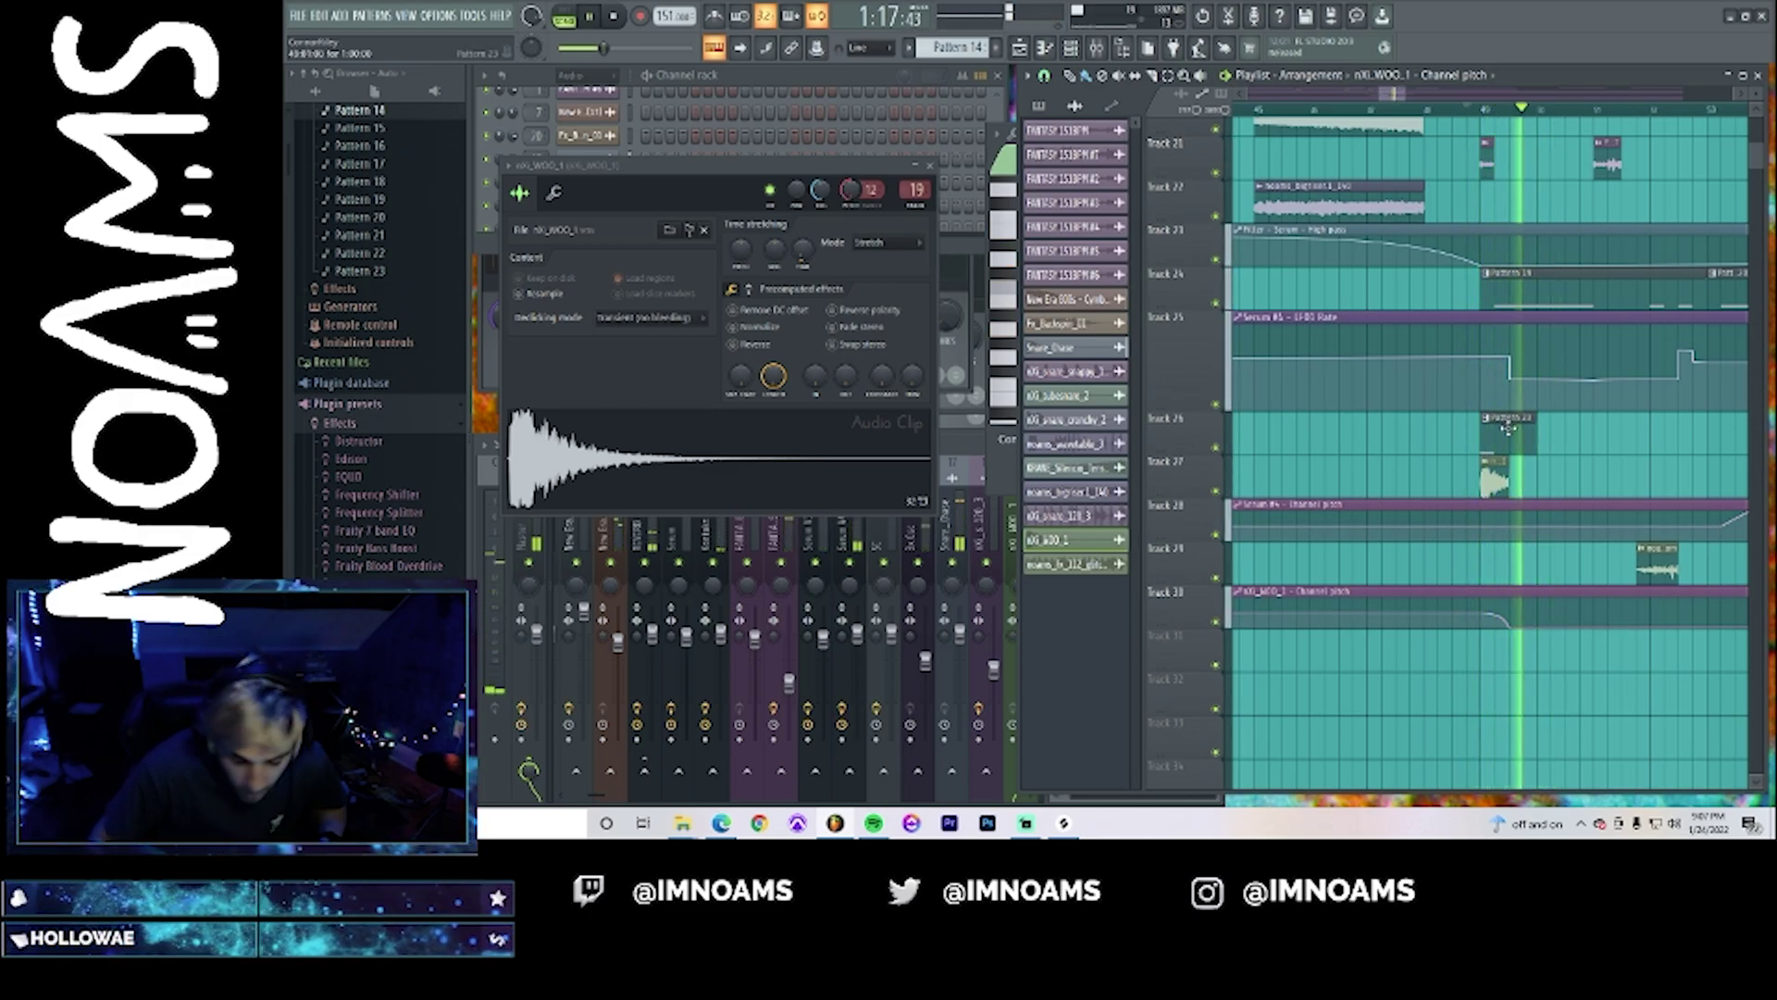
- Shorten the nXi_WOO_1 clip and its pitch drop to about a quarter bar and play them with Tracks 27 and 30 soloed
{"action": "scroll", "coordinate": [1510, 416], "scroll_direction": "up", "scroll_amount": 4}
{"action": "key", "text": "space"}
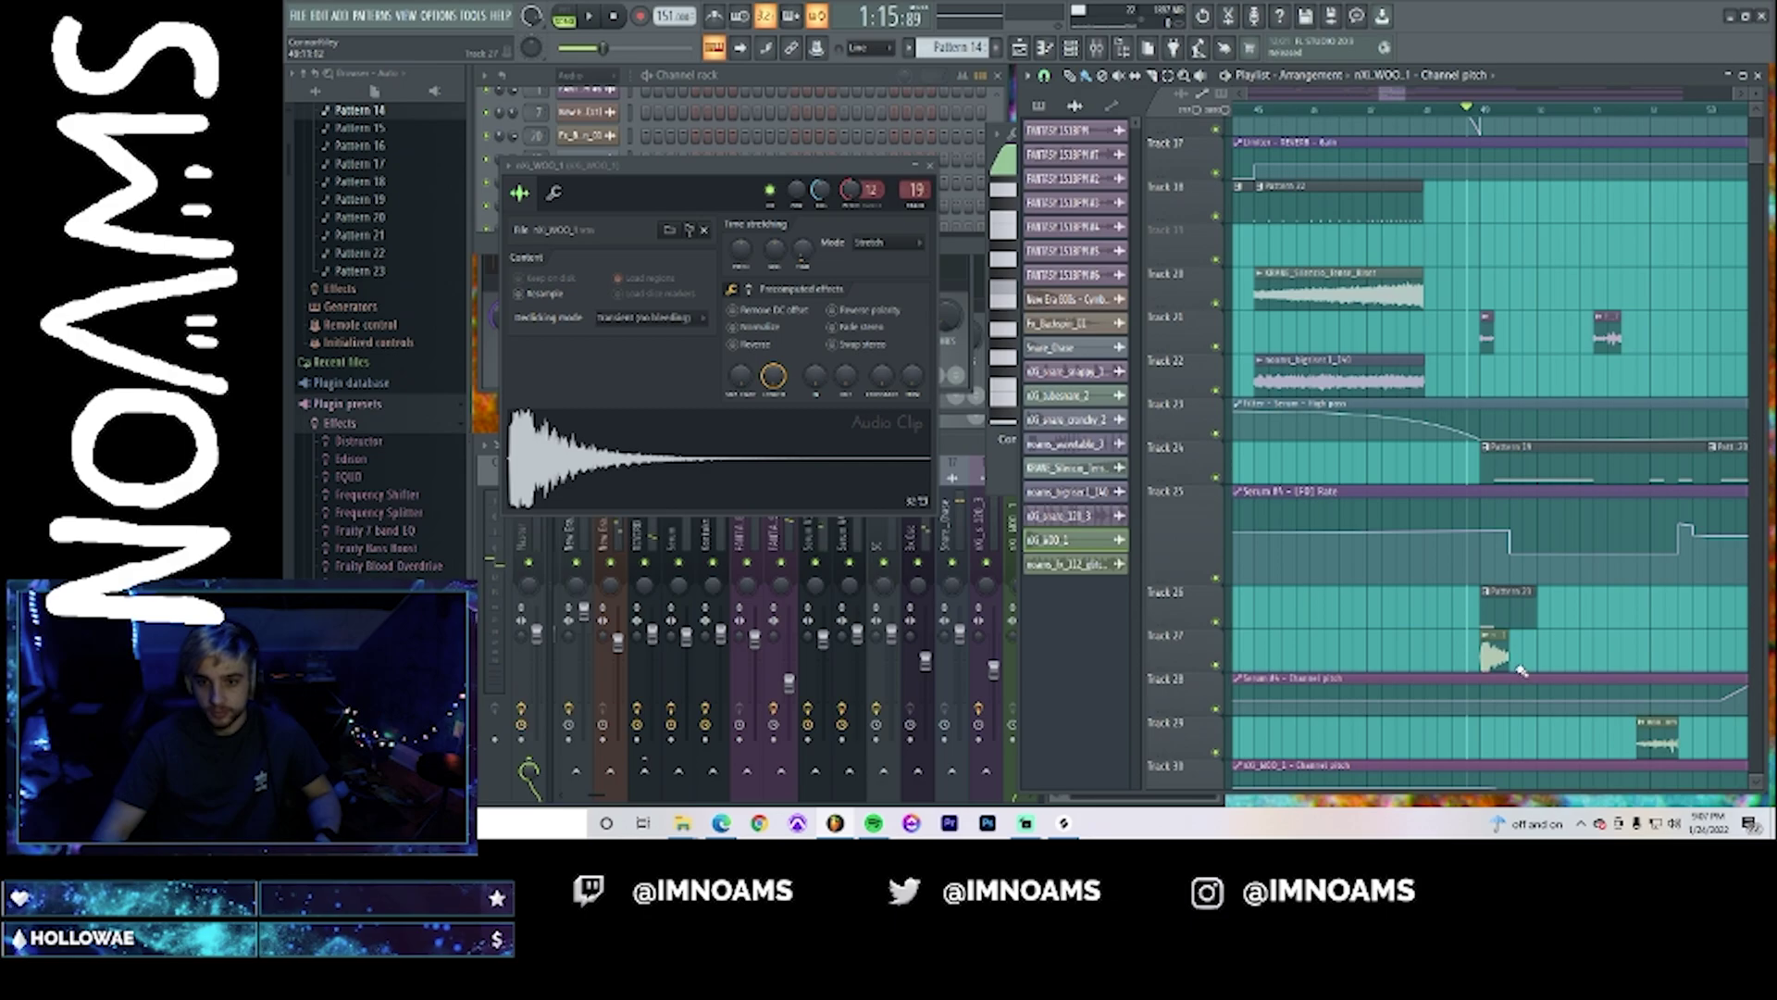
{"action": "scroll", "coordinate": [1550, 693], "scroll_direction": "down", "scroll_amount": 3}
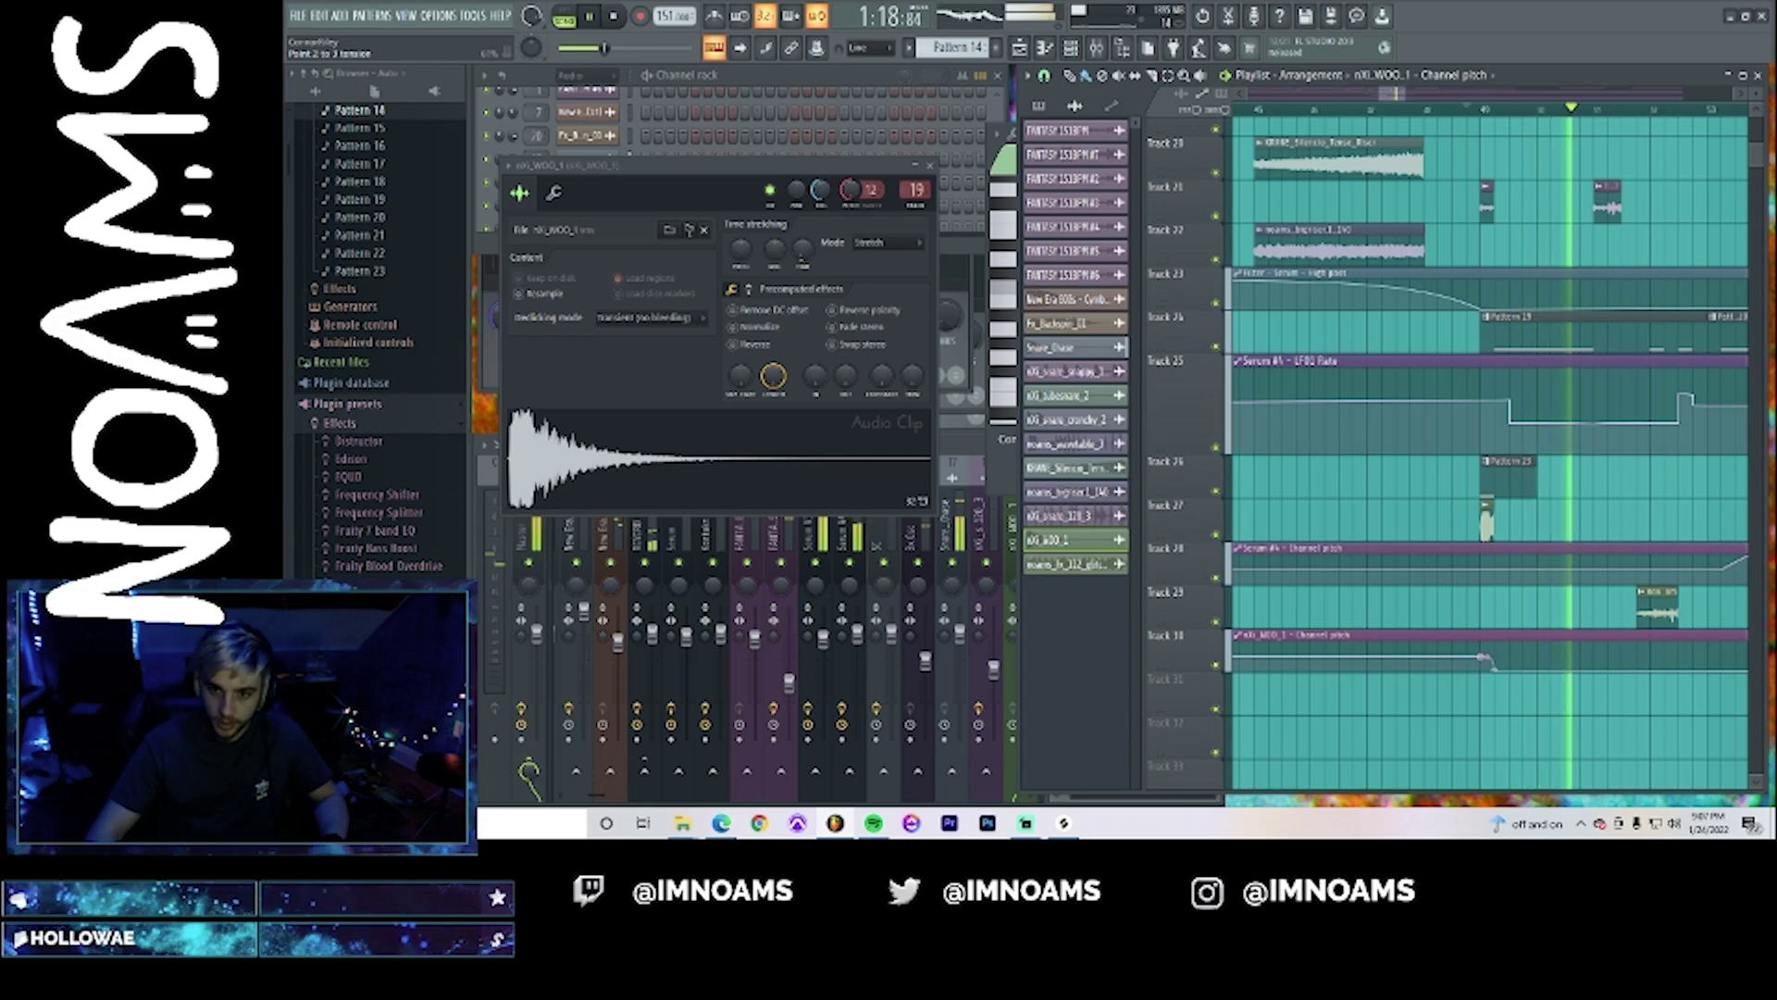
{"action": "right_click", "coordinate": [1217, 535]}
{"action": "left_click", "coordinate": [1218, 665]}
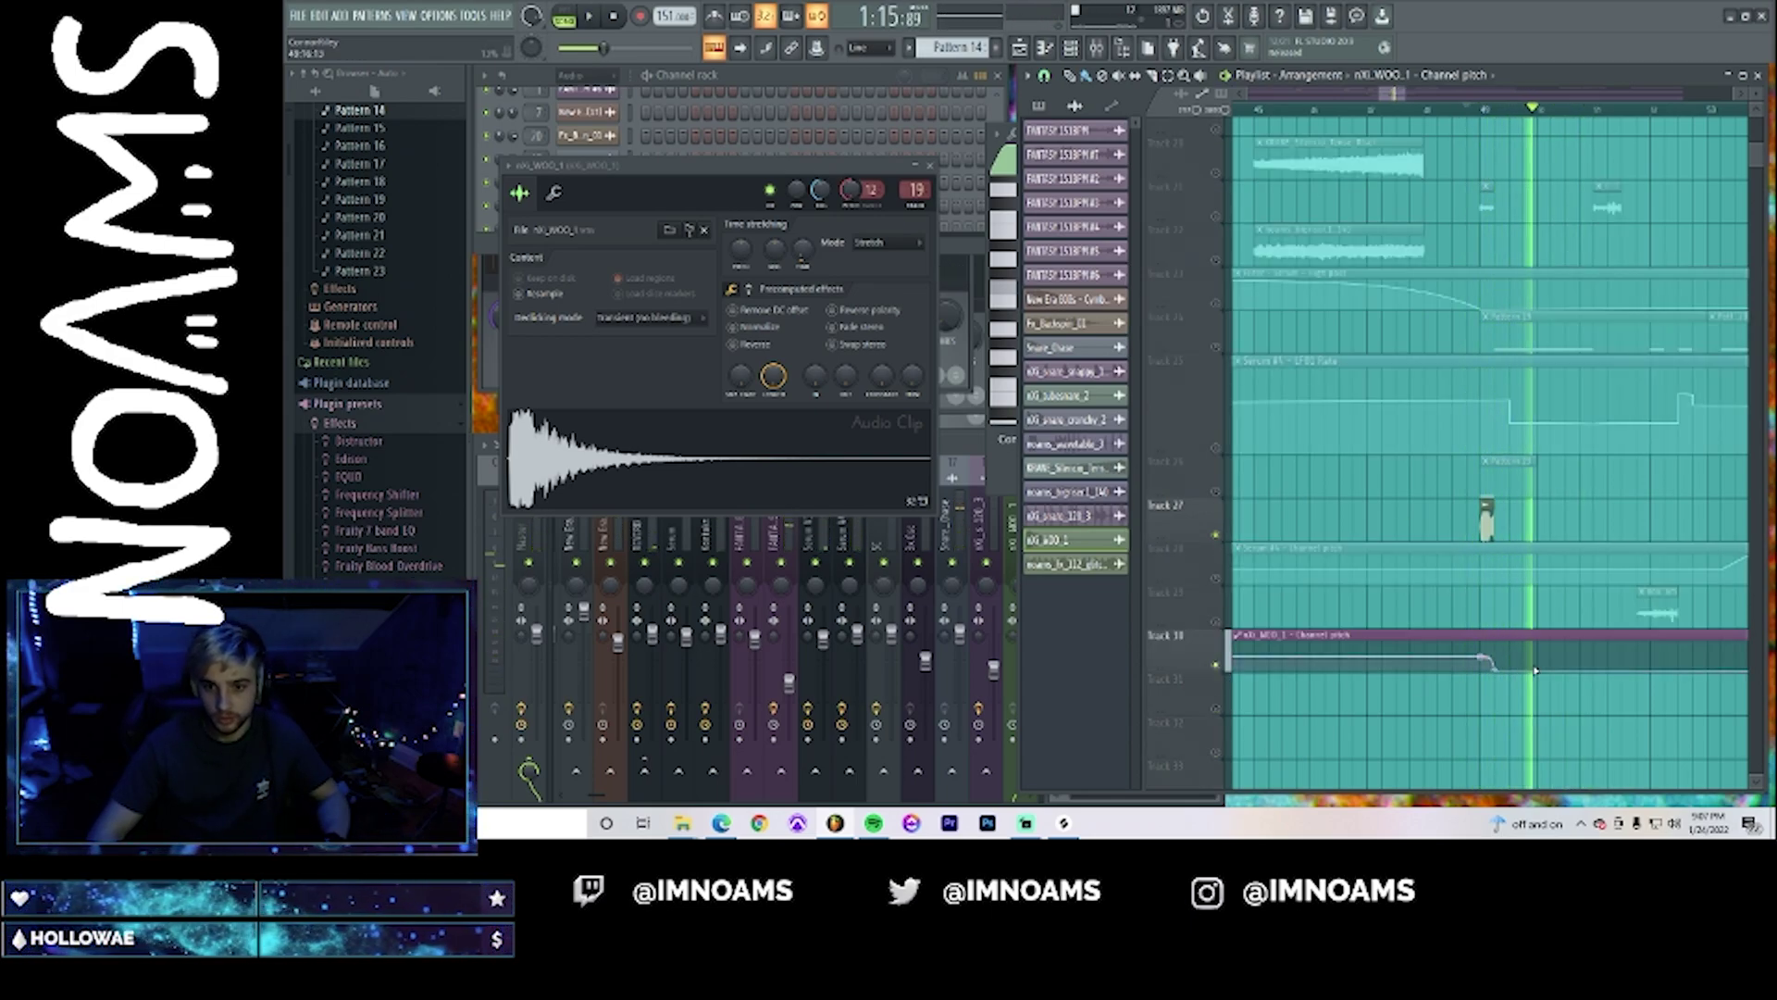
- Replay the section around bar 49 and delete the short FANTASY 151BPM clip at bar 49 on Track 1
{"action": "key", "text": "space"}
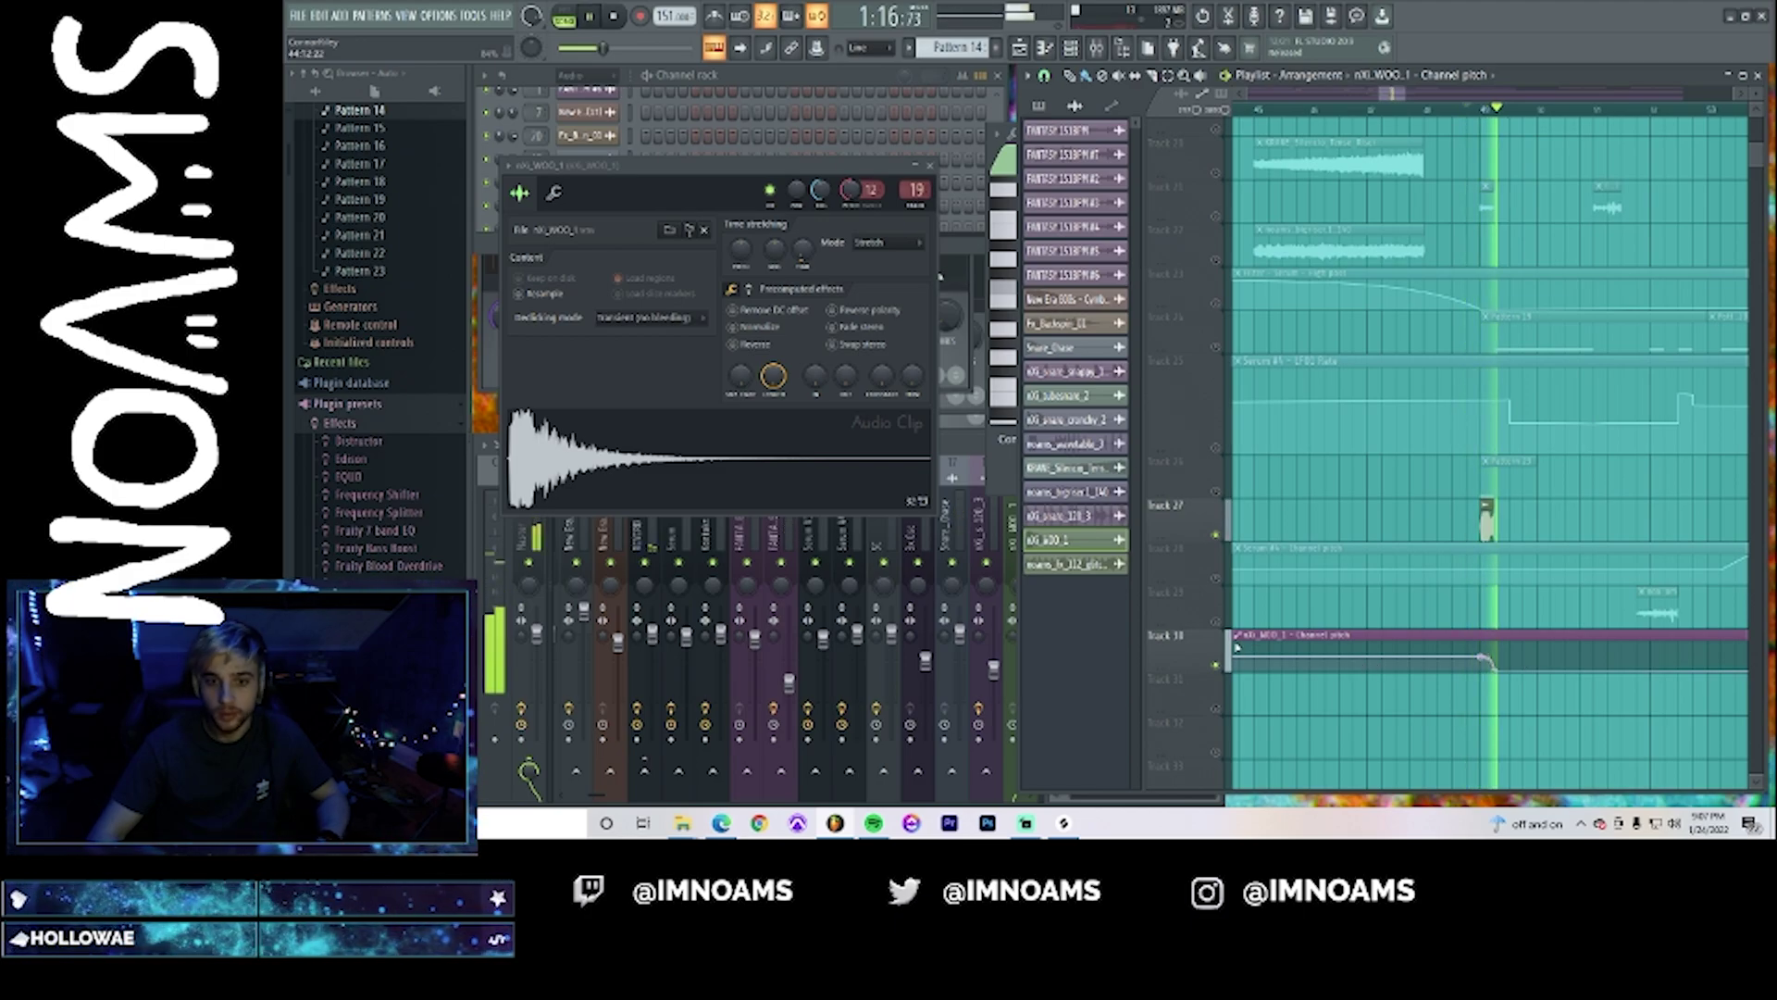
{"action": "scroll", "coordinate": [1296, 616], "scroll_direction": "up", "scroll_amount": 6}
{"action": "key", "text": "space"}
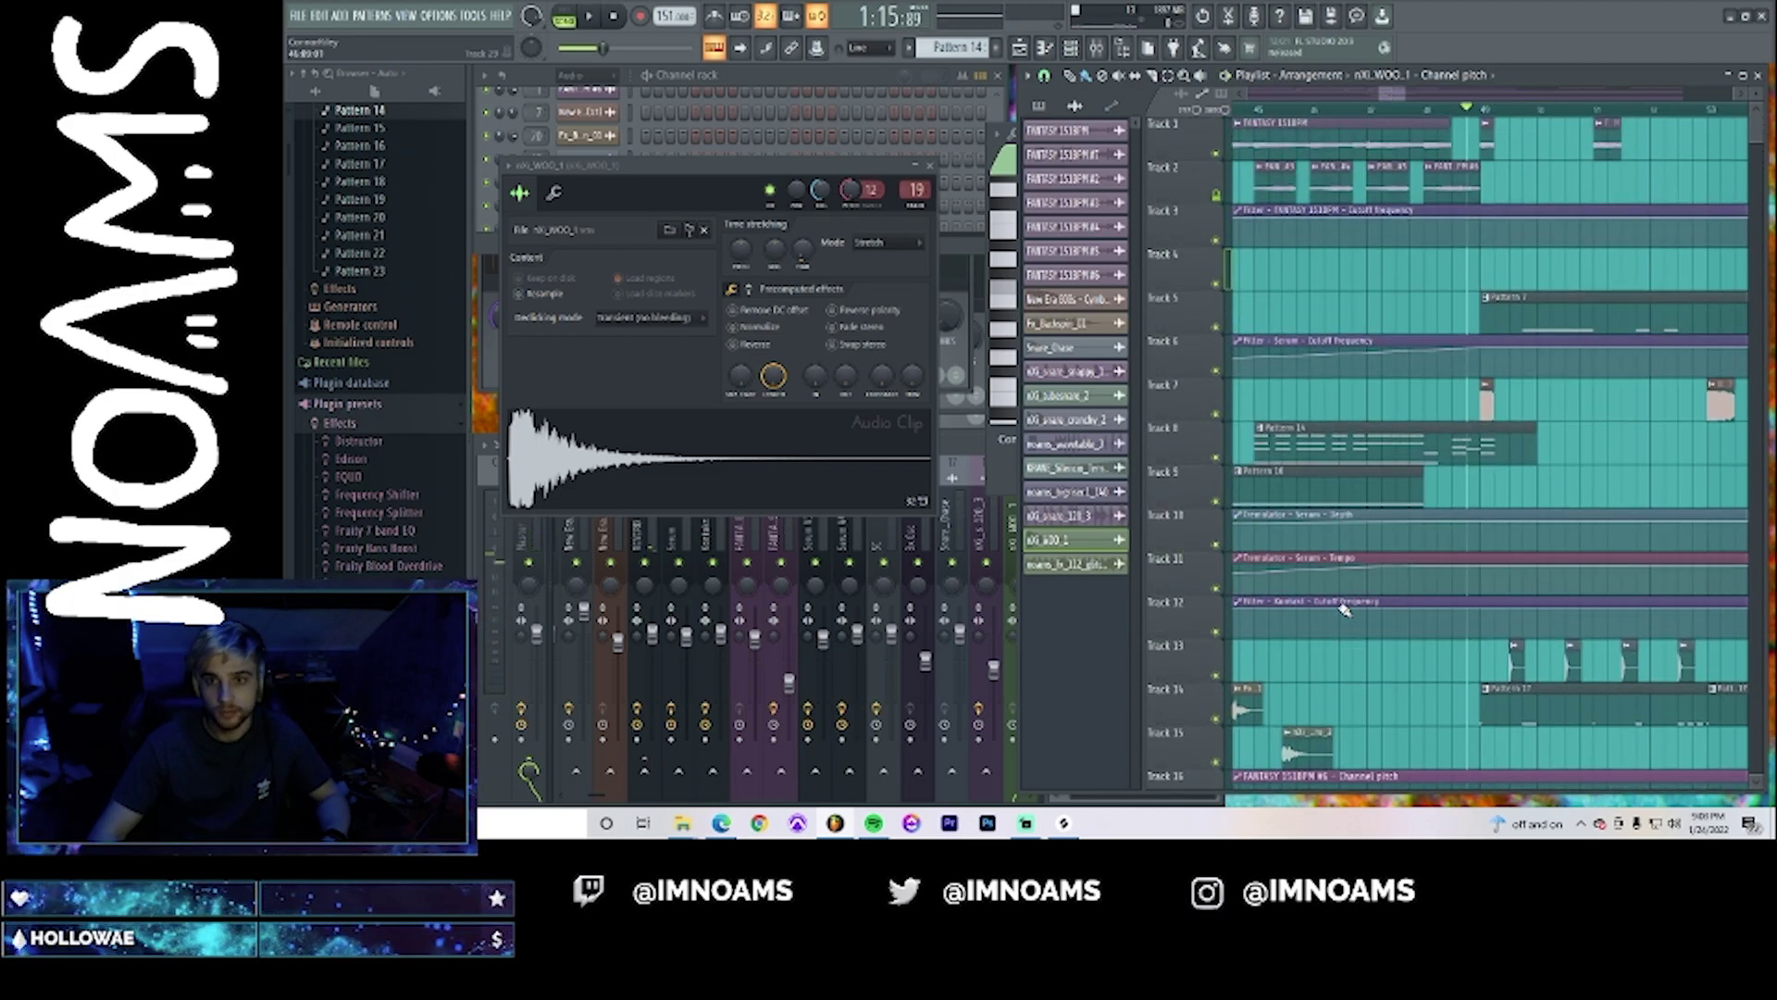
{"action": "left_click", "coordinate": [1483, 110]}
{"action": "key", "text": "space"}
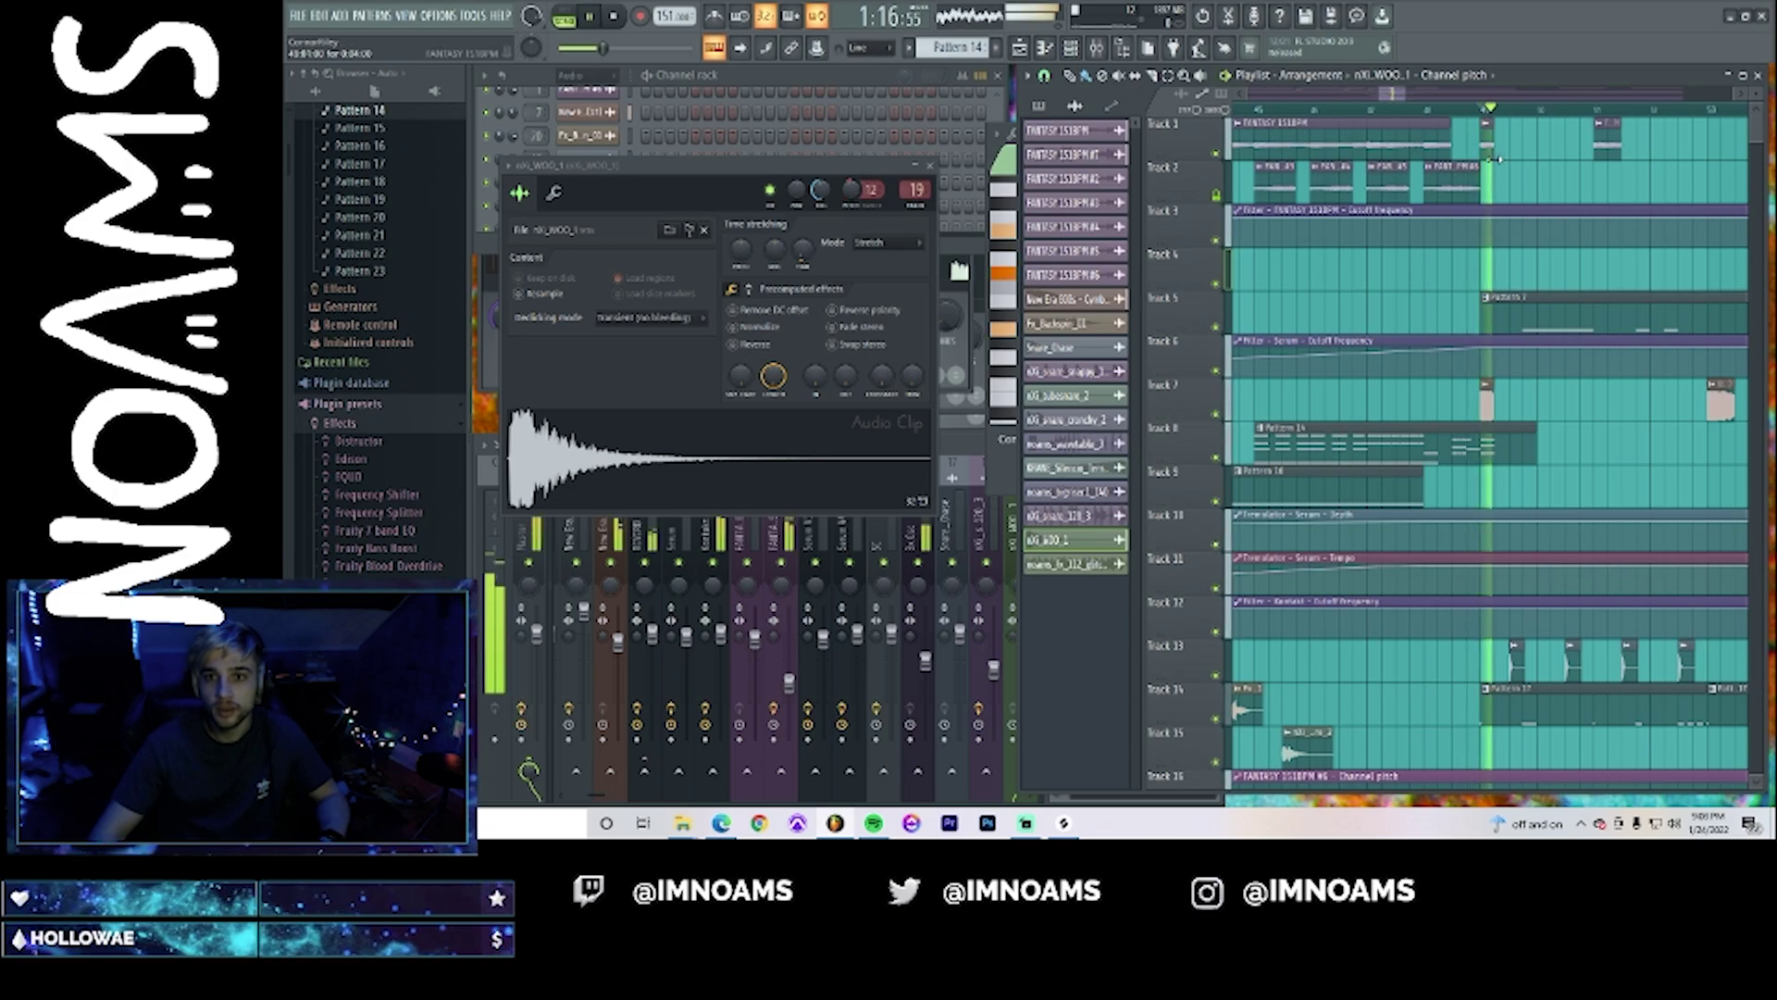
{"action": "key", "text": "space"}
{"action": "double_click", "coordinate": [1487, 132]}
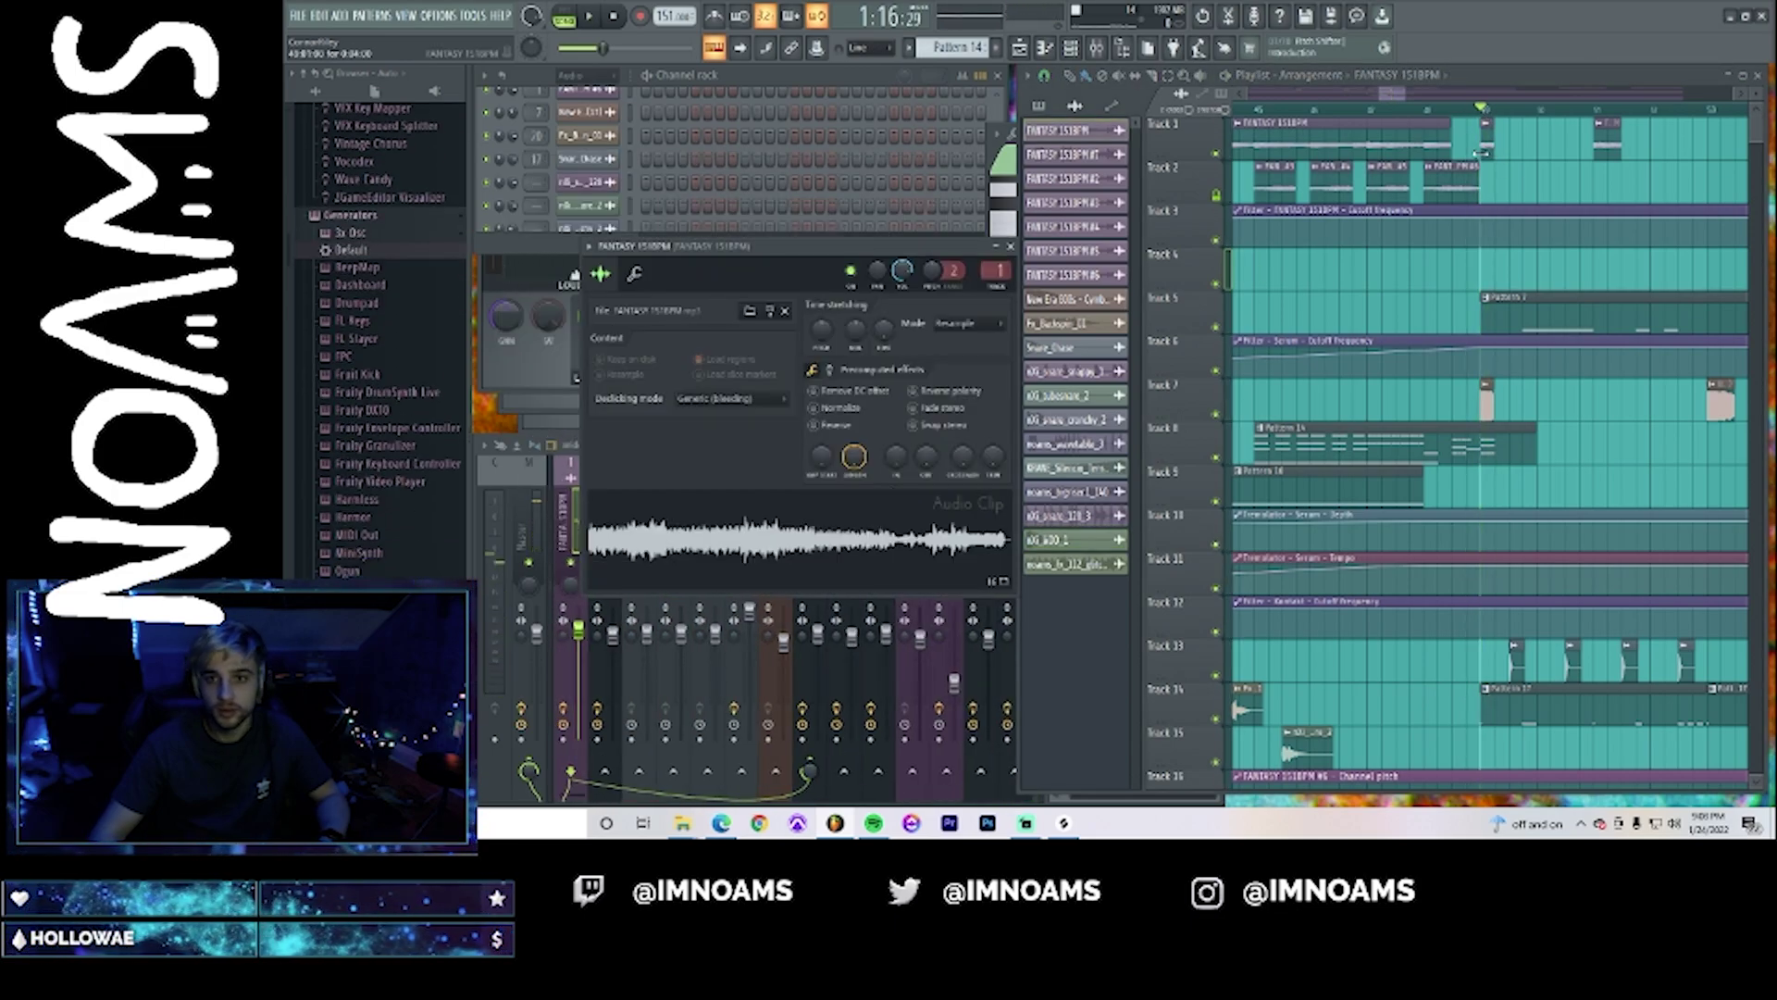
{"action": "key", "text": "space"}
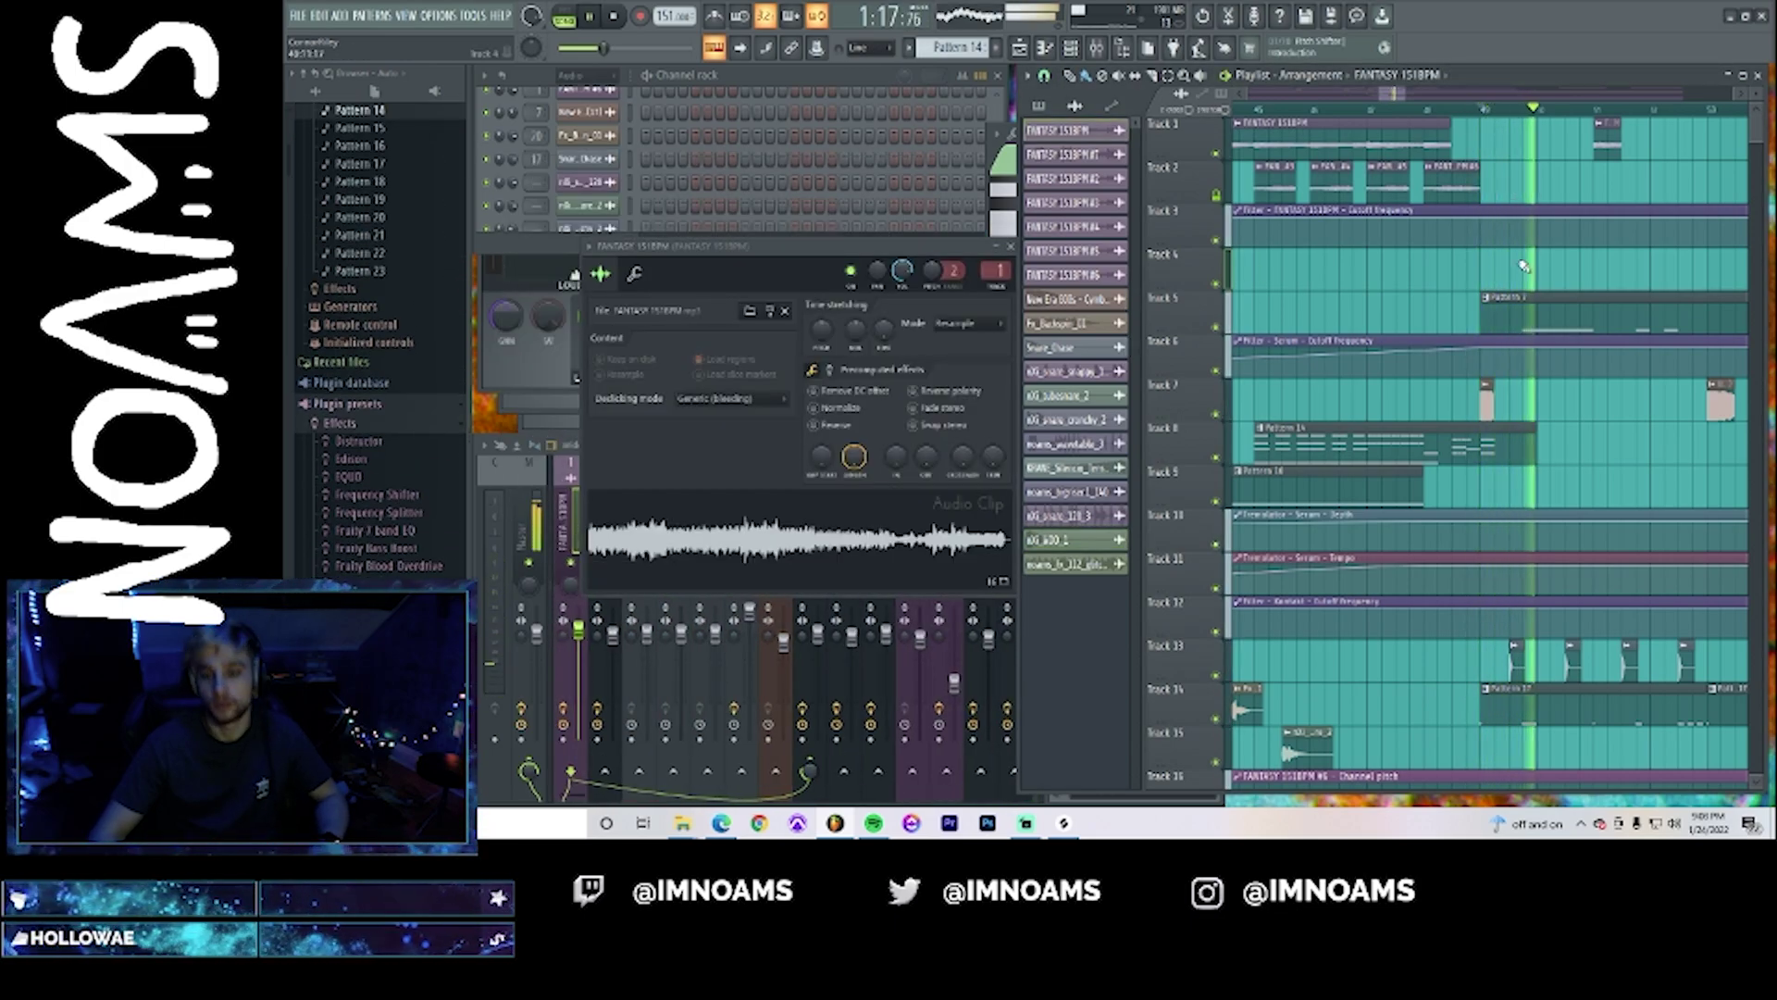
- Listen to the drop from bar 49 while looking through the clips and automation on the lower tracks
{"action": "scroll", "coordinate": [1534, 396], "scroll_direction": "down", "scroll_amount": 5}
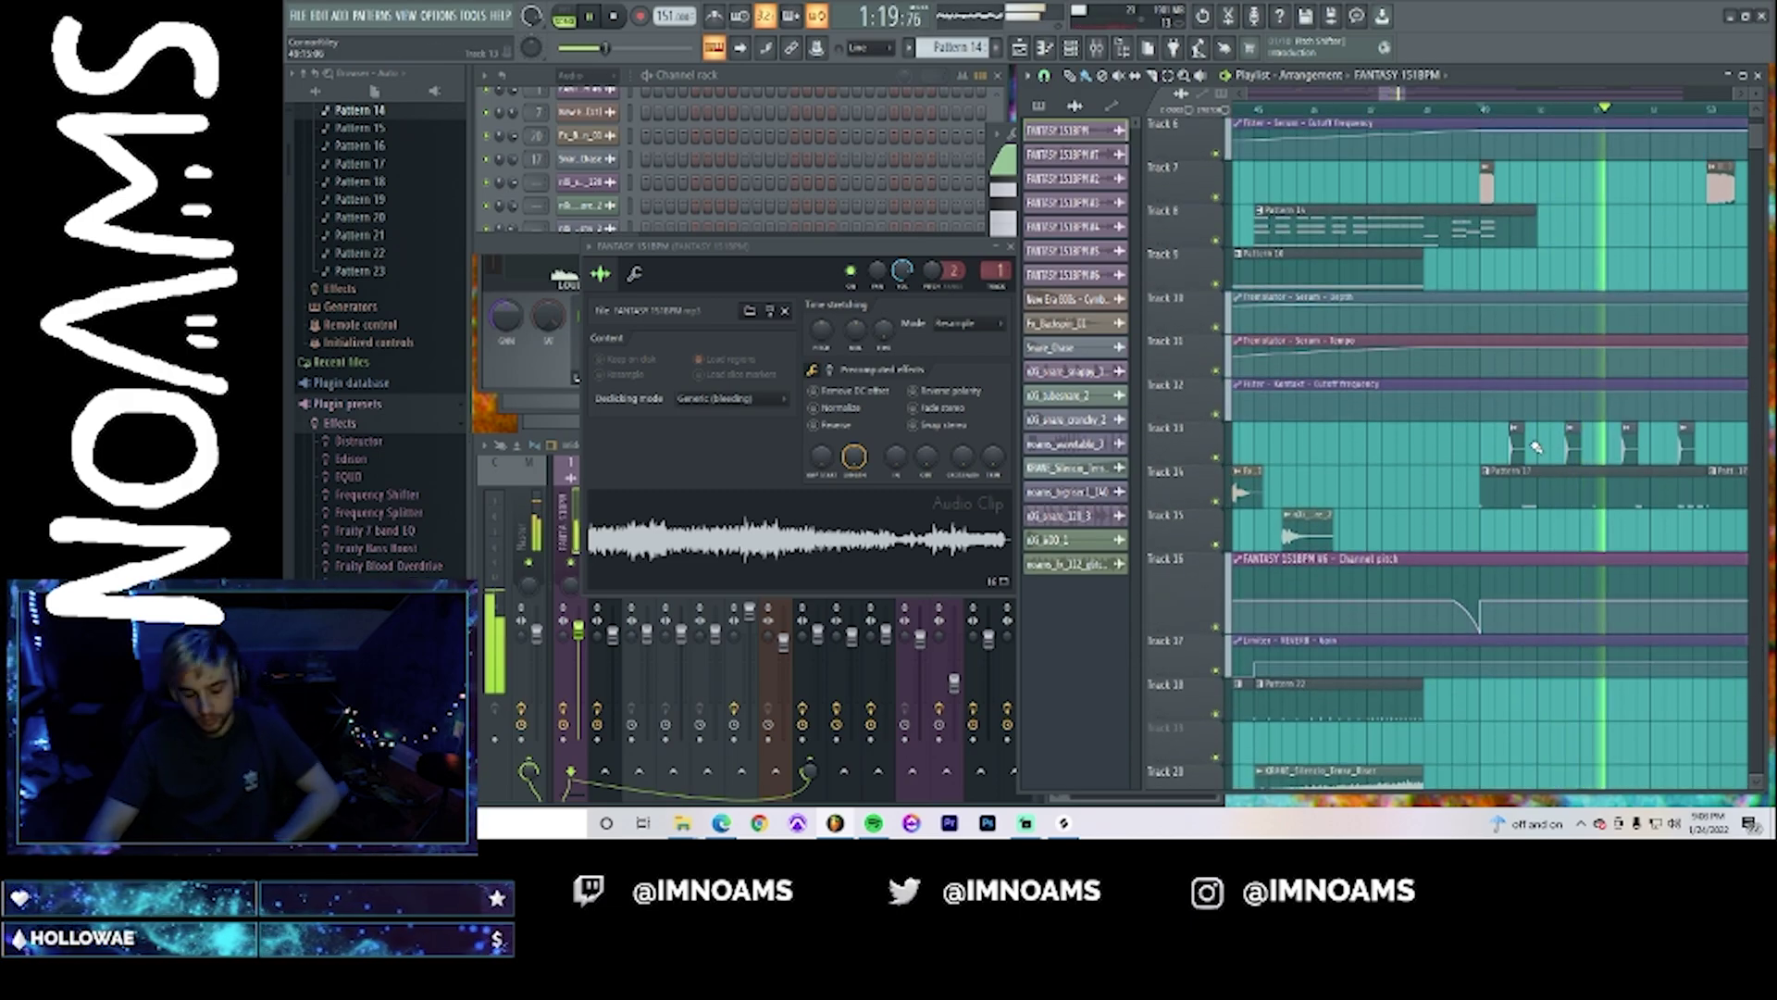
{"action": "scroll", "coordinate": [1533, 408], "scroll_direction": "up", "scroll_amount": 2}
{"action": "scroll", "coordinate": [1532, 431], "scroll_direction": "down", "scroll_amount": 1}
{"action": "scroll", "coordinate": [1533, 431], "scroll_direction": "down", "scroll_amount": 1}
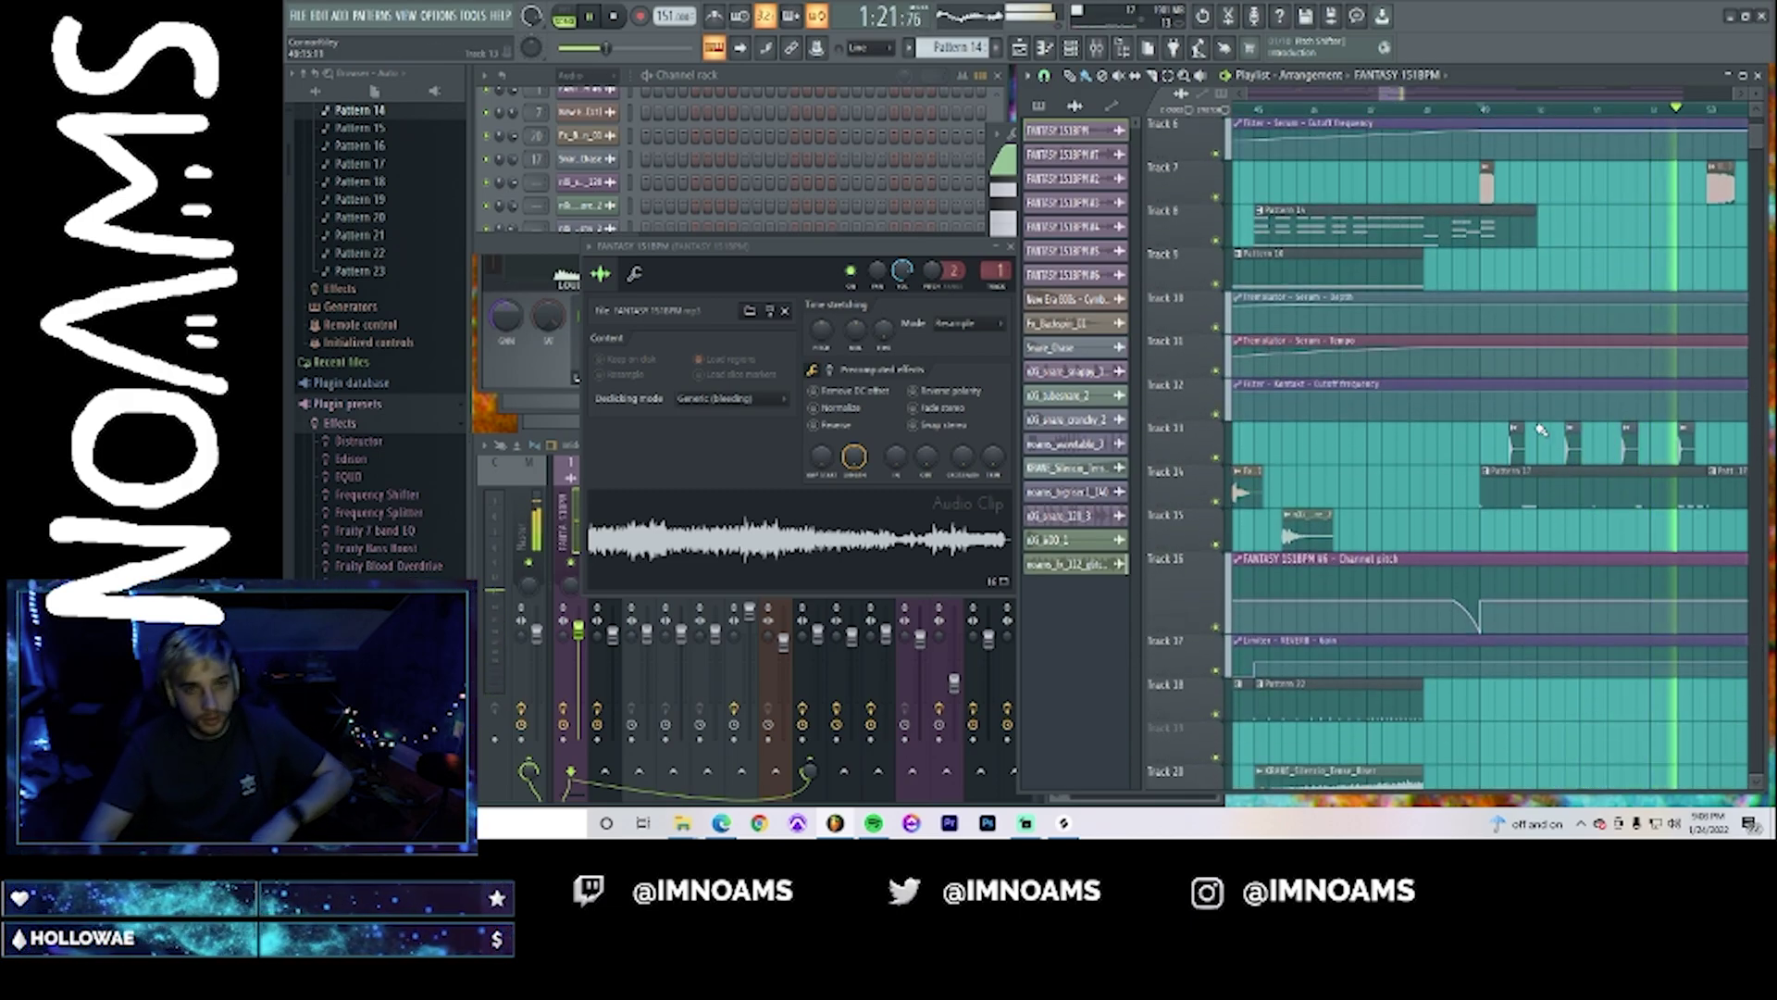
{"action": "scroll", "coordinate": [1565, 211], "scroll_direction": "right", "scroll_amount": 2}
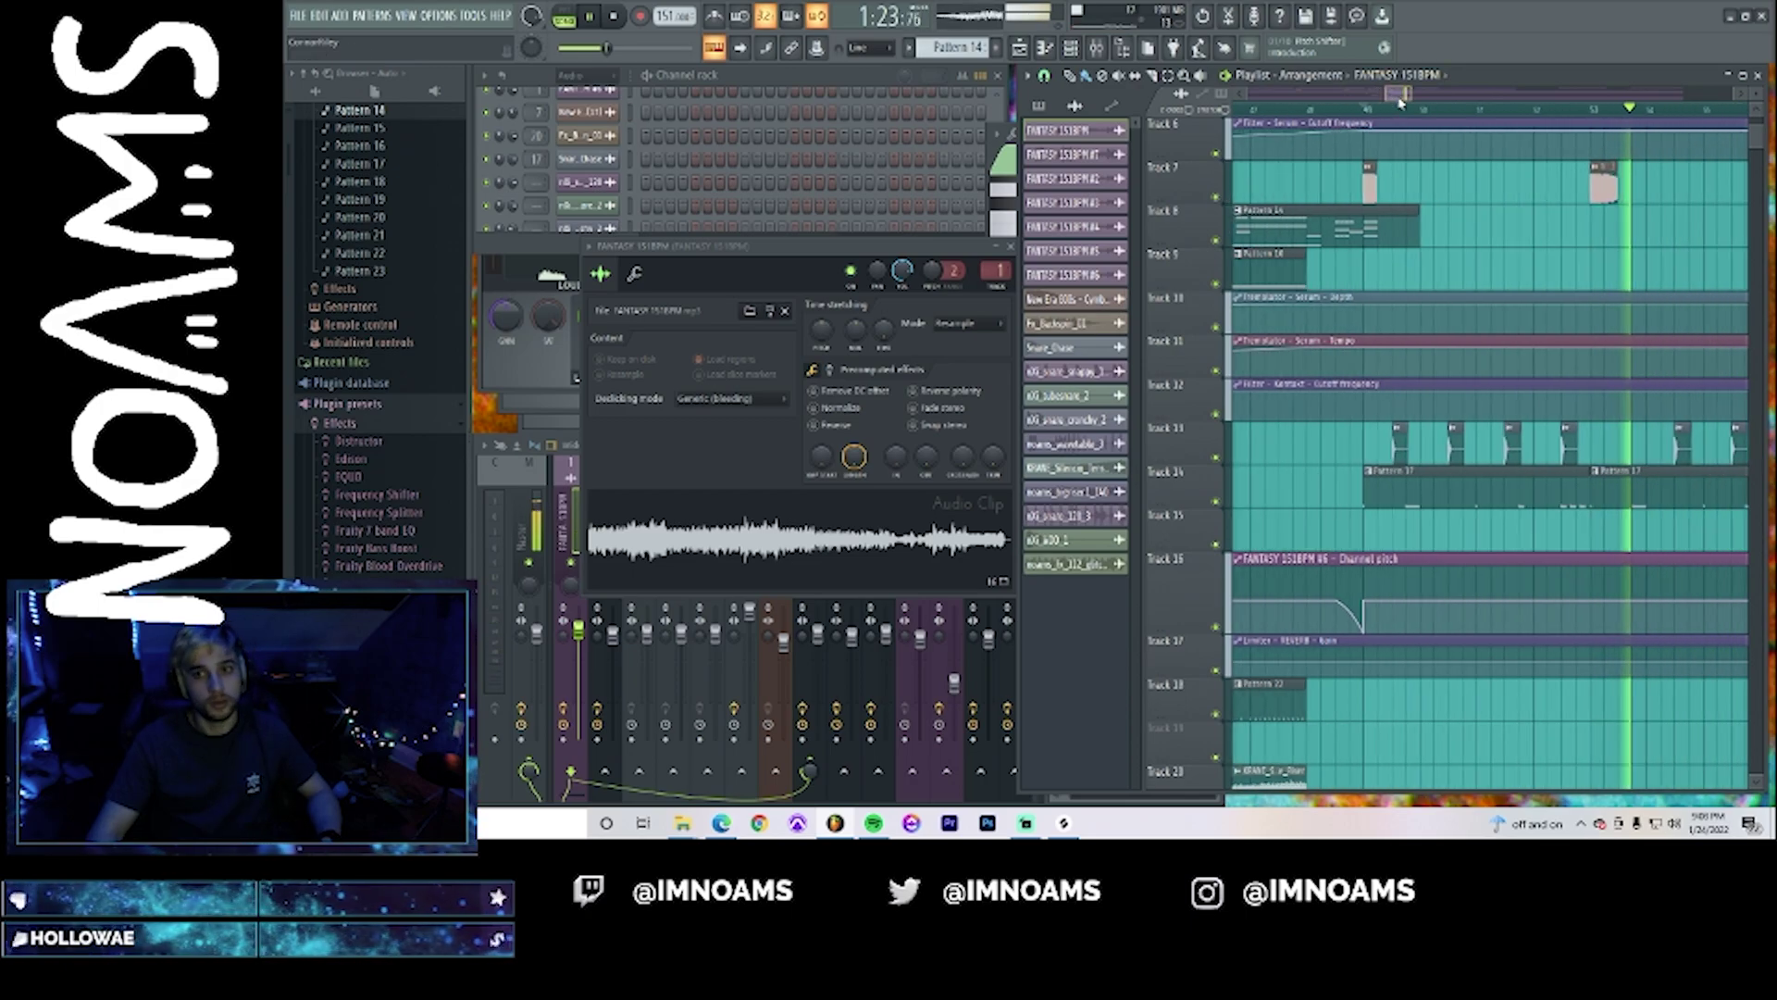
{"action": "key", "text": "space"}
{"action": "key", "text": "space"}
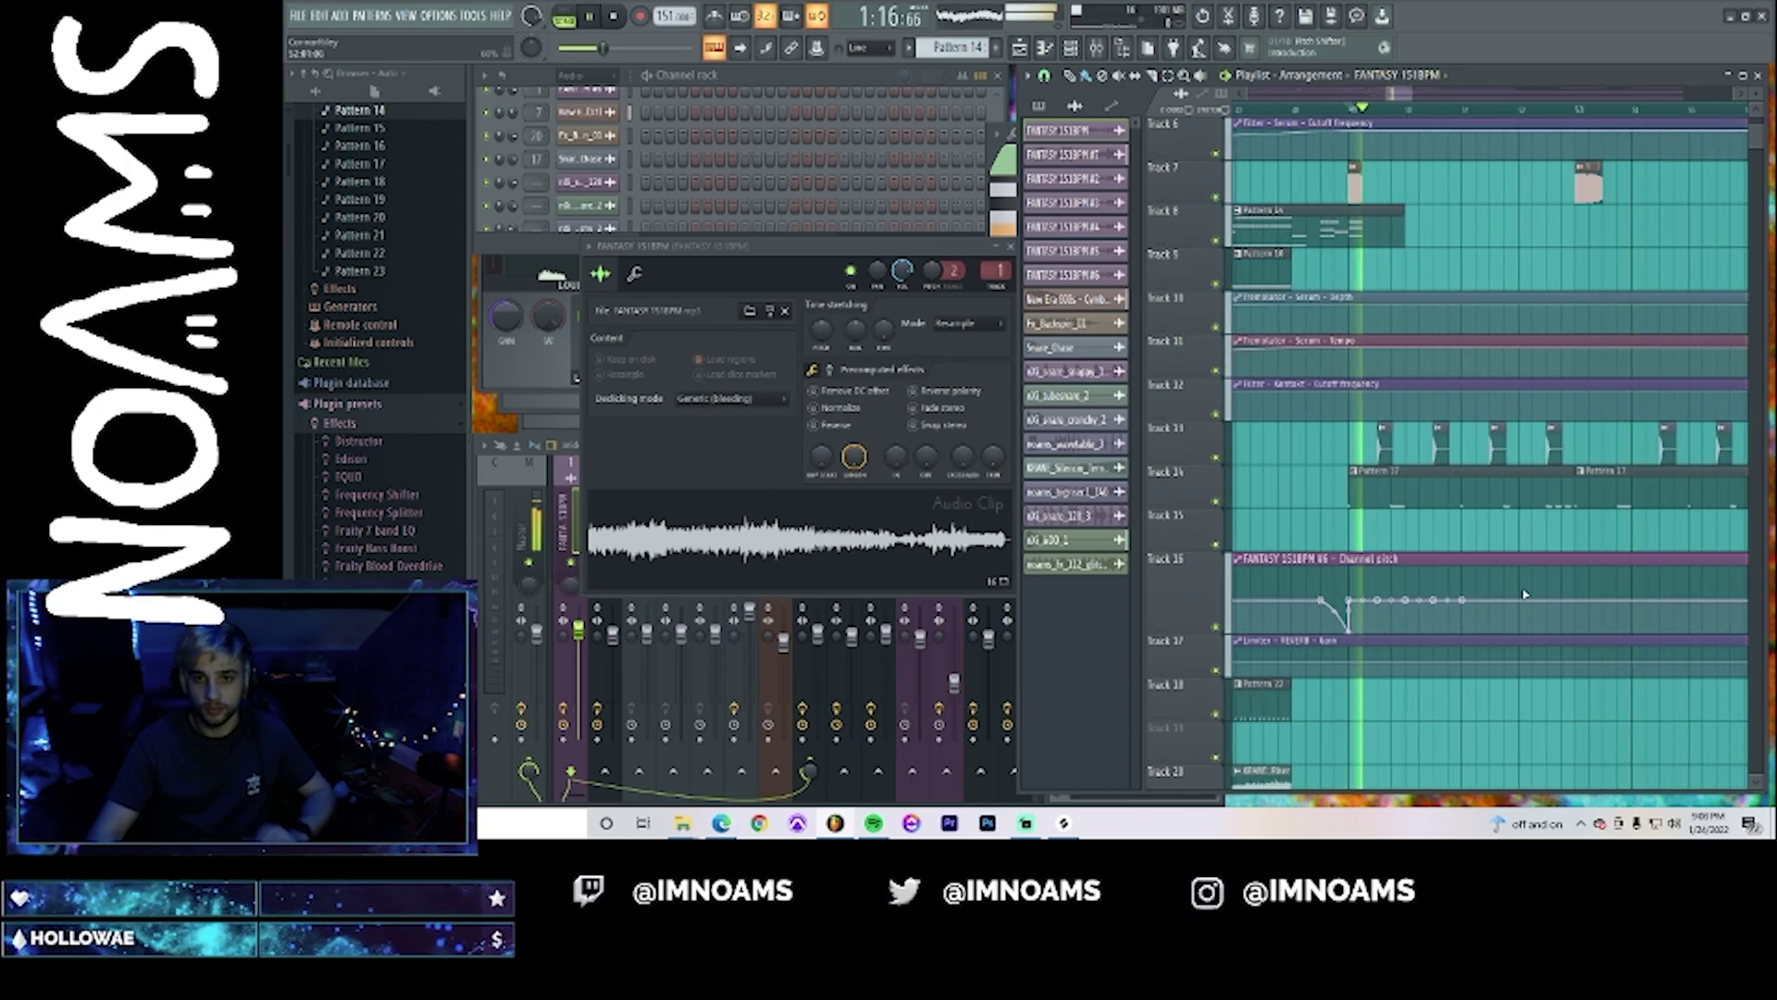
{"action": "scroll", "coordinate": [1503, 524], "scroll_direction": "down", "scroll_amount": 5}
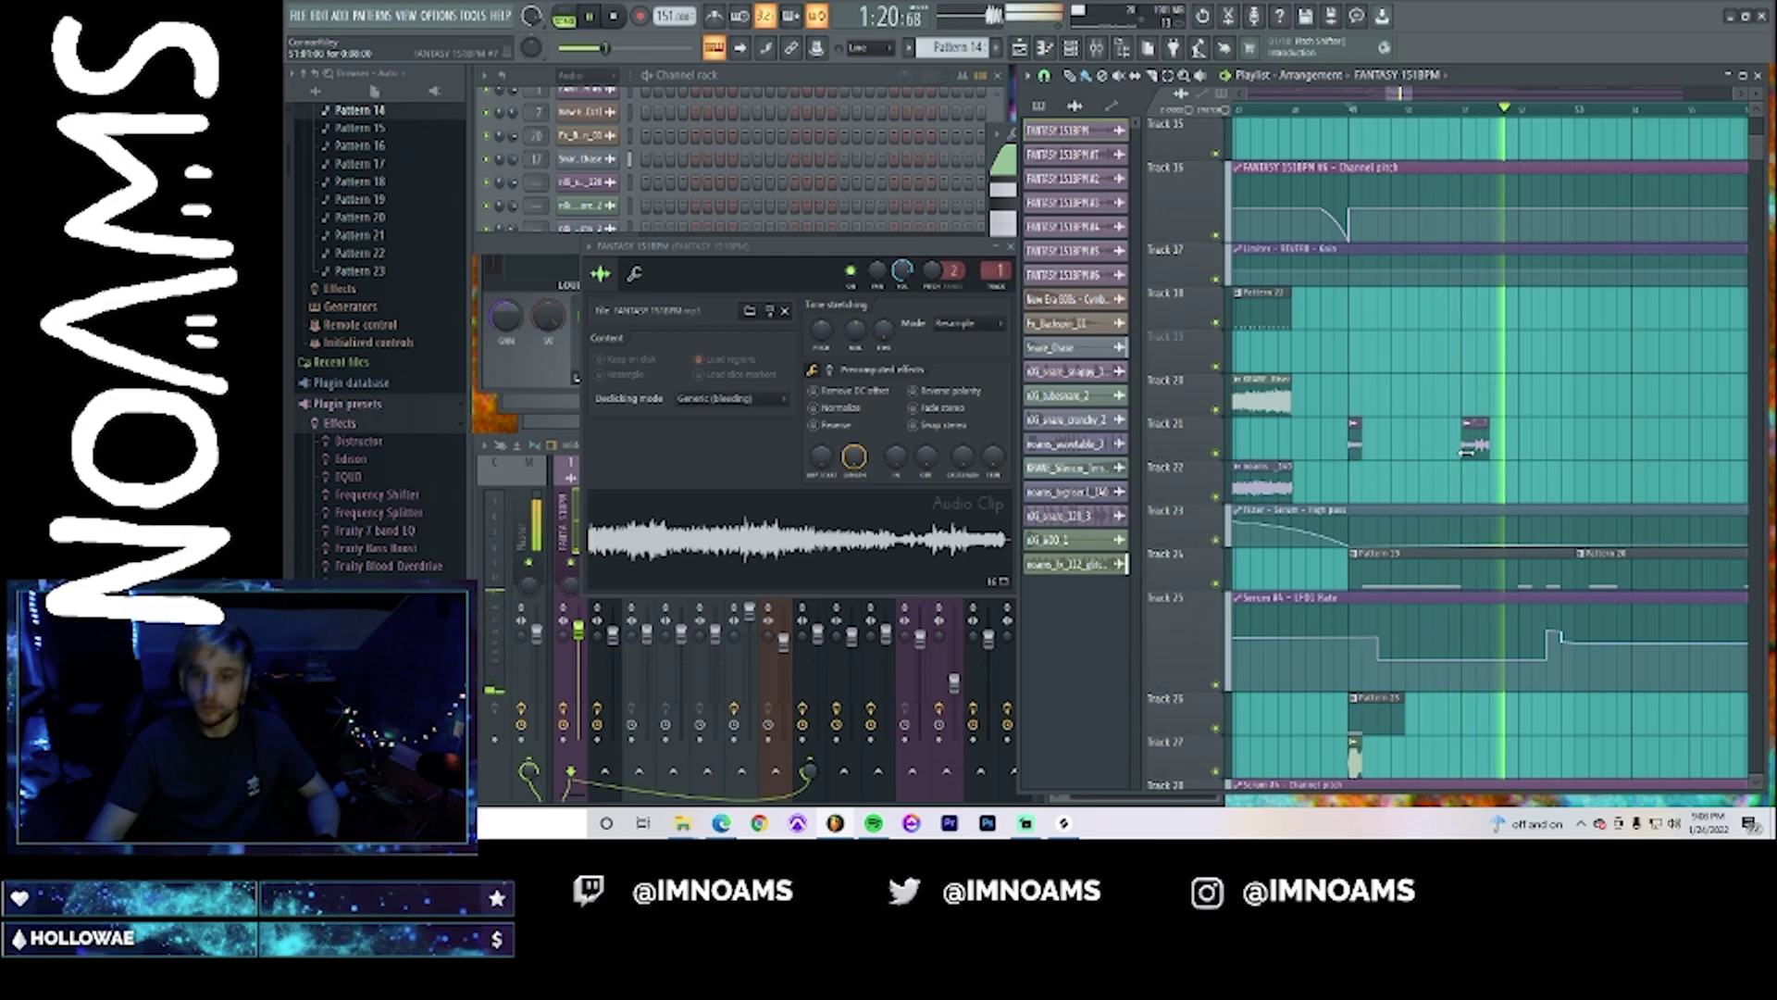
- Extend the FANTASY 151BPM #7 vocal clip at bar 51 on Track 21 so that it ends at bar 53
{"action": "key", "text": "space"}
{"action": "left_click_drag", "start_coordinate": [1488, 454], "coordinate": [1518, 452]}
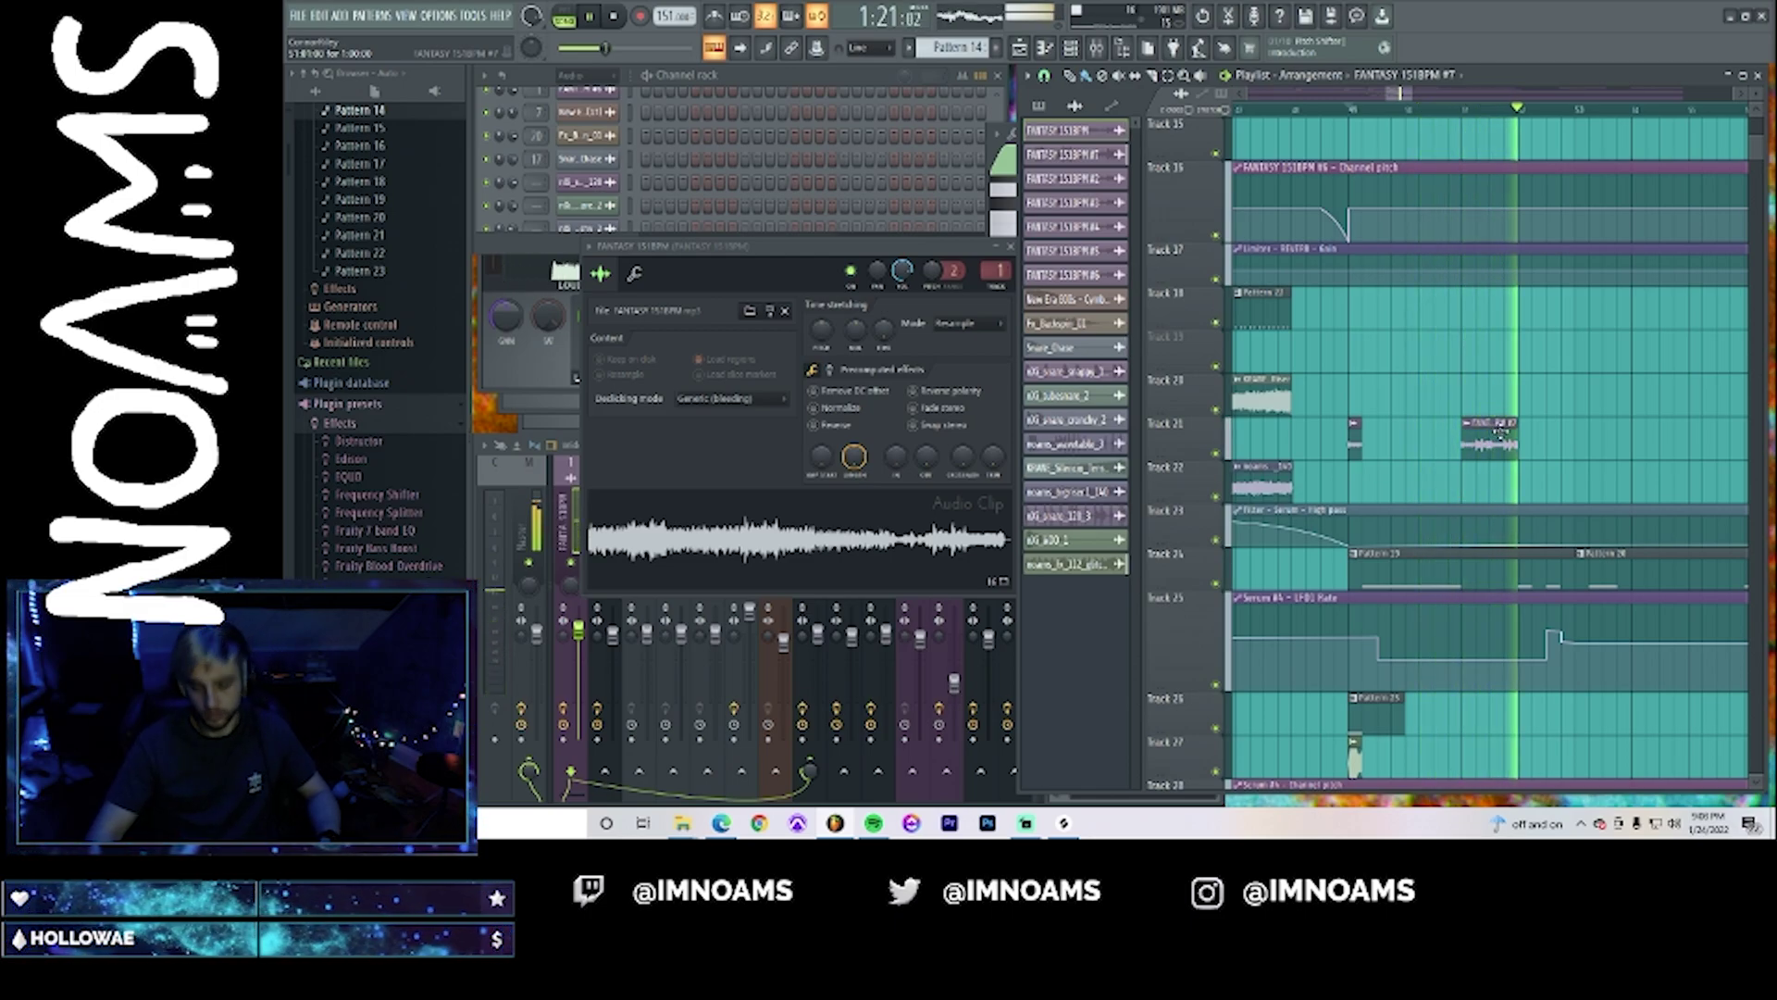
{"action": "left_click_drag", "start_coordinate": [1517, 452], "coordinate": [1600, 459]}
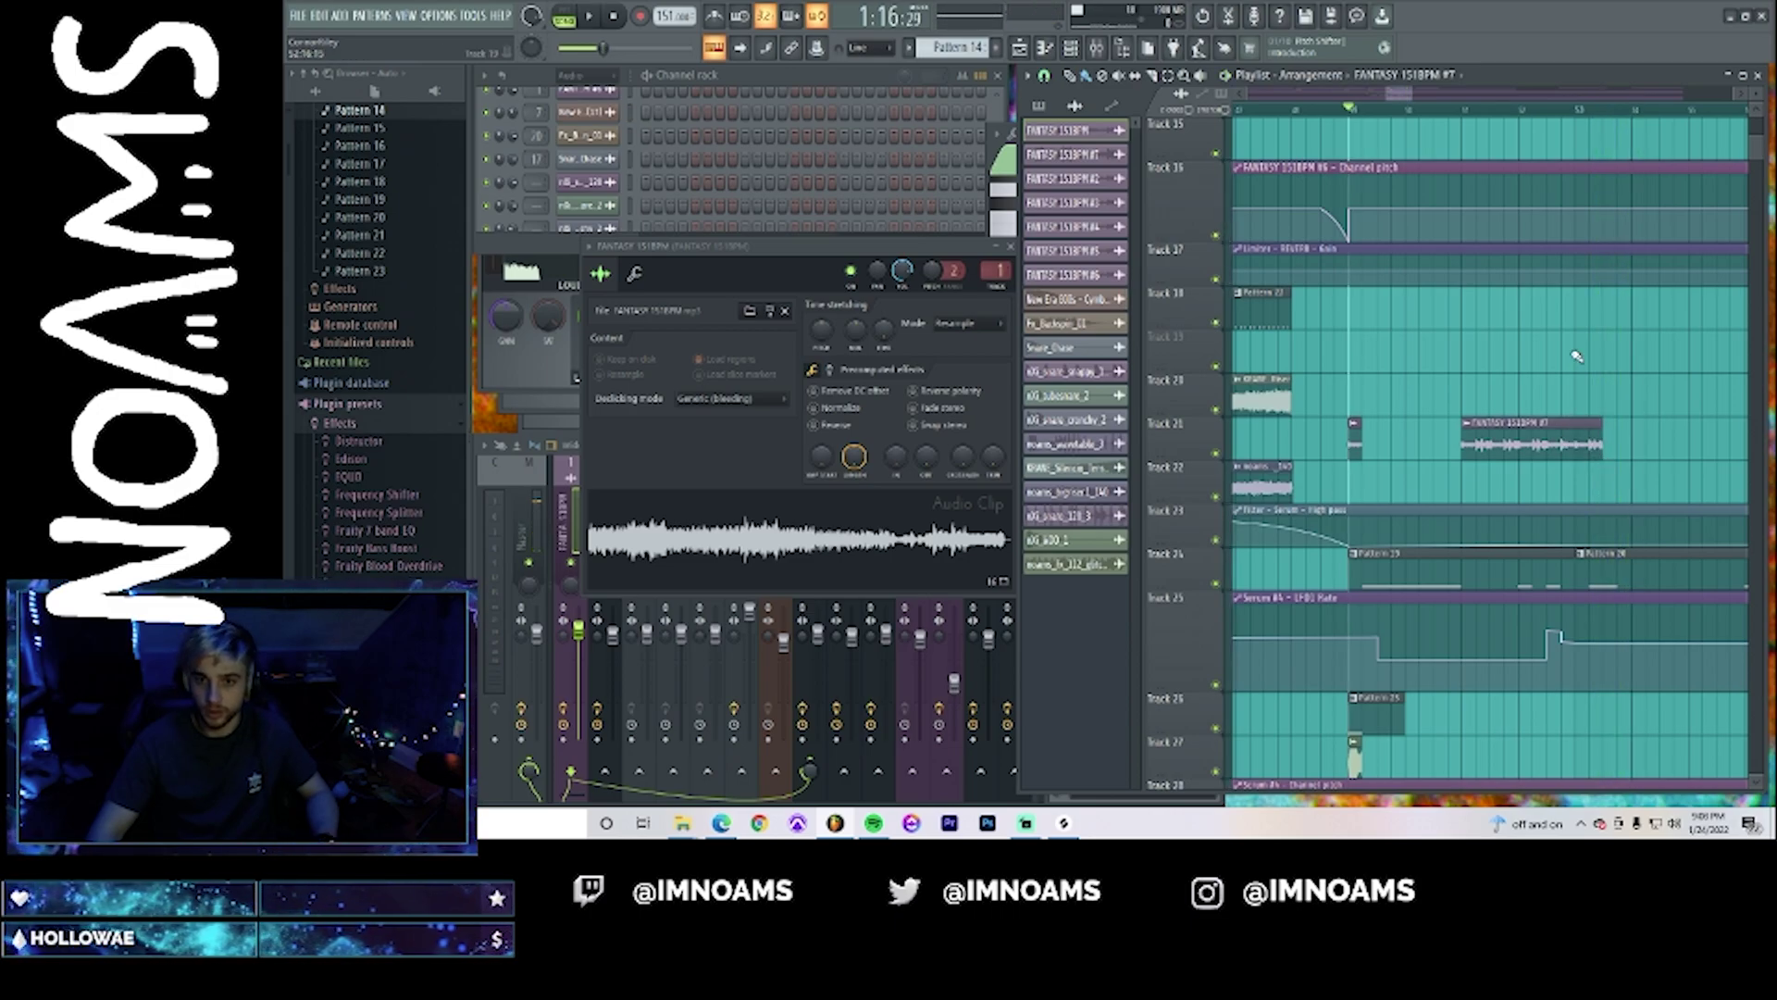
{"action": "key", "text": "space"}
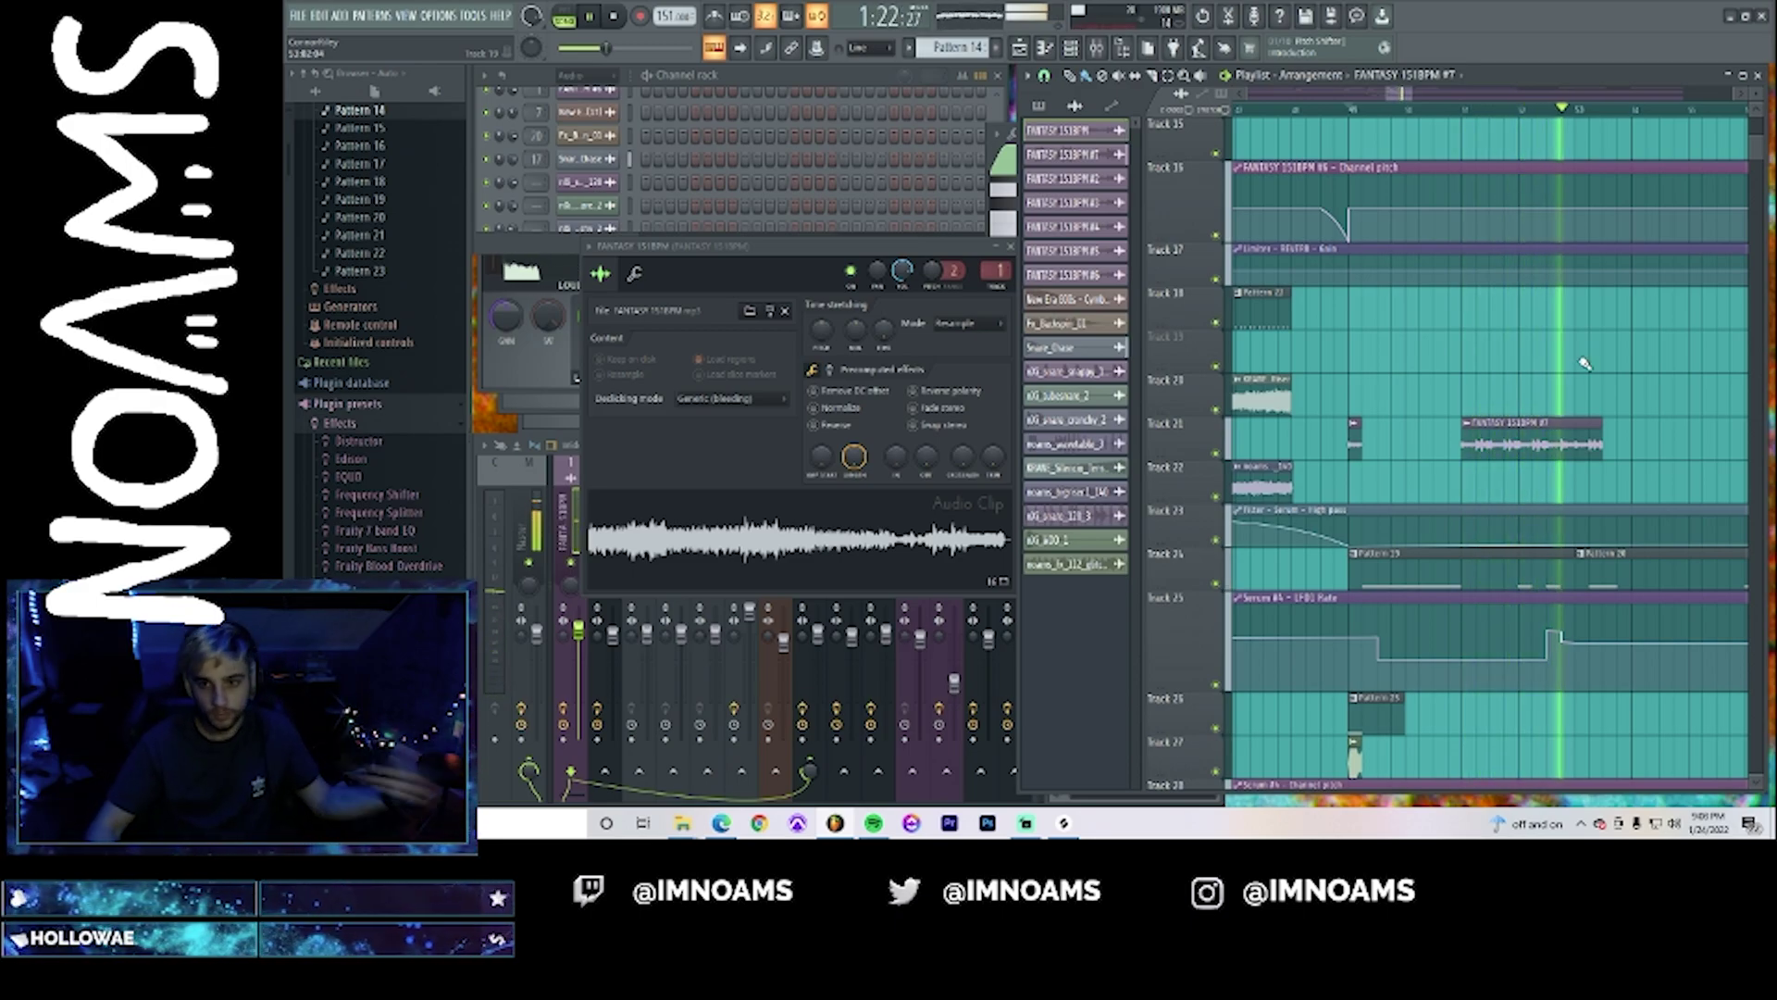
{"action": "key", "text": "space"}
{"action": "left_click_drag", "start_coordinate": [1608, 452], "coordinate": [1589, 452]}
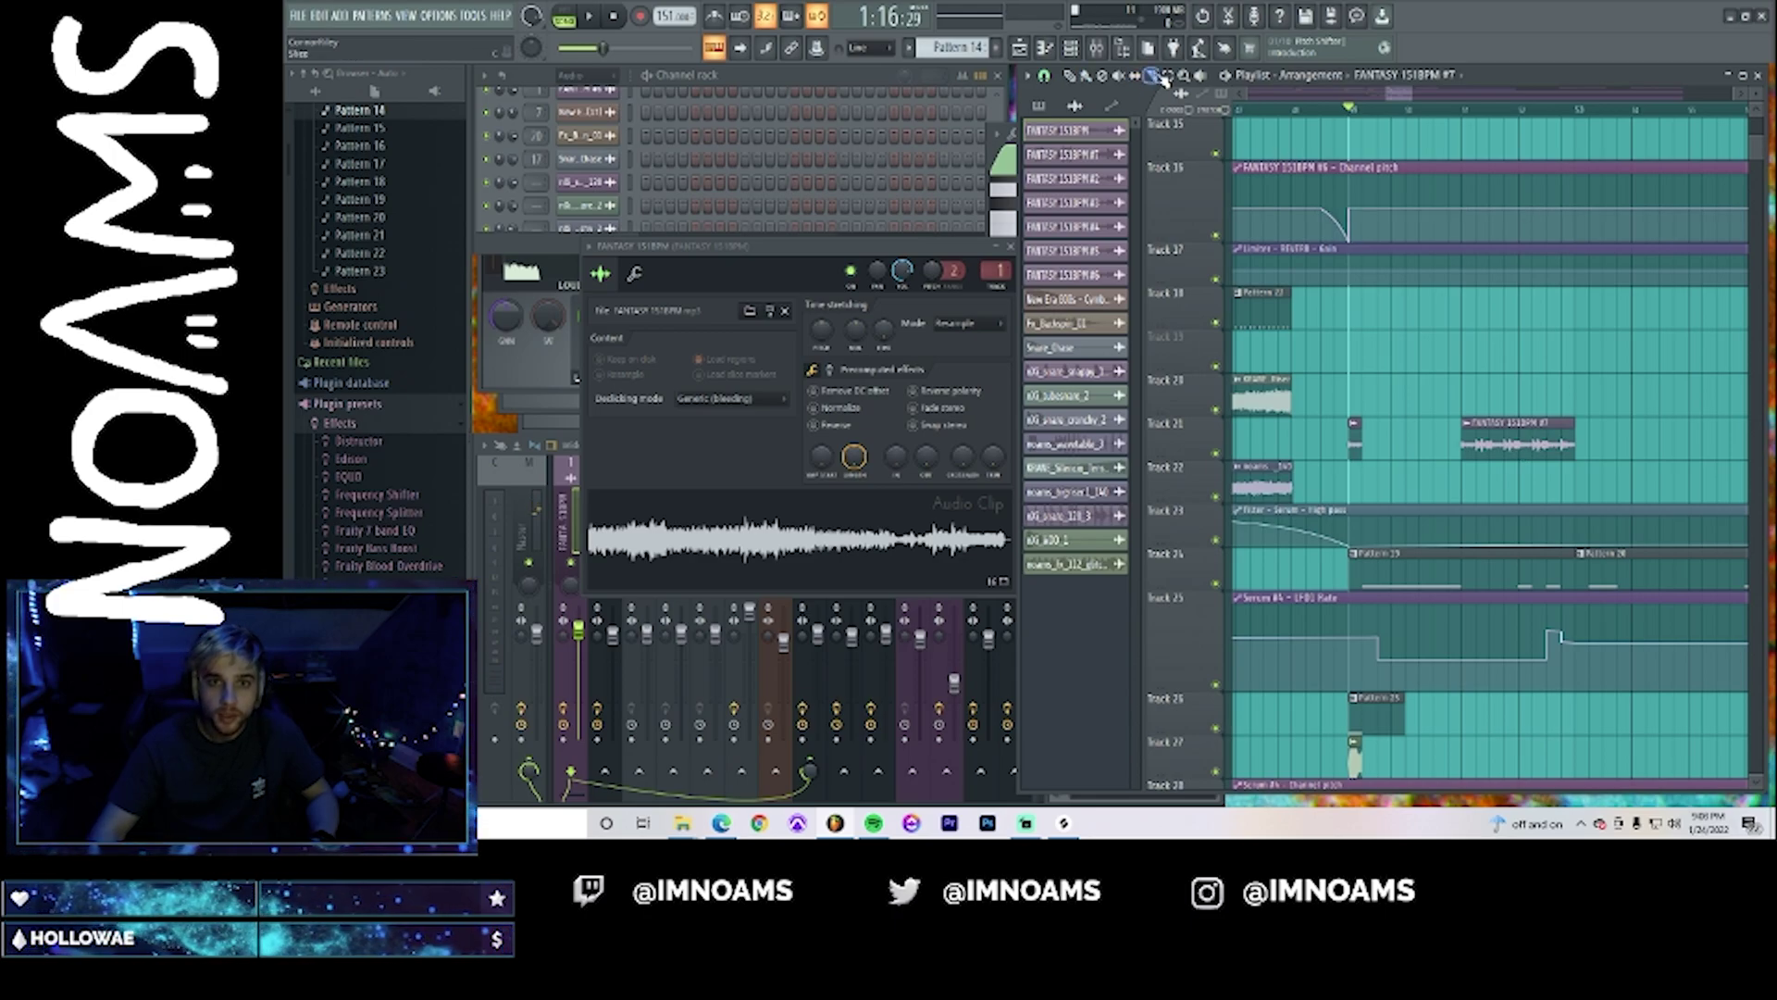
- Slice the FANTASY 151BPM #7 clip into three short vocal chops between bars 51 and 53 and remove the audio between them
{"action": "left_click", "coordinate": [1464, 109]}
{"action": "key", "text": "space"}
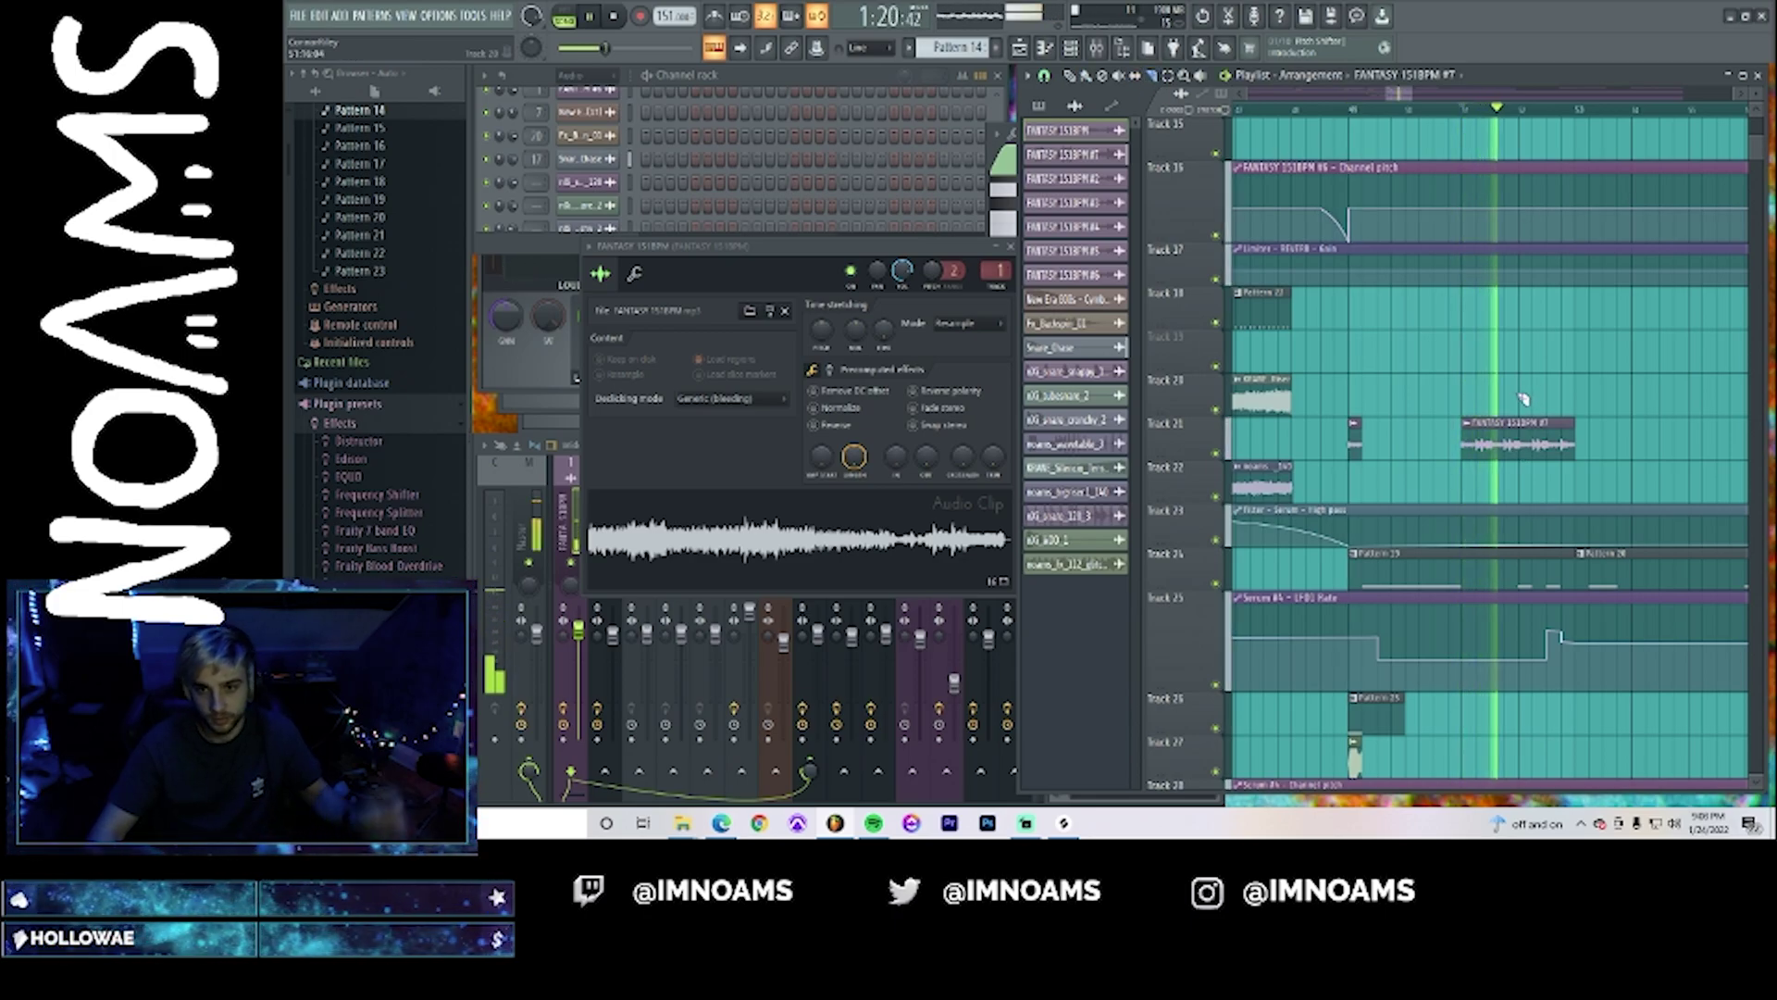
{"action": "key", "text": "space"}
{"action": "key", "text": "space"}
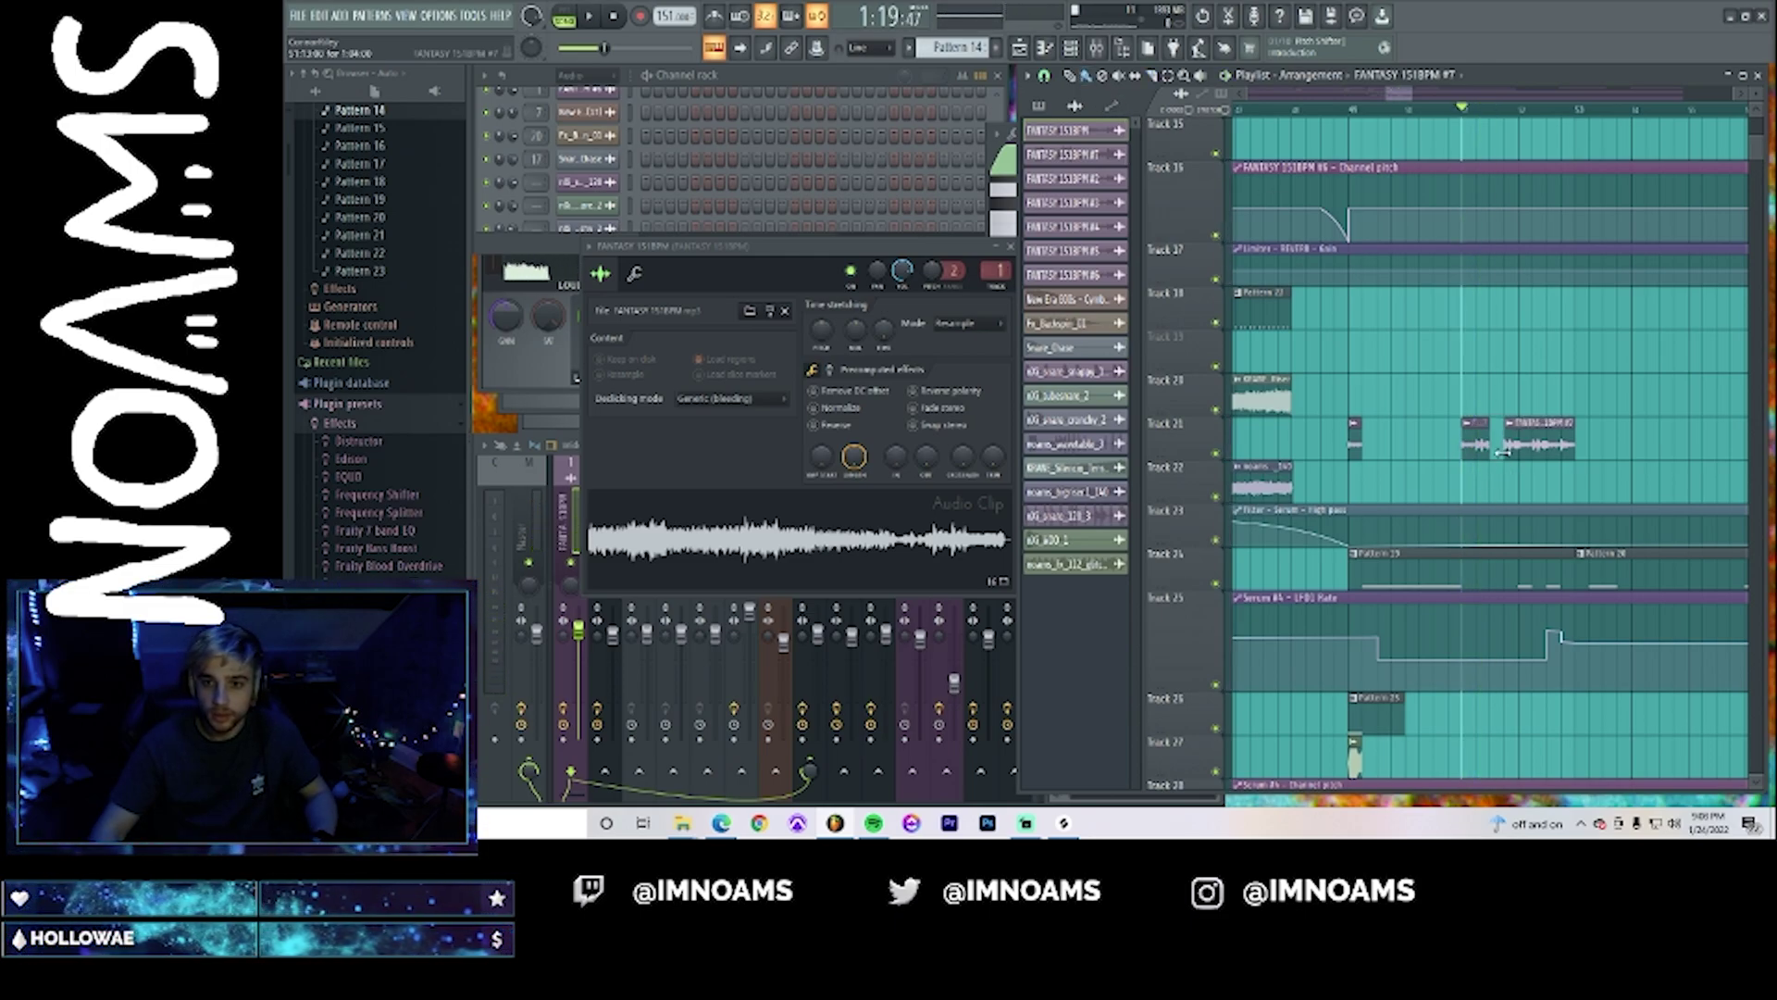
{"action": "key", "text": "space"}
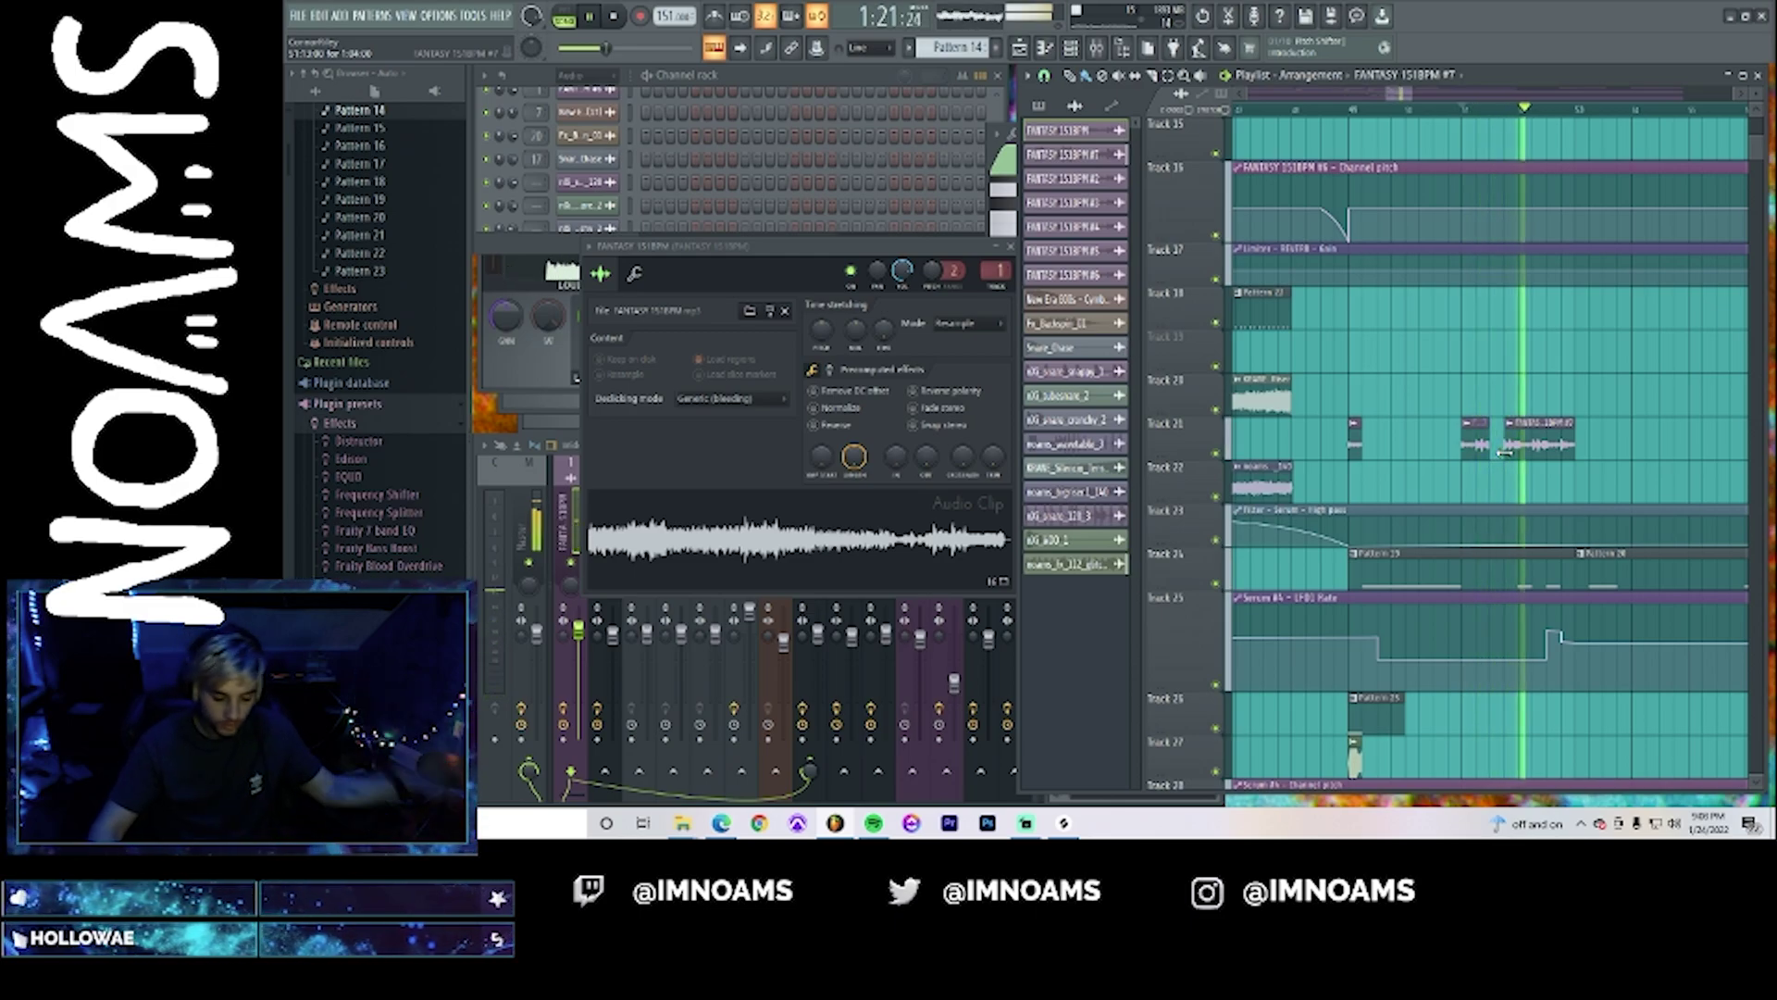
{"action": "key", "text": "space"}
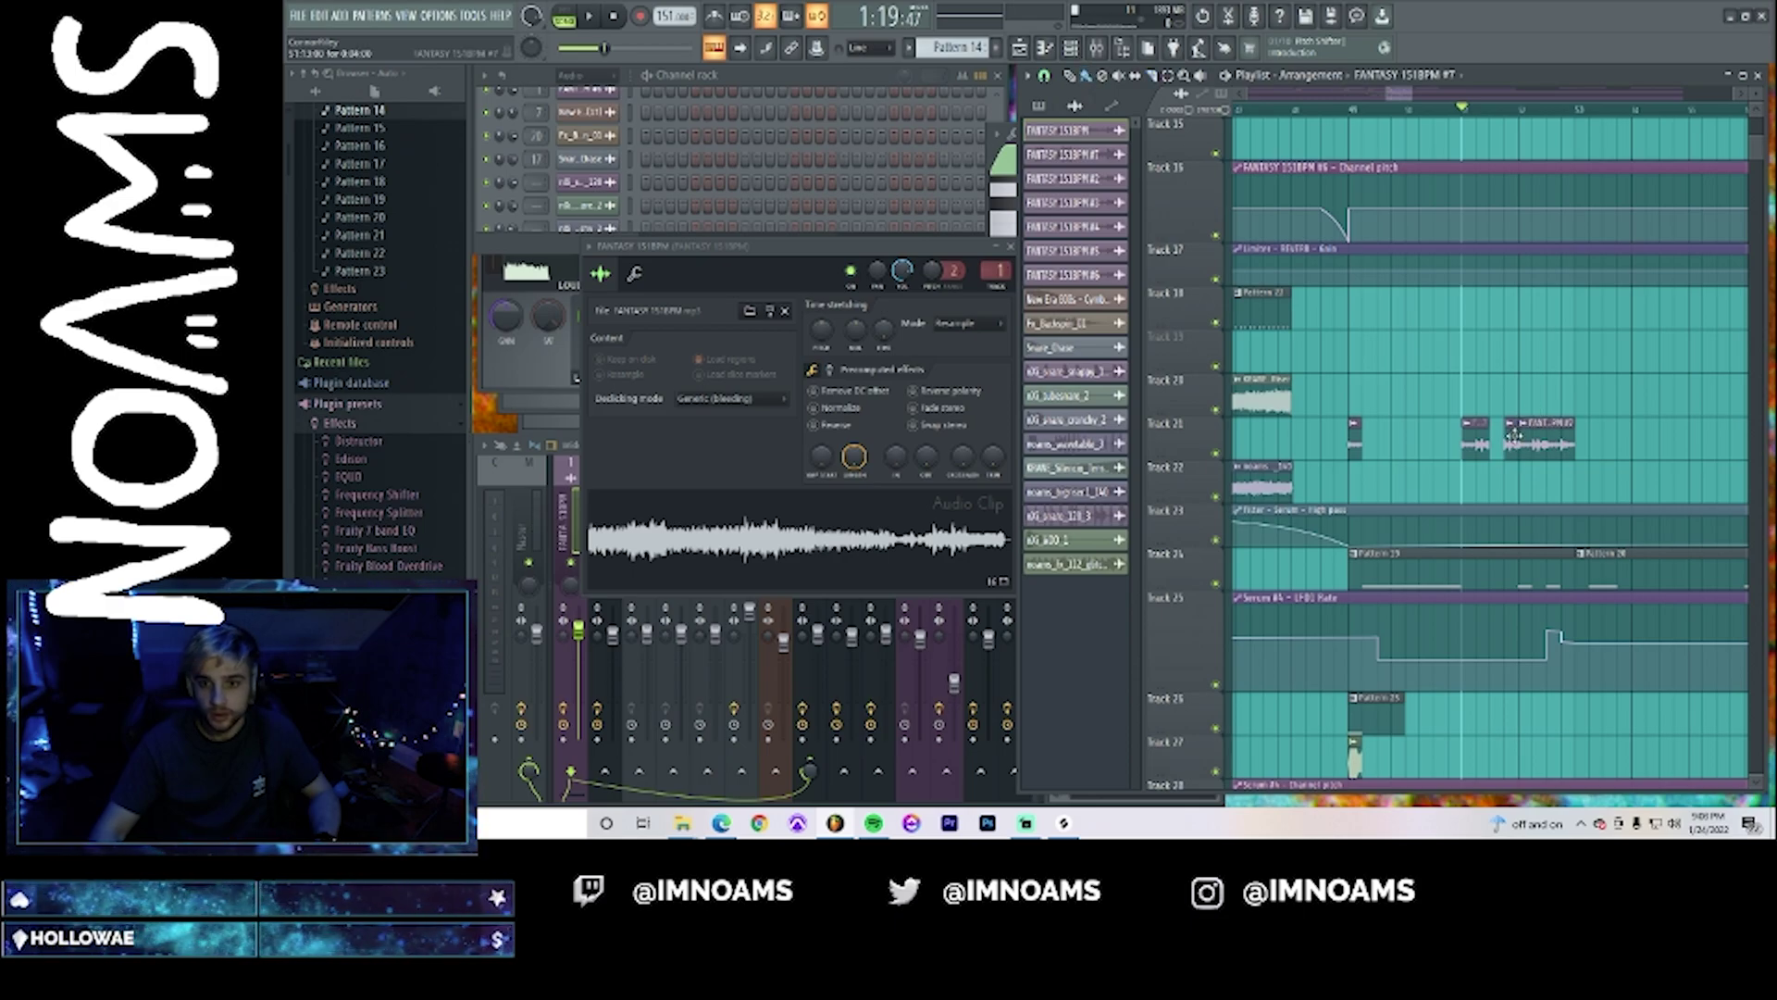
{"action": "scroll", "coordinate": [1544, 465], "scroll_direction": "up", "scroll_amount": 5}
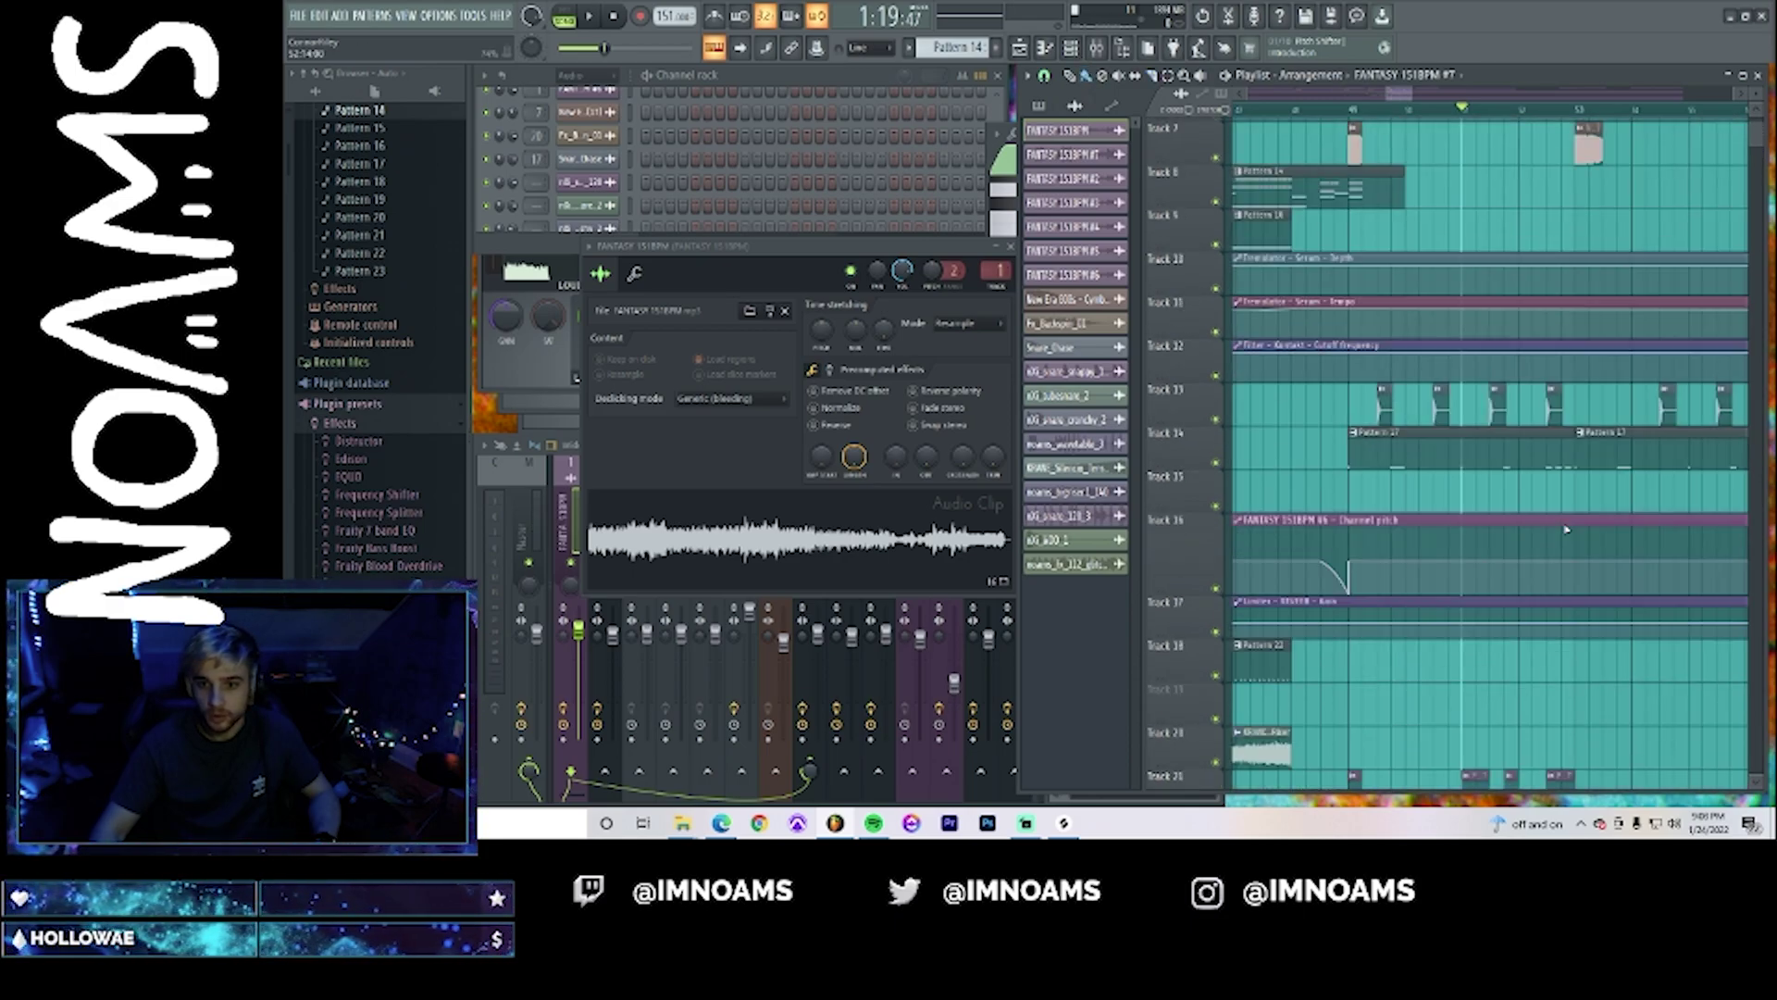
- Shorten the first noams_fx_112_glitchydrom clip on Track 29 to half a bar while replaying from bar 51
{"action": "scroll", "coordinate": [1567, 530], "scroll_direction": "down", "scroll_amount": 8}
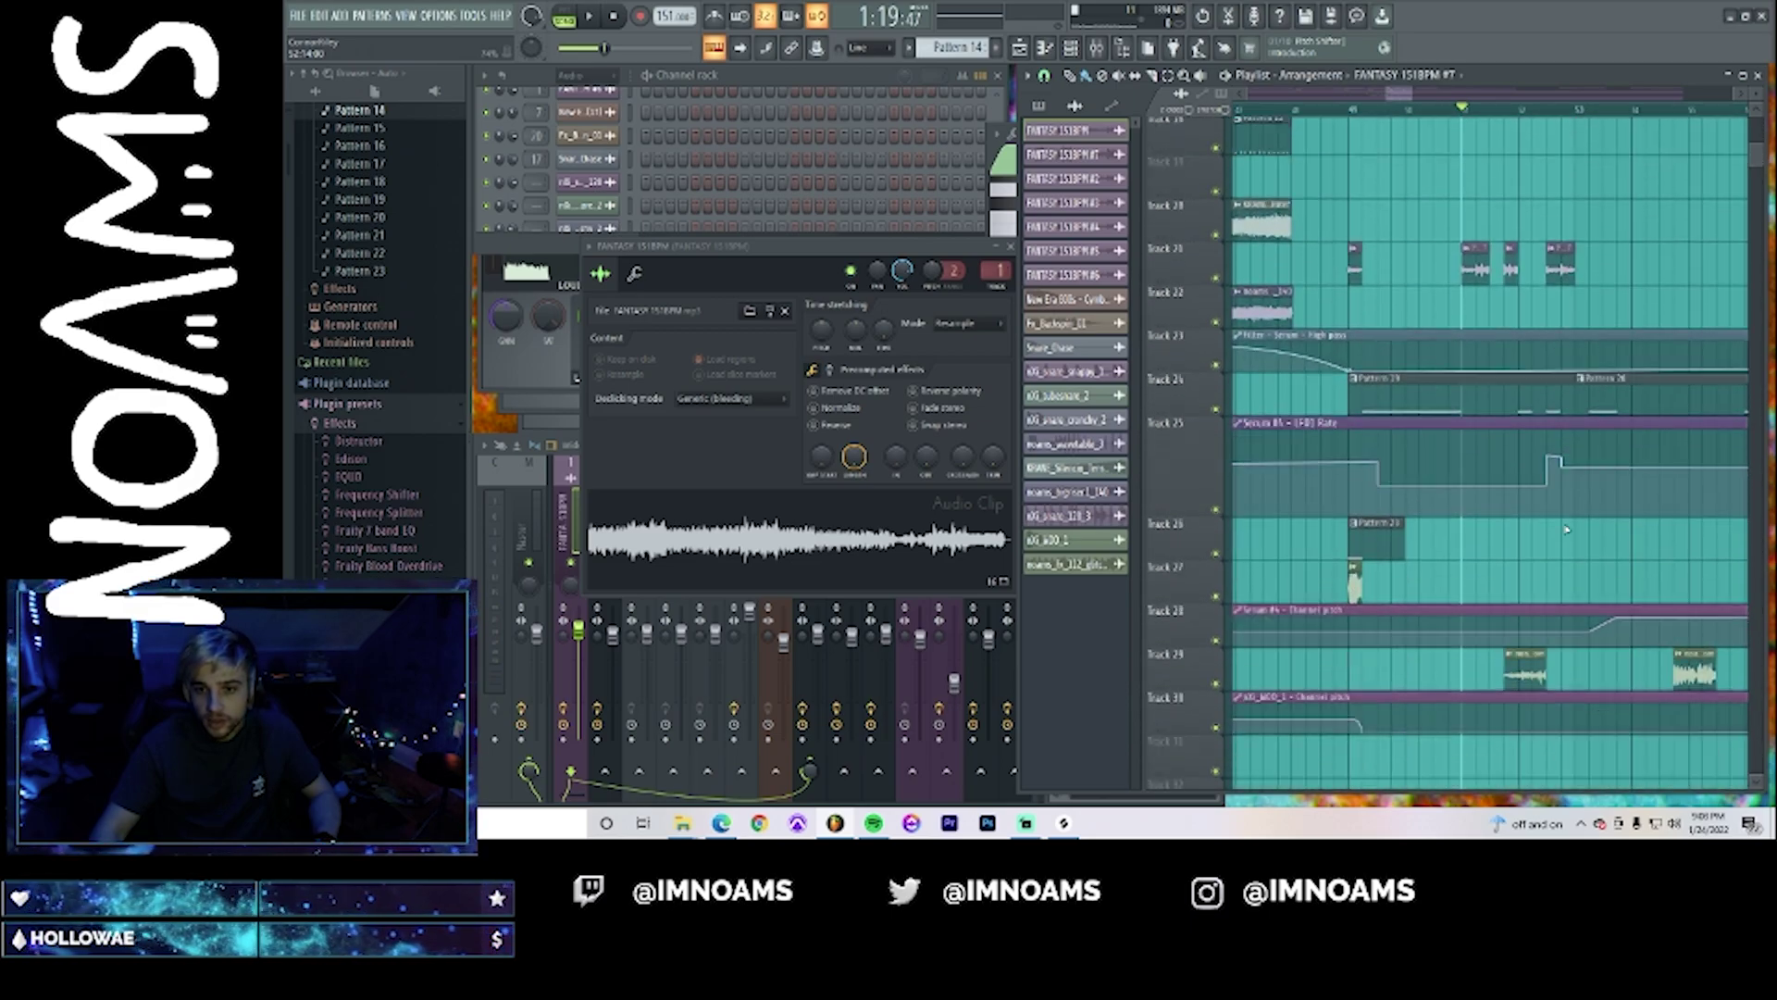
{"action": "key", "text": "space"}
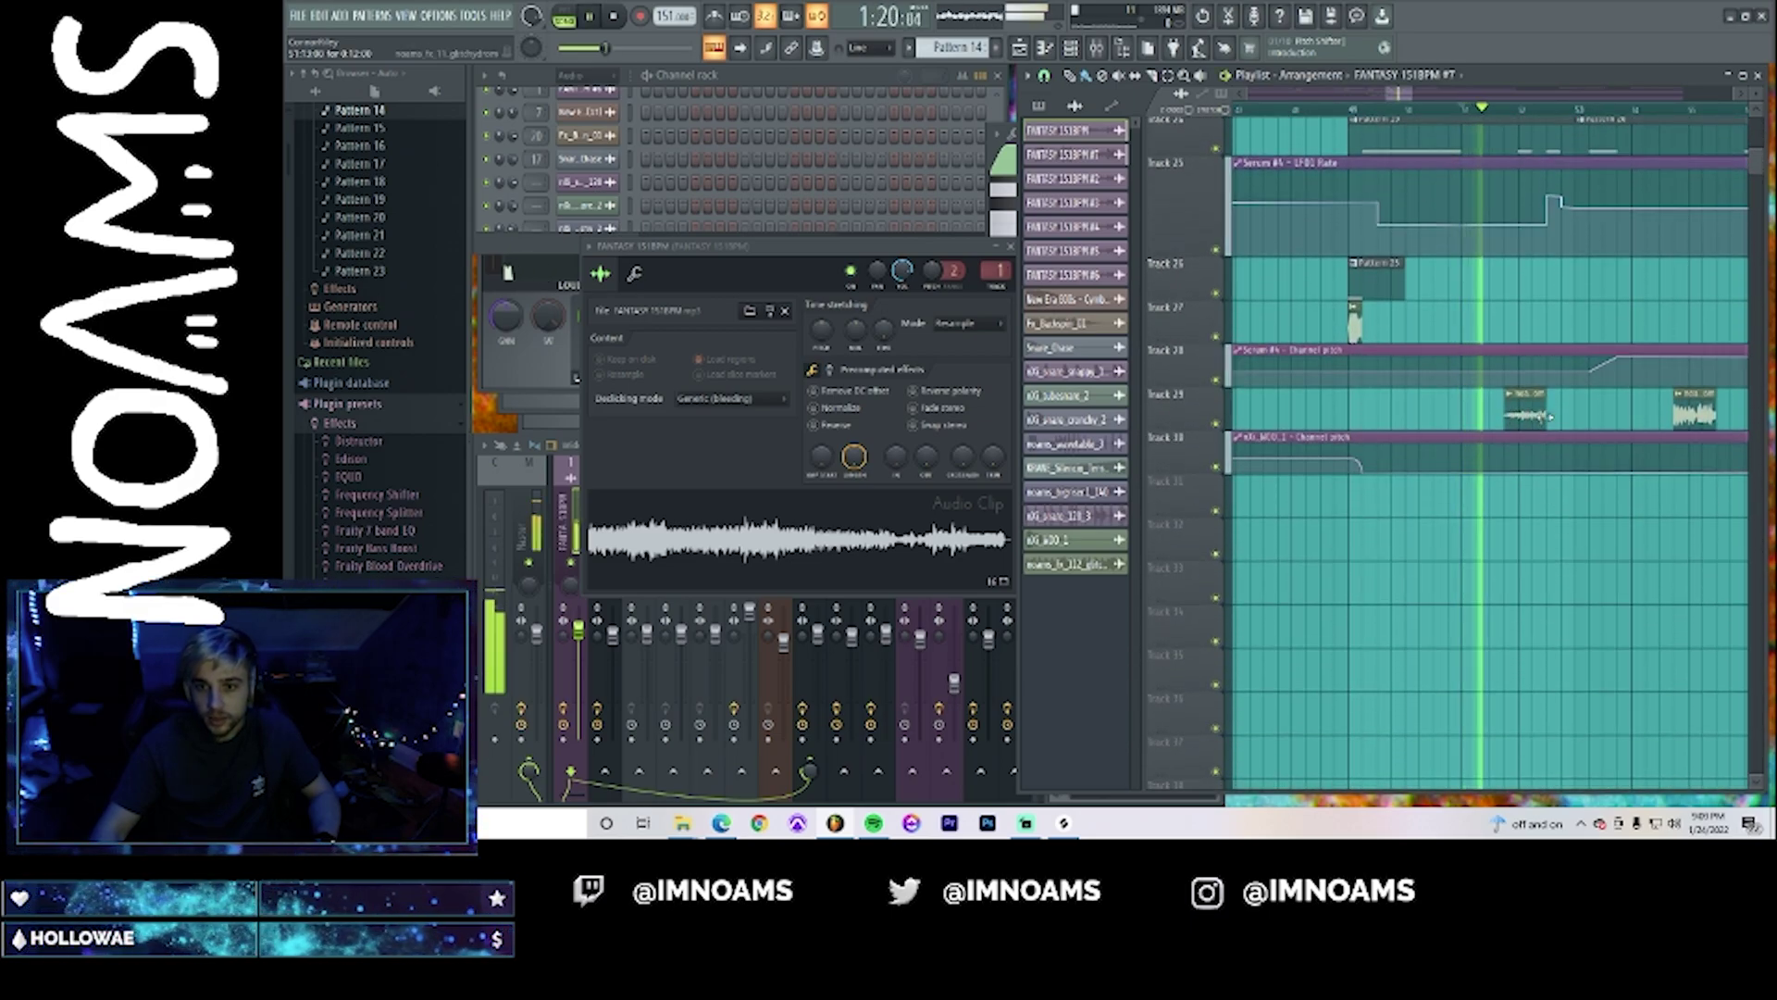
{"action": "left_click_drag", "start_coordinate": [1543, 419], "coordinate": [1535, 419]}
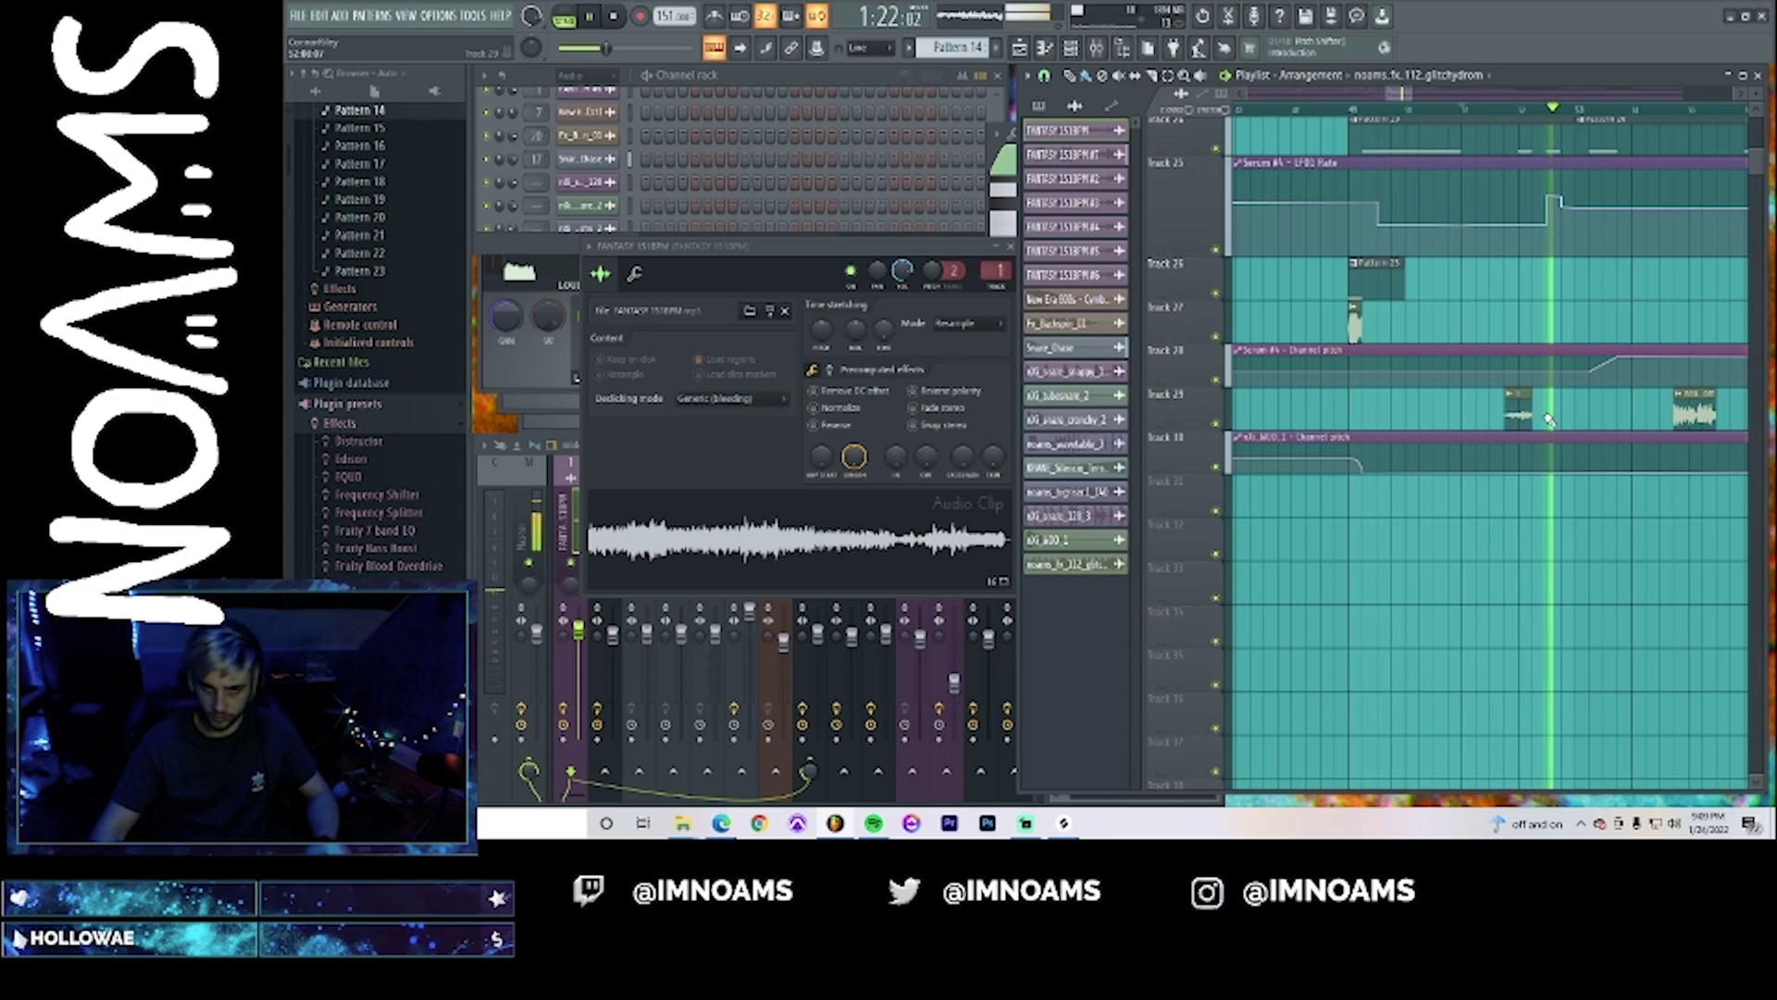
{"action": "key", "text": "space"}
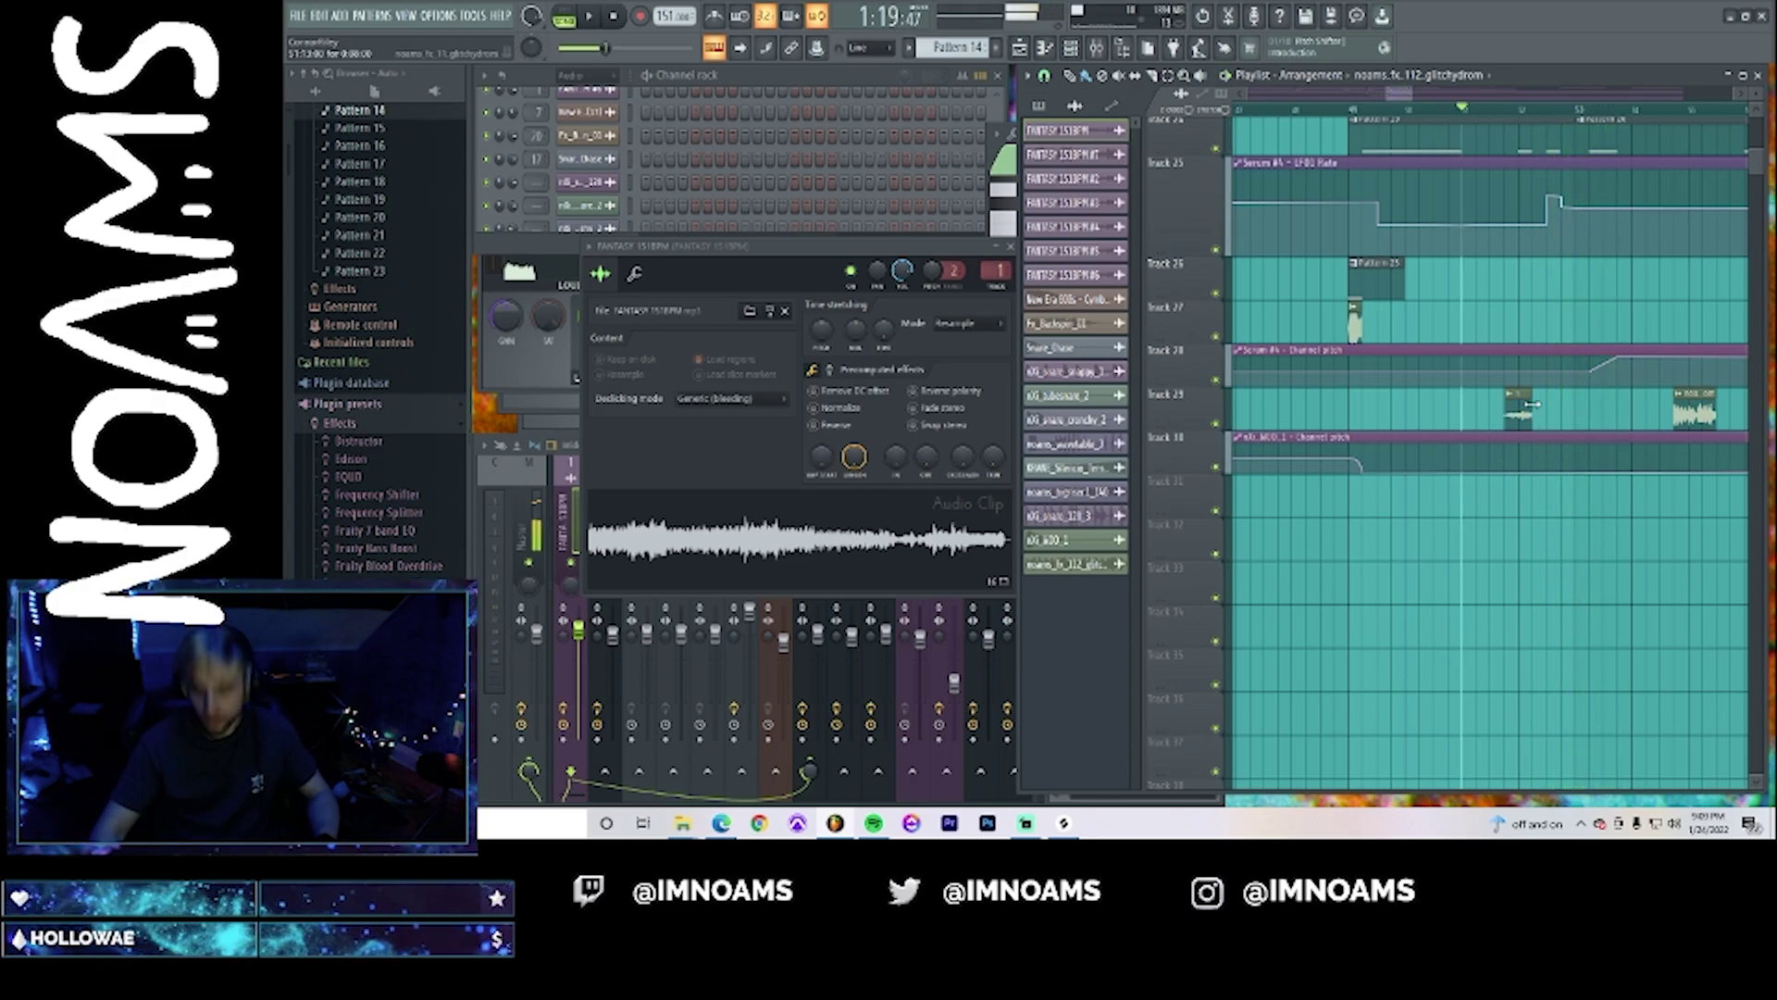
{"action": "scroll", "coordinate": [1544, 435], "scroll_direction": "up", "scroll_amount": 4}
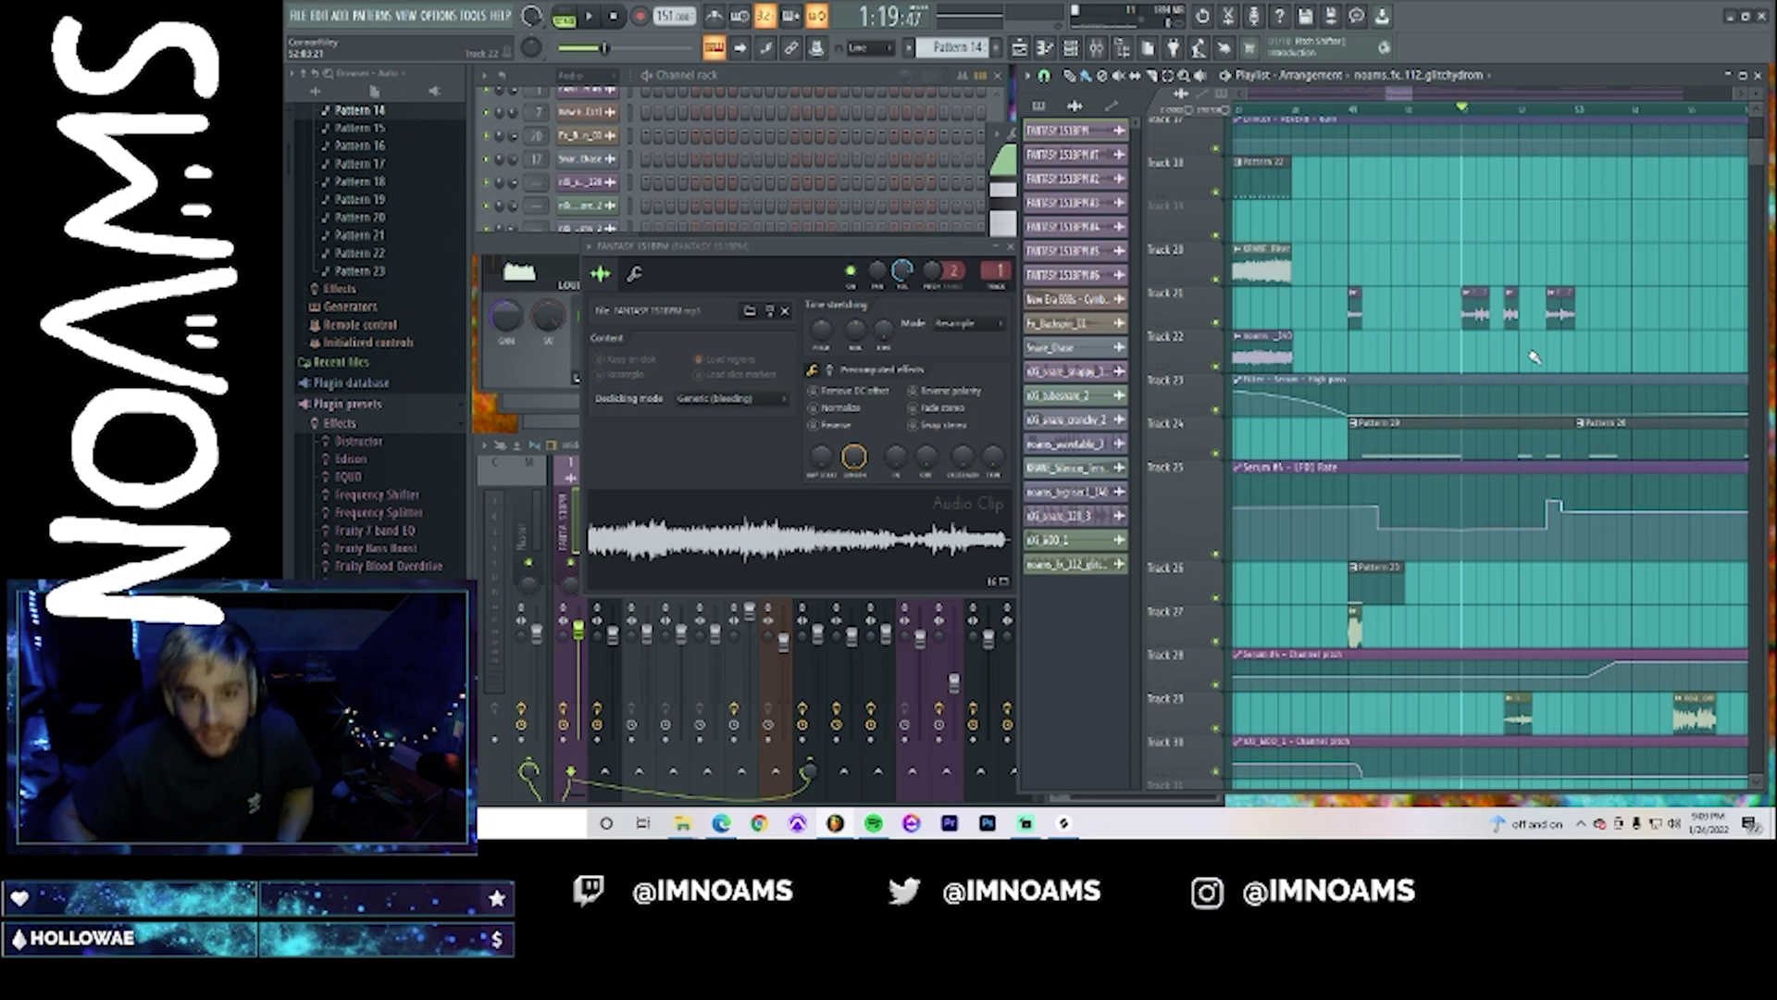
- Copy the nXi_tubesnare_2 clip from Track 15 to Track 31, starting half a bar after bar 49
{"action": "scroll", "coordinate": [1497, 320], "scroll_direction": "up", "scroll_amount": 5}
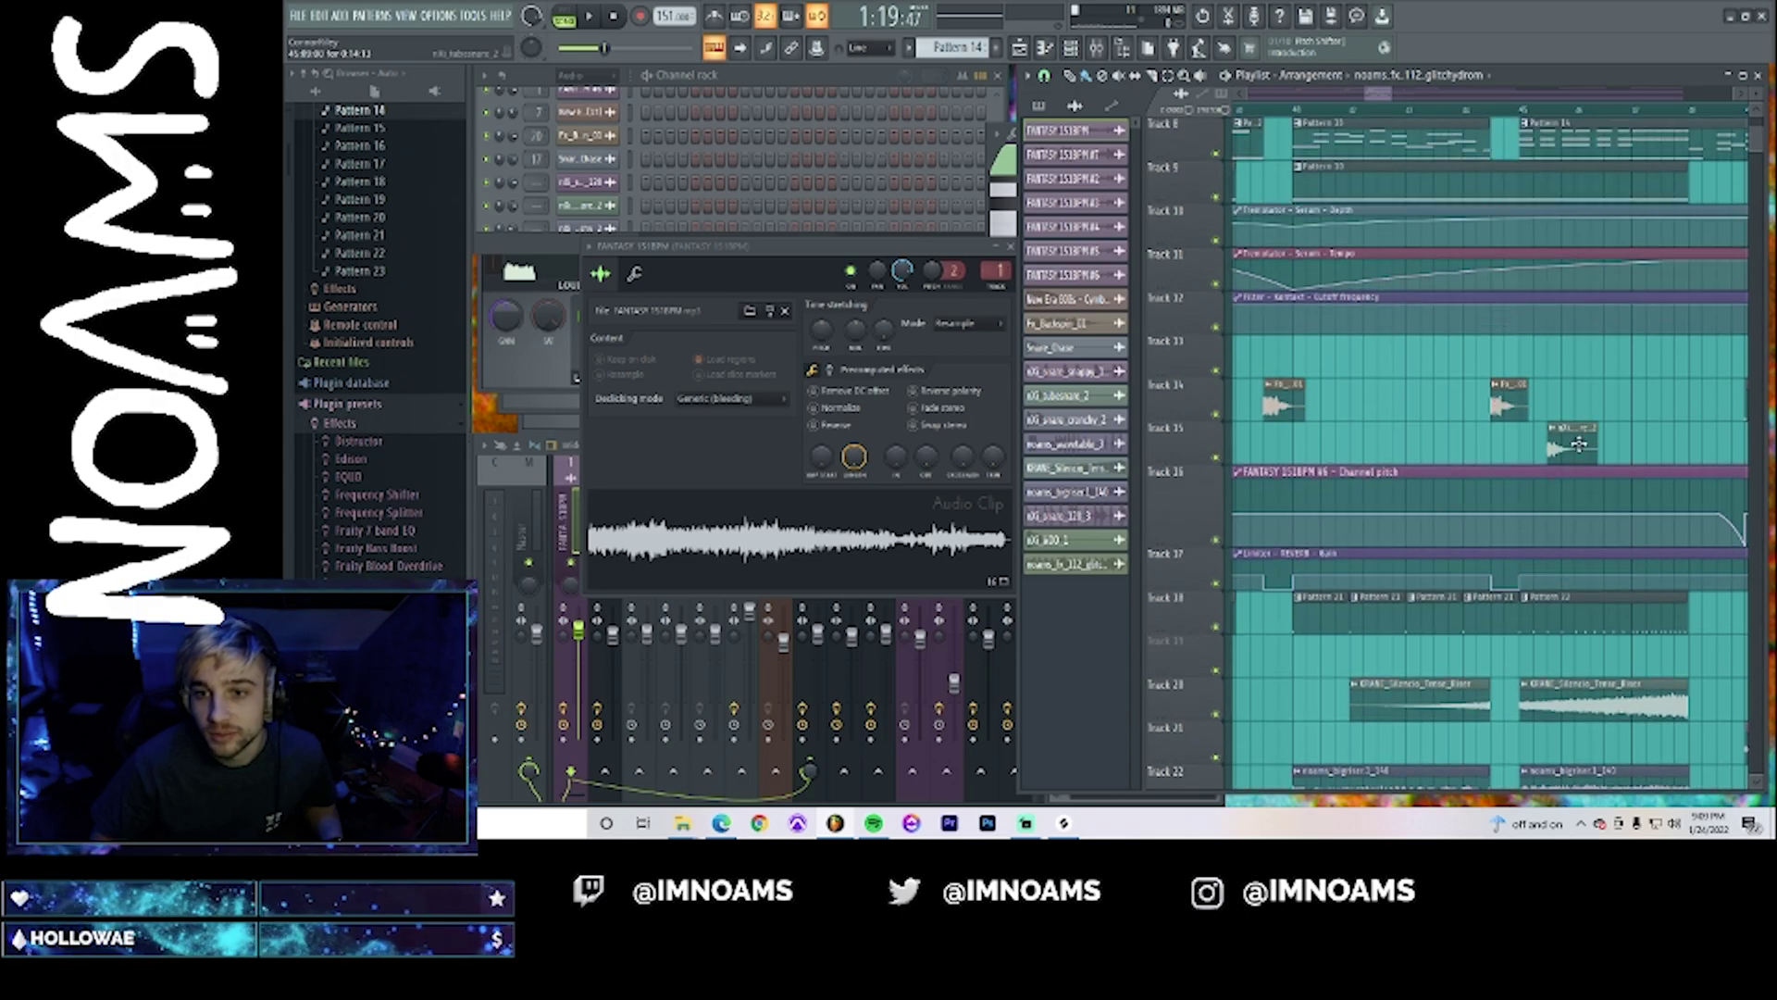
{"action": "left_click", "coordinate": [1578, 444]}
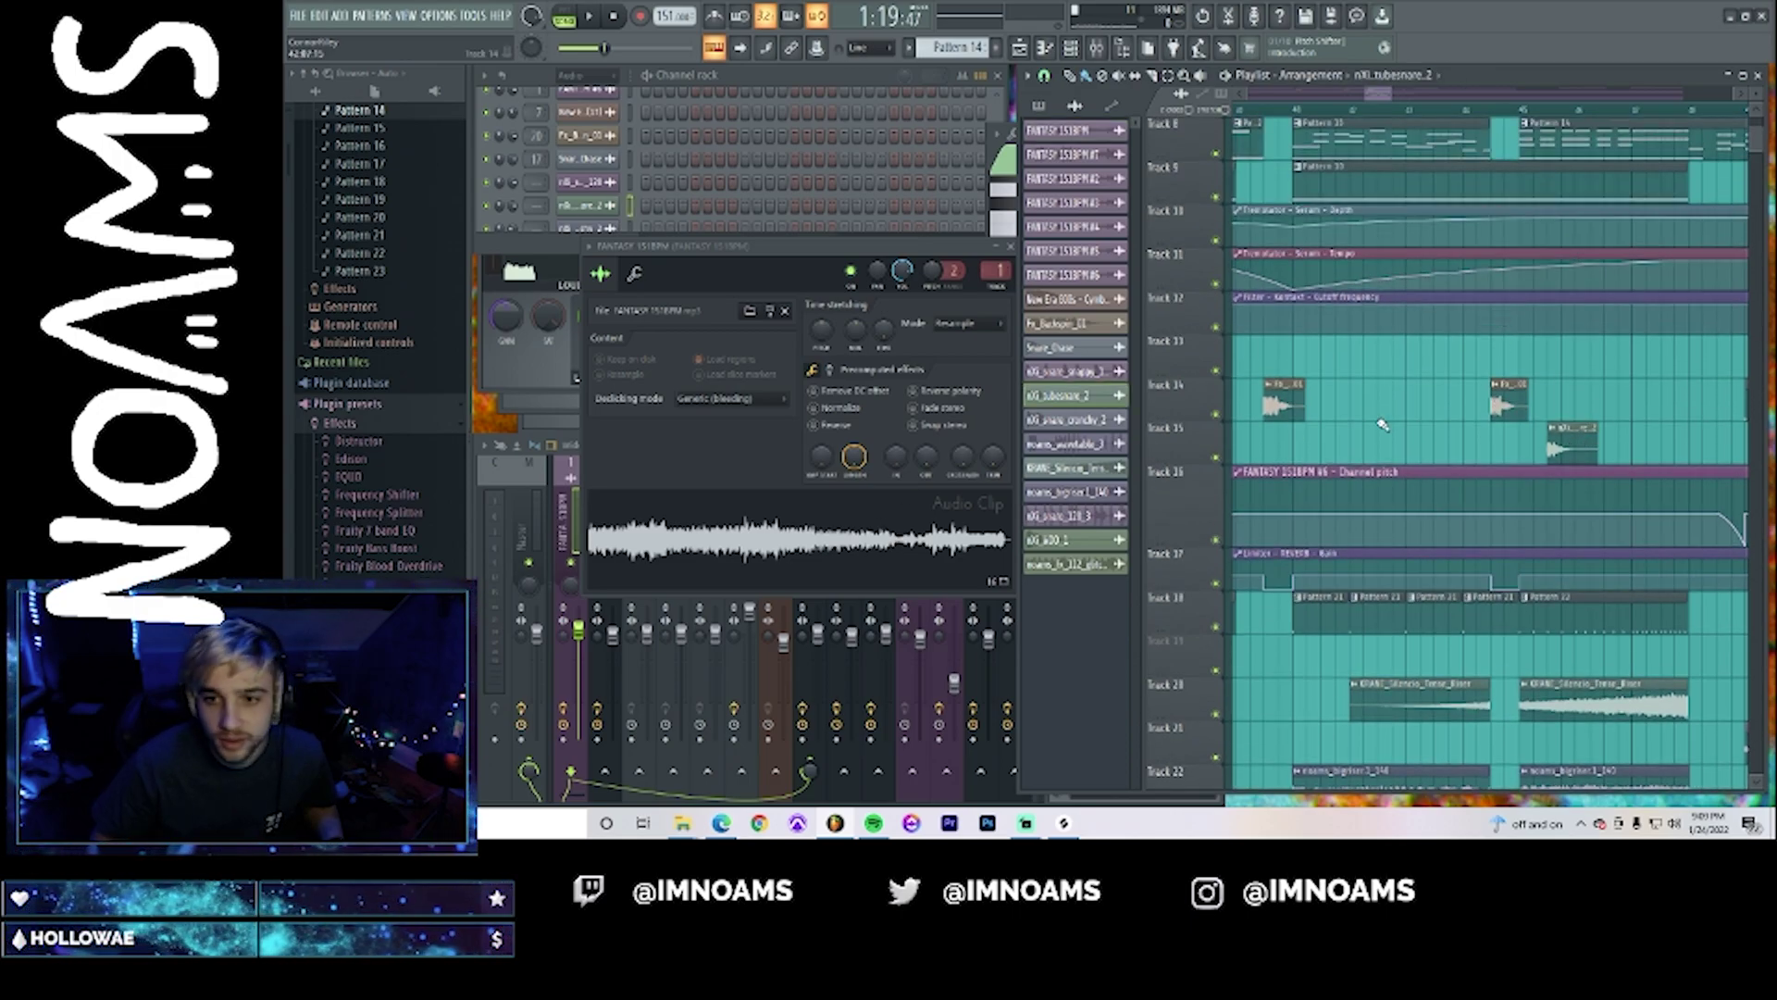
{"action": "double_click", "coordinate": [1565, 443]}
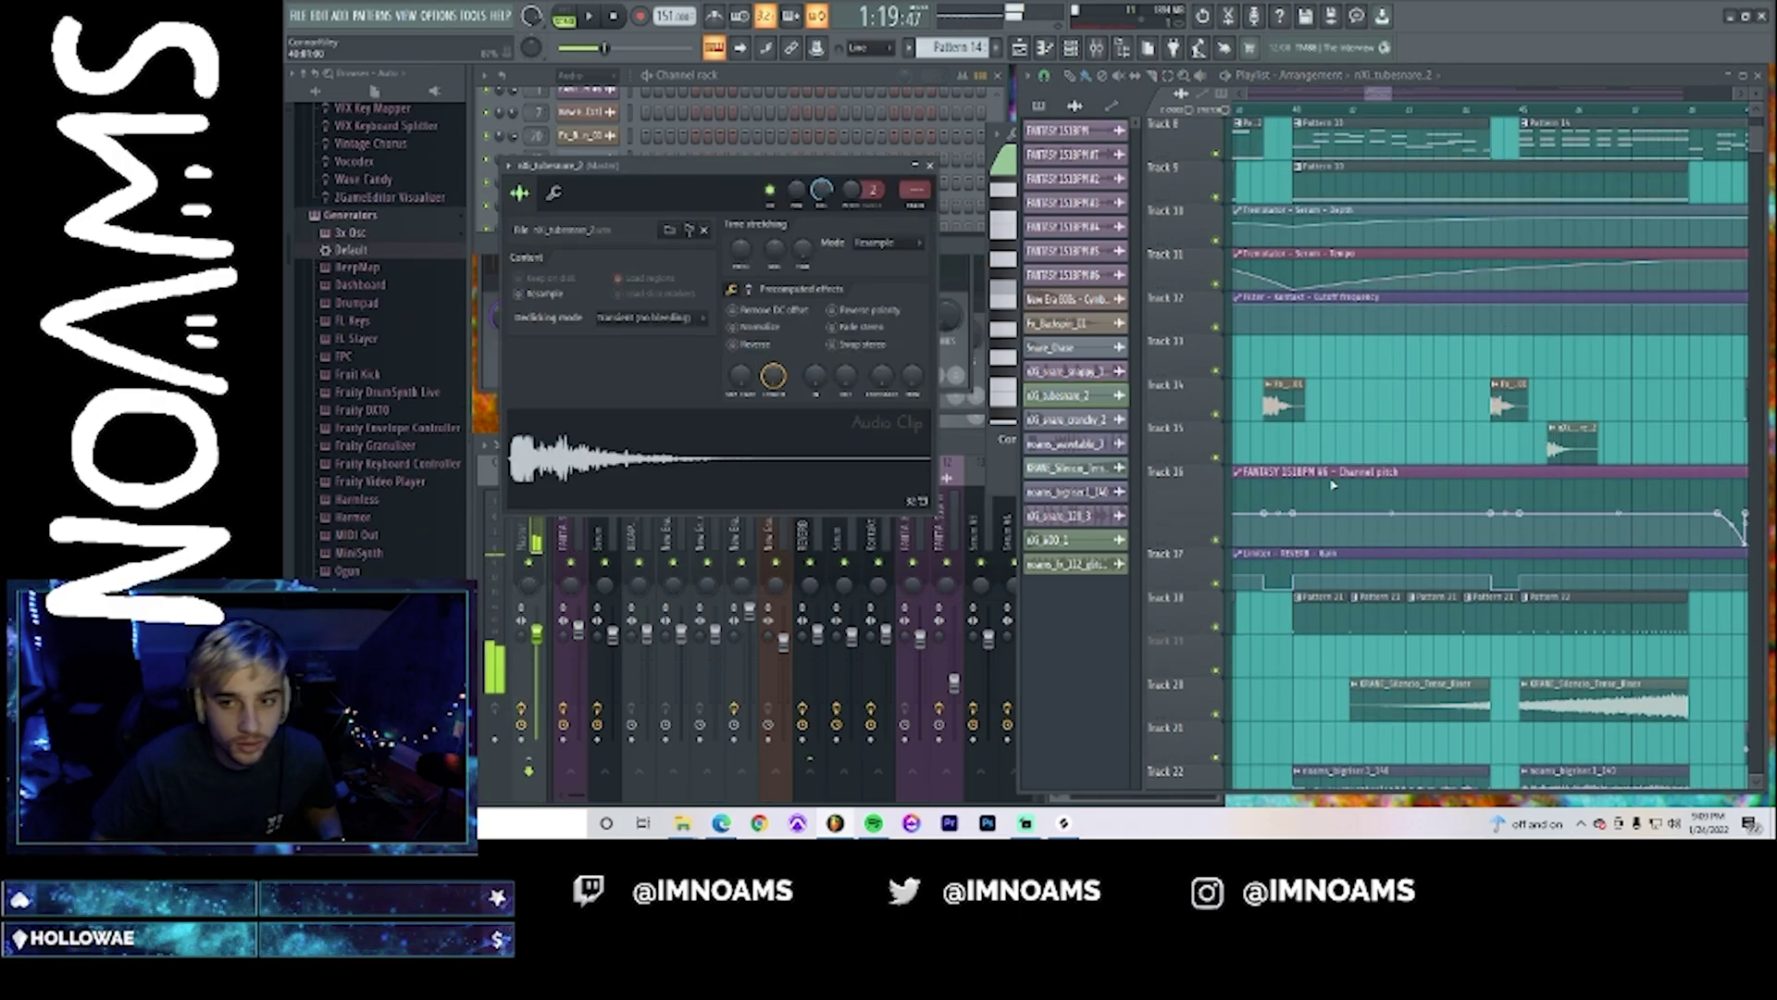
{"action": "left_click_drag", "start_coordinate": [1576, 451], "coordinate": [1466, 499]}
{"action": "double_click", "coordinate": [1466, 500]}
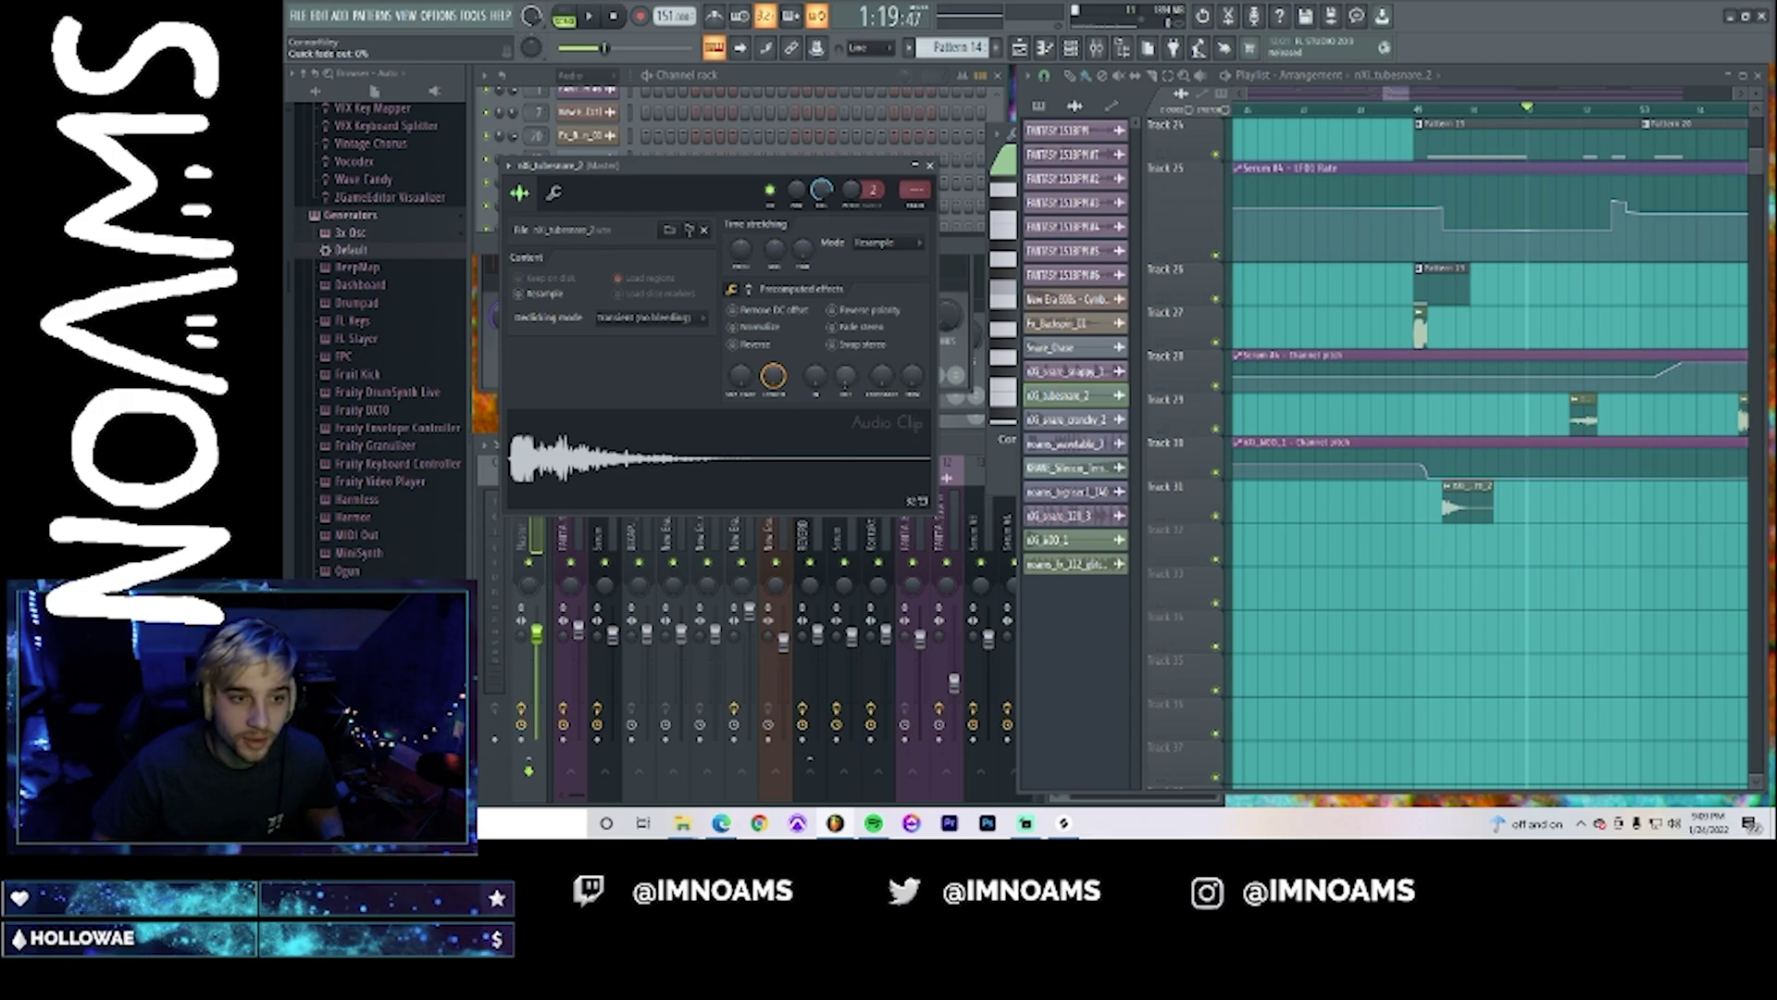
- Add a fade-out to the nXi_tubesnare_2 sample and play the drop from bar 49
{"action": "left_click_drag", "start_coordinate": [845, 376], "coordinate": [845, 338]}
{"action": "left_click", "coordinate": [631, 442]}
{"action": "left_click", "coordinate": [1420, 111]}
{"action": "key", "text": "space"}
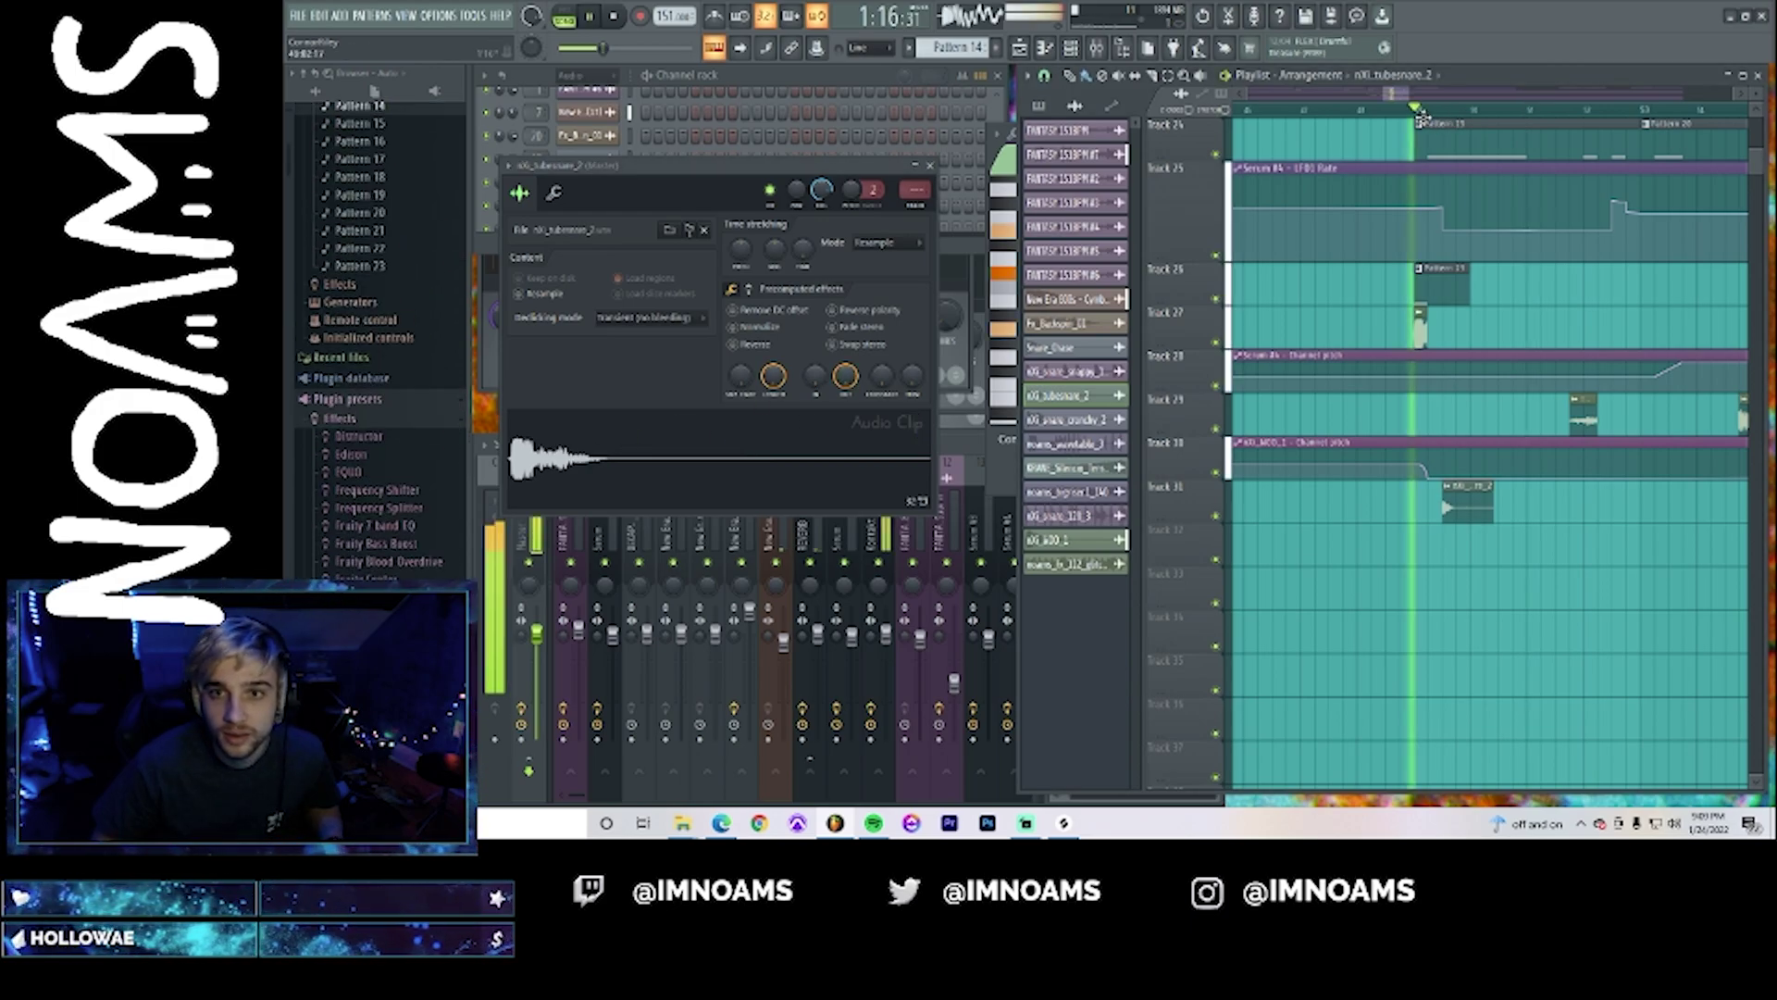
- Repeat the nXi_tubesnare_2 clip in the middle of bars 50 and 51 on Track 31 and lower its channel volume to about 67%
{"action": "left_click", "coordinate": [1499, 509]}
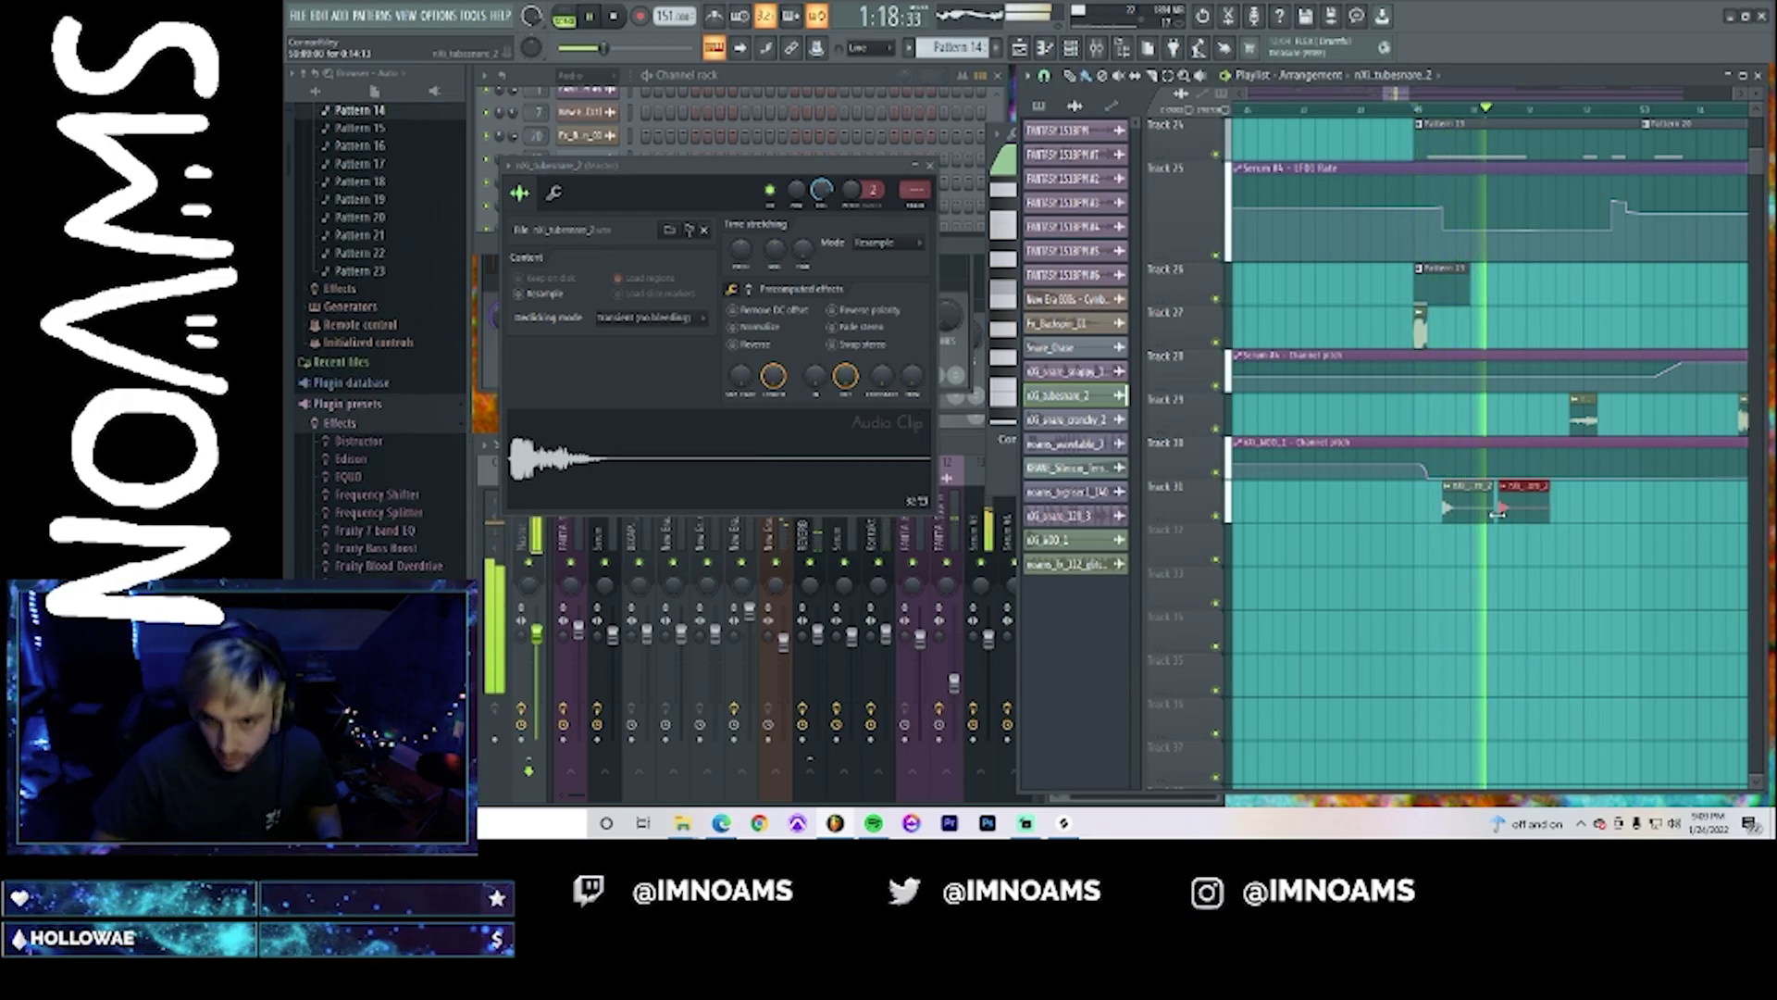
{"action": "key", "text": "ctrl+b"}
{"action": "double_click", "coordinate": [1528, 507]}
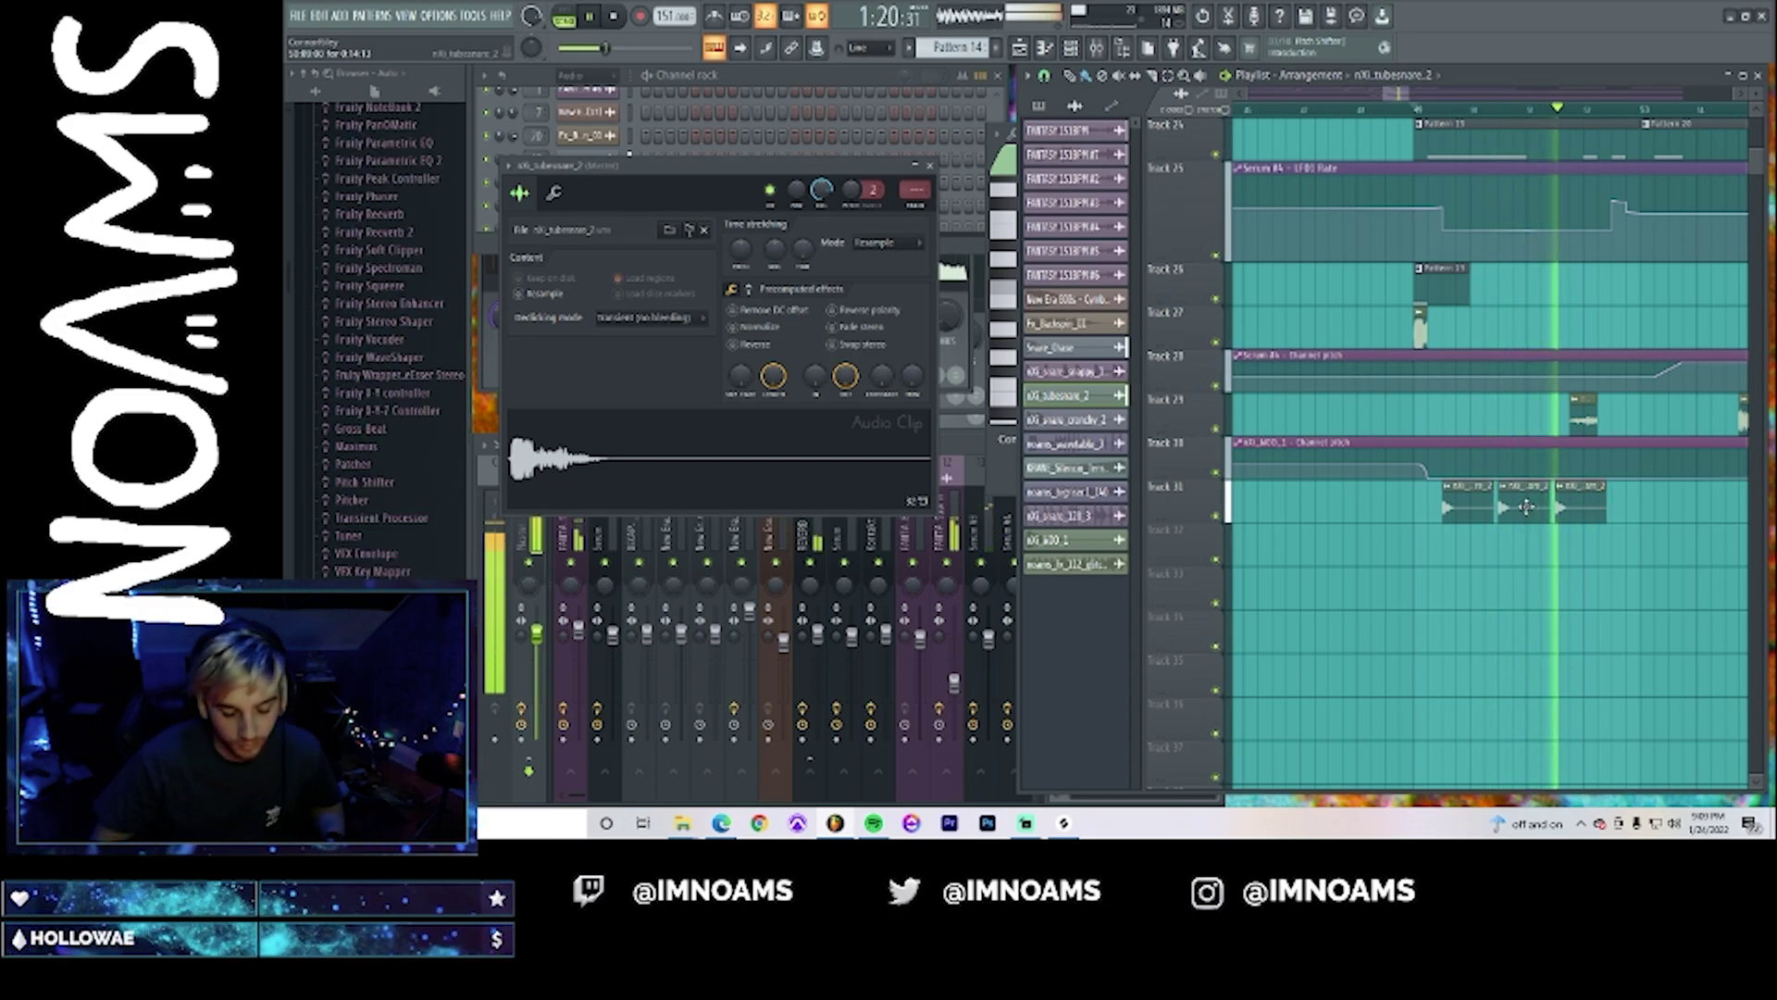
{"action": "key", "text": "F9"}
{"action": "left_click_drag", "start_coordinate": [821, 190], "coordinate": [821, 206]}
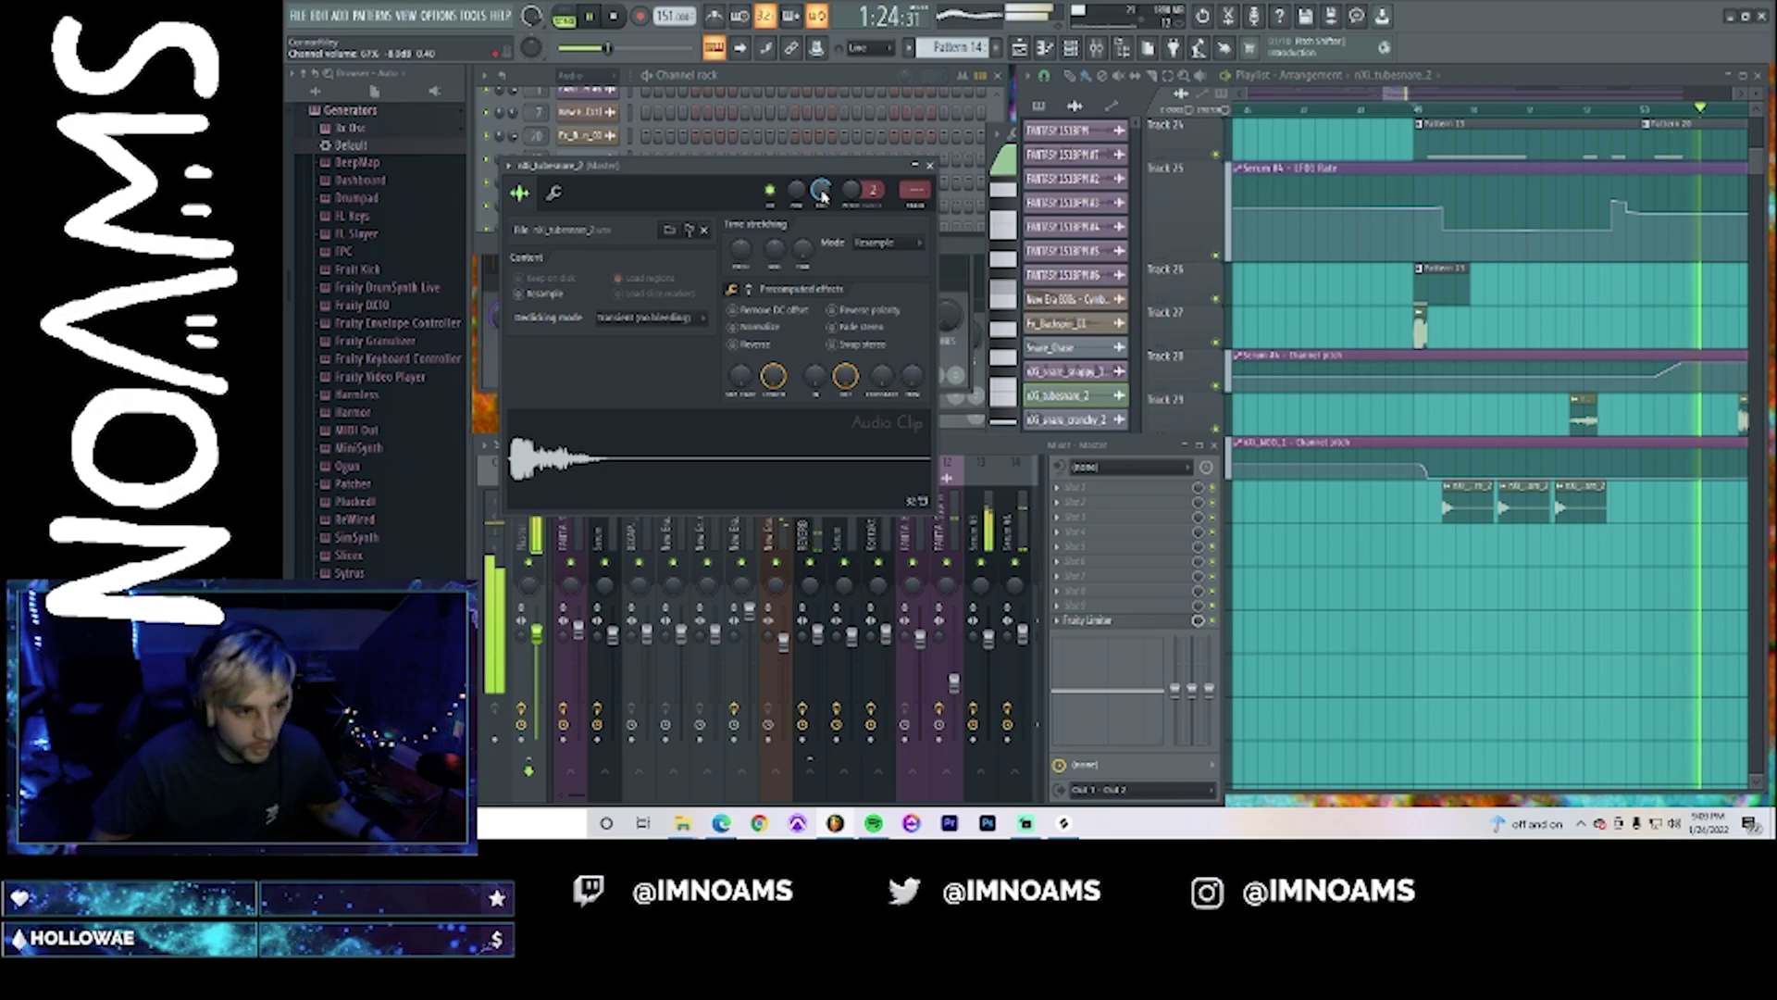
- Place nXi_tubesnare_2 clips on Track 31 in the middle of each bar from 52 through 56
{"action": "left_click_drag", "start_coordinate": [1398, 96], "coordinate": [1416, 104]}
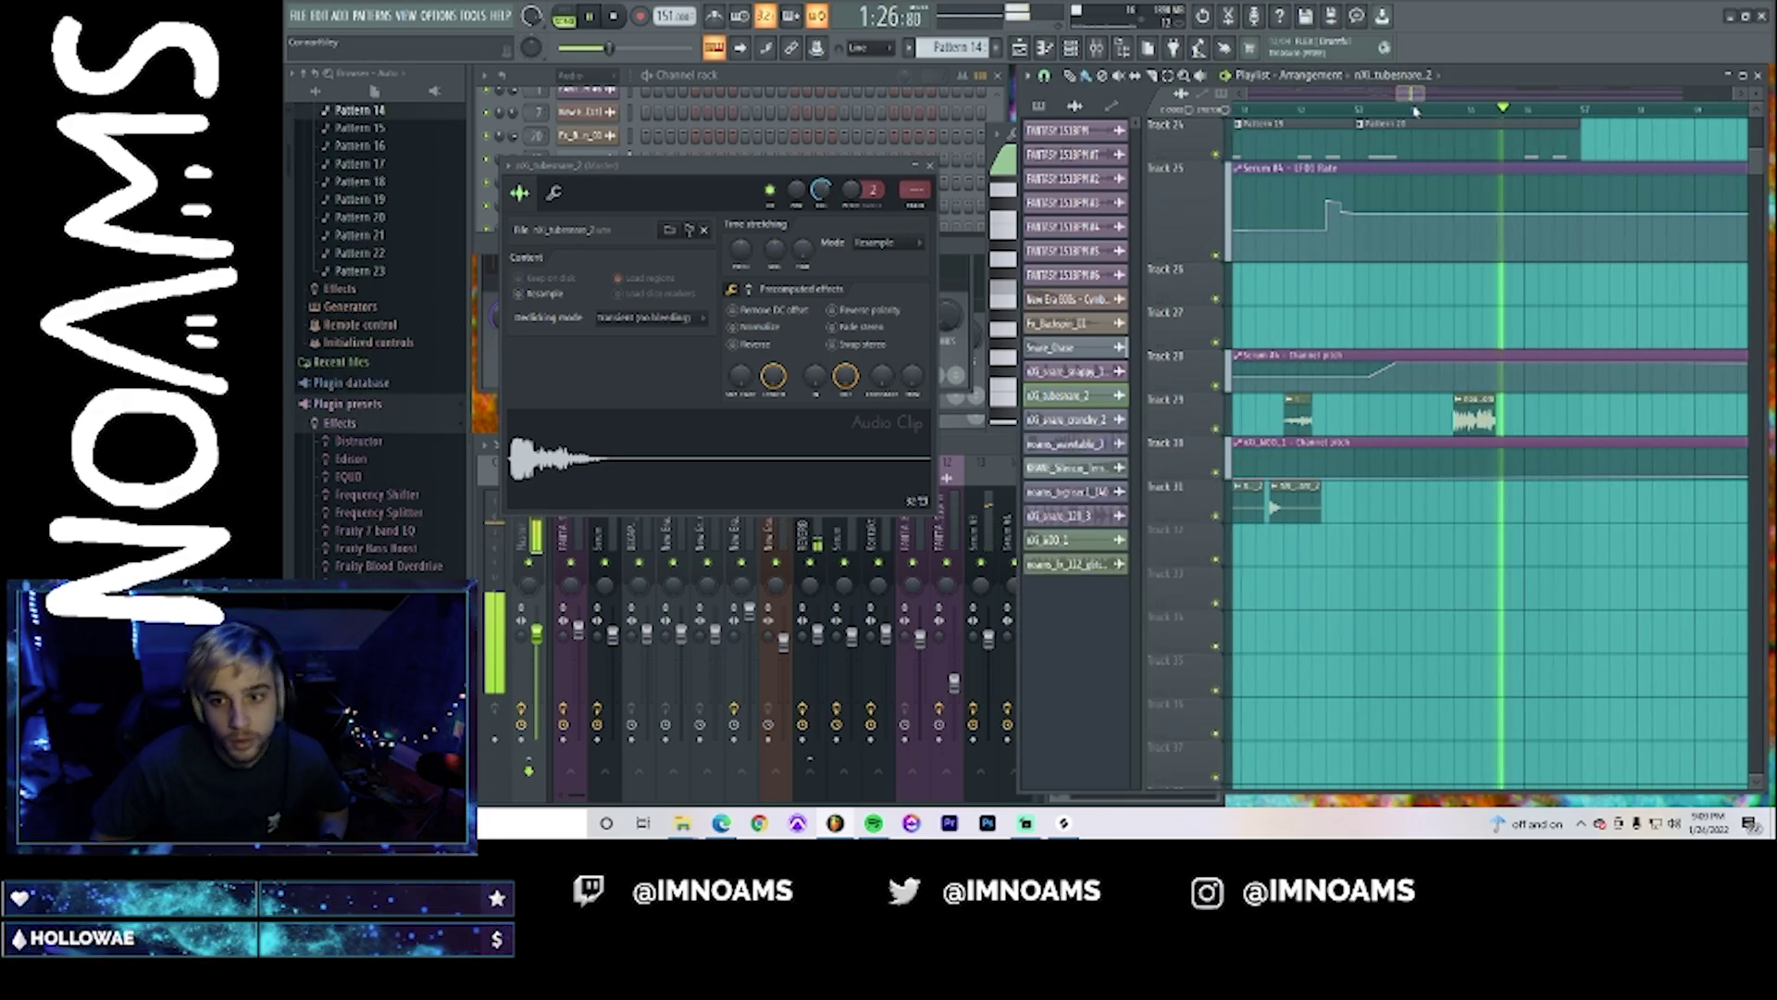
{"action": "left_click", "coordinate": [1557, 507]}
{"action": "key", "text": "space"}
{"action": "left_click", "coordinate": [1497, 512]}
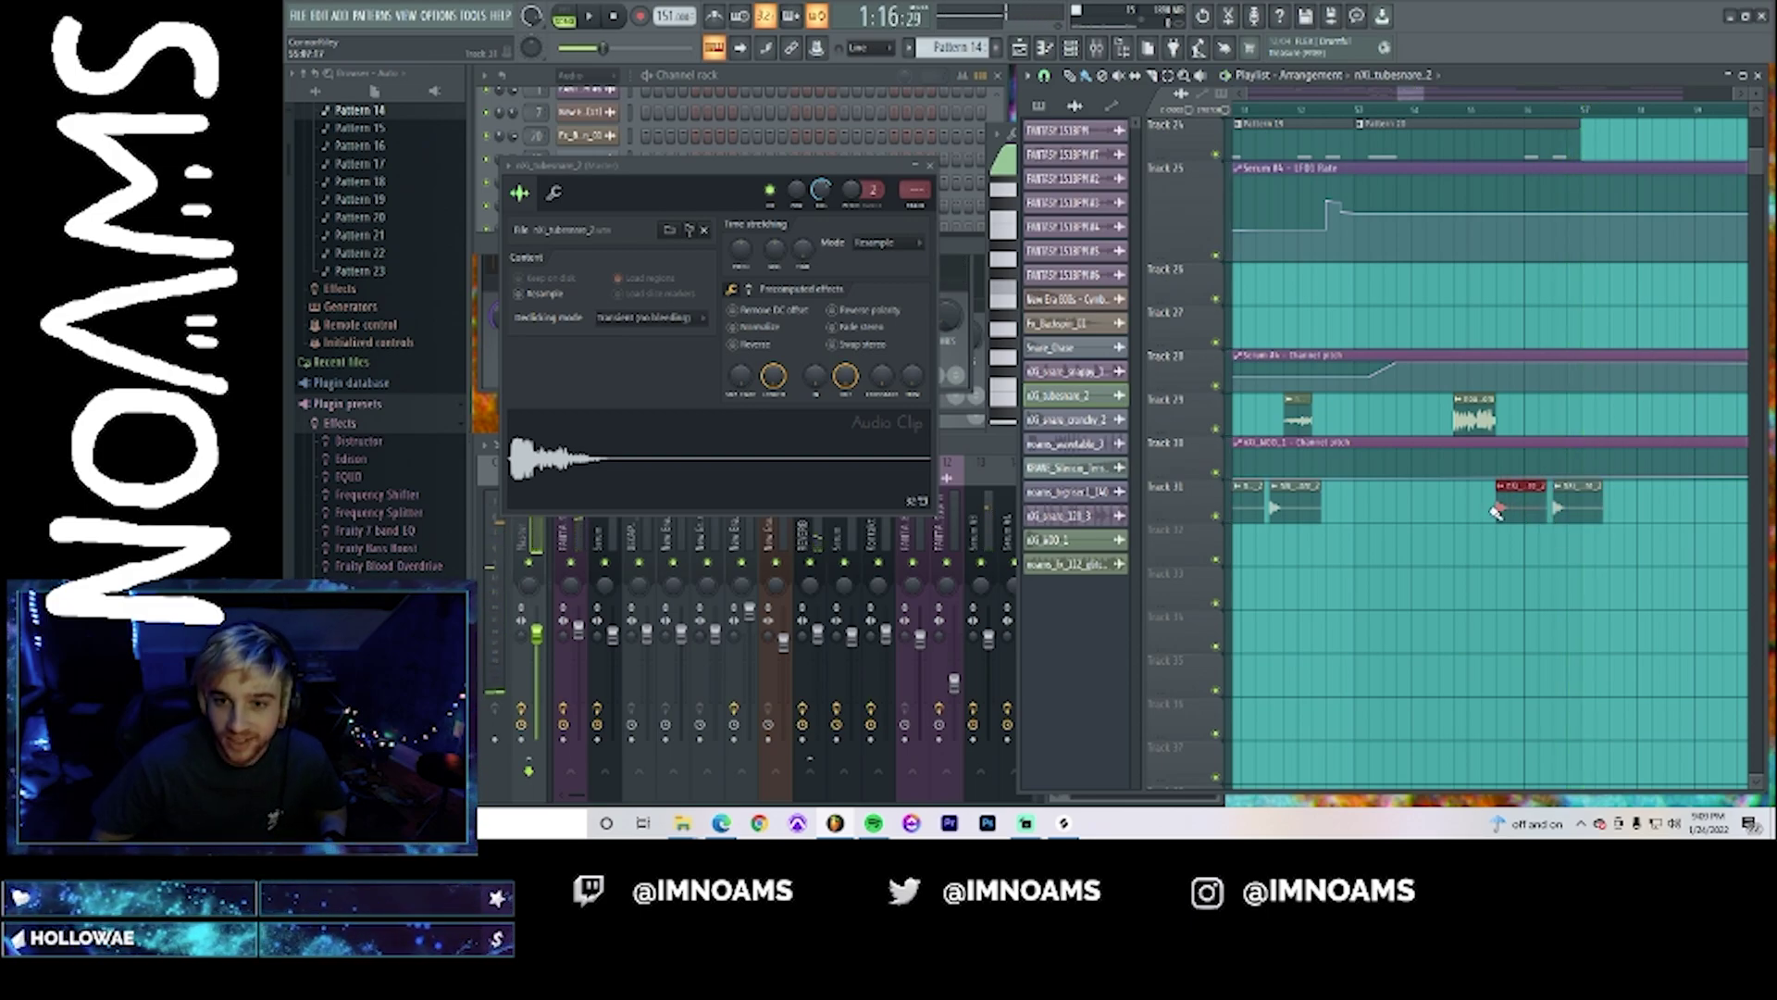
{"action": "left_click_drag", "start_coordinate": [1444, 507], "coordinate": [1330, 507]}
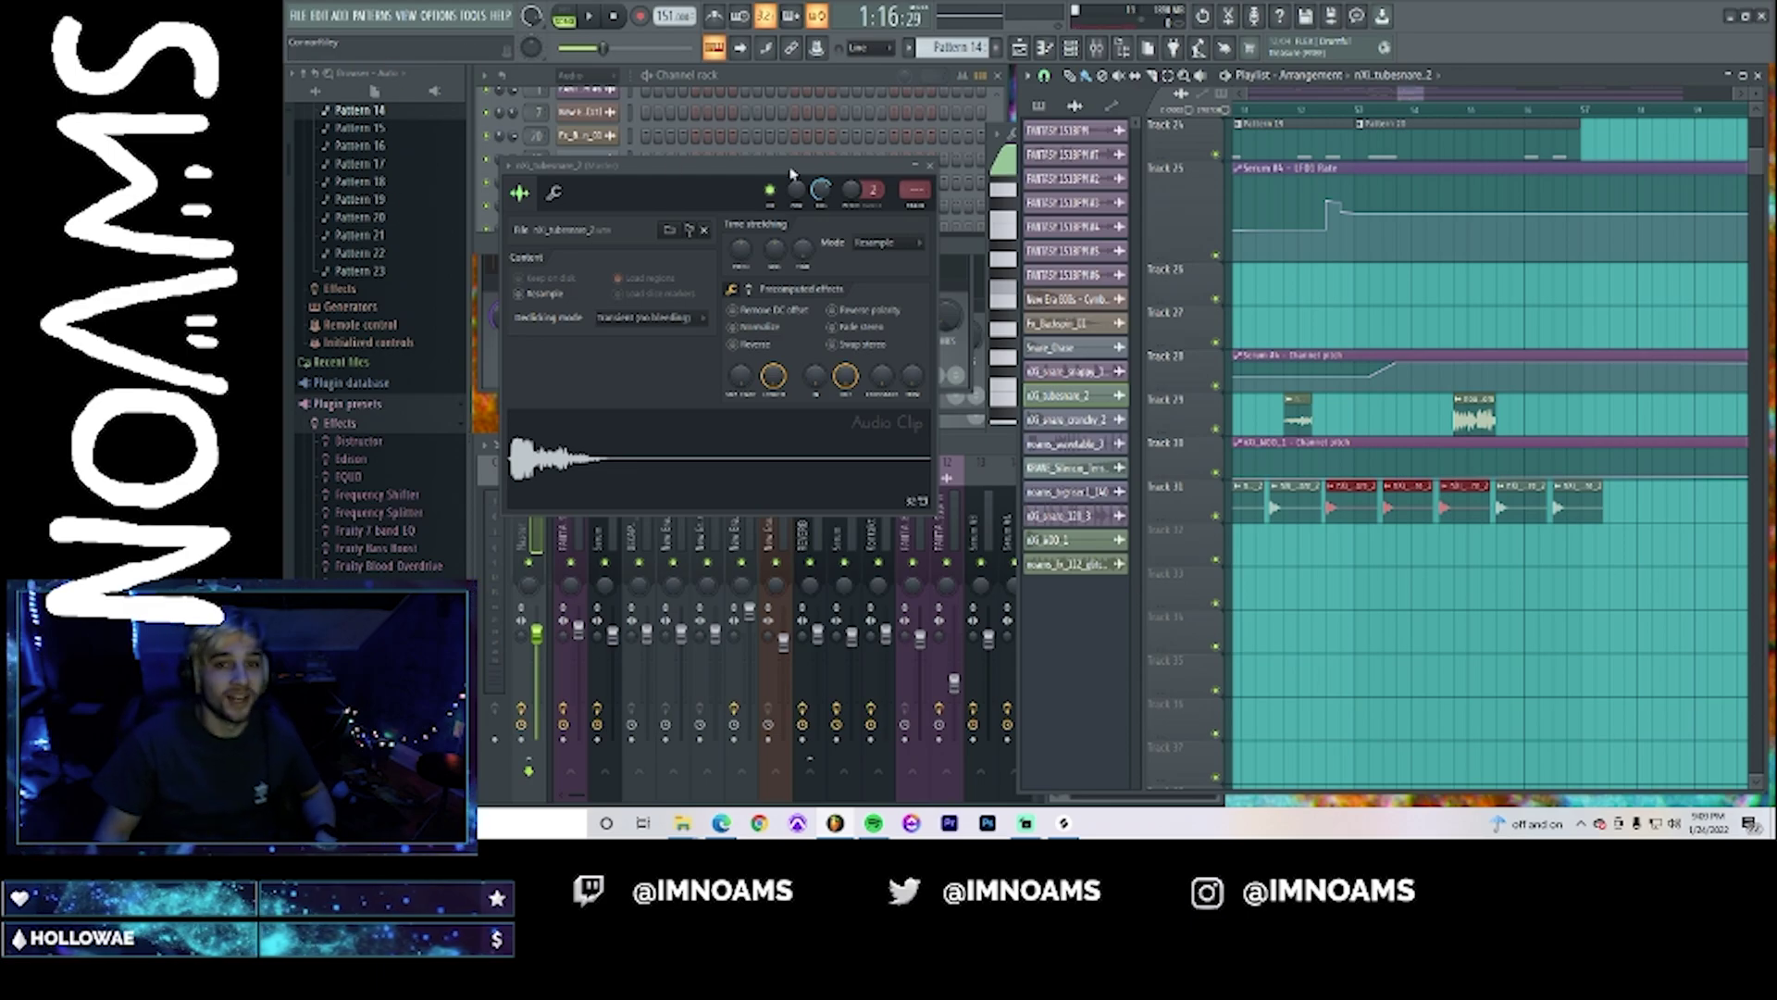
- Copy the New Era 808s - Cymbal (17) clip from bar 17 to bar 1 on Track 7 and play the song from the start
{"action": "left_click_drag", "start_coordinate": [1407, 96], "coordinate": [1232, 123]}
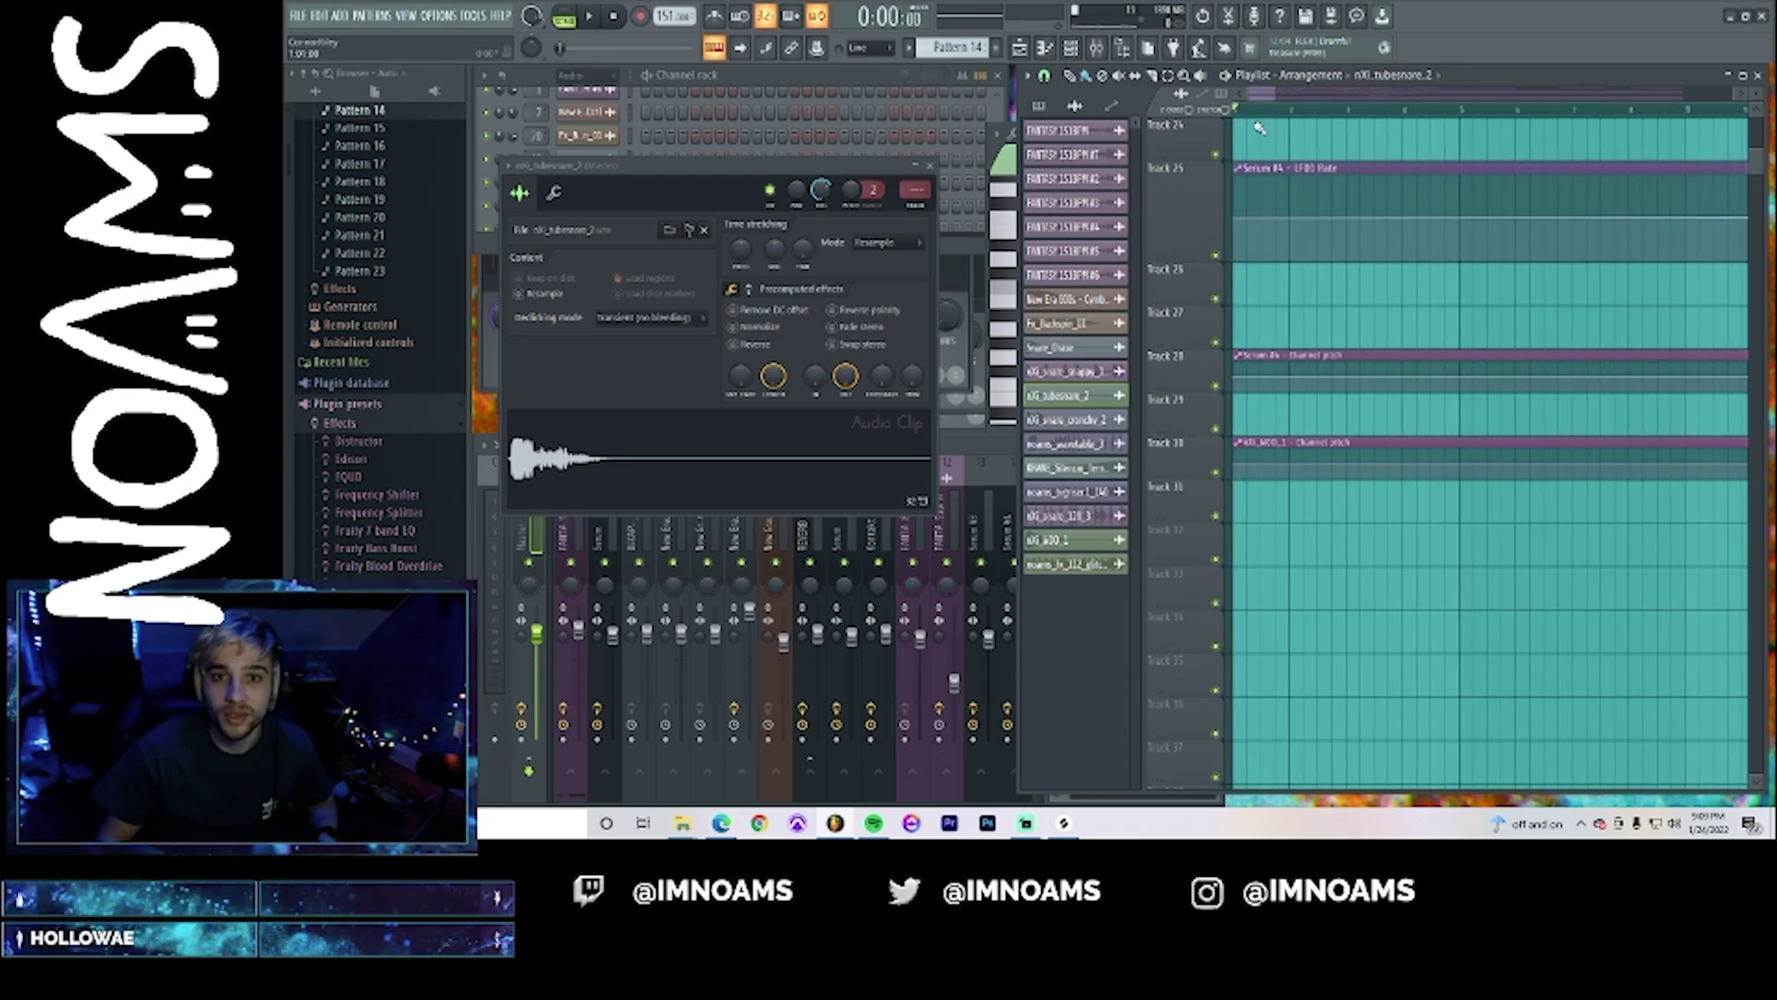
{"action": "scroll", "coordinate": [1259, 127], "scroll_direction": "up", "scroll_amount": 4}
{"action": "scroll", "coordinate": [1460, 484], "scroll_direction": "down", "scroll_amount": 4}
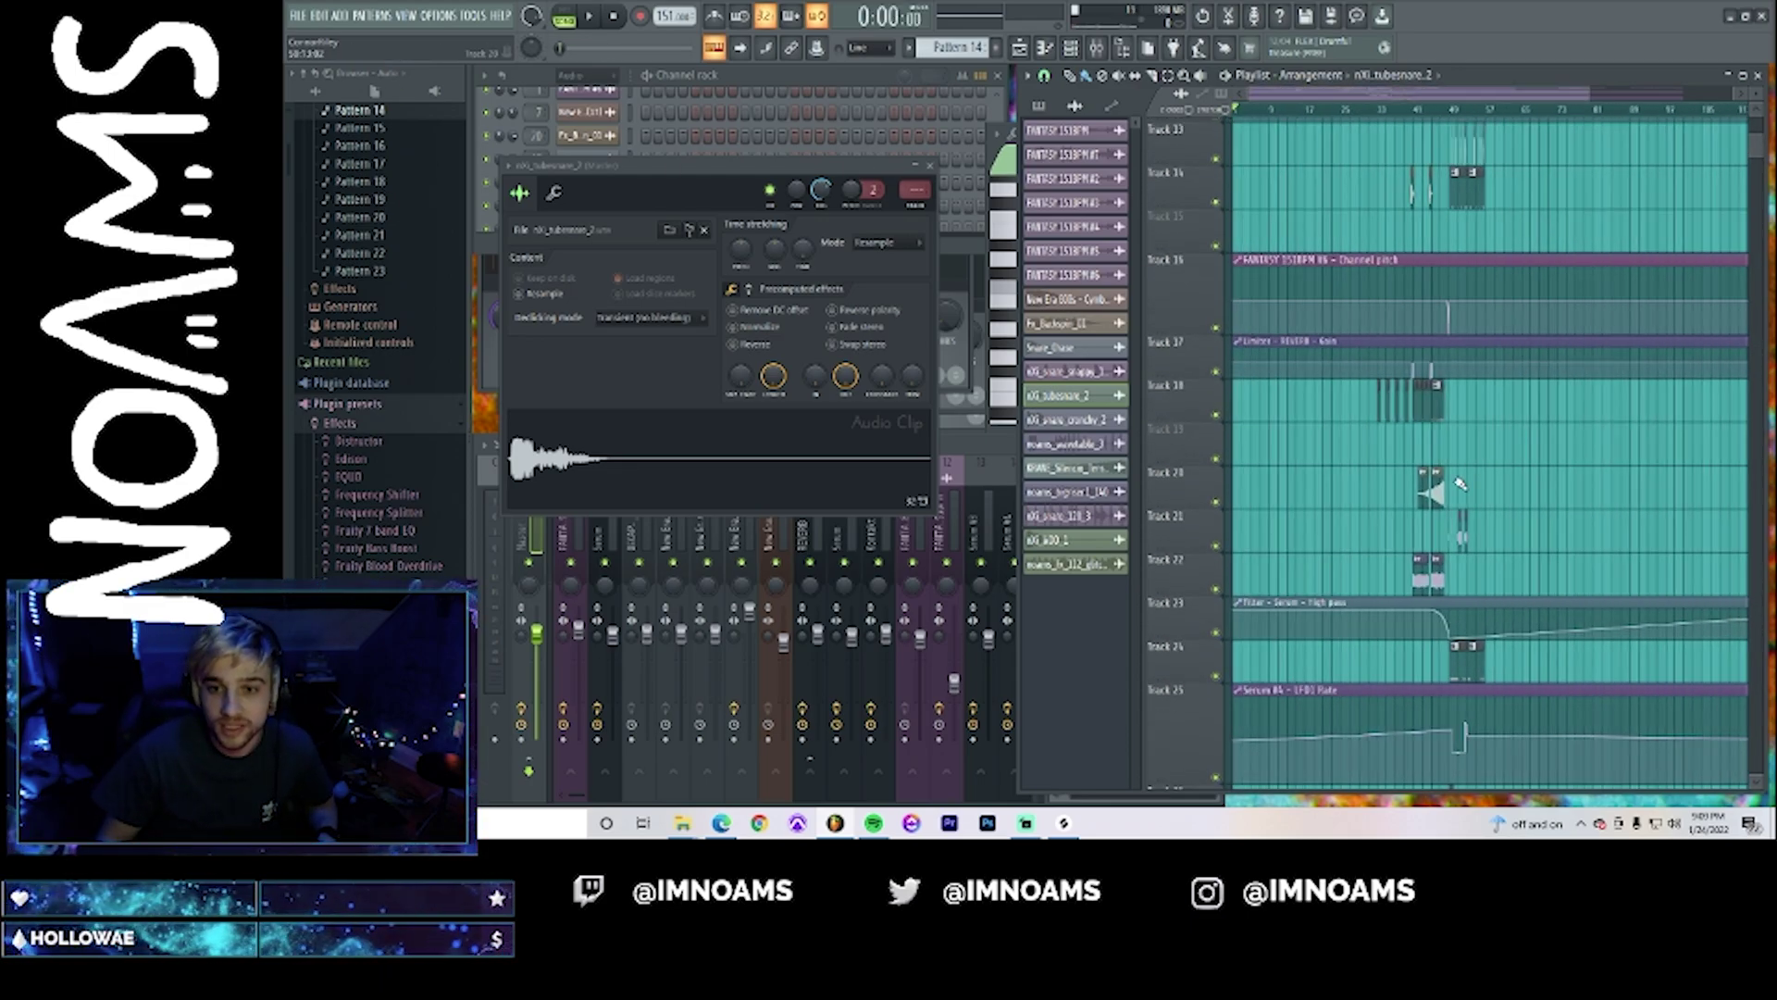
{"action": "scroll", "coordinate": [1460, 483], "scroll_direction": "up", "scroll_amount": 4}
{"action": "left_click", "coordinate": [1306, 405]}
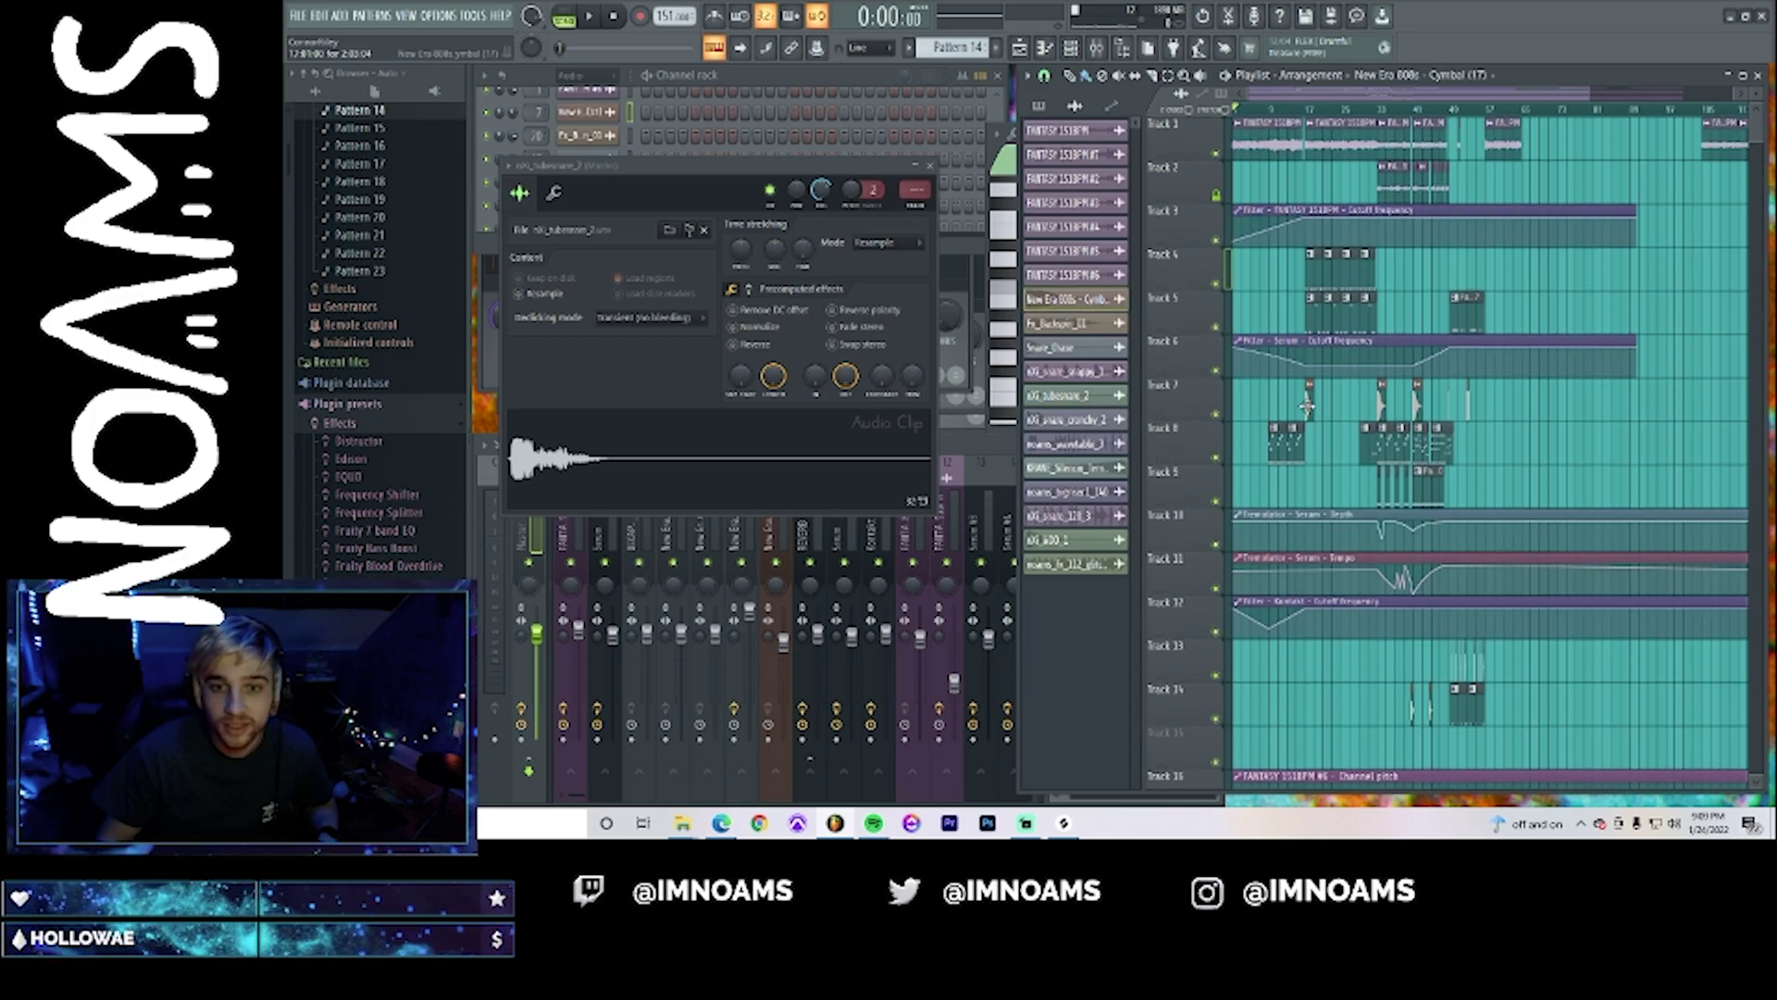
{"action": "left_click_drag", "start_coordinate": [1241, 414], "coordinate": [1232, 415]}
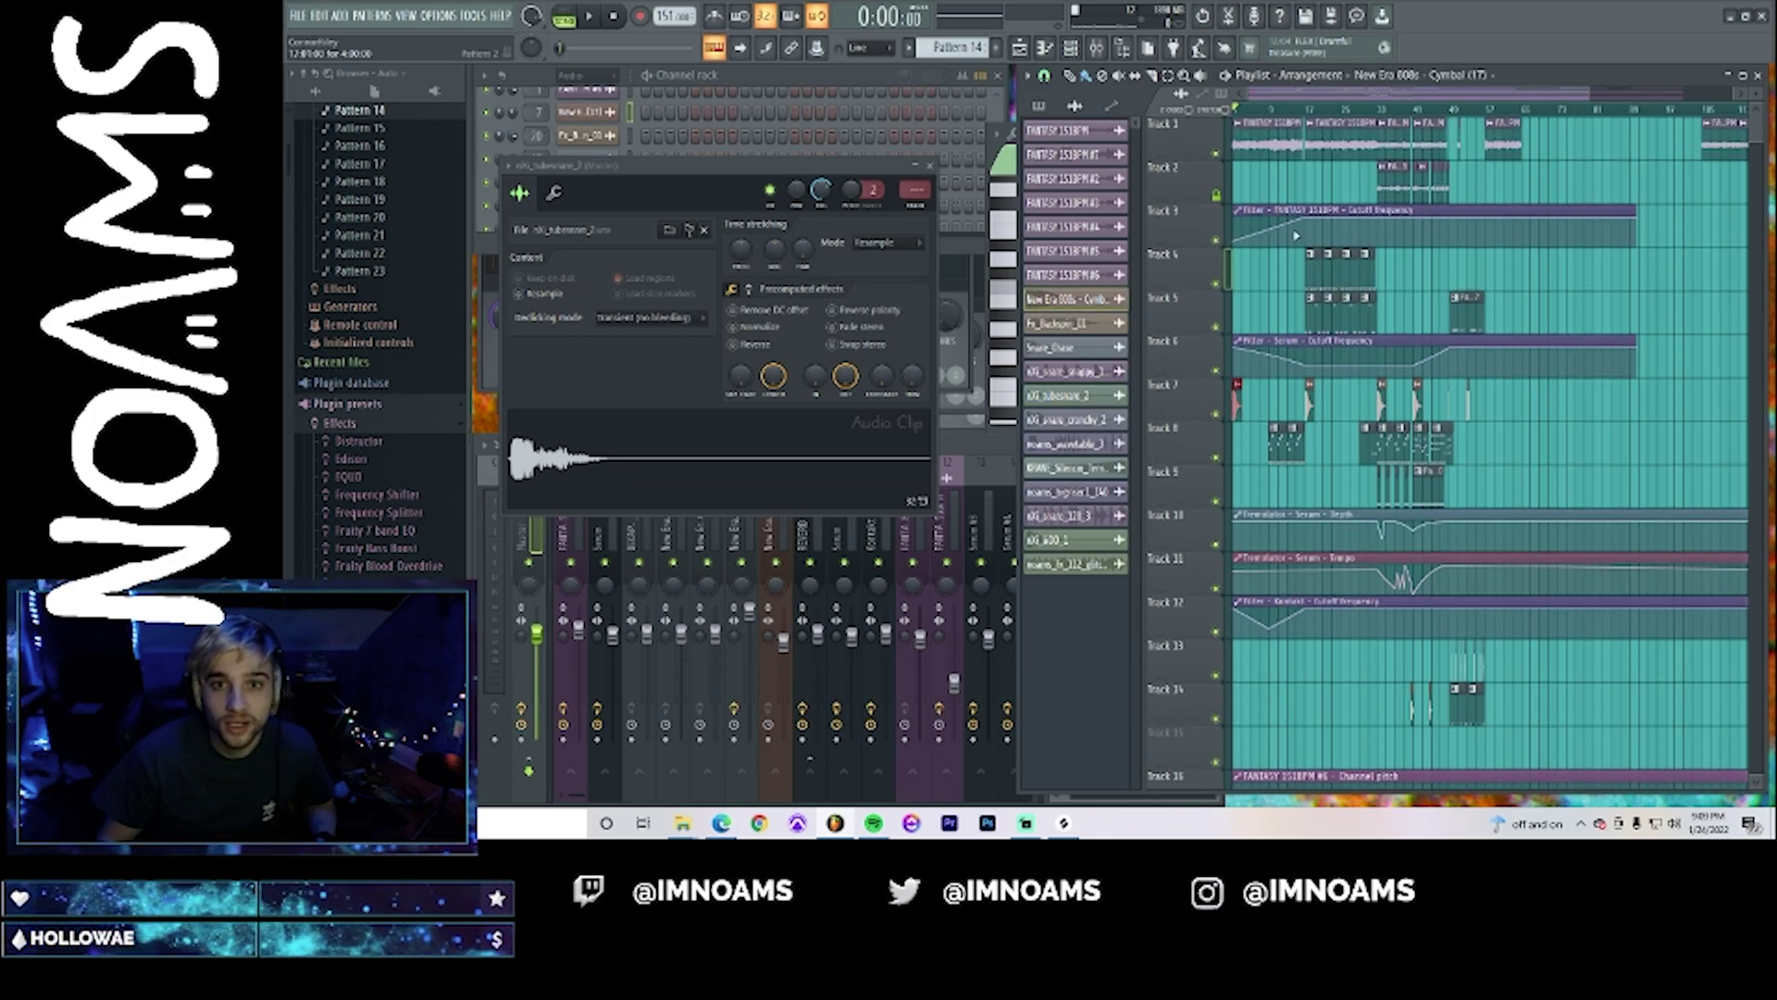
{"action": "key", "text": "space"}
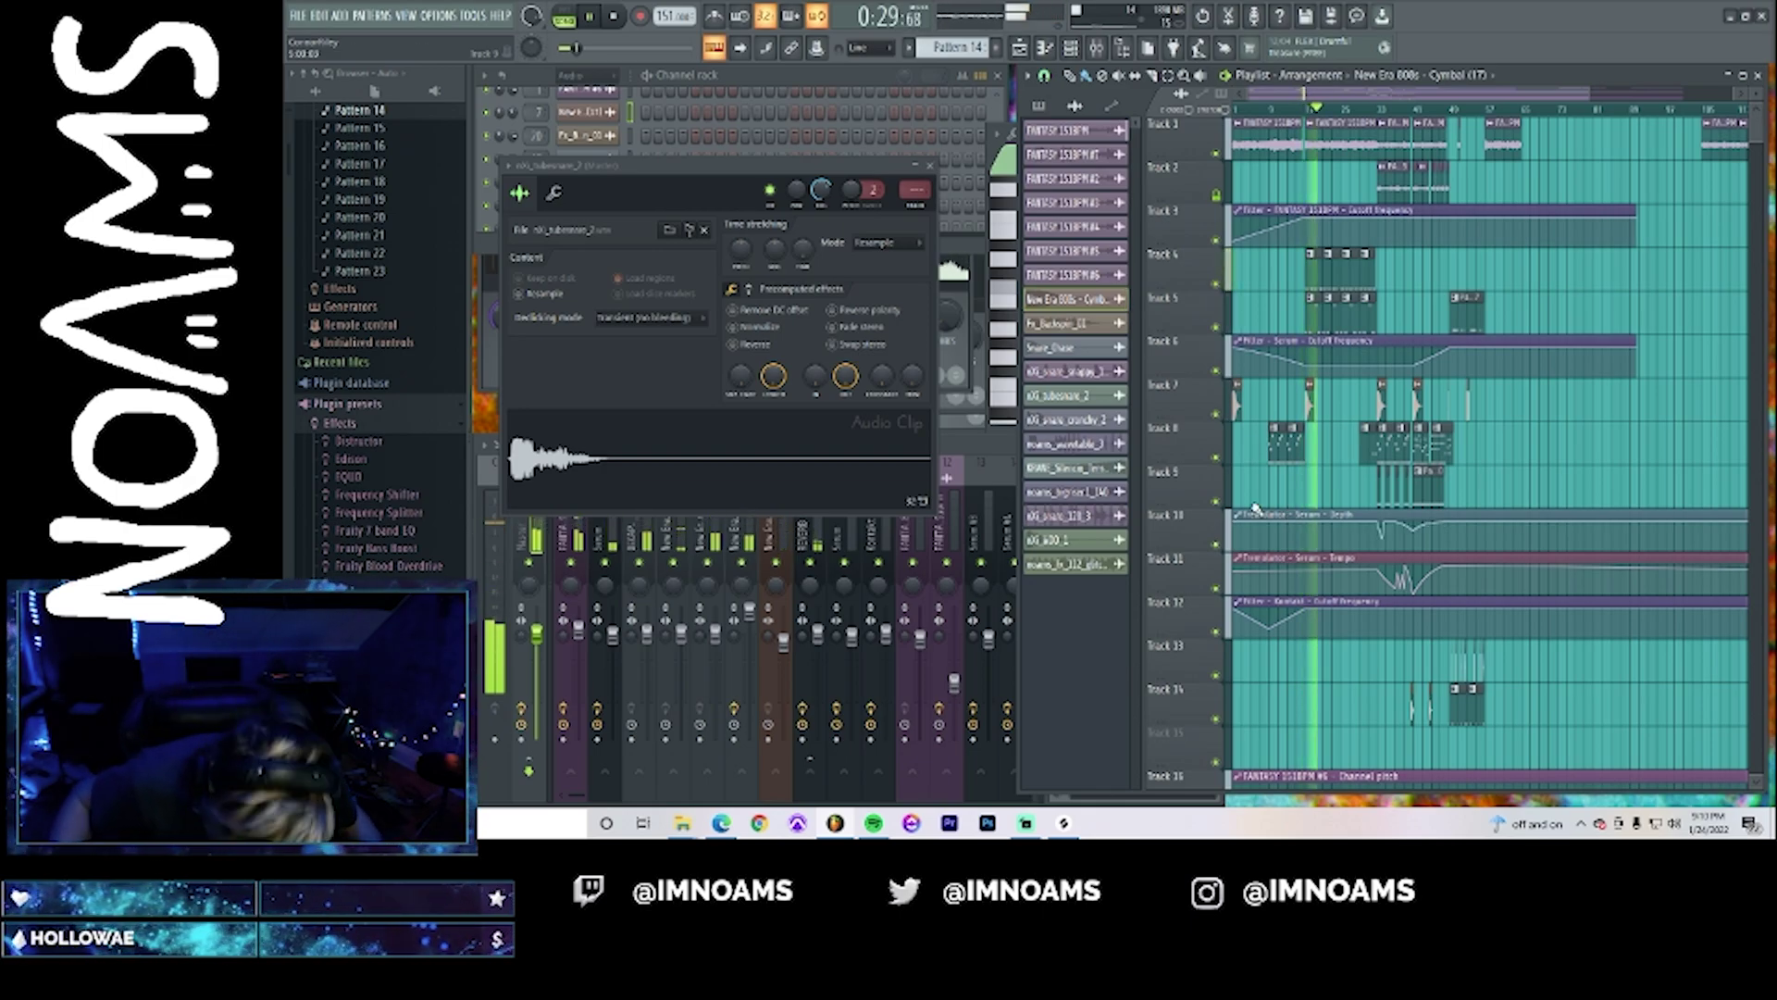
- Add a Fruity Limiter to the second effect slot of the Fx_Backspin_01 mixer track and adjust its ceiling
{"action": "key", "text": "F9"}
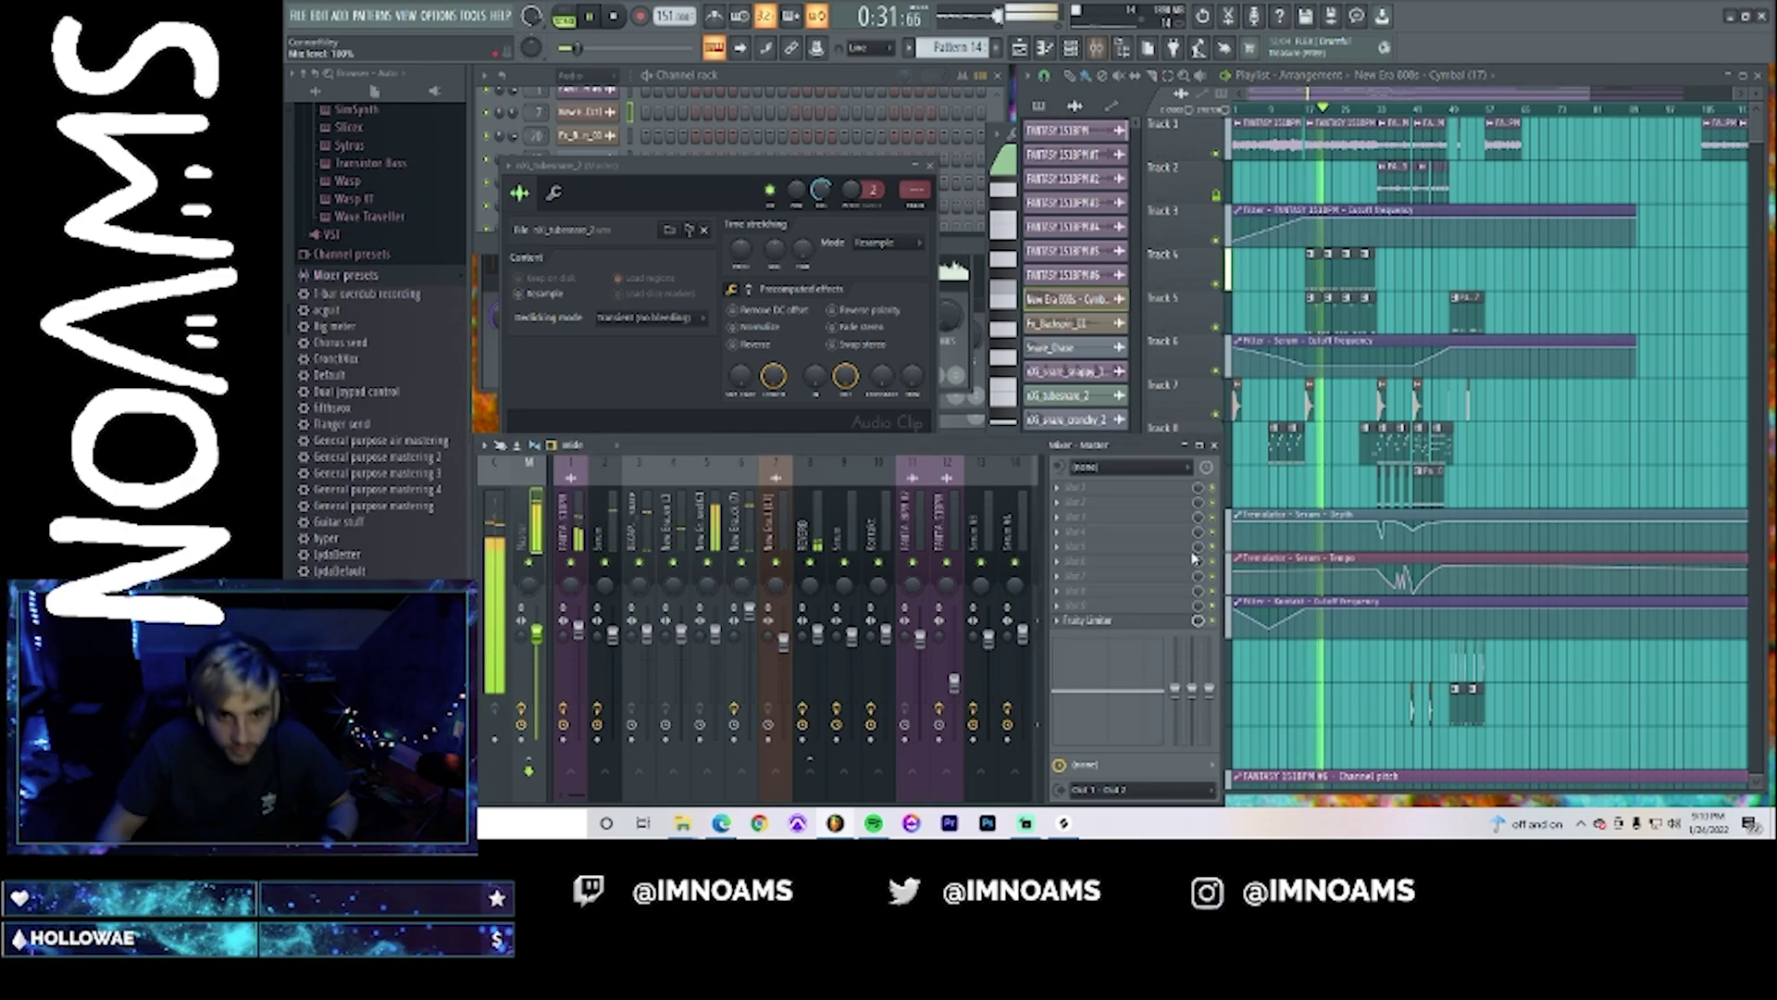
{"action": "left_click", "coordinate": [709, 520]}
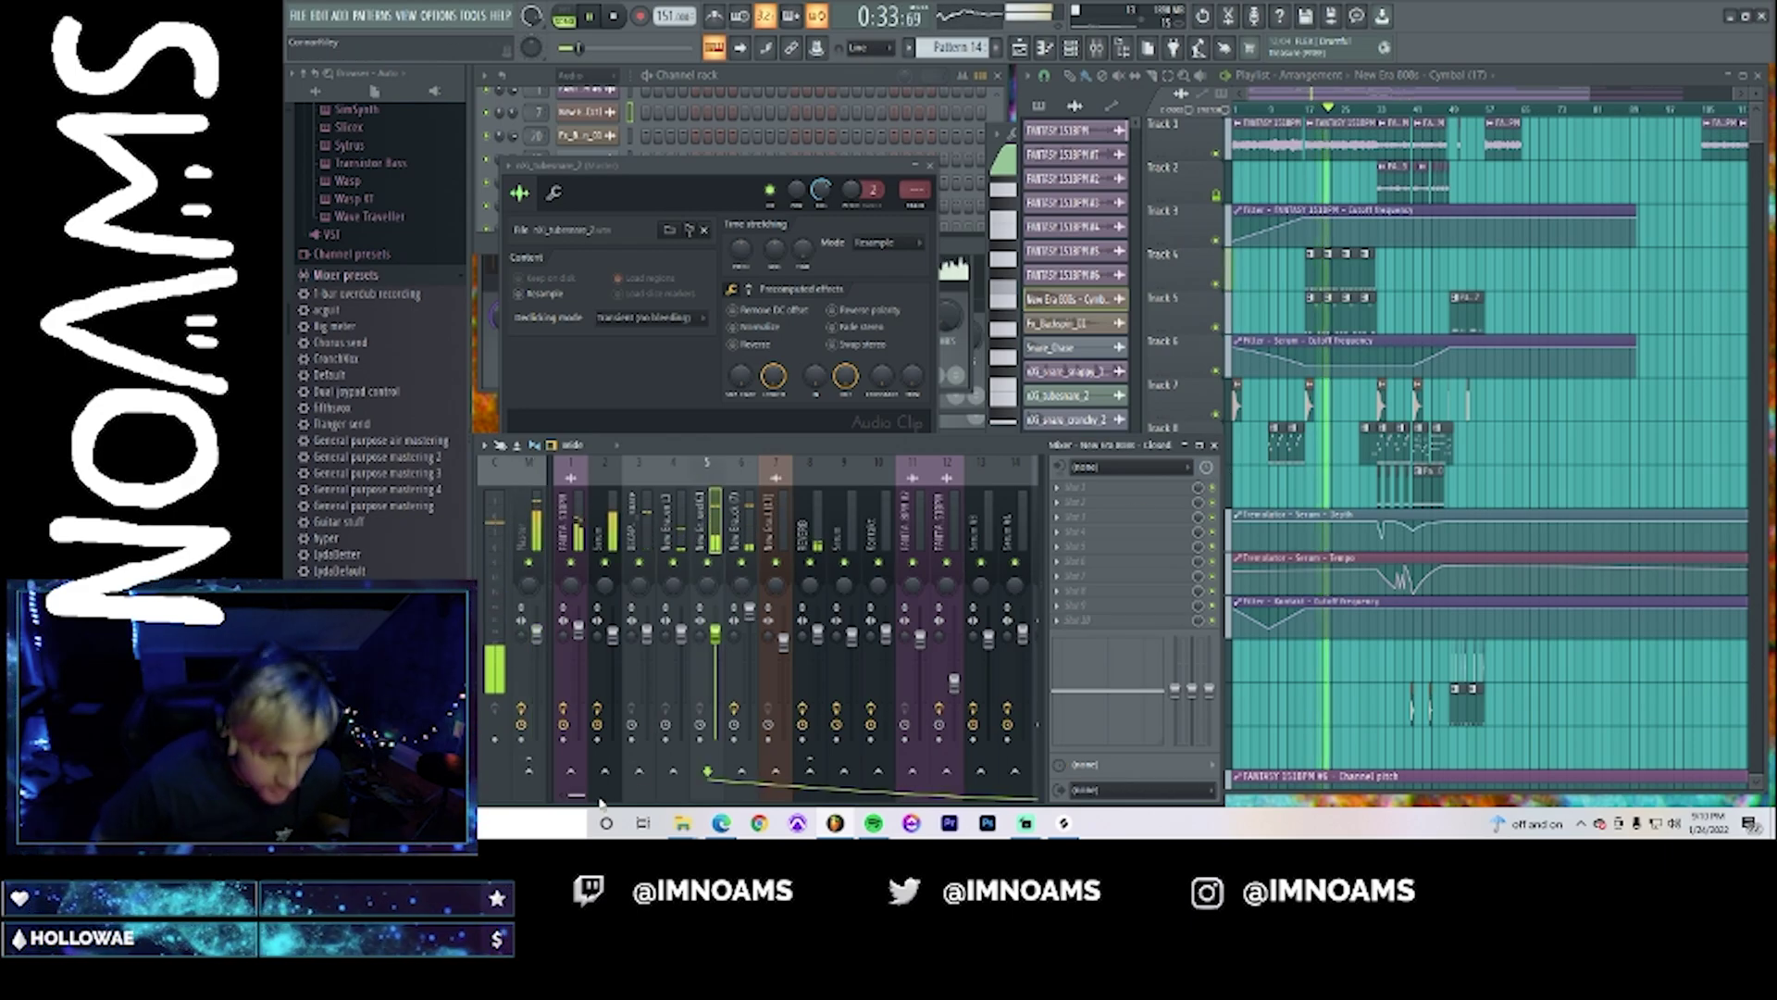
{"action": "left_click_drag", "start_coordinate": [579, 796], "coordinate": [652, 813]}
{"action": "left_click", "coordinate": [652, 530]}
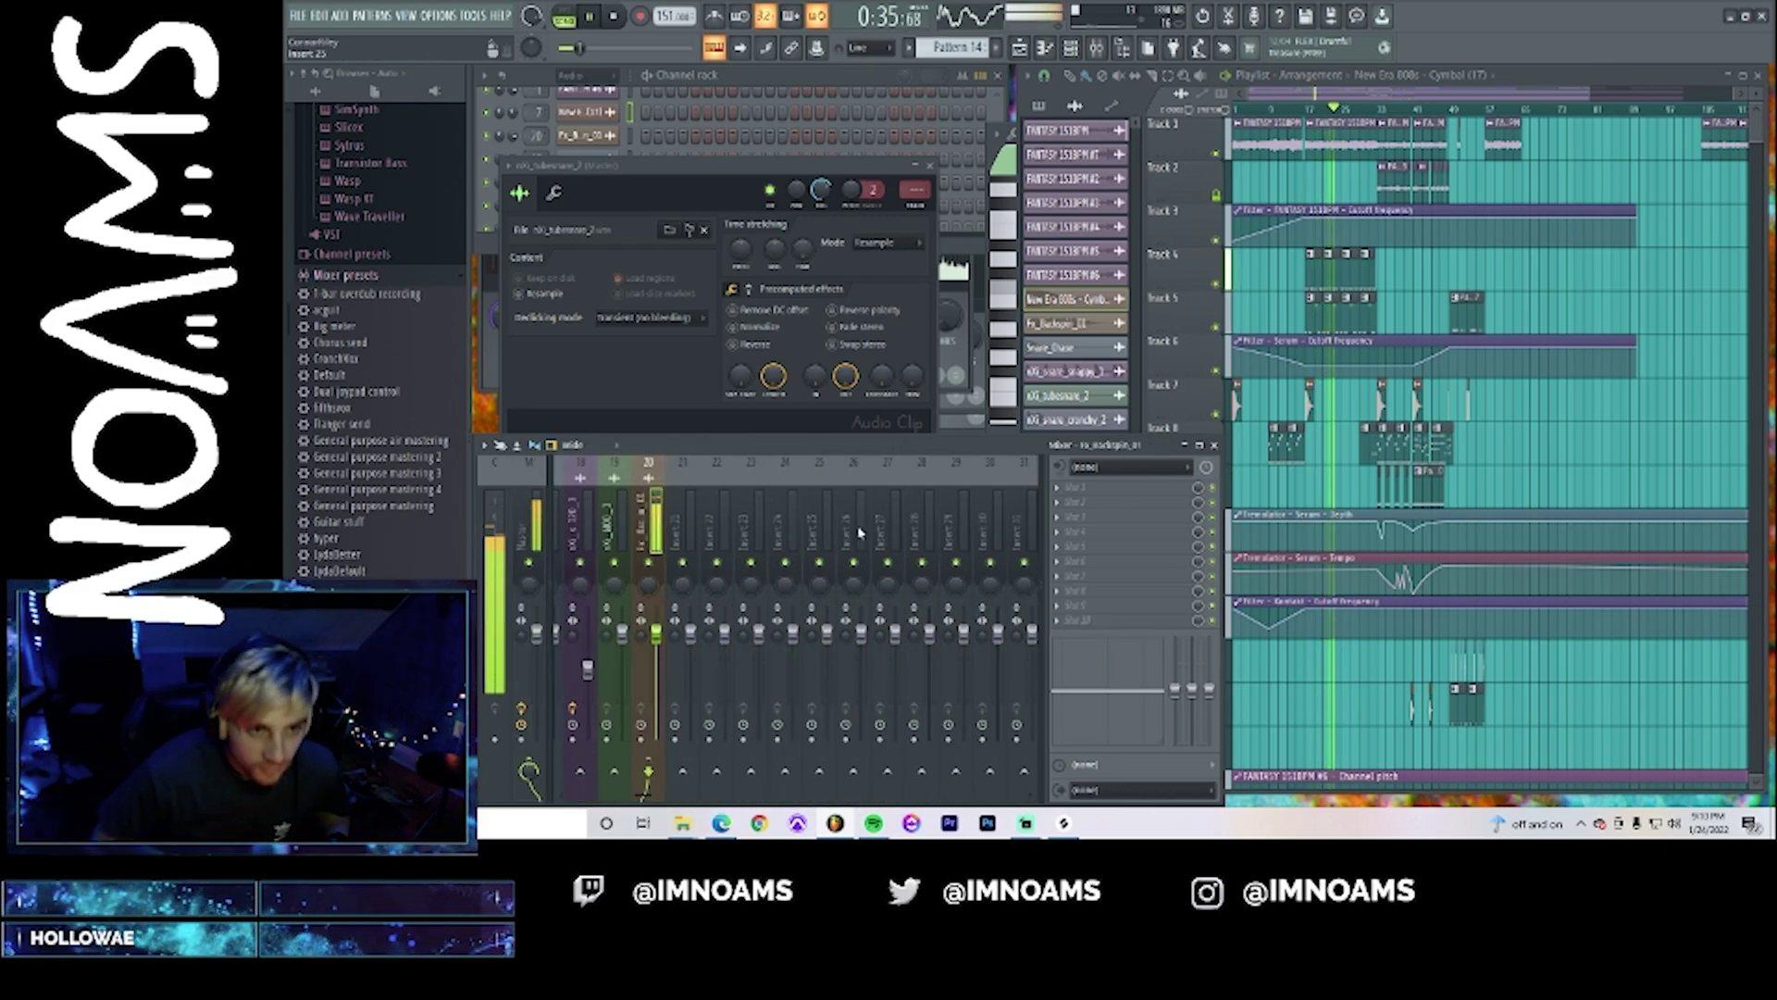
{"action": "left_click", "coordinate": [1092, 507]}
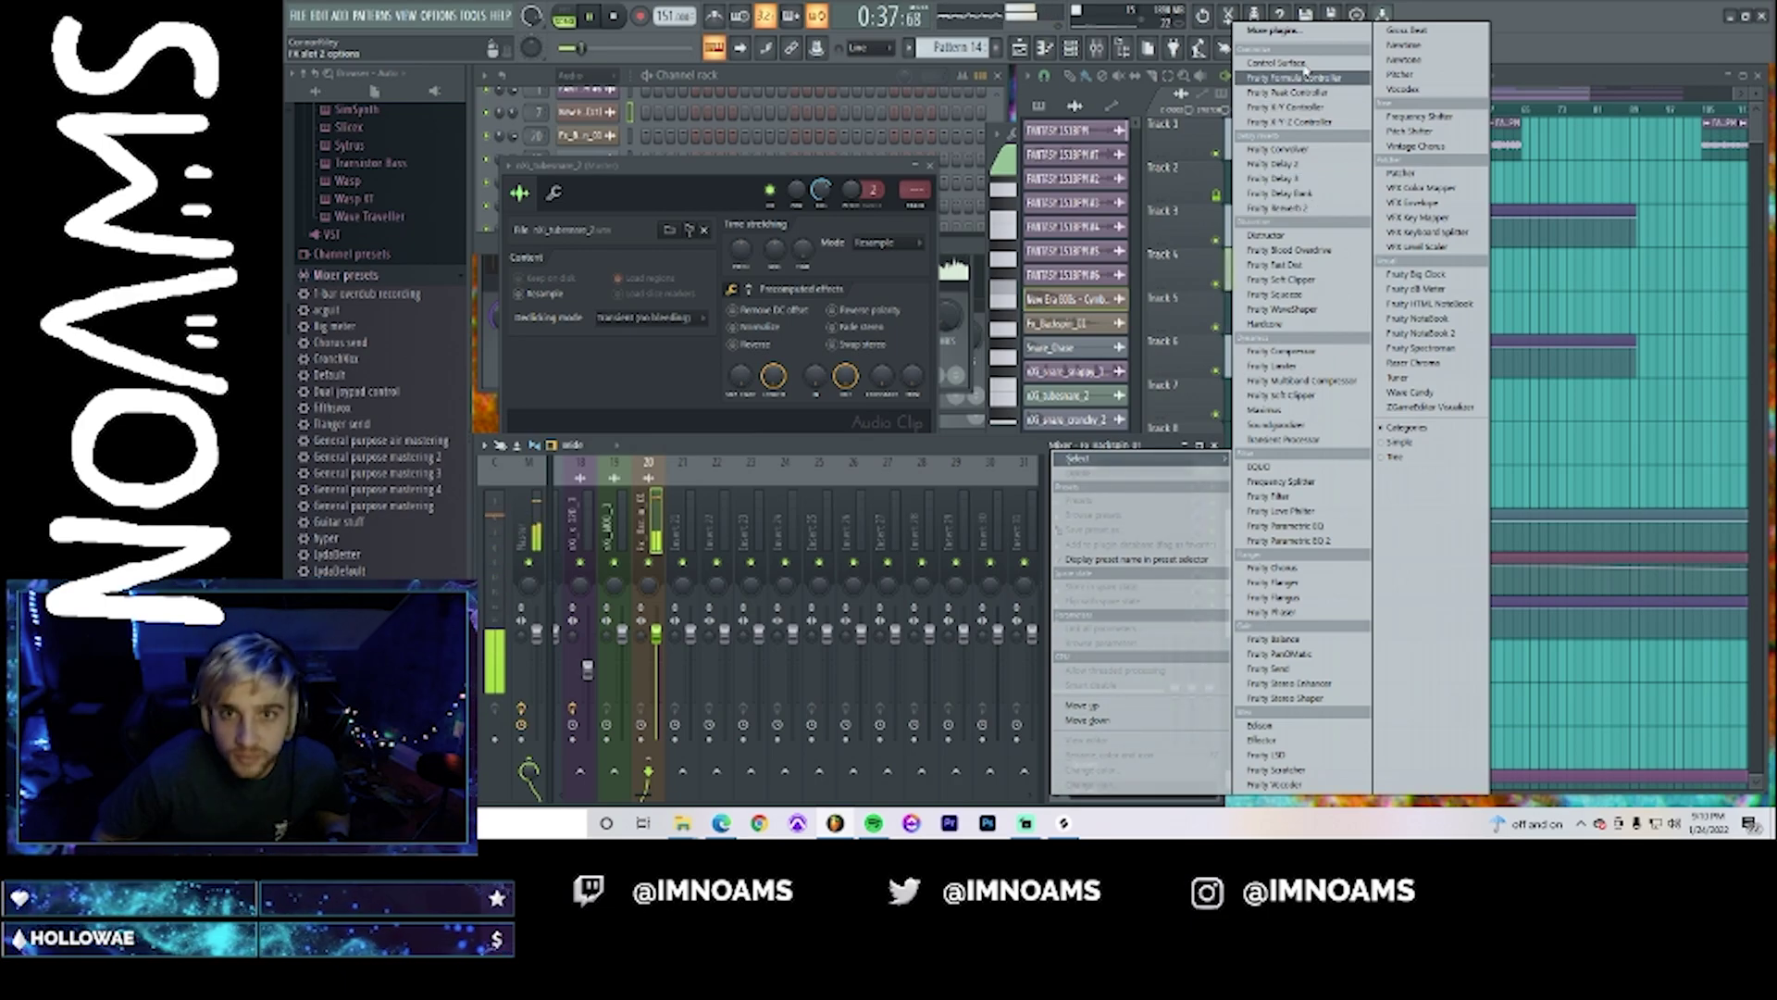
{"action": "left_click", "coordinate": [1298, 367]}
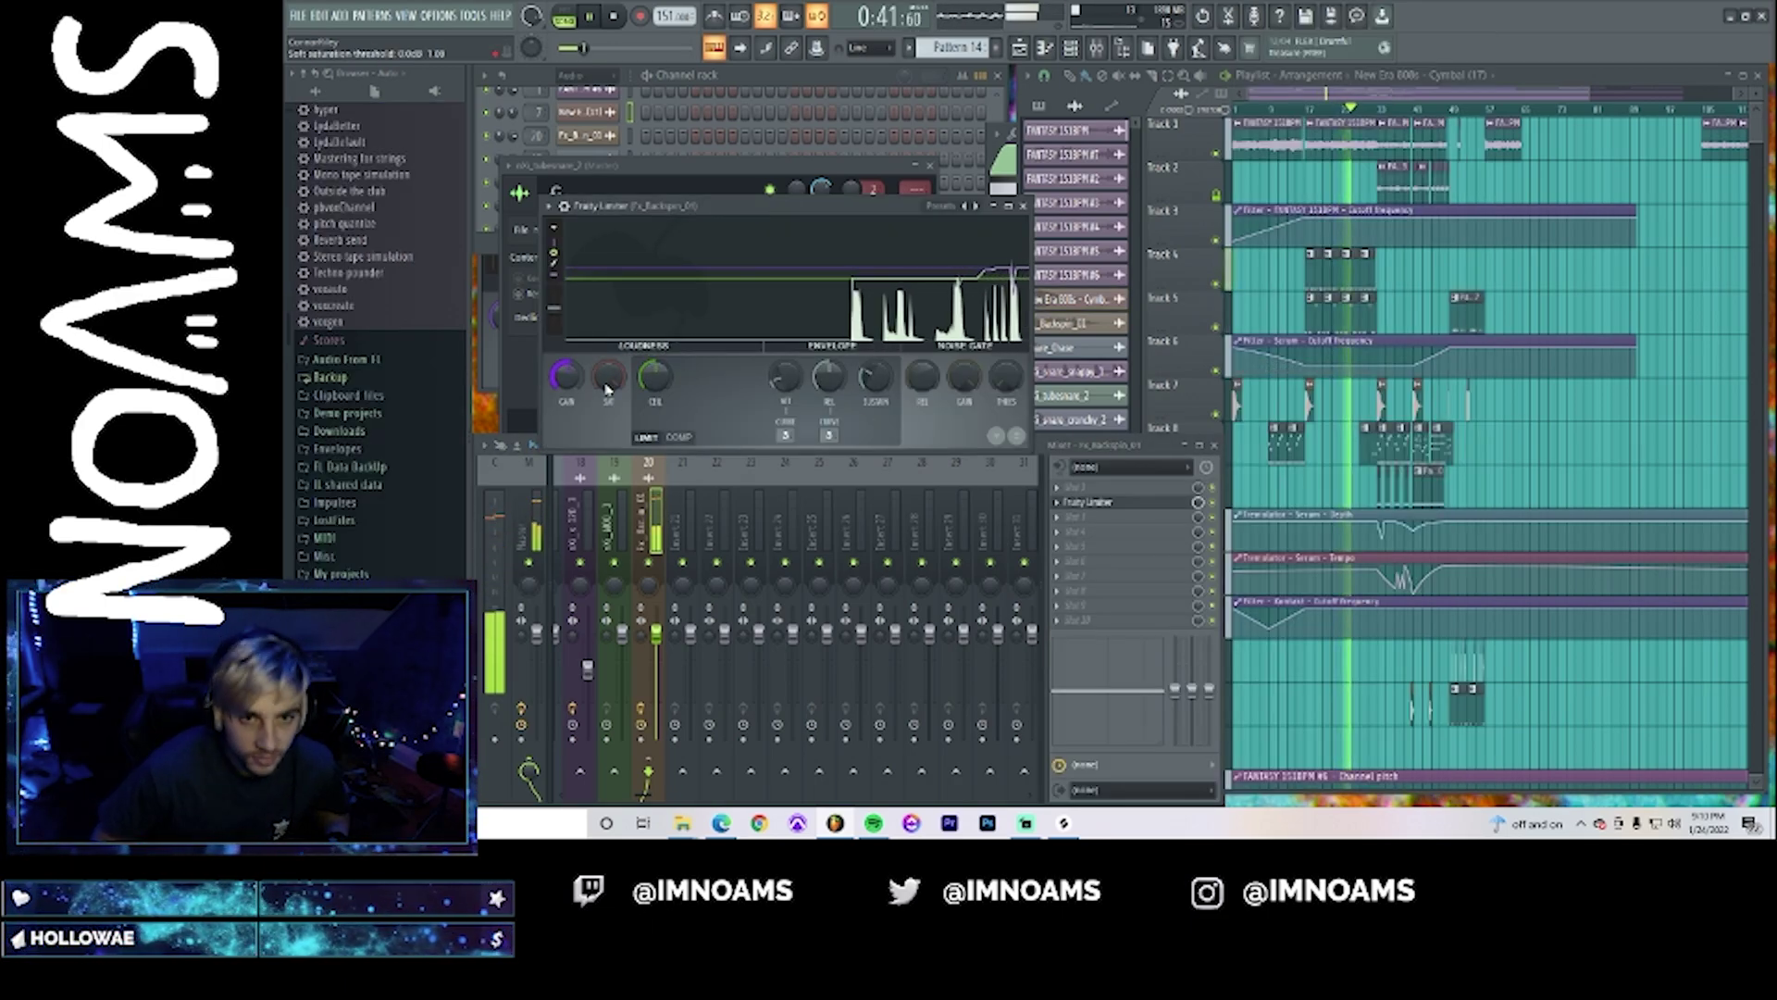
{"action": "mouse_move", "coordinate": [646, 382]}
{"action": "left_mouse_down"}
{"action": "mouse_move", "coordinate": [646, 421]}
{"action": "mouse_move", "coordinate": [656, 366]}
{"action": "left_mouse_up"}
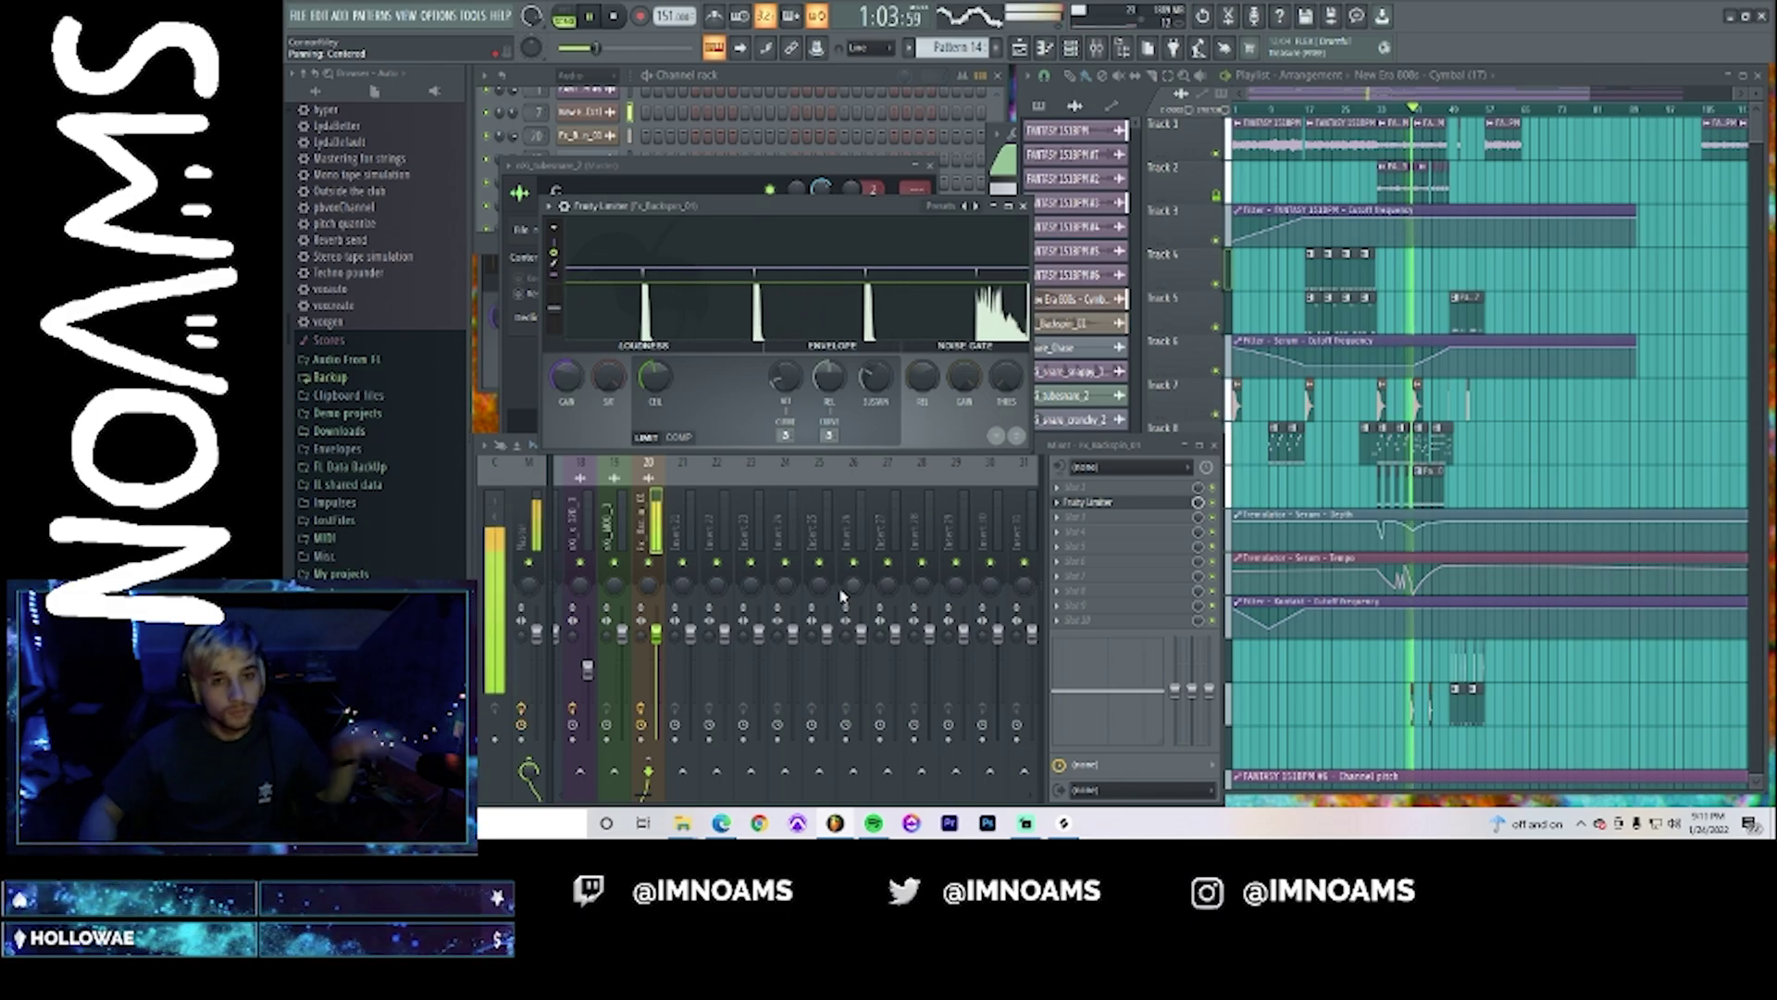
- Open the Fx_Backspin_01 clip's channel settings from Track 14, listen through the drop, and stop playback
{"action": "scroll", "coordinate": [1407, 500], "scroll_direction": "down", "scroll_amount": 5}
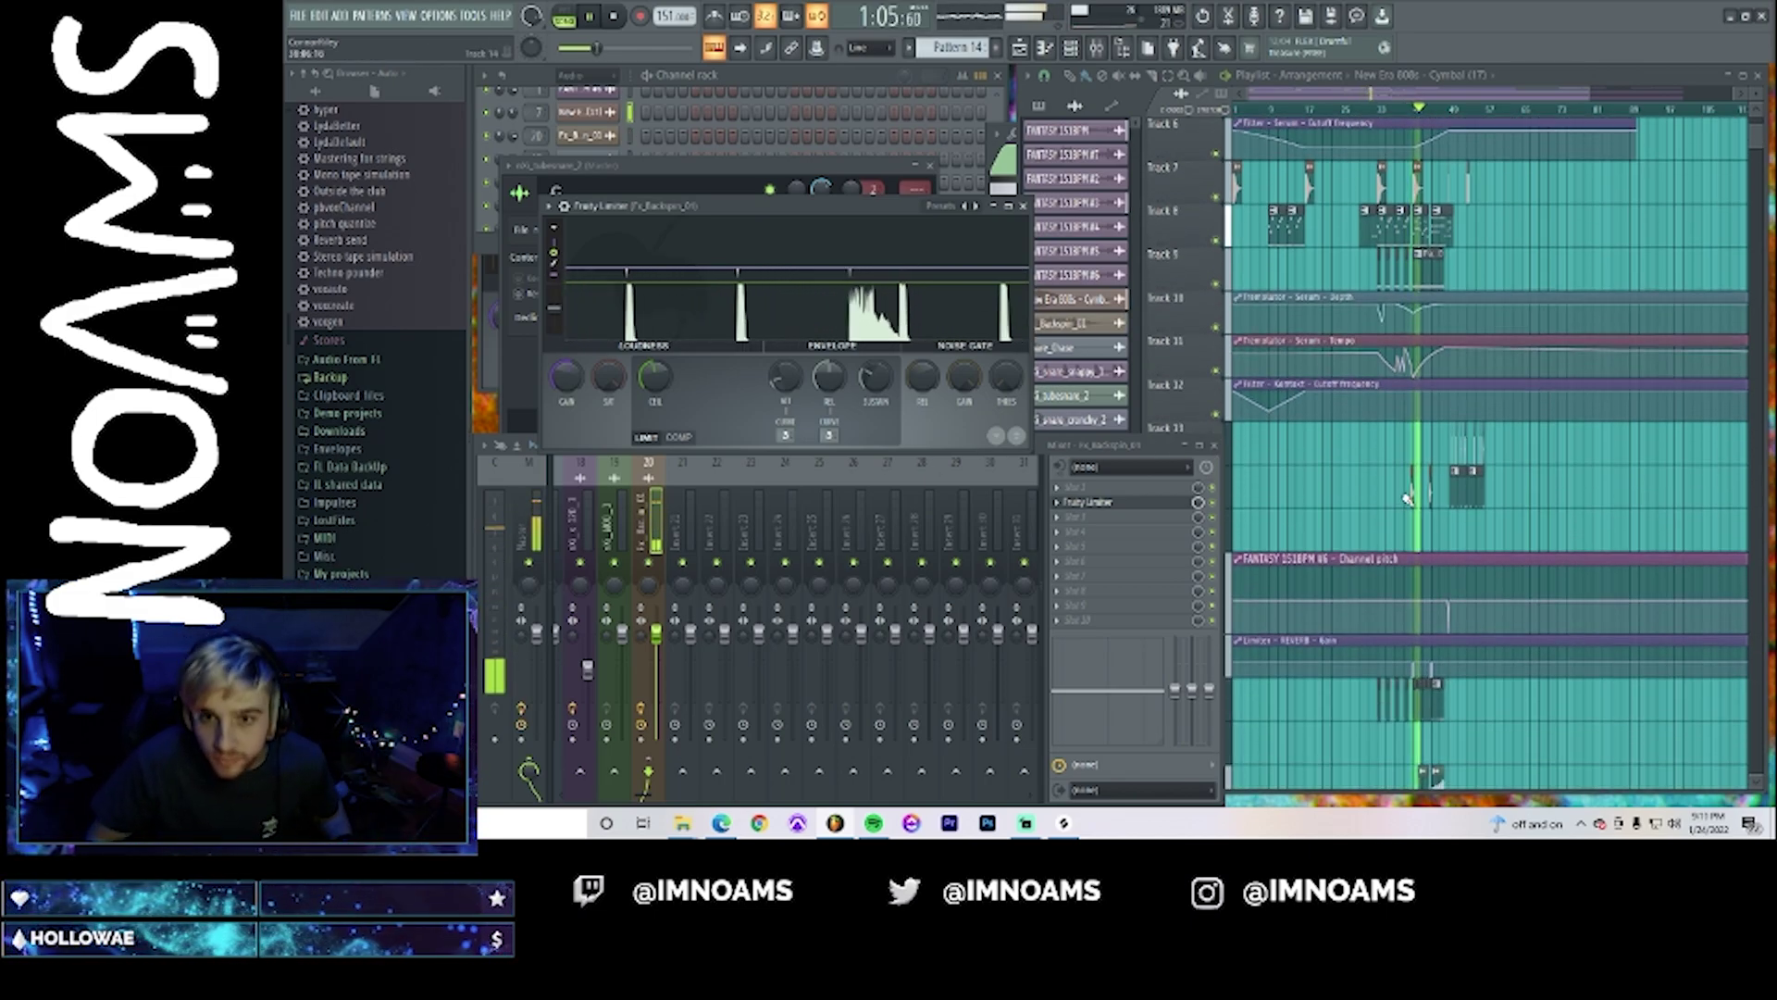
{"action": "left_click", "coordinate": [1409, 492]}
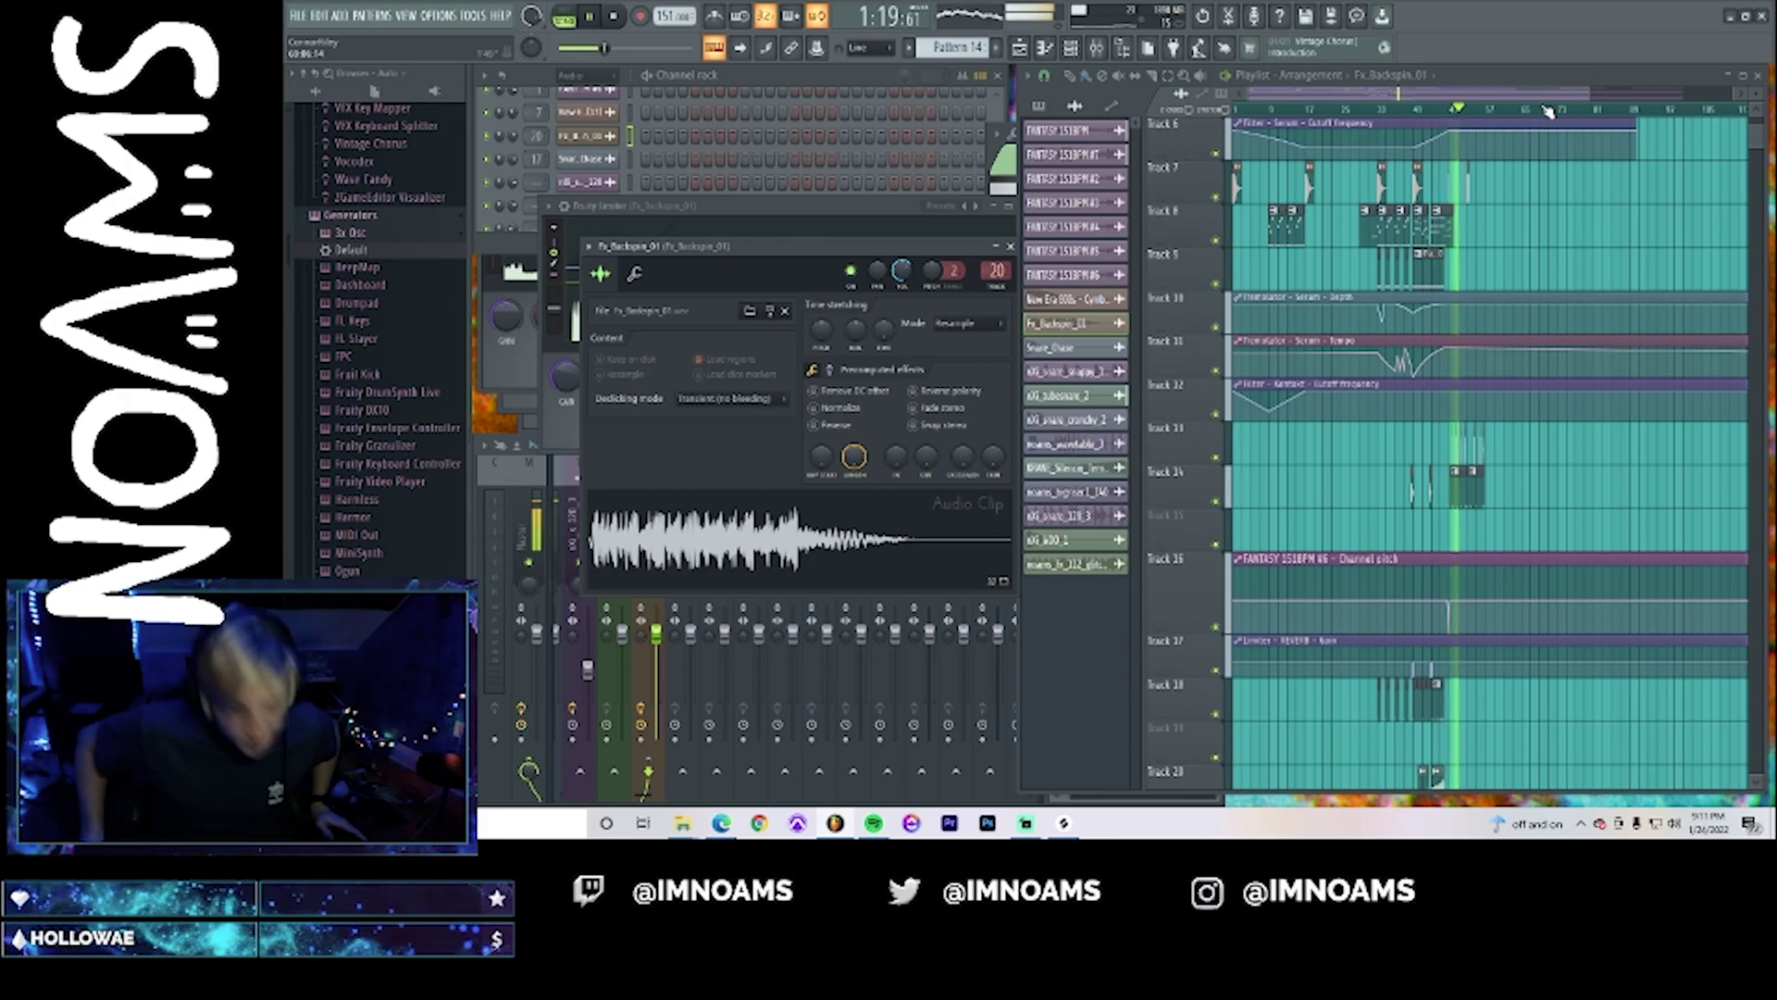
{"action": "scroll", "coordinate": [1615, 354], "scroll_direction": "down", "scroll_amount": 6}
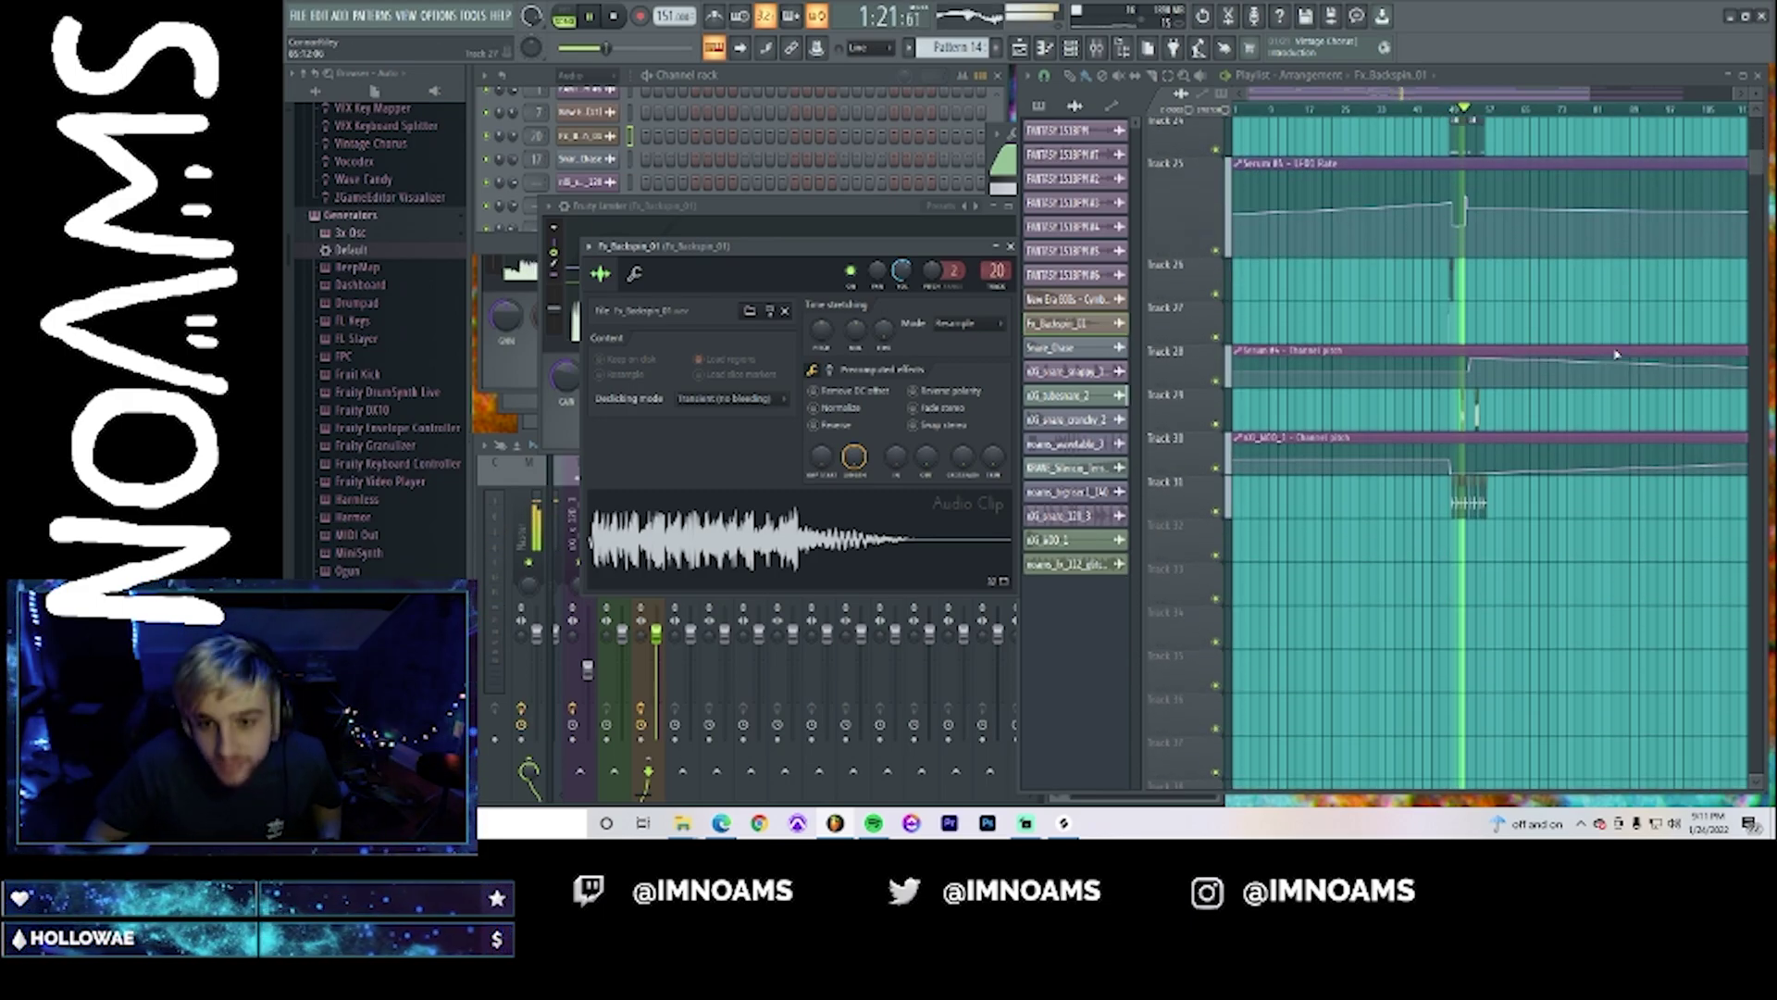
{"action": "scroll", "coordinate": [1615, 354], "scroll_direction": "down", "scroll_amount": 1}
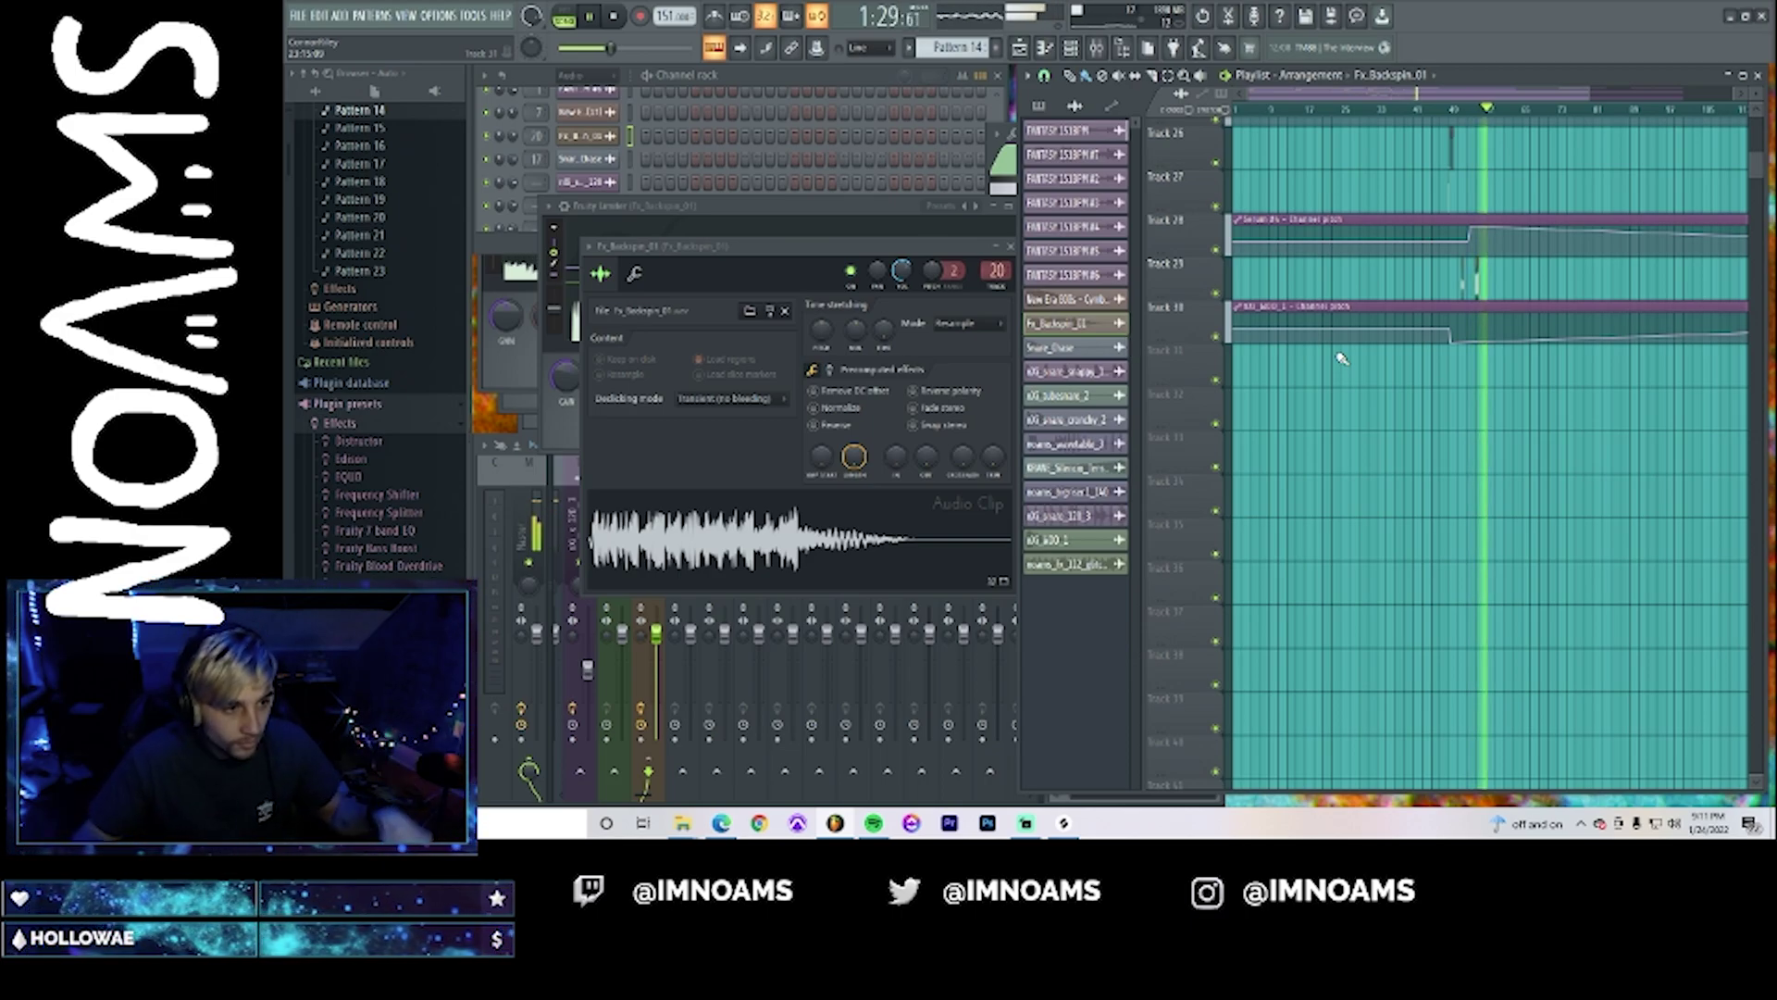
{"action": "key", "text": "space"}
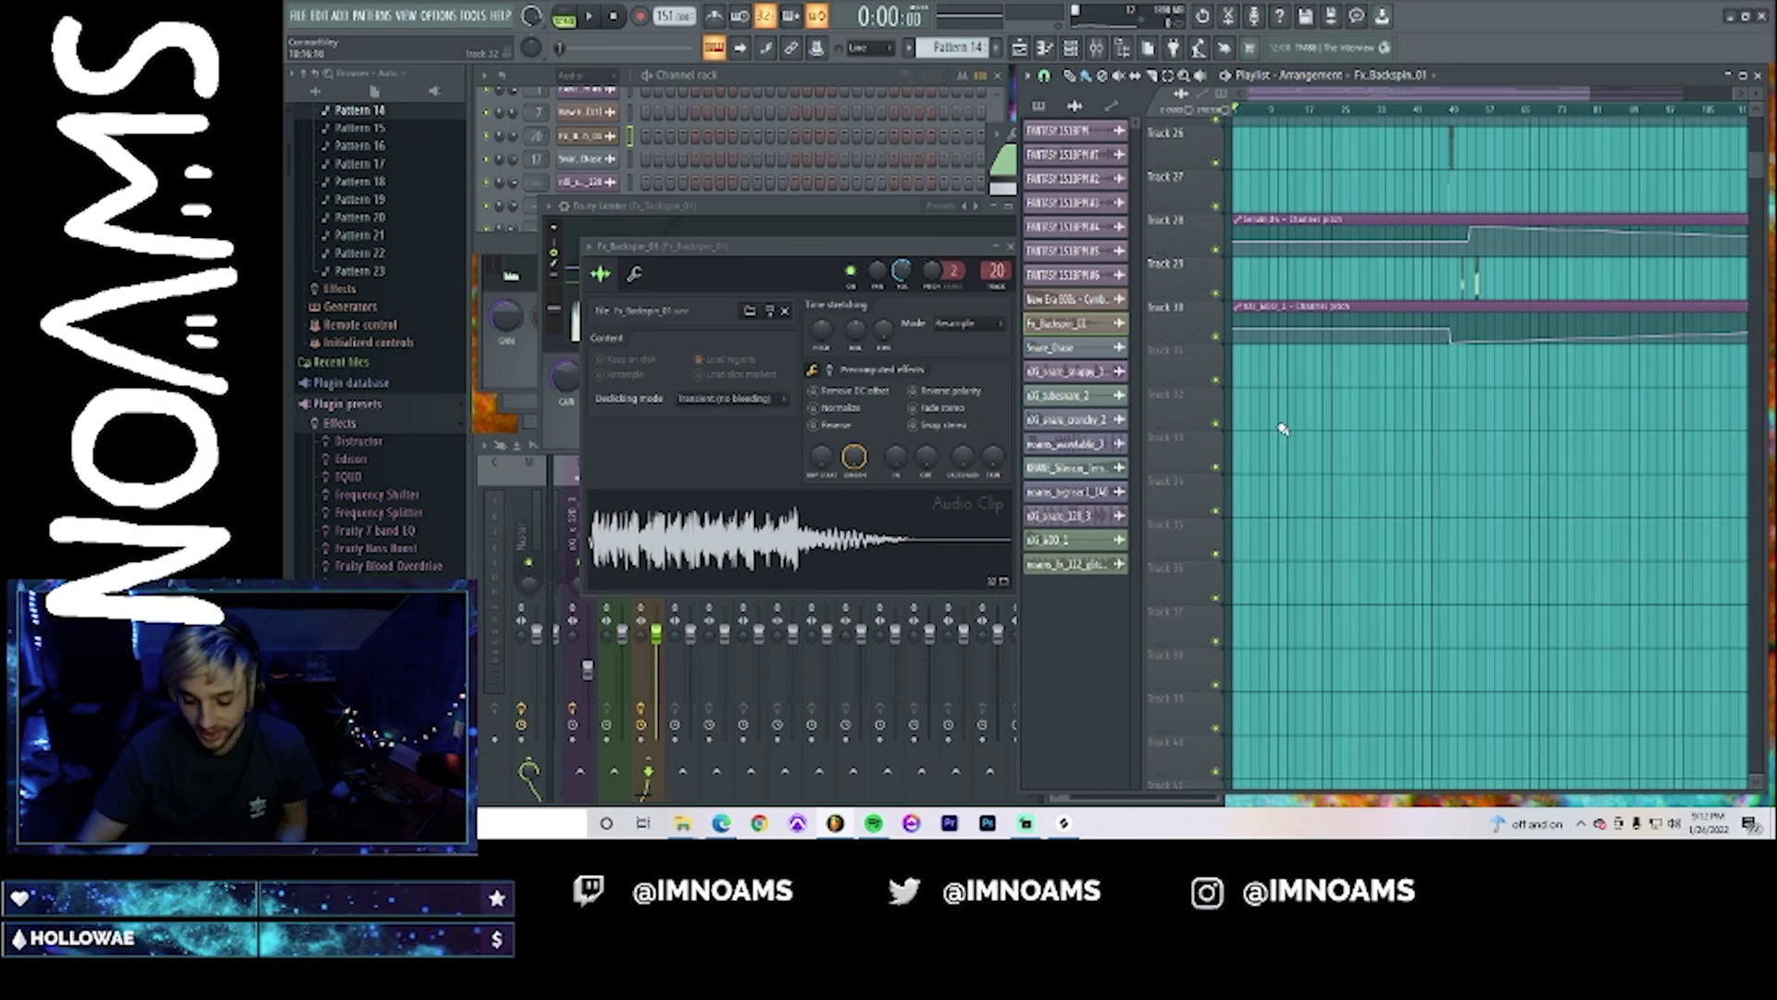
- Start saving the project and choose the Twitch folder inside Projects as its location
{"action": "scroll", "coordinate": [1400, 508], "scroll_direction": "up", "scroll_amount": 10}
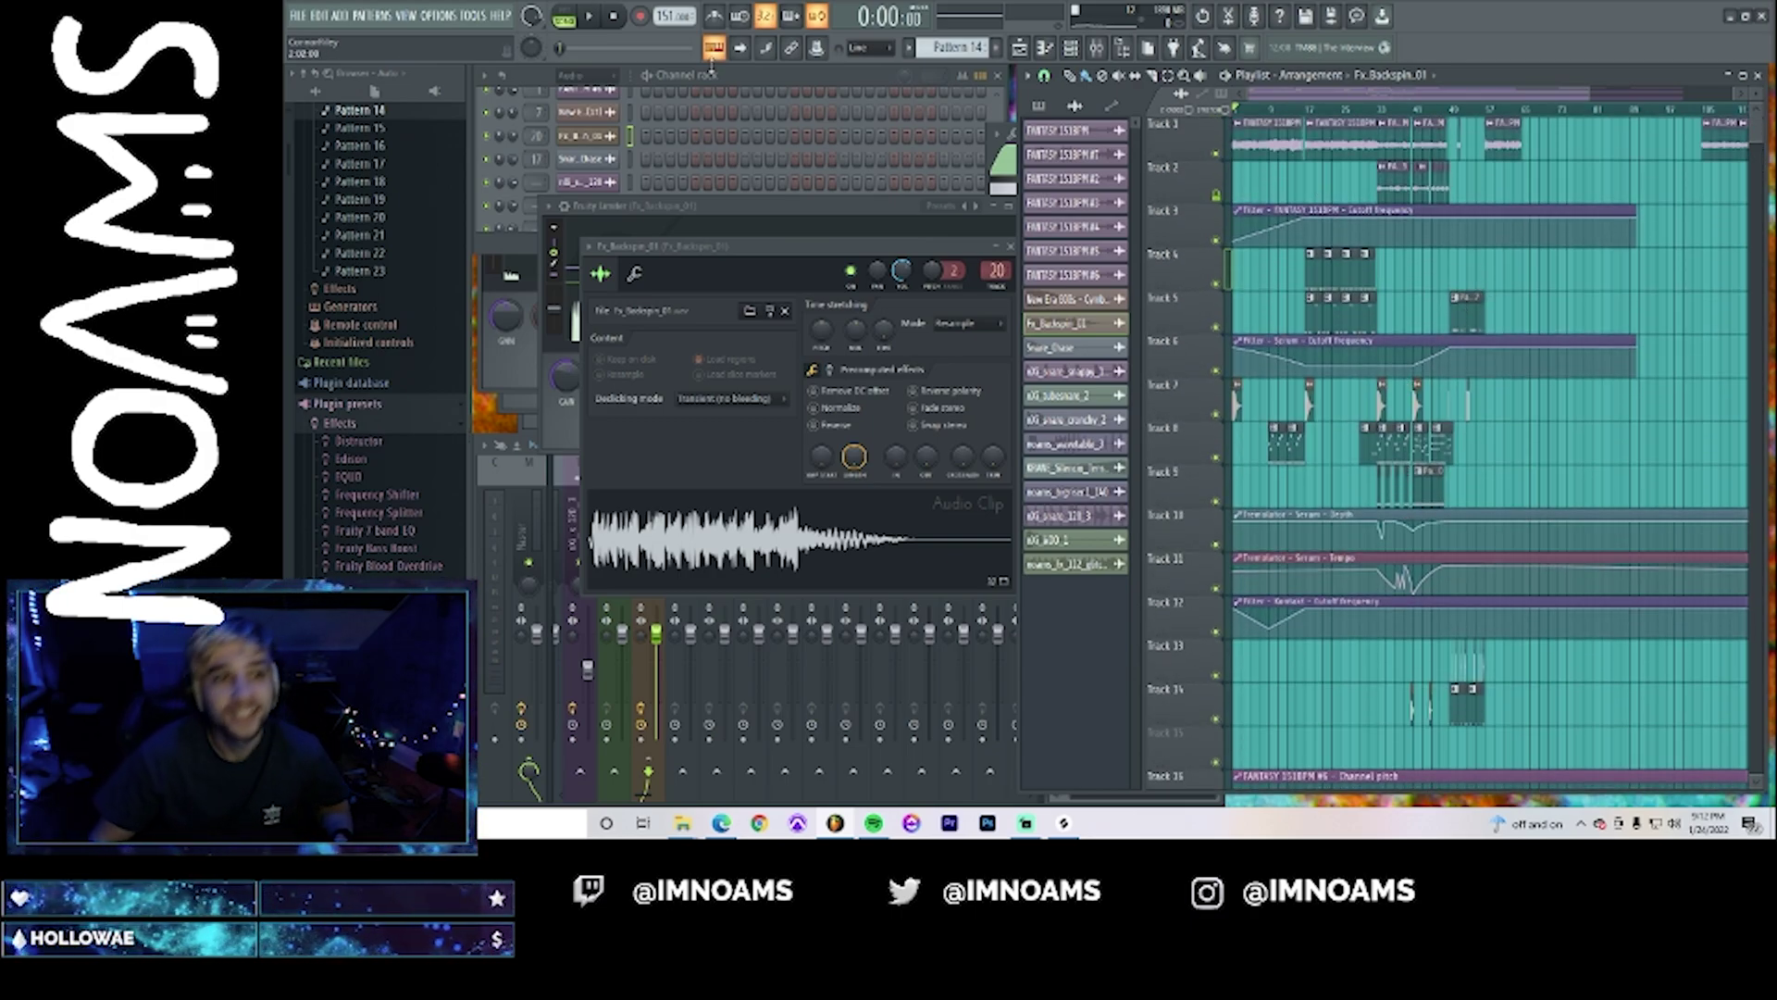
{"action": "left_click", "coordinate": [300, 11]}
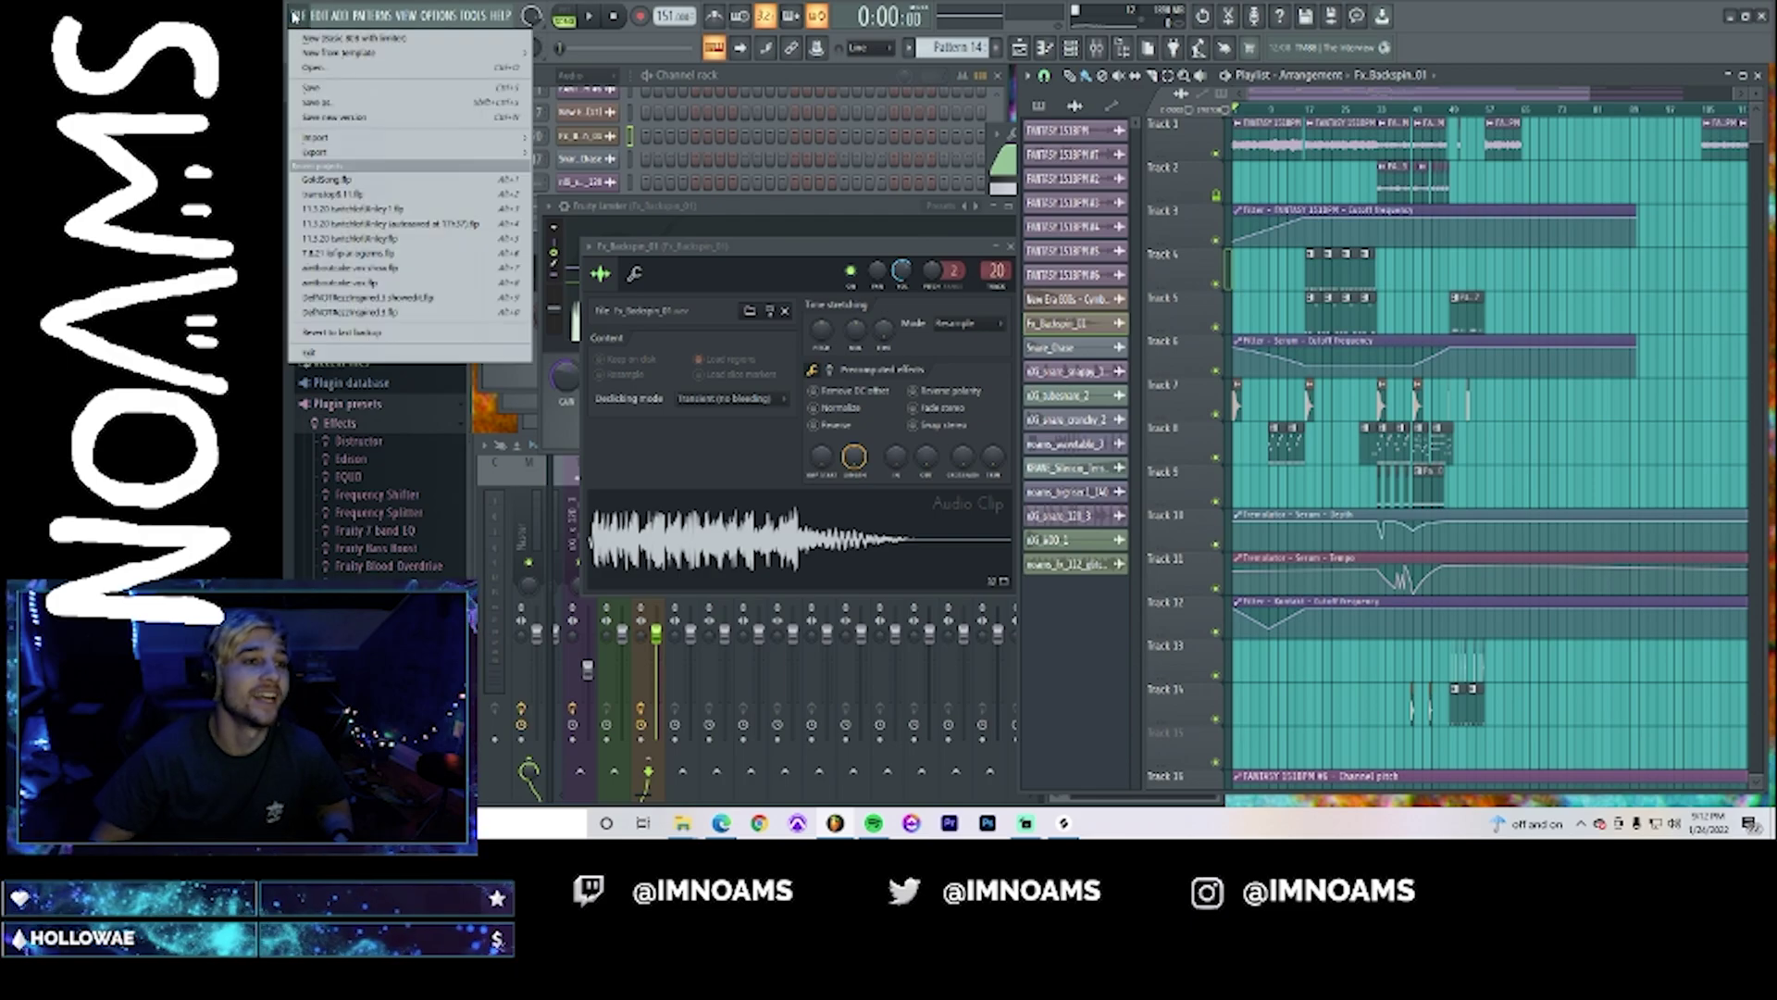
{"action": "left_click", "coordinate": [329, 90]}
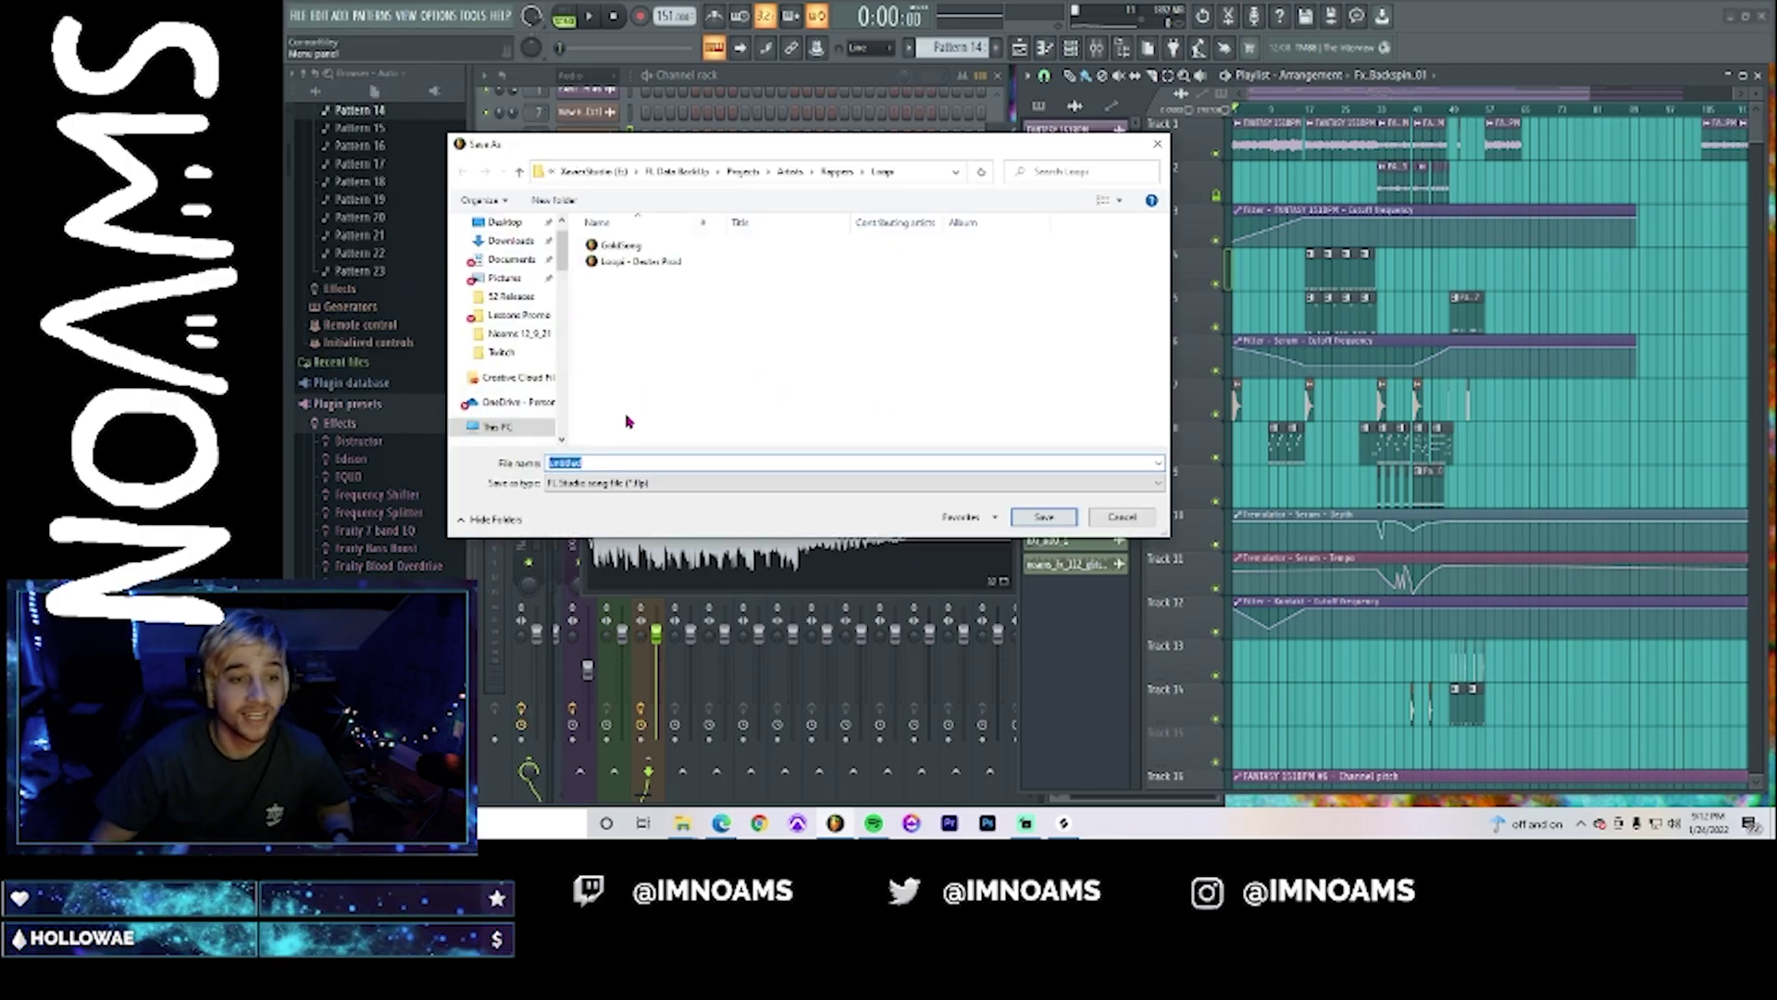
{"action": "left_click", "coordinate": [744, 172]}
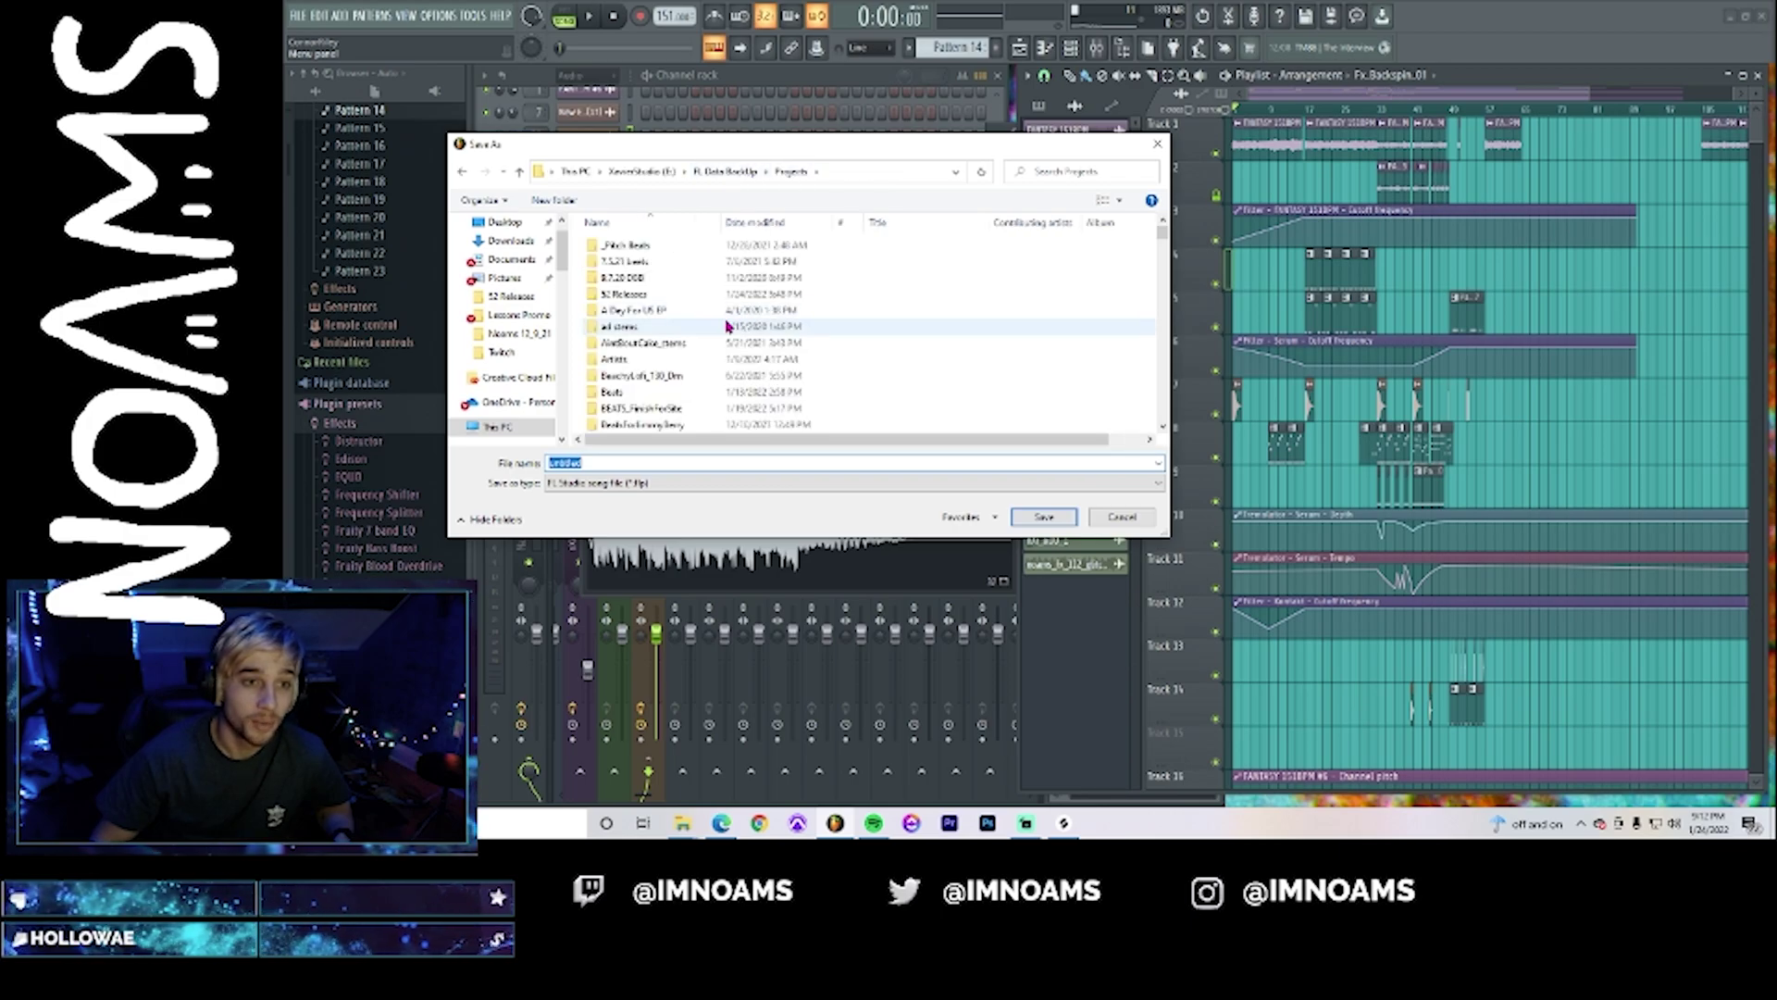
{"action": "scroll", "coordinate": [706, 336], "scroll_direction": "down", "scroll_amount": 10}
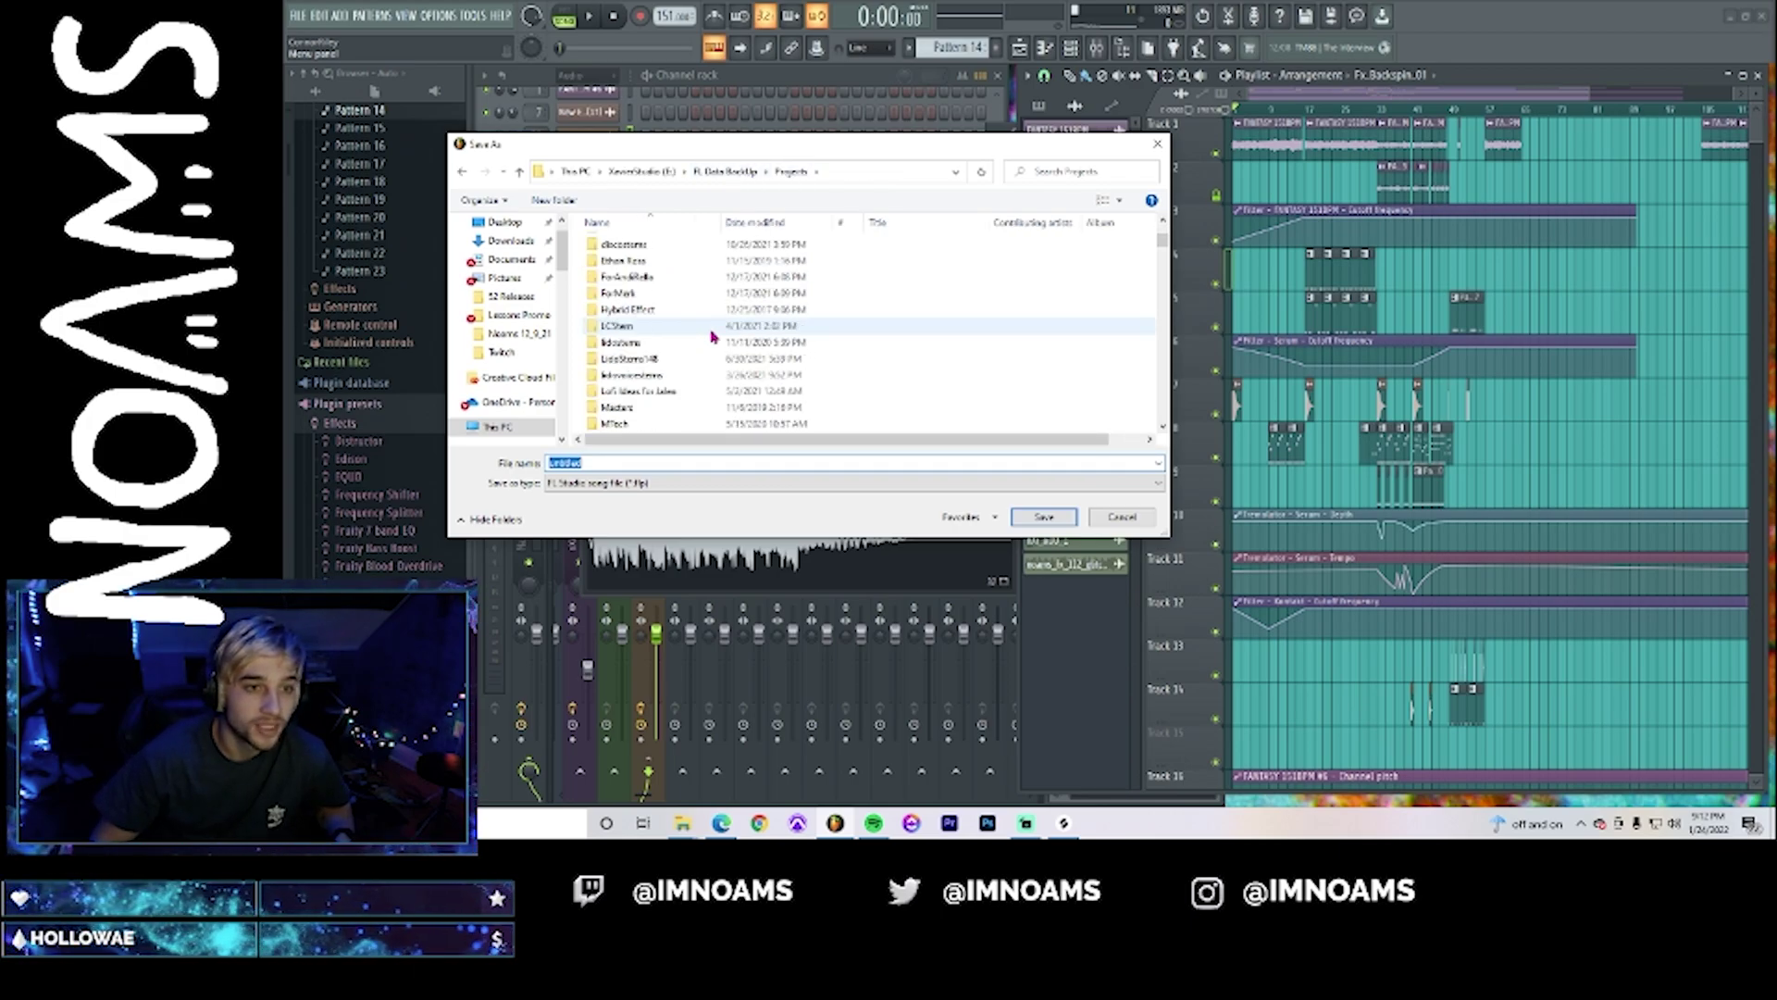
{"action": "scroll", "coordinate": [713, 336], "scroll_direction": "down", "scroll_amount": 1}
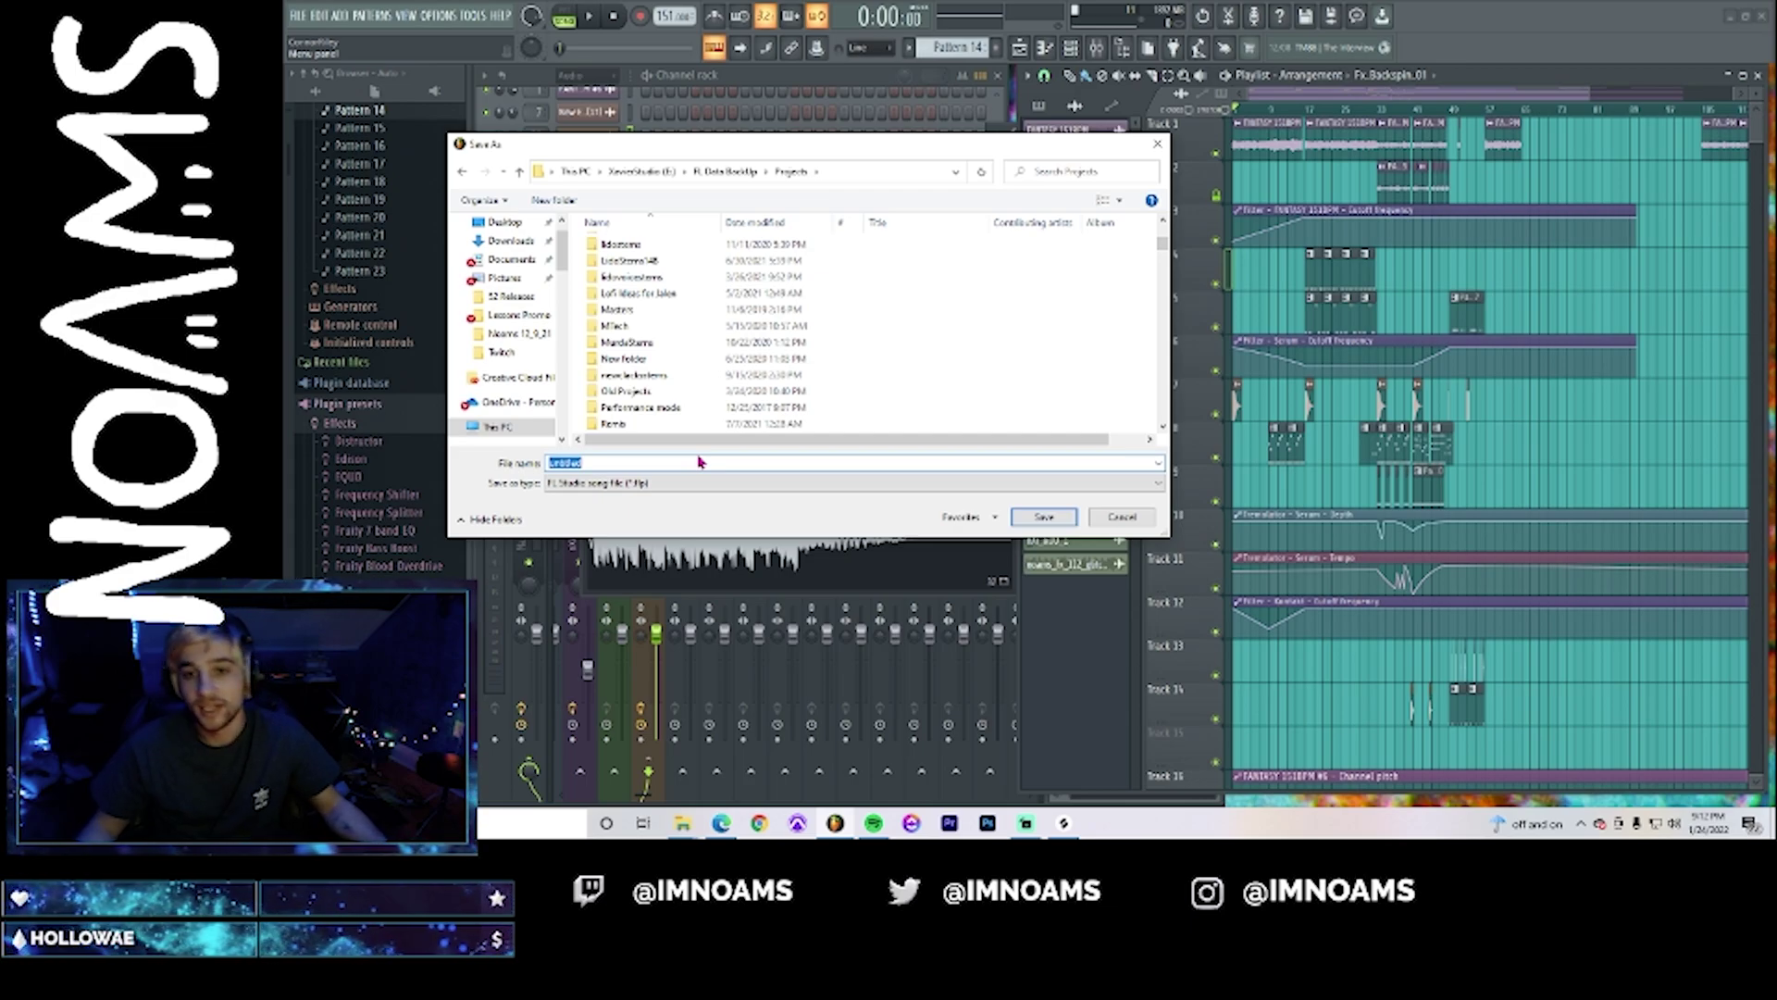
{"action": "scroll", "coordinate": [644, 319], "scroll_direction": "down", "scroll_amount": 3}
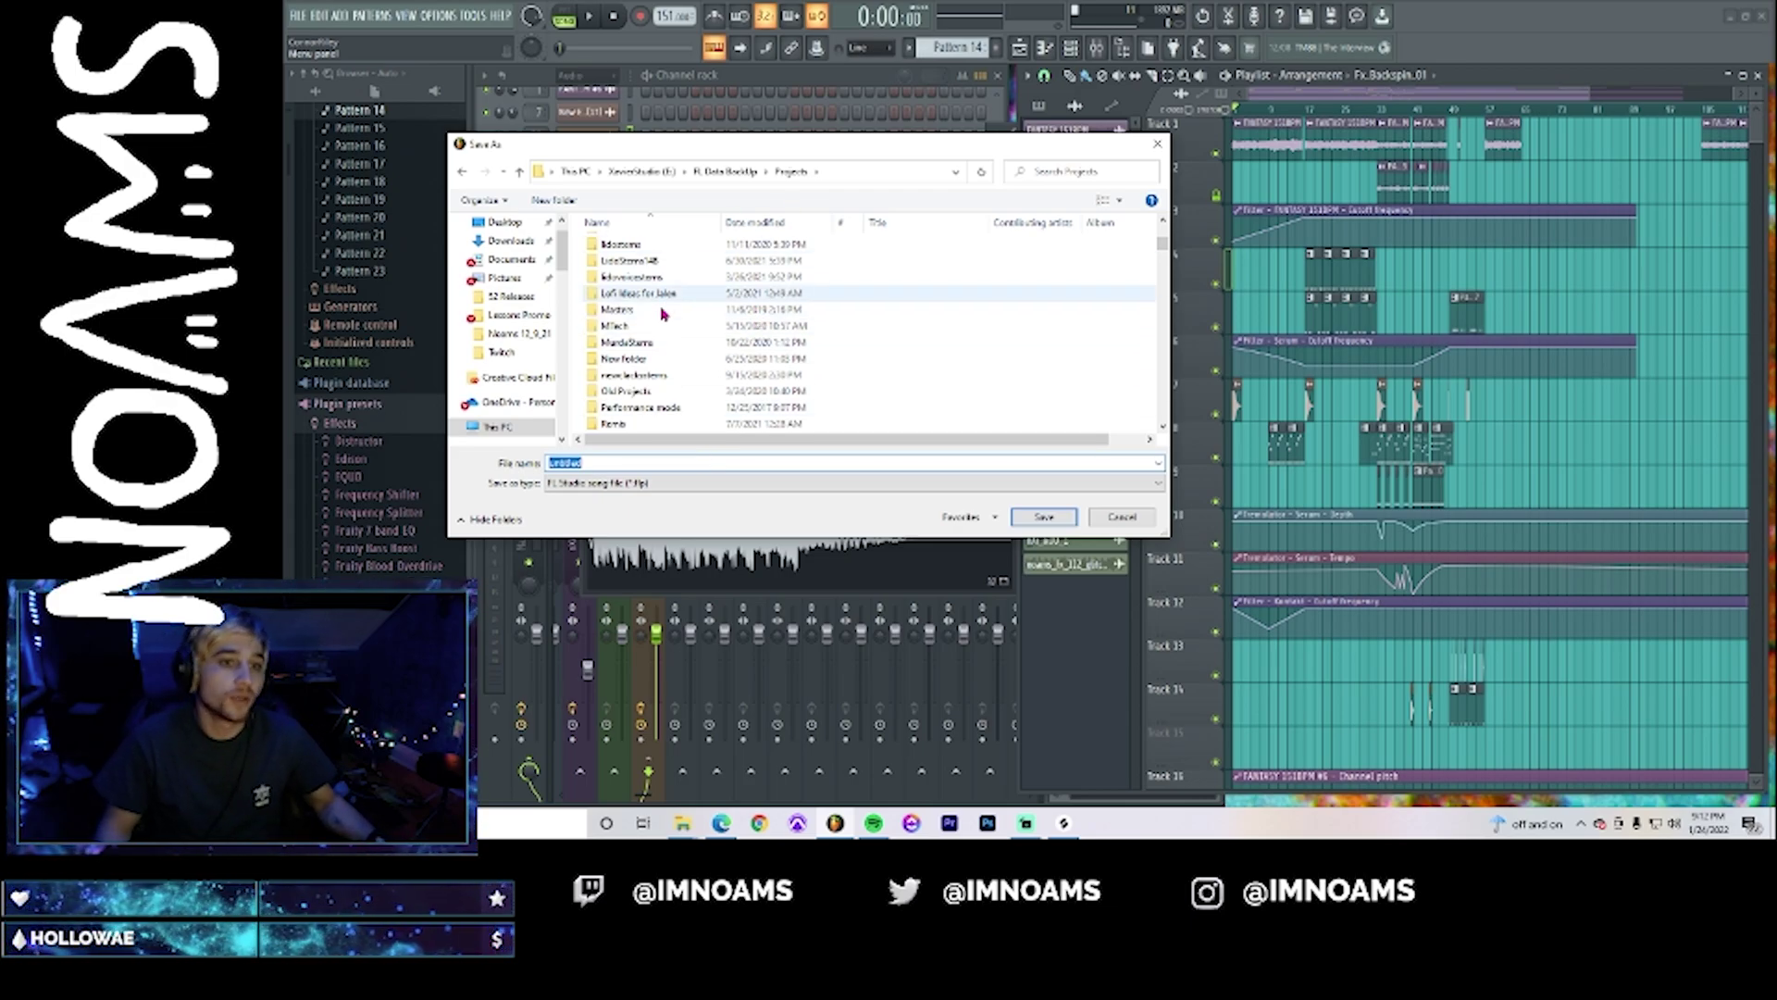
{"action": "scroll", "coordinate": [639, 343], "scroll_direction": "down", "scroll_amount": 2}
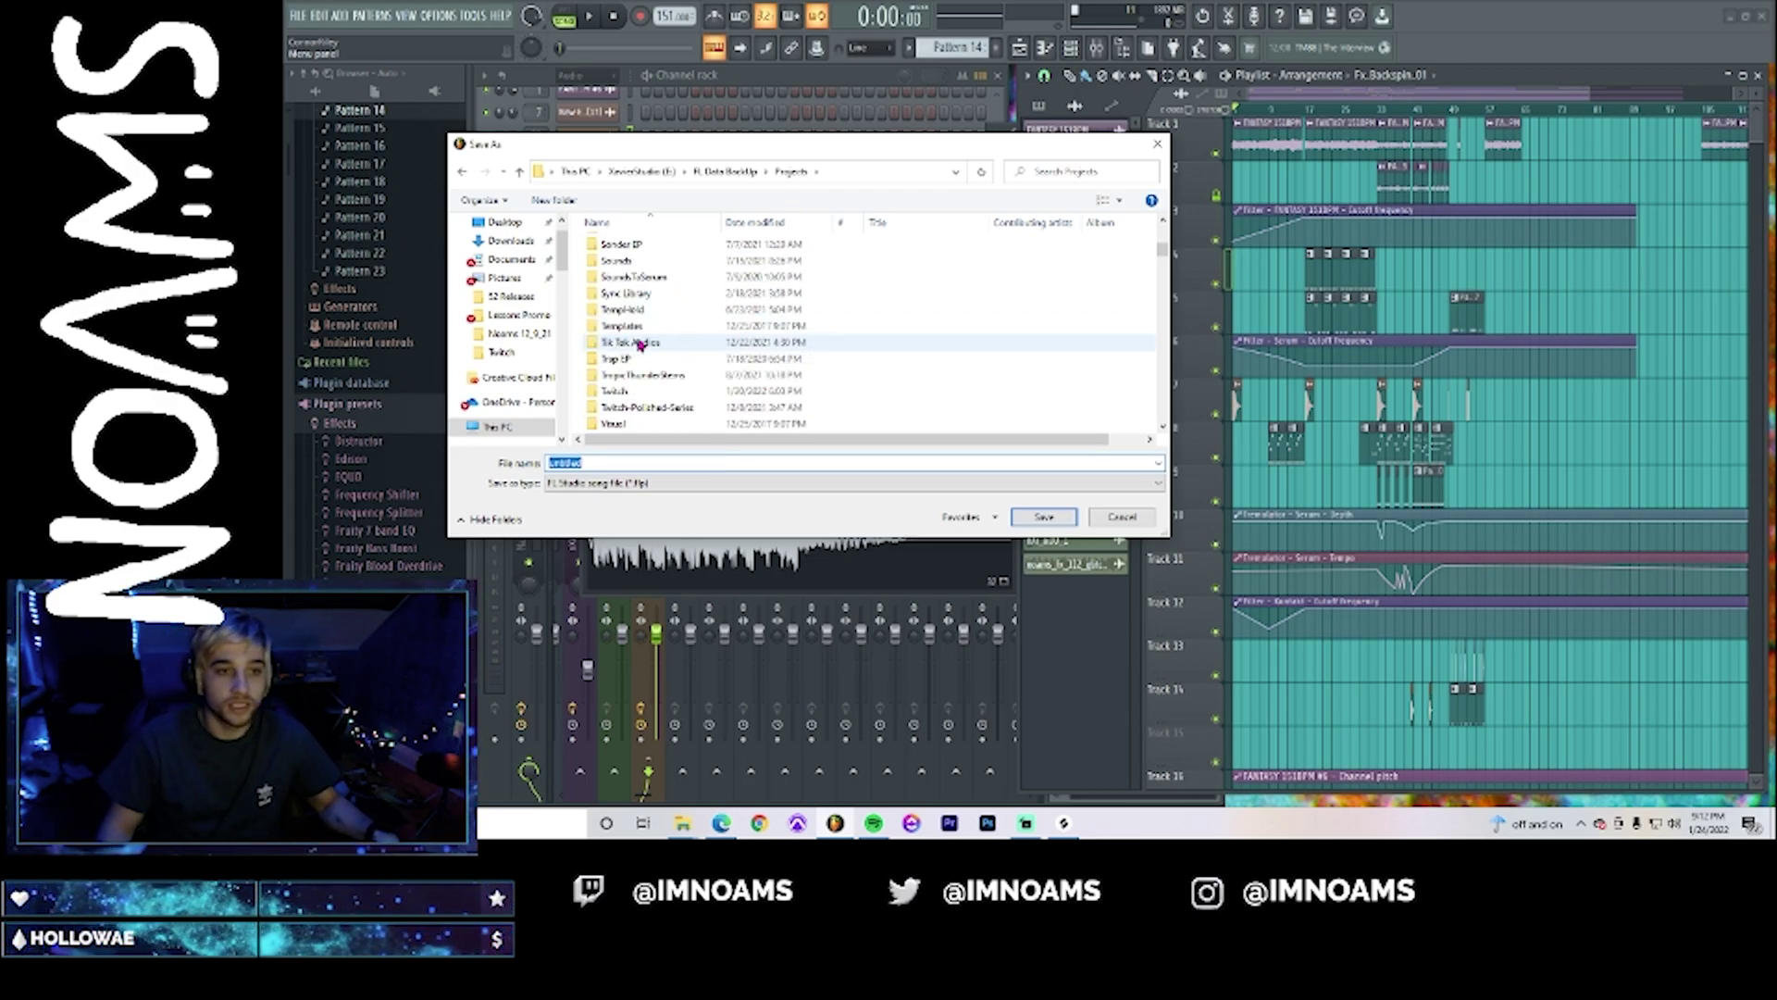
{"action": "left_click", "coordinate": [629, 391]}
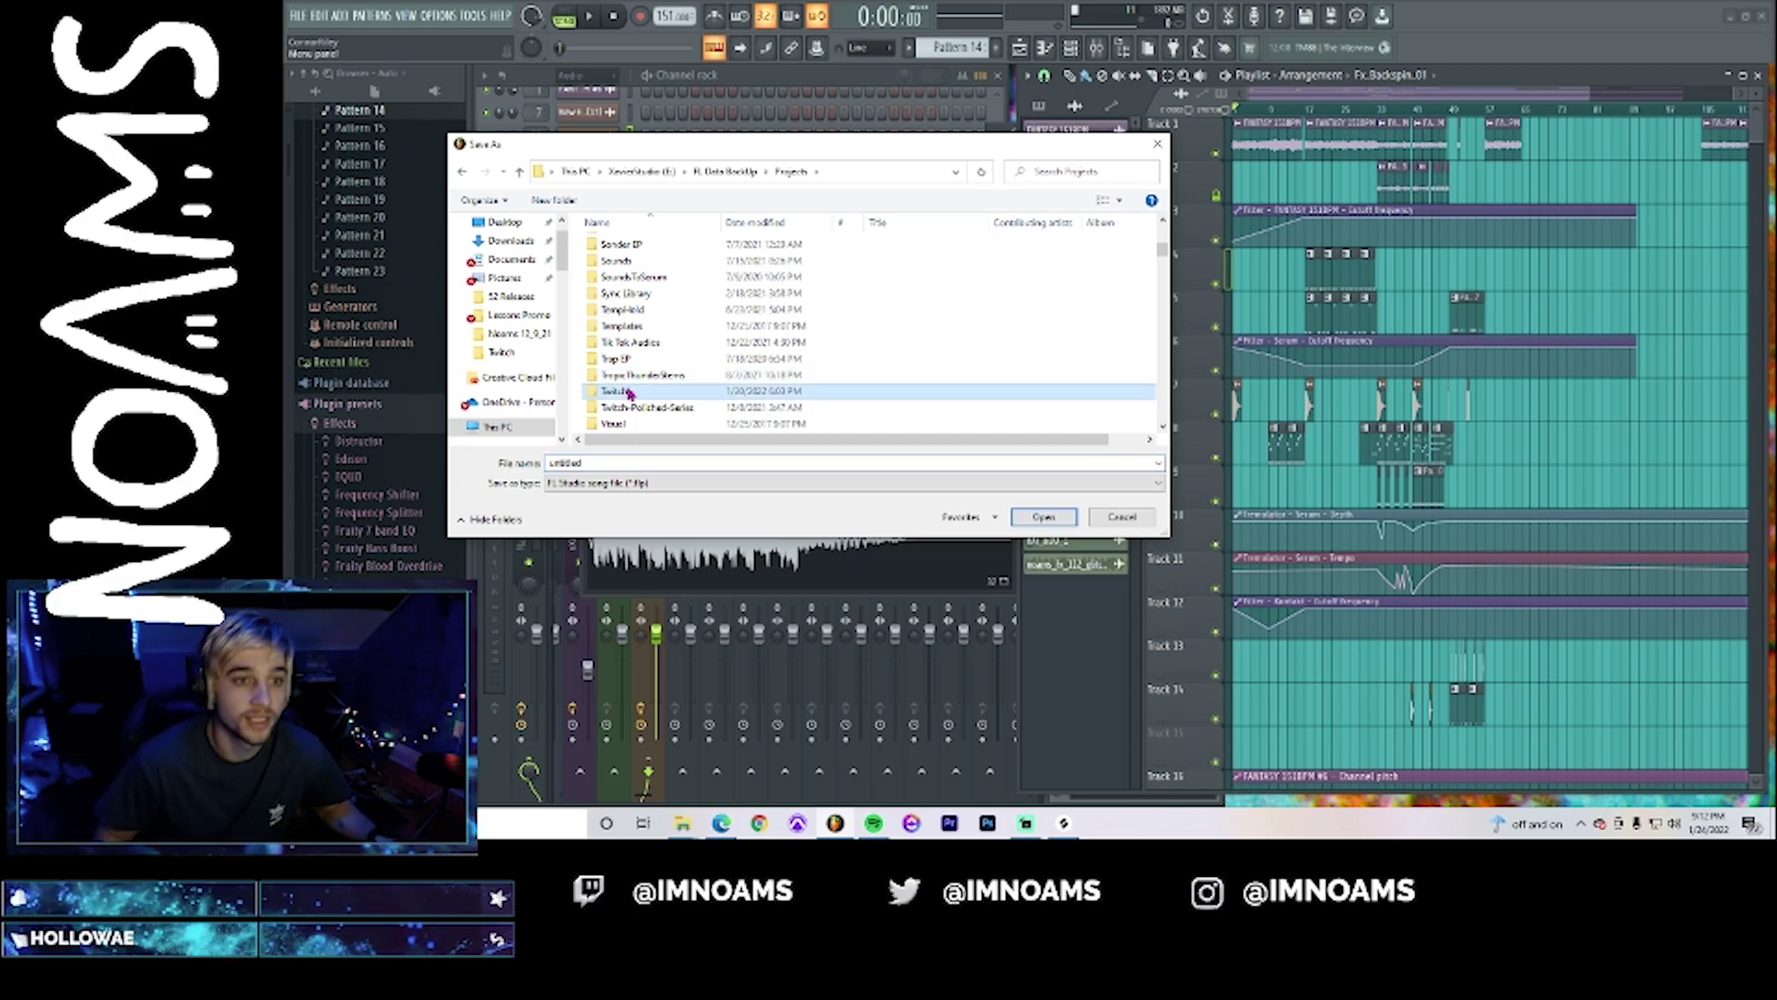
{"action": "double_click", "coordinate": [629, 392]}
- Name the project file with the date 1.24.22 followed by the track title and save it
{"action": "left_click", "coordinate": [596, 463]}
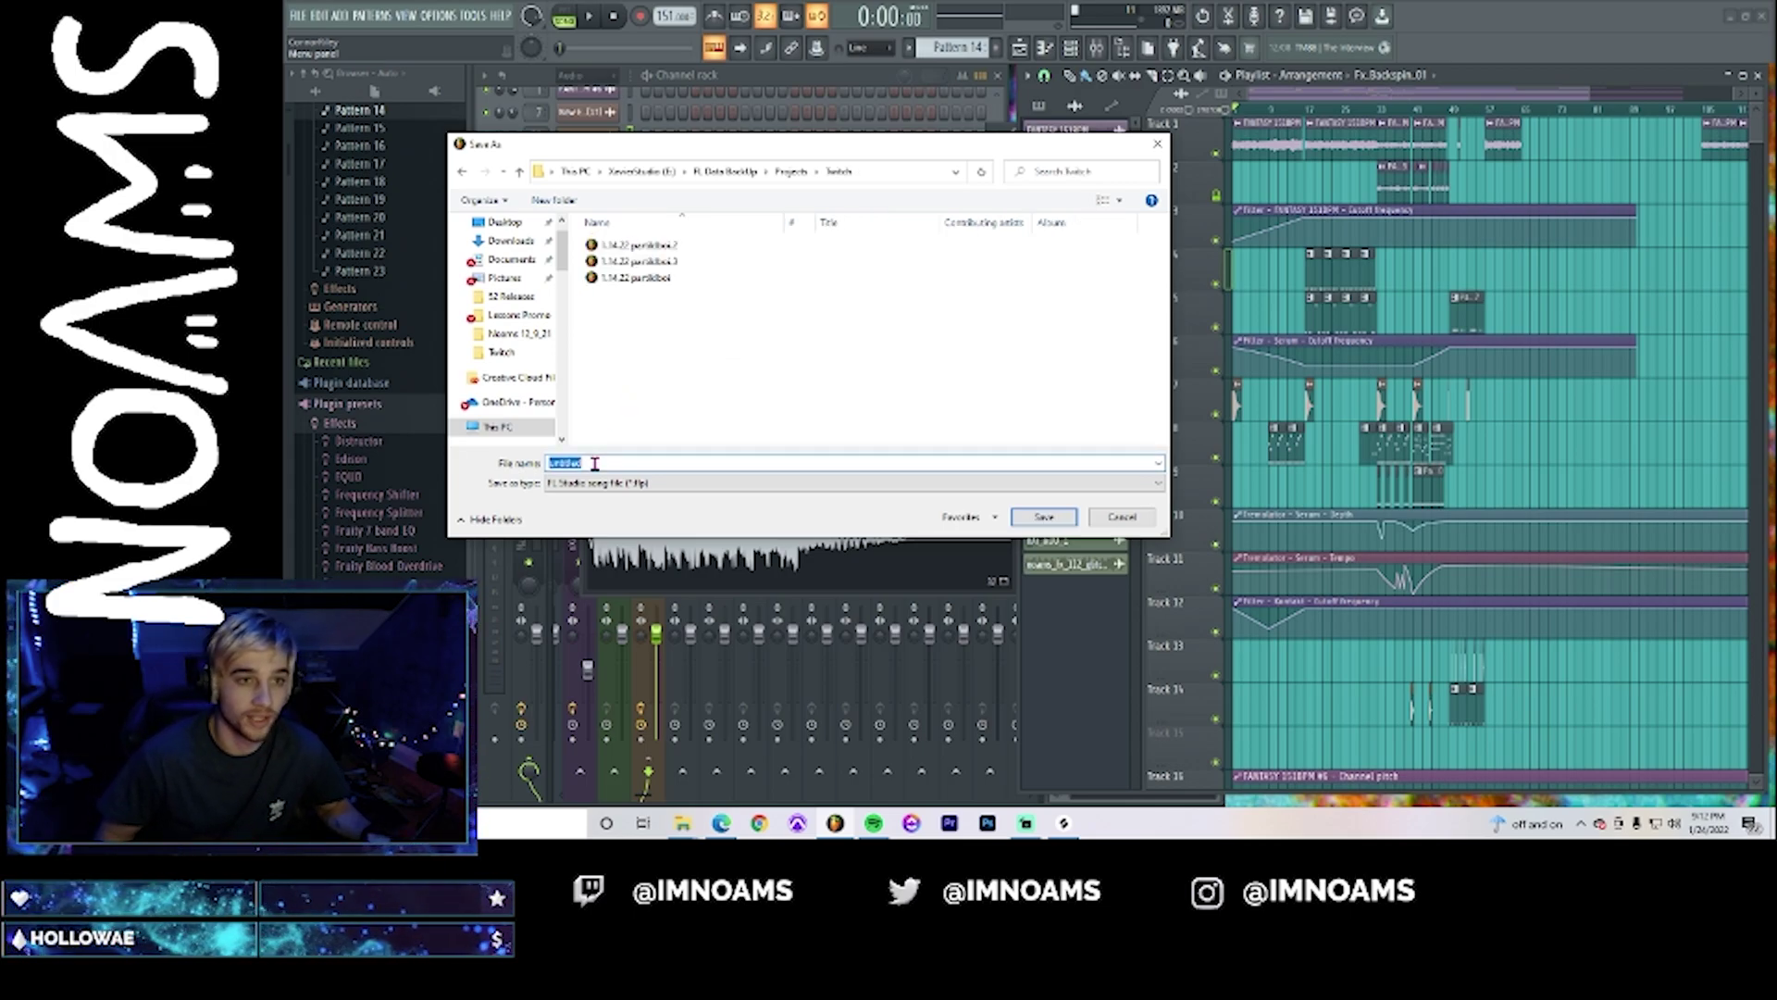
{"action": "type", "text": "1.24"}
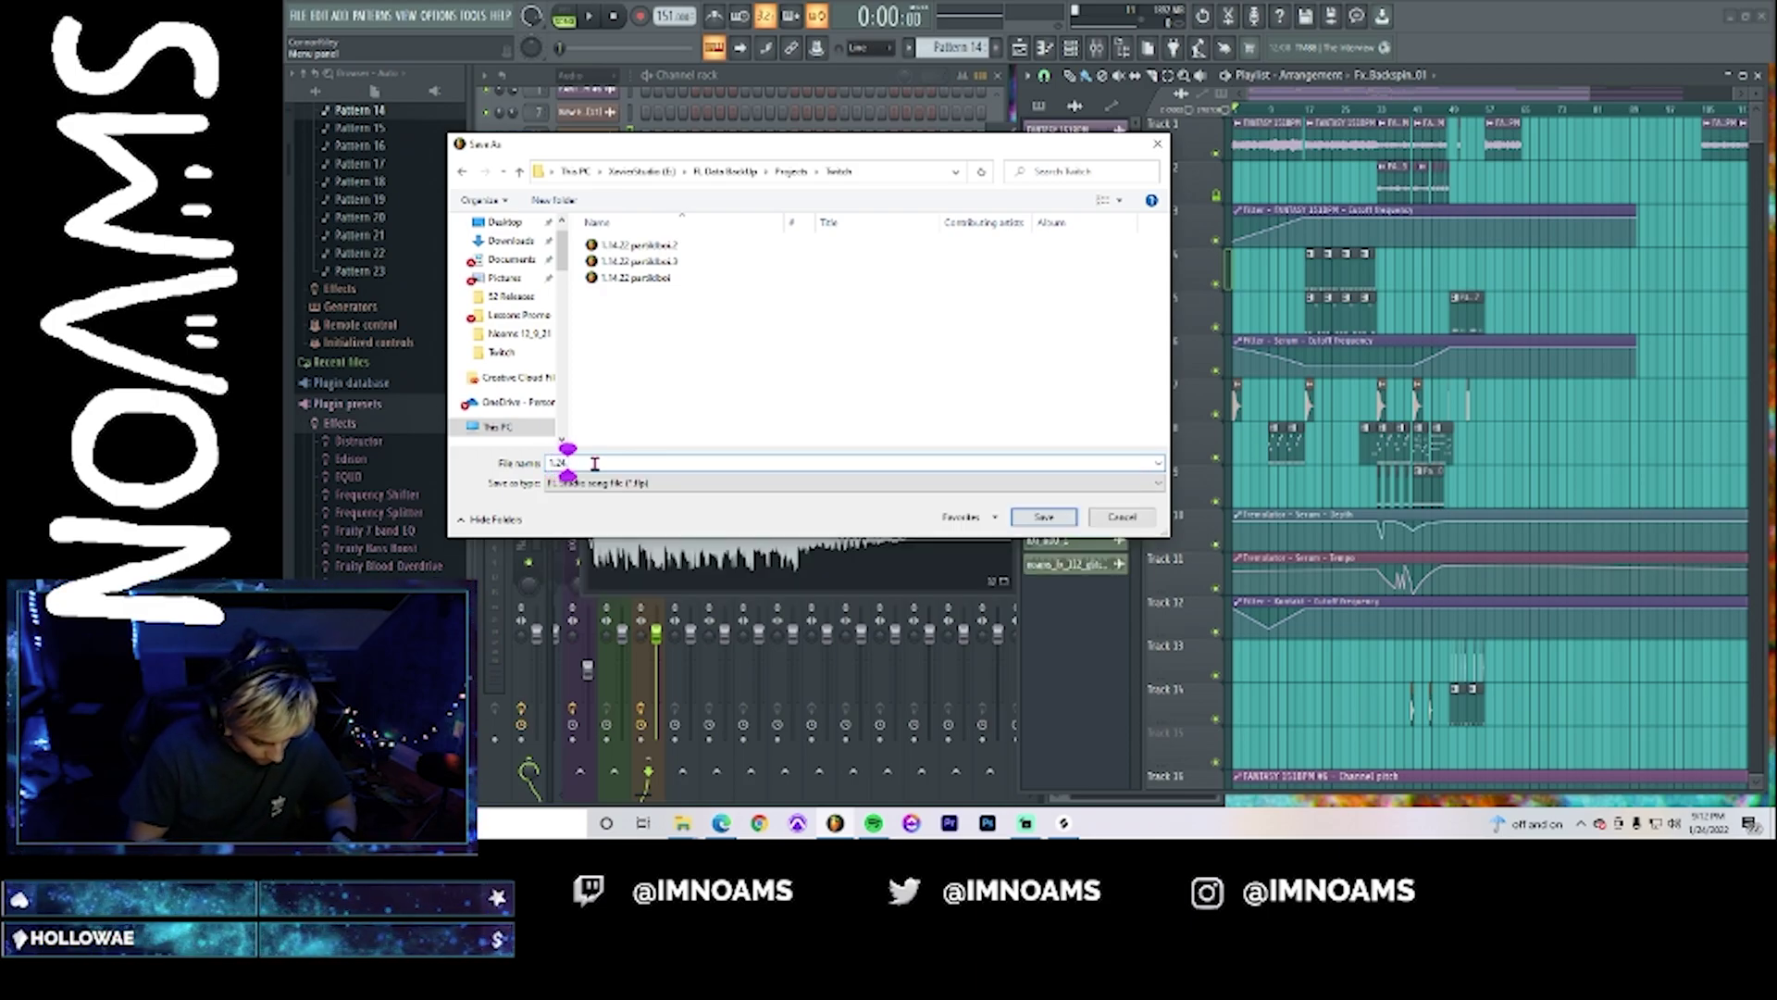
{"action": "type", "text": ".22"}
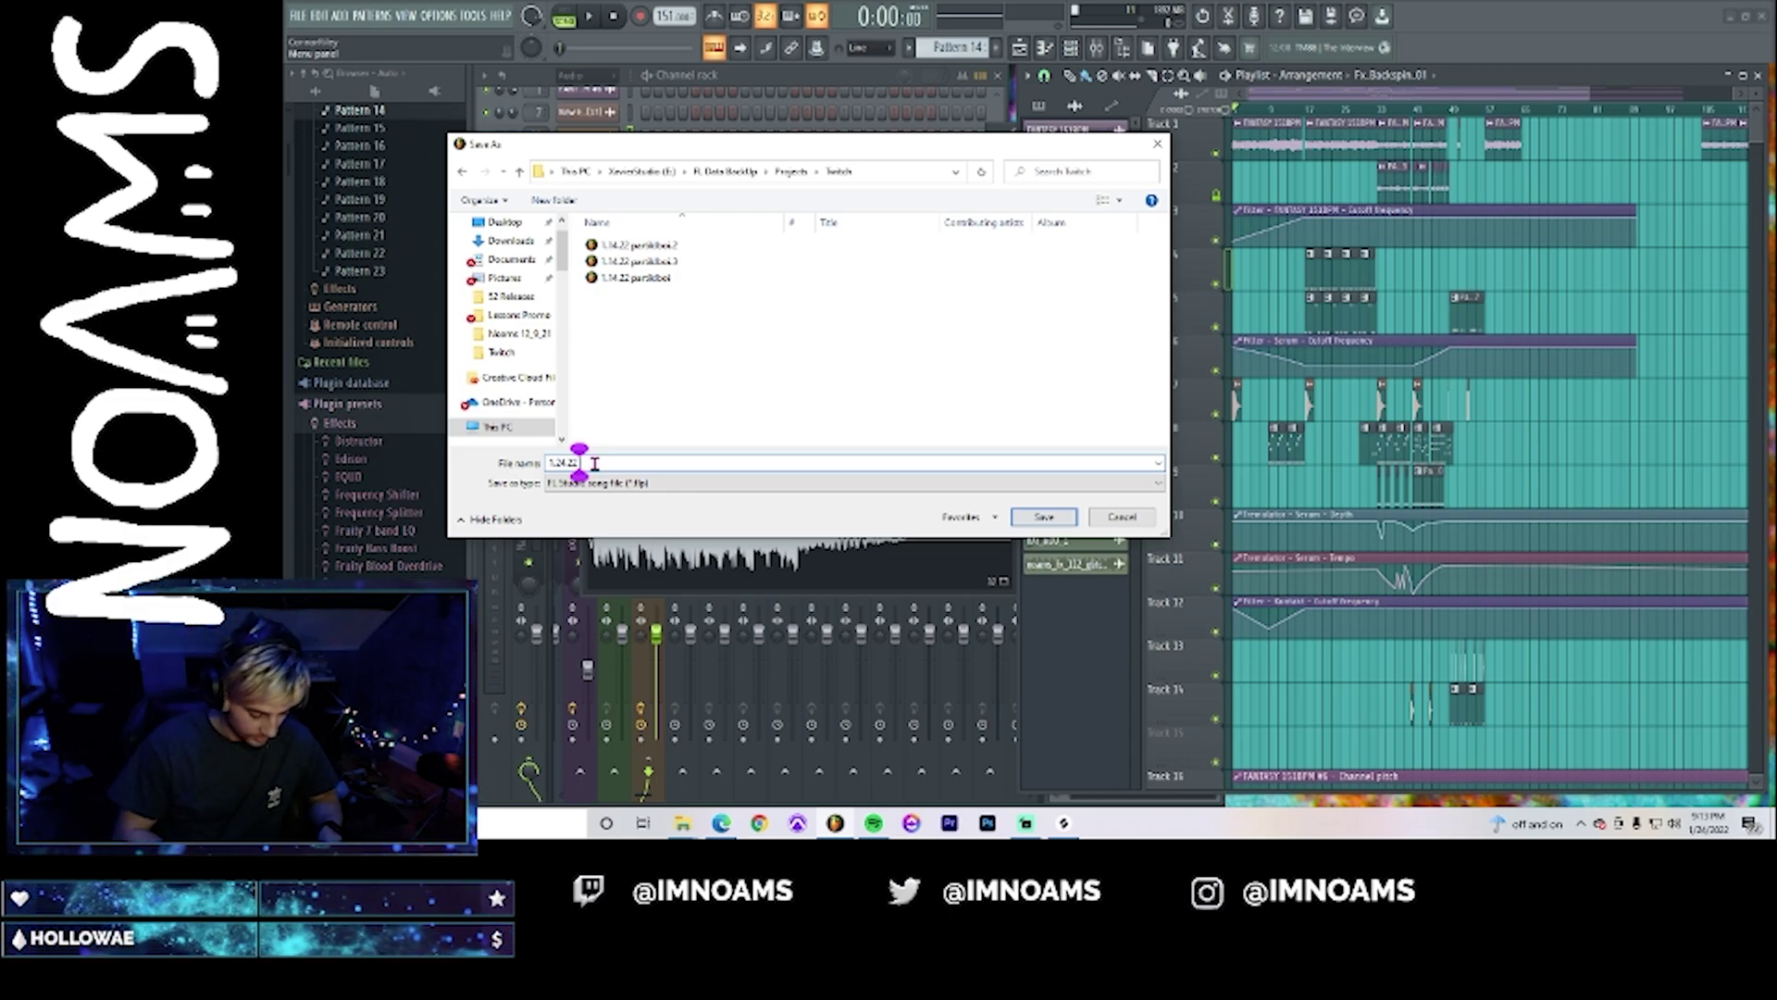
{"action": "type", "text": " udtchoven"}
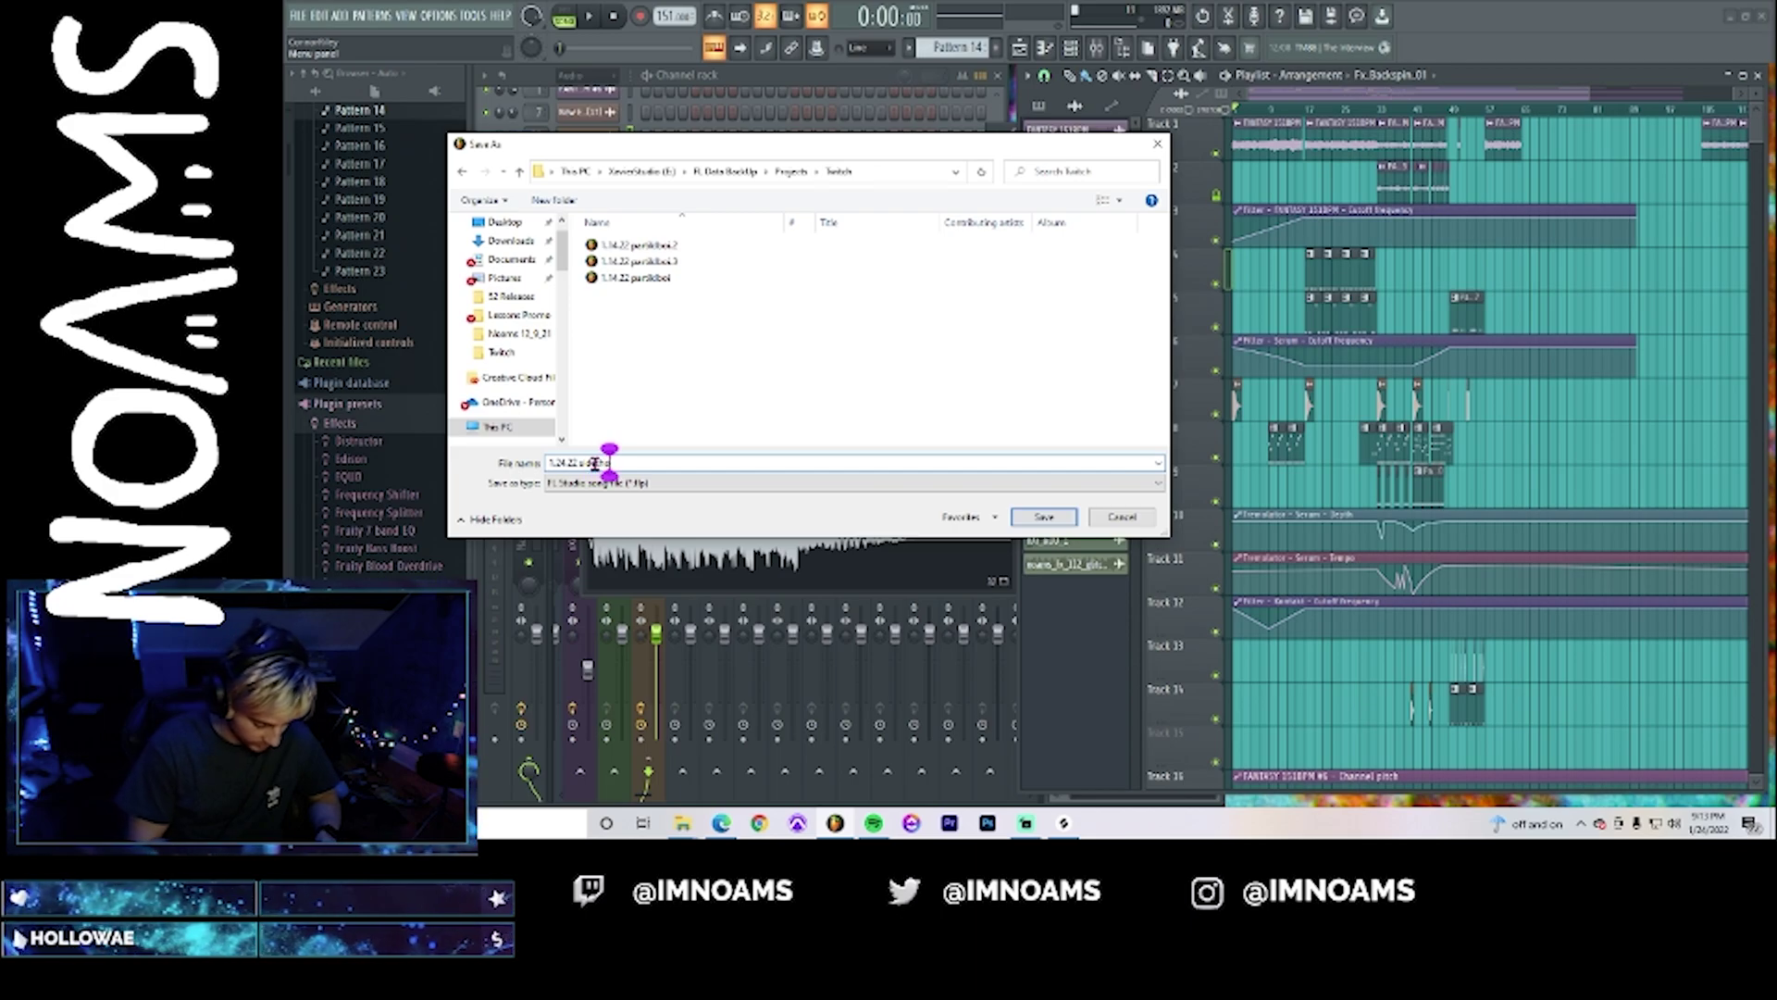
{"action": "type", "text": "drive"}
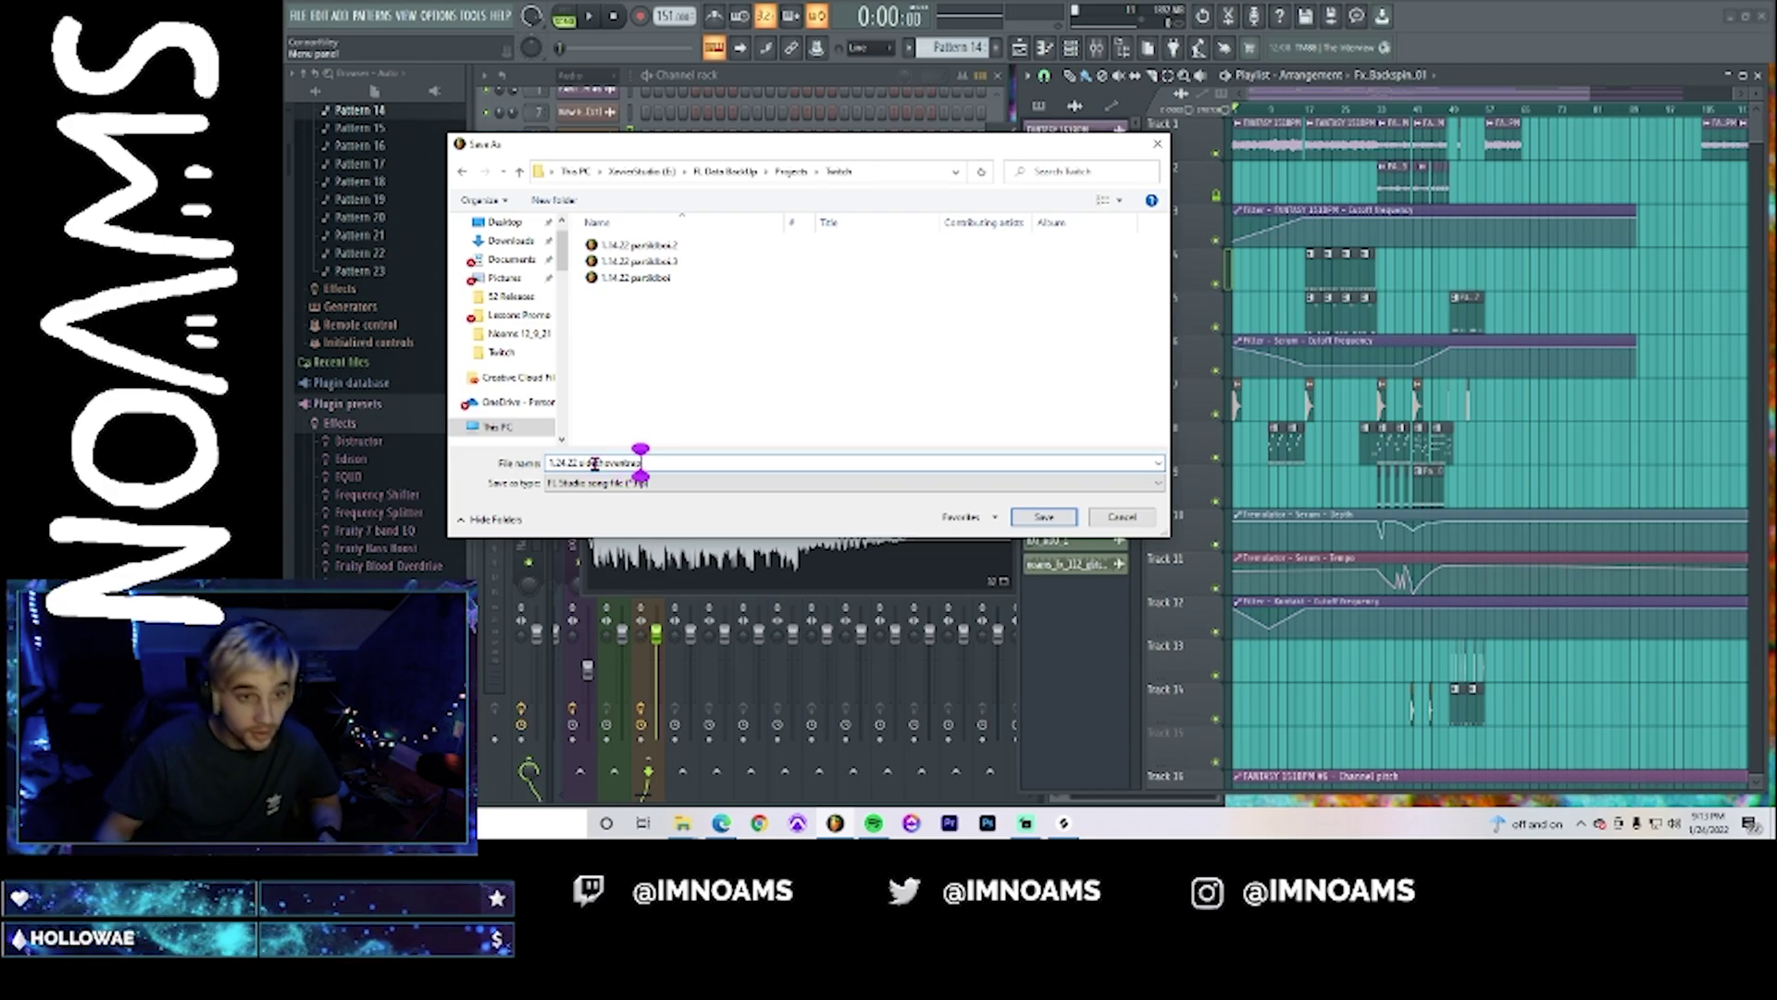
{"action": "left_click", "coordinate": [1035, 522]}
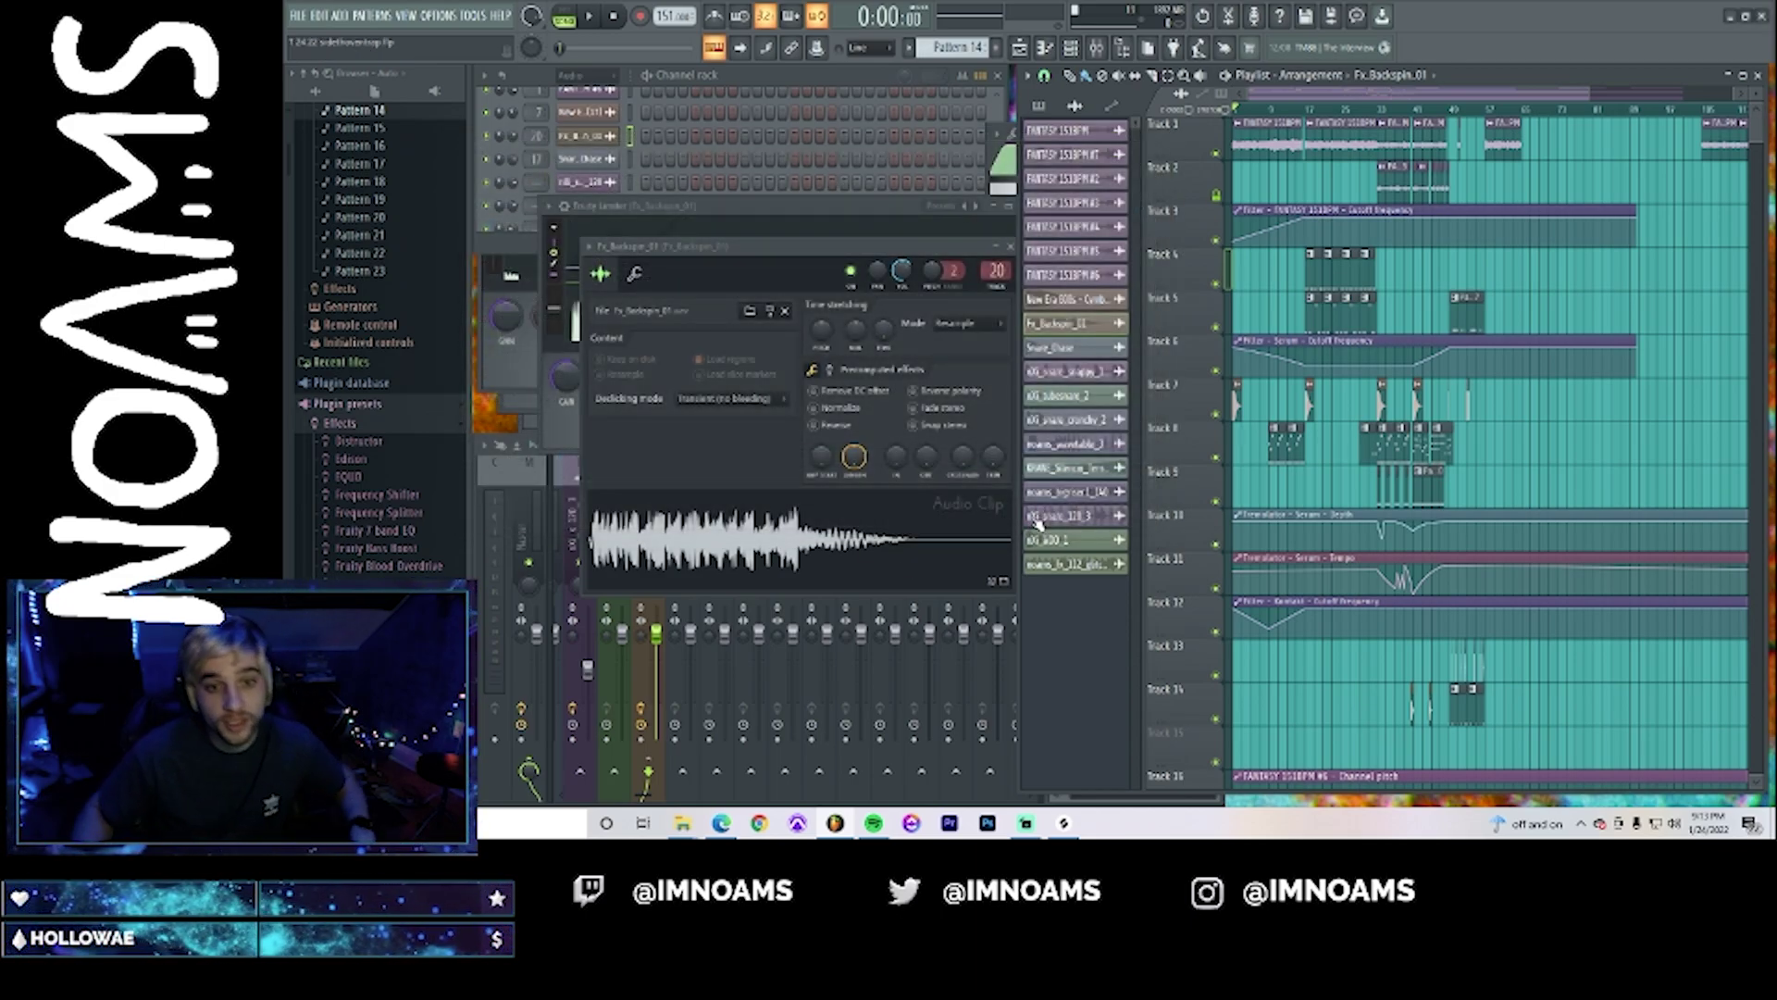